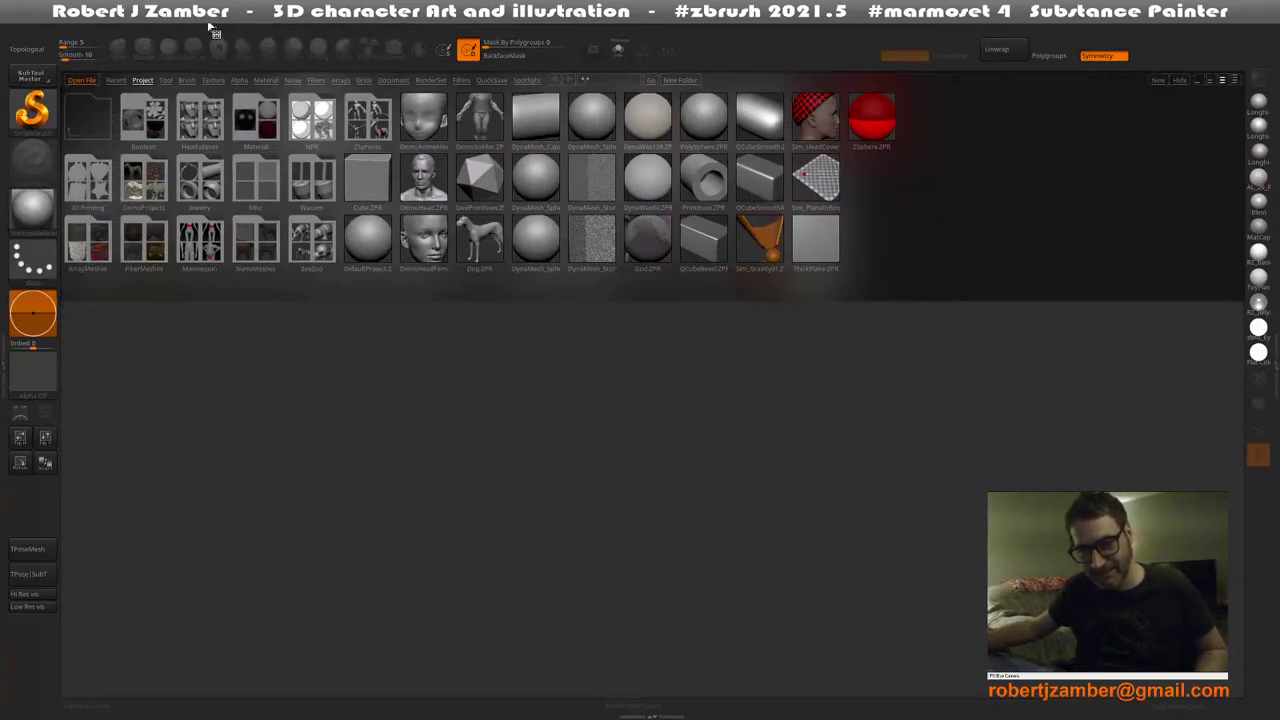
# Open the Raven project without the (2) suffix from the Black folder inside Portfolio, and hide LightBox
pyautogui.click(214, 28)
pyautogui.click(224, 37)
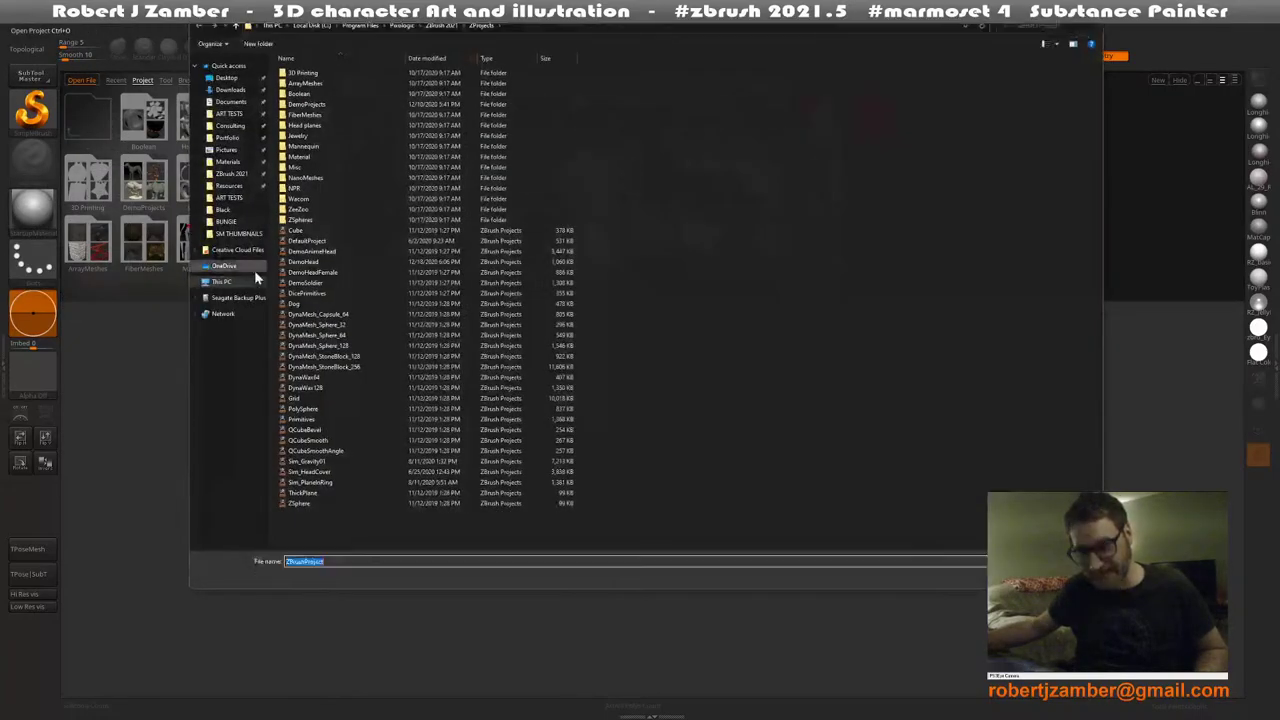
pyautogui.click(229, 102)
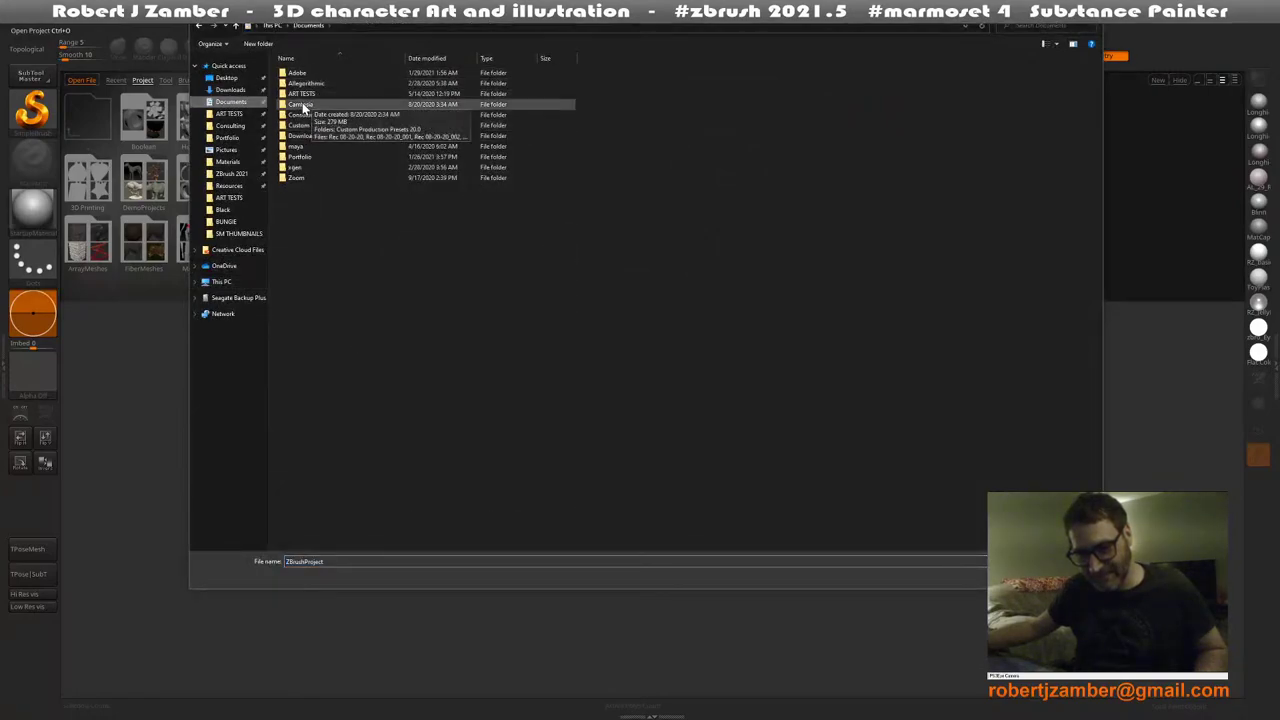
pyautogui.doubleClick(303, 94)
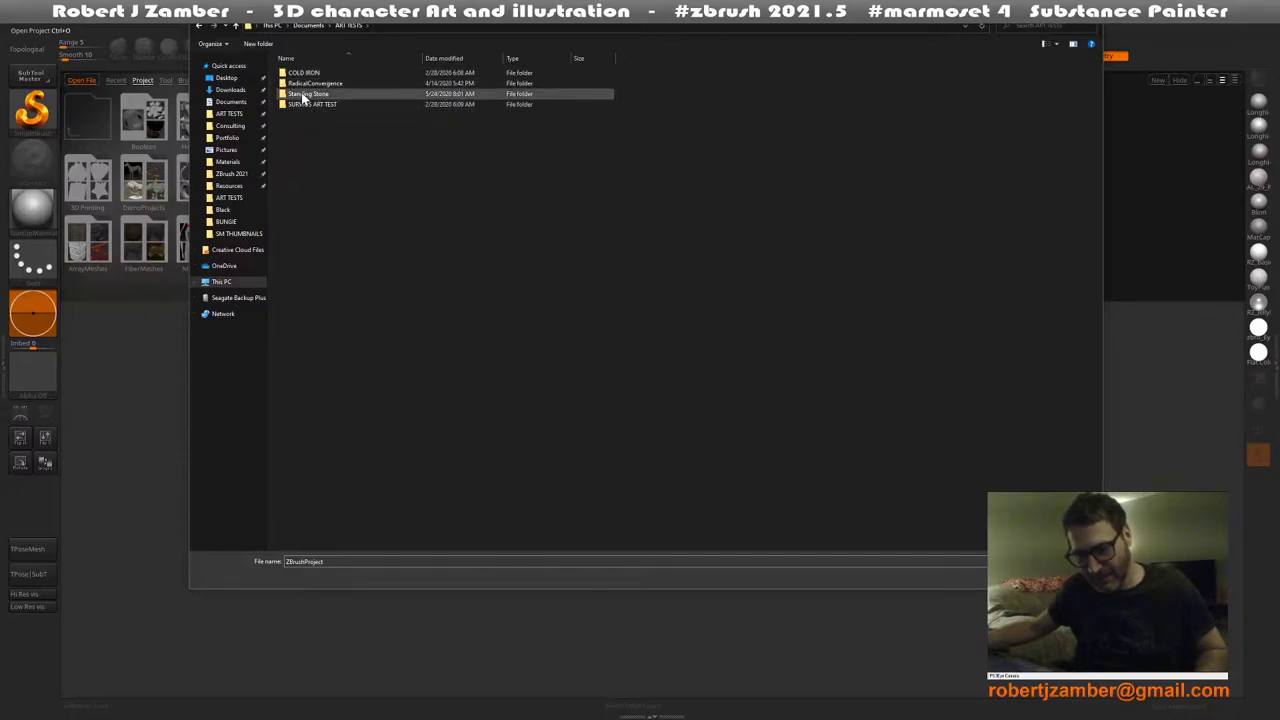
pyautogui.click(230, 140)
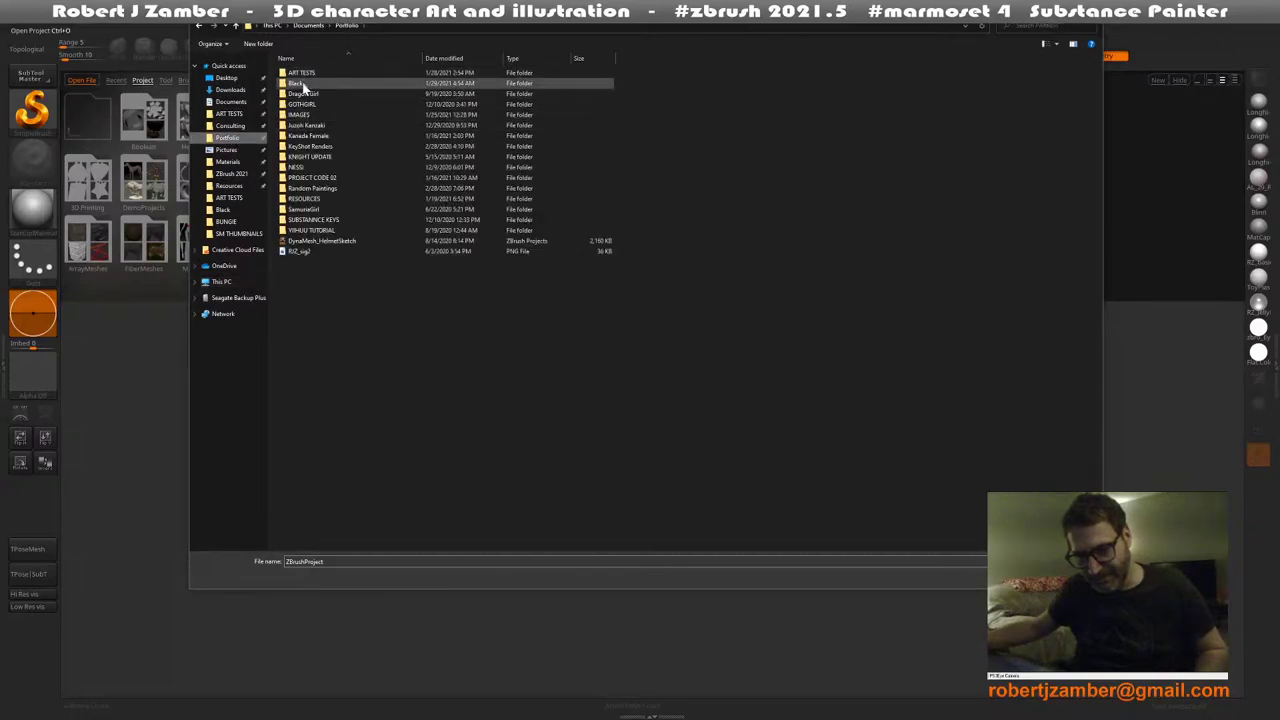
pyautogui.doubleClick(302, 88)
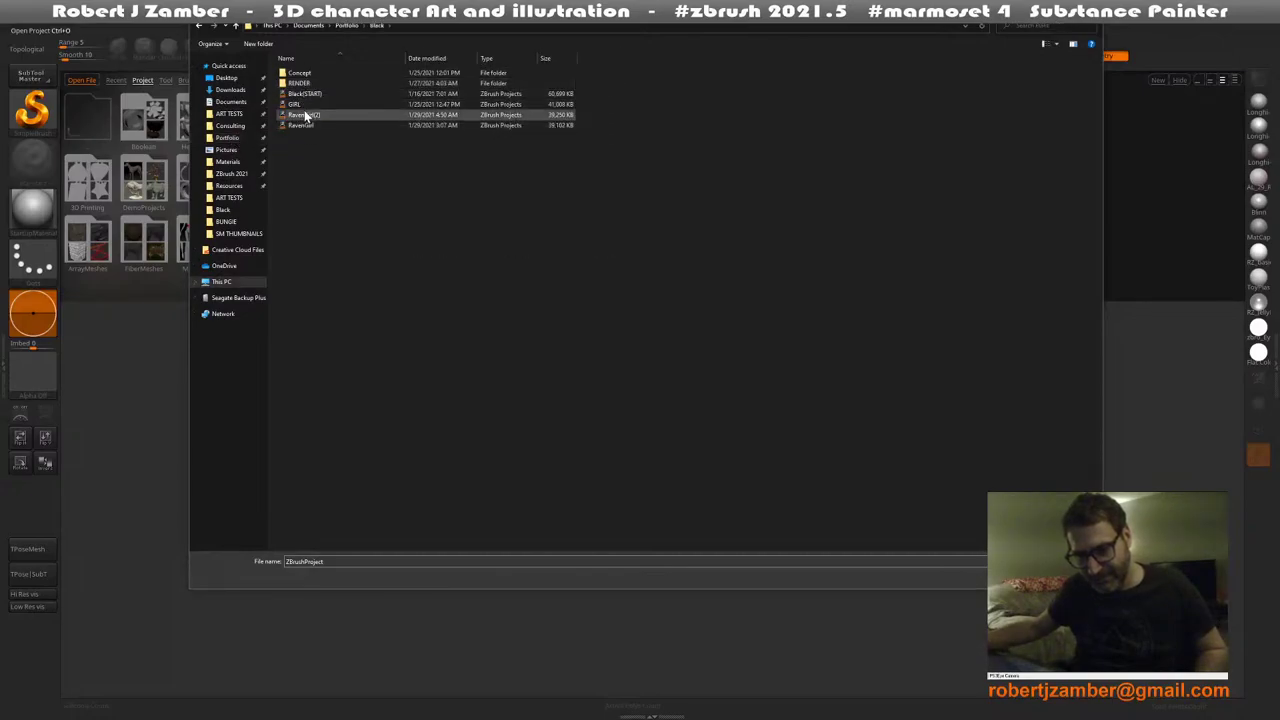
pyautogui.doubleClick(302, 124)
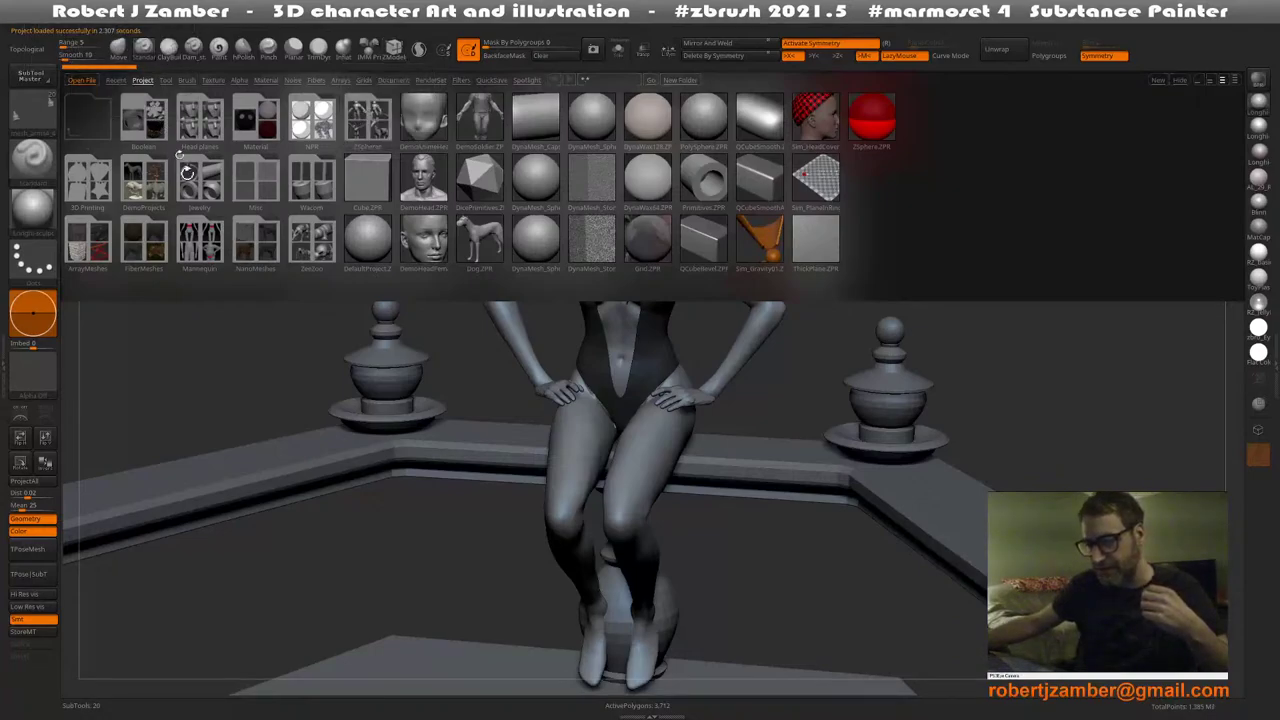
pyautogui.press(',')
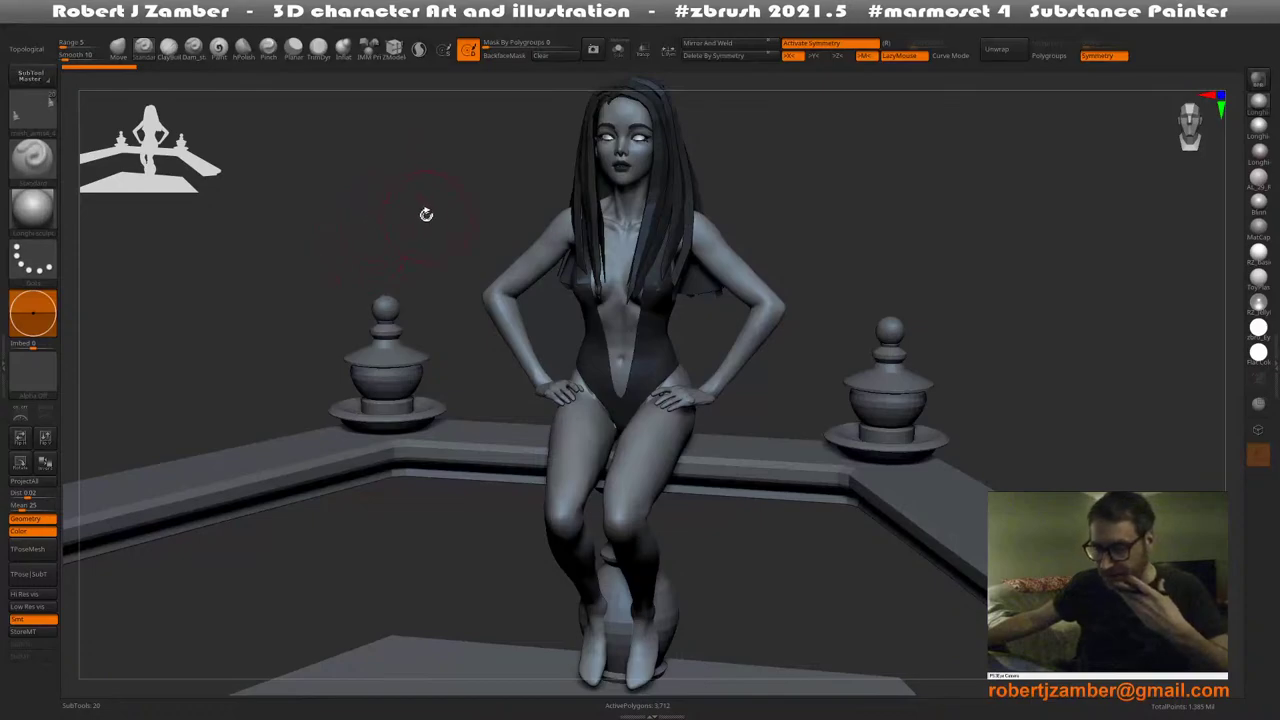
# Examine the seated figure, the railing and the two urn ornaments from several angles
pyautogui.moveTo(427, 218)
pyautogui.mouseDown()
pyautogui.moveTo(443, 225)
pyautogui.moveTo(420, 223)
pyautogui.moveTo(424, 212)
pyautogui.mouseUp()
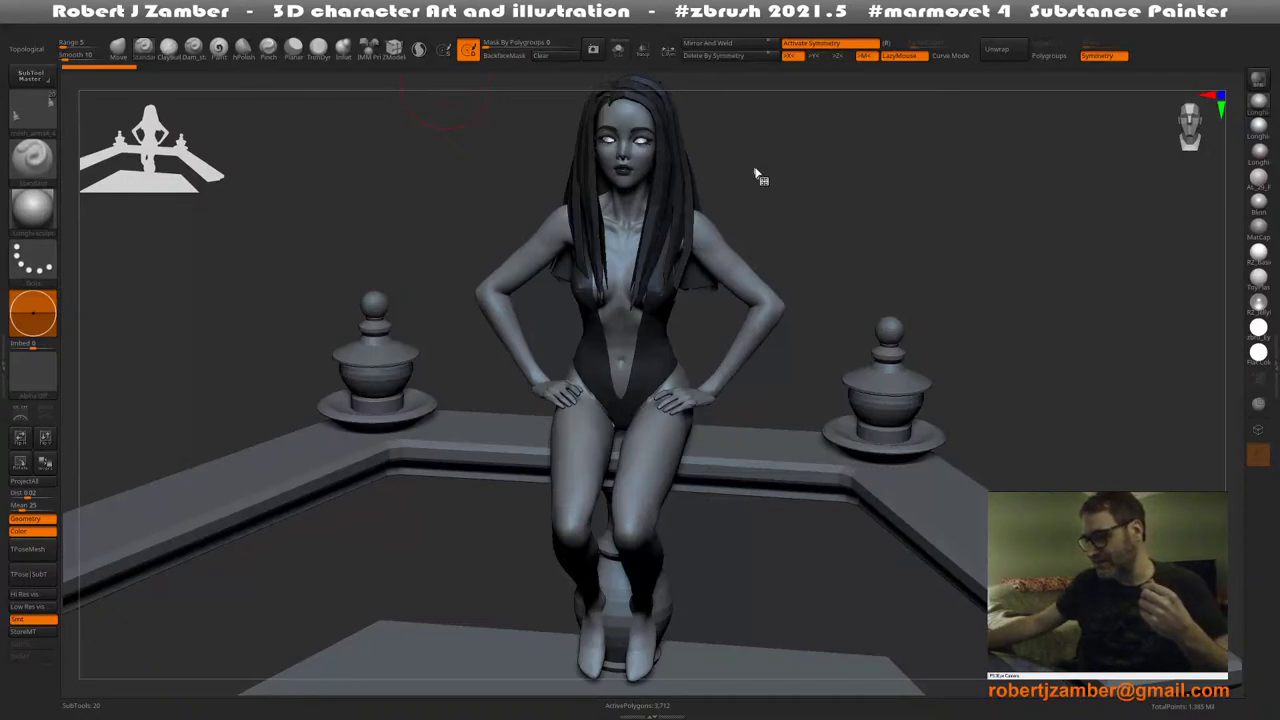
pyautogui.moveTo(788, 182)
pyautogui.mouseDown()
pyautogui.moveTo(777, 171)
pyautogui.moveTo(806, 188)
pyautogui.moveTo(800, 174)
pyautogui.moveTo(818, 182)
pyautogui.moveTo(808, 171)
pyautogui.moveTo(814, 206)
pyautogui.moveTo(836, 203)
pyautogui.mouseUp()
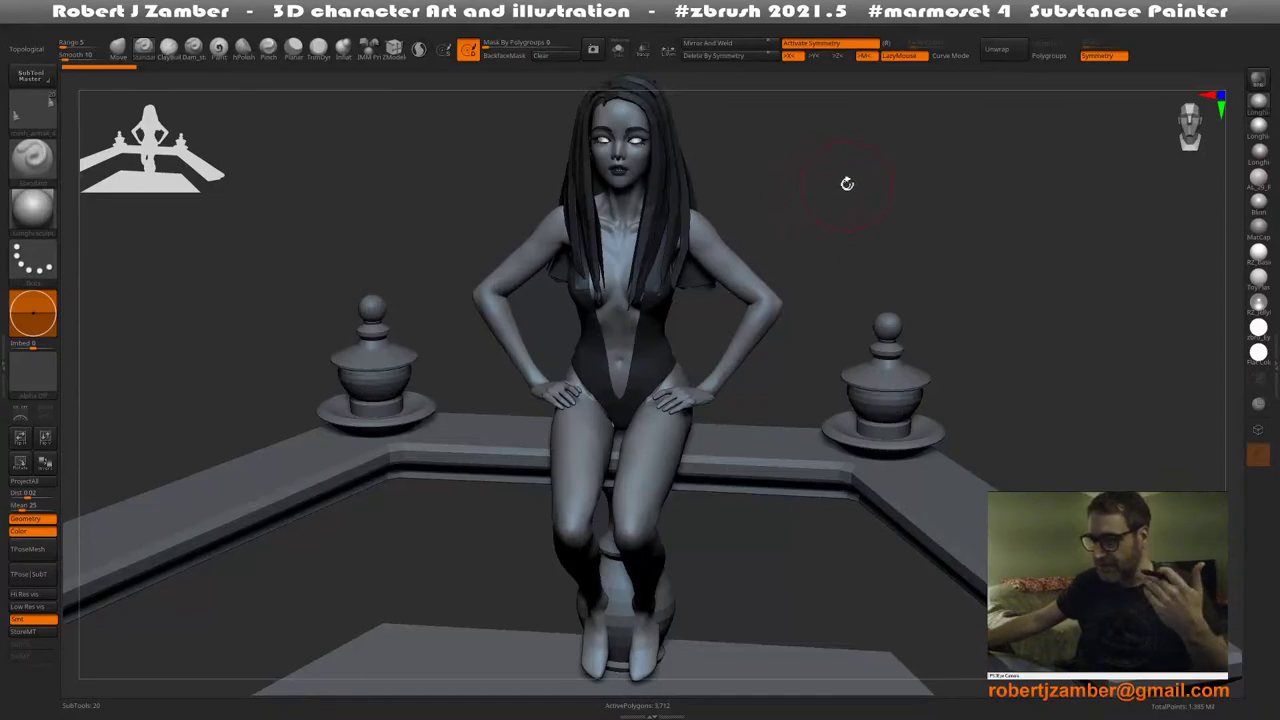
pyautogui.moveTo(841, 183)
pyautogui.mouseDown()
pyautogui.moveTo(829, 194)
pyautogui.moveTo(834, 177)
pyautogui.moveTo(847, 183)
pyautogui.moveTo(829, 183)
pyautogui.moveTo(837, 194)
pyautogui.moveTo(836, 178)
pyautogui.moveTo(849, 191)
pyautogui.moveTo(823, 191)
pyautogui.moveTo(846, 194)
pyautogui.moveTo(847, 180)
pyautogui.moveTo(829, 180)
pyautogui.moveTo(851, 191)
pyautogui.moveTo(854, 179)
pyautogui.mouseUp()
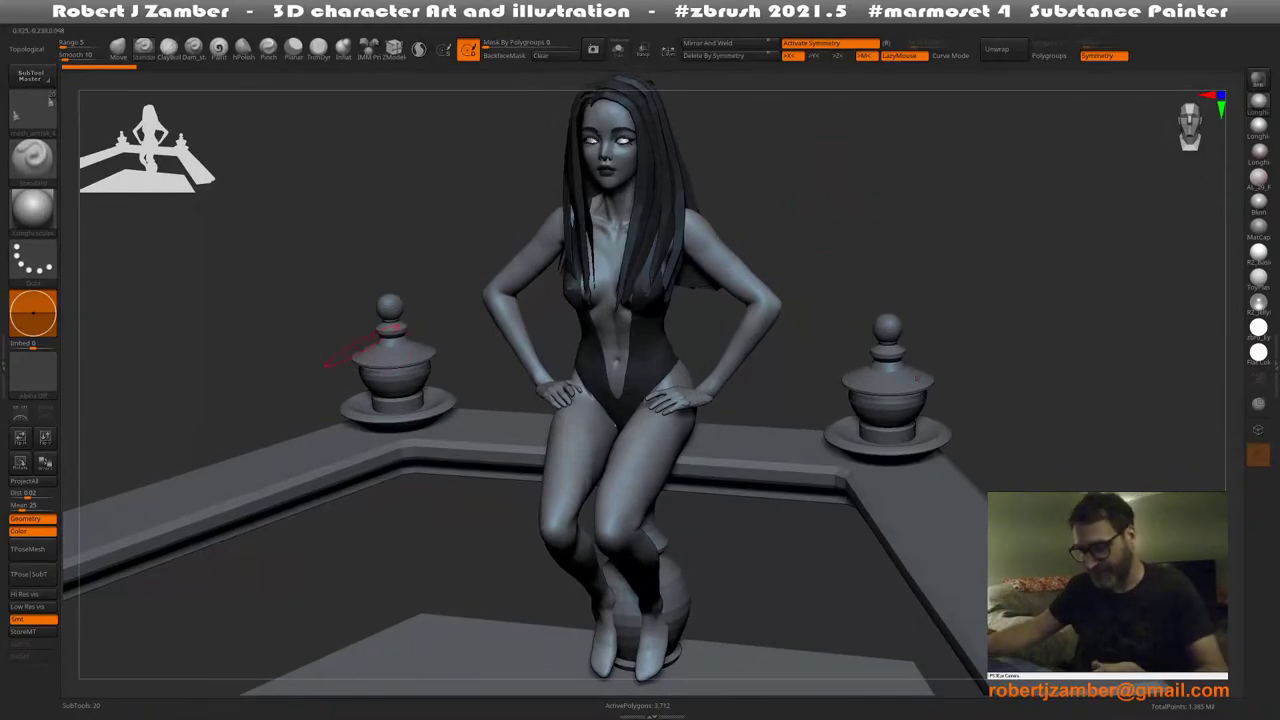
pyautogui.press('shift')
pyautogui.keyDown('shift'); pyautogui.moveTo(290, 390); pyautogui.dragTo(426, 524); pyautogui.keyUp('shift')
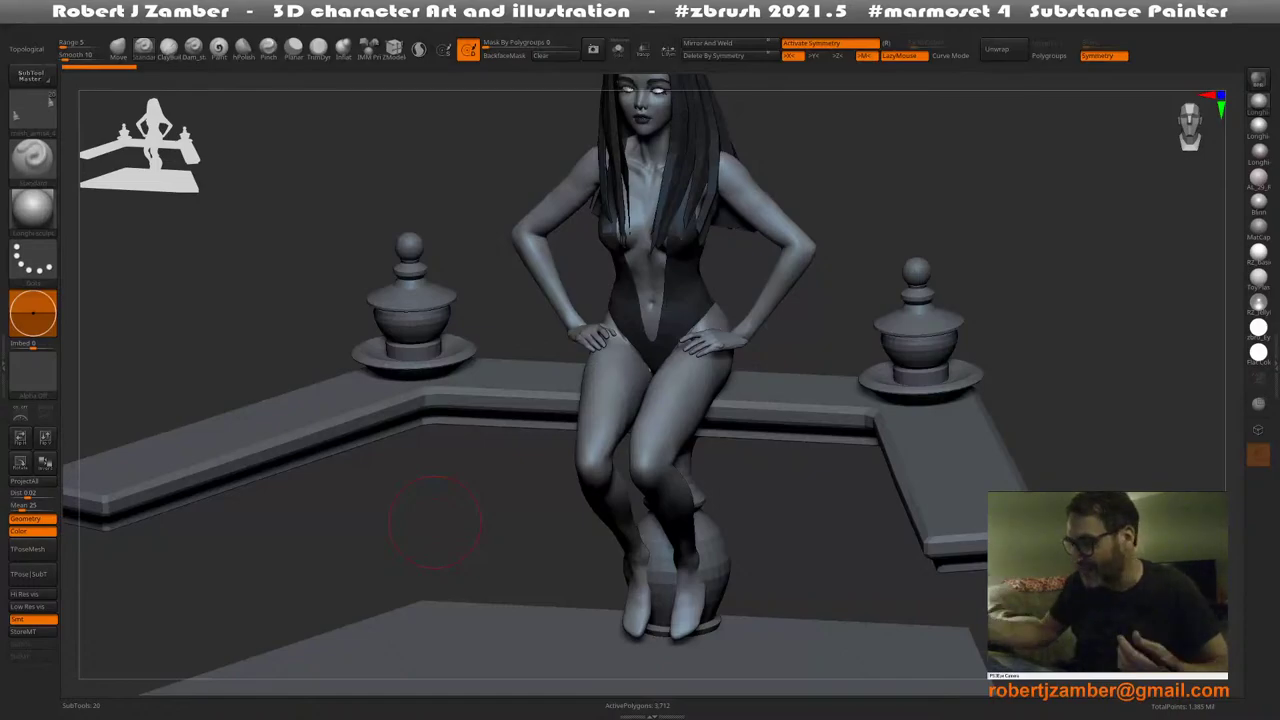
pyautogui.moveTo(435, 520); pyautogui.dragTo(418, 398)
pyautogui.keyDown('ctrl'); pyautogui.moveTo(416, 398); pyautogui.dragTo(410, 440, button='right'); pyautogui.keyUp('ctrl')
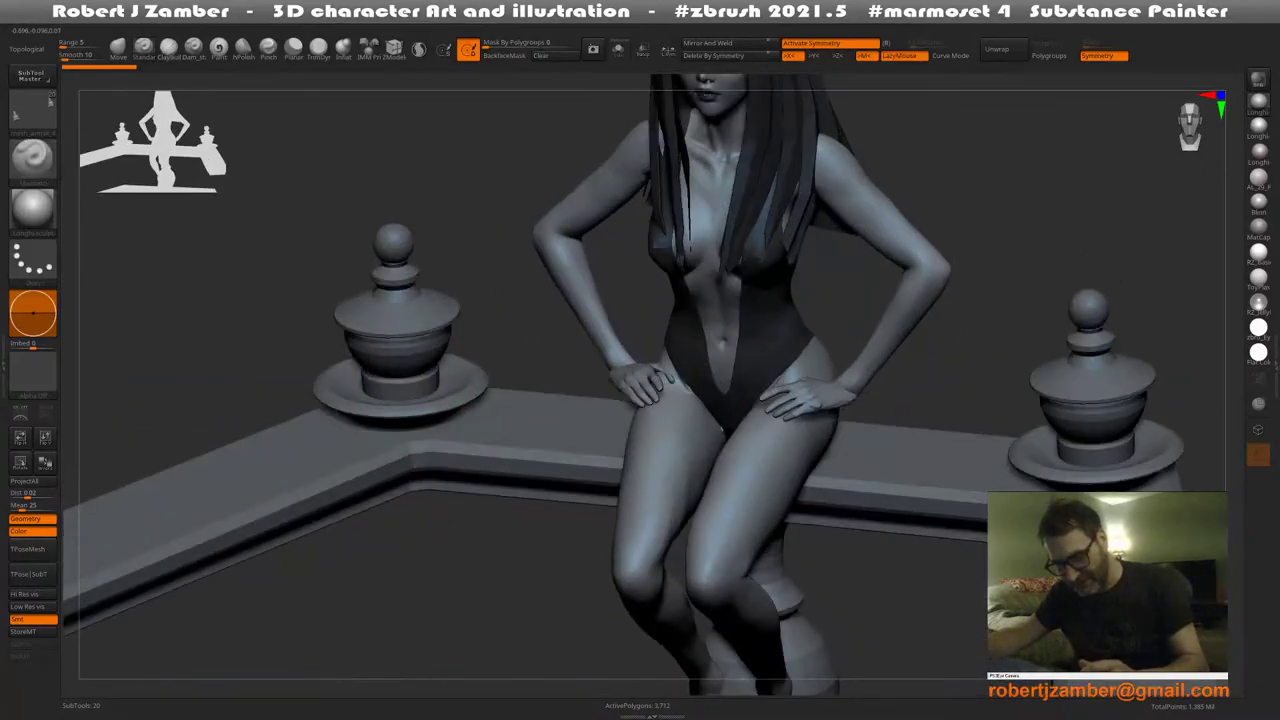
pyautogui.moveTo(398, 363)
pyautogui.keyDown('ctrl'); pyautogui.mouseDown(button='right')
pyautogui.moveTo(384, 376)
pyautogui.moveTo(414, 416)
pyautogui.moveTo(437, 402)
pyautogui.mouseUp(button='right'); pyautogui.keyUp('ctrl')
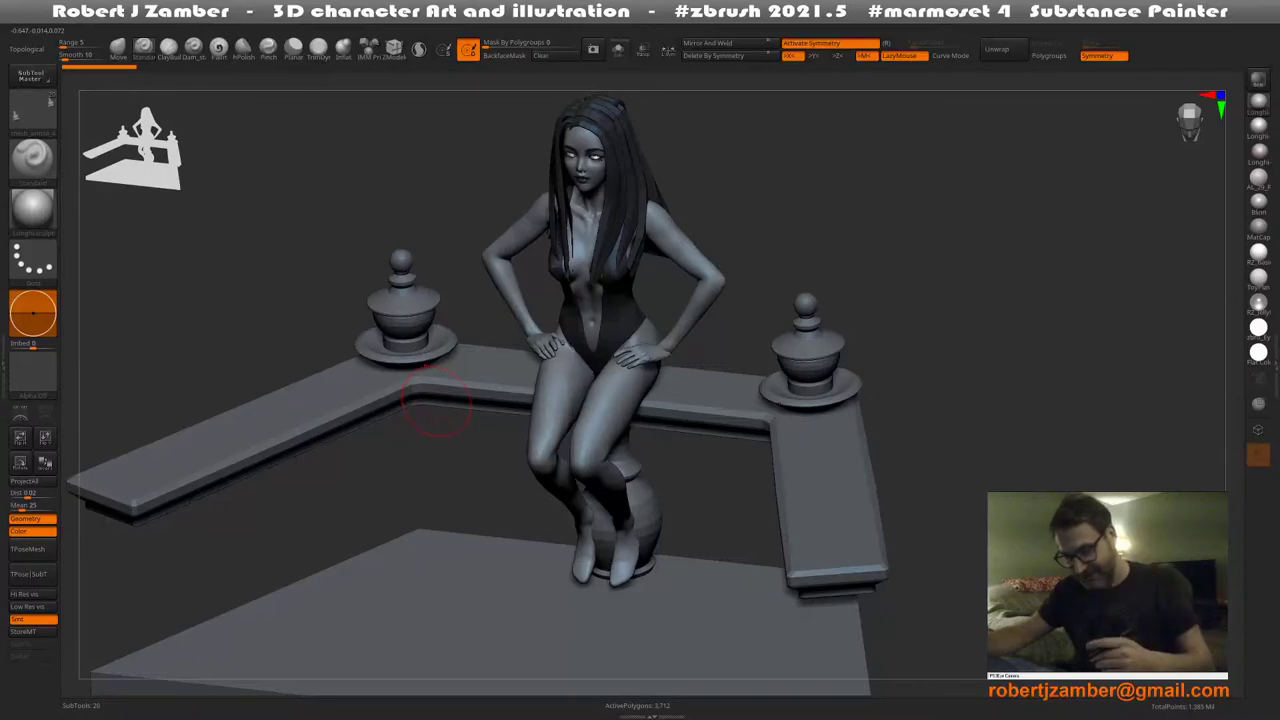
pyautogui.moveTo(434, 419); pyautogui.dragTo(449, 469)
pyautogui.moveTo(449, 469)
pyautogui.keyDown('ctrl'); pyautogui.mouseDown(button='right')
pyautogui.moveTo(438, 477)
pyautogui.moveTo(450, 499)
pyautogui.moveTo(468, 474)
pyautogui.mouseUp(button='right'); pyautogui.keyUp('ctrl')
pyautogui.moveTo(386, 346); pyautogui.dragTo(388, 408, button='right')
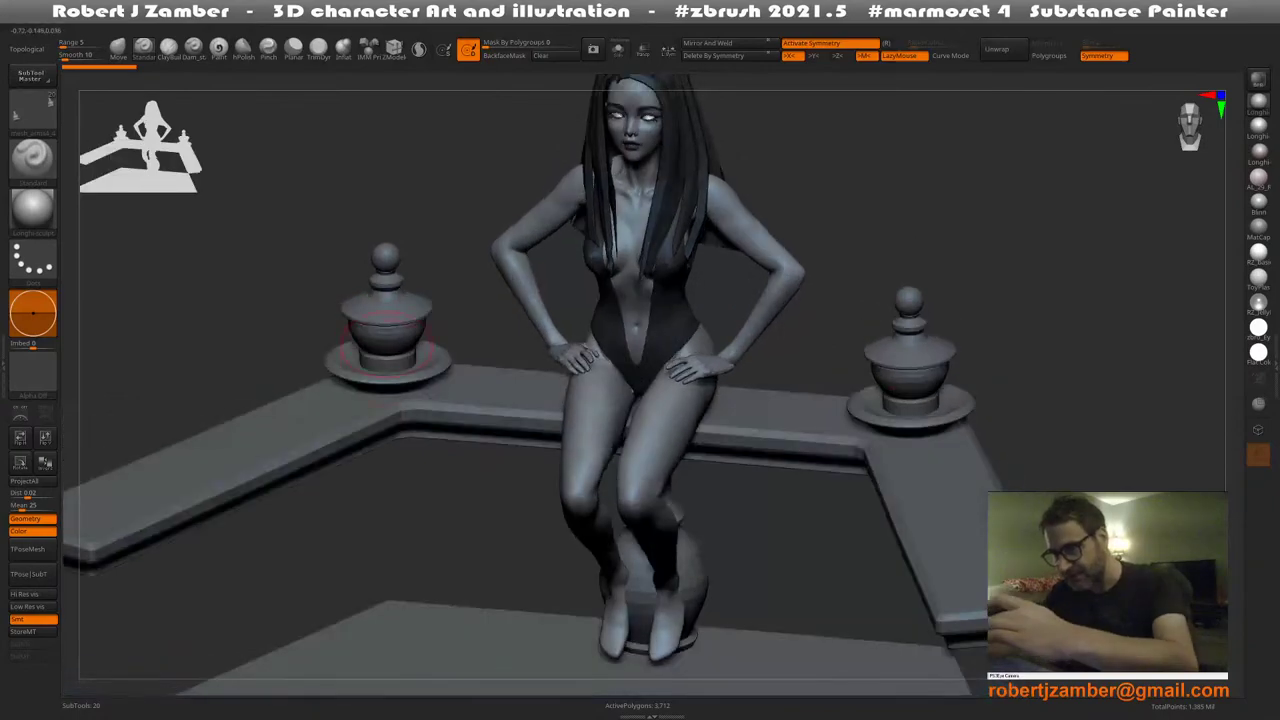
pyautogui.press('d')
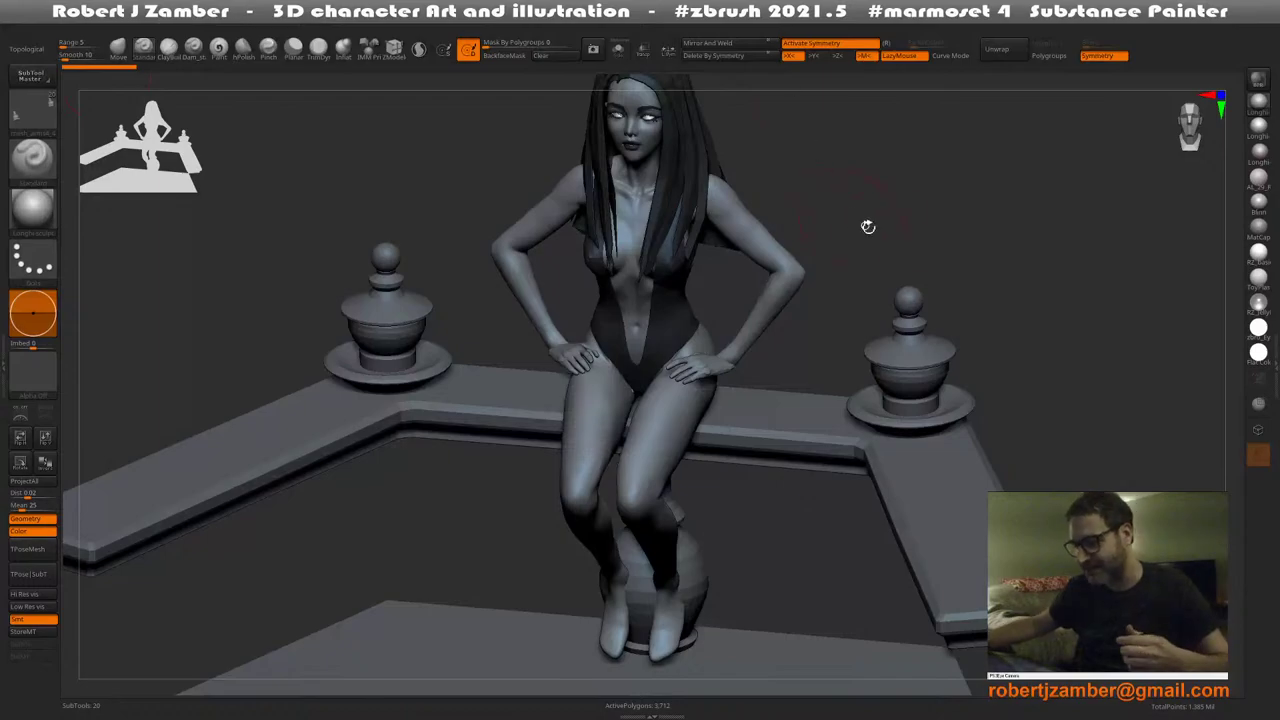
# Select the figure's arms mesh and briefly check its polygon wireframe display
pyautogui.keyDown('shift'); pyautogui.moveTo(480, 500); pyautogui.dragTo(520, 450); pyautogui.keyUp('shift')
pyautogui.keyDown('alt'); pyautogui.moveTo(529, 377); pyautogui.dragTo(508, 425); pyautogui.keyUp('alt')
pyautogui.keyDown('alt'); pyautogui.click(515, 225); pyautogui.keyUp('alt')
pyautogui.keyDown('alt'); pyautogui.moveTo(515, 225); pyautogui.dragTo(507, 312, button='right'); pyautogui.keyUp('alt')
pyautogui.hotkey('shift', 'f')
pyautogui.hotkey('shift', 'f')
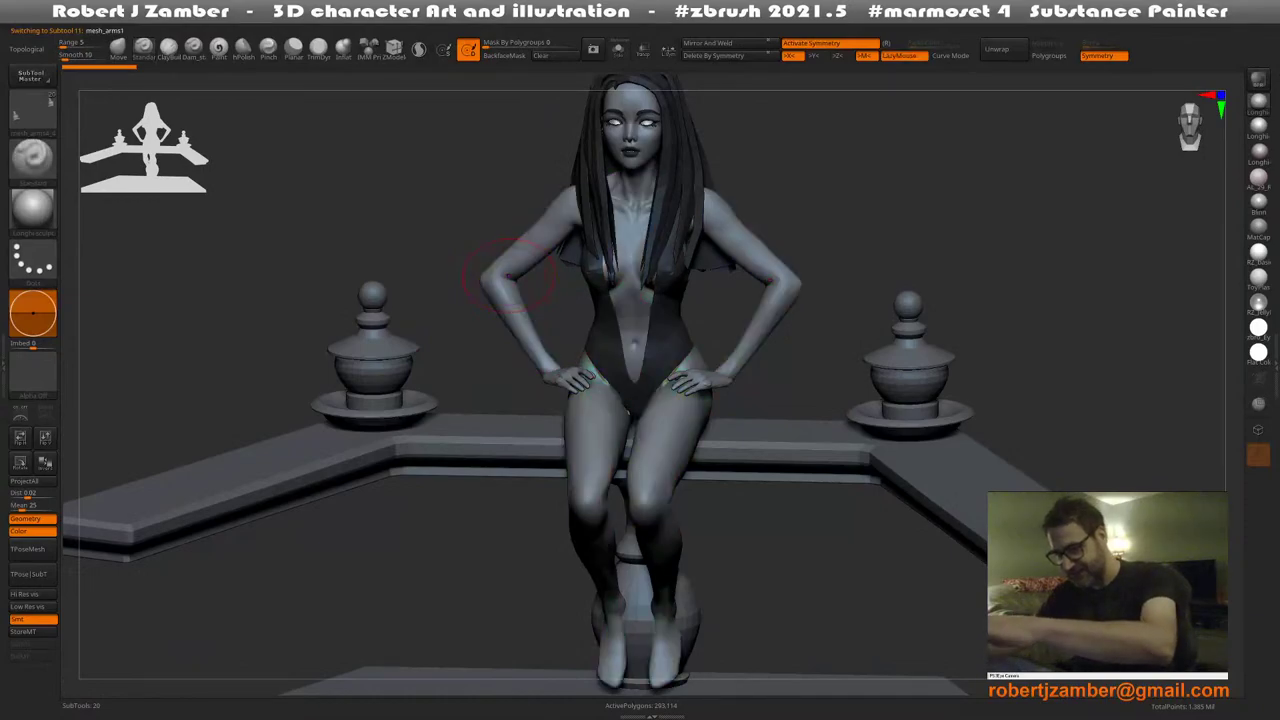
# Make the urn ornaments on the railing the active subtool and isolate them in Solo mode
pyautogui.keyDown('alt'); pyautogui.moveTo(556, 290); pyautogui.dragTo(549, 352); pyautogui.keyUp('alt')
pyautogui.moveTo(549, 352); pyautogui.dragTo(552, 335)
pyautogui.moveTo(522, 398); pyautogui.dragTo(457, 400)
pyautogui.keyDown('alt'); pyautogui.click(388, 365); pyautogui.keyUp('alt')
pyautogui.keyDown('ctrl'); pyautogui.moveTo(388, 361); pyautogui.dragTo(397, 383, button='right'); pyautogui.keyUp('ctrl')
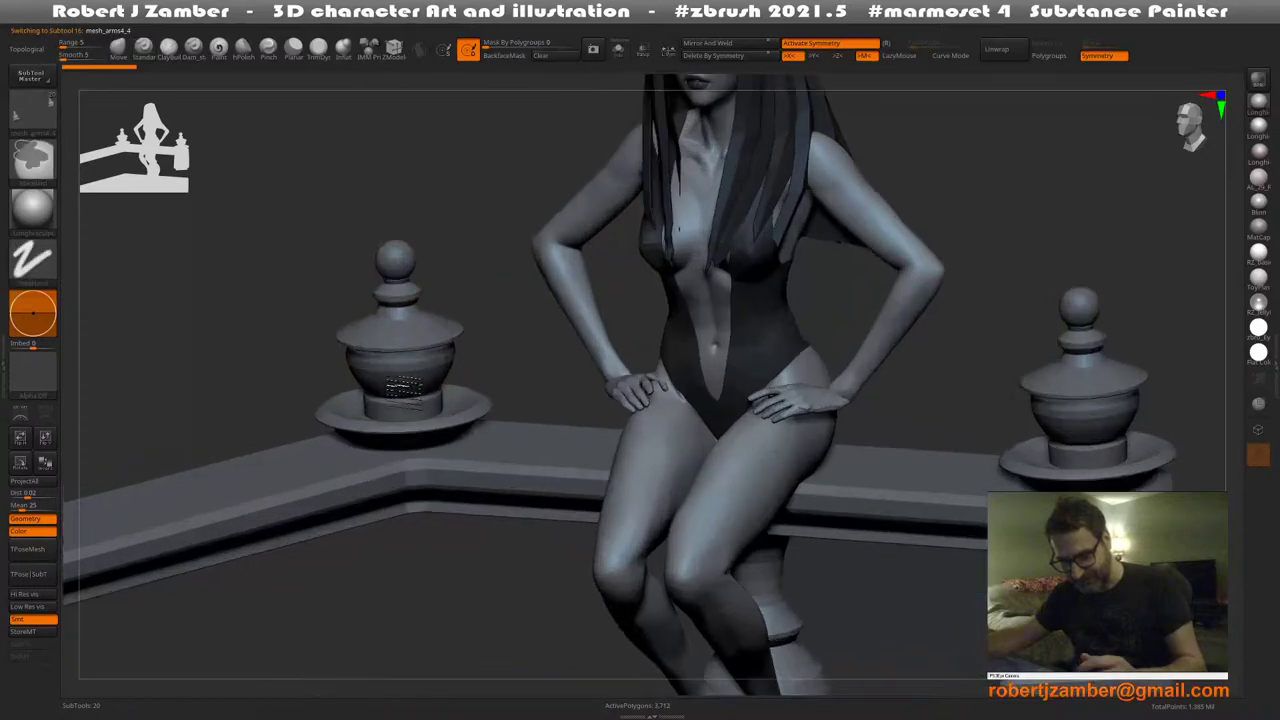
pyautogui.press('d')
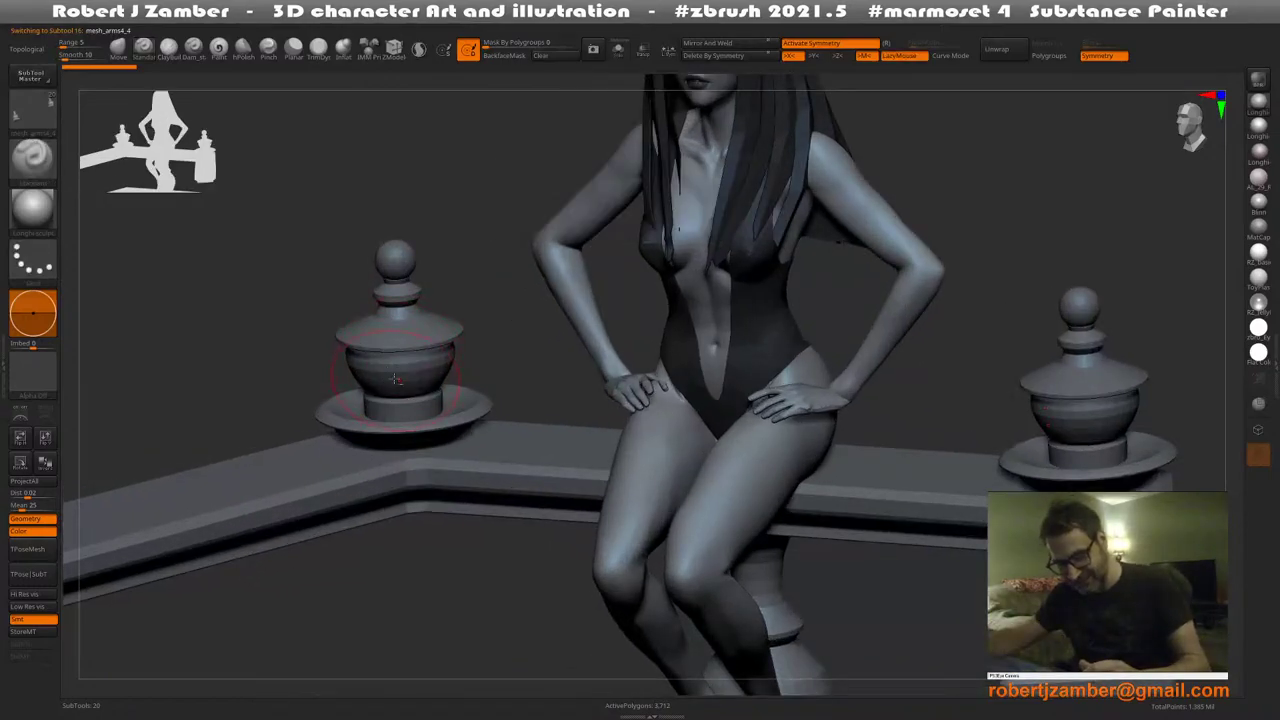
pyautogui.moveTo(398, 380)
pyautogui.keyDown('alt'); pyautogui.mouseDown(button='right')
pyautogui.moveTo(378, 364)
pyautogui.moveTo(383, 350)
pyautogui.moveTo(381, 372)
pyautogui.moveTo(483, 506)
pyautogui.moveTo(476, 480)
pyautogui.mouseUp(button='right'); pyautogui.keyUp('alt')
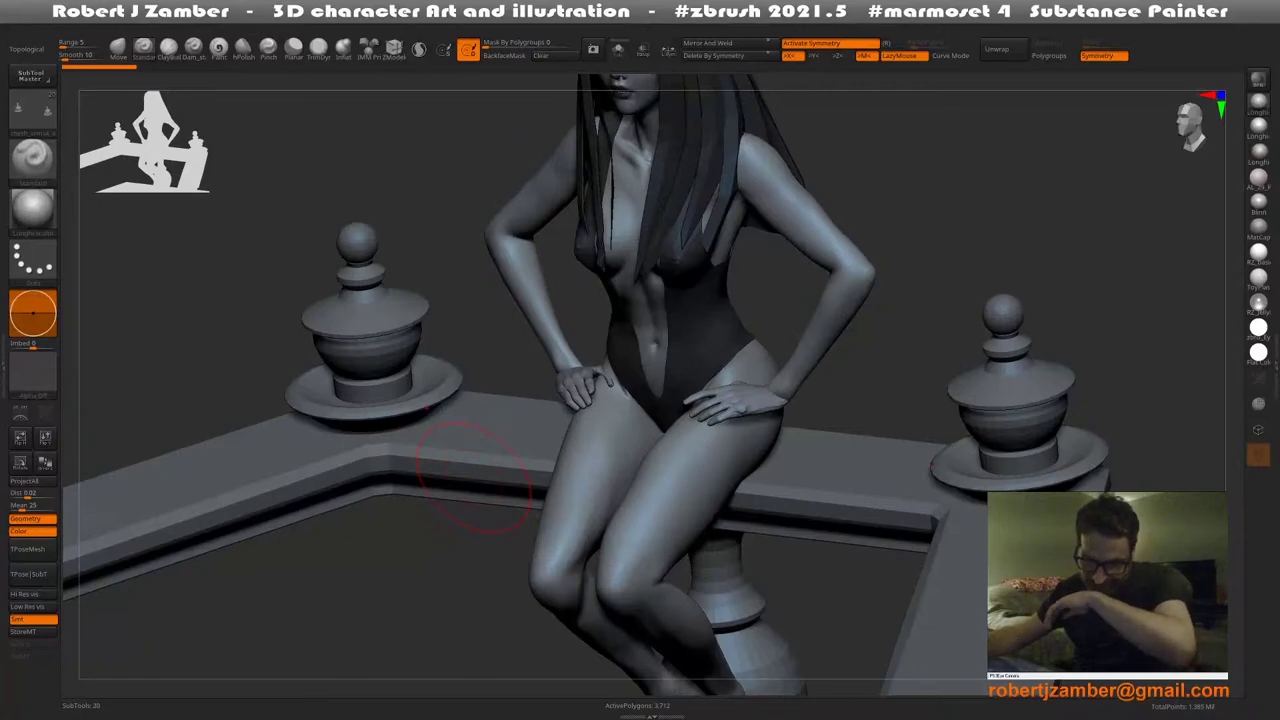
pyautogui.moveTo(475, 480); pyautogui.dragTo(440, 170, button='right')
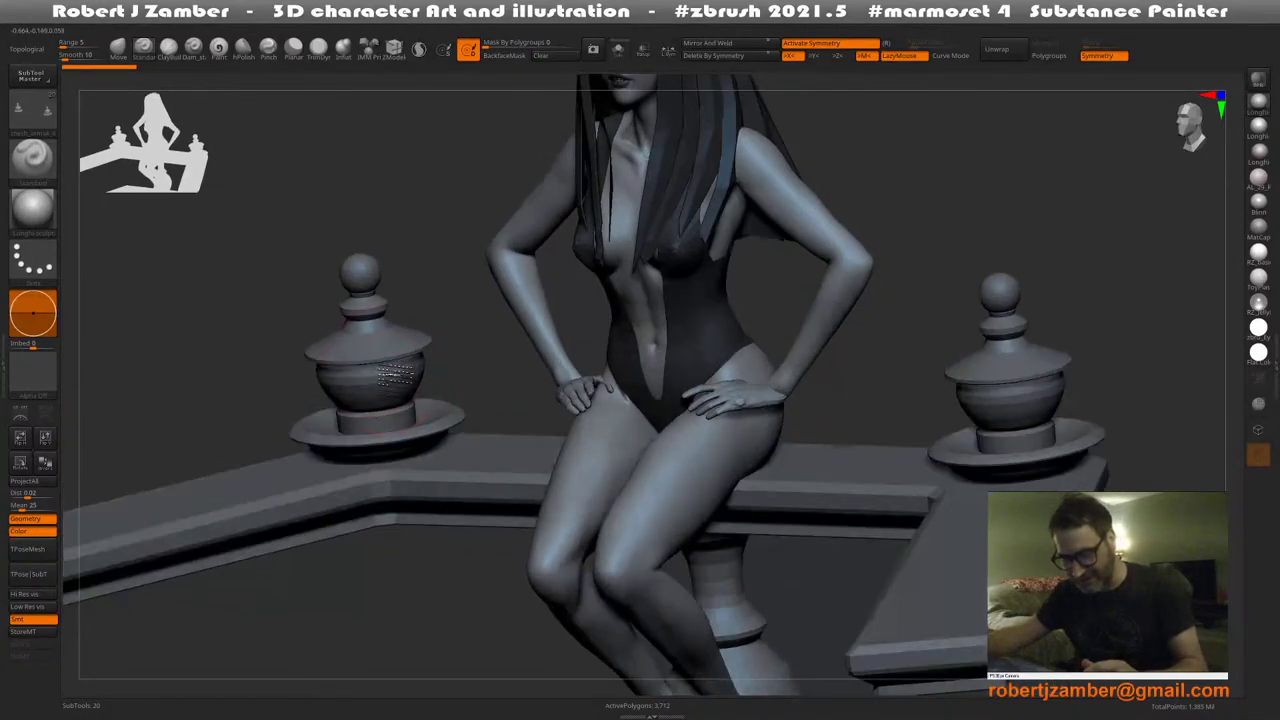
pyautogui.click(618, 49)
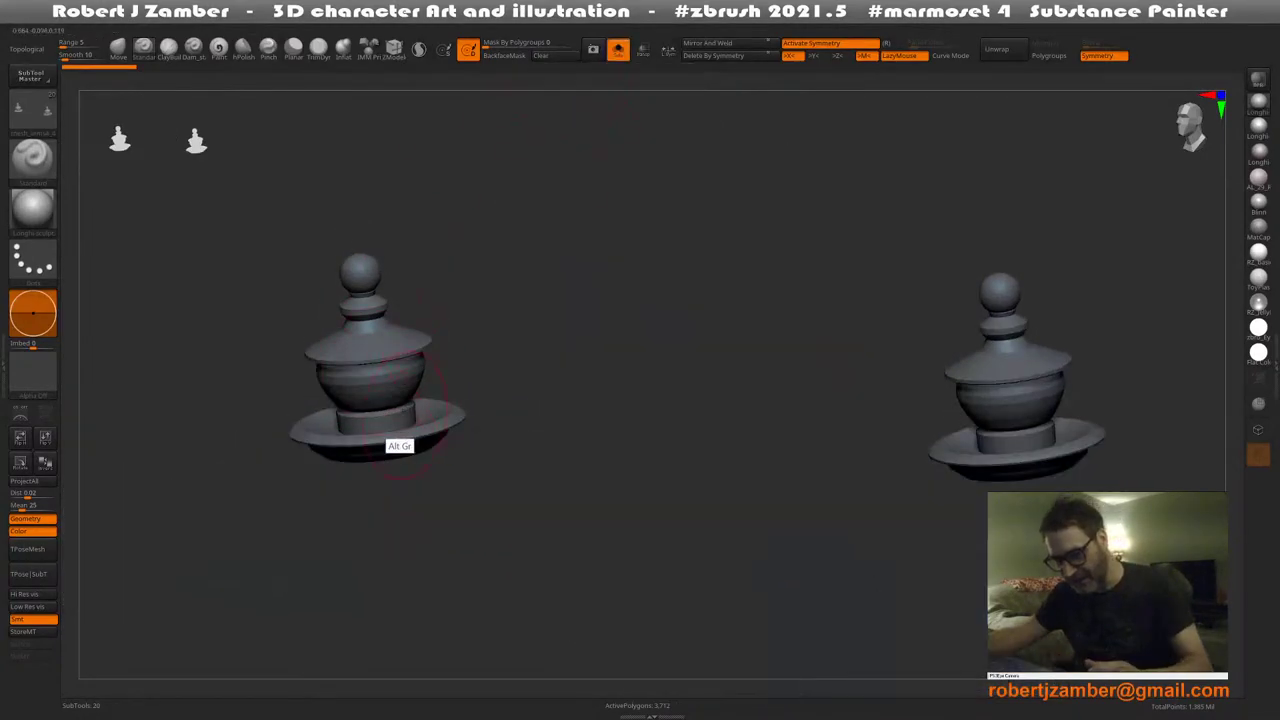
pyautogui.keyDown('shift'); pyautogui.moveTo(396, 436); pyautogui.dragTo(422, 369, button='right'); pyautogui.keyUp('shift')
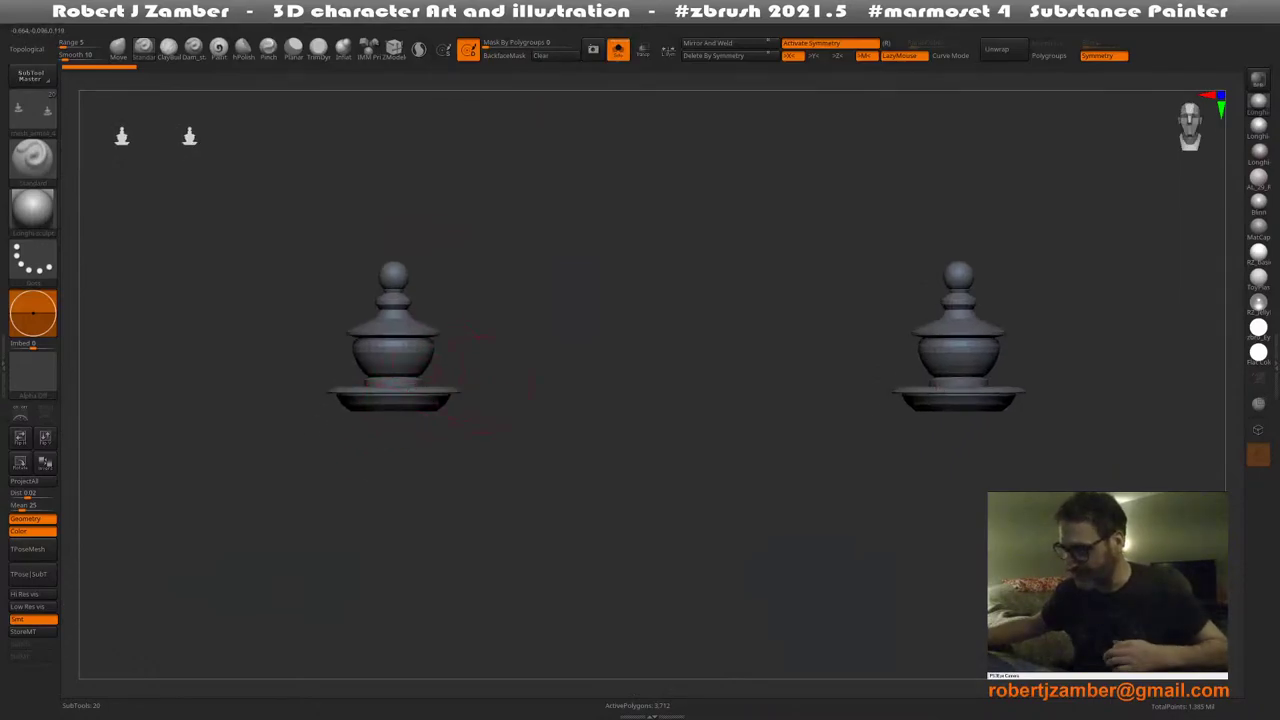
pyautogui.moveTo(686, 237); pyautogui.dragTo(710, 302, button='right')
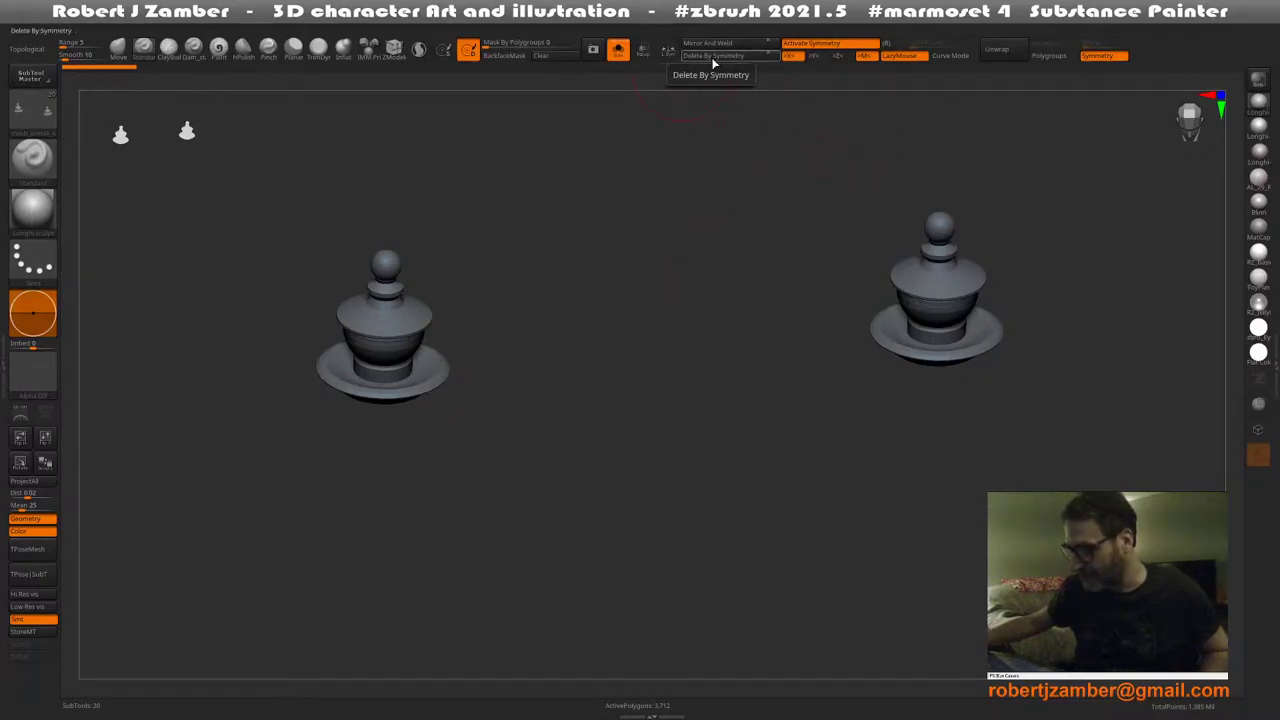
# Delete the mirrored urn with Delete By Symmetry on the X axis and frame the remaining one
pyautogui.click(713, 56)
pyautogui.moveTo(643, 254); pyautogui.dragTo(606, 250)
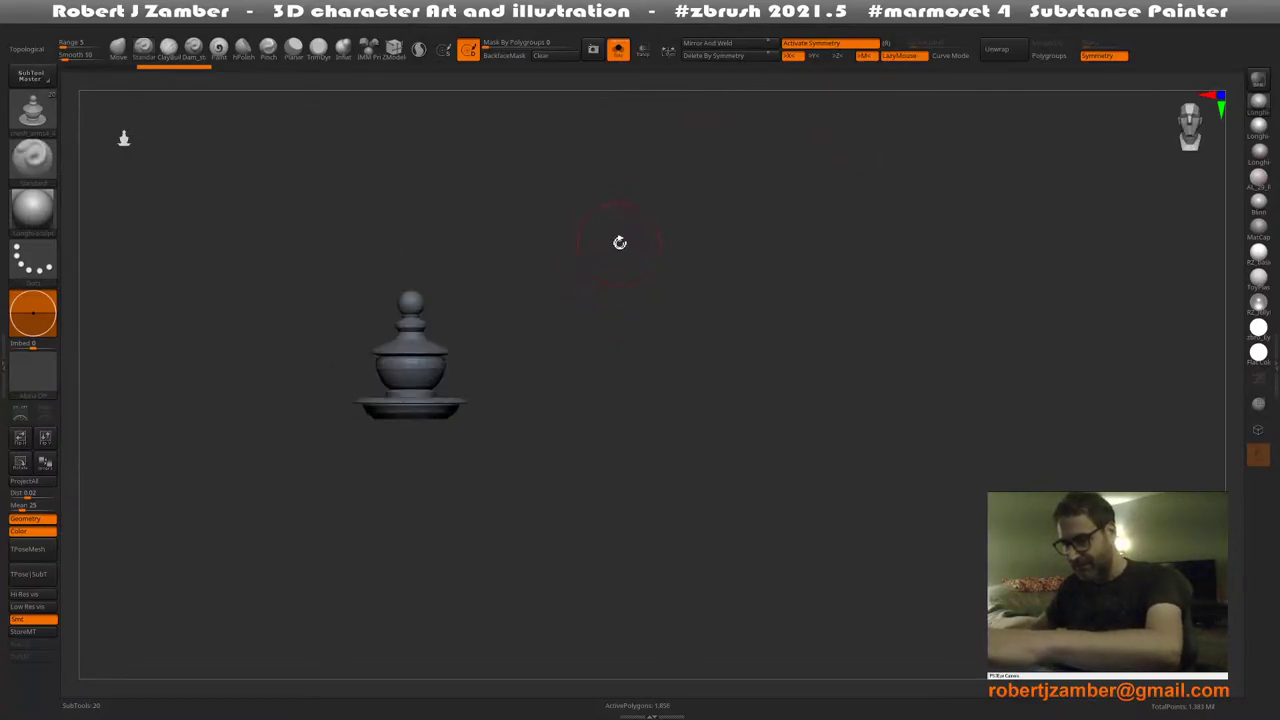
pyautogui.press('f')
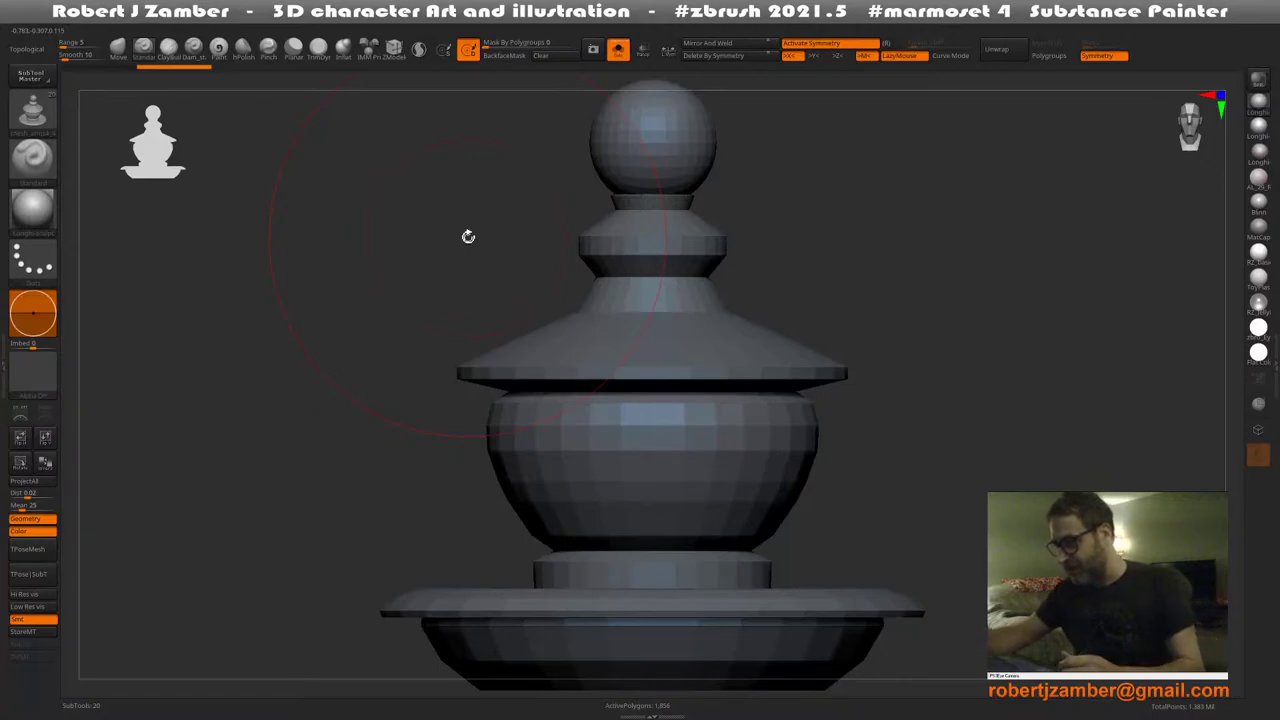
# Examine the isolated urn's lid, bowl and dish from the front and from above
pyautogui.keyDown('ctrl'); pyautogui.moveTo(556, 430); pyautogui.dragTo(556, 400, button='right'); pyautogui.keyUp('ctrl')
pyautogui.keyDown('alt'); pyautogui.moveTo(545, 455); pyautogui.dragTo(534, 430, button='right'); pyautogui.keyUp('alt')
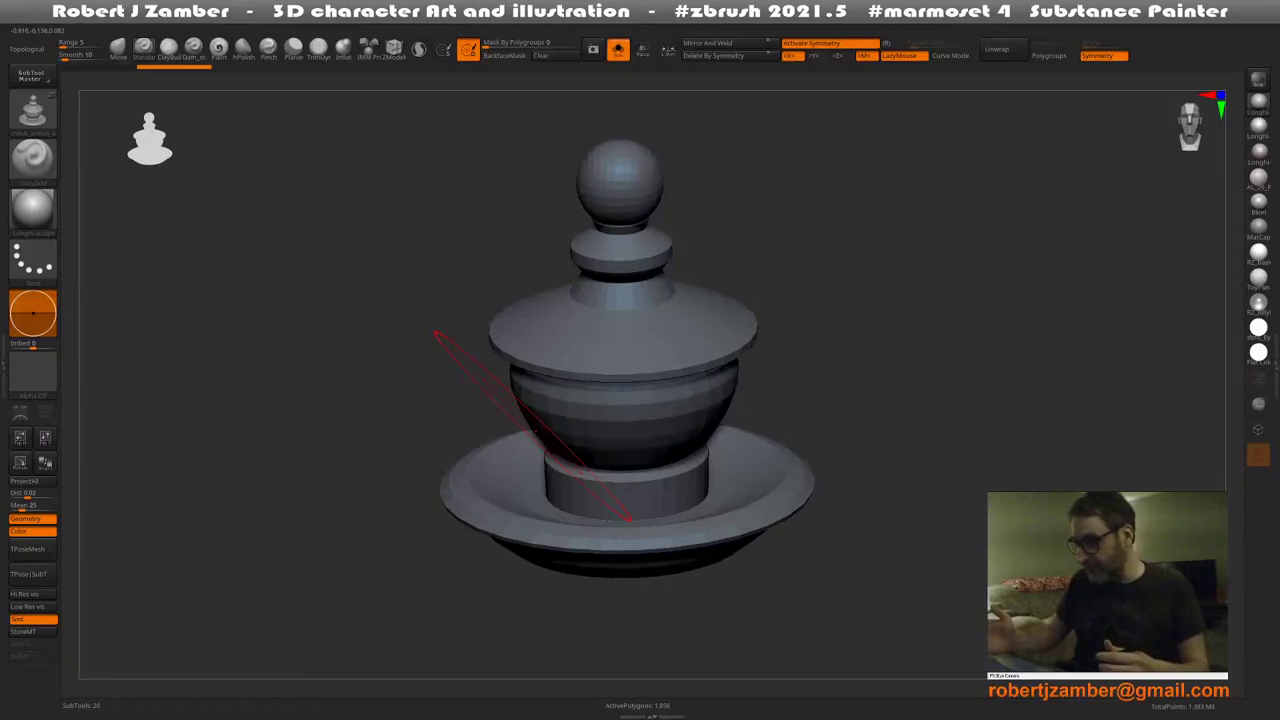
pyautogui.moveTo(428, 428); pyautogui.dragTo(436, 402)
pyautogui.moveTo(472, 453)
pyautogui.keyDown('alt'); pyautogui.mouseDown()
pyautogui.moveTo(448, 449)
pyautogui.moveTo(450, 466)
pyautogui.mouseUp(); pyautogui.keyUp('alt')
pyautogui.moveTo(460, 432)
pyautogui.mouseDown()
pyautogui.moveTo(474, 470)
pyautogui.moveTo(470, 440)
pyautogui.mouseUp()
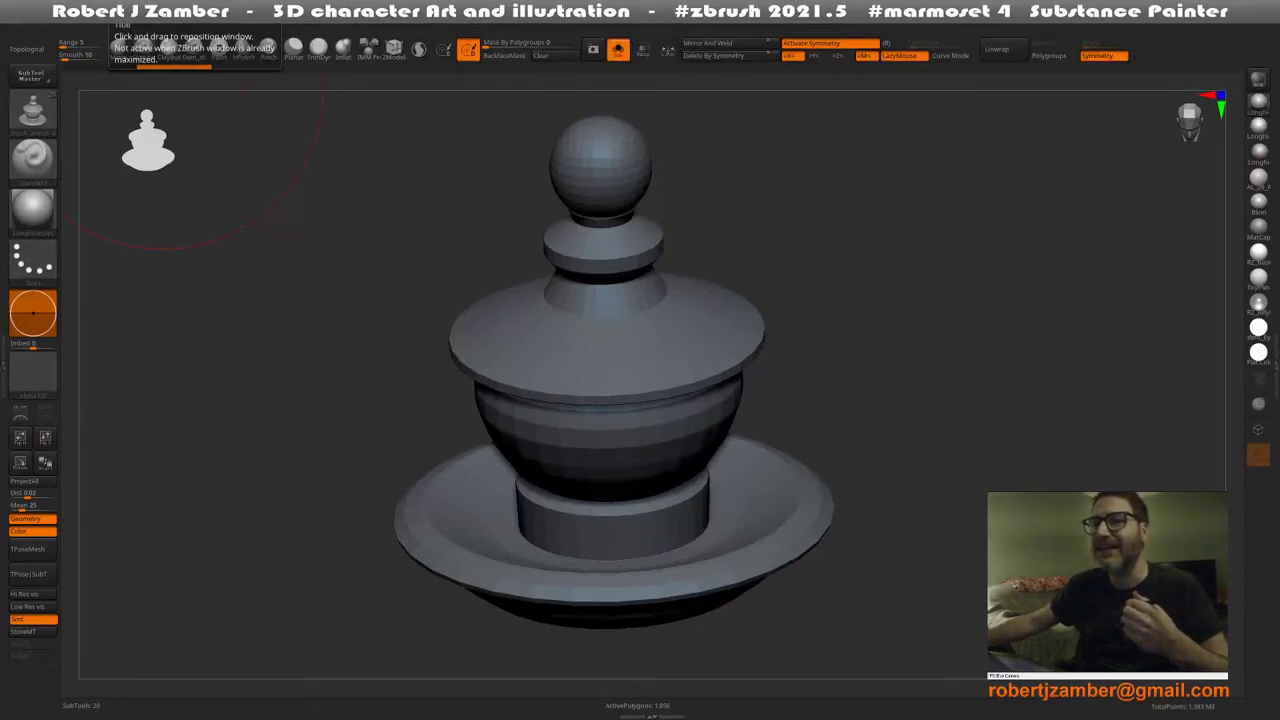
pyautogui.moveTo(277, 317); pyautogui.dragTo(303, 277)
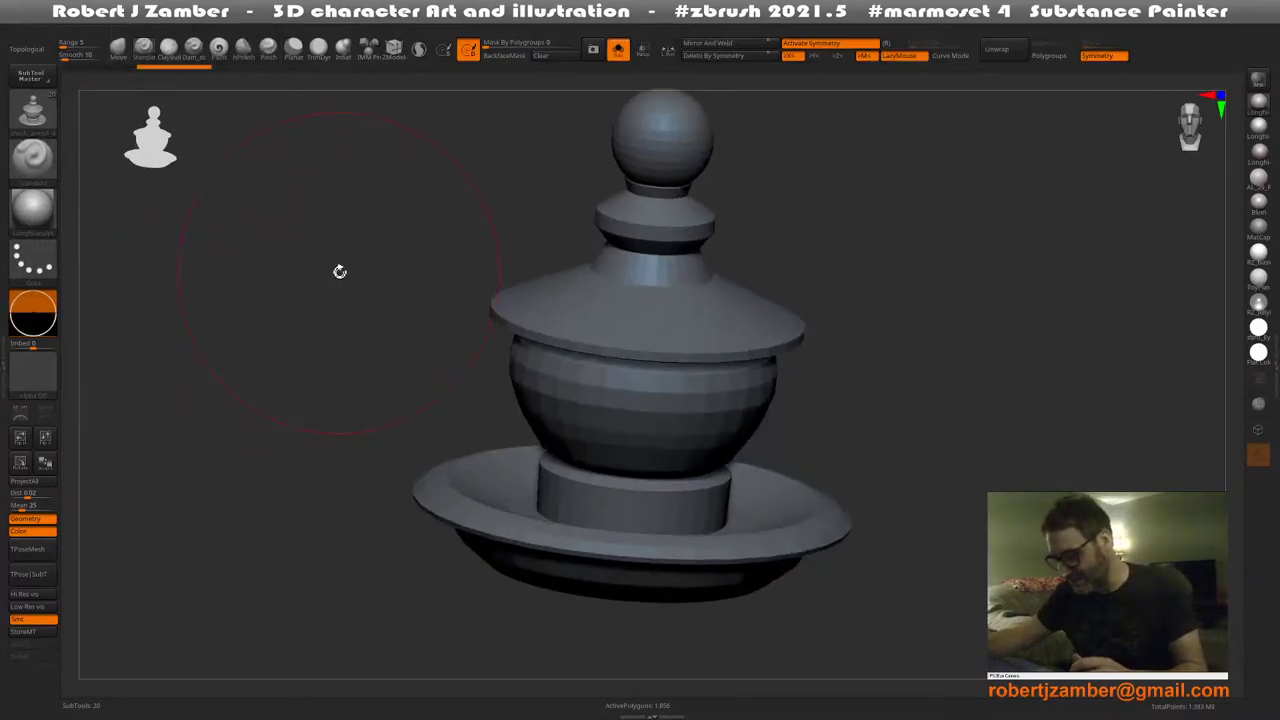
pyautogui.moveTo(483, 402)
pyautogui.mouseDown()
pyautogui.moveTo(483, 445)
pyautogui.moveTo(464, 392)
pyautogui.mouseUp()
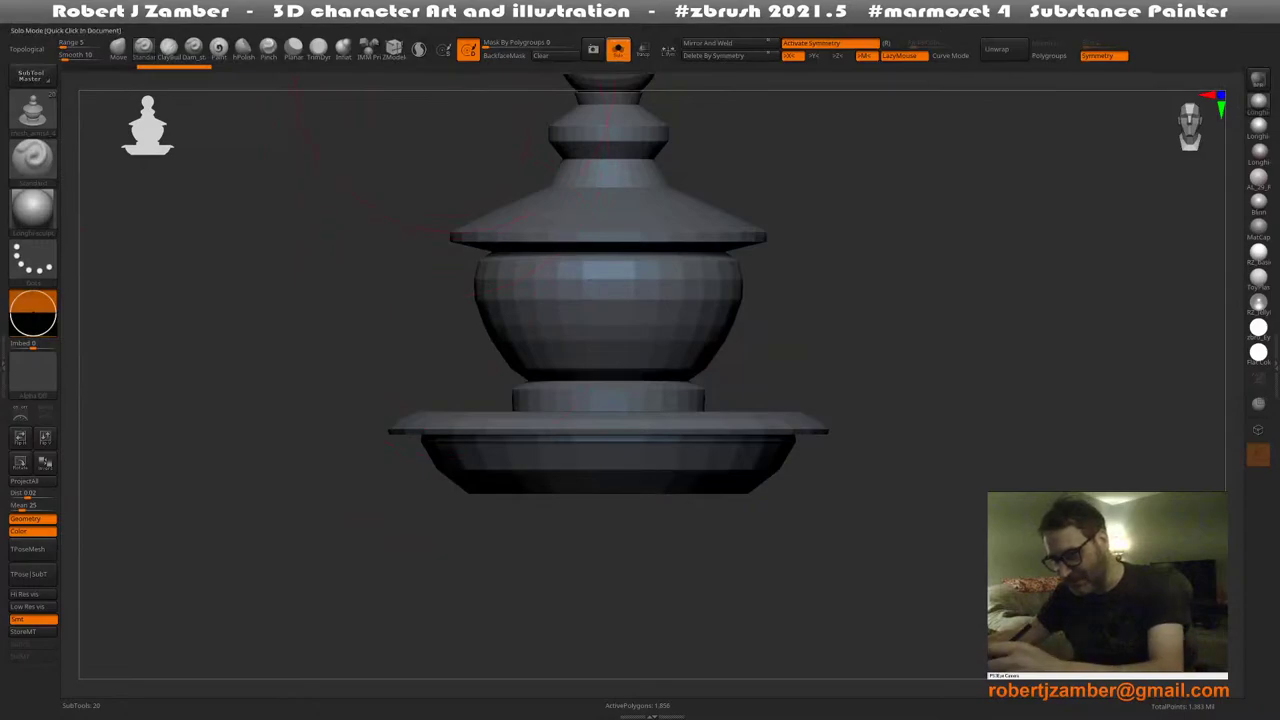
# Leave Solo mode and make the vase-shaped baluster behind the figure's legs the active subtool
pyautogui.click(618, 49)
pyautogui.keyDown('ctrl'); pyautogui.moveTo(482, 426); pyautogui.dragTo(463, 371, button='right'); pyautogui.keyUp('ctrl')
pyautogui.keyDown('alt'); pyautogui.moveTo(560, 491); pyautogui.dragTo(420, 360); pyautogui.keyUp('alt')
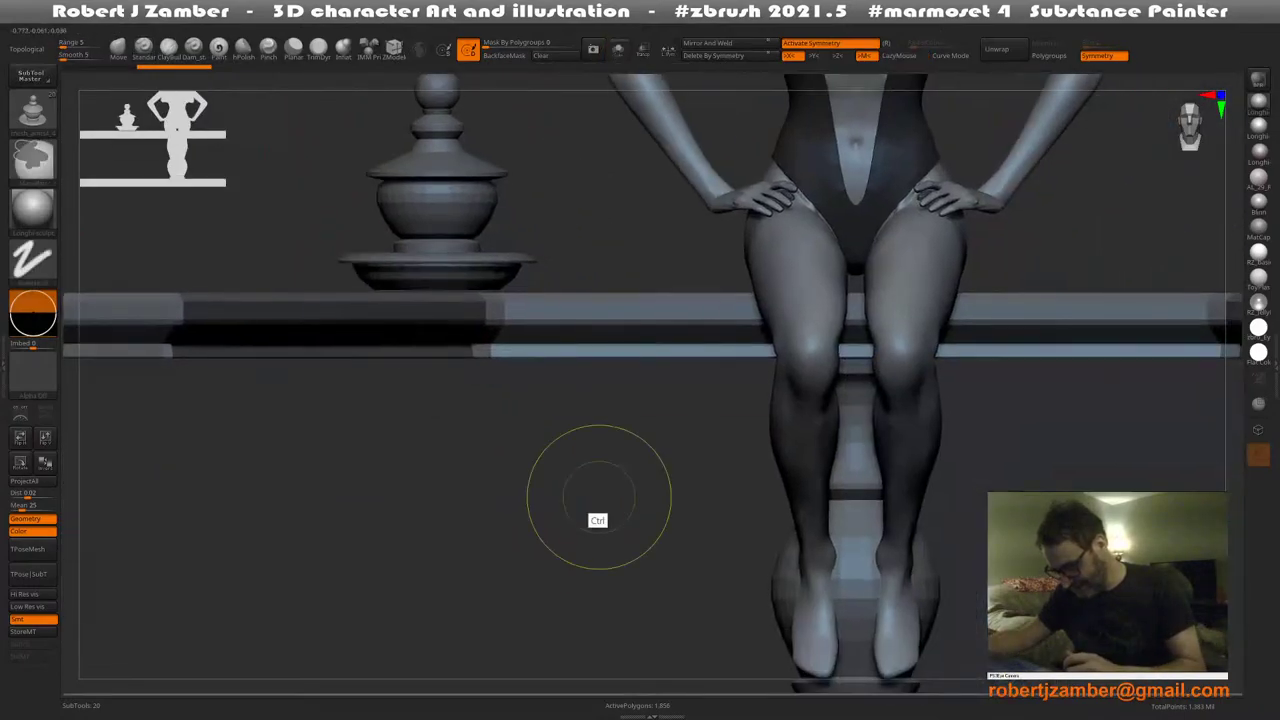
pyautogui.keyDown('ctrl'); pyautogui.moveTo(599, 497); pyautogui.dragTo(585, 450, button='right'); pyautogui.keyUp('ctrl')
pyautogui.moveTo(585, 450); pyautogui.dragTo(510, 492)
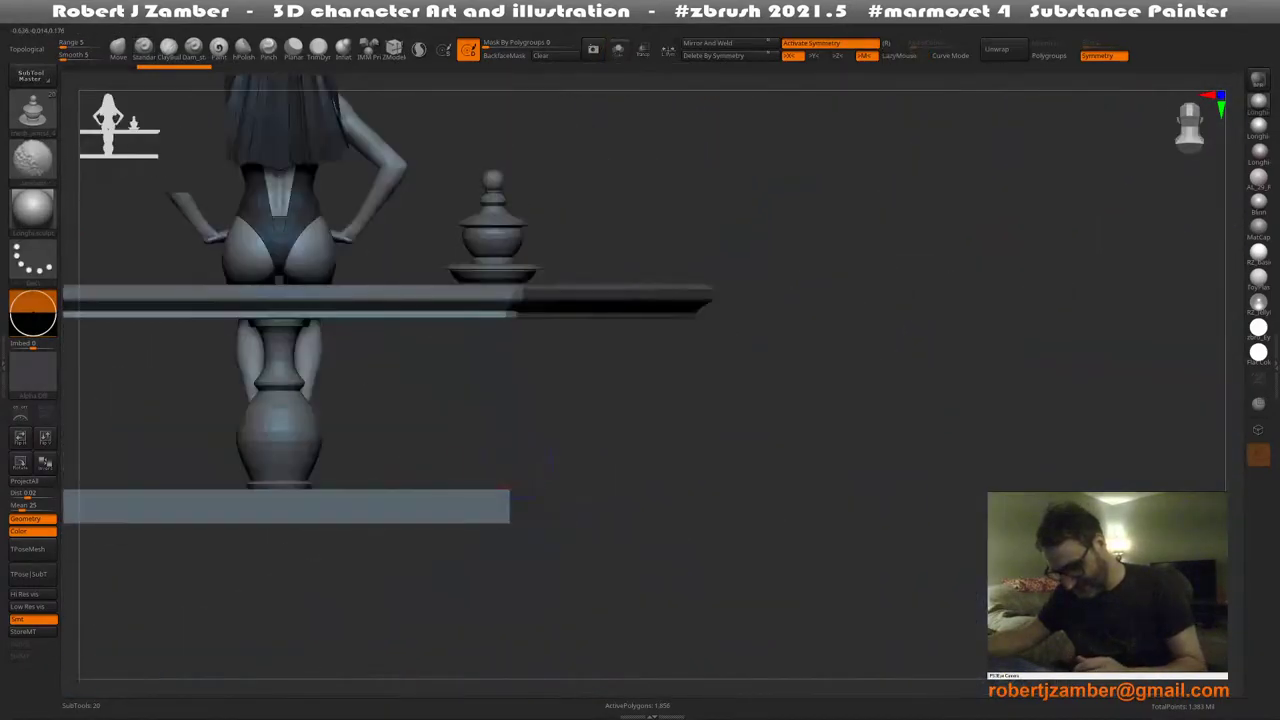
pyautogui.keyDown('alt'); pyautogui.moveTo(320, 416); pyautogui.dragTo(508, 436); pyautogui.keyUp('alt')
pyautogui.keyDown('alt'); pyautogui.click(467, 442); pyautogui.keyUp('alt')
pyautogui.moveTo(600, 420); pyautogui.dragTo(491, 464)
pyautogui.keyDown('alt'); pyautogui.moveTo(491, 464); pyautogui.dragTo(563, 480); pyautogui.keyUp('alt')
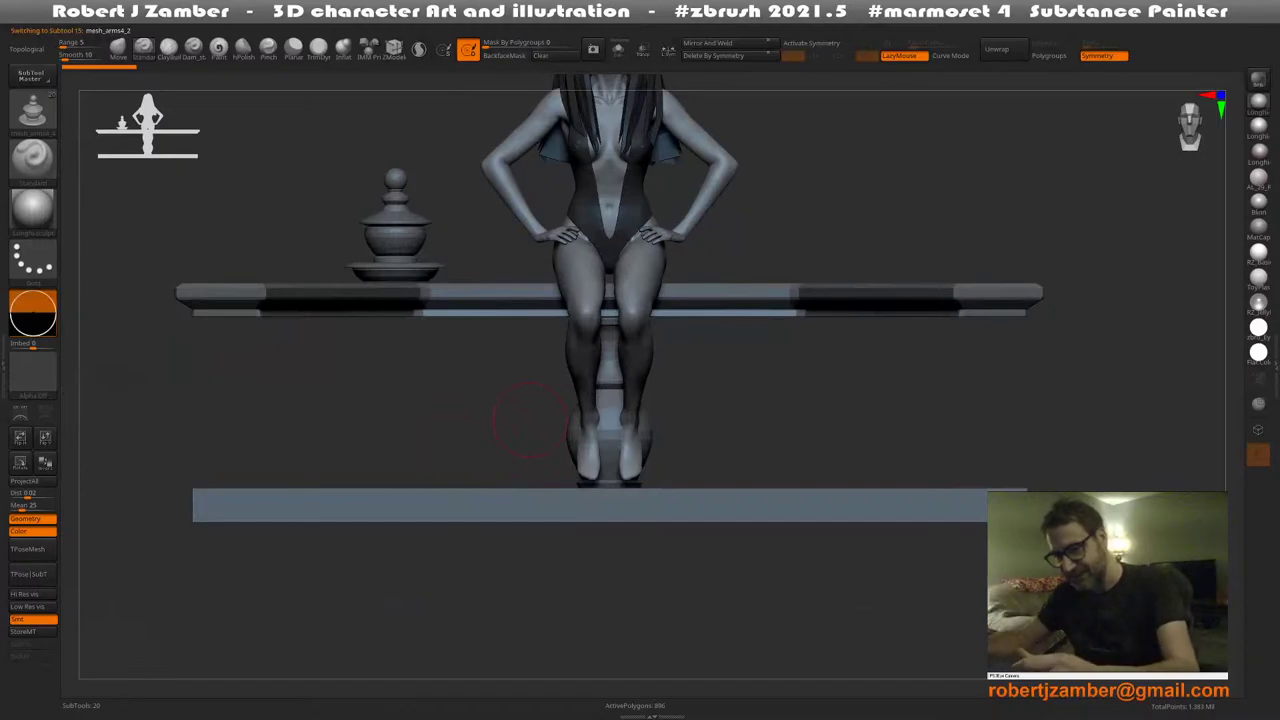
# Isolate the vase-shaped baluster in Solo mode and preview it smoothed with Dynamic Subdiv, choosing Always YES for auto-activation
pyautogui.click(618, 49)
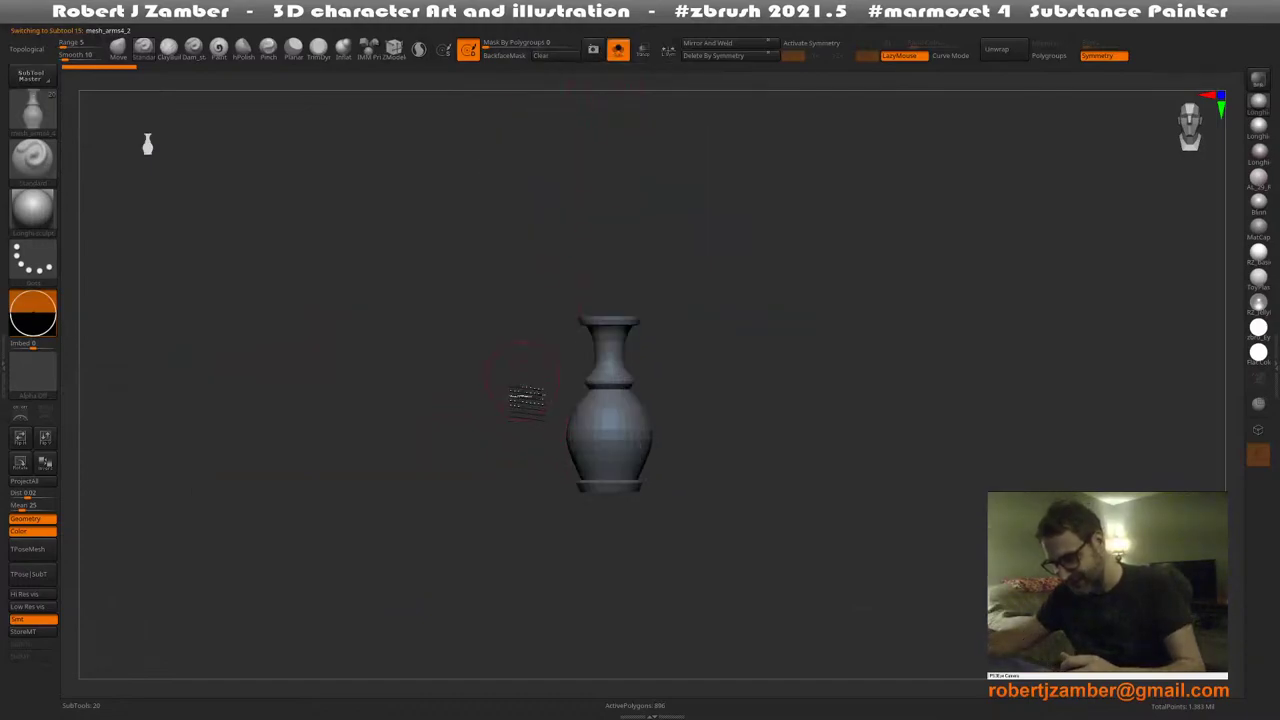
pyautogui.press('f')
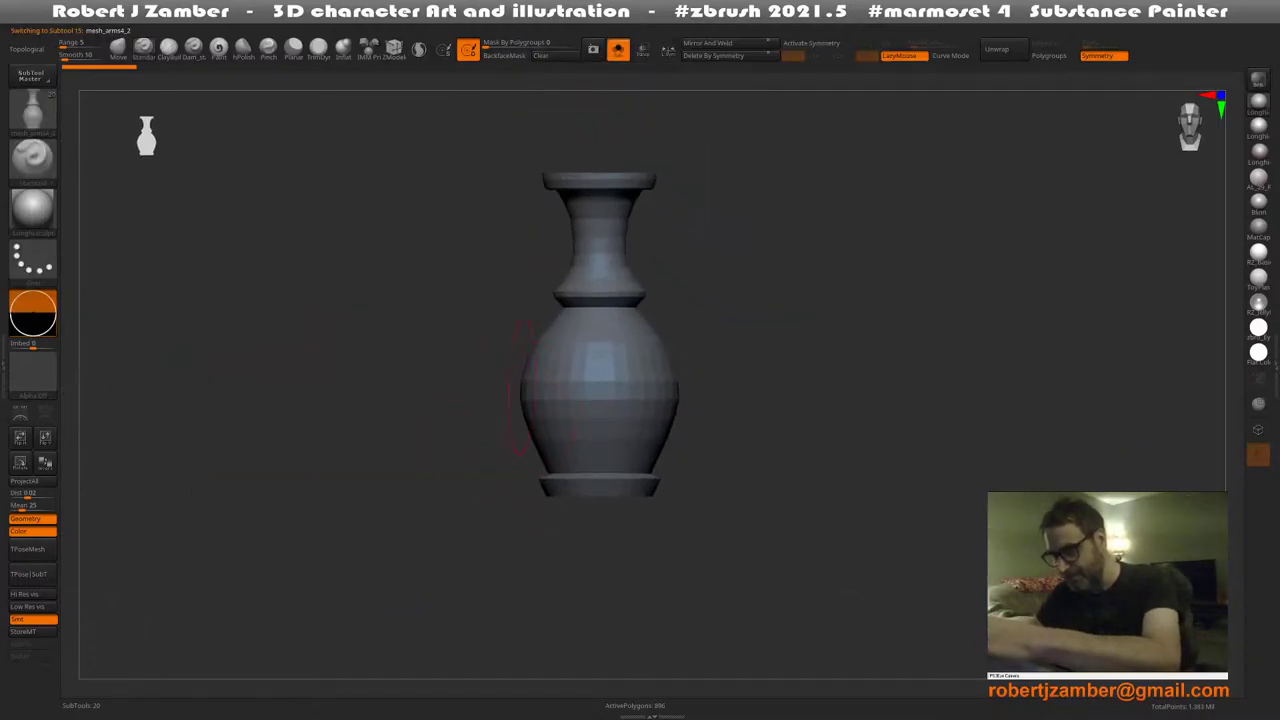
pyautogui.press('d')
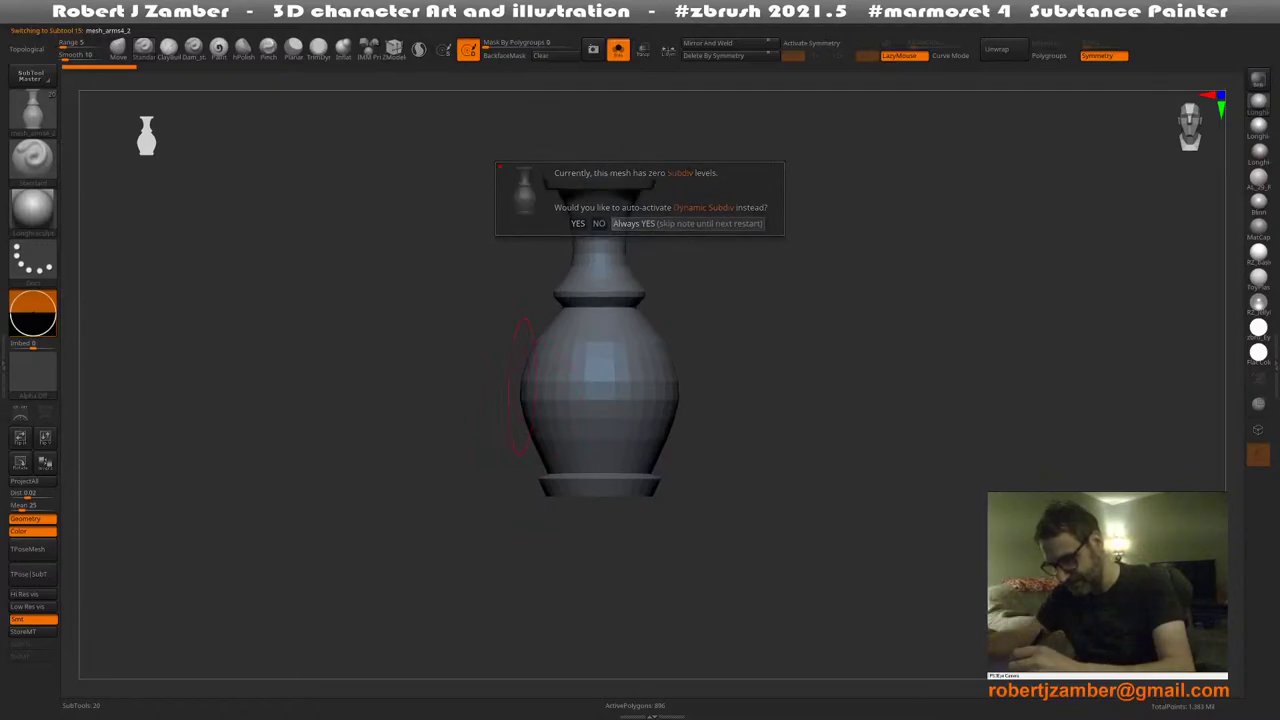
pyautogui.click(655, 223)
pyautogui.keyDown('alt'); pyautogui.moveTo(559, 358); pyautogui.dragTo(526, 430, button='right'); pyautogui.keyUp('alt')
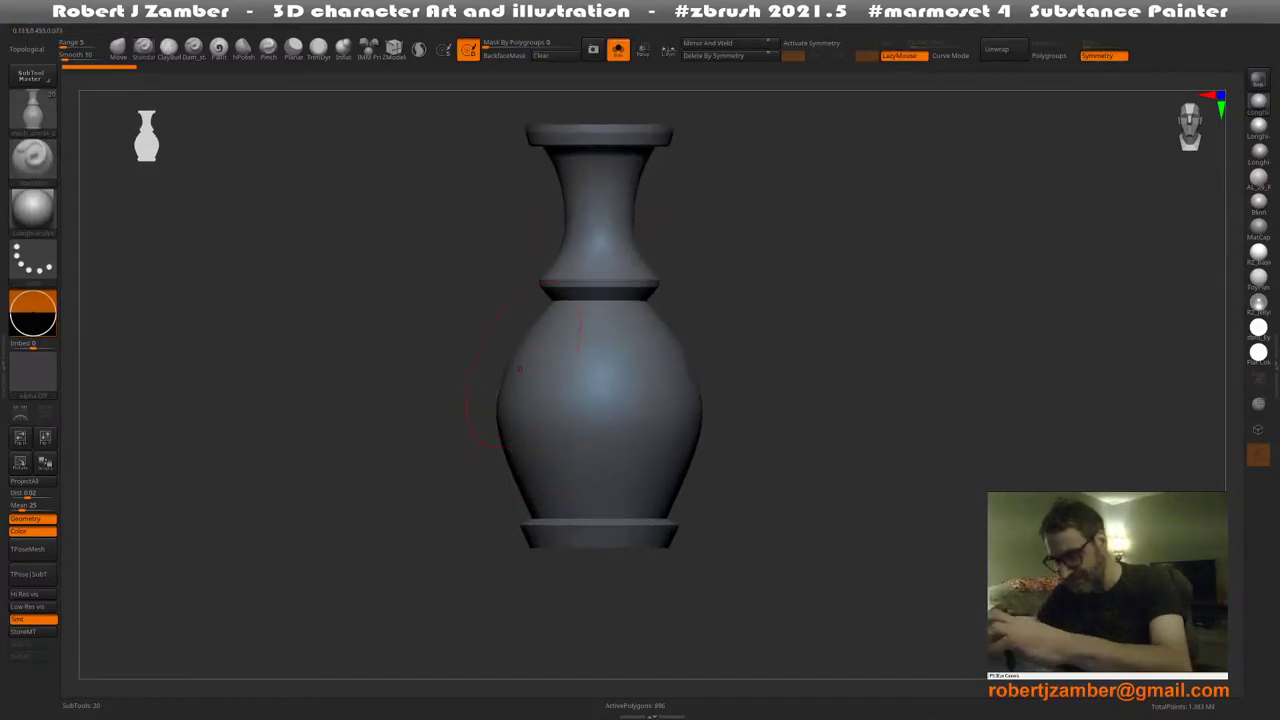
pyautogui.press('d')
# Show the baluster's polygroup colours and set the ZModeler brush's edge action to PolyGroup with the Polyloop target
pyautogui.hotkey('shift', 'f')
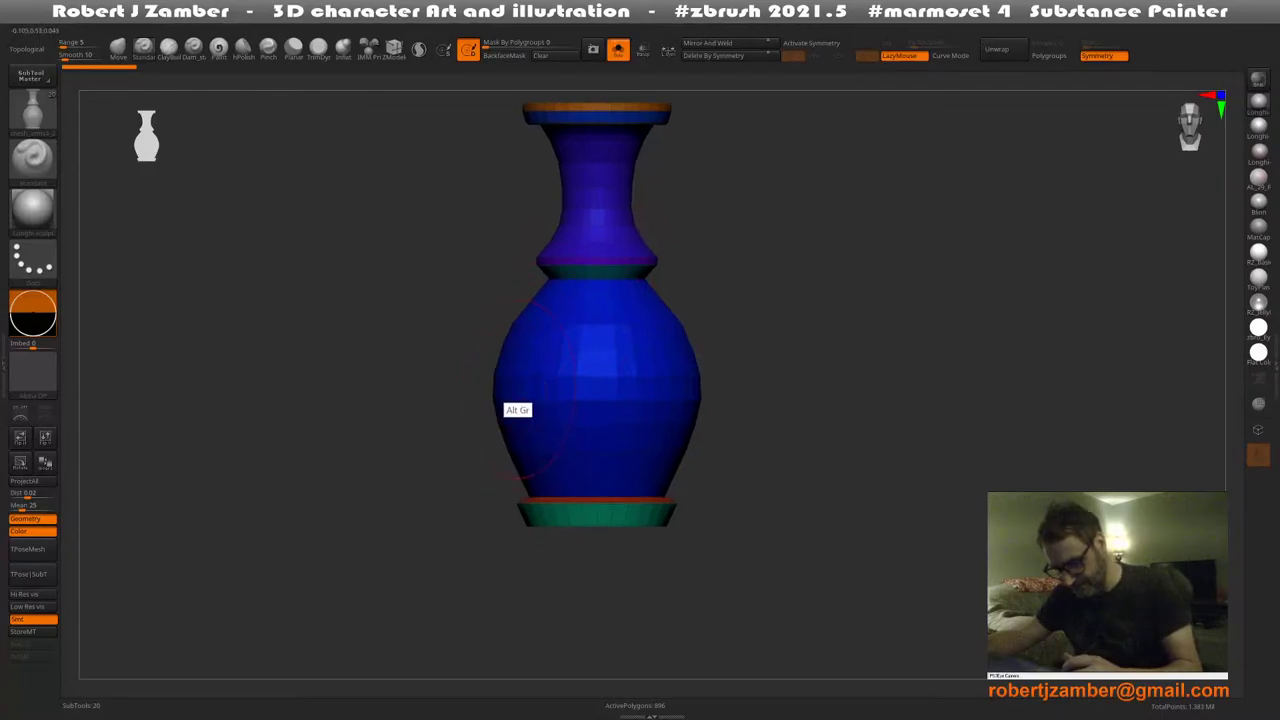
pyautogui.moveTo(518, 389); pyautogui.dragTo(524, 465, button='right')
pyautogui.click(394, 49)
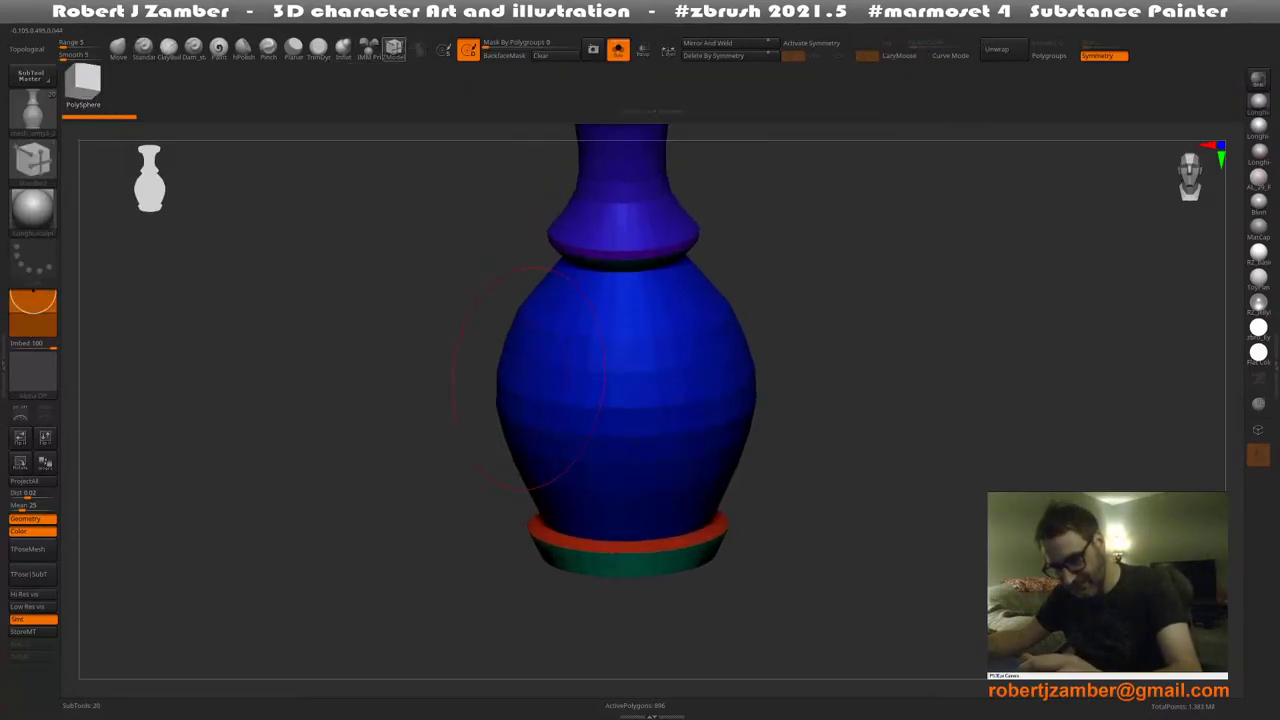
pyautogui.press('space')
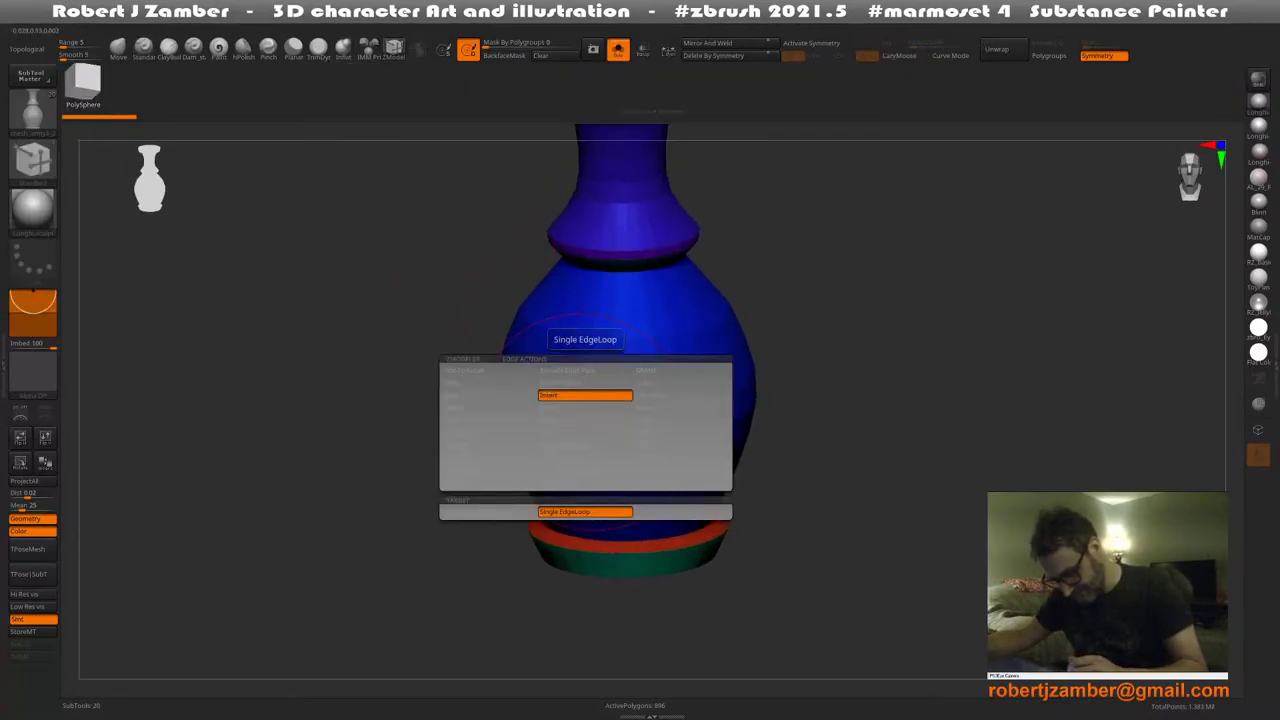
pyautogui.click(586, 482)
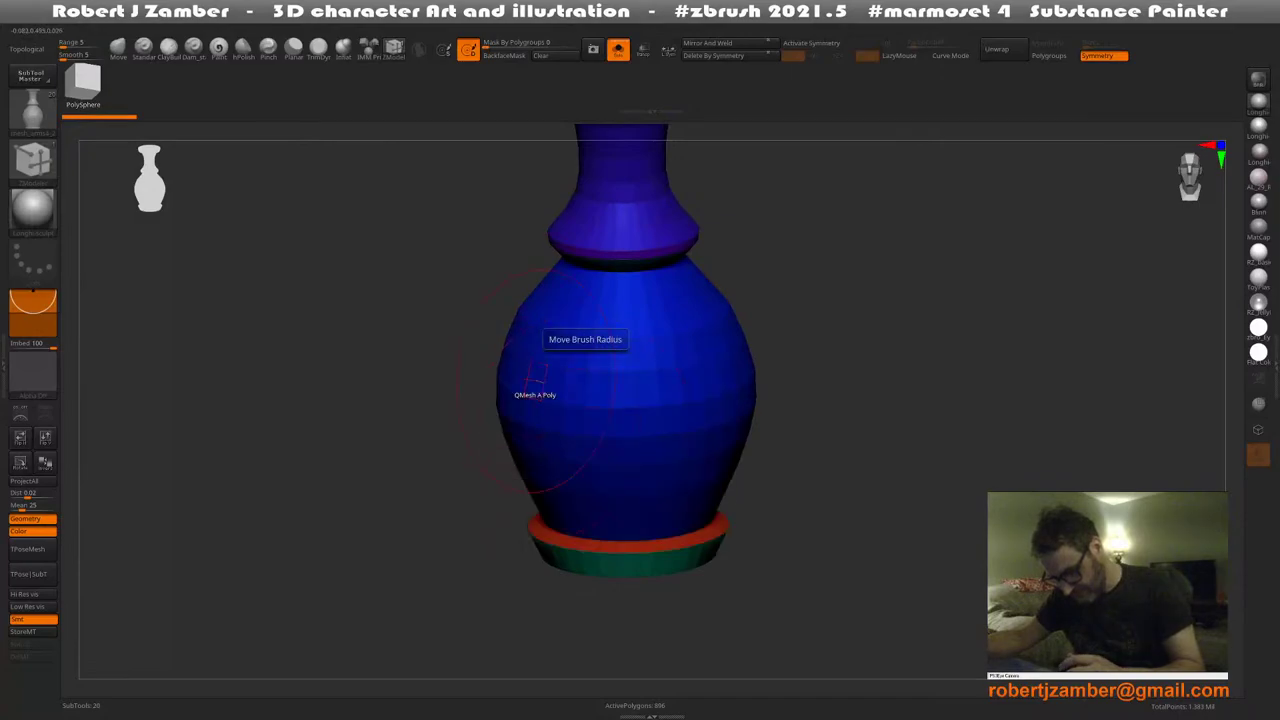
# Set ZModeler's polygon action to Extrude with the Polygroup All target and extrude the collar ring below the baluster's neck
pyautogui.moveTo(584, 435)
pyautogui.mouseDown(button='right')
pyautogui.moveTo(584, 420)
pyautogui.moveTo(580, 457)
pyautogui.mouseUp(button='right')
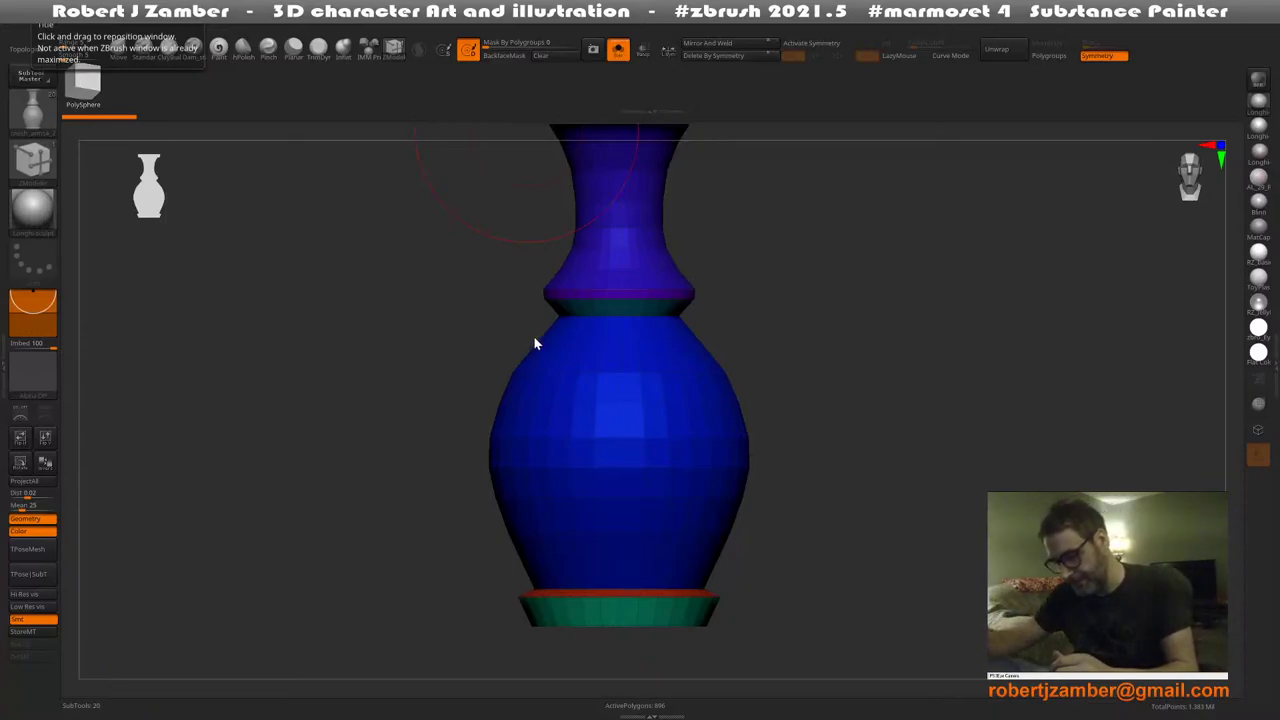
pyautogui.moveTo(534, 343)
pyautogui.mouseDown(button='right')
pyautogui.moveTo(546, 337)
pyautogui.moveTo(550, 350)
pyautogui.moveTo(551, 325)
pyautogui.moveTo(554, 336)
pyautogui.mouseUp(button='right')
pyautogui.press('space')
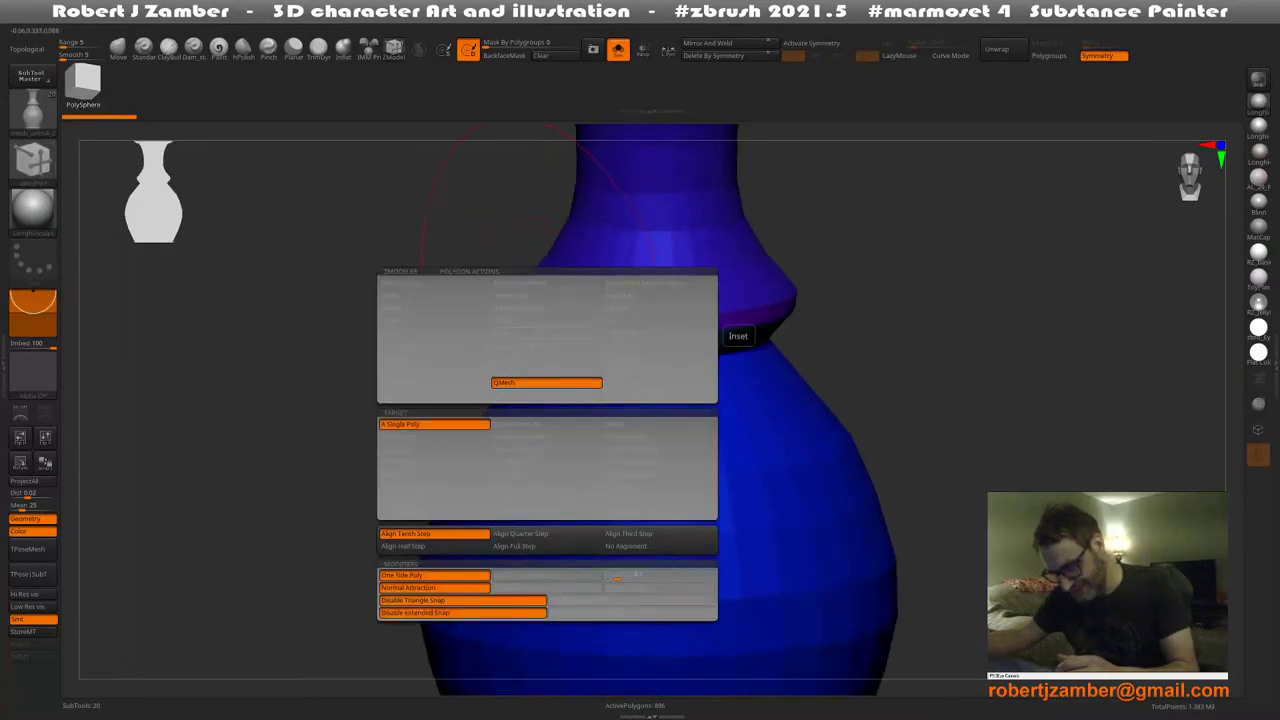
pyautogui.click(434, 370)
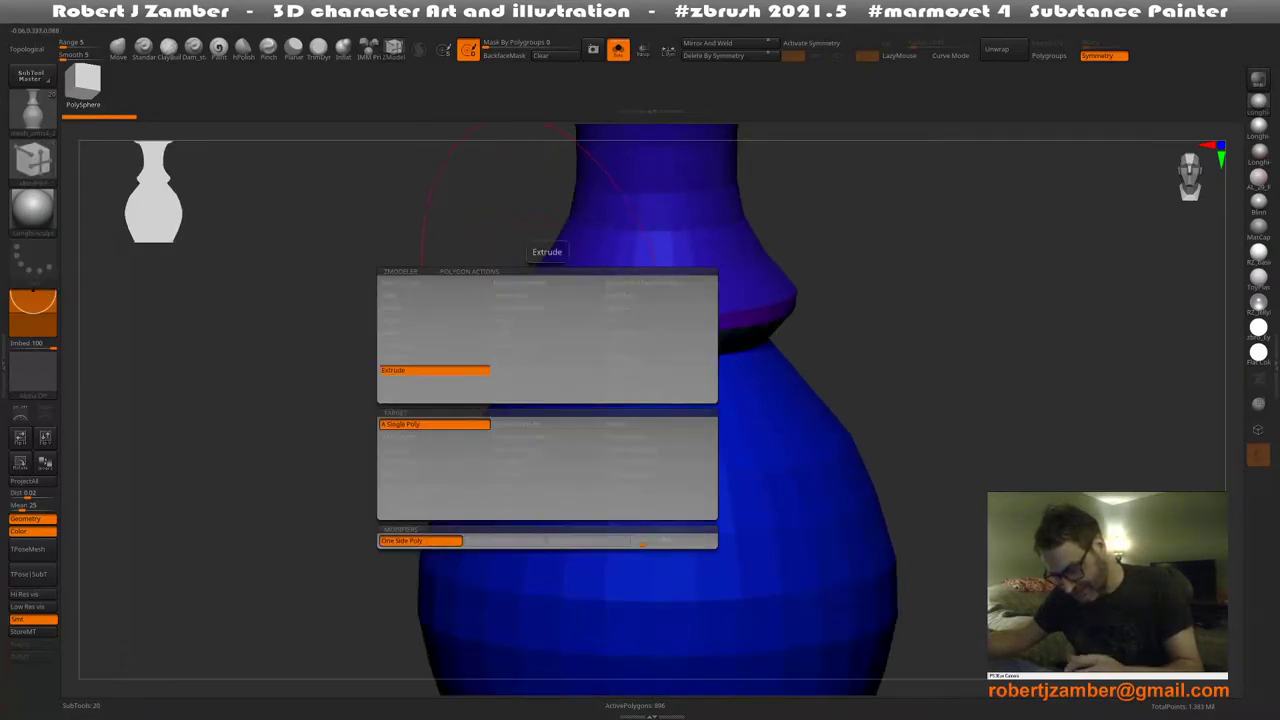
pyautogui.click(660, 436)
pyautogui.moveTo(549, 319); pyautogui.dragTo(544, 311)
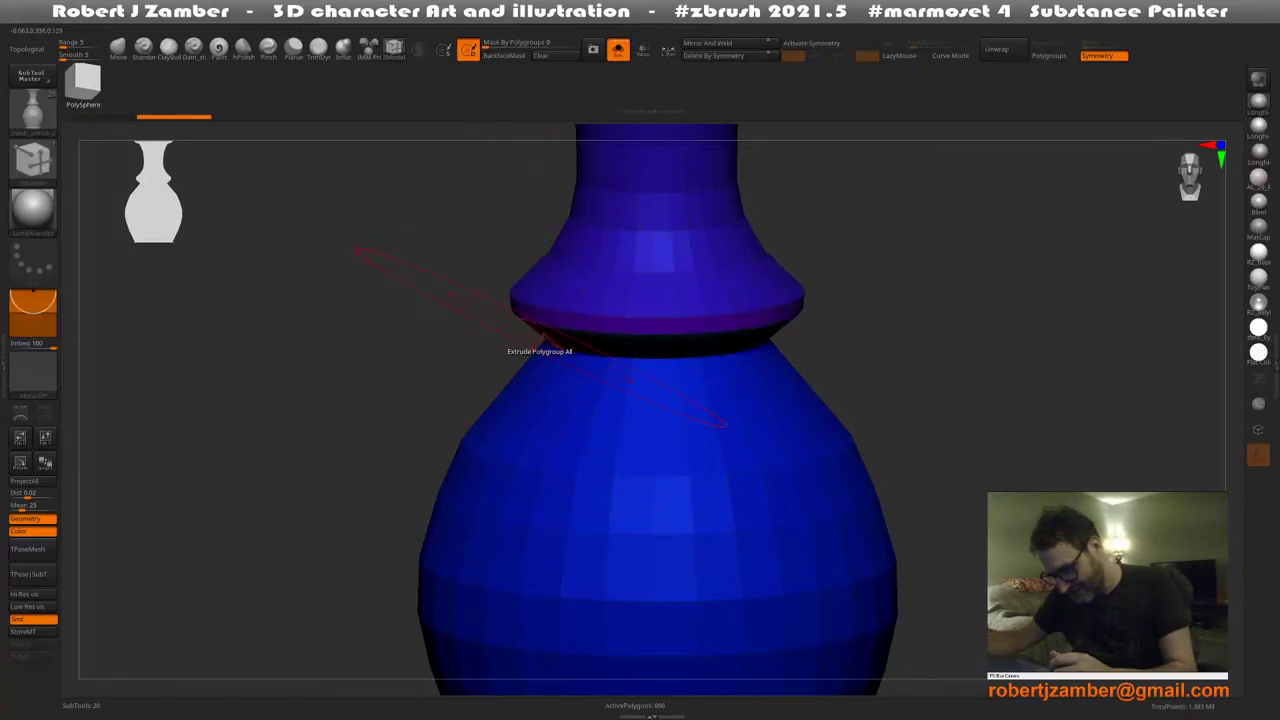
# Give the polyloop around the widest part of the belly its own polygroup and extrude that band slightly outward
pyautogui.moveTo(540, 362)
pyautogui.keyDown('ctrl'); pyautogui.mouseDown(button='right')
pyautogui.moveTo(533, 300)
pyautogui.moveTo(527, 347)
pyautogui.mouseUp(button='right'); pyautogui.keyUp('ctrl')
pyautogui.moveTo(531, 430)
pyautogui.keyDown('alt'); pyautogui.mouseDown(button='right')
pyautogui.moveTo(520, 349)
pyautogui.moveTo(504, 433)
pyautogui.moveTo(524, 426)
pyautogui.mouseUp(button='right'); pyautogui.keyUp('alt')
pyautogui.press('space')
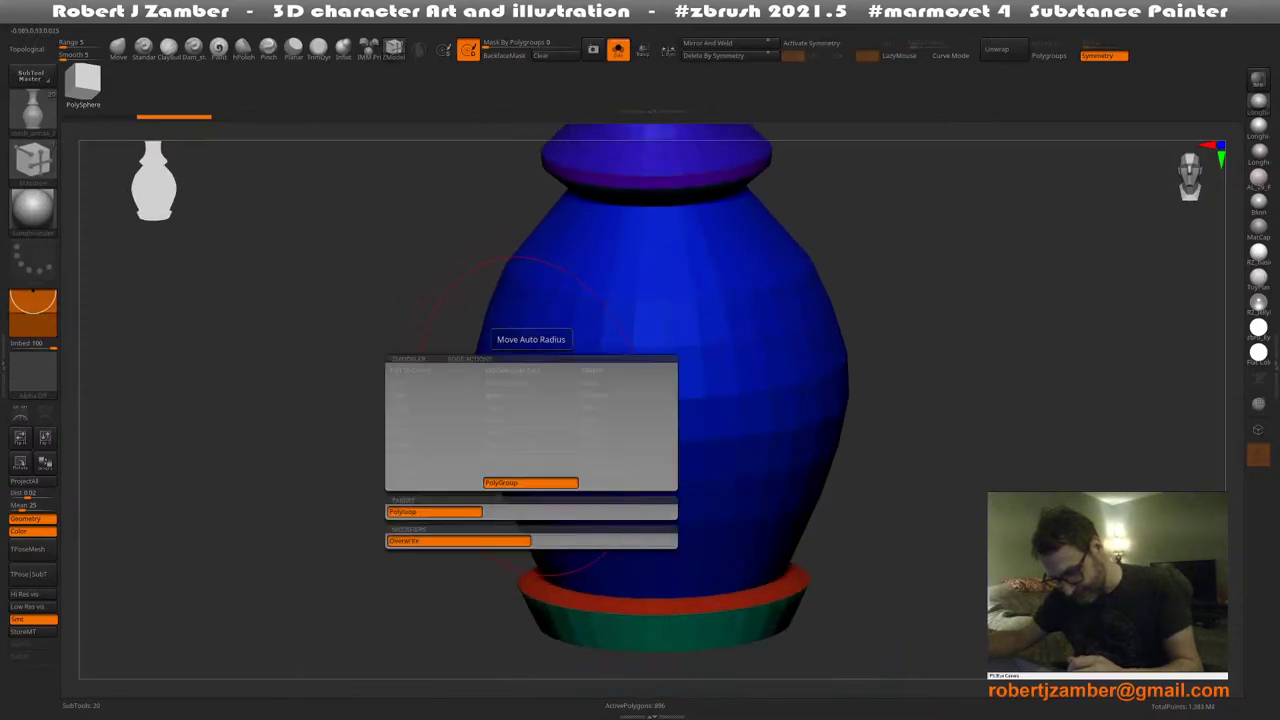
pyautogui.click(532, 413)
pyautogui.moveTo(528, 416); pyautogui.dragTo(519, 409, button='right')
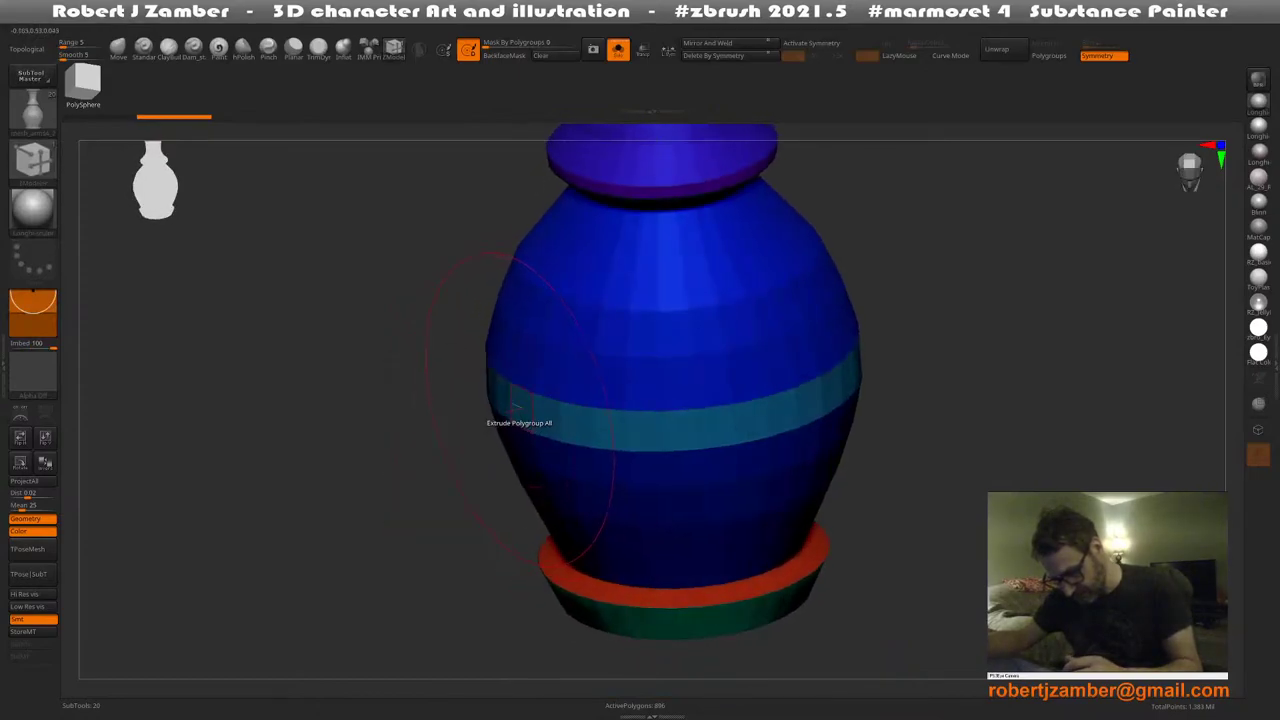
pyautogui.moveTo(522, 405)
pyautogui.mouseDown()
pyautogui.moveTo(529, 428)
pyautogui.moveTo(516, 415)
pyautogui.mouseUp()
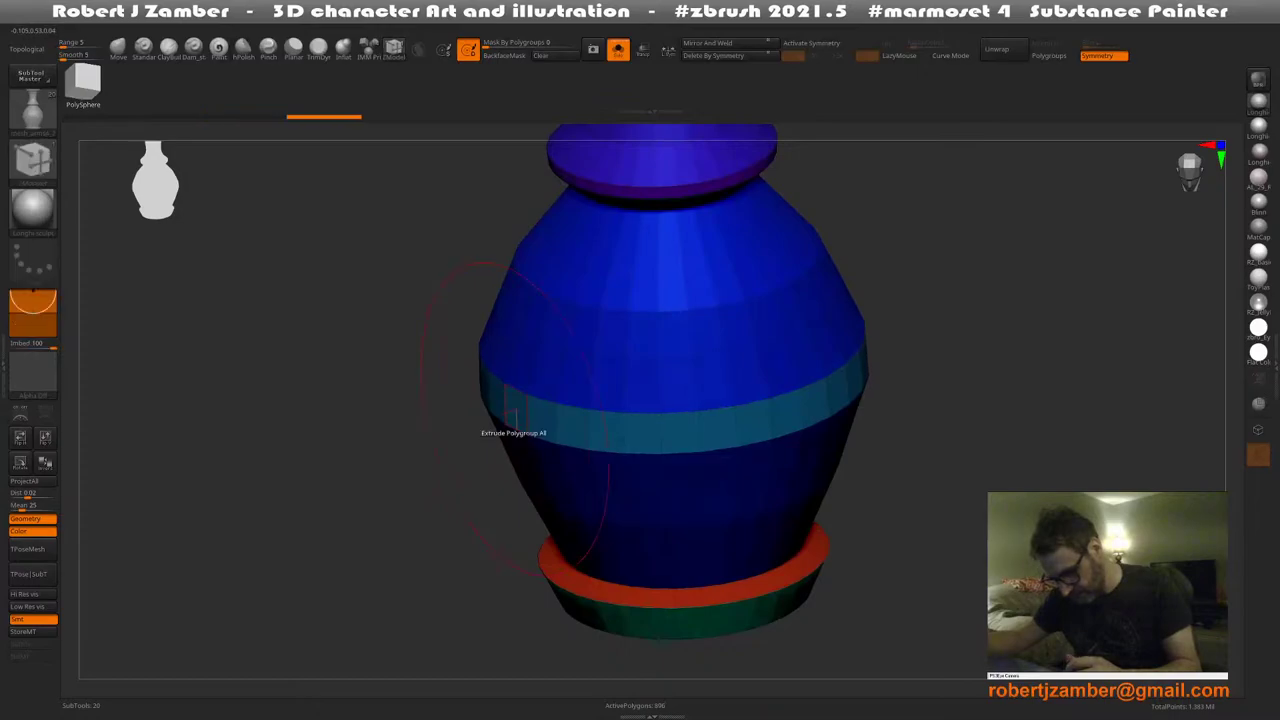
# Set the edge action to Scale with the EdgeLoop Complete target and enlarge the belly's loops above and below the band
pyautogui.keyDown('shift'); pyautogui.moveTo(516, 418); pyautogui.dragTo(552, 428, button='right'); pyautogui.keyUp('shift')
pyautogui.press('space')
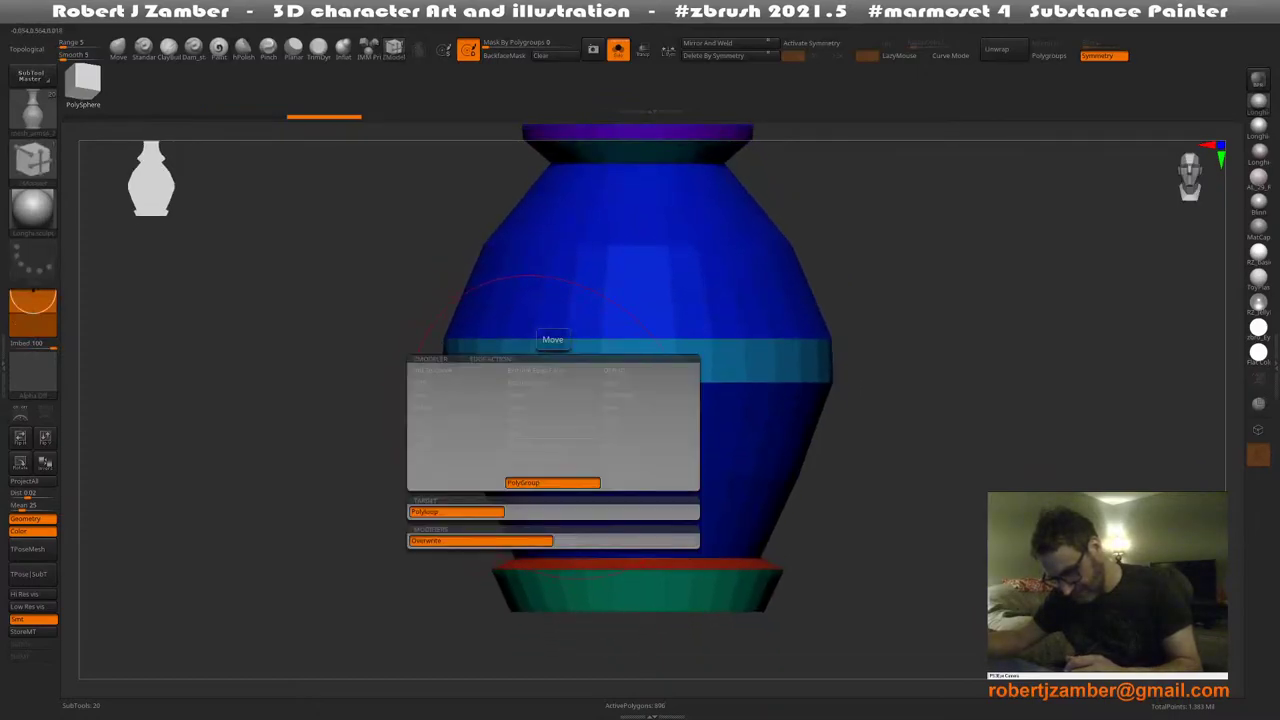
pyautogui.click(646, 383)
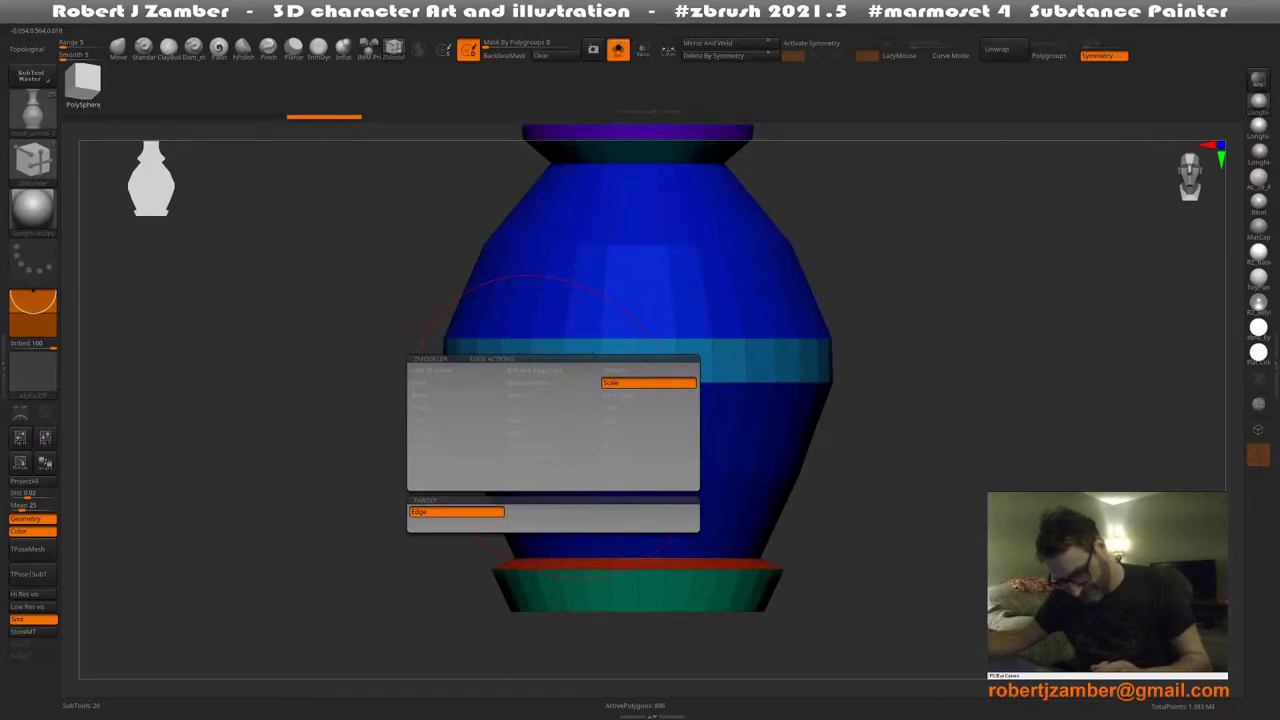
pyautogui.click(456, 524)
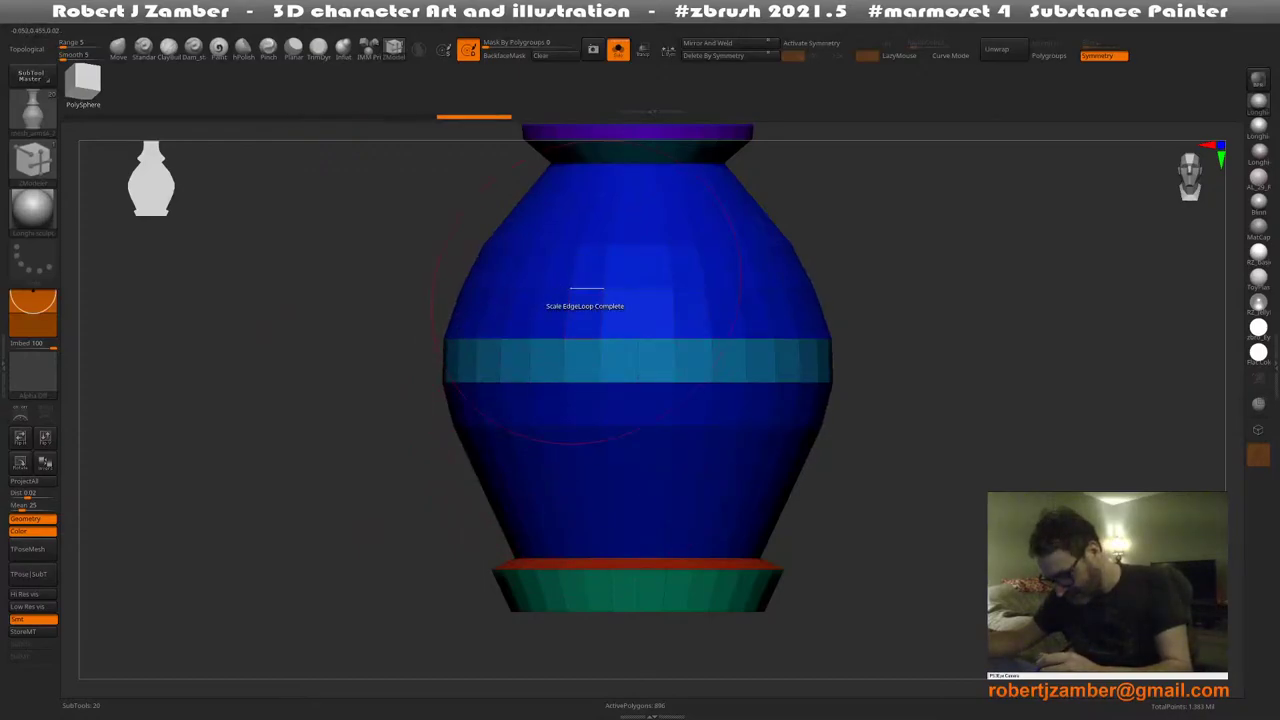
# Insert a single edge loop around the middle of the belly band and undo the surplus insertion
pyautogui.keyDown('ctrl'); pyautogui.moveTo(585, 290); pyautogui.dragTo(540, 374, button='right'); pyautogui.keyUp('ctrl')
pyautogui.press('space')
pyautogui.click(547, 382)
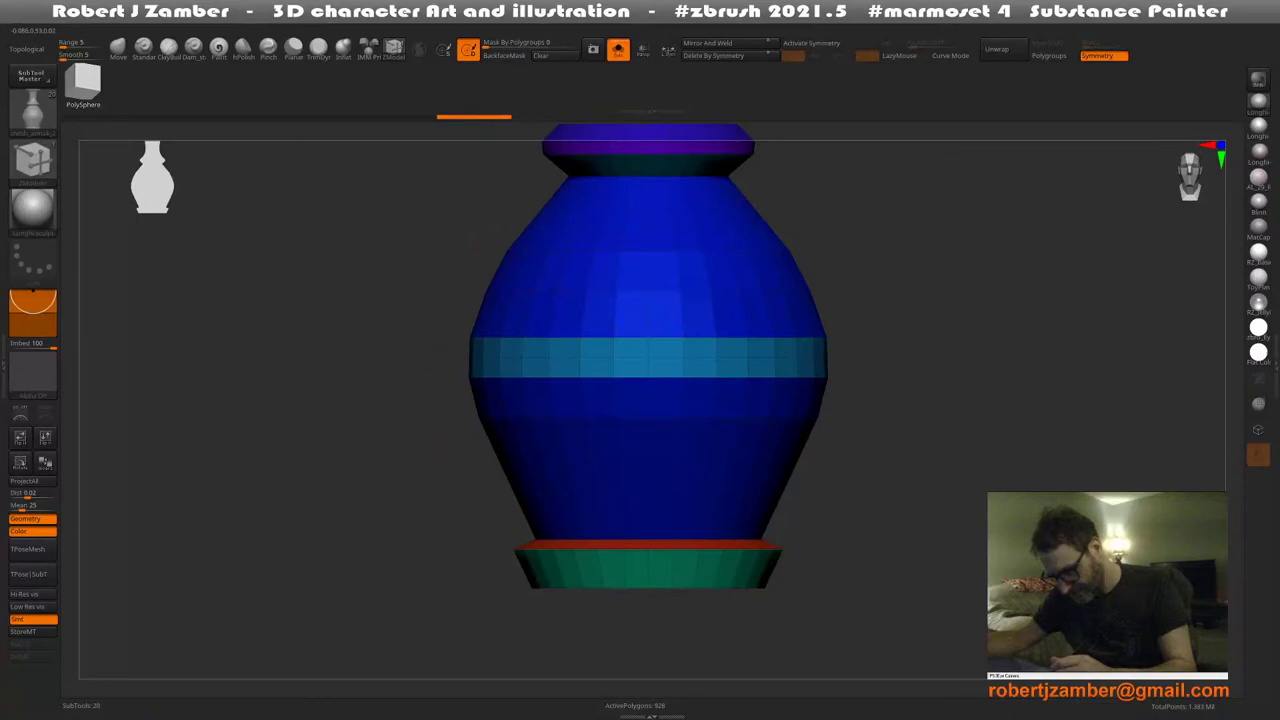
pyautogui.click(534, 358)
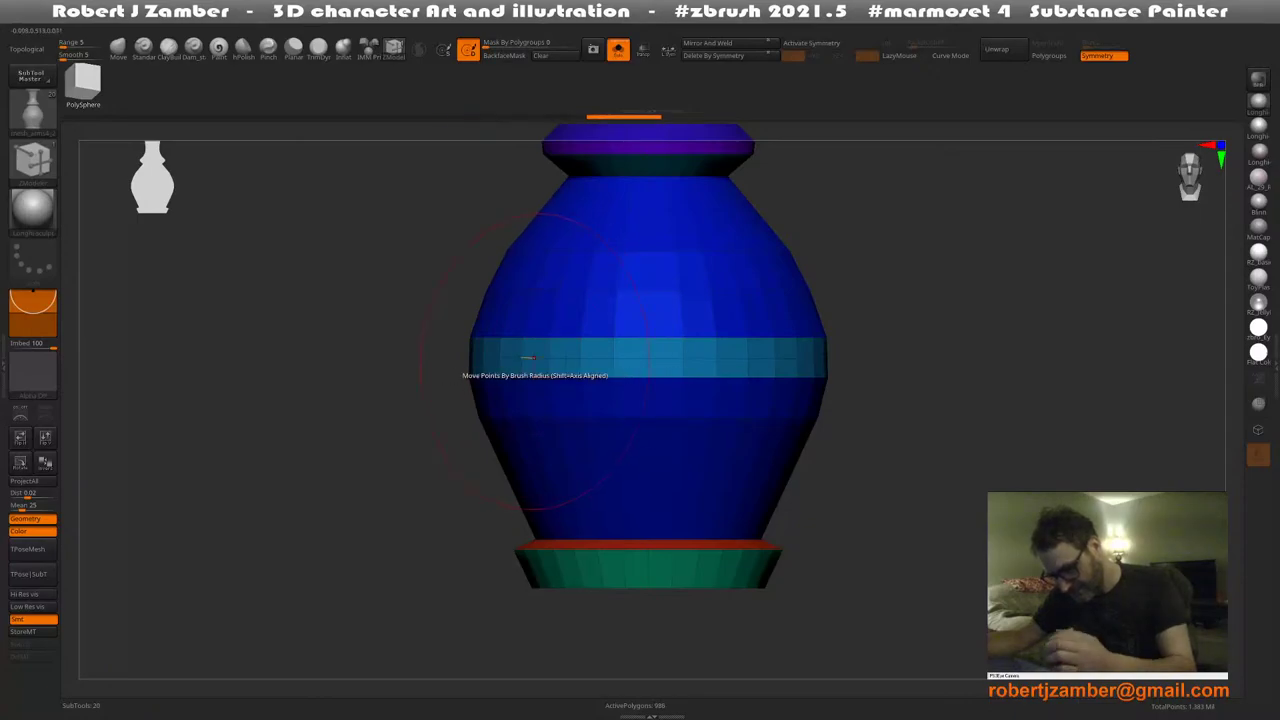
pyautogui.hotkey('ctrl', 'z')
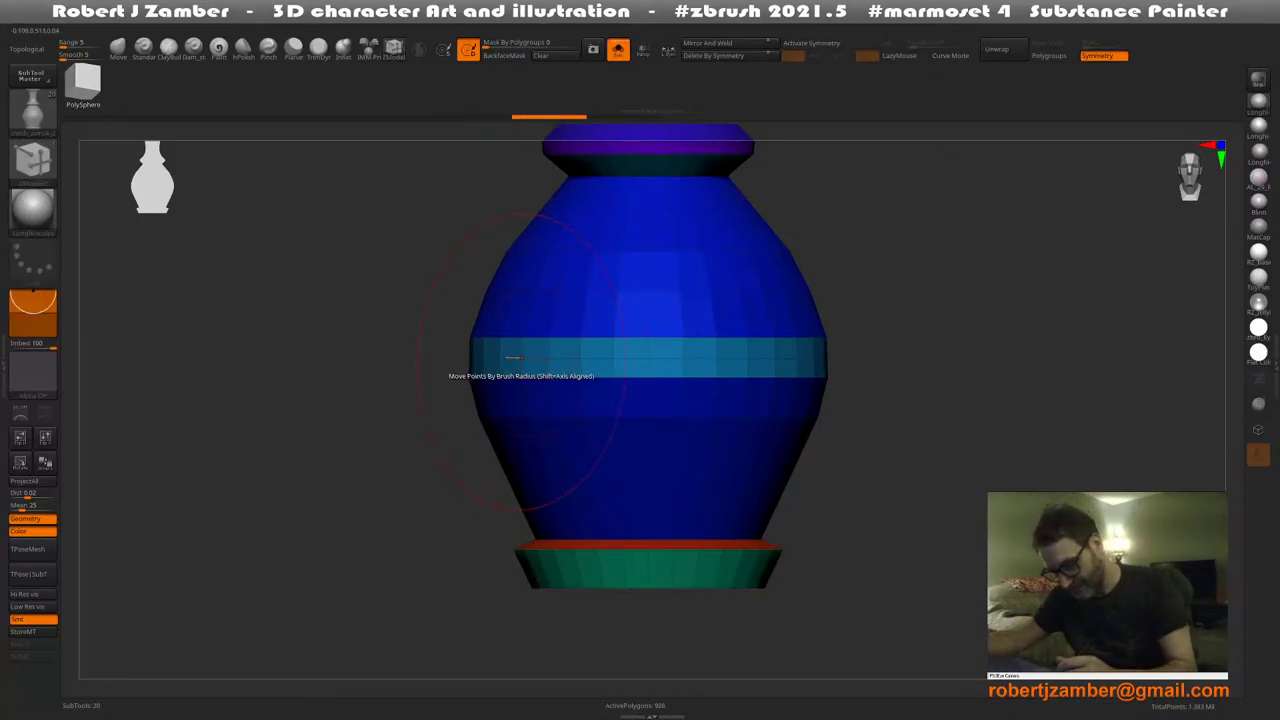
# Scale the belly band's new centre loop and its border loops slightly outward with Scale EdgeLoop Complete
pyautogui.press('space')
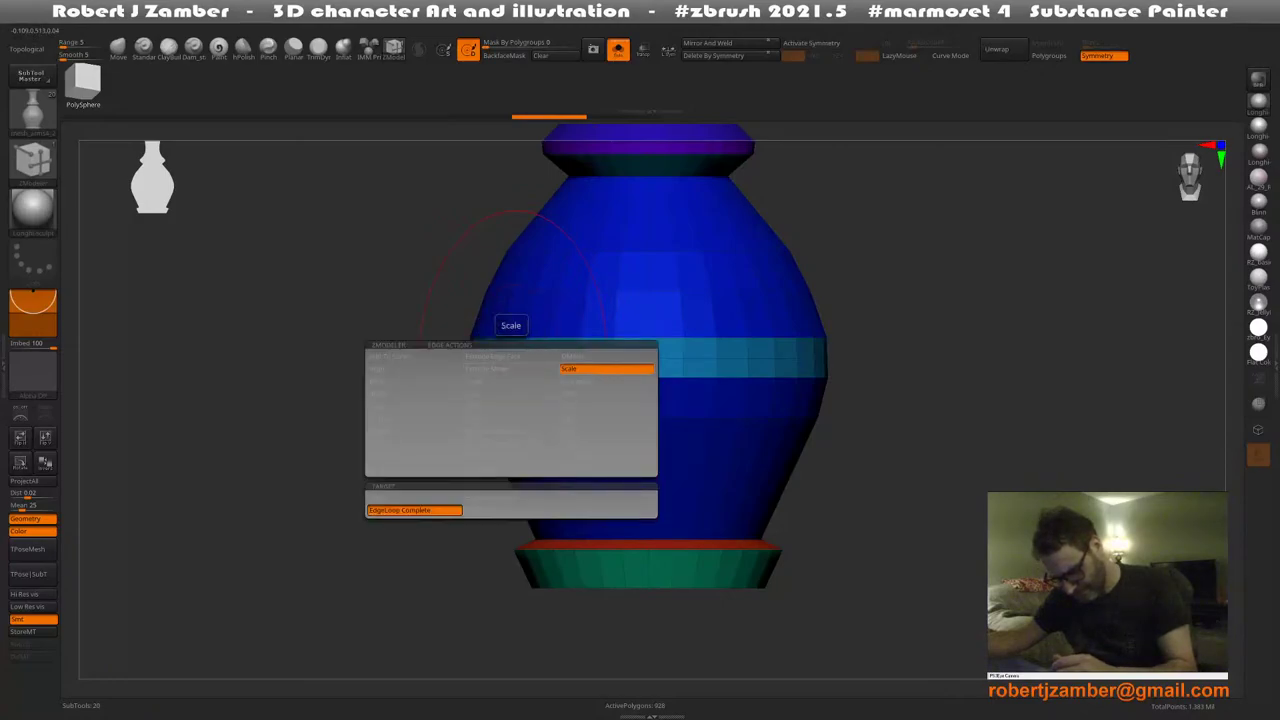
pyautogui.moveTo(534, 358)
pyautogui.mouseDown()
pyautogui.moveTo(548, 358)
pyautogui.moveTo(533, 358)
pyautogui.mouseUp()
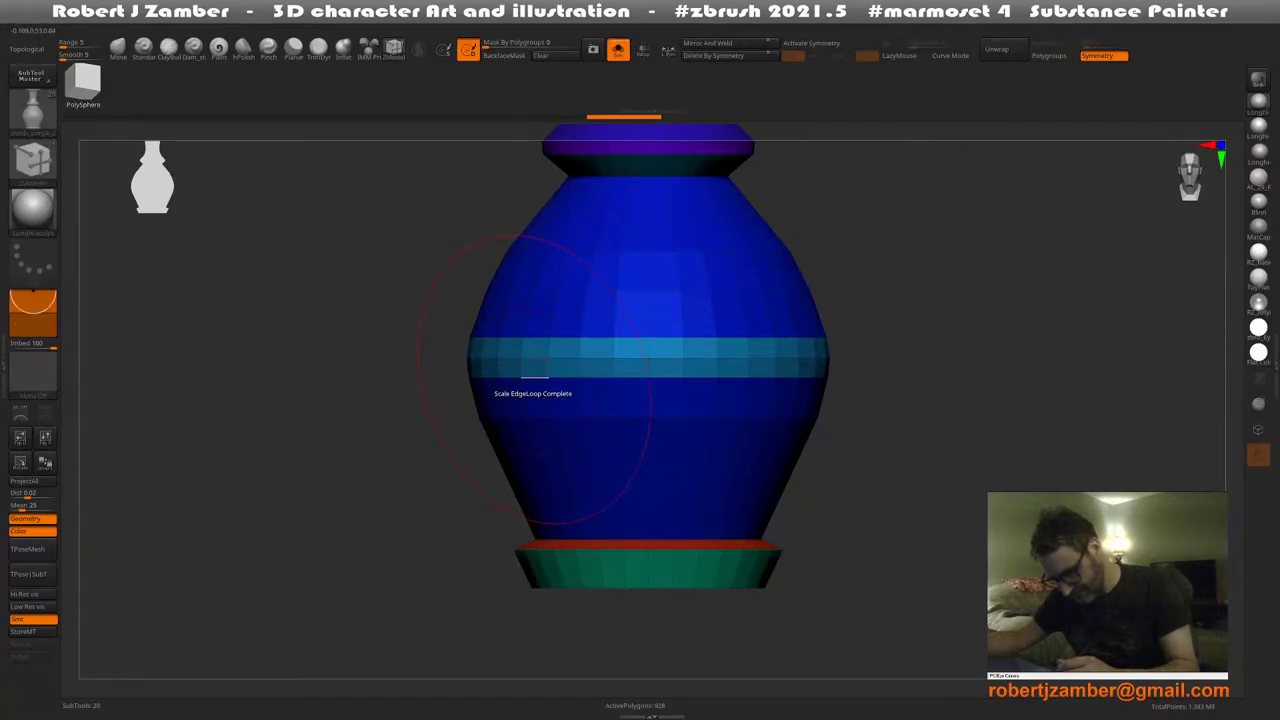
pyautogui.click(535, 345)
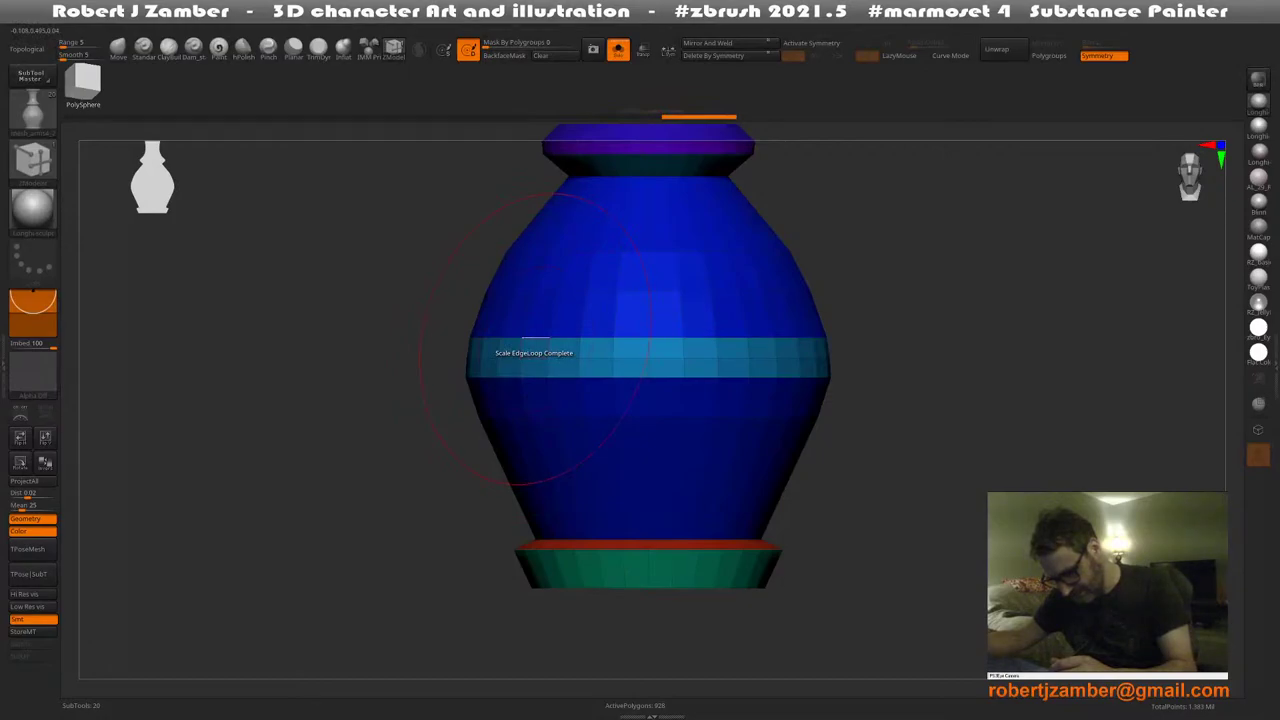
# Widen the belly band with Slide EdgeLoop Complete, sliding its upper border loop up and its lower border loop down
pyautogui.press('space')
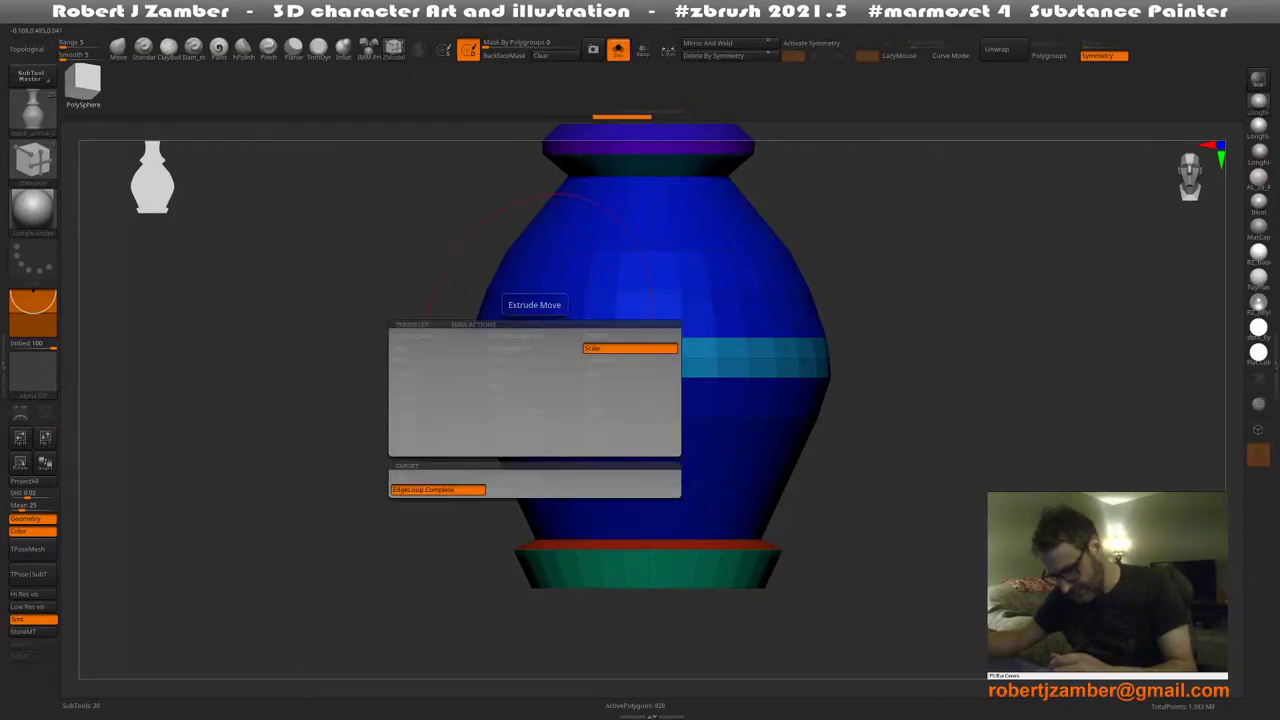
pyautogui.click(535, 345)
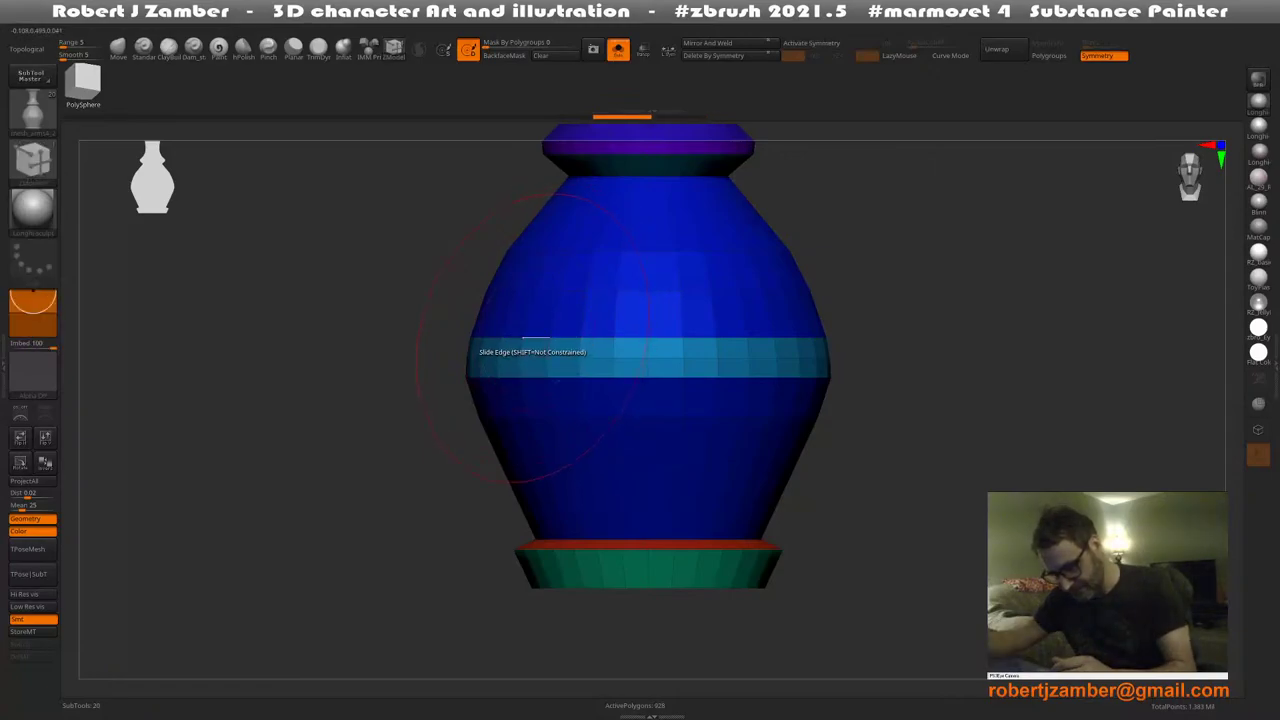
pyautogui.press('space')
pyautogui.click(535, 340)
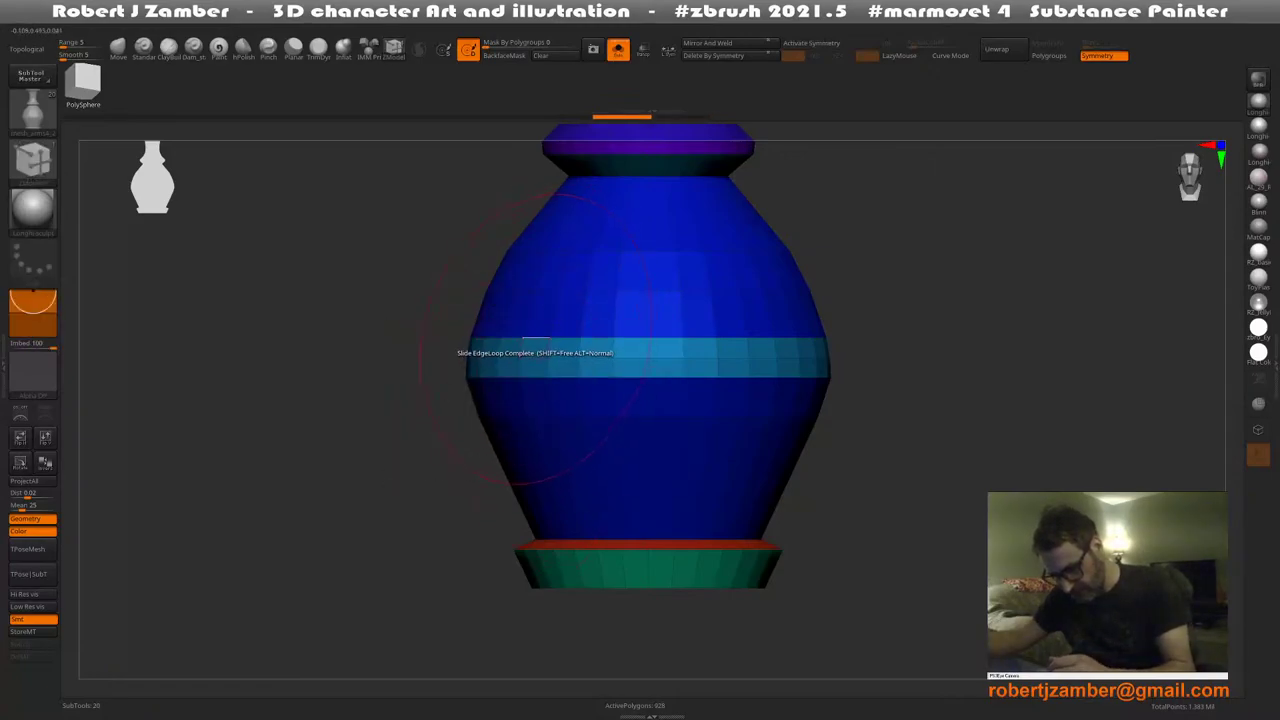
pyautogui.moveTo(535, 338); pyautogui.dragTo(535, 330)
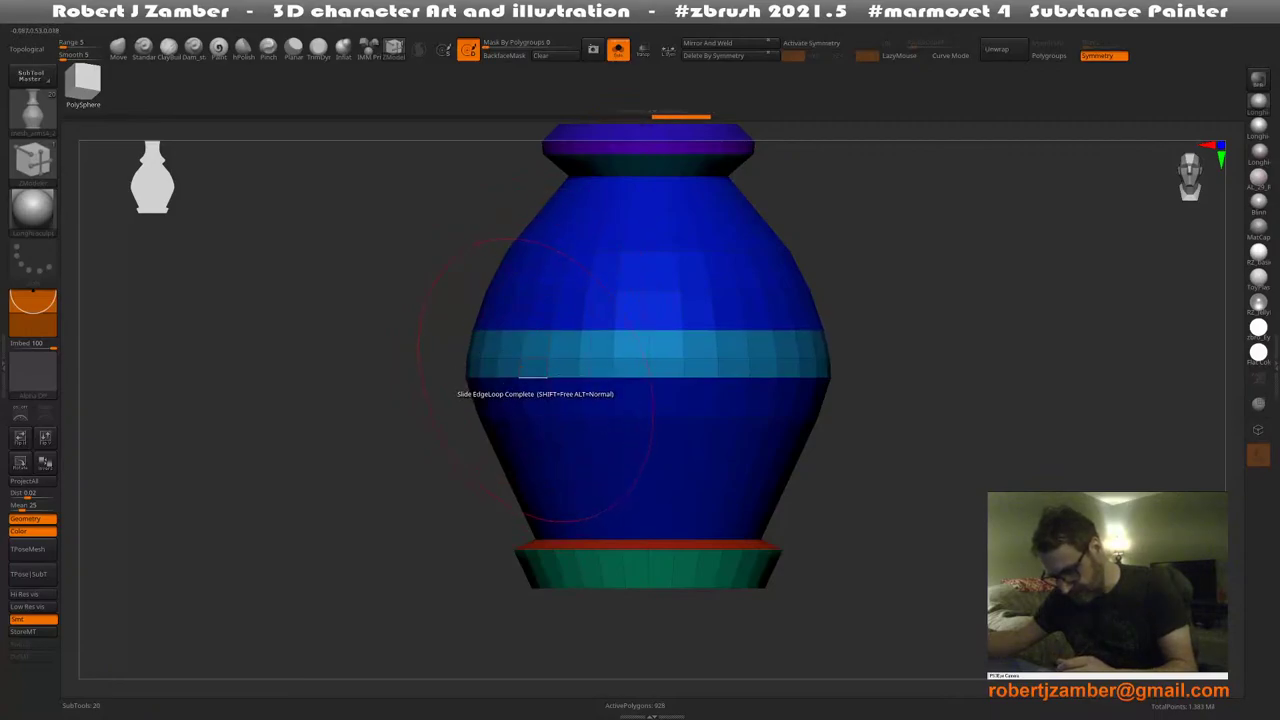
pyautogui.moveTo(535, 379); pyautogui.dragTo(535, 384)
# Switch the edge action back to Scale and enlarge the belly band's centre edge loop a little more
pyautogui.keyDown('ctrl'); pyautogui.moveTo(531, 403); pyautogui.dragTo(519, 346, button='right'); pyautogui.keyUp('ctrl')
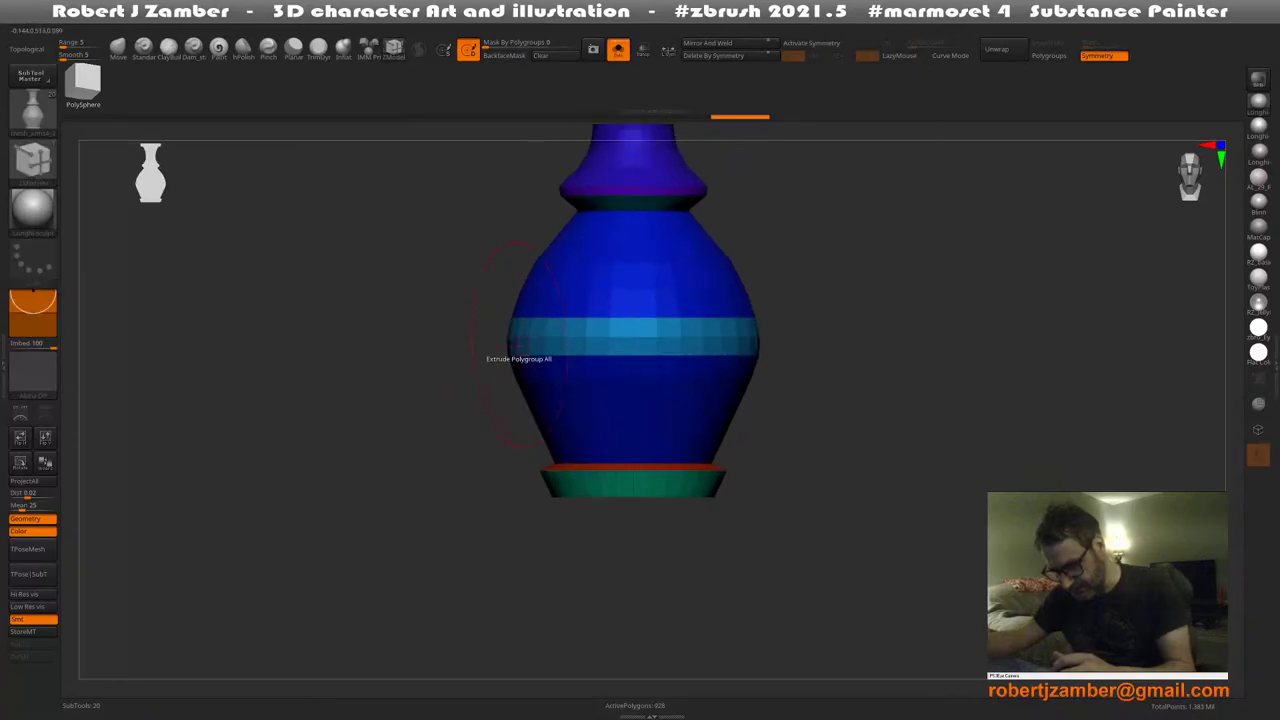
pyautogui.scroll(2, 516, 345)
pyautogui.press('space')
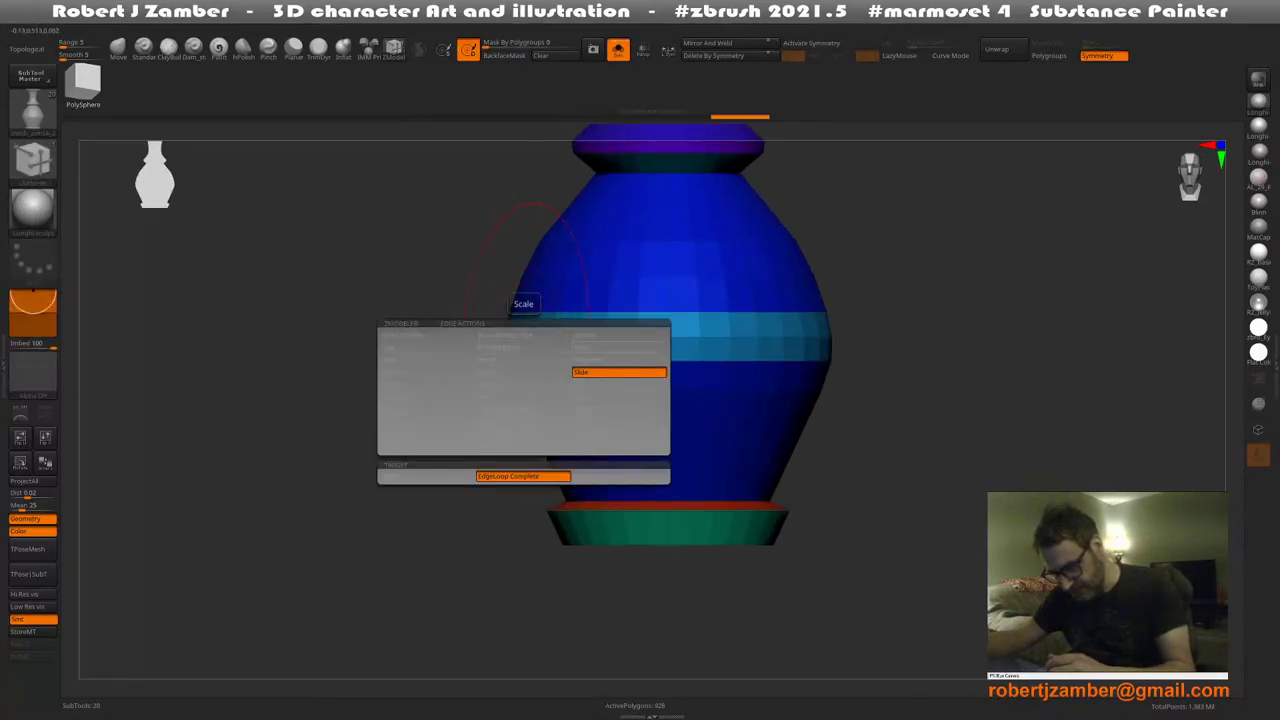
pyautogui.click(612, 347)
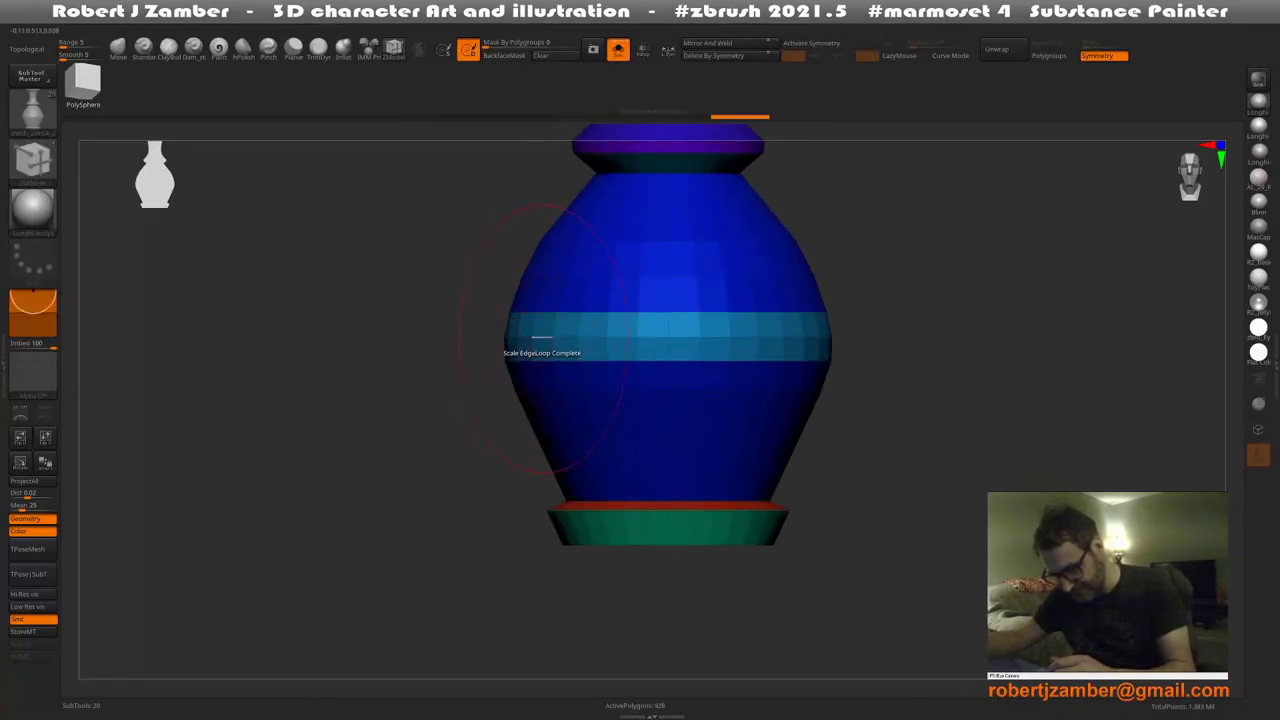
pyautogui.moveTo(541, 338)
pyautogui.mouseDown()
pyautogui.moveTo(530, 360)
pyautogui.moveTo(537, 346)
pyautogui.mouseUp()
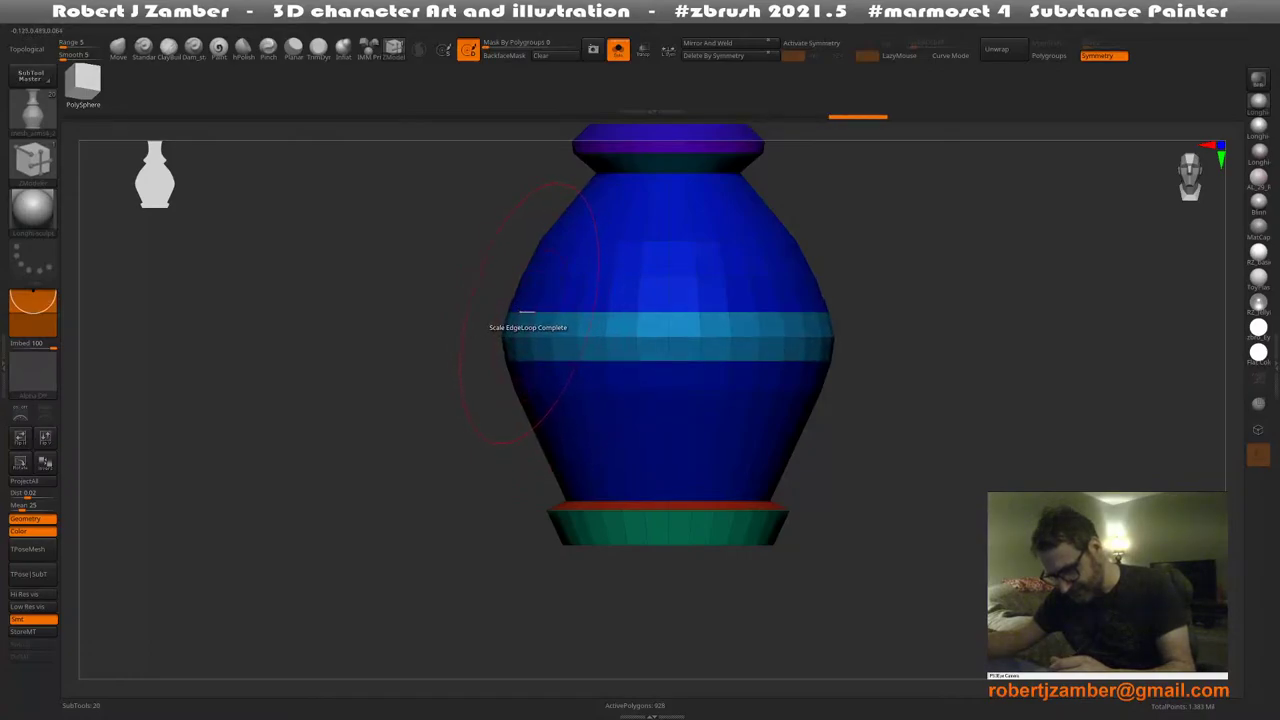
# Scale the edge loops of the upper belly outward to broaden the baluster's shoulder
pyautogui.press('ctrl')
pyautogui.keyDown('ctrl'); pyautogui.moveTo(540, 390); pyautogui.dragTo(575, 384, button='right'); pyautogui.keyUp('ctrl')
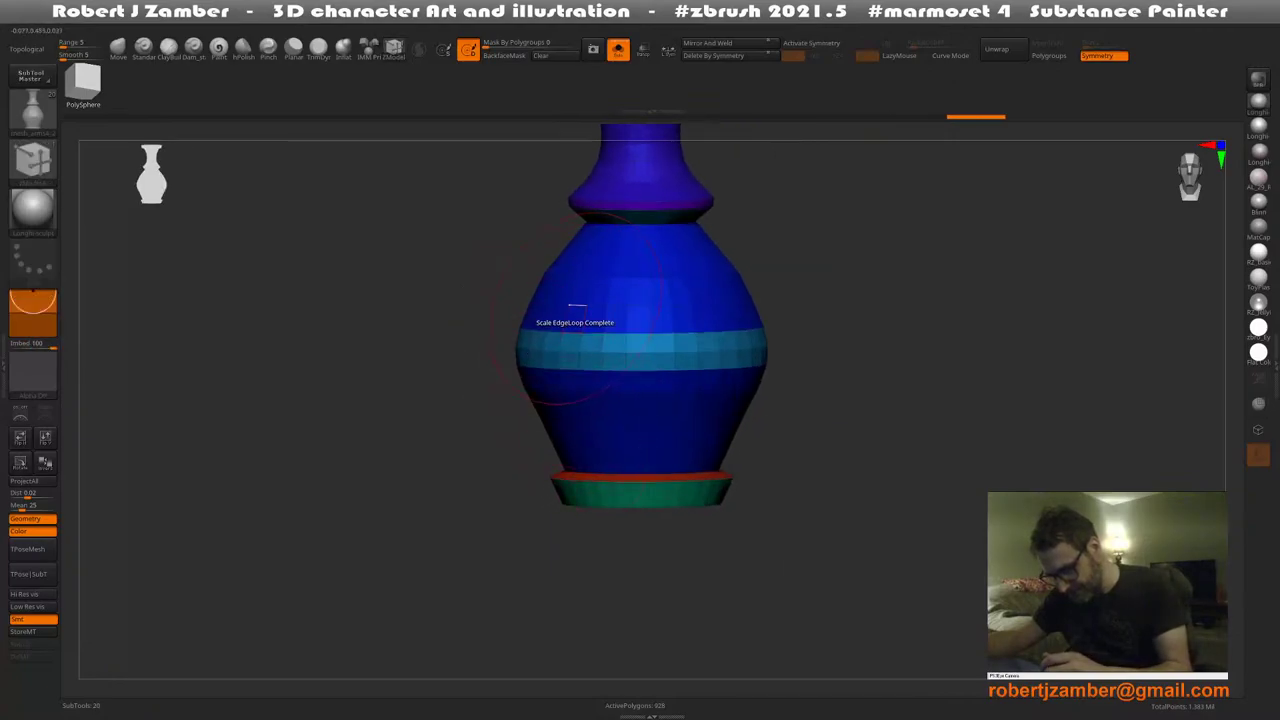
pyautogui.keyDown('shift'); pyautogui.moveTo(573, 335); pyautogui.dragTo(538, 360, button='right'); pyautogui.keyUp('shift')
pyautogui.keyDown('alt'); pyautogui.moveTo(580, 304); pyautogui.dragTo(557, 356, button='right'); pyautogui.keyUp('alt')
pyautogui.moveTo(557, 355); pyautogui.dragTo(532, 375)
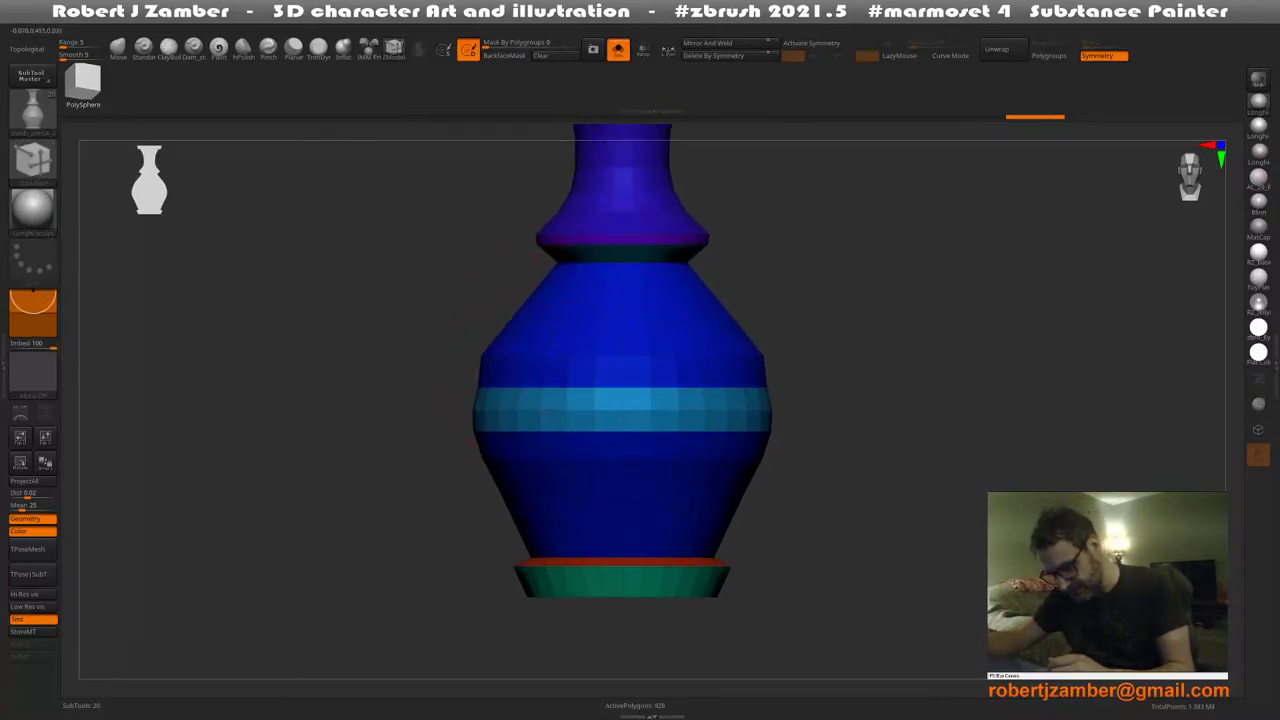
pyautogui.hotkey('ctrl', 'shift', 'z')
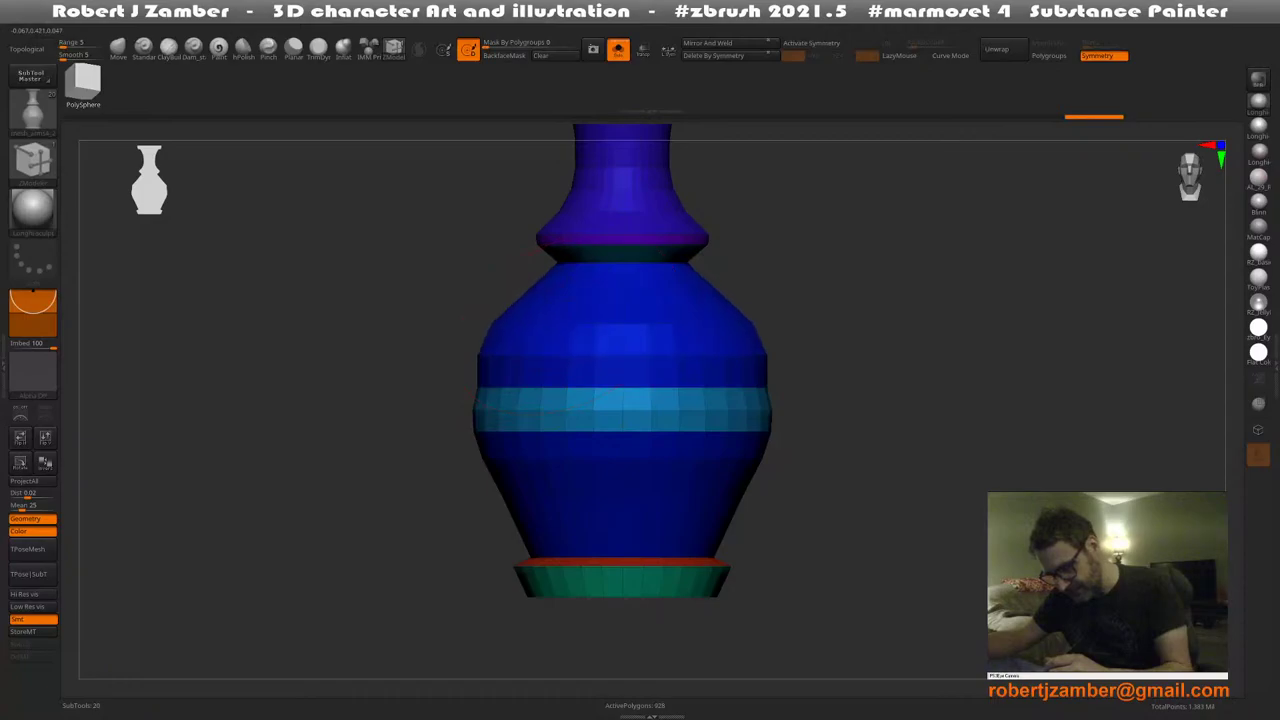
# Scale the belly band's loops and the upper-belly loops above it outward to round the baluster's belly
pyautogui.moveTo(552, 387); pyautogui.dragTo(545, 417)
pyautogui.hotkey('ctrl', 'shift', 'z')
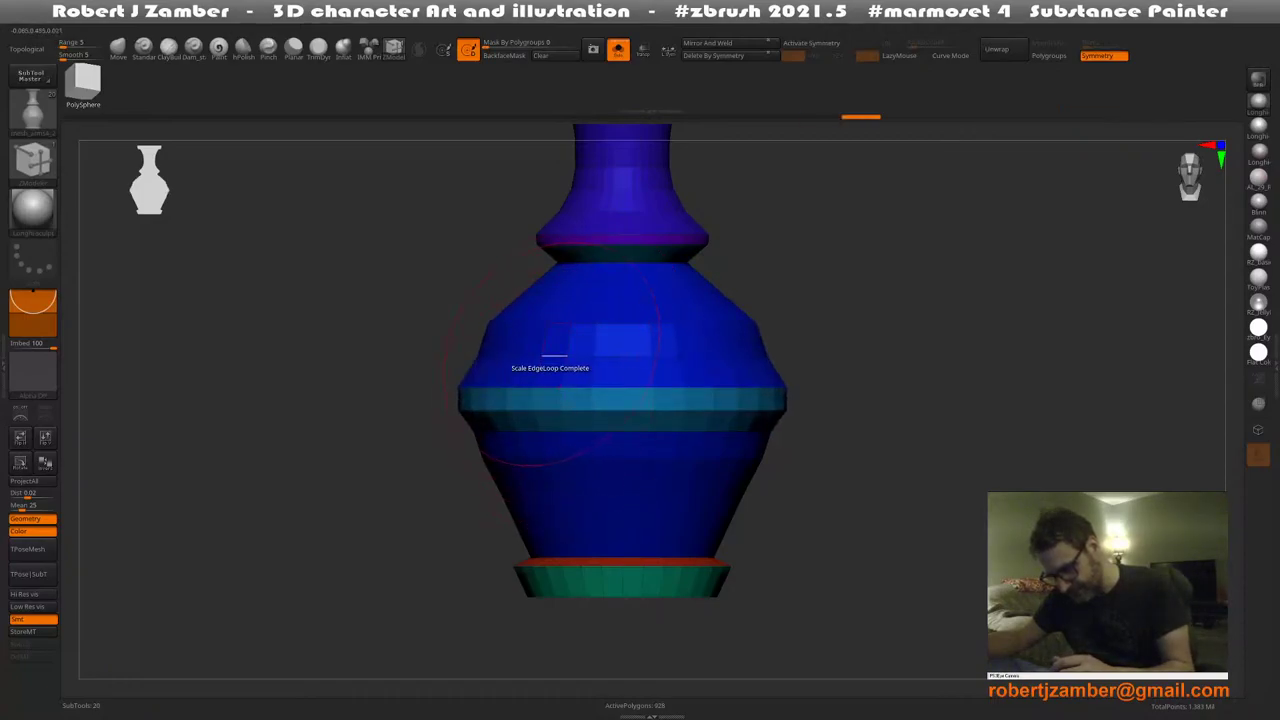
pyautogui.hotkey('ctrl', 'shift', 'z')
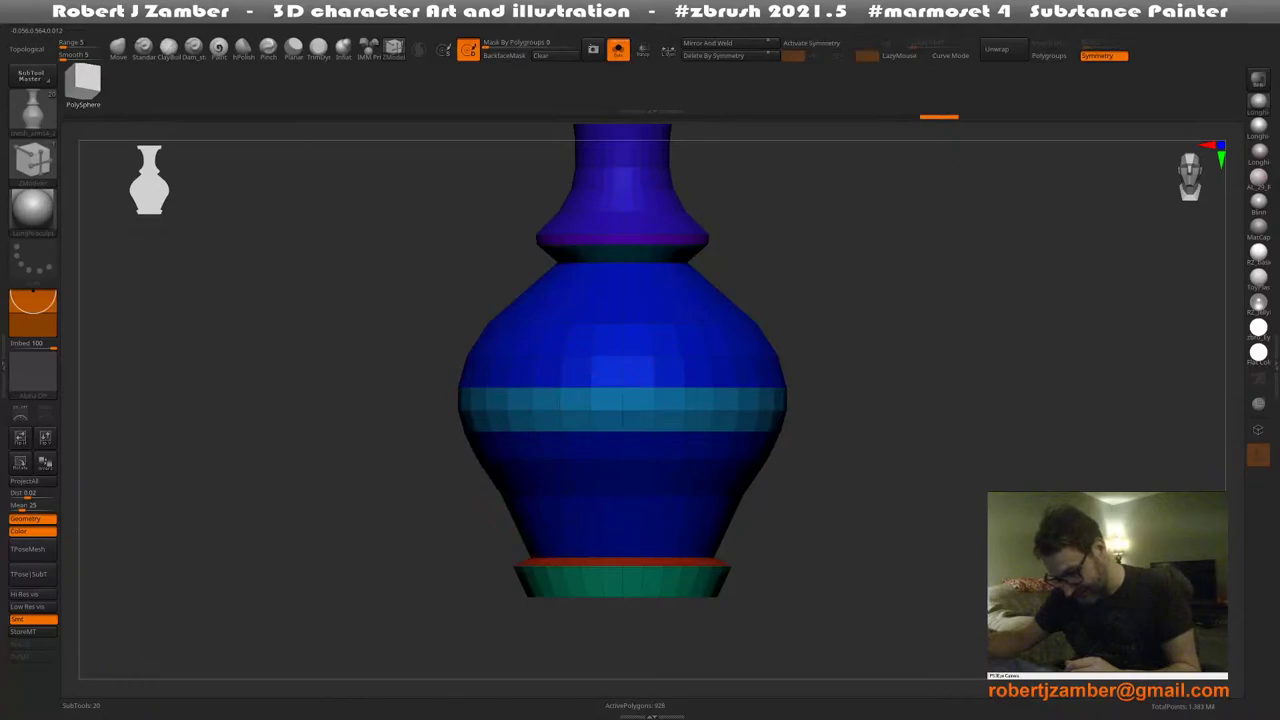
# Switch the edge action to Insert Single EdgeLoop and add a loop around the lower belly below the band
pyautogui.moveTo(561, 496); pyautogui.dragTo(576, 497)
pyautogui.press('space')
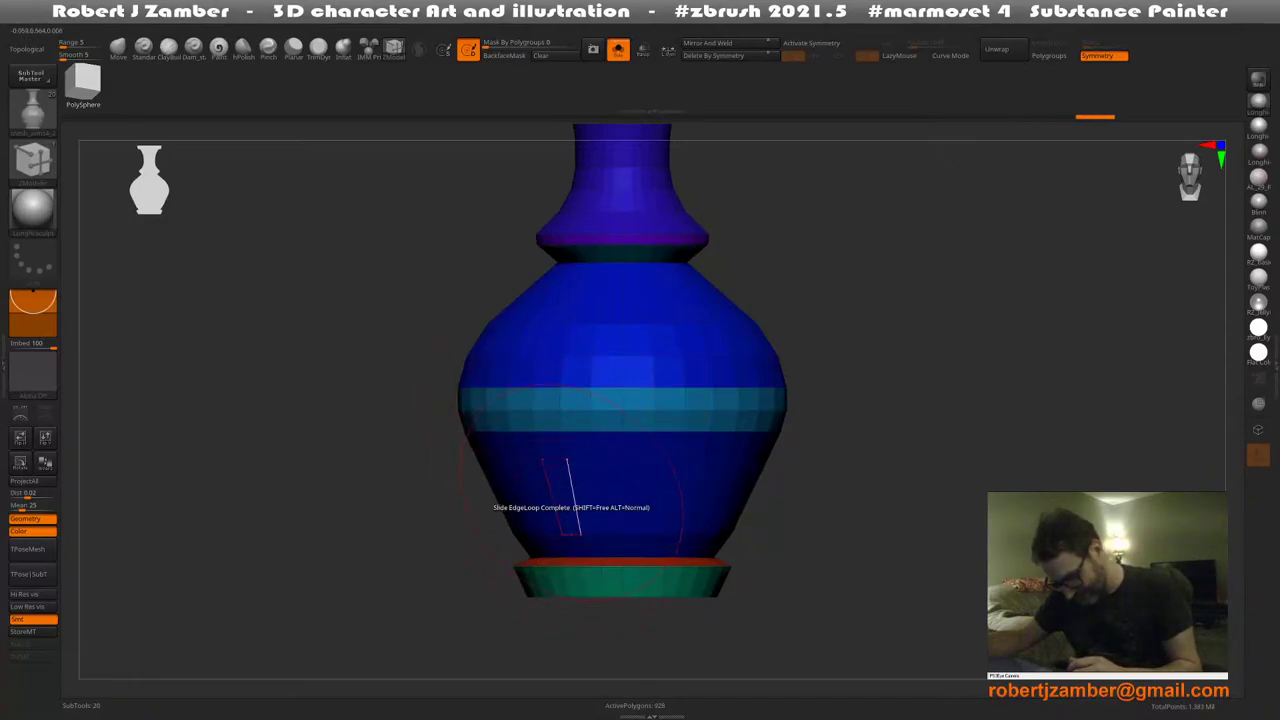
pyautogui.press('space')
pyautogui.click(557, 412)
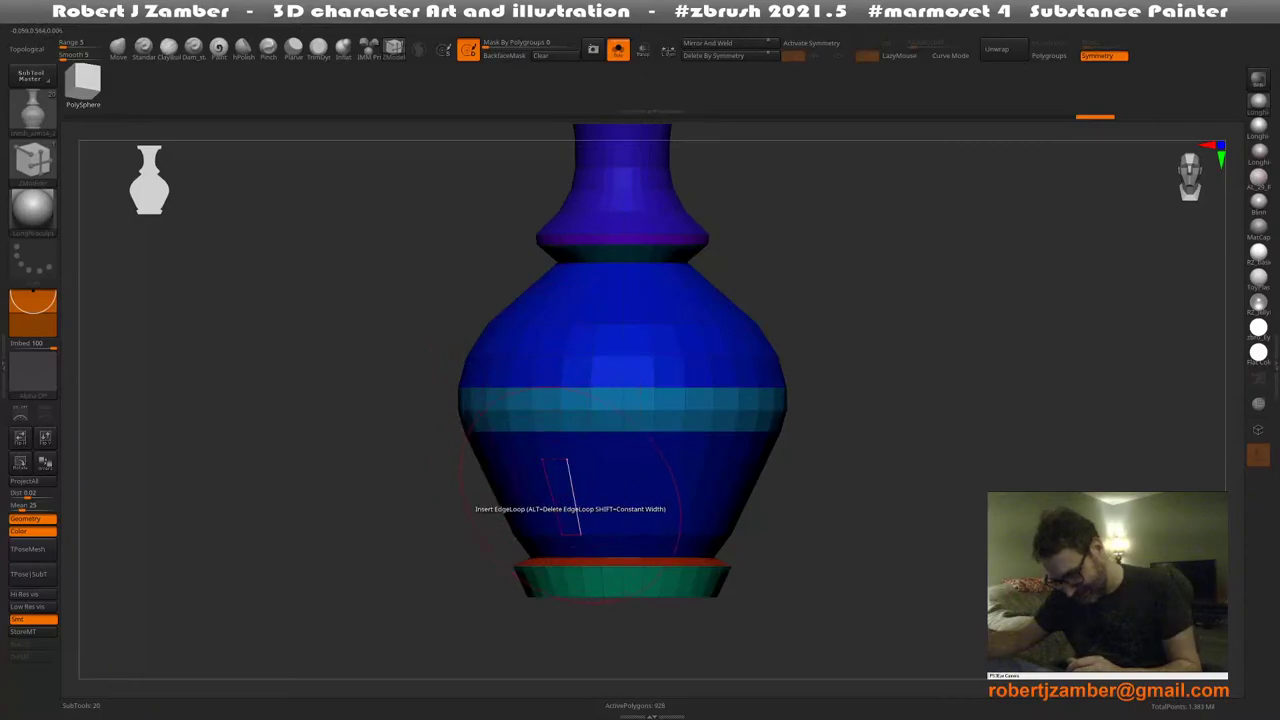
pyautogui.click(571, 497)
# Scale the new lower-belly loop and the band's lower border loop outward with Scale EdgeLoop Complete
pyautogui.press('space')
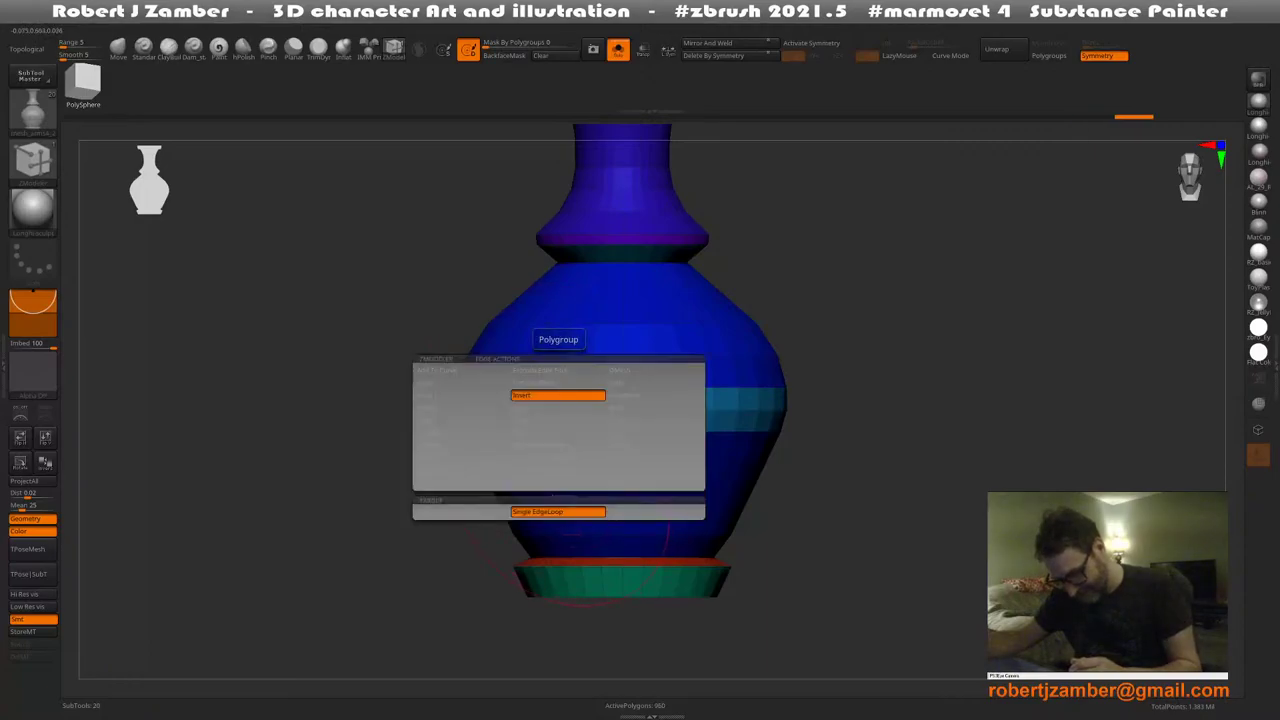
pyautogui.click(645, 383)
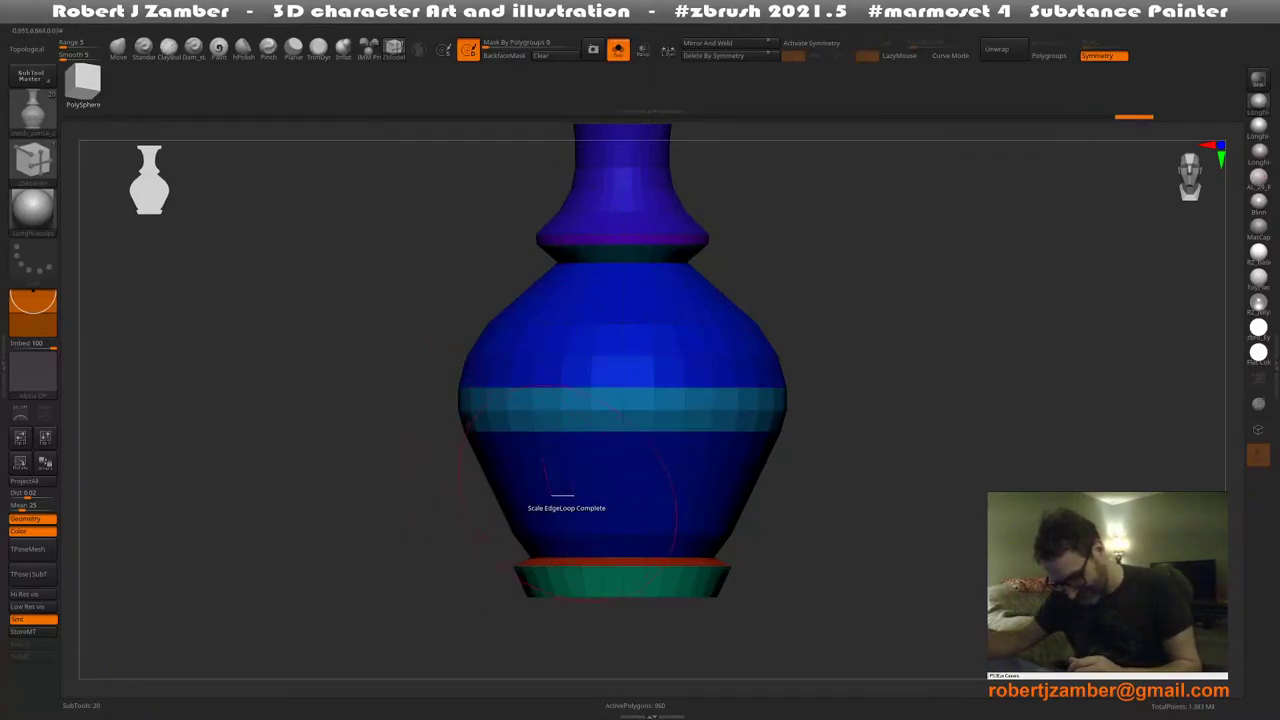
pyautogui.moveTo(563, 497)
pyautogui.mouseDown()
pyautogui.moveTo(577, 496)
pyautogui.moveTo(560, 432)
pyautogui.mouseUp()
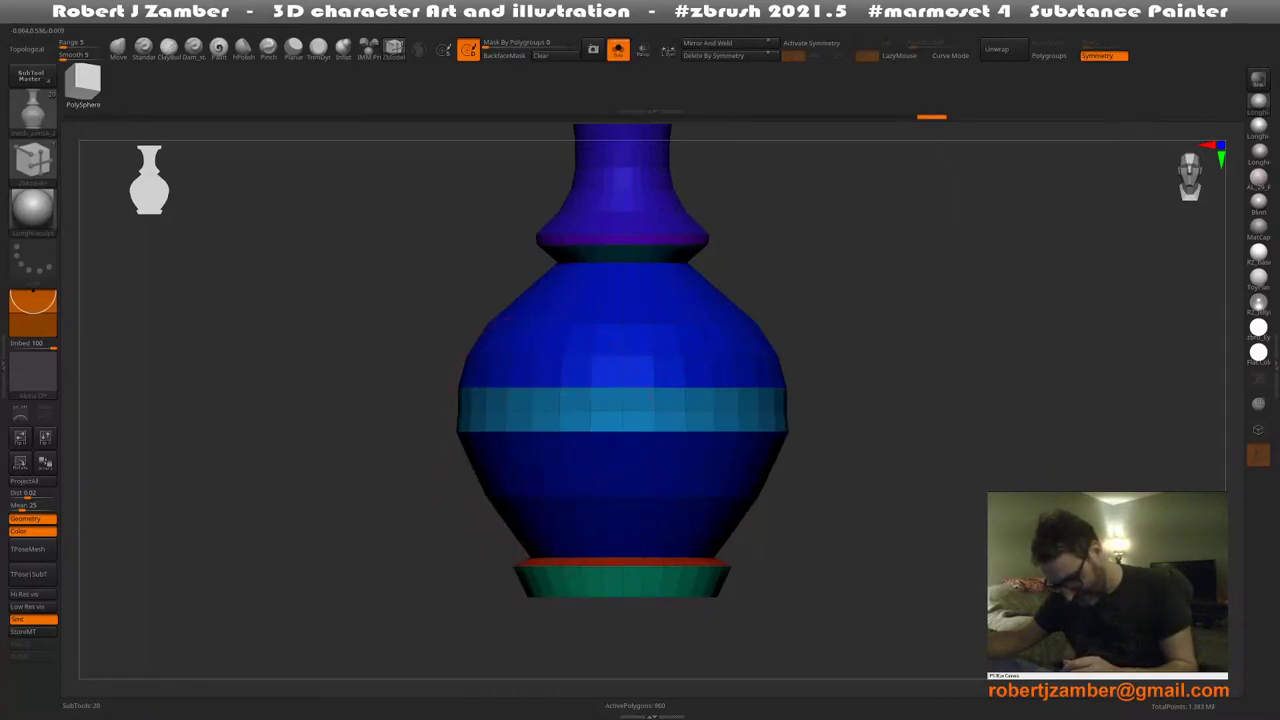
# Mask the baluster's neck and shoulder, and stretch the unmasked lower part vertically with the gizmo to elongate the belly
pyautogui.keyDown('alt'); pyautogui.moveTo(521, 424); pyautogui.dragTo(457, 406, button='right'); pyautogui.keyUp('alt')
pyautogui.moveTo(500, 449); pyautogui.dragTo(520, 458, button='right')
pyautogui.keyDown('alt'); pyautogui.moveTo(400, 205); pyautogui.dragTo(448, 275, button='right'); pyautogui.keyUp('alt')
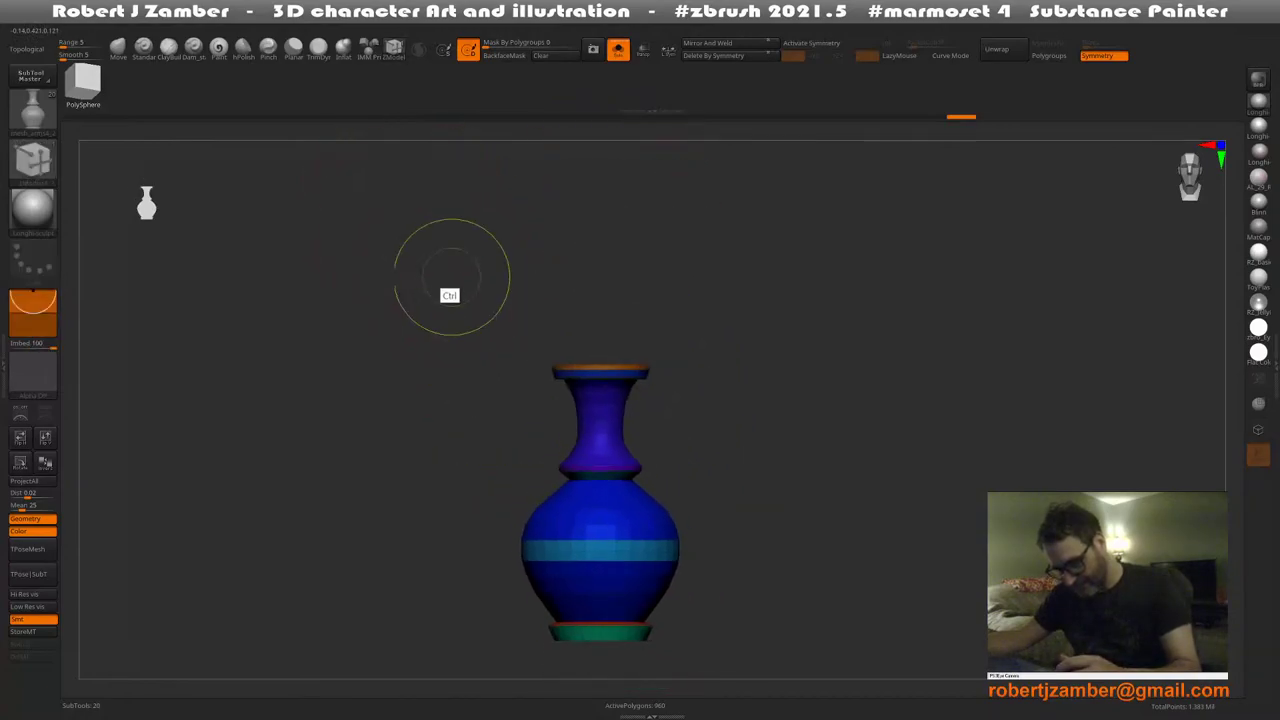
pyautogui.keyDown('ctrl'); pyautogui.moveTo(430, 236); pyautogui.dragTo(755, 509); pyautogui.keyUp('ctrl')
pyautogui.keyDown('alt'); pyautogui.moveTo(542, 500); pyautogui.dragTo(525, 370, button='right'); pyautogui.keyUp('alt')
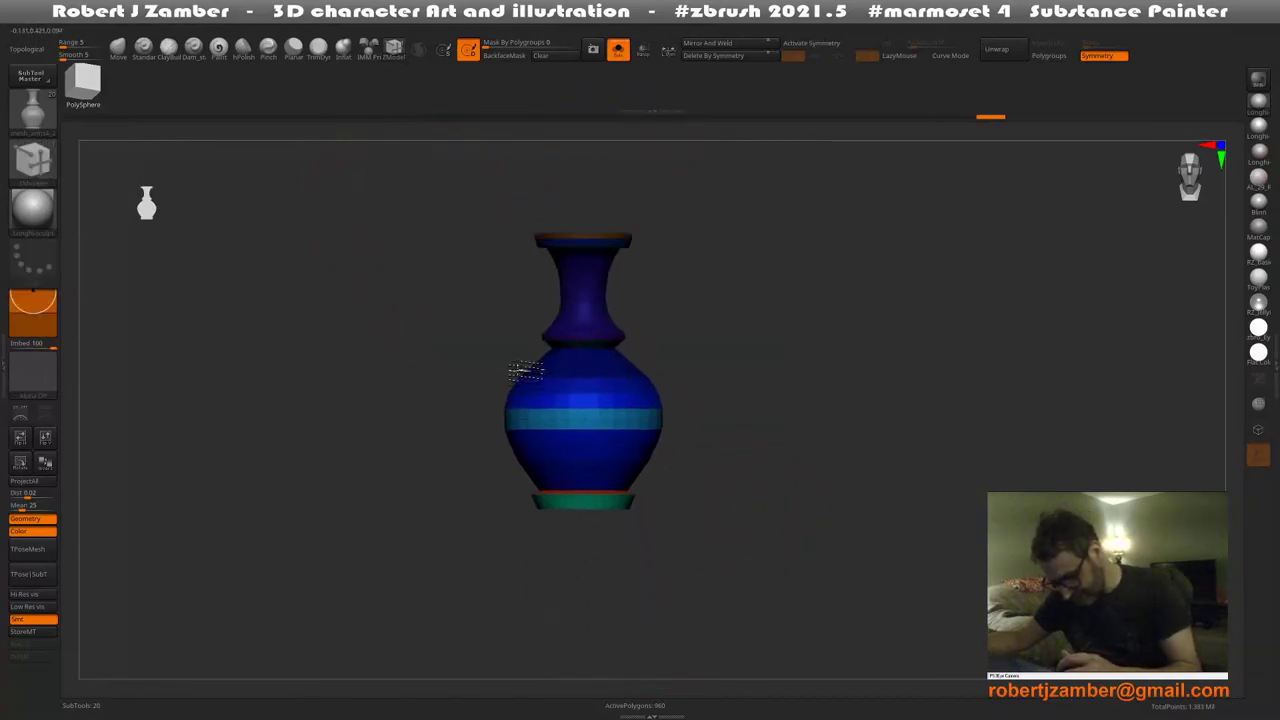
pyautogui.press('w')
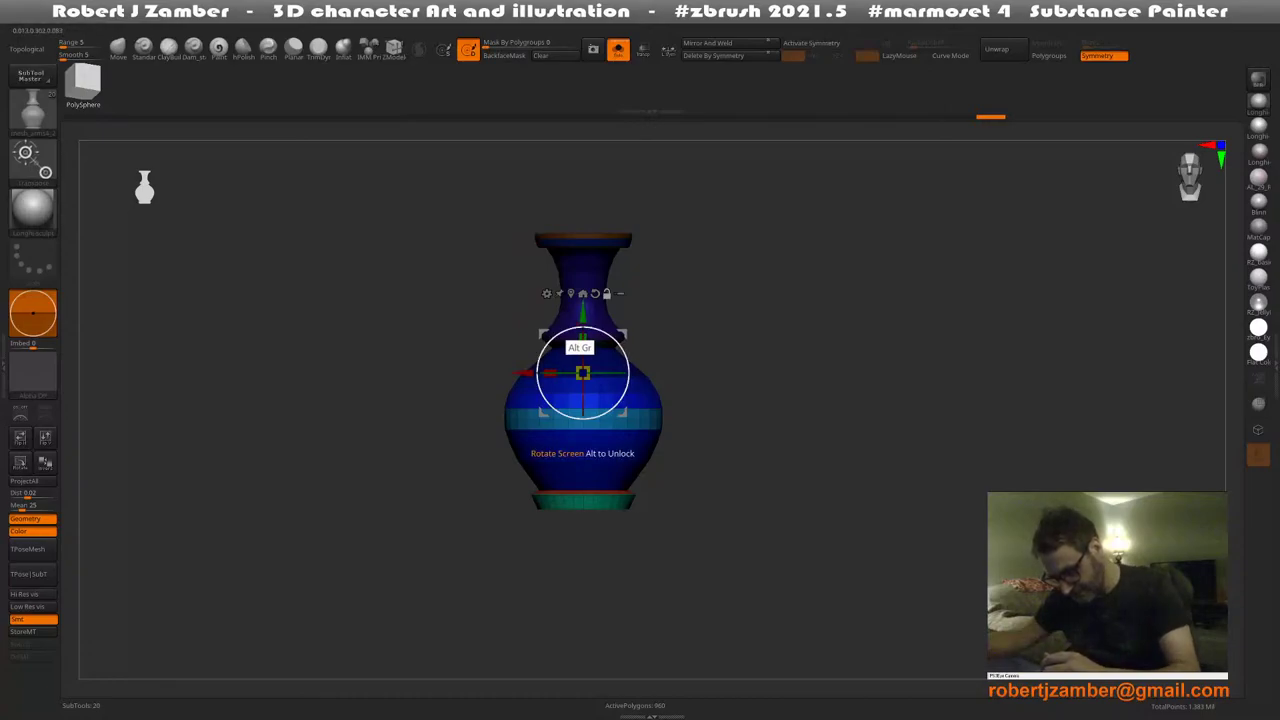
pyautogui.keyDown('alt'); pyautogui.moveTo(583, 322); pyautogui.dragTo(581, 328); pyautogui.keyUp('alt')
pyautogui.moveTo(583, 440); pyautogui.dragTo(583, 470)
pyautogui.keyDown('alt'); pyautogui.moveTo(566, 334); pyautogui.dragTo(531, 271, button='right'); pyautogui.keyUp('alt')
pyautogui.press('q')
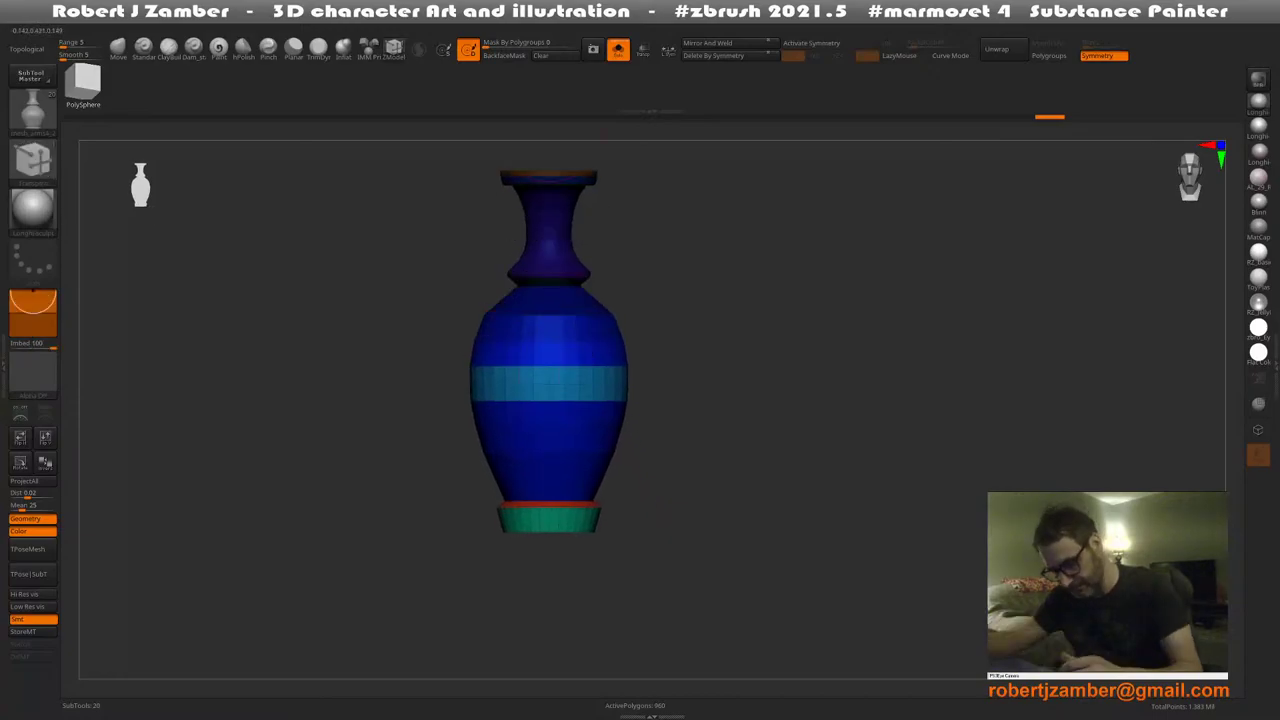
# Clear the mask and scale the lower-belly edge loop outward with Scale EdgeLoop Complete
pyautogui.keyDown('ctrl'); pyautogui.moveTo(512, 392); pyautogui.dragTo(527, 445, button='right'); pyautogui.keyUp('ctrl')
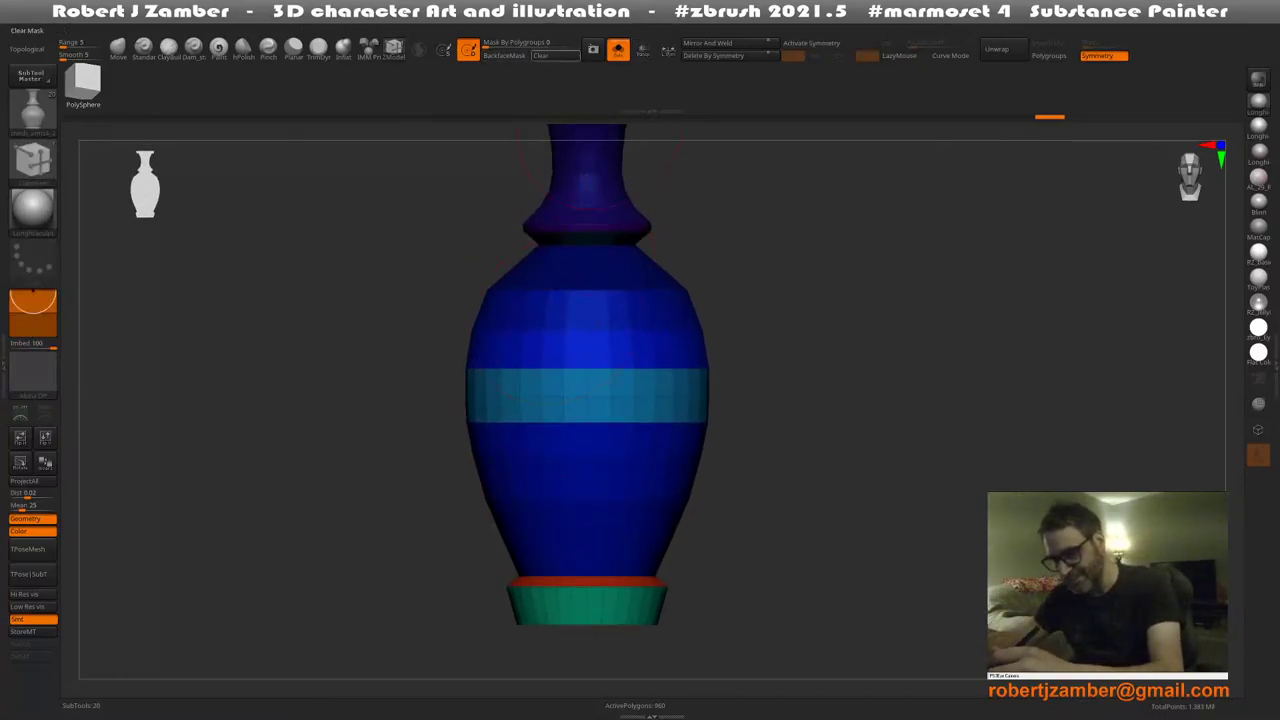
pyautogui.moveTo(533, 238); pyautogui.dragTo(523, 409, button='right')
pyautogui.press('space')
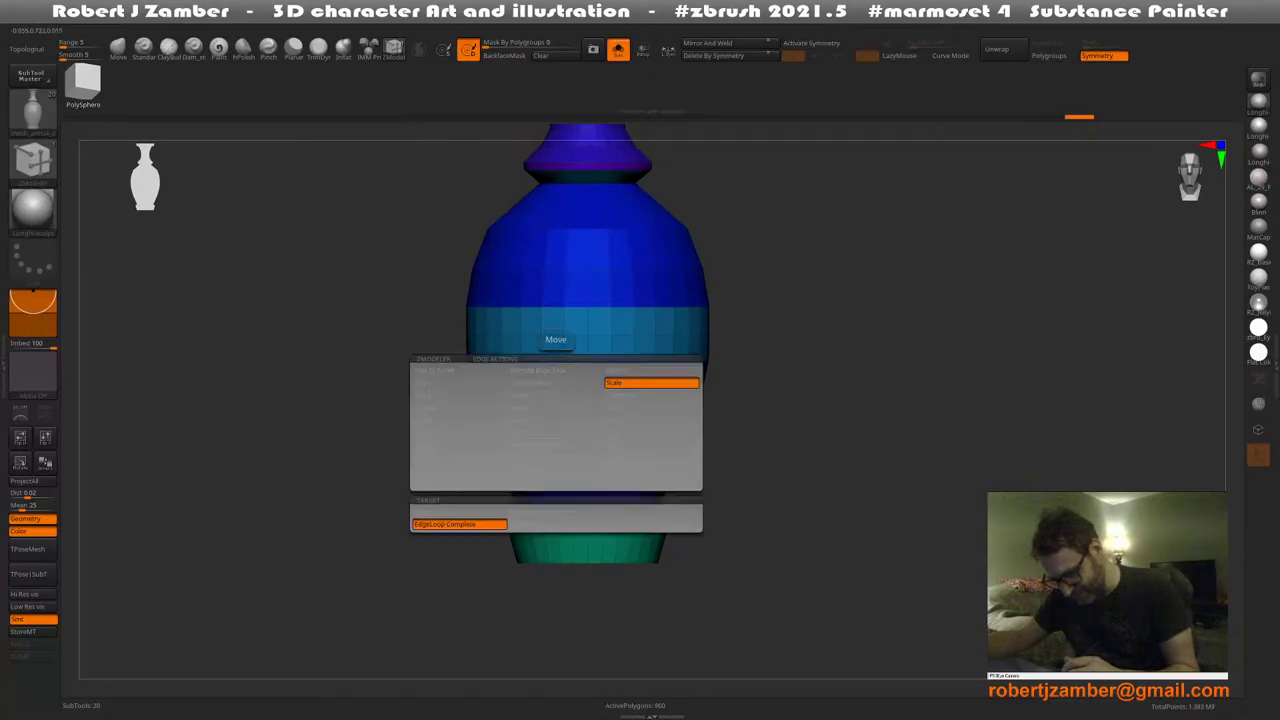
pyautogui.click(651, 383)
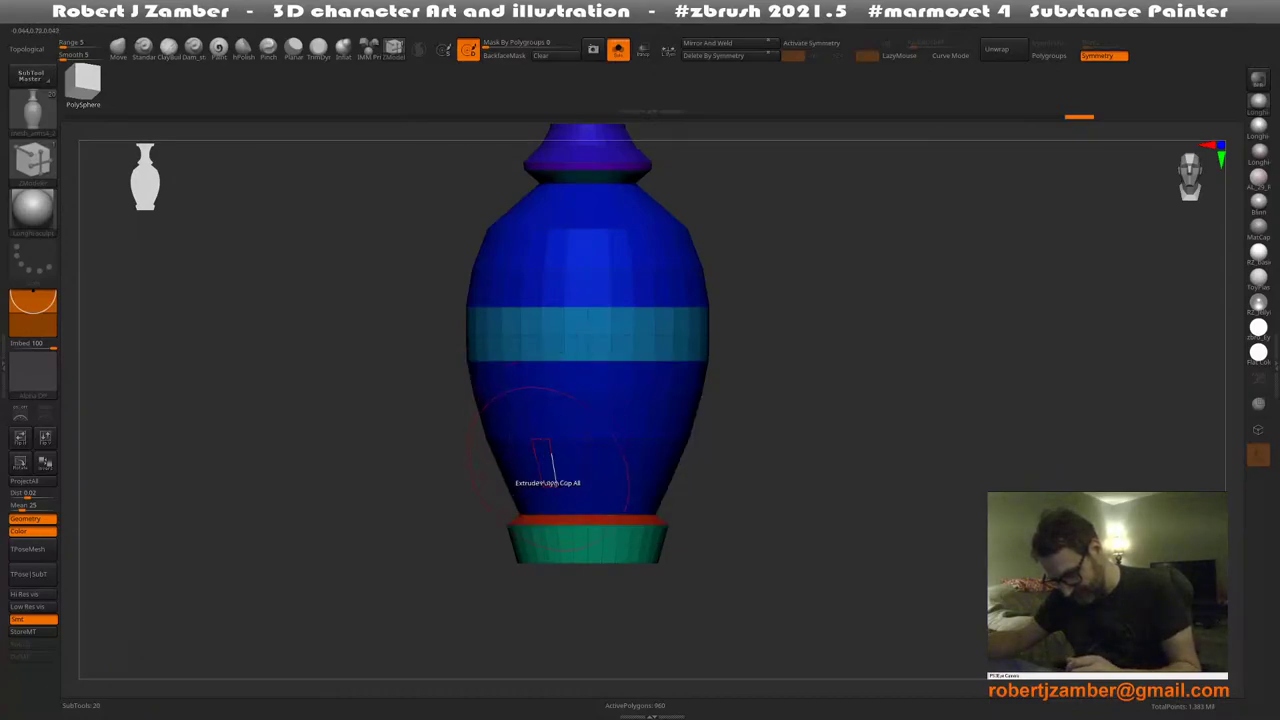
pyautogui.moveTo(558, 439); pyautogui.dragTo(574, 439)
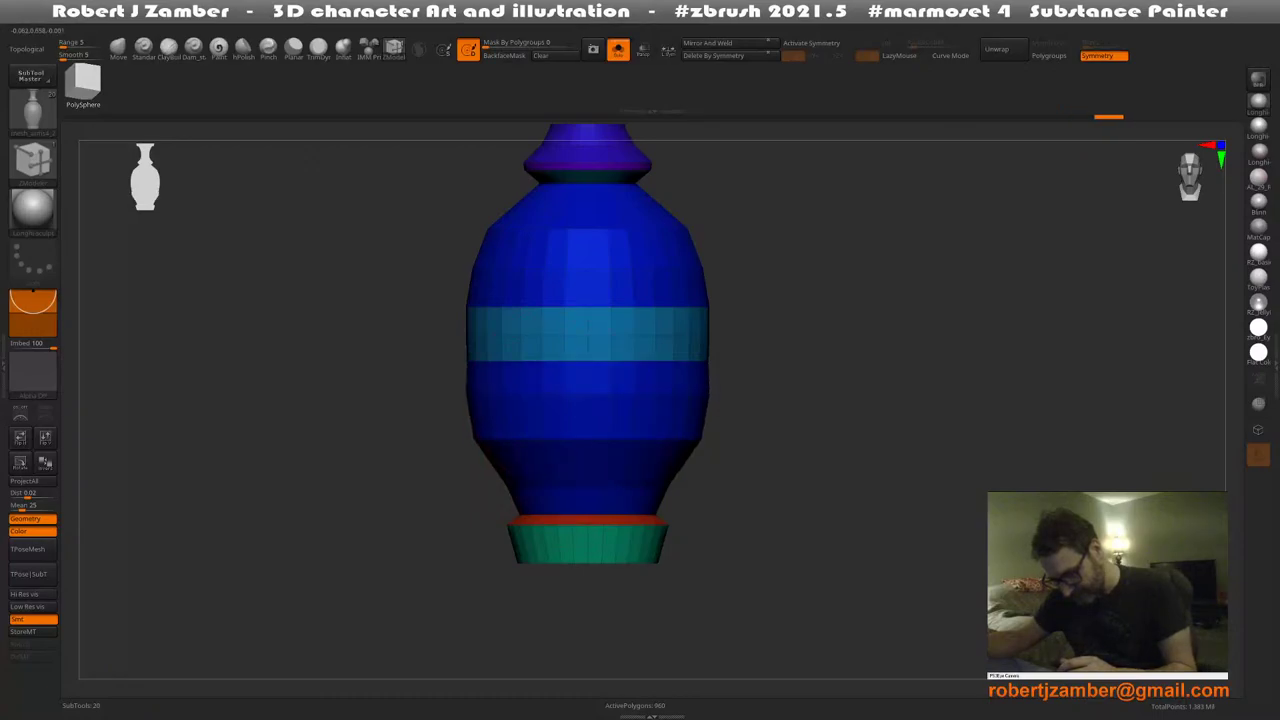
# Enlarge the belly band's centre and border loops and the edge loop just beneath the band
pyautogui.moveTo(551, 361); pyautogui.dragTo(567, 335)
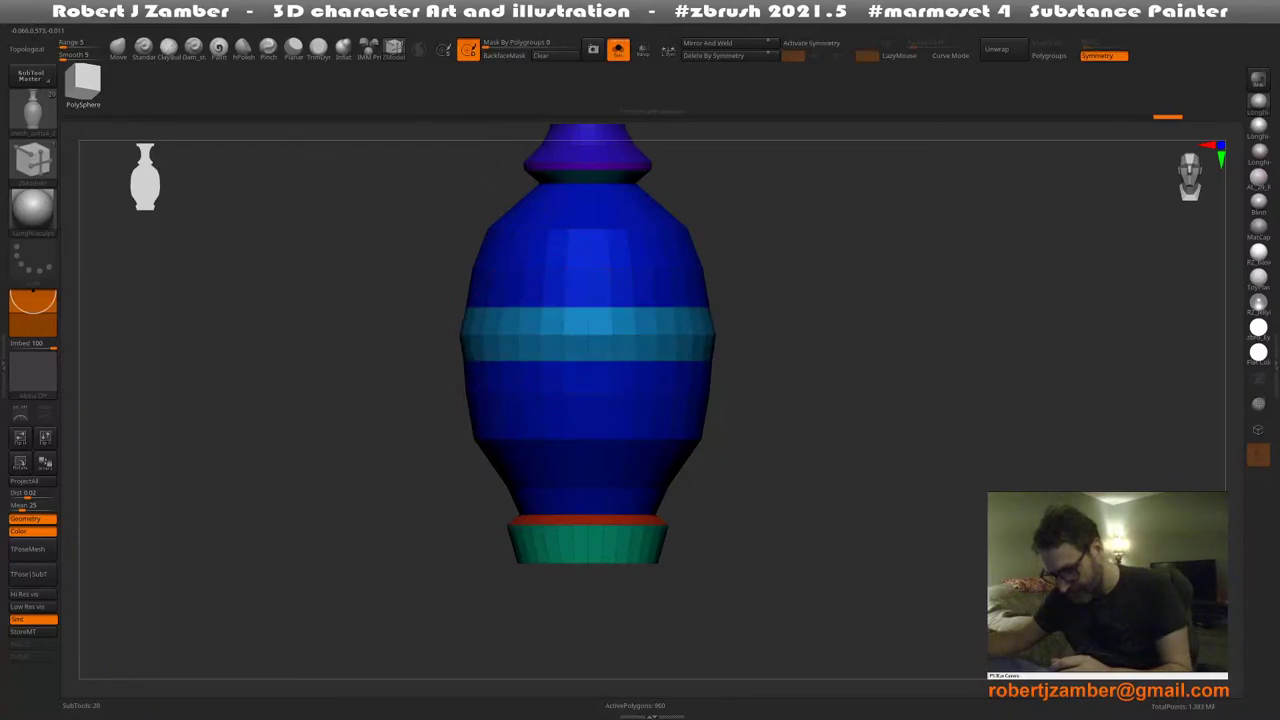
pyautogui.moveTo(549, 361); pyautogui.dragTo(563, 361)
pyautogui.moveTo(552, 308); pyautogui.dragTo(525, 348)
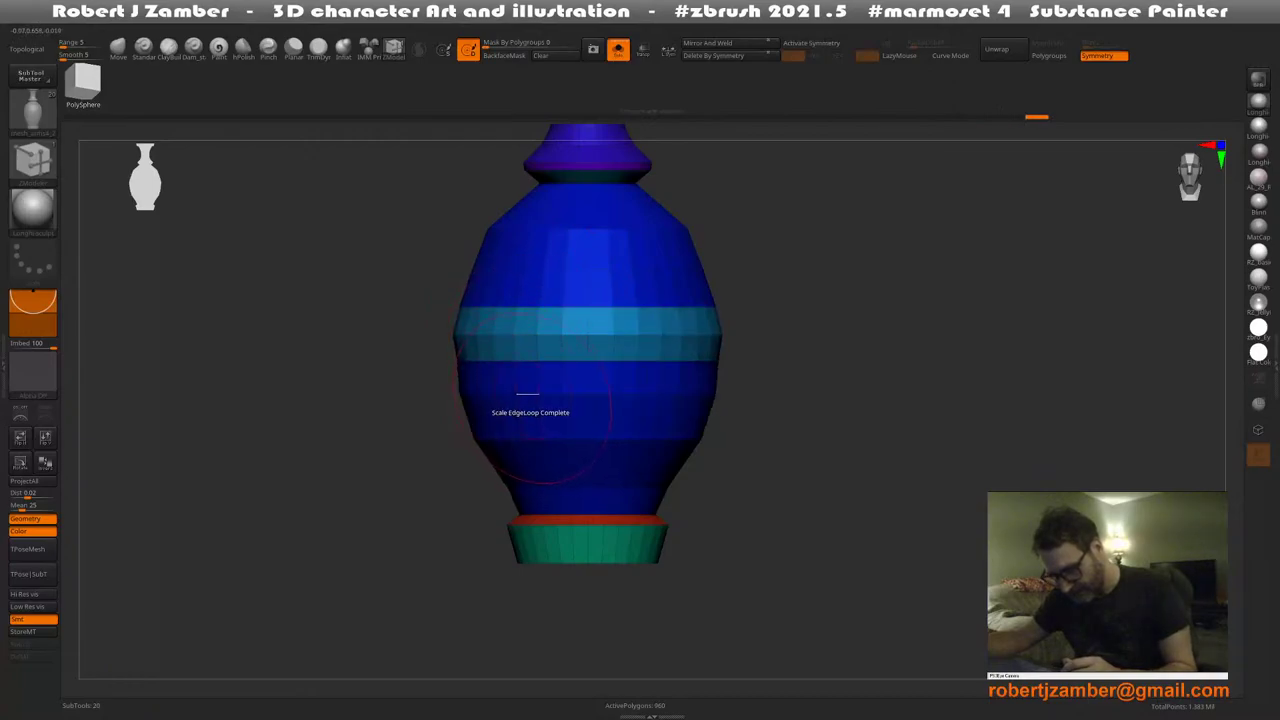
pyautogui.moveTo(528, 394)
pyautogui.mouseDown()
pyautogui.moveTo(539, 394)
pyautogui.moveTo(538, 362)
pyautogui.mouseUp()
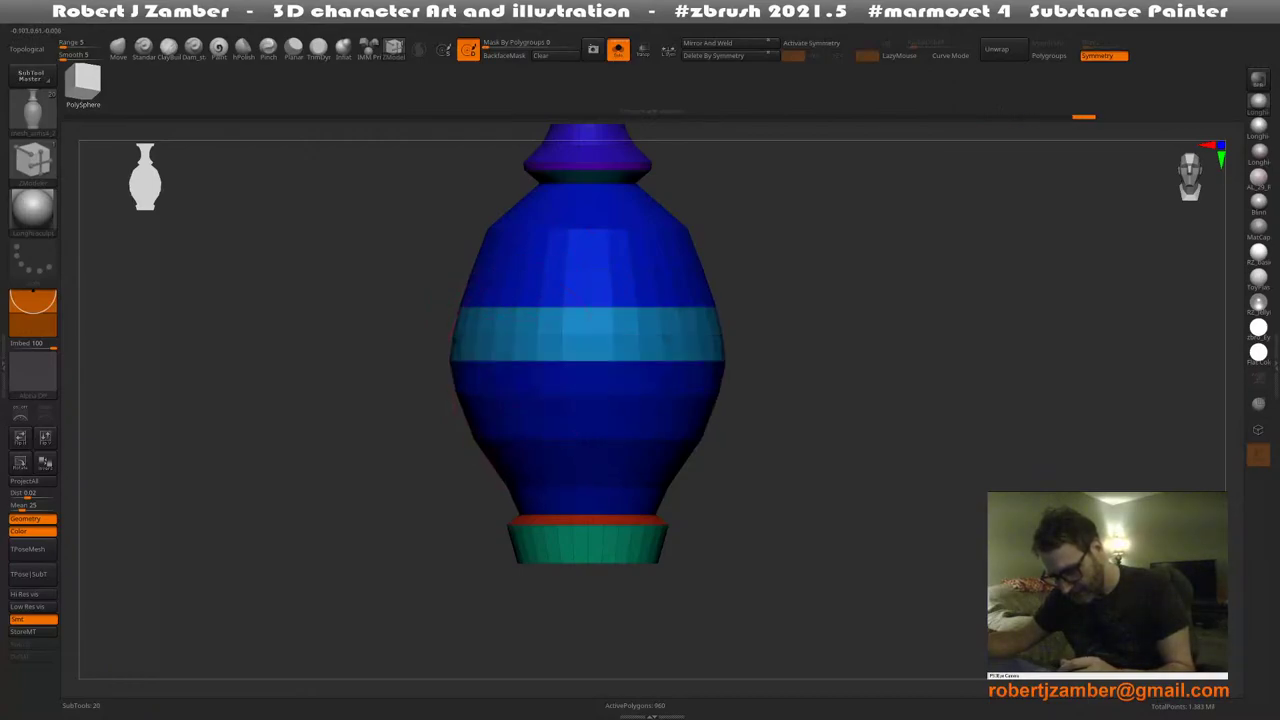
# Switch the edge action to Slide EdgeLoop Complete and slide the lower-belly loop down towards the base
pyautogui.moveTo(502, 388)
pyautogui.keyDown('ctrl'); pyautogui.mouseDown(button='right')
pyautogui.moveTo(477, 368)
pyautogui.moveTo(512, 436)
pyautogui.moveTo(549, 427)
pyautogui.moveTo(562, 456)
pyautogui.mouseUp(button='right'); pyautogui.keyUp('ctrl')
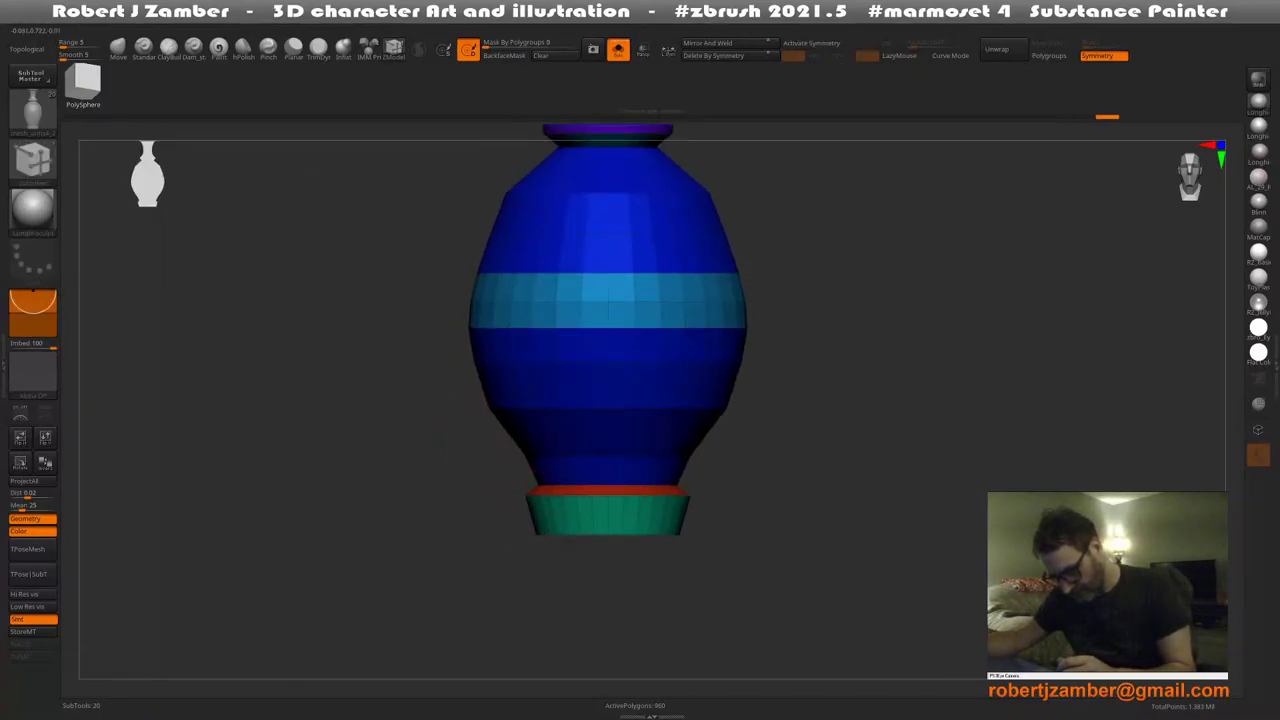
pyautogui.press('space')
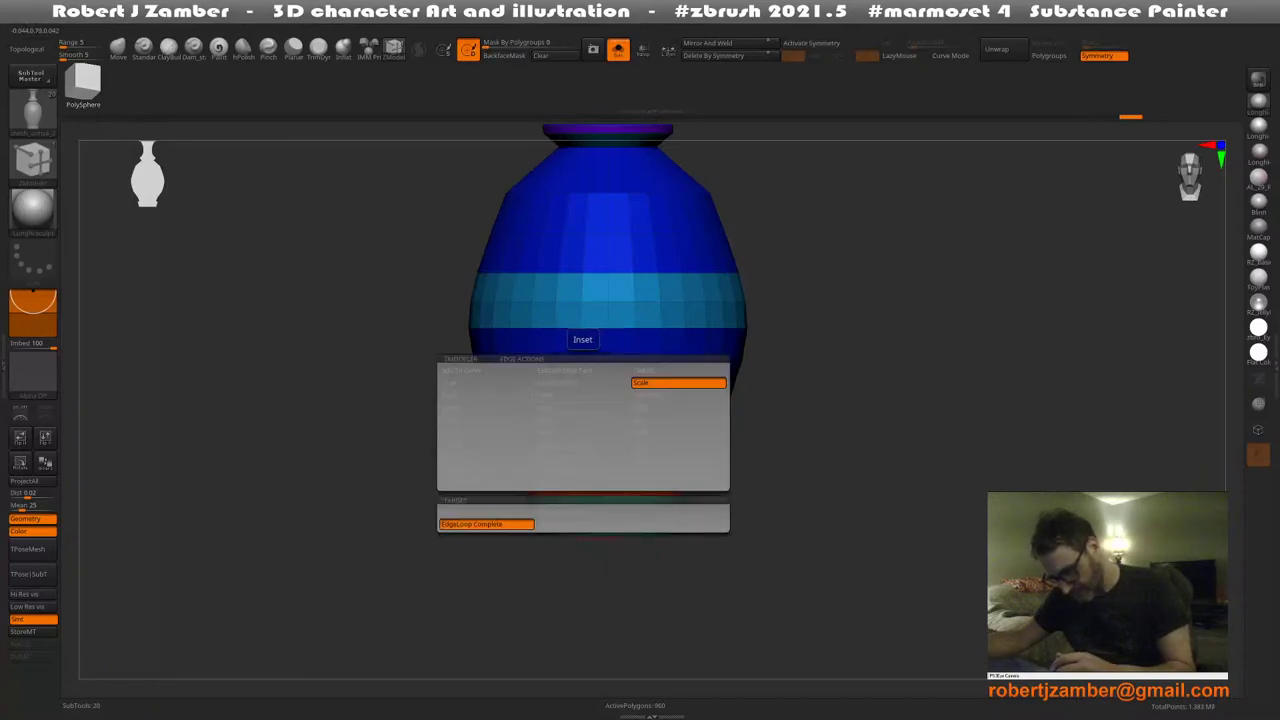
pyautogui.click(566, 421)
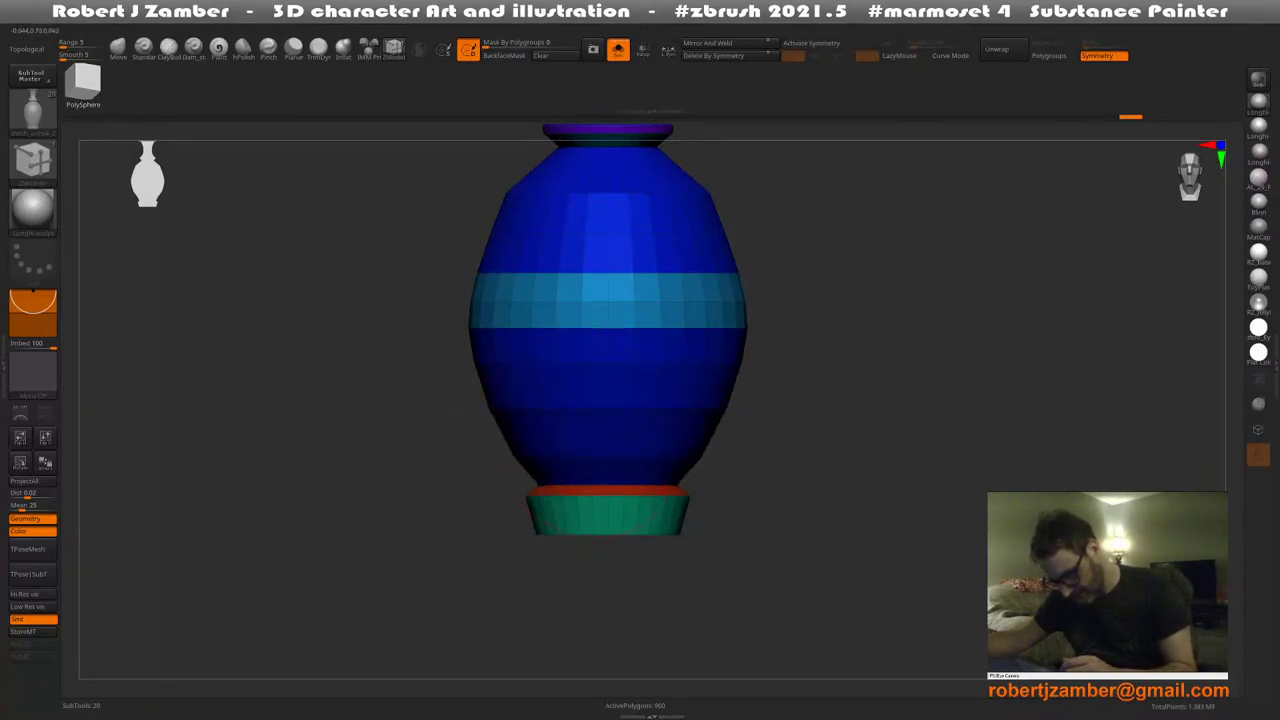
pyautogui.press('space')
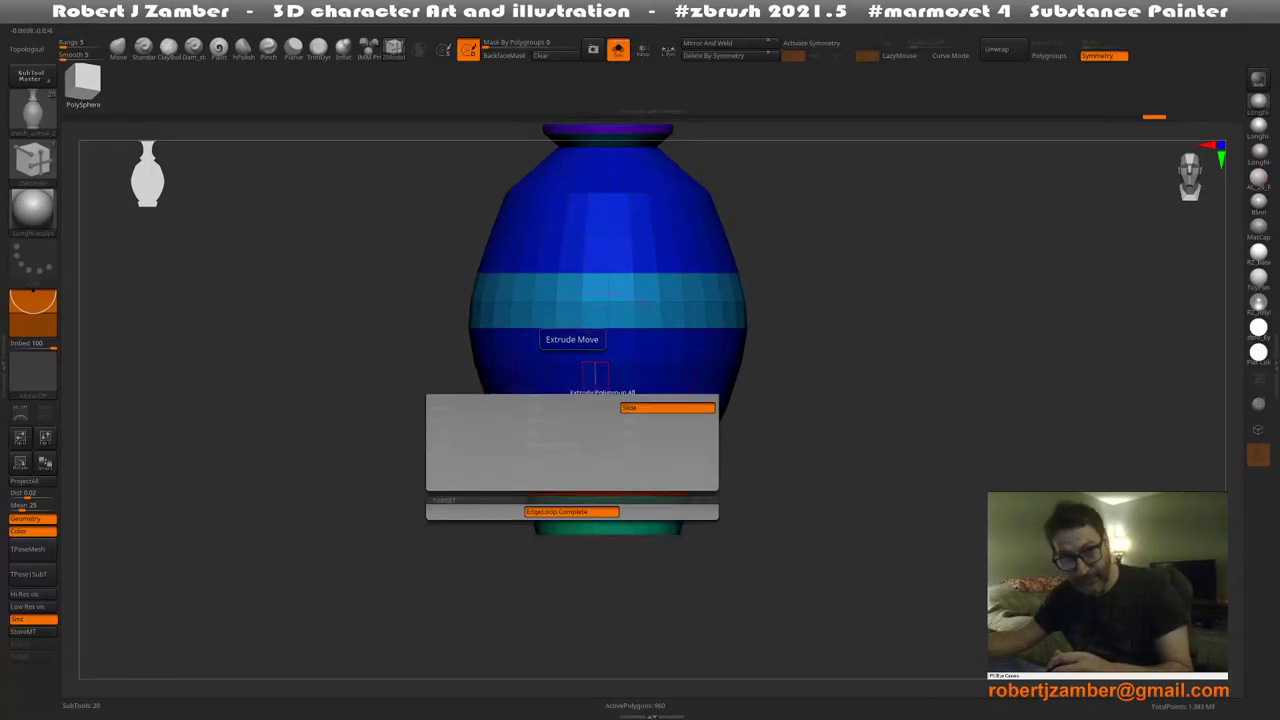
pyautogui.click(665, 406)
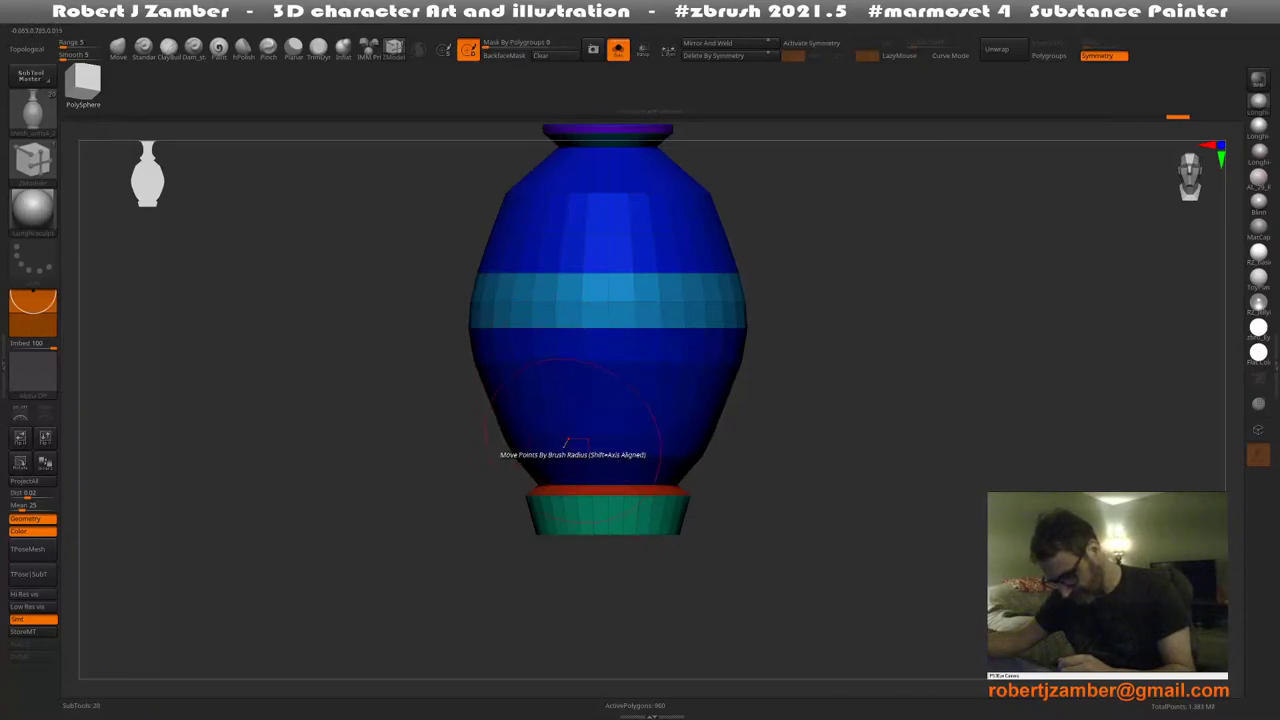
# Switch the edge action back to Scale and enlarge the two edge loops of the lower belly
pyautogui.press('space')
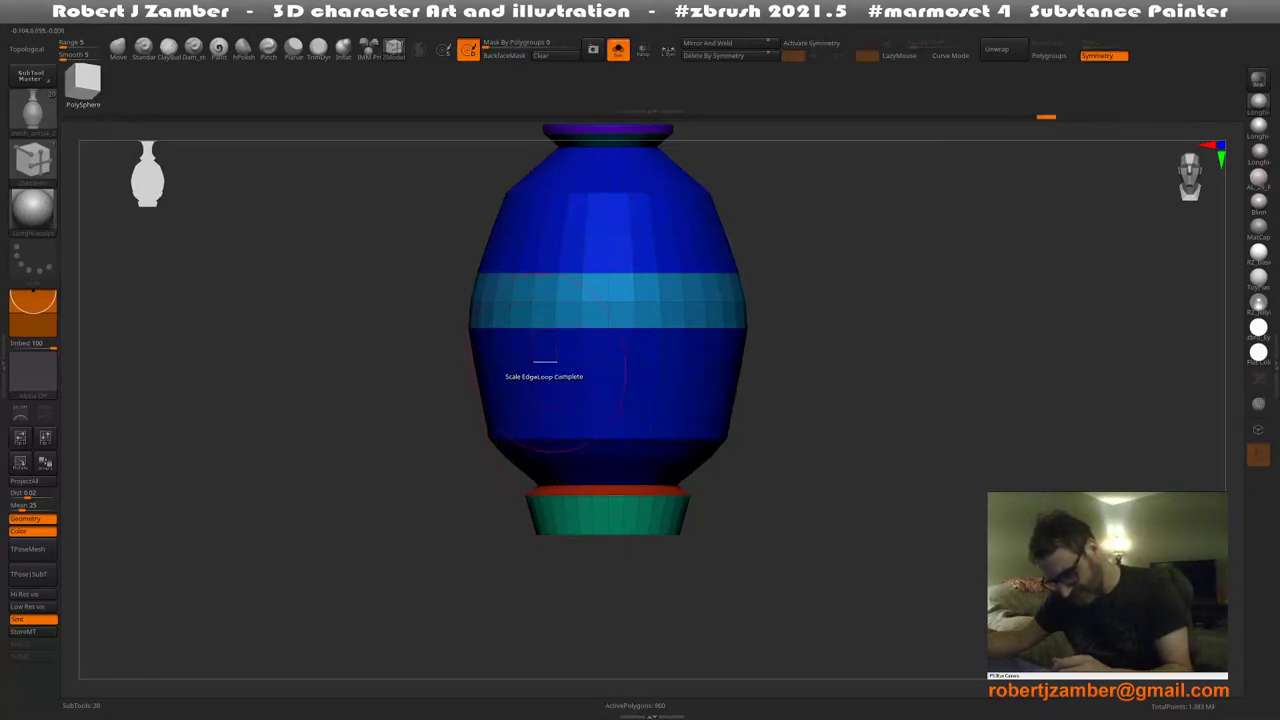
pyautogui.moveTo(545, 362); pyautogui.dragTo(560, 362)
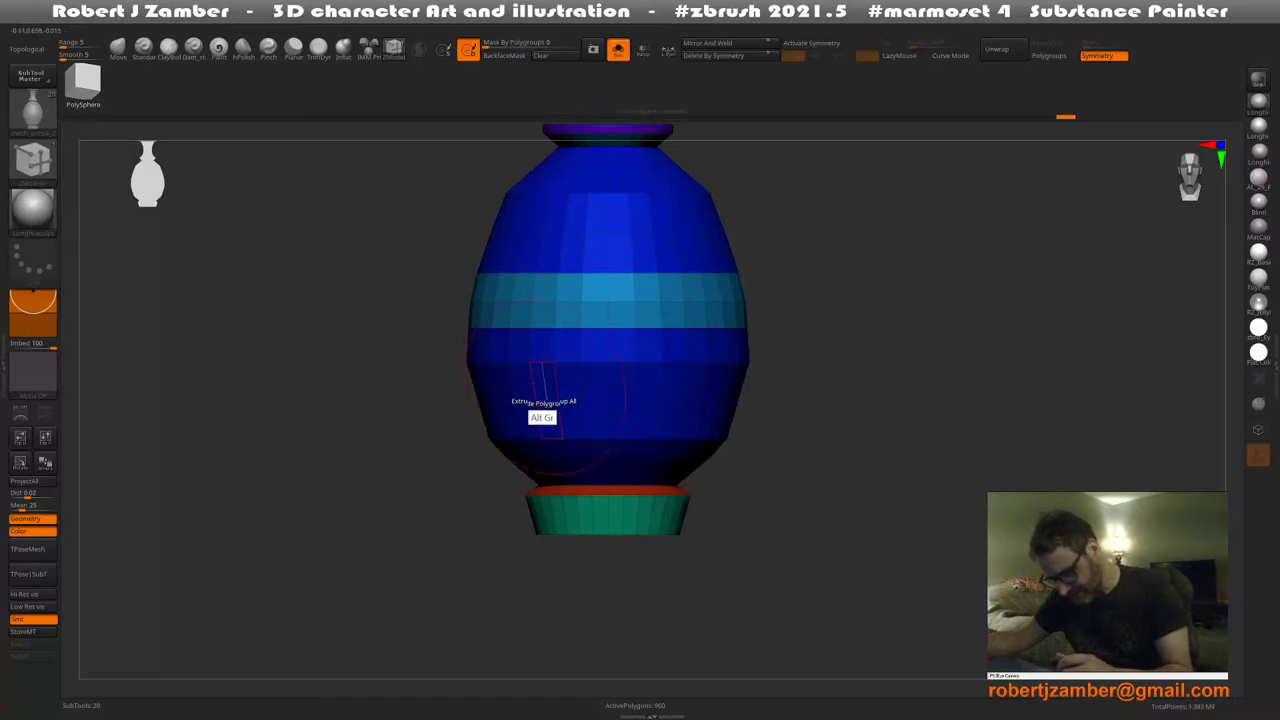
# Insert another edge loop between the two lower-belly loops and scale it outward
pyautogui.keyDown('alt'); pyautogui.moveTo(540, 393); pyautogui.dragTo(522, 432, button='right'); pyautogui.keyUp('alt')
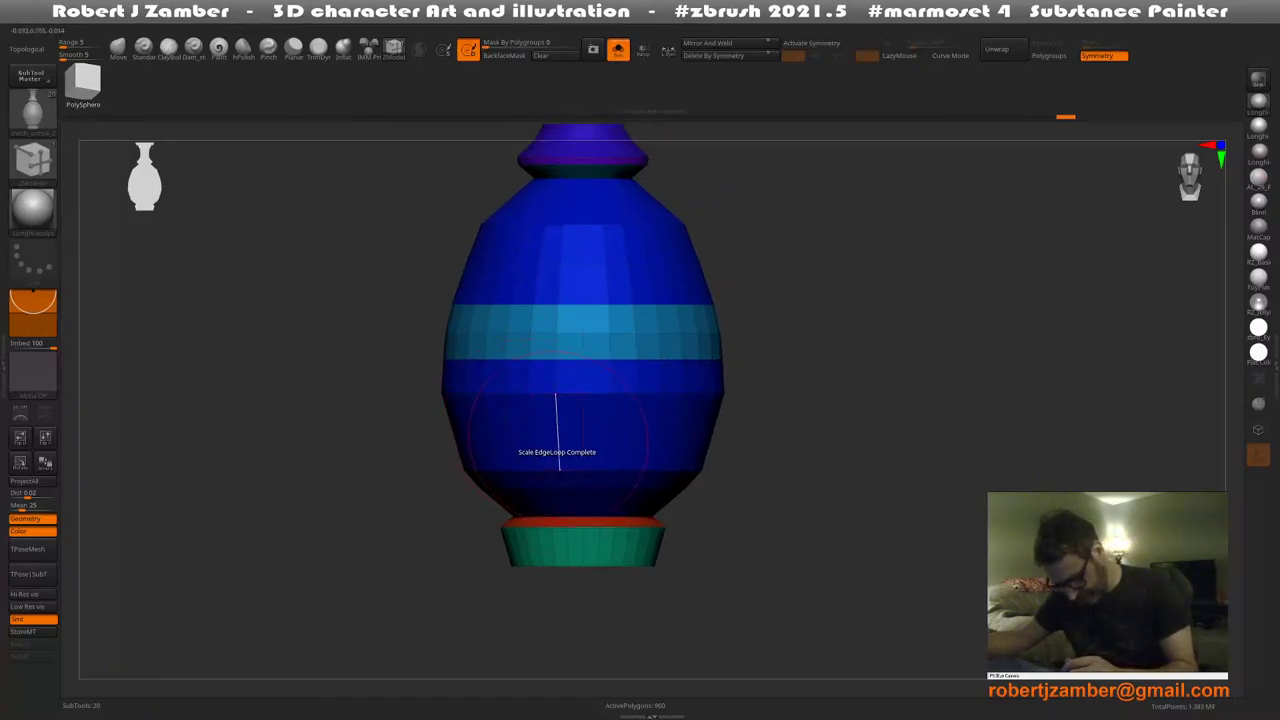
pyautogui.press('space')
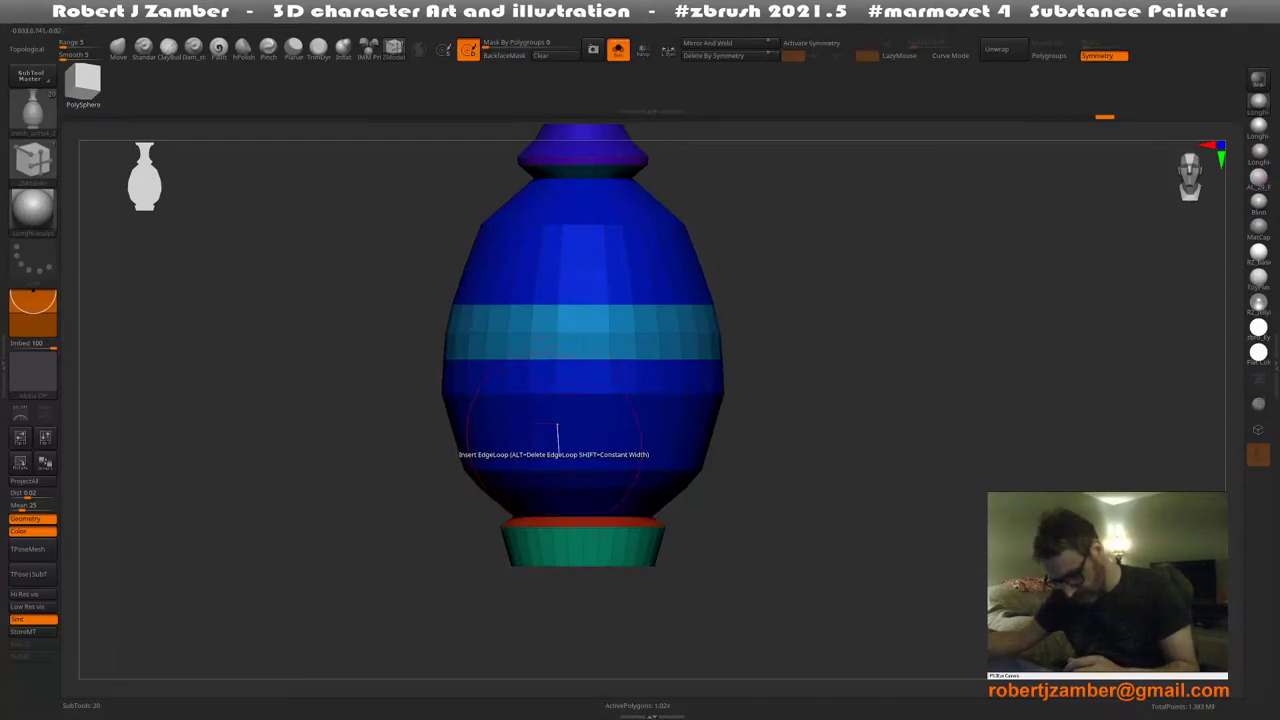
pyautogui.press('space')
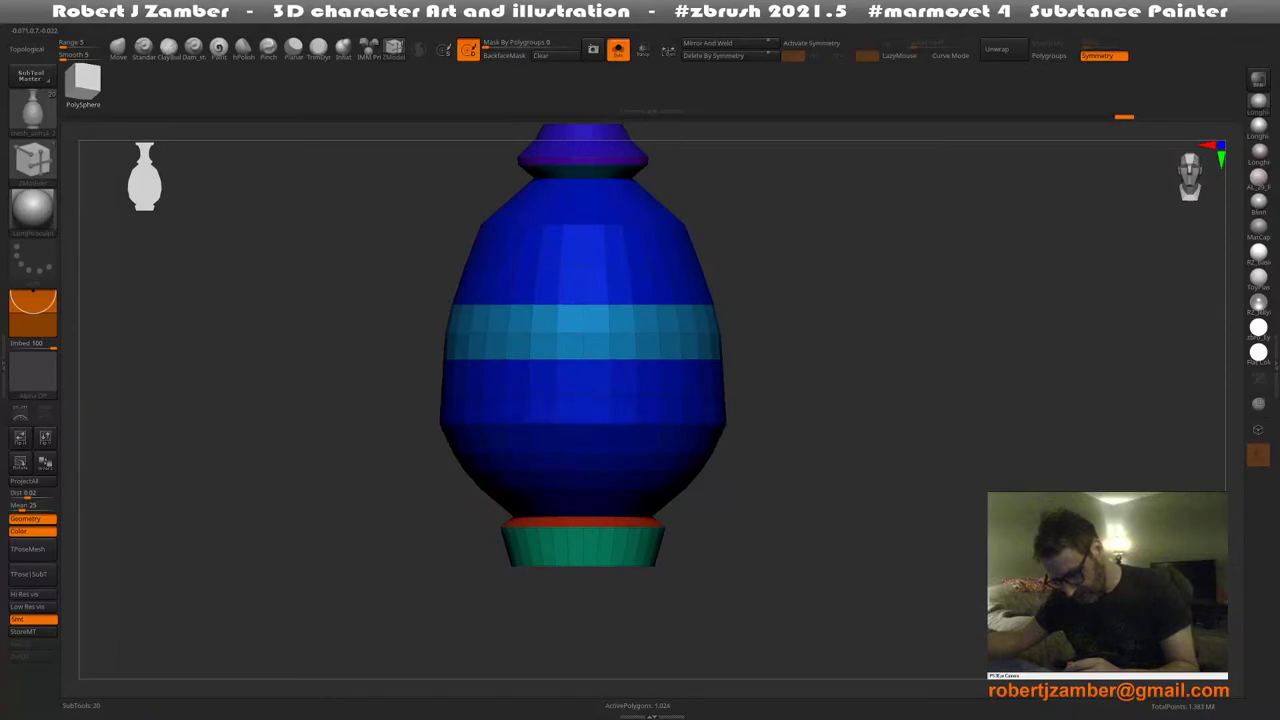
pyautogui.press('ctrl')
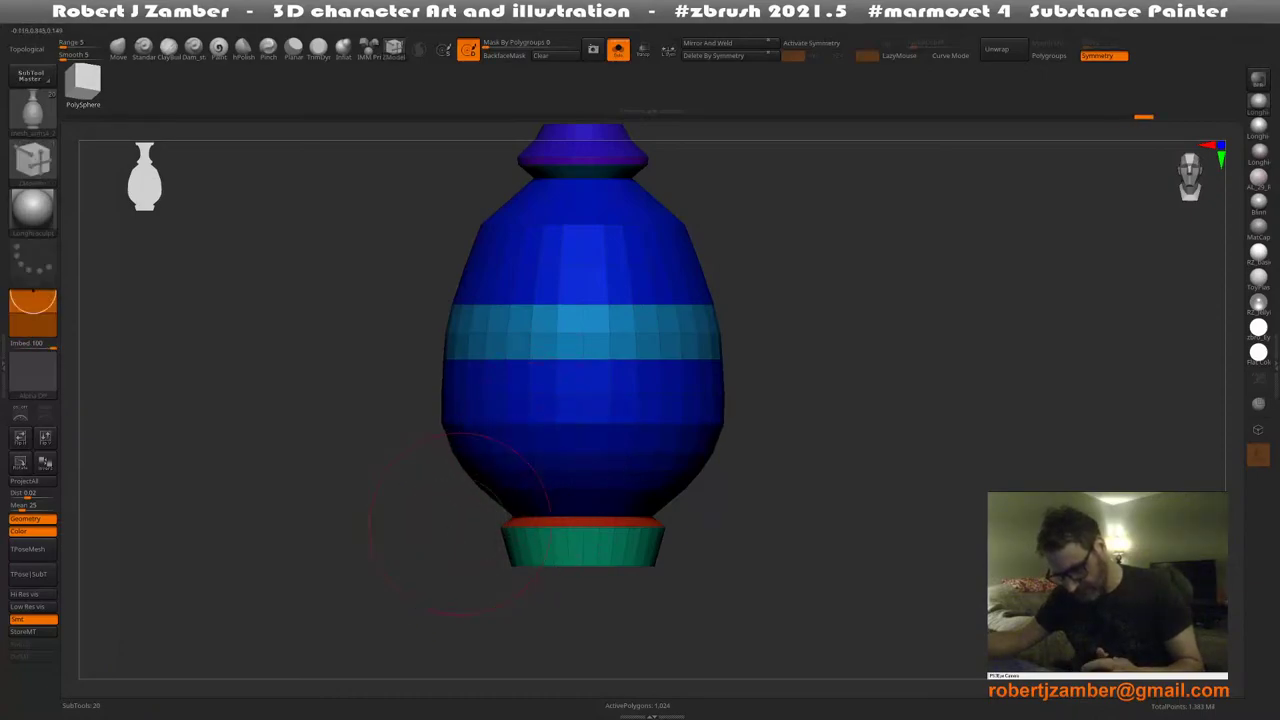
pyautogui.press('ctrl')
# Scale the edge loops above the belly band outward to round the elongated baluster's shoulder
pyautogui.moveTo(448, 486)
pyautogui.keyDown('ctrl'); pyautogui.mouseDown(button='right')
pyautogui.moveTo(440, 474)
pyautogui.moveTo(503, 480)
pyautogui.moveTo(496, 500)
pyautogui.mouseUp(button='right'); pyautogui.keyUp('ctrl')
pyautogui.hotkey('ctrl', 'z')
pyautogui.hotkey('ctrl', 'z')
pyautogui.hotkey('ctrl', 'z')
pyautogui.hotkey('ctrl', 'z')
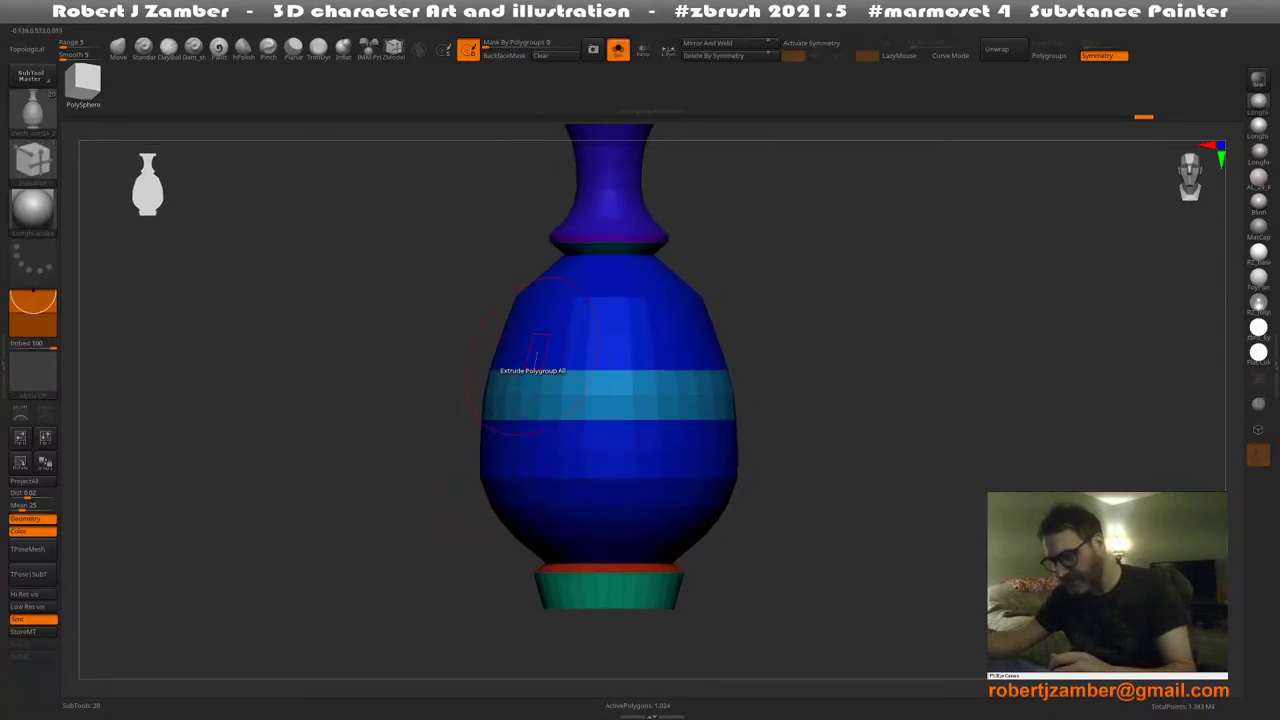
pyautogui.hotkey('ctrl', 'z')
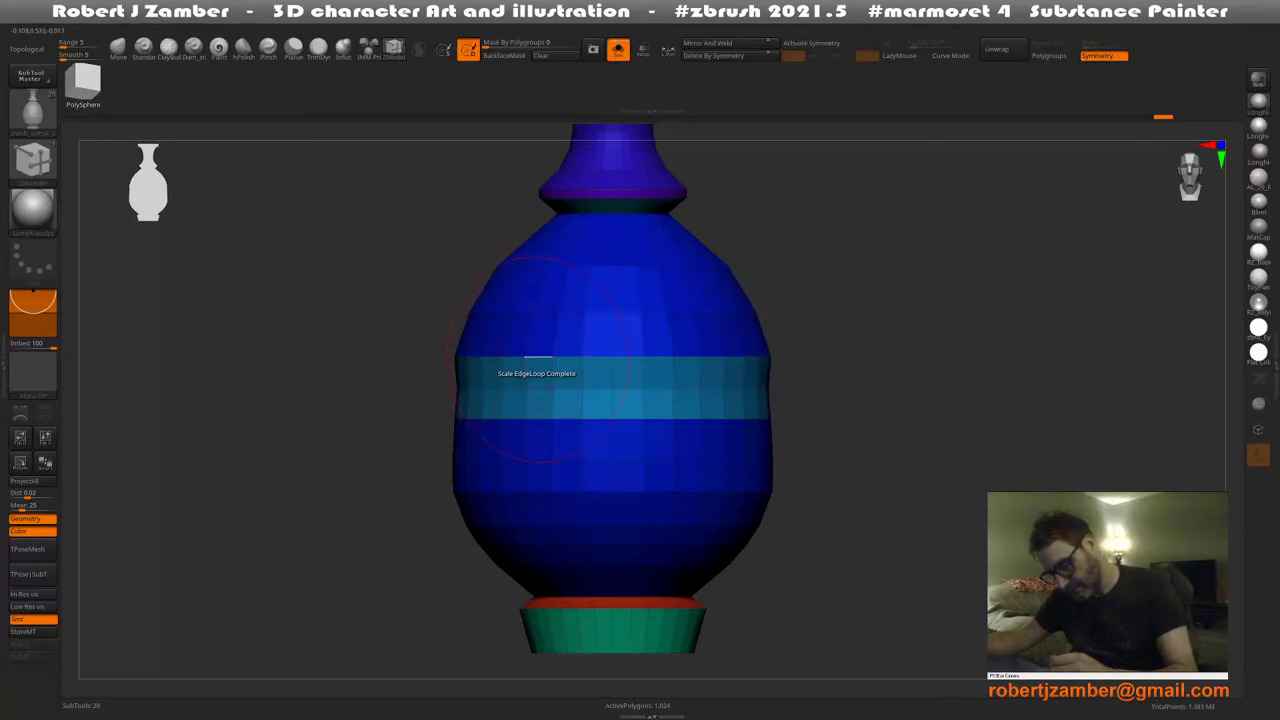
# Scale the belly band's centre and border loops outward to follow the rounded belly profile
pyautogui.moveTo(531, 392); pyautogui.dragTo(538, 418)
pyautogui.hotkey('ctrl', 'z')
pyautogui.hotkey('ctrl', 'z')
pyautogui.hotkey('ctrl', 'z')
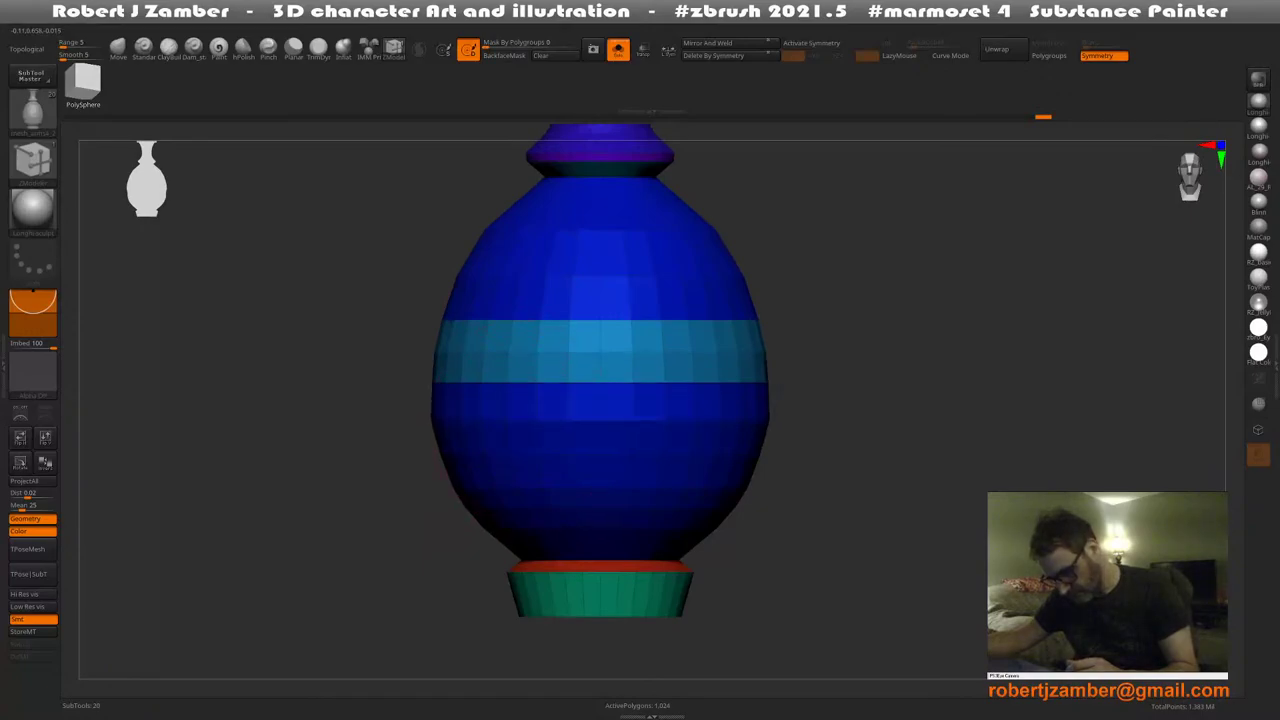
# Scale the lower-belly edge loops outward to round the curve between the band and the base
pyautogui.hotkey('ctrl', 'shift', 'z')
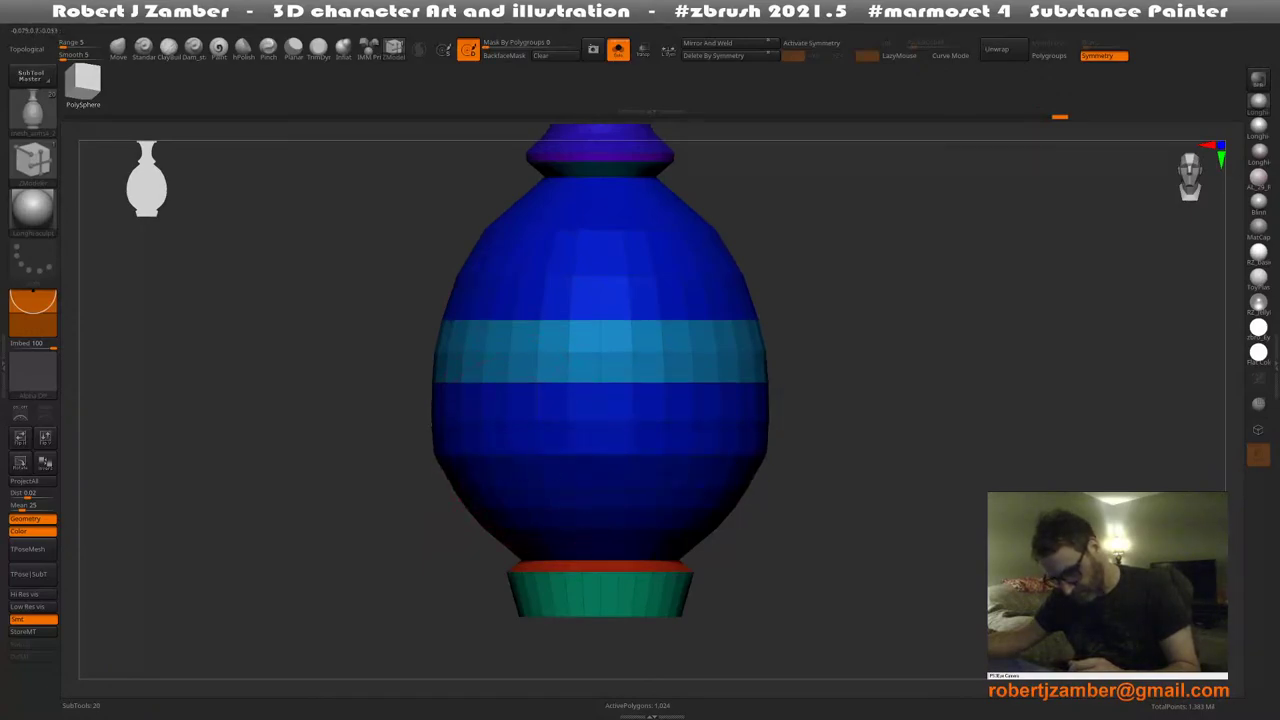
pyautogui.hotkey('ctrl', 'shift', 'z')
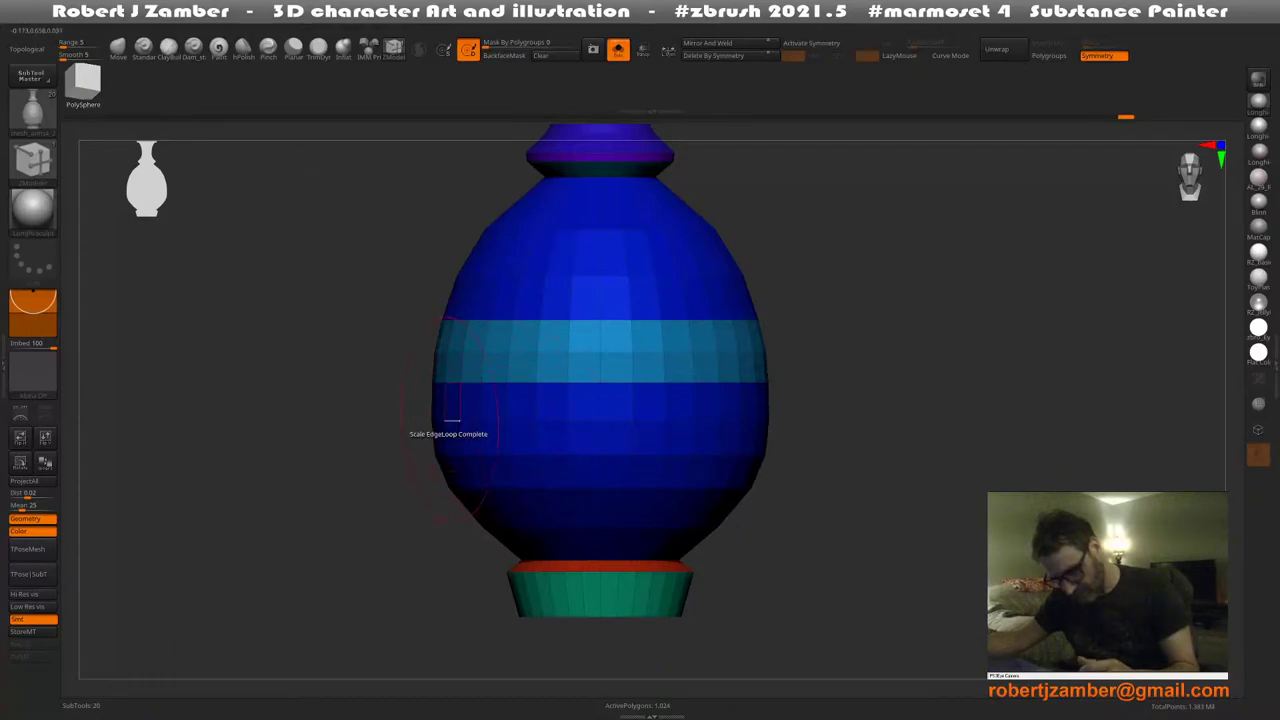
pyautogui.keyDown('ctrl'); pyautogui.moveTo(450, 421); pyautogui.dragTo(446, 360, button='right'); pyautogui.keyUp('ctrl')
pyautogui.keyDown('alt'); pyautogui.moveTo(440, 472); pyautogui.dragTo(505, 560, button='right'); pyautogui.keyUp('alt')
pyautogui.keyDown('alt'); pyautogui.moveTo(491, 457); pyautogui.dragTo(522, 449, button='right'); pyautogui.keyUp('alt')
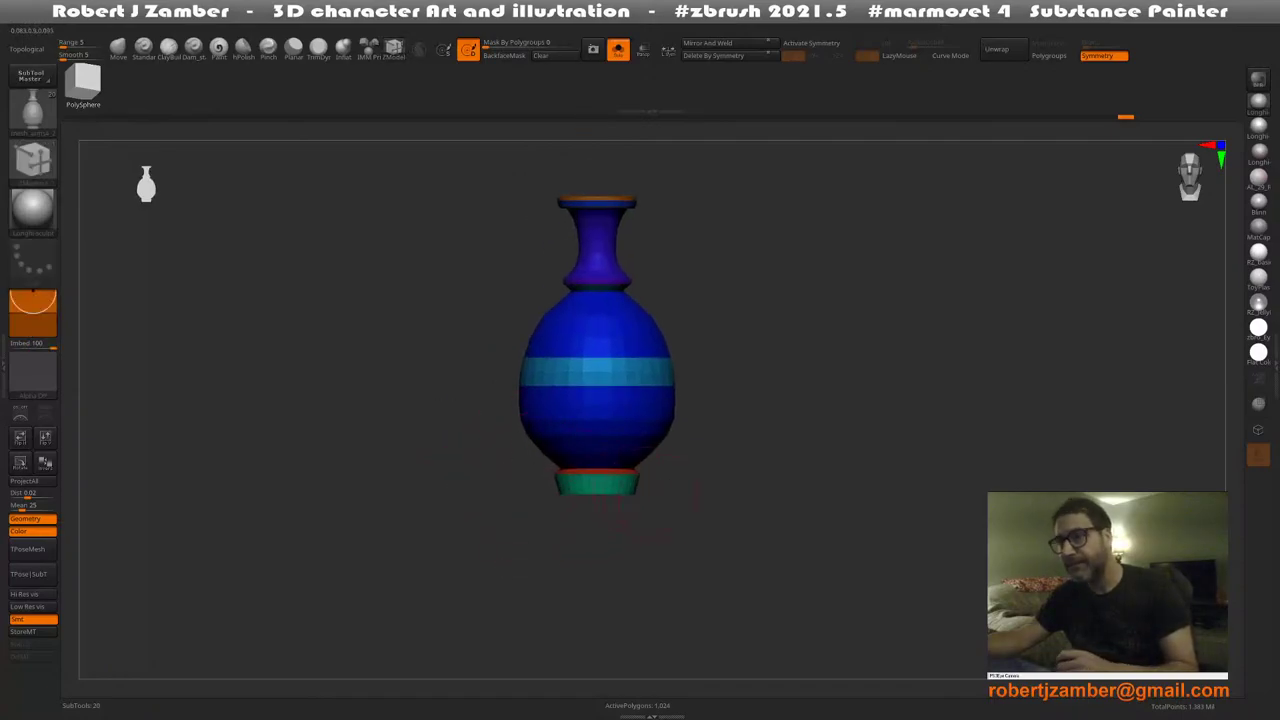
# Mask the baluster's neck, place the transform gizmo in the lower belly and scale the unmasked body down to about 0.875
pyautogui.moveTo(743, 532)
pyautogui.keyDown('ctrl'); pyautogui.mouseDown()
pyautogui.moveTo(435, 383)
pyautogui.moveTo(435, 289)
pyautogui.mouseUp(); pyautogui.keyUp('ctrl')
pyautogui.keyDown('ctrl'); pyautogui.click(478, 228); pyautogui.keyUp('ctrl')
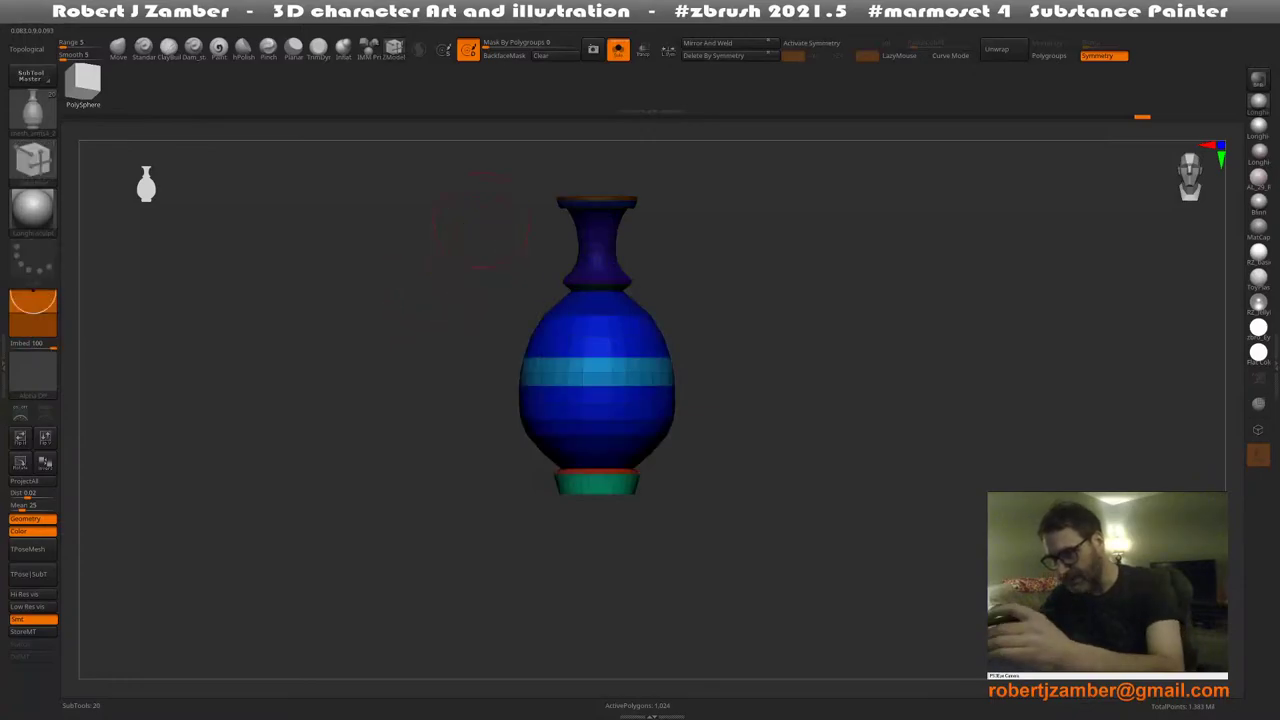
pyautogui.press('w')
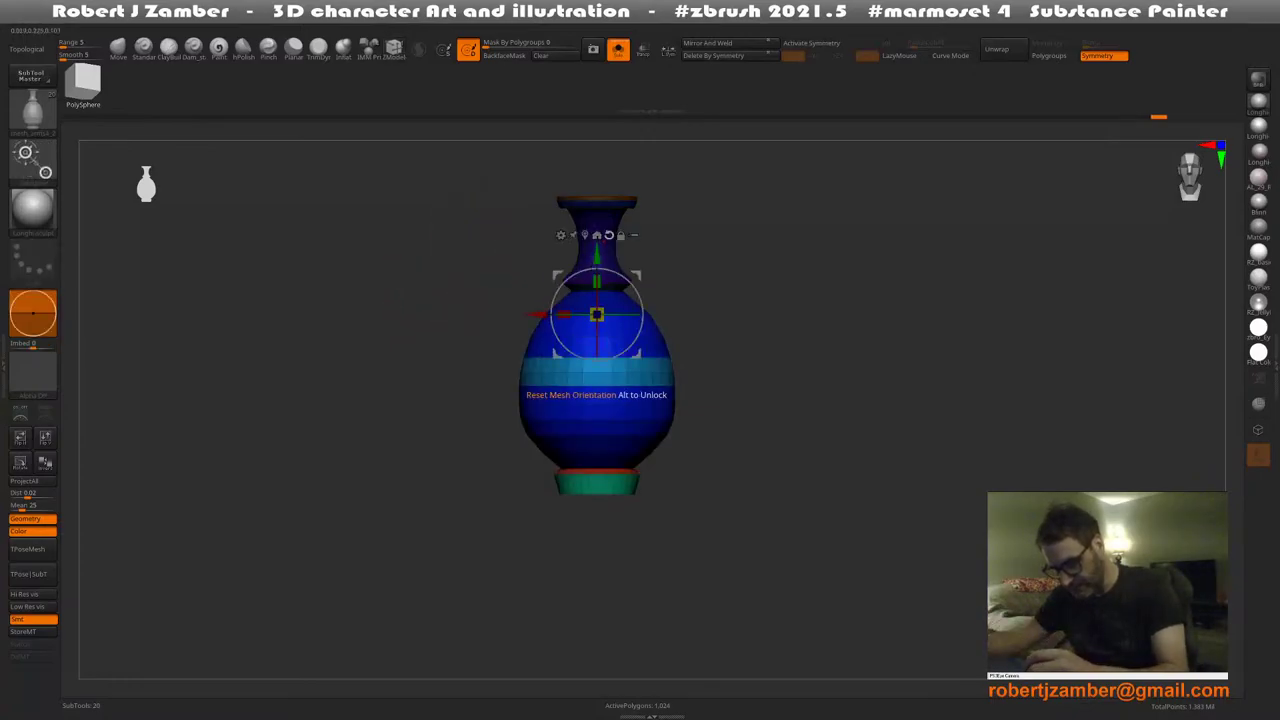
pyautogui.keyDown('shift'); pyautogui.moveTo(450, 400); pyautogui.dragTo(602, 403); pyautogui.keyUp('shift')
pyautogui.keyDown('alt'); pyautogui.click(475, 239); pyautogui.keyUp('alt')
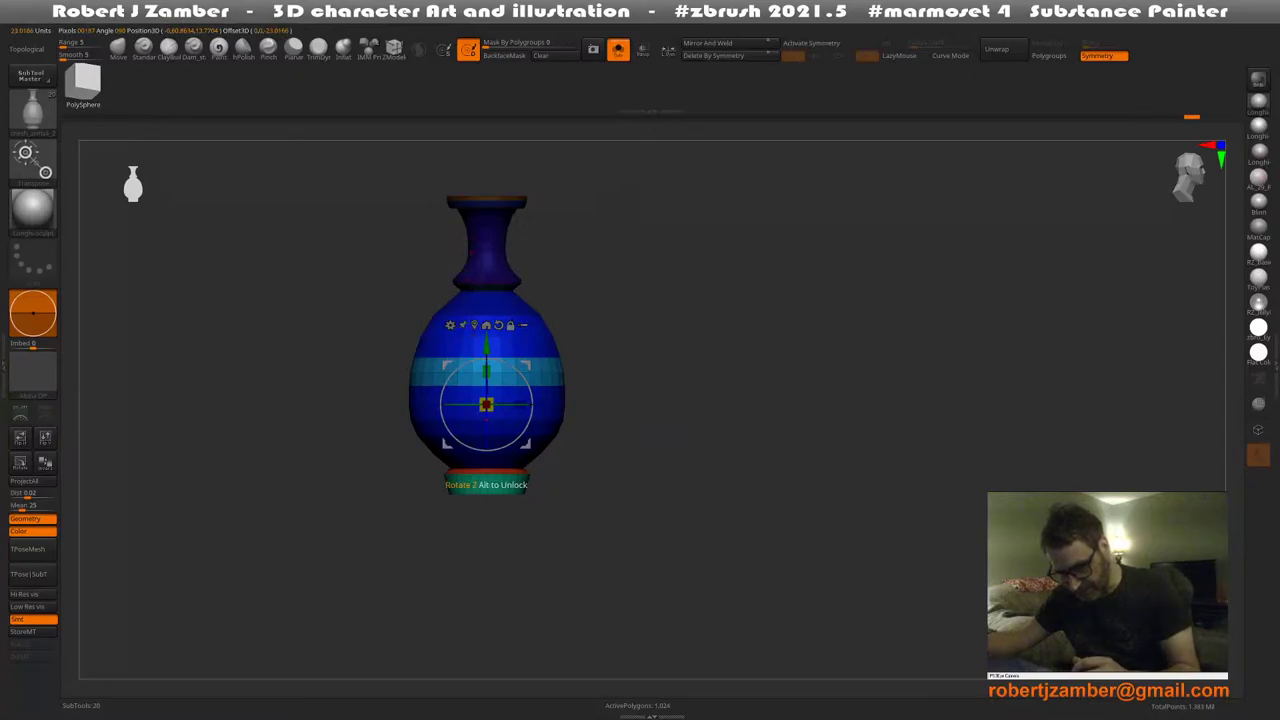
pyautogui.keyDown('shift'); pyautogui.moveTo(448, 262); pyautogui.dragTo(365, 264); pyautogui.keyUp('shift')
pyautogui.keyDown('alt'); pyautogui.moveTo(440, 380); pyautogui.dragTo(491, 406); pyautogui.keyUp('alt')
pyautogui.keyDown('alt'); pyautogui.click(571, 339); pyautogui.keyUp('alt')
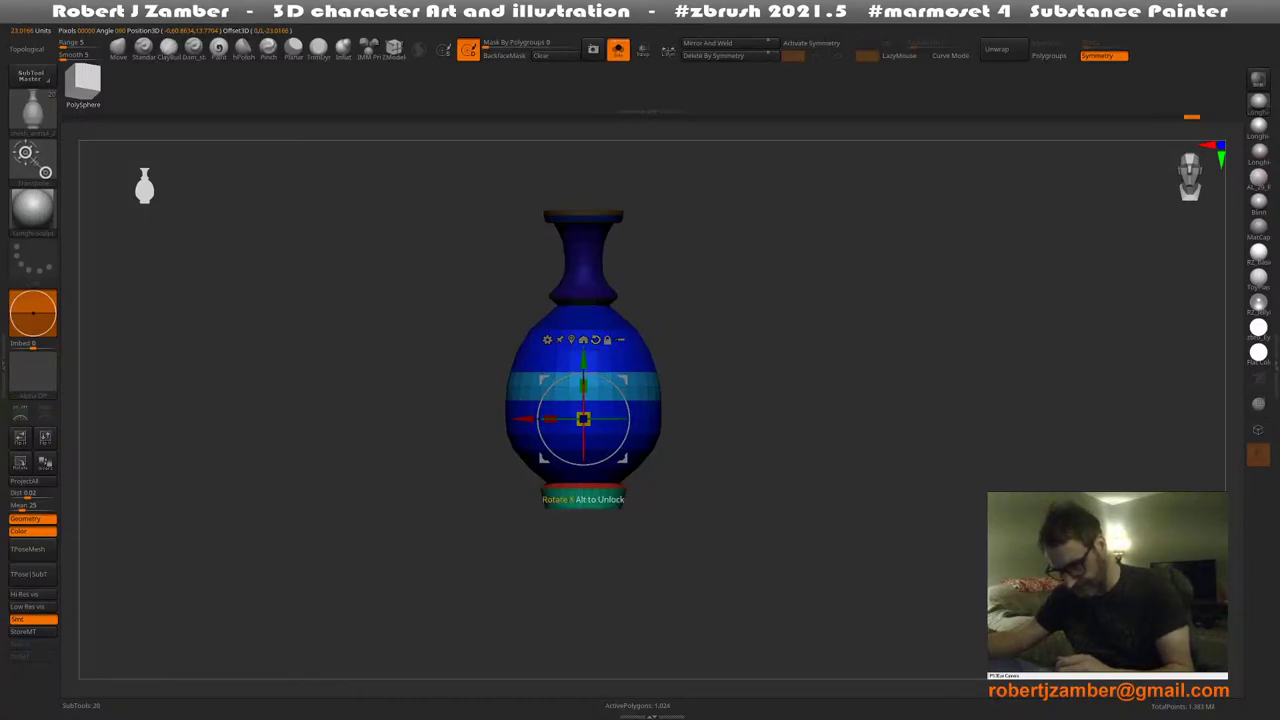
pyautogui.moveTo(583, 418); pyautogui.dragTo(566, 422)
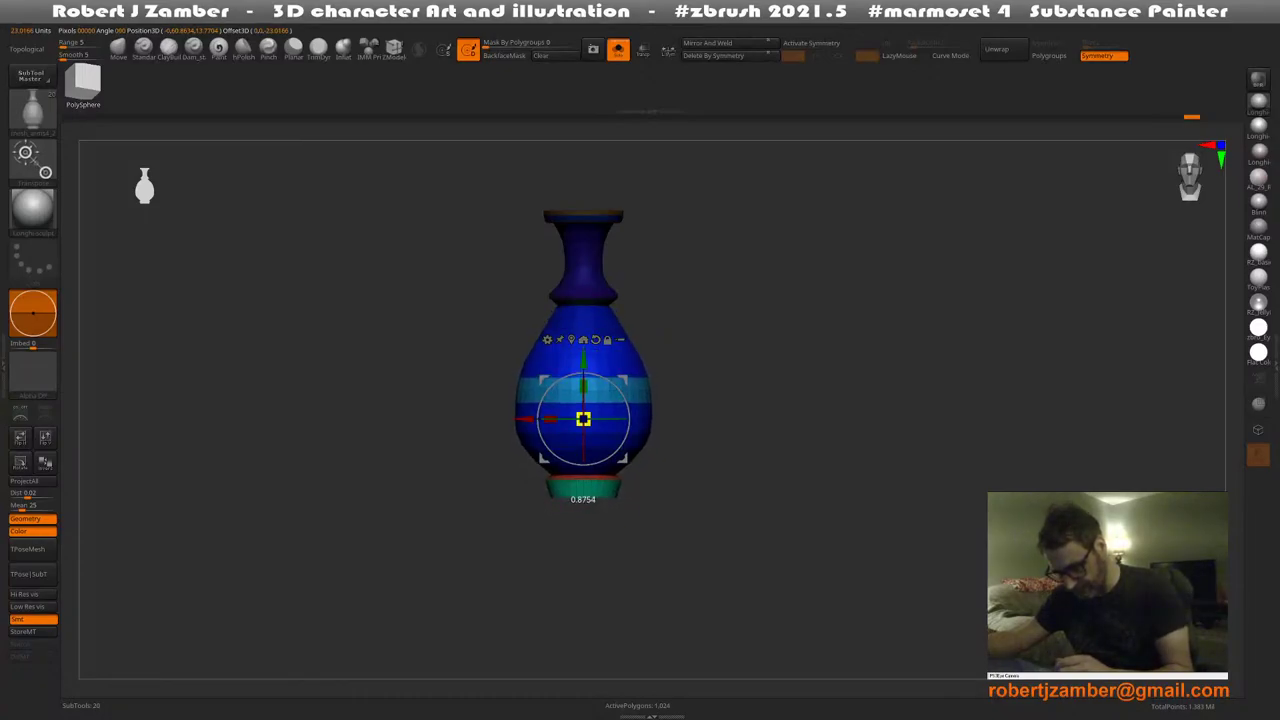
# Adjust the baluster body's vertical placement and height with the gizmo, masking the upper part, and clear the mask
pyautogui.moveTo(583, 359); pyautogui.dragTo(583, 281)
pyautogui.moveTo(469, 159)
pyautogui.keyDown('ctrl'); pyautogui.mouseDown()
pyautogui.moveTo(486, 229)
pyautogui.moveTo(557, 300)
pyautogui.moveTo(691, 322)
pyautogui.moveTo(704, 342)
pyautogui.mouseUp(); pyautogui.keyUp('ctrl')
pyautogui.moveTo(583, 310); pyautogui.dragTo(583, 304)
pyautogui.keyDown('alt'); pyautogui.moveTo(623, 304); pyautogui.dragTo(531, 430, button='right'); pyautogui.keyUp('alt')
pyautogui.press('q')
pyautogui.click(543, 56)
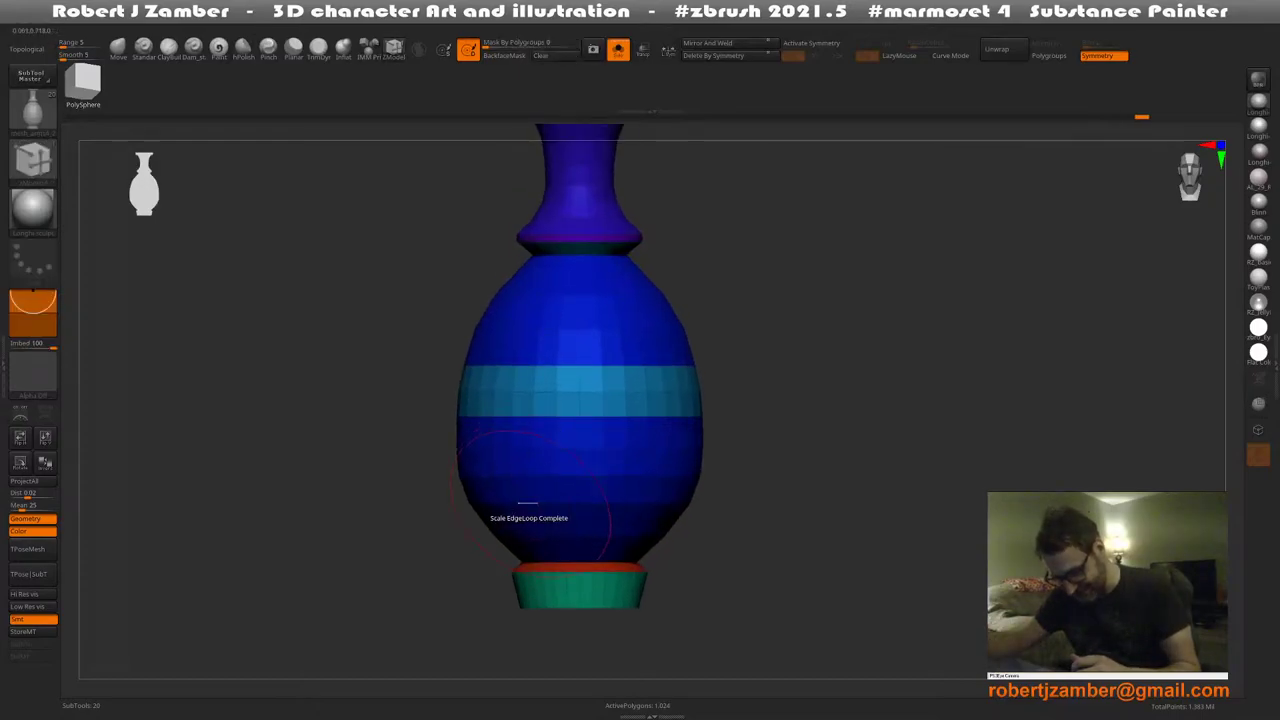
# Scale the lower-belly loop and the belly band's lower and upper border loops outward to smooth the baluster's profile
pyautogui.keyDown('alt'); pyautogui.moveTo(538, 500); pyautogui.dragTo(545, 460, button='right'); pyautogui.keyUp('alt')
pyautogui.moveTo(551, 463); pyautogui.dragTo(558, 461)
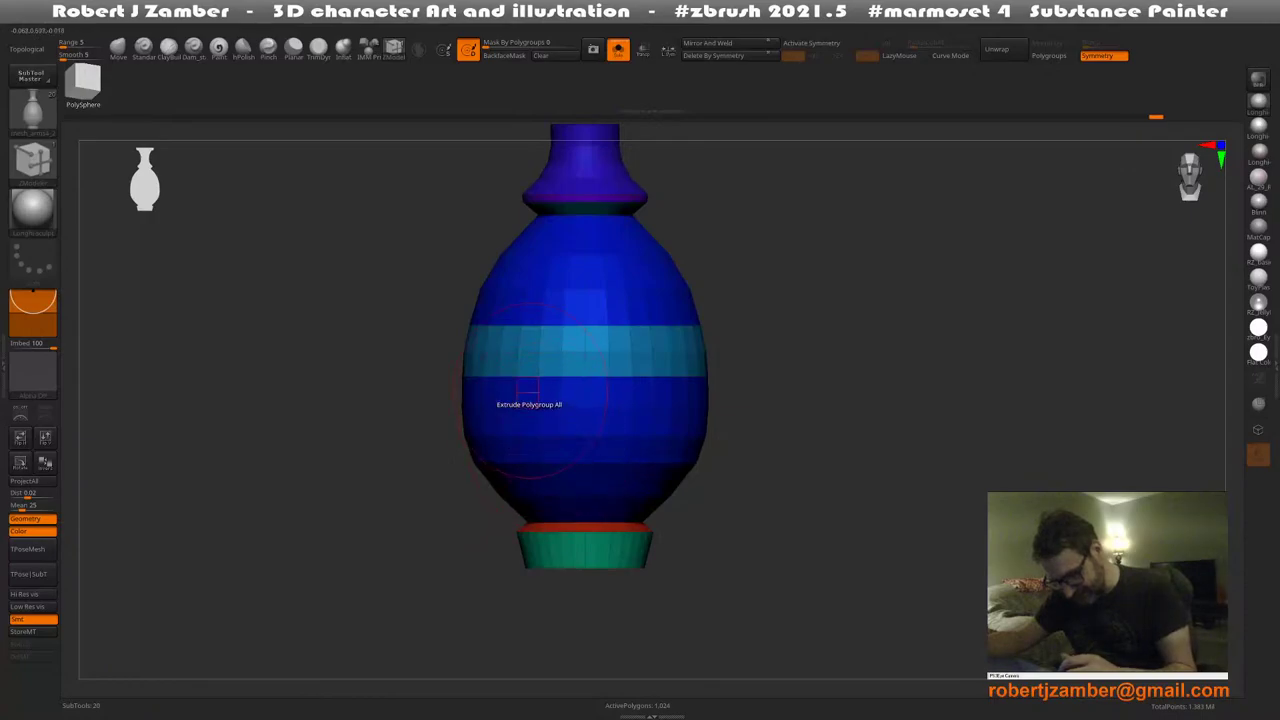
pyautogui.moveTo(526, 377); pyautogui.dragTo(538, 352)
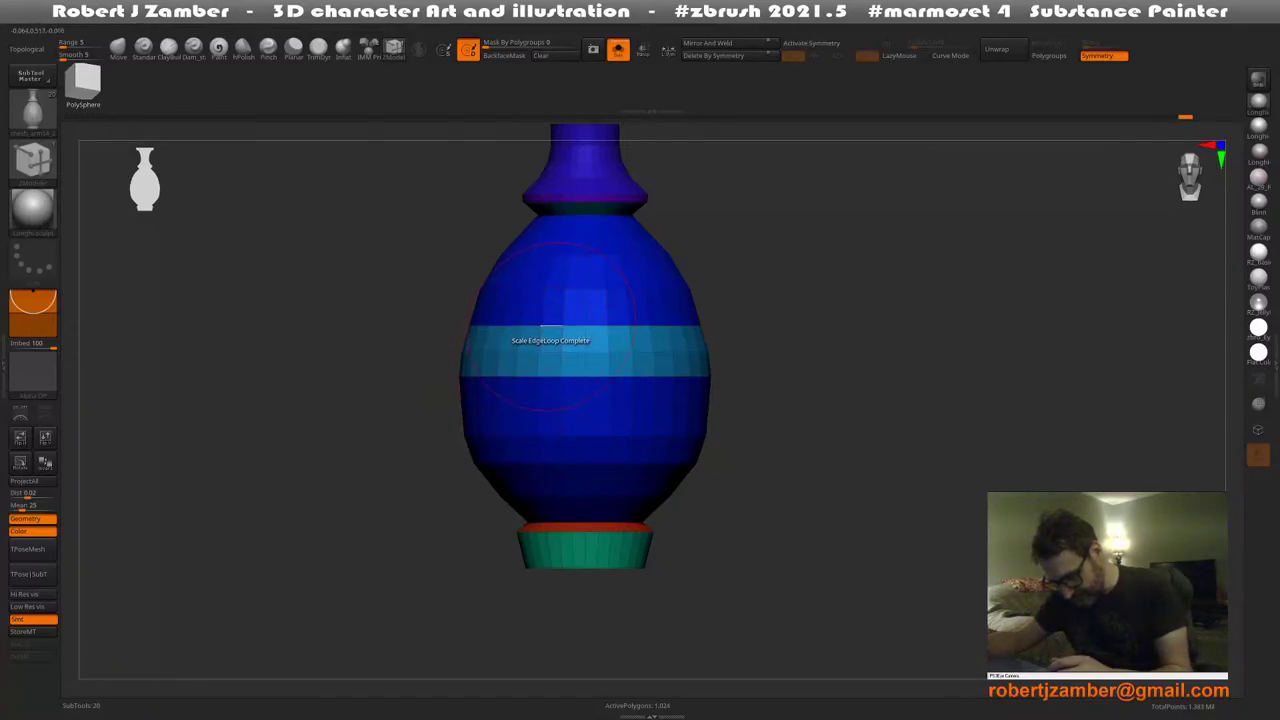
pyautogui.moveTo(551, 326); pyautogui.dragTo(558, 326)
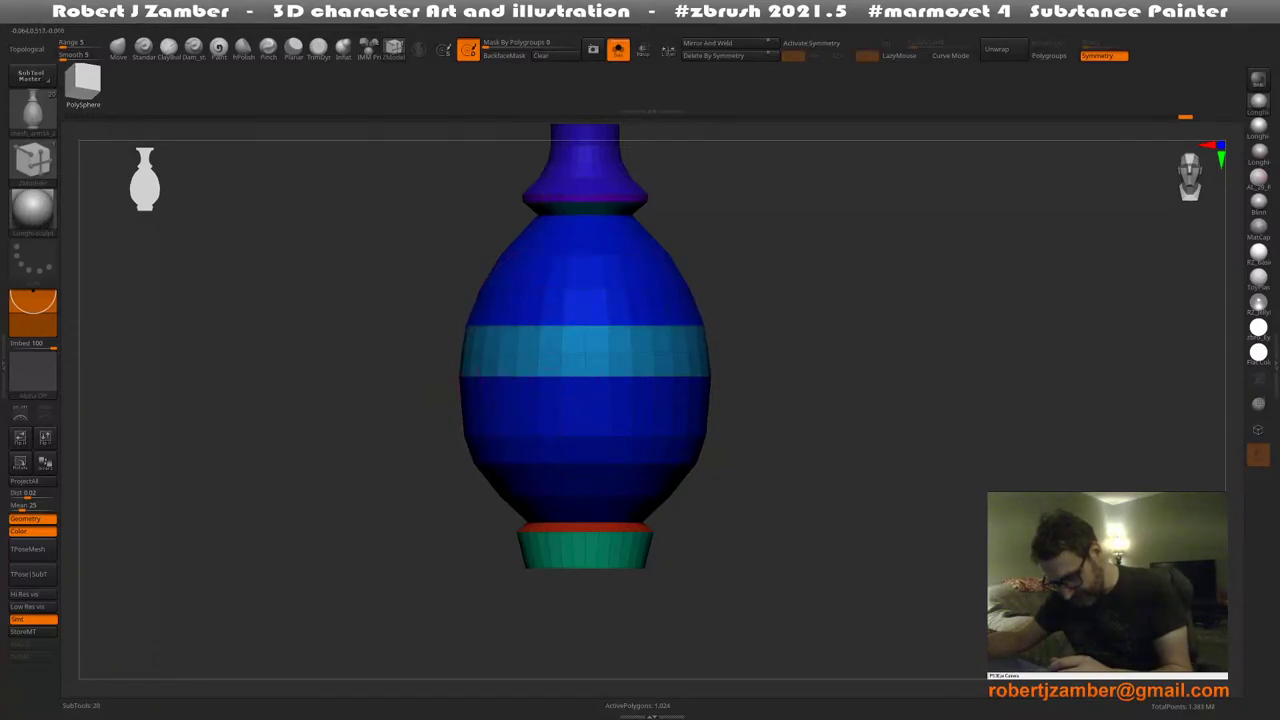
# Scale the edge loops between the belly band and the base outward to round the lower belly
pyautogui.keyDown('alt'); pyautogui.moveTo(541, 368); pyautogui.dragTo(533, 334, button='right'); pyautogui.keyUp('alt')
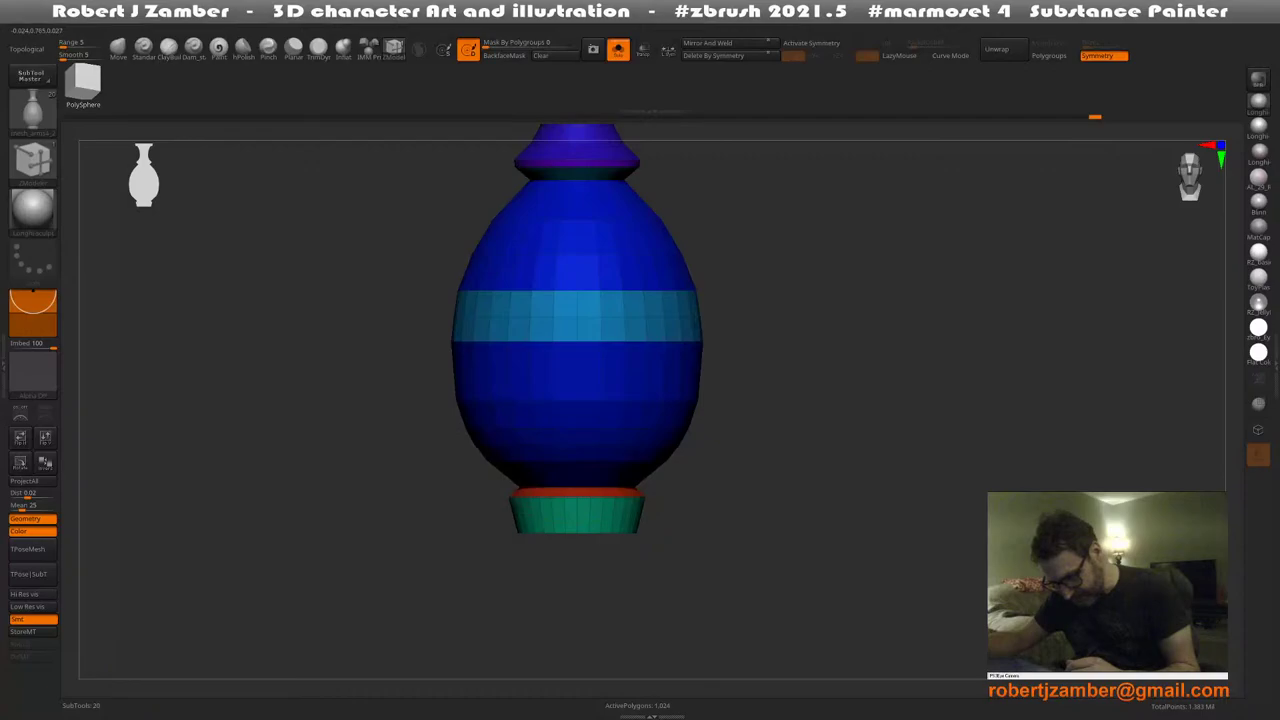
pyautogui.moveTo(509, 437); pyautogui.dragTo(505, 407, button='right')
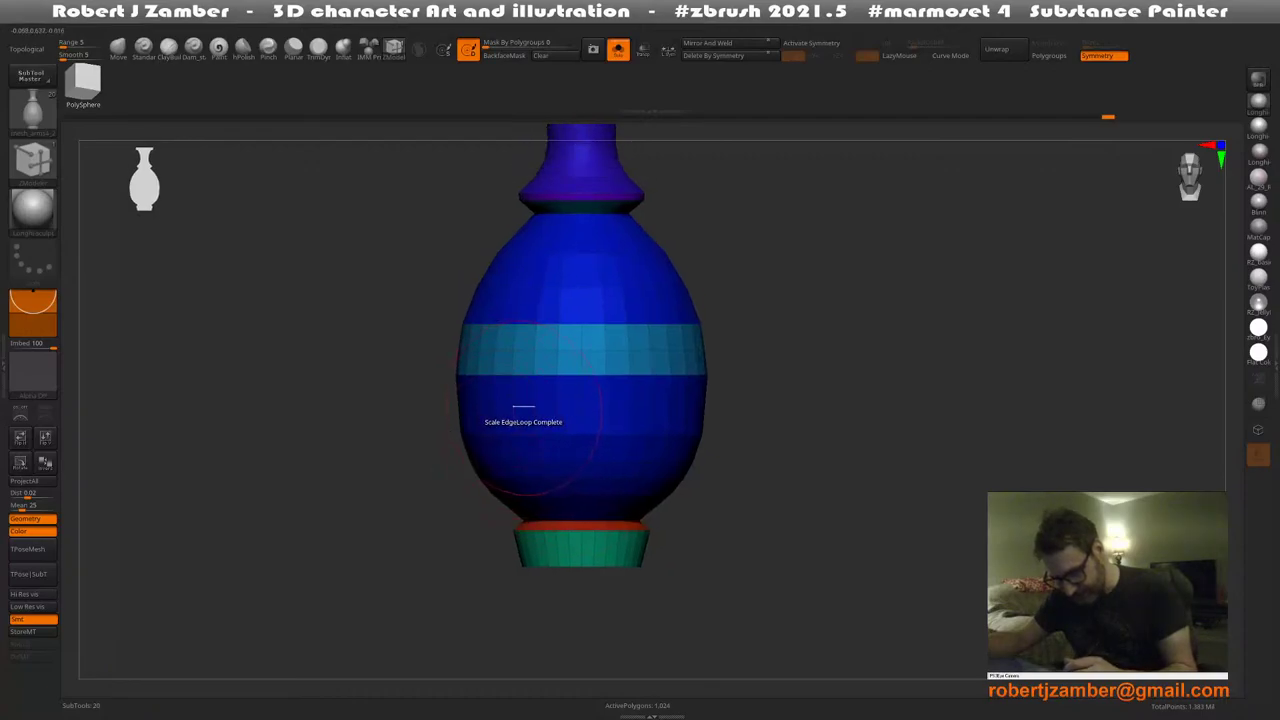
pyautogui.moveTo(525, 407)
pyautogui.mouseDown()
pyautogui.moveTo(541, 407)
pyautogui.moveTo(530, 407)
pyautogui.mouseUp()
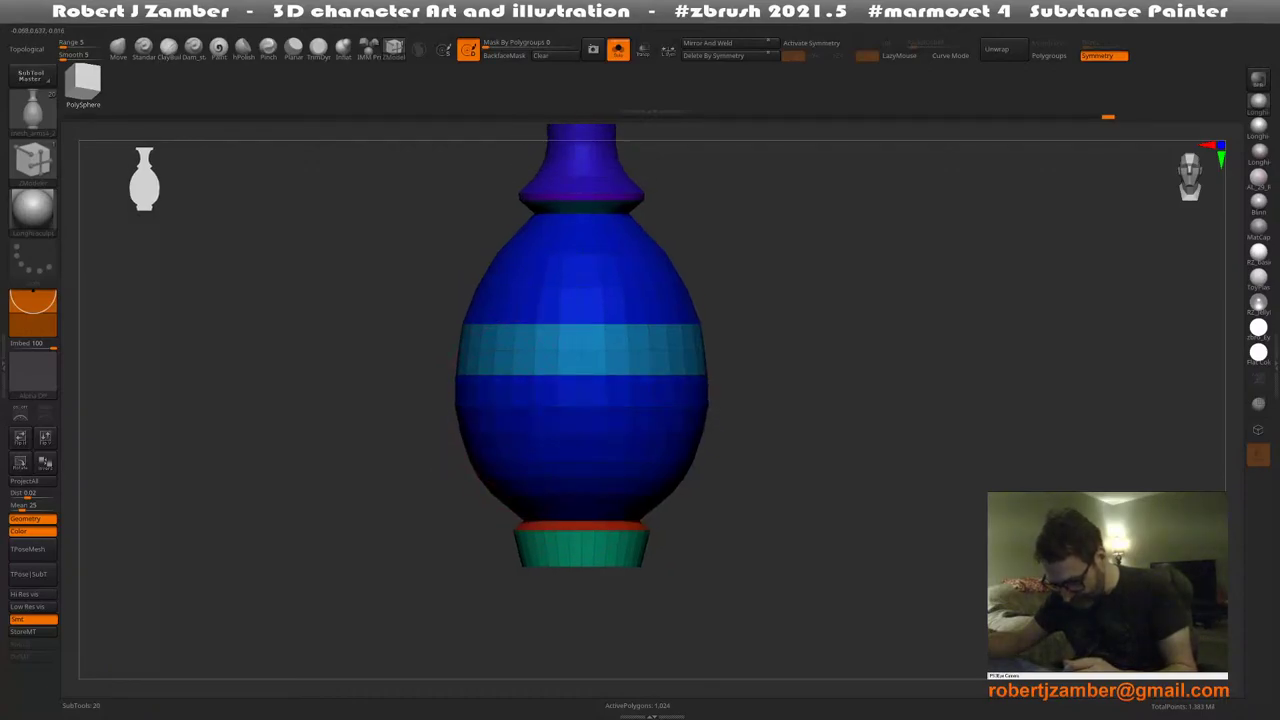
# Set the edge action to Slide with complete edge loops, move the belly band's lower border down and adjust the band's curve
pyautogui.press('space')
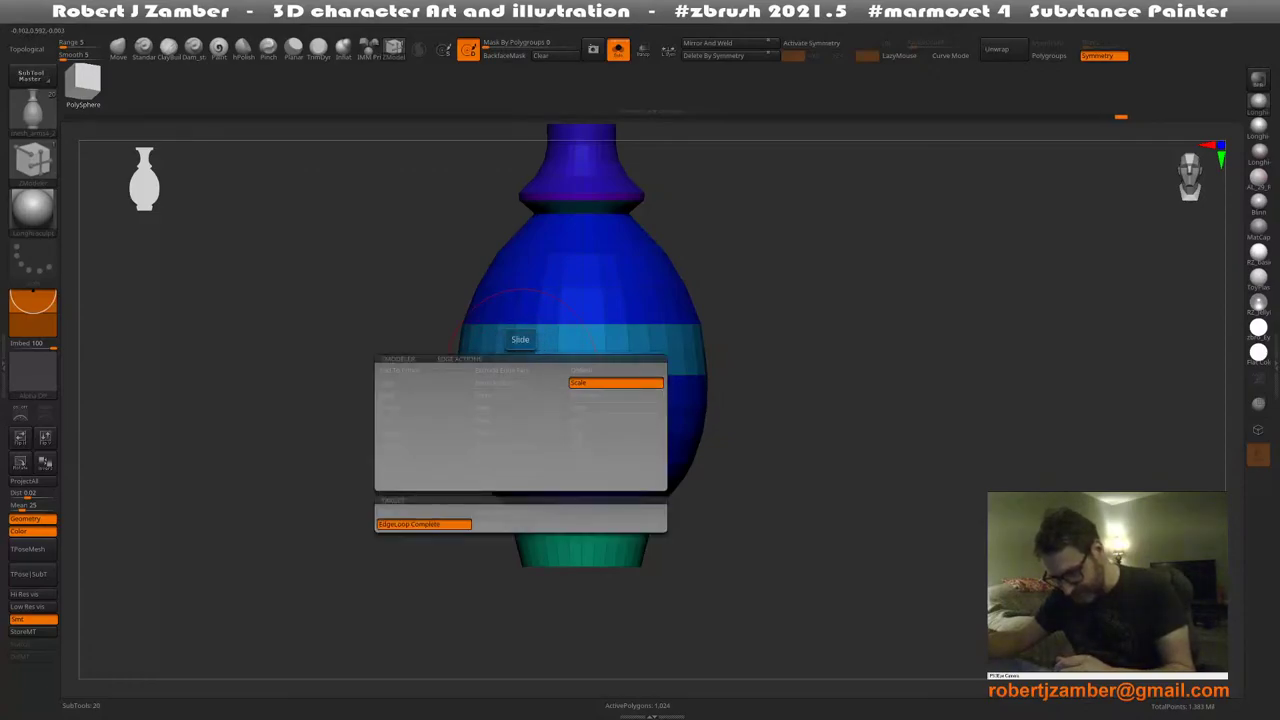
pyautogui.click(616, 408)
pyautogui.click(520, 511)
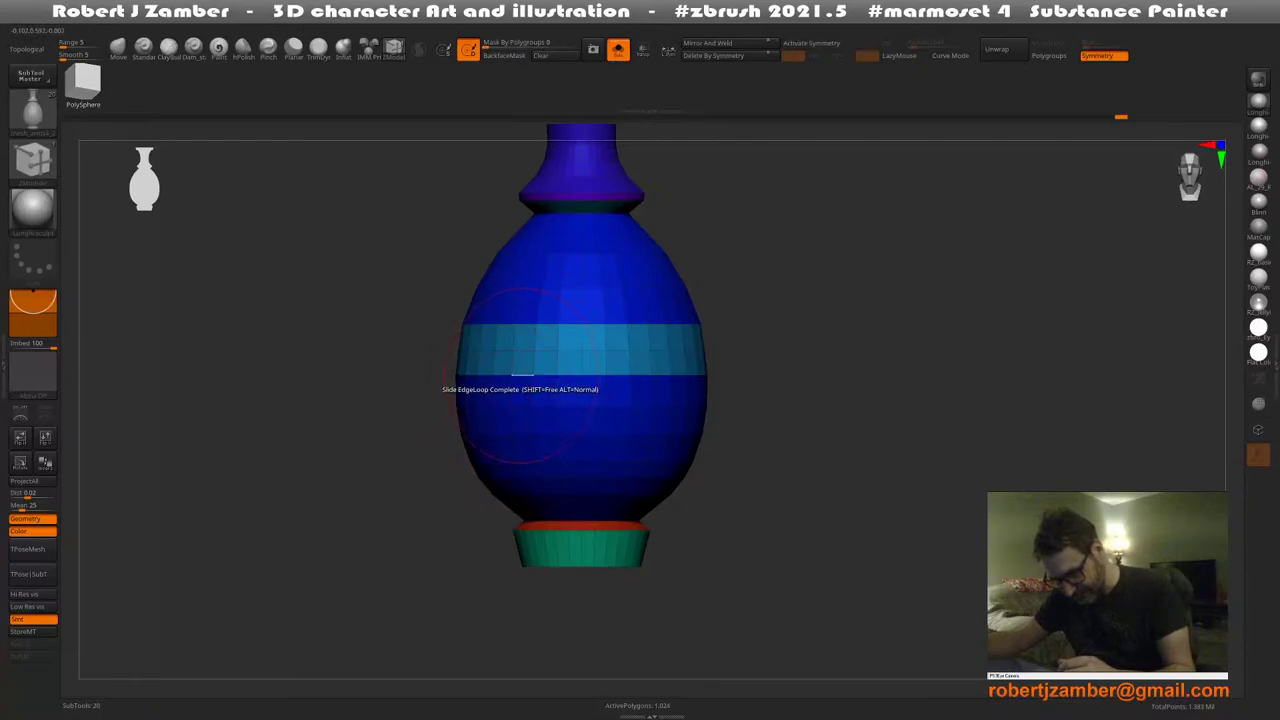
pyautogui.moveTo(521, 376); pyautogui.dragTo(522, 382)
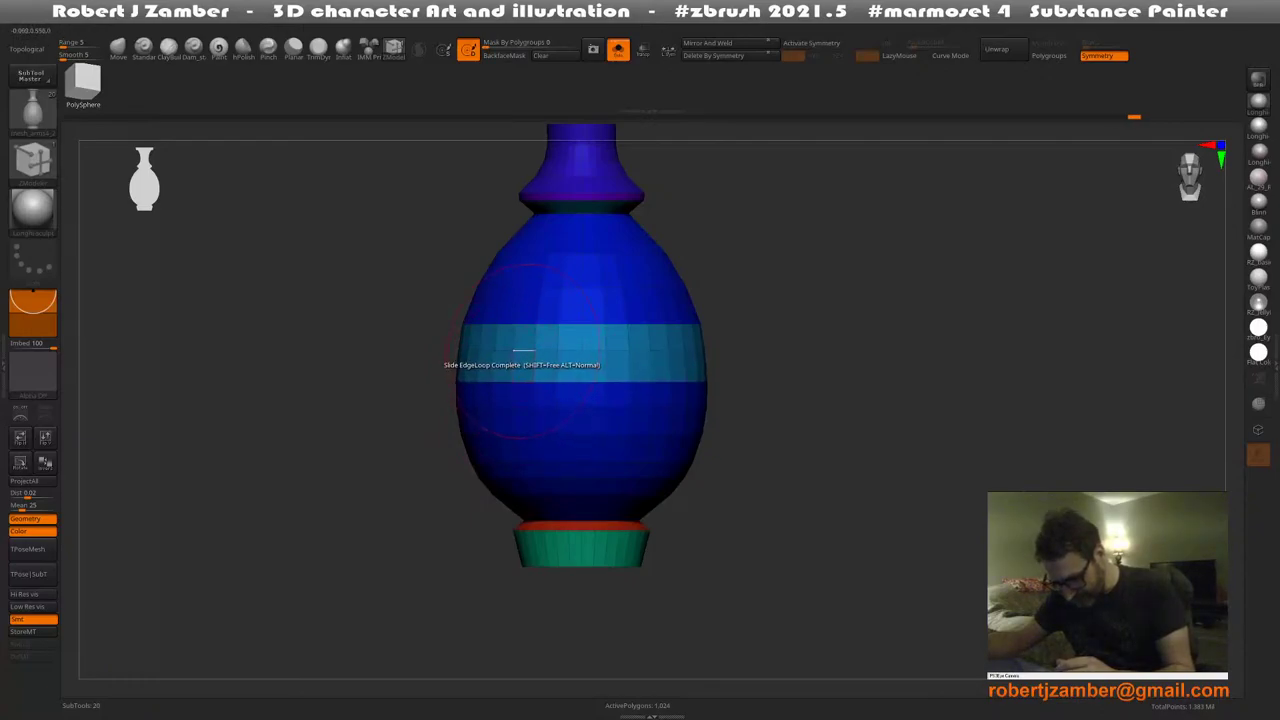
pyautogui.keyDown('ctrl'); pyautogui.moveTo(520, 398); pyautogui.dragTo(570, 430, button='right'); pyautogui.keyUp('ctrl')
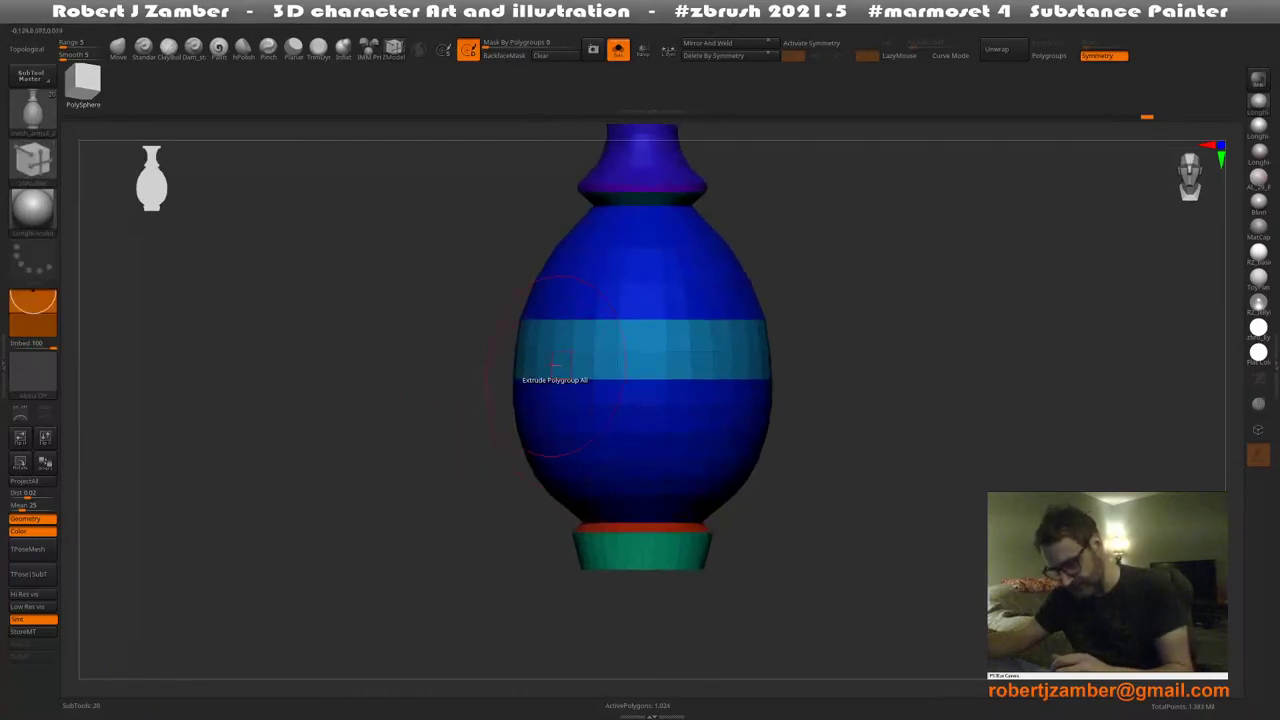
pyautogui.moveTo(561, 367); pyautogui.dragTo(542, 371)
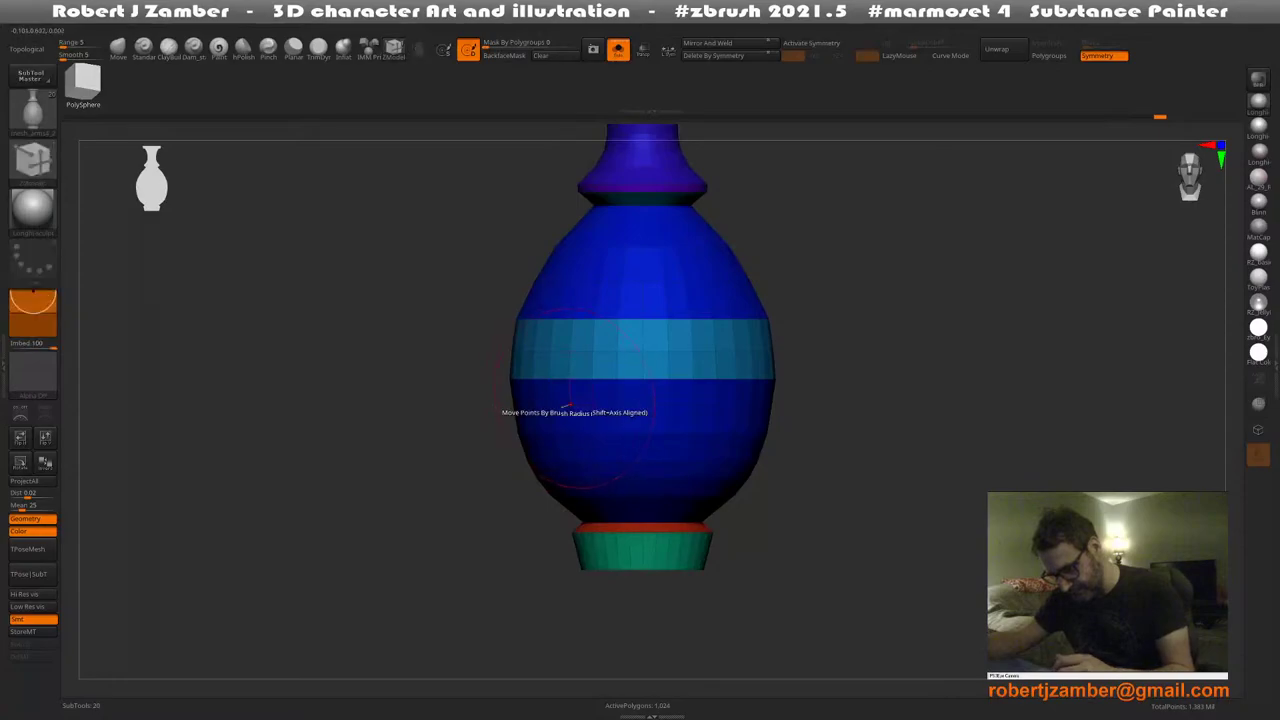
# Switch the edge action back to Scale and widen the edge loop just below the belly band
pyautogui.press('space')
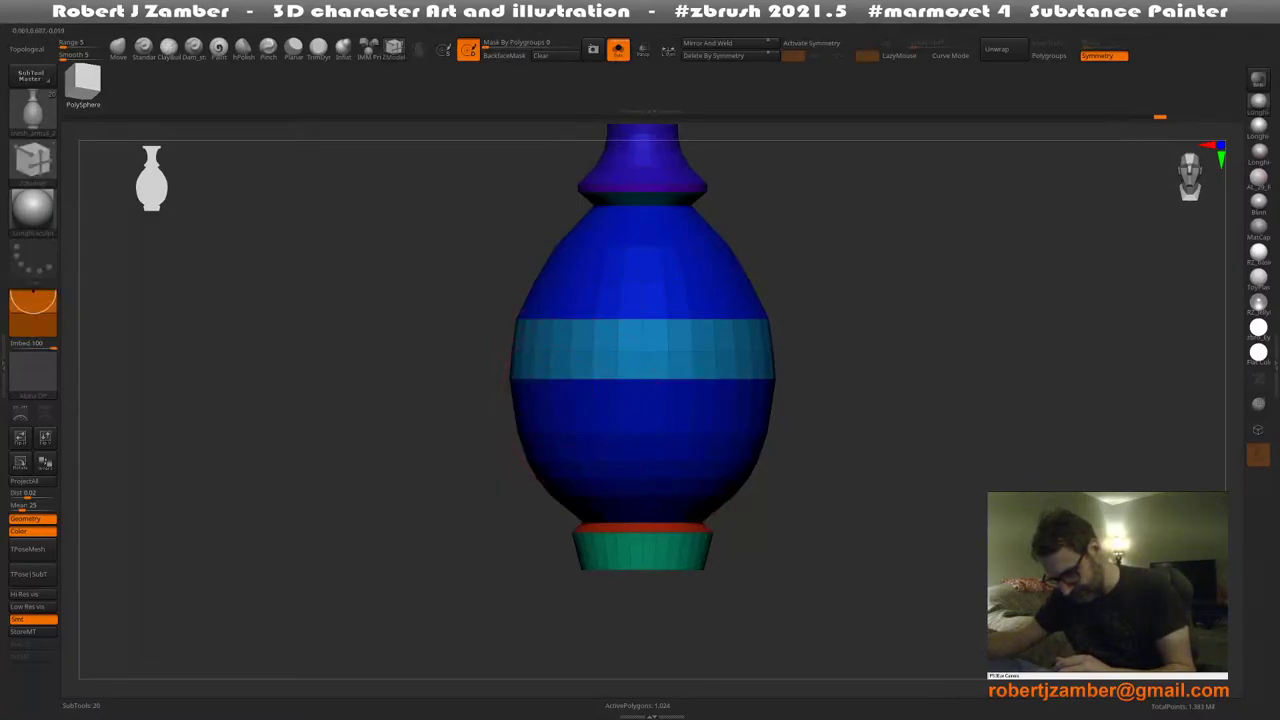
pyautogui.press('space')
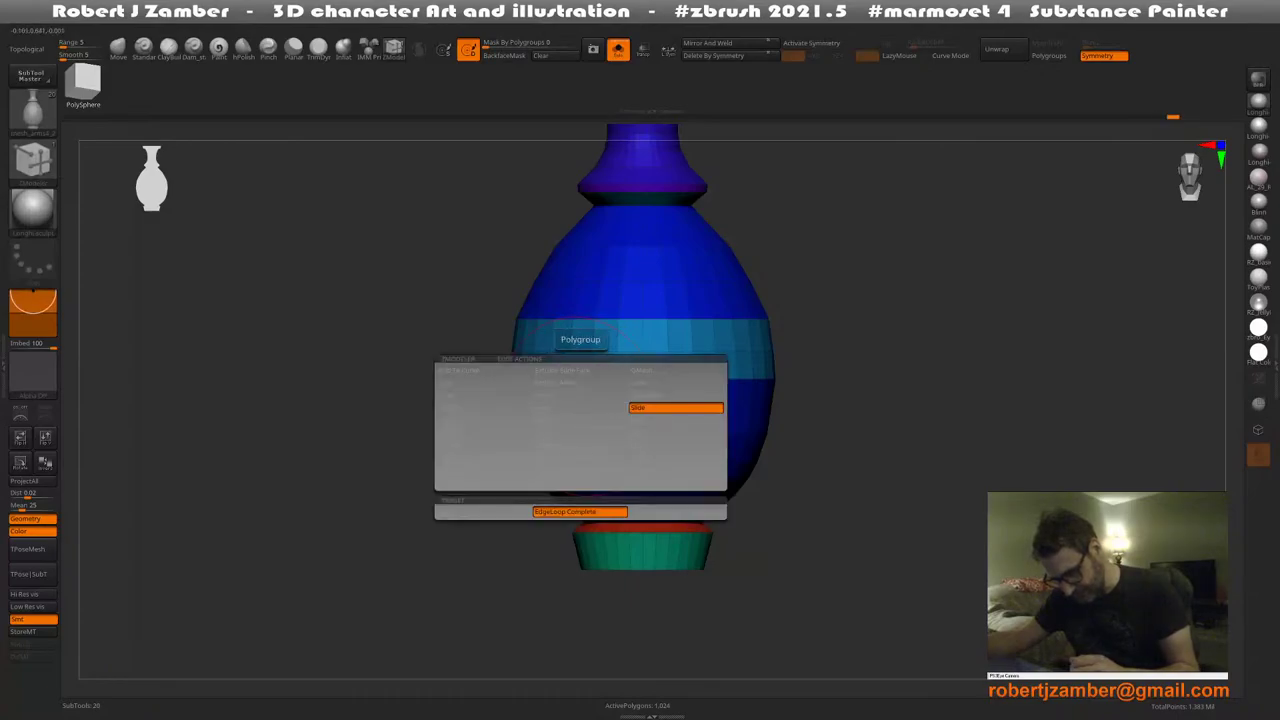
pyautogui.click(484, 512)
pyautogui.click(580, 512)
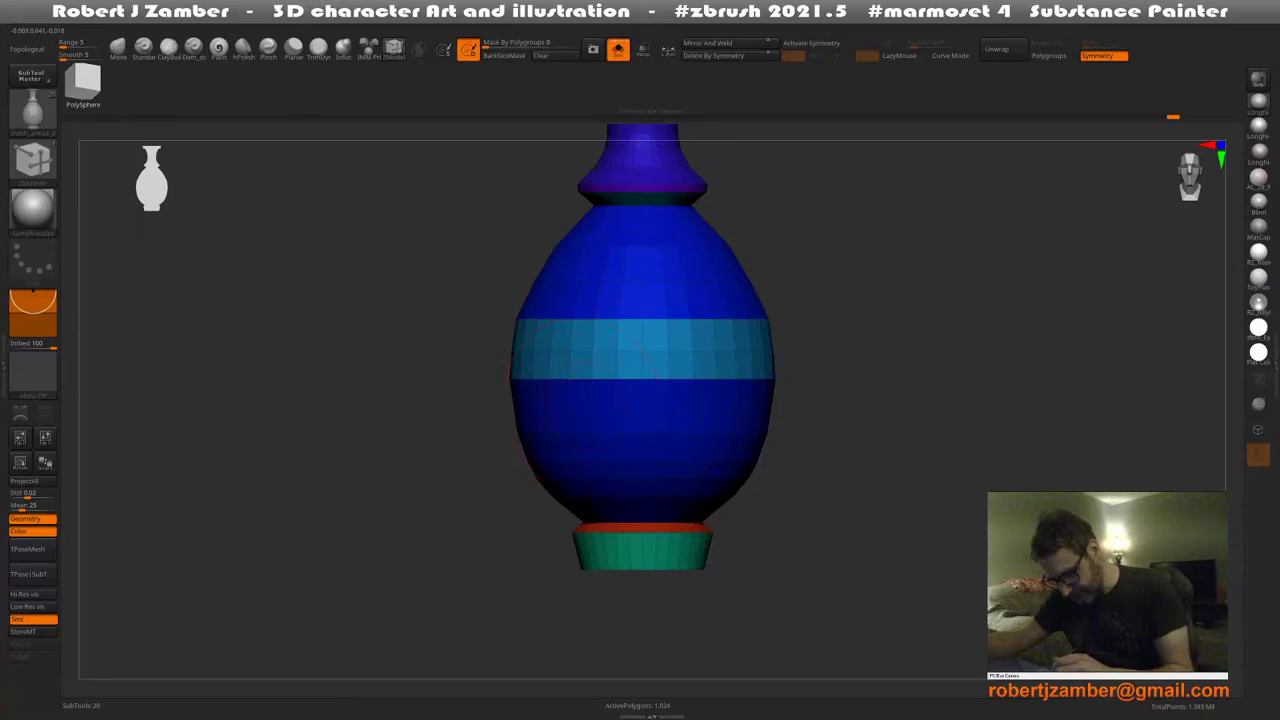
pyautogui.press('space')
pyautogui.click(561, 400)
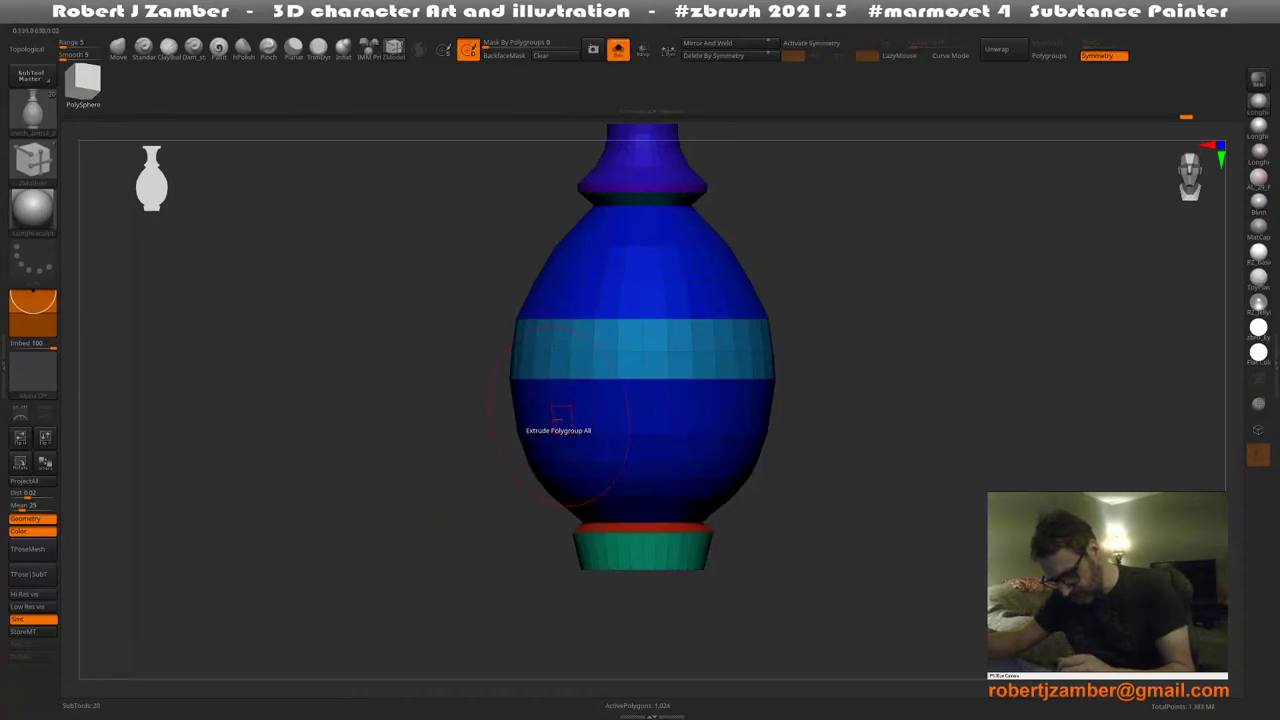
pyautogui.moveTo(561, 405); pyautogui.dragTo(578, 402)
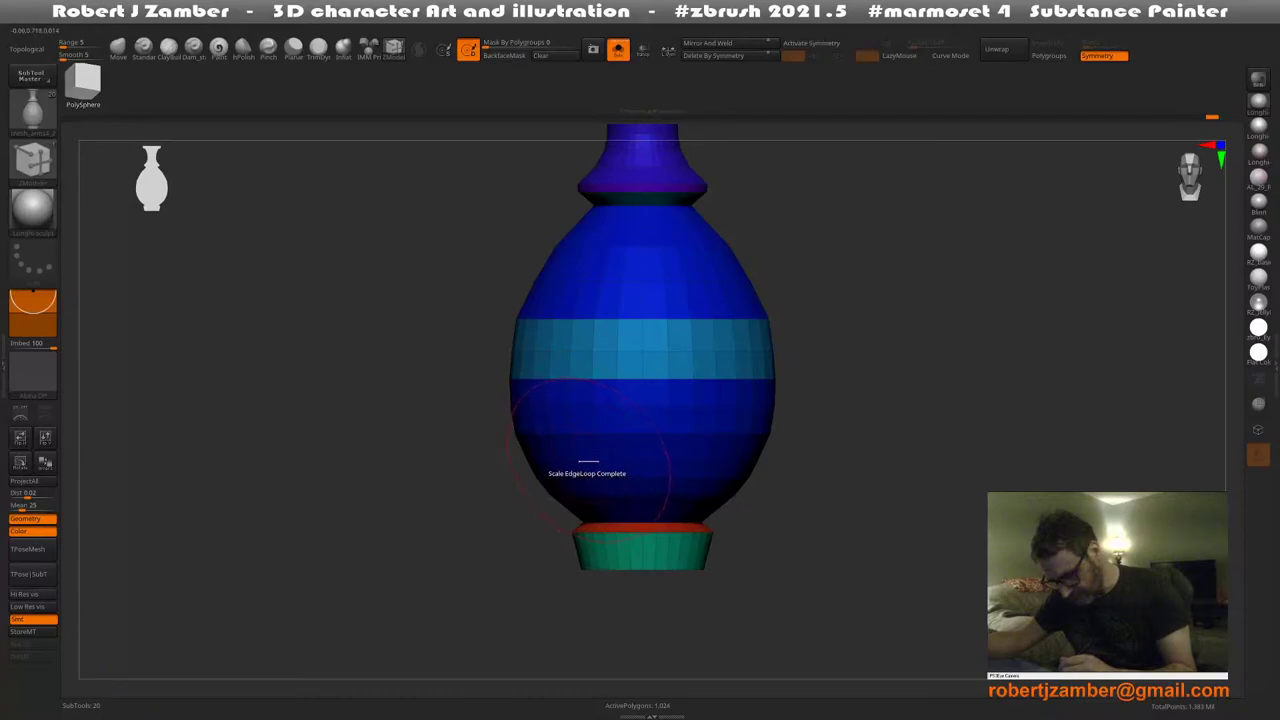
# Switch the edge action to Slide and adjust the shoulder edge loop above the belly band
pyautogui.keyDown('alt'); pyautogui.moveTo(588, 462); pyautogui.dragTo(595, 483, button='right'); pyautogui.keyUp('alt')
pyautogui.keyDown('alt'); pyautogui.moveTo(583, 318); pyautogui.dragTo(576, 345, button='right'); pyautogui.keyUp('alt')
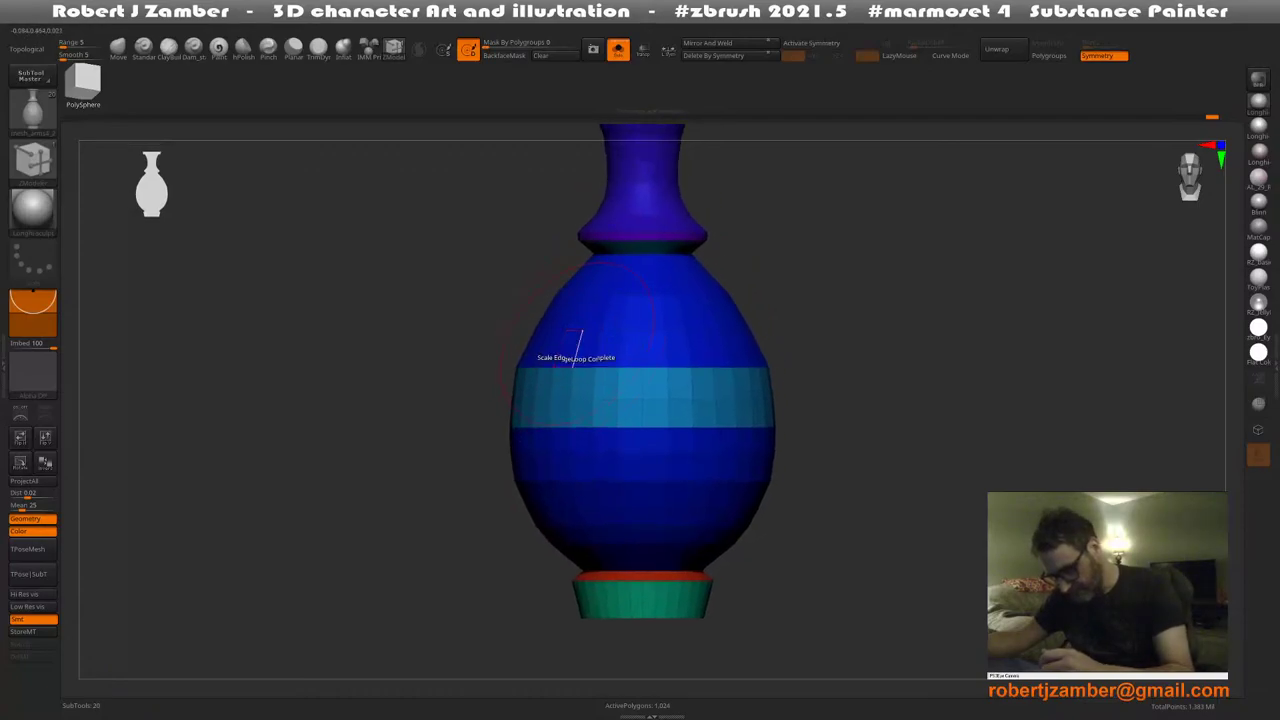
pyautogui.press('space')
pyautogui.click(669, 357)
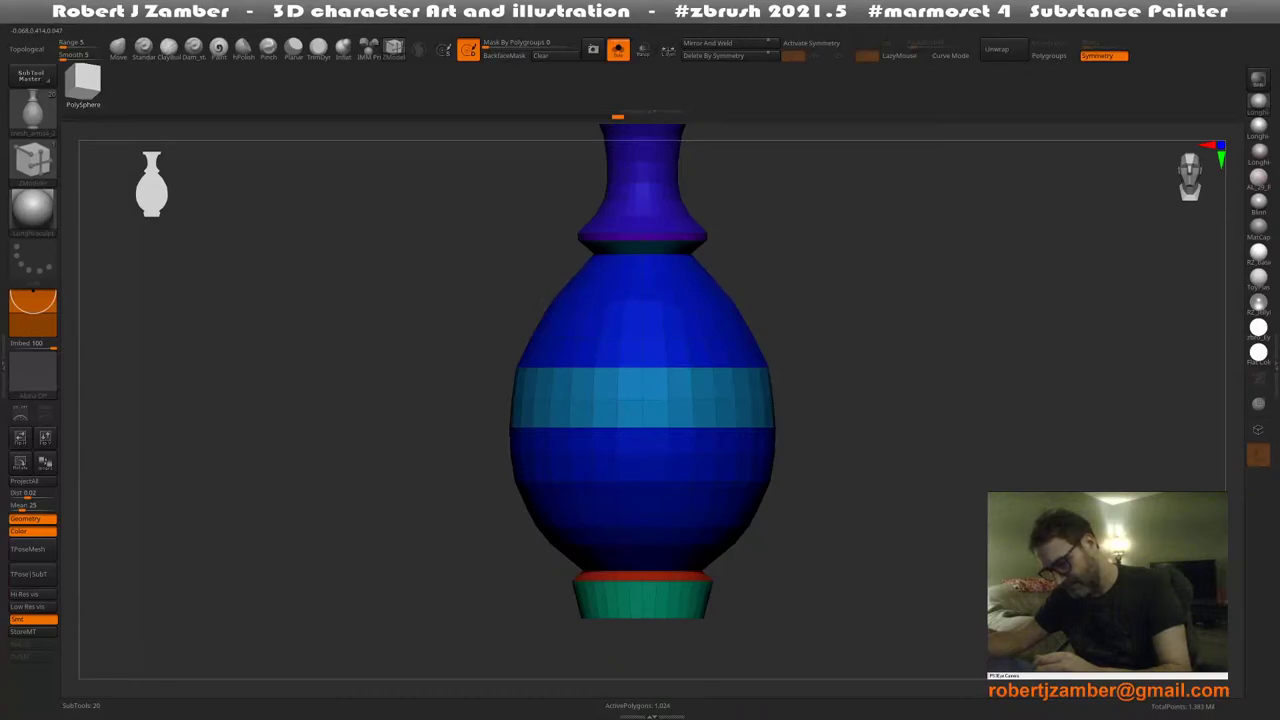
# Insert a single edge loop on the upper shoulder, between the collar and the existing shoulder loop
pyautogui.press('space')
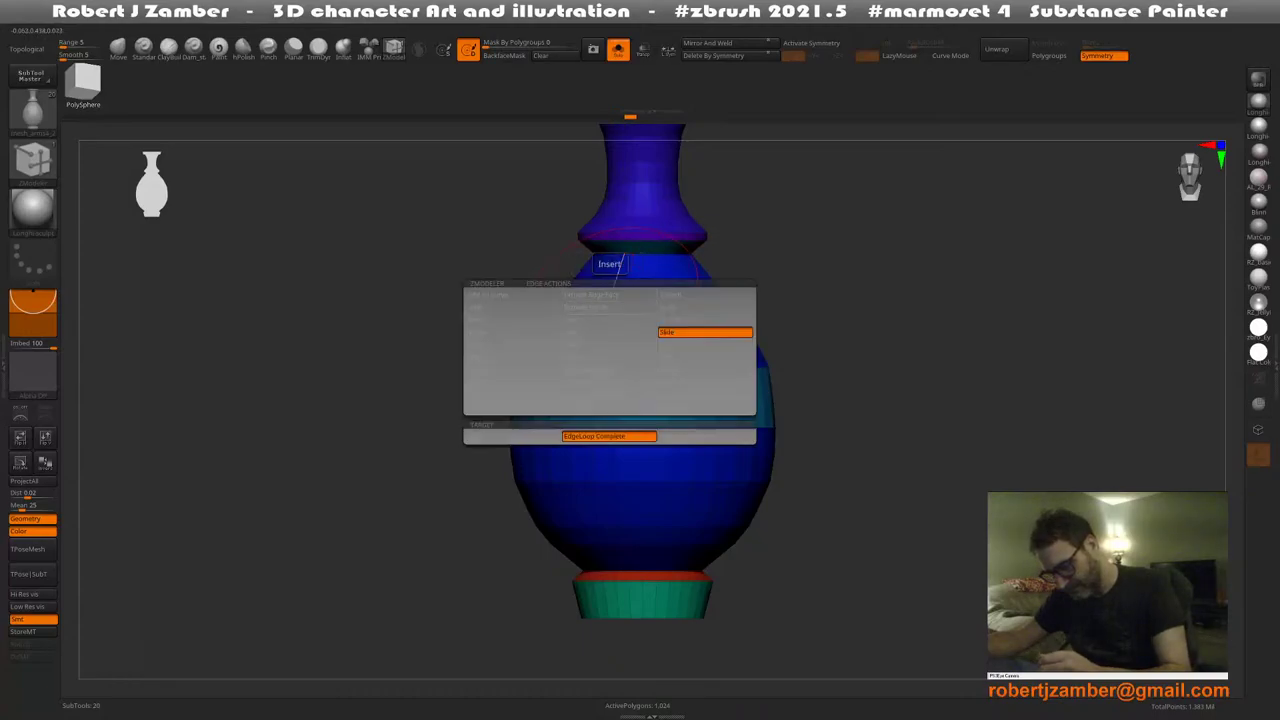
pyautogui.click(608, 344)
pyautogui.click(612, 309)
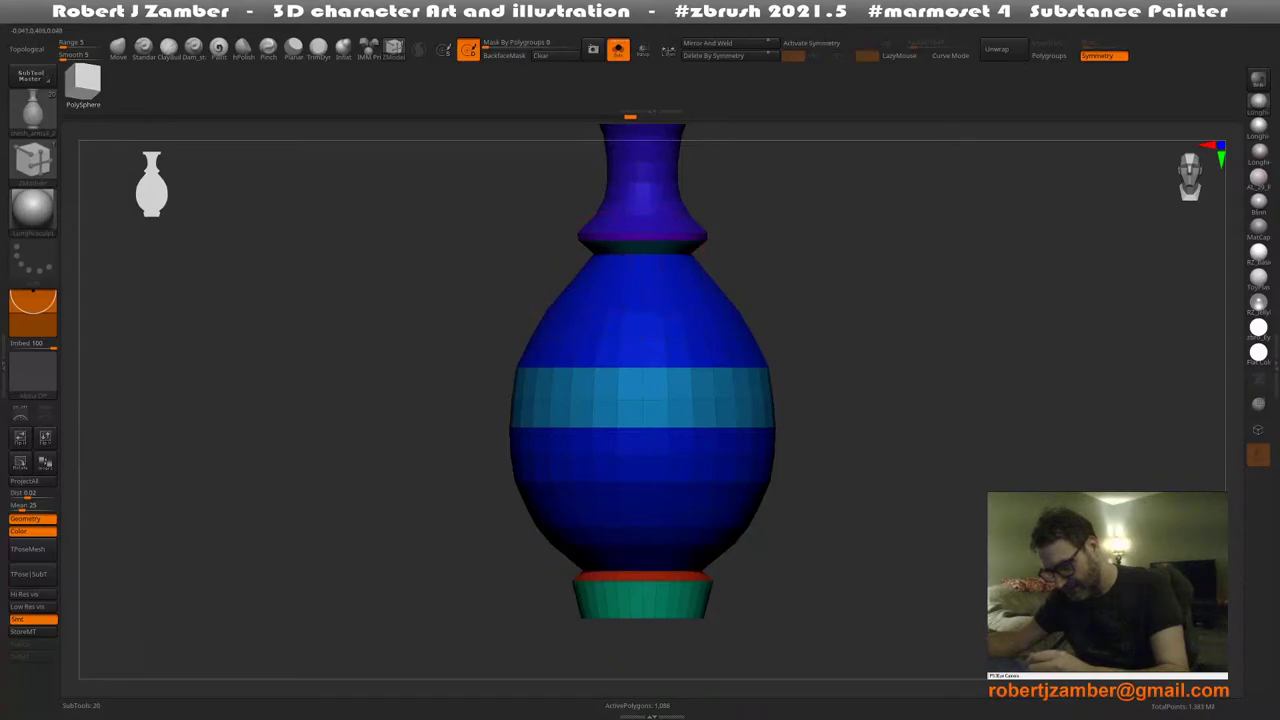
# Scale the loop below the collar inward and the lower shoulder loop outward, forming a concave transition into the belly
pyautogui.keyDown('alt'); pyautogui.moveTo(614, 275); pyautogui.dragTo(590, 324, button='right'); pyautogui.keyUp('alt')
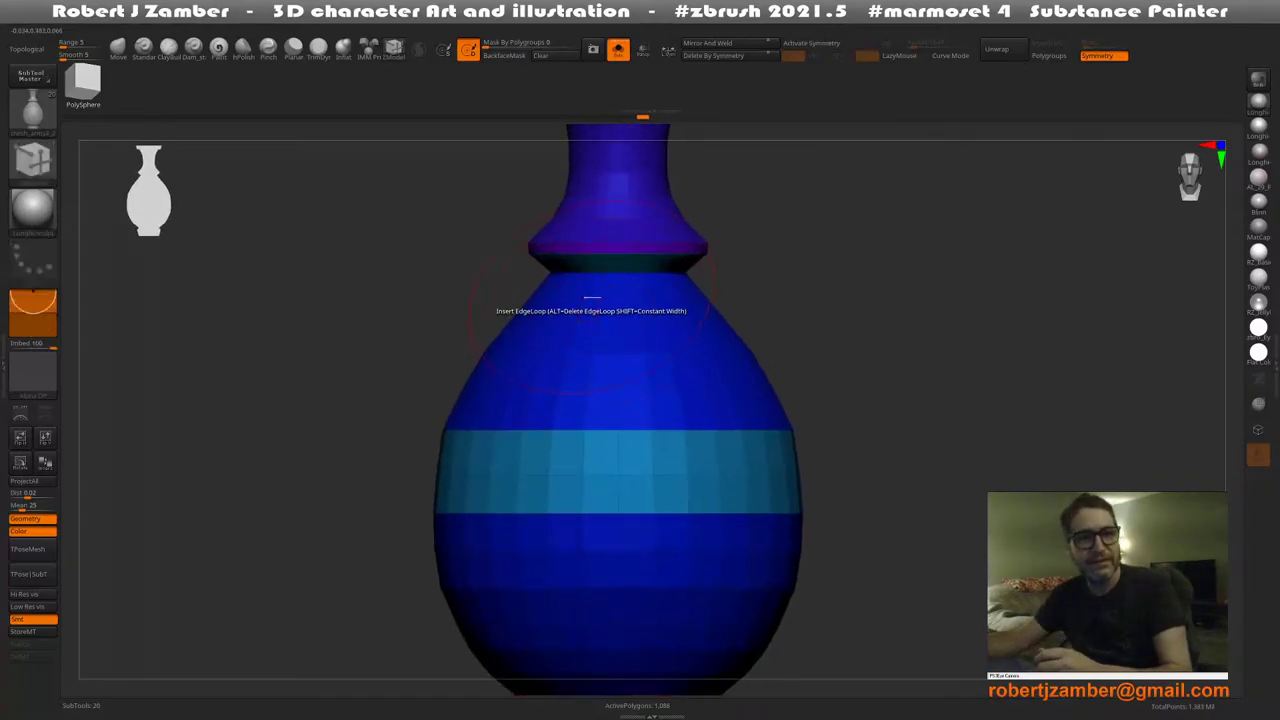
pyautogui.press('space')
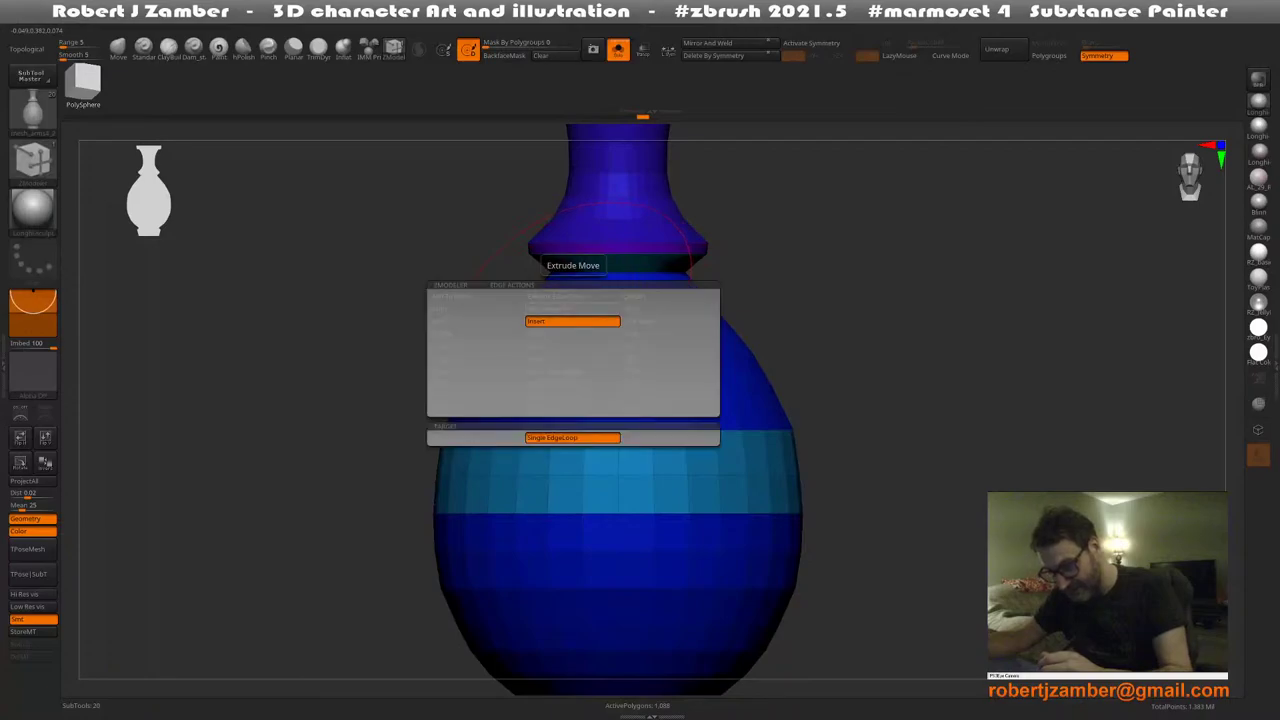
pyautogui.click(670, 309)
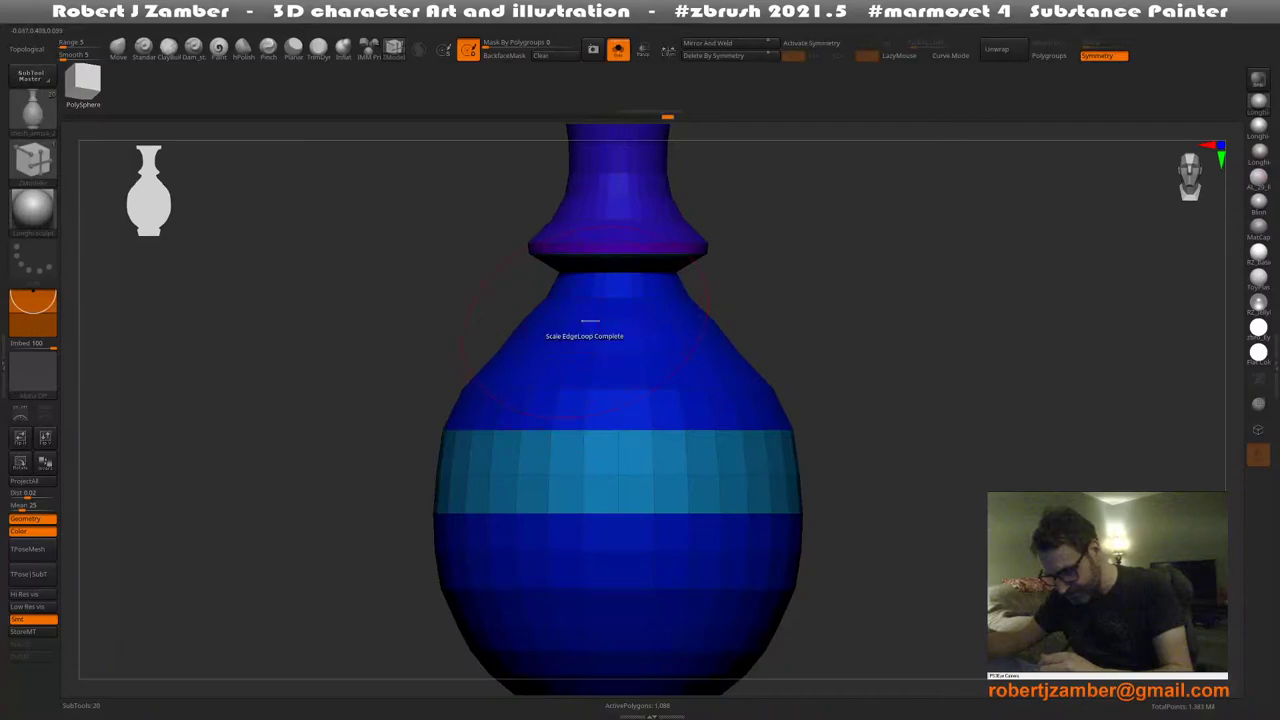
pyautogui.moveTo(524, 340)
pyautogui.keyDown('ctrl'); pyautogui.mouseDown(button='right')
pyautogui.moveTo(524, 277)
pyautogui.moveTo(541, 354)
pyautogui.mouseUp(button='right'); pyautogui.keyUp('ctrl')
pyautogui.keyDown('ctrl'); pyautogui.moveTo(541, 354); pyautogui.dragTo(563, 361, button='right'); pyautogui.keyUp('ctrl')
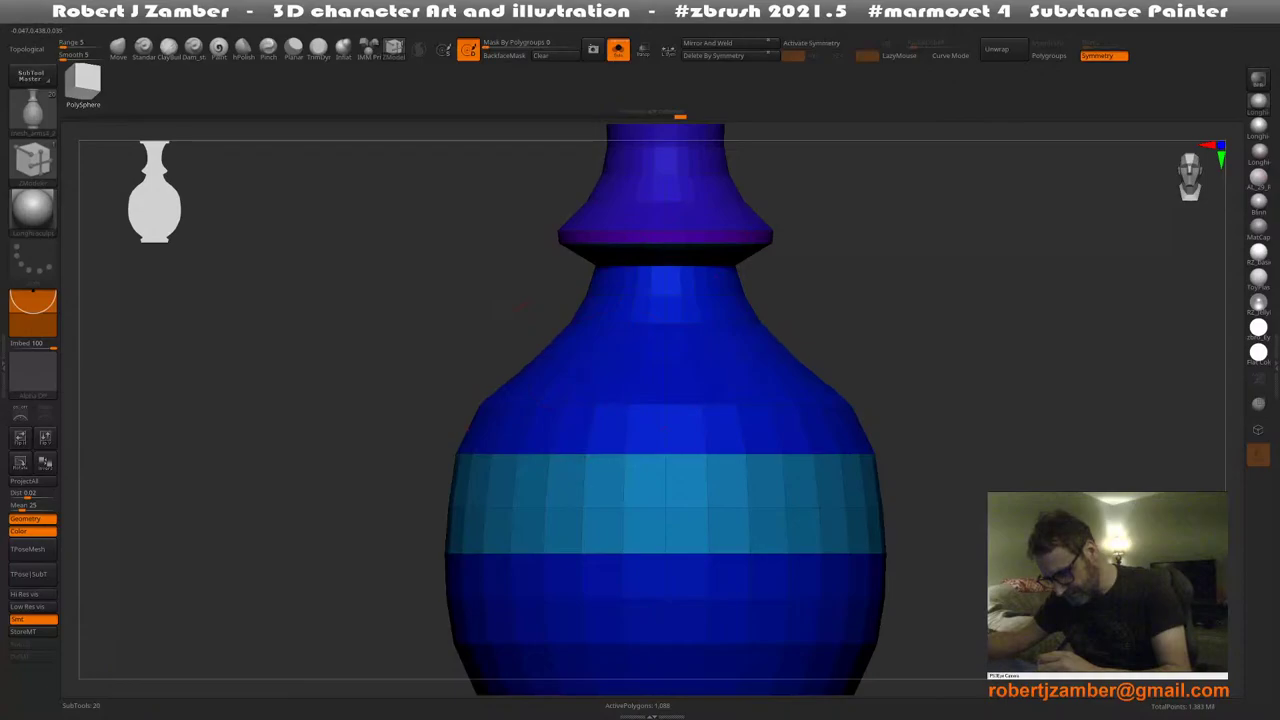
# Set the edge action to Slide and slide the shoulder loop above the belly band upward
pyautogui.keyDown('ctrl'); pyautogui.moveTo(586, 360); pyautogui.dragTo(544, 282, button='right'); pyautogui.keyUp('ctrl')
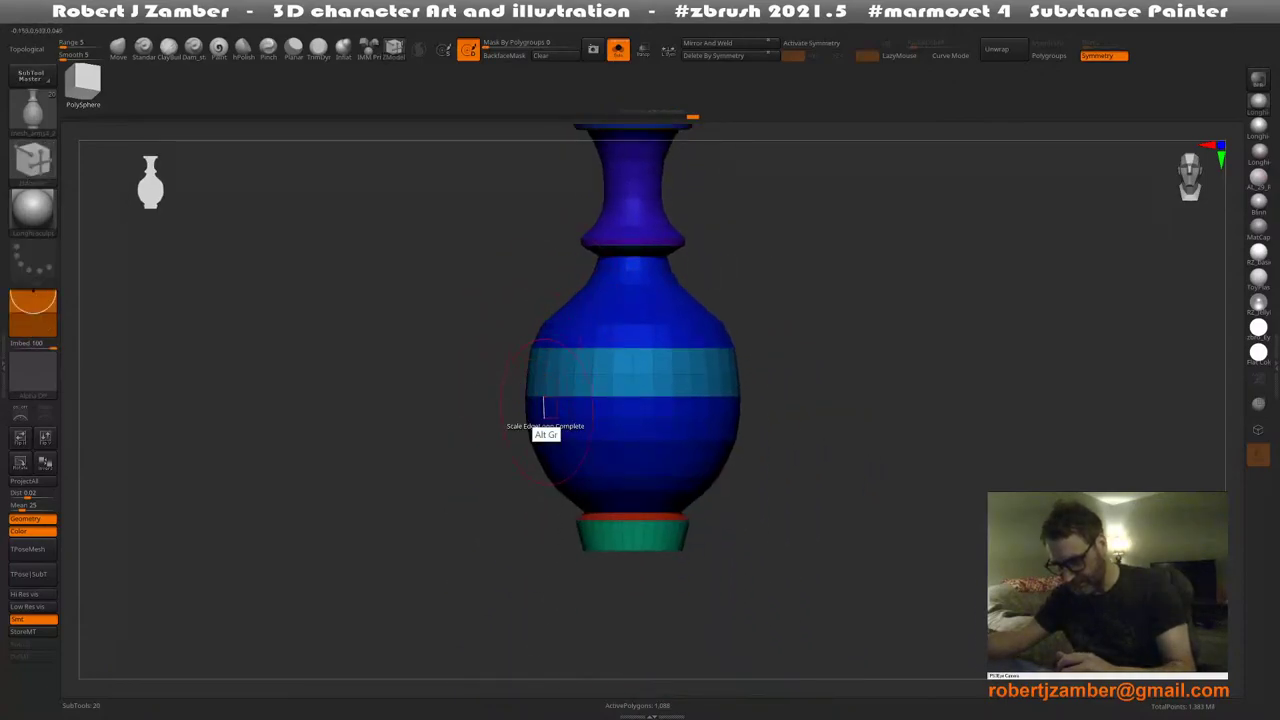
pyautogui.keyDown('alt'); pyautogui.moveTo(544, 408); pyautogui.dragTo(559, 378, button='right'); pyautogui.keyUp('alt')
pyautogui.press('space')
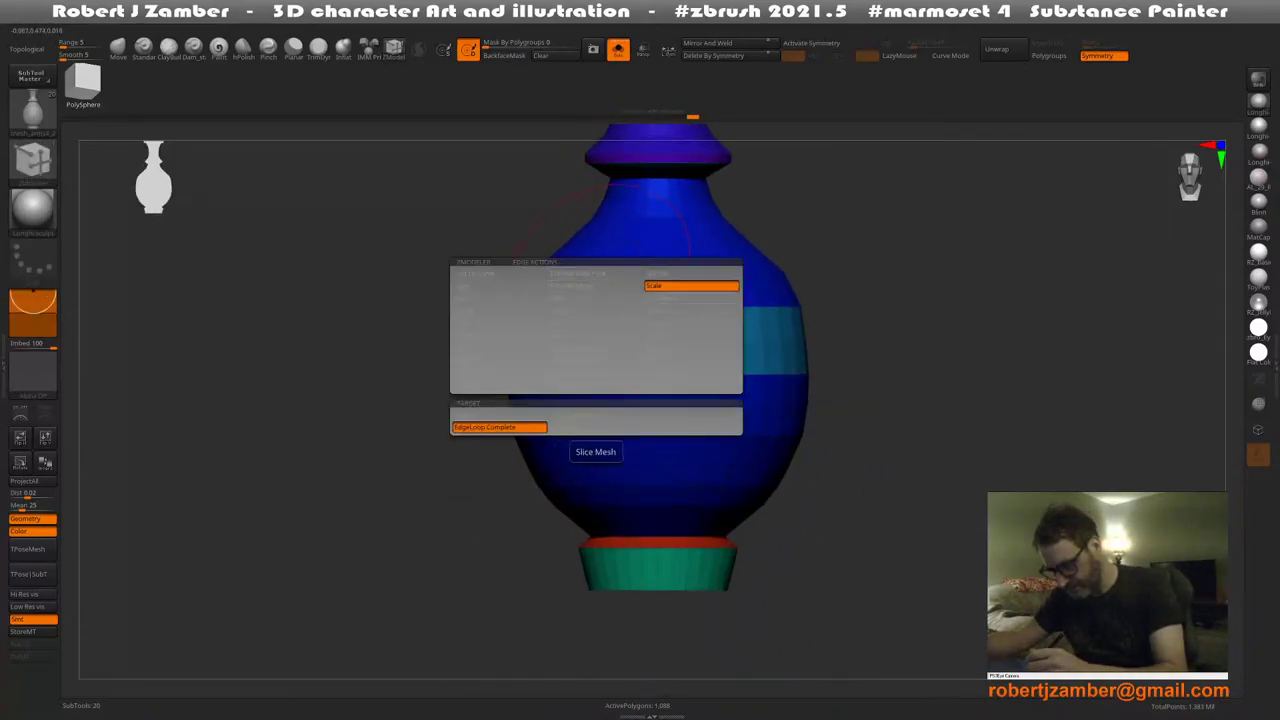
pyautogui.click(690, 311)
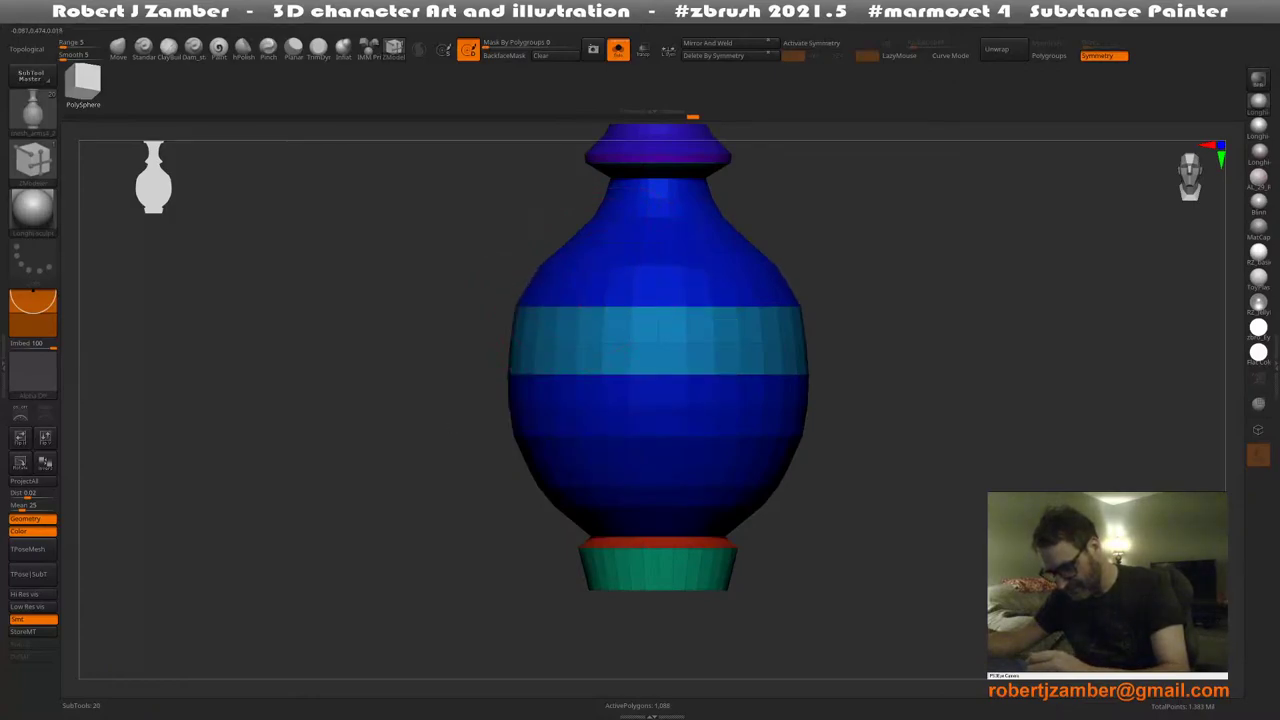
# Return the edge action to Scale and enlarge the upper shoulder loop to round the shoulder below a short neck
pyautogui.press('space')
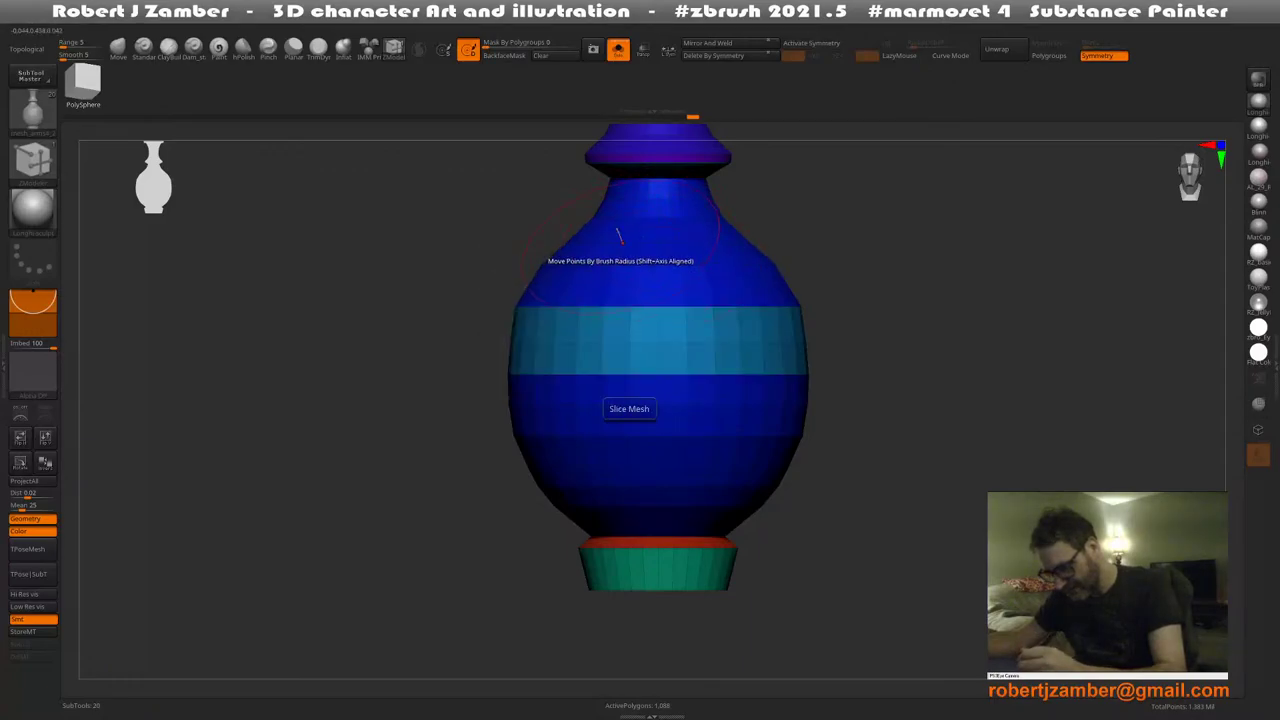
pyautogui.press('space')
pyautogui.click(725, 255)
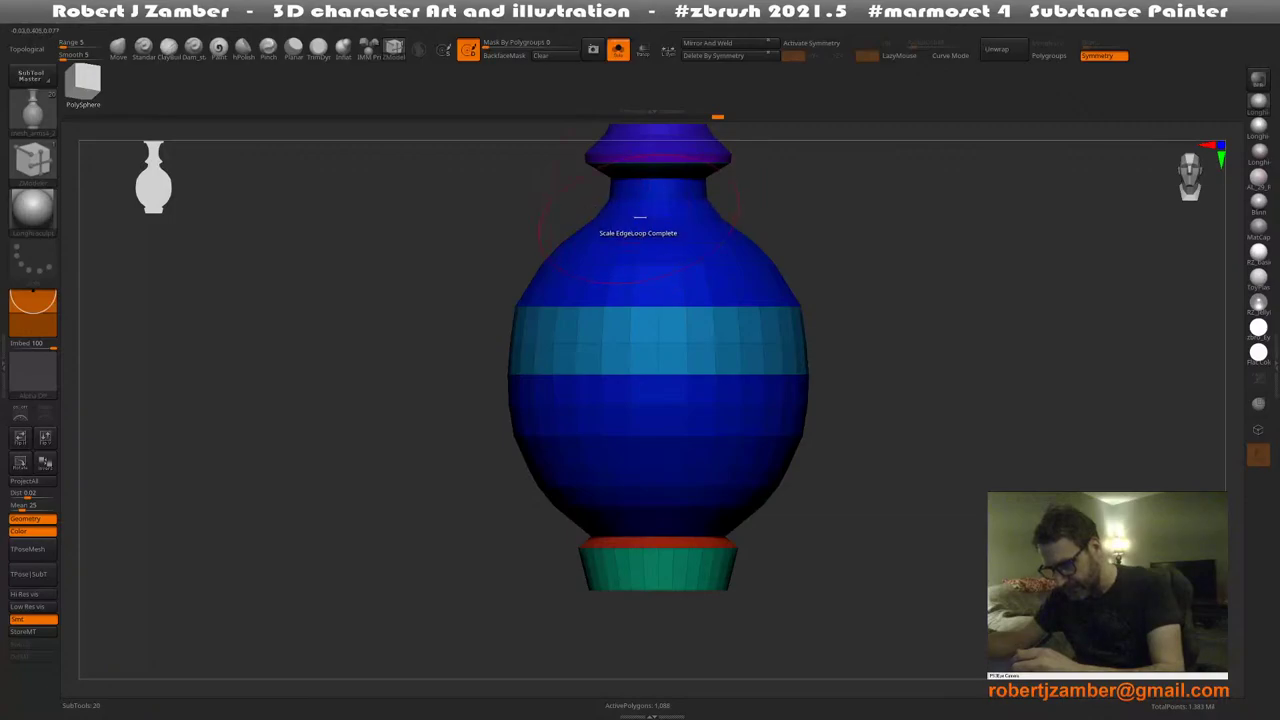
# Show the full scene to compare the baluster's proportions with the railing and the slab, and isolate the baluster again
pyautogui.press('space')
pyautogui.click(733, 252)
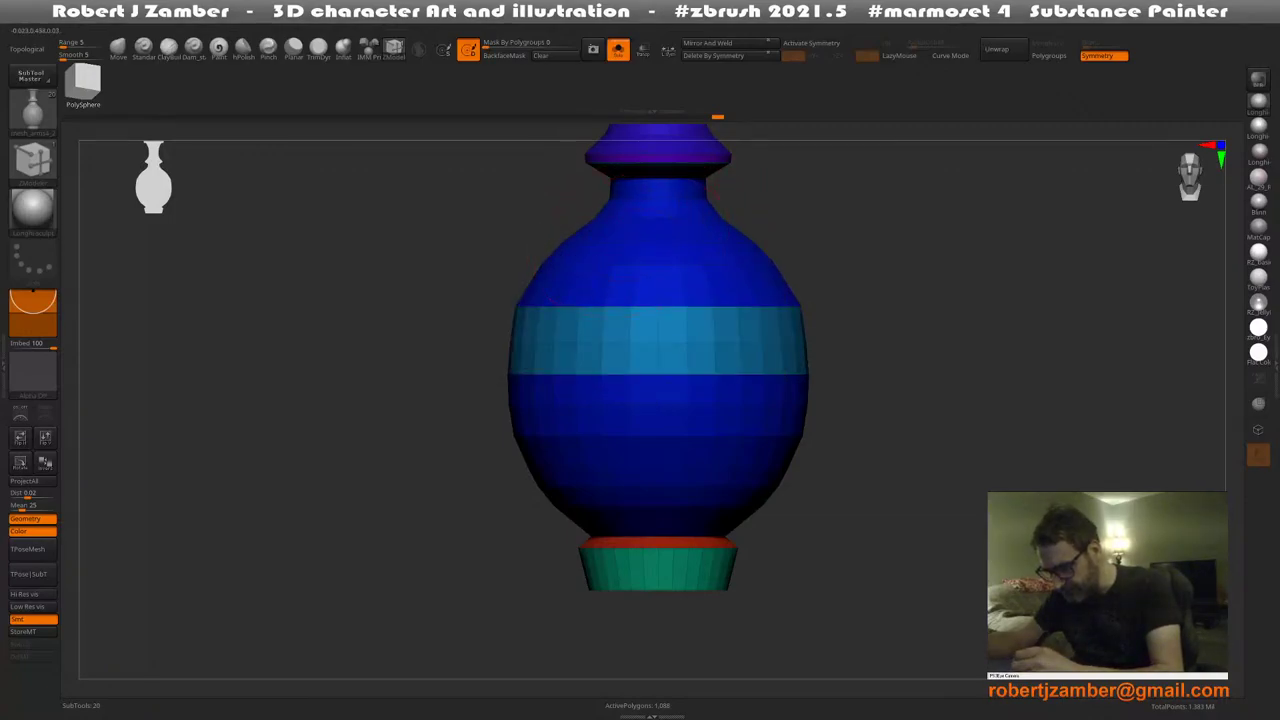
pyautogui.keyDown('ctrl'); pyautogui.moveTo(512, 320); pyautogui.dragTo(500, 208, button='right'); pyautogui.keyUp('ctrl')
pyautogui.keyDown('alt'); pyautogui.moveTo(550, 350); pyautogui.dragTo(514, 447, button='right'); pyautogui.keyUp('alt')
pyautogui.click(618, 49)
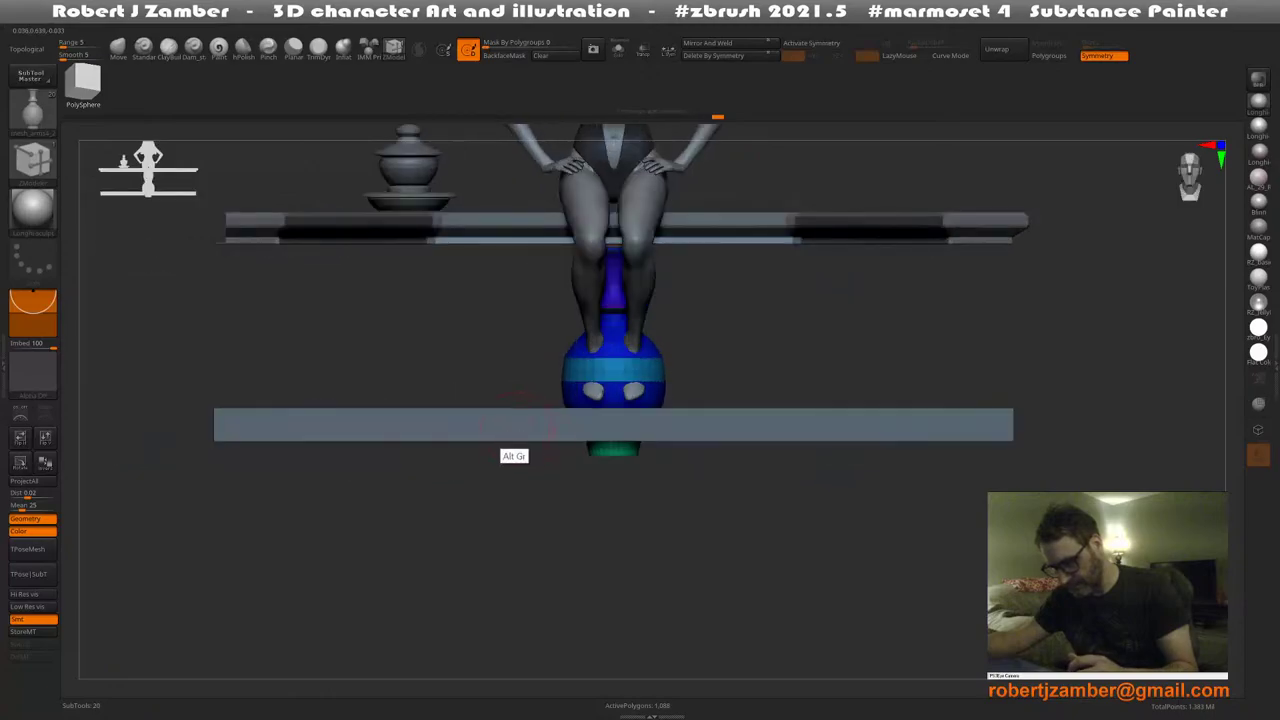
pyautogui.moveTo(530, 388)
pyautogui.keyDown('alt'); pyautogui.mouseDown(button='right')
pyautogui.moveTo(535, 432)
pyautogui.moveTo(536, 396)
pyautogui.mouseUp(button='right'); pyautogui.keyUp('alt')
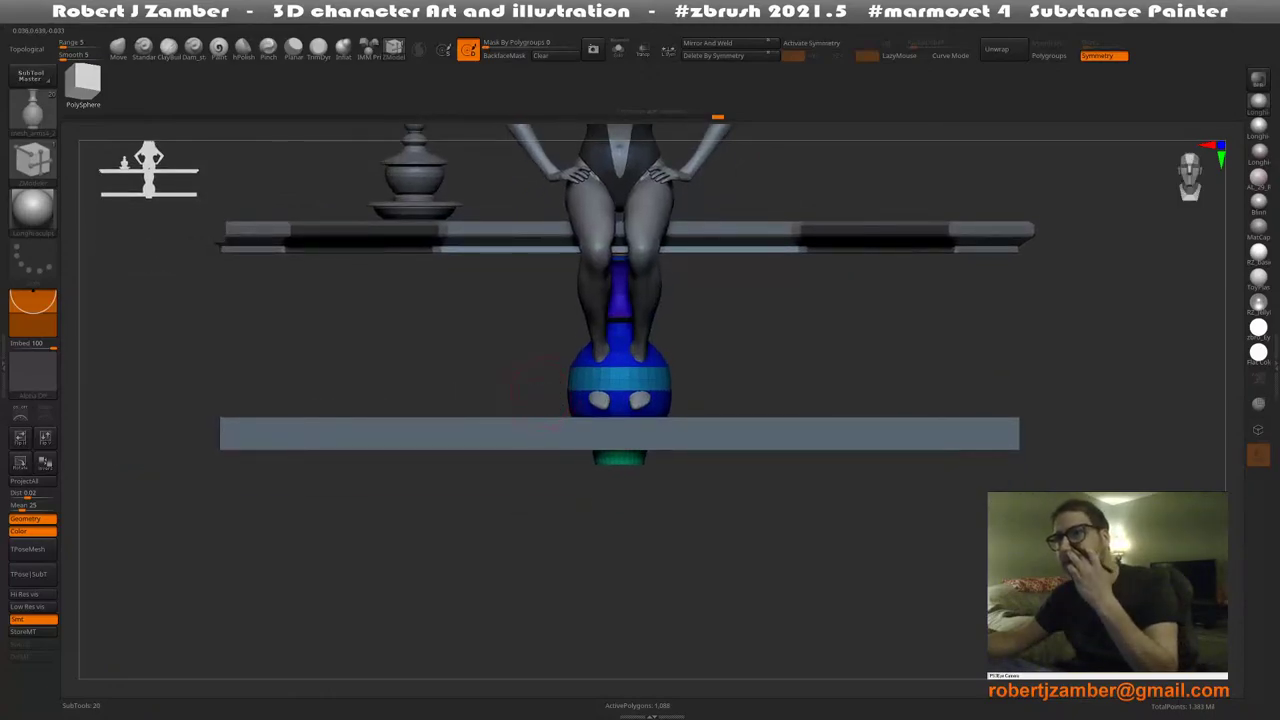
pyautogui.click(618, 49)
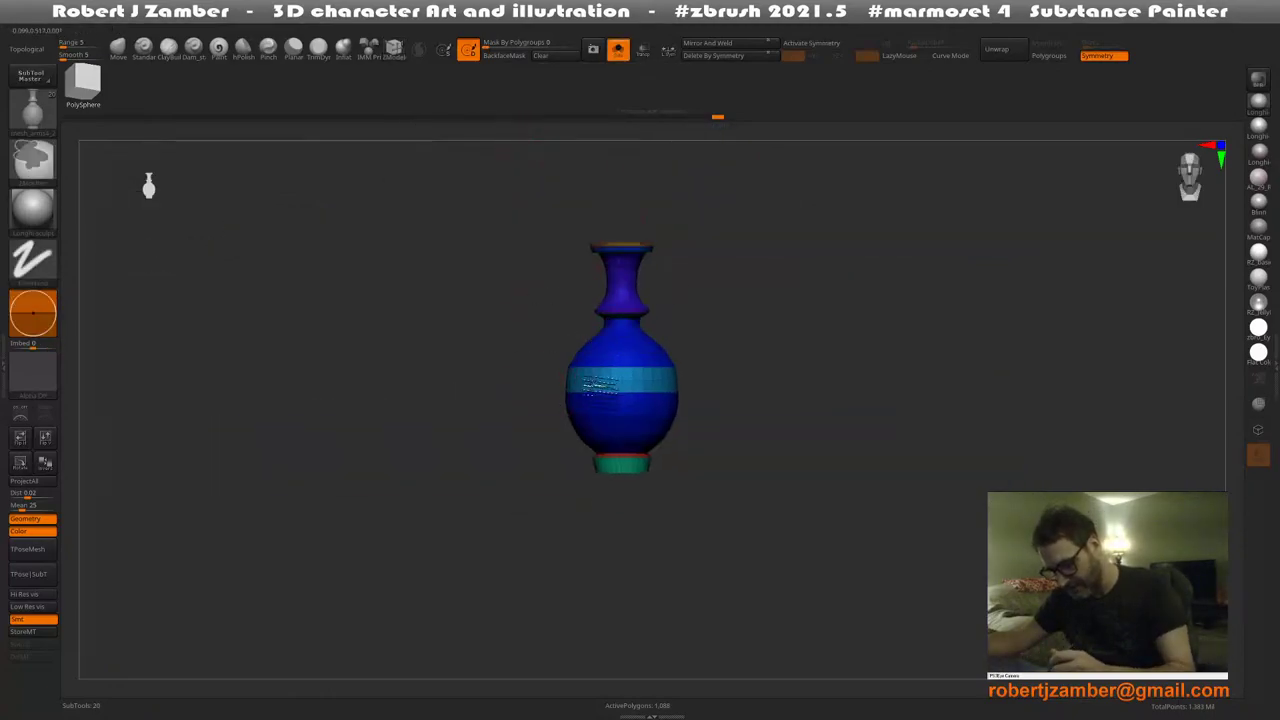
# Mask the baluster's upper neck and collar, leaving the belly and foot unmasked, and activate the transform gizmo
pyautogui.keyDown('ctrl'); pyautogui.moveTo(793, 549); pyautogui.dragTo(457, 309); pyautogui.keyUp('ctrl')
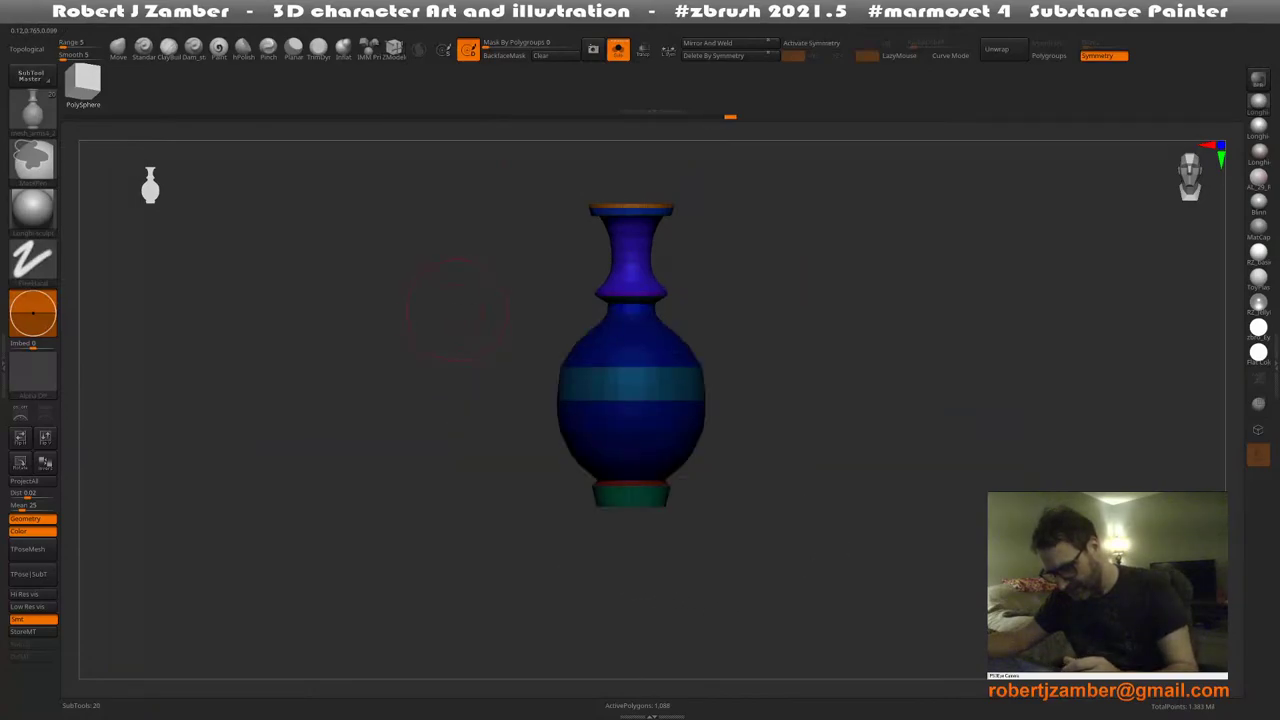
pyautogui.keyDown('ctrl'); pyautogui.click(439, 317); pyautogui.keyUp('ctrl')
pyautogui.press('w')
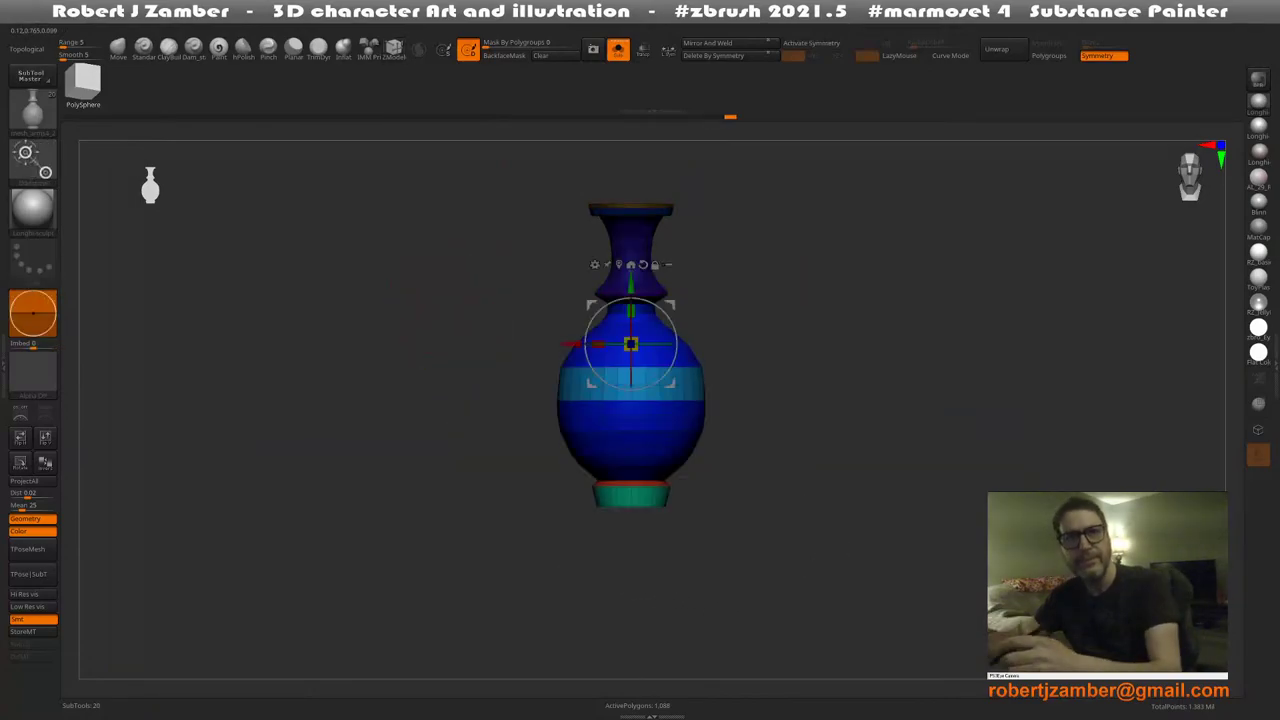
# Try scaling the unmasked belly and foot from a pivot in the middle of the belly, and undo it
pyautogui.keyDown('alt'); pyautogui.moveTo(528, 347); pyautogui.dragTo(512, 351, button='right'); pyautogui.keyUp('alt')
pyautogui.keyDown('alt'); pyautogui.moveTo(610, 358); pyautogui.dragTo(610, 425); pyautogui.keyUp('alt')
pyautogui.keyDown('alt'); pyautogui.moveTo(614, 365); pyautogui.dragTo(610, 358, button='right'); pyautogui.keyUp('alt')
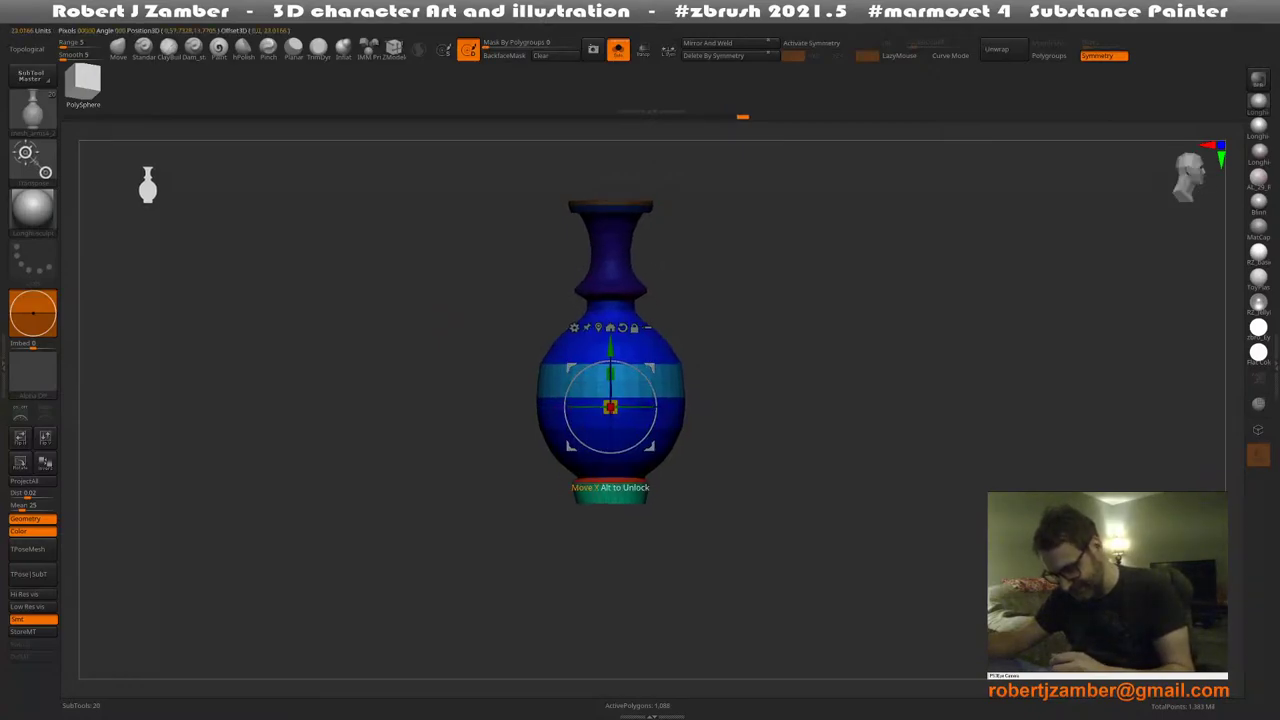
pyautogui.moveTo(610, 407); pyautogui.dragTo(606, 407)
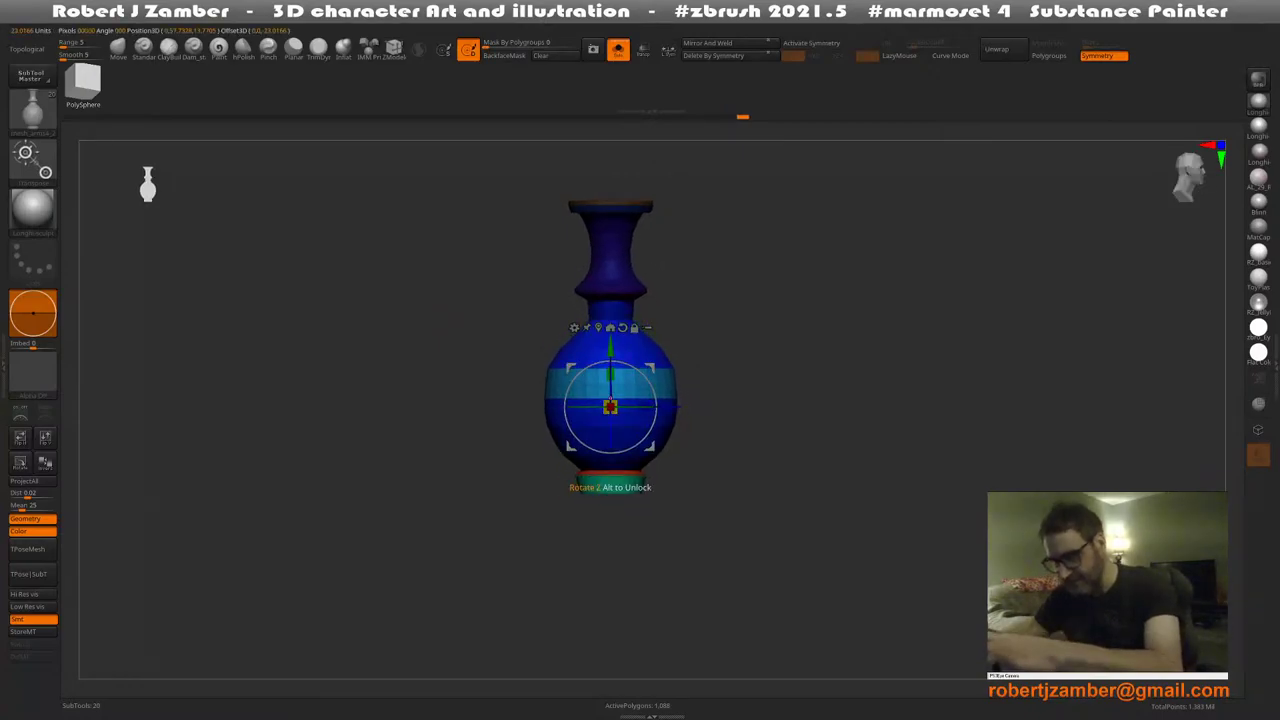
pyautogui.hotkey('ctrl', 'z')
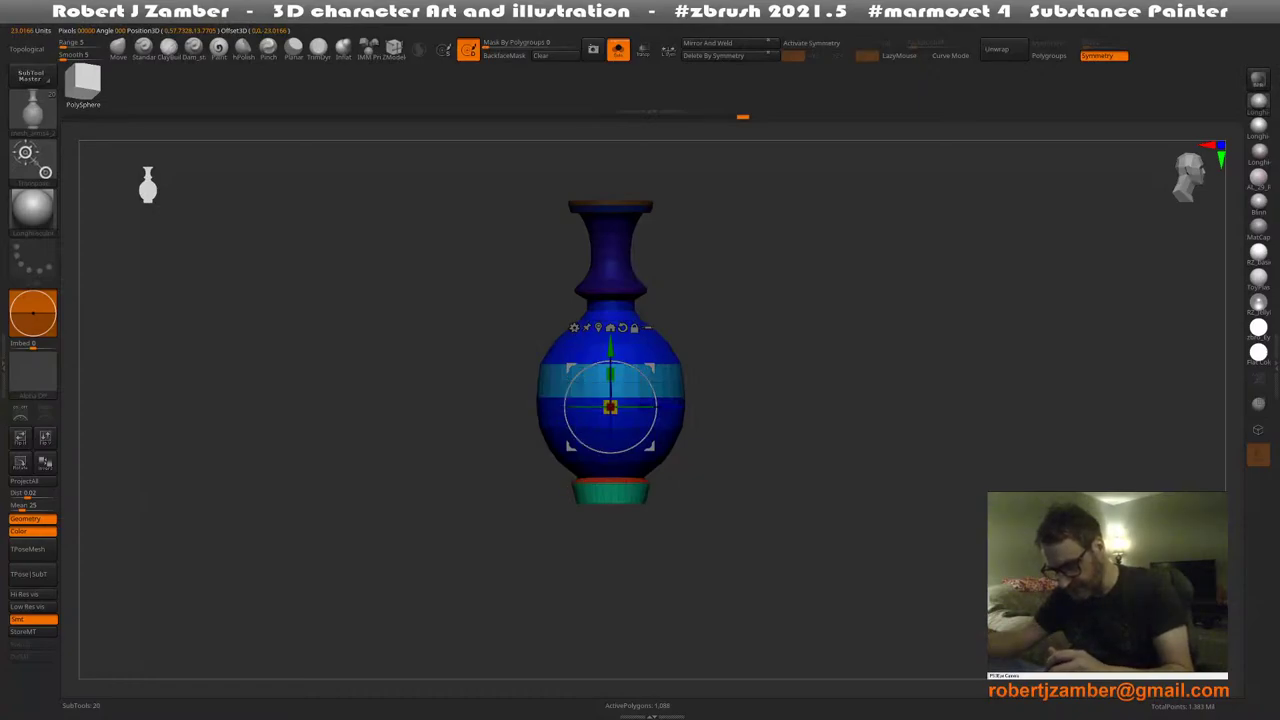
# Move the pivot to the base of the neck and reshape the unmasked belly and foot into a taller, slimmer form
pyautogui.moveTo(497, 331); pyautogui.dragTo(527, 350, button='right')
pyautogui.keyDown('alt'); pyautogui.moveTo(527, 350); pyautogui.dragTo(531, 337, button='right'); pyautogui.keyUp('alt')
pyautogui.keyDown('alt'); pyautogui.moveTo(614, 391); pyautogui.dragTo(614, 295); pyautogui.keyUp('alt')
pyautogui.moveTo(614, 295); pyautogui.dragTo(590, 359, button='right')
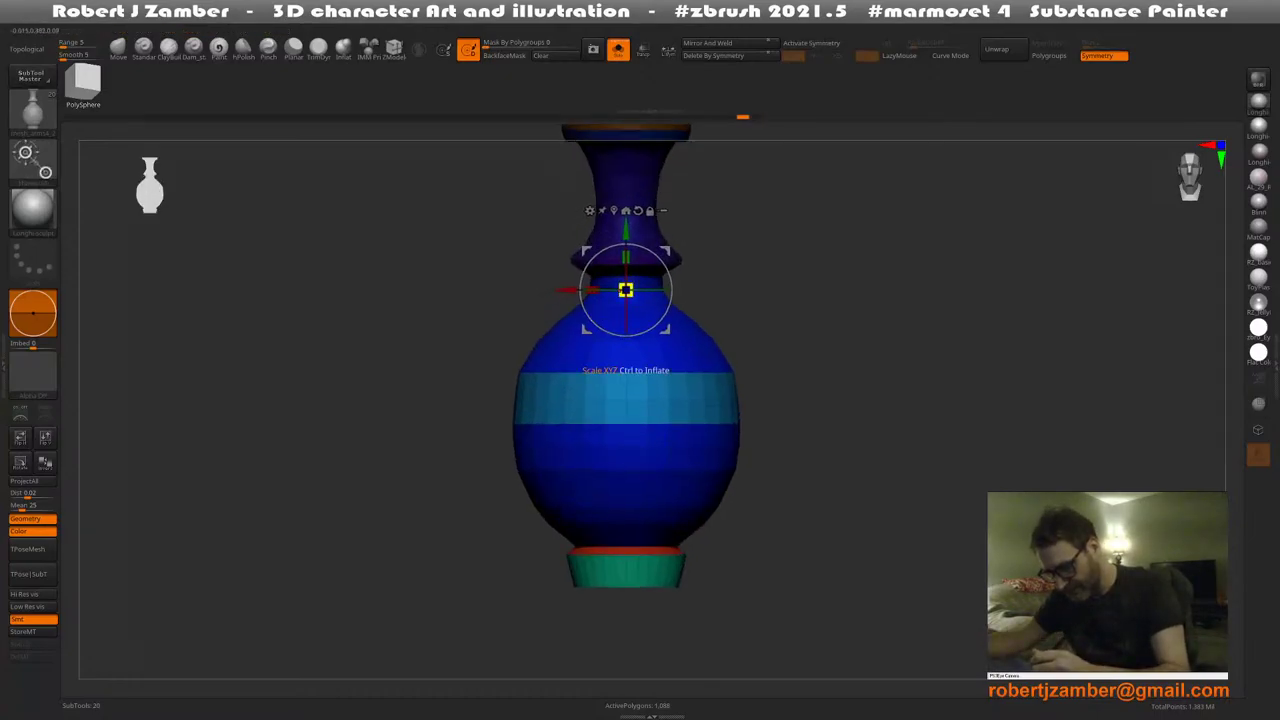
pyautogui.moveTo(625, 290); pyautogui.dragTo(626, 257)
pyautogui.moveTo(608, 320); pyautogui.dragTo(612, 276)
pyautogui.keyDown('ctrl'); pyautogui.moveTo(612, 276); pyautogui.dragTo(605, 215, button='right'); pyautogui.keyUp('ctrl')
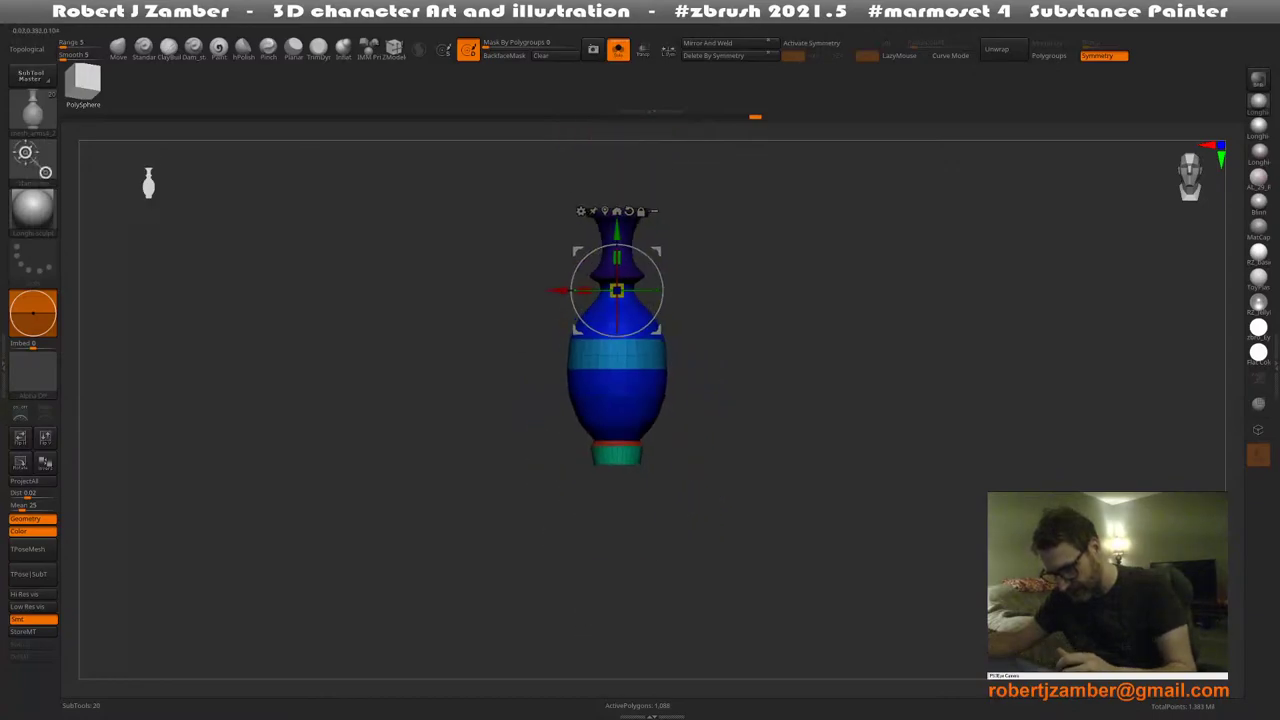
pyautogui.keyDown('alt'); pyautogui.moveTo(529, 405); pyautogui.dragTo(545, 430, button='right'); pyautogui.keyUp('alt')
pyautogui.keyDown('ctrl'); pyautogui.moveTo(545, 430); pyautogui.dragTo(545, 451, button='right'); pyautogui.keyUp('ctrl')
pyautogui.moveTo(637, 313)
pyautogui.mouseDown()
pyautogui.moveTo(637, 297)
pyautogui.moveTo(639, 315)
pyautogui.mouseUp()
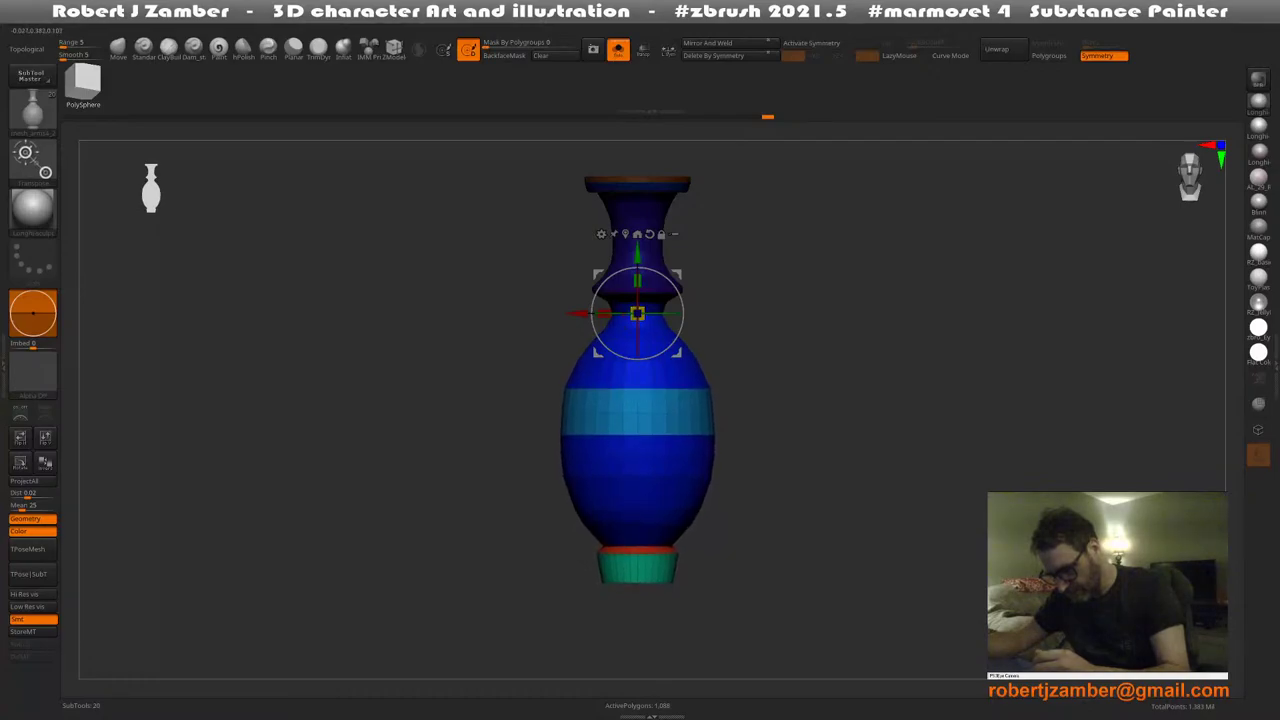
# Show the full scene and scale the unmasked belly and foot to about 0.76 from the baluster's top to meet the slab
pyautogui.moveTo(600, 384); pyautogui.dragTo(634, 391, button='right')
pyautogui.keyDown('alt'); pyautogui.moveTo(520, 418); pyautogui.dragTo(556, 424, button='right'); pyautogui.keyUp('alt')
pyautogui.moveTo(556, 424); pyautogui.dragTo(531, 451, button='right')
pyautogui.keyDown('alt'); pyautogui.moveTo(531, 451); pyautogui.dragTo(514, 469, button='right'); pyautogui.keyUp('alt')
pyautogui.click(618, 50)
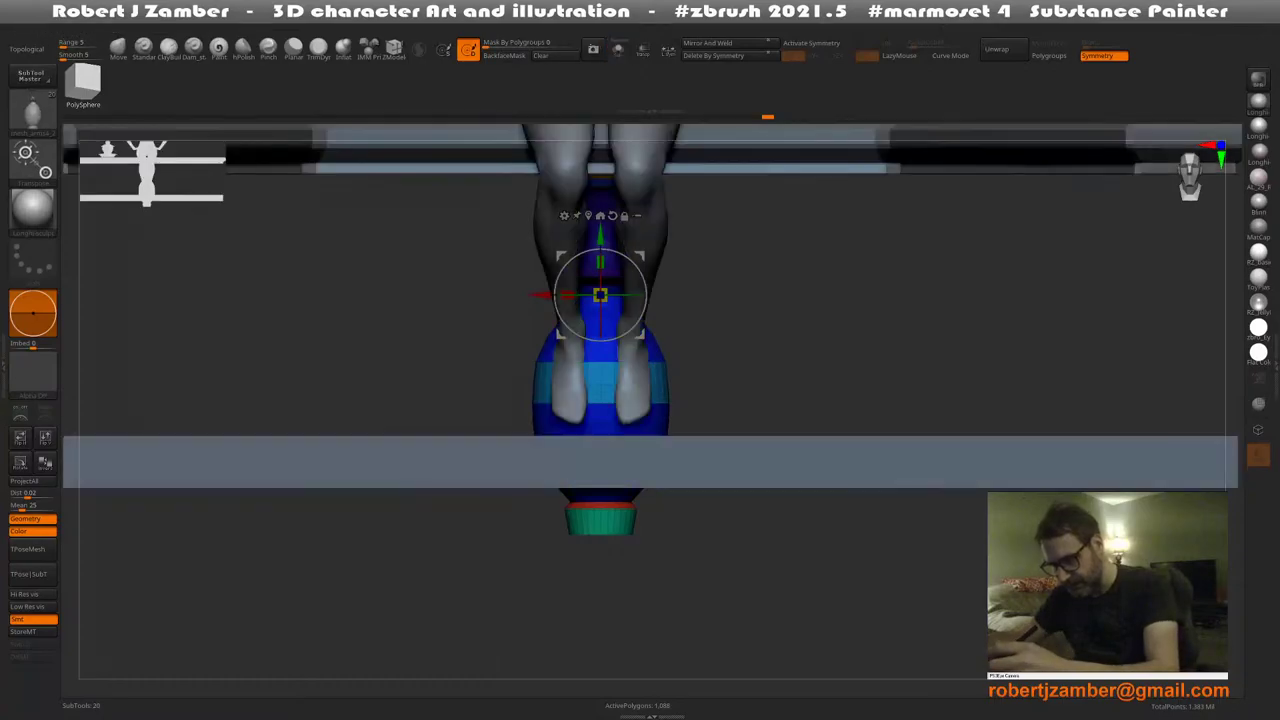
pyautogui.keyDown('ctrl'); pyautogui.moveTo(446, 375); pyautogui.dragTo(412, 390, button='right'); pyautogui.keyUp('ctrl')
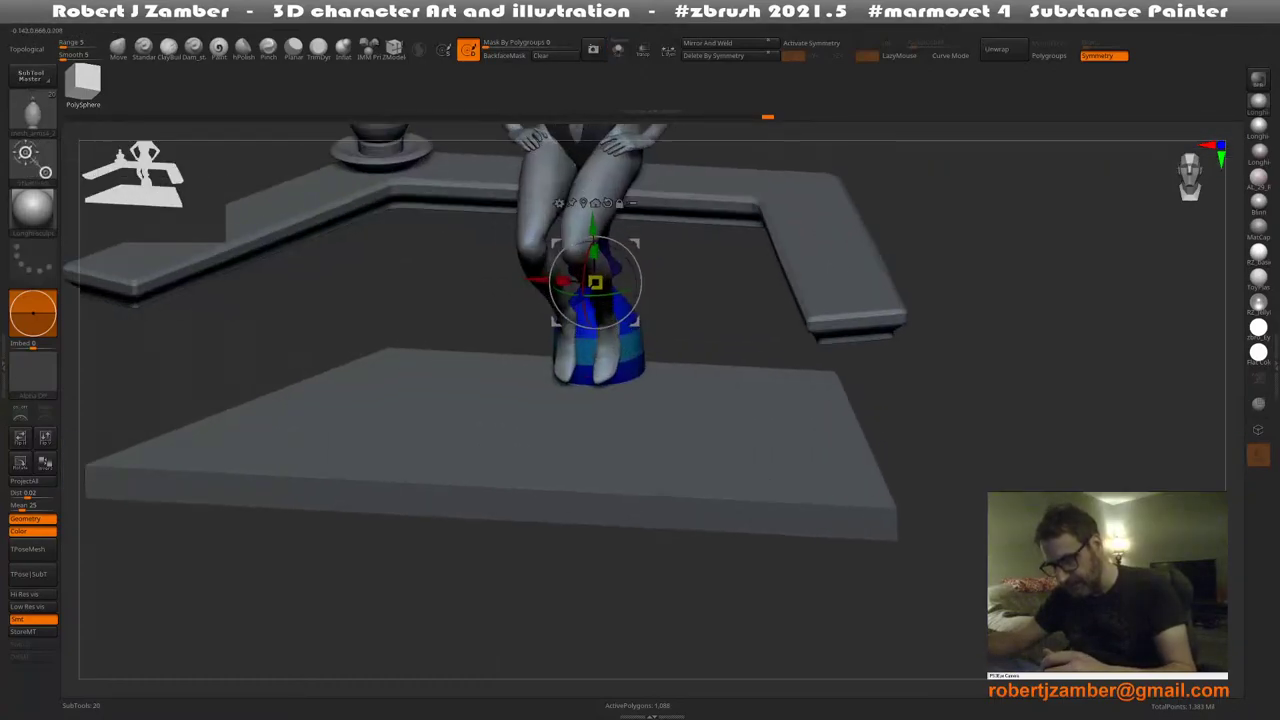
pyautogui.keyDown('shift'); pyautogui.moveTo(500, 300); pyautogui.dragTo(540, 294, button='right'); pyautogui.keyUp('shift')
pyautogui.keyDown('alt'); pyautogui.moveTo(584, 259); pyautogui.dragTo(585, 160); pyautogui.keyUp('alt')
pyautogui.moveTo(585, 216); pyautogui.dragTo(576, 234)
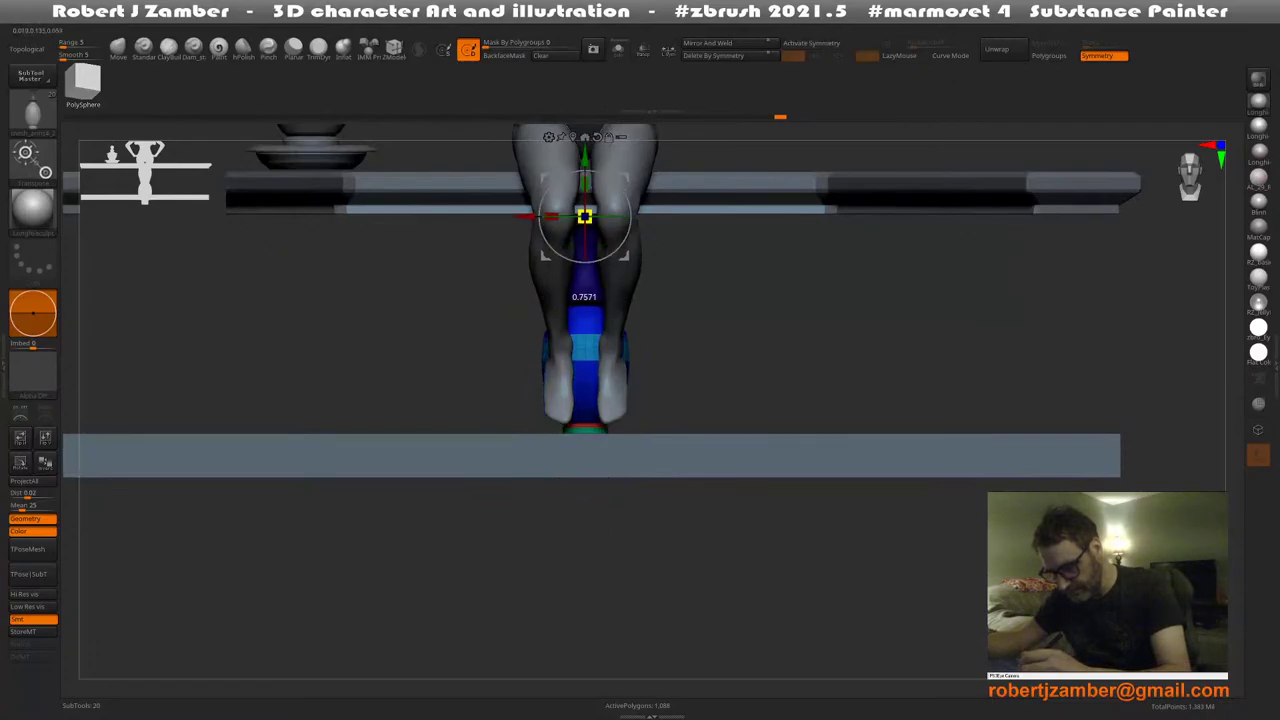
# Check the baluster's fit under the railing from the side and back, and clear its mask
pyautogui.moveTo(480, 370); pyautogui.dragTo(350, 382, button='right')
pyautogui.keyDown('alt'); pyautogui.moveTo(526, 365); pyautogui.dragTo(538, 458, button='right'); pyautogui.keyUp('alt')
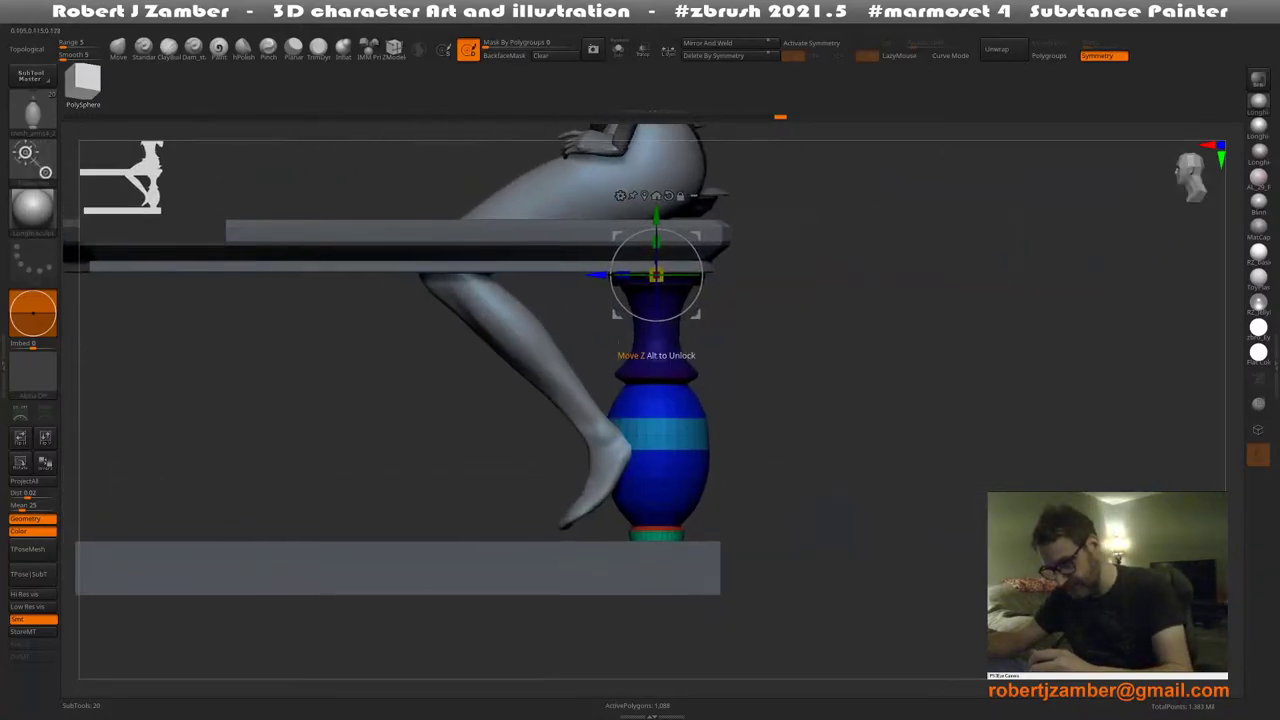
pyautogui.moveTo(617, 344); pyautogui.dragTo(548, 354, button='right')
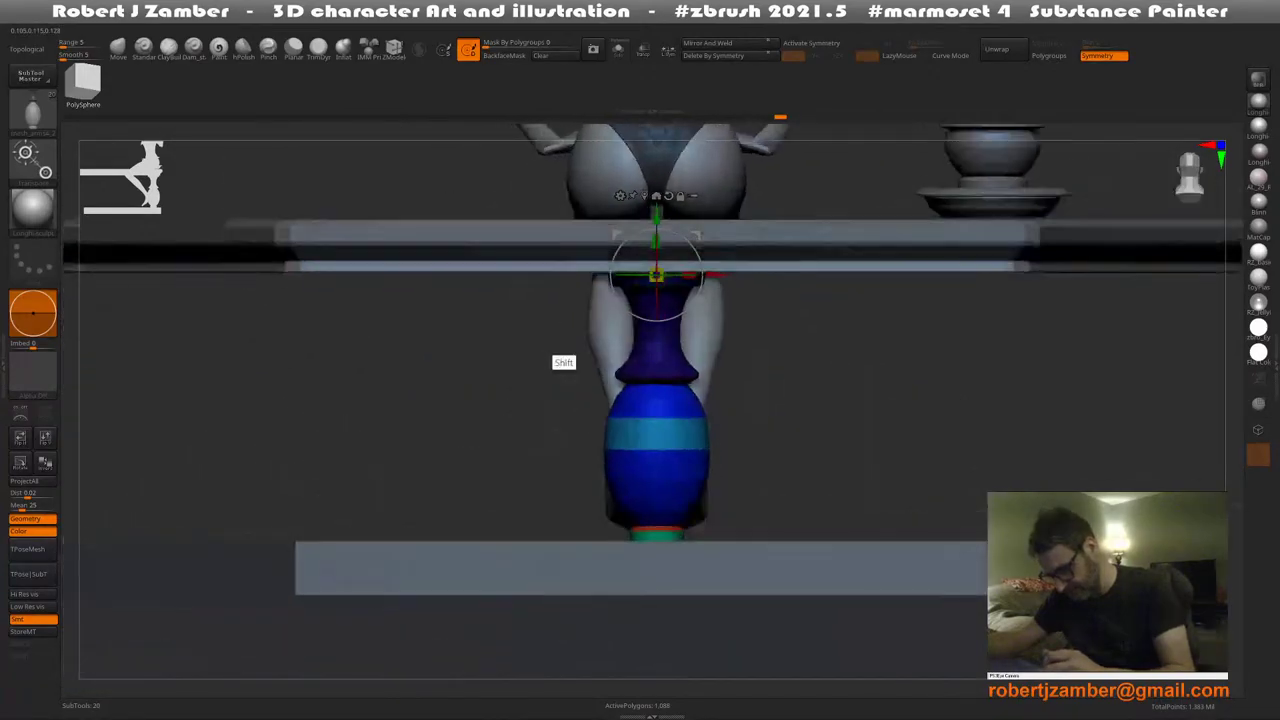
pyautogui.keyDown('ctrl'); pyautogui.moveTo(633, 373); pyautogui.dragTo(556, 366, button='right'); pyautogui.keyUp('ctrl')
pyautogui.press('q')
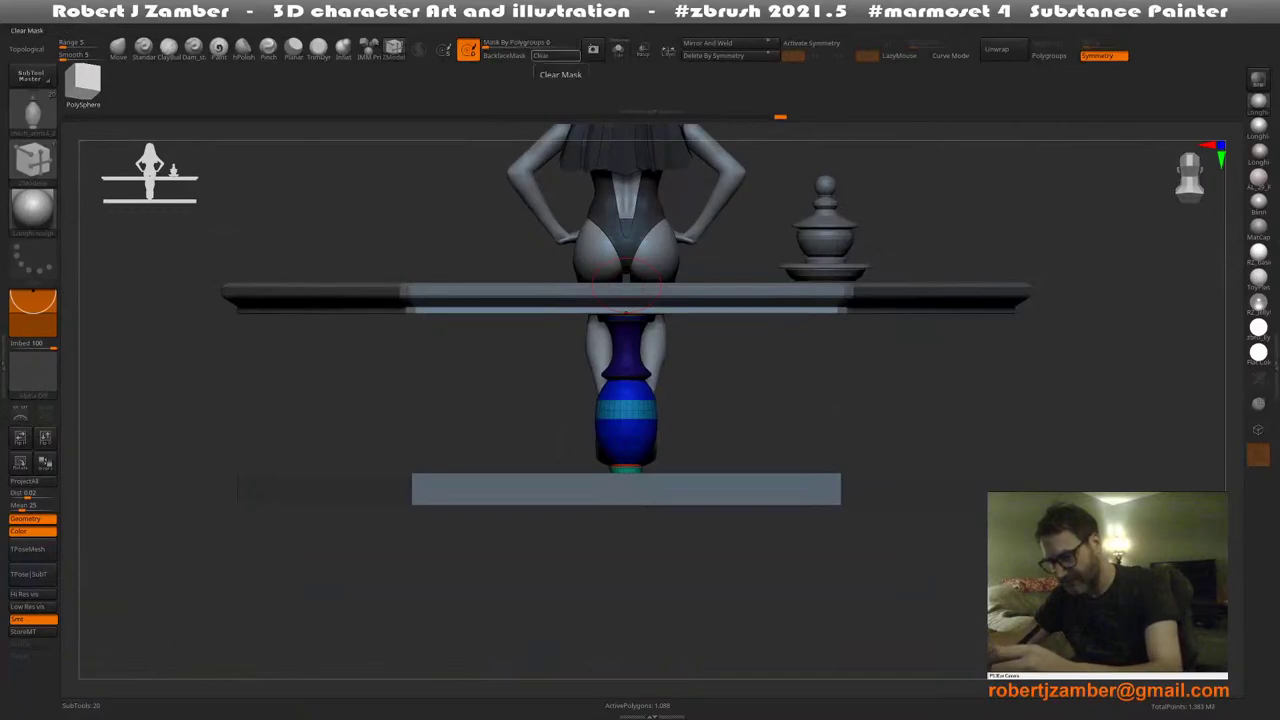
pyautogui.click(545, 56)
# Duplicate the baluster twice along the railing toward the urn and mirror the copies to the other side with Mirror And Weld
pyautogui.keyDown('ctrl'); pyautogui.moveTo(484, 400); pyautogui.dragTo(616, 370, button='right'); pyautogui.keyUp('ctrl')
pyautogui.press('w')
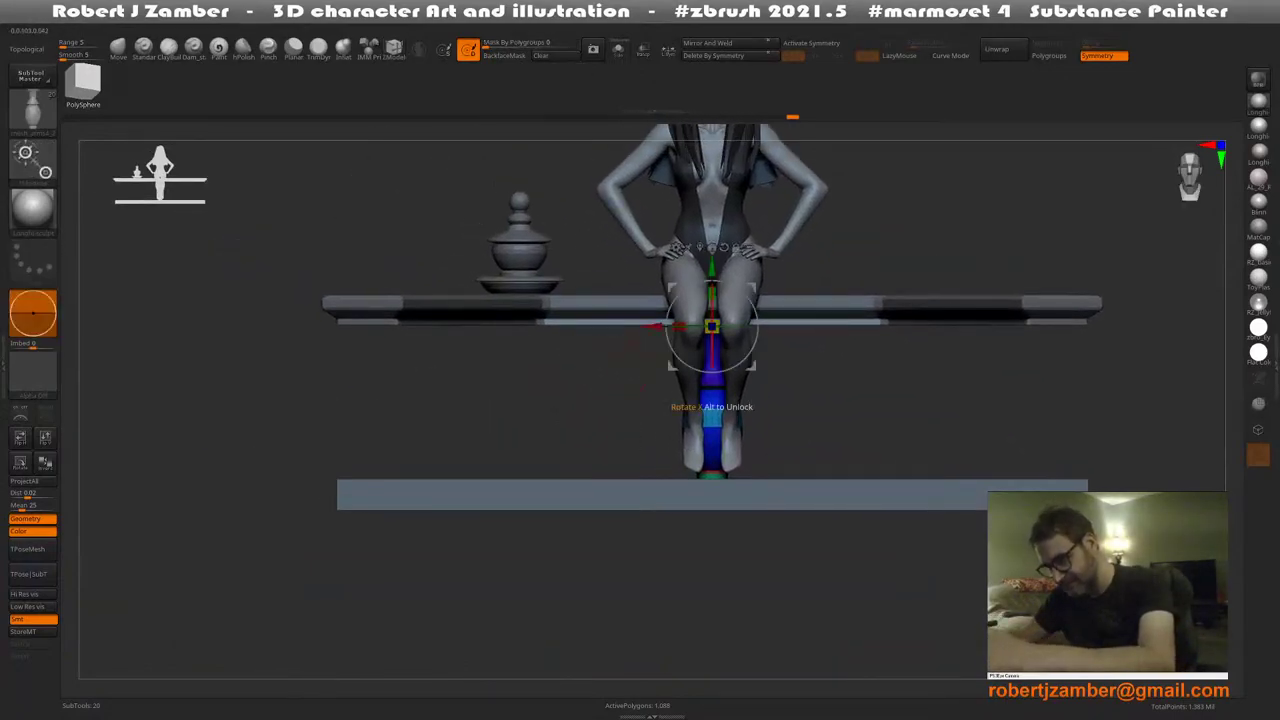
pyautogui.moveTo(688, 328); pyautogui.dragTo(590, 330)
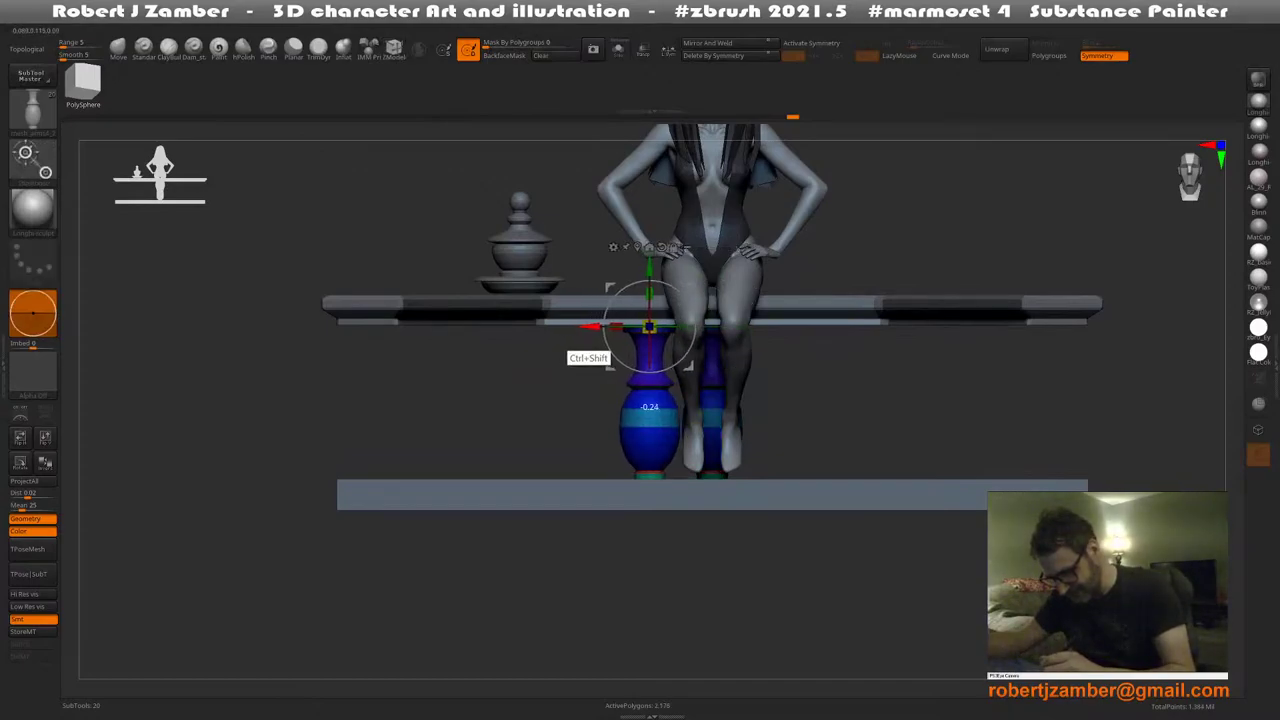
pyautogui.keyDown('ctrl'); pyautogui.moveTo(575, 375); pyautogui.dragTo(593, 425, button='right'); pyautogui.keyUp('ctrl')
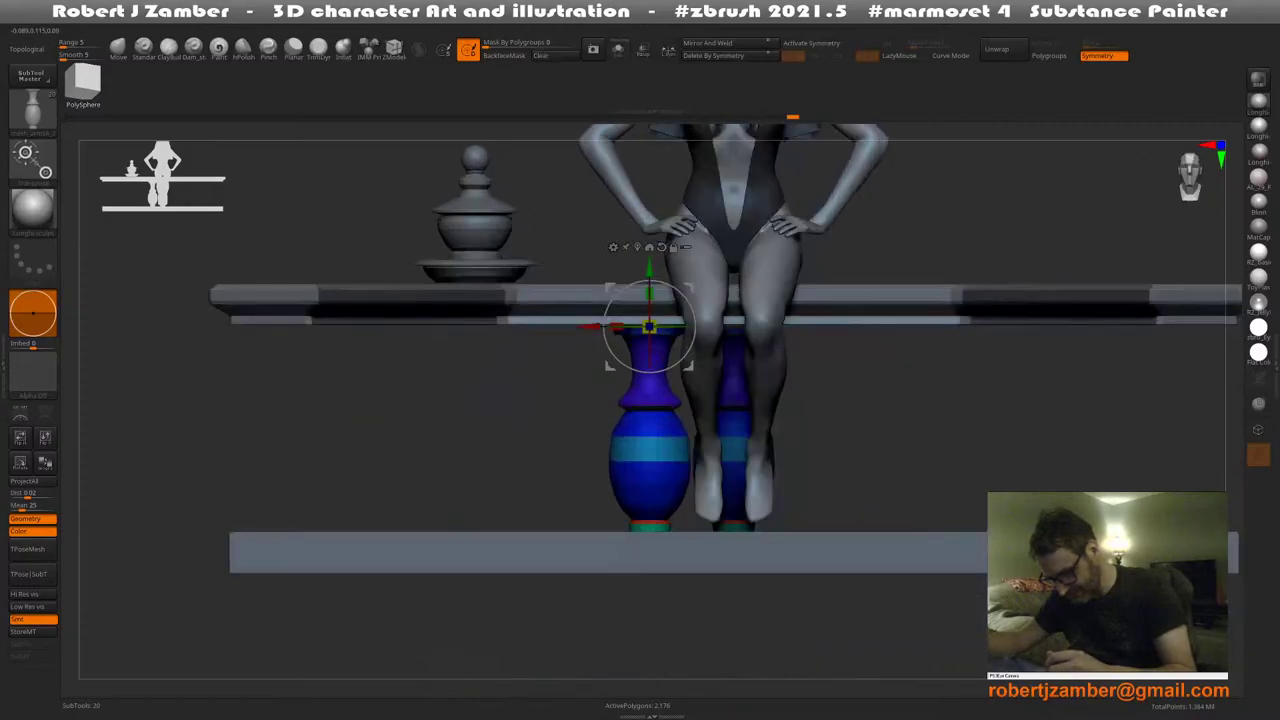
pyautogui.keyDown('ctrl'); pyautogui.keyDown('shift'); pyautogui.moveTo(588, 328); pyautogui.dragTo(497, 338); pyautogui.keyUp('shift'); pyautogui.keyUp('ctrl')
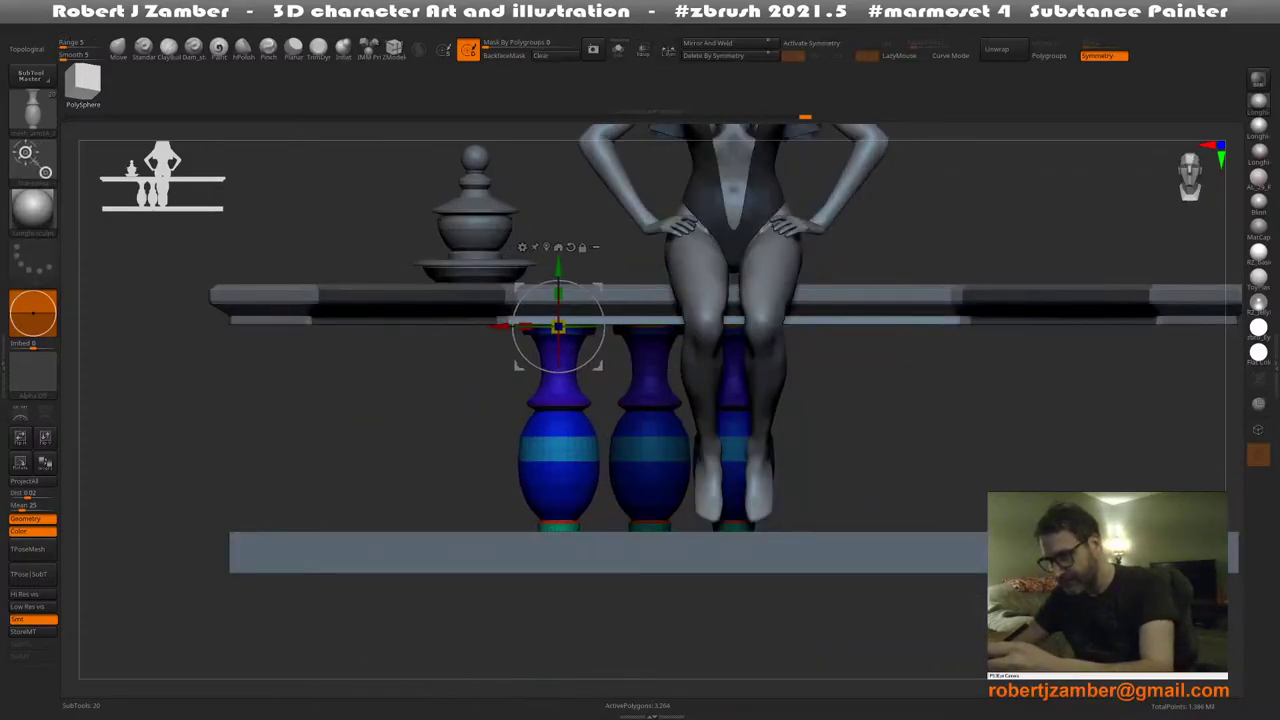
pyautogui.click(728, 43)
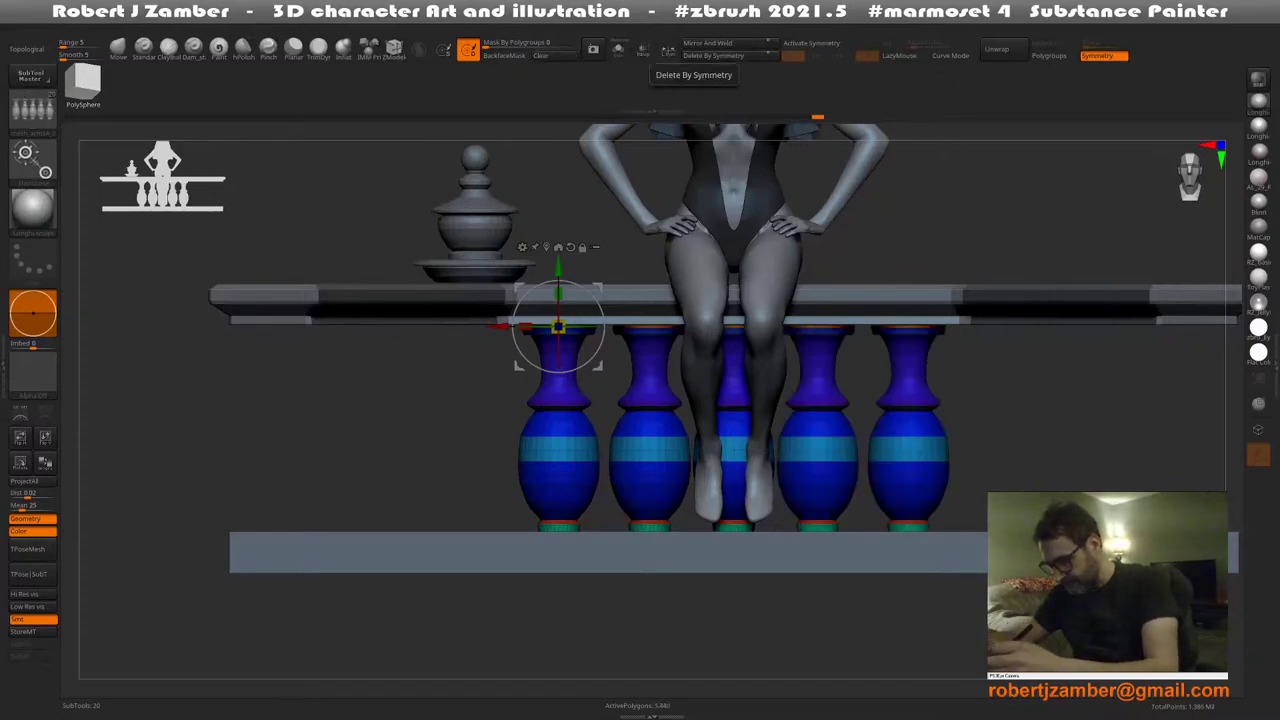
# Hide the polygroup colours so the row of balusters is viewed in plain shading
pyautogui.keyDown('ctrl'); pyautogui.moveTo(690, 430); pyautogui.dragTo(690, 330, button='right'); pyautogui.keyUp('ctrl')
pyautogui.moveTo(690, 400); pyautogui.dragTo(775, 430, button='right')
pyautogui.keyDown('ctrl'); pyautogui.moveTo(640, 380); pyautogui.dragTo(575, 454, button='right'); pyautogui.keyUp('ctrl')
pyautogui.moveTo(575, 453); pyautogui.dragTo(580, 420)
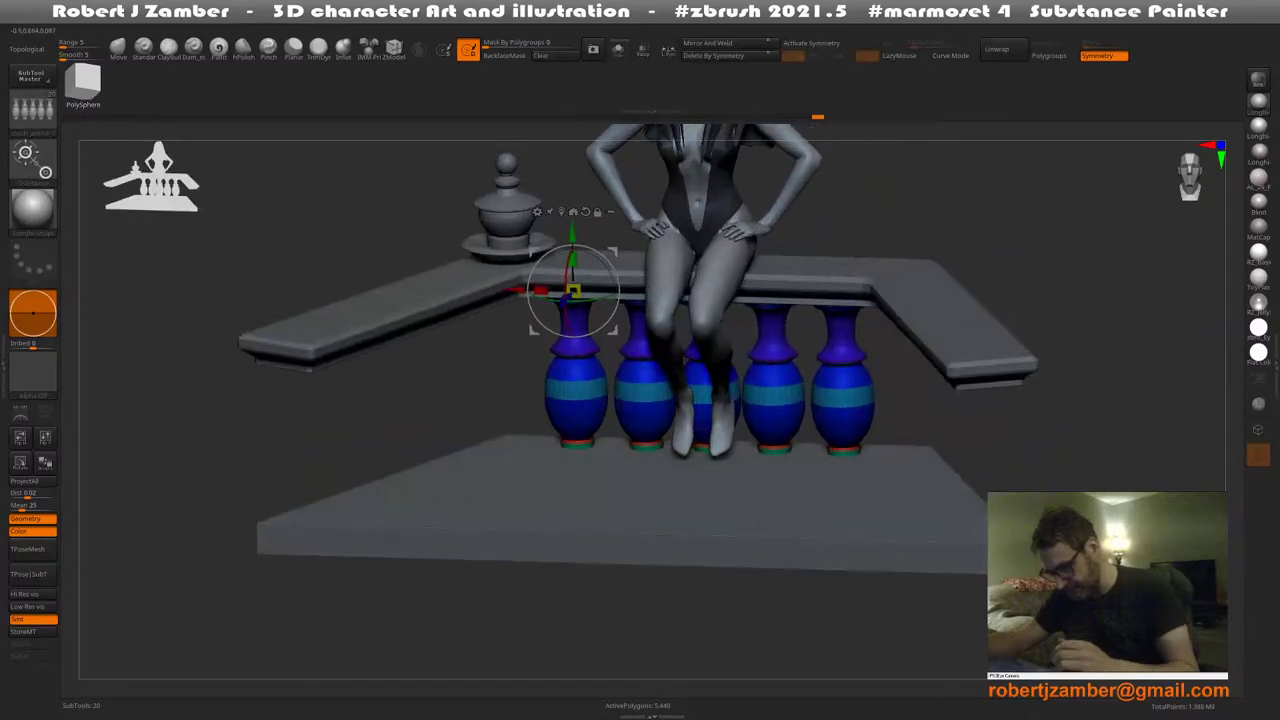
pyautogui.hotkey('shift', 'f')
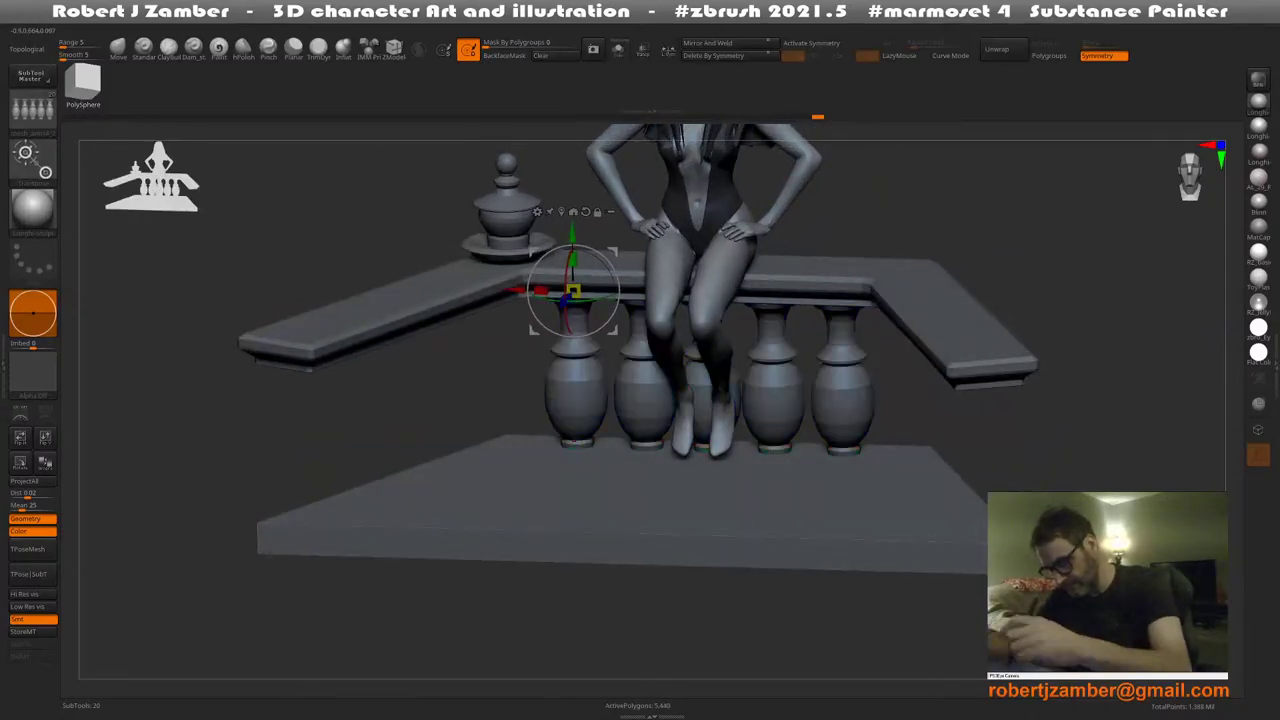
# Inspect the row of balusters and undo the mirroring and both duplications, going back to a single baluster
pyautogui.keyDown('ctrl'); pyautogui.moveTo(537, 510); pyautogui.dragTo(553, 484, button='right'); pyautogui.keyUp('ctrl')
pyautogui.moveTo(548, 440); pyautogui.dragTo(555, 478, button='right')
pyautogui.moveTo(562, 400)
pyautogui.keyDown('ctrl'); pyautogui.mouseDown(button='right')
pyautogui.moveTo(566, 458)
pyautogui.moveTo(612, 415)
pyautogui.mouseUp(button='right'); pyautogui.keyUp('ctrl')
pyautogui.hotkey('ctrl', 'z')
pyautogui.hotkey('ctrl', 'z')
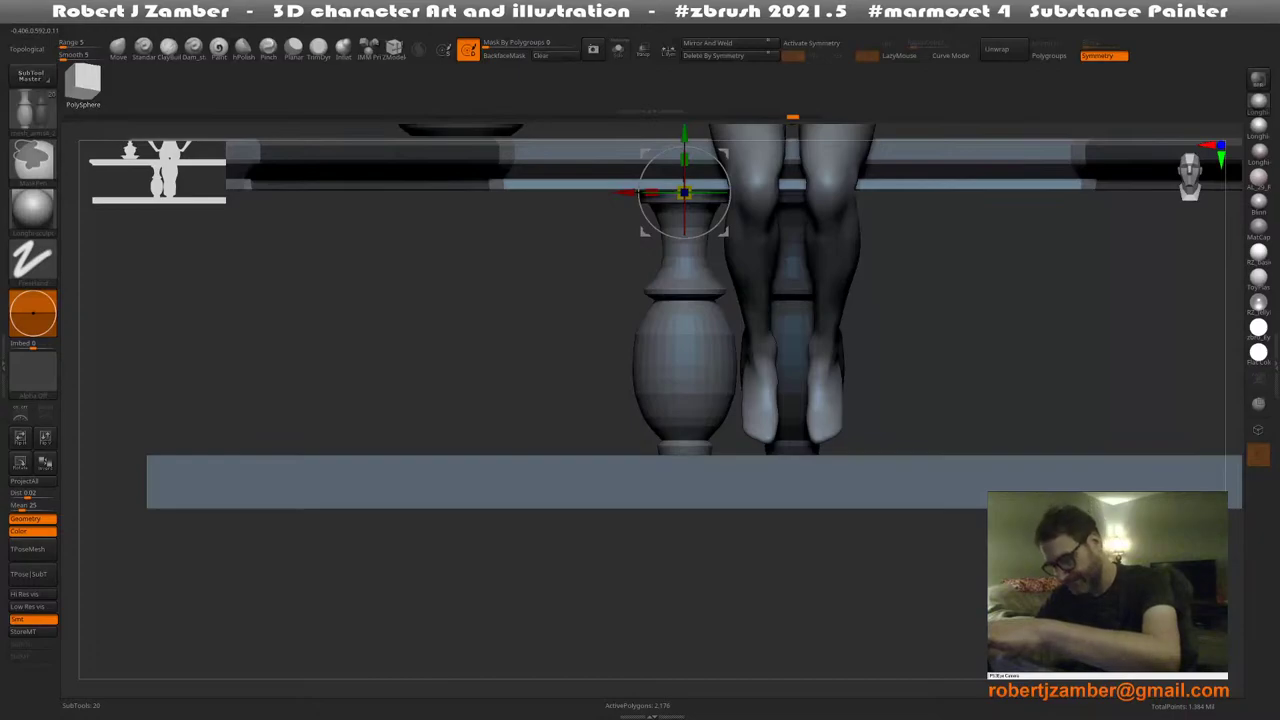
pyautogui.hotkey('ctrl', 'z')
pyautogui.press('q')
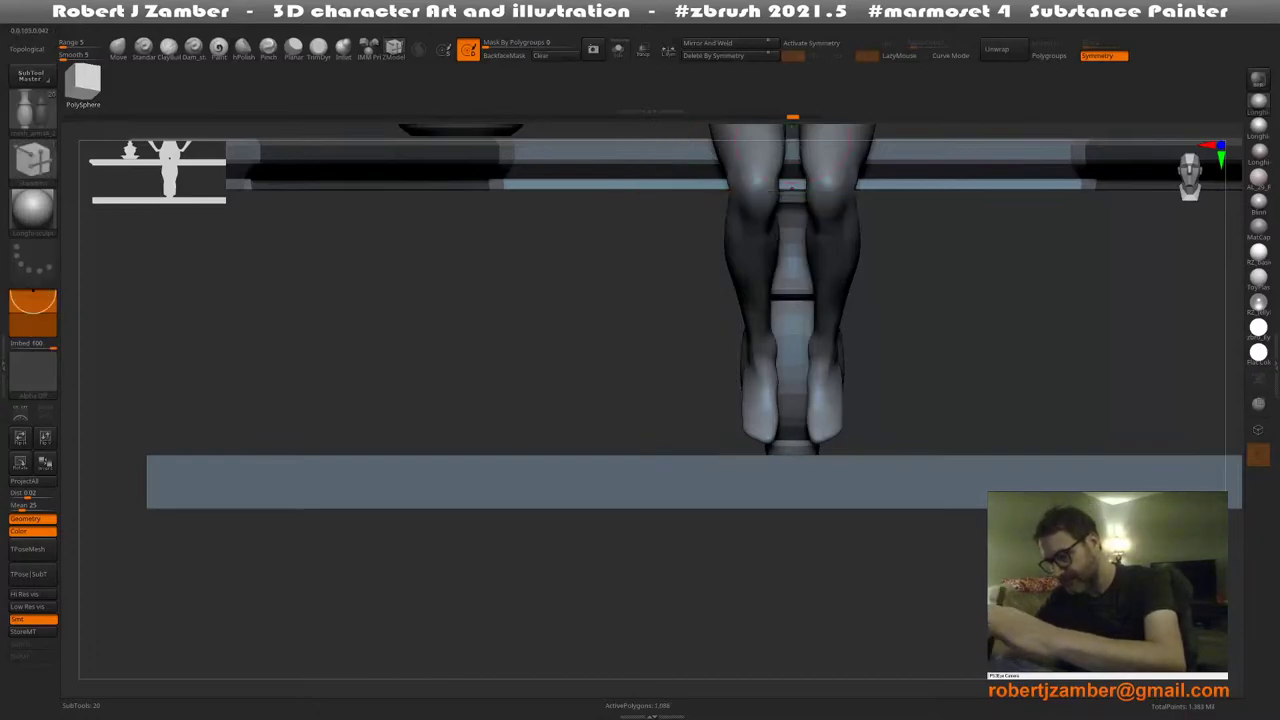
# Isolate the baluster and undo the mask clearing and the last scaling of its belly and foot
pyautogui.click(618, 49)
pyautogui.moveTo(675, 320)
pyautogui.keyDown('alt'); pyautogui.mouseDown()
pyautogui.moveTo(660, 371)
pyautogui.moveTo(560, 415)
pyautogui.moveTo(590, 430)
pyautogui.moveTo(566, 309)
pyautogui.moveTo(584, 442)
pyautogui.mouseUp(); pyautogui.keyUp('alt')
pyautogui.hotkey('ctrl', 'z')
pyautogui.hotkey('ctrl', 'z')
# Place the unlocked pivot at the base of the neck and scale the unmasked belly and foot narrower
pyautogui.press('w')
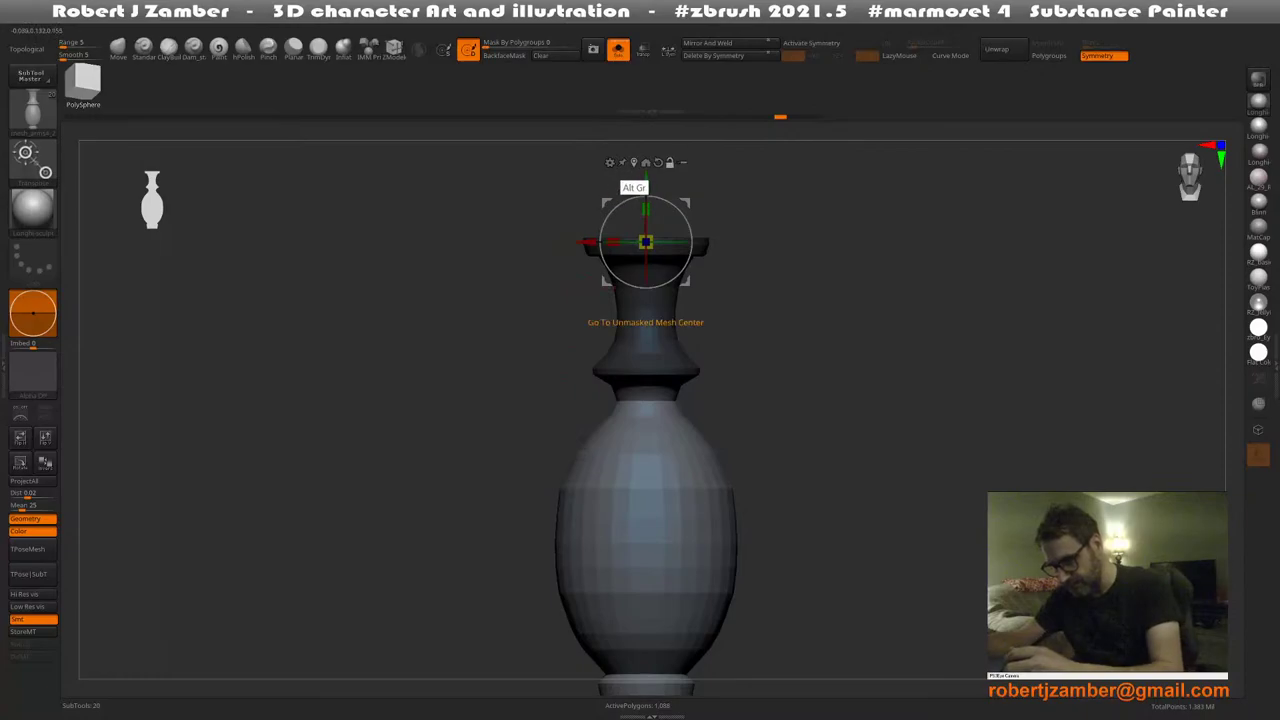
pyautogui.click(634, 163)
pyautogui.click(645, 398)
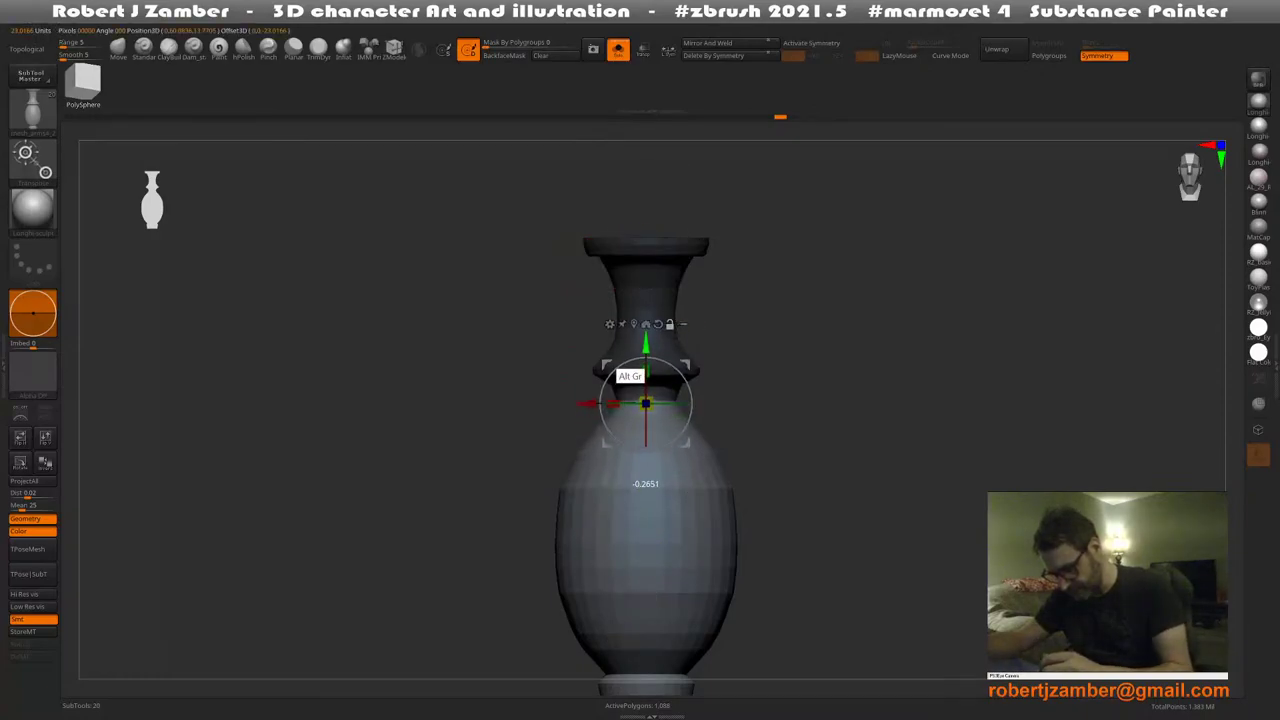
pyautogui.moveTo(645, 402); pyautogui.dragTo(613, 403)
pyautogui.keyDown('ctrl'); pyautogui.moveTo(578, 450); pyautogui.dragTo(578, 349, button='right'); pyautogui.keyUp('ctrl')
pyautogui.keyDown('ctrl'); pyautogui.moveTo(598, 400); pyautogui.dragTo(594, 417, button='right'); pyautogui.keyUp('ctrl')
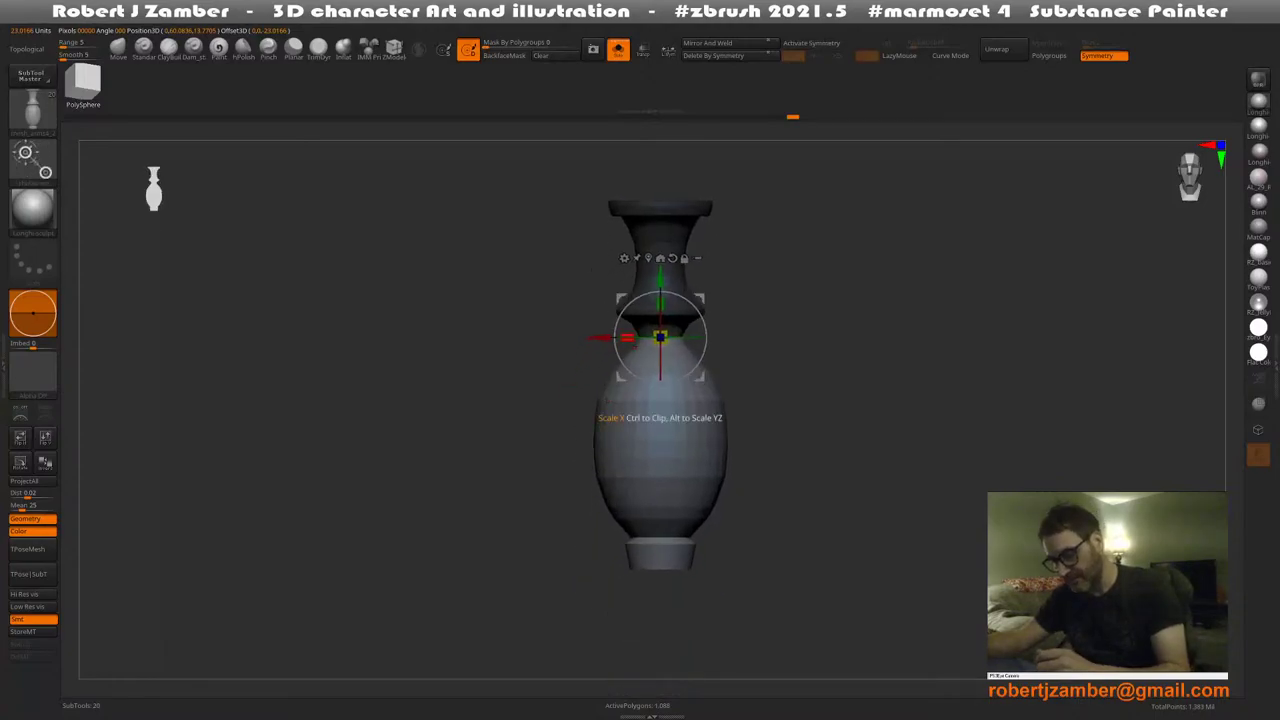
pyautogui.keyDown('ctrl'); pyautogui.moveTo(640, 348); pyautogui.dragTo(640, 356, button='right'); pyautogui.keyUp('ctrl')
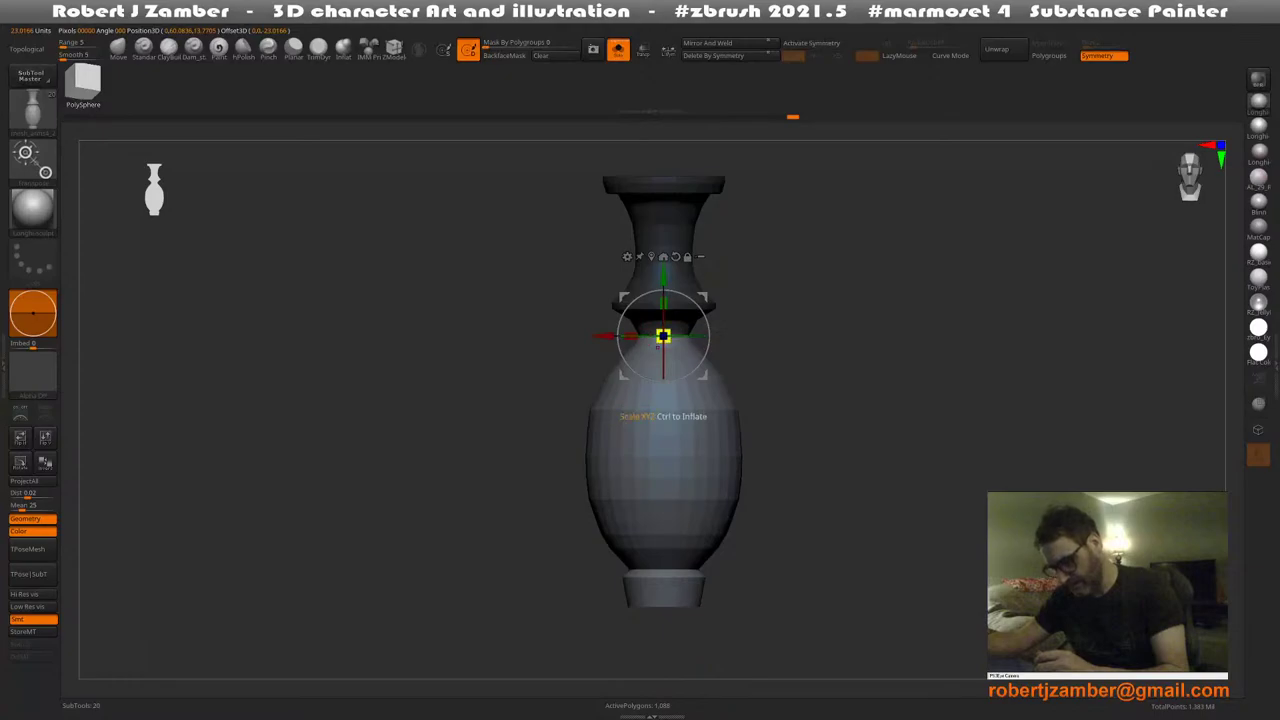
pyautogui.moveTo(663, 336); pyautogui.dragTo(664, 337)
# Show the full scene and scale the baluster down from its top to fit between the railing and the slab
pyautogui.keyDown('shift'); pyautogui.moveTo(650, 350); pyautogui.dragTo(670, 395, button='right'); pyautogui.keyUp('shift')
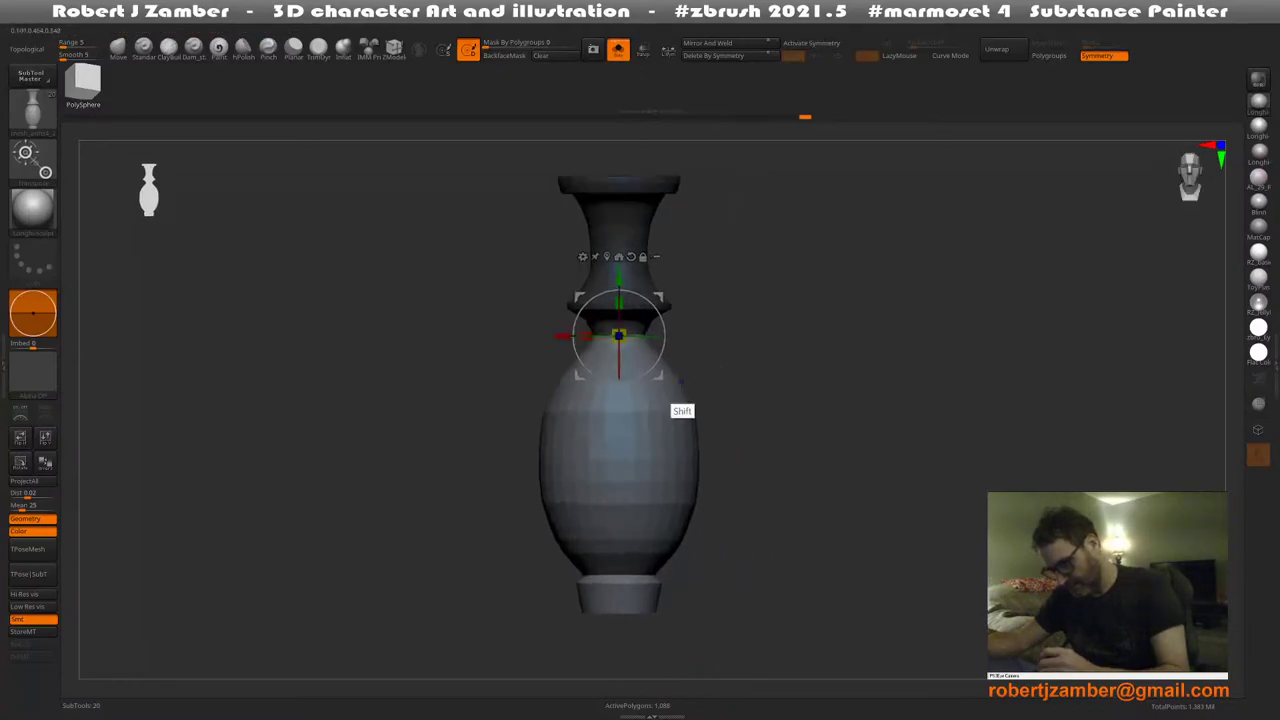
pyautogui.keyDown('ctrl'); pyautogui.moveTo(556, 425); pyautogui.dragTo(596, 325, button='right'); pyautogui.keyUp('ctrl')
pyautogui.click(618, 49)
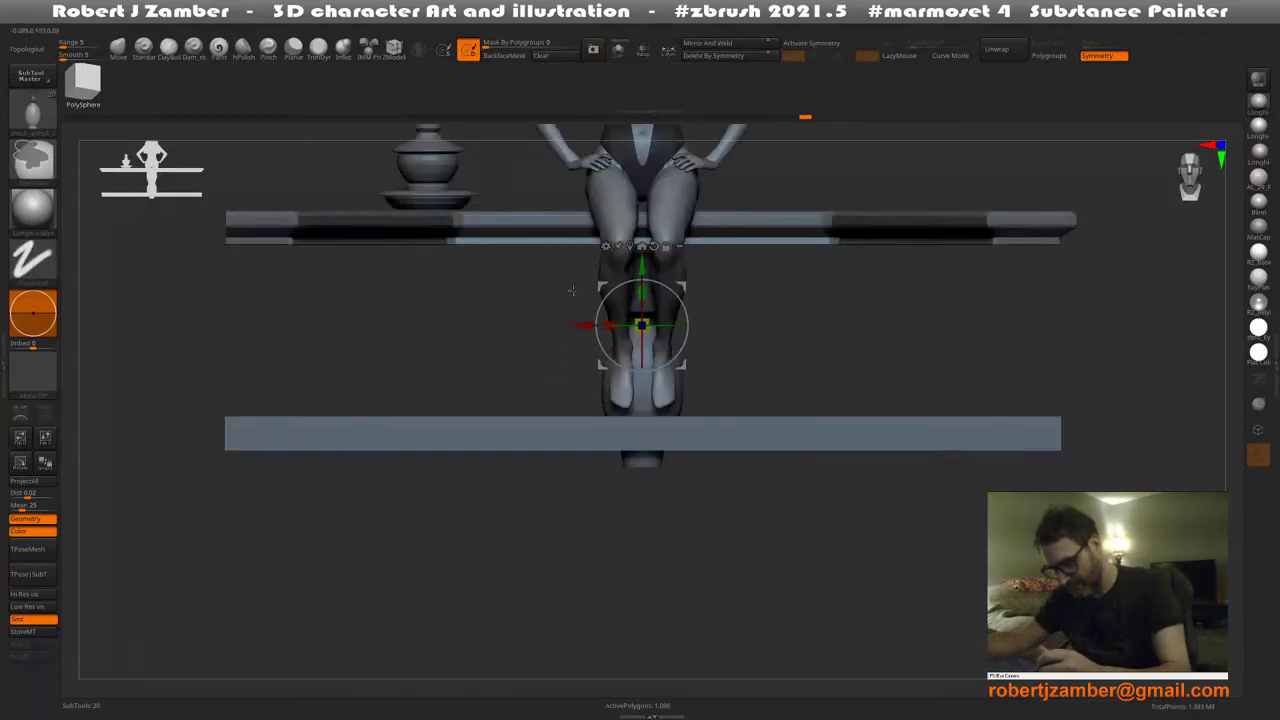
pyautogui.moveTo(641, 265); pyautogui.dragTo(641, 150)
pyautogui.moveTo(642, 209); pyautogui.dragTo(637, 238)
pyautogui.keyDown('shift'); pyautogui.moveTo(880, 400); pyautogui.dragTo(730, 400); pyautogui.keyUp('shift')
pyautogui.moveTo(660, 210); pyautogui.dragTo(660, 211)
pyautogui.keyDown('shift'); pyautogui.moveTo(880, 400); pyautogui.dragTo(730, 330); pyautogui.keyUp('shift')
pyautogui.moveTo(760, 400); pyautogui.dragTo(1010, 400)
pyautogui.keyDown('alt'); pyautogui.moveTo(800, 480); pyautogui.dragTo(848, 560); pyautogui.keyUp('alt')
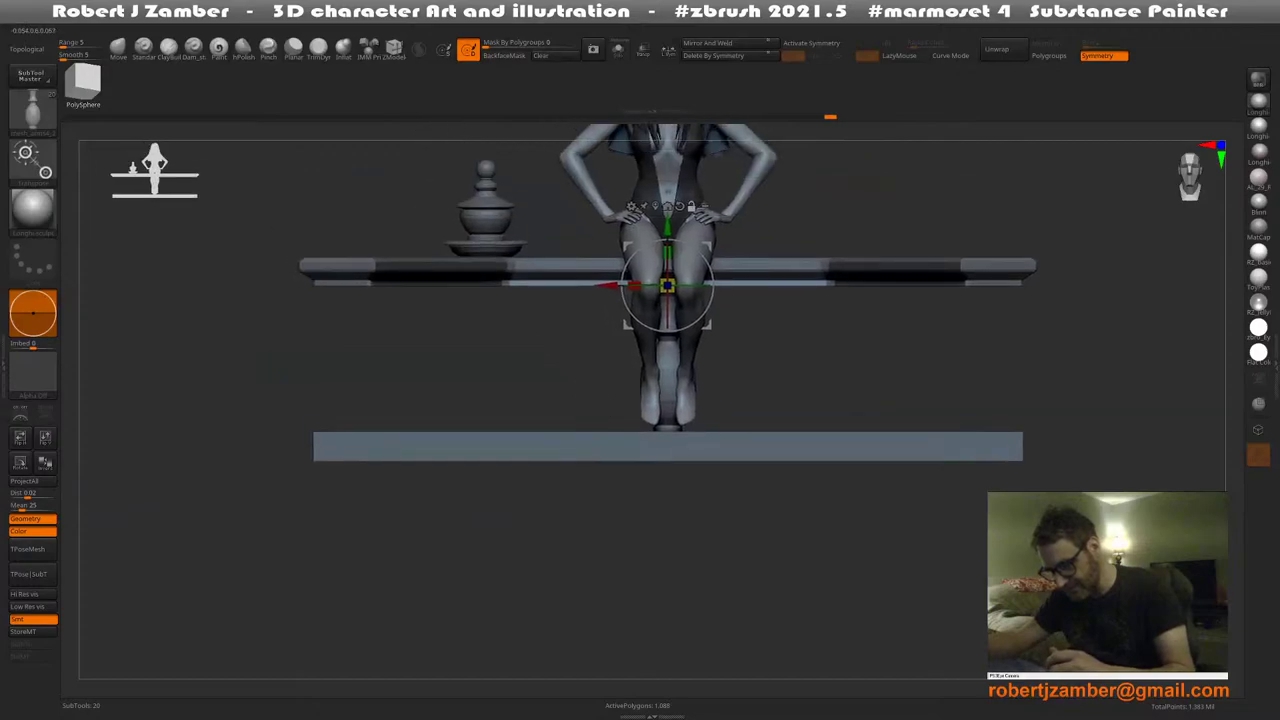
pyautogui.moveTo(667, 286); pyautogui.dragTo(603, 392)
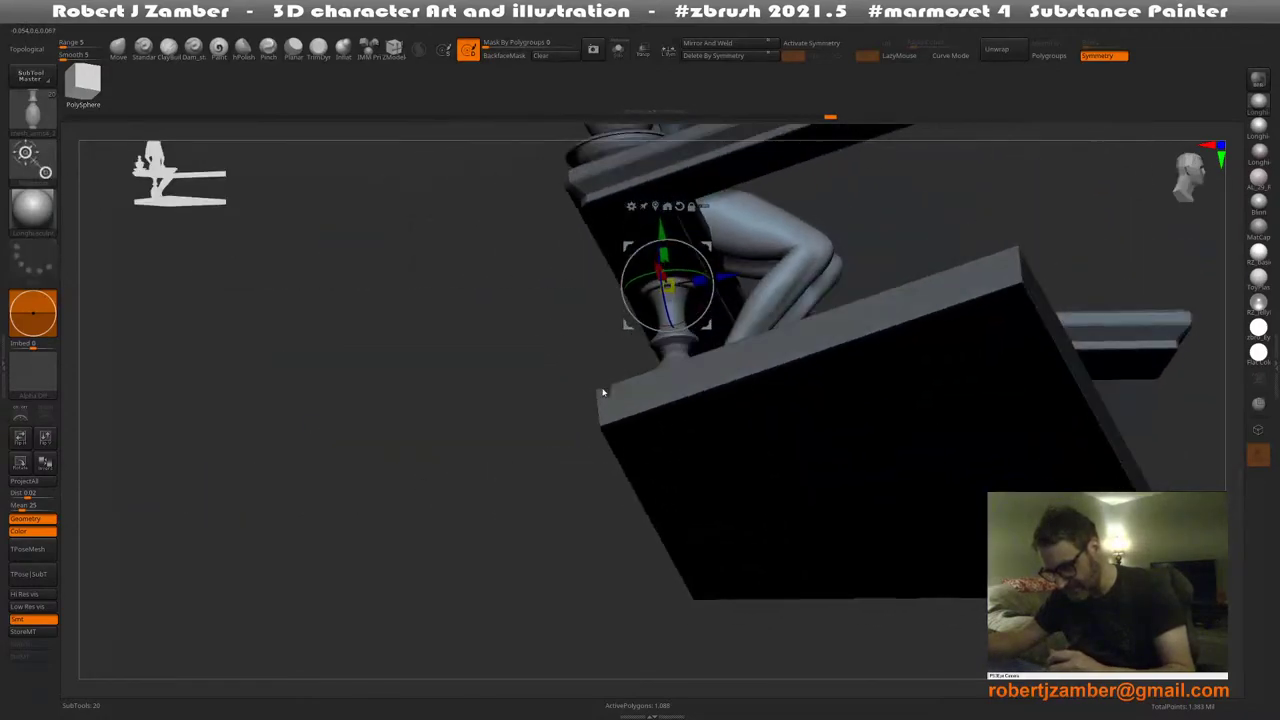
# Leave the baluster's transform mode and make the urn on the railing the active subtool
pyautogui.keyDown('shift'); pyautogui.moveTo(603, 392); pyautogui.dragTo(560, 400, button='right'); pyautogui.keyUp('shift')
pyautogui.keyDown('ctrl'); pyautogui.moveTo(545, 470); pyautogui.dragTo(538, 522, button='right'); pyautogui.keyUp('ctrl')
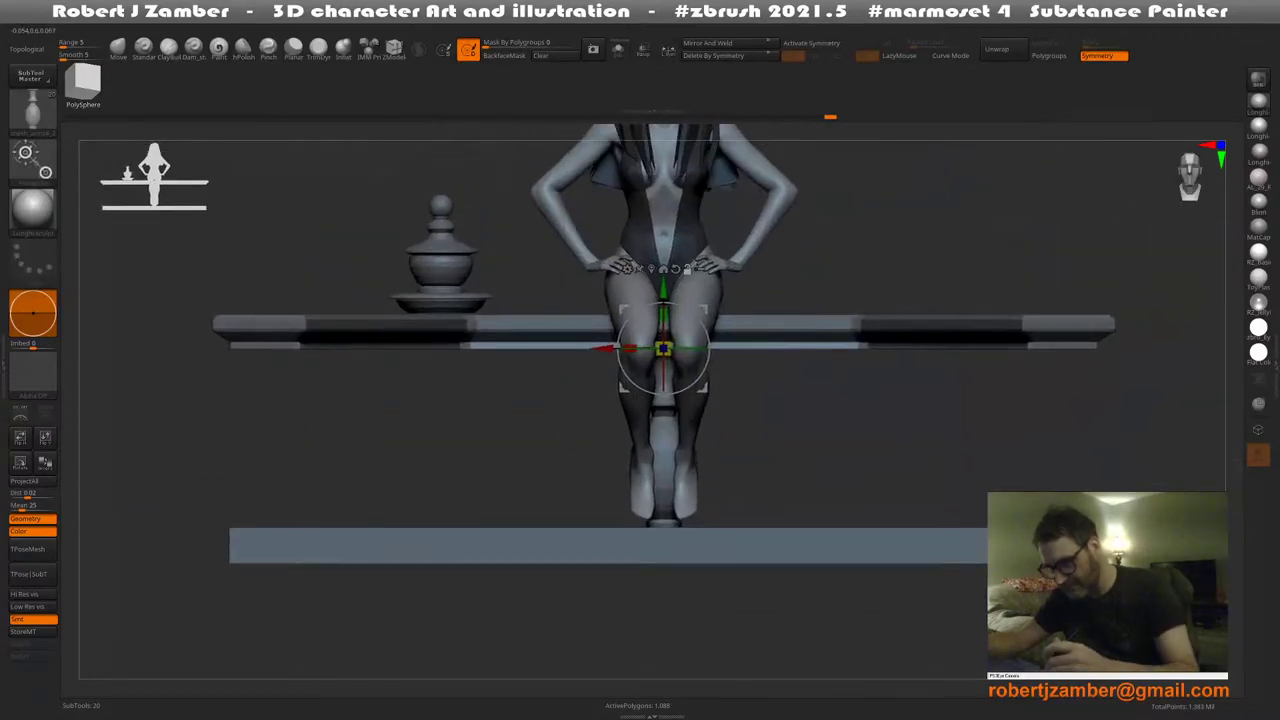
pyautogui.press('q')
pyautogui.keyDown('alt'); pyautogui.moveTo(575, 365); pyautogui.dragTo(572, 425, button='right'); pyautogui.keyUp('alt')
pyautogui.keyDown('ctrl'); pyautogui.moveTo(560, 490); pyautogui.dragTo(541, 406, button='right'); pyautogui.keyUp('ctrl')
pyautogui.keyDown('alt'); pyautogui.click(505, 347); pyautogui.keyUp('alt')
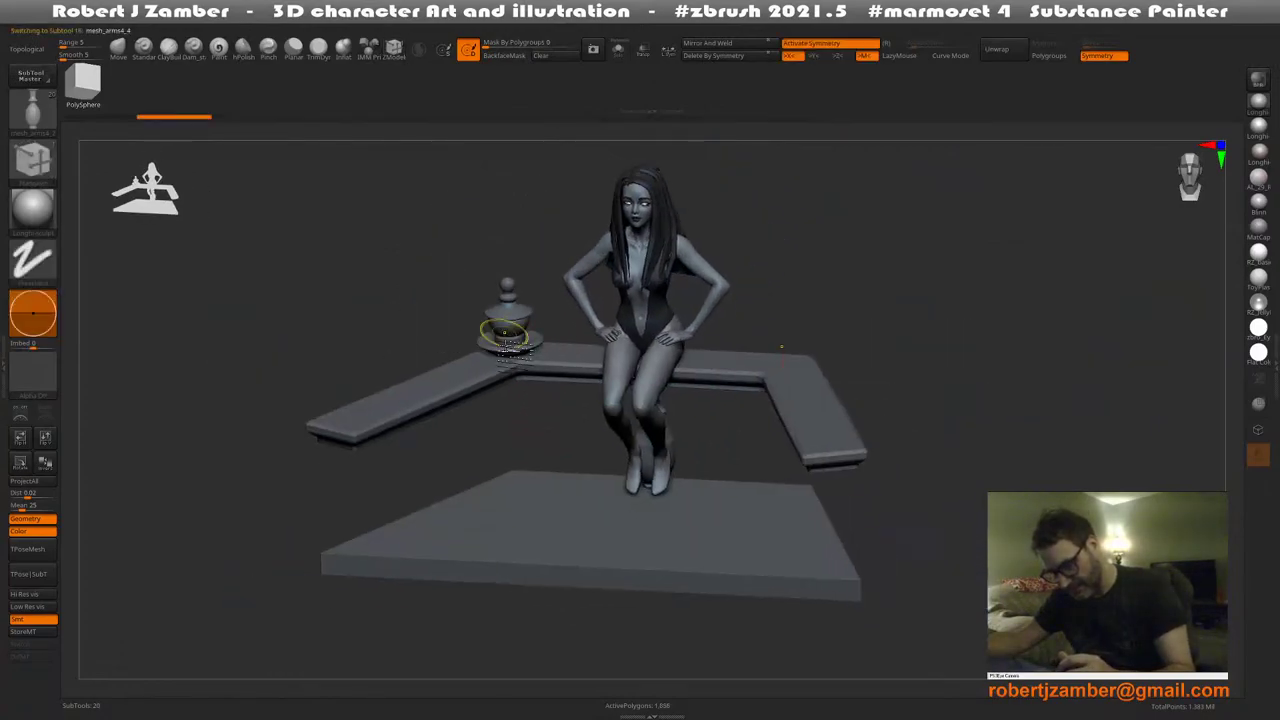
# Try Mirror And Weld on the urn to copy it to the opposite side of the railing, and undo it
pyautogui.keyDown('ctrl'); pyautogui.moveTo(505, 333); pyautogui.dragTo(517, 451, button='right'); pyautogui.keyUp('ctrl')
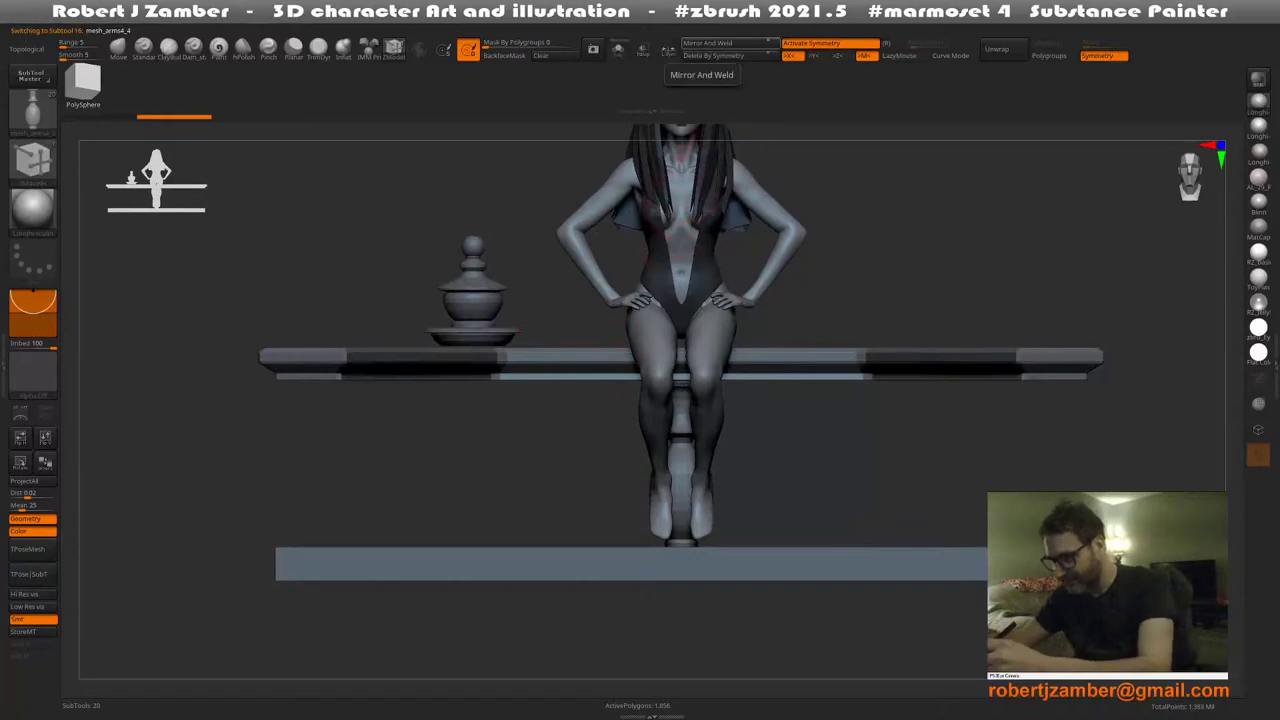
pyautogui.click(702, 44)
pyautogui.moveTo(603, 390); pyautogui.dragTo(577, 488, button='right')
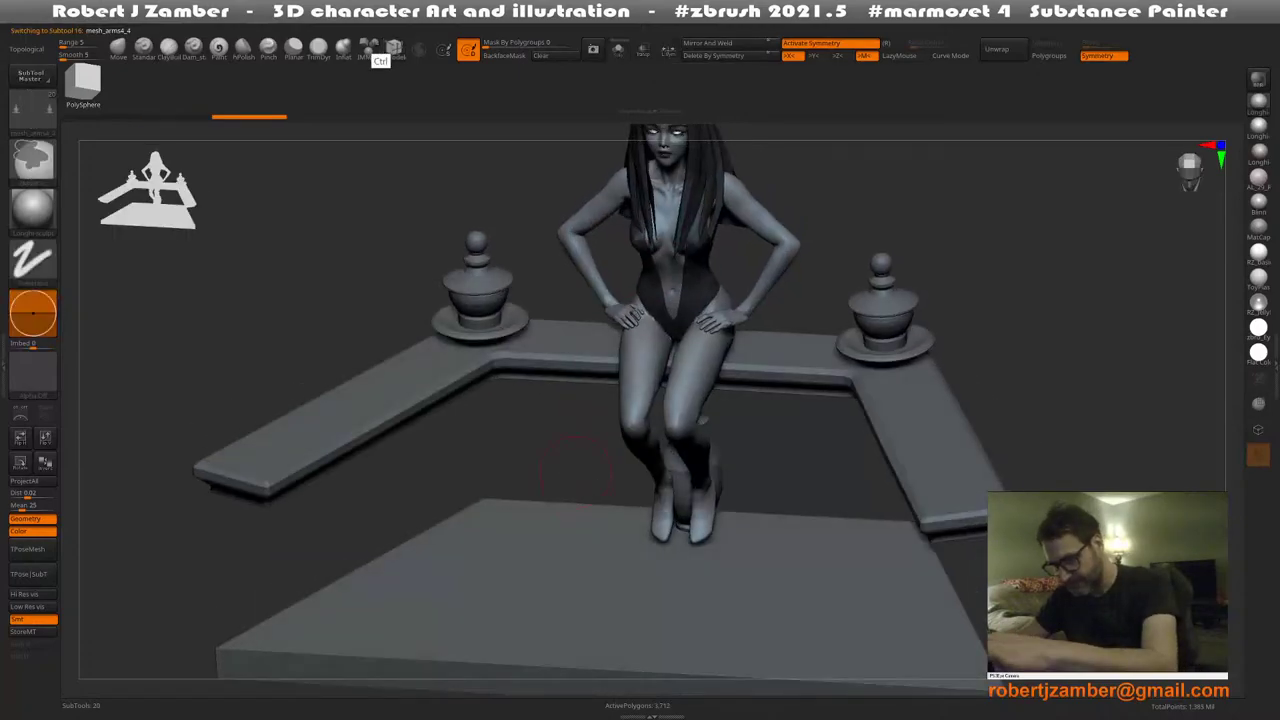
pyautogui.hotkey('ctrl', 'z')
pyautogui.moveTo(577, 465); pyautogui.dragTo(560, 503)
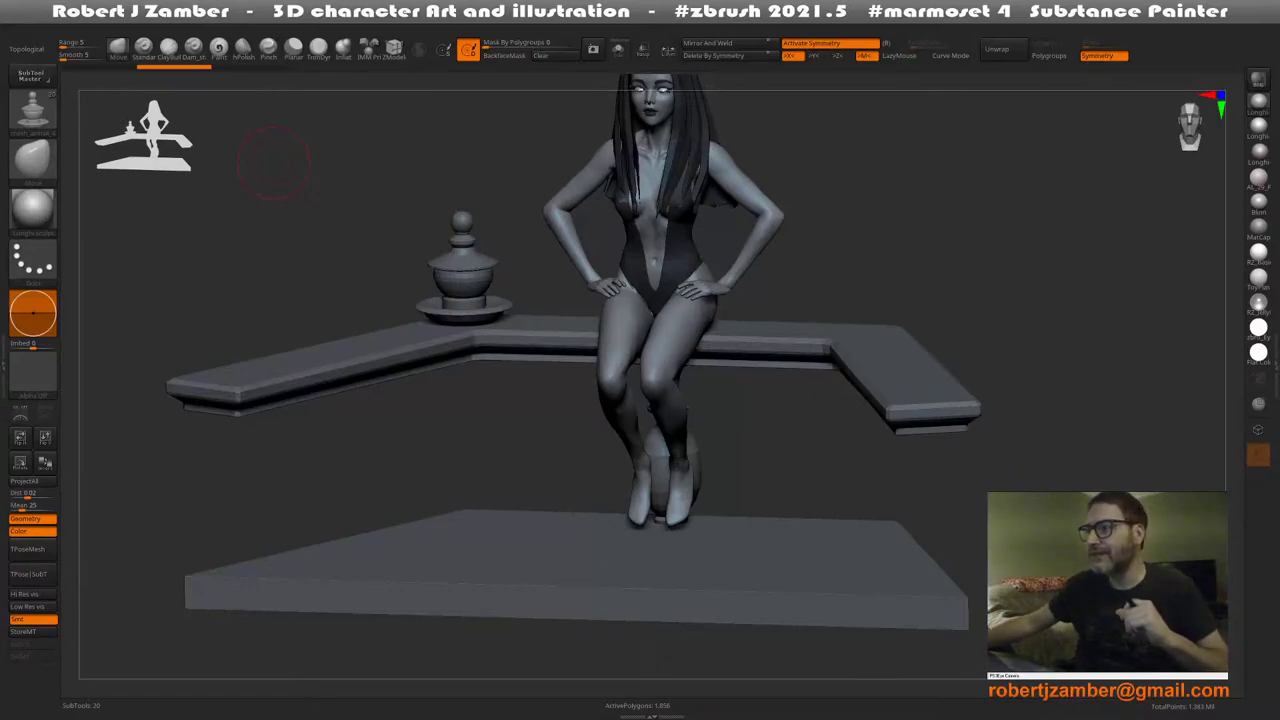
pyautogui.moveTo(900, 211); pyautogui.dragTo(849, 120)
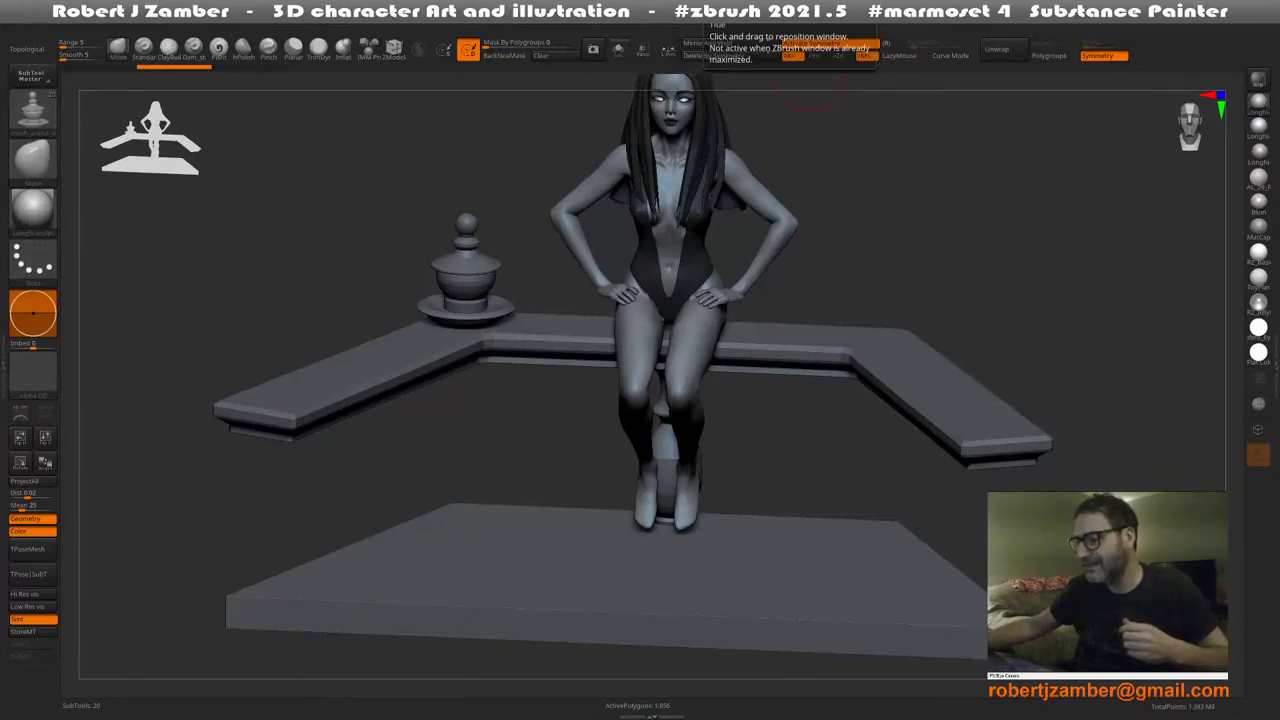
pyautogui.moveTo(542, 207); pyautogui.dragTo(529, 274)
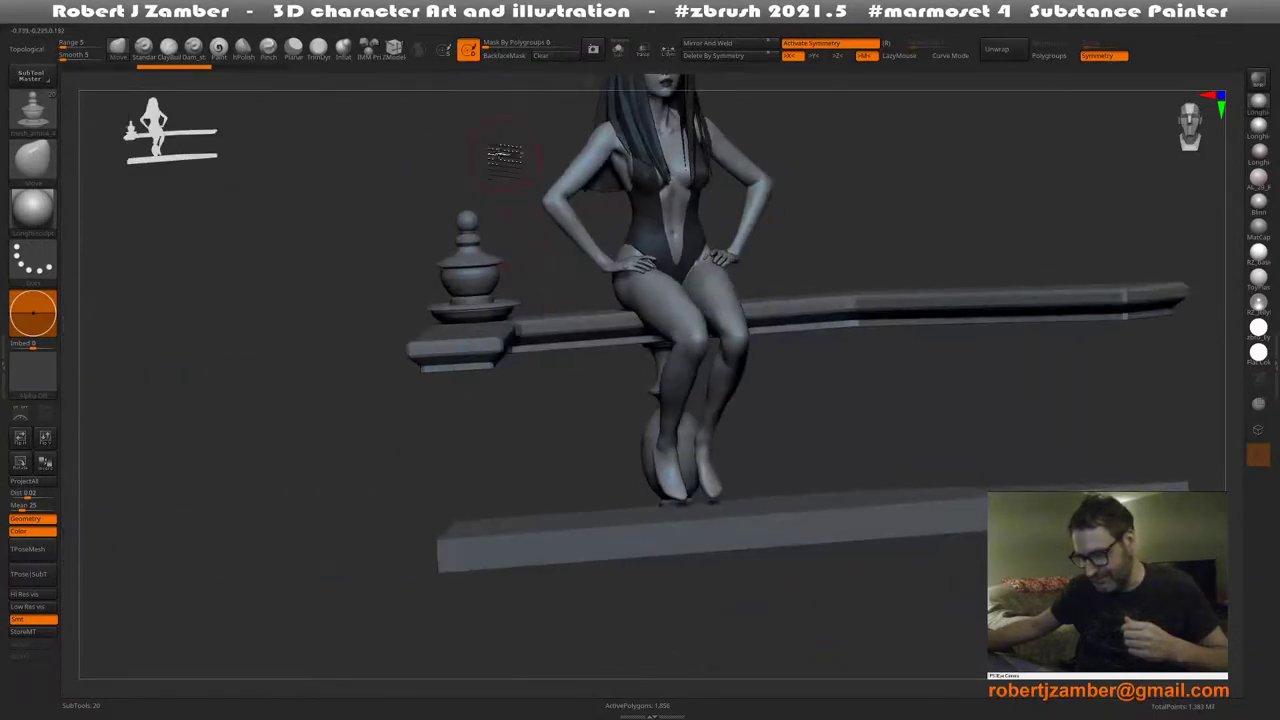
pyautogui.moveTo(505, 155); pyautogui.dragTo(520, 95)
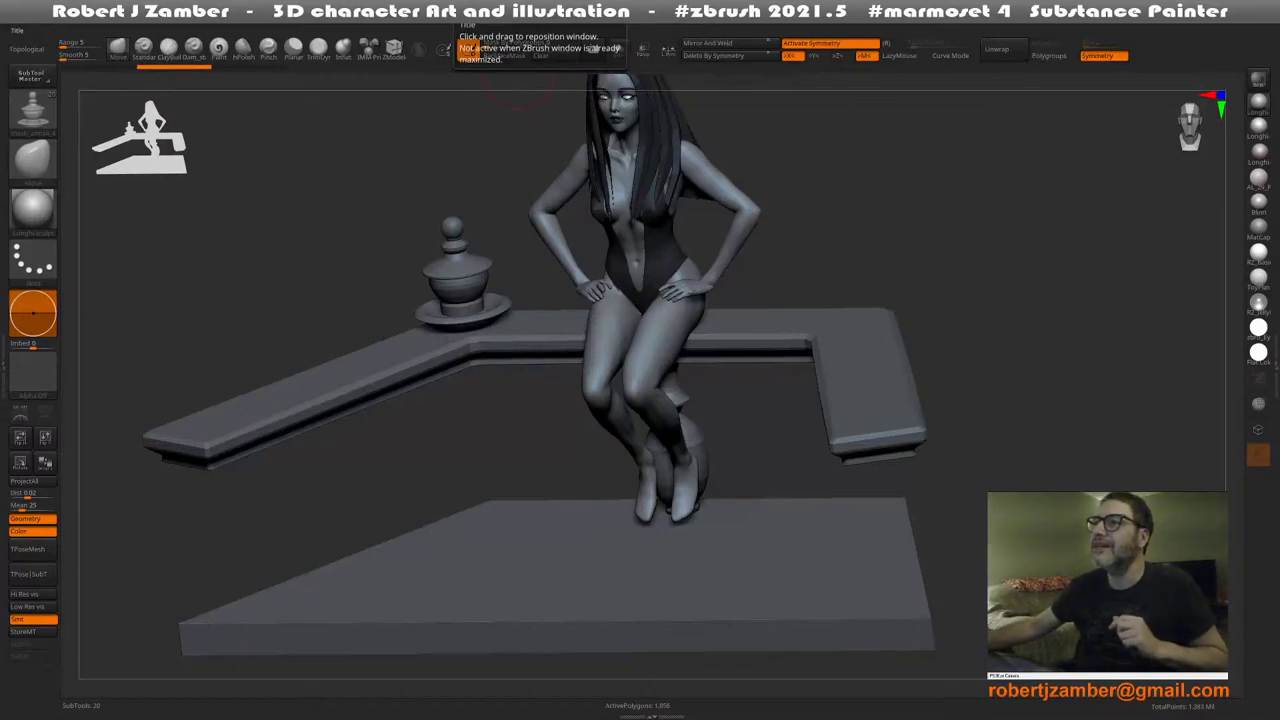
# Bring up the reference board and study the bronze seated statue beside the painting of the winged woman
pyautogui.moveTo(655, 2); pyautogui.dragTo(595, 290, button='right')
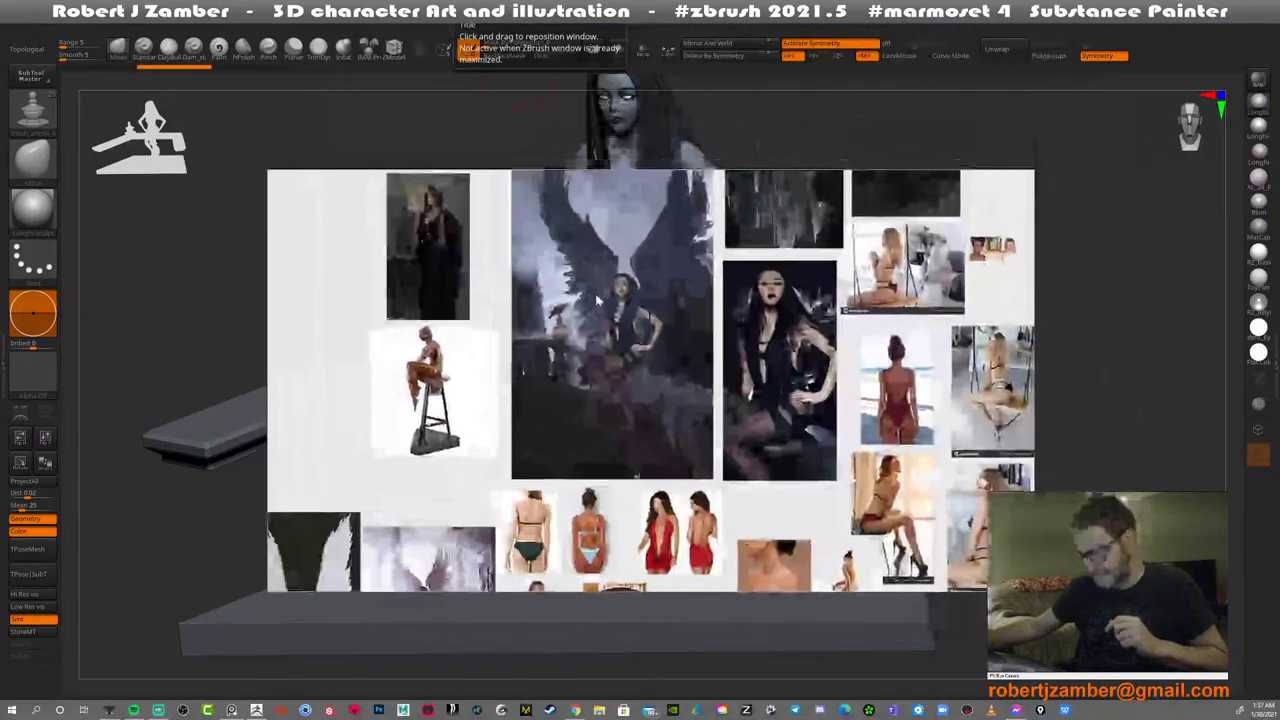
pyautogui.scroll(3, 594, 290)
pyautogui.scroll(2, 460, 404)
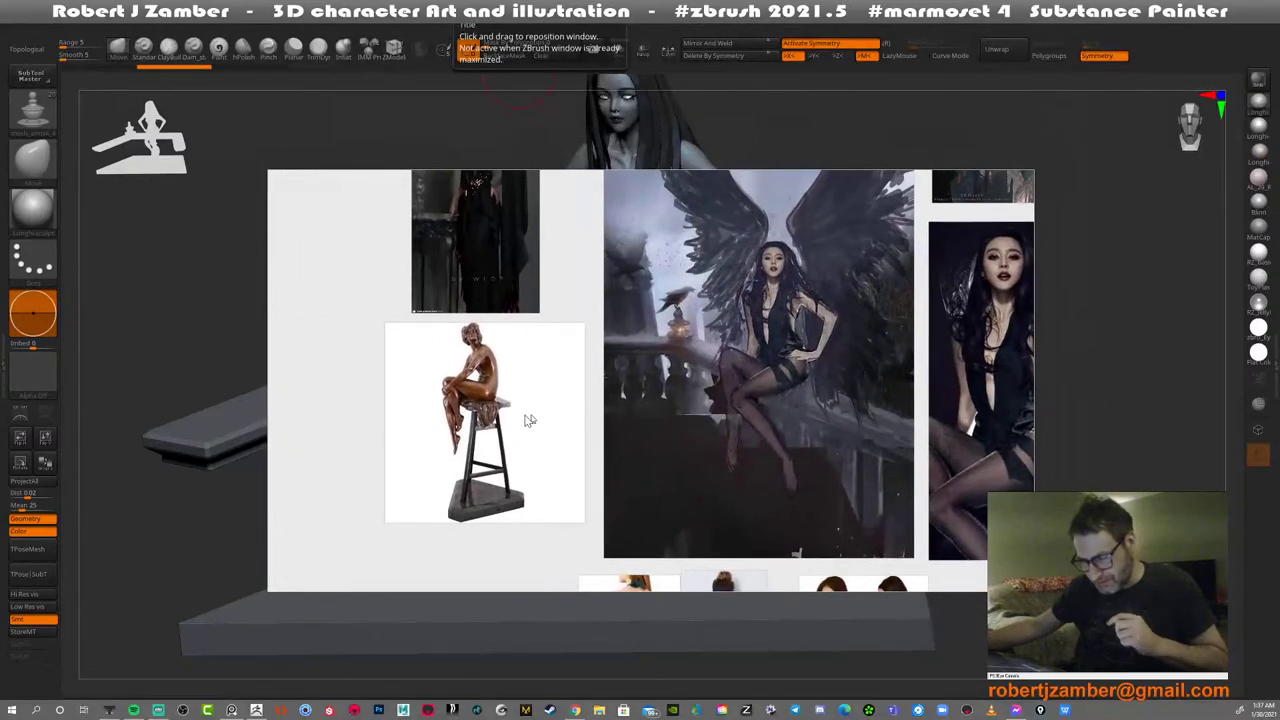
pyautogui.scroll(1, 519, 394)
pyautogui.scroll(-2, 519, 394)
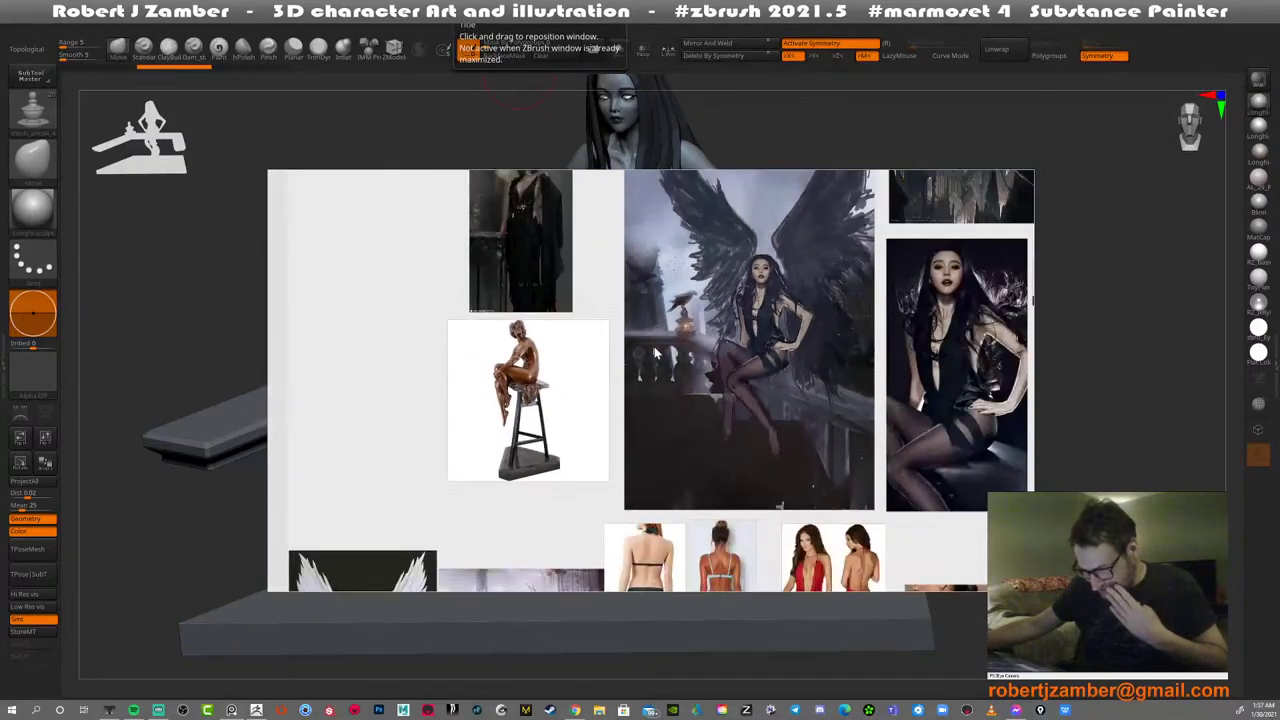
pyautogui.scroll(3, 521, 378)
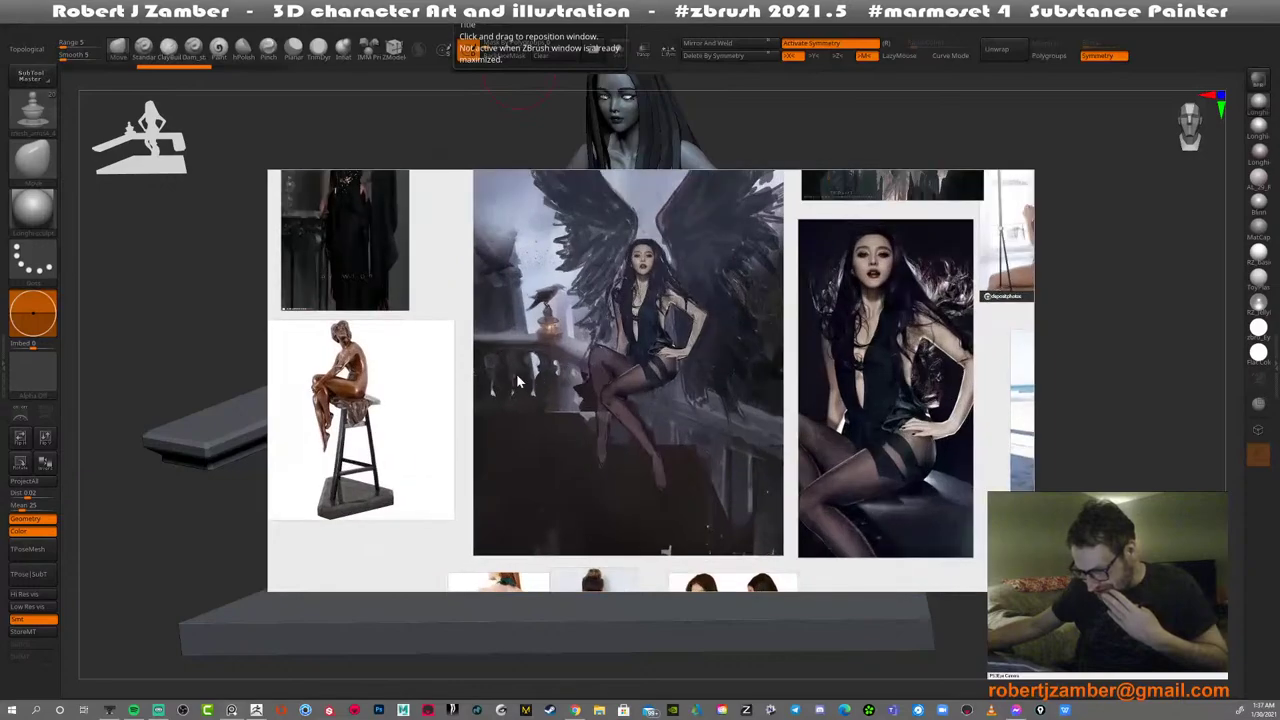
pyautogui.scroll(-2, 537, 380)
pyautogui.scroll(3, 527, 365)
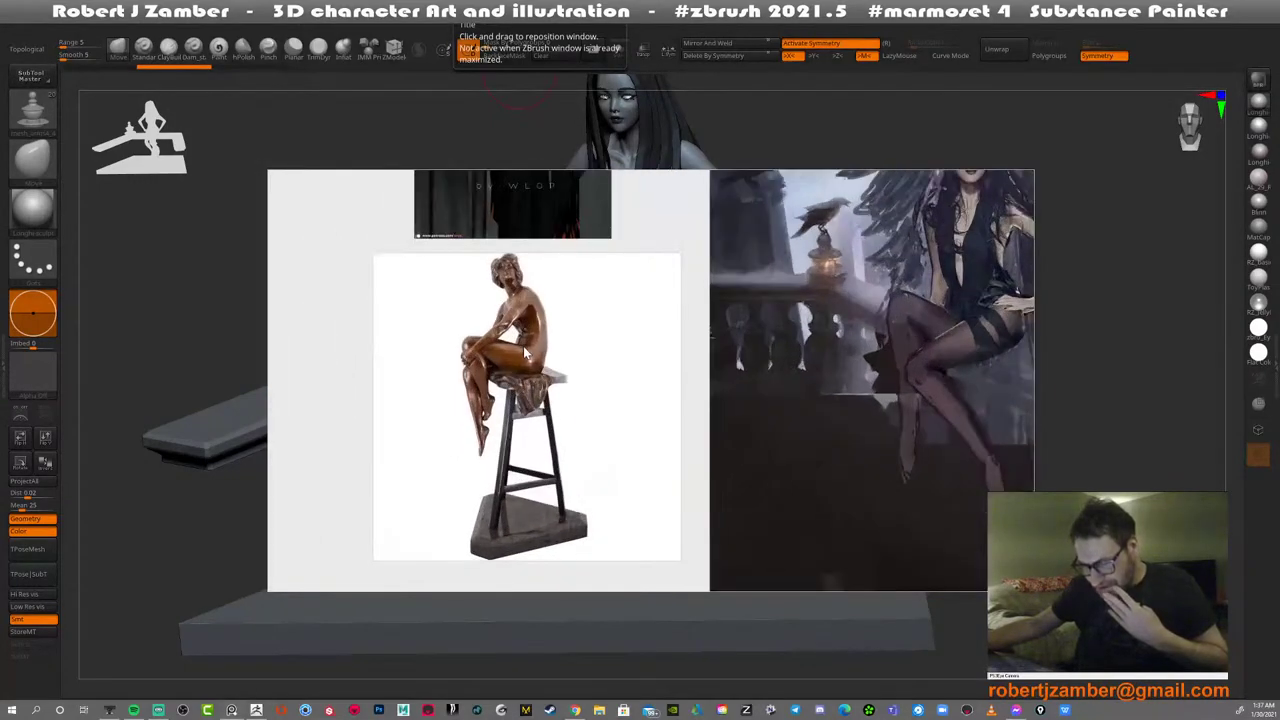
pyautogui.moveTo(535, 362); pyautogui.dragTo(490, 358, button='middle')
pyautogui.scroll(-1, 444, 332)
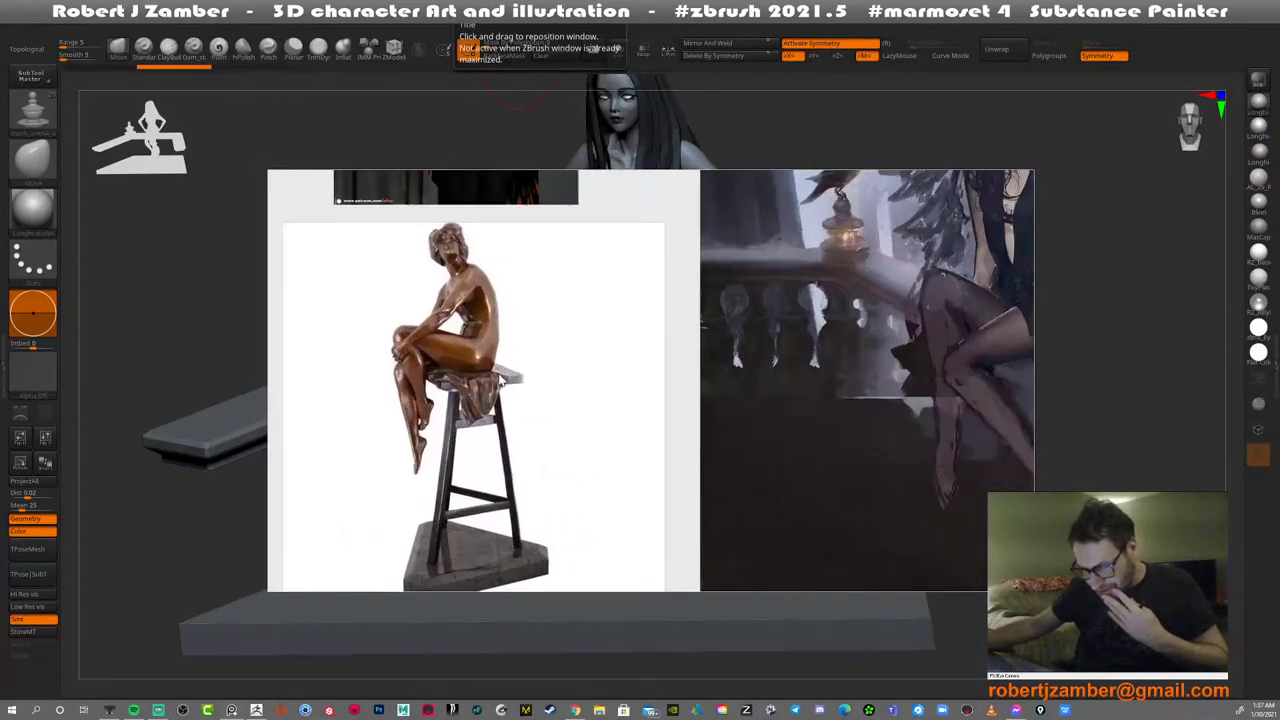
pyautogui.scroll(2, 447, 337)
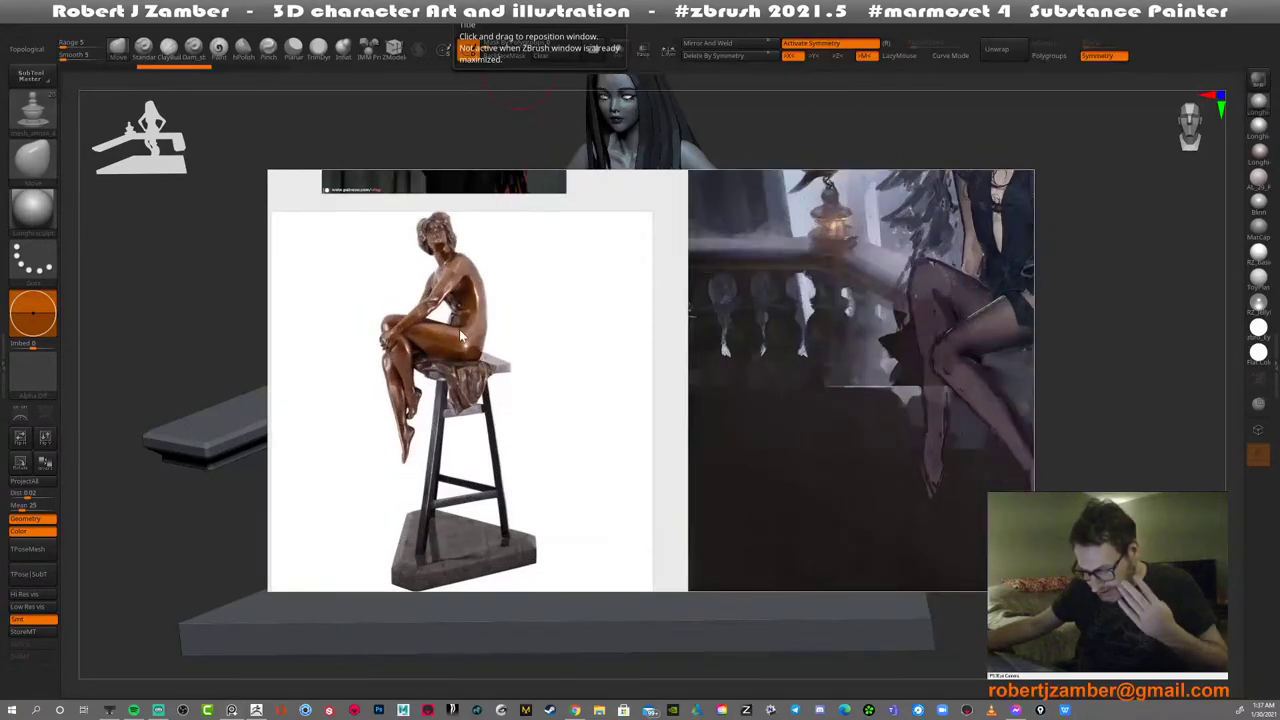
pyautogui.scroll(-2, 455, 343)
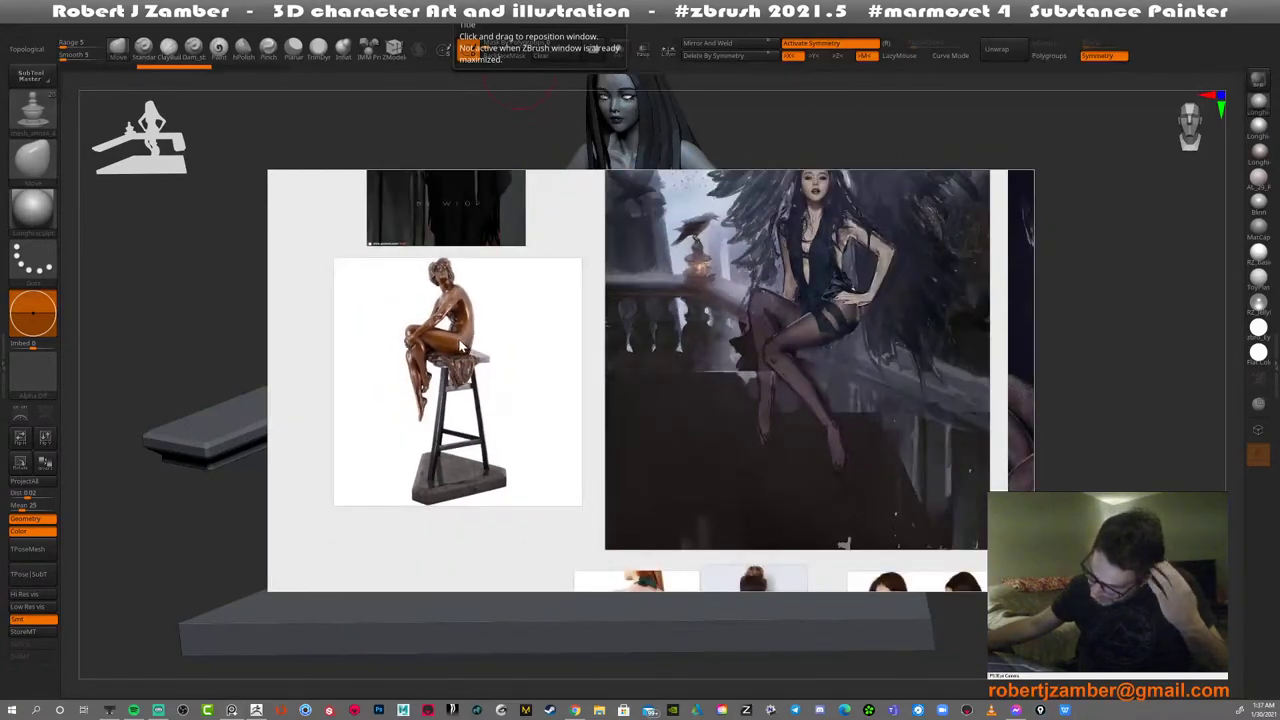
# Examine the winged-woman painting for her seated pose, the stone railing with balusters and the urn with the bird
pyautogui.moveTo(756, 358); pyautogui.dragTo(675, 405, button='middle')
pyautogui.scroll(-1, 632, 381)
pyautogui.scroll(1, 425, 395)
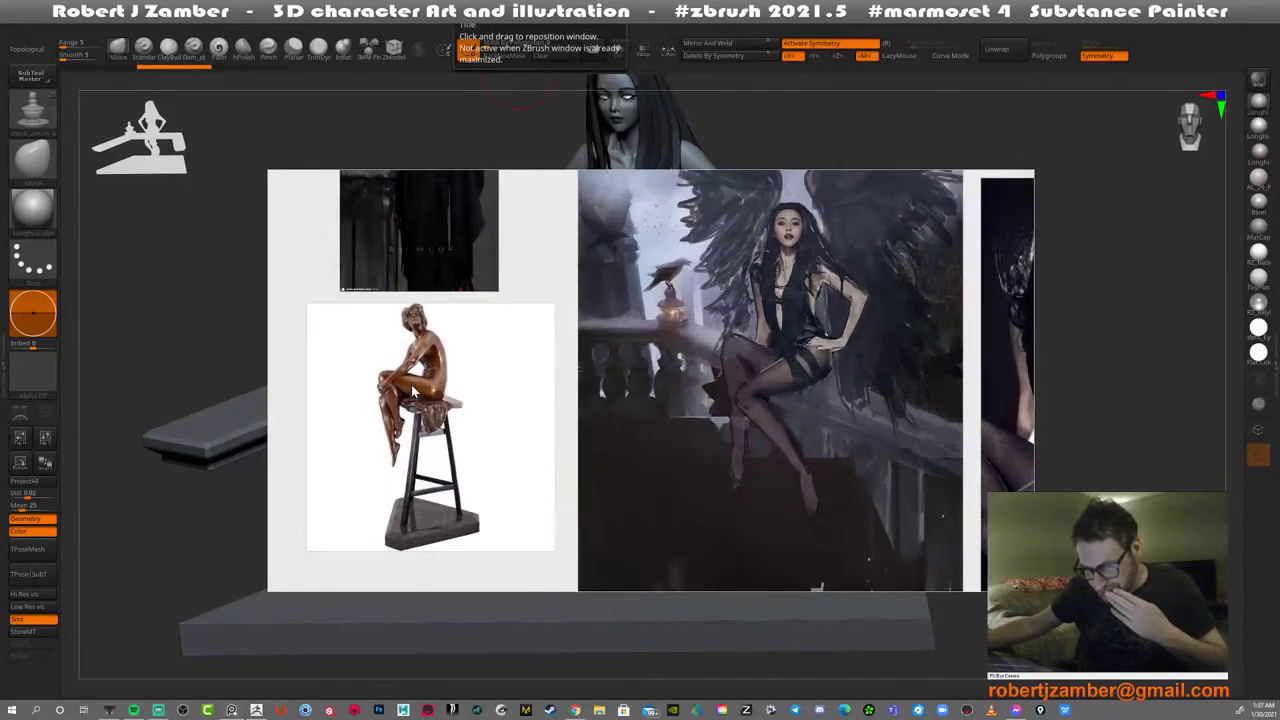
pyautogui.scroll(-1, 695, 374)
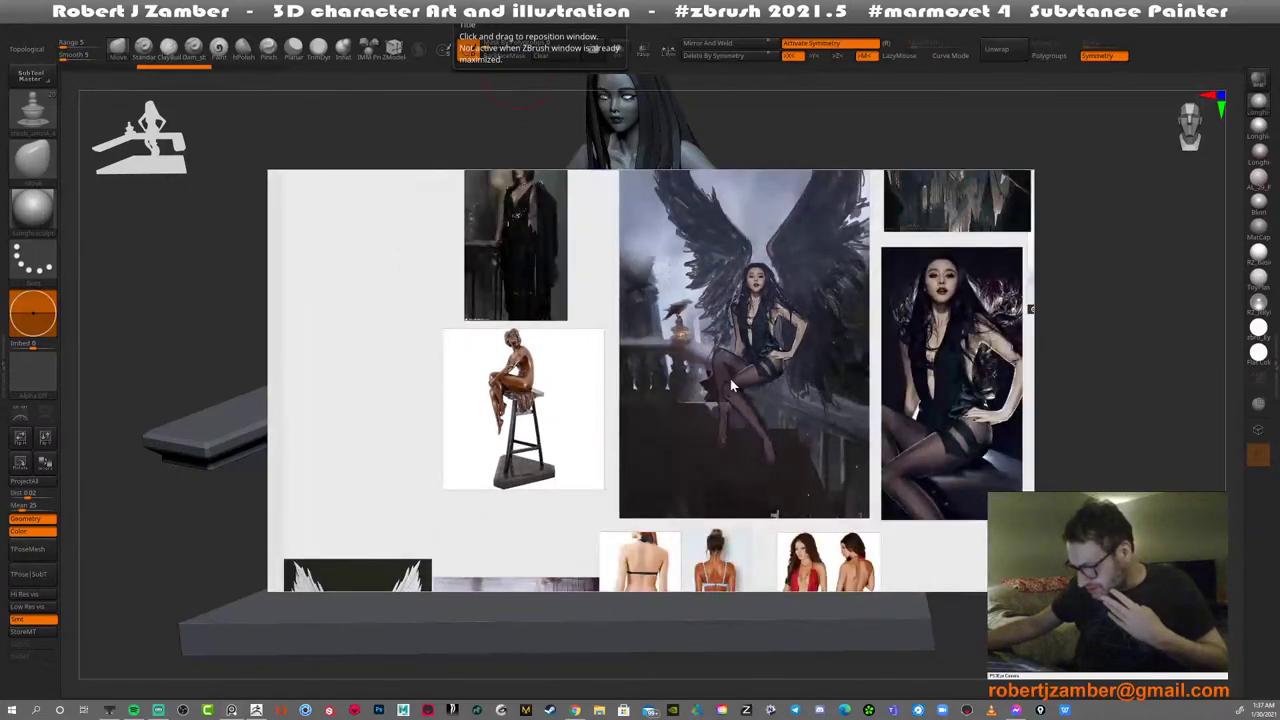
pyautogui.scroll(2, 731, 386)
pyautogui.scroll(-1, 712, 365)
pyautogui.scroll(1, 697, 369)
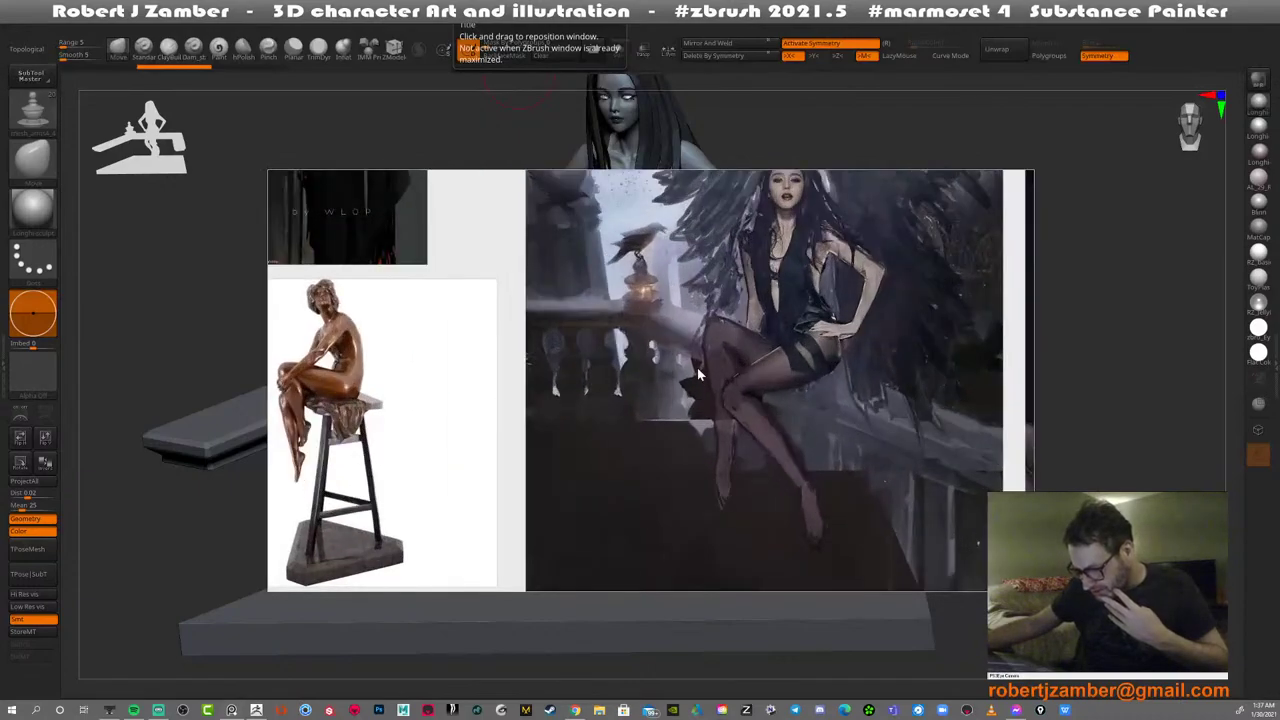
pyautogui.scroll(-2, 704, 327)
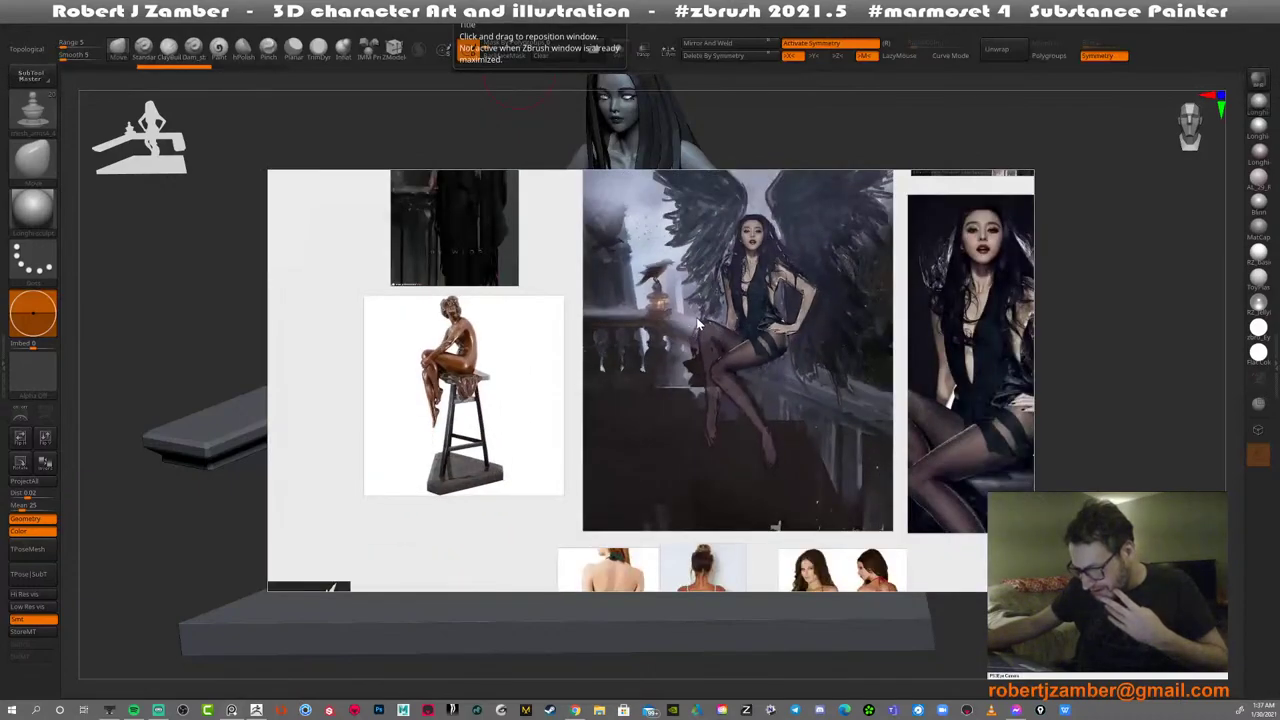
pyautogui.scroll(-2, 698, 322)
pyautogui.scroll(3, 695, 320)
pyautogui.scroll(-3, 698, 315)
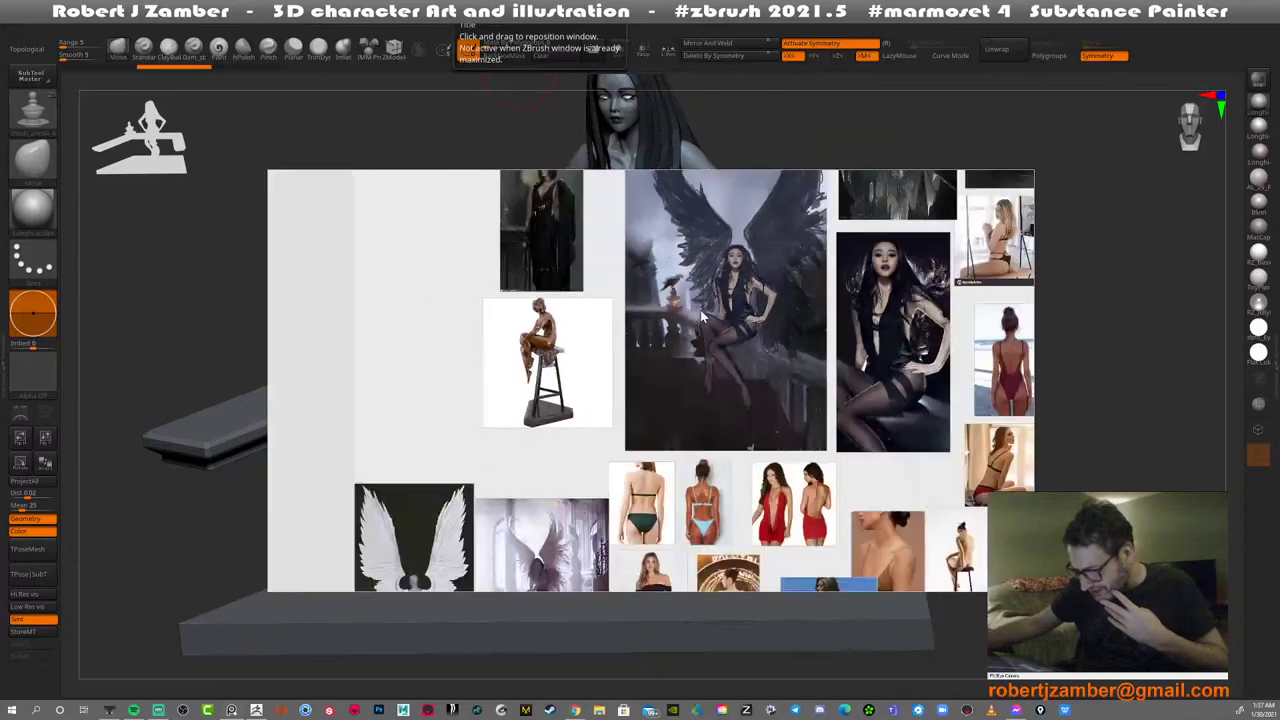
pyautogui.scroll(3, 546, 360)
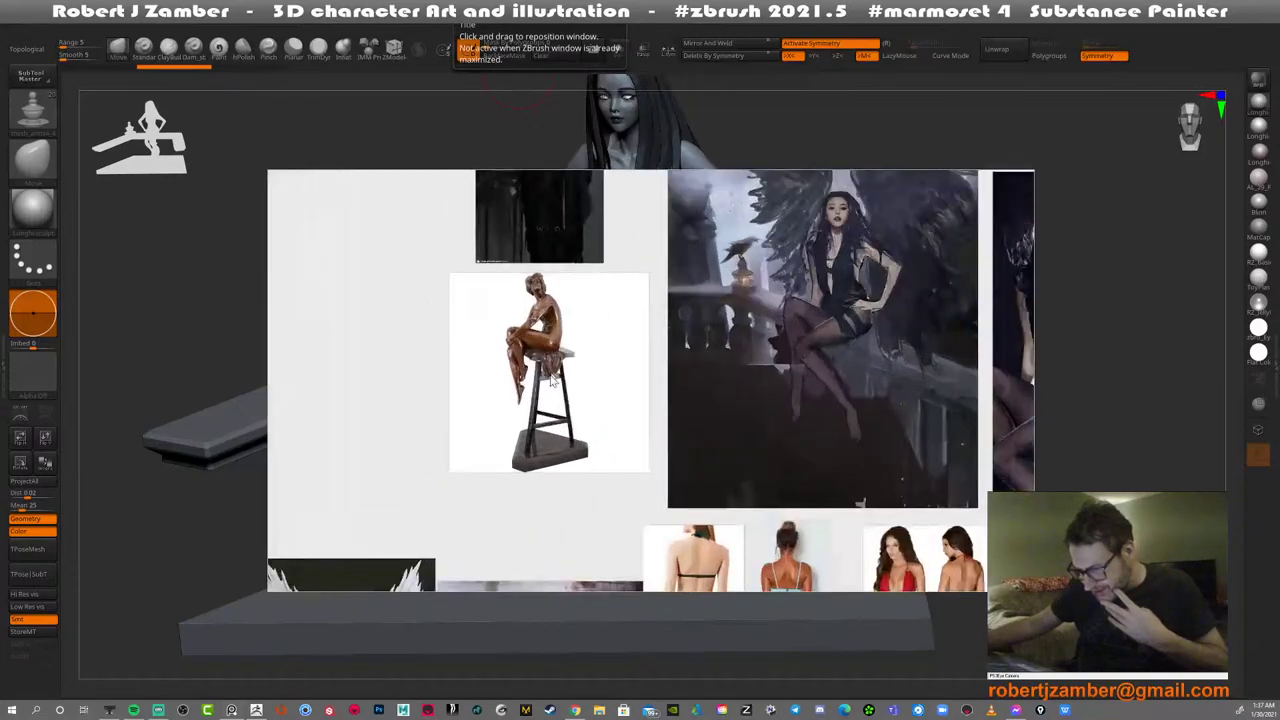
pyautogui.moveTo(822, 321); pyautogui.dragTo(628, 390, button='middle')
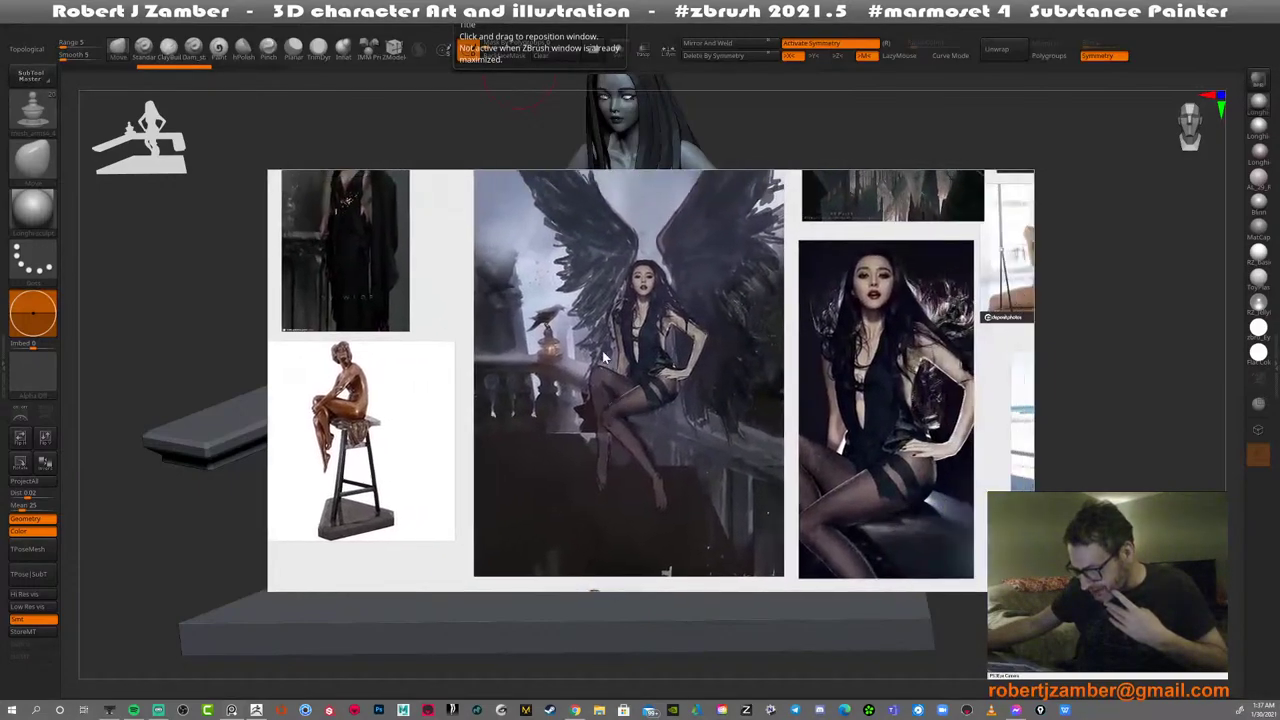
pyautogui.scroll(2, 645, 367)
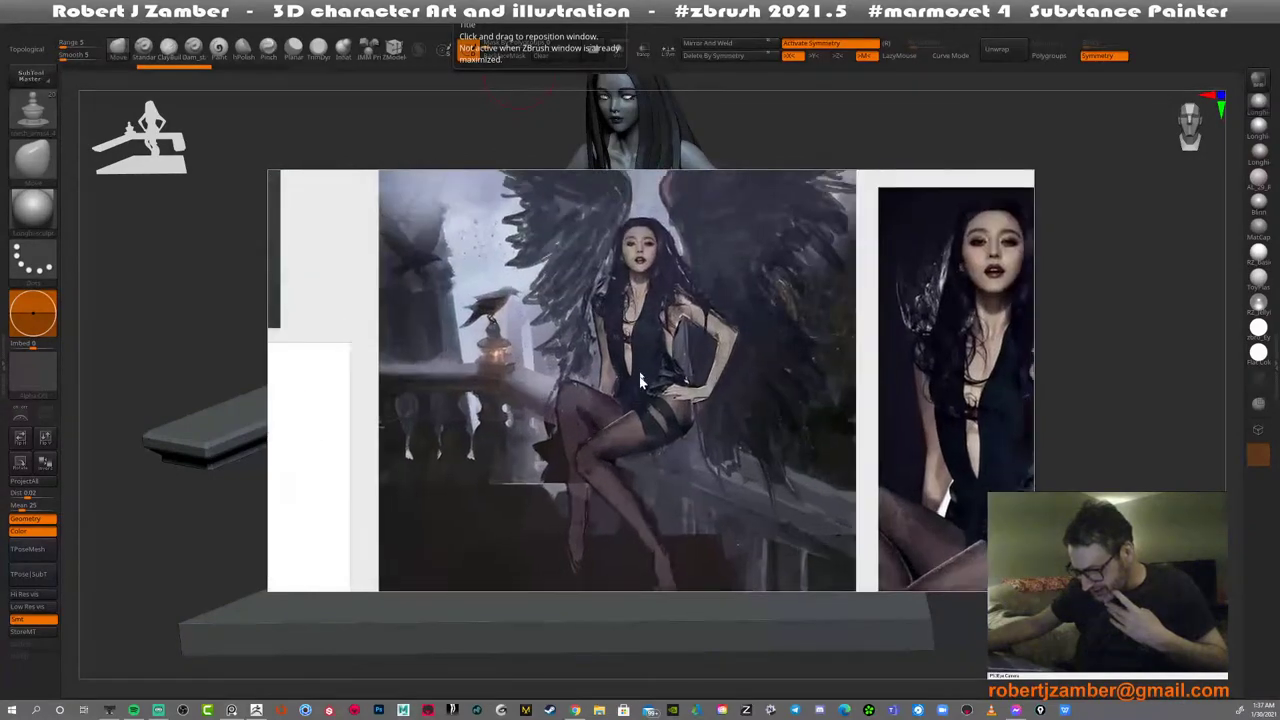
# Browse the other references and examine the gothic castle painting and the woman on the spiked throne
pyautogui.scroll(-4, 620, 391)
pyautogui.moveTo(718, 408); pyautogui.dragTo(550, 332, button='middle')
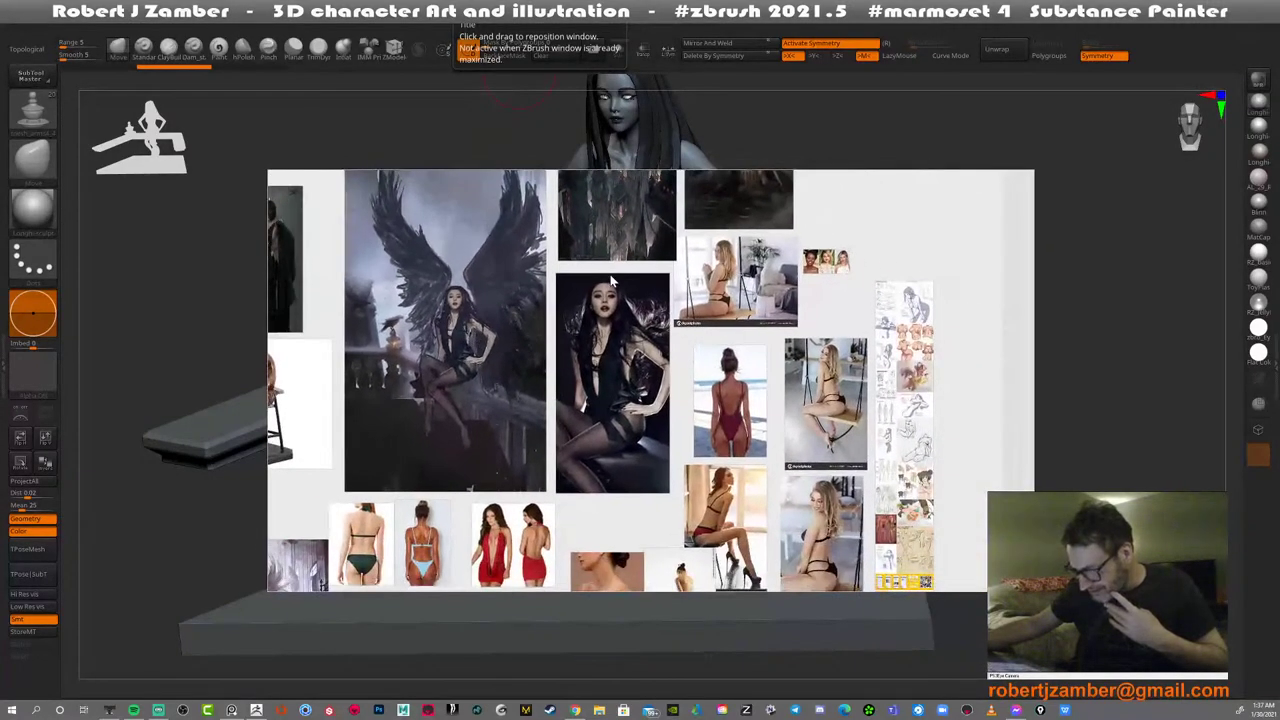
pyautogui.moveTo(613, 278); pyautogui.dragTo(671, 400, button='middle')
pyautogui.moveTo(557, 430); pyautogui.dragTo(465, 510, button='middle')
pyautogui.moveTo(657, 362); pyautogui.dragTo(623, 371, button='middle')
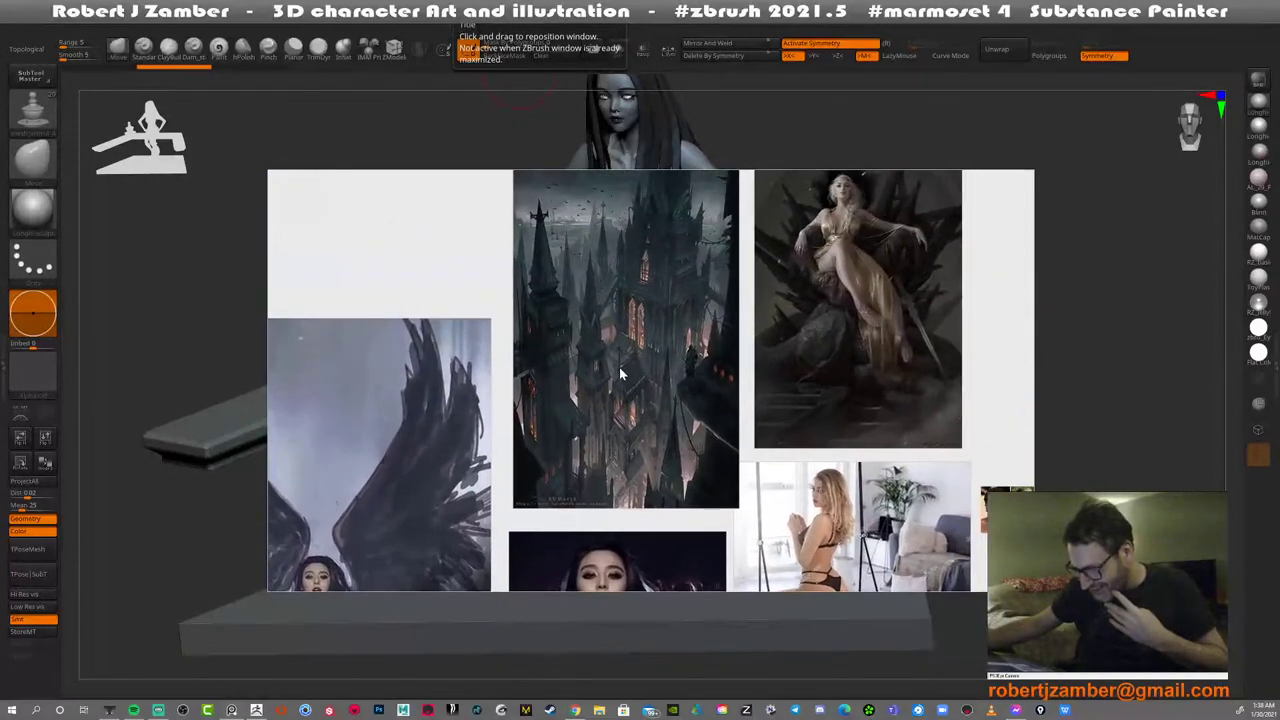
pyautogui.scroll(-2, 623, 371)
pyautogui.scroll(3, 634, 338)
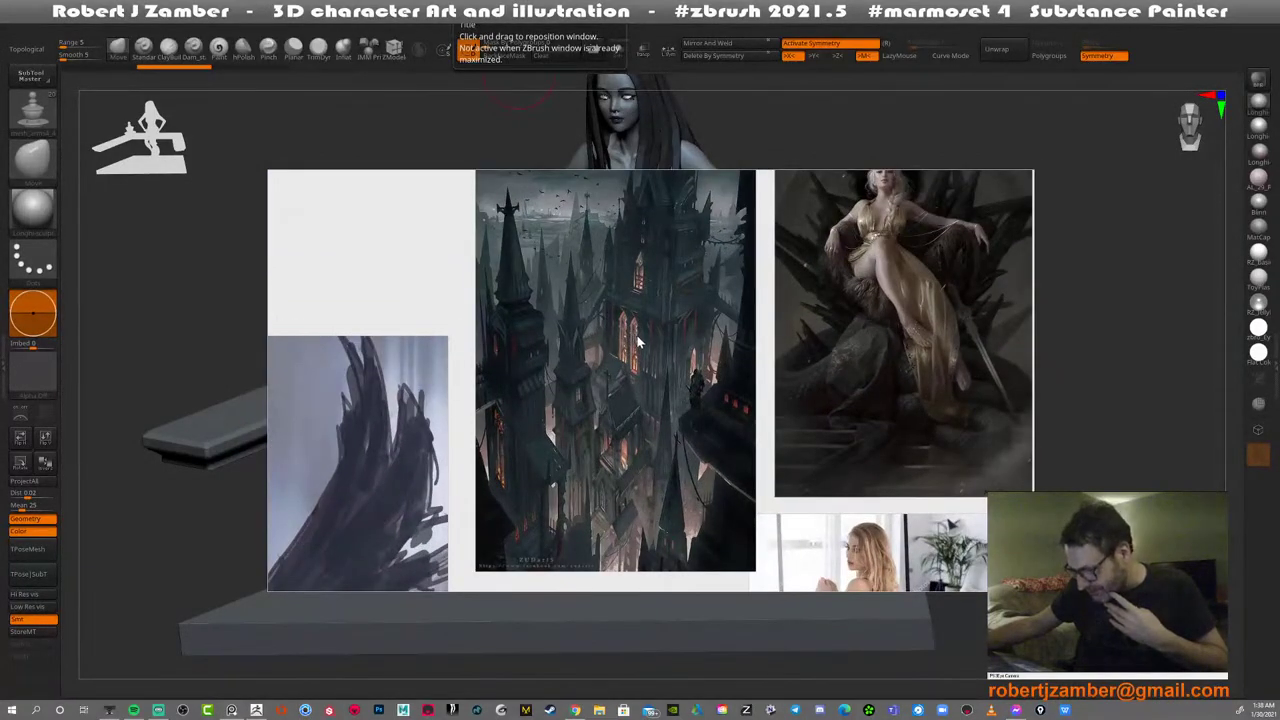
pyautogui.moveTo(676, 314); pyautogui.dragTo(675, 336, button='middle')
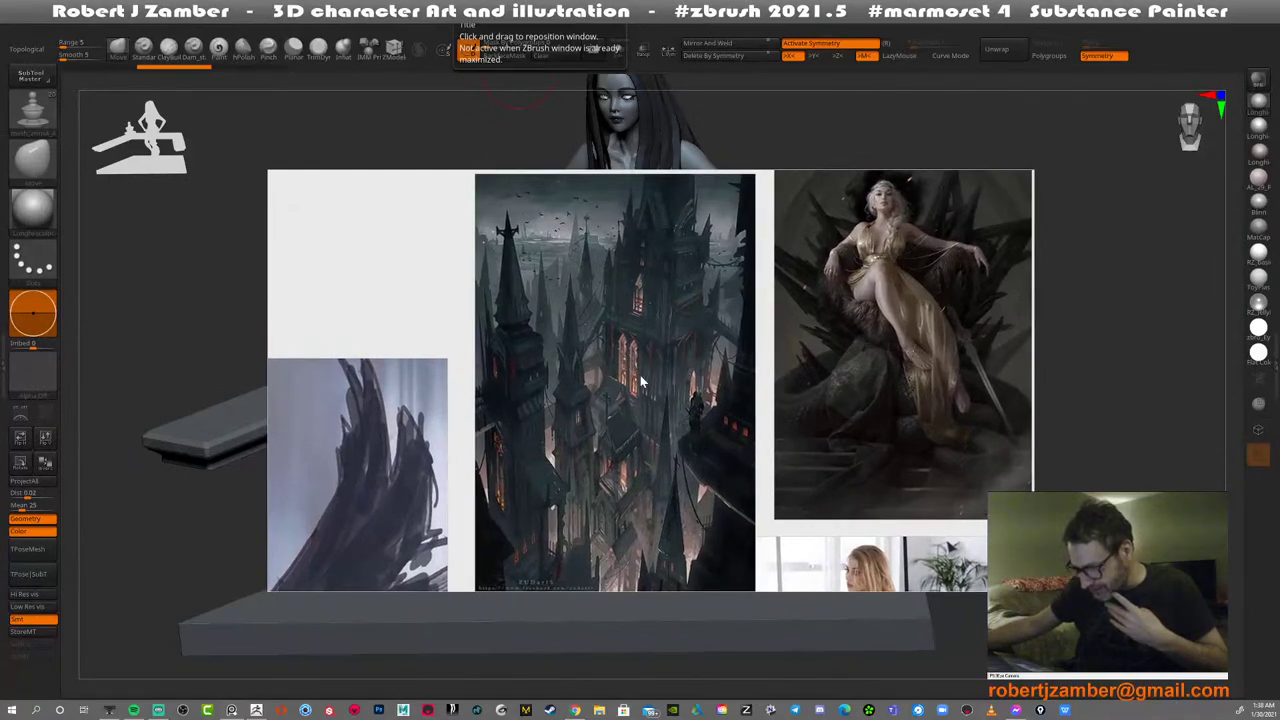
pyautogui.scroll(2, 641, 378)
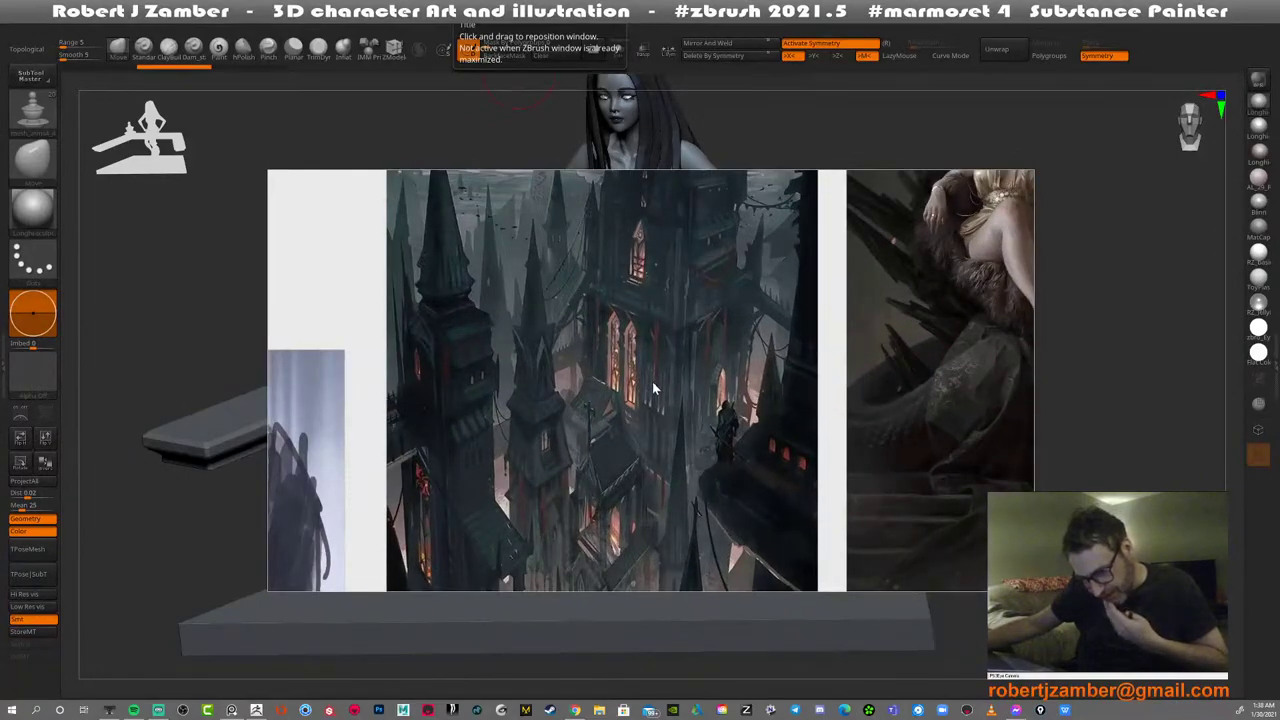
pyautogui.scroll(-5, 641, 372)
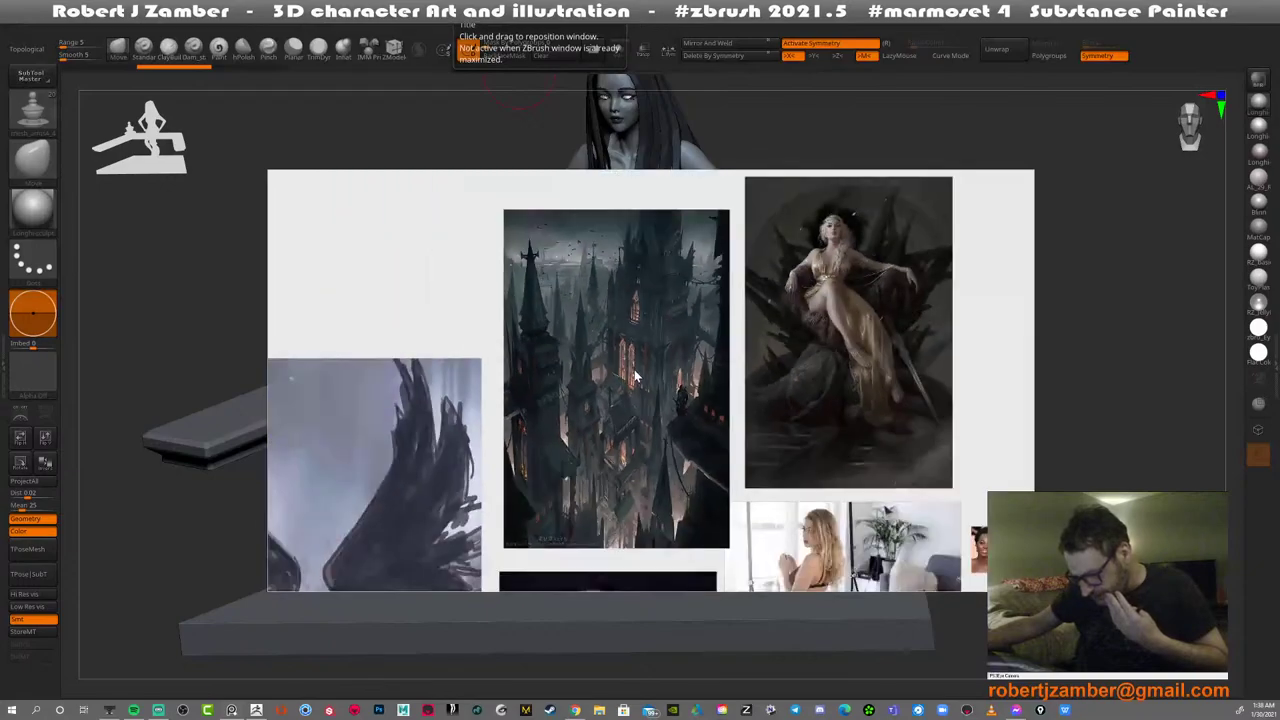
pyautogui.moveTo(710, 321); pyautogui.dragTo(758, 286, button='middle')
pyautogui.moveTo(661, 382); pyautogui.dragTo(575, 369, button='middle')
# Compare the winged-woman painting with the neighbouring reference images and return to the sculpt in ZBrush
pyautogui.scroll(2, 705, 378)
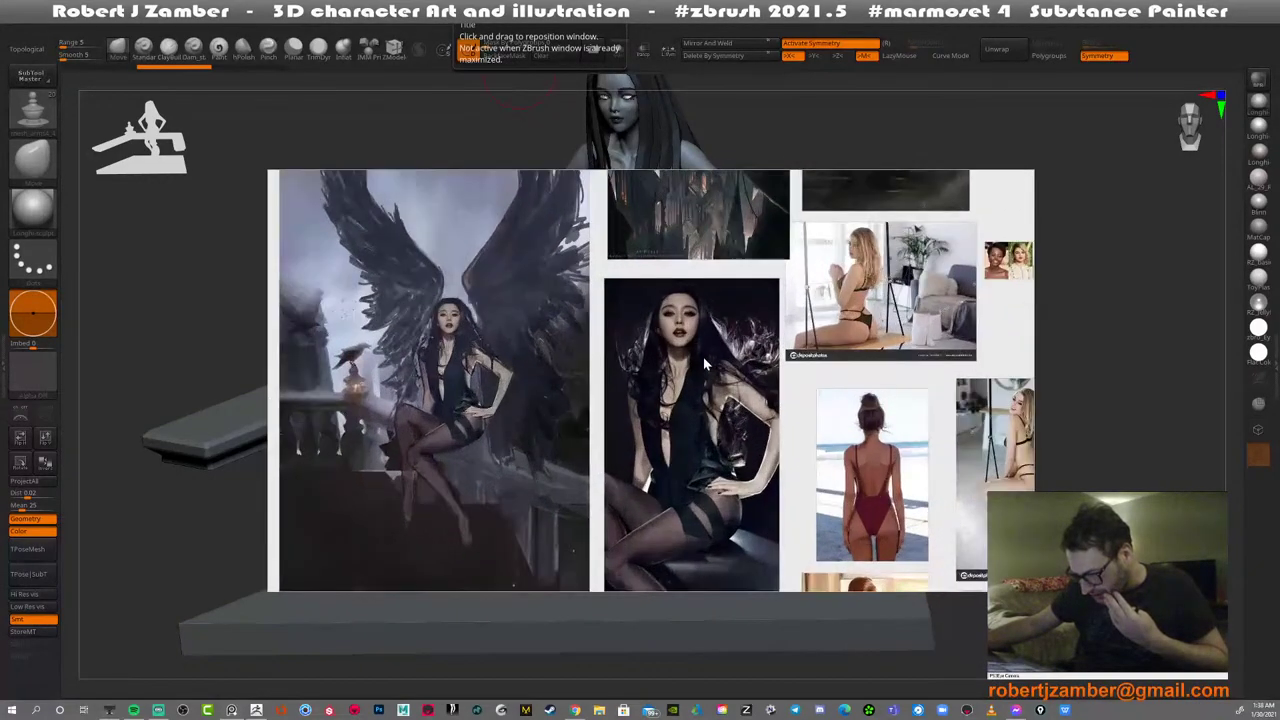
pyautogui.moveTo(690, 348); pyautogui.dragTo(694, 462, button='middle')
pyautogui.scroll(2, 715, 350)
pyautogui.scroll(-3, 708, 335)
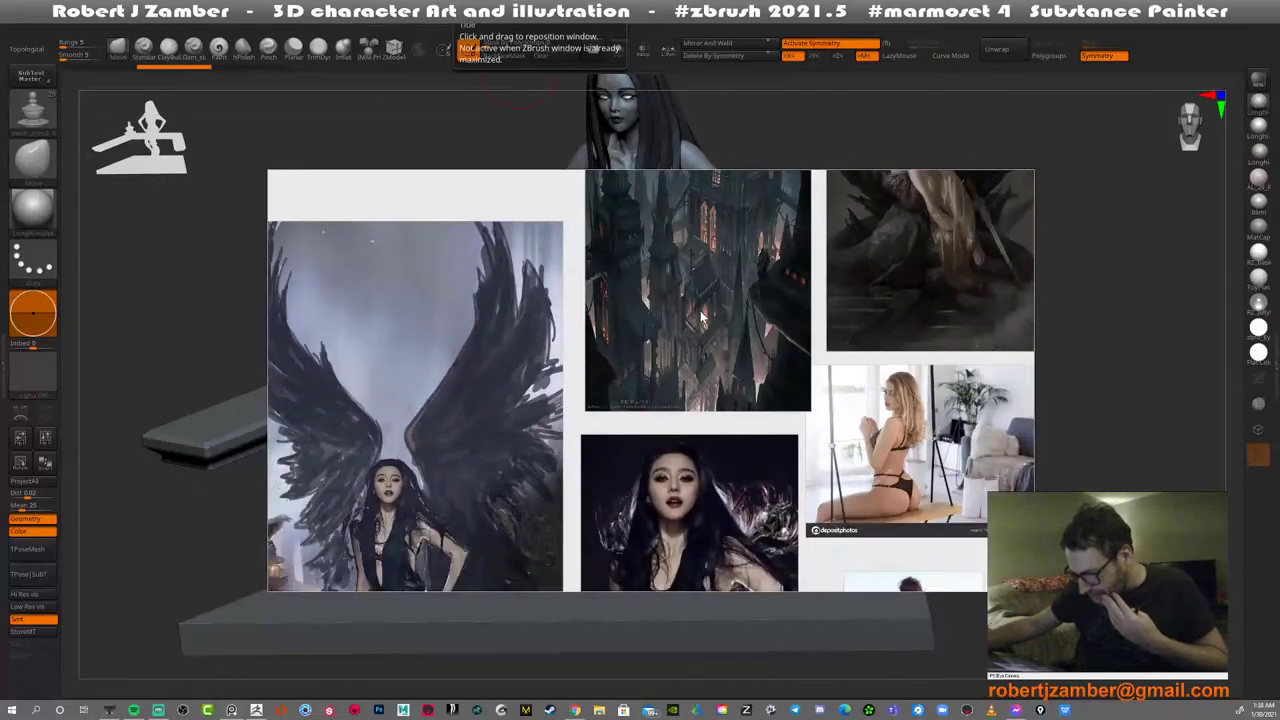
pyautogui.moveTo(536, 444); pyautogui.dragTo(622, 355, button='middle')
pyautogui.scroll(4, 558, 366)
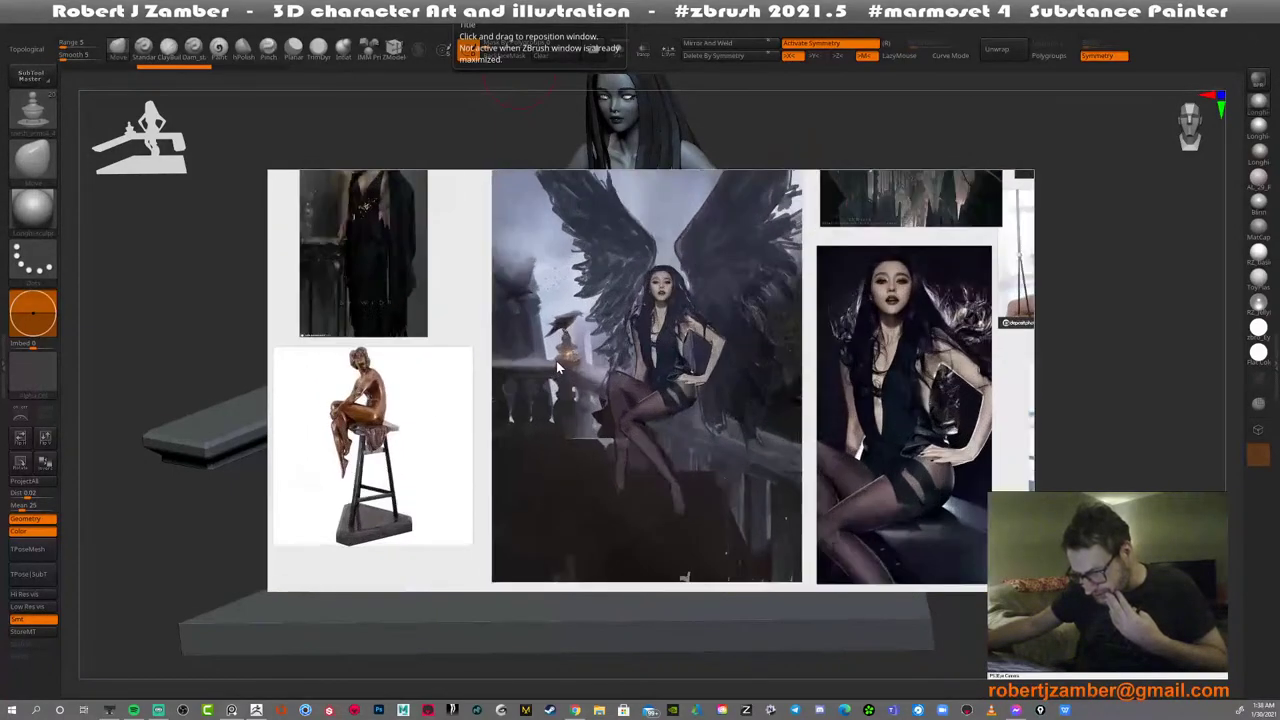
pyautogui.scroll(-3, 569, 357)
pyautogui.moveTo(341, 580); pyautogui.dragTo(469, 528, button='middle')
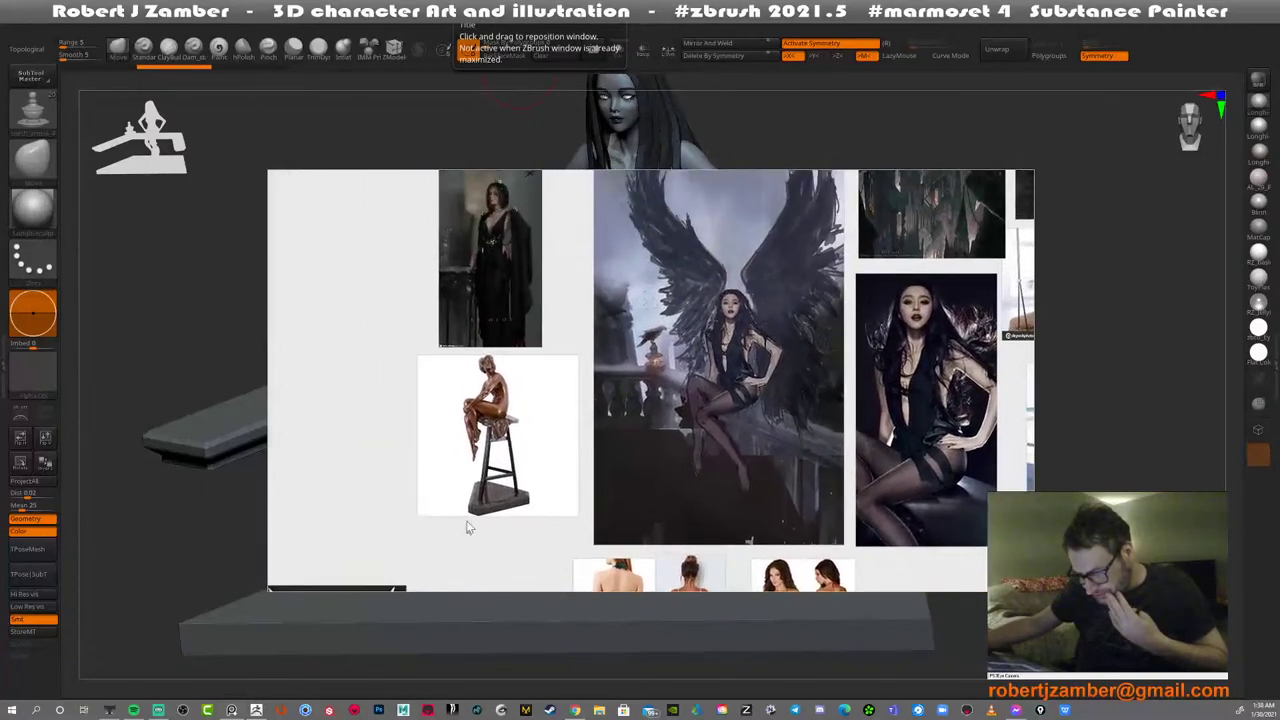
pyautogui.moveTo(352, 314); pyautogui.dragTo(455, 0, button='right')
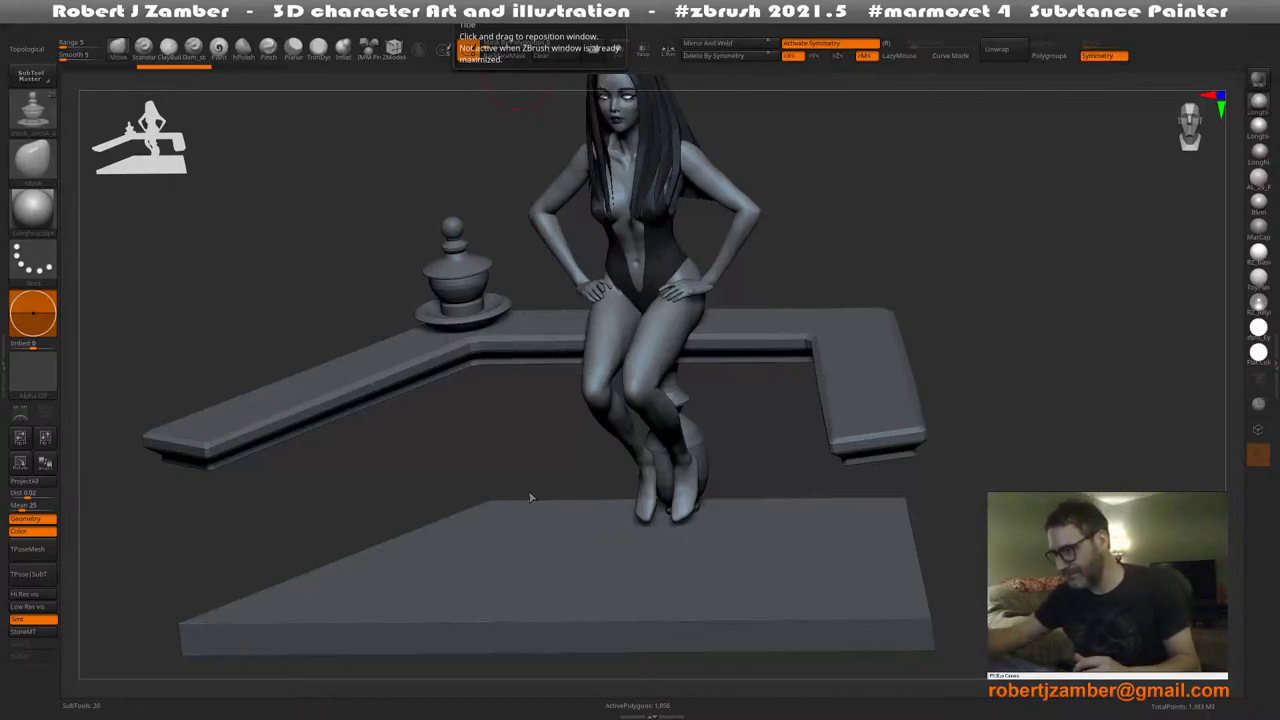
# Isolate the urn from the rest of the scene with its polygroup colours shown, and activate the ZModeler brush
pyautogui.moveTo(531, 497)
pyautogui.keyDown('shift'); pyautogui.mouseDown()
pyautogui.moveTo(530, 450)
pyautogui.moveTo(542, 487)
pyautogui.mouseUp(); pyautogui.keyUp('shift')
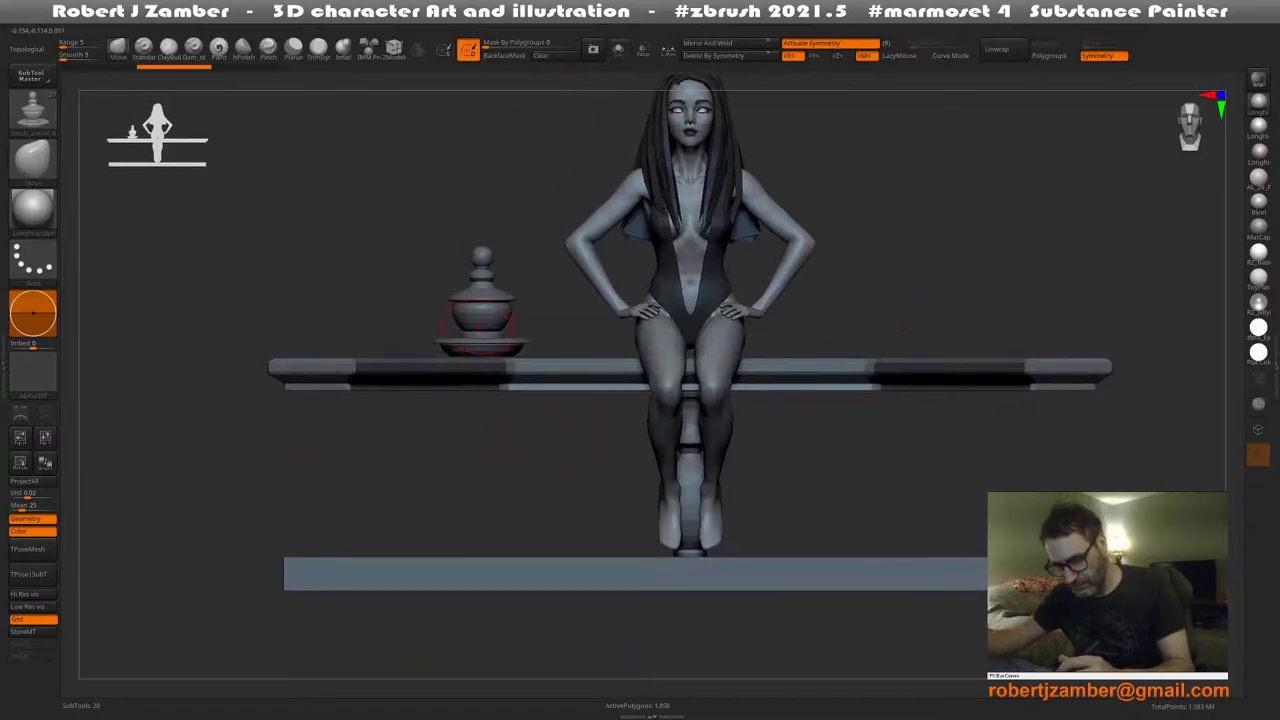
pyautogui.keyDown('ctrl'); pyautogui.moveTo(480, 325); pyautogui.dragTo(486, 415, button='right'); pyautogui.keyUp('ctrl')
pyautogui.moveTo(480, 350); pyautogui.dragTo(503, 400, button='right')
pyautogui.keyDown('alt'); pyautogui.moveTo(482, 327); pyautogui.dragTo(486, 376, button='right'); pyautogui.keyUp('alt')
pyautogui.hotkey('shift', 'f')
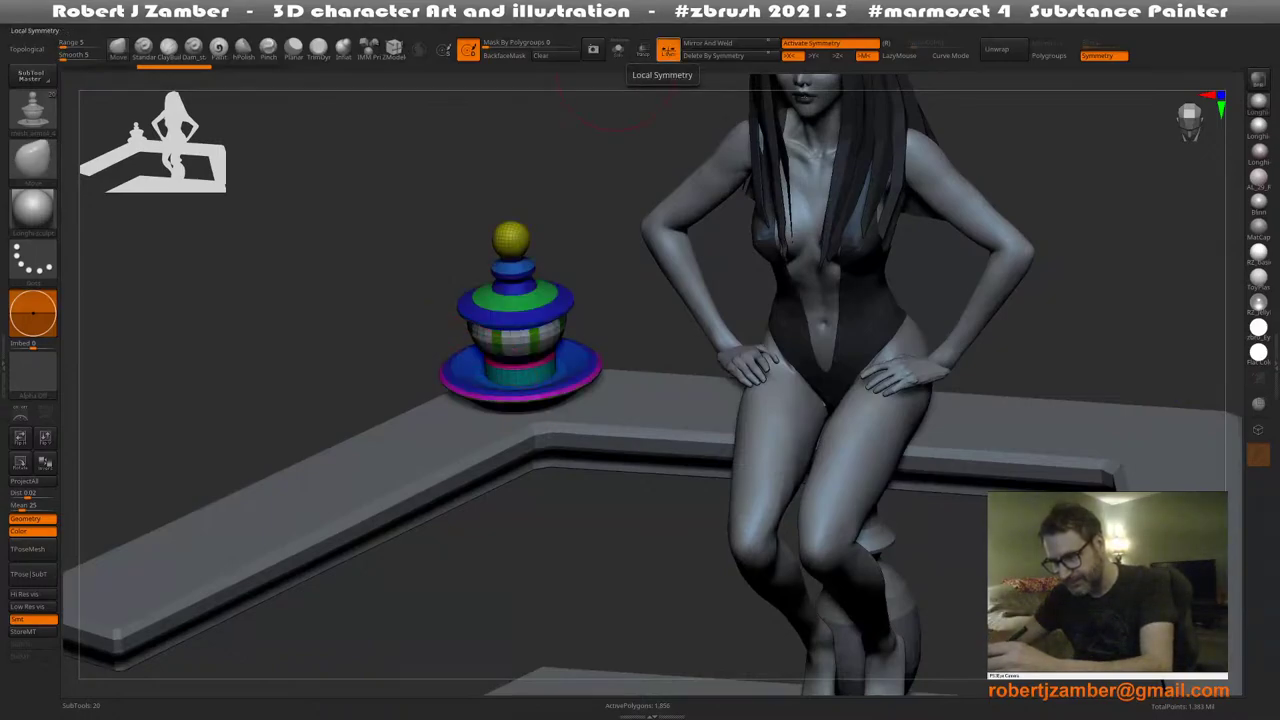
pyautogui.click(664, 52)
pyautogui.click(618, 50)
pyautogui.keyDown('ctrl'); pyautogui.moveTo(505, 335); pyautogui.dragTo(511, 400, button='right'); pyautogui.keyUp('ctrl')
pyautogui.keyDown('shift'); pyautogui.moveTo(511, 400); pyautogui.dragTo(559, 377, button='right'); pyautogui.keyUp('shift')
pyautogui.click(395, 52)
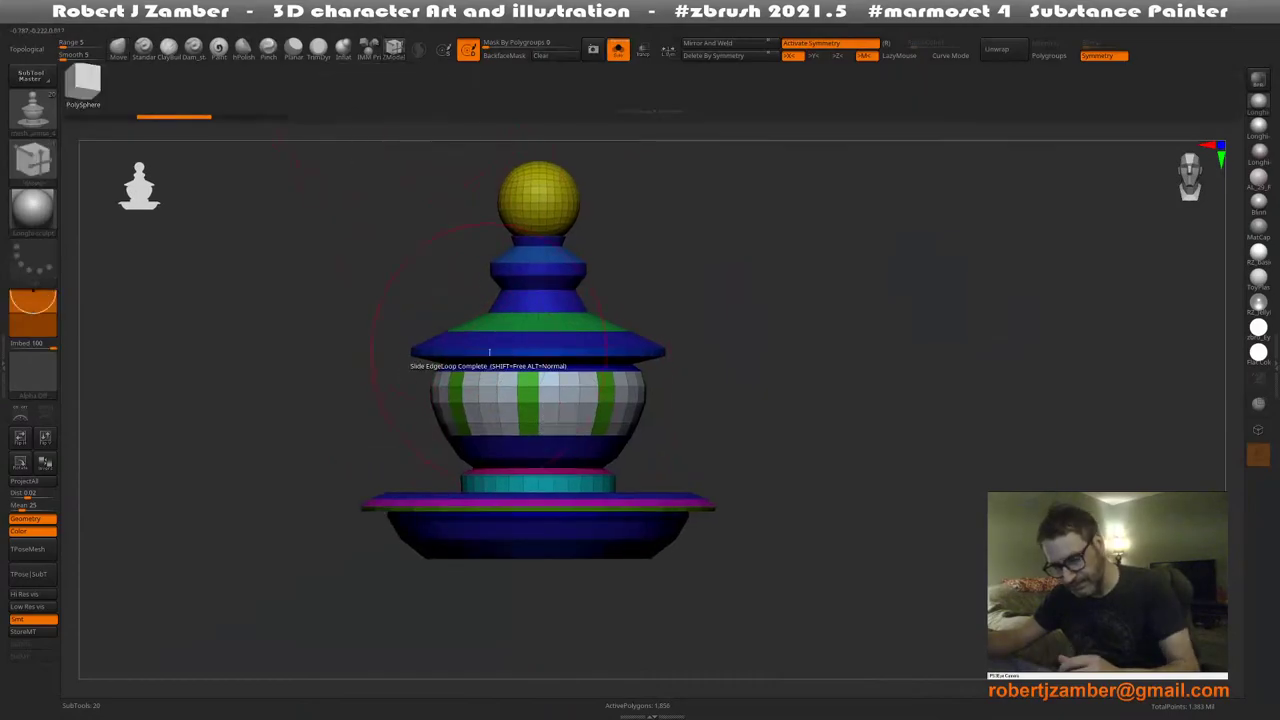
# Try recessing the white panels between the urn's green ribs with a polygroup extrusion, and hide the recessed inner faces
pyautogui.keyDown('ctrl'); pyautogui.moveTo(491, 400); pyautogui.dragTo(489, 418, button='right'); pyautogui.keyUp('ctrl')
pyautogui.moveTo(487, 415); pyautogui.dragTo(487, 435)
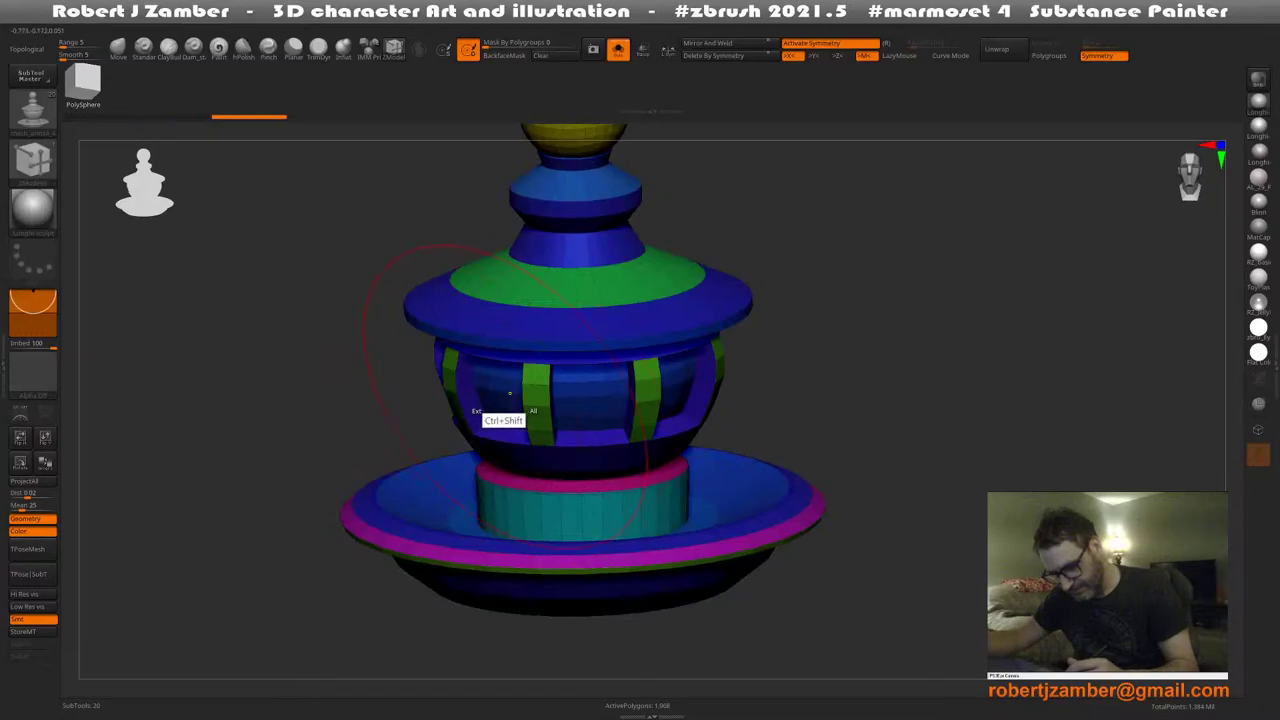
pyautogui.keyDown('ctrl'); pyautogui.keyDown('shift'); pyautogui.click(509, 395); pyautogui.keyUp('shift'); pyautogui.keyUp('ctrl')
pyautogui.keyDown('ctrl'); pyautogui.keyDown('shift'); pyautogui.click(425, 428); pyautogui.keyUp('shift'); pyautogui.keyUp('ctrl')
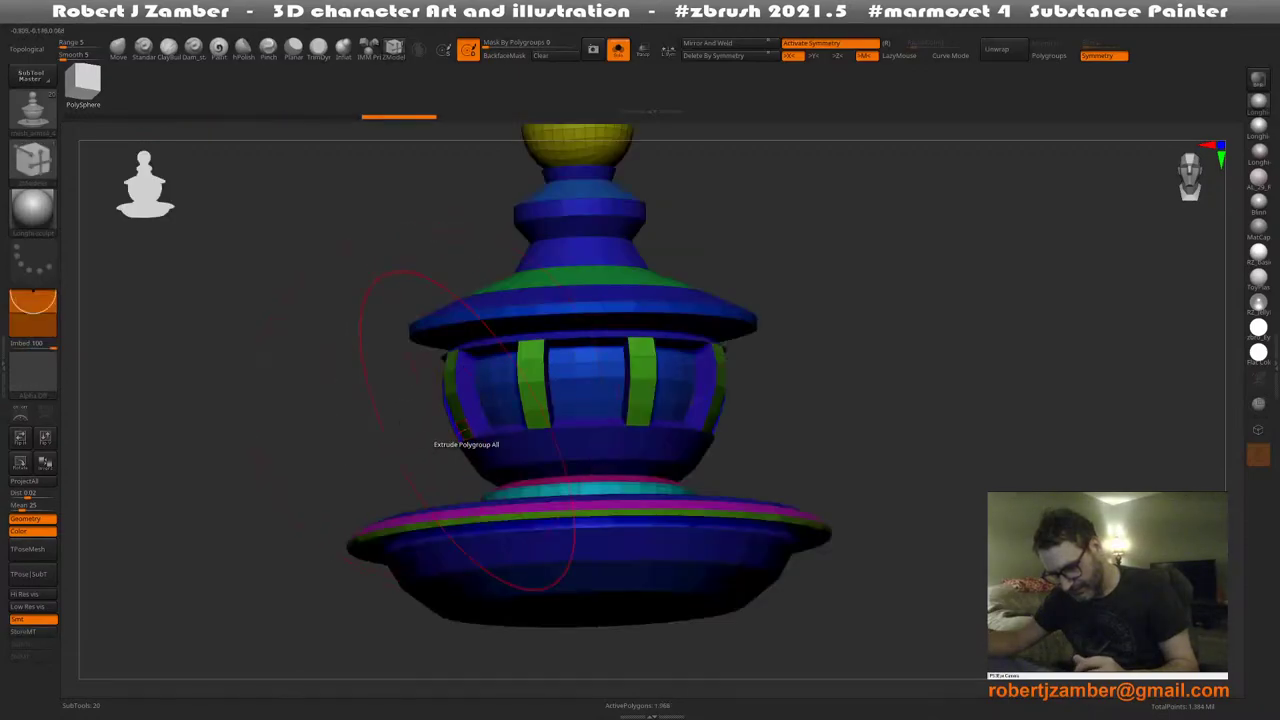
pyautogui.moveTo(464, 430); pyautogui.dragTo(484, 412, button='right')
pyautogui.keyDown('ctrl'); pyautogui.keyDown('shift'); pyautogui.click(501, 393); pyautogui.keyUp('shift'); pyautogui.keyUp('ctrl')
pyautogui.keyDown('ctrl'); pyautogui.keyDown('shift'); pyautogui.click(501, 393); pyautogui.keyUp('shift'); pyautogui.keyUp('ctrl')
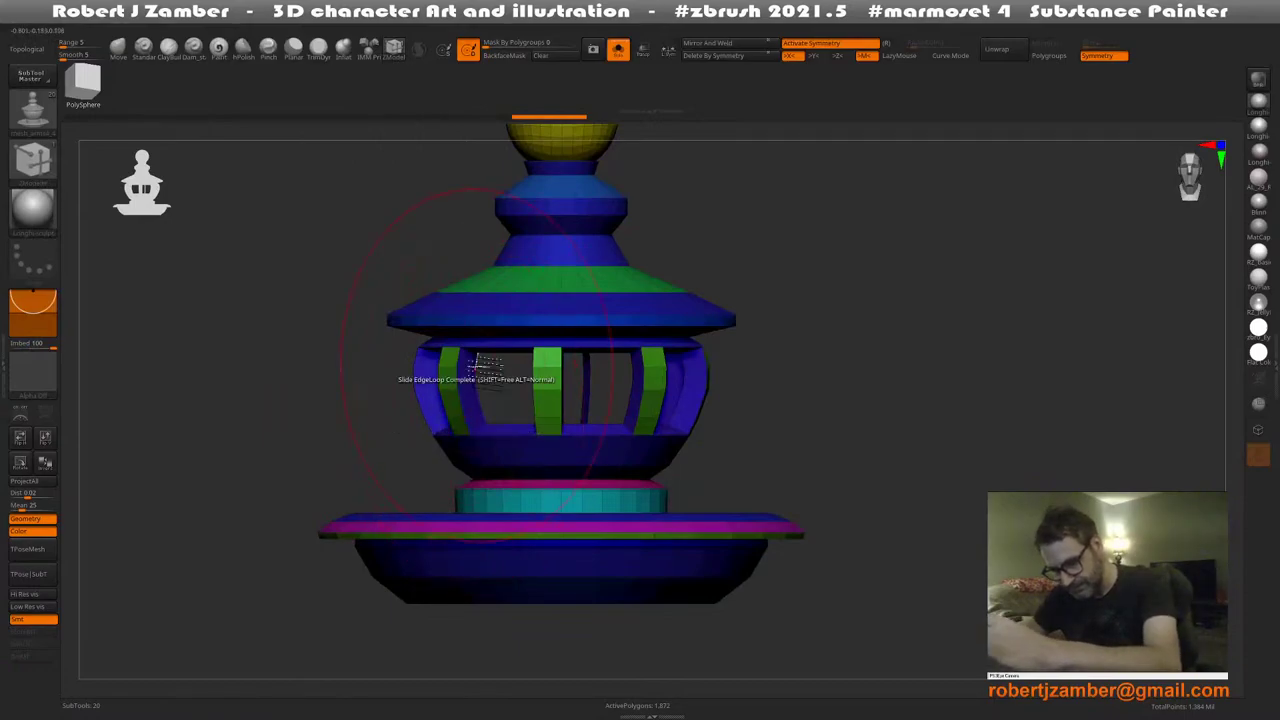
# Restore the hidden faces of the urn and check the recessed panels from the side with the polygroup colours off
pyautogui.moveTo(496, 408); pyautogui.dragTo(410, 425, button='right')
pyautogui.keyDown('ctrl'); pyautogui.keyDown('shift'); pyautogui.click(330, 357); pyautogui.keyUp('shift'); pyautogui.keyUp('ctrl')
pyautogui.moveTo(410, 425)
pyautogui.keyDown('shift'); pyautogui.mouseDown(button='right')
pyautogui.moveTo(392, 430)
pyautogui.moveTo(486, 420)
pyautogui.moveTo(470, 443)
pyautogui.moveTo(510, 456)
pyautogui.moveTo(550, 440)
pyautogui.mouseUp(button='right'); pyautogui.keyUp('shift')
pyautogui.hotkey('shift', 'f')
pyautogui.keyDown('ctrl'); pyautogui.moveTo(550, 440); pyautogui.dragTo(490, 410, button='right'); pyautogui.keyUp('ctrl')
pyautogui.keyDown('shift'); pyautogui.moveTo(490, 410); pyautogui.dragTo(545, 462, button='right'); pyautogui.keyUp('shift')
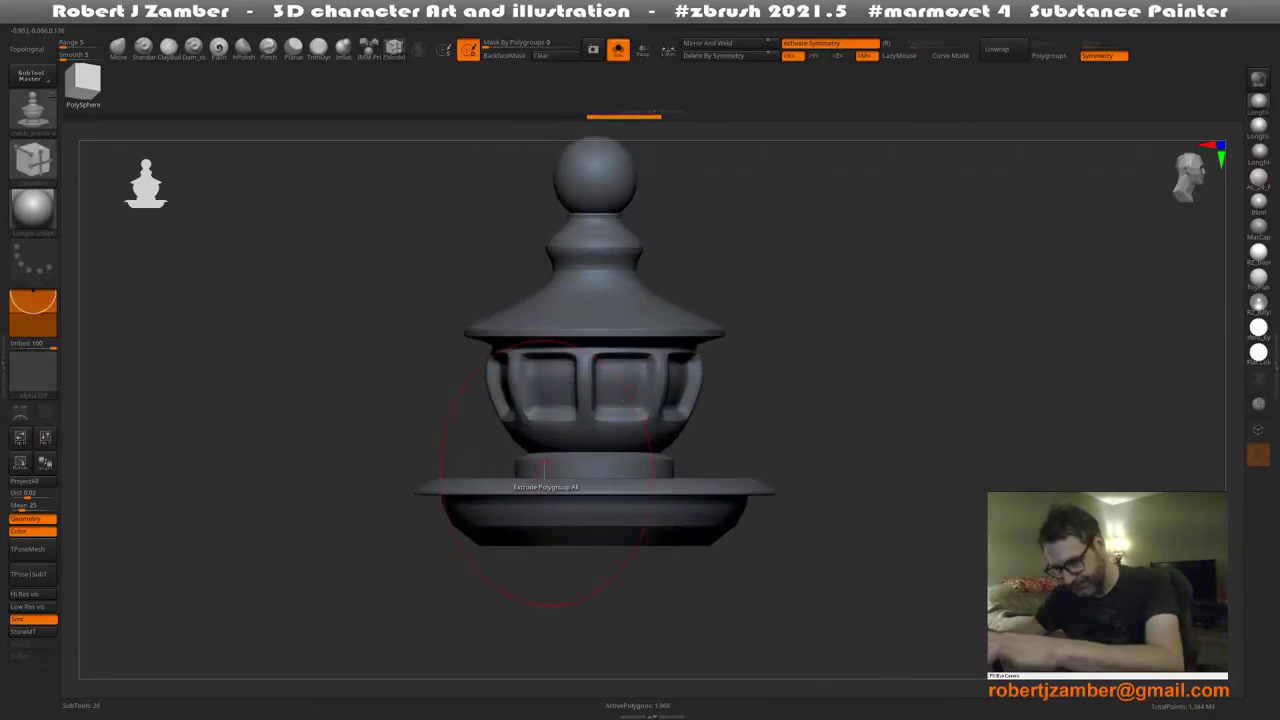
# Undo the panel recess on the urn's body and show the polygroup colours again
pyautogui.press('ctrl')
pyautogui.press('b')
pyautogui.press('z')
pyautogui.press('m')
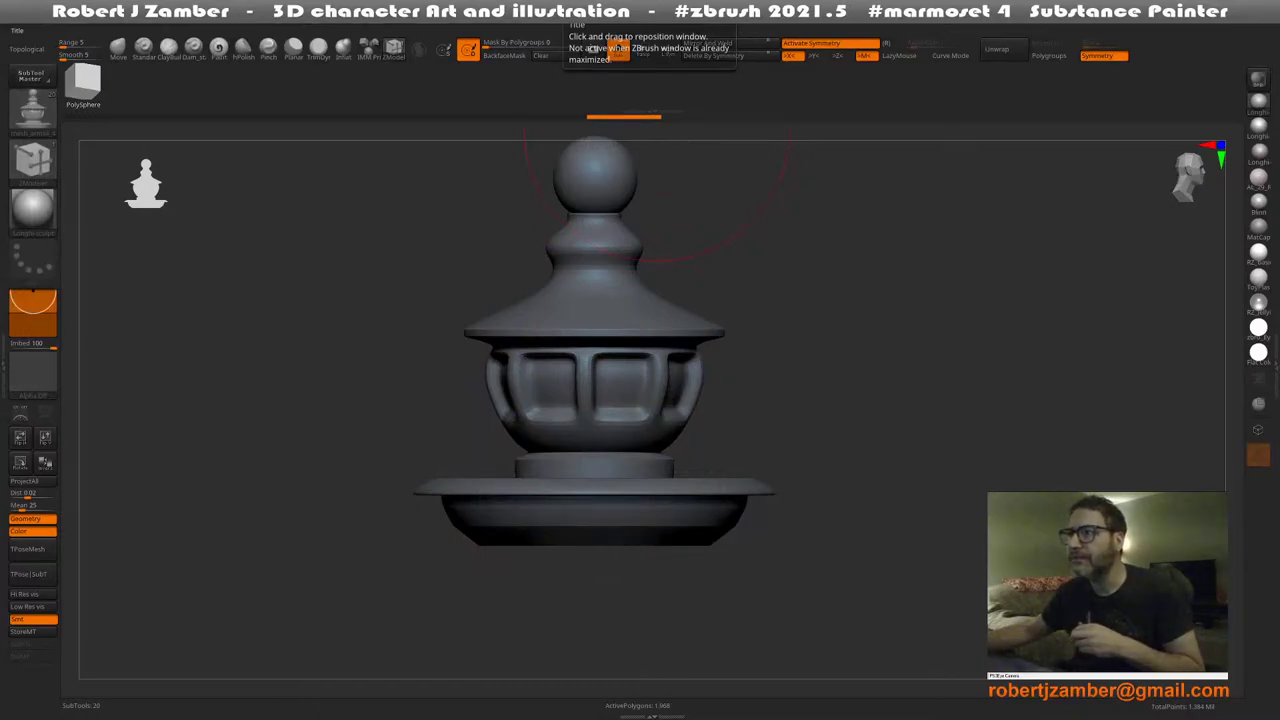
pyautogui.hotkey('shift', 'd')
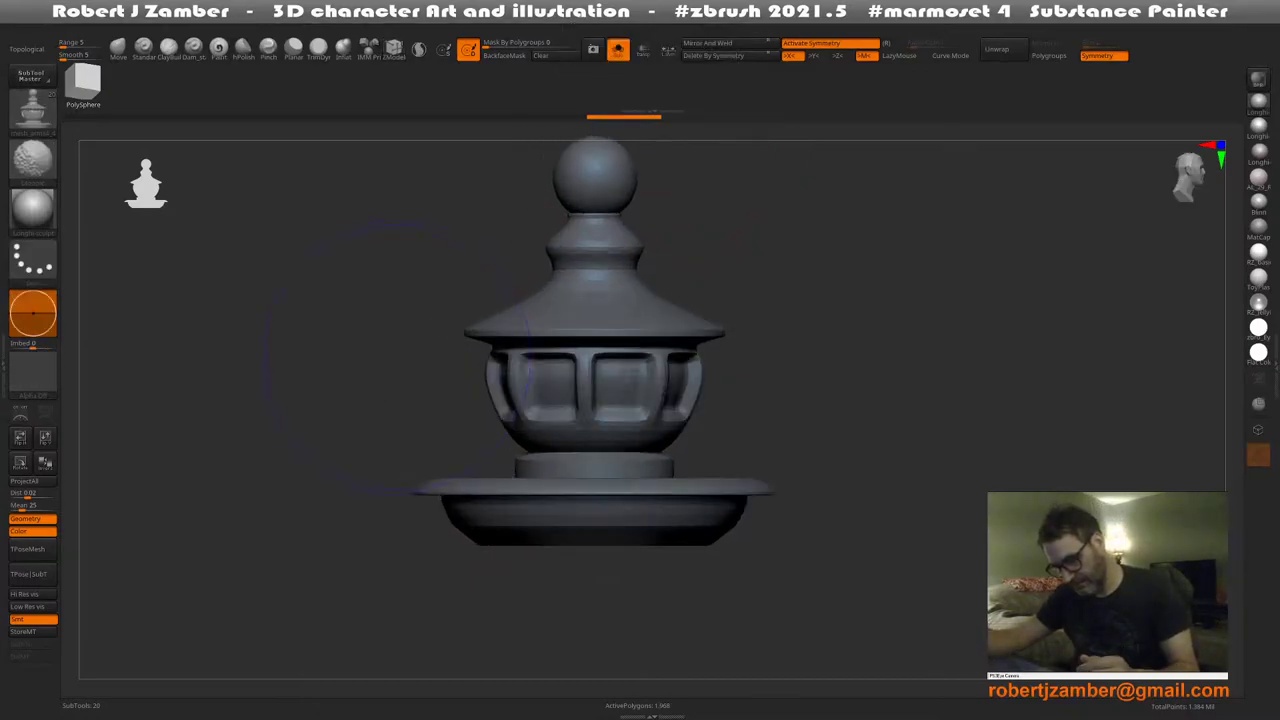
pyautogui.hotkey('ctrl', 'z')
pyautogui.hotkey('shift', 'f')
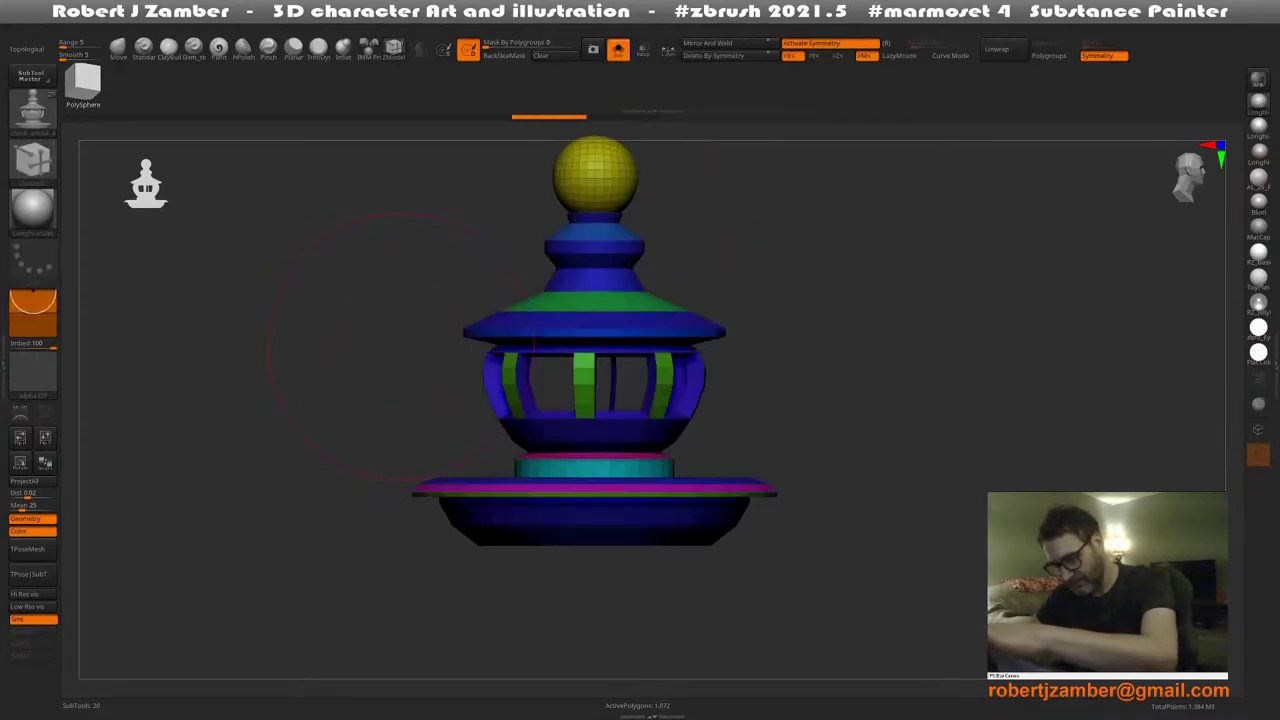
pyautogui.hotkey('ctrl', 'z')
pyautogui.hotkey('ctrl', 'z')
pyautogui.hotkey('ctrl', 'z')
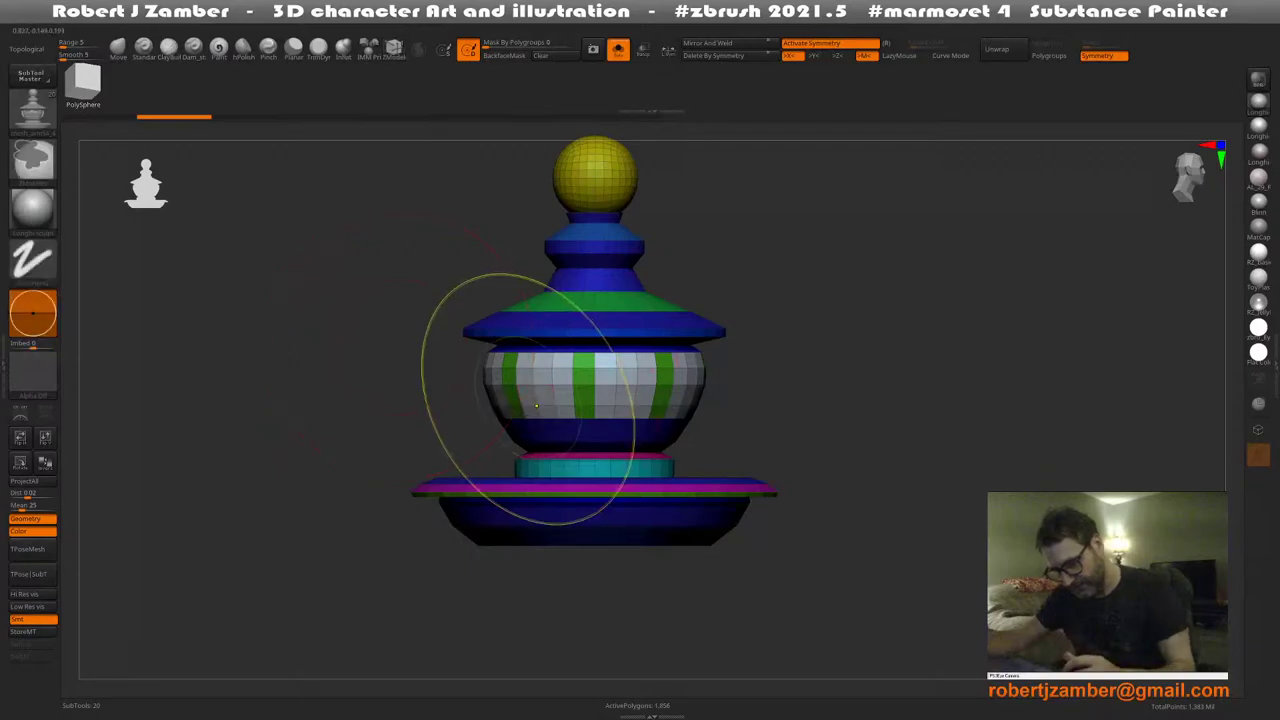
# Try removing edge loops from the urn's body, extruding the white panels inward again and previewing the smoothed shape
pyautogui.keyDown('ctrl'); pyautogui.moveTo(535, 402); pyautogui.dragTo(525, 443, button='right'); pyautogui.keyUp('ctrl')
pyautogui.moveTo(529, 398); pyautogui.dragTo(536, 392, button='right')
pyautogui.press('space')
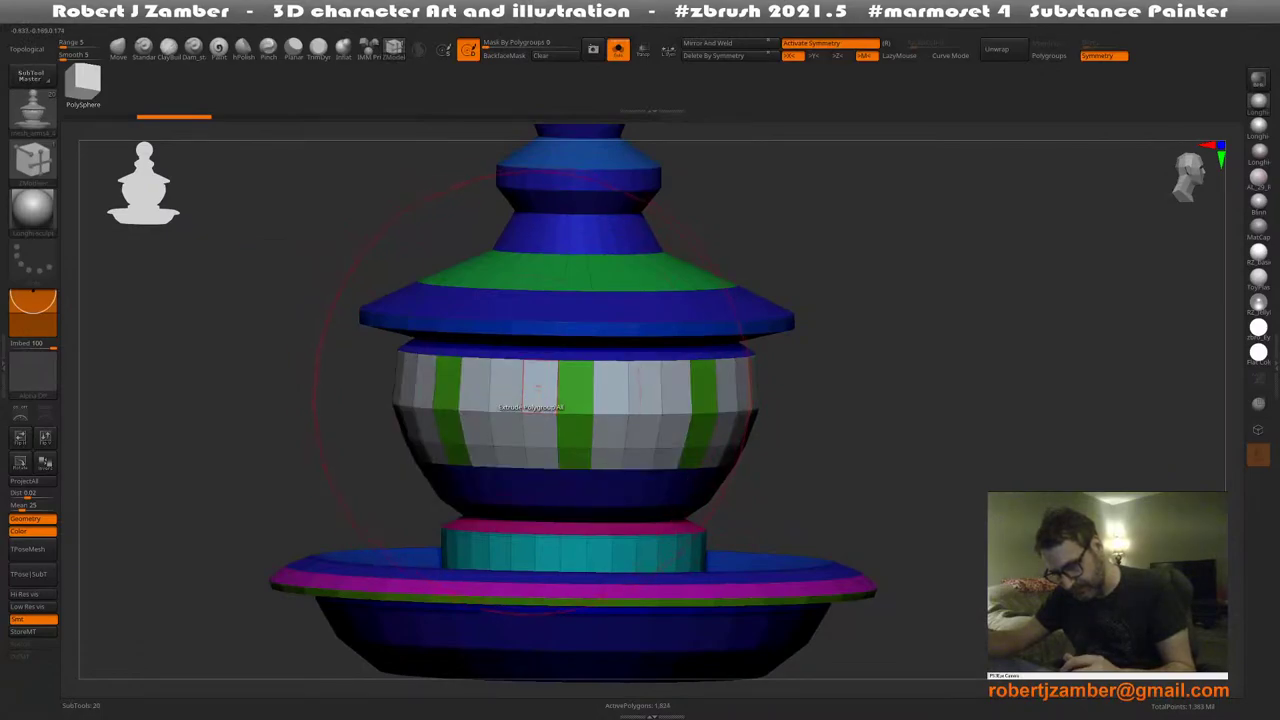
pyautogui.moveTo(532, 405)
pyautogui.mouseDown(button='right')
pyautogui.moveTo(522, 454)
pyautogui.moveTo(400, 447)
pyautogui.moveTo(465, 413)
pyautogui.moveTo(528, 405)
pyautogui.mouseUp(button='right')
pyautogui.click(490, 416)
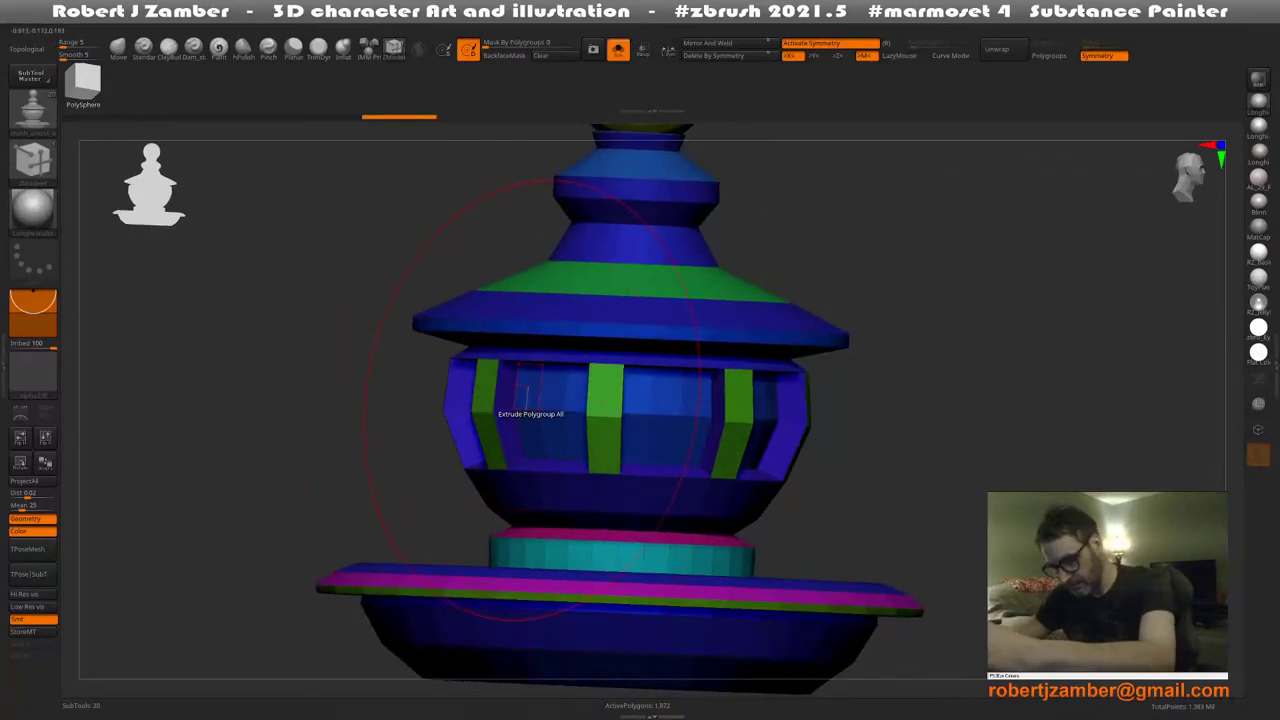
pyautogui.press('d')
pyautogui.moveTo(510, 464); pyautogui.dragTo(548, 455, button='right')
pyautogui.hotkey('shift', 'f')
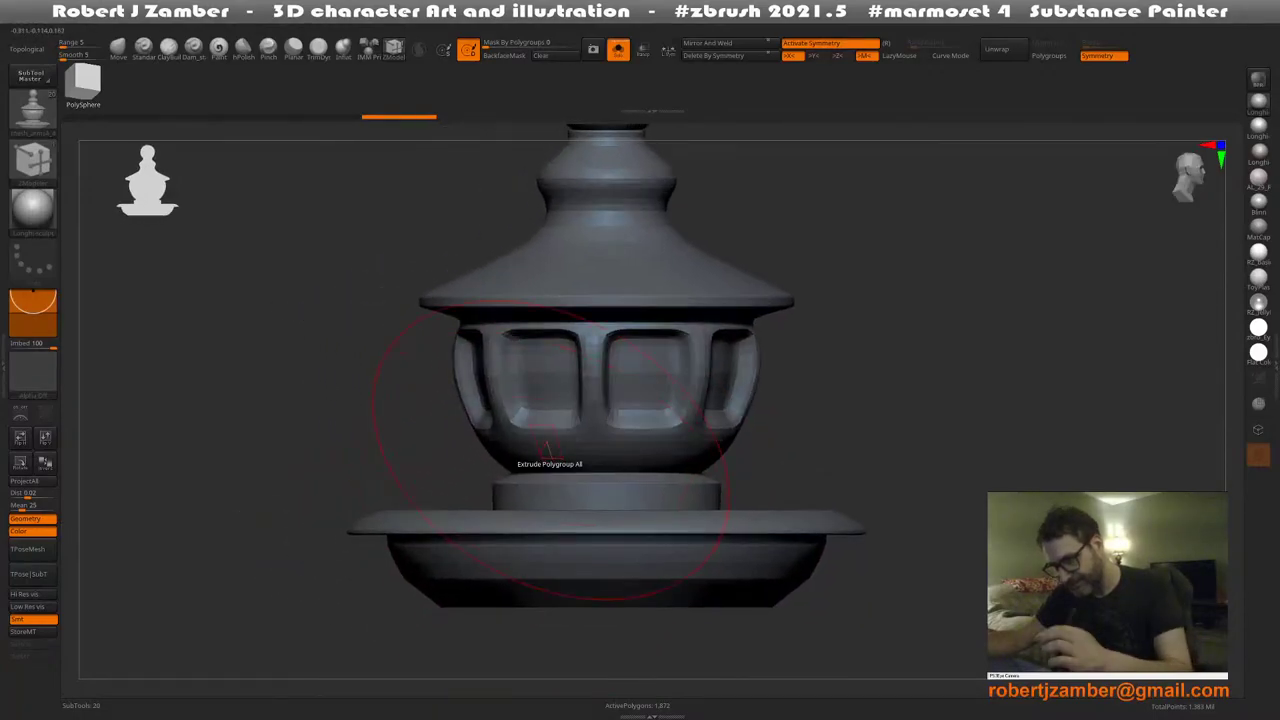
# Undo the second panel extrusion and the edge loop removal on the urn's body
pyautogui.hotkey('ctrl', 'z')
pyautogui.hotkey('shift', 'f')
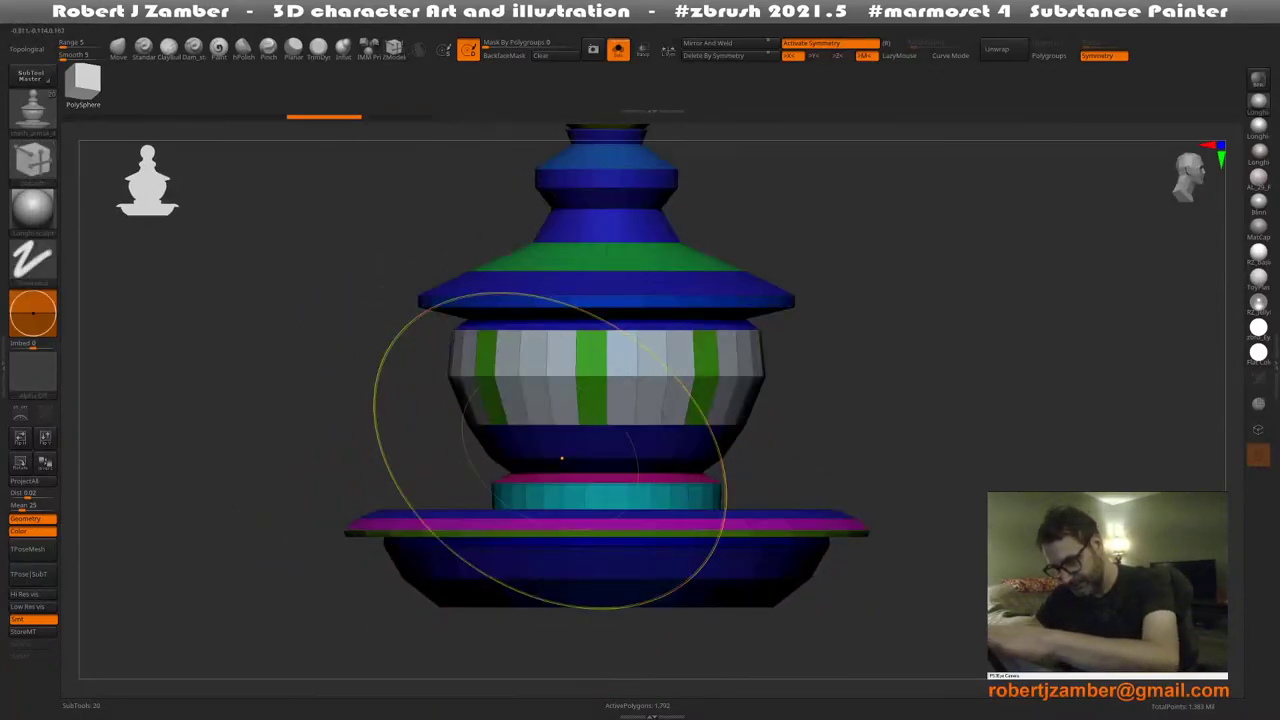
pyautogui.hotkey('ctrl', 'z')
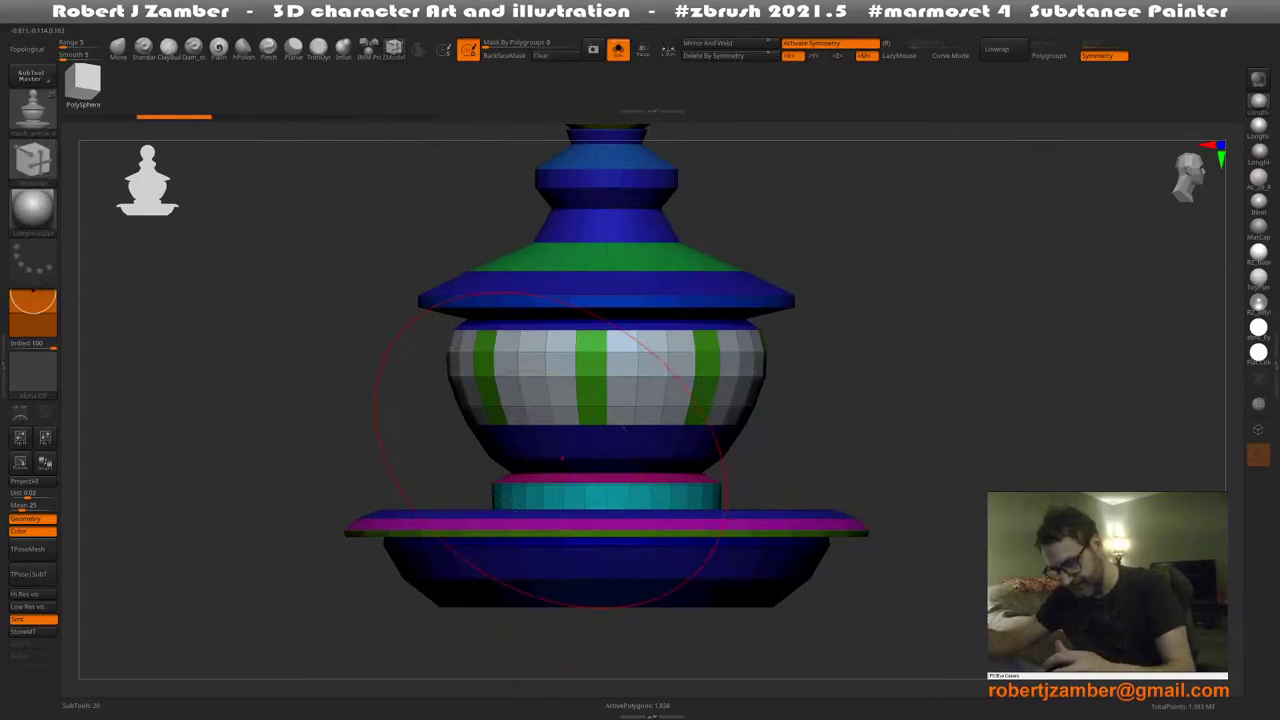
# Scale complete edge loops around the urn's body with ZModeler to give the body a rounder, bulging profile
pyautogui.moveTo(497, 374)
pyautogui.mouseDown(button='right')
pyautogui.moveTo(481, 388)
pyautogui.moveTo(496, 290)
pyautogui.mouseUp(button='right')
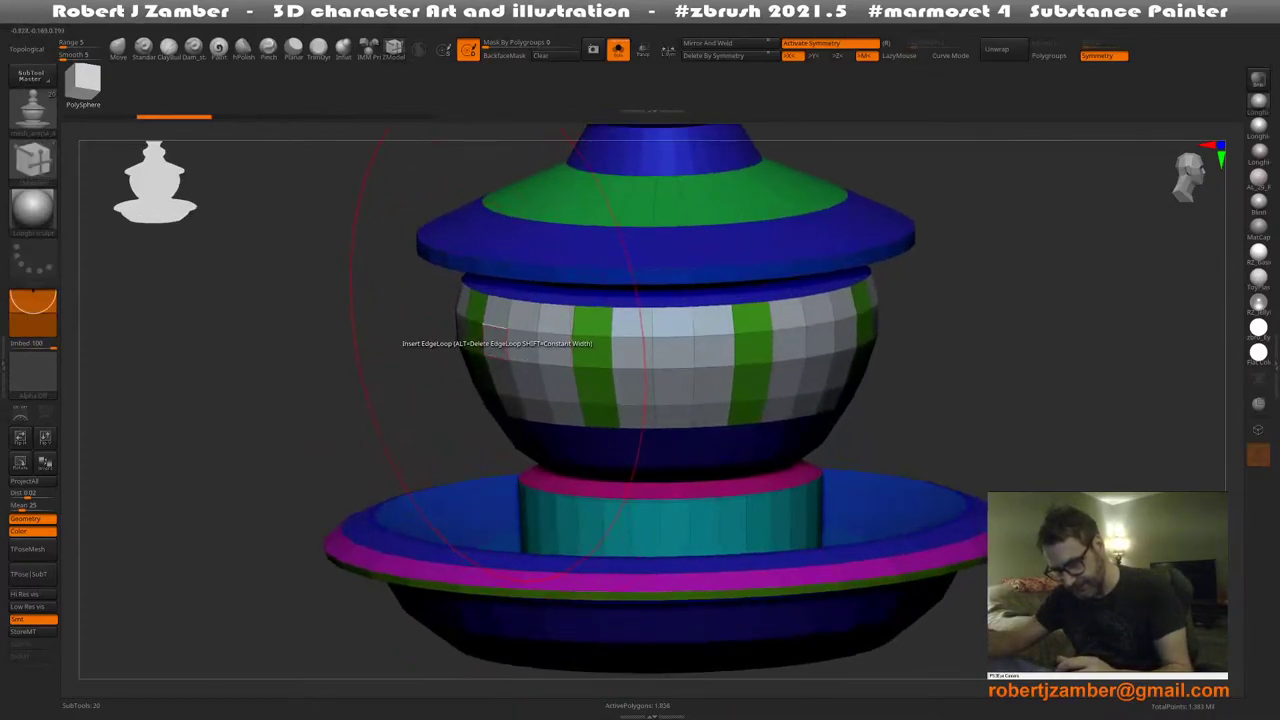
pyautogui.press('space')
pyautogui.click(592, 339)
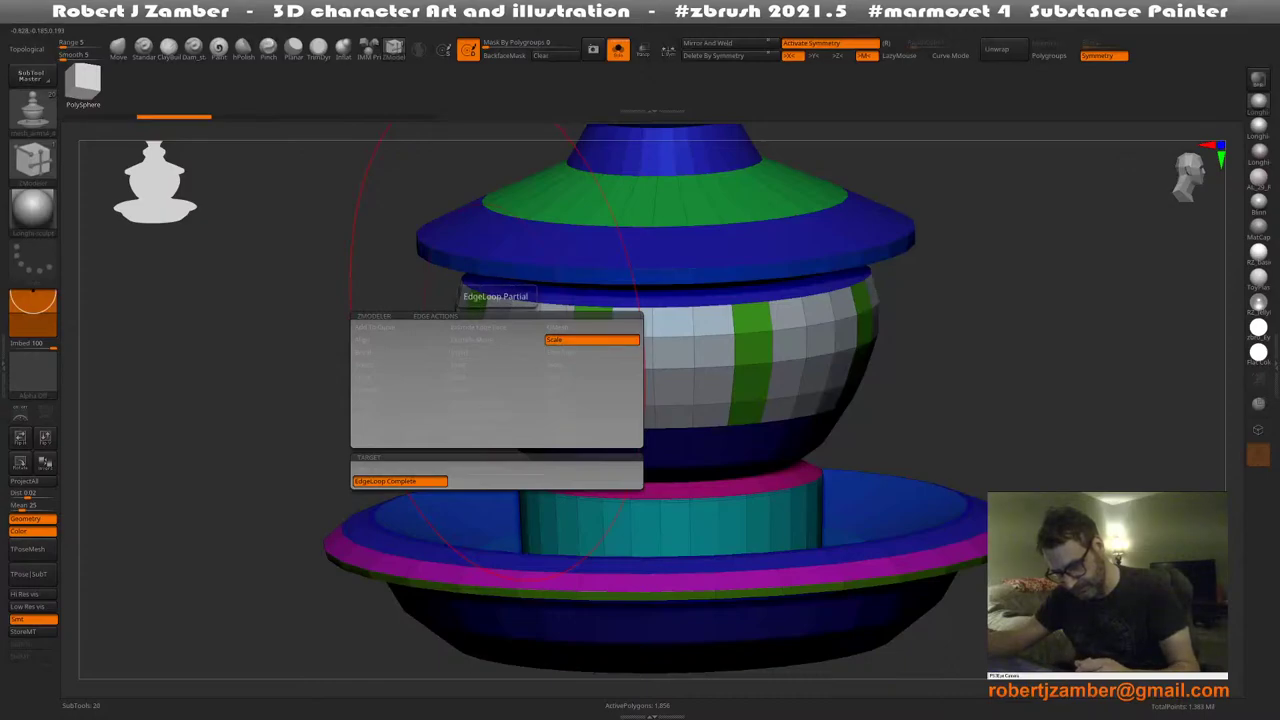
pyautogui.moveTo(507, 331)
pyautogui.mouseDown()
pyautogui.moveTo(540, 325)
pyautogui.moveTo(519, 369)
pyautogui.moveTo(527, 419)
pyautogui.mouseUp()
pyautogui.moveTo(527, 420); pyautogui.dragTo(537, 411, button='right')
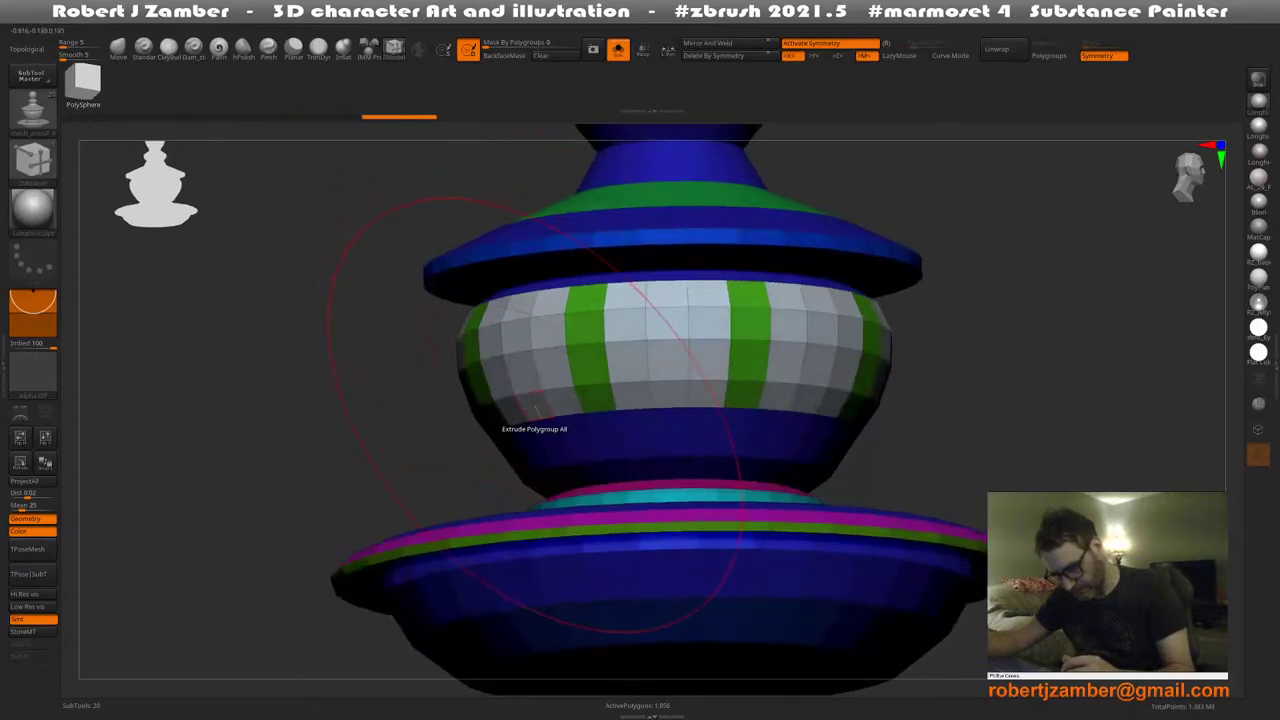
pyautogui.moveTo(530, 419); pyautogui.dragTo(560, 416)
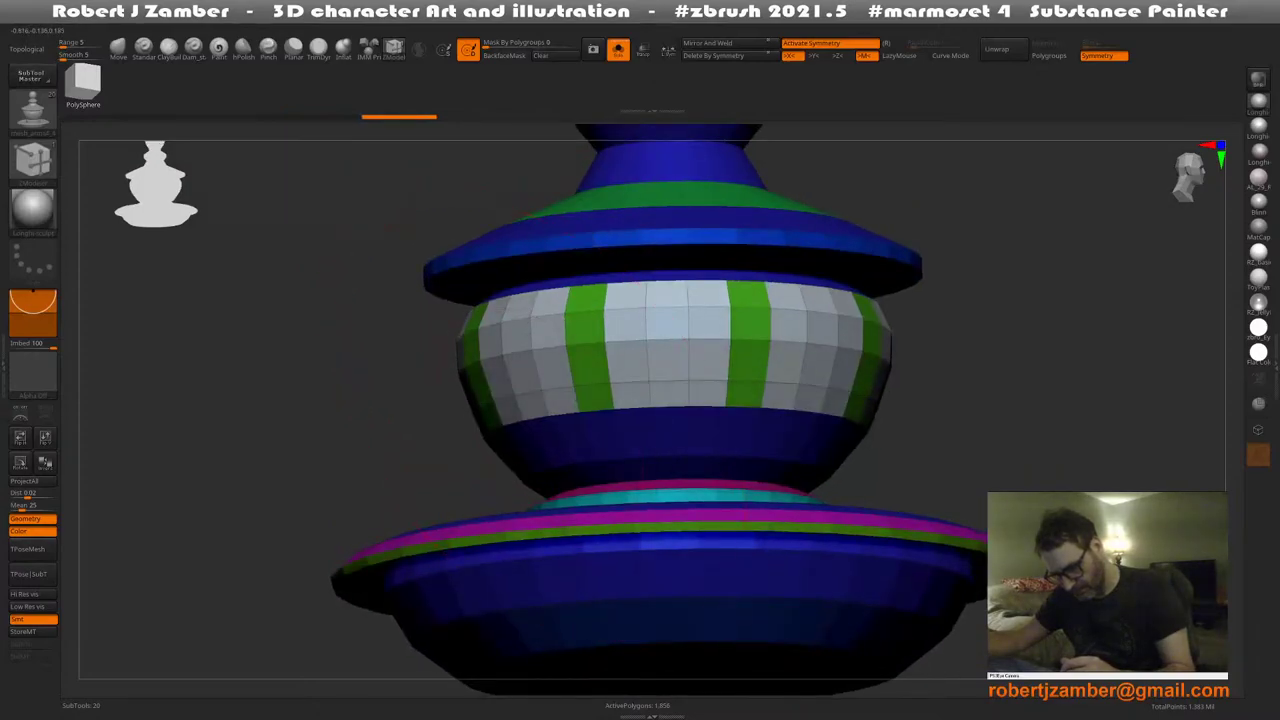
pyautogui.moveTo(532, 398); pyautogui.dragTo(528, 407, button='right')
pyautogui.moveTo(527, 391); pyautogui.dragTo(532, 352)
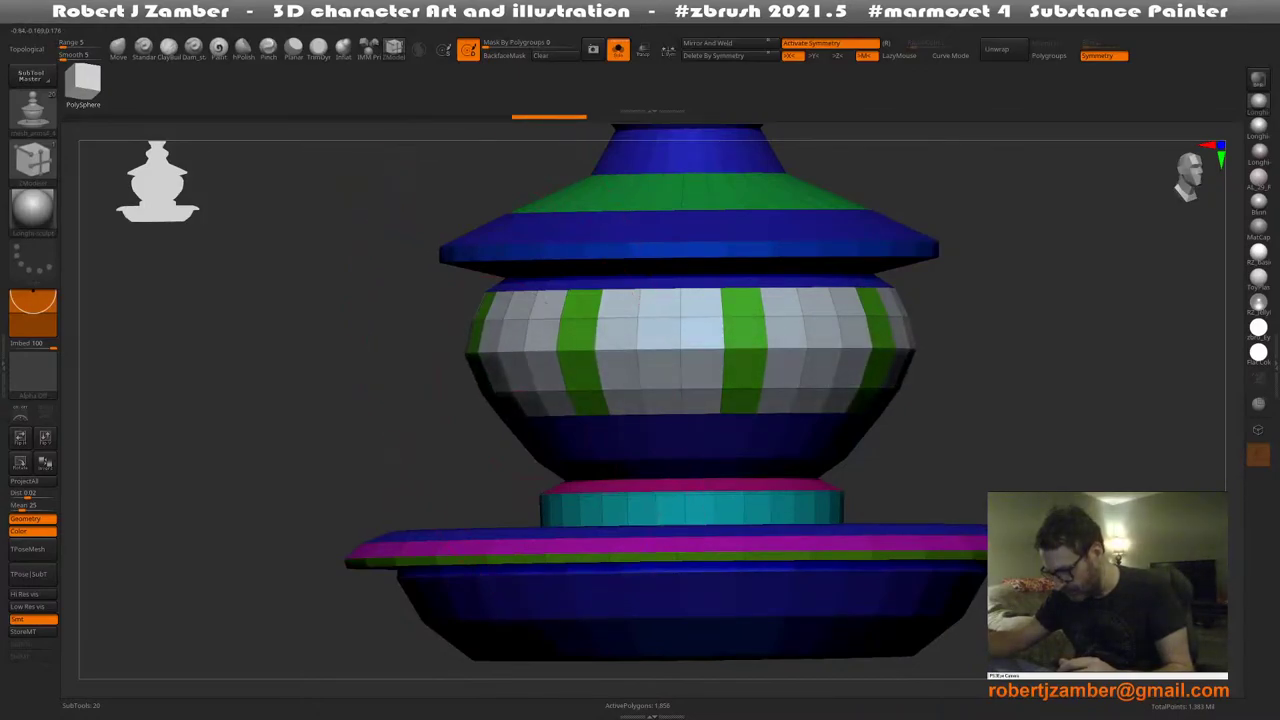
pyautogui.keyDown('ctrl'); pyautogui.moveTo(530, 394); pyautogui.dragTo(577, 393, button='right'); pyautogui.keyUp('ctrl')
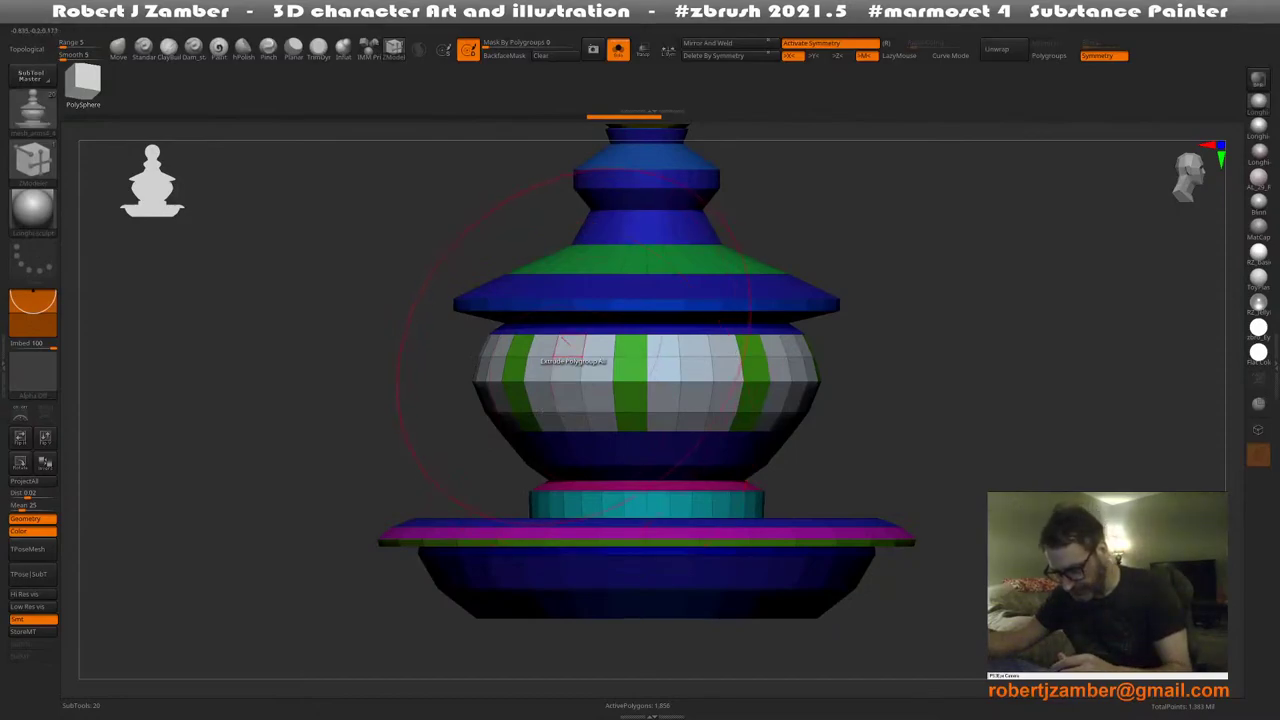
pyautogui.moveTo(565, 380)
pyautogui.keyDown('ctrl'); pyautogui.mouseDown(button='right')
pyautogui.moveTo(537, 360)
pyautogui.moveTo(549, 380)
pyautogui.moveTo(556, 362)
pyautogui.moveTo(574, 428)
pyautogui.moveTo(574, 340)
pyautogui.moveTo(547, 394)
pyautogui.mouseUp(button='right'); pyautogui.keyUp('ctrl')
pyautogui.press('f')
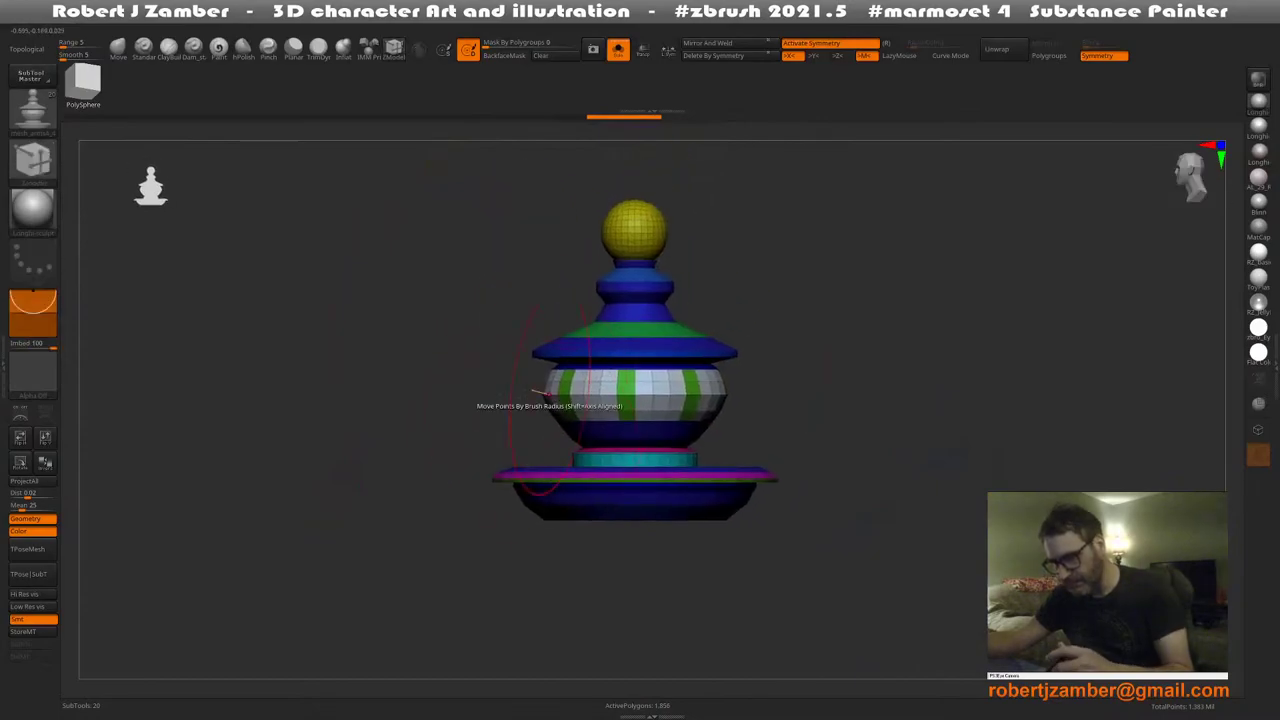
# Lower the transform gizmo to the urn's base and try stretching the whole urn vertically
pyautogui.press('w')
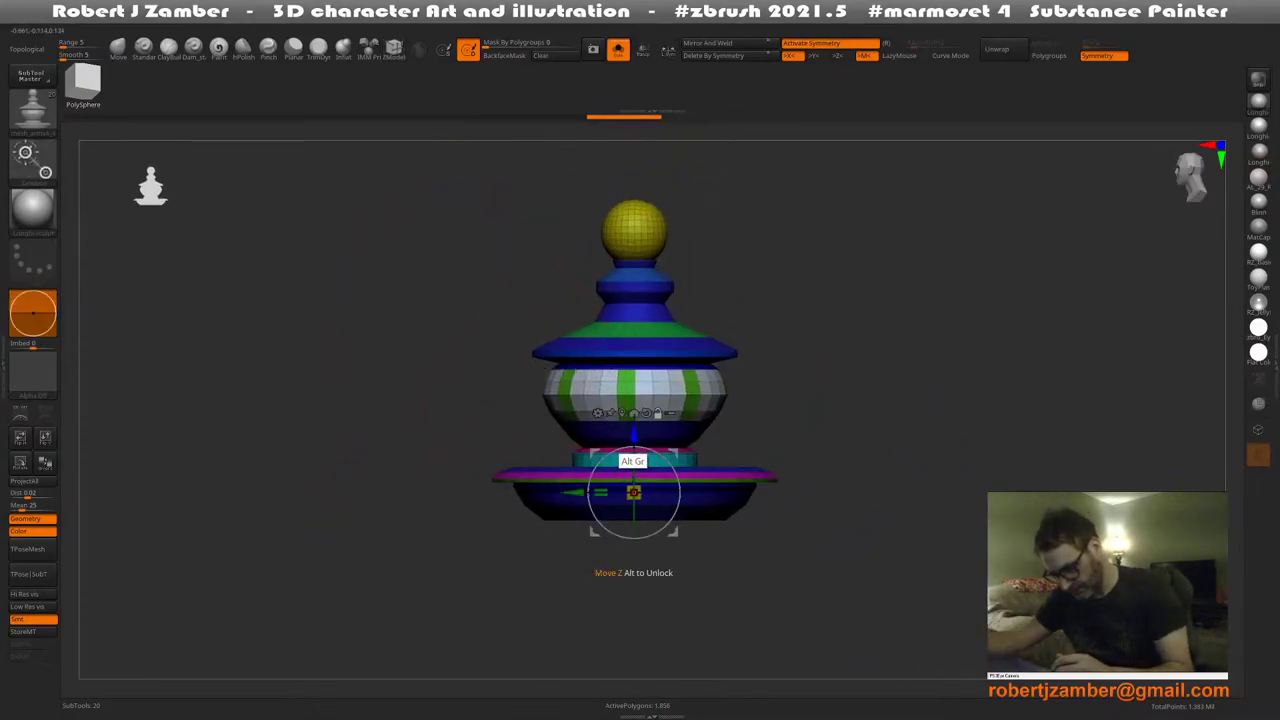
pyautogui.keyDown('alt'); pyautogui.moveTo(633, 445); pyautogui.dragTo(633, 466); pyautogui.keyUp('alt')
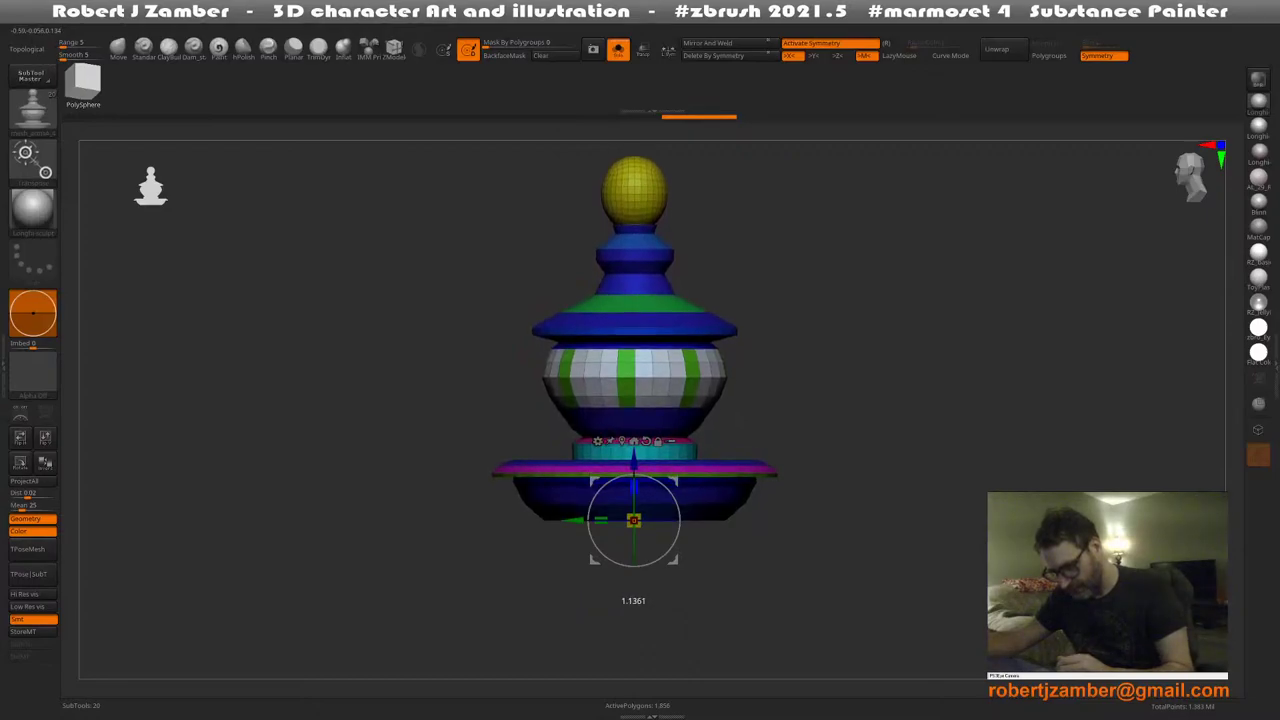
pyautogui.hotkey('ctrl', 'z')
pyautogui.press('q')
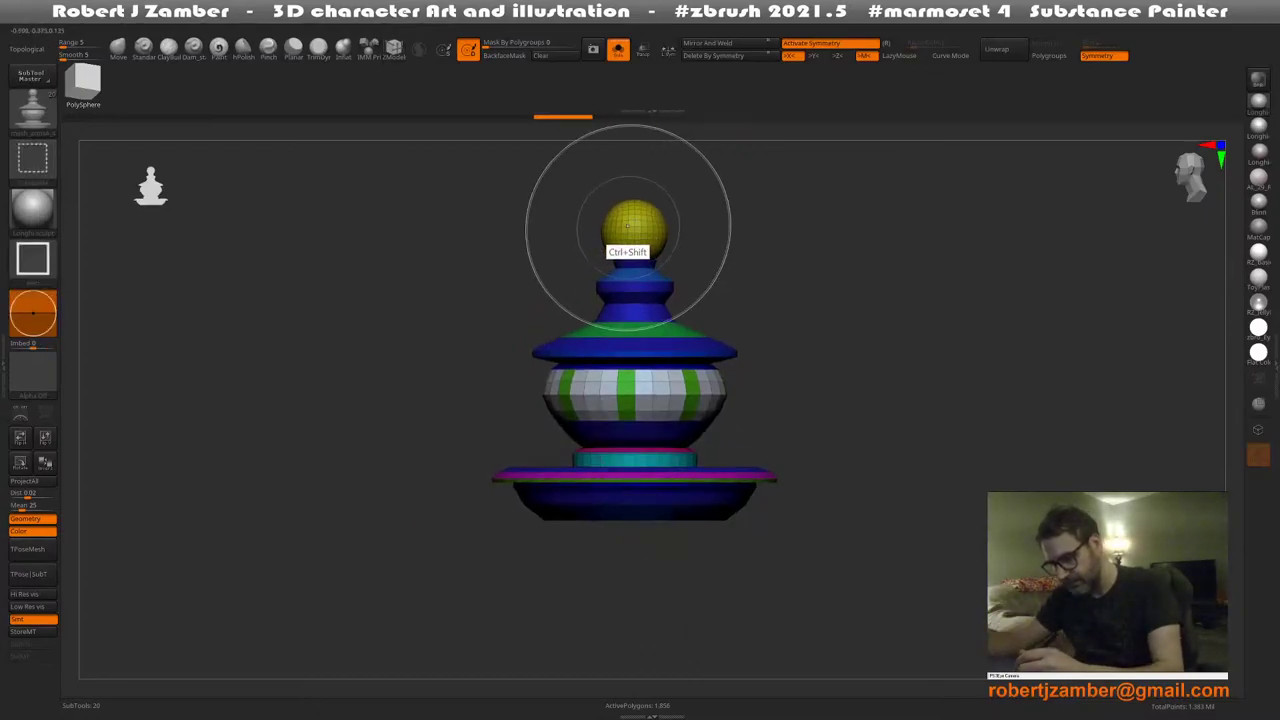
# Hide the top ball, stretch the rest of the urn vertically from its base, and show the ball again
pyautogui.keyDown('ctrl'); pyautogui.keyDown('alt'); pyautogui.keyDown('shift'); pyautogui.click(628, 228); pyautogui.keyUp('shift'); pyautogui.keyUp('alt'); pyautogui.keyUp('ctrl')
pyautogui.press('w')
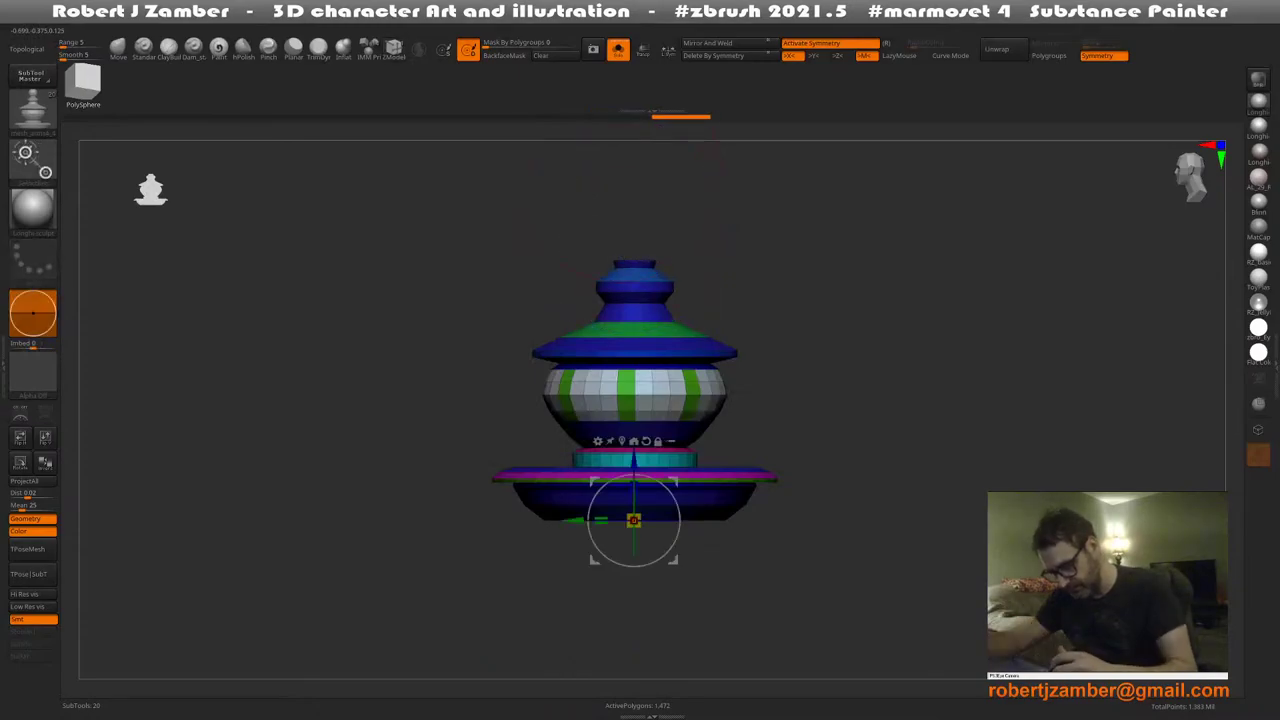
pyautogui.moveTo(633, 487); pyautogui.dragTo(633, 469)
pyautogui.keyDown('ctrl'); pyautogui.keyDown('shift'); pyautogui.click(513, 400); pyautogui.keyUp('shift'); pyautogui.keyUp('ctrl')
# Mask everything except the top ball, realign the gizmo, raise the ball onto the stretched urn's neck and centre the gizmo on it
pyautogui.keyDown('ctrl'); pyautogui.click(618, 226); pyautogui.keyUp('ctrl')
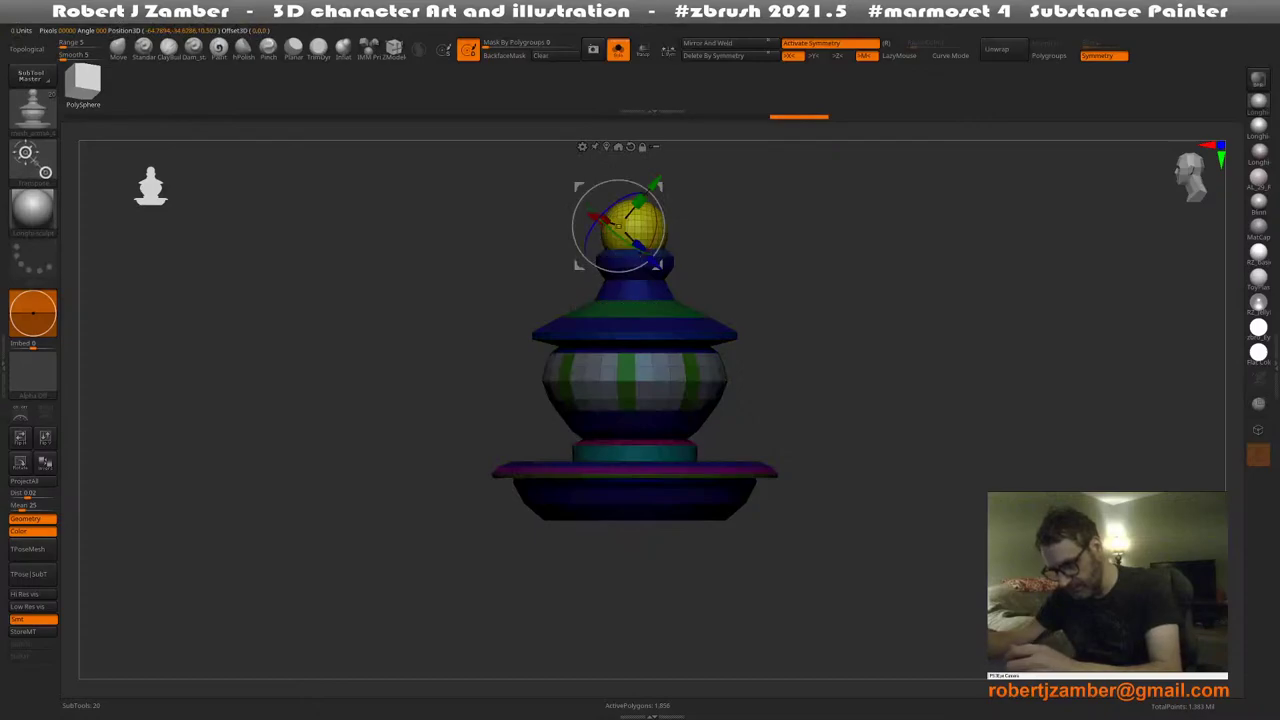
pyautogui.click(630, 147)
pyautogui.moveTo(618, 165); pyautogui.dragTo(618, 135)
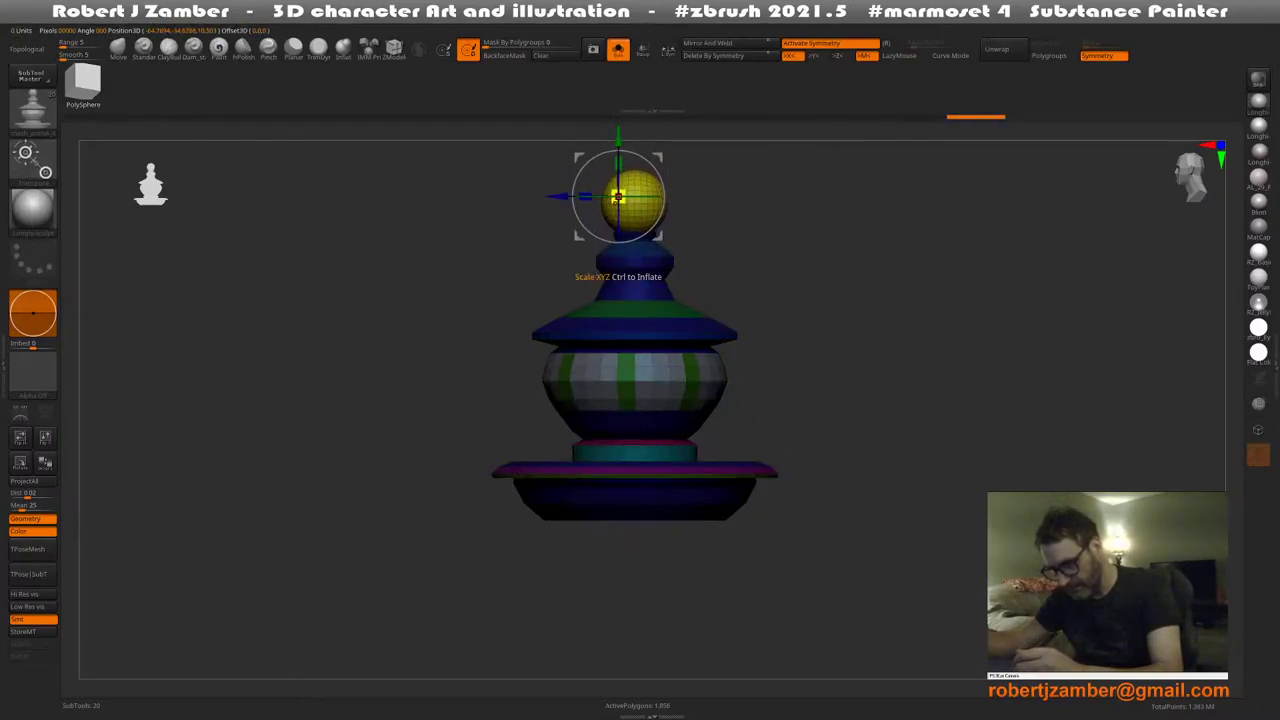
pyautogui.keyDown('alt'); pyautogui.moveTo(607, 154); pyautogui.dragTo(653, 322, button='right'); pyautogui.keyUp('alt')
pyautogui.keyDown('alt'); pyautogui.click(594, 209); pyautogui.keyUp('alt')
pyautogui.moveTo(647, 299); pyautogui.dragTo(653, 306)
pyautogui.hotkey('ctrl', 'z')
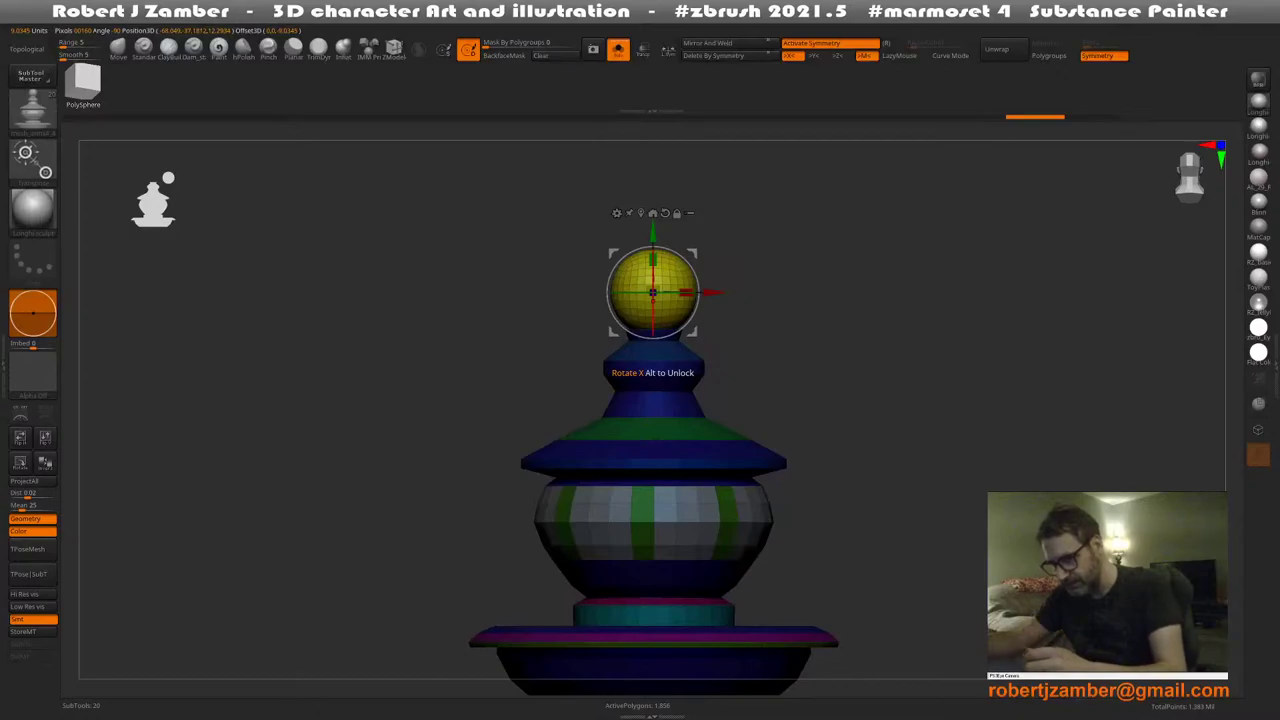
# Try enlarging the top ball slightly and raising it above the urn's neck, and undo both changes
pyautogui.moveTo(690, 332); pyautogui.dragTo(632, 340, button='right')
pyautogui.moveTo(617, 292); pyautogui.dragTo(625, 292)
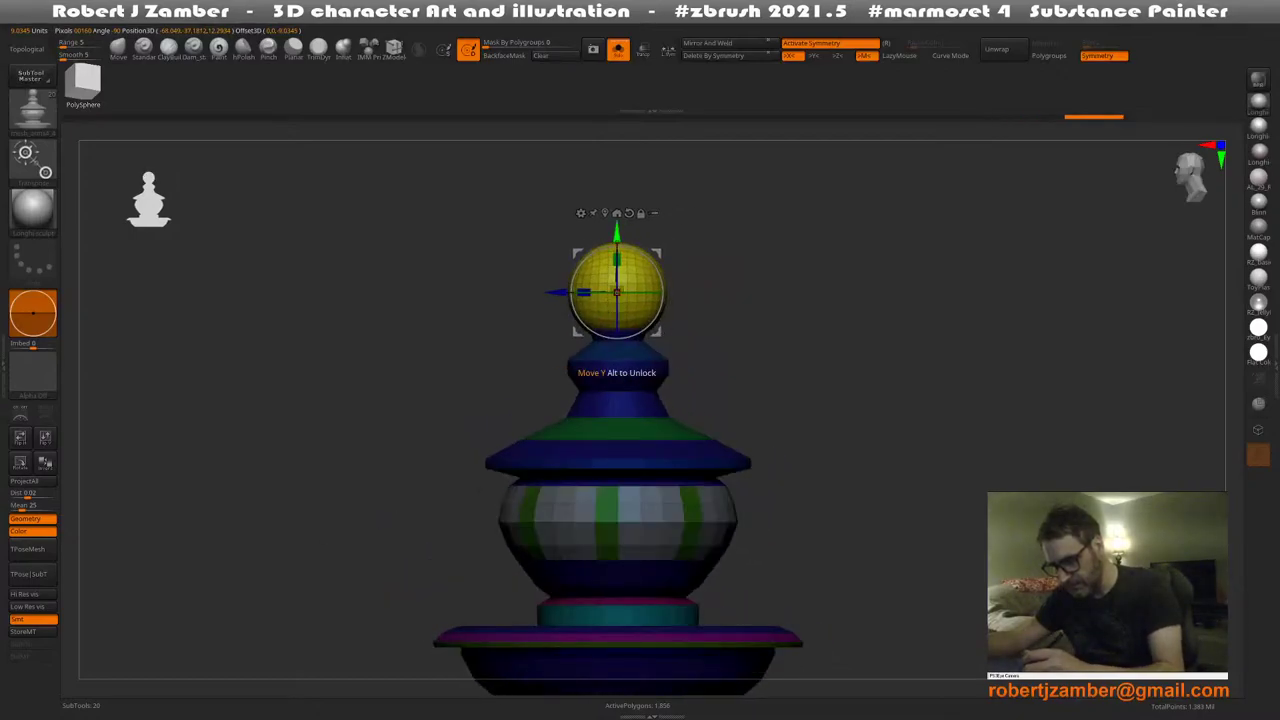
pyautogui.moveTo(617, 232); pyautogui.dragTo(617, 222)
pyautogui.keyDown('alt'); pyautogui.moveTo(572, 328); pyautogui.dragTo(546, 319, button='right'); pyautogui.keyUp('alt')
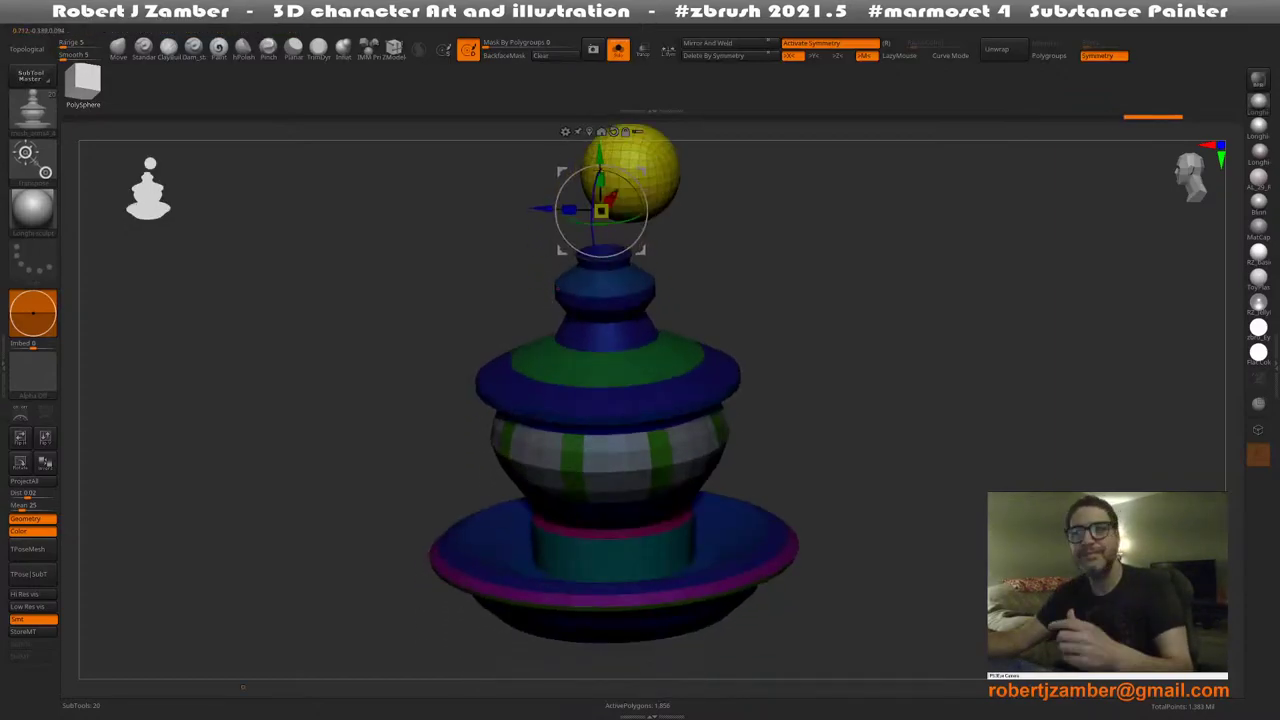
pyautogui.keyDown('alt'); pyautogui.moveTo(469, 350); pyautogui.dragTo(505, 342); pyautogui.keyUp('alt')
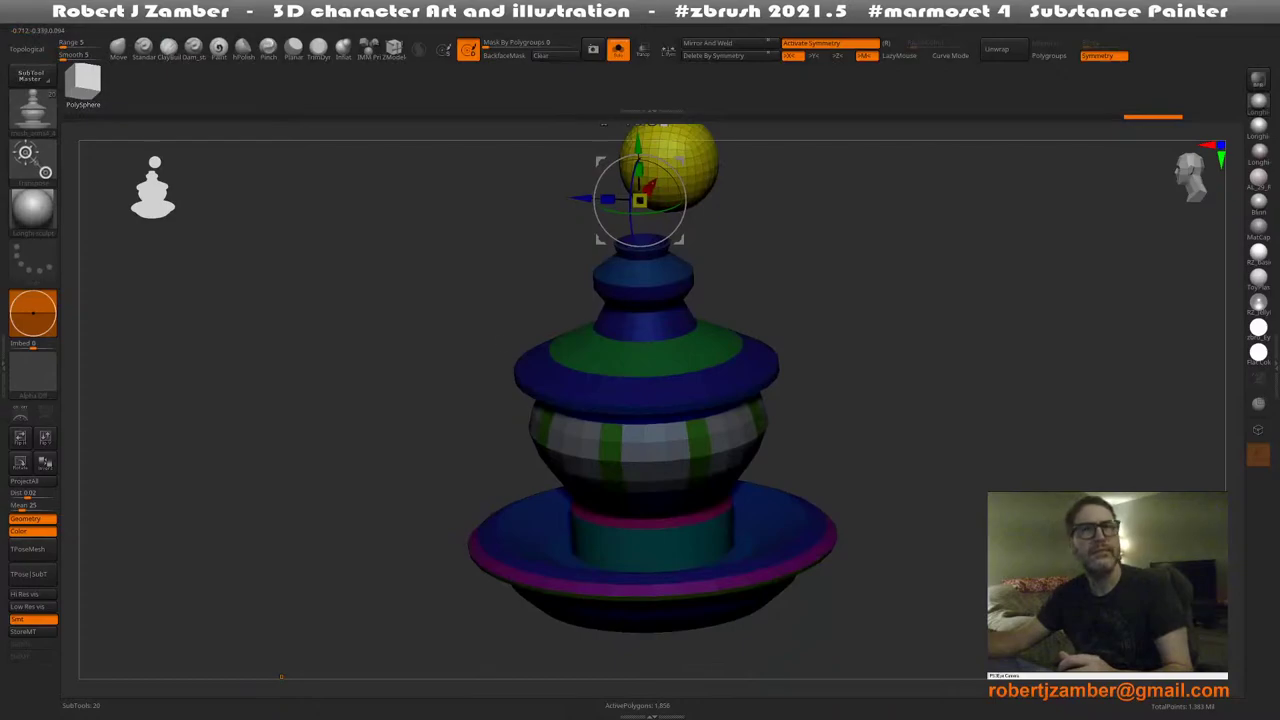
pyautogui.moveTo(208, 420); pyautogui.dragTo(476, 358)
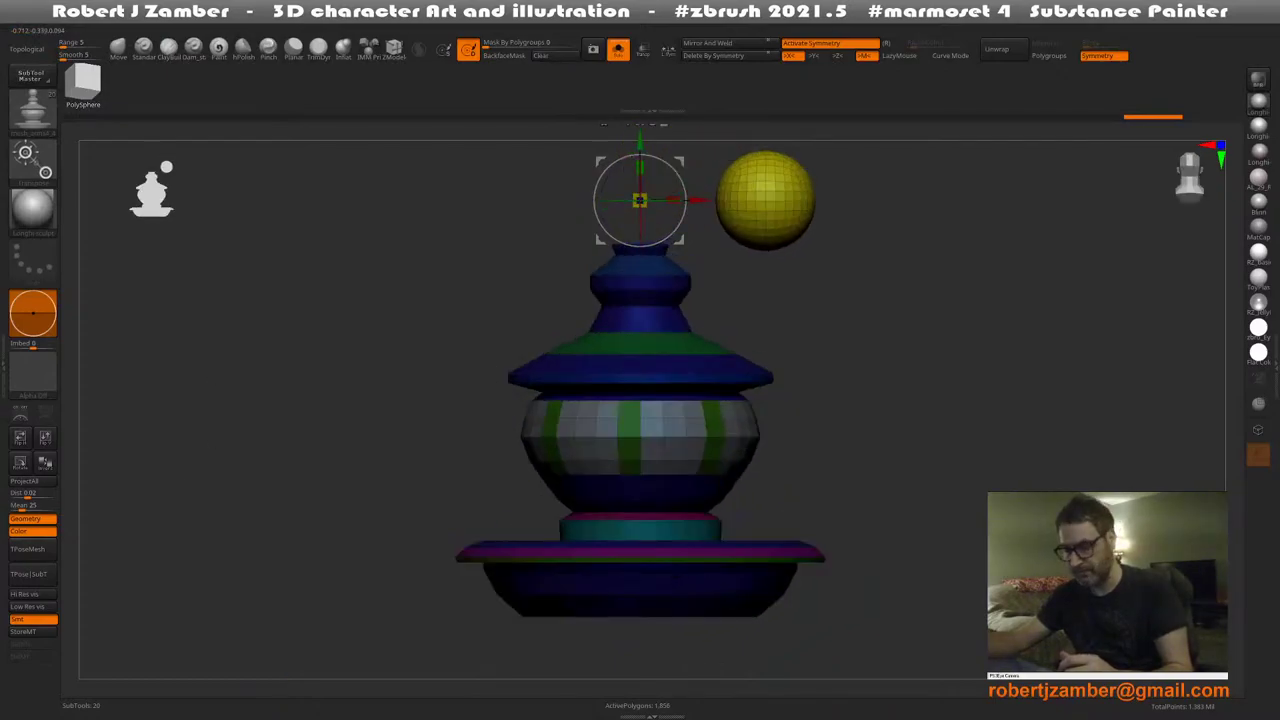
pyautogui.hotkey('ctrl', 'z')
pyautogui.hotkey('ctrl', 'z')
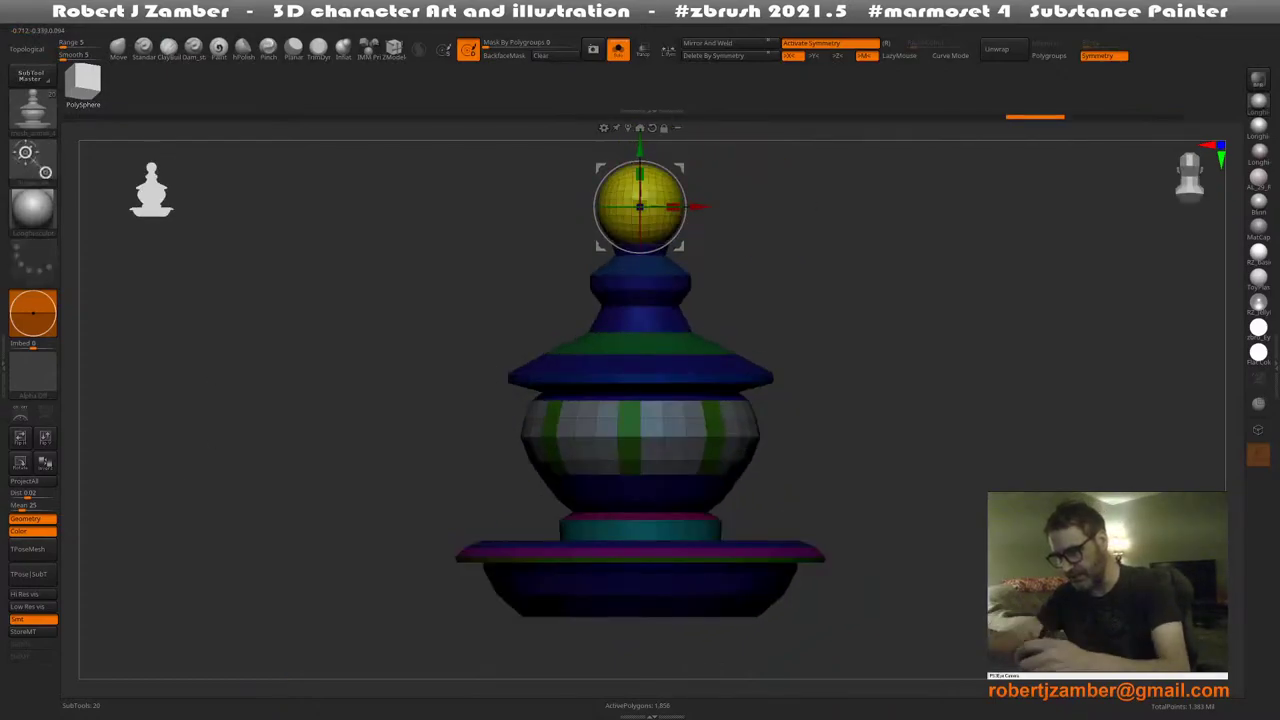
# Turn off symmetry, enlarge the urn's top ball uniformly and raise it slightly on the neck in side view
pyautogui.moveTo(543, 334); pyautogui.dragTo(553, 374)
pyautogui.press('x')
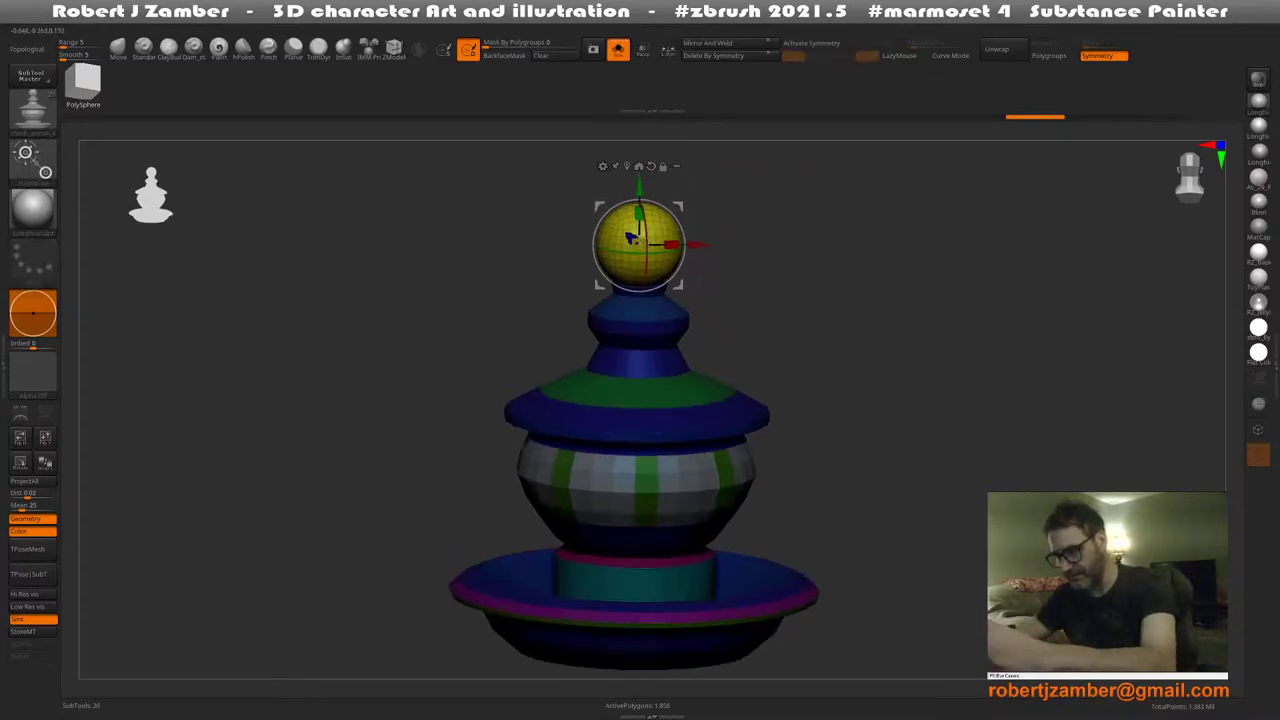
pyautogui.keyDown('shift'); pyautogui.moveTo(574, 324); pyautogui.dragTo(496, 380); pyautogui.keyUp('shift')
pyautogui.moveTo(639, 245); pyautogui.dragTo(652, 203)
pyautogui.moveTo(535, 275)
pyautogui.mouseDown()
pyautogui.moveTo(585, 275)
pyautogui.moveTo(617, 295)
pyautogui.mouseUp()
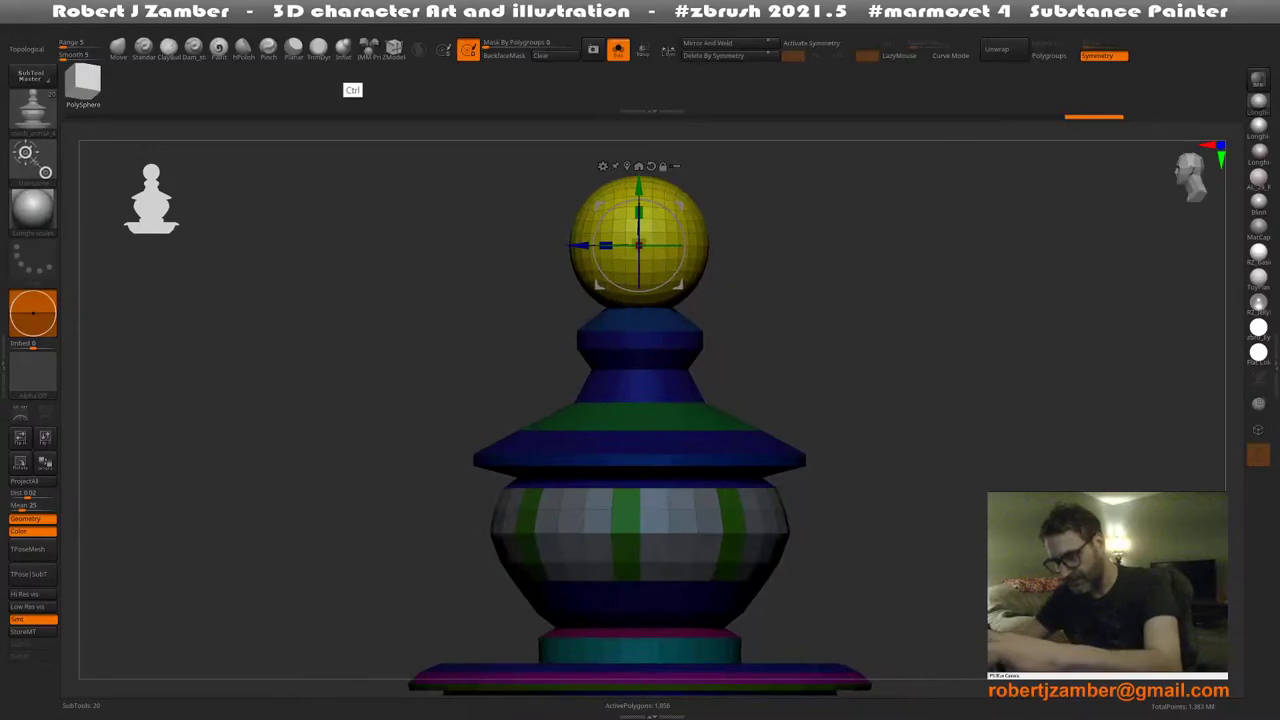
pyautogui.hotkey('ctrl', 'z')
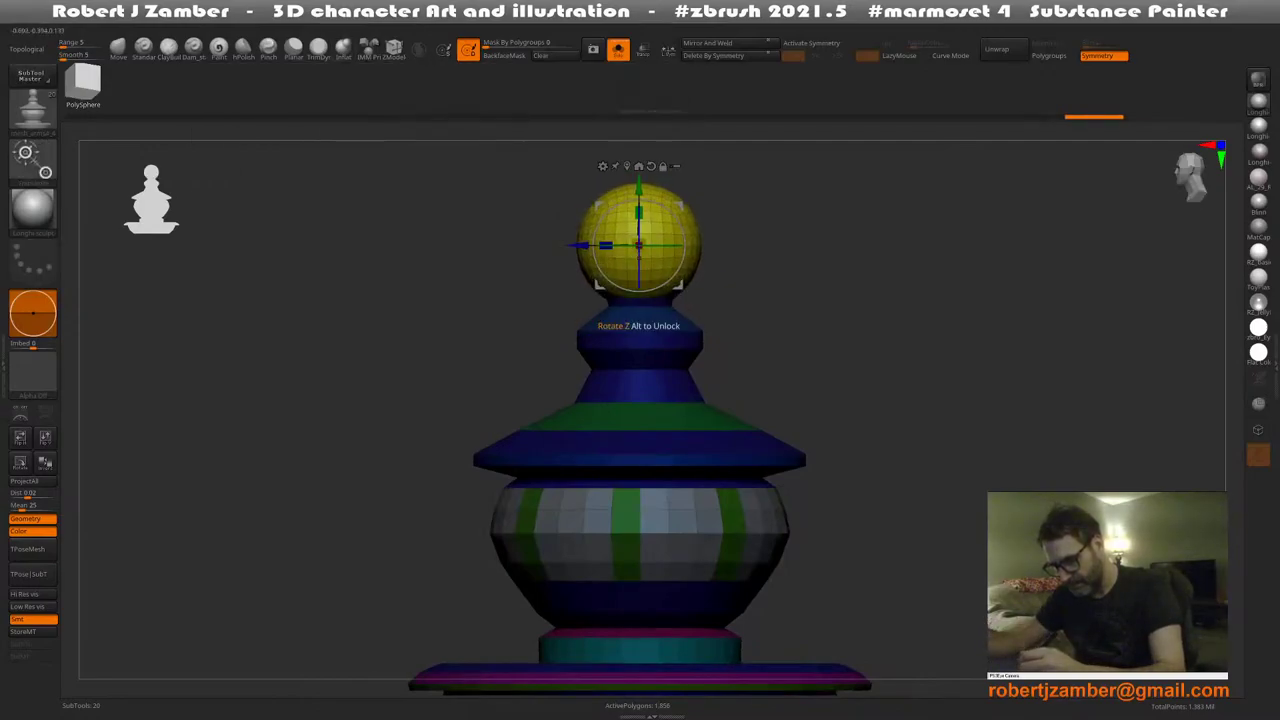
pyautogui.moveTo(638, 205); pyautogui.dragTo(638, 197)
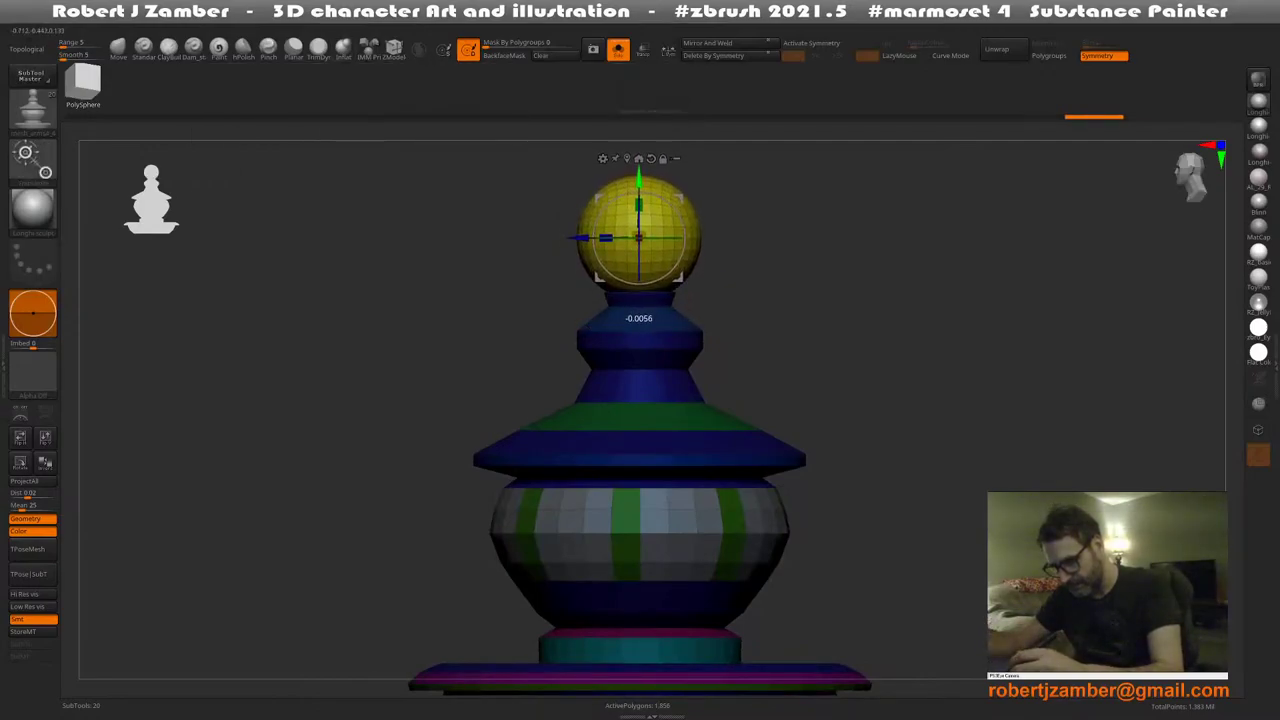
# Leave the transform gizmo for Draw mode and clear the mask from the urn
pyautogui.keyDown('alt'); pyautogui.moveTo(535, 290); pyautogui.dragTo(535, 262); pyautogui.keyUp('alt')
pyautogui.press('q')
pyautogui.moveTo(470, 400)
pyautogui.keyDown('shift'); pyautogui.mouseDown()
pyautogui.moveTo(470, 345)
pyautogui.moveTo(487, 440)
pyautogui.mouseUp(); pyautogui.keyUp('shift')
pyautogui.click(543, 57)
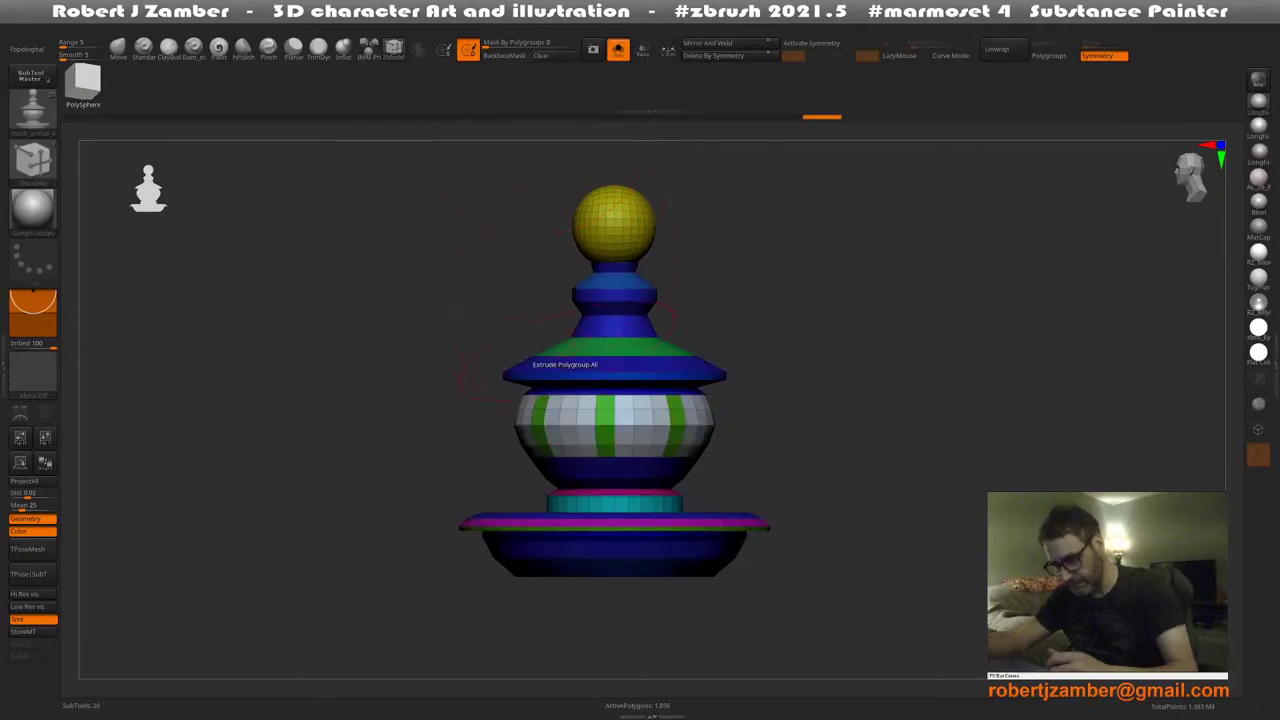
# Try recessing the grey panels between the body's green strips with a polygroup extrude, and undo it
pyautogui.keyDown('alt'); pyautogui.moveTo(555, 436); pyautogui.dragTo(572, 398, button='right'); pyautogui.keyUp('alt')
pyautogui.moveTo(533, 416); pyautogui.dragTo(577, 412)
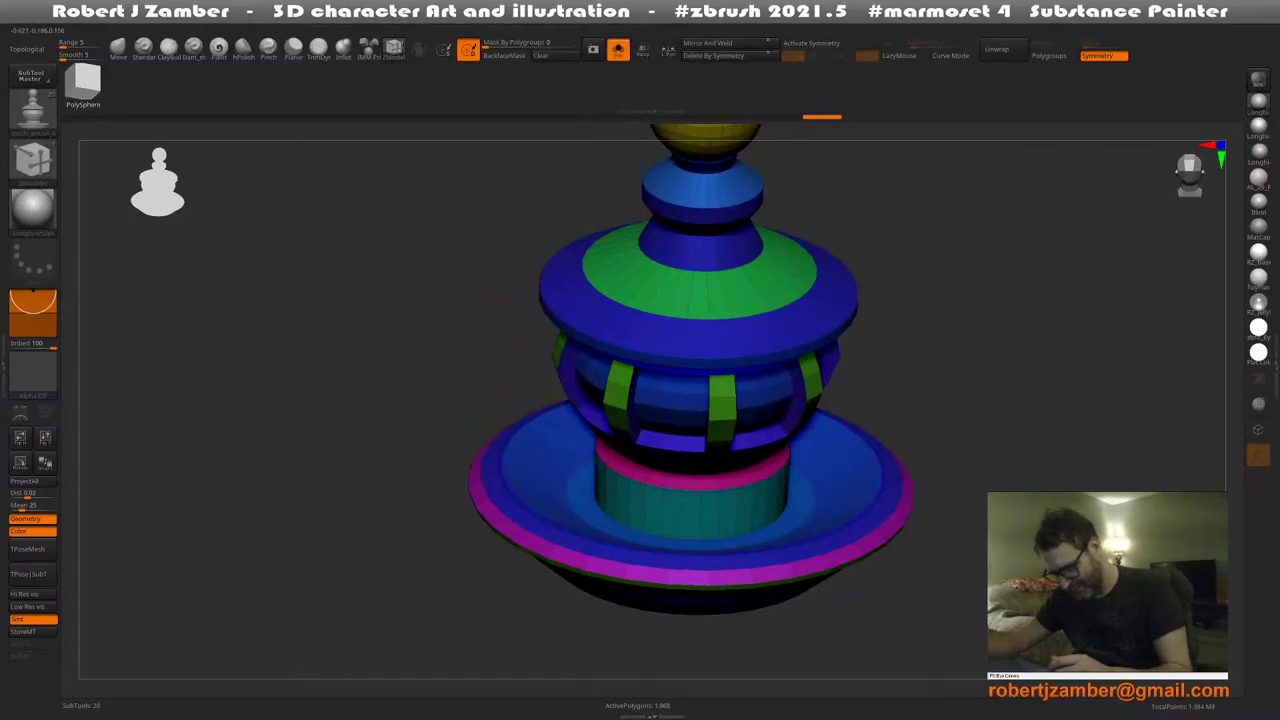
pyautogui.moveTo(605, 392); pyautogui.dragTo(603, 408, button='right')
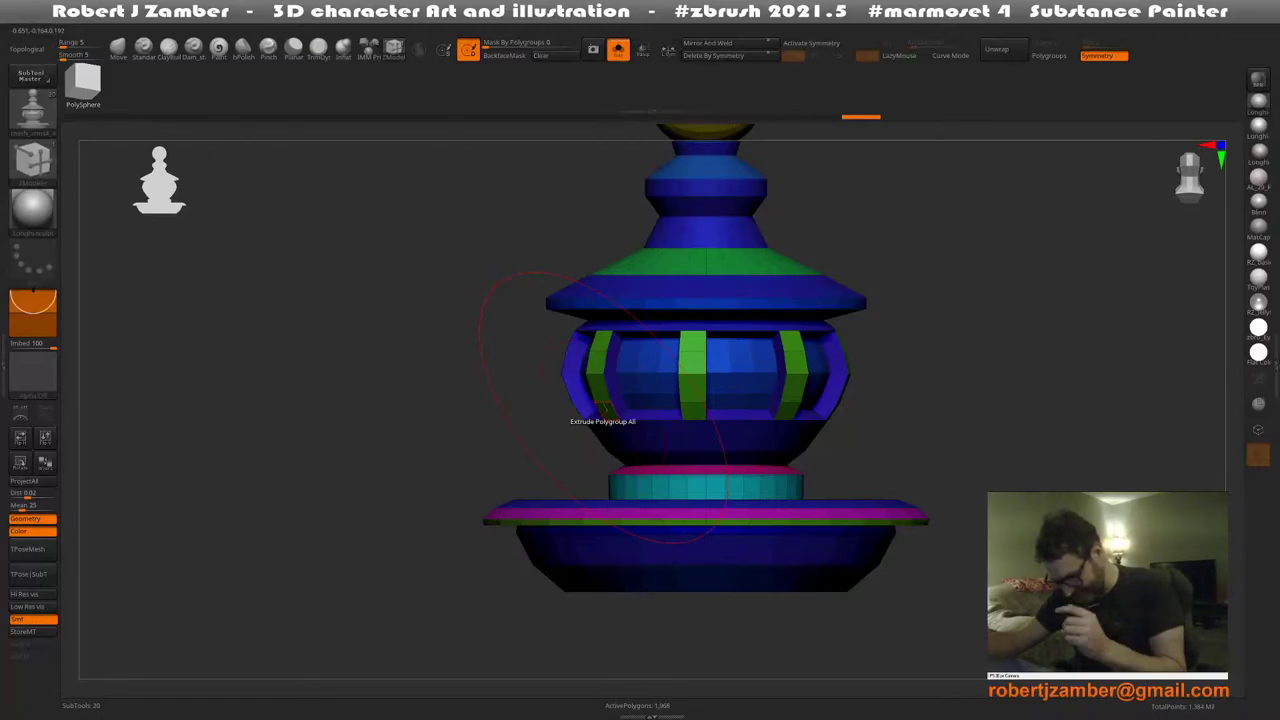
pyautogui.moveTo(614, 399)
pyautogui.mouseDown(button='right')
pyautogui.moveTo(634, 411)
pyautogui.moveTo(618, 393)
pyautogui.mouseUp(button='right')
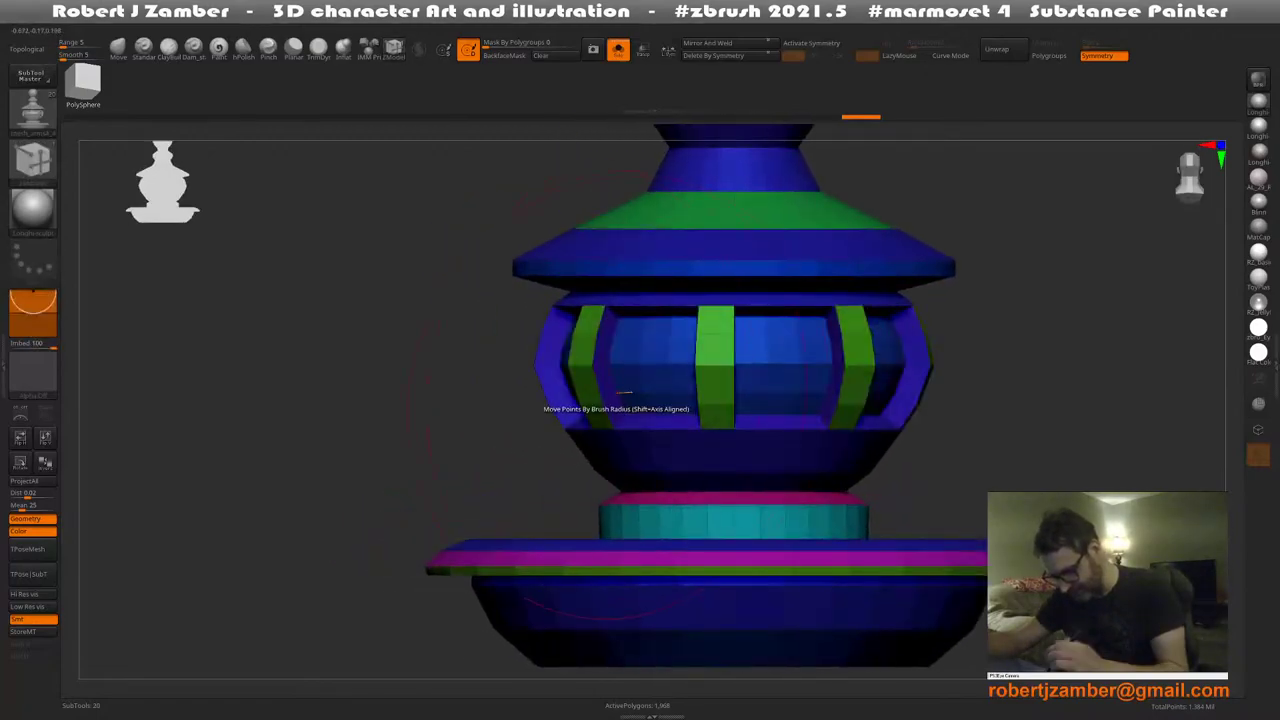
pyautogui.hotkey('ctrl', 'z')
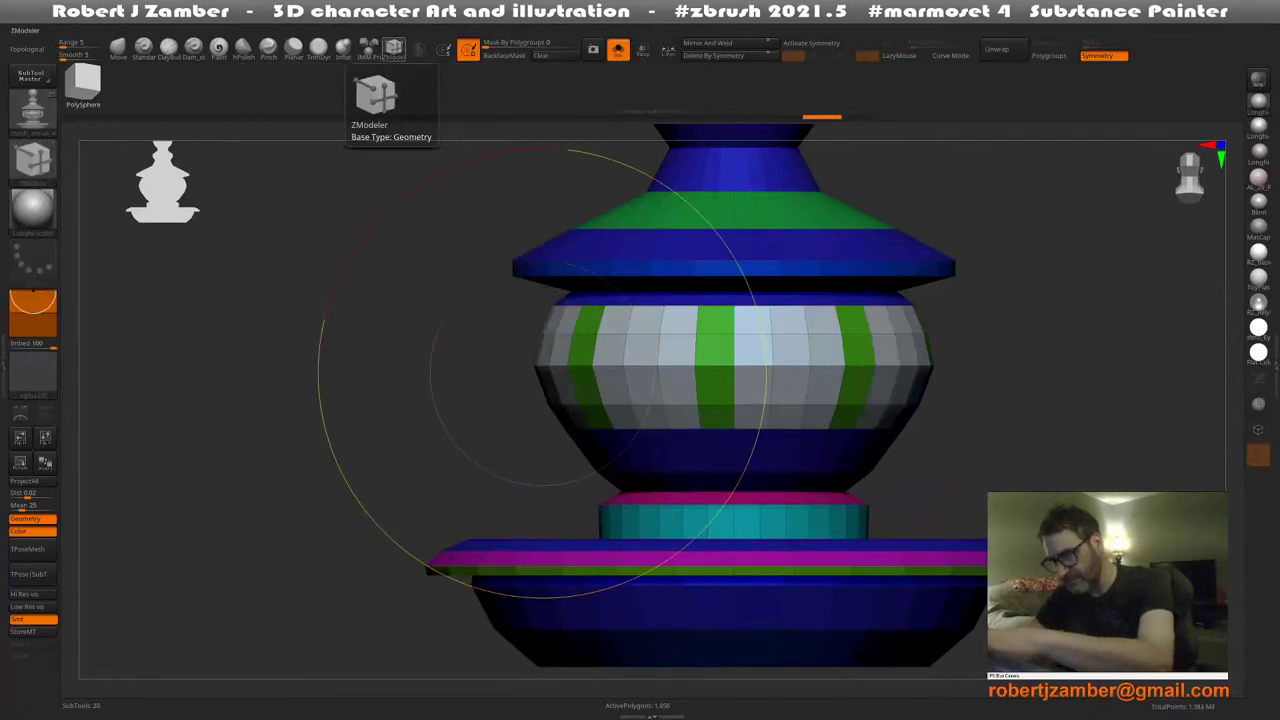
# Try removing the grey panels so only the green strips span the body, and restore the panels
pyautogui.hotkey('shift', 'f')
pyautogui.hotkey('shift', 'f')
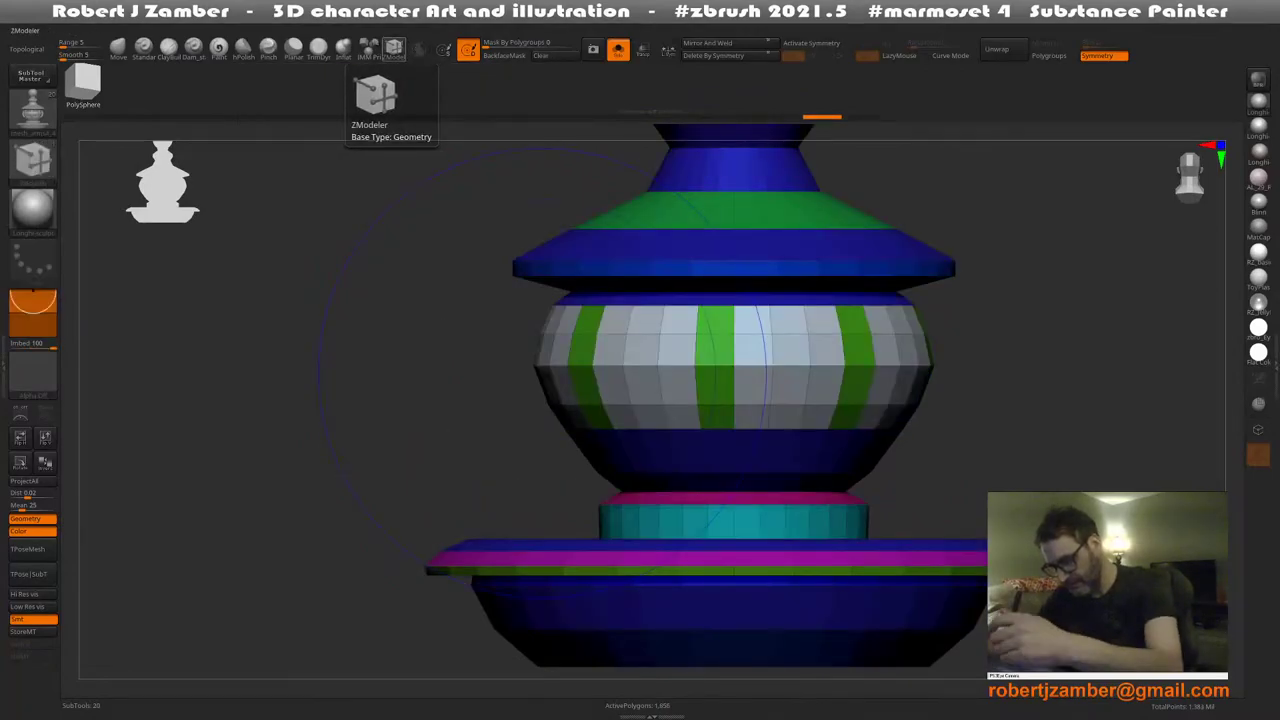
pyautogui.keyDown('ctrl'); pyautogui.keyDown('shift'); pyautogui.click(621, 367); pyautogui.keyUp('shift'); pyautogui.keyUp('ctrl')
pyautogui.keyDown('ctrl'); pyautogui.keyDown('shift'); pyautogui.click(620, 370); pyautogui.keyUp('shift'); pyautogui.keyUp('ctrl')
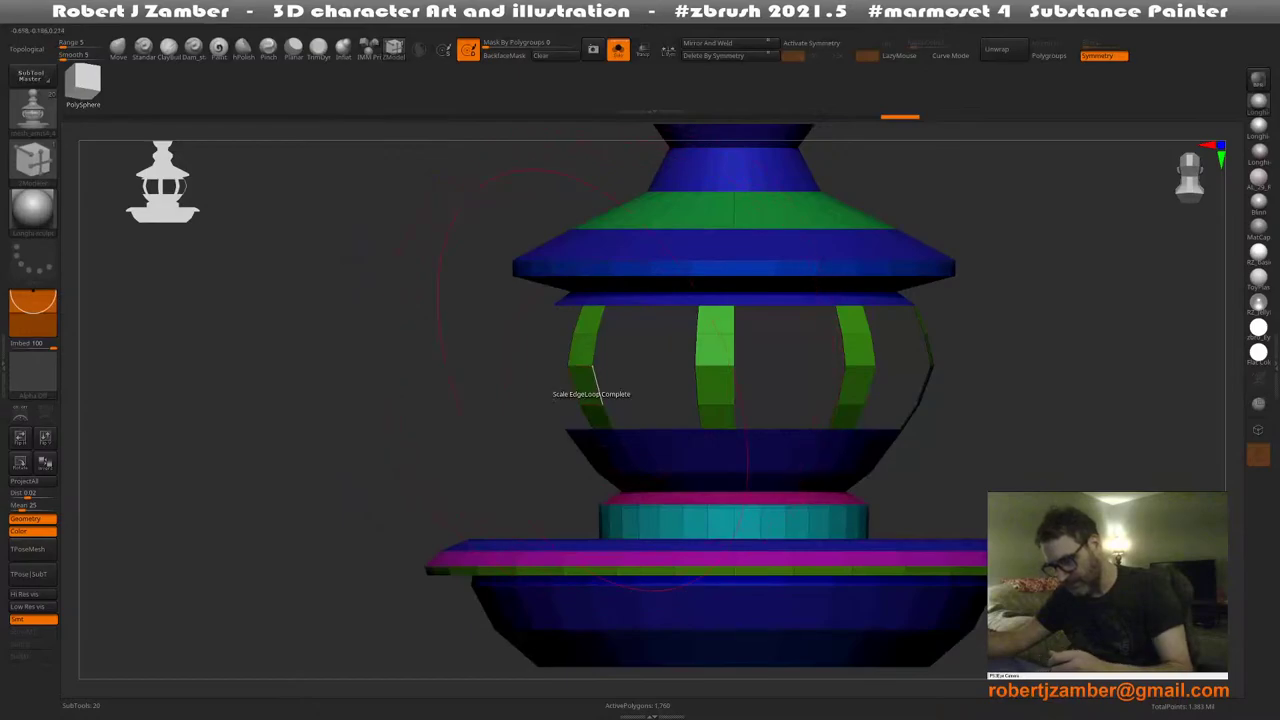
pyautogui.moveTo(593, 380); pyautogui.dragTo(546, 432, button='right')
pyautogui.moveTo(546, 432); pyautogui.dragTo(507, 452, button='right')
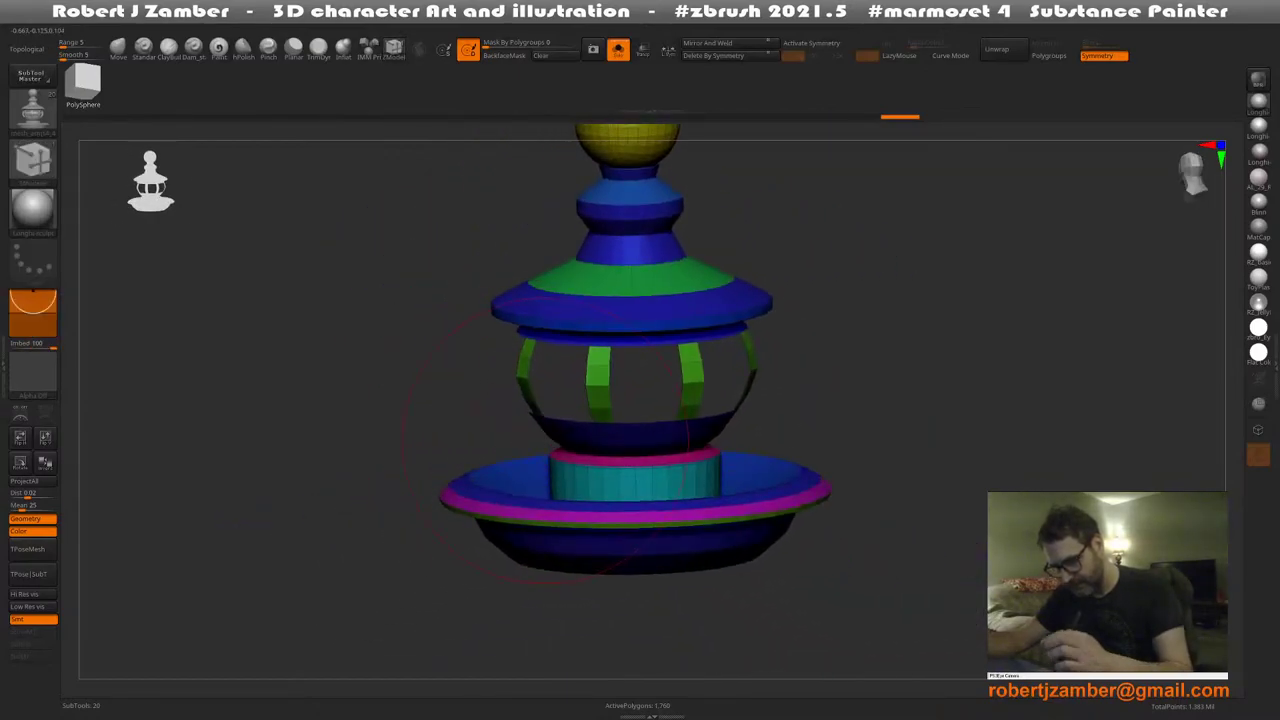
pyautogui.hotkey('ctrl', 'z')
pyautogui.hotkey('ctrl', 'z')
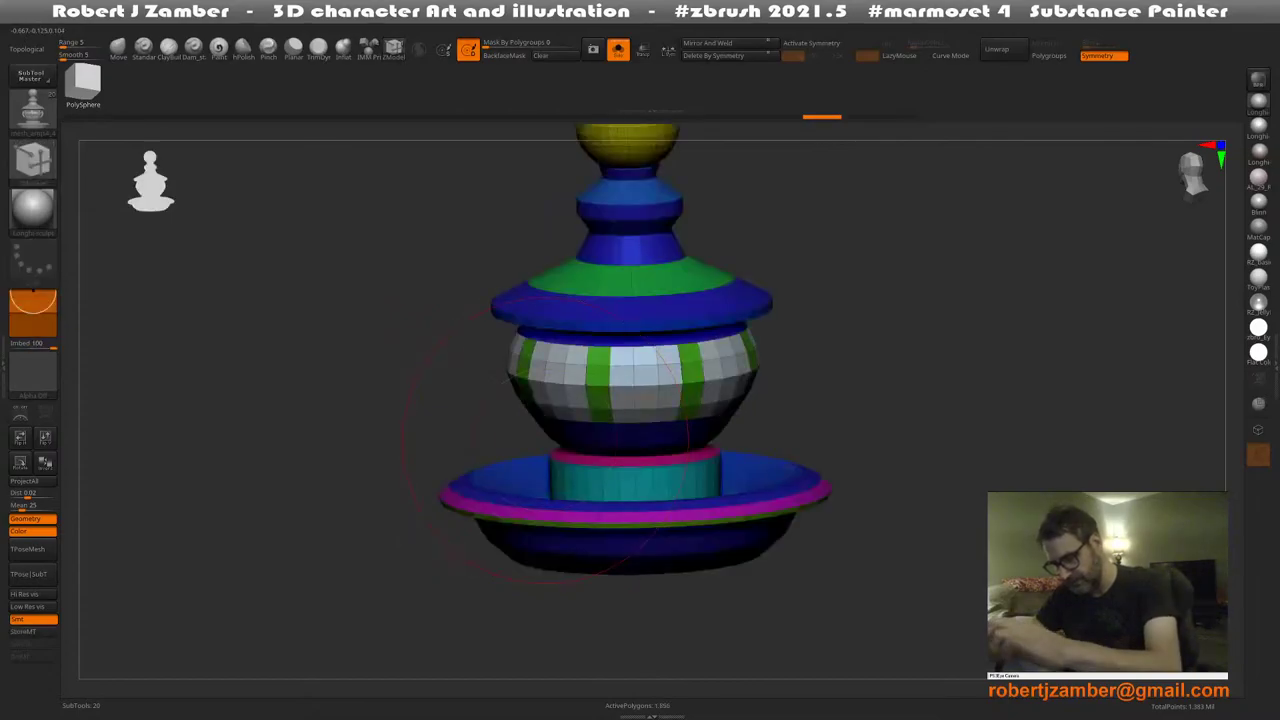
# Hide the polygroup colours to examine the urn's plain form, and show them again
pyautogui.hotkey('shift', 'f')
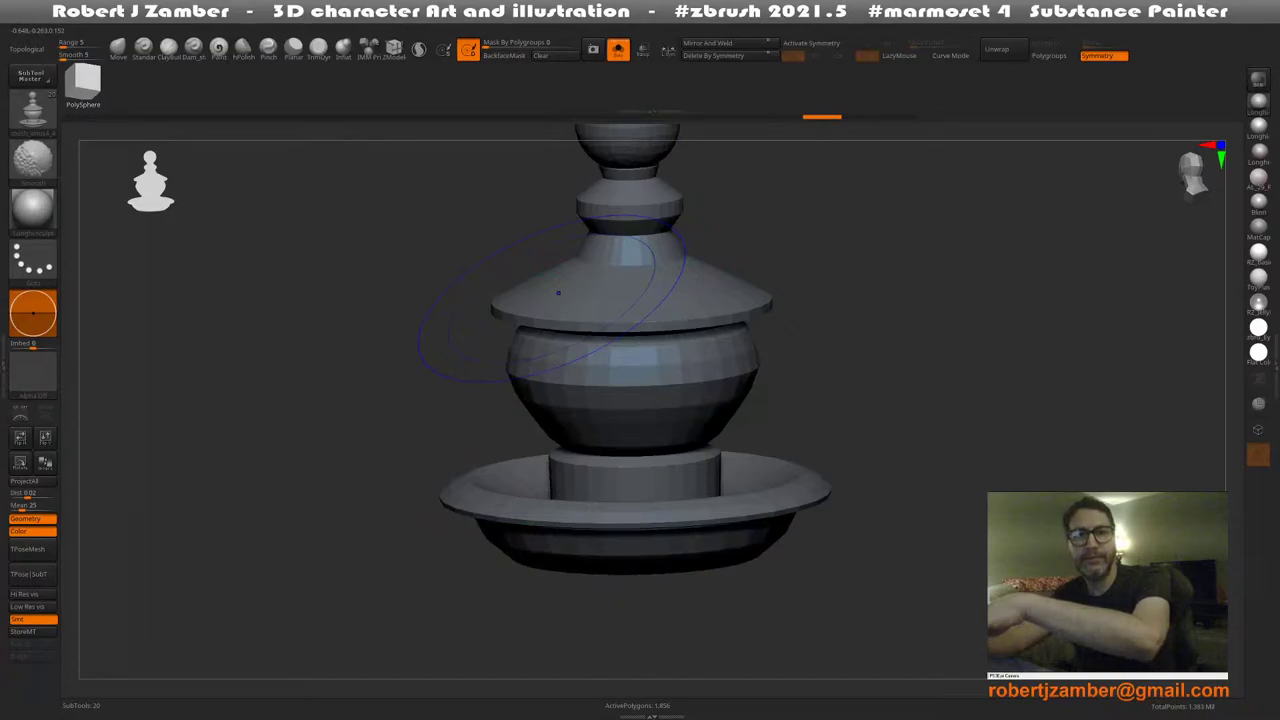
pyautogui.hotkey('shift', 'f')
pyautogui.hotkey('shift', 'f')
pyautogui.hotkey('ctrl', 'shift')
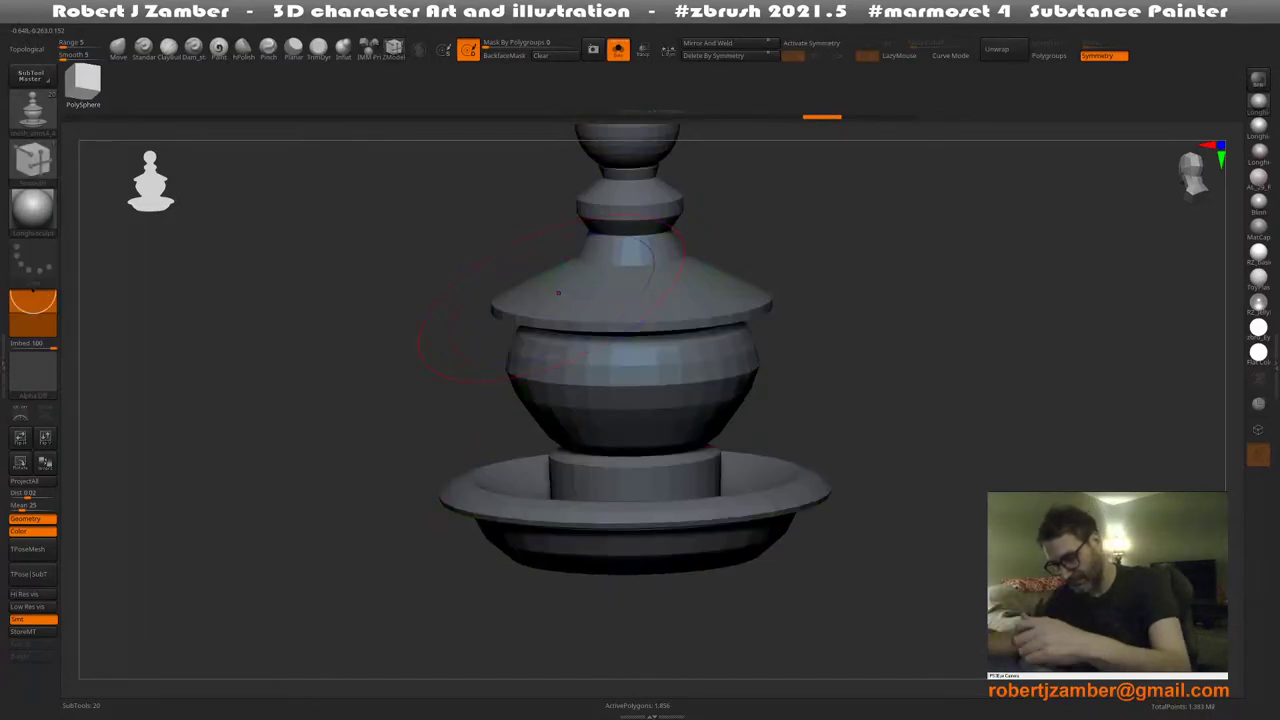
pyautogui.keyDown('ctrl'); pyautogui.moveTo(556, 395); pyautogui.dragTo(556, 386, button='right'); pyautogui.keyUp('ctrl')
pyautogui.moveTo(556, 386); pyautogui.dragTo(590, 374)
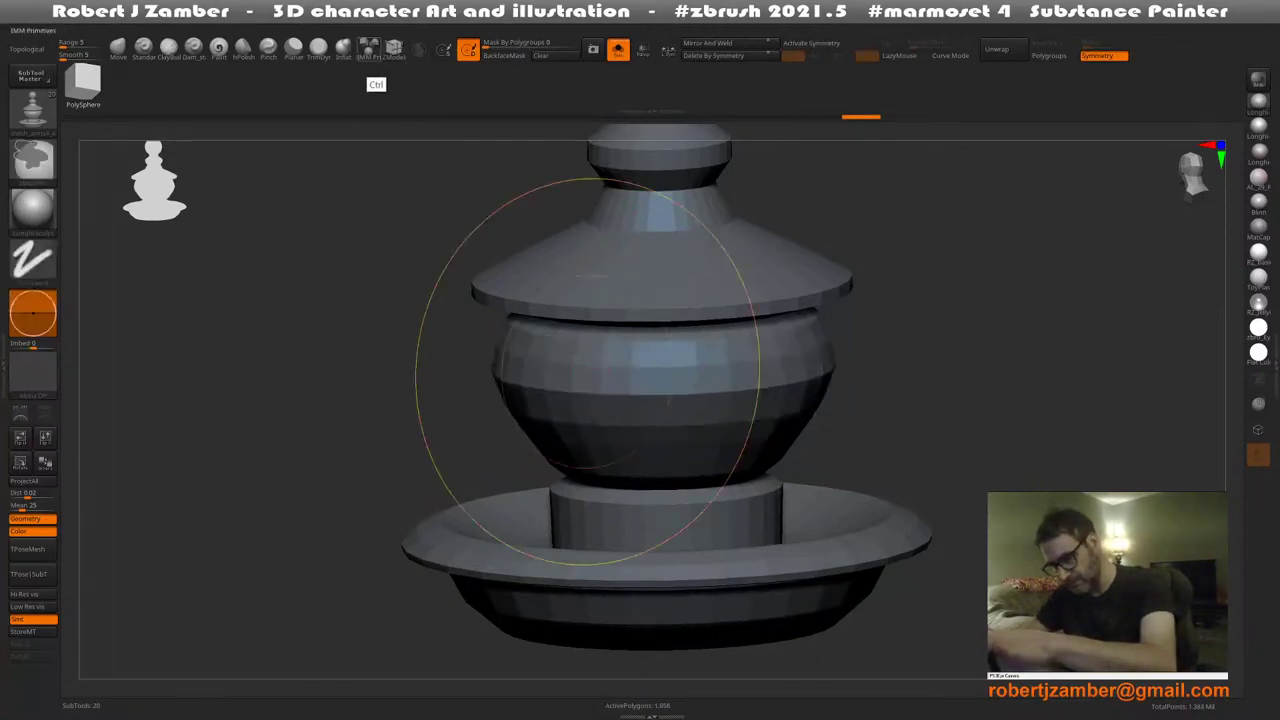
pyautogui.keyDown('ctrl'); pyautogui.keyDown('shift'); pyautogui.click(599, 374); pyautogui.keyUp('shift'); pyautogui.keyUp('ctrl')
pyautogui.hotkey('shift', 'f')
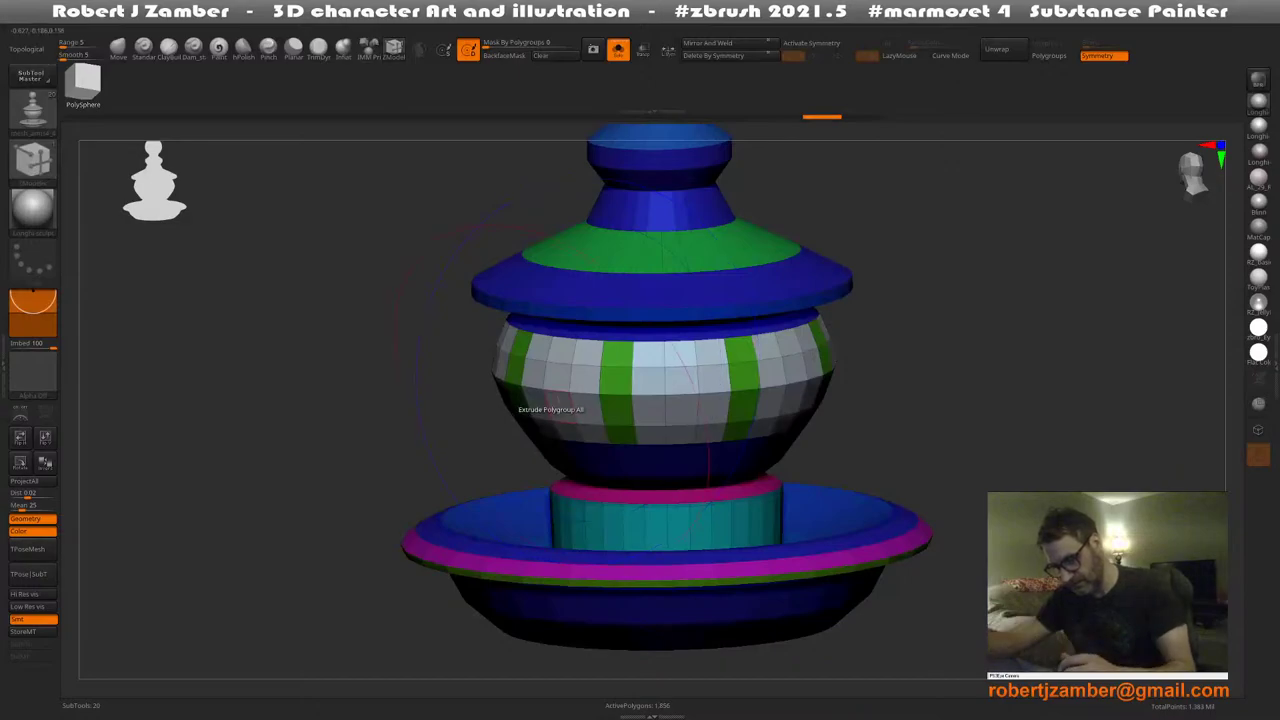
# Merge the green strips and grey panels of the urn's body into a single polygroup
pyautogui.moveTo(590, 425); pyautogui.dragTo(512, 438, button='right')
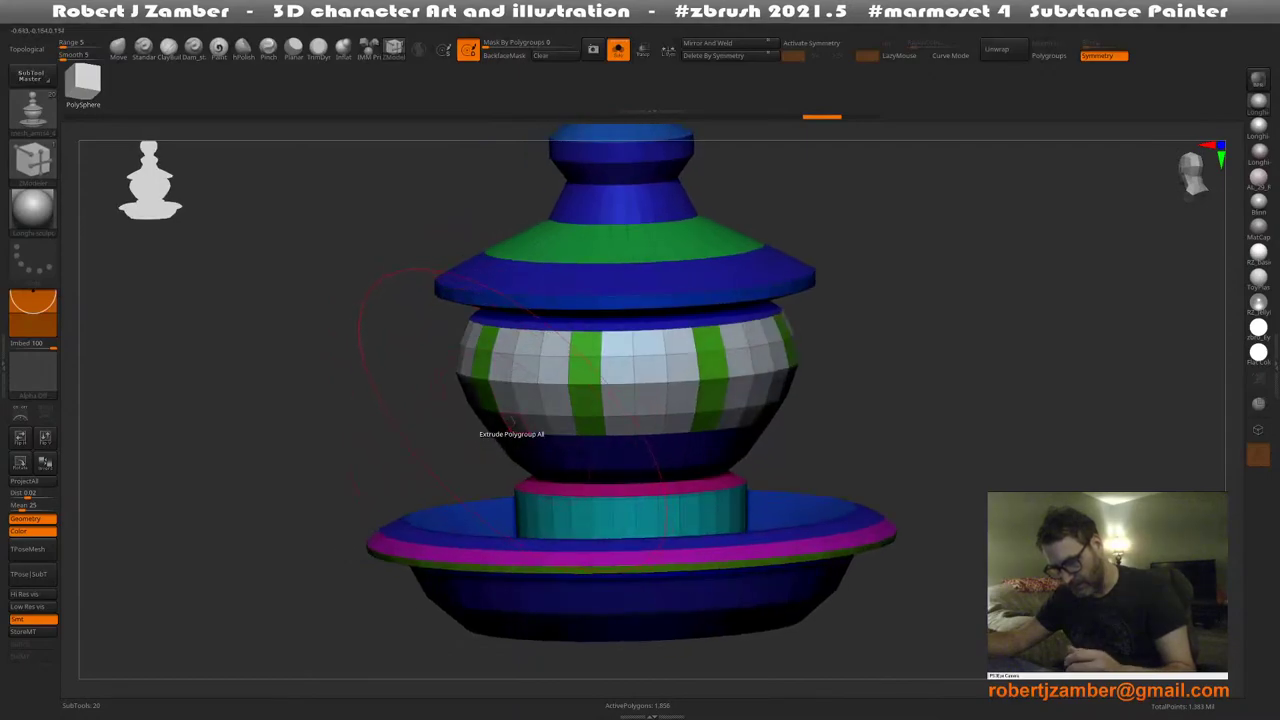
pyautogui.keyDown('ctrl'); pyautogui.keyDown('shift'); pyautogui.click(545, 395); pyautogui.keyUp('shift'); pyautogui.keyUp('ctrl')
pyautogui.hotkey('ctrl', 'w')
pyautogui.keyDown('ctrl'); pyautogui.keyDown('shift'); pyautogui.click(405, 342); pyautogui.keyUp('shift'); pyautogui.keyUp('ctrl')
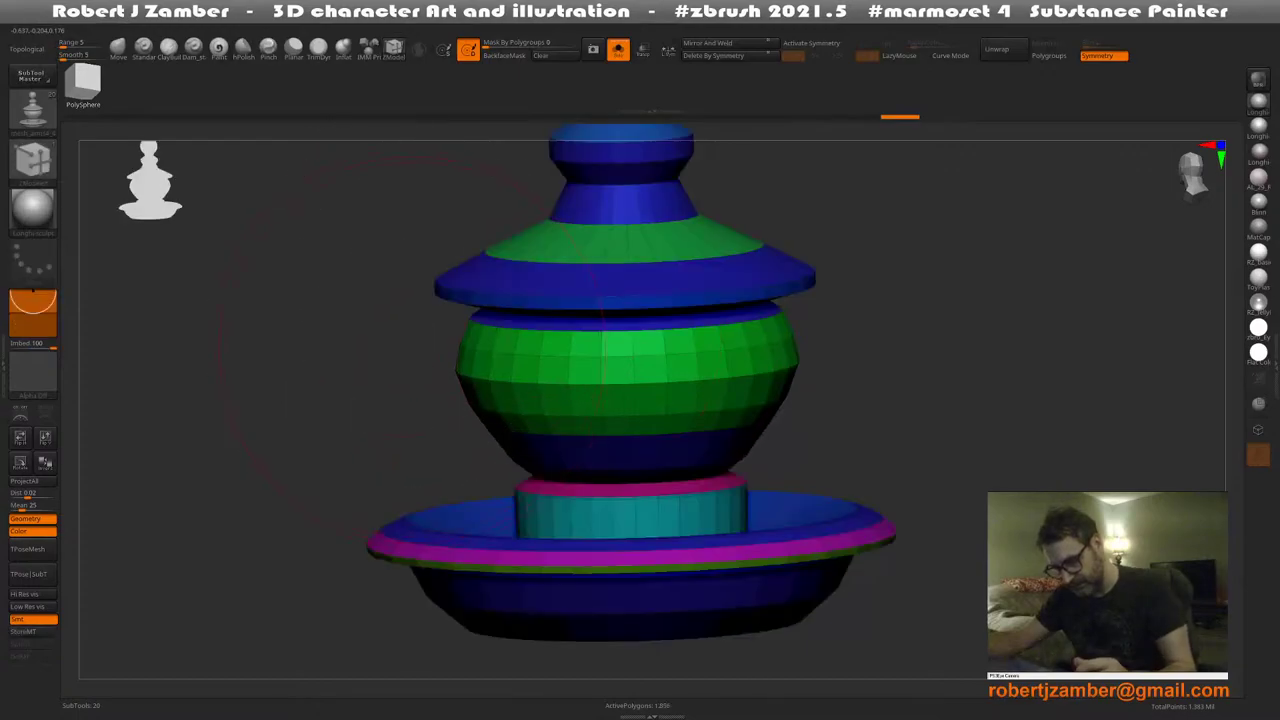
pyautogui.keyDown('shift'); pyautogui.moveTo(405, 345); pyautogui.dragTo(533, 426, button='right'); pyautogui.keyUp('shift')
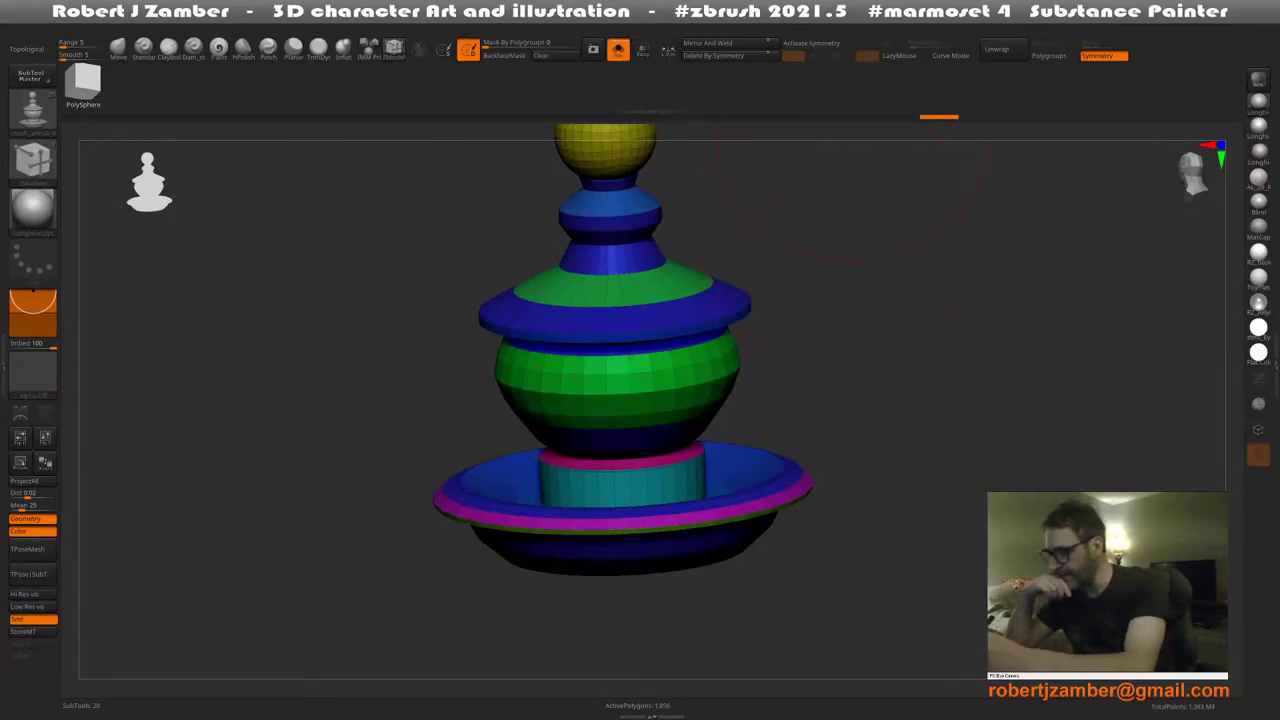
# Activate radial symmetry around the Y axis with a radial count of 8, using local symmetry for the urn
pyautogui.click(830, 43)
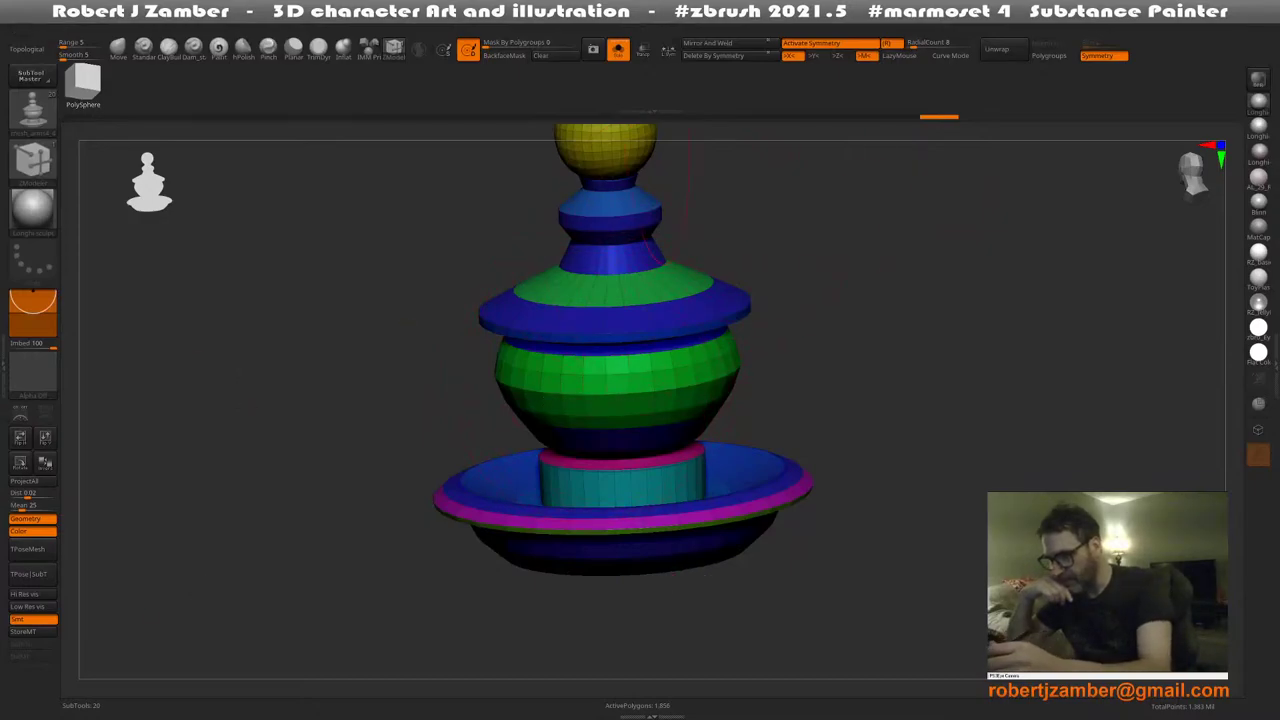
pyautogui.click(668, 50)
pyautogui.moveTo(574, 390); pyautogui.dragTo(581, 476, button='right')
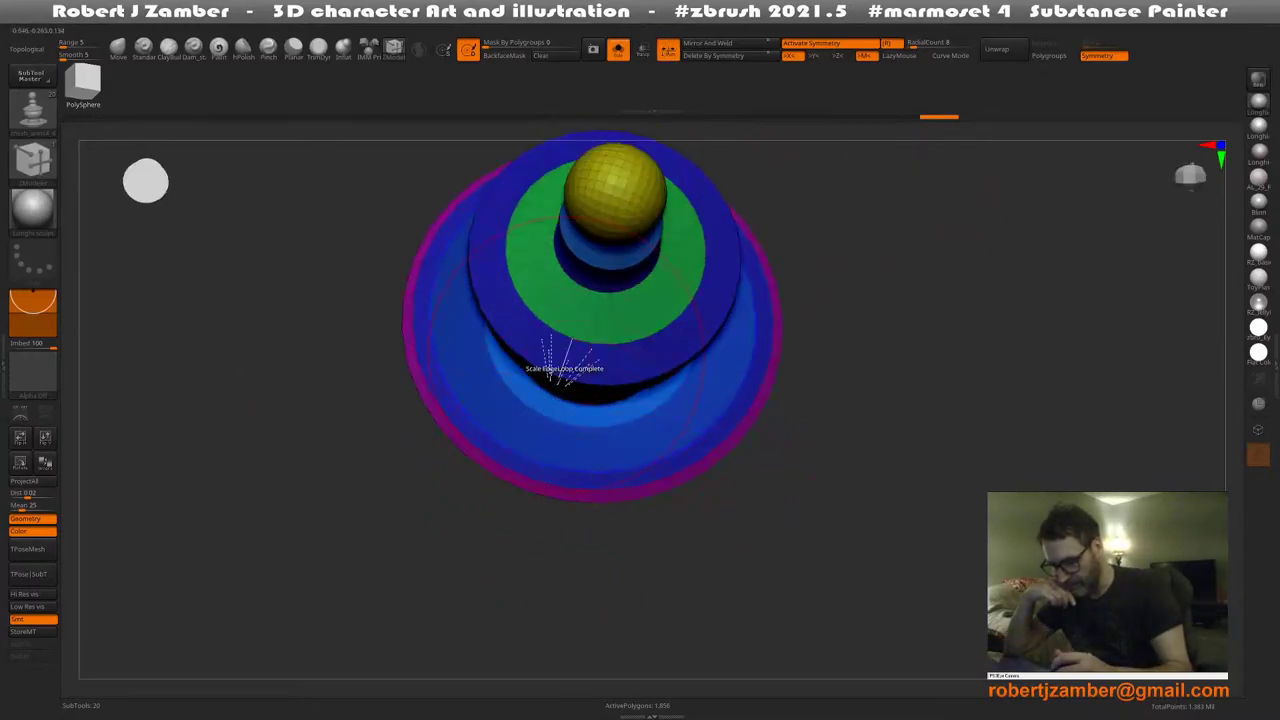
pyautogui.moveTo(565, 356); pyautogui.dragTo(563, 383, button='right')
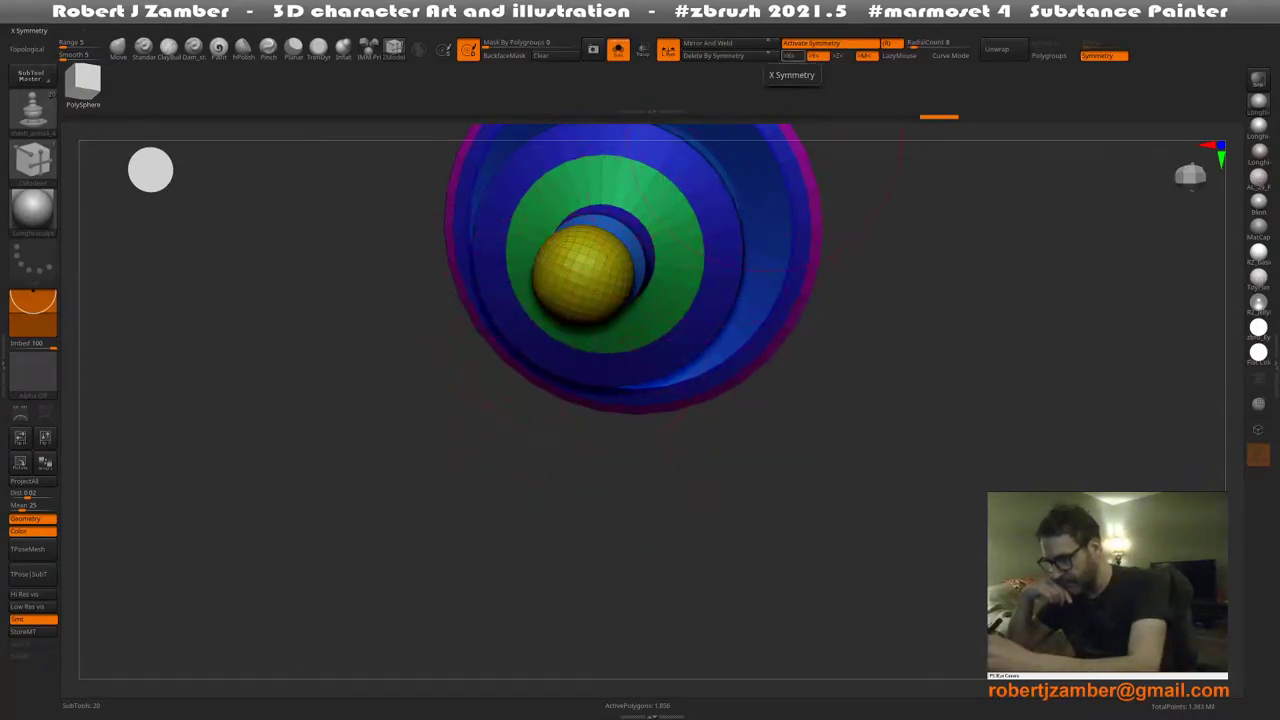
pyautogui.moveTo(555, 362); pyautogui.dragTo(545, 325, button='right')
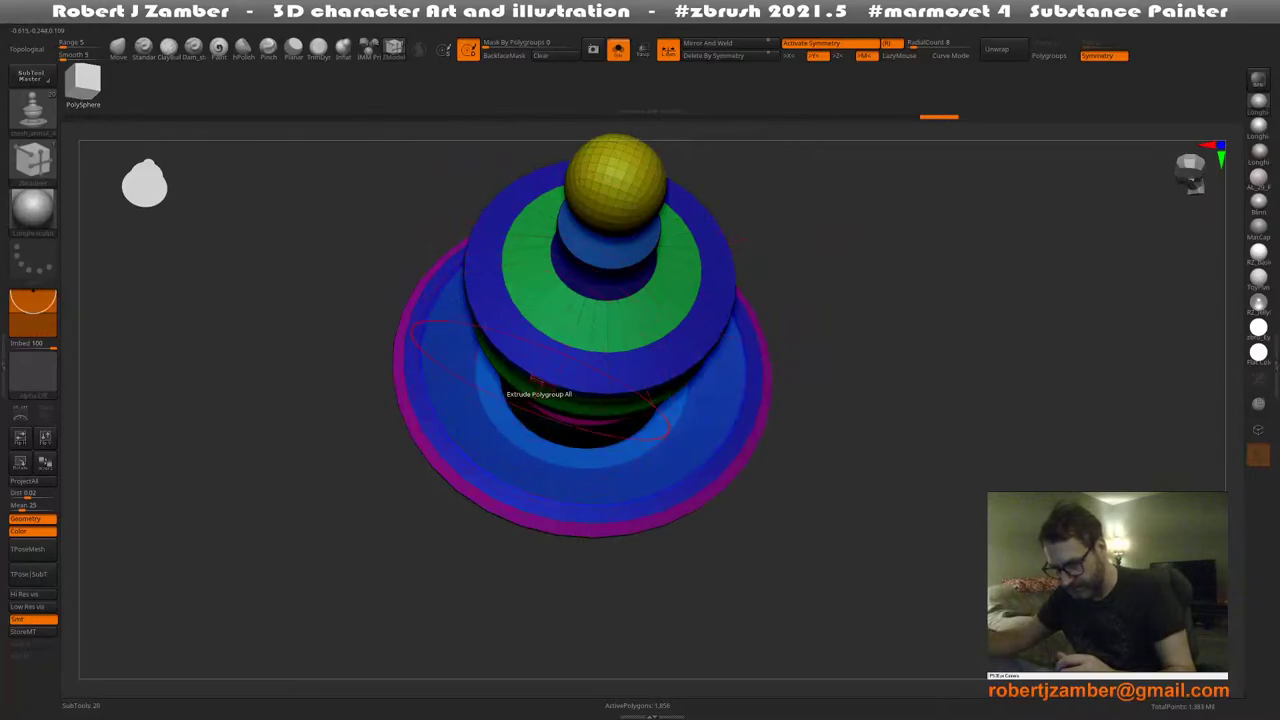
pyautogui.moveTo(540, 388); pyautogui.dragTo(530, 325, button='right')
pyautogui.keyDown('shift'); pyautogui.moveTo(530, 415); pyautogui.dragTo(531, 408, button='right'); pyautogui.keyUp('shift')
# Set ZModeler's point action to Split, try splitting the body's widest points into large octagons, and undo that split
pyautogui.press('space')
pyautogui.press('space')
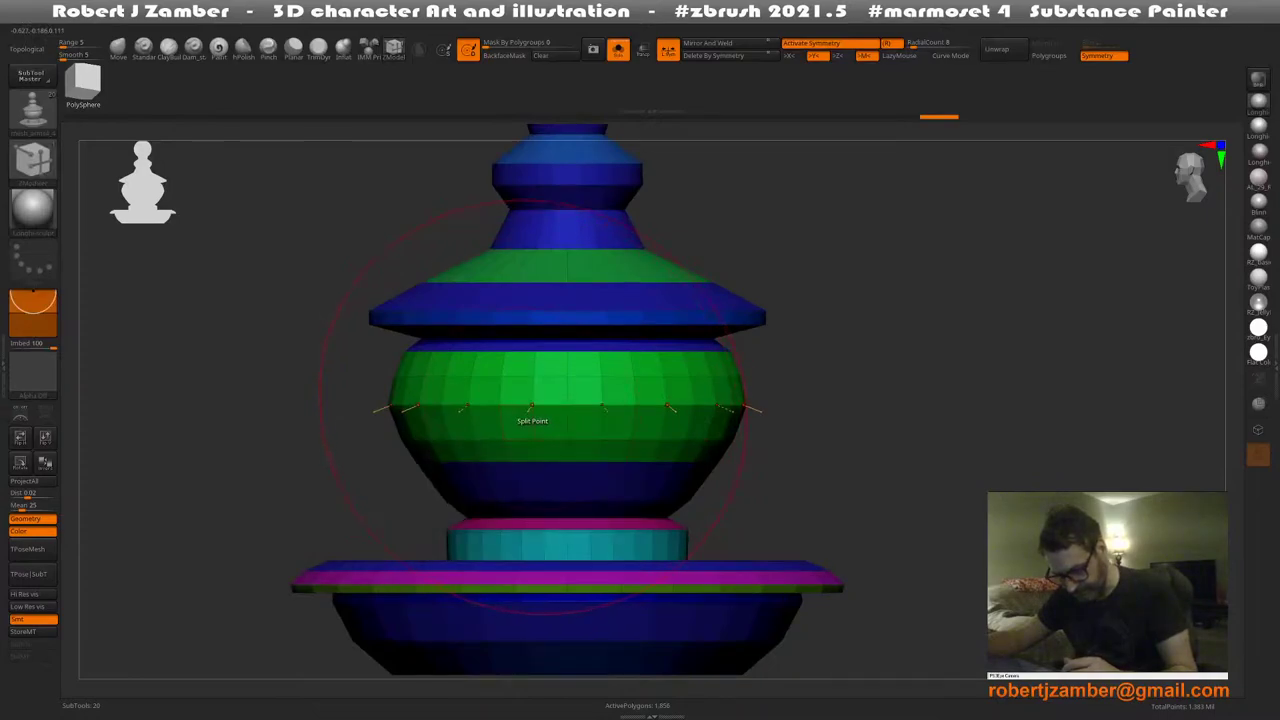
pyautogui.moveTo(532, 409); pyautogui.dragTo(560, 392)
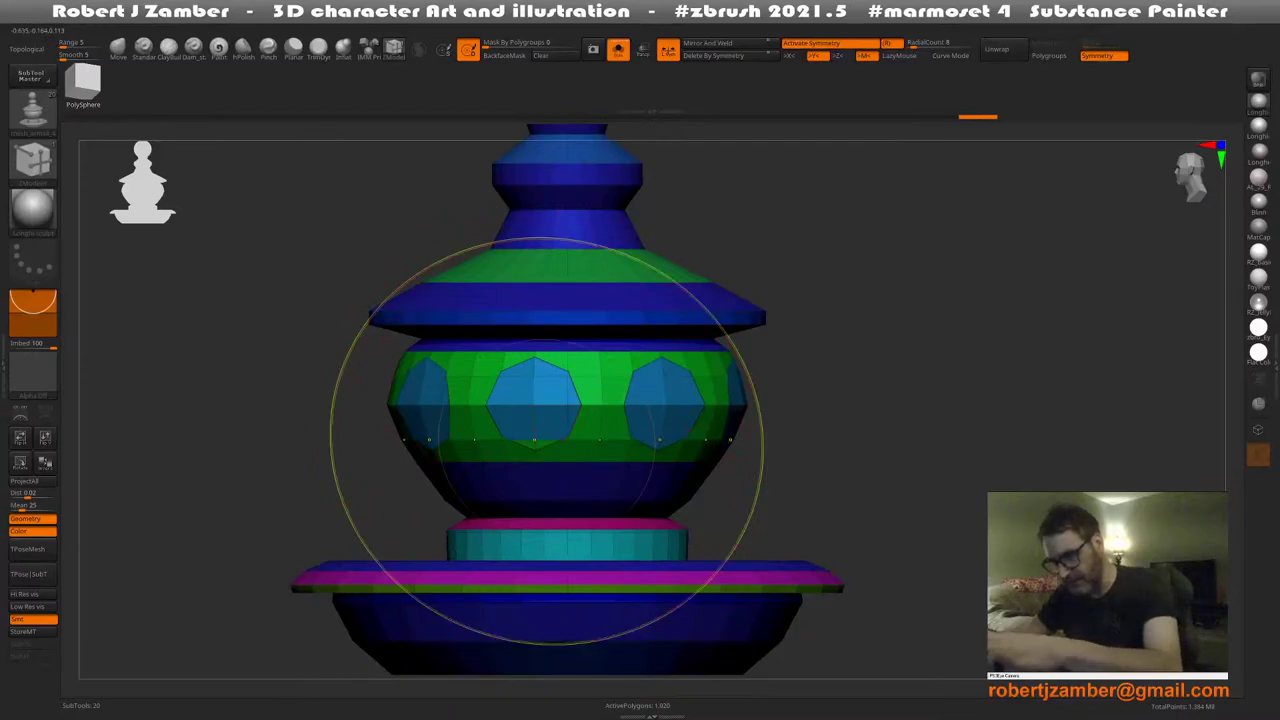
pyautogui.hotkey('ctrl', 'z')
# Use Slide EdgeLoop Complete to move the body's intermediate edge loops away from its widest ring
pyautogui.keyDown('ctrl'); pyautogui.moveTo(547, 441); pyautogui.dragTo(532, 410, button='right'); pyautogui.keyUp('ctrl')
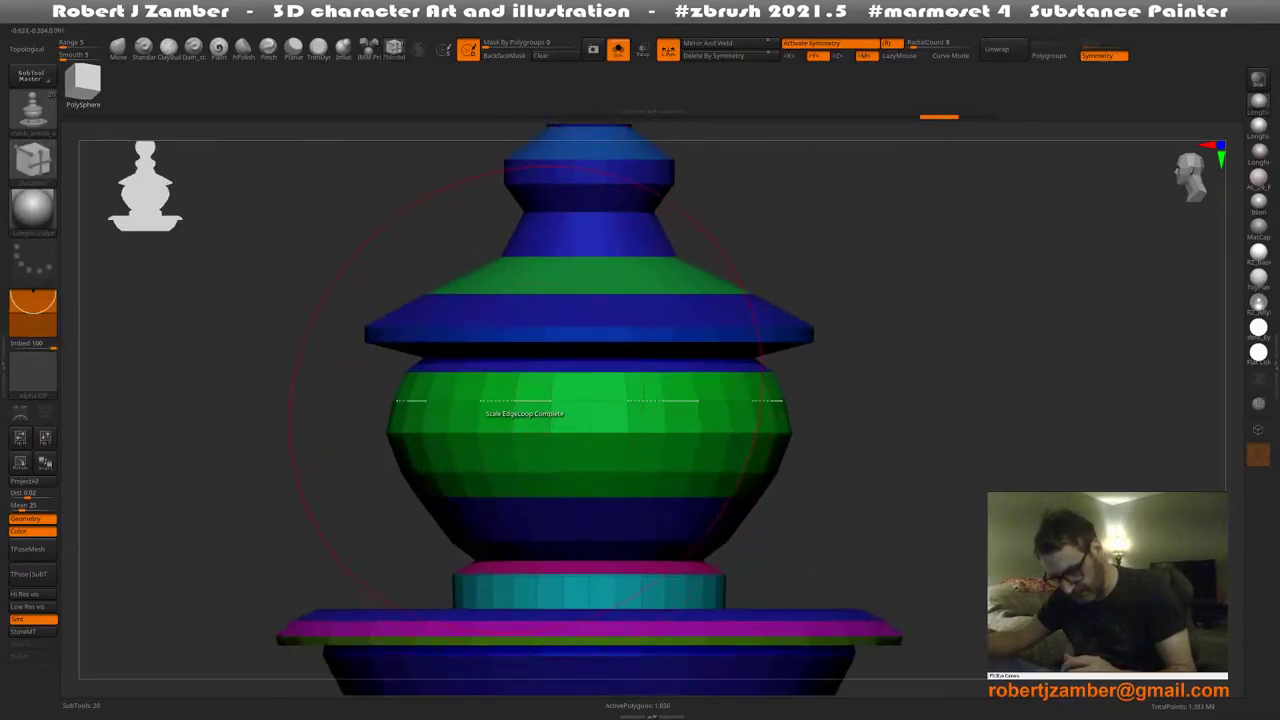
pyautogui.press('space')
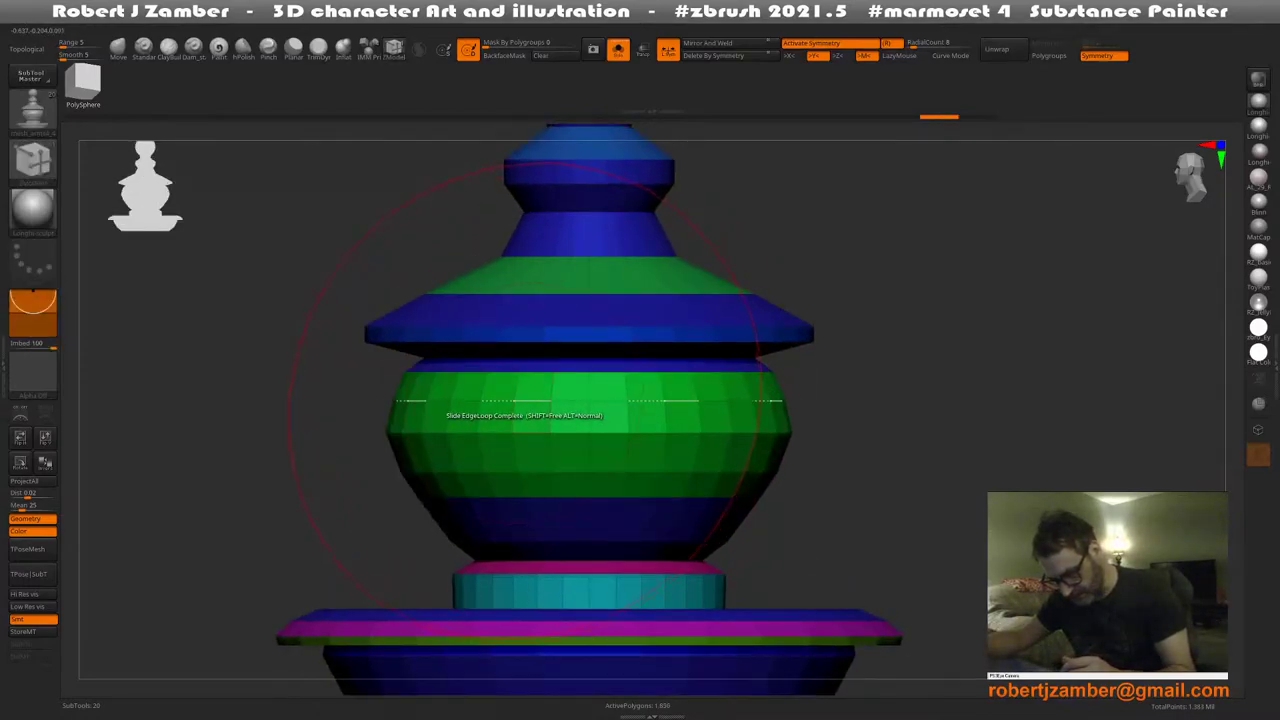
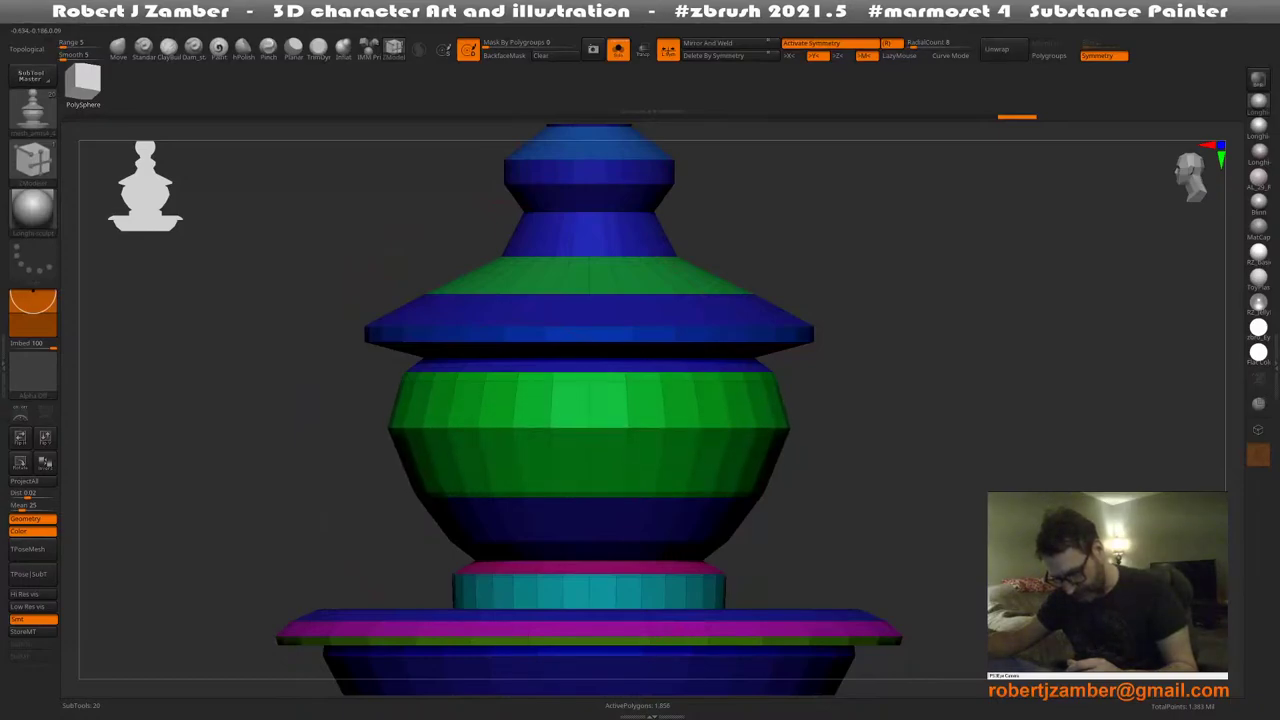
# Try splitting points on the body's widest ring into smaller octagons, and undo the split
pyautogui.press('space')
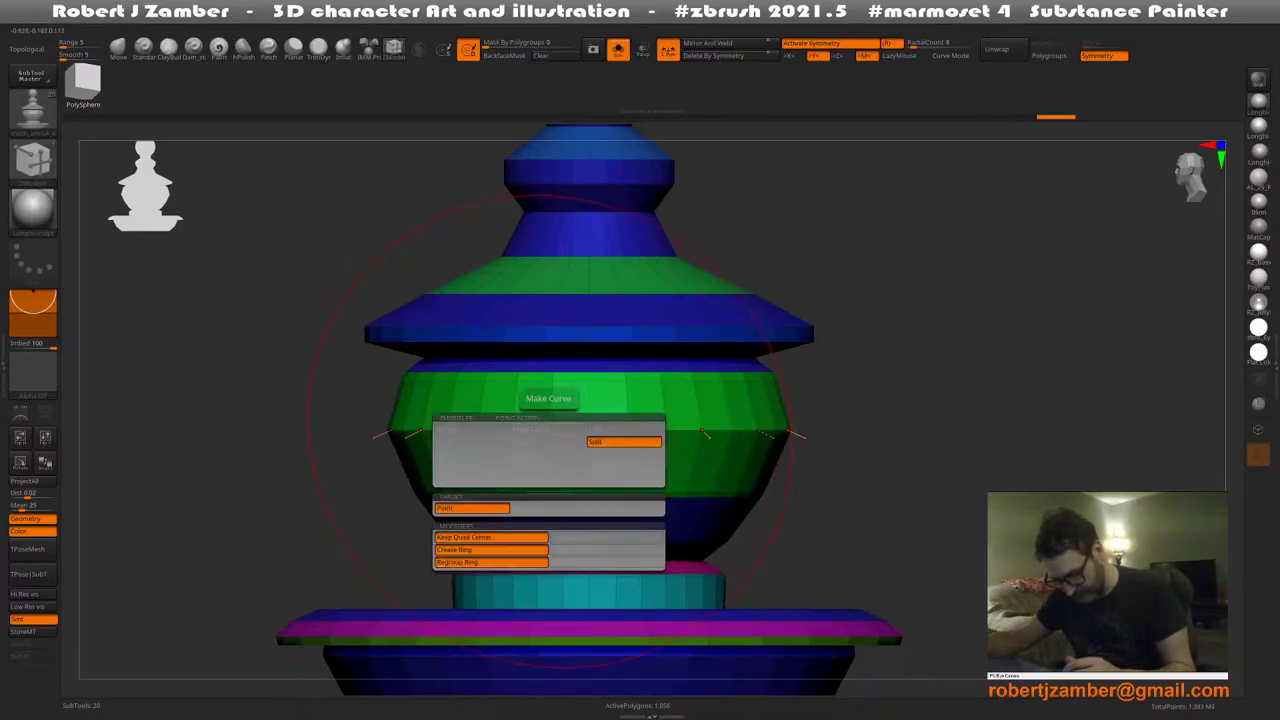
pyautogui.moveTo(549, 431); pyautogui.dragTo(584, 431)
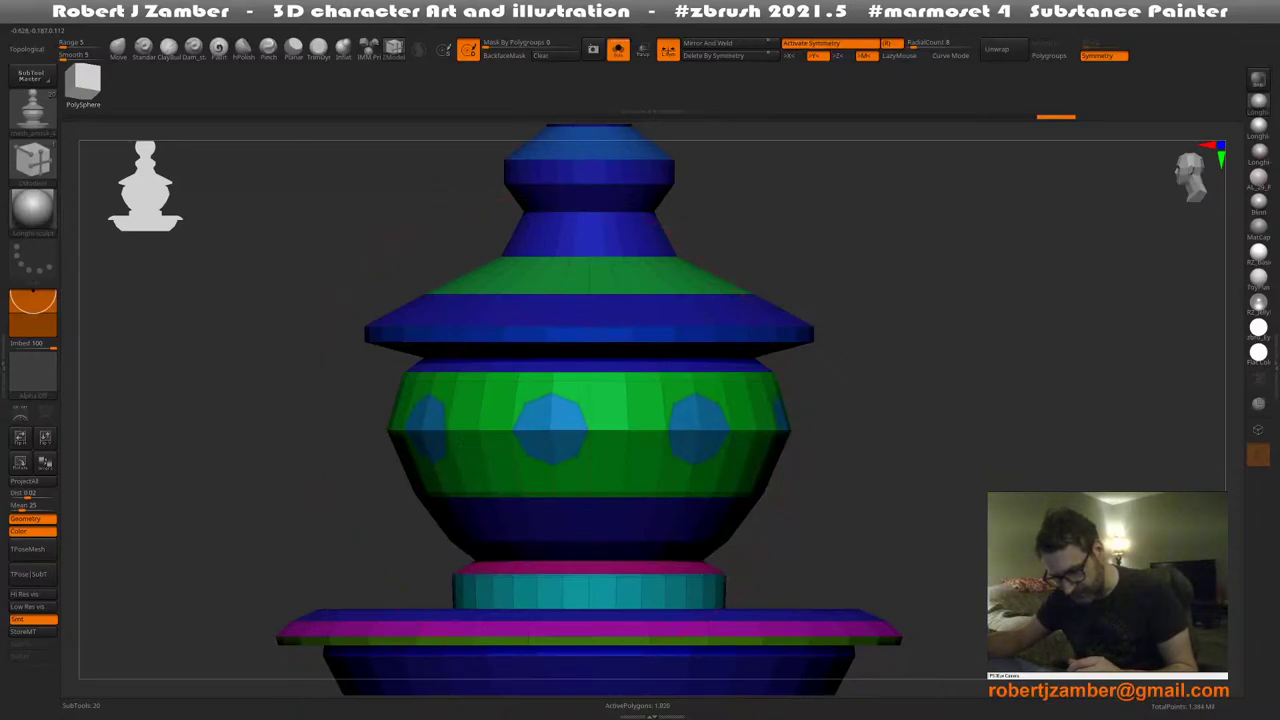
pyautogui.moveTo(554, 495); pyautogui.dragTo(542, 508, button='right')
pyautogui.moveTo(542, 508)
pyautogui.keyDown('alt'); pyautogui.mouseDown(button='right')
pyautogui.moveTo(530, 445)
pyautogui.moveTo(525, 470)
pyautogui.mouseUp(button='right'); pyautogui.keyUp('alt')
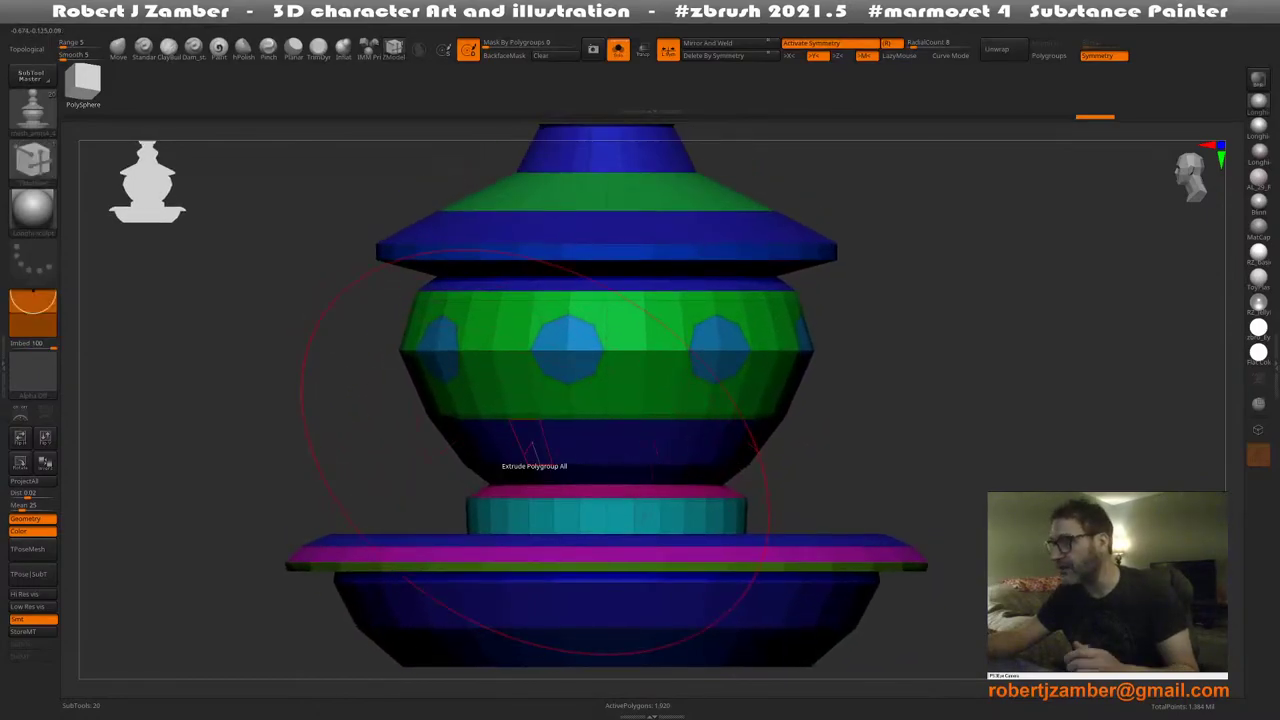
pyautogui.press('b')
pyautogui.press('m')
pyautogui.press('v')
pyautogui.hotkey('ctrl', 'z')
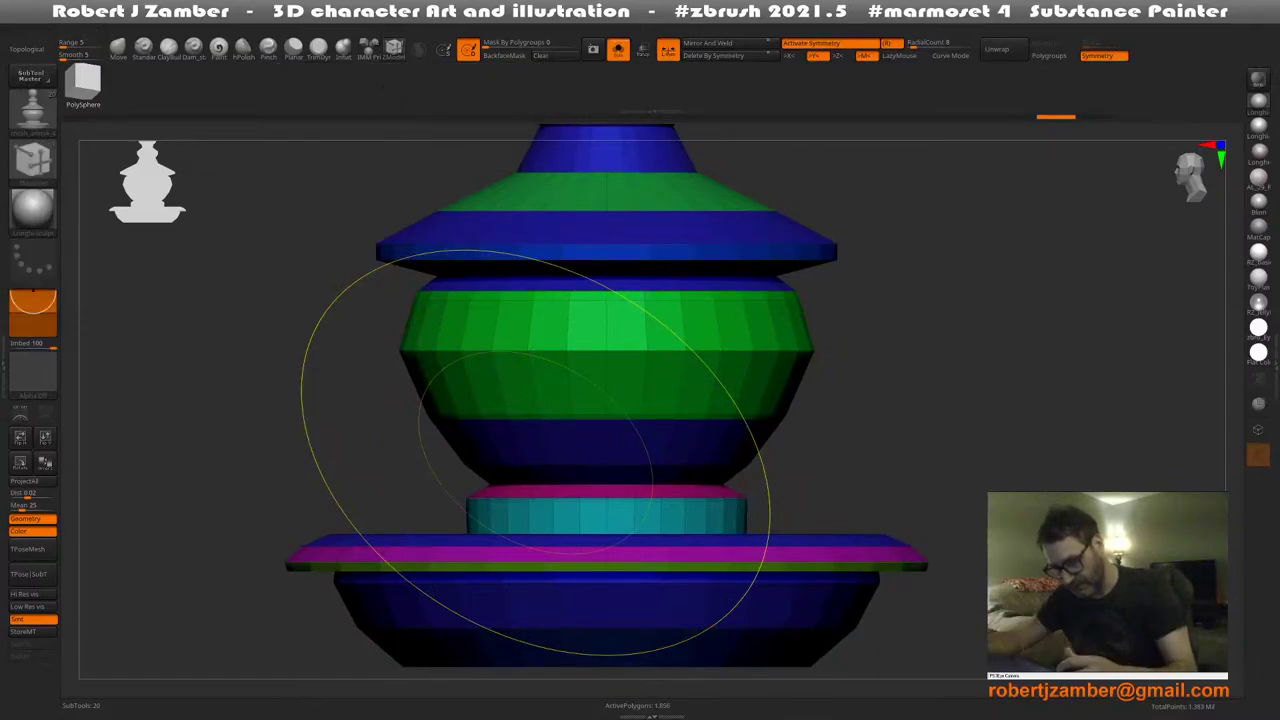
# Split eight evenly spaced points on the body's widest ring into small octagons with ZModeler, using a different column of points
pyautogui.moveTo(522, 447)
pyautogui.keyDown('ctrl'); pyautogui.mouseDown(button='right')
pyautogui.moveTo(487, 414)
pyautogui.moveTo(514, 460)
pyautogui.moveTo(562, 441)
pyautogui.moveTo(552, 376)
pyautogui.mouseUp(button='right'); pyautogui.keyUp('ctrl')
pyautogui.press('b')
pyautogui.press('z')
pyautogui.press('m')
pyautogui.moveTo(550, 397); pyautogui.dragTo(556, 402)
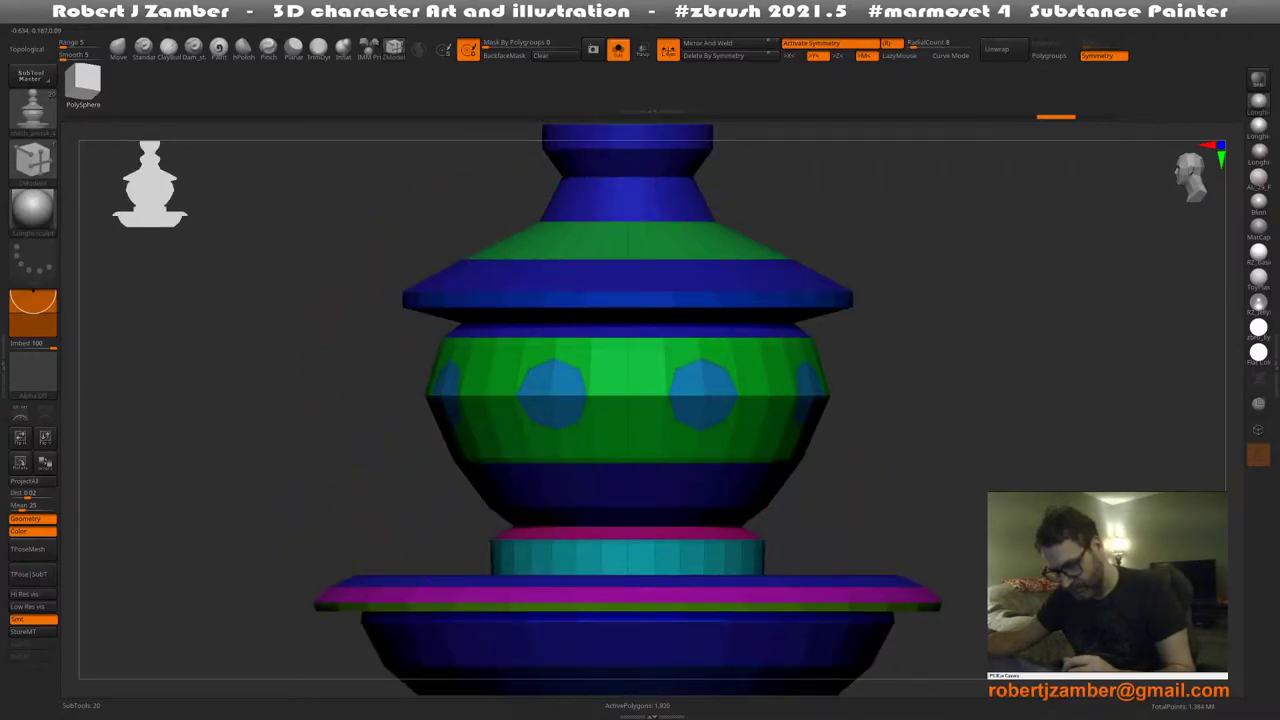
pyautogui.moveTo(550, 440)
pyautogui.mouseDown(button='right')
pyautogui.moveTo(562, 430)
pyautogui.moveTo(499, 343)
pyautogui.mouseUp(button='right')
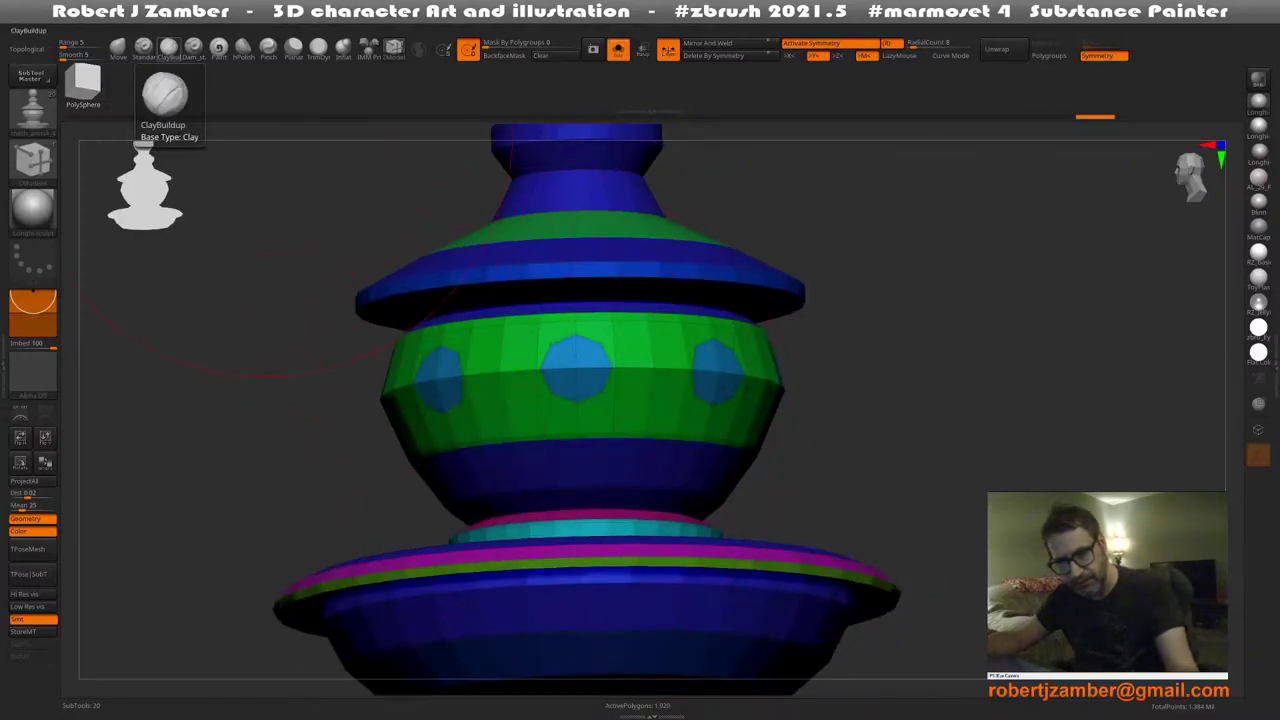
# Use the Move brush to pull the upper and lower points of the body's small octagons outward, stretching them vertically
pyautogui.click(118, 48)
pyautogui.press('space')
pyautogui.moveTo(577, 388); pyautogui.dragTo(546, 388)
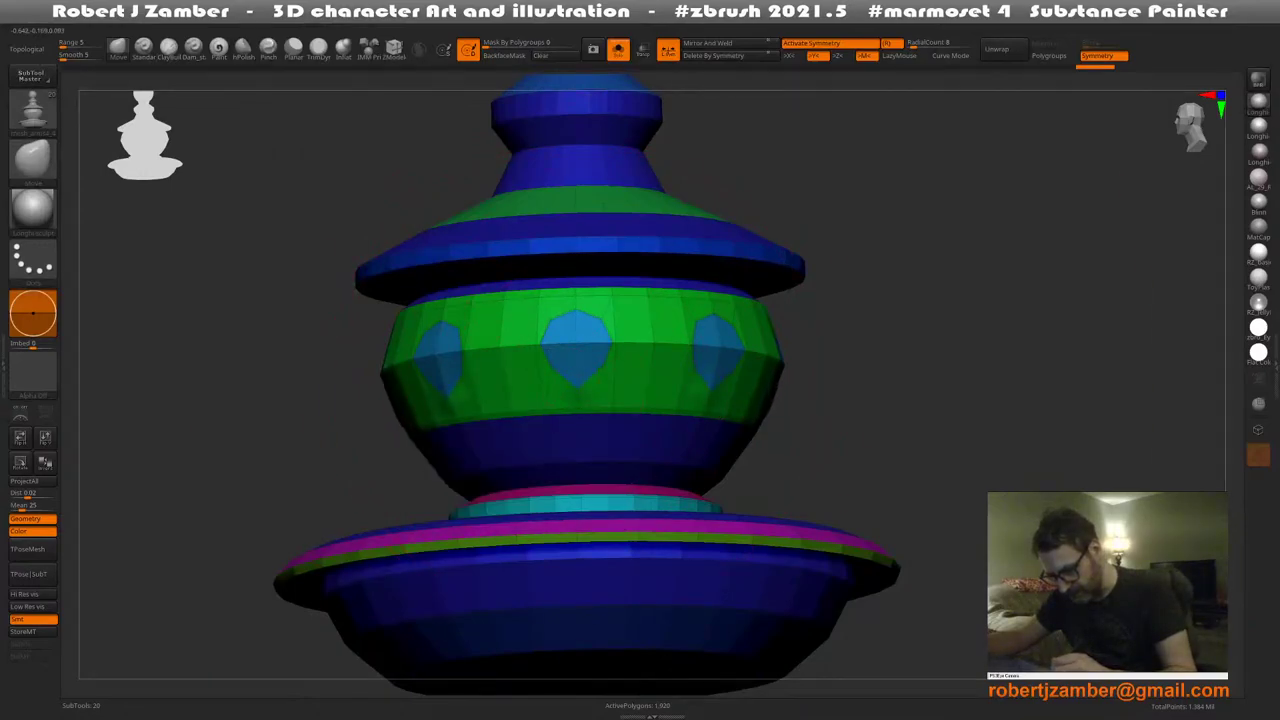
pyautogui.moveTo(578, 408); pyautogui.dragTo(560, 360, button='right')
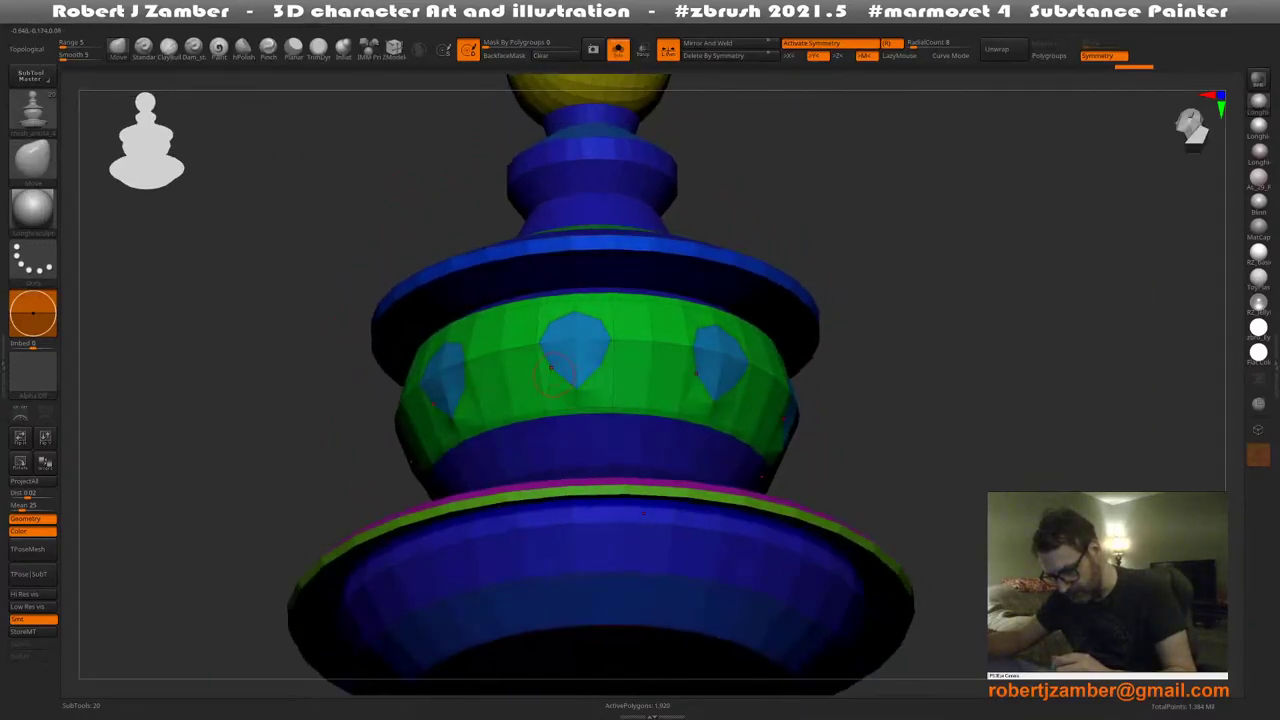
pyautogui.press('space')
pyautogui.moveTo(559, 374); pyautogui.dragTo(552, 374)
pyautogui.moveTo(551, 375); pyautogui.dragTo(599, 365, button='right')
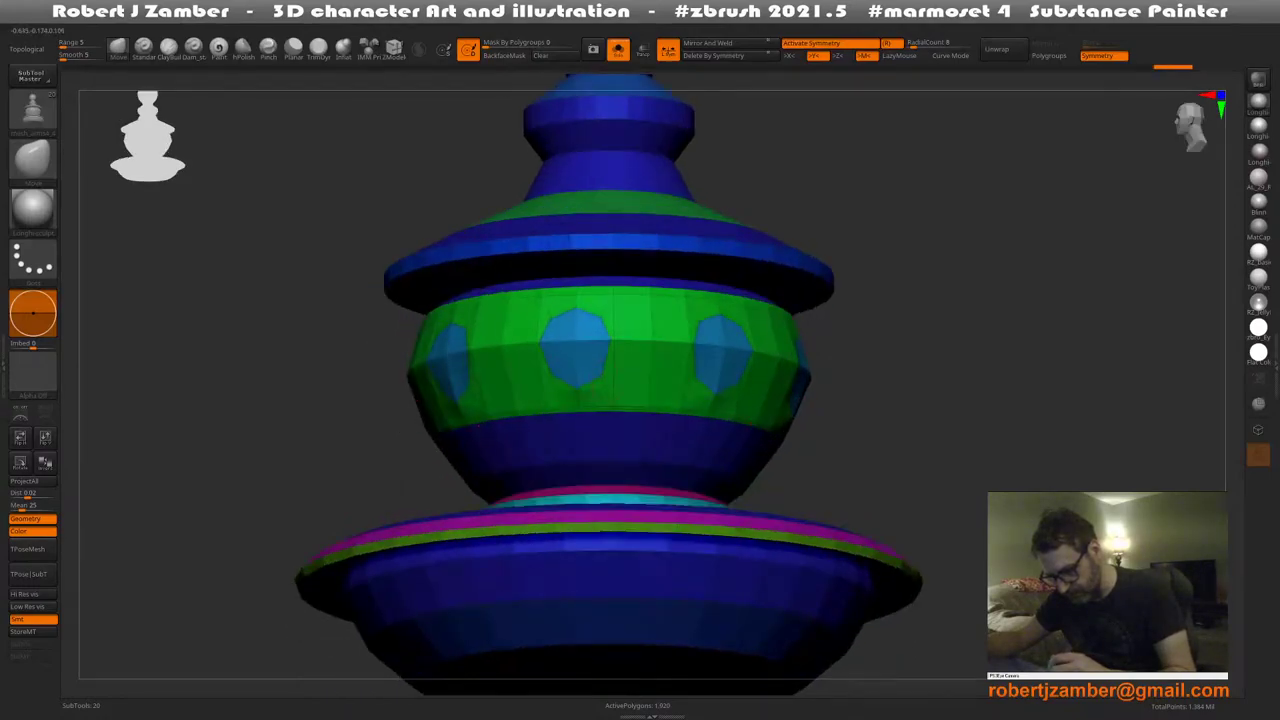
pyautogui.moveTo(575, 320); pyautogui.dragTo(573, 344, button='right')
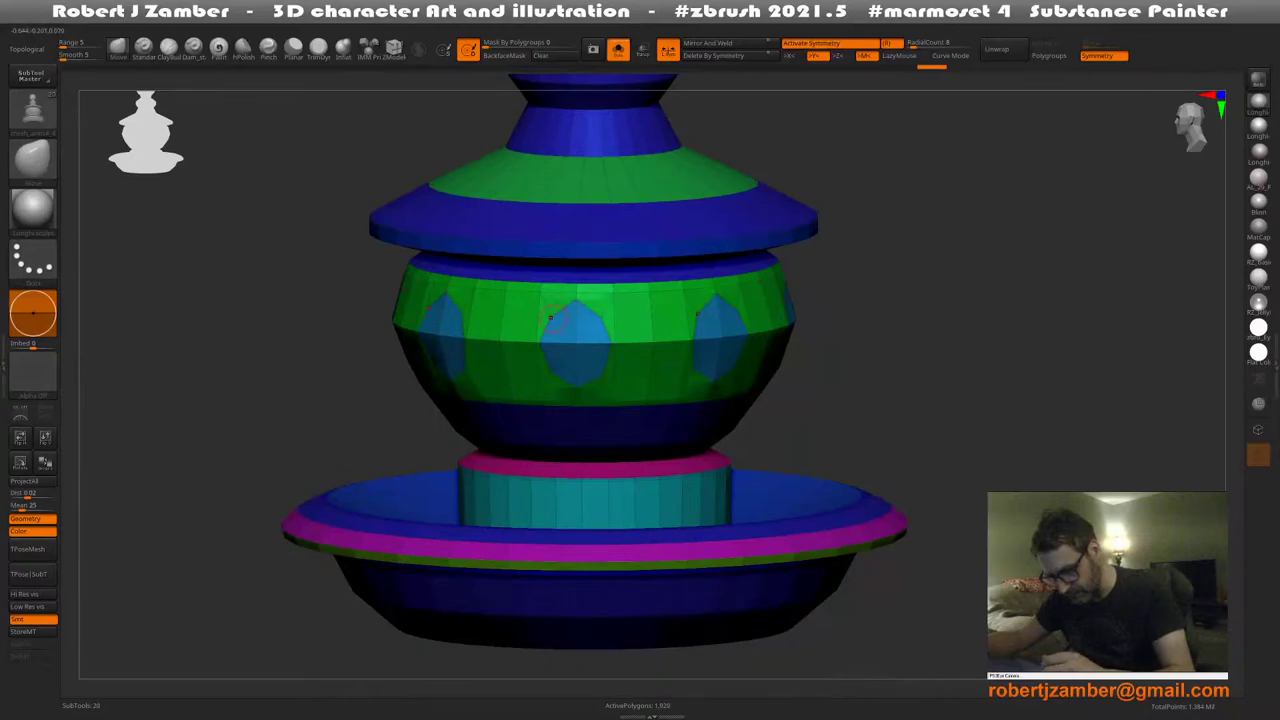
pyautogui.moveTo(575, 343); pyautogui.dragTo(568, 300, button='right')
pyautogui.keyDown('ctrl'); pyautogui.moveTo(568, 300); pyautogui.dragTo(557, 365, button='right'); pyautogui.keyUp('ctrl')
pyautogui.rightClick(566, 362)
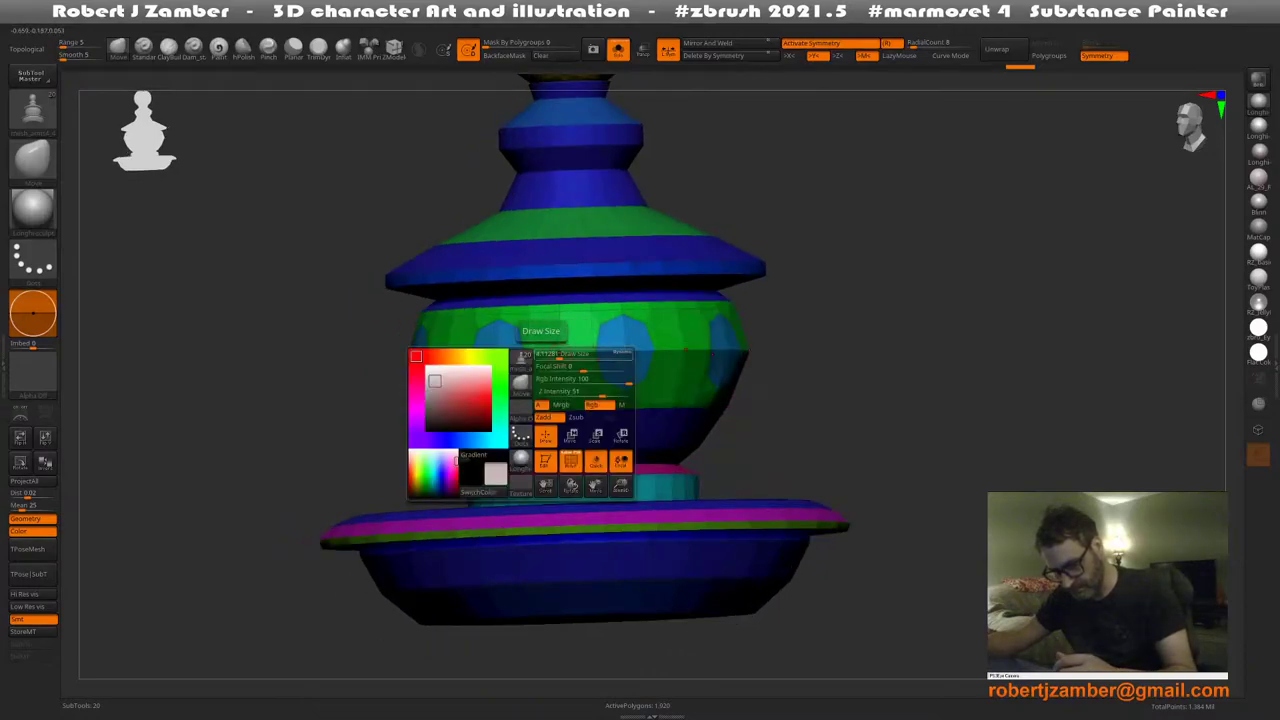
# Split the body's widest-ring points midway between the existing octagons into a second set of octagons with ZModeler
pyautogui.click(394, 49)
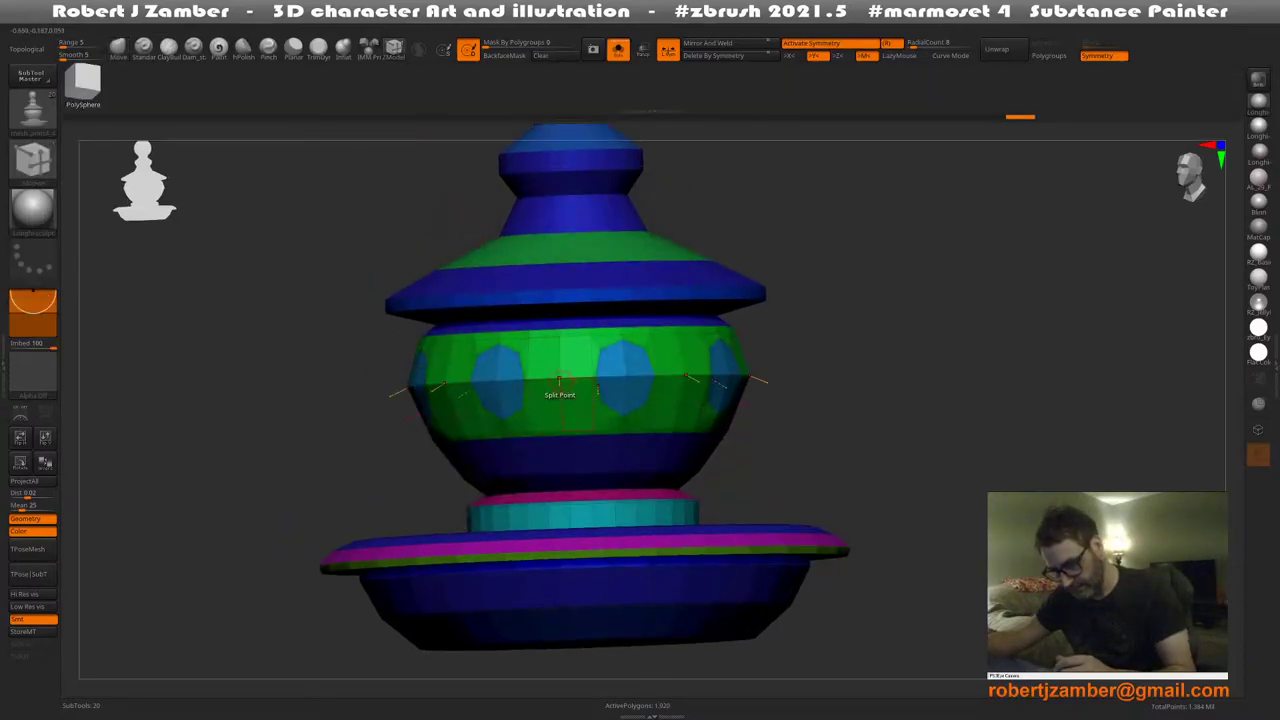
pyautogui.click(560, 382)
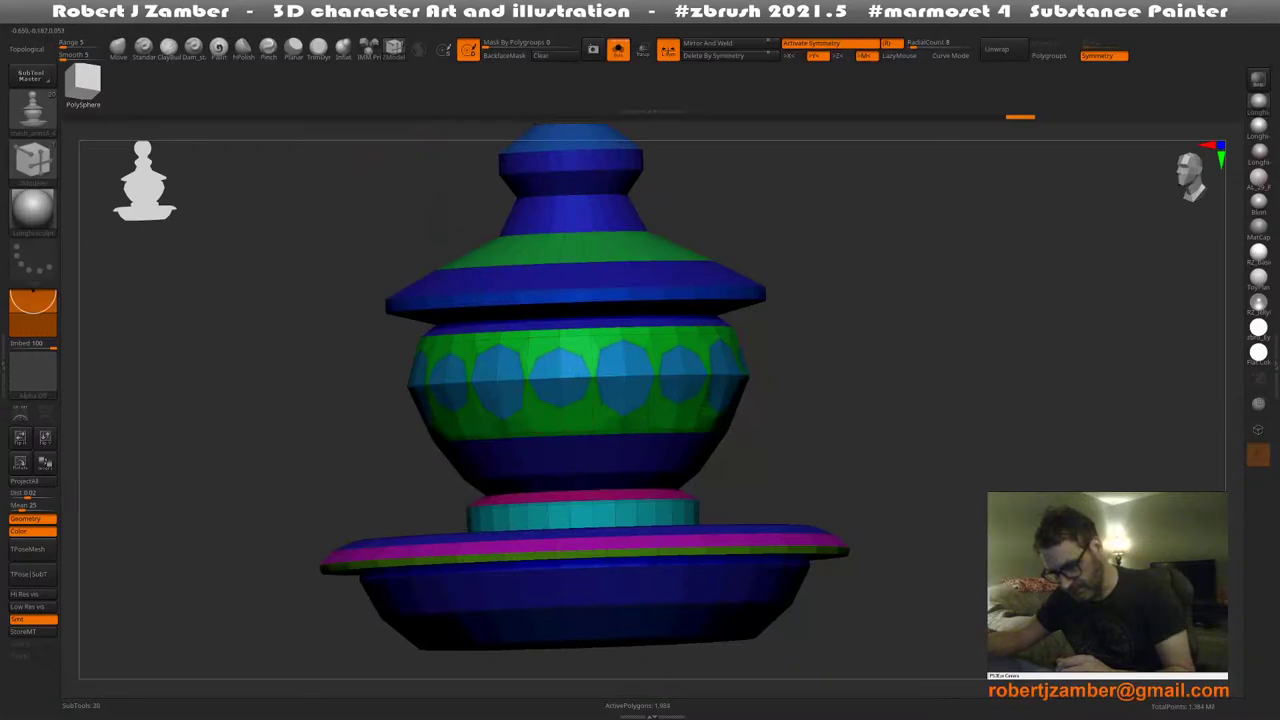
pyautogui.keyDown('ctrl'); pyautogui.moveTo(557, 411); pyautogui.dragTo(558, 450, button='right'); pyautogui.keyUp('ctrl')
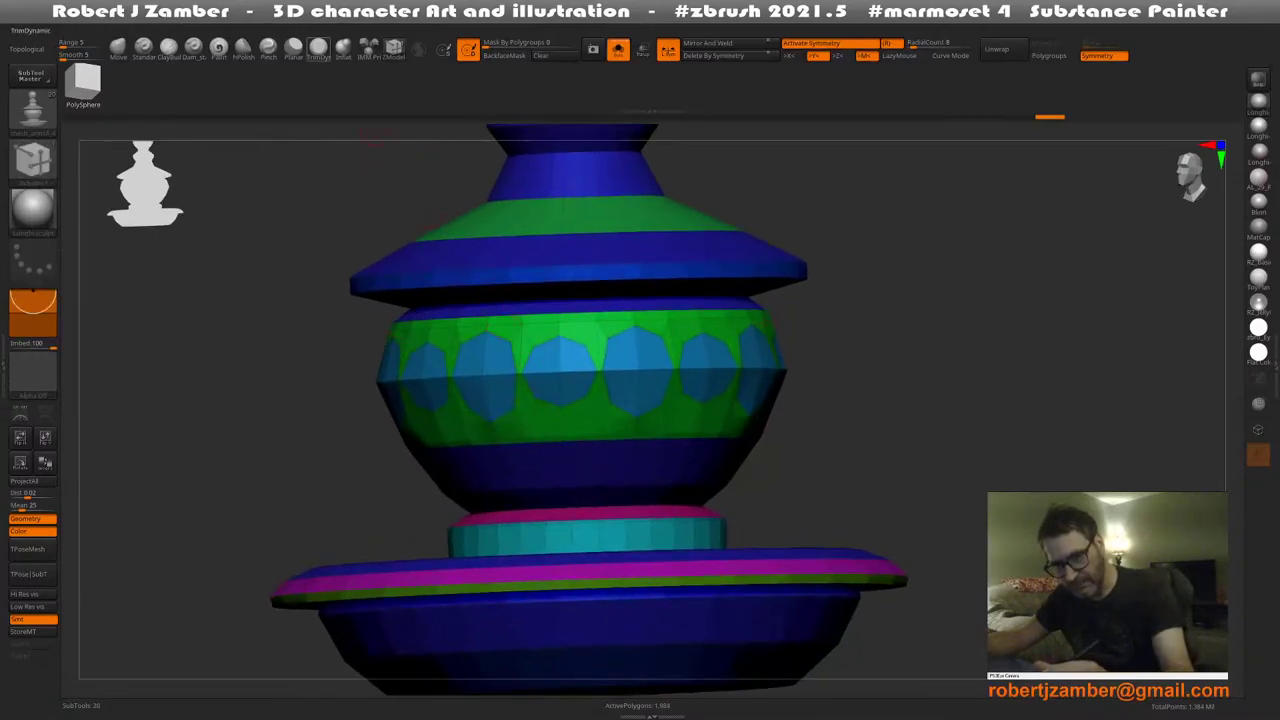
# Stretch the second set of octagons with the Move brush so they match the elongated octagons beside them
pyautogui.click(168, 47)
pyautogui.click(118, 47)
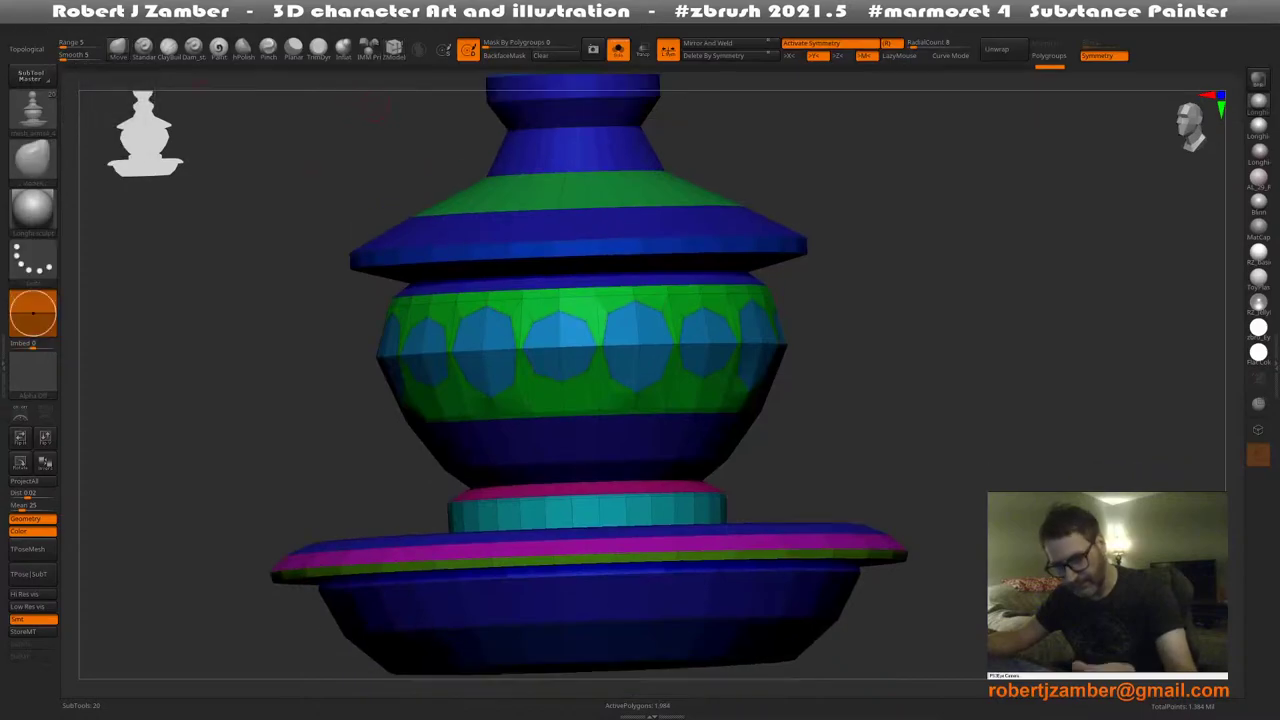
pyautogui.moveTo(563, 430); pyautogui.dragTo(561, 383, button='right')
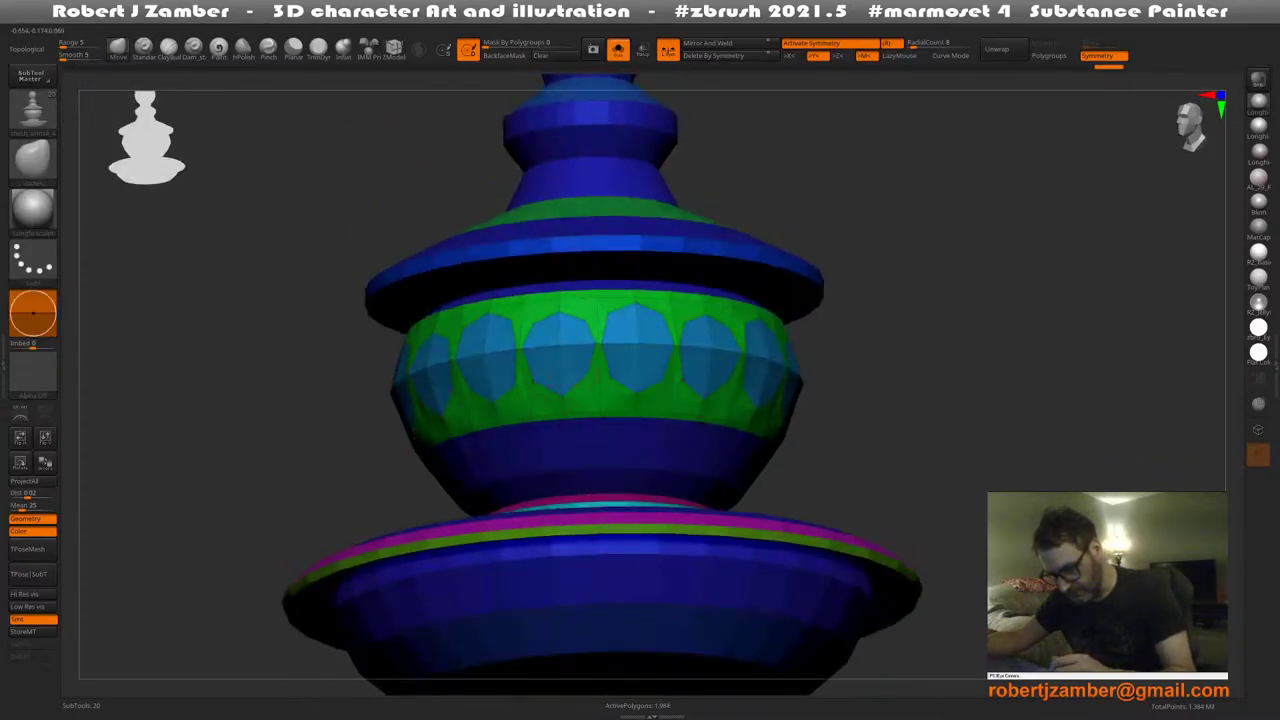
pyautogui.moveTo(585, 375); pyautogui.dragTo(560, 353)
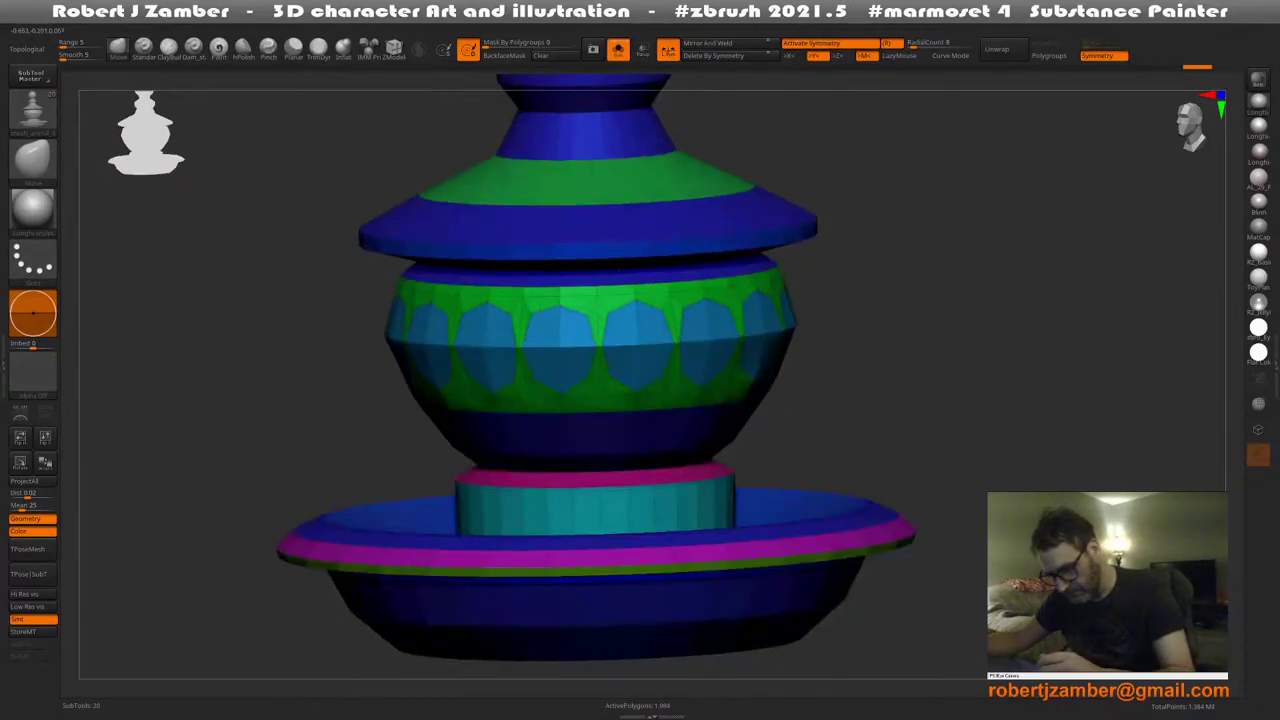
pyautogui.moveTo(458, 436)
pyautogui.keyDown('ctrl'); pyautogui.mouseDown(button='right')
pyautogui.moveTo(490, 396)
pyautogui.moveTo(562, 383)
pyautogui.moveTo(536, 398)
pyautogui.moveTo(440, 396)
pyautogui.mouseUp(button='right'); pyautogui.keyUp('ctrl')
pyautogui.keyDown('ctrl'); pyautogui.moveTo(440, 396); pyautogui.dragTo(452, 446, button='right'); pyautogui.keyUp('ctrl')
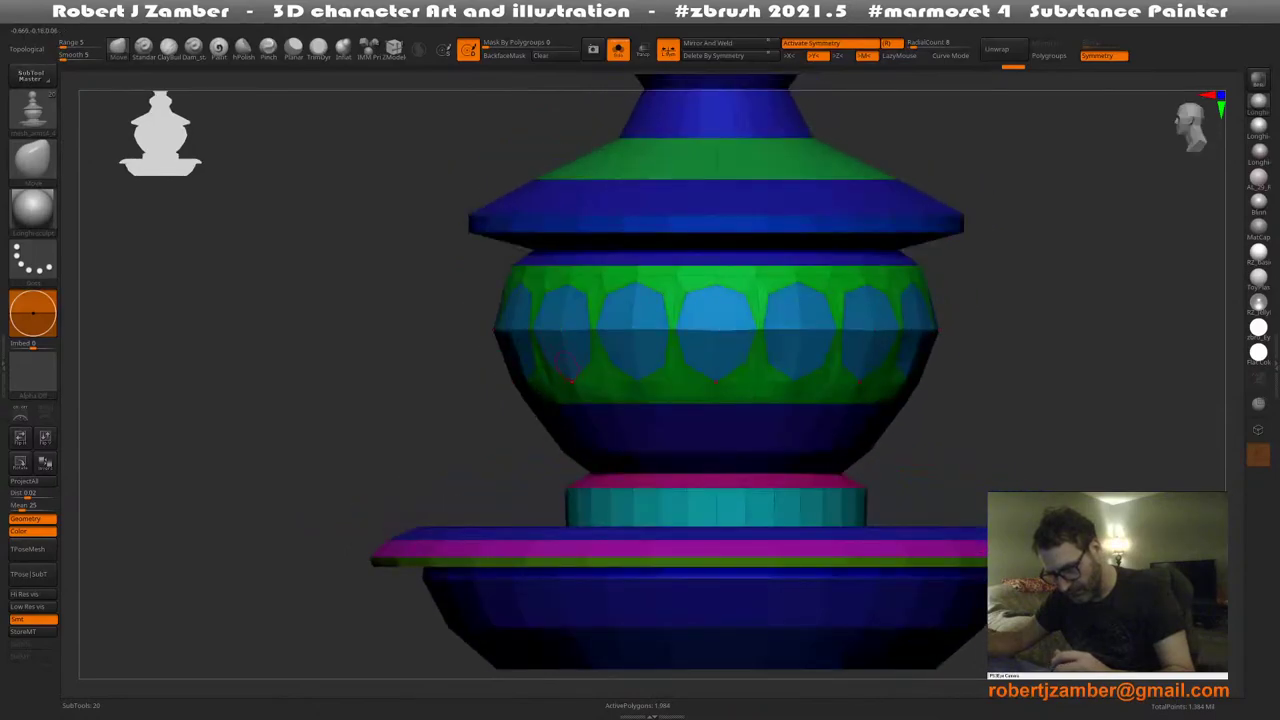
pyautogui.moveTo(567, 381); pyautogui.dragTo(587, 364)
pyautogui.moveTo(584, 398); pyautogui.dragTo(525, 416, button='right')
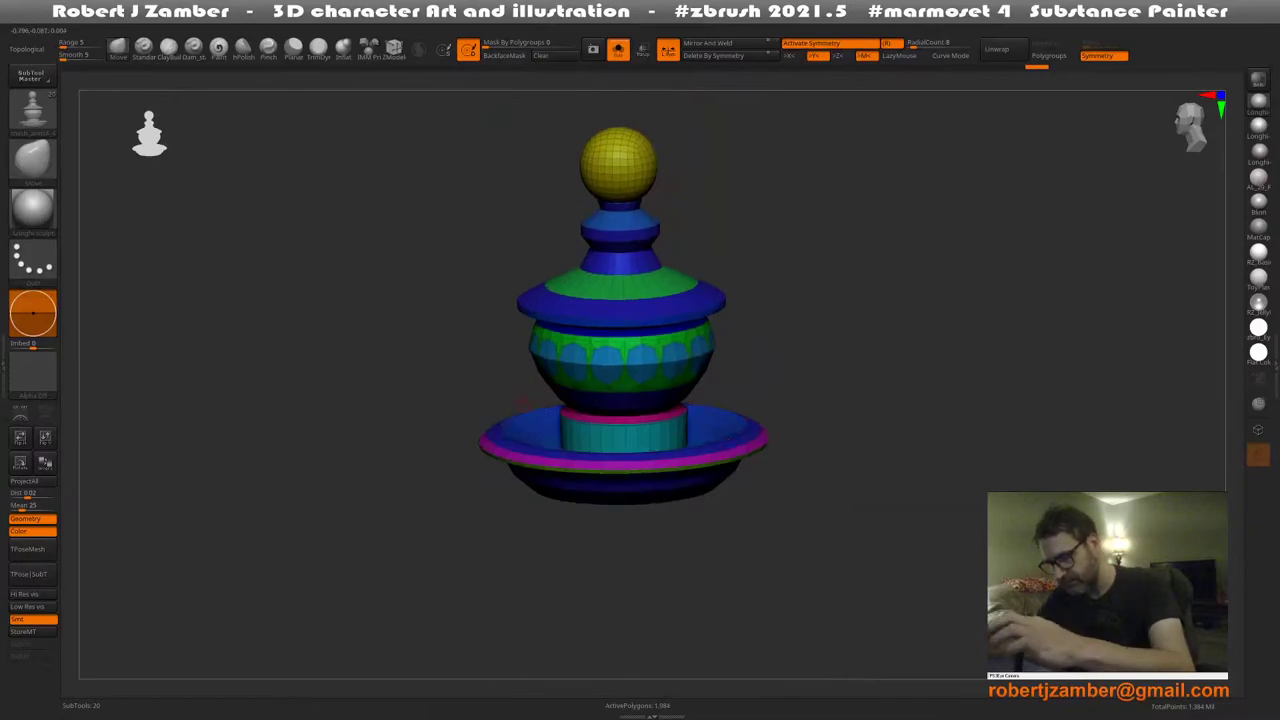
pyautogui.hotkey('shift', 'f')
pyautogui.hotkey('shift', 'f')
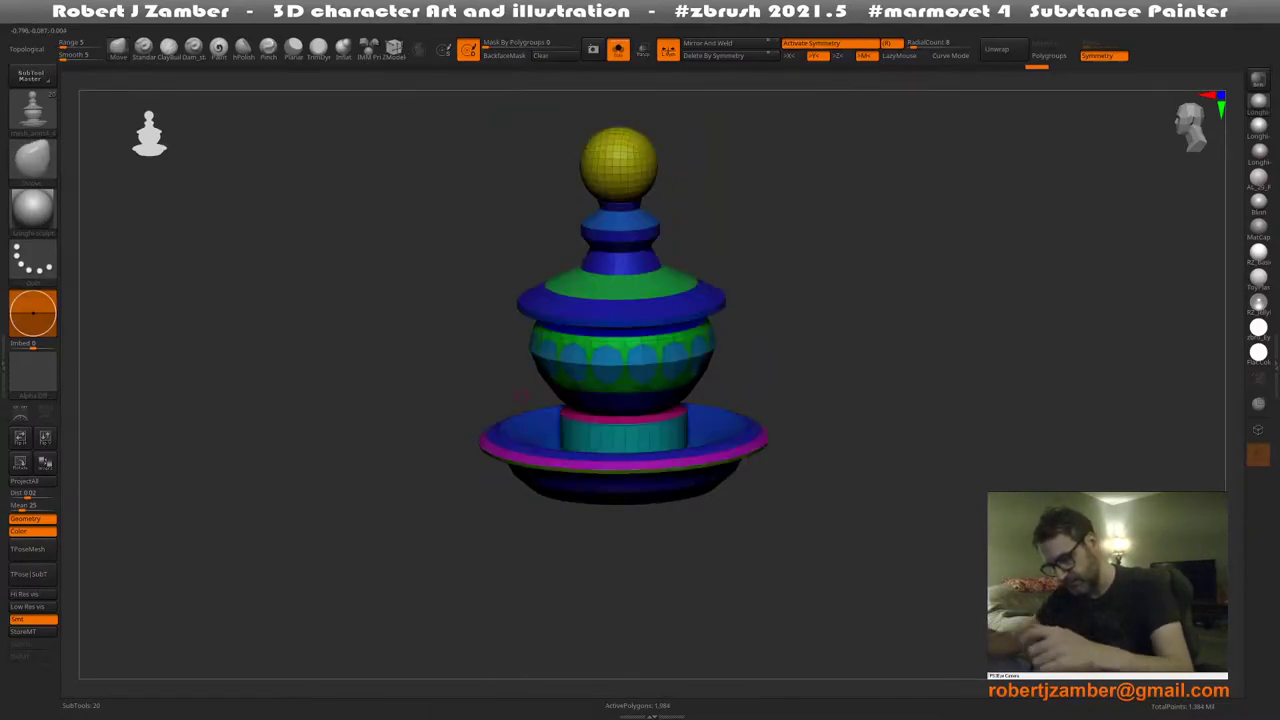
pyautogui.moveTo(520, 397); pyautogui.dragTo(563, 418)
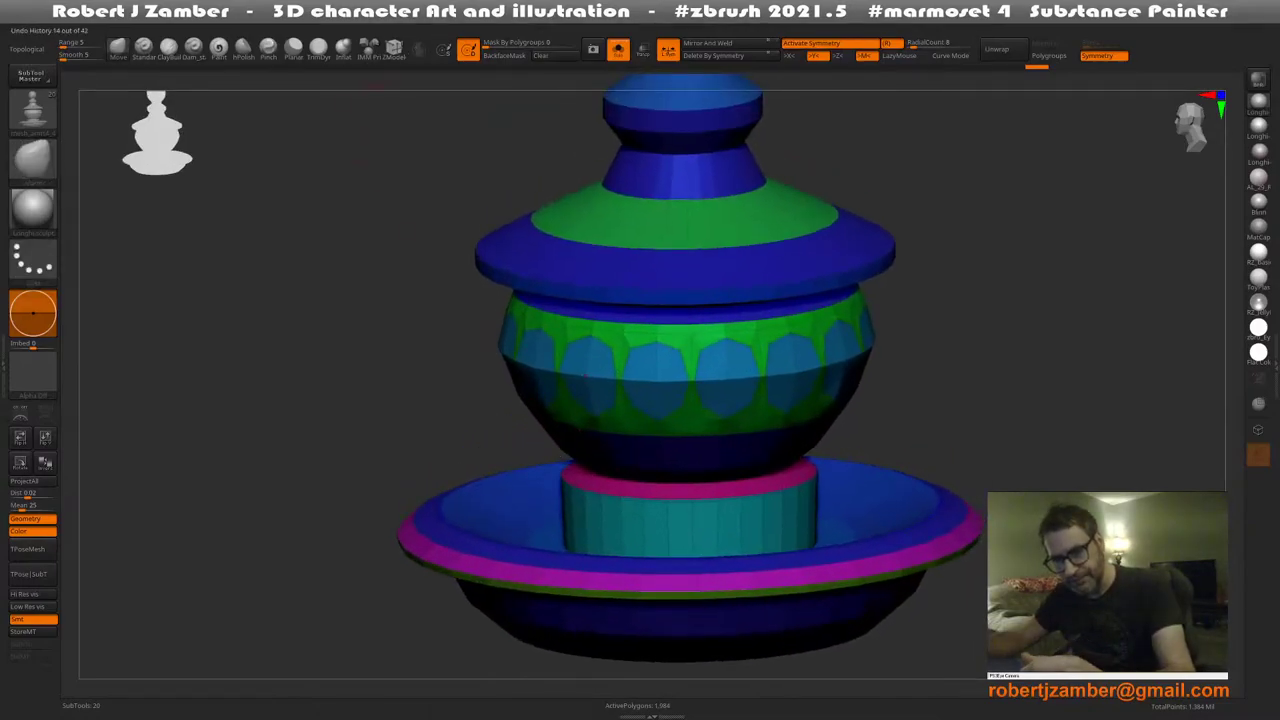
# Push all the octagons around the body inward with ZModeler to form recesses with side walls
pyautogui.click(394, 47)
pyautogui.keyDown('ctrl'); pyautogui.moveTo(537, 338); pyautogui.dragTo(571, 383, button='right'); pyautogui.keyUp('ctrl')
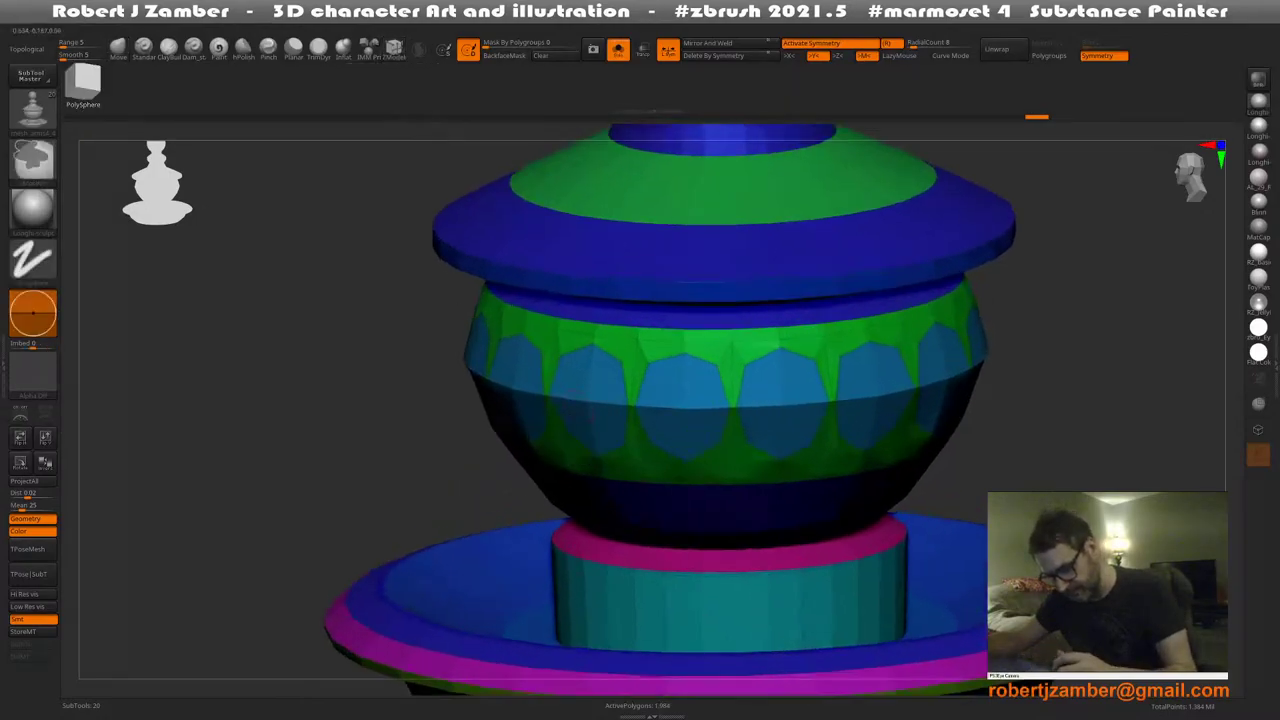
pyautogui.moveTo(567, 378); pyautogui.dragTo(567, 392)
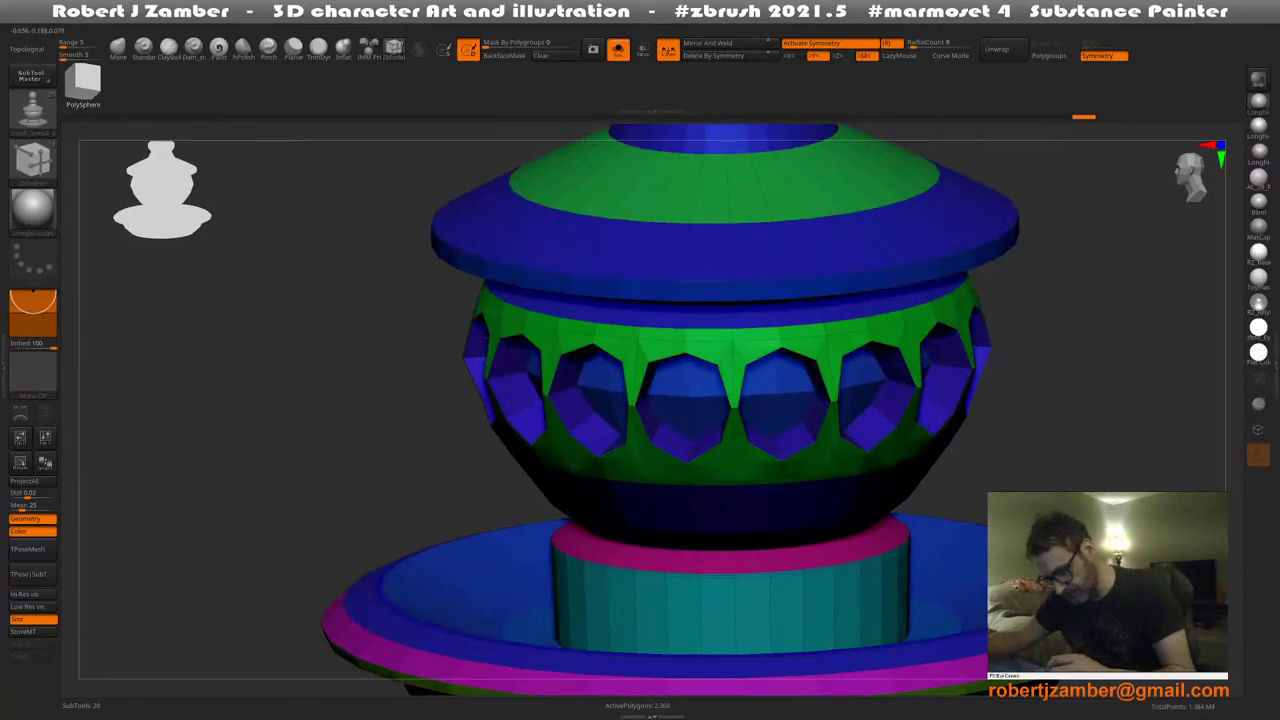
pyautogui.moveTo(592, 404); pyautogui.dragTo(592, 390, button='right')
pyautogui.hotkey('ctrl', 'z')
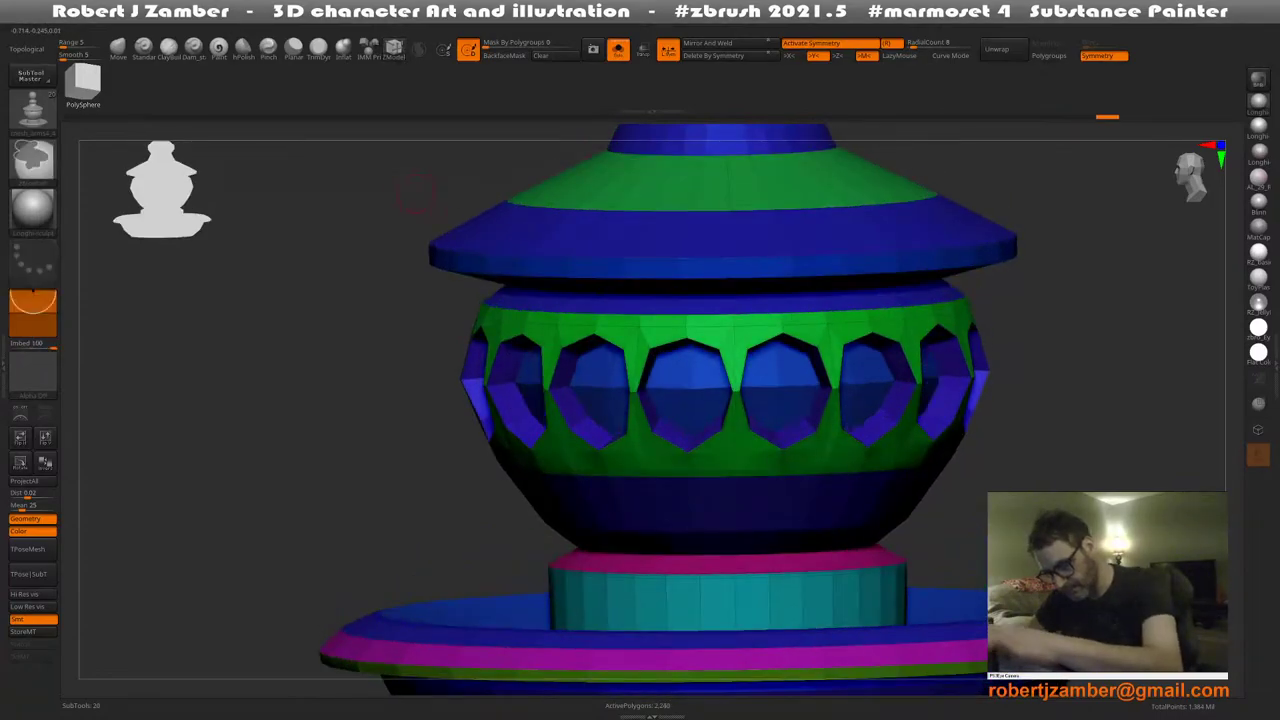
# Turn off PolyFrame and preview the complete recessed urn with Dynamic Subdivision smoothing
pyautogui.keyDown('ctrl'); pyautogui.keyDown('shift'); pyautogui.click(593, 388); pyautogui.keyUp('shift'); pyautogui.keyUp('ctrl')
pyautogui.keyDown('ctrl'); pyautogui.keyDown('shift'); pyautogui.click(597, 387); pyautogui.keyUp('shift'); pyautogui.keyUp('ctrl')
pyautogui.keyDown('ctrl'); pyautogui.moveTo(597, 408); pyautogui.dragTo(529, 387, button='right'); pyautogui.keyUp('ctrl')
pyautogui.hotkey('shift', 'f')
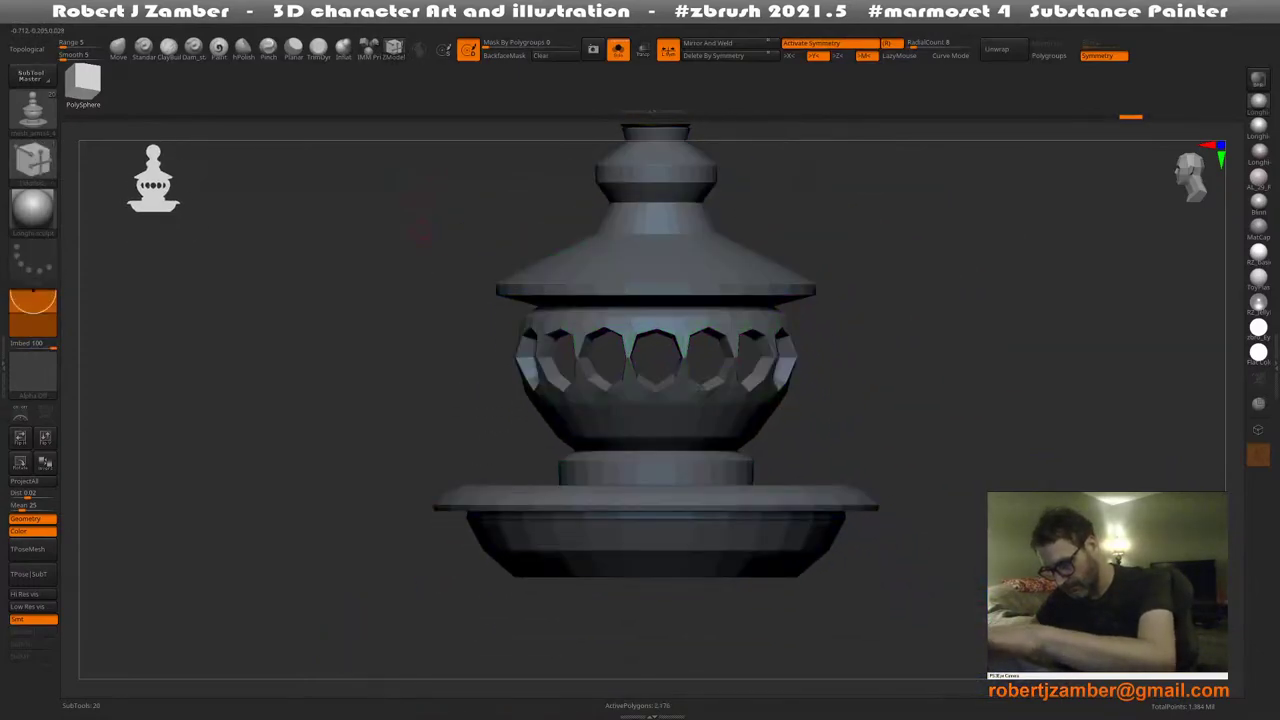
pyautogui.keyDown('ctrl'); pyautogui.keyDown('shift'); pyautogui.click(451, 369); pyautogui.keyUp('shift'); pyautogui.keyUp('ctrl')
pyautogui.press('d')
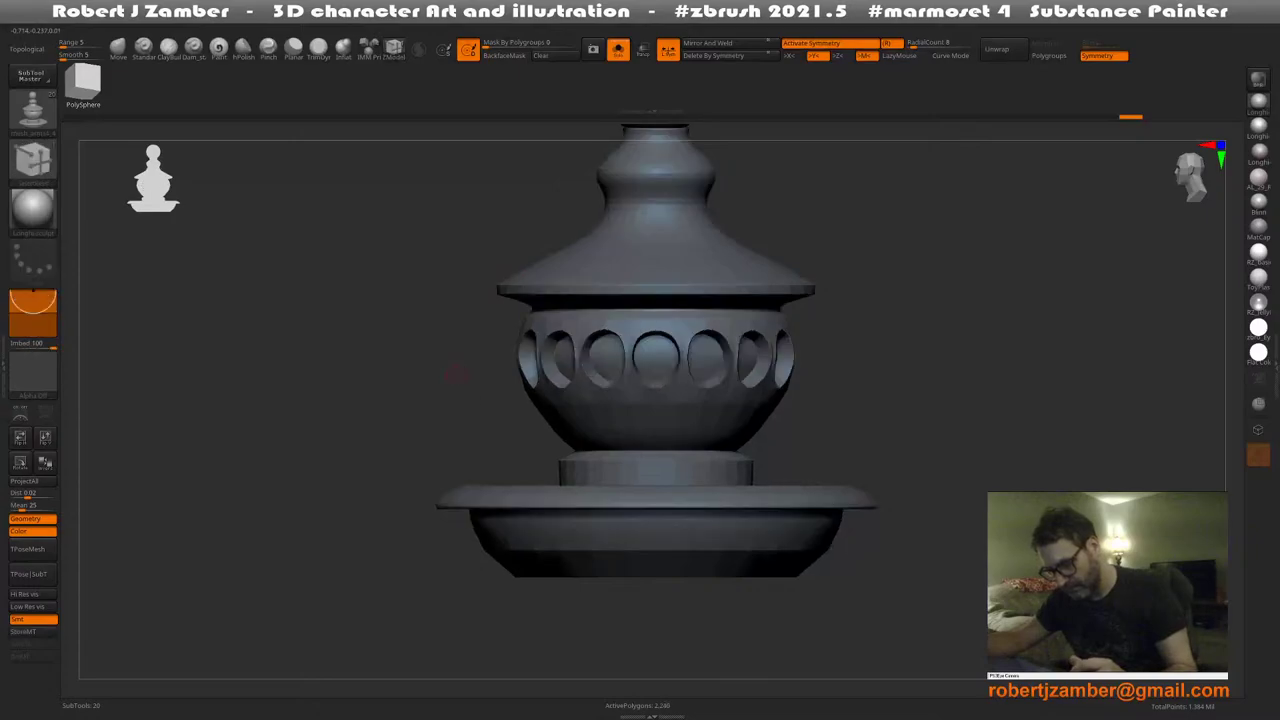
pyautogui.moveTo(446, 371); pyautogui.dragTo(514, 437, button='right')
pyautogui.moveTo(512, 430); pyautogui.dragTo(370, 205)
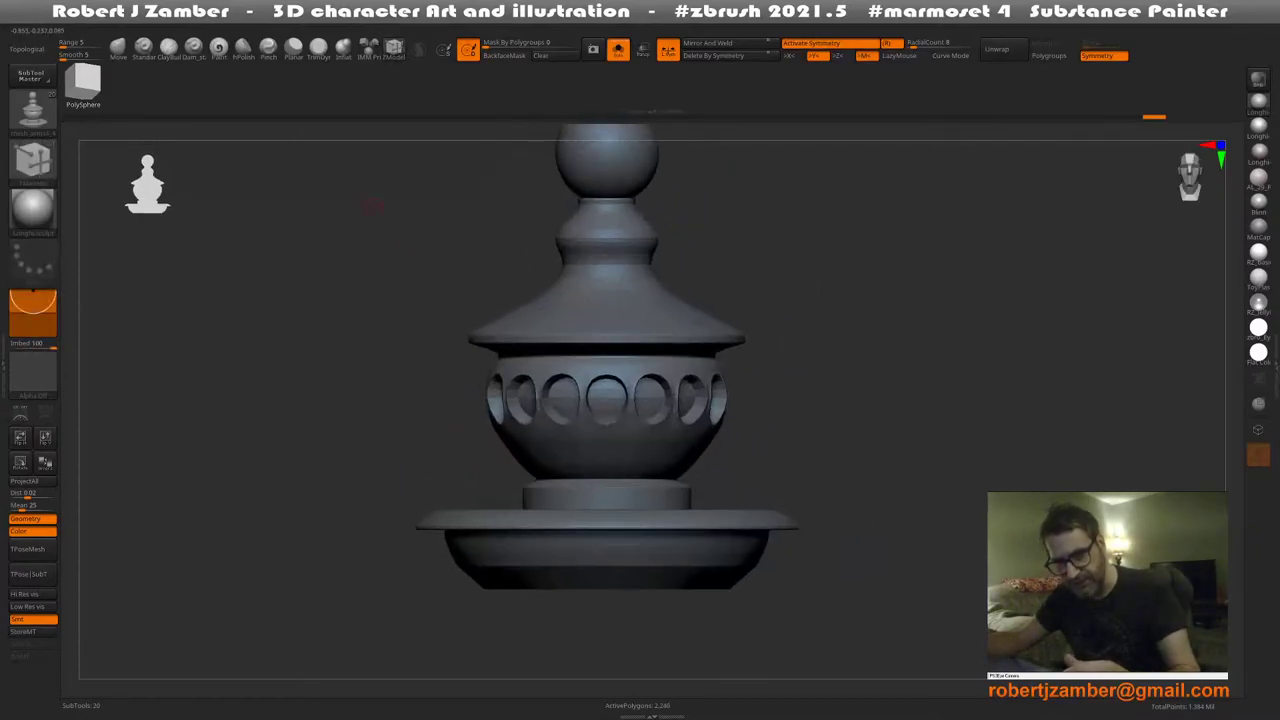
# Try reshaping the round recesses into teardrops with a larger Move brush
pyautogui.click(118, 48)
pyautogui.keyDown('ctrl'); pyautogui.moveTo(575, 400); pyautogui.dragTo(591, 424, button='right'); pyautogui.keyUp('ctrl')
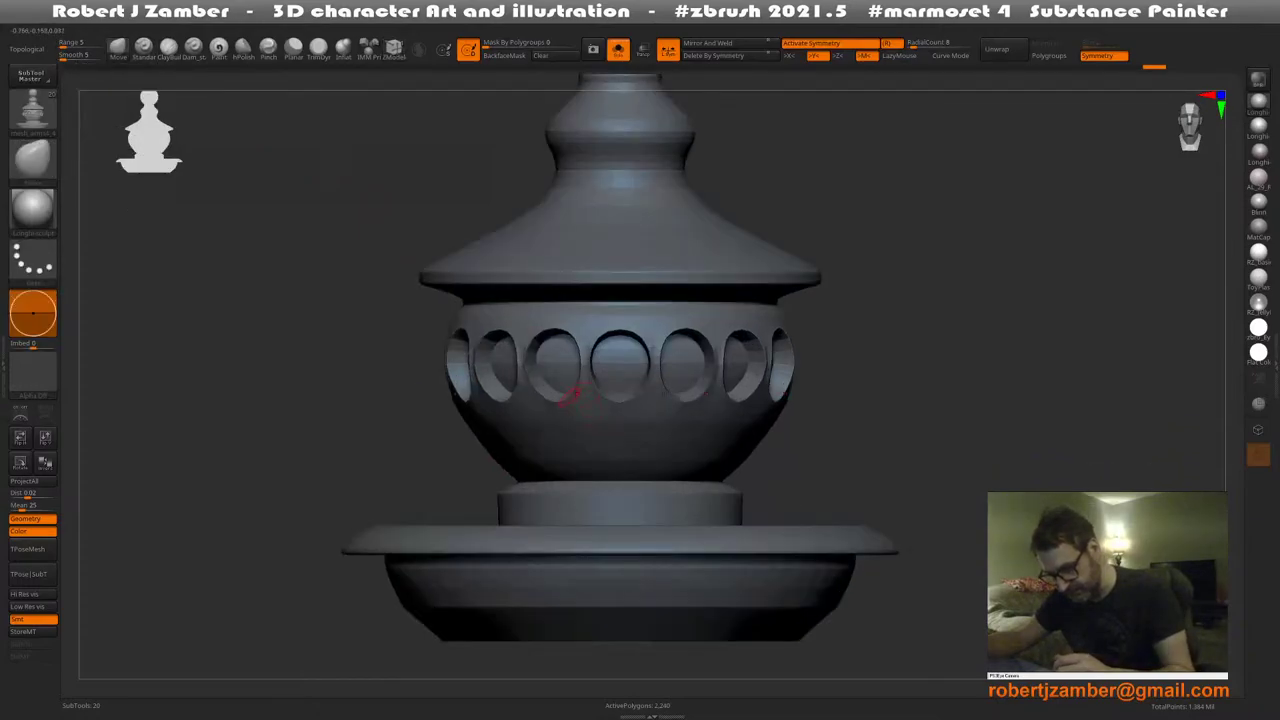
pyautogui.press('space')
pyautogui.keyDown('shift'); pyautogui.moveTo(579, 395); pyautogui.dragTo(579, 390); pyautogui.keyUp('shift')
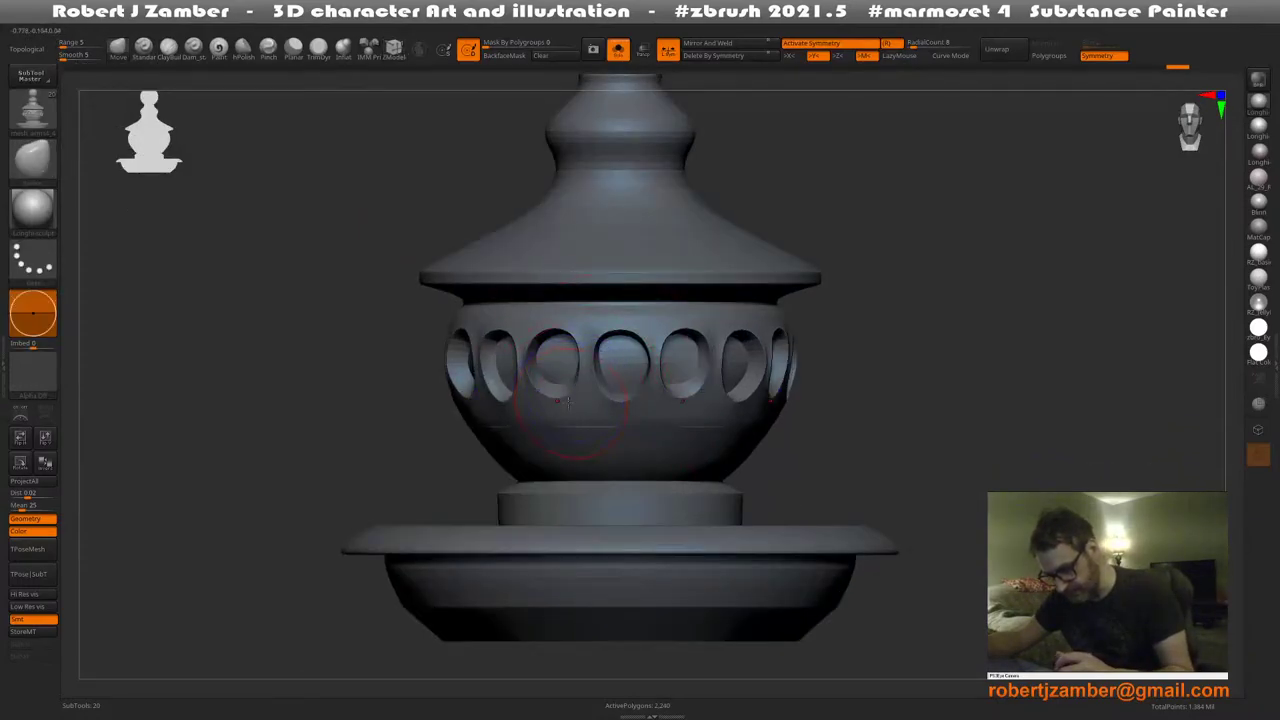
pyautogui.moveTo(568, 402); pyautogui.dragTo(545, 425, button='right')
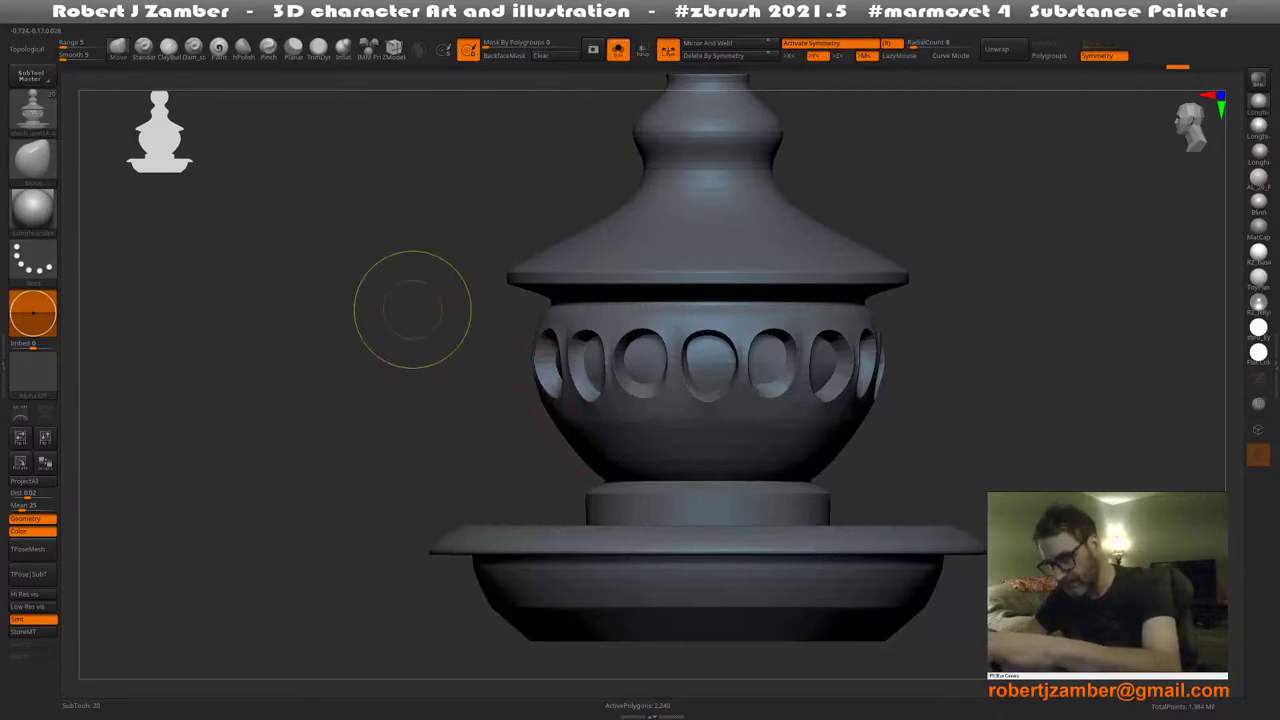
# Show PolyFrame again and undo the recesses, the octagon reshaping and both sets of point splits on the body
pyautogui.hotkey('ctrl', 'z')
pyautogui.hotkey('ctrl', 'z')
pyautogui.hotkey('ctrl', 'z')
pyautogui.hotkey('ctrl', 'z')
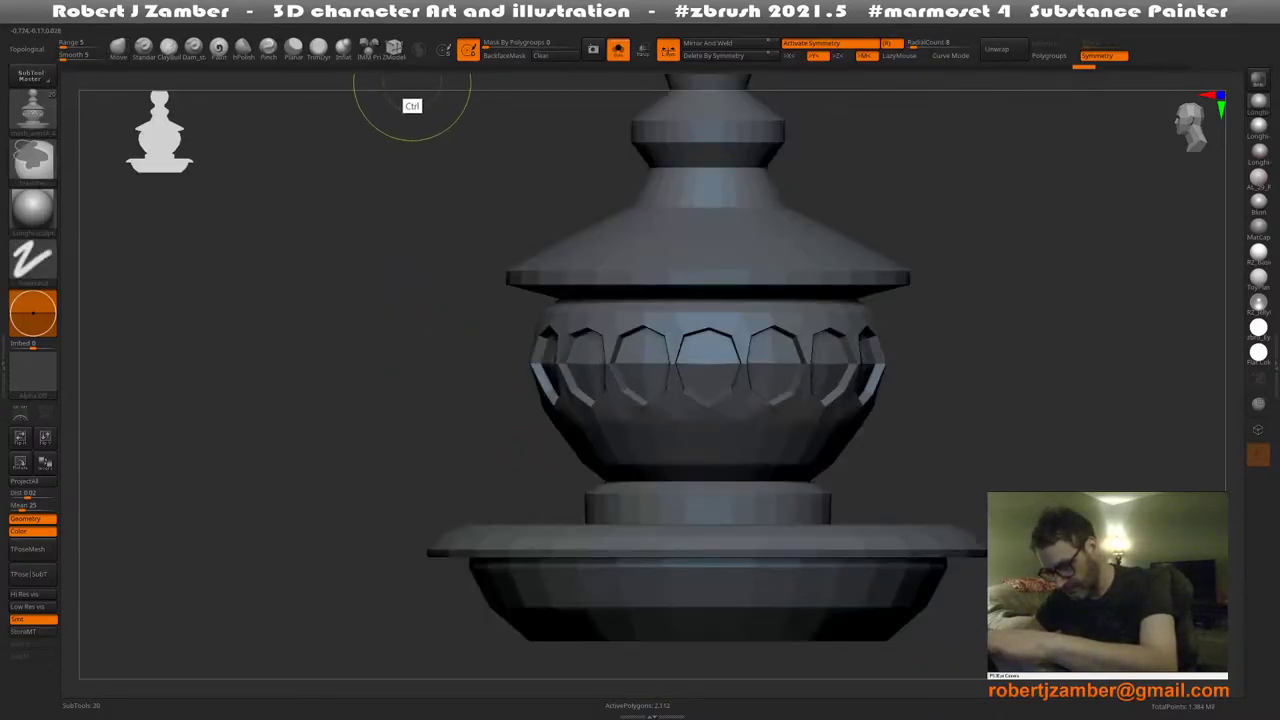
pyautogui.hotkey('ctrl', 'z')
pyautogui.hotkey('shift', 'f')
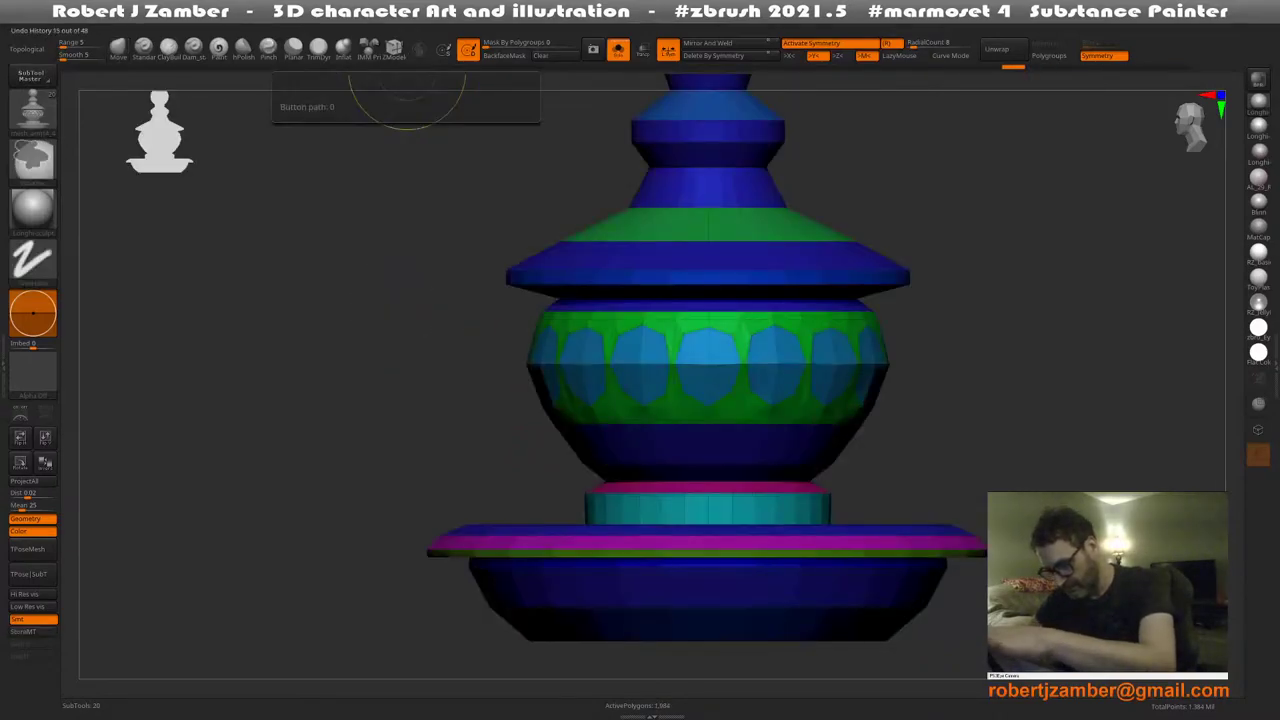
pyautogui.hotkey('ctrl', 'z')
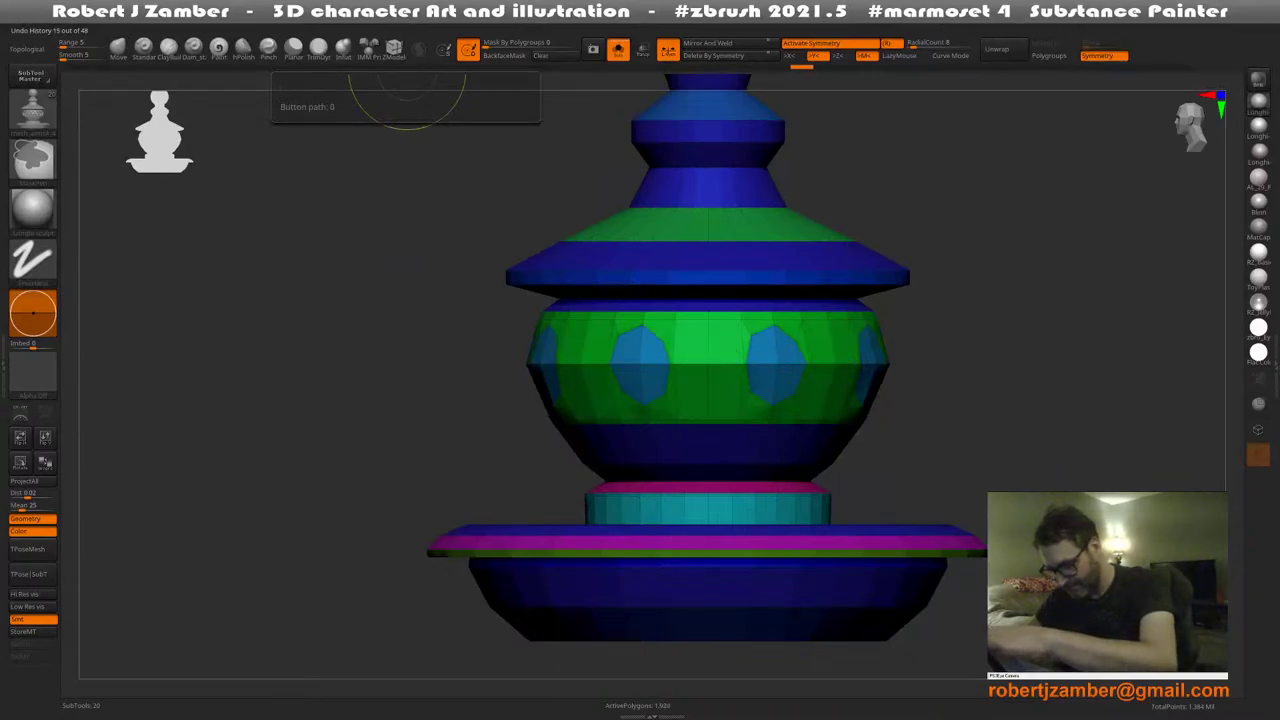
pyautogui.hotkey('ctrl', 'shift', 'z')
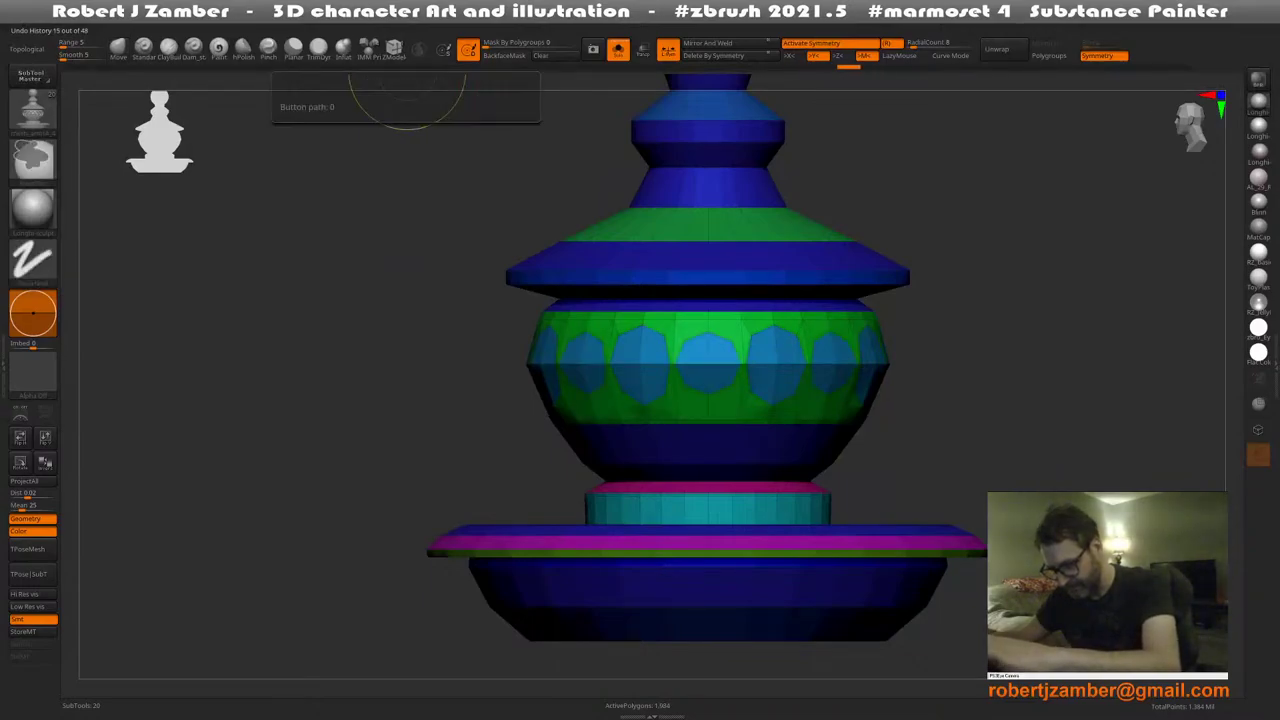
pyautogui.hotkey('ctrl', 'z')
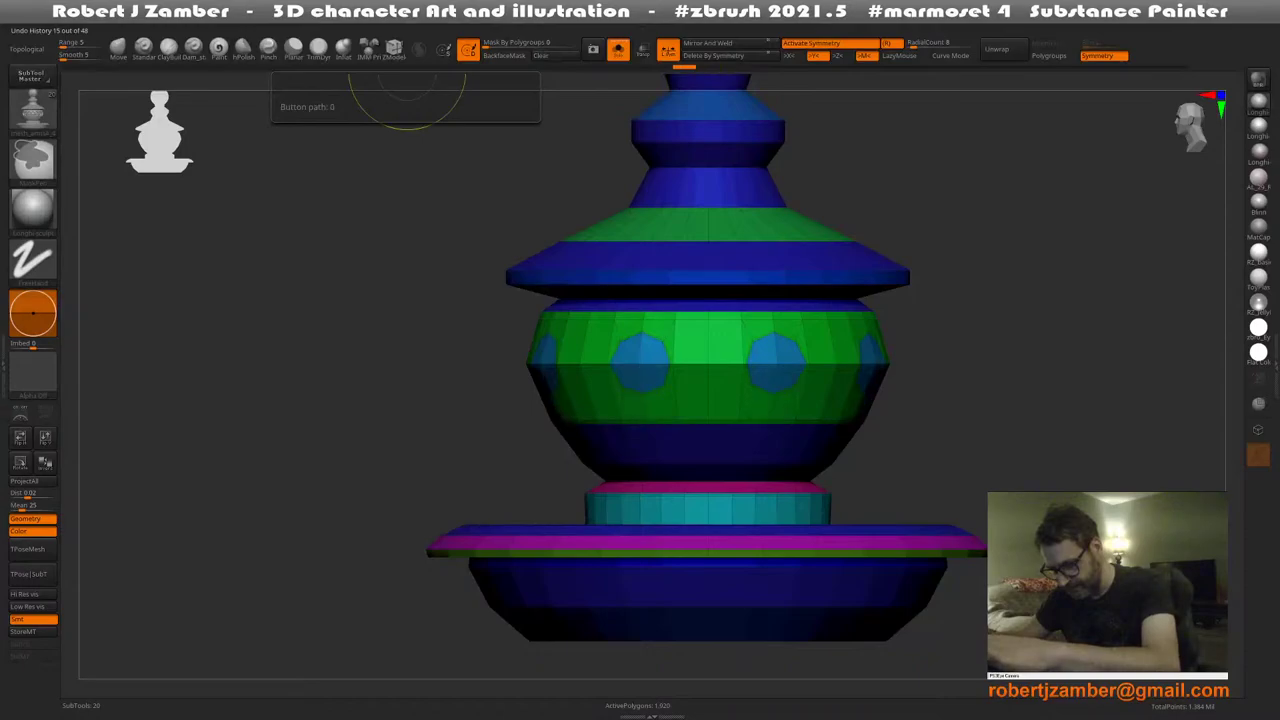
pyautogui.hotkey('ctrl', 'z')
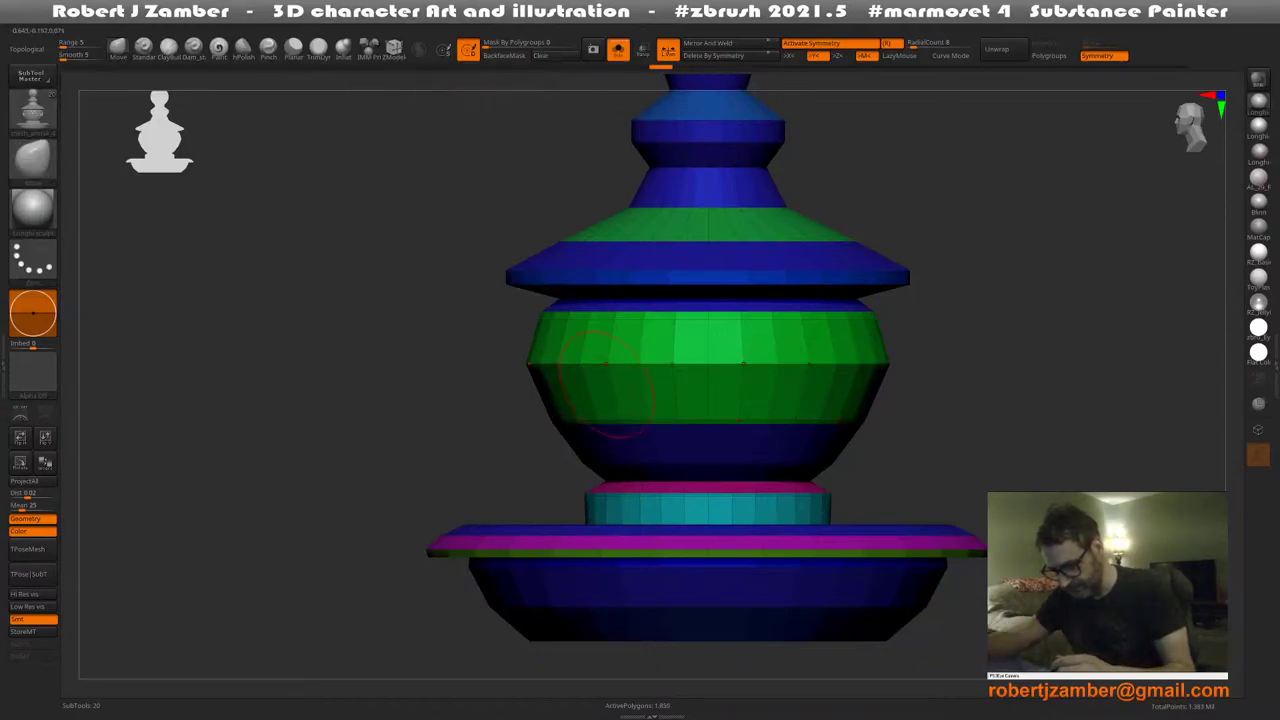
# Delete alternating vertical edge loops around the urn with ZModeler to leave fewer, wider faces
pyautogui.click(394, 50)
pyautogui.moveTo(435, 335); pyautogui.dragTo(417, 343)
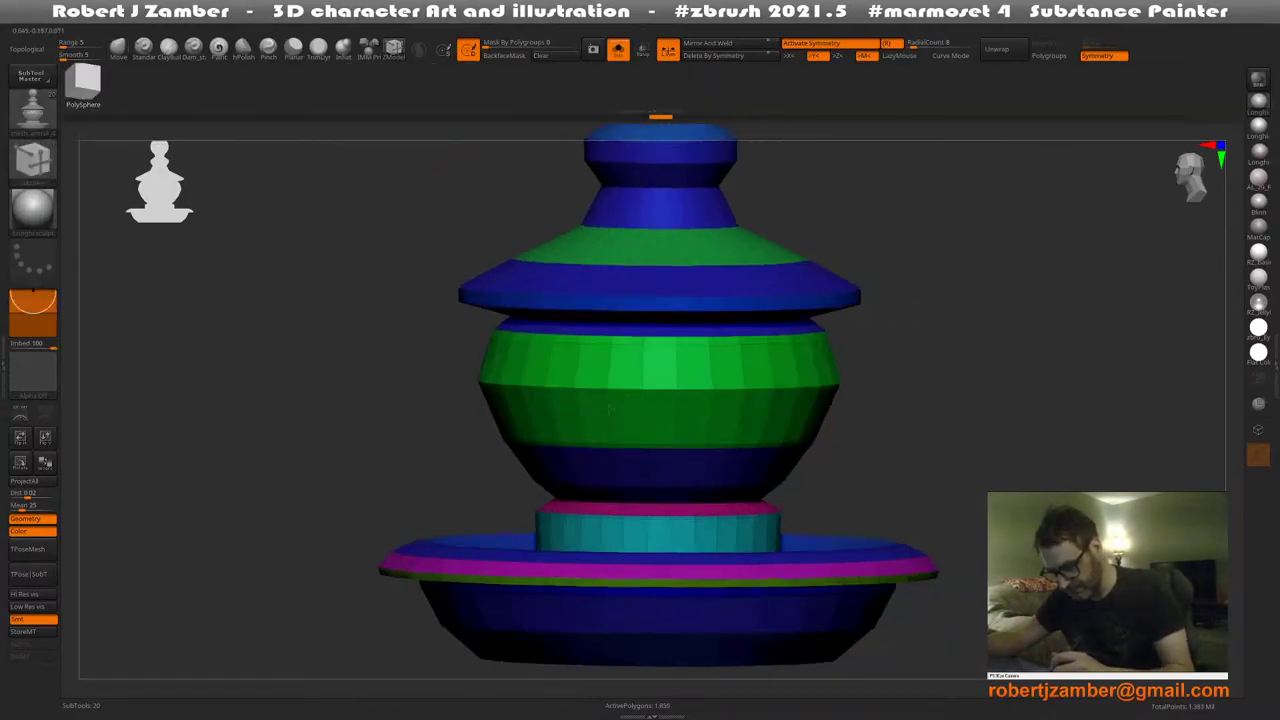
pyautogui.press('space')
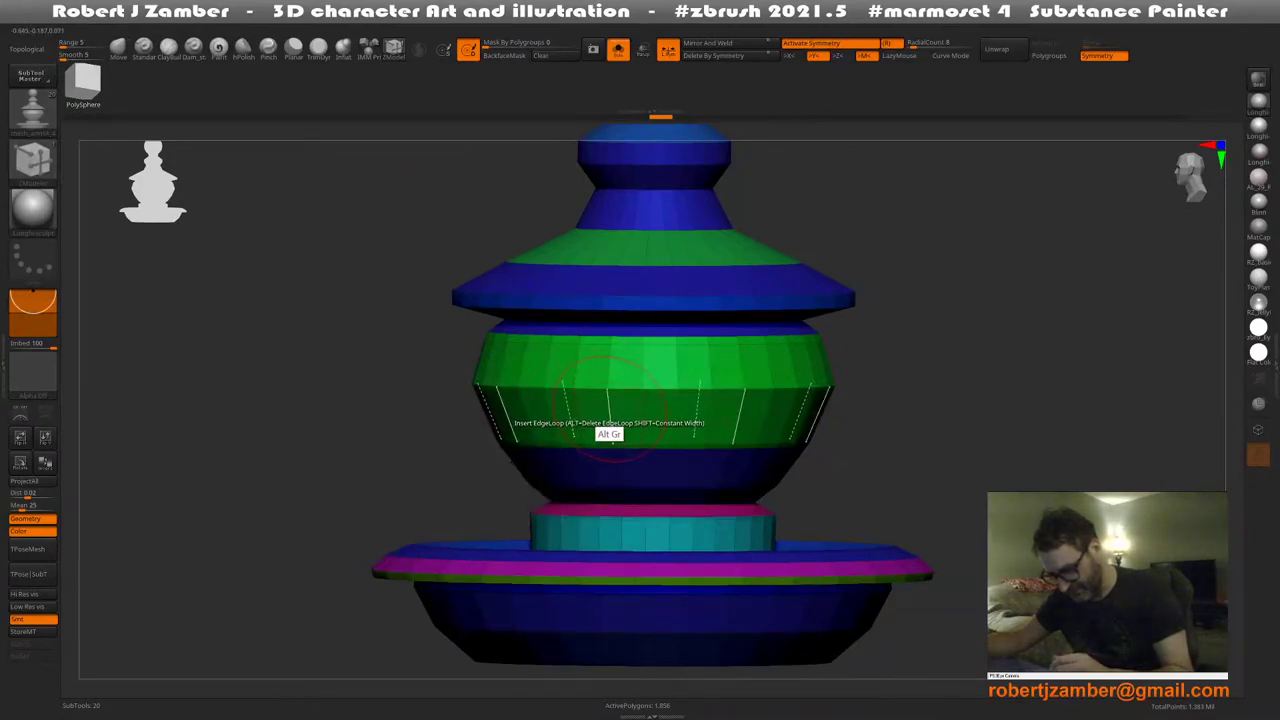
pyautogui.keyDown('alt'); pyautogui.moveTo(611, 423); pyautogui.dragTo(583, 460, button='right'); pyautogui.keyUp('alt')
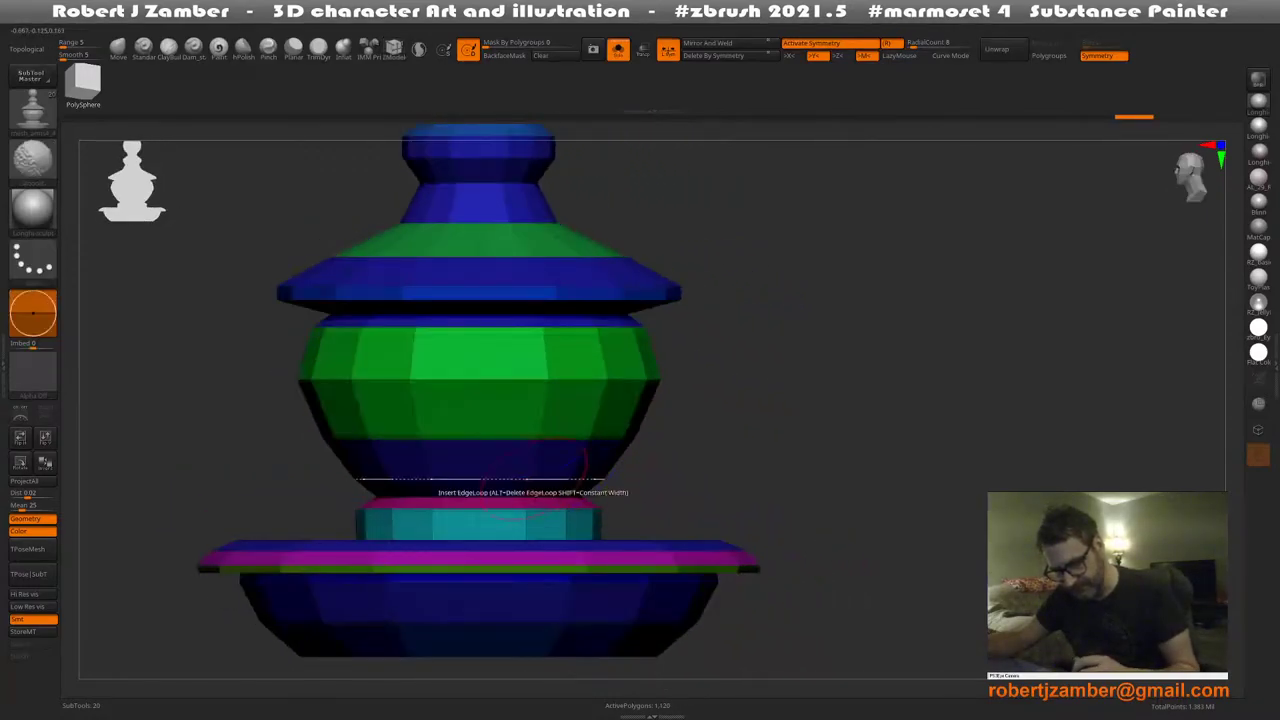
# Split eight evenly spaced points on the body's widest ring into large octagons with ZModeler
pyautogui.moveTo(442, 487)
pyautogui.keyDown('alt'); pyautogui.mouseDown(button='right')
pyautogui.moveTo(596, 489)
pyautogui.moveTo(490, 506)
pyautogui.mouseUp(button='right'); pyautogui.keyUp('alt')
pyautogui.moveTo(490, 506)
pyautogui.keyDown('ctrl'); pyautogui.mouseDown(button='right')
pyautogui.moveTo(473, 466)
pyautogui.moveTo(545, 414)
pyautogui.moveTo(543, 472)
pyautogui.moveTo(529, 335)
pyautogui.moveTo(557, 457)
pyautogui.moveTo(554, 408)
pyautogui.moveTo(582, 386)
pyautogui.mouseUp(button='right'); pyautogui.keyUp('ctrl')
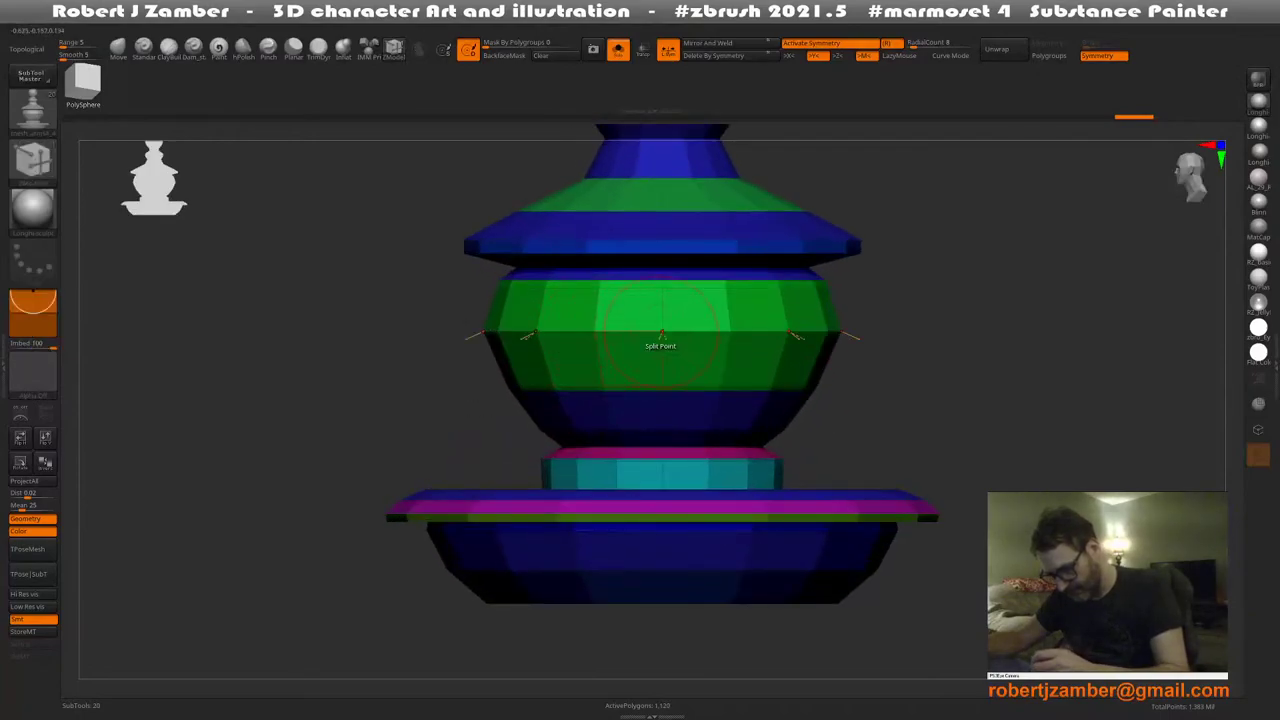
pyautogui.moveTo(671, 334); pyautogui.dragTo(711, 346)
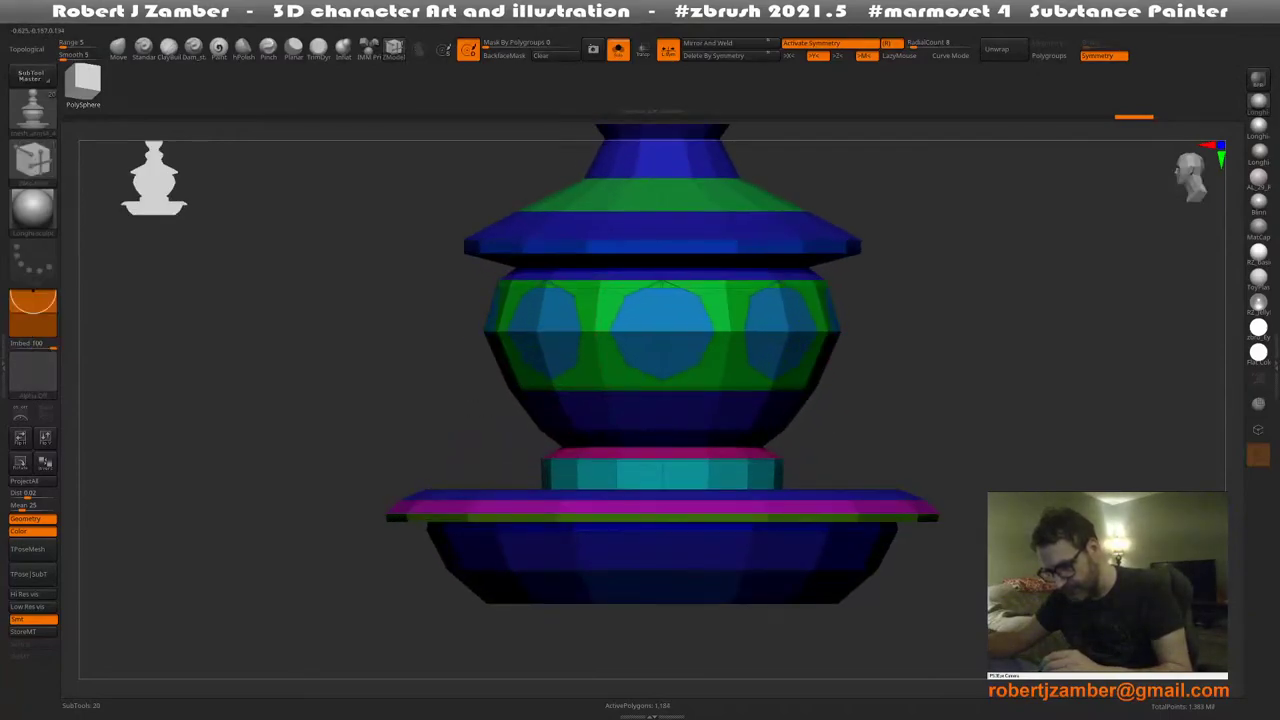
# Undo the octagonal point splits and set ZModeler's edge action to Slide for complete edge loops
pyautogui.keyDown('alt'); pyautogui.moveTo(615, 382); pyautogui.dragTo(558, 340, button='right'); pyautogui.keyUp('alt')
pyautogui.hotkey('ctrl', 'z')
pyautogui.press('space')
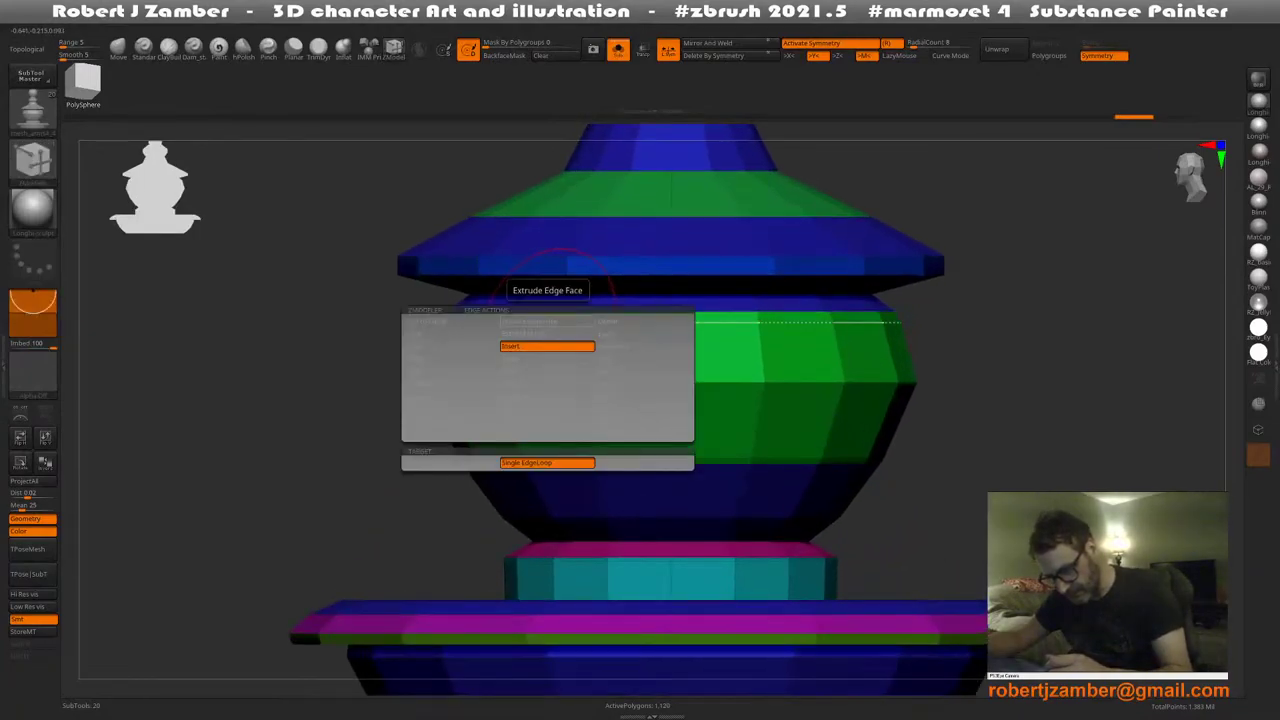
pyautogui.click(641, 358)
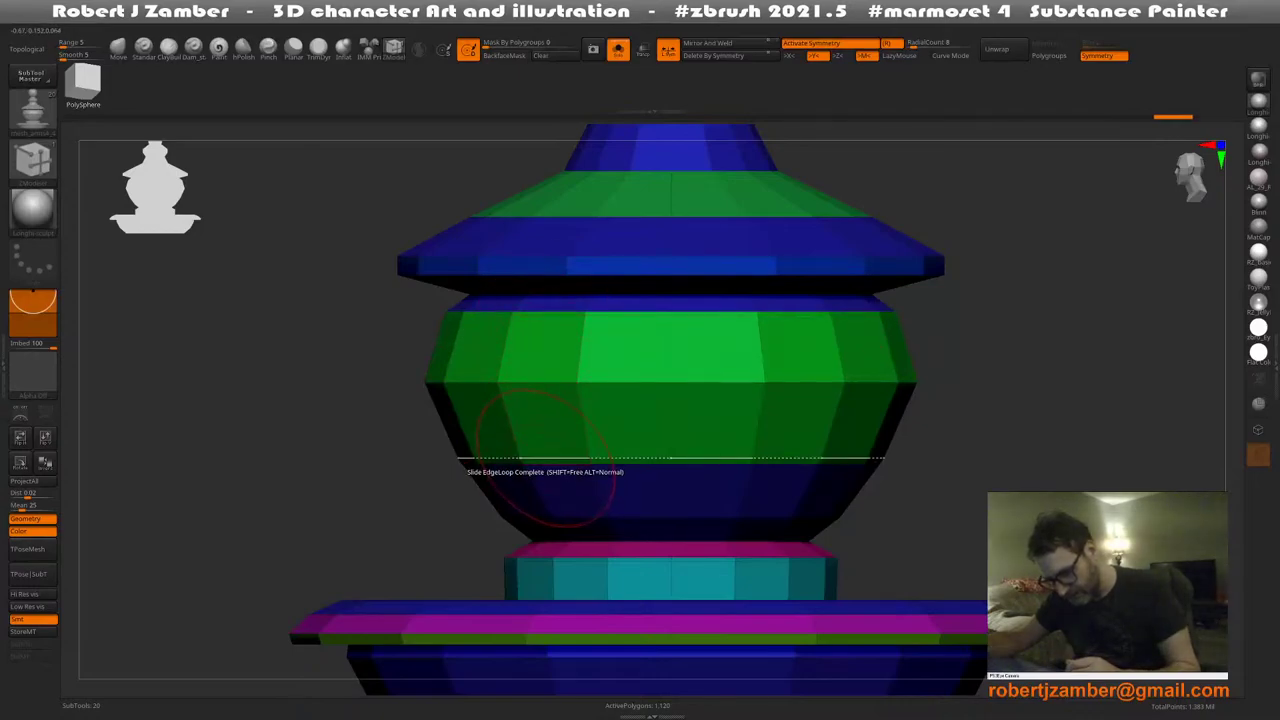
# Split the alternate points on the body's widest ring into eight octagons placed off the front centre line
pyautogui.press('space')
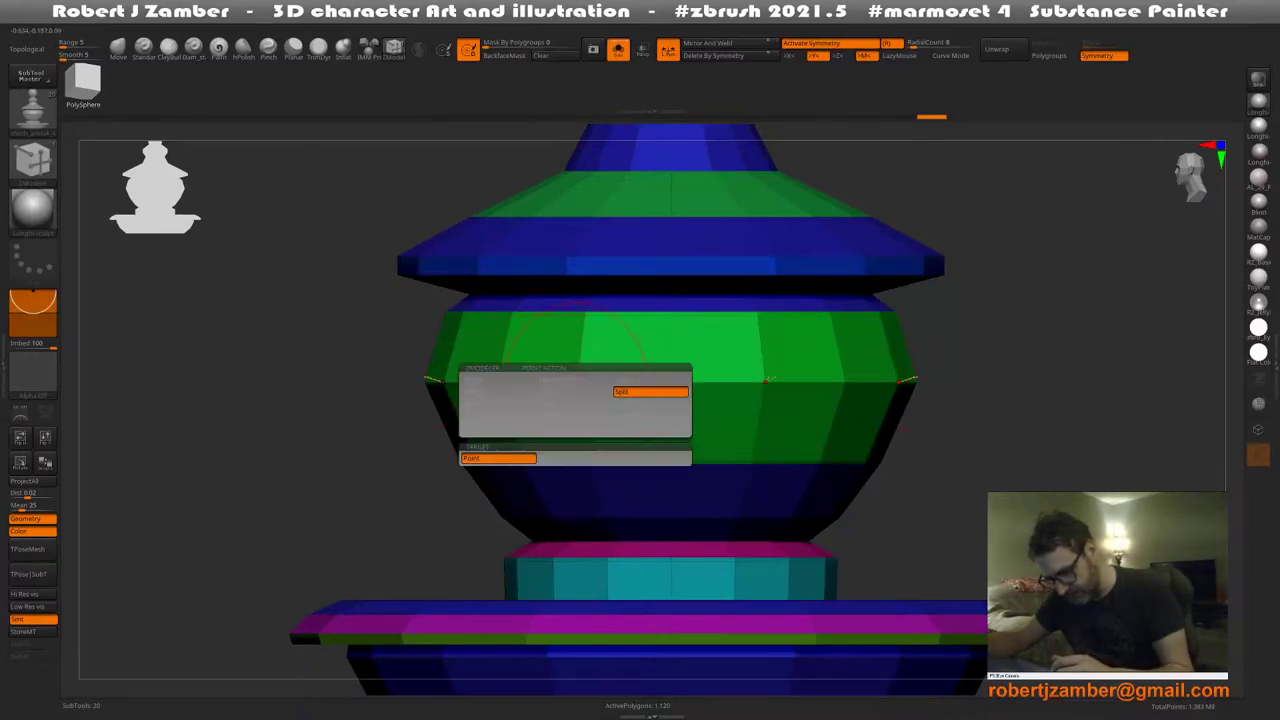
pyautogui.click(576, 382)
pyautogui.moveTo(598, 382); pyautogui.dragTo(638, 382)
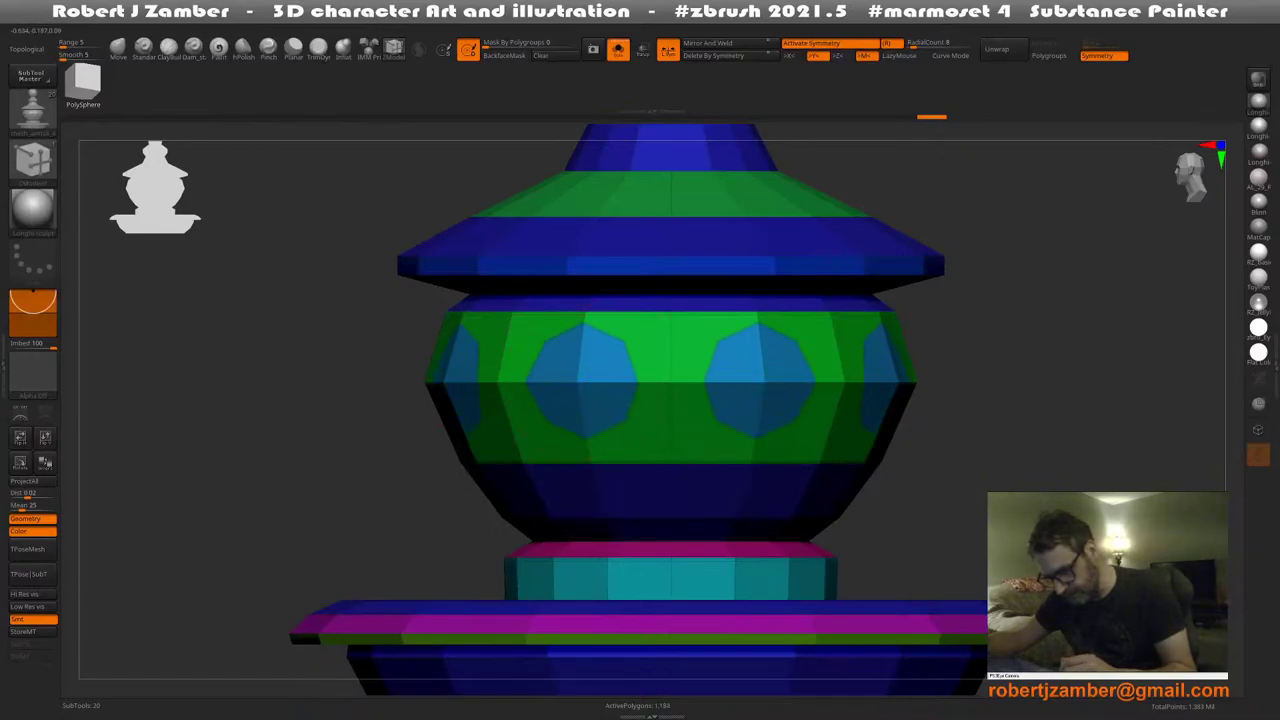
# Try extruding the octagons inward, hide PolyFrame and preview the urn with dynamic subdivision
pyautogui.moveTo(602, 445); pyautogui.dragTo(560, 470, button='right')
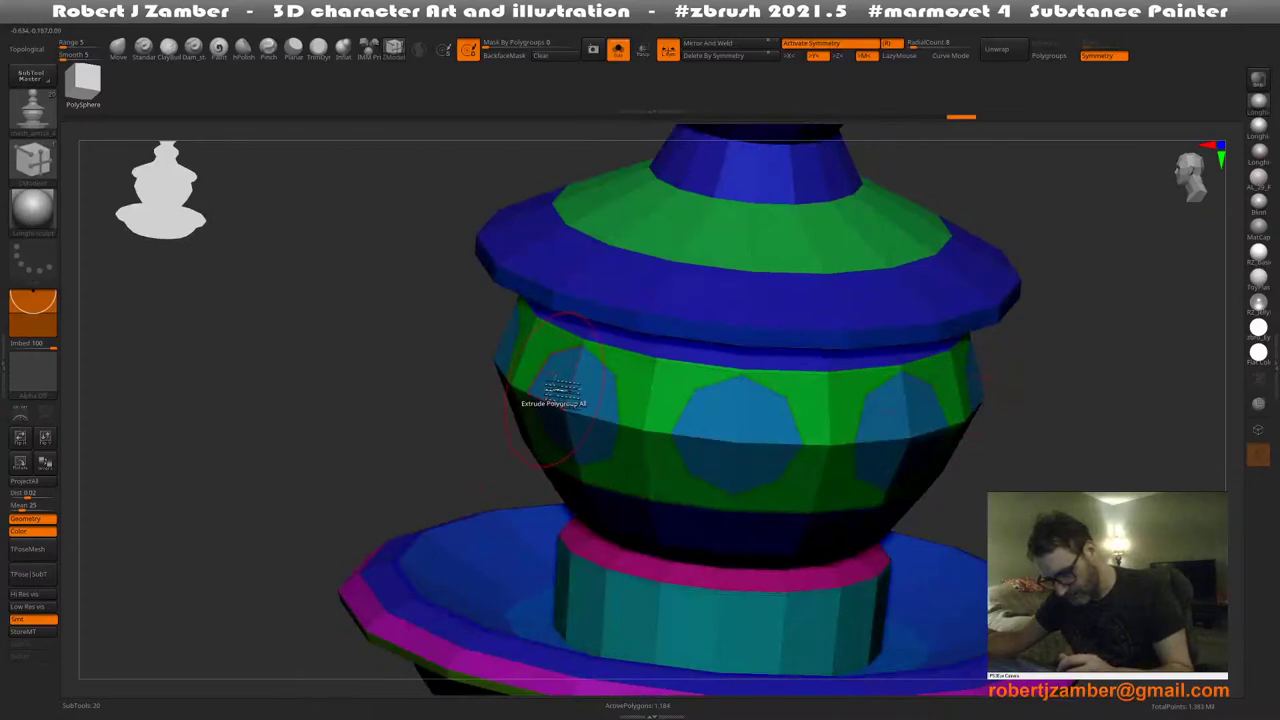
pyautogui.moveTo(560, 390); pyautogui.dragTo(585, 387)
pyautogui.moveTo(585, 390); pyautogui.dragTo(562, 438, button='right')
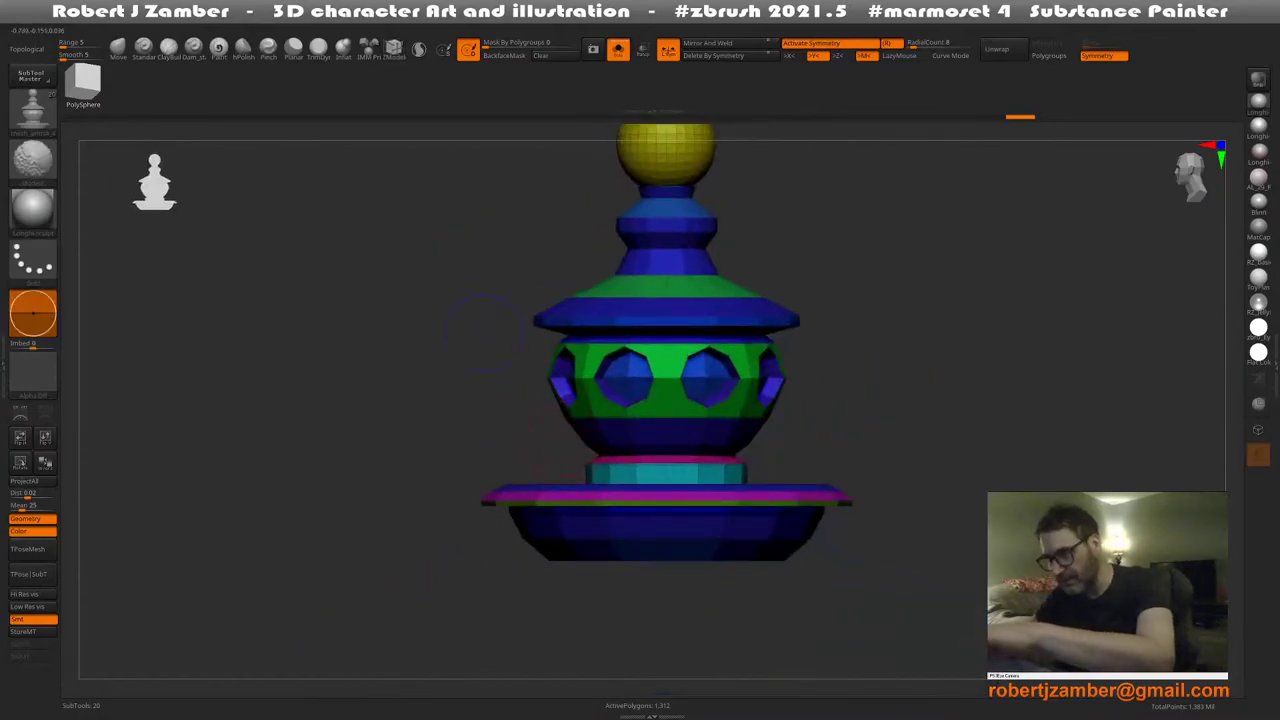
pyautogui.hotkey('shift', 'f')
pyautogui.press('d')
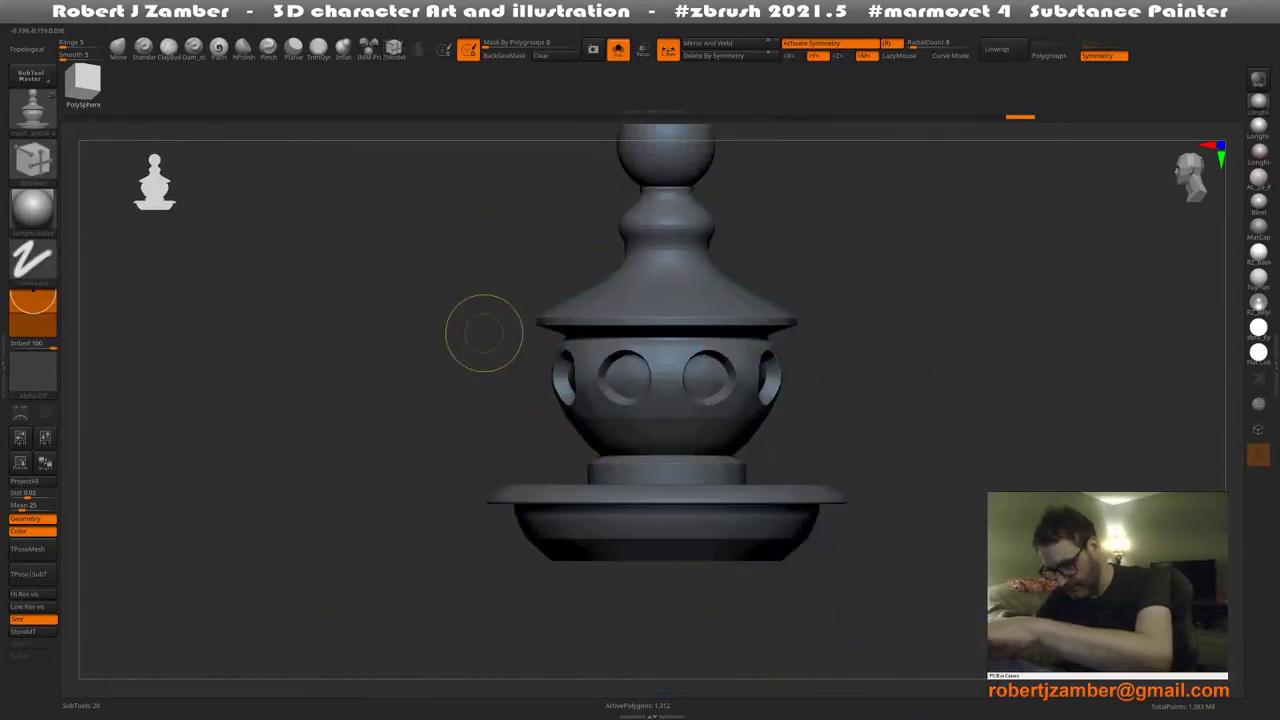
# Subdivide the urn and examine the smoothed round recesses from several angles
pyautogui.hotkey('ctrl', 'd')
pyautogui.keyDown('ctrl'); pyautogui.moveTo(482, 335); pyautogui.dragTo(588, 385, button='right'); pyautogui.keyUp('ctrl')
pyautogui.moveTo(588, 385); pyautogui.dragTo(672, 478, button='right')
pyautogui.keyDown('alt'); pyautogui.moveTo(672, 478); pyautogui.dragTo(543, 468, button='right'); pyautogui.keyUp('alt')
pyautogui.moveTo(543, 468); pyautogui.dragTo(543, 496, button='right')
pyautogui.keyDown('alt'); pyautogui.moveTo(457, 478); pyautogui.dragTo(525, 520, button='right'); pyautogui.keyUp('alt')
pyautogui.moveTo(525, 520)
pyautogui.mouseDown(button='right')
pyautogui.moveTo(534, 482)
pyautogui.moveTo(526, 516)
pyautogui.mouseUp(button='right')
# Undo the subdivision and octagon extrusions, reselect ZModeler and show PolyFrame again
pyautogui.hotkey('ctrl', 'z')
pyautogui.hotkey('shift', 'd')
pyautogui.press('b')
pyautogui.press('z')
pyautogui.press('m')
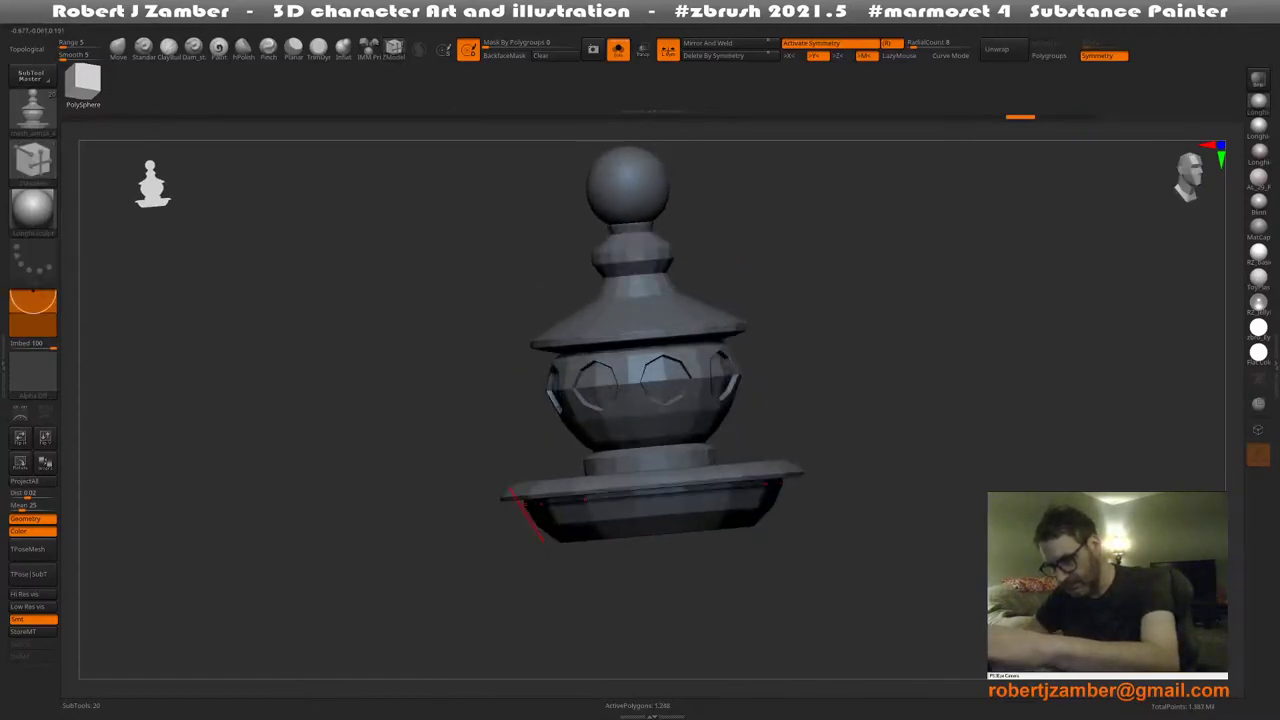
pyautogui.hotkey('shift', 'f')
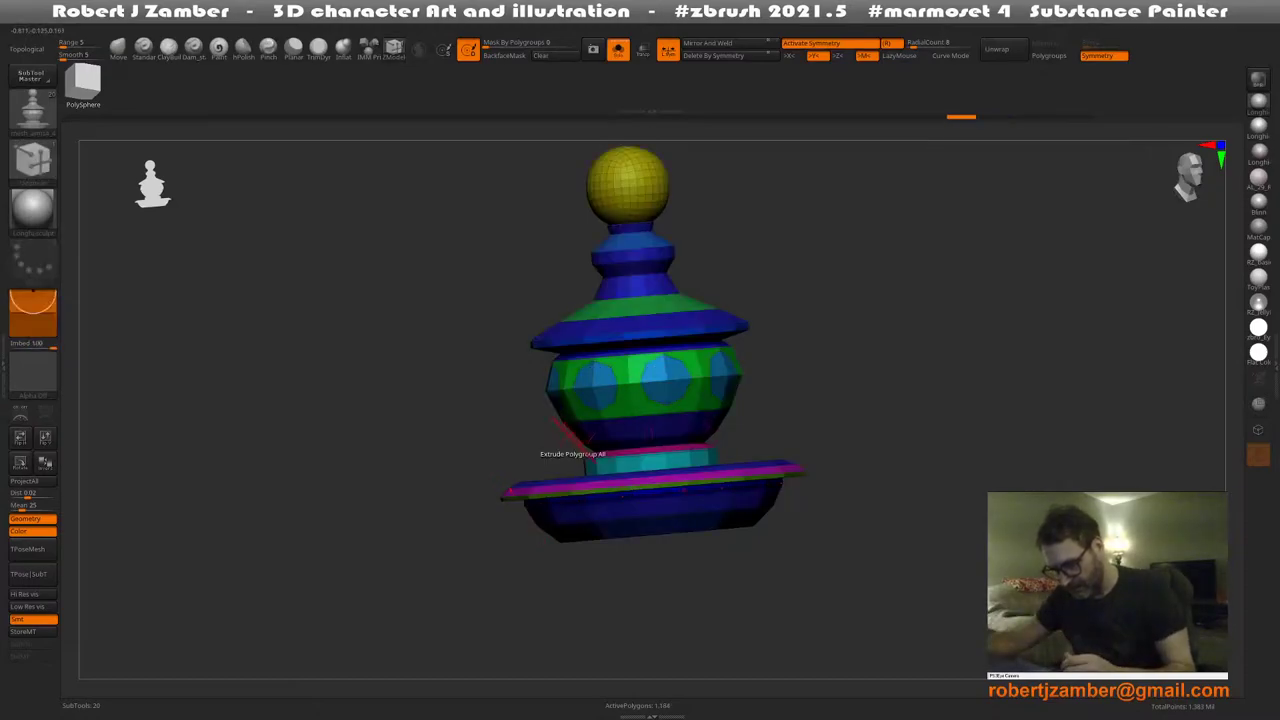
# Assign the isolated octagons one shared polygroup, then inset them to form narrow border rings on the body
pyautogui.keyDown('shift'); pyautogui.moveTo(588, 440); pyautogui.dragTo(627, 454, button='right'); pyautogui.keyUp('shift')
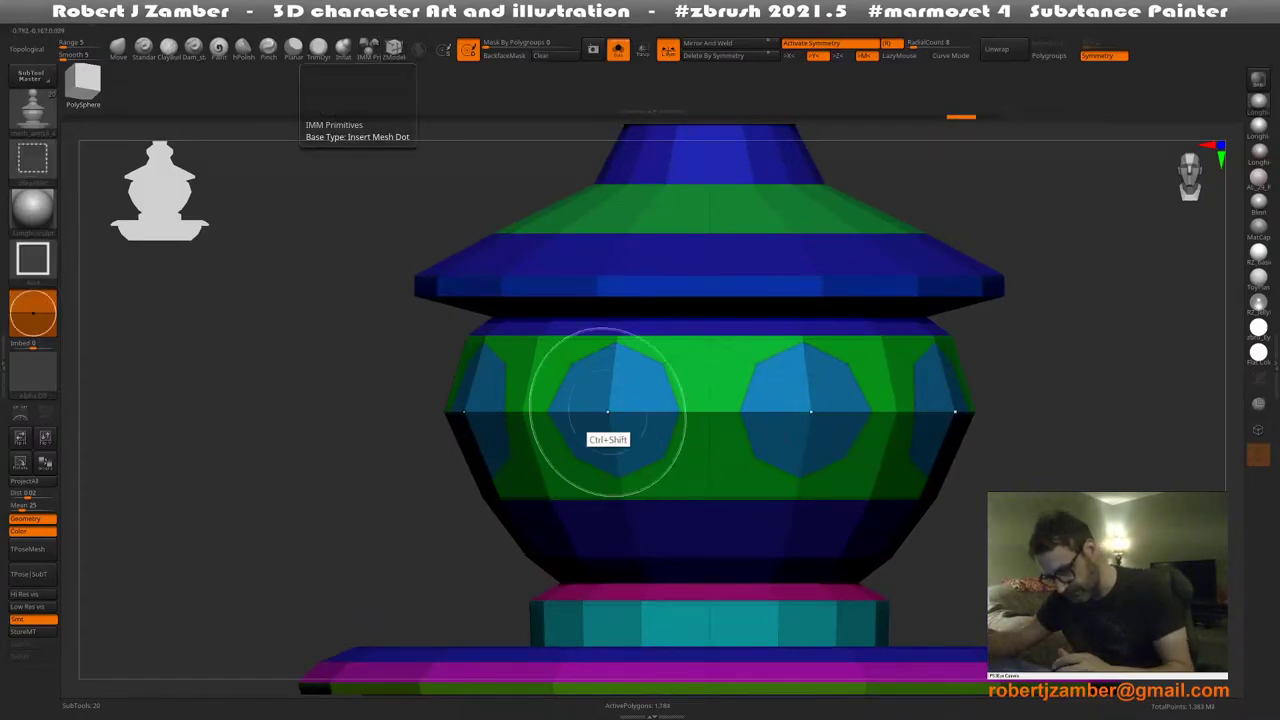
pyautogui.keyDown('ctrl'); pyautogui.keyDown('shift'); pyautogui.click(614, 455); pyautogui.keyUp('shift'); pyautogui.keyUp('ctrl')
pyautogui.hotkey('ctrl', 'w')
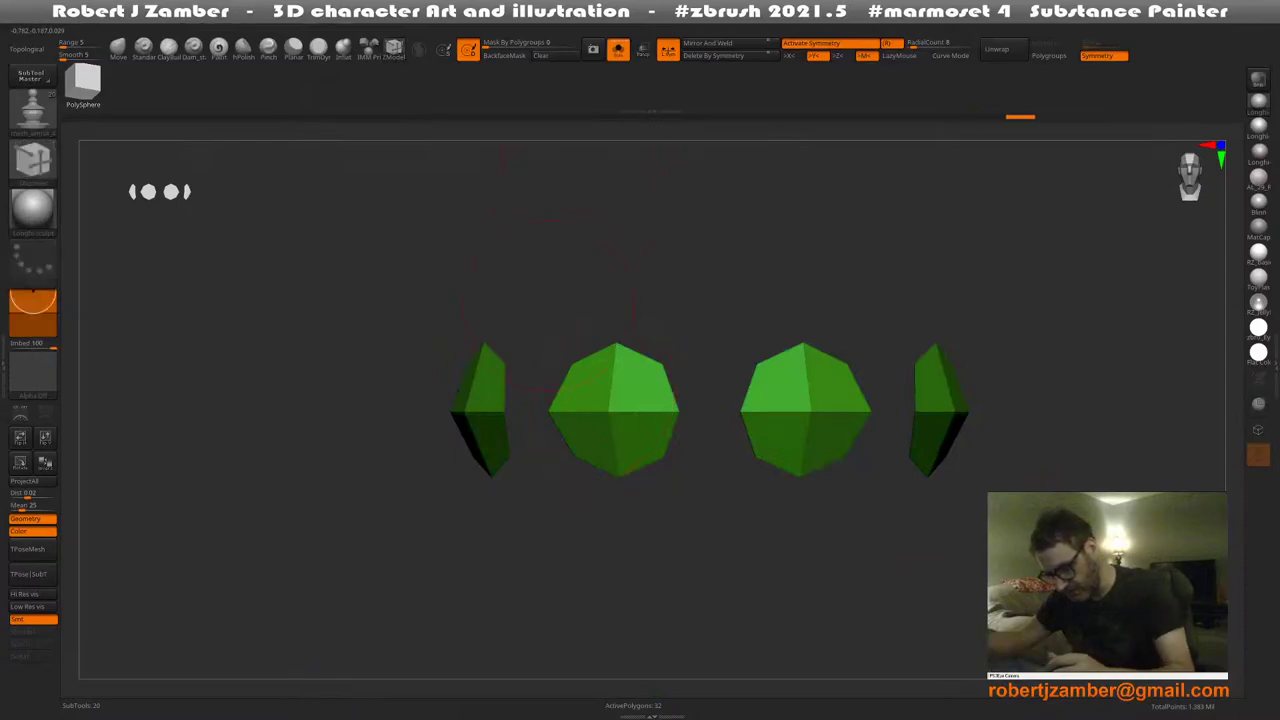
pyautogui.keyDown('ctrl'); pyautogui.keyDown('shift'); pyautogui.click(537, 310); pyautogui.keyUp('shift'); pyautogui.keyUp('ctrl')
pyautogui.moveTo(613, 415); pyautogui.dragTo(612, 430, button='right')
pyautogui.moveTo(606, 415); pyautogui.dragTo(631, 433)
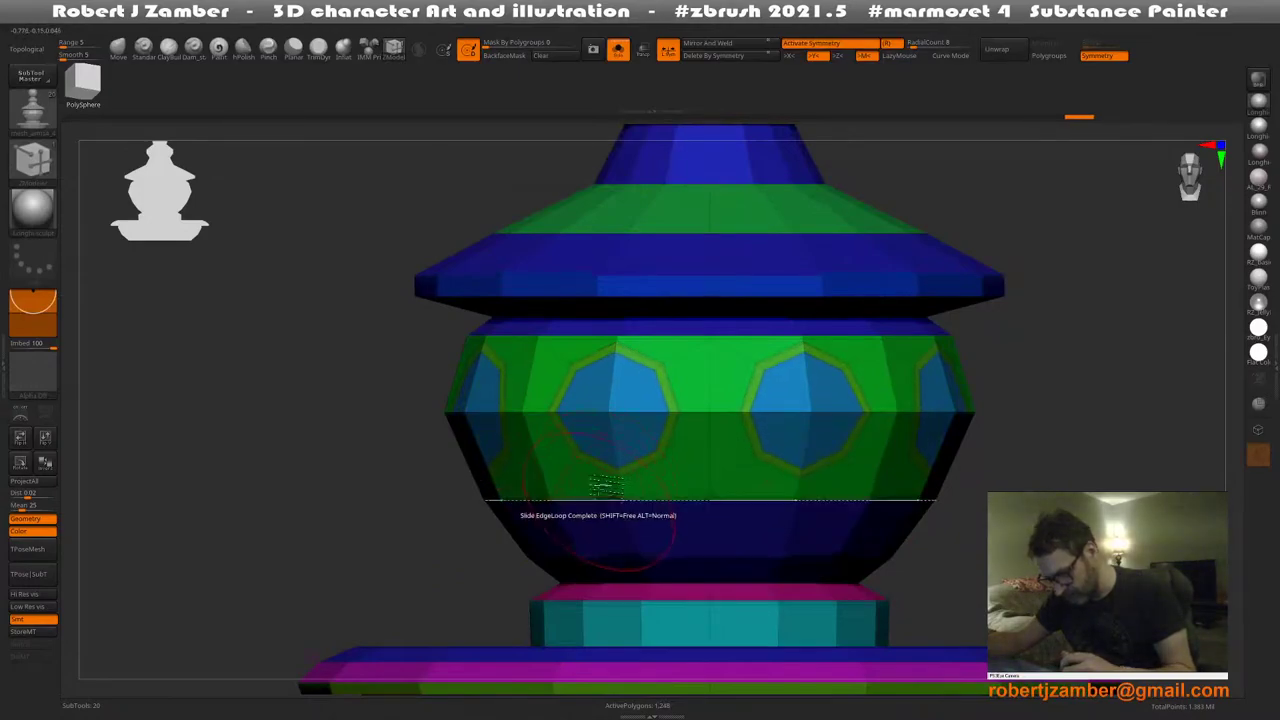
# Mask the urn from the lid up to the top sphere and switch to the transform gizmo
pyautogui.keyDown('alt'); pyautogui.moveTo(590, 465); pyautogui.dragTo(579, 409, button='right'); pyautogui.keyUp('alt')
pyautogui.keyDown('ctrl'); pyautogui.moveTo(579, 409); pyautogui.dragTo(553, 446, button='right'); pyautogui.keyUp('ctrl')
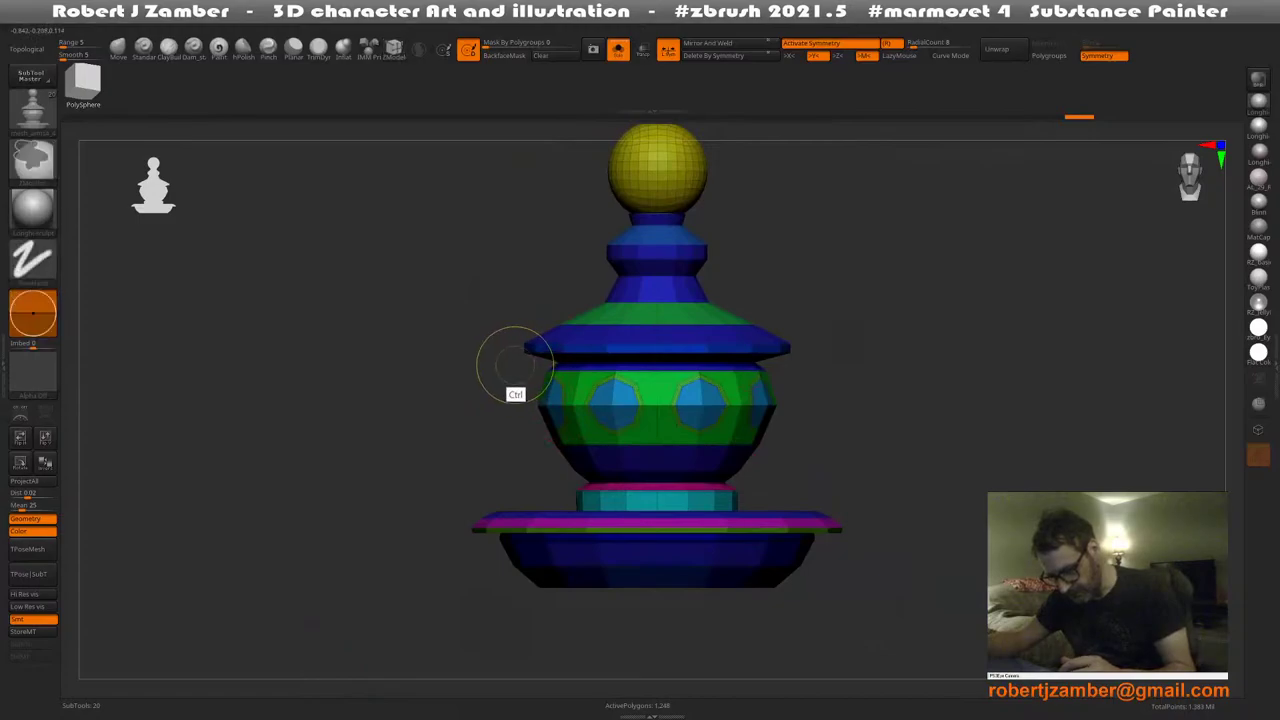
pyautogui.moveTo(514, 364)
pyautogui.keyDown('ctrl'); pyautogui.mouseDown()
pyautogui.moveTo(582, 466)
pyautogui.moveTo(803, 467)
pyautogui.mouseUp(); pyautogui.keyUp('ctrl')
pyautogui.keyDown('ctrl'); pyautogui.click(802, 467); pyautogui.keyUp('ctrl')
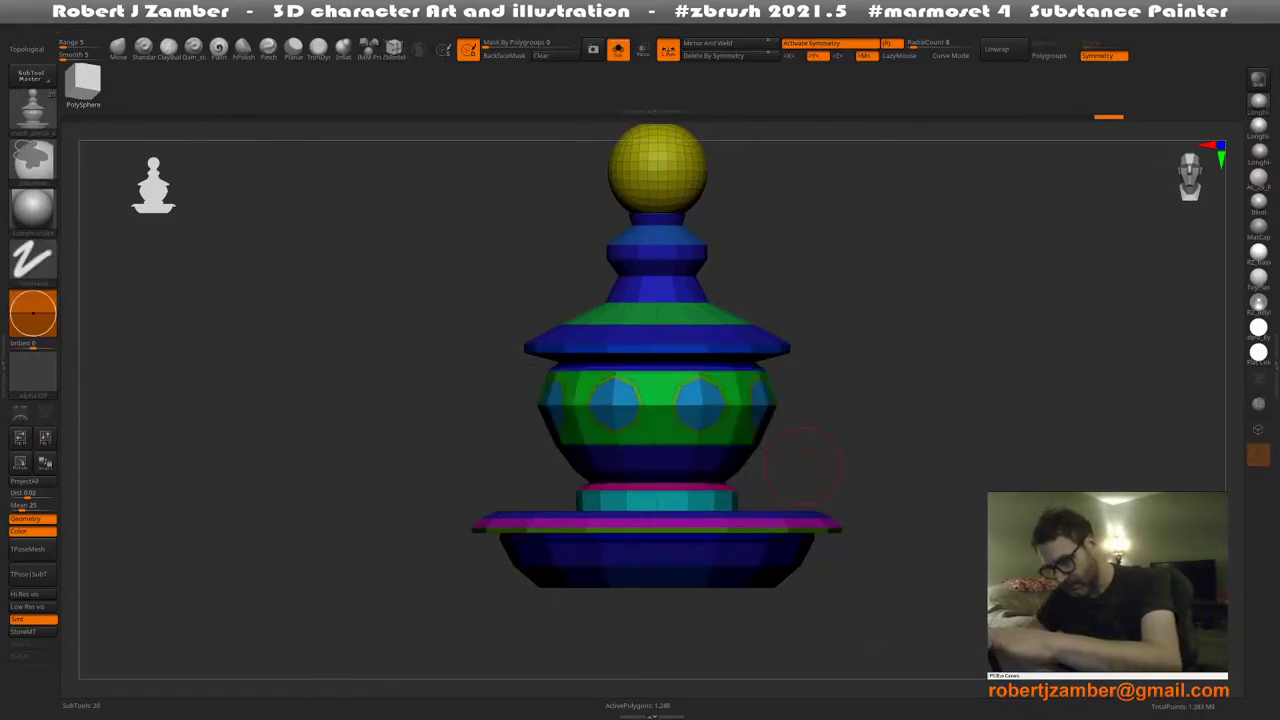
pyautogui.keyDown('alt'); pyautogui.moveTo(479, 276); pyautogui.dragTo(487, 322, button='right'); pyautogui.keyUp('alt')
pyautogui.moveTo(431, 237)
pyautogui.keyDown('ctrl'); pyautogui.mouseDown()
pyautogui.moveTo(457, 349)
pyautogui.moveTo(597, 409)
pyautogui.moveTo(855, 407)
pyautogui.mouseUp(); pyautogui.keyUp('ctrl')
pyautogui.keyDown('ctrl'); pyautogui.moveTo(812, 309); pyautogui.dragTo(502, 125); pyautogui.keyUp('ctrl')
pyautogui.keyDown('alt'); pyautogui.moveTo(520, 273); pyautogui.dragTo(512, 241, button='right'); pyautogui.keyUp('alt')
pyautogui.press('w')
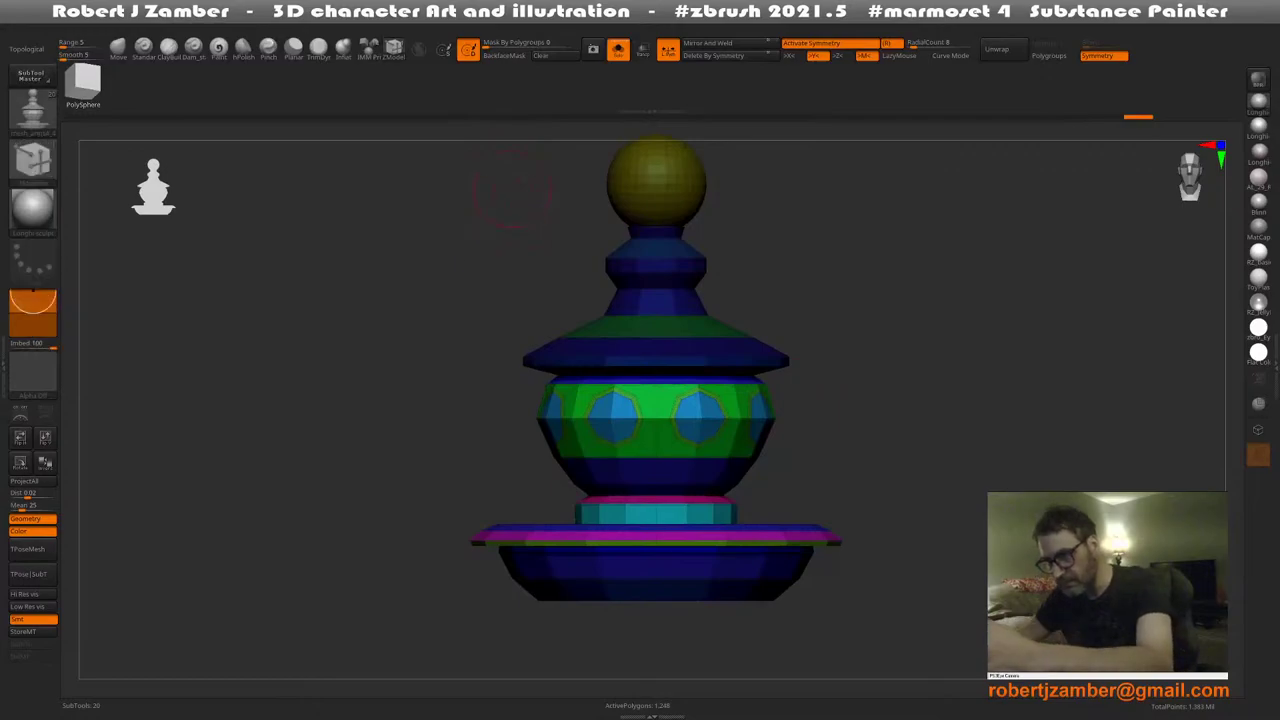
# Stretch the unmasked body and base vertically with the gizmo, then return to drawing mode
pyautogui.keyDown('alt'); pyautogui.moveTo(620, 272); pyautogui.dragTo(619, 299, button='right'); pyautogui.keyUp('alt')
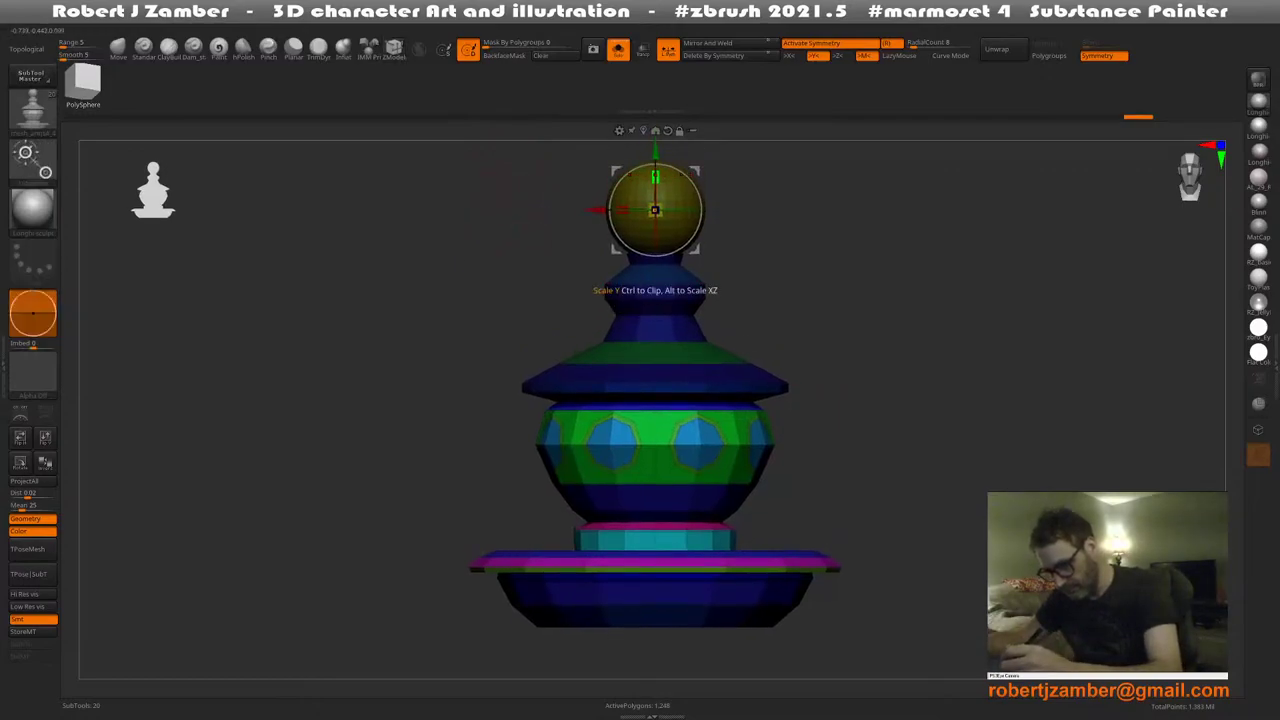
pyautogui.moveTo(655, 177); pyautogui.dragTo(643, 332)
pyautogui.hotkey('ctrl', 'z')
pyautogui.keyDown('alt'); pyautogui.moveTo(655, 391); pyautogui.dragTo(655, 343); pyautogui.keyUp('alt')
pyautogui.moveTo(609, 421)
pyautogui.keyDown('alt'); pyautogui.mouseDown(button='right')
pyautogui.moveTo(571, 348)
pyautogui.moveTo(575, 455)
pyautogui.moveTo(549, 436)
pyautogui.moveTo(551, 447)
pyautogui.moveTo(543, 423)
pyautogui.moveTo(557, 408)
pyautogui.moveTo(568, 427)
pyautogui.moveTo(535, 408)
pyautogui.moveTo(527, 383)
pyautogui.mouseUp(button='right'); pyautogui.keyUp('alt')
pyautogui.press('q')
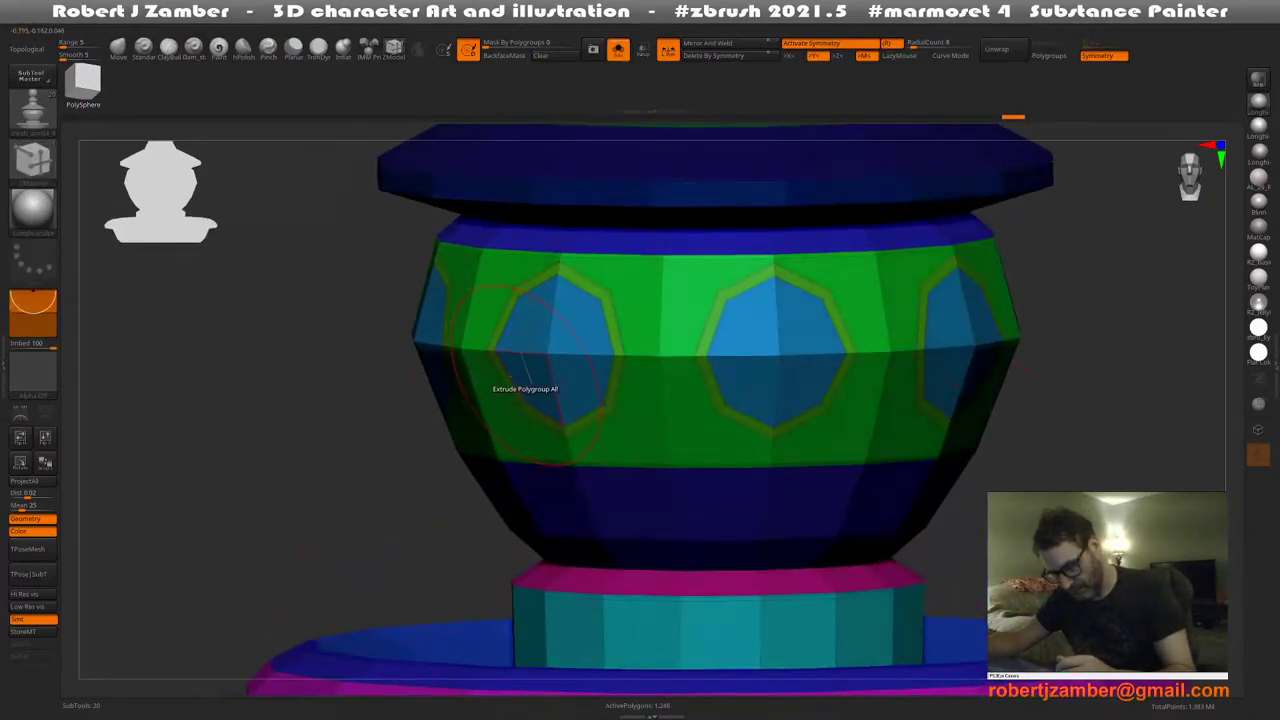
# Extrude the eight octagons inward as recesses and hide their inner faces
pyautogui.moveTo(512, 378)
pyautogui.mouseDown()
pyautogui.moveTo(512, 392)
pyautogui.moveTo(538, 394)
pyautogui.mouseUp()
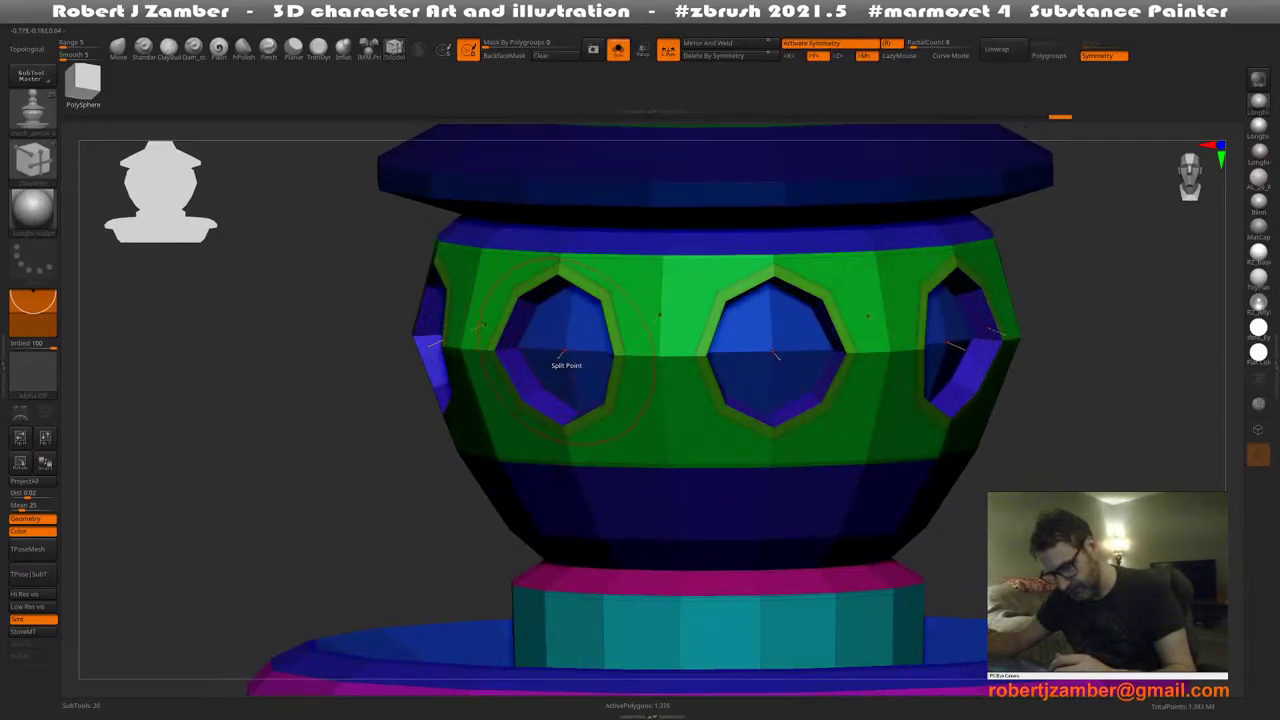
pyautogui.keyDown('ctrl'); pyautogui.keyDown('shift'); pyautogui.click(565, 352); pyautogui.keyUp('shift'); pyautogui.keyUp('ctrl')
pyautogui.keyDown('ctrl'); pyautogui.keyDown('shift'); pyautogui.click(565, 352); pyautogui.keyUp('shift'); pyautogui.keyUp('ctrl')
# Clear the mask and examine the urn's octagonal openings from several angles
pyautogui.moveTo(568, 498)
pyautogui.keyDown('alt'); pyautogui.mouseDown(button='right')
pyautogui.moveTo(514, 437)
pyautogui.moveTo(540, 480)
pyautogui.moveTo(530, 440)
pyautogui.moveTo(588, 436)
pyautogui.moveTo(554, 448)
pyautogui.moveTo(482, 408)
pyautogui.moveTo(515, 436)
pyautogui.mouseUp(button='right'); pyautogui.keyUp('alt')
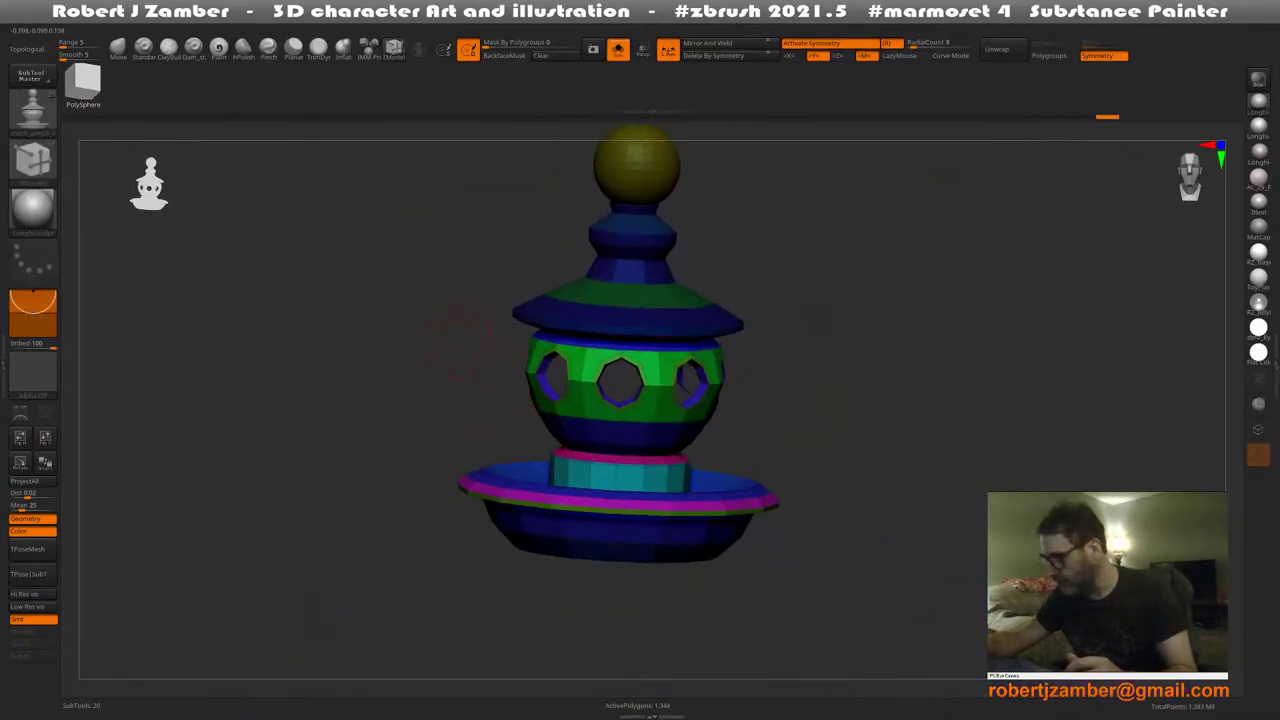
pyautogui.moveTo(463, 340)
pyautogui.mouseDown()
pyautogui.moveTo(463, 394)
pyautogui.moveTo(463, 355)
pyautogui.mouseUp()
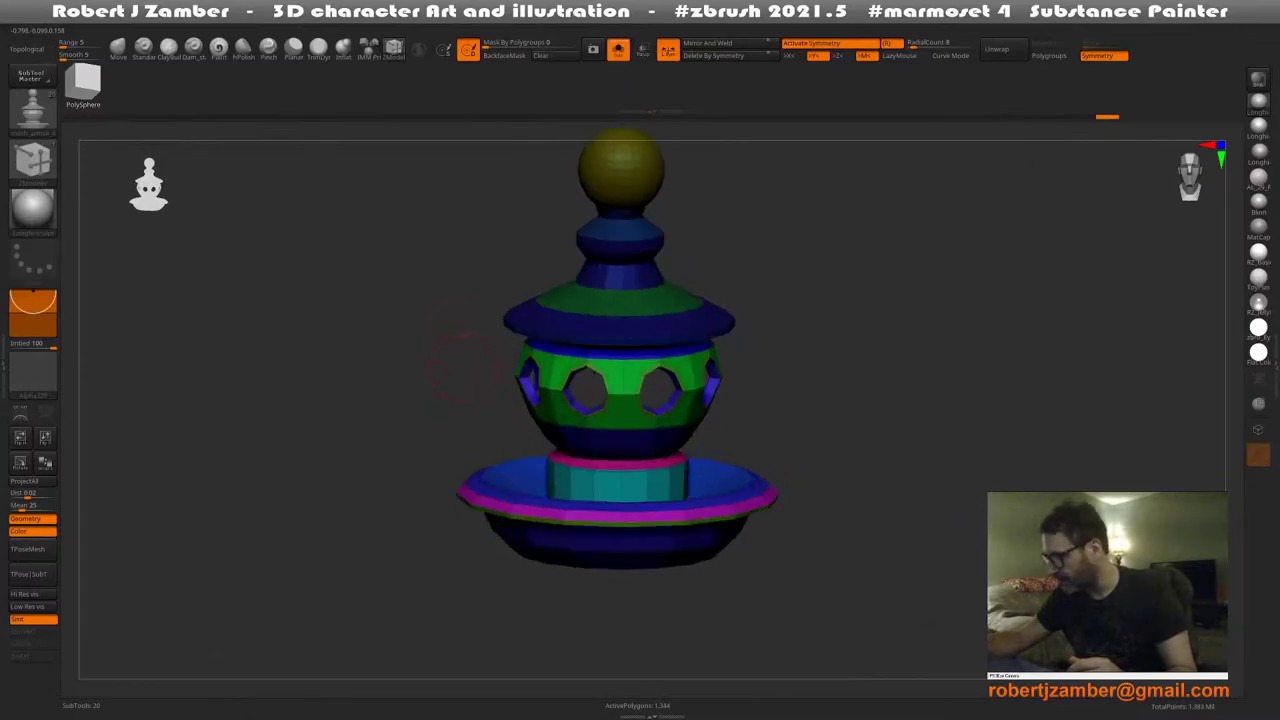
pyautogui.moveTo(463, 369); pyautogui.dragTo(466, 405, button='right')
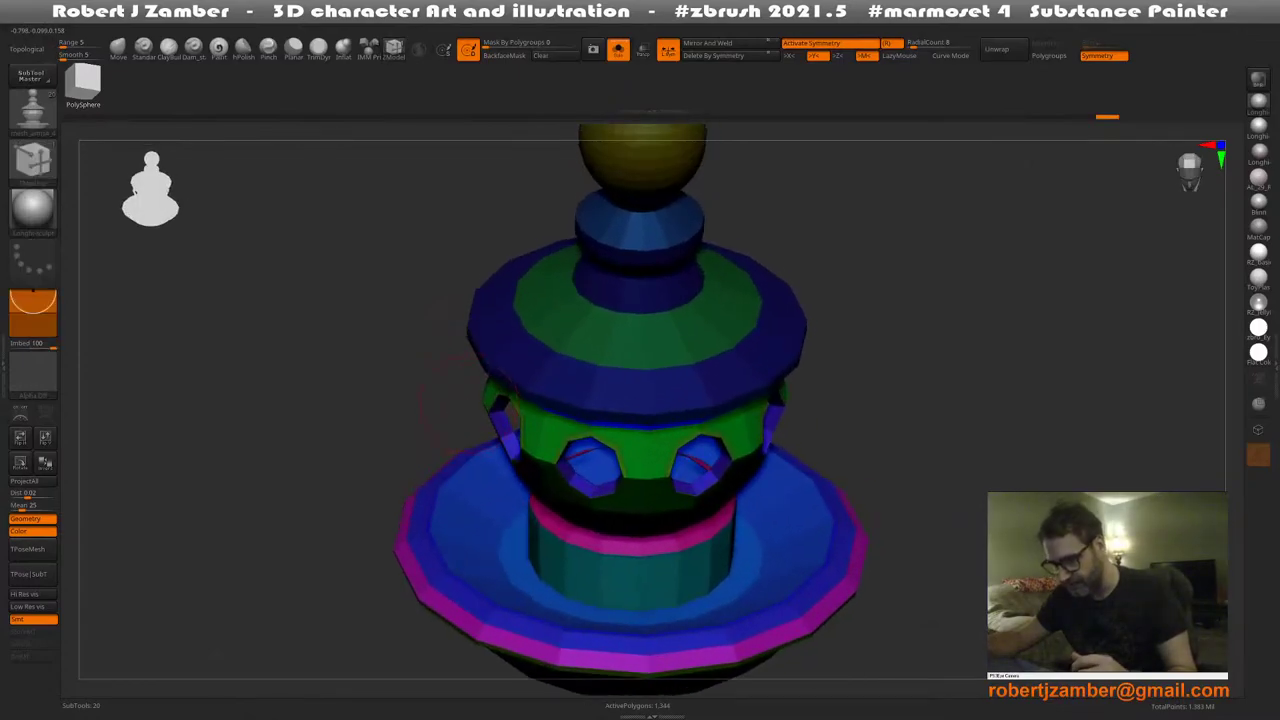
pyautogui.moveTo(441, 395)
pyautogui.mouseDown()
pyautogui.moveTo(457, 371)
pyautogui.moveTo(445, 383)
pyautogui.mouseUp()
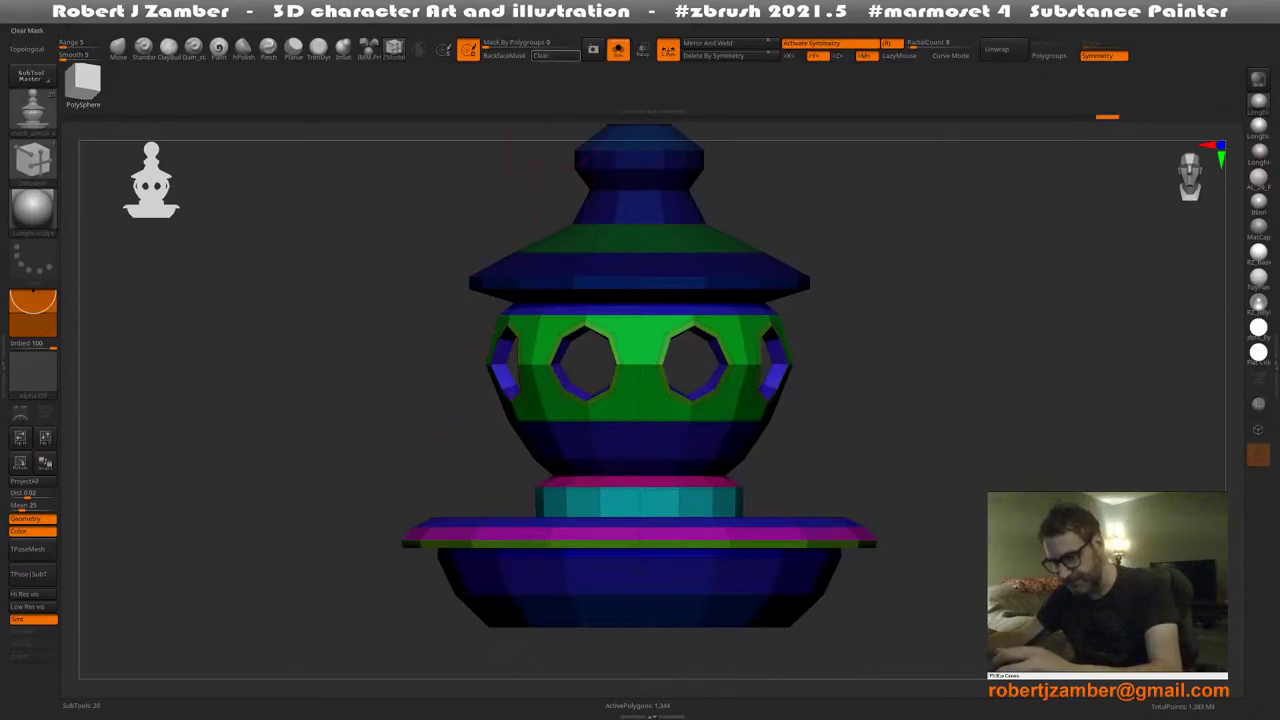
pyautogui.click(555, 56)
pyautogui.keyDown('ctrl'); pyautogui.moveTo(472, 392); pyautogui.dragTo(532, 362, button='right'); pyautogui.keyUp('ctrl')
pyautogui.keyDown('ctrl'); pyautogui.moveTo(570, 285); pyautogui.dragTo(577, 410, button='right'); pyautogui.keyUp('ctrl')
pyautogui.moveTo(575, 350); pyautogui.dragTo(500, 435, button='right')
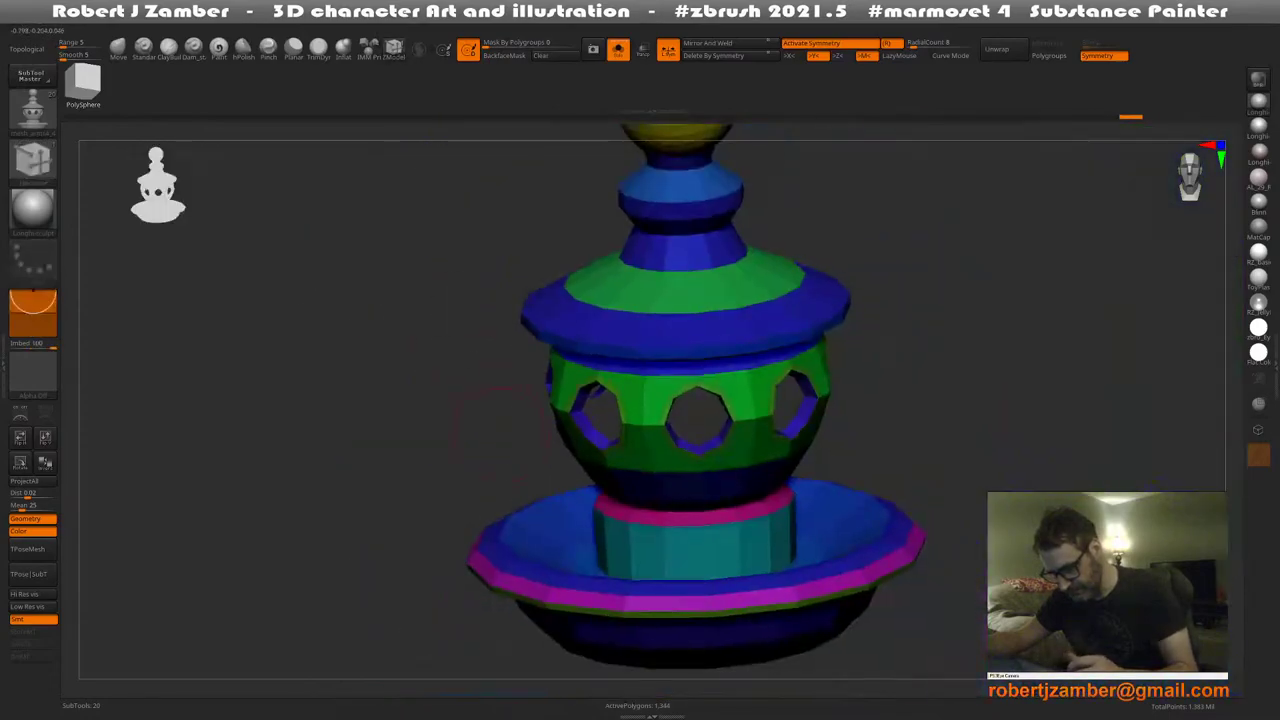
pyautogui.moveTo(495, 420); pyautogui.dragTo(480, 385)
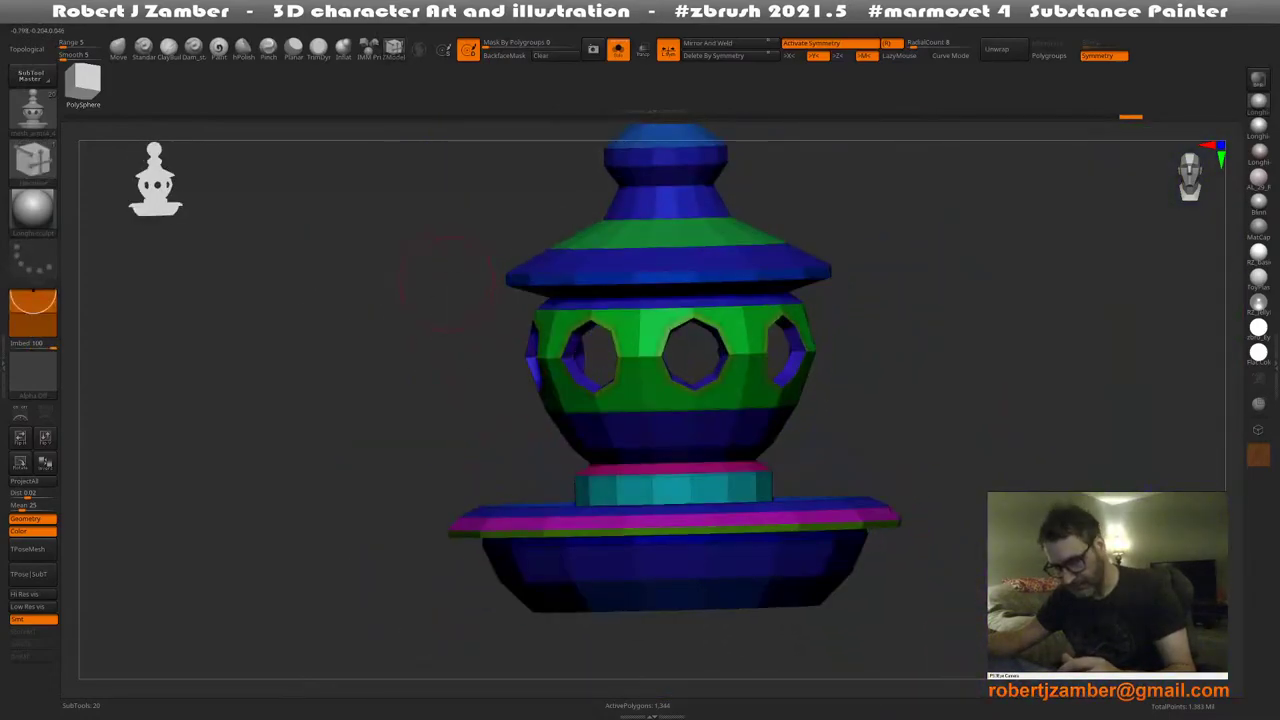
pyautogui.moveTo(462, 333); pyautogui.dragTo(415, 342)
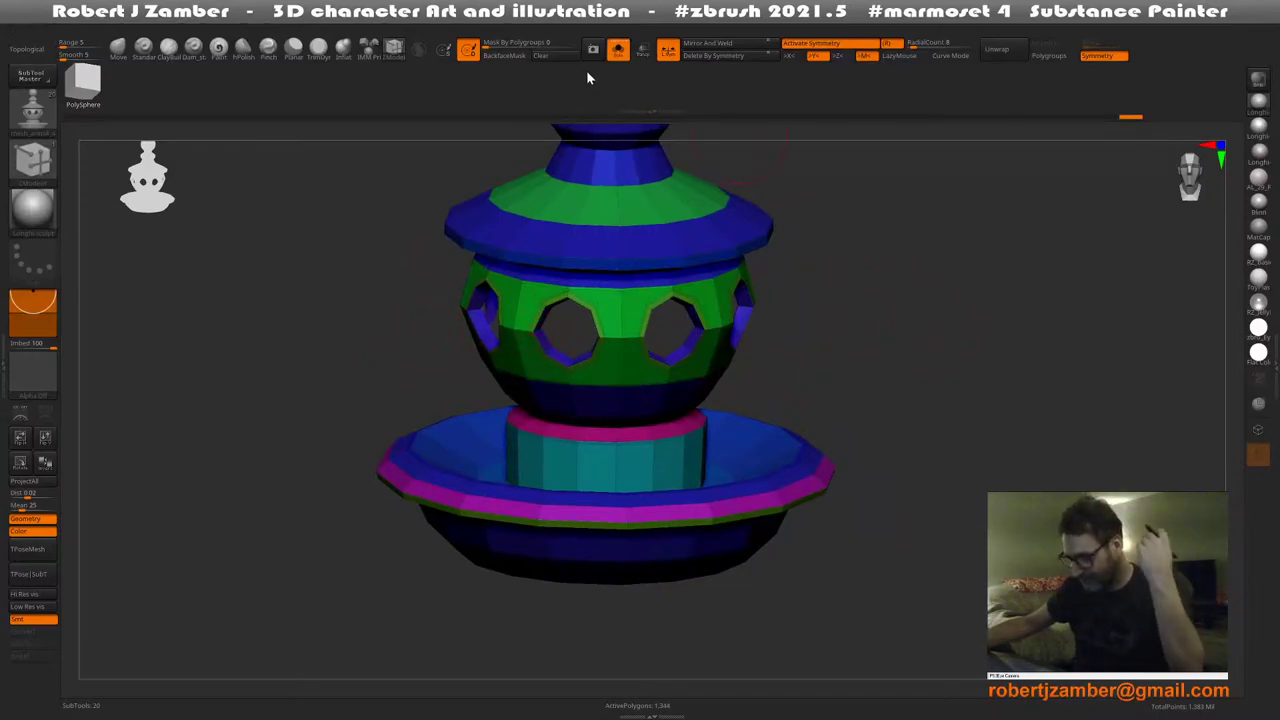
pyautogui.moveTo(389, 200); pyautogui.dragTo(364, 222)
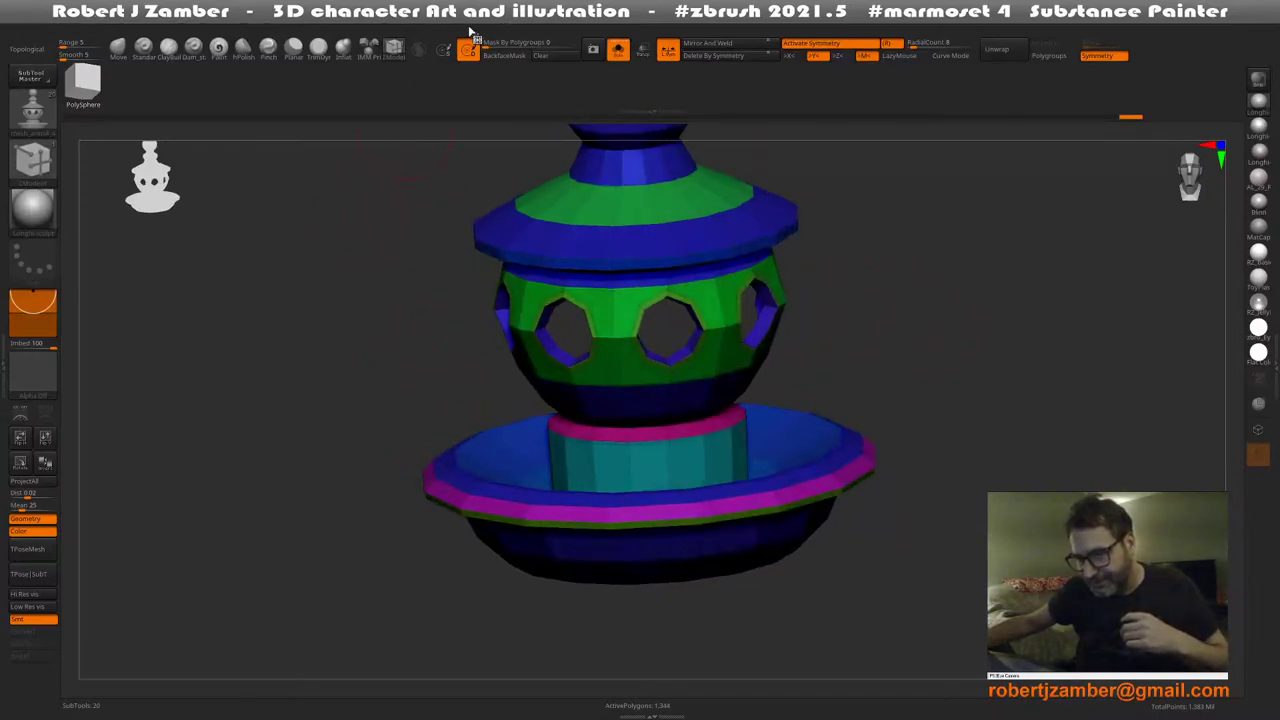
# Load the StartupHotkeys file from the ZStartup HotKeys folder of ZBrush 2021
pyautogui.click(432, 31)
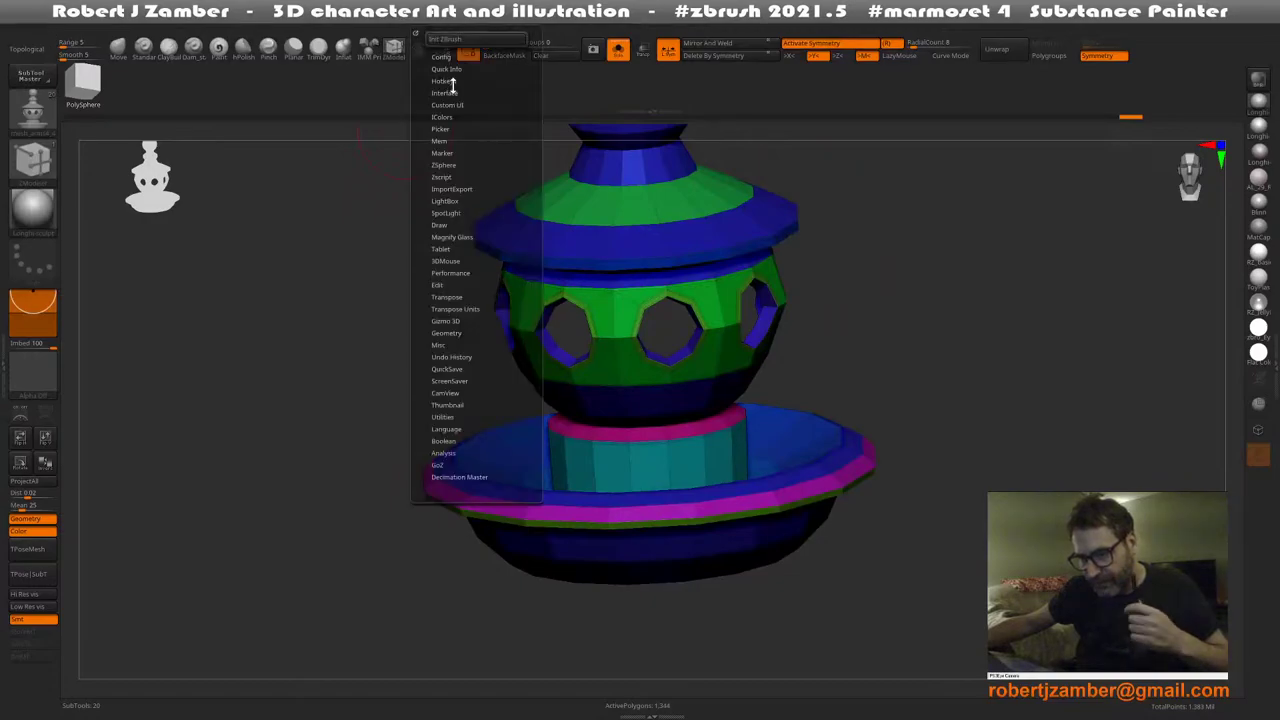
pyautogui.click(446, 80)
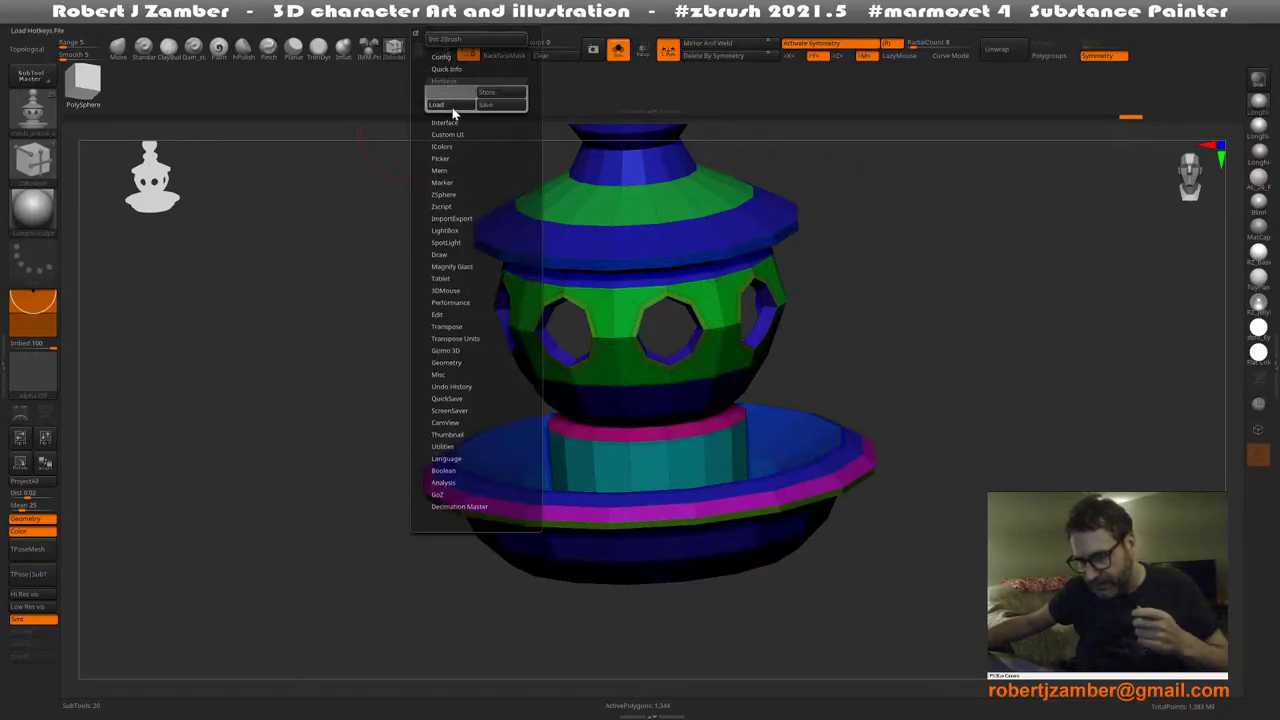
pyautogui.click(451, 107)
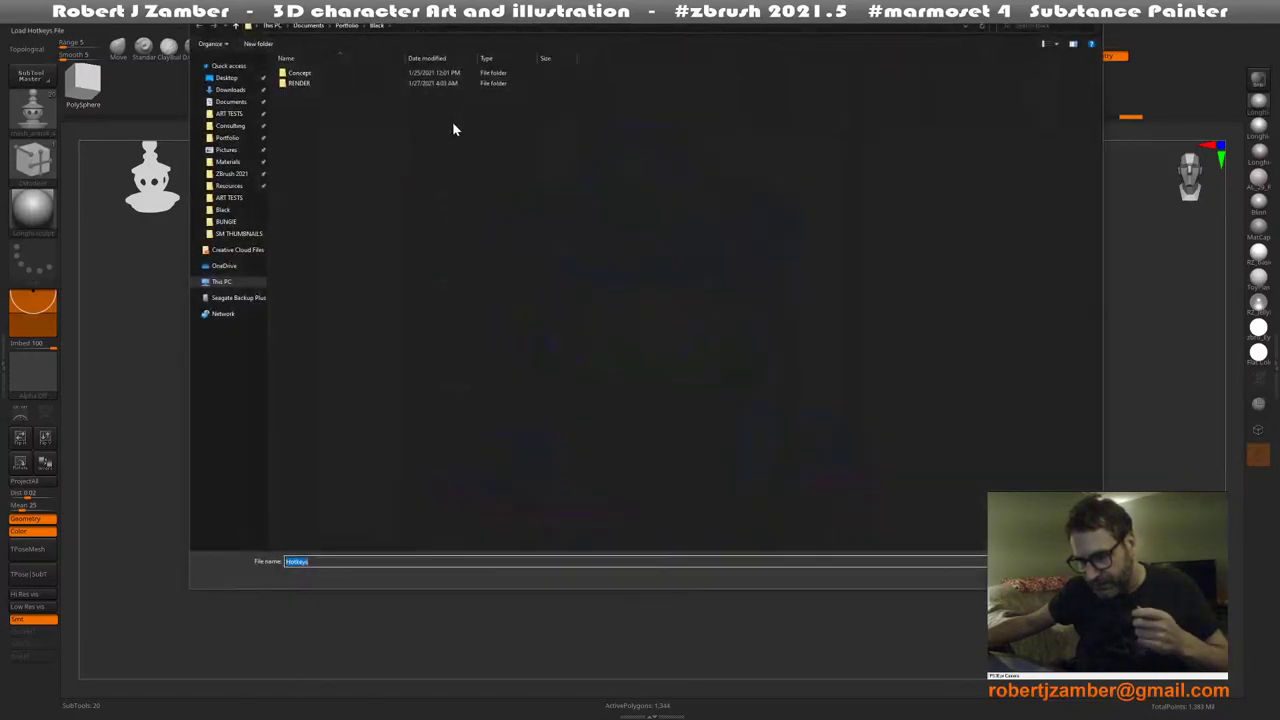
pyautogui.click(232, 176)
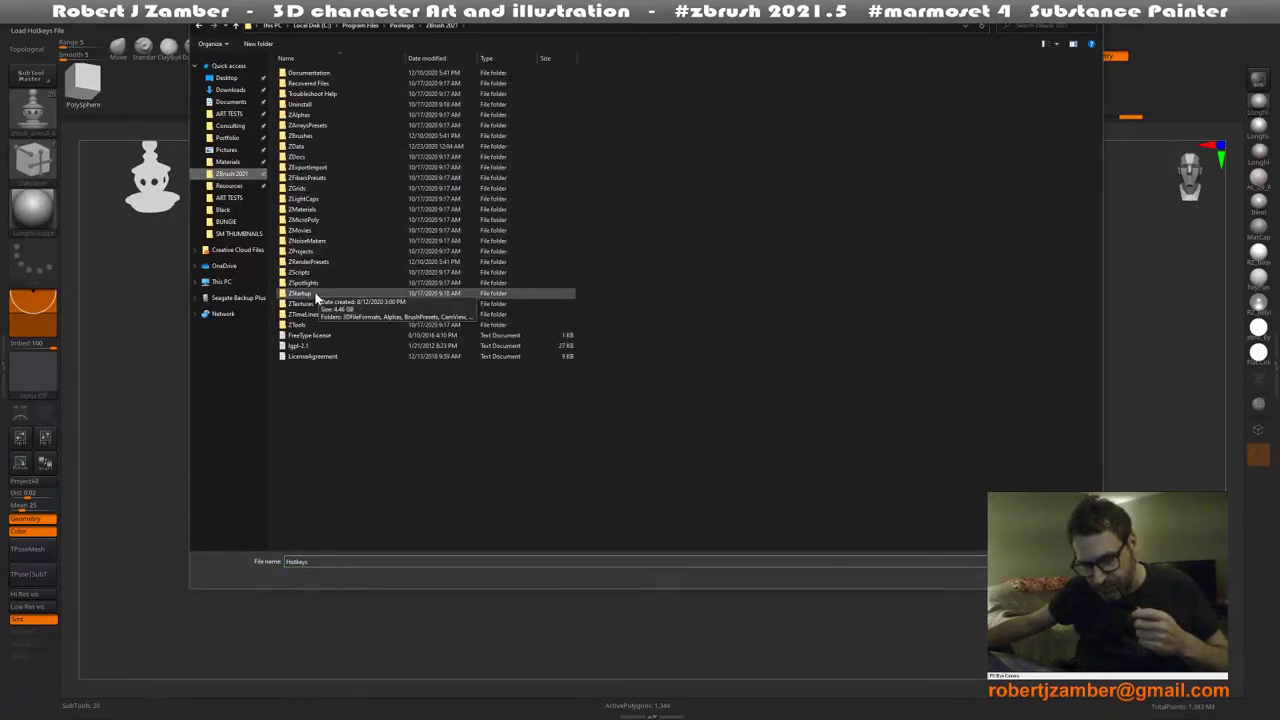
pyautogui.doubleClick(314, 292)
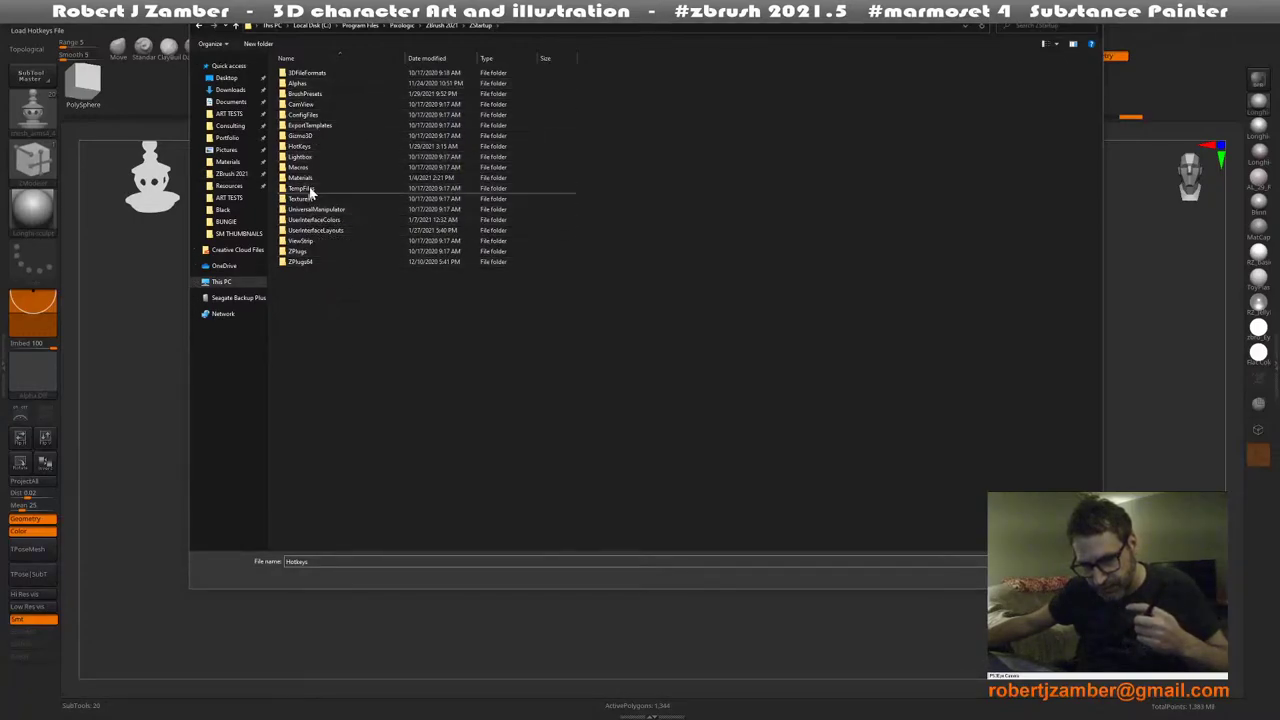
pyautogui.doubleClick(313, 146)
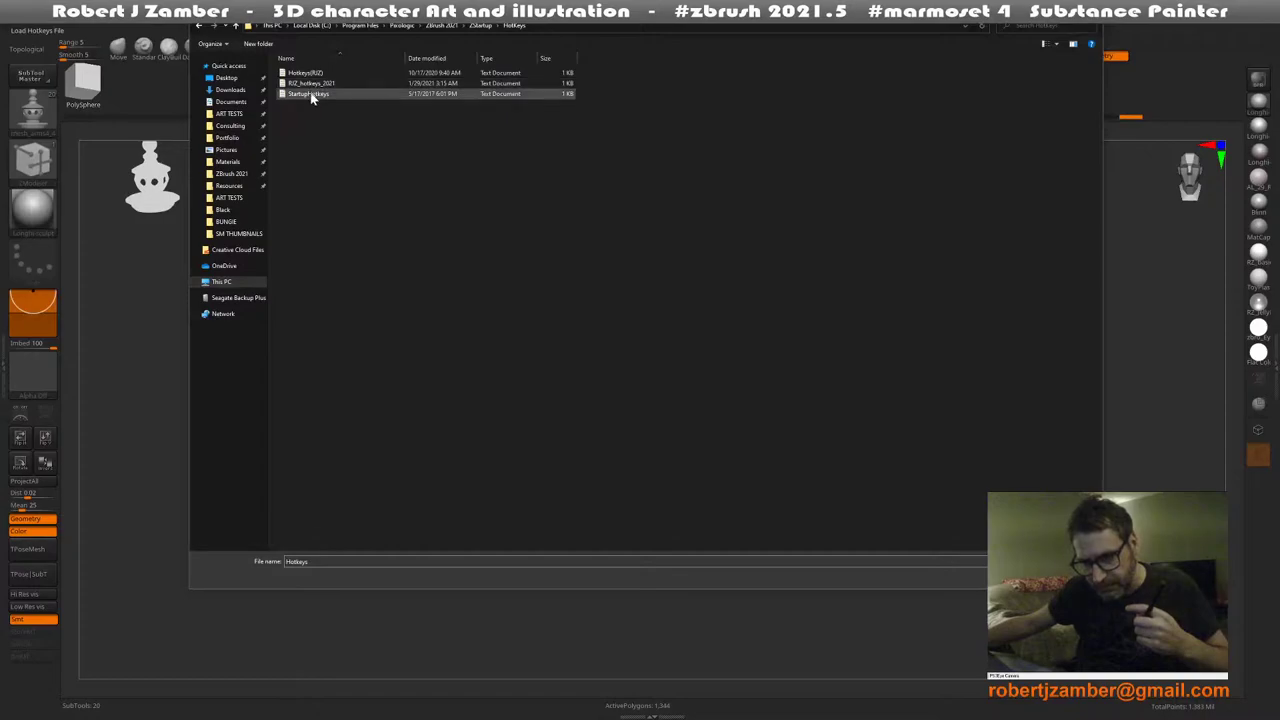
pyautogui.doubleClick(312, 93)
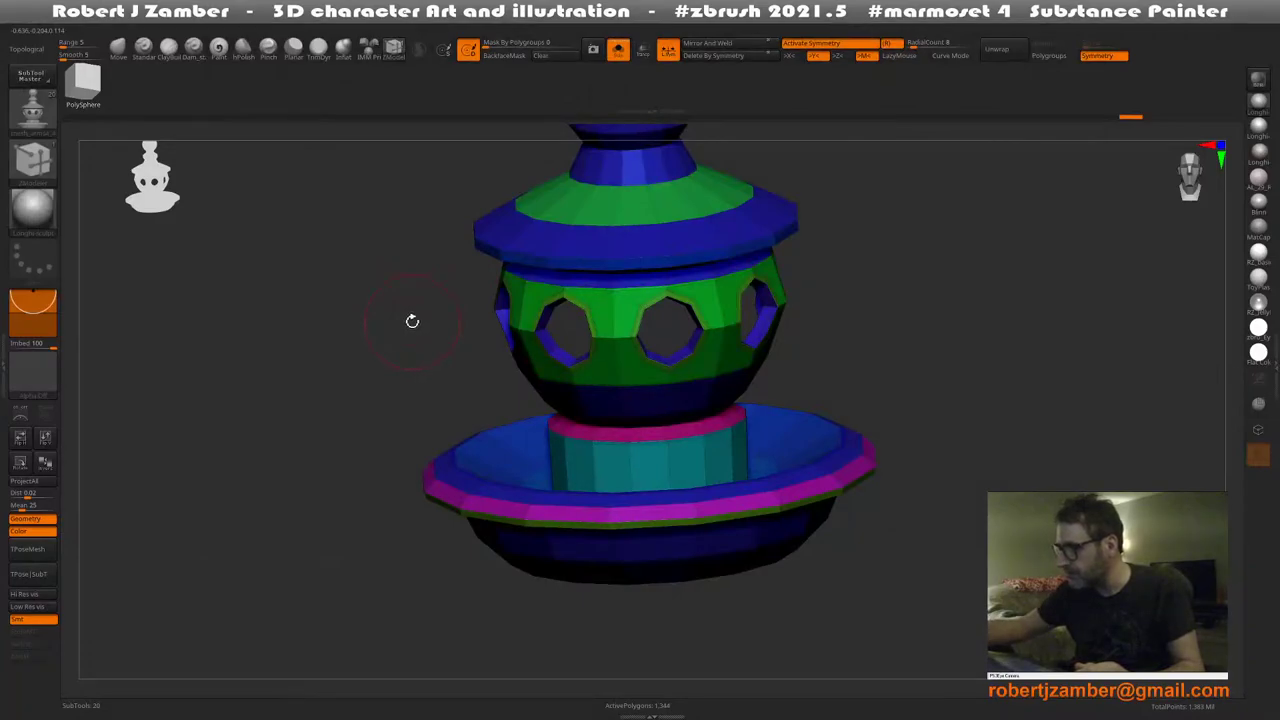
# Delete the inner face polygroup of the urn's octagonal recesses using ZModeler's Delete action with the Polygroup All target
pyautogui.keyDown('alt'); pyautogui.moveTo(415, 327); pyautogui.dragTo(415, 332); pyautogui.keyUp('alt')
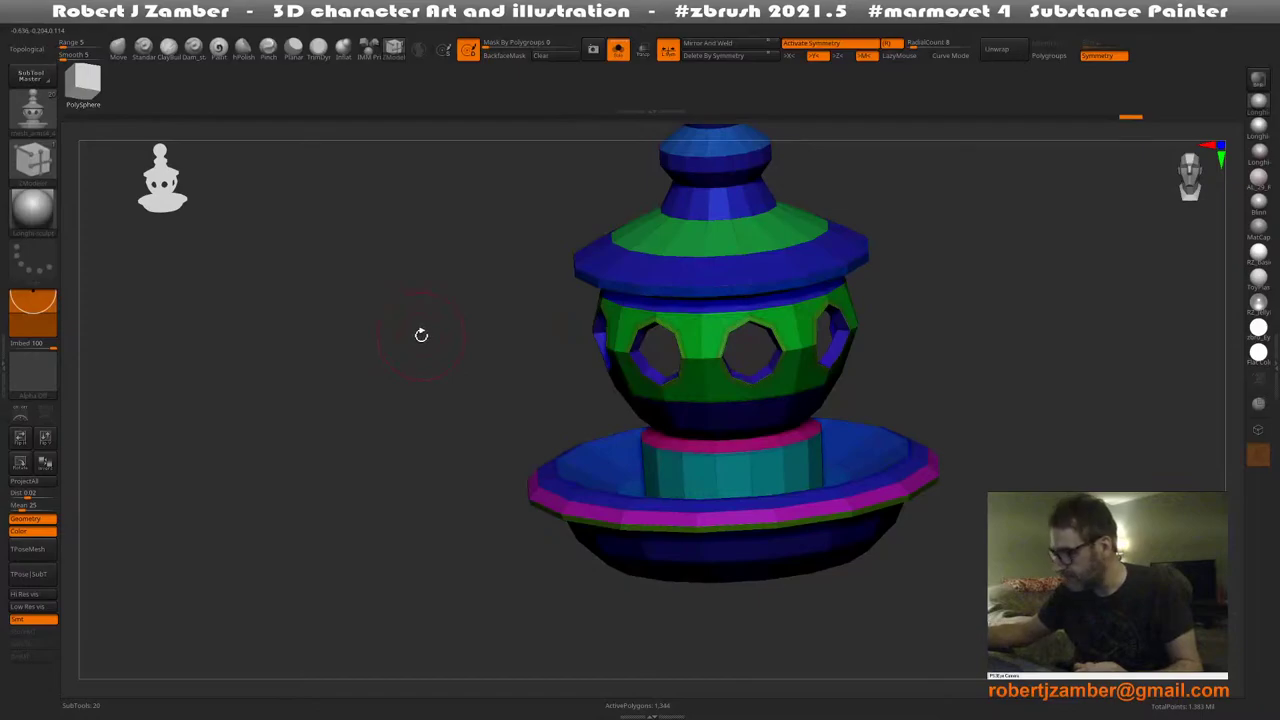
pyautogui.moveTo(426, 344); pyautogui.dragTo(462, 358)
pyautogui.keyDown('ctrl'); pyautogui.moveTo(535, 356); pyautogui.dragTo(551, 342, button='right'); pyautogui.keyUp('ctrl')
pyautogui.press('space')
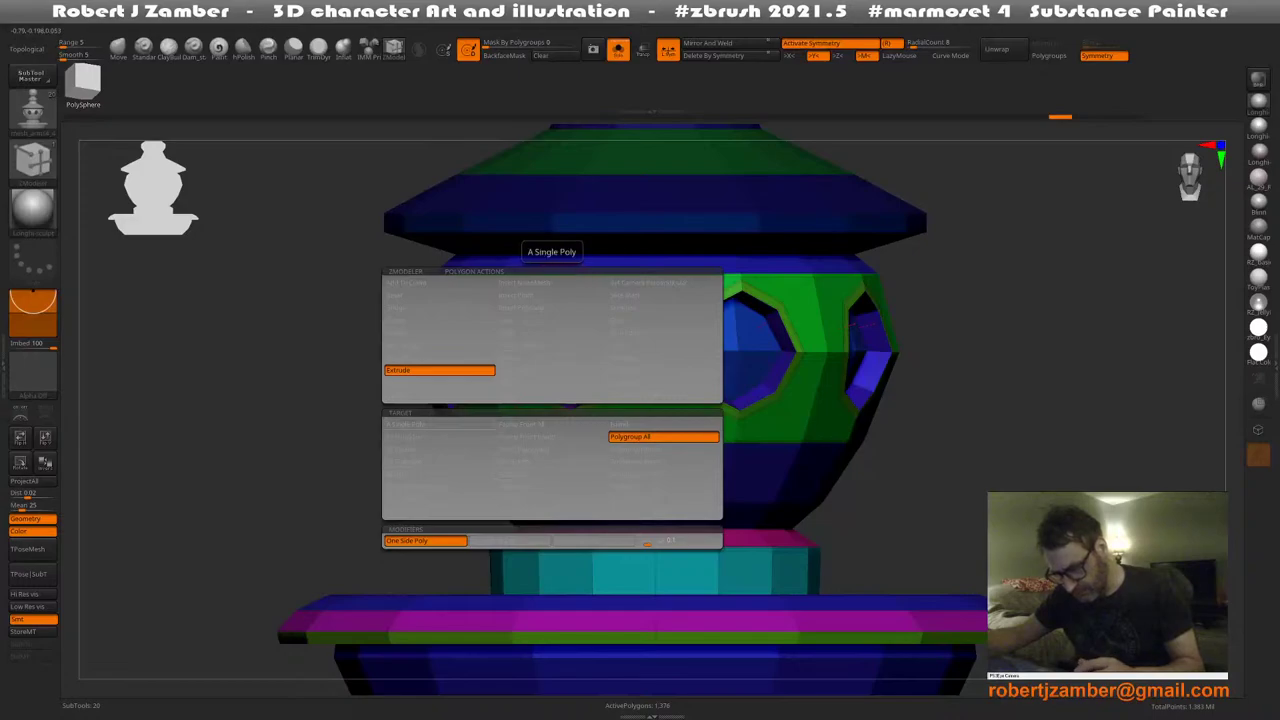
pyautogui.click(440, 333)
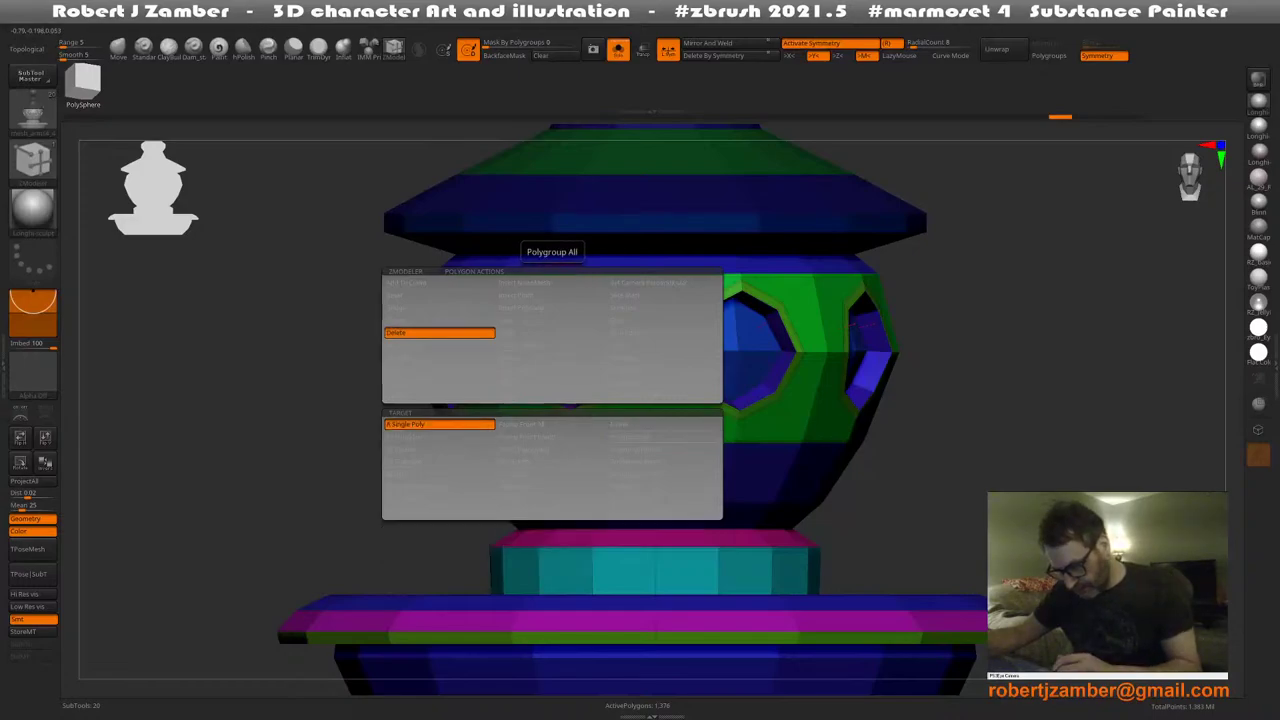
pyautogui.click(664, 436)
pyautogui.click(551, 354)
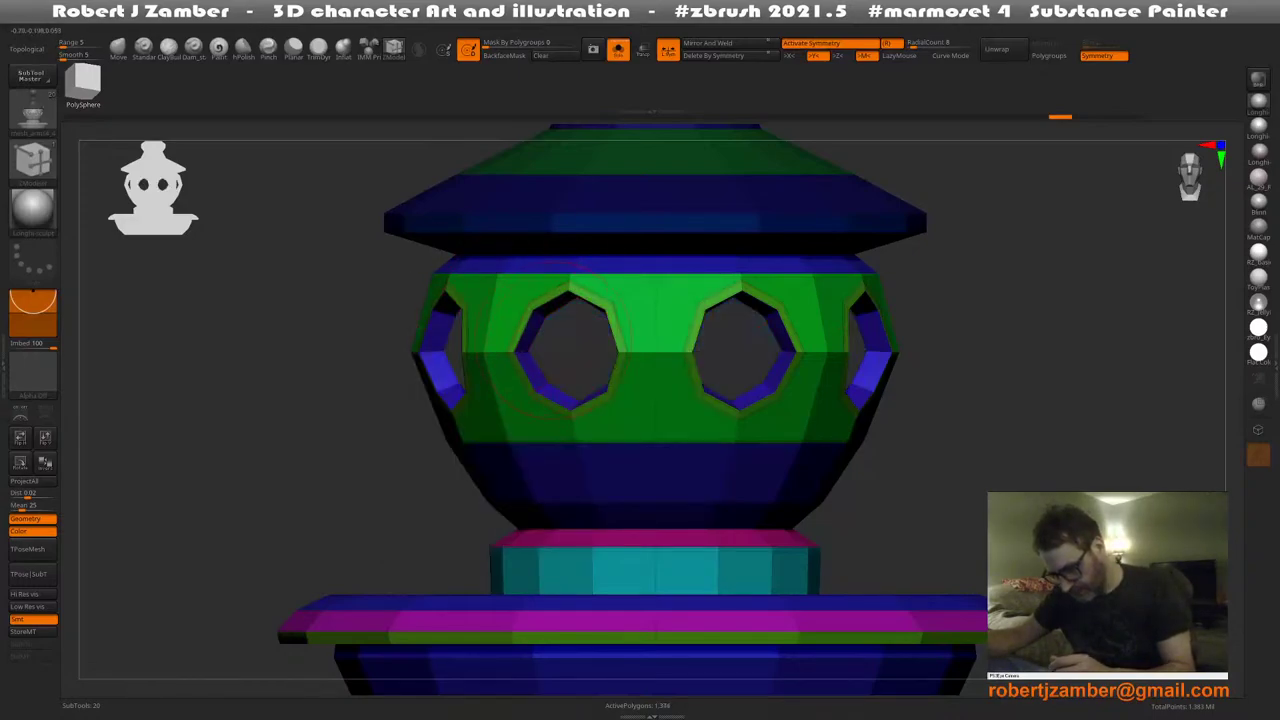
# Hide the polygroup display, try subdividing the urn to preview its smoothing, and undo the subdivision
pyautogui.moveTo(554, 342)
pyautogui.keyDown('ctrl'); pyautogui.mouseDown(button='right')
pyautogui.moveTo(486, 374)
pyautogui.moveTo(504, 350)
pyautogui.moveTo(508, 425)
pyautogui.mouseUp(button='right'); pyautogui.keyUp('ctrl')
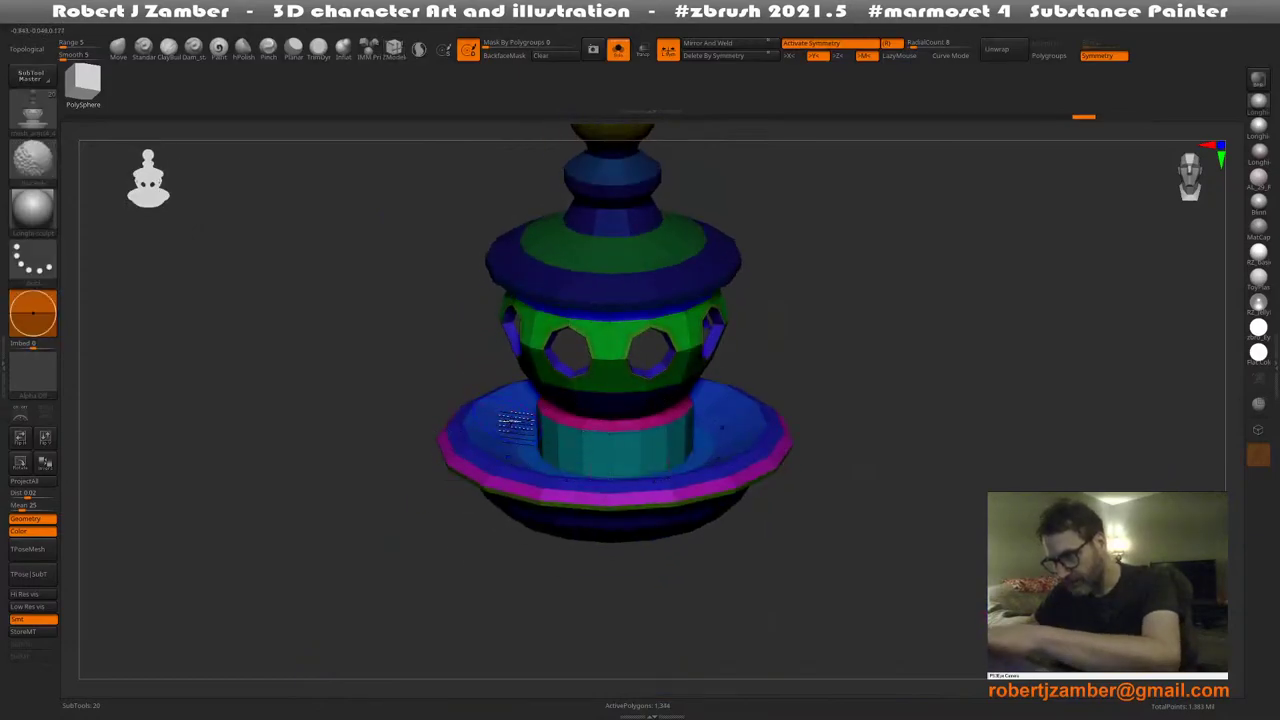
pyautogui.hotkey('shift', 'f')
pyautogui.press('b')
pyautogui.press('z')
pyautogui.press('m')
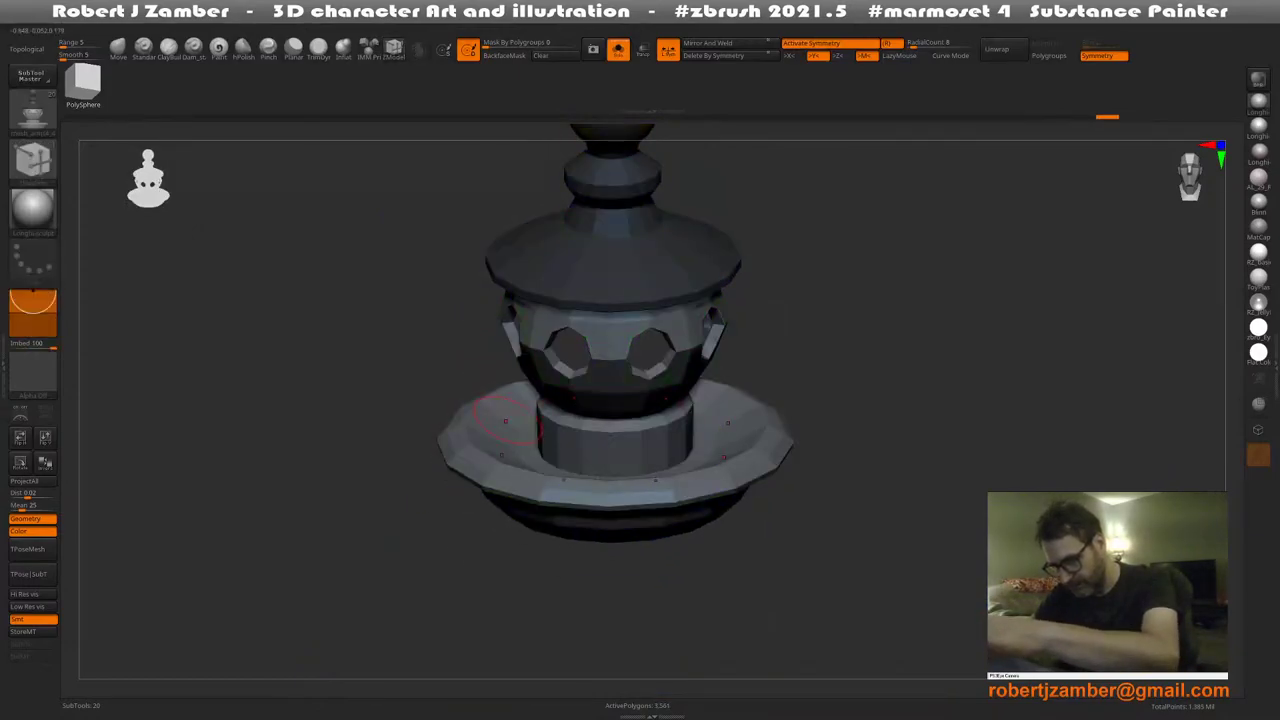
pyautogui.click(548, 57)
pyautogui.keyDown('alt'); pyautogui.moveTo(510, 290); pyautogui.dragTo(495, 375, button='right'); pyautogui.keyUp('alt')
pyautogui.moveTo(495, 375); pyautogui.dragTo(494, 303, button='right')
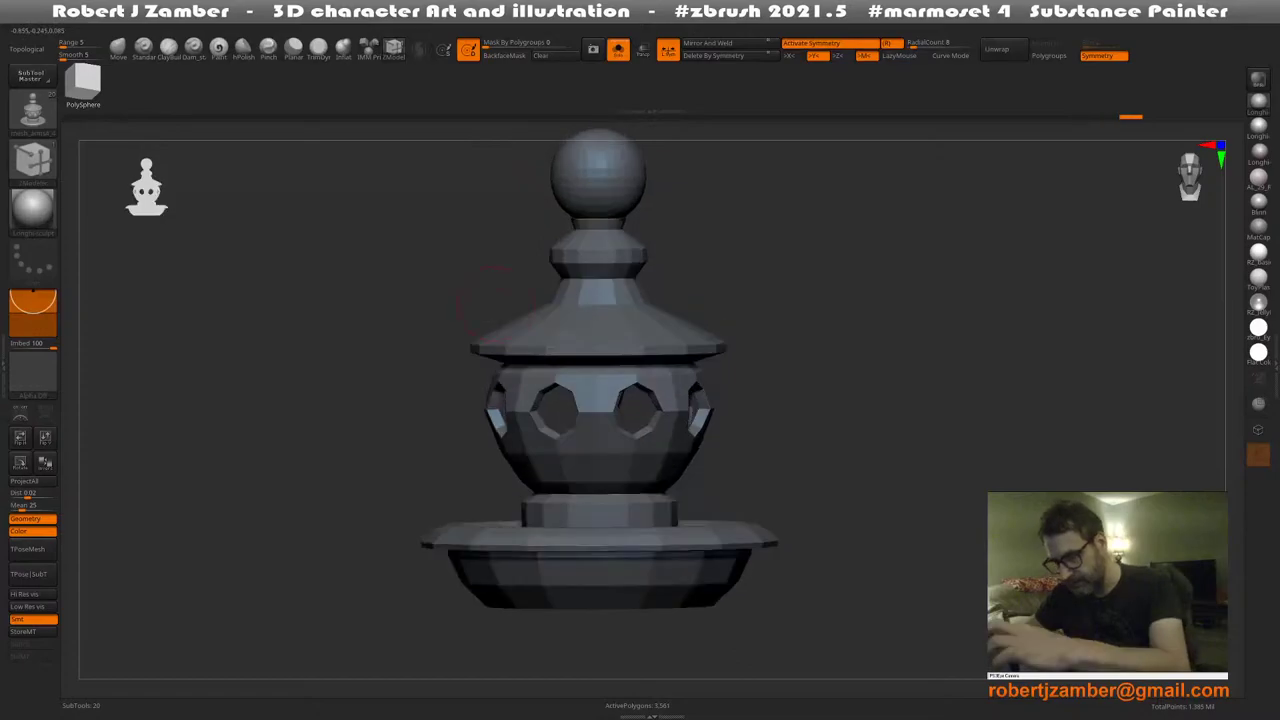
pyautogui.hotkey('ctrl', 'd')
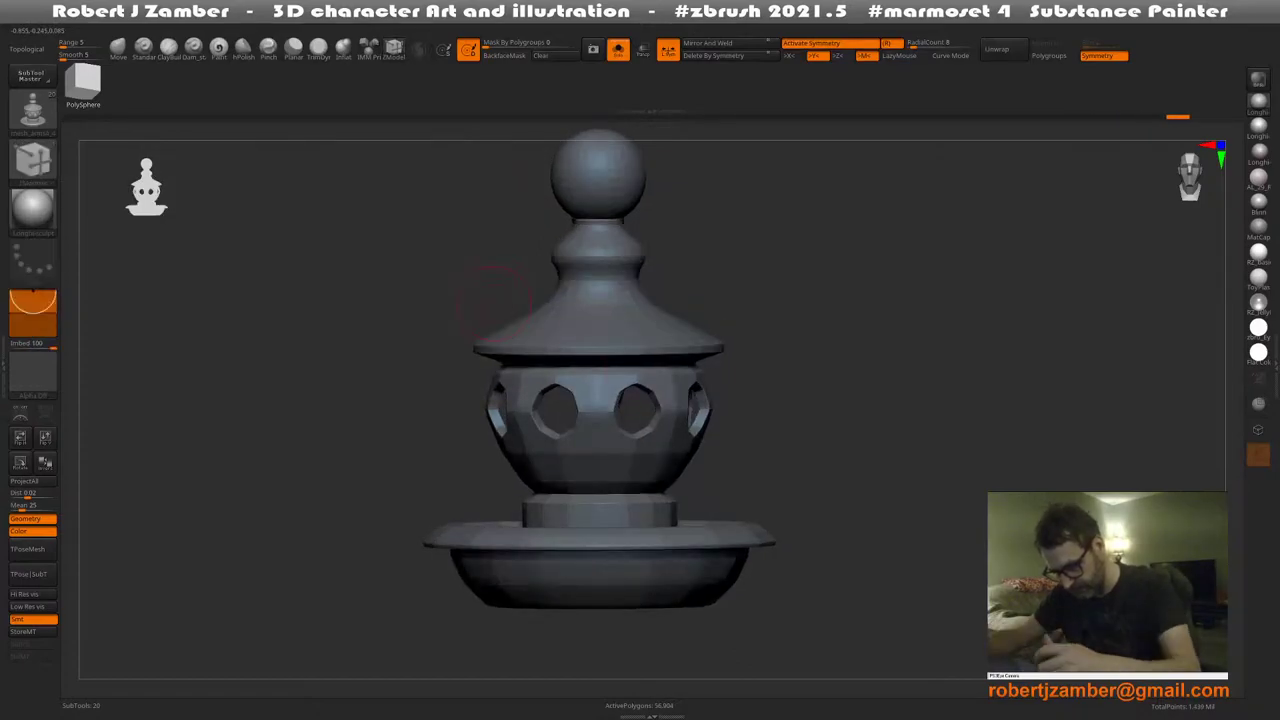
pyautogui.moveTo(369, 48)
pyautogui.hotkey('ctrl', 'z')
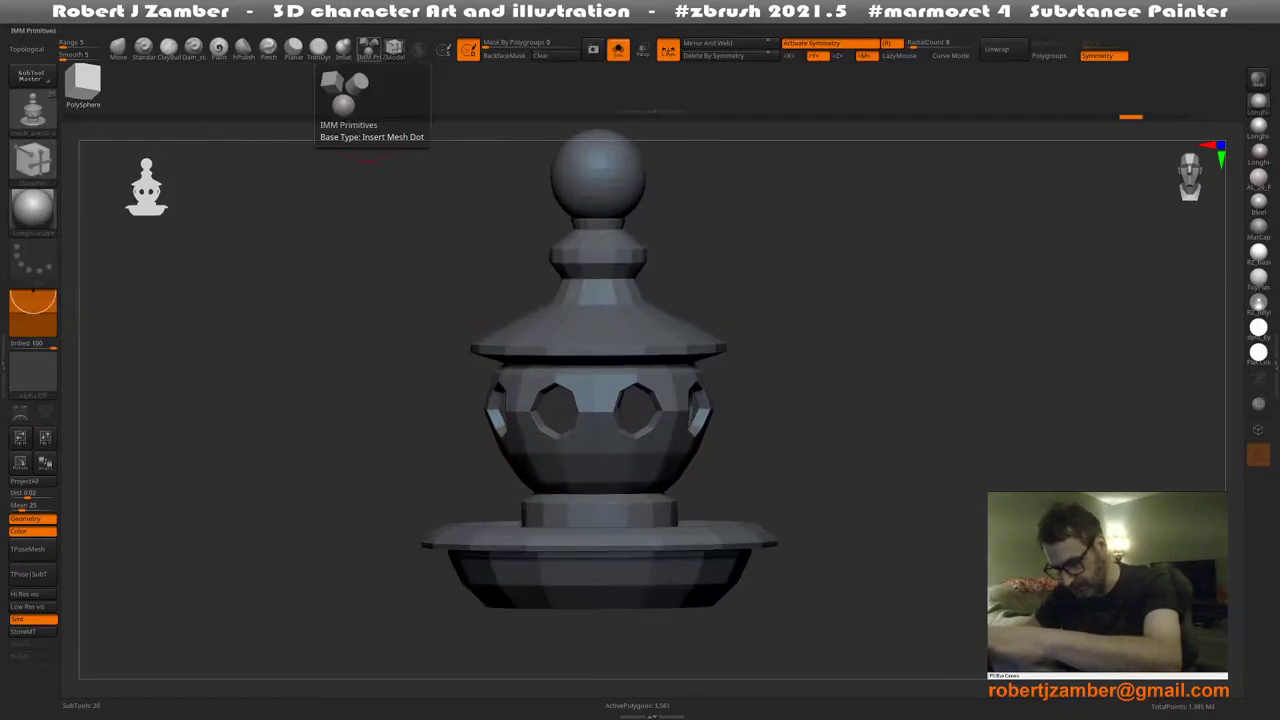
# Show the urn's polygroup colours, switch to the Standard brush and clear the mask
pyautogui.hotkey('shift', 'f')
pyautogui.moveTo(490, 453)
pyautogui.keyDown('alt'); pyautogui.mouseDown(button='right')
pyautogui.moveTo(500, 411)
pyautogui.moveTo(502, 434)
pyautogui.mouseUp(button='right'); pyautogui.keyUp('alt')
pyautogui.press('b')
pyautogui.press('s')
pyautogui.press('t')
pyautogui.moveTo(502, 434)
pyautogui.mouseDown(button='right')
pyautogui.moveTo(508, 450)
pyautogui.moveTo(503, 378)
pyautogui.mouseUp(button='right')
pyautogui.keyDown('ctrl'); pyautogui.click(508, 450); pyautogui.keyUp('ctrl')
pyautogui.click(541, 56)
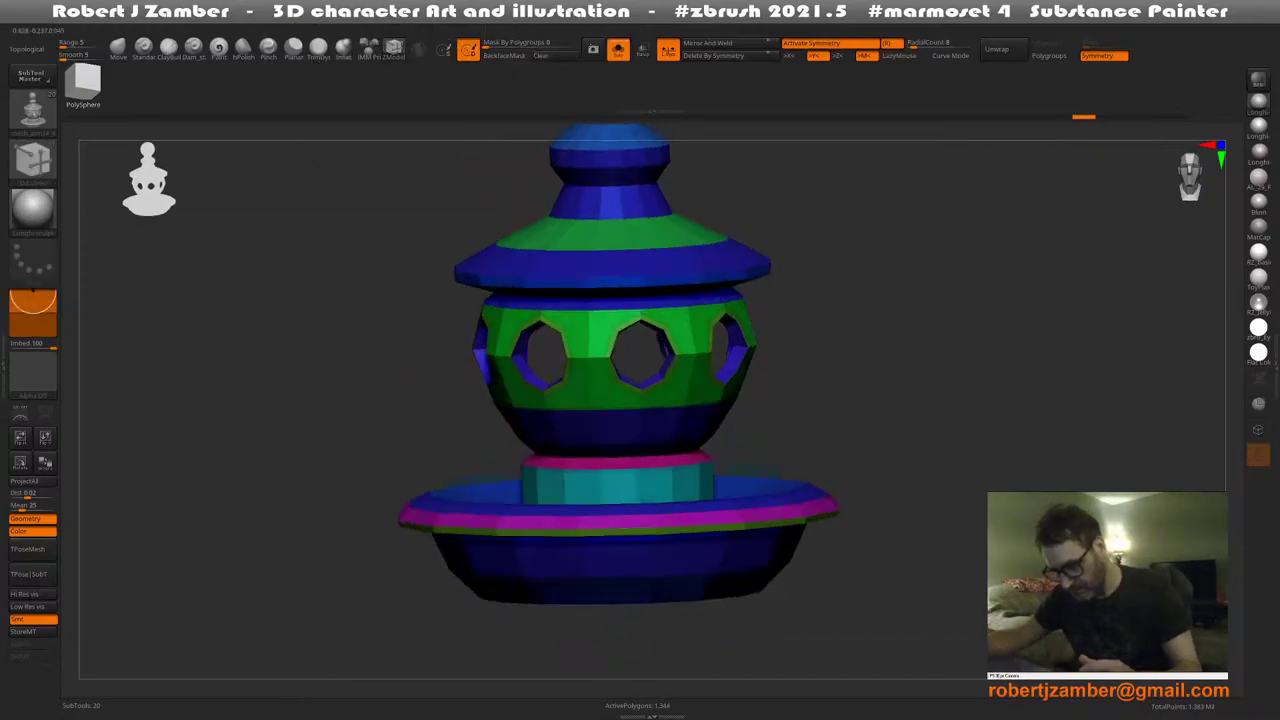
# Subdivide the urn without polygroup colours, examine the smoothed form from several angles, and undo the subdivisions
pyautogui.hotkey('shift', 'f')
pyautogui.hotkey('ctrl', 'd')
pyautogui.hotkey('ctrl', 'd')
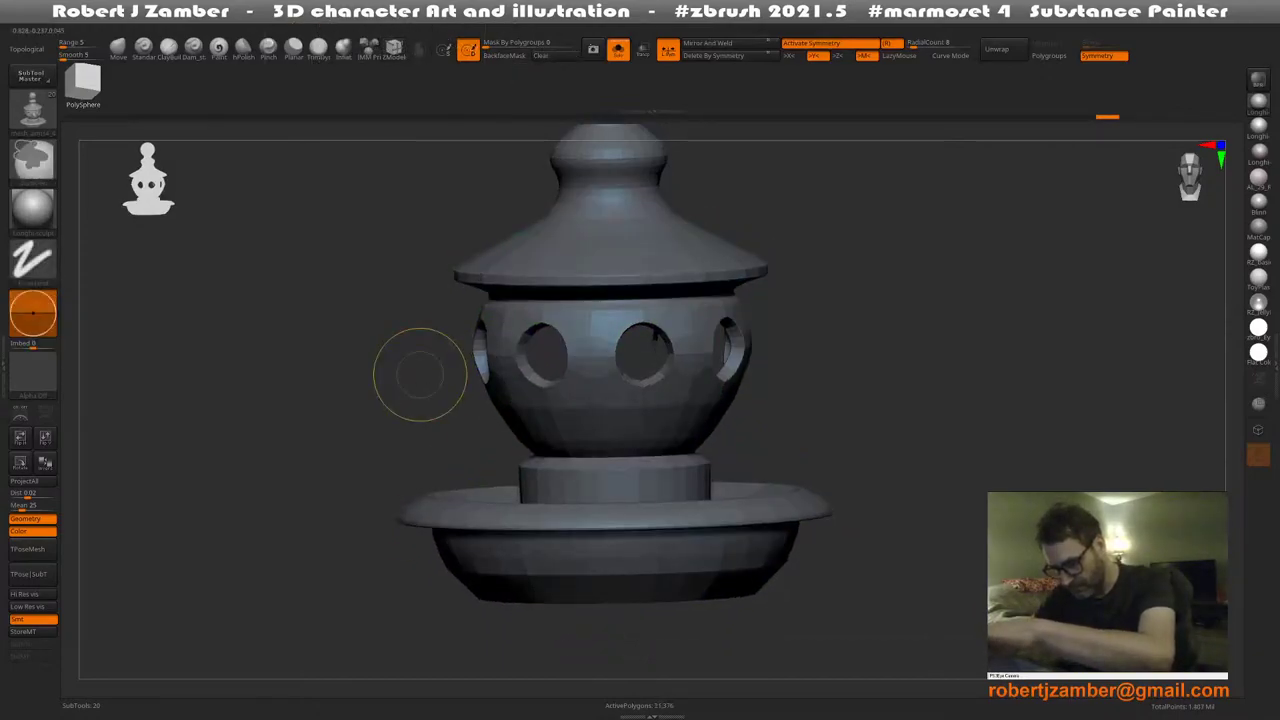
pyautogui.keyDown('ctrl'); pyautogui.moveTo(420, 375); pyautogui.dragTo(426, 397, button='right'); pyautogui.keyUp('ctrl')
pyautogui.keyDown('alt'); pyautogui.moveTo(467, 486); pyautogui.dragTo(514, 532, button='right'); pyautogui.keyUp('alt')
pyautogui.keyDown('ctrl'); pyautogui.moveTo(514, 532); pyautogui.dragTo(514, 500, button='right'); pyautogui.keyUp('ctrl')
pyautogui.moveTo(514, 500); pyautogui.dragTo(488, 437, button='right')
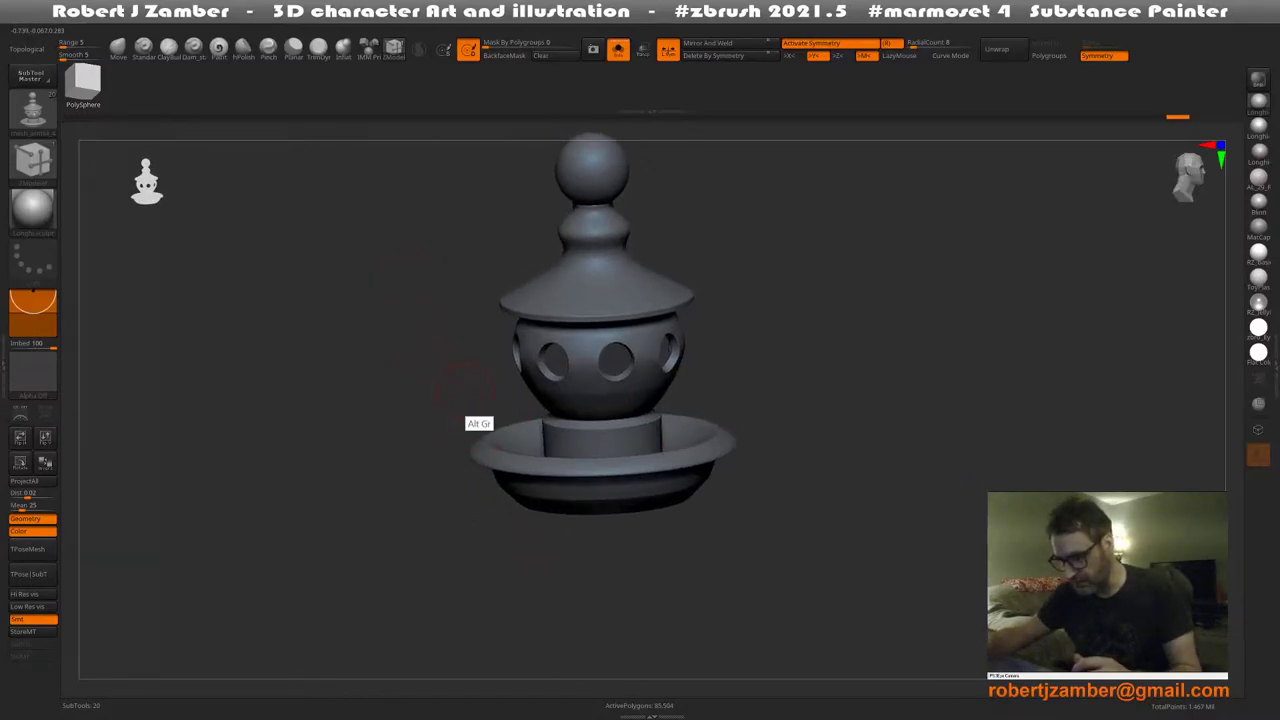
pyautogui.keyDown('alt'); pyautogui.moveTo(464, 390); pyautogui.dragTo(452, 421, button='right'); pyautogui.keyUp('alt')
pyautogui.hotkey('ctrl', 'z')
pyautogui.hotkey('ctrl', 'z')
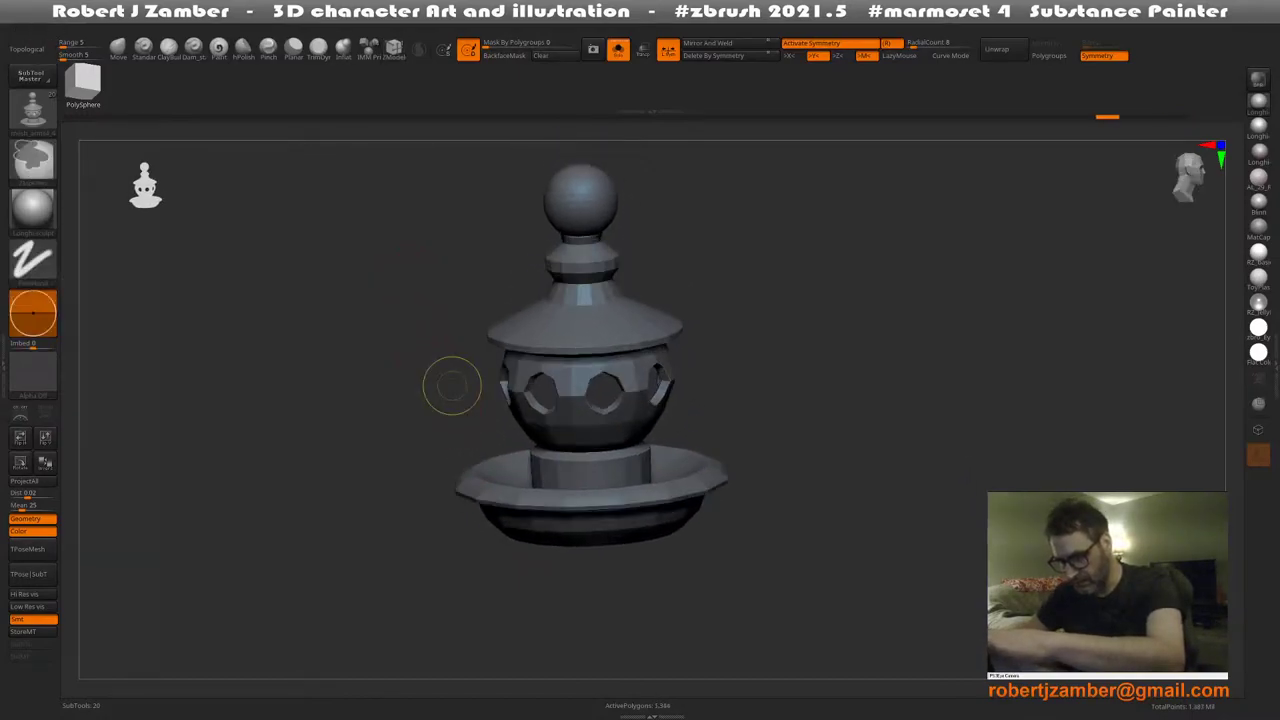
pyautogui.moveTo(452, 335)
pyautogui.mouseDown(button='right')
pyautogui.moveTo(443, 300)
pyautogui.moveTo(472, 270)
pyautogui.moveTo(455, 335)
pyautogui.mouseUp(button='right')
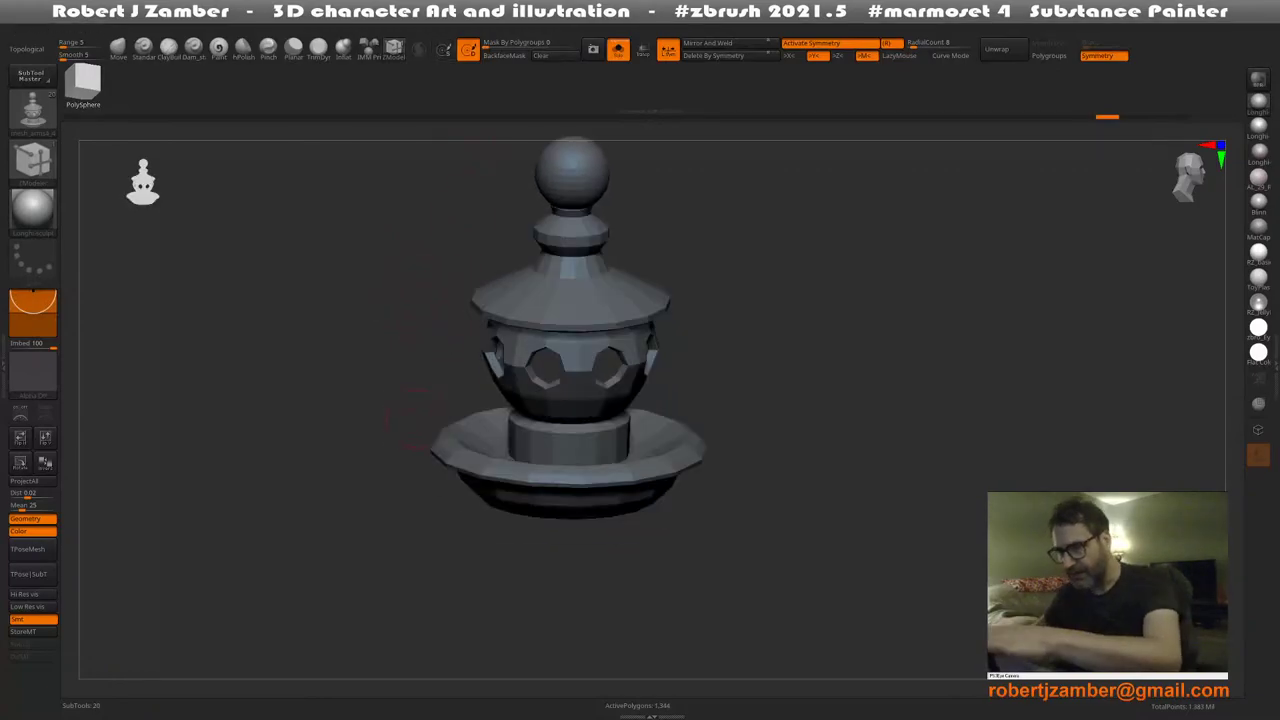
# Save the project as RavenGirl(2) in the Portfolio folder's Black subfolder, replacing the existing file
pyautogui.hotkey('ctrl', 's')
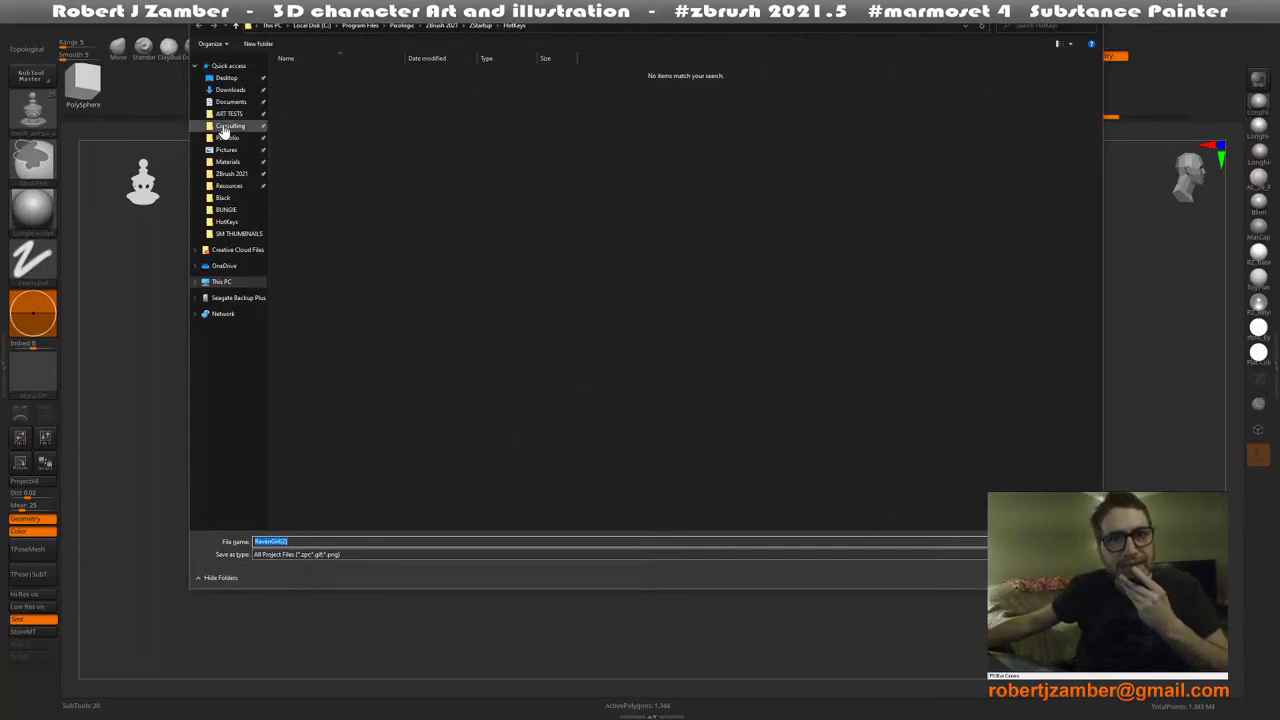
pyautogui.click(227, 116)
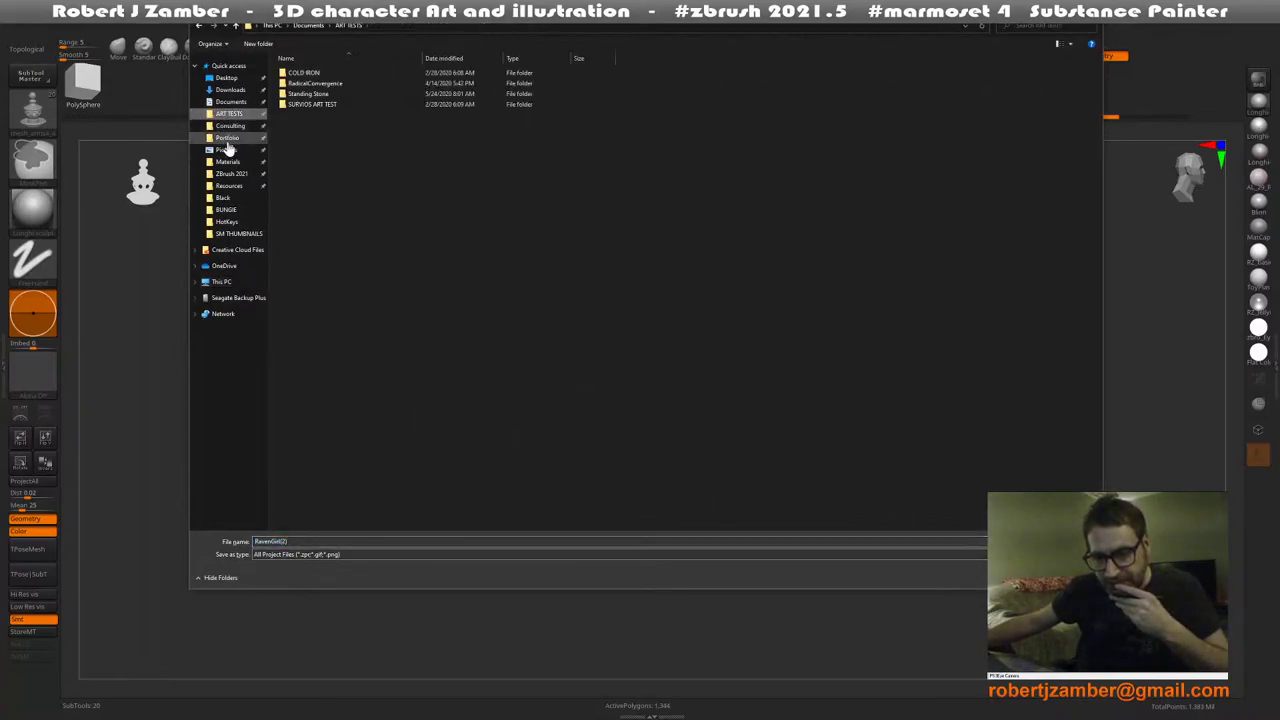
pyautogui.click(228, 137)
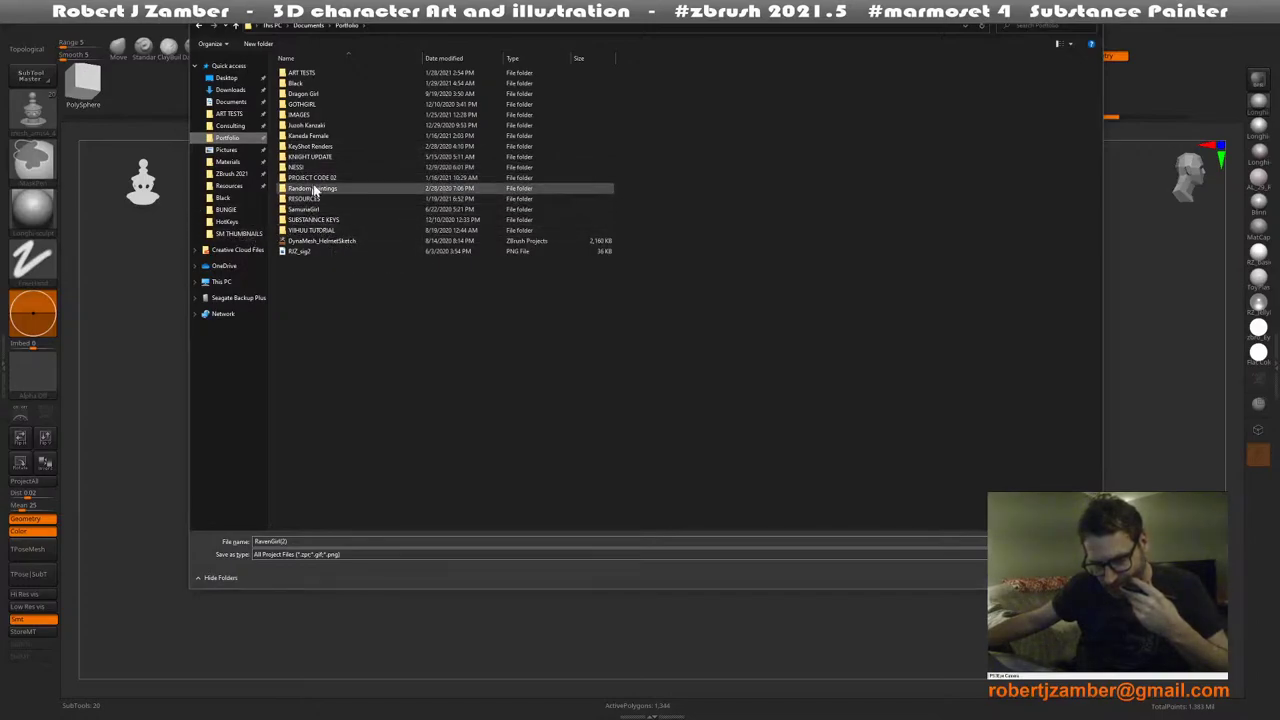
pyautogui.doubleClick(310, 86)
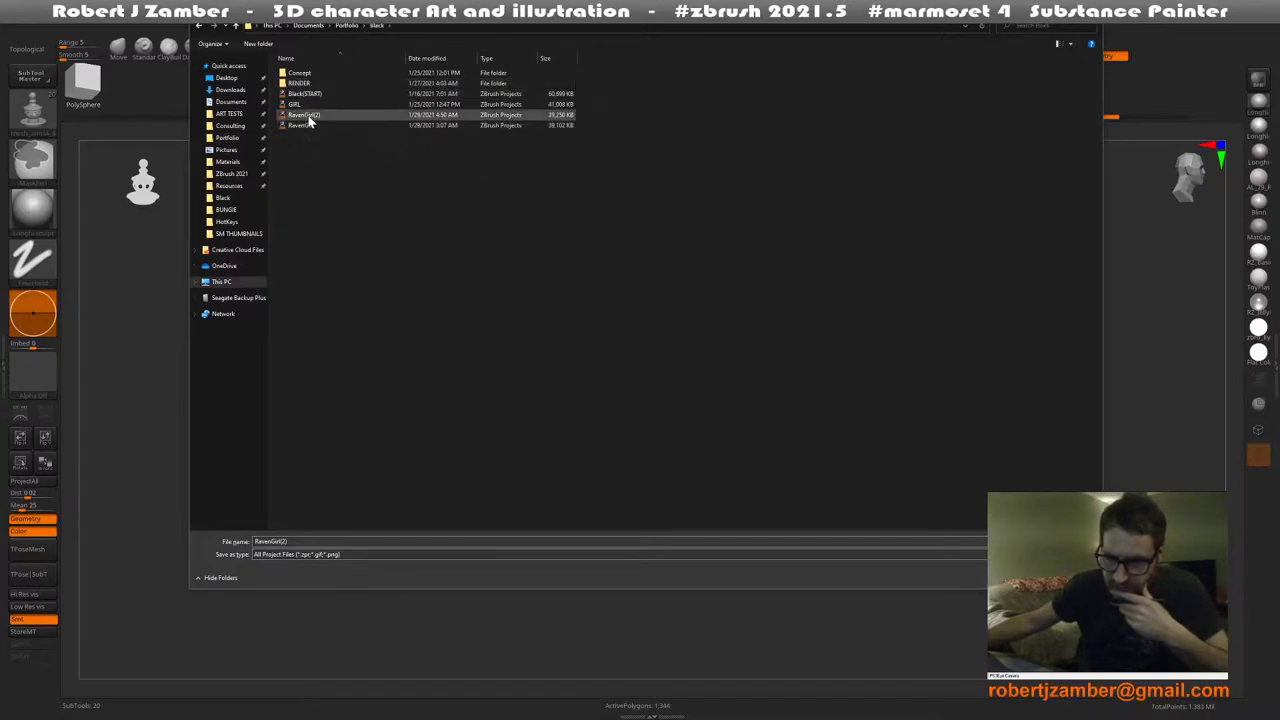
pyautogui.doubleClick(305, 116)
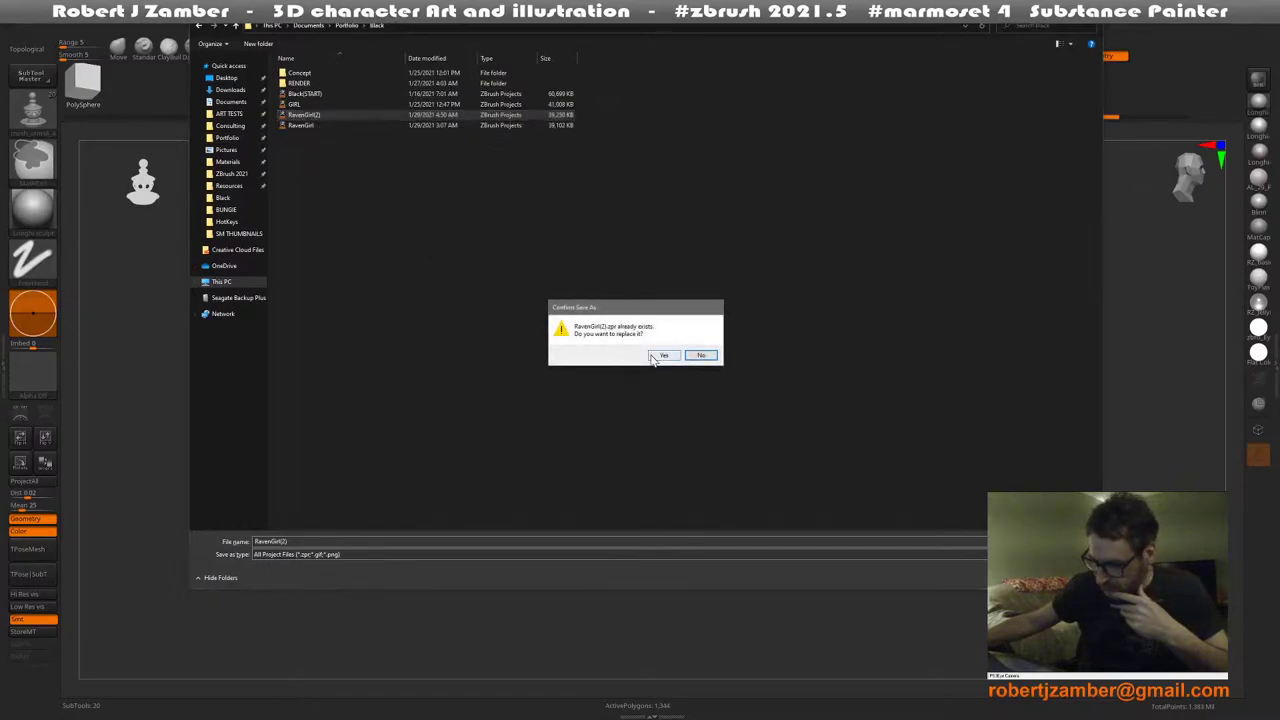
pyautogui.click(660, 356)
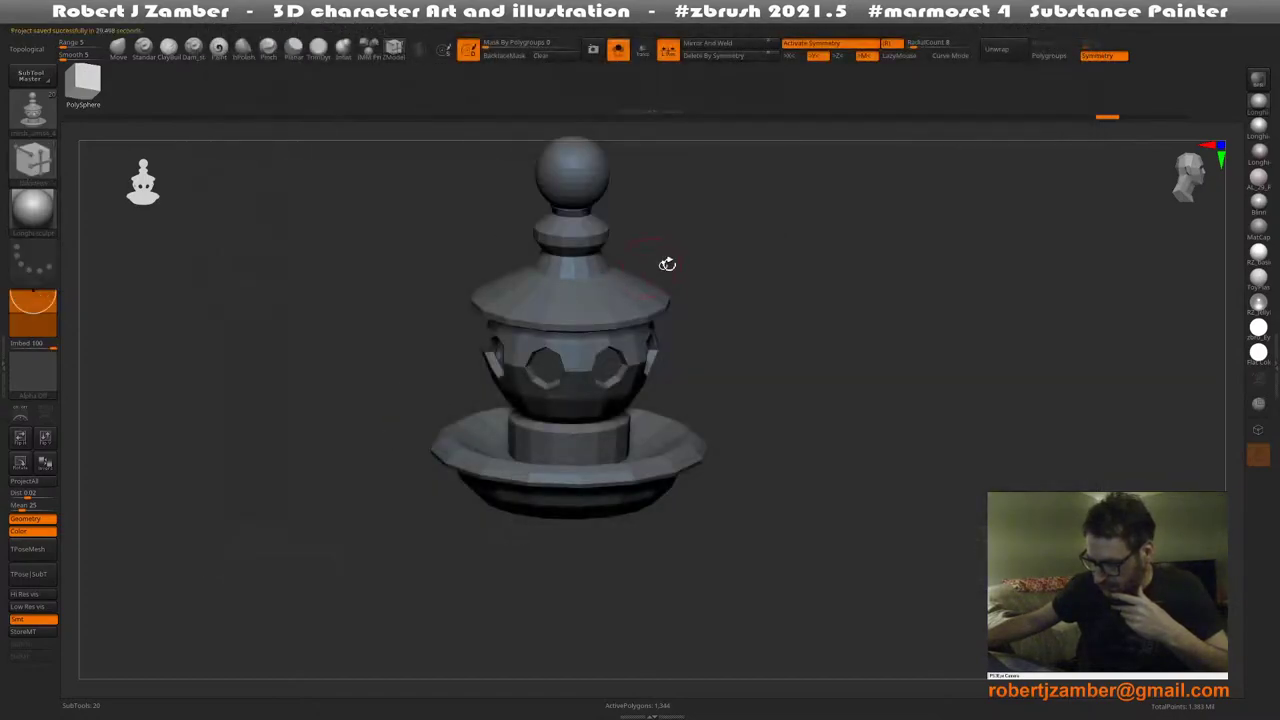
# Exit and relaunch ZBrush, dismissing the home page and LightBox
pyautogui.moveTo(667, 263); pyautogui.dragTo(737, 251)
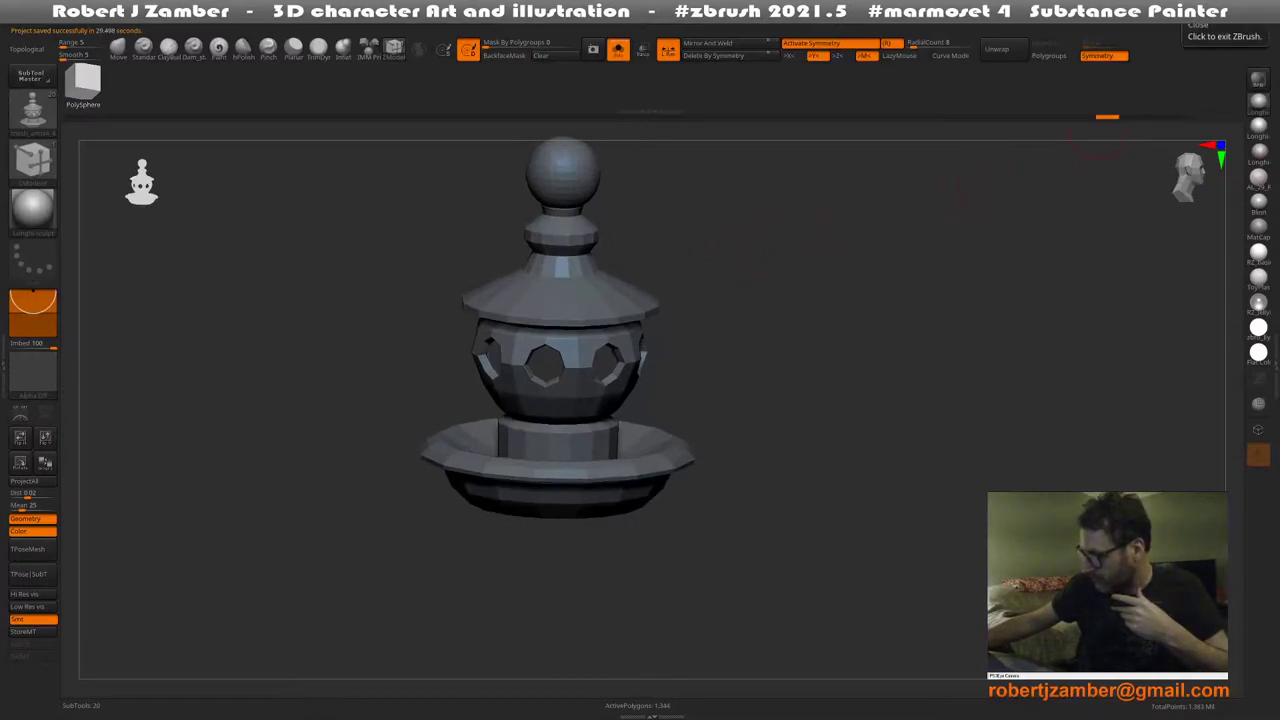
pyautogui.click(1200, 24)
pyautogui.click(660, 390)
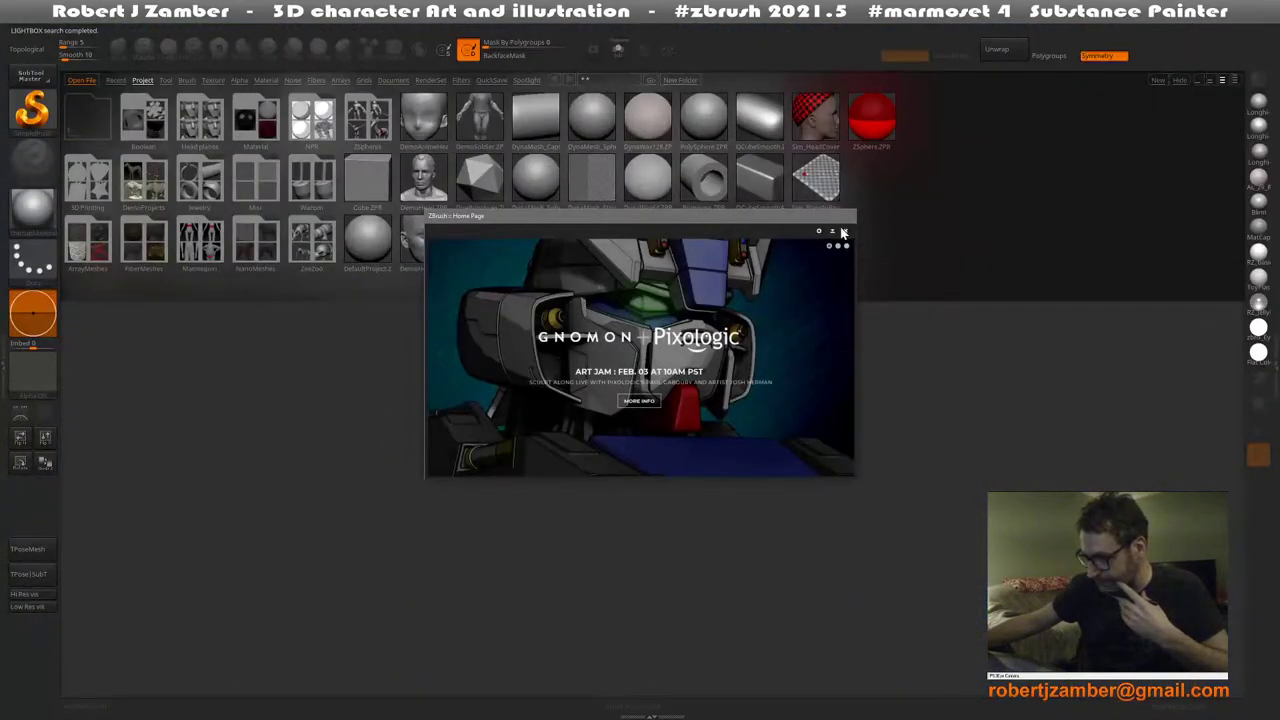
pyautogui.click(845, 233)
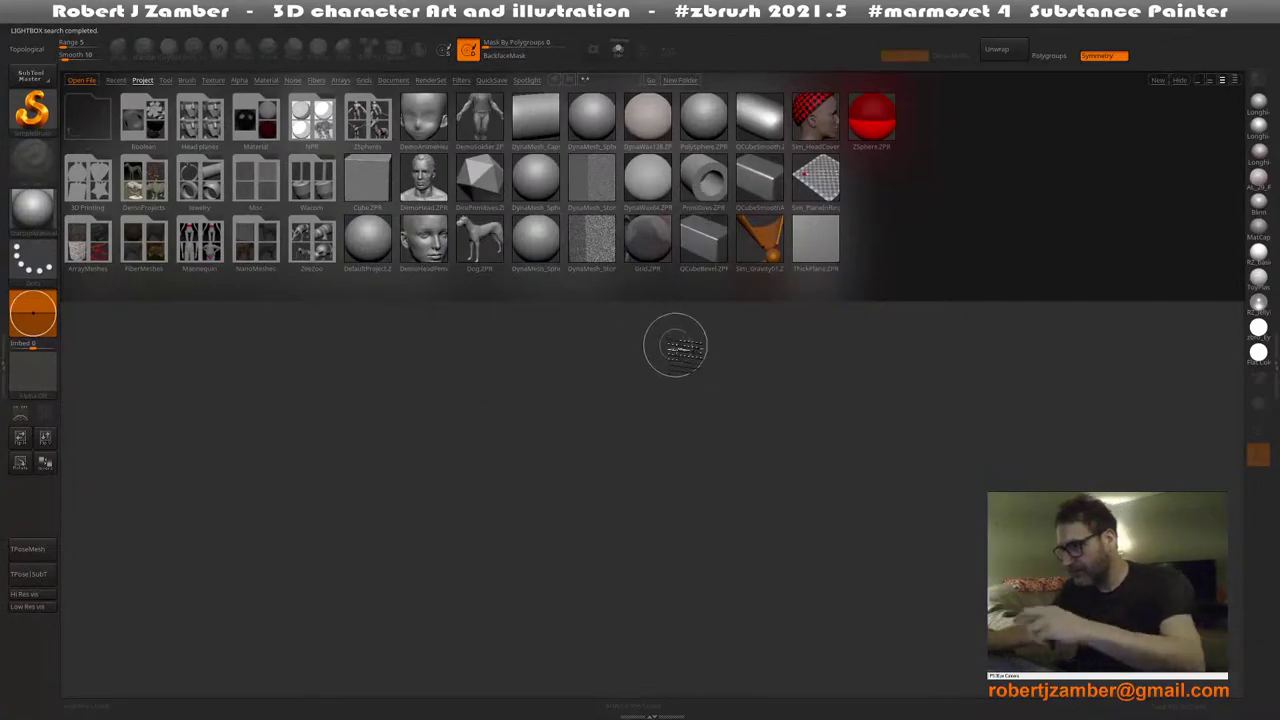
pyautogui.press(',')
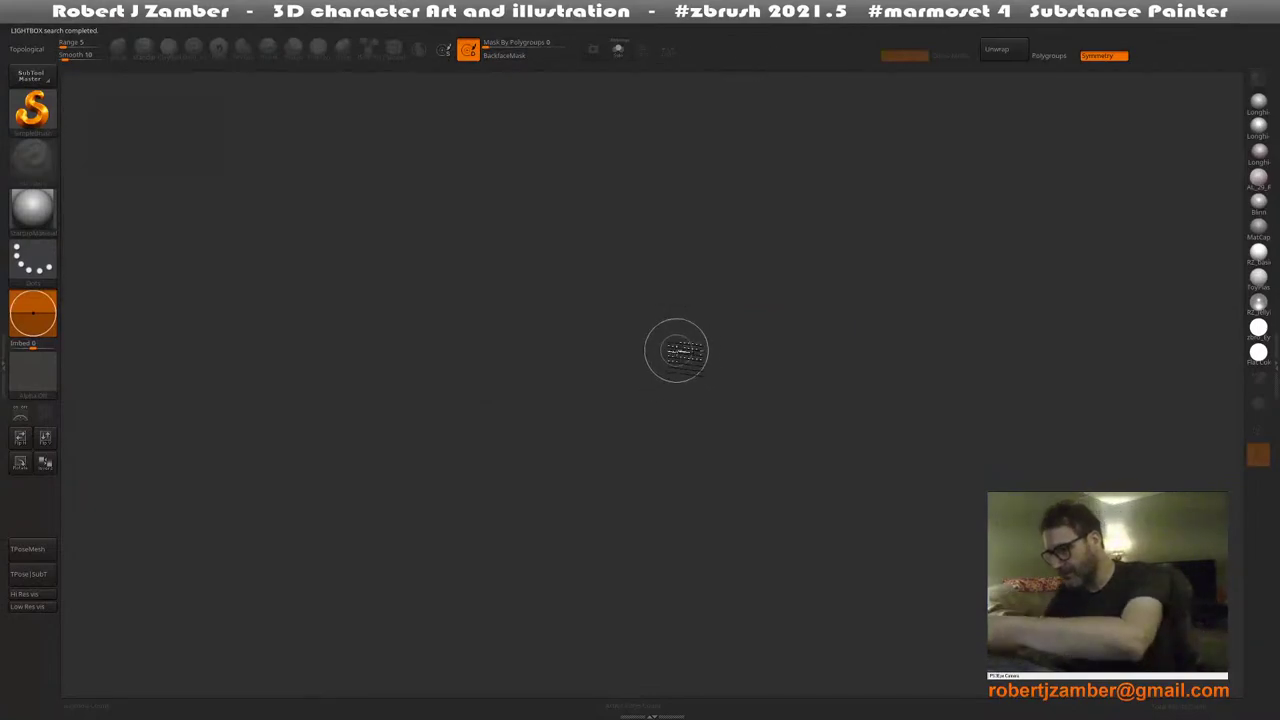
# Open the saved RavenGirl project from the Portfolio folder's Black subfolder
pyautogui.click(221, 30)
pyautogui.click(236, 40)
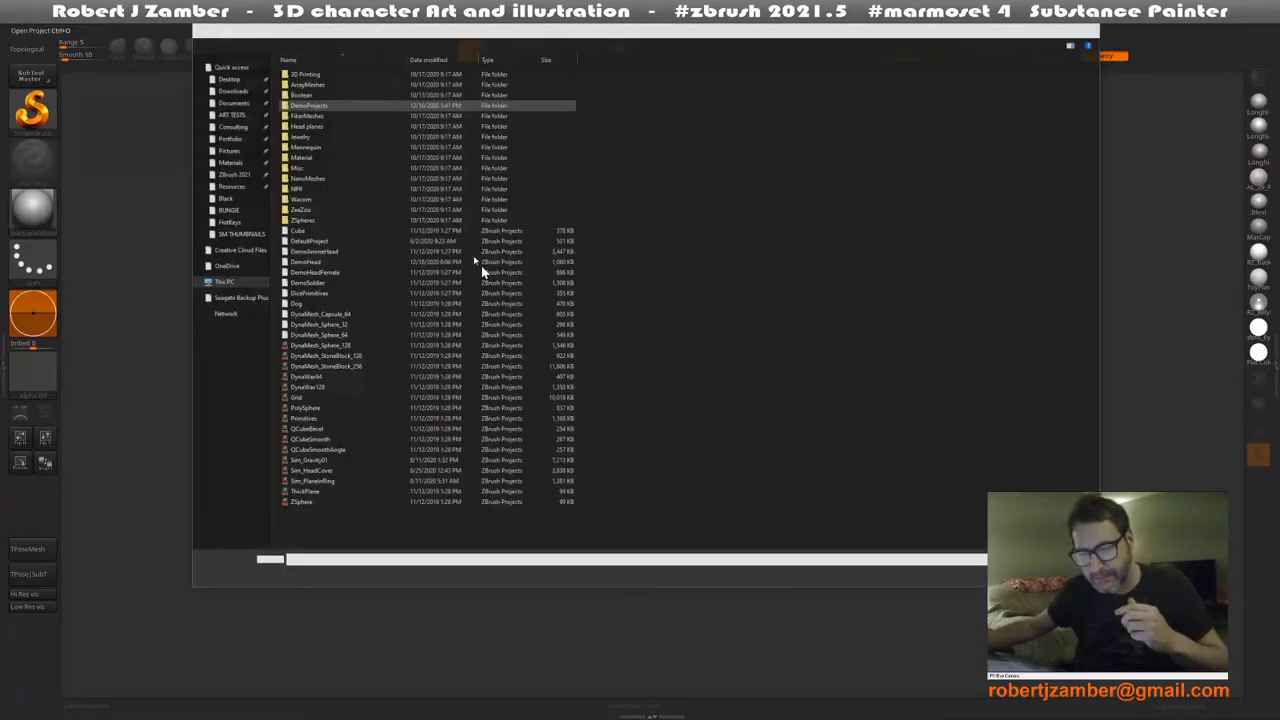
pyautogui.click(239, 141)
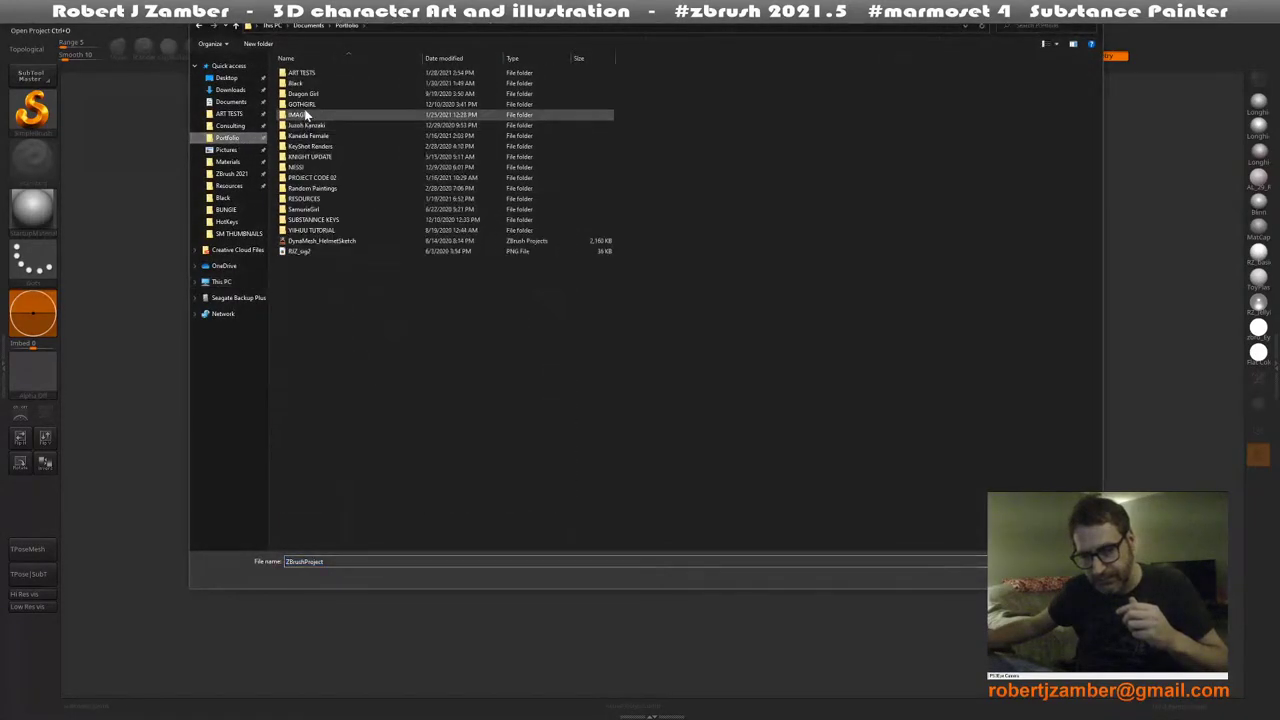
pyautogui.doubleClick(300, 84)
pyautogui.doubleClick(293, 126)
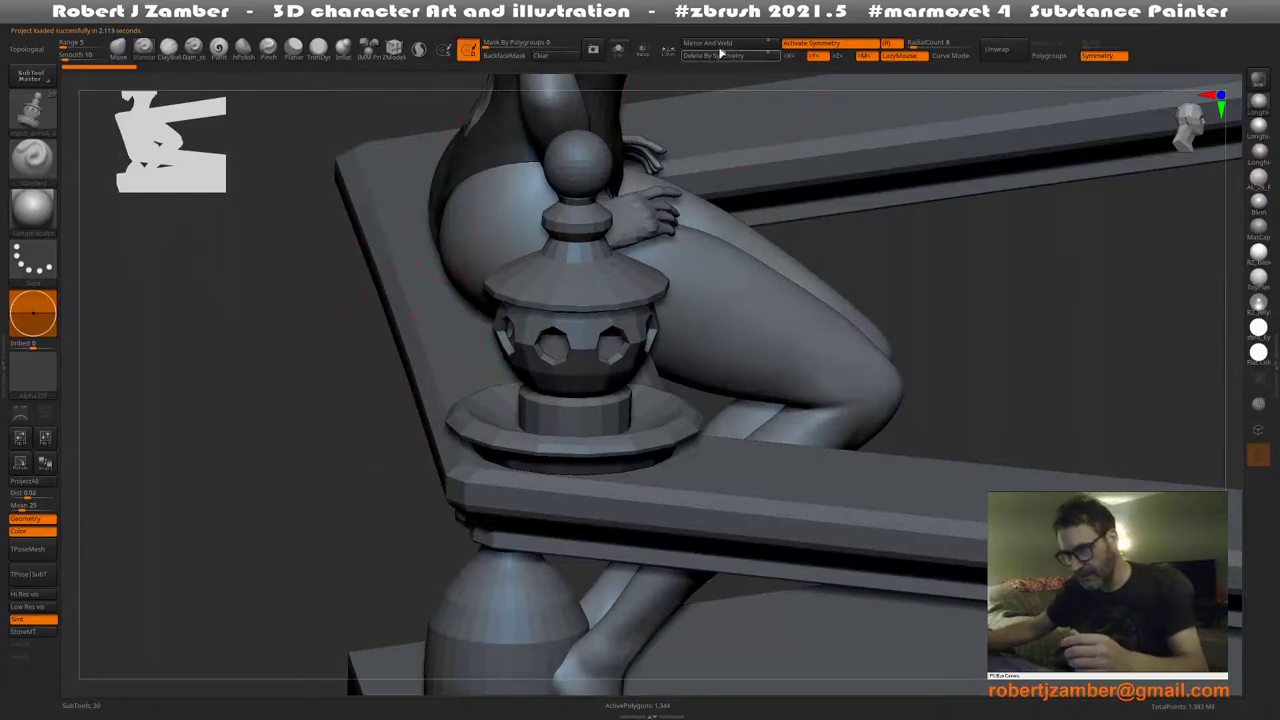
# Isolate the urn with Solo and turn on local symmetry
pyautogui.click(619, 52)
pyautogui.press('space')
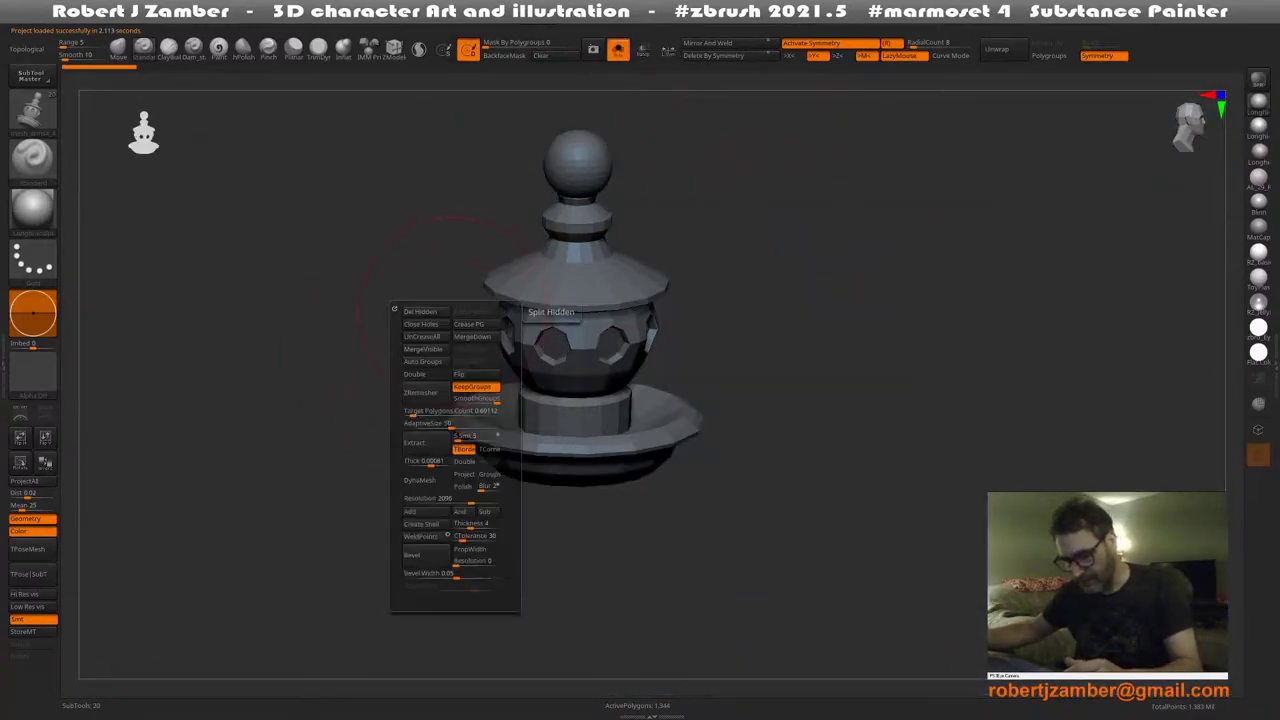
pyautogui.rightClick(465, 330)
pyautogui.moveTo(560, 375)
pyautogui.mouseDown(button='right')
pyautogui.moveTo(580, 400)
pyautogui.moveTo(568, 456)
pyautogui.moveTo(539, 482)
pyautogui.mouseUp(button='right')
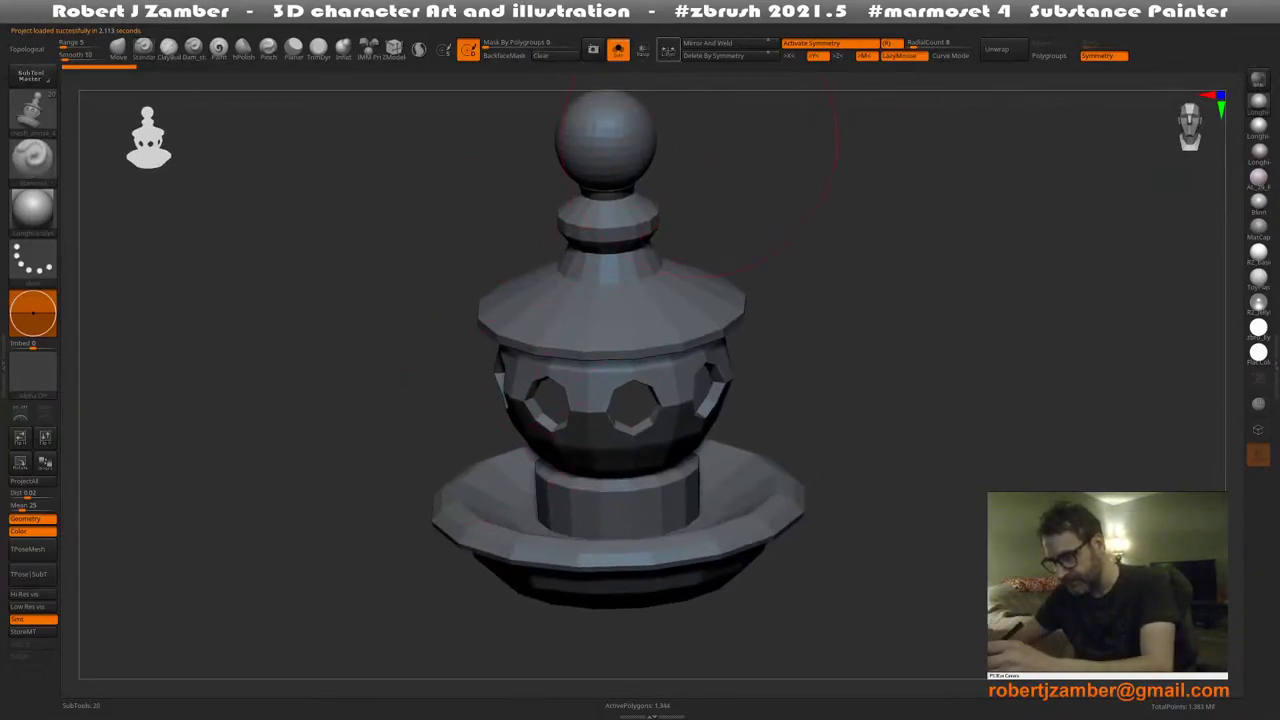
pyautogui.click(668, 49)
pyautogui.moveTo(532, 452)
pyautogui.keyDown('shift'); pyautogui.mouseDown(button='right')
pyautogui.moveTo(545, 389)
pyautogui.moveTo(531, 441)
pyautogui.mouseUp(button='right'); pyautogui.keyUp('shift')
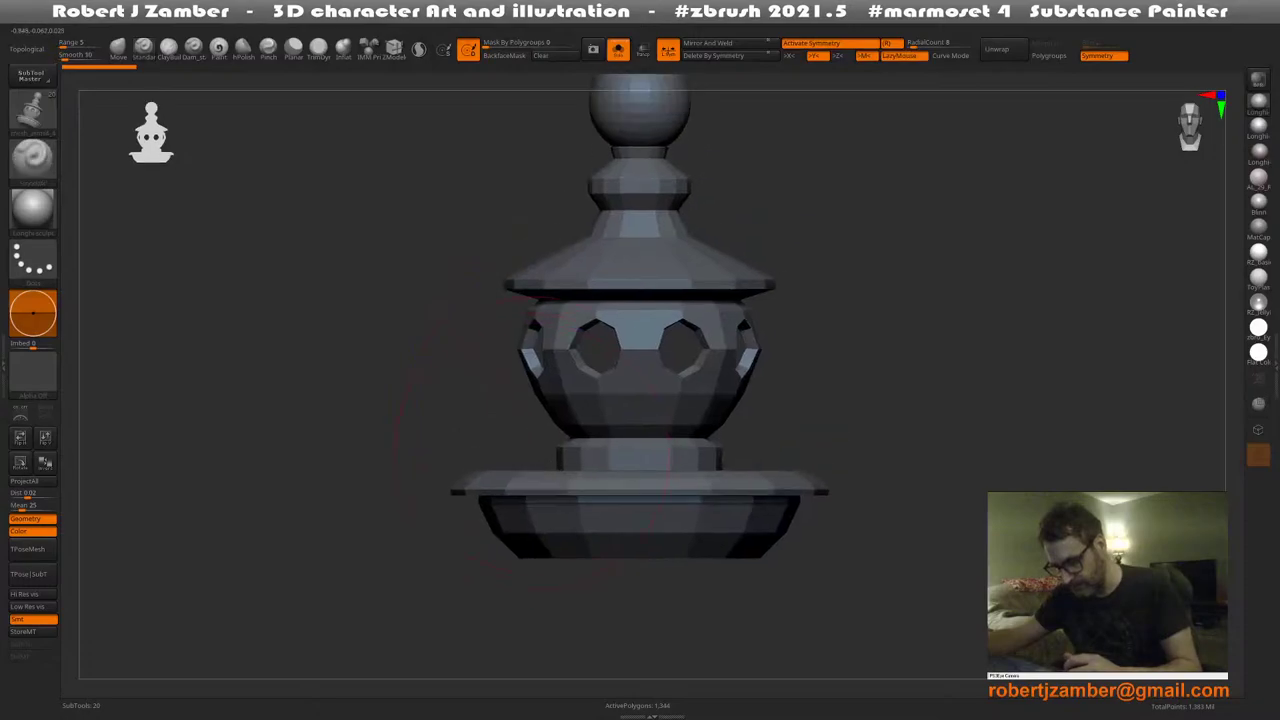
# Subdivide the isolated urn repeatedly and examine its smoothed openings, lid and base
pyautogui.moveTo(594, 334); pyautogui.dragTo(558, 368, button='right')
pyautogui.hotkey('shift', 'f')
pyautogui.keyDown('ctrl'); pyautogui.moveTo(558, 368); pyautogui.dragTo(557, 474, button='right'); pyautogui.keyUp('ctrl')
pyautogui.hotkey('ctrl', 'd')
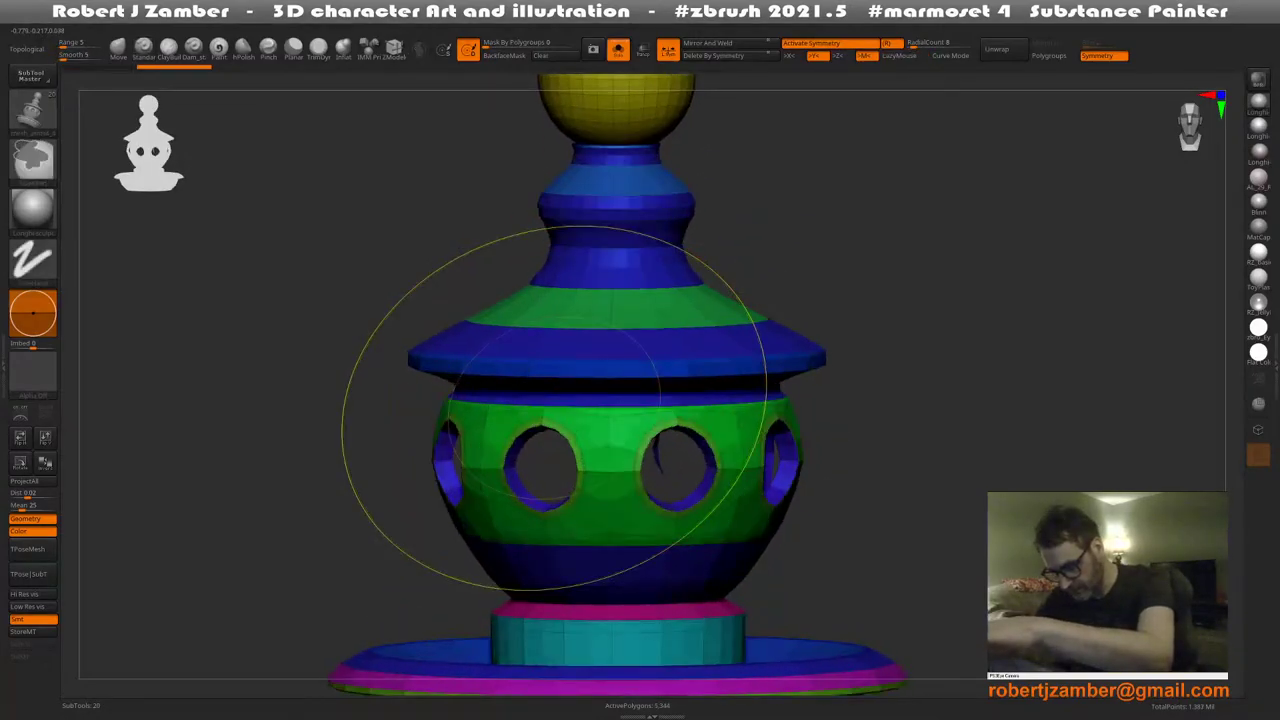
pyautogui.hotkey('shift', 'f')
pyautogui.moveTo(520, 426)
pyautogui.keyDown('ctrl'); pyautogui.mouseDown(button='right')
pyautogui.moveTo(520, 366)
pyautogui.moveTo(508, 405)
pyautogui.mouseUp(button='right'); pyautogui.keyUp('ctrl')
pyautogui.hotkey('ctrl', 'd')
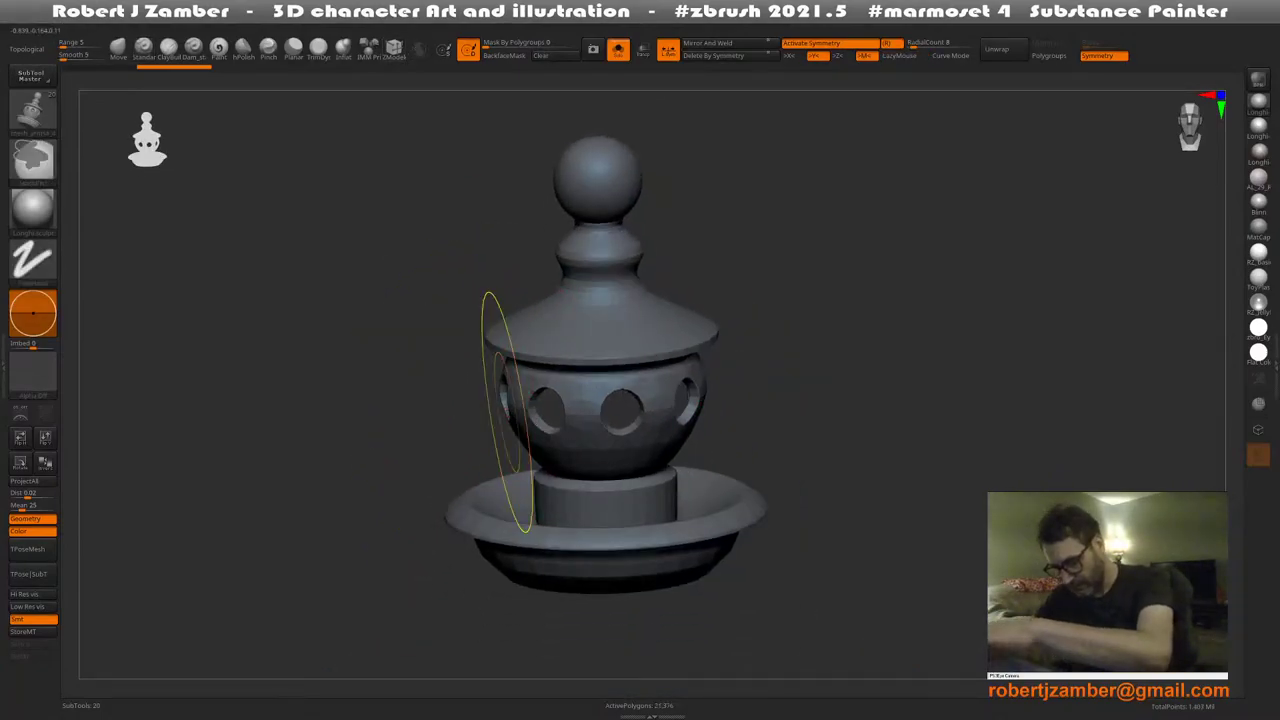
pyautogui.moveTo(471, 414)
pyautogui.mouseDown(button='right')
pyautogui.moveTo(460, 378)
pyautogui.moveTo(540, 440)
pyautogui.moveTo(539, 460)
pyautogui.moveTo(520, 457)
pyautogui.moveTo(533, 436)
pyautogui.mouseUp(button='right')
pyautogui.moveTo(533, 436); pyautogui.dragTo(531, 446, button='right')
pyautogui.moveTo(429, 366); pyautogui.dragTo(520, 473, button='right')
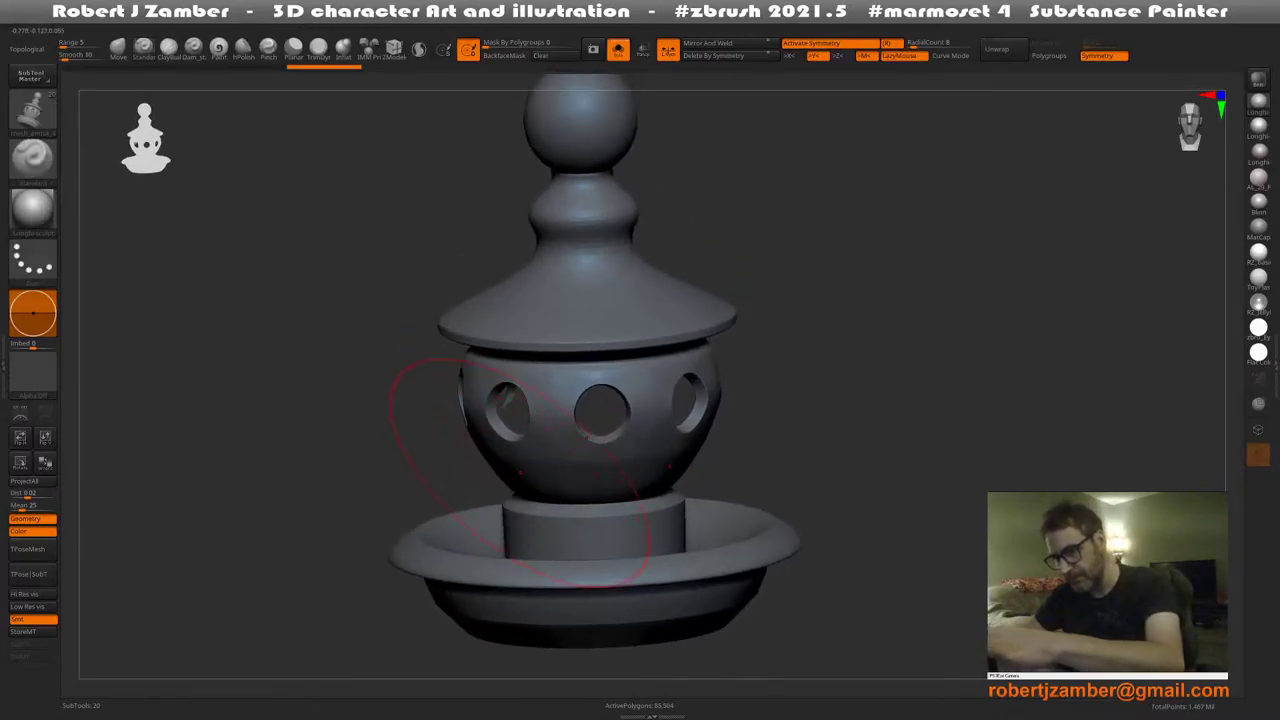
# Choose the ZModeler brush, display the urn's polygroups with PolyFrame, and turn off symmetry for work on the finial's collar
pyautogui.click(393, 48)
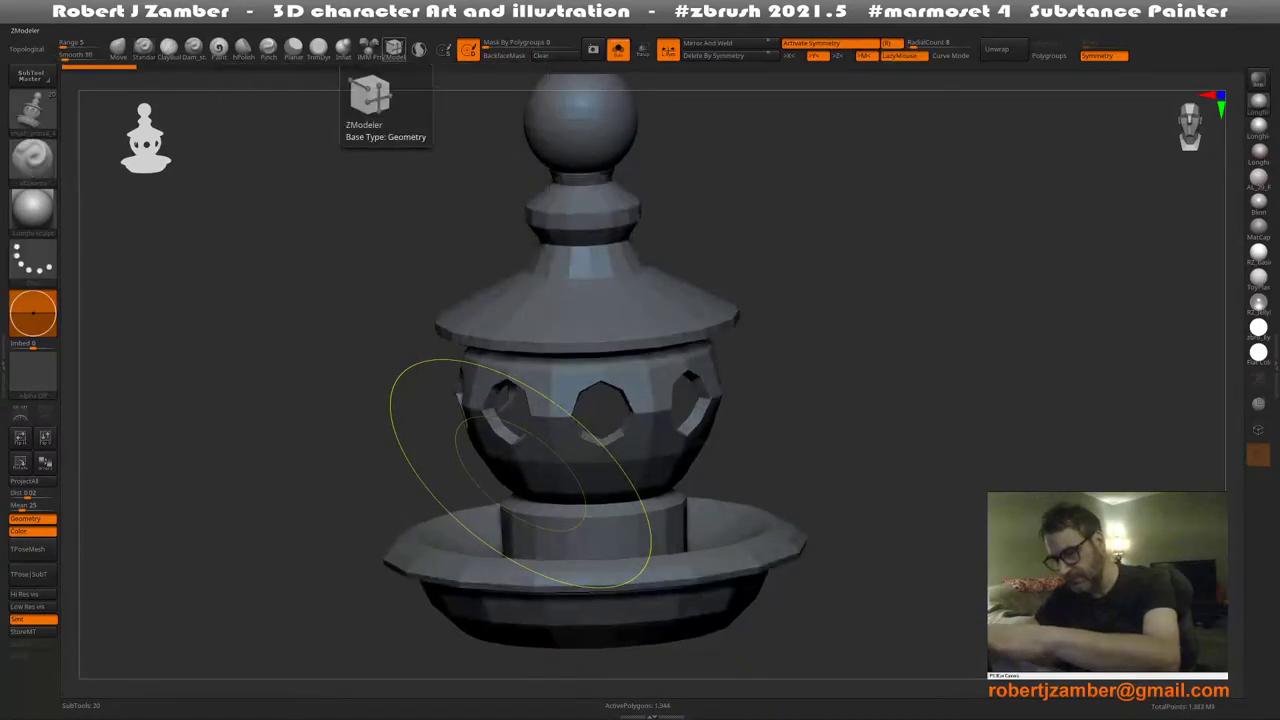
pyautogui.hotkey('shift', 'f')
pyautogui.moveTo(521, 474)
pyautogui.mouseDown(button='right')
pyautogui.moveTo(532, 350)
pyautogui.moveTo(540, 378)
pyautogui.mouseUp(button='right')
pyautogui.moveTo(557, 318)
pyautogui.keyDown('ctrl'); pyautogui.mouseDown(button='right')
pyautogui.moveTo(570, 358)
pyautogui.moveTo(572, 325)
pyautogui.mouseUp(button='right'); pyautogui.keyUp('ctrl')
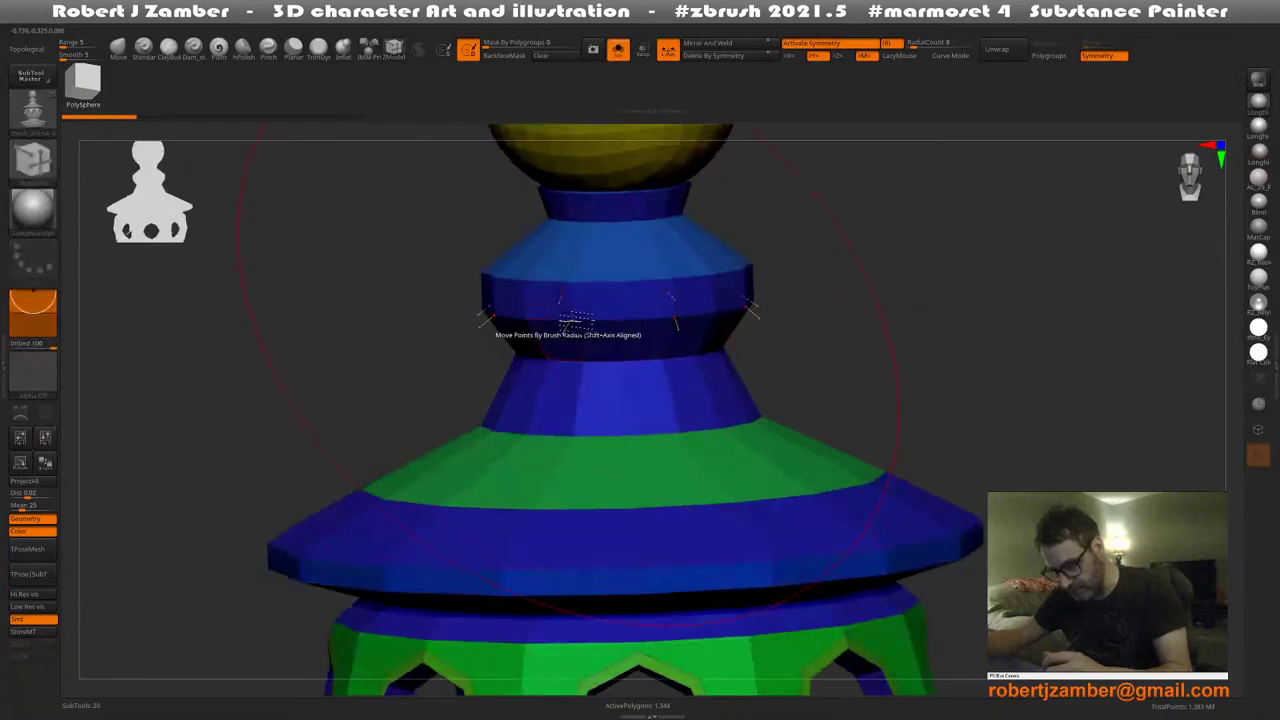
pyautogui.press('x')
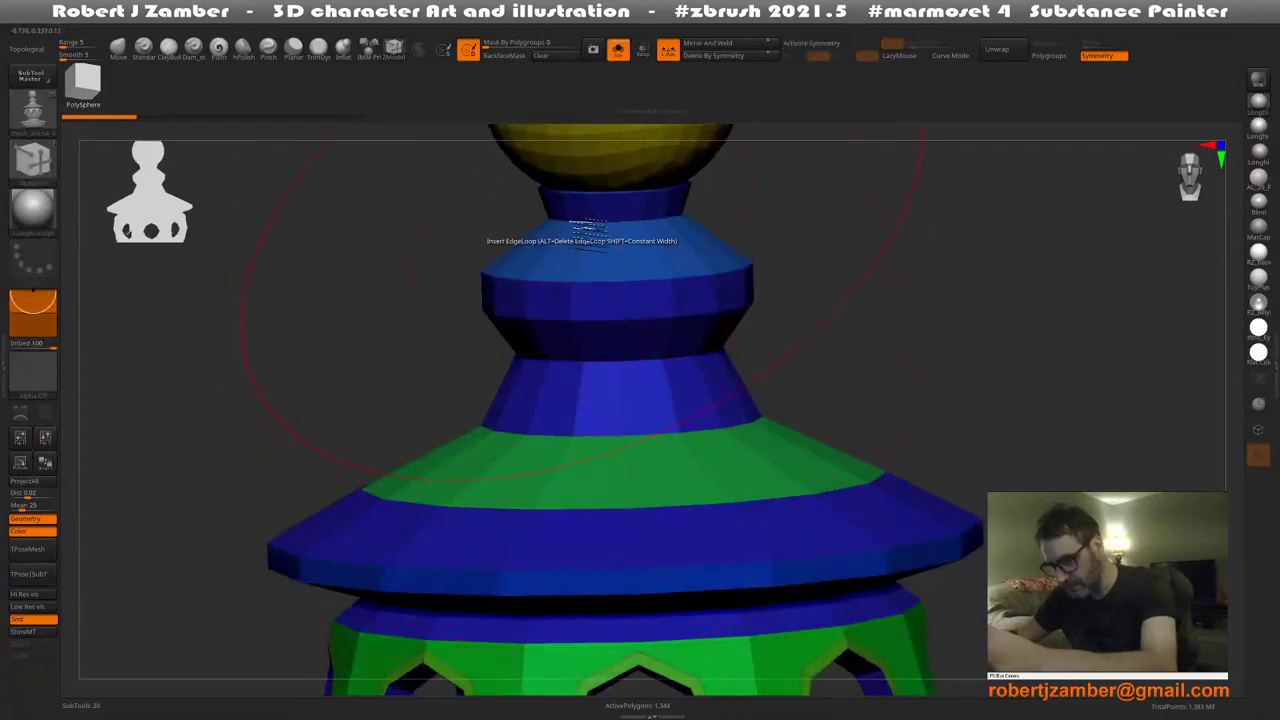
# Insert two edge loops around the finial's collar and one around the flared neck below it
pyautogui.press('space')
pyautogui.click(570, 302)
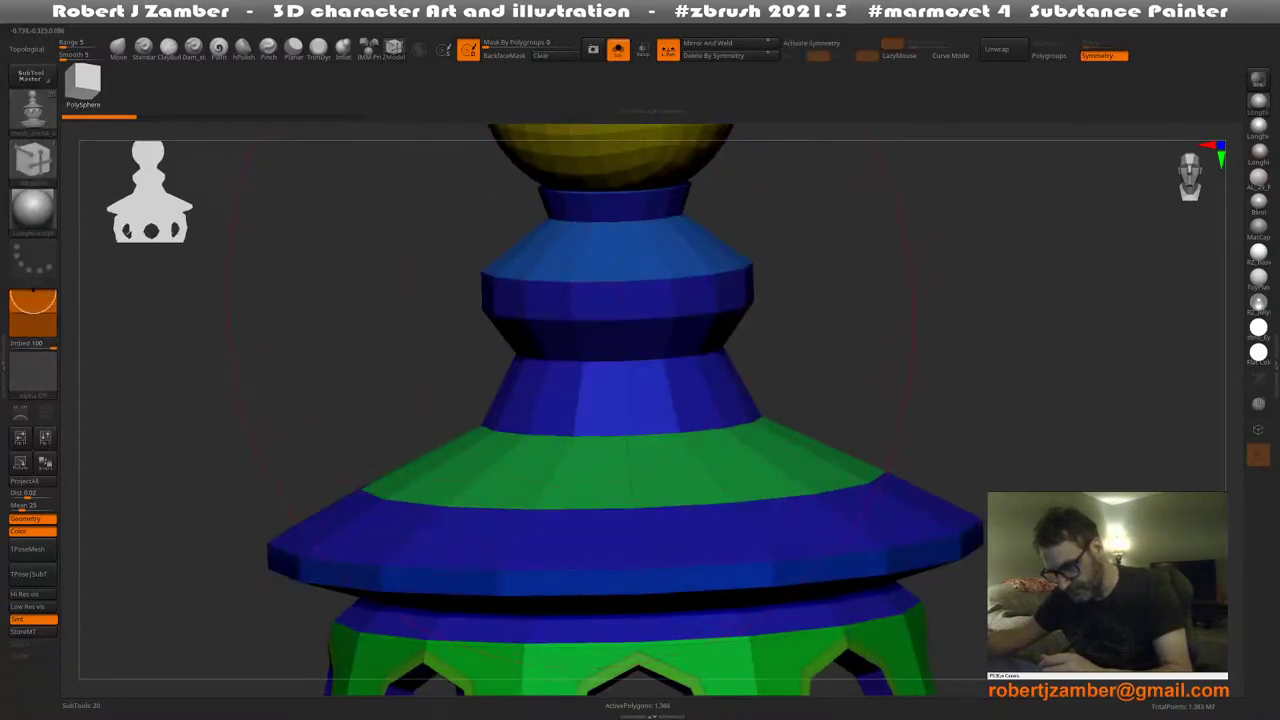
pyautogui.click(570, 302)
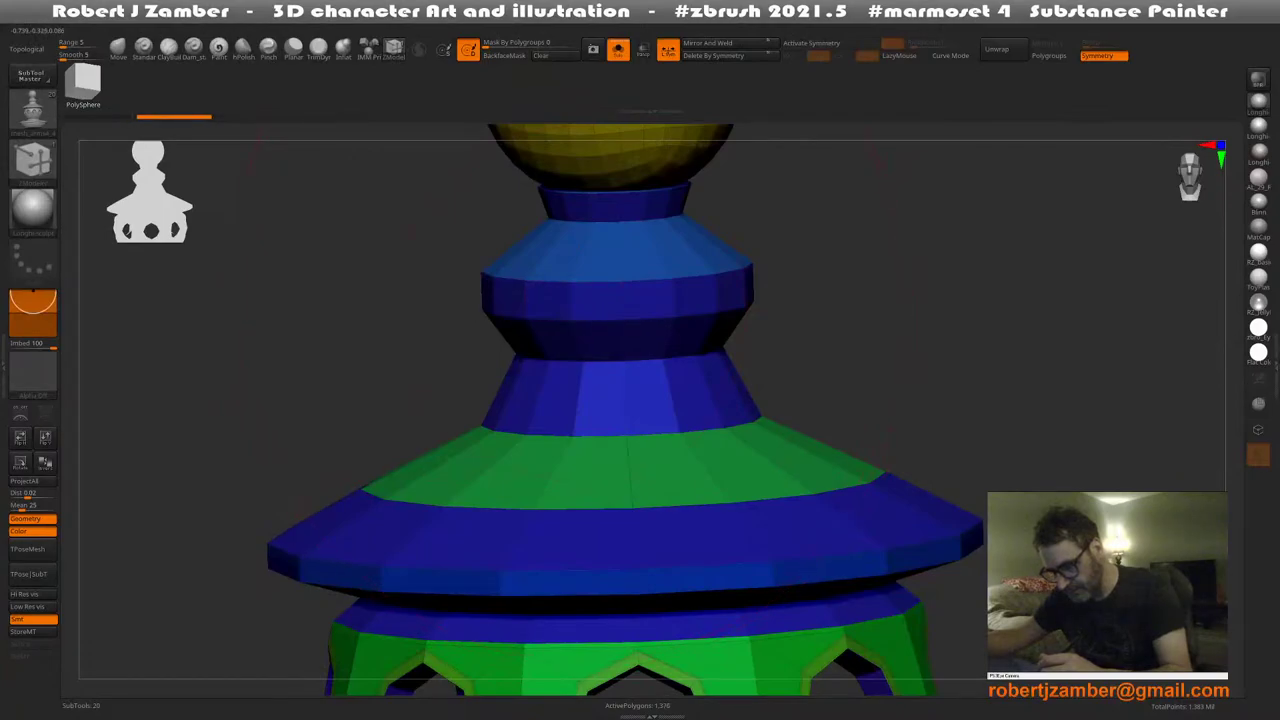
pyautogui.moveTo(566, 392); pyautogui.dragTo(566, 366, button='right')
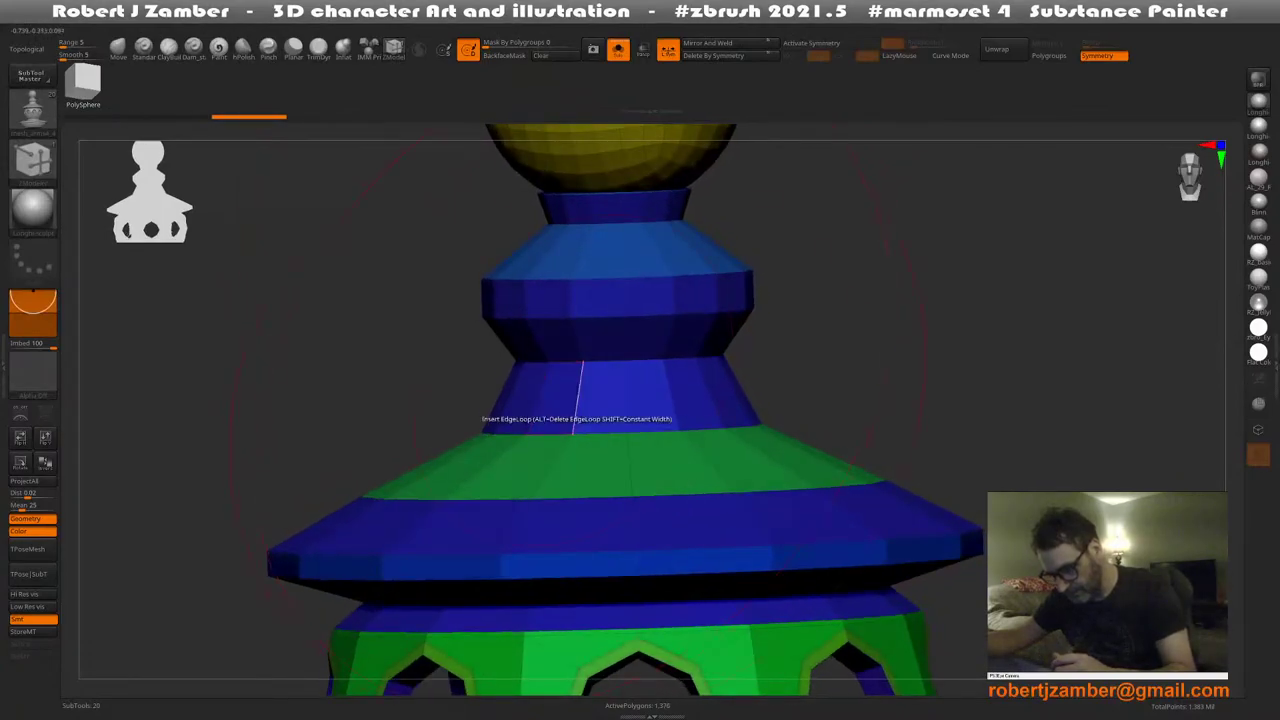
pyautogui.click(577, 396)
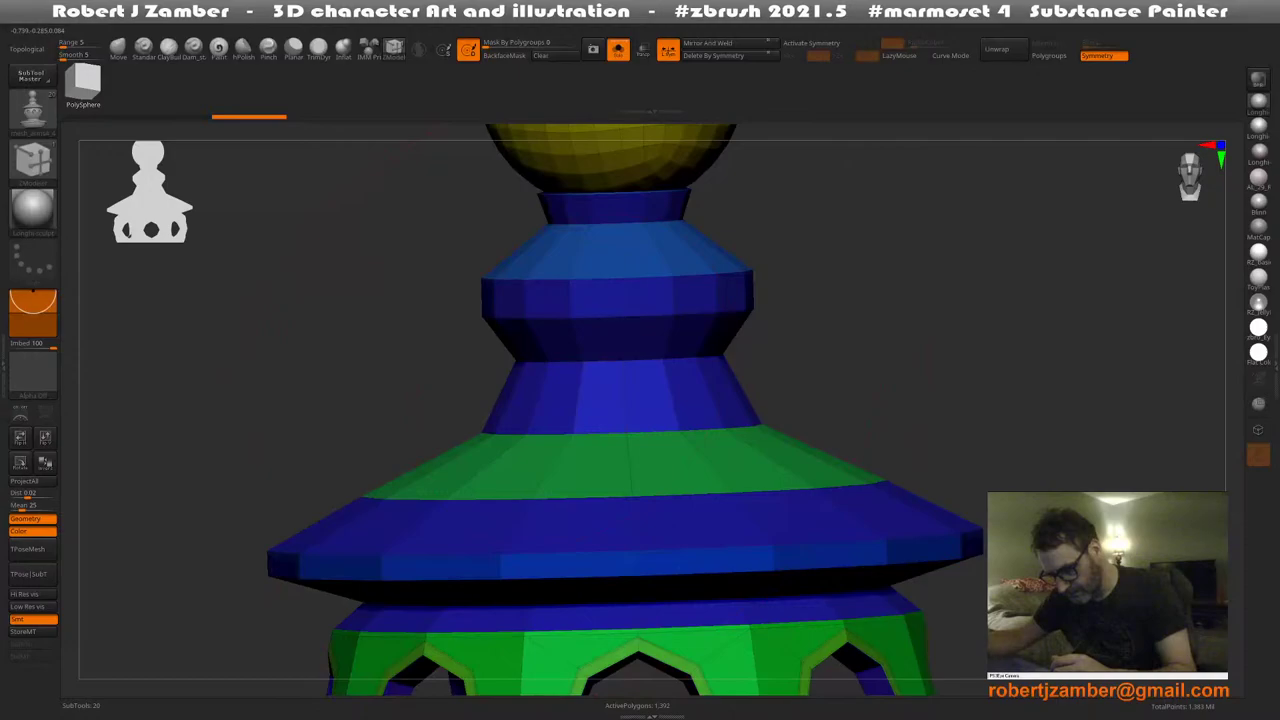
# Scale the flared neck's edge loops, narrowing its junction with the collar and widening its base where it meets the lid
pyautogui.press('space')
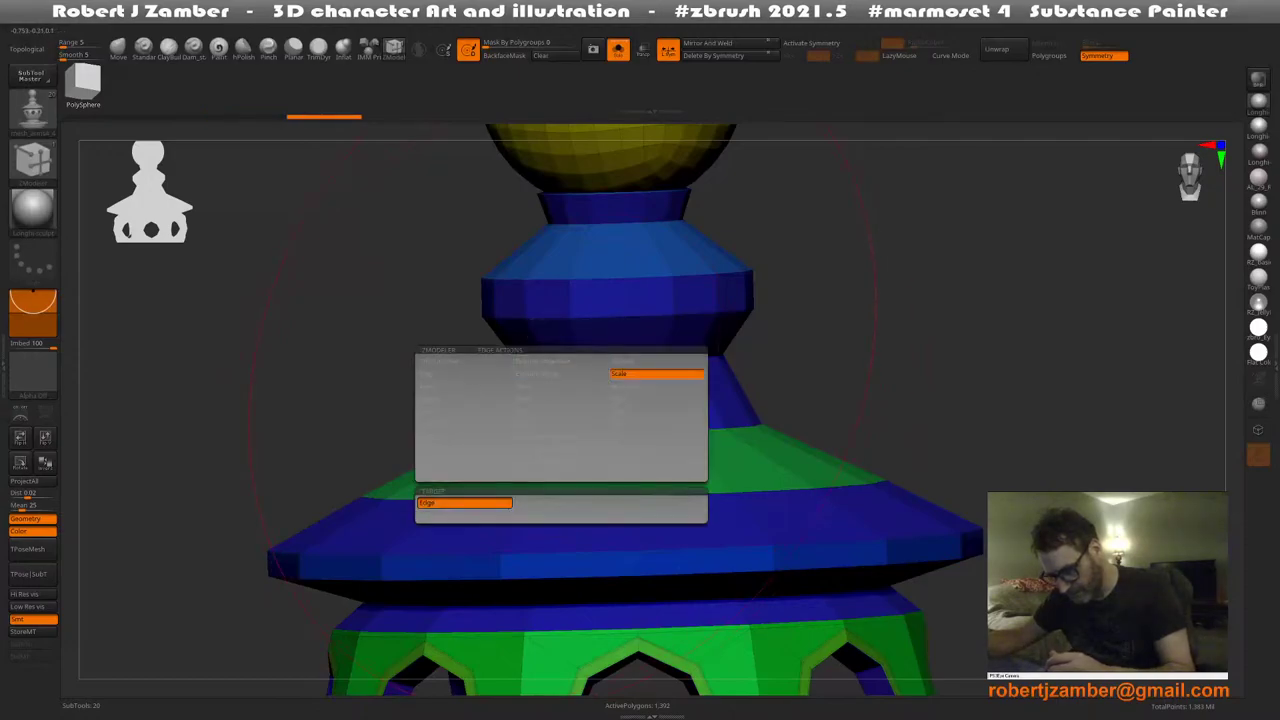
pyautogui.click(561, 503)
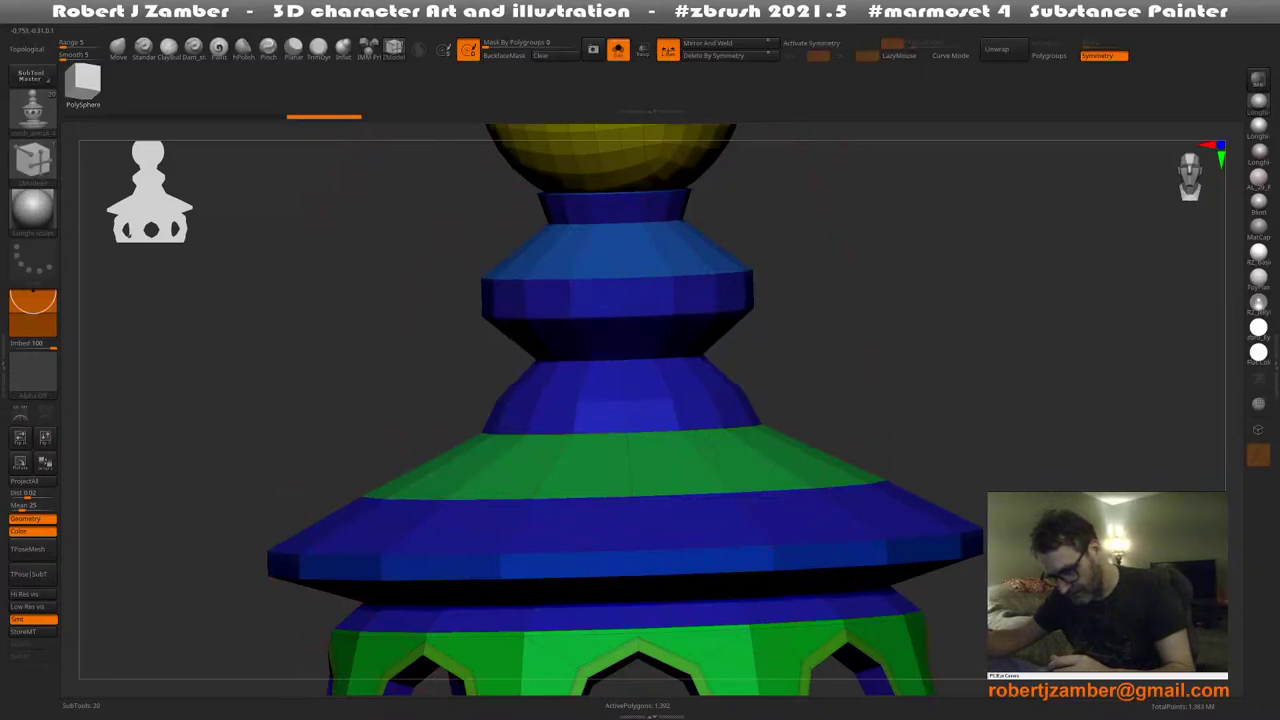
pyautogui.moveTo(560, 382); pyautogui.dragTo(550, 401, button='right')
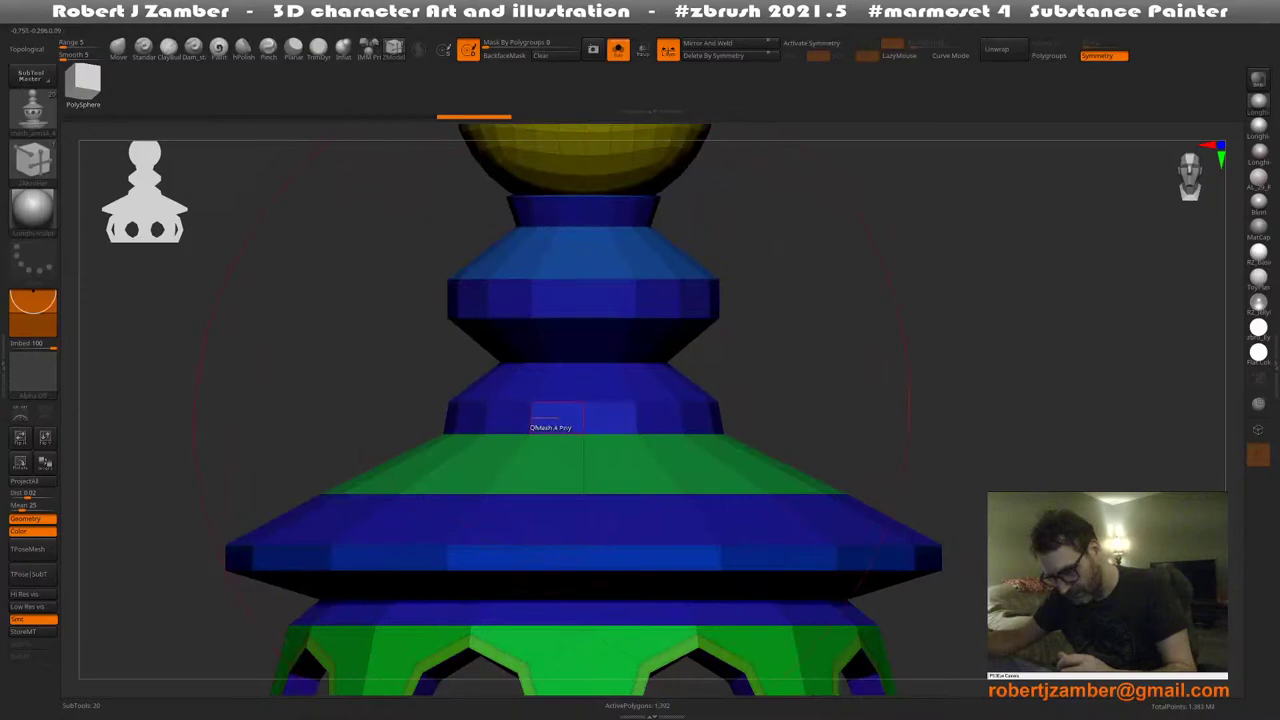
pyautogui.moveTo(530, 424)
pyautogui.keyDown('ctrl'); pyautogui.mouseDown(button='right')
pyautogui.moveTo(510, 410)
pyautogui.moveTo(505, 425)
pyautogui.mouseUp(button='right'); pyautogui.keyUp('ctrl')
pyautogui.moveTo(505, 425)
pyautogui.keyDown('ctrl'); pyautogui.mouseDown(button='right')
pyautogui.moveTo(540, 434)
pyautogui.moveTo(552, 415)
pyautogui.mouseUp(button='right'); pyautogui.keyUp('ctrl')
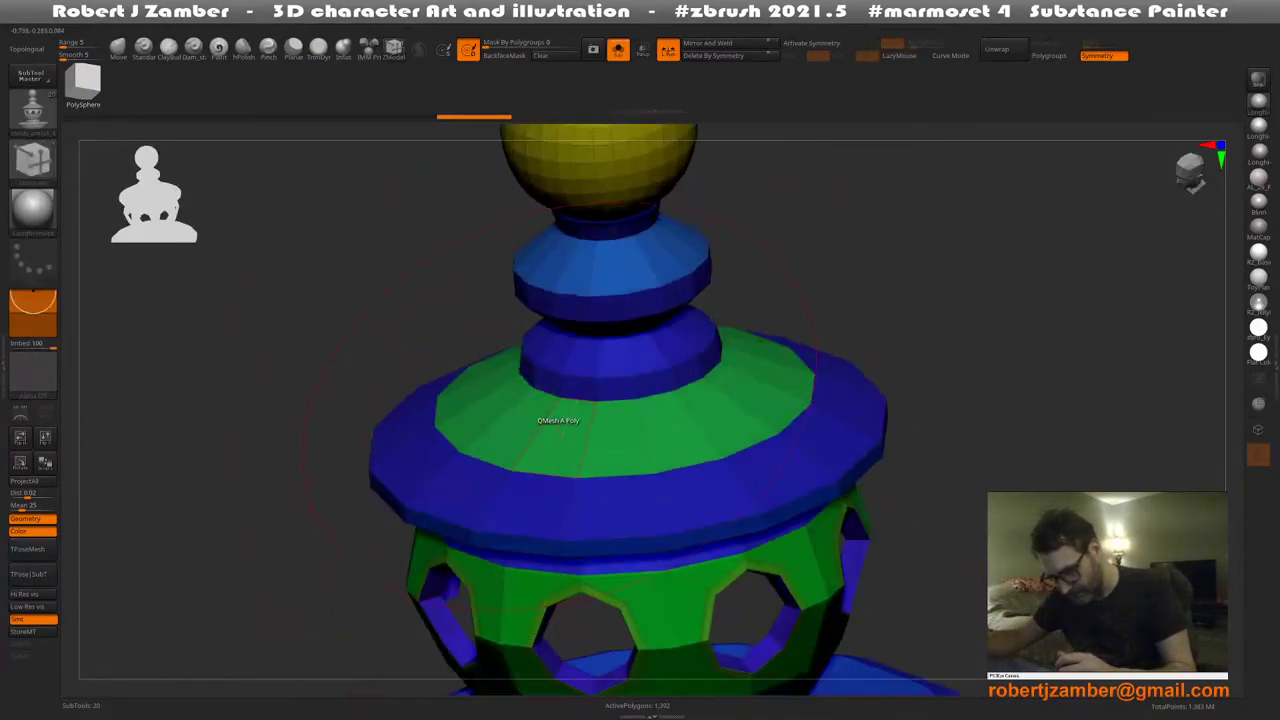
pyautogui.moveTo(577, 401); pyautogui.dragTo(584, 411)
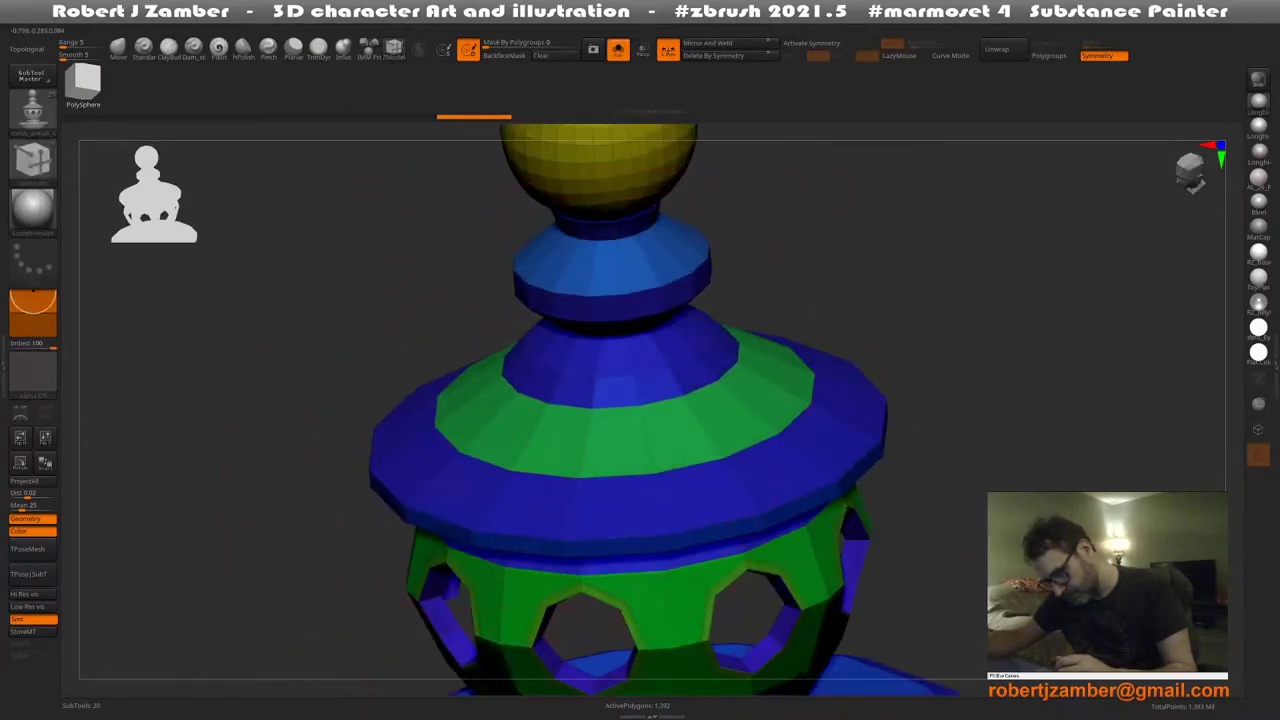
# Examine the edges of the lantern's neck, roof and body from several angles
pyautogui.moveTo(560, 437); pyautogui.dragTo(528, 437, button='right')
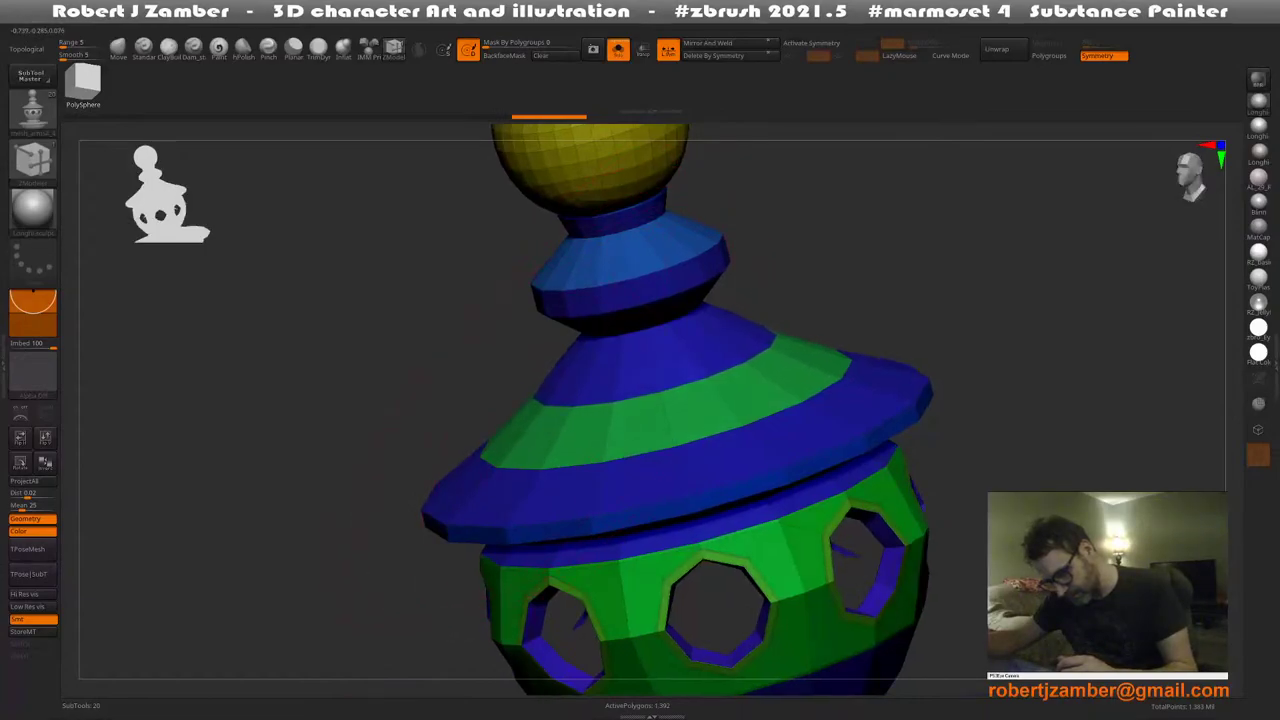
pyautogui.press('space')
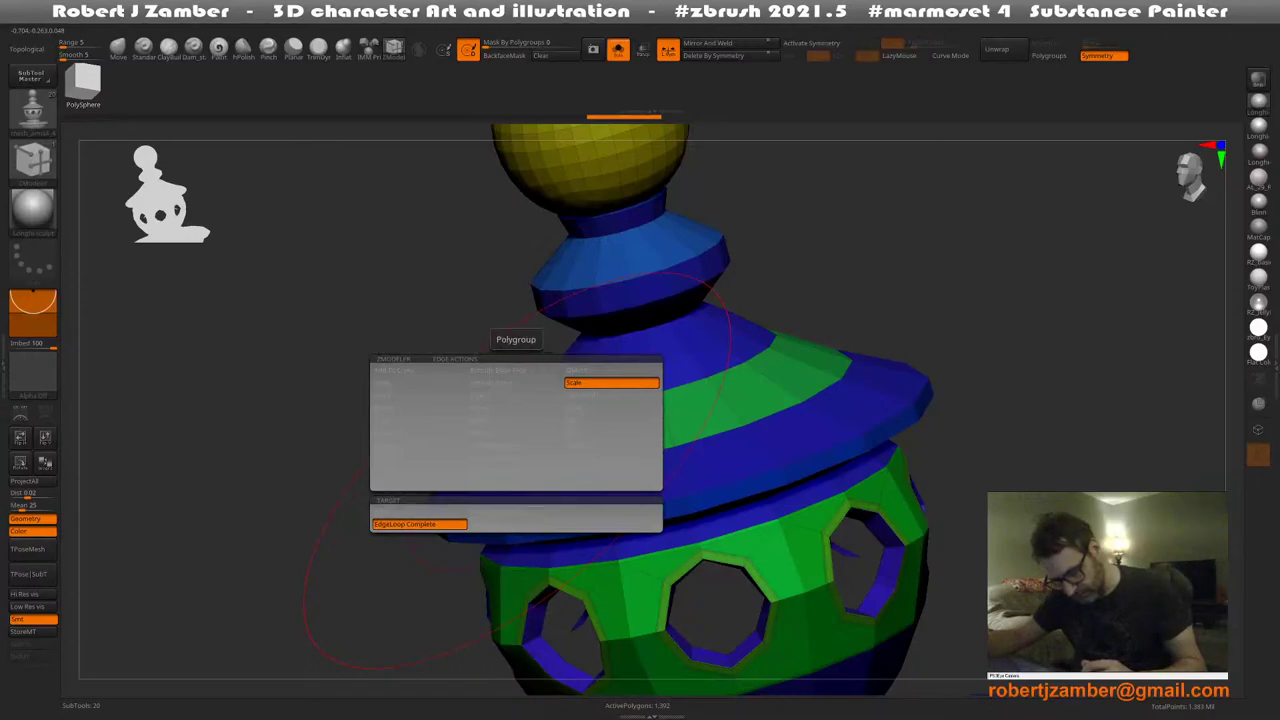
pyautogui.click(516, 469)
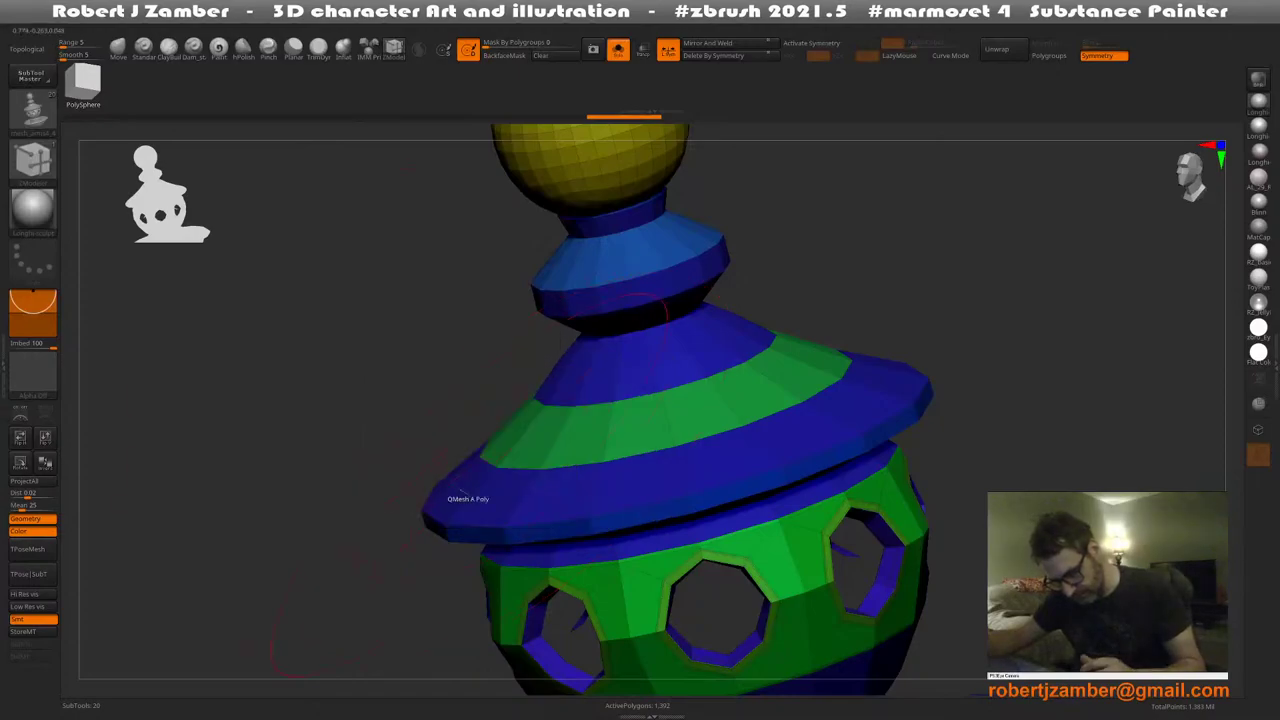
pyautogui.keyDown('shift'); pyautogui.moveTo(466, 488); pyautogui.dragTo(504, 482, button='right'); pyautogui.keyUp('shift')
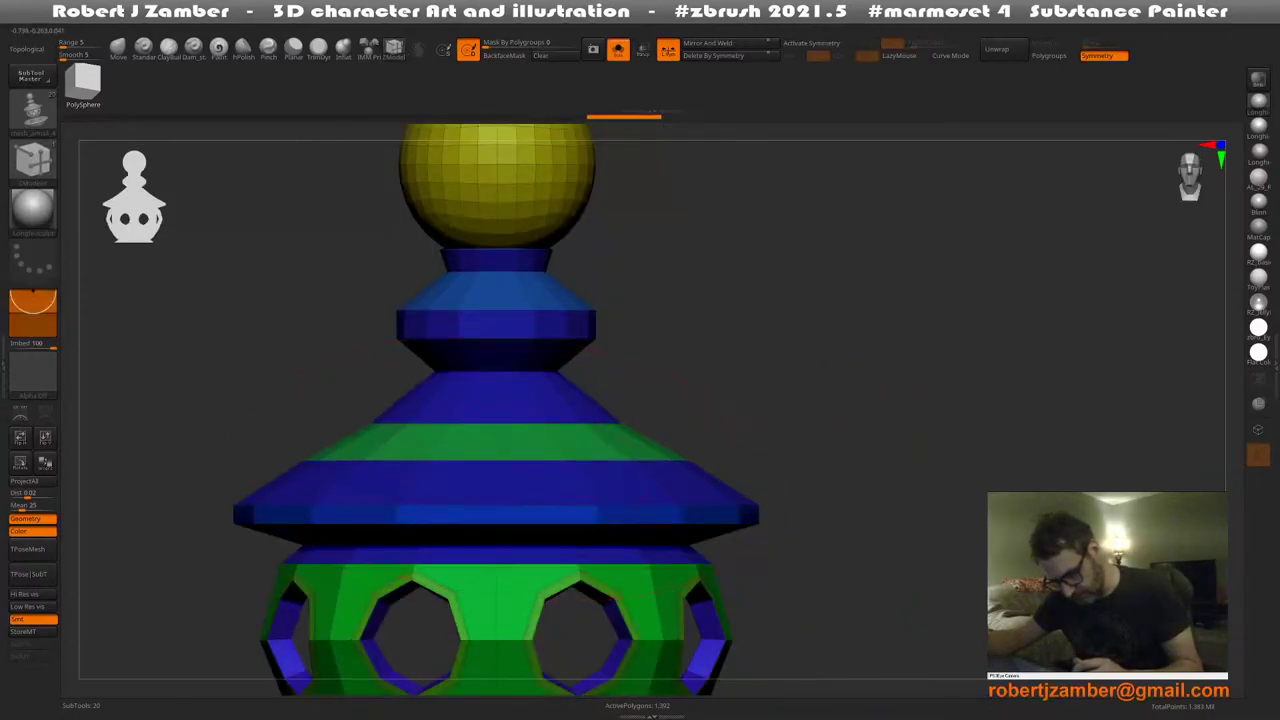
pyautogui.keyDown('shift'); pyautogui.moveTo(510, 446); pyautogui.dragTo(478, 445, button='right'); pyautogui.keyUp('shift')
pyautogui.press('space')
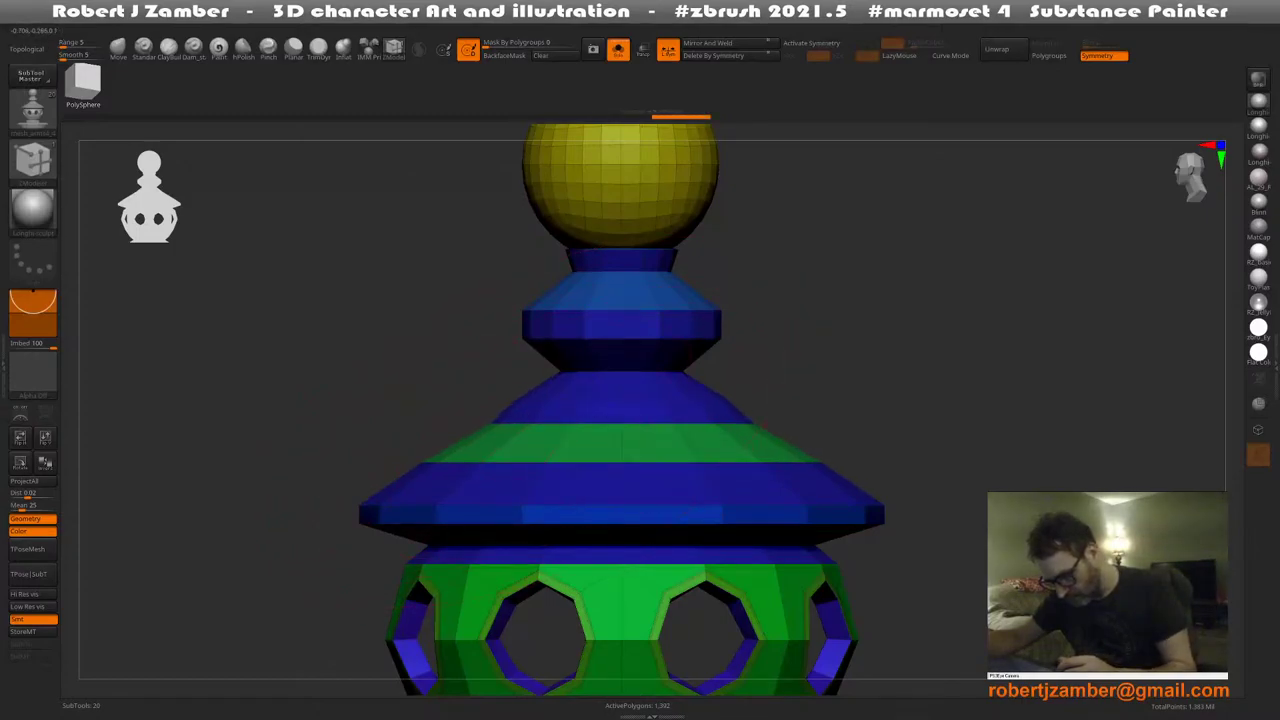
pyautogui.moveTo(545, 428); pyautogui.dragTo(505, 442, button='right')
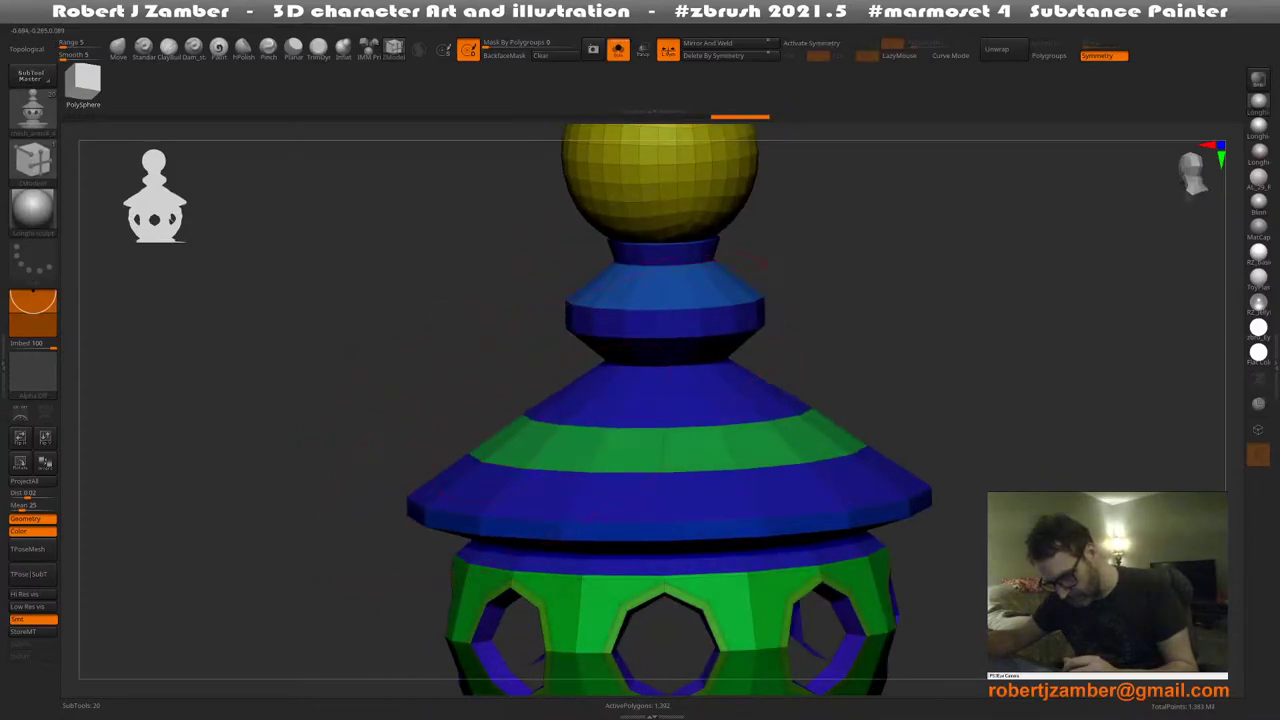
pyautogui.moveTo(655, 432); pyautogui.dragTo(560, 433, button='right')
pyautogui.keyDown('alt'); pyautogui.moveTo(490, 474); pyautogui.dragTo(496, 430, button='right'); pyautogui.keyUp('alt')
pyautogui.keyDown('ctrl'); pyautogui.moveTo(496, 430); pyautogui.dragTo(515, 450, button='right'); pyautogui.keyUp('ctrl')
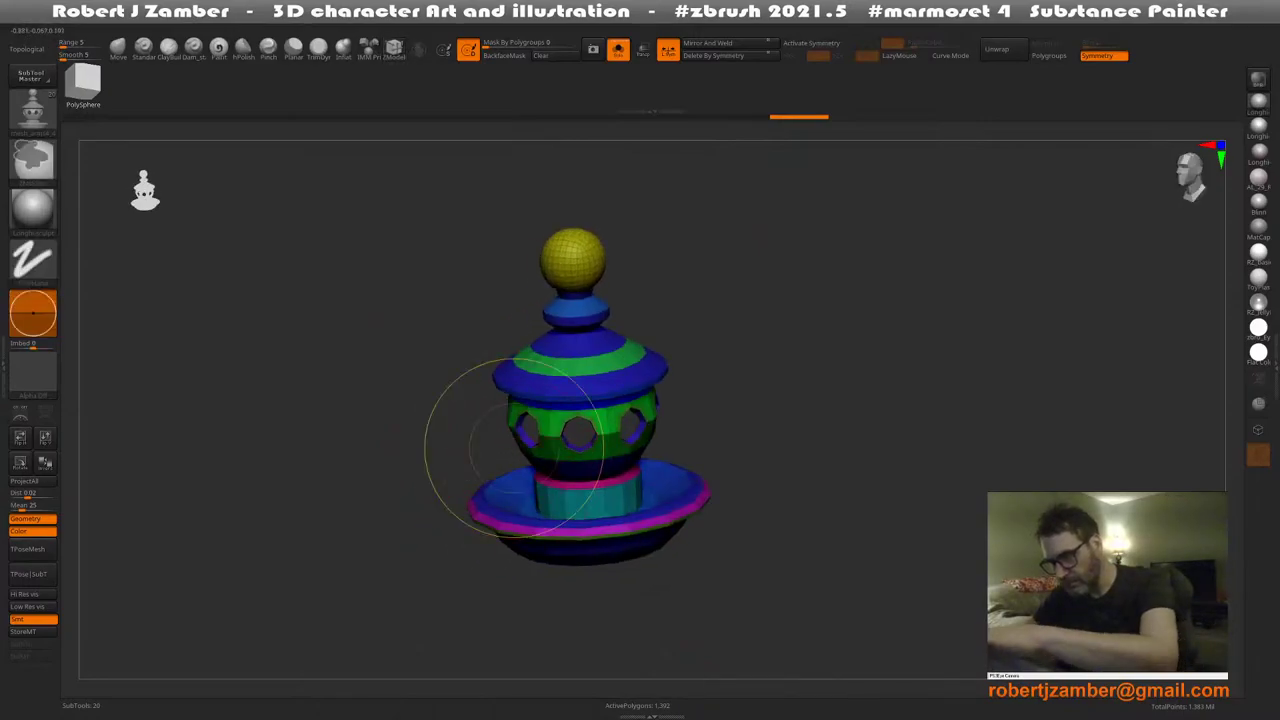
# Set the ZModeler edge action to Bevel on a complete edge loop and bevel the loop where the roof meets the neck
pyautogui.hotkey('shift', 'n')
pyautogui.press('Escape')
pyautogui.keyDown('alt'); pyautogui.moveTo(526, 359); pyautogui.dragTo(595, 455, button='right'); pyautogui.keyUp('alt')
pyautogui.moveTo(600, 440); pyautogui.dragTo(628, 402)
pyautogui.press('space')
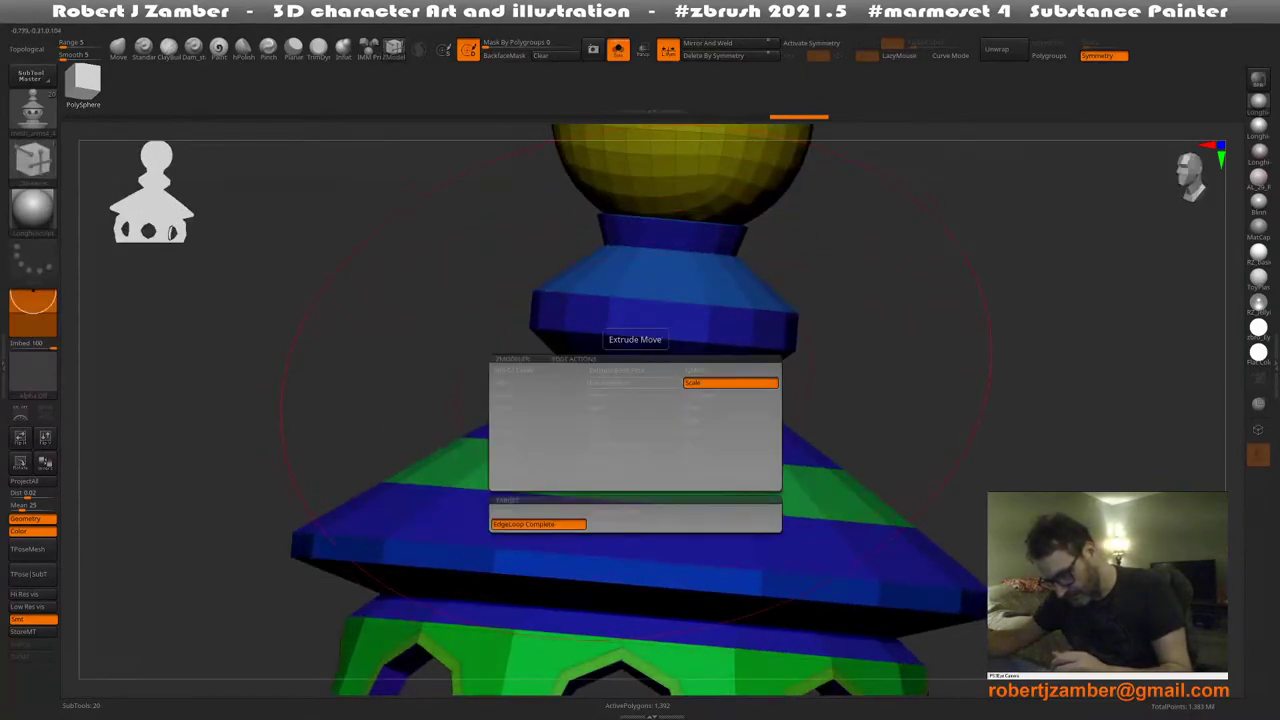
pyautogui.click(541, 395)
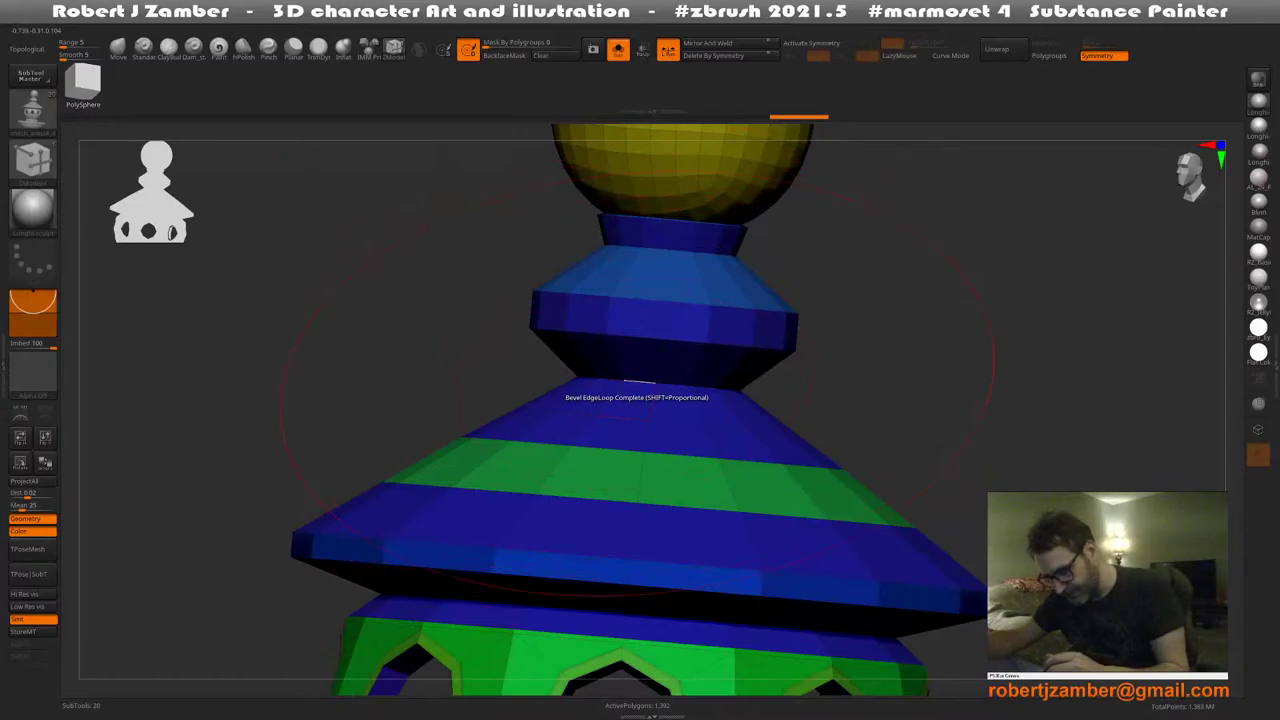
pyautogui.click(640, 381)
# Set the edge action to Insert and add supporting edge loops around the lantern's roof
pyautogui.keyDown('ctrl'); pyautogui.moveTo(500, 592); pyautogui.dragTo(543, 354, button='right'); pyautogui.keyUp('ctrl')
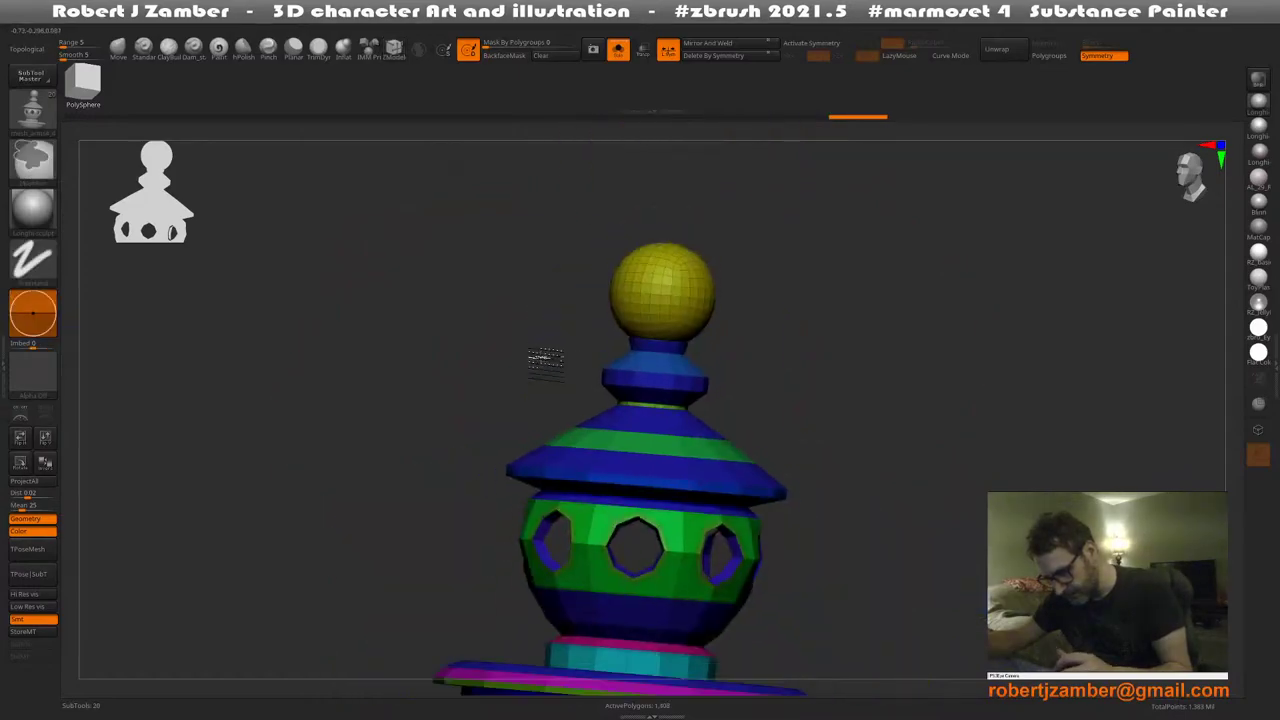
pyautogui.keyDown('alt'); pyautogui.moveTo(532, 439); pyautogui.dragTo(591, 466, button='right'); pyautogui.keyUp('alt')
pyautogui.moveTo(585, 335); pyautogui.dragTo(600, 406, button='right')
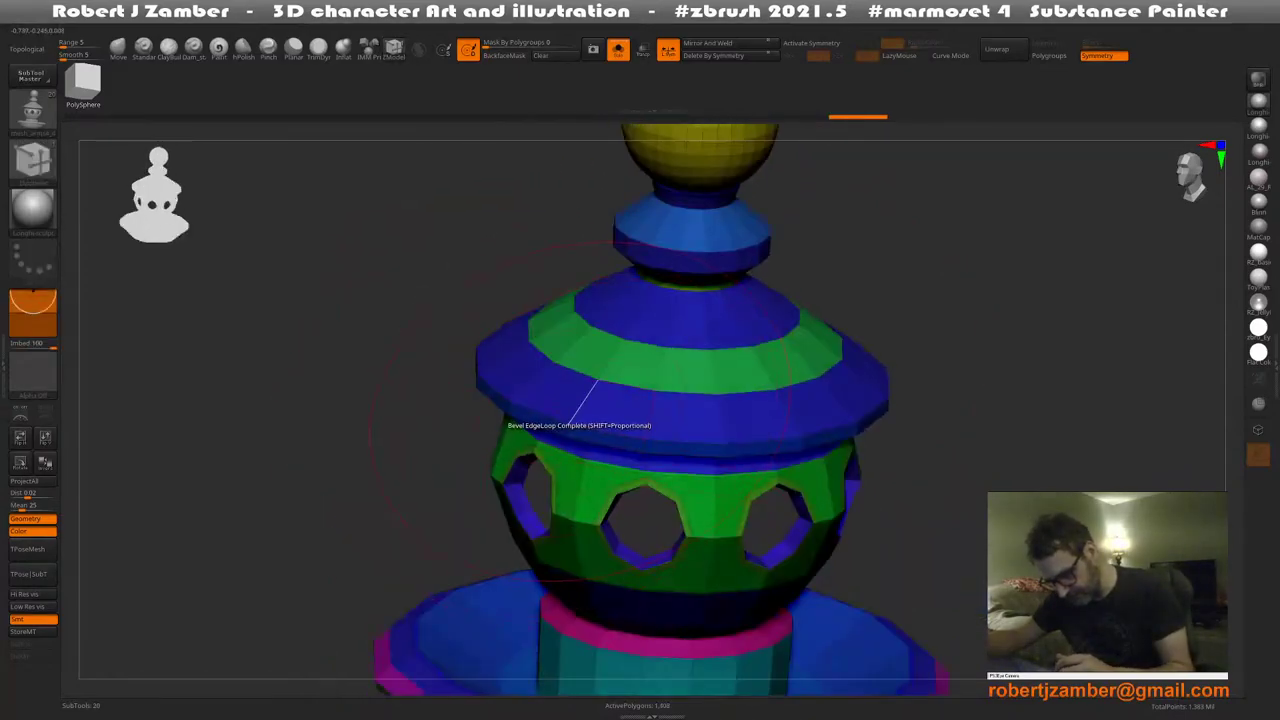
pyautogui.press('space')
pyautogui.click(578, 396)
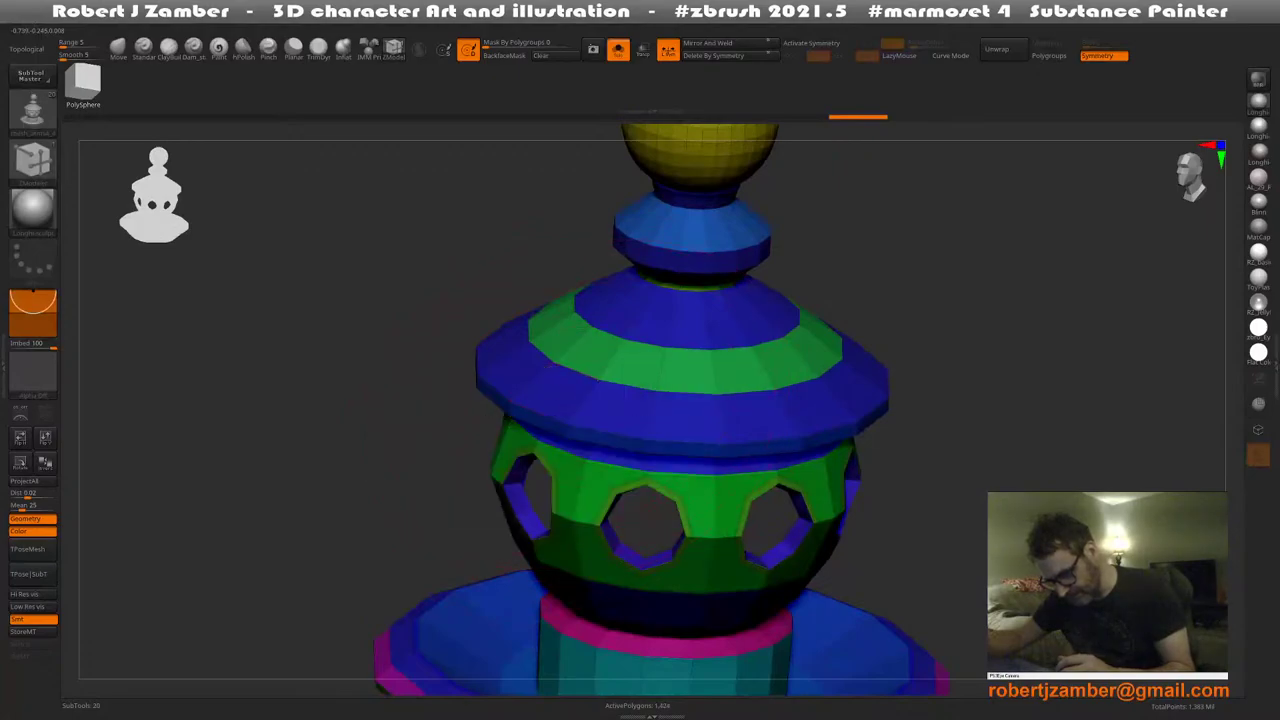
pyautogui.moveTo(572, 446); pyautogui.dragTo(574, 336, button='right')
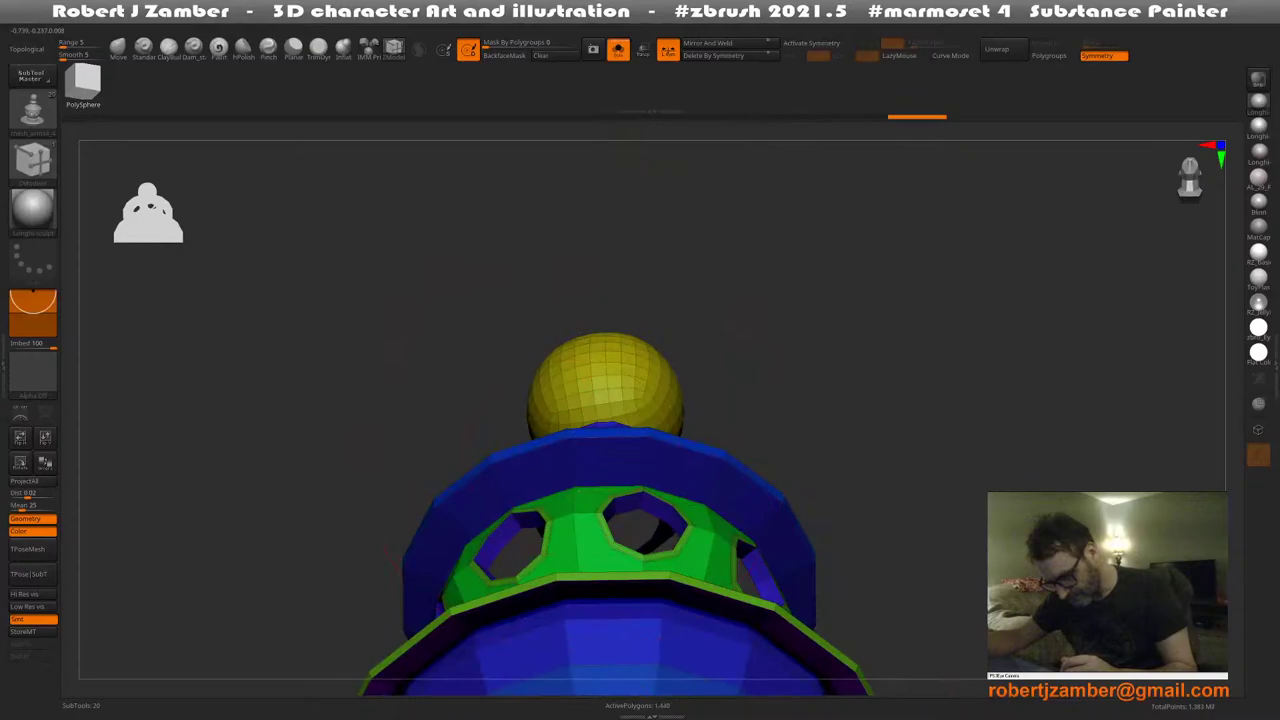
# Insert further supporting edge loops around the lantern's perforated body
pyautogui.moveTo(568, 458)
pyautogui.mouseDown(button='right')
pyautogui.moveTo(583, 534)
pyautogui.moveTo(589, 447)
pyautogui.mouseUp(button='right')
pyautogui.click(588, 476)
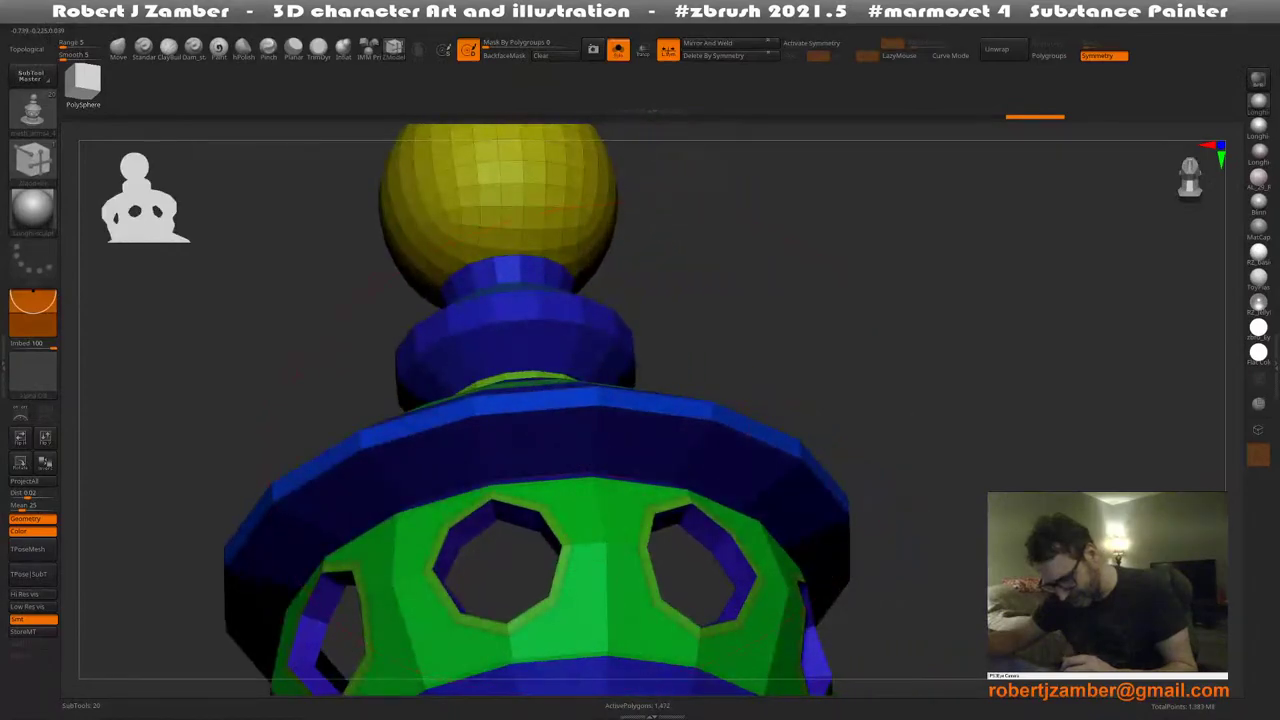
pyautogui.moveTo(583, 506)
pyautogui.keyDown('ctrl'); pyautogui.mouseDown(button='right')
pyautogui.moveTo(575, 452)
pyautogui.moveTo(608, 472)
pyautogui.moveTo(568, 502)
pyautogui.mouseUp(button='right'); pyautogui.keyUp('ctrl')
pyautogui.moveTo(568, 502)
pyautogui.mouseDown(button='right')
pyautogui.moveTo(566, 462)
pyautogui.moveTo(562, 512)
pyautogui.mouseUp(button='right')
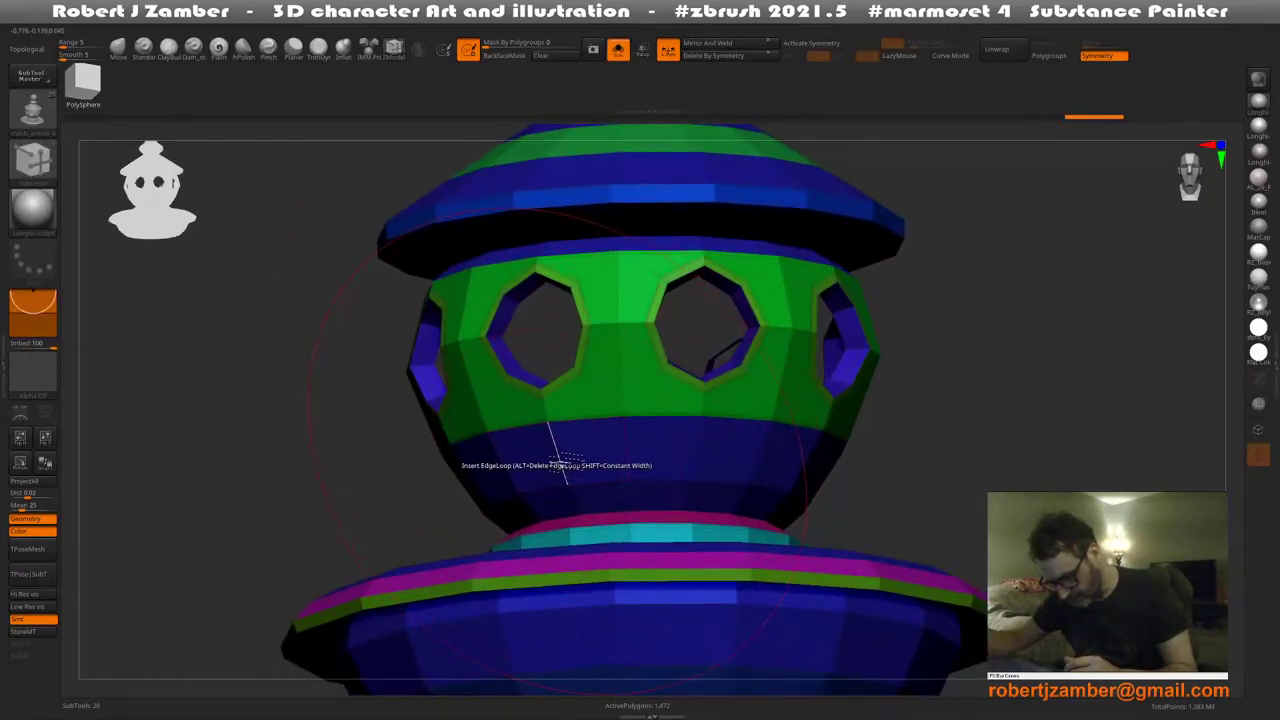
pyautogui.moveTo(565, 455); pyautogui.dragTo(567, 425, button='right')
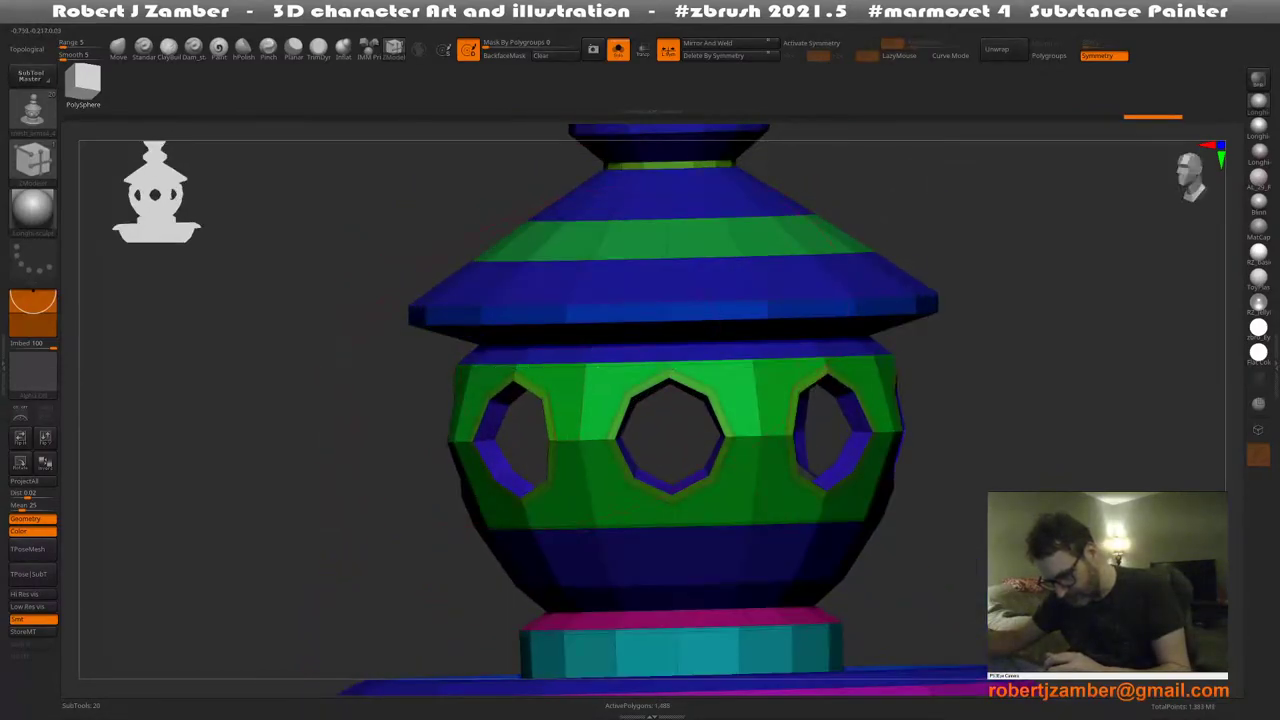
pyautogui.click(587, 366)
pyautogui.moveTo(583, 367)
pyautogui.keyDown('ctrl'); pyautogui.mouseDown(button='right')
pyautogui.moveTo(512, 432)
pyautogui.moveTo(451, 435)
pyautogui.moveTo(497, 444)
pyautogui.mouseUp(button='right'); pyautogui.keyUp('ctrl')
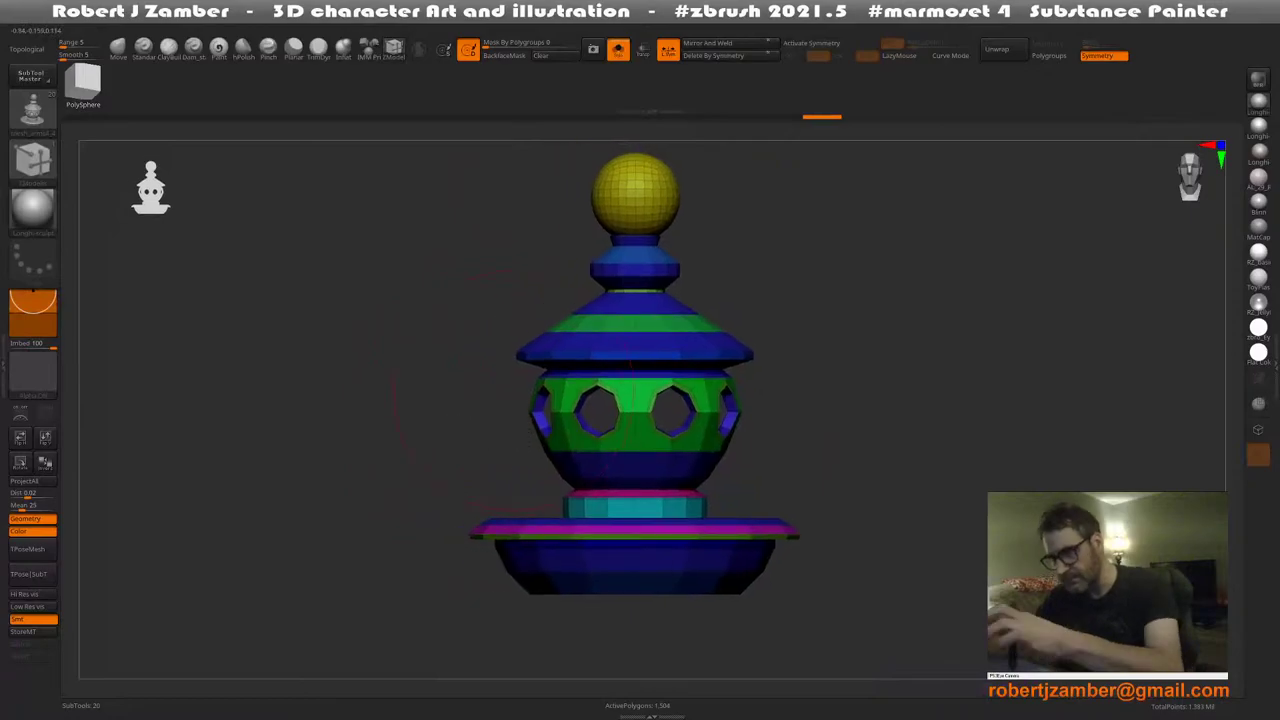
# Hide the polyframe, subdivide the lantern to check its smoothed shape, undo the subdivision and show the polyframe again
pyautogui.hotkey('shift', 'f')
pyautogui.hotkey('ctrl', 'd')
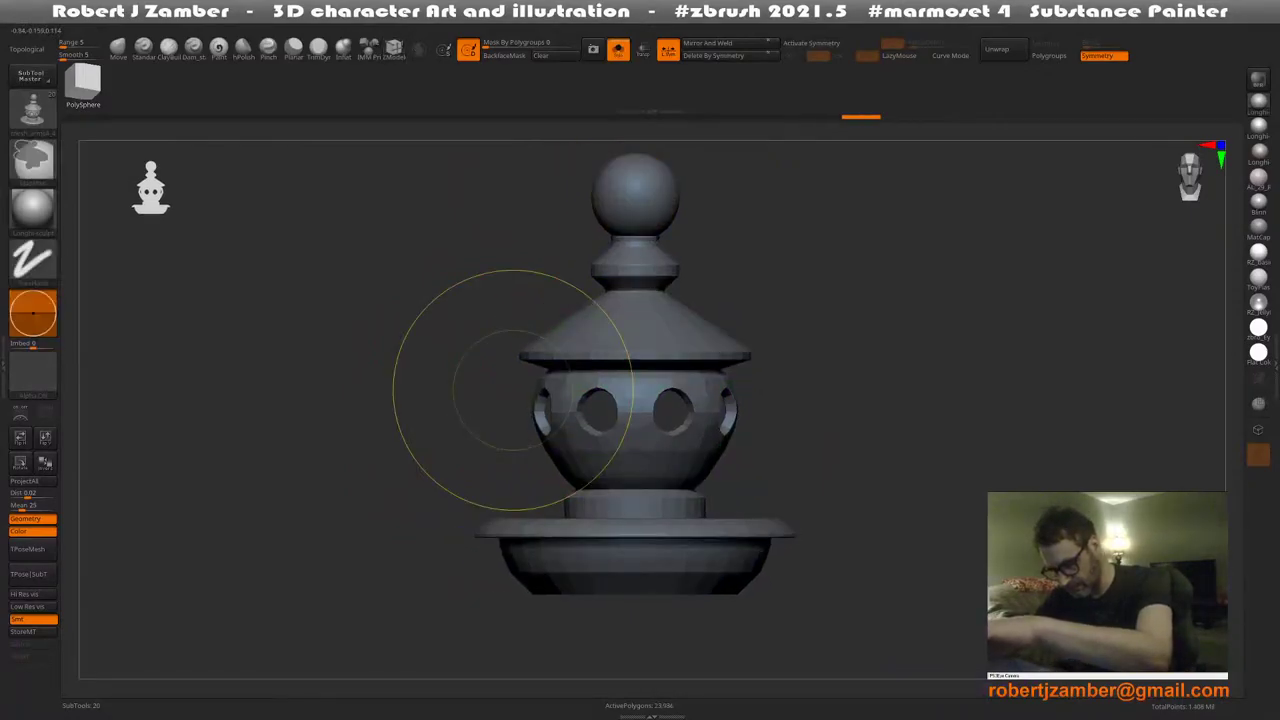
pyautogui.hotkey('ctrl', 'd')
pyautogui.moveTo(513, 395)
pyautogui.keyDown('ctrl'); pyautogui.mouseDown(button='right')
pyautogui.moveTo(530, 505)
pyautogui.moveTo(515, 465)
pyautogui.moveTo(523, 478)
pyautogui.moveTo(502, 496)
pyautogui.mouseUp(button='right'); pyautogui.keyUp('ctrl')
pyautogui.moveTo(502, 496)
pyautogui.mouseDown(button='right')
pyautogui.moveTo(517, 514)
pyautogui.moveTo(512, 484)
pyautogui.moveTo(541, 541)
pyautogui.mouseUp(button='right')
pyautogui.hotkey('ctrl', 'z')
pyautogui.hotkey('ctrl', 'z')
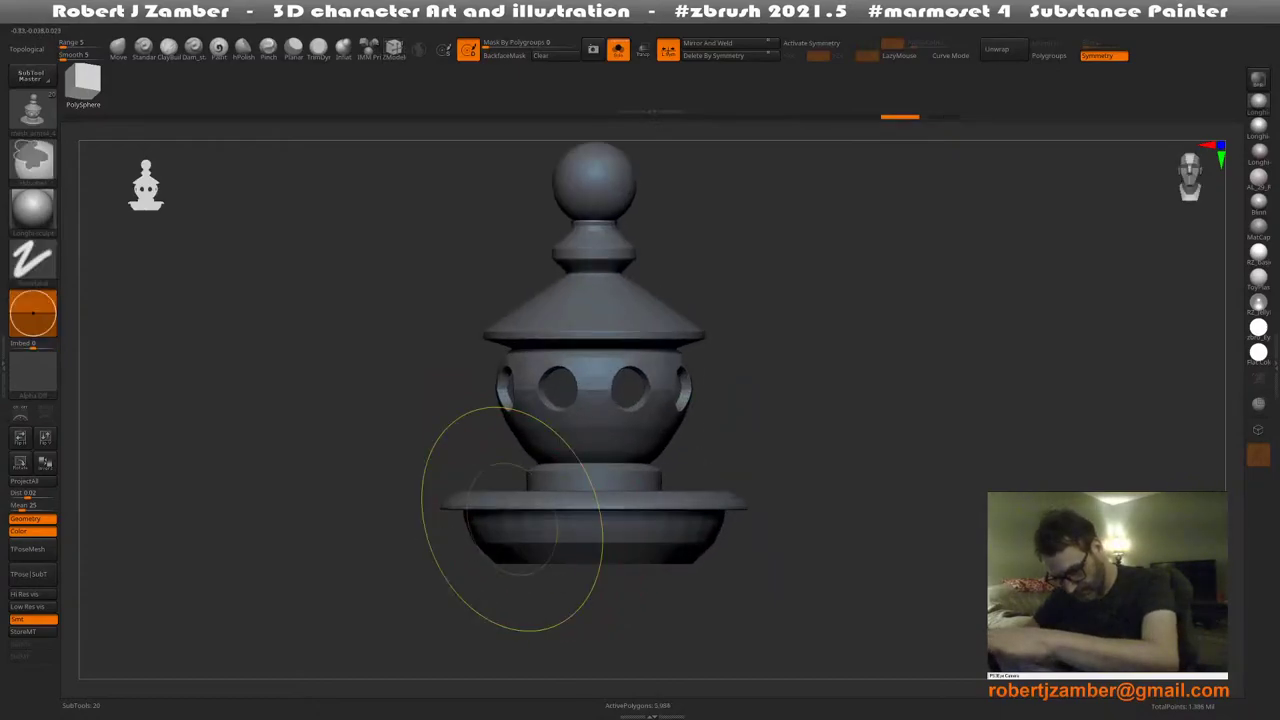
pyautogui.hotkey('shift', 'f')
pyautogui.hotkey('ctrl', 'z')
# Set the polygon action to Extrude with the Polygroup All target and try to extrude the band on the bowl's rim
pyautogui.moveTo(512, 519)
pyautogui.keyDown('ctrl'); pyautogui.mouseDown(button='right')
pyautogui.moveTo(489, 554)
pyautogui.moveTo(494, 580)
pyautogui.mouseUp(button='right'); pyautogui.keyUp('ctrl')
pyautogui.moveTo(494, 580)
pyautogui.mouseDown(button='right')
pyautogui.moveTo(484, 505)
pyautogui.moveTo(458, 459)
pyautogui.mouseUp(button='right')
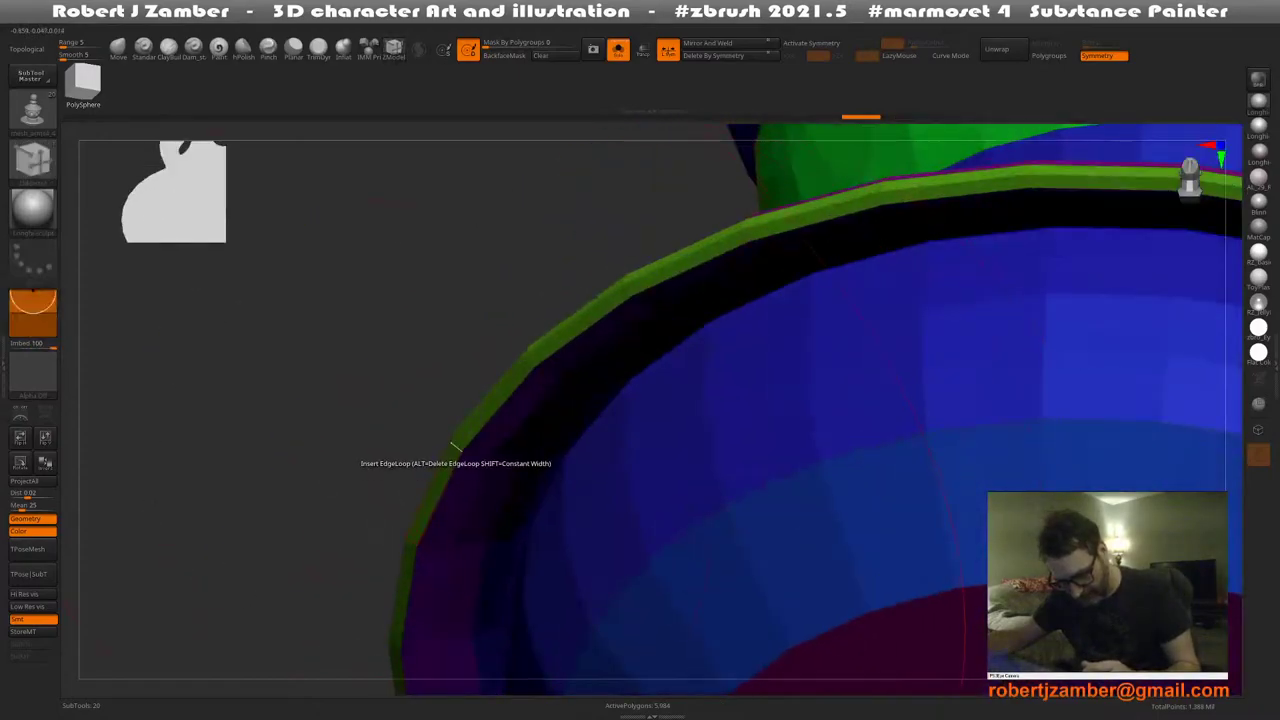
pyautogui.press('space')
pyautogui.click(452, 437)
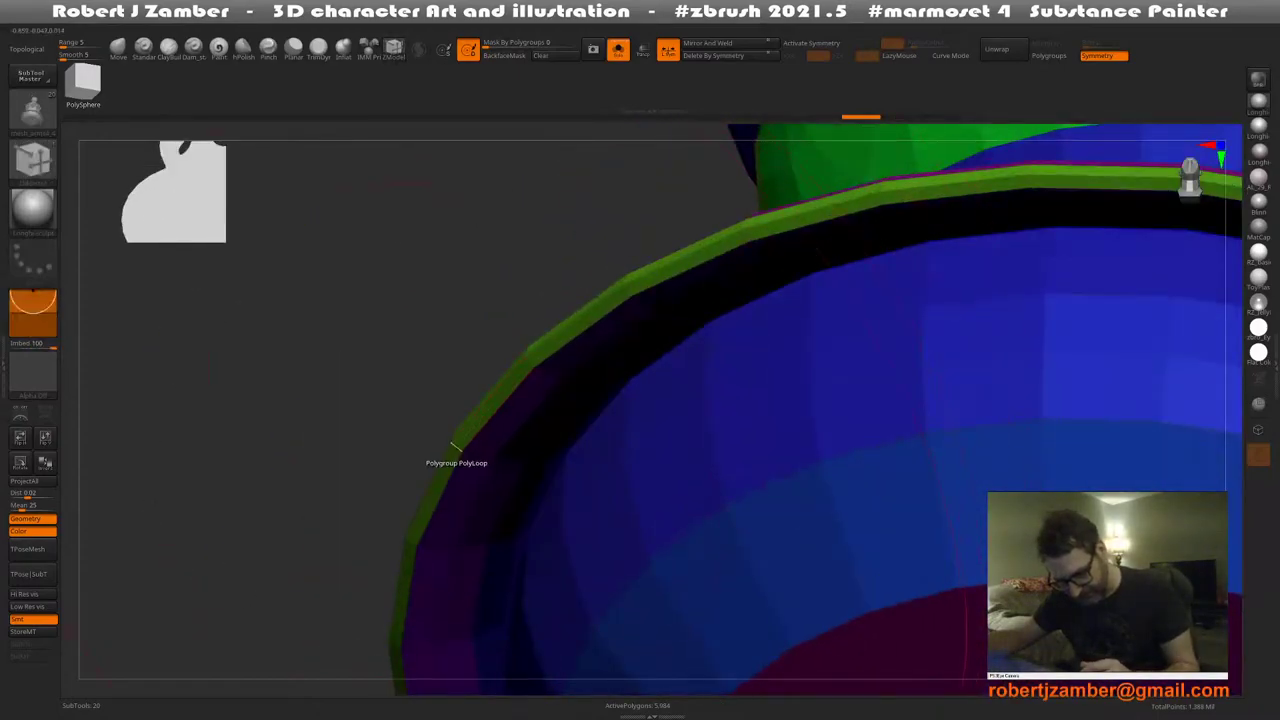
pyautogui.moveTo(456, 449)
pyautogui.mouseDown(button='right')
pyautogui.moveTo(457, 471)
pyautogui.moveTo(455, 446)
pyautogui.mouseUp(button='right')
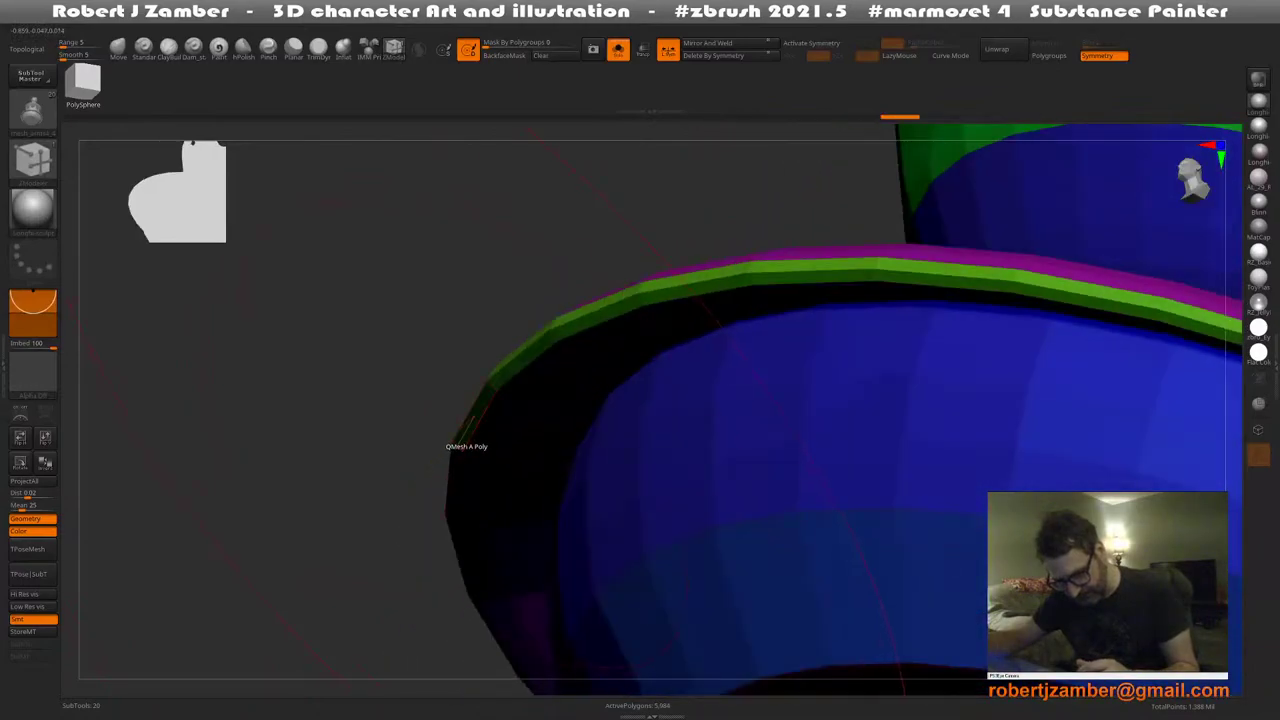
pyautogui.press('space')
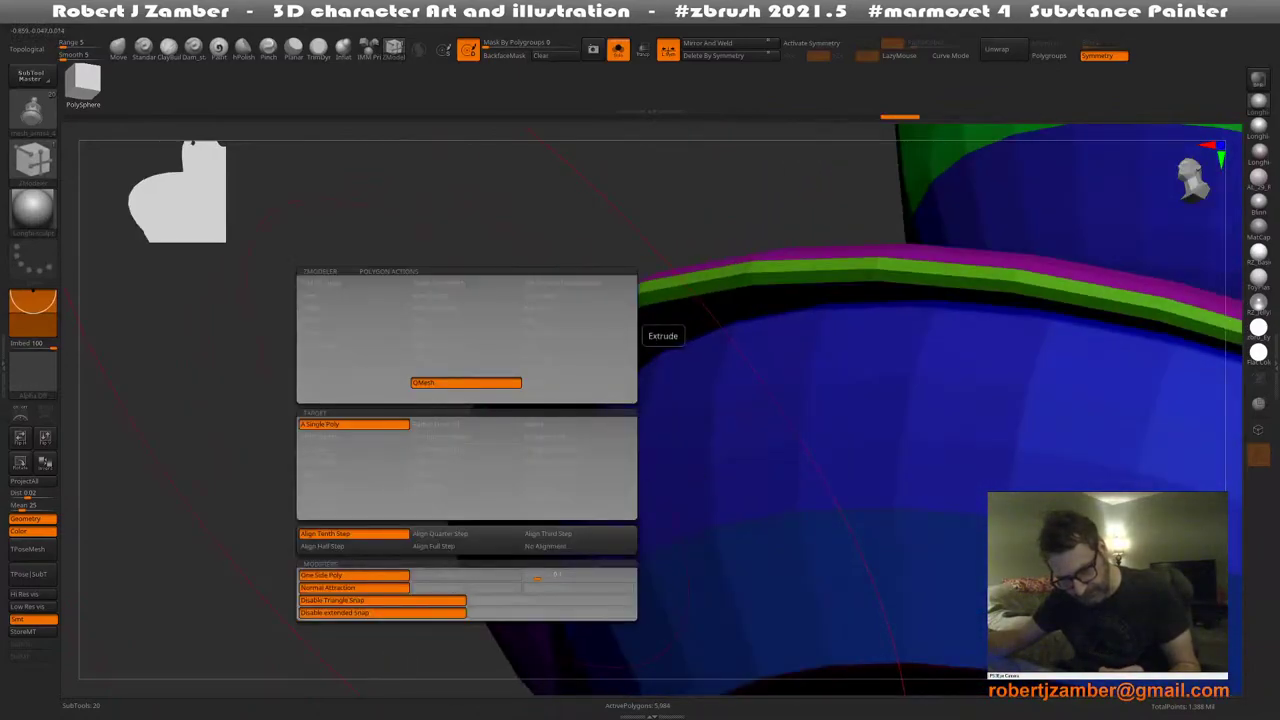
pyautogui.click(354, 370)
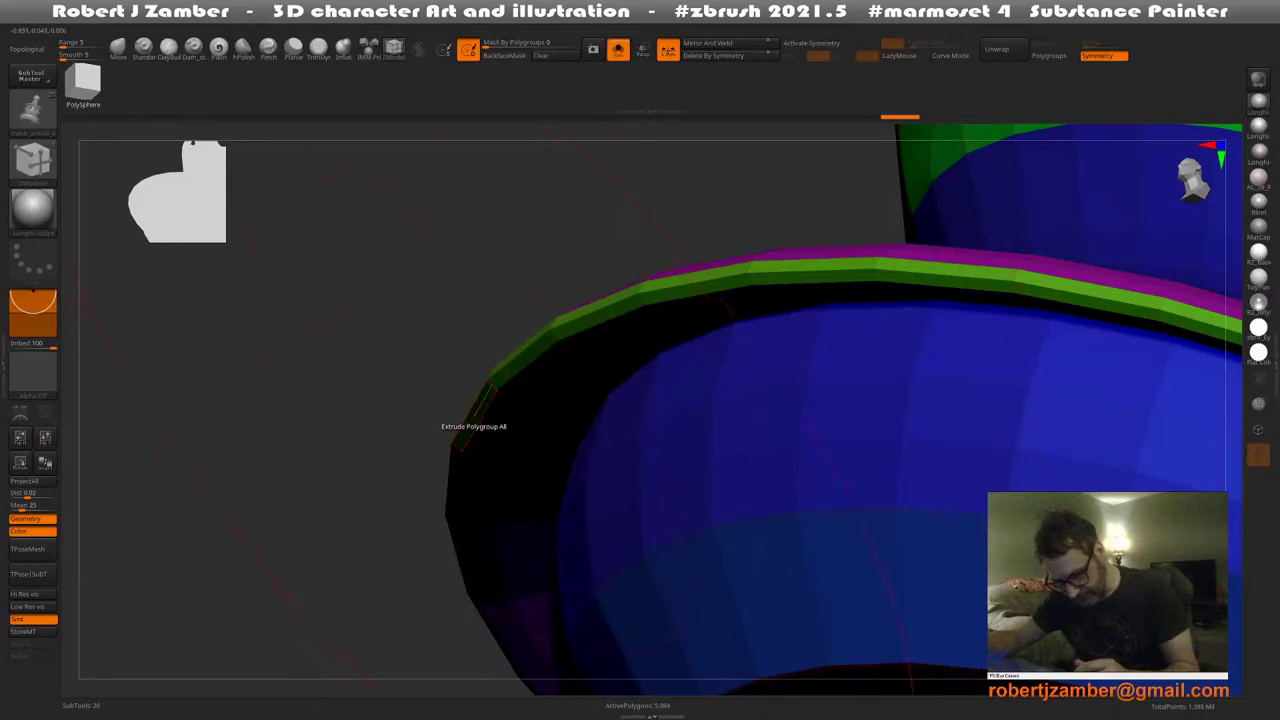
pyautogui.click(461, 446)
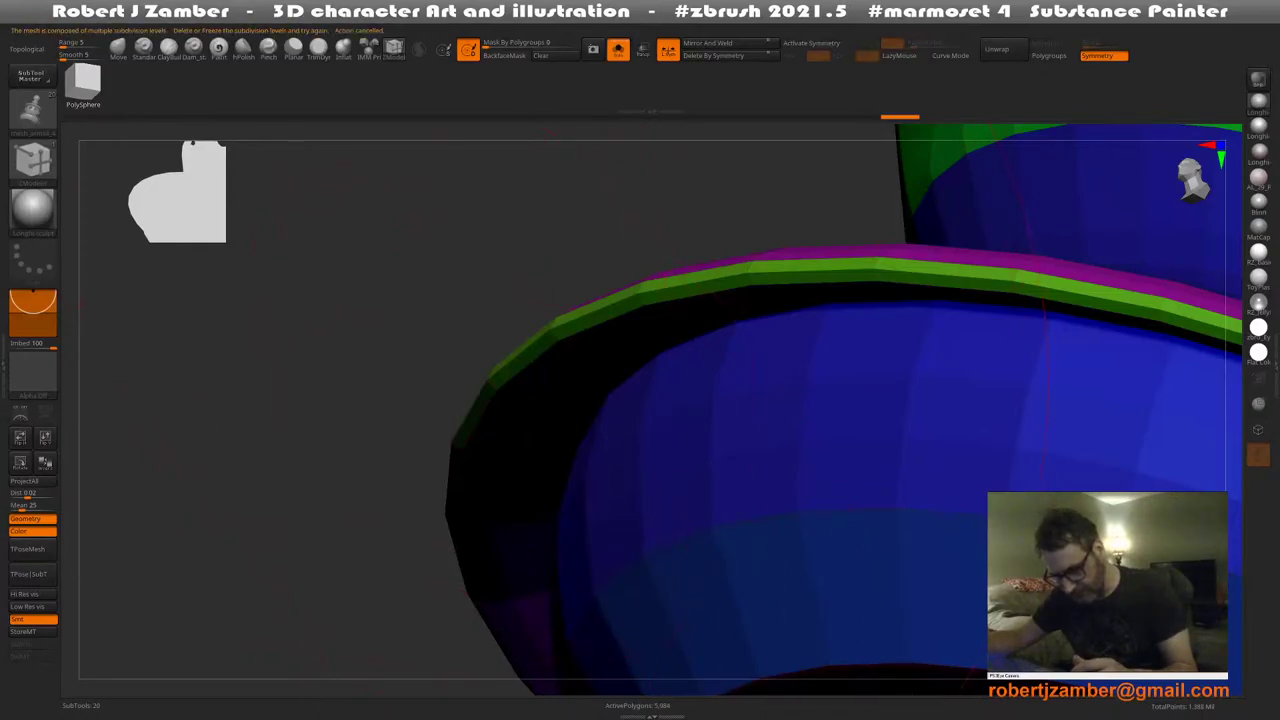
# Return the lantern to its lowest subdivision level and remove the mesh's subdivision levels
pyautogui.press('space')
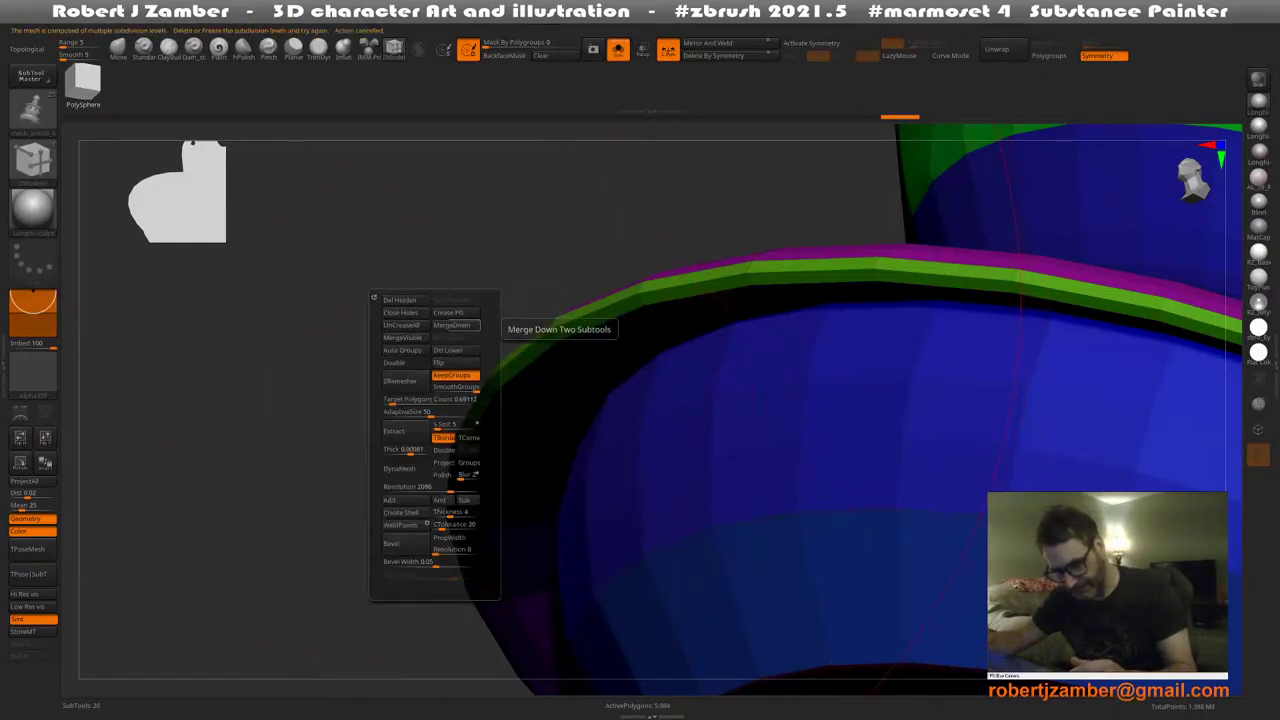
pyautogui.click(456, 325)
pyautogui.keyDown('ctrl'); pyautogui.moveTo(412, 350); pyautogui.dragTo(402, 260, button='right'); pyautogui.keyUp('ctrl')
pyautogui.moveTo(402, 290); pyautogui.dragTo(477, 490, button='right')
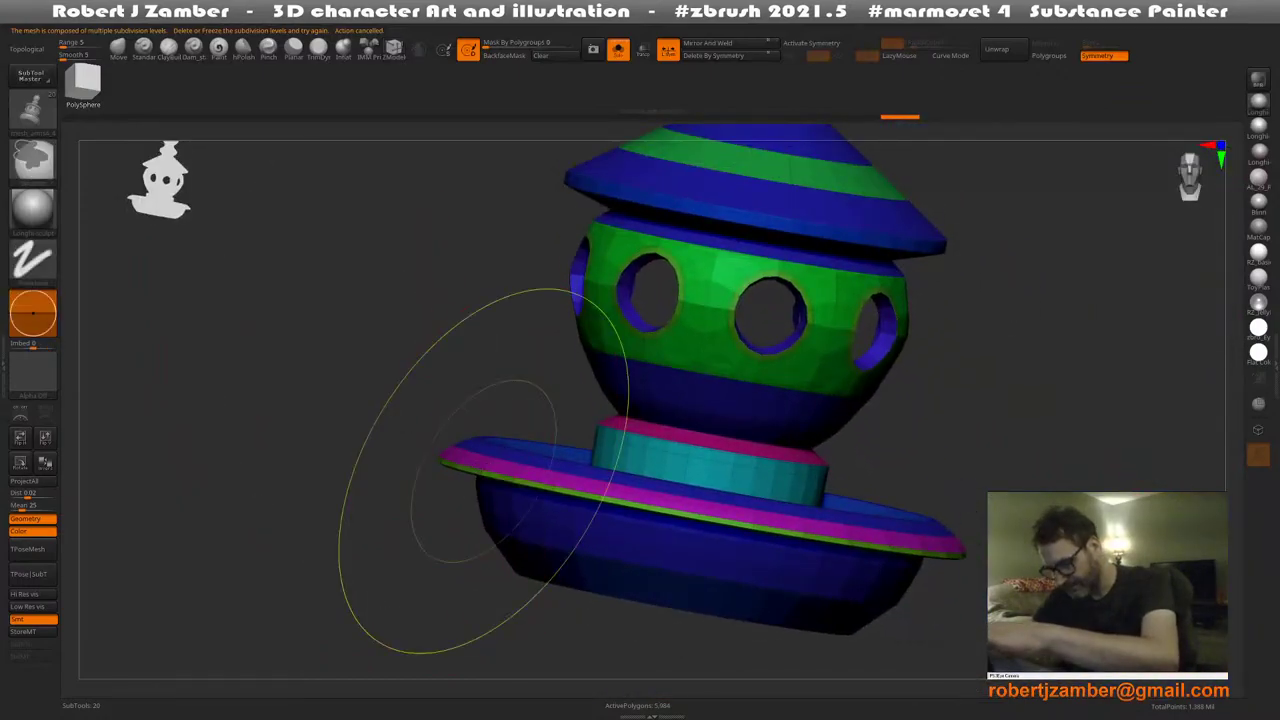
pyautogui.hotkey('shift', 'd')
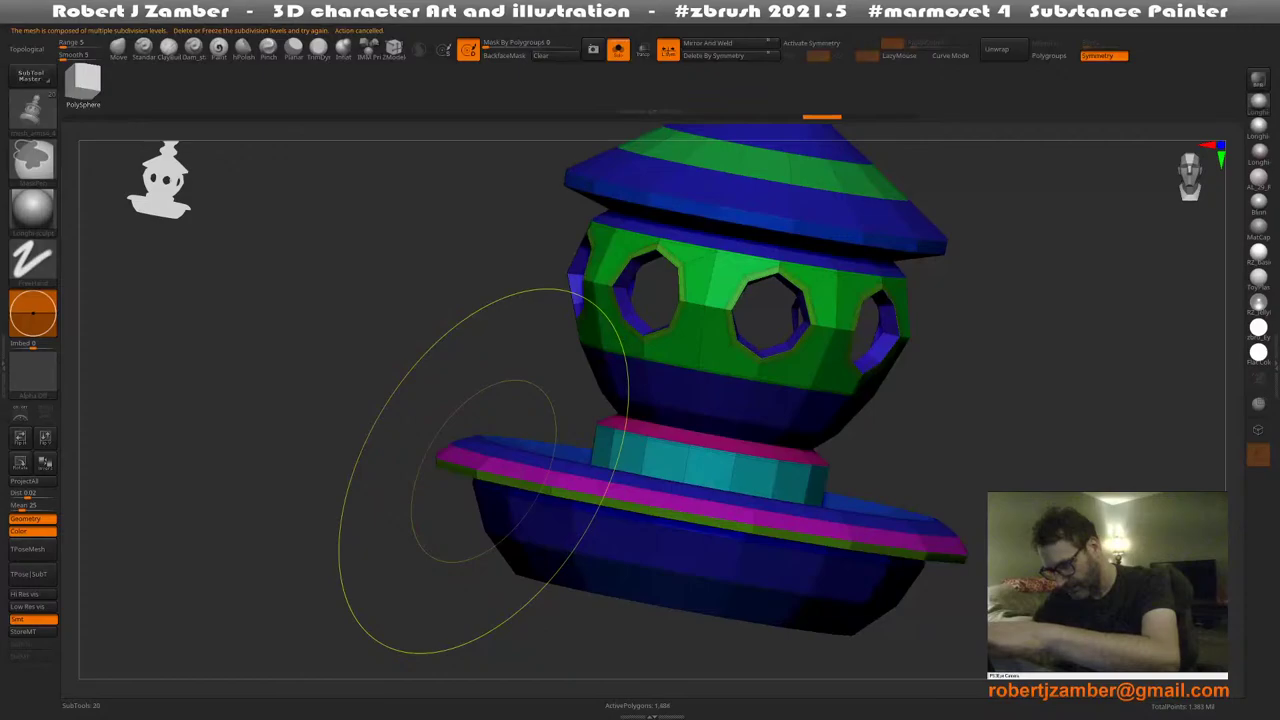
pyautogui.hotkey('ctrl', 'shift')
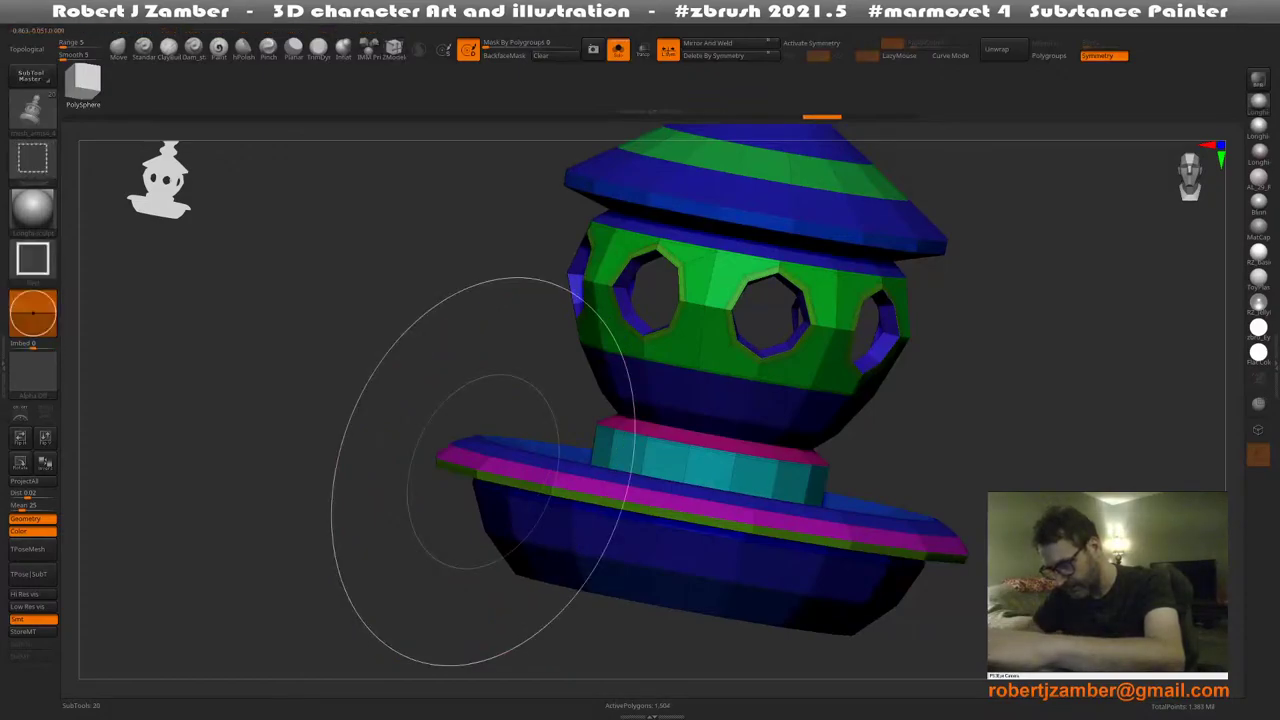
pyautogui.hotkey('ctrl', 'shift', 'z')
pyautogui.hotkey('ctrl', 'z')
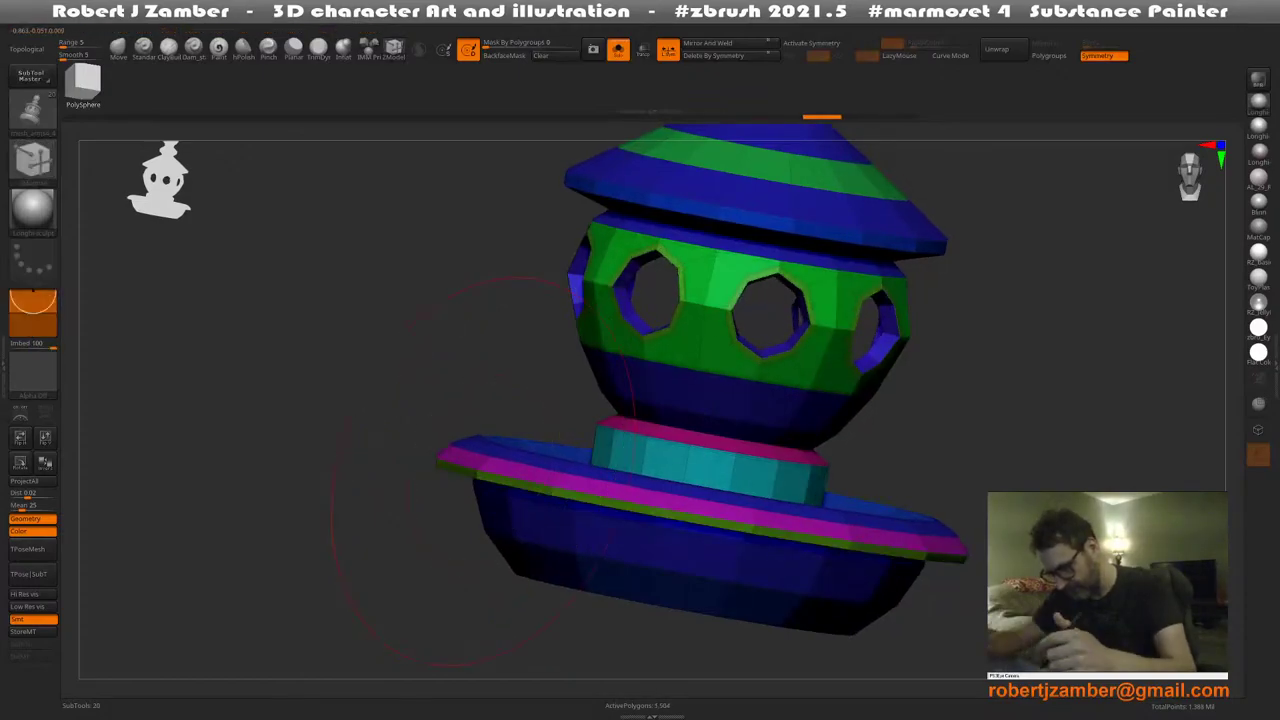
pyautogui.moveTo(430, 400); pyautogui.dragTo(450, 330)
pyautogui.press('space')
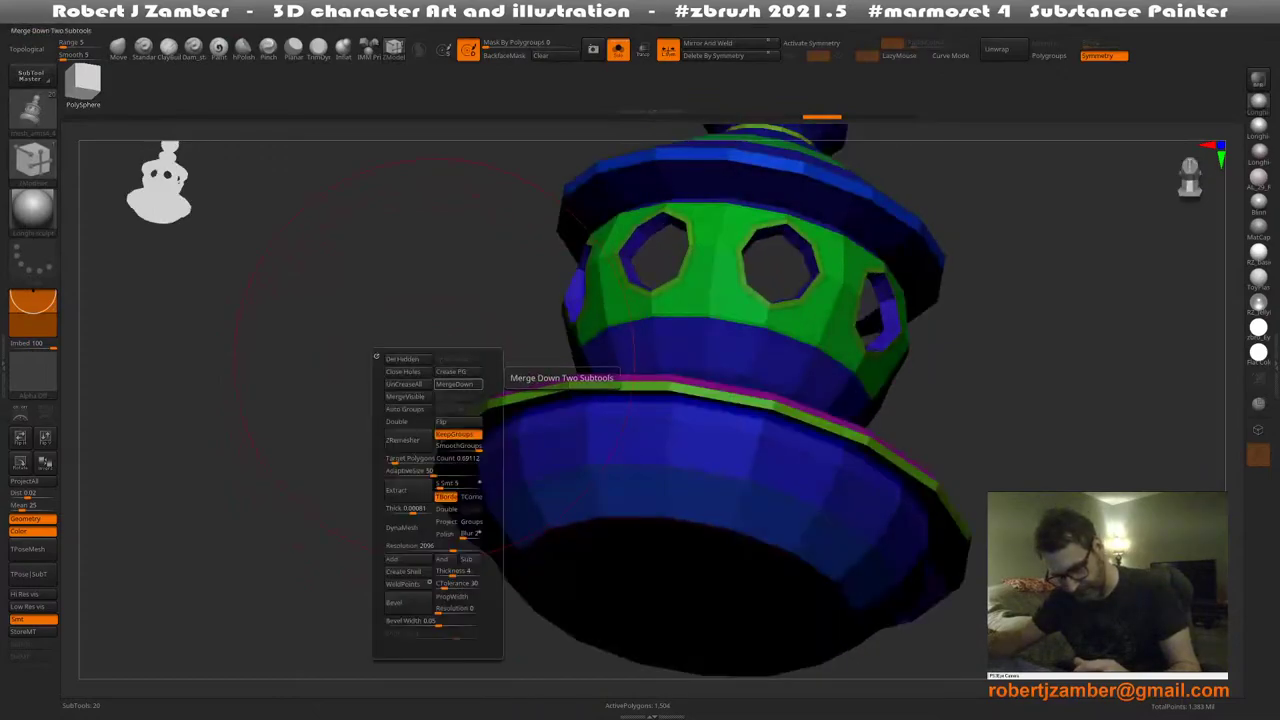
pyautogui.click(495, 372)
# Turn on Dynamic Subdiv with Always YES to inspect the smoothed bowl without the polyframe, turn it off and show the polyframe again
pyautogui.moveTo(552, 437); pyautogui.dragTo(503, 414, button='right')
pyautogui.moveTo(508, 415)
pyautogui.mouseDown()
pyautogui.moveTo(486, 394)
pyautogui.moveTo(498, 400)
pyautogui.mouseUp()
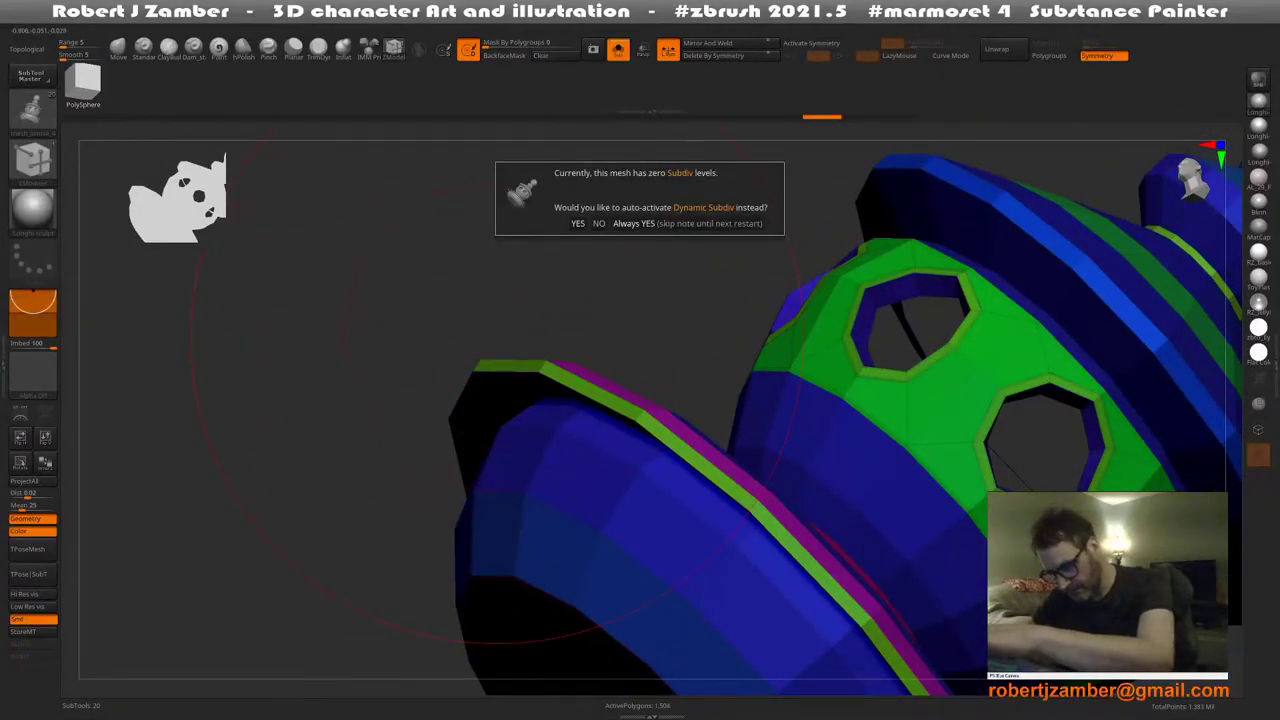
pyautogui.press('d')
pyautogui.click(686, 224)
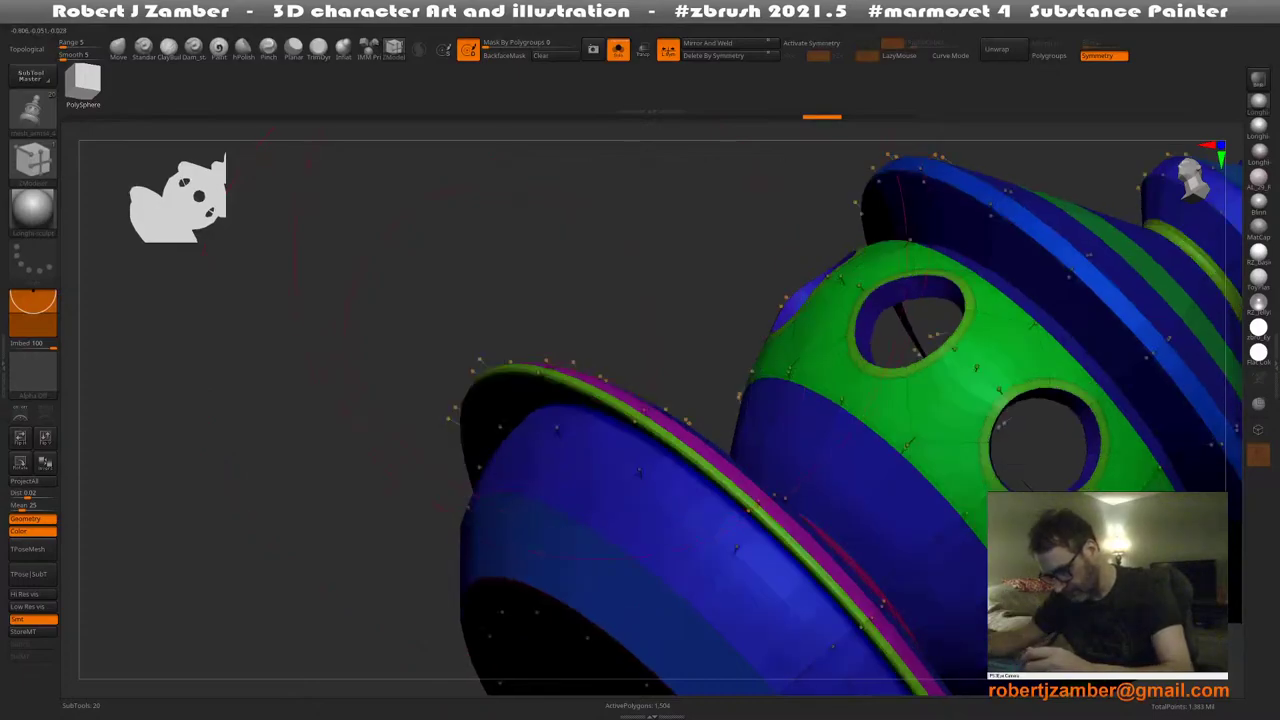
pyautogui.moveTo(519, 280)
pyautogui.mouseDown()
pyautogui.moveTo(504, 312)
pyautogui.moveTo(428, 320)
pyautogui.mouseUp()
pyautogui.hotkey('shift', 'f')
pyautogui.moveTo(428, 320)
pyautogui.keyDown('ctrl'); pyautogui.mouseDown(button='right')
pyautogui.moveTo(509, 451)
pyautogui.moveTo(491, 480)
pyautogui.moveTo(468, 460)
pyautogui.moveTo(443, 378)
pyautogui.moveTo(440, 412)
pyautogui.moveTo(440, 300)
pyautogui.mouseUp(button='right'); pyautogui.keyUp('ctrl')
pyautogui.hotkey('shift', 'd')
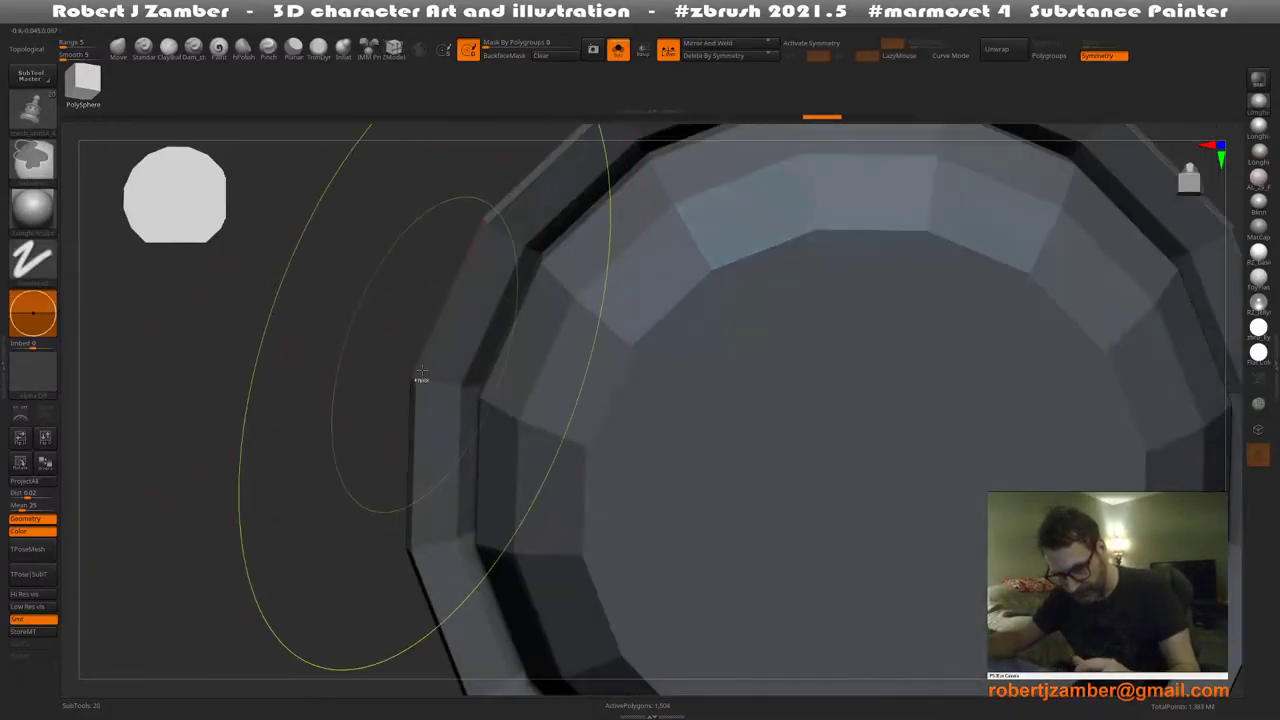
pyautogui.keyDown('ctrl'); pyautogui.moveTo(421, 380); pyautogui.dragTo(434, 388, button='right'); pyautogui.keyUp('ctrl')
pyautogui.hotkey('shift', 'f')
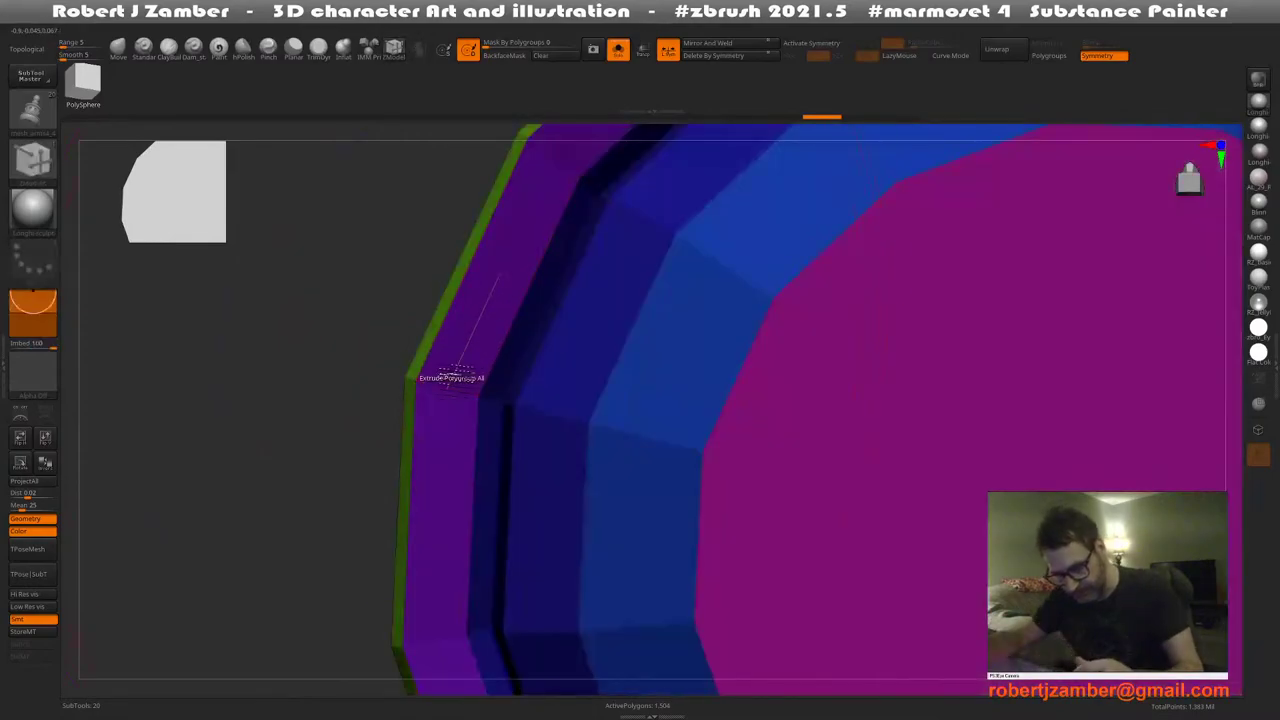
# Insert supporting edge loops around the rim of the lantern's bowl
pyautogui.press('space')
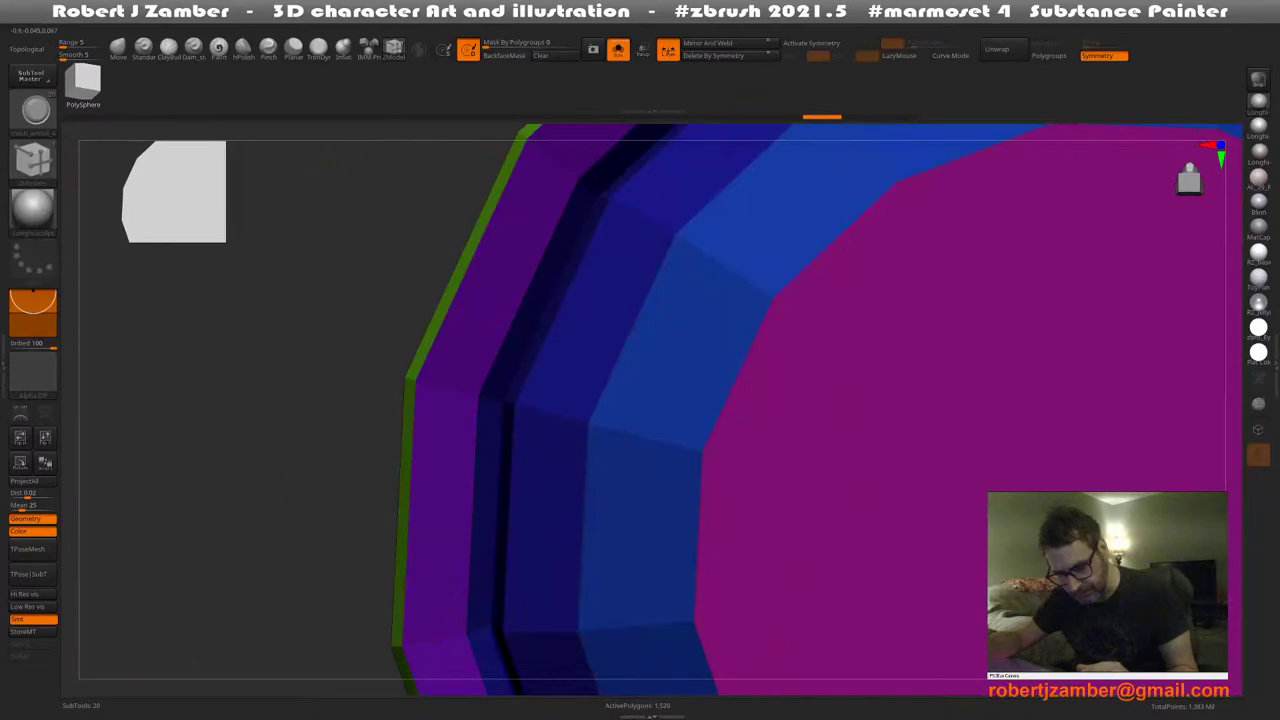
pyautogui.moveTo(414, 400)
pyautogui.mouseDown(button='right')
pyautogui.moveTo(471, 414)
pyautogui.moveTo(430, 400)
pyautogui.moveTo(485, 404)
pyautogui.moveTo(423, 385)
pyautogui.moveTo(420, 340)
pyautogui.moveTo(409, 432)
pyautogui.moveTo(385, 440)
pyautogui.moveTo(396, 377)
pyautogui.mouseUp(button='right')
pyautogui.press('ctrl')
pyautogui.press('f')
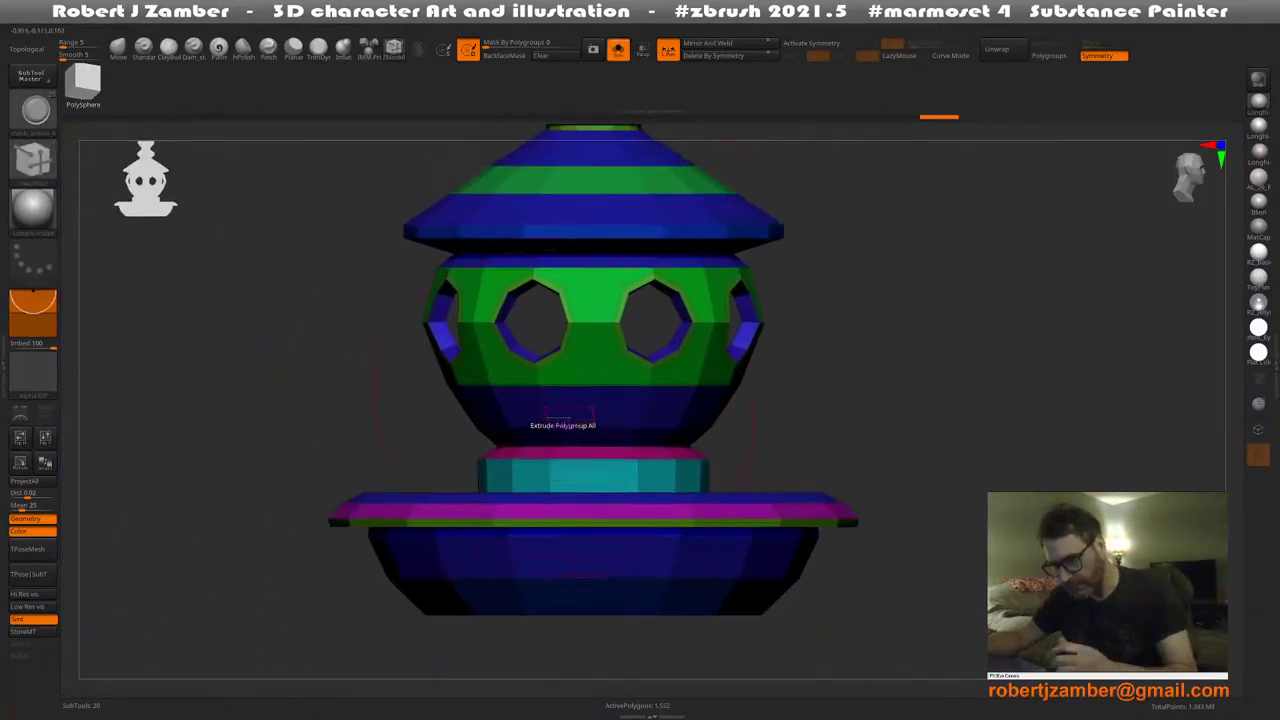
# Hide the polyframe and toggle the Dynamic Subdiv preview to inspect the smoothed lantern from several angles
pyautogui.hotkey('shift', 'f')
pyautogui.press('d')
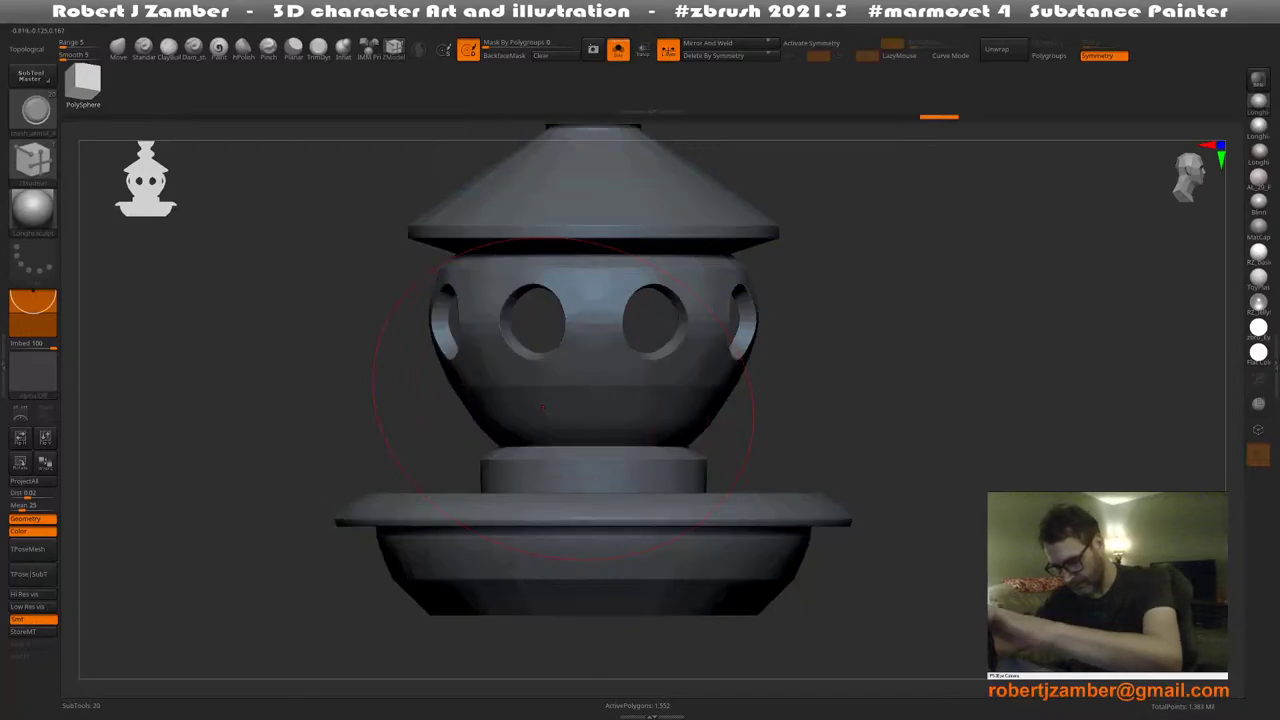
pyautogui.moveTo(490, 472)
pyautogui.keyDown('ctrl'); pyautogui.mouseDown(button='right')
pyautogui.moveTo(480, 425)
pyautogui.moveTo(484, 551)
pyautogui.moveTo(461, 486)
pyautogui.mouseUp(button='right'); pyautogui.keyUp('ctrl')
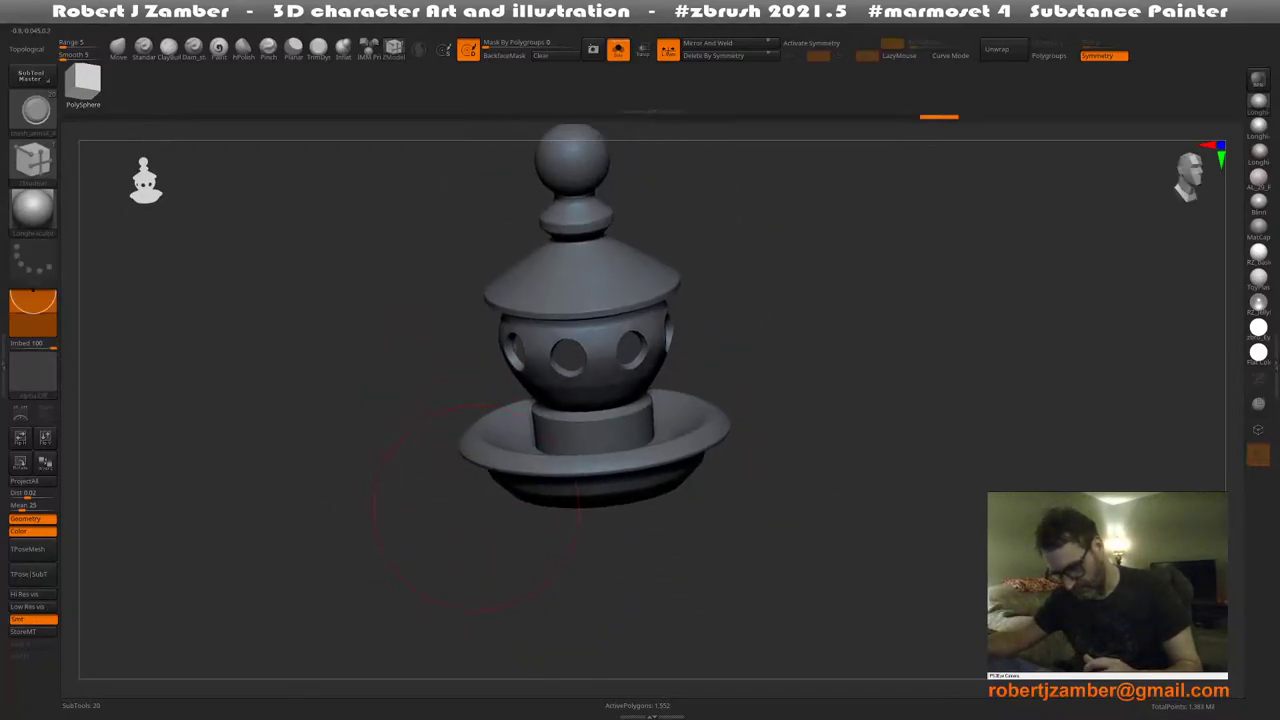
pyautogui.press('space')
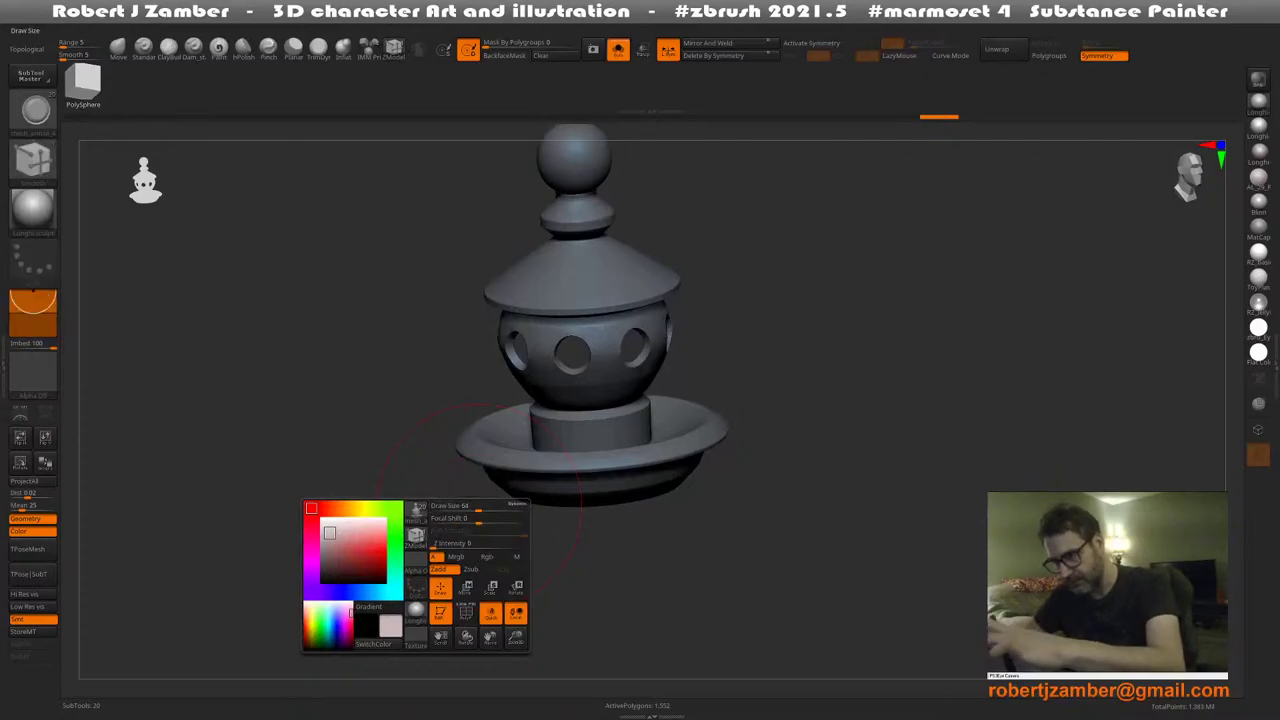
pyautogui.press('ctrl')
pyautogui.moveTo(444, 425); pyautogui.dragTo(452, 412, button='right')
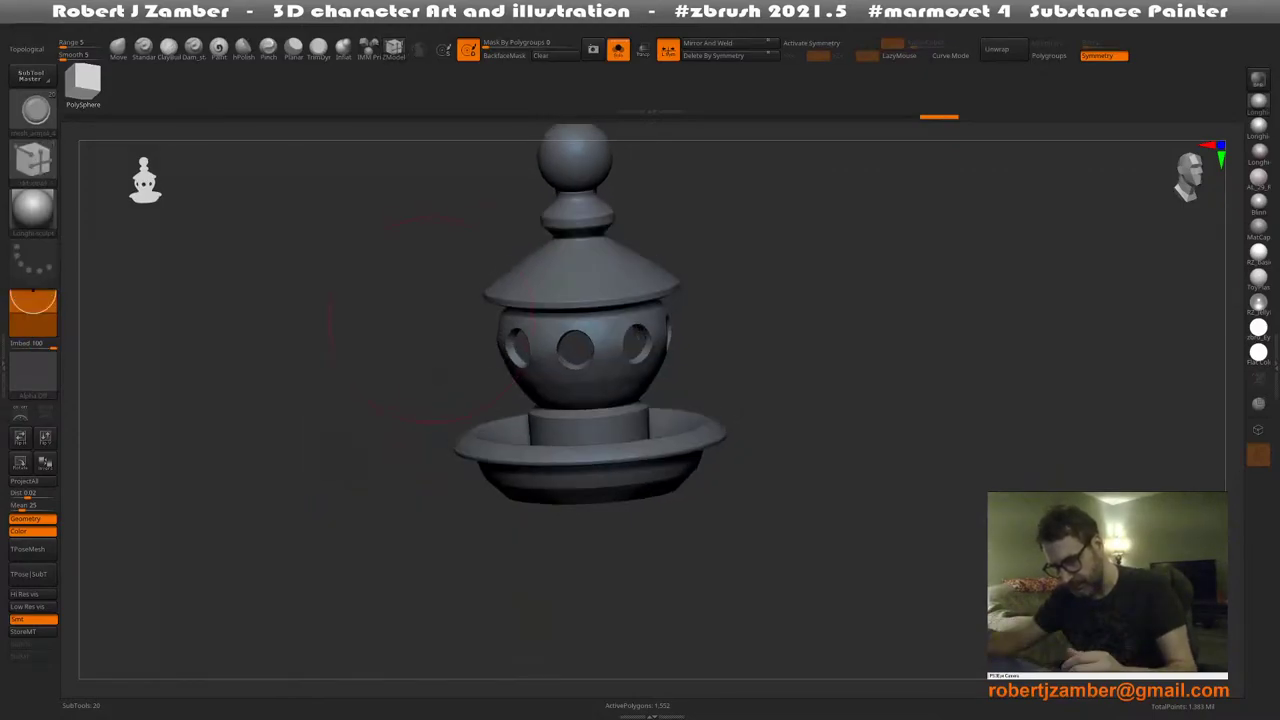
pyautogui.hotkey('shift', 'd')
pyautogui.press('d')
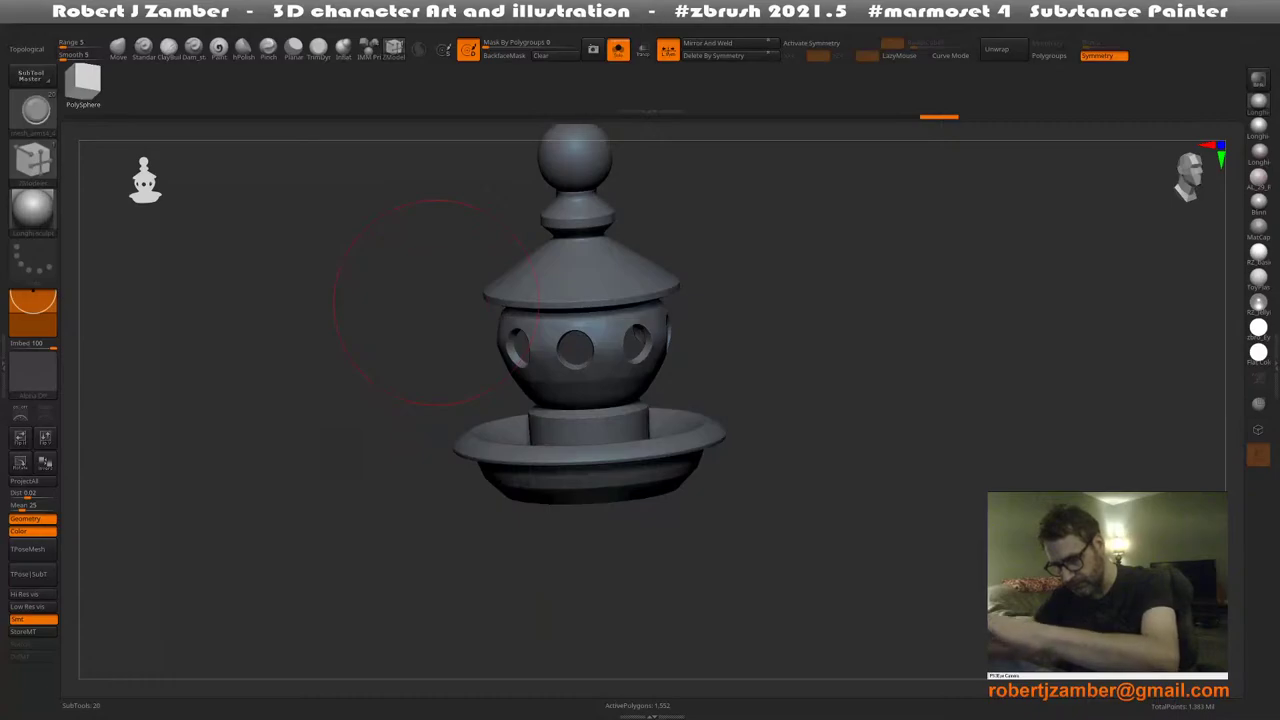
pyautogui.keyDown('alt'); pyautogui.moveTo(456, 378); pyautogui.dragTo(468, 440); pyautogui.keyUp('alt')
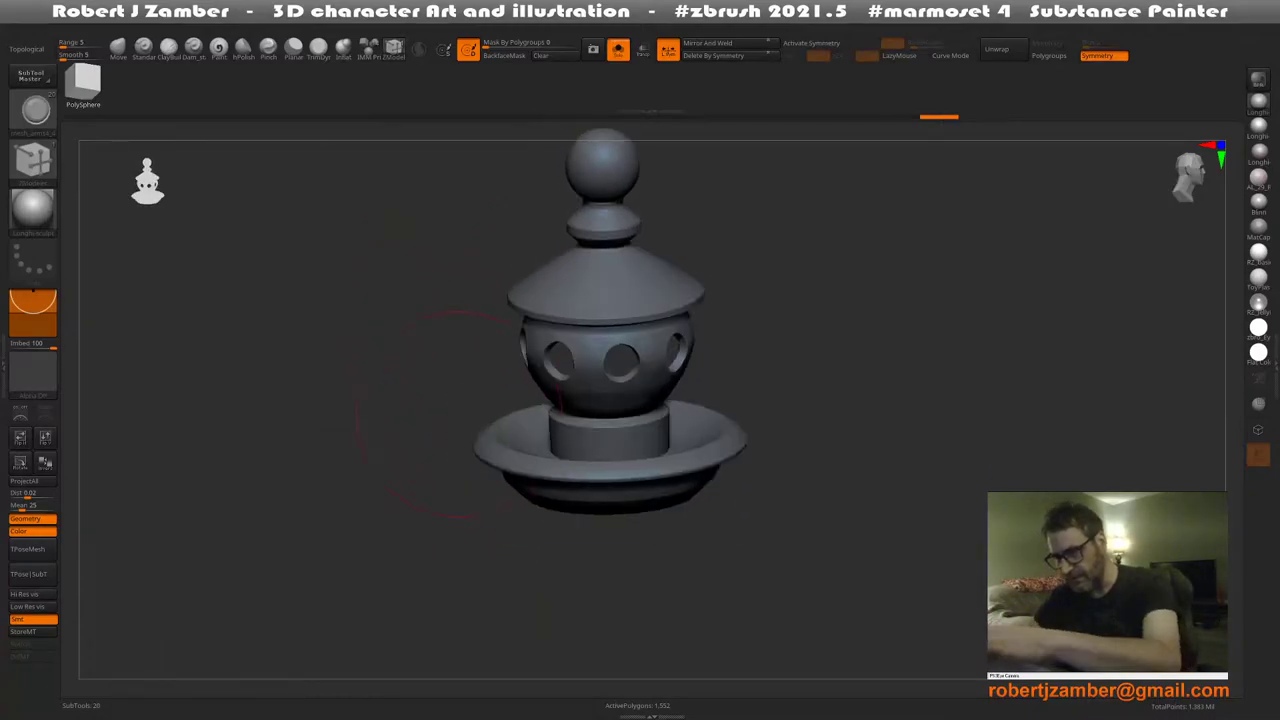
pyautogui.hotkey('shift', 'd')
pyautogui.moveTo(443, 405)
pyautogui.keyDown('shift'); pyautogui.mouseDown(button='right')
pyautogui.moveTo(426, 375)
pyautogui.moveTo(426, 409)
pyautogui.mouseUp(button='right'); pyautogui.keyUp('shift')
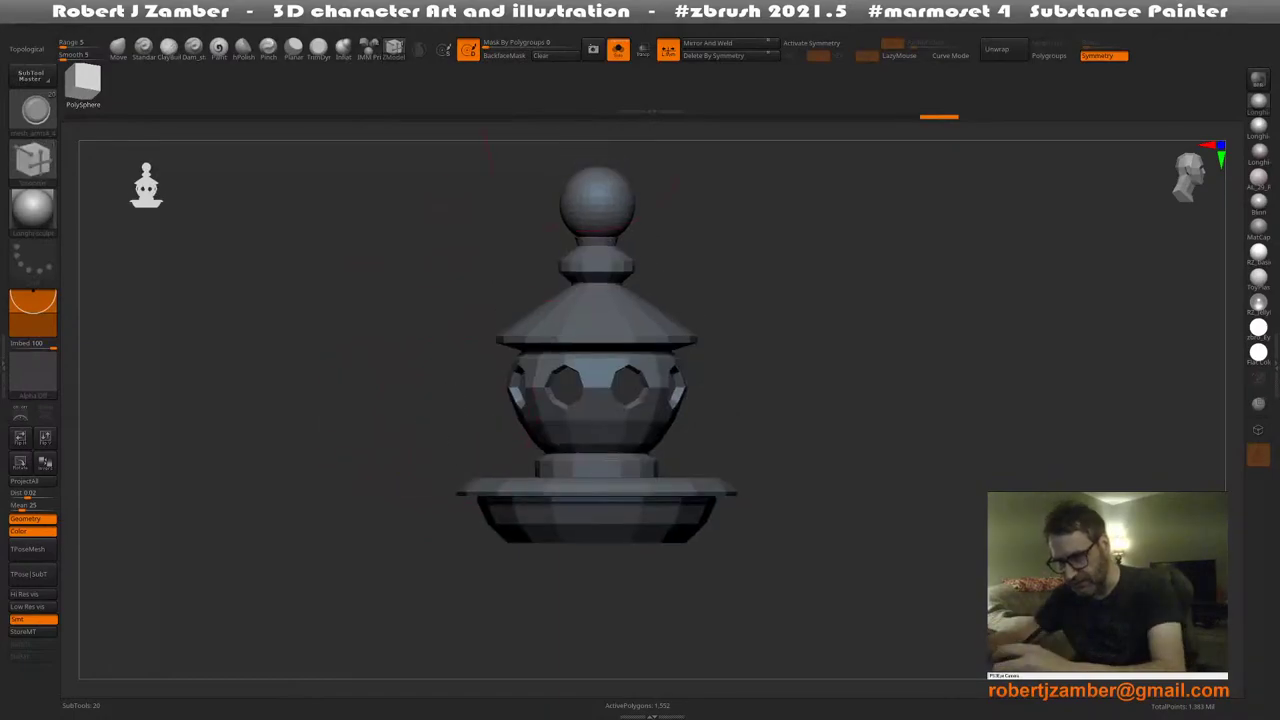
# Leave Solo mode to show the whole scene and display the lantern double-sided
pyautogui.click(618, 50)
pyautogui.keyDown('ctrl'); pyautogui.moveTo(543, 394); pyautogui.dragTo(380, 368, button='right'); pyautogui.keyUp('ctrl')
pyautogui.moveTo(523, 521)
pyautogui.keyDown('alt'); pyautogui.mouseDown(button='right')
pyautogui.moveTo(523, 486)
pyautogui.moveTo(530, 520)
pyautogui.mouseUp(button='right'); pyautogui.keyUp('alt')
pyautogui.moveTo(533, 525); pyautogui.dragTo(562, 440)
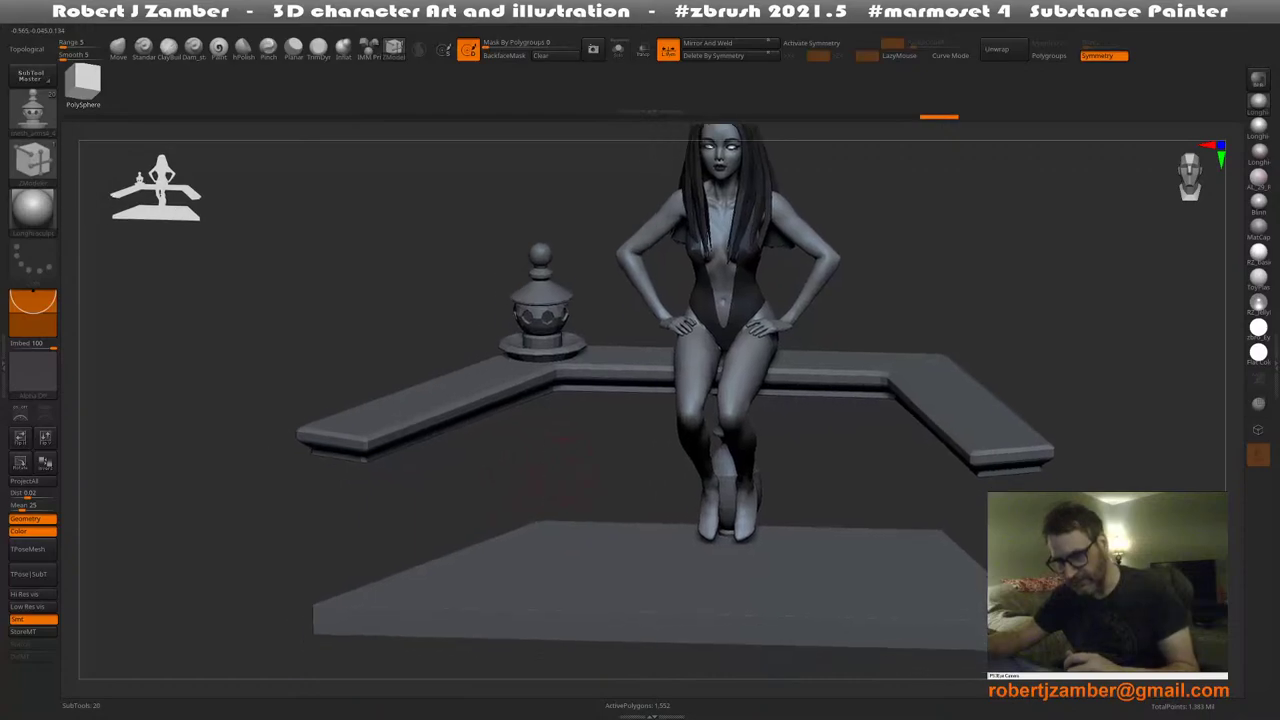
pyautogui.press('space')
pyautogui.press('2')
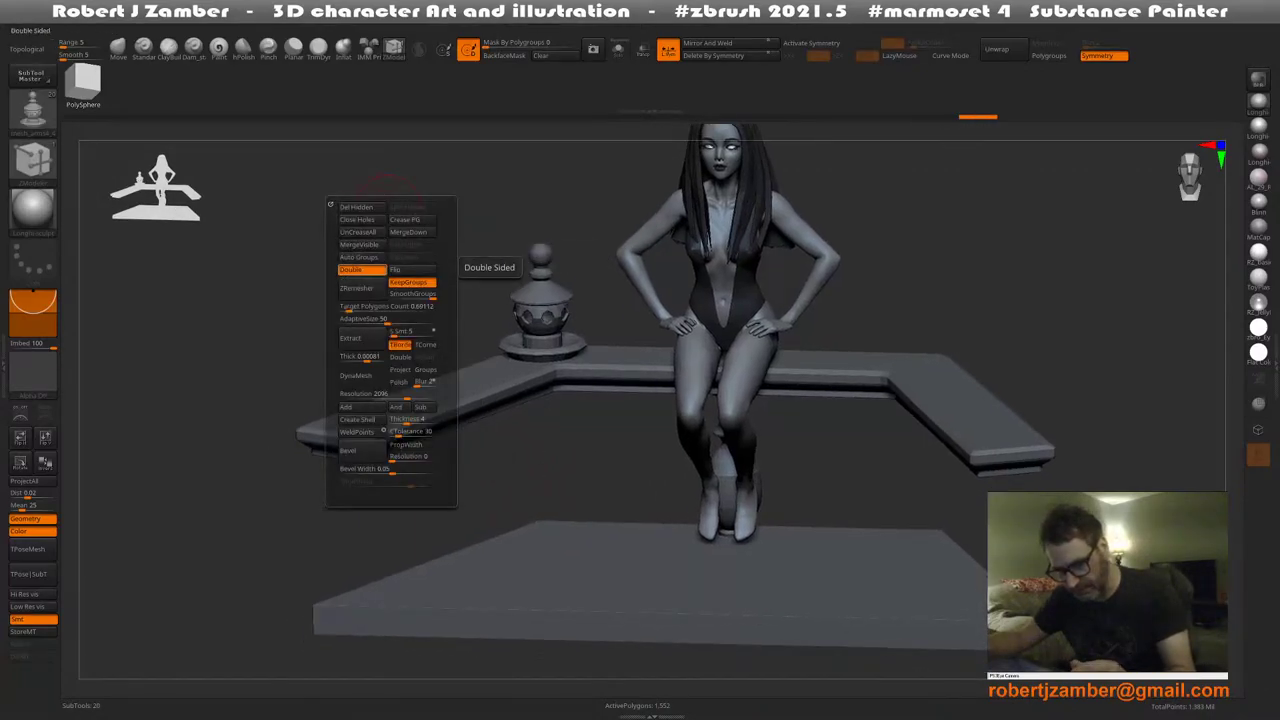
pyautogui.moveTo(530, 510)
pyautogui.mouseDown()
pyautogui.moveTo(586, 434)
pyautogui.moveTo(607, 450)
pyautogui.moveTo(546, 474)
pyautogui.moveTo(499, 445)
pyautogui.moveTo(525, 512)
pyautogui.mouseUp()
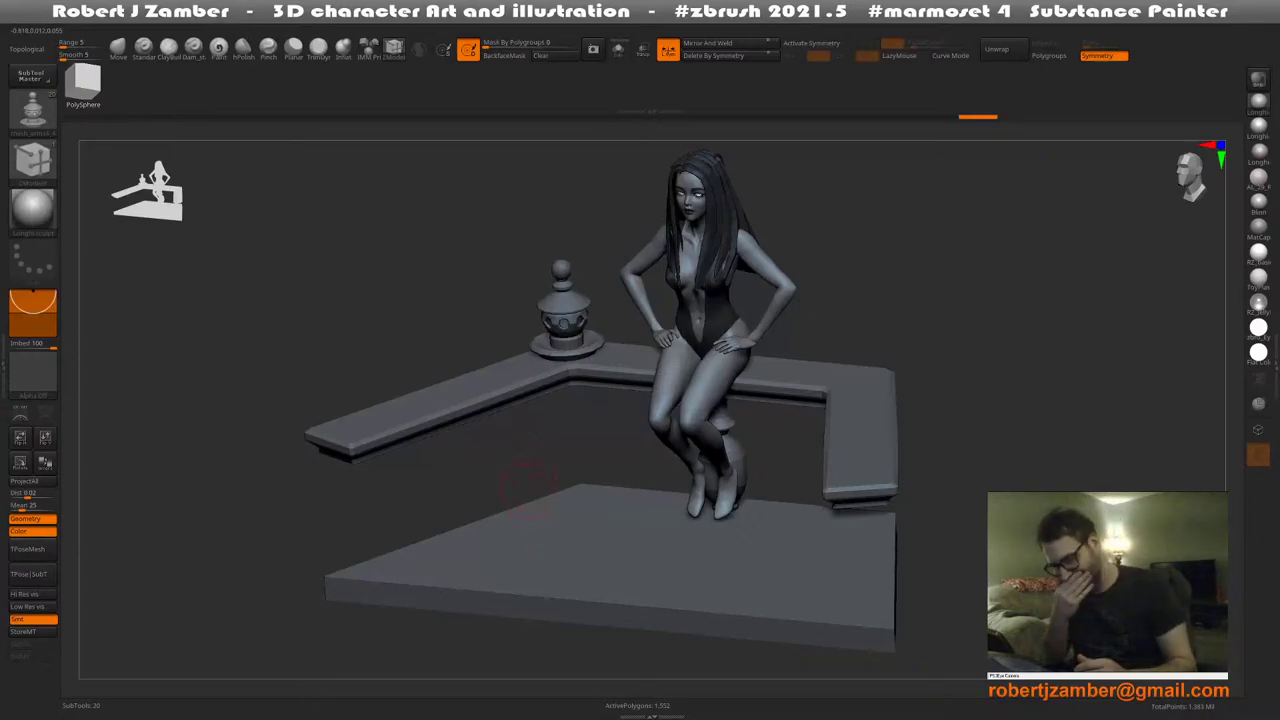
pyautogui.keyDown('shift'); pyautogui.moveTo(535, 485); pyautogui.dragTo(560, 445); pyautogui.keyUp('shift')
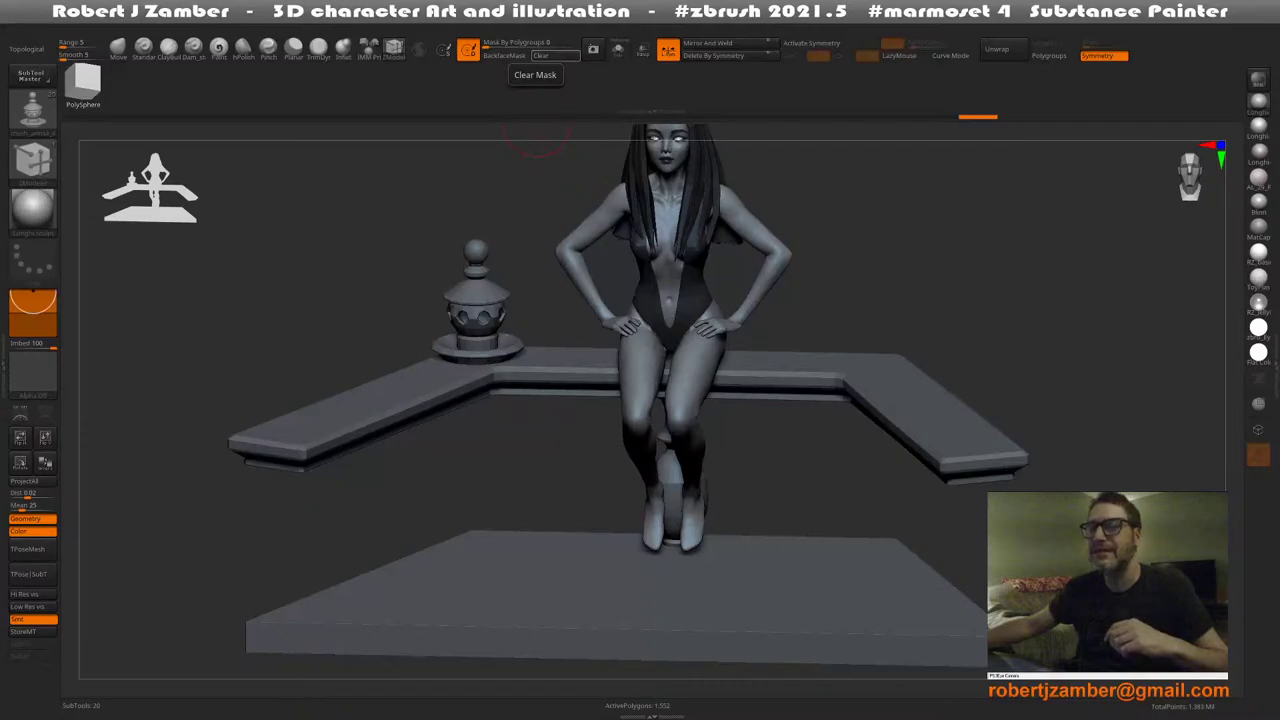
# Select the baluster behind the figure's legs and move a copy of it sideways to the corner beneath the lantern
pyautogui.moveTo(306, 227); pyautogui.dragTo(339, 208)
pyautogui.keyDown('alt'); pyautogui.moveTo(587, 508); pyautogui.dragTo(572, 478); pyautogui.keyUp('alt')
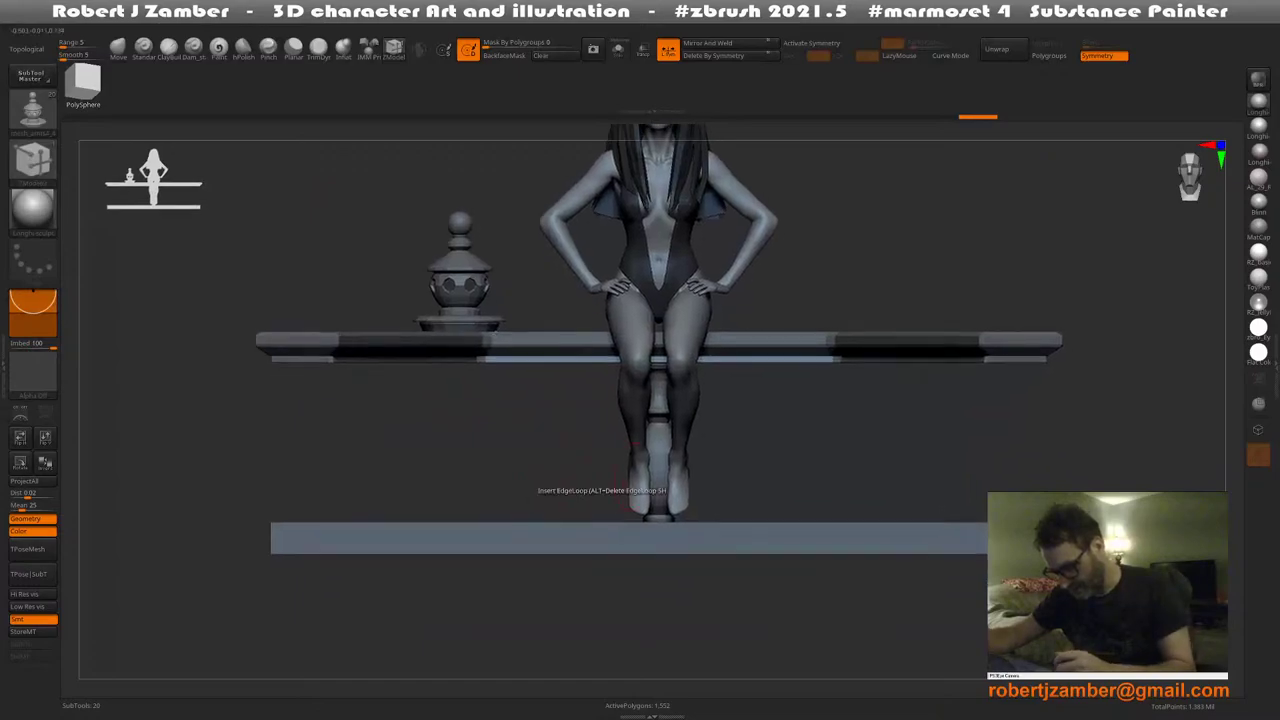
pyautogui.keyDown('alt'); pyautogui.click(657, 472); pyautogui.keyUp('alt')
pyautogui.keyDown('ctrl'); pyautogui.moveTo(654, 470); pyautogui.dragTo(643, 458, button='right'); pyautogui.keyUp('ctrl')
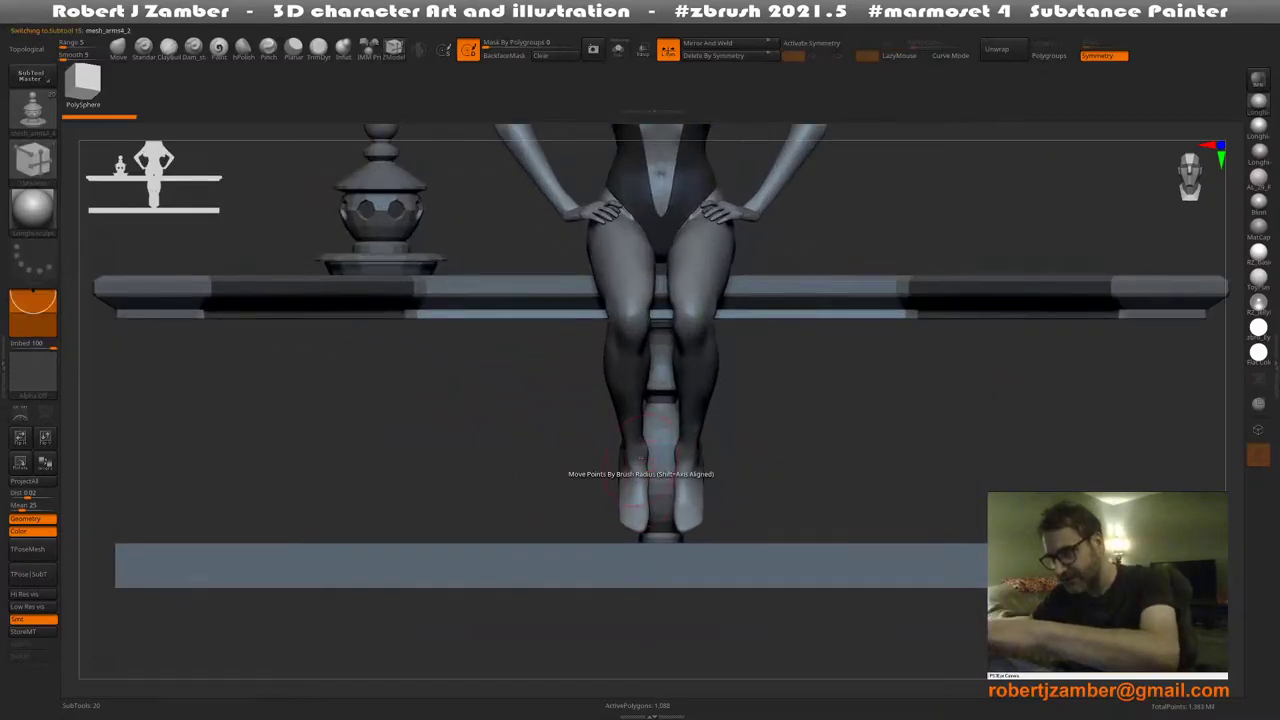
pyautogui.press('w')
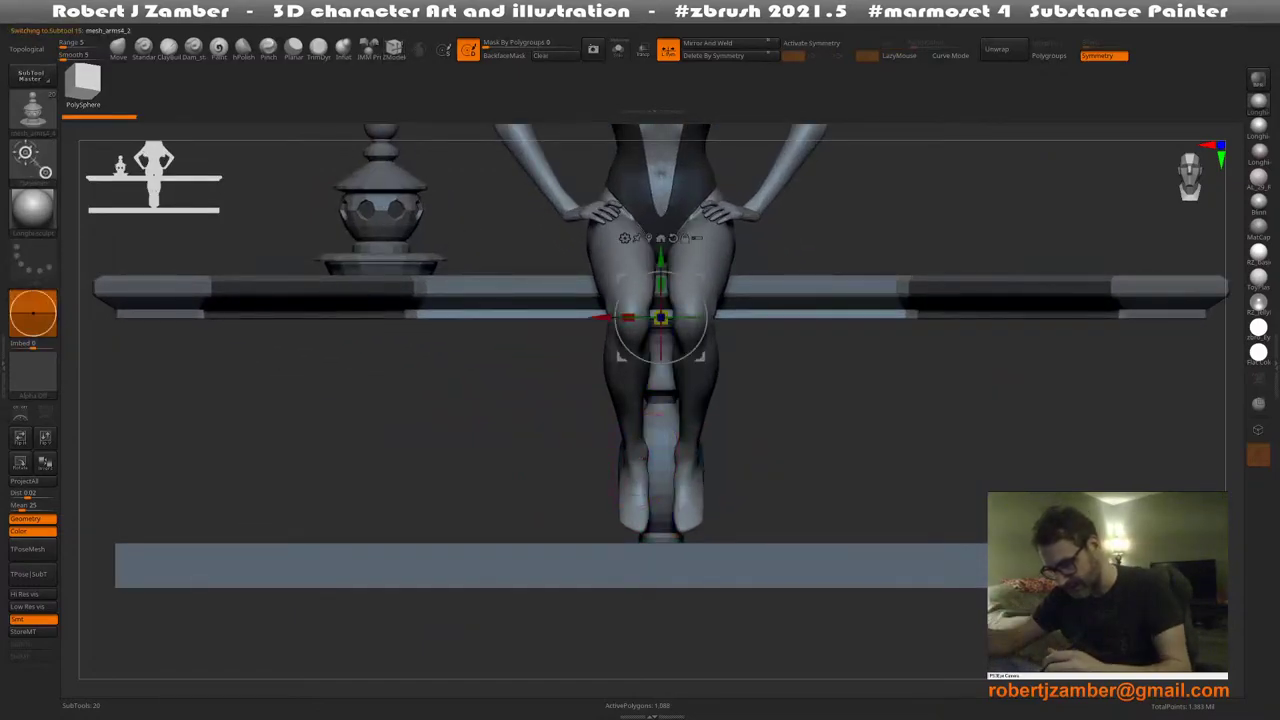
pyautogui.keyDown('ctrl'); pyautogui.keyDown('shift'); pyautogui.moveTo(601, 318); pyautogui.dragTo(654, 434); pyautogui.keyUp('shift'); pyautogui.keyUp('ctrl')
# Hide all subtools except the two balusters, the top rail and the base slab
pyautogui.press('F1')
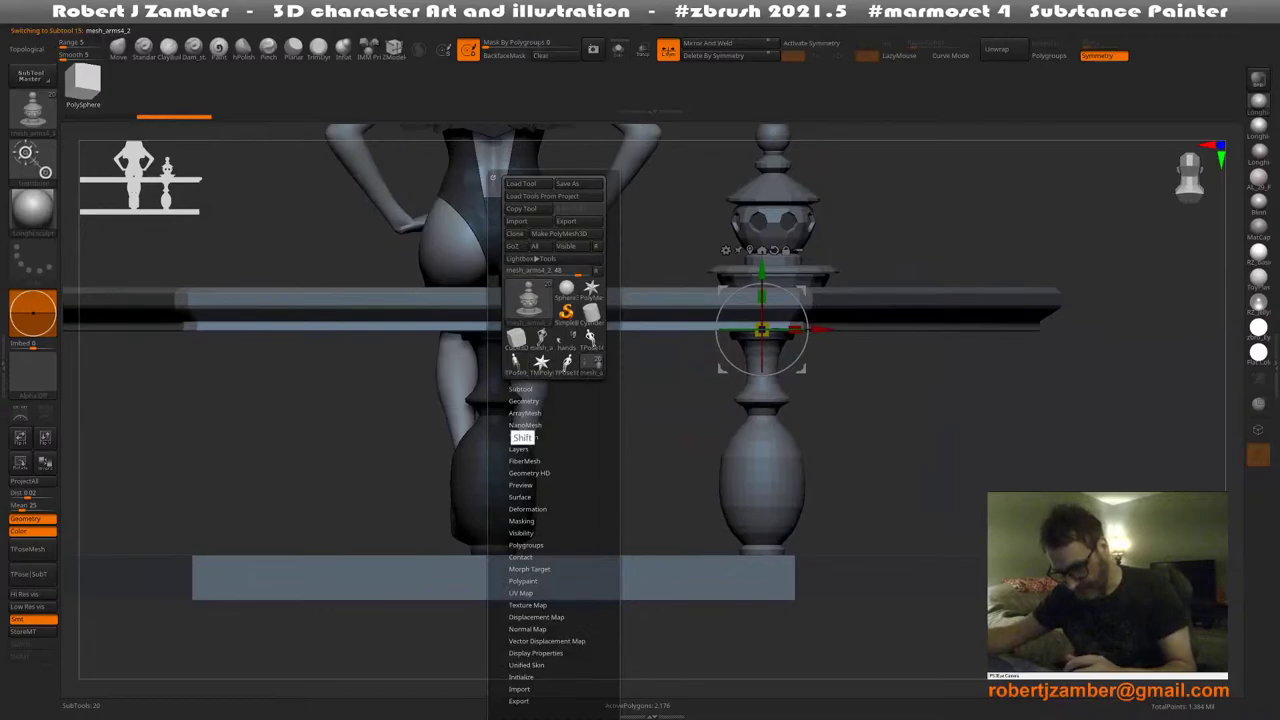
pyautogui.click(520, 389)
pyautogui.keyDown('shift'); pyautogui.click(590, 598); pyautogui.keyUp('shift')
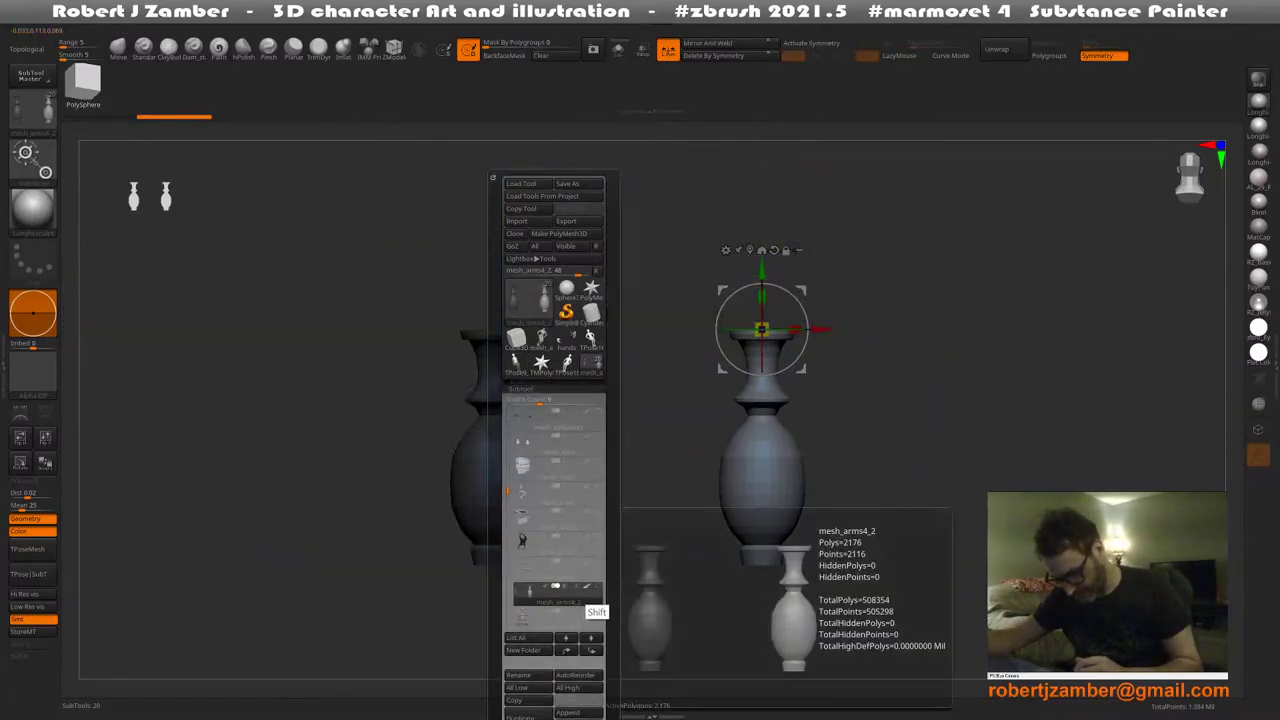
pyautogui.moveTo(400, 515); pyautogui.dragTo(461, 487)
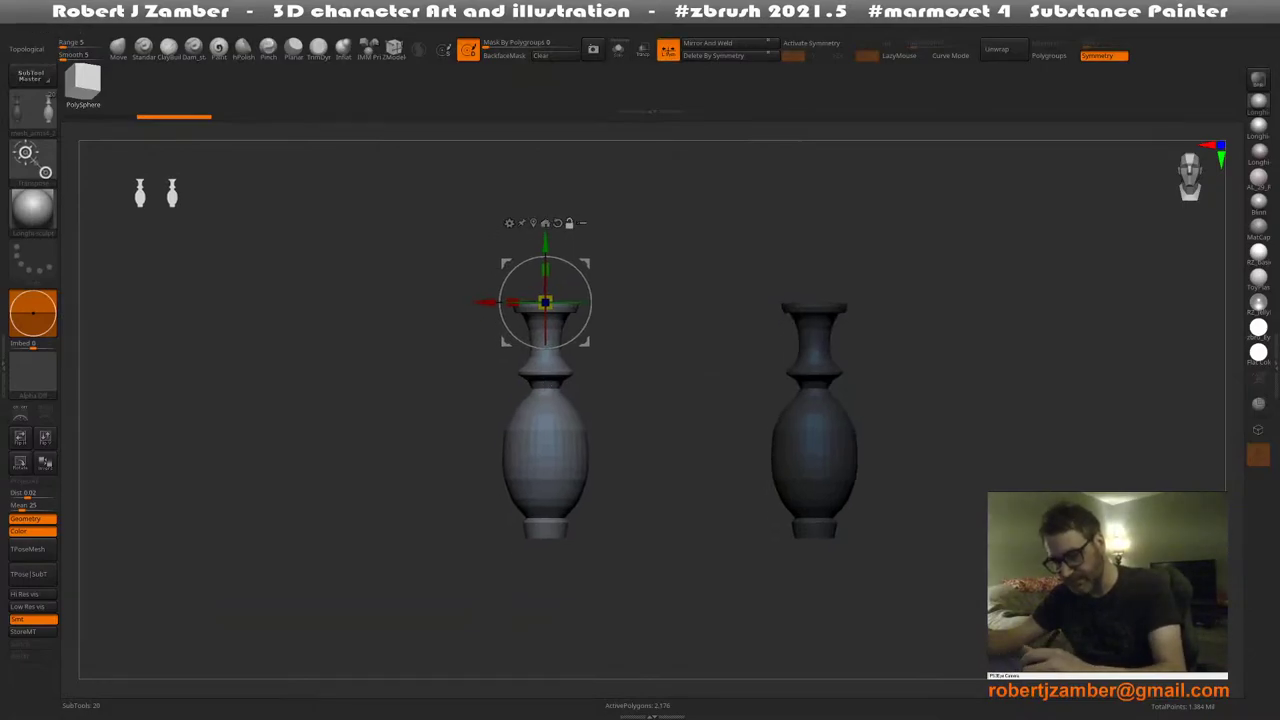
pyautogui.press('F1')
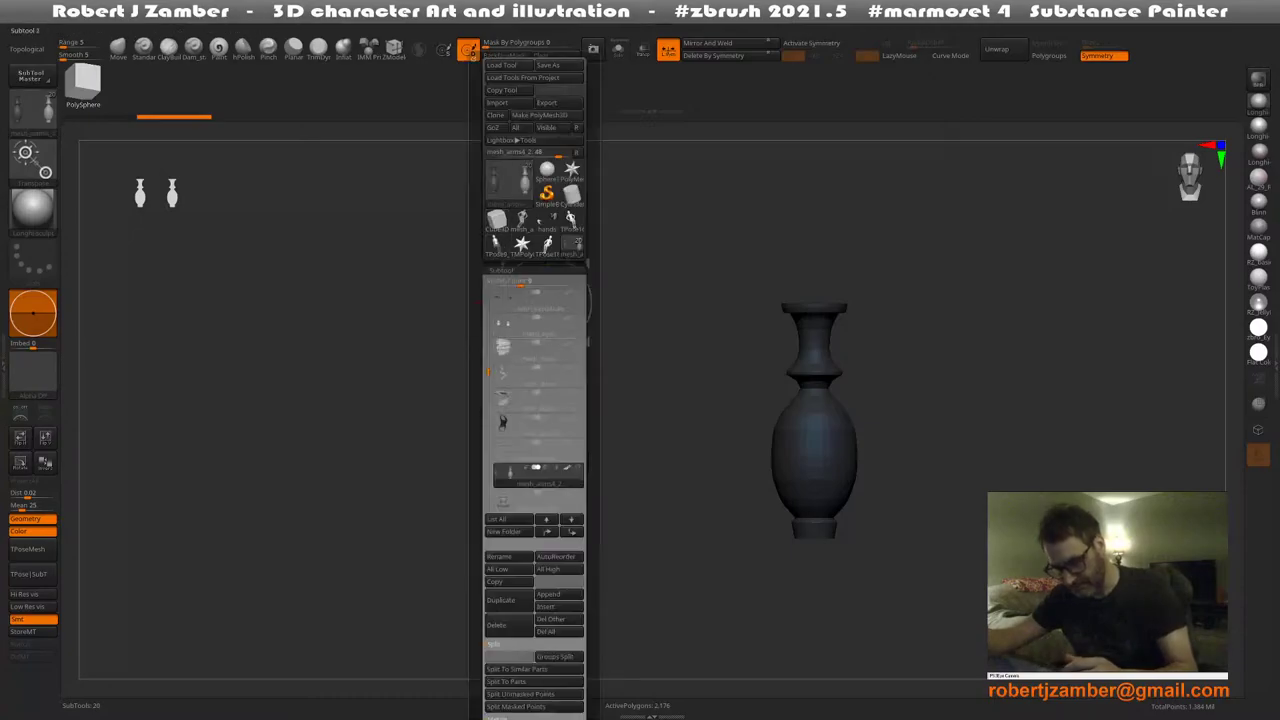
pyautogui.click(577, 443)
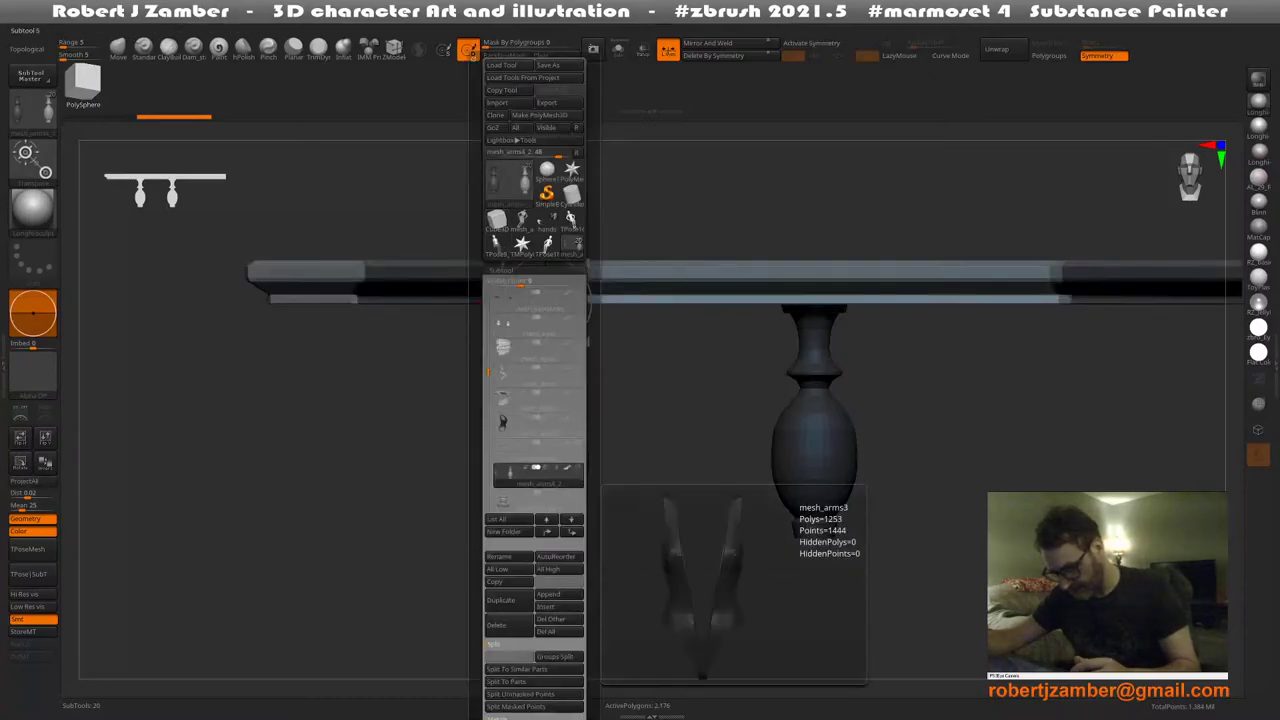
pyautogui.click(577, 443)
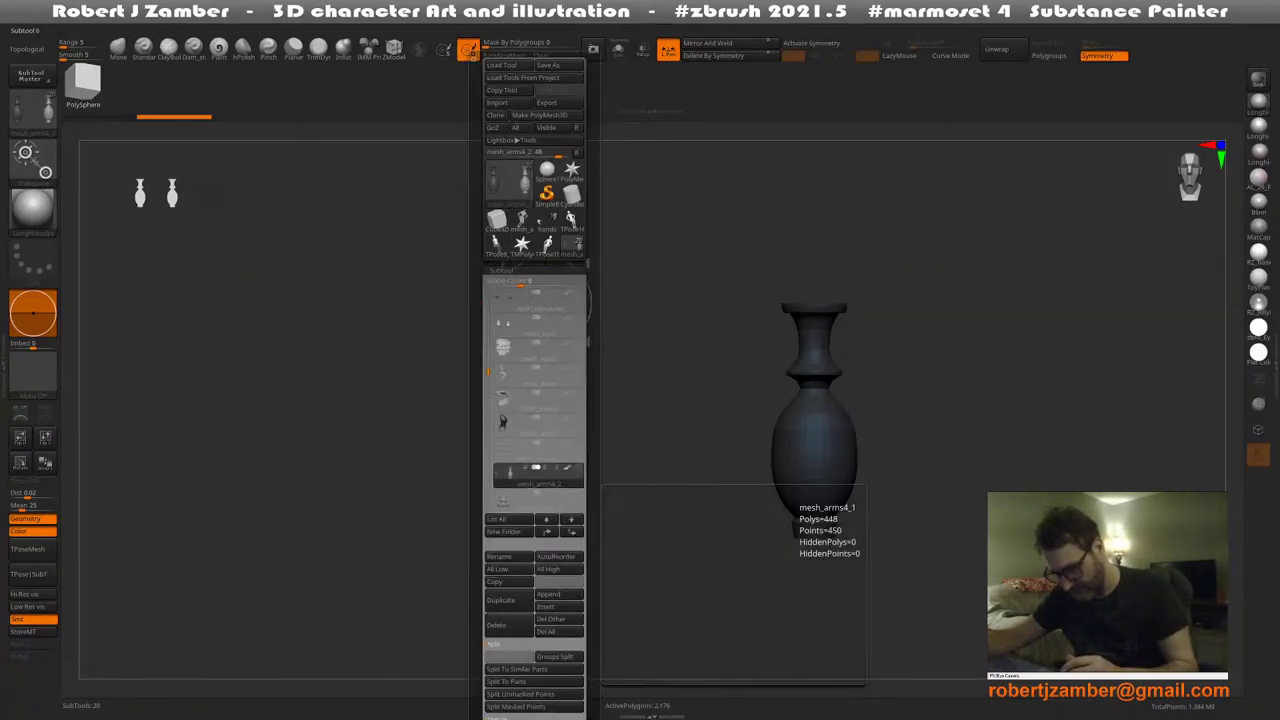
pyautogui.click(577, 443)
pyautogui.moveTo(488, 371); pyautogui.dragTo(488, 413)
pyautogui.click(577, 418)
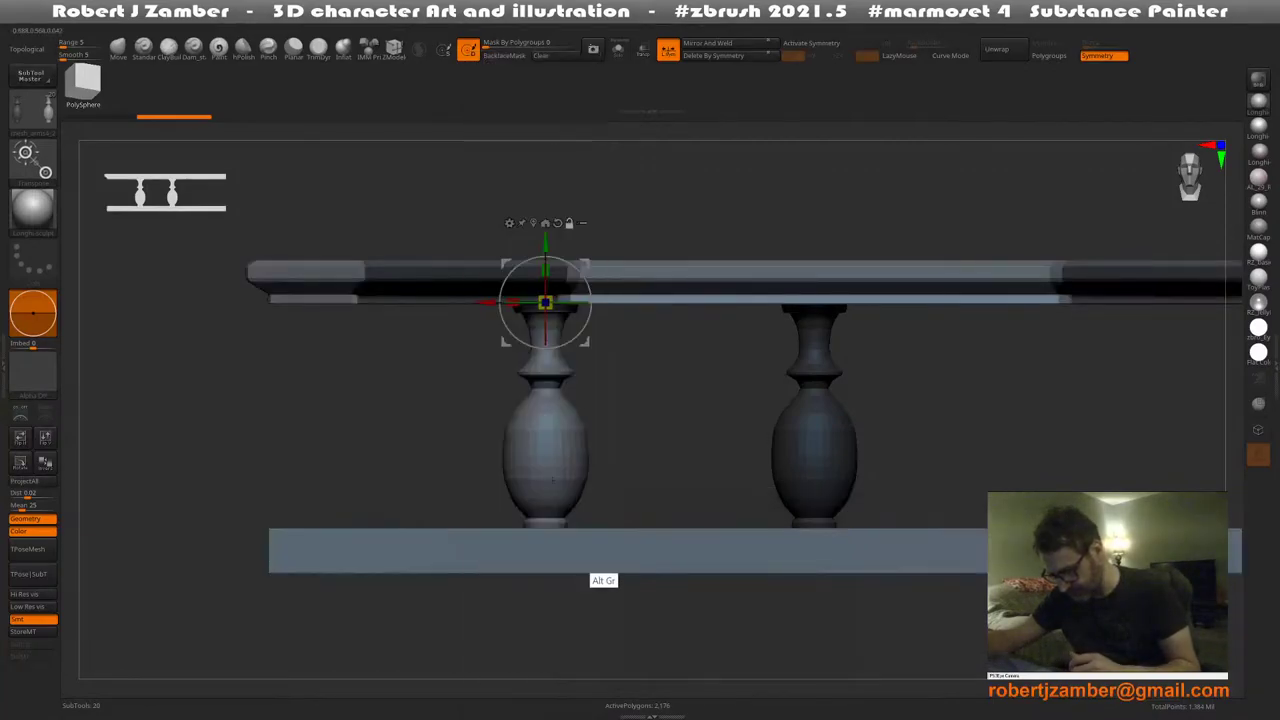
# Center the gizmo on the copied baluster and scale it thicker in X and Z
pyautogui.keyDown('alt'); pyautogui.moveTo(588, 572); pyautogui.dragTo(546, 515); pyautogui.keyUp('alt')
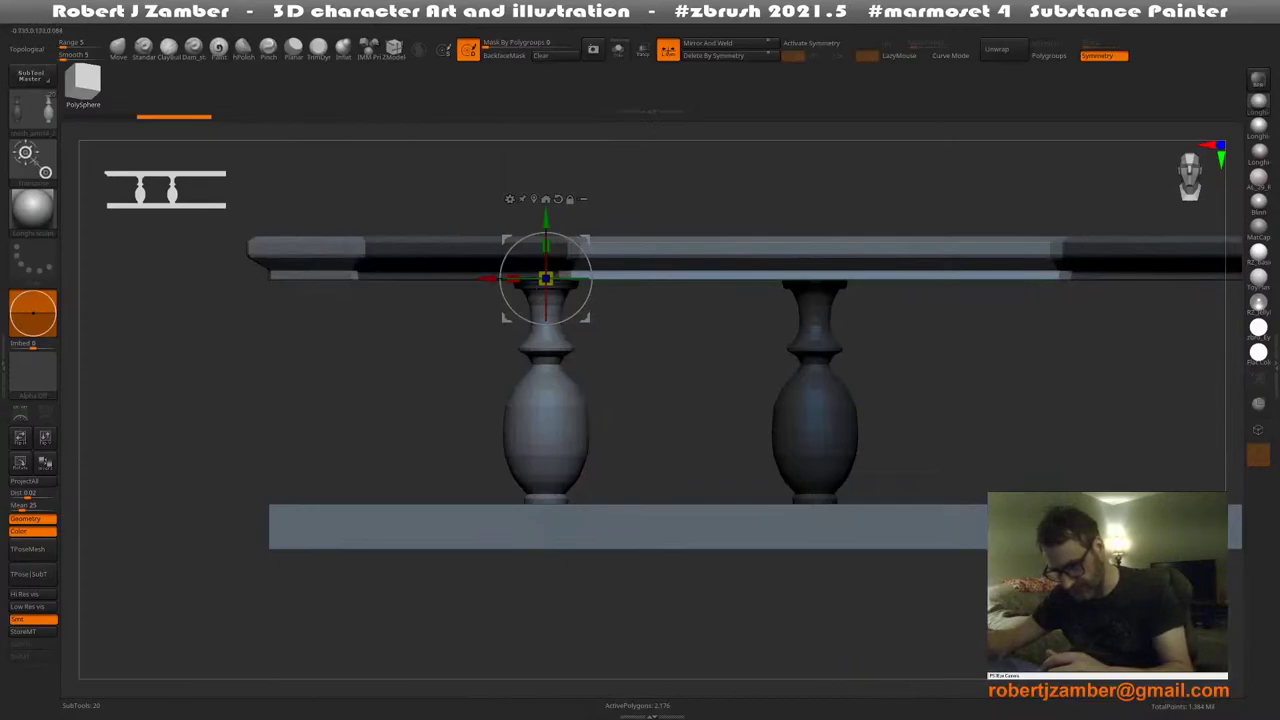
pyautogui.click(546, 199)
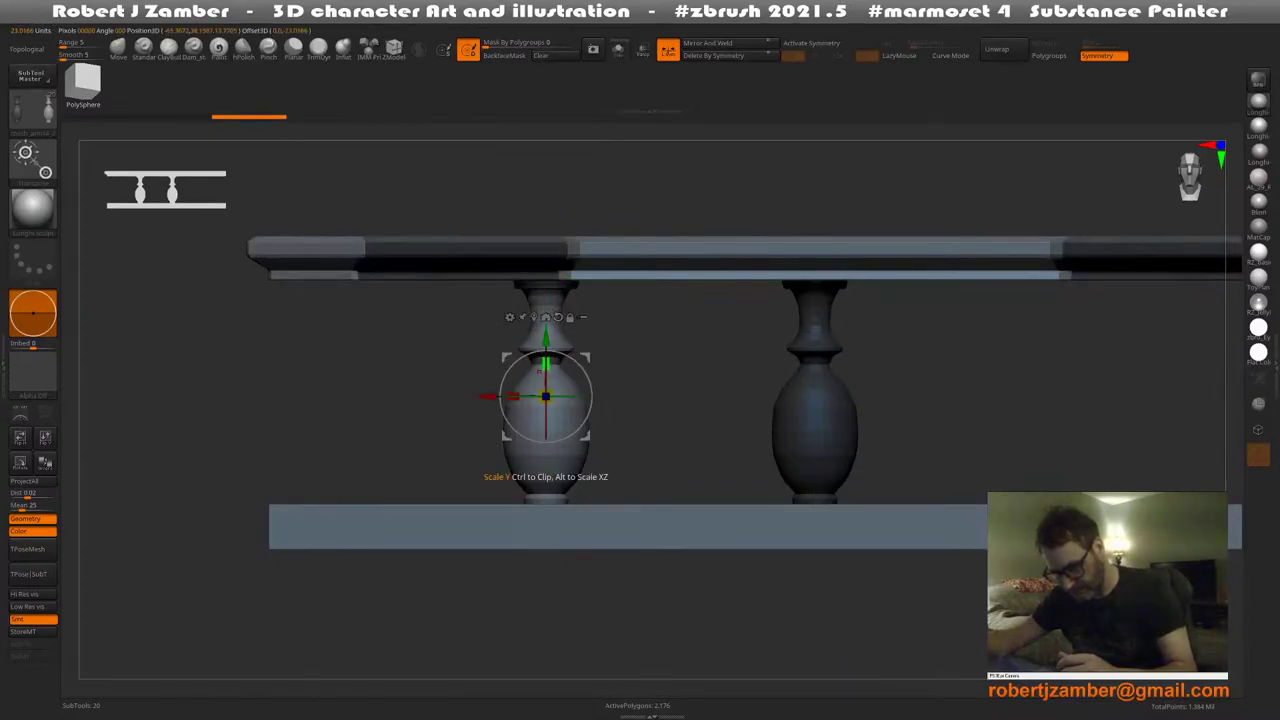
pyautogui.moveTo(545, 397); pyautogui.dragTo(546, 368)
pyautogui.moveTo(690, 425); pyautogui.dragTo(470, 438)
pyautogui.moveTo(612, 522); pyautogui.dragTo(555, 530)
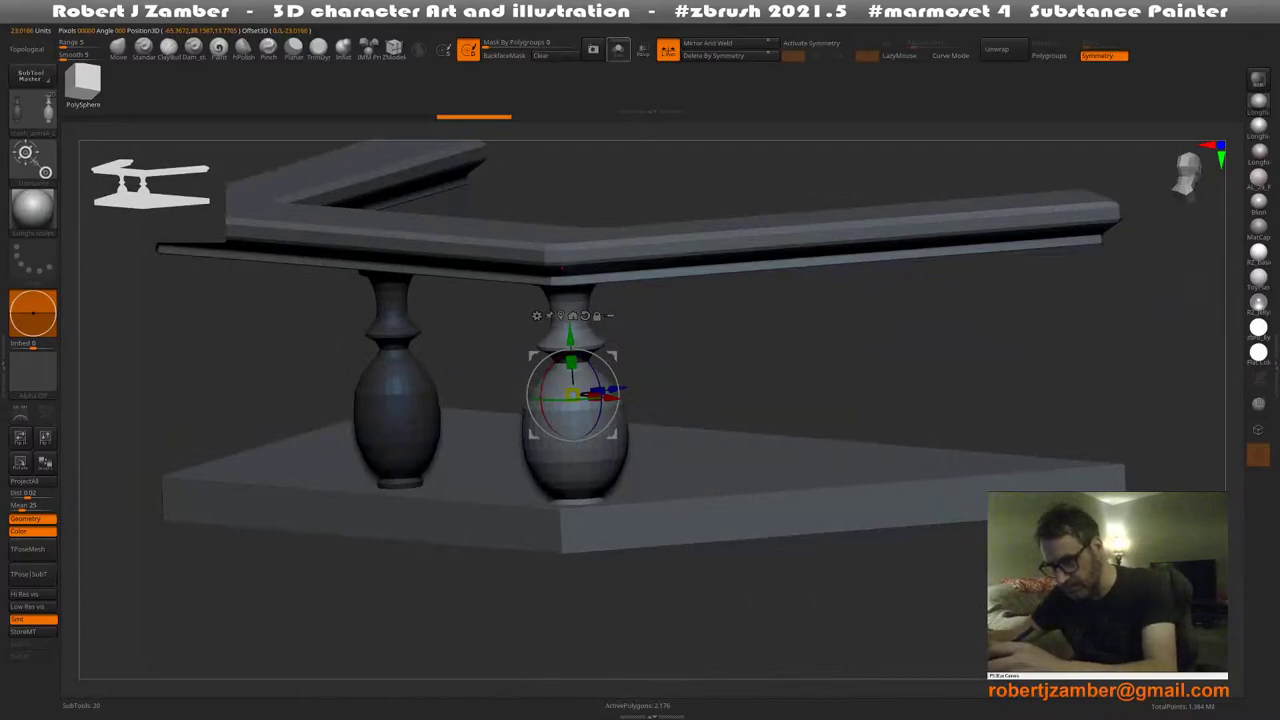
# Turn on ghost transparency and position the thicker baluster under the corner of the top rail
pyautogui.click(643, 50)
pyautogui.moveTo(640, 335); pyautogui.dragTo(475, 565)
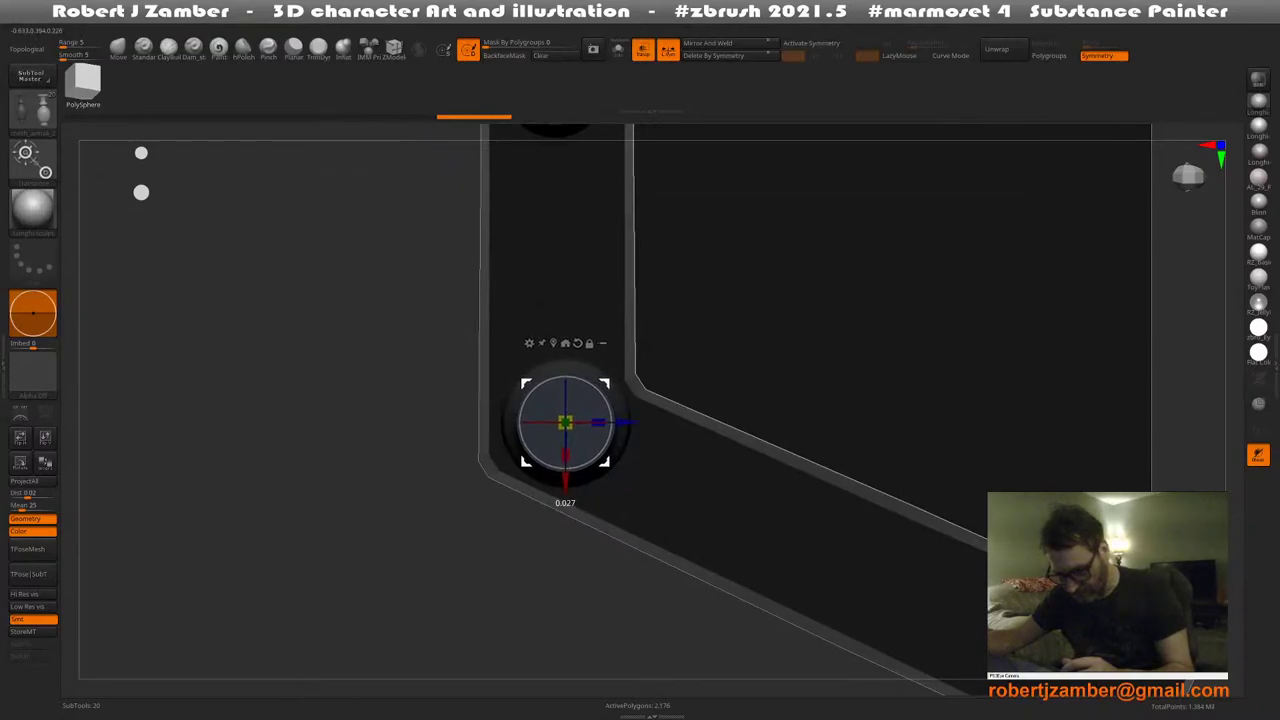
pyautogui.keyDown('ctrl'); pyautogui.moveTo(475, 565); pyautogui.dragTo(478, 538, button='right'); pyautogui.keyUp('ctrl')
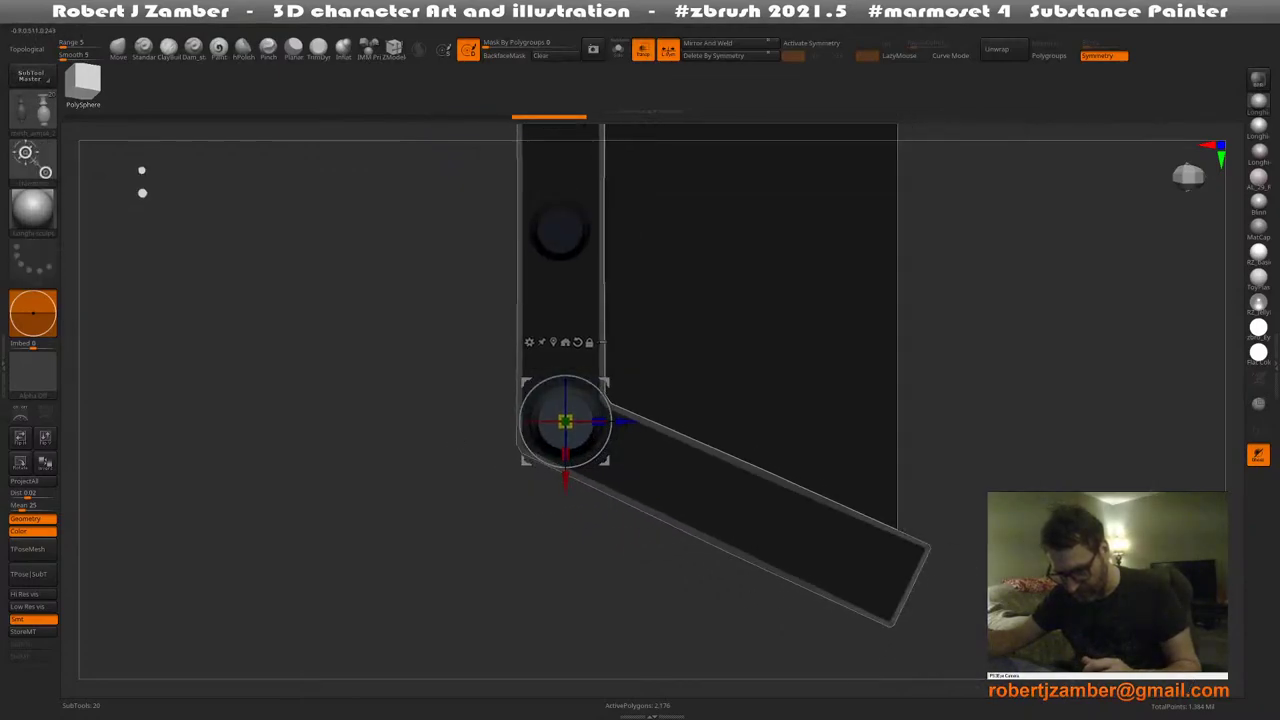
pyautogui.moveTo(478, 538); pyautogui.dragTo(492, 485)
pyautogui.keyDown('shift'); pyautogui.moveTo(492, 485); pyautogui.dragTo(453, 478, button='right'); pyautogui.keyUp('shift')
# Place the gizmo at the corner baluster's upper end and scale its height to about 0.96
pyautogui.keyDown('ctrl'); pyautogui.keyDown('shift'); pyautogui.moveTo(386, 189); pyautogui.dragTo(596, 594); pyautogui.keyUp('shift'); pyautogui.keyUp('ctrl')
pyautogui.keyDown('ctrl'); pyautogui.keyDown('shift'); pyautogui.click(549, 563); pyautogui.keyUp('shift'); pyautogui.keyUp('ctrl')
pyautogui.keyDown('ctrl'); pyautogui.moveTo(497, 403); pyautogui.dragTo(523, 403, button='right'); pyautogui.keyUp('ctrl')
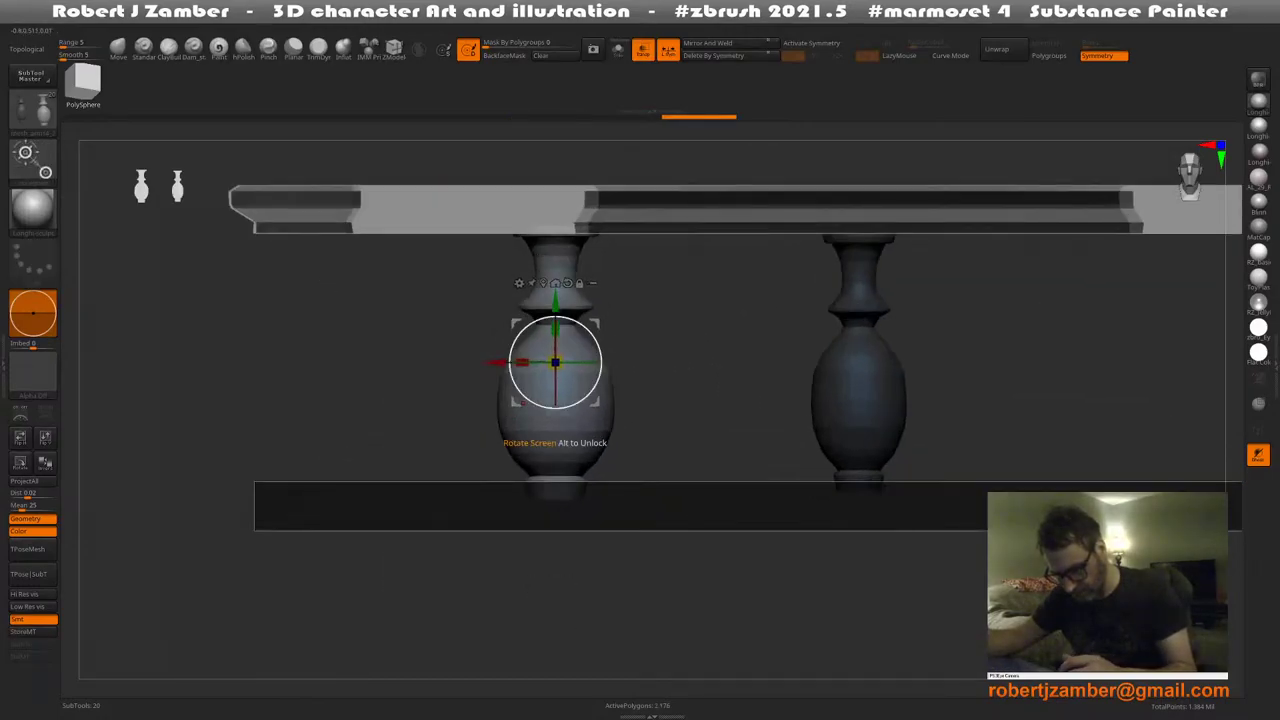
pyautogui.keyDown('alt'); pyautogui.moveTo(555, 300); pyautogui.dragTo(555, 217); pyautogui.keyUp('alt')
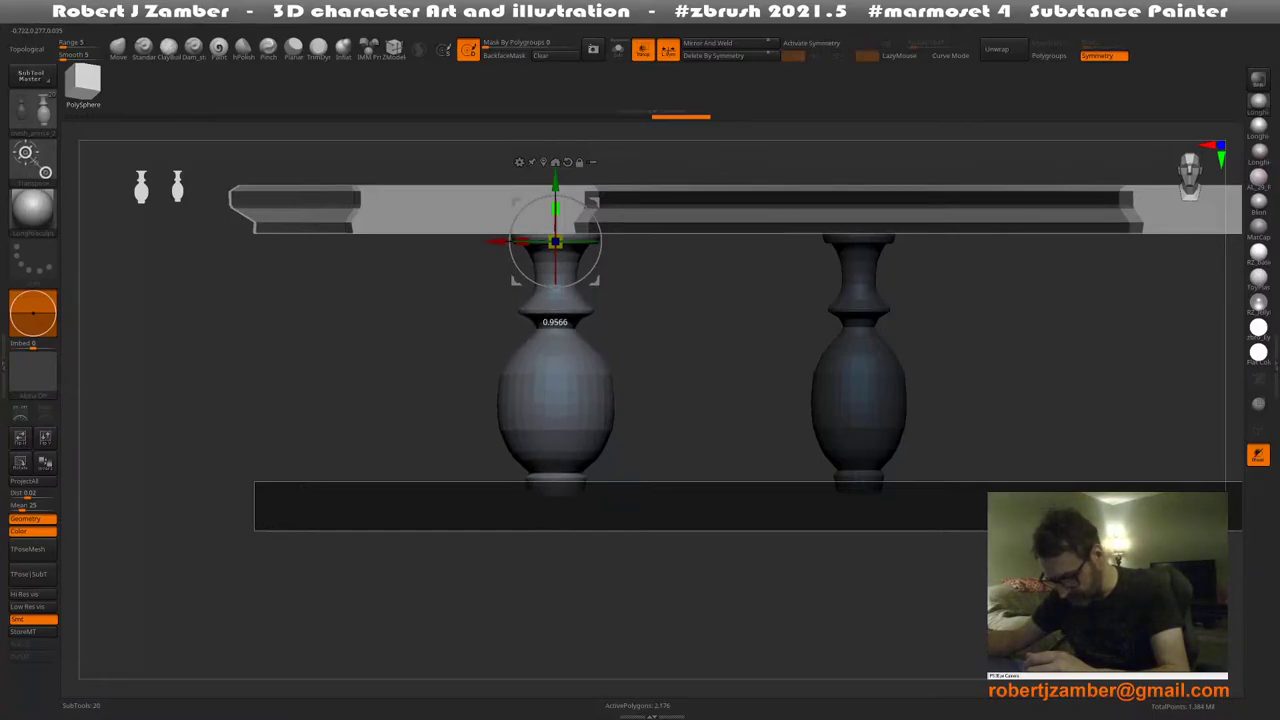
# Hide the corner baluster, leaving the middle one visible, and split the hidden part into its own subtool
pyautogui.keyDown('ctrl'); pyautogui.moveTo(462, 430); pyautogui.dragTo(462, 332, button='right'); pyautogui.keyUp('ctrl')
pyautogui.keyDown('alt'); pyautogui.moveTo(488, 406); pyautogui.dragTo(518, 447, button='right'); pyautogui.keyUp('alt')
pyautogui.keyDown('ctrl'); pyautogui.keyDown('shift'); pyautogui.moveTo(600, 168); pyautogui.dragTo(704, 560); pyautogui.keyUp('shift'); pyautogui.keyUp('ctrl')
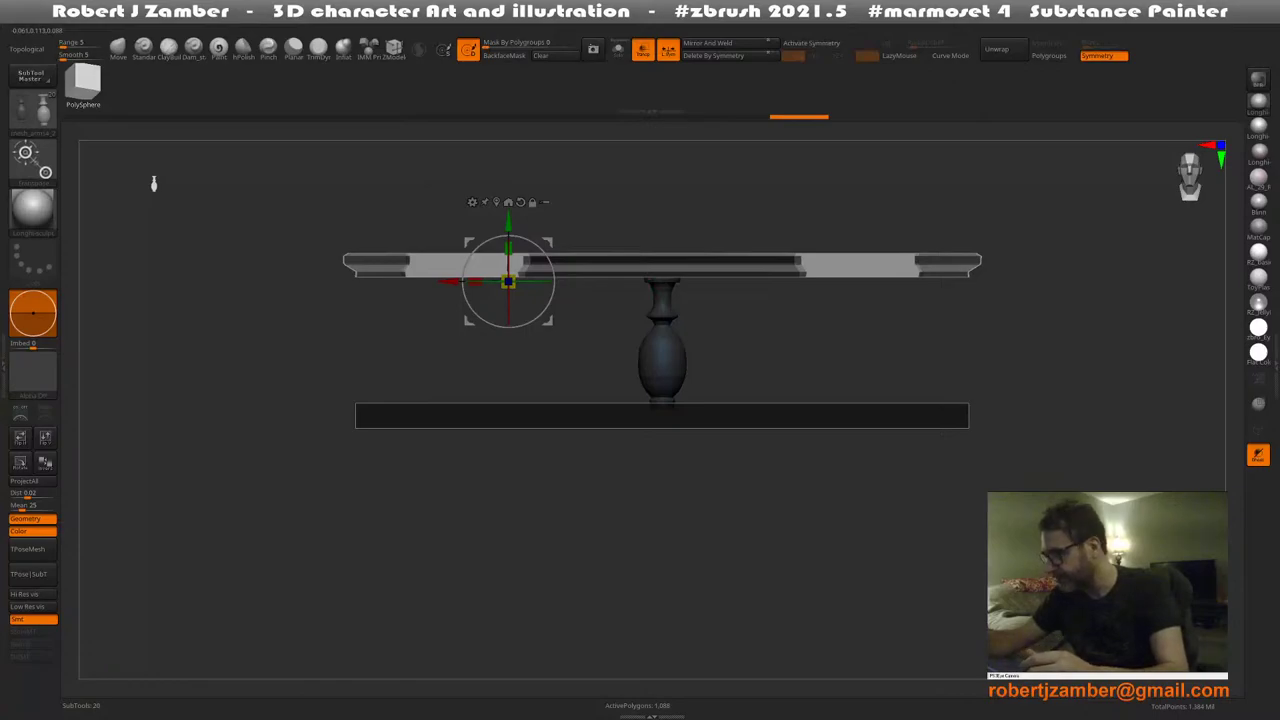
pyautogui.hotkey('ctrl', 'Tab')
pyautogui.hotkey('ctrl', 'shift', '1')
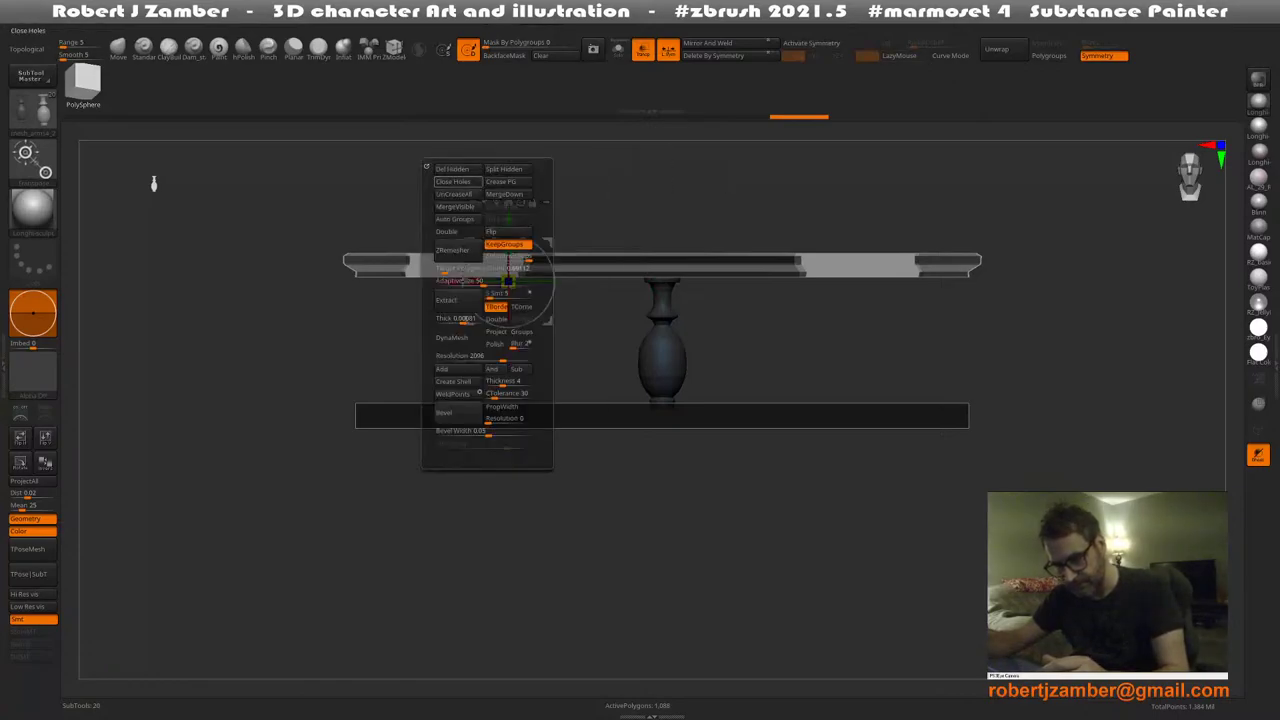
pyautogui.click(508, 169)
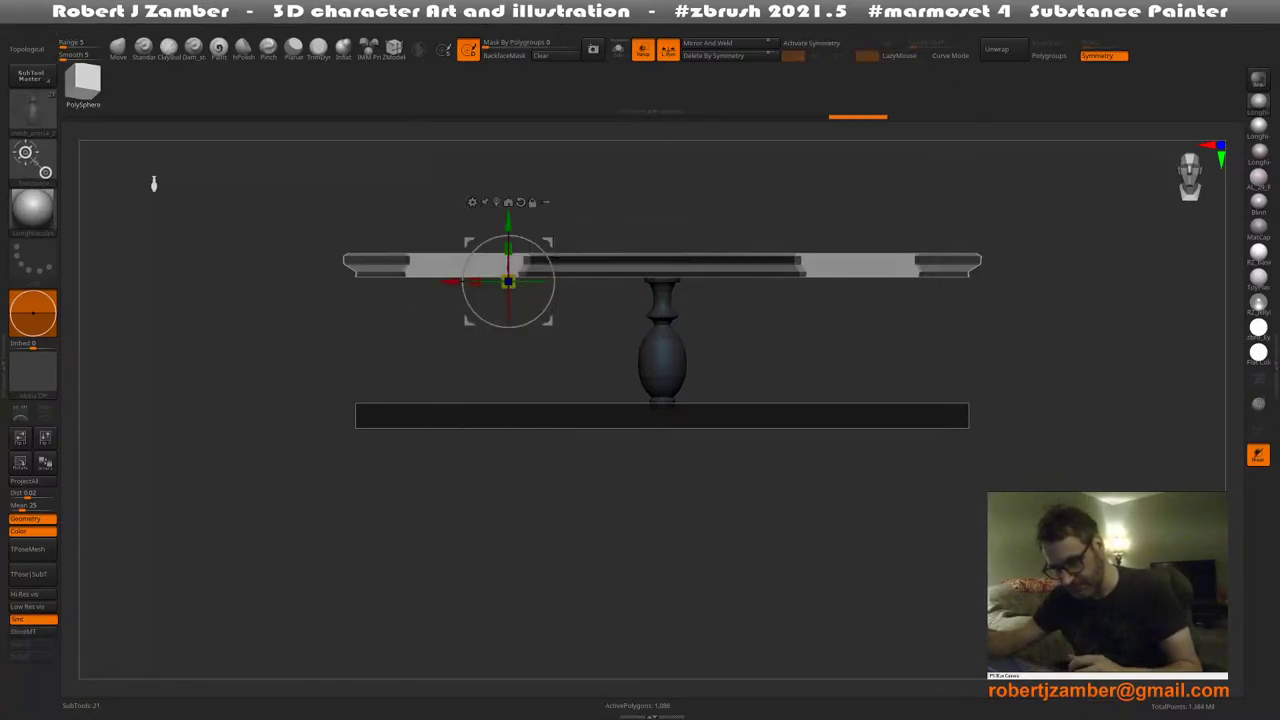
# Select the split-off corner baluster and hide the middle baluster's subtool
pyautogui.keyDown('alt'); pyautogui.moveTo(474, 464); pyautogui.dragTo(490, 498); pyautogui.keyUp('alt')
pyautogui.press('n')
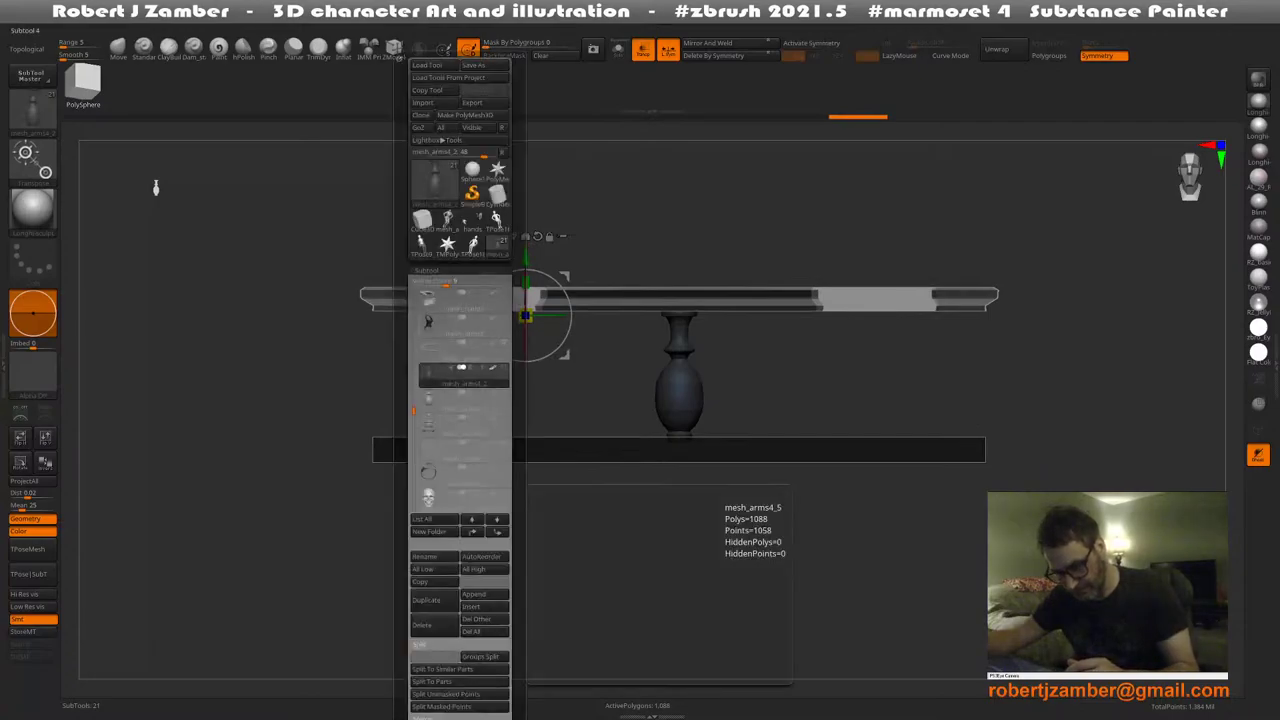
pyautogui.click(502, 392)
pyautogui.keyDown('alt'); pyautogui.click(516, 426); pyautogui.keyUp('alt')
pyautogui.moveTo(507, 390); pyautogui.dragTo(519, 426)
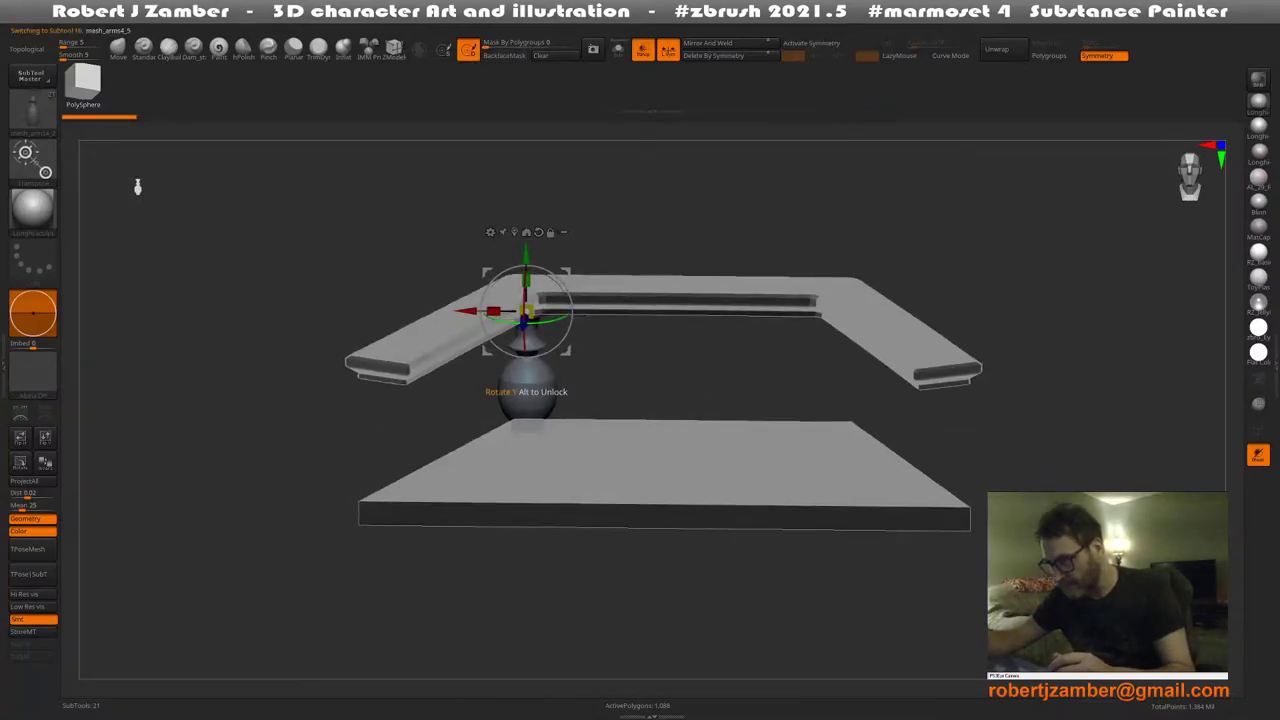
# With local symmetry off and the middle baluster shown again, use Mirror And Weld to copy the corner baluster to the opposite corner
pyautogui.press('space')
pyautogui.click(544, 367)
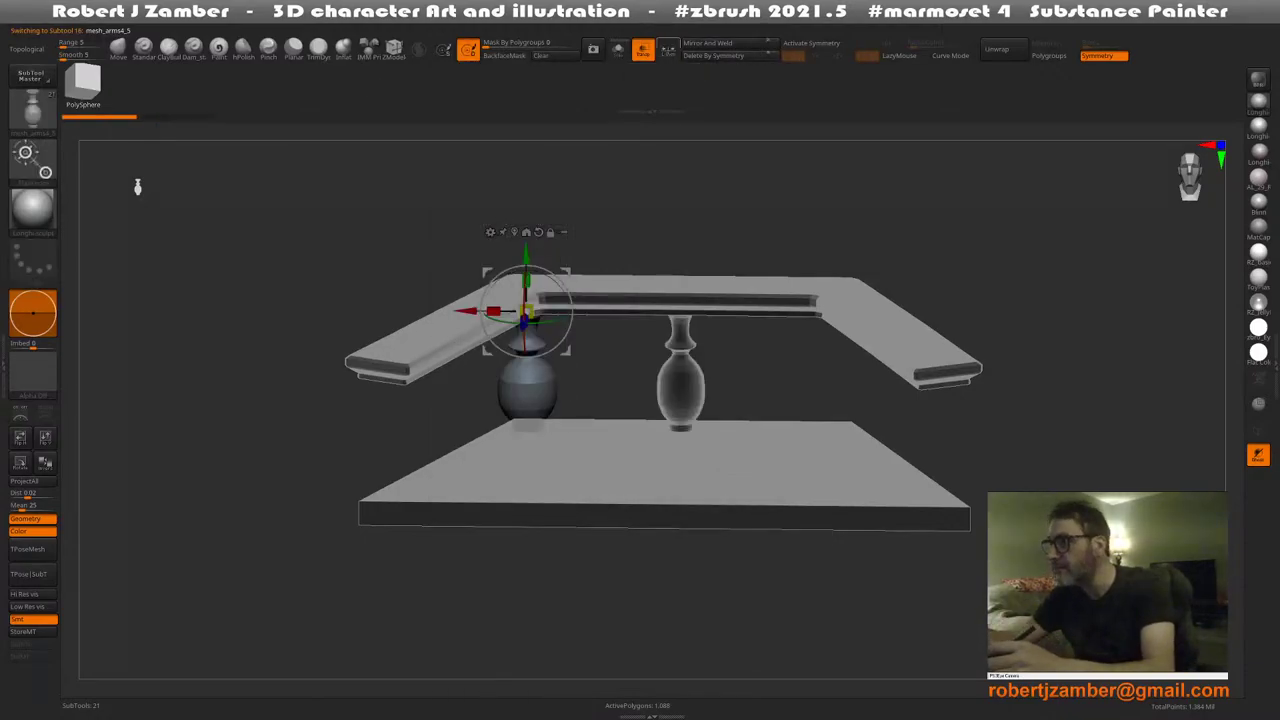
pyautogui.press('shift')
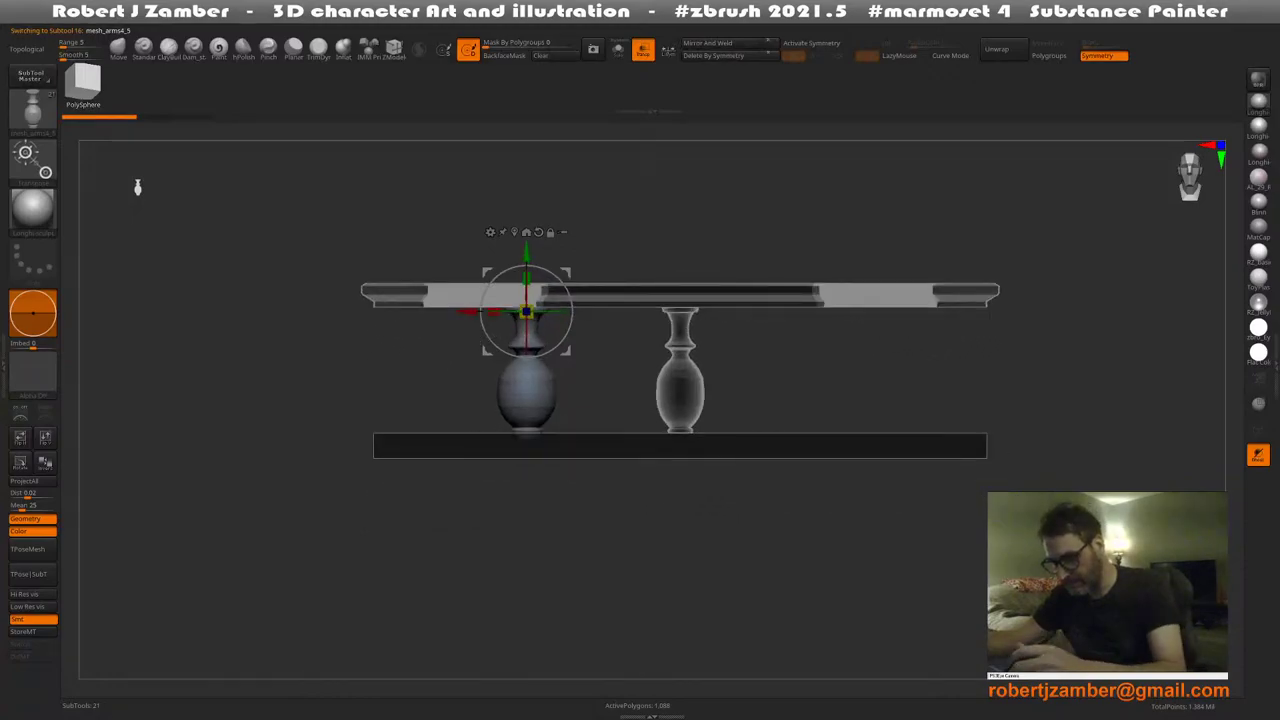
pyautogui.click(724, 43)
pyautogui.keyDown('alt'); pyautogui.moveTo(592, 500); pyautogui.dragTo(564, 450); pyautogui.keyUp('alt')
pyautogui.keyDown('alt'); pyautogui.moveTo(564, 450); pyautogui.dragTo(558, 422); pyautogui.keyUp('alt')
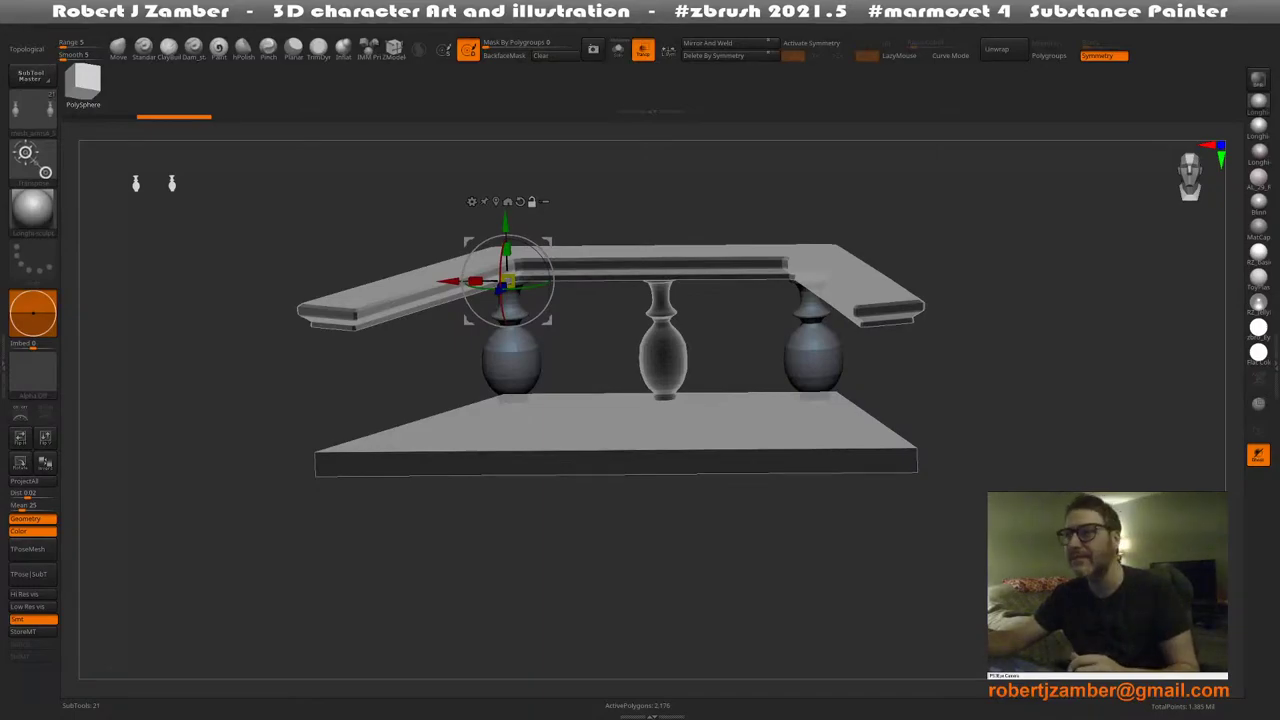
# Turn off the ghost transparency and display the polygroup coloring on the mirrored corner balusters
pyautogui.moveTo(531, 462)
pyautogui.keyDown('alt'); pyautogui.mouseDown()
pyautogui.moveTo(550, 474)
pyautogui.moveTo(518, 446)
pyautogui.moveTo(574, 447)
pyautogui.moveTo(540, 449)
pyautogui.moveTo(564, 471)
pyautogui.moveTo(554, 486)
pyautogui.moveTo(525, 474)
pyautogui.mouseUp(); pyautogui.keyUp('alt')
pyautogui.keyDown('shift'); pyautogui.moveTo(525, 474); pyautogui.dragTo(518, 470); pyautogui.keyUp('shift')
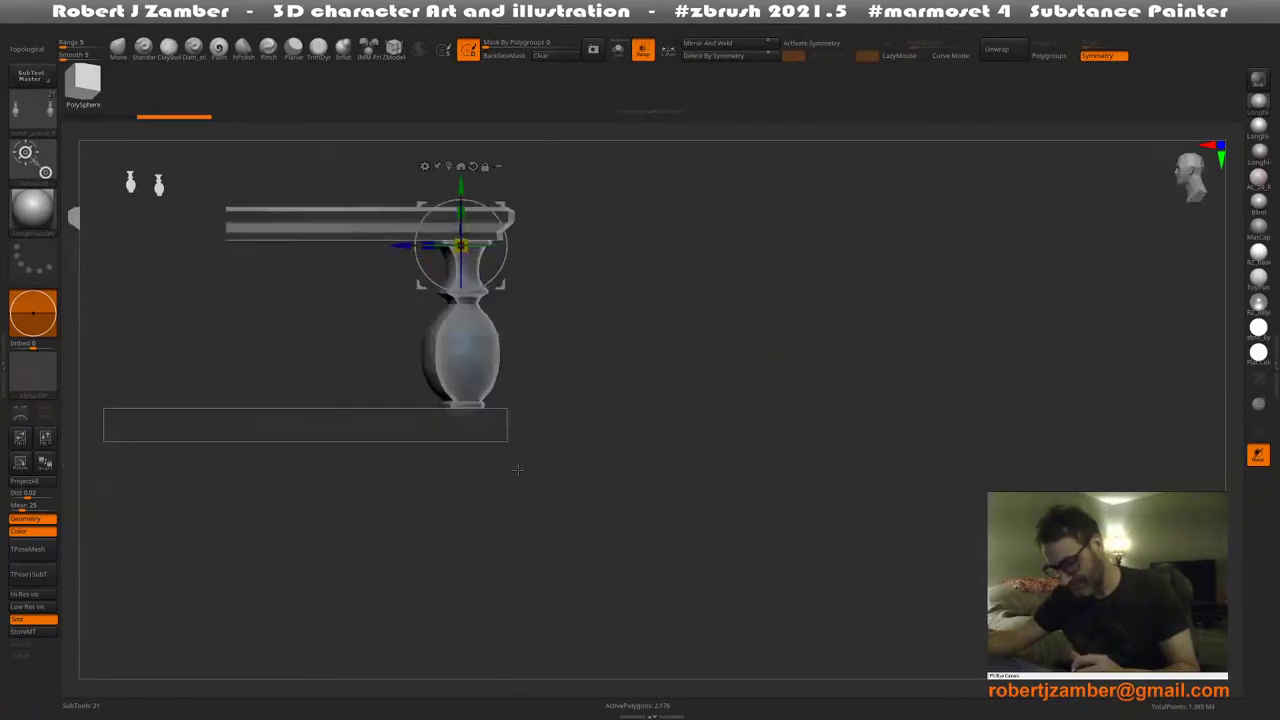
pyautogui.keyDown('alt'); pyautogui.moveTo(441, 481); pyautogui.dragTo(534, 540); pyautogui.keyUp('alt')
pyautogui.click(643, 50)
pyautogui.hotkey('shift', 'f')
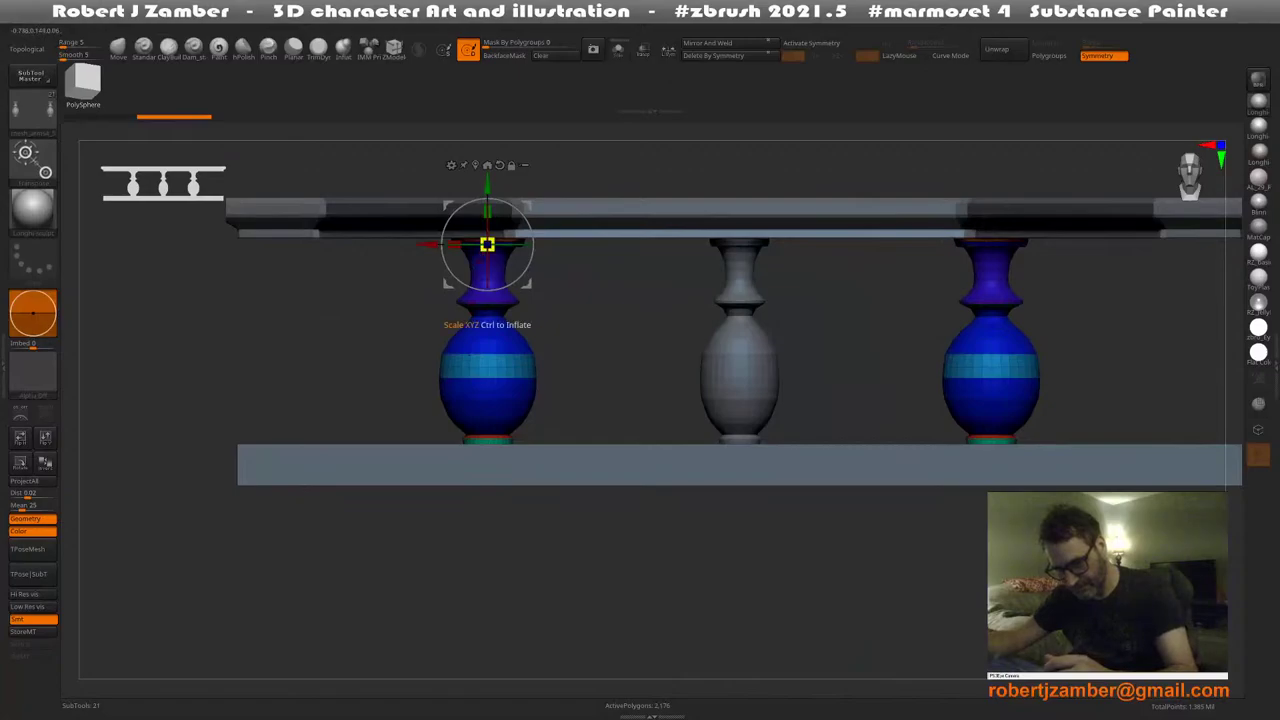
# With X symmetry and local symmetry on, scale both corner balusters slightly down and stretch their height by about 1.07
pyautogui.press('x')
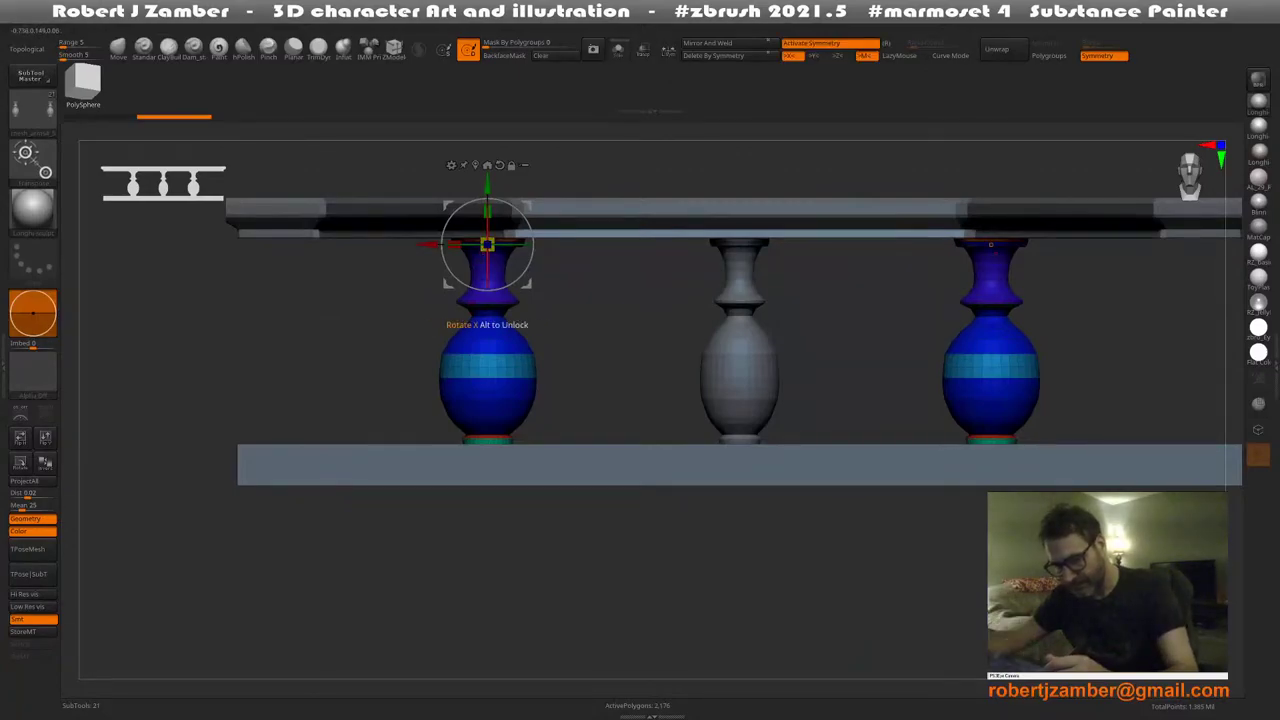
pyautogui.moveTo(487, 244); pyautogui.dragTo(487, 244)
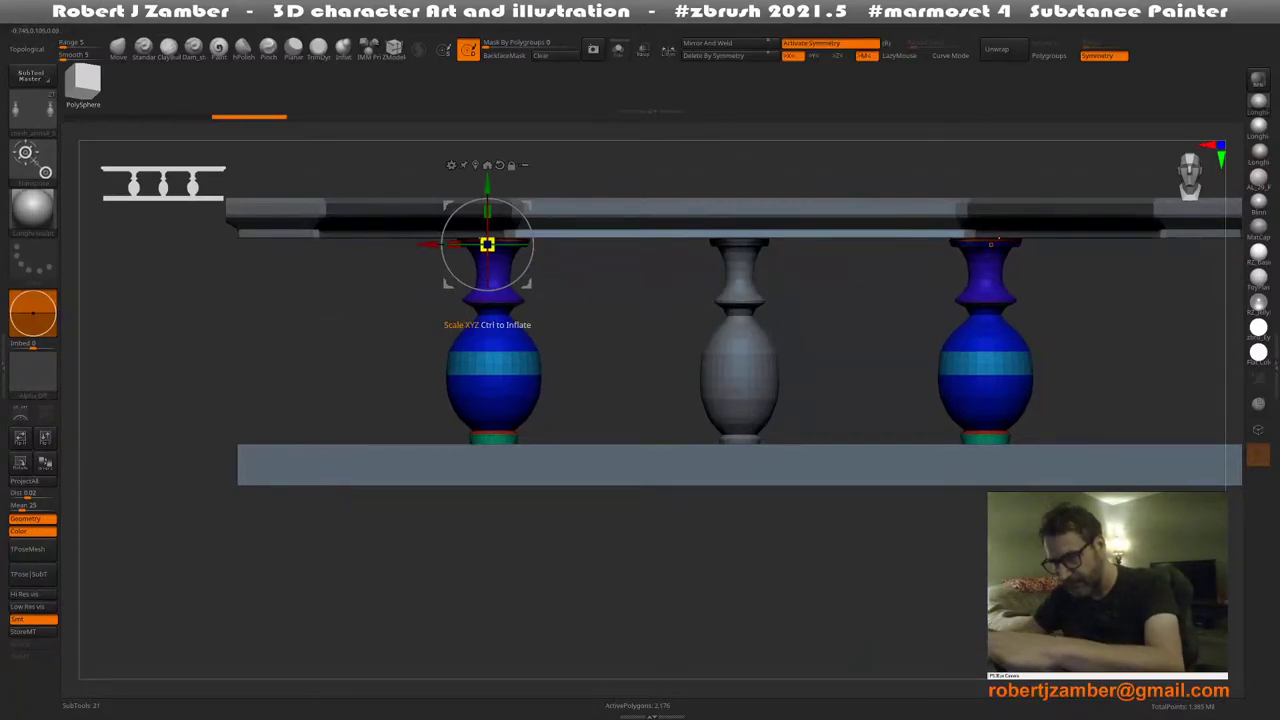
pyautogui.hotkey('ctrl', 'z')
pyautogui.click(668, 49)
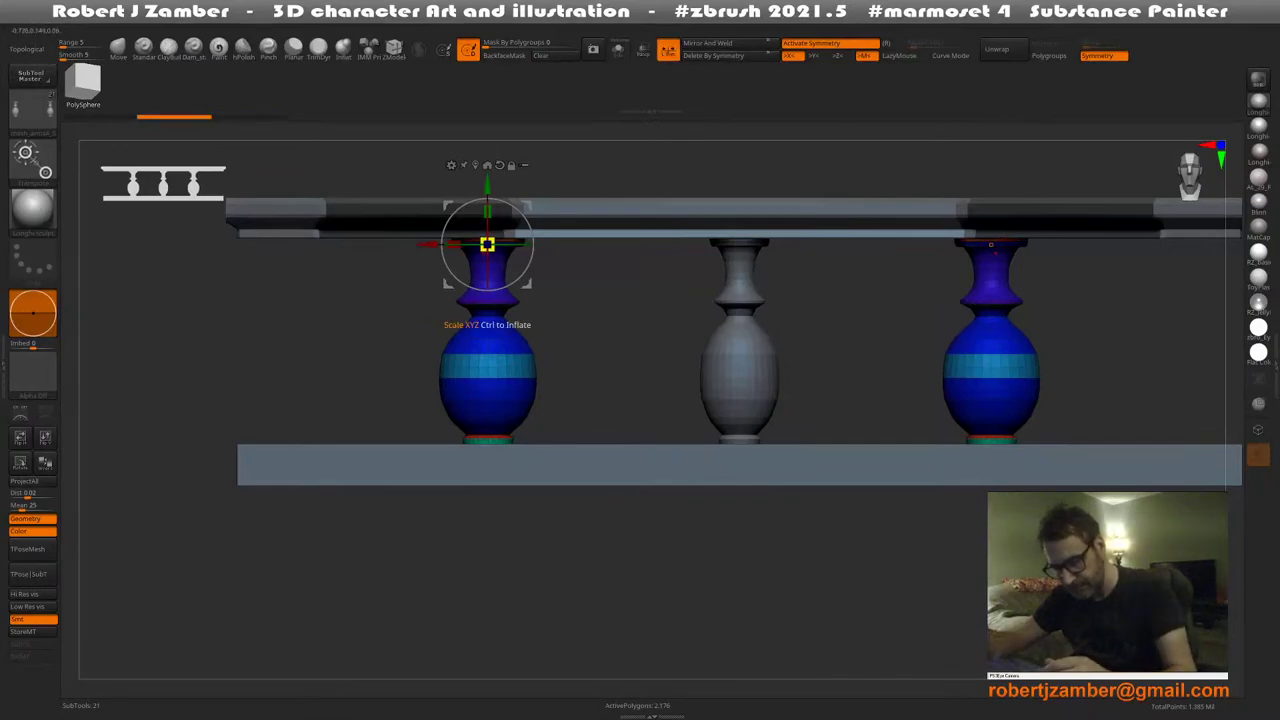
pyautogui.moveTo(487, 244); pyautogui.dragTo(487, 209)
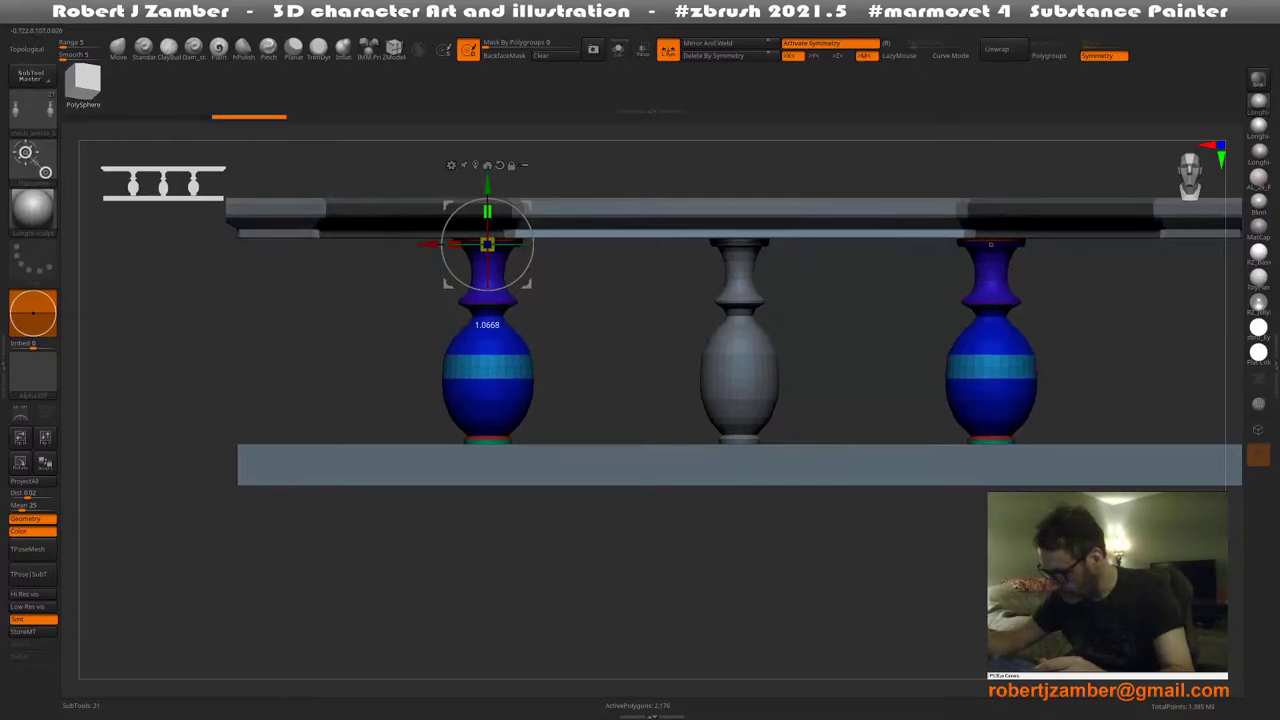
pyautogui.moveTo(480, 335); pyautogui.dragTo(430, 290, button='right')
pyautogui.moveTo(430, 350)
pyautogui.mouseDown(button='right')
pyautogui.moveTo(502, 387)
pyautogui.moveTo(494, 415)
pyautogui.moveTo(452, 441)
pyautogui.mouseUp(button='right')
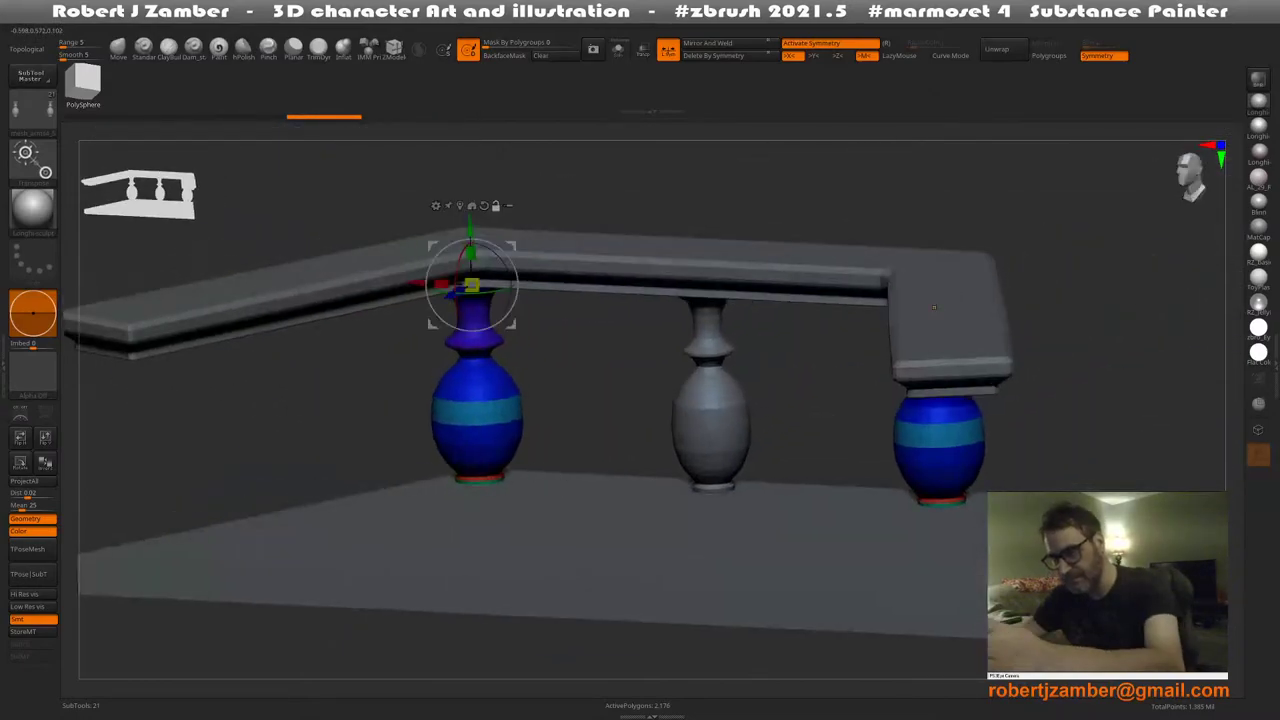
# Select the middle baluster's subtool and clear its mask
pyautogui.press('q')
pyautogui.moveTo(688, 256); pyautogui.dragTo(574, 500)
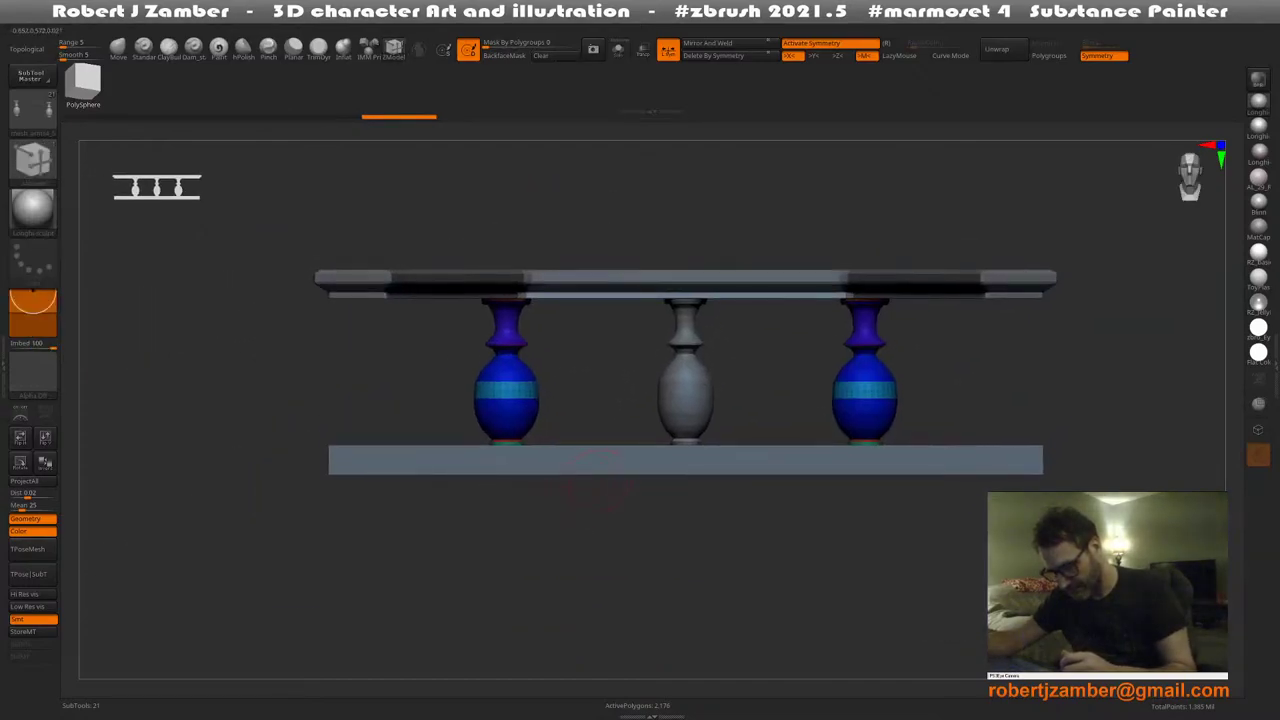
pyautogui.keyDown('alt'); pyautogui.moveTo(608, 442); pyautogui.dragTo(598, 485, button='right'); pyautogui.keyUp('alt')
pyautogui.press('n')
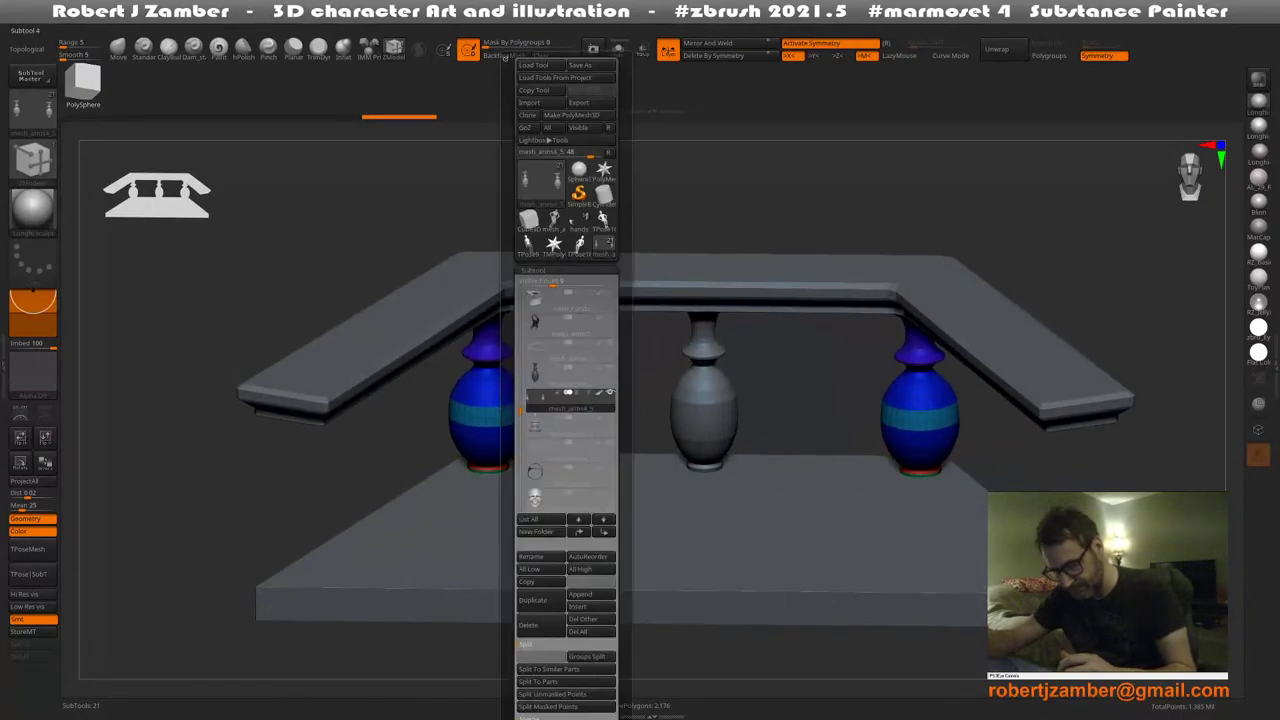
pyautogui.keyDown('alt'); pyautogui.moveTo(511, 495); pyautogui.dragTo(551, 498, button='right'); pyautogui.keyUp('alt')
pyautogui.keyDown('alt'); pyautogui.click(693, 400); pyautogui.keyUp('alt')
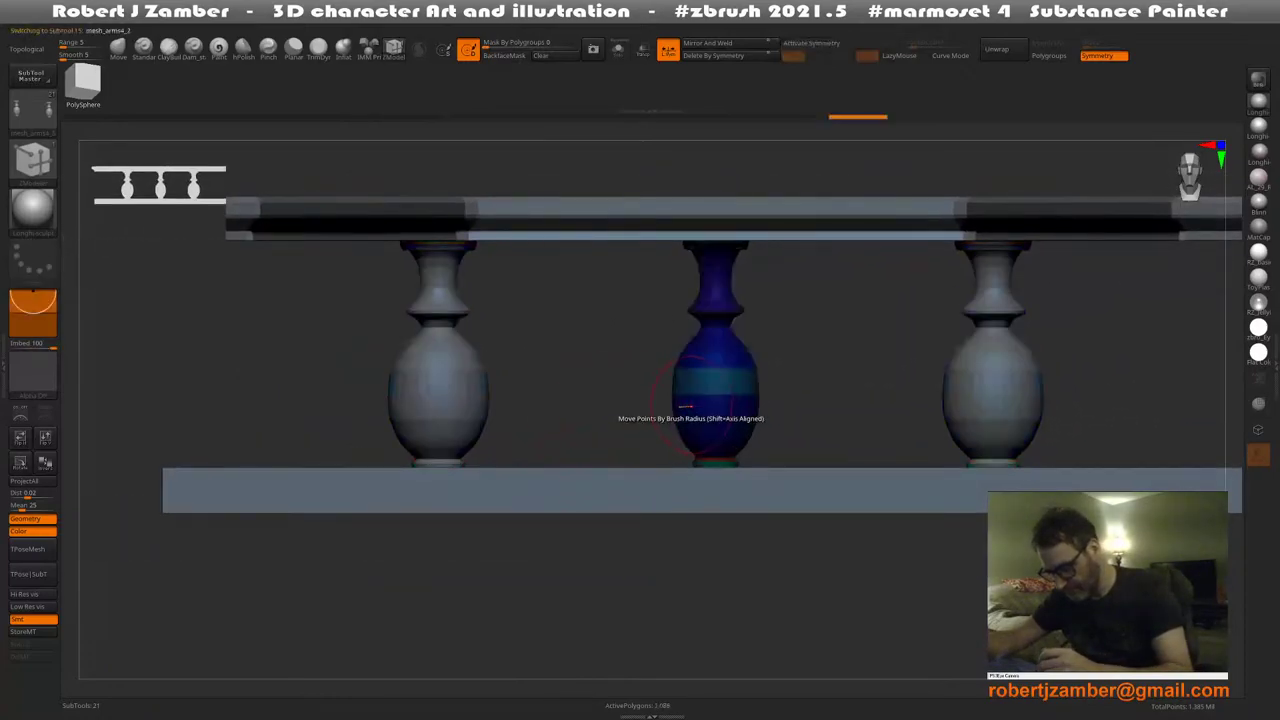
pyautogui.keyDown('alt'); pyautogui.moveTo(646, 401); pyautogui.dragTo(617, 415); pyautogui.keyUp('alt')
pyautogui.click(553, 54)
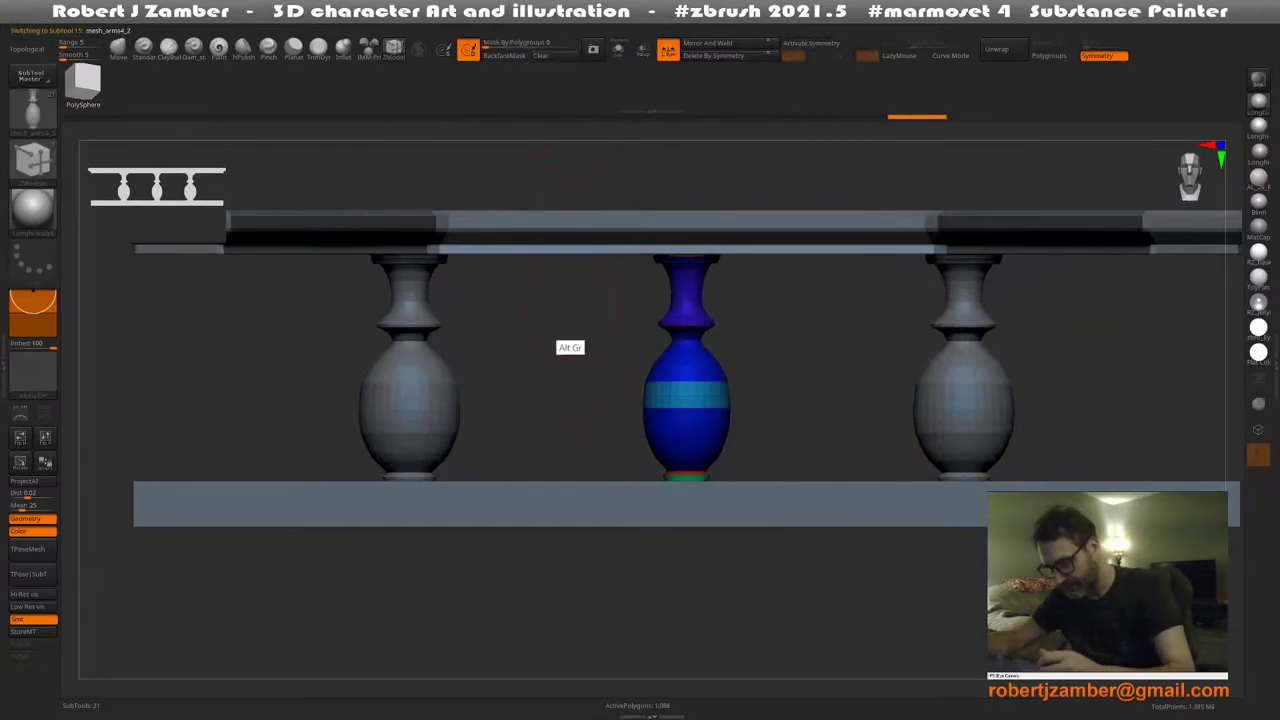
# Turn symmetry off and center the transform gizmo on the middle baluster
pyautogui.keyDown('alt'); pyautogui.moveTo(580, 289); pyautogui.dragTo(608, 309); pyautogui.keyUp('alt')
pyautogui.press('x')
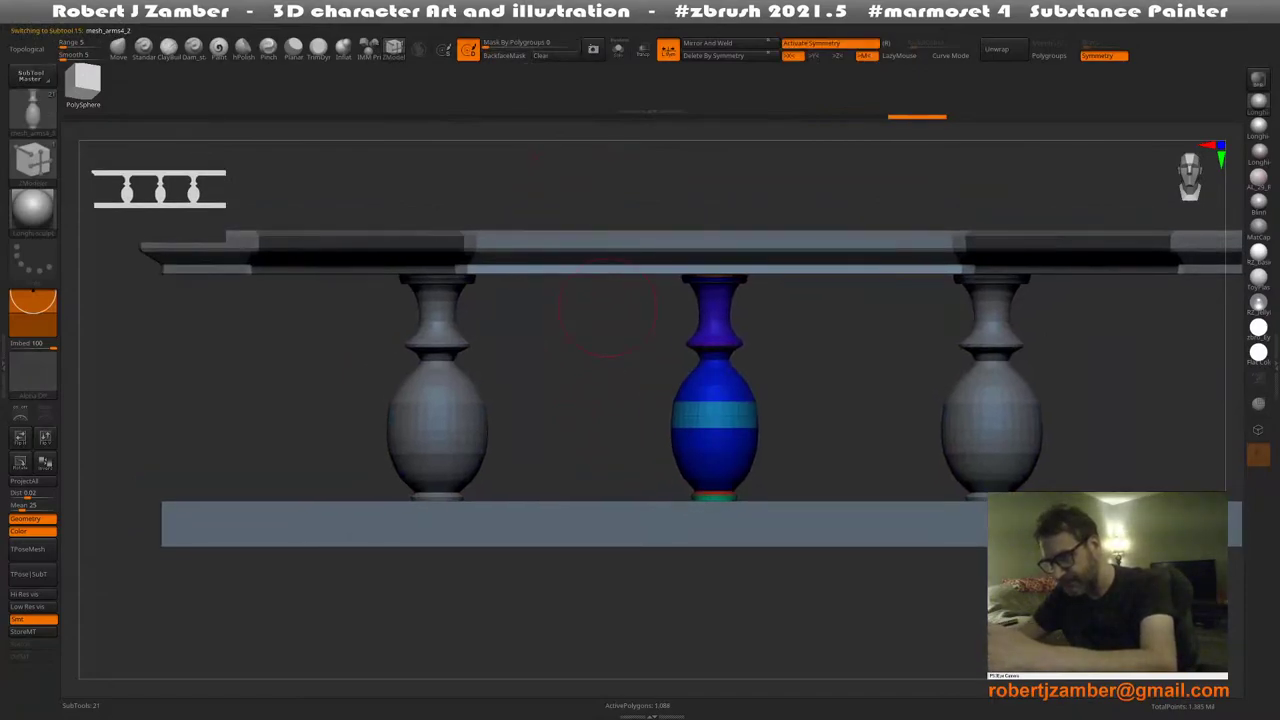
pyautogui.press('w')
pyautogui.keyDown('alt'); pyautogui.moveTo(660, 449); pyautogui.dragTo(642, 428); pyautogui.keyUp('alt')
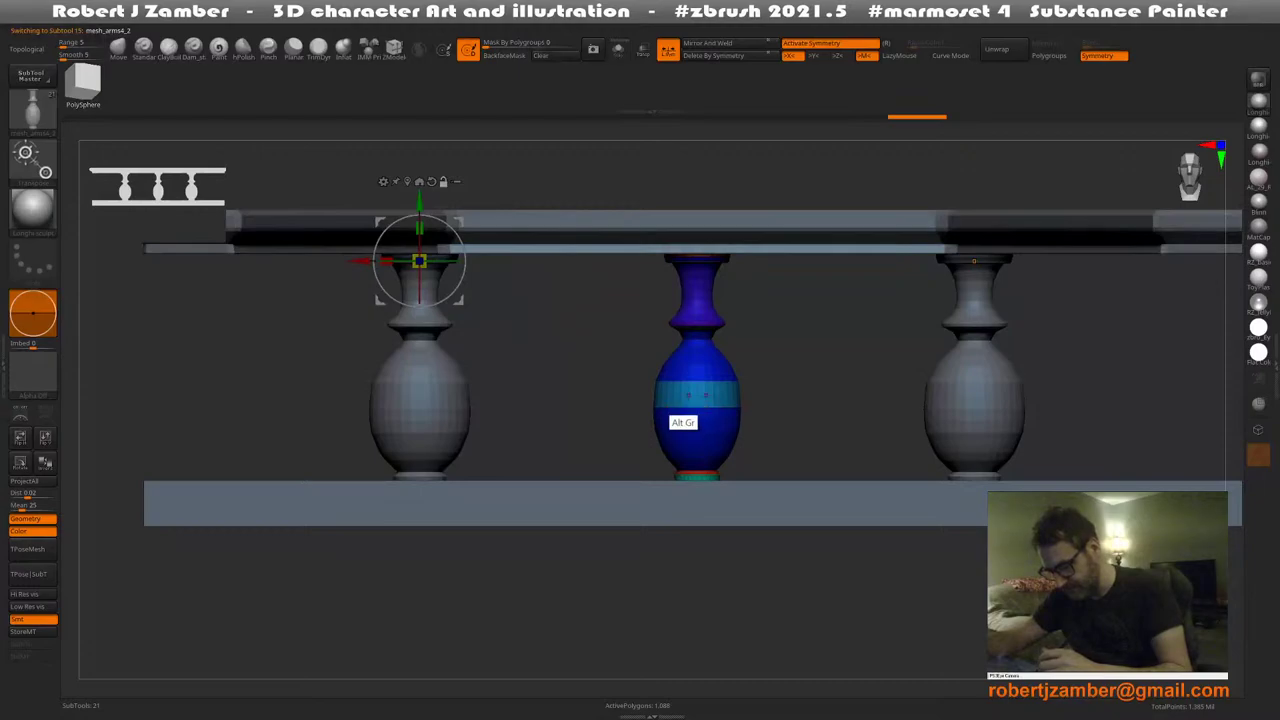
pyautogui.press('x')
pyautogui.keyDown('alt'); pyautogui.click(408, 181); pyautogui.keyUp('alt')
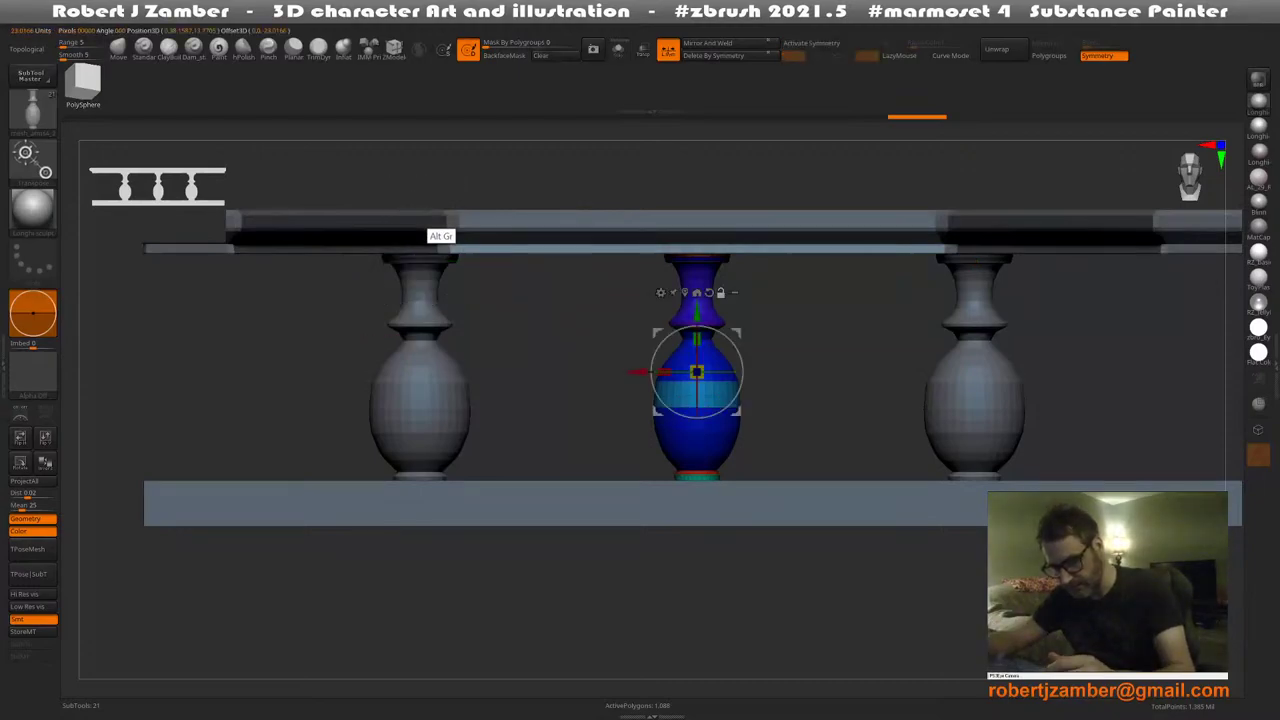
pyautogui.press('p')
pyautogui.press('p')
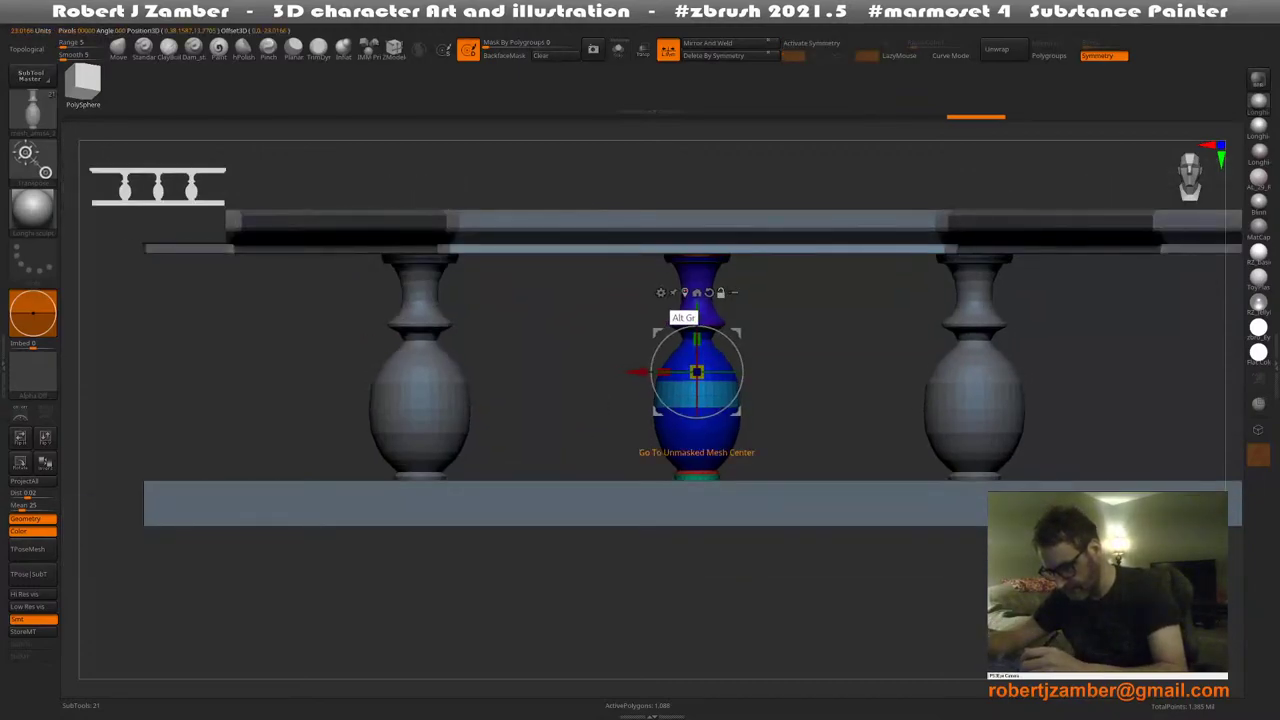
# Try to duplicate the middle baluster twice toward the corner baluster, with offsets of about 0.24
pyautogui.keyDown('ctrl'); pyautogui.moveTo(636, 372); pyautogui.dragTo(549, 372); pyautogui.keyUp('ctrl')
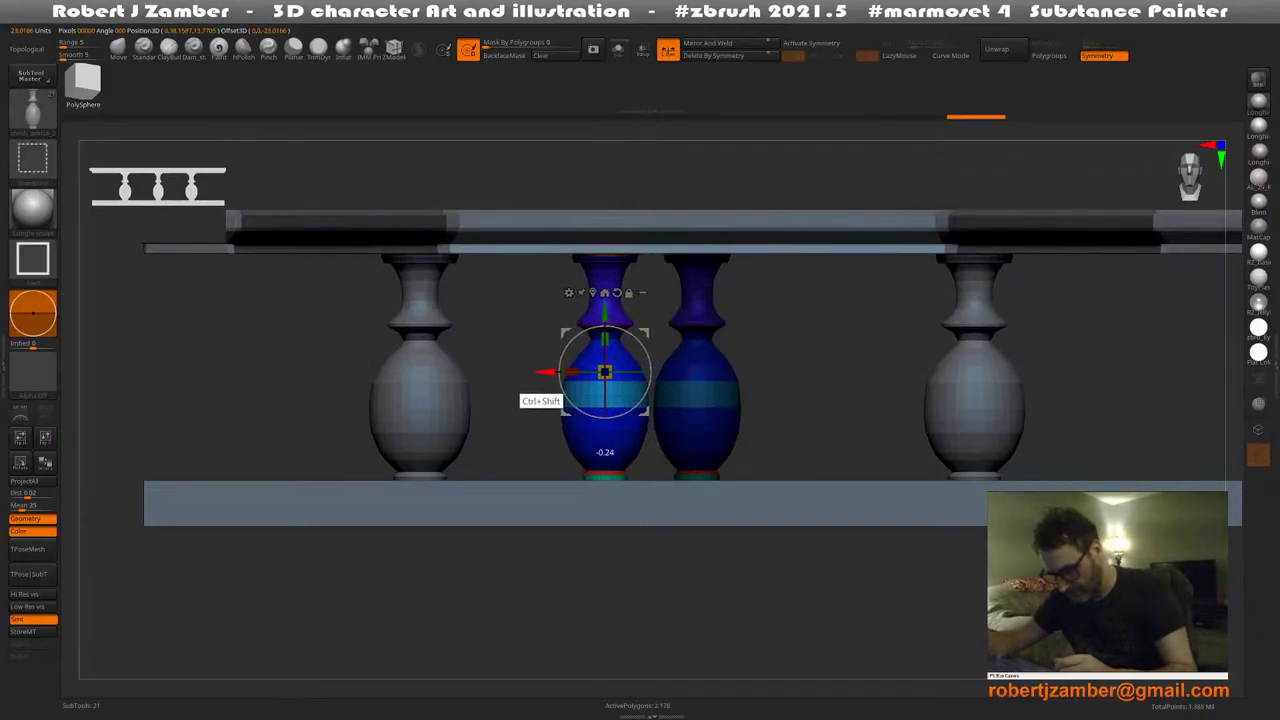
pyautogui.keyDown('ctrl'); pyautogui.moveTo(545, 372); pyautogui.dragTo(458, 372); pyautogui.keyUp('ctrl')
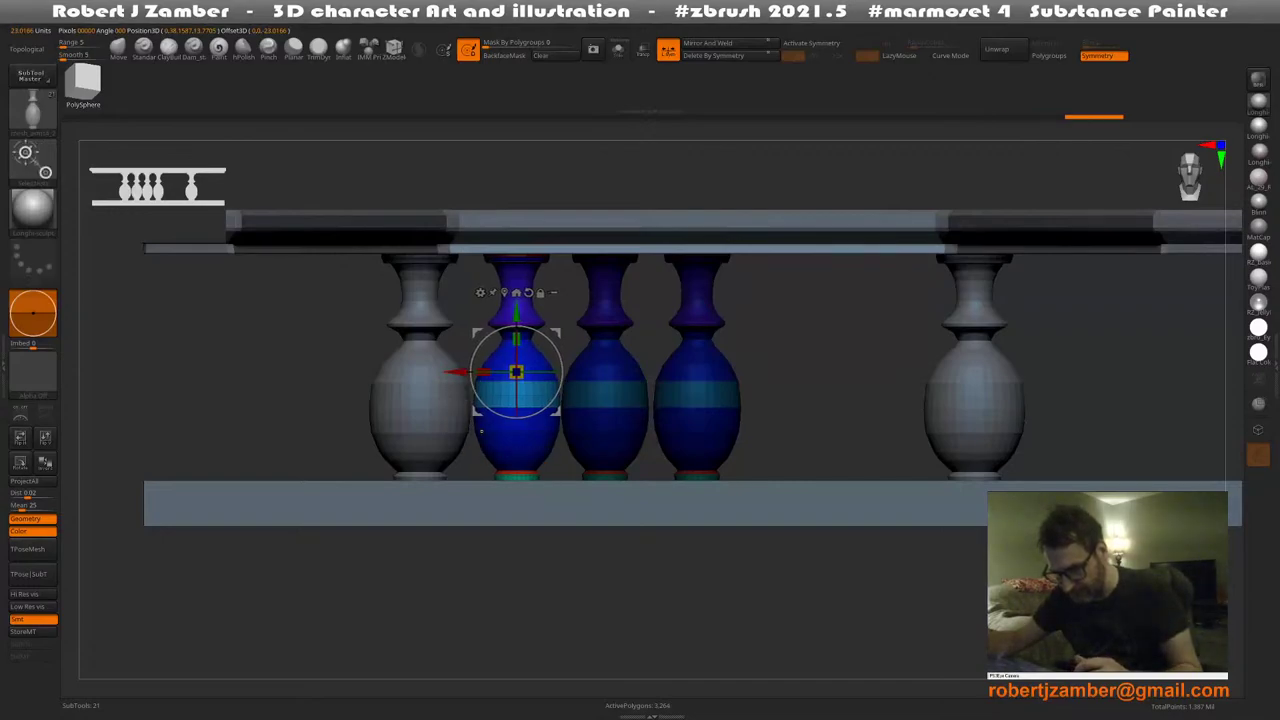
pyautogui.keyDown('ctrl'); pyautogui.moveTo(482, 430); pyautogui.dragTo(482, 370, button='right'); pyautogui.keyUp('ctrl')
pyautogui.moveTo(482, 370)
pyautogui.mouseDown(button='right')
pyautogui.moveTo(482, 450)
pyautogui.moveTo(482, 375)
pyautogui.mouseUp(button='right')
pyautogui.moveTo(482, 504)
pyautogui.keyDown('alt'); pyautogui.mouseDown(button='right')
pyautogui.moveTo(488, 478)
pyautogui.moveTo(500, 519)
pyautogui.moveTo(492, 510)
pyautogui.mouseUp(button='right'); pyautogui.keyUp('alt')
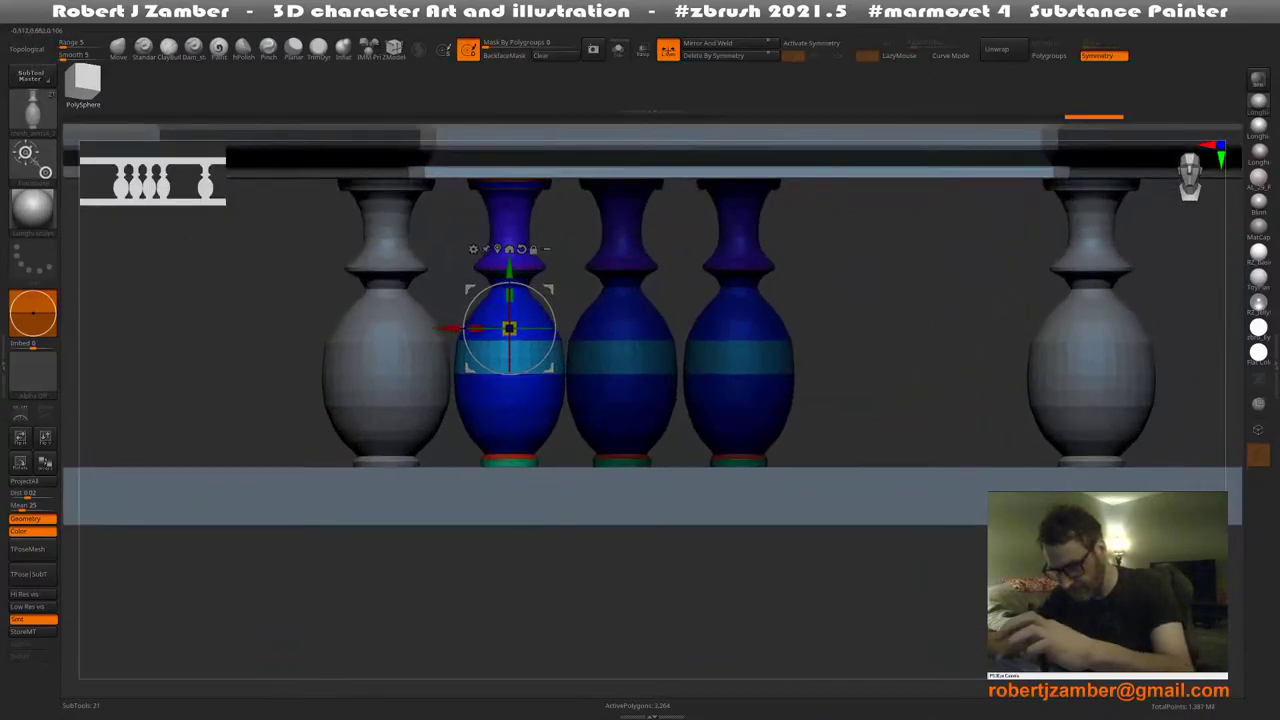
pyautogui.hotkey('ctrl', 'z')
pyautogui.hotkey('ctrl', 'z')
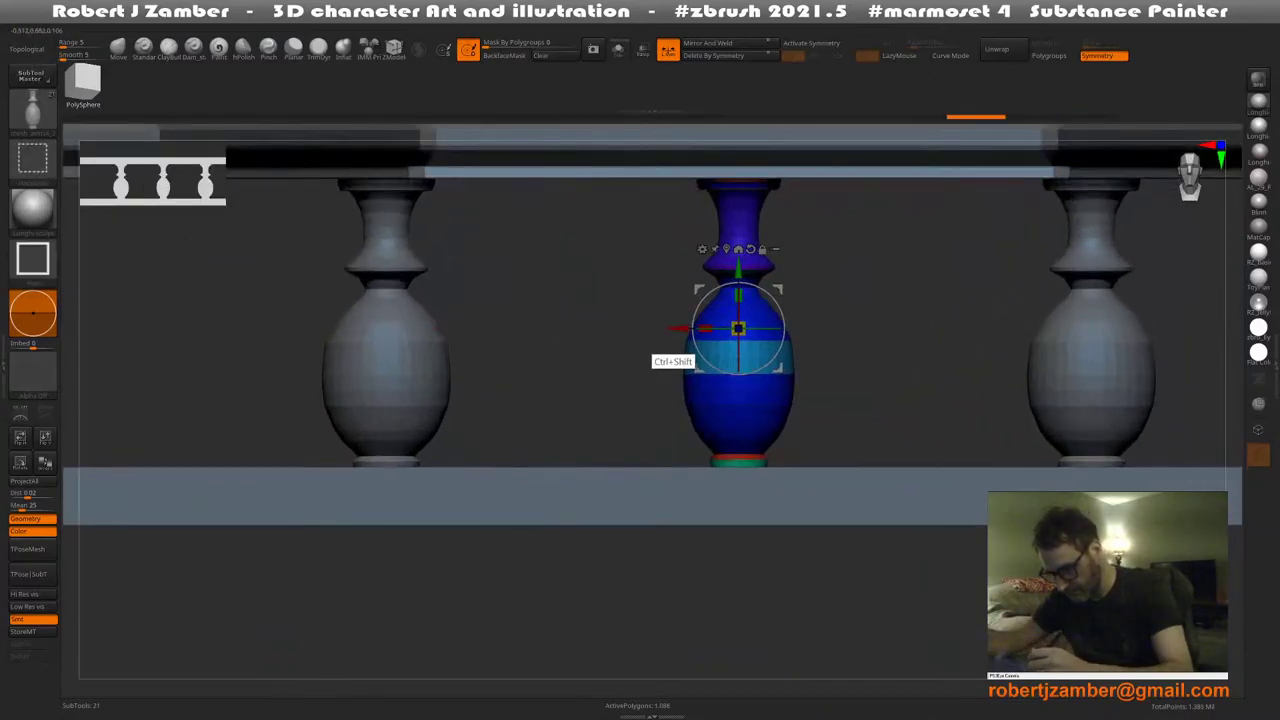
pyautogui.keyDown('ctrl'); pyautogui.moveTo(675, 330); pyautogui.dragTo(451, 329); pyautogui.keyUp('ctrl')
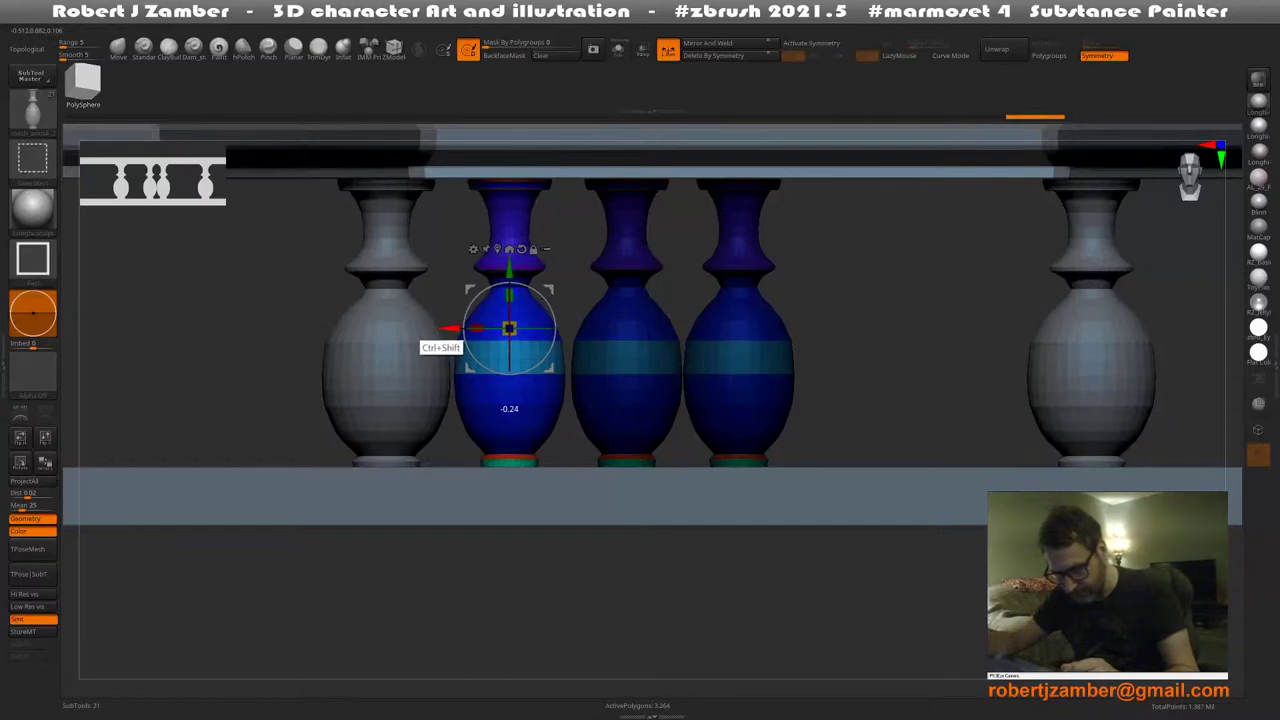
pyautogui.hotkey('ctrl', 'z')
pyautogui.hotkey('ctrl', 'z')
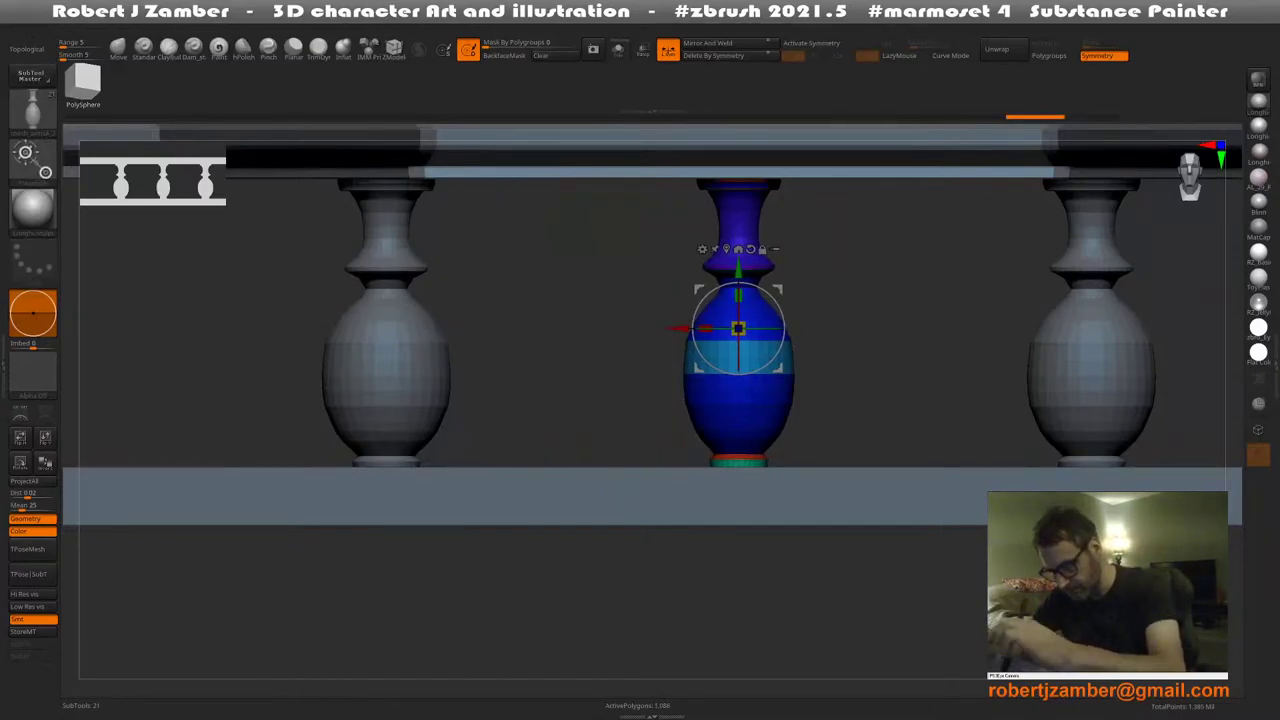
# Duplicate the middle baluster twice toward one corner baluster with even offsets of about 0.24, and clear the mask
pyautogui.keyDown('ctrl'); pyautogui.keyDown('shift'); pyautogui.moveTo(682, 329); pyautogui.dragTo(453, 329); pyautogui.keyUp('shift'); pyautogui.keyUp('ctrl')
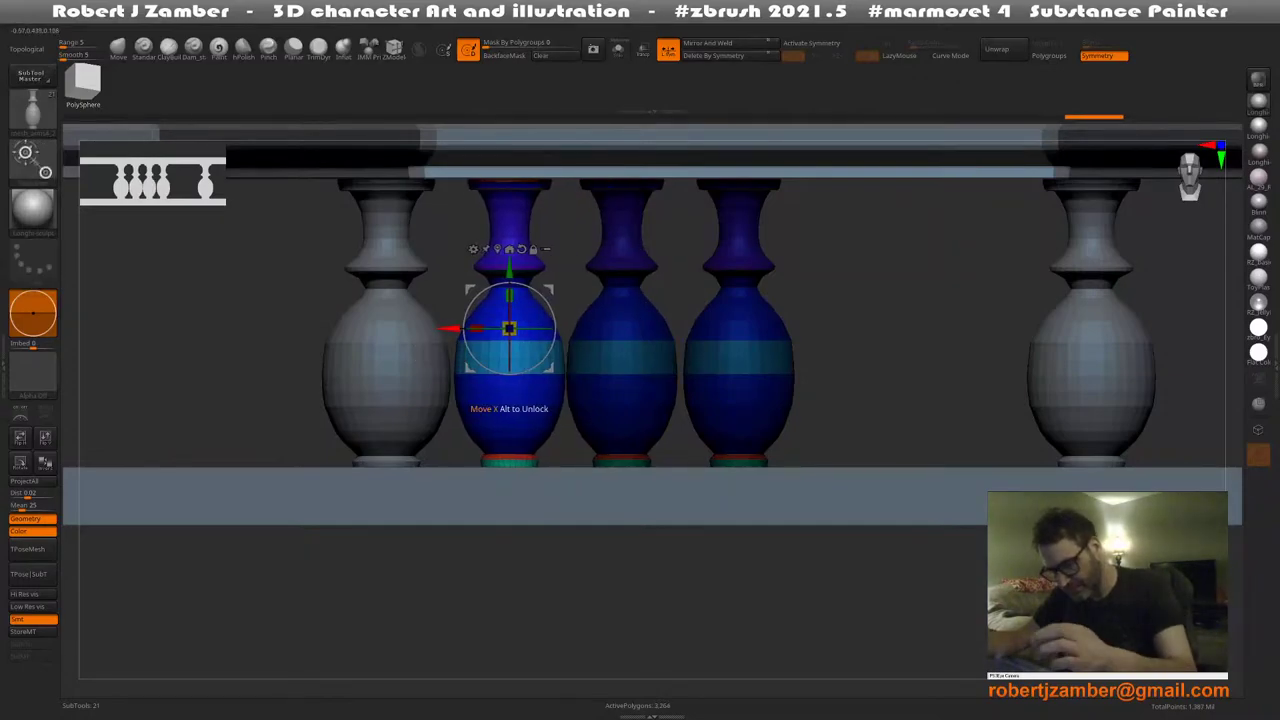
pyautogui.hotkey('ctrl', 'z')
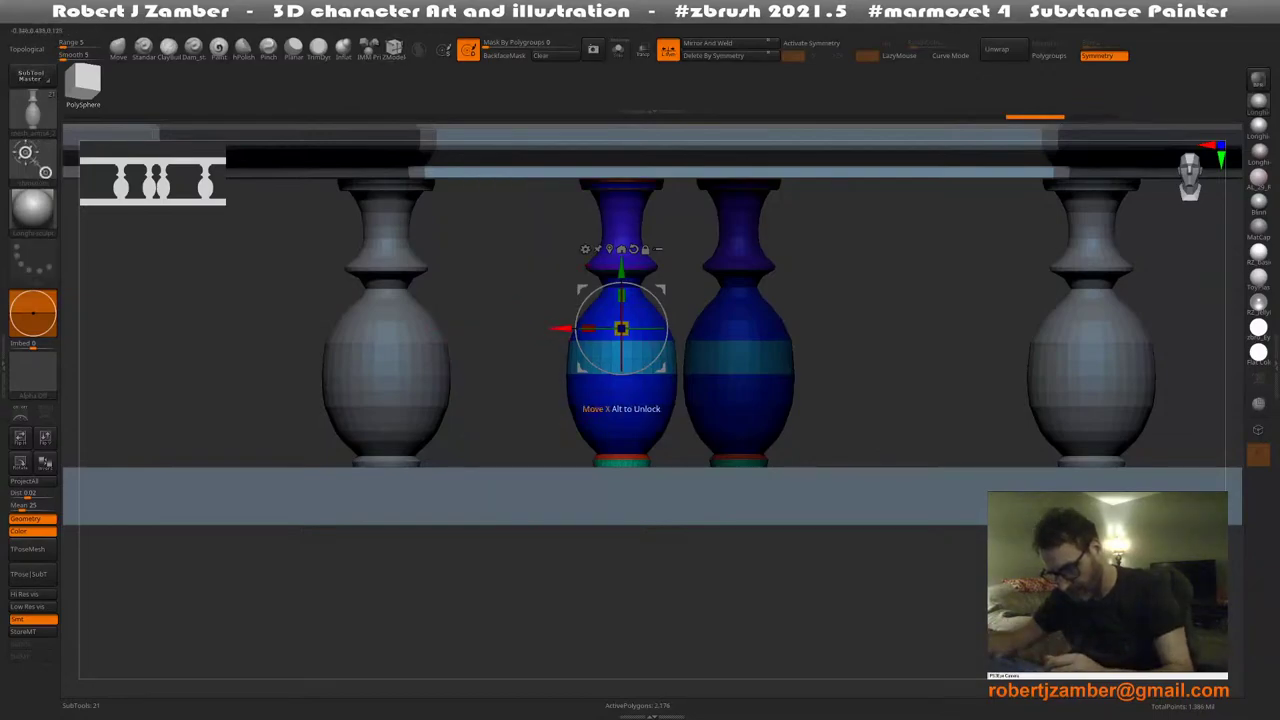
pyautogui.moveTo(563, 329); pyautogui.dragTo(453, 330)
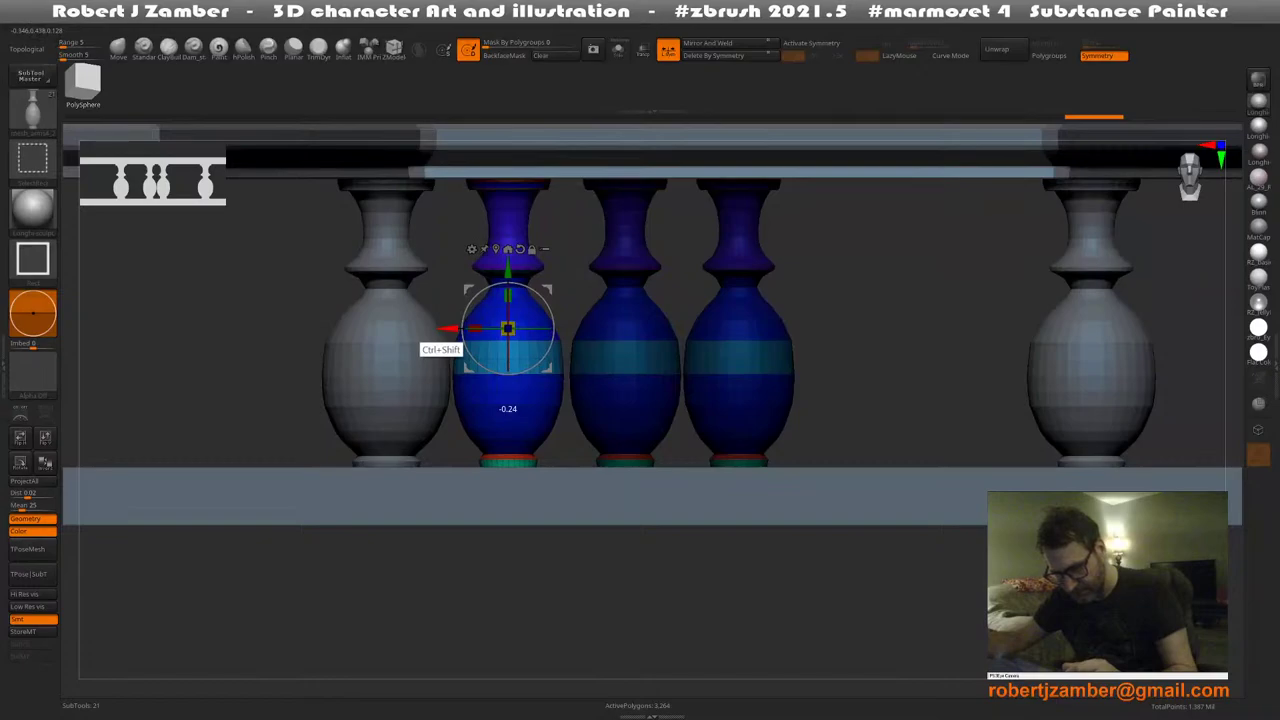
pyautogui.keyDown('ctrl'); pyautogui.moveTo(447, 328); pyautogui.dragTo(448, 328); pyautogui.keyUp('ctrl')
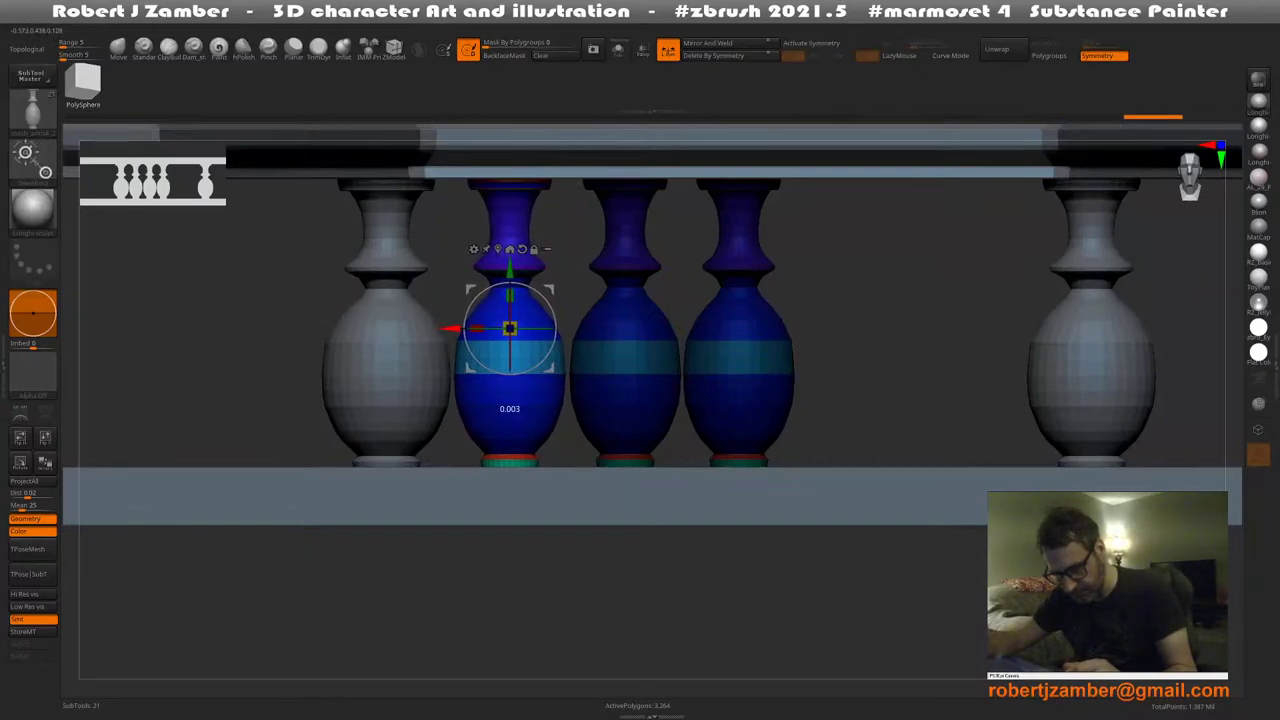
pyautogui.keyDown('ctrl'); pyautogui.moveTo(462, 400); pyautogui.dragTo(467, 366, button='right'); pyautogui.keyUp('ctrl')
pyautogui.press('p')
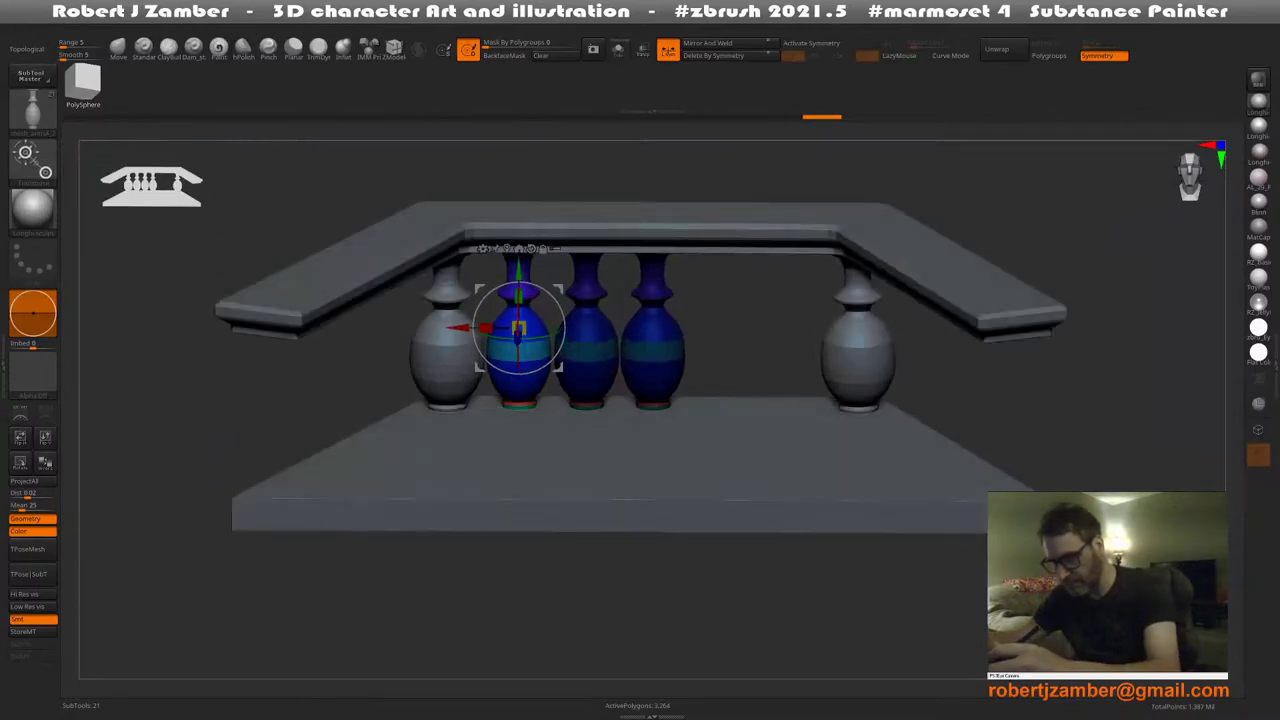
pyautogui.click(543, 56)
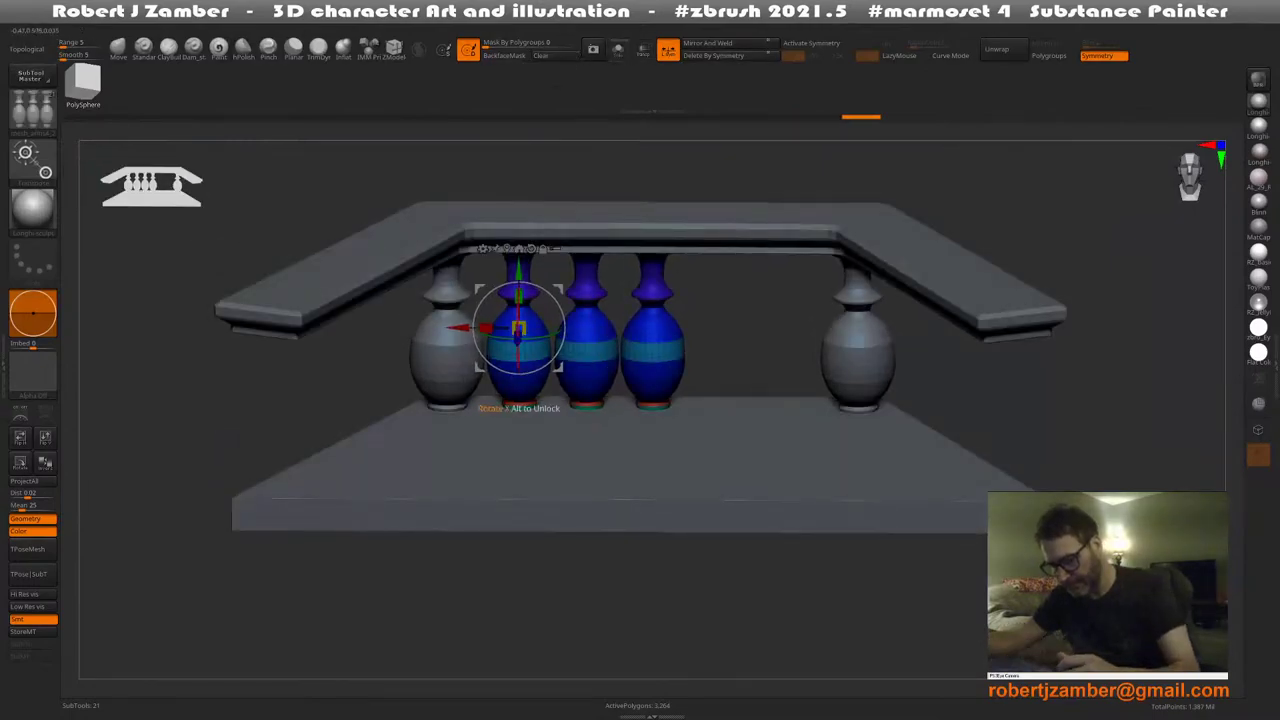
# From the top view with transparency on, duplicate the three balusters toward the corner and rotate the copies about 63.9° to follow the angled rail
pyautogui.moveTo(505, 400); pyautogui.dragTo(645, 420, button='right')
pyautogui.click(618, 49)
pyautogui.click(618, 49)
pyautogui.click(643, 49)
pyautogui.keyDown('alt'); pyautogui.click(666, 288); pyautogui.keyUp('alt')
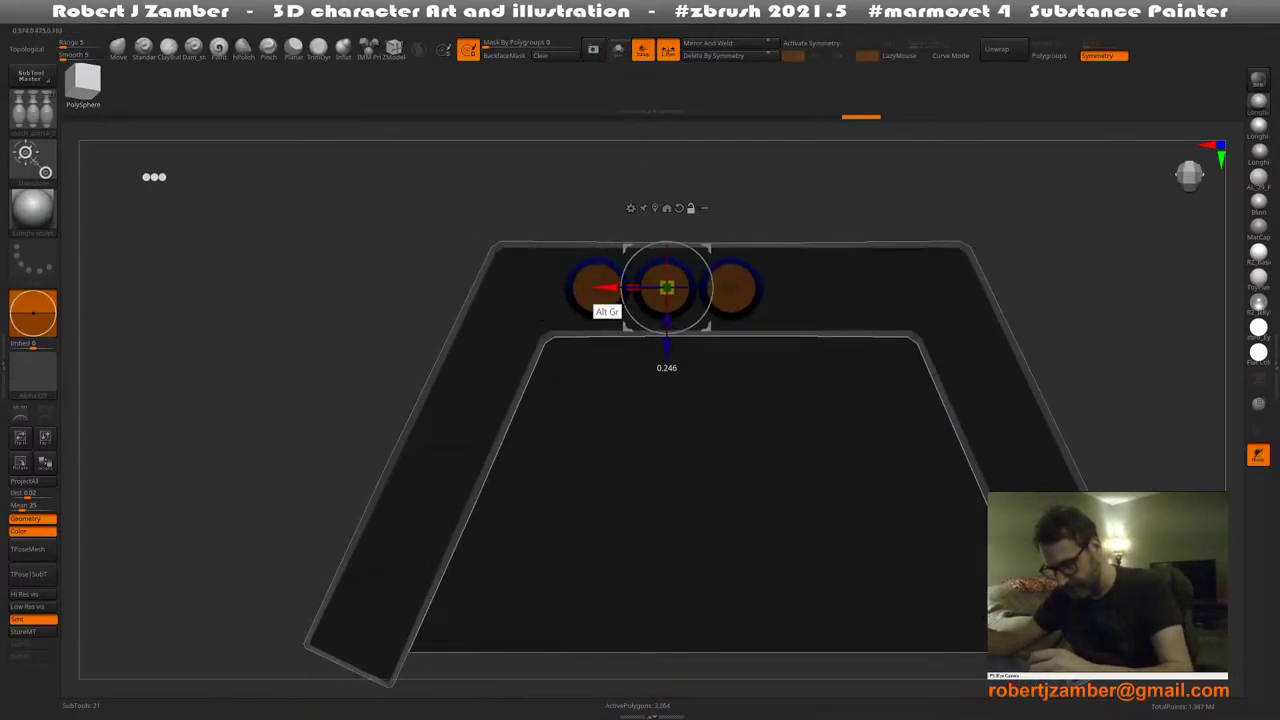
pyautogui.keyDown('ctrl'); pyautogui.keyDown('shift'); pyautogui.moveTo(606, 287); pyautogui.dragTo(494, 326); pyautogui.keyUp('shift'); pyautogui.keyUp('ctrl')
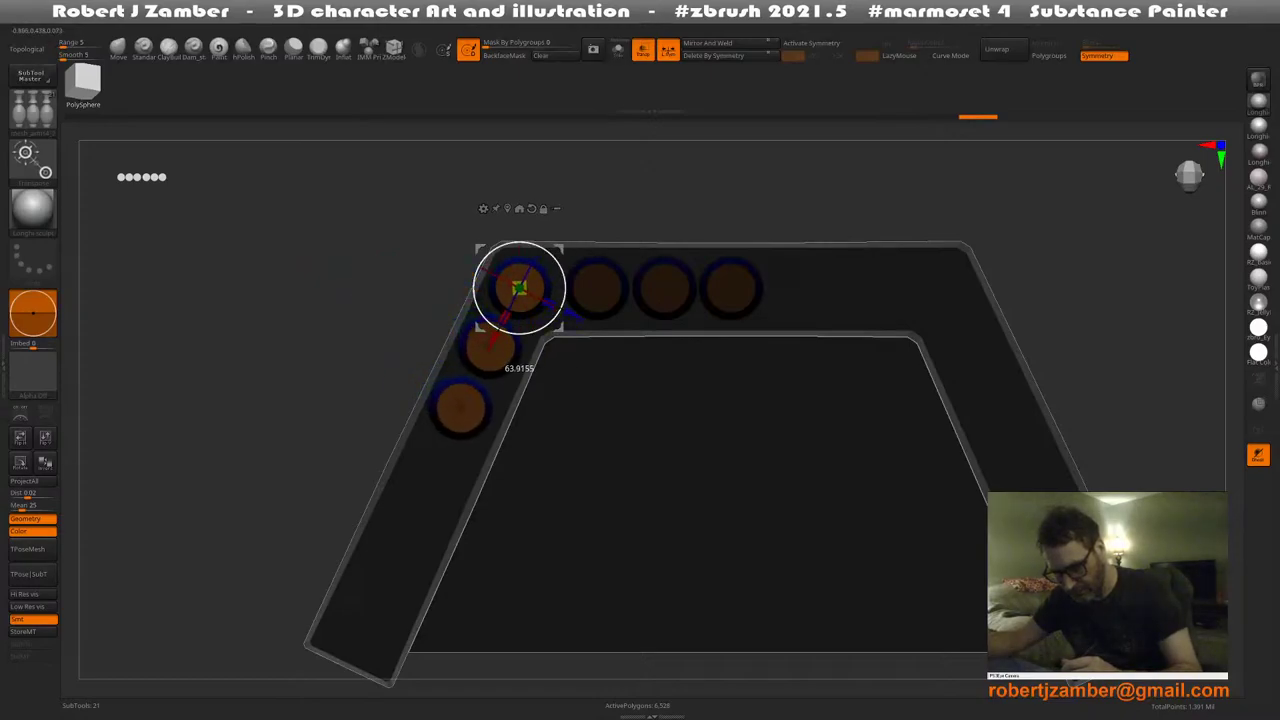
# Move the three copied balusters along the angled rail past the corner baluster, rotate them about 2.5°, and turn transparency off
pyautogui.moveTo(430, 540); pyautogui.dragTo(490, 385)
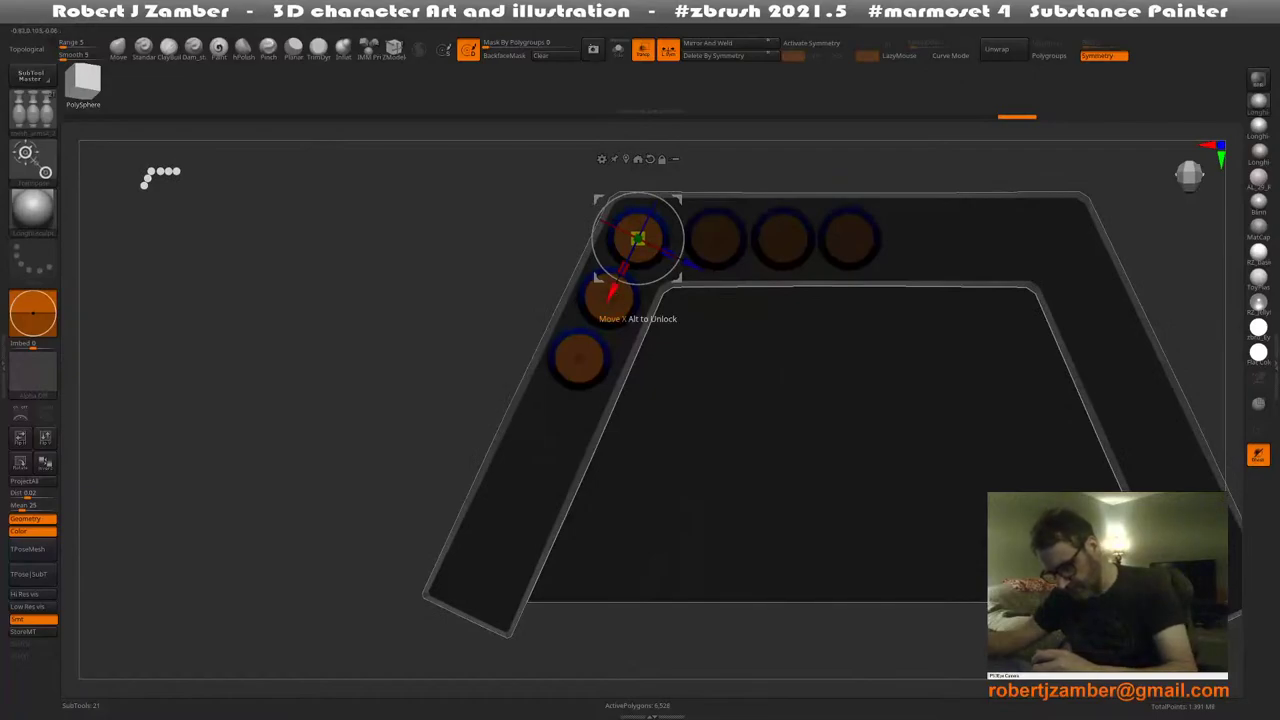
pyautogui.moveTo(612, 292); pyautogui.dragTo(609, 371)
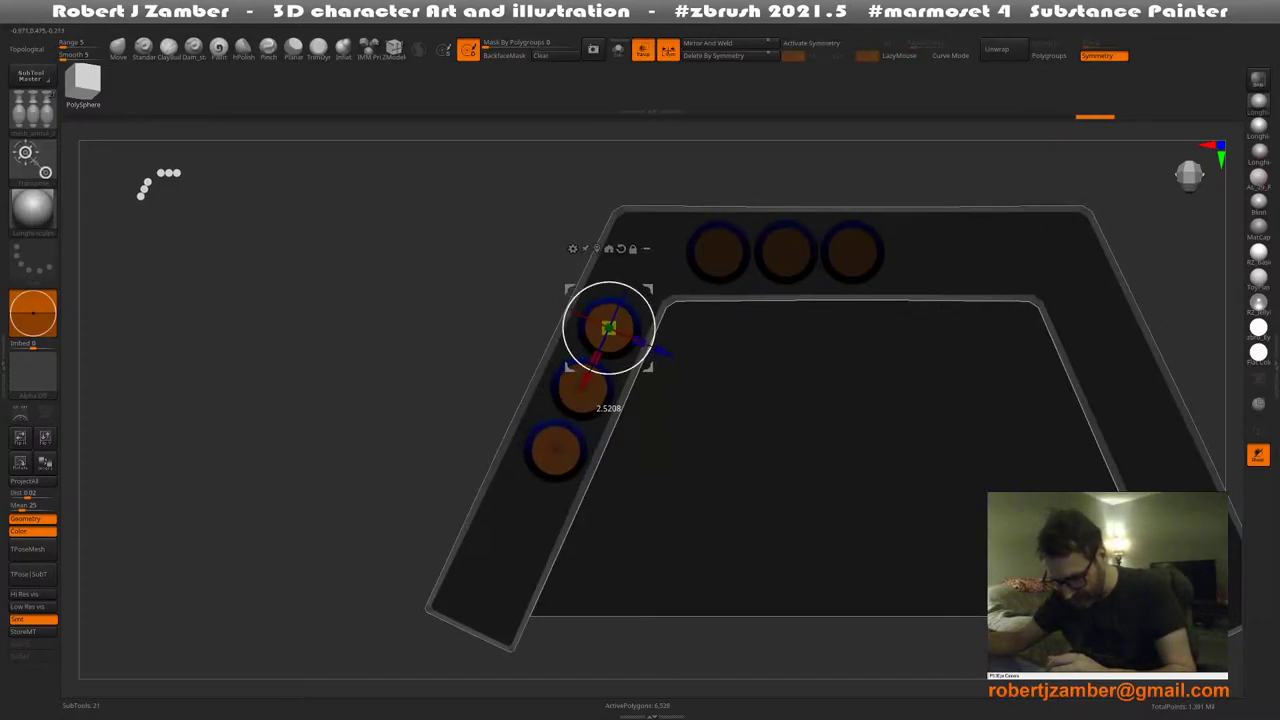
pyautogui.moveTo(570, 450); pyautogui.dragTo(528, 283, button='right')
pyautogui.moveTo(600, 422); pyautogui.dragTo(532, 443, button='right')
pyautogui.moveTo(531, 442); pyautogui.dragTo(651, 472)
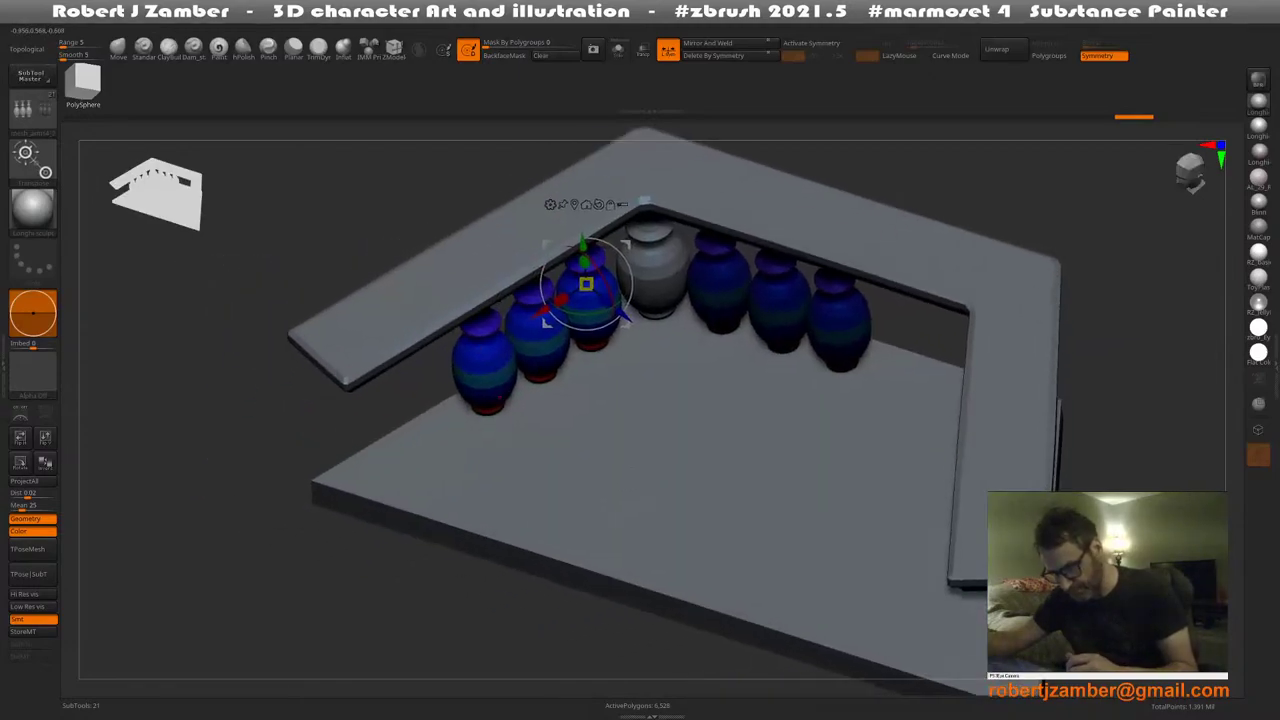
# Turn transparency on, make the thin balusters the active subtool, and centre the gizmo on the middle front baluster
pyautogui.moveTo(577, 535); pyautogui.dragTo(507, 432)
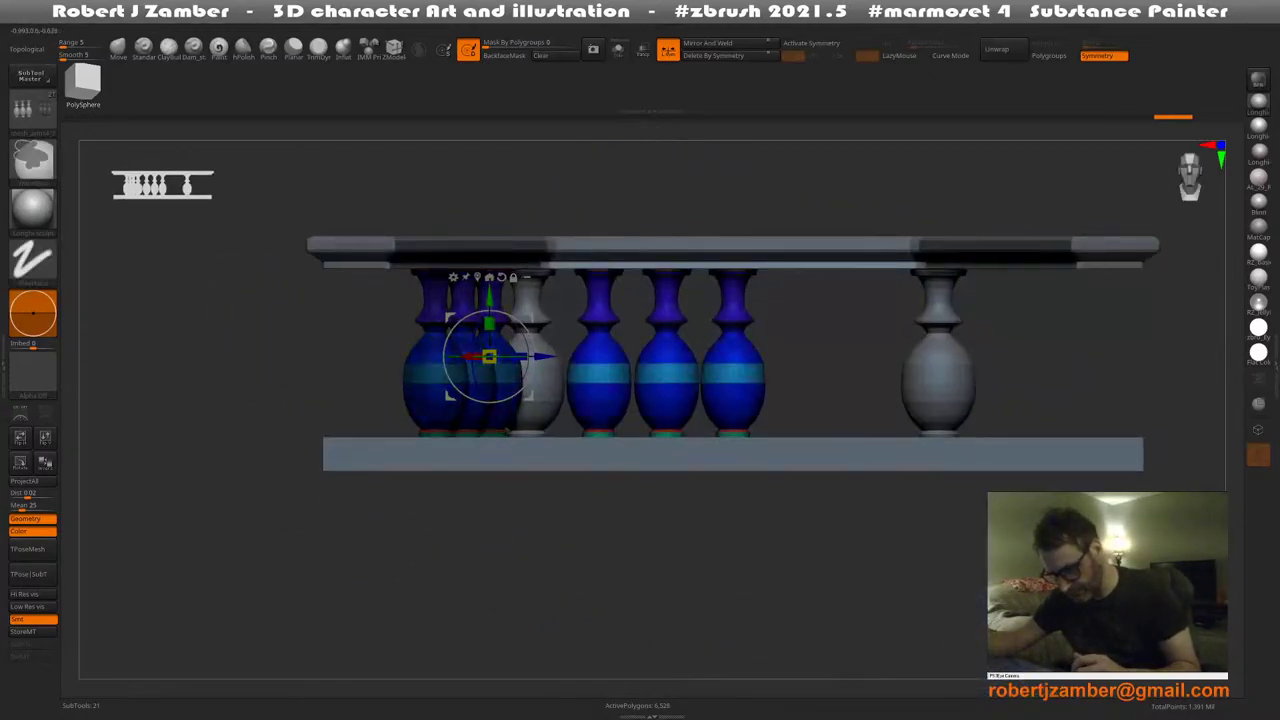
pyautogui.moveTo(540, 548); pyautogui.dragTo(550, 613)
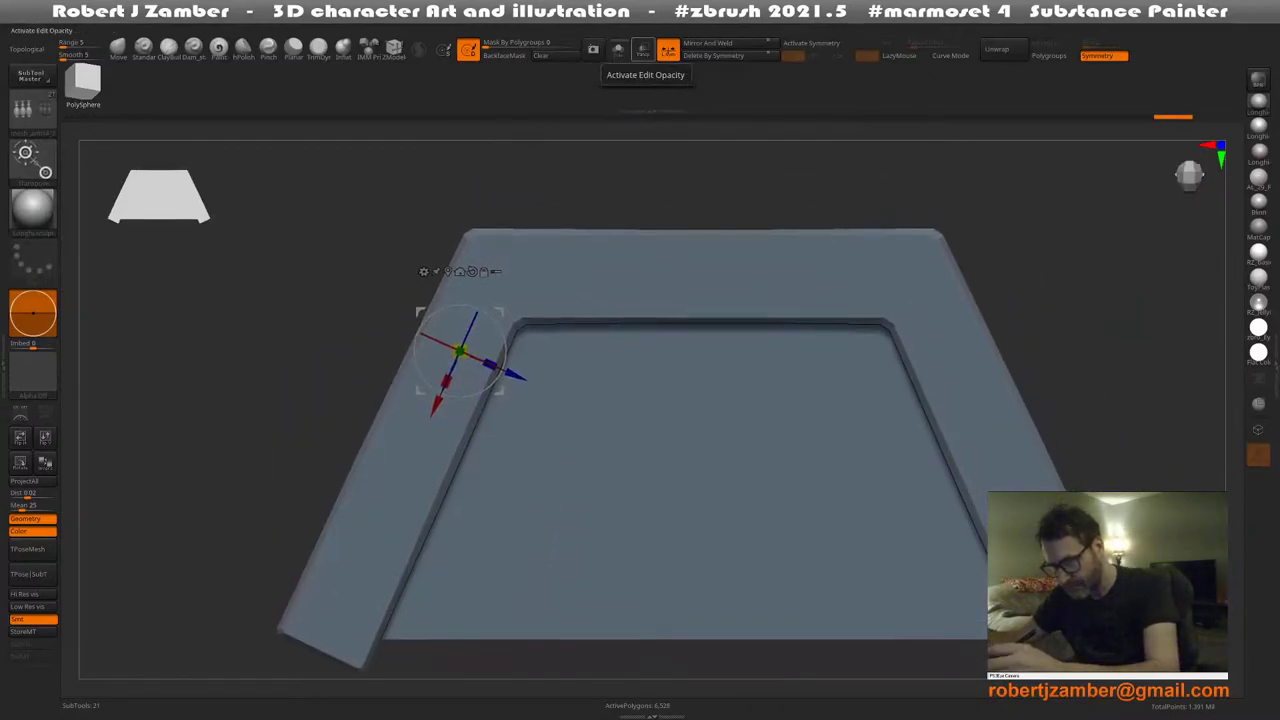
pyautogui.click(643, 49)
pyautogui.keyDown('alt'); pyautogui.click(539, 298); pyautogui.keyUp('alt')
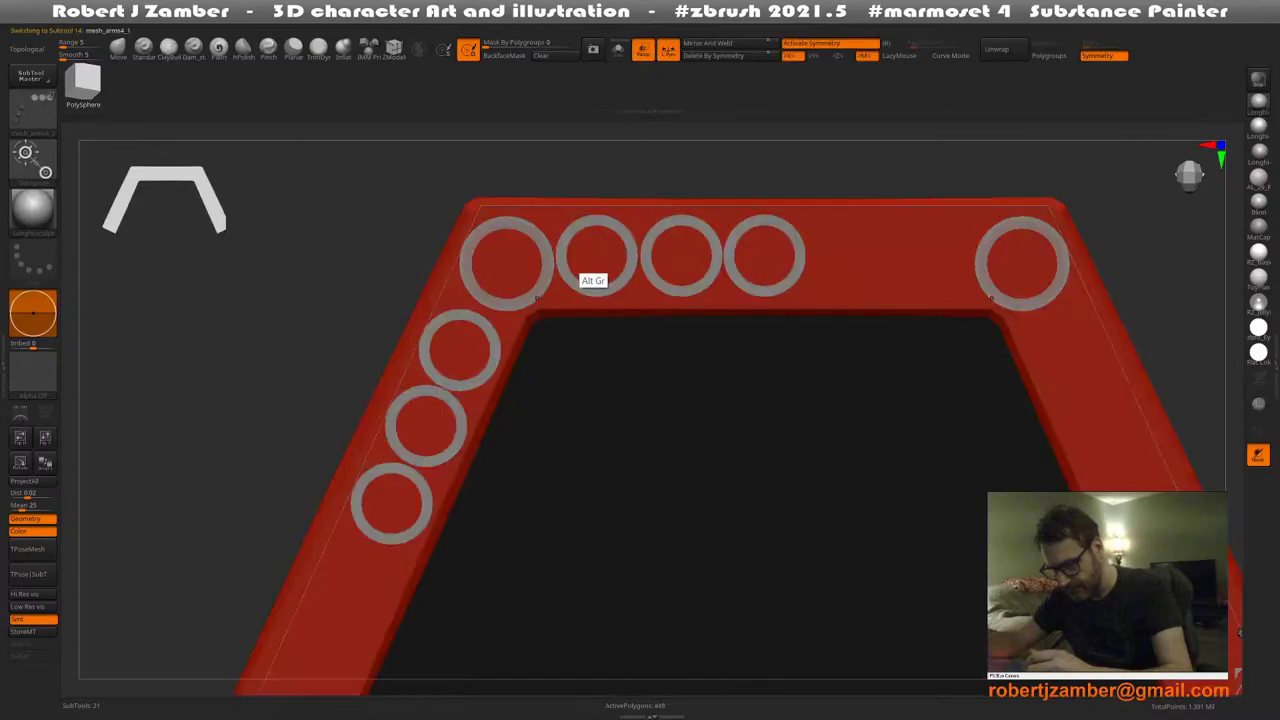
pyautogui.moveTo(1240, 632); pyautogui.dragTo(1232, 490)
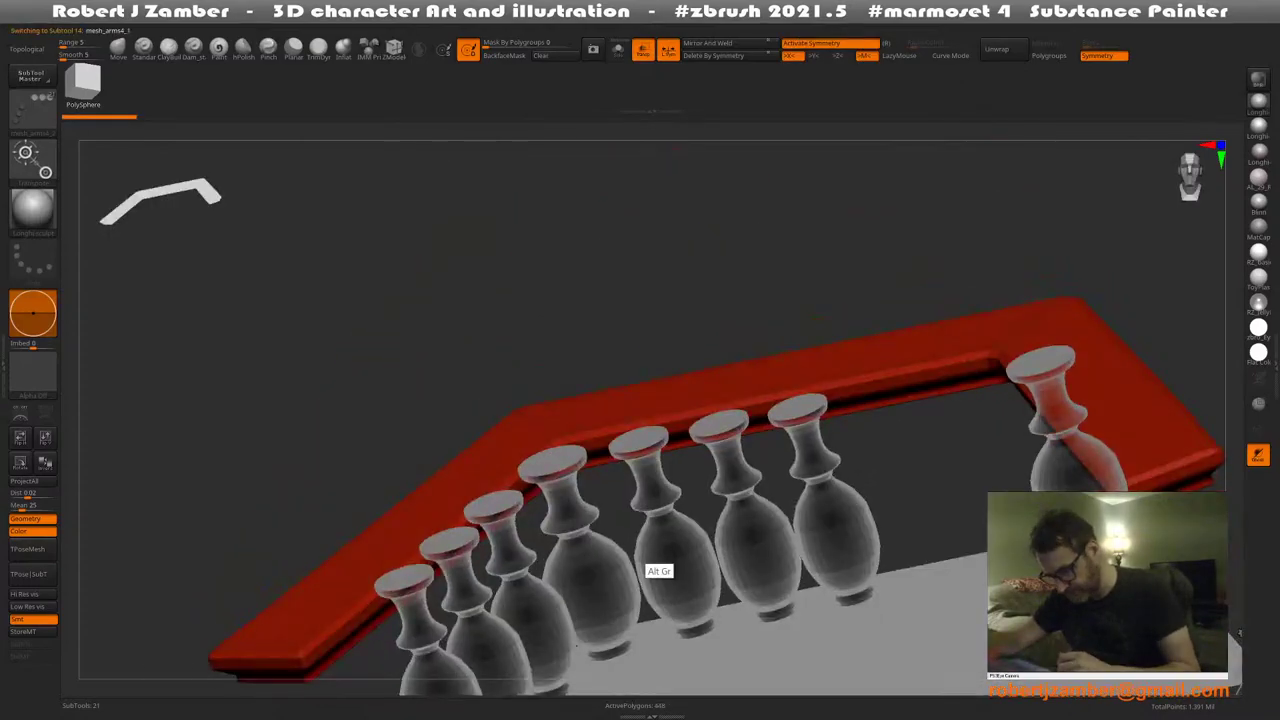
pyautogui.keyDown('alt'); pyautogui.click(648, 564); pyautogui.keyUp('alt')
pyautogui.moveTo(560, 260); pyautogui.dragTo(620, 545)
pyautogui.keyDown('alt'); pyautogui.moveTo(530, 452); pyautogui.dragTo(516, 352); pyautogui.keyUp('alt')
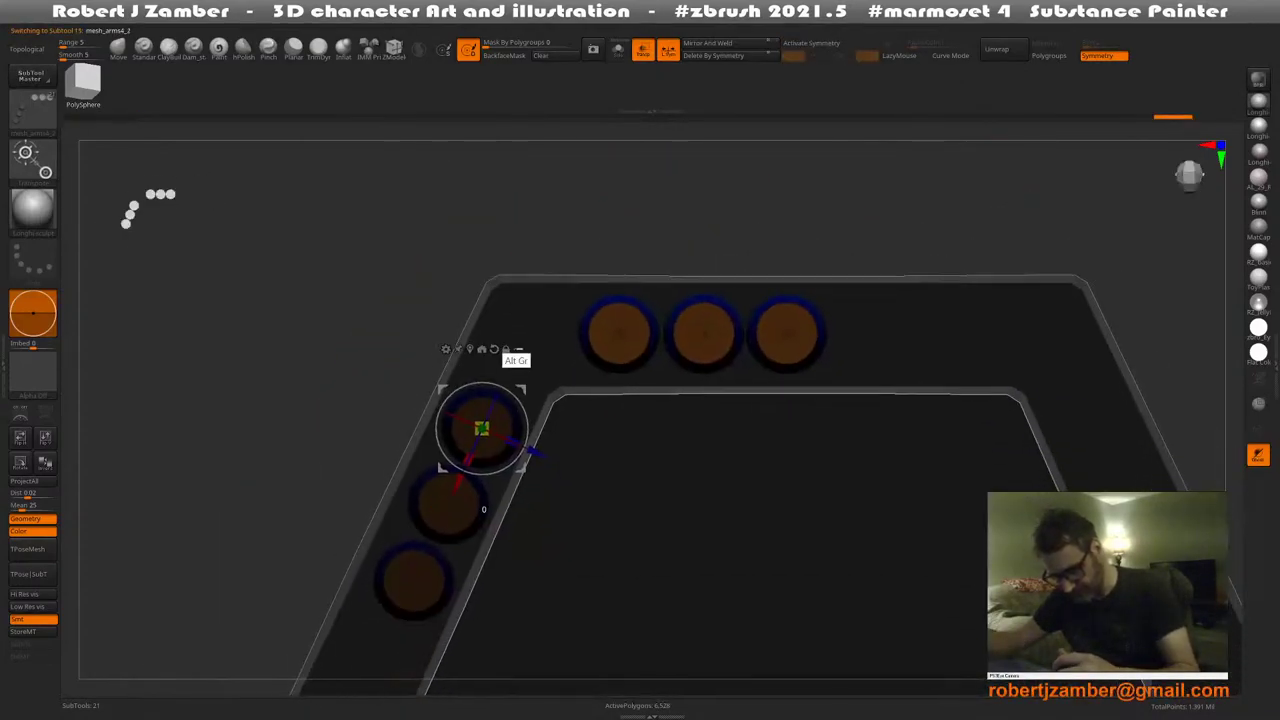
pyautogui.keyDown('alt'); pyautogui.click(466, 398); pyautogui.keyUp('alt')
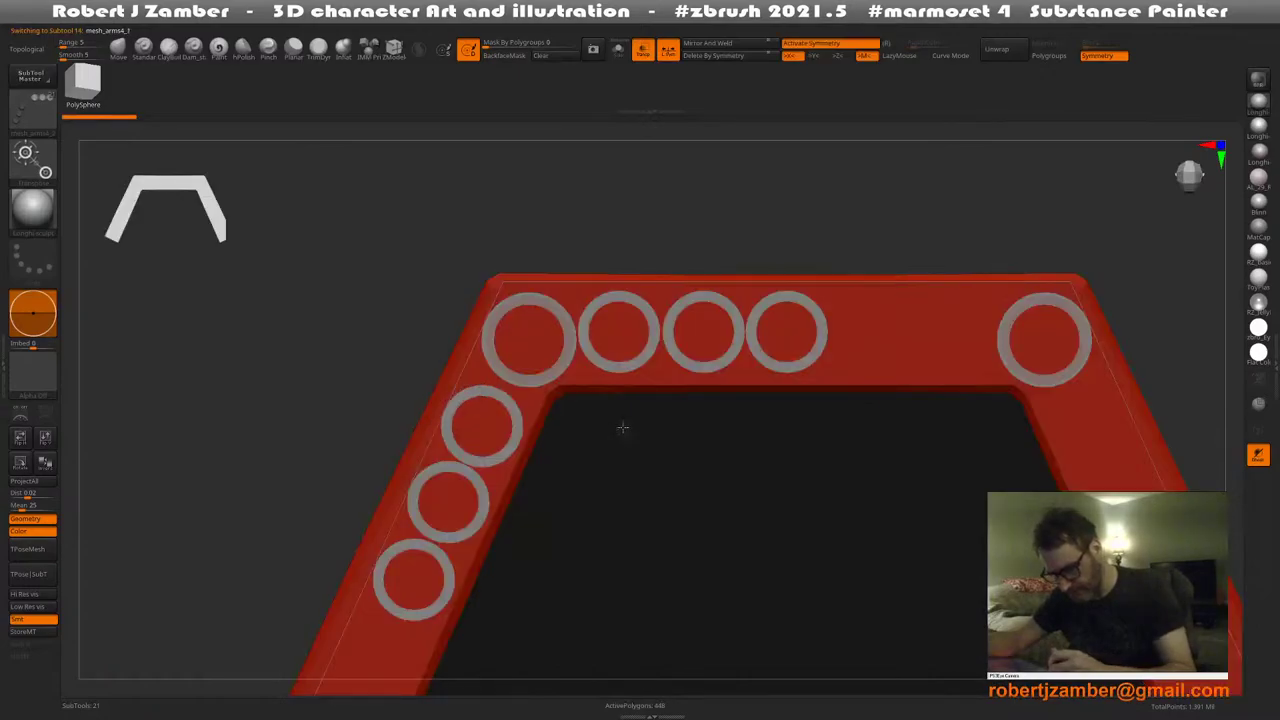
pyautogui.moveTo(622, 427); pyautogui.dragTo(622, 530)
pyautogui.keyDown('alt'); pyautogui.click(622, 388); pyautogui.keyUp('alt')
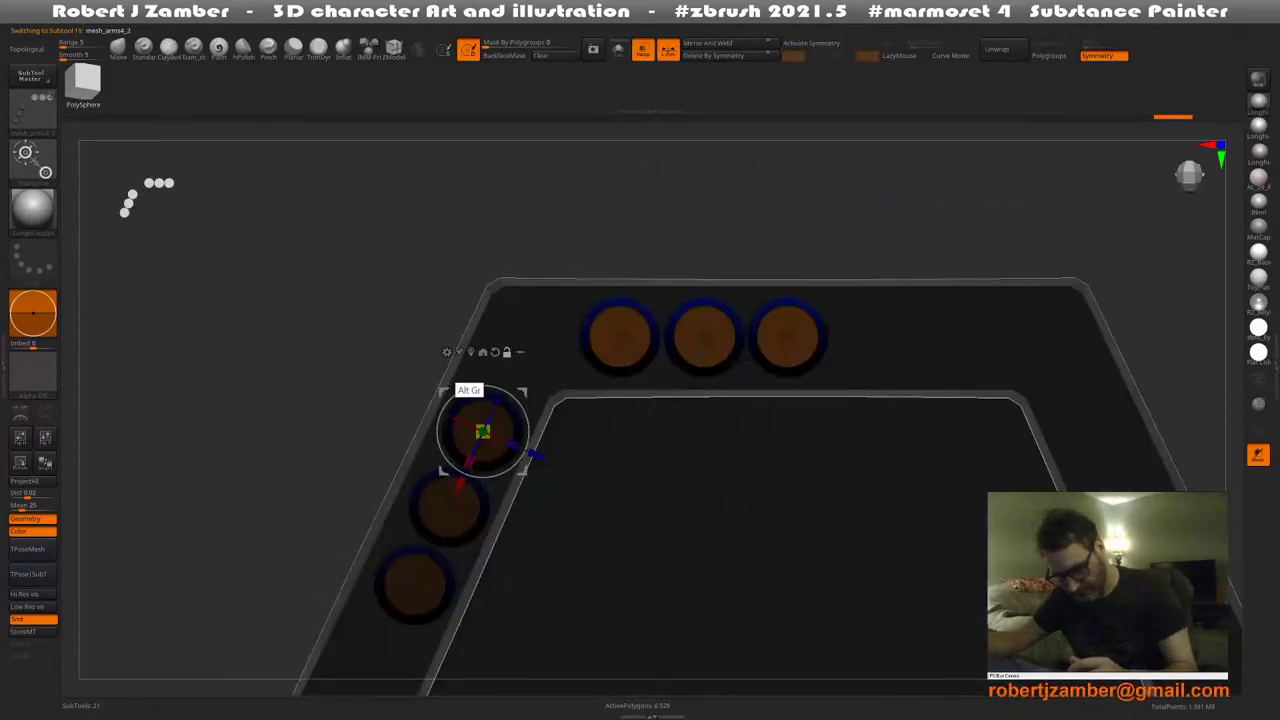
pyautogui.keyDown('alt'); pyautogui.click(703, 337); pyautogui.keyUp('alt')
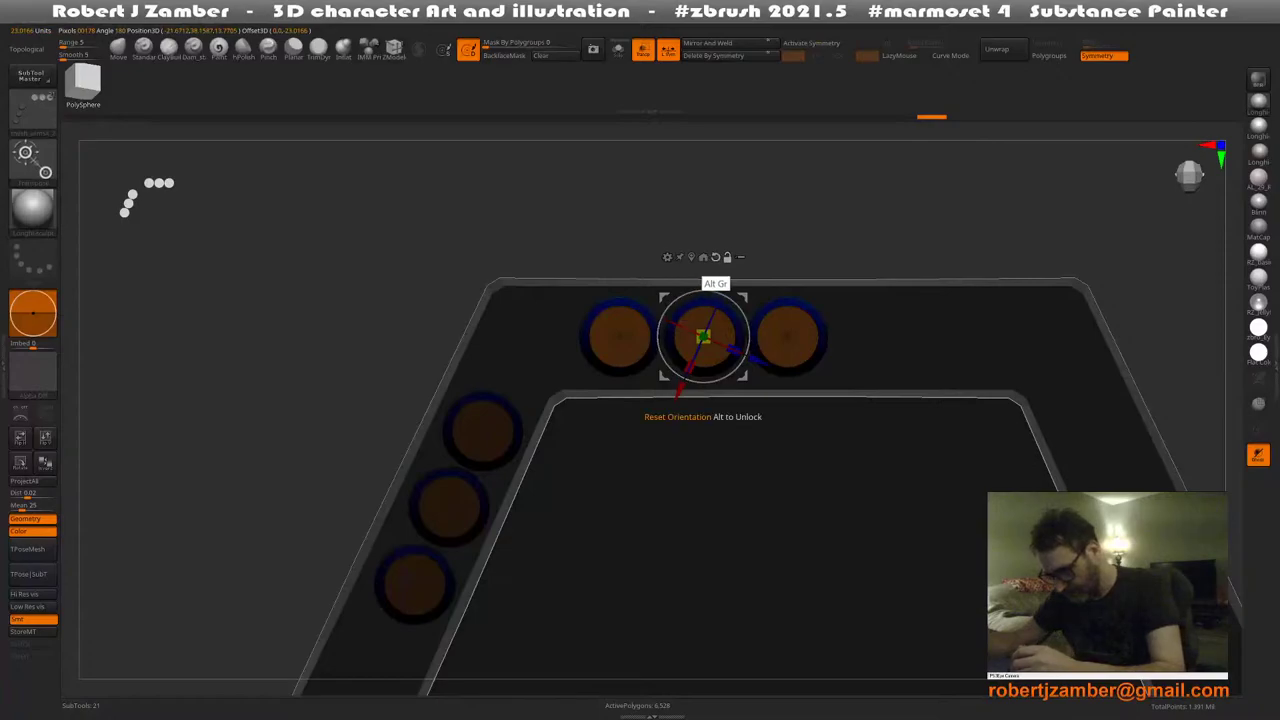
# In solo view, mask all thin balusters except the outermost angled-rail one, centre the gizmo on it, and align it to the rail
pyautogui.moveTo(578, 533); pyautogui.dragTo(505, 370)
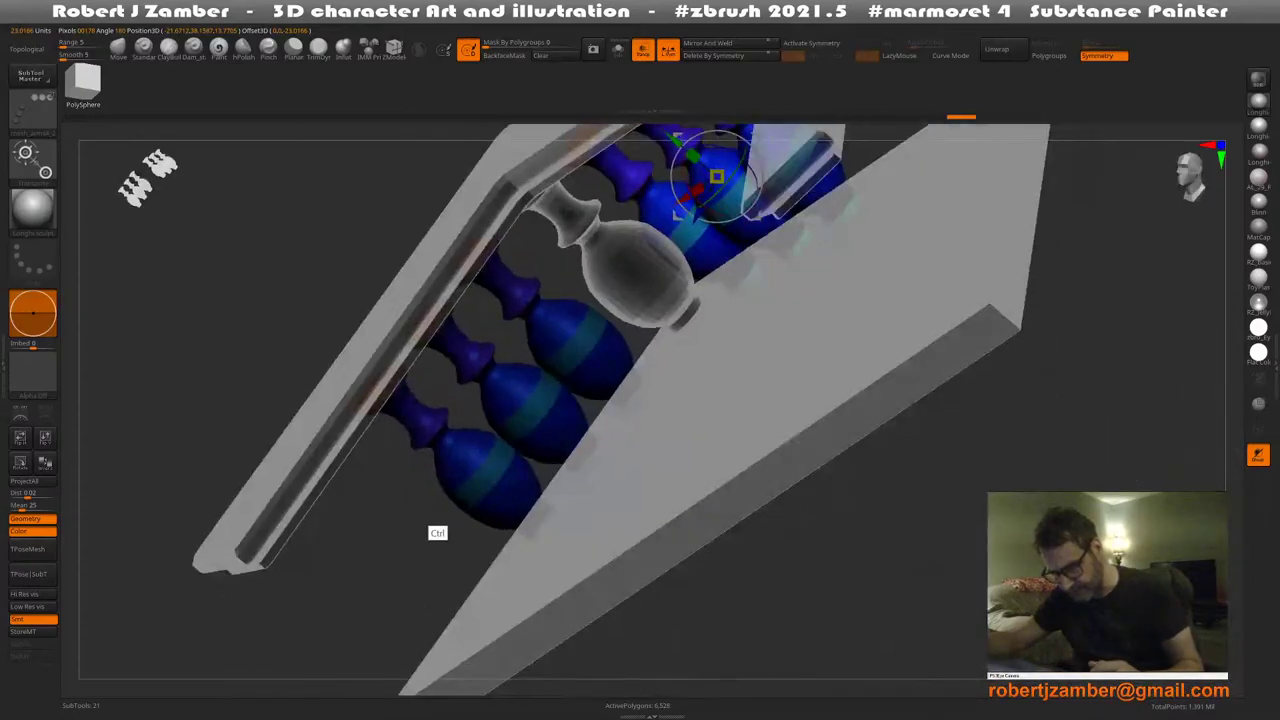
pyautogui.keyDown('alt'); pyautogui.moveTo(448, 553); pyautogui.dragTo(590, 410); pyautogui.keyUp('alt')
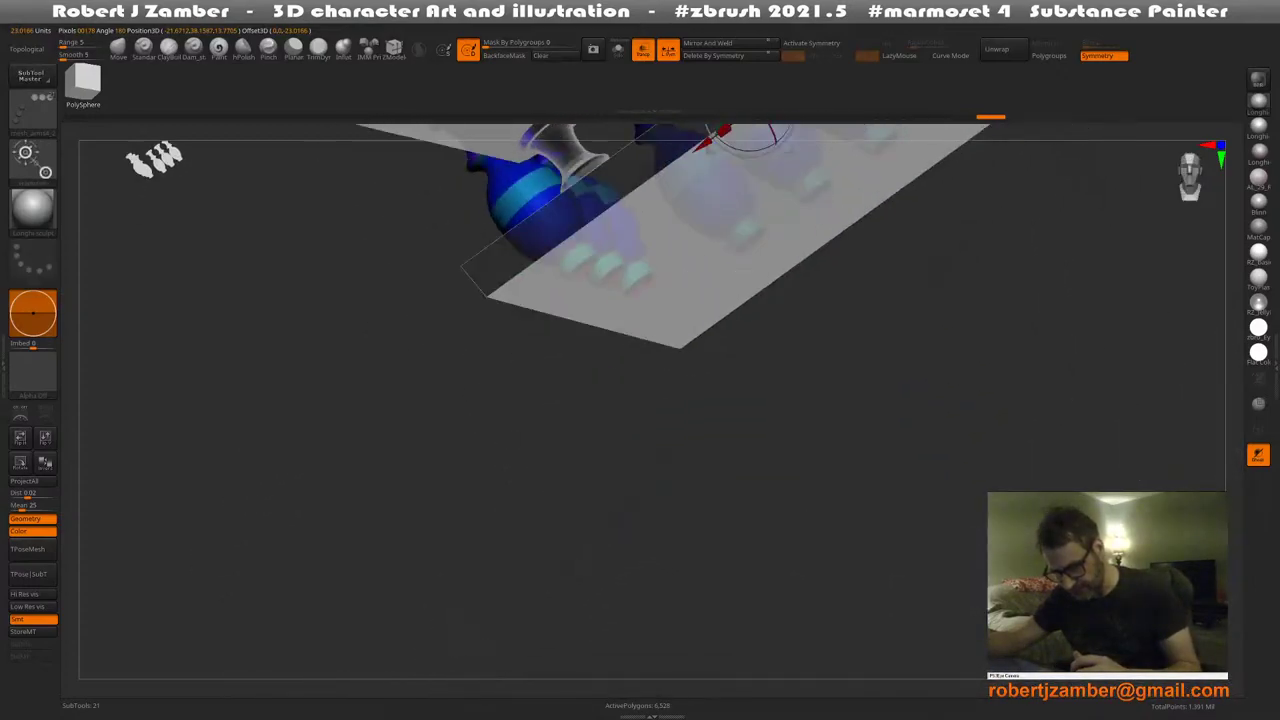
pyautogui.moveTo(634, 300); pyautogui.dragTo(548, 533)
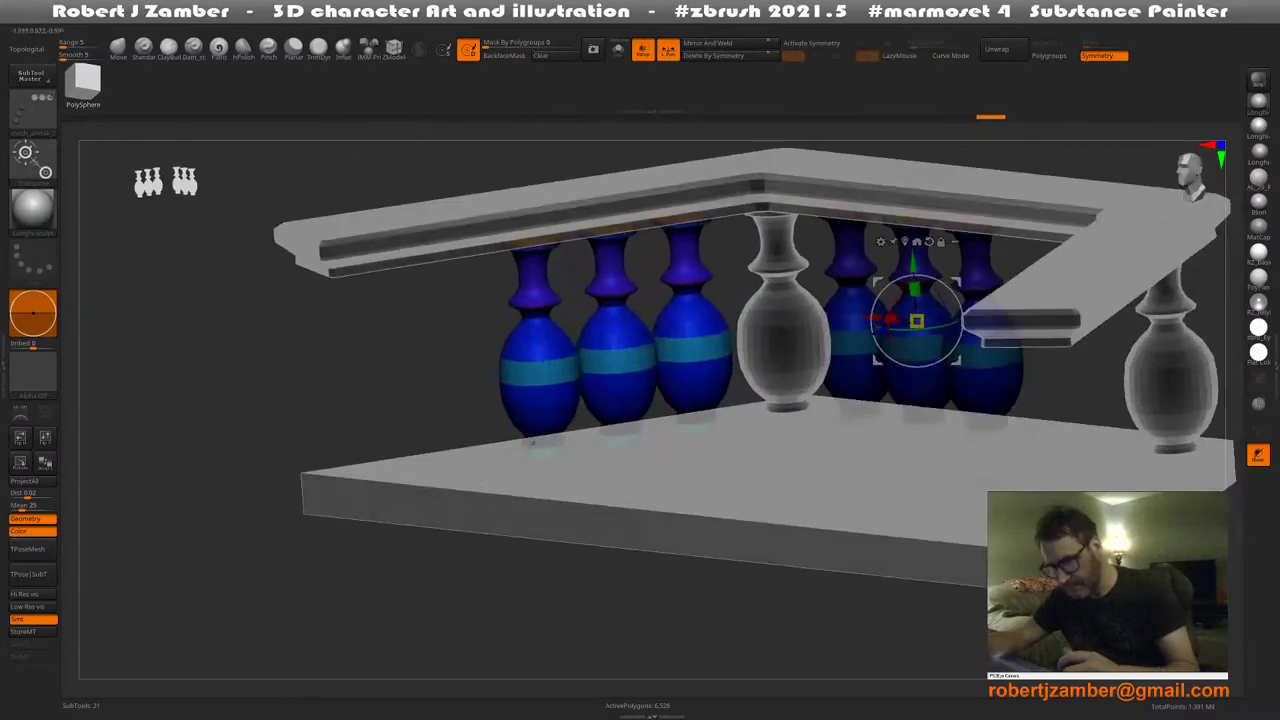
pyautogui.click(618, 49)
pyautogui.moveTo(610, 500)
pyautogui.mouseDown()
pyautogui.moveTo(540, 455)
pyautogui.moveTo(518, 400)
pyautogui.moveTo(533, 379)
pyautogui.moveTo(612, 384)
pyautogui.mouseUp()
pyautogui.moveTo(745, 191)
pyautogui.keyDown('ctrl'); pyautogui.mouseDown()
pyautogui.moveTo(600, 571)
pyautogui.moveTo(571, 578)
pyautogui.moveTo(597, 578)
pyautogui.mouseUp(); pyautogui.keyUp('ctrl')
pyautogui.keyDown('alt'); pyautogui.moveTo(597, 530); pyautogui.dragTo(600, 600); pyautogui.keyUp('alt')
pyautogui.keyDown('alt'); pyautogui.moveTo(523, 465); pyautogui.dragTo(685, 477); pyautogui.keyUp('alt')
pyautogui.moveTo(698, 171)
pyautogui.keyDown('ctrl'); pyautogui.mouseDown()
pyautogui.moveTo(672, 471)
pyautogui.moveTo(573, 635)
pyautogui.moveTo(596, 558)
pyautogui.moveTo(551, 532)
pyautogui.moveTo(584, 564)
pyautogui.mouseUp(); pyautogui.keyUp('ctrl')
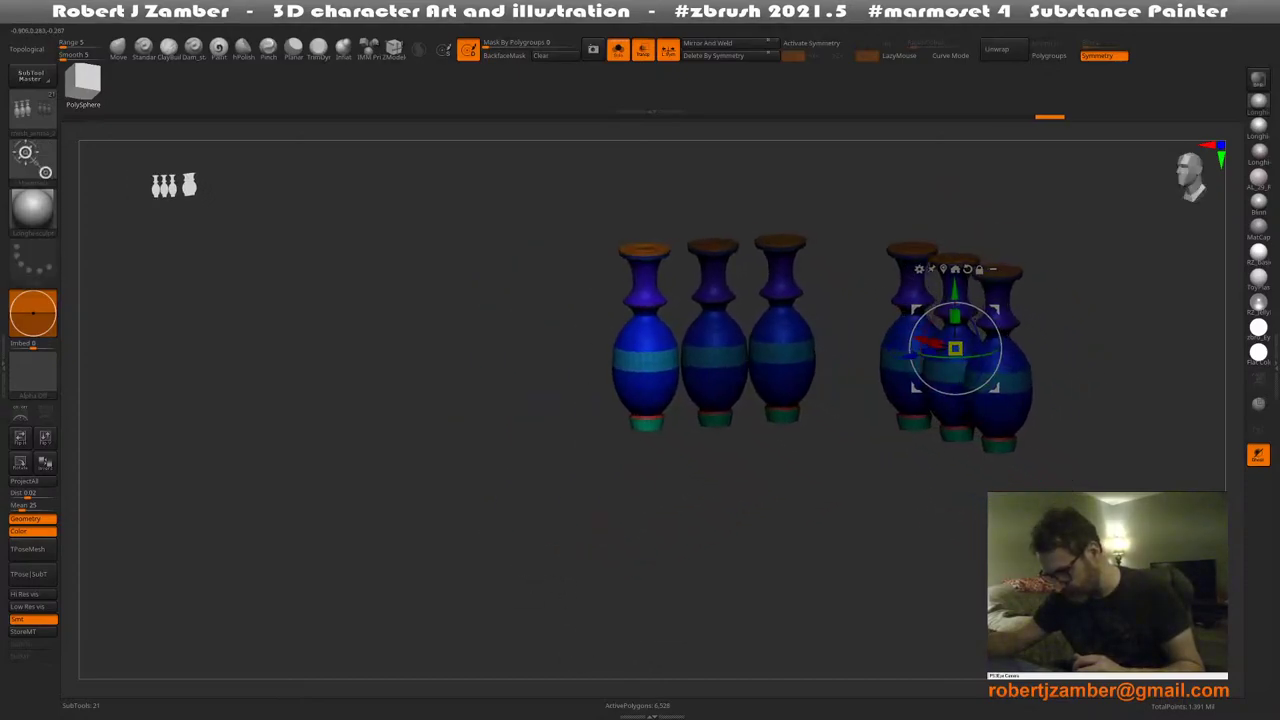
pyautogui.click(943, 269)
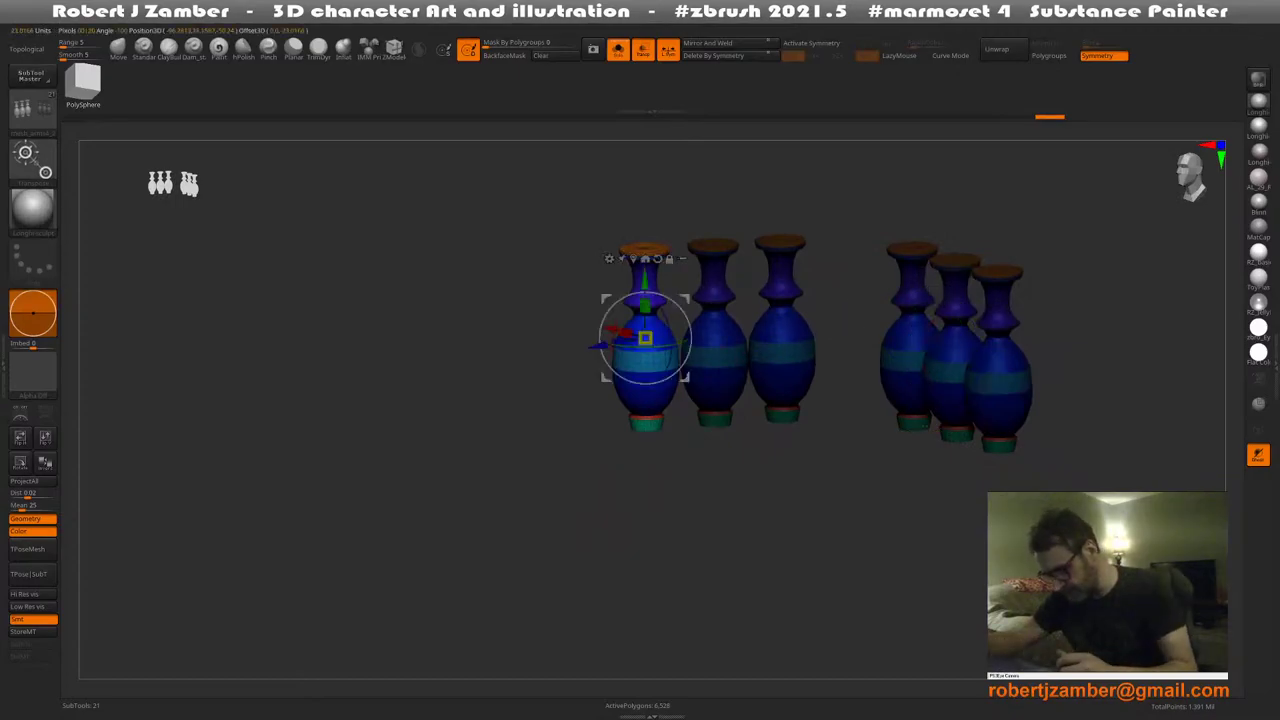
pyautogui.moveTo(604, 466); pyautogui.dragTo(584, 585)
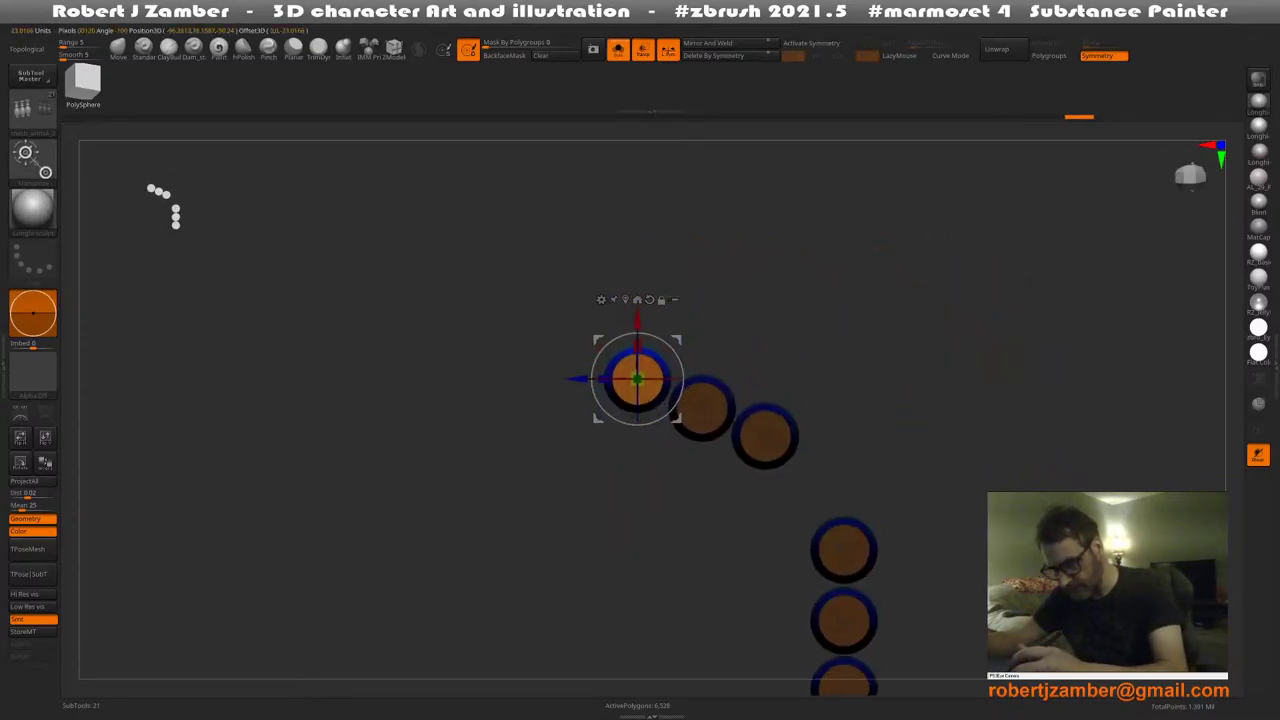
pyautogui.click(618, 50)
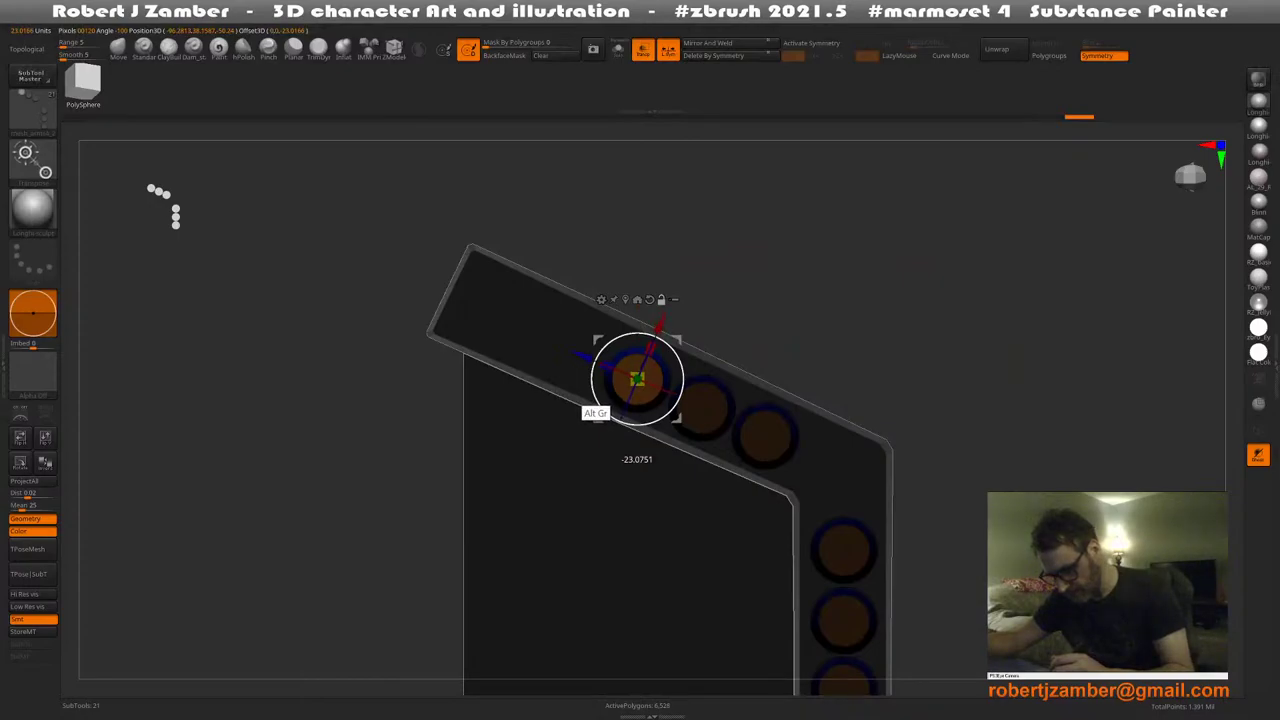
# Try to duplicate the outermost baluster along the angled rail, and undo the copy
pyautogui.keyDown('ctrl'); pyautogui.keyDown('shift'); pyautogui.moveTo(637, 378); pyautogui.dragTo(568, 348); pyautogui.keyUp('shift'); pyautogui.keyUp('ctrl')
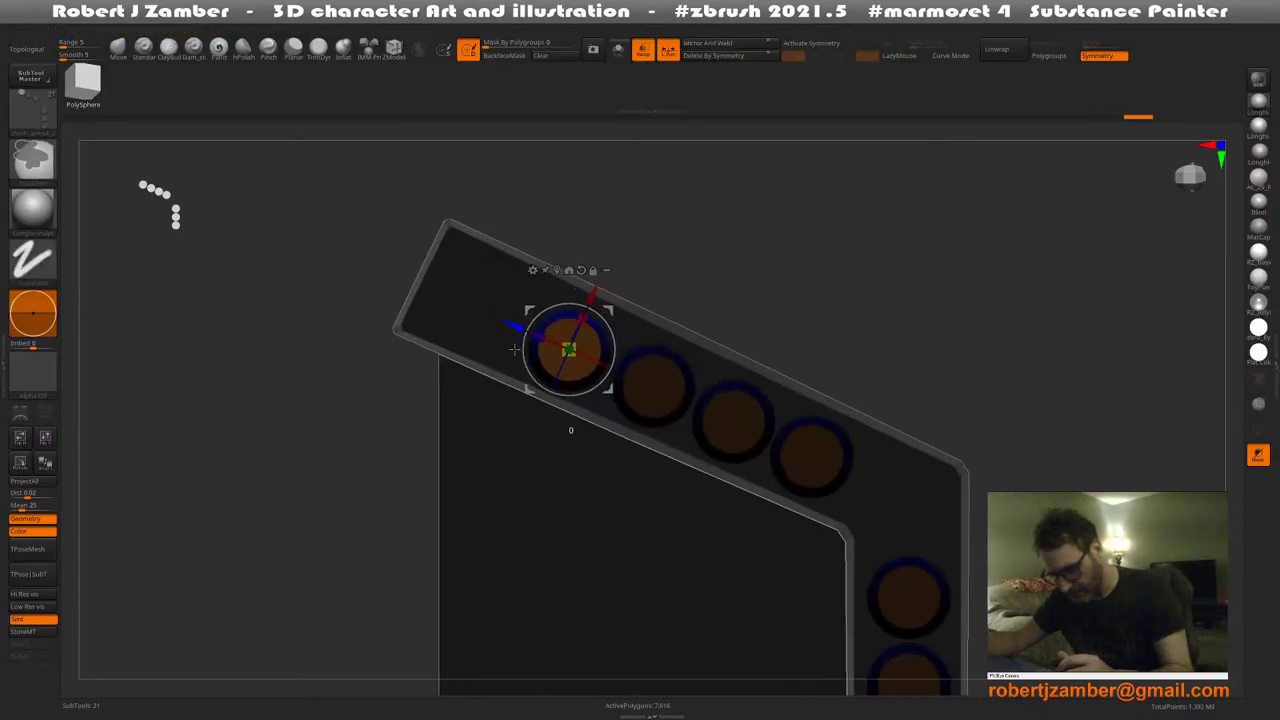
pyautogui.hotkey('ctrl', 'z')
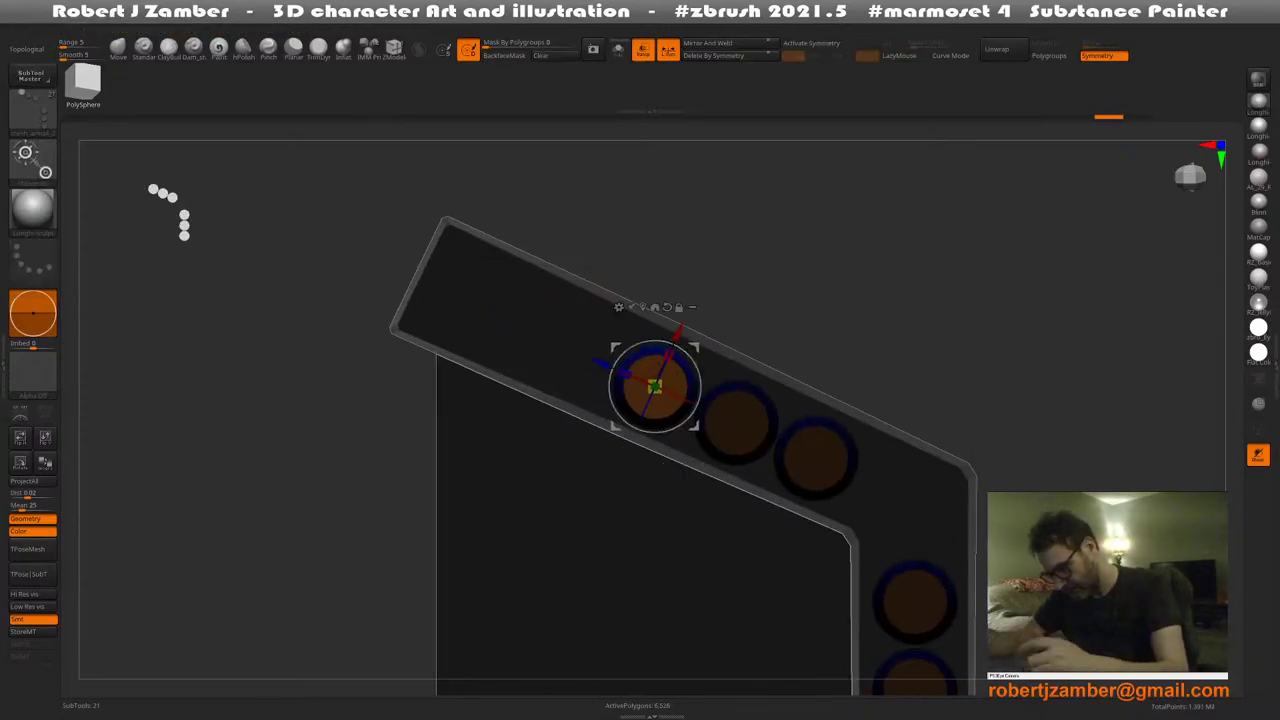
pyautogui.keyDown('ctrl'); pyautogui.moveTo(596, 275); pyautogui.dragTo(584, 261, button='right'); pyautogui.keyUp('ctrl')
pyautogui.keyDown('ctrl'); pyautogui.moveTo(585, 243); pyautogui.dragTo(751, 493); pyautogui.keyUp('ctrl')
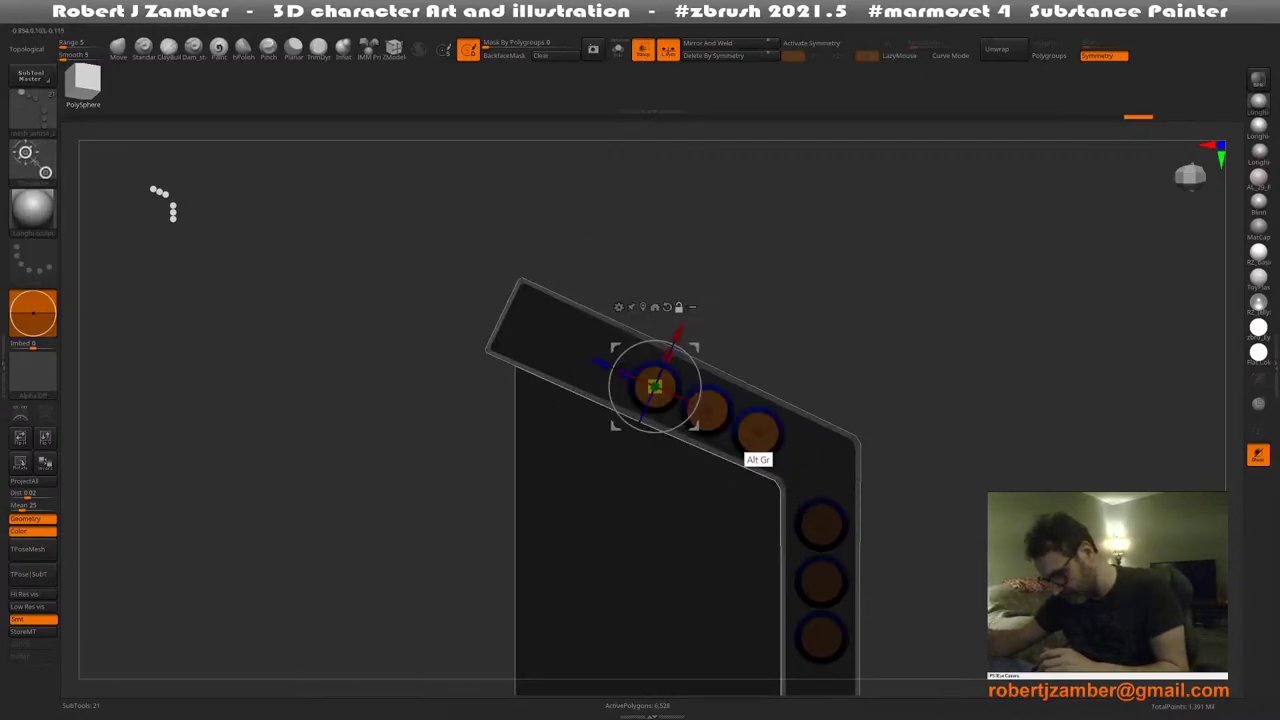
# Examine the thin balusters' placement under the angled rail from above and from the side
pyautogui.keyDown('alt'); pyautogui.click(756, 446); pyautogui.keyUp('alt')
pyautogui.moveTo(645, 408); pyautogui.dragTo(632, 571, button='right')
pyautogui.keyDown('alt'); pyautogui.click(640, 549); pyautogui.keyUp('alt')
pyautogui.keyDown('alt'); pyautogui.moveTo(632, 570); pyautogui.dragTo(638, 482); pyautogui.keyUp('alt')
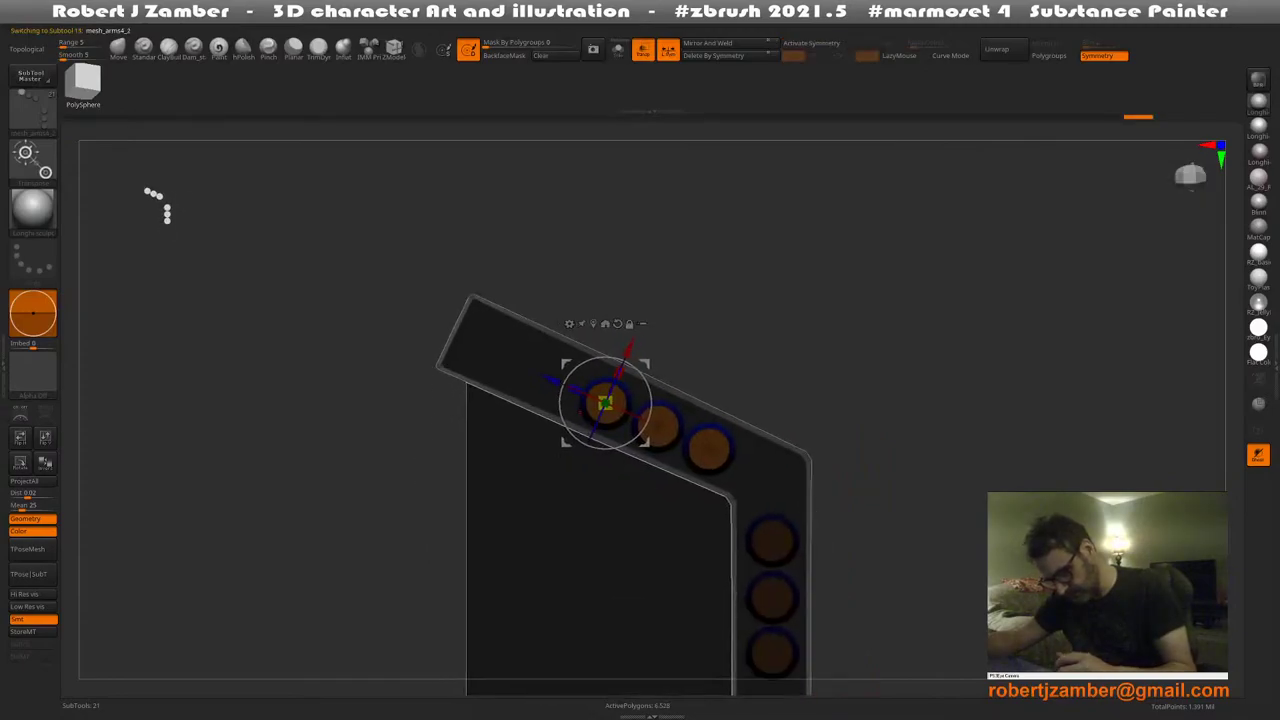
pyautogui.moveTo(639, 434); pyautogui.dragTo(637, 437)
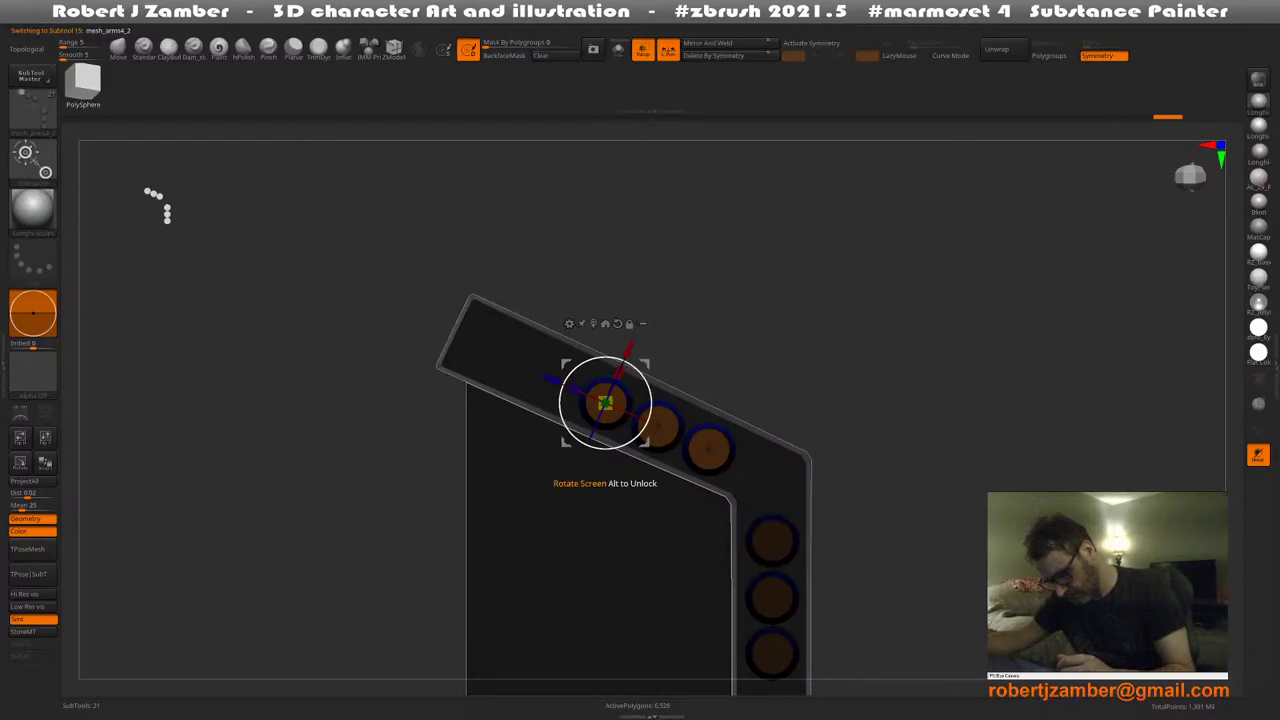
pyautogui.keyDown('alt'); pyautogui.moveTo(637, 437); pyautogui.dragTo(642, 411, button='right'); pyautogui.keyUp('alt')
pyautogui.moveTo(642, 411); pyautogui.dragTo(628, 295, button='right')
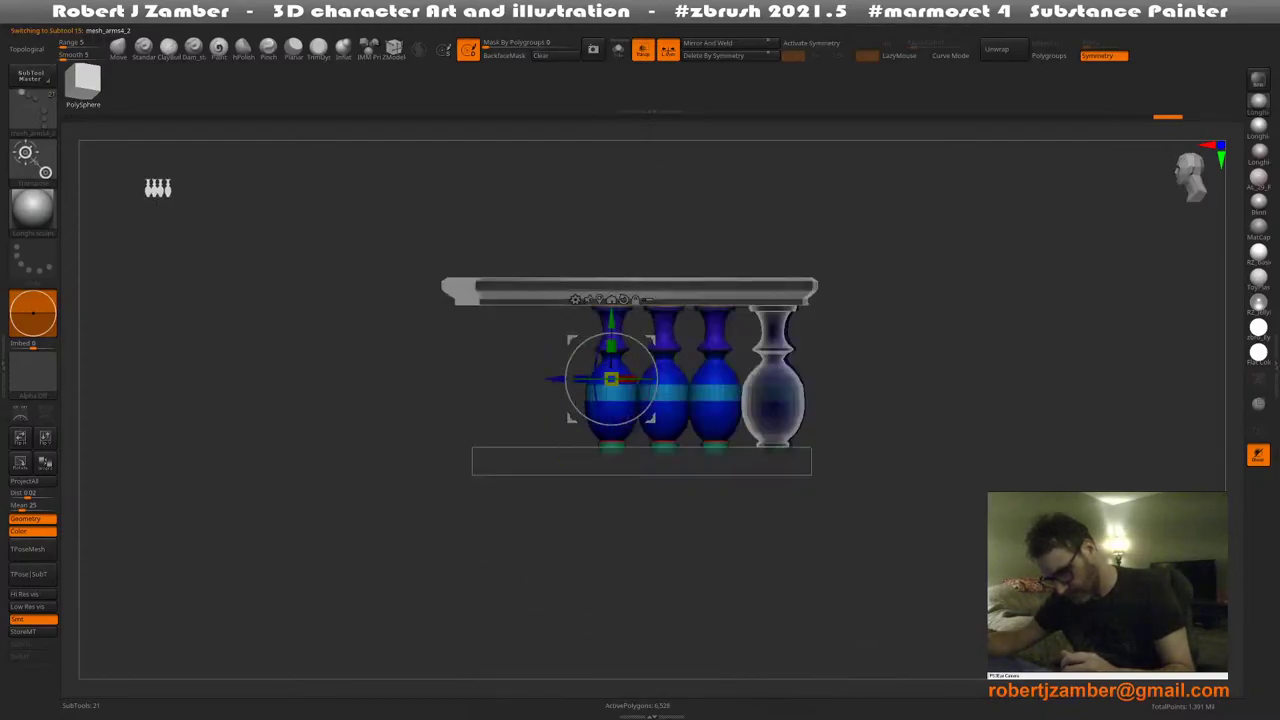
pyautogui.moveTo(556, 456)
pyautogui.keyDown('alt'); pyautogui.mouseDown(button='right')
pyautogui.moveTo(572, 485)
pyautogui.moveTo(603, 491)
pyautogui.moveTo(571, 453)
pyautogui.mouseUp(button='right'); pyautogui.keyUp('alt')
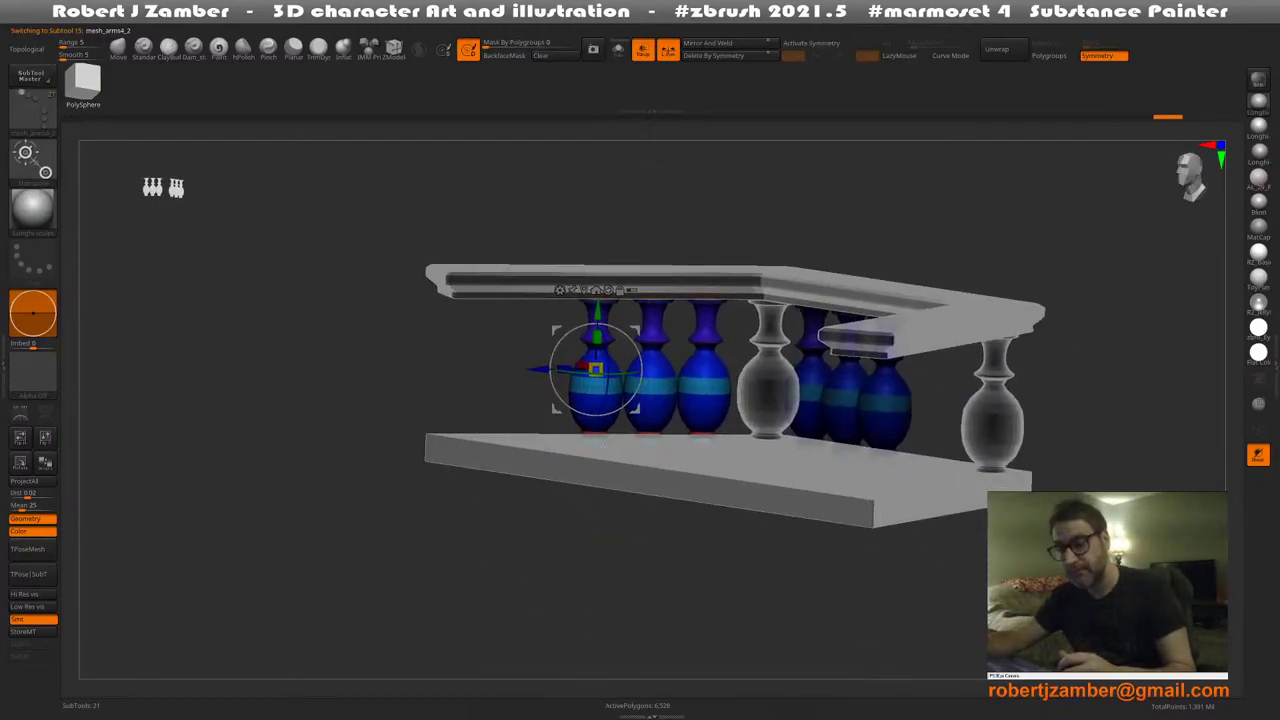
pyautogui.keyDown('ctrl'); pyautogui.moveTo(571, 395); pyautogui.dragTo(573, 435, button='right'); pyautogui.keyUp('ctrl')
pyautogui.moveTo(562, 390)
pyautogui.keyDown('alt'); pyautogui.mouseDown(button='right')
pyautogui.moveTo(522, 405)
pyautogui.moveTo(572, 445)
pyautogui.moveTo(498, 402)
pyautogui.moveTo(538, 396)
pyautogui.mouseUp(button='right'); pyautogui.keyUp('alt')
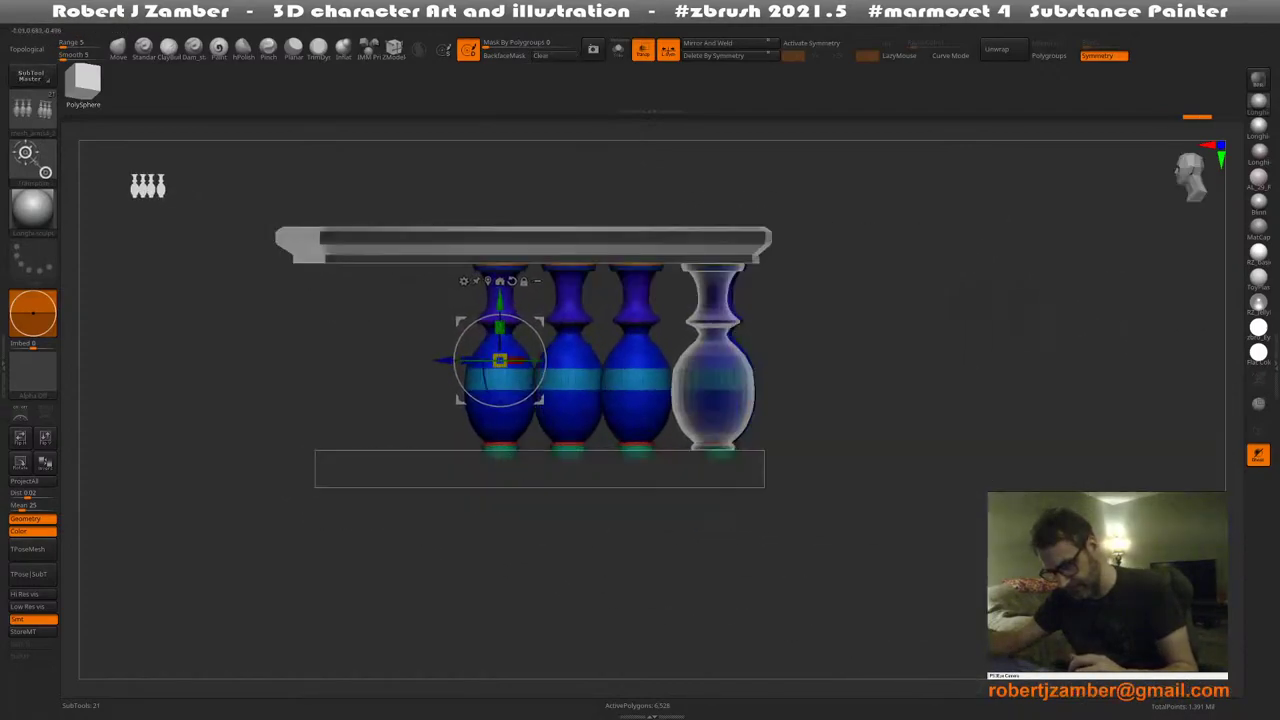
pyautogui.keyDown('alt'); pyautogui.moveTo(480, 523); pyautogui.dragTo(556, 511, button='right'); pyautogui.keyUp('alt')
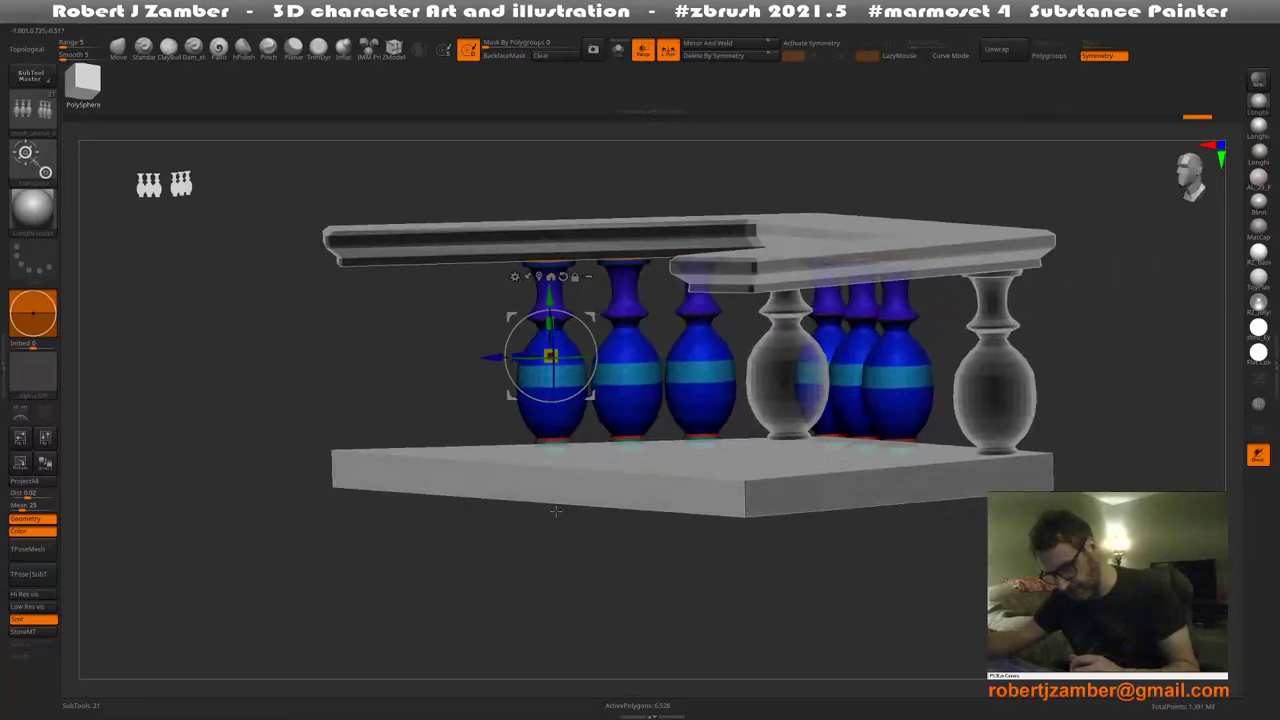
pyautogui.moveTo(555, 511); pyautogui.dragTo(550, 505)
# Mask all the thin balusters again except the outermost one on the angled rail, viewed from above
pyautogui.keyDown('ctrl'); pyautogui.moveTo(376, 150); pyautogui.dragTo(589, 569); pyautogui.keyUp('ctrl')
pyautogui.keyDown('ctrl'); pyautogui.moveTo(578, 550); pyautogui.dragTo(580, 584, button='right'); pyautogui.keyUp('ctrl')
pyautogui.keyDown('ctrl'); pyautogui.click(580, 584); pyautogui.keyUp('ctrl')
pyautogui.moveTo(573, 522); pyautogui.dragTo(587, 612, button='right')
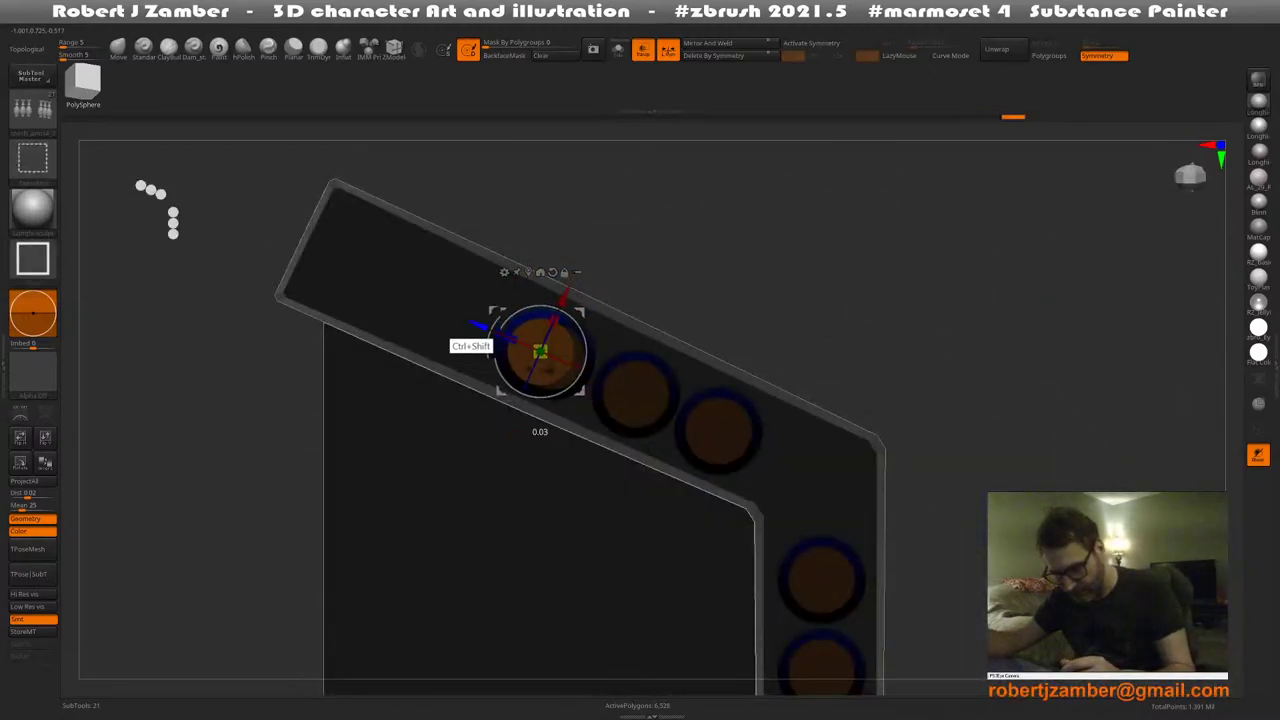
# Duplicate the outermost baluster twice toward the free end of the angled rail, matching the spacing of the other balusters
pyautogui.keyDown('ctrl'); pyautogui.keyDown('shift'); pyautogui.moveTo(550, 355); pyautogui.dragTo(406, 300); pyautogui.keyUp('shift'); pyautogui.keyUp('ctrl')
pyautogui.keyDown('ctrl'); pyautogui.moveTo(406, 300); pyautogui.dragTo(437, 367, button='right'); pyautogui.keyUp('ctrl')
pyautogui.moveTo(407, 297); pyautogui.dragTo(415, 300)
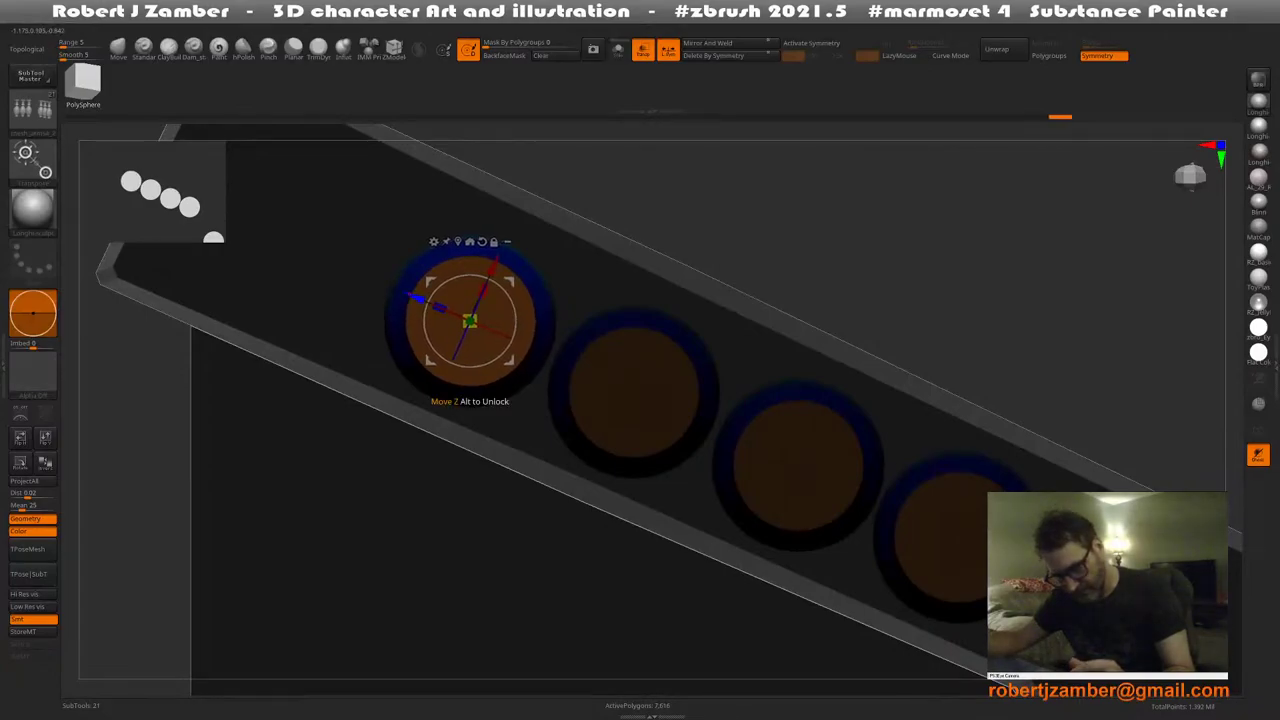
pyautogui.keyDown('alt'); pyautogui.moveTo(415, 300); pyautogui.dragTo(545, 381, button='right'); pyautogui.keyUp('alt')
pyautogui.keyDown('ctrl'); pyautogui.keyDown('shift'); pyautogui.moveTo(545, 381); pyautogui.dragTo(393, 315); pyautogui.keyUp('shift'); pyautogui.keyUp('ctrl')
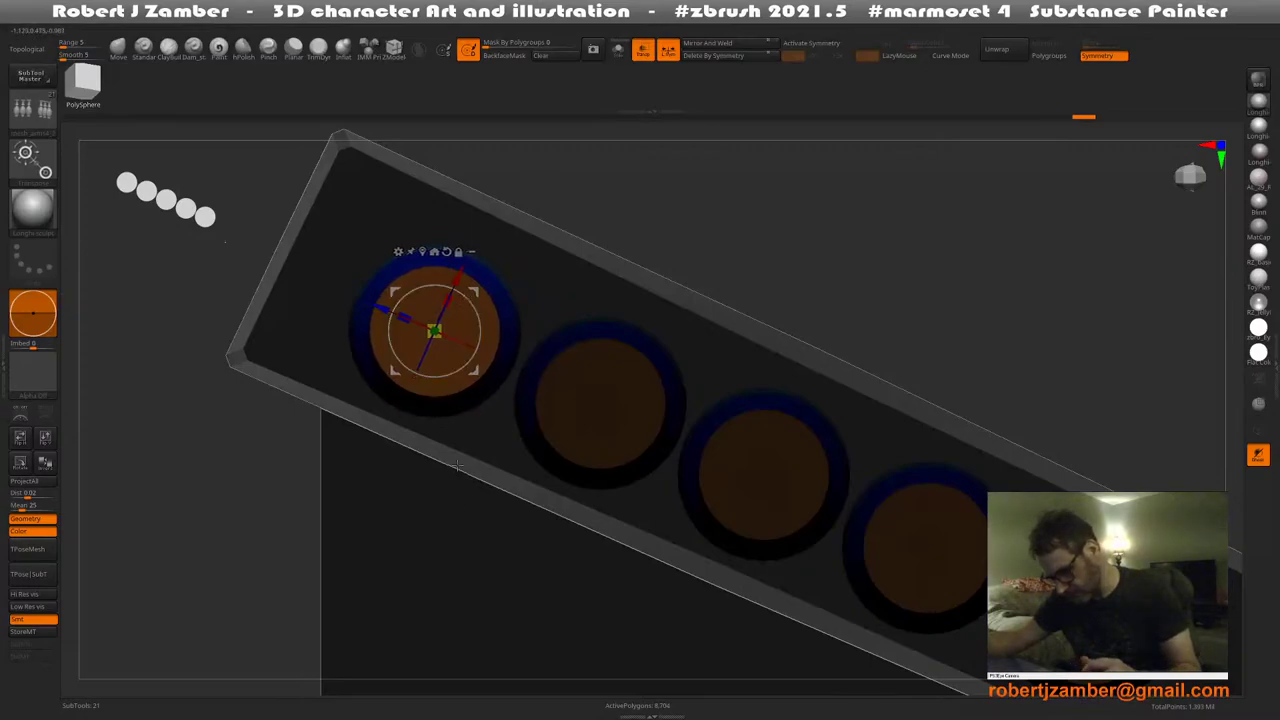
pyautogui.moveTo(457, 465); pyautogui.dragTo(507, 392)
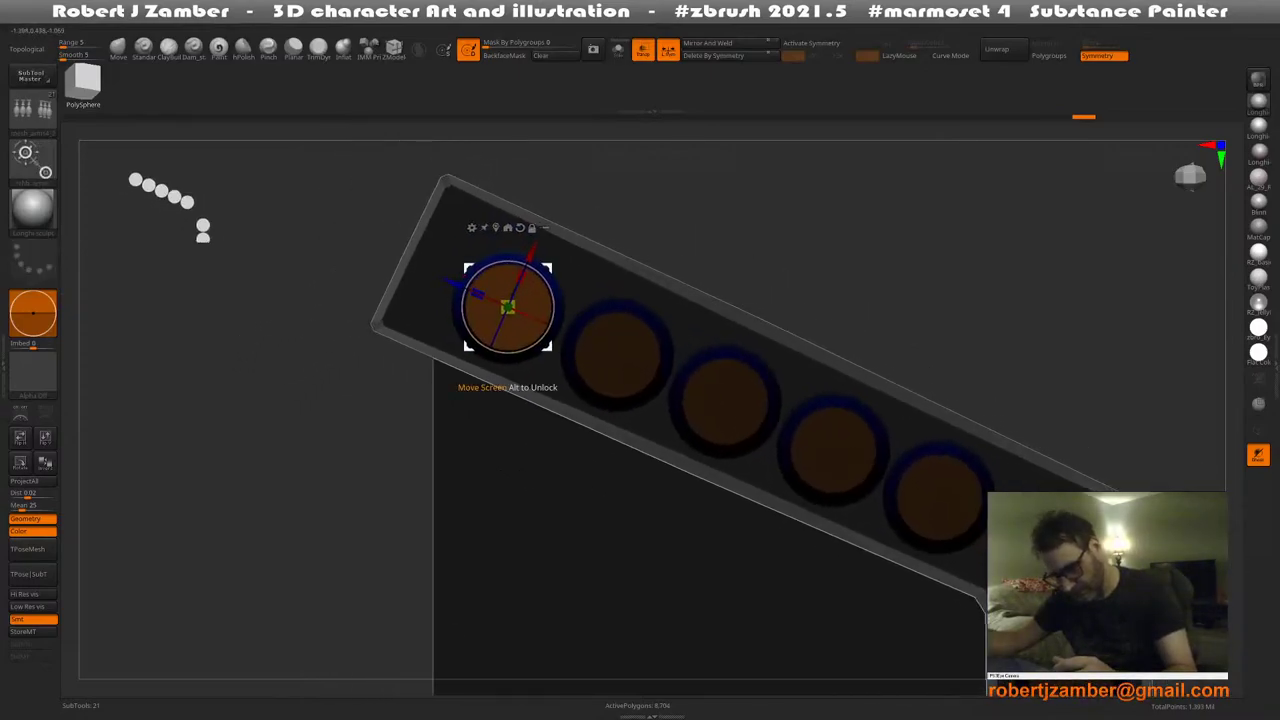
# Mask the three front balusters, leaving the five angled-rail ones free, and centre the gizmo on the one nearest the corner
pyautogui.keyDown('ctrl'); pyautogui.moveTo(507, 470); pyautogui.dragTo(495, 404, button='right'); pyautogui.keyUp('ctrl')
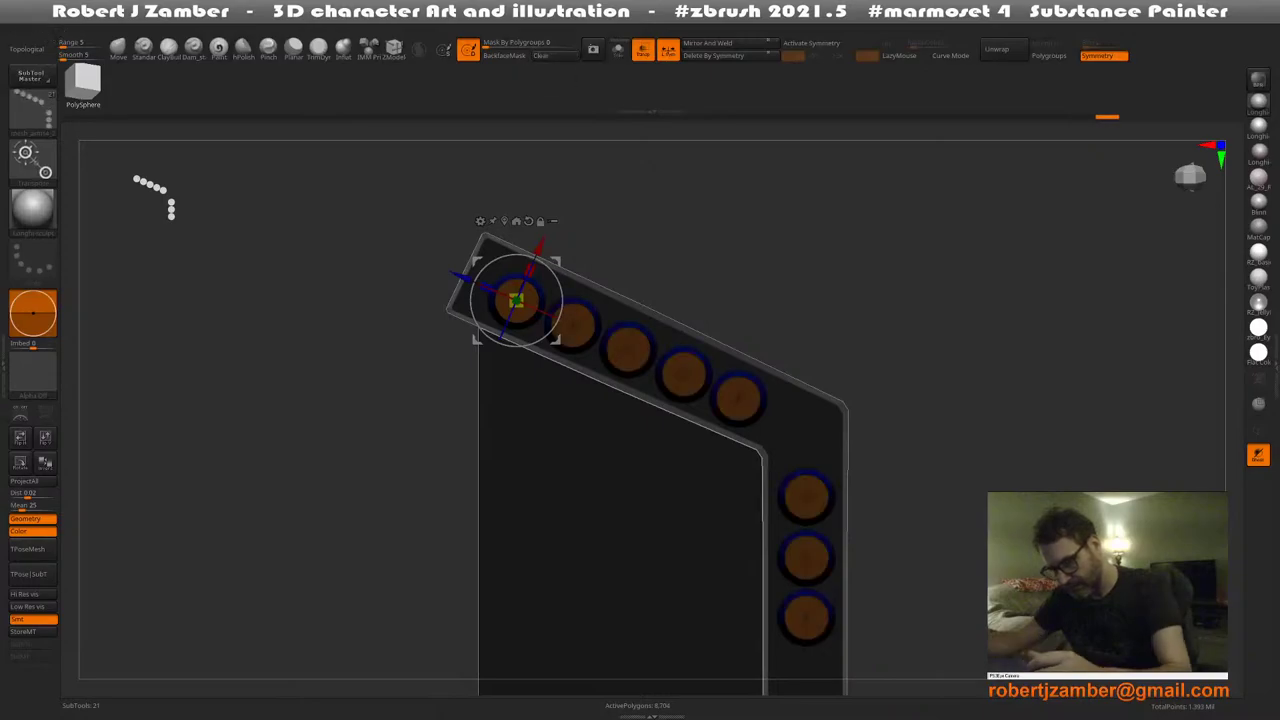
pyautogui.moveTo(380, 190)
pyautogui.keyDown('ctrl'); pyautogui.mouseDown()
pyautogui.moveTo(611, 428)
pyautogui.moveTo(793, 444)
pyautogui.mouseUp(); pyautogui.keyUp('ctrl')
pyautogui.click(618, 50)
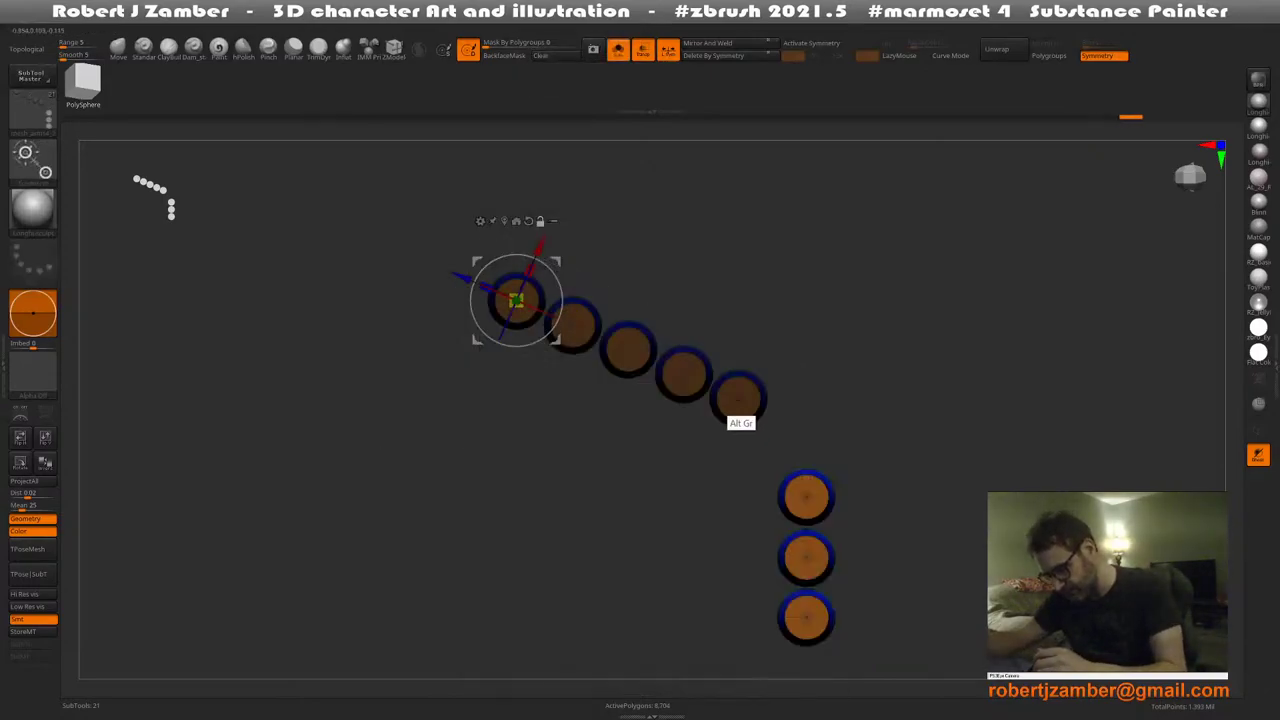
pyautogui.keyDown('ctrl'); pyautogui.click(707, 452); pyautogui.keyUp('ctrl')
pyautogui.keyDown('alt'); pyautogui.click(738, 400); pyautogui.keyUp('alt')
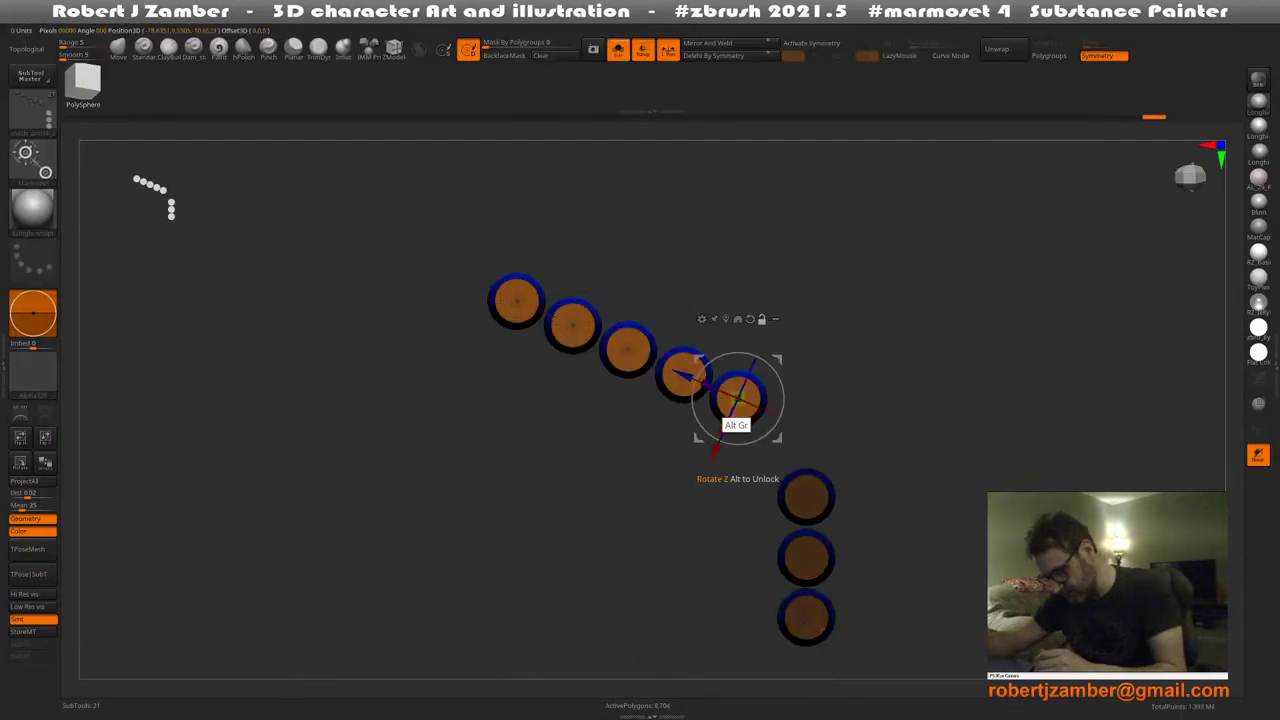
pyautogui.hotkey('ctrl', 'alt', 'h')
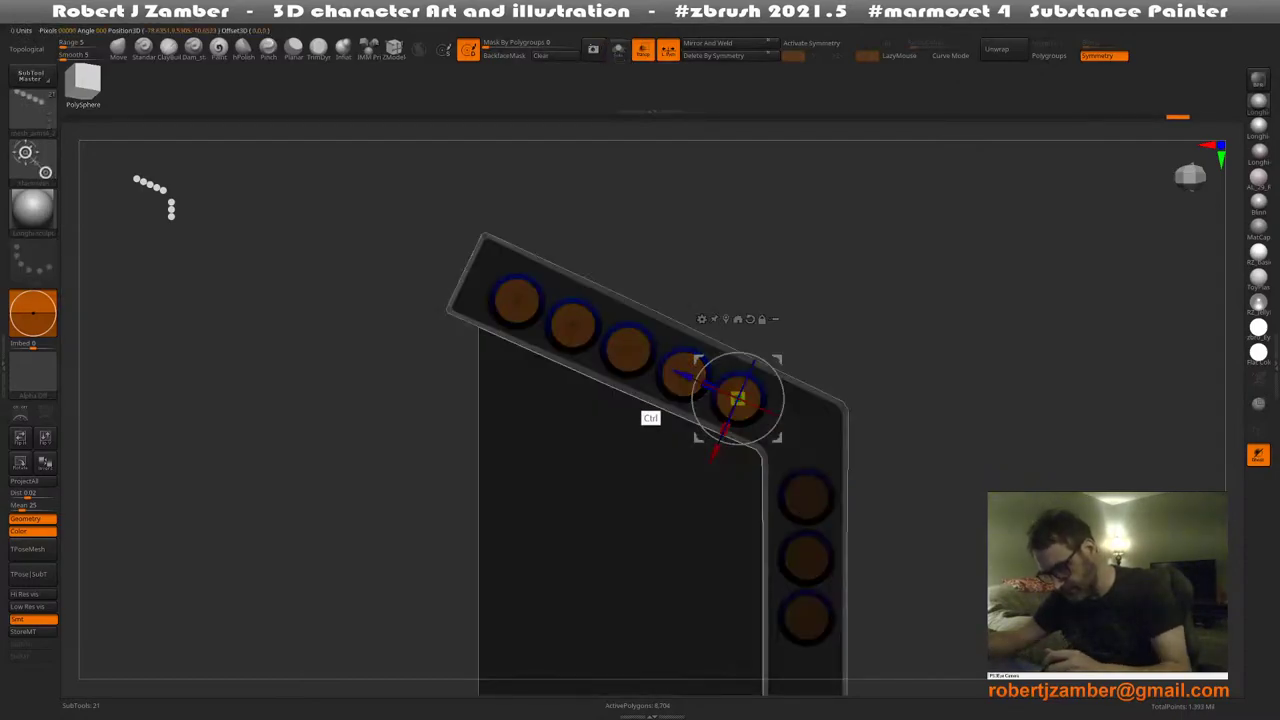
# Rotate the five angled-rail balusters by about 0.34° and nudge them sideways to centre the row on the rail
pyautogui.moveTo(783, 399); pyautogui.dragTo(783, 398)
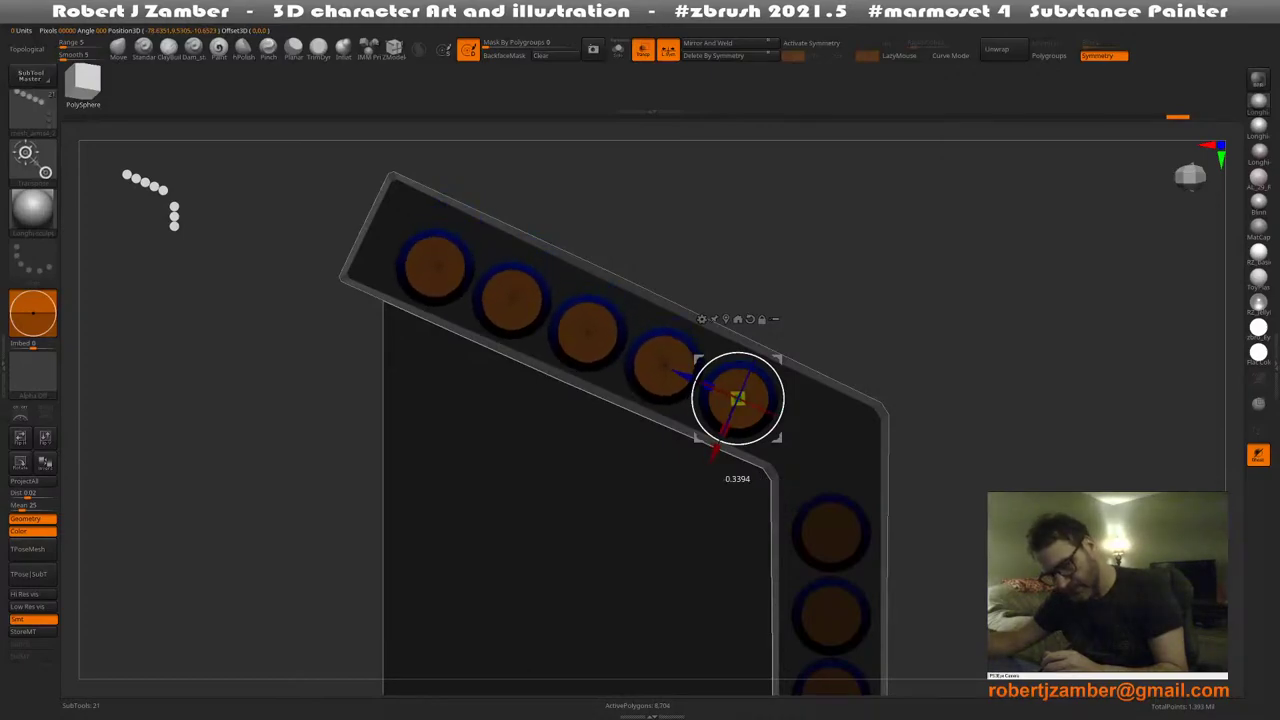
pyautogui.moveTo(713, 451); pyautogui.dragTo(714, 450)
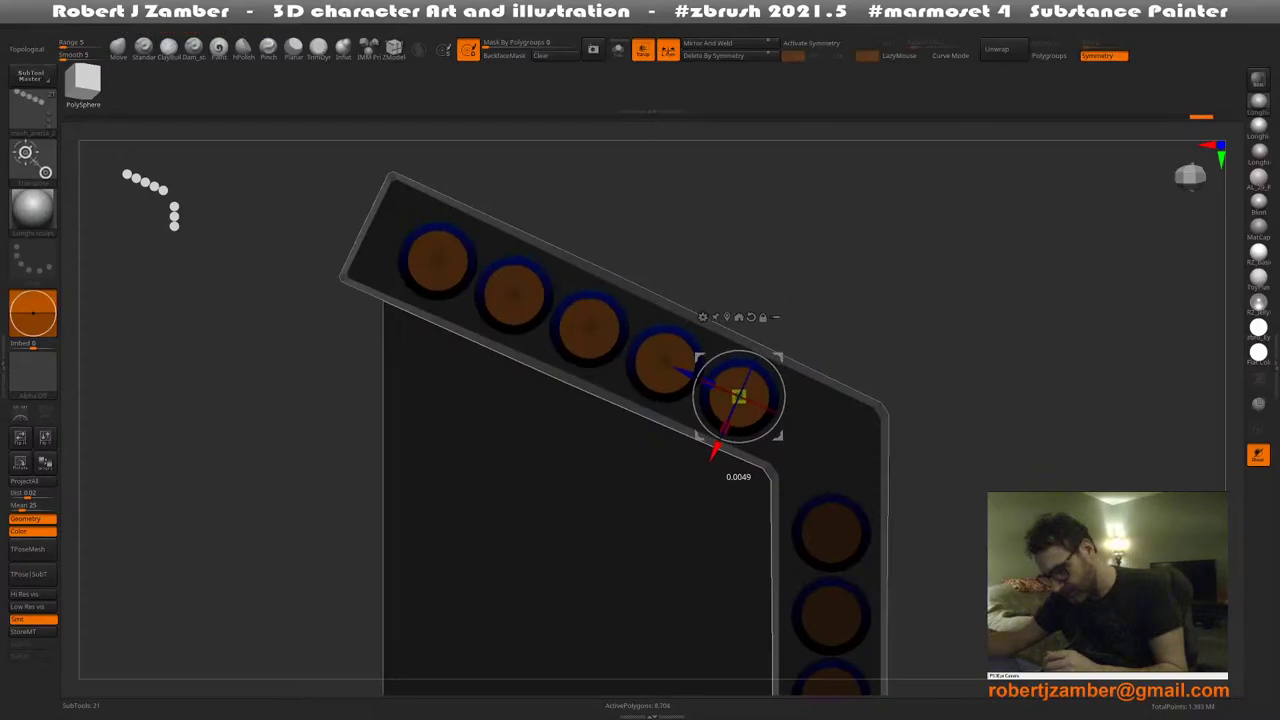
pyautogui.moveTo(714, 451); pyautogui.dragTo(715, 446)
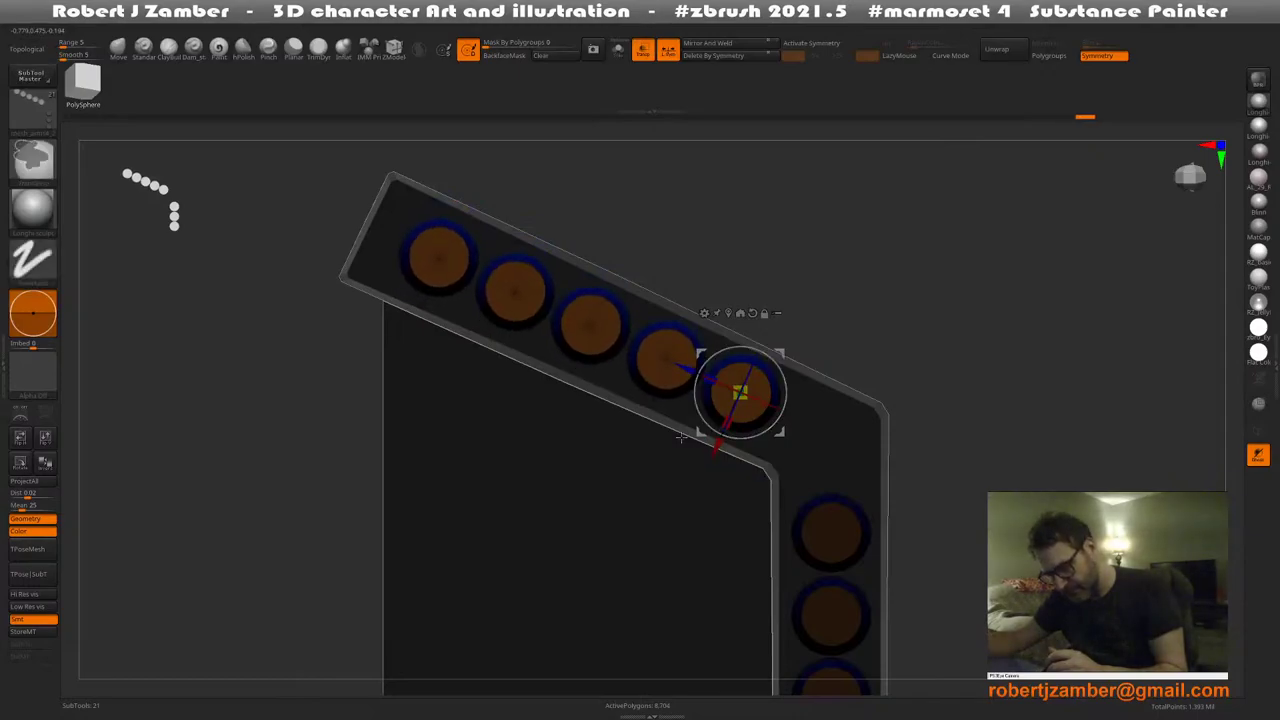
# Clear the mask from the thin balusters once the angled row sits centred on the rail
pyautogui.moveTo(716, 446)
pyautogui.keyDown('ctrl'); pyautogui.mouseDown(button='right')
pyautogui.moveTo(681, 457)
pyautogui.moveTo(715, 447)
pyautogui.mouseUp(button='right'); pyautogui.keyUp('ctrl')
pyautogui.moveTo(715, 448); pyautogui.dragTo(715, 447)
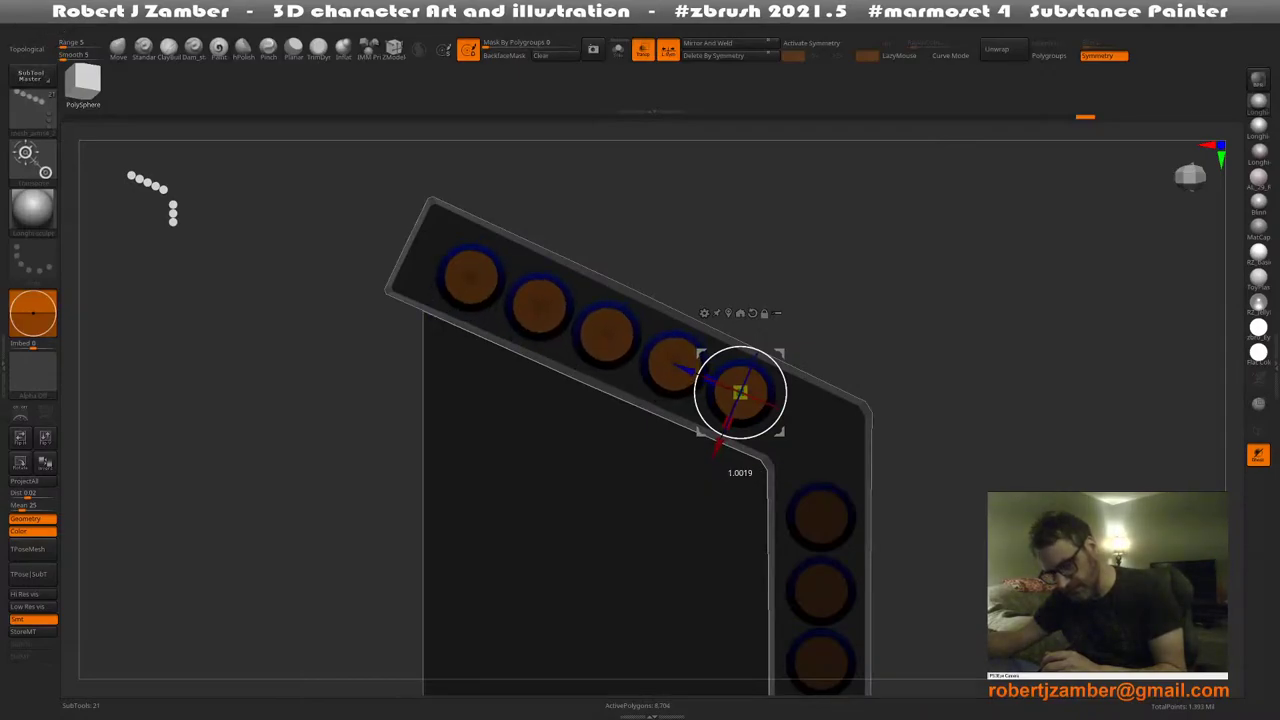
pyautogui.keyDown('ctrl'); pyautogui.moveTo(715, 447); pyautogui.dragTo(634, 398, button='right'); pyautogui.keyUp('ctrl')
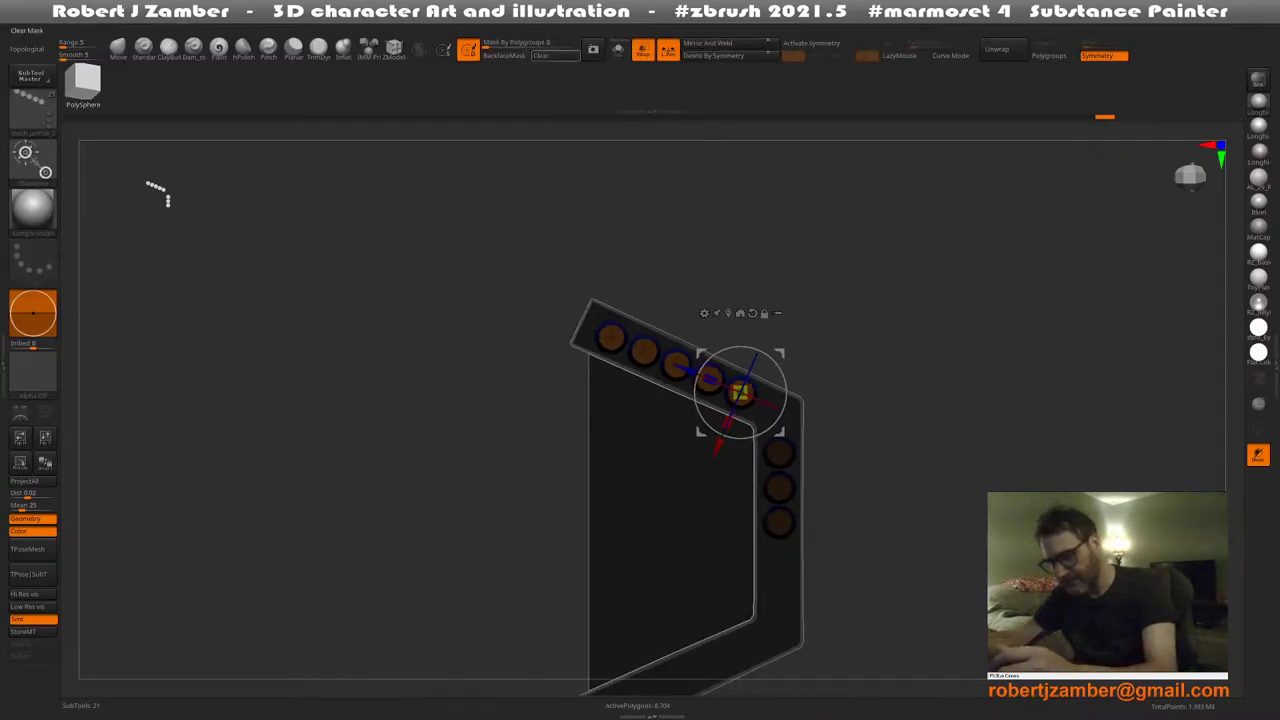
pyautogui.click(555, 56)
pyautogui.moveTo(590, 270); pyautogui.dragTo(523, 415, button='right')
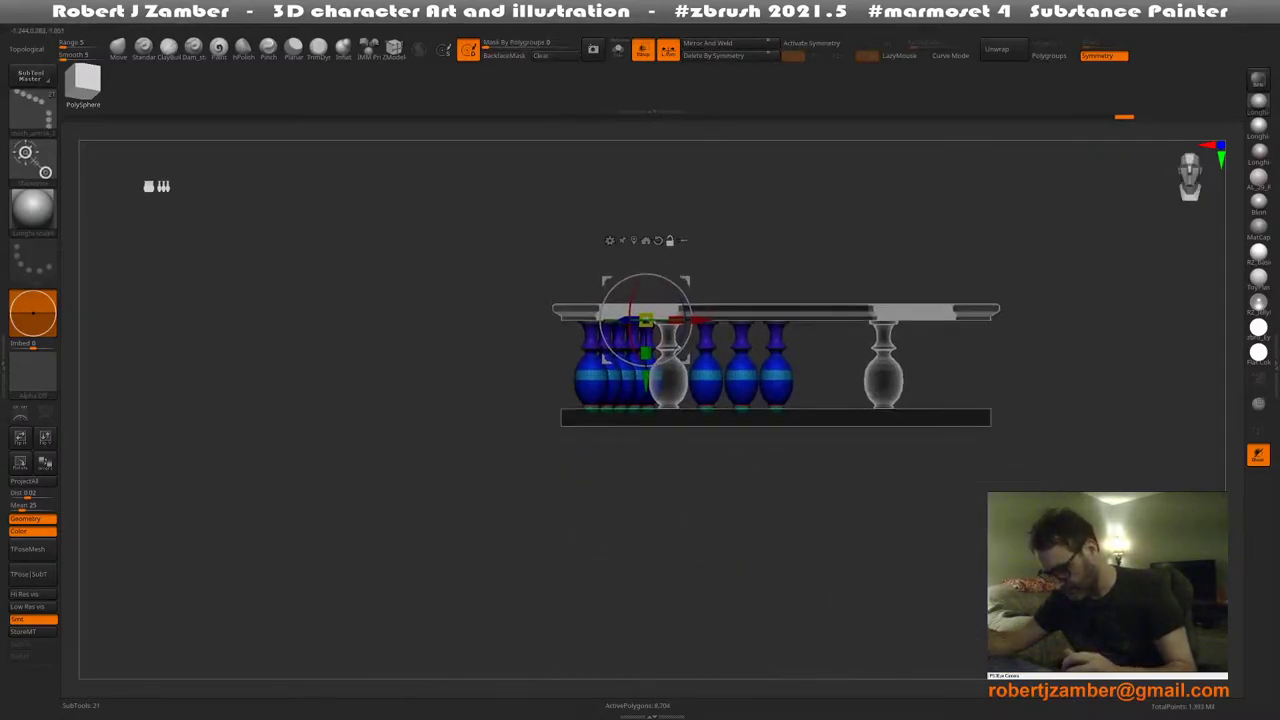
# Try to mirror and weld the thin balusters to the other side with local symmetry on
pyautogui.moveTo(157, 186); pyautogui.dragTo(155, 187)
pyautogui.keyDown('shift'); pyautogui.moveTo(552, 500); pyautogui.dragTo(494, 460); pyautogui.keyUp('shift')
pyautogui.click(691, 43)
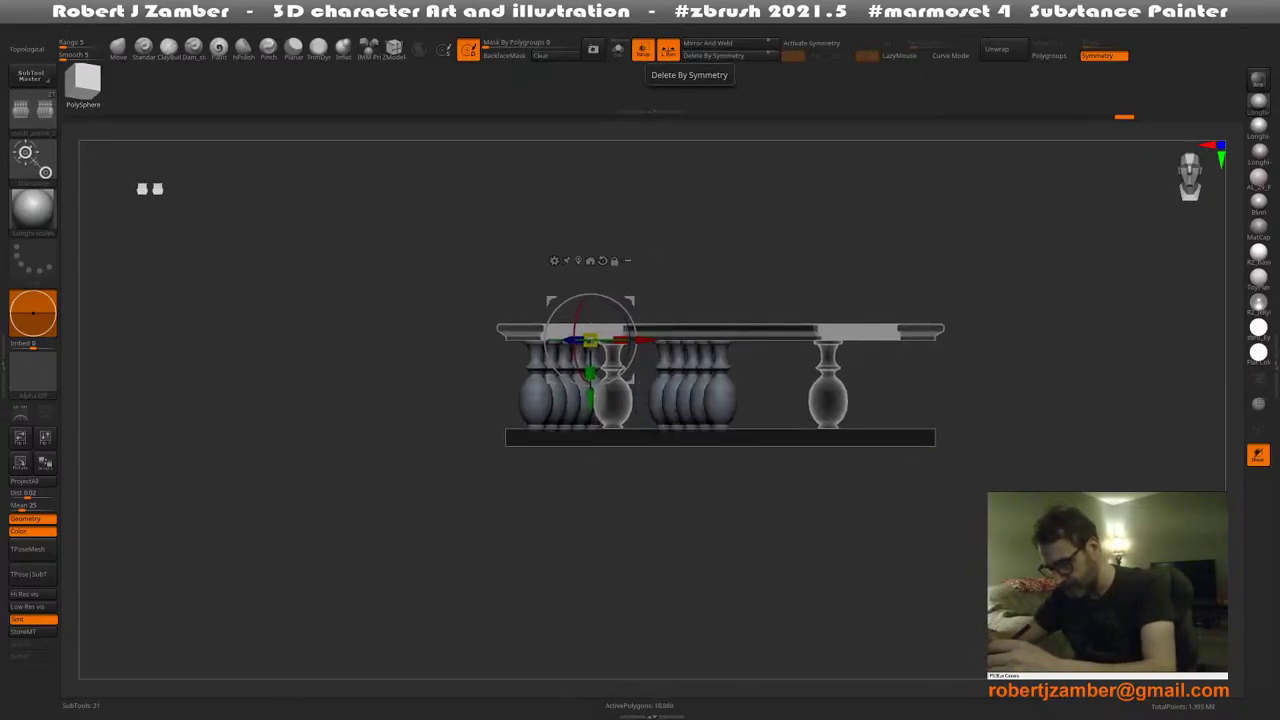
pyautogui.hotkey('ctrl', 'z')
# Turn off local symmetry and mirror and weld the thin balusters to the opposite side of the railing
pyautogui.moveTo(562, 476)
pyautogui.mouseDown()
pyautogui.moveTo(580, 544)
pyautogui.moveTo(577, 489)
pyautogui.moveTo(543, 489)
pyautogui.mouseUp()
pyautogui.click(688, 44)
pyautogui.click(668, 49)
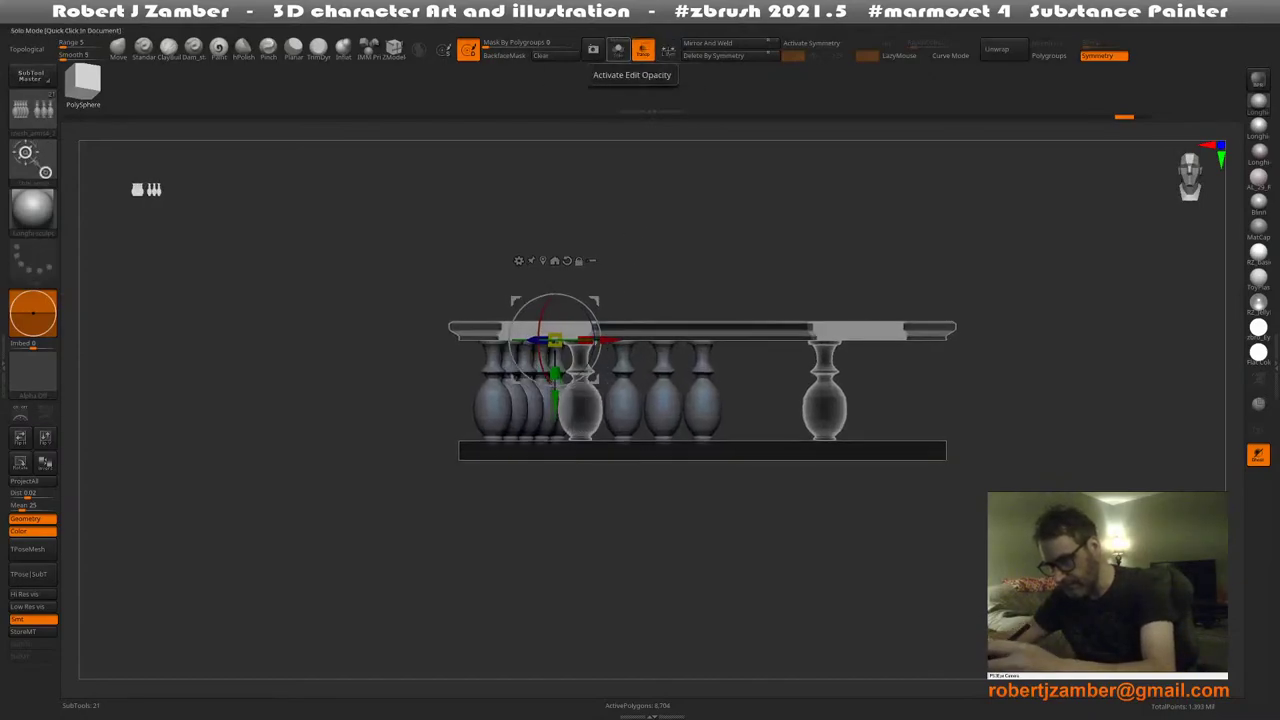
pyautogui.click(699, 44)
# Leave the gizmo and turn off transparency so the rail, base and balusters display as solid
pyautogui.moveTo(652, 484)
pyautogui.mouseDown()
pyautogui.moveTo(634, 504)
pyautogui.moveTo(600, 508)
pyautogui.moveTo(596, 434)
pyautogui.moveTo(616, 480)
pyautogui.mouseUp()
pyautogui.press('q')
pyautogui.click(643, 50)
pyautogui.keyDown('alt'); pyautogui.moveTo(600, 486); pyautogui.dragTo(583, 522, button='right'); pyautogui.keyUp('alt')
pyautogui.moveTo(583, 524)
pyautogui.mouseDown()
pyautogui.moveTo(571, 563)
pyautogui.moveTo(570, 512)
pyautogui.mouseUp()
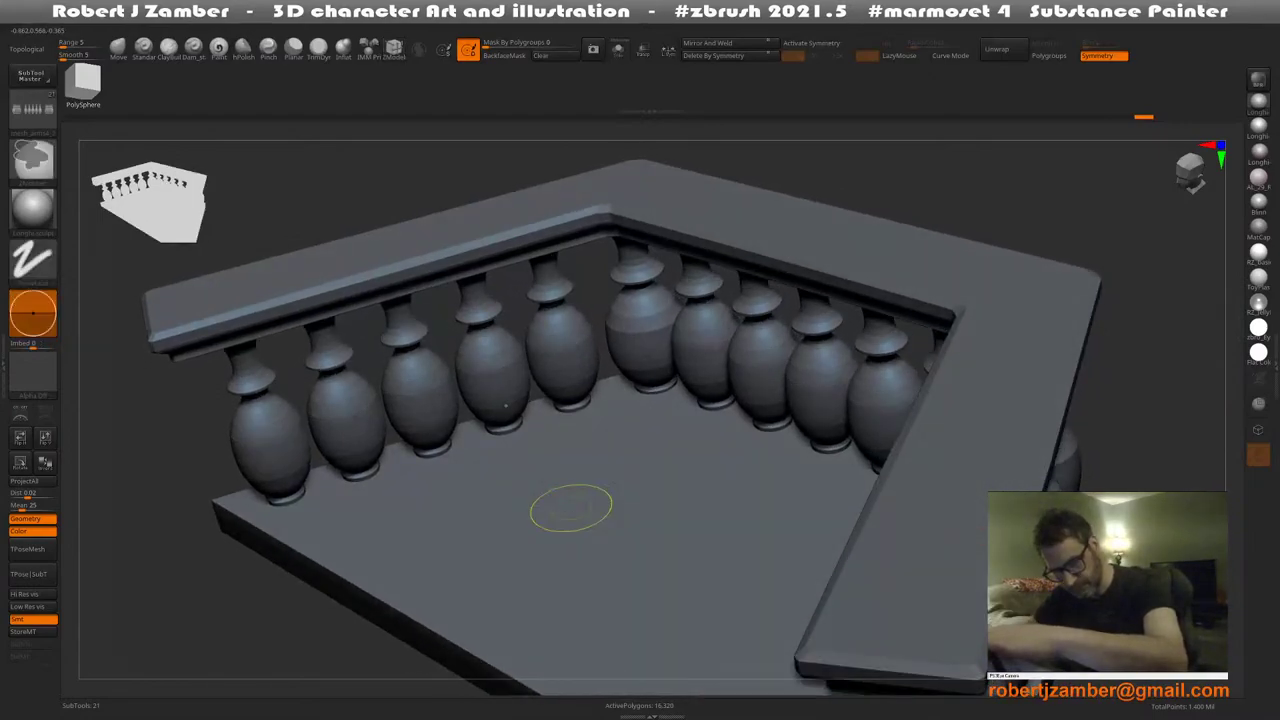
# Undo the mirroring and try subdividing the unmirrored thin balusters twice to judge their smoothness
pyautogui.hotkey('ctrl', 'z')
pyautogui.moveTo(476, 510)
pyautogui.keyDown('alt'); pyautogui.mouseDown(button='right')
pyautogui.moveTo(523, 497)
pyautogui.moveTo(520, 440)
pyautogui.mouseUp(button='right'); pyautogui.keyUp('alt')
pyautogui.keyDown('ctrl'); pyautogui.moveTo(428, 426); pyautogui.dragTo(424, 453, button='right'); pyautogui.keyUp('ctrl')
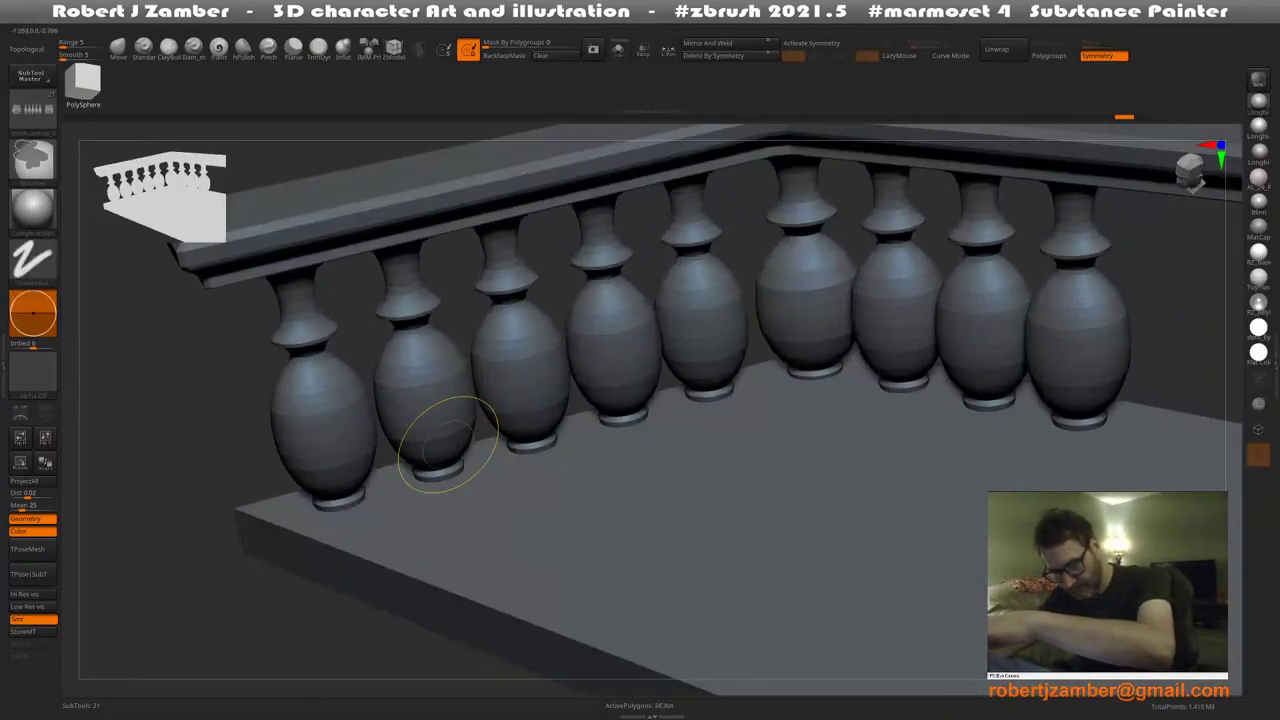
pyautogui.moveTo(550, 560)
pyautogui.mouseDown(button='right')
pyautogui.moveTo(559, 521)
pyautogui.moveTo(573, 550)
pyautogui.moveTo(548, 508)
pyautogui.moveTo(544, 531)
pyautogui.moveTo(569, 508)
pyautogui.moveTo(554, 536)
pyautogui.moveTo(528, 480)
pyautogui.mouseUp(button='right')
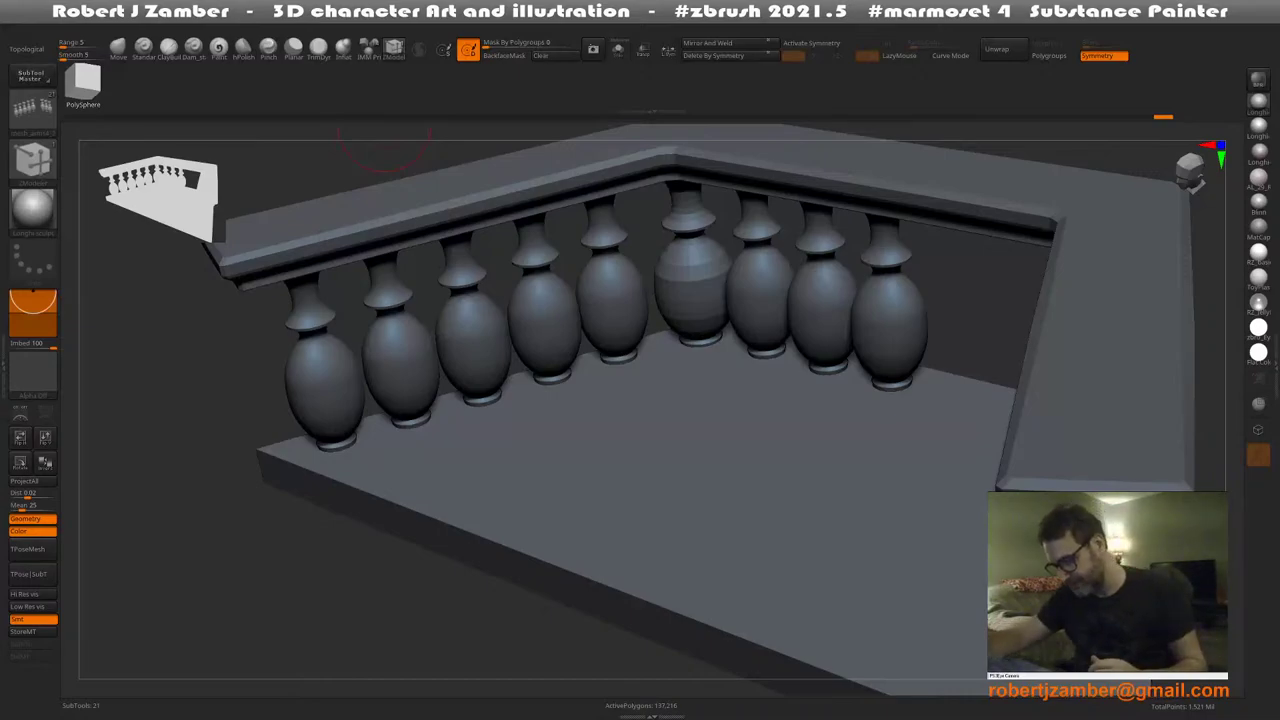
pyautogui.moveTo(520, 608); pyautogui.dragTo(512, 602, button='right')
pyautogui.moveTo(512, 602); pyautogui.dragTo(507, 608, button='right')
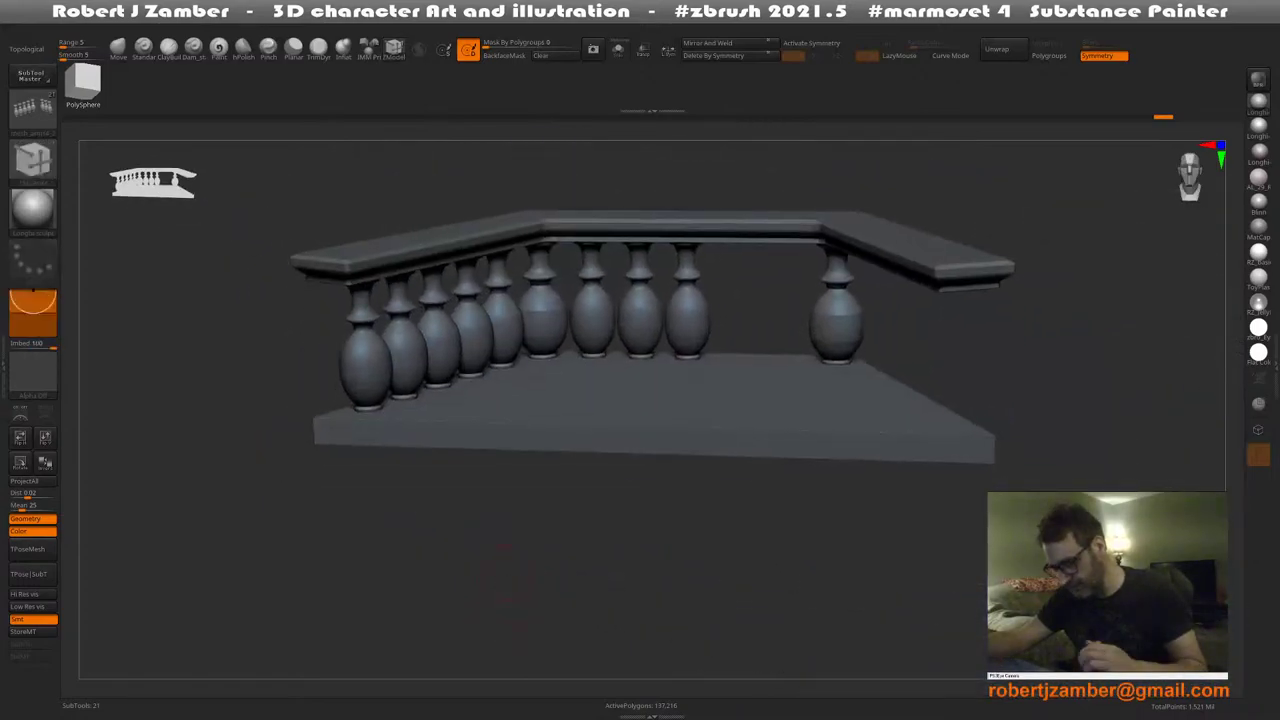
pyautogui.hotkey('ctrl', 'z')
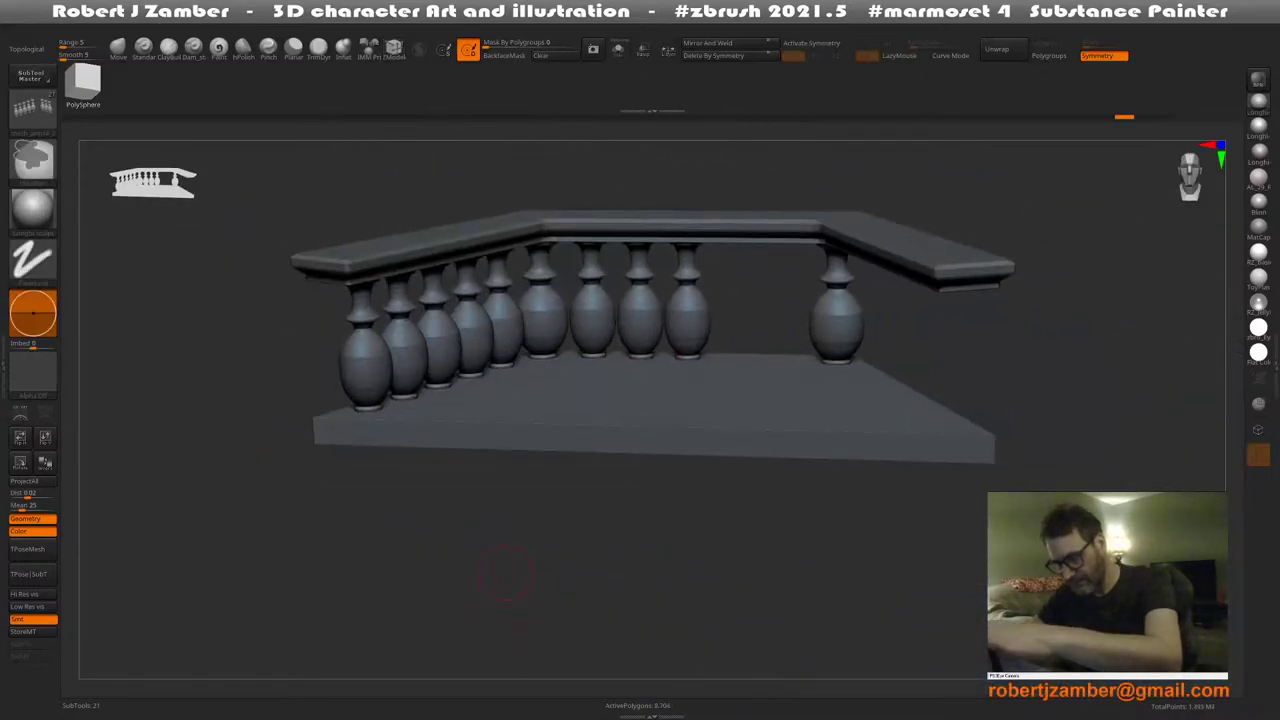
# Mirror and weld the three front and five angled-rail balusters to the opposite half of the railing
pyautogui.click(695, 45)
pyautogui.moveTo(640, 415); pyautogui.dragTo(600, 461, button='right')
pyautogui.press('b')
pyautogui.press('c')
pyautogui.press('b')
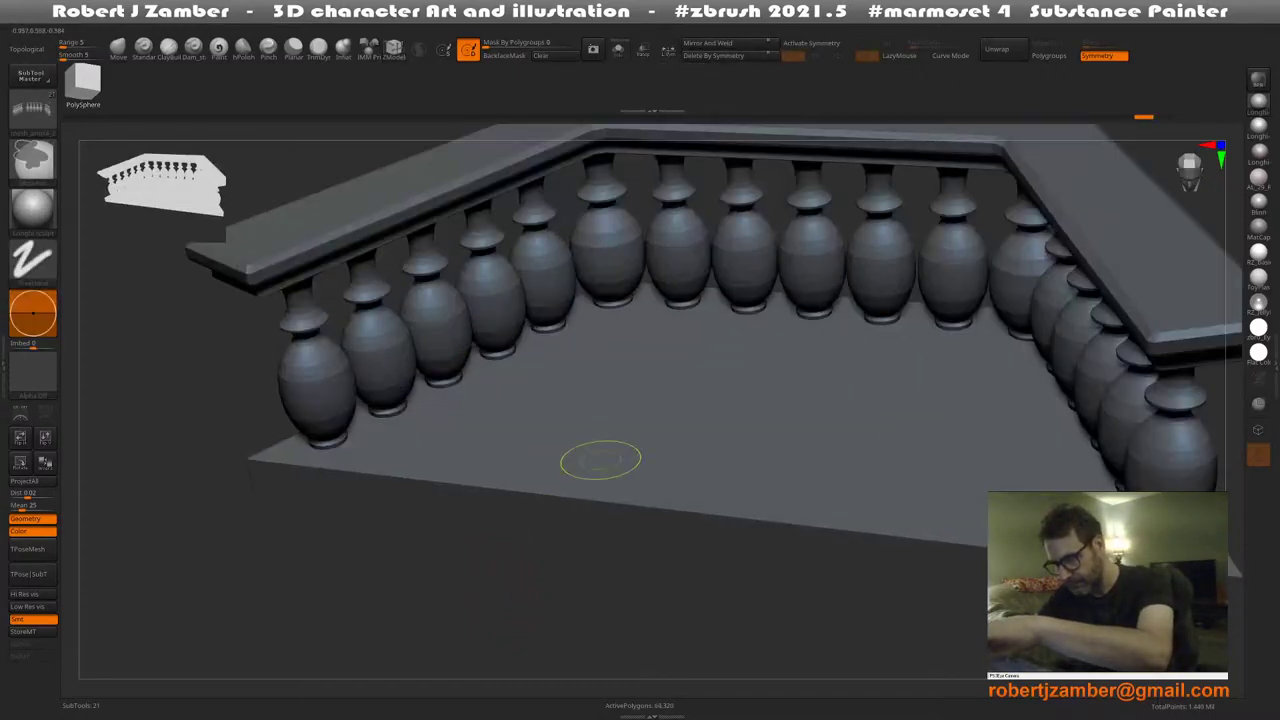
# Subdivide the mirrored thin balusters to check how smooth they look, and undo the subdivisions
pyautogui.hotkey('ctrl', 'd')
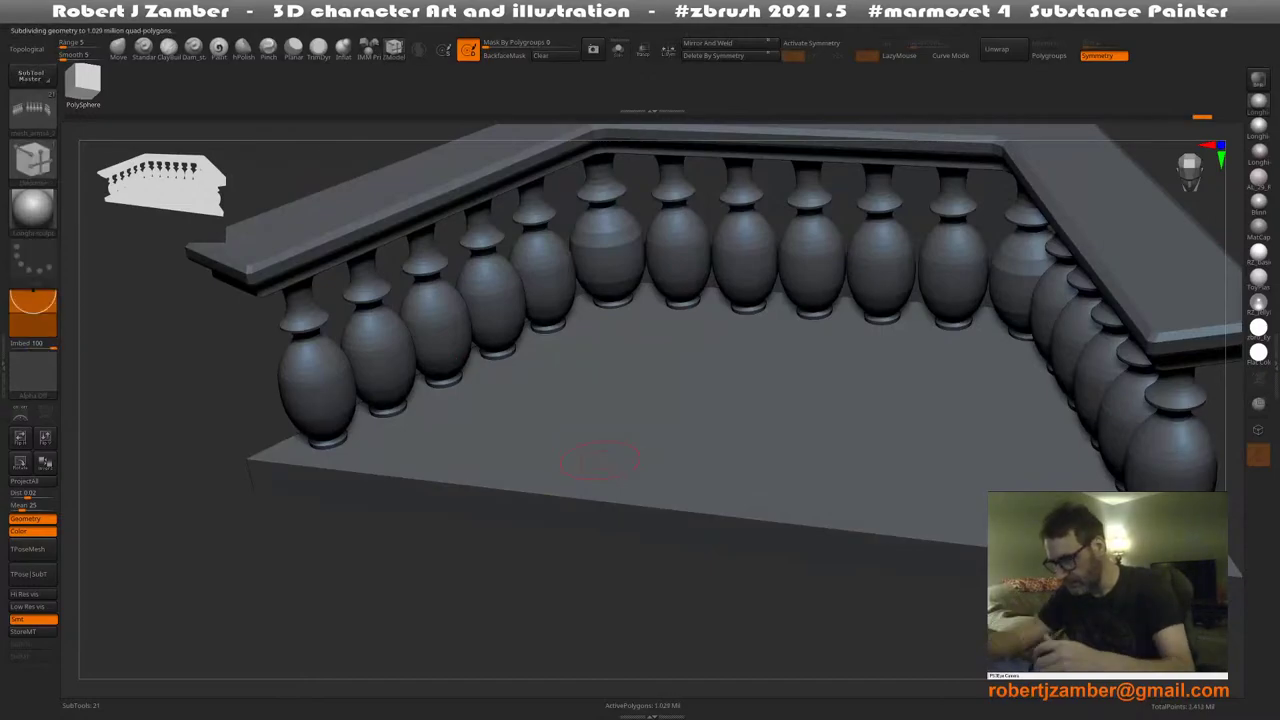
pyautogui.moveTo(608, 456); pyautogui.dragTo(612, 482, button='right')
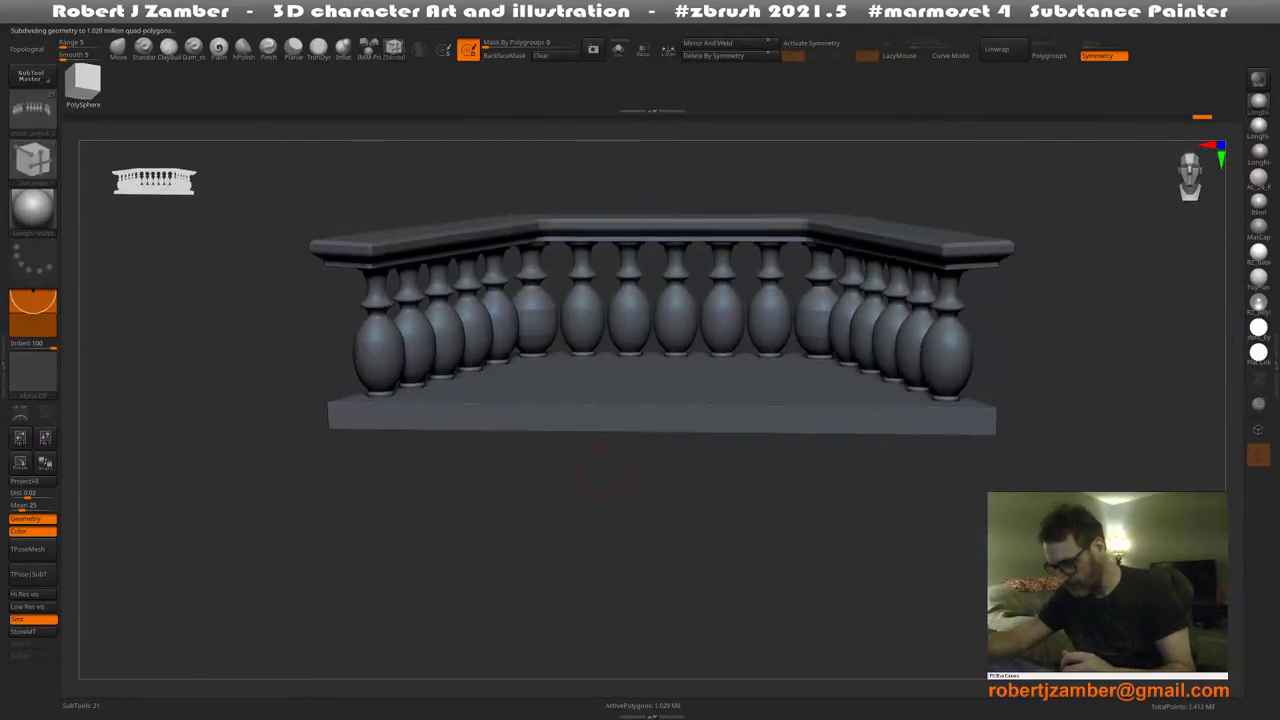
pyautogui.keyDown('alt'); pyautogui.moveTo(588, 436); pyautogui.dragTo(594, 473, button='right'); pyautogui.keyUp('alt')
pyautogui.hotkey('ctrl', 'z')
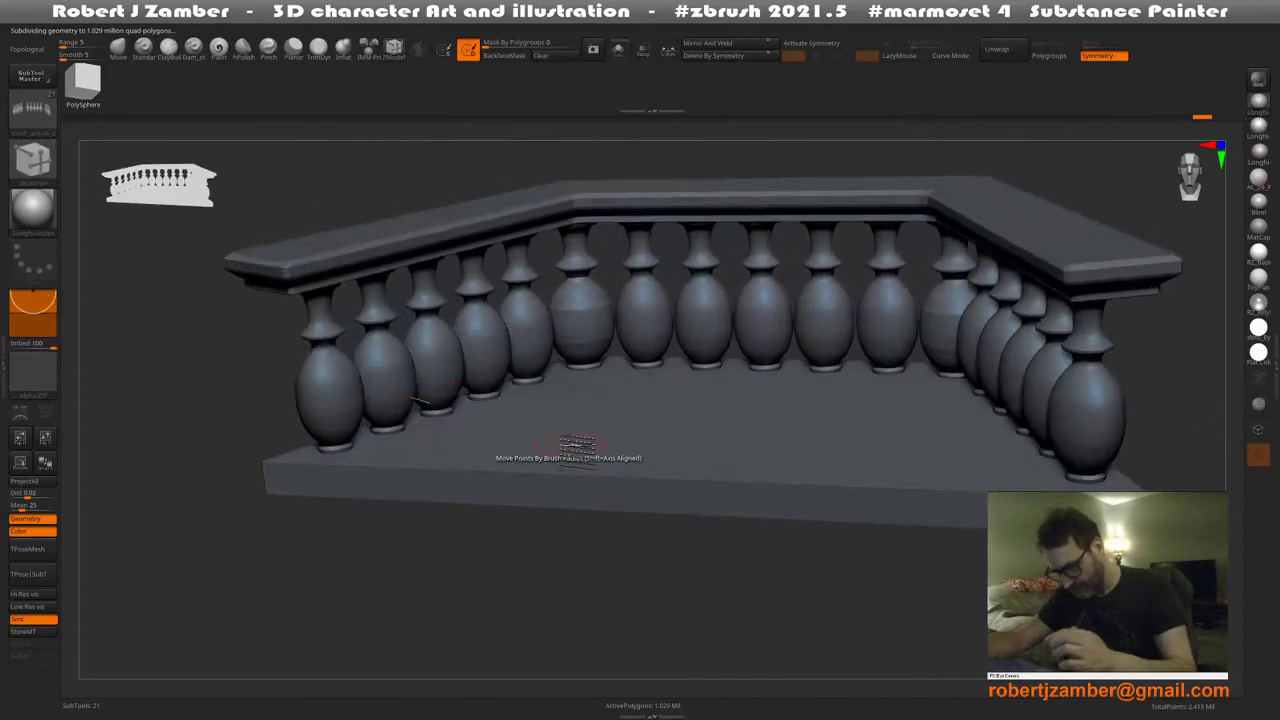
pyautogui.hotkey('ctrl', 'z')
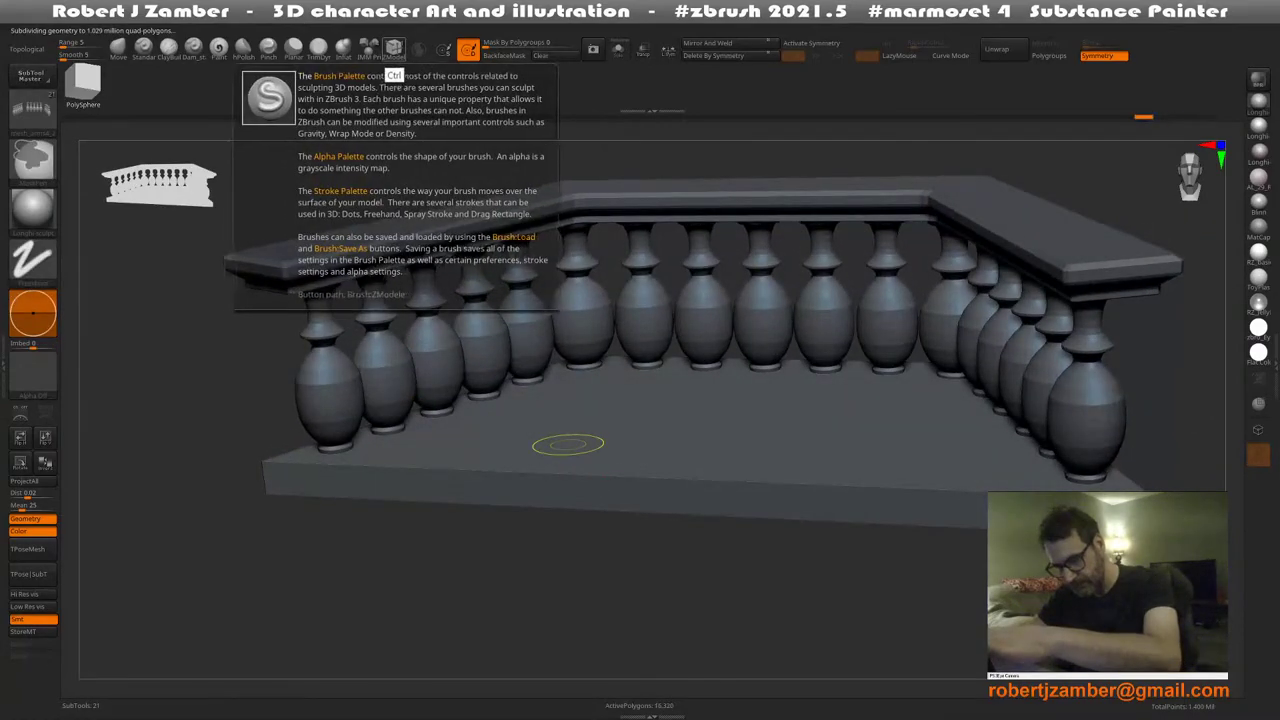
pyautogui.hotkey('ctrl', 'z')
pyautogui.hotkey('ctrl', 'z')
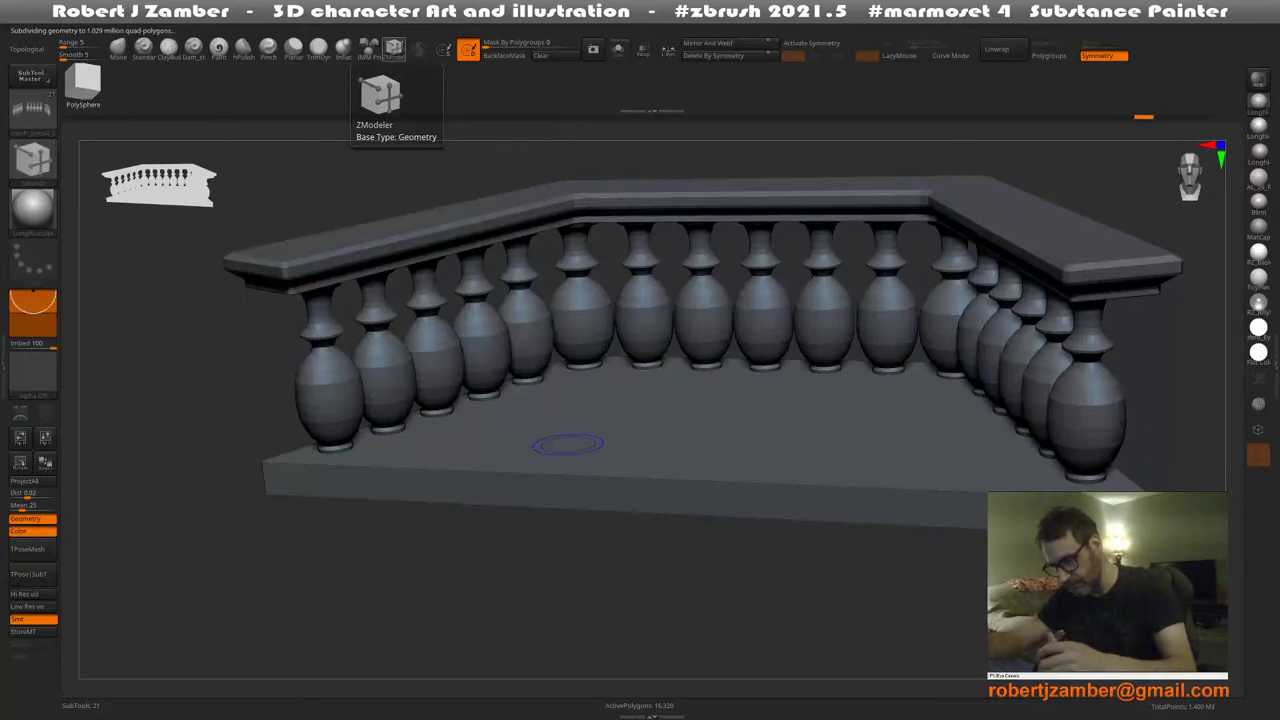
# Make the ornamental urn subtool on the railing corner visible
pyautogui.keyDown('alt'); pyautogui.moveTo(602, 434); pyautogui.dragTo(560, 480, button='right'); pyautogui.keyUp('alt')
pyautogui.press('t')
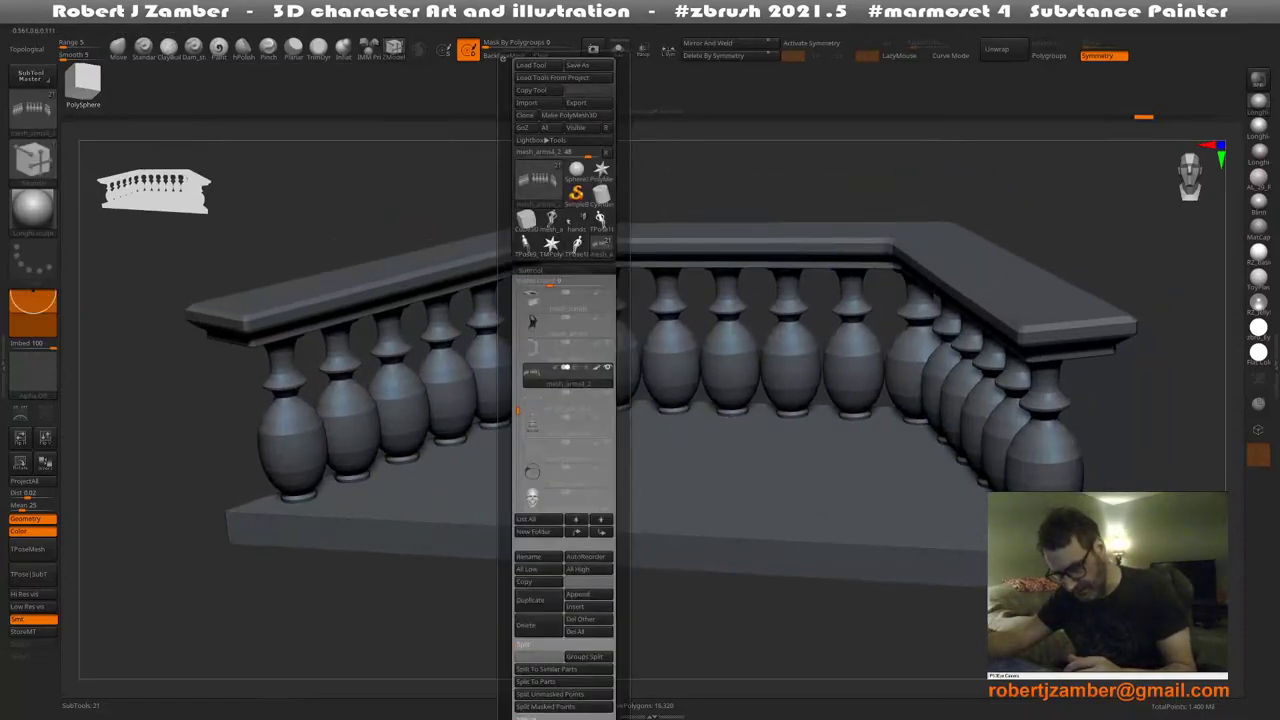
pyautogui.click(607, 418)
pyautogui.keyDown('shift'); pyautogui.moveTo(655, 560); pyautogui.dragTo(560, 487, button='right'); pyautogui.keyUp('shift')
pyautogui.hotkey('ctrl', 'z')
pyautogui.hotkey('ctrl', 'z')
pyautogui.hotkey('ctrl', 'z')
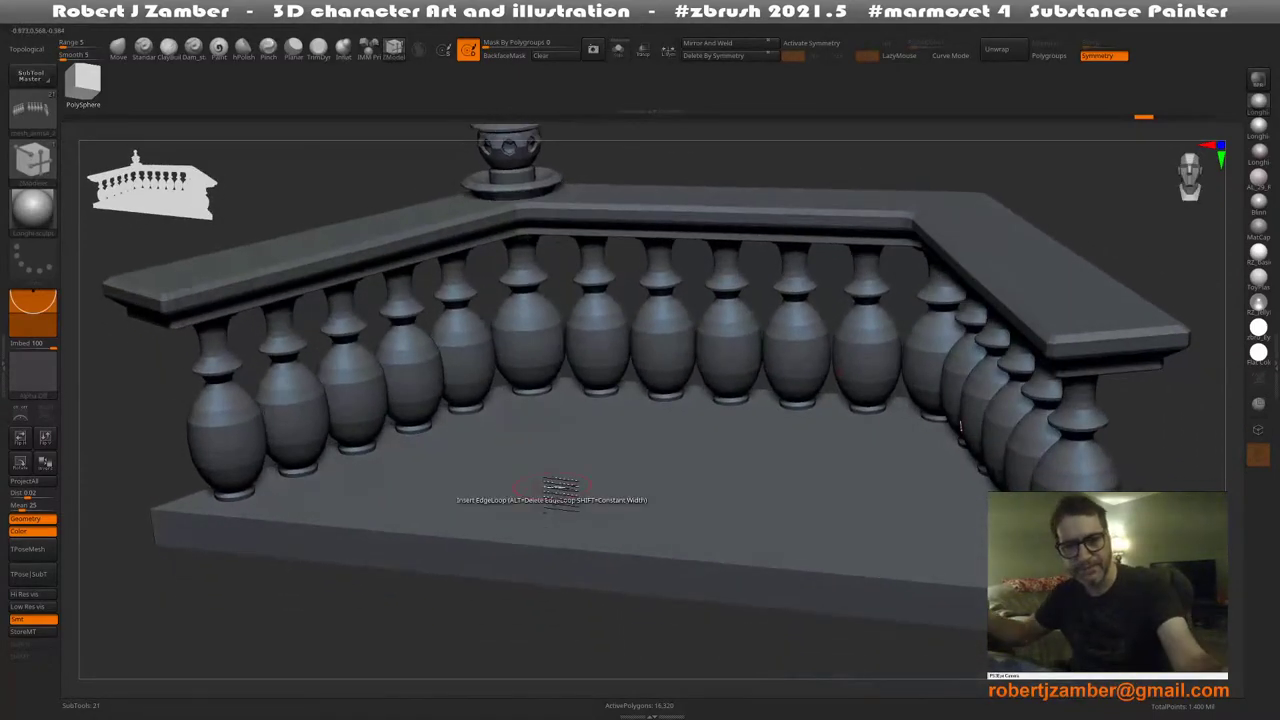
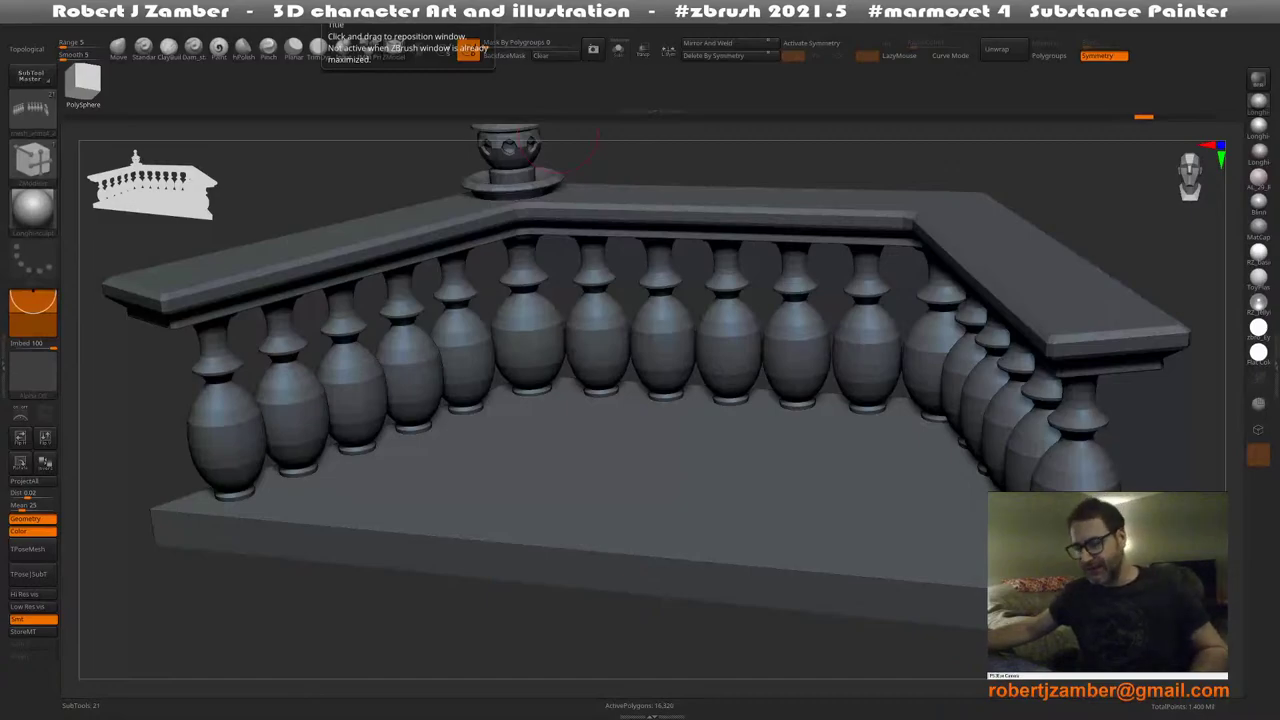
pyautogui.moveTo(735, 168); pyautogui.dragTo(726, 163)
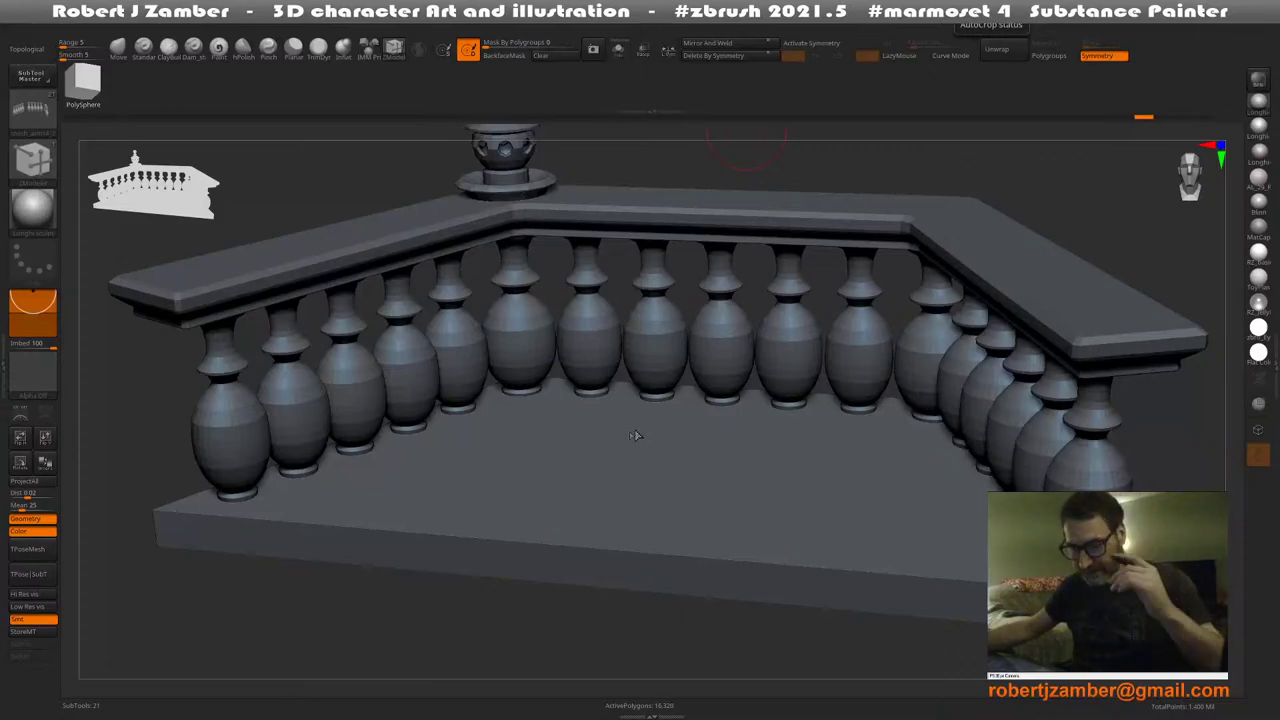
pyautogui.moveTo(678, 167); pyautogui.dragTo(687, 164)
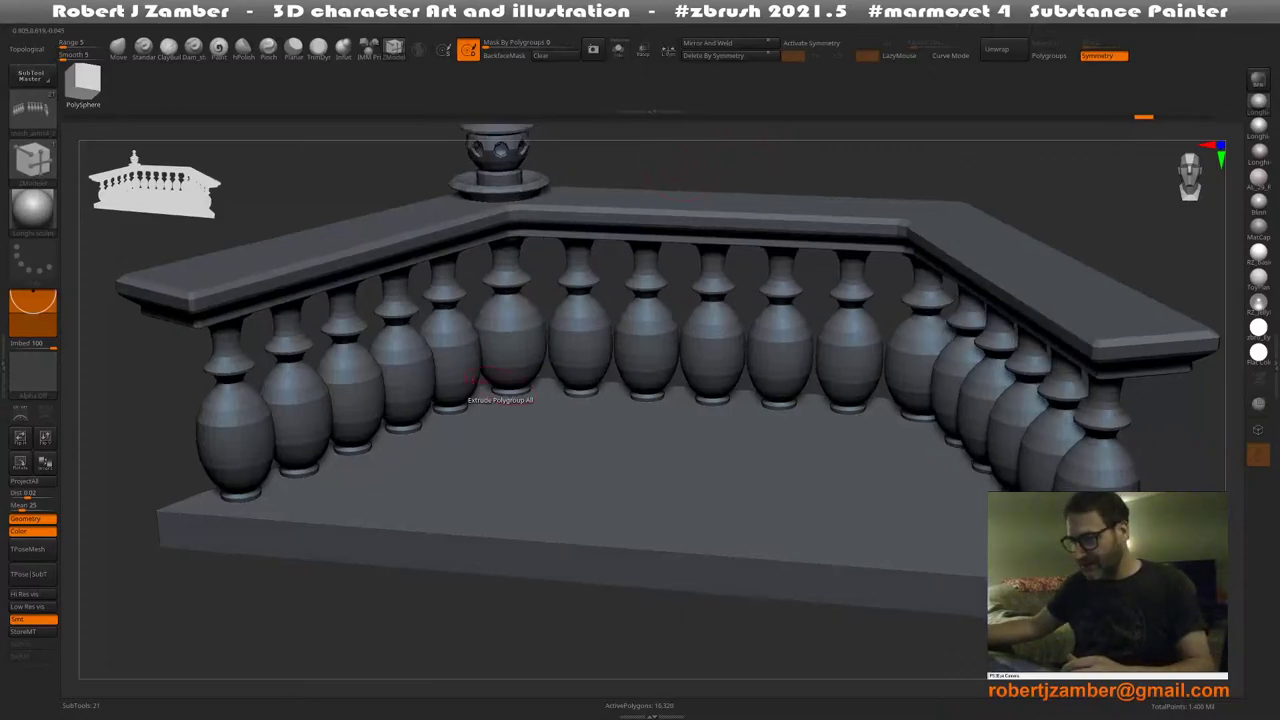
pyautogui.keyDown('alt'); pyautogui.moveTo(514, 430); pyautogui.dragTo(491, 530, button='right'); pyautogui.keyUp('alt')
pyautogui.moveTo(495, 485)
pyautogui.keyDown('shift'); pyautogui.mouseDown(button='right')
pyautogui.moveTo(480, 500)
pyautogui.moveTo(476, 464)
pyautogui.moveTo(480, 534)
pyautogui.moveTo(482, 507)
pyautogui.mouseUp(button='right'); pyautogui.keyUp('shift')
pyautogui.press('p')
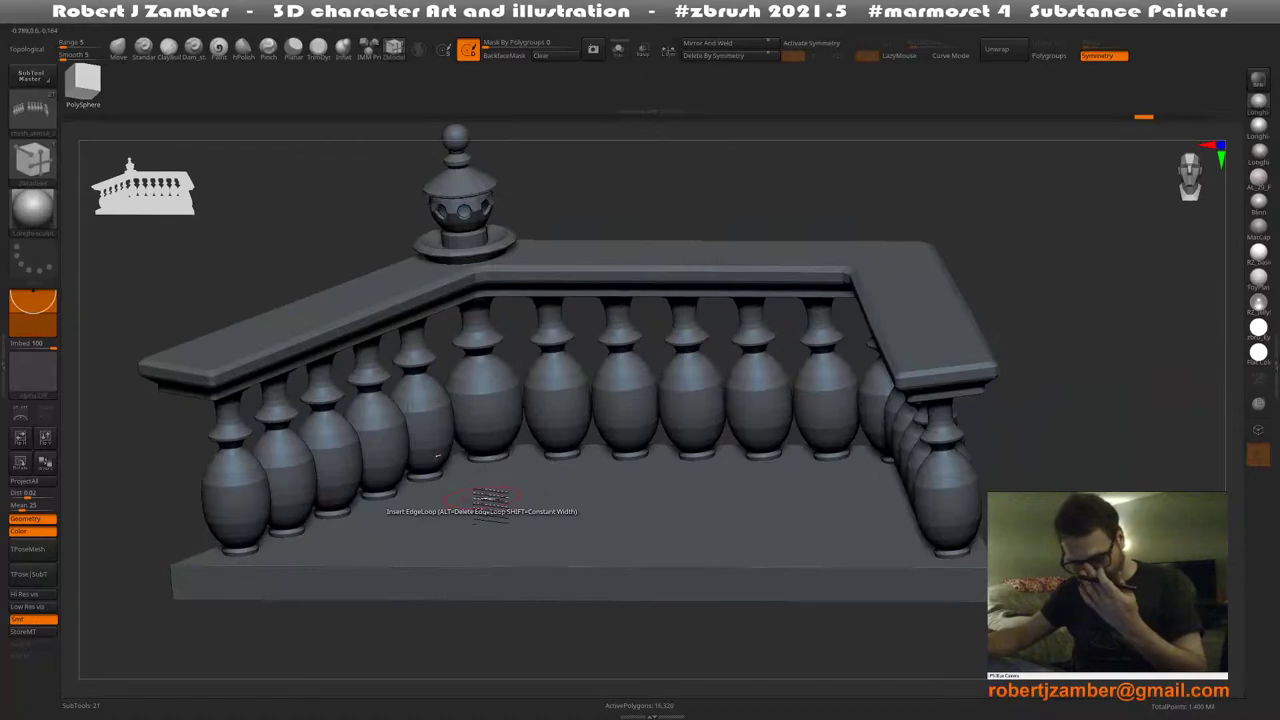
pyautogui.moveTo(490, 497)
pyautogui.mouseDown()
pyautogui.moveTo(471, 540)
pyautogui.moveTo(489, 517)
pyautogui.moveTo(471, 500)
pyautogui.moveTo(478, 509)
pyautogui.moveTo(485, 430)
pyautogui.moveTo(484, 478)
pyautogui.mouseUp()
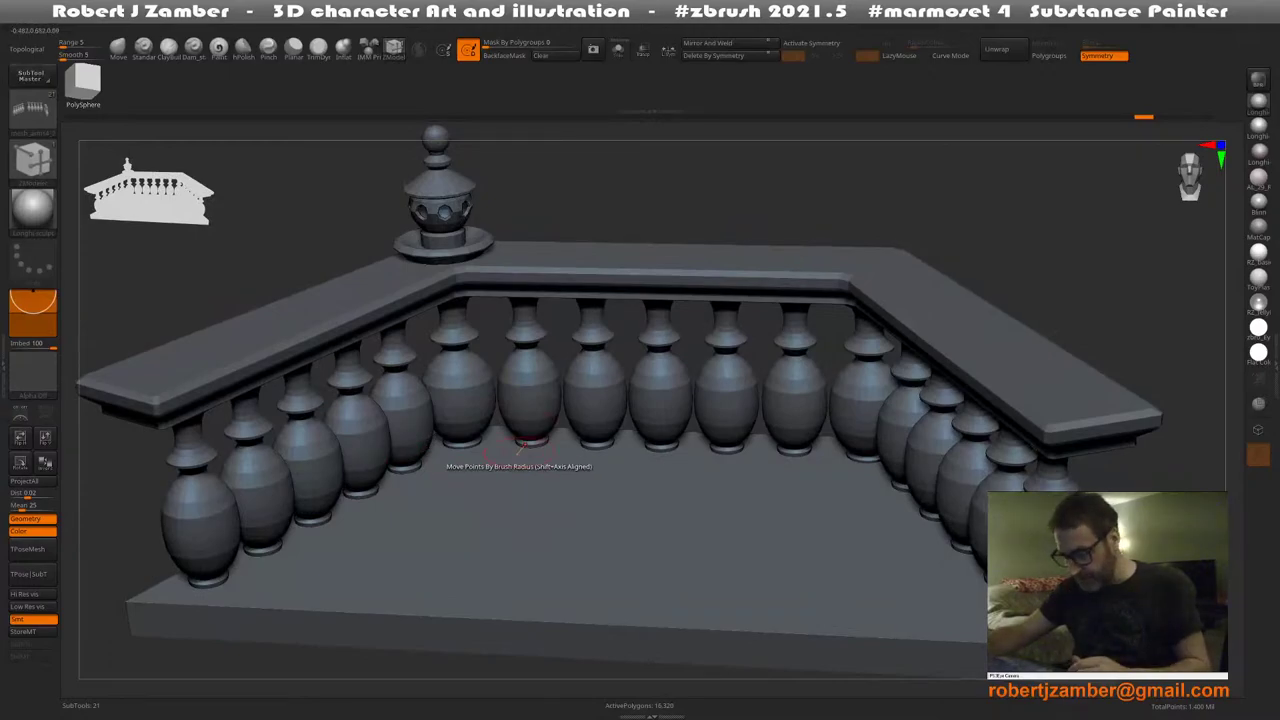
# Make the seated female character visible on the railing, including her body, hair and swimsuit subtools
pyautogui.press('F1')
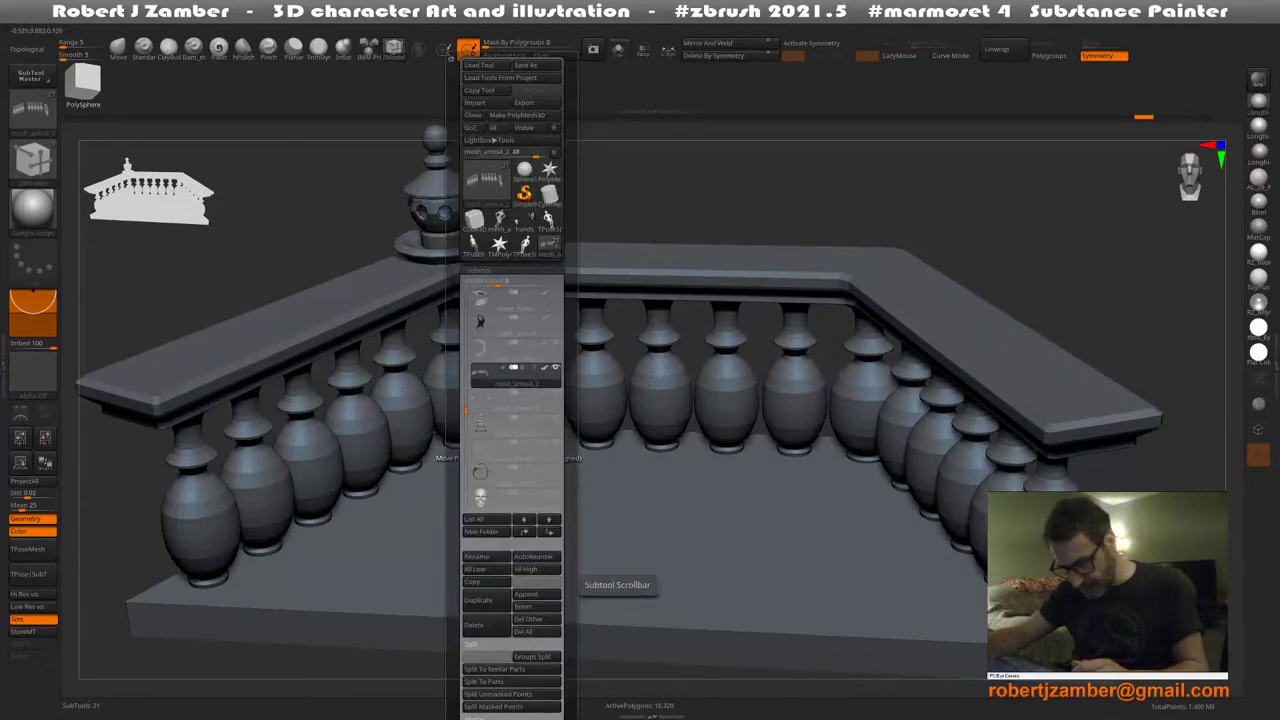
pyautogui.moveTo(466, 410); pyautogui.dragTo(466, 368)
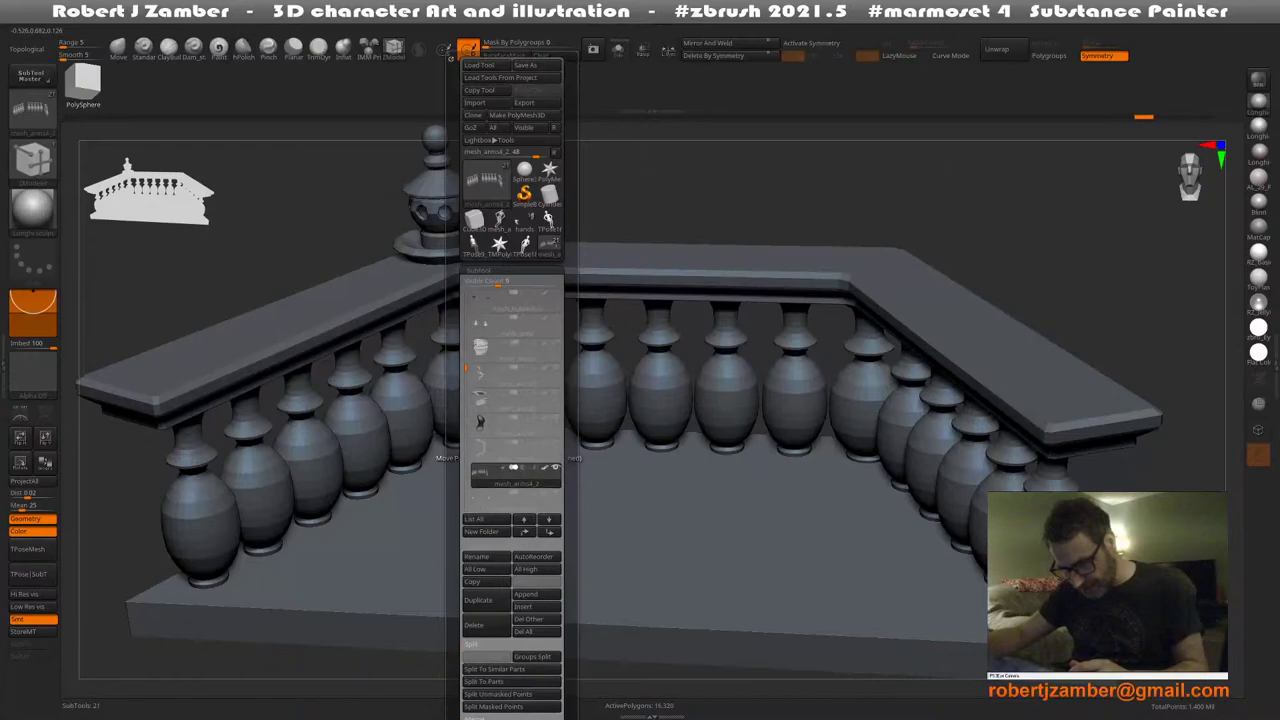
pyautogui.click(556, 342)
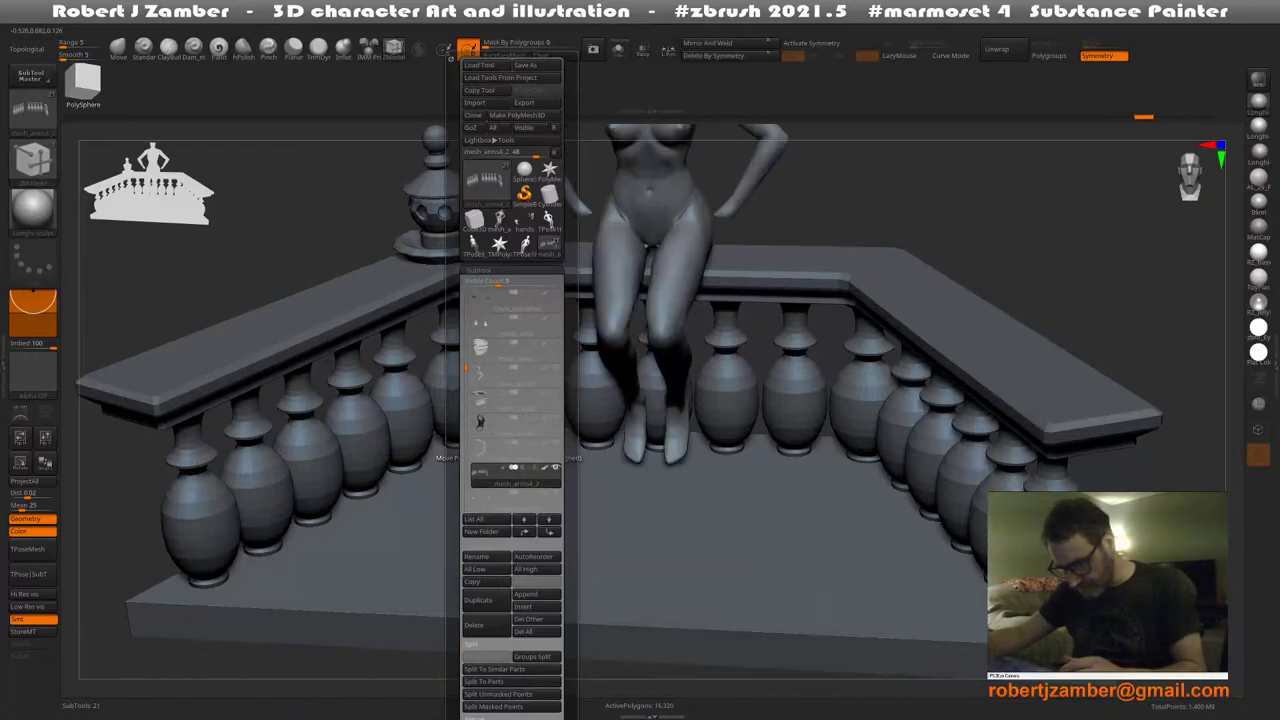
pyautogui.keyDown('shift'); pyautogui.click(556, 368); pyautogui.keyUp('shift')
pyautogui.moveTo(619, 450); pyautogui.dragTo(556, 528, button='right')
pyautogui.moveTo(555, 445); pyautogui.dragTo(543, 520, button='right')
# Hide the ornamental urn and the thicker corner balusters, keeping the character, rail, base and thin balusters visible
pyautogui.press('F1')
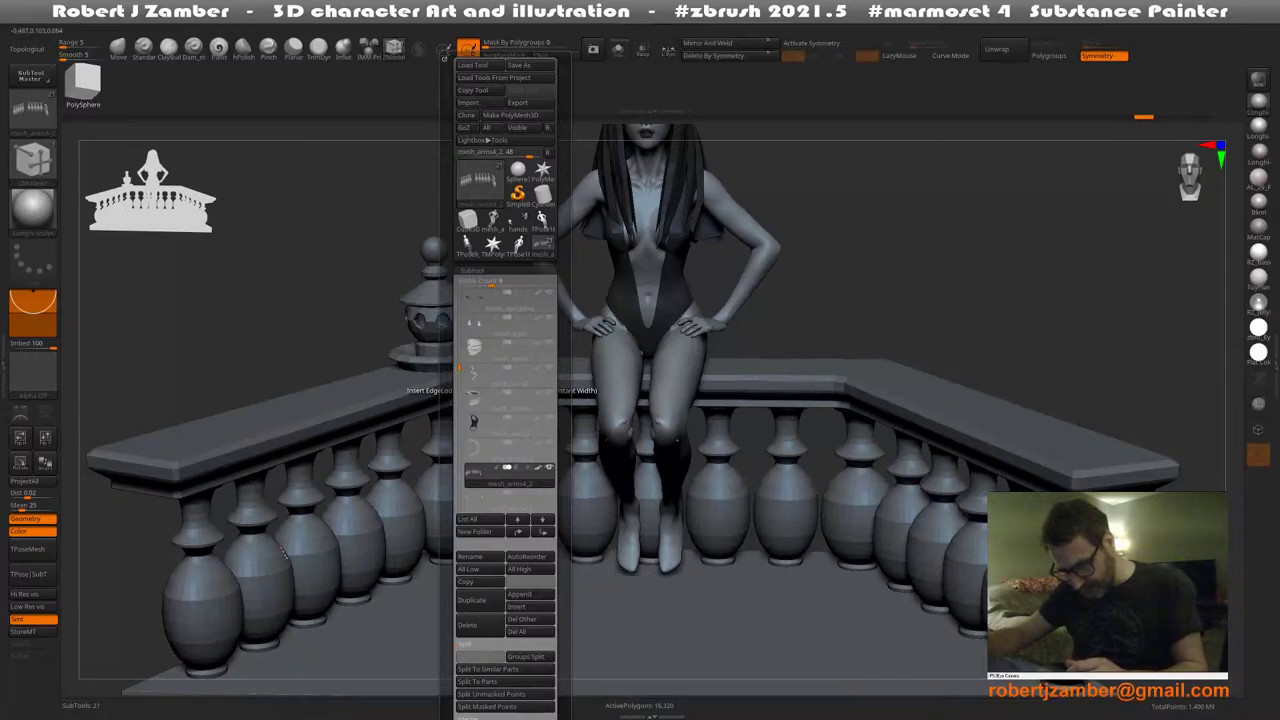
pyautogui.moveTo(460, 368); pyautogui.dragTo(460, 412)
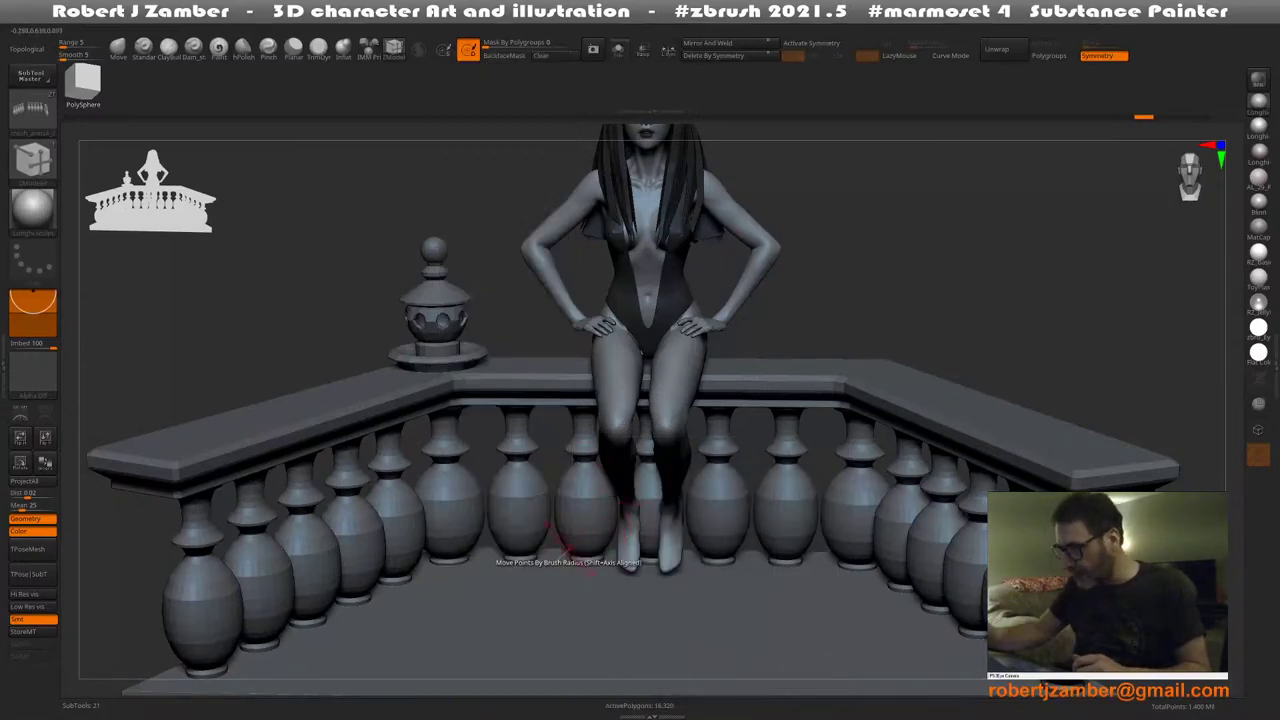
pyautogui.keyDown('shift'); pyautogui.moveTo(567, 545); pyautogui.dragTo(543, 520, button='right'); pyautogui.keyUp('shift')
pyautogui.moveTo(540, 520); pyautogui.dragTo(512, 534)
pyautogui.press('F1')
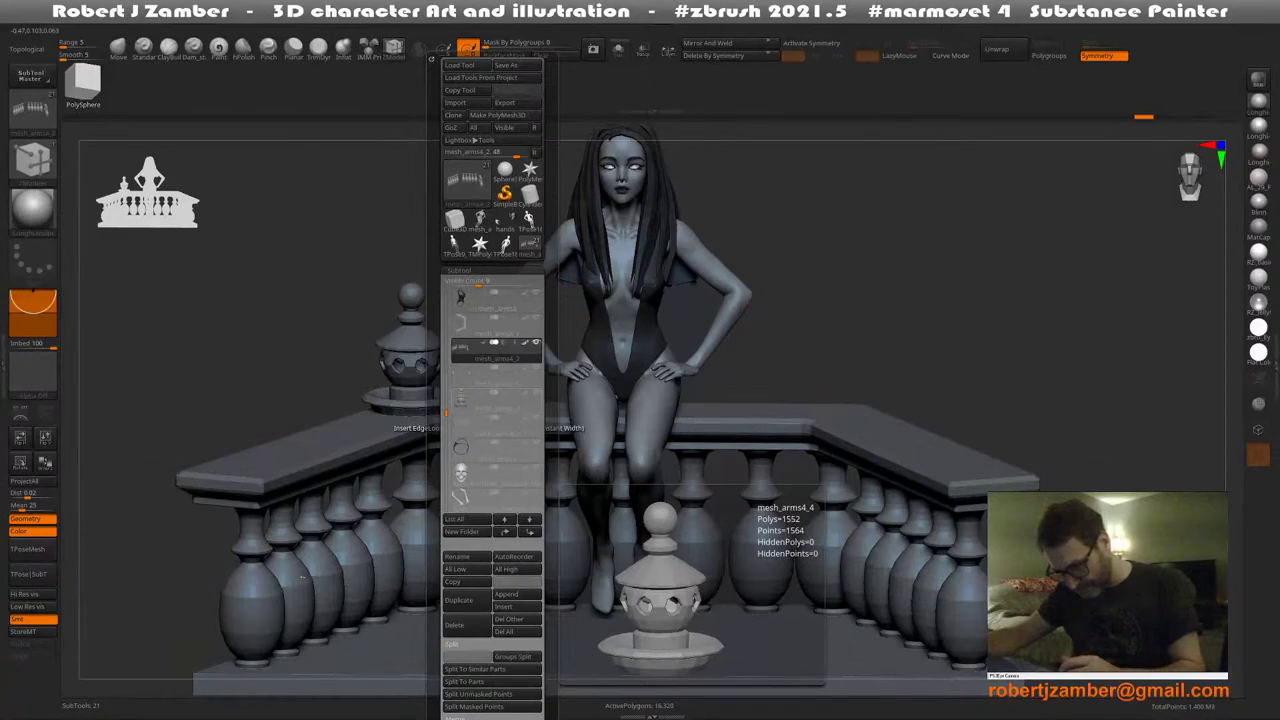
pyautogui.click(536, 392)
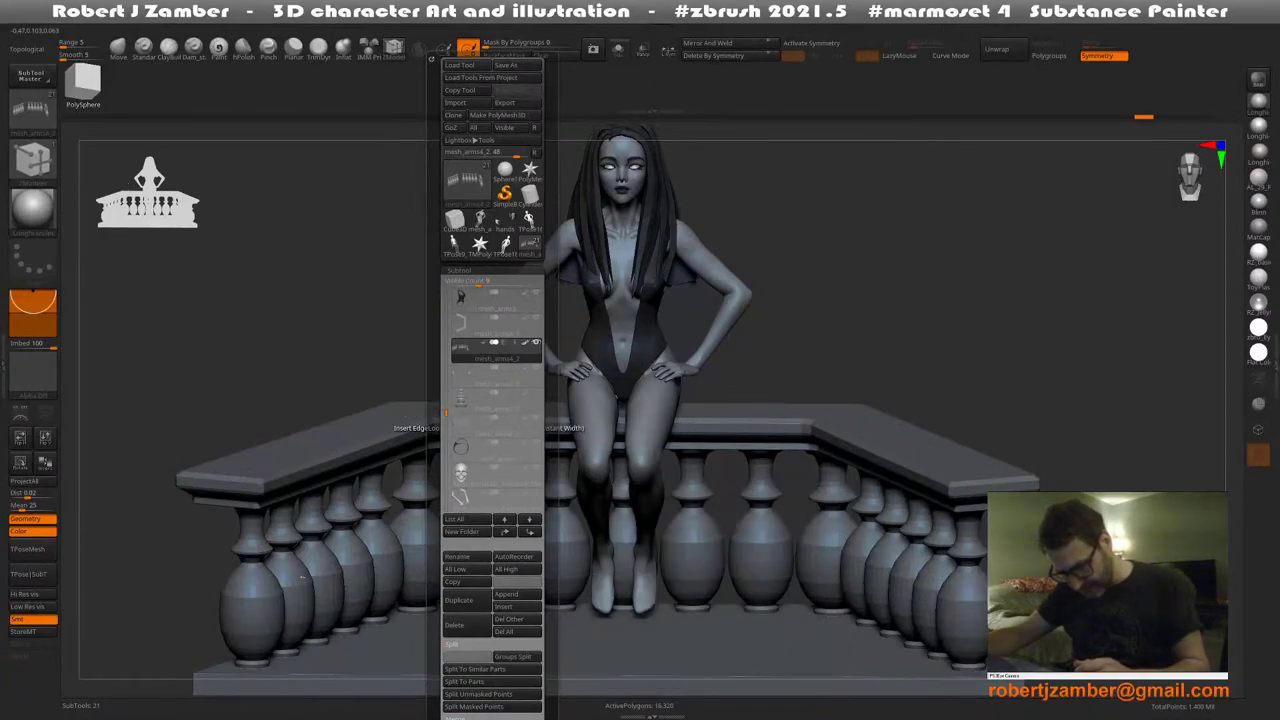
pyautogui.moveTo(446, 406); pyautogui.dragTo(446, 391)
pyautogui.click(536, 417)
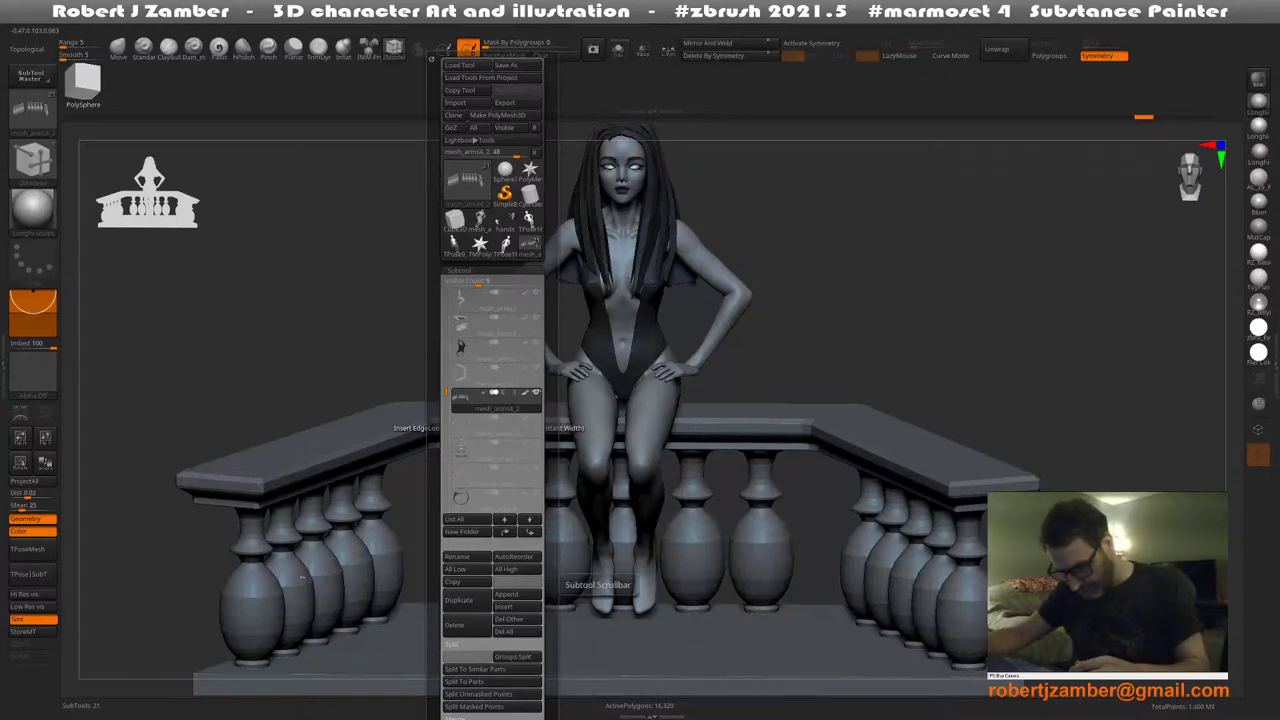
pyautogui.moveTo(488, 575); pyautogui.dragTo(503, 479, button='right')
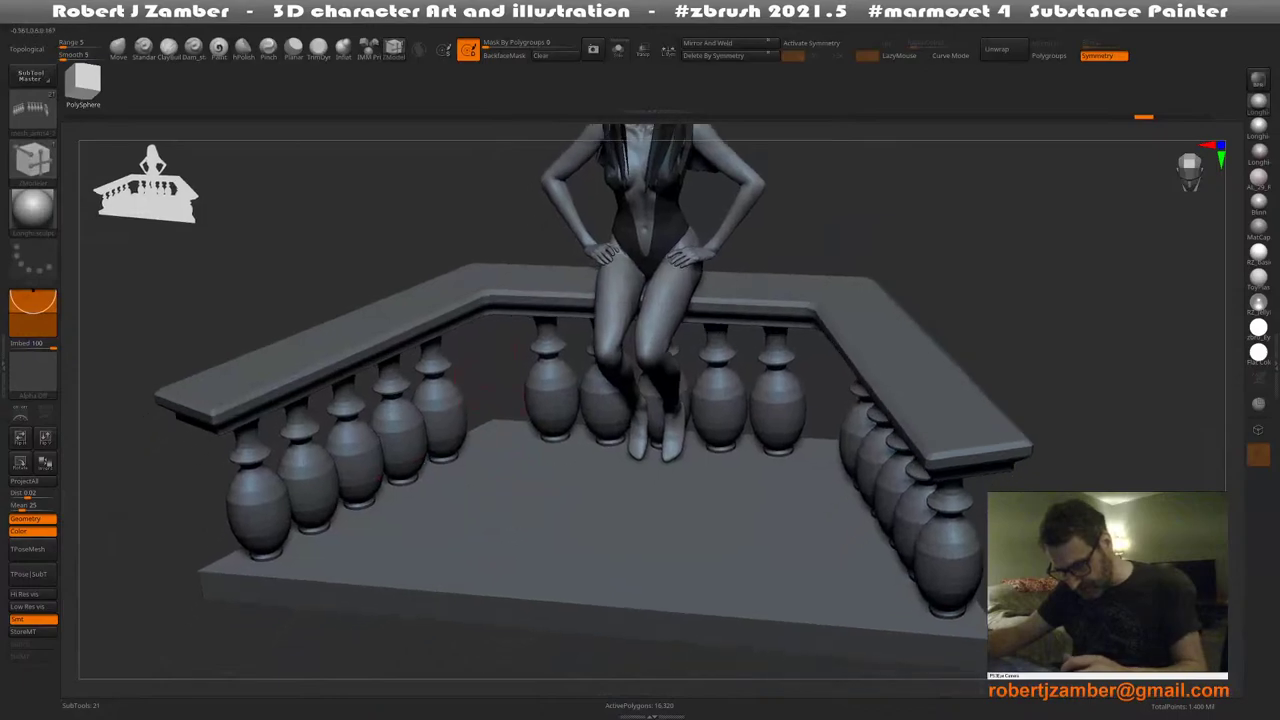
# Make the top handrail the active subtool and switch to the Move brush
pyautogui.press('F1')
pyautogui.moveTo(408, 401)
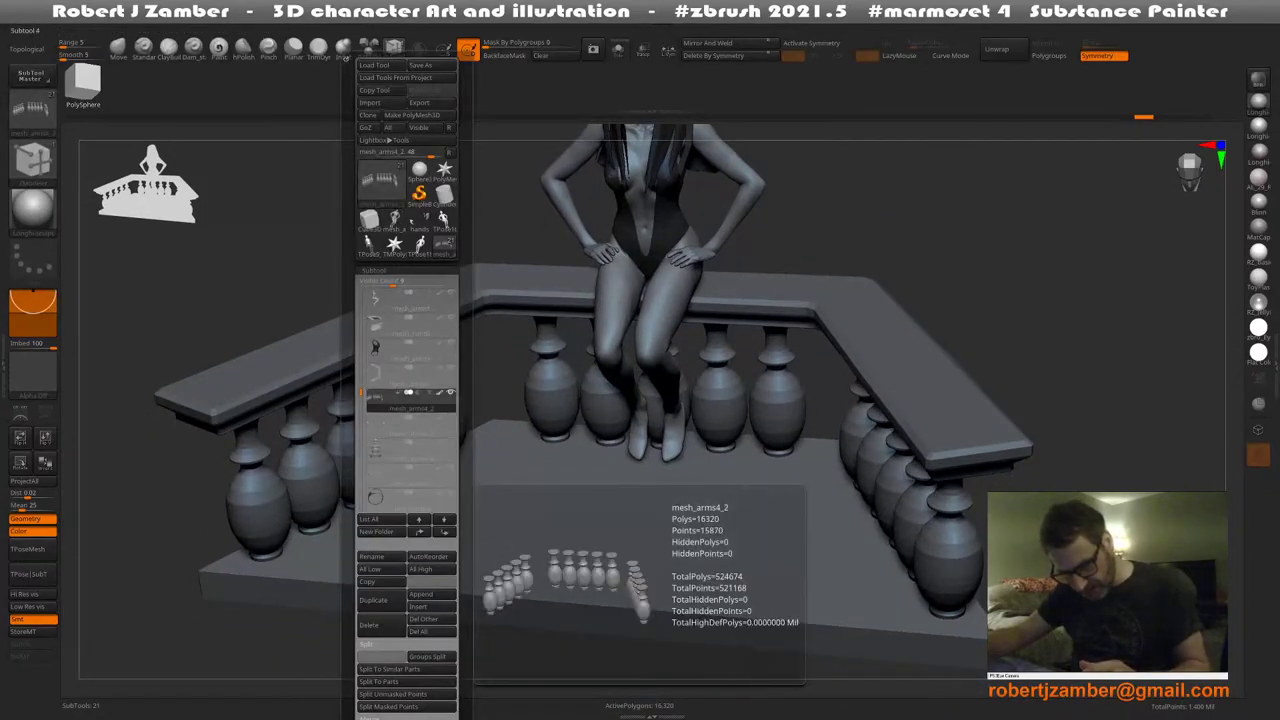
pyautogui.click(405, 376)
pyautogui.moveTo(508, 462)
pyautogui.keyDown('shift'); pyautogui.mouseDown(button='right')
pyautogui.moveTo(528, 440)
pyautogui.moveTo(529, 500)
pyautogui.moveTo(505, 495)
pyautogui.mouseUp(button='right'); pyautogui.keyUp('shift')
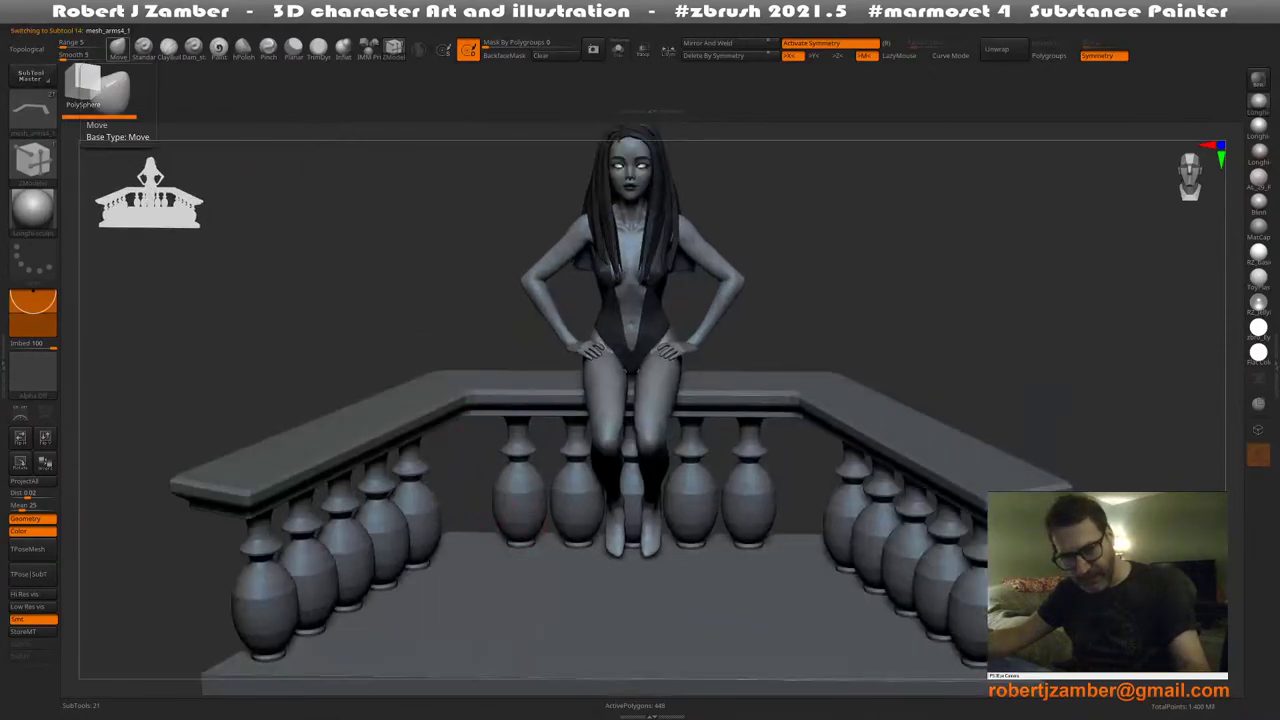
pyautogui.click(118, 48)
pyautogui.moveTo(533, 448)
pyautogui.mouseDown(button='right')
pyautogui.moveTo(531, 470)
pyautogui.moveTo(486, 463)
pyautogui.moveTo(480, 484)
pyautogui.mouseUp(button='right')
pyautogui.moveTo(402, 22)
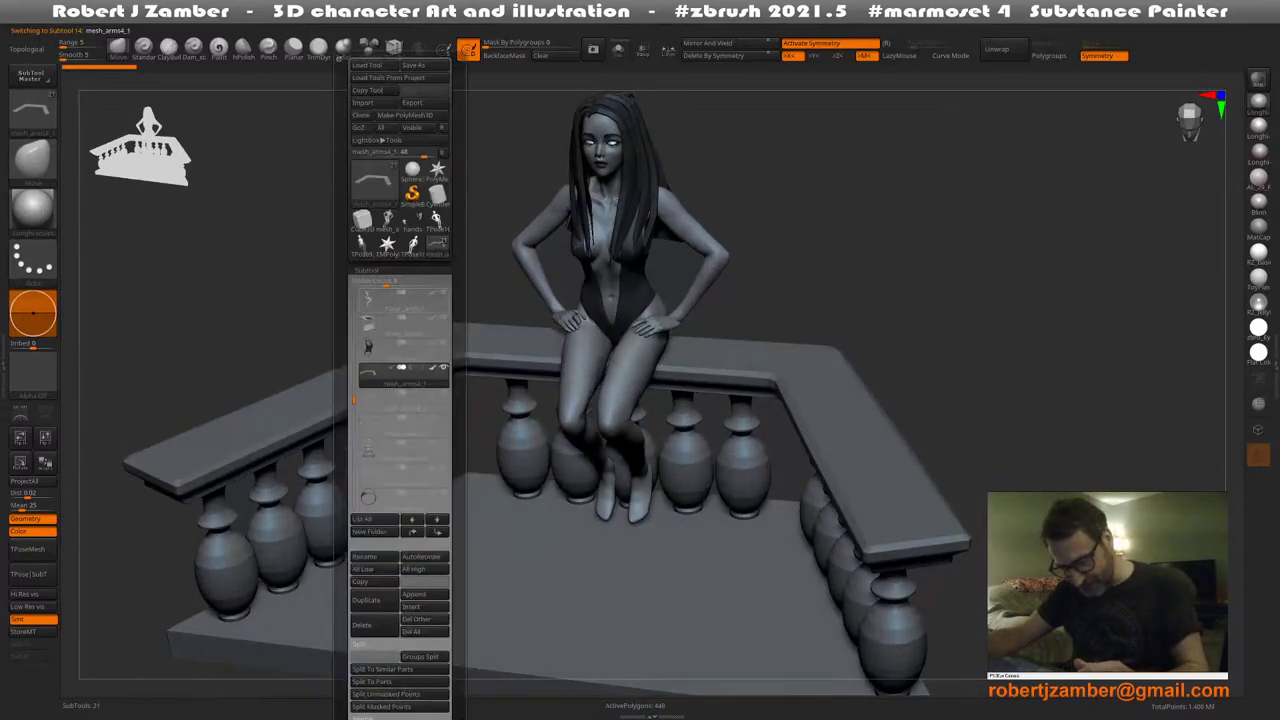
# Hide the balusters, base slab and handrail, and make the character's body the active subtool
pyautogui.click(444, 393)
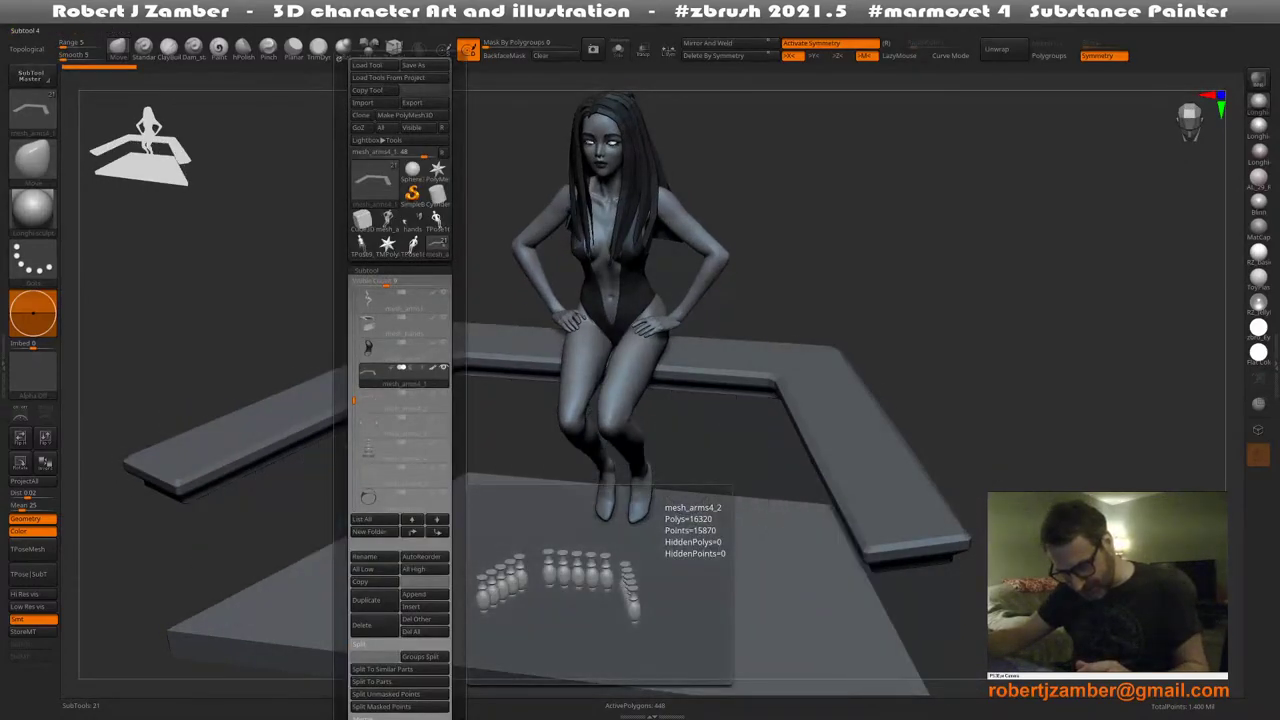
pyautogui.moveTo(521, 525); pyautogui.dragTo(483, 500, button='right')
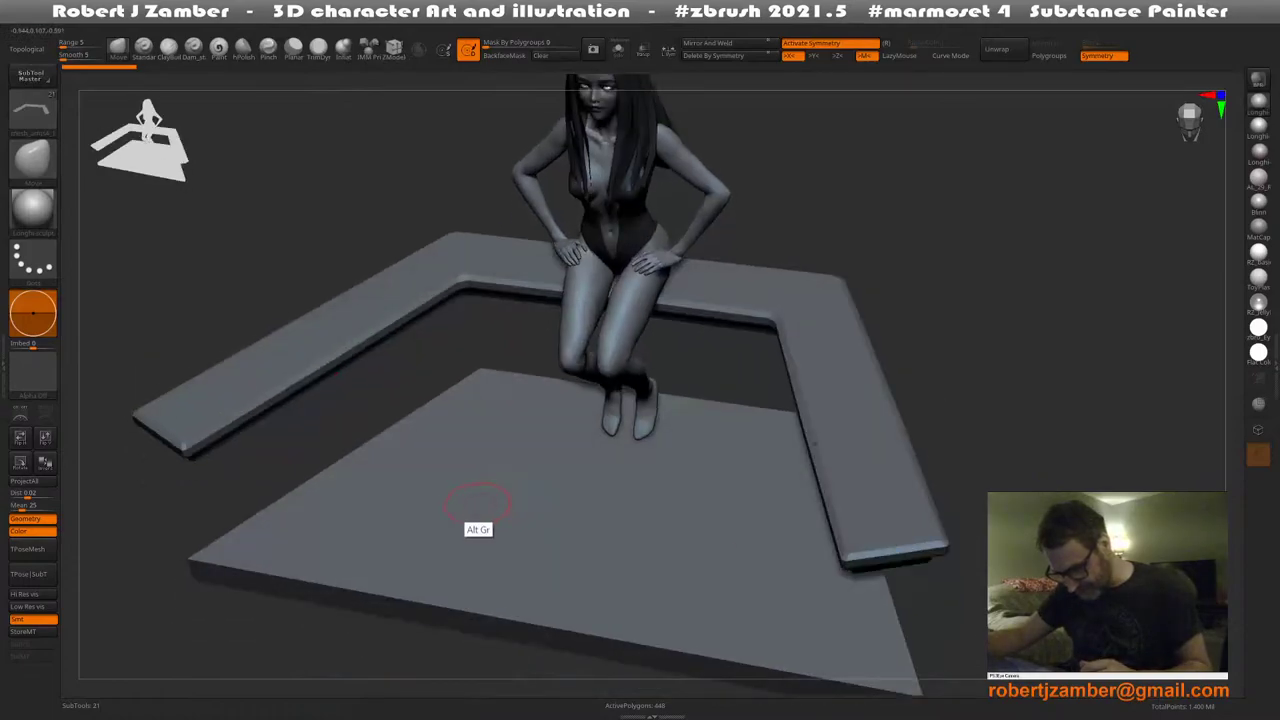
pyautogui.press('F1')
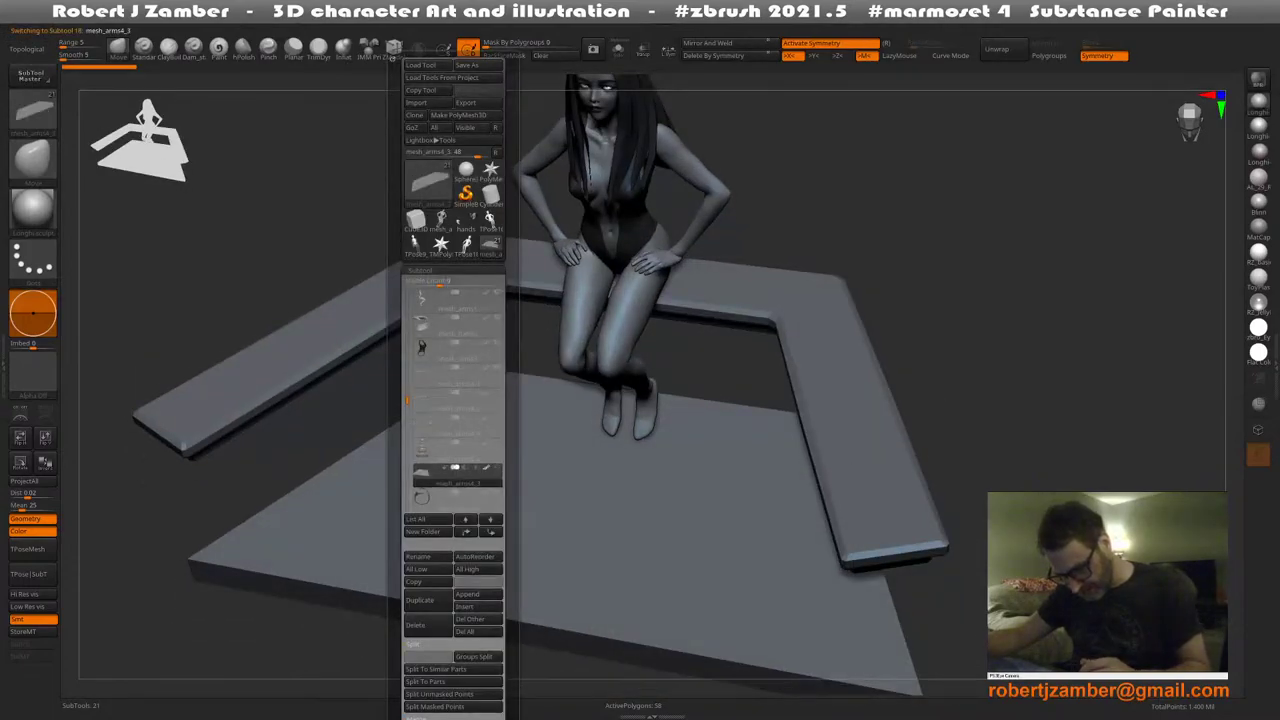
pyautogui.moveTo(407, 400)
pyautogui.mouseDown()
pyautogui.moveTo(407, 432)
pyautogui.moveTo(407, 400)
pyautogui.mouseUp()
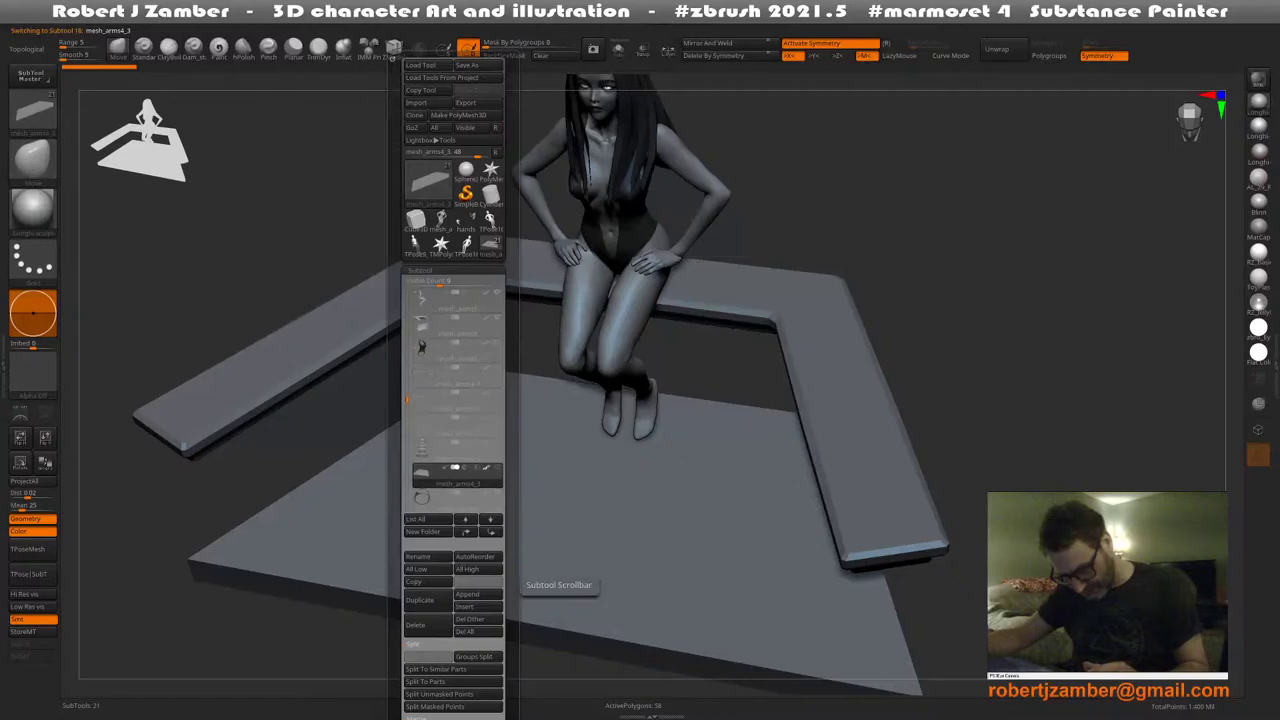
pyautogui.click(497, 393)
pyautogui.moveTo(551, 517); pyautogui.dragTo(539, 465, button='right')
pyautogui.keyDown('alt'); pyautogui.click(565, 398); pyautogui.keyUp('alt')
pyautogui.press('f')
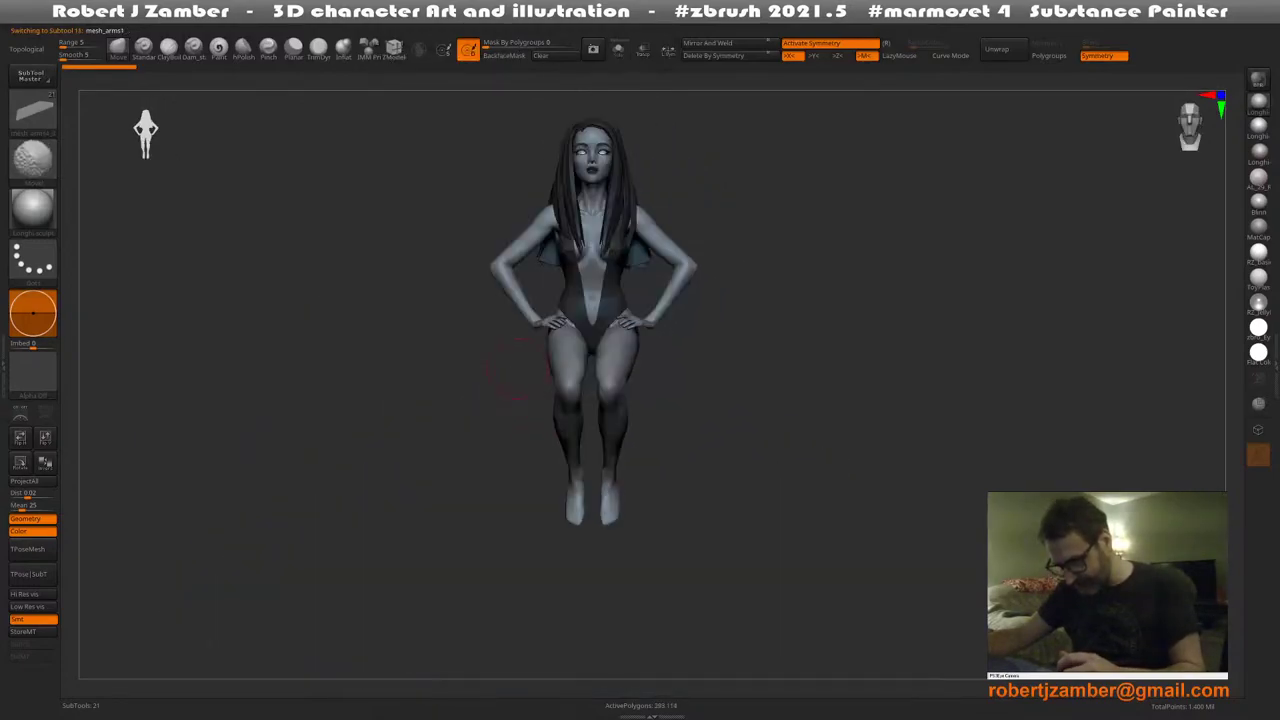
pyautogui.keyDown('alt'); pyautogui.moveTo(513, 424); pyautogui.dragTo(481, 390); pyautogui.keyUp('alt')
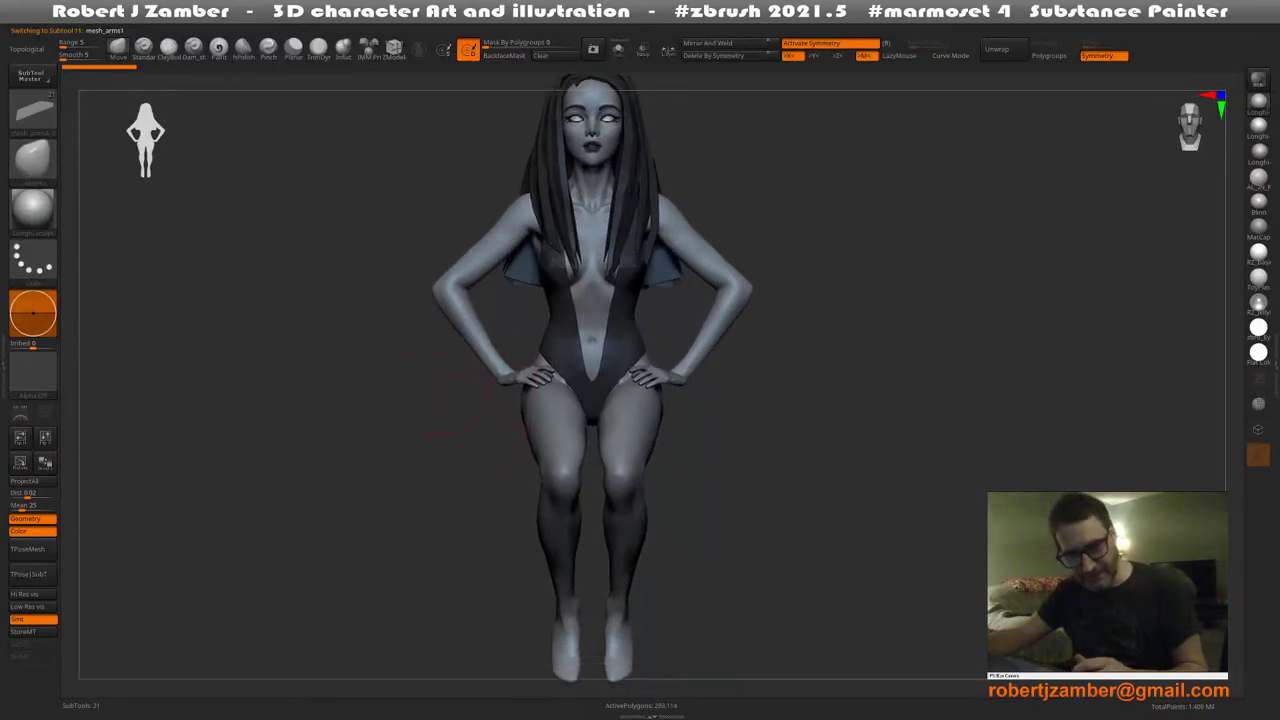
# Load the RZ_Character insert-mesh brush with the hooded jacket Recovered_Toc selected as its mesh
pyautogui.click(394, 49)
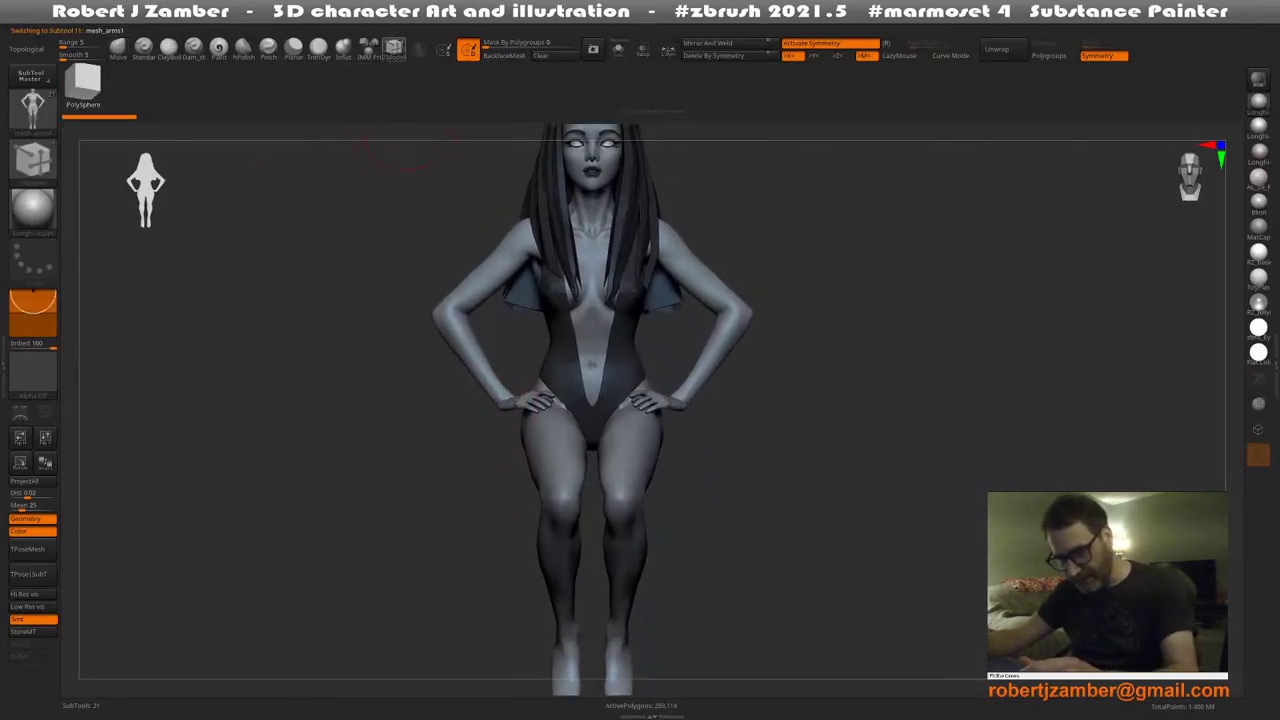
pyautogui.press('b')
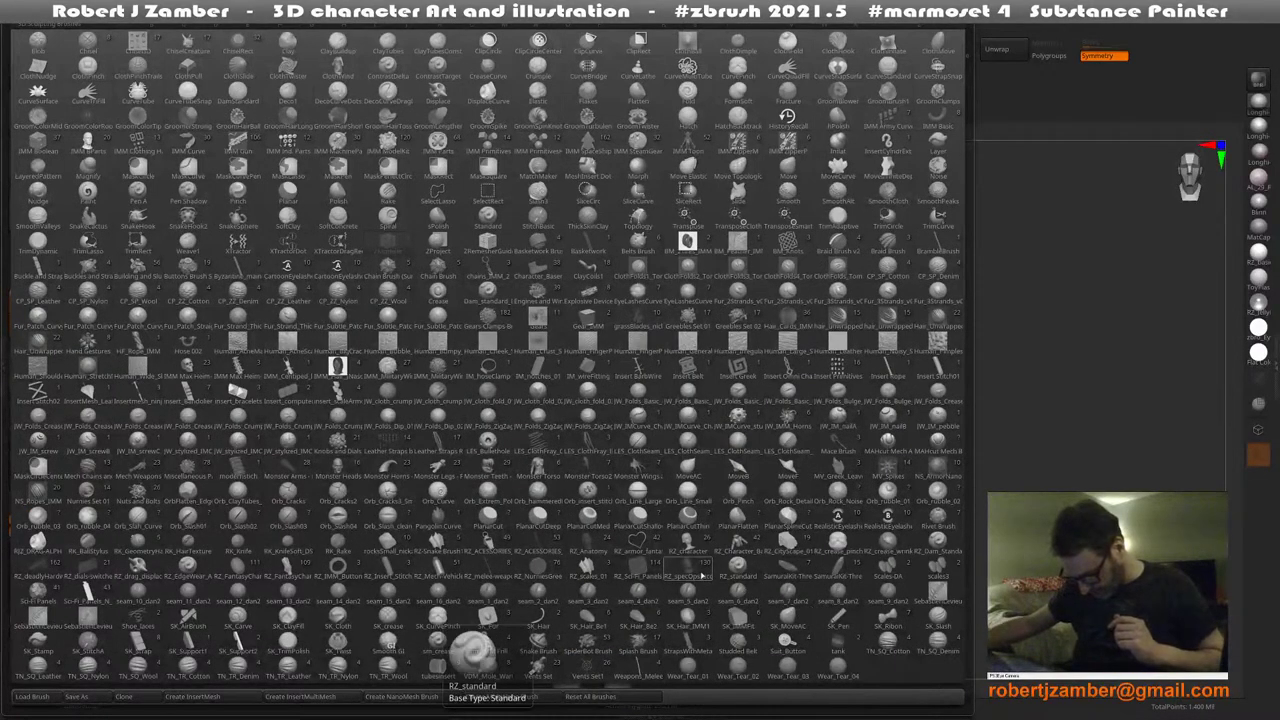
pyautogui.click(733, 540)
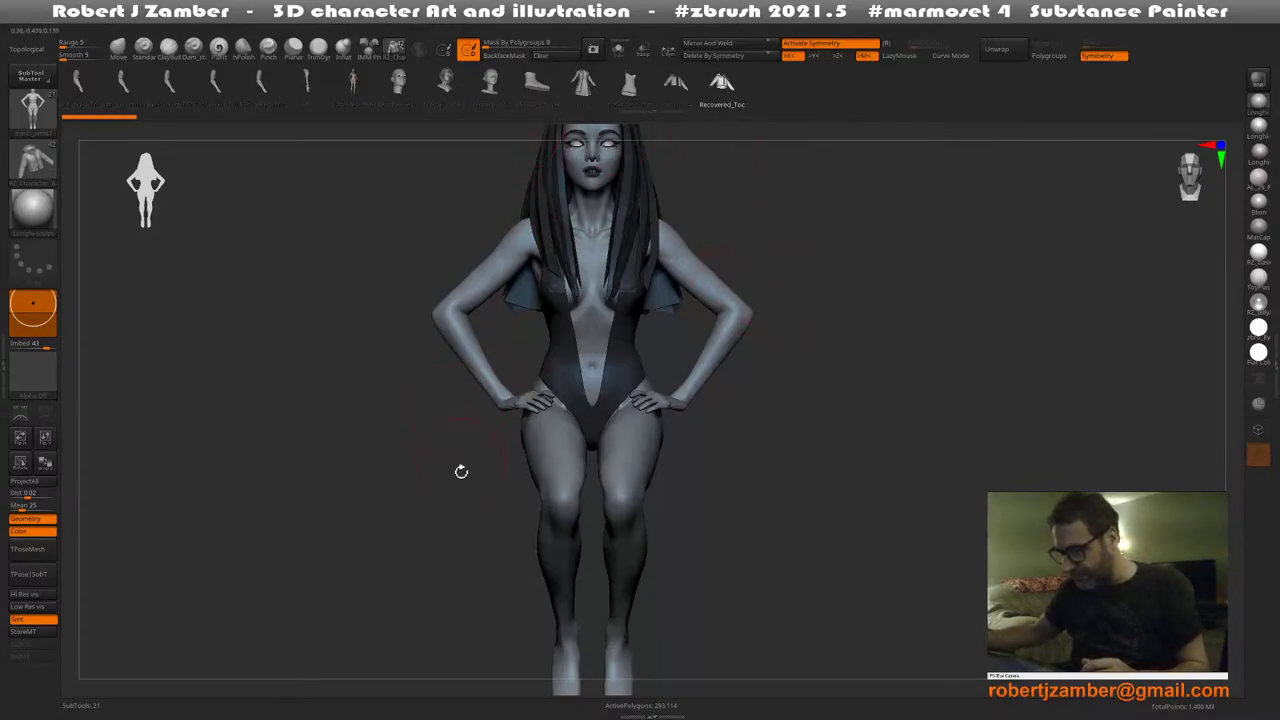
# Inspect the body in Solo mode and try to insert the jacket mesh into the body subtool
pyautogui.moveTo(461, 471); pyautogui.dragTo(444, 502)
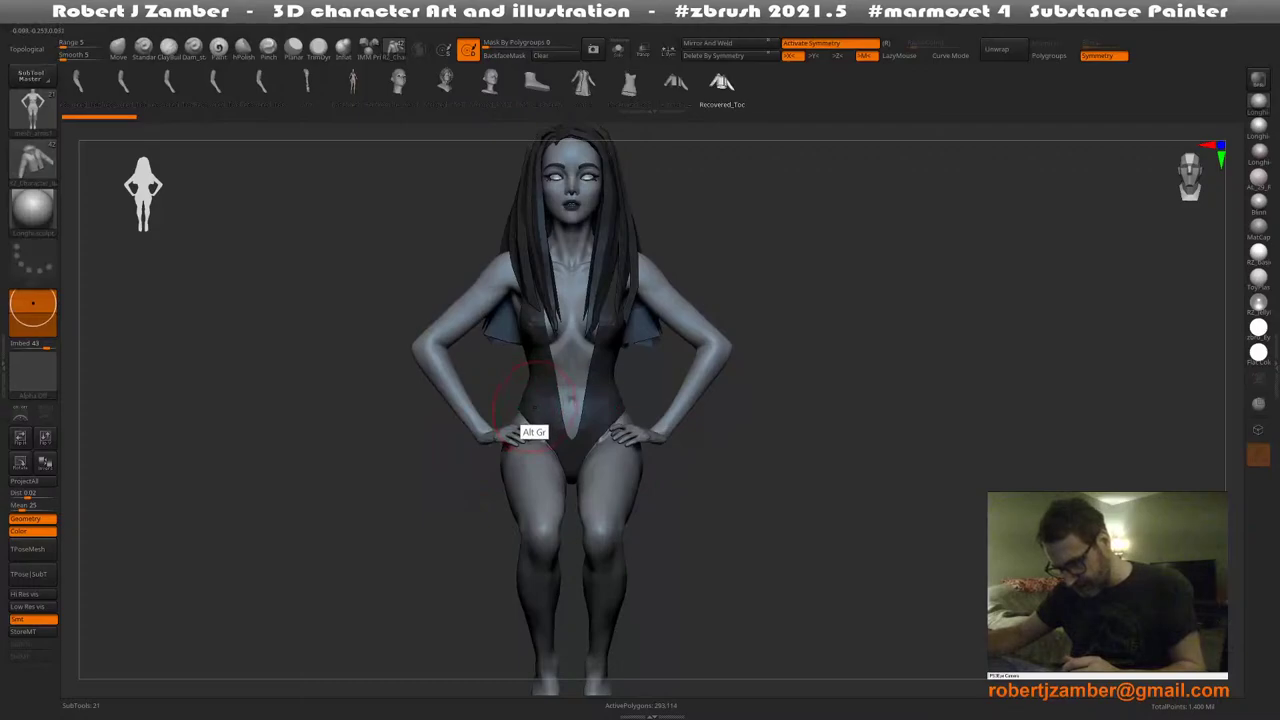
pyautogui.keyDown('ctrl'); pyautogui.moveTo(530, 396); pyautogui.dragTo(527, 426, button='right'); pyautogui.keyUp('ctrl')
pyautogui.click(618, 49)
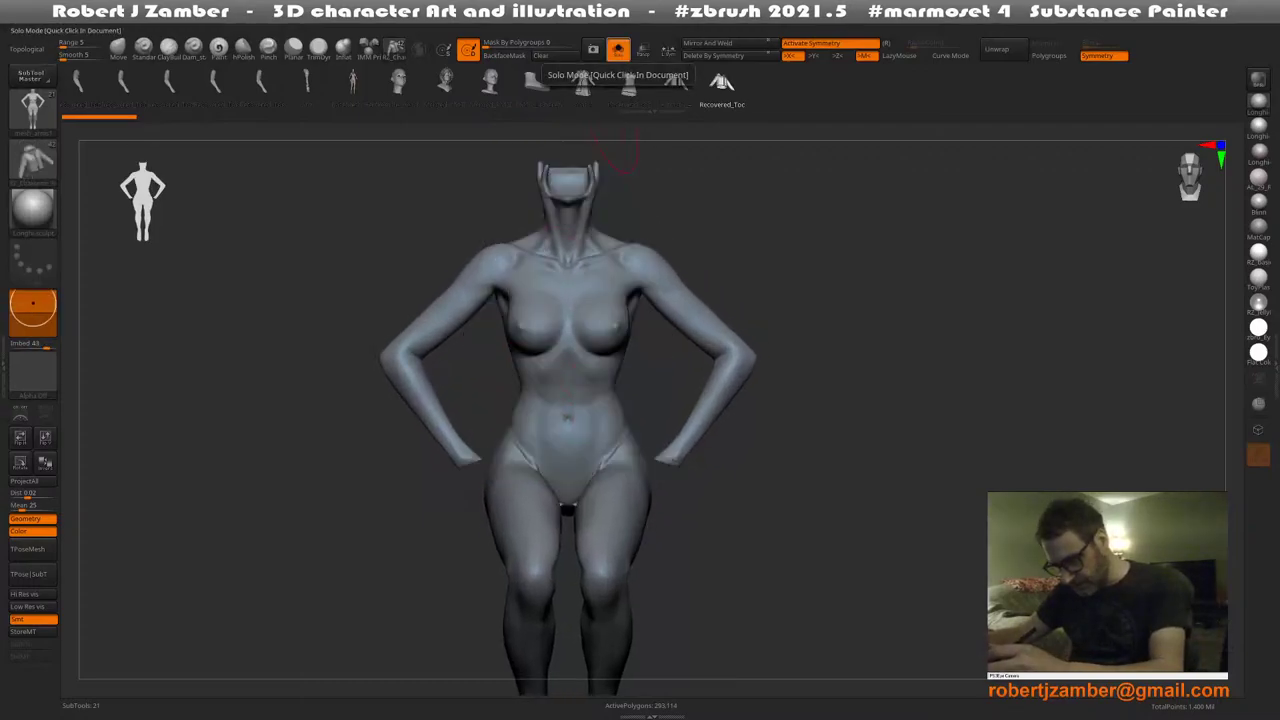
pyautogui.click(618, 49)
pyautogui.click(525, 426)
pyautogui.moveTo(520, 402)
pyautogui.keyDown('alt'); pyautogui.mouseDown(button='right')
pyautogui.moveTo(531, 371)
pyautogui.moveTo(531, 407)
pyautogui.mouseUp(button='right'); pyautogui.keyUp('alt')
# Make the swimsuit the active subtool and reselect the character-clothing insert brush with the jacket mesh
pyautogui.click(344, 49)
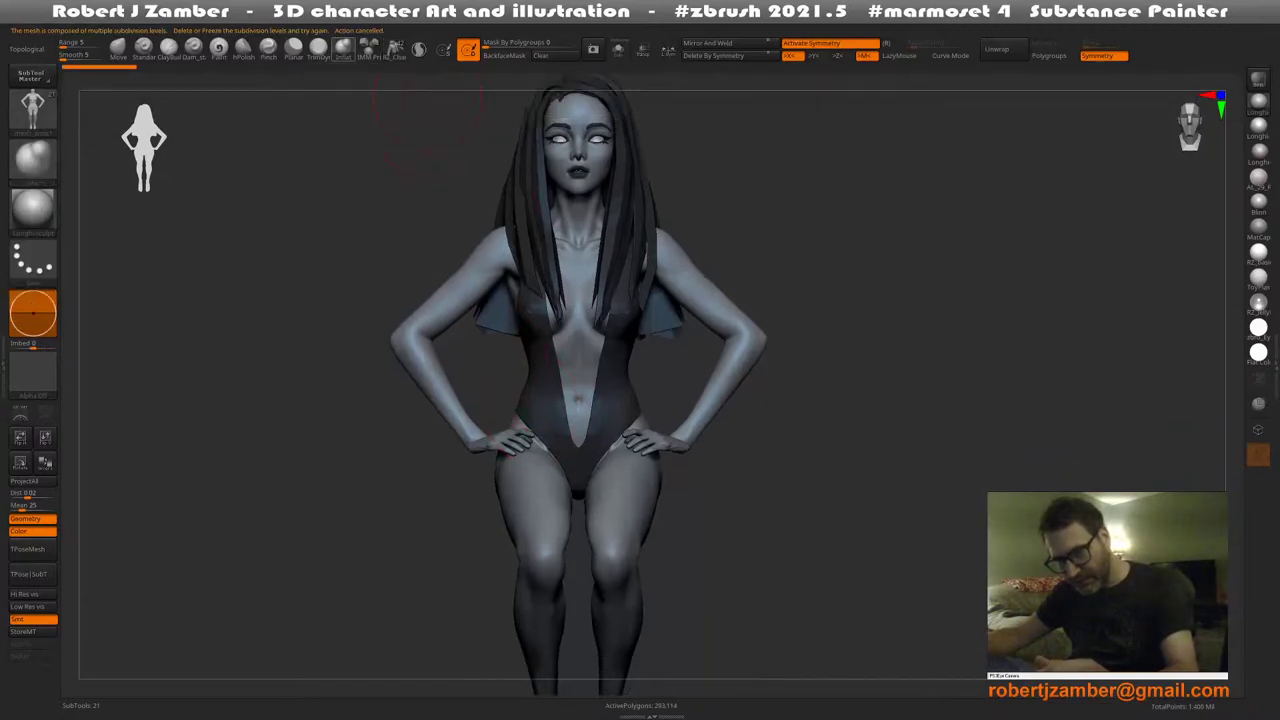
pyautogui.keyDown('alt'); pyautogui.click(541, 416); pyautogui.keyUp('alt')
pyautogui.keyDown('alt'); pyautogui.moveTo(541, 416); pyautogui.dragTo(563, 415, button='right'); pyautogui.keyUp('alt')
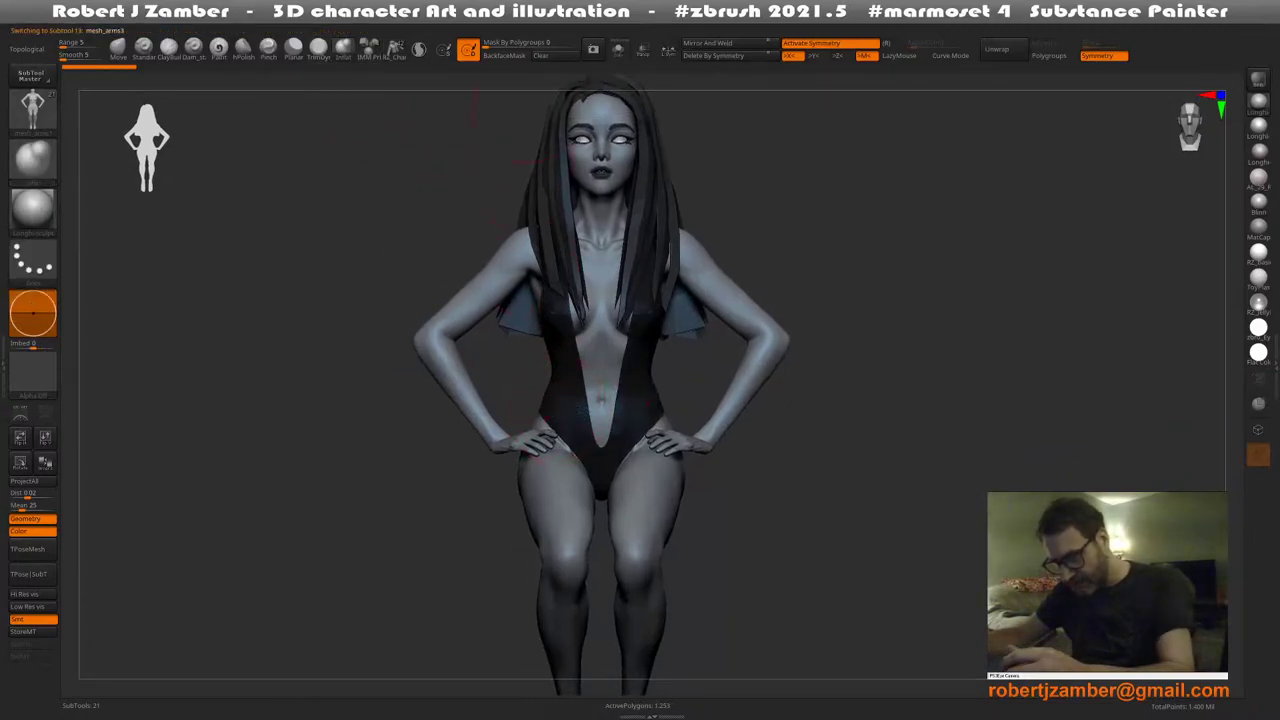
pyautogui.keyDown('alt'); pyautogui.click(580, 412); pyautogui.keyUp('alt')
pyautogui.moveTo(527, 366); pyautogui.dragTo(491, 385, button='right')
pyautogui.press('space')
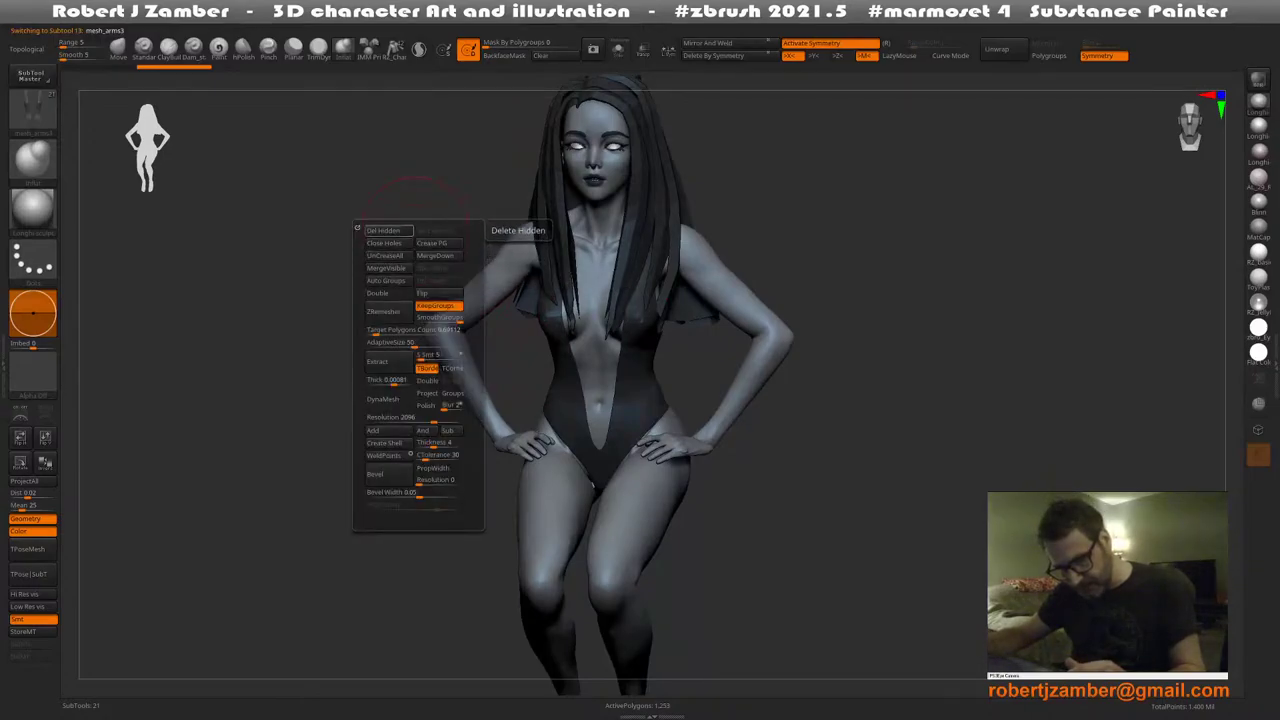
pyautogui.keyDown('alt'); pyautogui.moveTo(356, 300); pyautogui.dragTo(384, 325, button='right'); pyautogui.keyUp('alt')
pyautogui.press('g')
pyautogui.click(402, 282)
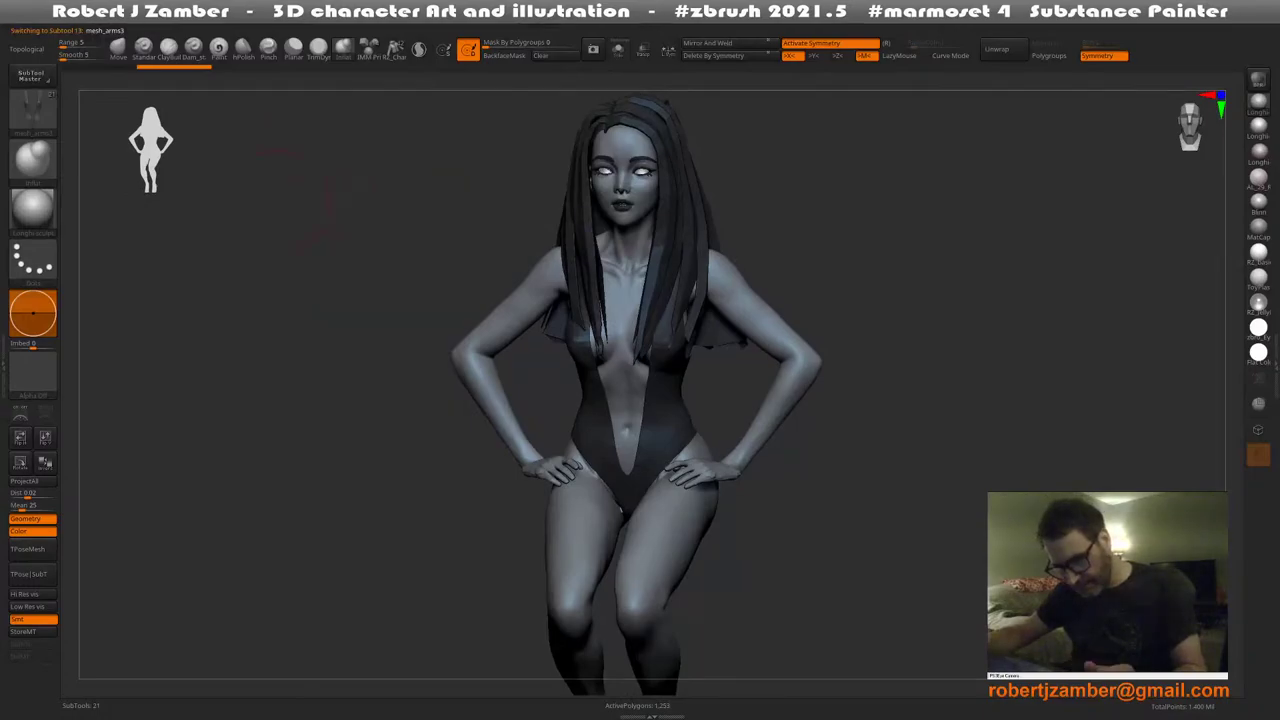
pyautogui.moveTo(476, 453)
pyautogui.keyDown('alt'); pyautogui.mouseDown(button='right')
pyautogui.moveTo(480, 471)
pyautogui.moveTo(484, 440)
pyautogui.moveTo(528, 416)
pyautogui.mouseUp(button='right'); pyautogui.keyUp('alt')
pyautogui.click(395, 49)
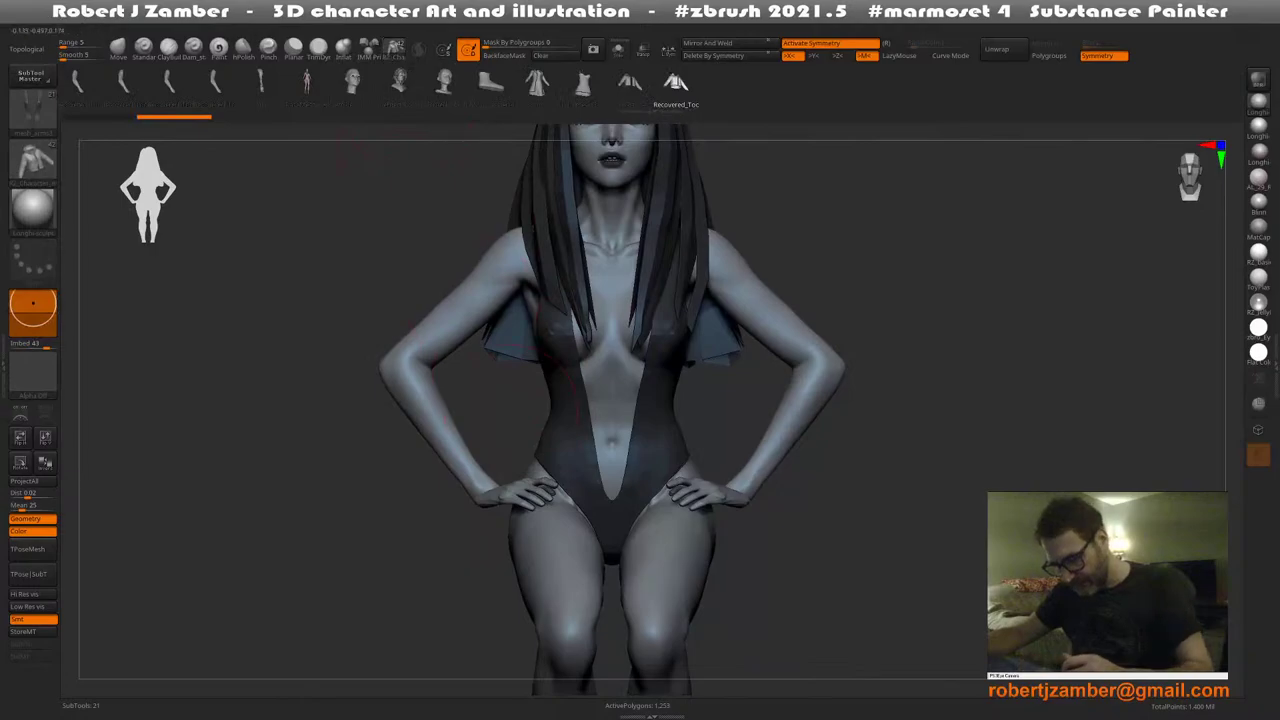
# Insert the hooded jacket mesh into the swimsuit subtool in front of the character's hips
pyautogui.keyDown('alt'); pyautogui.moveTo(497, 254); pyautogui.dragTo(488, 198, button='right'); pyautogui.keyUp('alt')
pyautogui.press('t')
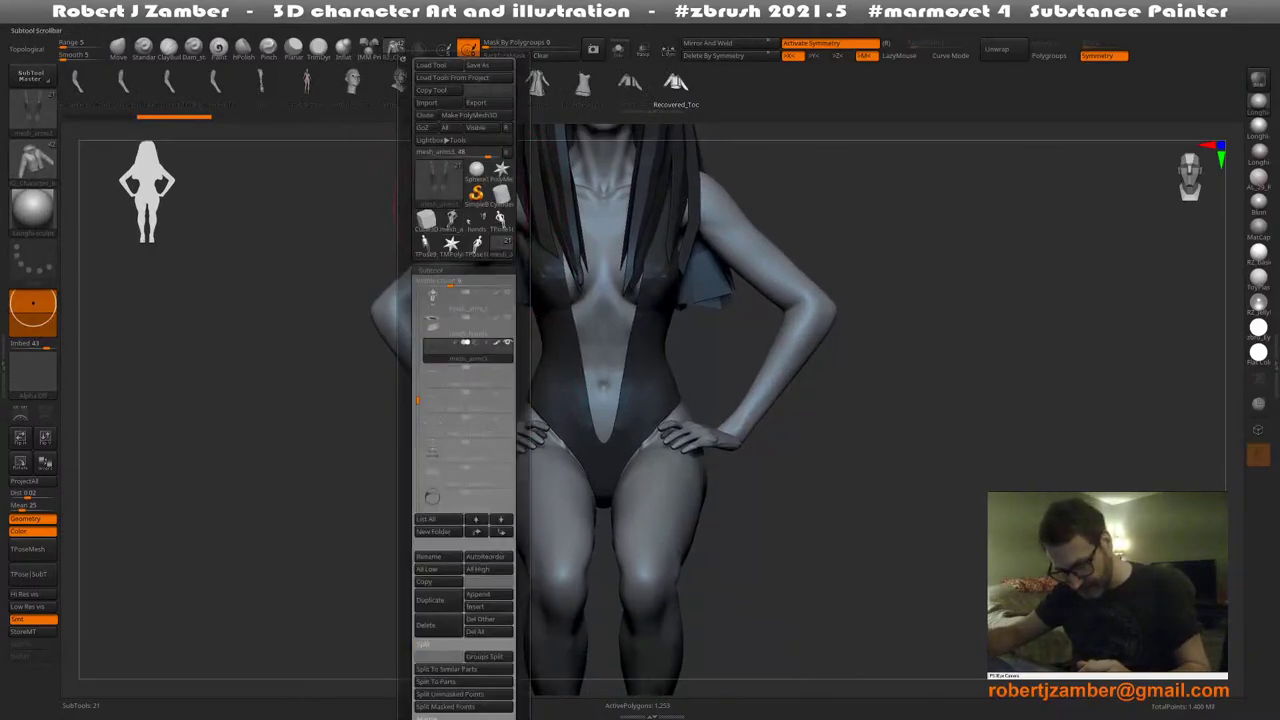
pyautogui.moveTo(418, 400); pyautogui.dragTo(418, 374)
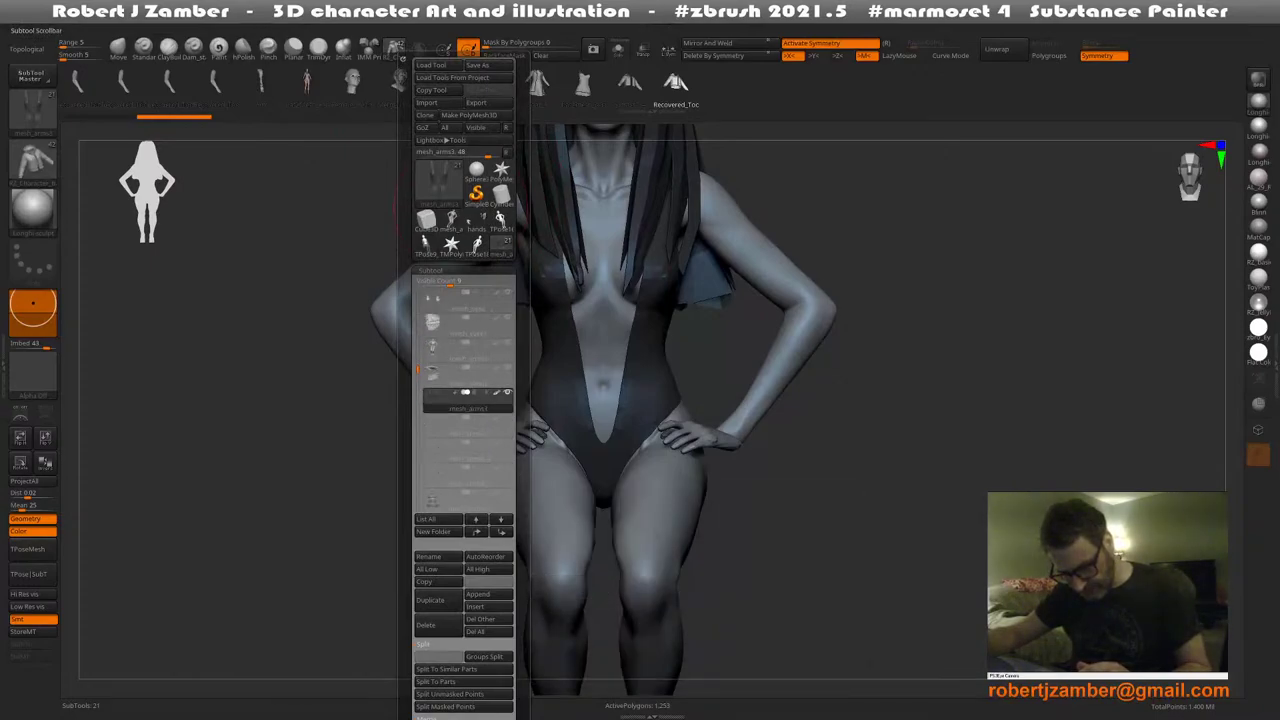
pyautogui.moveTo(418, 380)
pyautogui.mouseDown()
pyautogui.moveTo(418, 453)
pyautogui.moveTo(418, 402)
pyautogui.mouseUp()
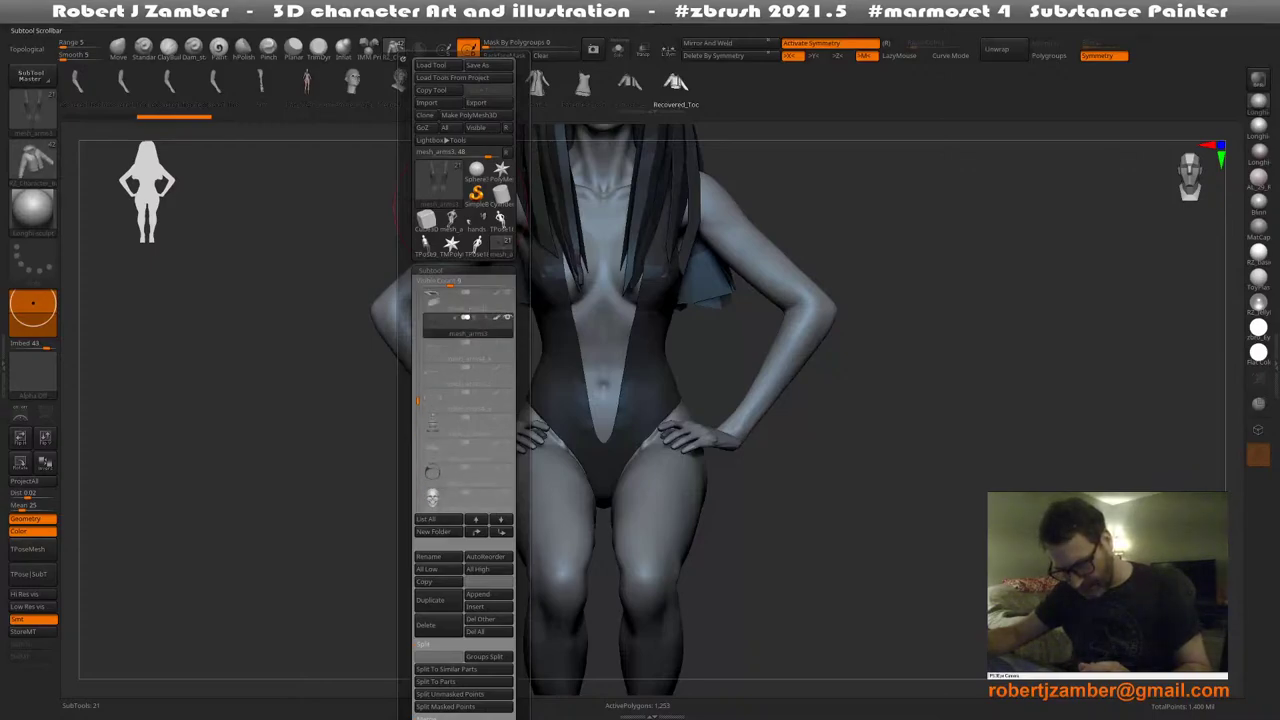
pyautogui.moveTo(562, 386)
pyautogui.keyDown('alt'); pyautogui.mouseDown(button='right')
pyautogui.moveTo(520, 346)
pyautogui.moveTo(571, 437)
pyautogui.moveTo(572, 515)
pyautogui.mouseUp(button='right'); pyautogui.keyUp('alt')
pyautogui.moveTo(564, 415); pyautogui.dragTo(560, 571)
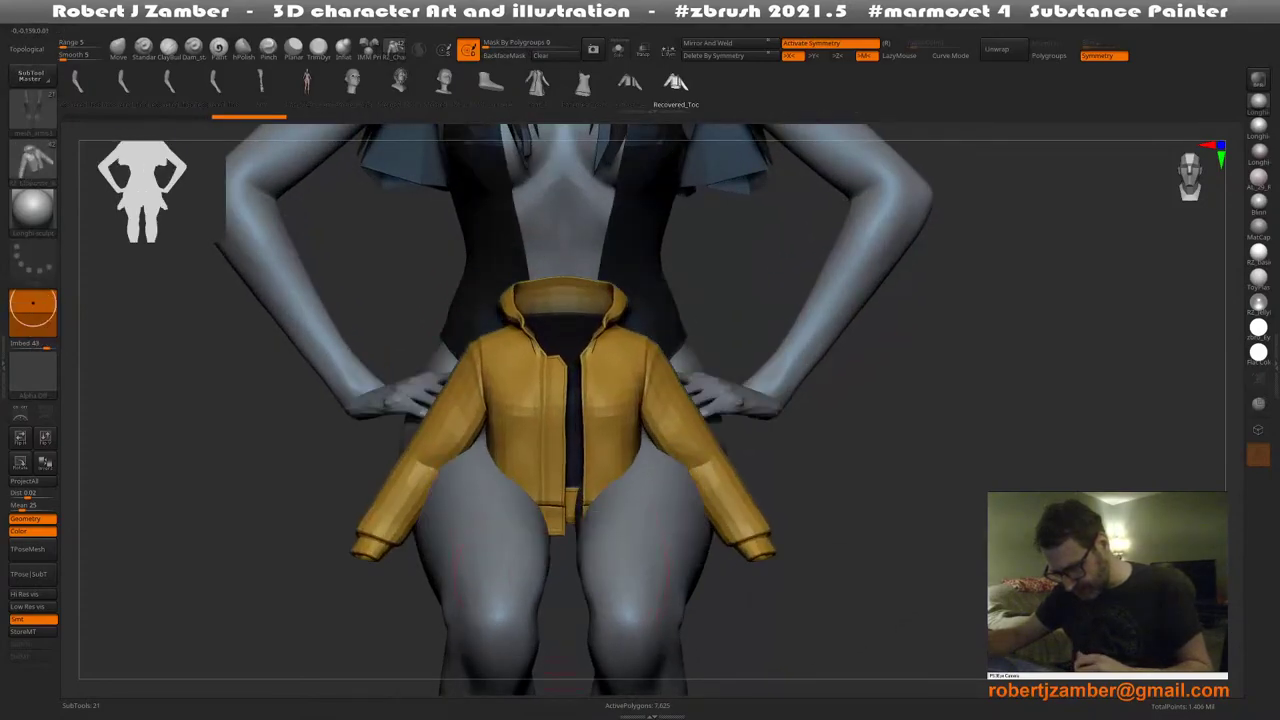
# Raise the inserted jacket to chest height and scale it up towards the size of the character's torso
pyautogui.keyDown('ctrl'); pyautogui.moveTo(480, 575); pyautogui.dragTo(474, 380, button='right'); pyautogui.keyUp('ctrl')
pyautogui.press('w')
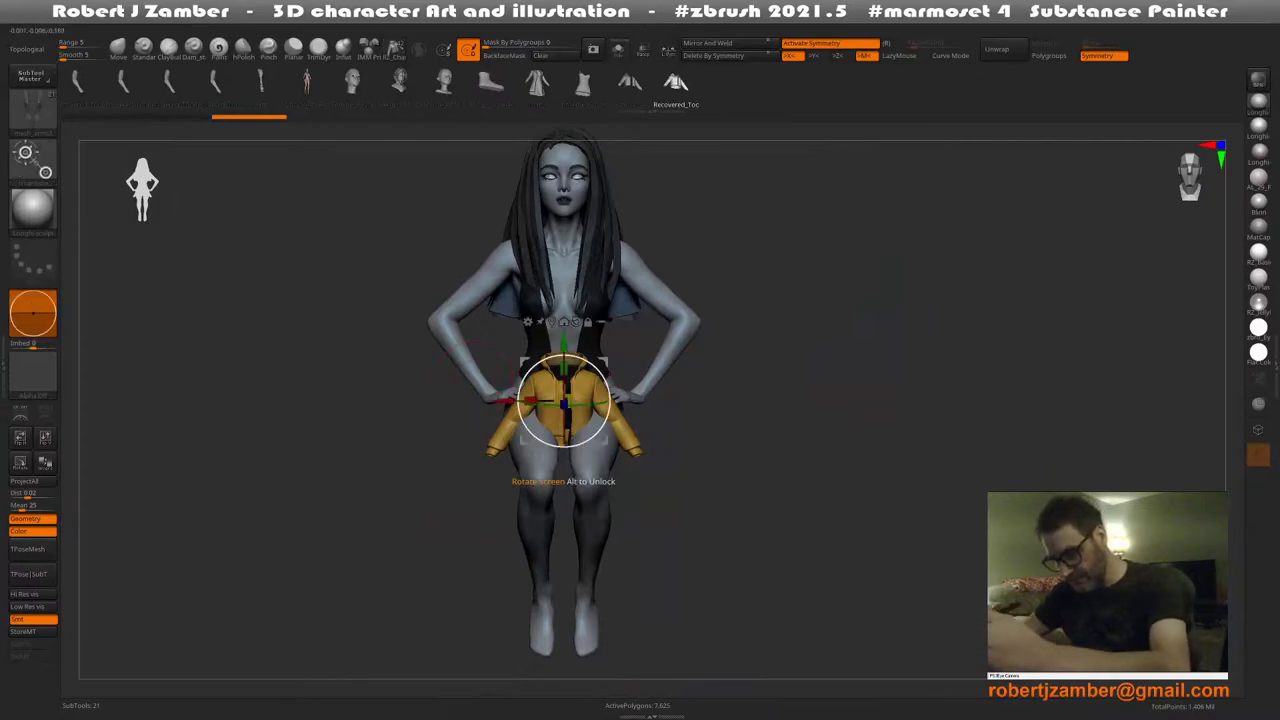
pyautogui.moveTo(564, 345); pyautogui.dragTo(564, 195)
pyautogui.keyDown('ctrl'); pyautogui.moveTo(564, 200); pyautogui.dragTo(562, 297, button='right'); pyautogui.keyUp('ctrl')
pyautogui.moveTo(562, 290); pyautogui.dragTo(560, 316)
pyautogui.moveTo(560, 318); pyautogui.dragTo(518, 282, button='right')
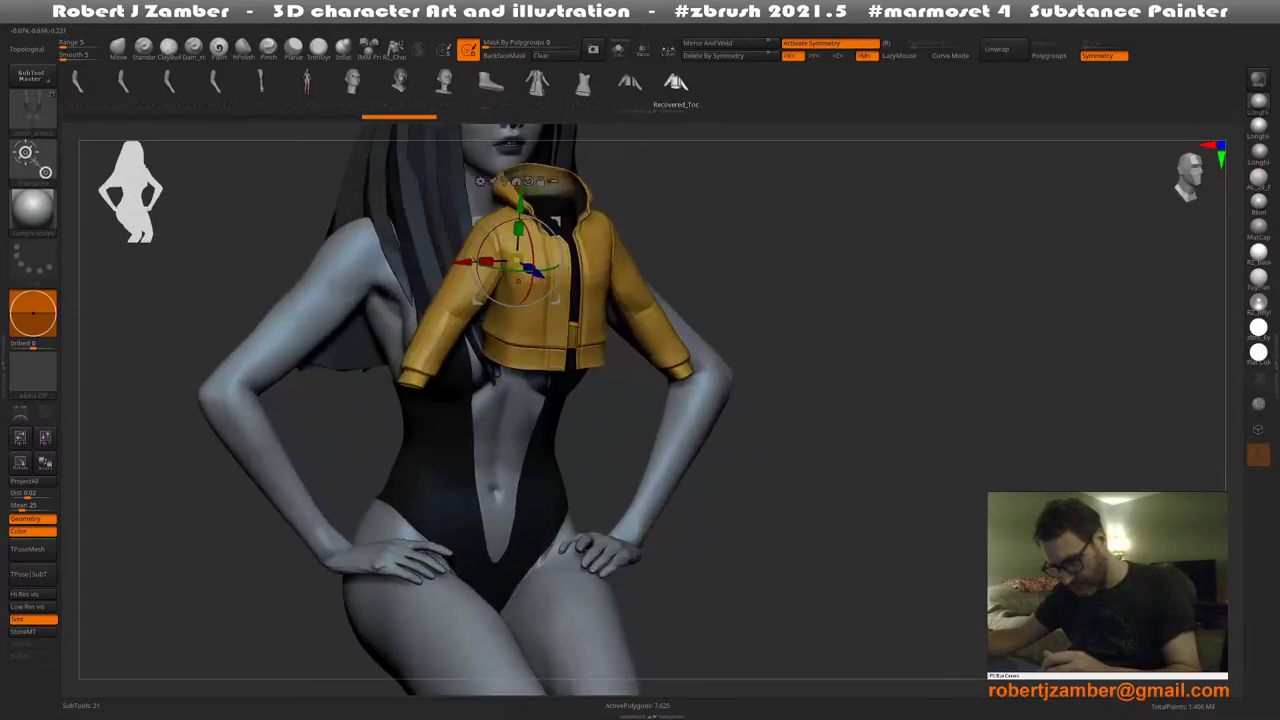
pyautogui.moveTo(517, 262); pyautogui.dragTo(521, 198)
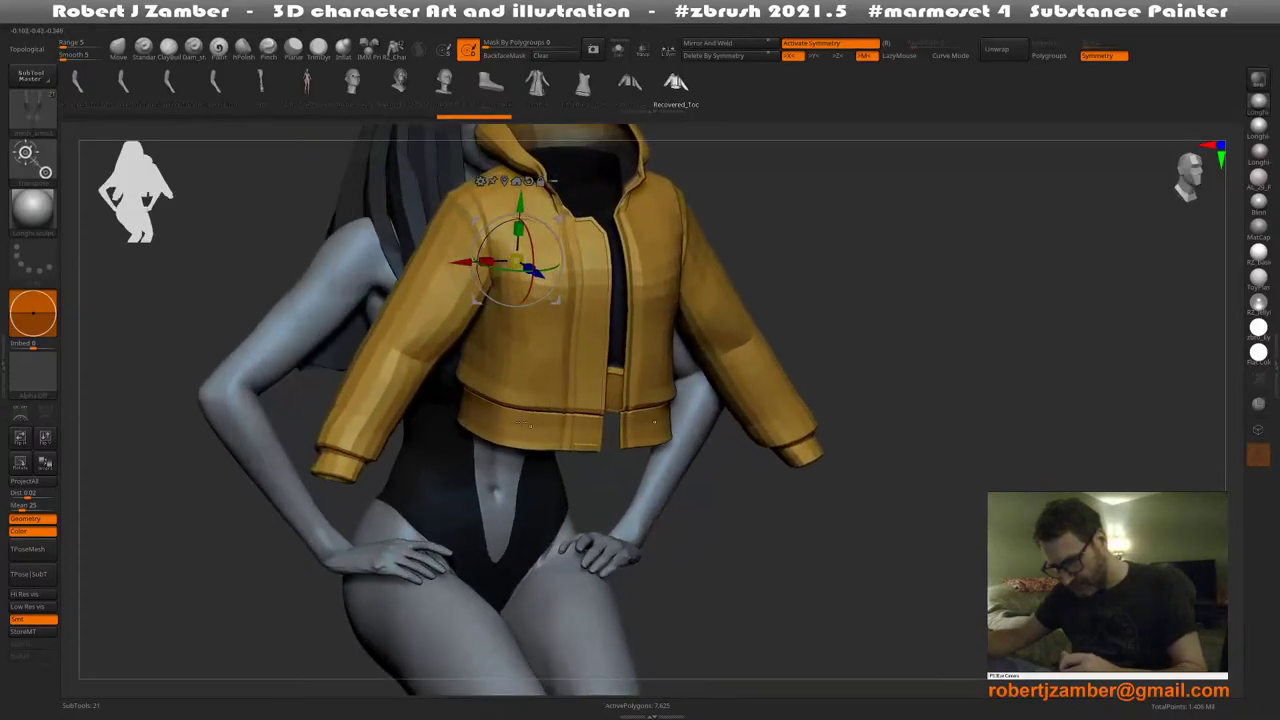
pyautogui.keyDown('ctrl'); pyautogui.moveTo(560, 330); pyautogui.dragTo(565, 400, button='right'); pyautogui.keyUp('ctrl')
# Center the transform gizmo on the jacket and turn off the active subtool's polypaint
pyautogui.moveTo(565, 400); pyautogui.dragTo(400, 362, button='right')
pyautogui.keyDown('alt'); pyautogui.click(638, 278); pyautogui.keyUp('alt')
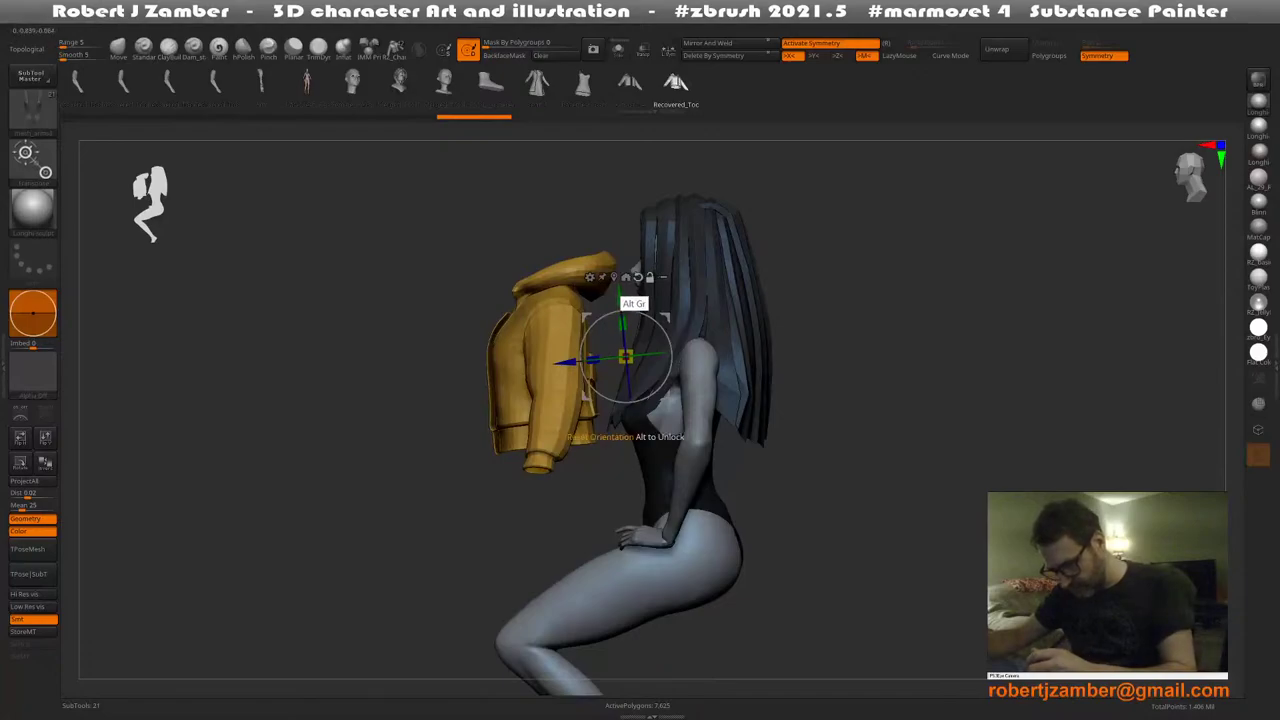
pyautogui.click(614, 278)
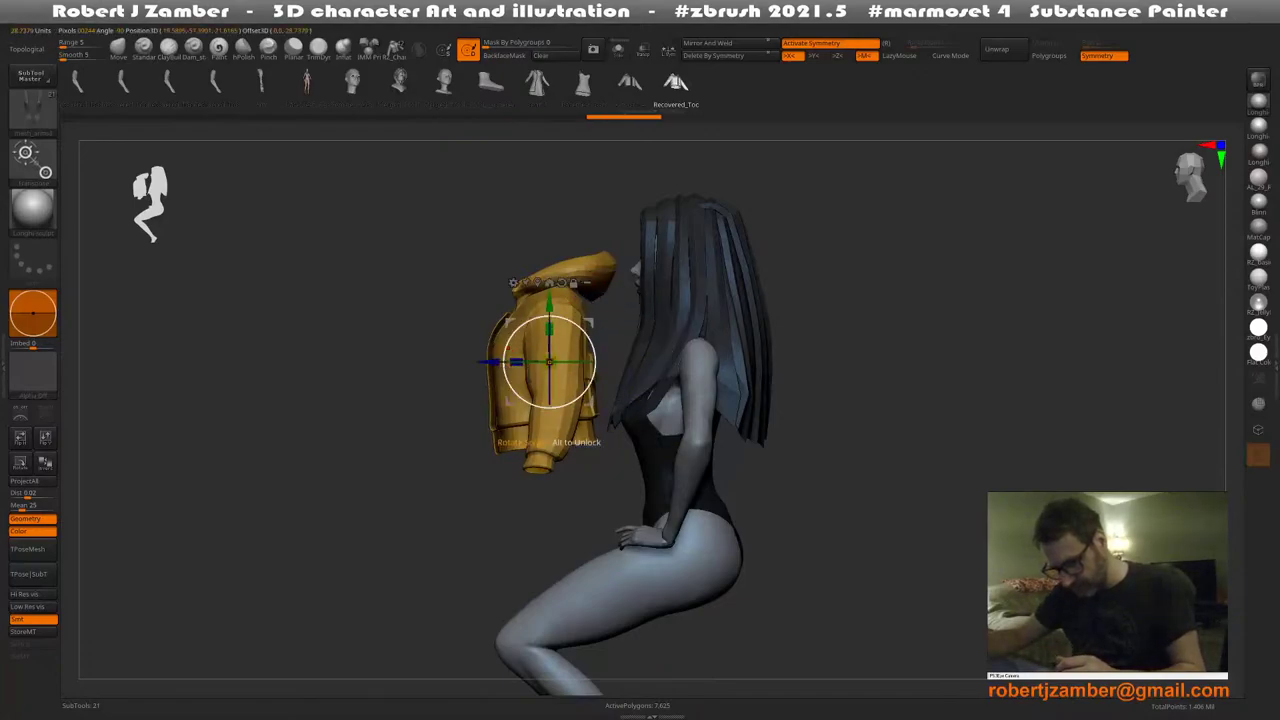
pyautogui.moveTo(582, 329); pyautogui.dragTo(584, 332)
pyautogui.keyDown('alt'); pyautogui.moveTo(584, 334); pyautogui.dragTo(538, 336, button='right'); pyautogui.keyUp('alt')
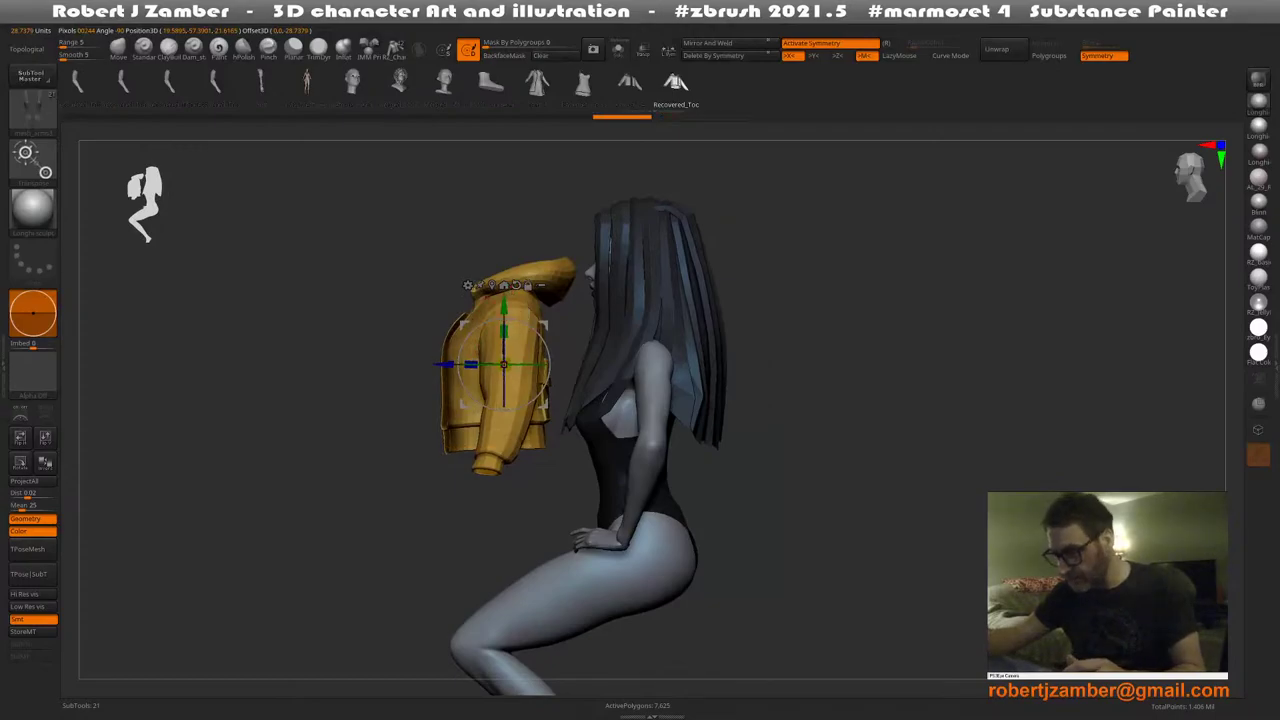
pyautogui.press('F1')
pyautogui.click(454, 317)
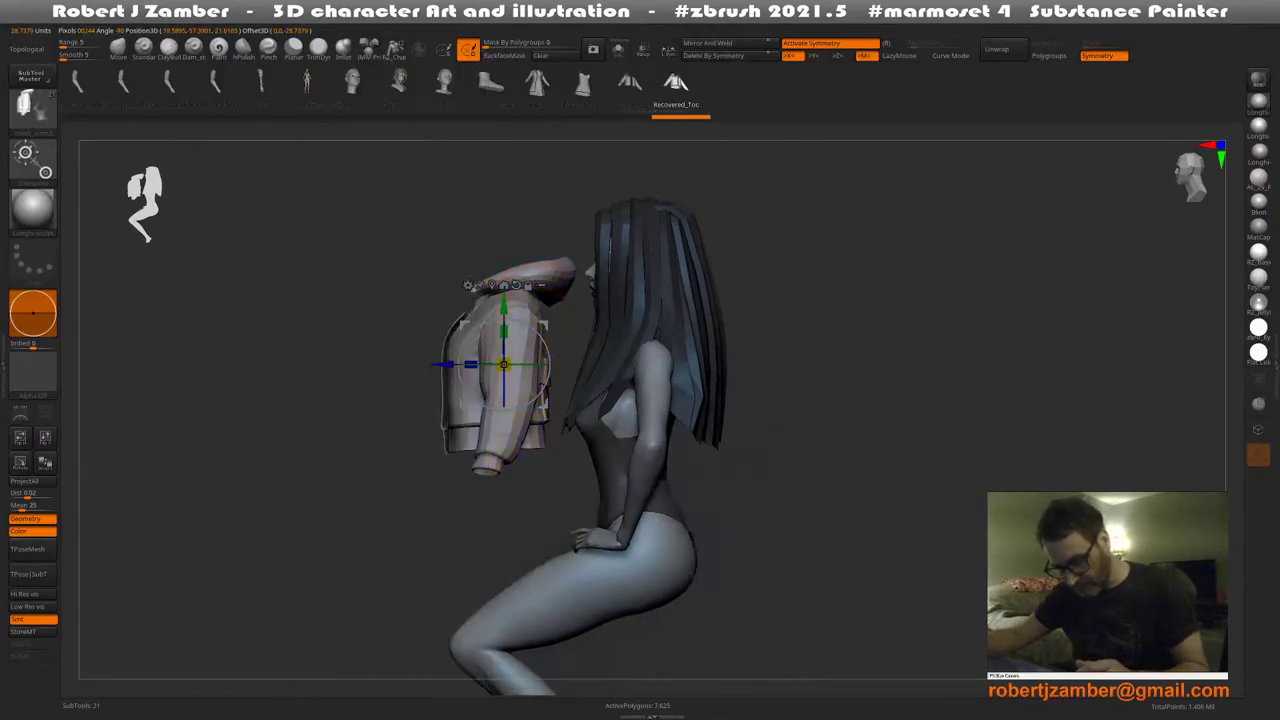
# Move the jacket back onto the torso, enlarge it and lower it to sit at the shoulders
pyautogui.moveTo(444, 364); pyautogui.dragTo(584, 364)
pyautogui.keyDown('shift'); pyautogui.moveTo(560, 334); pyautogui.dragTo(642, 290, button='right'); pyautogui.keyUp('shift')
pyautogui.moveTo(679, 273); pyautogui.dragTo(679, 302)
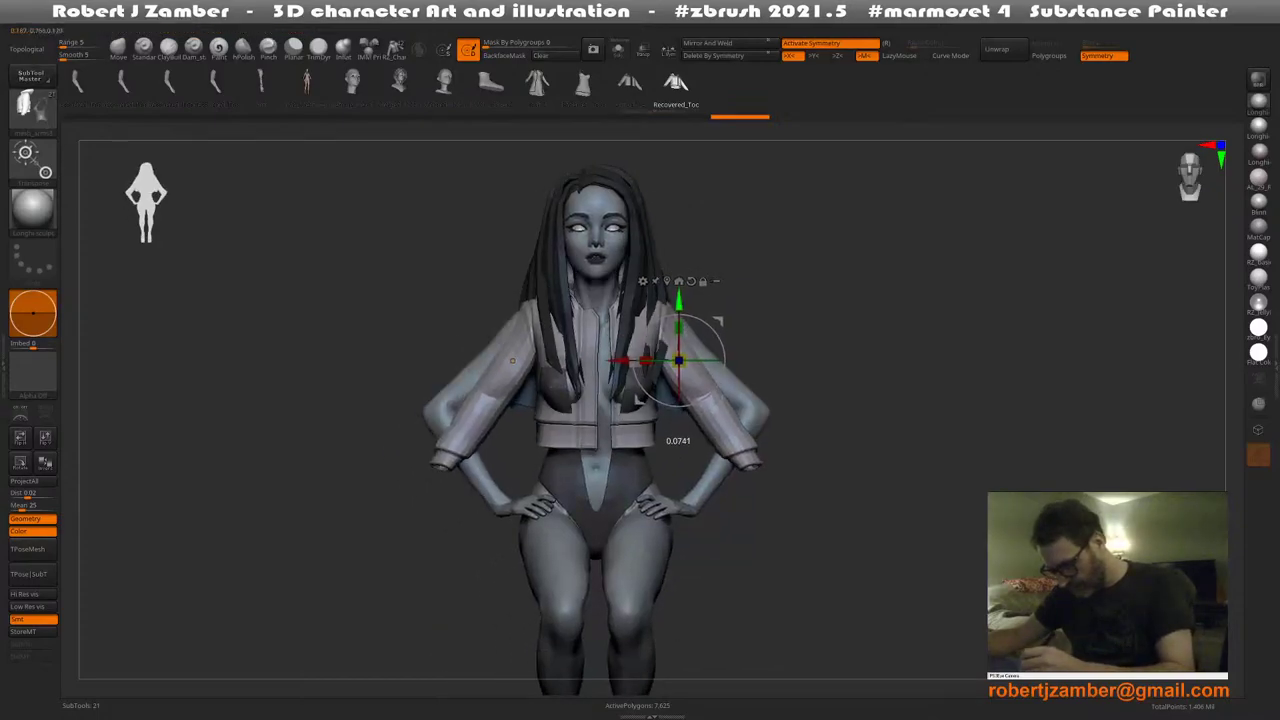
pyautogui.moveTo(679, 360); pyautogui.dragTo(703, 352)
pyautogui.moveTo(679, 300)
pyautogui.mouseDown()
pyautogui.moveTo(679, 377)
pyautogui.moveTo(679, 318)
pyautogui.mouseUp()
pyautogui.keyDown('shift'); pyautogui.moveTo(620, 416); pyautogui.dragTo(597, 457, button='right'); pyautogui.keyUp('shift')
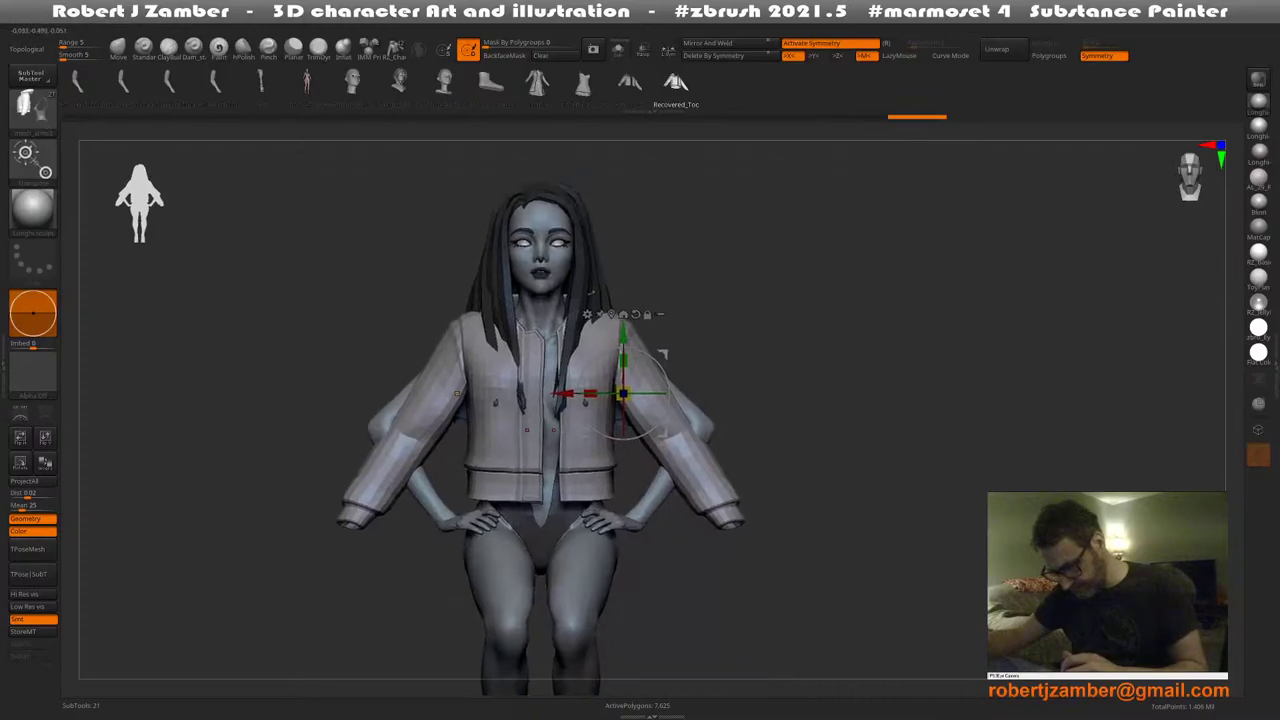
# Hide the character's hair subtools, leaving her bald head, body and the jacket visible
pyautogui.keyDown('alt'); pyautogui.moveTo(482, 424); pyautogui.dragTo(525, 398, button='right'); pyautogui.keyUp('alt')
pyautogui.press('n')
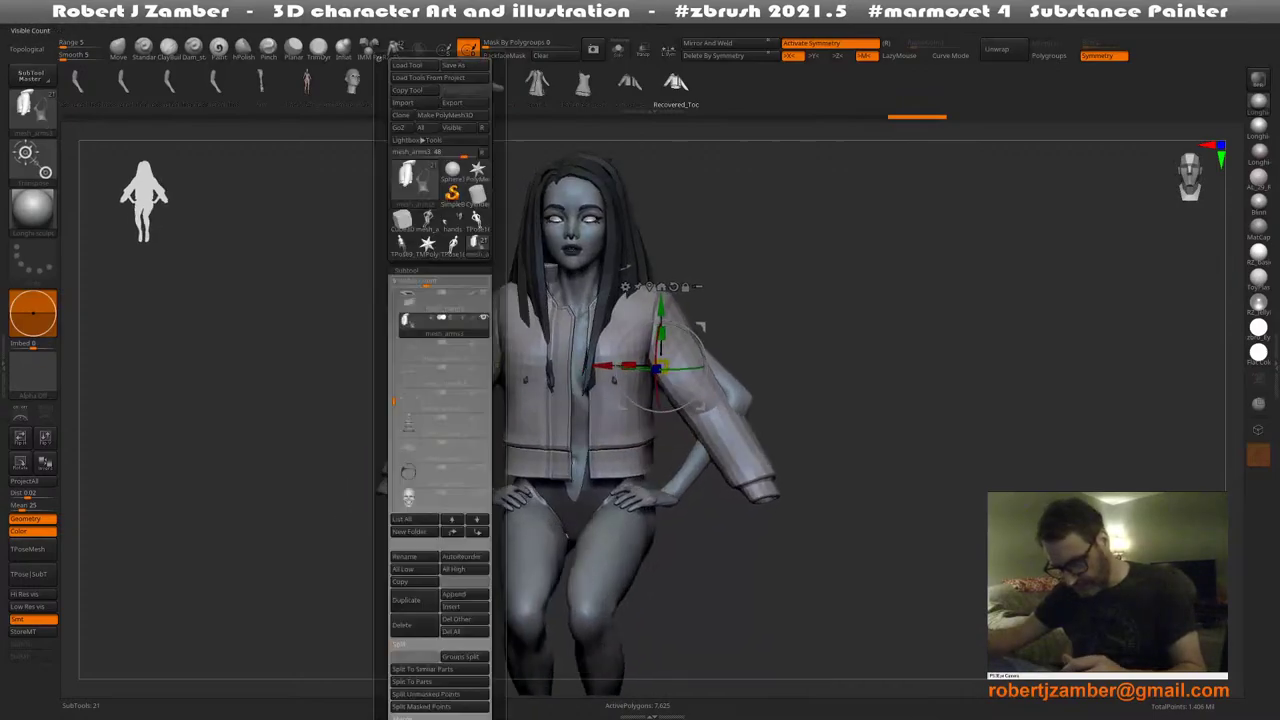
pyautogui.moveTo(394, 401); pyautogui.dragTo(394, 293)
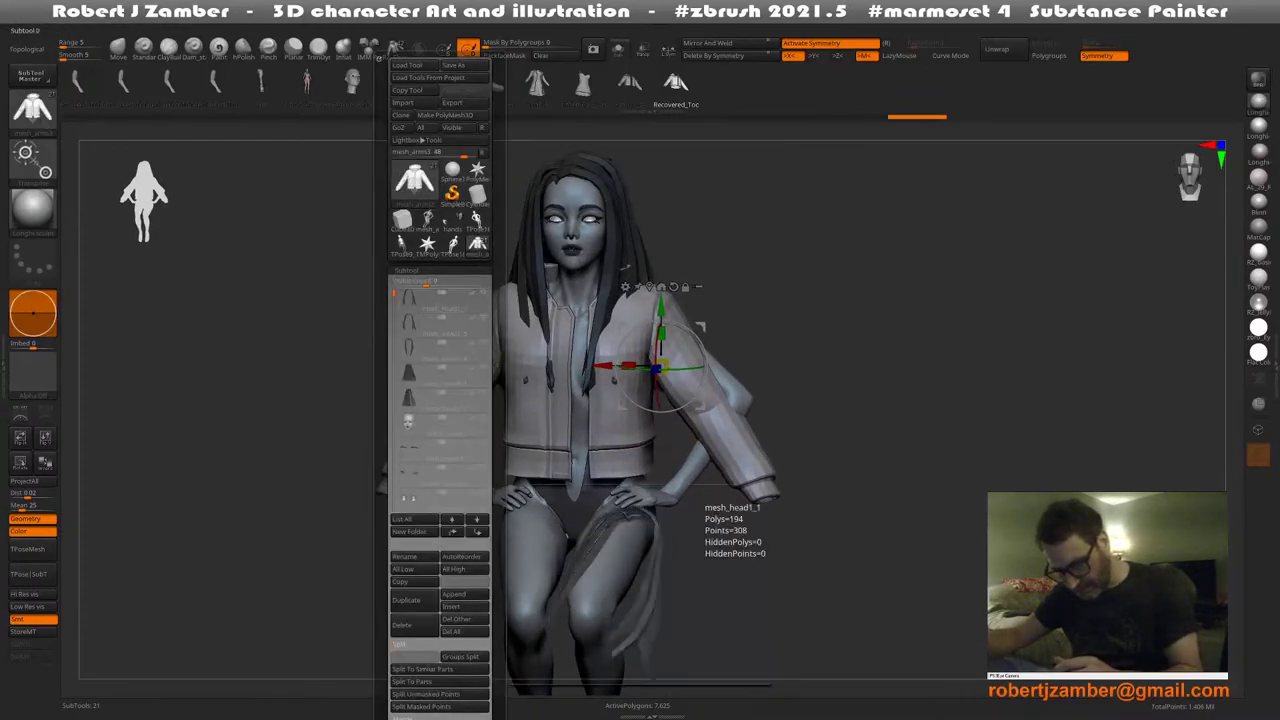
pyautogui.click(483, 321)
pyautogui.click(483, 346)
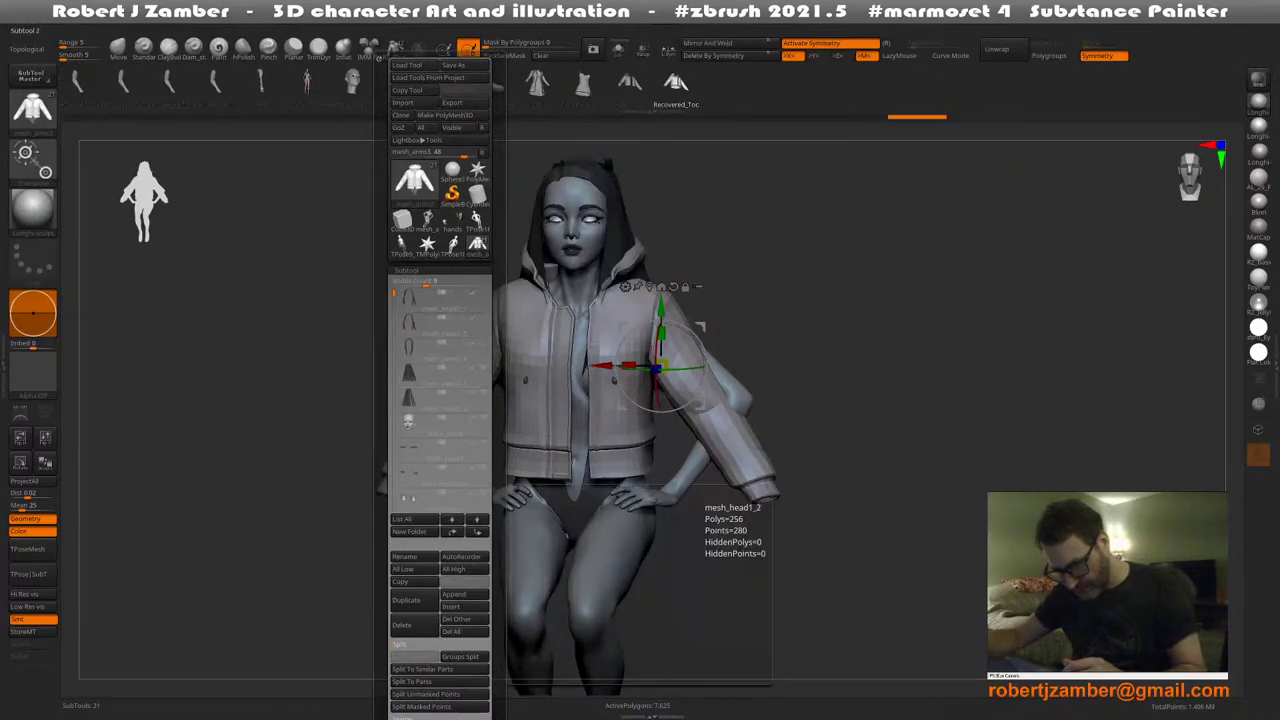
pyautogui.click(483, 371)
pyautogui.click(483, 396)
pyautogui.keyDown('shift'); pyautogui.moveTo(560, 400); pyautogui.dragTo(548, 403, button='right'); pyautogui.keyUp('shift')
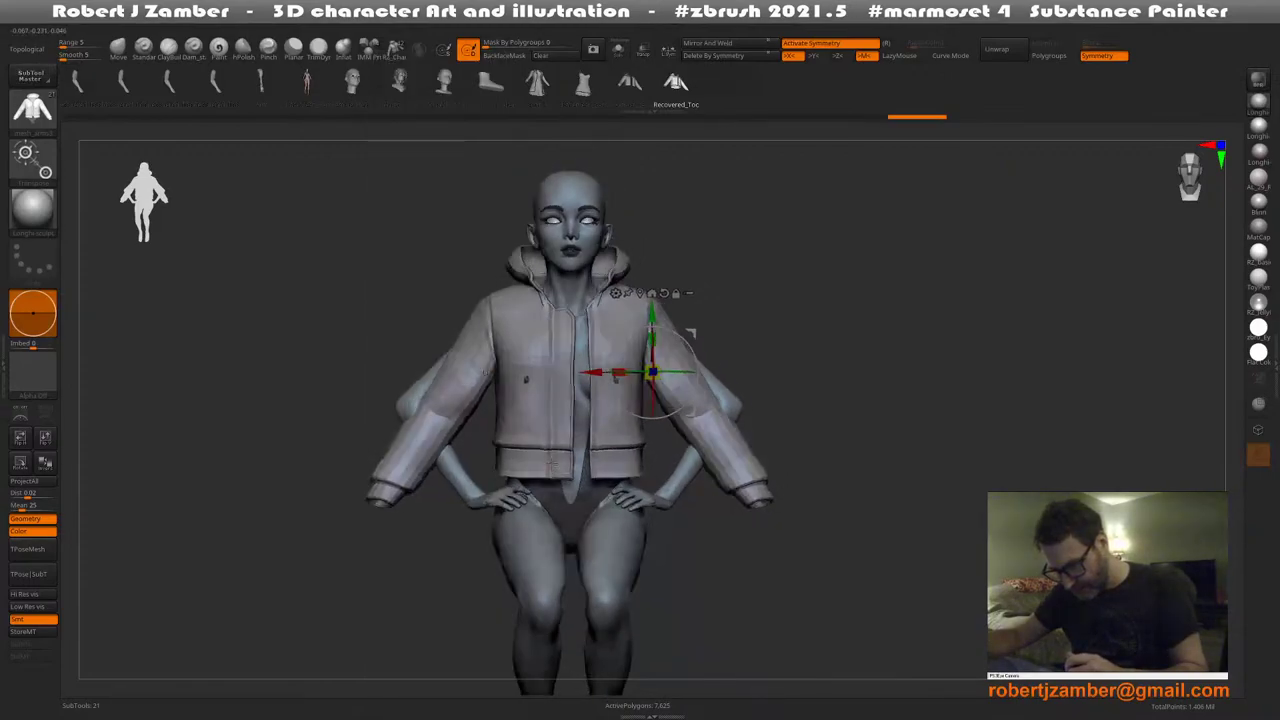
# Scale the jacket up slightly, shift it a little down and back around the torso, and return to Draw mode
pyautogui.moveTo(487, 370); pyautogui.dragTo(597, 384)
pyautogui.moveTo(597, 384)
pyautogui.mouseDown(button='right')
pyautogui.moveTo(460, 384)
pyautogui.moveTo(322, 355)
pyautogui.moveTo(580, 379)
pyautogui.mouseUp(button='right')
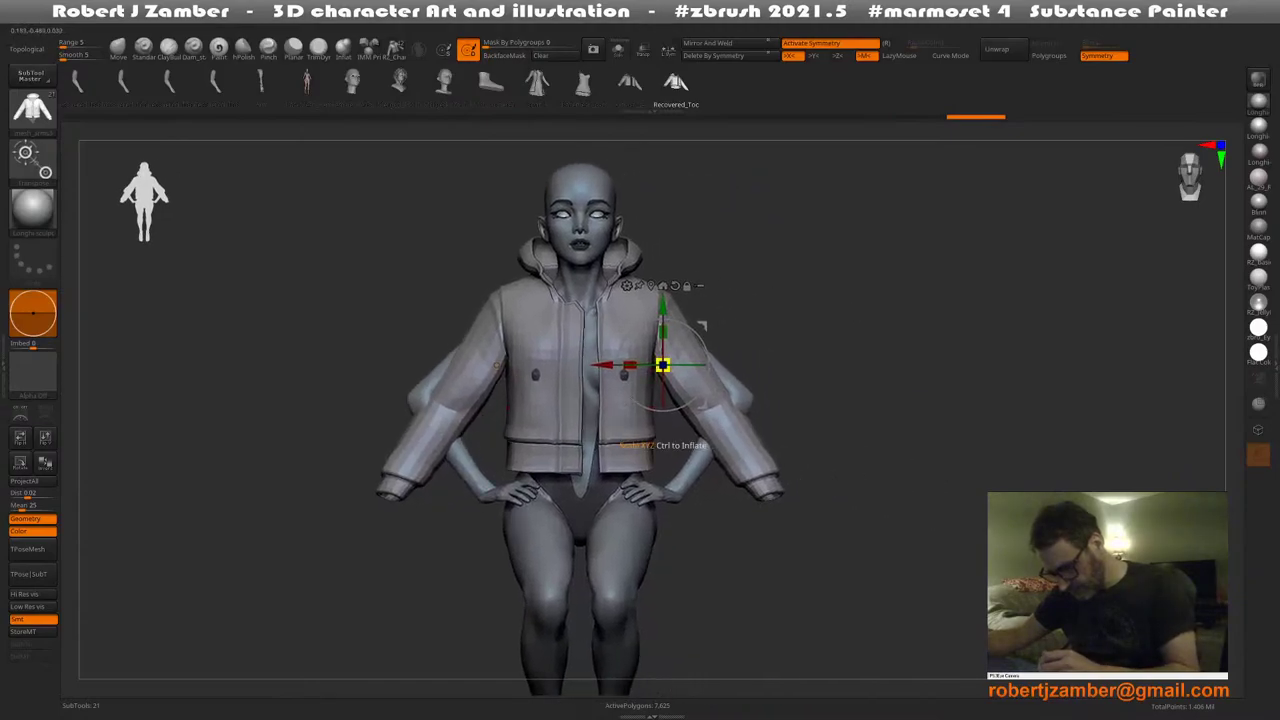
pyautogui.moveTo(663, 365); pyautogui.dragTo(677, 357)
pyautogui.moveTo(662, 305)
pyautogui.mouseDown()
pyautogui.moveTo(662, 326)
pyautogui.moveTo(662, 314)
pyautogui.mouseUp()
pyautogui.keyDown('shift'); pyautogui.moveTo(675, 400); pyautogui.dragTo(540, 428, button='right'); pyautogui.keyUp('shift')
pyautogui.keyDown('alt'); pyautogui.moveTo(540, 428); pyautogui.dragTo(501, 412, button='right'); pyautogui.keyUp('alt')
pyautogui.moveTo(539, 358); pyautogui.dragTo(545, 358)
pyautogui.keyDown('alt'); pyautogui.moveTo(520, 414); pyautogui.dragTo(484, 410, button='right'); pyautogui.keyUp('alt')
pyautogui.press('q')
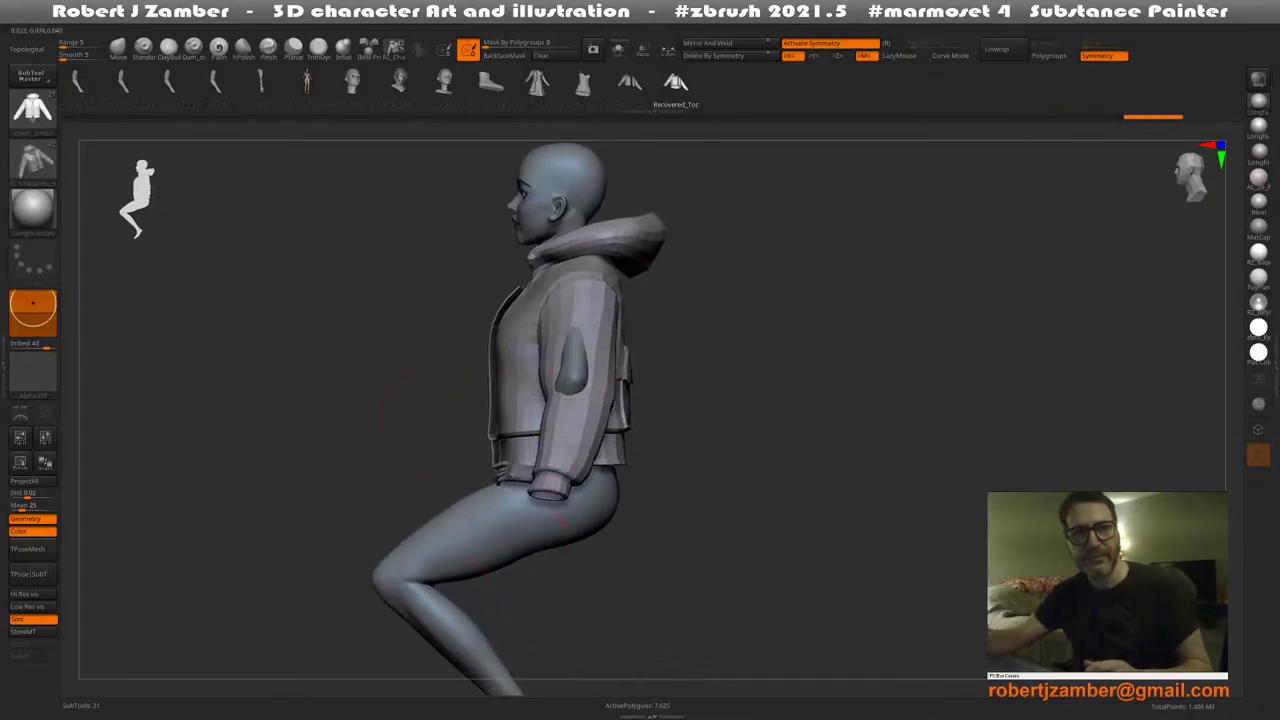
# Fill the jacket with the current light grey colour and switch the display to another material
pyautogui.keyDown('shift'); pyautogui.moveTo(370, 462); pyautogui.dragTo(534, 444, button='right'); pyautogui.keyUp('shift')
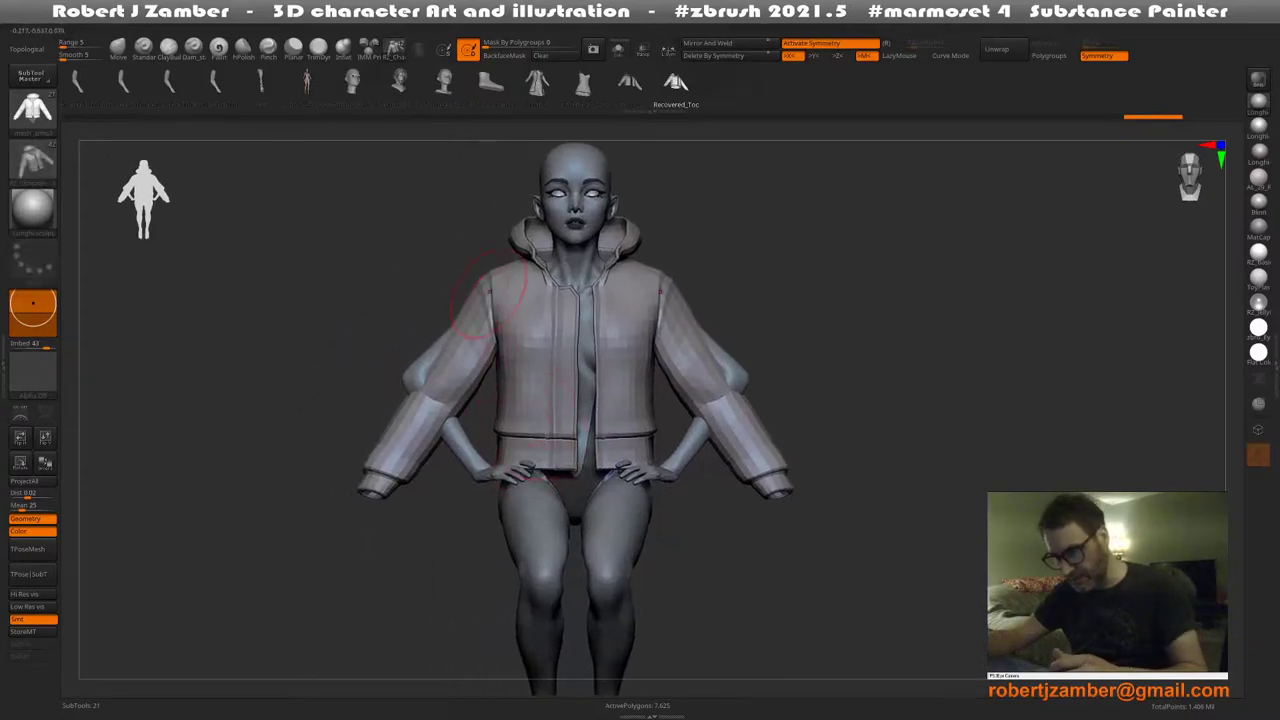
pyautogui.keyDown('alt'); pyautogui.moveTo(497, 268); pyautogui.dragTo(525, 254, button='right'); pyautogui.keyUp('alt')
pyautogui.press('n')
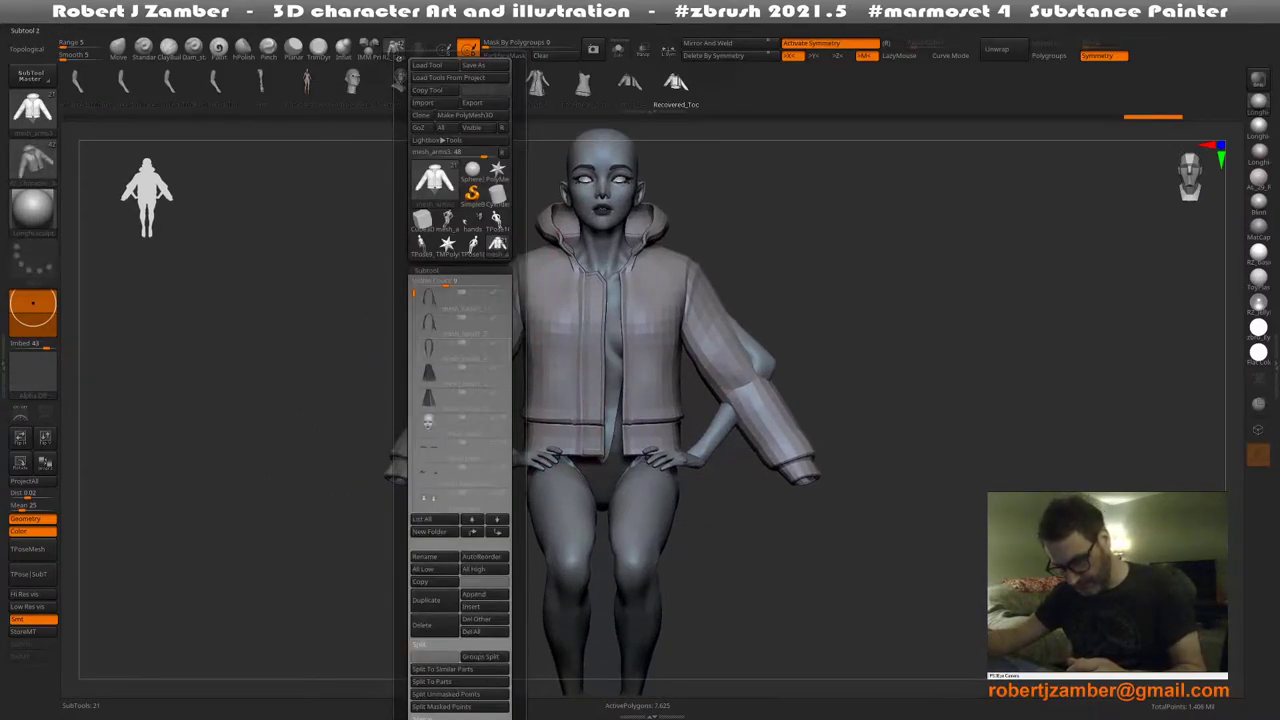
pyautogui.keyDown('alt'); pyautogui.moveTo(413, 267); pyautogui.dragTo(425, 285, button='right'); pyautogui.keyUp('alt')
pyautogui.press('c')
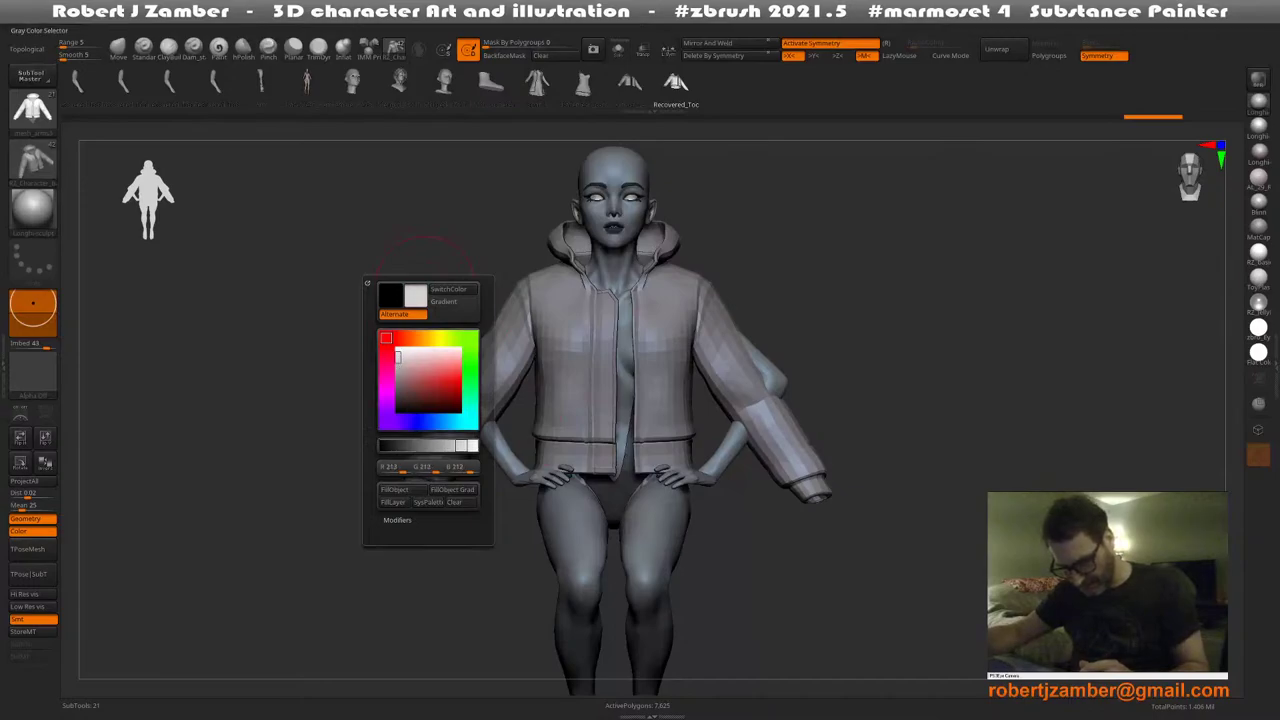
pyautogui.click(396, 490)
pyautogui.keyDown('ctrl'); pyautogui.moveTo(528, 443); pyautogui.dragTo(516, 420, button='right'); pyautogui.keyUp('ctrl')
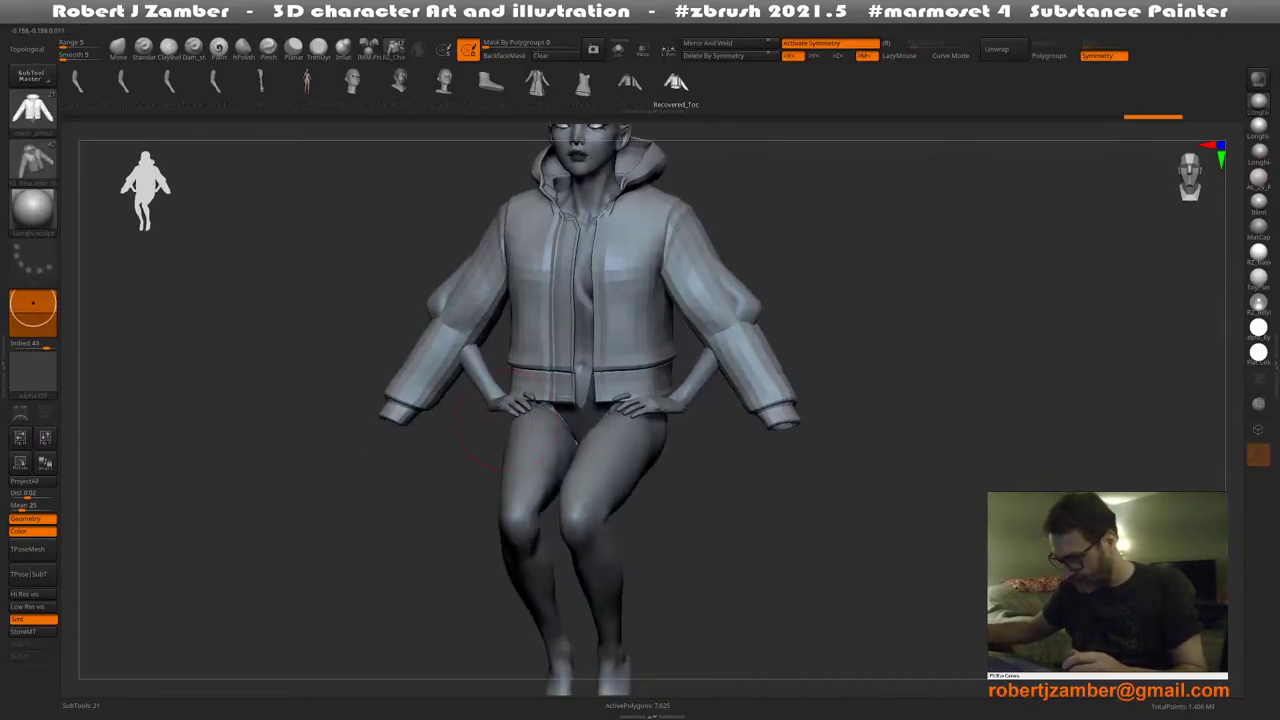
pyautogui.click(1258, 176)
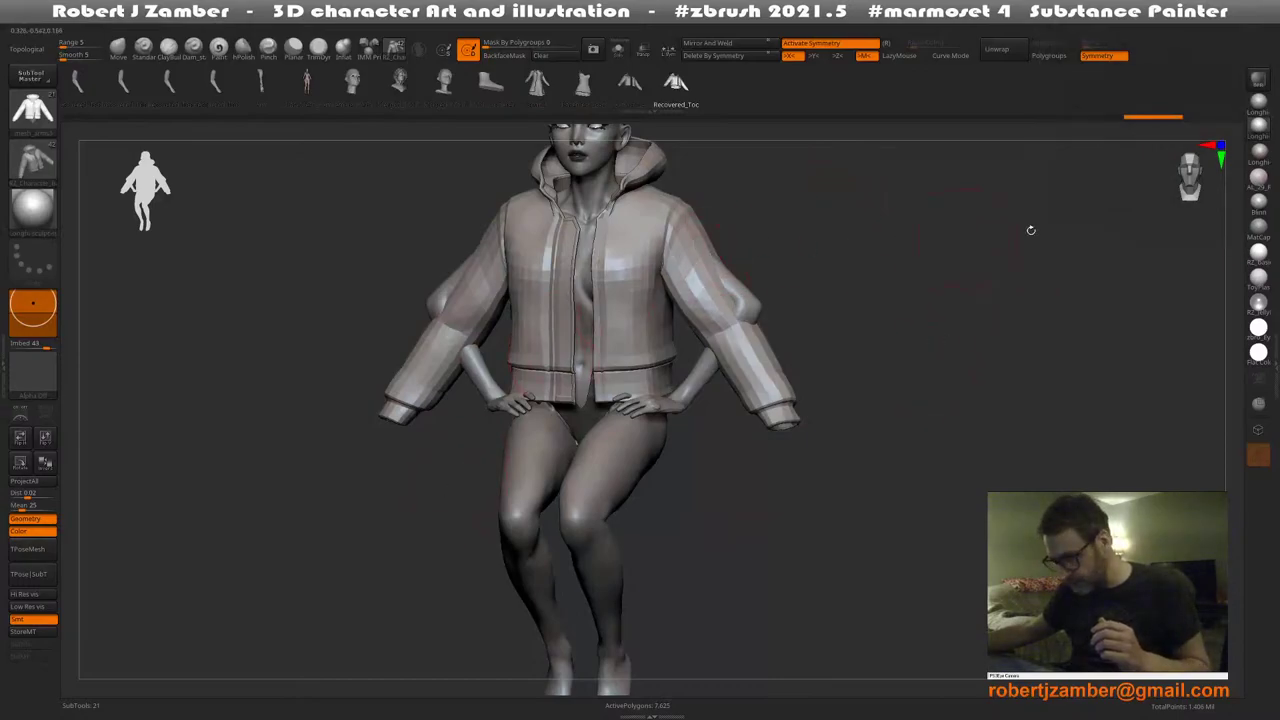
# Display the jacket's polygroups and isolate the jacket subtool in Solo mode
pyautogui.keyDown('shift'); pyautogui.moveTo(456, 477); pyautogui.dragTo(468, 547, button='right'); pyautogui.keyUp('shift')
pyautogui.hotkey('shift', 'f')
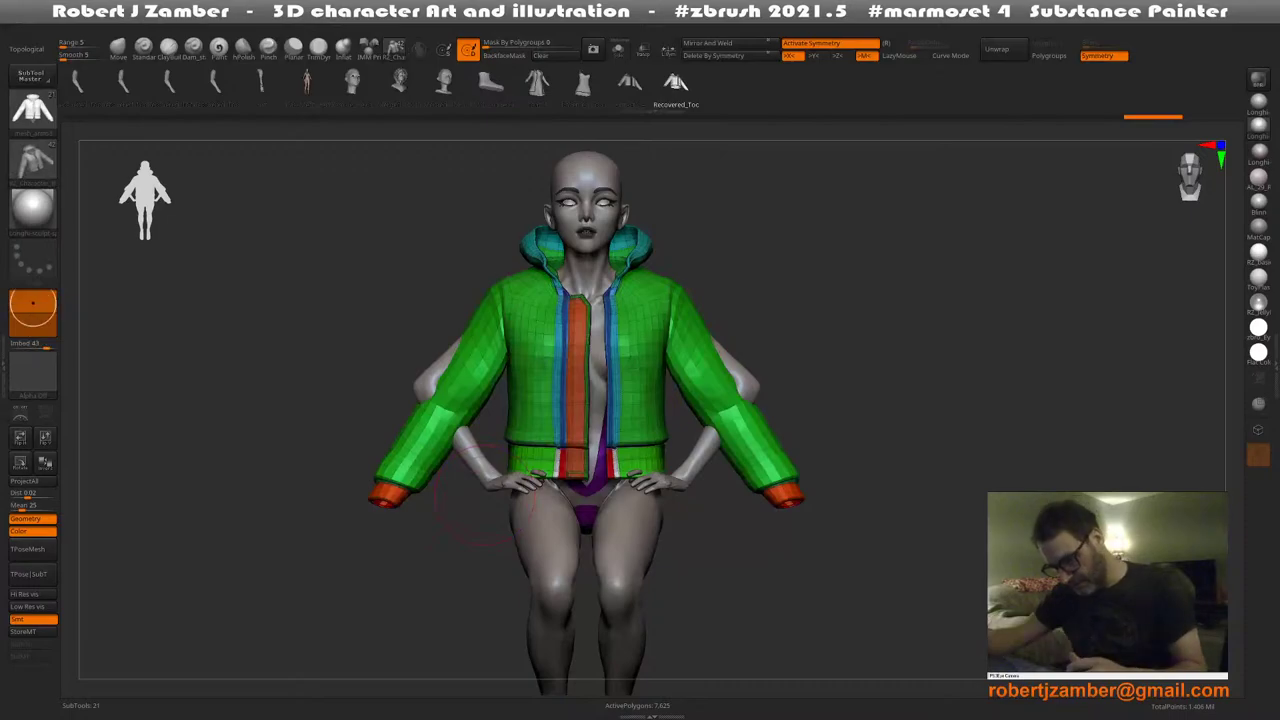
pyautogui.moveTo(496, 428)
pyautogui.keyDown('alt'); pyautogui.mouseDown(button='right')
pyautogui.moveTo(503, 374)
pyautogui.moveTo(505, 438)
pyautogui.moveTo(530, 436)
pyautogui.mouseUp(button='right'); pyautogui.keyUp('alt')
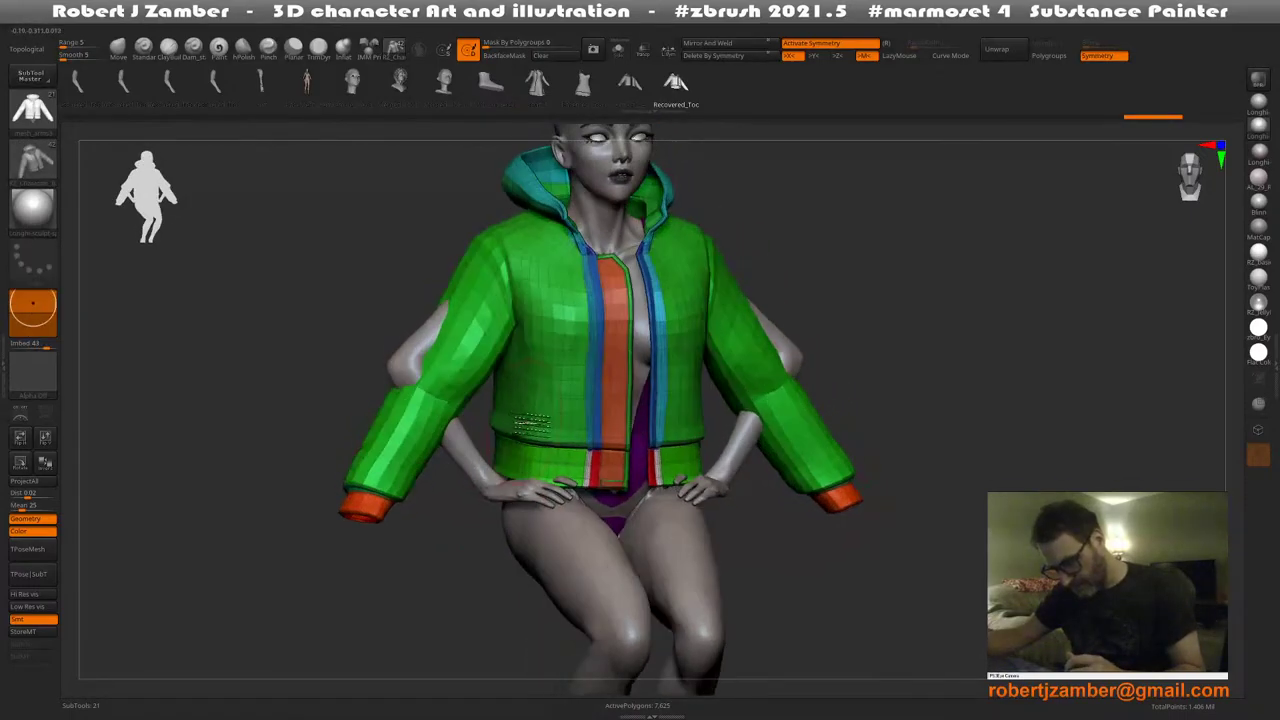
pyautogui.moveTo(466, 386); pyautogui.dragTo(508, 414, button='right')
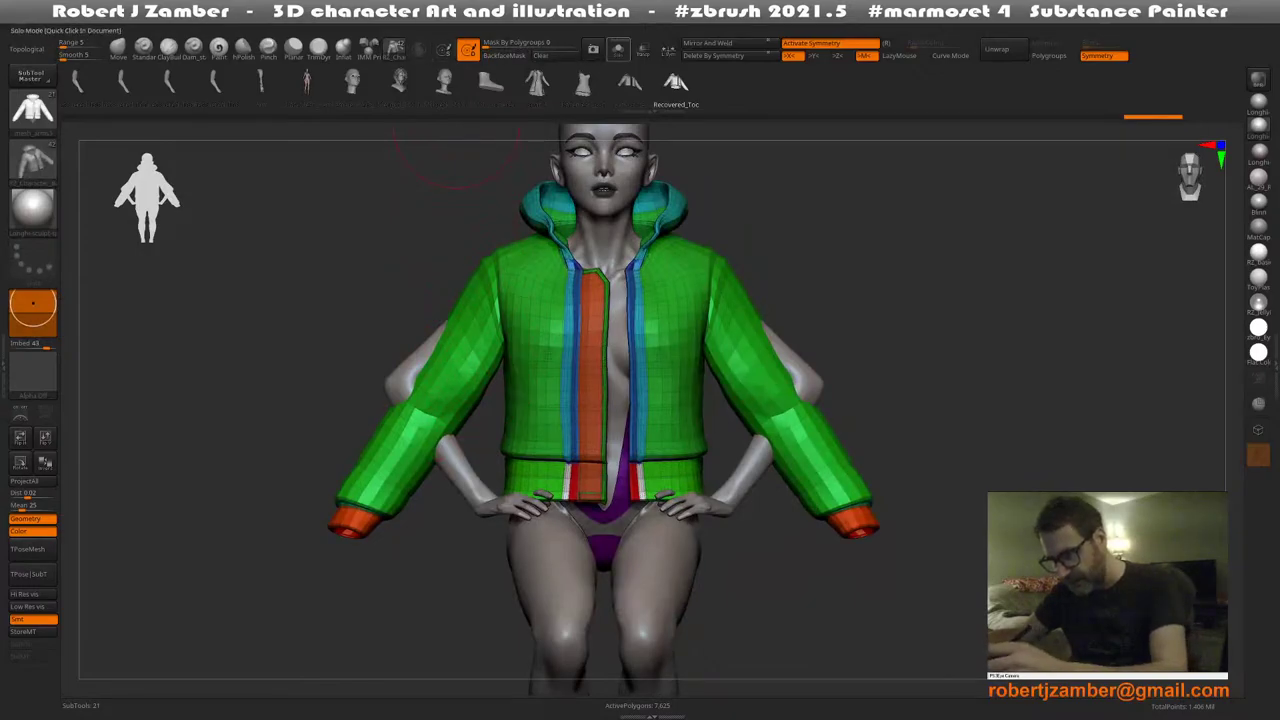
pyautogui.click(618, 49)
pyautogui.moveTo(513, 390)
pyautogui.keyDown('alt'); pyautogui.mouseDown(button='right')
pyautogui.moveTo(507, 432)
pyautogui.moveTo(513, 401)
pyautogui.mouseUp(button='right'); pyautogui.keyUp('alt')
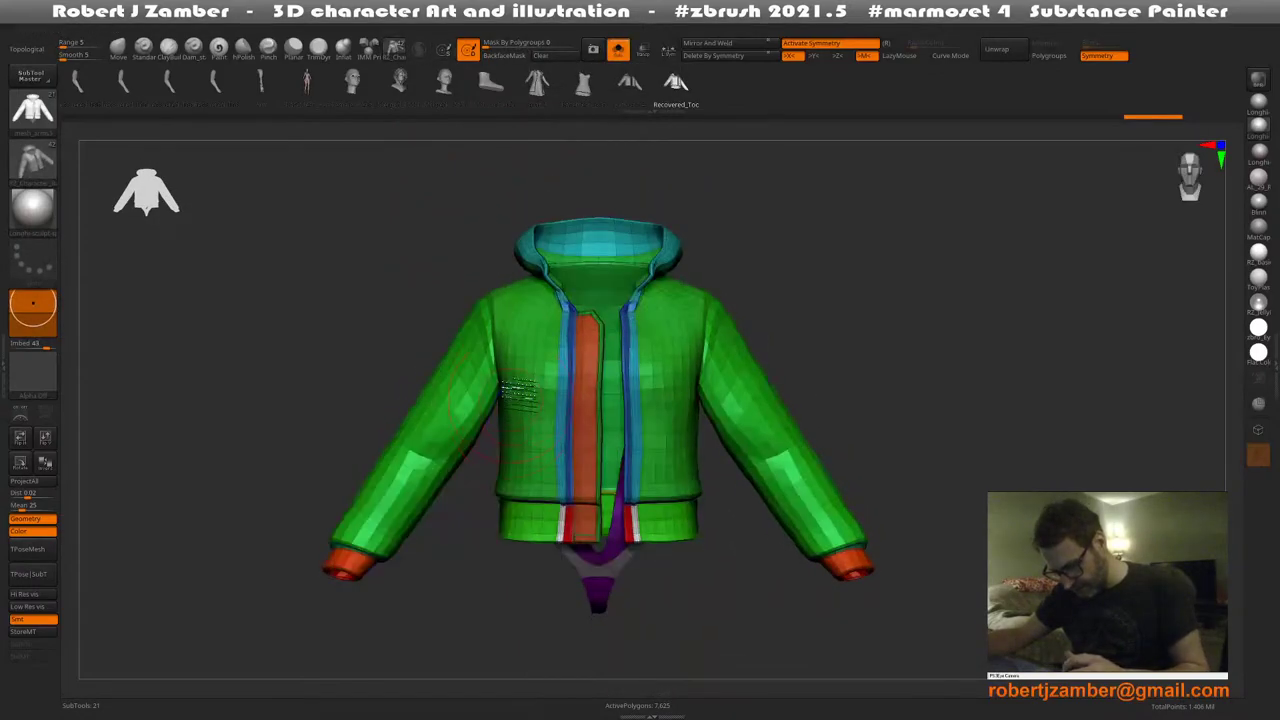
# Give the bodysuit piece below the jacket its own polygroup, hide it and split it off into a separate subtool
pyautogui.keyDown('alt'); pyautogui.moveTo(512, 460); pyautogui.dragTo(512, 375, button='right'); pyautogui.keyUp('alt')
pyautogui.hotkey('ctrl', 'w')
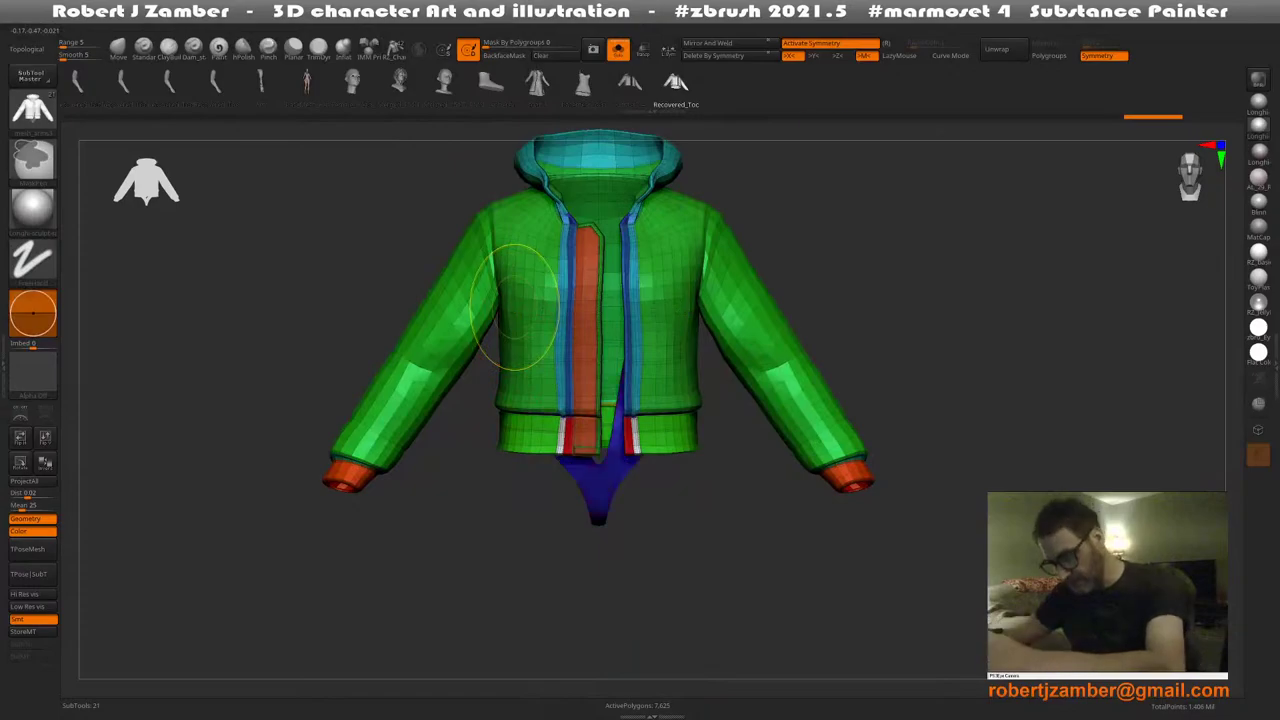
pyautogui.keyDown('ctrl'); pyautogui.keyDown('shift'); pyautogui.click(590, 487); pyautogui.keyUp('shift'); pyautogui.keyUp('ctrl')
pyautogui.keyDown('ctrl'); pyautogui.keyDown('shift'); pyautogui.click(590, 490); pyautogui.keyUp('shift'); pyautogui.keyUp('ctrl')
pyautogui.keyDown('alt'); pyautogui.moveTo(546, 488); pyautogui.dragTo(572, 510); pyautogui.keyUp('alt')
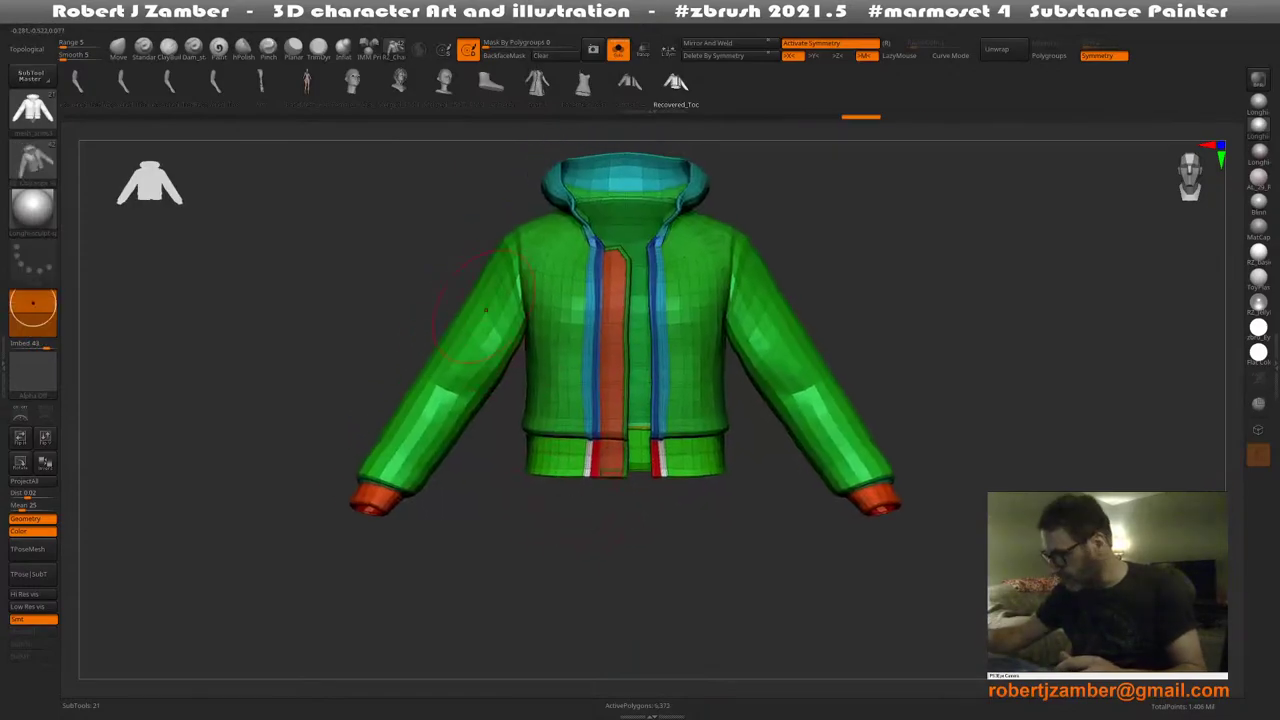
pyautogui.rightClick(429, 241)
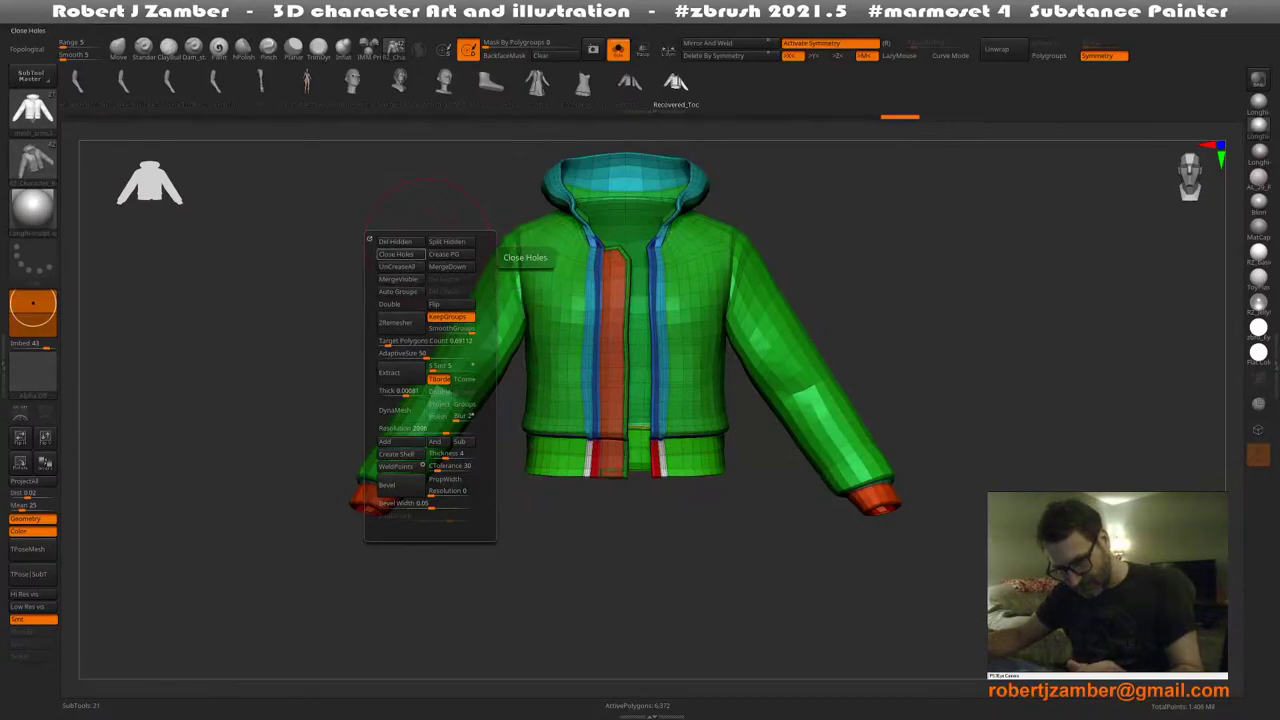
pyautogui.keyDown('alt'); pyautogui.moveTo(572, 418); pyautogui.dragTo(541, 428, button='right'); pyautogui.keyUp('alt')
pyautogui.rightClick(503, 445)
pyautogui.keyDown('alt'); pyautogui.moveTo(501, 364); pyautogui.dragTo(546, 446, button='right'); pyautogui.keyUp('alt')
pyautogui.moveTo(546, 446); pyautogui.dragTo(462, 428, button='right')
# Make the jacket double-sided and check its surface with the polygroup display temporarily turned off
pyautogui.rightClick(392, 305)
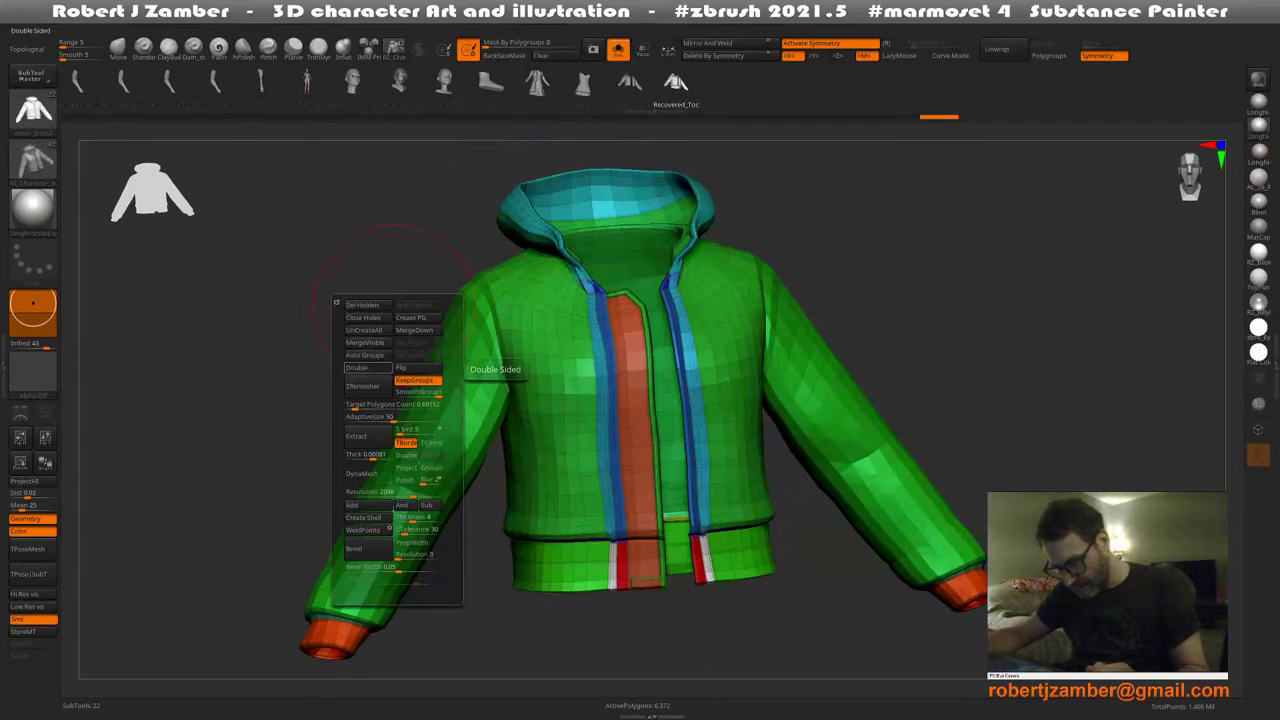
pyautogui.click(368, 368)
pyautogui.moveTo(529, 460)
pyautogui.mouseDown(button='right')
pyautogui.moveTo(498, 467)
pyautogui.moveTo(490, 495)
pyautogui.mouseUp(button='right')
pyautogui.moveTo(548, 440); pyautogui.dragTo(507, 456, button='right')
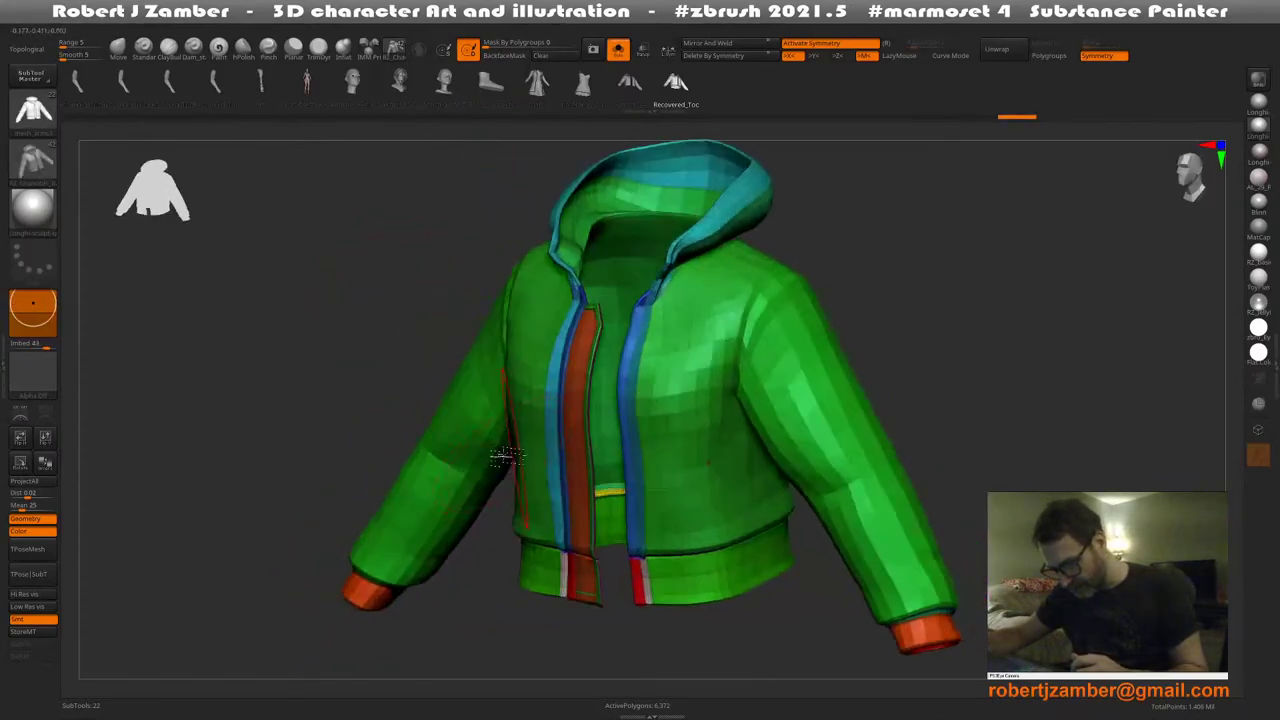
pyautogui.moveTo(505, 455); pyautogui.dragTo(504, 407)
pyautogui.hotkey('shift', 'f')
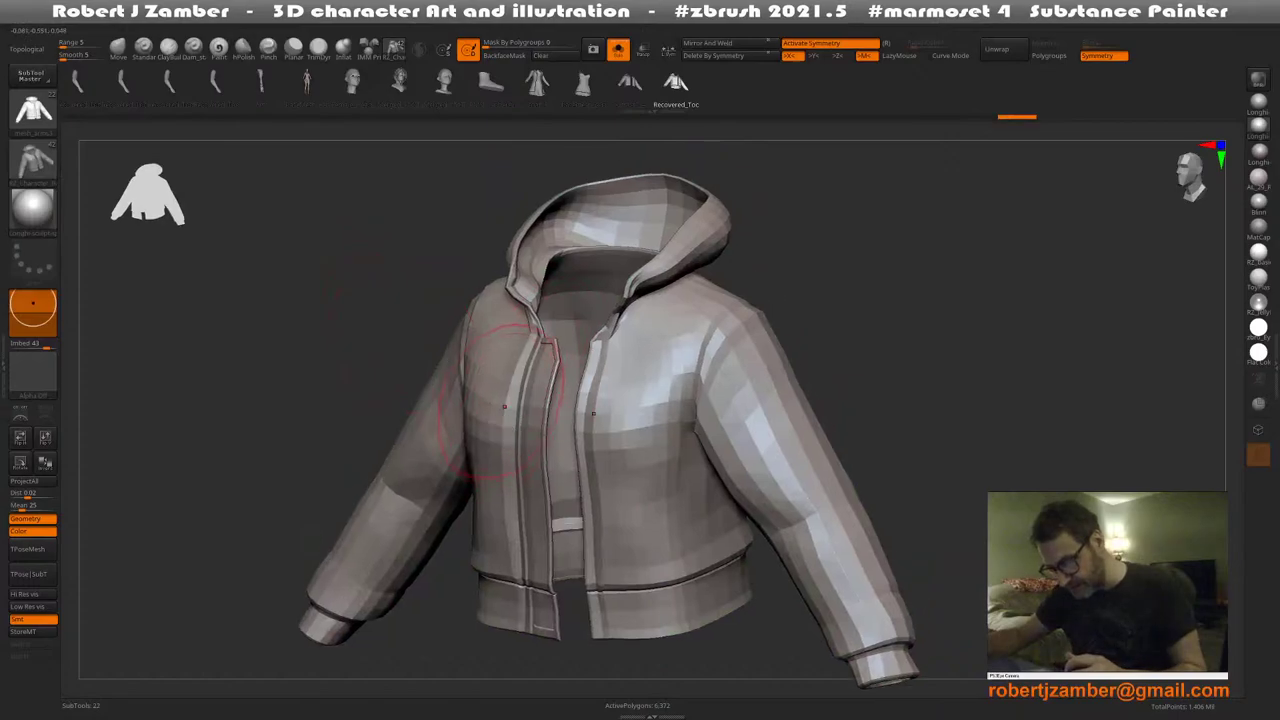
pyautogui.keyDown('shift'); pyautogui.moveTo(504, 407); pyautogui.dragTo(498, 380, button='right'); pyautogui.keyUp('shift')
pyautogui.keyDown('ctrl'); pyautogui.moveTo(499, 450); pyautogui.dragTo(465, 465, button='right'); pyautogui.keyUp('ctrl')
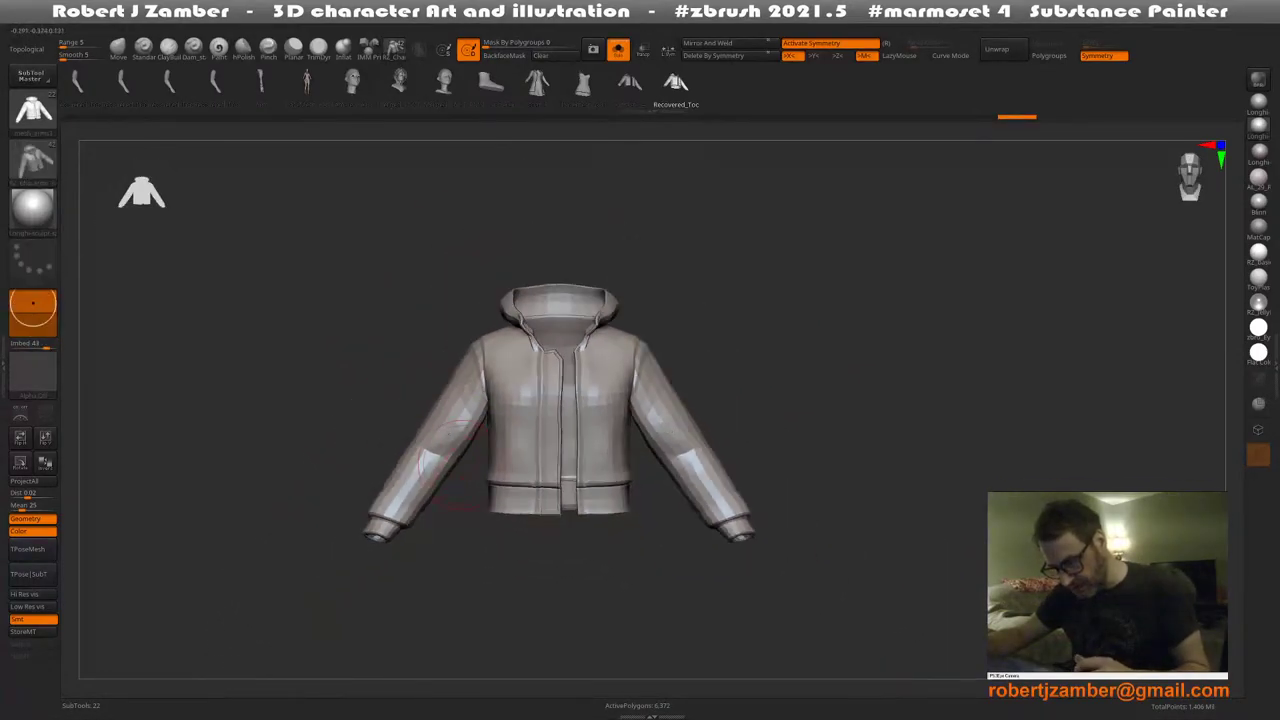
pyautogui.moveTo(455, 460); pyautogui.dragTo(458, 375)
pyautogui.hotkey('shift', 'f')
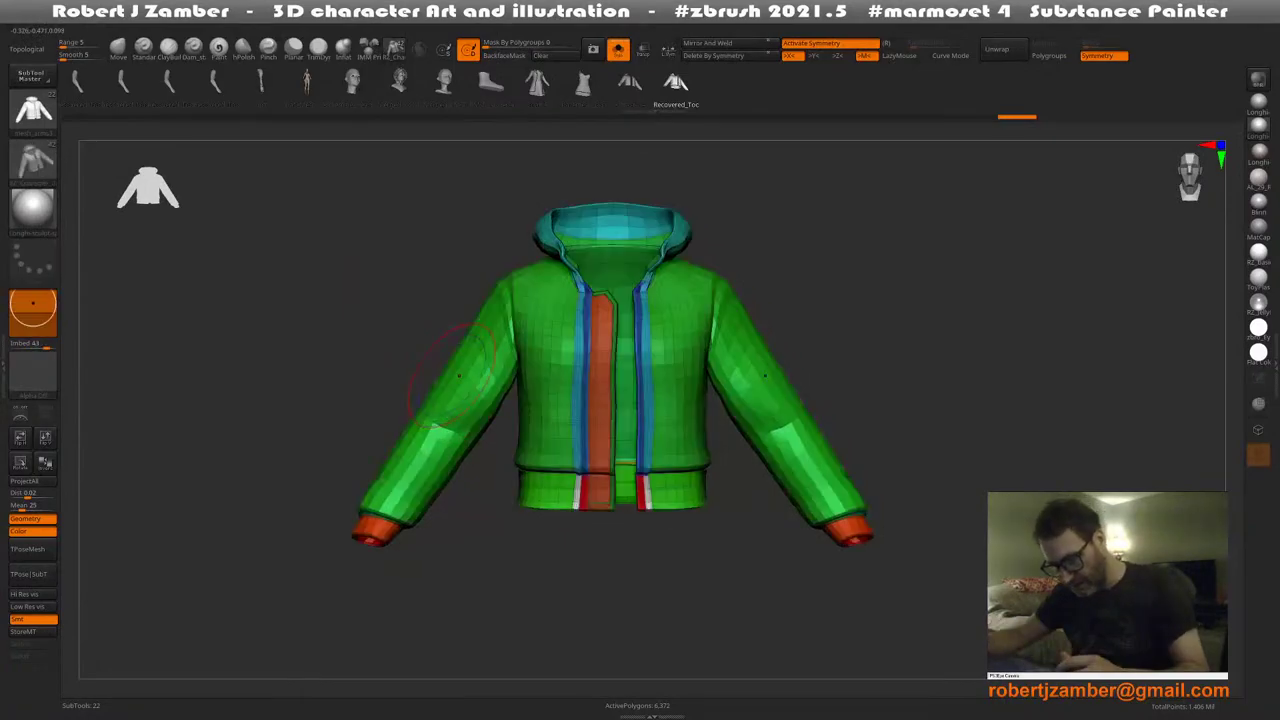
# Switch to the ZModeler brush for editing the jacket's polygons
pyautogui.keyDown('ctrl'); pyautogui.moveTo(459, 375); pyautogui.dragTo(515, 362, button='right'); pyautogui.keyUp('ctrl')
pyautogui.keyDown('alt'); pyautogui.moveTo(515, 362); pyautogui.dragTo(496, 406, button='right'); pyautogui.keyUp('alt')
pyautogui.keyDown('shift'); pyautogui.moveTo(445, 350); pyautogui.dragTo(494, 290, button='right'); pyautogui.keyUp('shift')
pyautogui.click(369, 48)
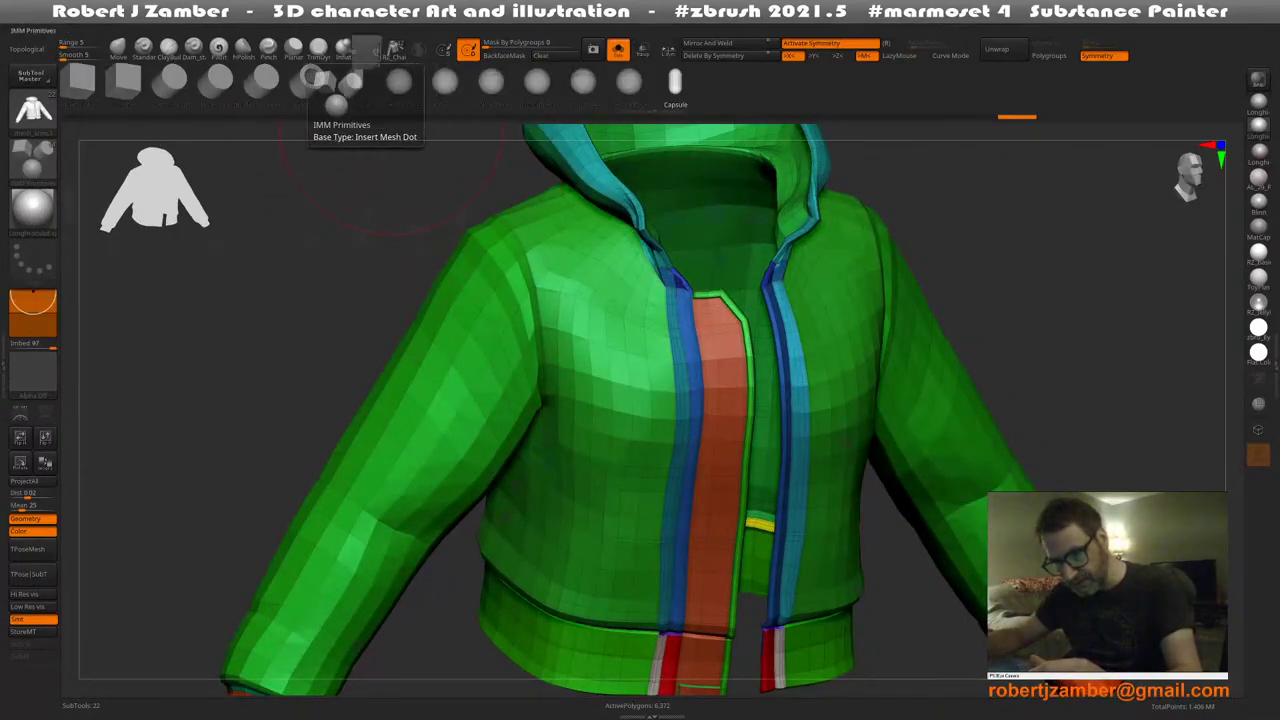
pyautogui.click(369, 48)
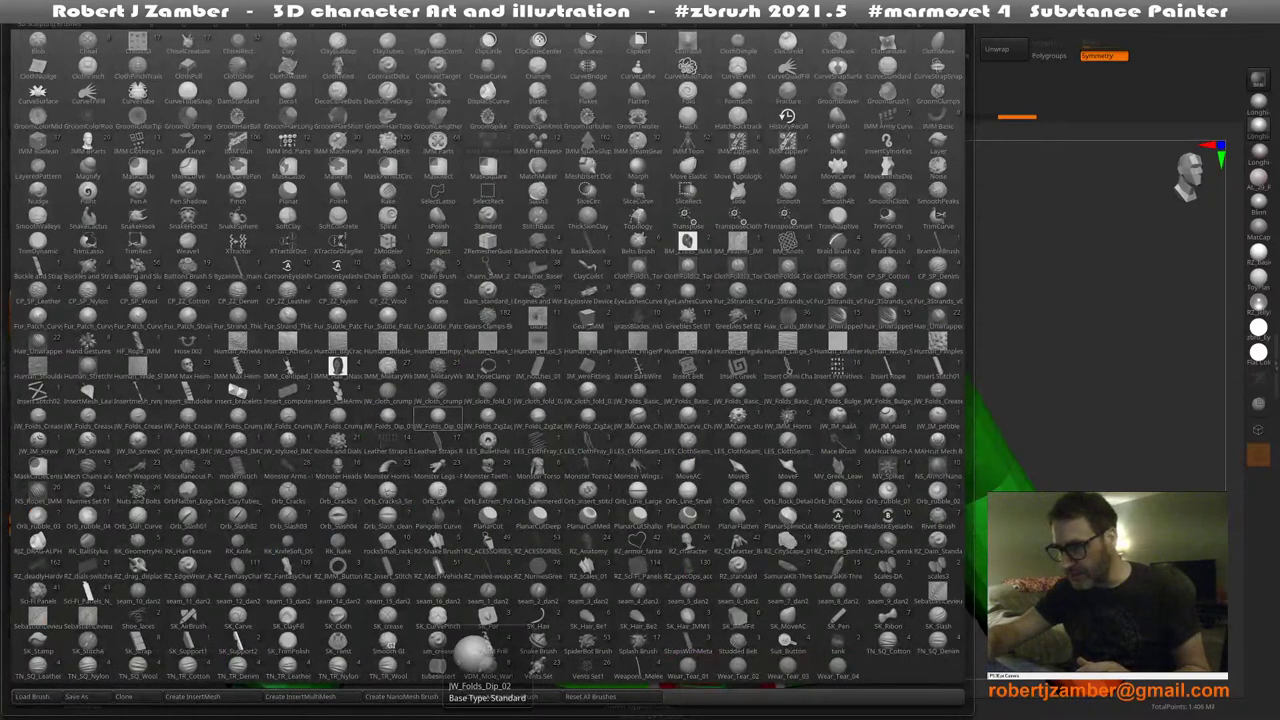
pyautogui.press('z')
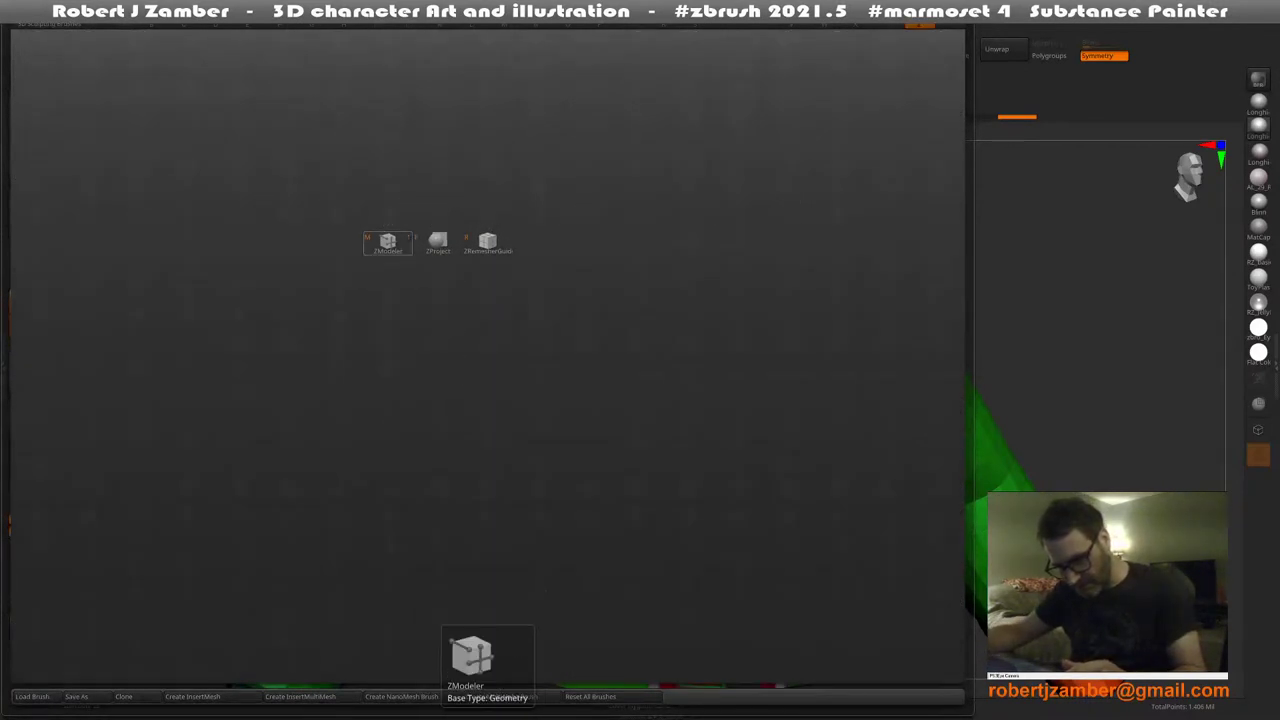
pyautogui.click(388, 243)
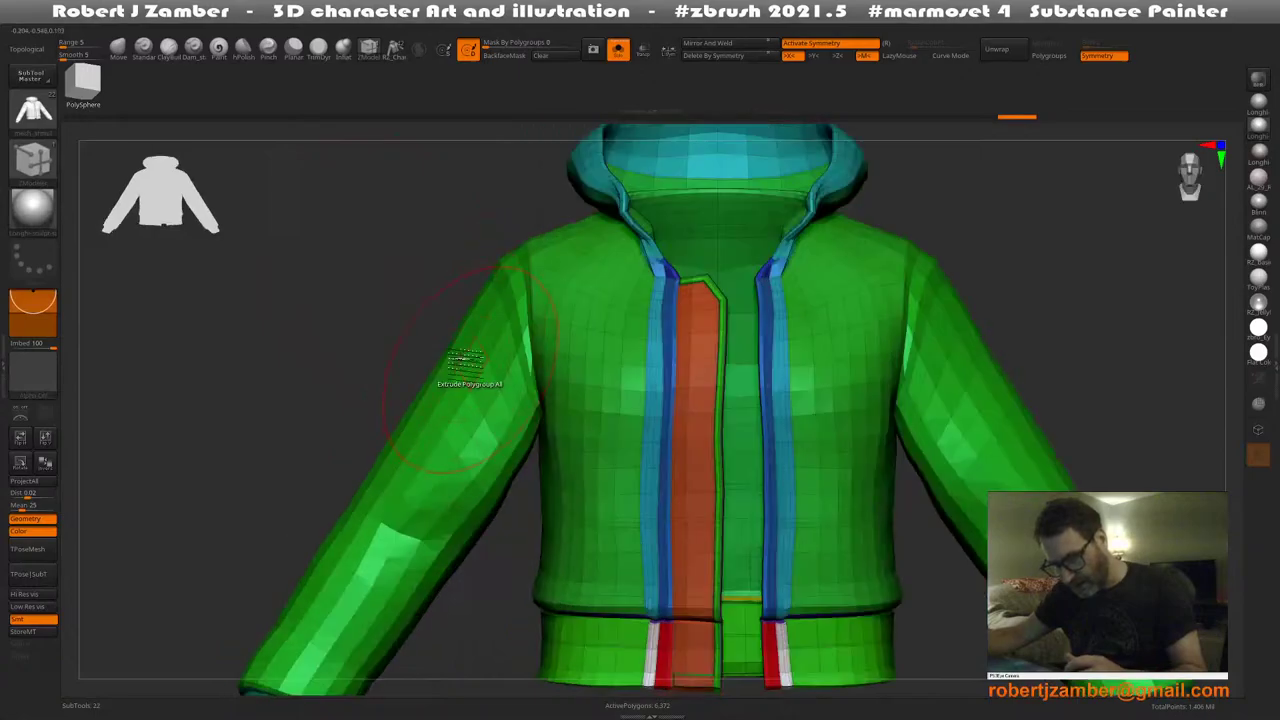
# Set ZModeler's polygon action to Polygroup with the PolyLoop target and regroup the polygon loops along the upper sleeves
pyautogui.keyDown('ctrl'); pyautogui.moveTo(476, 318); pyautogui.dragTo(496, 302, button='right'); pyautogui.keyUp('ctrl')
pyautogui.press('space')
pyautogui.click(506, 384)
pyautogui.click(507, 275)
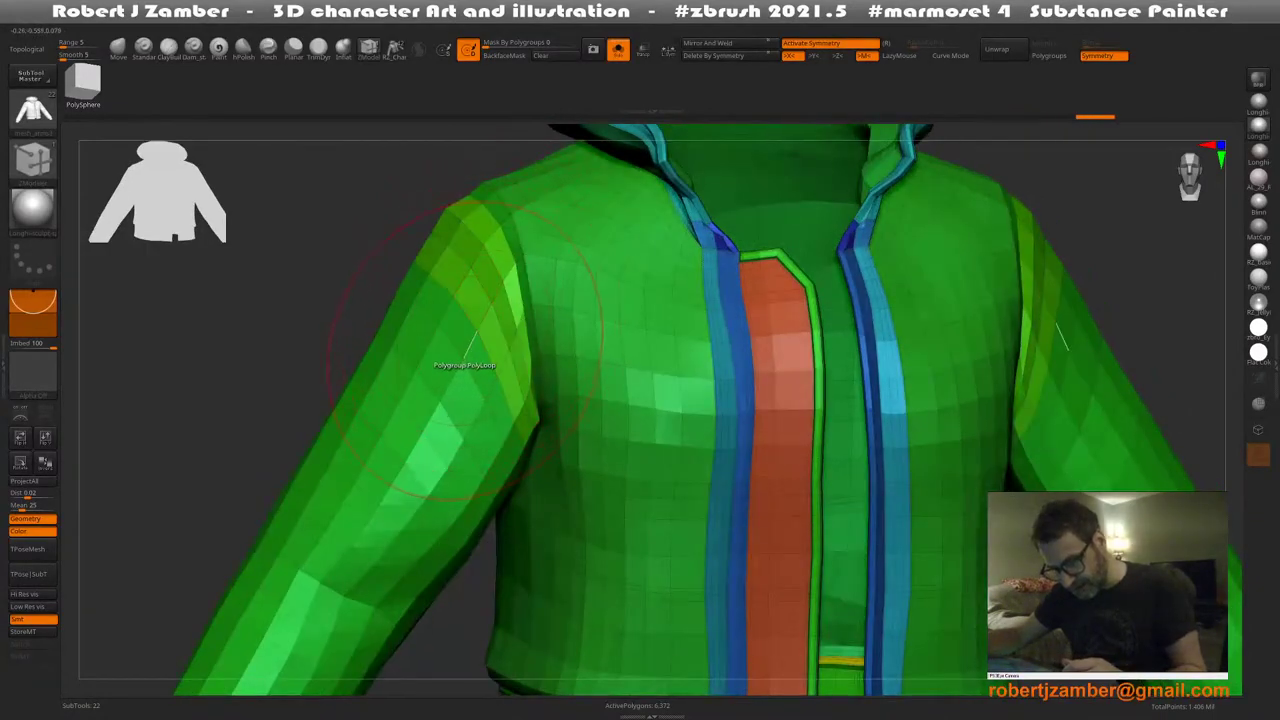
pyautogui.click(466, 353)
pyautogui.click(453, 389)
pyautogui.moveTo(453, 386)
pyautogui.keyDown('ctrl'); pyautogui.mouseDown(button='right')
pyautogui.moveTo(443, 400)
pyautogui.moveTo(448, 355)
pyautogui.mouseUp(button='right'); pyautogui.keyUp('ctrl')
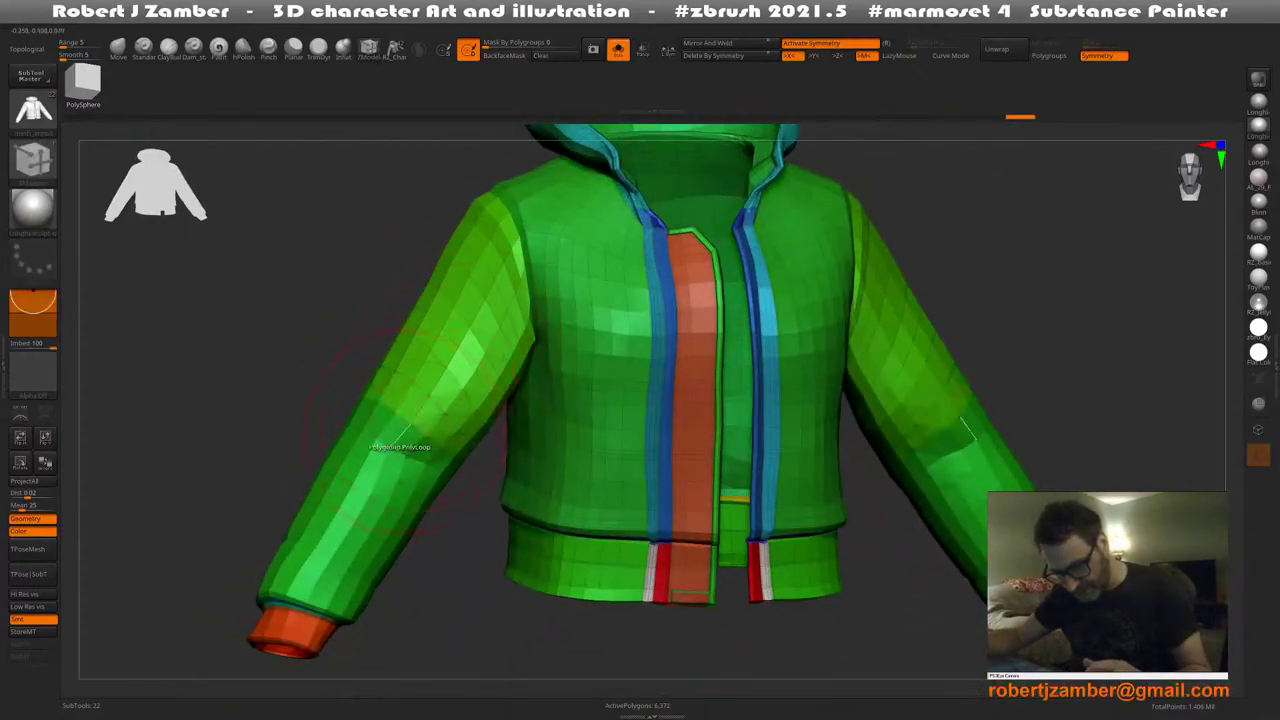
# Isolate the sleeve polygons, assign them one new polygroup from shoulder to cuff and show the whole jacket again
pyautogui.moveTo(403, 432)
pyautogui.keyDown('alt'); pyautogui.mouseDown(button='right')
pyautogui.moveTo(415, 375)
pyautogui.moveTo(400, 409)
pyautogui.moveTo(386, 400)
pyautogui.moveTo(377, 437)
pyautogui.moveTo(369, 417)
pyautogui.moveTo(384, 412)
pyautogui.moveTo(388, 425)
pyautogui.moveTo(371, 429)
pyautogui.moveTo(397, 491)
pyautogui.moveTo(374, 457)
pyautogui.moveTo(400, 420)
pyautogui.moveTo(326, 385)
pyautogui.moveTo(398, 476)
pyautogui.moveTo(432, 418)
pyautogui.moveTo(409, 455)
pyautogui.mouseUp(button='right'); pyautogui.keyUp('alt')
pyautogui.keyDown('ctrl'); pyautogui.keyDown('shift'); pyautogui.click(459, 404); pyautogui.keyUp('shift'); pyautogui.keyUp('ctrl')
pyautogui.moveTo(455, 408)
pyautogui.mouseDown(button='right')
pyautogui.moveTo(463, 394)
pyautogui.moveTo(376, 360)
pyautogui.mouseUp(button='right')
pyautogui.hotkey('ctrl', 'w')
pyautogui.keyDown('ctrl'); pyautogui.keyDown('shift'); pyautogui.click(376, 360); pyautogui.keyUp('shift'); pyautogui.keyUp('ctrl')
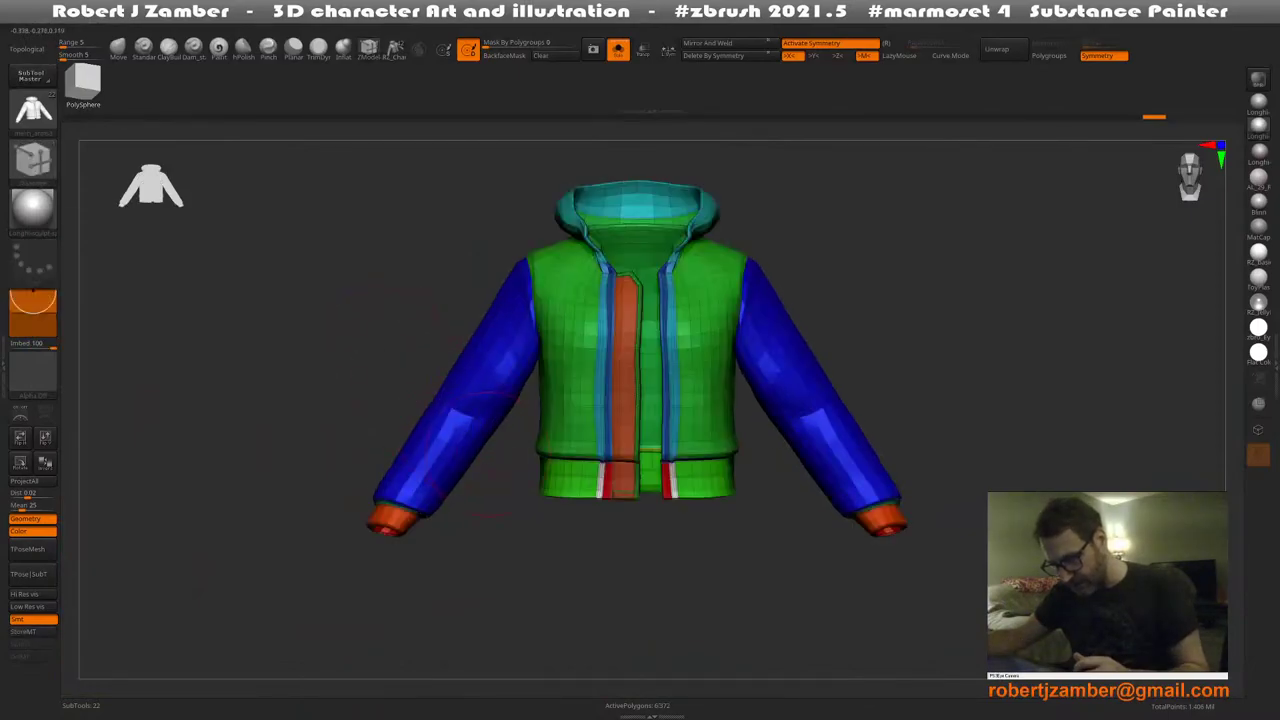
# Examine the regrouped sleeves around the jacket and the pocket on its back
pyautogui.keyDown('alt'); pyautogui.moveTo(486, 454); pyautogui.dragTo(484, 424, button='right'); pyautogui.keyUp('alt')
pyautogui.moveTo(400, 420); pyautogui.dragTo(478, 468, button='right')
pyautogui.moveTo(495, 390); pyautogui.dragTo(440, 378, button='right')
pyautogui.keyDown('ctrl'); pyautogui.moveTo(440, 378); pyautogui.dragTo(489, 404, button='right'); pyautogui.keyUp('ctrl')
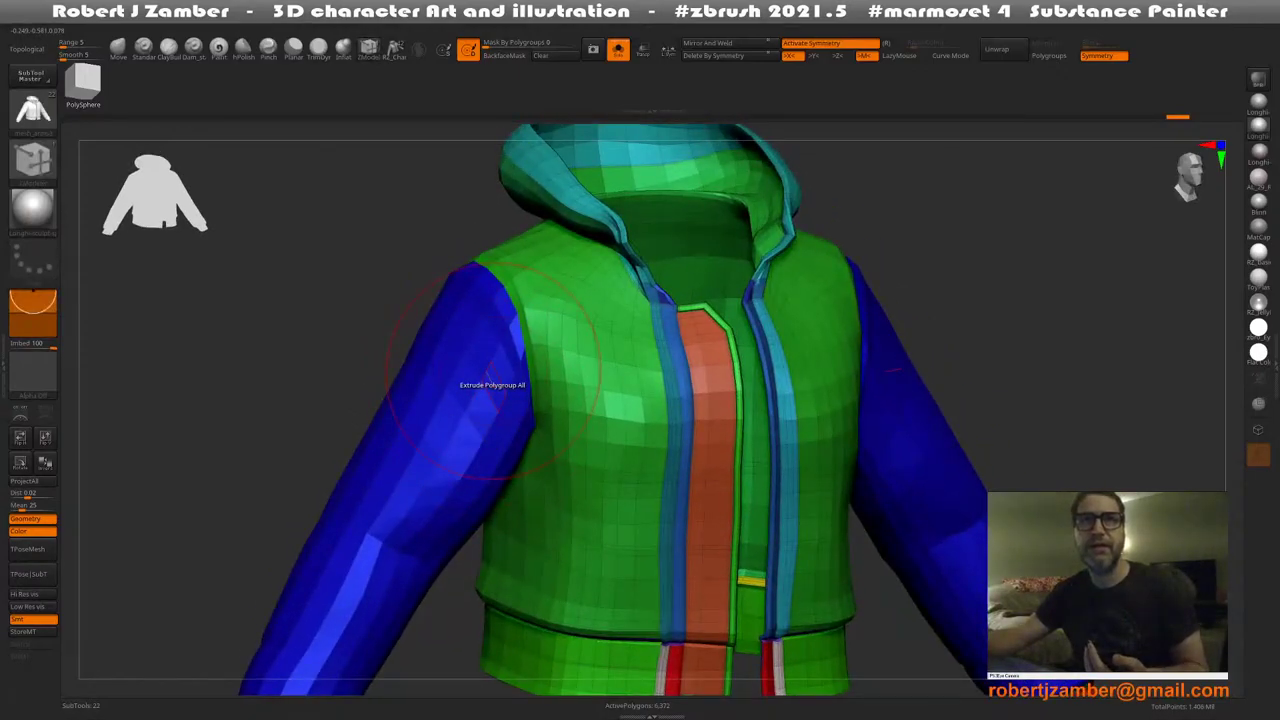
pyautogui.keyDown('alt'); pyautogui.moveTo(432, 411); pyautogui.dragTo(476, 490, button='right'); pyautogui.keyUp('alt')
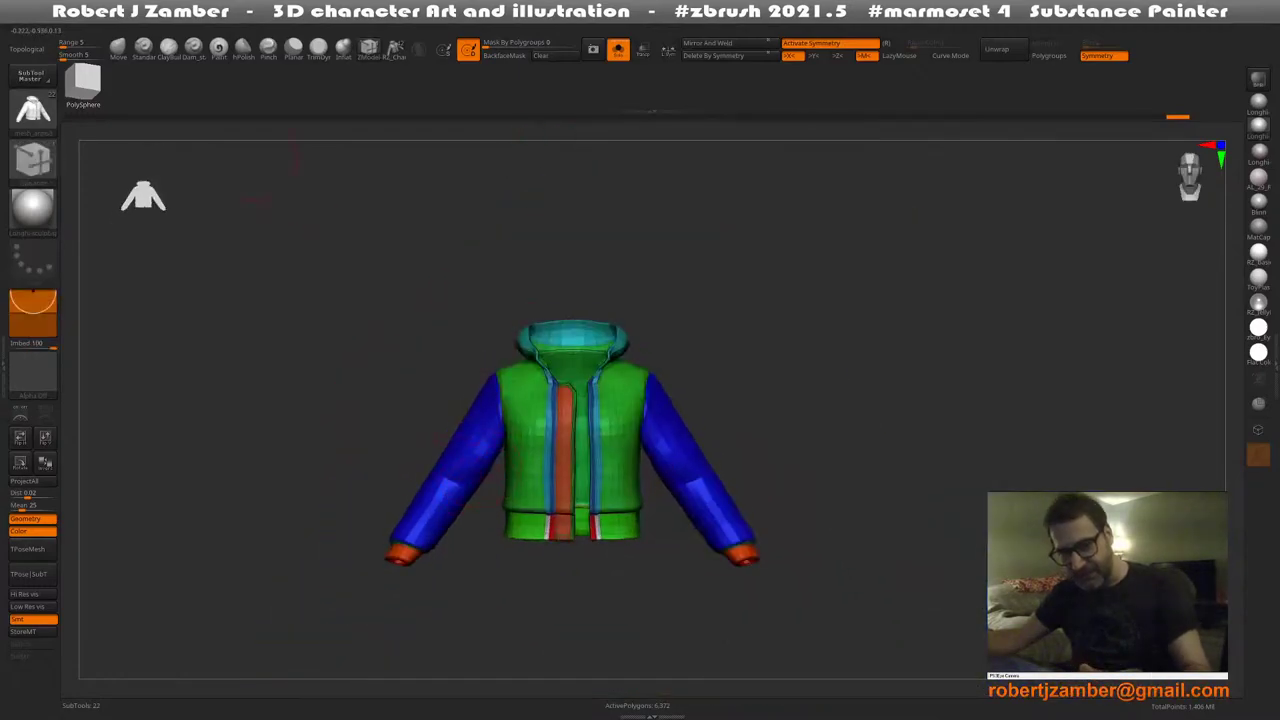
pyautogui.click(118, 49)
pyautogui.moveTo(500, 430)
pyautogui.keyDown('alt'); pyautogui.mouseDown(button='right')
pyautogui.moveTo(508, 388)
pyautogui.moveTo(535, 395)
pyautogui.moveTo(528, 408)
pyautogui.moveTo(540, 402)
pyautogui.moveTo(546, 423)
pyautogui.moveTo(536, 411)
pyautogui.mouseUp(button='right'); pyautogui.keyUp('alt')
pyautogui.rightClick(530, 393)
pyautogui.moveTo(430, 440)
pyautogui.mouseDown(button='right')
pyautogui.moveTo(415, 375)
pyautogui.moveTo(398, 368)
pyautogui.moveTo(420, 366)
pyautogui.moveTo(458, 400)
pyautogui.moveTo(418, 386)
pyautogui.moveTo(555, 416)
pyautogui.mouseUp(button='right')
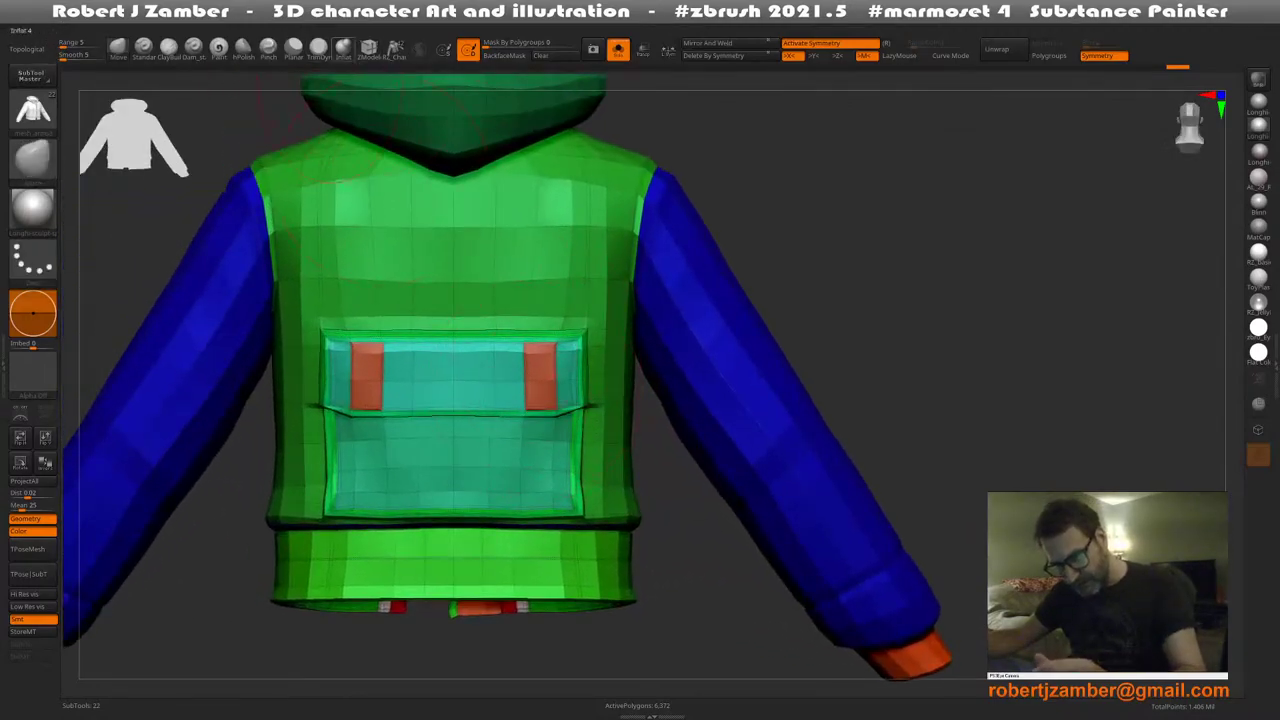
# Try to regroup the polygon loop across the top of the back pocket's flap with ZModeler, and undo it
pyautogui.click(343, 47)
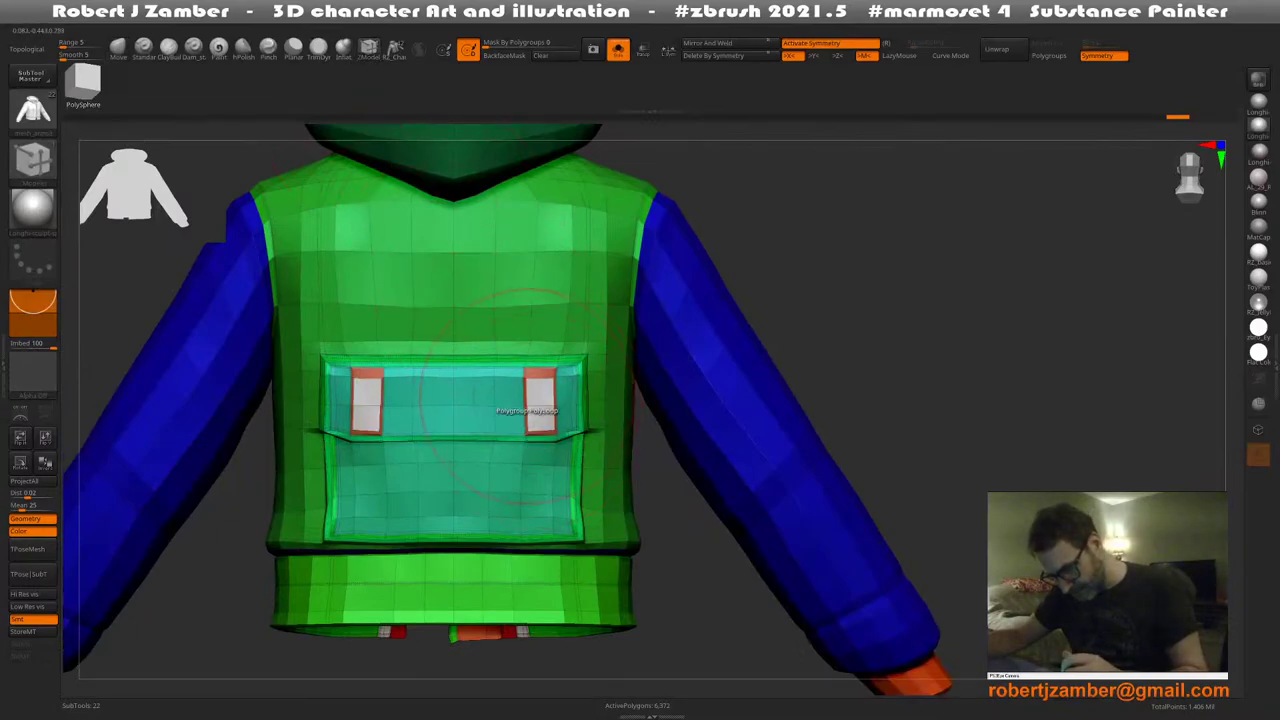
pyautogui.keyDown('ctrl'); pyautogui.moveTo(527, 405); pyautogui.dragTo(505, 385, button='right'); pyautogui.keyUp('ctrl')
pyautogui.press('2')
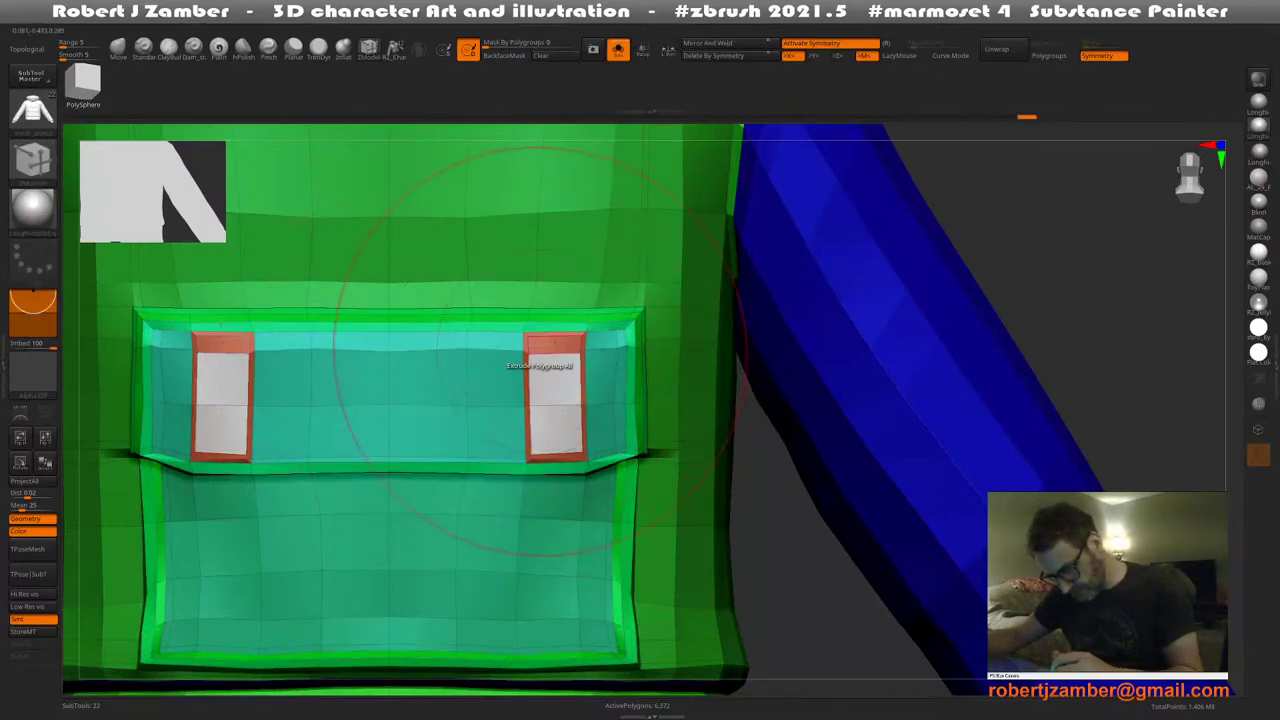
pyautogui.keyDown('ctrl'); pyautogui.moveTo(540, 354); pyautogui.dragTo(548, 398, button='right'); pyautogui.keyUp('ctrl')
pyautogui.click(520, 358)
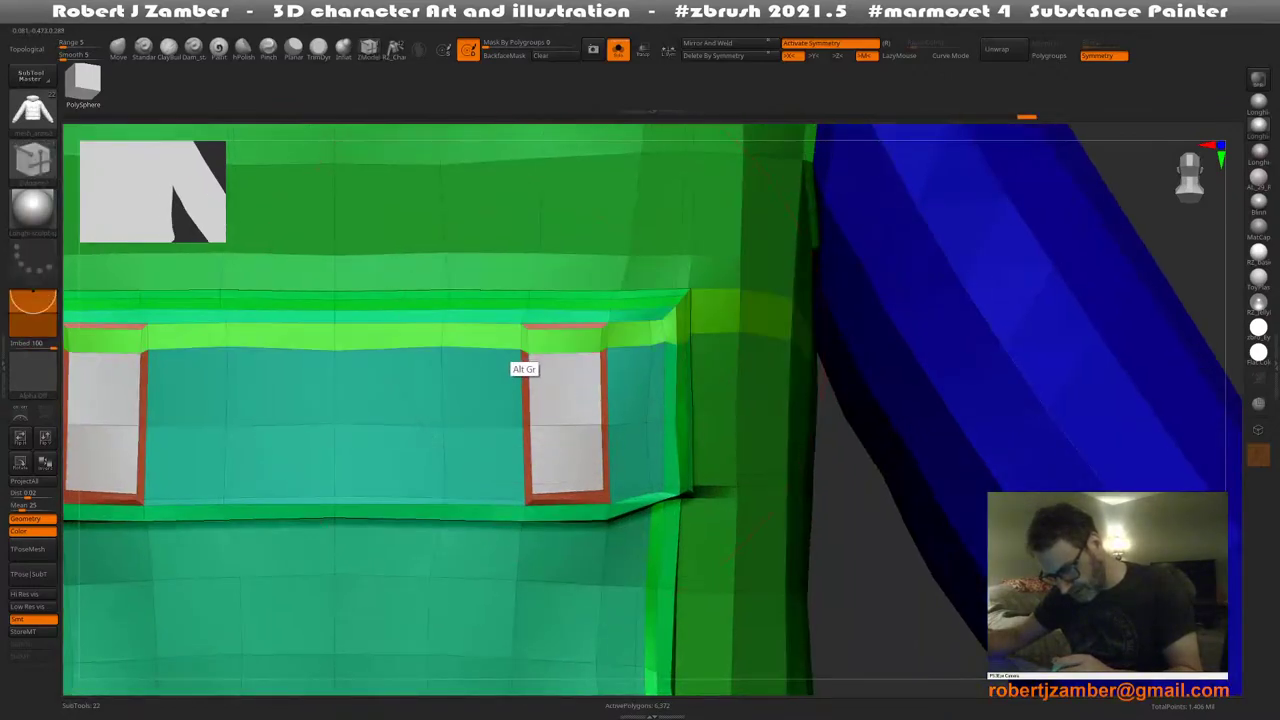
pyautogui.hotkey('ctrl', 'z')
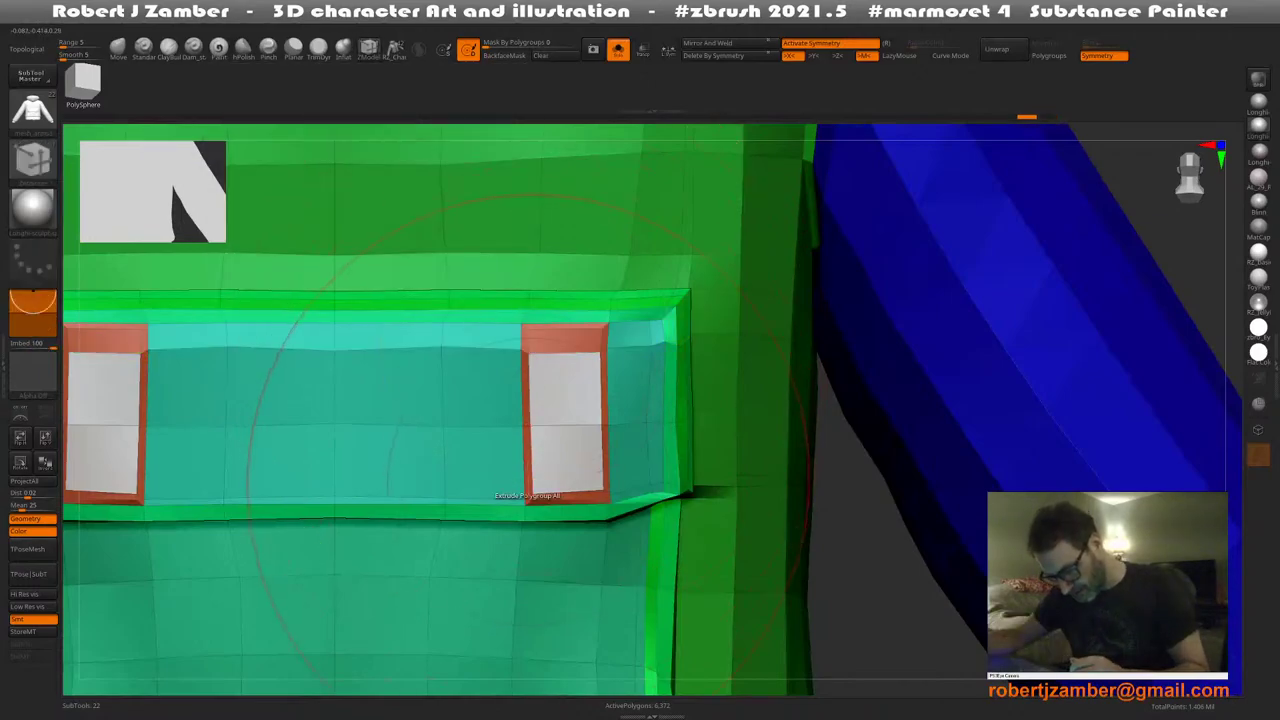
# Isolate the polygroup of the back pocket's straps and bring the rest of the jacket back into view
pyautogui.moveTo(549, 490)
pyautogui.keyDown('ctrl'); pyautogui.mouseDown(button='right')
pyautogui.moveTo(480, 409)
pyautogui.moveTo(545, 515)
pyautogui.mouseUp(button='right'); pyautogui.keyUp('ctrl')
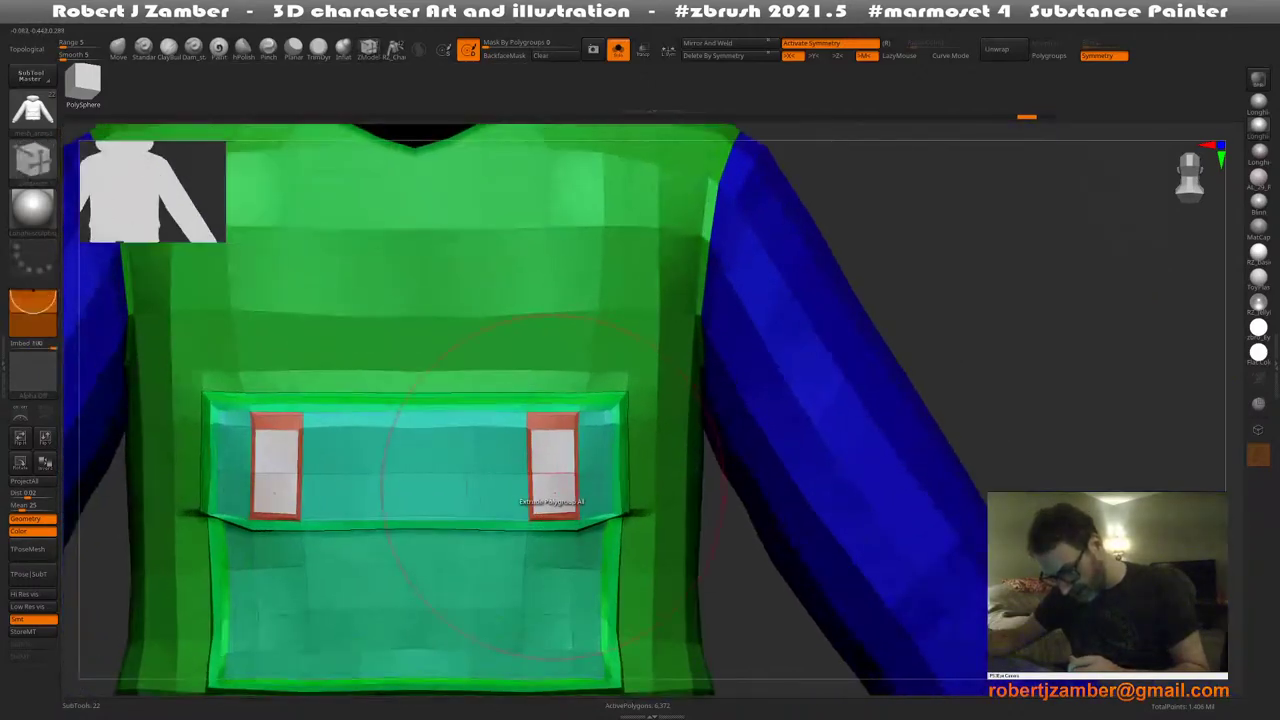
pyautogui.keyDown('alt'); pyautogui.moveTo(550, 491); pyautogui.dragTo(549, 461); pyautogui.keyUp('alt')
pyautogui.moveTo(548, 490); pyautogui.dragTo(457, 483, button='right')
pyautogui.keyDown('ctrl'); pyautogui.keyDown('shift'); pyautogui.click(569, 472); pyautogui.keyUp('shift'); pyautogui.keyUp('ctrl')
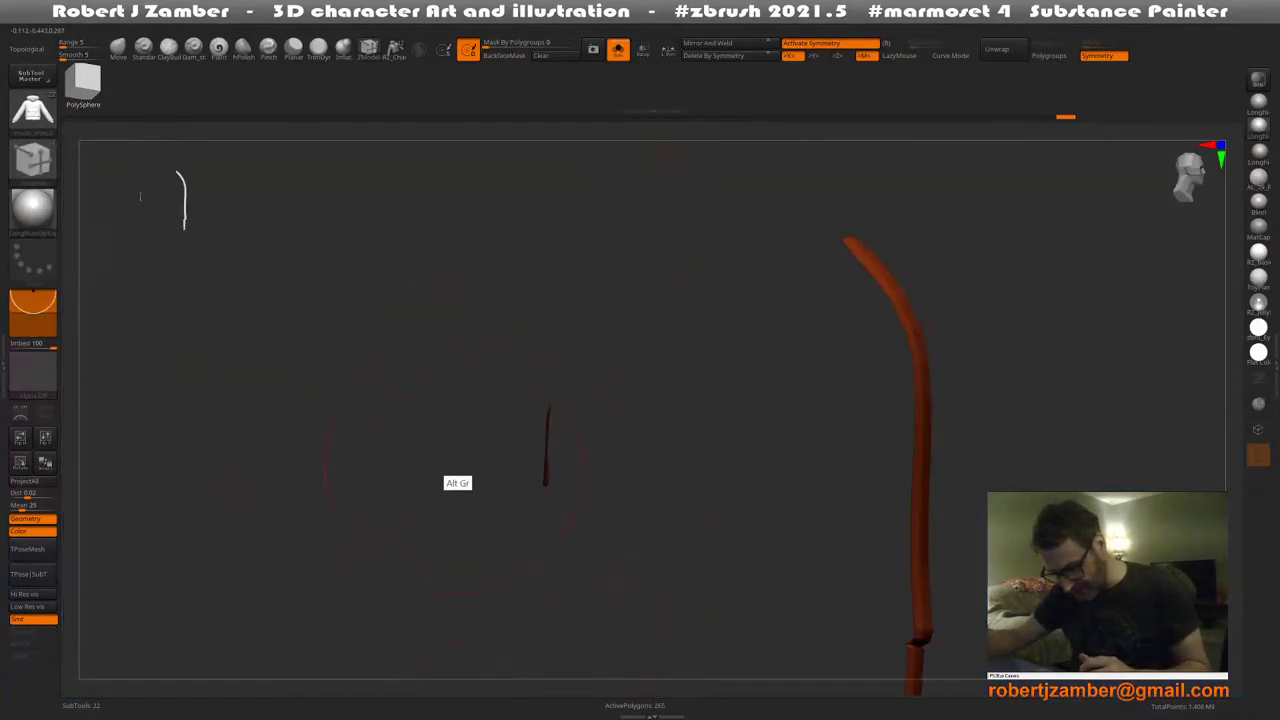
pyautogui.moveTo(486, 437); pyautogui.dragTo(617, 553, button='right')
pyautogui.keyDown('ctrl'); pyautogui.keyDown('shift'); pyautogui.click(688, 534); pyautogui.keyUp('shift'); pyautogui.keyUp('ctrl')
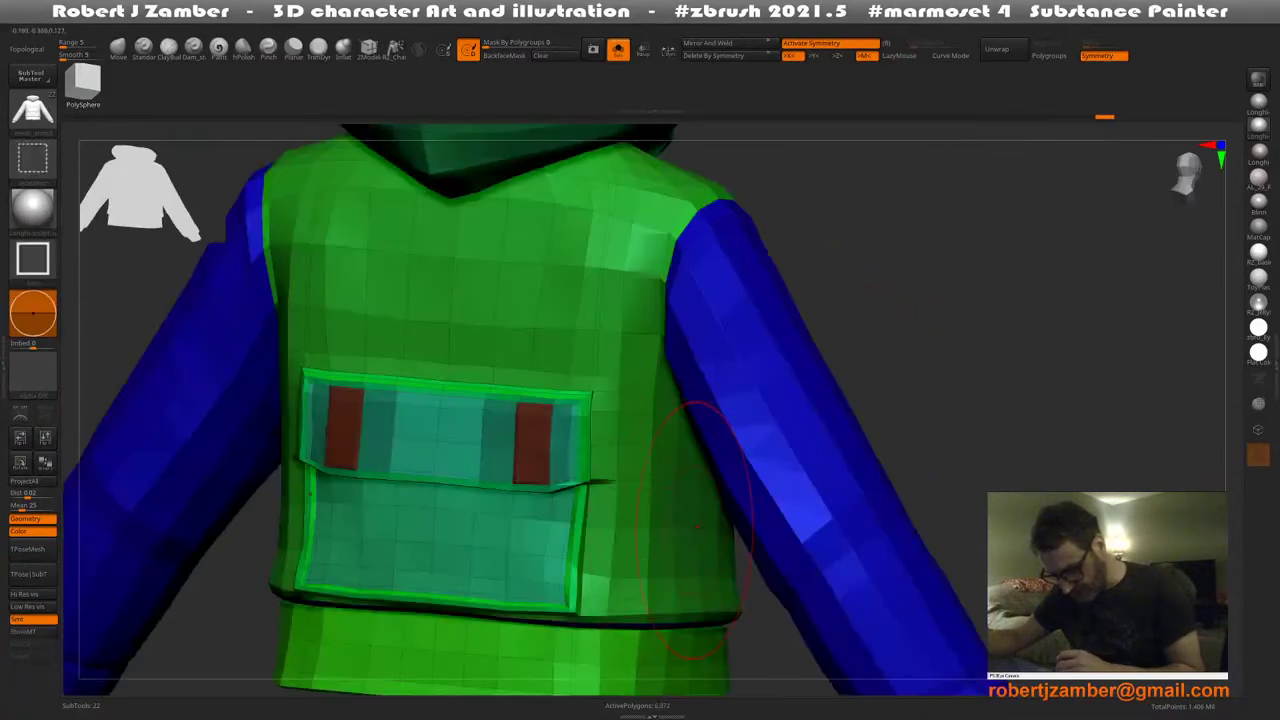
# Isolate and mask the back pocket's flap, group its panel and straps into one new polygroup, and show the whole jacket
pyautogui.keyDown('ctrl'); pyautogui.moveTo(515, 443); pyautogui.dragTo(457, 471, button='right'); pyautogui.keyUp('ctrl')
pyautogui.keyDown('ctrl'); pyautogui.keyDown('shift'); pyautogui.click(511, 449); pyautogui.keyUp('shift'); pyautogui.keyUp('ctrl')
pyautogui.keyDown('ctrl'); pyautogui.moveTo(403, 343); pyautogui.dragTo(566, 548); pyautogui.keyUp('ctrl')
pyautogui.moveTo(586, 552); pyautogui.dragTo(537, 511, button='right')
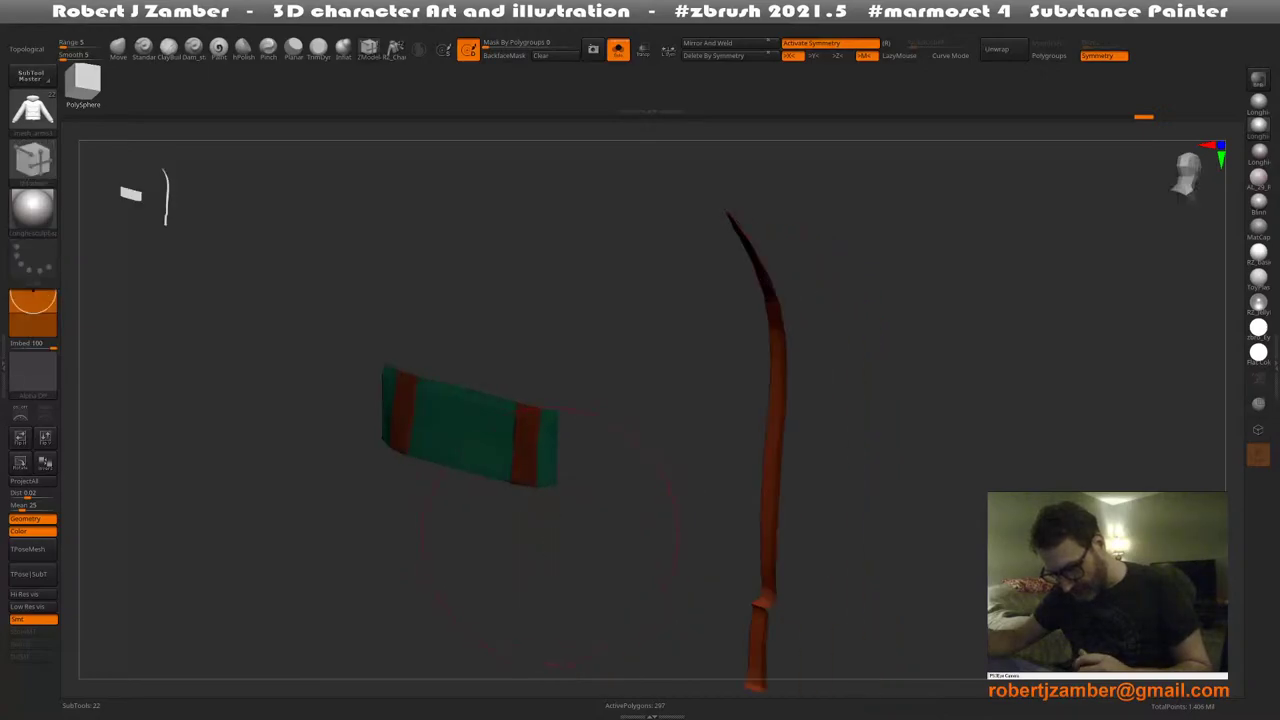
pyautogui.hotkey('ctrl', 'w')
pyautogui.keyDown('ctrl'); pyautogui.keyDown('shift'); pyautogui.click(438, 332); pyautogui.keyUp('shift'); pyautogui.keyUp('ctrl')
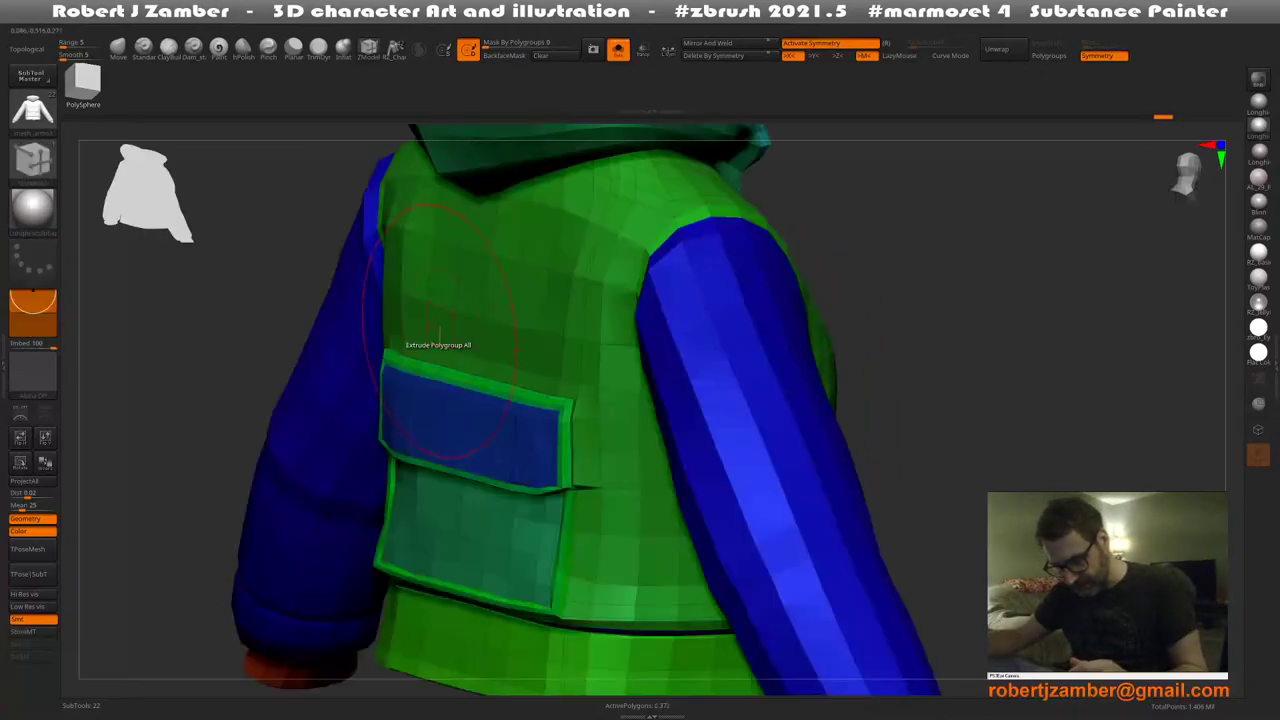
# Examine the whole jacket from the front with the polygroup colours switched off and on
pyautogui.keyDown('ctrl'); pyautogui.moveTo(438, 333); pyautogui.dragTo(549, 432, button='right'); pyautogui.keyUp('ctrl')
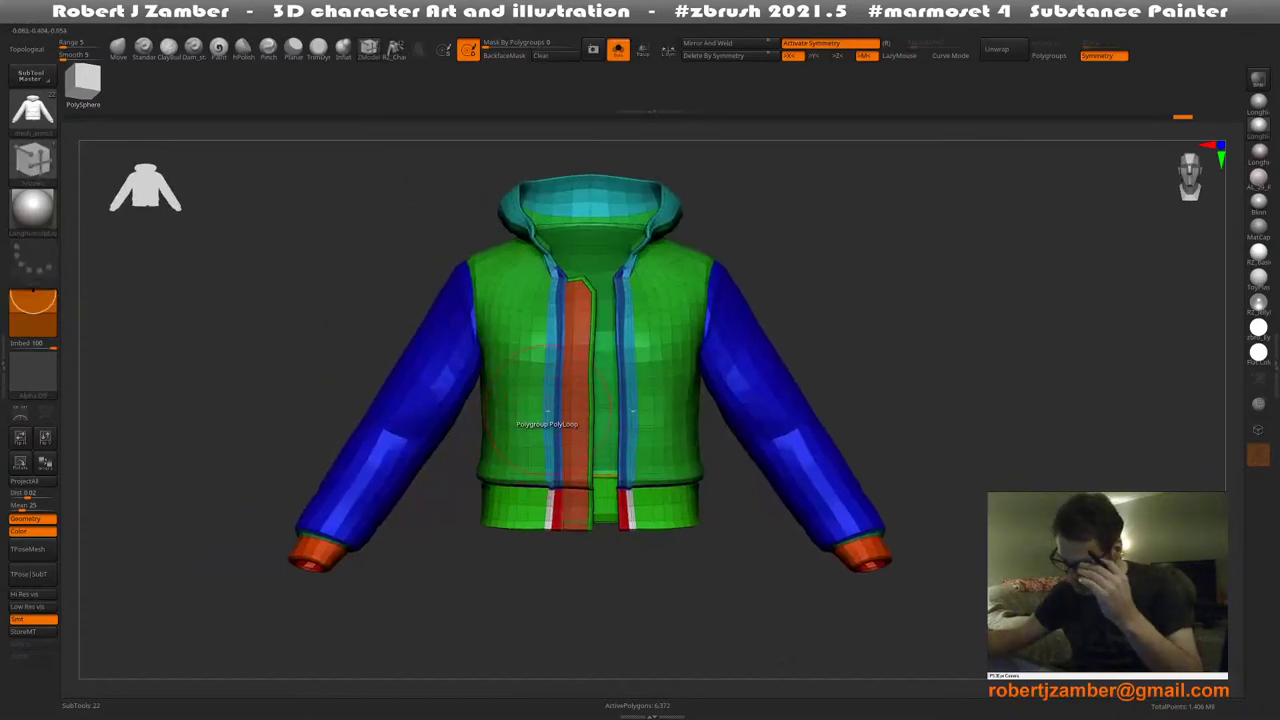
pyautogui.keyDown('alt'); pyautogui.moveTo(400, 371); pyautogui.dragTo(493, 318, button='right'); pyautogui.keyUp('alt')
pyautogui.moveTo(493, 318); pyautogui.dragTo(436, 350, button='right')
pyautogui.moveTo(436, 350)
pyautogui.keyDown('shift'); pyautogui.mouseDown(button='right')
pyautogui.moveTo(431, 389)
pyautogui.moveTo(449, 340)
pyautogui.mouseUp(button='right'); pyautogui.keyUp('shift')
pyautogui.moveTo(503, 420)
pyautogui.keyDown('ctrl'); pyautogui.mouseDown(button='right')
pyautogui.moveTo(513, 389)
pyautogui.moveTo(514, 437)
pyautogui.mouseUp(button='right'); pyautogui.keyUp('ctrl')
pyautogui.scroll(-5, 515, 430)
pyautogui.hotkey('shift', 'f')
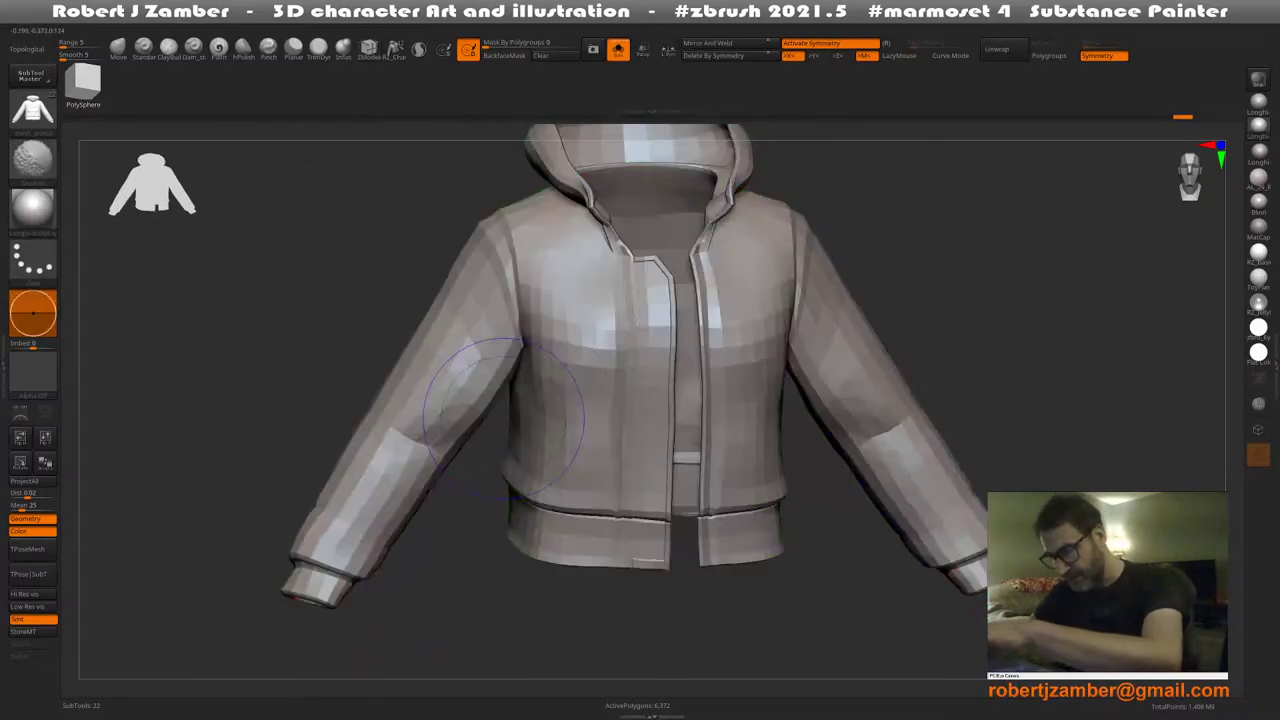
pyautogui.hotkey('shift', 'f')
pyautogui.hotkey('shift', 'f')
pyautogui.scroll(-4, 470, 428)
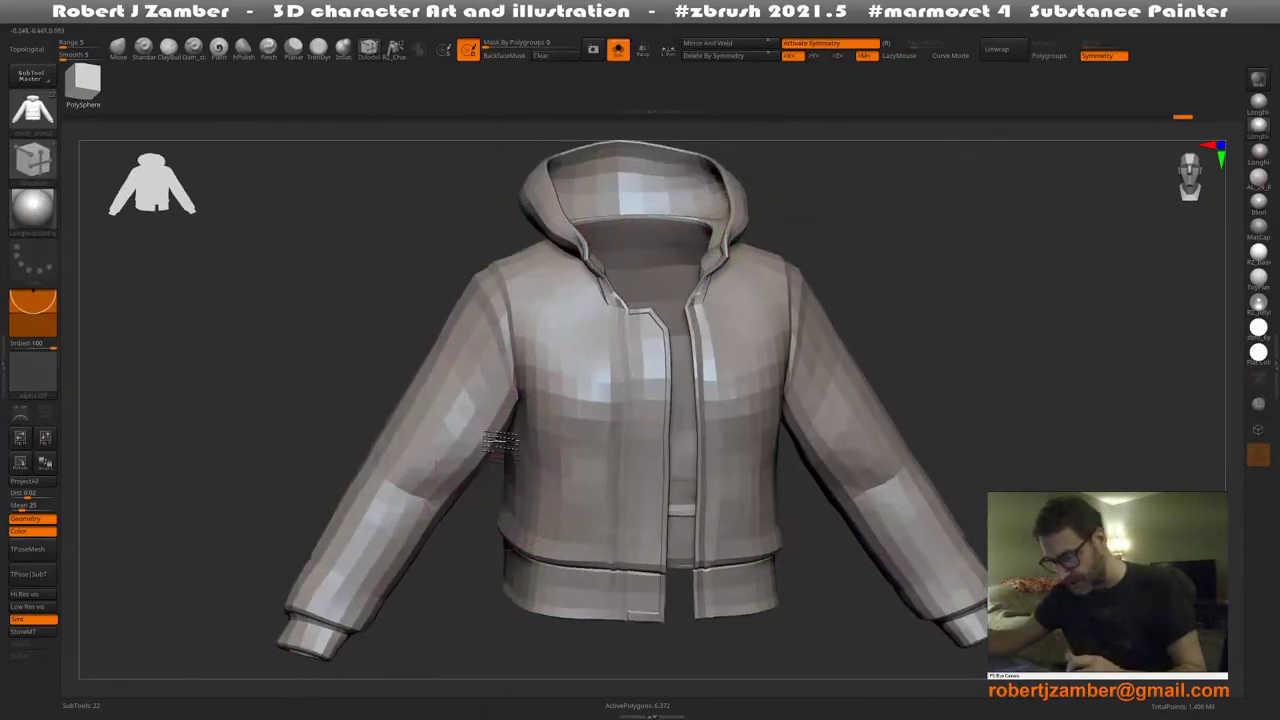
pyautogui.keyDown('alt'); pyautogui.moveTo(495, 442); pyautogui.dragTo(535, 480, button='right'); pyautogui.keyUp('alt')
pyautogui.hotkey('shift', 'f')
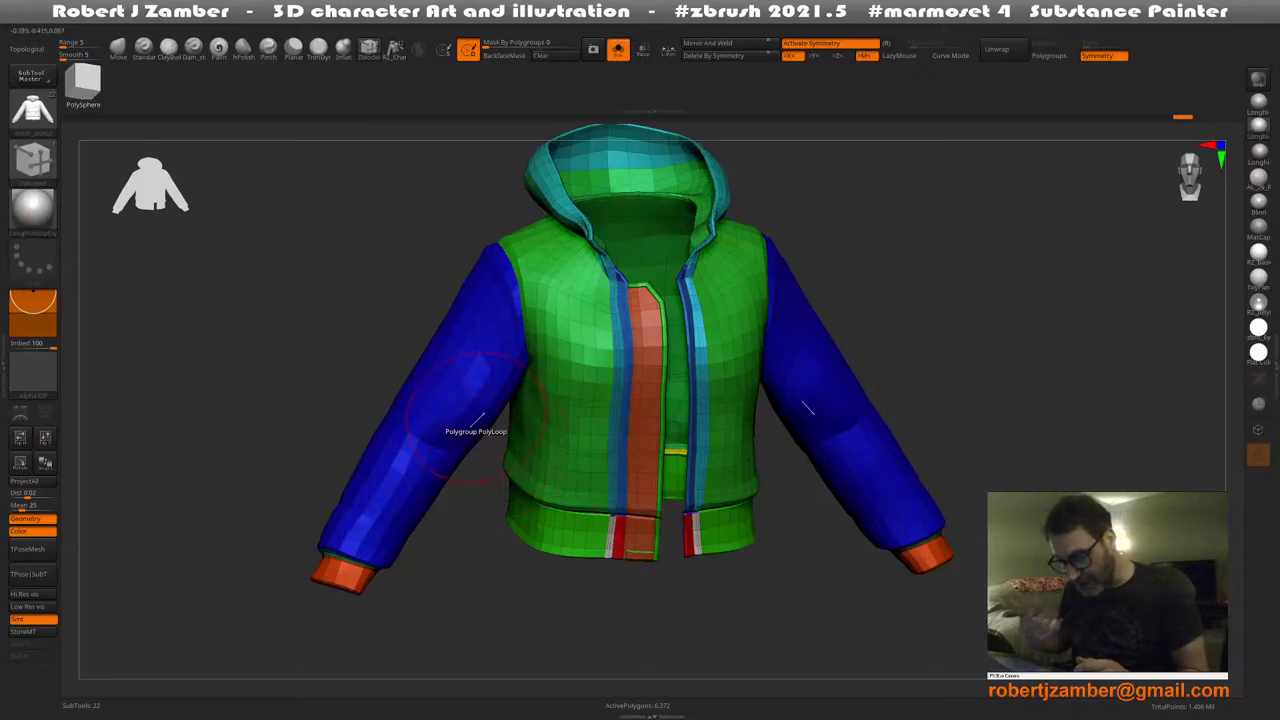
pyautogui.moveTo(484, 507)
pyautogui.keyDown('shift'); pyautogui.mouseDown(button='right')
pyautogui.moveTo(498, 426)
pyautogui.moveTo(484, 448)
pyautogui.moveTo(492, 471)
pyautogui.mouseUp(button='right'); pyautogui.keyUp('shift')
pyautogui.press('space')
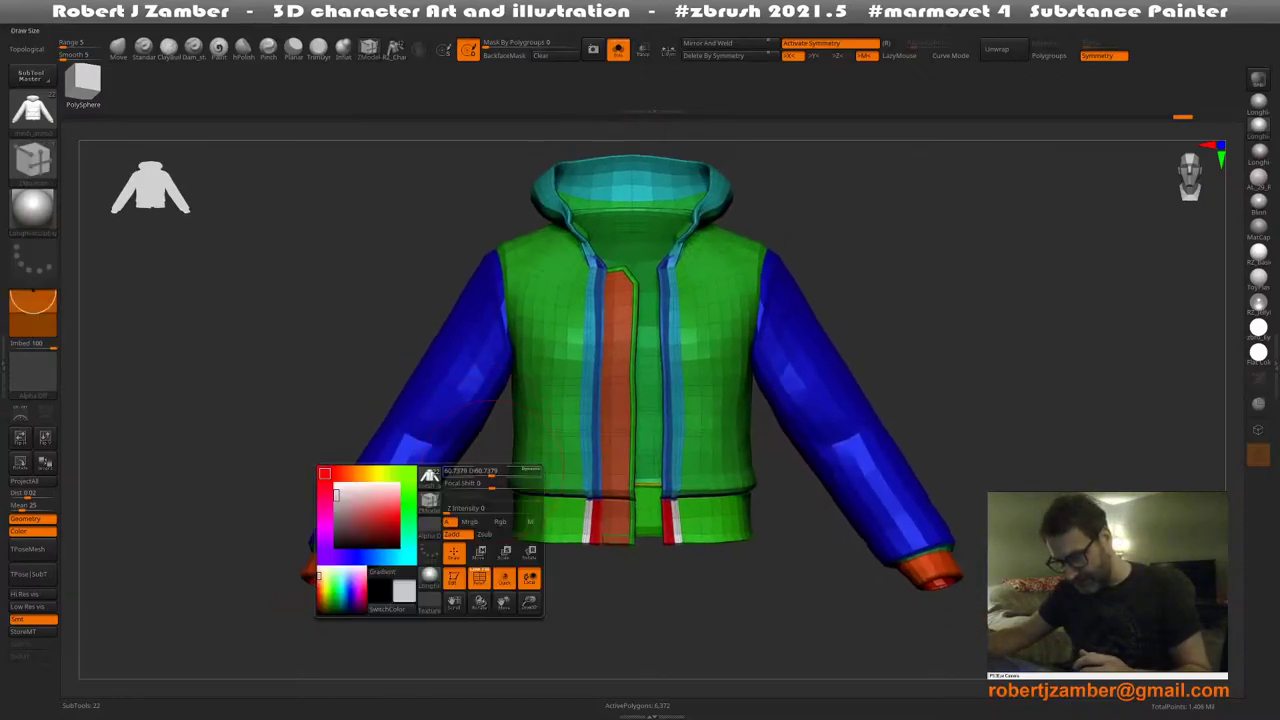
pyautogui.keyDown('alt'); pyautogui.moveTo(411, 272); pyautogui.dragTo(430, 322, button='right'); pyautogui.keyUp('alt')
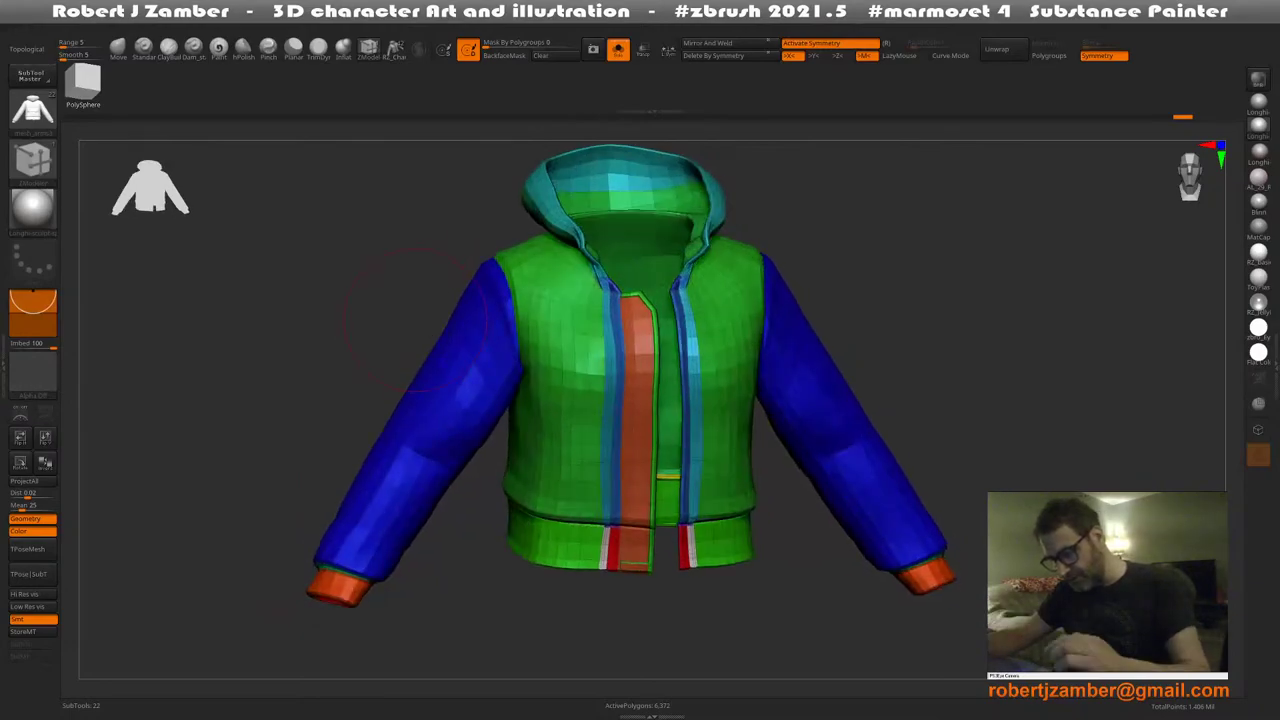
# Try subdividing the jacket once and undo the subdivision
pyautogui.hotkey('ctrl', 'd')
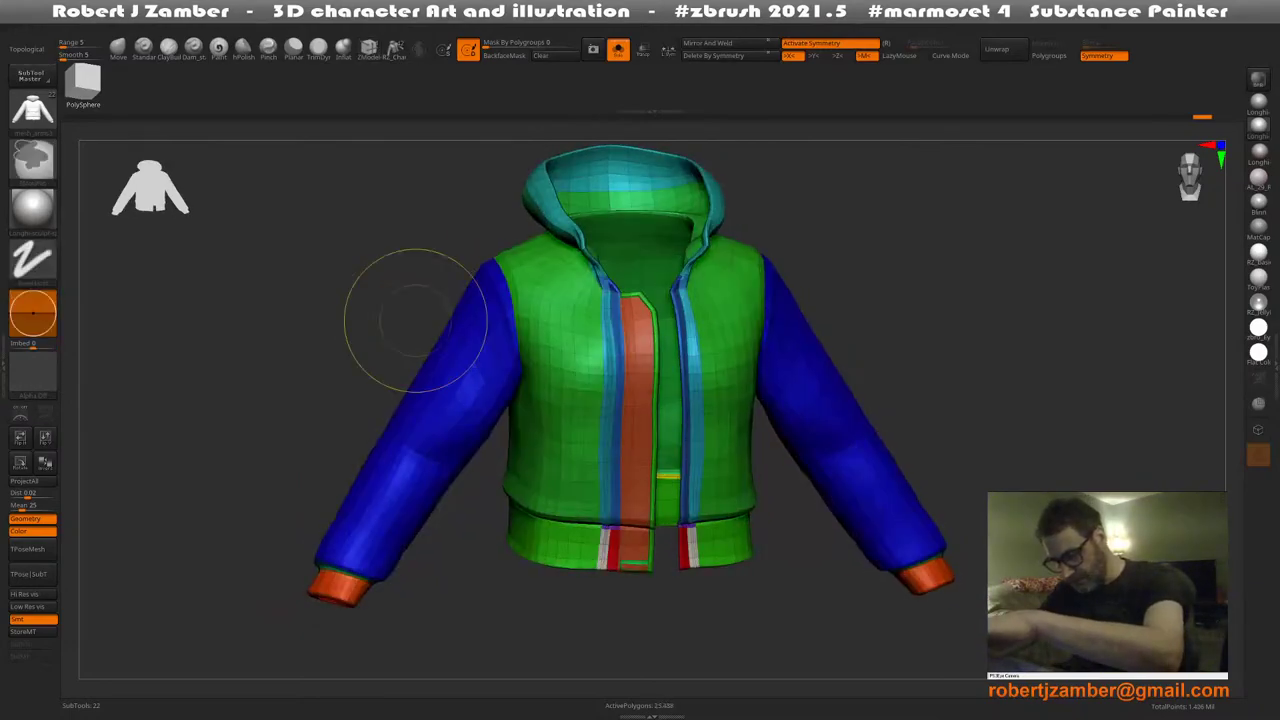
pyautogui.hotkey('ctrl', 'z')
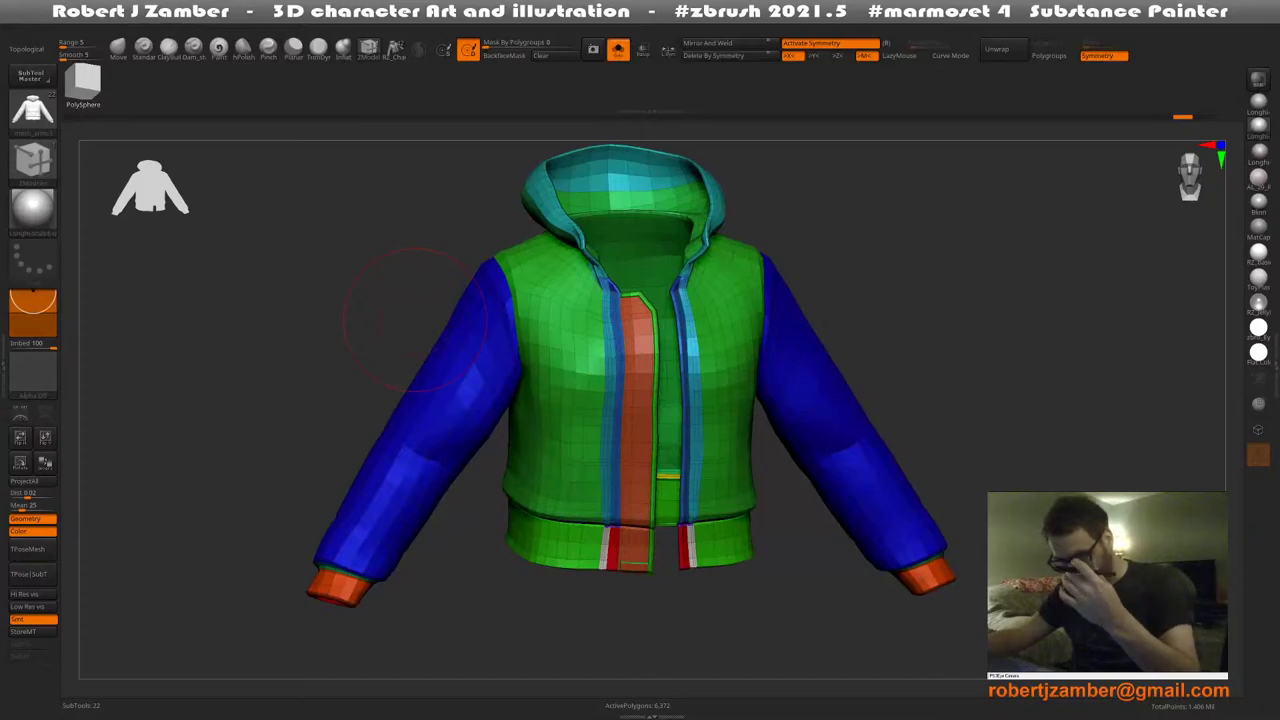
pyautogui.keyDown('alt'); pyautogui.moveTo(356, 345); pyautogui.dragTo(368, 303, button='right'); pyautogui.keyUp('alt')
pyautogui.press('1')
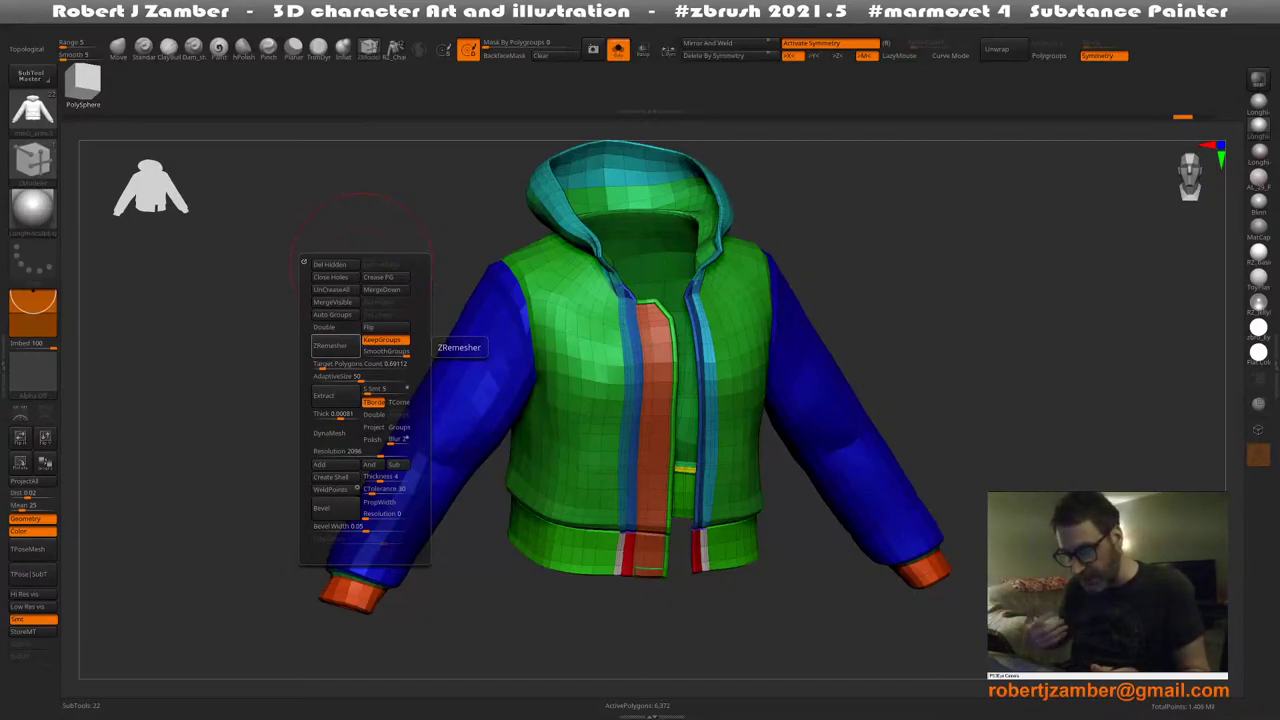
pyautogui.keyDown('shift'); pyautogui.moveTo(256, 250); pyautogui.dragTo(314, 300); pyautogui.keyUp('shift')
# Bevel the complete edge loop around the armhole, where the sleeve meets the jacket's body, with ZModeler
pyautogui.keyDown('alt'); pyautogui.moveTo(482, 357); pyautogui.dragTo(500, 320, button='right'); pyautogui.keyUp('alt')
pyautogui.moveTo(526, 318)
pyautogui.mouseDown(button='right')
pyautogui.moveTo(520, 284)
pyautogui.moveTo(523, 306)
pyautogui.mouseUp(button='right')
pyautogui.press('space')
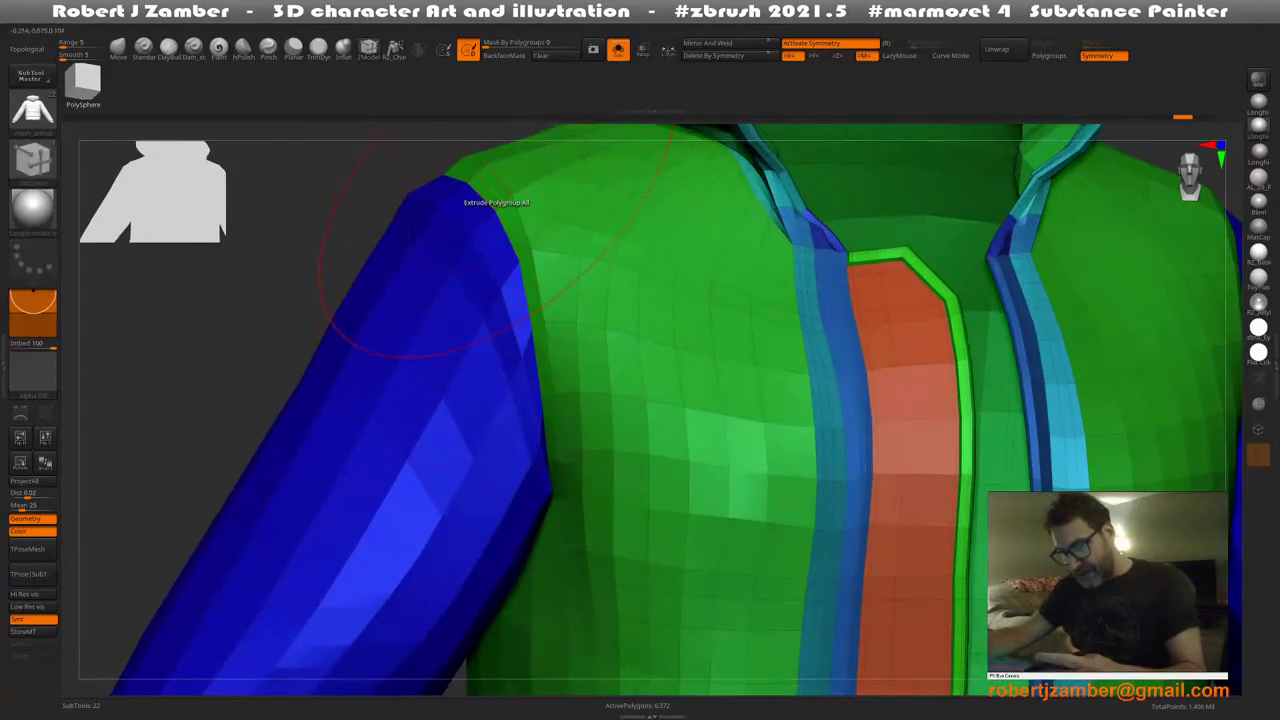
pyautogui.press('space')
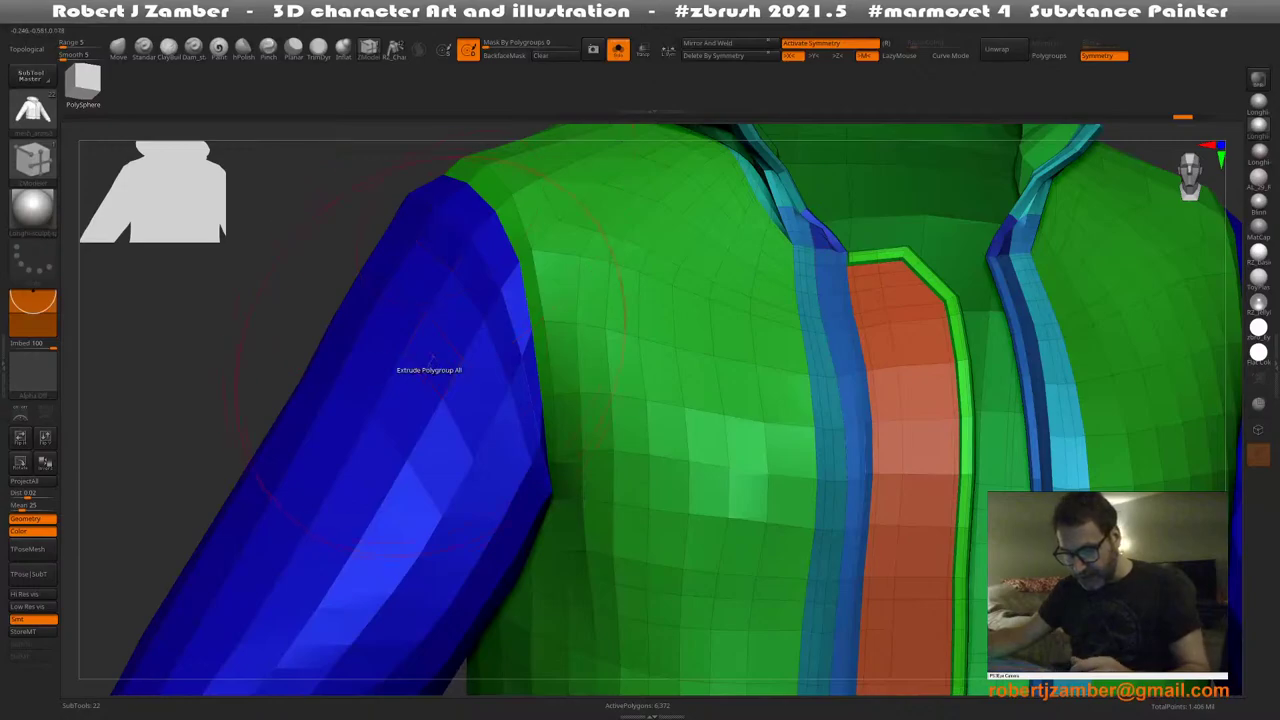
pyautogui.keyDown('ctrl'); pyautogui.moveTo(348, 288); pyautogui.dragTo(500, 362, button='right'); pyautogui.keyUp('ctrl')
pyautogui.keyDown('ctrl'); pyautogui.moveTo(500, 362); pyautogui.dragTo(504, 400, button='right'); pyautogui.keyUp('ctrl')
pyautogui.press('space')
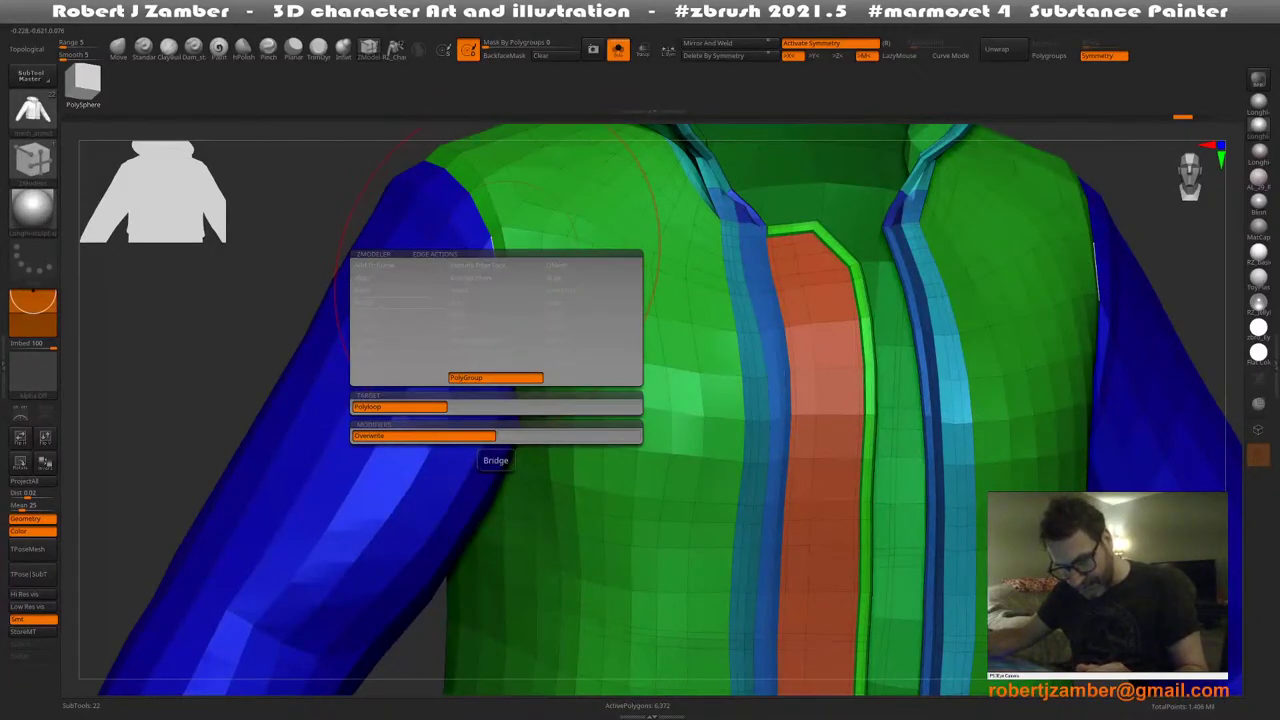
pyautogui.click(400, 290)
pyautogui.keyDown('ctrl'); pyautogui.moveTo(491, 290); pyautogui.dragTo(500, 296, button='right'); pyautogui.keyUp('ctrl')
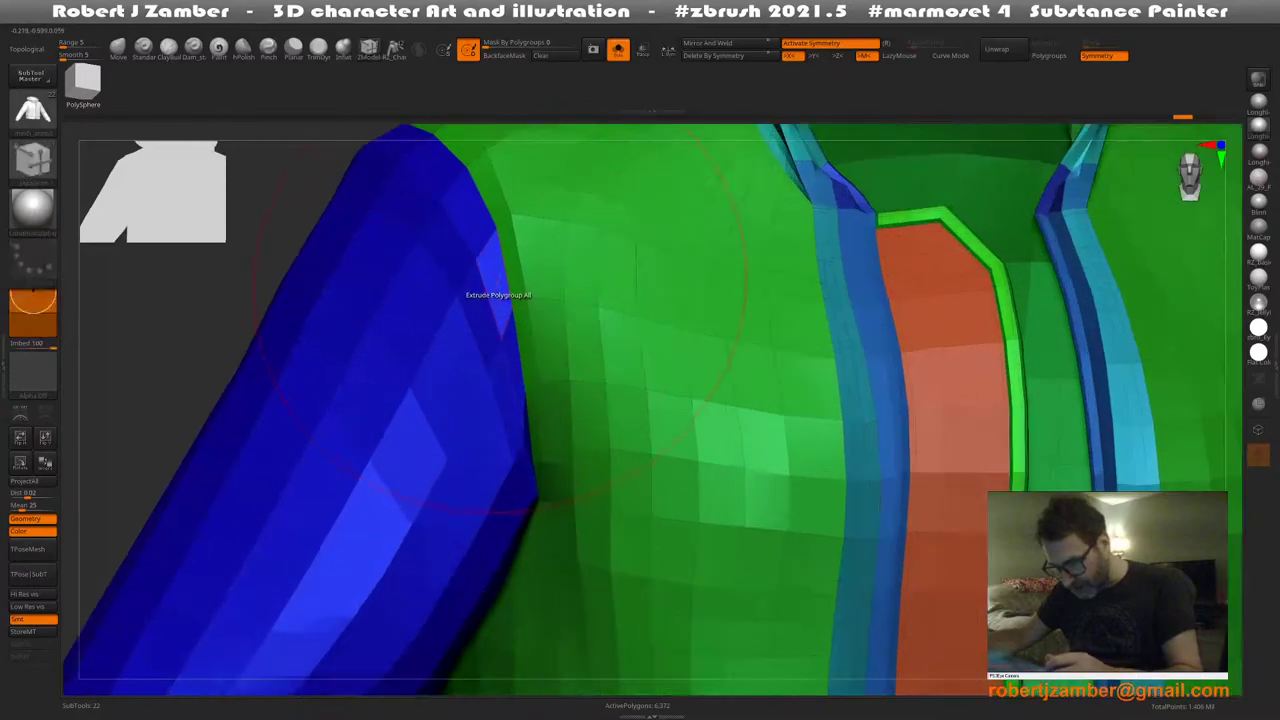
pyautogui.moveTo(505, 288); pyautogui.dragTo(512, 289)
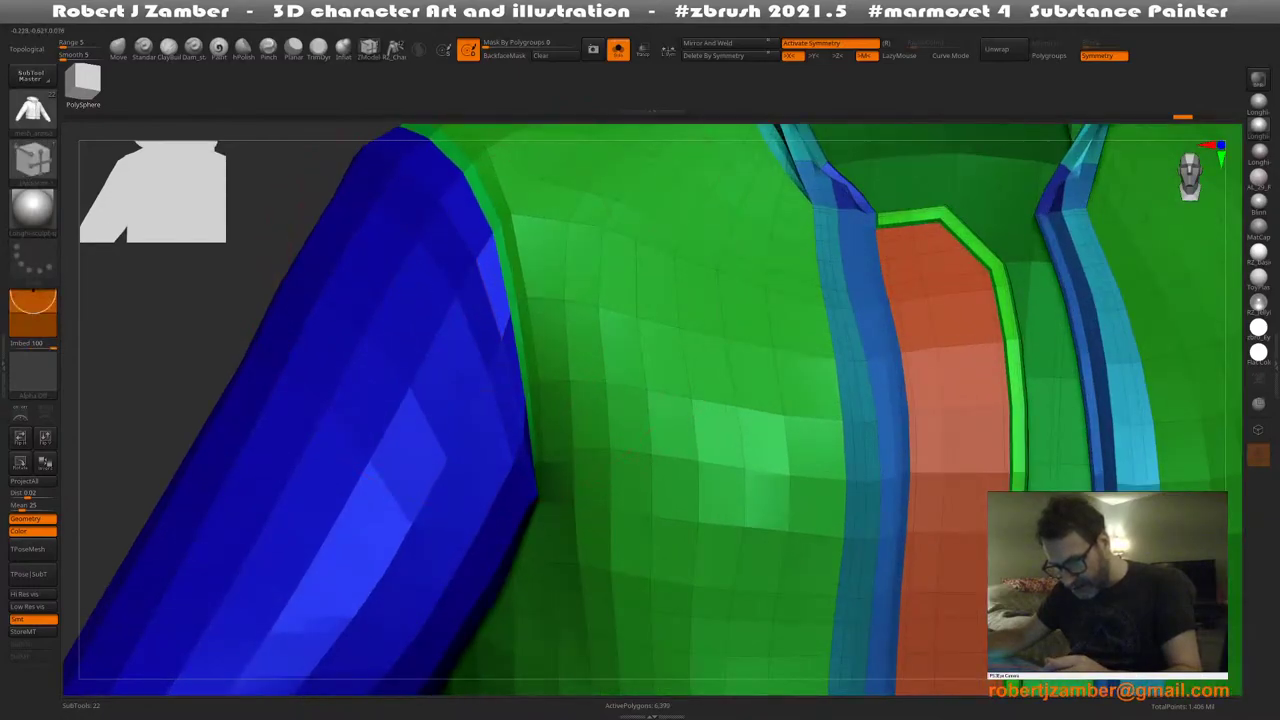
# Try a second bevel on the armhole's edge loop near the shoulder and undo it
pyautogui.moveTo(448, 292); pyautogui.dragTo(495, 282, button='right')
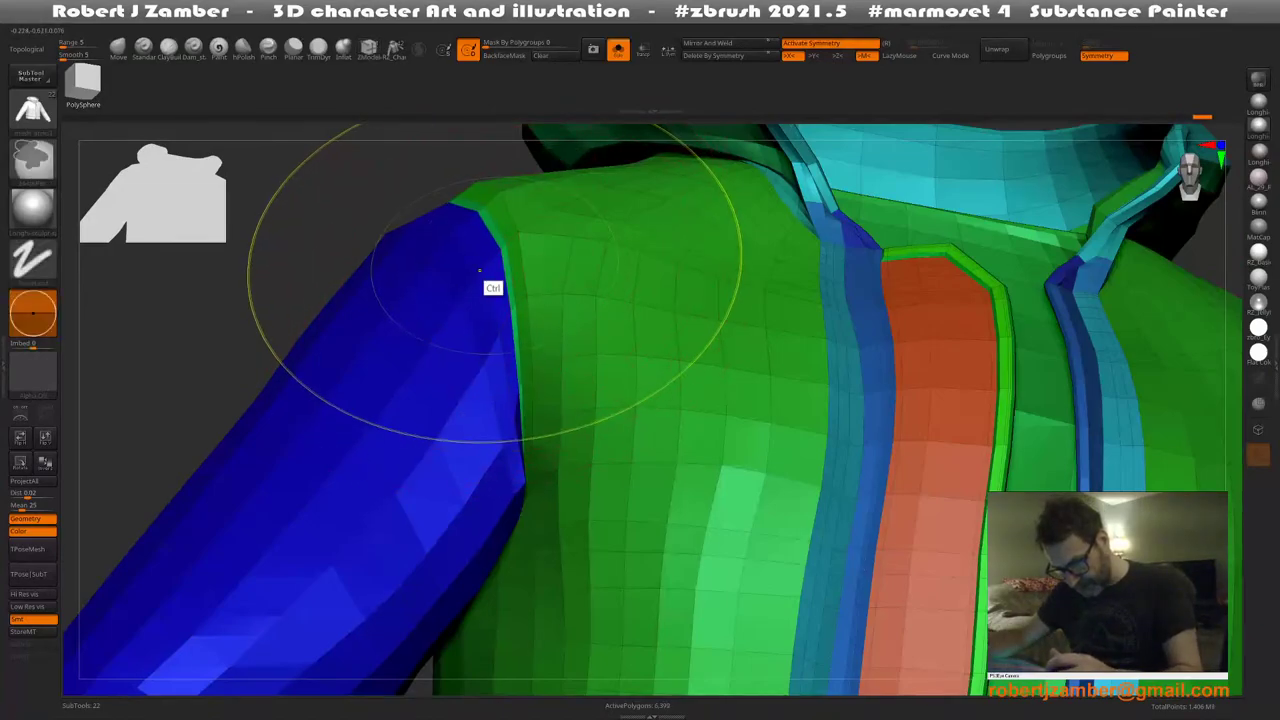
pyautogui.moveTo(491, 286); pyautogui.dragTo(495, 235, button='right')
pyautogui.moveTo(510, 239); pyautogui.dragTo(515, 238)
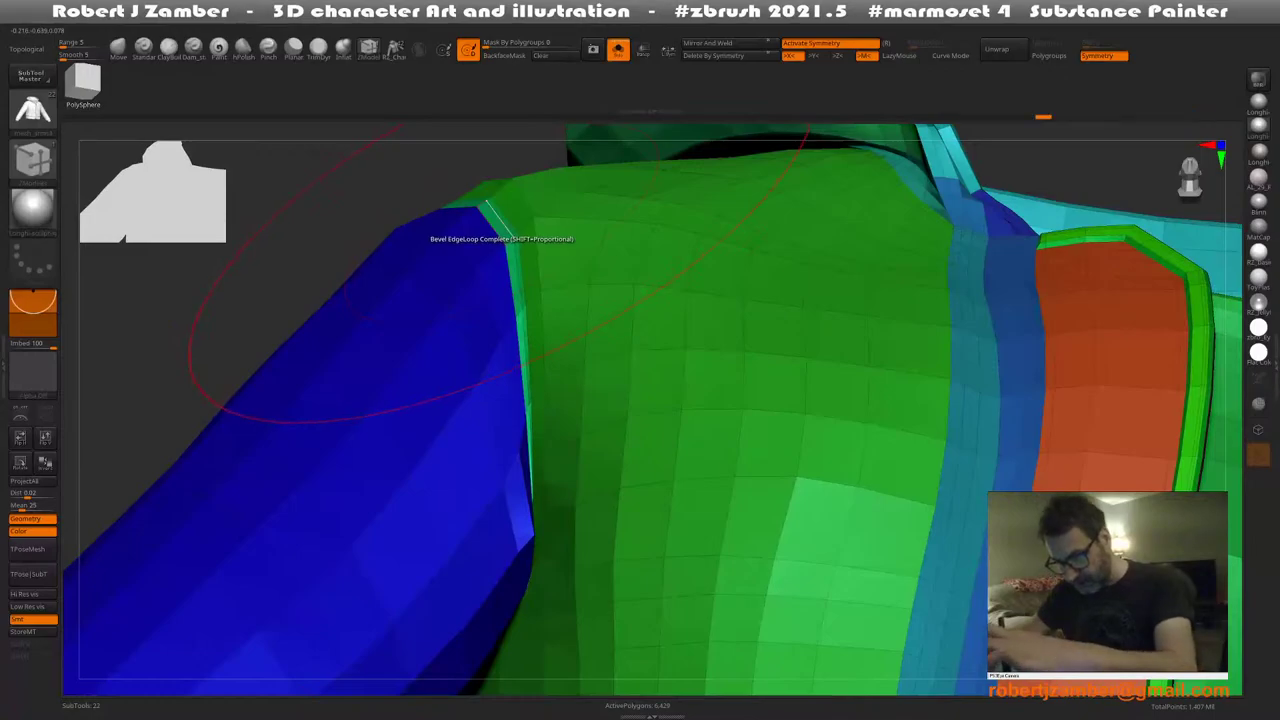
pyautogui.press('space')
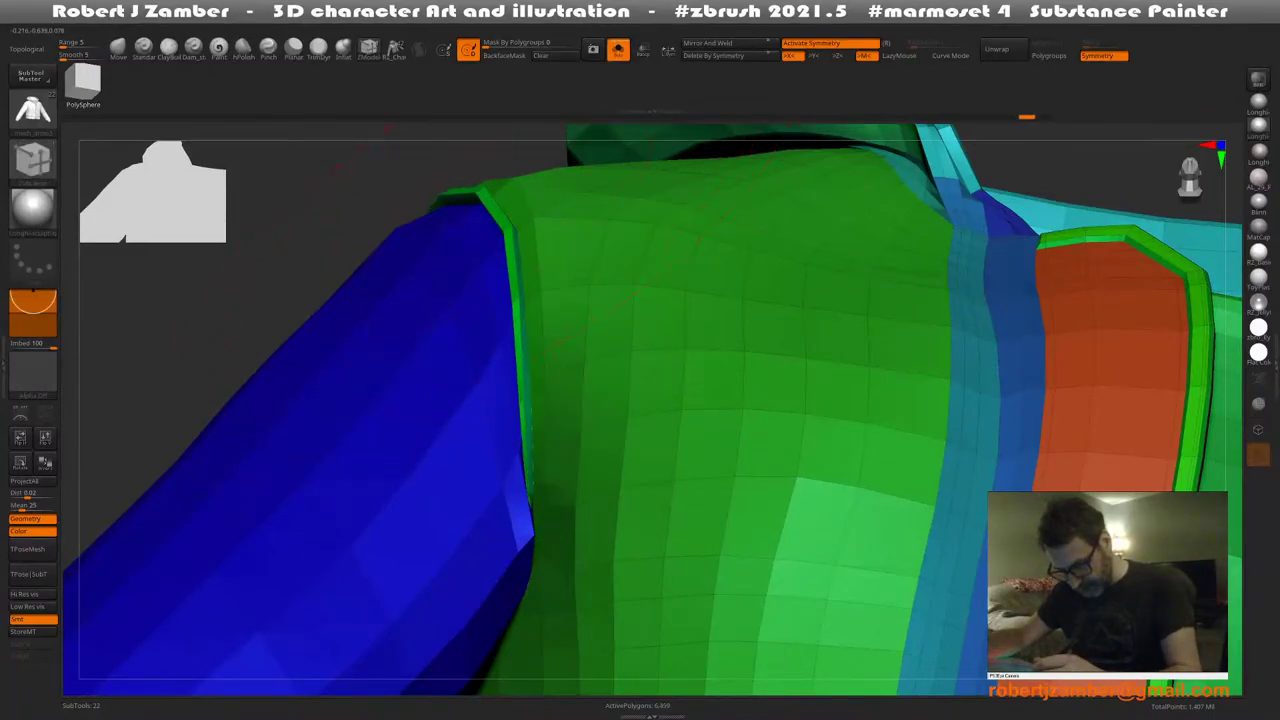
pyautogui.click(514, 236)
# Set the ZModeler edge action to Scale with EdgeLoop Complete and scale the loop at the armhole seam
pyautogui.moveTo(497, 290)
pyautogui.keyDown('ctrl'); pyautogui.mouseDown(button='right')
pyautogui.moveTo(489, 266)
pyautogui.moveTo(485, 345)
pyautogui.moveTo(470, 300)
pyautogui.mouseUp(button='right'); pyautogui.keyUp('ctrl')
pyautogui.moveTo(470, 300); pyautogui.dragTo(410, 300, button='right')
pyautogui.keyDown('ctrl'); pyautogui.moveTo(457, 346); pyautogui.dragTo(457, 290, button='right'); pyautogui.keyUp('ctrl')
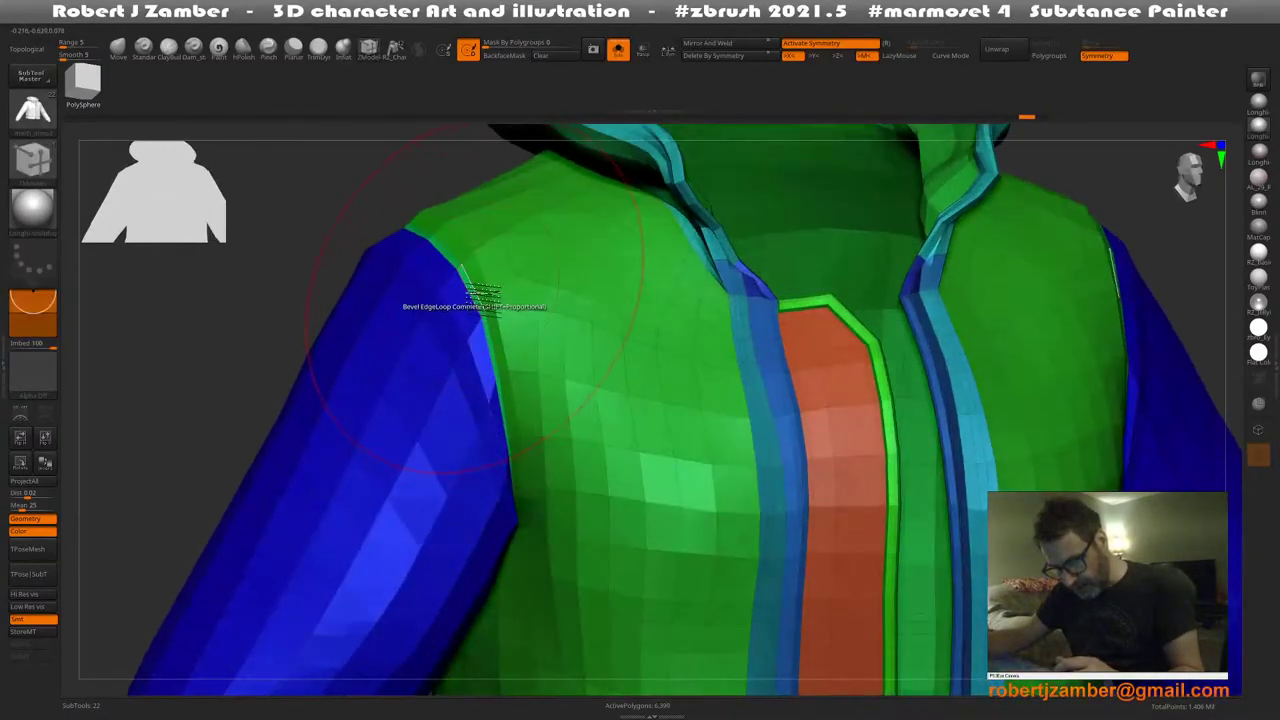
pyautogui.press('space')
pyautogui.click(550, 300)
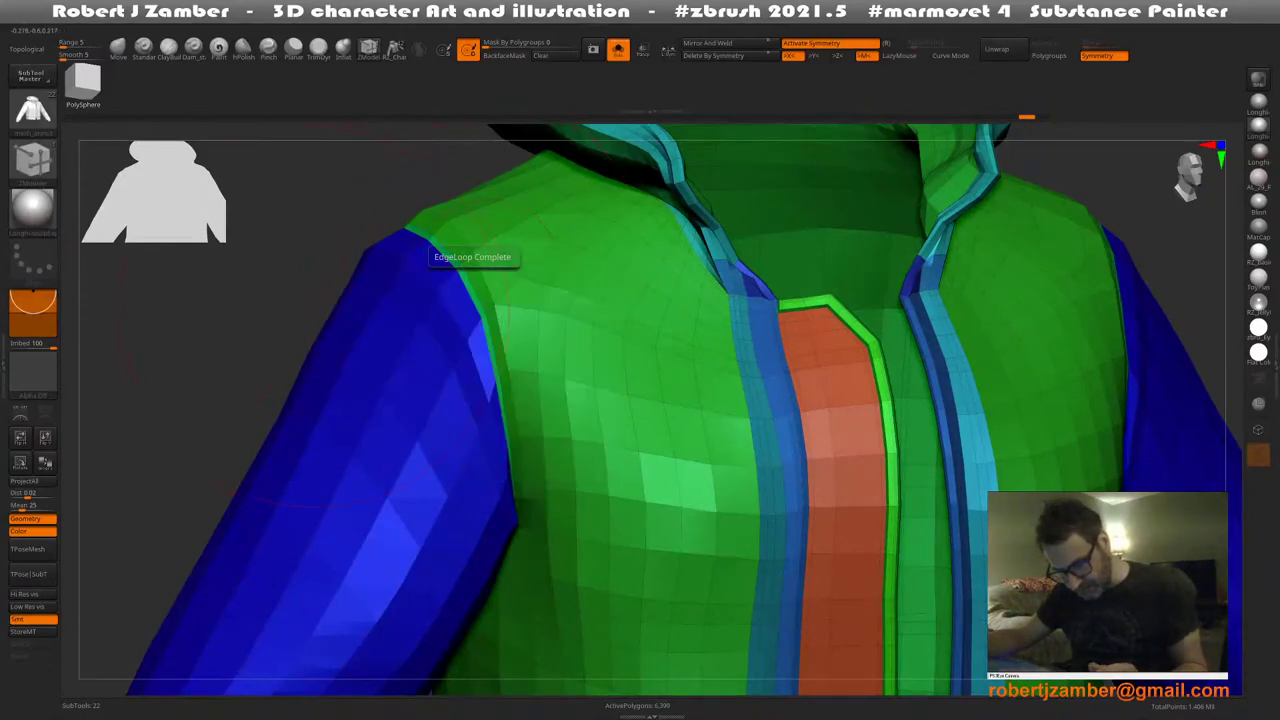
pyautogui.press('space')
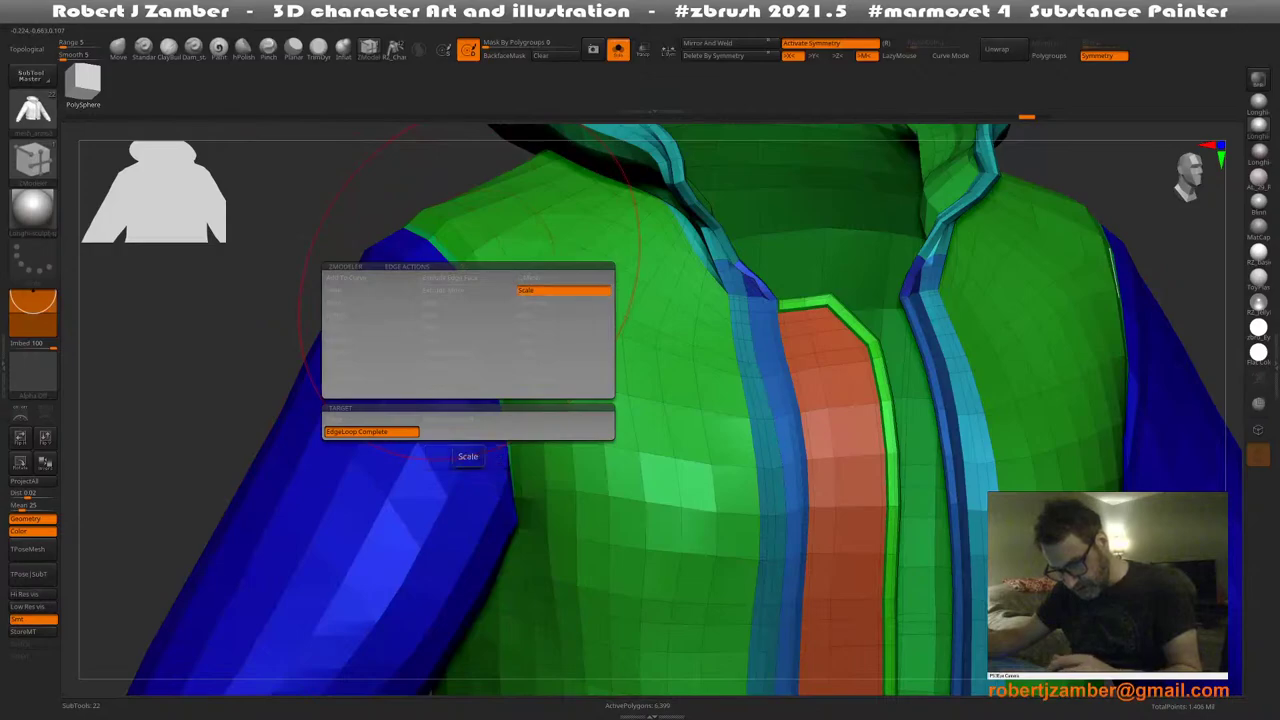
pyautogui.moveTo(469, 291)
pyautogui.mouseDown()
pyautogui.moveTo(490, 286)
pyautogui.moveTo(470, 291)
pyautogui.mouseUp()
pyautogui.keyDown('shift'); pyautogui.moveTo(470, 291); pyautogui.dragTo(460, 288, button='right'); pyautogui.keyUp('shift')
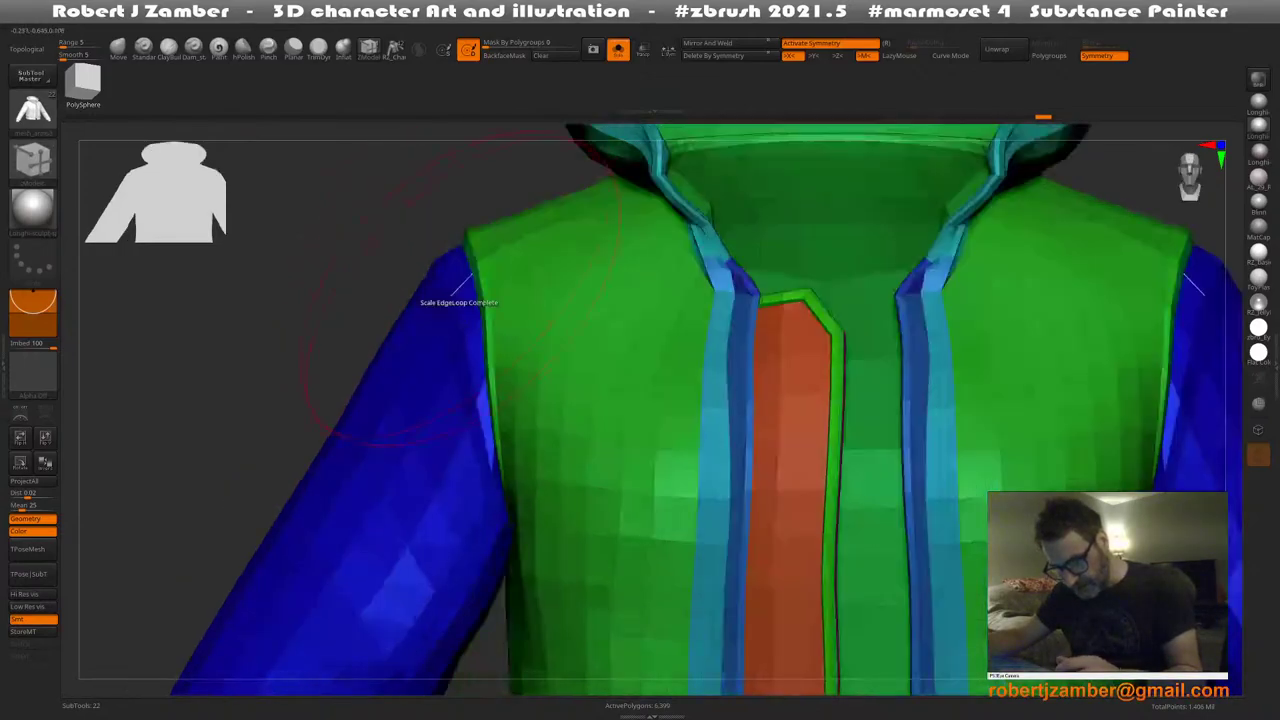
pyautogui.press('space')
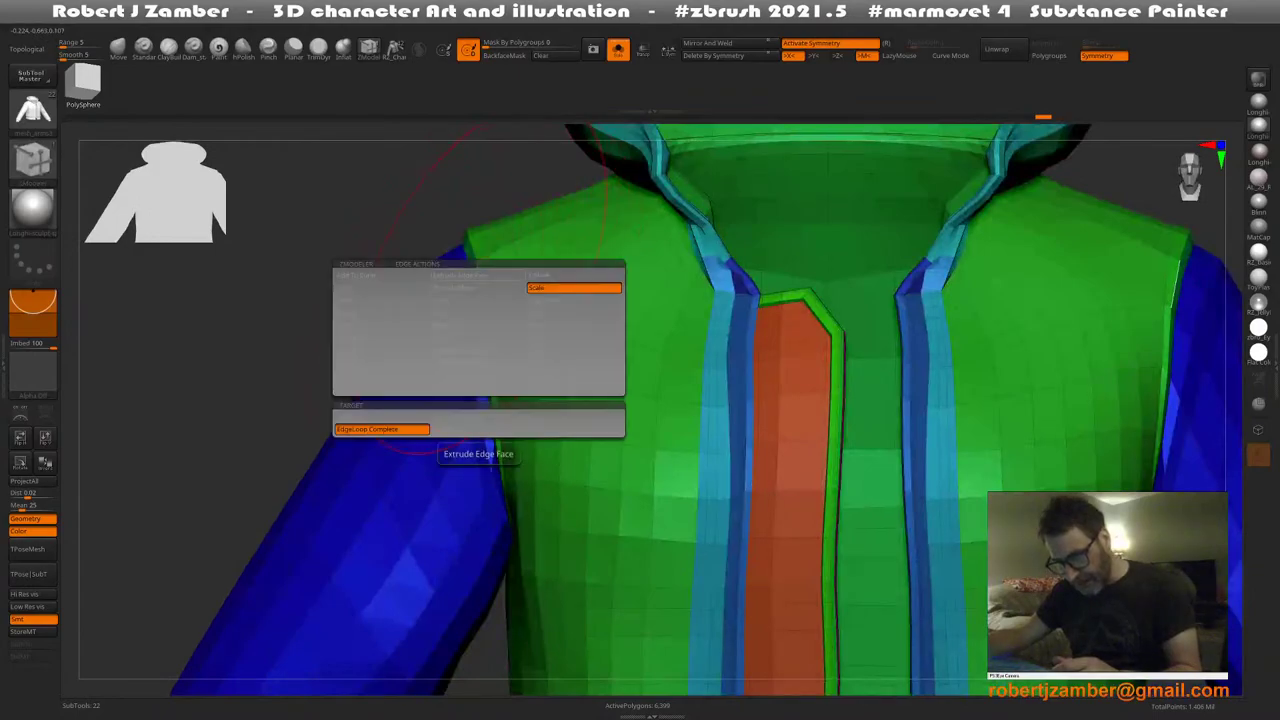
pyautogui.press('f')
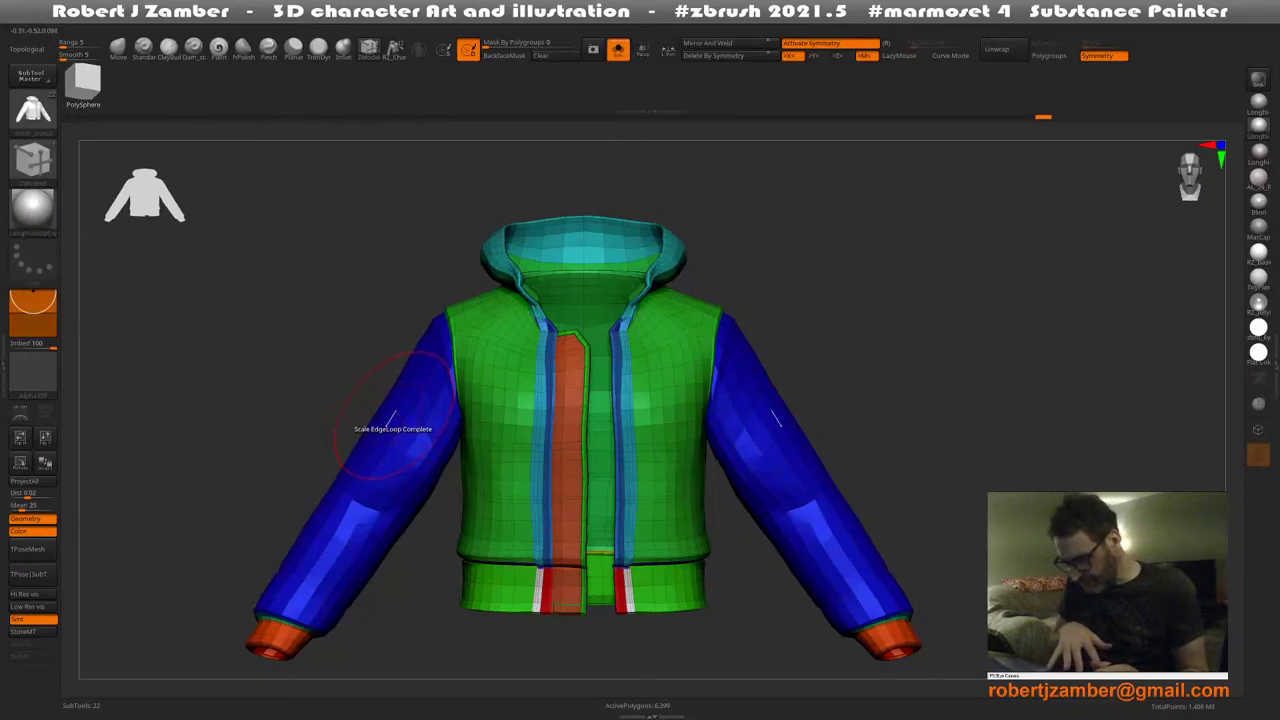
# Isolate the outer sleeve polygroup, then hide outer sleeve parts to examine the sleeve lining beneath
pyautogui.moveTo(398, 413); pyautogui.dragTo(447, 390, button='right')
pyautogui.keyDown('ctrl'); pyautogui.keyDown('shift'); pyautogui.click(436, 372); pyautogui.keyUp('shift'); pyautogui.keyUp('ctrl')
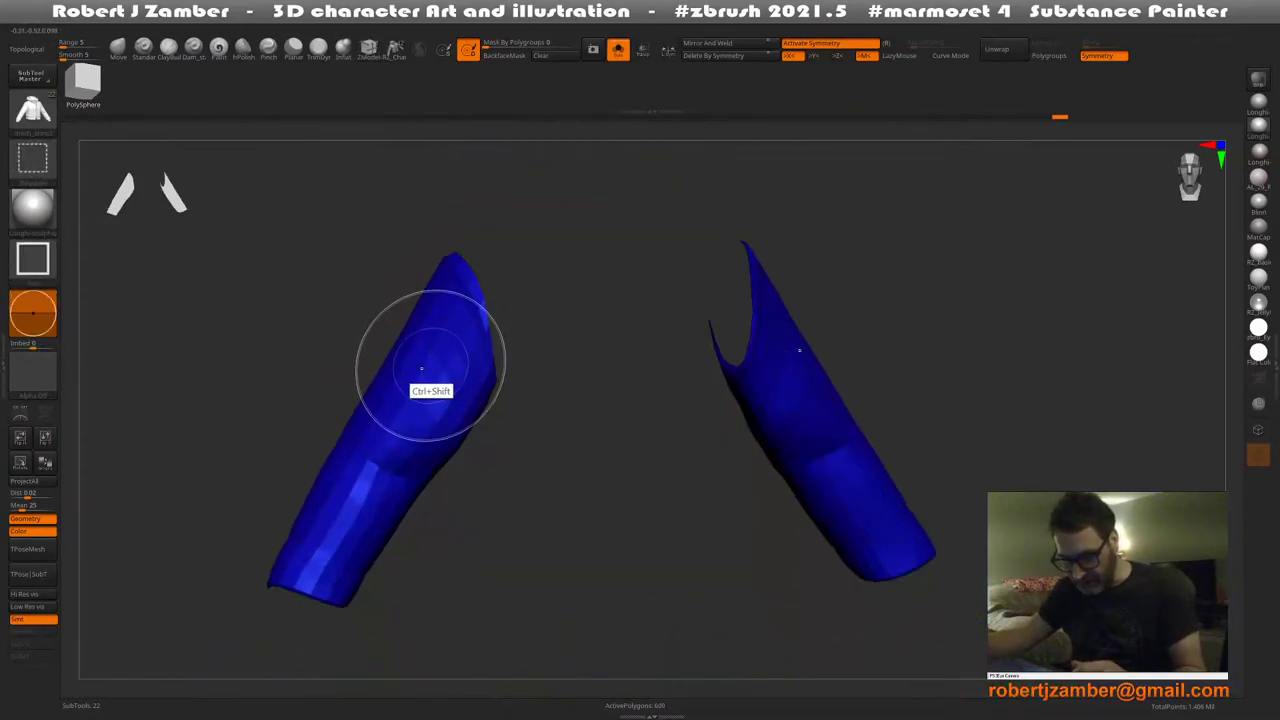
pyautogui.keyDown('ctrl'); pyautogui.keyDown('shift'); pyautogui.click(430, 368); pyautogui.keyUp('shift'); pyautogui.keyUp('ctrl')
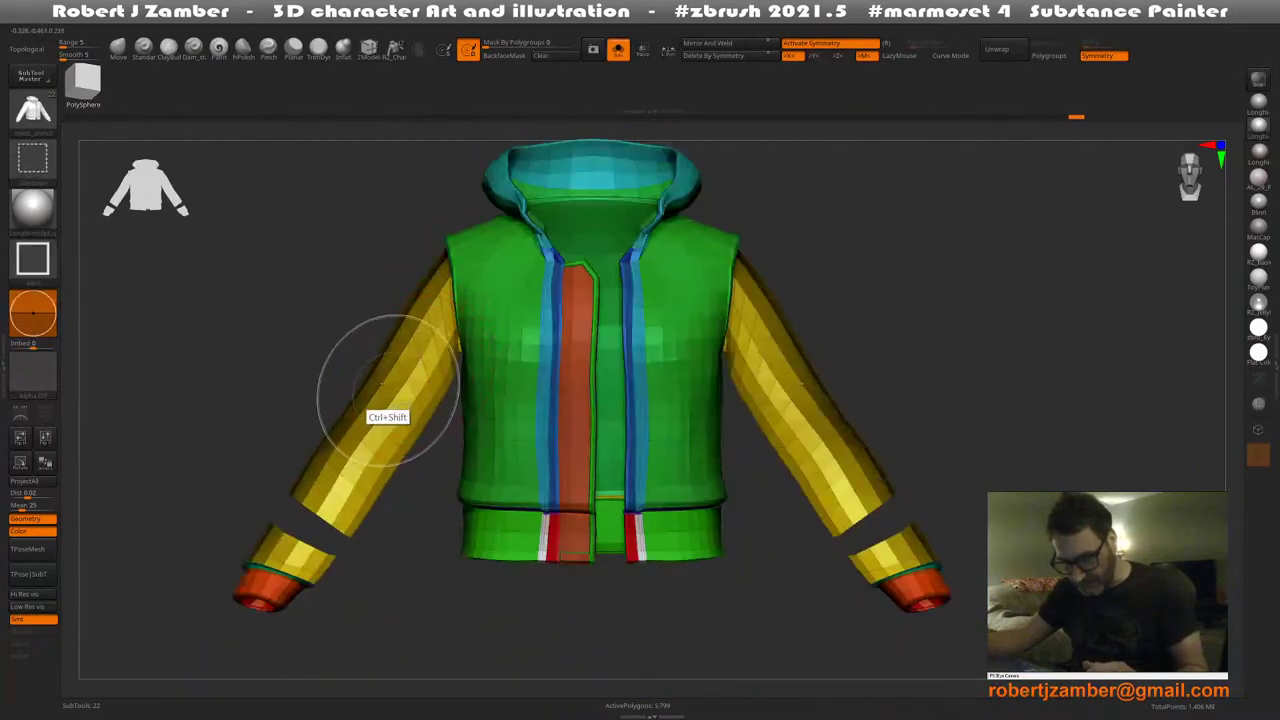
pyautogui.keyDown('ctrl'); pyautogui.keyDown('shift'); pyautogui.click(388, 392); pyautogui.keyUp('shift'); pyautogui.keyUp('ctrl')
# Hide the sleeves, examine the jacket's body and back pocket polygroups, and show the whole jacket again
pyautogui.keyDown('alt'); pyautogui.moveTo(354, 438); pyautogui.dragTo(477, 324, button='right'); pyautogui.keyUp('alt')
pyautogui.keyDown('ctrl'); pyautogui.keyDown('alt'); pyautogui.keyDown('shift'); pyautogui.moveTo(264, 373); pyautogui.dragTo(480, 600); pyautogui.keyUp('shift'); pyautogui.keyUp('alt'); pyautogui.keyUp('ctrl')
pyautogui.moveTo(489, 459)
pyautogui.keyDown('ctrl'); pyautogui.mouseDown(button='right')
pyautogui.moveTo(455, 378)
pyautogui.moveTo(490, 392)
pyautogui.moveTo(487, 434)
pyautogui.moveTo(522, 438)
pyautogui.mouseUp(button='right'); pyautogui.keyUp('ctrl')
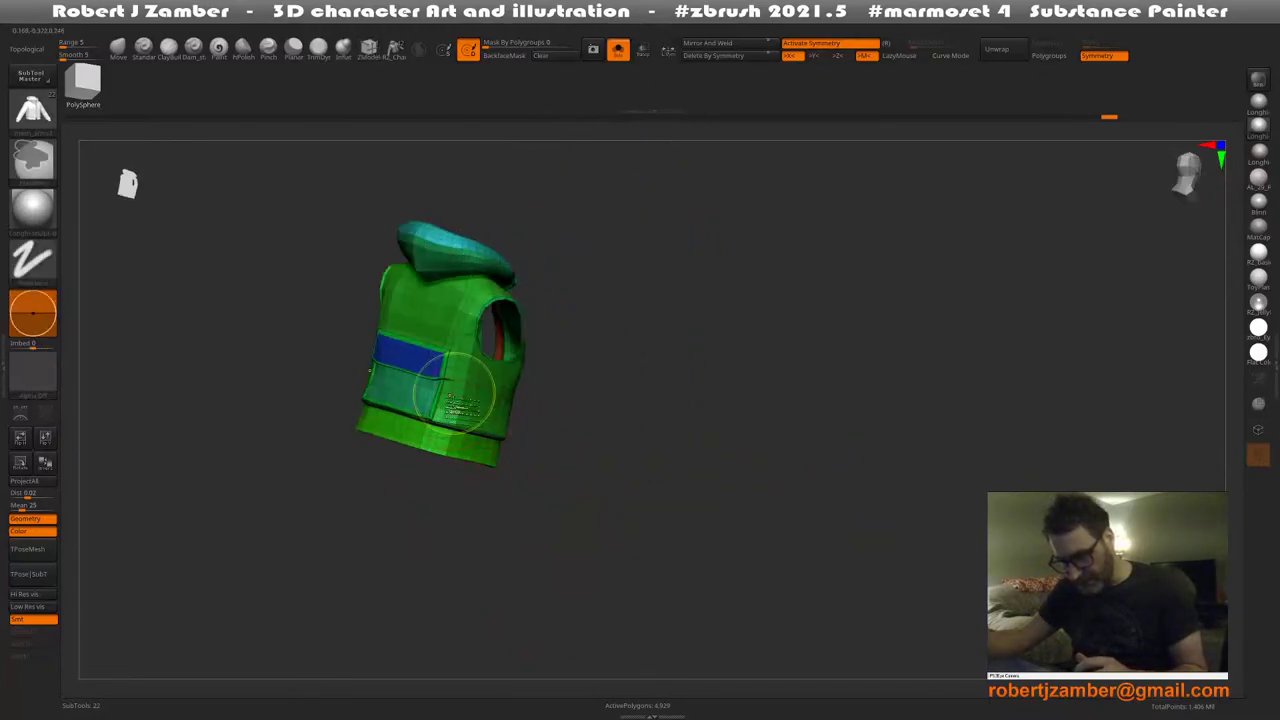
pyautogui.keyDown('ctrl'); pyautogui.moveTo(451, 389); pyautogui.dragTo(458, 436, button='right'); pyautogui.keyUp('ctrl')
pyautogui.moveTo(458, 436)
pyautogui.mouseDown(button='right')
pyautogui.moveTo(428, 426)
pyautogui.moveTo(465, 423)
pyautogui.mouseUp(button='right')
pyautogui.moveTo(465, 423)
pyautogui.keyDown('alt'); pyautogui.mouseDown(button='right')
pyautogui.moveTo(461, 467)
pyautogui.moveTo(498, 462)
pyautogui.moveTo(440, 472)
pyautogui.moveTo(448, 385)
pyautogui.mouseUp(button='right'); pyautogui.keyUp('alt')
pyautogui.keyDown('ctrl'); pyautogui.keyDown('shift'); pyautogui.click(426, 418); pyautogui.keyUp('shift'); pyautogui.keyUp('ctrl')
pyautogui.keyDown('alt'); pyautogui.moveTo(471, 453); pyautogui.dragTo(471, 403, button='right'); pyautogui.keyUp('alt')
pyautogui.keyDown('ctrl'); pyautogui.moveTo(471, 425); pyautogui.dragTo(486, 494, button='right'); pyautogui.keyUp('ctrl')
pyautogui.keyDown('alt'); pyautogui.moveTo(450, 352); pyautogui.dragTo(464, 316, button='right'); pyautogui.keyUp('alt')
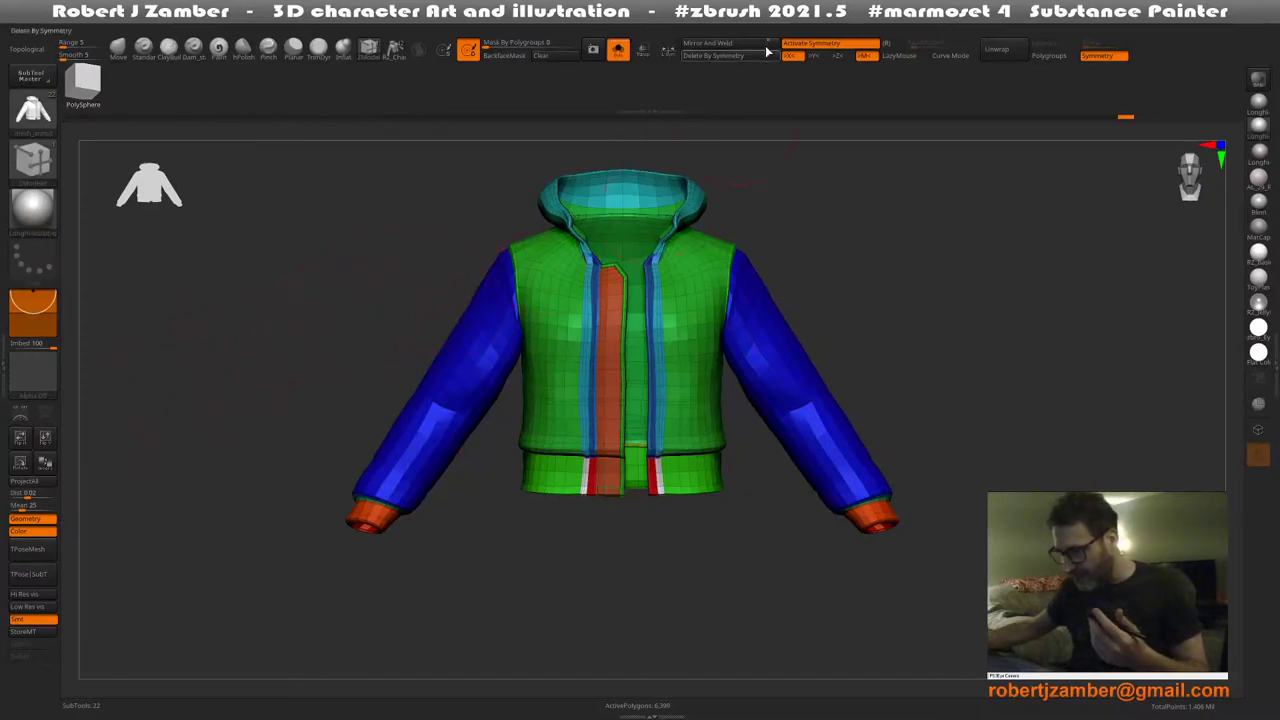
# Unwrap the jacket's UVs with Polygroups enabled, check the flattened islands with Morph UV, and return to the 3D jacket
pyautogui.click(1047, 56)
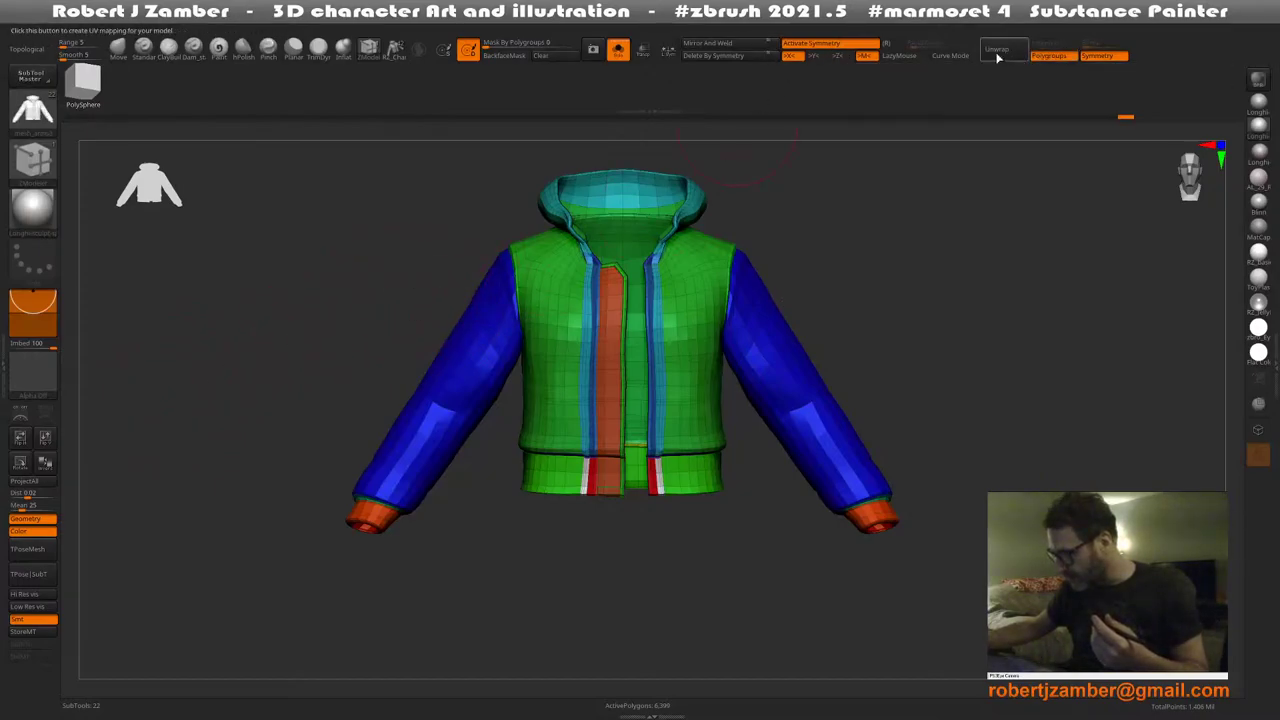
pyautogui.click(997, 50)
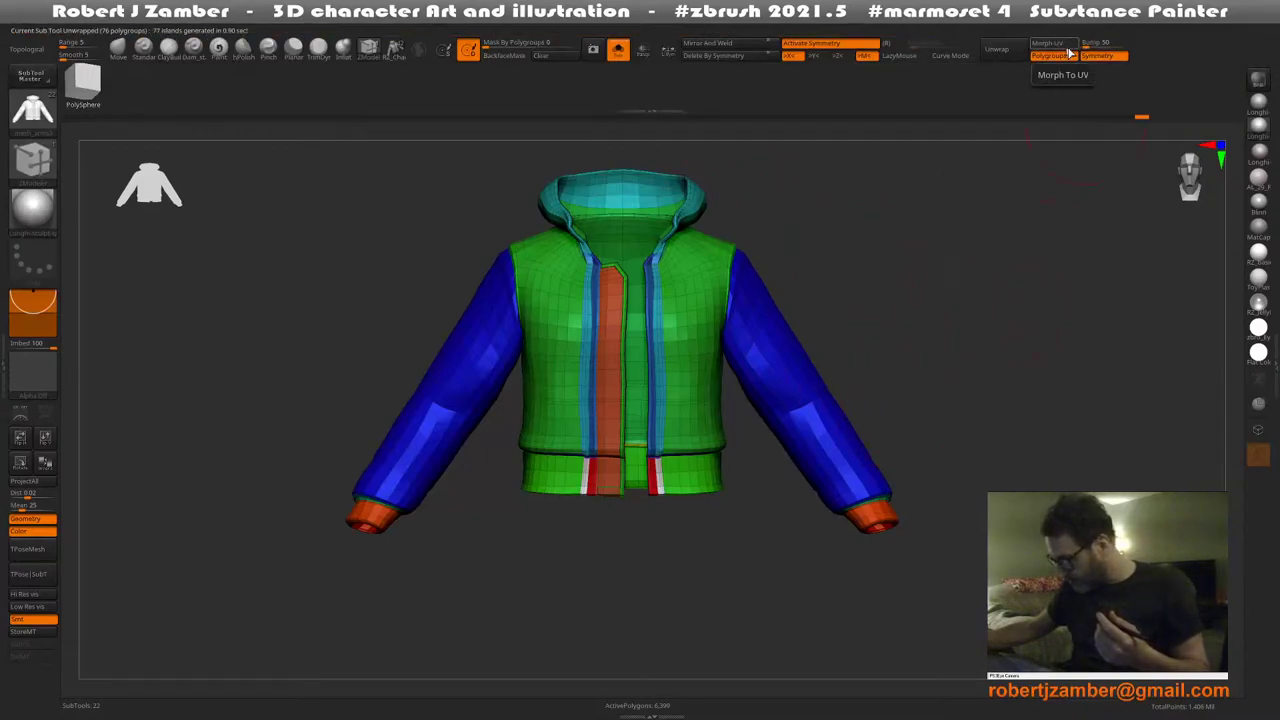
pyautogui.click(1042, 46)
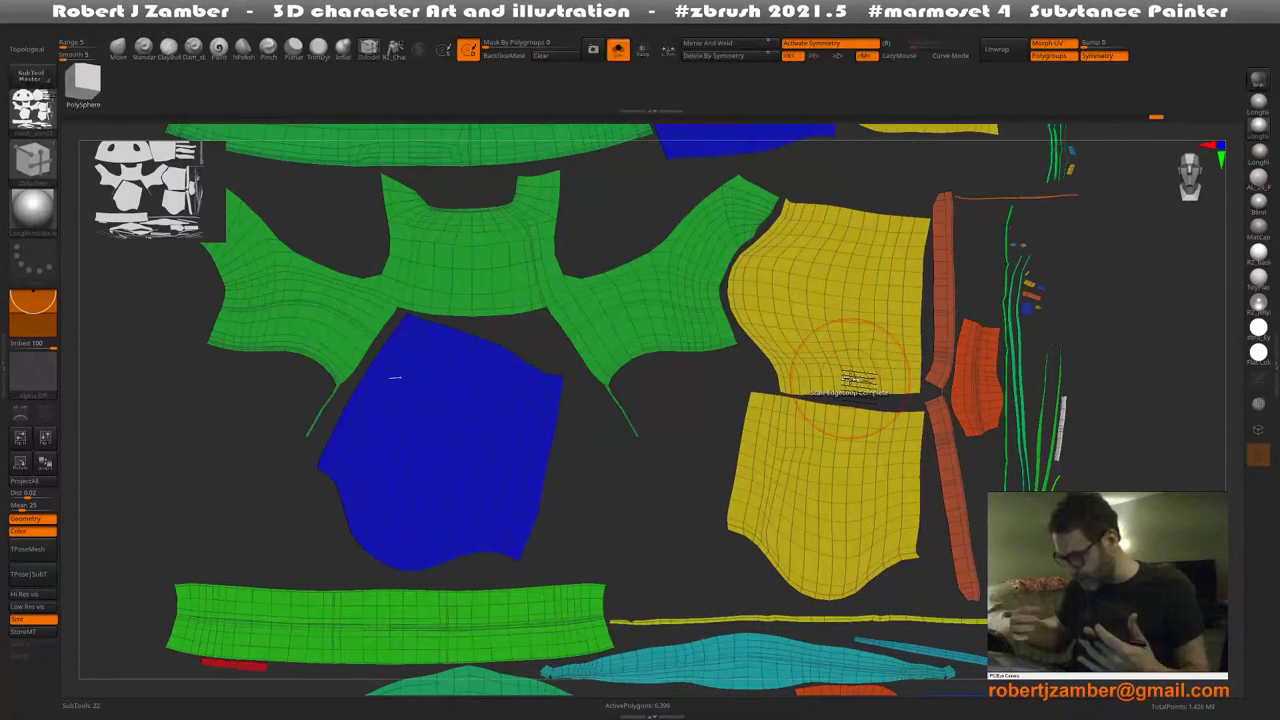
pyautogui.click(1048, 44)
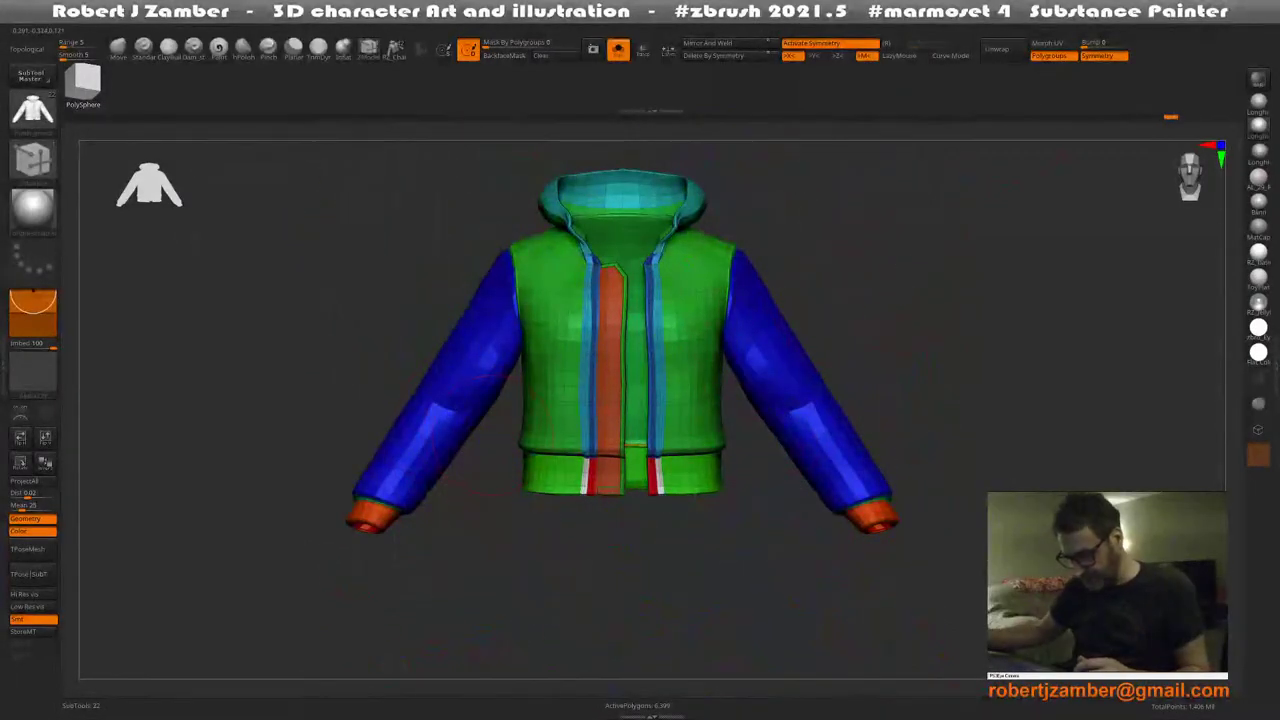
pyautogui.moveTo(500, 465)
pyautogui.mouseDown()
pyautogui.moveTo(535, 500)
pyautogui.moveTo(510, 521)
pyautogui.moveTo(528, 483)
pyautogui.moveTo(526, 523)
pyautogui.mouseUp()
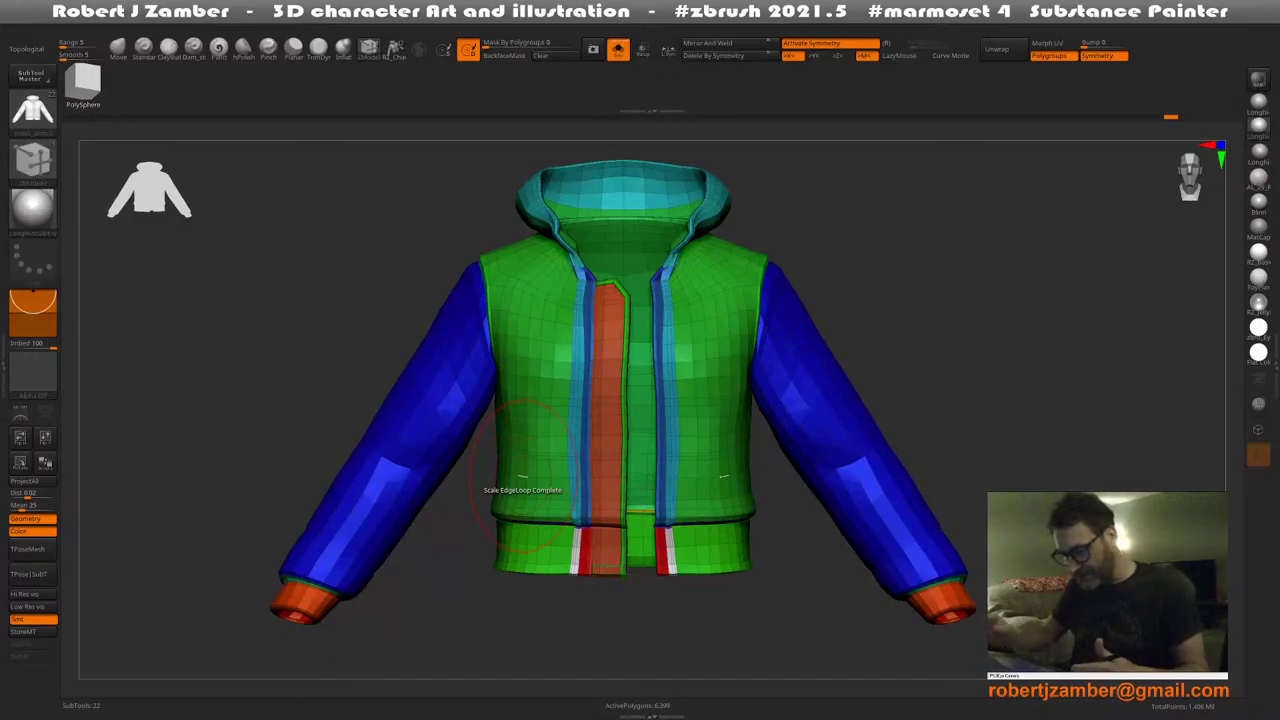
pyautogui.keyDown('alt'); pyautogui.moveTo(477, 479); pyautogui.dragTo(472, 394, button='right'); pyautogui.keyUp('alt')
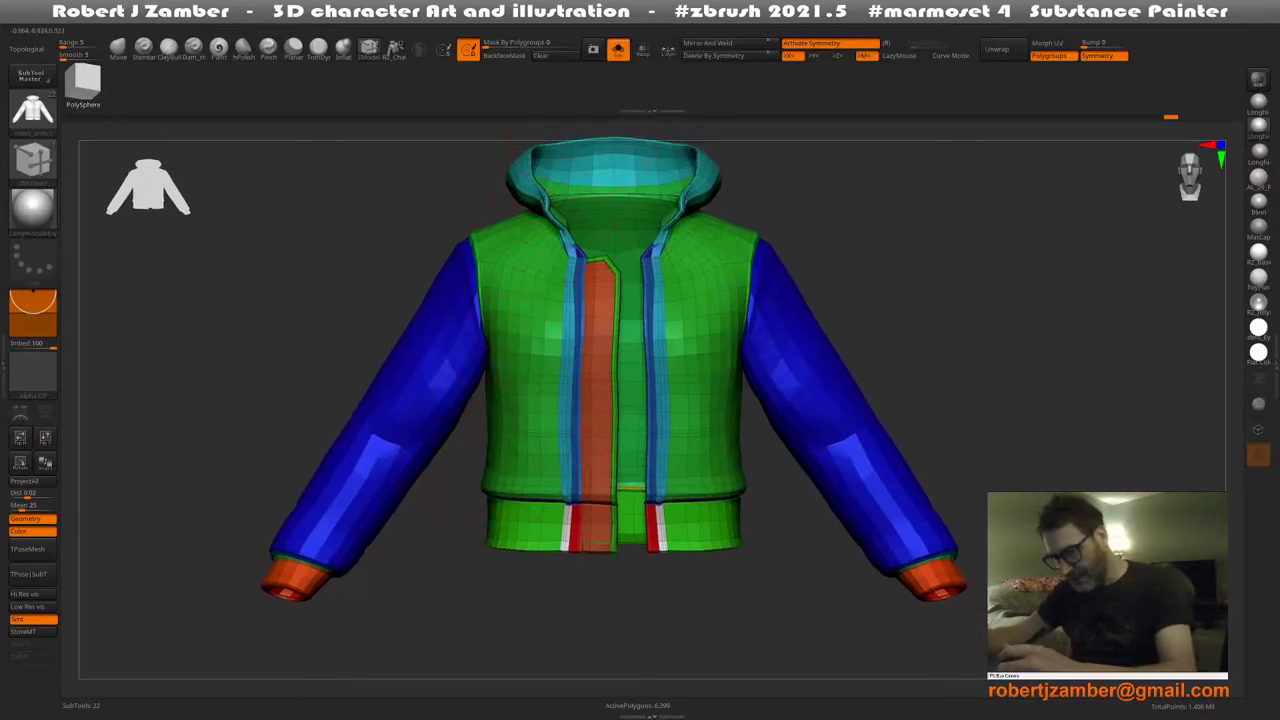
# Subdivide the jacket twice and hide its polygroup wireframe
pyautogui.moveTo(560, 336)
pyautogui.keyDown('ctrl'); pyautogui.mouseDown(button='right')
pyautogui.moveTo(481, 336)
pyautogui.moveTo(495, 407)
pyautogui.mouseUp(button='right'); pyautogui.keyUp('ctrl')
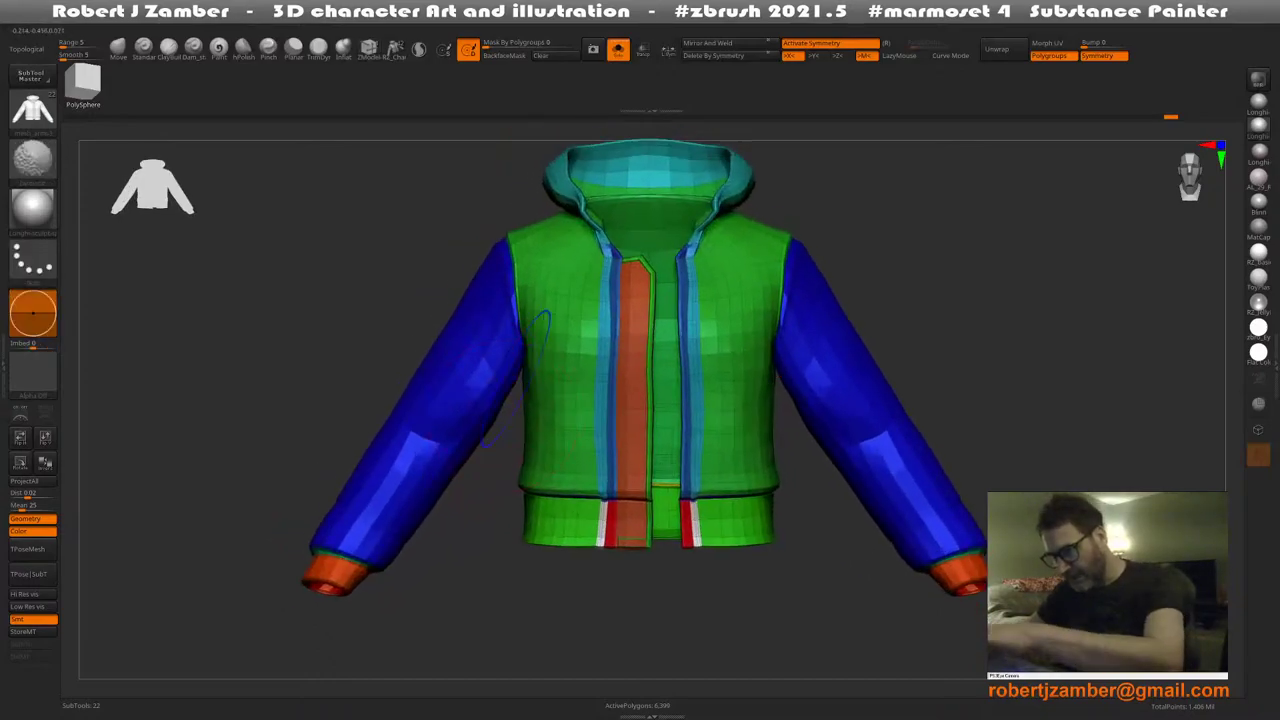
pyautogui.hotkey('shift', 'f')
pyautogui.hotkey('shift', 'f')
pyautogui.hotkey('ctrl', 'd')
pyautogui.hotkey('ctrl', 'd')
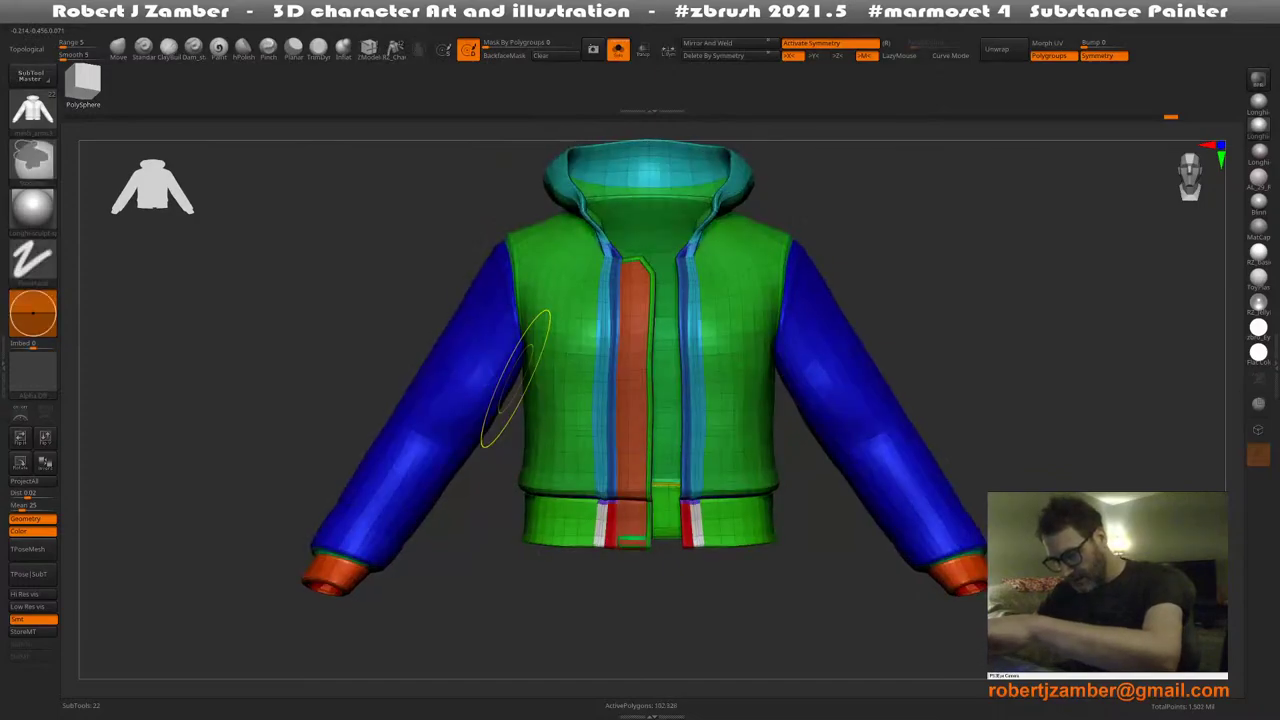
pyautogui.hotkey('shift', 'f')
pyautogui.press('Escape')
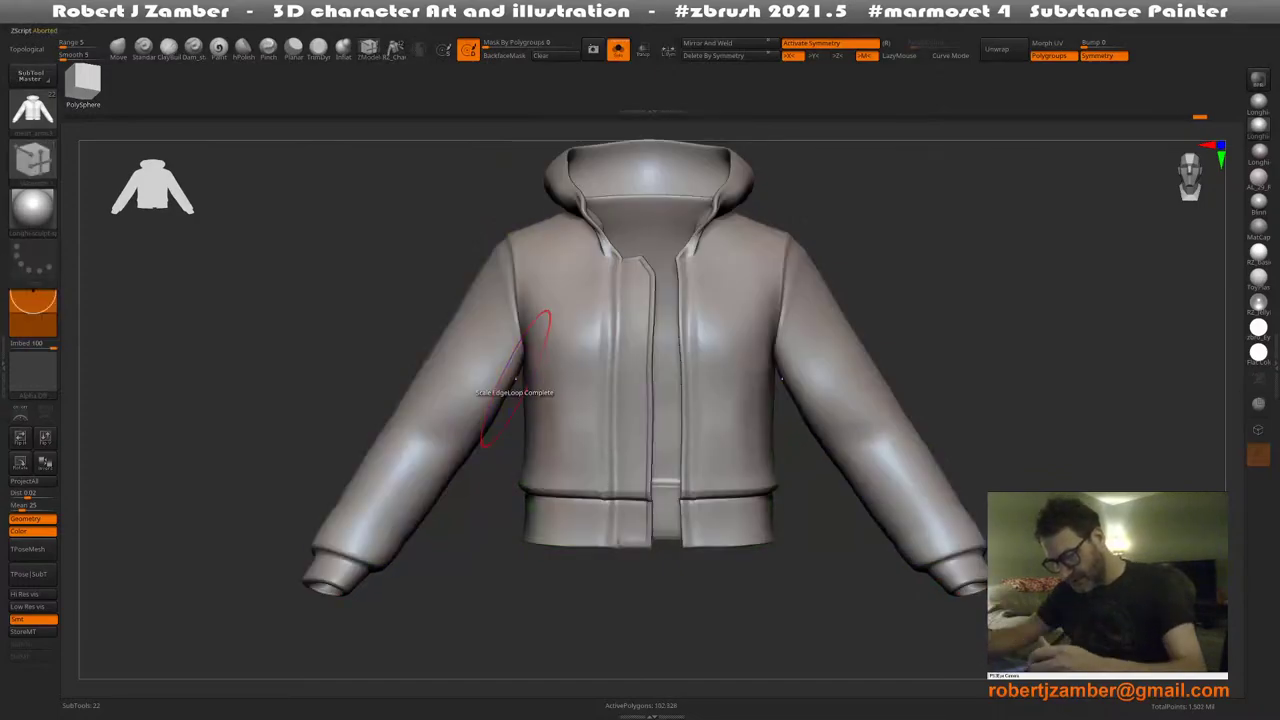
pyautogui.keyDown('alt'); pyautogui.moveTo(541, 322); pyautogui.dragTo(521, 336, button='right'); pyautogui.keyUp('alt')
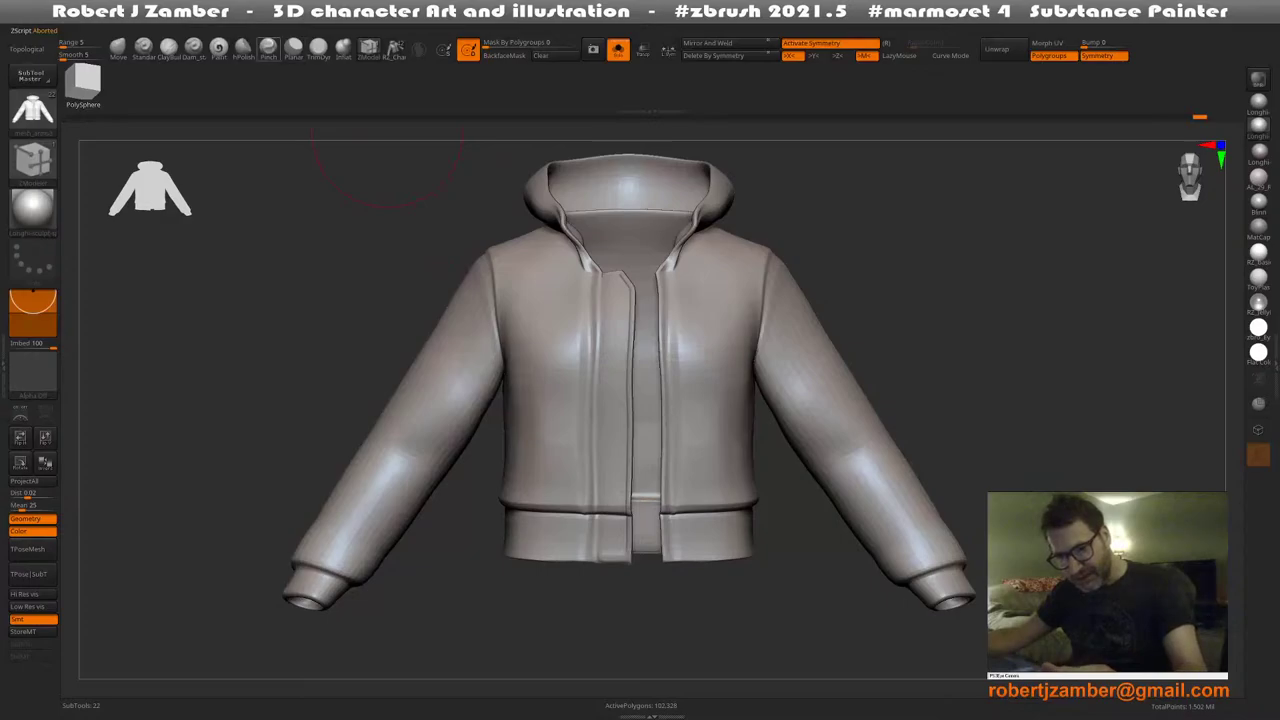
# Sculpt folds radiating from the armpit across the upper sleeves with the Standard brush and symmetry
pyautogui.click(144, 48)
pyautogui.press('space')
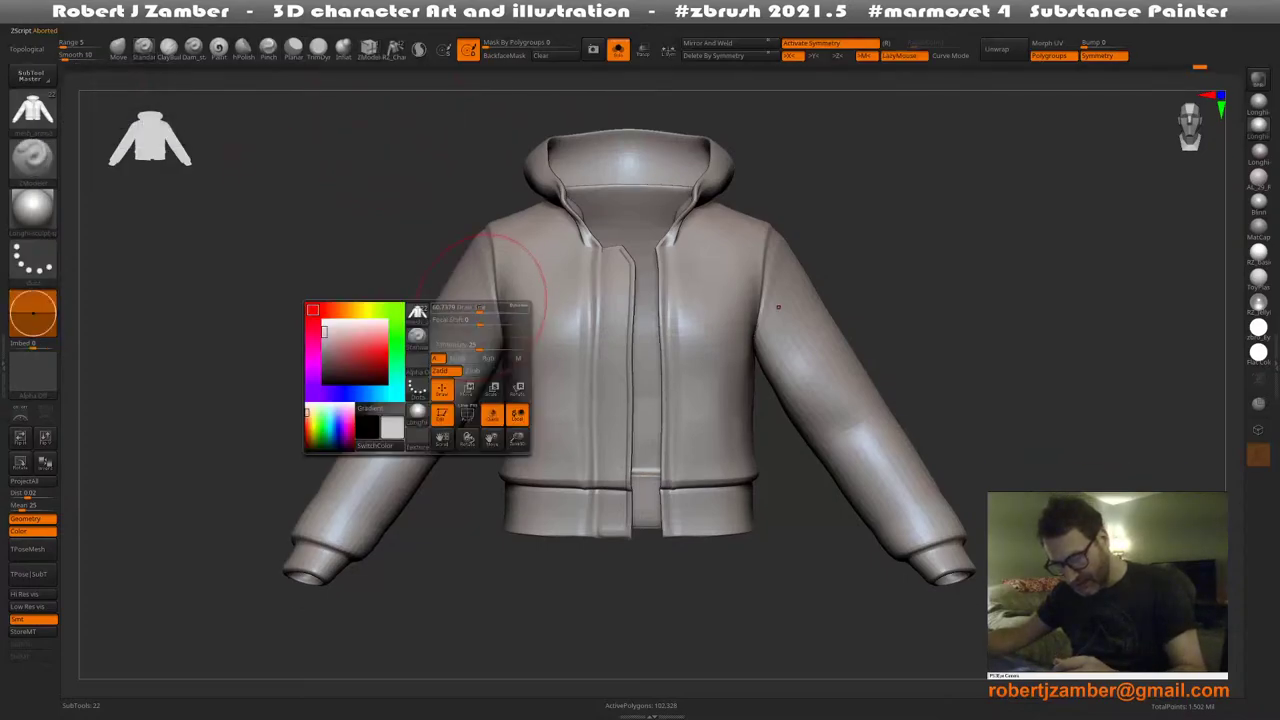
pyautogui.keyDown('alt'); pyautogui.moveTo(497, 338); pyautogui.dragTo(458, 288); pyautogui.keyUp('alt')
pyautogui.moveTo(493, 342); pyautogui.dragTo(520, 366, button='right')
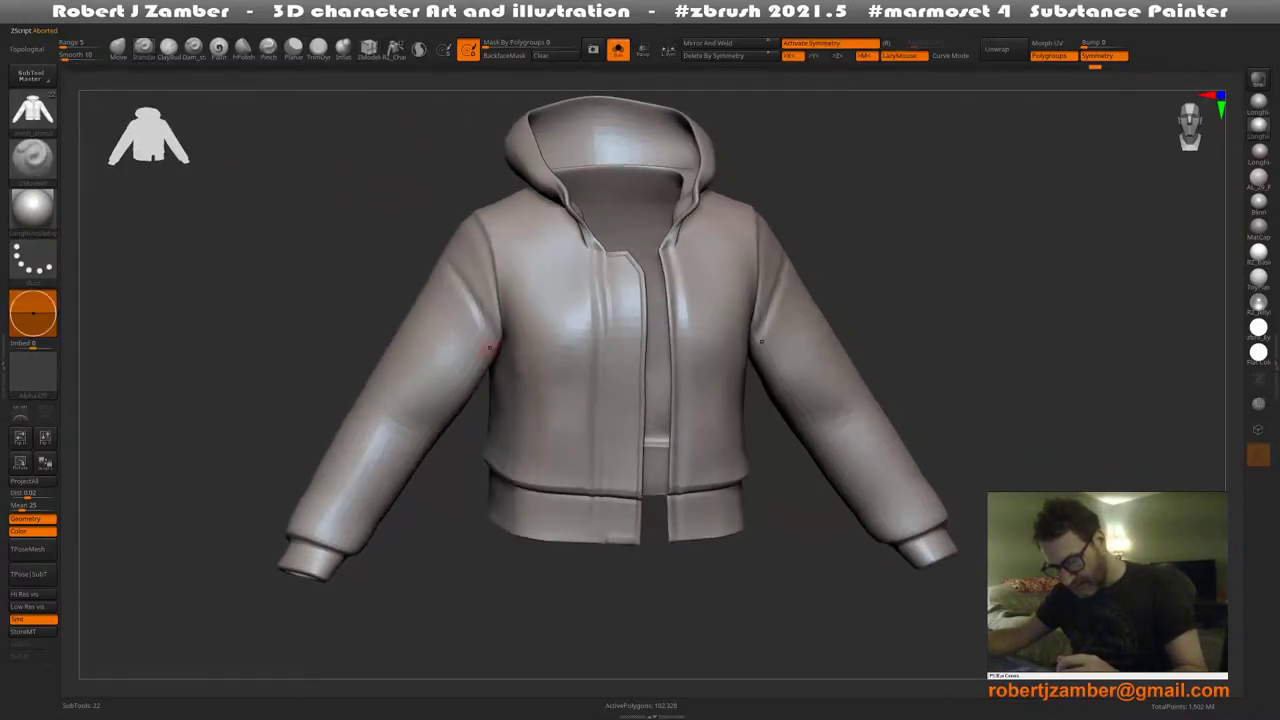
pyautogui.moveTo(491, 345); pyautogui.dragTo(438, 284)
pyautogui.moveTo(495, 343); pyautogui.dragTo(470, 232)
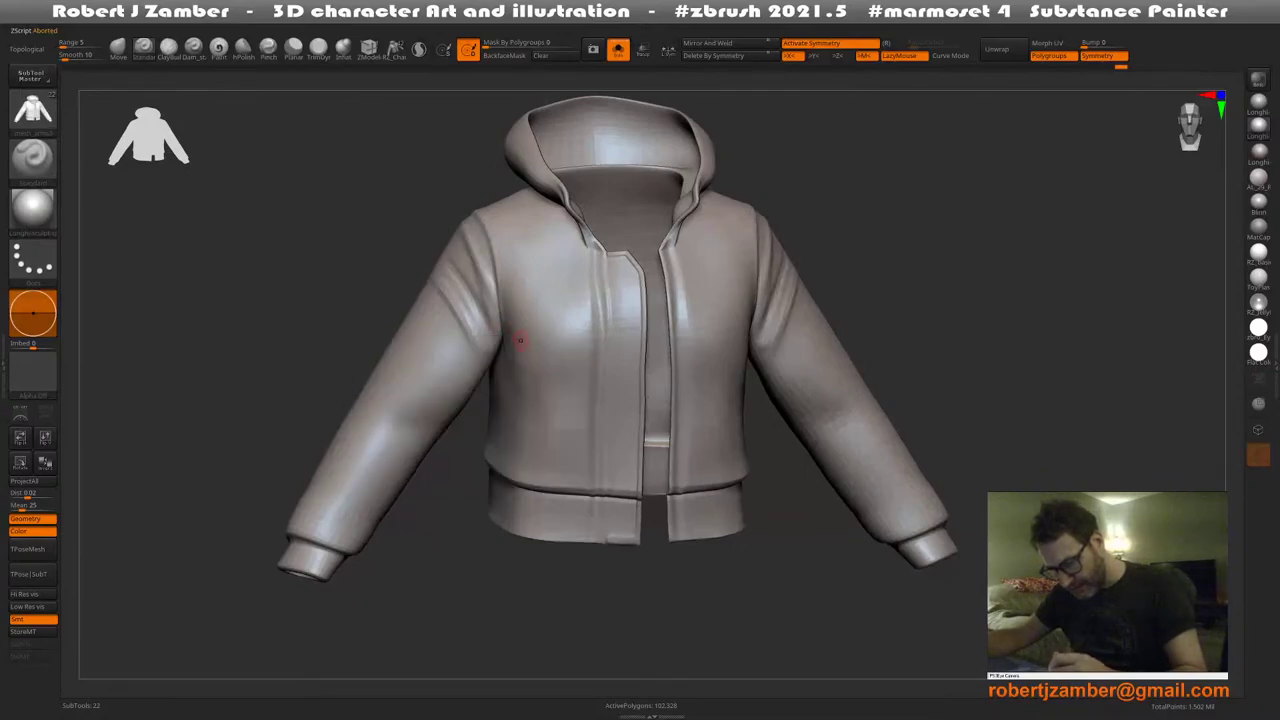
pyautogui.moveTo(520, 340); pyautogui.dragTo(514, 349, button='right')
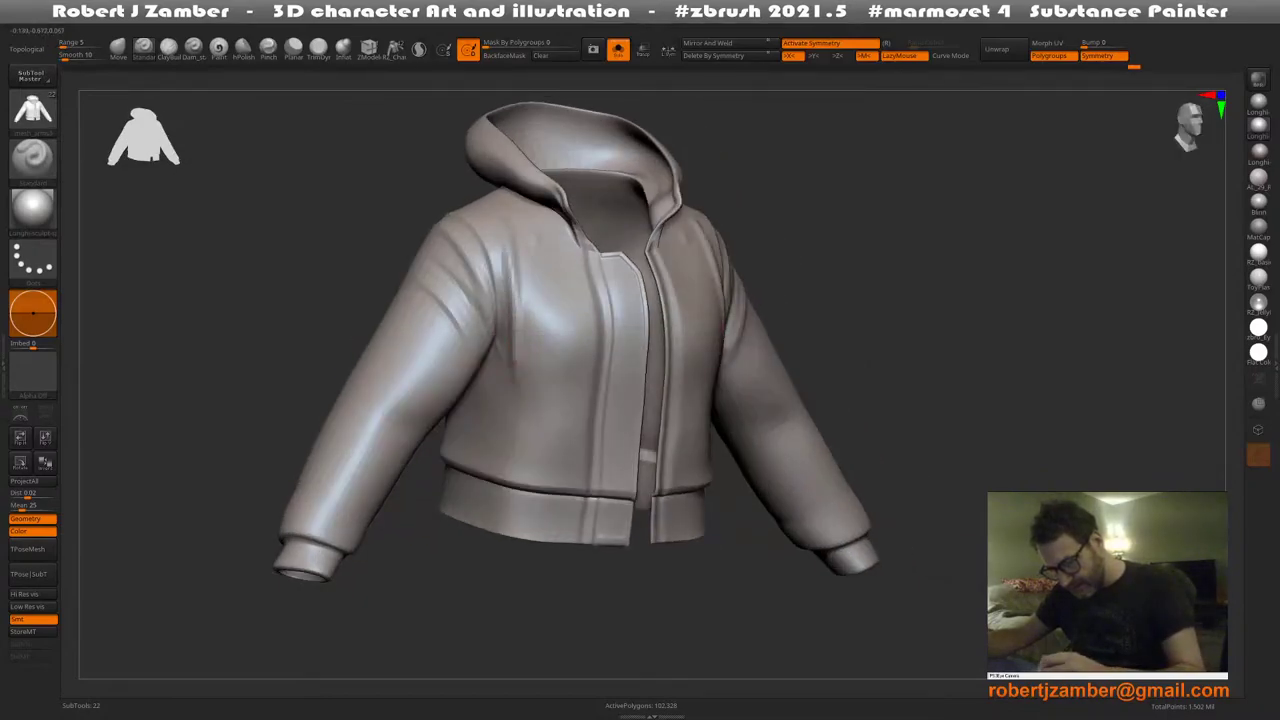
# Sculpt vertical folds down the jacket's front panels and a horizontal crease along the waistband
pyautogui.moveTo(548, 334); pyautogui.dragTo(546, 246)
pyautogui.moveTo(560, 350); pyautogui.dragTo(500, 335, button='right')
pyautogui.moveTo(567, 348); pyautogui.dragTo(567, 226)
pyautogui.moveTo(510, 480); pyautogui.dragTo(571, 510, button='right')
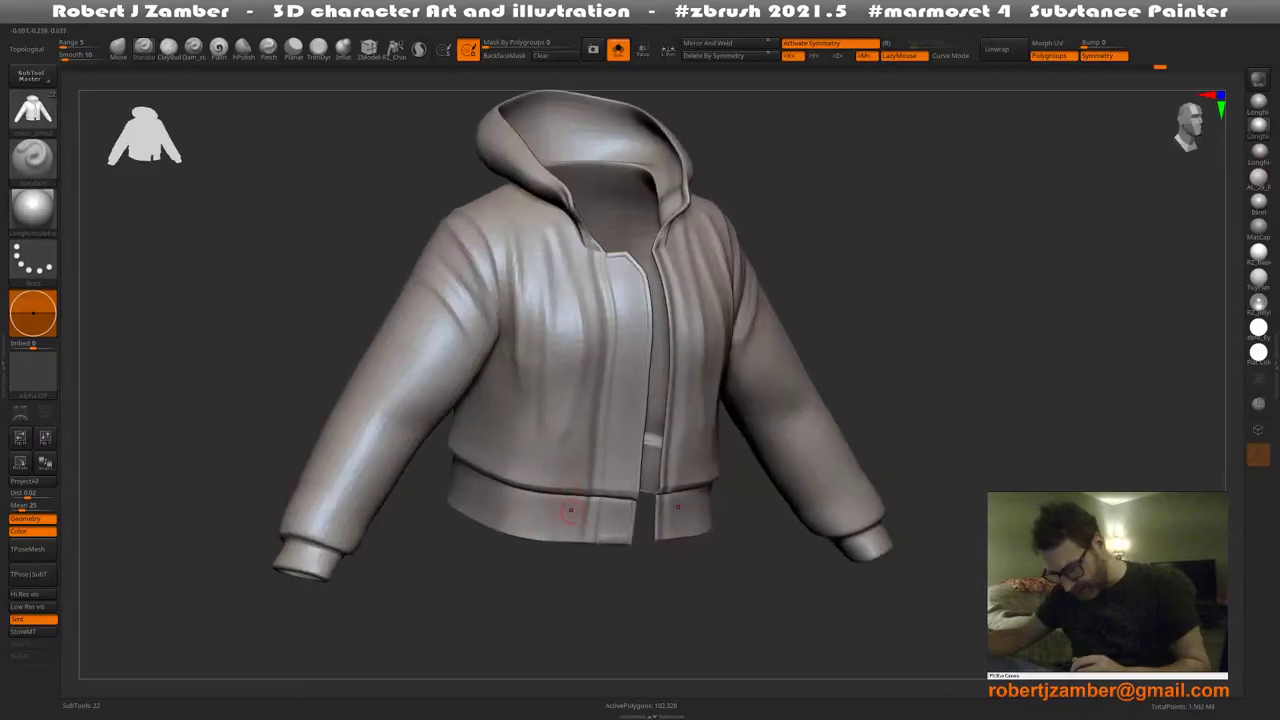
pyautogui.moveTo(570, 510); pyautogui.dragTo(468, 494)
# Adjust the brush size and sculpt creases at the elbows and bunched folds along the forearm sleeves
pyautogui.moveTo(418, 425); pyautogui.dragTo(491, 410, button='right')
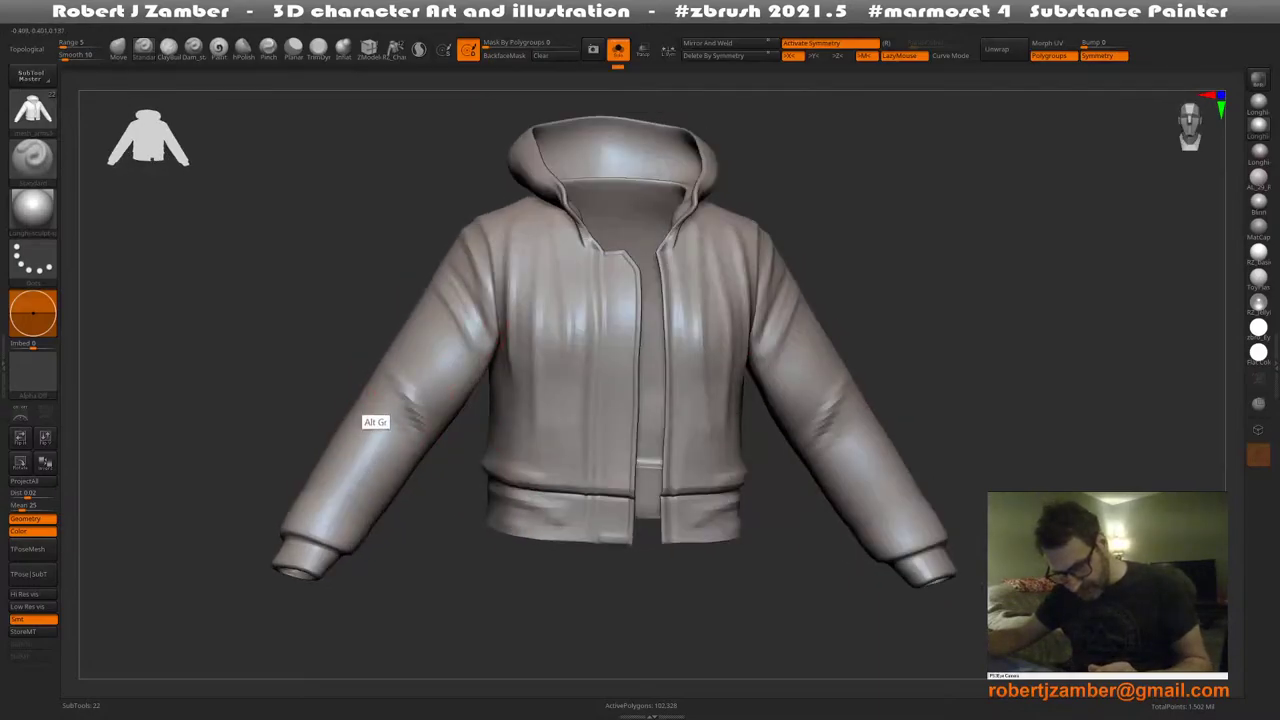
pyautogui.moveTo(385, 408); pyautogui.dragTo(414, 371, button='right')
pyautogui.rightClick(366, 420)
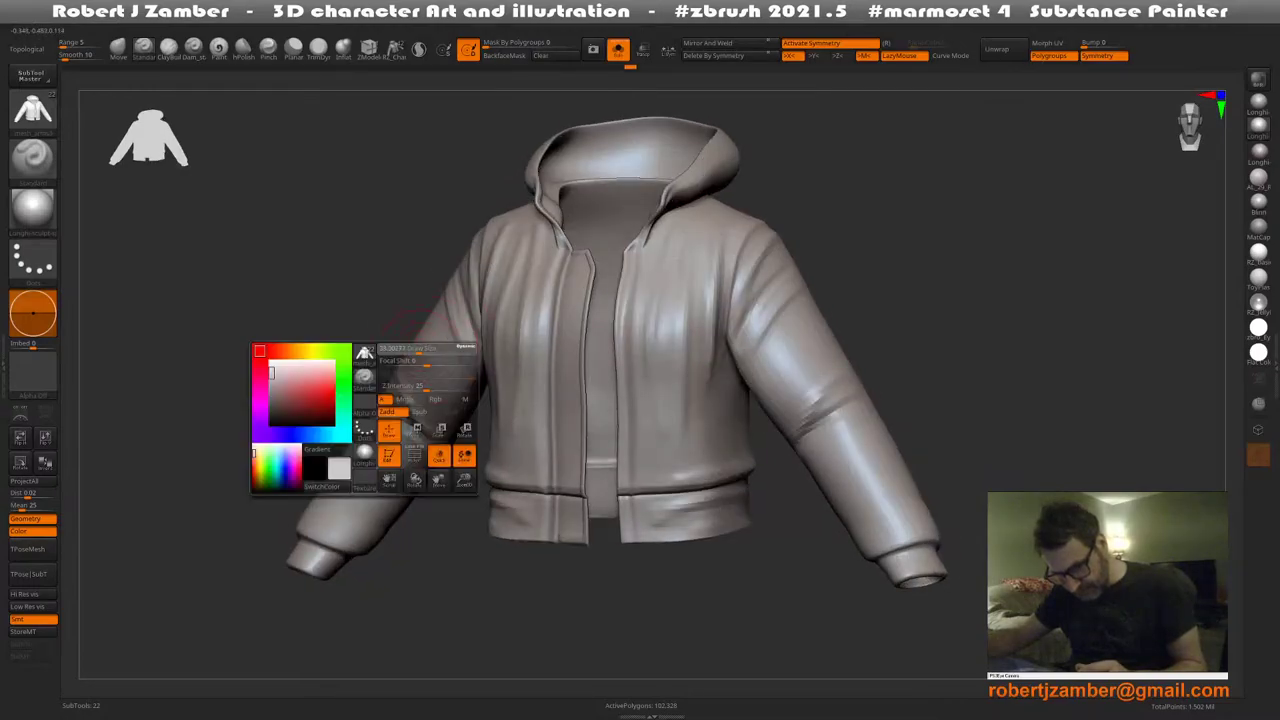
pyautogui.moveTo(366, 420); pyautogui.dragTo(405, 393, button='right')
pyautogui.rightClick(405, 396)
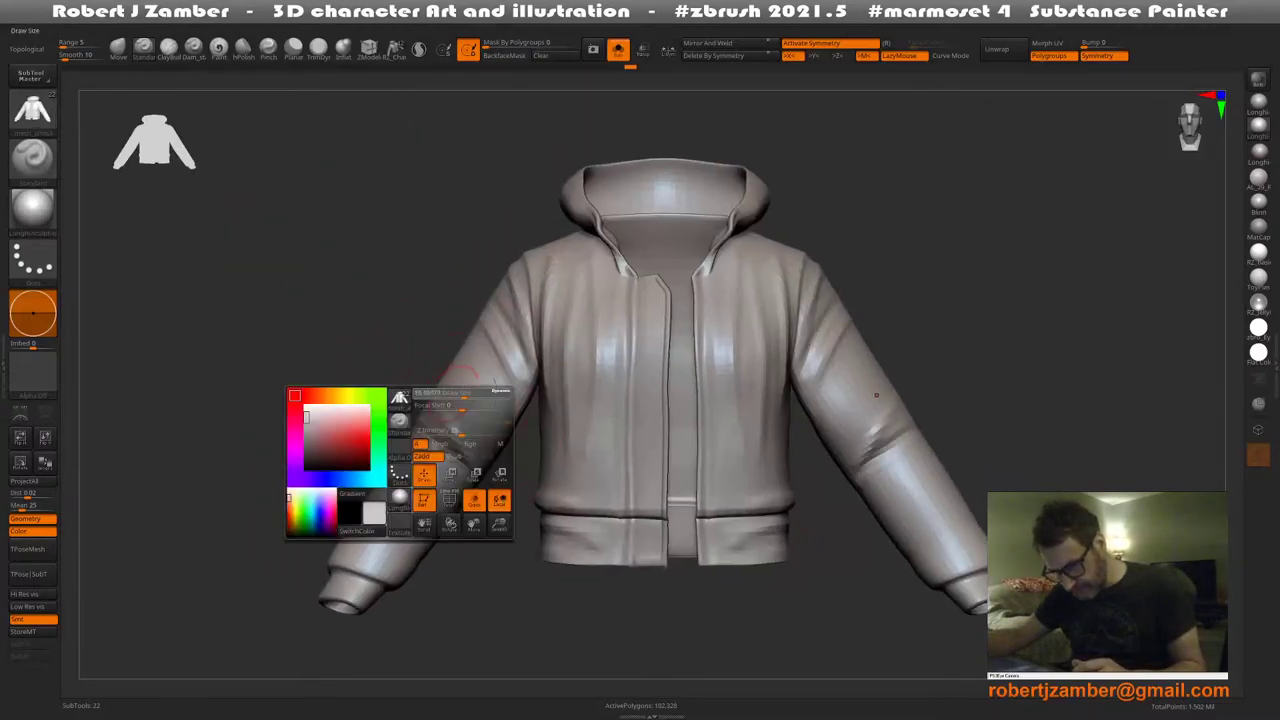
pyautogui.moveTo(486, 383); pyautogui.dragTo(546, 357, button='right')
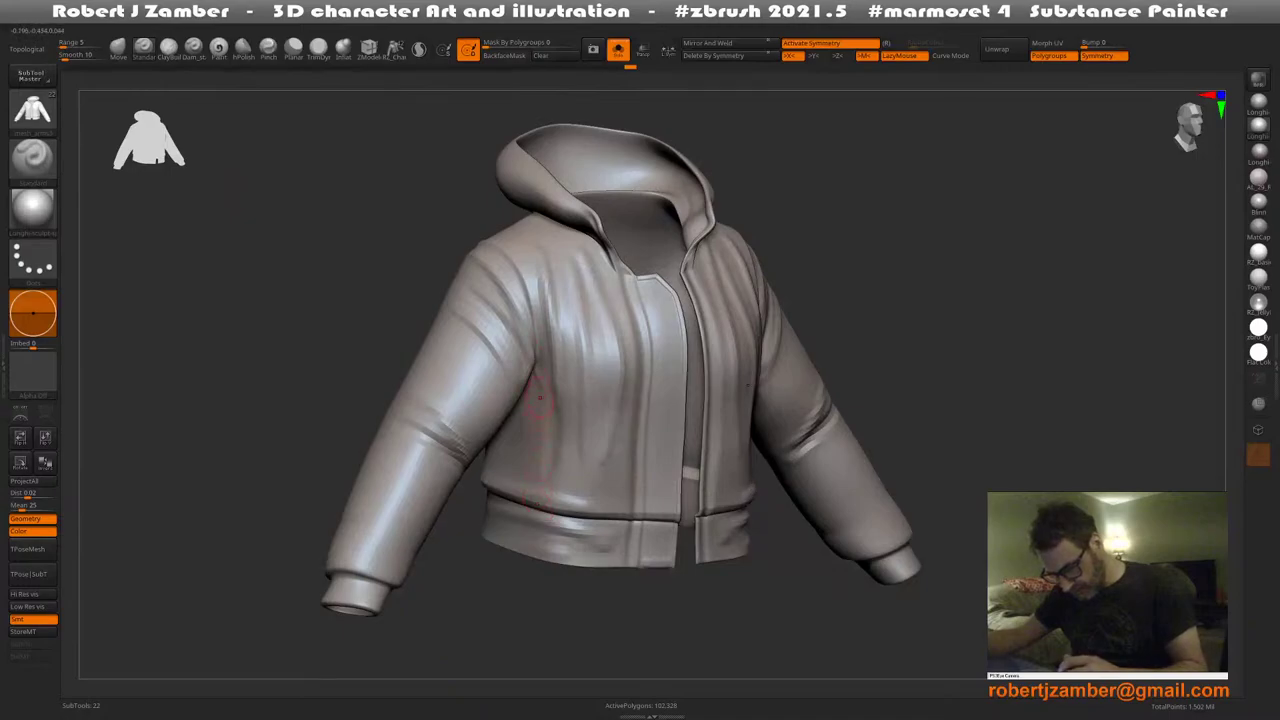
pyautogui.moveTo(508, 412); pyautogui.dragTo(438, 425, button='right')
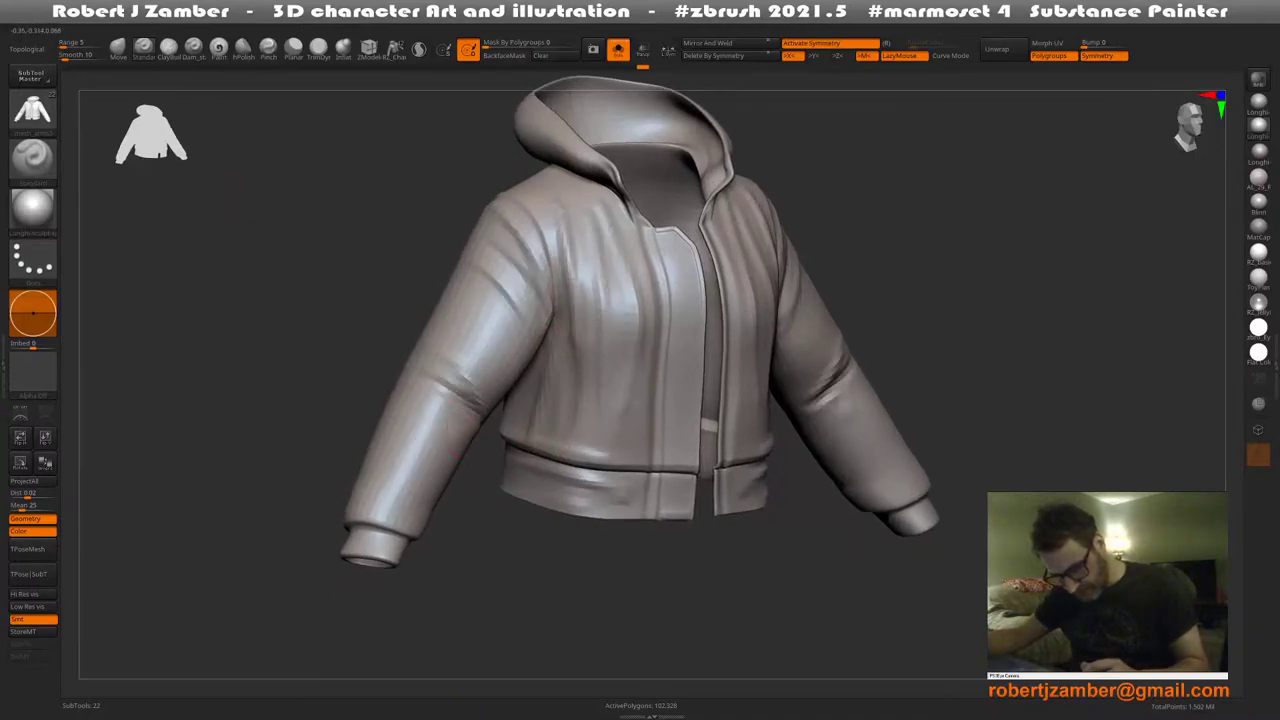
pyautogui.moveTo(425, 420)
pyautogui.mouseDown()
pyautogui.moveTo(460, 455)
pyautogui.moveTo(392, 486)
pyautogui.mouseUp()
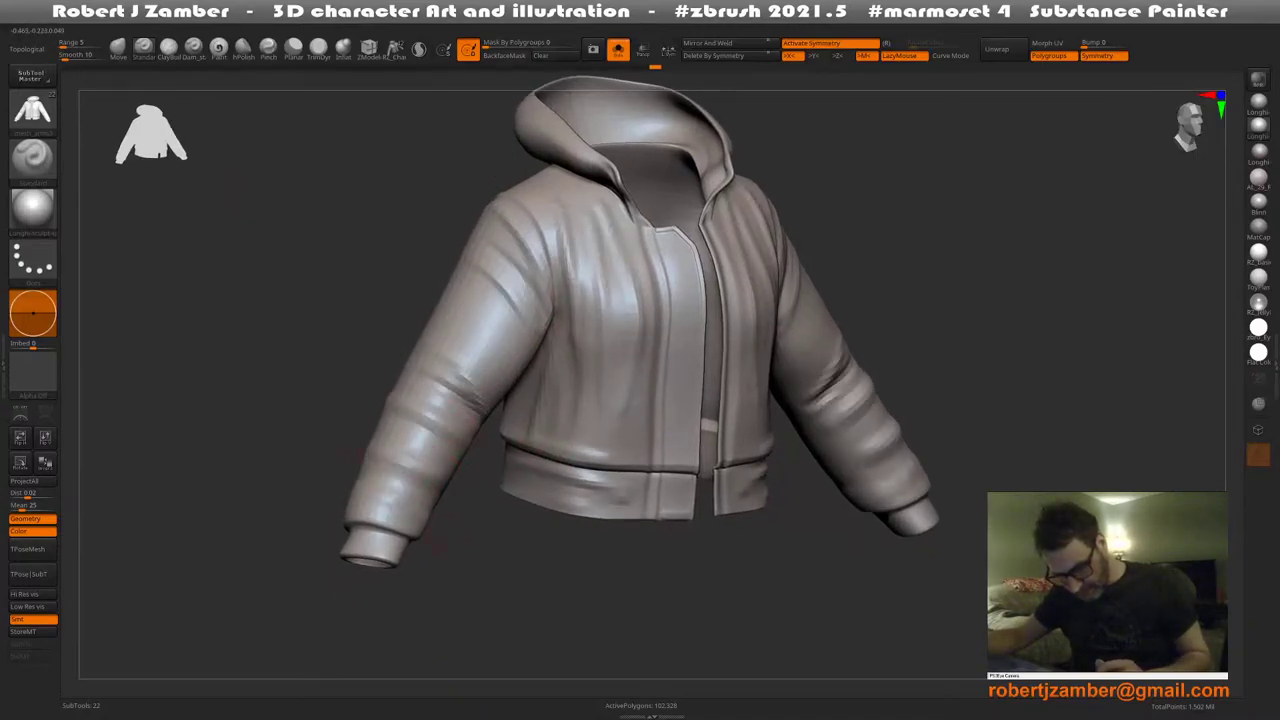
pyautogui.moveTo(355, 460); pyautogui.dragTo(405, 412, button='right')
# Sculpt vertical folds on the jacket's back between the armhole seam and the back pocket
pyautogui.moveTo(312, 488)
pyautogui.mouseDown(button='right')
pyautogui.moveTo(480, 425)
pyautogui.moveTo(510, 430)
pyautogui.moveTo(380, 480)
pyautogui.moveTo(594, 443)
pyautogui.moveTo(517, 448)
pyautogui.moveTo(506, 423)
pyautogui.moveTo(598, 445)
pyautogui.mouseUp(button='right')
pyautogui.moveTo(476, 260); pyautogui.dragTo(482, 405)
pyautogui.moveTo(545, 440); pyautogui.dragTo(497, 455, button='right')
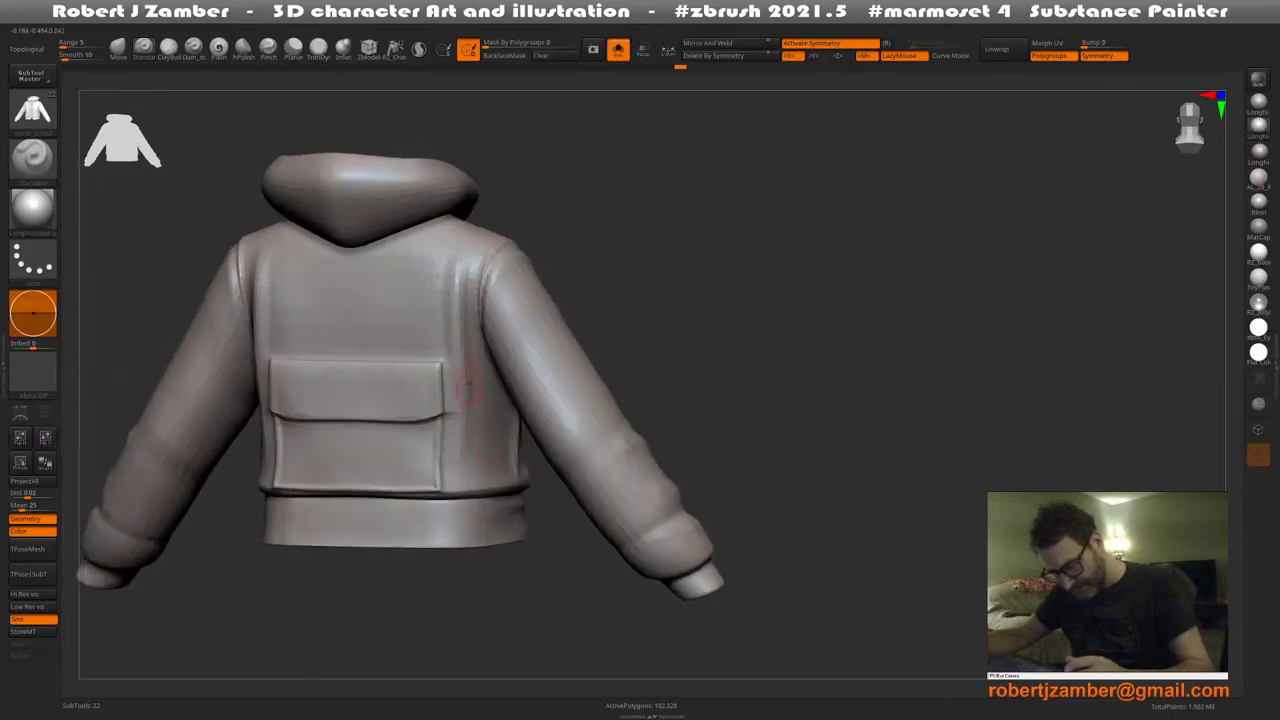
pyautogui.keyDown('alt'); pyautogui.moveTo(476, 260); pyautogui.dragTo(471, 447); pyautogui.keyUp('alt')
pyautogui.moveTo(480, 450); pyautogui.dragTo(505, 435, button='right')
pyautogui.moveTo(446, 264); pyautogui.dragTo(449, 409)
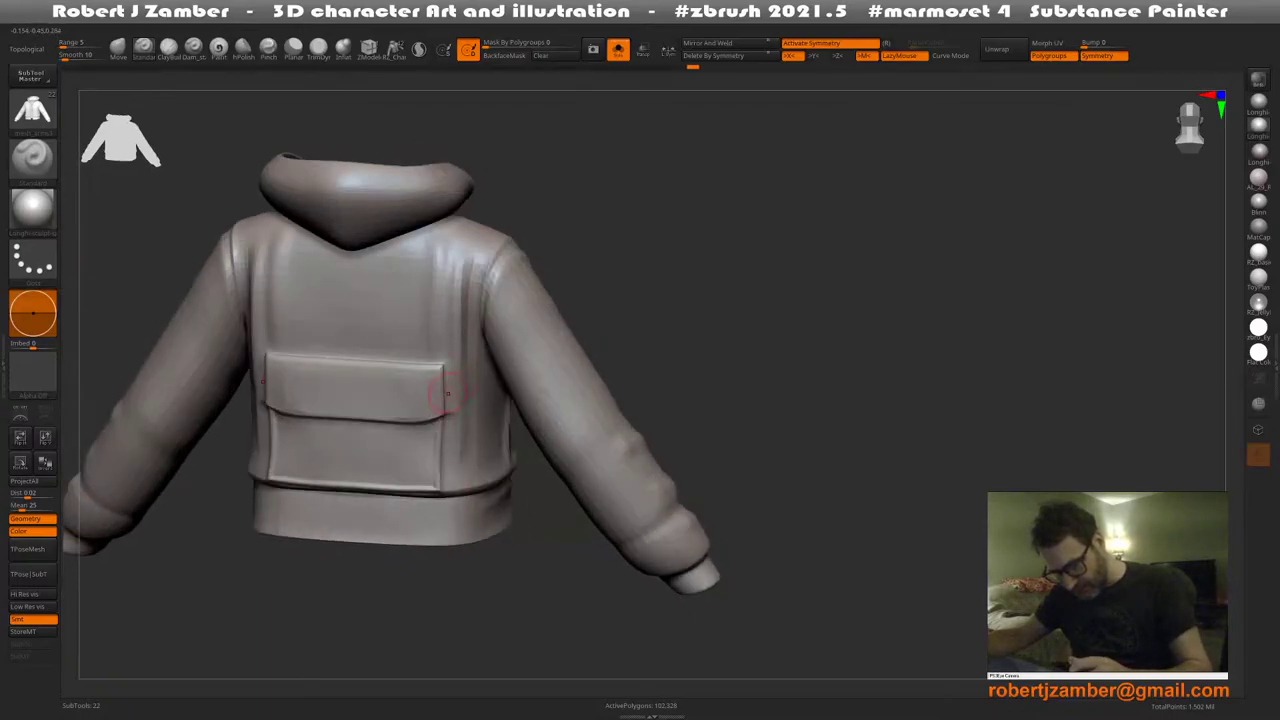
# Carve and raise more vertical folds down the front panels from the chest to the waistband
pyautogui.moveTo(510, 430); pyautogui.dragTo(430, 440, button='right')
pyautogui.moveTo(470, 387); pyautogui.dragTo(345, 415, button='right')
pyautogui.keyDown('shift'); pyautogui.moveTo(480, 300); pyautogui.dragTo(497, 277, button='right'); pyautogui.keyUp('shift')
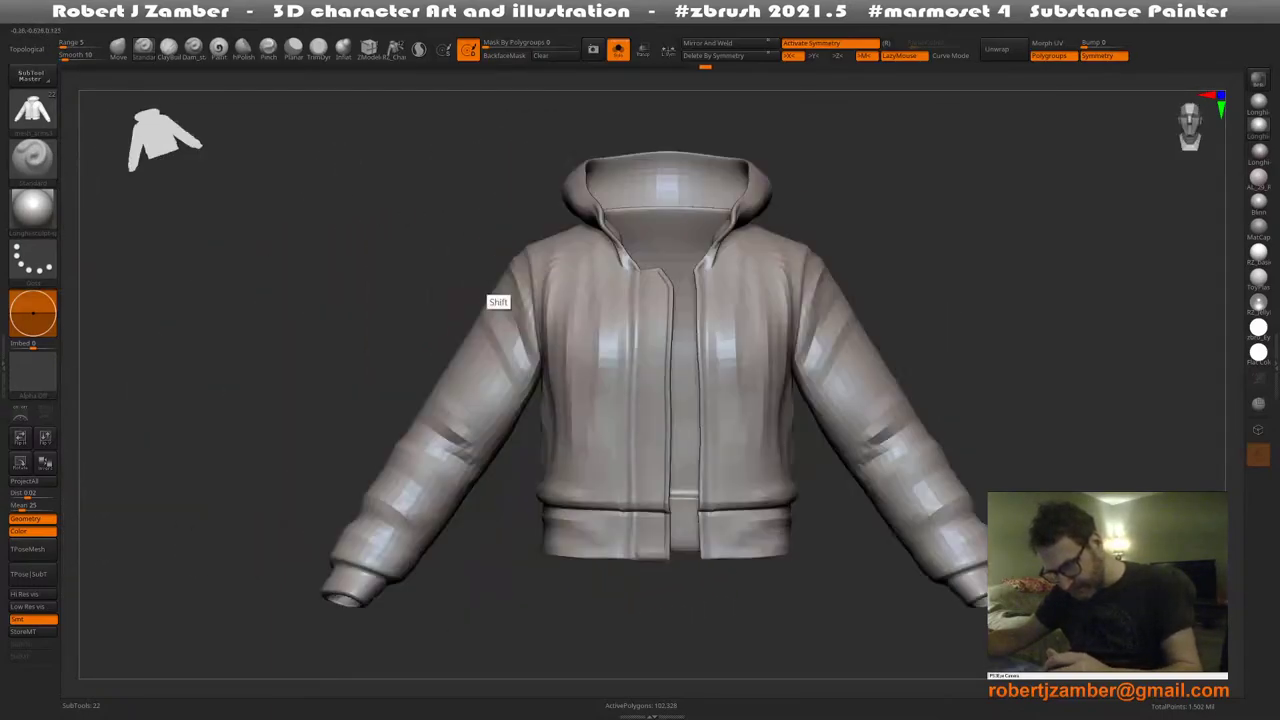
pyautogui.keyDown('alt'); pyautogui.moveTo(451, 440); pyautogui.dragTo(411, 462, button='right'); pyautogui.keyUp('alt')
pyautogui.moveTo(523, 289); pyautogui.dragTo(530, 310, button='right')
pyautogui.keyDown('alt'); pyautogui.moveTo(526, 263); pyautogui.dragTo(506, 505); pyautogui.keyUp('alt')
pyautogui.moveTo(515, 440); pyautogui.dragTo(525, 385, button='right')
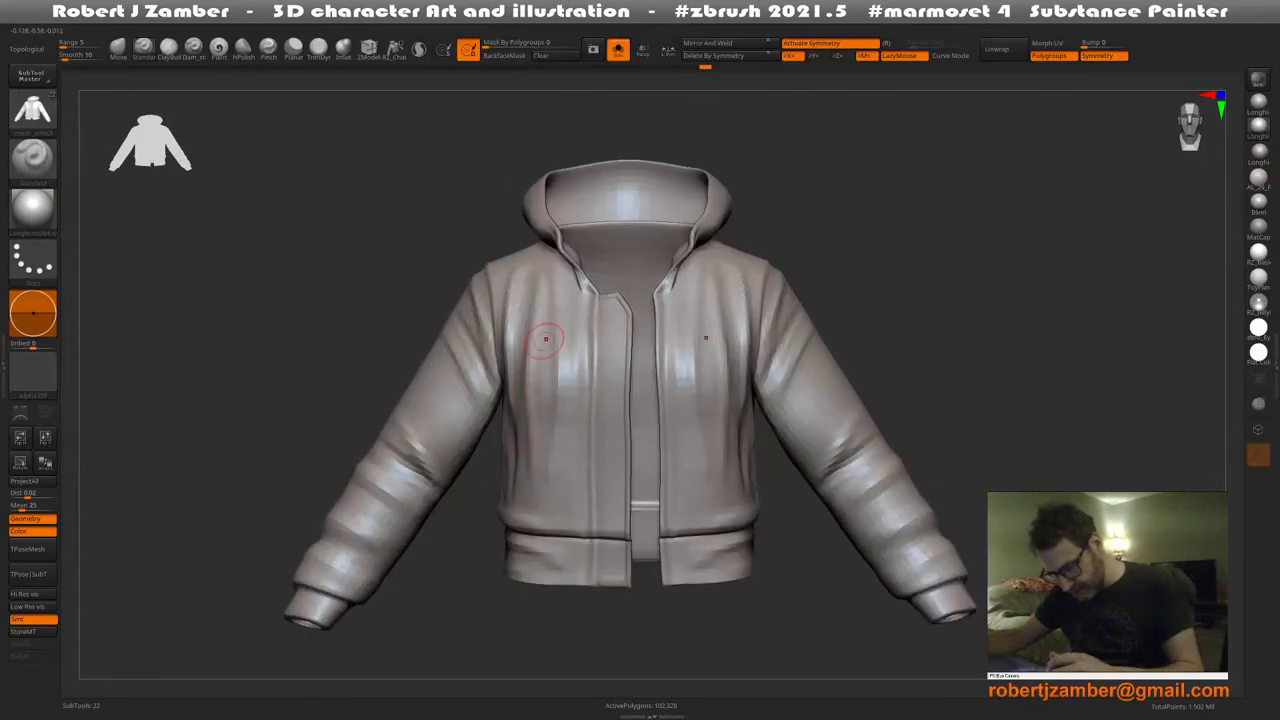
pyautogui.moveTo(554, 282); pyautogui.dragTo(550, 492)
pyautogui.keyDown('alt'); pyautogui.moveTo(574, 302); pyautogui.dragTo(555, 525); pyautogui.keyUp('alt')
# Smooth the folds near the armhole and build broader volume on the upper sleeve with a larger brush
pyautogui.press(']')
pyautogui.keyDown('alt'); pyautogui.moveTo(552, 460); pyautogui.dragTo(563, 408, button='right'); pyautogui.keyUp('alt')
pyautogui.moveTo(478, 472); pyautogui.dragTo(500, 478, button='right')
pyautogui.rightClick(500, 478)
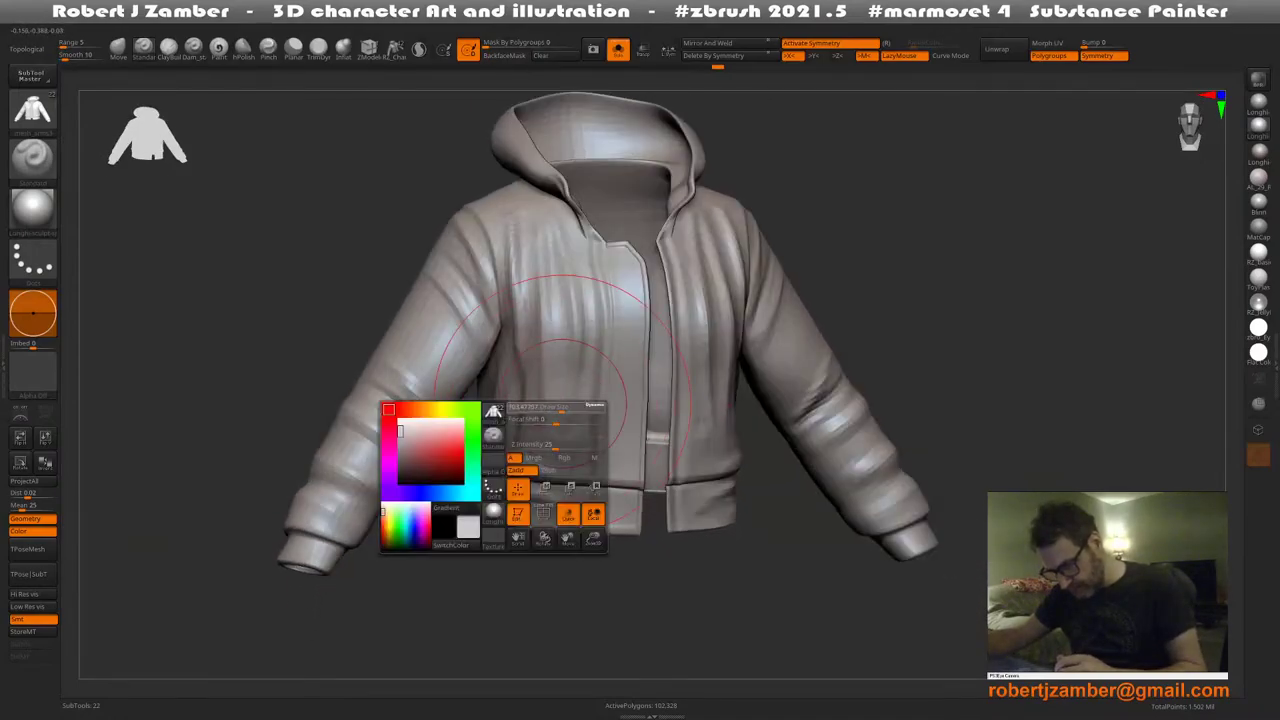
pyautogui.moveTo(492, 335)
pyautogui.keyDown('shift'); pyautogui.mouseDown()
pyautogui.moveTo(489, 368)
pyautogui.moveTo(480, 338)
pyautogui.moveTo(521, 397)
pyautogui.mouseUp(); pyautogui.keyUp('shift')
pyautogui.moveTo(521, 397)
pyautogui.keyDown('shift'); pyautogui.mouseDown(button='right')
pyautogui.moveTo(437, 363)
pyautogui.moveTo(458, 371)
pyautogui.moveTo(442, 352)
pyautogui.mouseUp(button='right'); pyautogui.keyUp('shift')
pyautogui.rightClick(462, 346)
pyautogui.rightClick(436, 358)
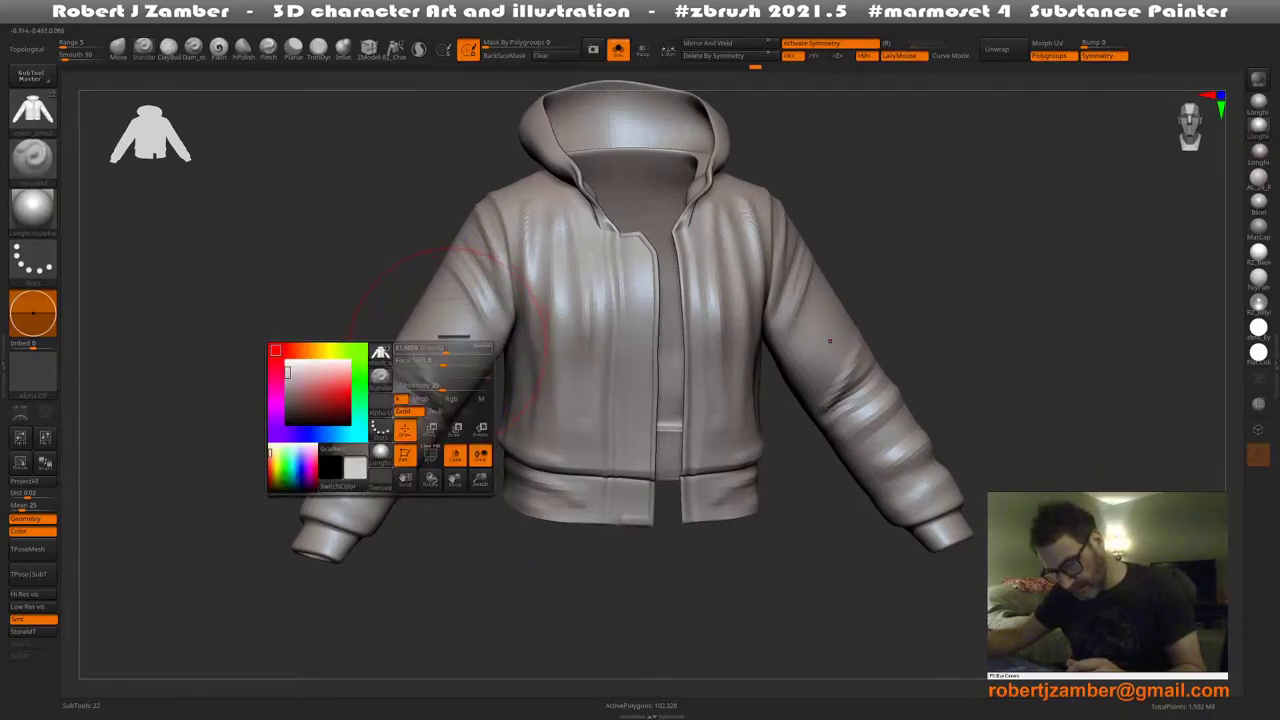
pyautogui.moveTo(450, 290); pyautogui.dragTo(482, 376)
pyautogui.moveTo(482, 378); pyautogui.dragTo(474, 333, button='right')
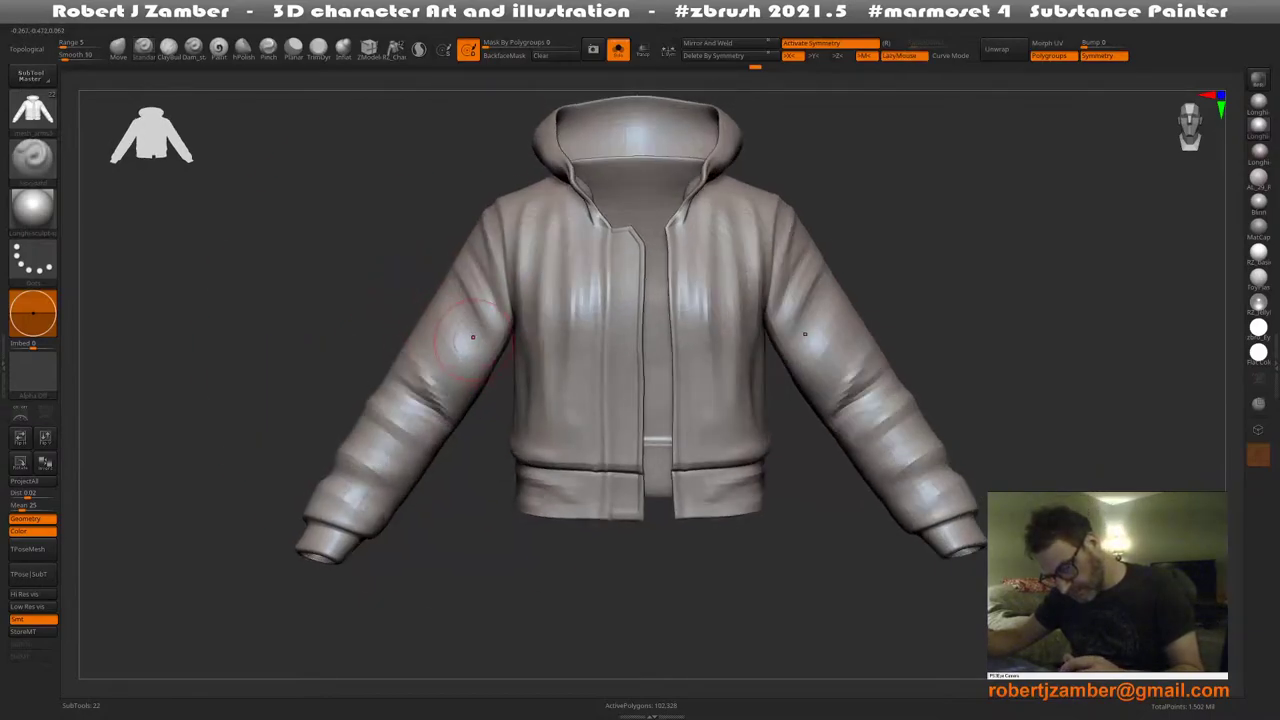
# Reduce the brush size and sculpt finer folds along the armhole seam up to the shoulder
pyautogui.rightClick(470, 338)
pyautogui.moveTo(468, 246); pyautogui.dragTo(504, 294, button='right')
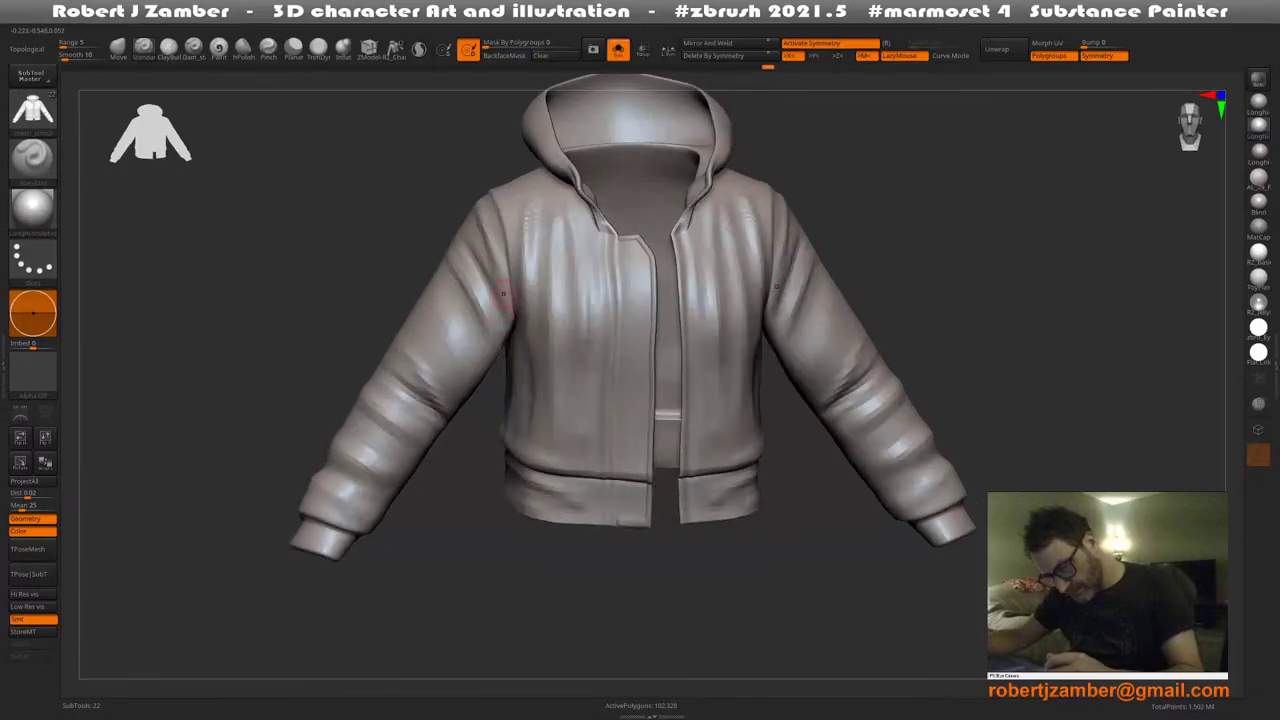
pyautogui.moveTo(484, 222); pyautogui.dragTo(517, 294, button='right')
pyautogui.moveTo(517, 294); pyautogui.dragTo(508, 202)
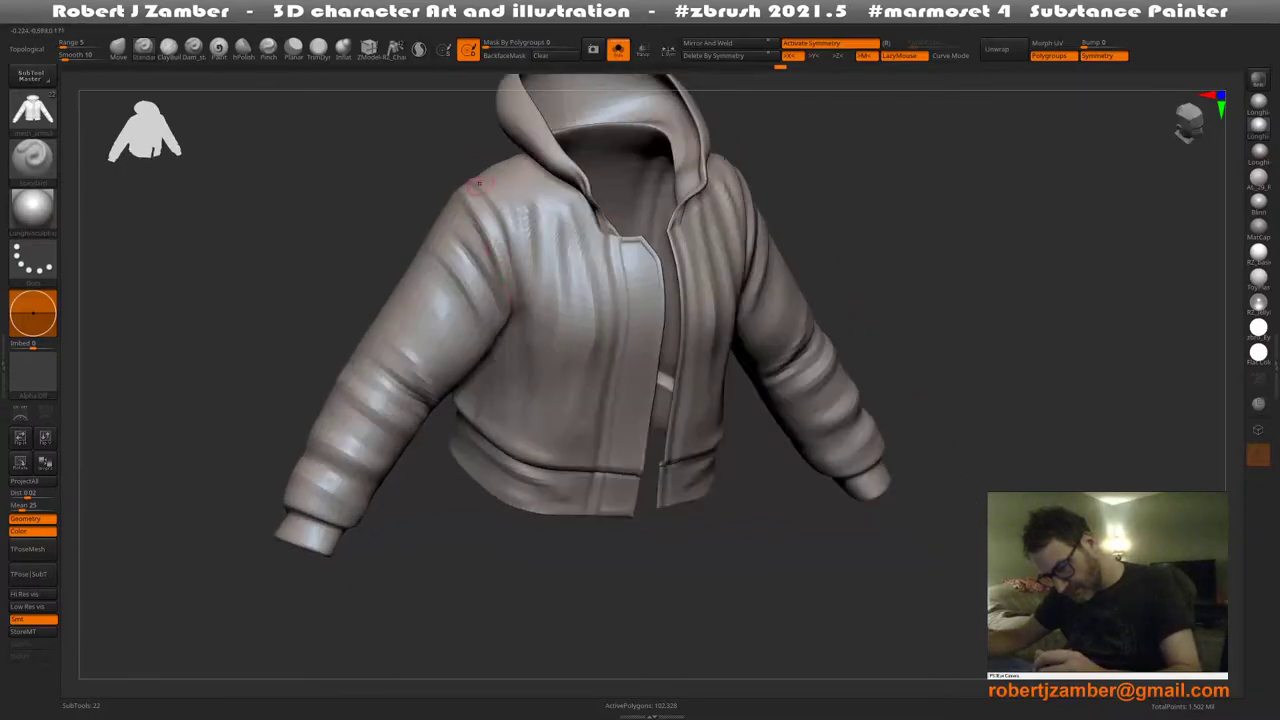
pyautogui.moveTo(500, 208); pyautogui.dragTo(517, 275, button='right')
pyautogui.moveTo(514, 268); pyautogui.dragTo(470, 180)
pyautogui.moveTo(463, 193)
pyautogui.mouseDown(button='right')
pyautogui.moveTo(533, 291)
pyautogui.moveTo(471, 243)
pyautogui.mouseUp(button='right')
# Carve the grooves between the front folds deeper and add another horizontal fold across the waistband
pyautogui.keyDown('alt'); pyautogui.moveTo(563, 283); pyautogui.dragTo(551, 463); pyautogui.keyUp('alt')
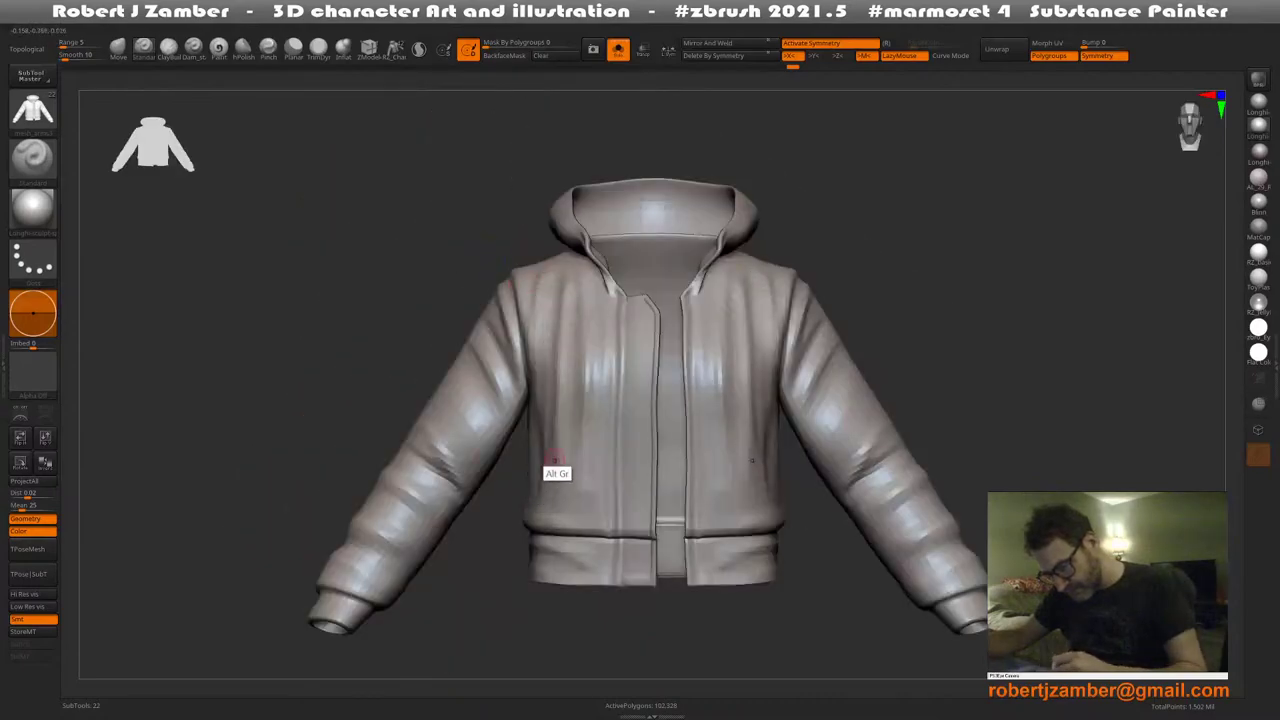
pyautogui.keyDown('alt'); pyautogui.moveTo(572, 309); pyautogui.dragTo(575, 525); pyautogui.keyUp('alt')
pyautogui.moveTo(600, 470); pyautogui.dragTo(567, 447, button='right')
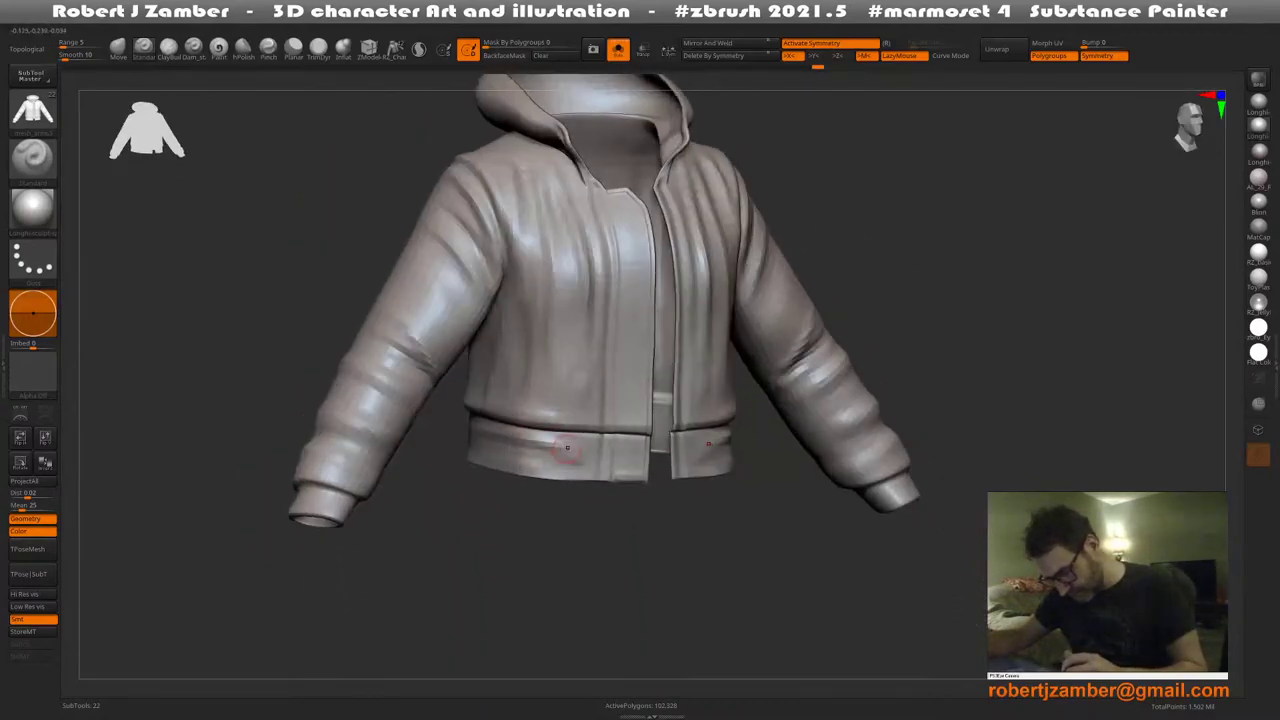
pyautogui.moveTo(611, 449); pyautogui.dragTo(510, 440)
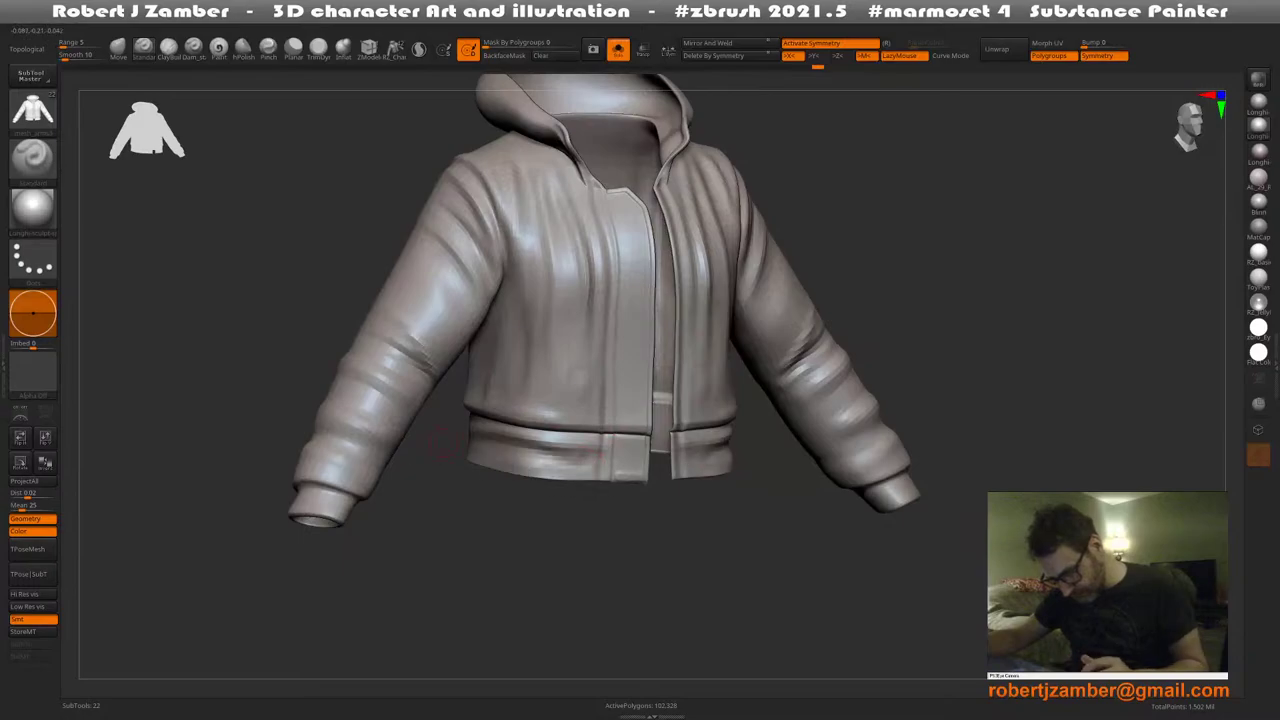
pyautogui.moveTo(495, 447); pyautogui.dragTo(532, 508, button='right')
# Show the polygroup wireframe, subdivide the jacket once more, and delete its lower subdivision levels
pyautogui.hotkey('shift', 'f')
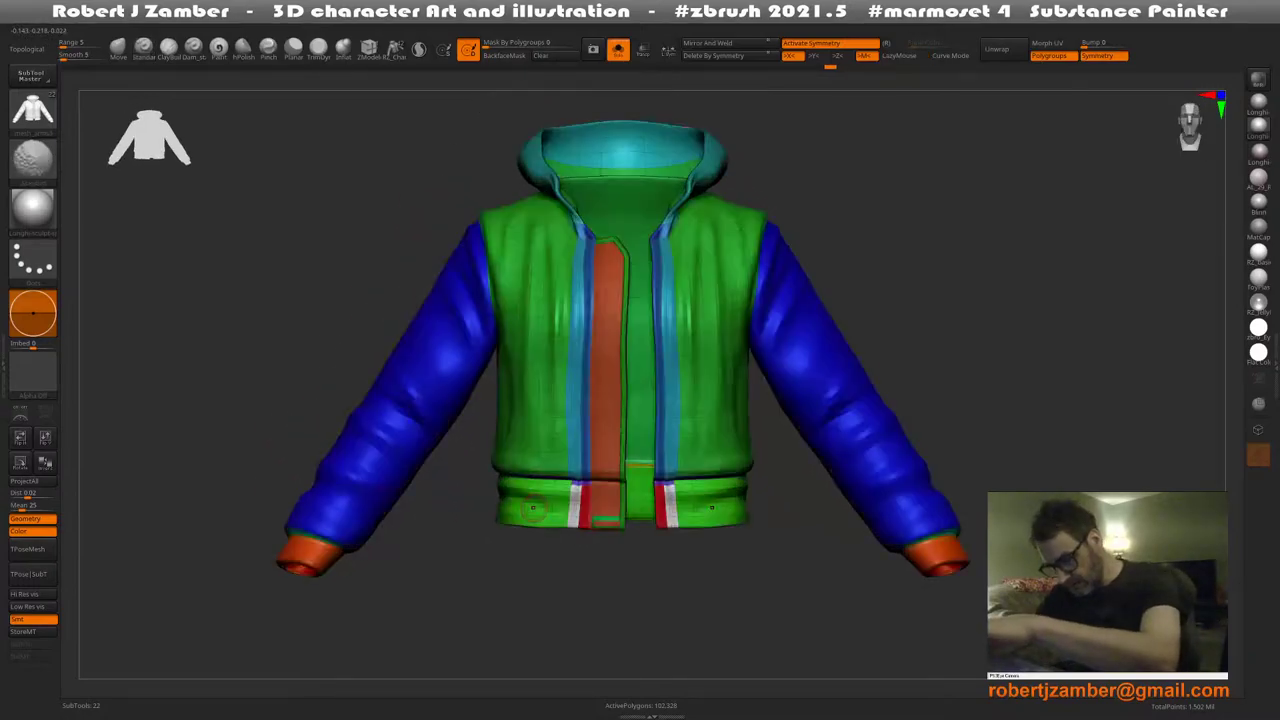
pyautogui.hotkey('ctrl', 'd')
pyautogui.moveTo(511, 417)
pyautogui.keyDown('alt'); pyautogui.mouseDown(button='right')
pyautogui.moveTo(541, 415)
pyautogui.moveTo(514, 430)
pyautogui.mouseUp(button='right'); pyautogui.keyUp('alt')
pyautogui.keyDown('alt'); pyautogui.moveTo(511, 381); pyautogui.dragTo(535, 364, button='right'); pyautogui.keyUp('alt')
pyautogui.press('space')
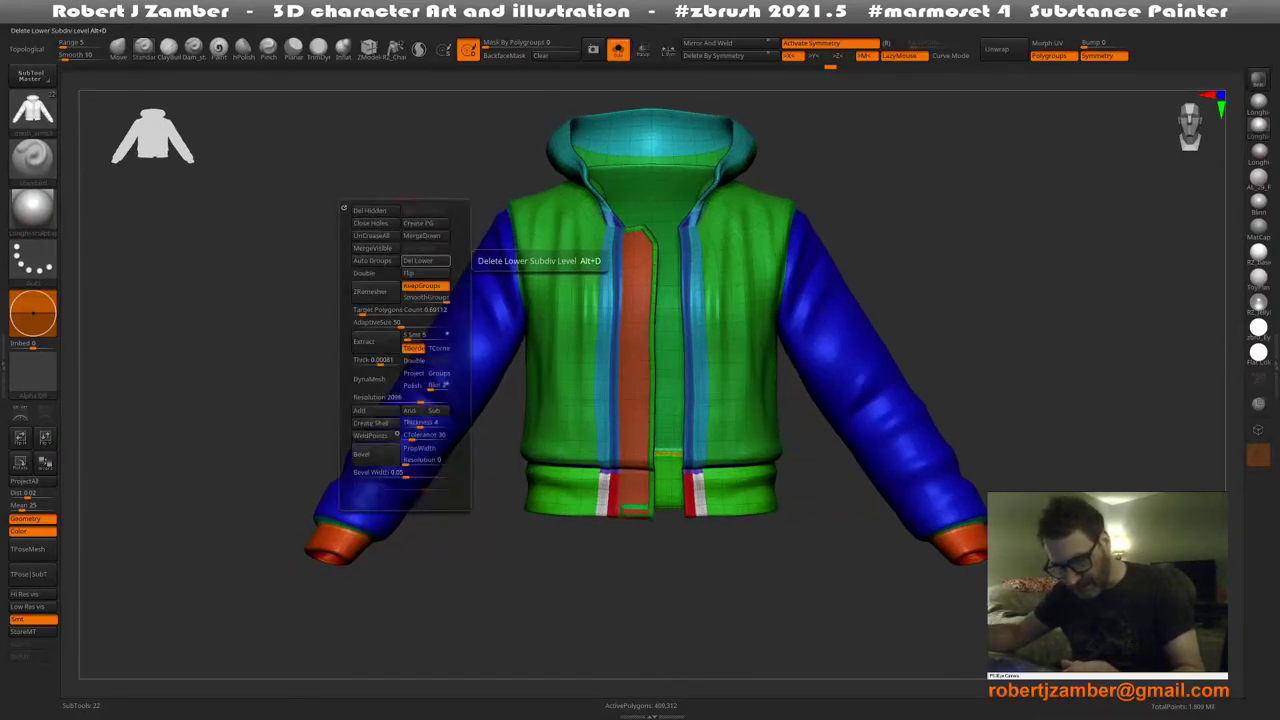
# Try remeshing the jacket with ZRemesher with KeepGroups and symmetry enabled, and undo the remesh
pyautogui.keyDown('ctrl'); pyautogui.moveTo(480, 300); pyautogui.dragTo(440, 246, button='right'); pyautogui.keyUp('ctrl')
pyautogui.press('f')
pyautogui.press('2')
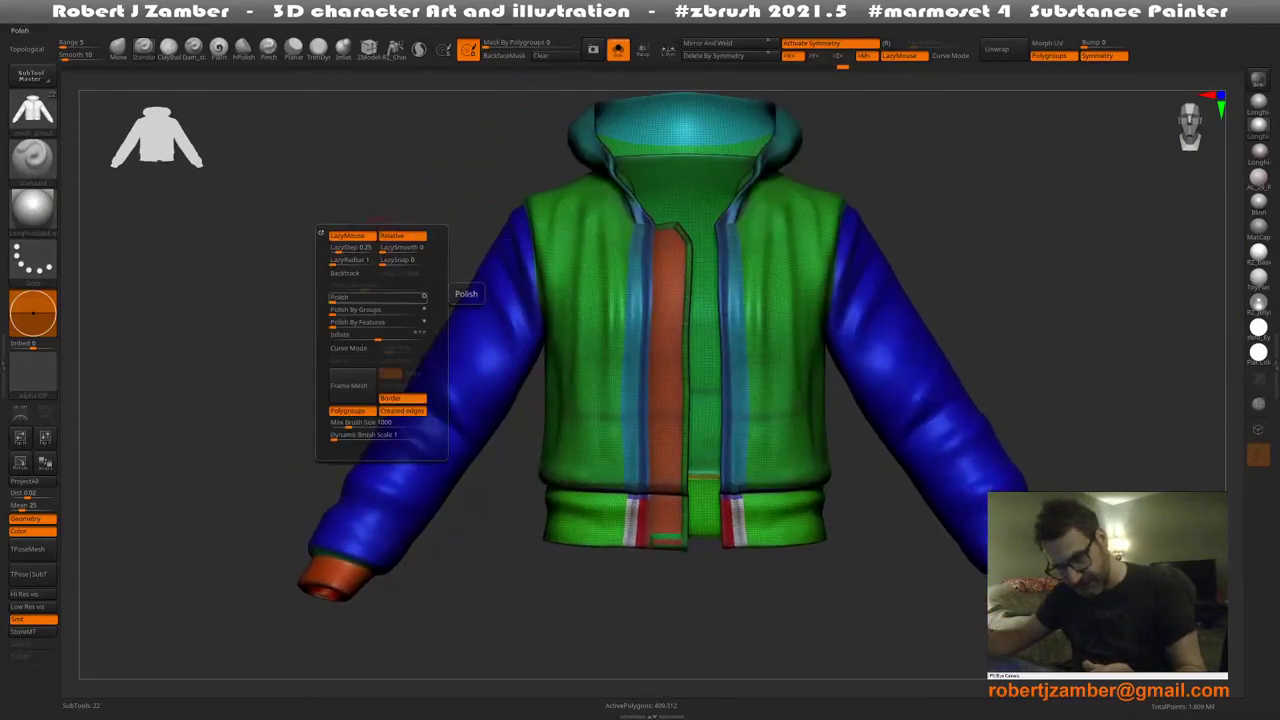
pyautogui.press('1')
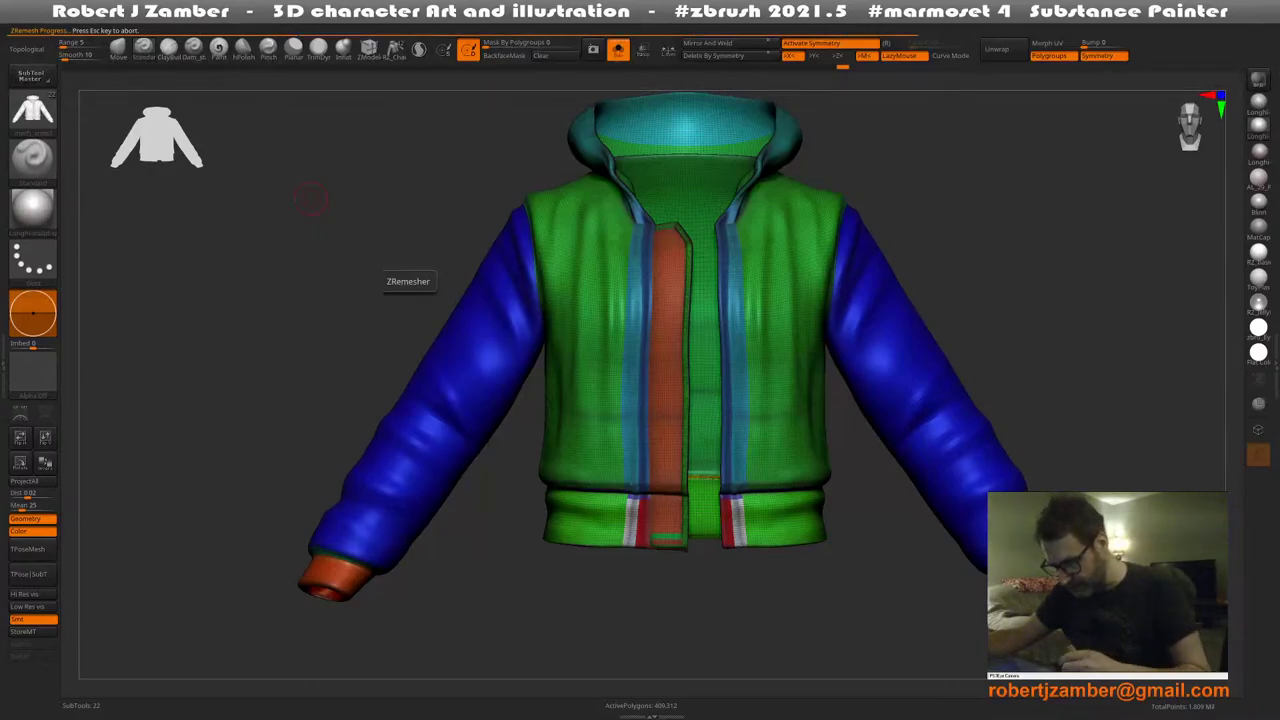
pyautogui.keyDown('alt'); pyautogui.moveTo(568, 437); pyautogui.dragTo(546, 457, button='right'); pyautogui.keyUp('alt')
pyautogui.hotkey('ctrl', 'z')
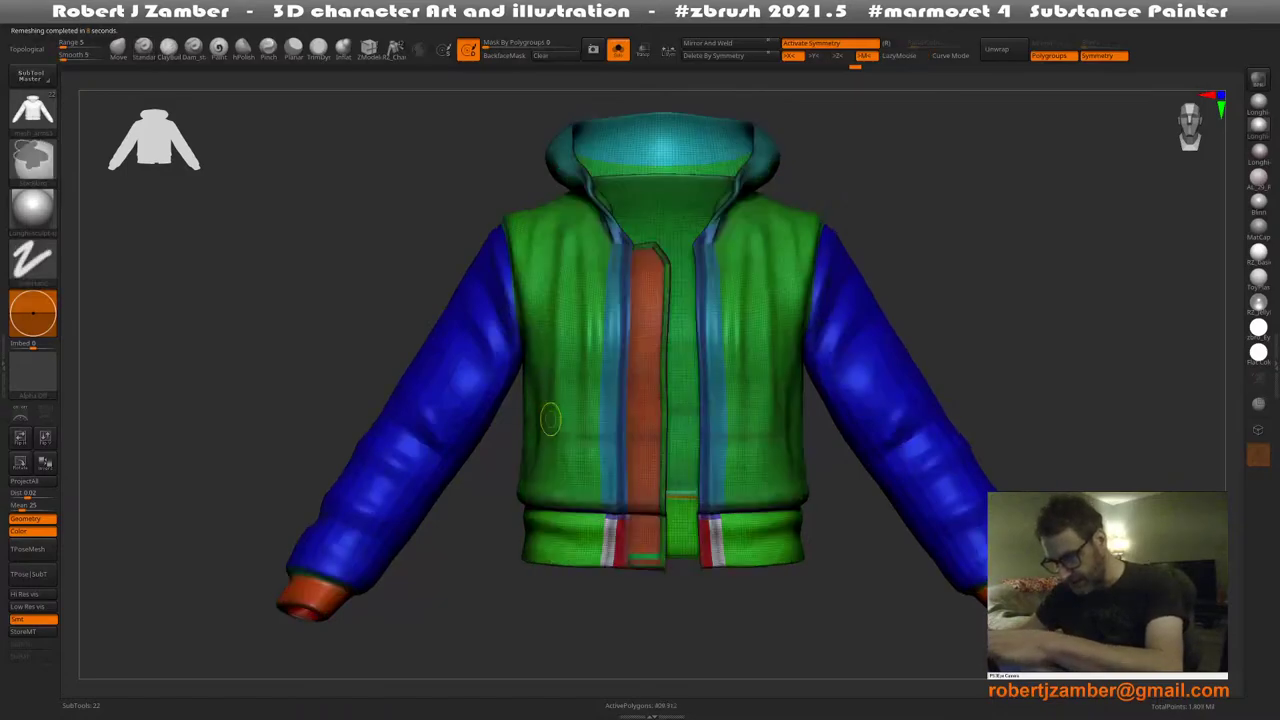
# Turn off sculpting symmetry, try remeshing the jacket with ZRemesher and KeepGroups again, and undo the remesh
pyautogui.keyDown('alt'); pyautogui.moveTo(555, 393); pyautogui.dragTo(562, 408, button='right'); pyautogui.keyUp('alt')
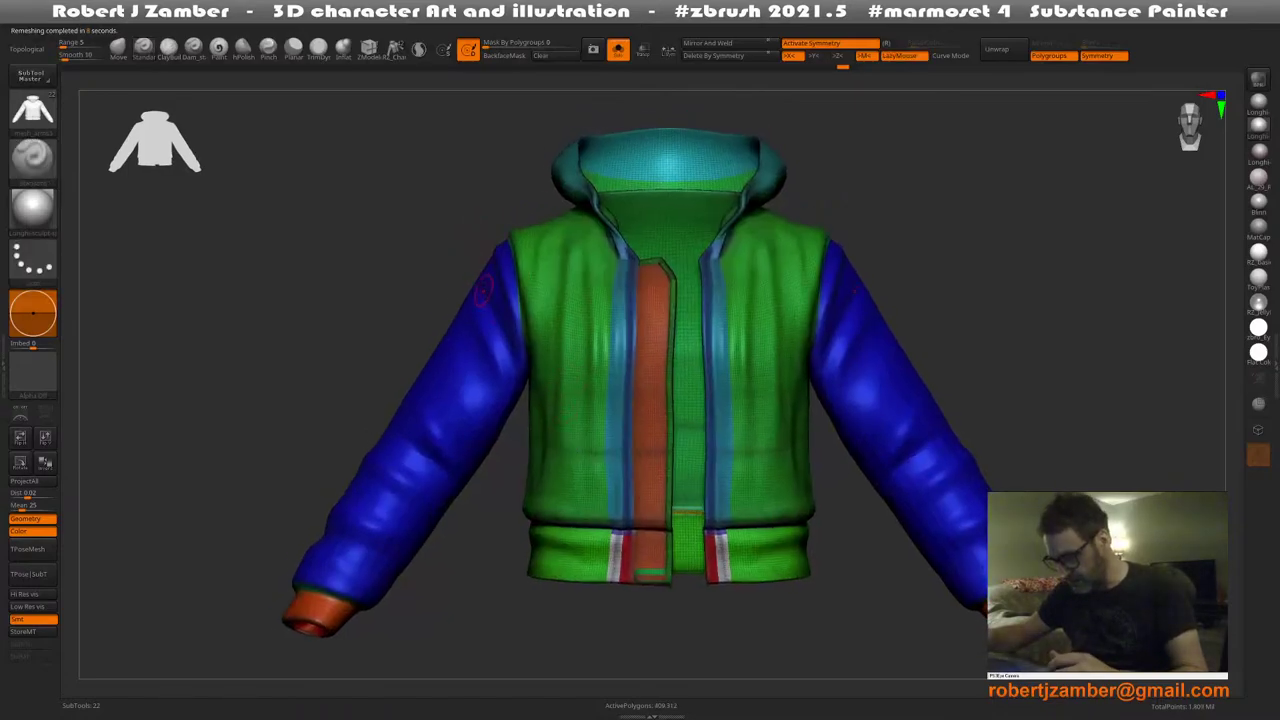
pyautogui.keyDown('alt'); pyautogui.moveTo(549, 364); pyautogui.dragTo(522, 342, button='right'); pyautogui.keyUp('alt')
pyautogui.keyDown('alt'); pyautogui.moveTo(504, 270); pyautogui.dragTo(519, 279, button='right'); pyautogui.keyUp('alt')
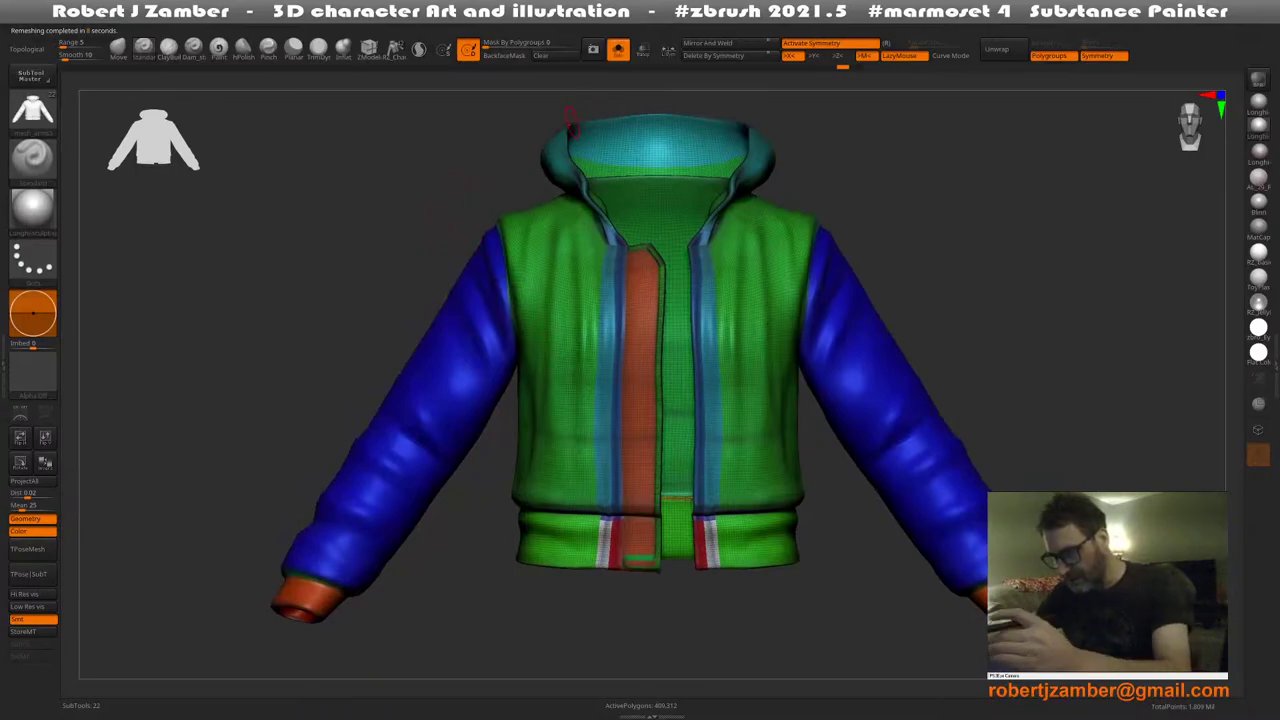
pyautogui.press('space')
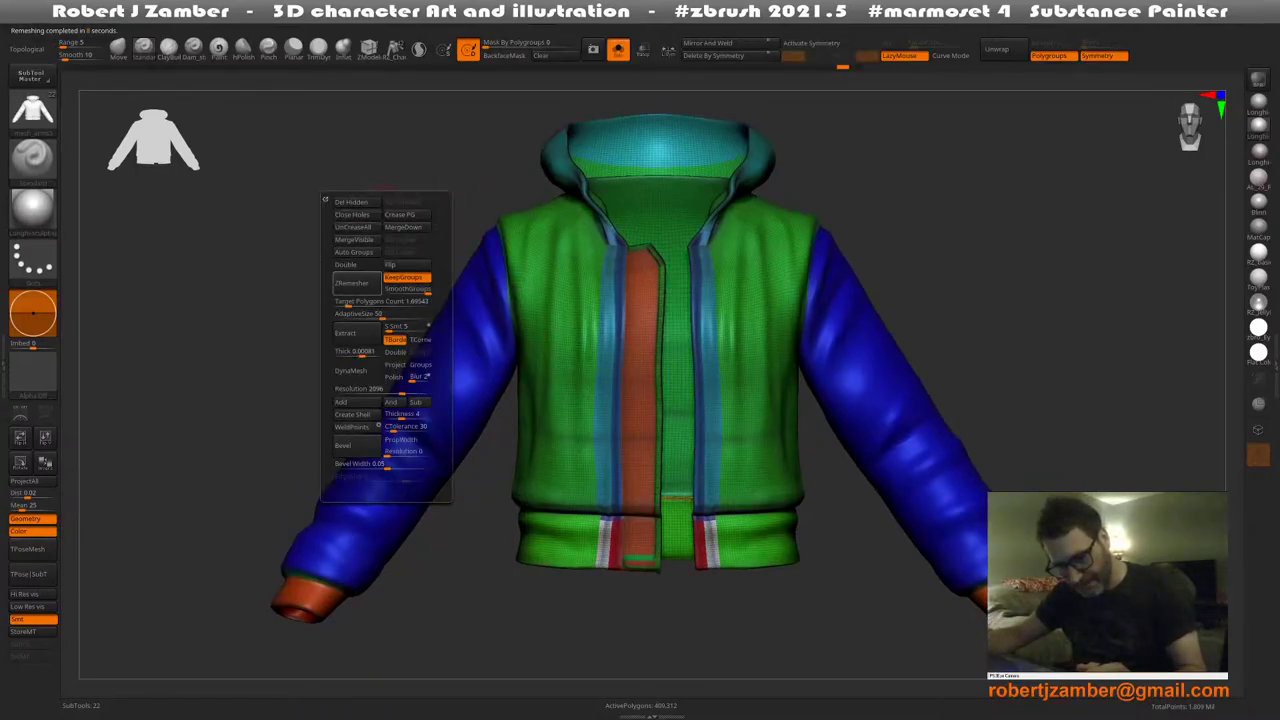
pyautogui.click(356, 283)
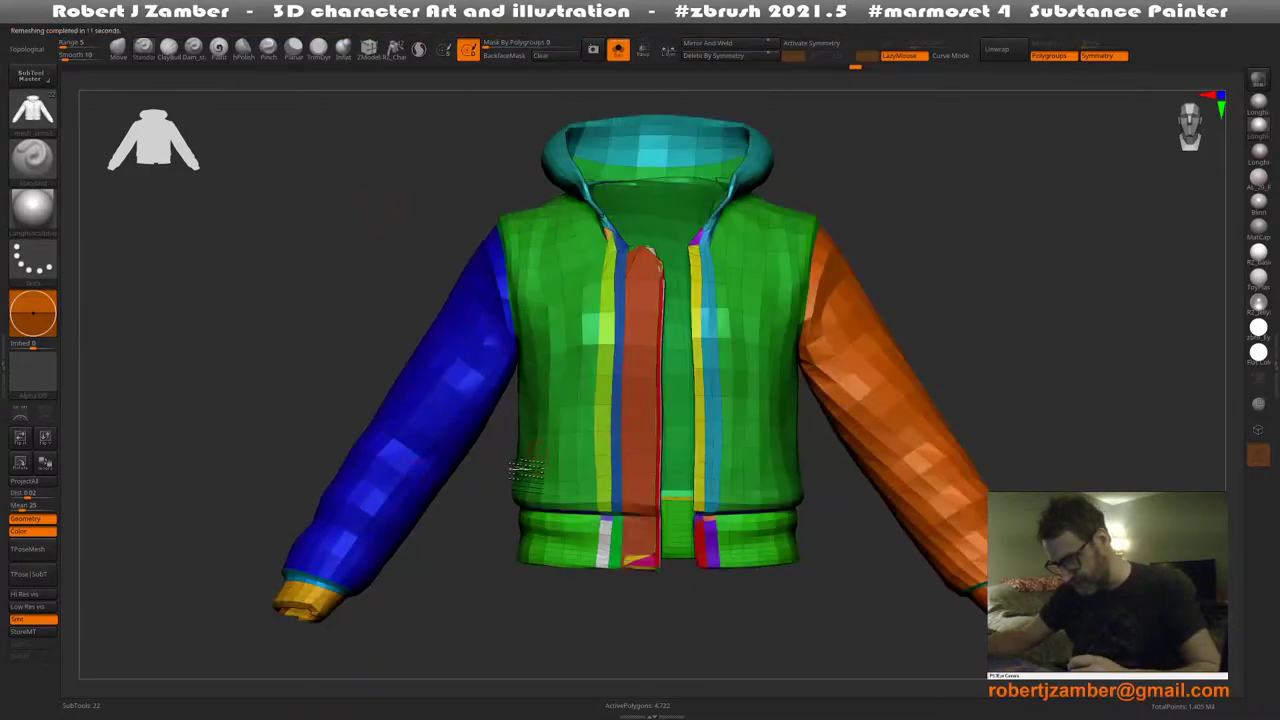
pyautogui.keyDown('alt'); pyautogui.moveTo(533, 452); pyautogui.dragTo(506, 467, button='right'); pyautogui.keyUp('alt')
pyautogui.hotkey('ctrl', 'z')
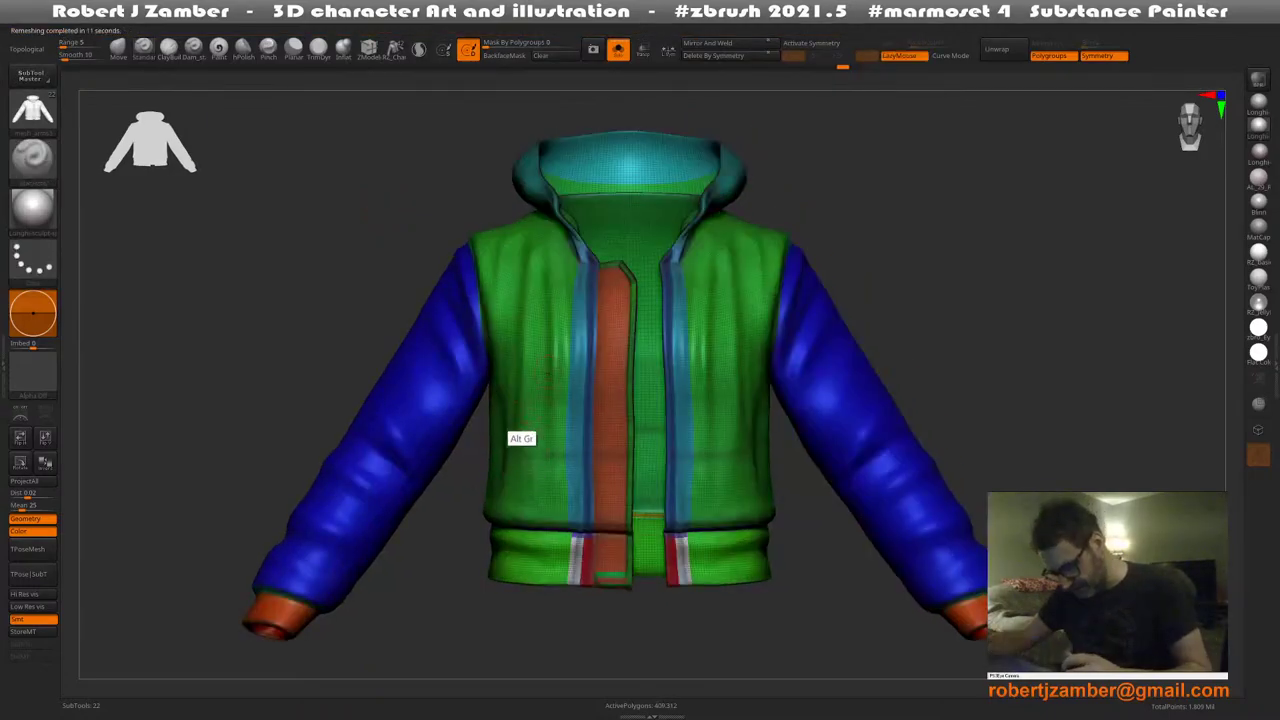
# Isolate the narrow border pieces around the front placket and merge them into one polygroup
pyautogui.keyDown('ctrl'); pyautogui.moveTo(583, 453); pyautogui.dragTo(590, 500, button='right'); pyautogui.keyUp('ctrl')
pyautogui.moveTo(690, 350); pyautogui.dragTo(627, 418, button='right')
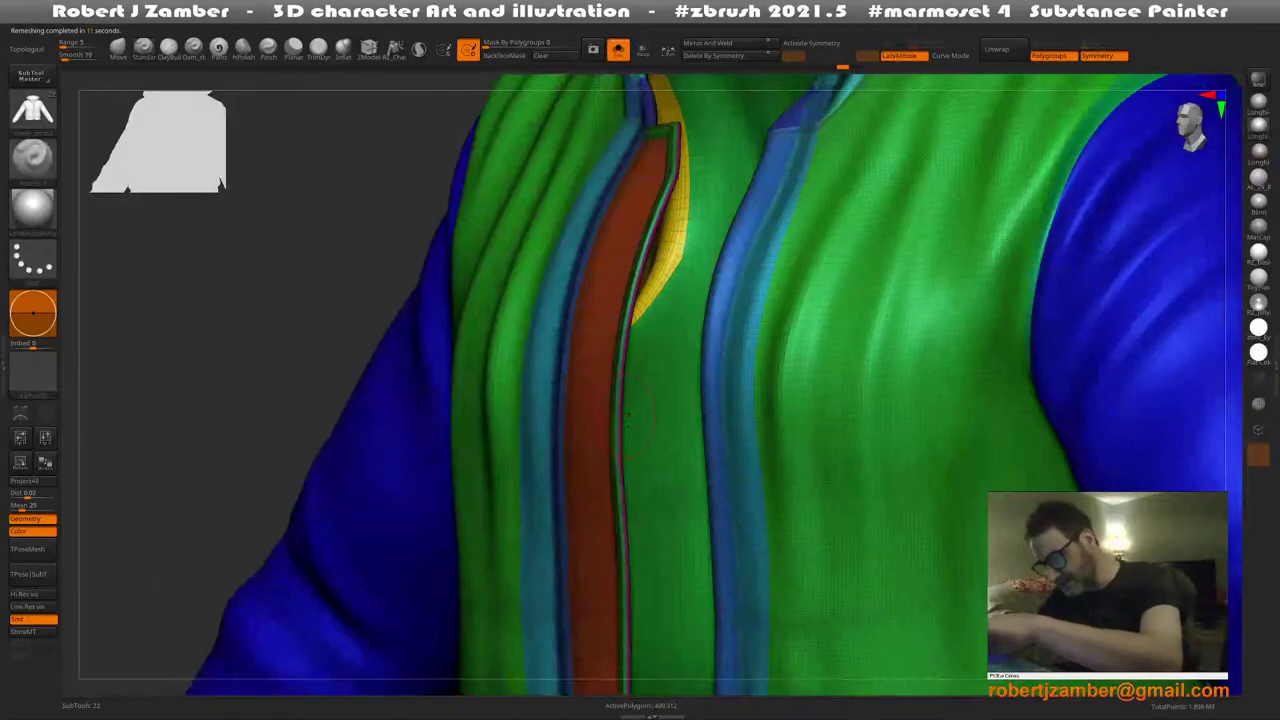
pyautogui.hotkey('shift', 'f')
pyautogui.hotkey('shift', 'f')
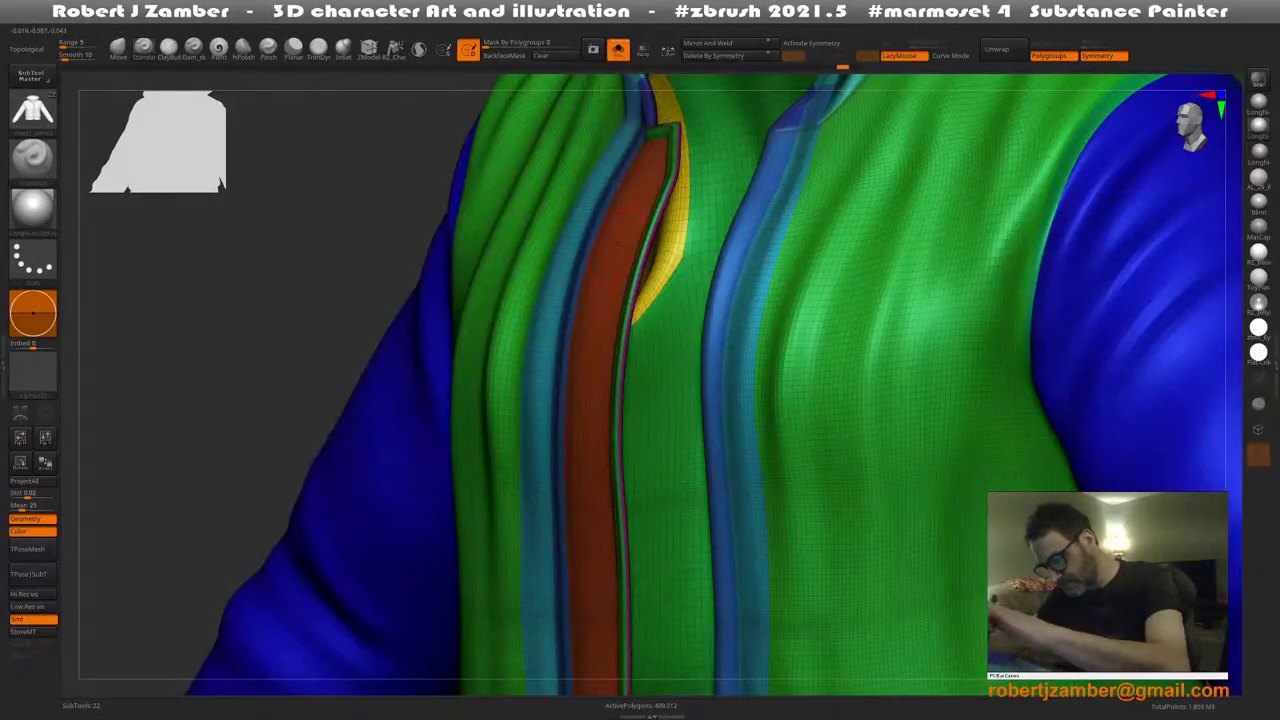
pyautogui.moveTo(612, 300)
pyautogui.mouseDown(button='right')
pyautogui.moveTo(631, 337)
pyautogui.moveTo(628, 285)
pyautogui.moveTo(634, 357)
pyautogui.moveTo(575, 415)
pyautogui.moveTo(563, 449)
pyautogui.moveTo(480, 330)
pyautogui.moveTo(568, 330)
pyautogui.moveTo(390, 223)
pyautogui.moveTo(402, 392)
pyautogui.mouseUp(button='right')
pyautogui.keyDown('ctrl'); pyautogui.keyDown('shift'); pyautogui.click(620, 355); pyautogui.keyUp('shift'); pyautogui.keyUp('ctrl')
pyautogui.keyDown('ctrl'); pyautogui.keyDown('shift'); pyautogui.click(574, 331); pyautogui.keyUp('shift'); pyautogui.keyUp('ctrl')
pyautogui.keyDown('ctrl'); pyautogui.keyDown('shift'); pyautogui.click(610, 381); pyautogui.keyUp('shift'); pyautogui.keyUp('ctrl')
pyautogui.keyDown('ctrl'); pyautogui.keyDown('shift'); pyautogui.click(560, 343); pyautogui.keyUp('shift'); pyautogui.keyUp('ctrl')
pyautogui.keyDown('ctrl'); pyautogui.keyDown('shift'); pyautogui.click(612, 383); pyautogui.keyUp('shift'); pyautogui.keyUp('ctrl')
pyautogui.keyDown('ctrl'); pyautogui.keyDown('shift'); pyautogui.click(437, 371); pyautogui.keyUp('shift'); pyautogui.keyUp('ctrl')
pyautogui.keyDown('ctrl'); pyautogui.keyDown('shift'); pyautogui.click(563, 331); pyautogui.keyUp('shift'); pyautogui.keyUp('ctrl')
pyautogui.hotkey('ctrl', 'w')
pyautogui.keyDown('ctrl'); pyautogui.keyDown('shift'); pyautogui.click(389, 236); pyautogui.keyUp('shift'); pyautogui.keyUp('ctrl')
# Isolate the front placket with its border and lower corner patch, and merge everything into a single polygroup
pyautogui.keyDown('shift'); pyautogui.moveTo(402, 392); pyautogui.dragTo(543, 318, button='right'); pyautogui.keyUp('shift')
pyautogui.keyDown('alt'); pyautogui.moveTo(527, 414); pyautogui.dragTo(509, 271, button='right'); pyautogui.keyUp('alt')
pyautogui.moveTo(577, 448)
pyautogui.keyDown('ctrl'); pyautogui.mouseDown(button='right')
pyautogui.moveTo(598, 522)
pyautogui.moveTo(610, 492)
pyautogui.moveTo(557, 434)
pyautogui.mouseUp(button='right'); pyautogui.keyUp('ctrl')
pyautogui.keyDown('alt'); pyautogui.moveTo(637, 562); pyautogui.dragTo(455, 328, button='right'); pyautogui.keyUp('alt')
pyautogui.keyDown('ctrl'); pyautogui.keyDown('shift'); pyautogui.click(581, 495); pyautogui.keyUp('shift'); pyautogui.keyUp('ctrl')
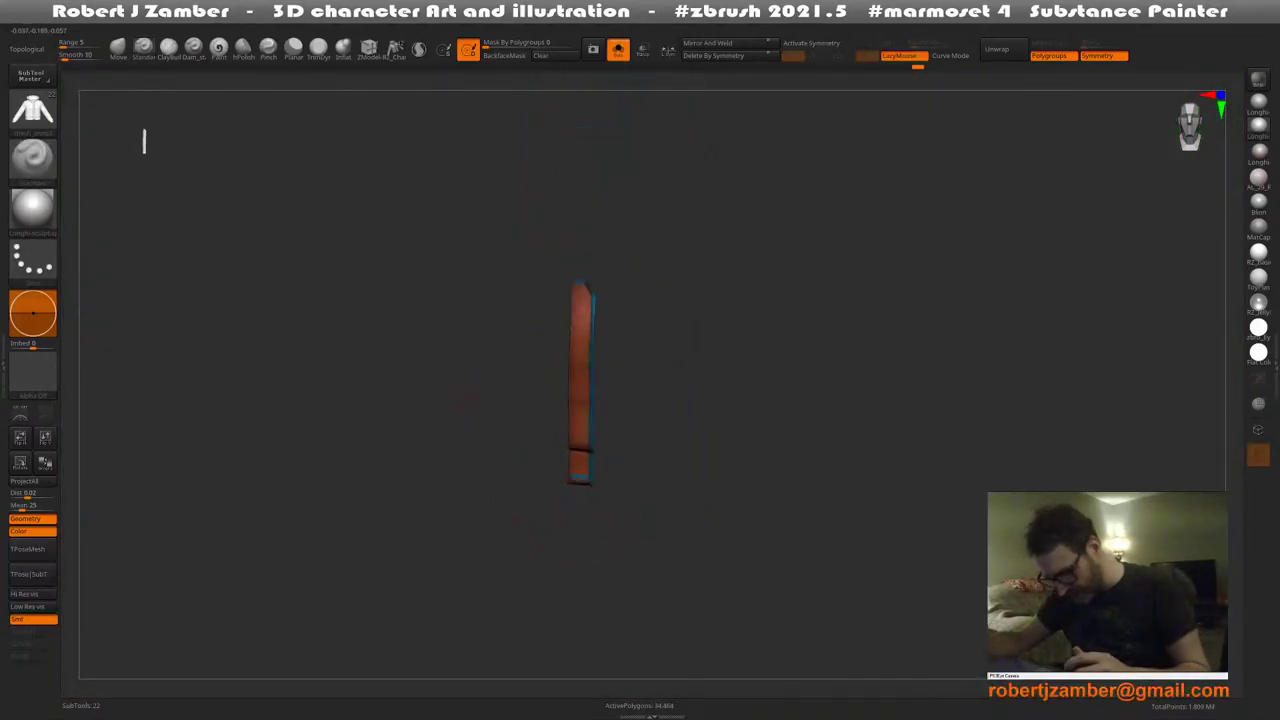
pyautogui.keyDown('ctrl'); pyautogui.moveTo(549, 456); pyautogui.dragTo(656, 502, button='right'); pyautogui.keyUp('ctrl')
pyautogui.keyDown('ctrl'); pyautogui.keyDown('shift'); pyautogui.click(531, 460); pyautogui.keyUp('shift'); pyautogui.keyUp('ctrl')
pyautogui.keyDown('ctrl'); pyautogui.keyDown('shift'); pyautogui.click(653, 498); pyautogui.keyUp('shift'); pyautogui.keyUp('ctrl')
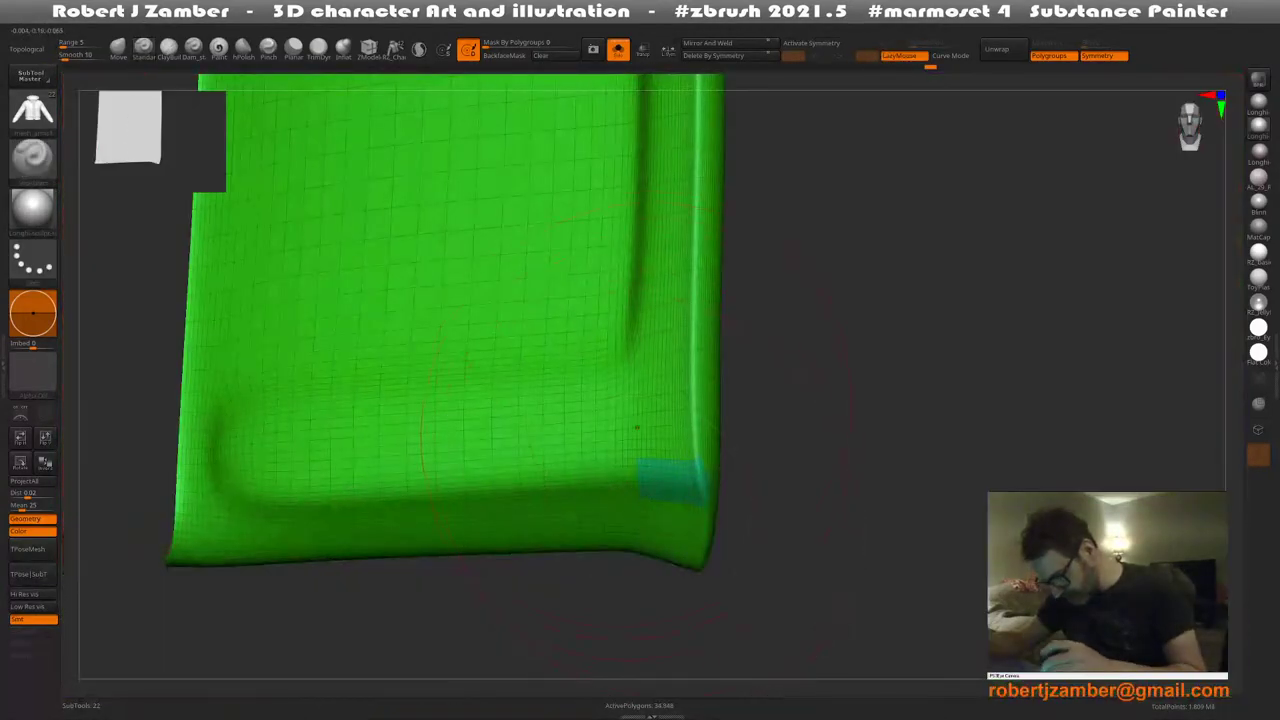
pyautogui.hotkey('ctrl', 'w')
pyautogui.keyDown('ctrl'); pyautogui.moveTo(634, 414); pyautogui.dragTo(549, 448, button='right'); pyautogui.keyUp('ctrl')
pyautogui.keyDown('ctrl'); pyautogui.keyDown('shift'); pyautogui.click(430, 360); pyautogui.keyUp('shift'); pyautogui.keyUp('ctrl')
# Merge the white and red waistband stripes, and group them together with the rest of the waistband
pyautogui.keyDown('ctrl'); pyautogui.keyDown('shift'); pyautogui.click(552, 447); pyautogui.keyUp('shift'); pyautogui.keyUp('ctrl')
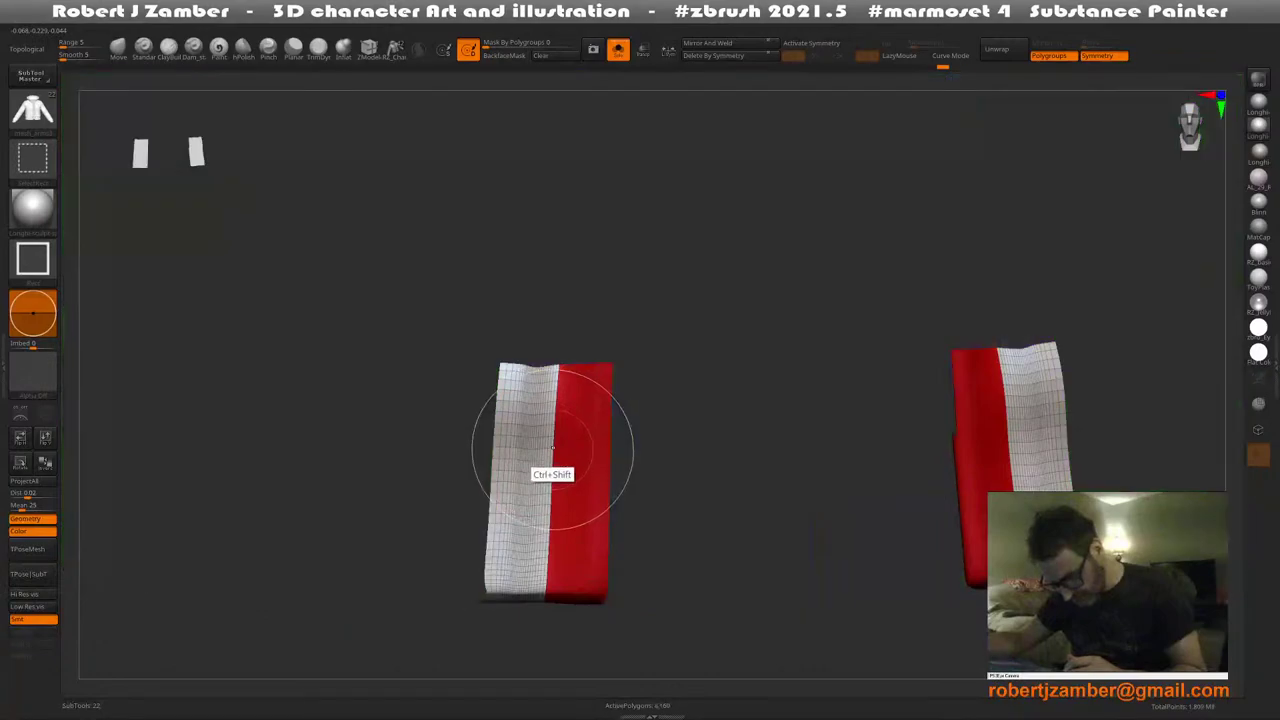
pyautogui.hotkey('shift', 'f')
pyautogui.keyDown('ctrl'); pyautogui.keyDown('shift'); pyautogui.click(456, 332); pyautogui.keyUp('shift'); pyautogui.keyUp('ctrl')
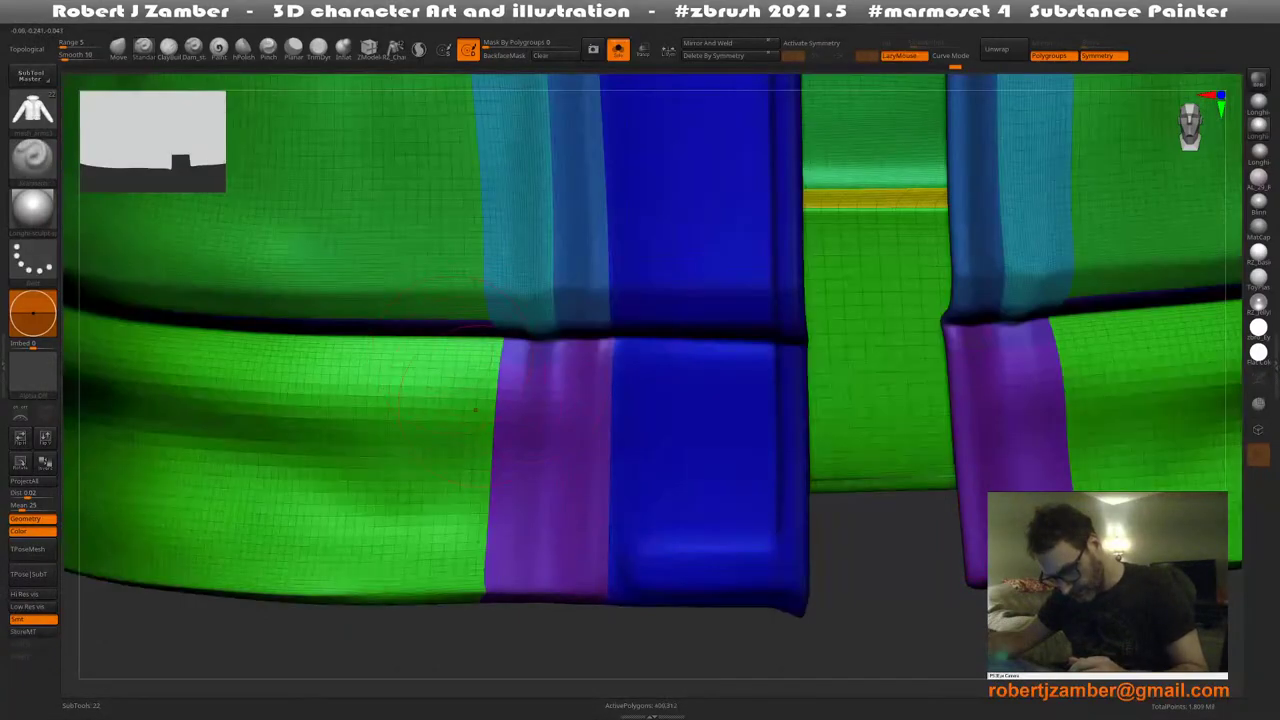
pyautogui.keyDown('ctrl'); pyautogui.keyDown('shift'); pyautogui.click(494, 410); pyautogui.keyUp('shift'); pyautogui.keyUp('ctrl')
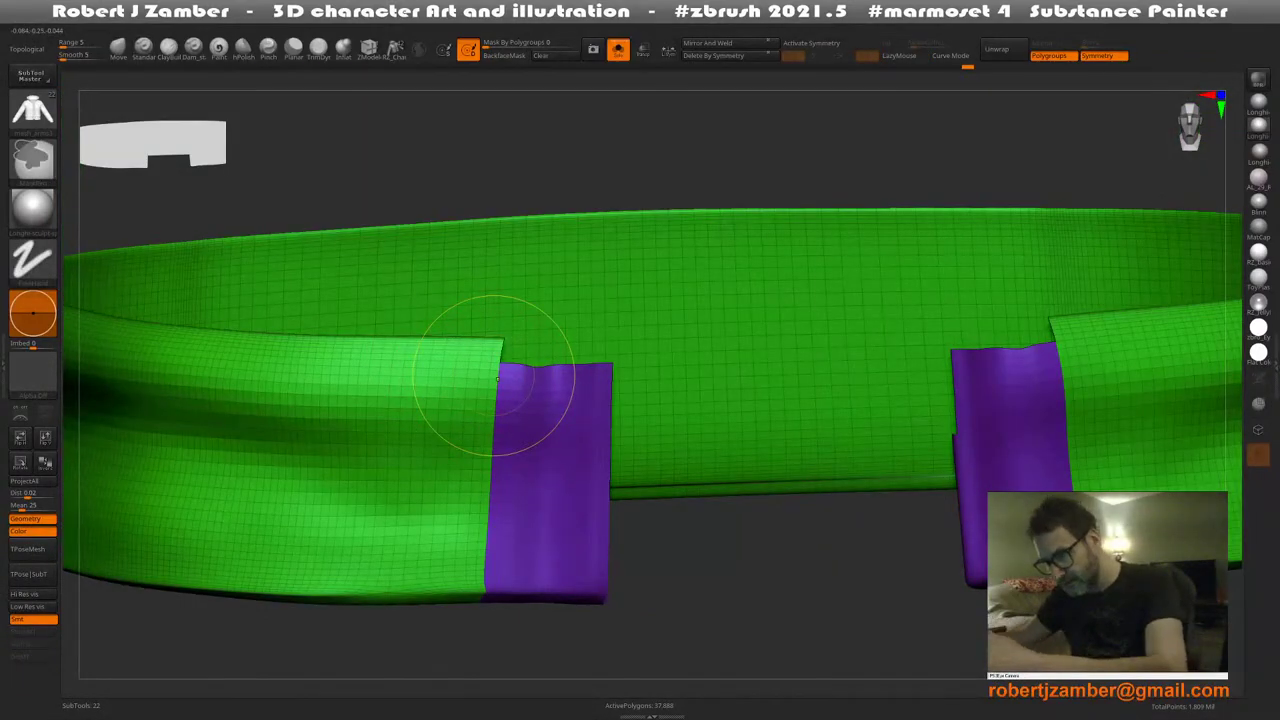
pyautogui.hotkey('ctrl', 'w')
pyautogui.keyDown('ctrl'); pyautogui.keyDown('shift'); pyautogui.click(440, 176); pyautogui.keyUp('shift'); pyautogui.keyUp('ctrl')
# Merge the leftover patches along the waistband's upper front edges into the waistband polygroup
pyautogui.keyDown('ctrl'); pyautogui.moveTo(494, 376); pyautogui.dragTo(566, 452, button='right'); pyautogui.keyUp('ctrl')
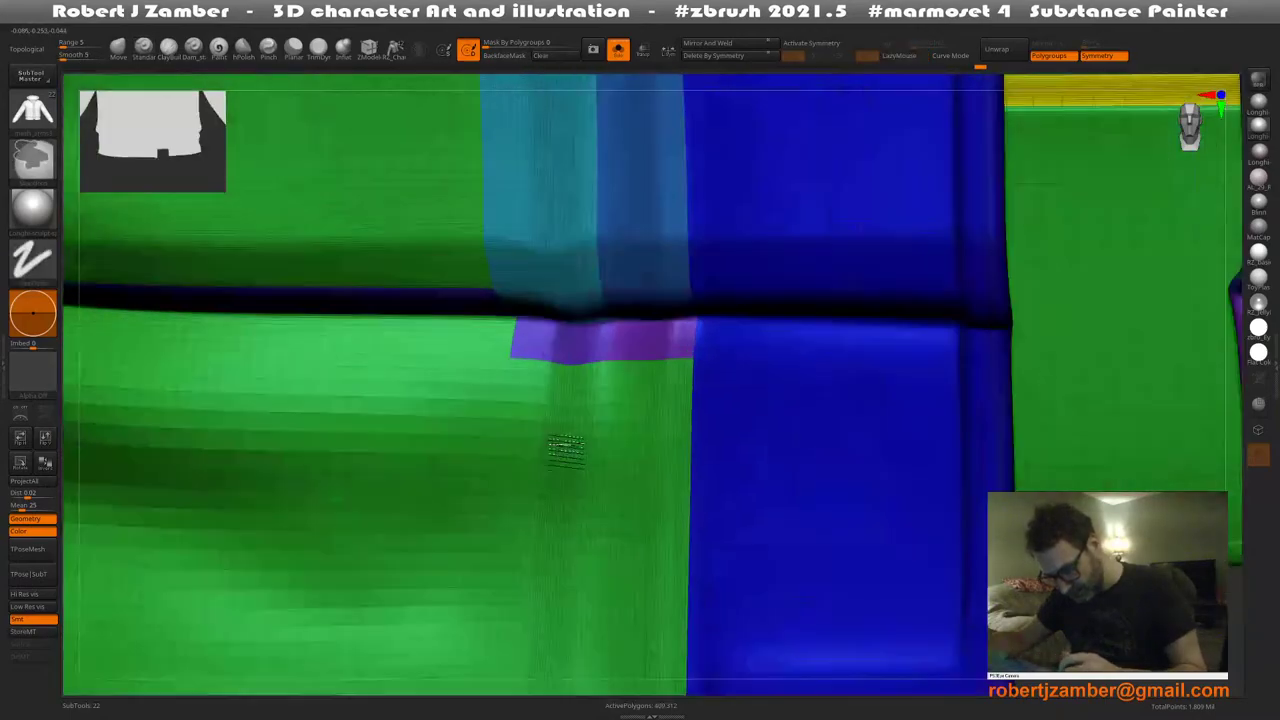
pyautogui.hotkey('ctrl', 'shift')
pyautogui.keyDown('ctrl'); pyautogui.keyDown('shift'); pyautogui.click(553, 362); pyautogui.keyUp('shift'); pyautogui.keyUp('ctrl')
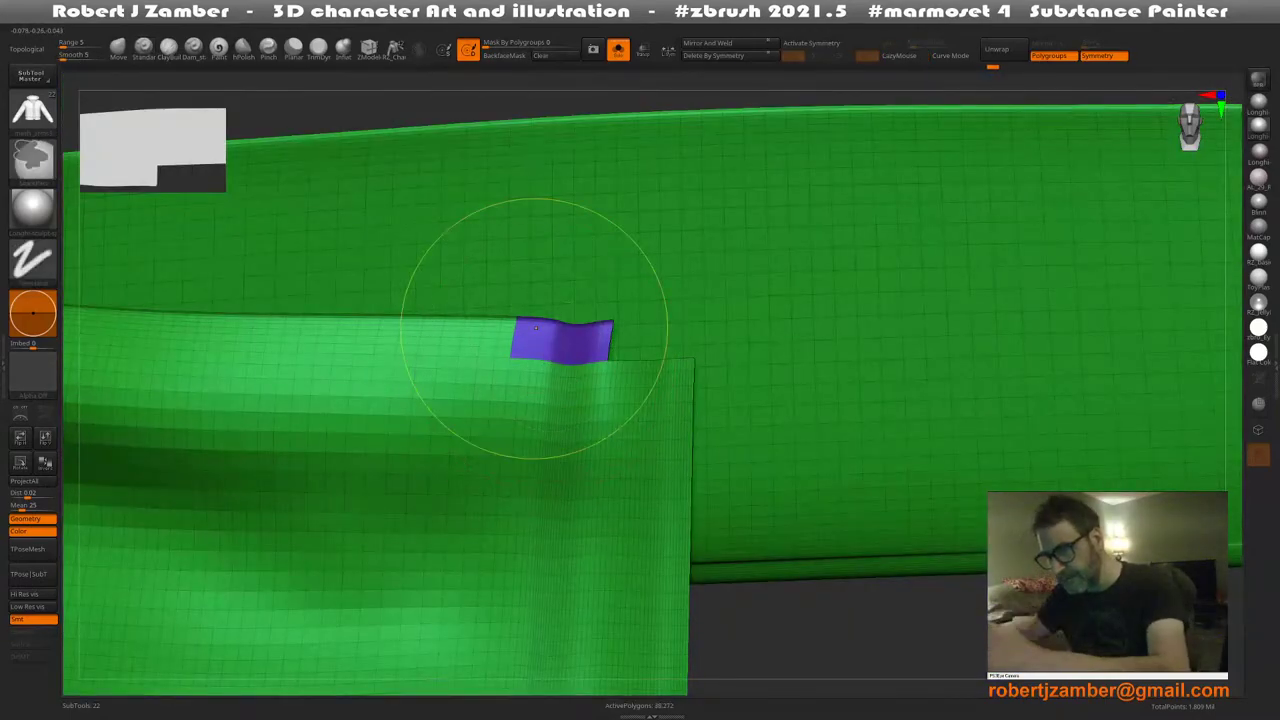
pyautogui.hotkey('ctrl', 'w')
pyautogui.keyDown('ctrl'); pyautogui.moveTo(536, 326); pyautogui.dragTo(429, 243, button='right'); pyautogui.keyUp('ctrl')
pyautogui.keyDown('ctrl'); pyautogui.keyDown('shift'); pyautogui.click(429, 243); pyautogui.keyUp('shift'); pyautogui.keyUp('ctrl')
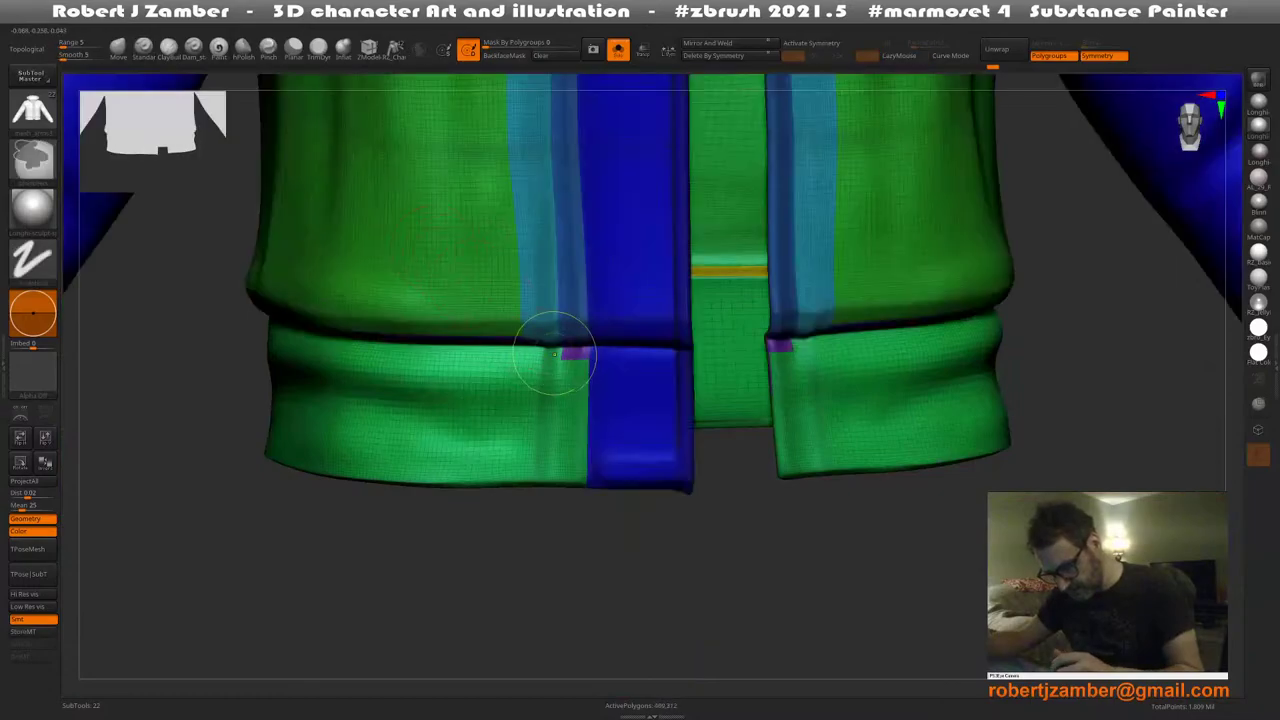
pyautogui.keyDown('ctrl'); pyautogui.moveTo(551, 354); pyautogui.dragTo(584, 369, button='right'); pyautogui.keyUp('ctrl')
pyautogui.keyDown('ctrl'); pyautogui.keyDown('shift'); pyautogui.click(584, 369); pyautogui.keyUp('shift'); pyautogui.keyUp('ctrl')
pyautogui.keyDown('ctrl'); pyautogui.moveTo(520, 341); pyautogui.dragTo(465, 322, button='right'); pyautogui.keyUp('ctrl')
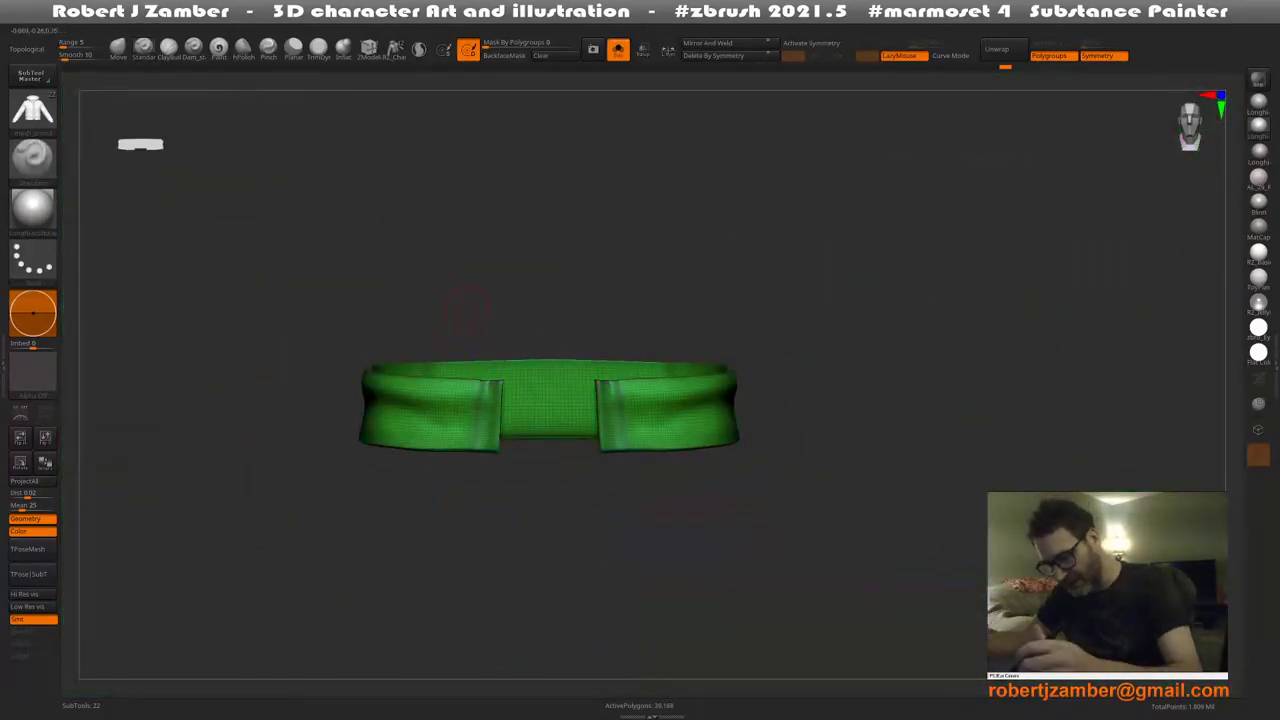
pyautogui.keyDown('ctrl'); pyautogui.keyDown('shift'); pyautogui.click(358, 303); pyautogui.keyUp('shift'); pyautogui.keyUp('ctrl')
# Isolate the two parallel trim strips along the jacket's front opening and merge them into one polygroup
pyautogui.keyDown('alt'); pyautogui.moveTo(412, 285); pyautogui.dragTo(492, 454, button='right'); pyautogui.keyUp('alt')
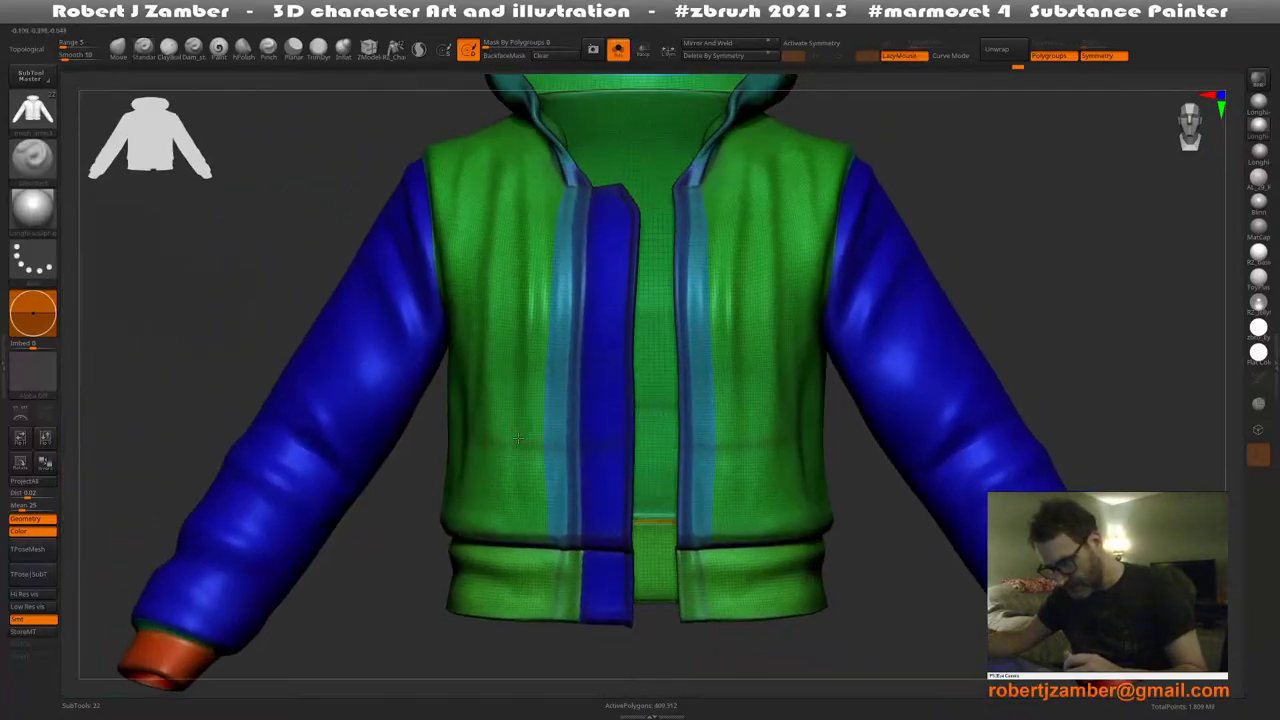
pyautogui.moveTo(590, 450); pyautogui.dragTo(318, 566, button='right')
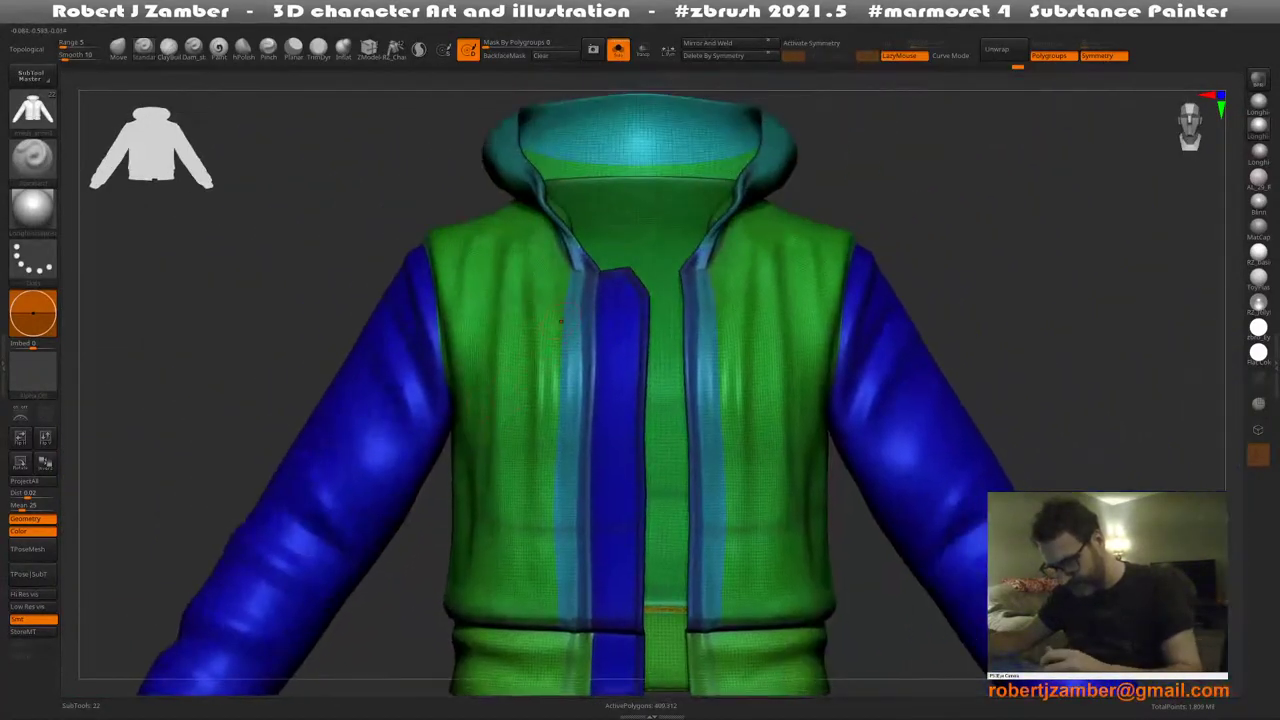
pyautogui.moveTo(566, 322)
pyautogui.keyDown('alt'); pyautogui.mouseDown(button='right')
pyautogui.moveTo(560, 302)
pyautogui.moveTo(514, 326)
pyautogui.moveTo(518, 399)
pyautogui.mouseUp(button='right'); pyautogui.keyUp('alt')
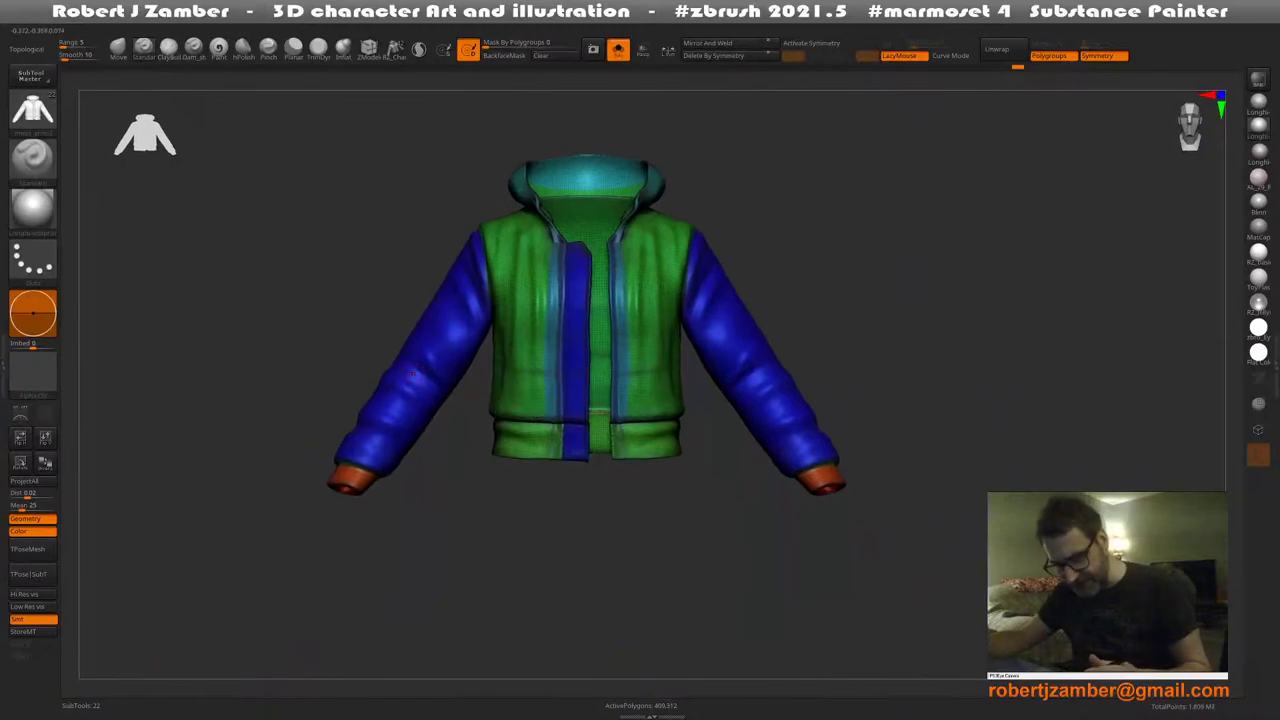
pyautogui.keyDown('ctrl'); pyautogui.moveTo(556, 298); pyautogui.dragTo(548, 388, button='right'); pyautogui.keyUp('ctrl')
pyautogui.keyDown('alt'); pyautogui.moveTo(440, 323); pyautogui.dragTo(482, 394, button='right'); pyautogui.keyUp('alt')
pyautogui.keyDown('ctrl'); pyautogui.moveTo(602, 285); pyautogui.dragTo(620, 420, button='right'); pyautogui.keyUp('ctrl')
pyautogui.keyDown('alt'); pyautogui.moveTo(618, 365); pyautogui.dragTo(467, 183); pyautogui.keyUp('alt')
pyautogui.hotkey('shift', 'f')
pyautogui.hotkey('shift', 'f')
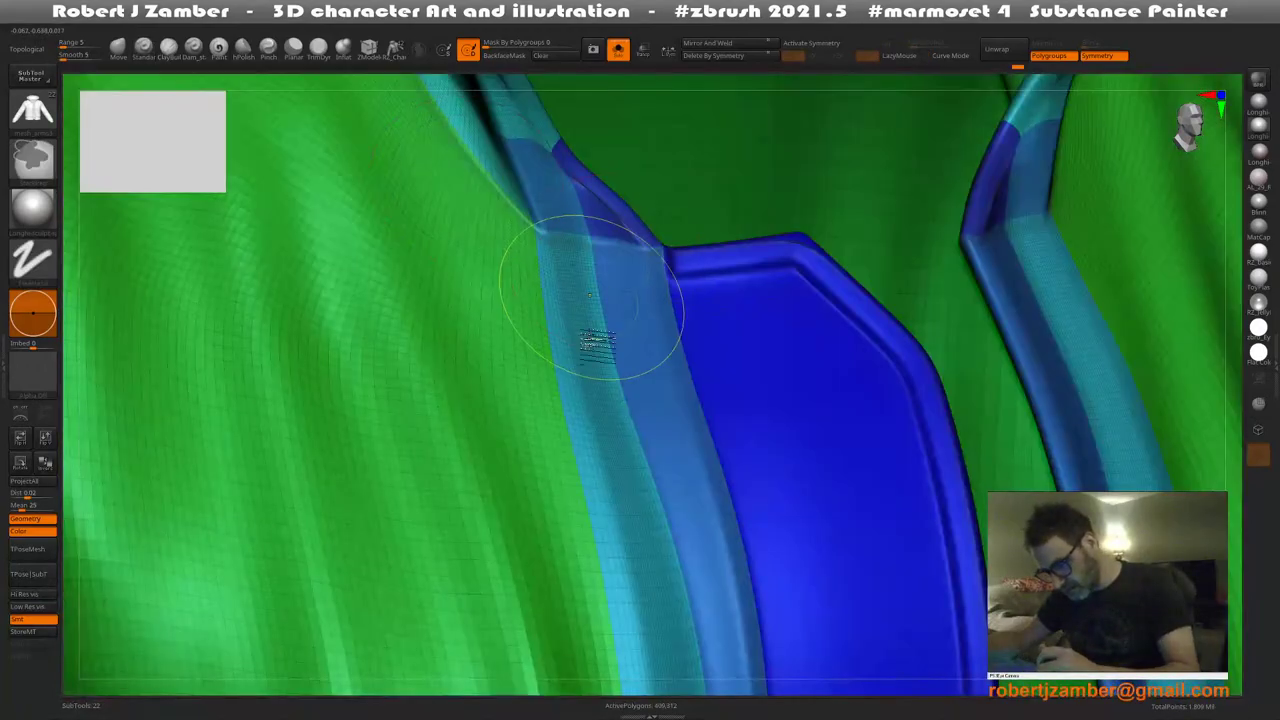
pyautogui.keyDown('ctrl'); pyautogui.moveTo(594, 298); pyautogui.dragTo(475, 213, button='right'); pyautogui.keyUp('ctrl')
pyautogui.keyDown('ctrl'); pyautogui.keyDown('shift'); pyautogui.click(612, 326); pyautogui.keyUp('shift'); pyautogui.keyUp('ctrl')
pyautogui.hotkey('ctrl', 'w')
pyautogui.keyDown('ctrl'); pyautogui.keyDown('shift'); pyautogui.click(528, 271); pyautogui.keyUp('shift'); pyautogui.keyUp('ctrl')
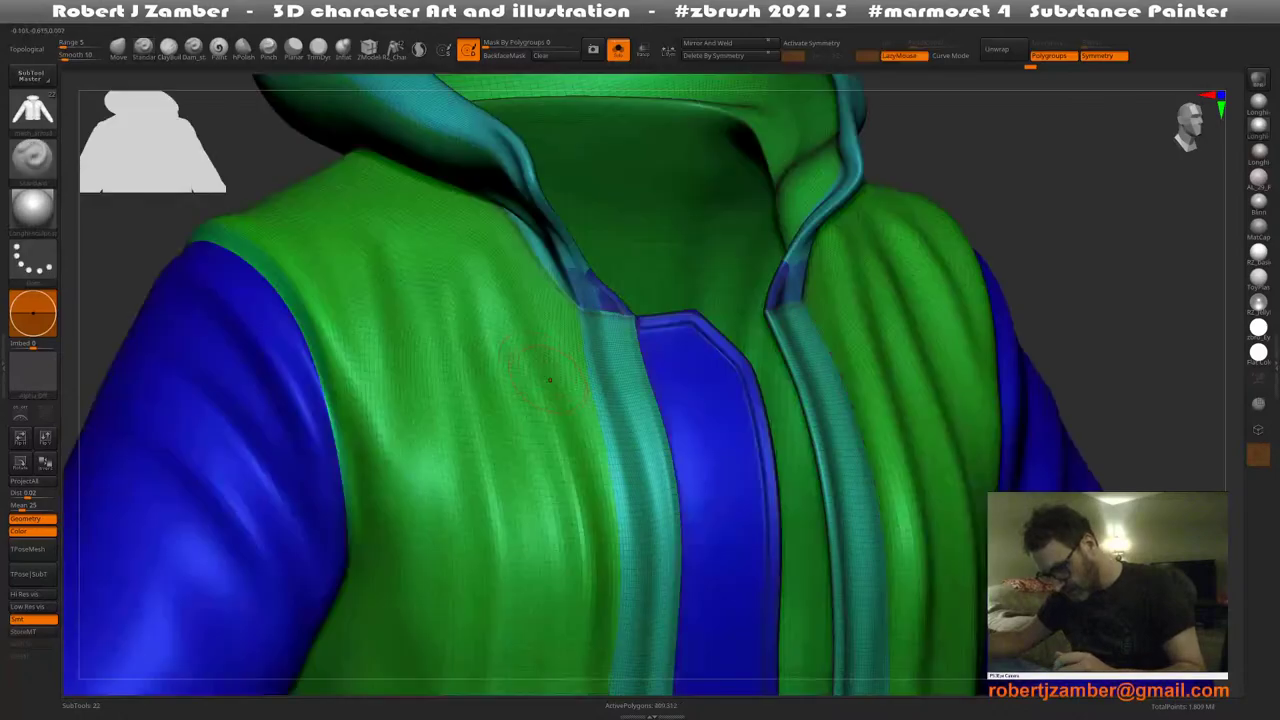
# Isolate the small patches at the collar's lower ends with the front trim and merge them into one polygroup
pyautogui.moveTo(545, 320)
pyautogui.keyDown('shift'); pyautogui.mouseDown(button='right')
pyautogui.moveTo(590, 328)
pyautogui.moveTo(601, 309)
pyautogui.moveTo(634, 378)
pyautogui.mouseUp(button='right'); pyautogui.keyUp('shift')
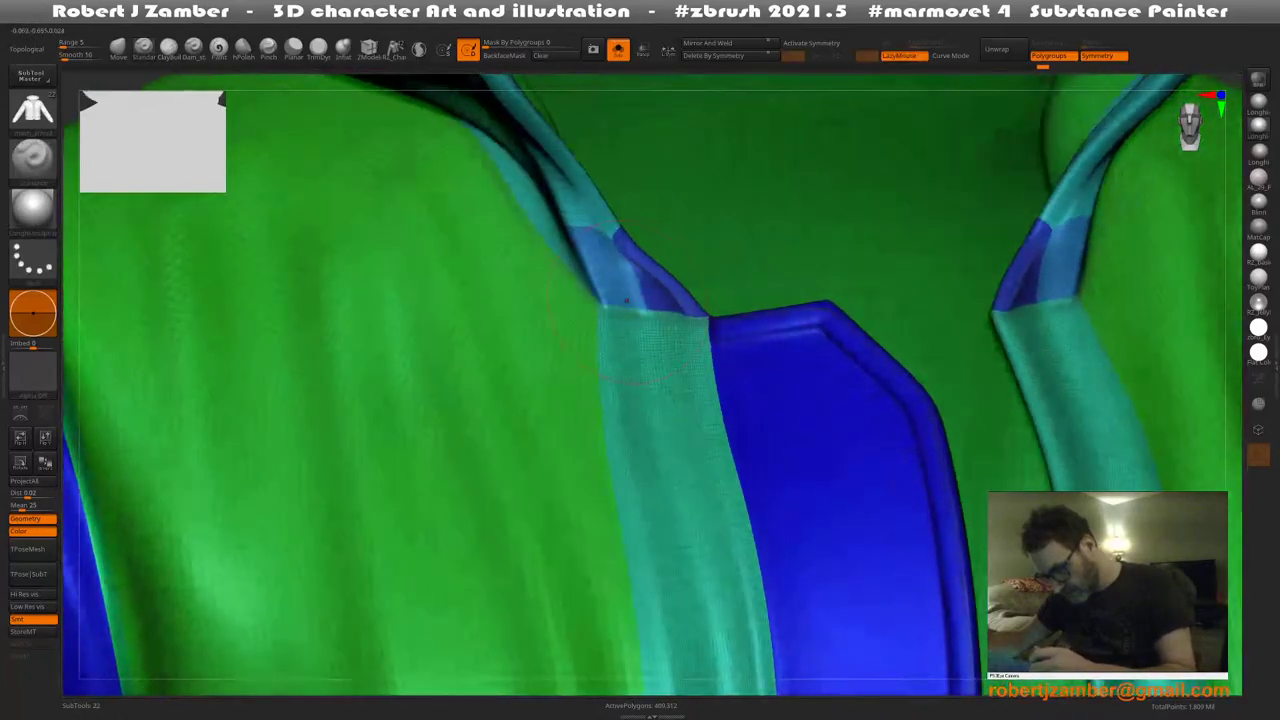
pyautogui.keyDown('shift'); pyautogui.moveTo(634, 378); pyautogui.dragTo(671, 348); pyautogui.keyUp('shift')
pyautogui.keyDown('ctrl'); pyautogui.moveTo(671, 348); pyautogui.dragTo(656, 320, button='right'); pyautogui.keyUp('ctrl')
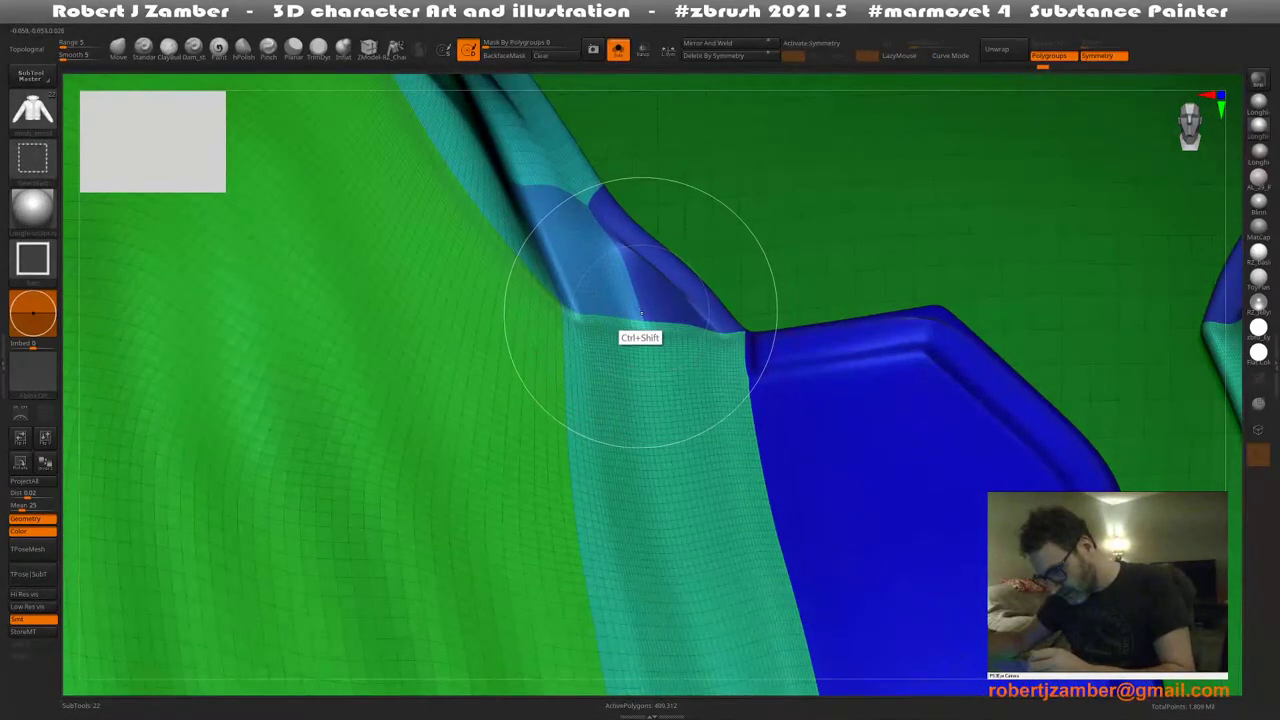
pyautogui.keyDown('ctrl'); pyautogui.keyDown('shift'); pyautogui.click(641, 313); pyautogui.keyUp('shift'); pyautogui.keyUp('ctrl')
pyautogui.keyDown('ctrl'); pyautogui.keyDown('shift'); pyautogui.click(565, 356); pyautogui.keyUp('shift'); pyautogui.keyUp('ctrl')
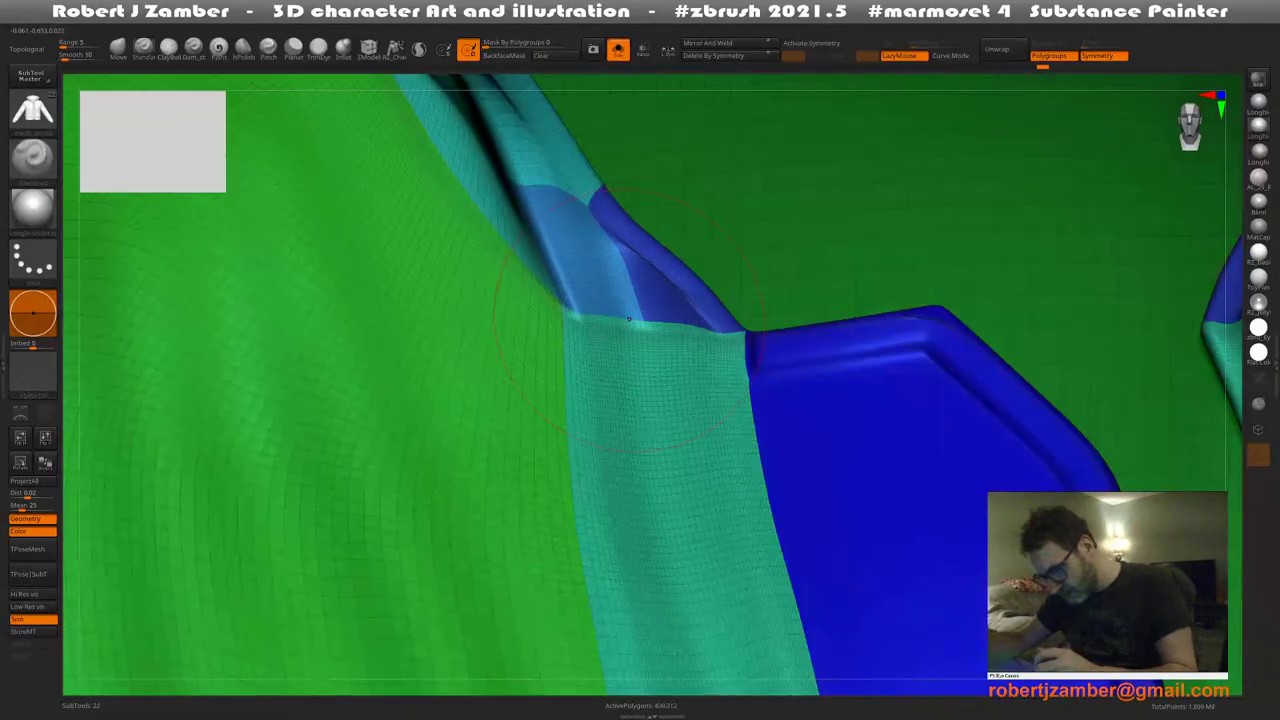
pyautogui.moveTo(629, 319)
pyautogui.mouseDown(button='right')
pyautogui.moveTo(650, 323)
pyautogui.moveTo(639, 320)
pyautogui.mouseUp(button='right')
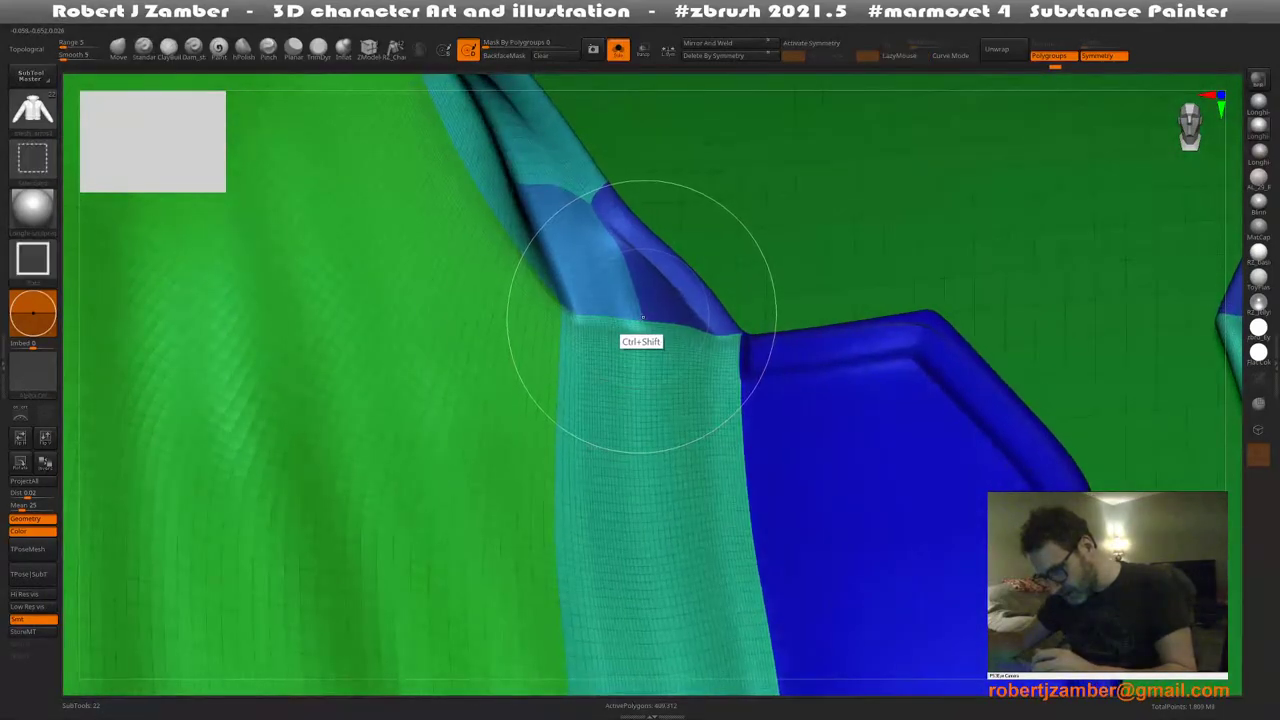
pyautogui.keyDown('ctrl'); pyautogui.keyDown('shift'); pyautogui.click(643, 323); pyautogui.keyUp('shift'); pyautogui.keyUp('ctrl')
pyautogui.keyDown('ctrl'); pyautogui.keyDown('shift'); pyautogui.click(620, 307); pyautogui.keyUp('shift'); pyautogui.keyUp('ctrl')
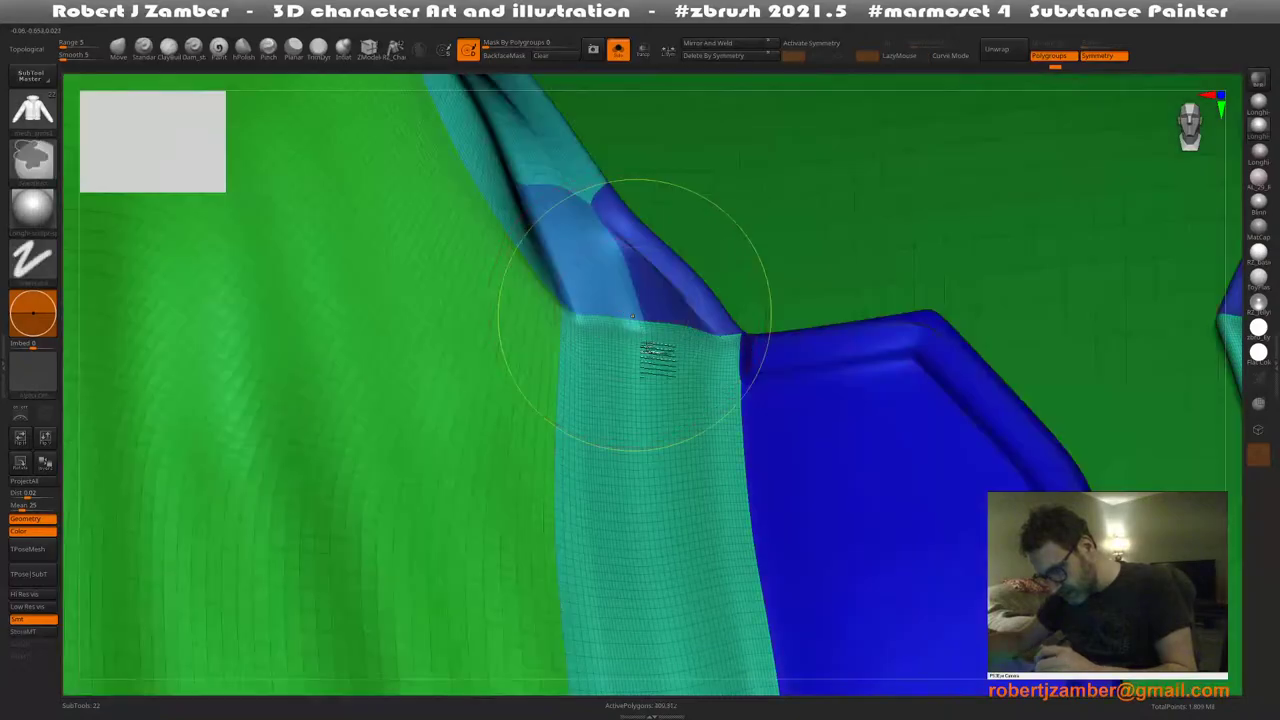
pyautogui.keyDown('ctrl'); pyautogui.moveTo(634, 314); pyautogui.dragTo(651, 325, button='right'); pyautogui.keyUp('ctrl')
pyautogui.keyDown('ctrl'); pyautogui.keyDown('shift'); pyautogui.click(656, 327); pyautogui.keyUp('shift'); pyautogui.keyUp('ctrl')
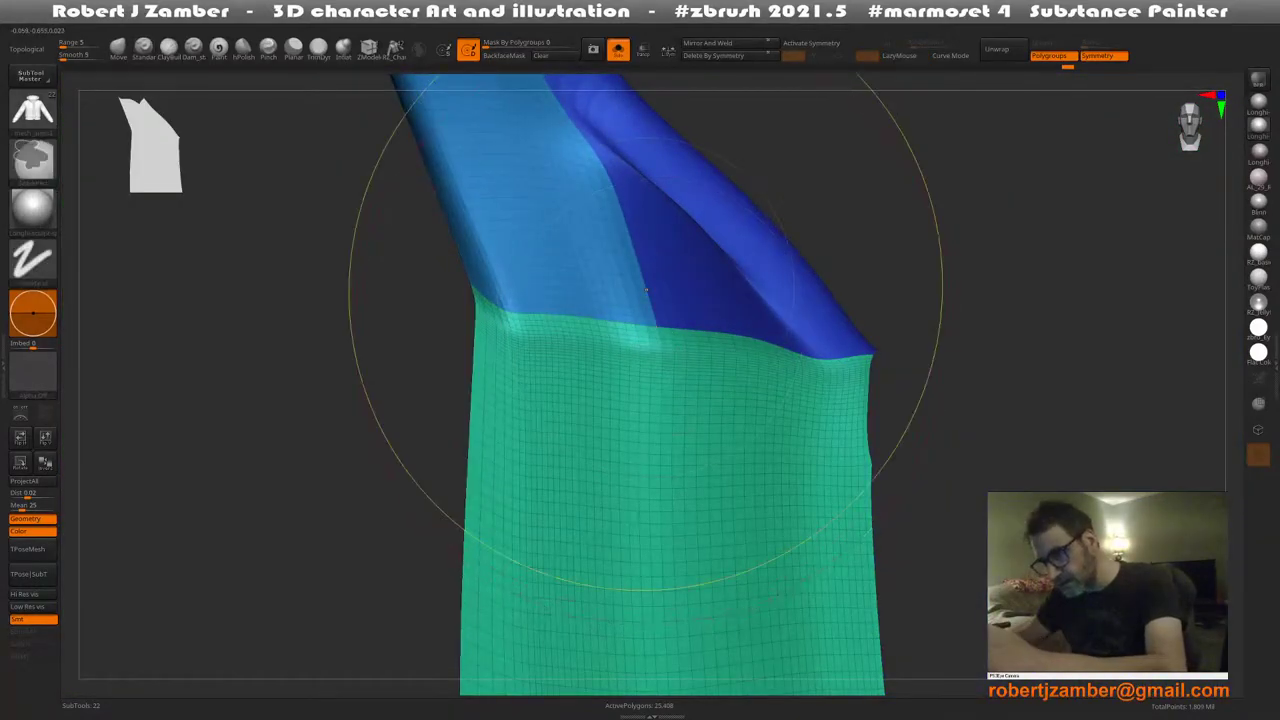
pyautogui.hotkey('ctrl', 'w')
pyautogui.keyDown('ctrl'); pyautogui.keyDown('shift'); pyautogui.click(409, 298); pyautogui.keyUp('shift'); pyautogui.keyUp('ctrl')
# Combine the hood edging with the front trim, and merge the neckline patches into the jacket body's polygroup
pyautogui.moveTo(397, 280)
pyautogui.keyDown('ctrl'); pyautogui.mouseDown(button='right')
pyautogui.moveTo(451, 337)
pyautogui.moveTo(486, 406)
pyautogui.moveTo(502, 362)
pyautogui.moveTo(574, 483)
pyautogui.moveTo(525, 382)
pyautogui.moveTo(457, 392)
pyautogui.moveTo(476, 423)
pyautogui.moveTo(418, 418)
pyautogui.moveTo(471, 391)
pyautogui.moveTo(529, 450)
pyautogui.moveTo(551, 500)
pyautogui.moveTo(545, 470)
pyautogui.mouseUp(button='right'); pyautogui.keyUp('ctrl')
pyautogui.keyDown('ctrl'); pyautogui.keyDown('shift'); pyautogui.click(528, 383); pyautogui.keyUp('shift'); pyautogui.keyUp('ctrl')
pyautogui.keyDown('ctrl'); pyautogui.keyDown('shift'); pyautogui.click(443, 429); pyautogui.keyUp('shift'); pyautogui.keyUp('ctrl')
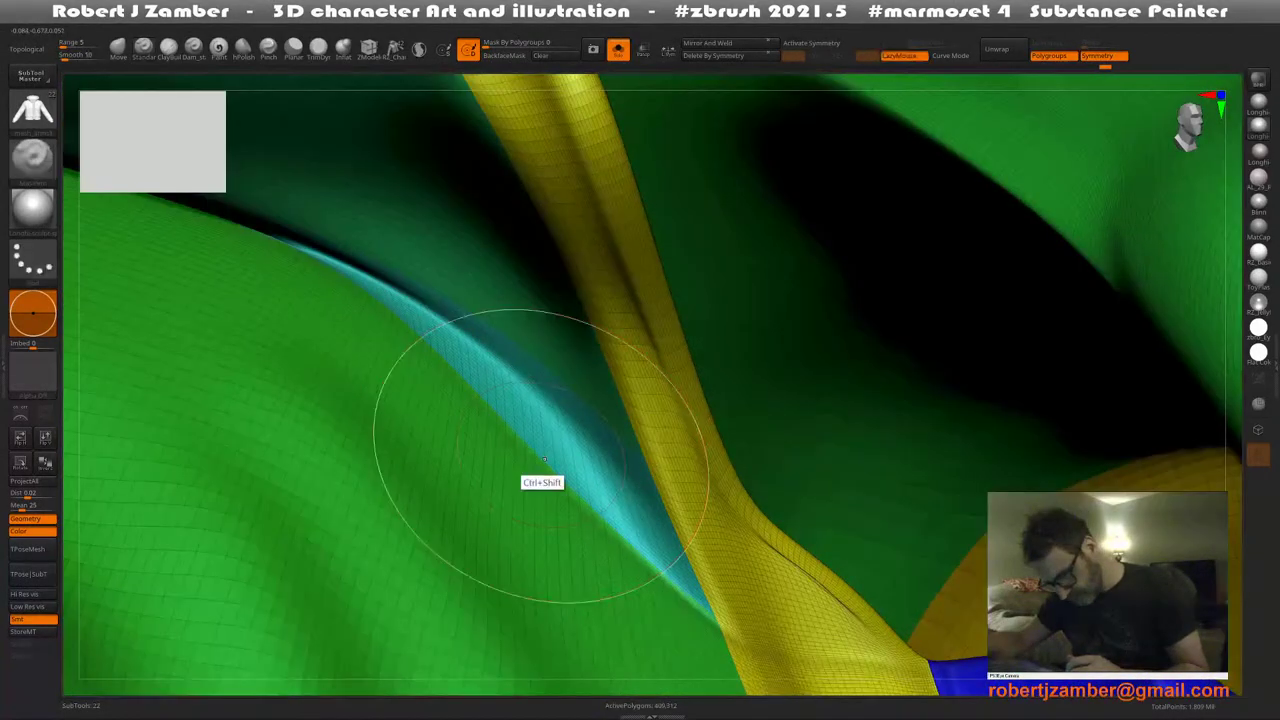
pyautogui.keyDown('ctrl'); pyautogui.keyDown('shift'); pyautogui.click(545, 466); pyautogui.keyUp('shift'); pyautogui.keyUp('ctrl')
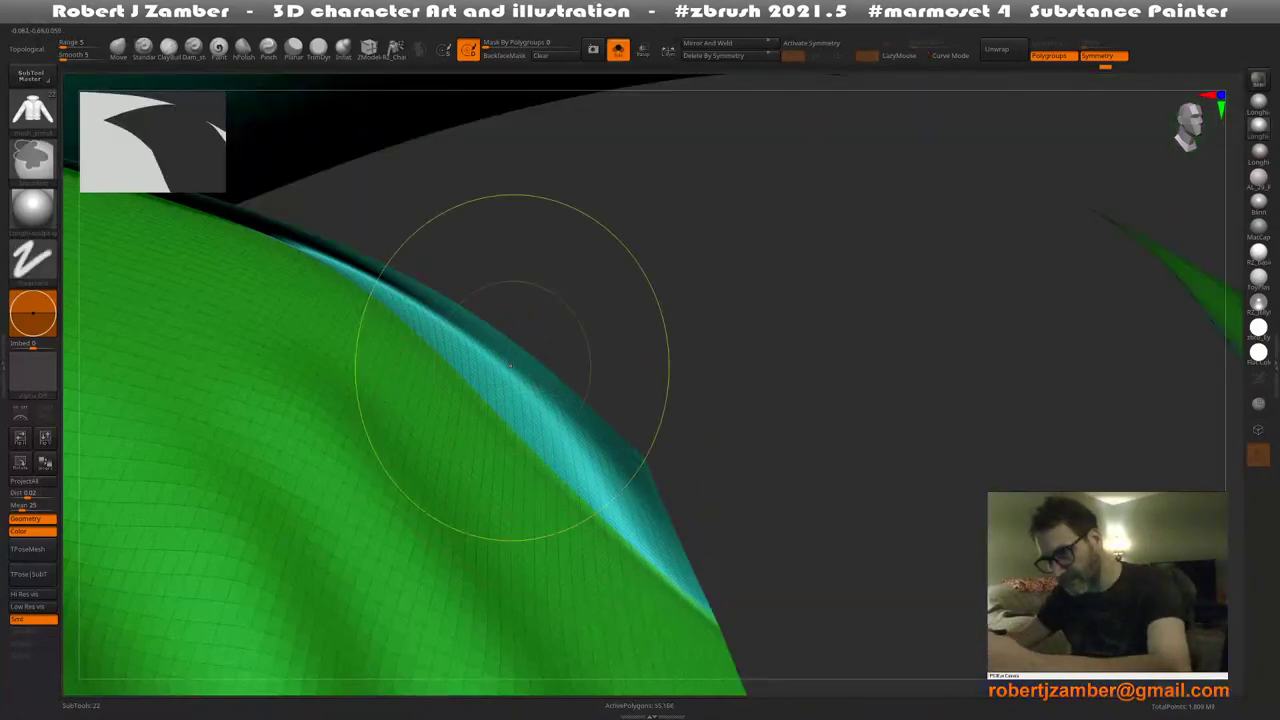
pyautogui.hotkey('ctrl', 'w')
pyautogui.keyDown('ctrl'); pyautogui.moveTo(513, 367); pyautogui.dragTo(290, 205, button='right'); pyautogui.keyUp('ctrl')
pyautogui.keyDown('ctrl'); pyautogui.keyDown('shift'); pyautogui.click(338, 358); pyautogui.keyUp('shift'); pyautogui.keyUp('ctrl')
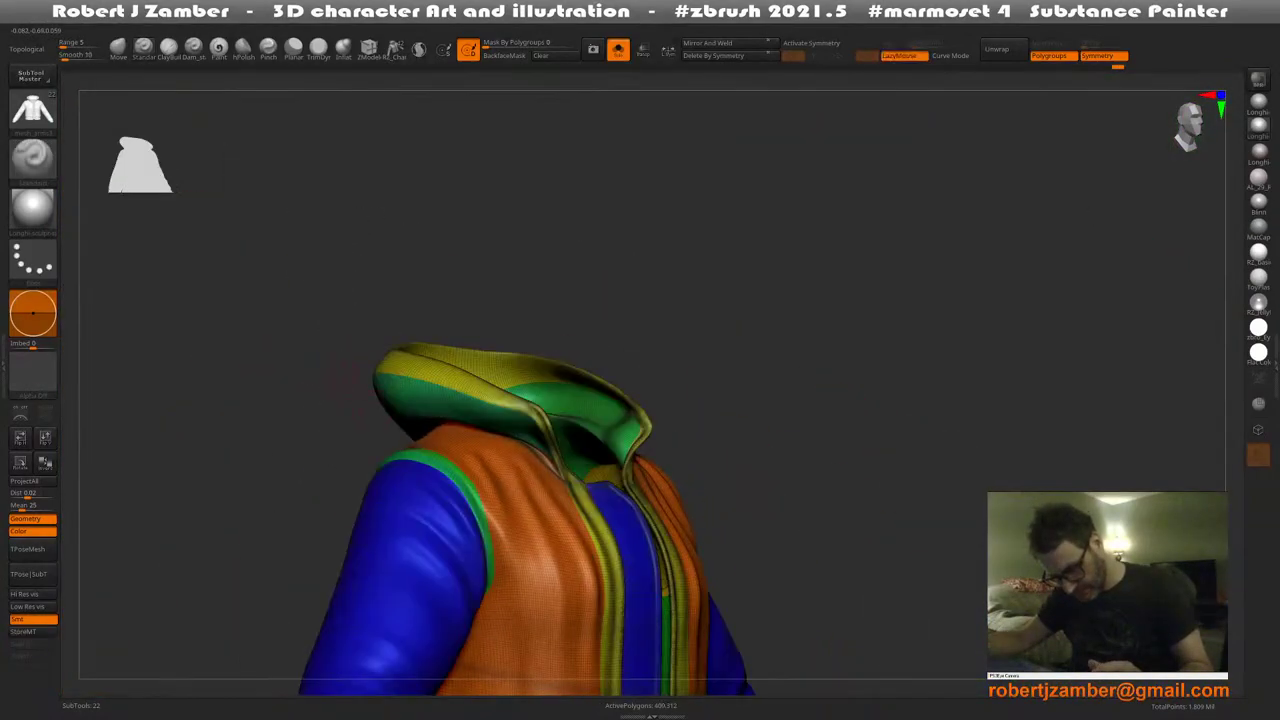
# Isolate the front placket and slice along its raised border with SliceCurve to split the border into its own polygroup
pyautogui.moveTo(440, 420); pyautogui.dragTo(375, 425, button='right')
pyautogui.keyDown('alt'); pyautogui.moveTo(412, 468); pyautogui.dragTo(565, 478, button='right'); pyautogui.keyUp('alt')
pyautogui.keyDown('ctrl'); pyautogui.keyDown('shift'); pyautogui.click(545, 412); pyautogui.keyUp('shift'); pyautogui.keyUp('ctrl')
pyautogui.press('b')
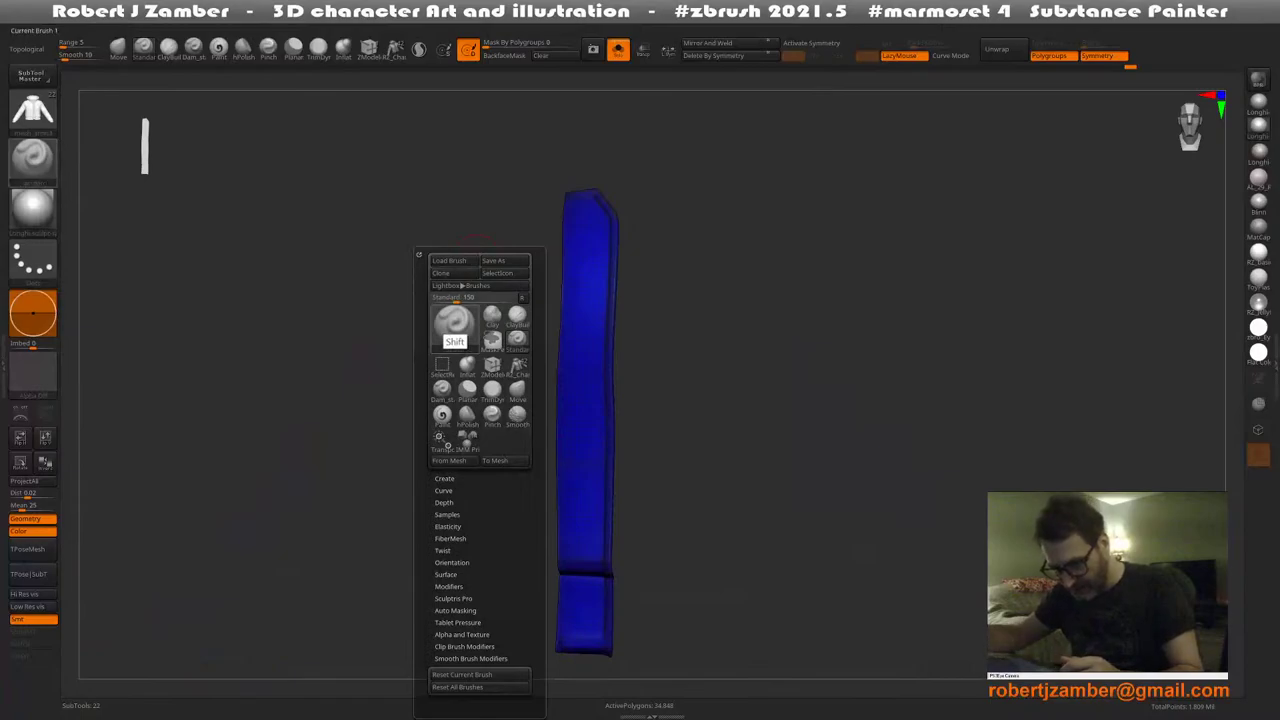
pyautogui.keyDown('ctrl'); pyautogui.keyDown('shift'); pyautogui.click(455, 328); pyautogui.keyUp('shift'); pyautogui.keyUp('ctrl')
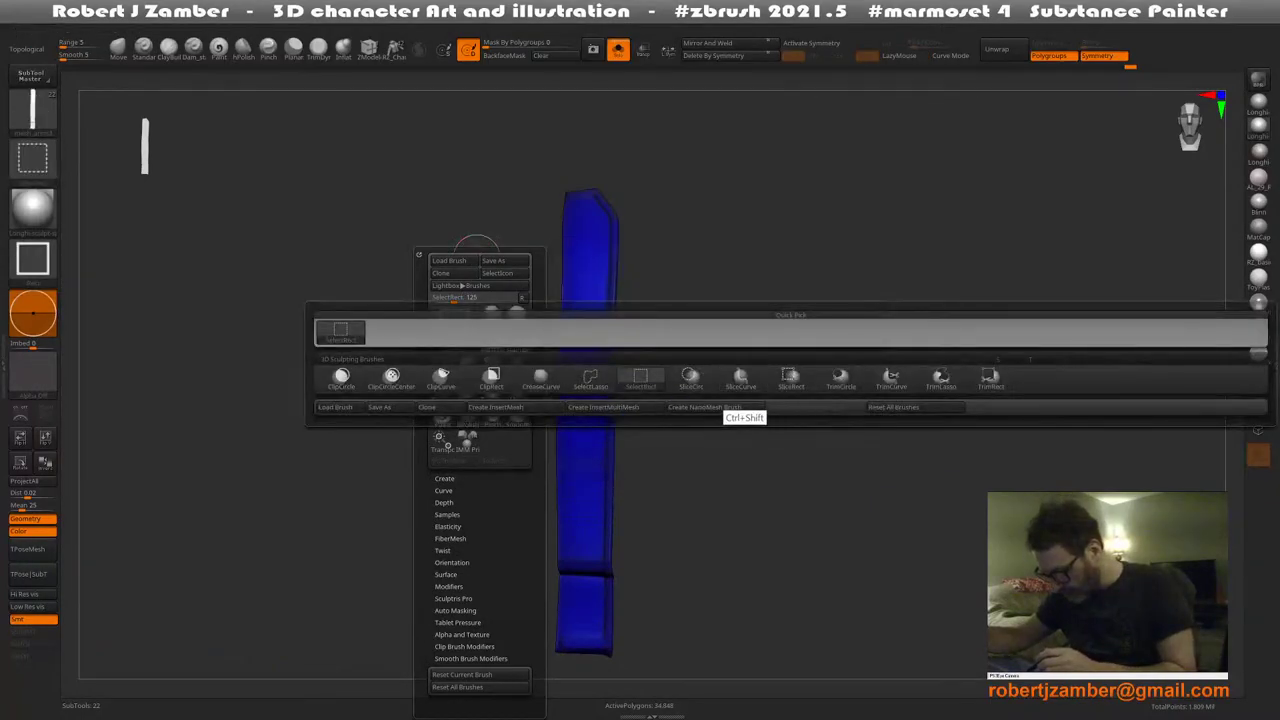
pyautogui.keyDown('ctrl'); pyautogui.keyDown('shift'); pyautogui.click(741, 380); pyautogui.keyUp('shift'); pyautogui.keyUp('ctrl')
pyautogui.keyDown('ctrl'); pyautogui.moveTo(545, 210); pyautogui.dragTo(567, 275, button='right'); pyautogui.keyUp('ctrl')
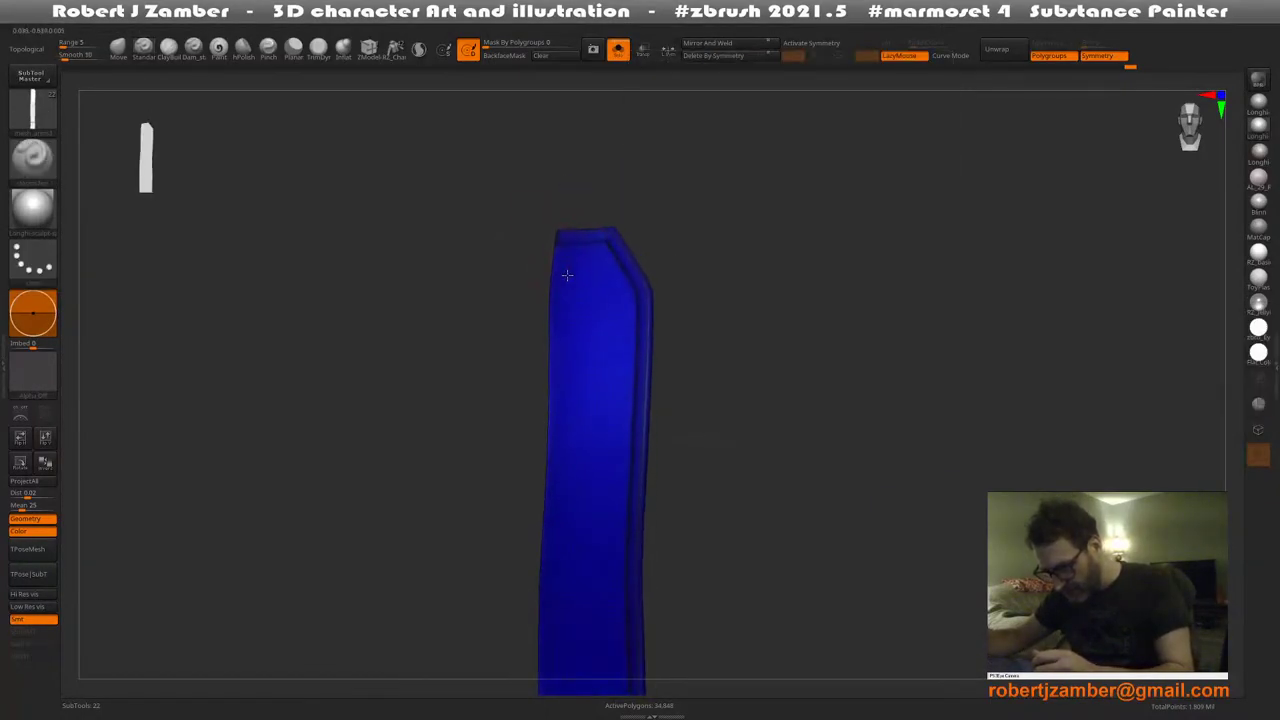
pyautogui.moveTo(566, 275); pyautogui.dragTo(545, 258)
pyautogui.hotkey('ctrl', 'shift')
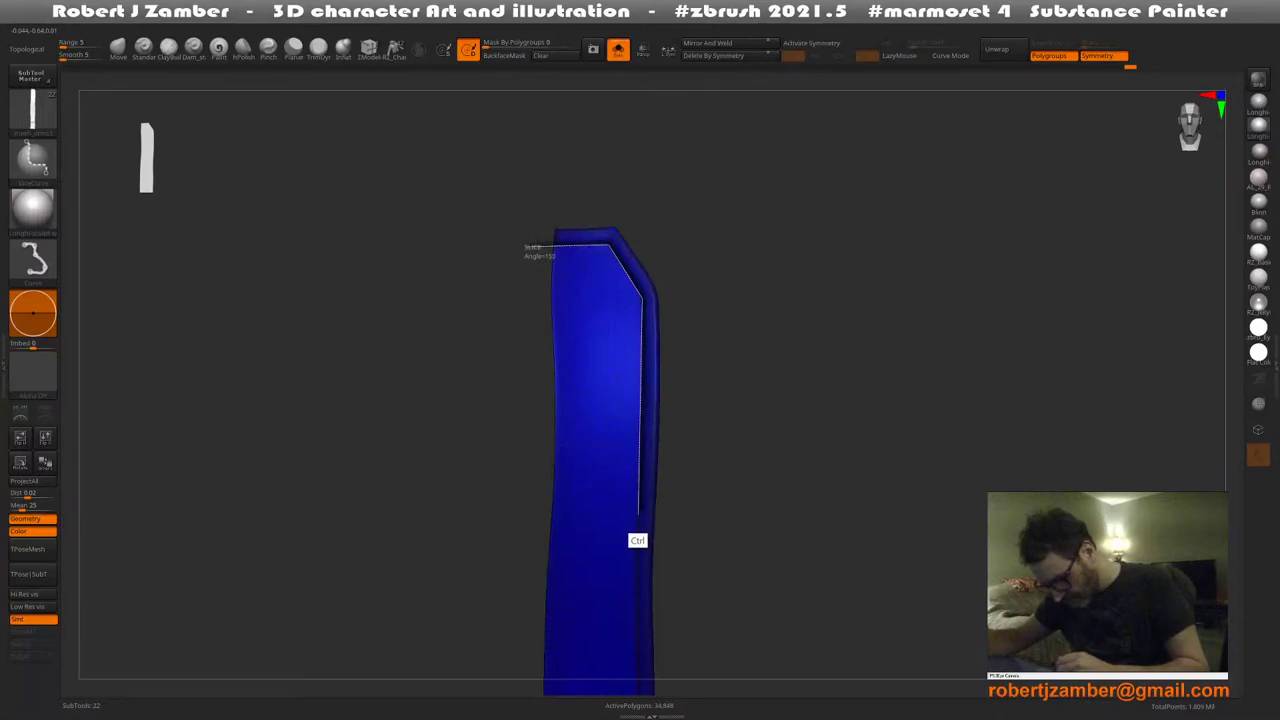
pyautogui.keyDown('ctrl'); pyautogui.keyDown('shift'); pyautogui.moveTo(530, 247); pyautogui.dragTo(525, 247); pyautogui.keyUp('shift'); pyautogui.keyUp('ctrl')
pyautogui.keyDown('alt'); pyautogui.moveTo(570, 491); pyautogui.dragTo(540, 342, button='right'); pyautogui.keyUp('alt')
pyautogui.moveTo(540, 342)
pyautogui.keyDown('ctrl'); pyautogui.mouseDown(button='right')
pyautogui.moveTo(500, 360)
pyautogui.moveTo(541, 238)
pyautogui.mouseUp(button='right'); pyautogui.keyUp('ctrl')
pyautogui.hotkey('ctrl', 'z')
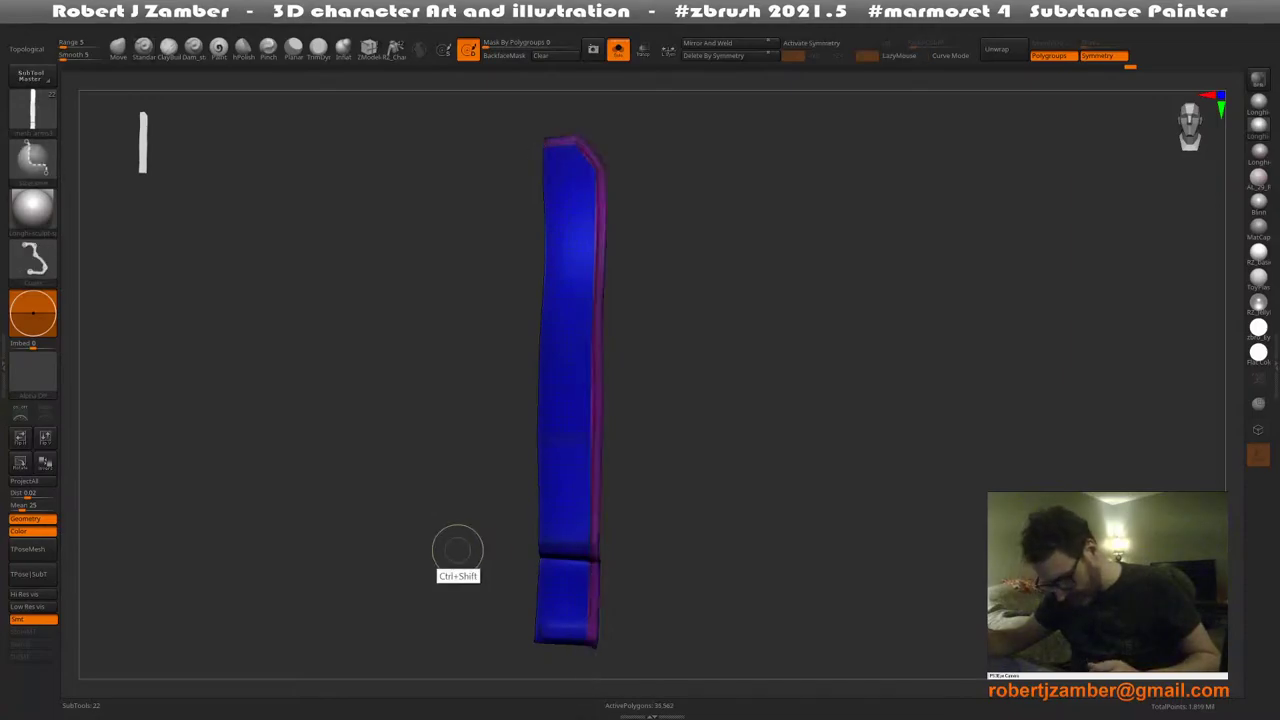
# Show the whole jacket and ZRemesh it with KeepGroups enabled and the target polygon count set to 6.48173
pyautogui.hotkey('ctrl', 'shift', 's')
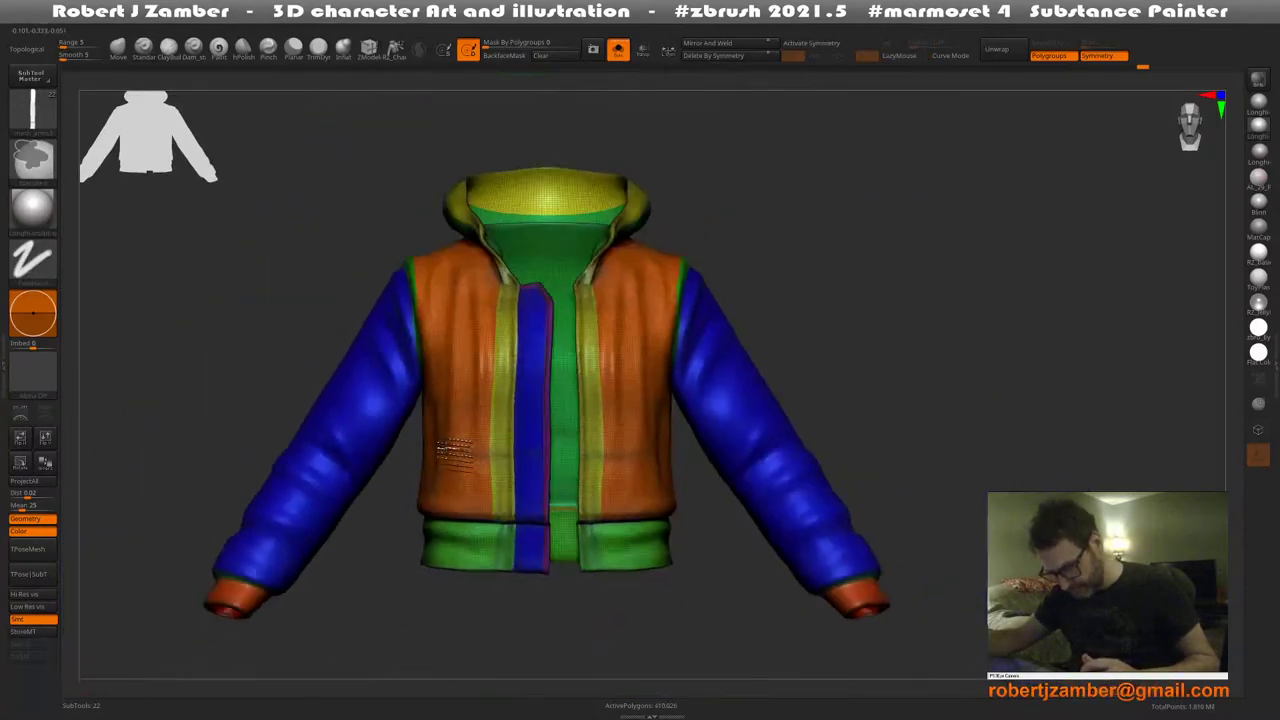
pyautogui.keyDown('ctrl'); pyautogui.moveTo(449, 448); pyautogui.dragTo(443, 410, button='right'); pyautogui.keyUp('ctrl')
pyautogui.moveTo(449, 357); pyautogui.dragTo(465, 411, button='right')
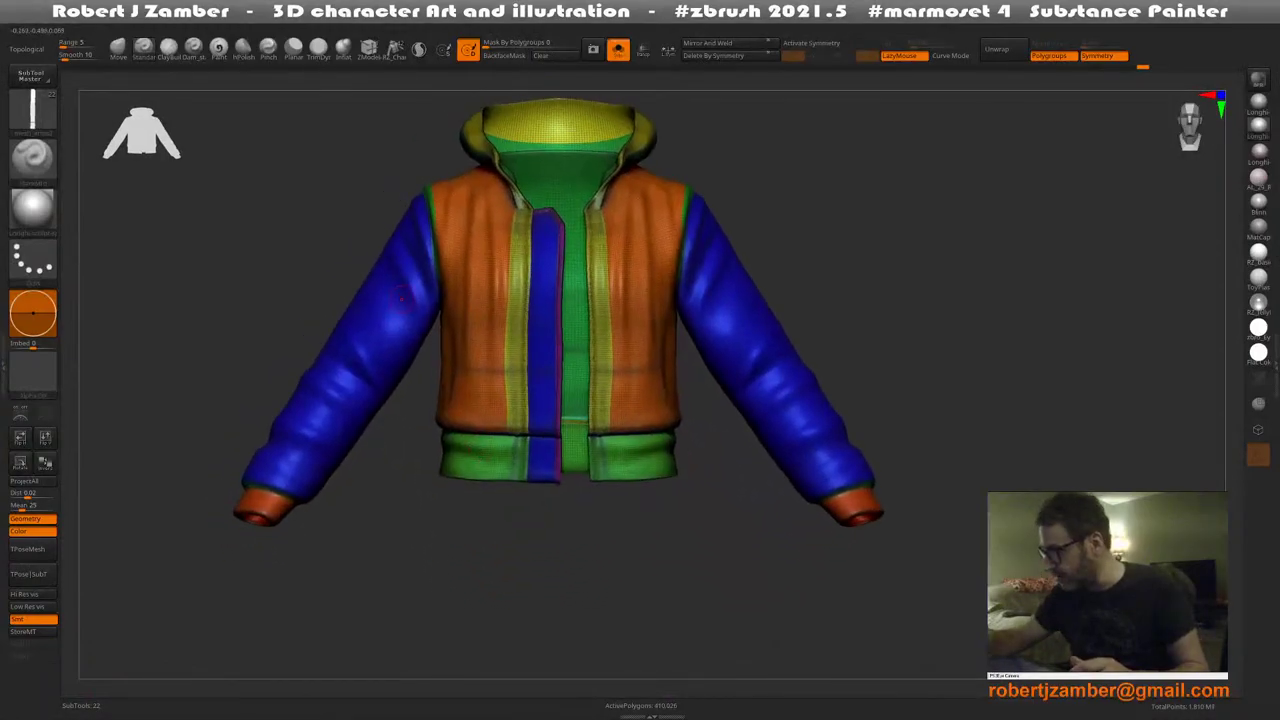
pyautogui.press('space')
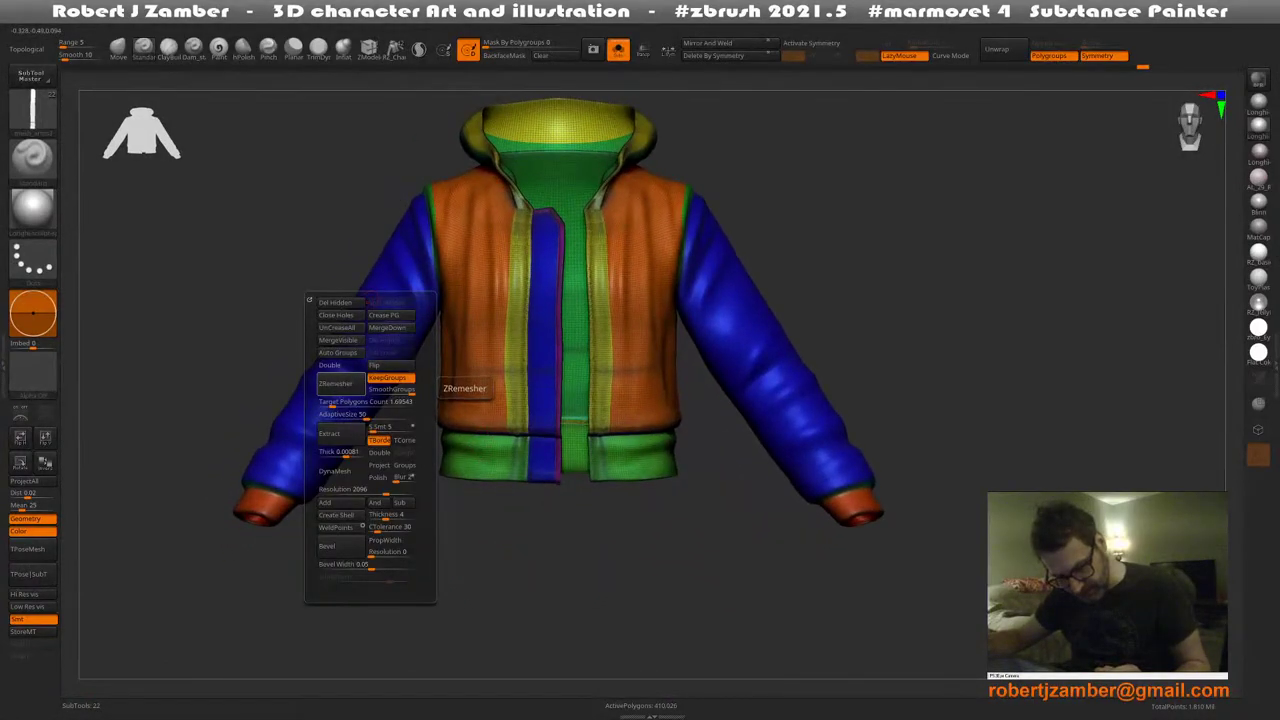
pyautogui.moveTo(332, 403); pyautogui.dragTo(341, 403)
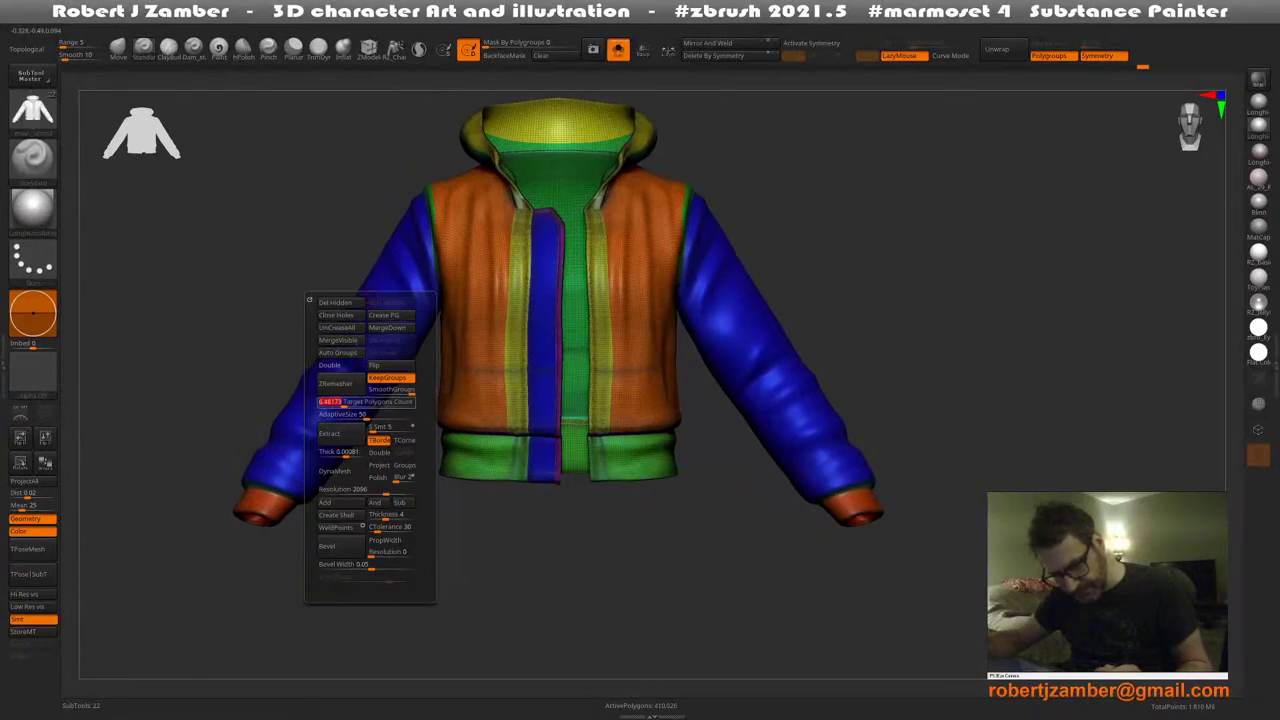
pyautogui.click(341, 384)
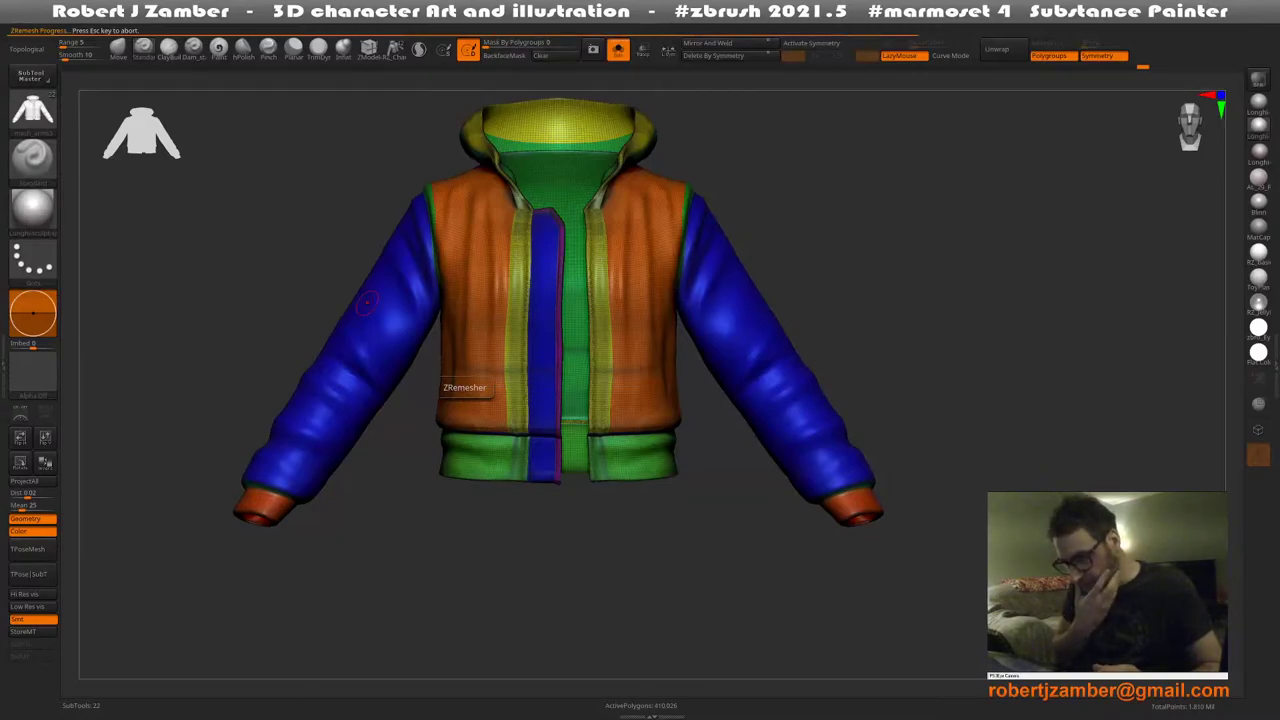
# Activate X symmetry and smooth the torn polygons at the armpits of both sleeves
pyautogui.moveTo(380, 455); pyautogui.dragTo(397, 468)
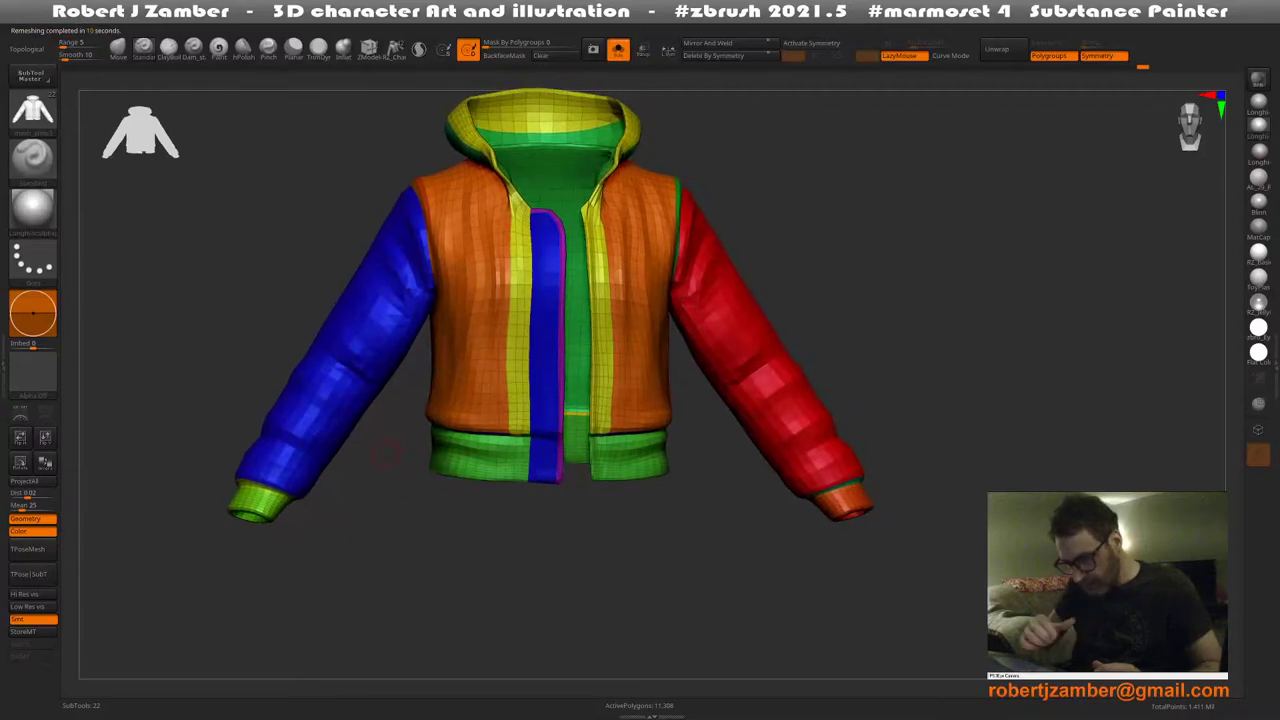
pyautogui.moveTo(386, 425); pyautogui.dragTo(495, 440)
pyautogui.keyDown('ctrl'); pyautogui.moveTo(495, 440); pyautogui.dragTo(500, 272, button='right'); pyautogui.keyUp('ctrl')
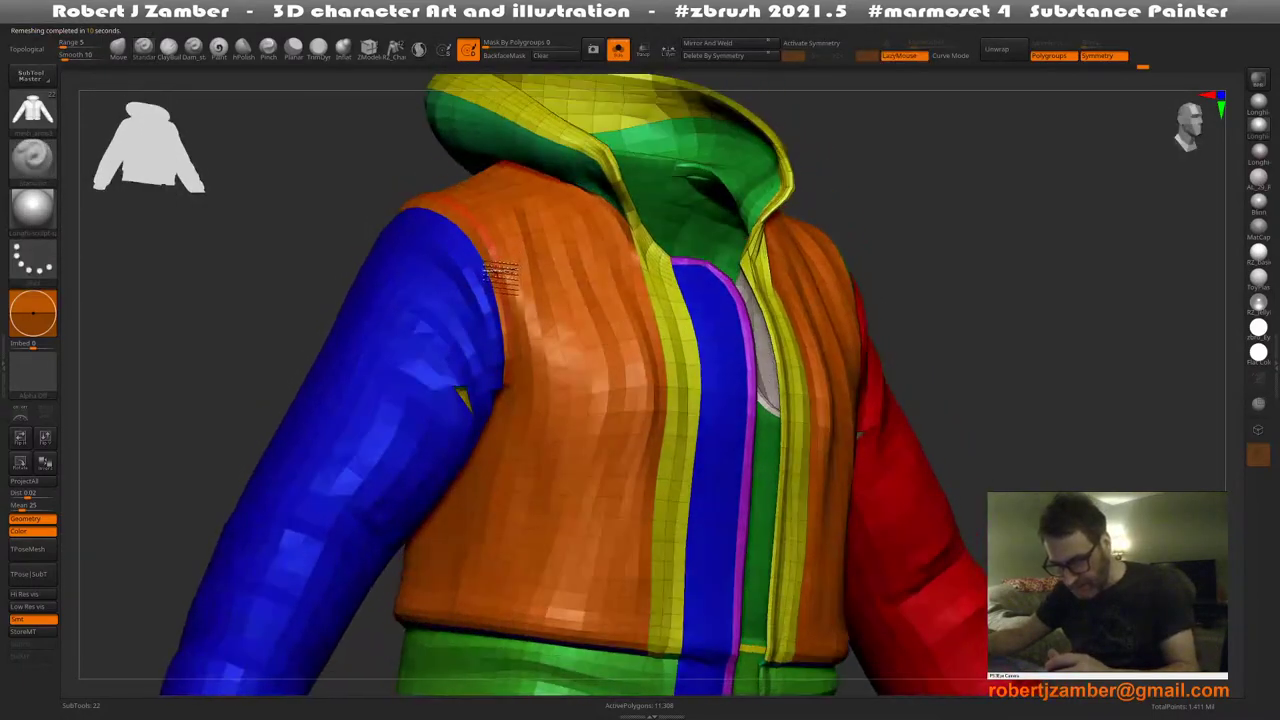
pyautogui.keyDown('shift'); pyautogui.moveTo(450, 420); pyautogui.dragTo(937, 420); pyautogui.keyUp('shift')
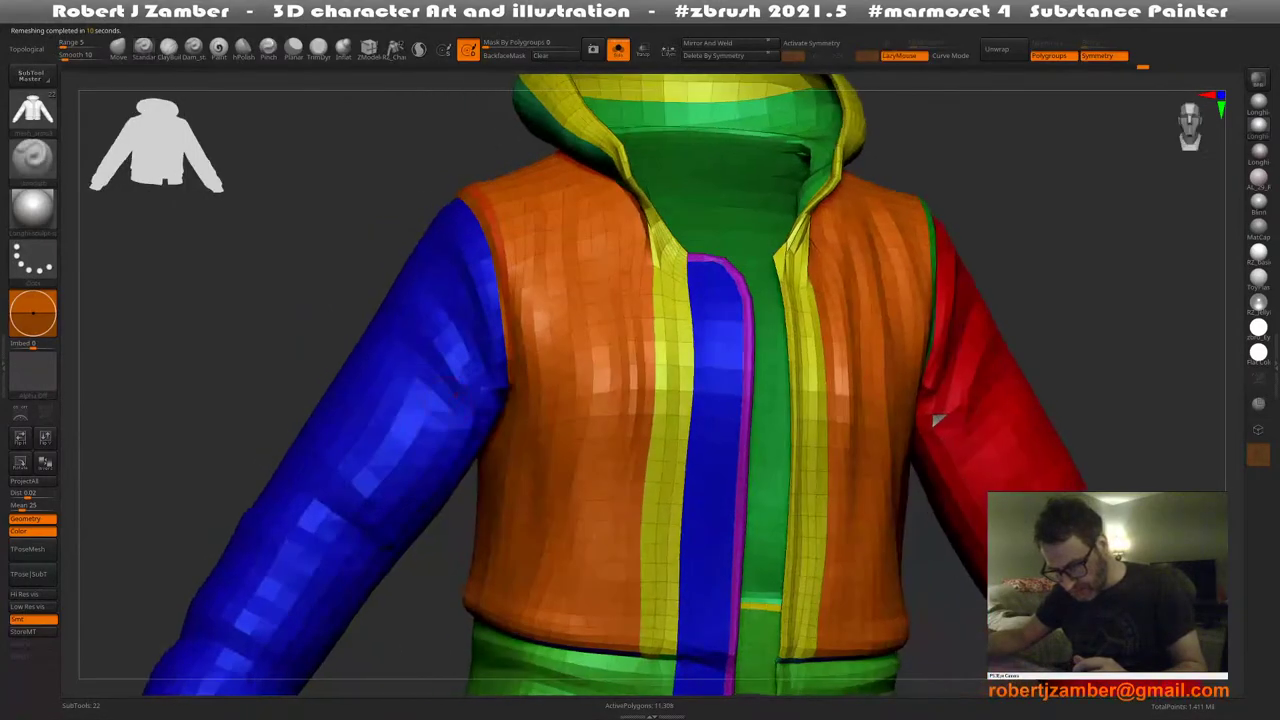
pyautogui.hotkey('ctrl', 'z')
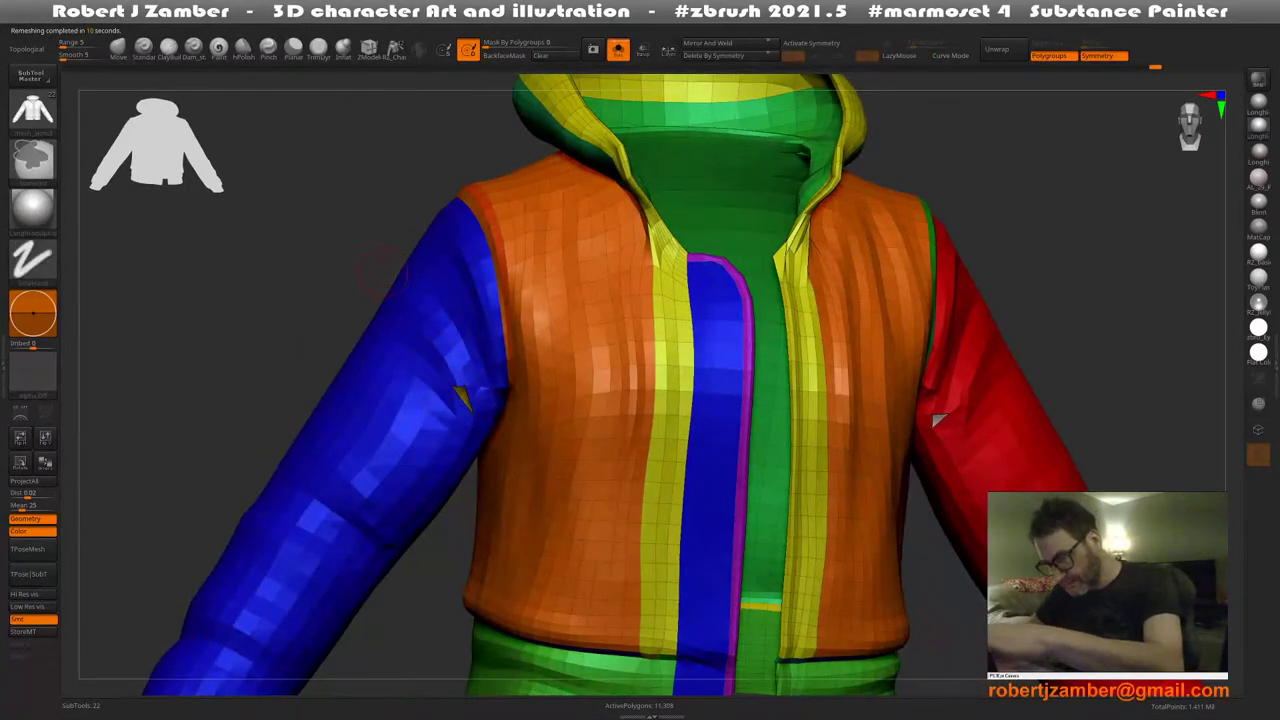
pyautogui.press('x')
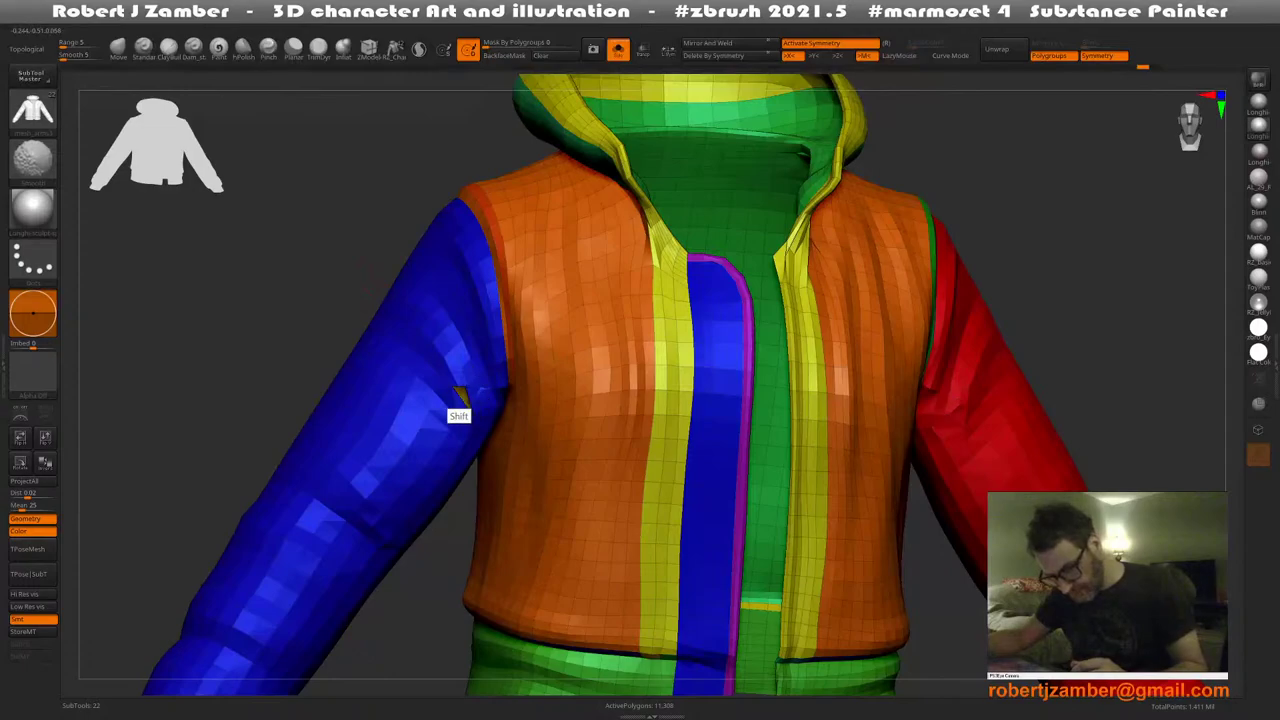
pyautogui.moveTo(369, 270); pyautogui.dragTo(400, 390, button='right')
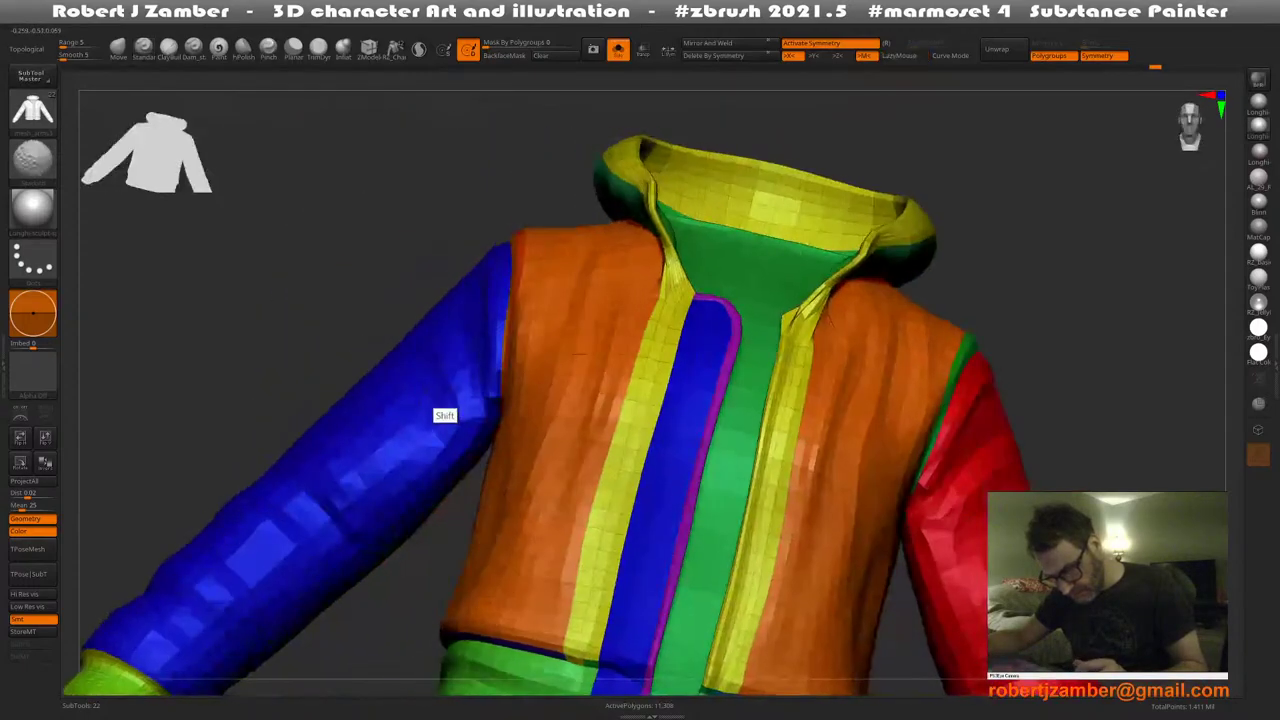
pyautogui.keyDown('shift'); pyautogui.moveTo(446, 400); pyautogui.dragTo(480, 399); pyautogui.keyUp('shift')
pyautogui.keyDown('alt'); pyautogui.moveTo(480, 397); pyautogui.dragTo(350, 402, button='right'); pyautogui.keyUp('alt')
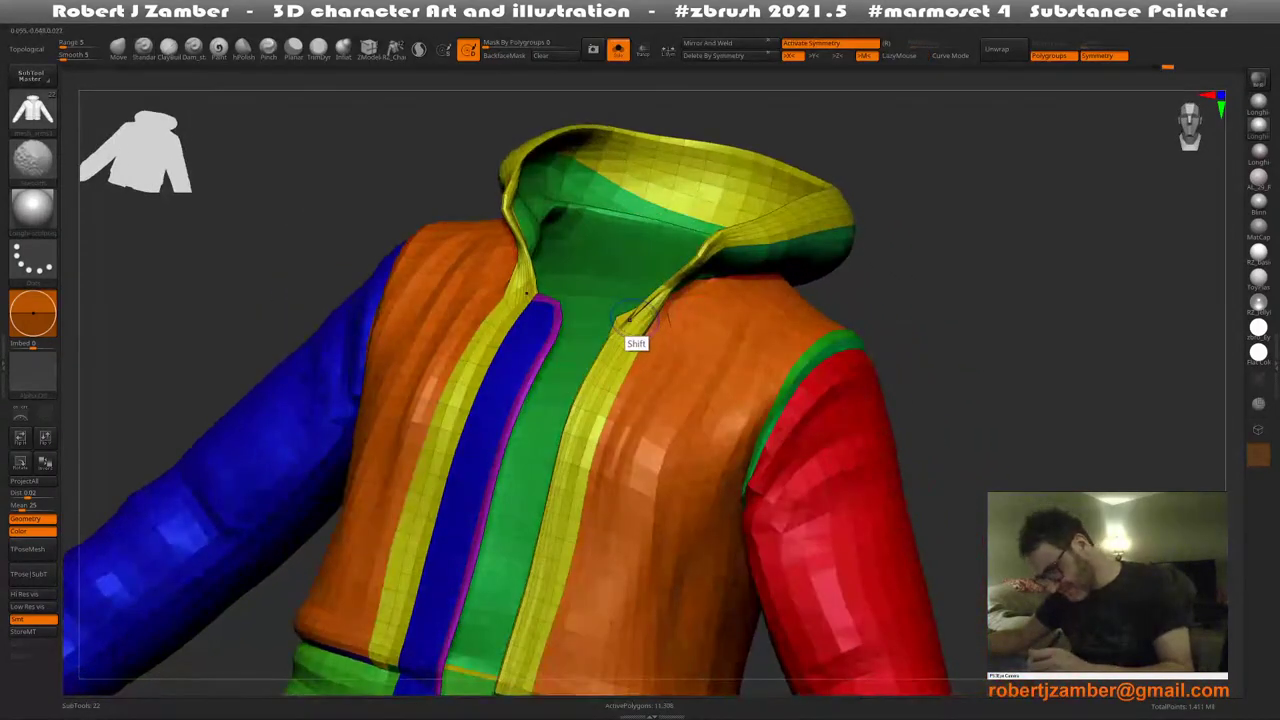
# Smooth the front trim on both sides where it meets the hood's lower ends
pyautogui.keyDown('shift'); pyautogui.moveTo(630, 324); pyautogui.dragTo(635, 313); pyautogui.keyUp('shift')
pyautogui.moveTo(634, 313); pyautogui.dragTo(565, 318, button='right')
pyautogui.keyDown('shift'); pyautogui.moveTo(660, 296); pyautogui.dragTo(624, 342); pyautogui.keyUp('shift')
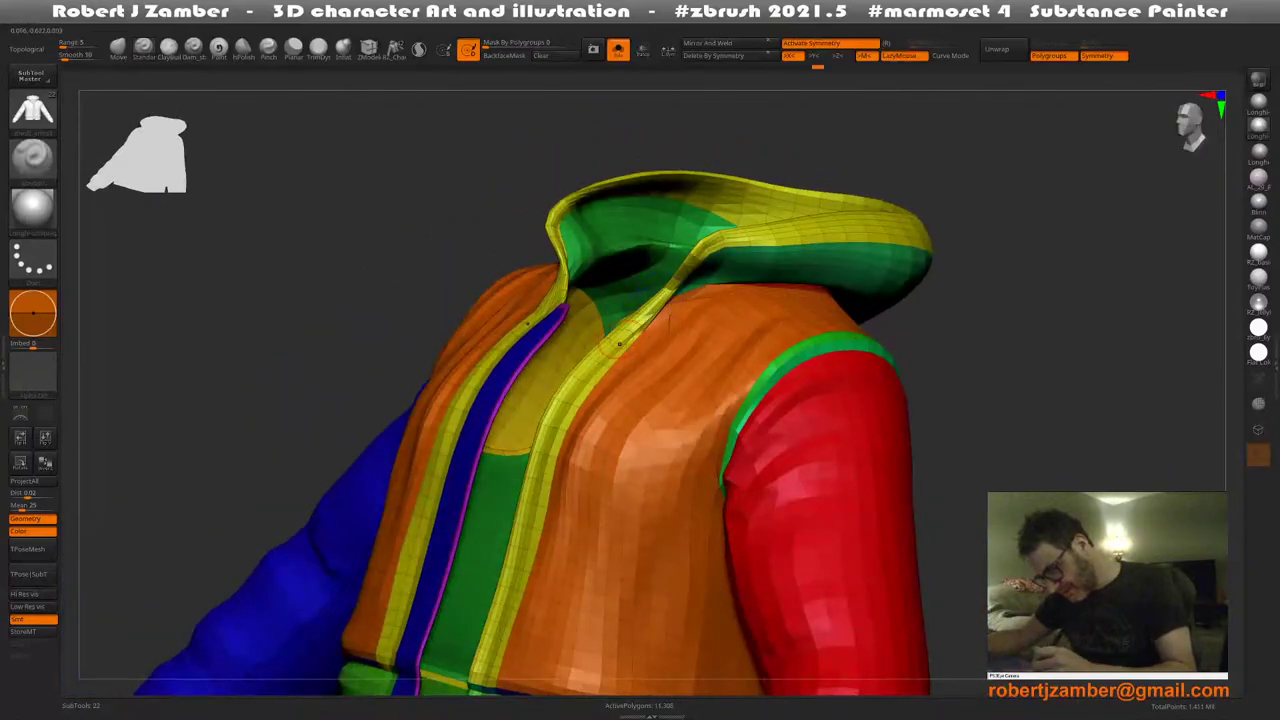
pyautogui.moveTo(624, 342); pyautogui.dragTo(560, 330, button='right')
pyautogui.keyDown('shift'); pyautogui.moveTo(660, 300); pyautogui.dragTo(650, 312); pyautogui.keyUp('shift')
pyautogui.moveTo(400, 400); pyautogui.dragTo(495, 408, button='right')
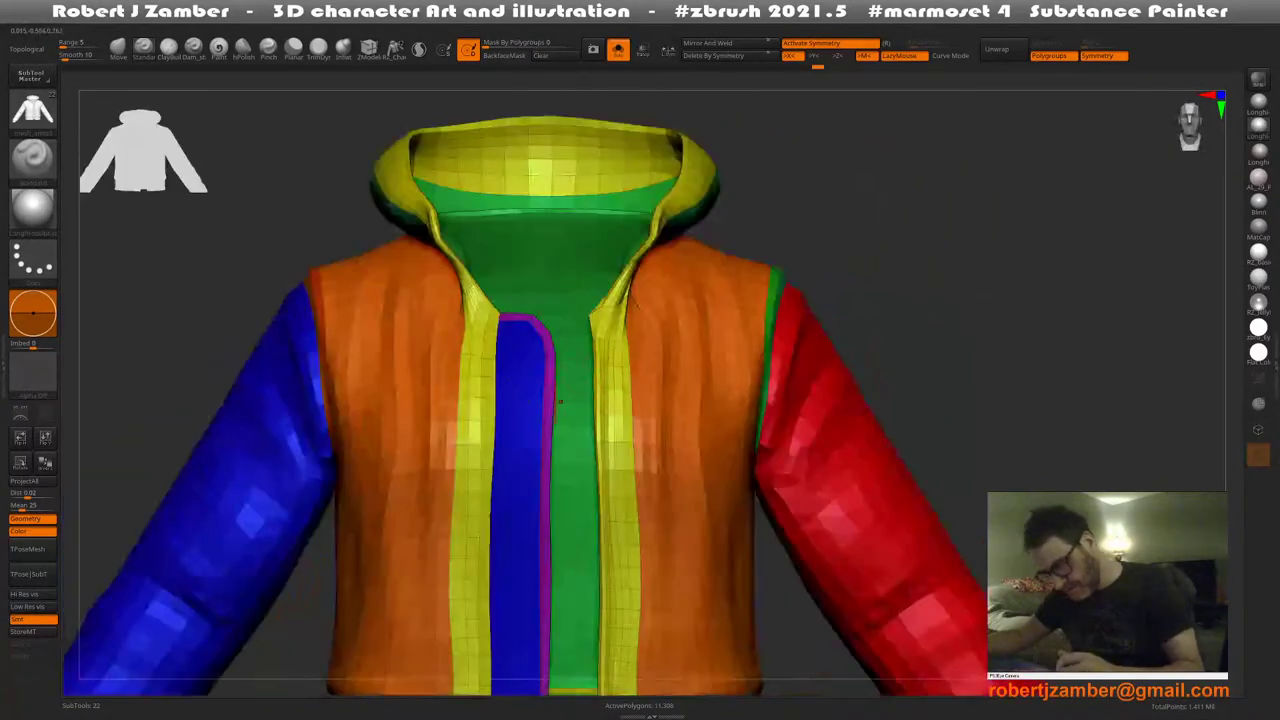
# Lower the target polygon count to about 1.6 and ZRemesh the jacket with symmetry active
pyautogui.keyDown('ctrl'); pyautogui.keyDown('alt'); pyautogui.moveTo(465, 560); pyautogui.dragTo(523, 378, button='right'); pyautogui.keyUp('alt'); pyautogui.keyUp('ctrl')
pyautogui.keyDown('ctrl'); pyautogui.moveTo(508, 428); pyautogui.dragTo(550, 472, button='right'); pyautogui.keyUp('ctrl')
pyautogui.press('space')
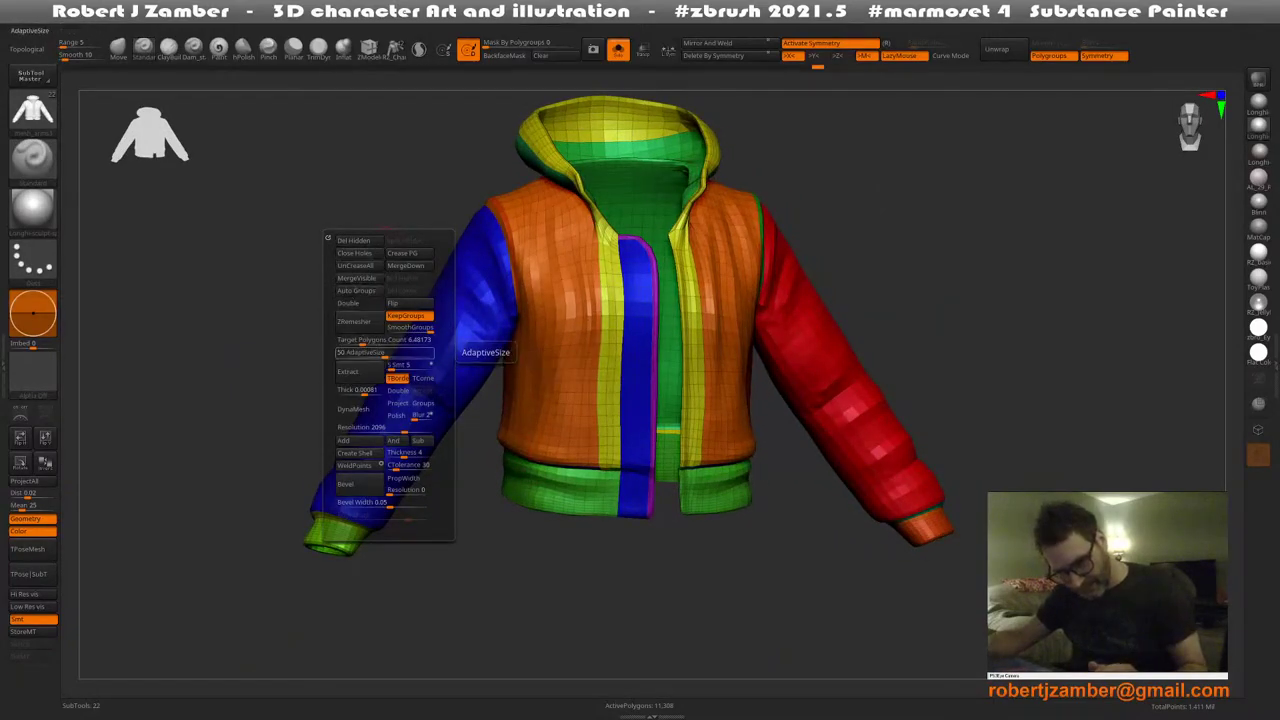
pyautogui.moveTo(362, 341); pyautogui.dragTo(353, 341)
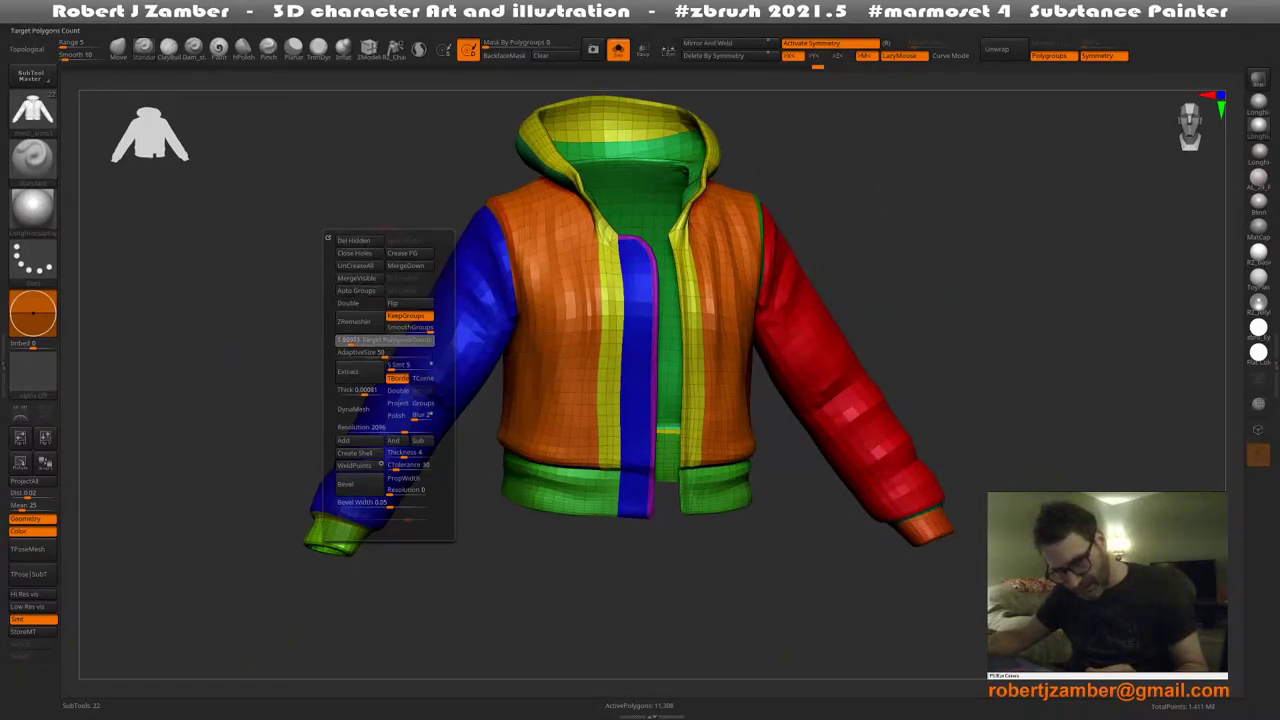
pyautogui.click(345, 321)
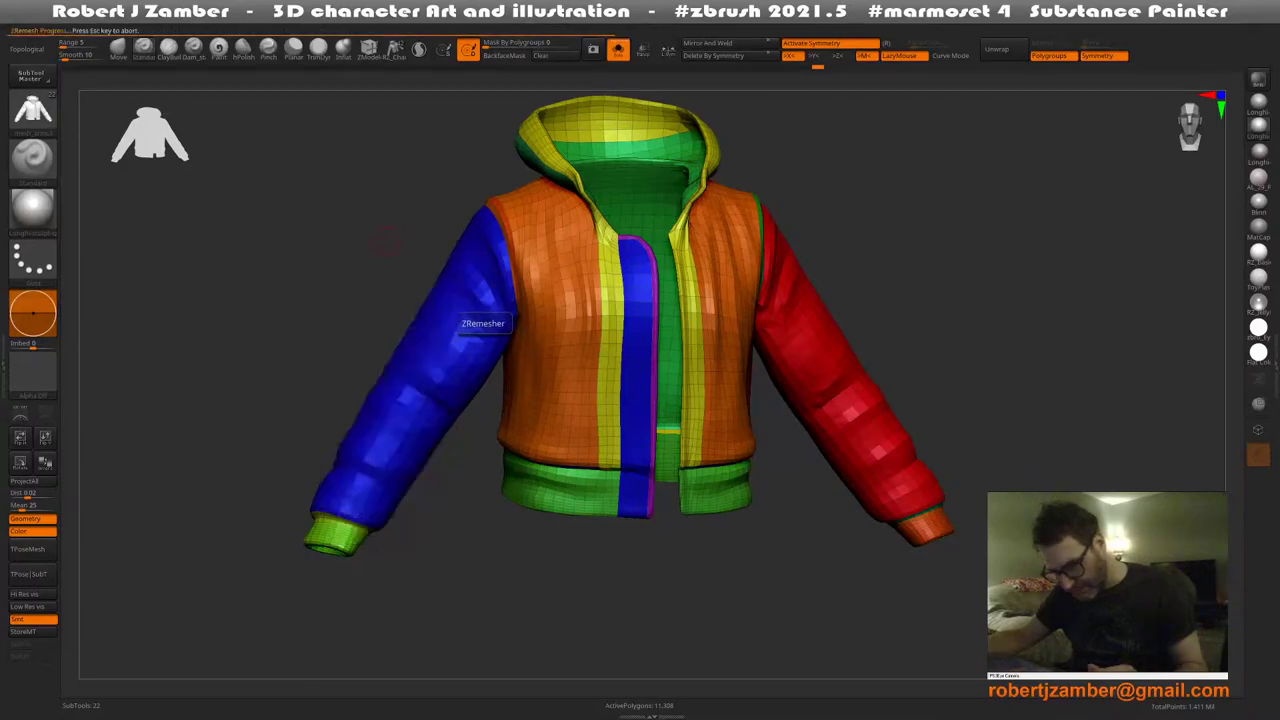
pyautogui.moveTo(483, 425); pyautogui.dragTo(457, 412)
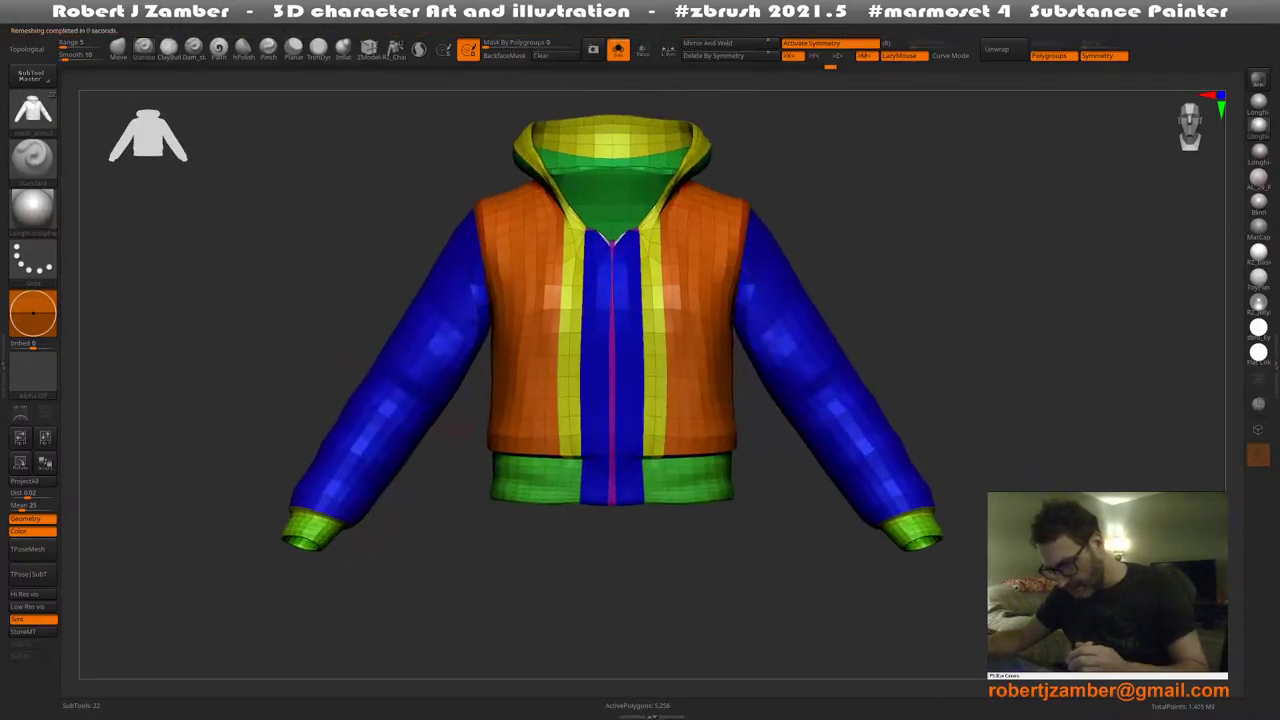
# Undo the symmetrical remesh, turn symmetry off and ZRemesh the jacket again at the same target polygon count
pyautogui.hotkey('ctrl', 'z')
pyautogui.press('x')
pyautogui.moveTo(372, 282); pyautogui.dragTo(424, 328)
pyautogui.press('space')
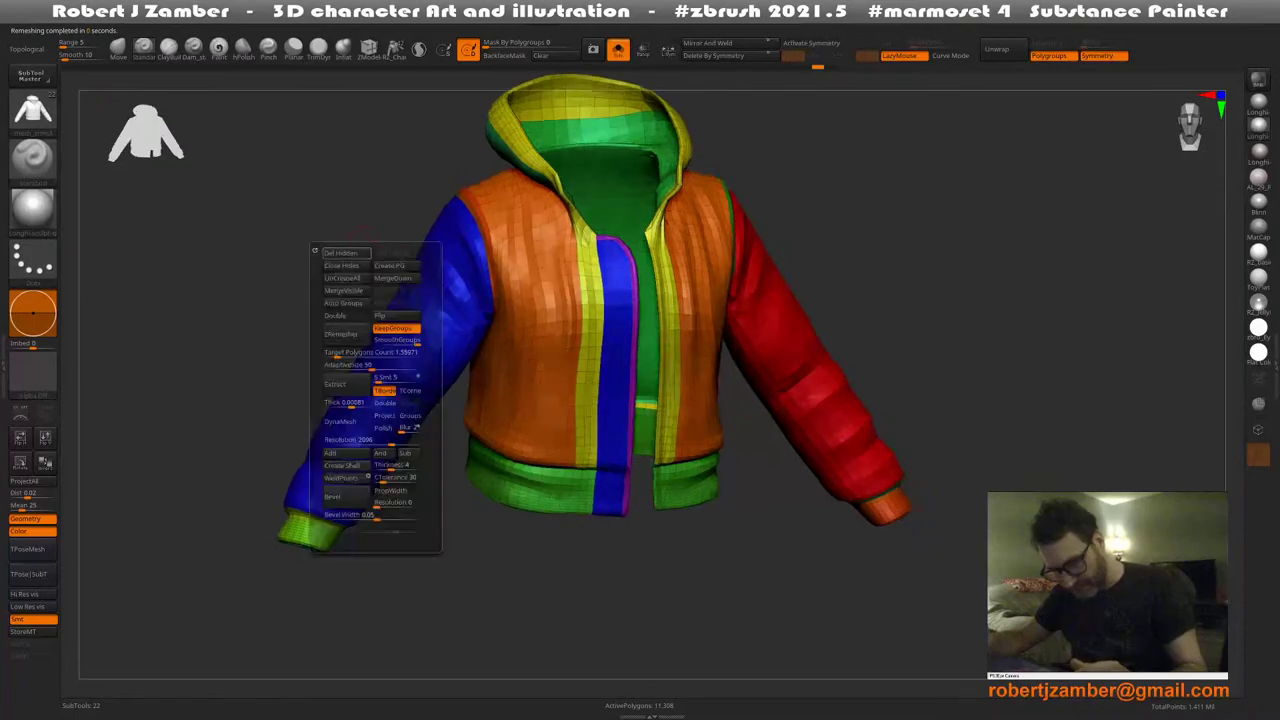
pyautogui.click(341, 333)
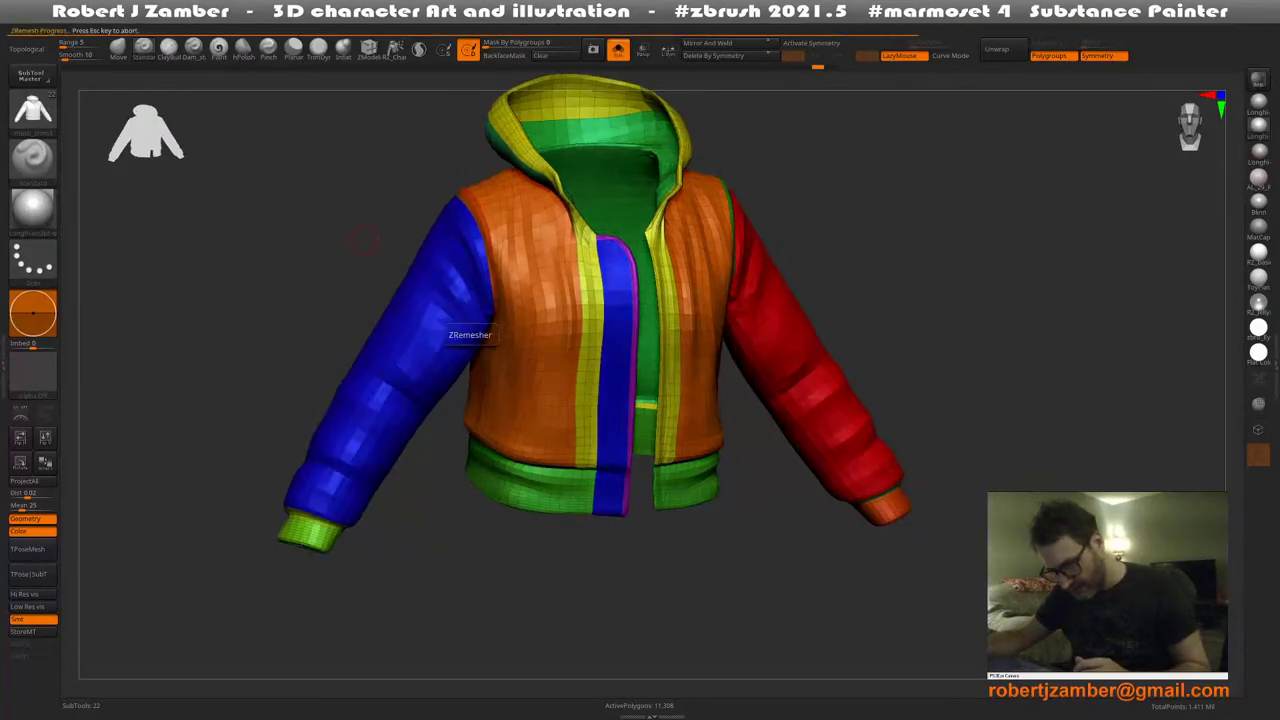
# Try smoothing the pocket polygroups on the jacket's back with a resized brush, then undo the smoothing strokes
pyautogui.keyDown('shift'); pyautogui.moveTo(460, 452); pyautogui.dragTo(425, 428); pyautogui.keyUp('shift')
pyautogui.keyDown('alt'); pyautogui.moveTo(494, 492); pyautogui.dragTo(482, 480); pyautogui.keyUp('alt')
pyautogui.keyDown('ctrl'); pyautogui.moveTo(482, 480); pyautogui.dragTo(805, 540, button='right'); pyautogui.keyUp('ctrl')
pyautogui.keyDown('alt'); pyautogui.moveTo(421, 474); pyautogui.dragTo(470, 464, button='right'); pyautogui.keyUp('alt')
pyautogui.press('space')
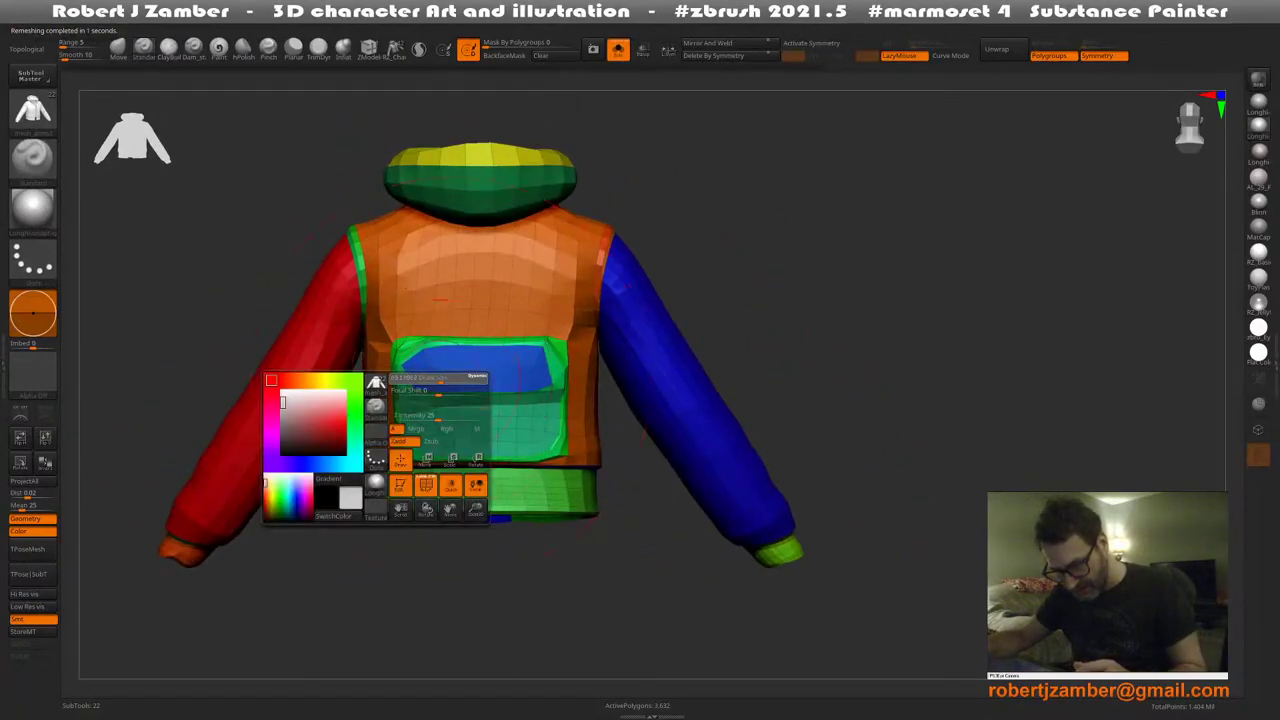
pyautogui.moveTo(440, 380); pyautogui.dragTo(425, 380)
pyautogui.keyDown('shift'); pyautogui.moveTo(425, 380); pyautogui.dragTo(466, 376); pyautogui.keyUp('shift')
pyautogui.press('space')
pyautogui.keyDown('shift'); pyautogui.moveTo(466, 376); pyautogui.dragTo(498, 382); pyautogui.keyUp('shift')
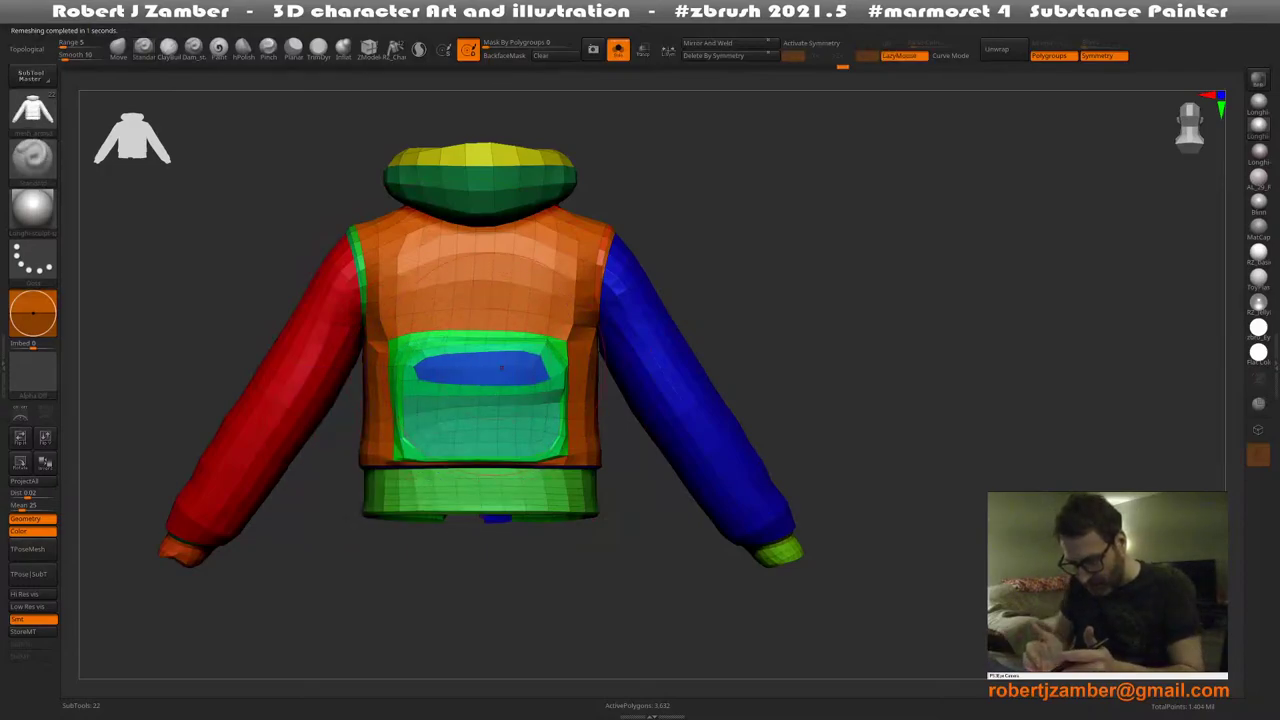
pyautogui.hotkey('ctrl', 'z')
pyautogui.hotkey('ctrl', 'z')
pyautogui.hotkey('ctrl', 'z')
pyautogui.hotkey('ctrl', 'z')
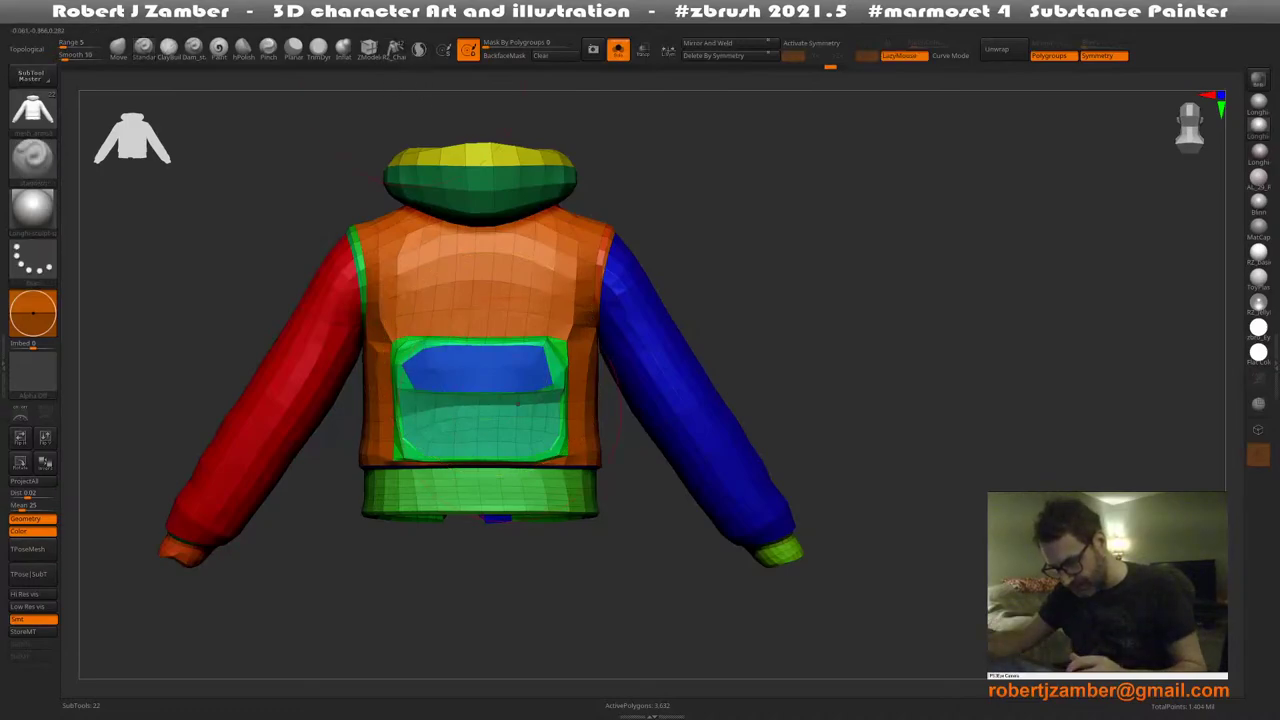
# Switch to the ZModeler brush with symmetry off and mark a row of polygons across the upper part of the blue sleeve
pyautogui.moveTo(518, 403); pyautogui.dragTo(430, 405, button='right')
pyautogui.moveTo(544, 402)
pyautogui.keyDown('shift'); pyautogui.mouseDown(button='right')
pyautogui.moveTo(628, 390)
pyautogui.moveTo(452, 358)
pyautogui.moveTo(345, 362)
pyautogui.moveTo(350, 450)
pyautogui.mouseUp(button='right'); pyautogui.keyUp('shift')
pyautogui.moveTo(700, 600)
pyautogui.mouseDown(button='right')
pyautogui.moveTo(780, 590)
pyautogui.moveTo(690, 600)
pyautogui.mouseUp(button='right')
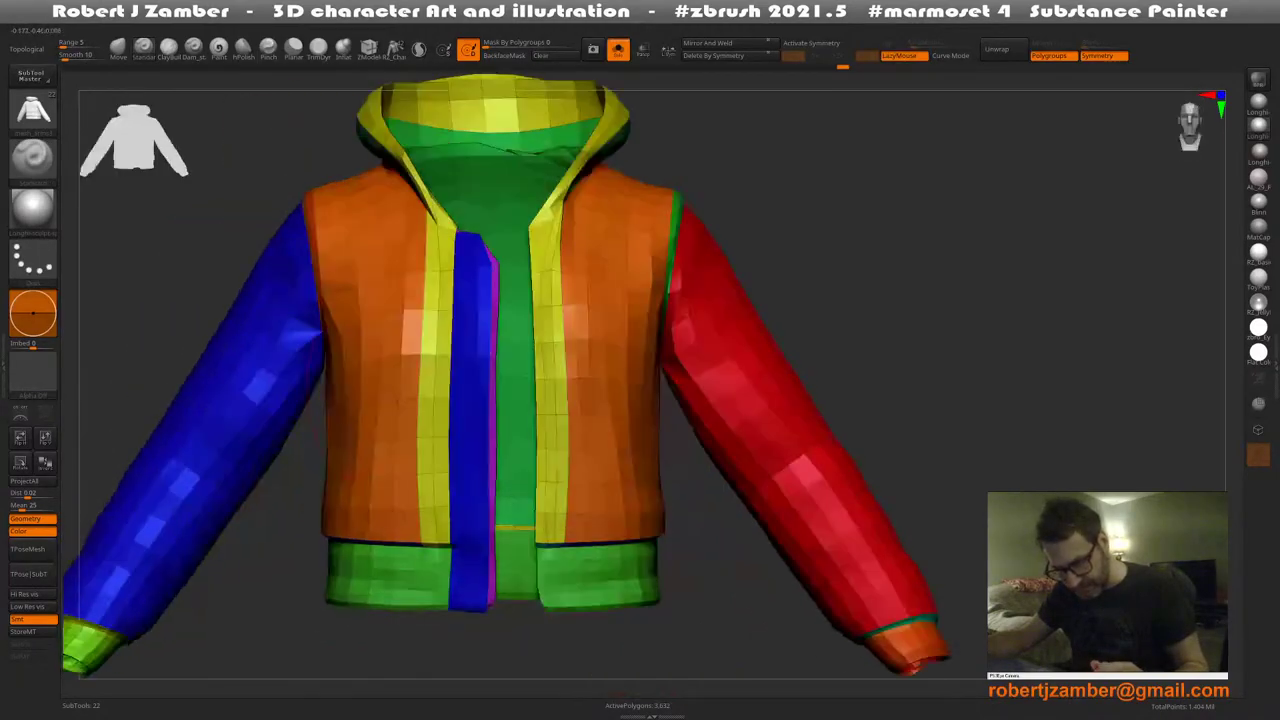
pyautogui.keyDown('alt'); pyautogui.moveTo(405, 463); pyautogui.dragTo(466, 465, button='right'); pyautogui.keyUp('alt')
pyautogui.moveTo(405, 385); pyautogui.dragTo(484, 454, button='right')
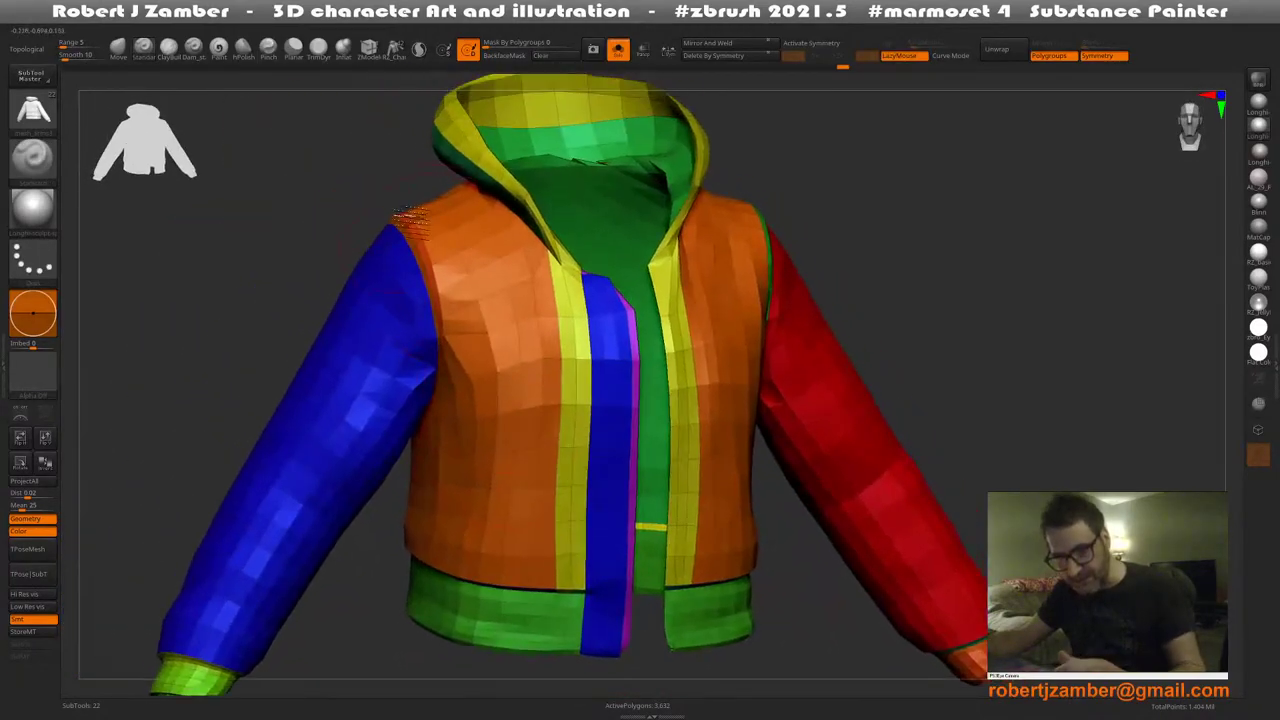
pyautogui.click(370, 50)
pyautogui.moveTo(429, 296)
pyautogui.keyDown('ctrl'); pyautogui.mouseDown(button='right')
pyautogui.moveTo(414, 343)
pyautogui.moveTo(476, 267)
pyautogui.moveTo(353, 358)
pyautogui.moveTo(376, 332)
pyautogui.moveTo(391, 360)
pyautogui.moveTo(381, 306)
pyautogui.moveTo(405, 362)
pyautogui.moveTo(425, 350)
pyautogui.mouseUp(button='right'); pyautogui.keyUp('ctrl')
pyautogui.press('x')
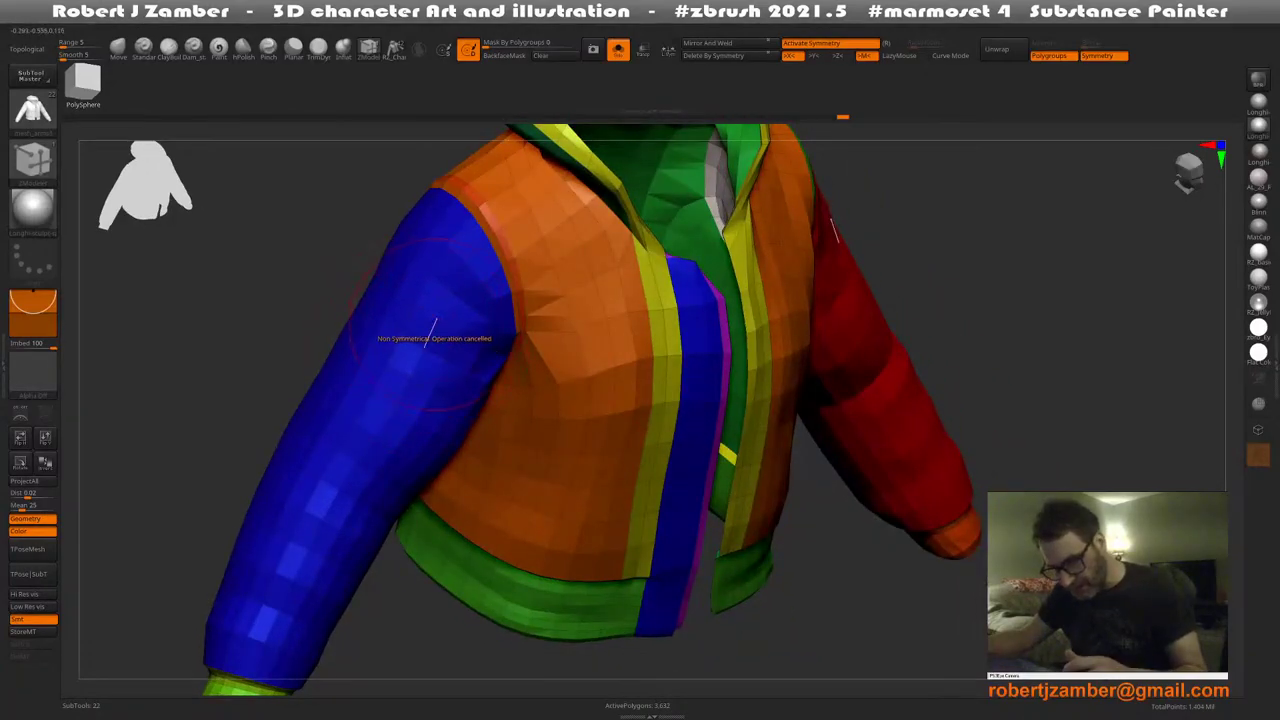
pyautogui.keyDown('ctrl'); pyautogui.moveTo(464, 320); pyautogui.dragTo(469, 369, button='right'); pyautogui.keyUp('ctrl')
pyautogui.press('x')
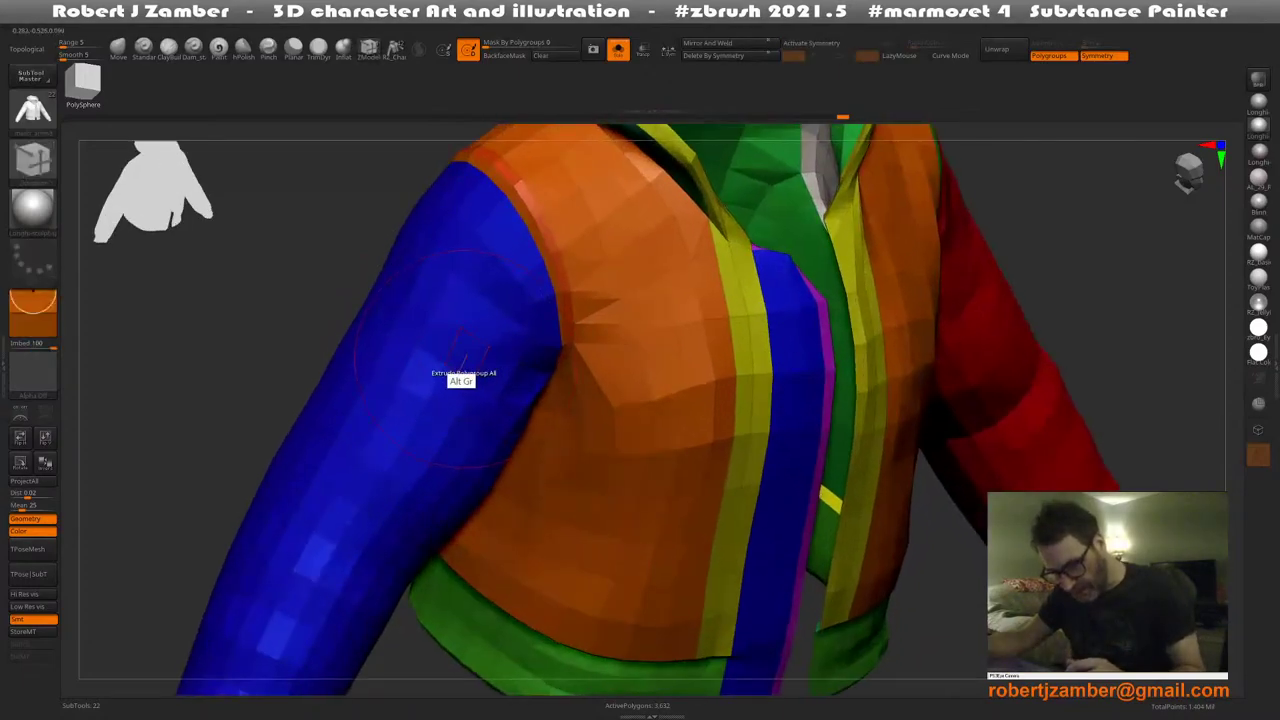
pyautogui.keyDown('alt'); pyautogui.moveTo(460, 374); pyautogui.dragTo(383, 320); pyautogui.keyUp('alt')
pyautogui.moveTo(383, 306); pyautogui.dragTo(430, 345, button='right')
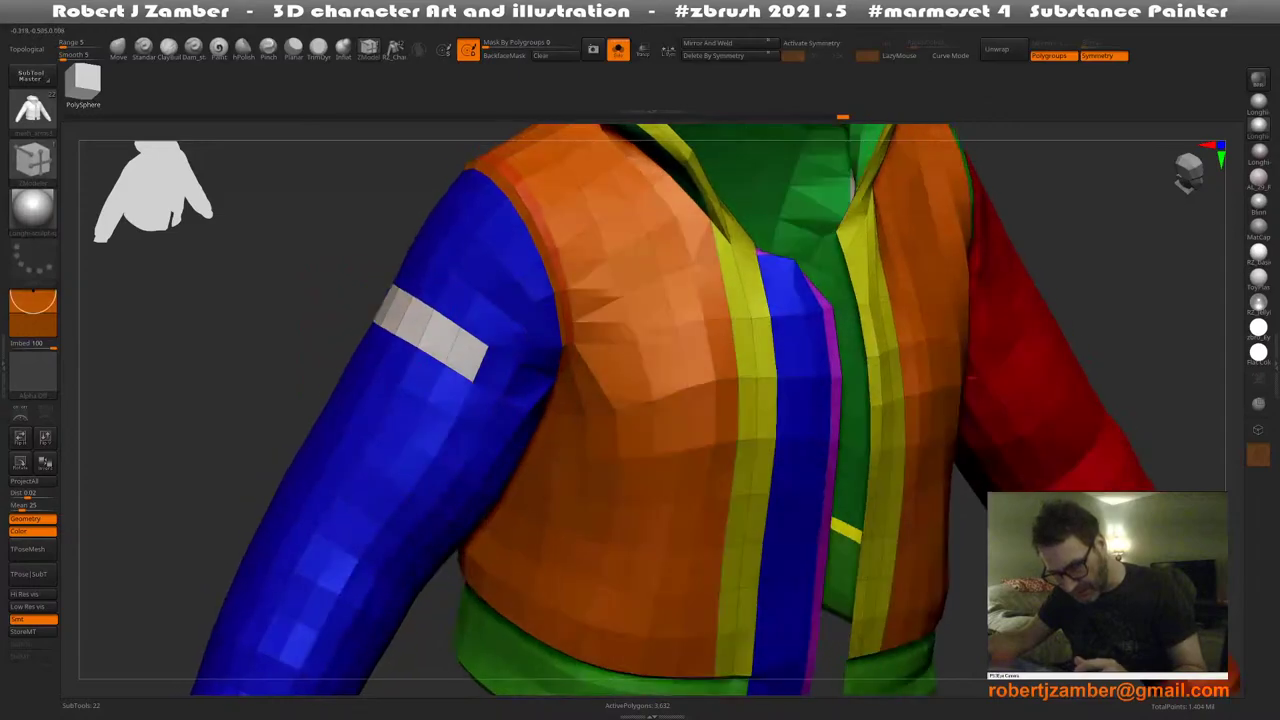
# Extend the marked polygon patch down the blue sleeve row by row, undoing the stray changes along its outer edge
pyautogui.keyDown('alt'); pyautogui.moveTo(452, 390); pyautogui.dragTo(412, 373); pyautogui.keyUp('alt')
pyautogui.moveTo(406, 388); pyautogui.dragTo(380, 405, button='right')
pyautogui.keyDown('alt'); pyautogui.moveTo(451, 447); pyautogui.dragTo(343, 405); pyautogui.keyUp('alt')
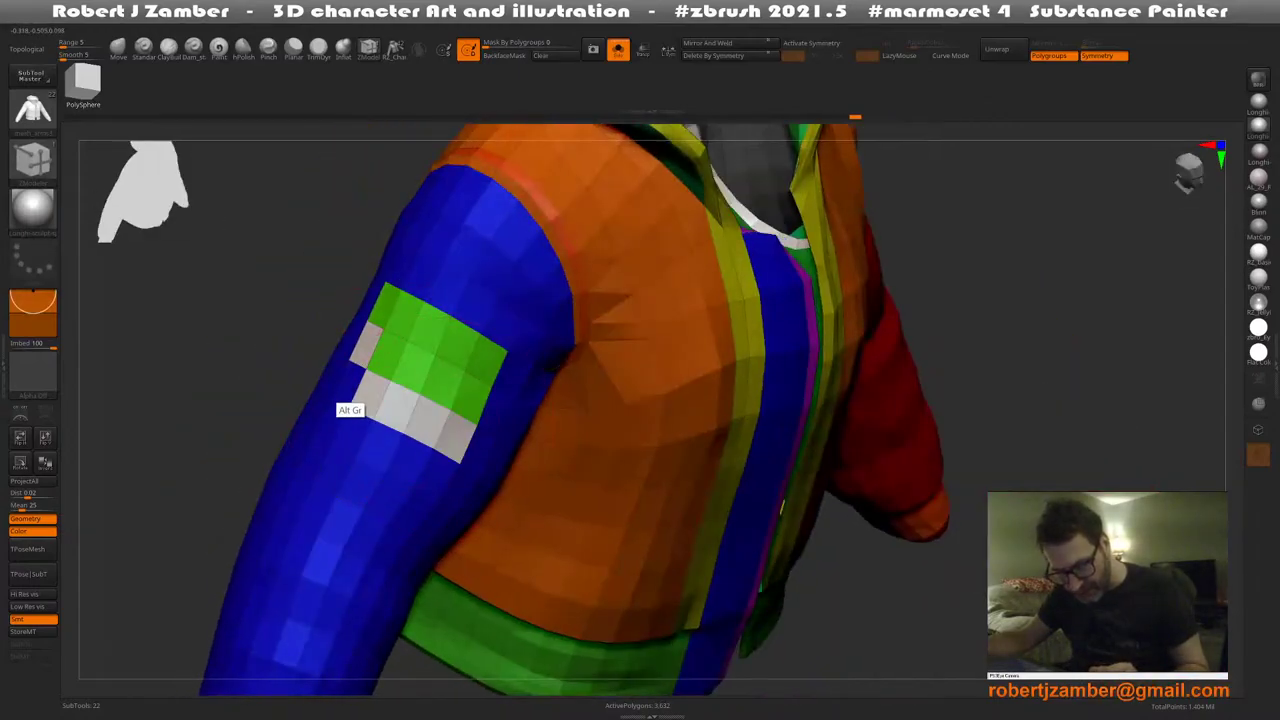
pyautogui.keyDown('alt'); pyautogui.moveTo(364, 353); pyautogui.dragTo(349, 377); pyautogui.keyUp('alt')
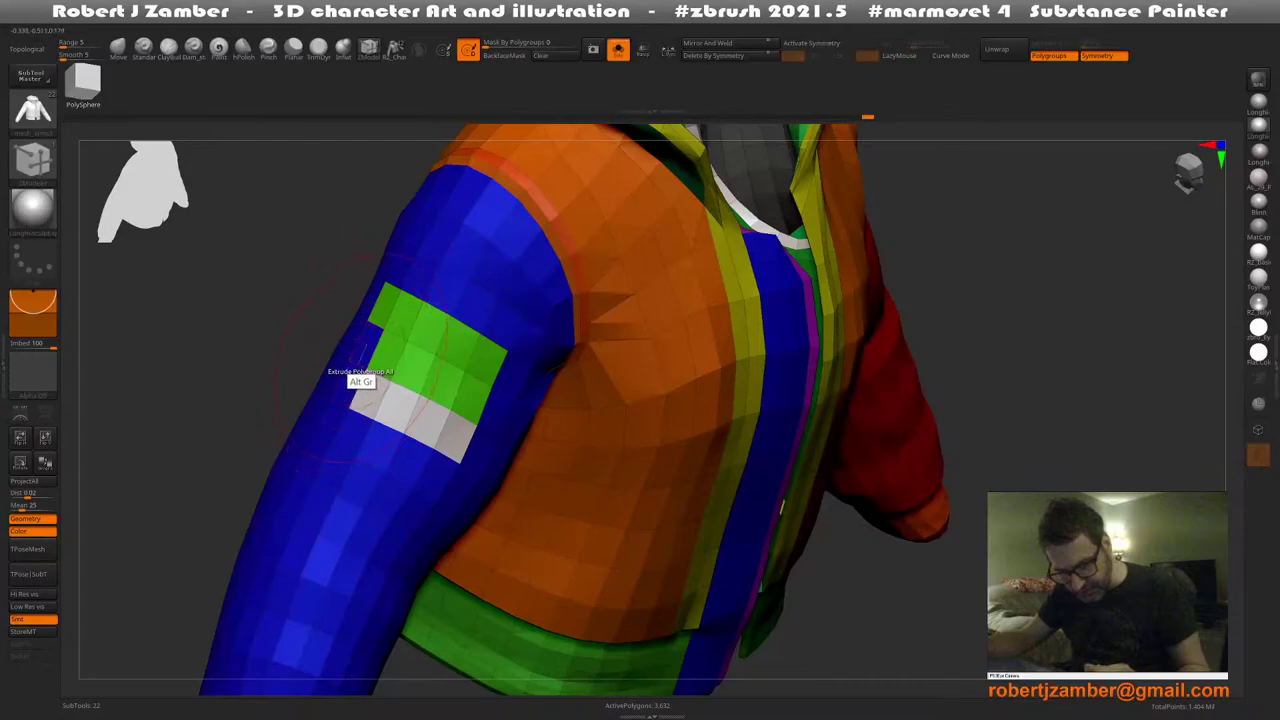
pyautogui.keyDown('alt'); pyautogui.click(347, 379); pyautogui.keyUp('alt')
pyautogui.hotkey('ctrl', 'z')
pyautogui.hotkey('ctrl', 'z')
pyautogui.hotkey('ctrl', 'z')
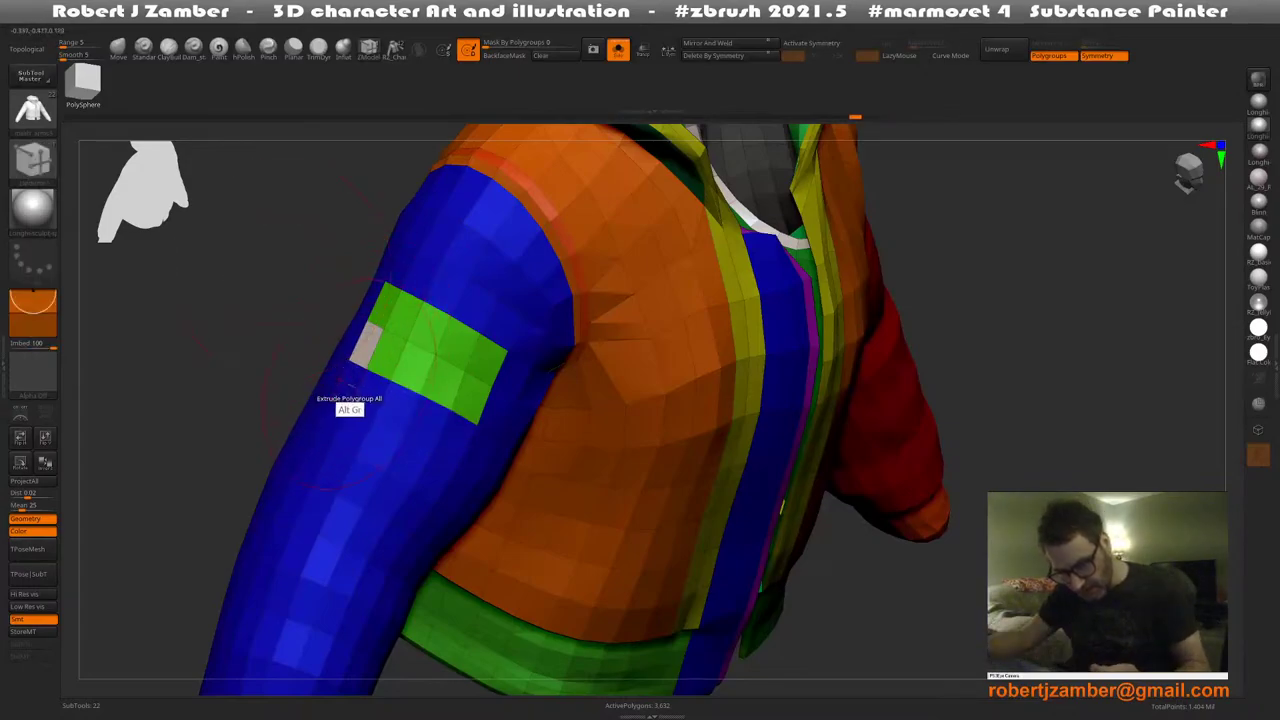
# Complete the rectangular polygon patch on the blue upper sleeve and extrude it slightly outward as a polygroup
pyautogui.keyDown('alt'); pyautogui.moveTo(406, 412); pyautogui.dragTo(454, 434); pyautogui.keyUp('alt')
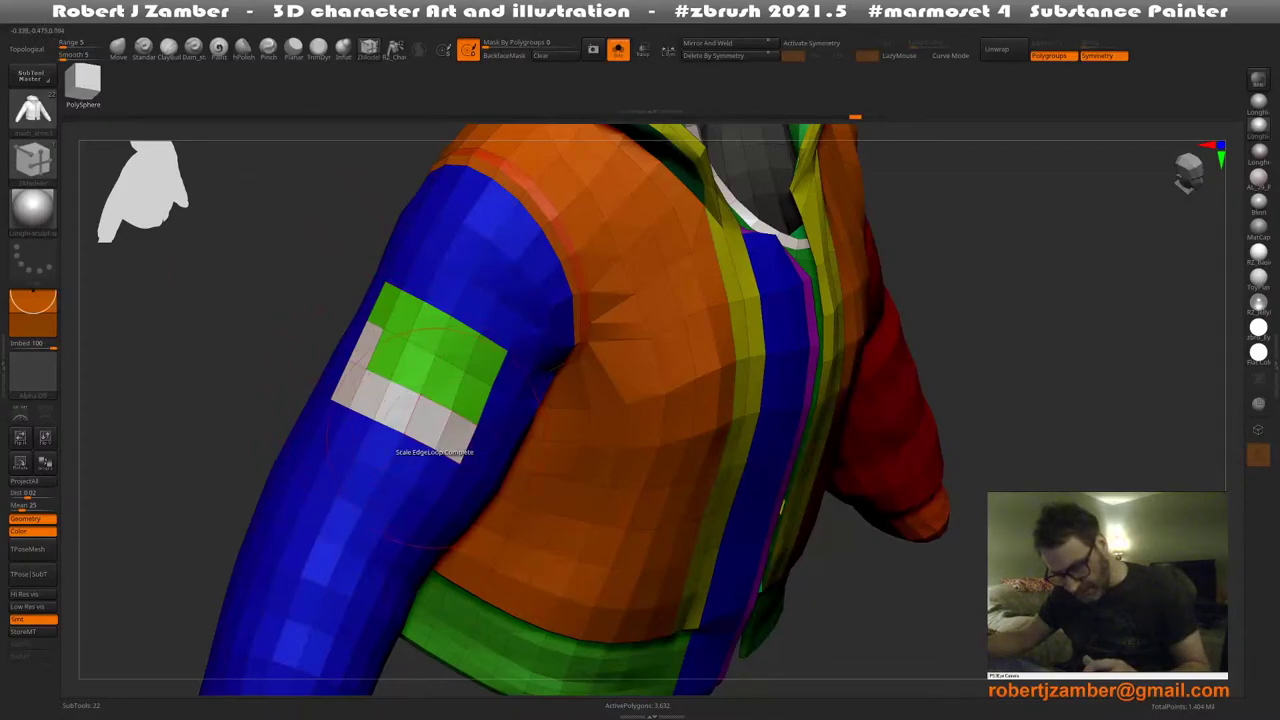
pyautogui.moveTo(436, 438); pyautogui.dragTo(345, 426, button='right')
pyautogui.keyDown('alt'); pyautogui.moveTo(463, 398); pyautogui.dragTo(427, 382); pyautogui.keyUp('alt')
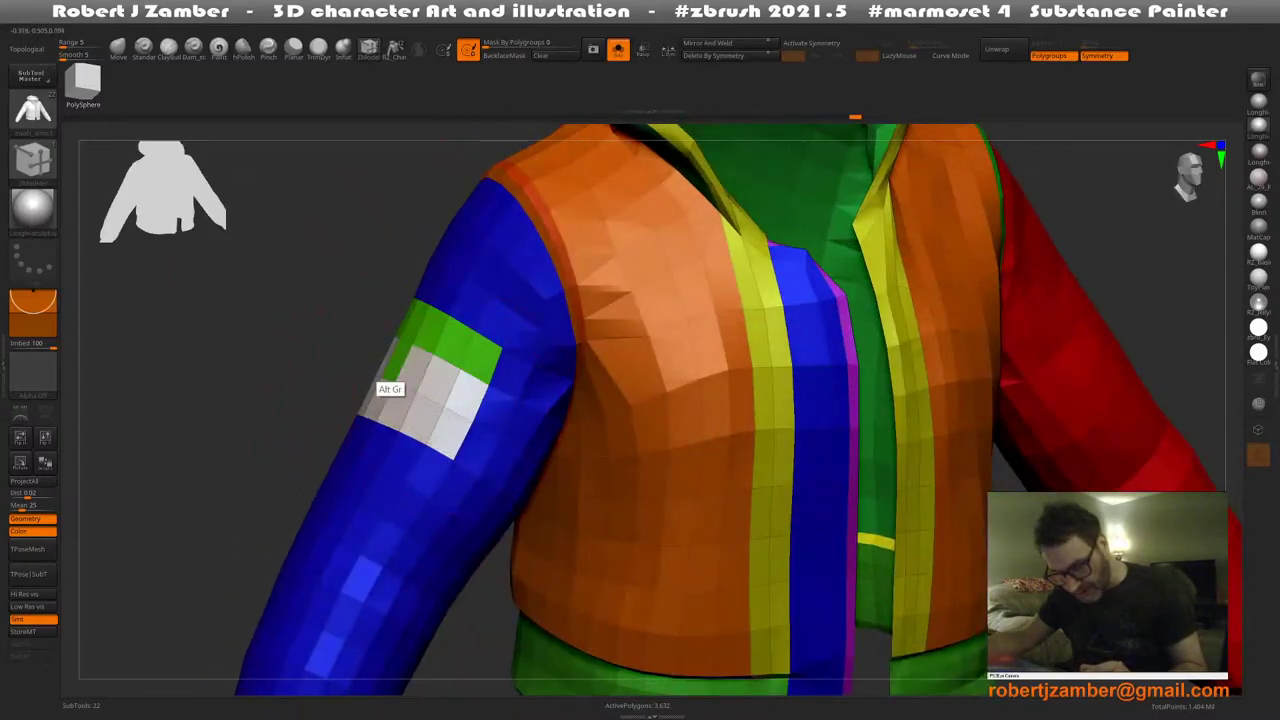
pyautogui.moveTo(453, 386)
pyautogui.mouseDown(button='right')
pyautogui.moveTo(412, 406)
pyautogui.moveTo(419, 415)
pyautogui.moveTo(407, 358)
pyautogui.moveTo(427, 372)
pyautogui.moveTo(433, 350)
pyautogui.mouseUp(button='right')
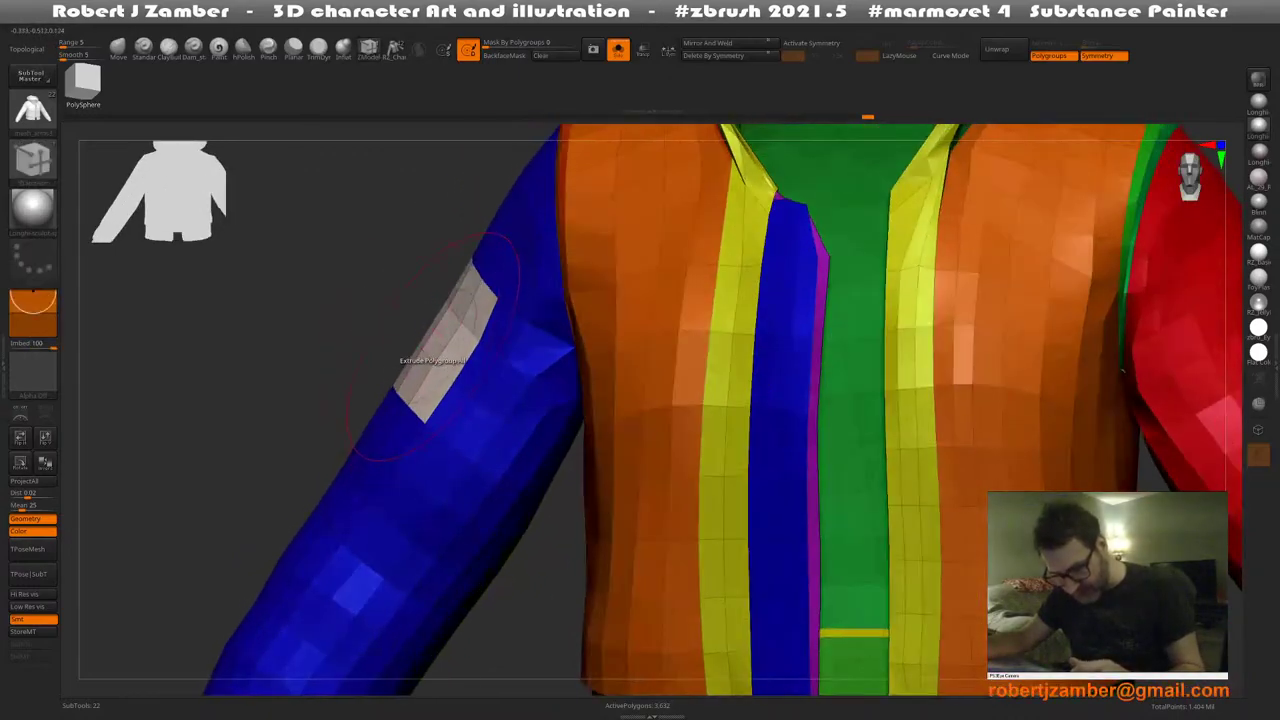
pyautogui.moveTo(435, 350); pyautogui.dragTo(440, 342)
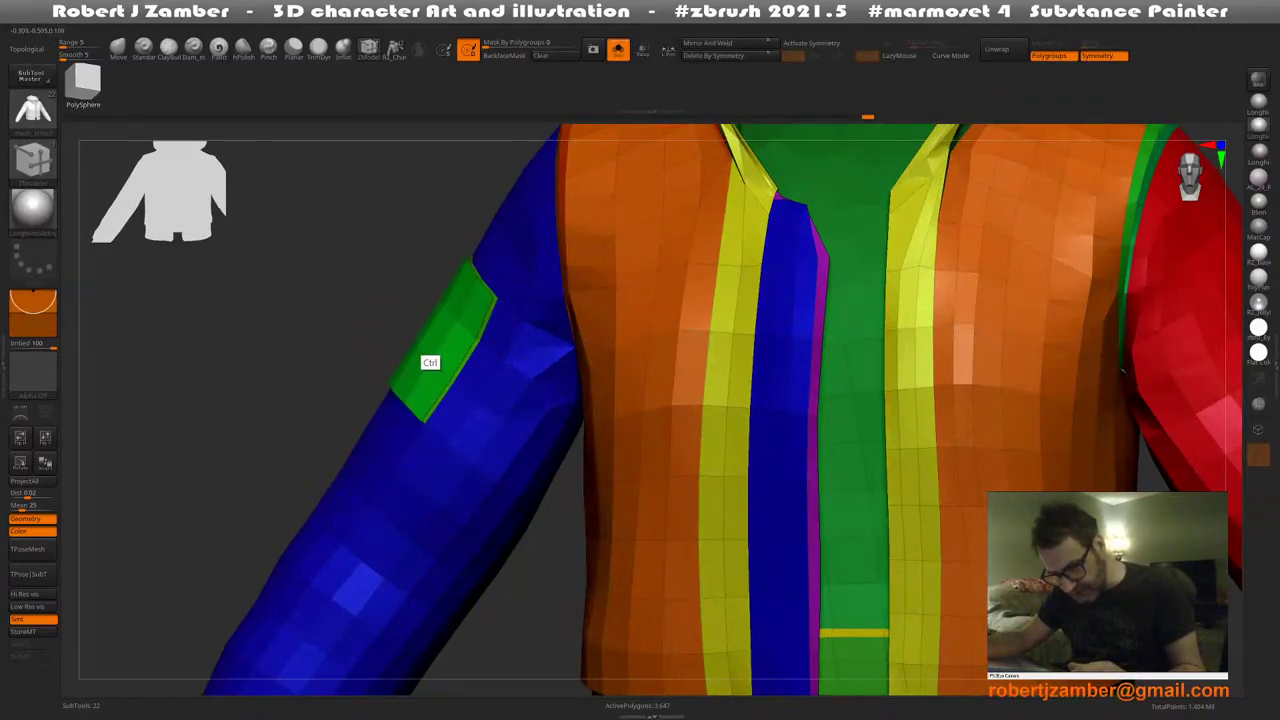
# Try extruding the whole green sleeve patch polygroup further outward, then undo that extrusion
pyautogui.keyDown('ctrl'); pyautogui.moveTo(429, 344); pyautogui.dragTo(432, 368, button='right'); pyautogui.keyUp('ctrl')
pyautogui.moveTo(432, 368)
pyautogui.mouseDown(button='right')
pyautogui.moveTo(440, 335)
pyautogui.moveTo(363, 358)
pyautogui.moveTo(425, 408)
pyautogui.moveTo(403, 347)
pyautogui.moveTo(406, 361)
pyautogui.moveTo(417, 345)
pyautogui.mouseUp(button='right')
pyautogui.press('space')
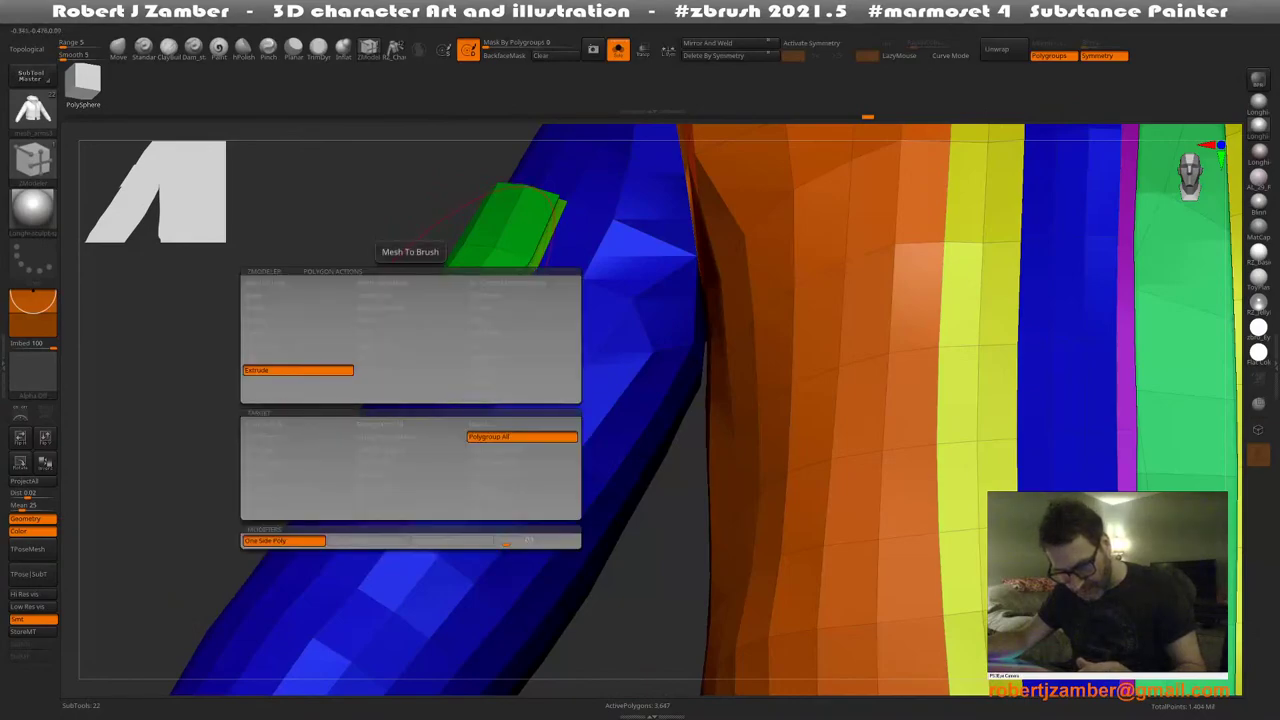
pyautogui.moveTo(420, 351); pyautogui.dragTo(408, 342)
pyautogui.moveTo(418, 352); pyautogui.dragTo(390, 335, button='right')
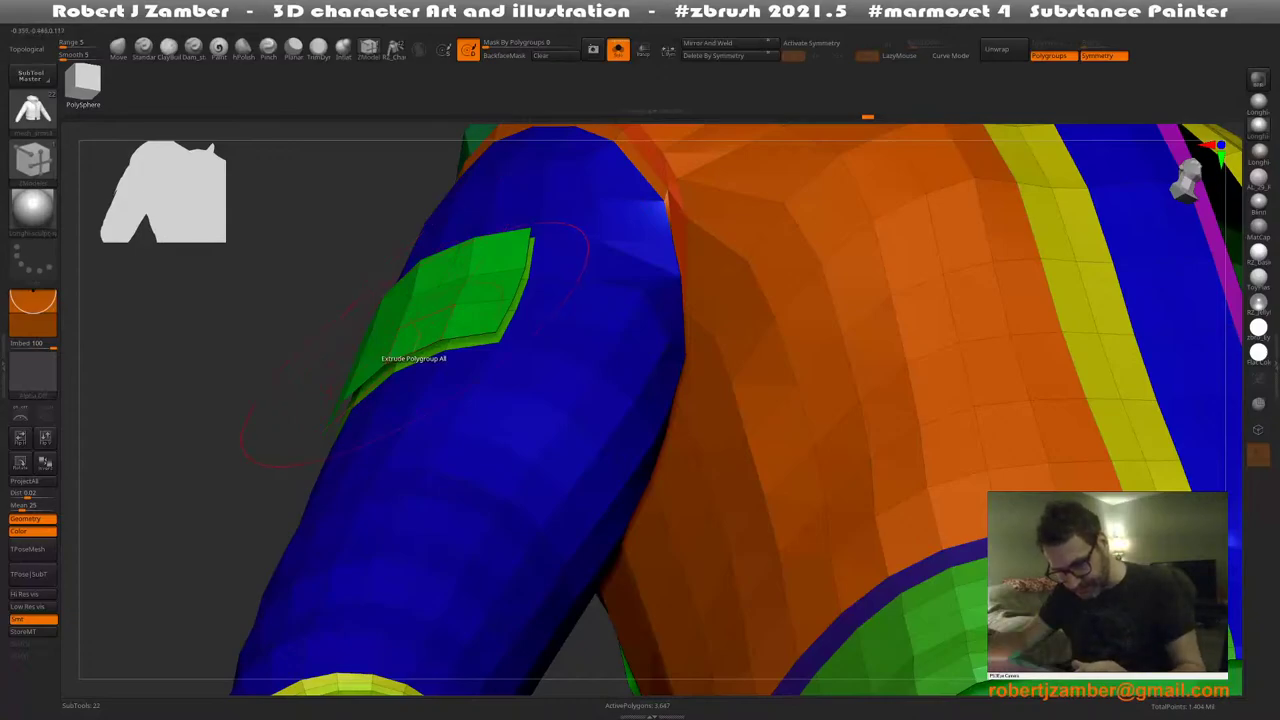
pyautogui.hotkey('ctrl', 'z')
# Extrude the sleeve patch slightly outward with its side faces as a separate polygroup, and isolate the extruded patch
pyautogui.press('shift')
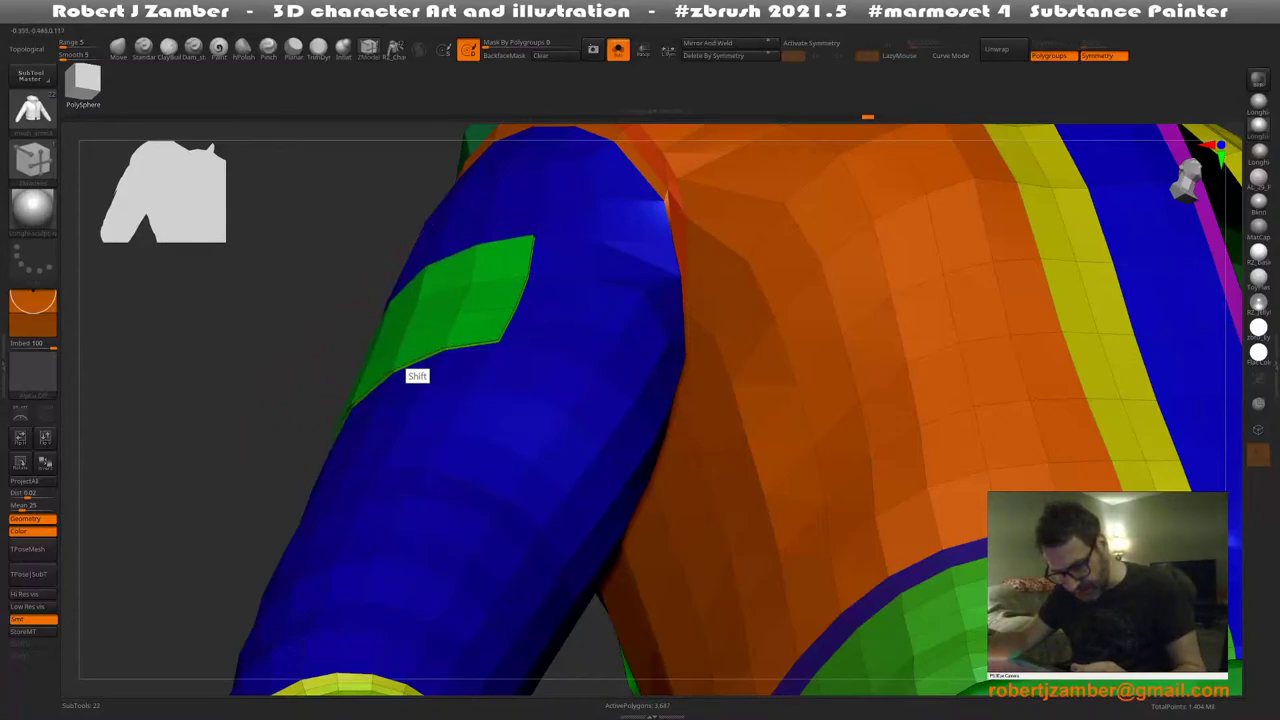
pyautogui.moveTo(420, 346); pyautogui.dragTo(426, 332)
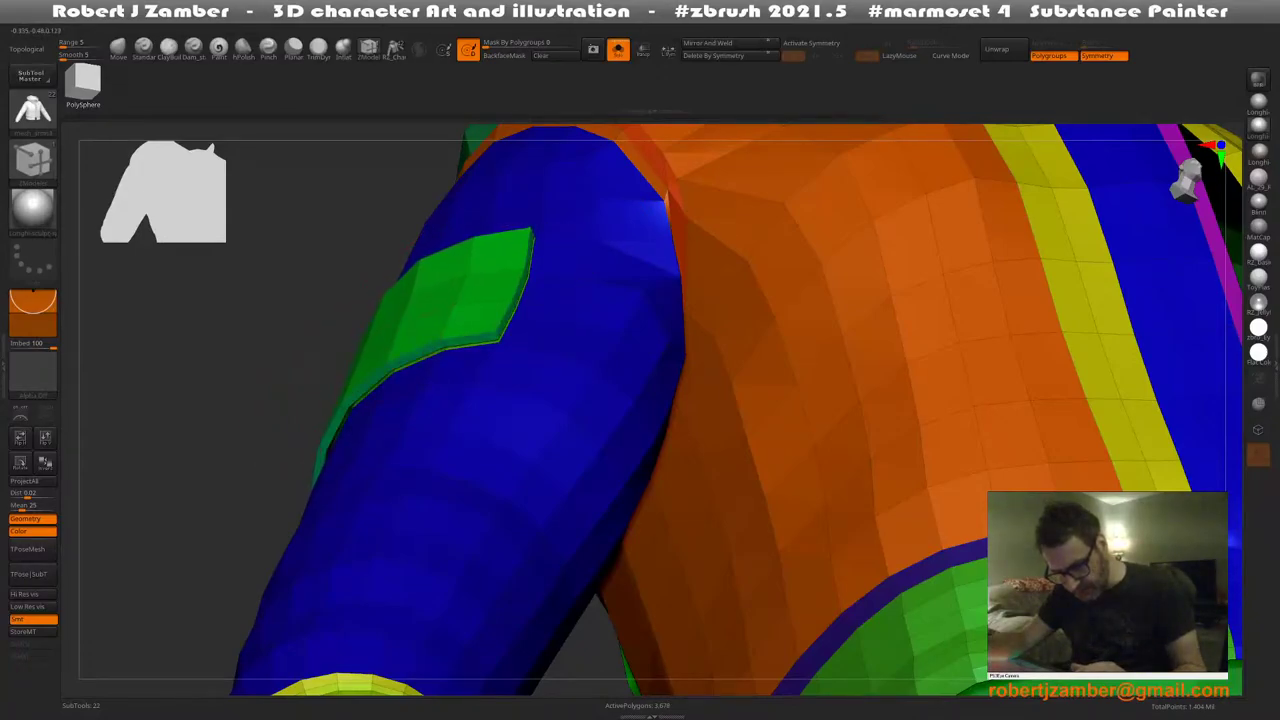
pyautogui.moveTo(413, 342)
pyautogui.mouseDown(button='right')
pyautogui.moveTo(476, 396)
pyautogui.moveTo(443, 349)
pyautogui.mouseUp(button='right')
pyautogui.keyDown('ctrl'); pyautogui.keyDown('shift'); pyautogui.click(450, 345); pyautogui.keyUp('shift'); pyautogui.keyUp('ctrl')
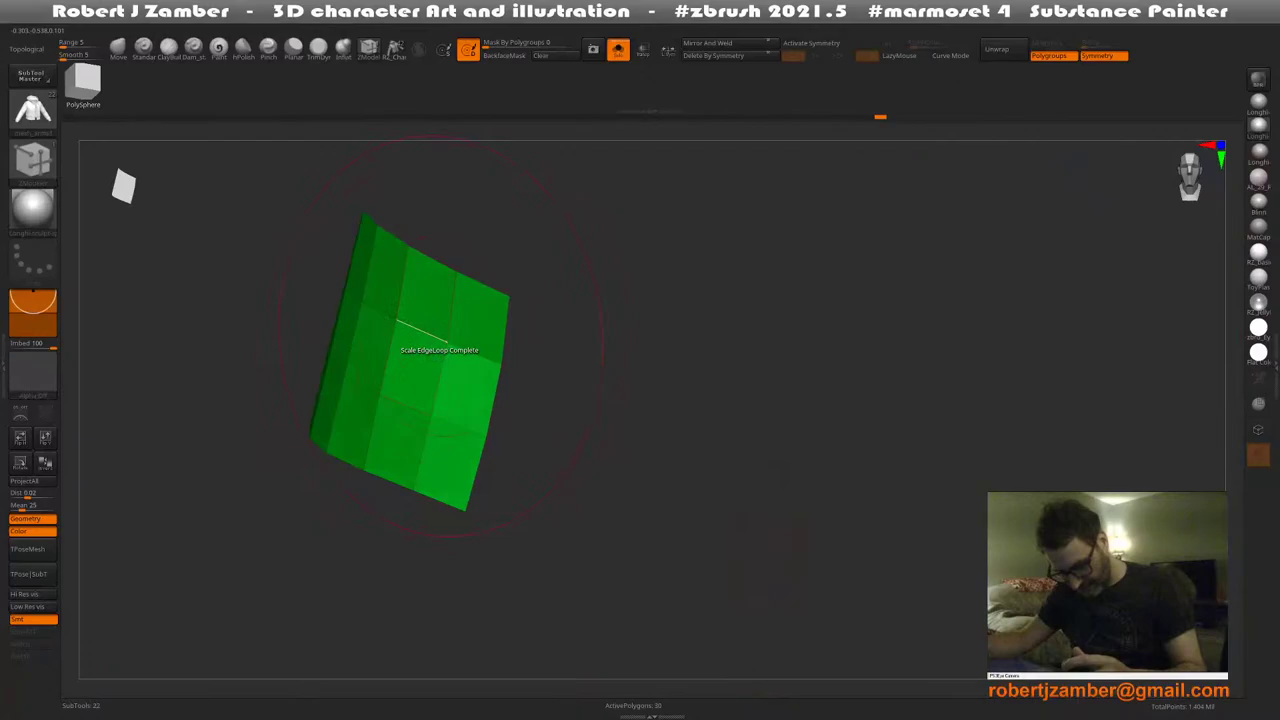
pyautogui.keyDown('ctrl'); pyautogui.keyDown('shift'); pyautogui.click(446, 343); pyautogui.keyUp('shift'); pyautogui.keyUp('ctrl')
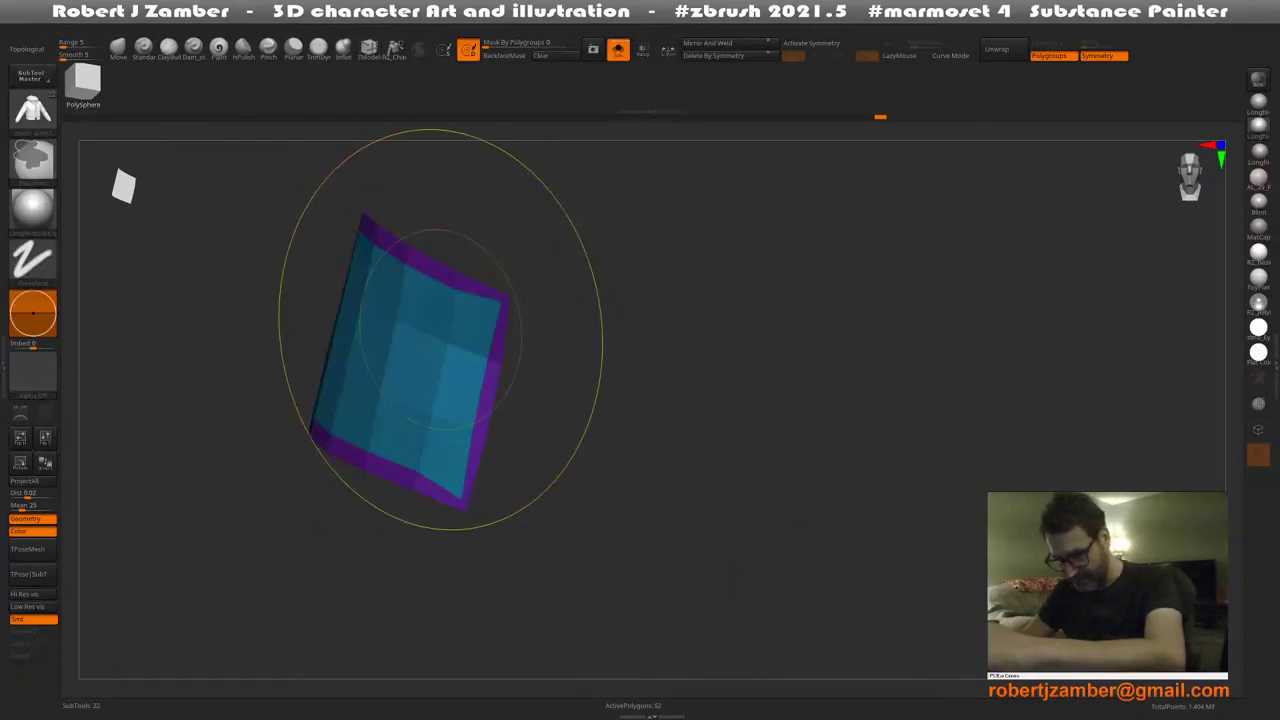
# Switch to the Move brush, adjust its size, and start reshaping the upper border of the isolated sleeve patch
pyautogui.moveTo(381, 420); pyautogui.dragTo(408, 404, button='right')
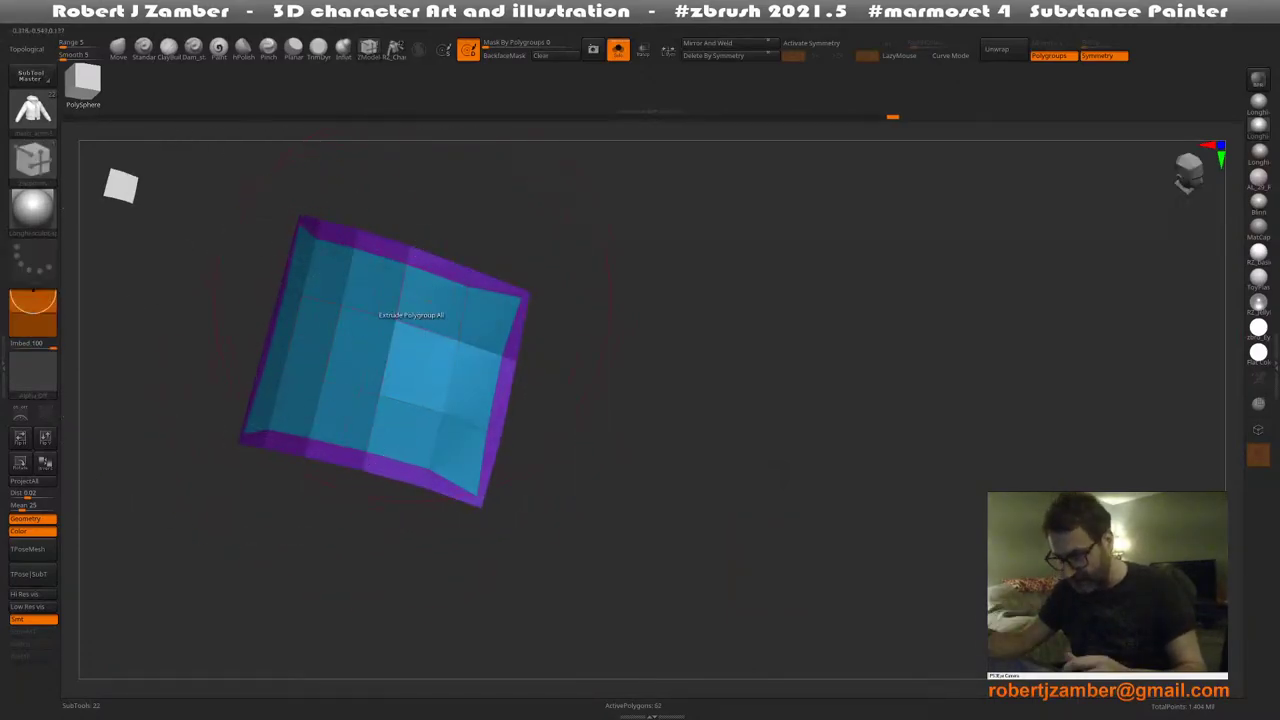
pyautogui.keyDown('alt'); pyautogui.moveTo(399, 338); pyautogui.dragTo(487, 347, button='right'); pyautogui.keyUp('alt')
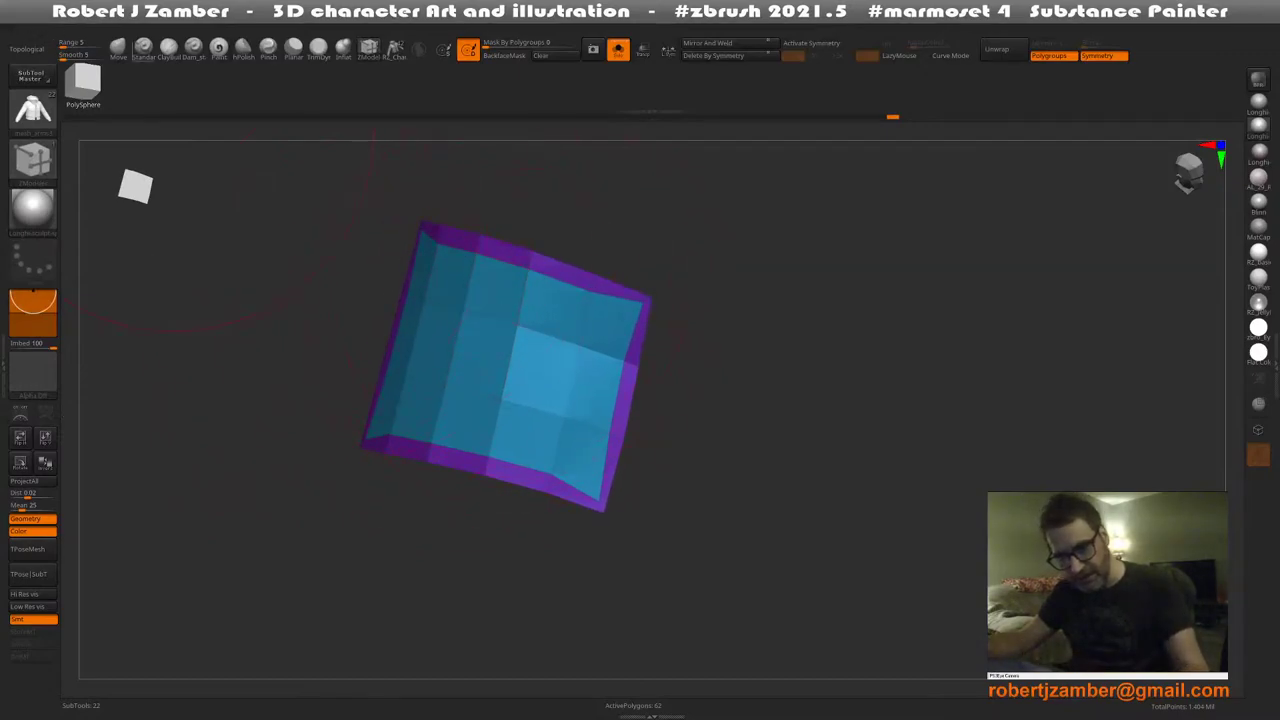
pyautogui.click(118, 49)
pyautogui.press('space')
pyautogui.click(514, 271)
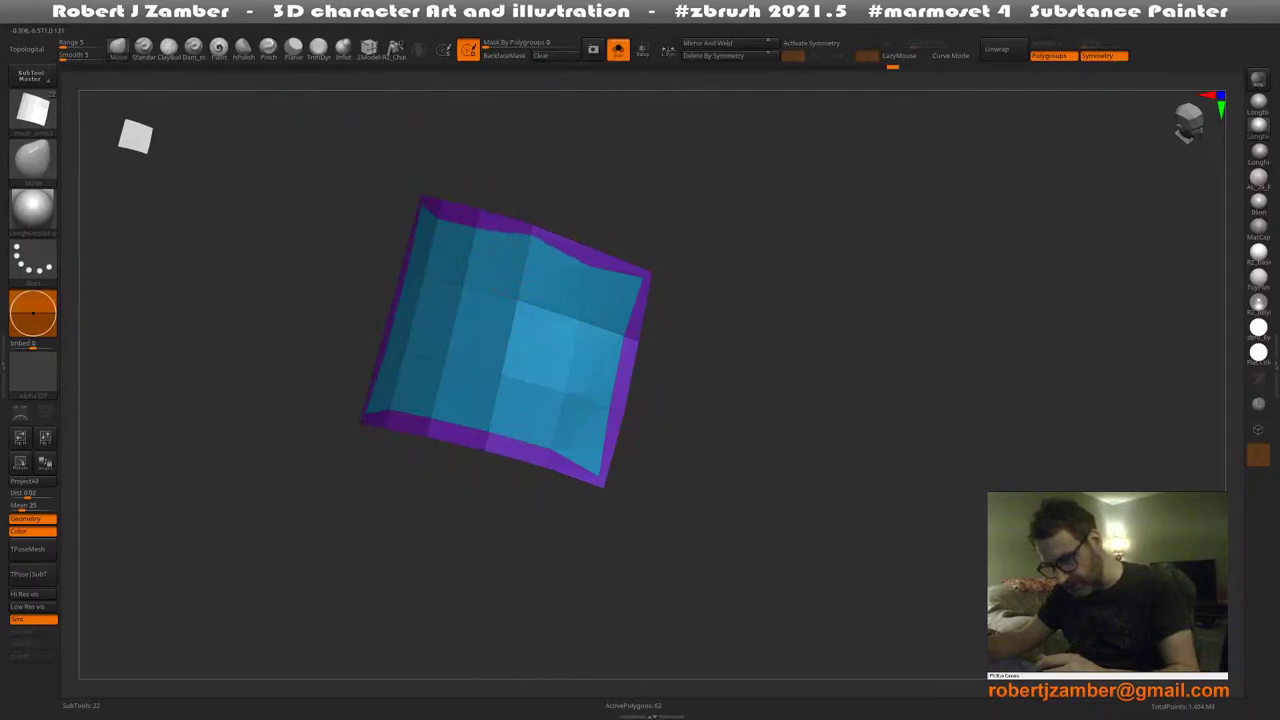
# Straighten the edges of the isolated sleeve patch and show the whole jacket again
pyautogui.press('space')
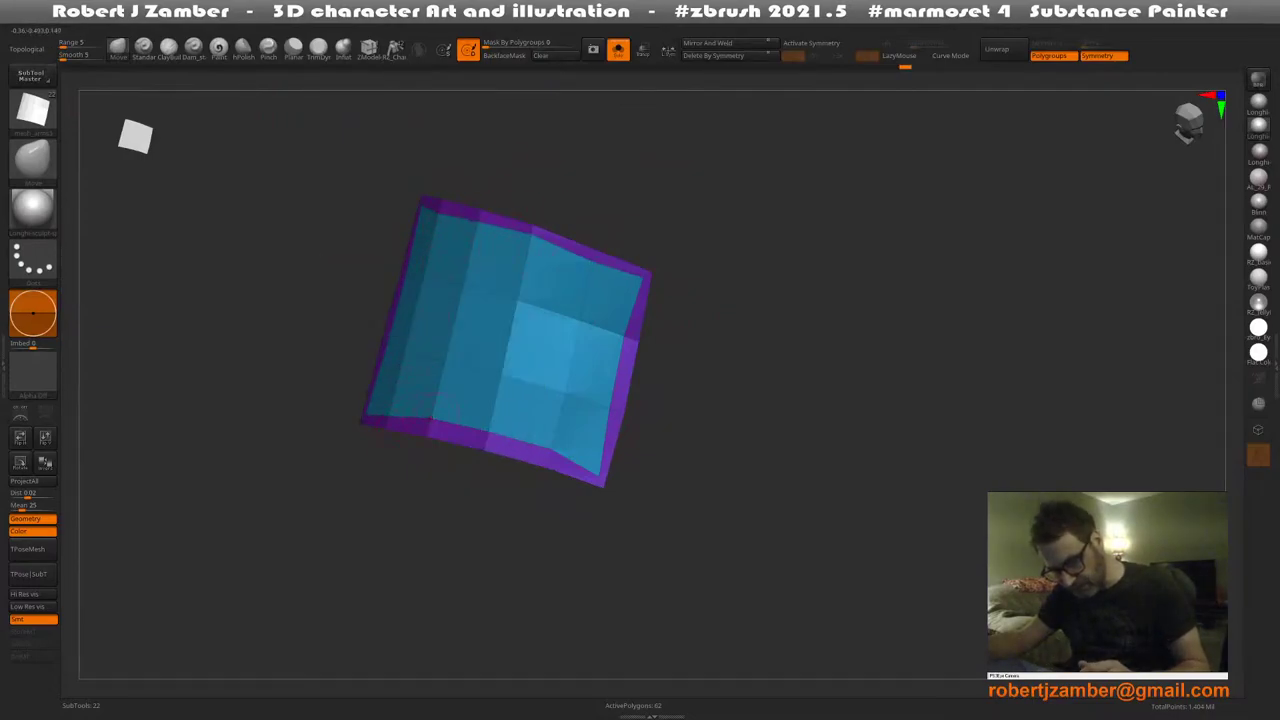
pyautogui.moveTo(550, 449); pyautogui.dragTo(548, 462)
pyautogui.moveTo(520, 500)
pyautogui.mouseDown(button='right')
pyautogui.moveTo(480, 505)
pyautogui.moveTo(490, 430)
pyautogui.moveTo(441, 300)
pyautogui.moveTo(503, 382)
pyautogui.mouseUp(button='right')
pyautogui.keyDown('ctrl'); pyautogui.keyDown('shift'); pyautogui.click(466, 511); pyautogui.keyUp('shift'); pyautogui.keyUp('ctrl')
# Extrude the patch on the blue sleeve slightly outward with ZModeler's Extrude Polygroup All, and check the jacket without polygroup colours
pyautogui.click(369, 48)
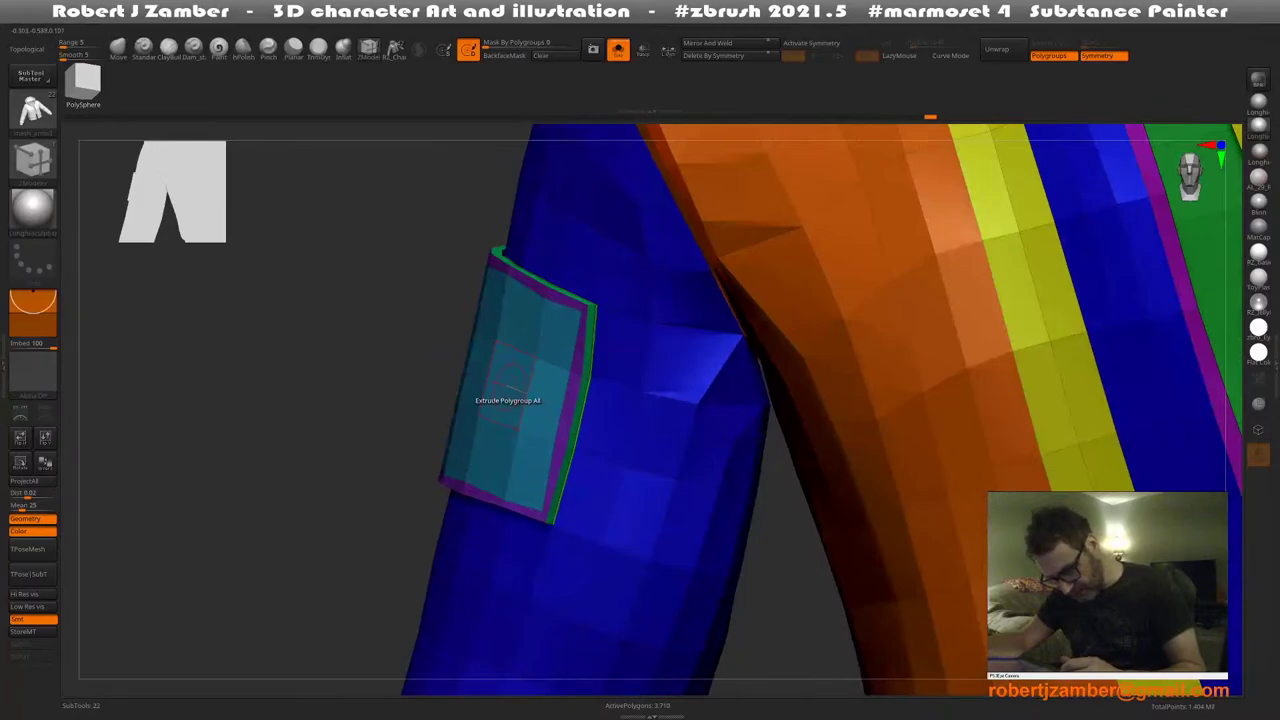
pyautogui.moveTo(507, 400); pyautogui.dragTo(497, 408)
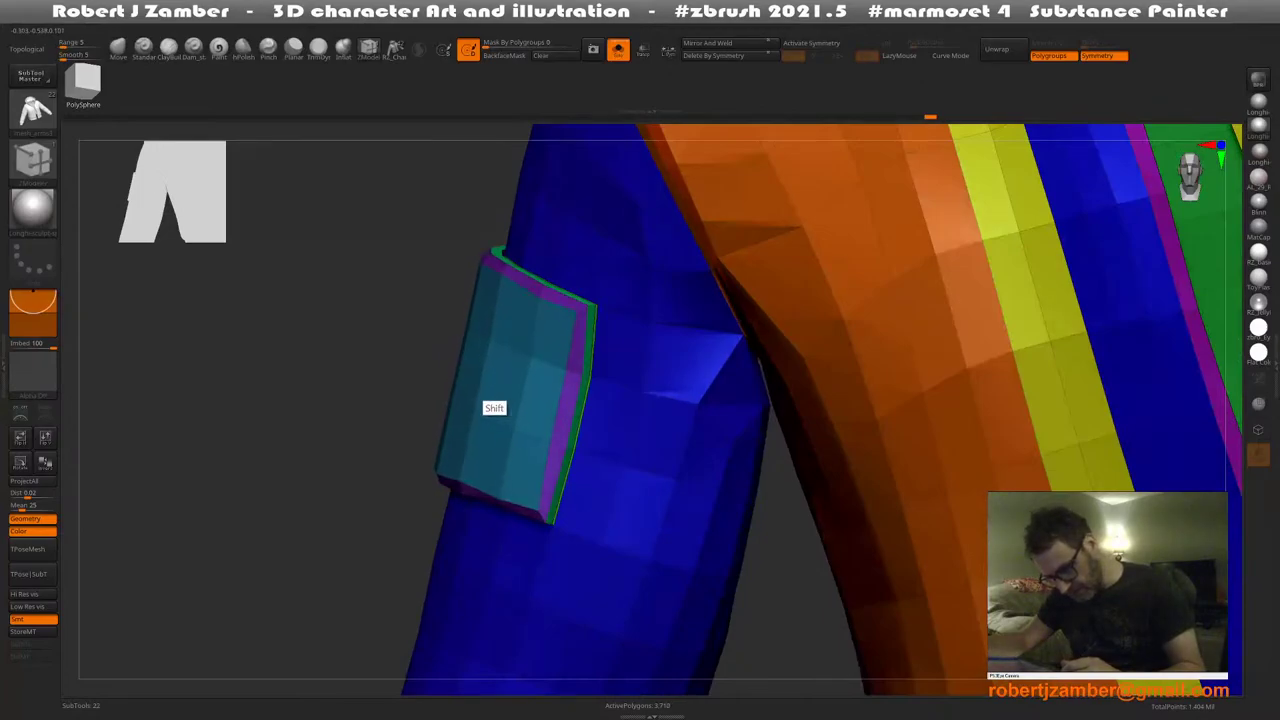
pyautogui.moveTo(494, 408); pyautogui.dragTo(392, 376, button='right')
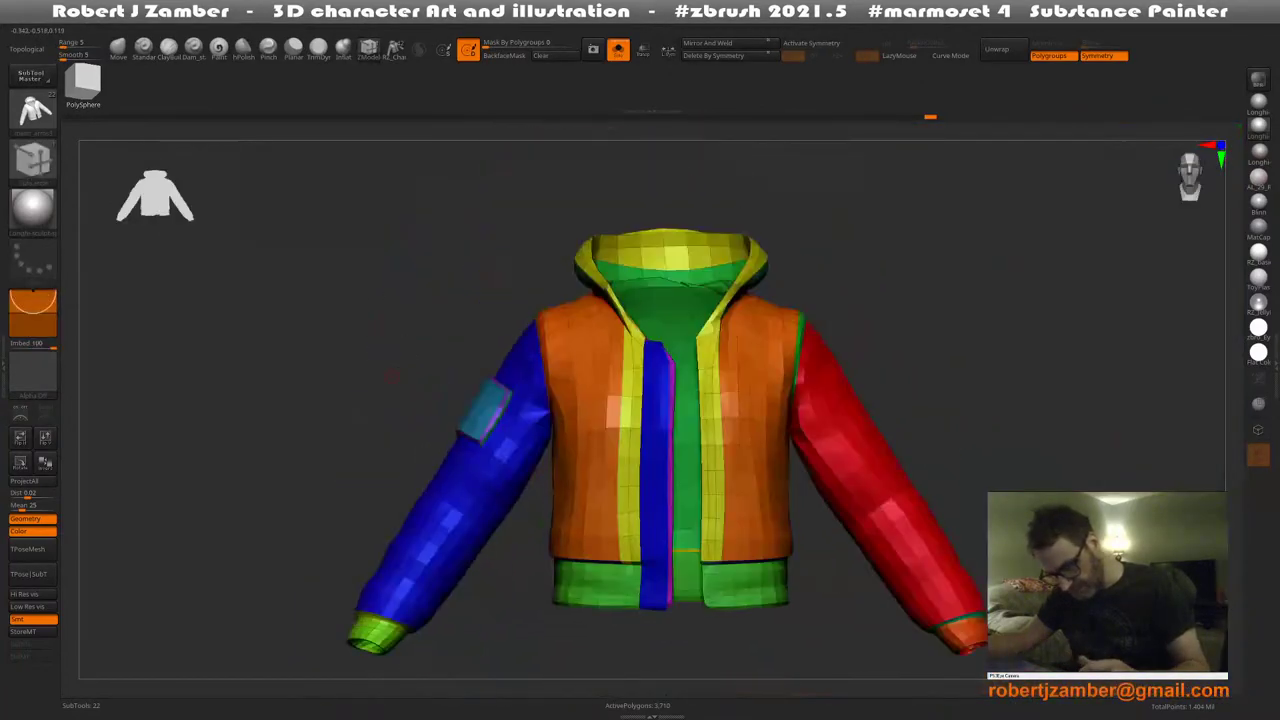
pyautogui.moveTo(391, 376); pyautogui.dragTo(430, 341)
pyautogui.hotkey('shift', 'f')
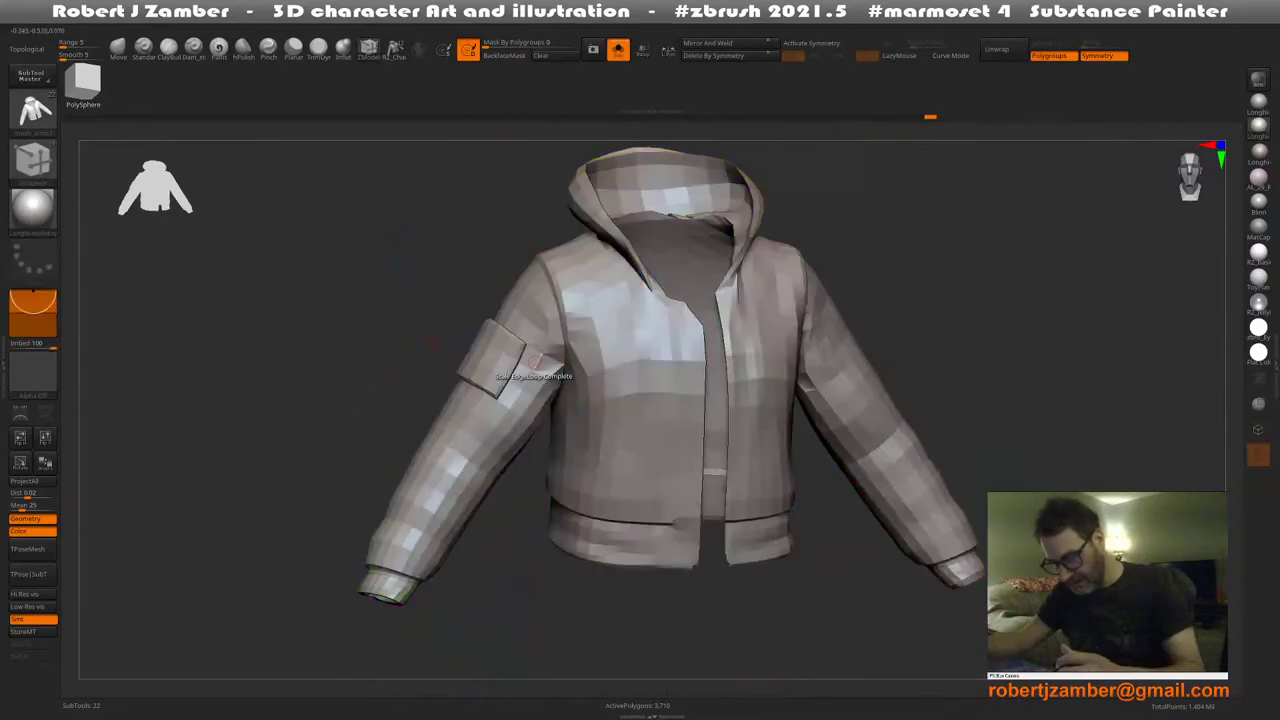
pyautogui.hotkey('shift', 'f')
# Extrude a short horizontal strip of polygons as a pocket piece on the orange front panel beside the blue sleeve
pyautogui.moveTo(572, 408)
pyautogui.mouseDown(button='right')
pyautogui.moveTo(588, 461)
pyautogui.moveTo(574, 434)
pyautogui.moveTo(589, 397)
pyautogui.mouseUp(button='right')
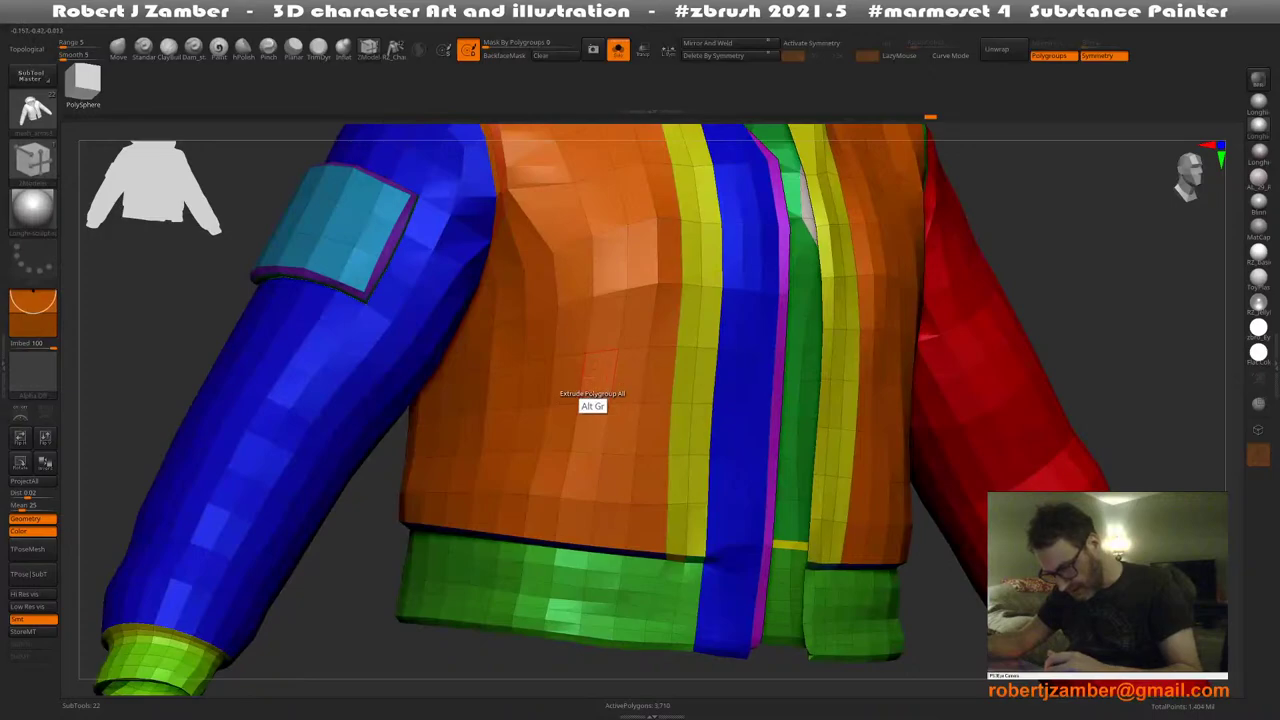
pyautogui.keyDown('alt'); pyautogui.moveTo(594, 375); pyautogui.dragTo(498, 383); pyautogui.keyUp('alt')
pyautogui.moveTo(528, 392)
pyautogui.mouseDown(button='right')
pyautogui.moveTo(534, 405)
pyautogui.moveTo(553, 390)
pyautogui.mouseUp(button='right')
pyautogui.moveTo(553, 390); pyautogui.dragTo(556, 393)
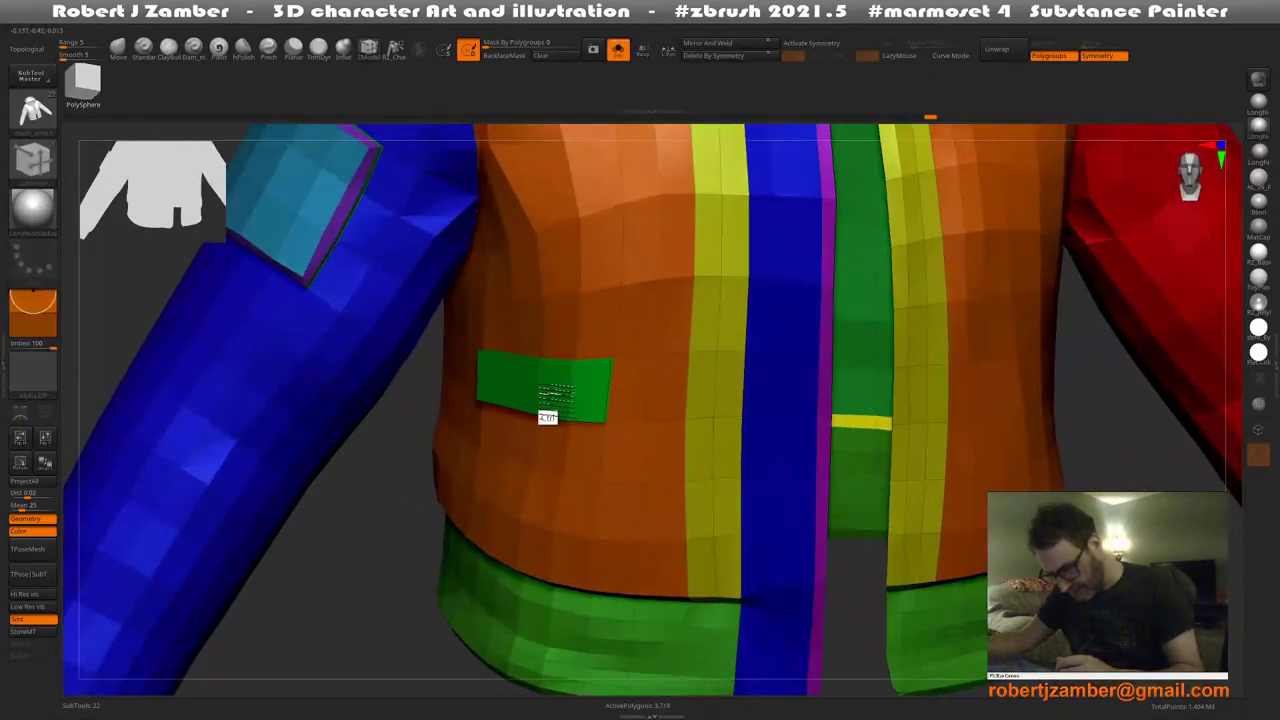
# Mask everything except the green pocket strip and rotate the strip diagonally, with its front end raised
pyautogui.keyDown('ctrl'); pyautogui.keyDown('shift'); pyautogui.click(566, 390); pyautogui.keyUp('shift'); pyautogui.keyUp('ctrl')
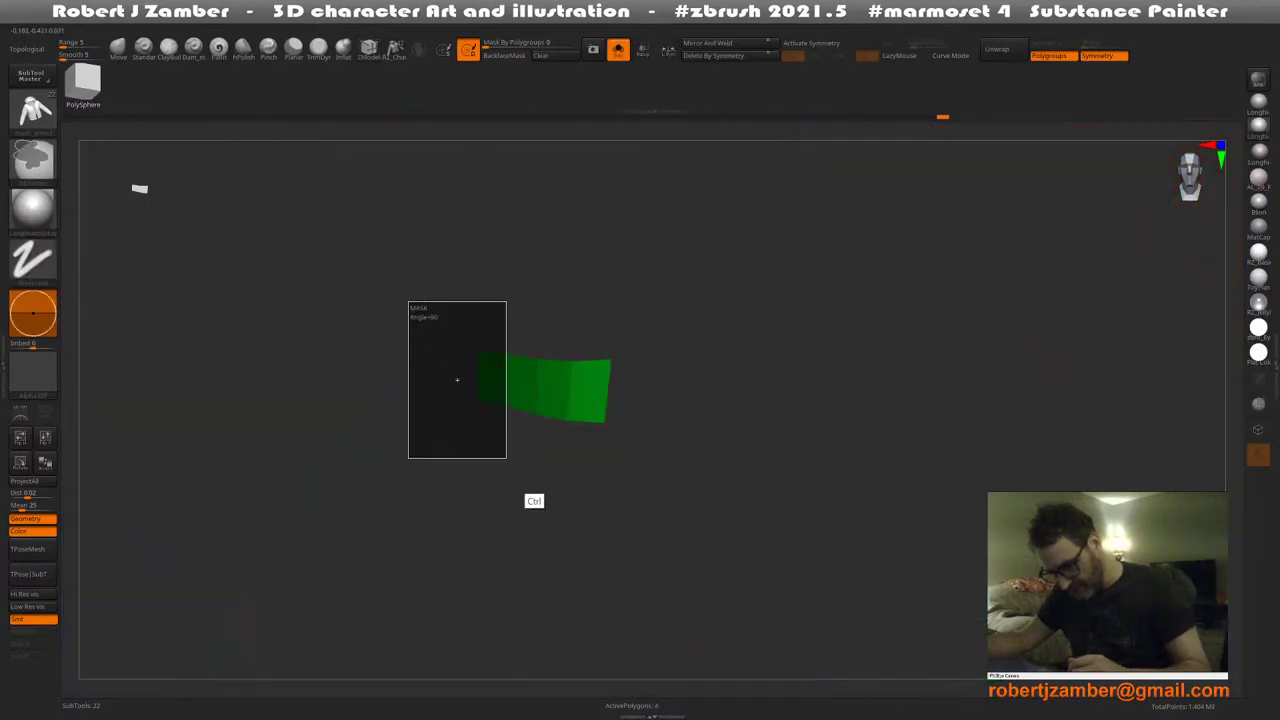
pyautogui.keyDown('ctrl'); pyautogui.keyDown('shift'); pyautogui.click(580, 513); pyautogui.keyUp('shift'); pyautogui.keyUp('ctrl')
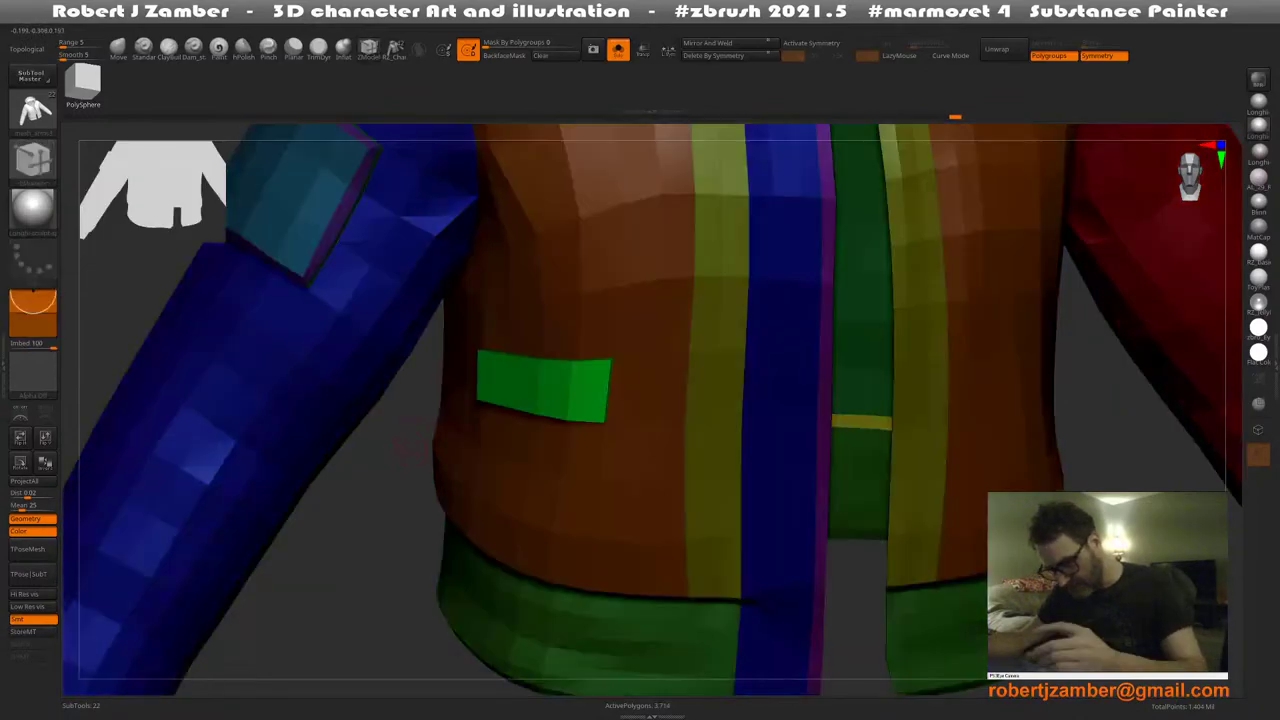
pyautogui.press('w')
pyautogui.keyDown('alt'); pyautogui.click(531, 385); pyautogui.keyUp('alt')
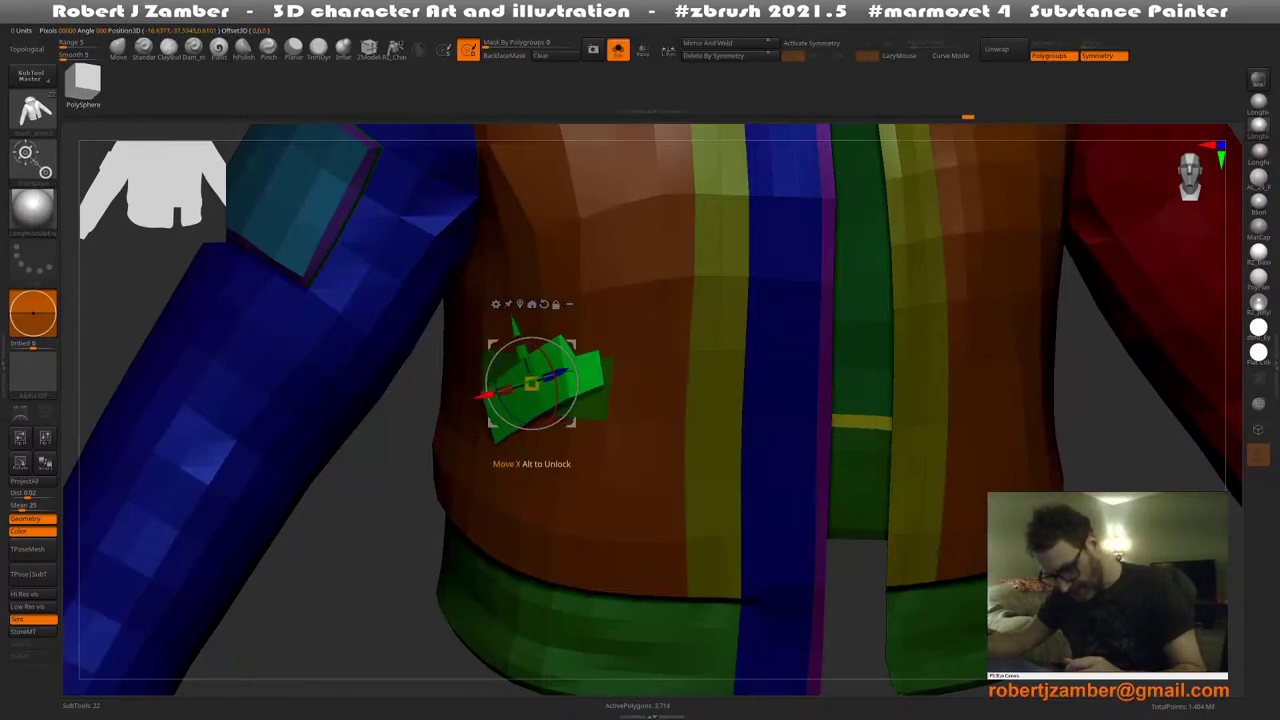
pyautogui.moveTo(560, 400)
pyautogui.mouseDown(button='right')
pyautogui.moveTo(640, 450)
pyautogui.moveTo(540, 400)
pyautogui.mouseUp(button='right')
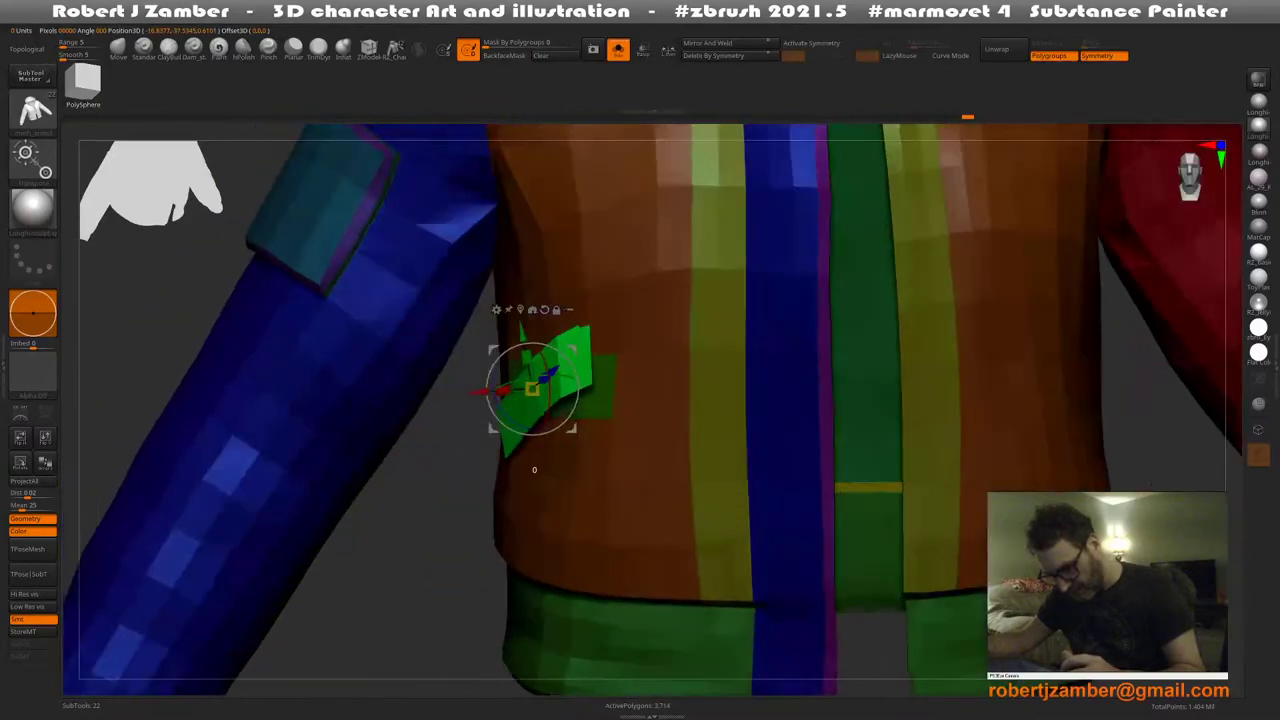
pyautogui.moveTo(532, 389); pyautogui.dragTo(526, 388)
pyautogui.moveTo(560, 400); pyautogui.dragTo(640, 420, button='right')
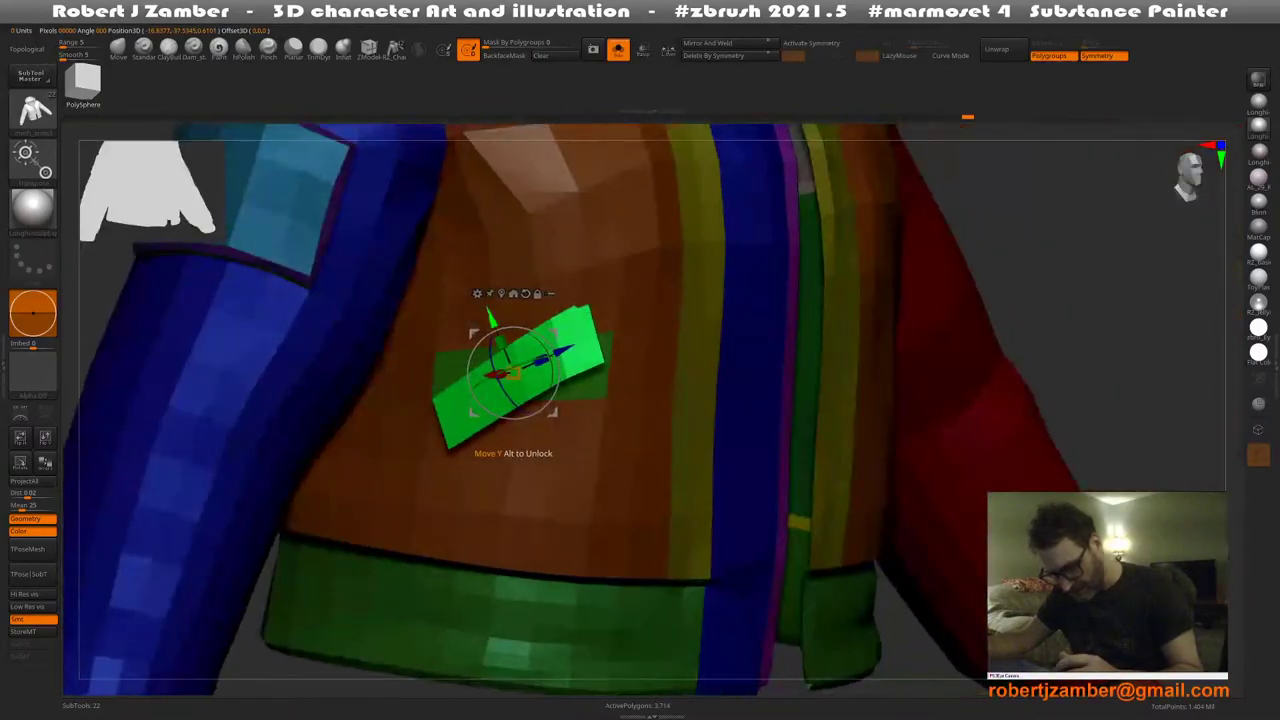
pyautogui.keyDown('ctrl'); pyautogui.moveTo(491, 318); pyautogui.dragTo(485, 240, button='right'); pyautogui.keyUp('ctrl')
pyautogui.keyDown('shift'); pyautogui.moveTo(540, 440); pyautogui.dragTo(467, 451, button='right'); pyautogui.keyUp('shift')
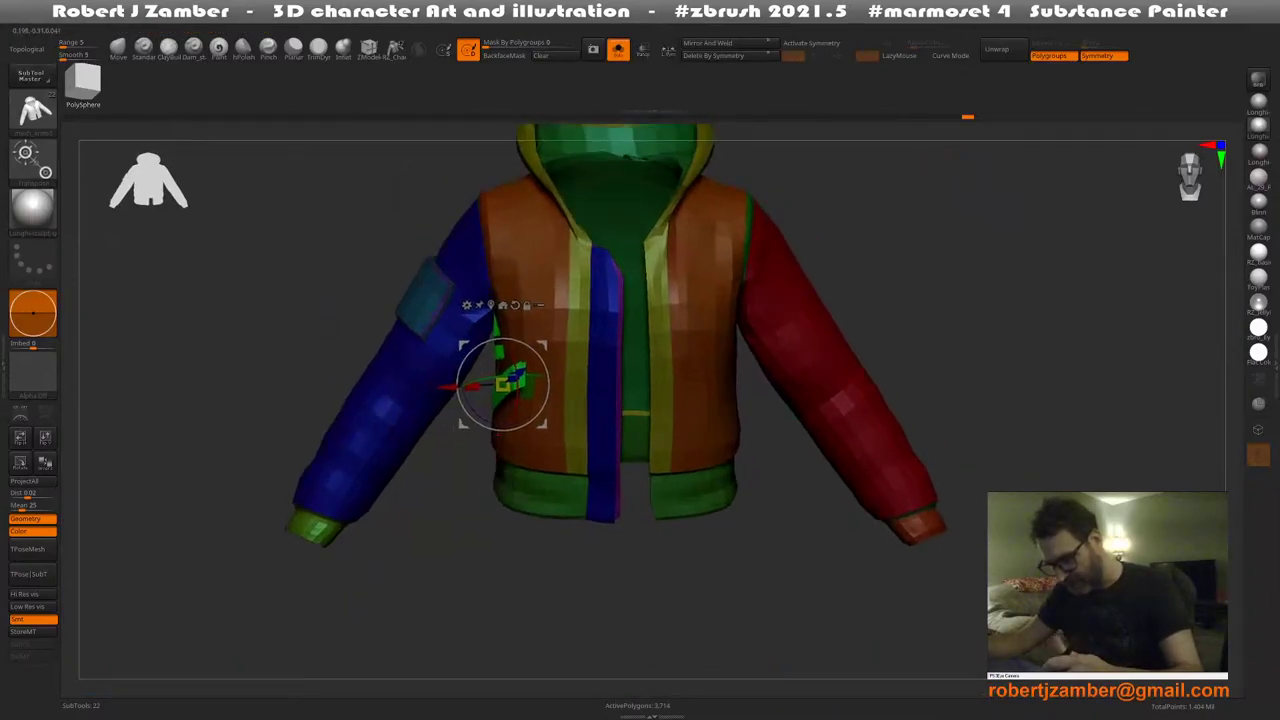
# Leave the transform gizmo and clear the mask from the jacket
pyautogui.keyDown('alt'); pyautogui.moveTo(480, 400); pyautogui.dragTo(541, 461, button='right'); pyautogui.keyUp('alt')
pyautogui.press('q')
pyautogui.keyDown('alt'); pyautogui.moveTo(470, 236); pyautogui.dragTo(486, 218, button='right'); pyautogui.keyUp('alt')
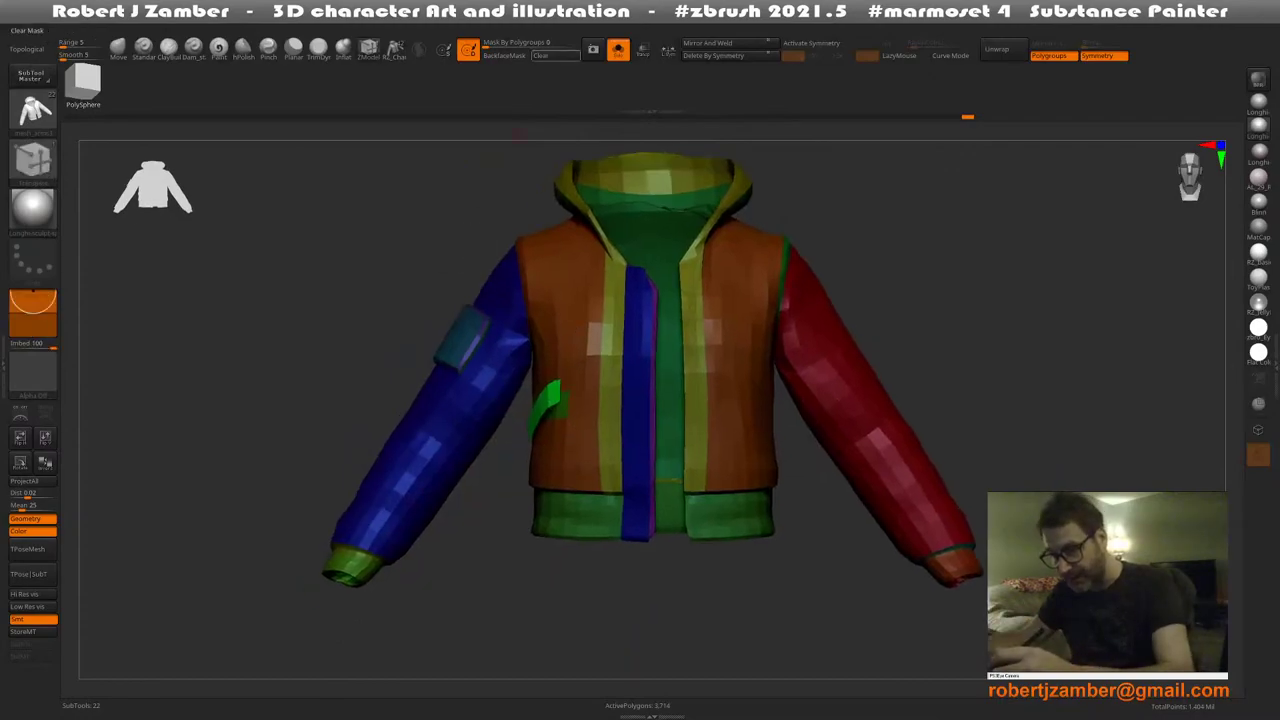
pyautogui.keyDown('alt'); pyautogui.click(508, 262); pyautogui.keyUp('alt')
pyautogui.keyDown('alt'); pyautogui.moveTo(508, 262); pyautogui.dragTo(491, 230, button='right'); pyautogui.keyUp('alt')
pyautogui.moveTo(497, 378); pyautogui.dragTo(578, 390, button='right')
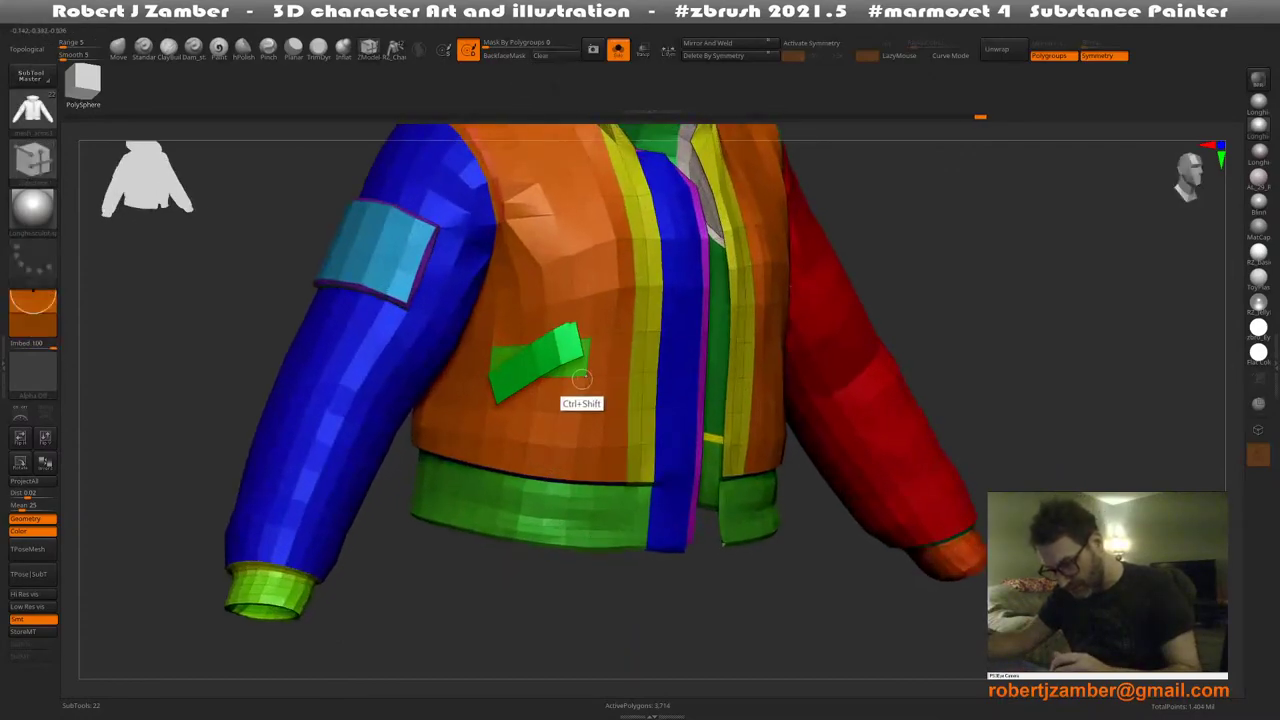
pyautogui.keyDown('ctrl'); pyautogui.keyDown('shift'); pyautogui.click(578, 390); pyautogui.keyUp('shift'); pyautogui.keyUp('ctrl')
pyautogui.keyDown('ctrl'); pyautogui.keyDown('shift'); pyautogui.click(578, 390); pyautogui.keyUp('shift'); pyautogui.keyUp('ctrl')
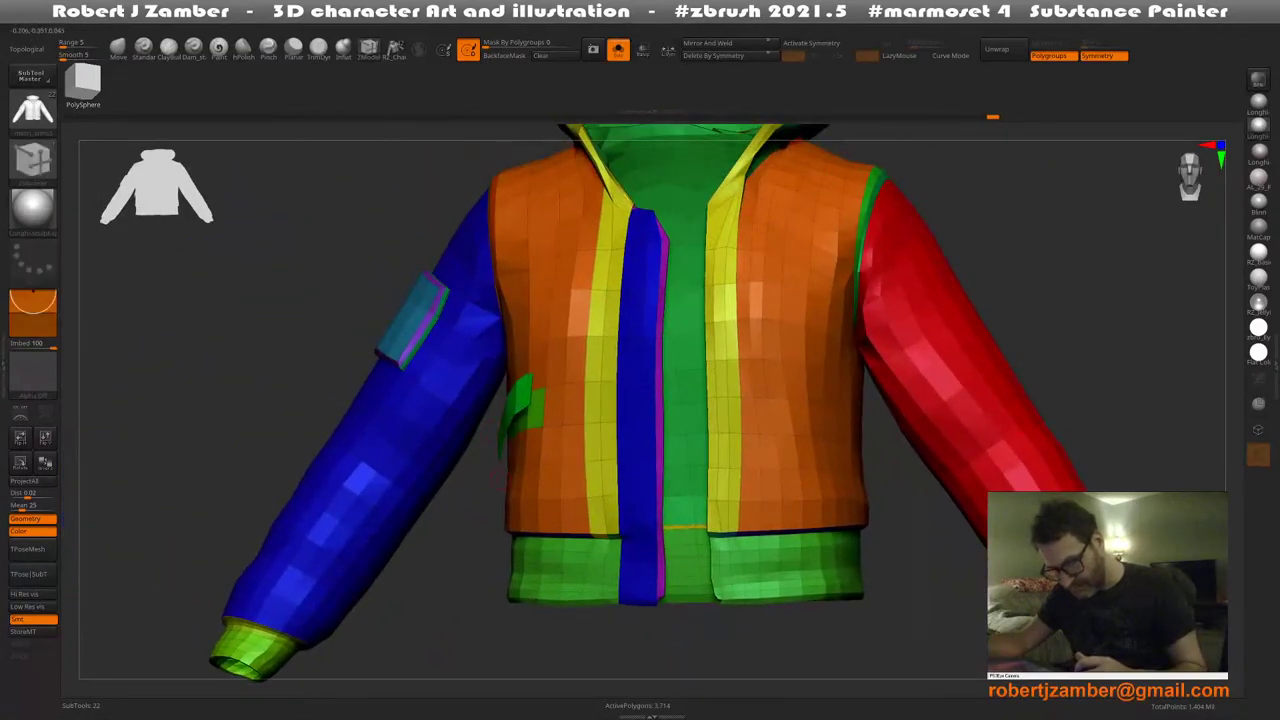
# Set ZModeler's edge action to Polygroup with the PolyLoop target and apply it to the armhole loop next to the blue sleeve
pyautogui.moveTo(498, 478)
pyautogui.keyDown('alt'); pyautogui.mouseDown()
pyautogui.moveTo(458, 520)
pyautogui.moveTo(500, 483)
pyautogui.mouseUp(); pyautogui.keyUp('alt')
pyautogui.moveTo(380, 440); pyautogui.dragTo(471, 391)
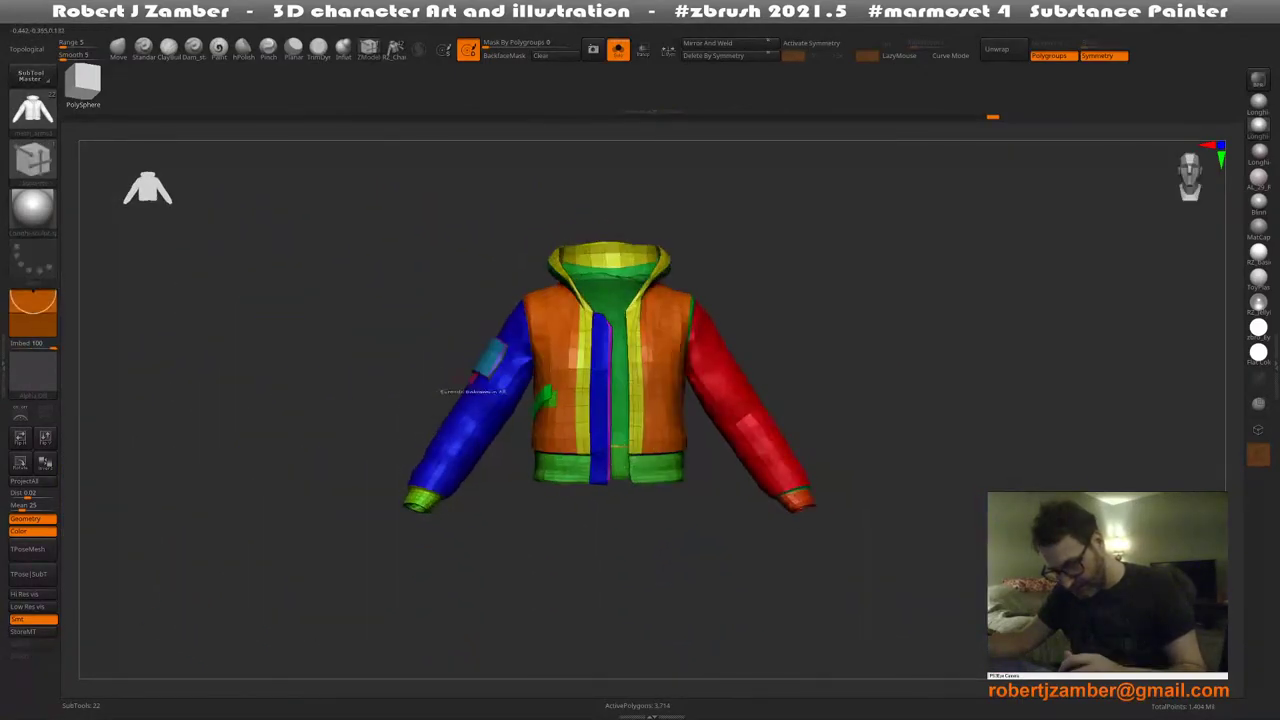
pyautogui.keyDown('ctrl'); pyautogui.moveTo(541, 340); pyautogui.dragTo(517, 318, button='right'); pyautogui.keyUp('ctrl')
pyautogui.press('space')
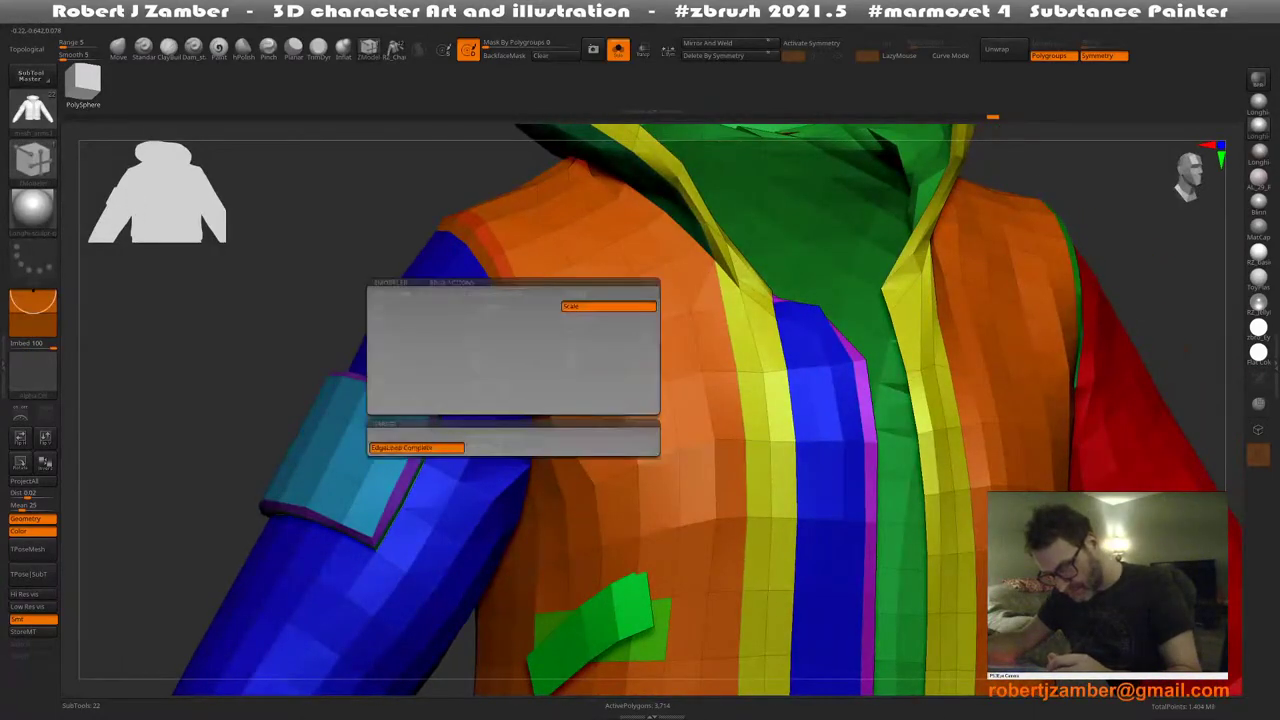
pyautogui.click(512, 447)
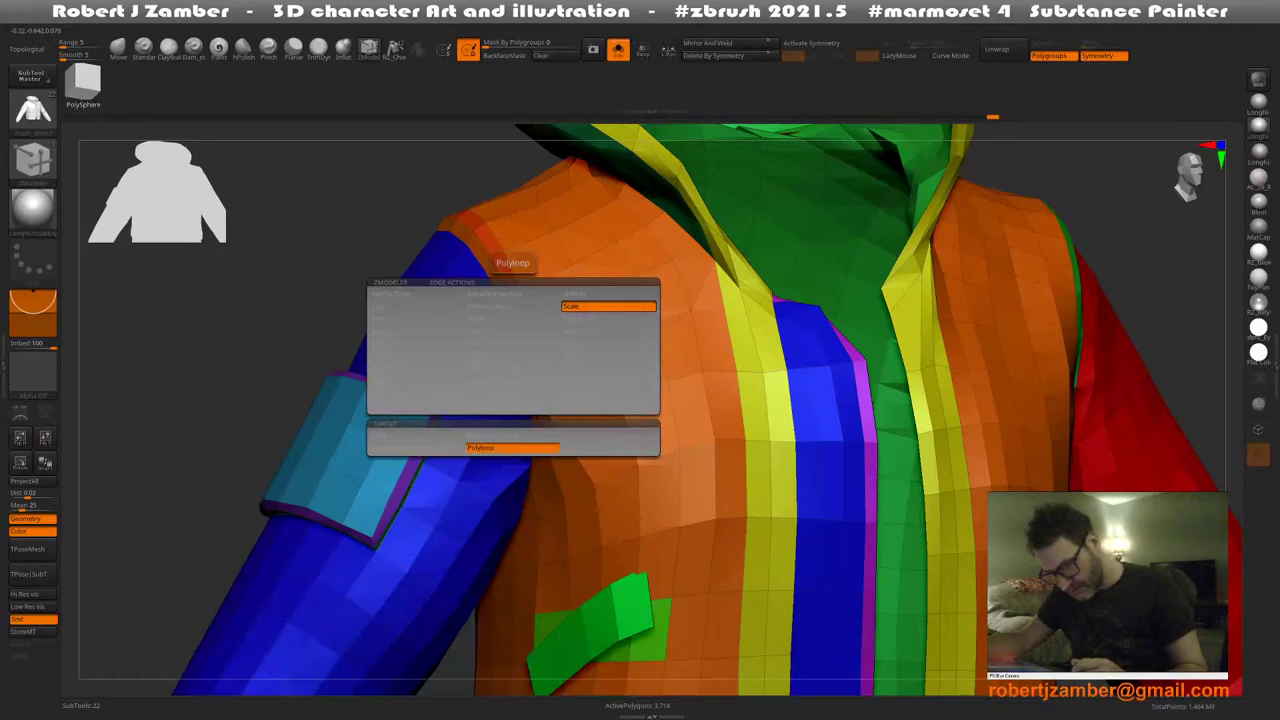
pyautogui.click(512, 406)
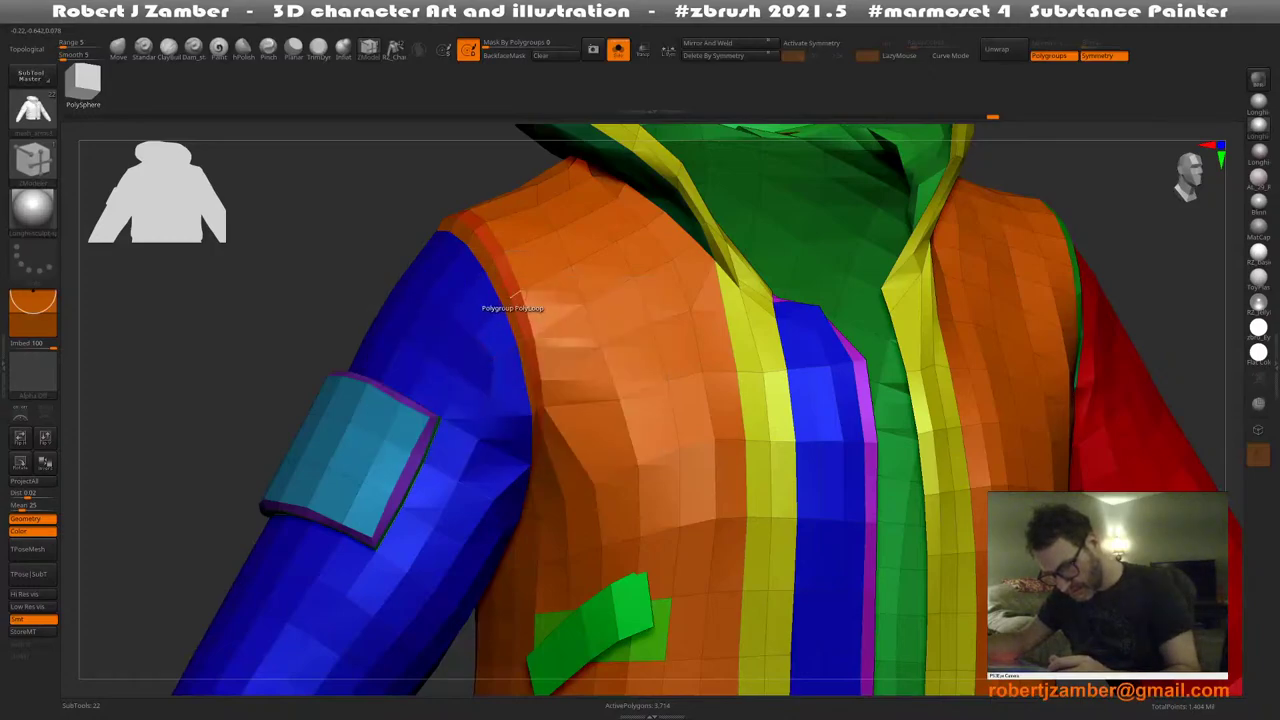
pyautogui.click(516, 294)
pyautogui.hotkey('ctrl', 'z')
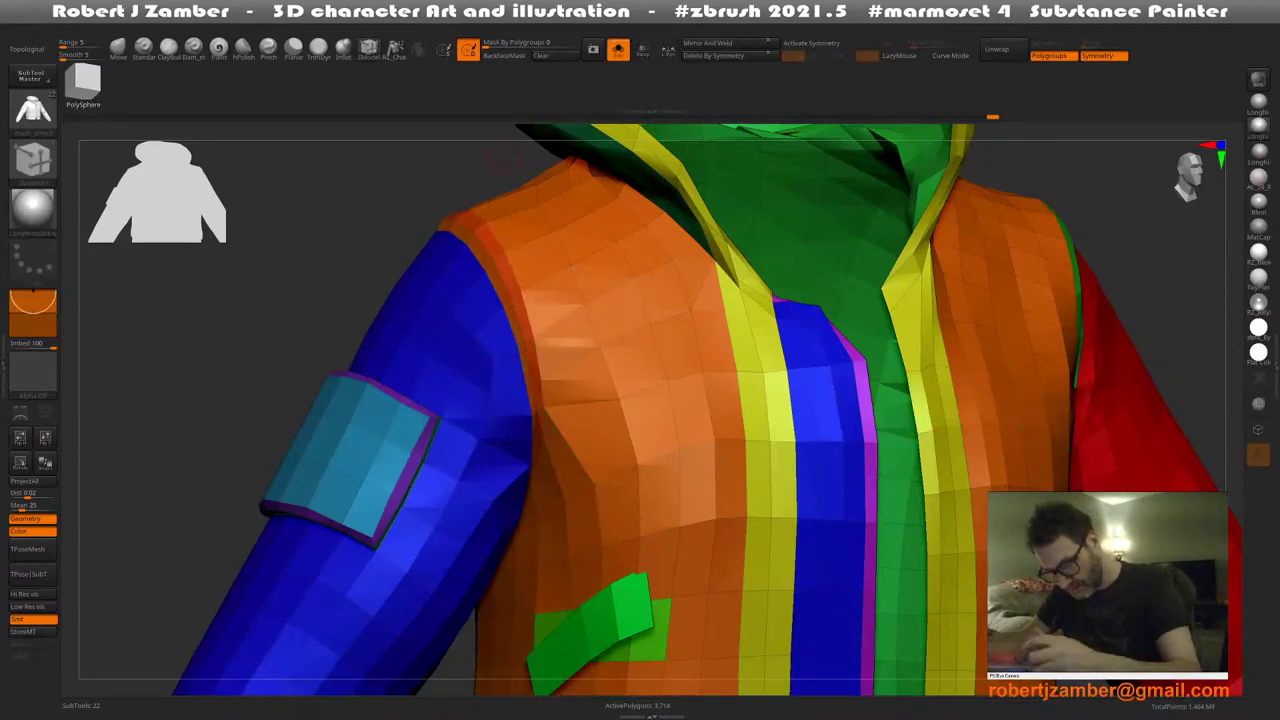
pyautogui.keyDown('ctrl'); pyautogui.moveTo(531, 350); pyautogui.dragTo(502, 316, button='right'); pyautogui.keyUp('ctrl')
pyautogui.click(517, 350)
pyautogui.hotkey('ctrl', 'z')
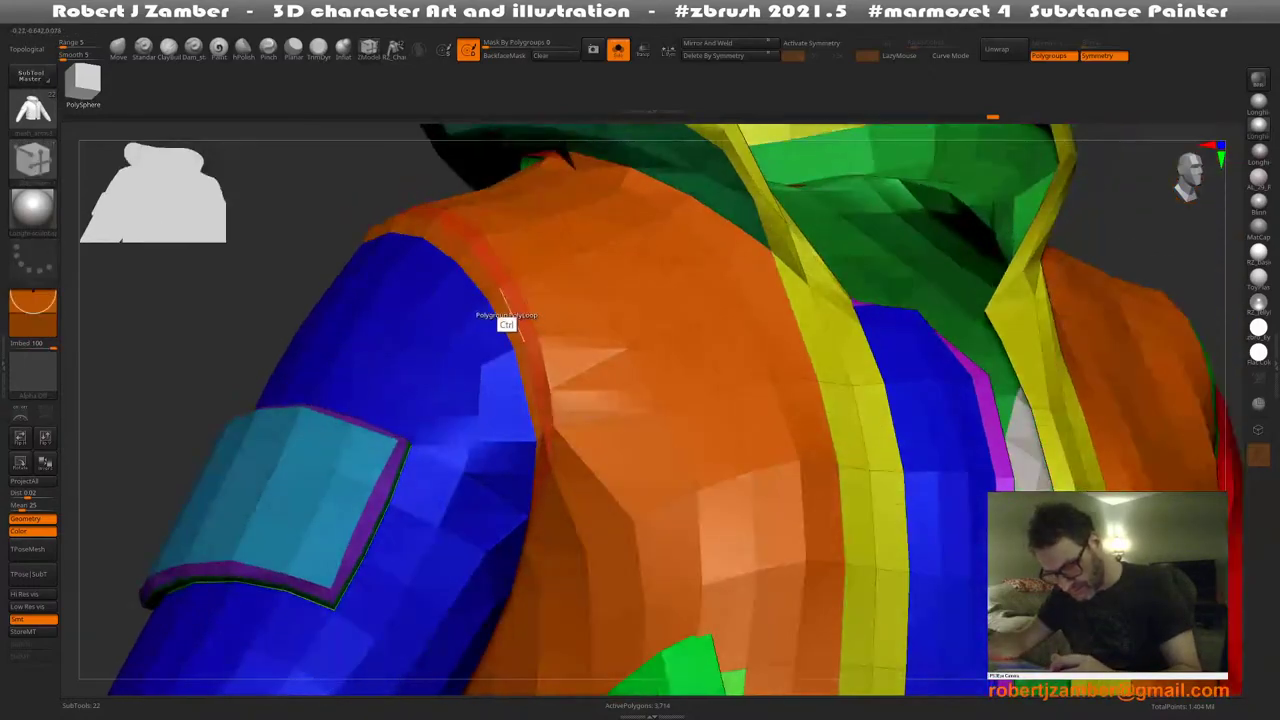
# Isolate the armhole loop, give it a new polygroup with narrow edge loops along its borders, and show the whole jacket
pyautogui.keyDown('ctrl'); pyautogui.keyDown('shift'); pyautogui.click(499, 288); pyautogui.keyUp('shift'); pyautogui.keyUp('ctrl')
pyautogui.press('space')
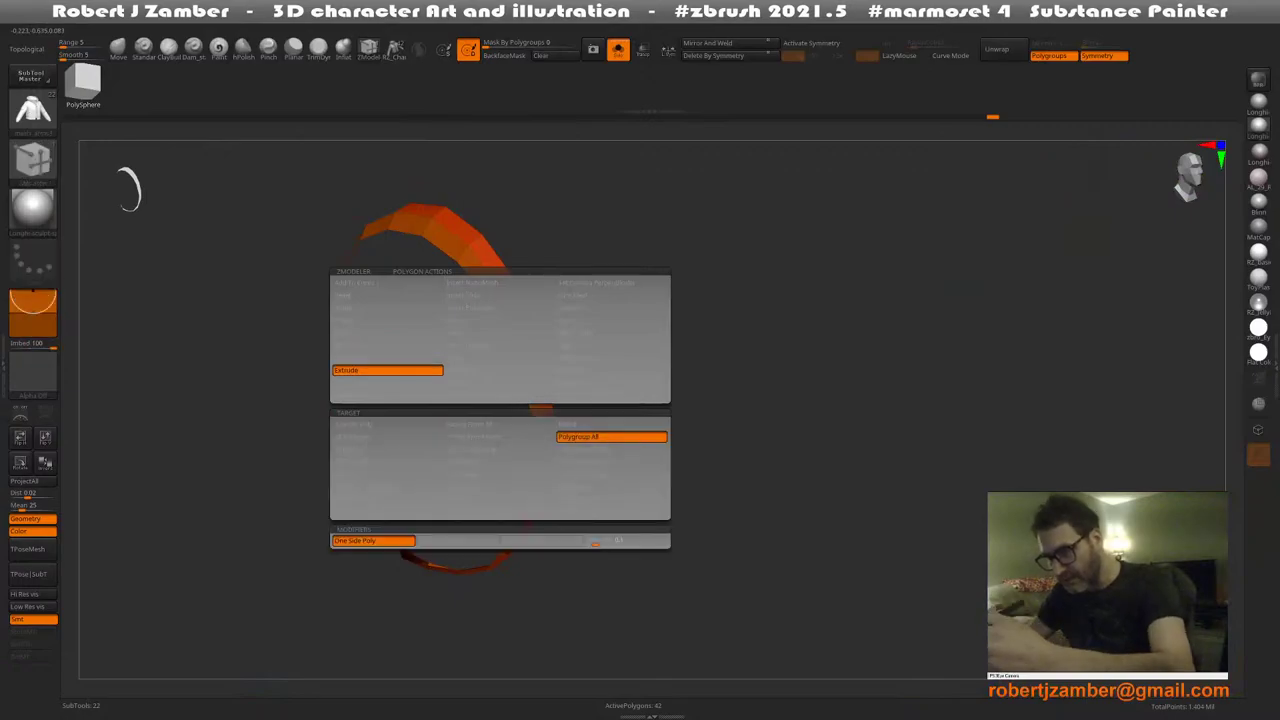
pyautogui.hotkey('ctrl', 'w')
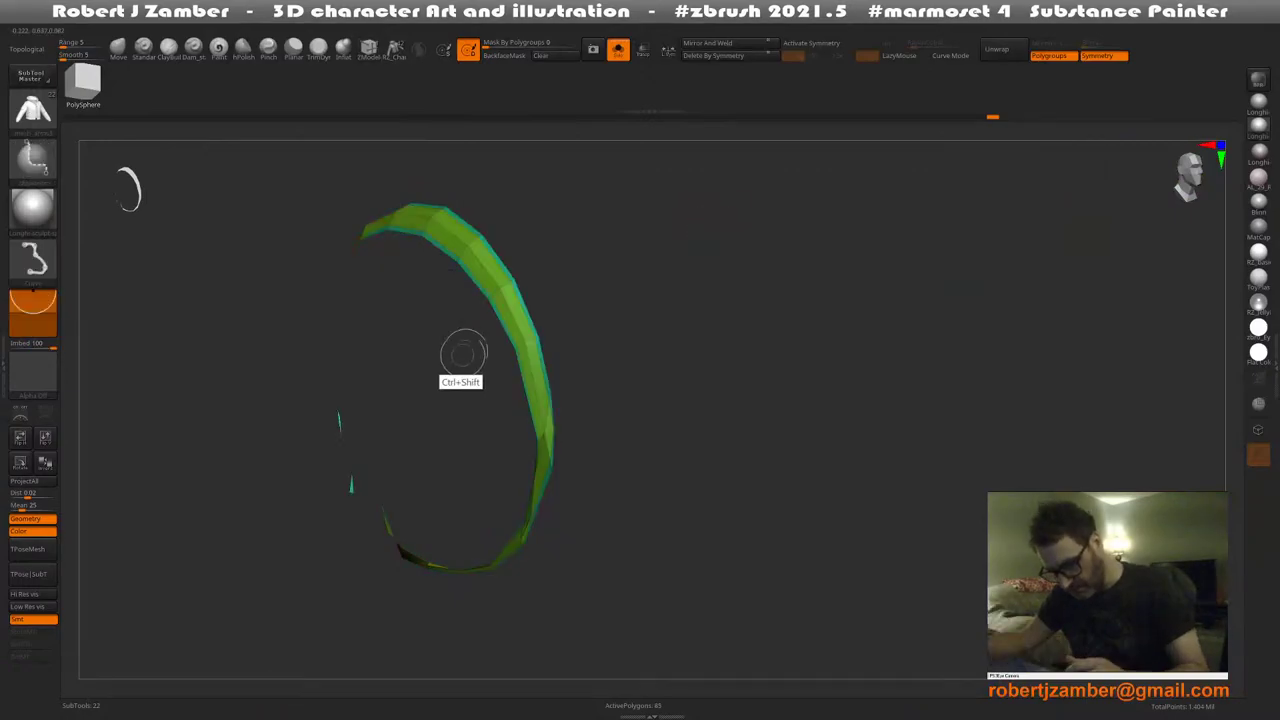
pyautogui.keyDown('ctrl'); pyautogui.keyDown('shift'); pyautogui.click(462, 352); pyautogui.keyUp('shift'); pyautogui.keyUp('ctrl')
pyautogui.moveTo(485, 345); pyautogui.dragTo(510, 300, button='right')
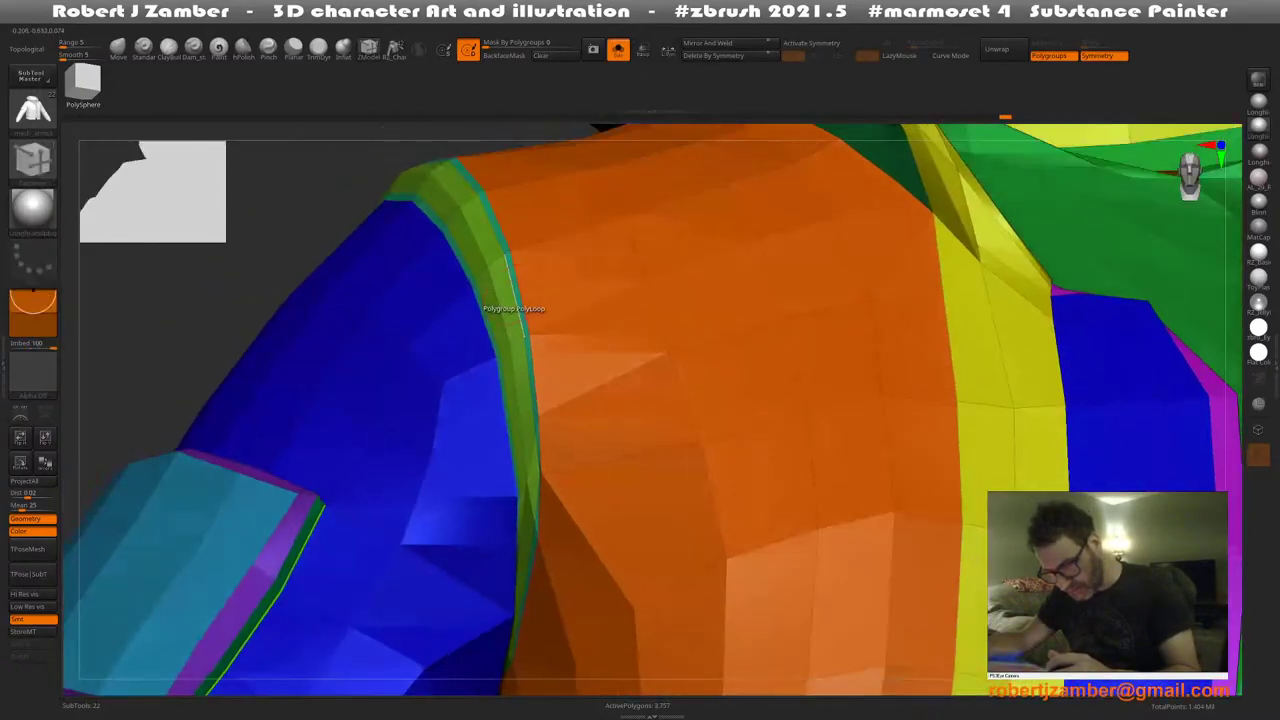
pyautogui.moveTo(514, 284); pyautogui.dragTo(509, 264)
pyautogui.hotkey('ctrl', 'z')
# Slide the complete edge loop on the torso side of the armhole strip to widen its teal border
pyautogui.moveTo(513, 268); pyautogui.dragTo(491, 246, button='right')
pyautogui.press('space')
pyautogui.click(588, 269)
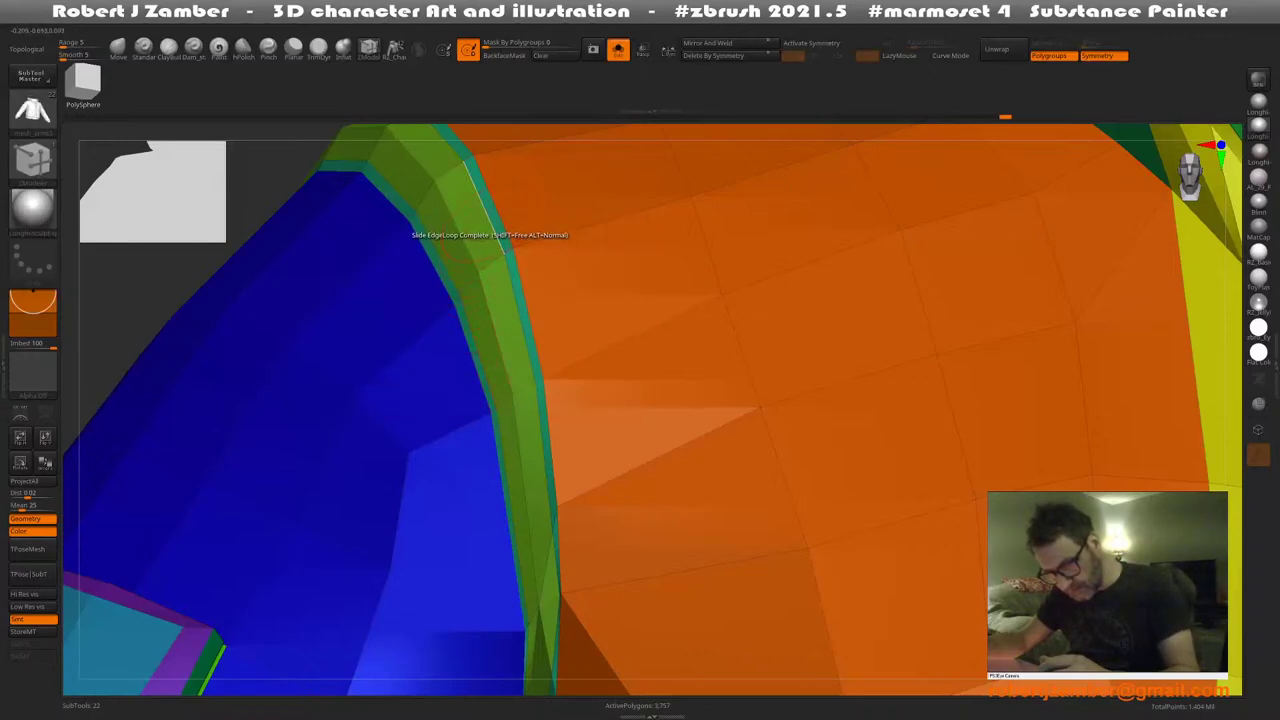
pyautogui.moveTo(488, 220)
pyautogui.mouseDown()
pyautogui.moveTo(463, 230)
pyautogui.moveTo(476, 236)
pyautogui.mouseUp()
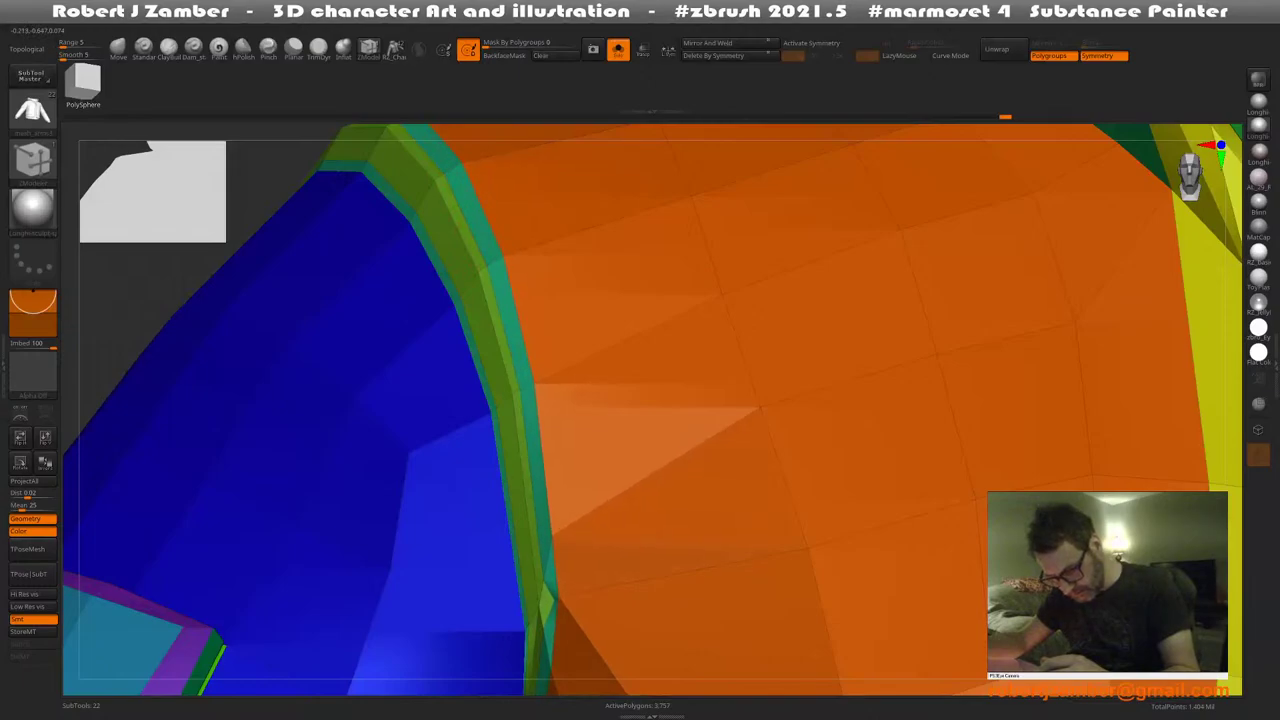
# Extrude the middle band of the armhole strip as a shoulder seam and check the jacket without polygroup colours
pyautogui.moveTo(473, 320)
pyautogui.mouseDown(button='right')
pyautogui.moveTo(451, 300)
pyautogui.moveTo(480, 320)
pyautogui.mouseUp(button='right')
pyautogui.click(480, 318)
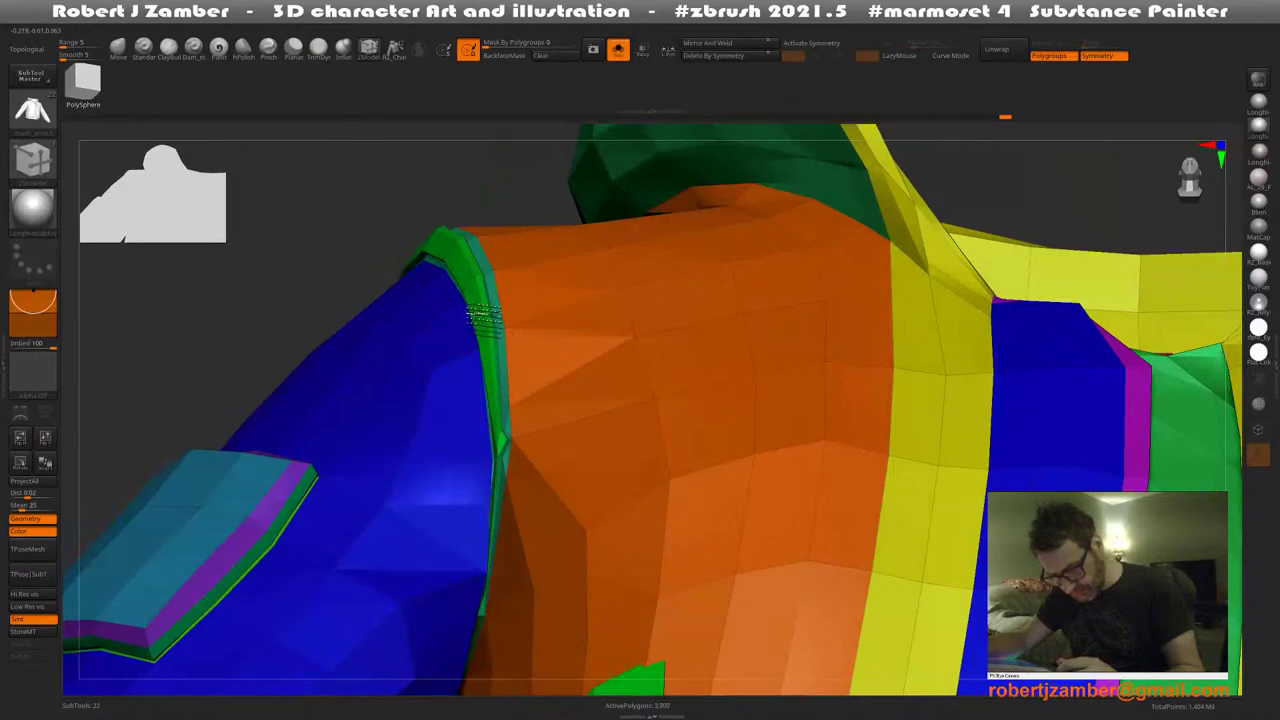
pyautogui.keyDown('ctrl'); pyautogui.moveTo(466, 337); pyautogui.dragTo(371, 317, button='right'); pyautogui.keyUp('ctrl')
pyautogui.hotkey('shift', 'f')
pyautogui.moveTo(398, 362)
pyautogui.keyDown('alt'); pyautogui.mouseDown(button='right')
pyautogui.moveTo(440, 332)
pyautogui.moveTo(540, 340)
pyautogui.moveTo(442, 370)
pyautogui.mouseUp(button='right'); pyautogui.keyUp('alt')
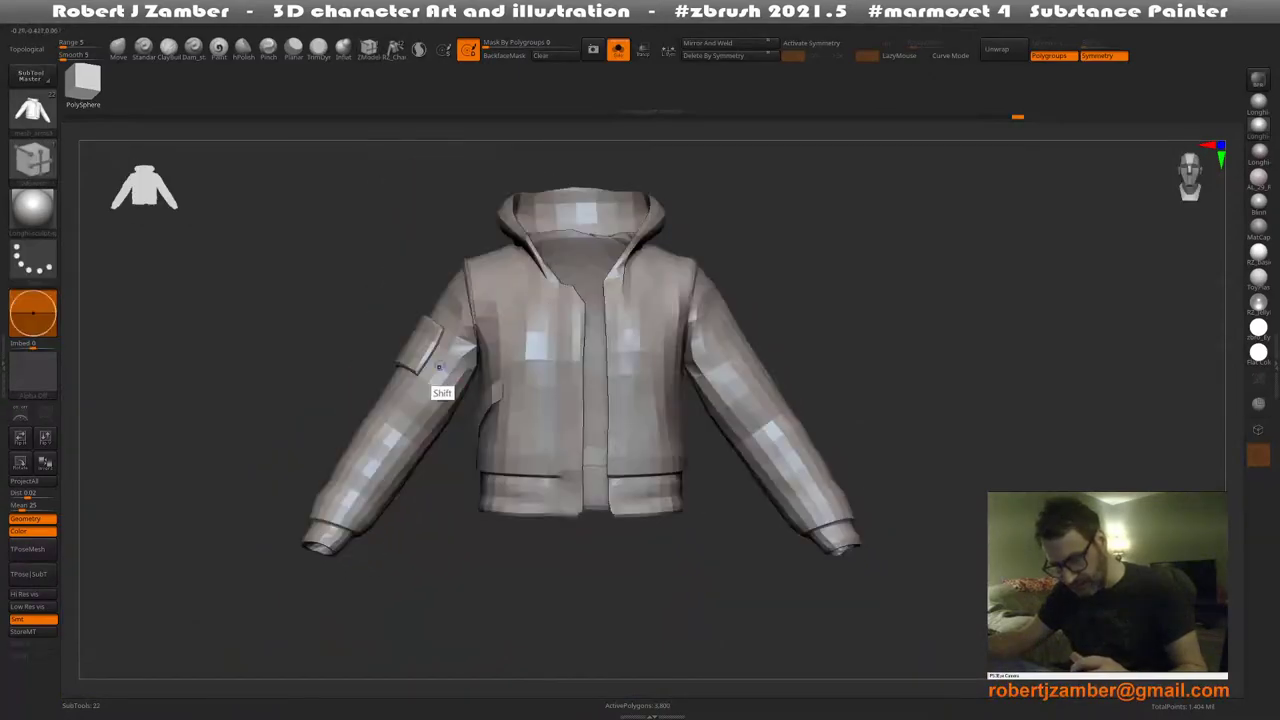
pyautogui.moveTo(457, 443)
pyautogui.keyDown('alt'); pyautogui.mouseDown(button='right')
pyautogui.moveTo(485, 445)
pyautogui.moveTo(500, 470)
pyautogui.moveTo(460, 466)
pyautogui.mouseUp(button='right'); pyautogui.keyUp('alt')
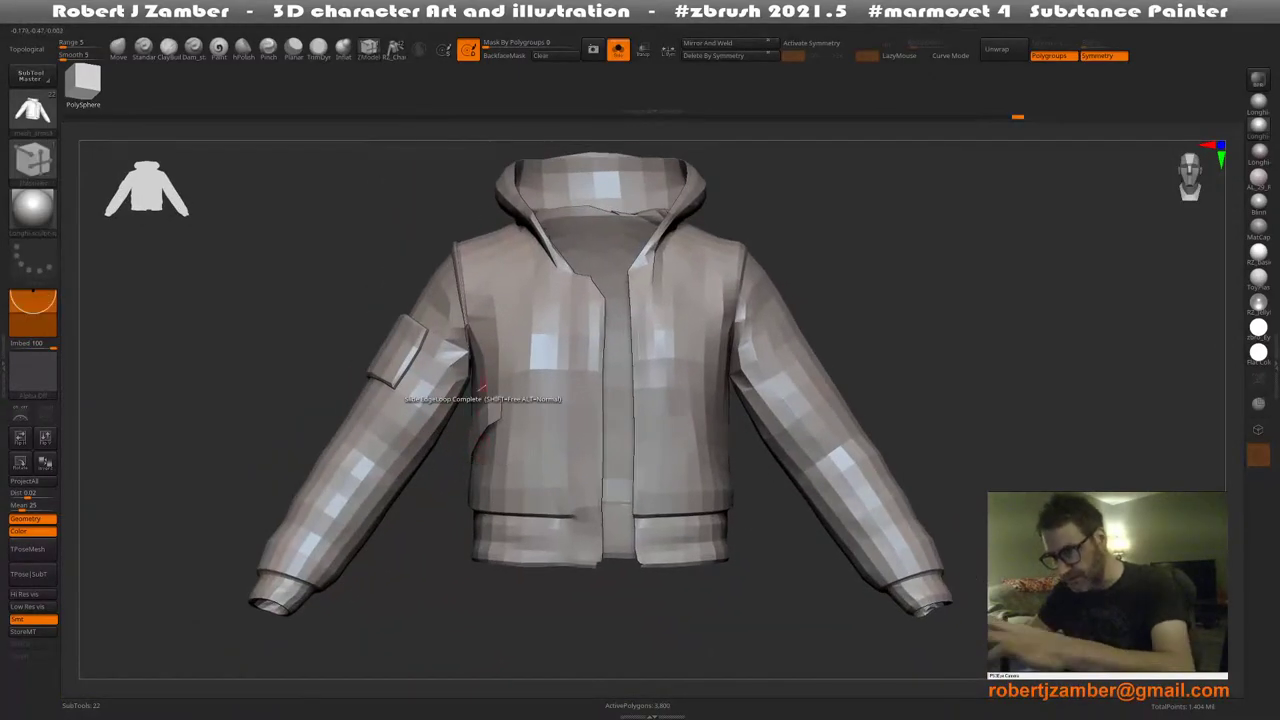
pyautogui.hotkey('shift', 'f')
# Insert a single edge loop across the middle of the patch on the blue sleeve
pyautogui.moveTo(345, 372); pyautogui.dragTo(409, 386, button='right')
pyautogui.keyDown('ctrl'); pyautogui.moveTo(386, 335); pyautogui.dragTo(440, 392, button='right'); pyautogui.keyUp('ctrl')
pyautogui.press('space')
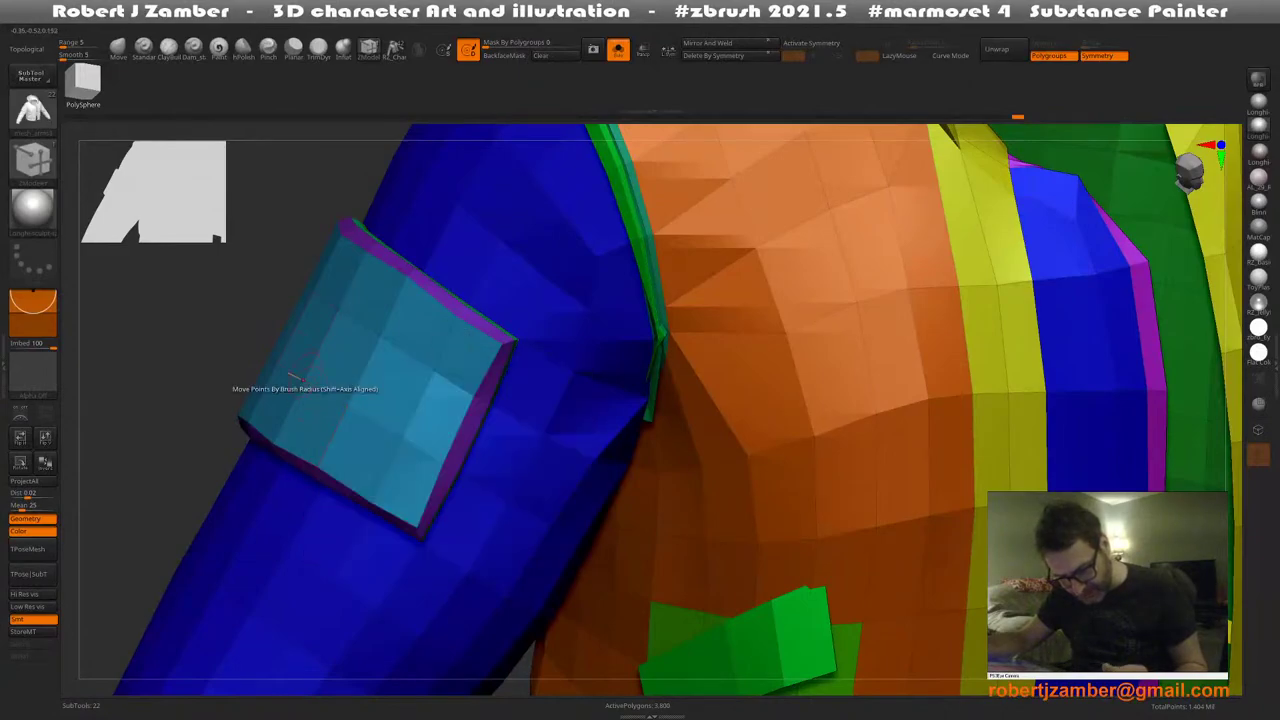
pyautogui.press('space')
pyautogui.click(416, 340)
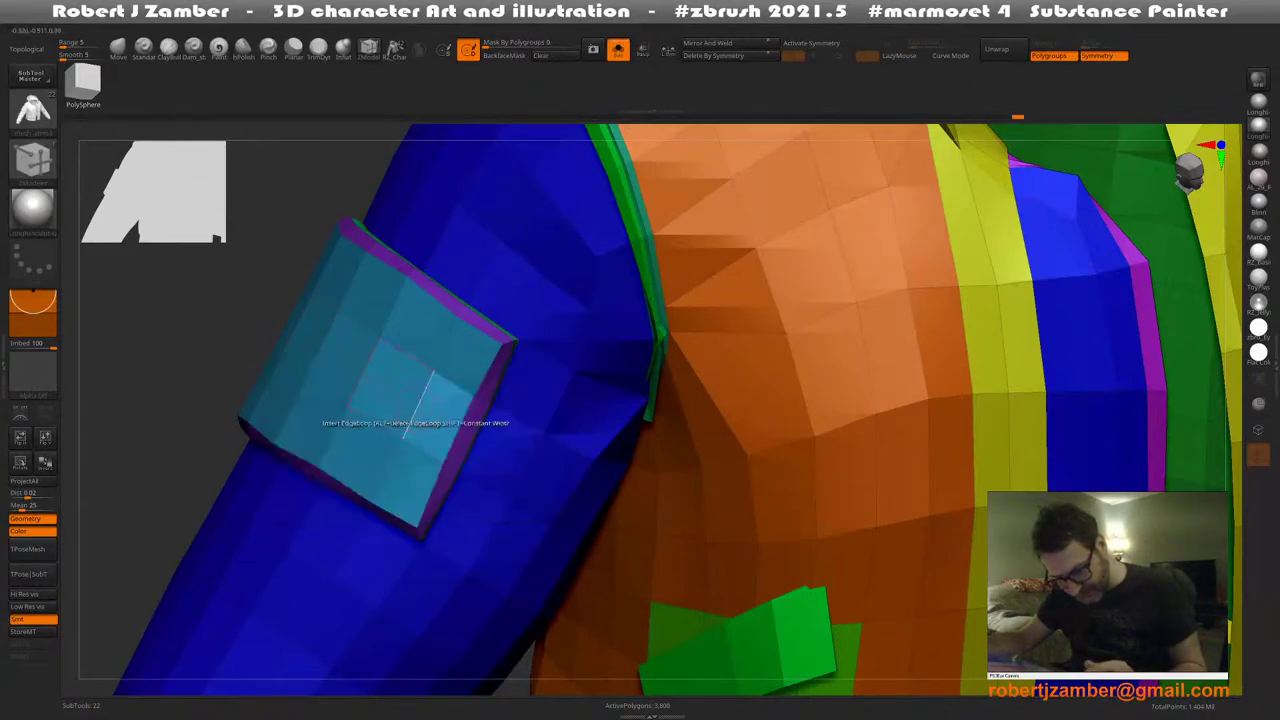
# Bevel the sleeve patch's new edge loop into a narrow band and mark the band's polygons nearest the torso
pyautogui.press('space')
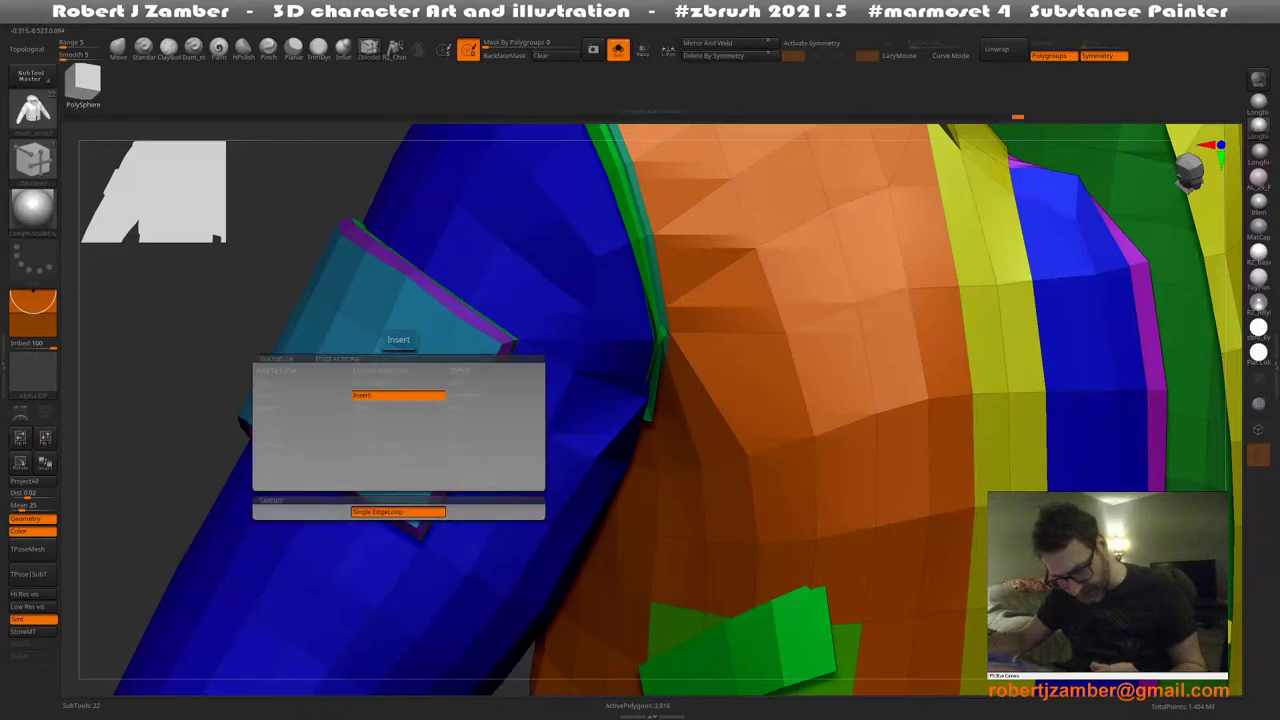
pyautogui.click(300, 383)
pyautogui.moveTo(384, 382); pyautogui.dragTo(398, 388)
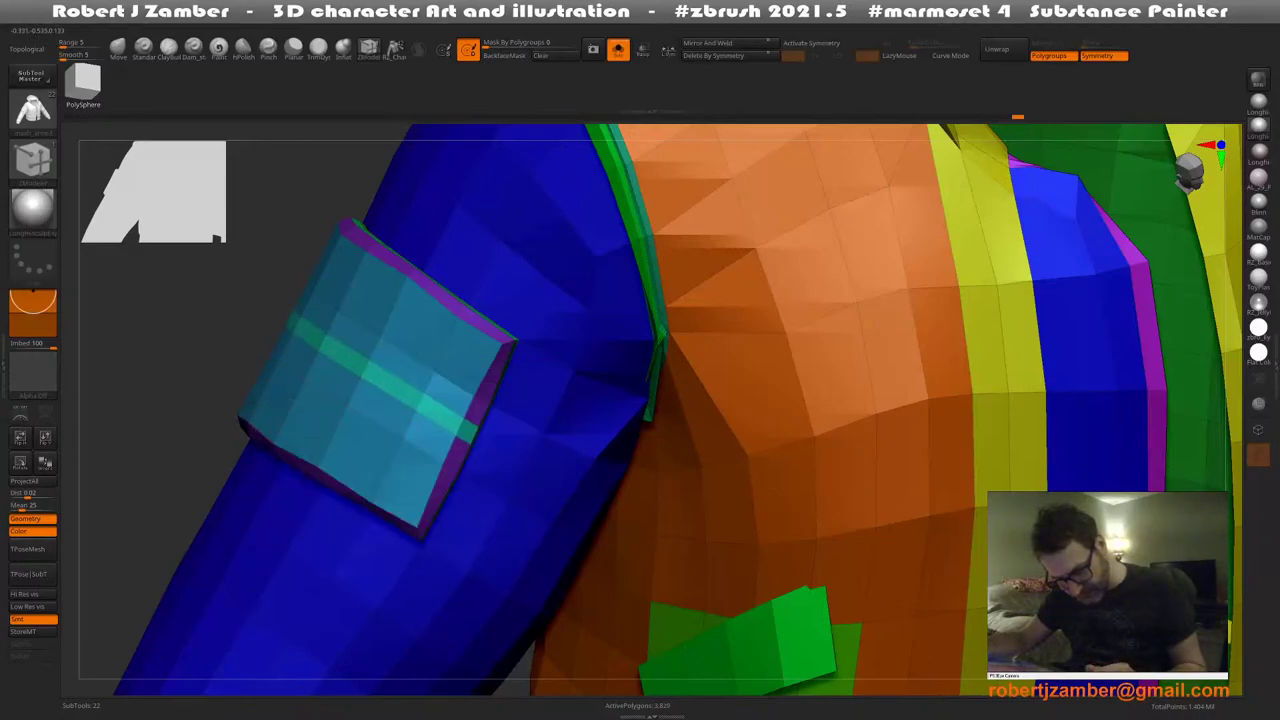
pyautogui.keyDown('alt'); pyautogui.moveTo(470, 432); pyautogui.dragTo(370, 370); pyautogui.keyUp('alt')
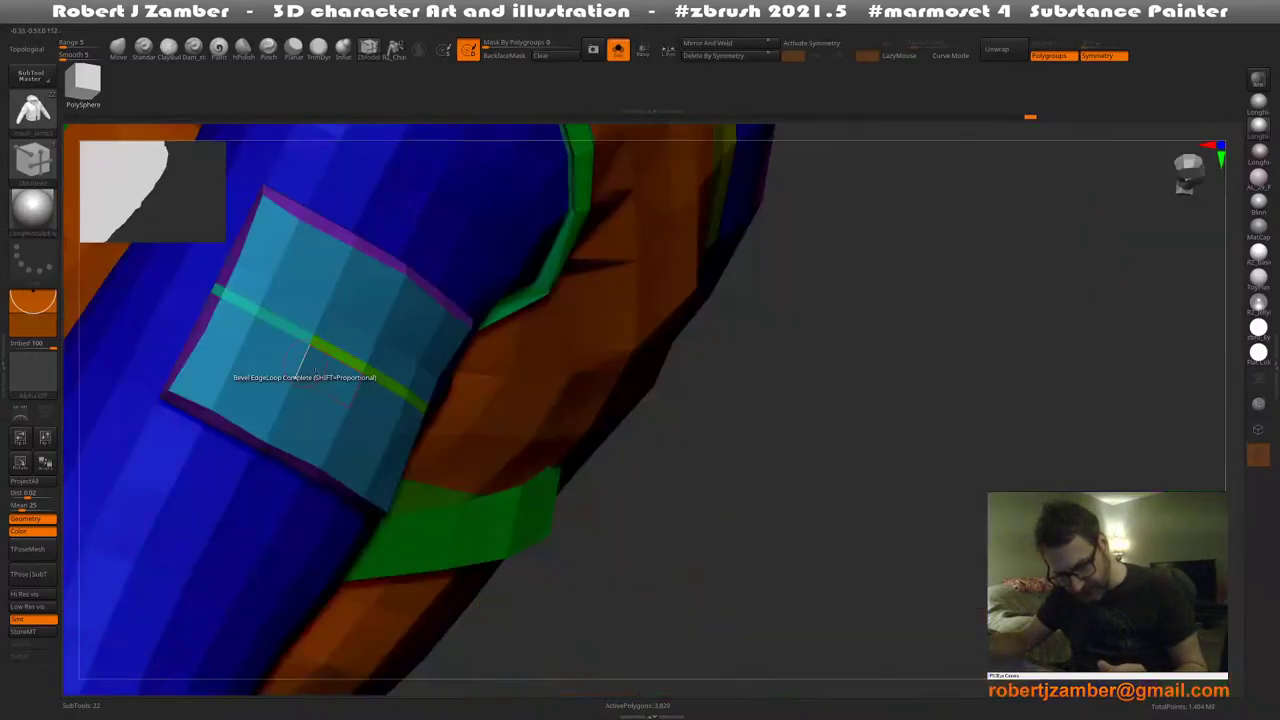
# Mark all polygons of the narrow band across the sleeve patch, including its end at the purple border nearest the torso
pyautogui.moveTo(310, 370); pyautogui.dragTo(420, 443, button='right')
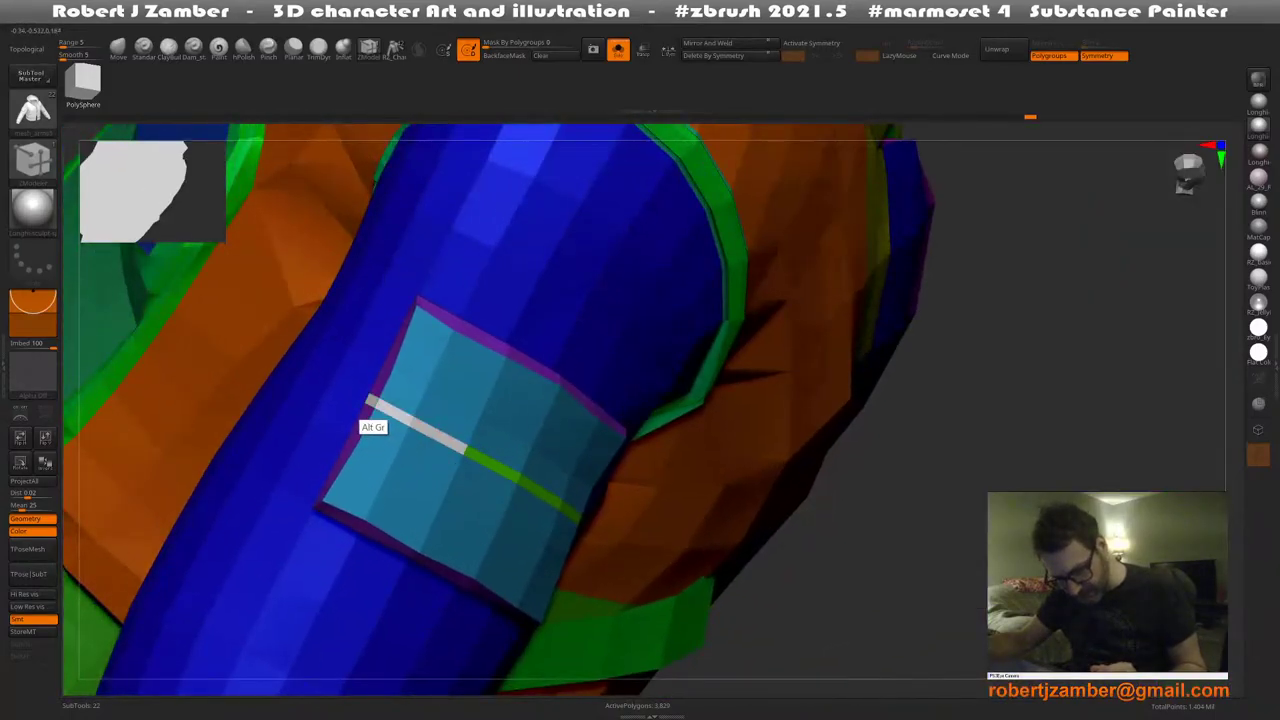
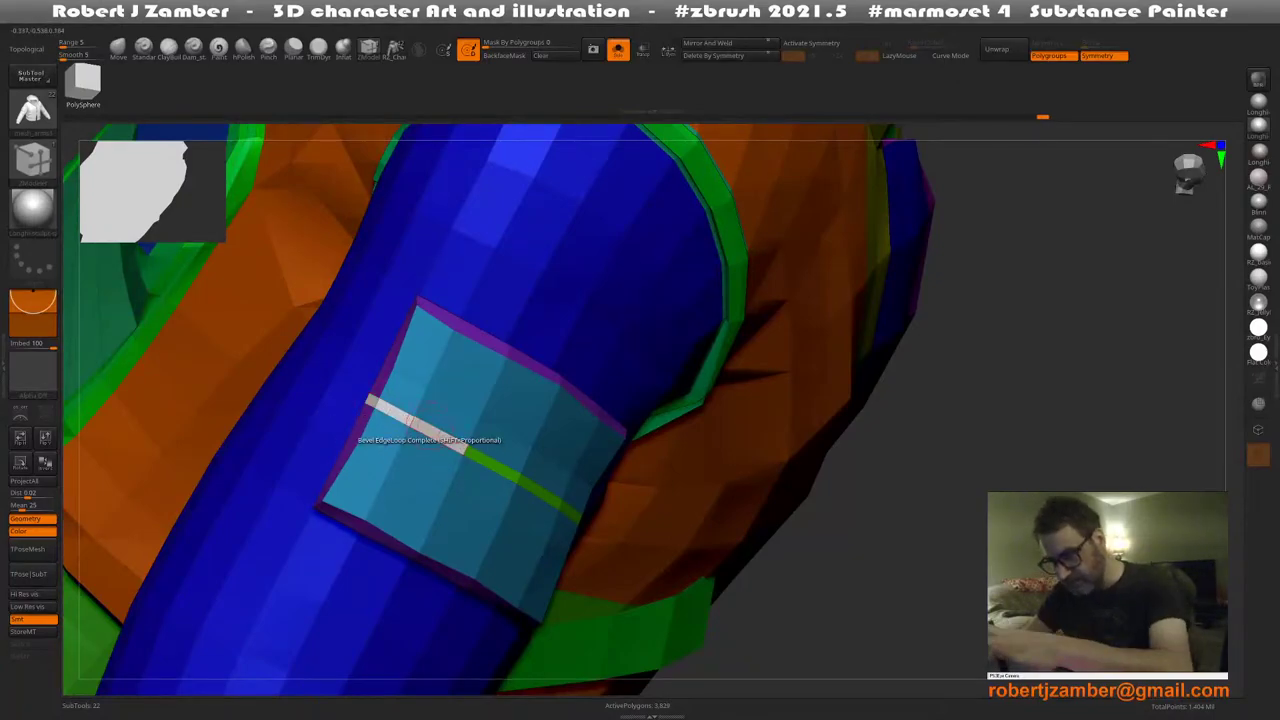
pyautogui.press('ctrl')
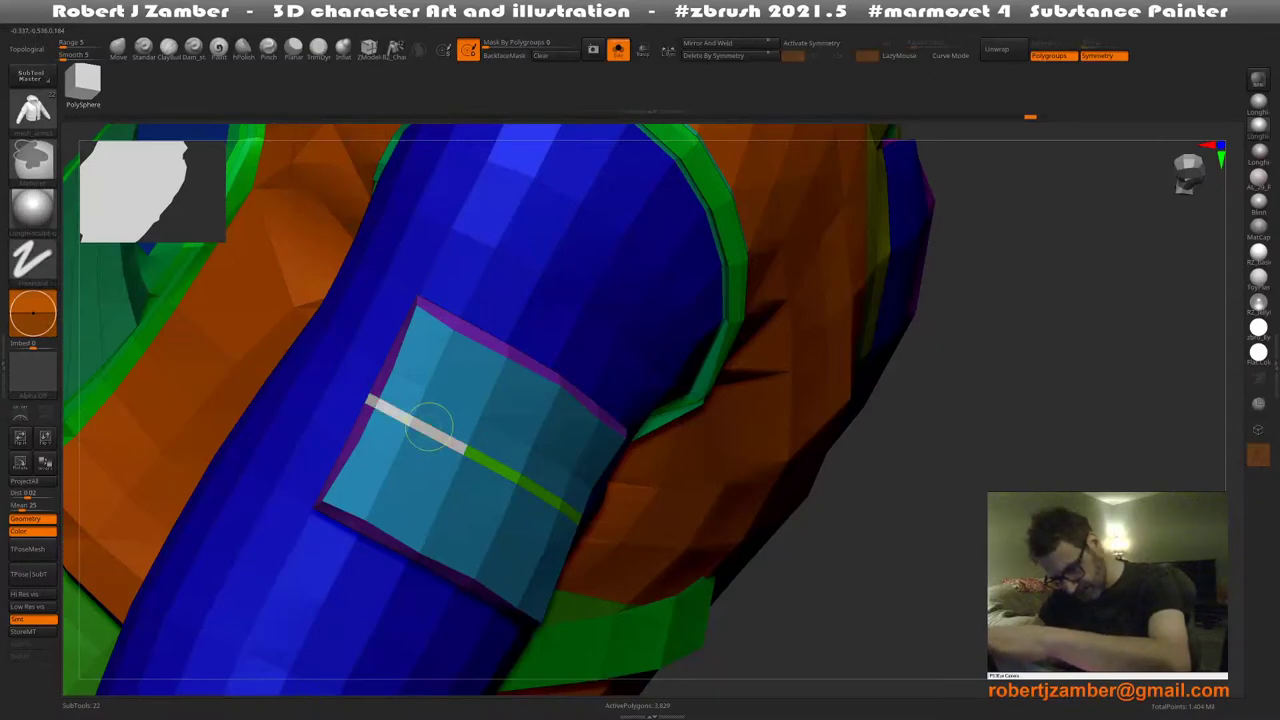
pyautogui.press('alt')
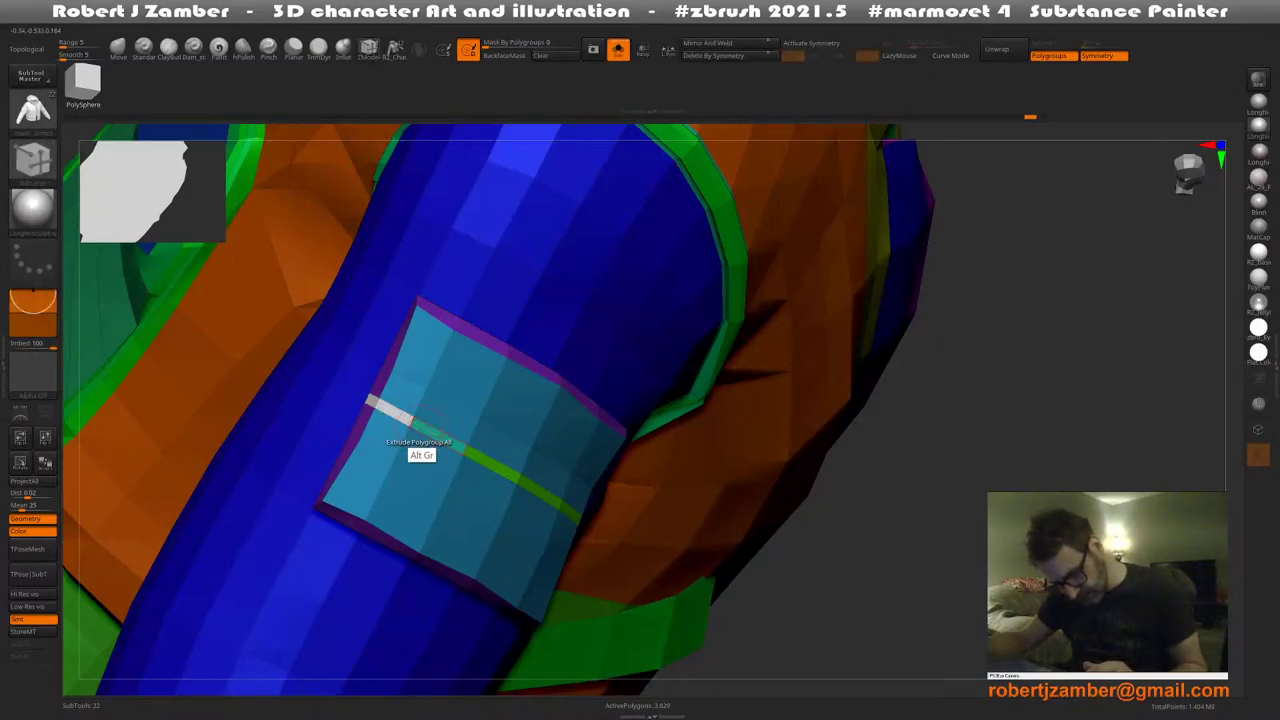
pyautogui.press('ctrl')
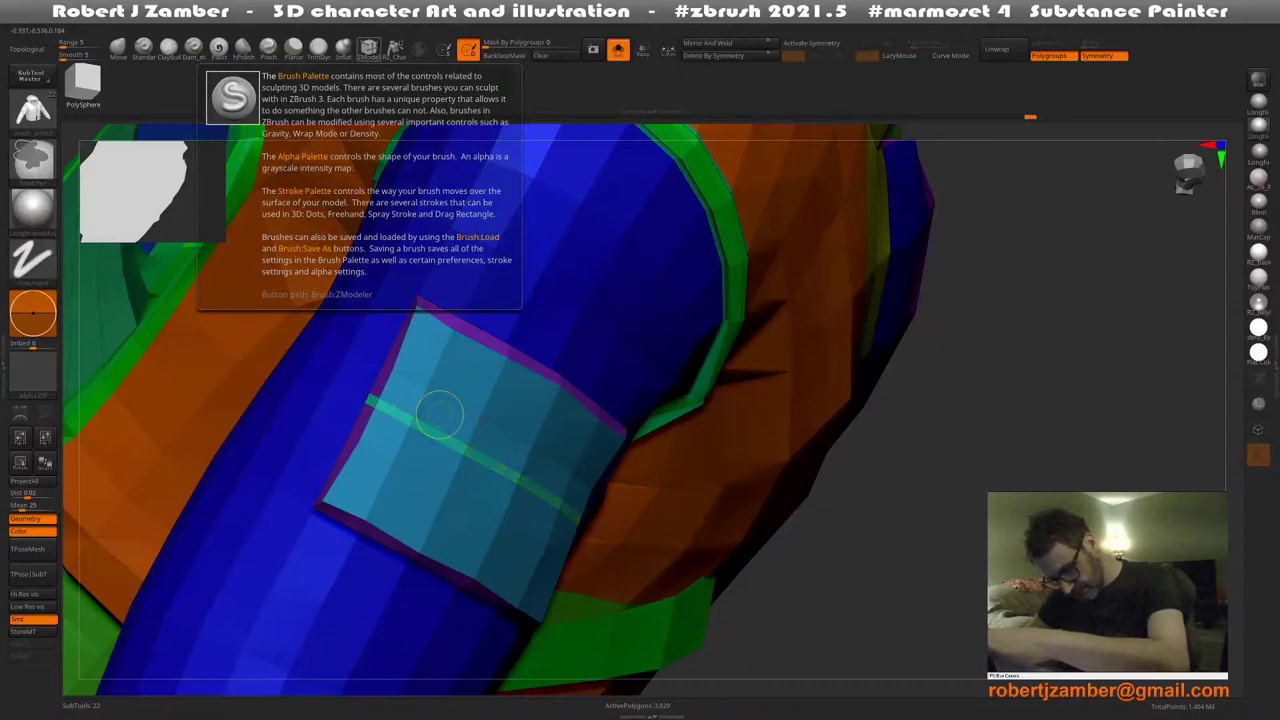
pyautogui.moveTo(468, 476); pyautogui.dragTo(390, 472, button='right')
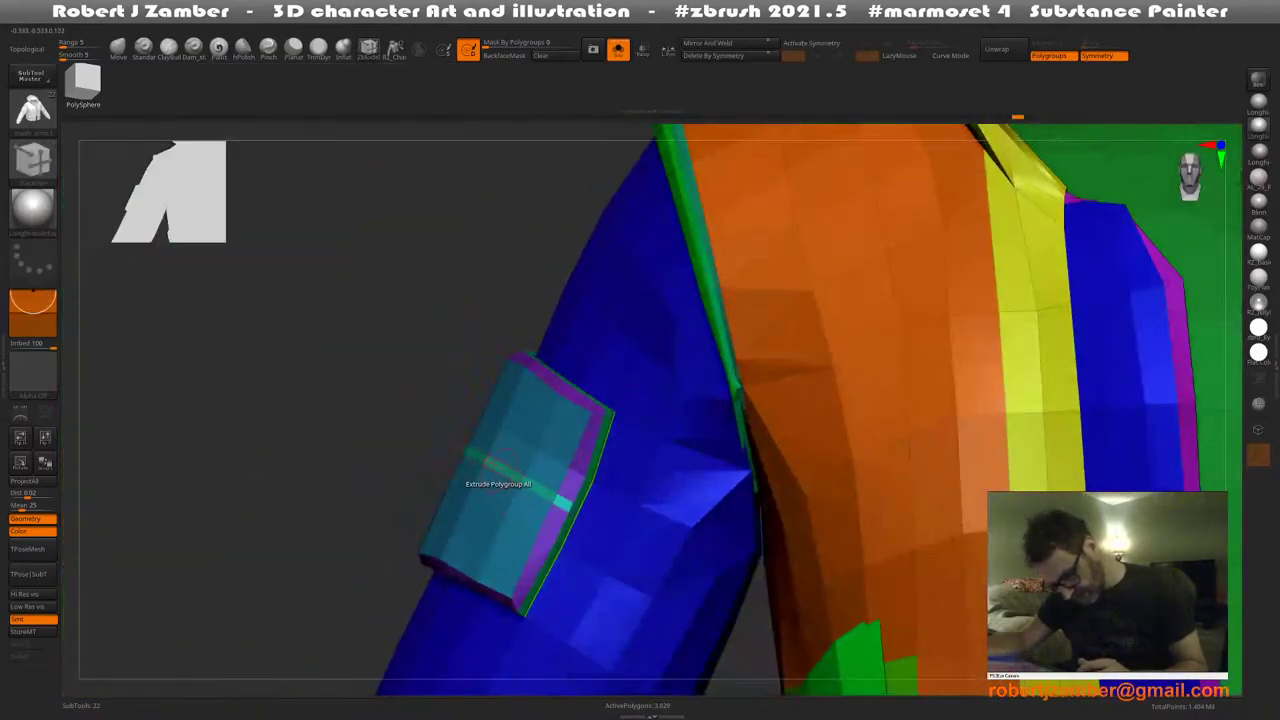
pyautogui.keyDown('alt'); pyautogui.moveTo(472, 474); pyautogui.dragTo(448, 370, button='right'); pyautogui.keyUp('alt')
pyautogui.hotkey('ctrl', 'z')
pyautogui.moveTo(531, 395)
pyautogui.keyDown('ctrl'); pyautogui.mouseDown(button='right')
pyautogui.moveTo(520, 425)
pyautogui.moveTo(537, 409)
pyautogui.mouseUp(button='right'); pyautogui.keyUp('ctrl')
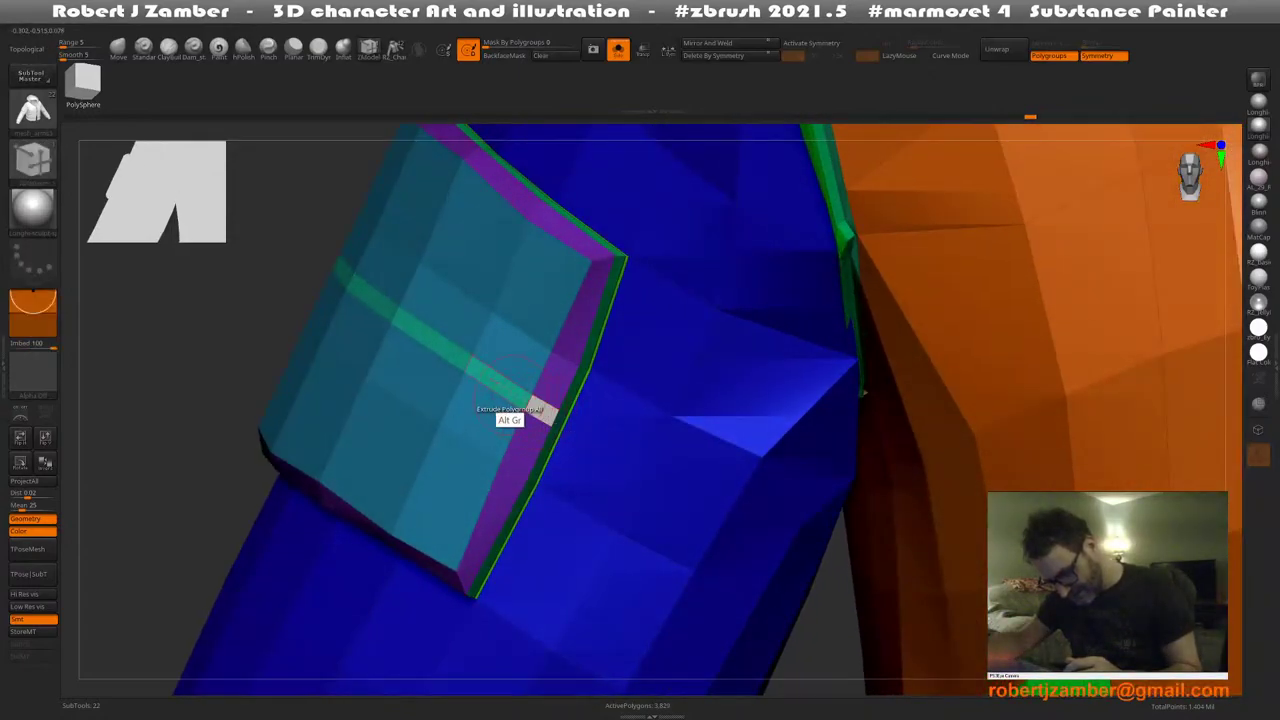
# Extrude the marked band outward into a raised strap across the sleeve patch
pyautogui.moveTo(378, 302); pyautogui.dragTo(537, 457, button='right')
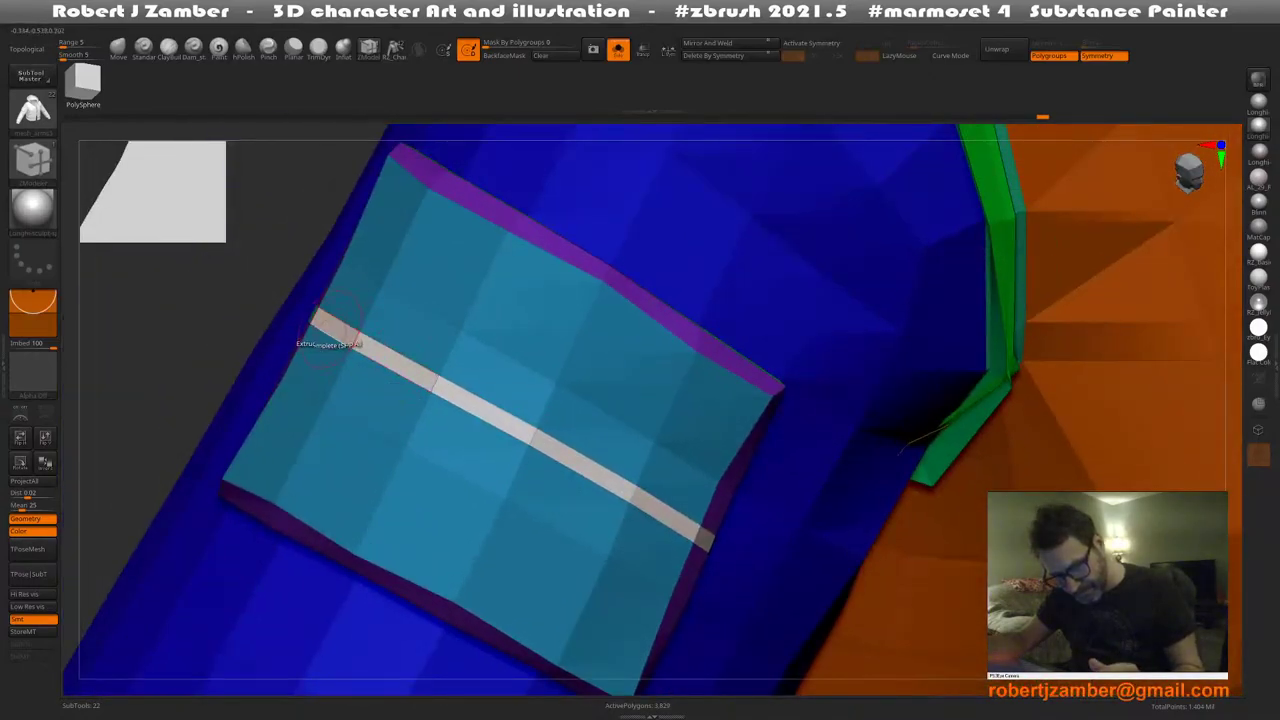
pyautogui.moveTo(306, 343); pyautogui.dragTo(420, 362, button='right')
pyautogui.moveTo(418, 358); pyautogui.dragTo(412, 352)
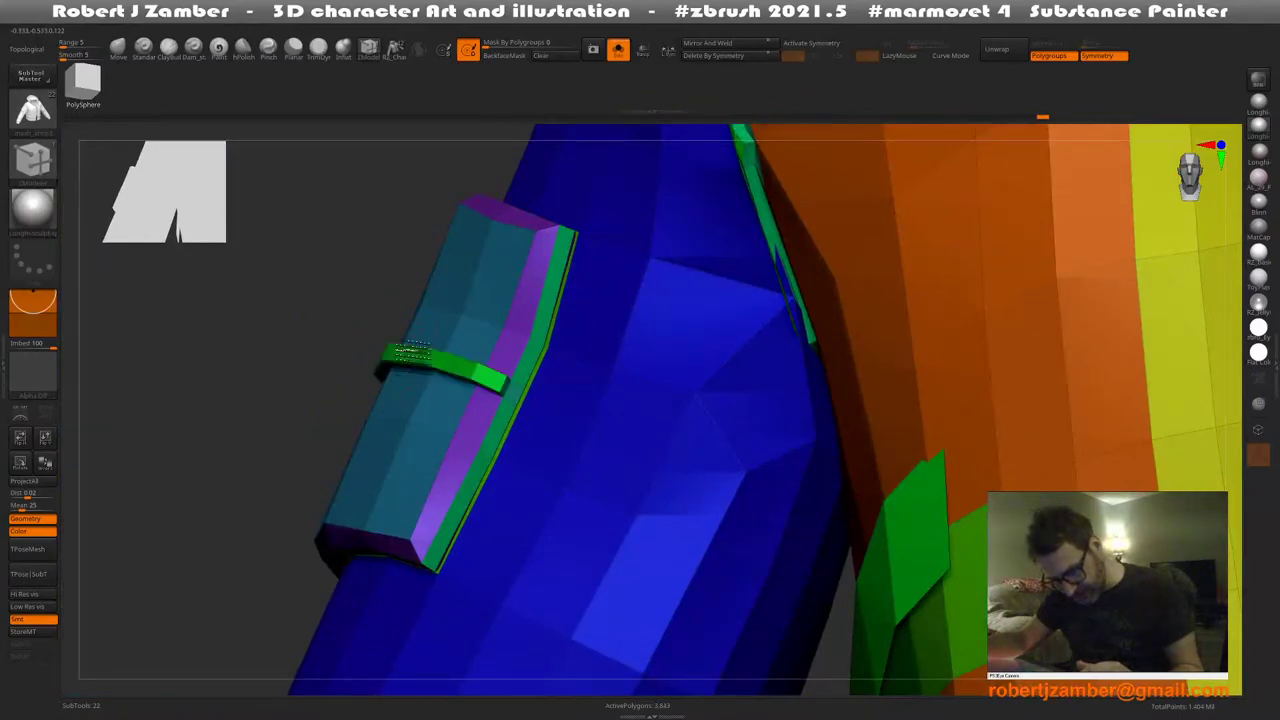
pyautogui.moveTo(405, 343); pyautogui.dragTo(500, 460, button='right')
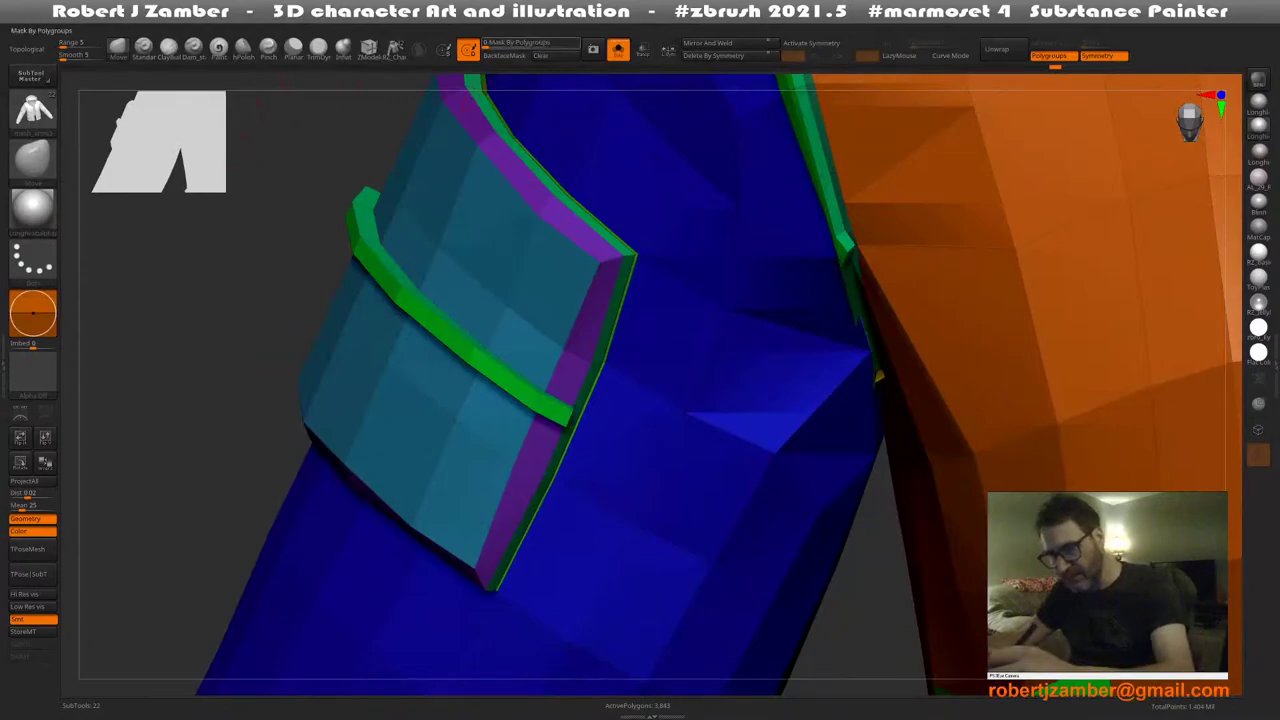
# Set Mask By Polygroups to 100 and start reshaping the raised green strap on the sleeve patch with the Move brush
pyautogui.moveTo(500, 44); pyautogui.dragTo(579, 45)
pyautogui.keyDown('ctrl'); pyautogui.moveTo(468, 440); pyautogui.dragTo(468, 376, button='right'); pyautogui.keyUp('ctrl')
pyautogui.rightClick(468, 378)
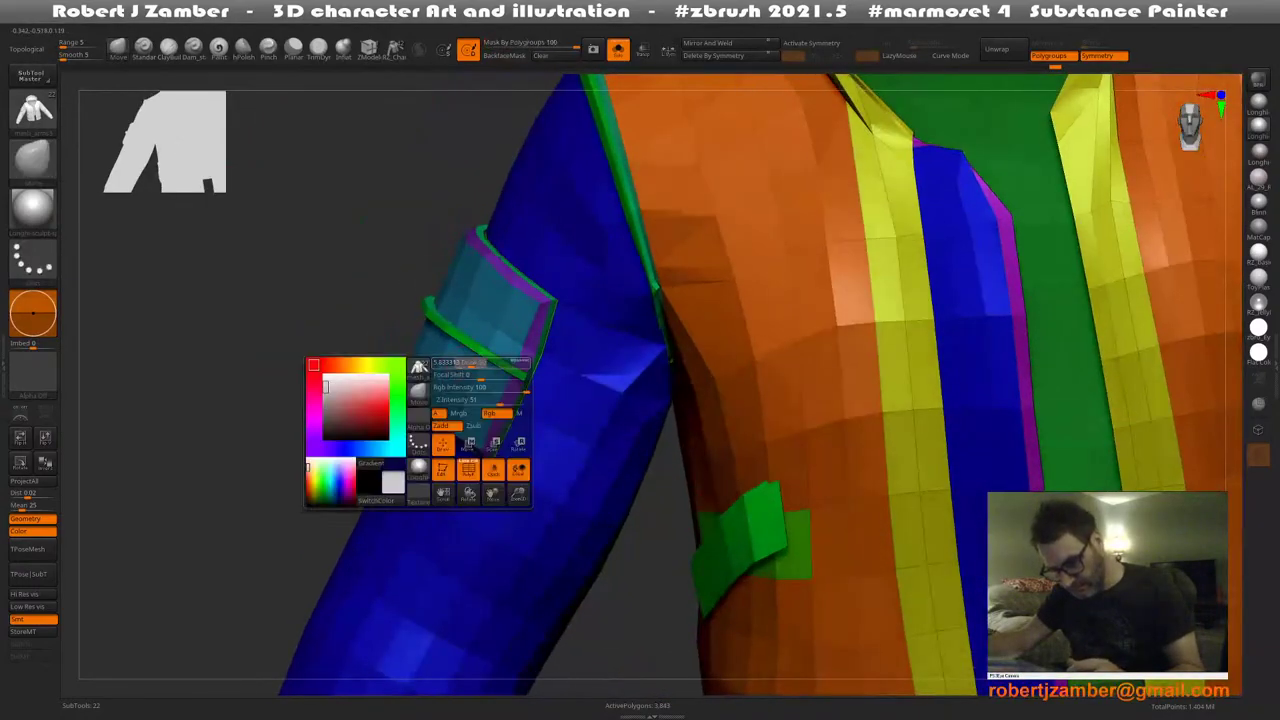
pyautogui.press('space')
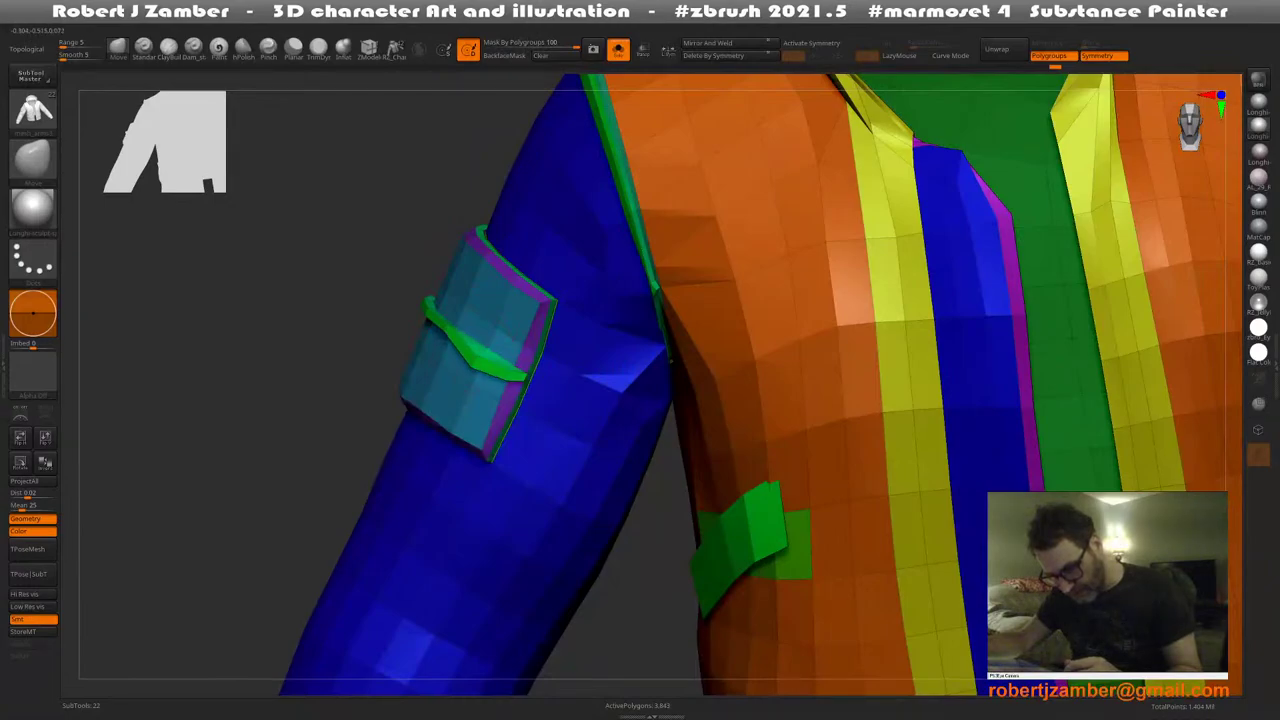
pyautogui.moveTo(441, 362)
pyautogui.mouseDown(button='right')
pyautogui.moveTo(452, 332)
pyautogui.moveTo(415, 301)
pyautogui.moveTo(620, 342)
pyautogui.mouseUp(button='right')
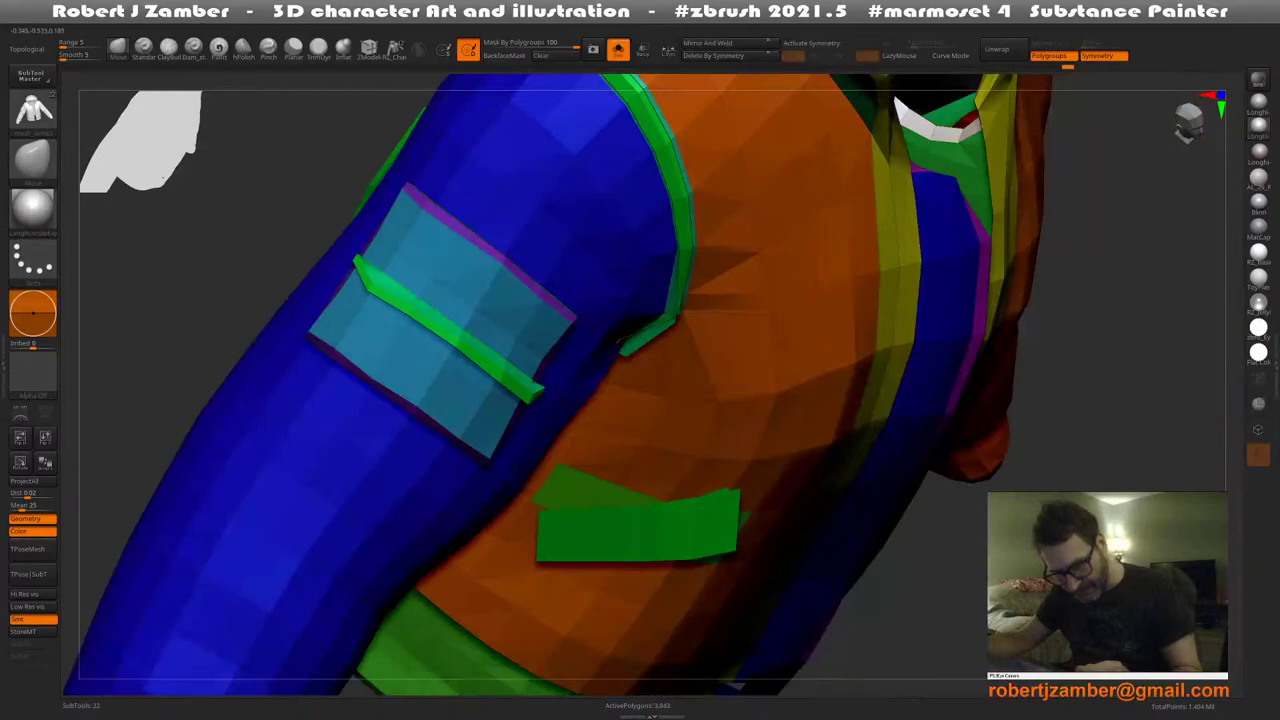
pyautogui.moveTo(385, 295); pyautogui.dragTo(300, 308, button='right')
pyautogui.moveTo(396, 326); pyautogui.dragTo(404, 308)
pyautogui.moveTo(404, 320); pyautogui.dragTo(298, 338, button='right')
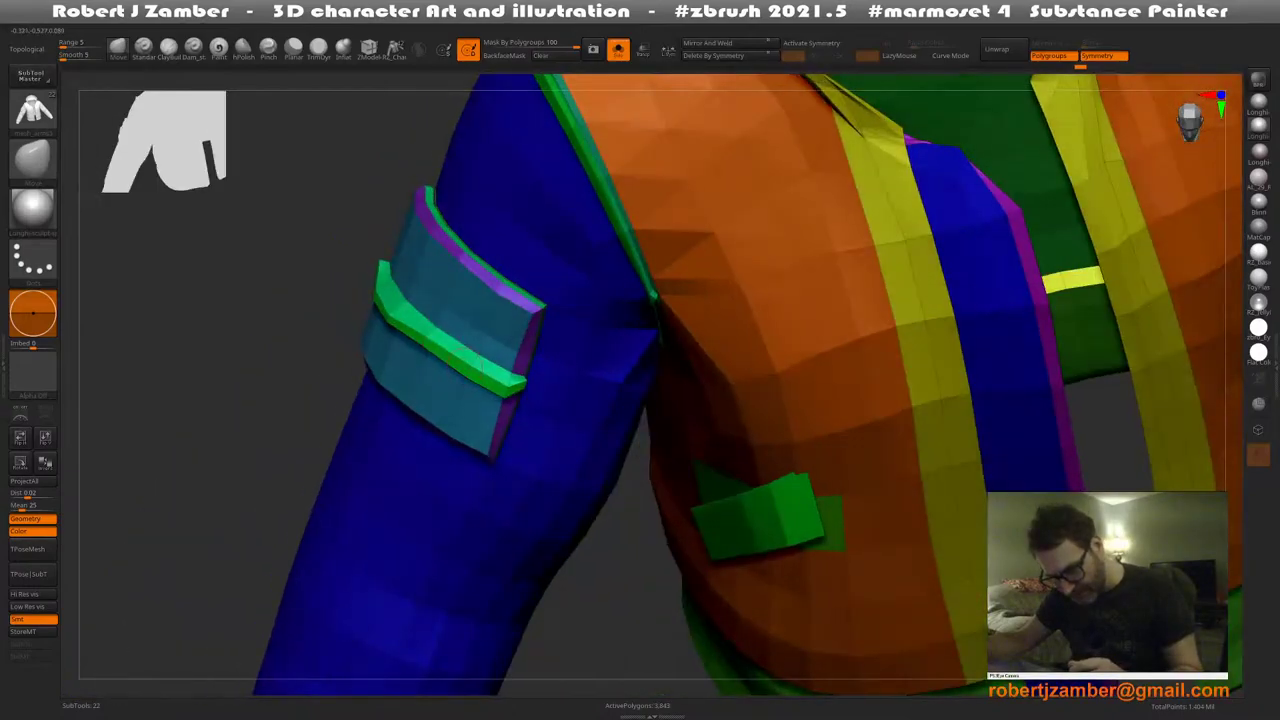
# Move the strap's middle and torso-side end so it curves along the sleeve patch
pyautogui.moveTo(432, 352); pyautogui.dragTo(436, 344)
pyautogui.moveTo(435, 350); pyautogui.dragTo(385, 352, button='right')
pyautogui.rightClick(448, 453)
pyautogui.moveTo(484, 387); pyautogui.dragTo(488, 378)
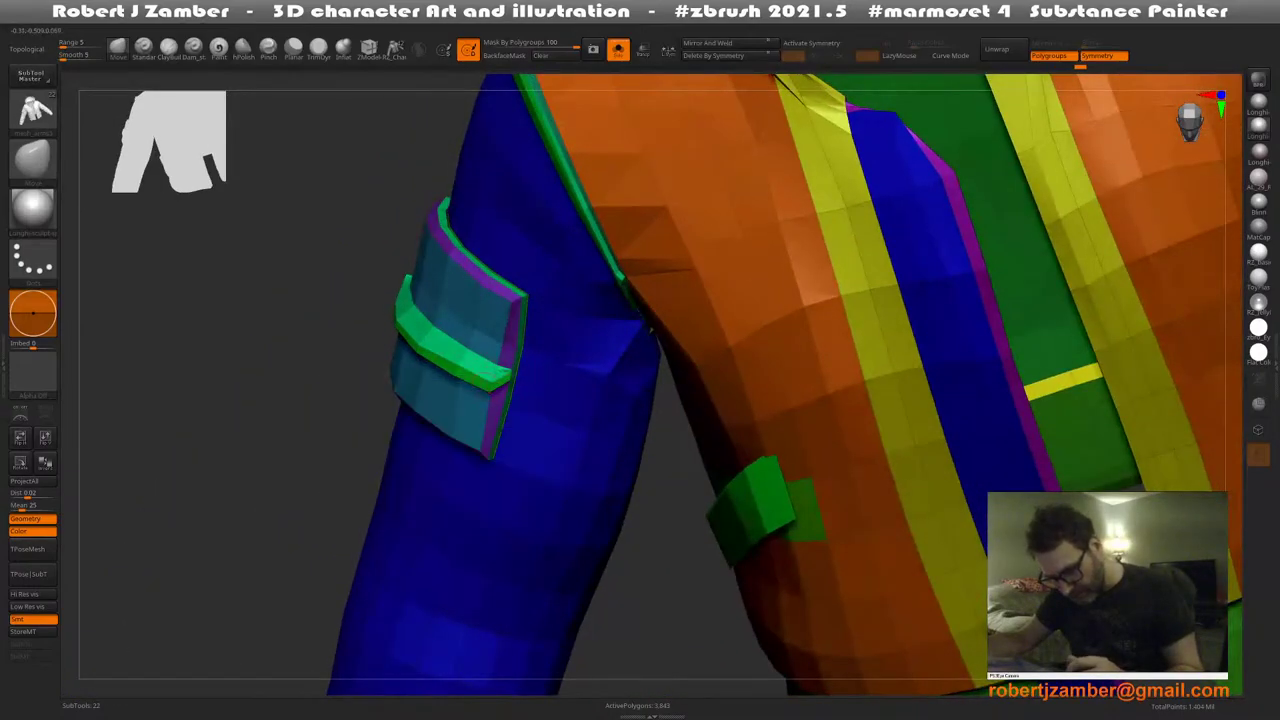
pyautogui.moveTo(290, 335); pyautogui.dragTo(404, 343, button='right')
pyautogui.moveTo(312, 317); pyautogui.dragTo(245, 330, button='right')
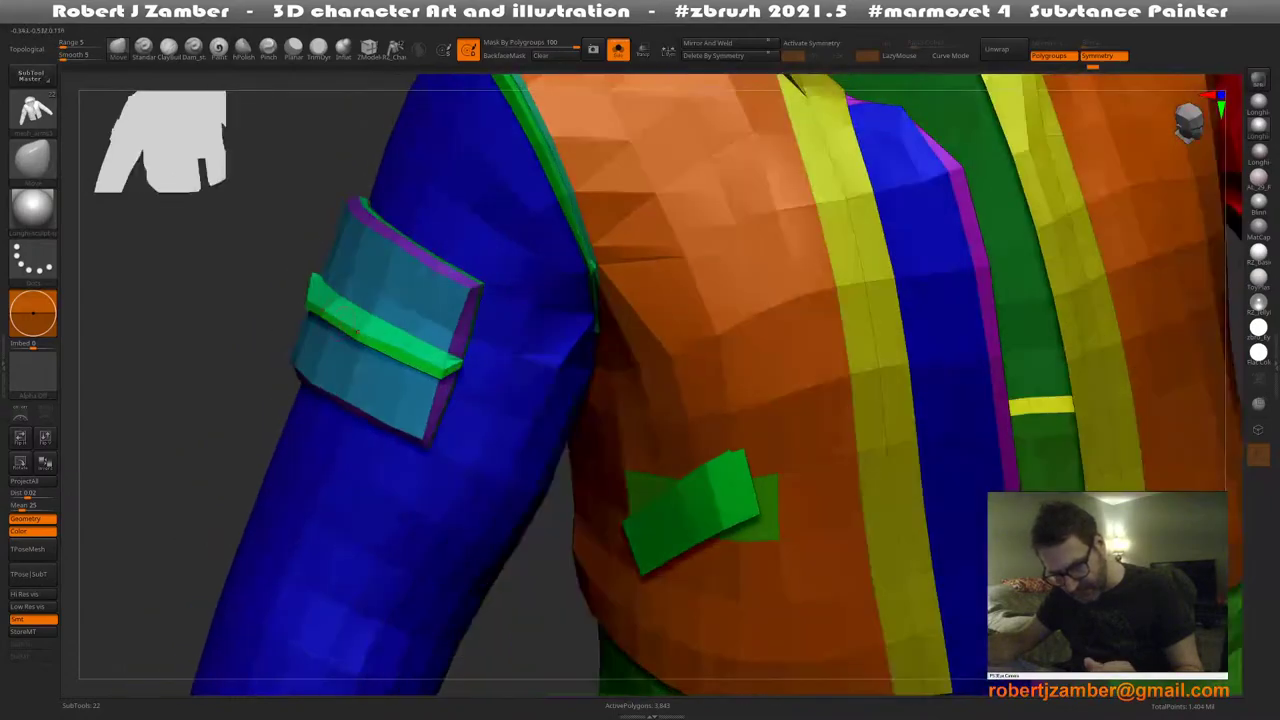
pyautogui.rightClick(314, 402)
pyautogui.moveTo(375, 363); pyautogui.dragTo(312, 368, button='right')
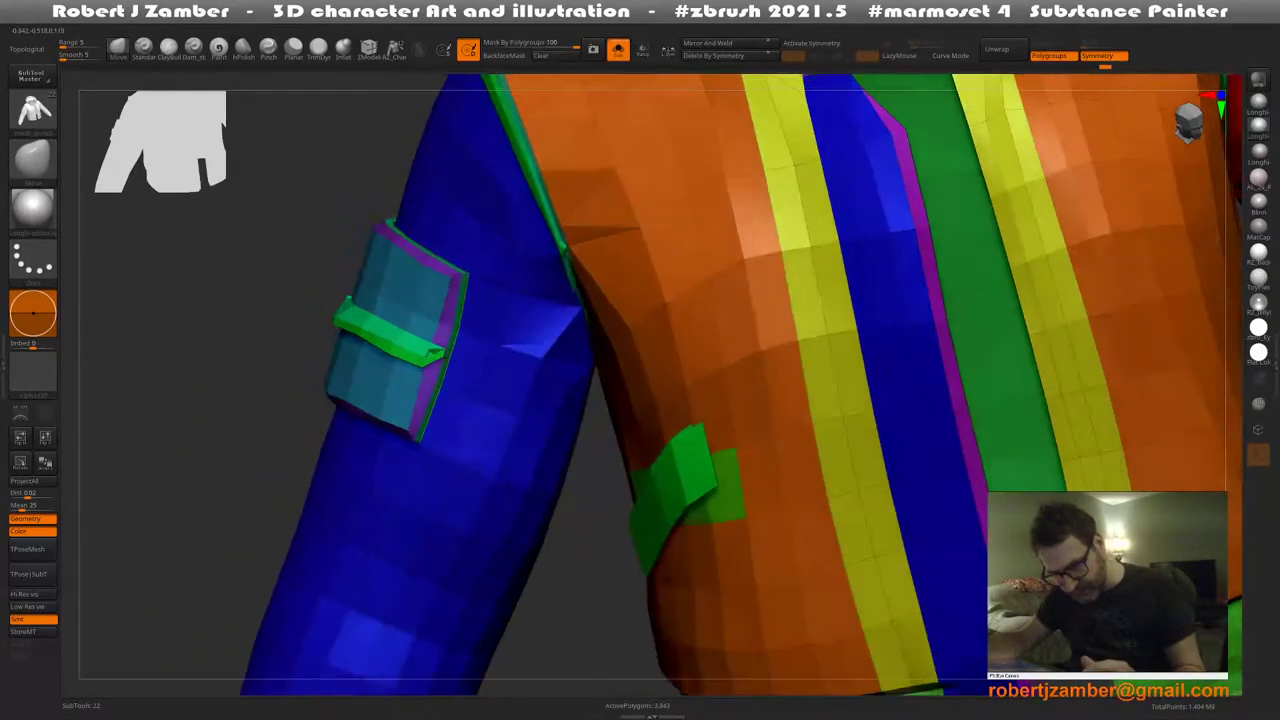
# Try to bevel the complete edge loop beside the sleeve patch's green side border with ZModeler
pyautogui.keyDown('ctrl'); pyautogui.moveTo(445, 412); pyautogui.dragTo(545, 240, button='right'); pyautogui.keyUp('ctrl')
pyautogui.click(369, 48)
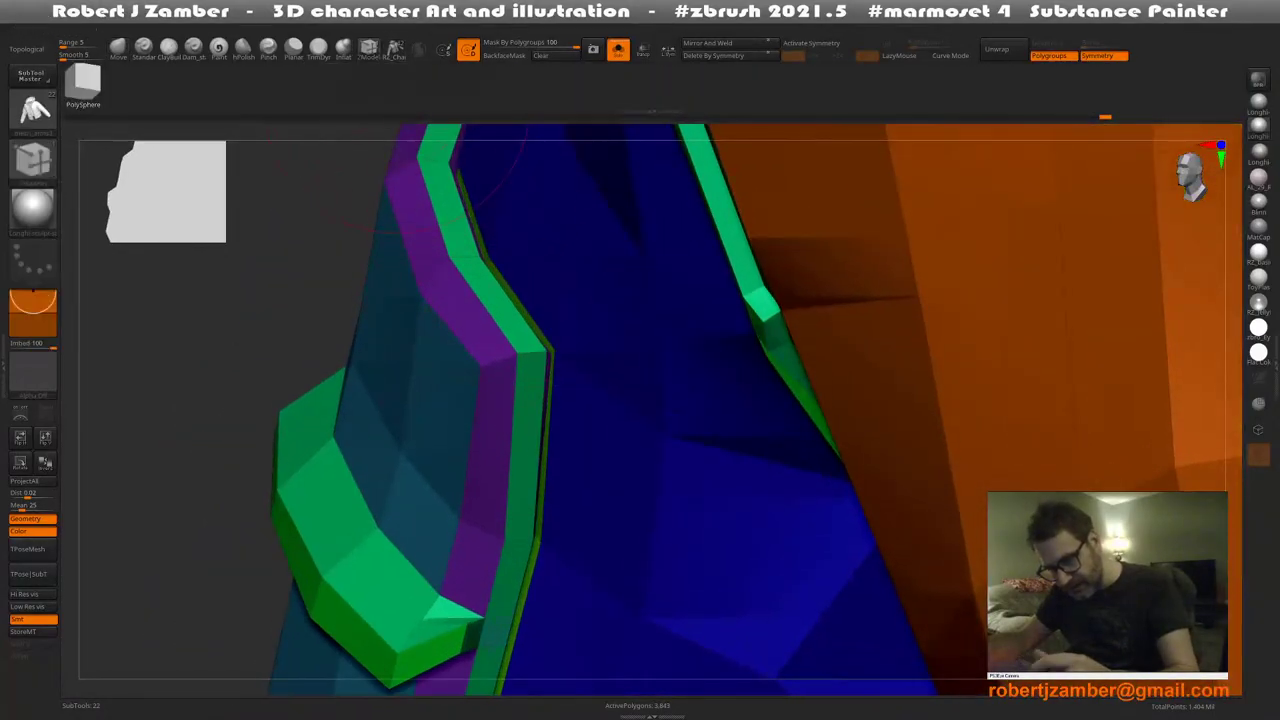
pyautogui.moveTo(480, 300)
pyautogui.mouseDown(button='right')
pyautogui.moveTo(392, 302)
pyautogui.moveTo(487, 305)
pyautogui.mouseUp(button='right')
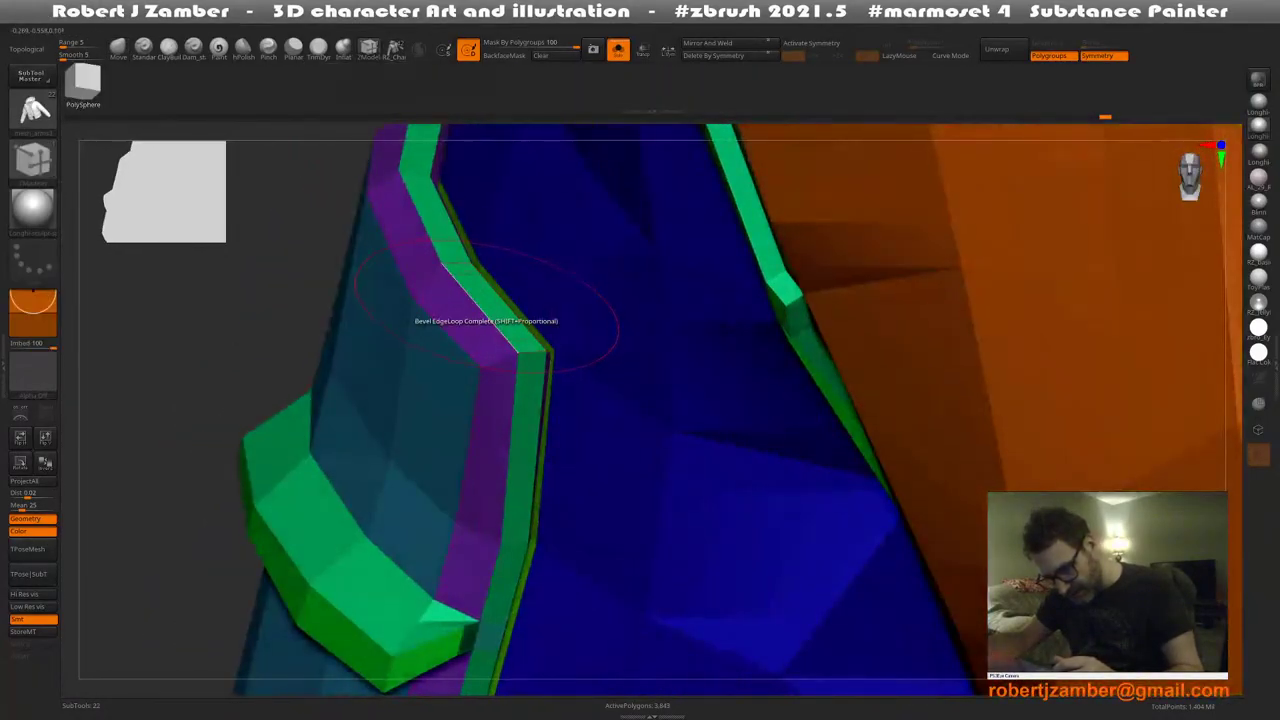
pyautogui.moveTo(487, 307)
pyautogui.mouseDown()
pyautogui.moveTo(494, 291)
pyautogui.moveTo(499, 307)
pyautogui.mouseUp()
pyautogui.hotkey('ctrl', 'z')
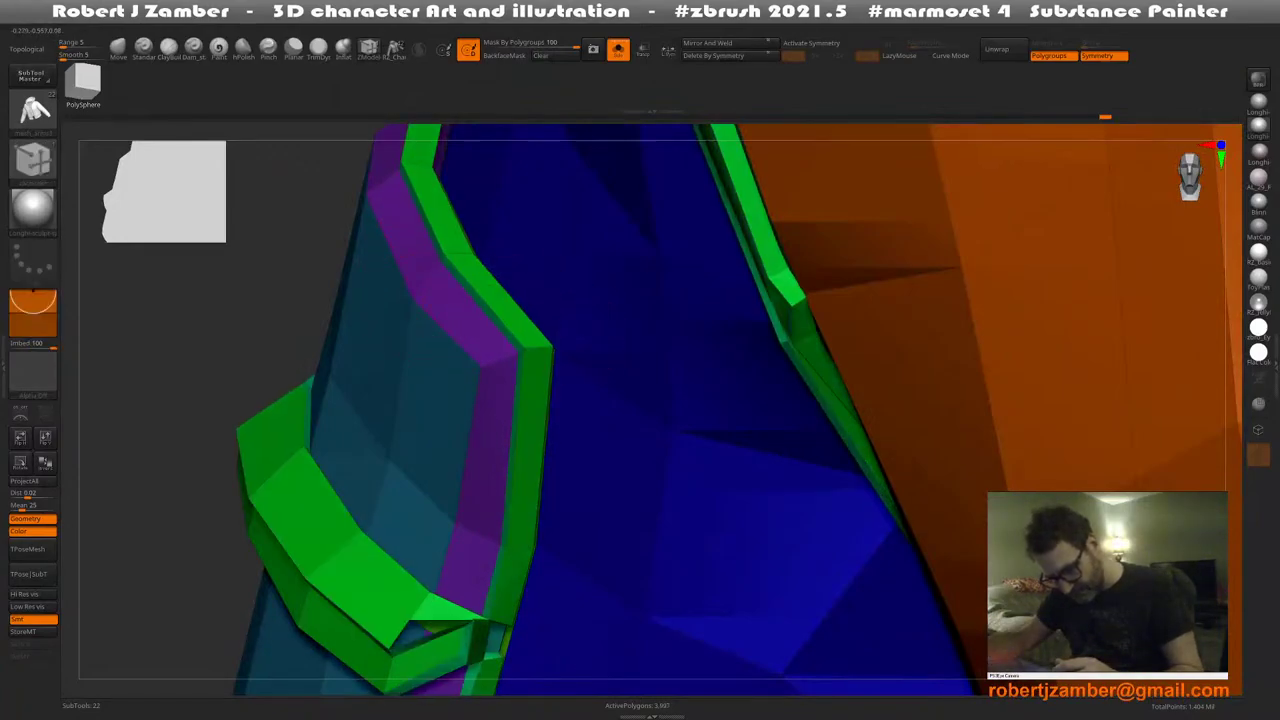
pyautogui.hotkey('ctrl', 'z')
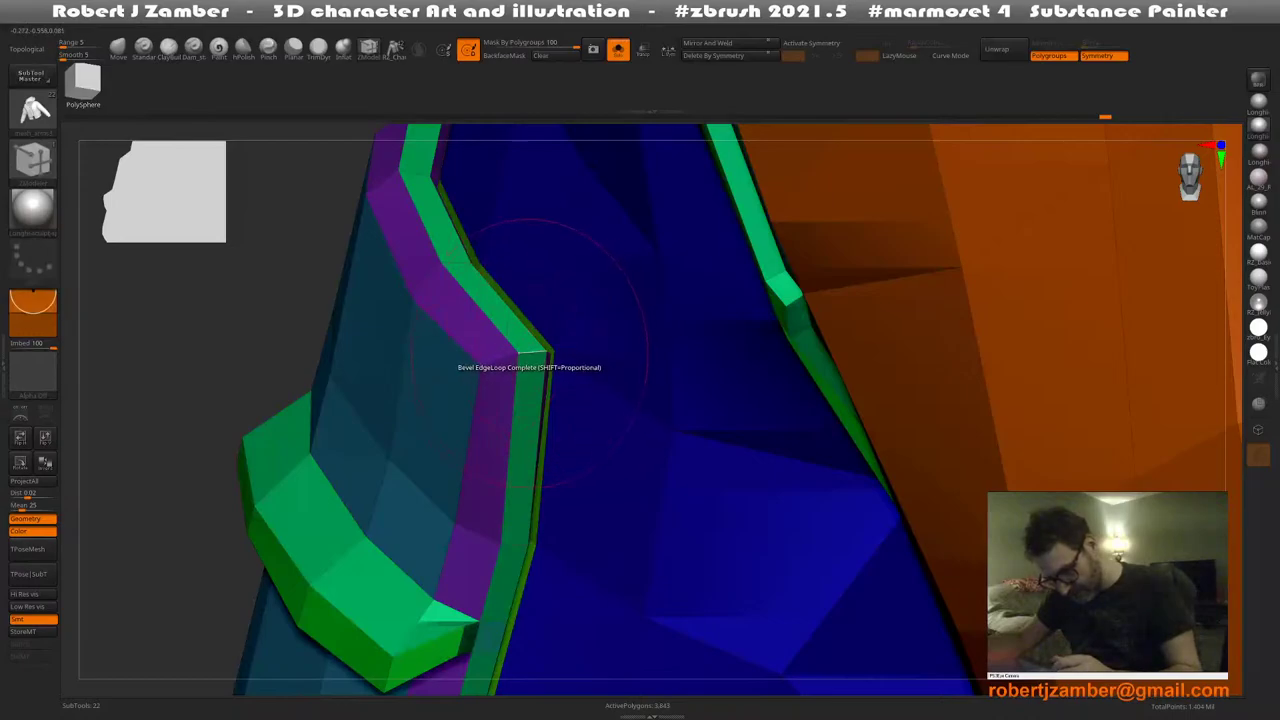
# Assign the green polyloop around the sleeve patch's side its own polygroup with ZModeler's Polygroup PolyLoop action
pyautogui.press('space')
pyautogui.click(528, 464)
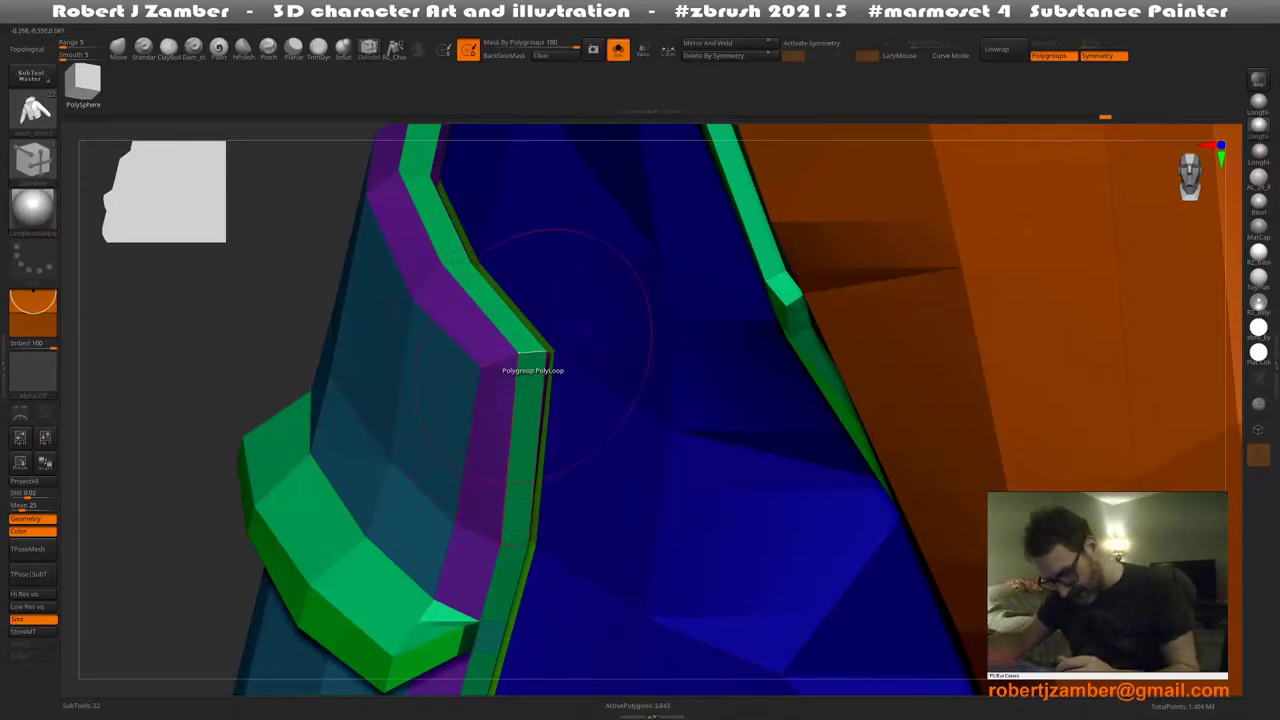
pyautogui.click(527, 355)
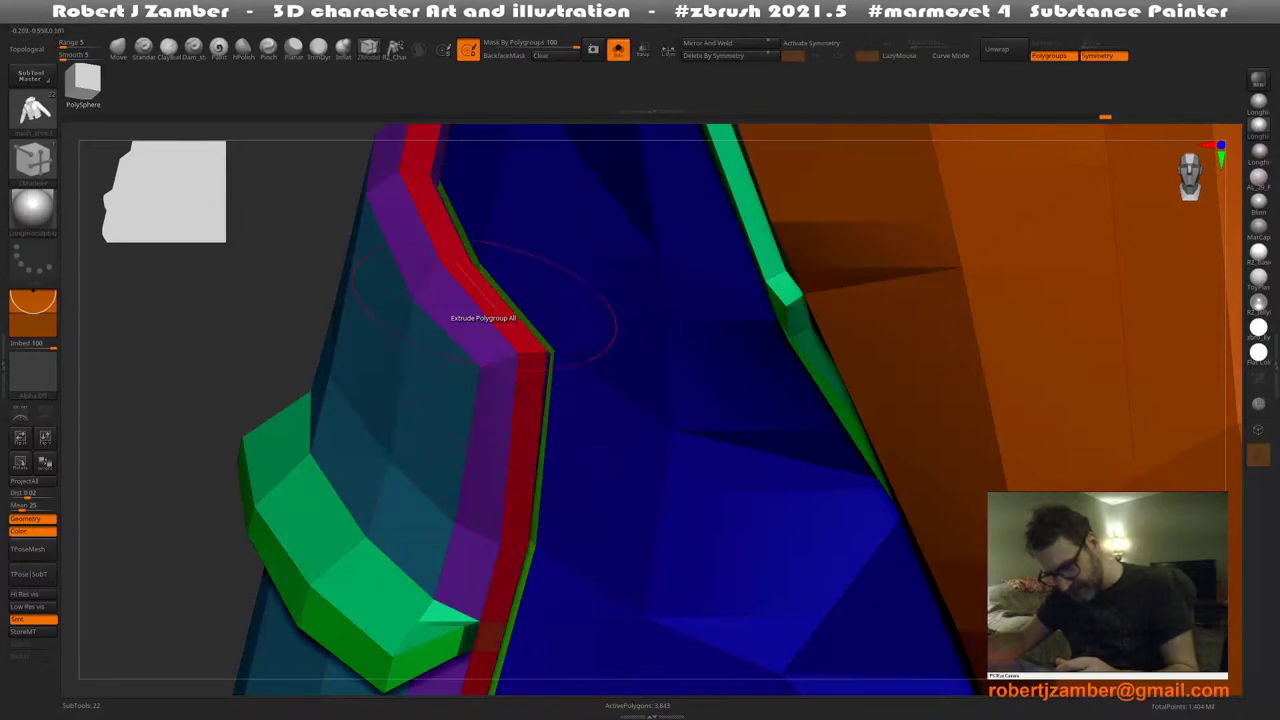
pyautogui.click(485, 320)
pyautogui.moveTo(484, 318)
pyautogui.keyDown('ctrl'); pyautogui.mouseDown(button='right')
pyautogui.moveTo(397, 428)
pyautogui.moveTo(423, 414)
pyautogui.moveTo(363, 331)
pyautogui.moveTo(409, 397)
pyautogui.moveTo(406, 480)
pyautogui.moveTo(471, 446)
pyautogui.moveTo(459, 499)
pyautogui.moveTo(507, 432)
pyautogui.moveTo(531, 490)
pyautogui.moveTo(578, 512)
pyautogui.moveTo(487, 454)
pyautogui.mouseUp(button='right'); pyautogui.keyUp('ctrl')
pyautogui.hotkey('shift', 'f')
pyautogui.hotkey('shift', 'f')
pyautogui.press('b')
pyautogui.press('z')
pyautogui.press('m')
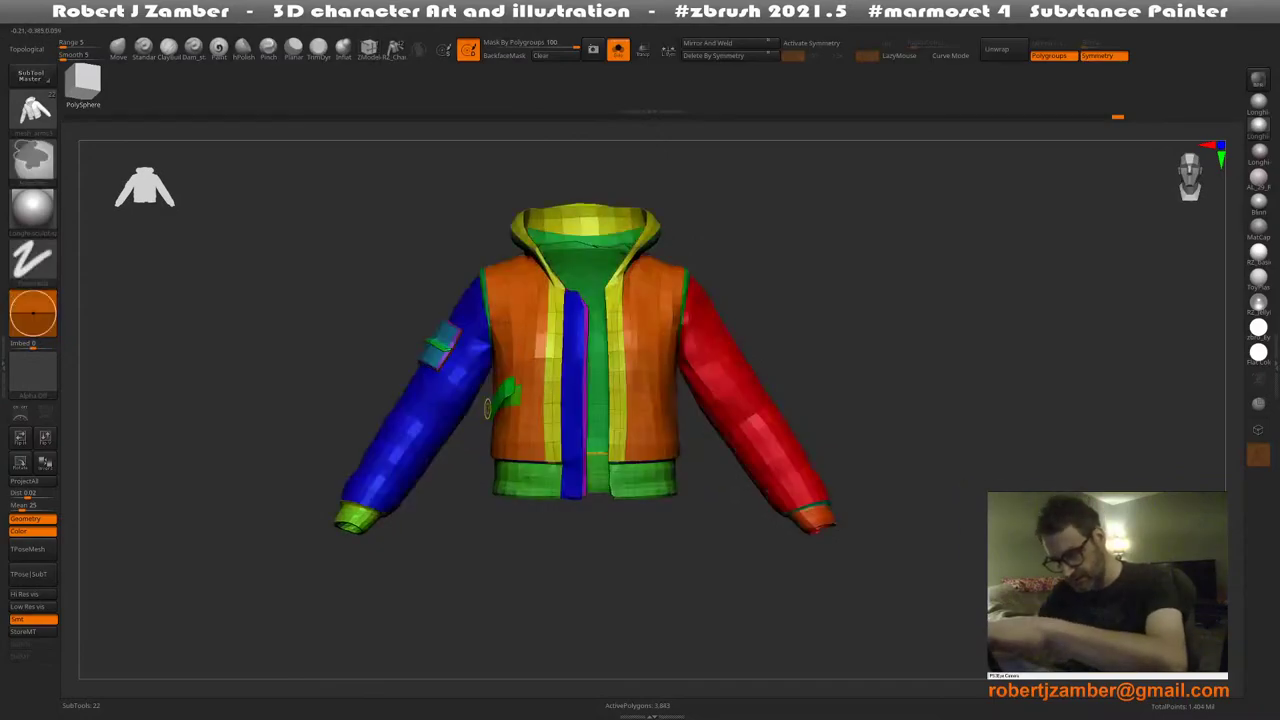
# Step back through the edit history to examine the jacket's earlier high-resolution versions with coloured polygroups
pyautogui.hotkey('ctrl', 'z')
pyautogui.hotkey('ctrl', 'z')
pyautogui.hotkey('ctrl', 'z')
pyautogui.hotkey('ctrl', 'z')
pyautogui.hotkey('ctrl', 'z')
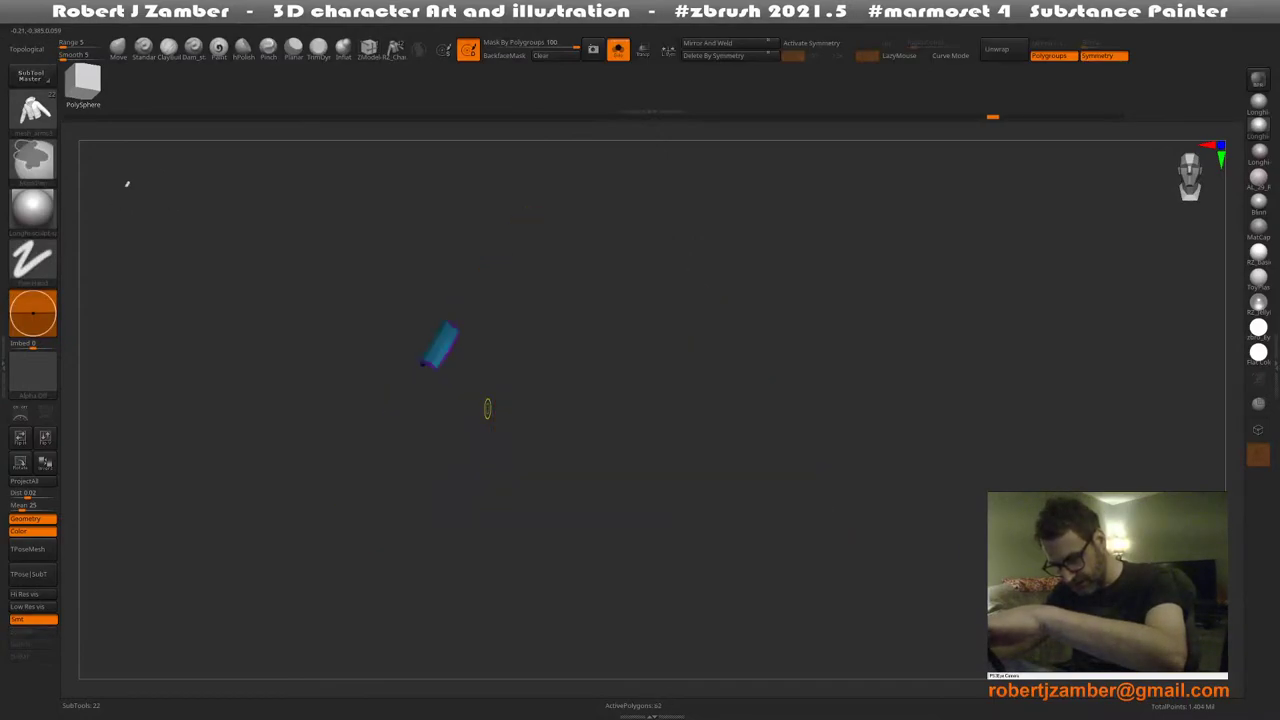
pyautogui.hotkey('ctrl', 'z')
pyautogui.hotkey('ctrl', 'z')
pyautogui.hotkey('ctrl', 'z')
pyautogui.hotkey('ctrl', 'z')
pyautogui.hotkey('ctrl', 'z')
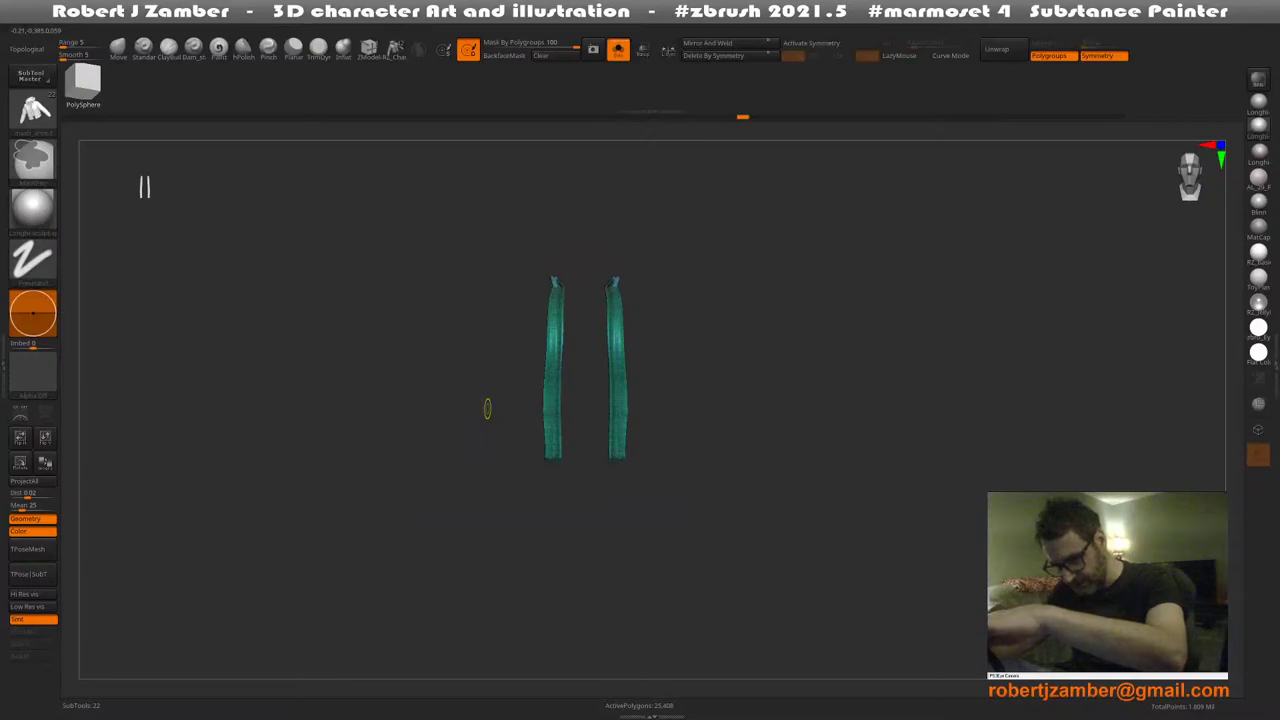
pyautogui.hotkey('ctrl', 'z')
pyautogui.hotkey('ctrl', 'z')
pyautogui.hotkey('ctrl', 'z')
pyautogui.hotkey('ctrl', 'z')
pyautogui.hotkey('ctrl', 'z')
pyautogui.hotkey('ctrl', 'z')
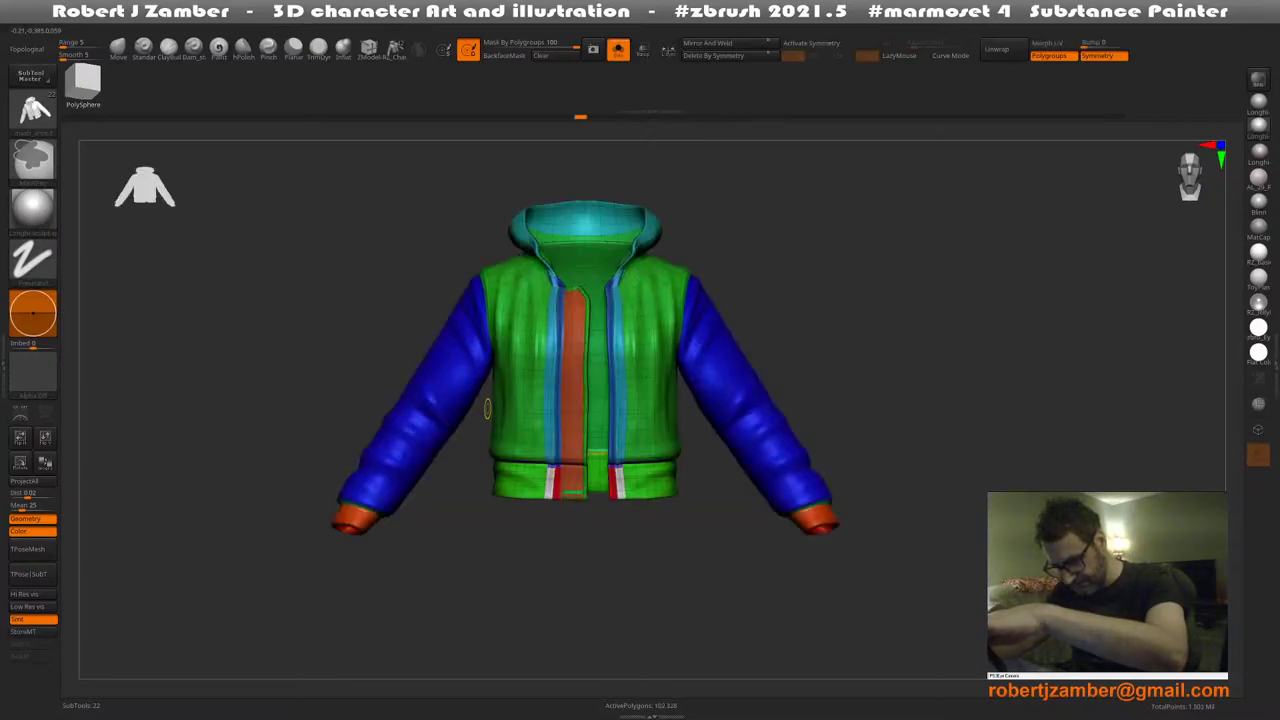
pyautogui.hotkey('ctrl', 'z')
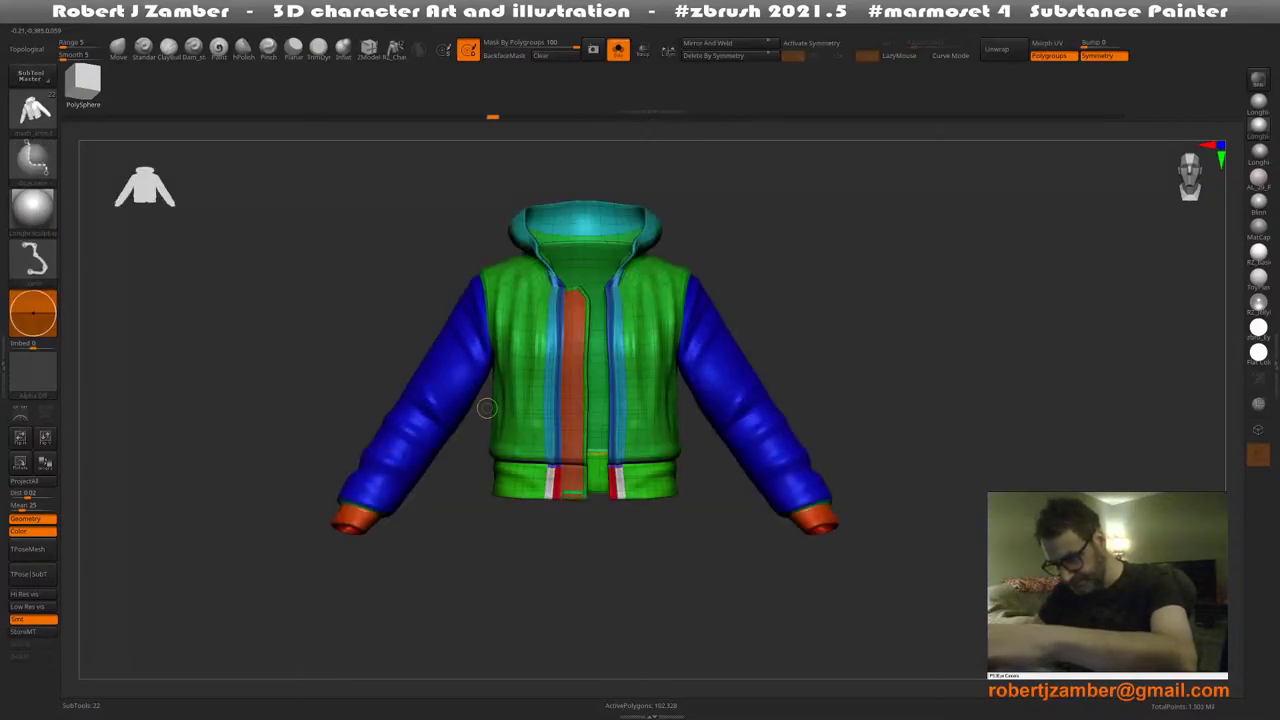
# Step through the jacket's edit history and subdivision levels to examine its sculpted folds without polygroup colours
pyautogui.hotkey('ctrl', 'shift', 'z')
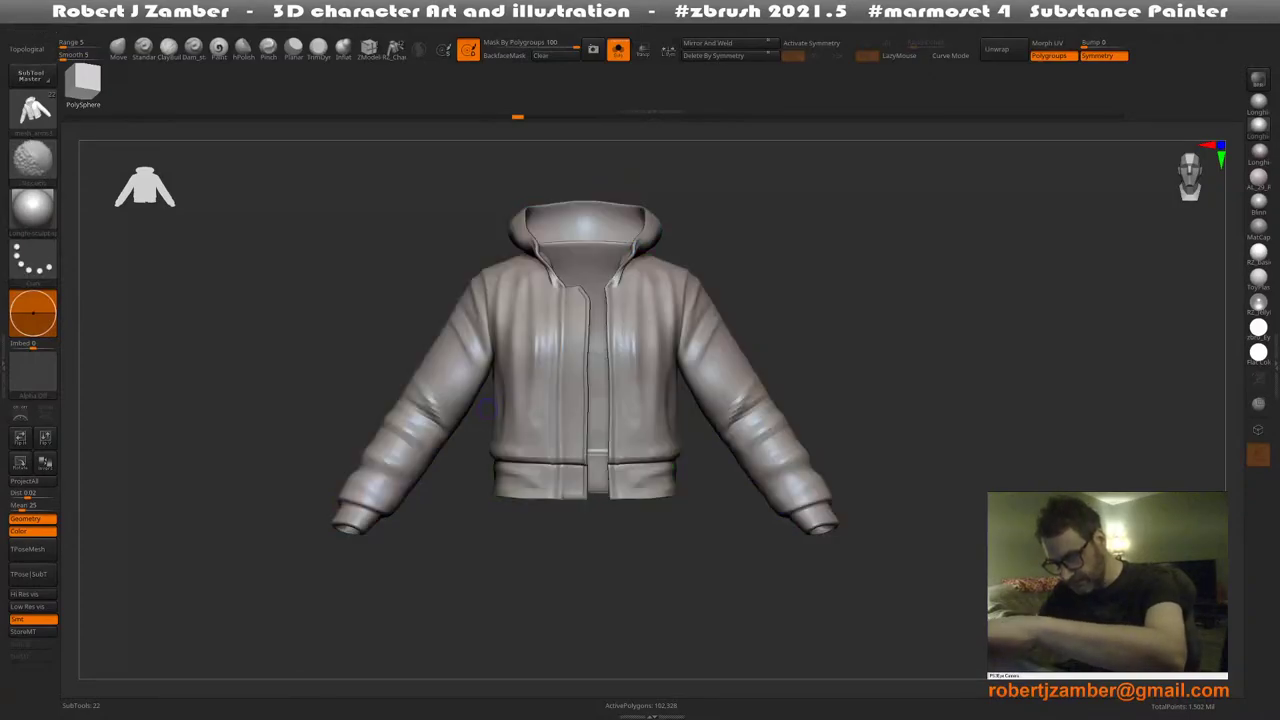
pyautogui.hotkey('ctrl', 'shift', 'z')
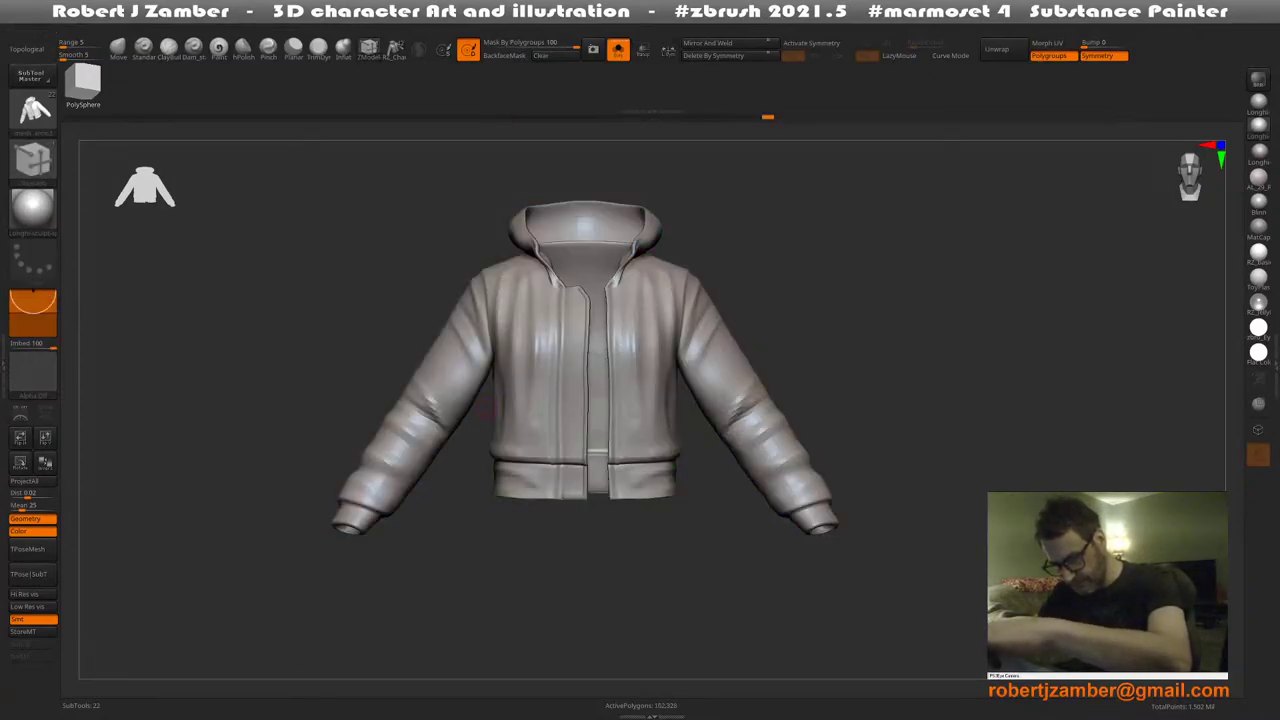
pyautogui.press('d')
pyautogui.press('d')
pyautogui.hotkey('ctrl', 'z')
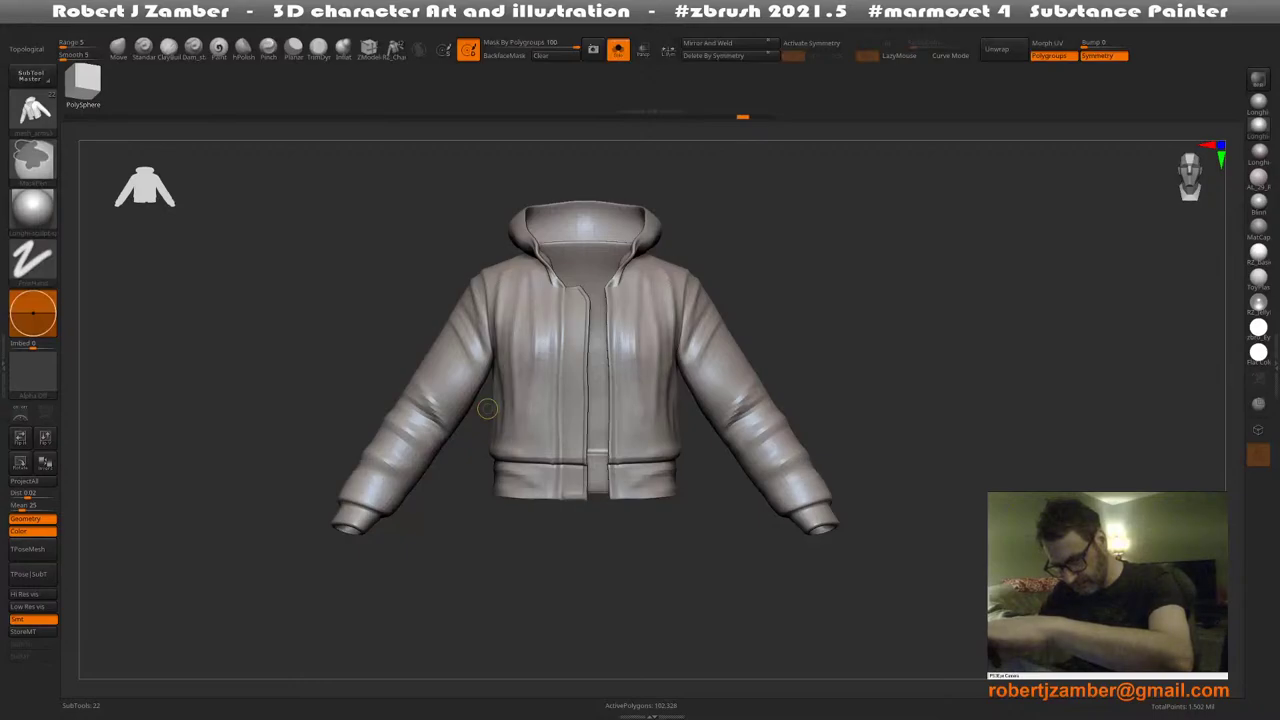
pyautogui.hotkey('ctrl', 'shift', 'z')
pyautogui.hotkey('ctrl', 'shift', 'z')
pyautogui.hotkey('ctrl', 'shift', 'z')
pyautogui.hotkey('ctrl', 'shift', 'z')
pyautogui.hotkey('ctrl', 'shift', 'z')
pyautogui.hotkey('ctrl', 'shift', 'z')
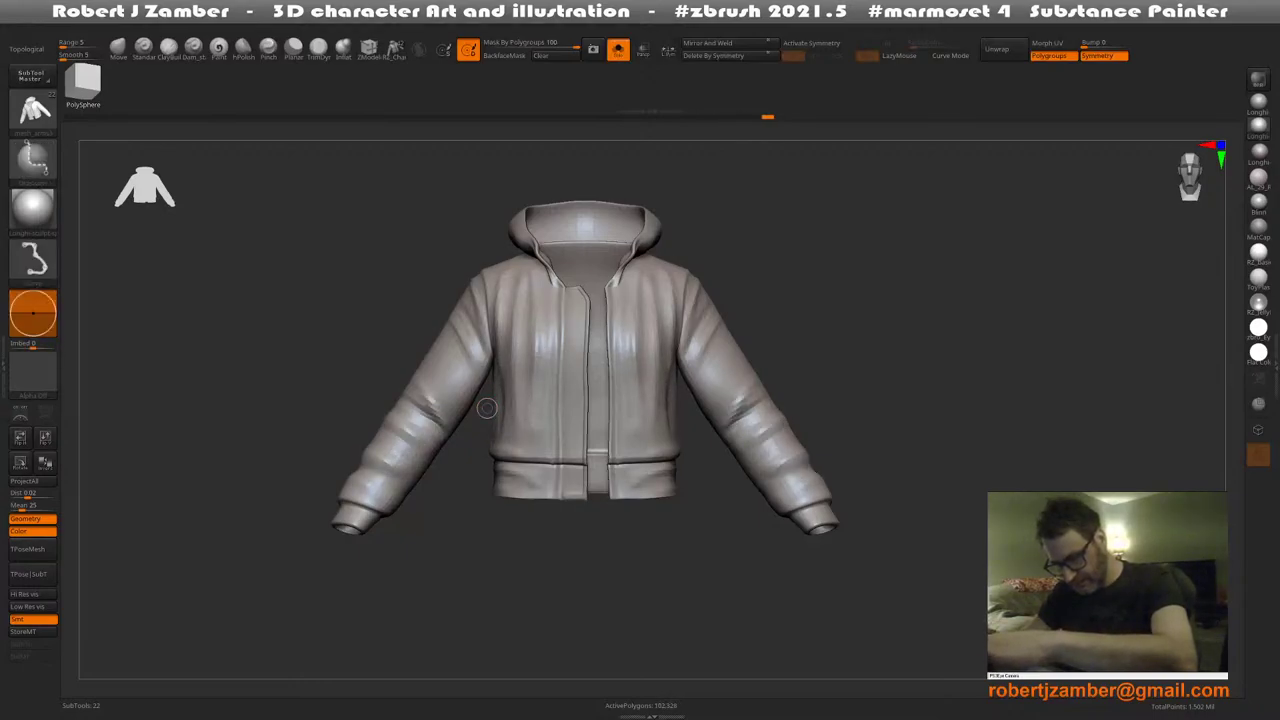
pyautogui.hotkey('ctrl', 'z')
pyautogui.hotkey('ctrl', 'shift', 'z')
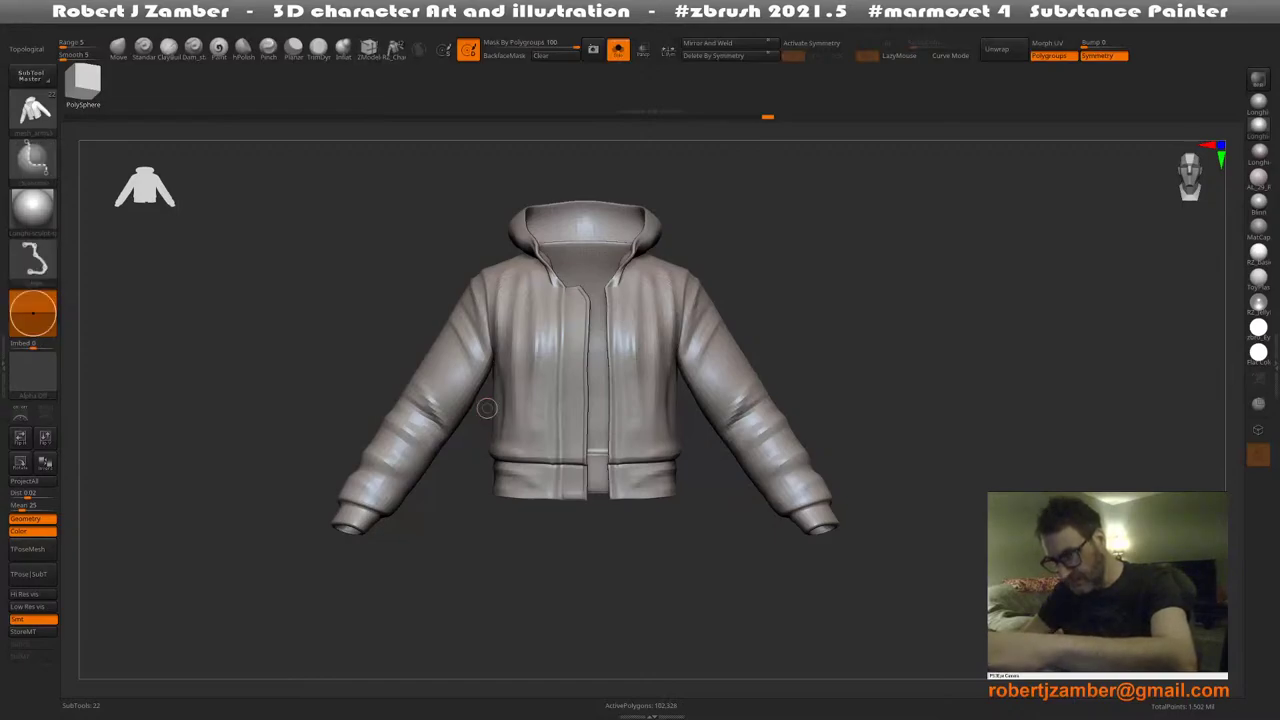
pyautogui.press('ctrl')
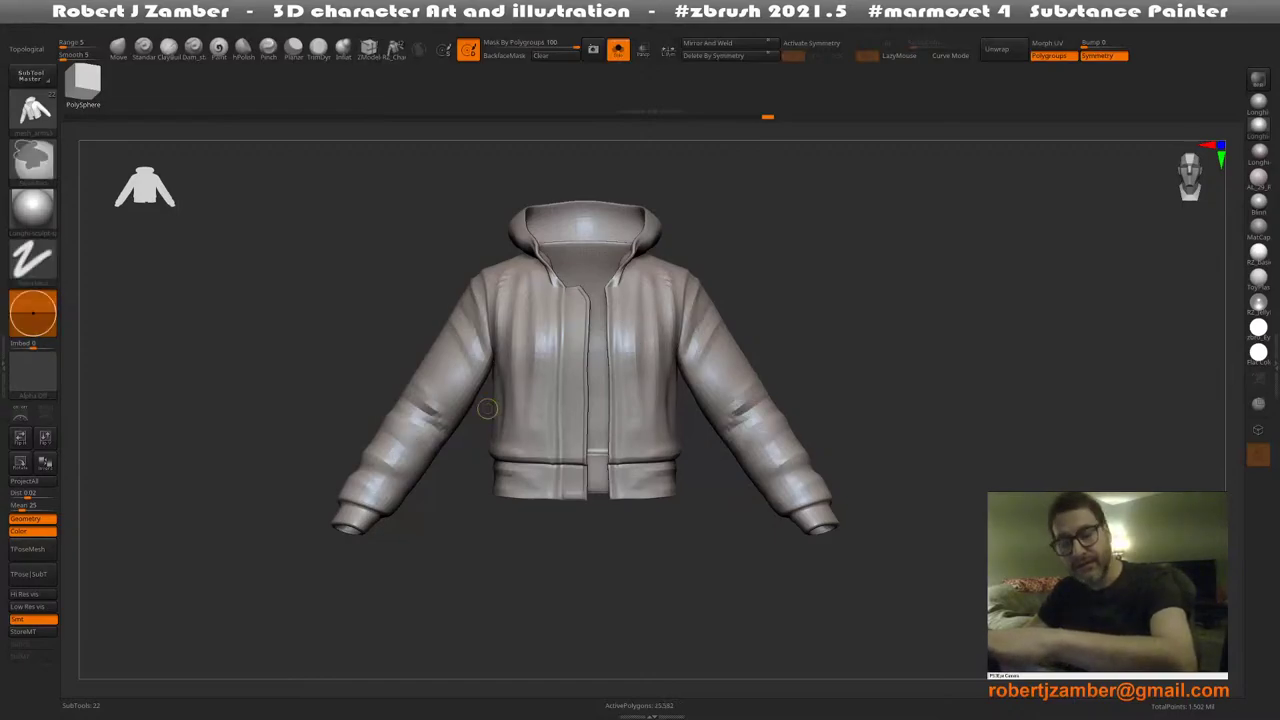
pyautogui.hotkey('ctrl', 'z')
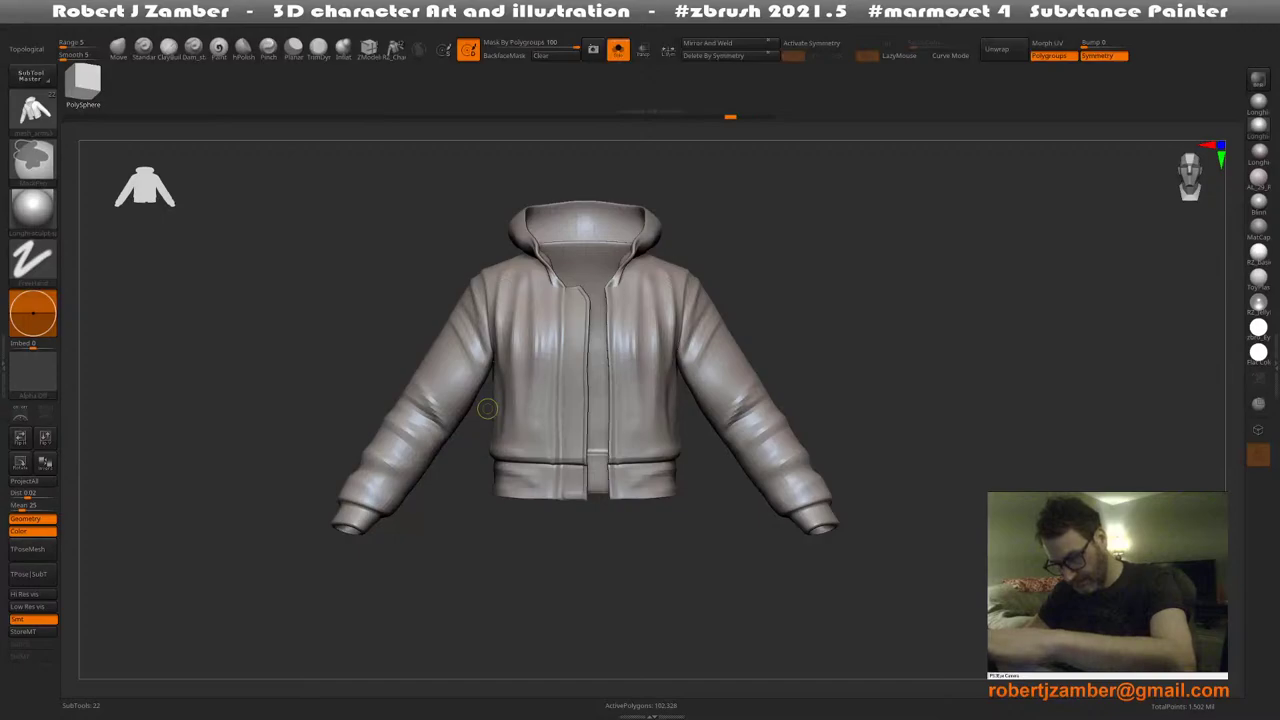
pyautogui.hotkey('ctrl', 'z')
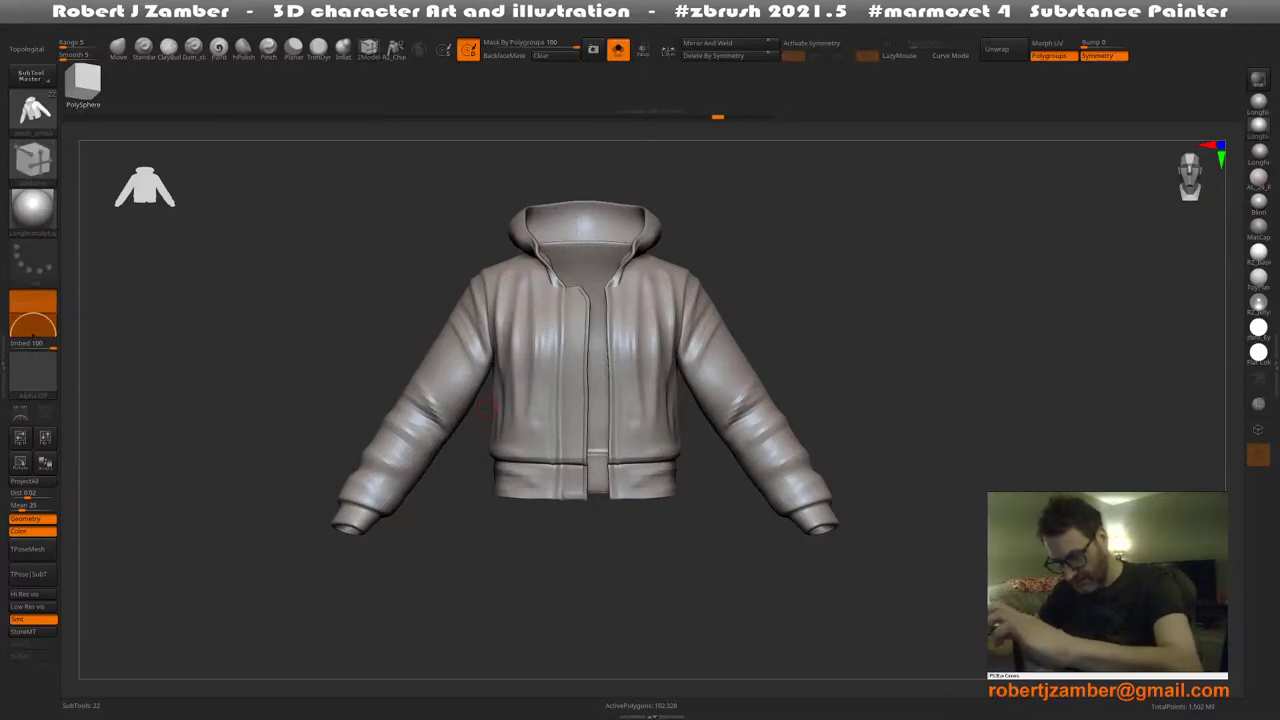
# Switch to the Standard brush, adjust its settings and activate X symmetry for sculpting the jacket
pyautogui.keyDown('ctrl'); pyautogui.keyDown('alt'); pyautogui.click(499, 461); pyautogui.keyUp('alt'); pyautogui.keyUp('ctrl')
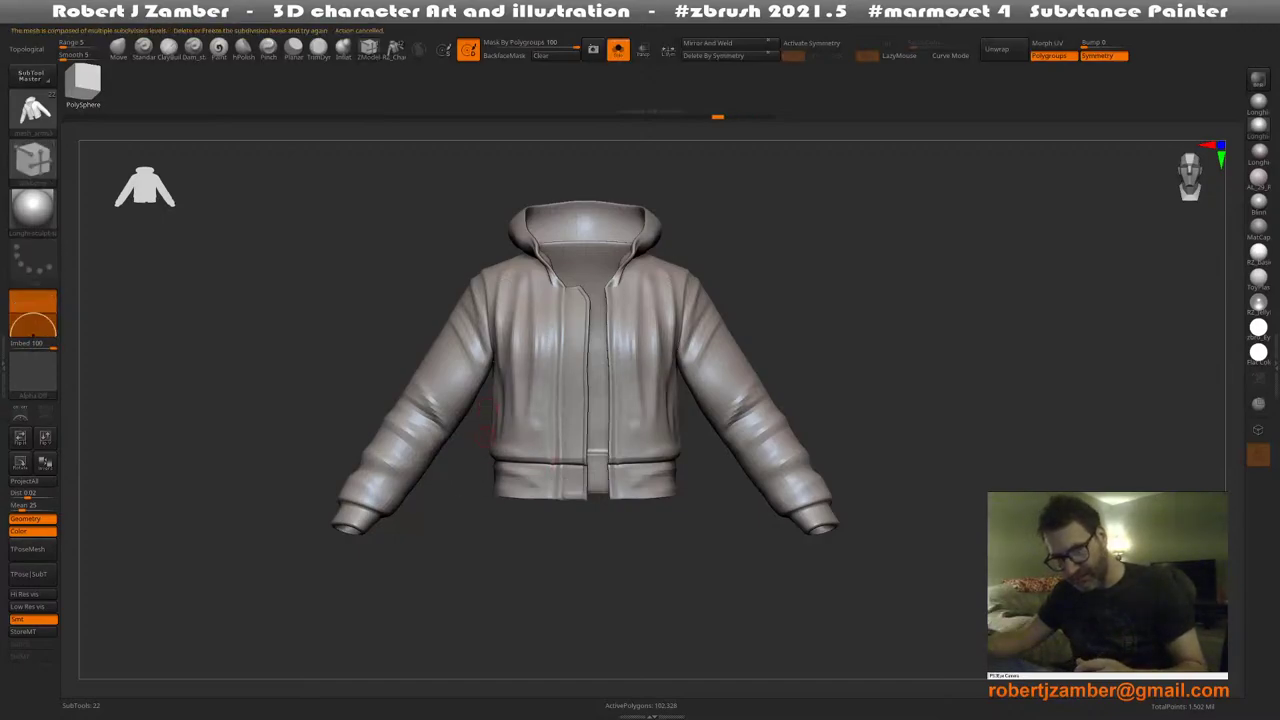
pyautogui.keyDown('ctrl'); pyautogui.keyDown('alt'); pyautogui.click(511, 439); pyautogui.keyUp('alt'); pyautogui.keyUp('ctrl')
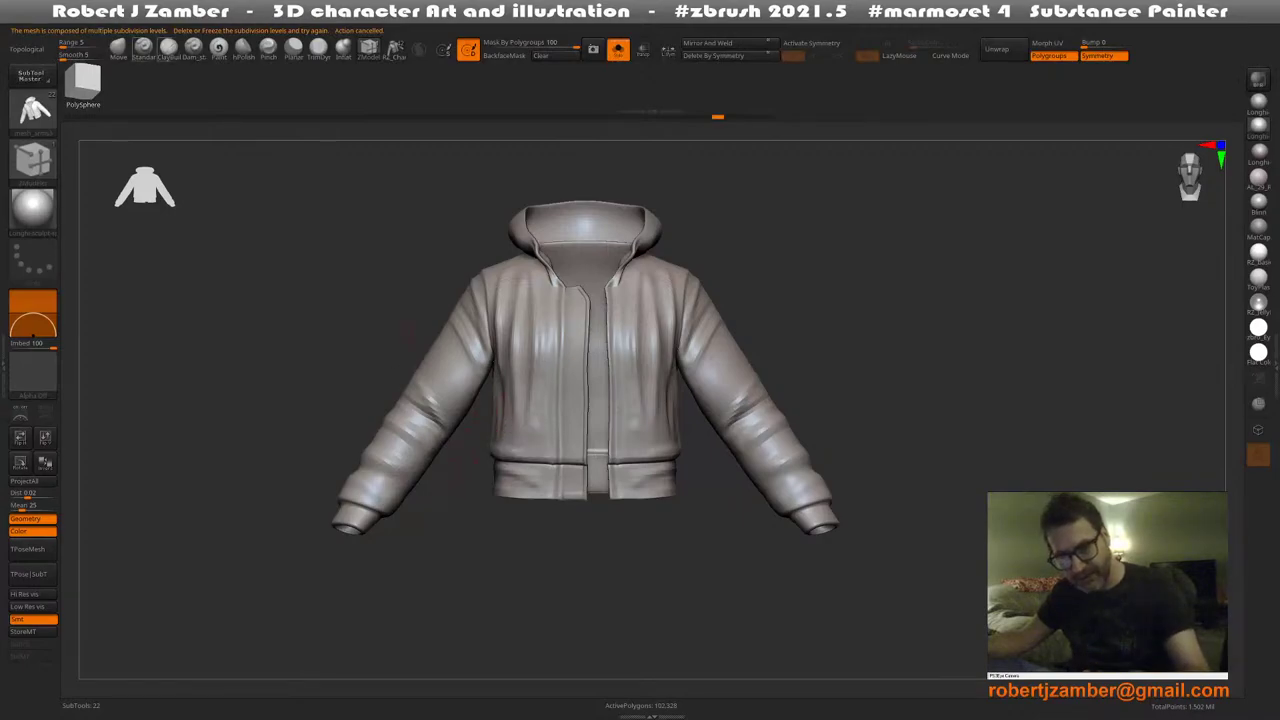
pyautogui.click(144, 49)
pyautogui.press('f')
pyautogui.press('space')
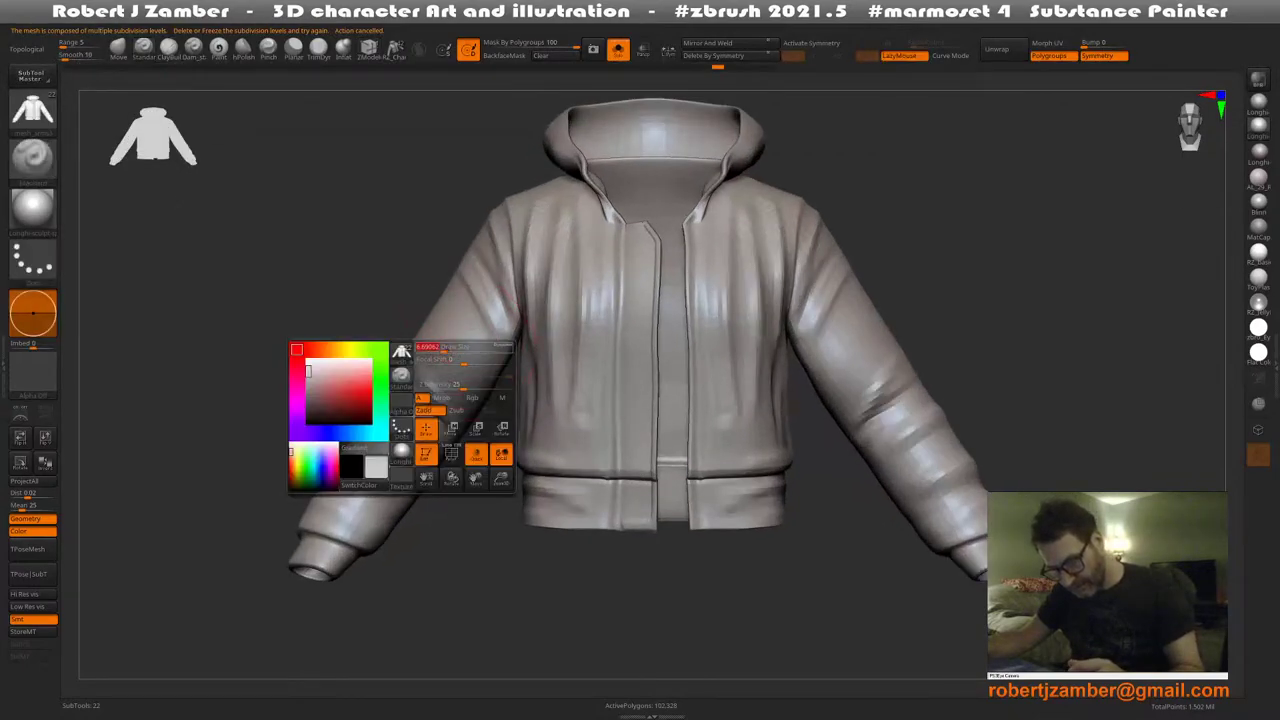
pyautogui.keyDown('ctrl'); pyautogui.keyDown('alt'); pyautogui.click(459, 299); pyautogui.keyUp('alt'); pyautogui.keyUp('ctrl')
pyautogui.press('space')
pyautogui.click(450, 416)
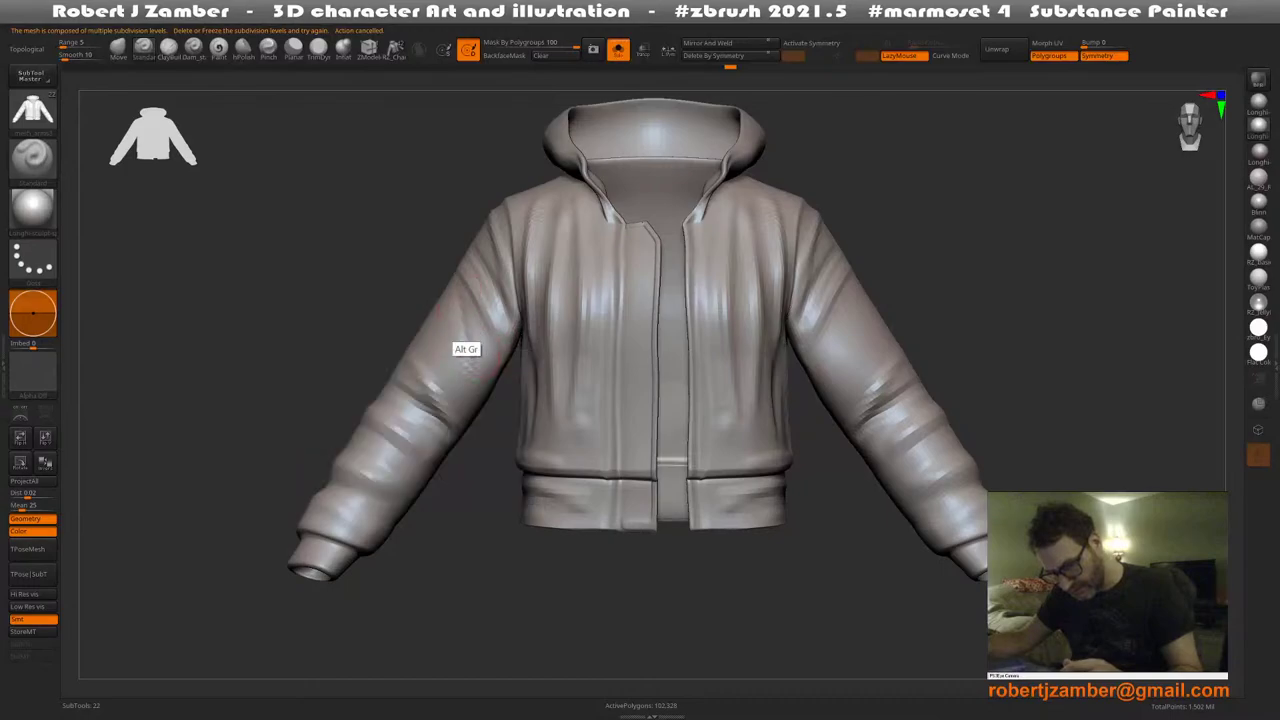
pyautogui.keyDown('alt'); pyautogui.moveTo(456, 330); pyautogui.dragTo(492, 400); pyautogui.keyUp('alt')
pyautogui.hotkey('ctrl', 'z')
pyautogui.press('x')
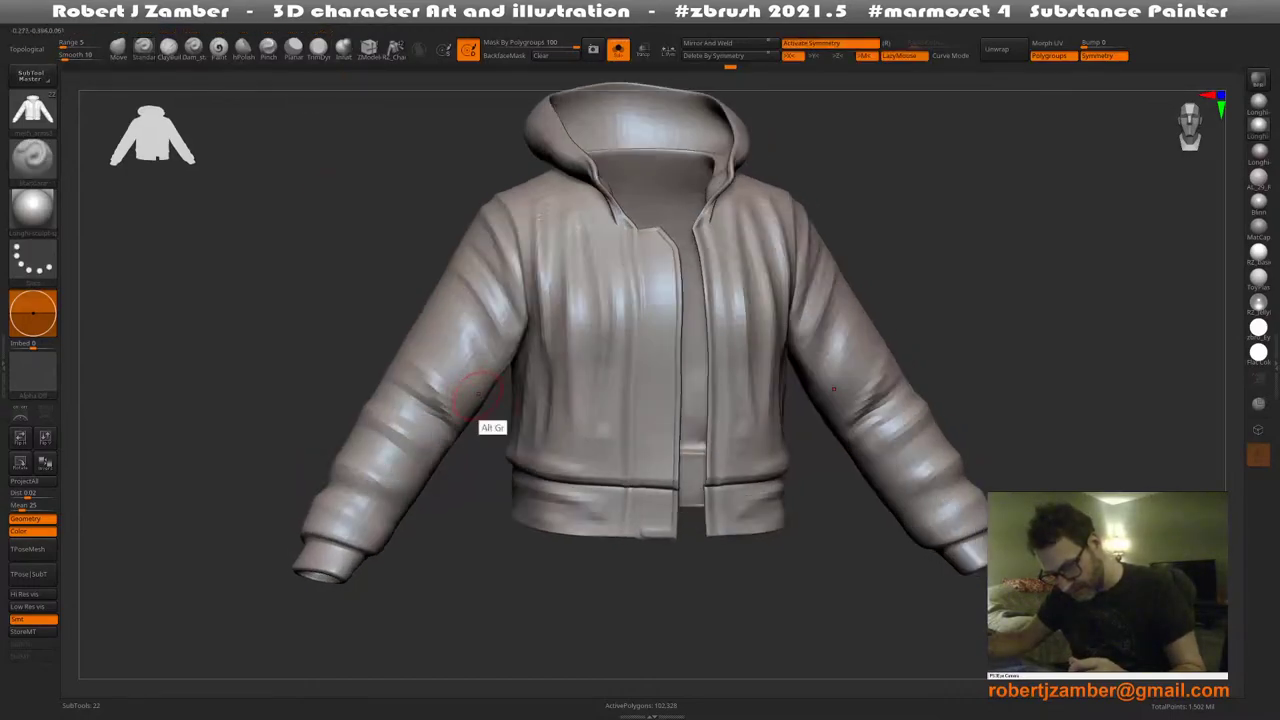
# Sculpt fabric folds symmetrically on the front of the sleeves around the elbows and forearms
pyautogui.moveTo(438, 352); pyautogui.dragTo(464, 388)
pyautogui.moveTo(232, 535); pyautogui.dragTo(300, 546)
pyautogui.press('space')
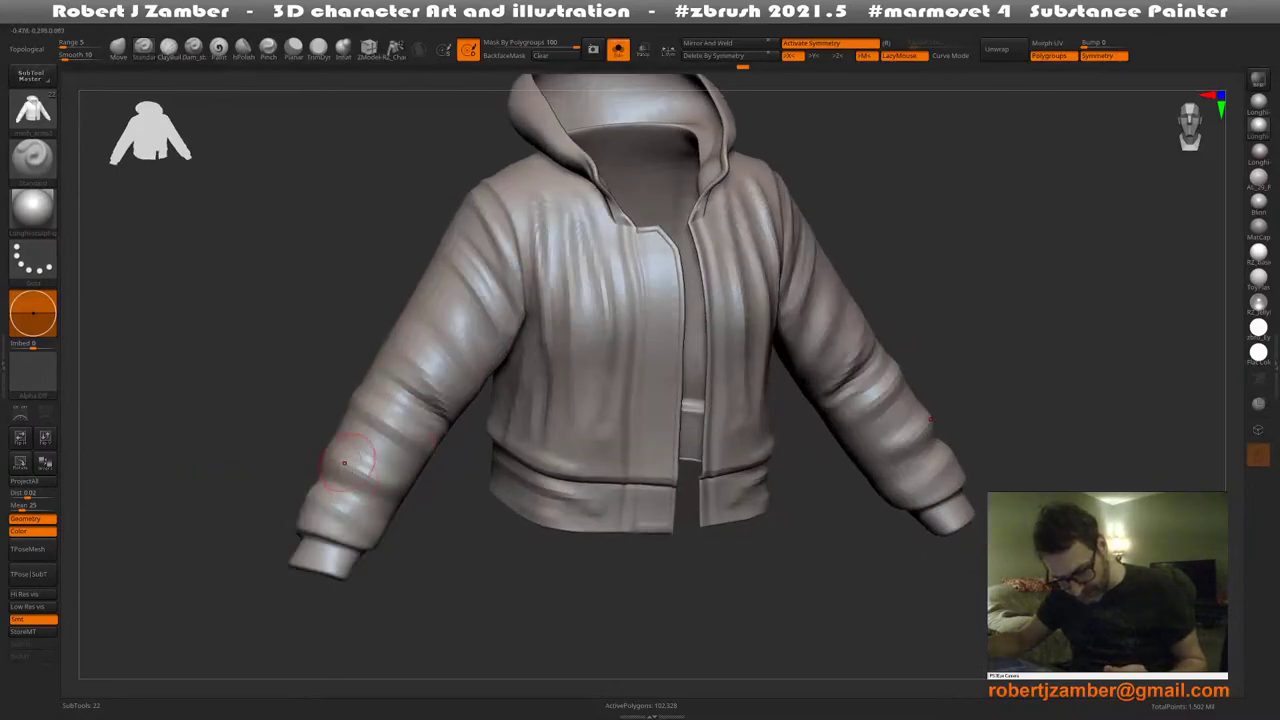
pyautogui.moveTo(345, 458); pyautogui.dragTo(362, 480)
pyautogui.moveTo(375, 545); pyautogui.dragTo(530, 530)
pyautogui.moveTo(281, 446); pyautogui.dragTo(300, 444, button='right')
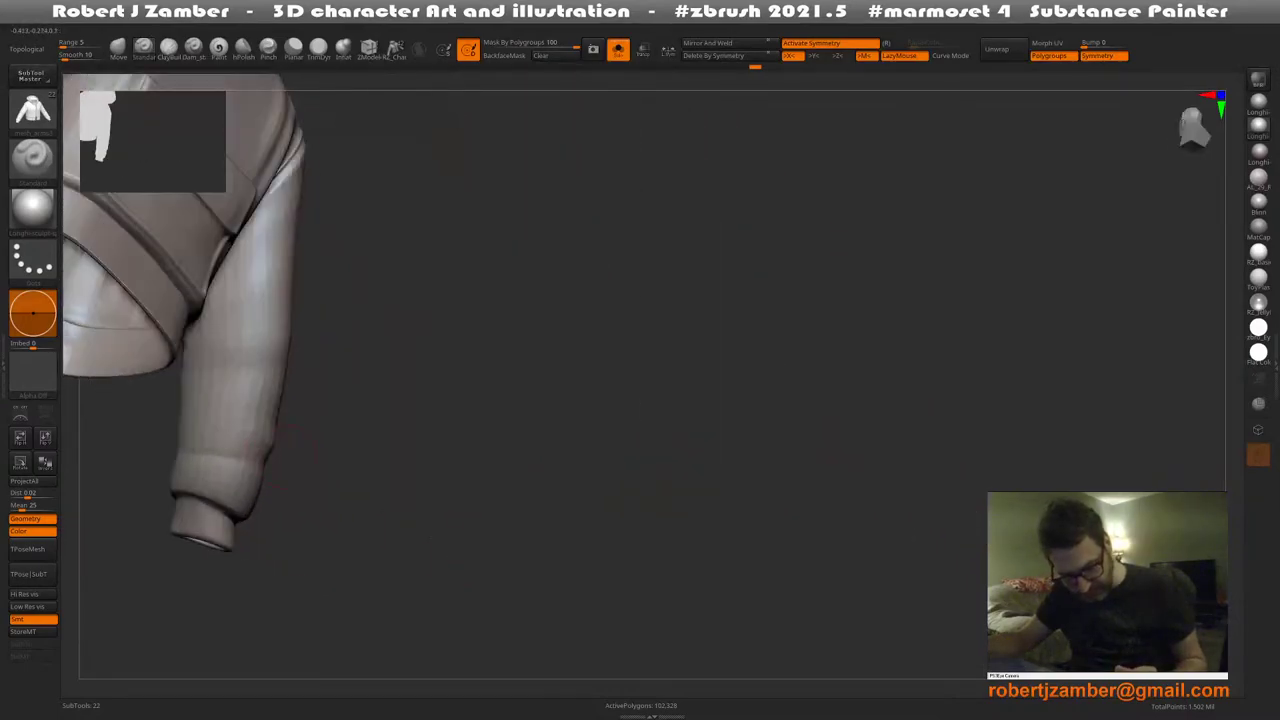
# Continue the symmetrical folds around the back and inner side of the sleeves at elbow height
pyautogui.moveTo(203, 438); pyautogui.dragTo(349, 518, button='right')
pyautogui.press('space')
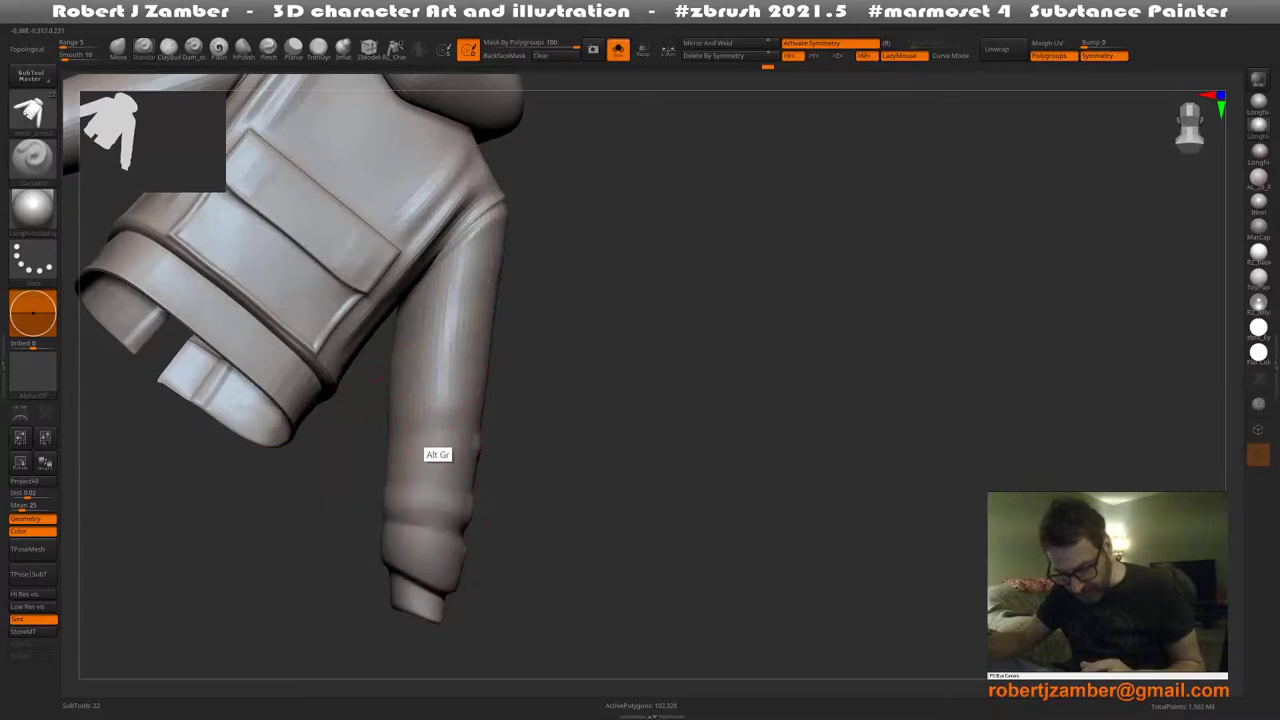
pyautogui.moveTo(438, 434); pyautogui.dragTo(390, 436, button='right')
pyautogui.moveTo(394, 425); pyautogui.dragTo(452, 390)
pyautogui.moveTo(409, 390); pyautogui.dragTo(363, 371, button='right')
pyautogui.press('space')
pyautogui.press('alt')
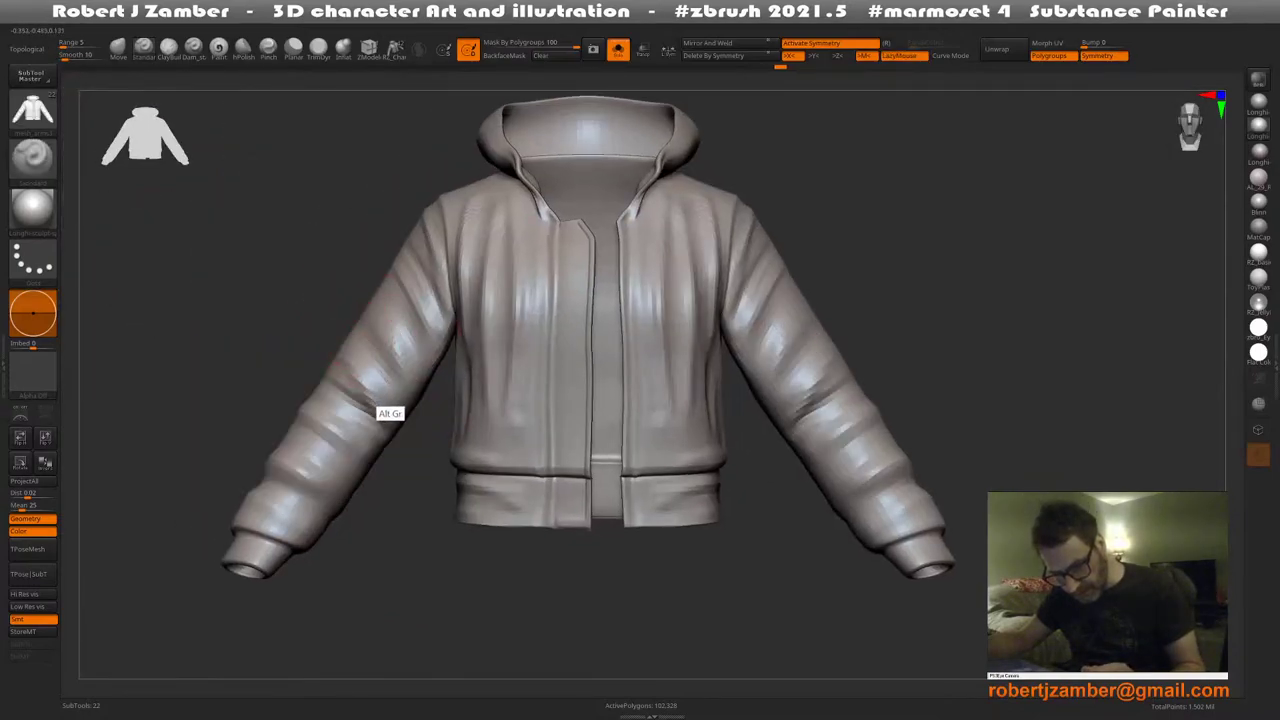
# Sculpt symmetrical folds on the upper sleeves and where they meet the front of the torso
pyautogui.rightClick(414, 363)
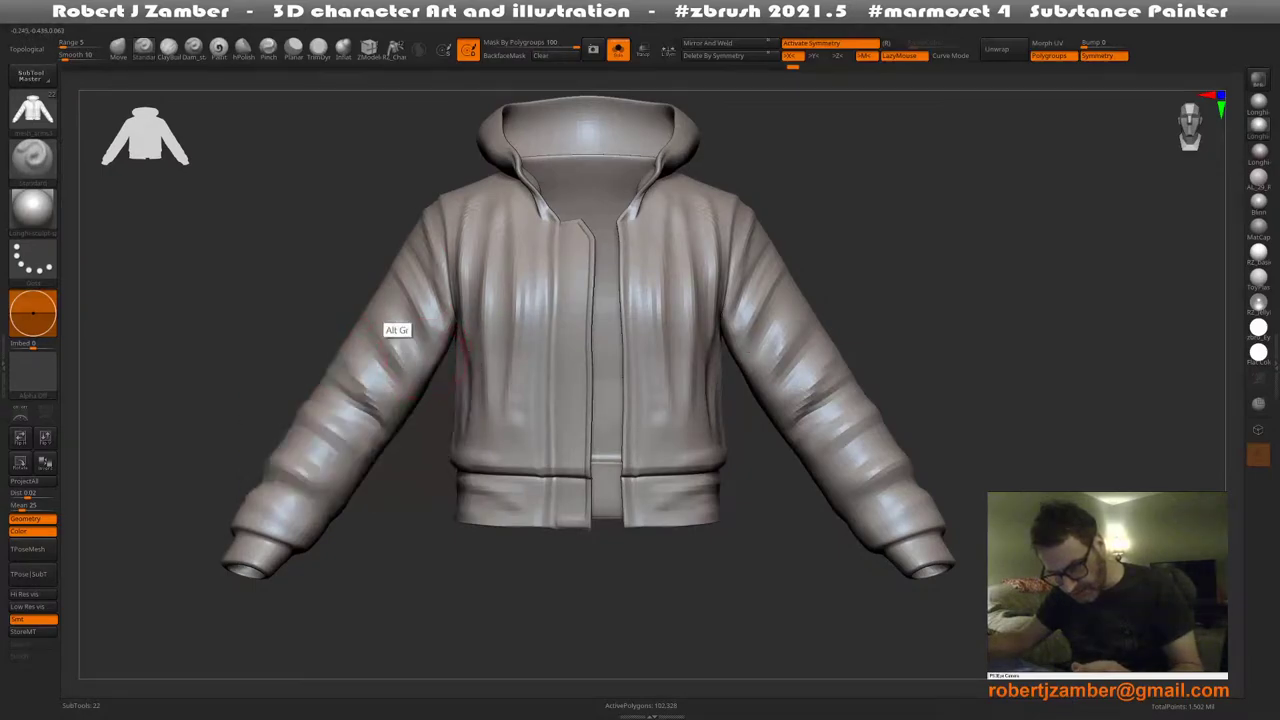
pyautogui.moveTo(413, 304)
pyautogui.mouseDown(button='right')
pyautogui.moveTo(432, 312)
pyautogui.moveTo(432, 290)
pyautogui.moveTo(455, 288)
pyautogui.mouseUp(button='right')
pyautogui.rightClick(420, 293)
pyautogui.rightClick(410, 293)
pyautogui.moveTo(434, 218); pyautogui.dragTo(459, 257, button='right')
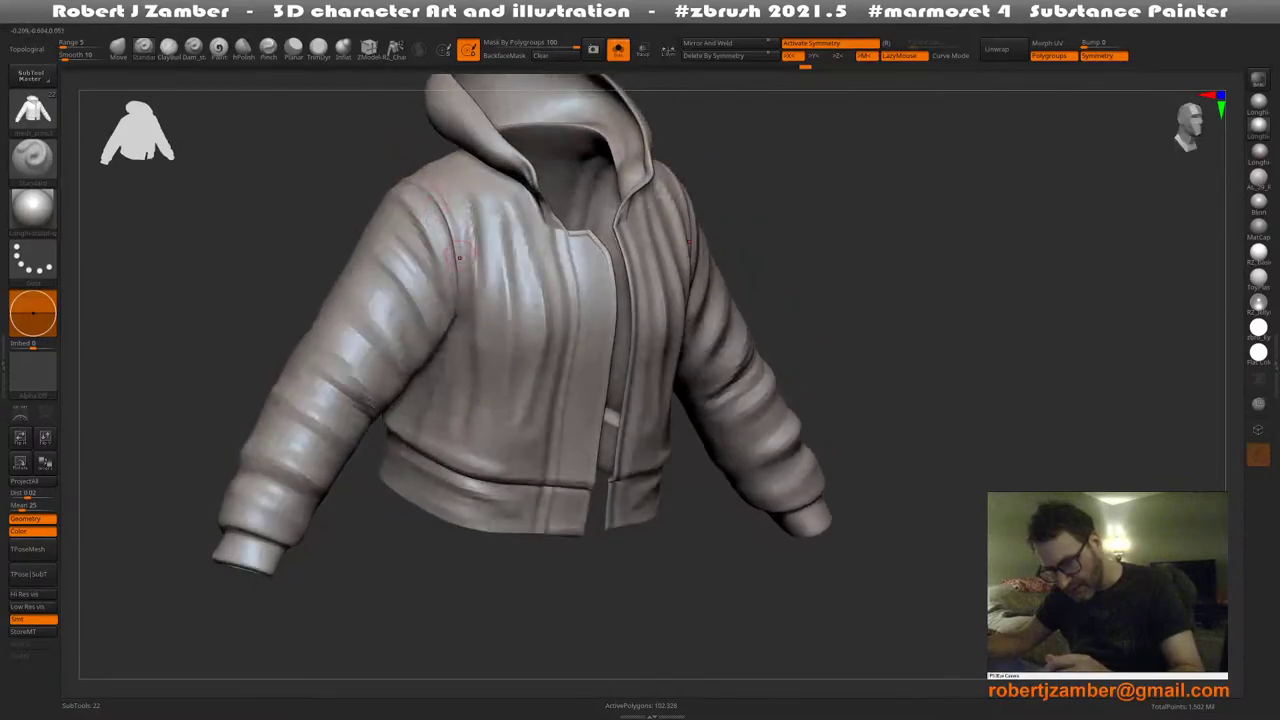
pyautogui.keyDown('alt'); pyautogui.moveTo(465, 148); pyautogui.dragTo(479, 198, button='right'); pyautogui.keyUp('alt')
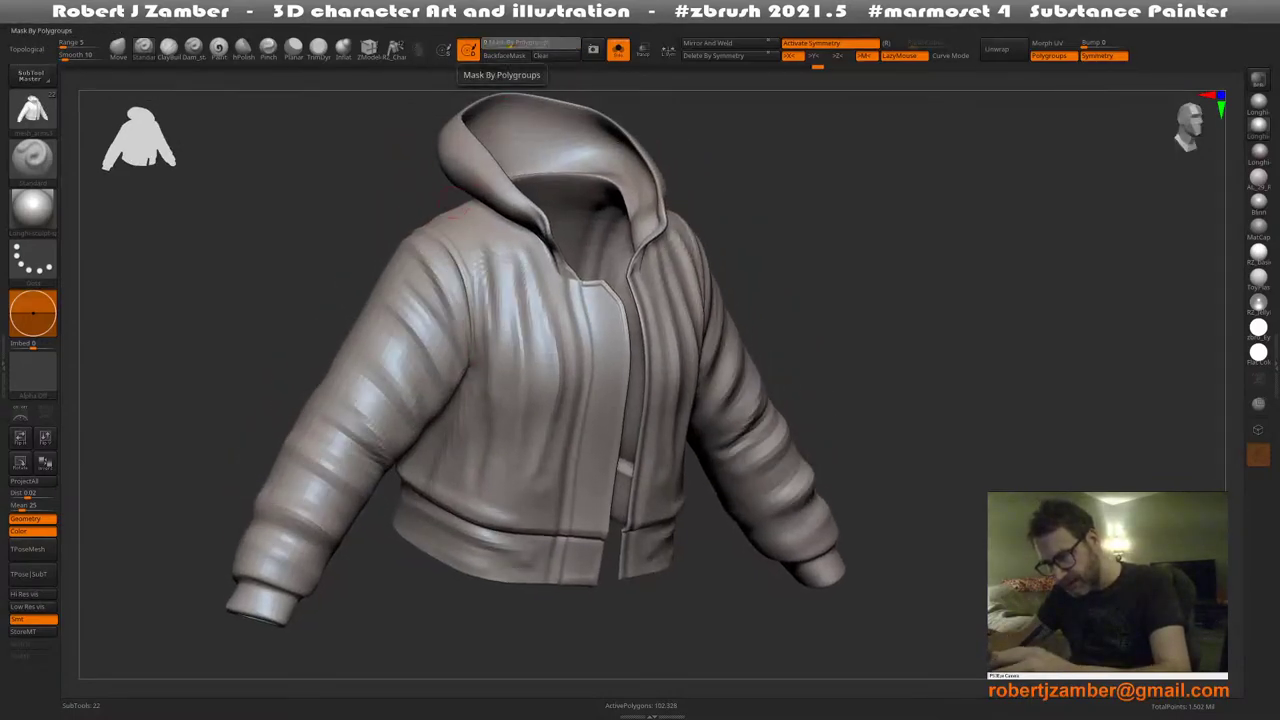
pyautogui.moveTo(427, 311); pyautogui.dragTo(486, 337, button='right')
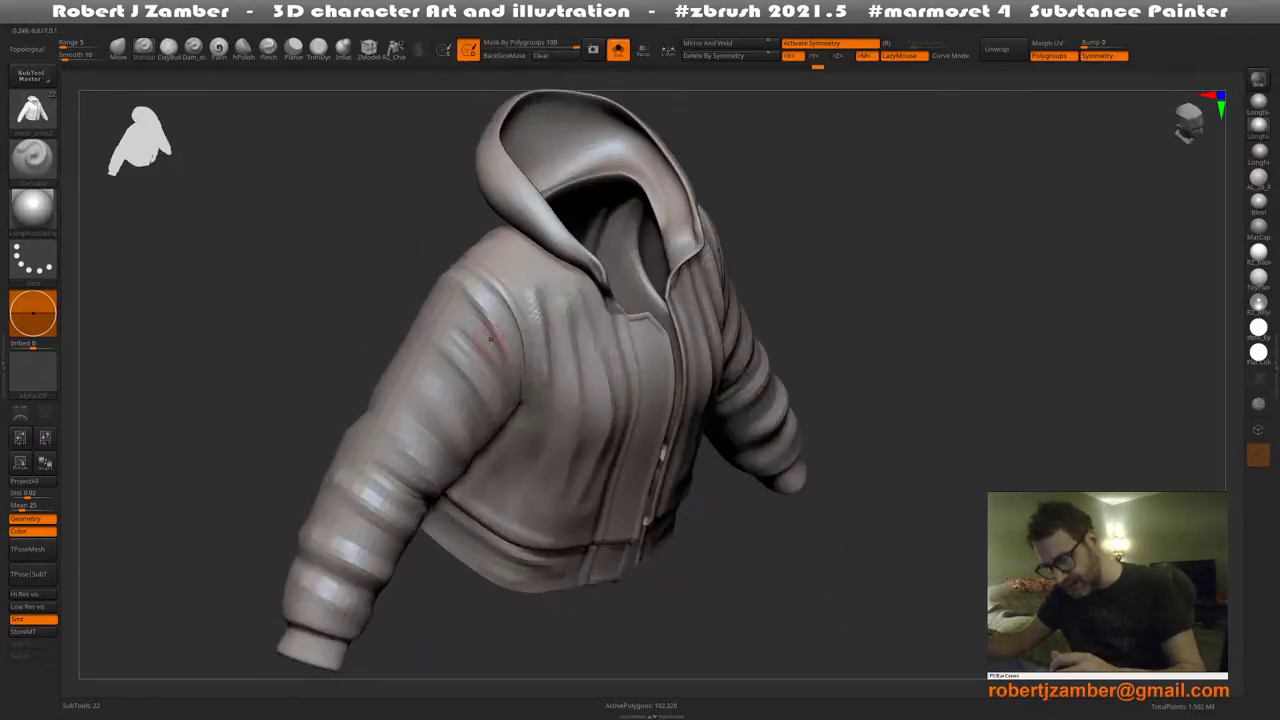
# Smooth the upper sleeve near the armhole and deepen the front shoulder seam
pyautogui.keyDown('shift'); pyautogui.moveTo(487, 295); pyautogui.dragTo(493, 310); pyautogui.keyUp('shift')
pyautogui.moveTo(493, 310)
pyautogui.mouseDown(button='right')
pyautogui.moveTo(520, 270)
pyautogui.moveTo(482, 266)
pyautogui.moveTo(494, 374)
pyautogui.moveTo(487, 338)
pyautogui.moveTo(535, 335)
pyautogui.mouseUp(button='right')
pyautogui.rightClick(501, 308)
pyautogui.hotkey('shift', 'f')
pyautogui.hotkey('shift', 'f')
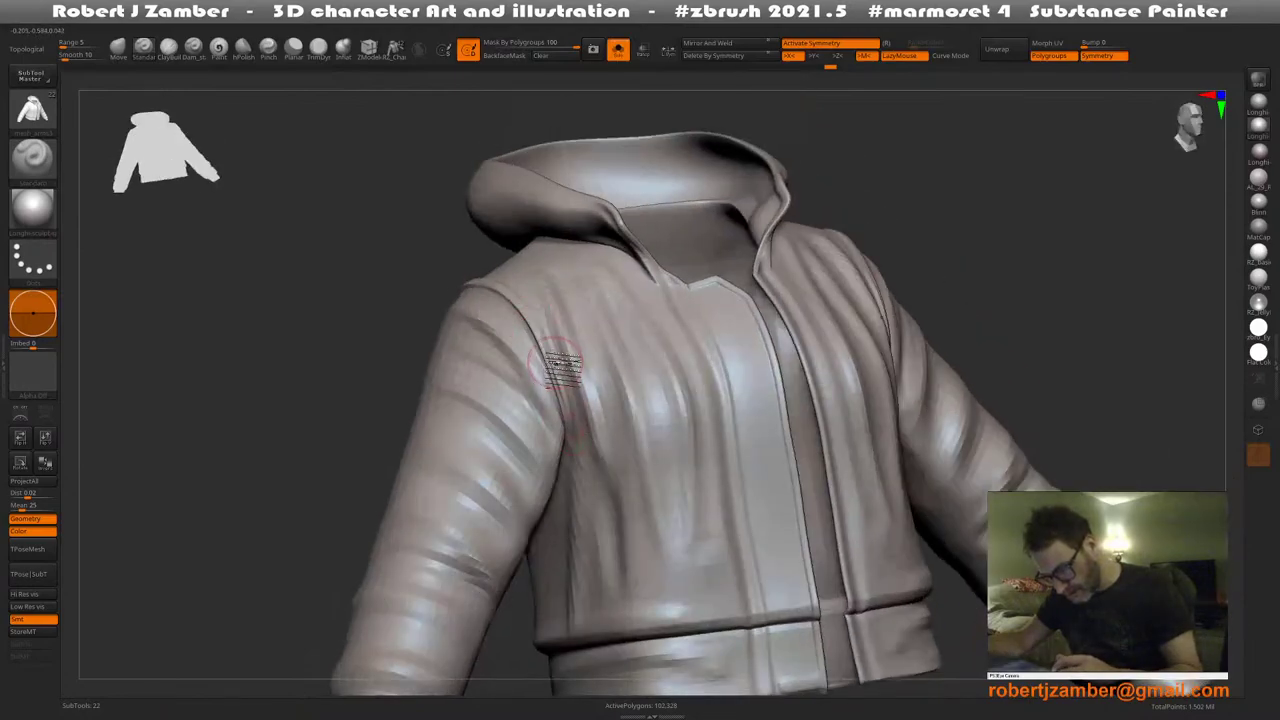
# Carve the armhole seam from the front of the shoulder around to the jacket's back
pyautogui.moveTo(576, 476); pyautogui.dragTo(790, 560, button='right')
pyautogui.moveTo(470, 335); pyautogui.dragTo(503, 250, button='right')
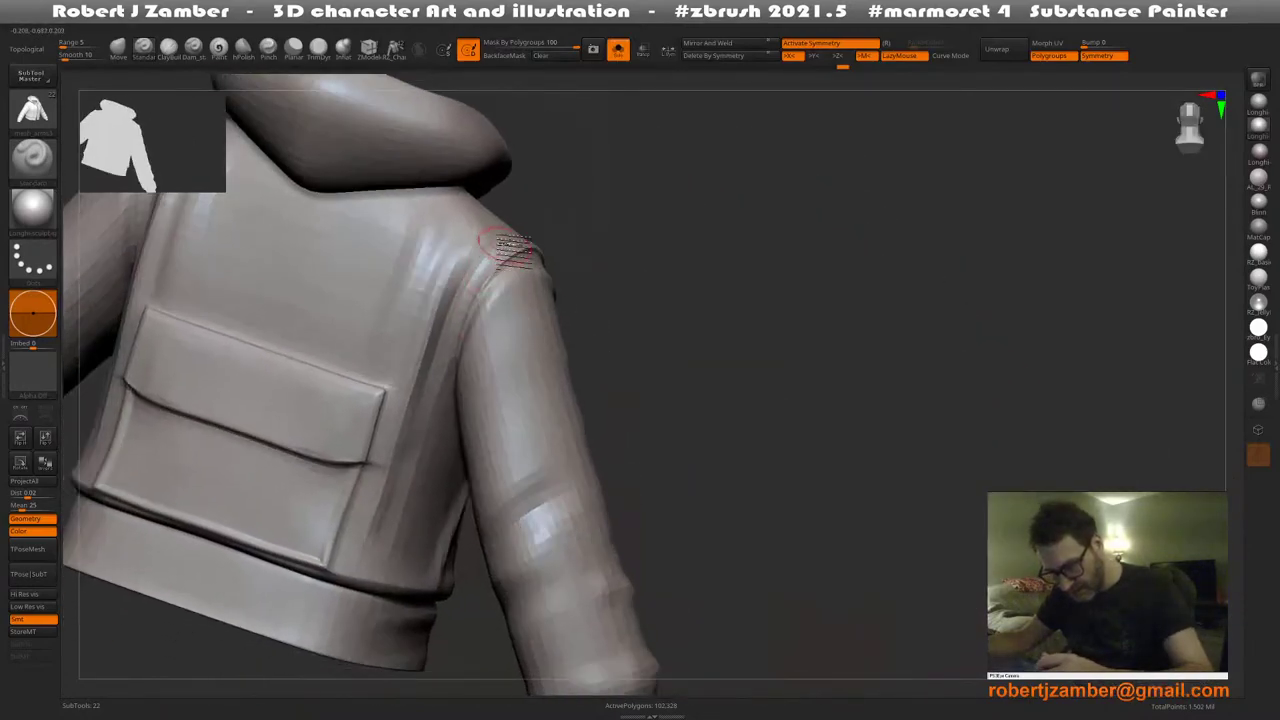
pyautogui.moveTo(450, 403); pyautogui.dragTo(470, 318, button='right')
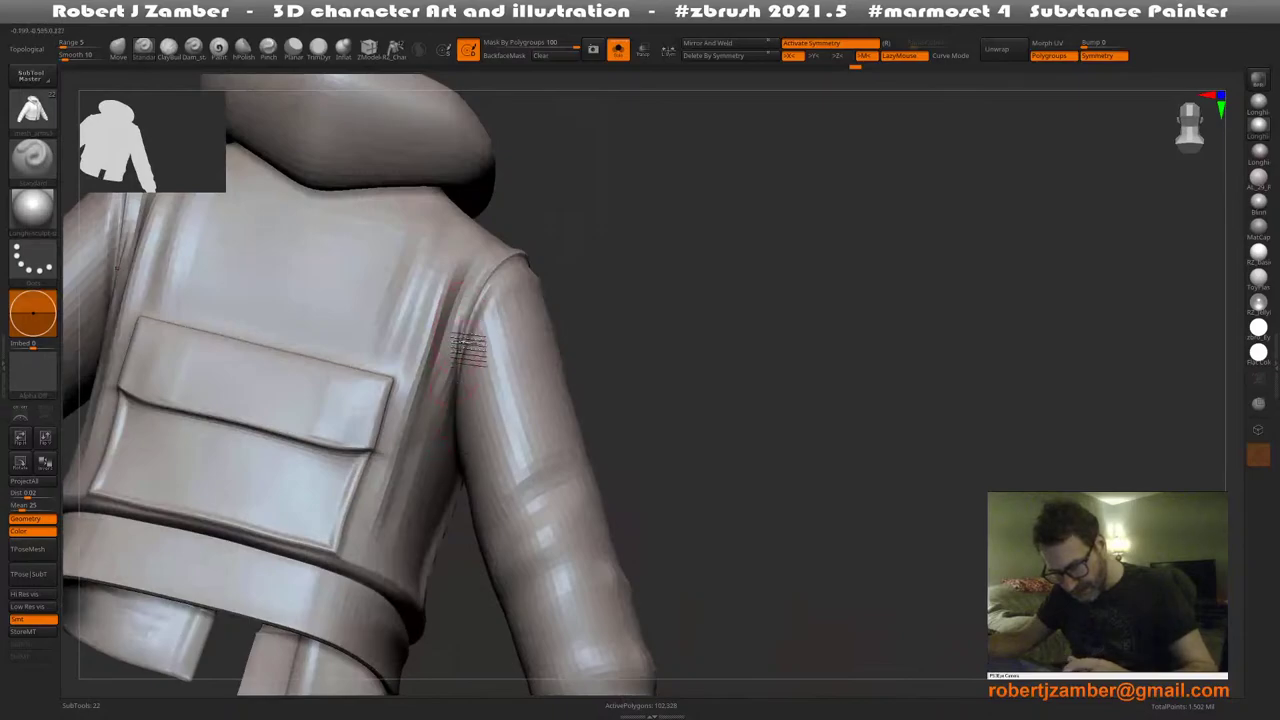
pyautogui.moveTo(449, 467); pyautogui.dragTo(456, 393, button='right')
pyautogui.moveTo(460, 437); pyautogui.dragTo(484, 340, button='right')
pyautogui.moveTo(598, 388); pyautogui.dragTo(533, 274, button='right')
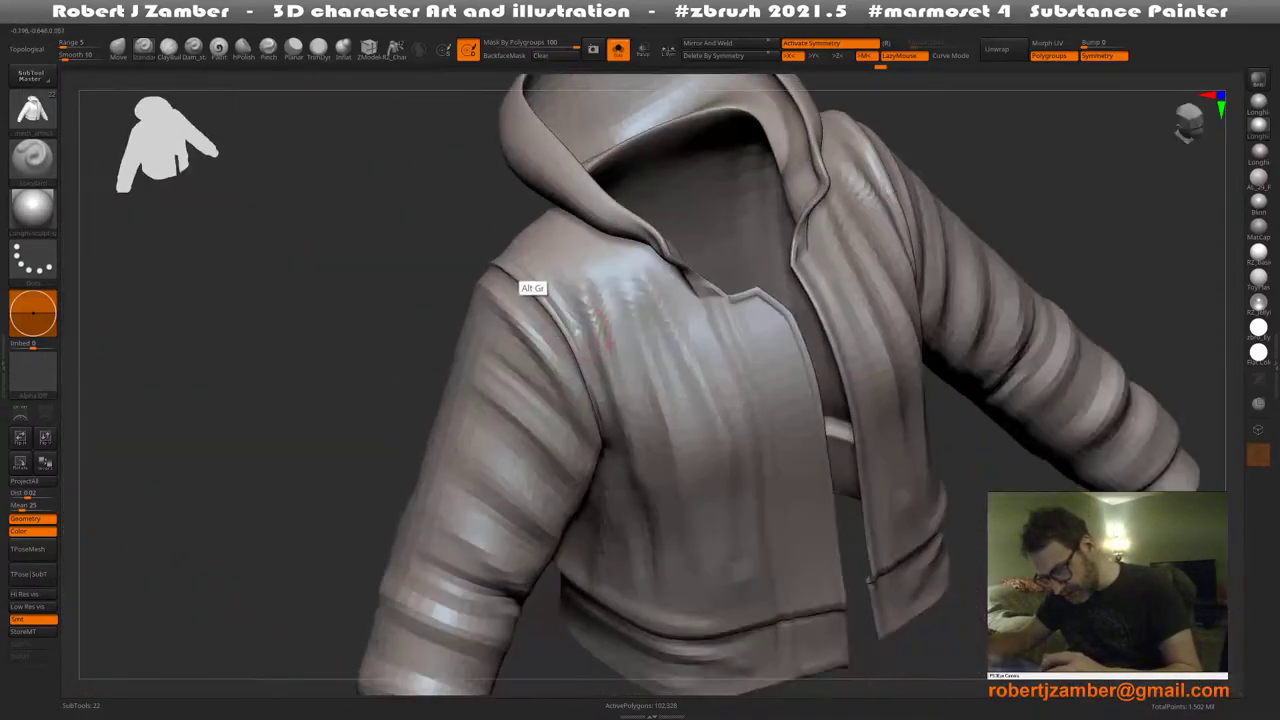
# Smooth the folds on the upper chest beside the armhole and turn off Solo mode to show the whole character
pyautogui.moveTo(612, 350)
pyautogui.keyDown('shift'); pyautogui.mouseDown()
pyautogui.moveTo(577, 308)
pyautogui.moveTo(594, 275)
pyautogui.mouseUp(); pyautogui.keyUp('shift')
pyautogui.moveTo(534, 229)
pyautogui.mouseDown(button='right')
pyautogui.moveTo(505, 380)
pyautogui.moveTo(549, 406)
pyautogui.moveTo(557, 356)
pyautogui.moveTo(523, 412)
pyautogui.moveTo(495, 326)
pyautogui.moveTo(502, 352)
pyautogui.mouseUp(button='right')
pyautogui.press('space')
pyautogui.click(618, 50)
pyautogui.keyDown('alt'); pyautogui.moveTo(530, 232); pyautogui.dragTo(504, 244, button='right'); pyautogui.keyUp('alt')
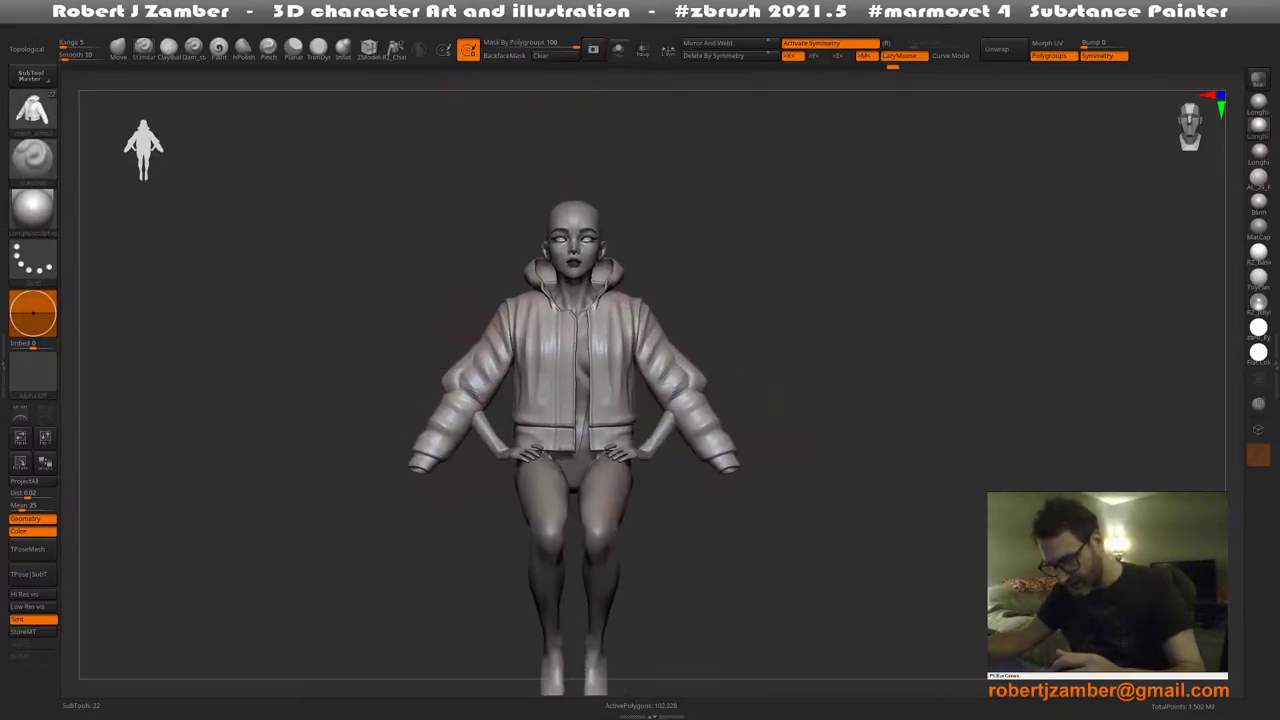
# Drop the jacket to its lowest subdivision level and display its polygroup colours
pyautogui.hotkey('shift', 'f')
pyautogui.hotkey('shift', 'f')
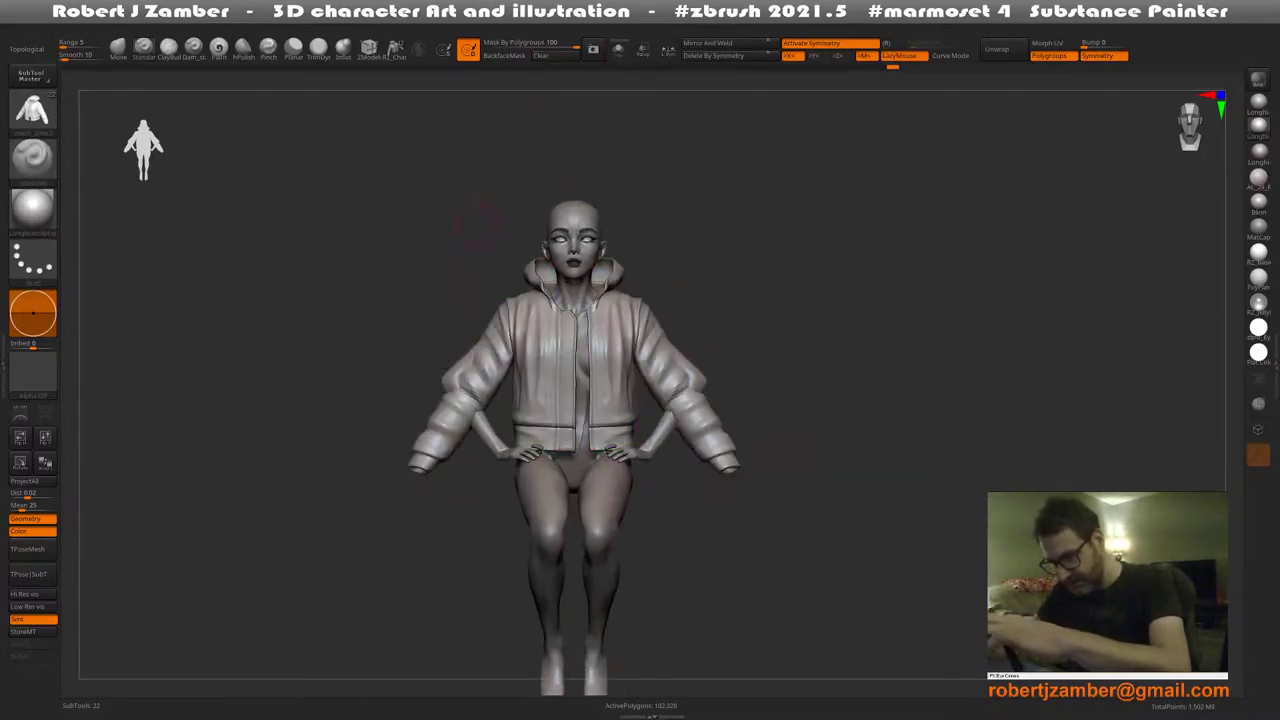
pyautogui.hotkey('shift', 'd')
pyautogui.hotkey('shift', 'f')
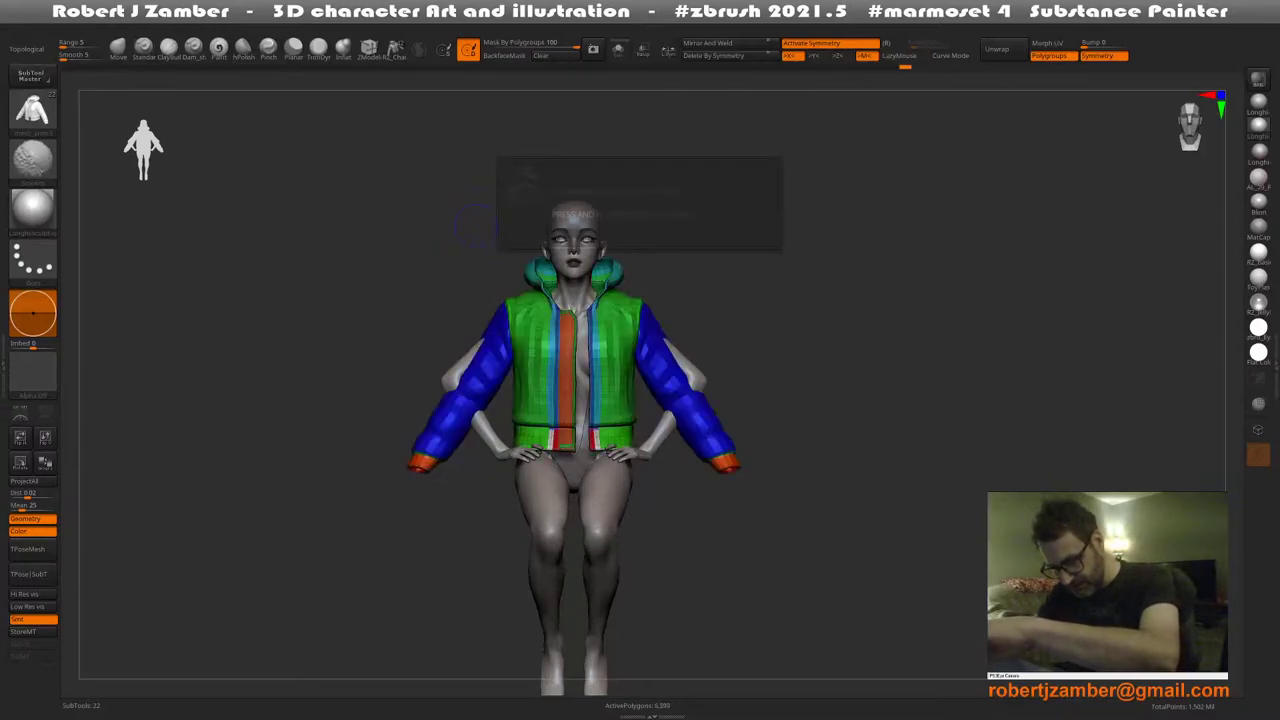
pyautogui.hotkey('shift', 'f')
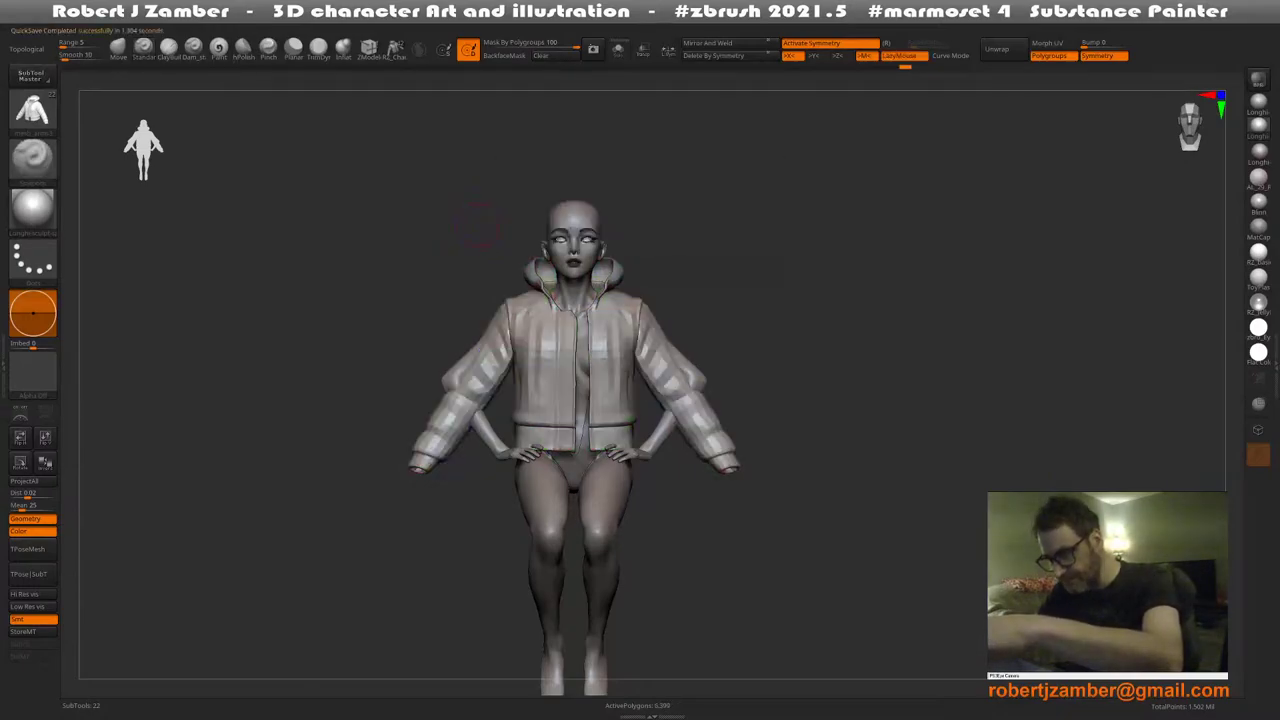
pyautogui.moveTo(460, 408)
pyautogui.keyDown('alt'); pyautogui.mouseDown(button='right')
pyautogui.moveTo(486, 377)
pyautogui.moveTo(474, 384)
pyautogui.moveTo(560, 382)
pyautogui.moveTo(460, 383)
pyautogui.mouseUp(button='right'); pyautogui.keyUp('alt')
pyautogui.hotkey('shift', 'f')
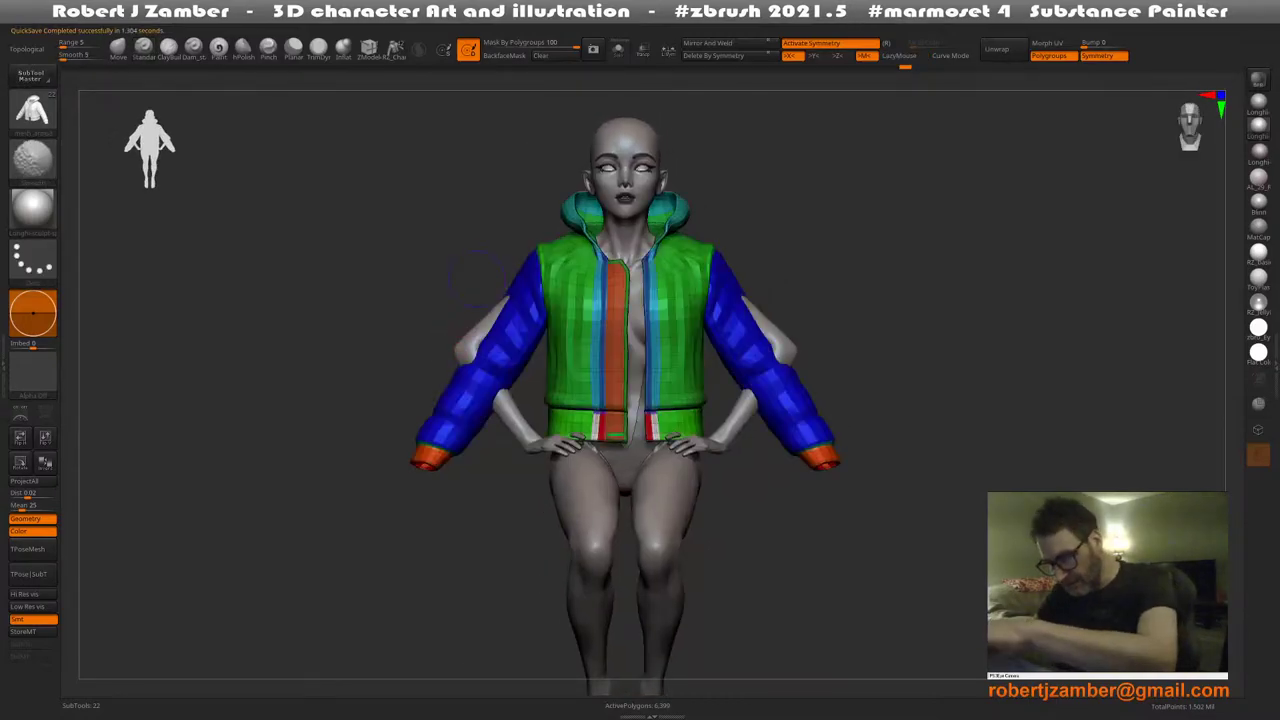
# Isolate the blue sleeve polygroup, mask both sleeves completely and restore the full jacket's visibility
pyautogui.keyDown('ctrl'); pyautogui.moveTo(478, 277); pyautogui.dragTo(484, 350, button='right'); pyautogui.keyUp('ctrl')
pyautogui.keyDown('ctrl'); pyautogui.keyDown('shift'); pyautogui.click(508, 365); pyautogui.keyUp('shift'); pyautogui.keyUp('ctrl')
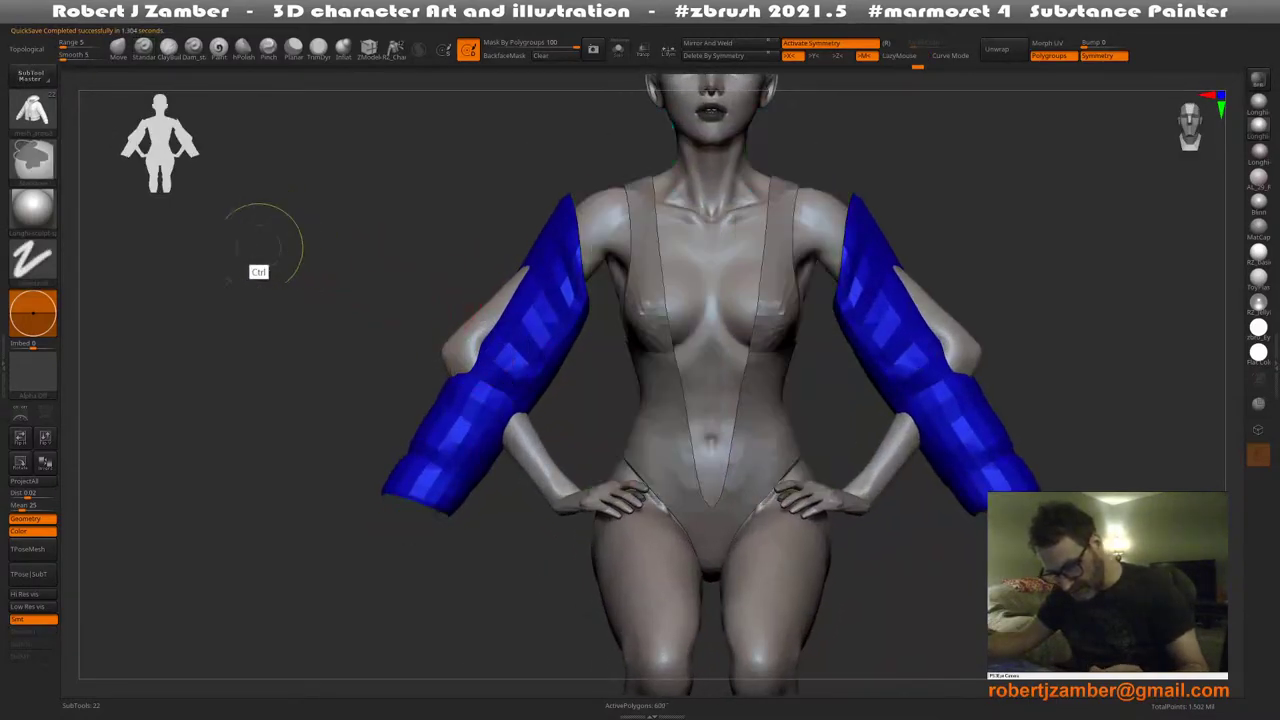
pyautogui.moveTo(261, 245)
pyautogui.keyDown('ctrl'); pyautogui.mouseDown()
pyautogui.moveTo(604, 616)
pyautogui.moveTo(656, 619)
pyautogui.mouseUp(); pyautogui.keyUp('ctrl')
pyautogui.keyDown('ctrl'); pyautogui.moveTo(340, 155); pyautogui.dragTo(654, 414); pyautogui.keyUp('ctrl')
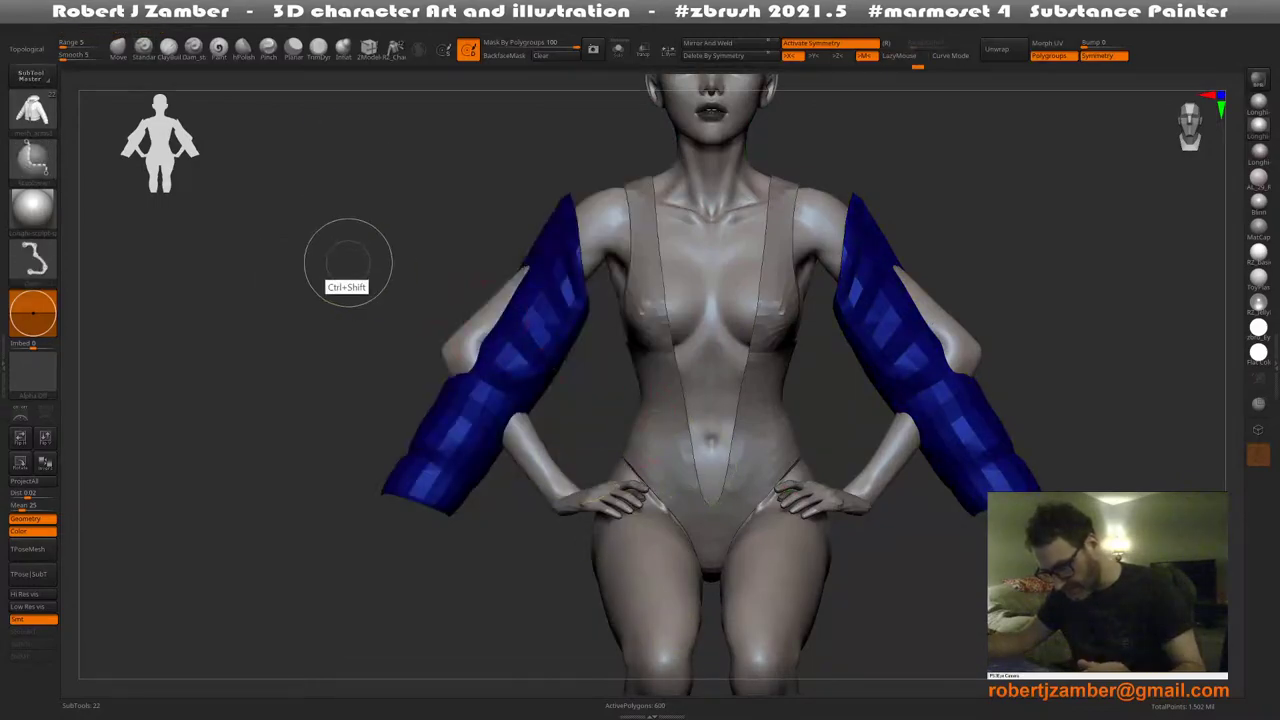
pyautogui.keyDown('ctrl'); pyautogui.keyDown('shift'); pyautogui.click(349, 264); pyautogui.keyUp('shift'); pyautogui.keyUp('ctrl')
# Add the cuffs to the sleeve mask and invert it so the torso and hood are protected
pyautogui.keyDown('alt'); pyautogui.moveTo(371, 356); pyautogui.dragTo(381, 313, button='right'); pyautogui.keyUp('alt')
pyautogui.keyDown('ctrl'); pyautogui.moveTo(250, 349); pyautogui.dragTo(515, 607); pyautogui.keyUp('ctrl')
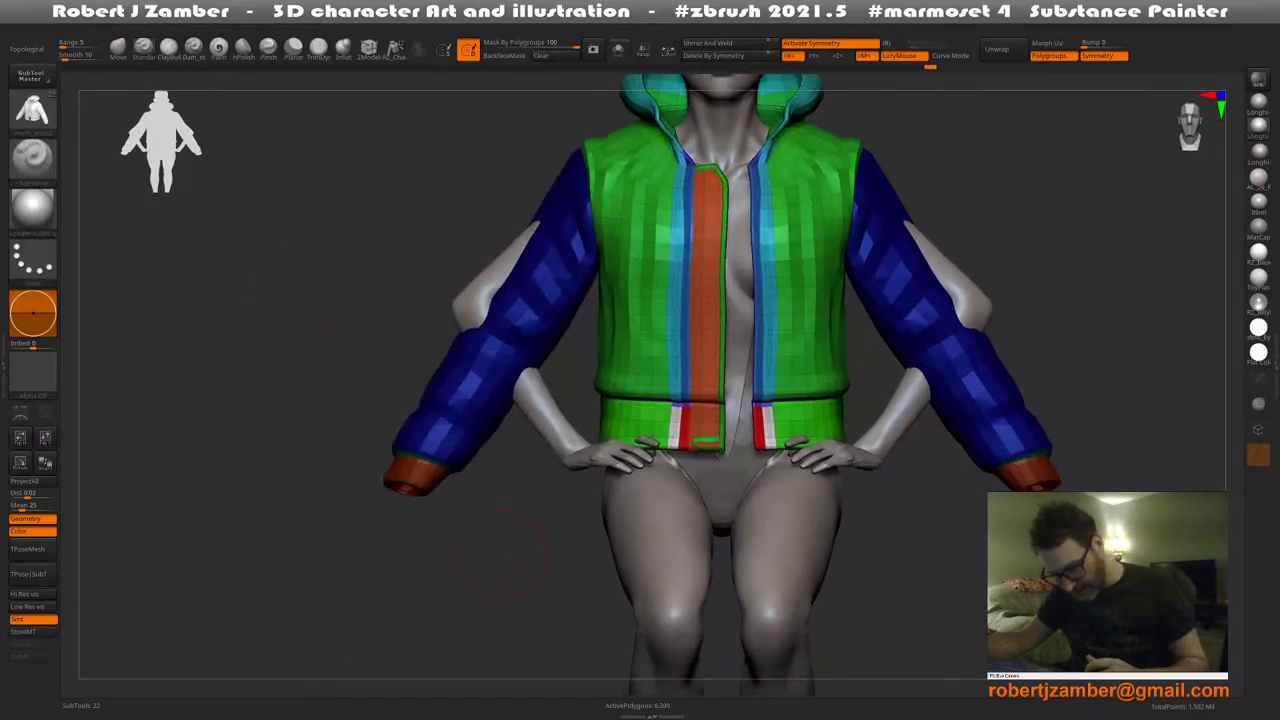
pyautogui.keyDown('ctrl'); pyautogui.moveTo(475, 608); pyautogui.dragTo(455, 561, button='right'); pyautogui.keyUp('ctrl')
pyautogui.keyDown('ctrl'); pyautogui.click(461, 525); pyautogui.keyUp('ctrl')
# Bring up the transform gizmo and place it at the shoulder end of the unmasked sleeve
pyautogui.press('w')
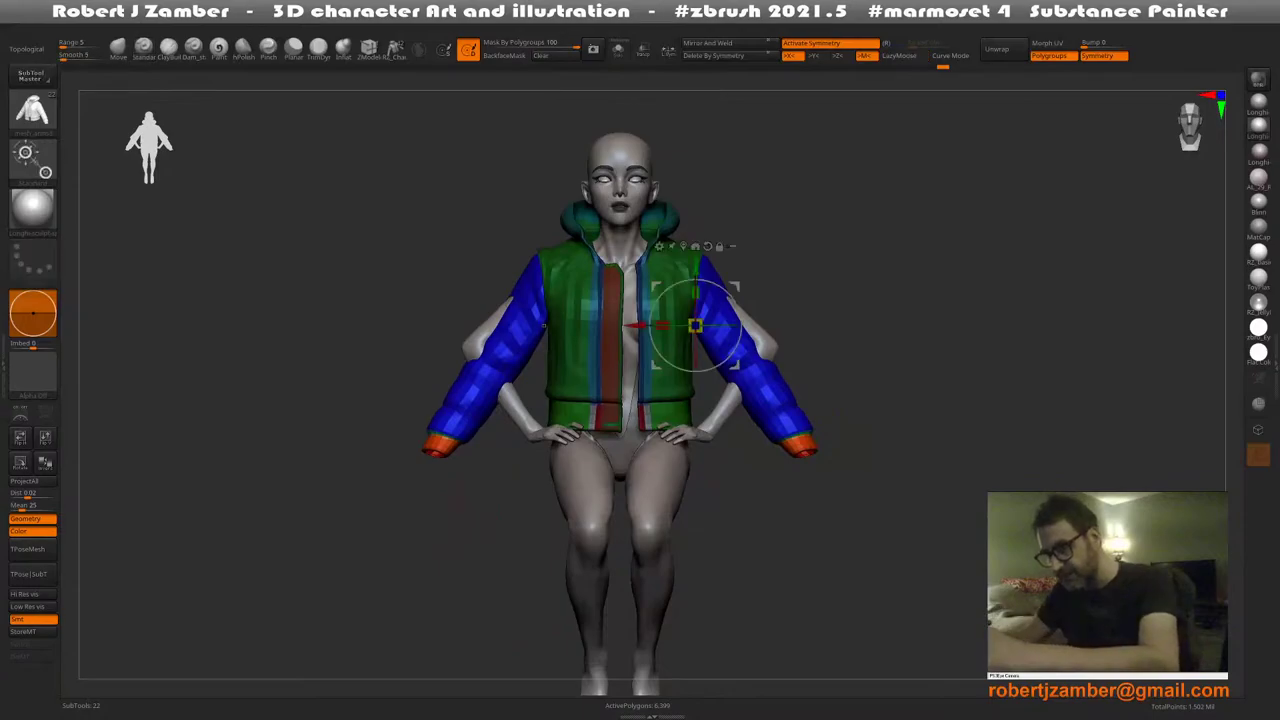
pyautogui.keyDown('alt'); pyautogui.moveTo(656, 288); pyautogui.dragTo(492, 249); pyautogui.keyUp('alt')
pyautogui.keyDown('alt'); pyautogui.moveTo(456, 385); pyautogui.dragTo(450, 356, button='right'); pyautogui.keyUp('alt')
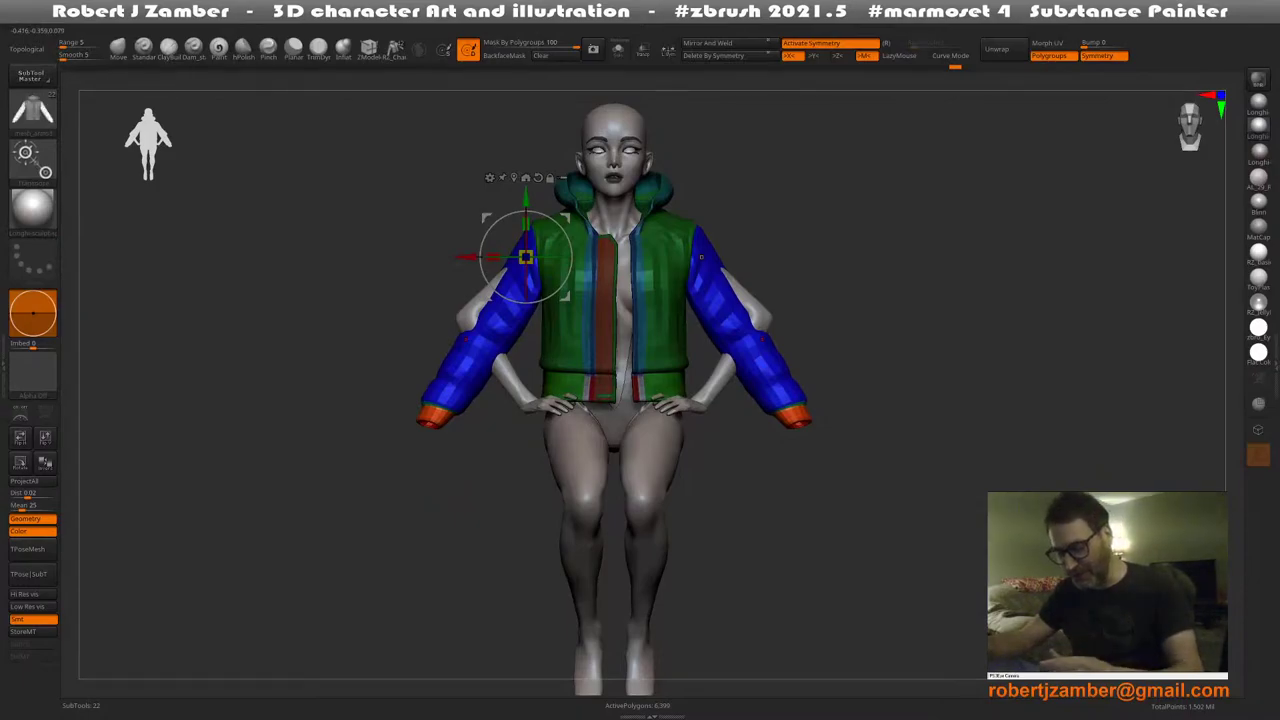
# Try rotating both sleeves outward about the shoulder pivot and undo the rotation
pyautogui.keyDown('alt'); pyautogui.moveTo(525, 257); pyautogui.dragTo(534, 255); pyautogui.keyUp('alt')
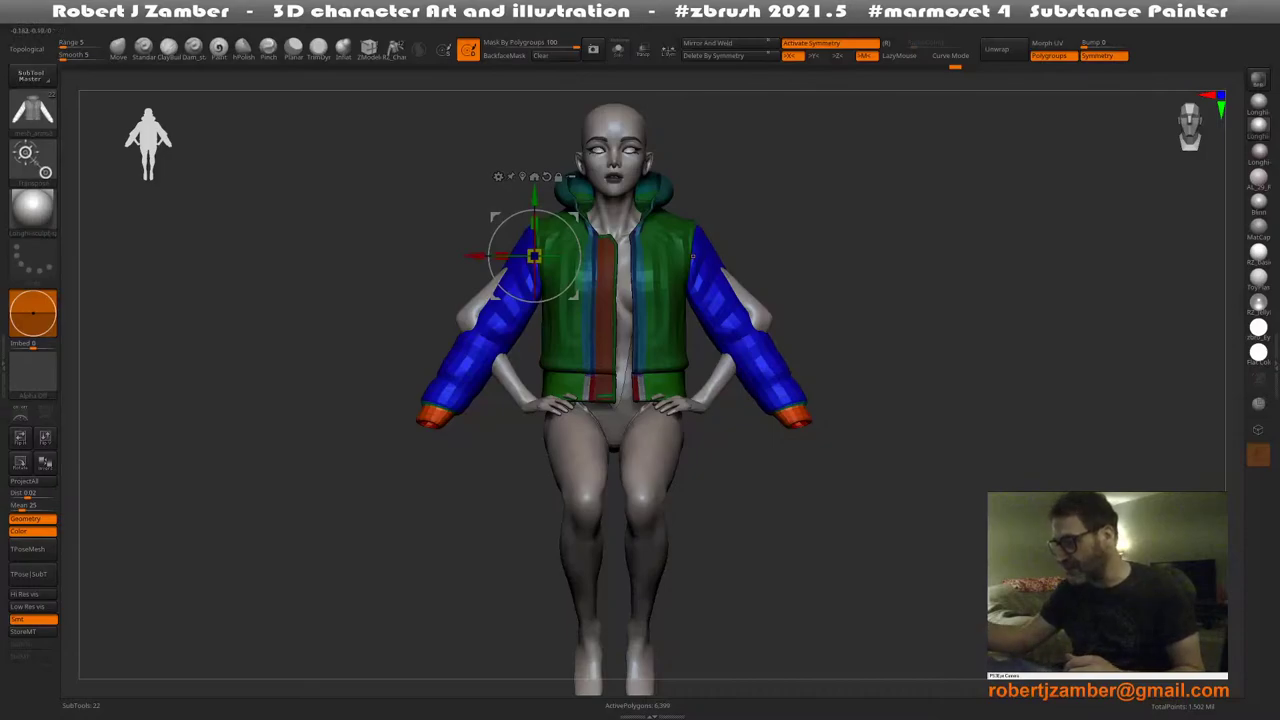
pyautogui.keyDown('ctrl'); pyautogui.moveTo(530, 314); pyautogui.dragTo(530, 345, button='right'); pyautogui.keyUp('ctrl')
pyautogui.moveTo(534, 287); pyautogui.dragTo(521, 285)
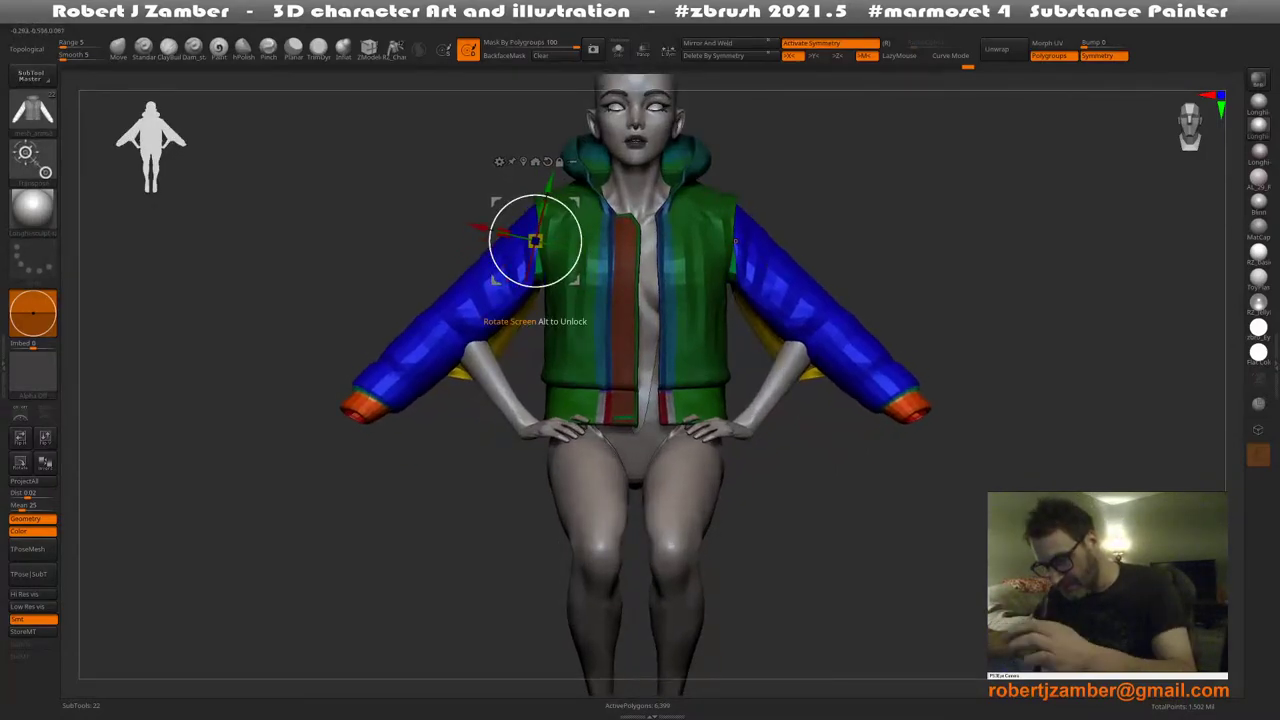
pyautogui.hotkey('ctrl', 'z')
pyautogui.press('q')
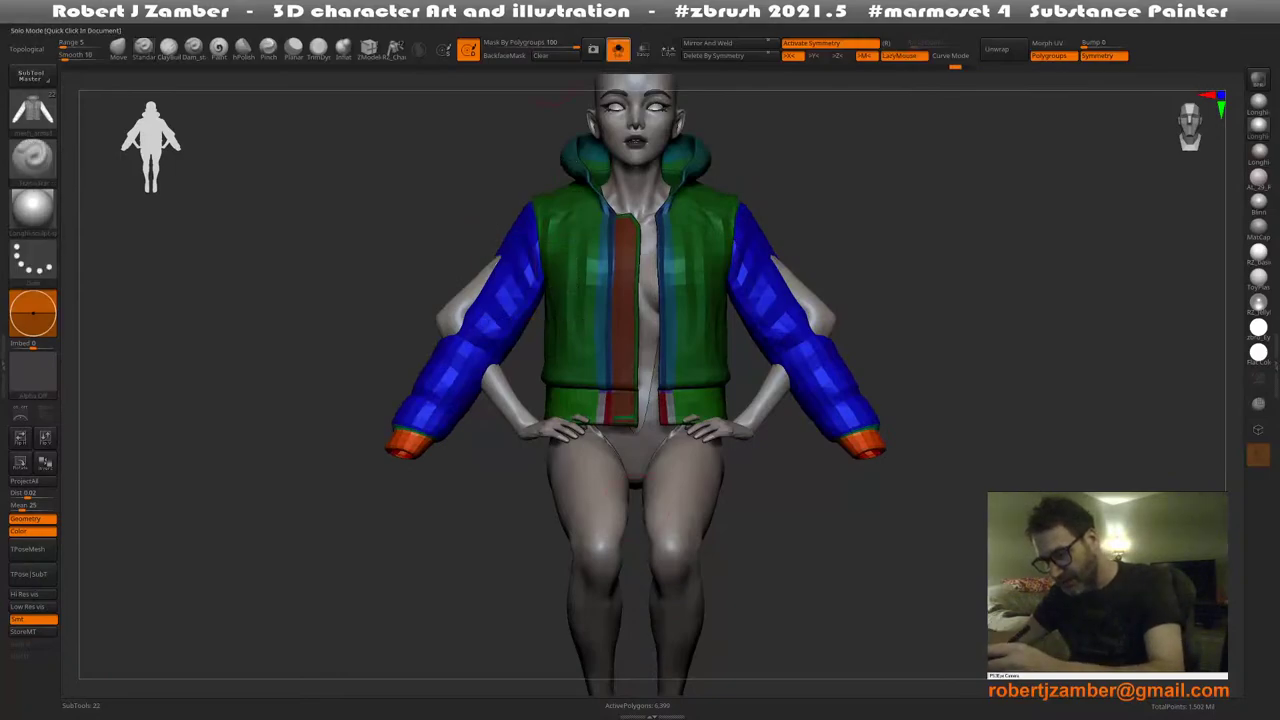
# Show the jacket on its own and isolate the yellow inner sleeve polygroup
pyautogui.click(618, 50)
pyautogui.moveTo(390, 490); pyautogui.dragTo(440, 395, button='right')
pyautogui.keyDown('ctrl'); pyautogui.moveTo(440, 395); pyautogui.dragTo(440, 440, button='right'); pyautogui.keyUp('ctrl')
pyautogui.moveTo(440, 440); pyautogui.dragTo(368, 450, button='right')
pyautogui.keyDown('ctrl'); pyautogui.keyDown('shift'); pyautogui.click(443, 490); pyautogui.keyUp('shift'); pyautogui.keyUp('ctrl')
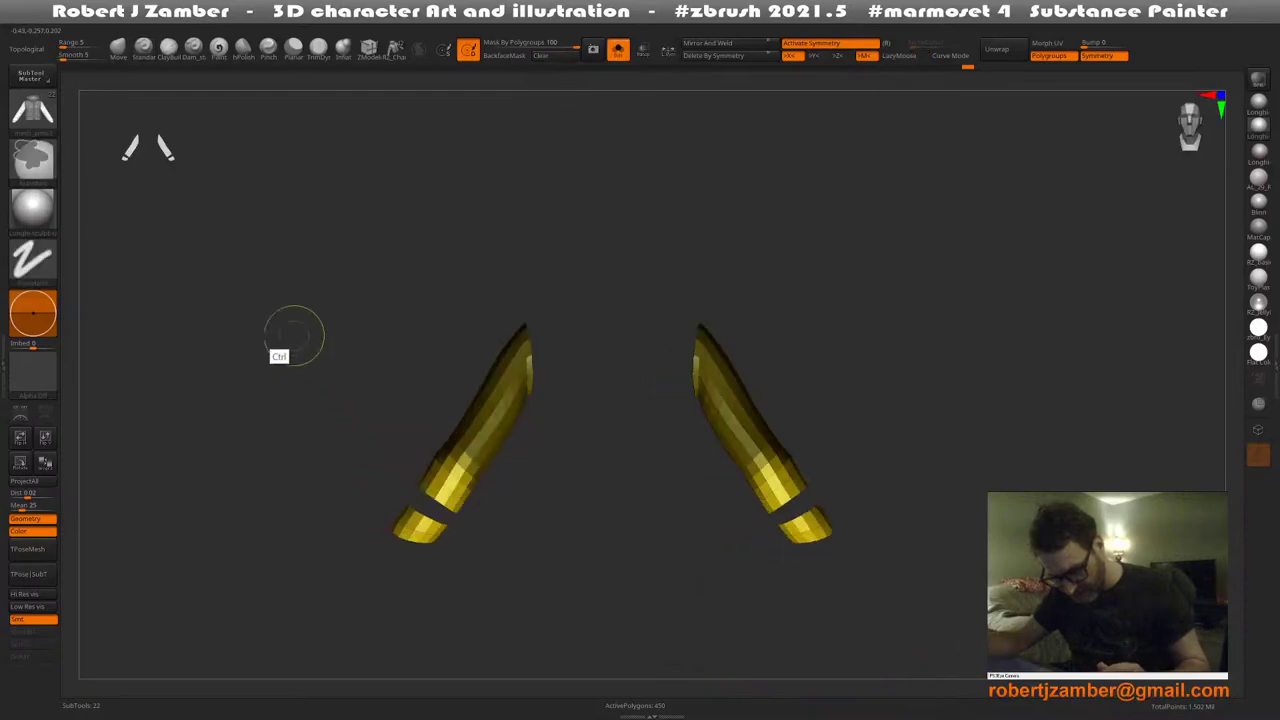
# Mask the isolated yellow sleeve and cuff lining pieces
pyautogui.keyDown('ctrl'); pyautogui.moveTo(267, 331); pyautogui.dragTo(588, 671); pyautogui.keyUp('ctrl')
pyautogui.keyDown('ctrl'); pyautogui.moveTo(386, 278); pyautogui.dragTo(562, 476); pyautogui.keyUp('ctrl')
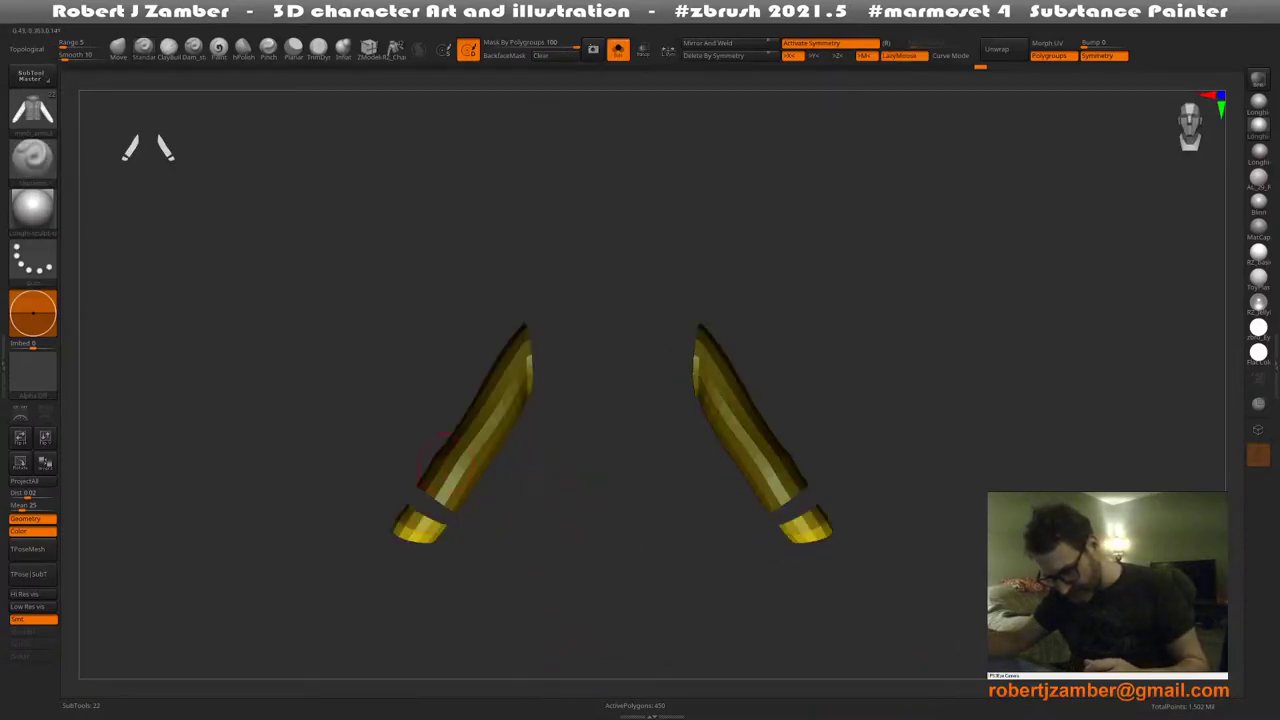
pyautogui.keyDown('alt'); pyautogui.moveTo(432, 410); pyautogui.dragTo(472, 355, button='right'); pyautogui.keyUp('alt')
pyautogui.keyDown('ctrl'); pyautogui.moveTo(318, 232); pyautogui.dragTo(640, 610); pyautogui.keyUp('ctrl')
pyautogui.keyDown('alt'); pyautogui.moveTo(504, 502); pyautogui.dragTo(446, 470, button='right'); pyautogui.keyUp('alt')
pyautogui.keyDown('ctrl'); pyautogui.keyDown('shift'); pyautogui.click(412, 360); pyautogui.keyUp('shift'); pyautogui.keyUp('ctrl')
pyautogui.moveTo(446, 470); pyautogui.dragTo(426, 516, button='right')
pyautogui.keyDown('ctrl'); pyautogui.keyDown('shift'); pyautogui.click(411, 523); pyautogui.keyUp('shift'); pyautogui.keyUp('ctrl')
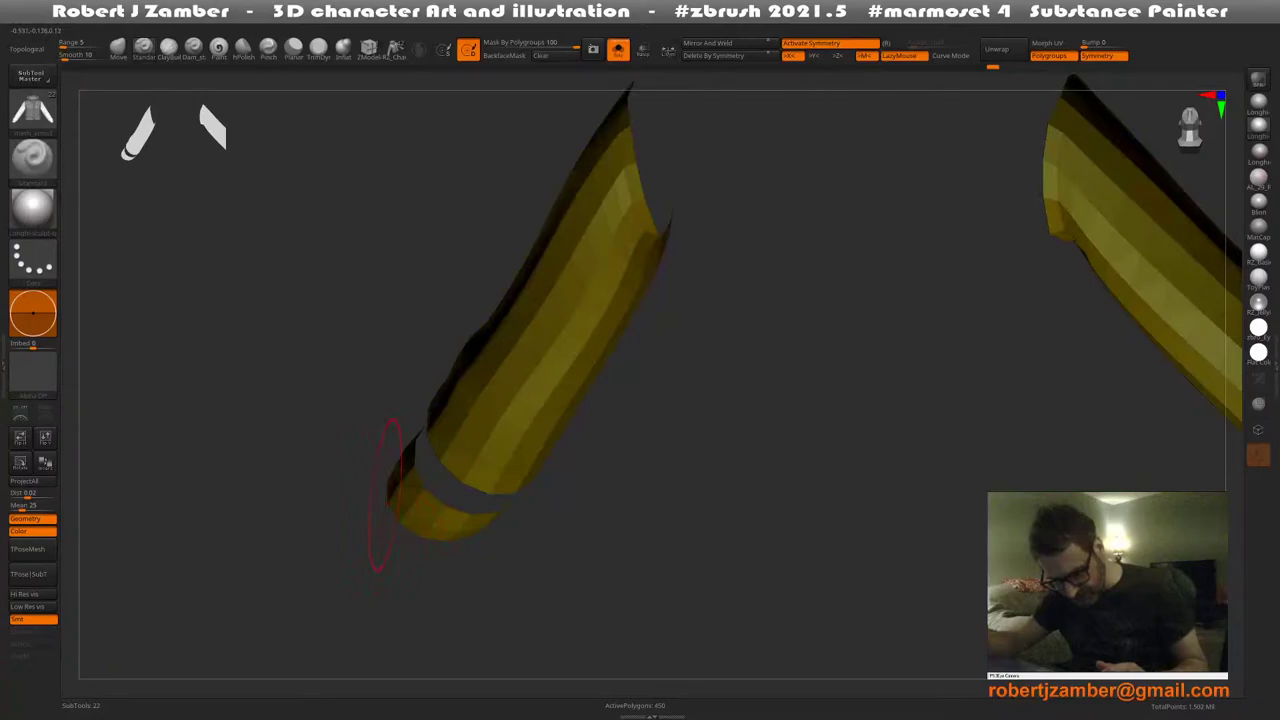
# Restore the full jacket, mask the cuff area, and isolate and mask the blue sleeve polygroup
pyautogui.keyDown('ctrl'); pyautogui.keyDown('shift'); pyautogui.click(333, 443); pyautogui.keyUp('shift'); pyautogui.keyUp('ctrl')
pyautogui.moveTo(333, 446)
pyautogui.keyDown('ctrl'); pyautogui.mouseDown(button='right')
pyautogui.moveTo(317, 420)
pyautogui.moveTo(320, 460)
pyautogui.mouseUp(button='right'); pyautogui.keyUp('ctrl')
pyautogui.keyDown('ctrl'); pyautogui.moveTo(303, 426); pyautogui.dragTo(511, 641); pyautogui.keyUp('ctrl')
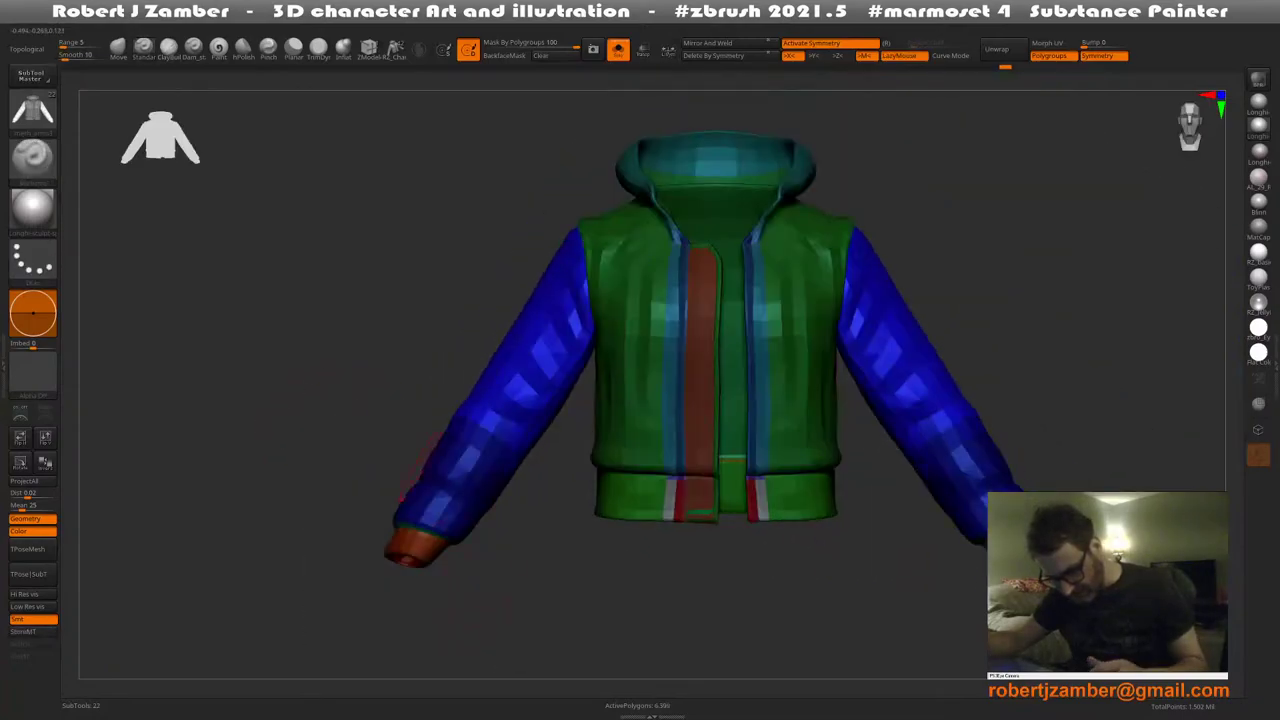
pyautogui.keyDown('ctrl'); pyautogui.keyDown('shift'); pyautogui.click(486, 394); pyautogui.keyUp('shift'); pyautogui.keyUp('ctrl')
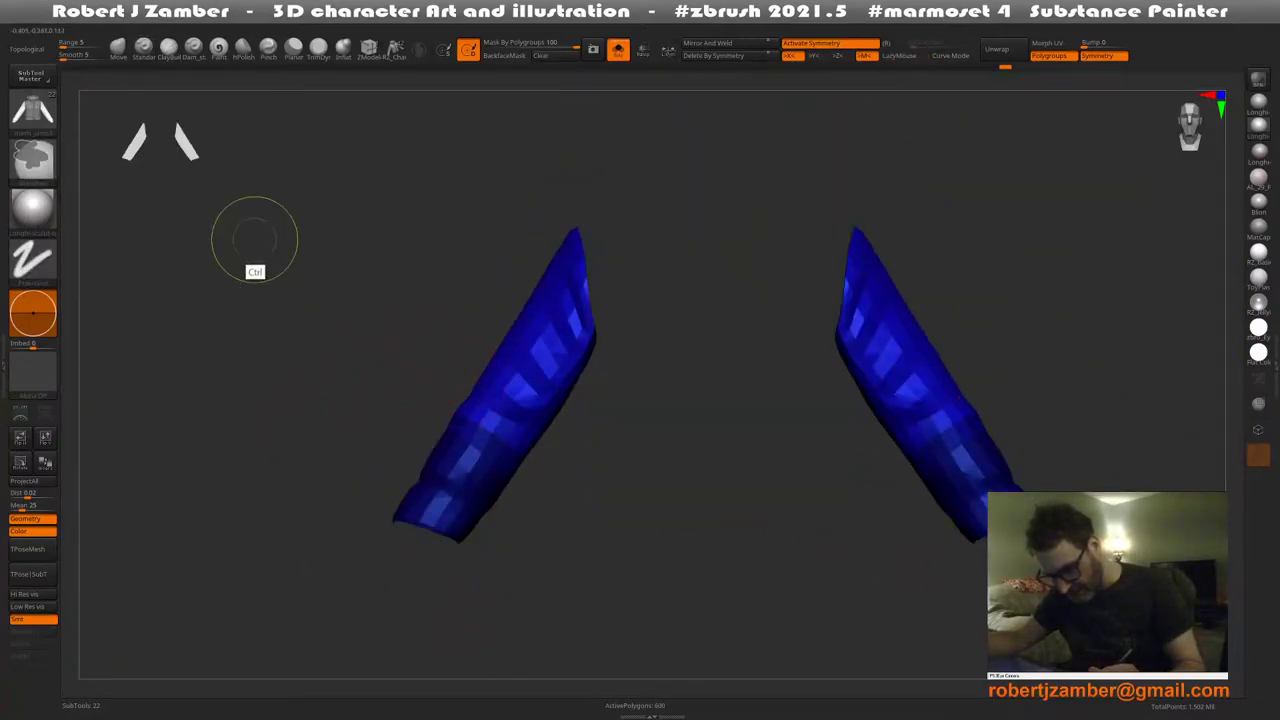
pyautogui.moveTo(254, 240)
pyautogui.keyDown('ctrl'); pyautogui.mouseDown()
pyautogui.moveTo(643, 546)
pyautogui.moveTo(415, 154)
pyautogui.mouseUp(); pyautogui.keyUp('ctrl')
pyautogui.moveTo(466, 378)
pyautogui.mouseDown(button='right')
pyautogui.moveTo(426, 386)
pyautogui.moveTo(413, 363)
pyautogui.moveTo(430, 380)
pyautogui.mouseUp(button='right')
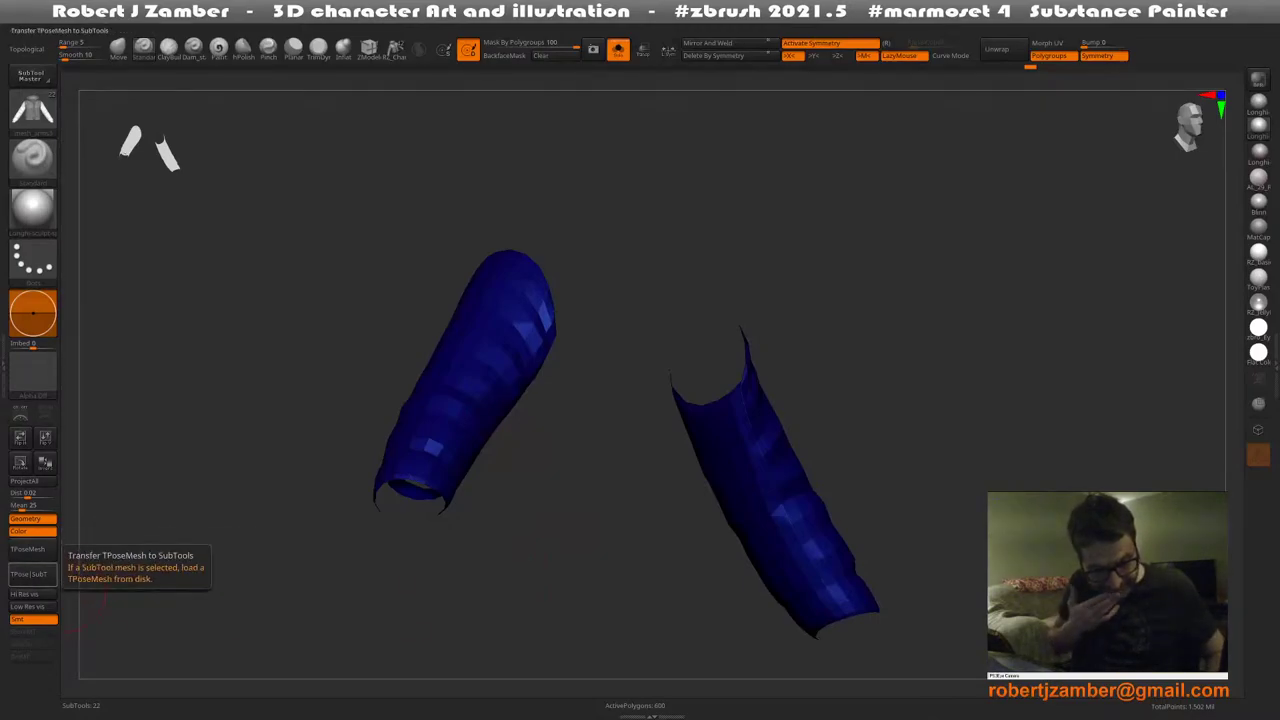
pyautogui.moveTo(577, 512); pyautogui.dragTo(520, 460)
# Clear the whole jacket's mask and isolate the blue sleeves with polygroup colours displayed
pyautogui.hotkey('shift', 'f')
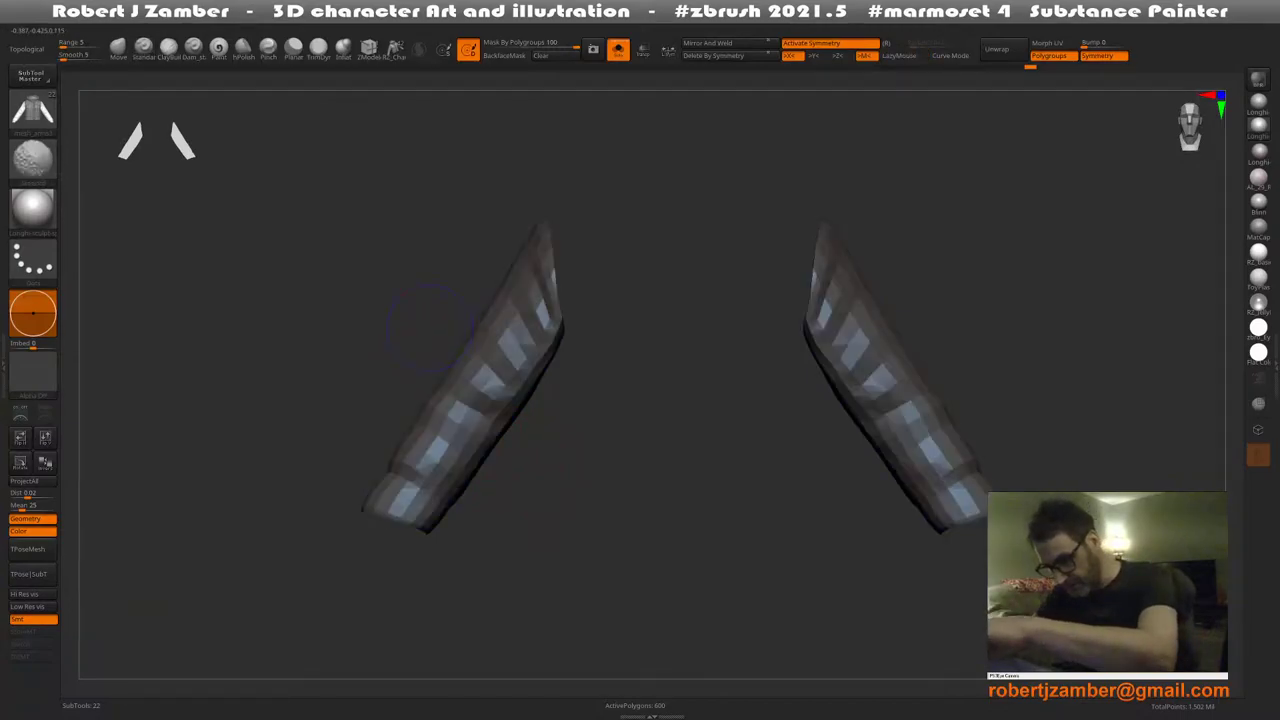
pyautogui.keyDown('ctrl'); pyautogui.keyDown('shift'); pyautogui.click(420, 320); pyautogui.keyUp('shift'); pyautogui.keyUp('ctrl')
pyautogui.moveTo(439, 346); pyautogui.dragTo(495, 345)
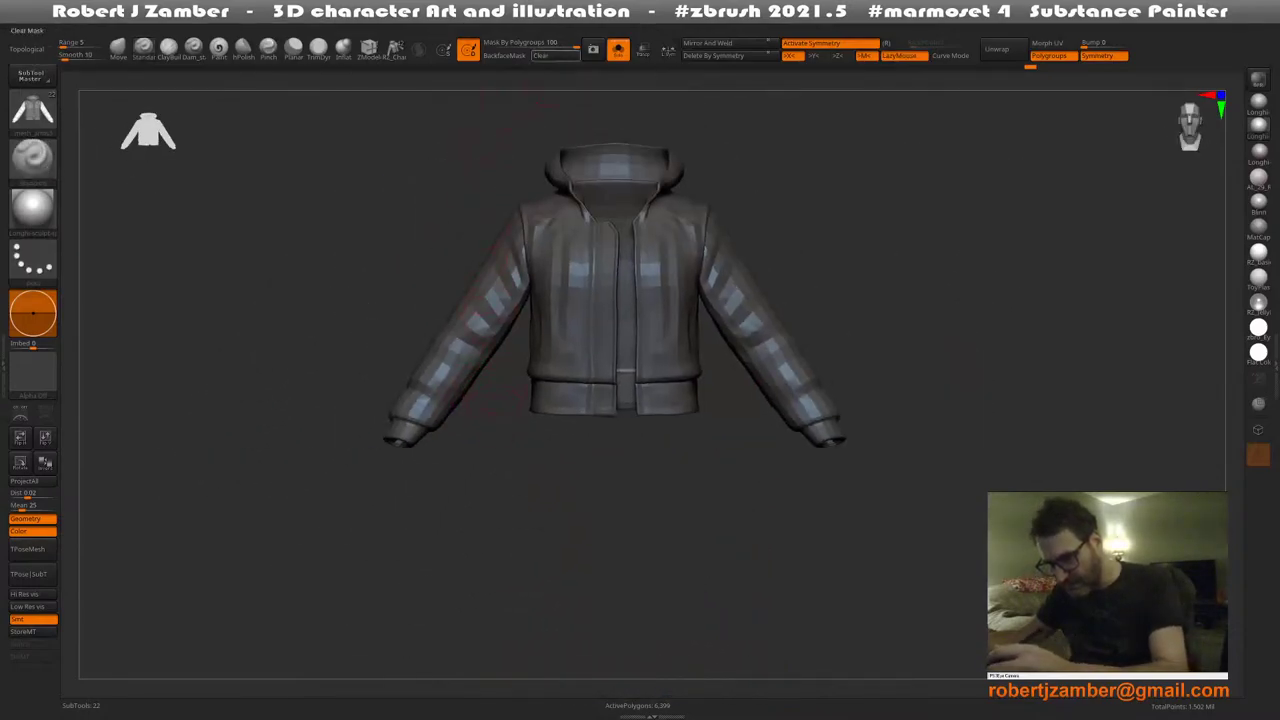
pyautogui.keyDown('ctrl'); pyautogui.keyDown('shift'); pyautogui.click(428, 386); pyautogui.keyUp('shift'); pyautogui.keyUp('ctrl')
pyautogui.hotkey('shift', 'f')
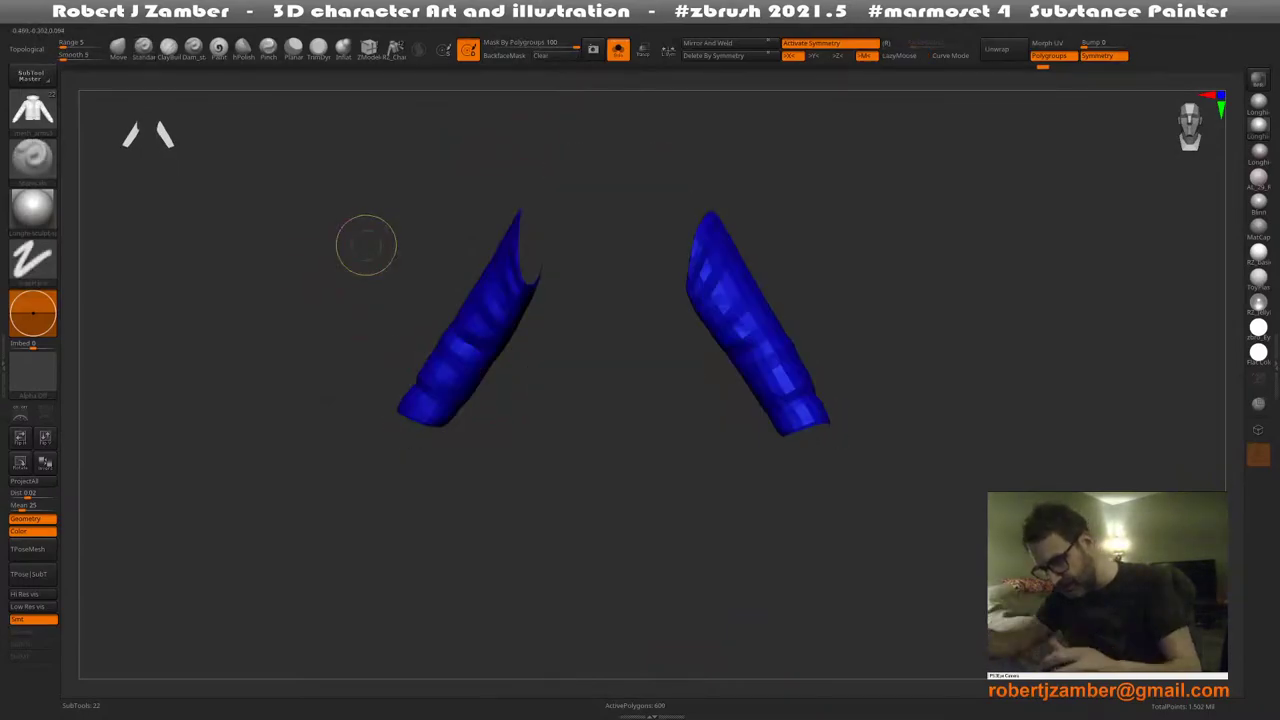
# Restore the jacket and hide its back panel polygroup to examine the interior and front edges
pyautogui.keyDown('ctrl'); pyautogui.keyDown('shift'); pyautogui.click(365, 243); pyautogui.keyUp('shift'); pyautogui.keyUp('ctrl')
pyautogui.keyDown('ctrl'); pyautogui.keyDown('shift'); pyautogui.click(588, 267); pyautogui.keyUp('shift'); pyautogui.keyUp('ctrl')
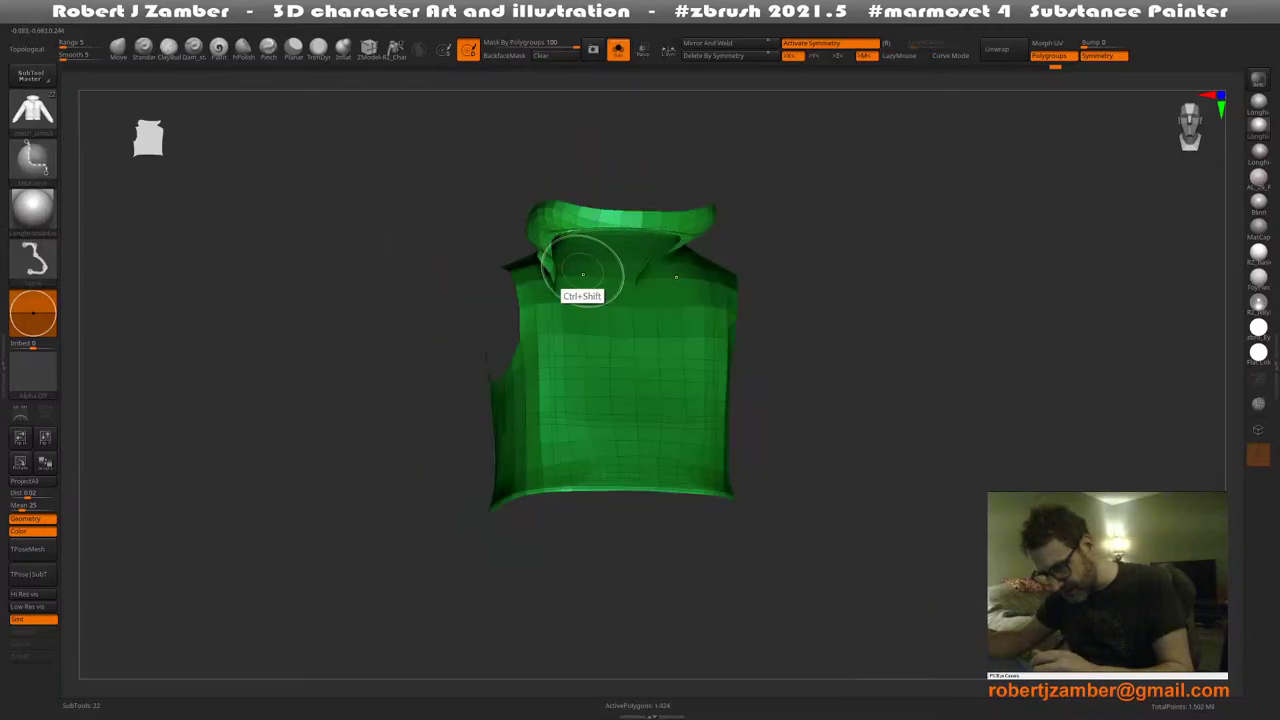
pyautogui.keyDown('ctrl'); pyautogui.keyDown('shift'); pyautogui.click(583, 268); pyautogui.keyUp('shift'); pyautogui.keyUp('ctrl')
pyautogui.moveTo(915, 345); pyautogui.dragTo(796, 365)
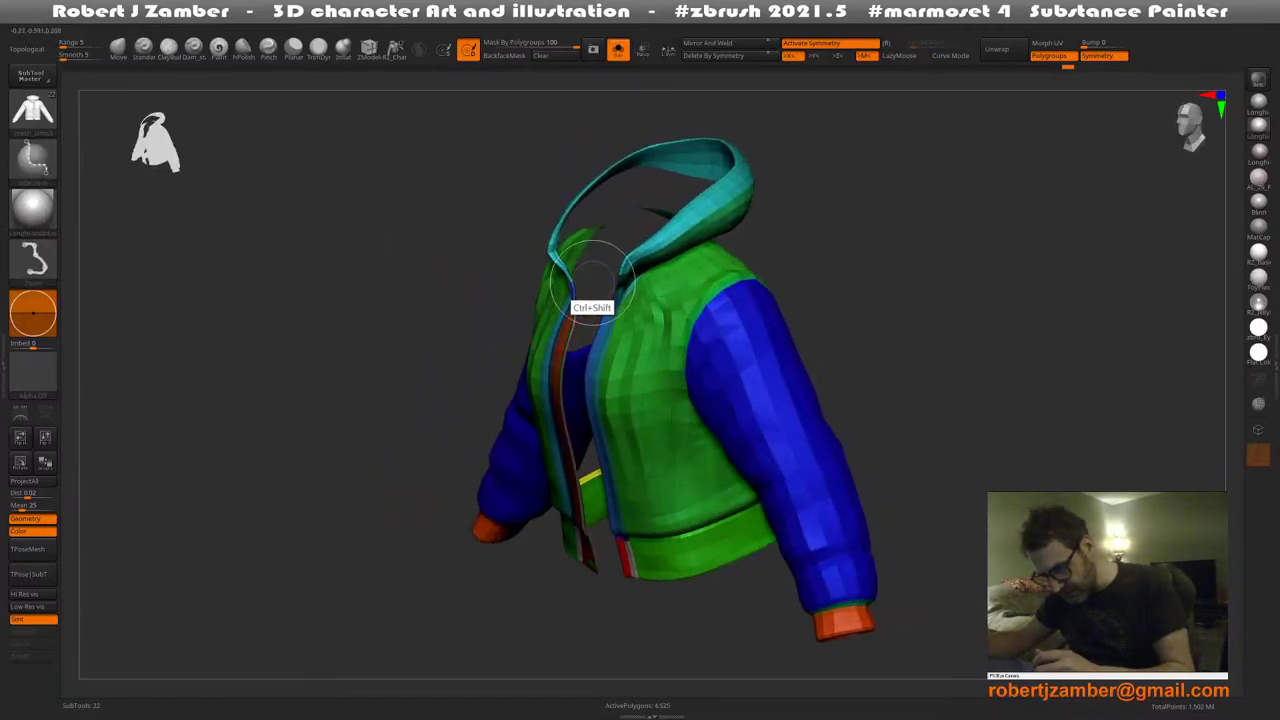
pyautogui.moveTo(593, 283); pyautogui.dragTo(622, 242, button='right')
pyautogui.keyDown('ctrl'); pyautogui.keyDown('shift'); pyautogui.click(598, 391); pyautogui.keyUp('shift'); pyautogui.keyUp('ctrl')
pyautogui.moveTo(600, 391); pyautogui.dragTo(622, 506, button='right')
pyautogui.hotkey('ctrl', 'z')
pyautogui.moveTo(612, 408); pyautogui.dragTo(596, 440, button='right')
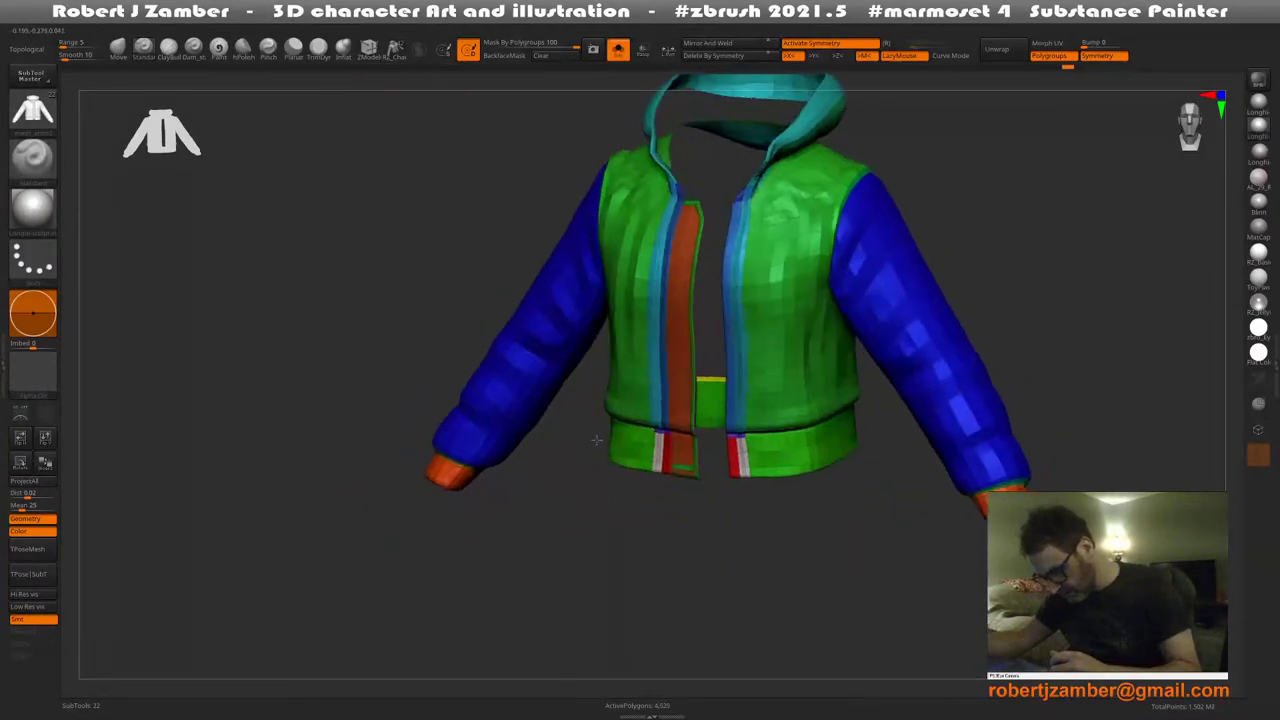
# Isolate the blue sleeve polygroup again and mask both sleeves completely
pyautogui.moveTo(596, 440); pyautogui.dragTo(494, 394)
pyautogui.keyDown('ctrl'); pyautogui.keyDown('shift'); pyautogui.click(601, 290); pyautogui.keyUp('shift'); pyautogui.keyUp('ctrl')
pyautogui.moveTo(480, 350); pyautogui.dragTo(540, 350)
pyautogui.keyDown('ctrl'); pyautogui.moveTo(376, 250); pyautogui.dragTo(707, 579); pyautogui.keyUp('ctrl')
pyautogui.keyDown('ctrl'); pyautogui.moveTo(761, 513); pyautogui.dragTo(440, 88); pyautogui.keyUp('ctrl')
pyautogui.keyDown('ctrl'); pyautogui.keyDown('shift'); pyautogui.click(411, 291); pyautogui.keyUp('shift'); pyautogui.keyUp('ctrl')
pyautogui.keyDown('ctrl'); pyautogui.keyDown('shift'); pyautogui.click(526, 336); pyautogui.keyUp('shift'); pyautogui.keyUp('ctrl')
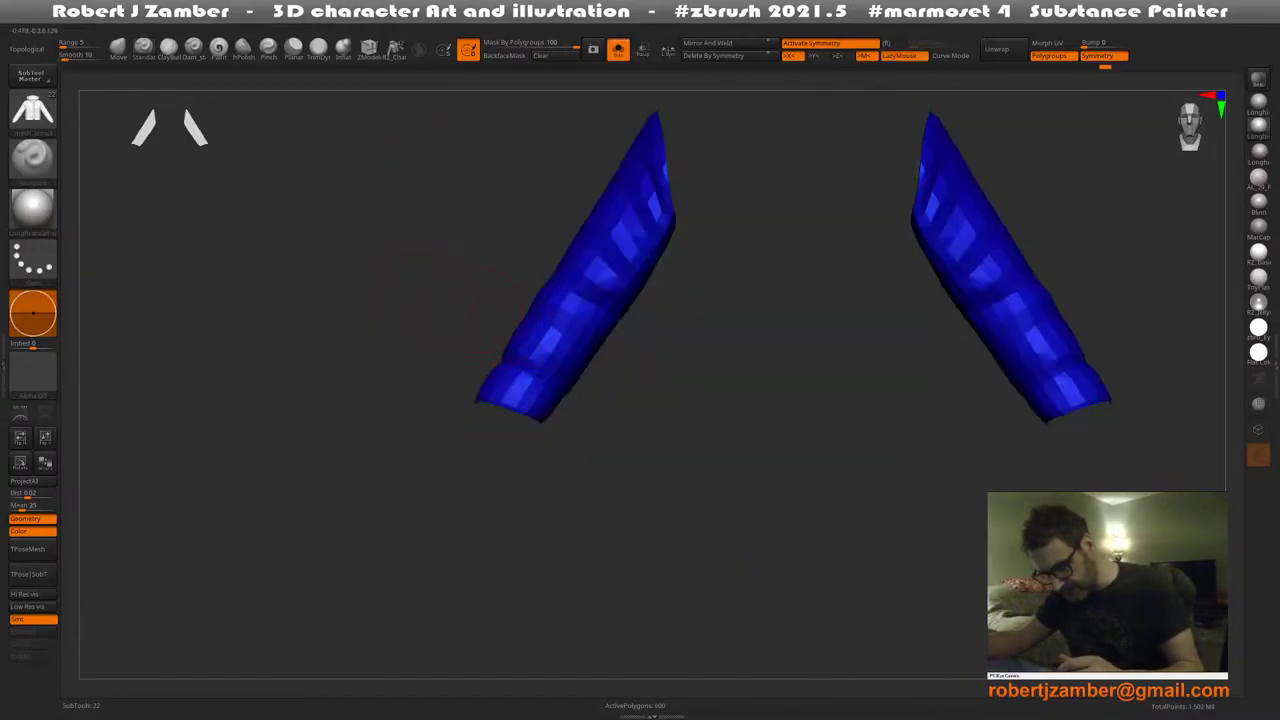
pyautogui.keyDown('alt'); pyautogui.moveTo(348, 286); pyautogui.dragTo(283, 361); pyautogui.keyUp('alt')
pyautogui.keyDown('ctrl'); pyautogui.moveTo(226, 172); pyautogui.dragTo(660, 612); pyautogui.keyUp('ctrl')
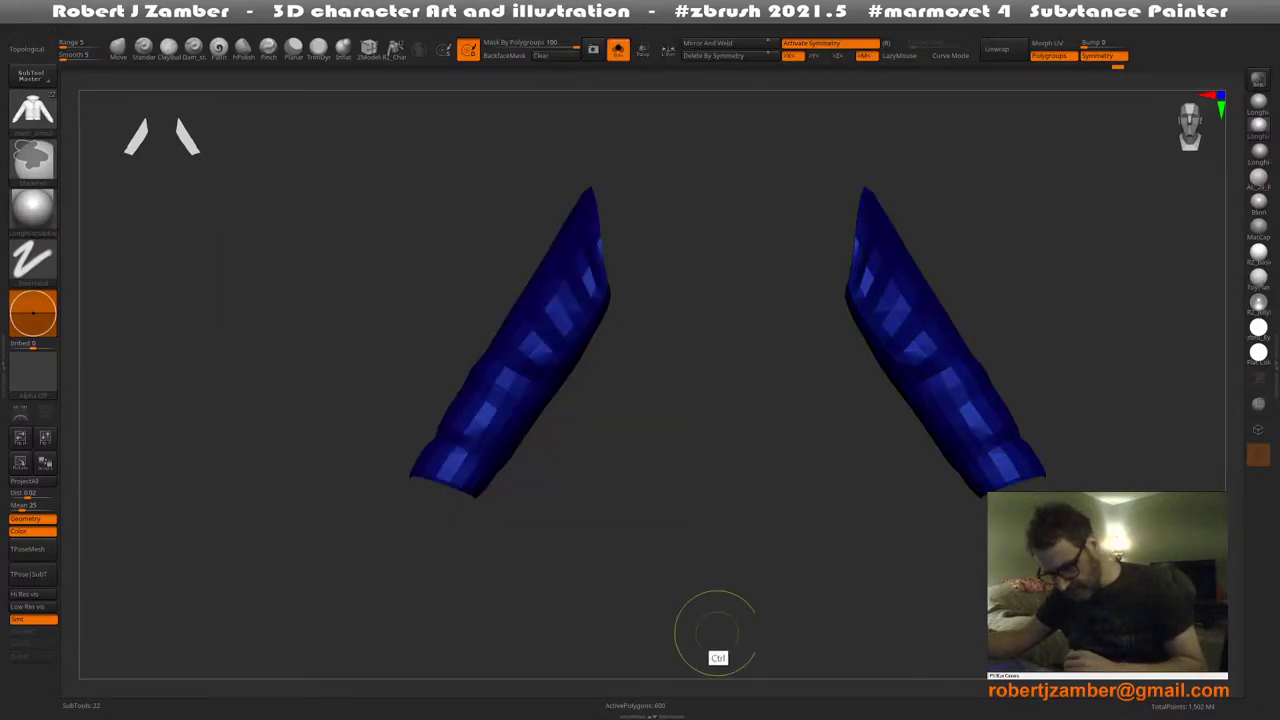
# Restore the full jacket's visibility and add the cuffs to the sleeve mask, dismissing the masking brush note until next restart
pyautogui.keyDown('ctrl'); pyautogui.keyDown('shift'); pyautogui.click(362, 337); pyautogui.keyUp('shift'); pyautogui.keyUp('ctrl')
pyautogui.keyDown('ctrl'); pyautogui.moveTo(309, 403); pyautogui.dragTo(522, 590); pyautogui.keyUp('ctrl')
pyautogui.press('1')
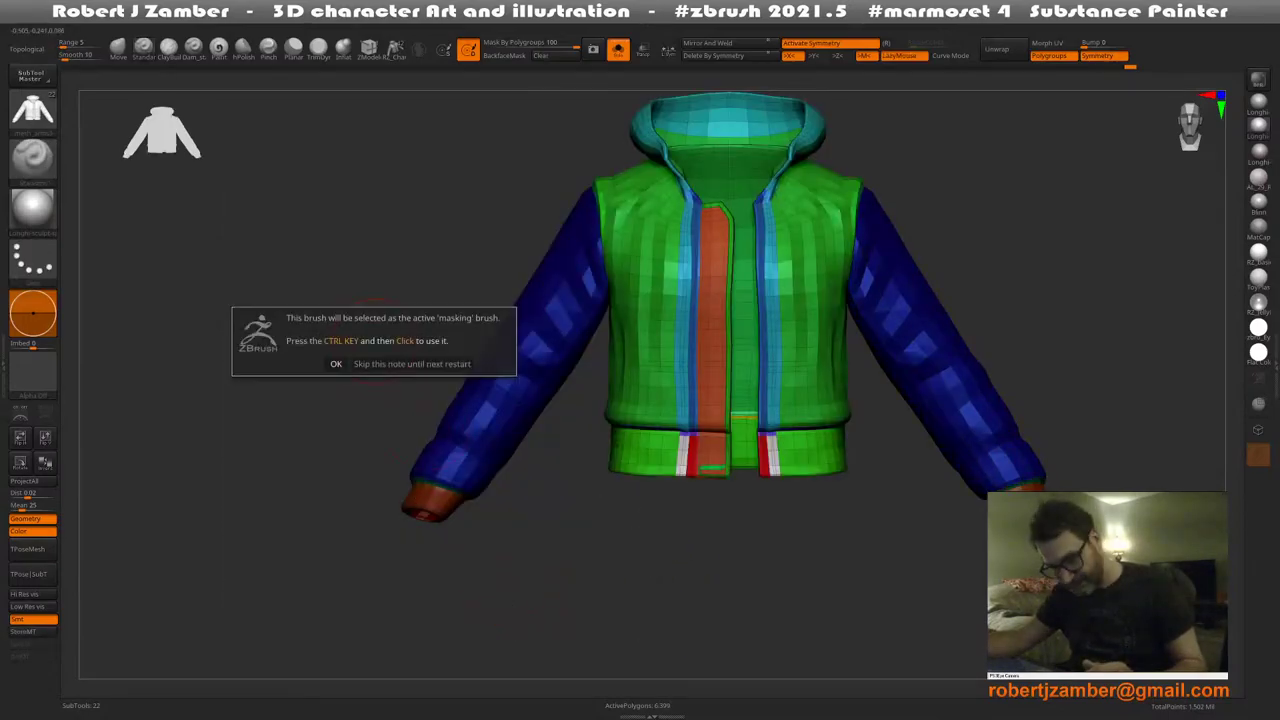
pyautogui.click(378, 364)
pyautogui.moveTo(352, 298)
pyautogui.keyDown('ctrl'); pyautogui.mouseDown()
pyautogui.moveTo(554, 530)
pyautogui.moveTo(556, 390)
pyautogui.mouseUp(); pyautogui.keyUp('ctrl')
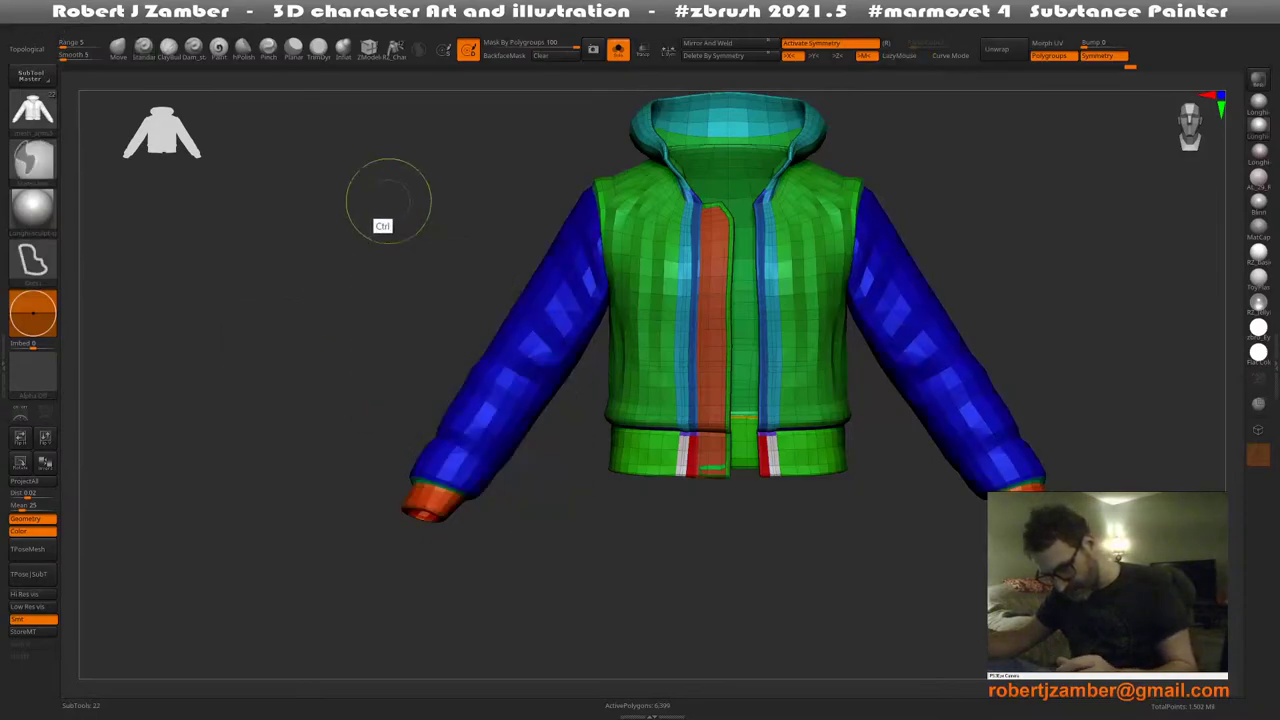
# Hide the polygroup colours, show the full character again and invert the mask to protect the torso and hood
pyautogui.moveTo(332, 310); pyautogui.dragTo(395, 430)
pyautogui.hotkey('shift', 'f')
pyautogui.moveTo(474, 278)
pyautogui.keyDown('ctrl'); pyautogui.mouseDown(button='right')
pyautogui.moveTo(420, 338)
pyautogui.moveTo(427, 306)
pyautogui.mouseUp(button='right'); pyautogui.keyUp('ctrl')
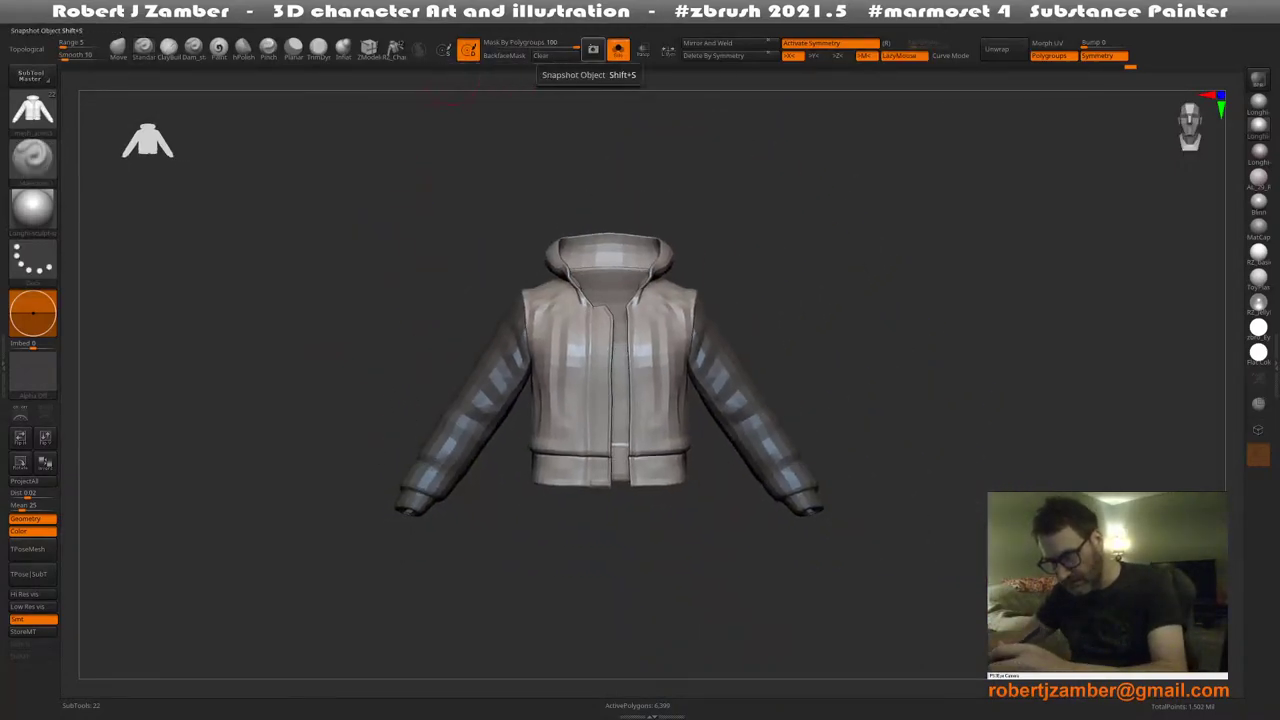
pyautogui.click(618, 49)
pyautogui.keyDown('ctrl'); pyautogui.click(456, 254); pyautogui.keyUp('ctrl')
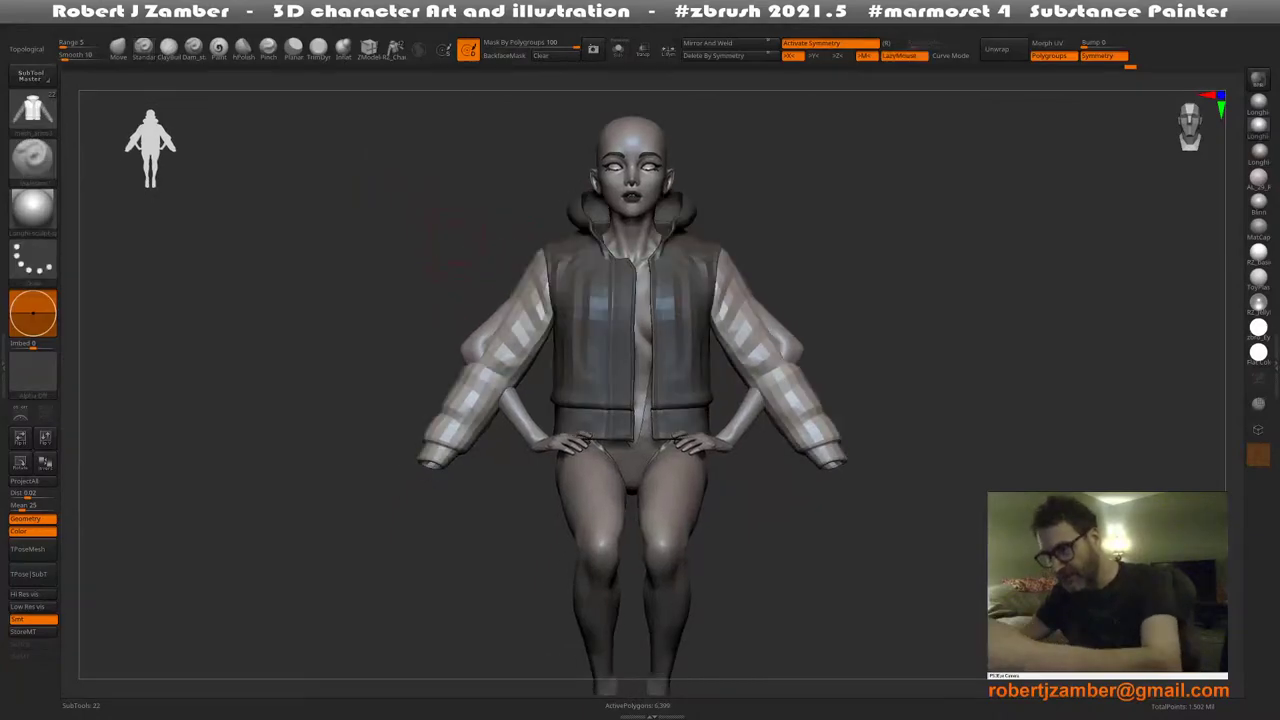
# Place the transform gizmo at the sleeve's shoulder end, keeping both sleeves and cuffs unmasked
pyautogui.press('w')
pyautogui.click(503, 343)
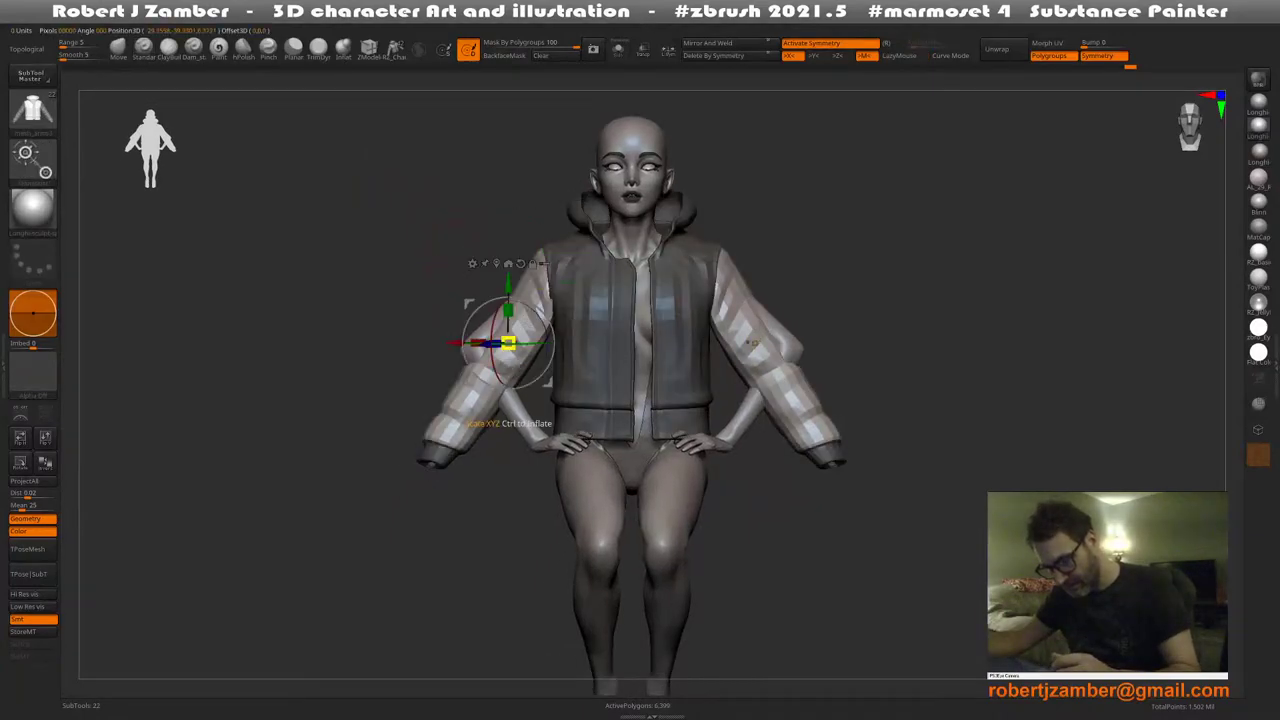
pyautogui.click(545, 282)
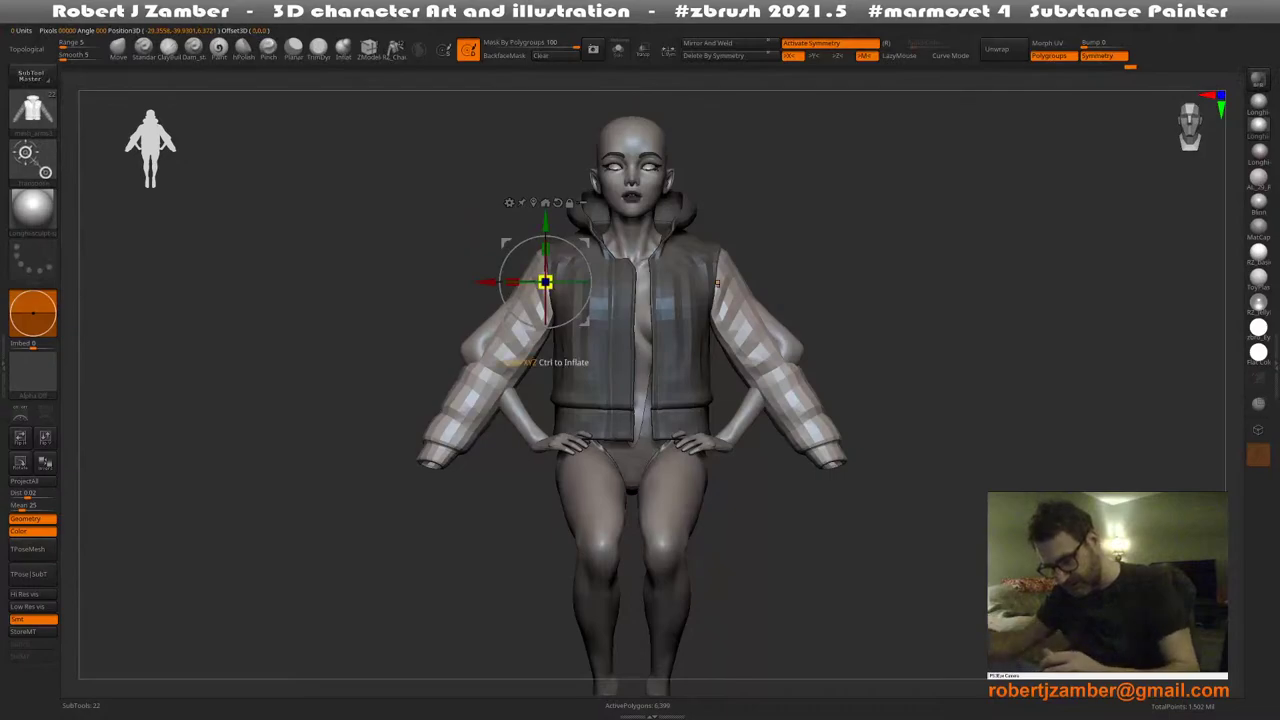
pyautogui.keyDown('alt'); pyautogui.moveTo(531, 278); pyautogui.dragTo(547, 288, button='right'); pyautogui.keyUp('alt')
pyautogui.keyDown('ctrl'); pyautogui.click(567, 314); pyautogui.keyUp('ctrl')
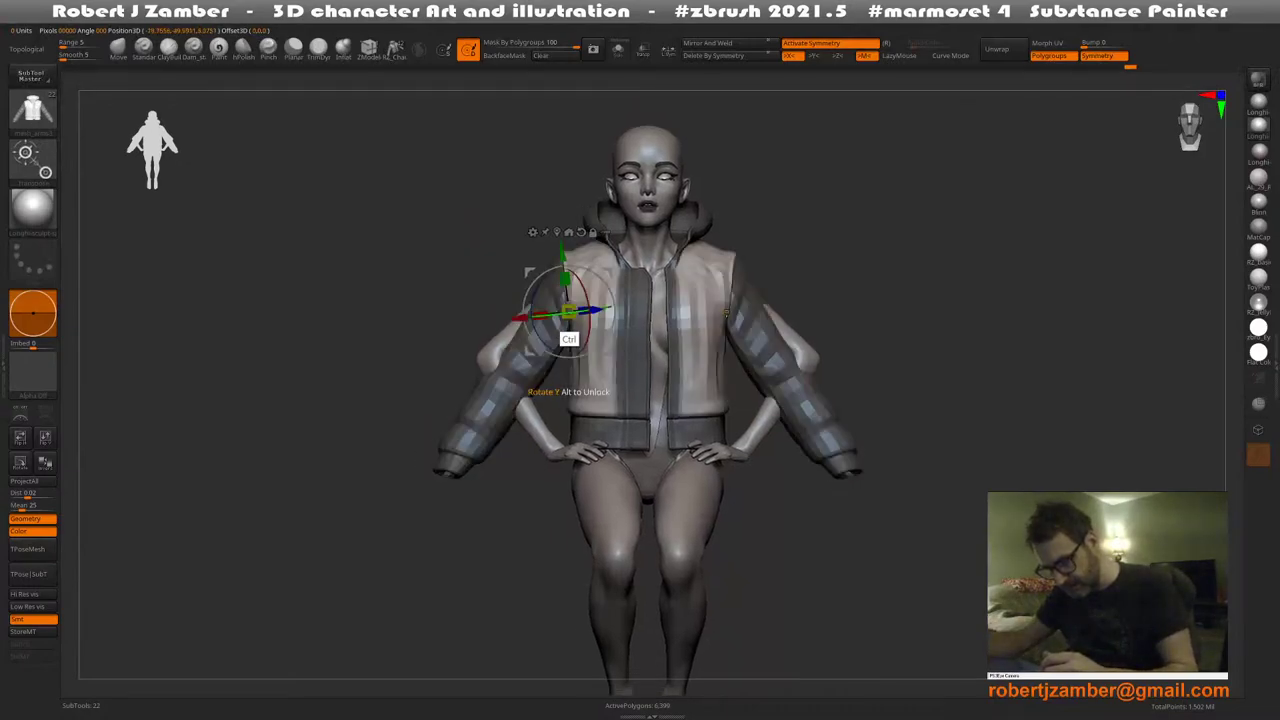
pyautogui.keyDown('ctrl'); pyautogui.click(560, 289); pyautogui.keyUp('ctrl')
pyautogui.click(118, 49)
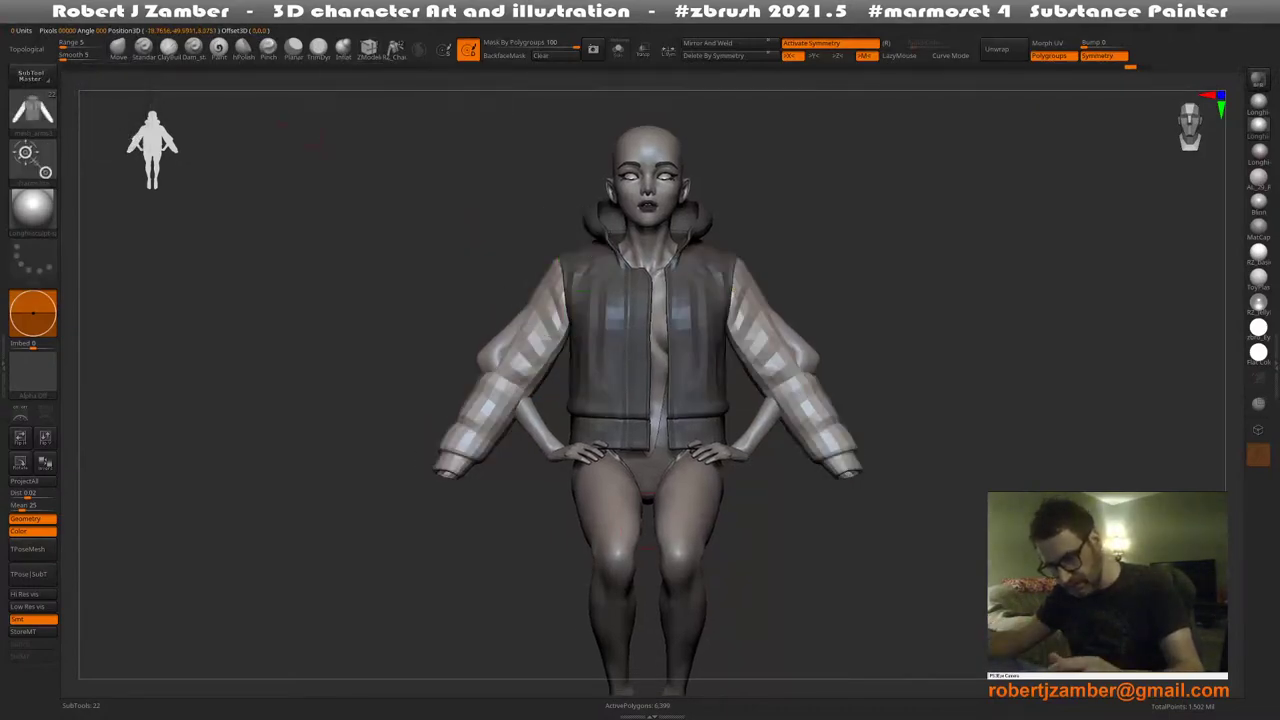
pyautogui.moveTo(560, 304); pyautogui.dragTo(363, 80)
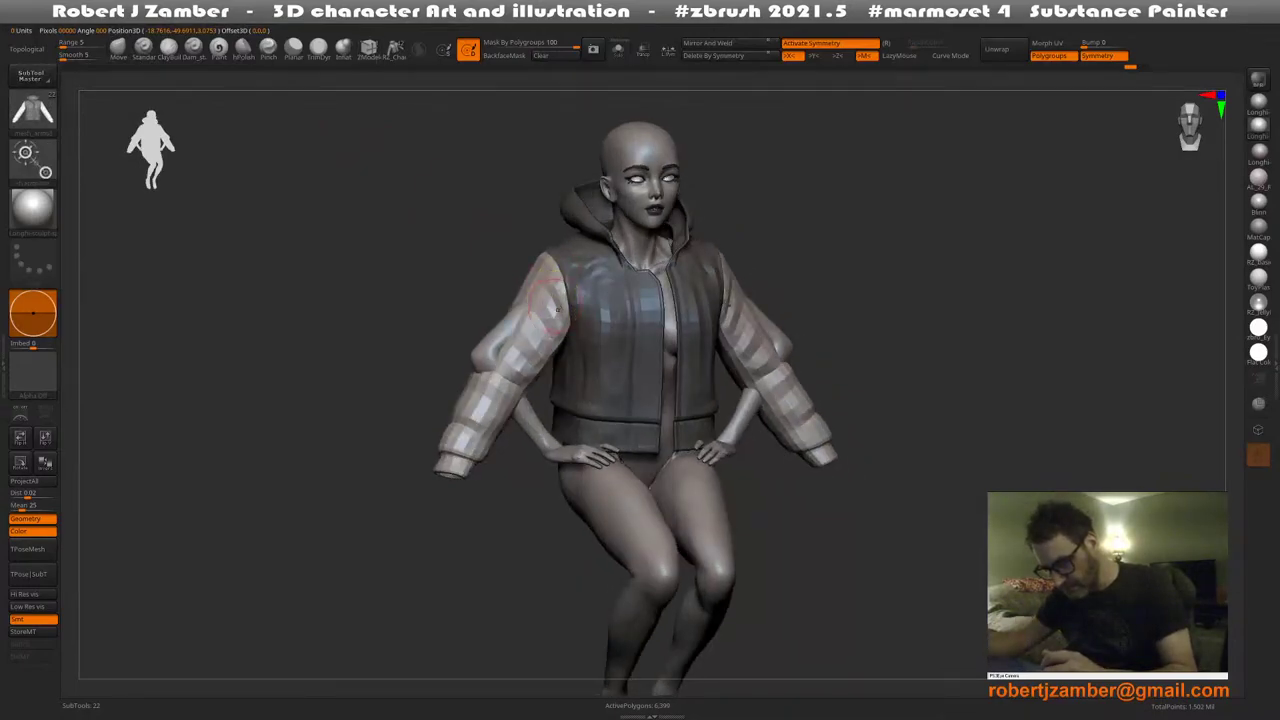
pyautogui.keyDown('shift'); pyautogui.moveTo(557, 310); pyautogui.dragTo(557, 264, button='right'); pyautogui.keyUp('shift')
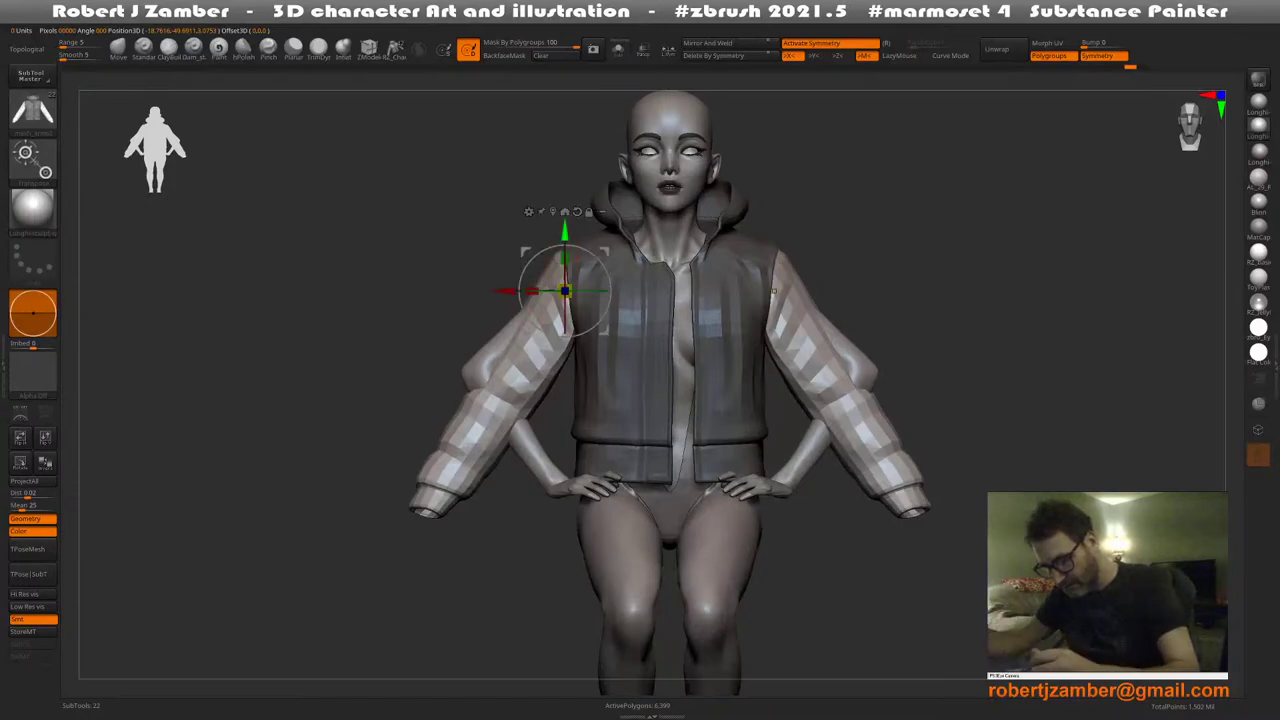
# Try rotating both sleeves outward with the jacket shown alone, and undo the rotation and the stray mask change
pyautogui.moveTo(524, 325); pyautogui.dragTo(517, 313)
pyautogui.click(618, 49)
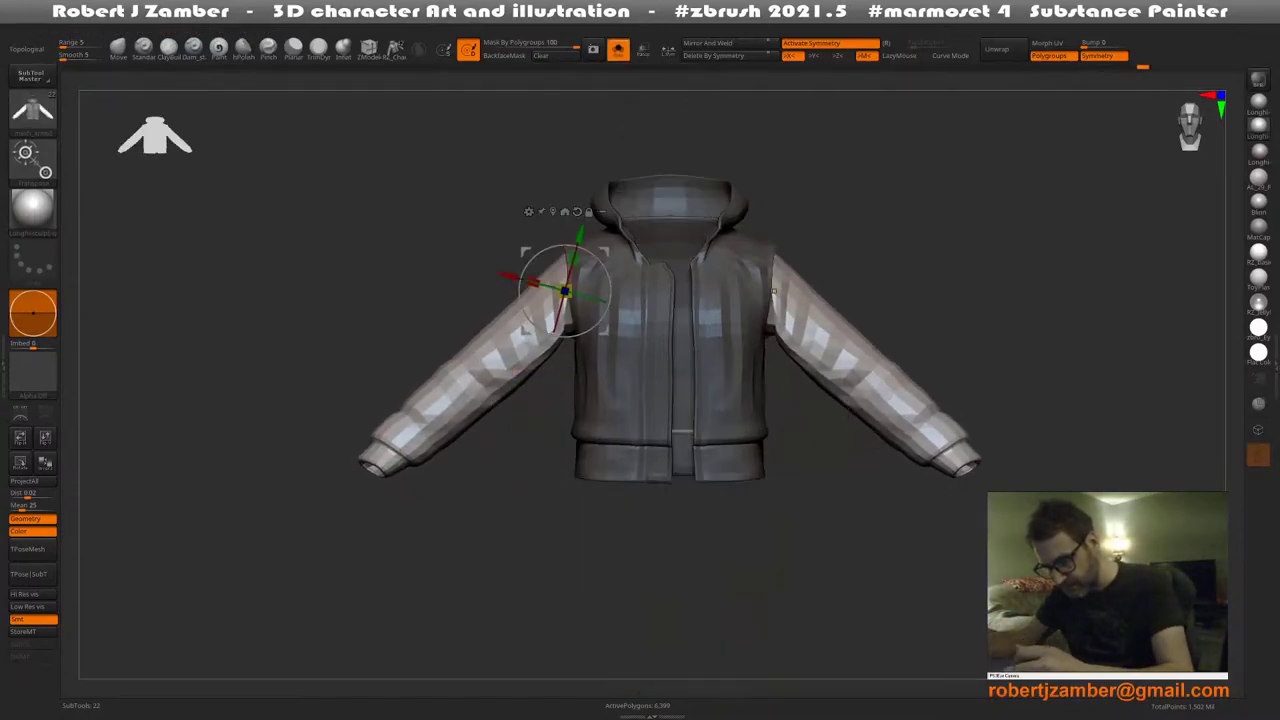
pyautogui.moveTo(540, 220)
pyautogui.mouseDown(button='right')
pyautogui.moveTo(530, 140)
pyautogui.moveTo(525, 220)
pyautogui.moveTo(525, 185)
pyautogui.mouseUp(button='right')
pyautogui.hotkey('ctrl', 'z')
pyautogui.moveTo(525, 185); pyautogui.dragTo(560, 201, button='right')
pyautogui.keyDown('ctrl'); pyautogui.click(549, 210); pyautogui.keyUp('ctrl')
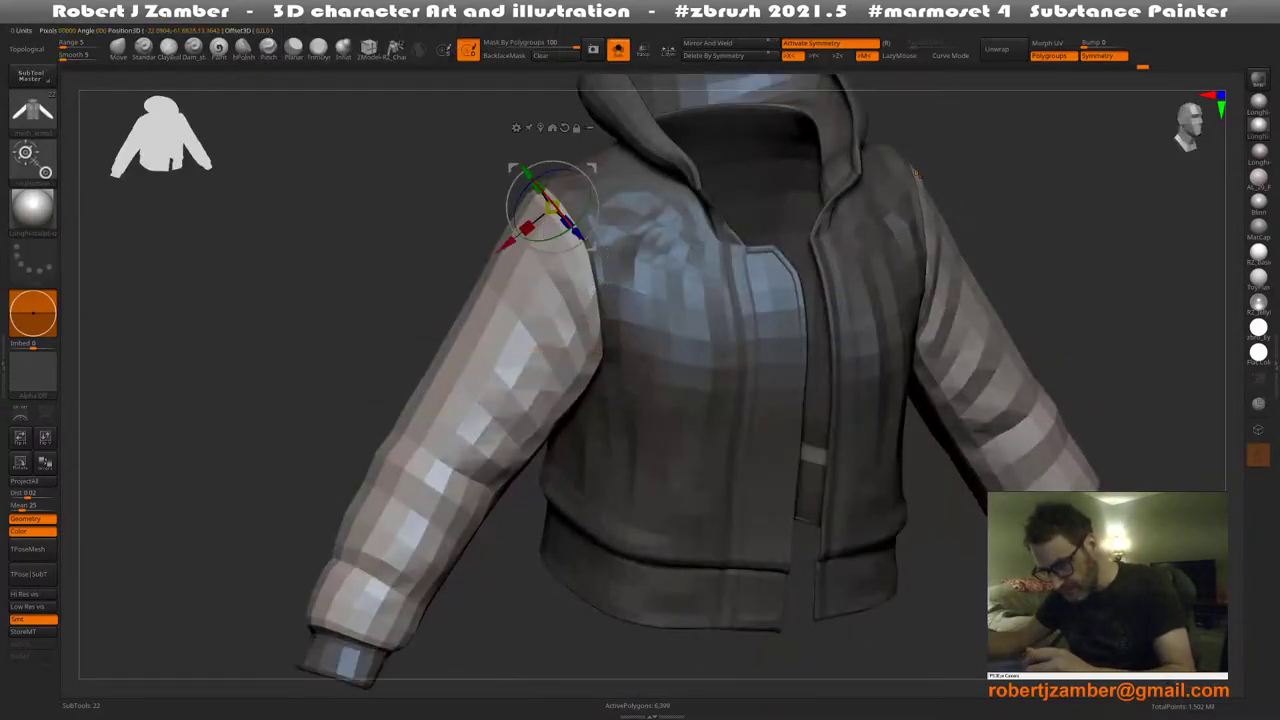
pyautogui.hotkey('ctrl', 'z')
# Rotate both sleeves outward about the shoulder with the full character shown, and nudge them along the X axis
pyautogui.press('q')
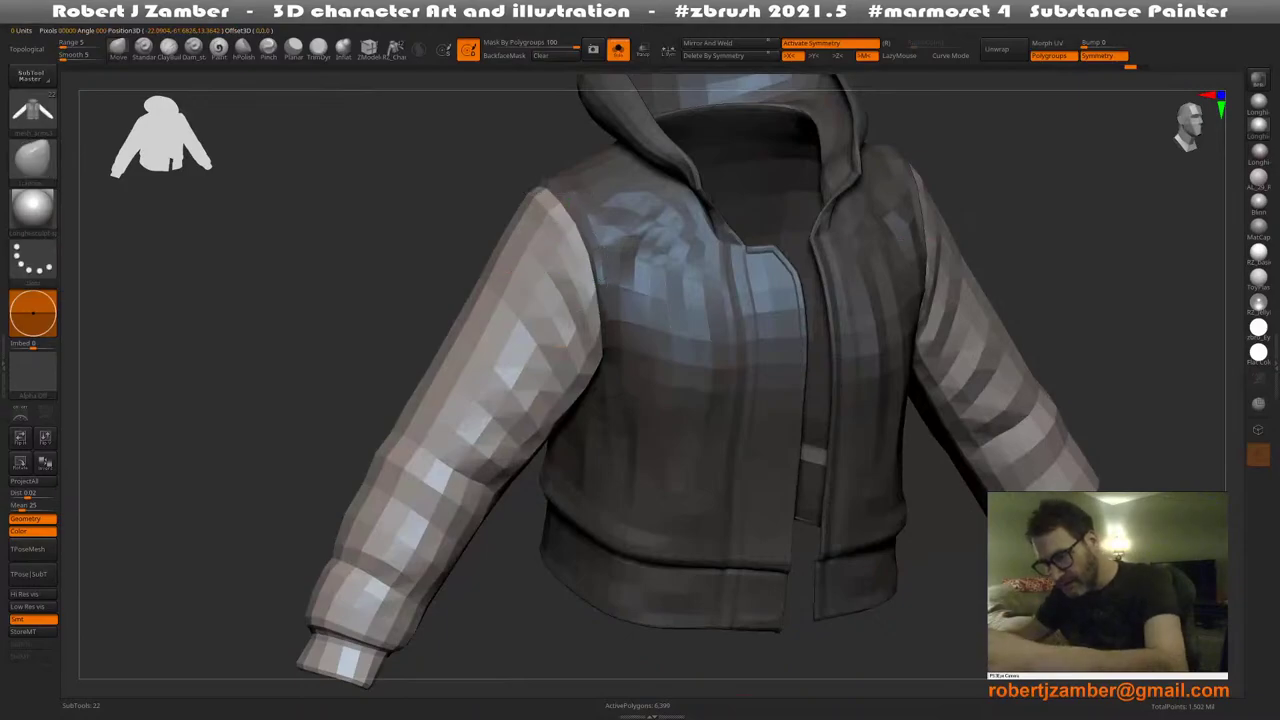
pyautogui.press('ctrl')
pyautogui.moveTo(580, 270)
pyautogui.keyDown('shift'); pyautogui.mouseDown(button='right')
pyautogui.moveTo(580, 286)
pyautogui.moveTo(523, 246)
pyautogui.mouseUp(button='right'); pyautogui.keyUp('shift')
pyautogui.press('w')
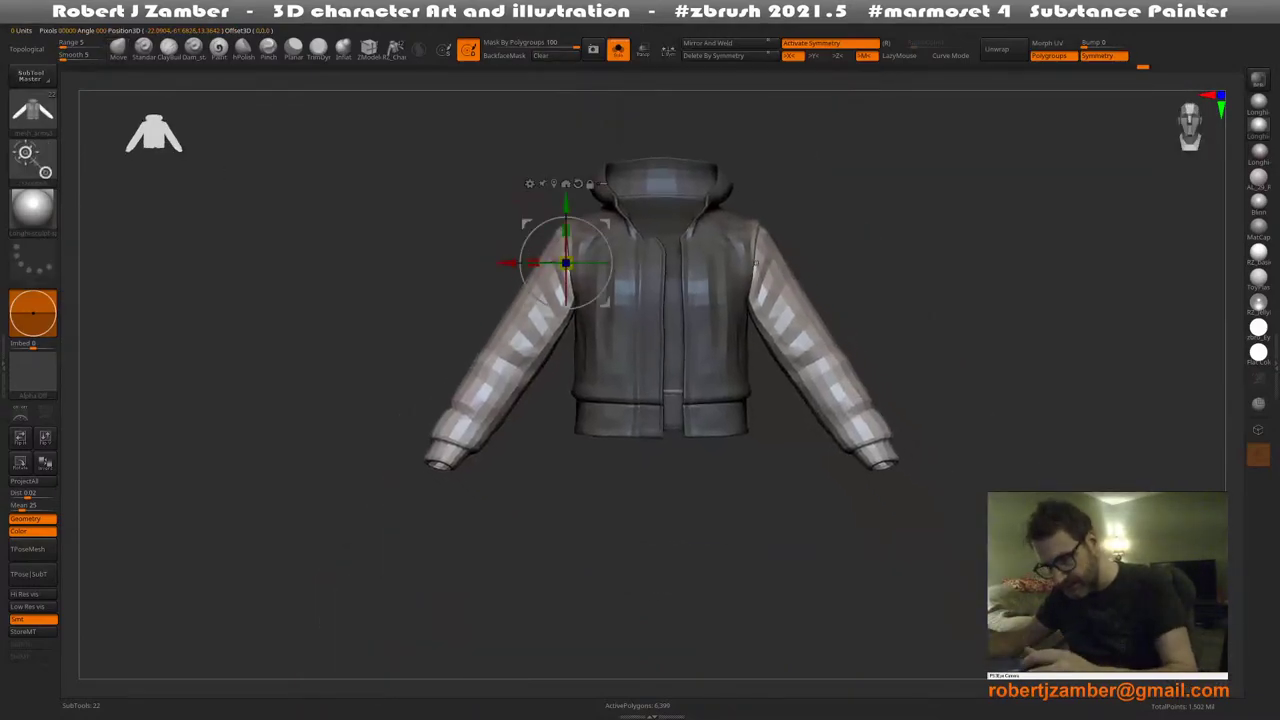
pyautogui.click(618, 50)
pyautogui.moveTo(535, 303); pyautogui.dragTo(523, 290)
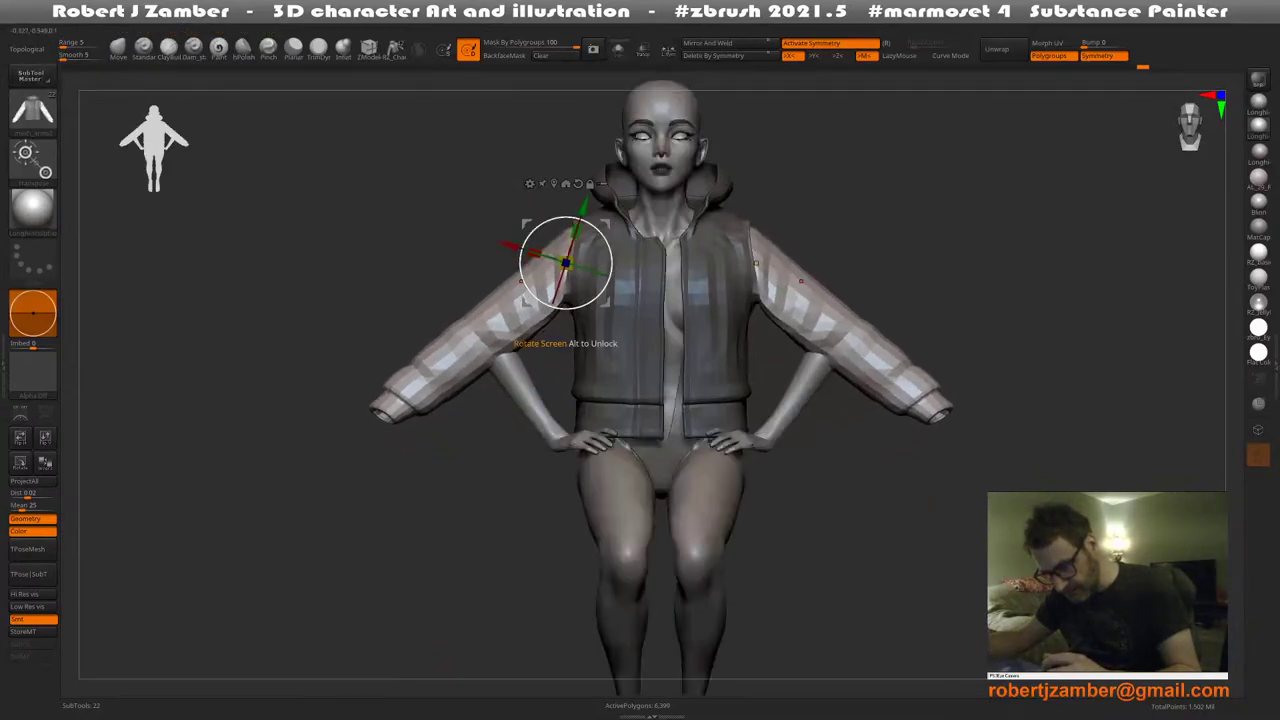
pyautogui.moveTo(523, 290); pyautogui.dragTo(580, 312, button='right')
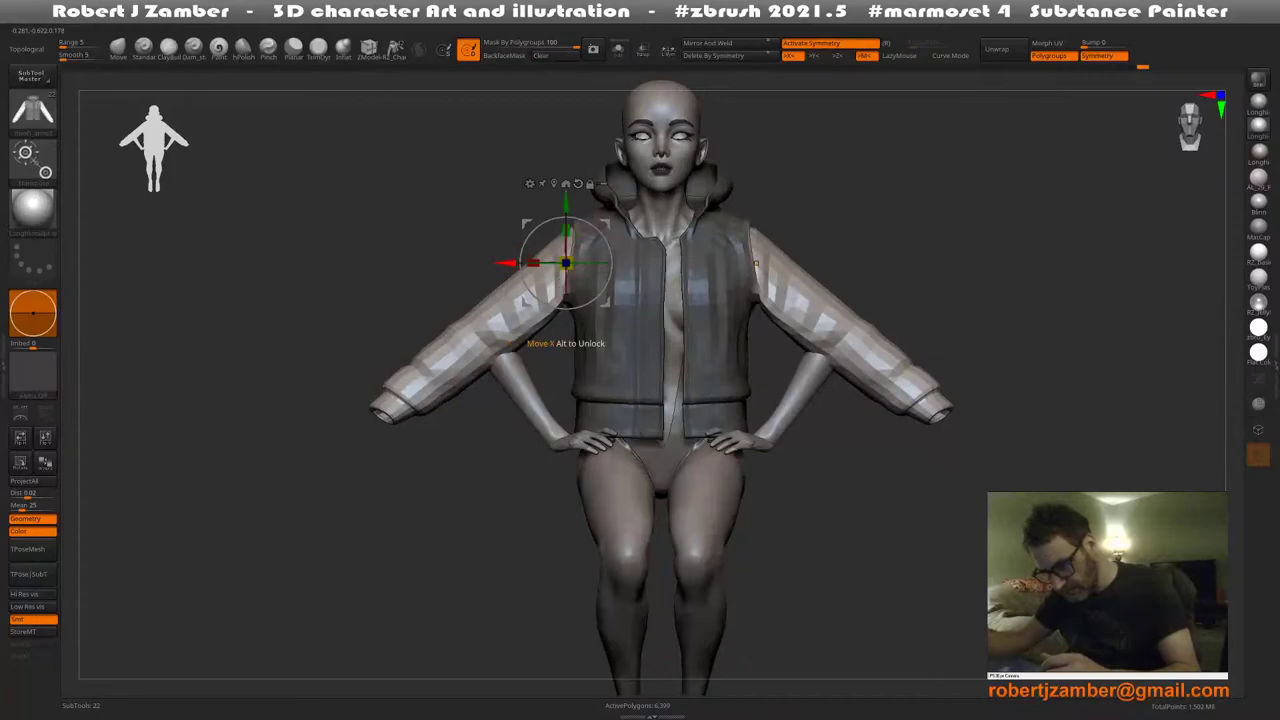
pyautogui.moveTo(506, 263); pyautogui.dragTo(504, 263)
pyautogui.moveTo(504, 263); pyautogui.dragTo(600, 268, button='right')
# Tilt the gizmo about 32 degrees to follow the sleeve's direction and view the arm from the side
pyautogui.moveTo(531, 309); pyautogui.dragTo(487, 362, button='right')
pyautogui.keyDown('shift'); pyautogui.moveTo(487, 363); pyautogui.dragTo(510, 318); pyautogui.keyUp('shift')
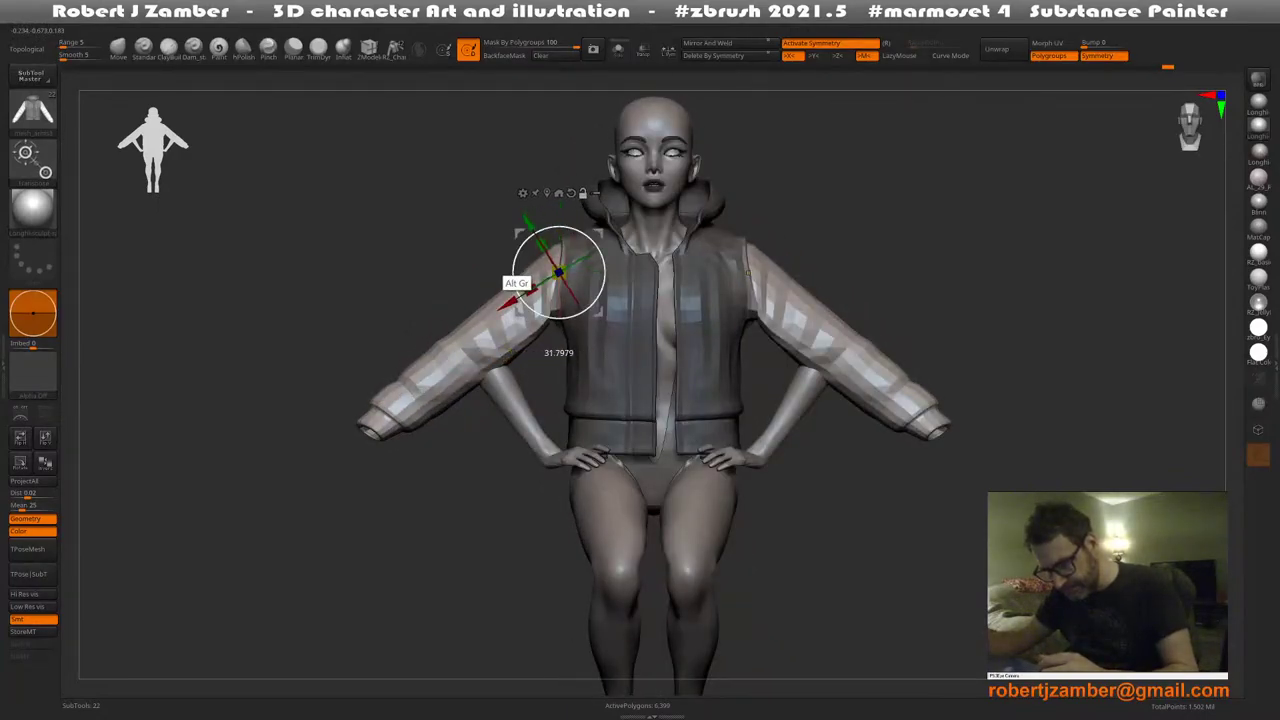
pyautogui.keyDown('shift'); pyautogui.moveTo(526, 291); pyautogui.dragTo(557, 317, button='right'); pyautogui.keyUp('shift')
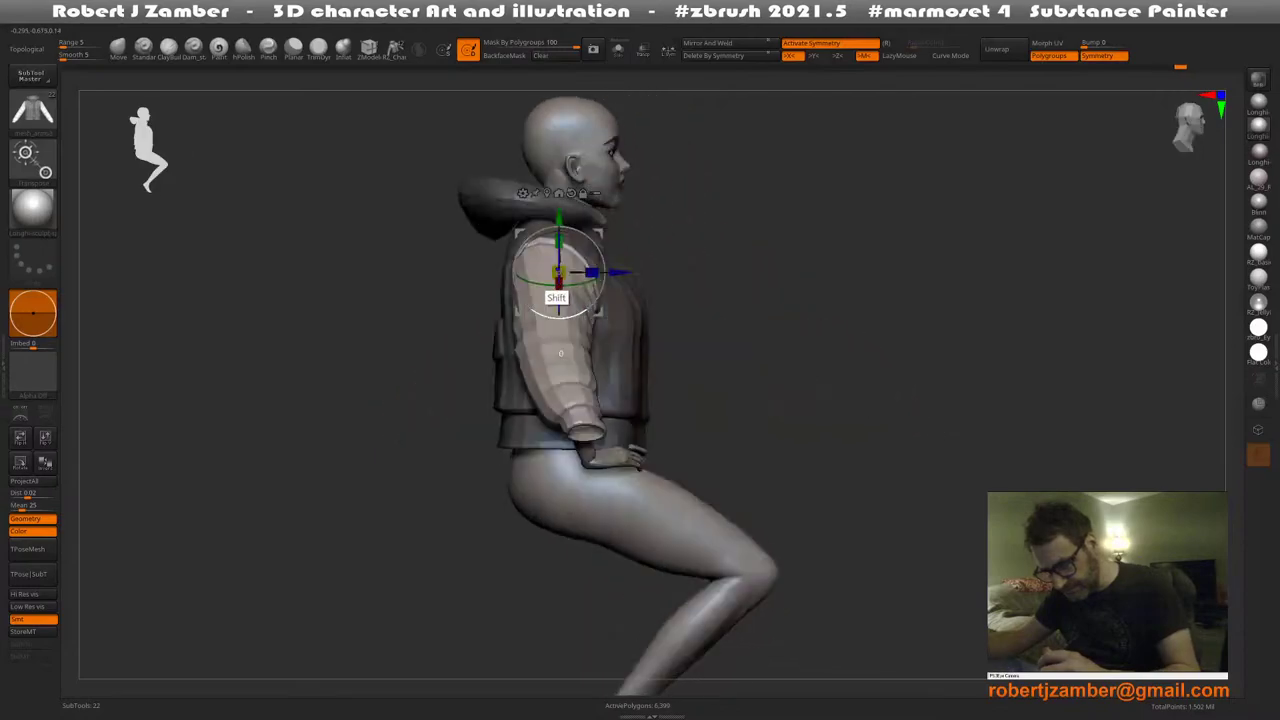
# Move the transform gizmo to the opposite shoulder and rotate both sleeves slightly so they sit closer to the arms
pyautogui.keyDown('shift'); pyautogui.moveTo(571, 255); pyautogui.dragTo(540, 253, button='right'); pyautogui.keyUp('shift')
pyautogui.keyDown('alt'); pyautogui.moveTo(711, 232); pyautogui.dragTo(663, 234, button='right'); pyautogui.keyUp('alt')
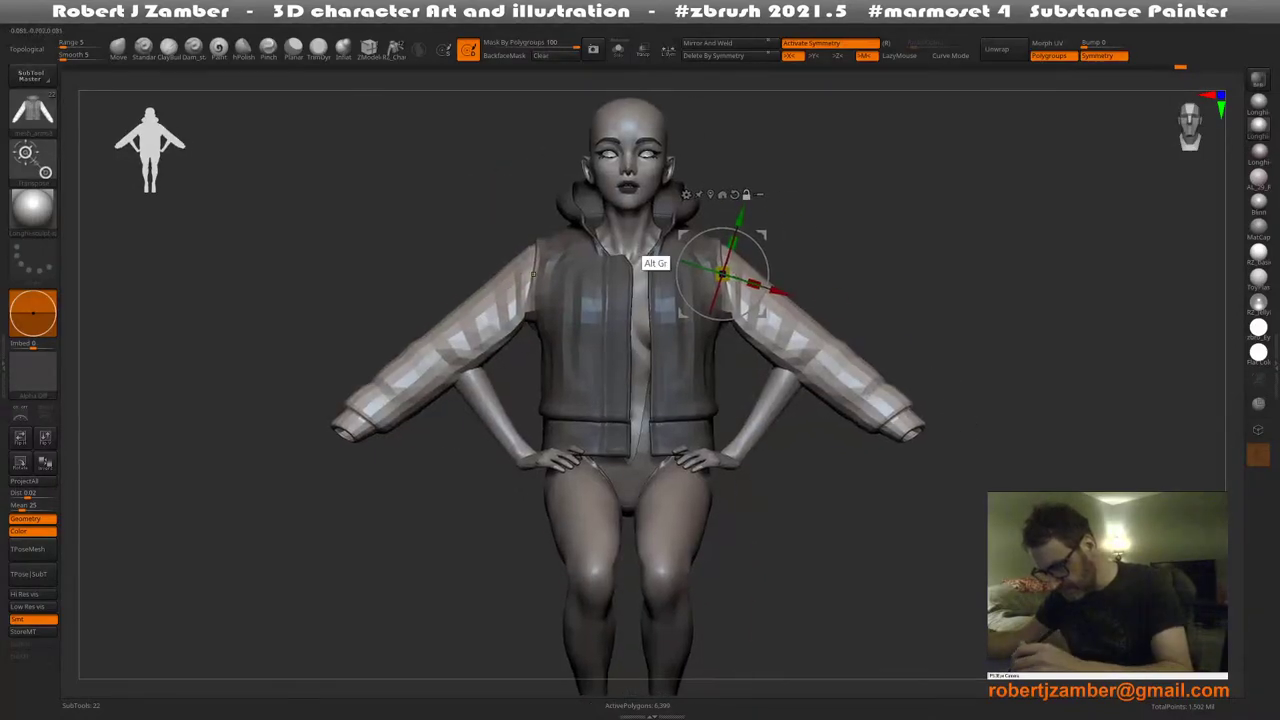
pyautogui.keyDown('alt'); pyautogui.moveTo(722, 272); pyautogui.dragTo(530, 280); pyautogui.keyUp('alt')
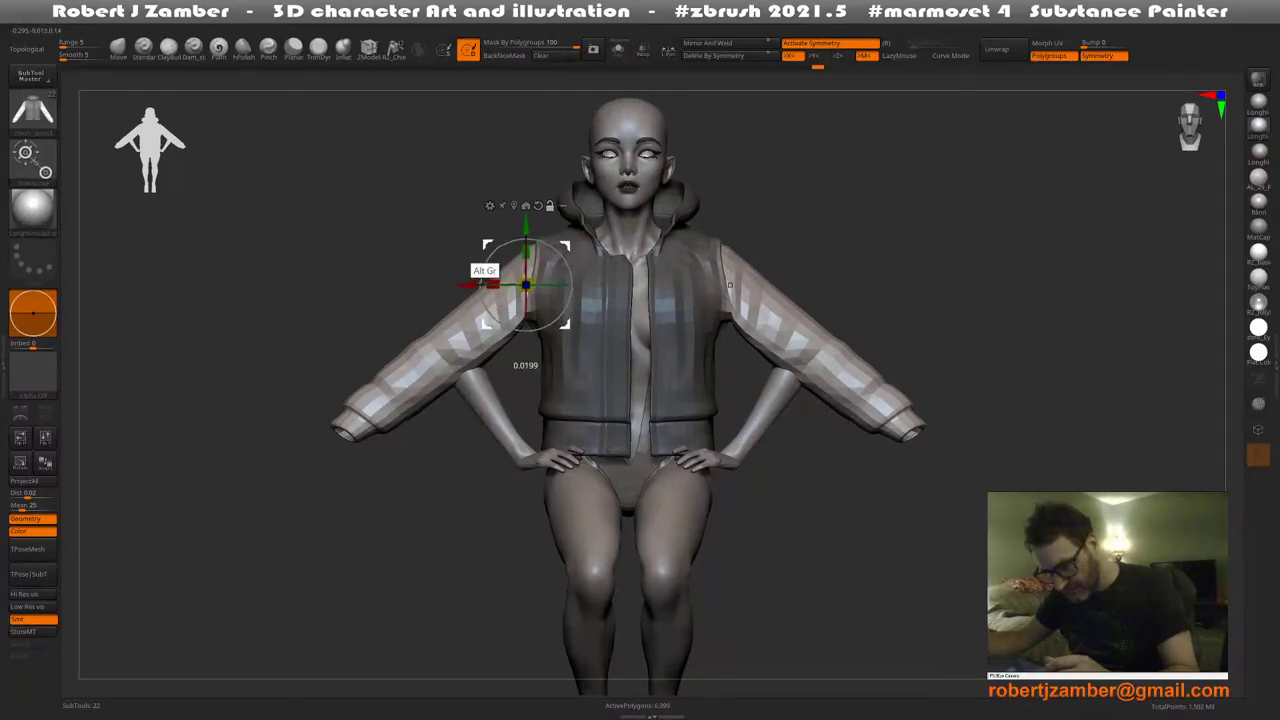
pyautogui.moveTo(531, 276); pyautogui.dragTo(560, 274, button='right')
pyautogui.moveTo(545, 250); pyautogui.dragTo(548, 262)
pyautogui.keyDown('shift'); pyautogui.moveTo(560, 266); pyautogui.dragTo(521, 266, button='right'); pyautogui.keyUp('shift')
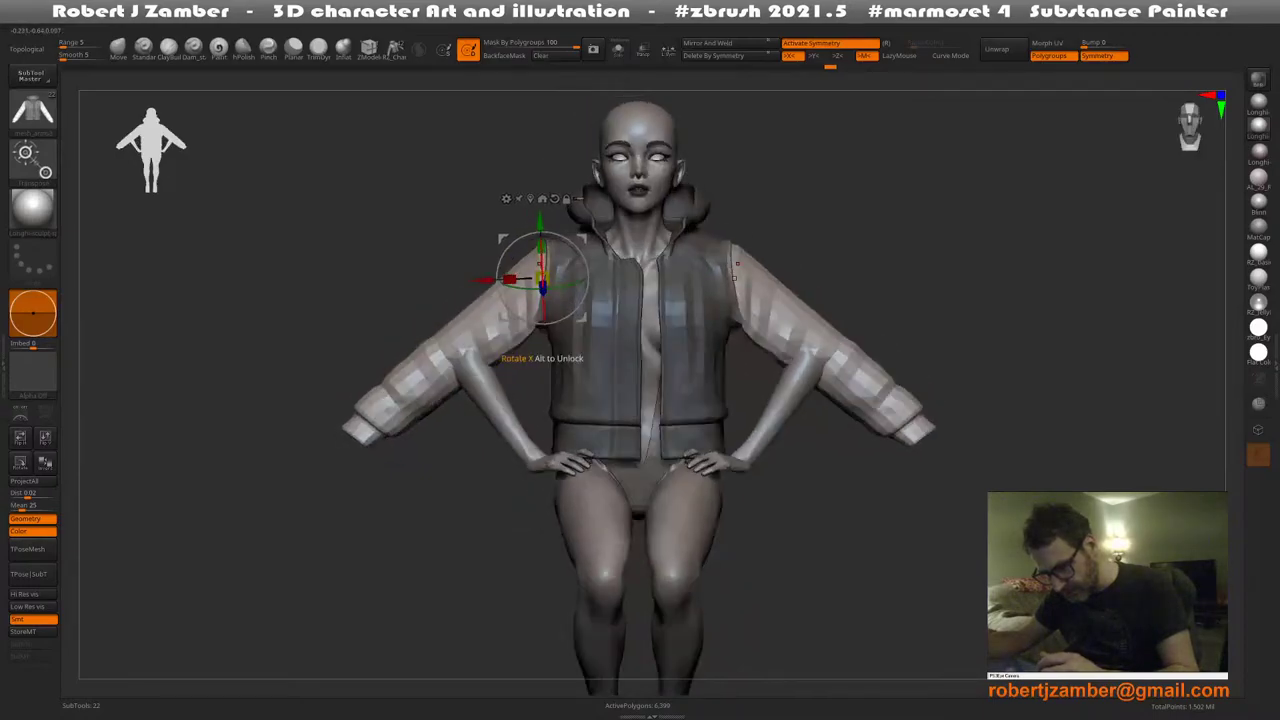
pyautogui.moveTo(539, 264); pyautogui.dragTo(540, 270)
pyautogui.keyDown('alt'); pyautogui.moveTo(532, 270); pyautogui.dragTo(526, 305, button='right'); pyautogui.keyUp('alt')
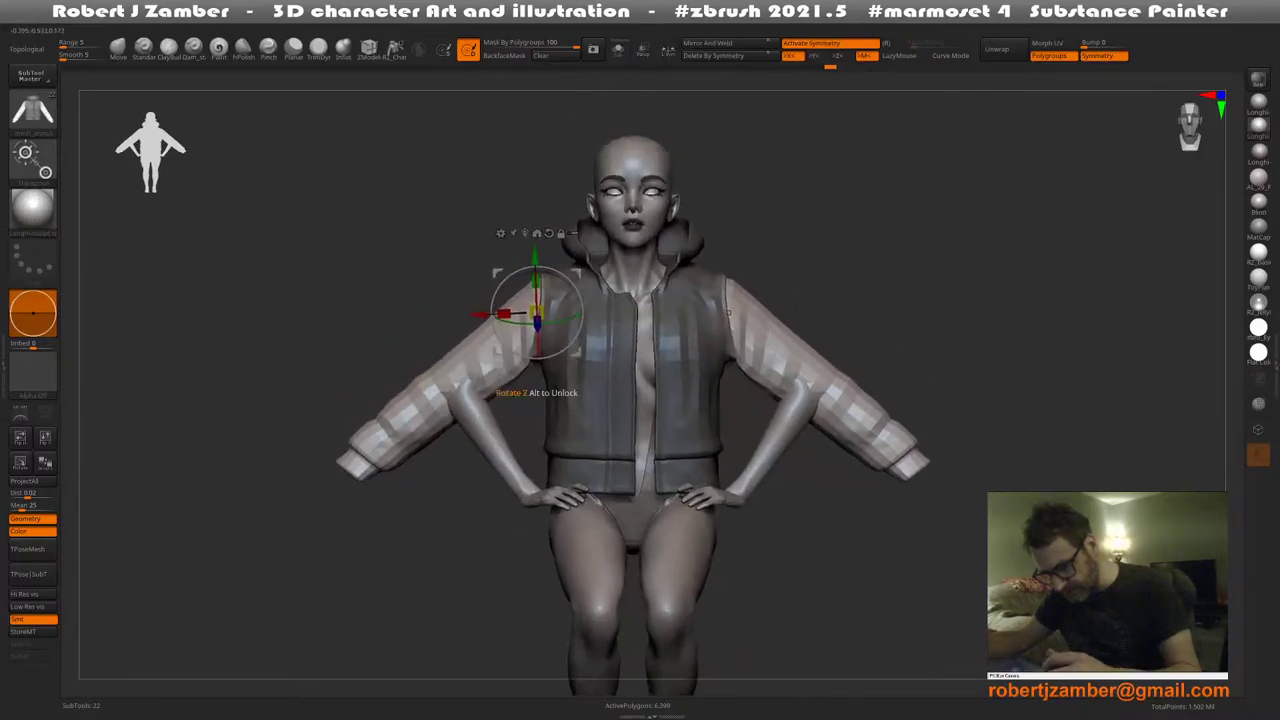
# Mask the upper part of both sleeves, leaving the forearms free, and place the transform gizmo at the elbow
pyautogui.moveTo(486, 162)
pyautogui.keyDown('ctrl'); pyautogui.mouseDown()
pyautogui.moveTo(507, 168)
pyautogui.moveTo(528, 436)
pyautogui.mouseUp(); pyautogui.keyUp('ctrl')
pyautogui.keyDown('ctrl'); pyautogui.moveTo(431, 330); pyautogui.dragTo(328, 212); pyautogui.keyUp('ctrl')
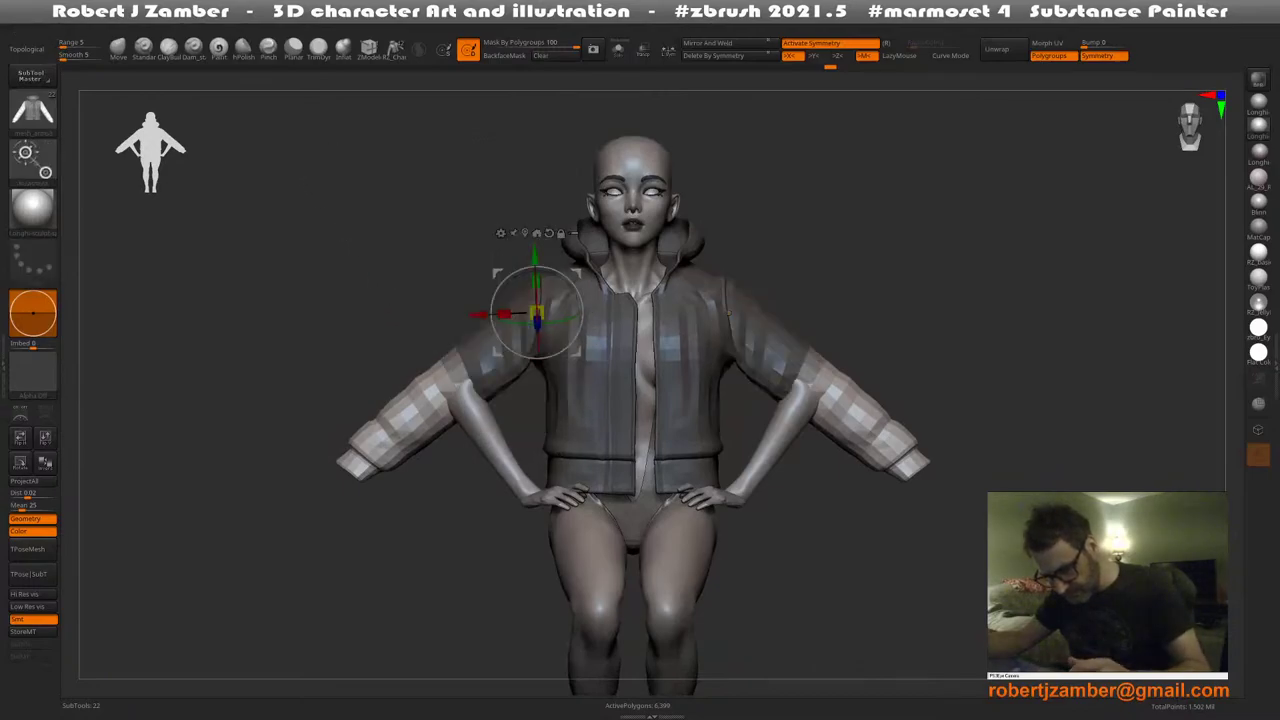
pyautogui.keyDown('alt'); pyautogui.moveTo(428, 400); pyautogui.dragTo(462, 370); pyautogui.keyUp('alt')
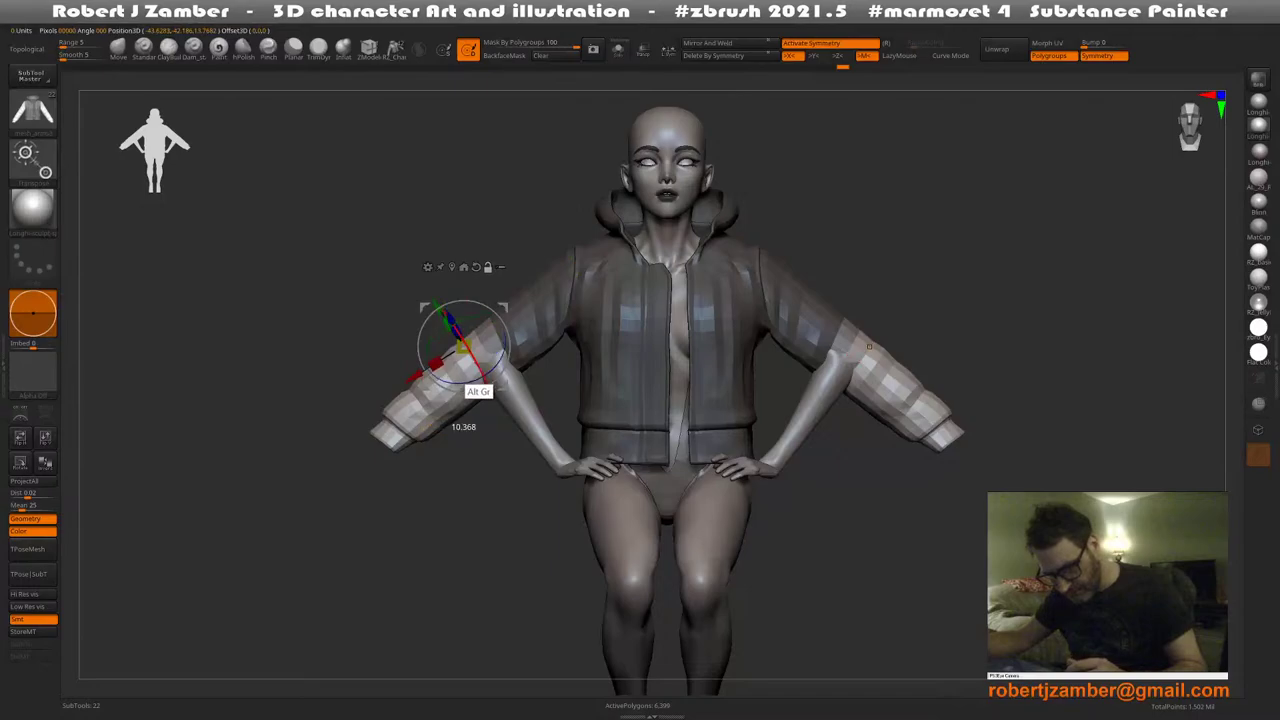
pyautogui.moveTo(462, 347); pyautogui.dragTo(470, 358)
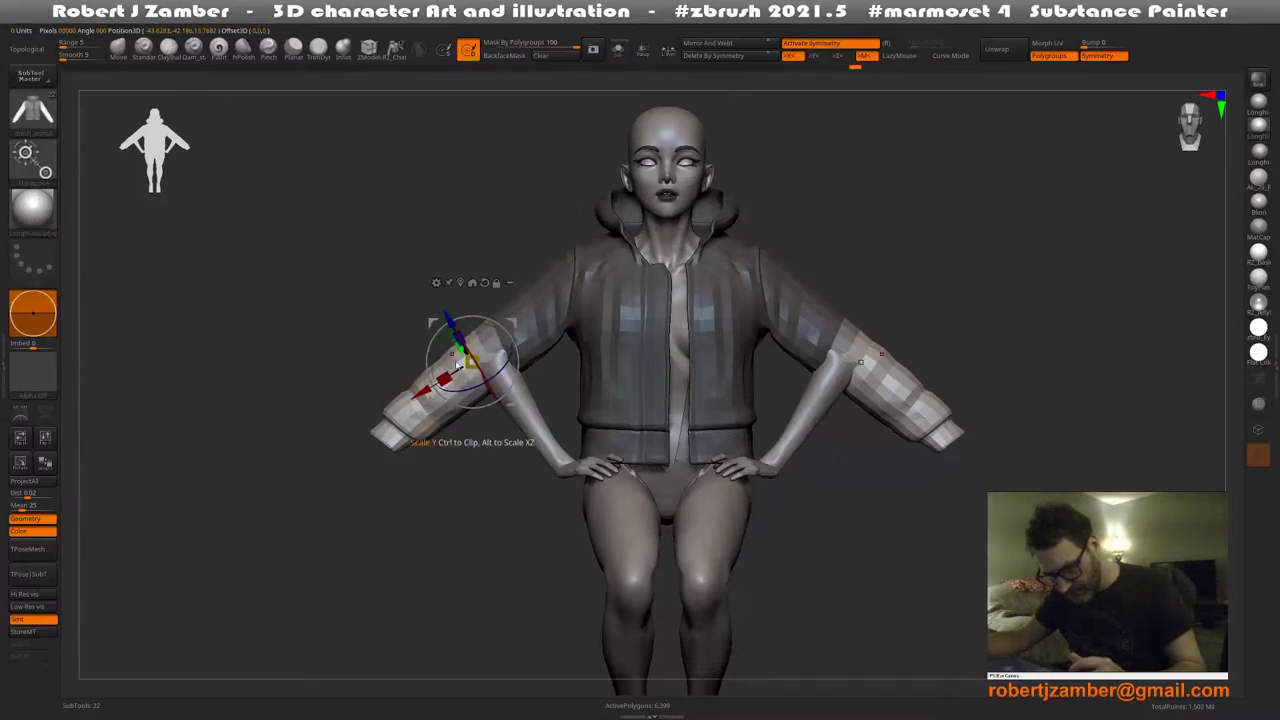
# Try rotating both sleeve forearms downward about the elbow, and undo the rotation
pyautogui.moveTo(457, 365); pyautogui.dragTo(428, 381, button='right')
pyautogui.moveTo(428, 381); pyautogui.dragTo(465, 394)
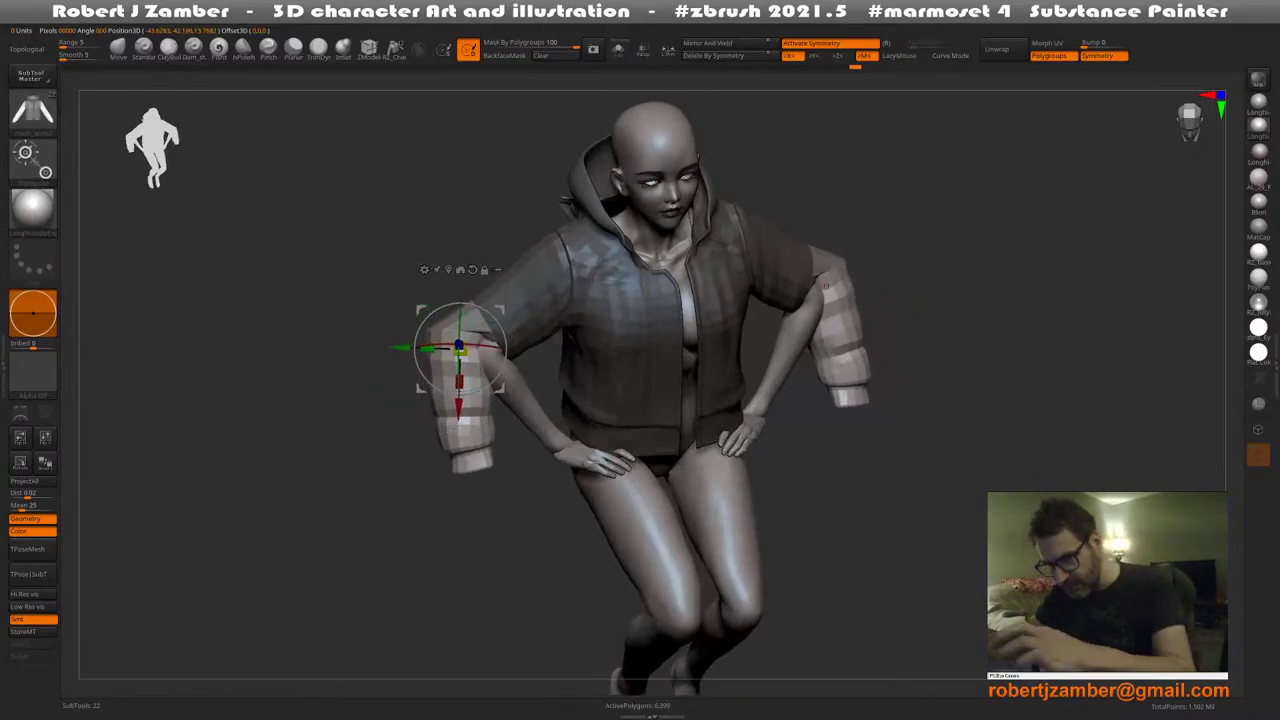
pyautogui.hotkey('ctrl', 'z')
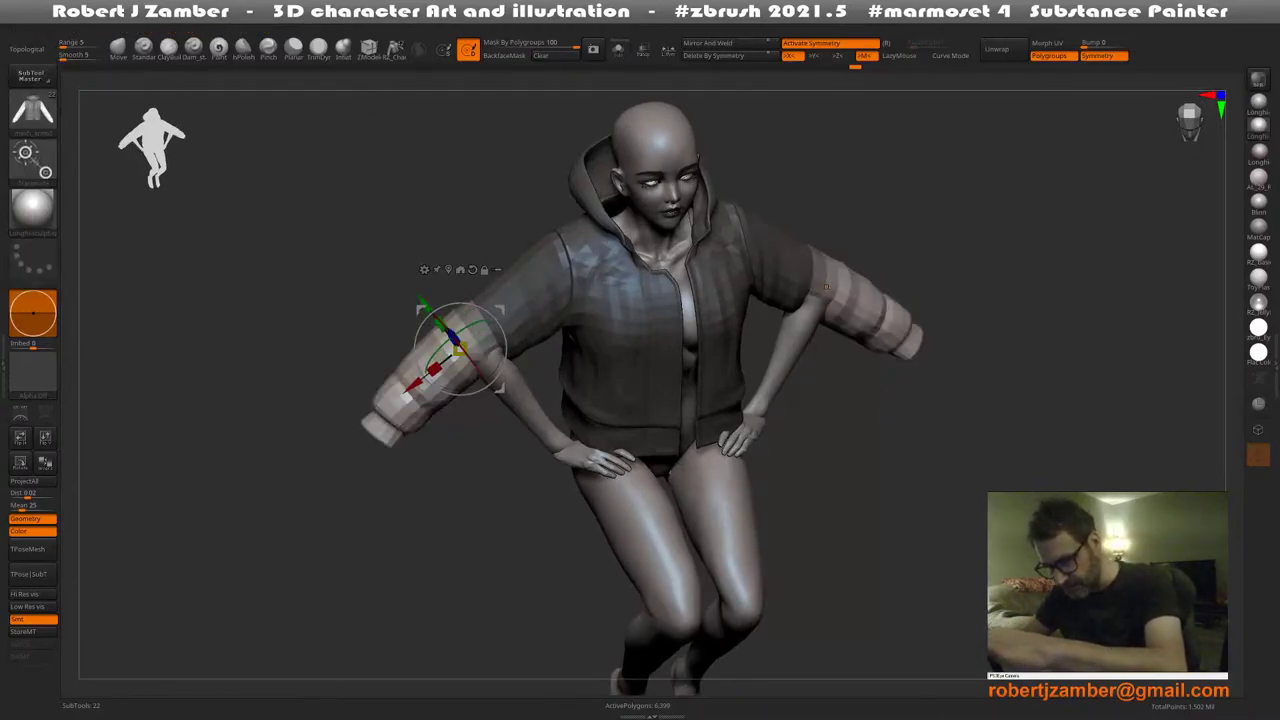
pyautogui.hotkey('ctrl', 'shift', 'z')
pyautogui.hotkey('ctrl', 'z')
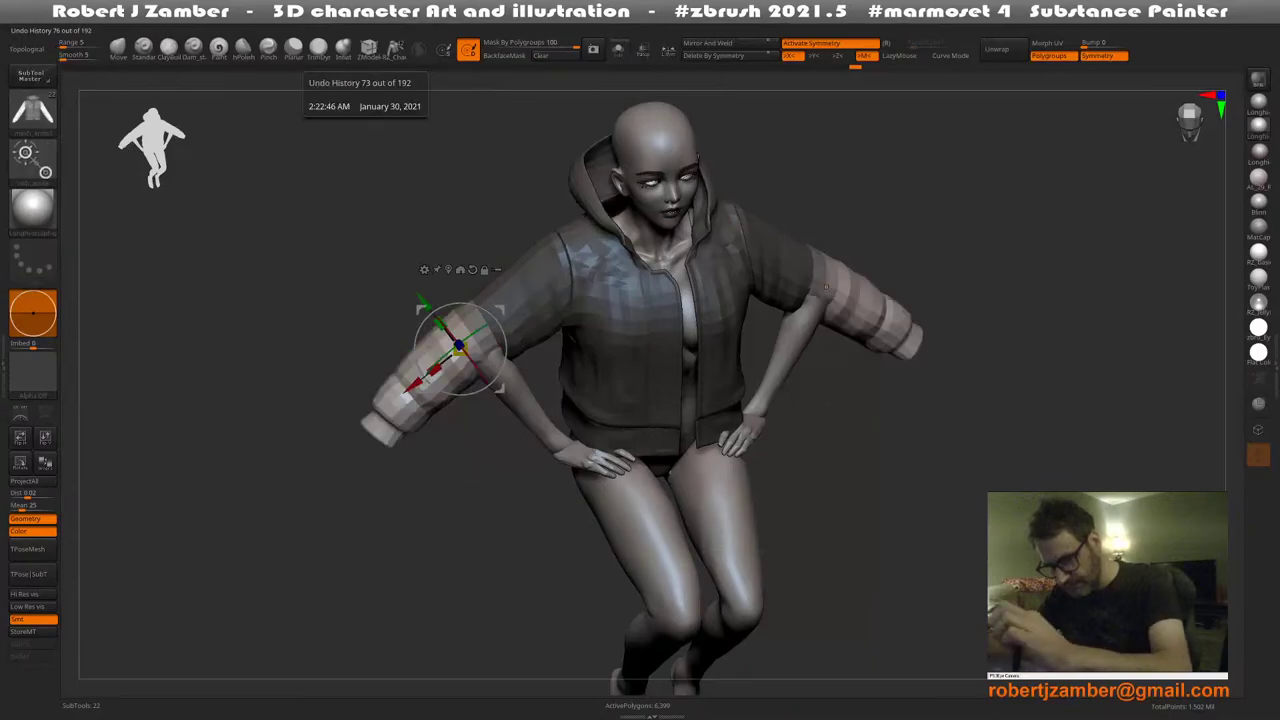
# Check the sleeve mask with the jacket shown alone, and try rotating the forearms about 50 degrees at the elbow before undoing it
pyautogui.click(618, 49)
pyautogui.moveTo(850, 430); pyautogui.dragTo(740, 460)
pyautogui.keyDown('alt'); pyautogui.moveTo(907, 339); pyautogui.dragTo(866, 423, button='right'); pyautogui.keyUp('alt')
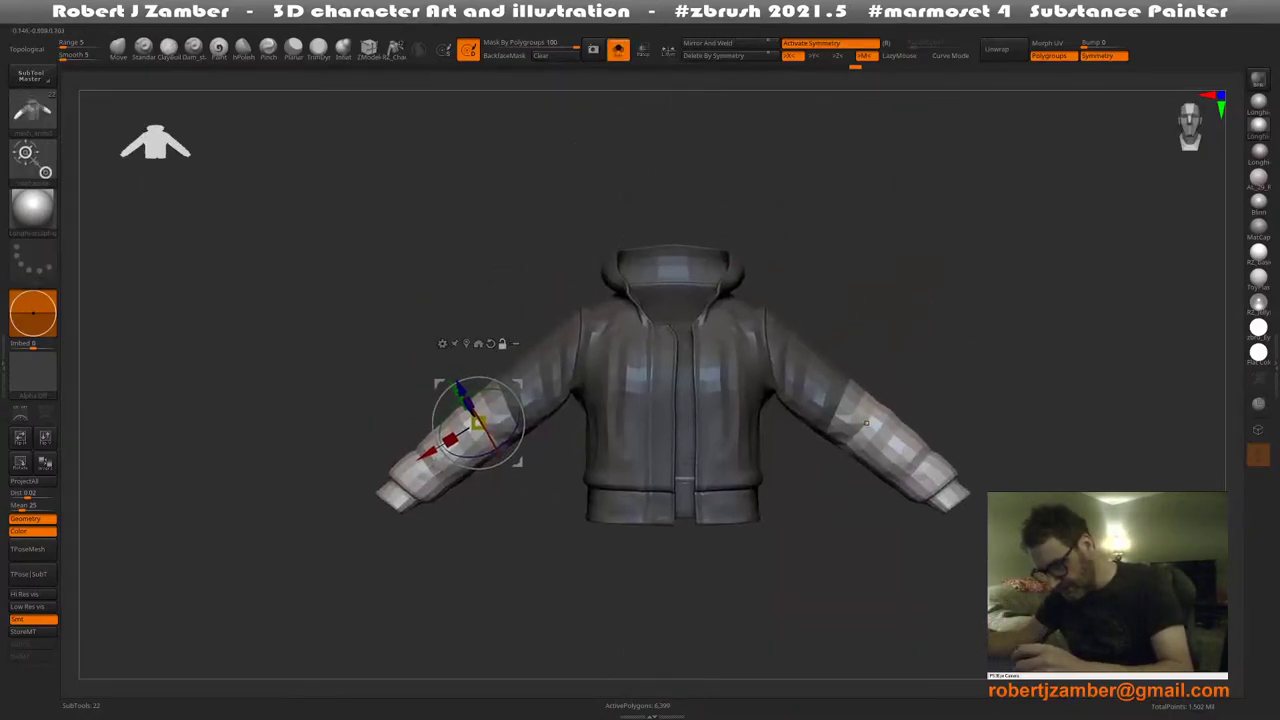
pyautogui.moveTo(685, 503)
pyautogui.keyDown('ctrl'); pyautogui.mouseDown()
pyautogui.moveTo(556, 582)
pyautogui.moveTo(566, 185)
pyautogui.mouseUp(); pyautogui.keyUp('ctrl')
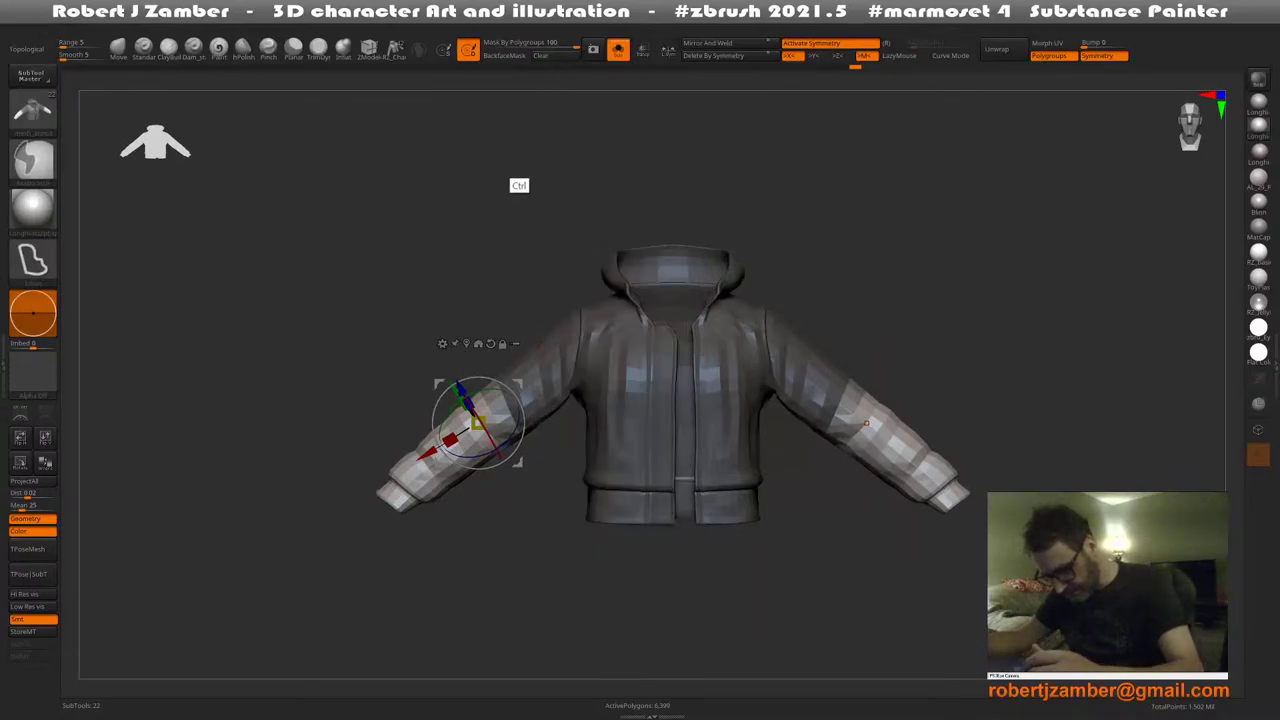
pyautogui.keyDown('alt'); pyautogui.moveTo(425, 388); pyautogui.dragTo(454, 333, button='right'); pyautogui.keyUp('alt')
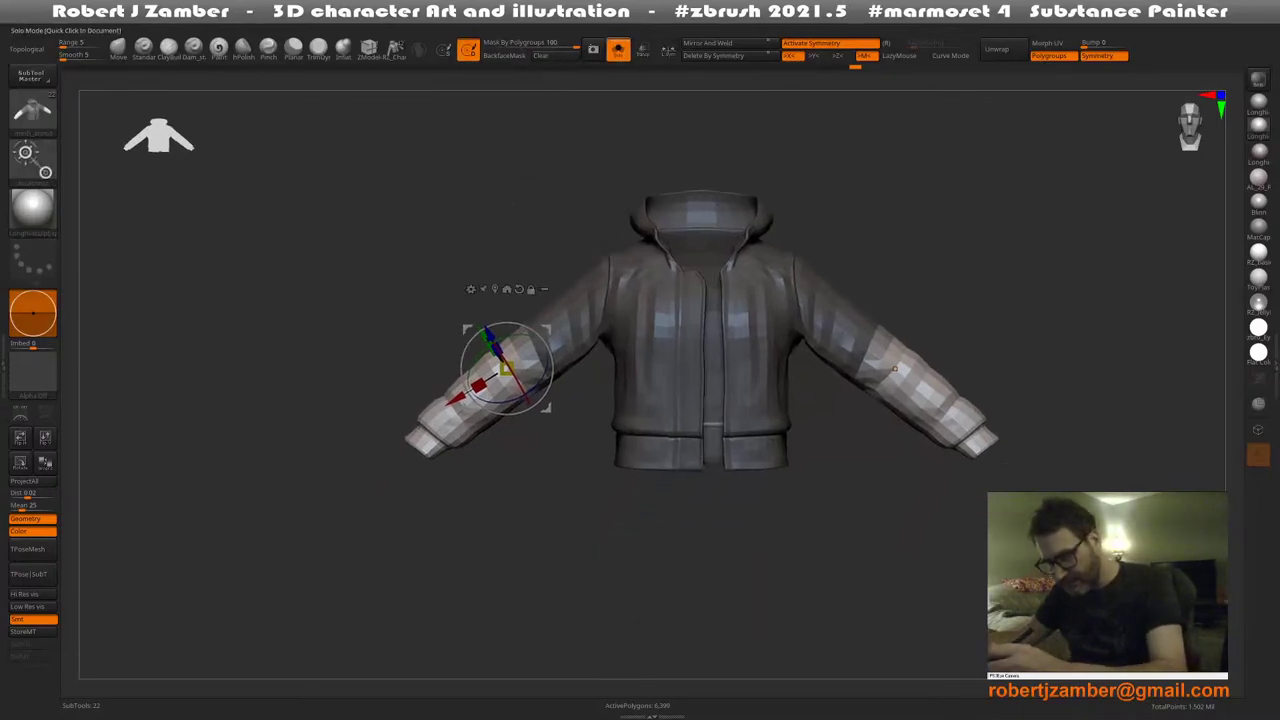
pyautogui.click(618, 48)
pyautogui.moveTo(472, 388); pyautogui.dragTo(510, 402, button='right')
pyautogui.moveTo(468, 388); pyautogui.dragTo(497, 403)
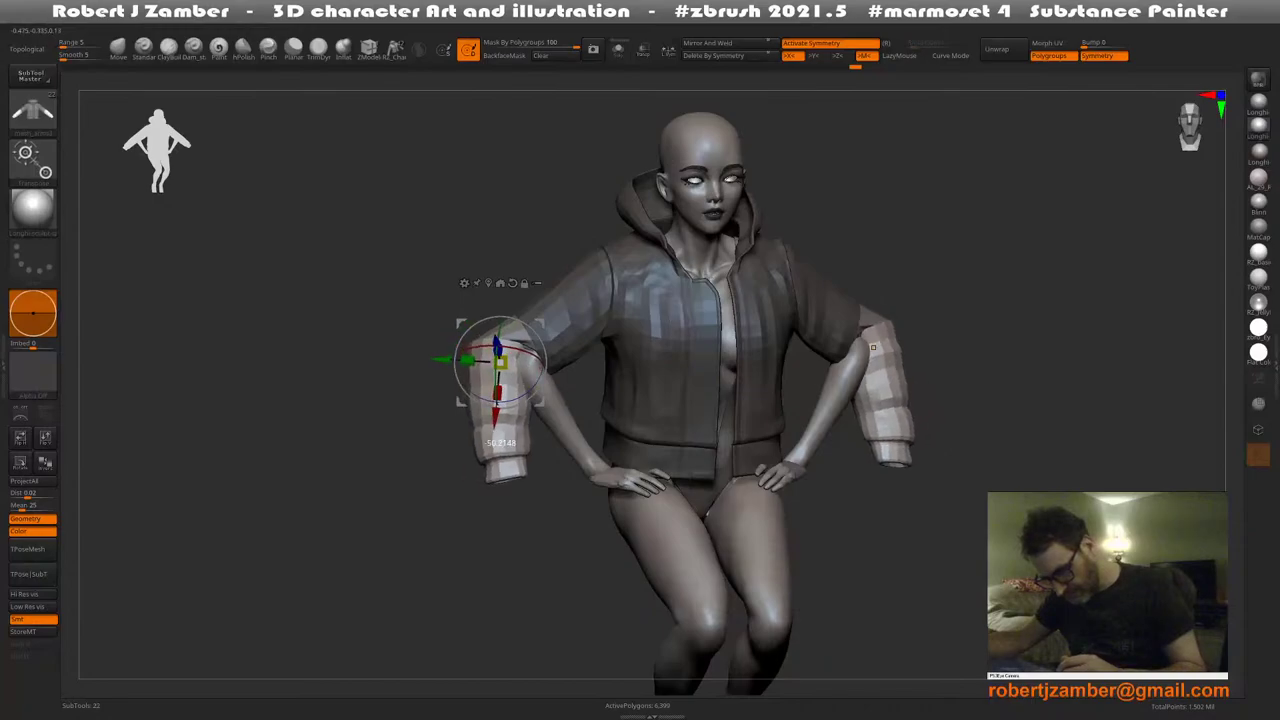
pyautogui.hotkey('ctrl', 'z')
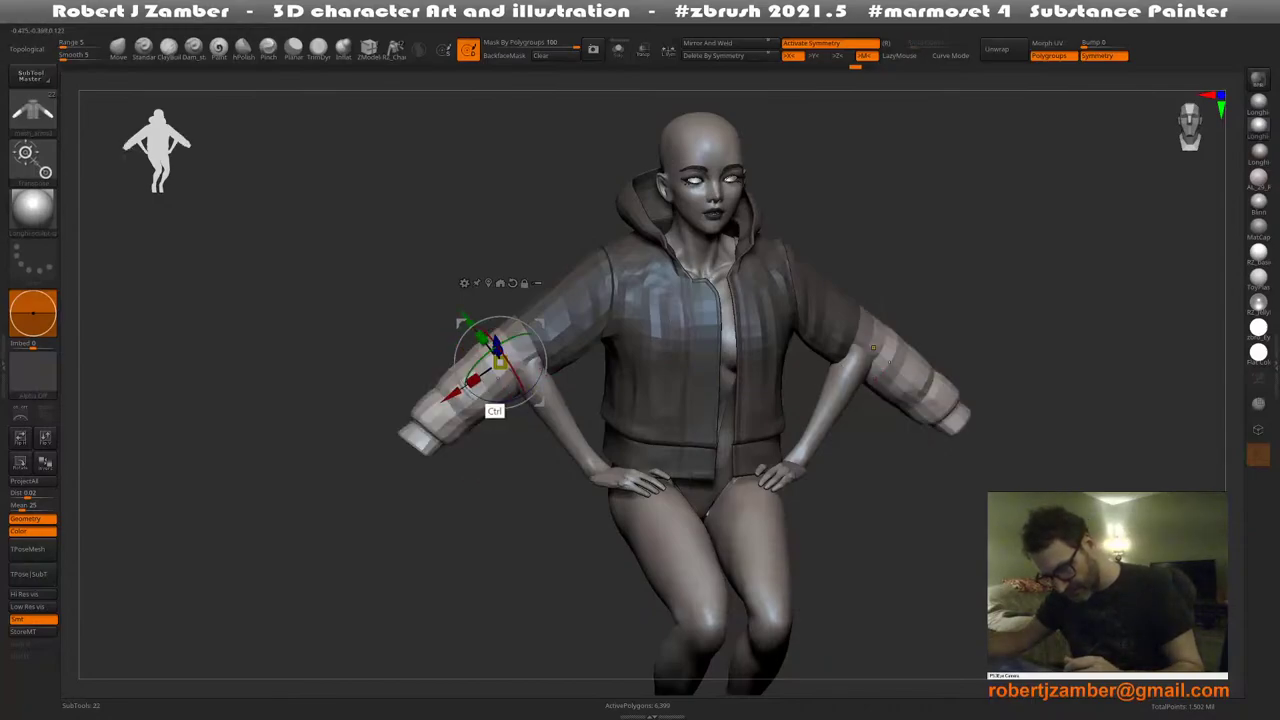
# Soften the mask edge at the elbows and realign the gizmo to the elbow joint, with the body shown through the jacket
pyautogui.keyDown('ctrl'); pyautogui.click(487, 389); pyautogui.keyUp('ctrl')
pyautogui.moveTo(499, 379); pyautogui.dragTo(460, 370, button='right')
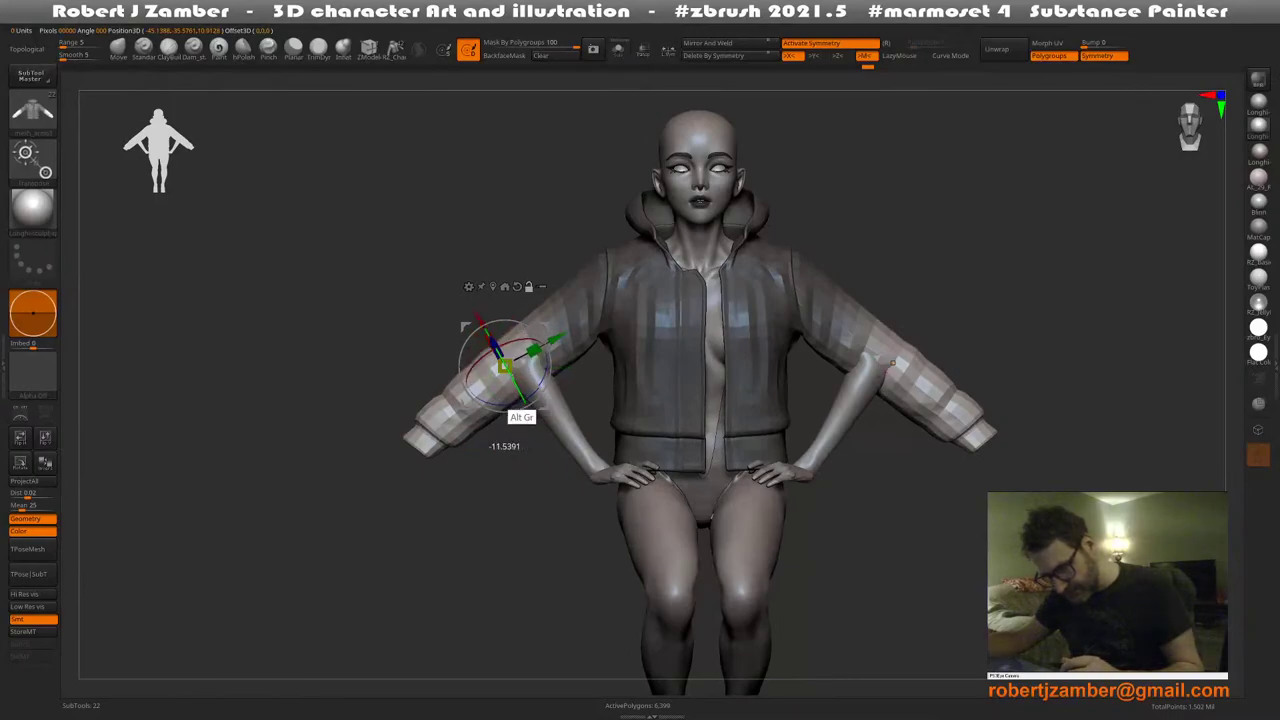
pyautogui.click(643, 49)
pyautogui.moveTo(560, 316); pyautogui.dragTo(556, 335, button='right')
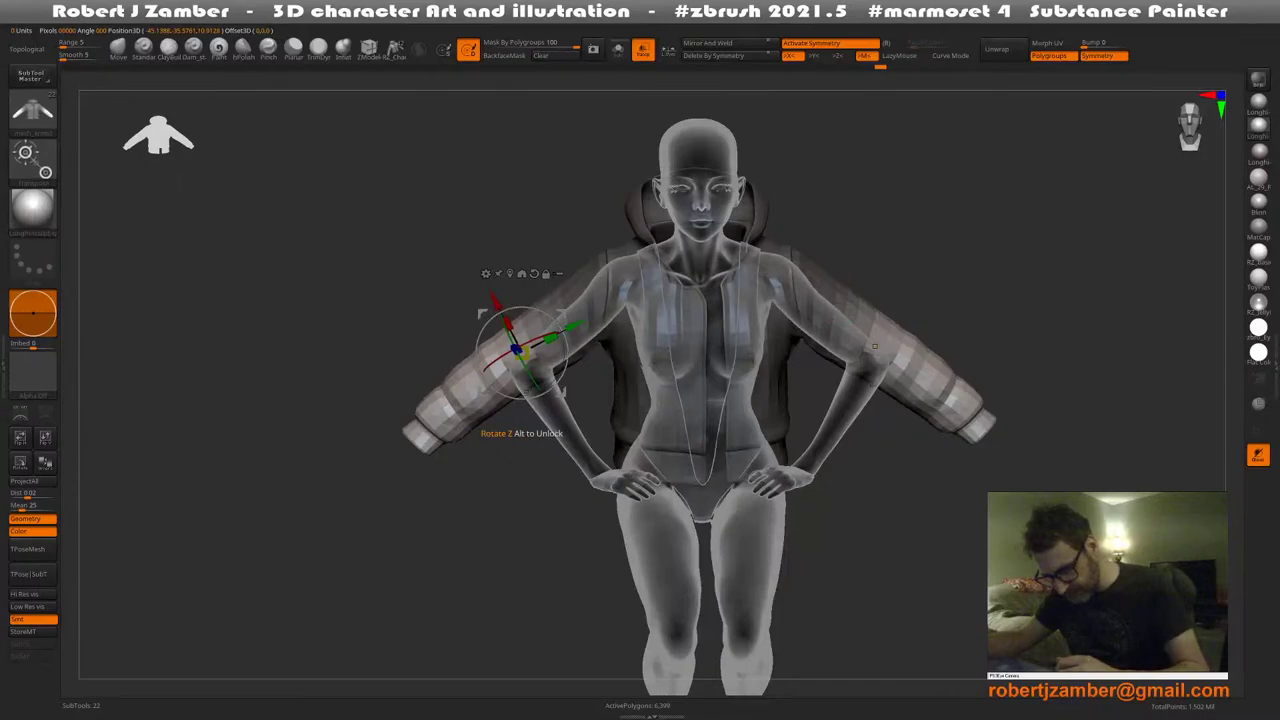
# Rotate both sleeve forearms inward at the elbow until the cuffs meet the wrists, and fine-tune the angle with transparency off
pyautogui.moveTo(486, 382); pyautogui.dragTo(549, 388)
pyautogui.moveTo(544, 375)
pyautogui.mouseDown(button='right')
pyautogui.moveTo(600, 372)
pyautogui.moveTo(544, 362)
pyautogui.mouseUp(button='right')
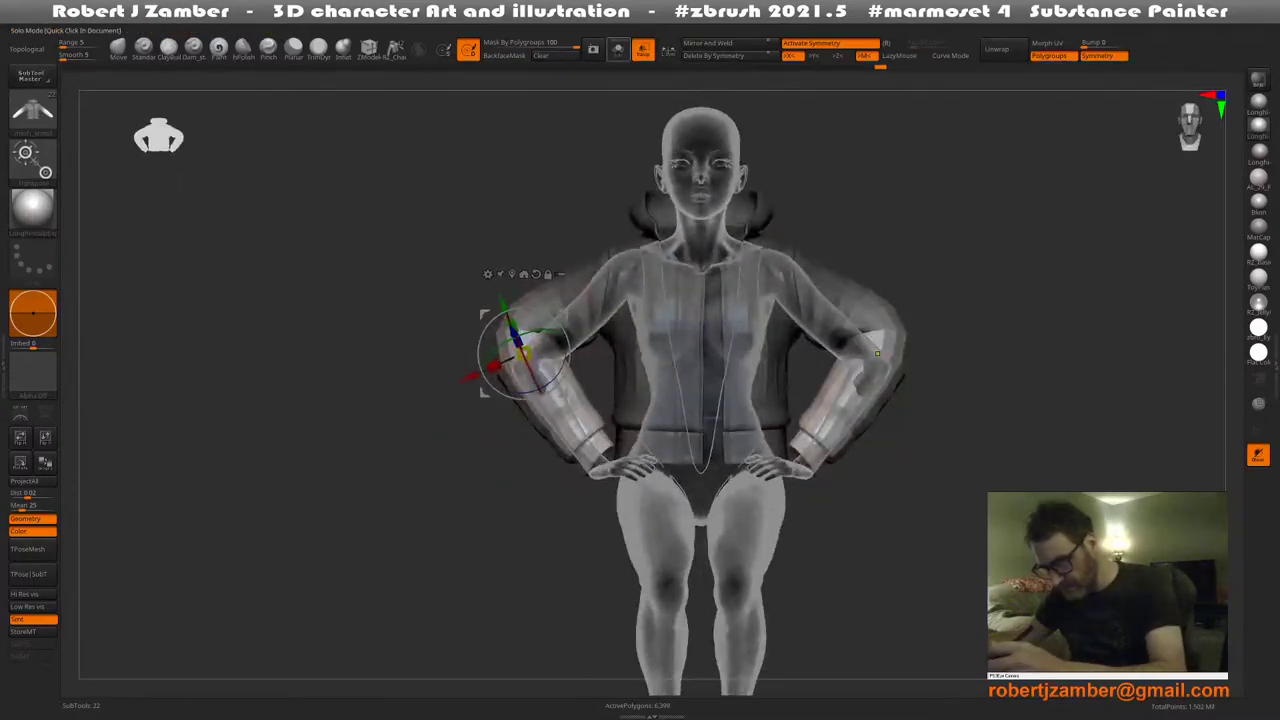
pyautogui.click(643, 49)
pyautogui.moveTo(533, 376)
pyautogui.mouseDown()
pyautogui.moveTo(530, 360)
pyautogui.moveTo(544, 391)
pyautogui.mouseUp()
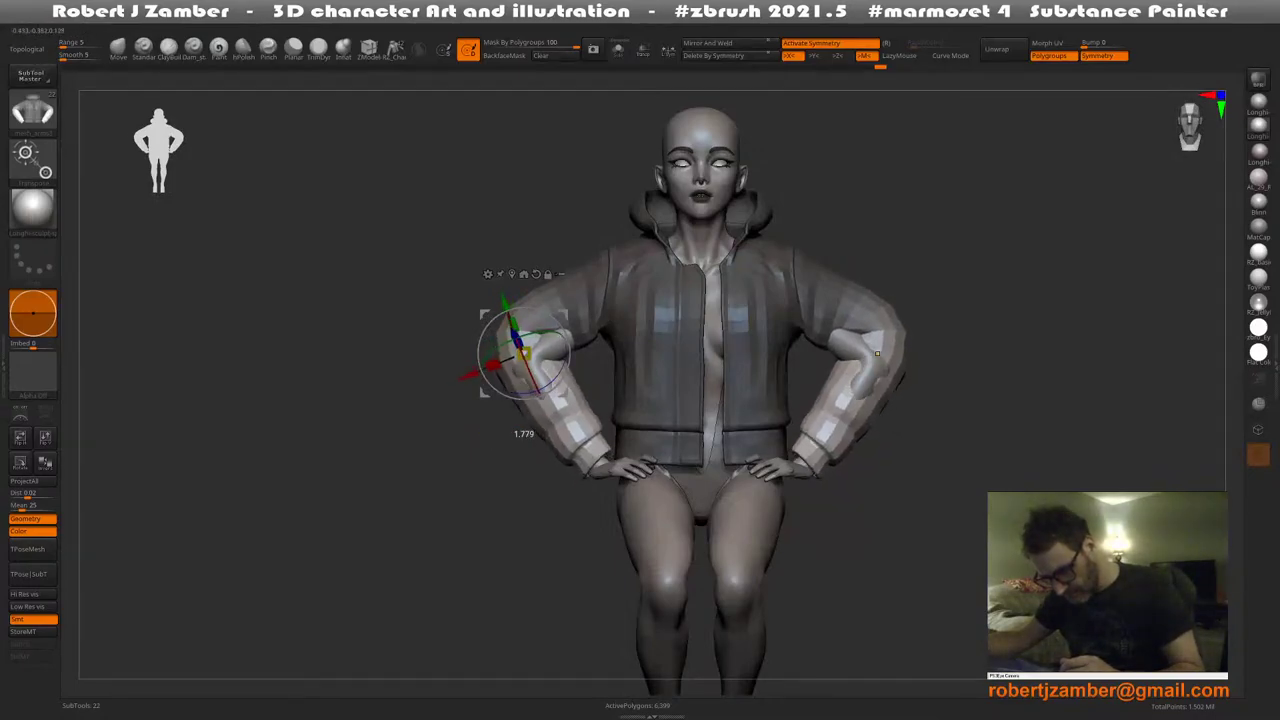
pyautogui.moveTo(516, 393); pyautogui.dragTo(524, 353, button='right')
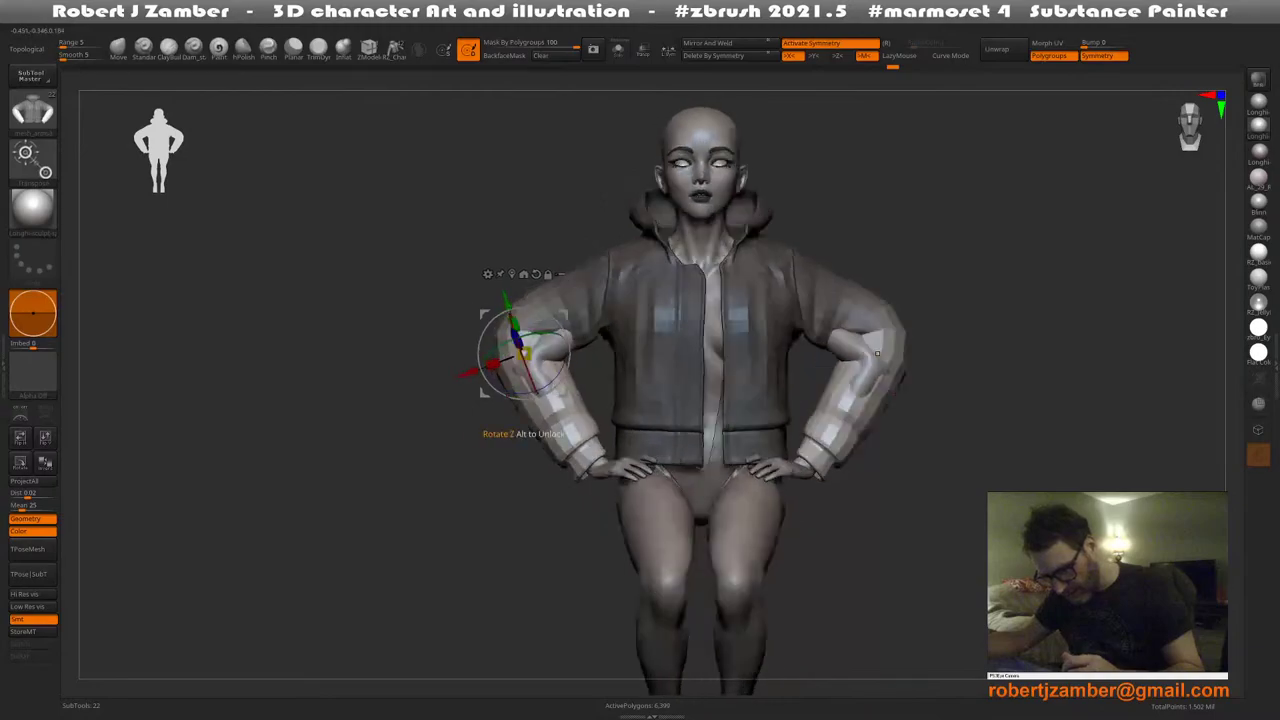
# Clear the jacket's mask and switch to the Move brush with the full character shown
pyautogui.keyDown('ctrl'); pyautogui.moveTo(704, 548); pyautogui.dragTo(465, 231, button='right'); pyautogui.keyUp('ctrl')
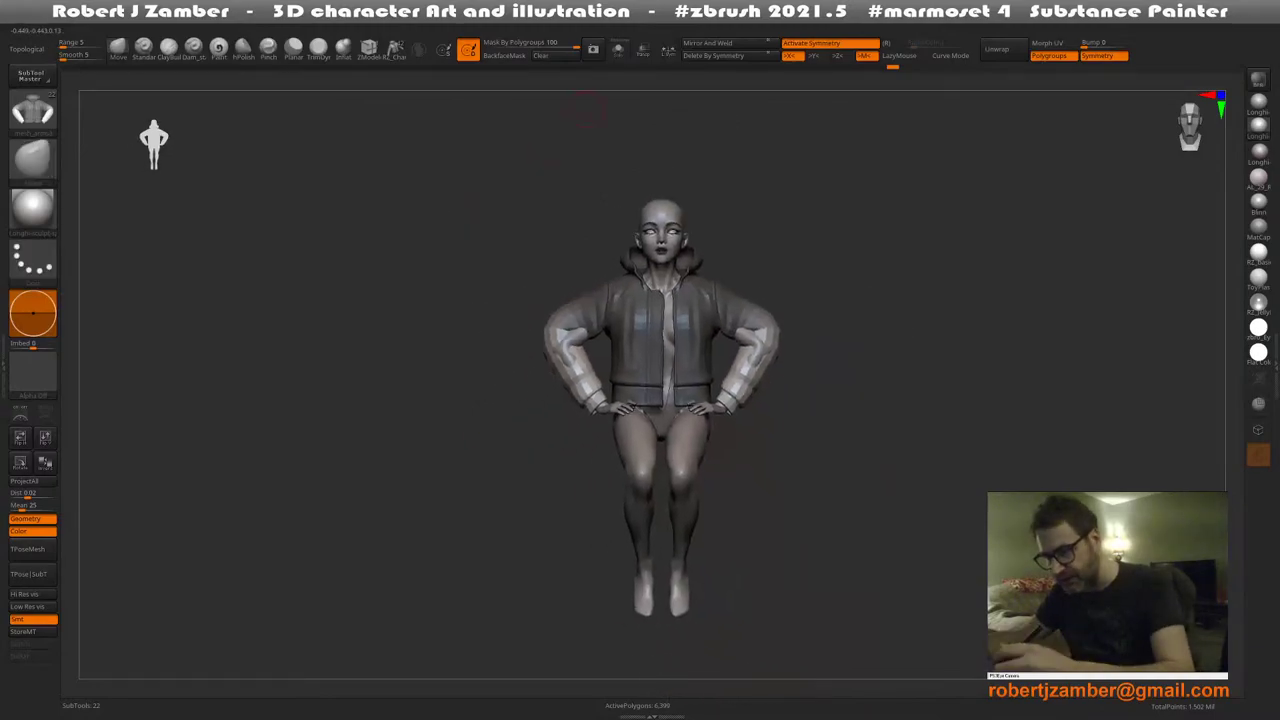
pyautogui.click(618, 49)
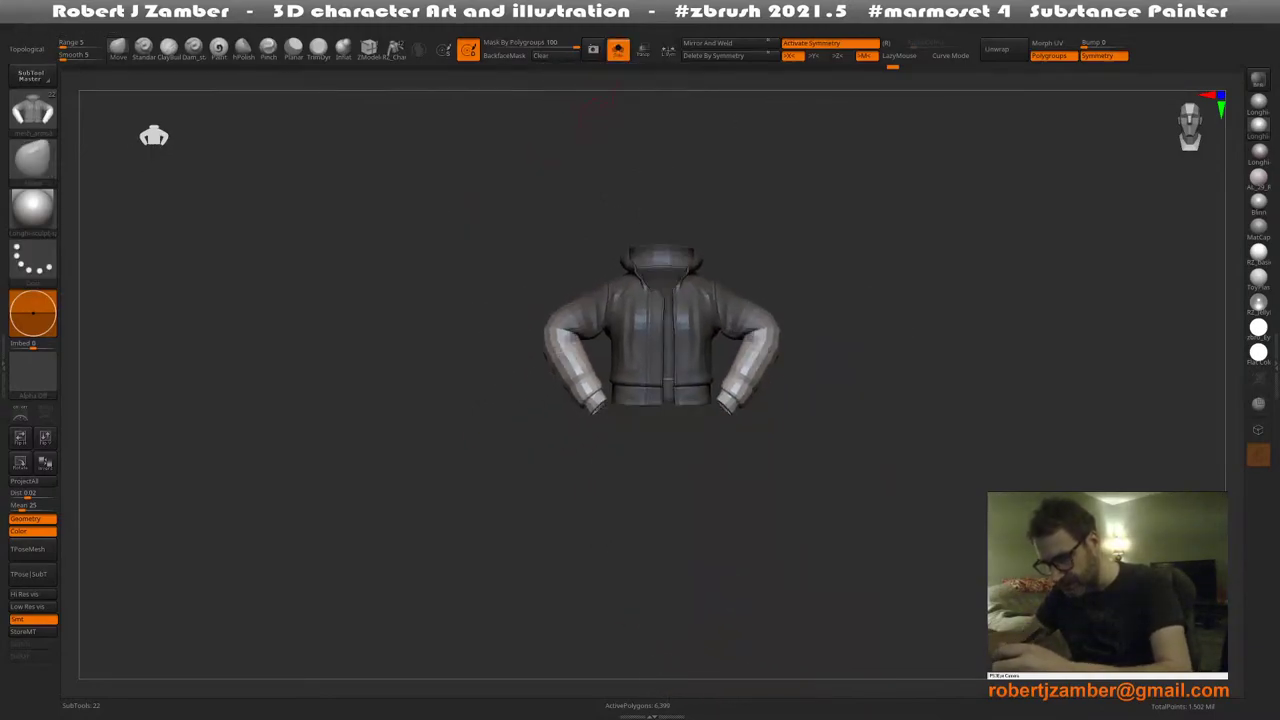
pyautogui.click(616, 49)
pyautogui.click(555, 56)
pyautogui.keyDown('alt'); pyautogui.moveTo(502, 299); pyautogui.dragTo(462, 281, button='right'); pyautogui.keyUp('alt')
pyautogui.moveTo(462, 281); pyautogui.dragTo(497, 282, button='right')
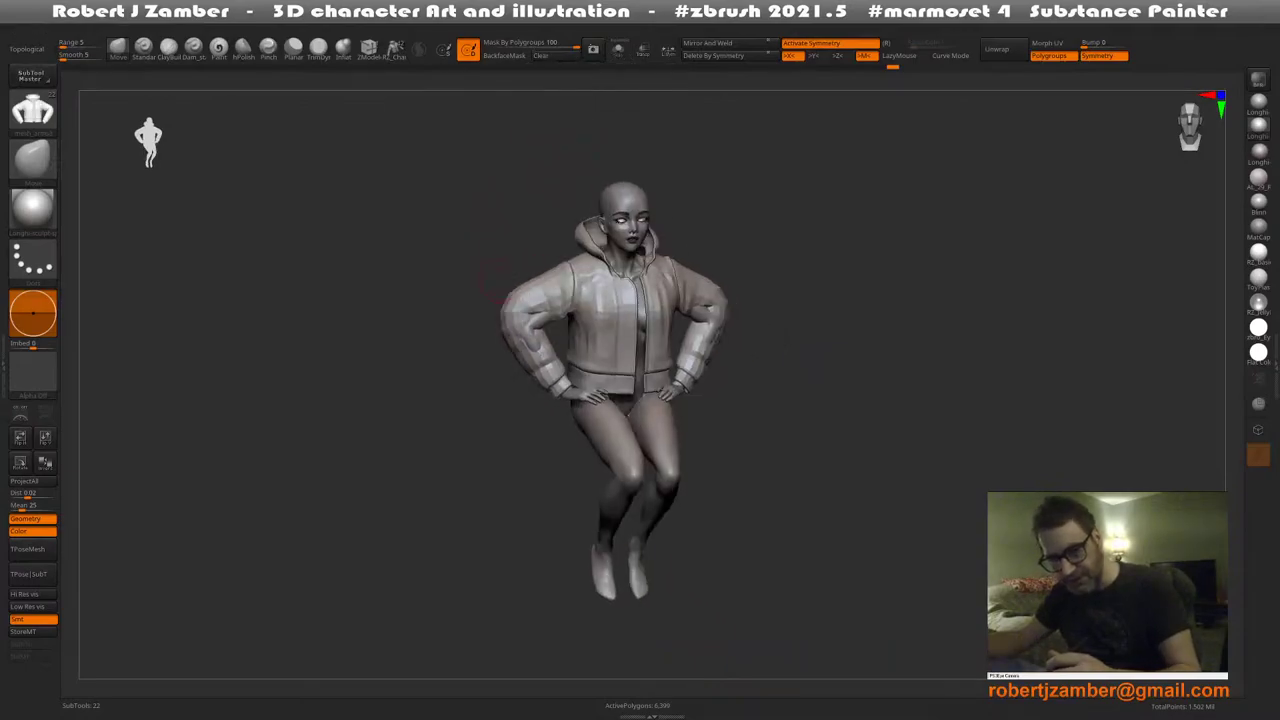
# Reshape both sleeves with a large Move brush so they cover the arms at the elbows, working from front and side
pyautogui.press('space')
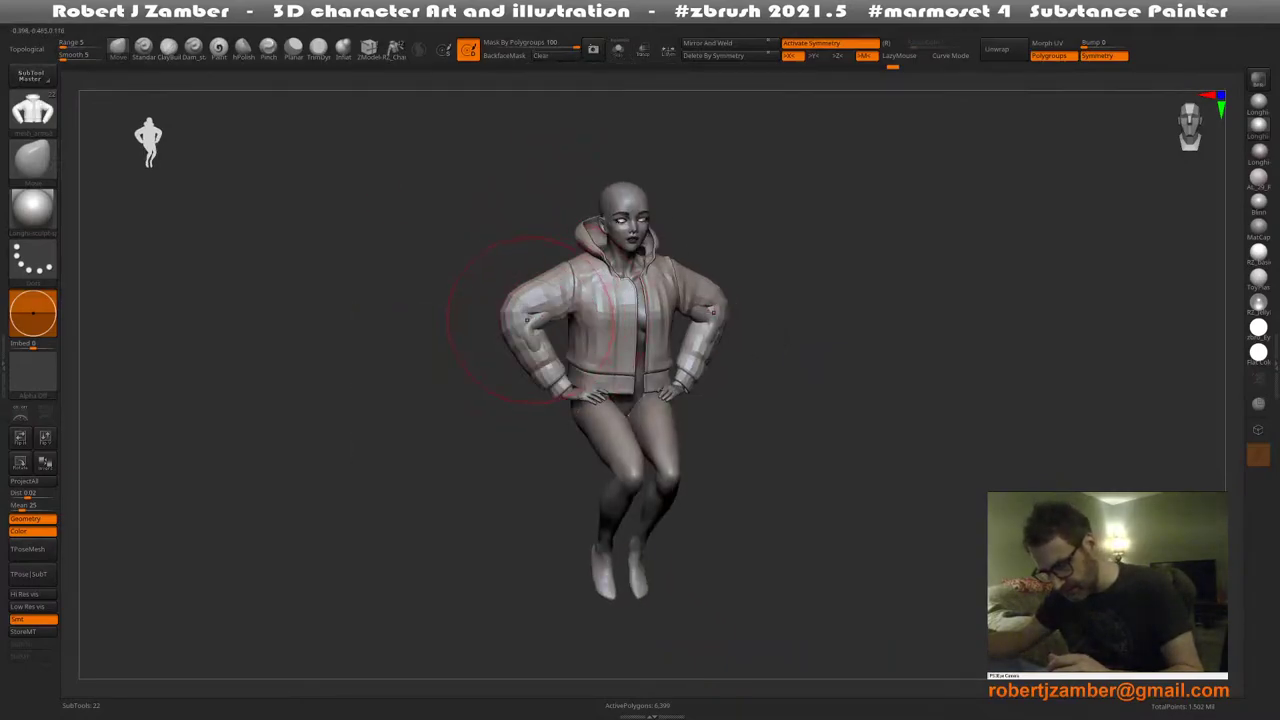
pyautogui.press('space')
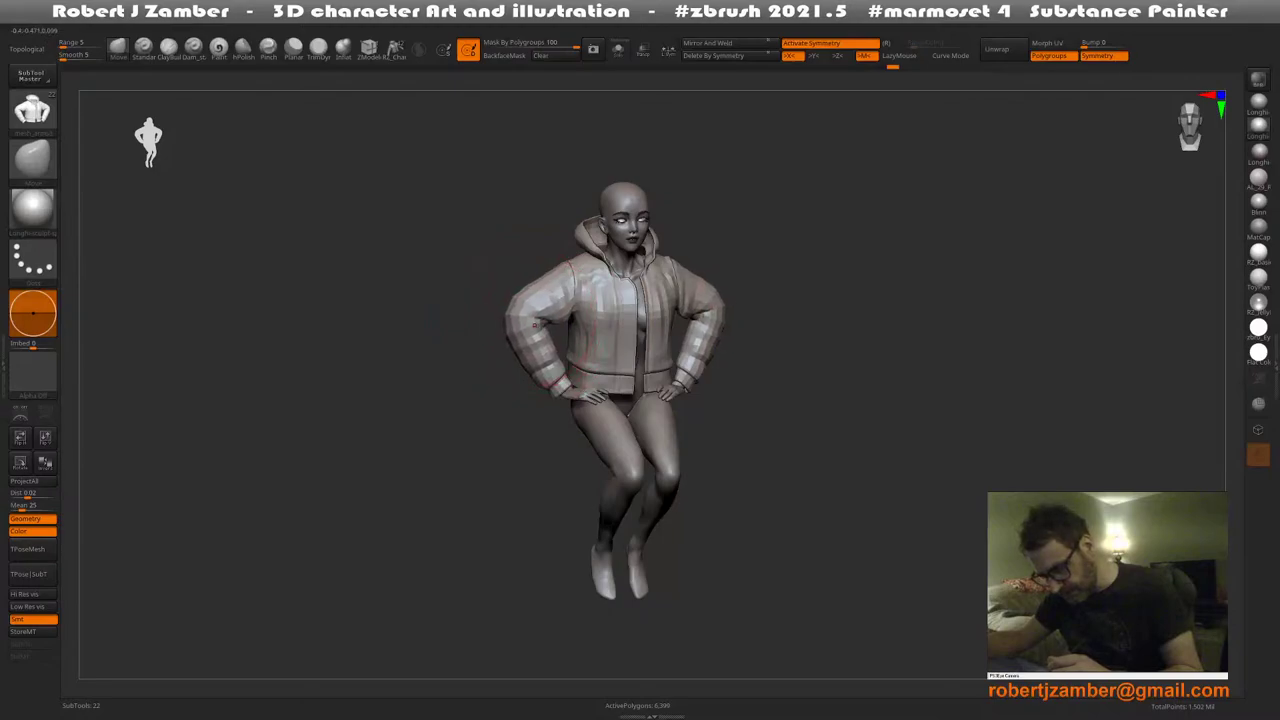
pyautogui.moveTo(535, 325)
pyautogui.keyDown('shift'); pyautogui.mouseDown(button='right')
pyautogui.moveTo(543, 314)
pyautogui.moveTo(519, 325)
pyautogui.moveTo(500, 305)
pyautogui.moveTo(476, 310)
pyautogui.moveTo(495, 300)
pyautogui.moveTo(448, 291)
pyautogui.mouseUp(button='right'); pyautogui.keyUp('shift')
pyautogui.press('space')
pyautogui.press('space')
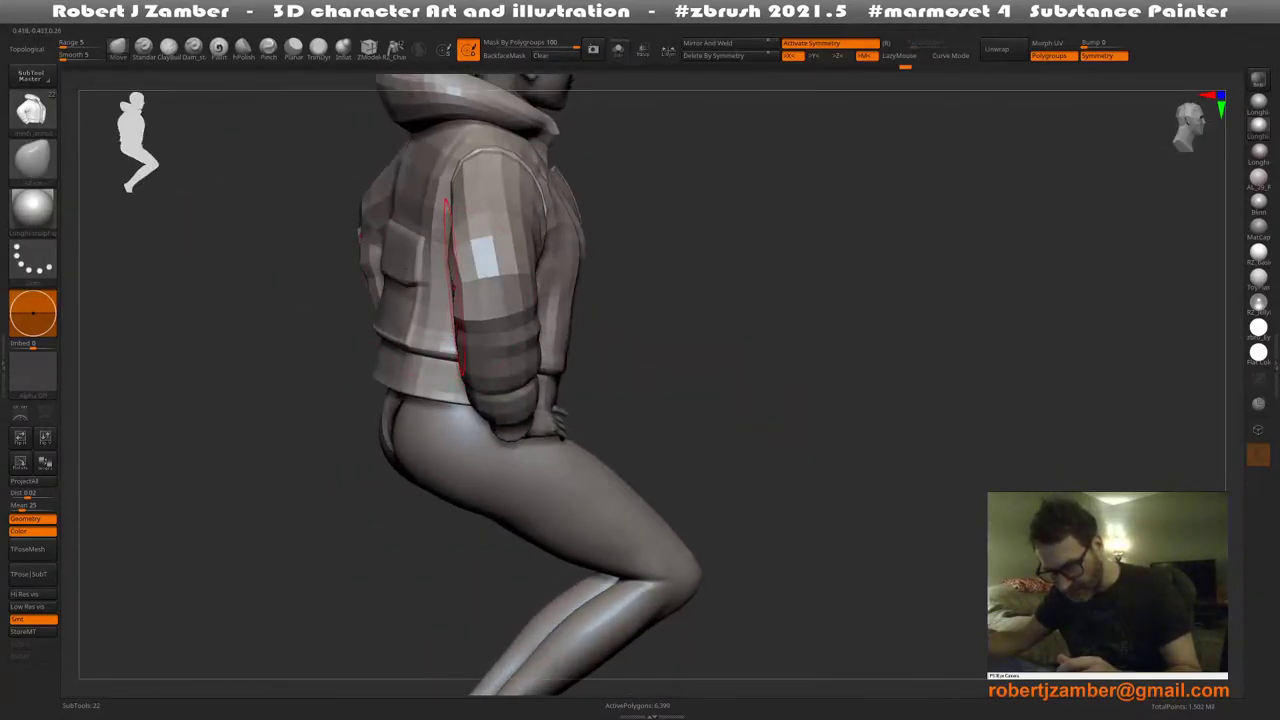
# Show the jacket alone with its polygroup colours and hide the polygroup pieces that are not needed
pyautogui.hotkey('shift', 'f')
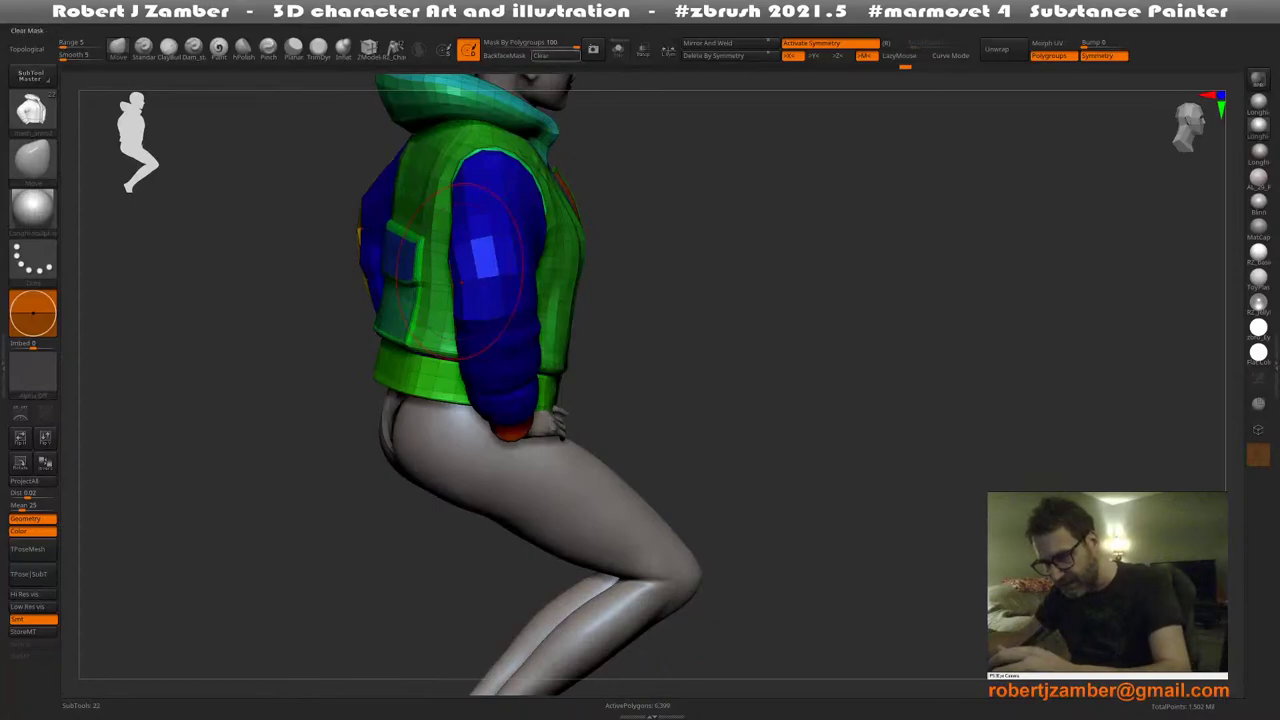
pyautogui.click(618, 49)
pyautogui.moveTo(470, 290); pyautogui.dragTo(452, 315, button='right')
pyautogui.moveTo(400, 320)
pyautogui.mouseDown(button='right')
pyautogui.moveTo(470, 345)
pyautogui.moveTo(415, 331)
pyautogui.mouseUp(button='right')
pyautogui.keyDown('ctrl'); pyautogui.moveTo(555, 372); pyautogui.dragTo(480, 350, button='right'); pyautogui.keyUp('ctrl')
pyautogui.keyDown('ctrl'); pyautogui.keyDown('shift'); pyautogui.click(516, 385); pyautogui.keyUp('shift'); pyautogui.keyUp('ctrl')
pyautogui.keyDown('ctrl'); pyautogui.keyDown('shift'); pyautogui.click(516, 385); pyautogui.keyUp('shift'); pyautogui.keyUp('ctrl')
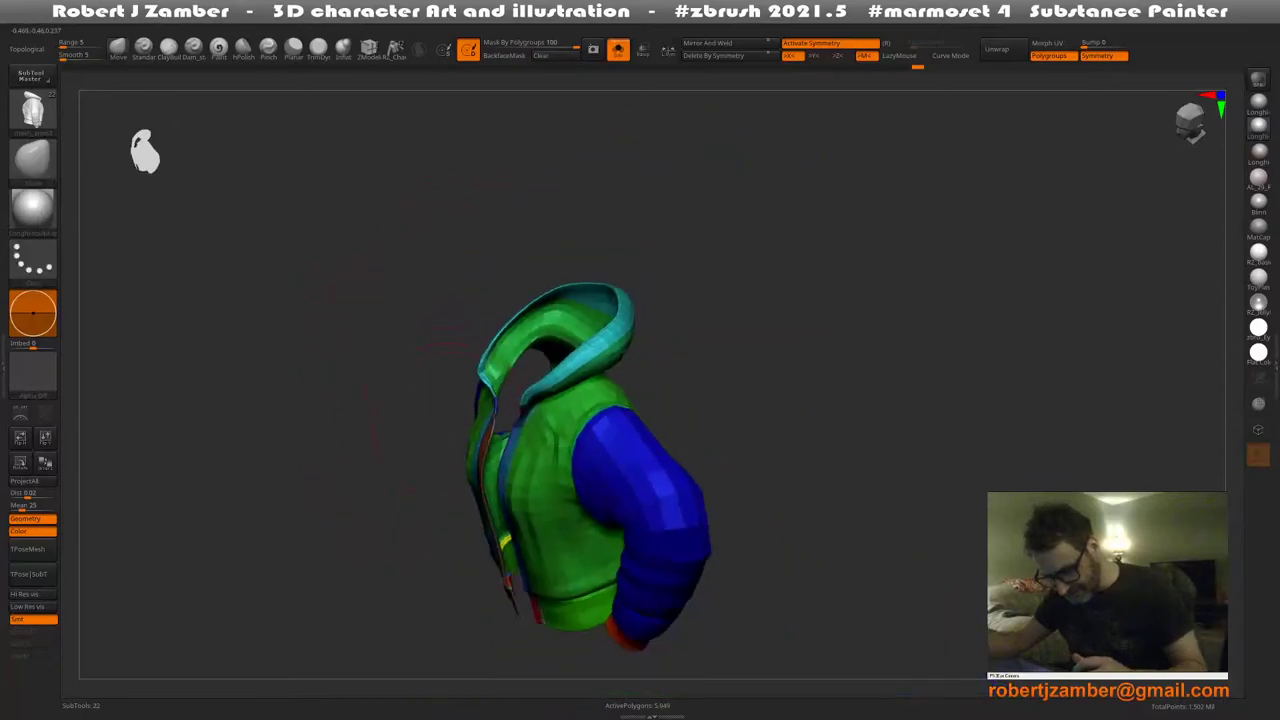
# Delete the jacket's hidden polygons
pyautogui.keyDown('shift'); pyautogui.moveTo(410, 400); pyautogui.dragTo(455, 328, button='right'); pyautogui.keyUp('shift')
pyautogui.press('space')
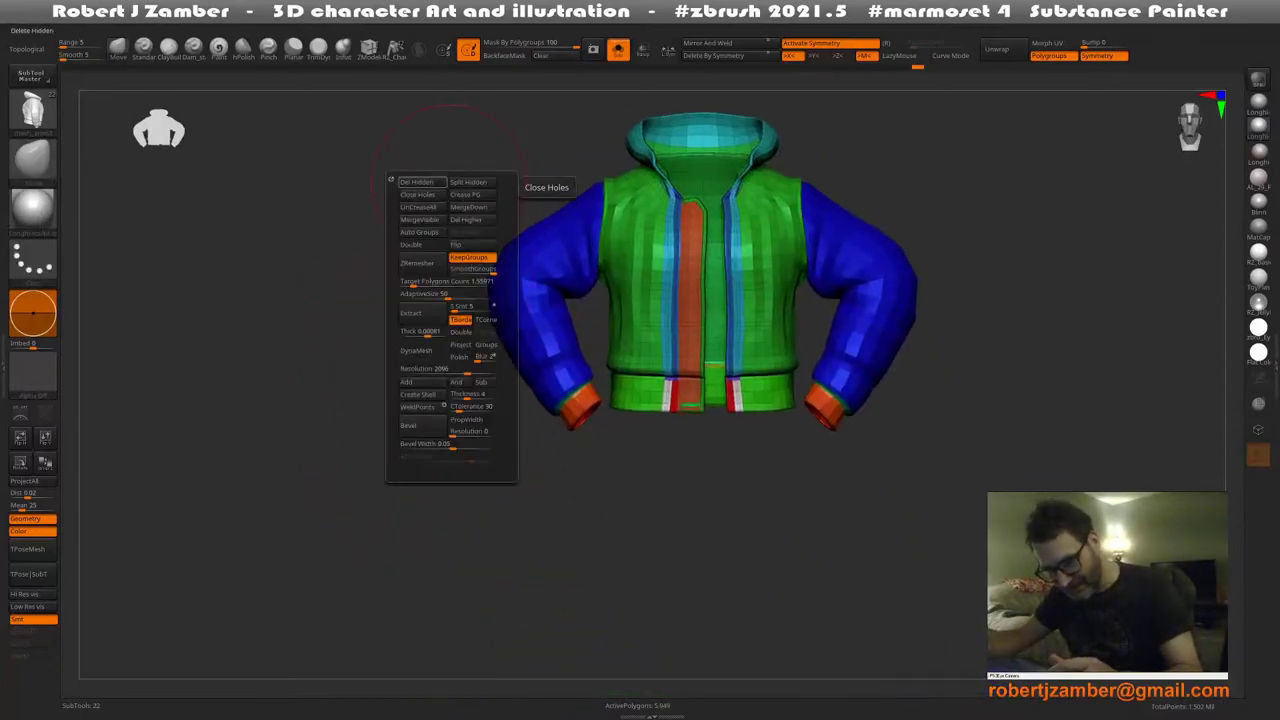
pyautogui.click(443, 182)
pyautogui.keyDown('alt'); pyautogui.moveTo(552, 428); pyautogui.dragTo(517, 427, button='right'); pyautogui.keyUp('alt')
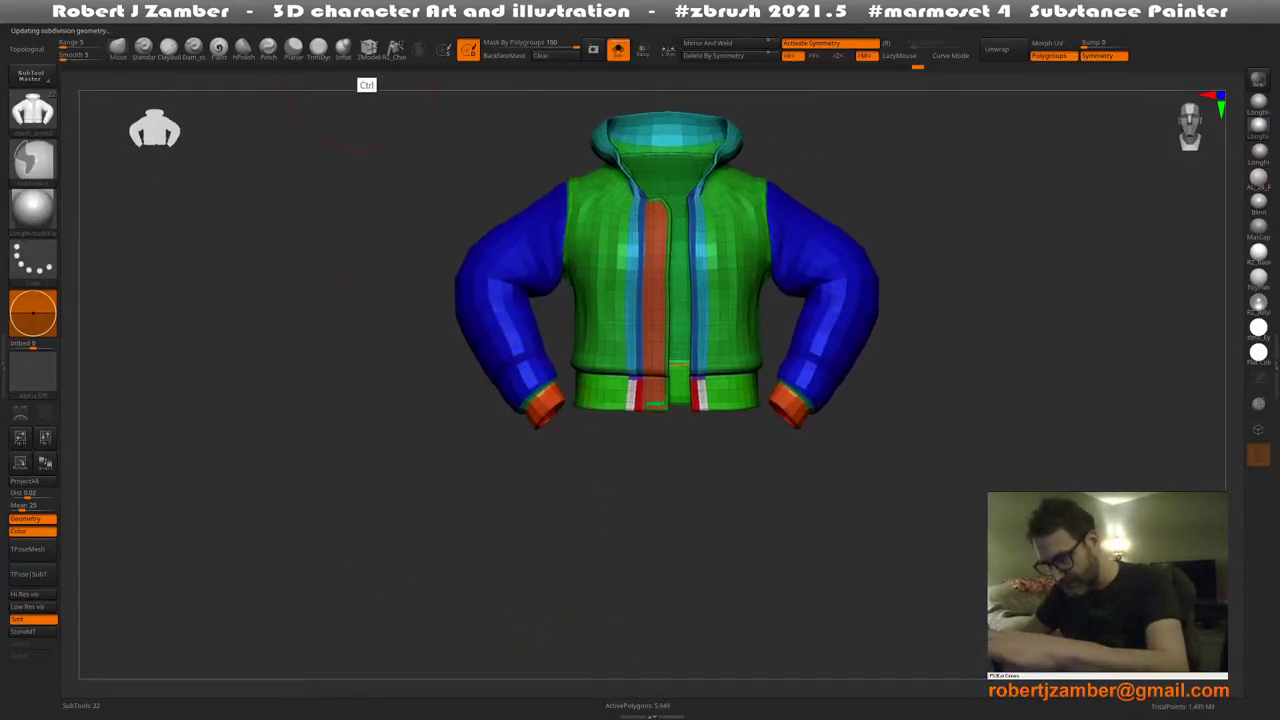
pyautogui.moveTo(445, 350)
pyautogui.mouseDown()
pyautogui.moveTo(454, 404)
pyautogui.moveTo(434, 358)
pyautogui.mouseUp()
pyautogui.keyDown('alt'); pyautogui.moveTo(490, 338); pyautogui.dragTo(430, 273, button='right'); pyautogui.keyUp('alt')
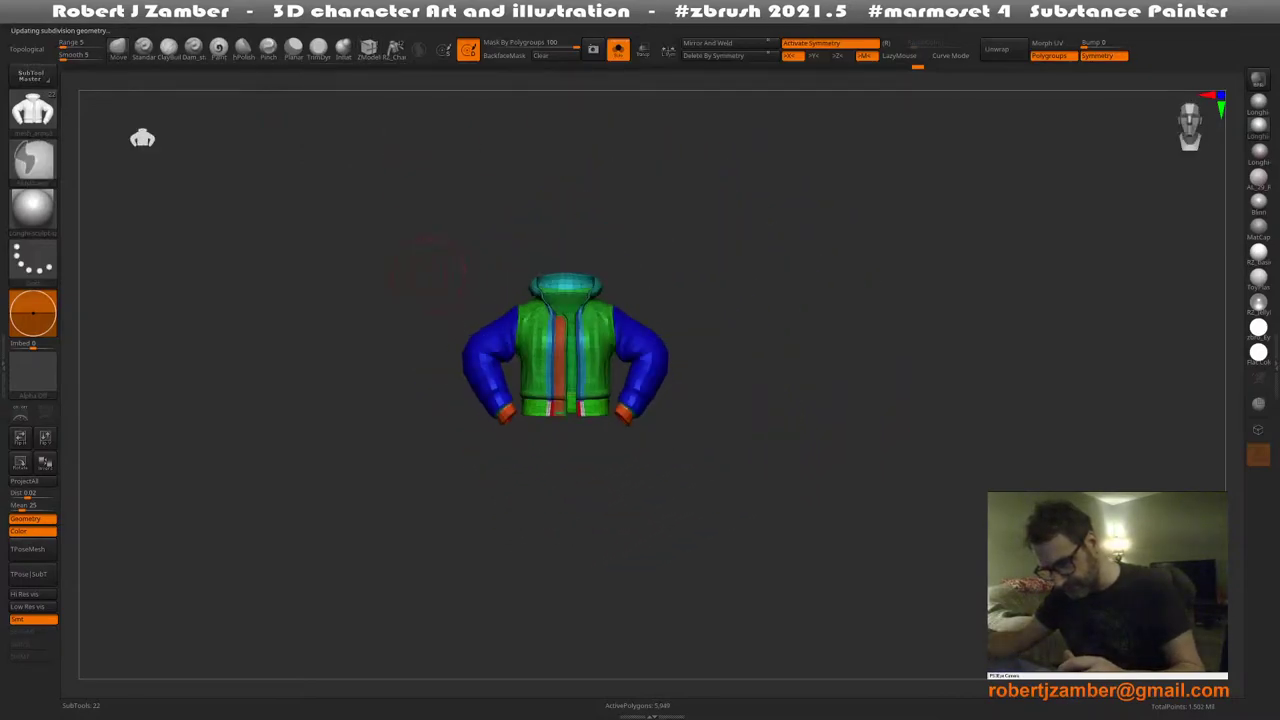
pyautogui.moveTo(505, 475)
pyautogui.keyDown('ctrl'); pyautogui.mouseDown()
pyautogui.moveTo(763, 380)
pyautogui.moveTo(420, 170)
pyautogui.mouseUp(); pyautogui.keyUp('ctrl')
pyautogui.moveTo(462, 290)
pyautogui.keyDown('ctrl'); pyautogui.mouseDown(button='right')
pyautogui.moveTo(474, 358)
pyautogui.moveTo(490, 335)
pyautogui.mouseUp(button='right'); pyautogui.keyUp('ctrl')
pyautogui.press('space')
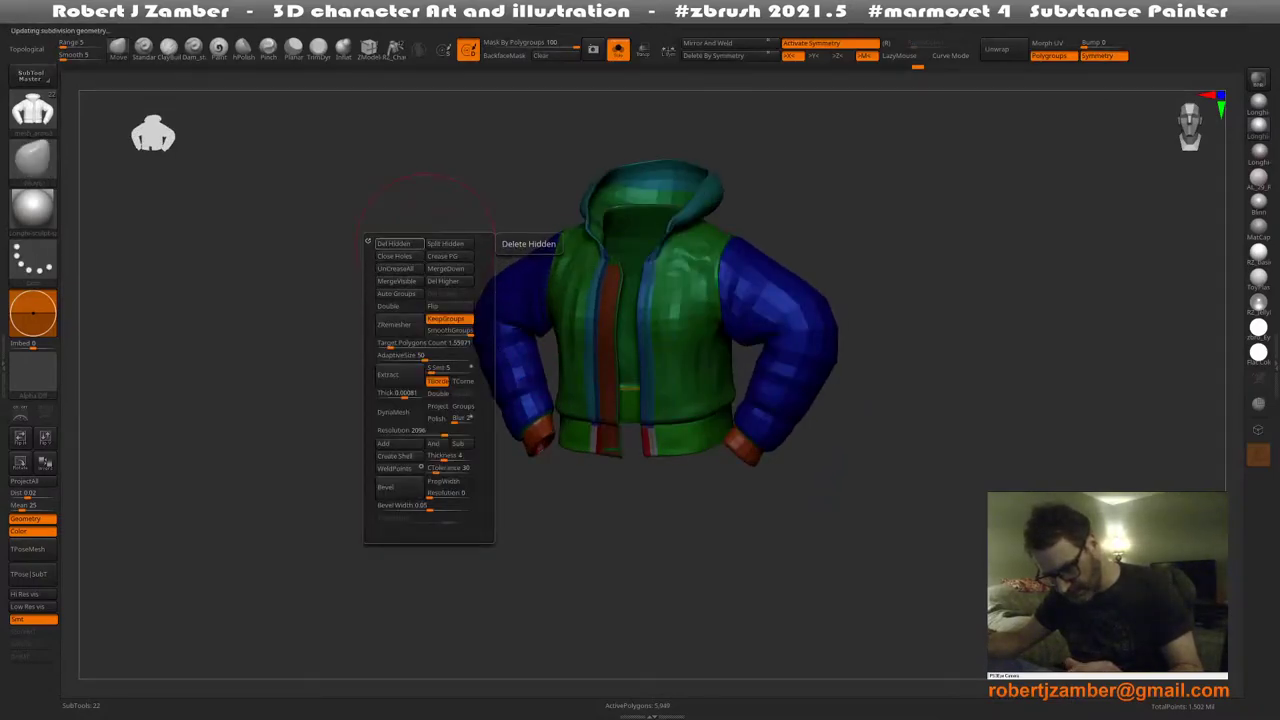
pyautogui.click(393, 243)
# Examine the jacket's hem, lining and cuffs from below, toggling the visibility of individual polygroups
pyautogui.moveTo(470, 300); pyautogui.dragTo(491, 443)
pyautogui.keyDown('ctrl'); pyautogui.moveTo(491, 443); pyautogui.dragTo(550, 408, button='right'); pyautogui.keyUp('ctrl')
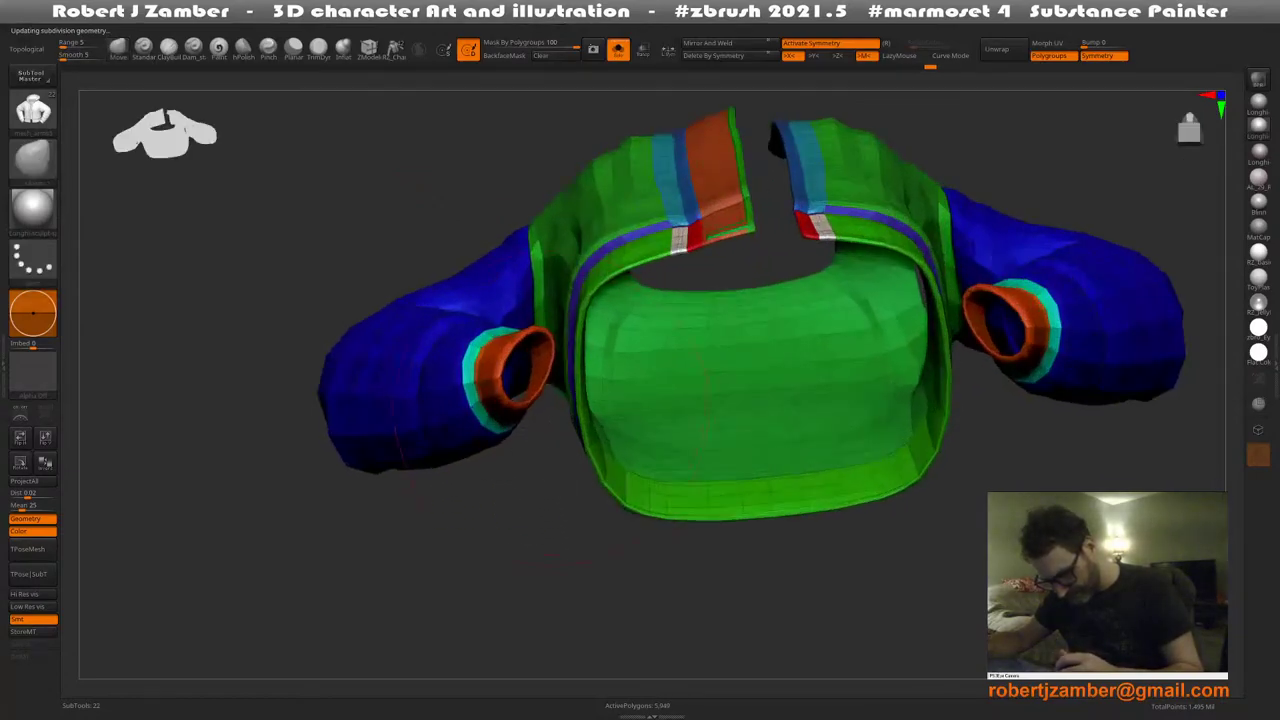
pyautogui.keyDown('alt'); pyautogui.moveTo(550, 408); pyautogui.dragTo(538, 505); pyautogui.keyUp('alt')
pyautogui.keyDown('ctrl'); pyautogui.moveTo(612, 432); pyautogui.dragTo(612, 440, button='right'); pyautogui.keyUp('ctrl')
pyautogui.keyDown('alt'); pyautogui.moveTo(612, 440); pyautogui.dragTo(560, 472); pyautogui.keyUp('alt')
pyautogui.keyDown('ctrl'); pyautogui.moveTo(560, 472); pyautogui.dragTo(490, 332, button='right'); pyautogui.keyUp('ctrl')
pyautogui.keyDown('ctrl'); pyautogui.keyDown('shift'); pyautogui.click(597, 440); pyautogui.keyUp('shift'); pyautogui.keyUp('ctrl')
pyautogui.keyDown('ctrl'); pyautogui.keyDown('shift'); pyautogui.click(595, 468); pyautogui.keyUp('shift'); pyautogui.keyUp('ctrl')
pyautogui.keyDown('ctrl'); pyautogui.keyDown('shift'); pyautogui.click(506, 424); pyautogui.keyUp('shift'); pyautogui.keyUp('ctrl')
pyautogui.keyDown('ctrl'); pyautogui.keyDown('shift'); pyautogui.click(471, 400); pyautogui.keyUp('shift'); pyautogui.keyUp('ctrl')
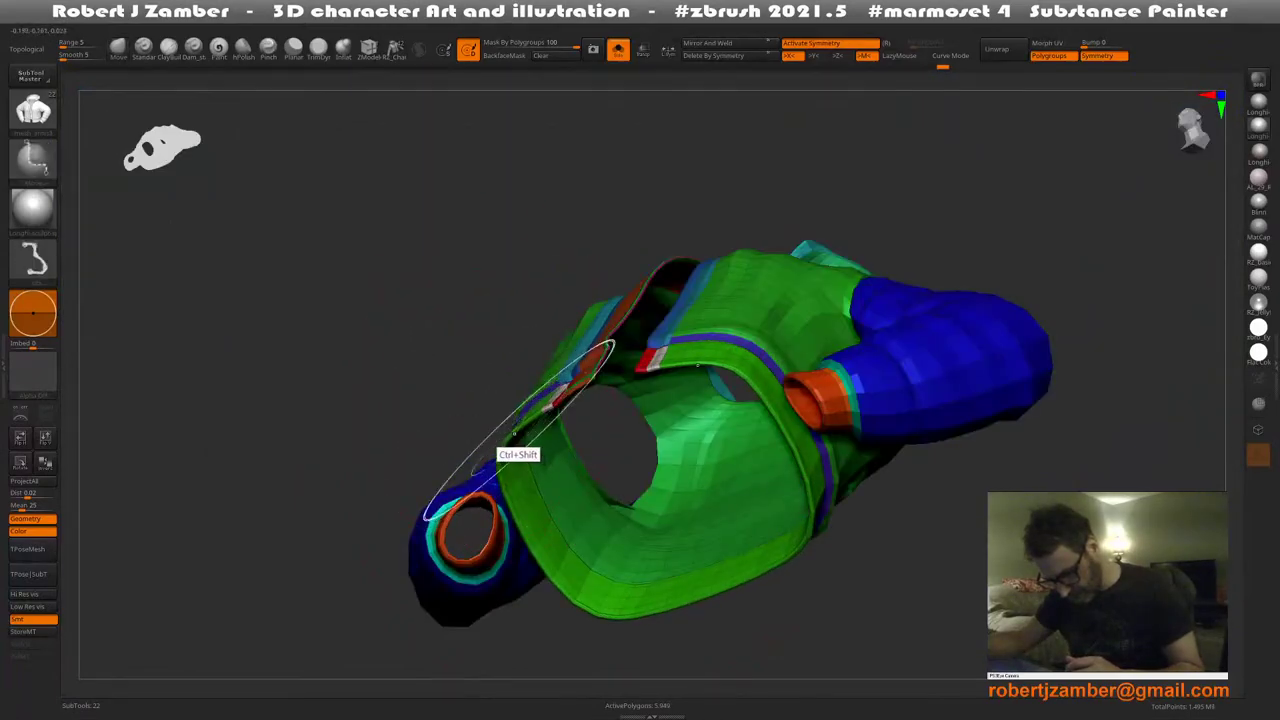
pyautogui.keyDown('ctrl'); pyautogui.keyDown('shift'); pyautogui.click(514, 433); pyautogui.keyUp('shift'); pyautogui.keyUp('ctrl')
pyautogui.keyDown('ctrl'); pyautogui.moveTo(514, 430); pyautogui.dragTo(506, 384, button='right'); pyautogui.keyUp('ctrl')
pyautogui.moveTo(506, 384)
pyautogui.keyDown('ctrl'); pyautogui.mouseDown(button='right')
pyautogui.moveTo(541, 355)
pyautogui.moveTo(591, 346)
pyautogui.moveTo(509, 283)
pyautogui.moveTo(484, 300)
pyautogui.moveTo(570, 420)
pyautogui.moveTo(578, 455)
pyautogui.mouseUp(button='right'); pyautogui.keyUp('ctrl')
# Isolate the green hem polygroup and split it into separate polygroups with Auto Groups
pyautogui.click(371, 50)
pyautogui.click(587, 341)
pyautogui.keyDown('ctrl'); pyautogui.keyDown('shift'); pyautogui.click(482, 310); pyautogui.keyUp('shift'); pyautogui.keyUp('ctrl')
pyautogui.keyDown('ctrl'); pyautogui.keyDown('shift'); pyautogui.click(582, 432); pyautogui.keyUp('shift'); pyautogui.keyUp('ctrl')
pyautogui.press('space')
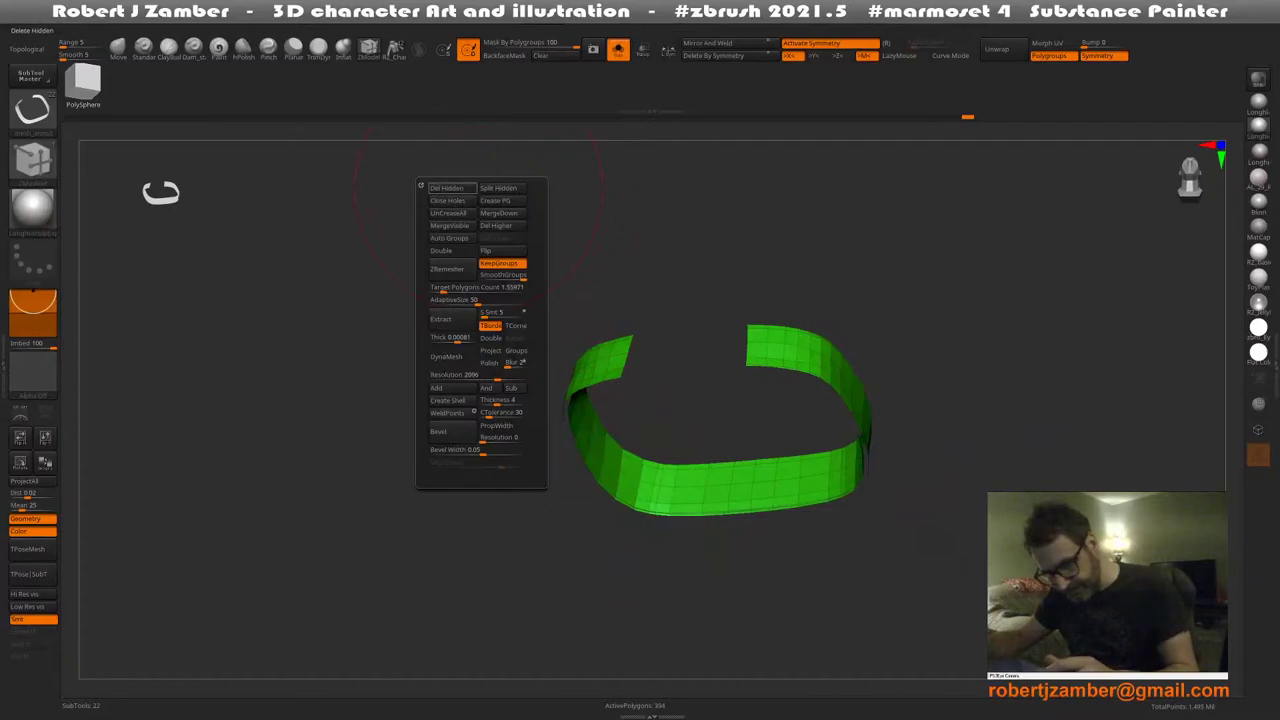
pyautogui.click(449, 238)
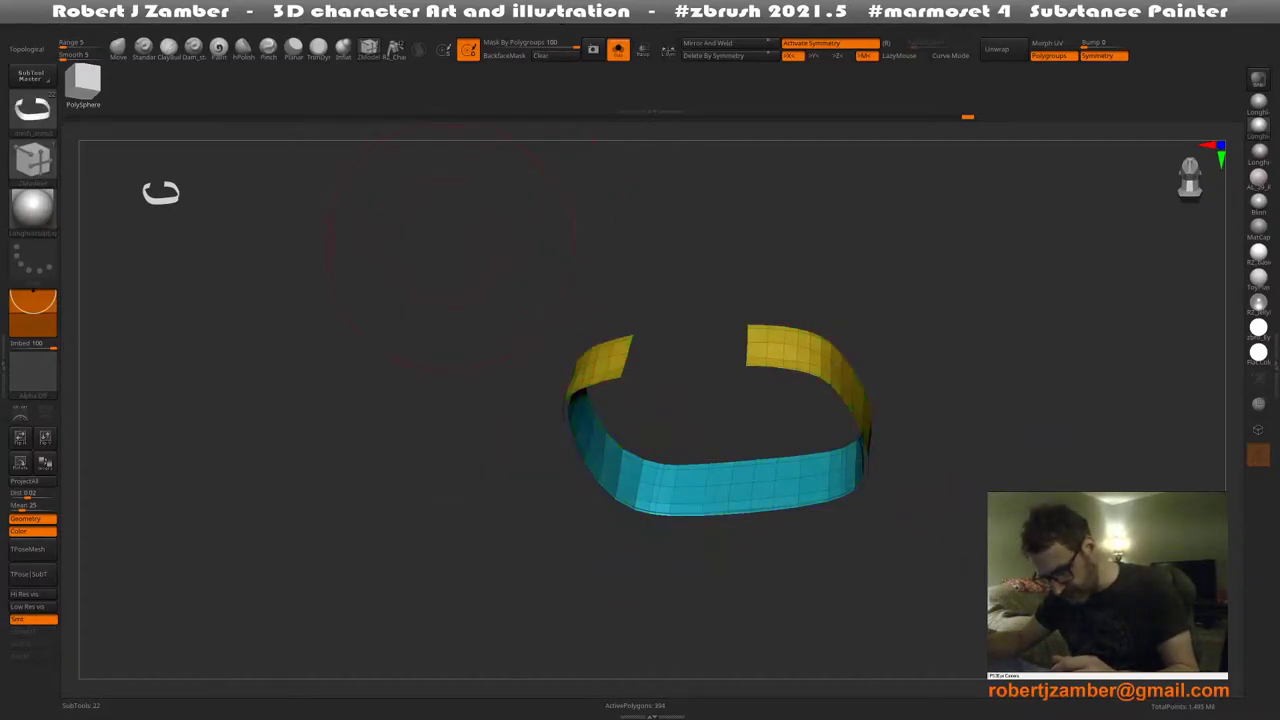
# Hide the hem's inner band and the green lining inside the jacket
pyautogui.keyDown('ctrl'); pyautogui.keyDown('shift'); pyautogui.click(570, 490); pyautogui.keyUp('shift'); pyautogui.keyUp('ctrl')
pyautogui.keyDown('ctrl'); pyautogui.keyDown('shift'); pyautogui.click(608, 482); pyautogui.keyUp('shift'); pyautogui.keyUp('ctrl')
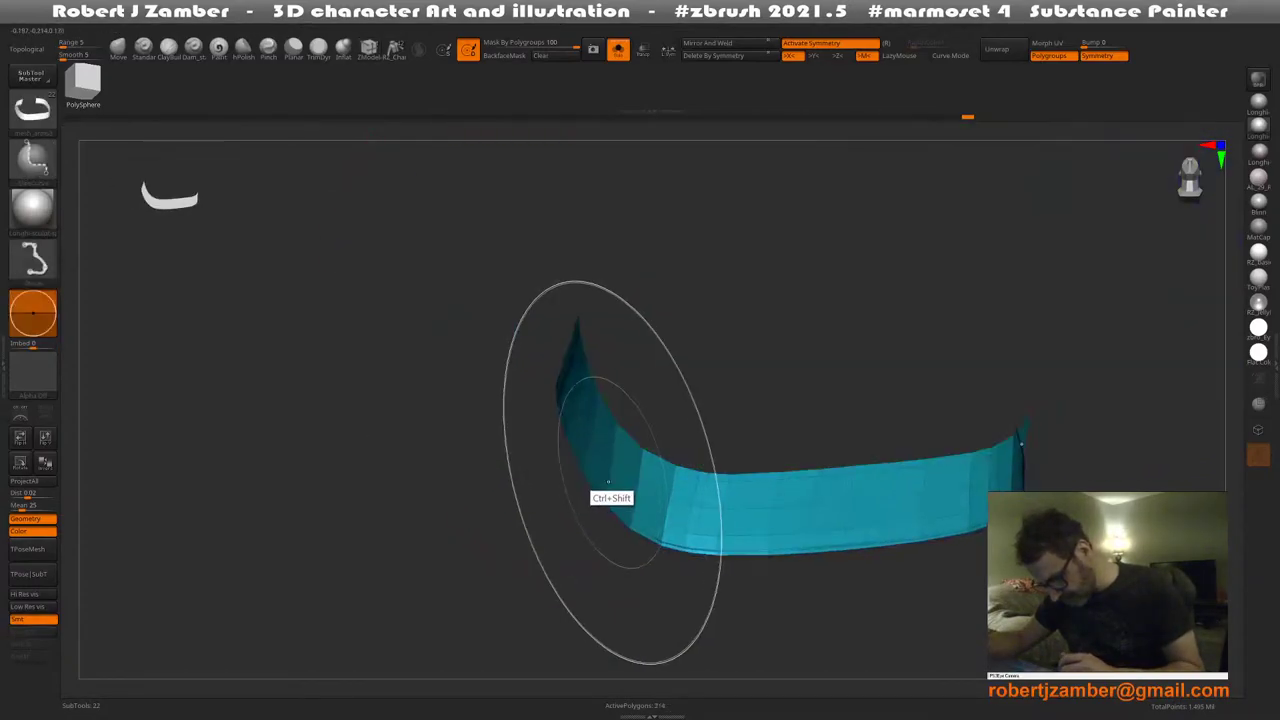
pyautogui.keyDown('ctrl'); pyautogui.keyDown('shift'); pyautogui.click(606, 482); pyautogui.keyUp('shift'); pyautogui.keyUp('ctrl')
pyautogui.keyDown('ctrl'); pyautogui.moveTo(604, 506); pyautogui.dragTo(590, 482, button='right'); pyautogui.keyUp('ctrl')
pyautogui.keyDown('shift'); pyautogui.moveTo(590, 482); pyautogui.dragTo(538, 535, button='right'); pyautogui.keyUp('shift')
pyautogui.moveTo(540, 535)
pyautogui.mouseDown()
pyautogui.moveTo(571, 463)
pyautogui.moveTo(666, 341)
pyautogui.mouseUp()
pyautogui.moveTo(625, 290)
pyautogui.mouseDown()
pyautogui.moveTo(634, 312)
pyautogui.moveTo(648, 197)
pyautogui.moveTo(619, 336)
pyautogui.moveTo(563, 277)
pyautogui.moveTo(540, 276)
pyautogui.moveTo(486, 340)
pyautogui.moveTo(577, 303)
pyautogui.moveTo(531, 337)
pyautogui.moveTo(570, 335)
pyautogui.moveTo(590, 310)
pyautogui.mouseUp()
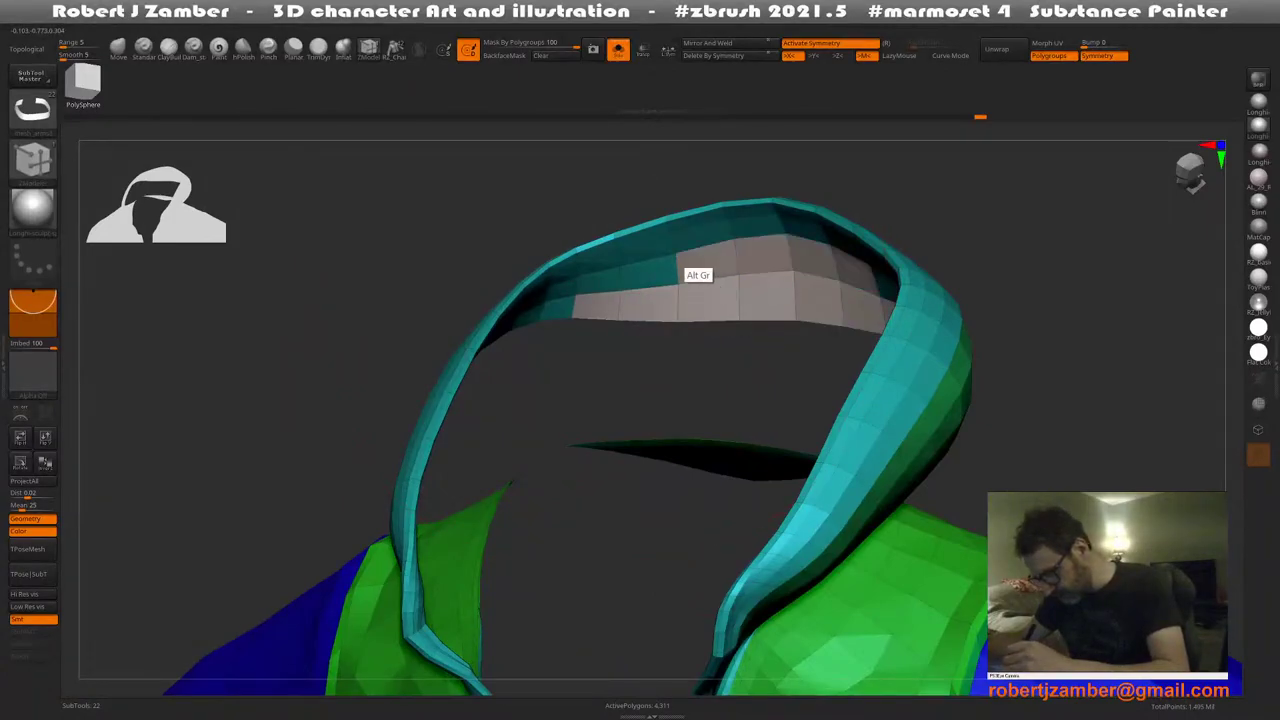
# Try to regroup the hood's inner polygon loops with the ZModeler polygroup action, and undo the attempt
pyautogui.moveTo(740, 252); pyautogui.dragTo(628, 292)
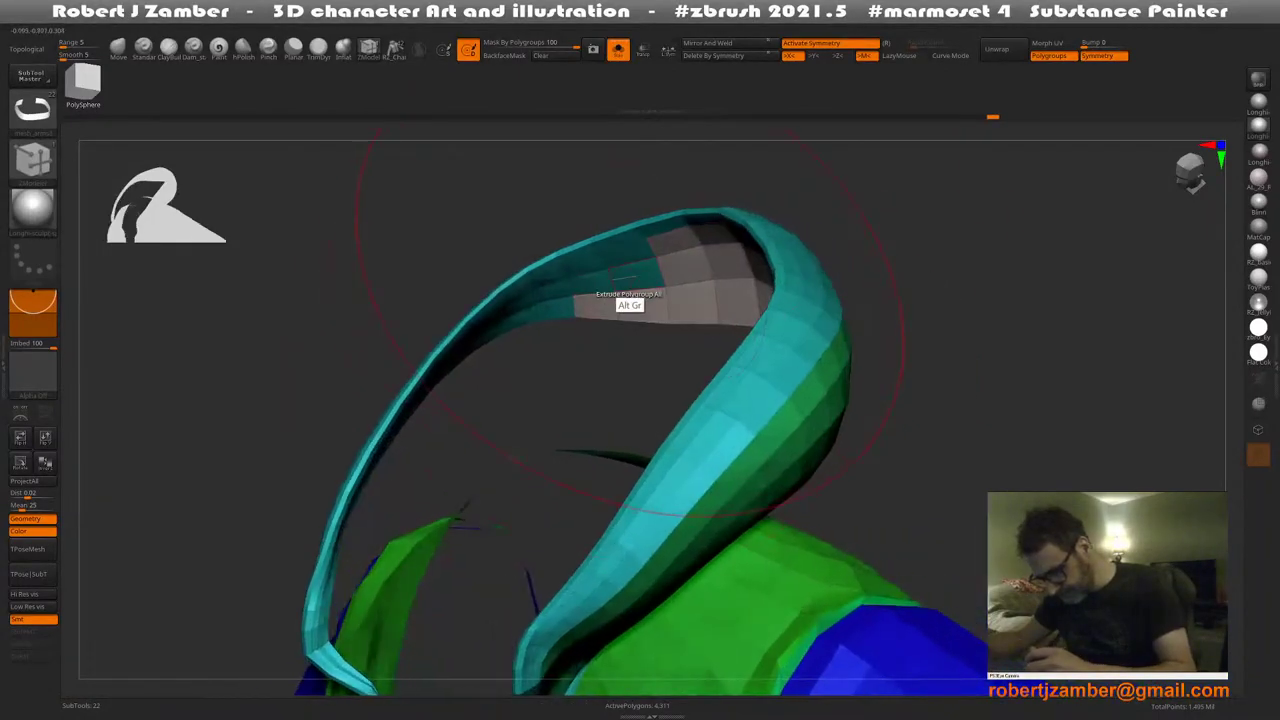
pyautogui.moveTo(547, 305); pyautogui.dragTo(566, 333)
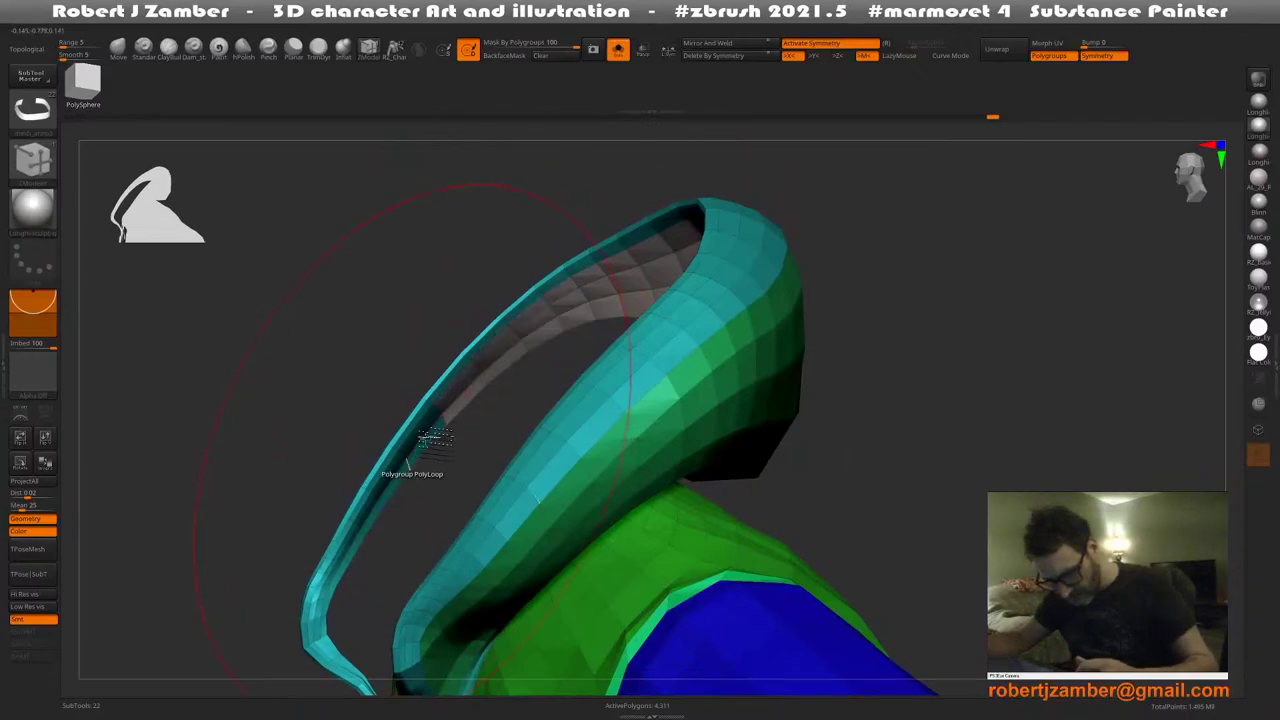
pyautogui.keyDown('alt'); pyautogui.moveTo(409, 463); pyautogui.dragTo(484, 341, button='right'); pyautogui.keyUp('alt')
pyautogui.hotkey('ctrl', 'z')
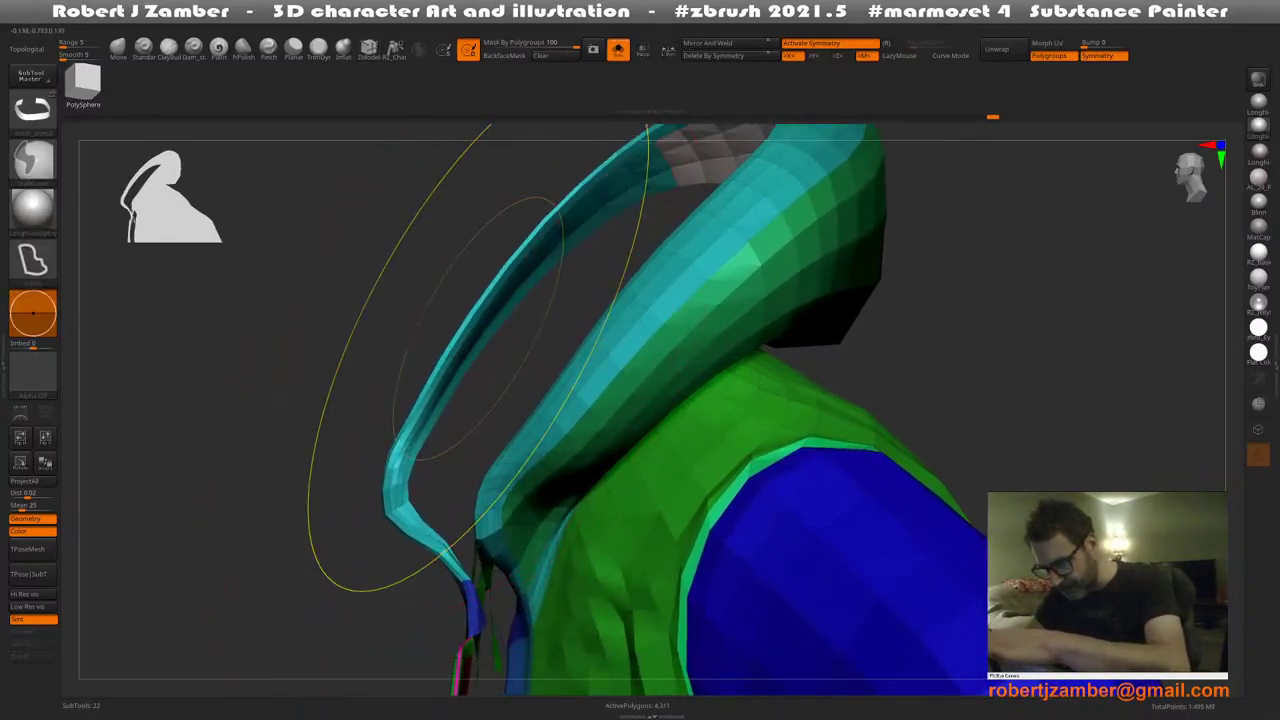
pyautogui.hotkey('ctrl', 'z')
pyautogui.moveTo(284, 361); pyautogui.dragTo(447, 267, button='right')
pyautogui.hotkey('ctrl', 'z')
# Clear the jacket's mask and delete the hidden lining polygons
pyautogui.moveTo(460, 424)
pyautogui.keyDown('shift'); pyautogui.mouseDown(button='right')
pyautogui.moveTo(499, 404)
pyautogui.moveTo(496, 306)
pyautogui.moveTo(509, 399)
pyautogui.moveTo(477, 403)
pyautogui.moveTo(477, 360)
pyautogui.moveTo(463, 443)
pyautogui.moveTo(490, 325)
pyautogui.moveTo(457, 300)
pyautogui.moveTo(504, 428)
pyautogui.moveTo(457, 371)
pyautogui.moveTo(502, 483)
pyautogui.moveTo(560, 515)
pyautogui.mouseUp(button='right'); pyautogui.keyUp('shift')
pyautogui.hotkey('ctrl', 'shift')
pyautogui.keyDown('ctrl'); pyautogui.keyDown('shift'); pyautogui.click(486, 397); pyautogui.keyUp('shift'); pyautogui.keyUp('ctrl')
pyautogui.moveTo(560, 515); pyautogui.dragTo(545, 487, button='right')
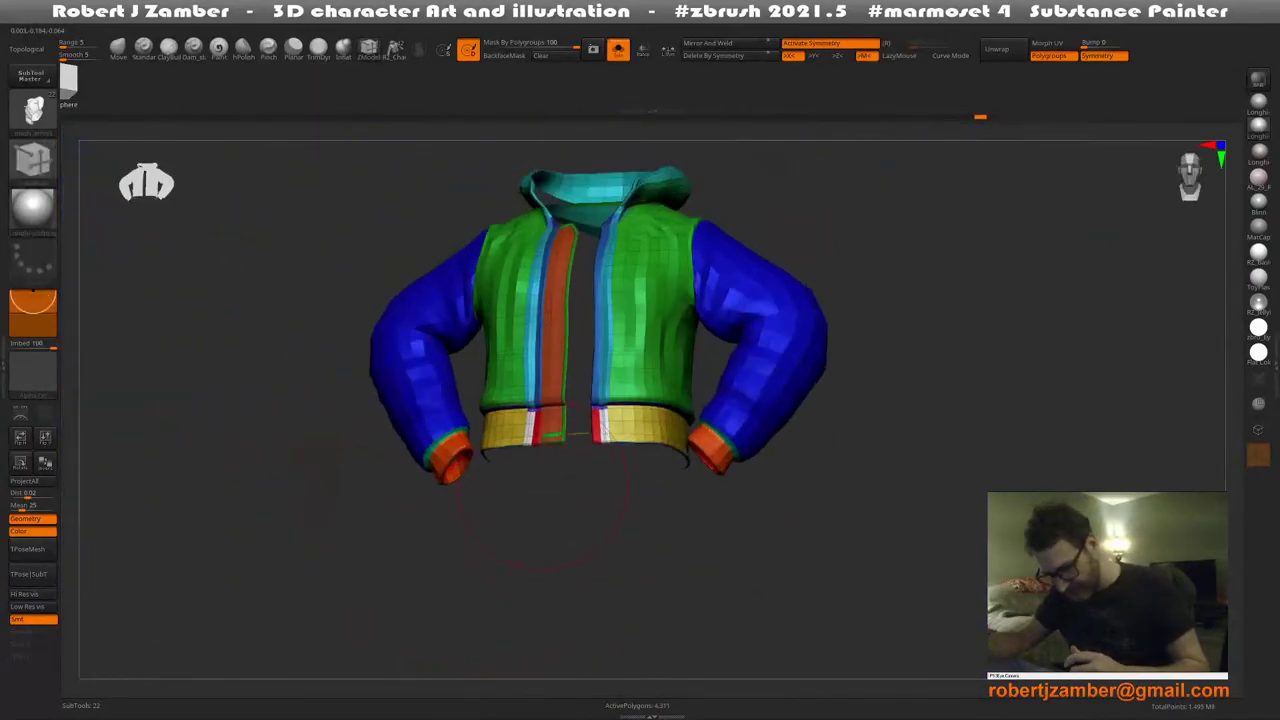
pyautogui.moveTo(557, 385)
pyautogui.keyDown('ctrl'); pyautogui.mouseDown(button='right')
pyautogui.moveTo(537, 451)
pyautogui.moveTo(497, 360)
pyautogui.moveTo(566, 453)
pyautogui.moveTo(523, 408)
pyautogui.moveTo(532, 432)
pyautogui.moveTo(557, 434)
pyautogui.moveTo(480, 340)
pyautogui.moveTo(420, 435)
pyautogui.moveTo(406, 365)
pyautogui.moveTo(481, 441)
pyautogui.moveTo(440, 424)
pyautogui.moveTo(549, 321)
pyautogui.mouseUp(button='right'); pyautogui.keyUp('ctrl')
pyautogui.moveTo(380, 190)
pyautogui.keyDown('ctrl'); pyautogui.mouseDown()
pyautogui.moveTo(640, 445)
pyautogui.moveTo(626, 132)
pyautogui.moveTo(605, 138)
pyautogui.mouseUp(); pyautogui.keyUp('ctrl')
pyautogui.moveTo(414, 218)
pyautogui.keyDown('ctrl'); pyautogui.mouseDown()
pyautogui.moveTo(410, 290)
pyautogui.moveTo(710, 200)
pyautogui.moveTo(680, 190)
pyautogui.mouseUp(); pyautogui.keyUp('ctrl')
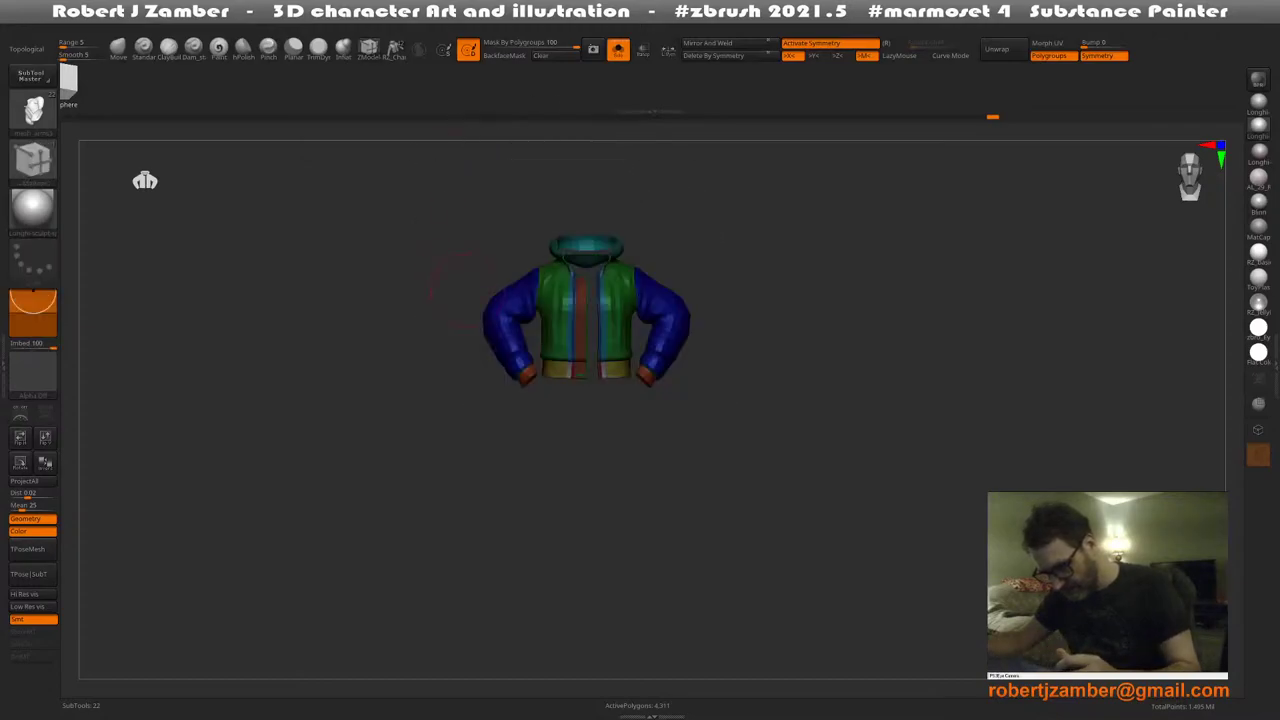
pyautogui.keyDown('ctrl'); pyautogui.moveTo(438, 165); pyautogui.dragTo(468, 212, button='right'); pyautogui.keyUp('ctrl')
pyautogui.press('space')
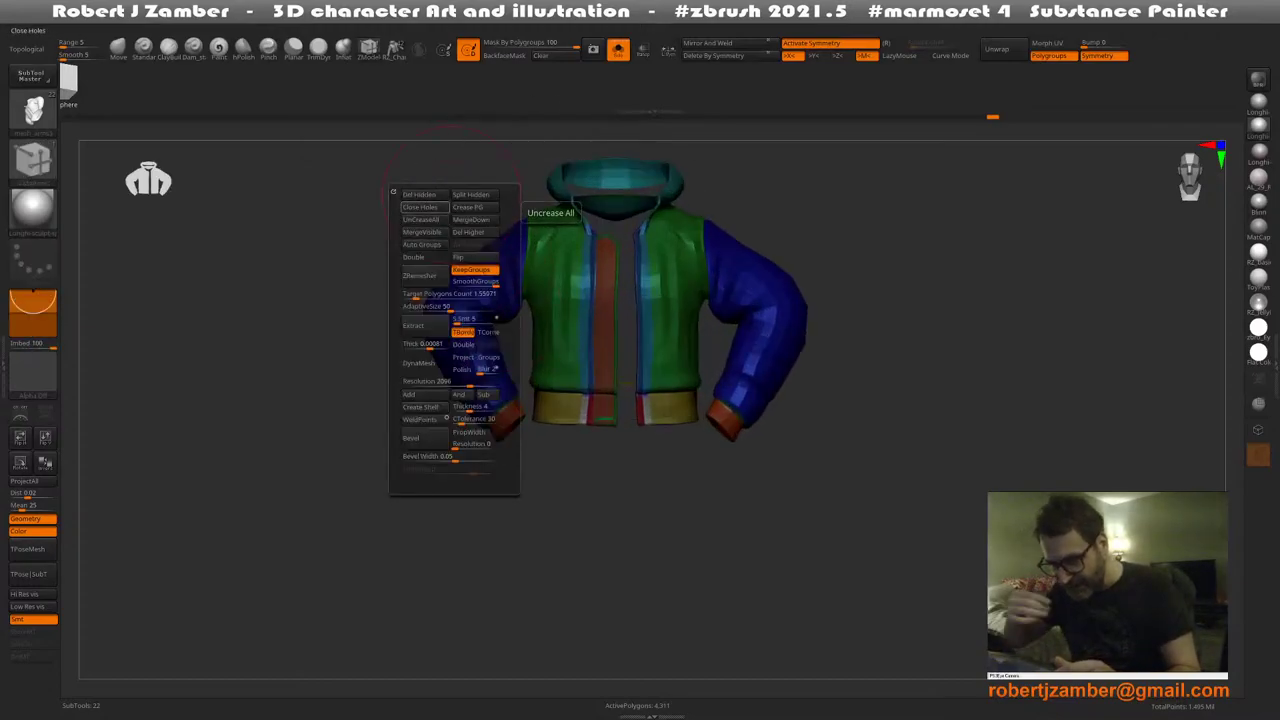
pyautogui.click(420, 207)
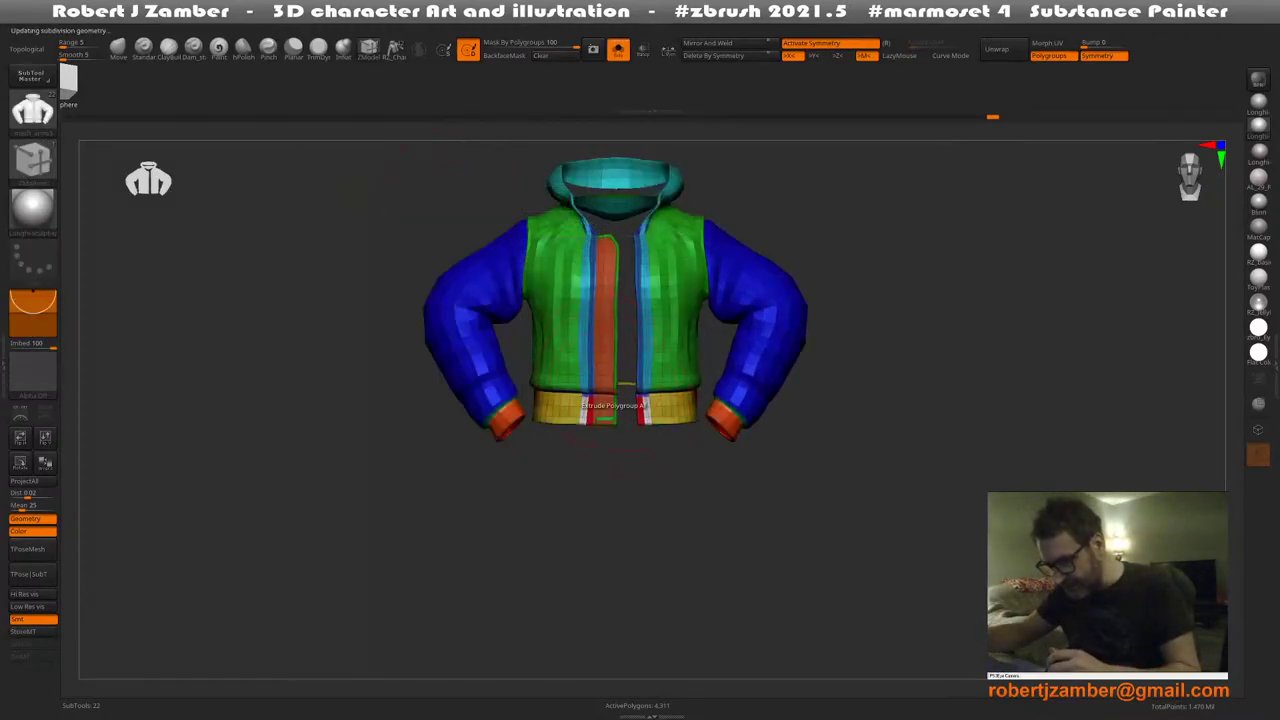
# Isolate the thin yellow strip running around the inside of the hem and hide it
pyautogui.keyDown('ctrl'); pyautogui.moveTo(547, 343); pyautogui.dragTo(558, 314, button='right'); pyautogui.keyUp('ctrl')
pyautogui.keyDown('alt'); pyautogui.moveTo(558, 314); pyautogui.dragTo(548, 364, button='right'); pyautogui.keyUp('alt')
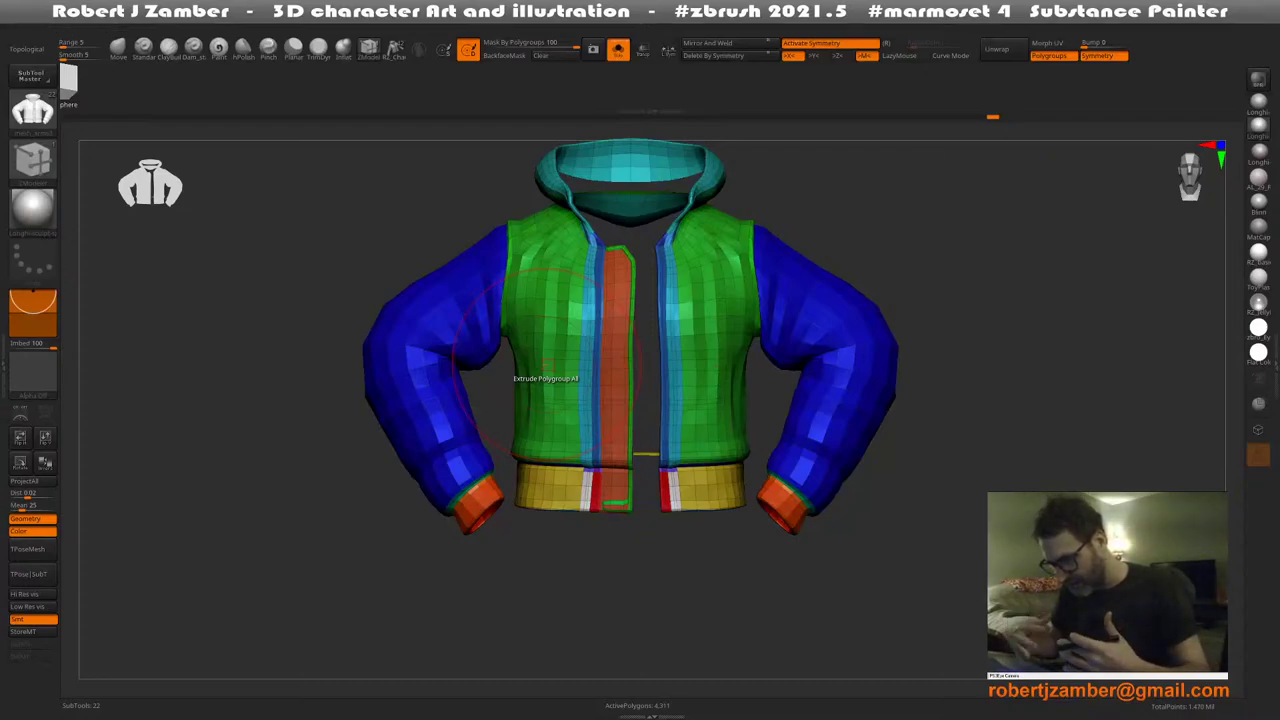
pyautogui.moveTo(506, 392)
pyautogui.mouseDown(button='right')
pyautogui.moveTo(480, 363)
pyautogui.moveTo(455, 368)
pyautogui.moveTo(518, 428)
pyautogui.mouseUp(button='right')
pyautogui.moveTo(518, 428)
pyautogui.keyDown('shift'); pyautogui.mouseDown(button='right')
pyautogui.moveTo(476, 366)
pyautogui.moveTo(490, 434)
pyautogui.moveTo(466, 457)
pyautogui.moveTo(547, 492)
pyautogui.mouseUp(button='right'); pyautogui.keyUp('shift')
pyautogui.moveTo(630, 556); pyautogui.dragTo(566, 445)
pyautogui.keyDown('ctrl'); pyautogui.keyDown('shift'); pyautogui.click(578, 329); pyautogui.keyUp('shift'); pyautogui.keyUp('ctrl')
pyautogui.moveTo(561, 350); pyautogui.dragTo(565, 274)
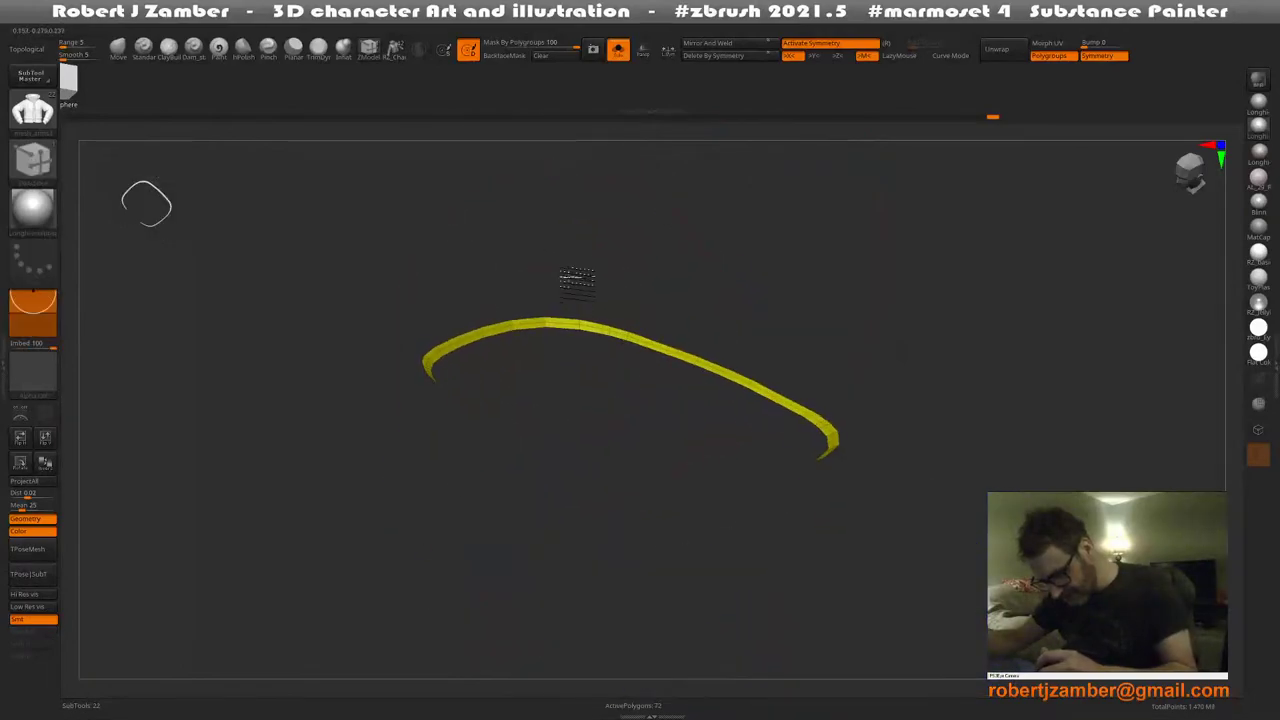
pyautogui.keyDown('ctrl'); pyautogui.keyDown('shift'); pyautogui.click(578, 326); pyautogui.keyUp('shift'); pyautogui.keyUp('ctrl')
pyautogui.moveTo(571, 480); pyautogui.dragTo(450, 337)
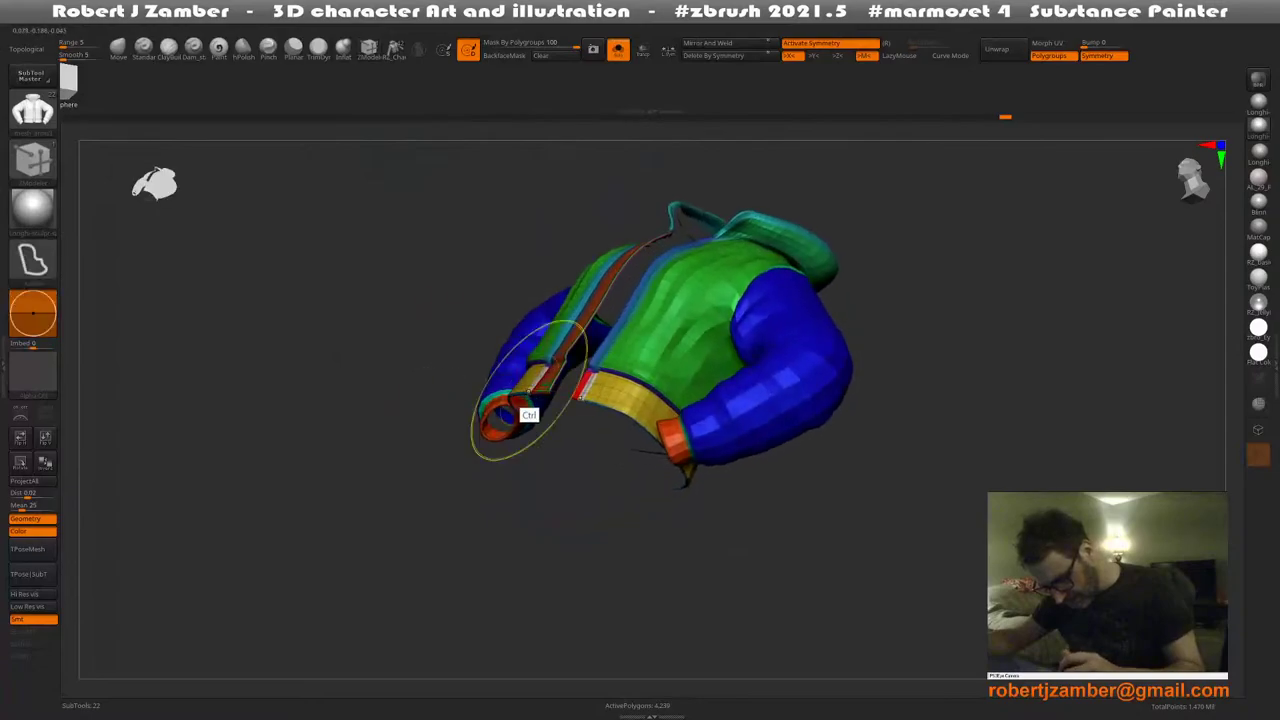
# Delete the hidden hem strip from the jacket
pyautogui.moveTo(528, 414)
pyautogui.mouseDown()
pyautogui.moveTo(540, 370)
pyautogui.moveTo(523, 330)
pyautogui.moveTo(565, 398)
pyautogui.moveTo(520, 470)
pyautogui.moveTo(500, 350)
pyautogui.mouseUp()
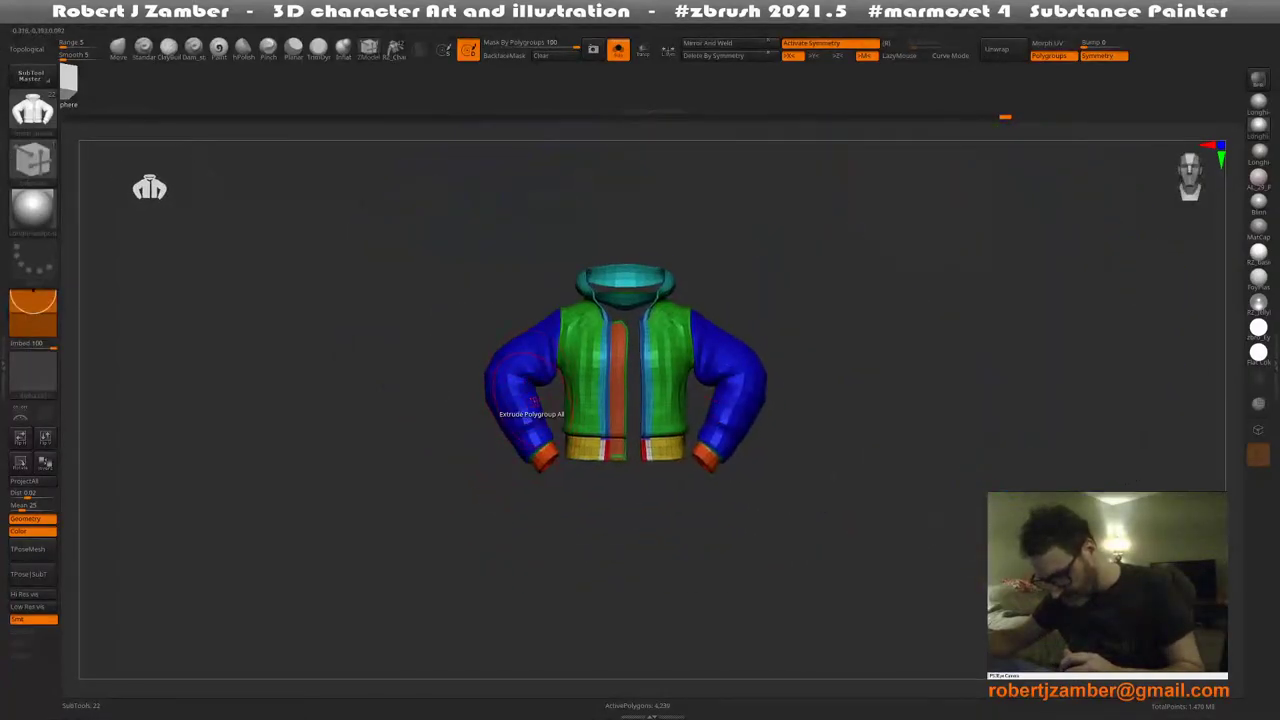
pyautogui.keyDown('ctrl'); pyautogui.moveTo(533, 400); pyautogui.dragTo(478, 262, button='right'); pyautogui.keyUp('ctrl')
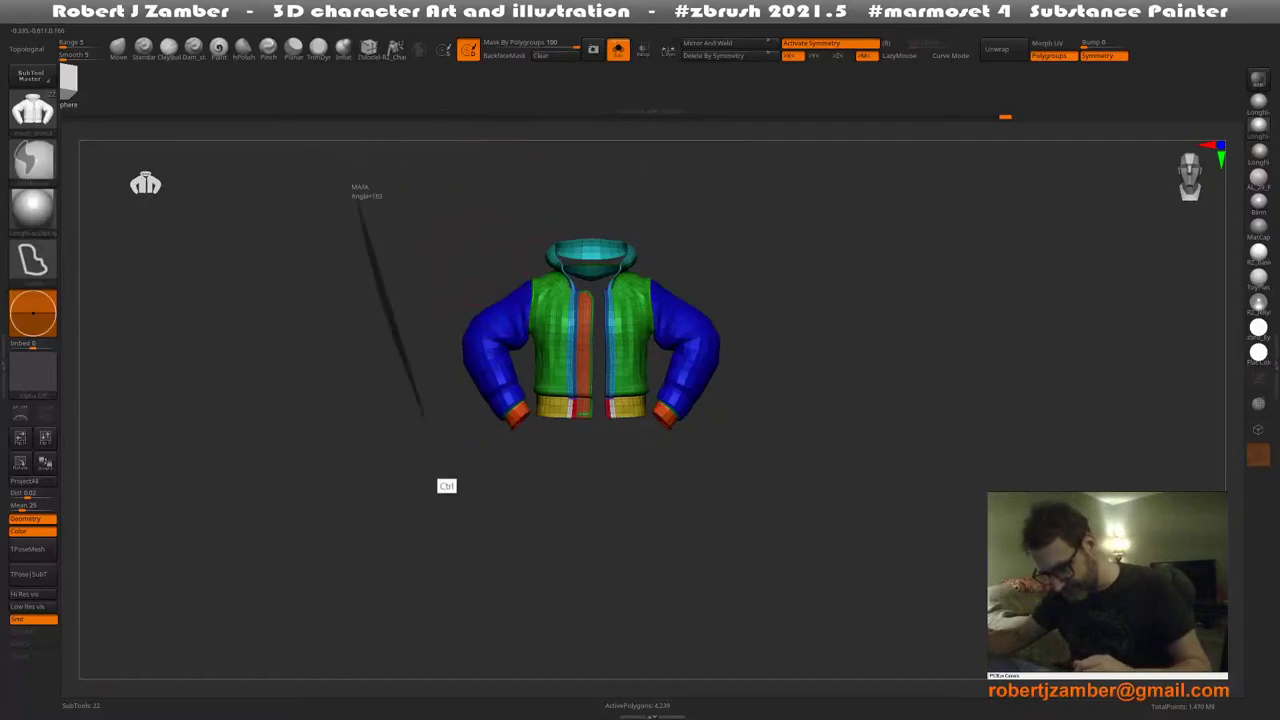
pyautogui.moveTo(438, 477)
pyautogui.keyDown('ctrl'); pyautogui.mouseDown()
pyautogui.moveTo(756, 300)
pyautogui.moveTo(400, 160)
pyautogui.mouseUp(); pyautogui.keyUp('ctrl')
pyautogui.keyDown('ctrl'); pyautogui.moveTo(480, 262); pyautogui.dragTo(492, 302, button='right'); pyautogui.keyUp('ctrl')
pyautogui.press('space')
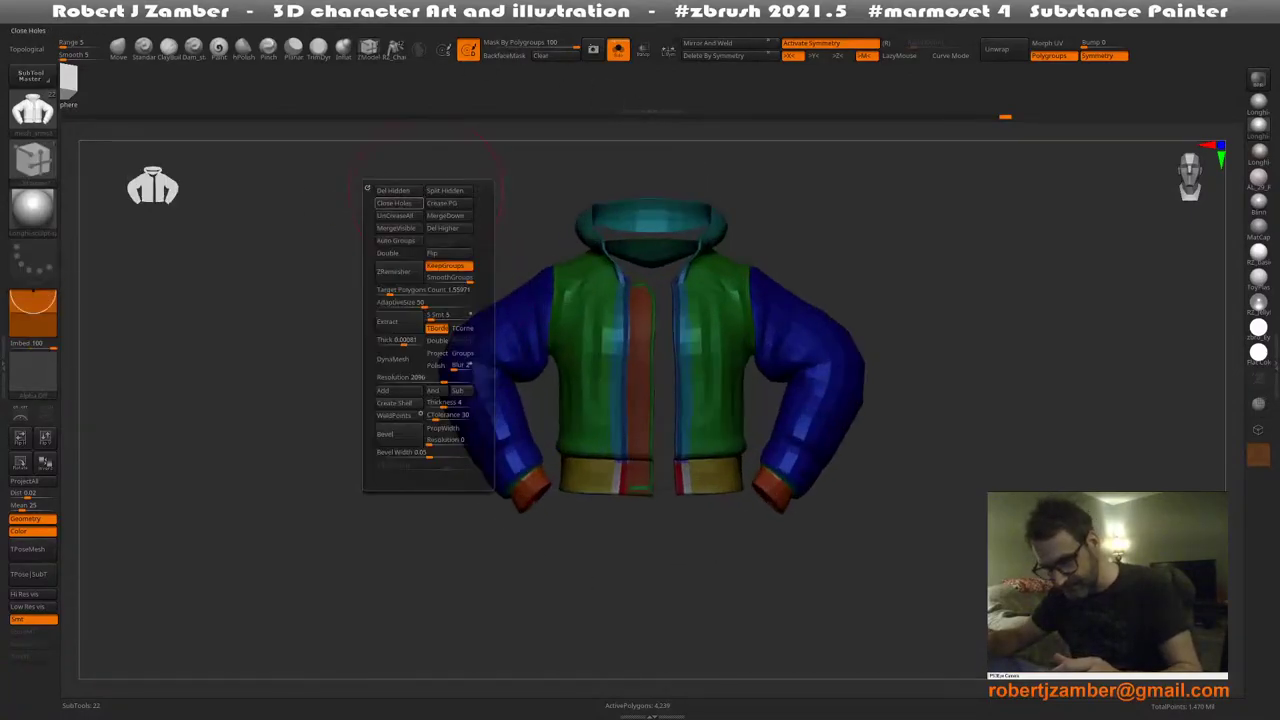
pyautogui.click(415, 190)
# Isolate the orange front placket polygroup and split it into separate polygroups with Auto Groups
pyautogui.moveTo(577, 390)
pyautogui.keyDown('ctrl'); pyautogui.mouseDown(button='right')
pyautogui.moveTo(586, 420)
pyautogui.moveTo(574, 340)
pyautogui.moveTo(600, 294)
pyautogui.moveTo(592, 408)
pyautogui.mouseUp(button='right'); pyautogui.keyUp('ctrl')
pyautogui.keyDown('ctrl'); pyautogui.keyDown('shift'); pyautogui.click(585, 311); pyautogui.keyUp('shift'); pyautogui.keyUp('ctrl')
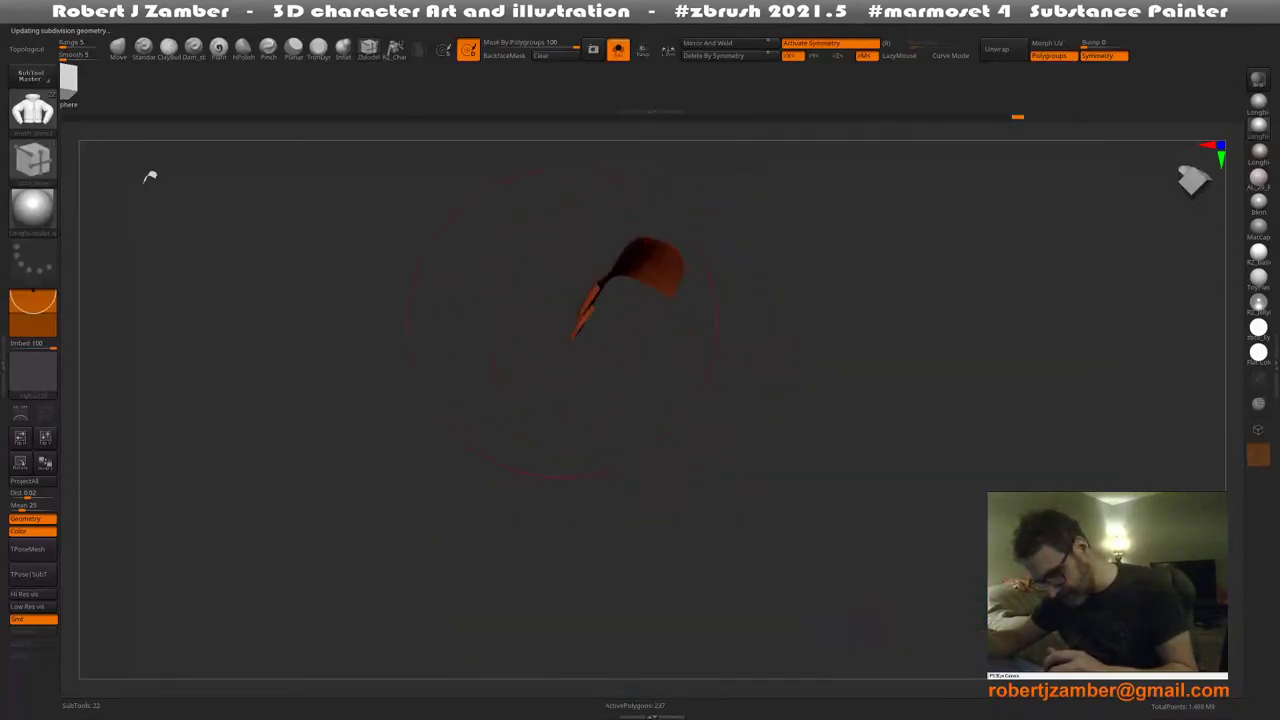
pyautogui.keyDown('ctrl'); pyautogui.moveTo(572, 312); pyautogui.dragTo(586, 380, button='right'); pyautogui.keyUp('ctrl')
pyautogui.moveTo(586, 380); pyautogui.dragTo(588, 325, button='right')
pyautogui.moveTo(588, 325)
pyautogui.keyDown('ctrl'); pyautogui.mouseDown(button='right')
pyautogui.moveTo(588, 391)
pyautogui.moveTo(583, 320)
pyautogui.mouseUp(button='right'); pyautogui.keyUp('ctrl')
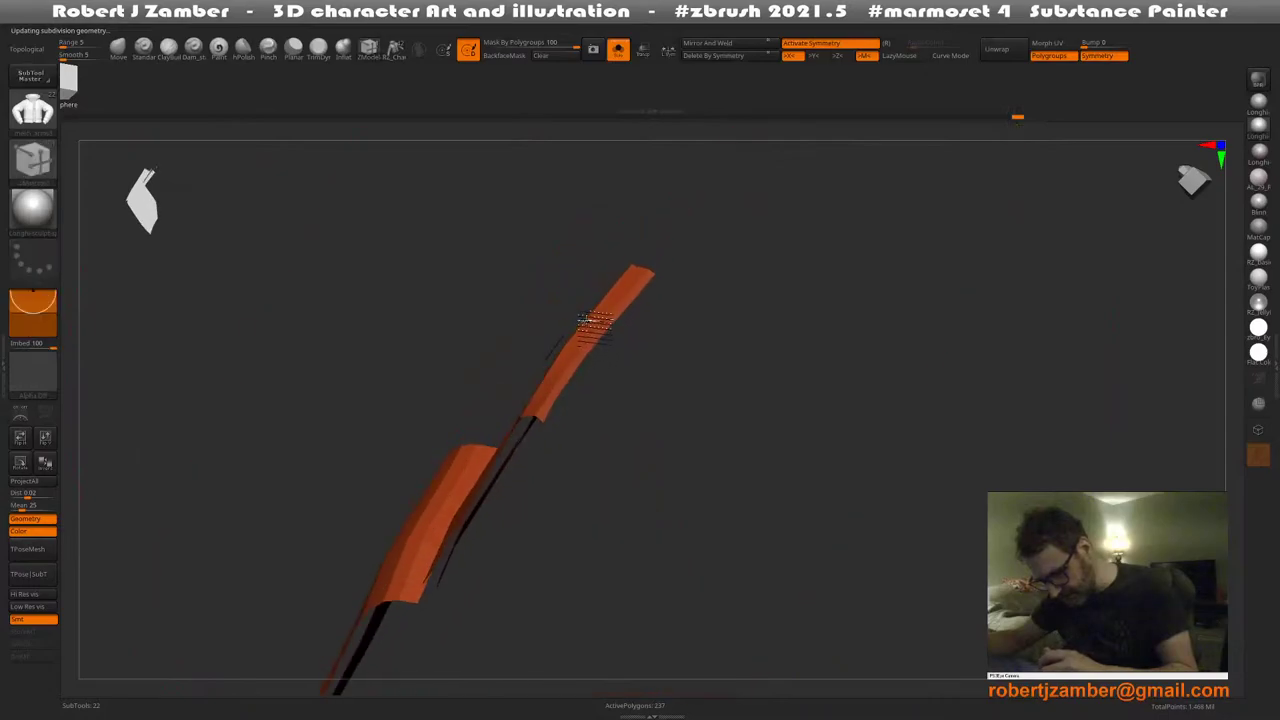
pyautogui.moveTo(595, 320); pyautogui.dragTo(538, 298)
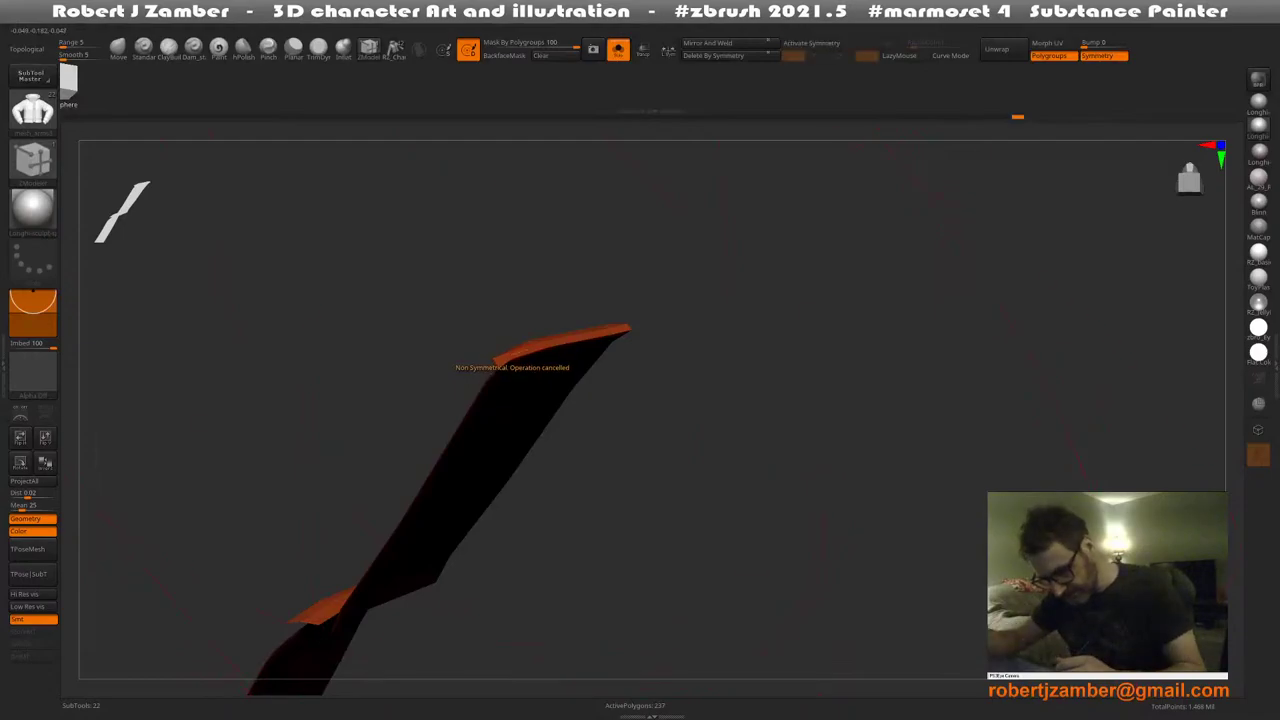
pyautogui.keyDown('ctrl'); pyautogui.keyDown('shift'); pyautogui.click(470, 372); pyautogui.keyUp('shift'); pyautogui.keyUp('ctrl')
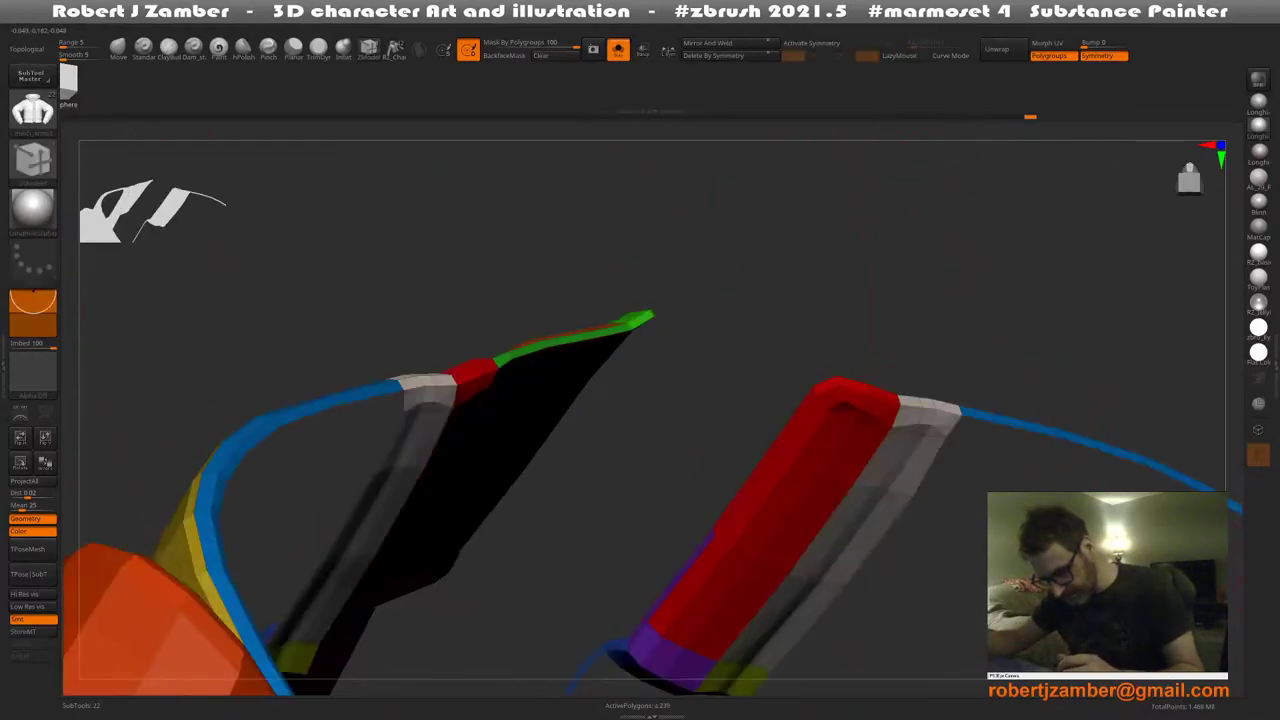
pyautogui.keyDown('ctrl'); pyautogui.keyDown('shift'); pyautogui.click(496, 411); pyautogui.keyUp('shift'); pyautogui.keyUp('ctrl')
pyautogui.press('1')
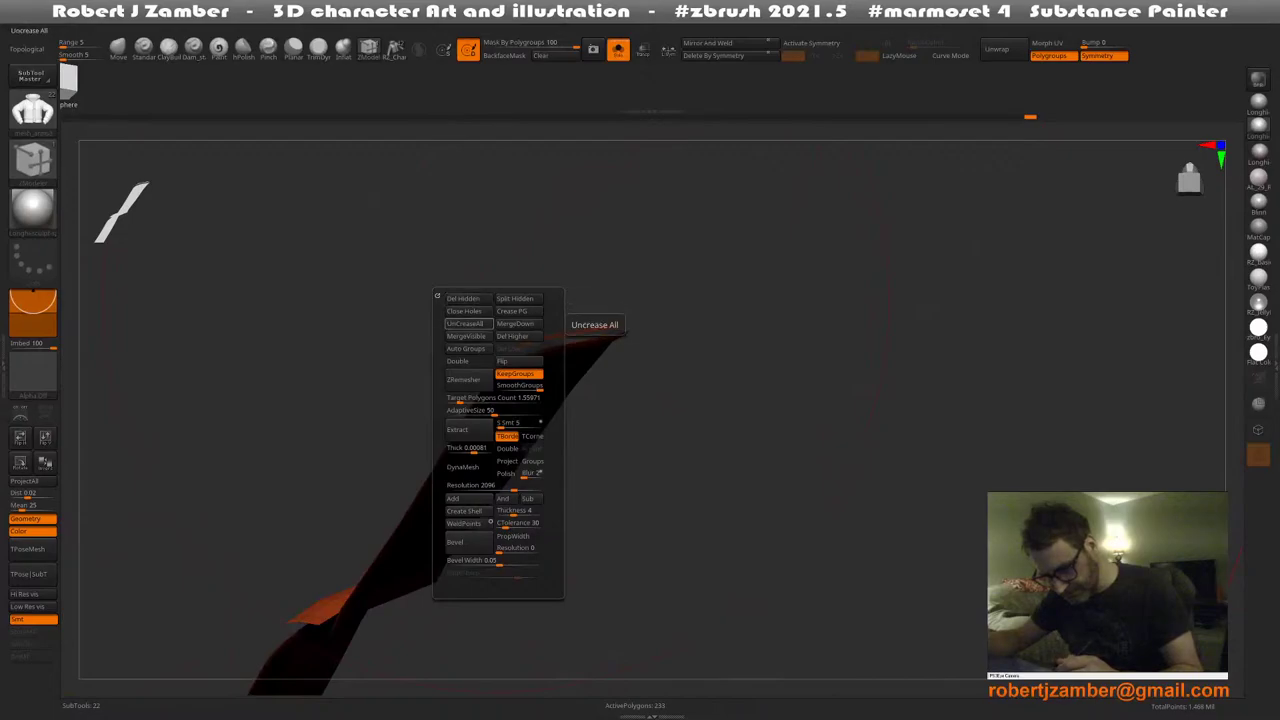
pyautogui.click(469, 349)
pyautogui.moveTo(478, 354); pyautogui.dragTo(488, 482)
# Hide the blue inner polygroup of the front placket
pyautogui.keyDown('ctrl'); pyautogui.keyDown('shift'); pyautogui.click(486, 482); pyautogui.keyUp('shift'); pyautogui.keyUp('ctrl')
pyautogui.moveTo(489, 410); pyautogui.dragTo(330, 420, button='right')
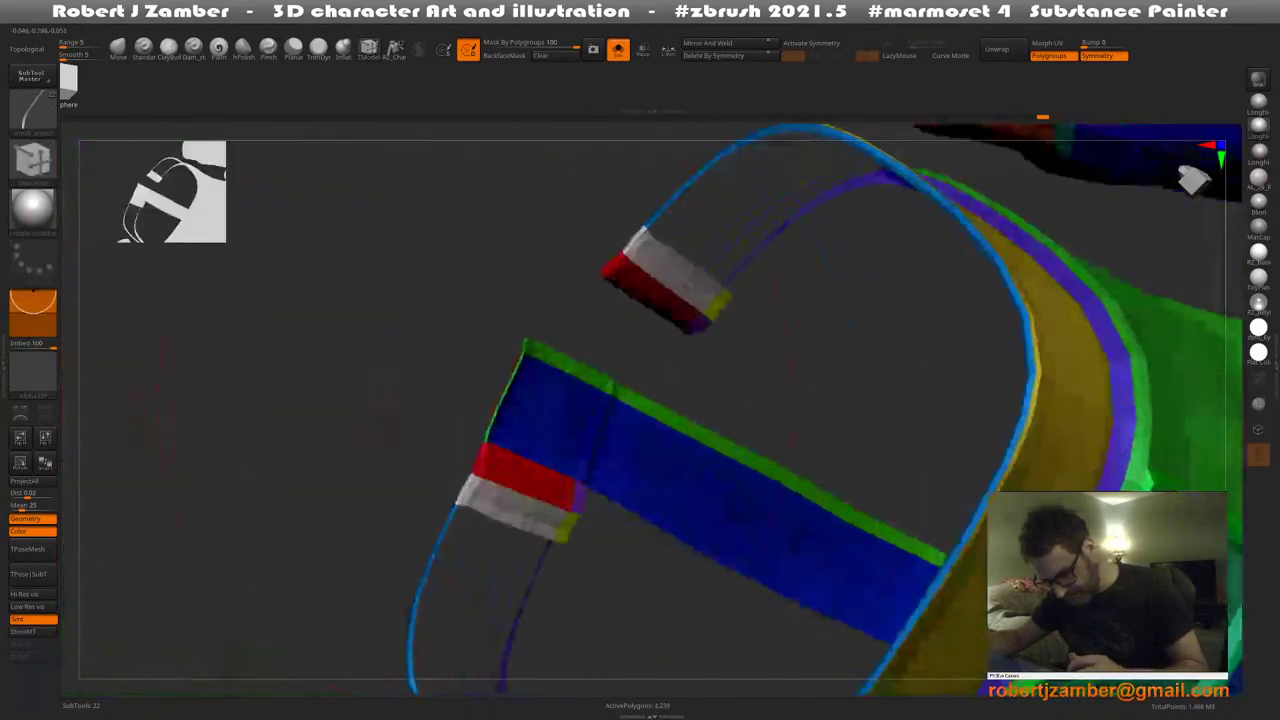
pyautogui.keyDown('ctrl'); pyautogui.keyDown('shift'); pyautogui.click(563, 432); pyautogui.keyUp('shift'); pyautogui.keyUp('ctrl')
pyautogui.keyDown('ctrl'); pyautogui.keyDown('shift'); pyautogui.click(563, 432); pyautogui.keyUp('shift'); pyautogui.keyUp('ctrl')
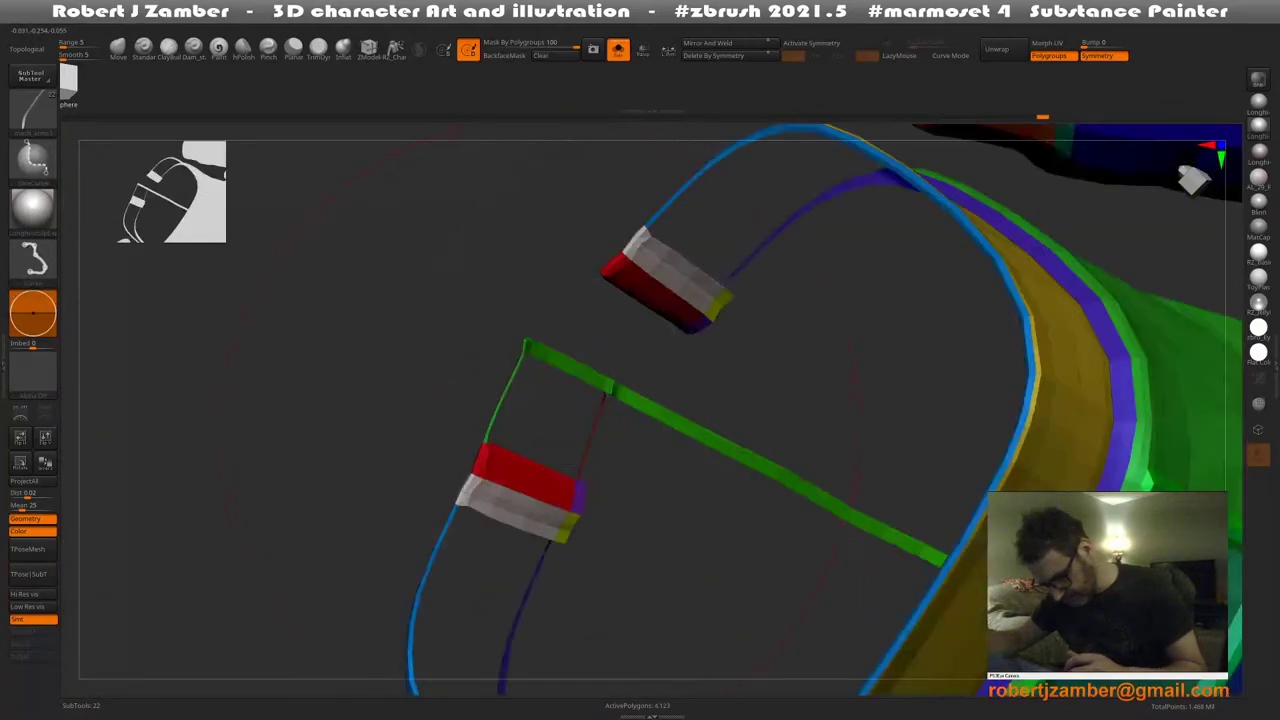
pyautogui.moveTo(563, 432); pyautogui.dragTo(505, 470)
pyautogui.moveTo(505, 470)
pyautogui.keyDown('alt'); pyautogui.mouseDown(button='right')
pyautogui.moveTo(503, 412)
pyautogui.moveTo(461, 407)
pyautogui.moveTo(560, 418)
pyautogui.moveTo(461, 427)
pyautogui.moveTo(386, 366)
pyautogui.moveTo(520, 450)
pyautogui.moveTo(471, 408)
pyautogui.moveTo(480, 523)
pyautogui.moveTo(579, 507)
pyautogui.mouseUp(button='right'); pyautogui.keyUp('alt')
pyautogui.keyDown('ctrl'); pyautogui.keyDown('shift'); pyautogui.click(480, 523); pyautogui.keyUp('shift'); pyautogui.keyUp('ctrl')
# Undo the recent regrouping and deletions until the jacket's full lining and the green hem are back
pyautogui.hotkey('ctrl', 'z')
pyautogui.hotkey('ctrl', 'z')
pyautogui.hotkey('ctrl', 'z')
pyautogui.hotkey('ctrl', 'z')
pyautogui.hotkey('ctrl', 'z')
pyautogui.hotkey('ctrl', 'z')
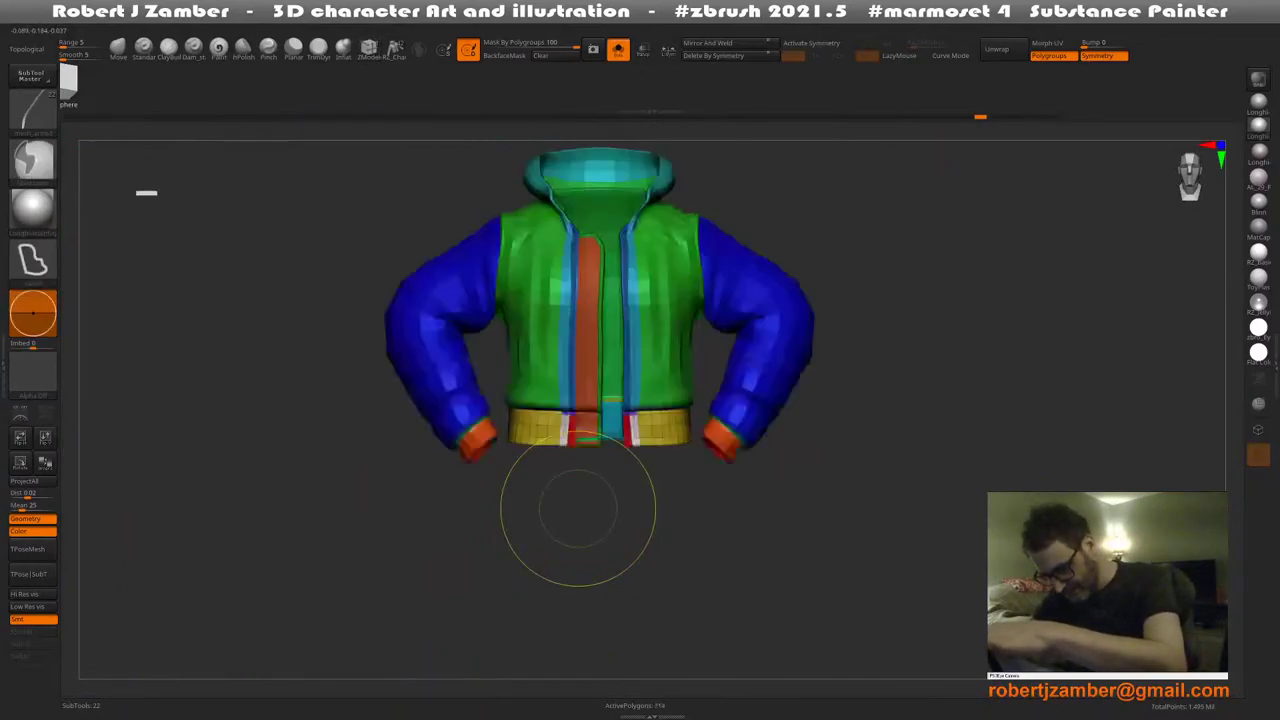
pyautogui.hotkey('ctrl', 'z')
pyautogui.hotkey('ctrl', 'z')
pyautogui.hotkey('ctrl', 'z')
pyautogui.hotkey('ctrl', 'z')
pyautogui.hotkey('ctrl', 'z')
pyautogui.hotkey('ctrl', 'z')
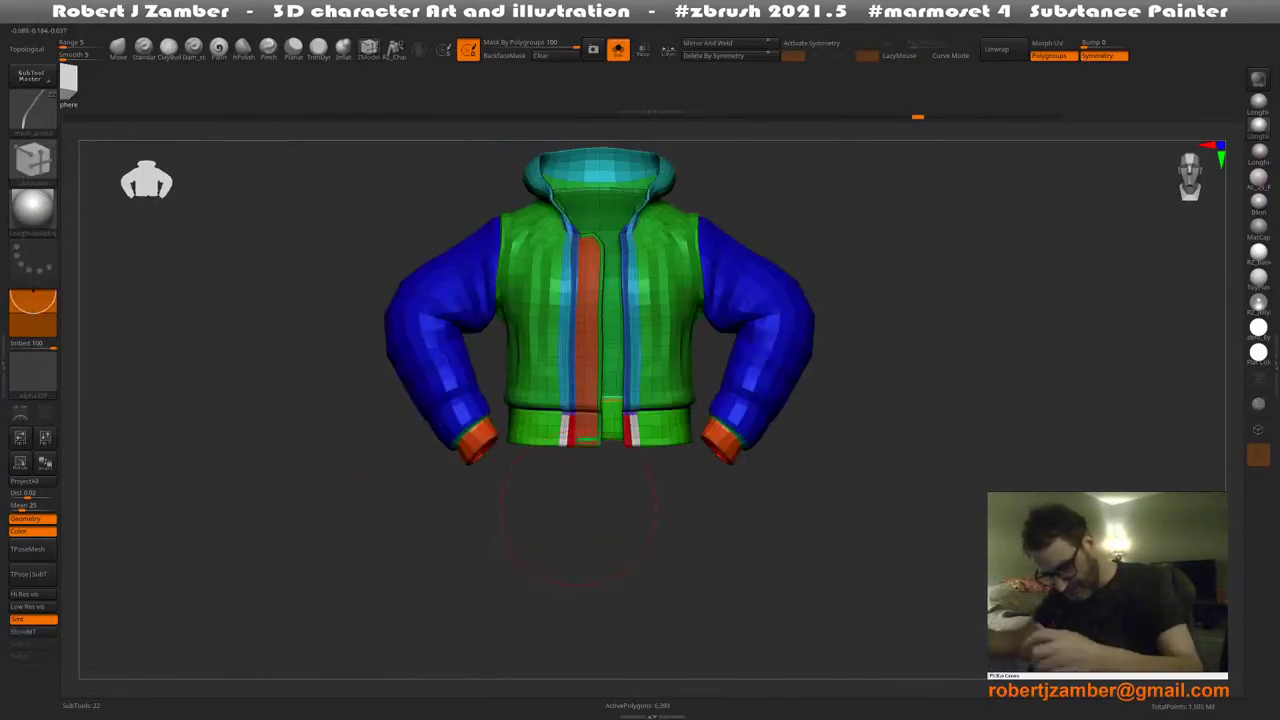
# Isolate the yellow lining inside the sleeves and hide it
pyautogui.moveTo(354, 446); pyautogui.dragTo(431, 391, button='right')
pyautogui.moveTo(431, 393)
pyautogui.mouseDown()
pyautogui.moveTo(309, 392)
pyautogui.moveTo(410, 382)
pyautogui.mouseUp()
pyautogui.moveTo(410, 382); pyautogui.dragTo(540, 400, button='right')
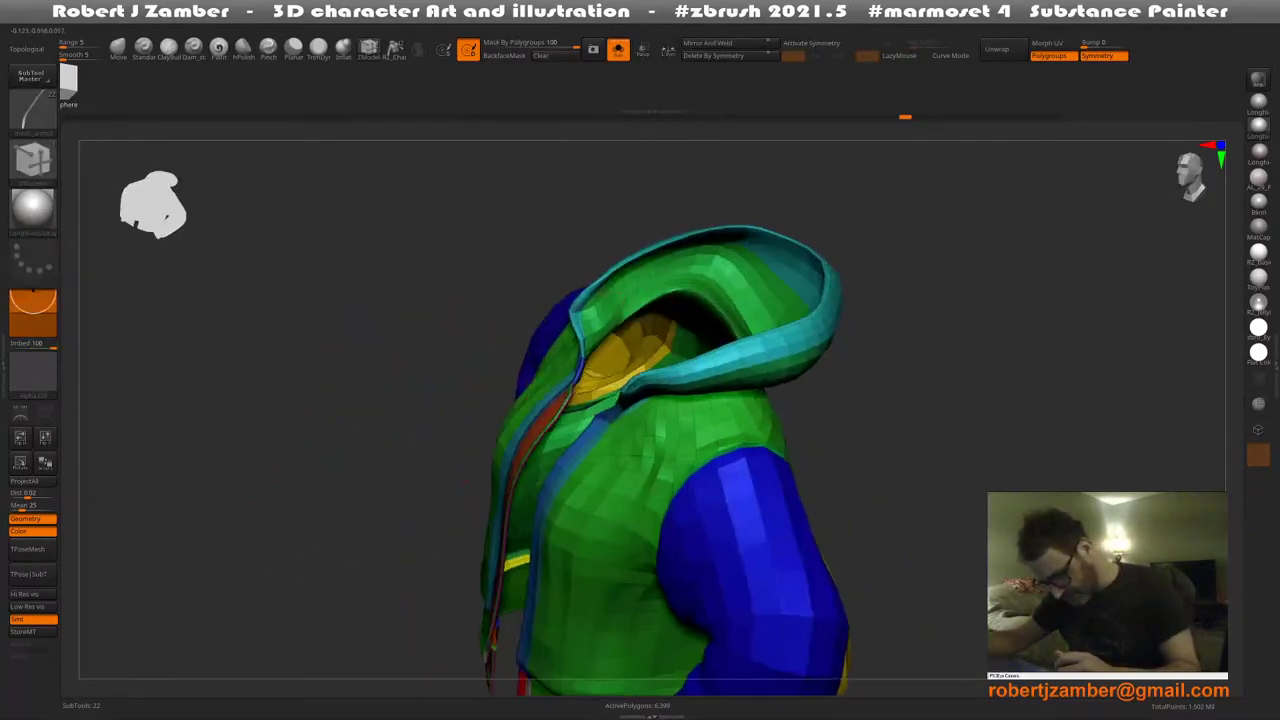
pyautogui.keyDown('ctrl'); pyautogui.keyDown('shift'); pyautogui.click(617, 376); pyautogui.keyUp('shift'); pyautogui.keyUp('ctrl')
pyautogui.click(619, 392)
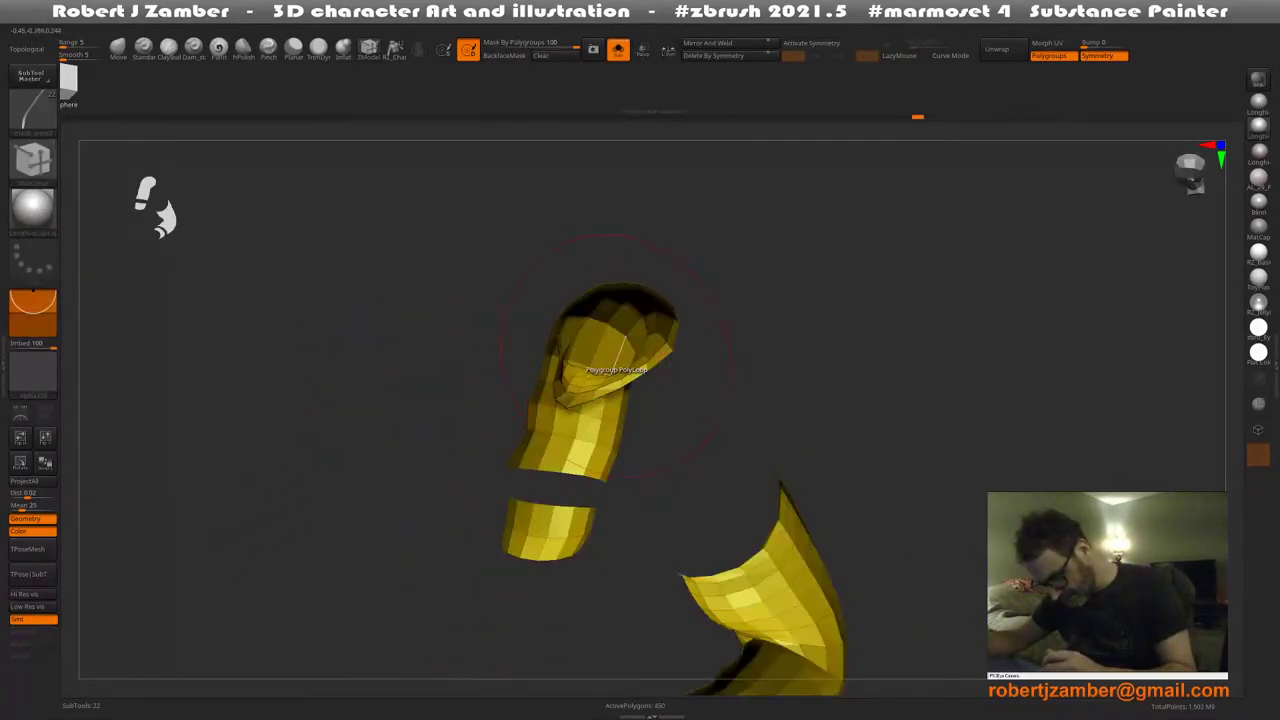
pyautogui.keyDown('ctrl'); pyautogui.keyDown('shift'); pyautogui.click(619, 370); pyautogui.keyUp('shift'); pyautogui.keyUp('ctrl')
pyautogui.keyDown('ctrl'); pyautogui.moveTo(619, 370); pyautogui.dragTo(519, 401, button='right'); pyautogui.keyUp('ctrl')
pyautogui.moveTo(518, 401); pyautogui.dragTo(562, 216)
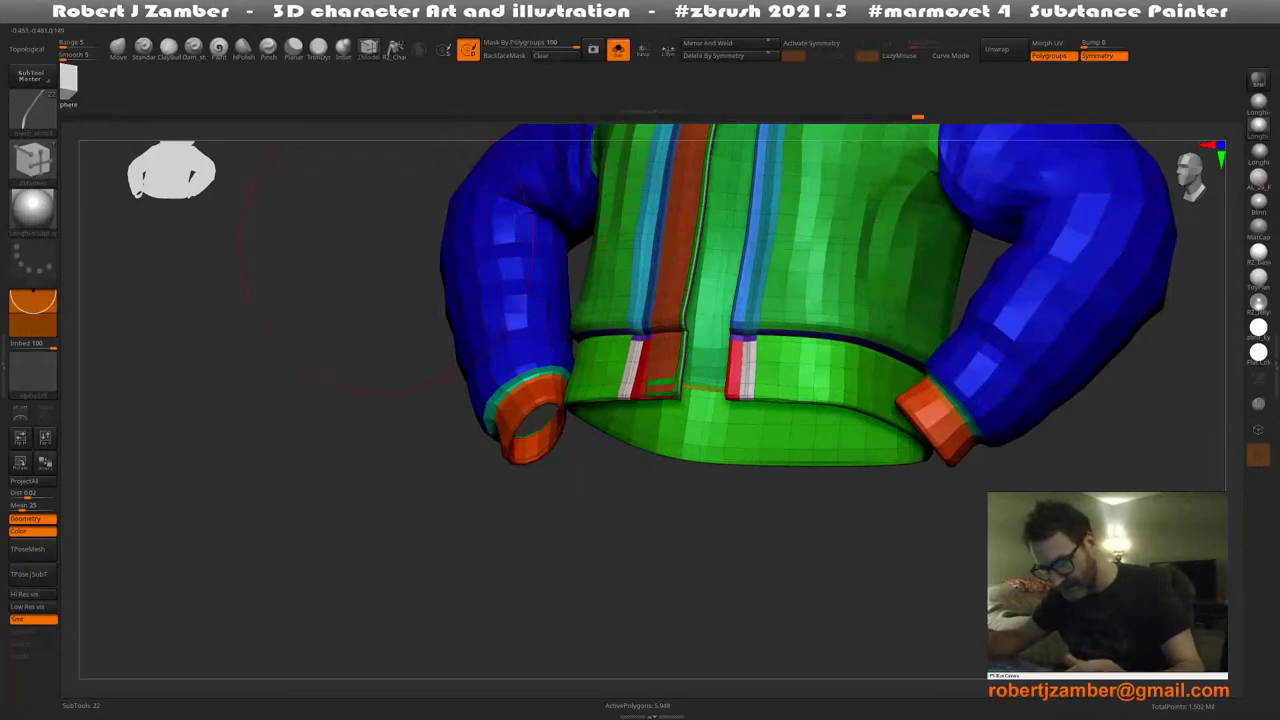
# Clear the mask and delete the hidden sleeve lining polygons
pyautogui.keyDown('ctrl'); pyautogui.moveTo(517, 404); pyautogui.dragTo(440, 250, button='right'); pyautogui.keyUp('ctrl')
pyautogui.keyDown('alt'); pyautogui.moveTo(365, 170); pyautogui.dragTo(391, 248, button='right'); pyautogui.keyUp('alt')
pyautogui.moveTo(388, 235)
pyautogui.keyDown('ctrl'); pyautogui.mouseDown()
pyautogui.moveTo(617, 631)
pyautogui.moveTo(567, 46)
pyautogui.moveTo(560, 56)
pyautogui.mouseUp(); pyautogui.keyUp('ctrl')
pyautogui.keyDown('ctrl'); pyautogui.moveTo(448, 300); pyautogui.dragTo(465, 430, button='right'); pyautogui.keyUp('ctrl')
pyautogui.press('2')
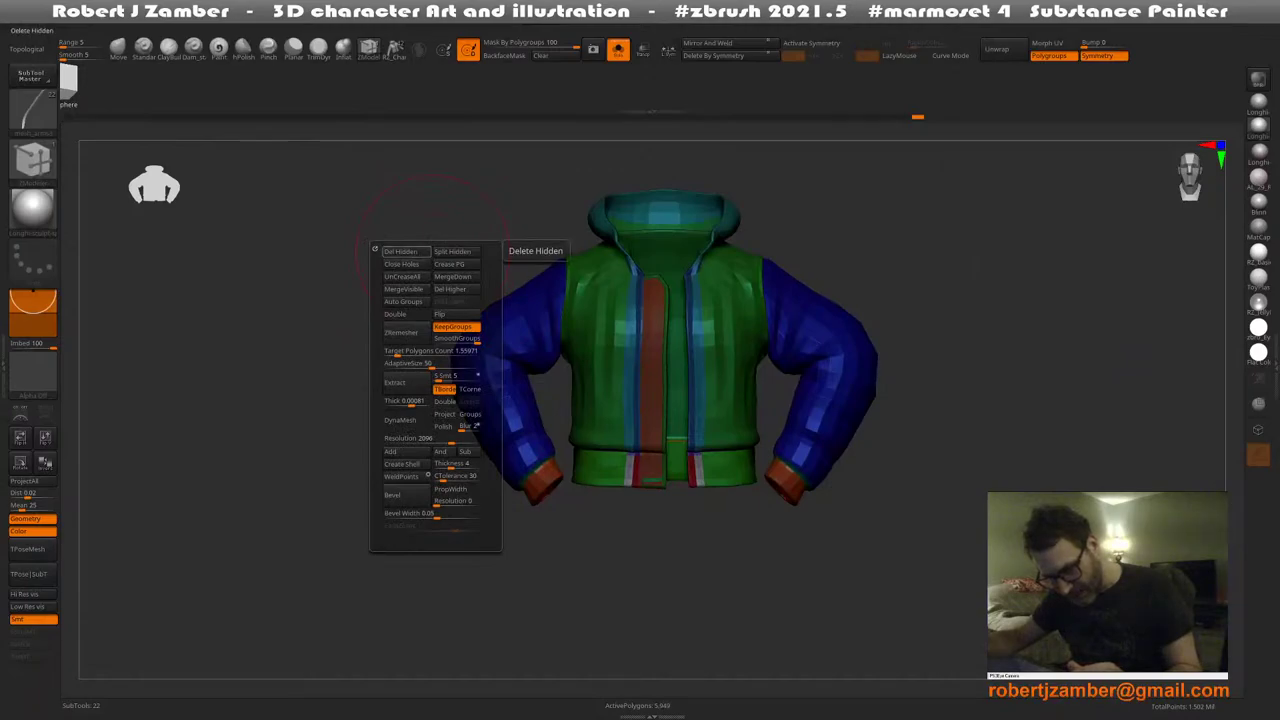
pyautogui.click(405, 252)
# Isolate the blue sleeve polygroup and split it into separate polygroups with Auto Groups
pyautogui.keyDown('ctrl'); pyautogui.moveTo(535, 424); pyautogui.dragTo(502, 370, button='right'); pyautogui.keyUp('ctrl')
pyautogui.keyDown('ctrl'); pyautogui.moveTo(502, 370); pyautogui.dragTo(514, 450, button='right'); pyautogui.keyUp('ctrl')
pyautogui.moveTo(514, 450); pyautogui.dragTo(487, 417, button='right')
pyautogui.keyDown('ctrl'); pyautogui.keyDown('shift'); pyautogui.click(497, 457); pyautogui.keyUp('shift'); pyautogui.keyUp('ctrl')
pyautogui.moveTo(487, 420)
pyautogui.mouseDown()
pyautogui.moveTo(471, 400)
pyautogui.moveTo(490, 408)
pyautogui.mouseUp()
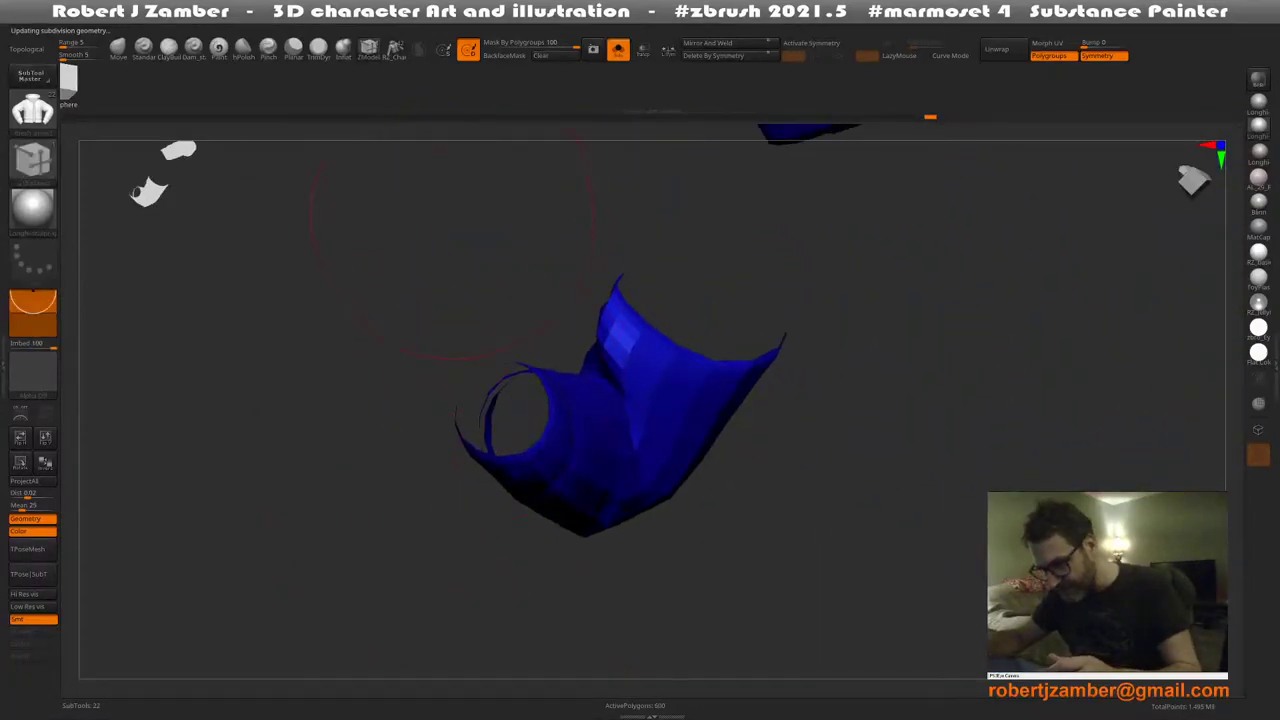
pyautogui.press('space')
pyautogui.click(422, 271)
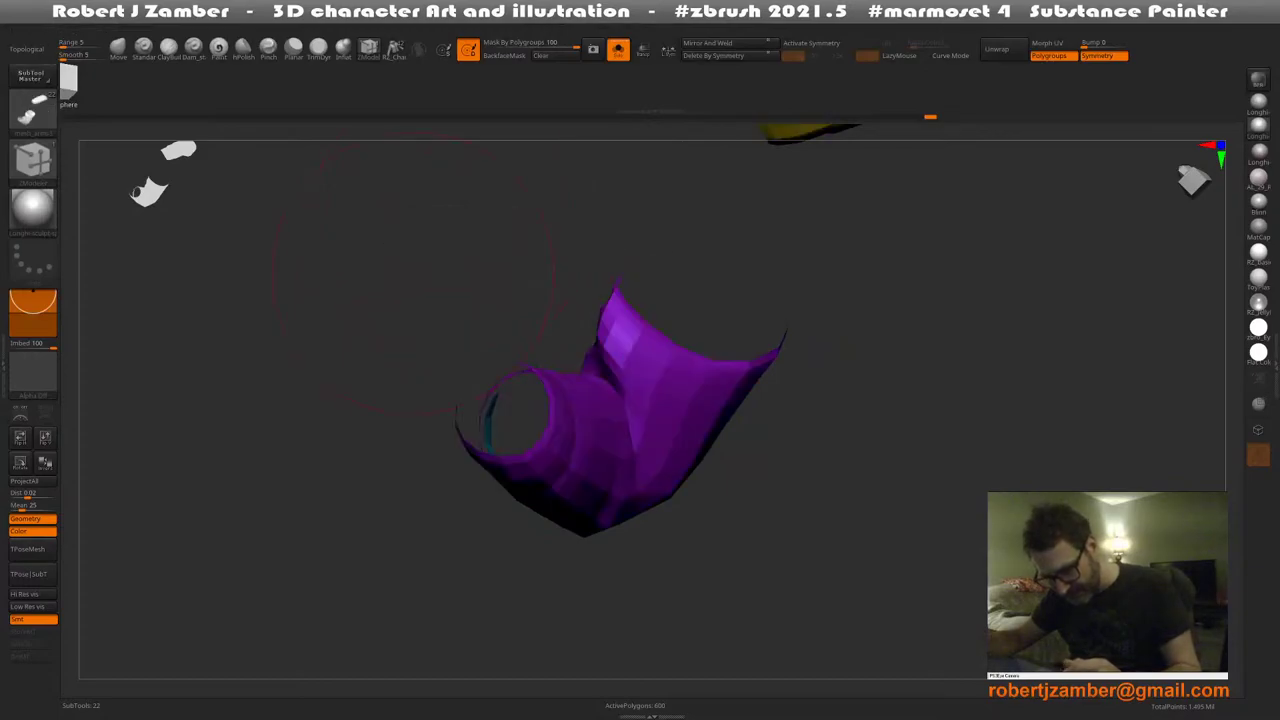
# Hide the narrow leftover strips inside the cuffs of both sleeves
pyautogui.keyDown('ctrl'); pyautogui.moveTo(488, 420); pyautogui.dragTo(472, 455, button='right'); pyautogui.keyUp('ctrl')
pyautogui.keyDown('ctrl'); pyautogui.keyDown('shift'); pyautogui.click(371, 431); pyautogui.keyUp('shift'); pyautogui.keyUp('ctrl')
pyautogui.keyDown('ctrl'); pyautogui.keyDown('shift'); pyautogui.click(451, 428); pyautogui.keyUp('shift'); pyautogui.keyUp('ctrl')
pyautogui.keyDown('ctrl'); pyautogui.keyDown('shift'); pyautogui.click(369, 394); pyautogui.keyUp('shift'); pyautogui.keyUp('ctrl')
pyautogui.keyDown('ctrl'); pyautogui.keyDown('shift'); pyautogui.click(470, 405); pyautogui.keyUp('shift'); pyautogui.keyUp('ctrl')
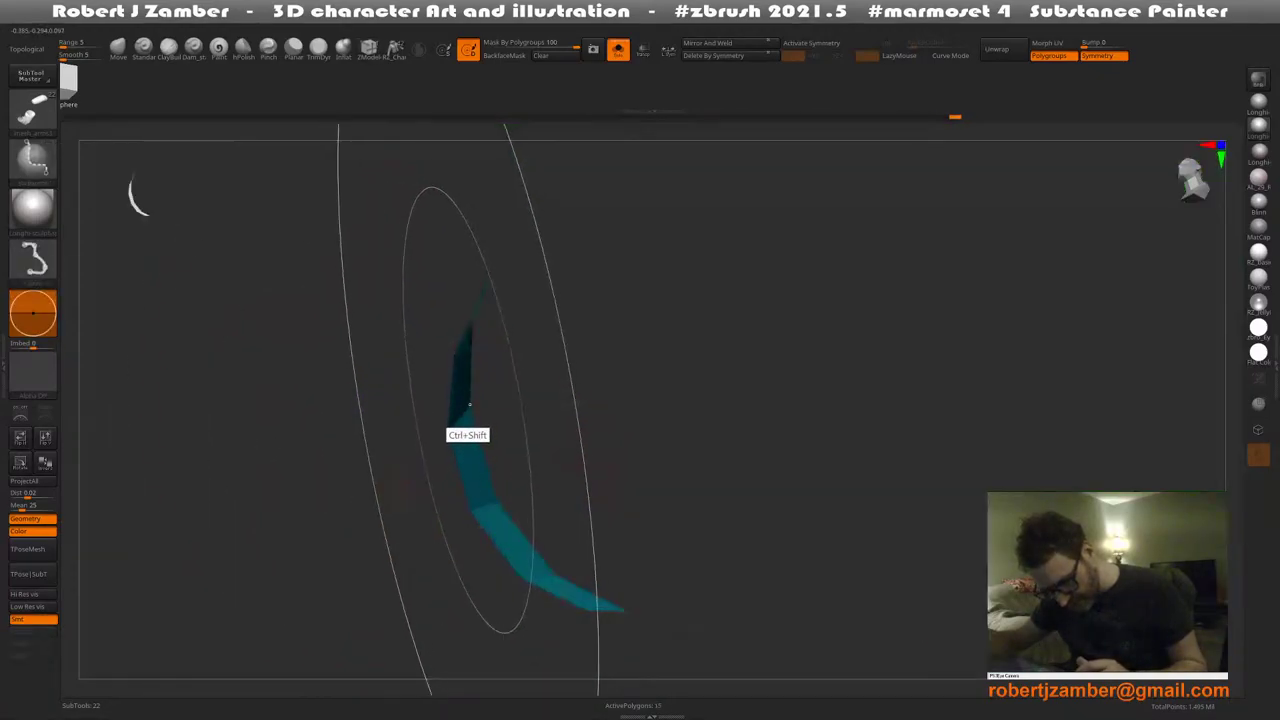
pyautogui.keyDown('ctrl'); pyautogui.keyDown('shift'); pyautogui.click(391, 366); pyautogui.keyUp('shift'); pyautogui.keyUp('ctrl')
pyautogui.keyDown('ctrl'); pyautogui.moveTo(391, 366); pyautogui.dragTo(467, 508, button='right'); pyautogui.keyUp('ctrl')
pyautogui.moveTo(467, 520); pyautogui.dragTo(522, 398)
pyautogui.moveTo(521, 388); pyautogui.dragTo(608, 430, button='right')
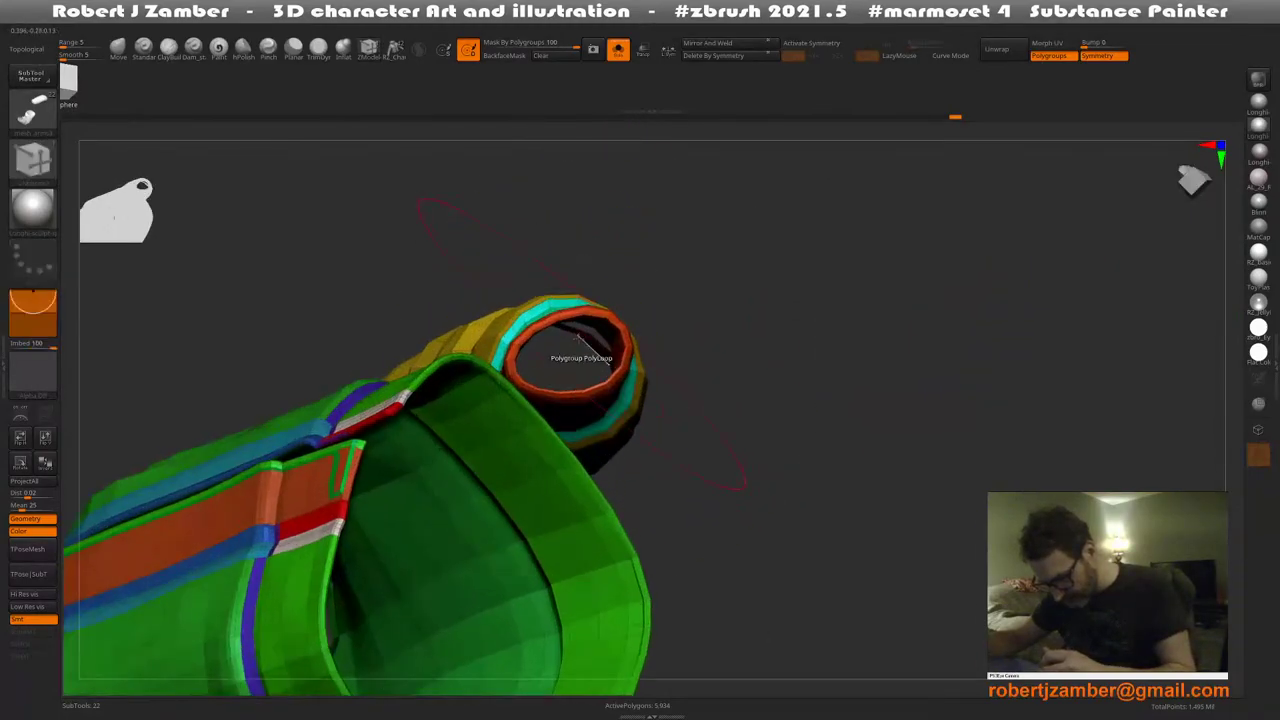
pyautogui.moveTo(578, 346)
pyautogui.mouseDown(button='right')
pyautogui.moveTo(562, 300)
pyautogui.moveTo(500, 296)
pyautogui.moveTo(500, 468)
pyautogui.moveTo(534, 486)
pyautogui.moveTo(490, 388)
pyautogui.moveTo(462, 440)
pyautogui.mouseUp(button='right')
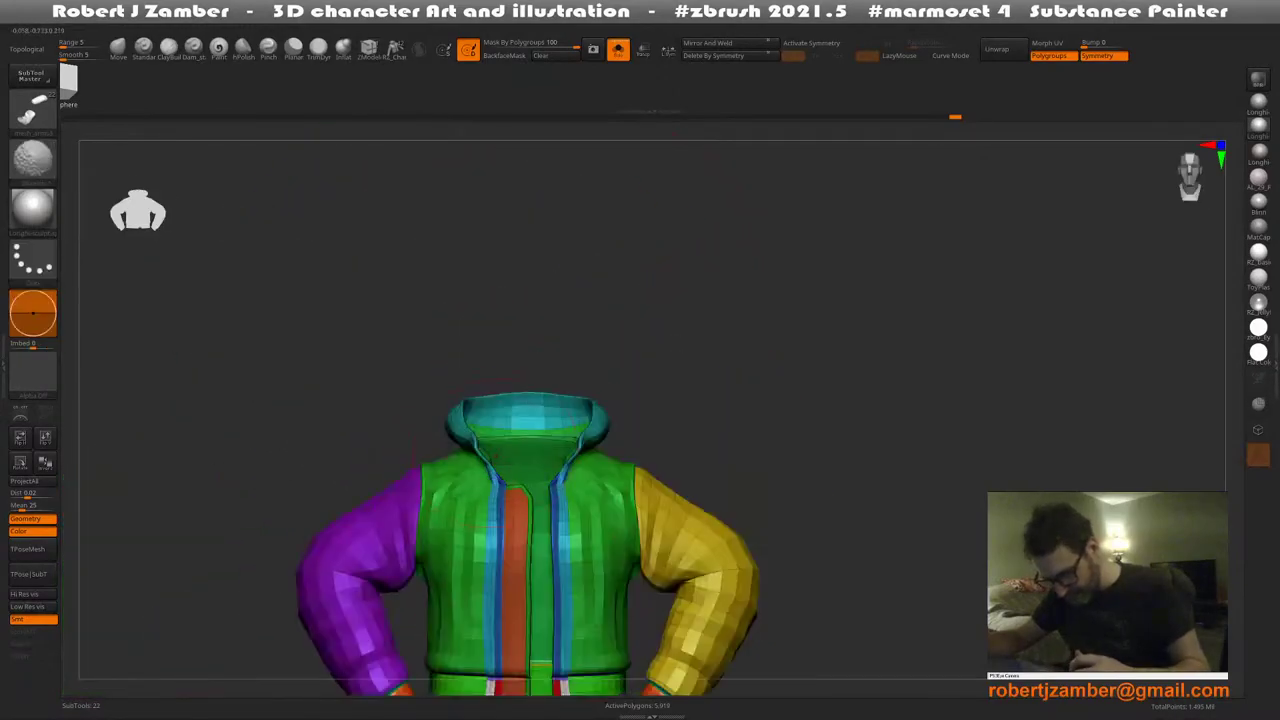
# Clear the mask, delete the hidden cuff strips from the jacket, and show the whole character again
pyautogui.moveTo(462, 590)
pyautogui.keyDown('ctrl'); pyautogui.mouseDown(button='right')
pyautogui.moveTo(443, 551)
pyautogui.moveTo(483, 403)
pyautogui.mouseUp(button='right'); pyautogui.keyUp('ctrl')
pyautogui.moveTo(320, 265)
pyautogui.keyDown('ctrl'); pyautogui.mouseDown()
pyautogui.moveTo(512, 614)
pyautogui.moveTo(562, 175)
pyautogui.moveTo(510, 180)
pyautogui.mouseUp(); pyautogui.keyUp('ctrl')
pyautogui.keyDown('alt'); pyautogui.moveTo(448, 383); pyautogui.dragTo(498, 360, button='right'); pyautogui.keyUp('alt')
pyautogui.keyDown('ctrl'); pyautogui.moveTo(498, 330); pyautogui.dragTo(521, 356, button='right'); pyautogui.keyUp('ctrl')
pyautogui.keyDown('alt'); pyautogui.moveTo(557, 214); pyautogui.dragTo(548, 262, button='right'); pyautogui.keyUp('alt')
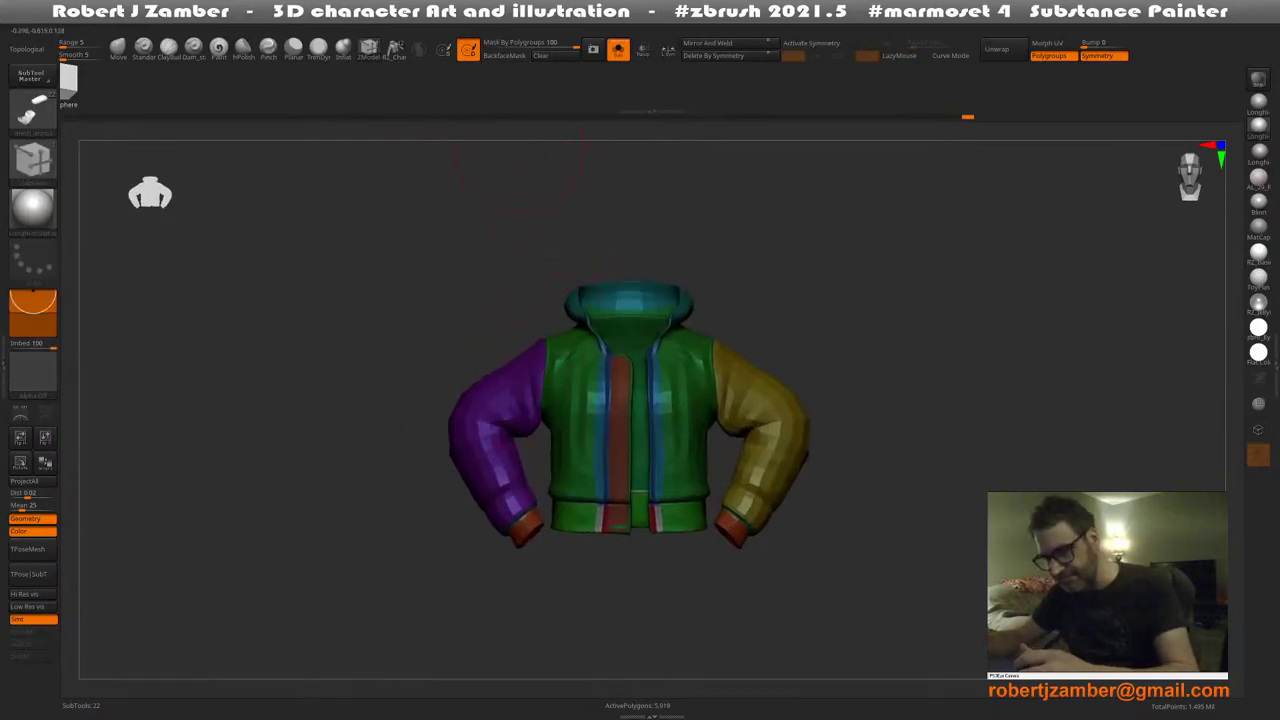
pyautogui.press('space')
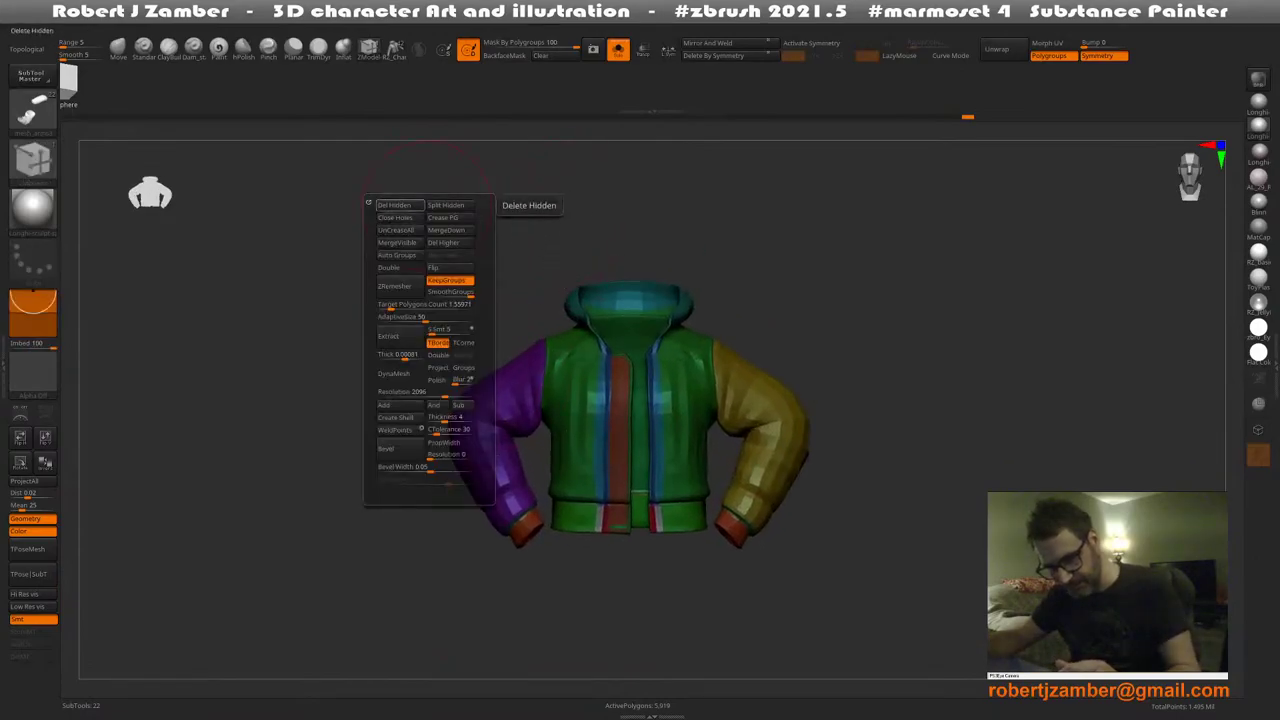
pyautogui.click(395, 205)
pyautogui.click(618, 49)
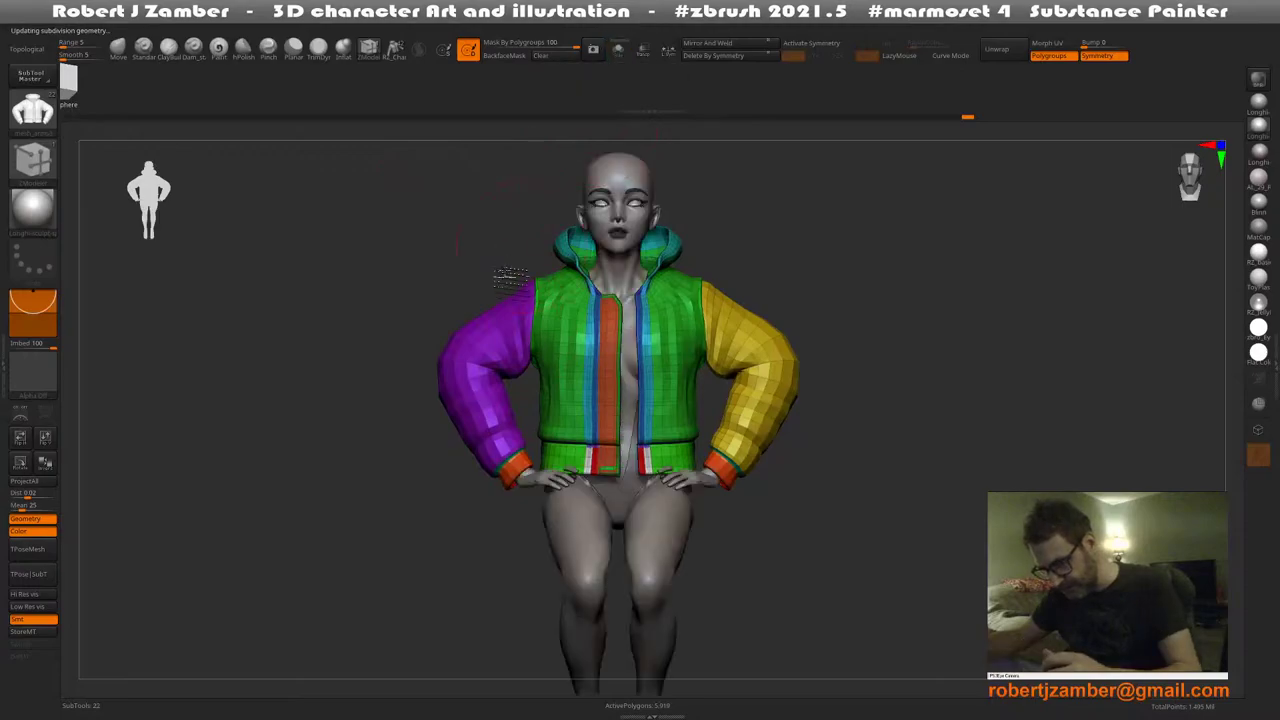
# Turn off the polygroup colours and look through the subtool list around the jacket mesh
pyautogui.keyDown('alt'); pyautogui.moveTo(526, 211); pyautogui.dragTo(507, 259, button='right'); pyautogui.keyUp('alt')
pyautogui.hotkey('shift', 'f')
pyautogui.keyDown('ctrl'); pyautogui.moveTo(486, 318); pyautogui.dragTo(498, 350, button='right'); pyautogui.keyUp('ctrl')
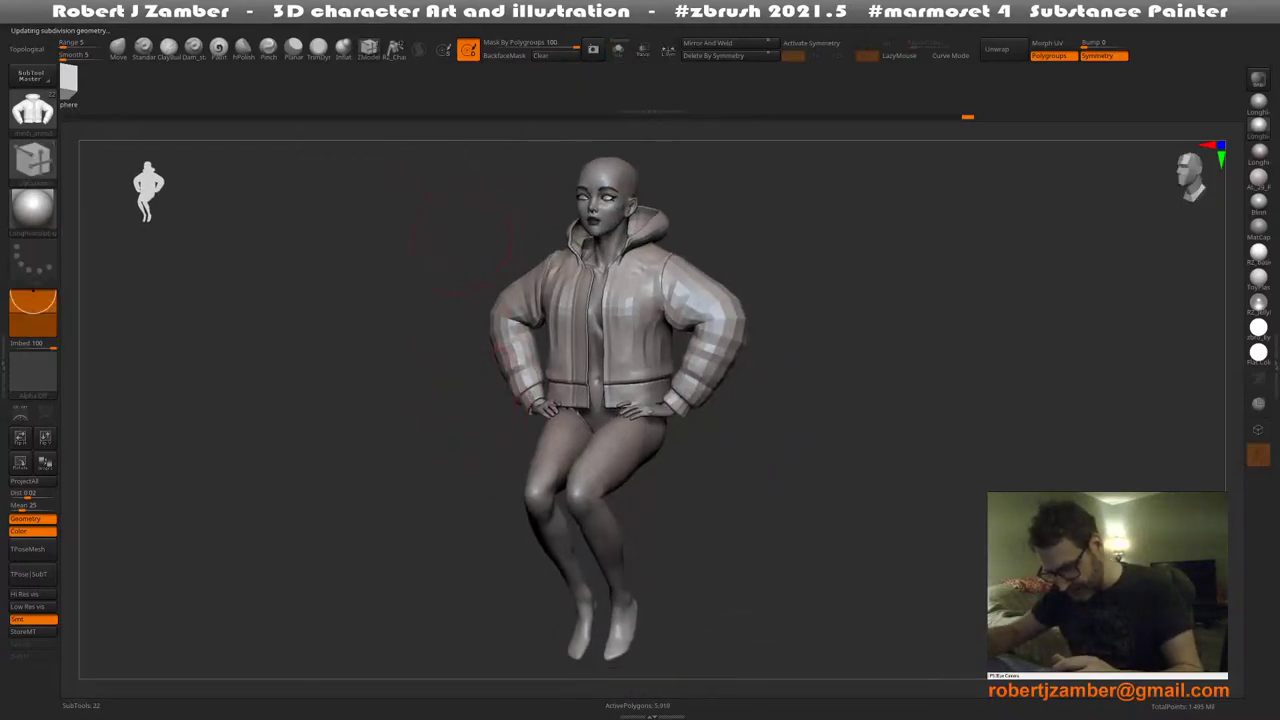
pyautogui.press('t')
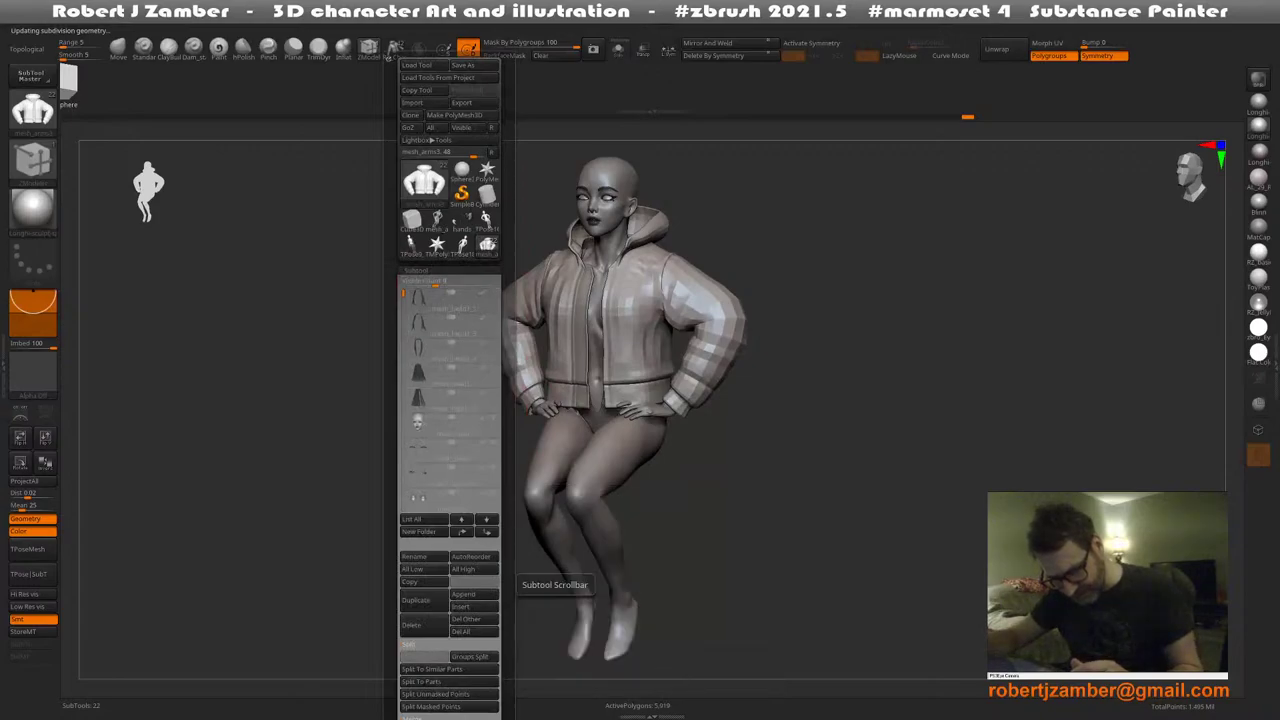
pyautogui.moveTo(403, 314); pyautogui.dragTo(403, 378)
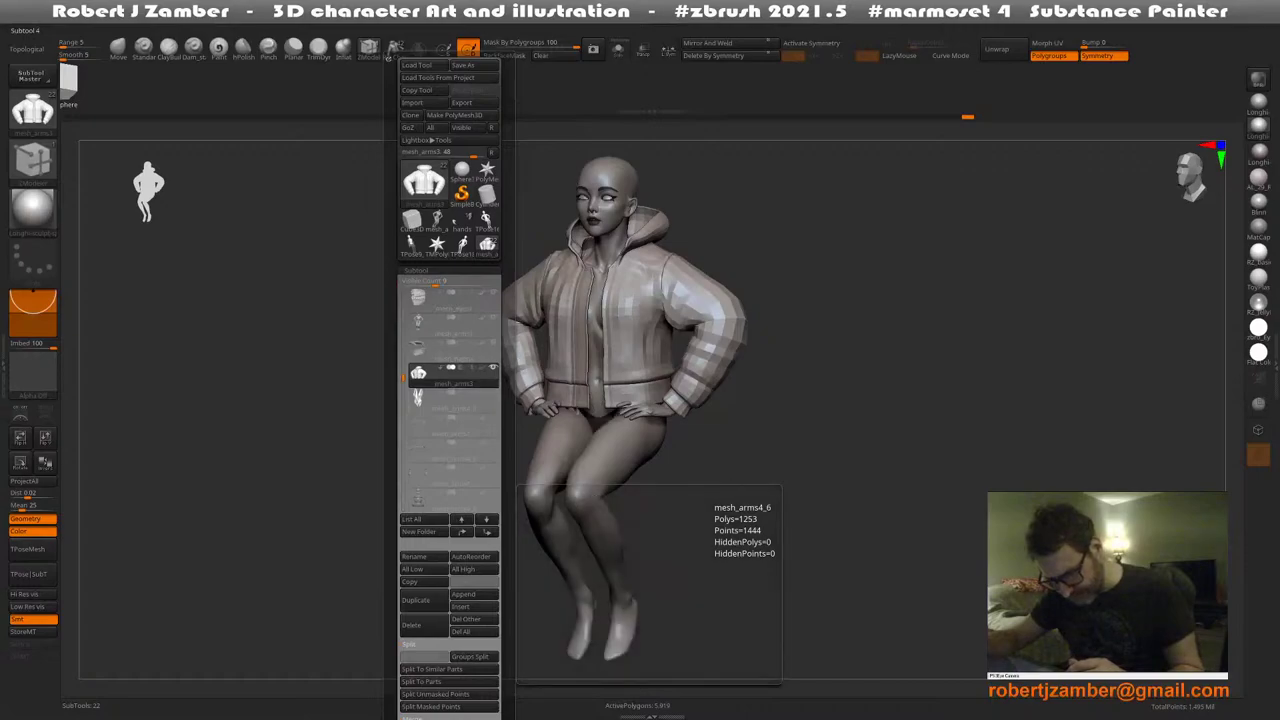
pyautogui.keyDown('shift'); pyautogui.moveTo(532, 460); pyautogui.dragTo(527, 412, button='right'); pyautogui.keyUp('shift')
pyautogui.moveTo(502, 371)
pyautogui.mouseDown(button='right')
pyautogui.moveTo(527, 377)
pyautogui.moveTo(522, 355)
pyautogui.moveTo(512, 389)
pyautogui.mouseUp(button='right')
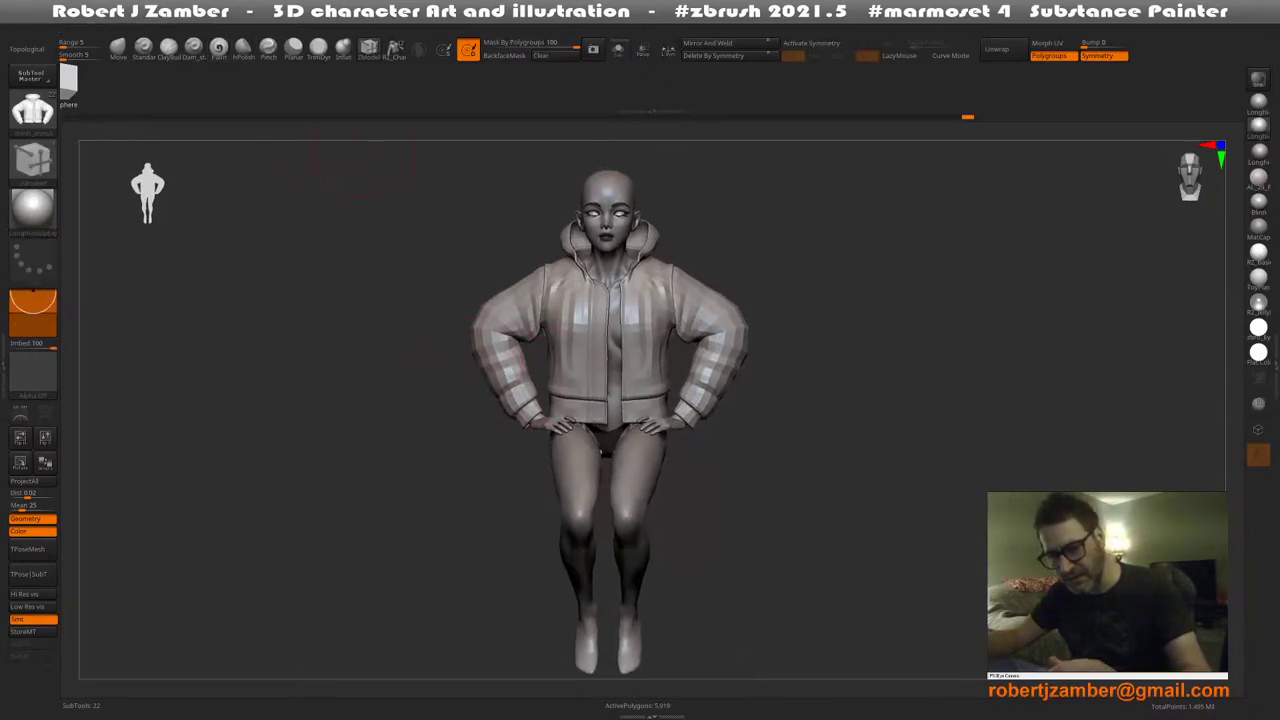
# Dock the Dynamics palette beside the canvas, collapse the modelling palette, and activate the collision volume
pyautogui.moveTo(211, 32)
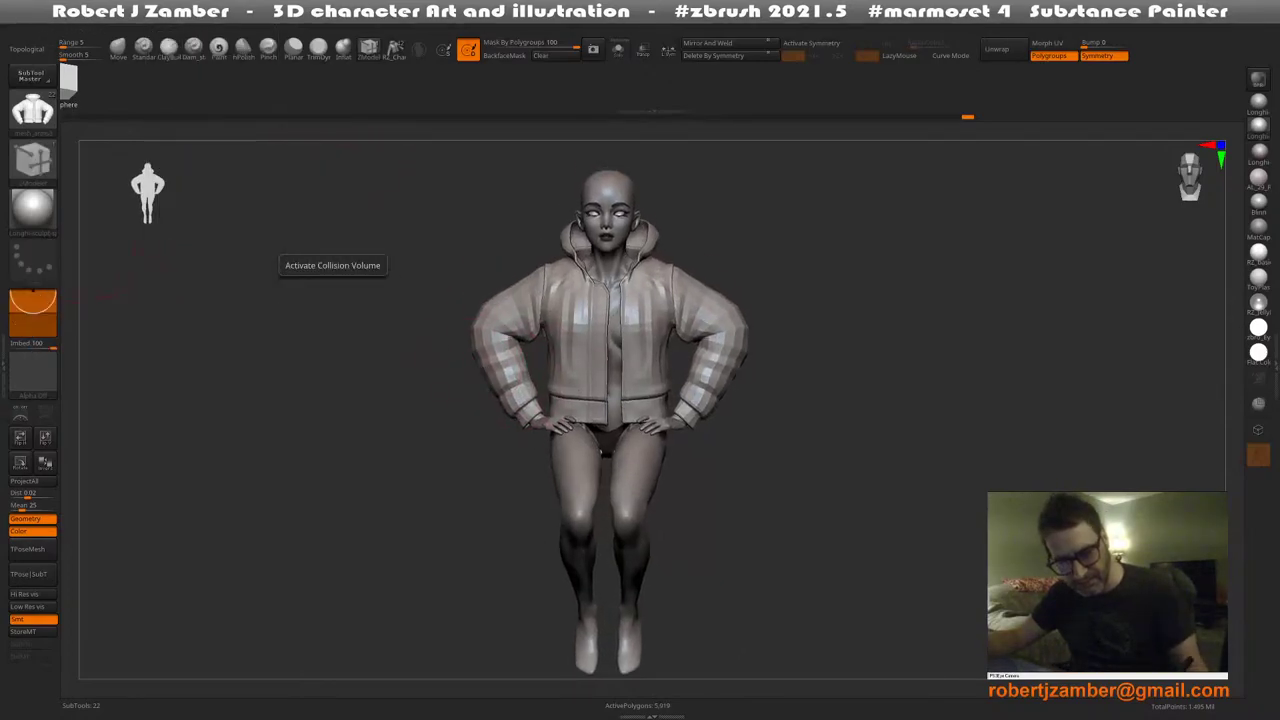
pyautogui.click(5, 360)
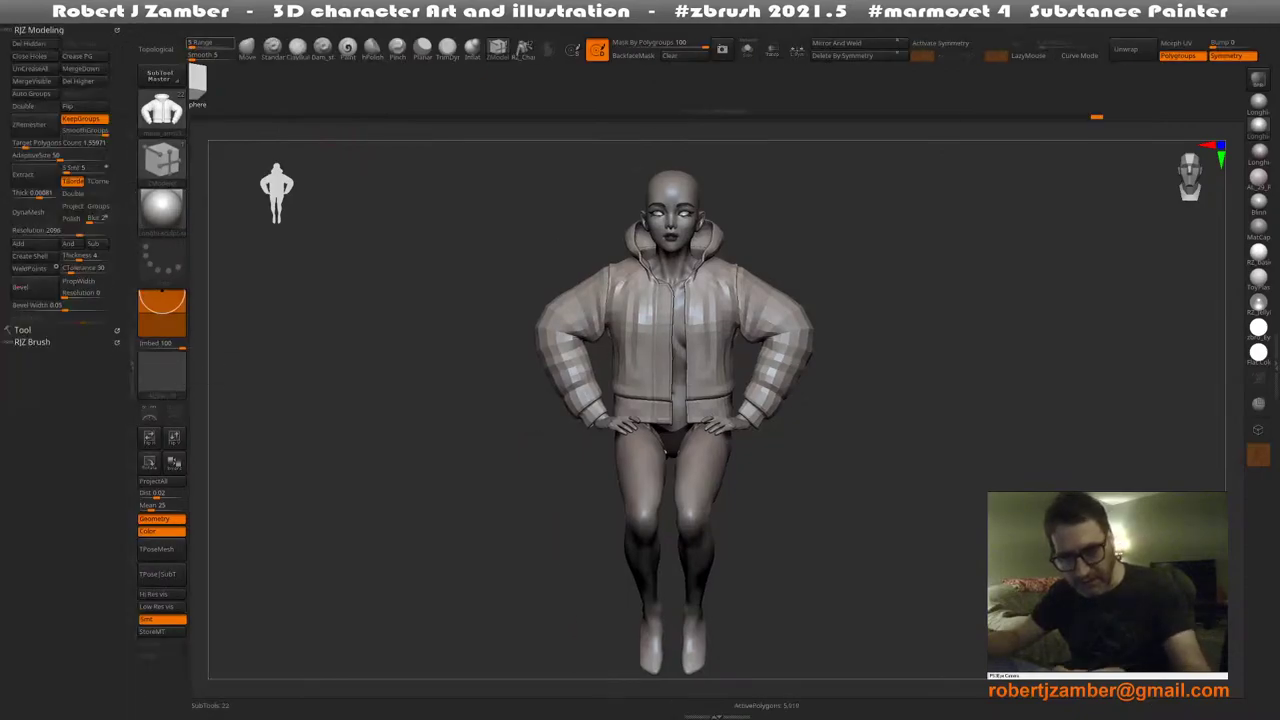
pyautogui.hotkey('shift', 'd')
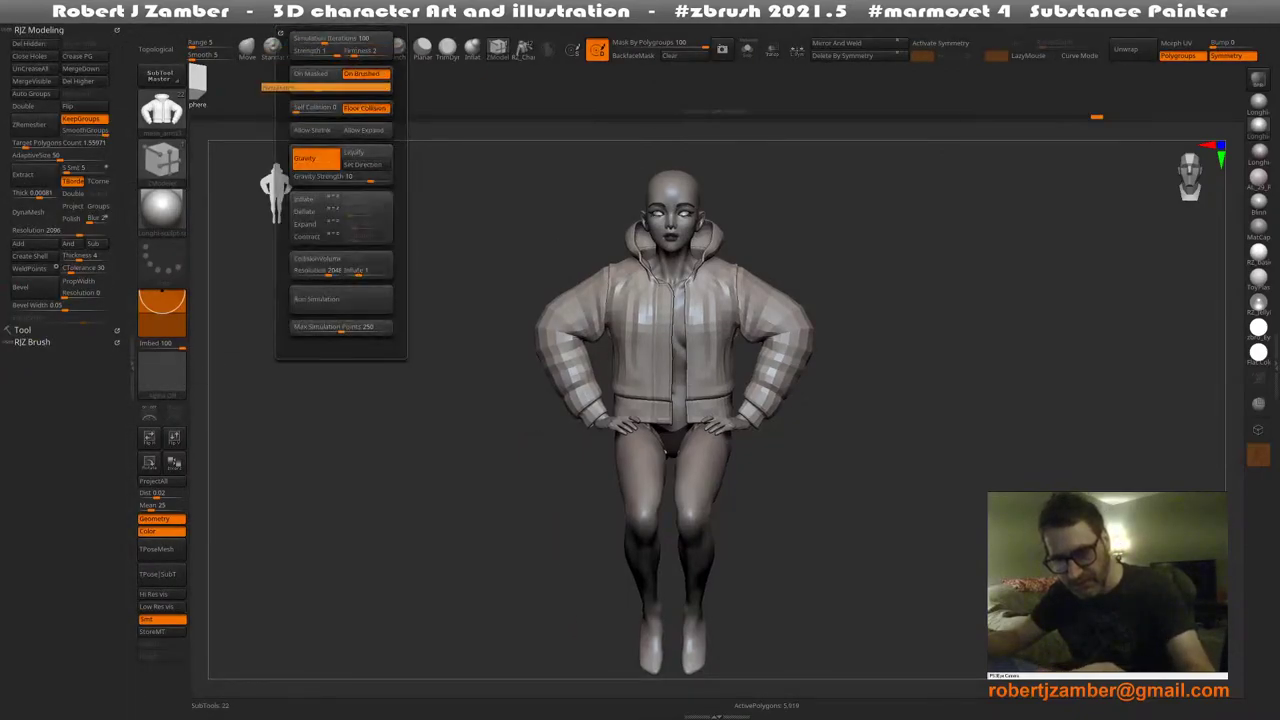
pyautogui.click(280, 33)
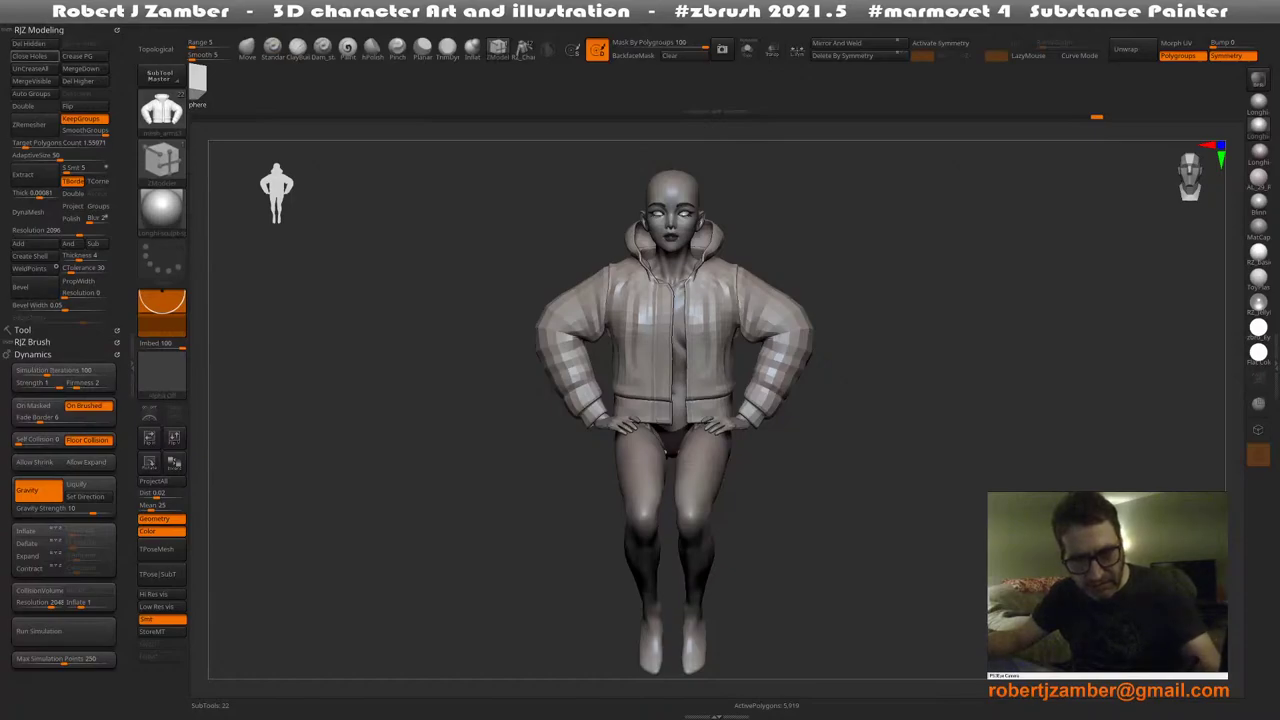
pyautogui.click(39, 30)
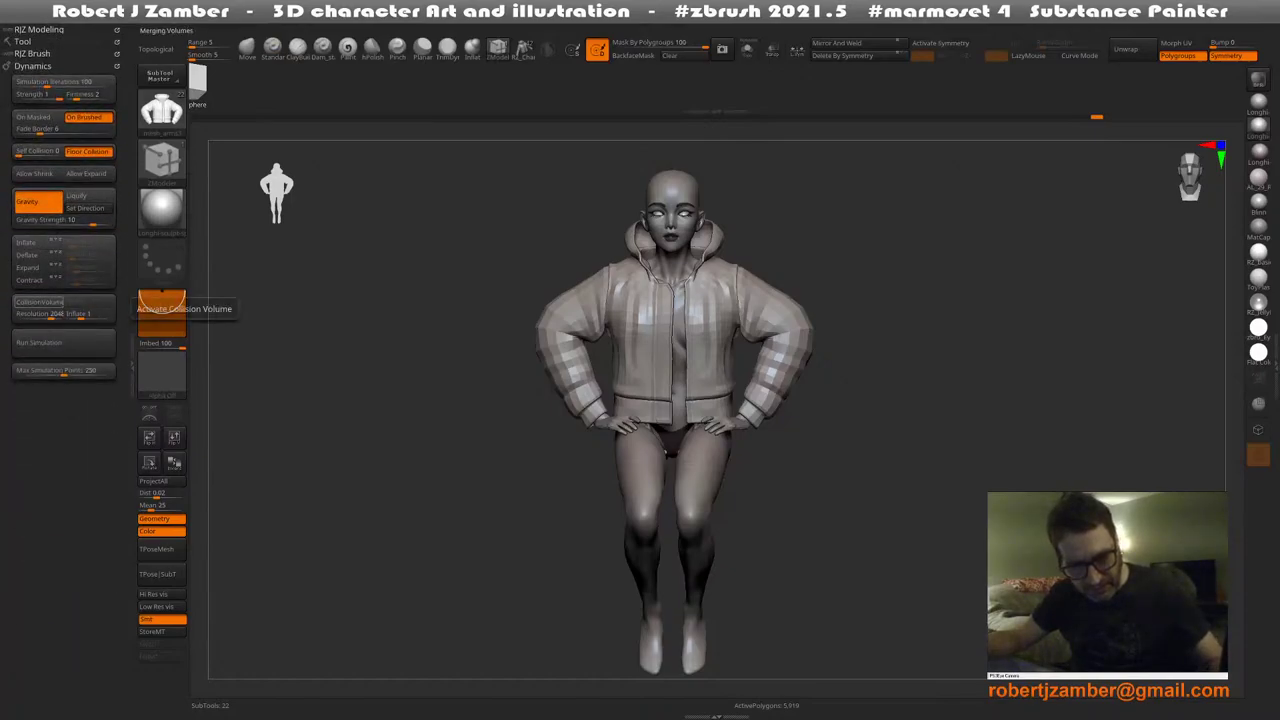
# Subdivide the jacket twice, compare its subdivision levels, and return to the highest one
pyautogui.moveTo(360, 408)
pyautogui.mouseDown()
pyautogui.moveTo(440, 490)
pyautogui.moveTo(491, 499)
pyautogui.moveTo(492, 480)
pyautogui.mouseUp()
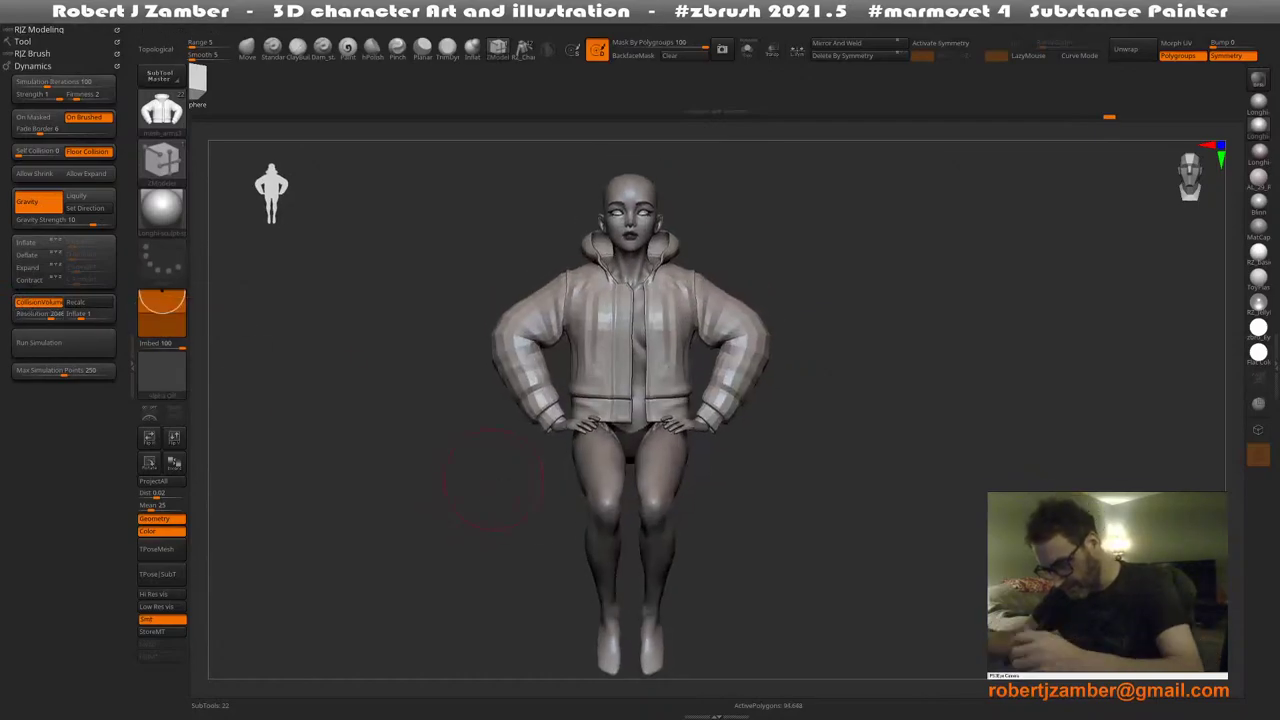
pyautogui.keyDown('ctrl'); pyautogui.moveTo(577, 376); pyautogui.dragTo(612, 398, button='right'); pyautogui.keyUp('ctrl')
pyautogui.press('space')
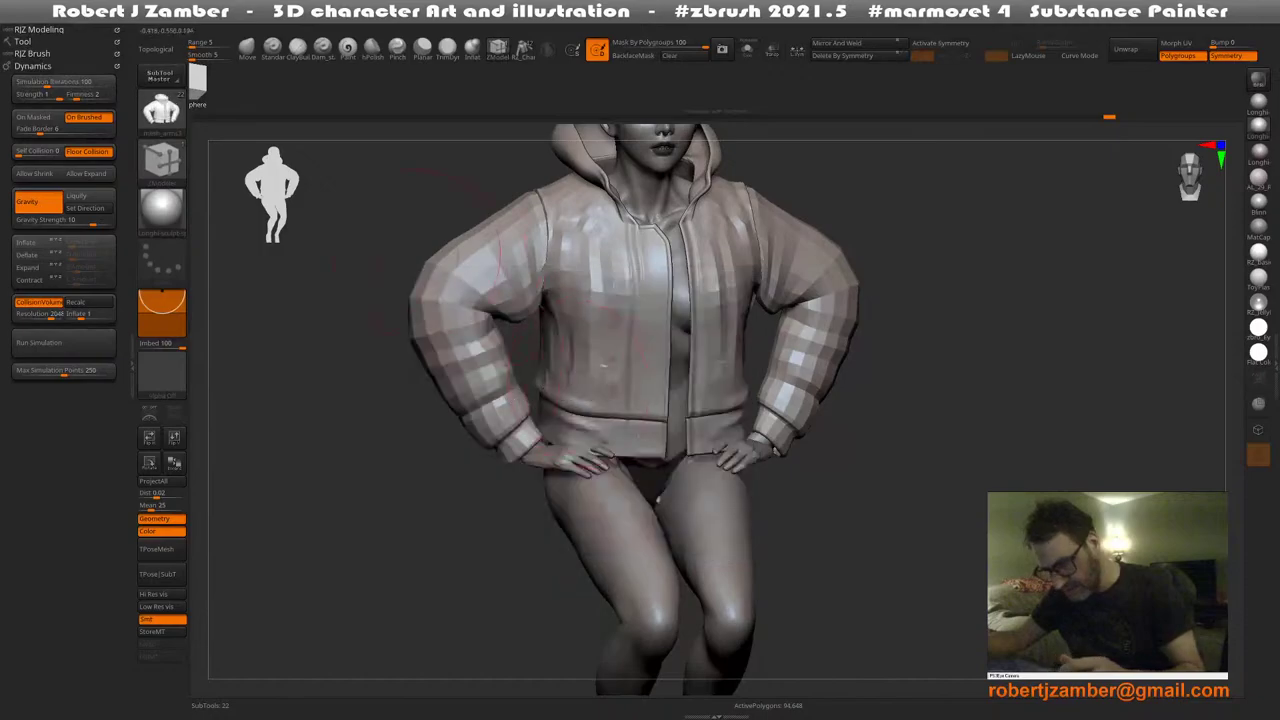
pyautogui.keyDown('shift'); pyautogui.moveTo(444, 272); pyautogui.dragTo(486, 291, button='right'); pyautogui.keyUp('shift')
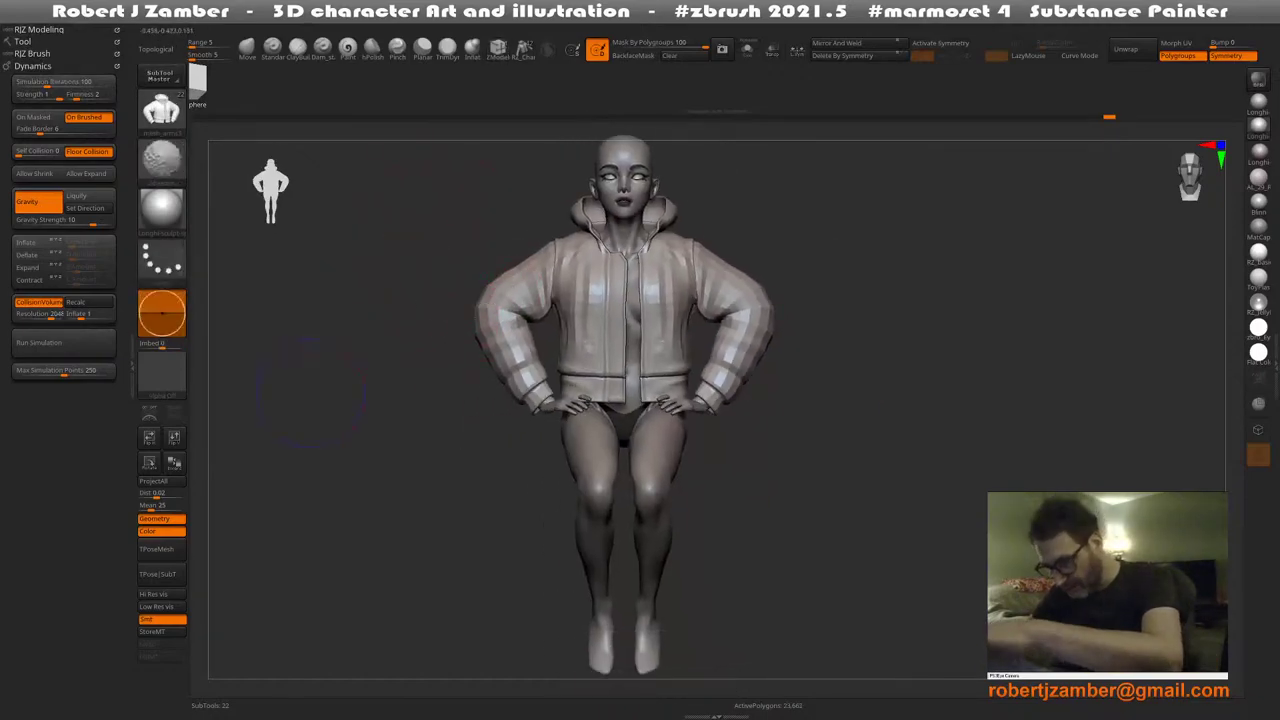
pyautogui.moveTo(310, 390); pyautogui.dragTo(440, 395)
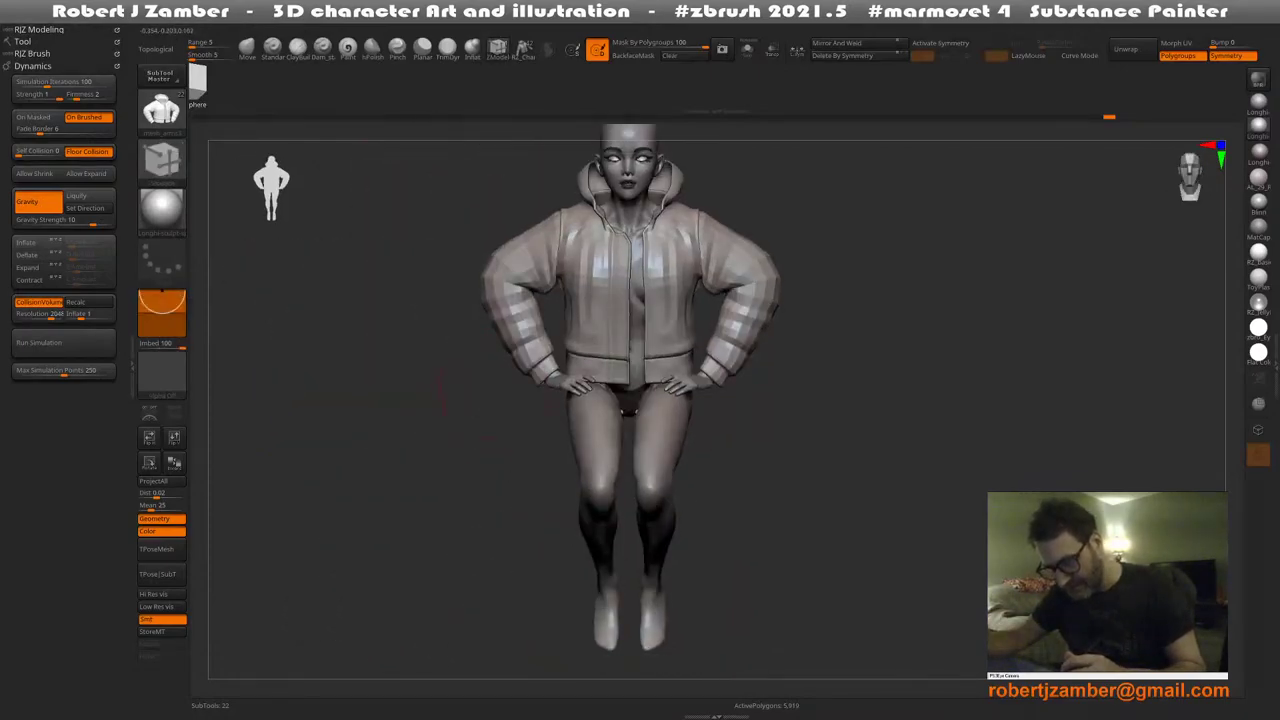
pyautogui.click(684, 56)
pyautogui.keyDown('alt'); pyautogui.moveTo(538, 182); pyautogui.dragTo(504, 234, button='right'); pyautogui.keyUp('alt')
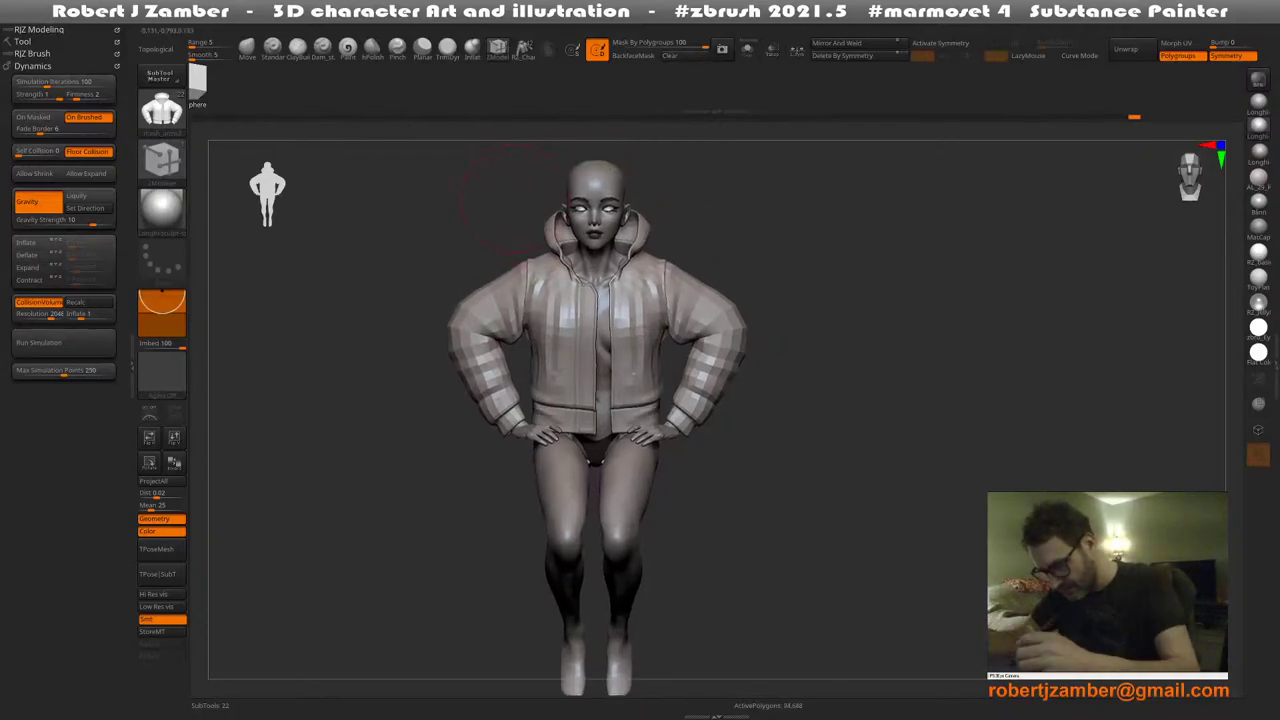
pyautogui.moveTo(541, 375)
pyautogui.keyDown('ctrl'); pyautogui.mouseDown(button='right')
pyautogui.moveTo(552, 398)
pyautogui.moveTo(563, 386)
pyautogui.mouseUp(button='right'); pyautogui.keyUp('ctrl')
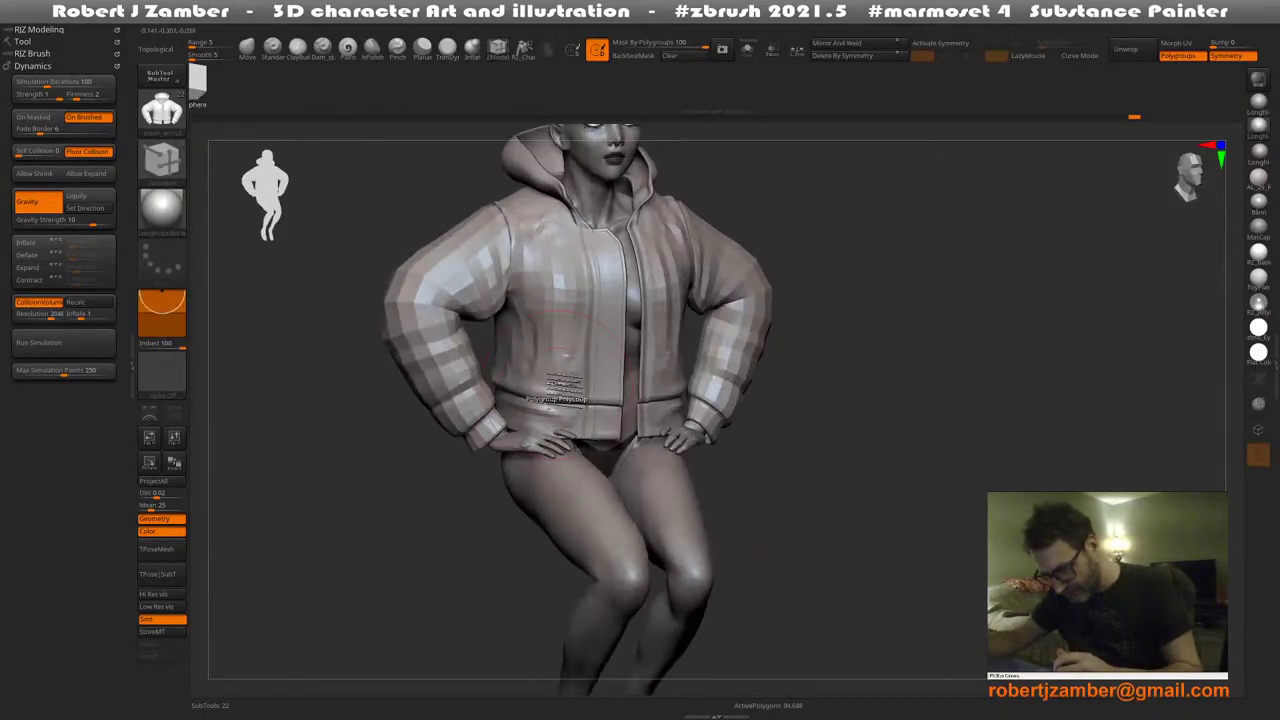
# Set Mask By Polygroups to 0 and smooth the faceted sleeves and body of the jacket, front and back
pyautogui.click(246, 50)
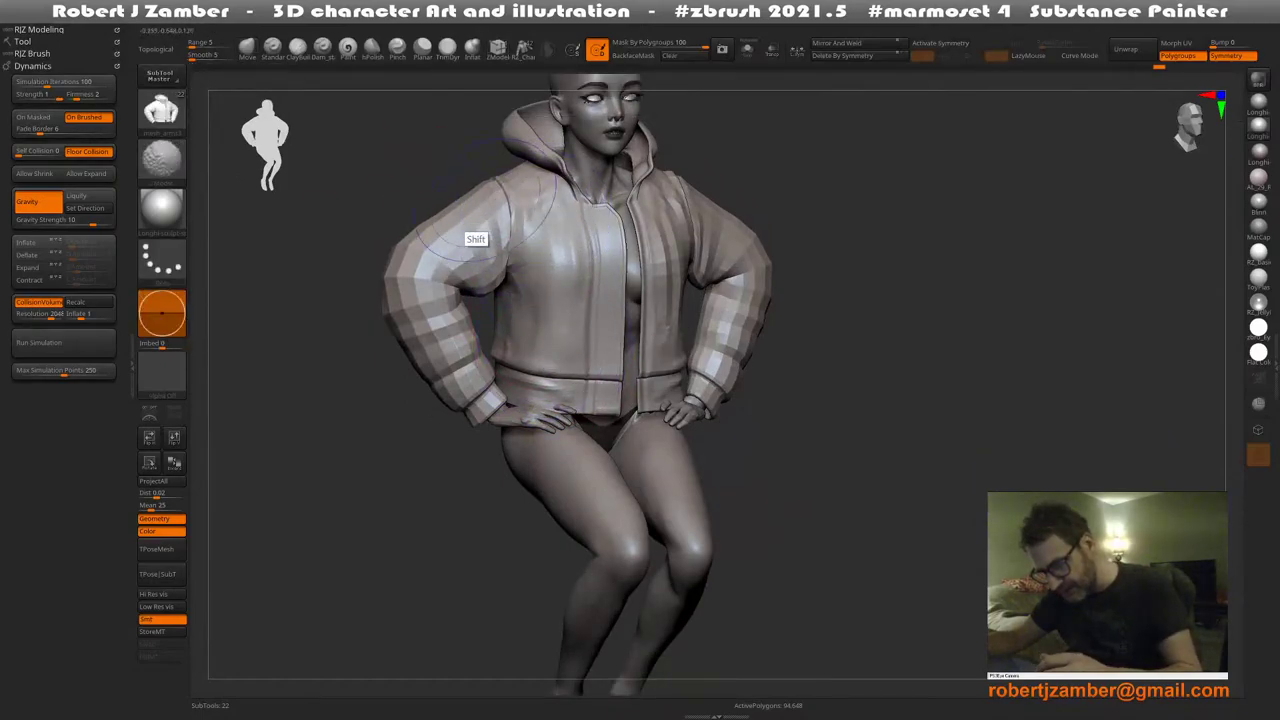
pyautogui.keyDown('shift'); pyautogui.moveTo(437, 352); pyautogui.dragTo(428, 332, button='right'); pyautogui.keyUp('shift')
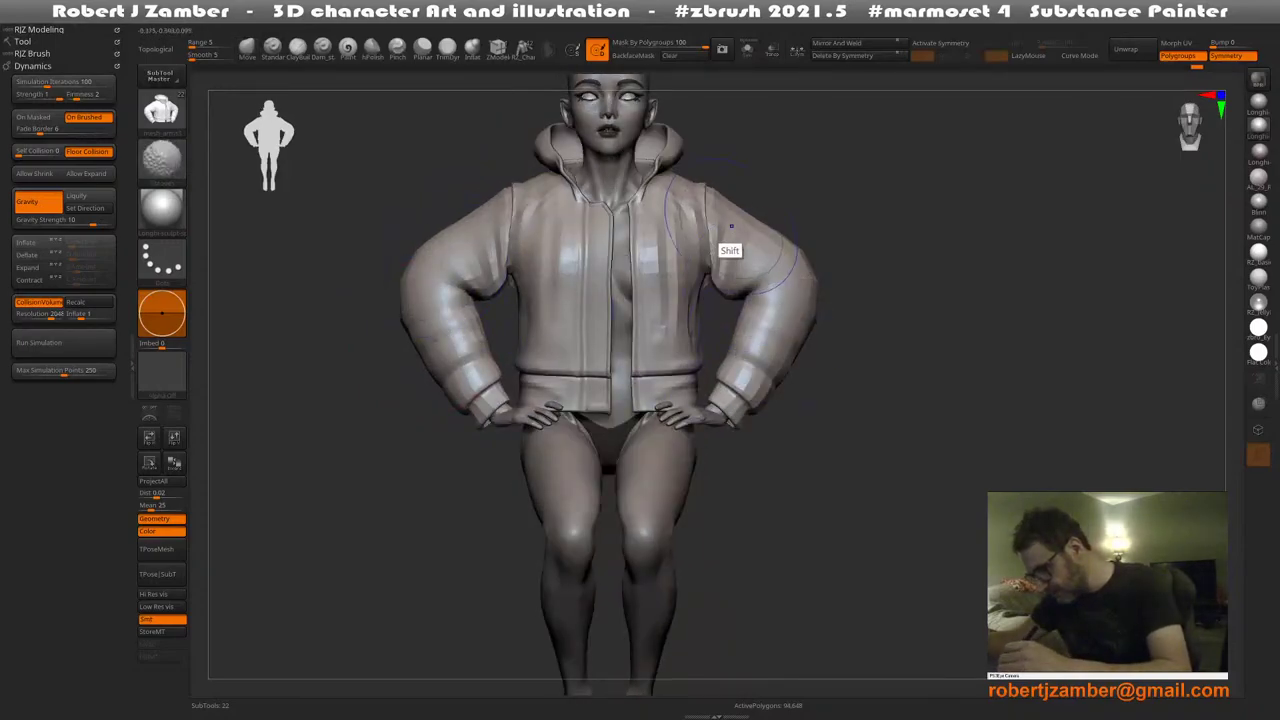
pyautogui.keyDown('shift'); pyautogui.moveTo(677, 192); pyautogui.dragTo(677, 231, button='right'); pyautogui.keyUp('shift')
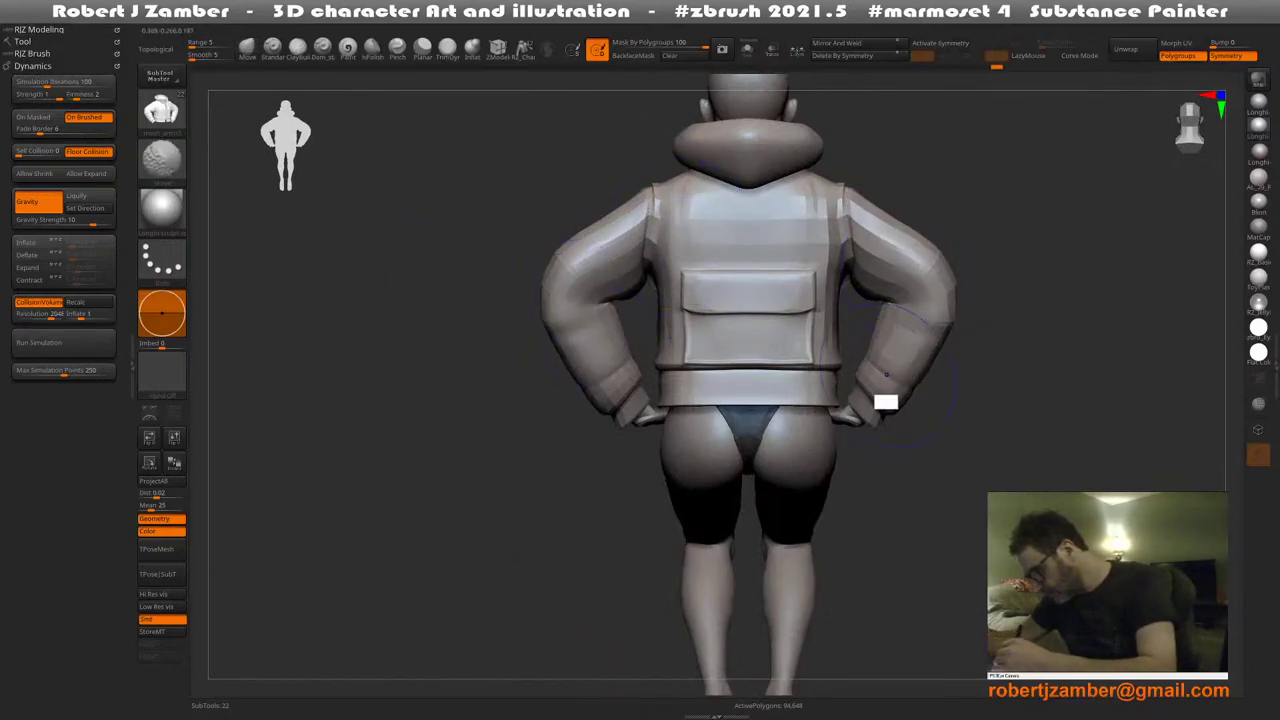
pyautogui.keyDown('shift'); pyautogui.moveTo(677, 231); pyautogui.dragTo(666, 310, button='right'); pyautogui.keyUp('shift')
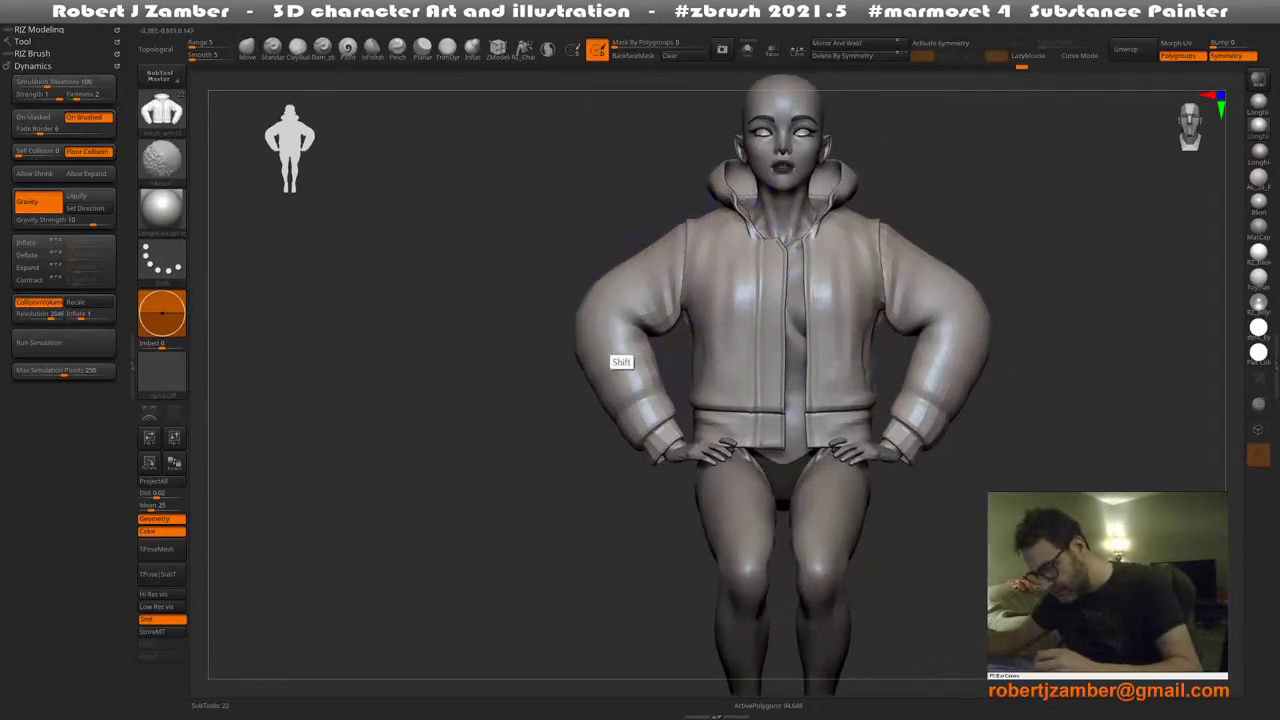
pyautogui.keyDown('alt'); pyautogui.moveTo(643, 404); pyautogui.dragTo(542, 418, button='right'); pyautogui.keyUp('alt')
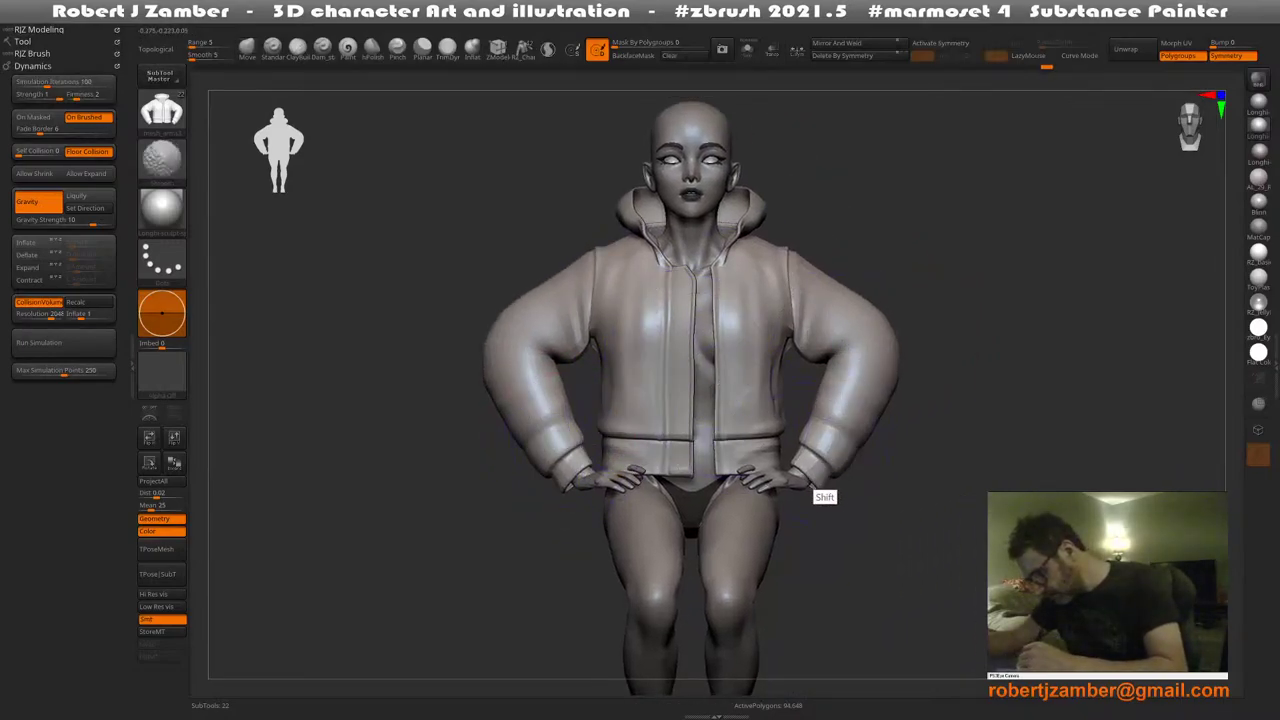
pyautogui.moveTo(774, 356); pyautogui.dragTo(716, 373, button='right')
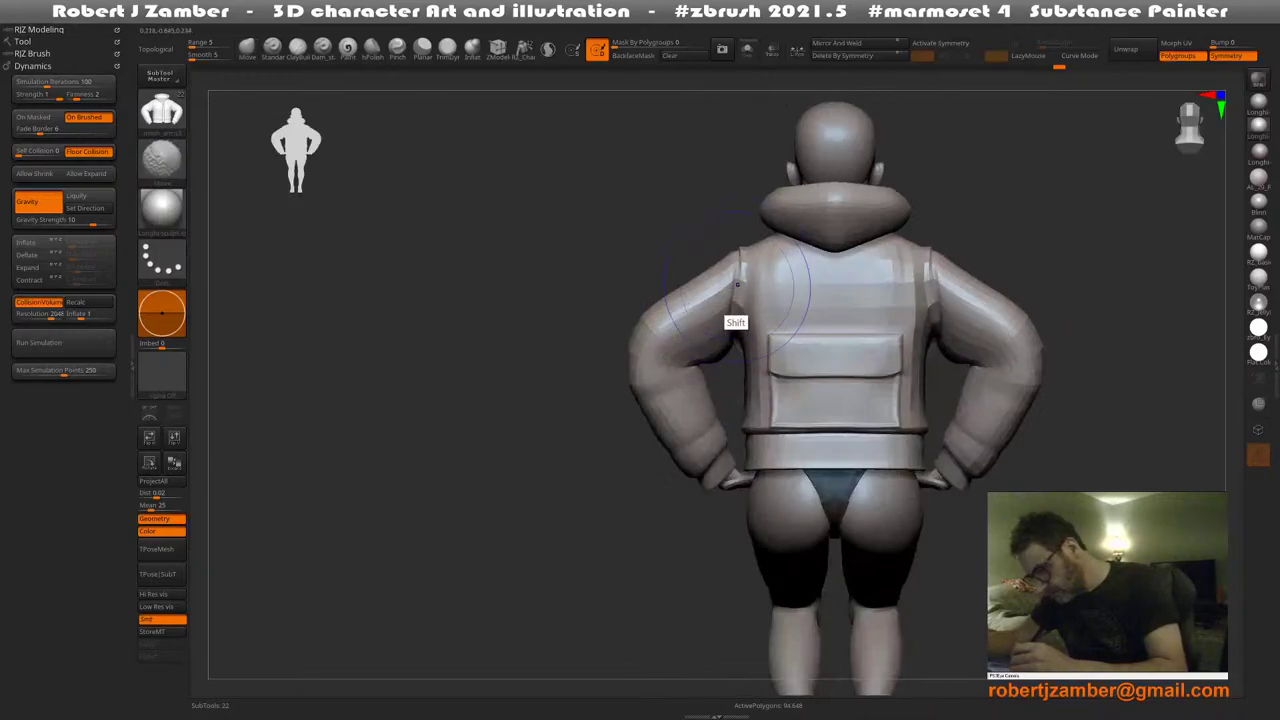
pyautogui.moveTo(728, 284); pyautogui.dragTo(763, 321, button='right')
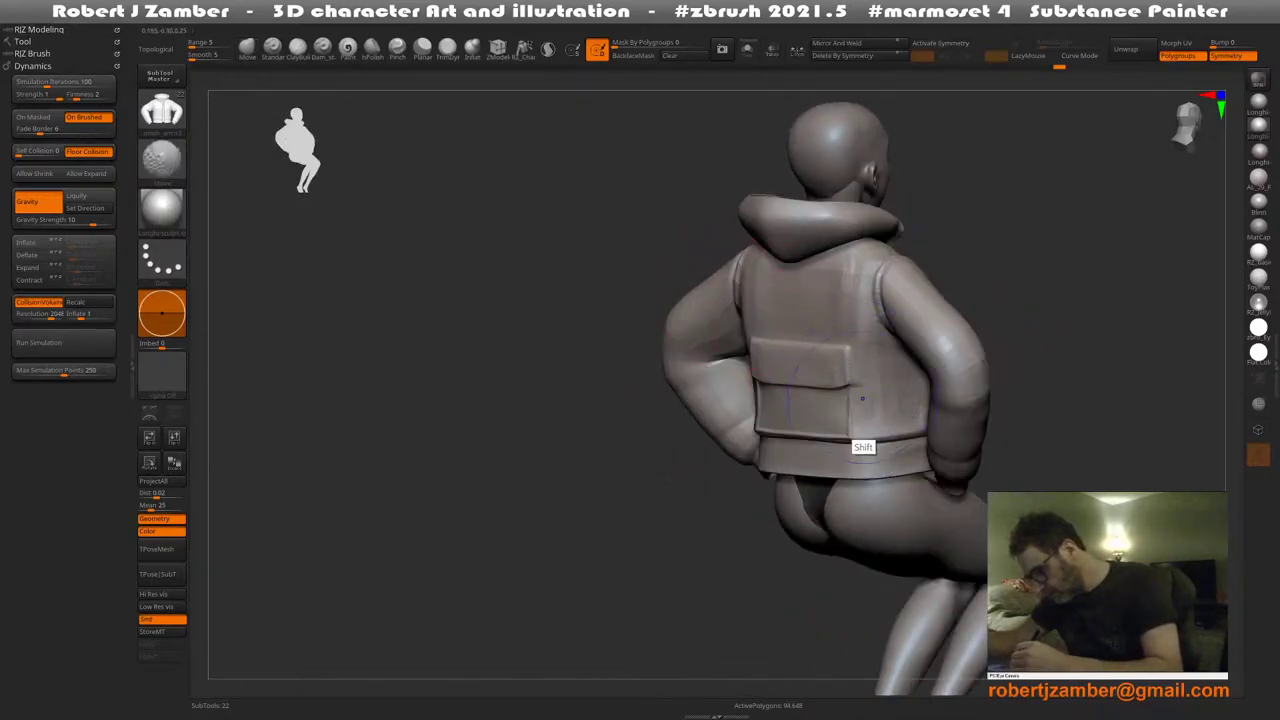
pyautogui.keyDown('shift'); pyautogui.moveTo(862, 398); pyautogui.dragTo(538, 393, button='right'); pyautogui.keyUp('shift')
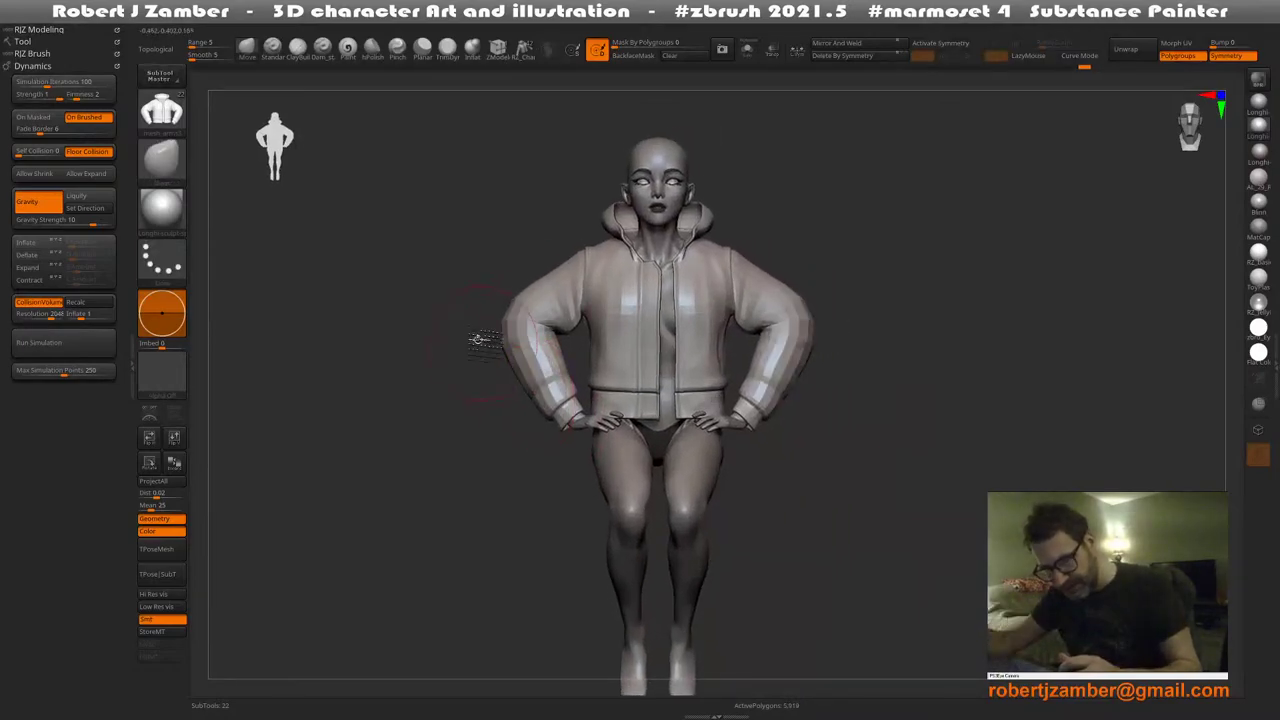
# Smooth the sleeves at the jacket's lowest subdivision level, then go up one level
pyautogui.keyDown('alt'); pyautogui.moveTo(478, 340); pyautogui.dragTo(472, 321, button='right'); pyautogui.keyUp('alt')
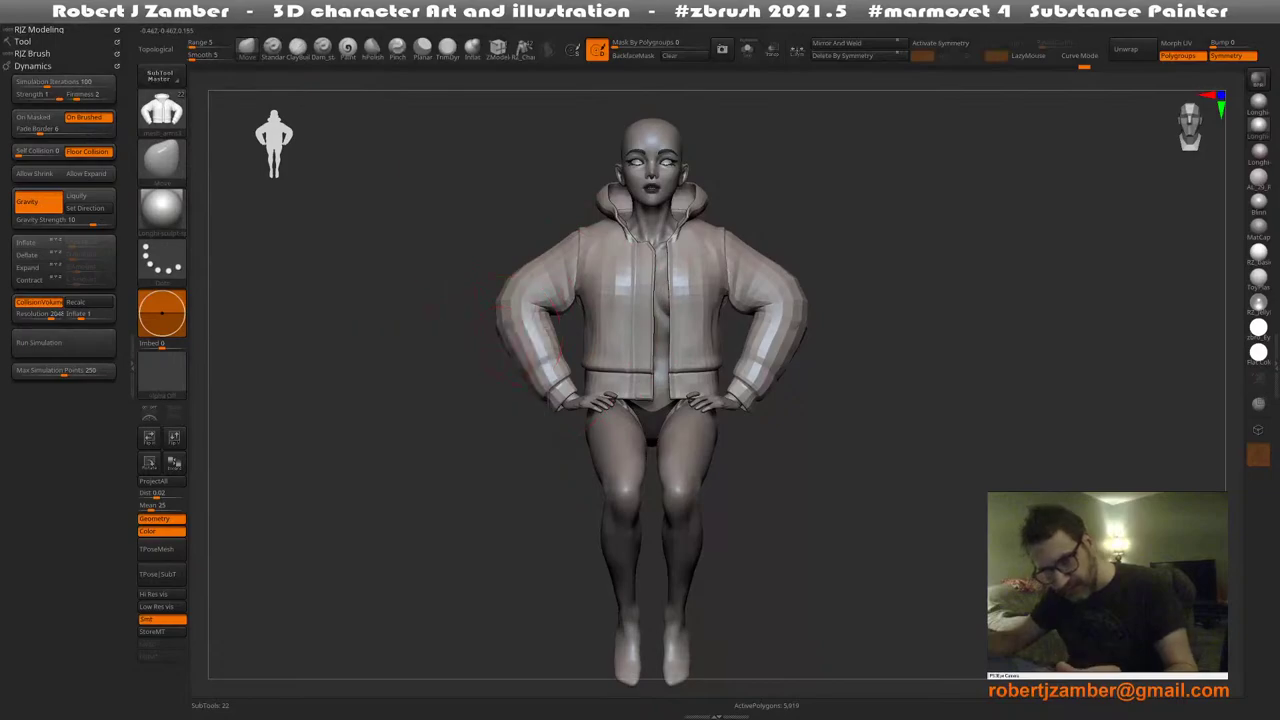
pyautogui.moveTo(516, 322); pyautogui.dragTo(640, 335)
pyautogui.moveTo(870, 340)
pyautogui.mouseDown()
pyautogui.moveTo(790, 345)
pyautogui.moveTo(788, 322)
pyautogui.moveTo(771, 343)
pyautogui.moveTo(606, 406)
pyautogui.moveTo(637, 398)
pyautogui.moveTo(534, 377)
pyautogui.mouseUp()
pyautogui.hotkey('shift', 'f')
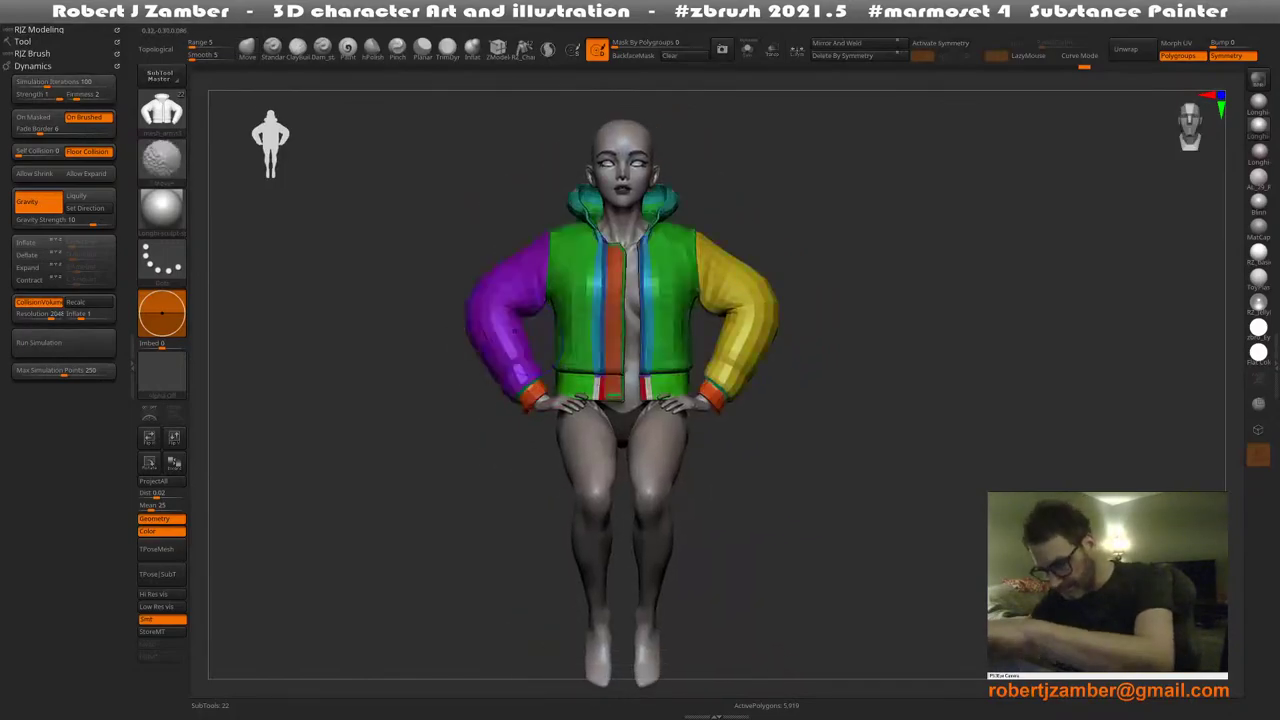
pyautogui.hotkey('shift', 'f')
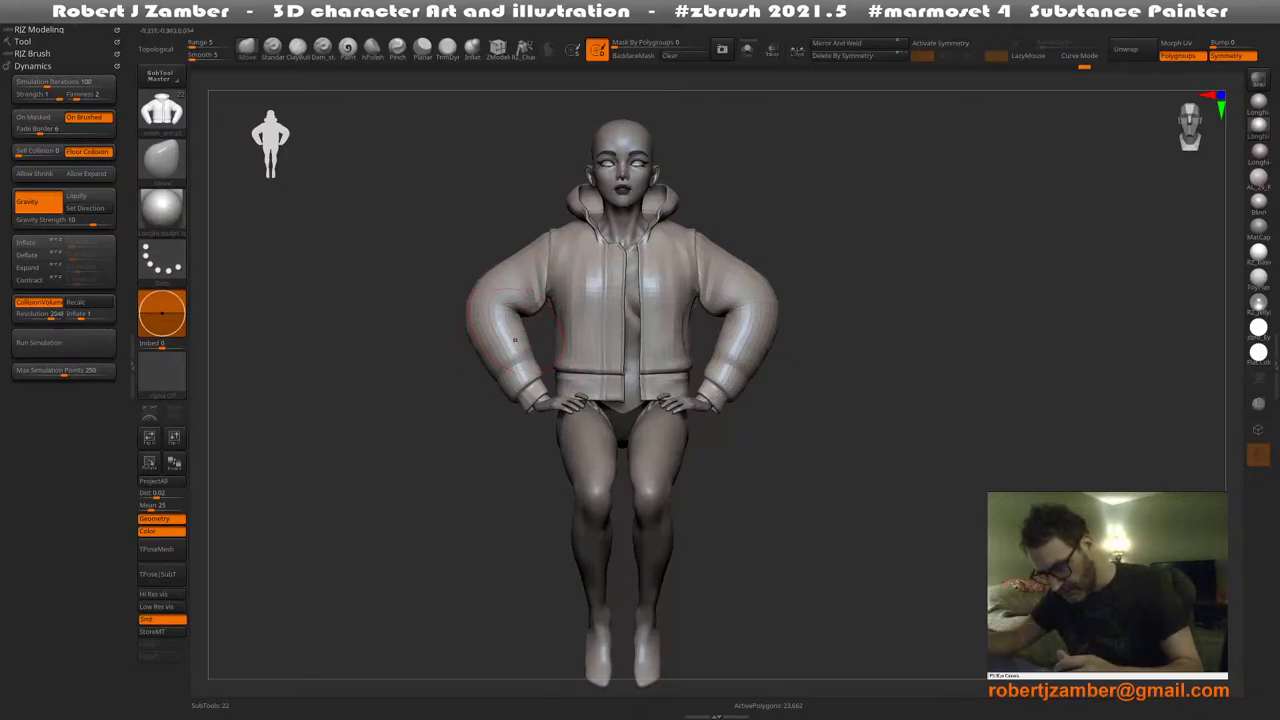
pyautogui.moveTo(515, 340); pyautogui.dragTo(502, 407, button='right')
# Recalculate the collision volume and try a cloth simulation on the jacket with a gravity strength of 11.57771
pyautogui.click(88, 302)
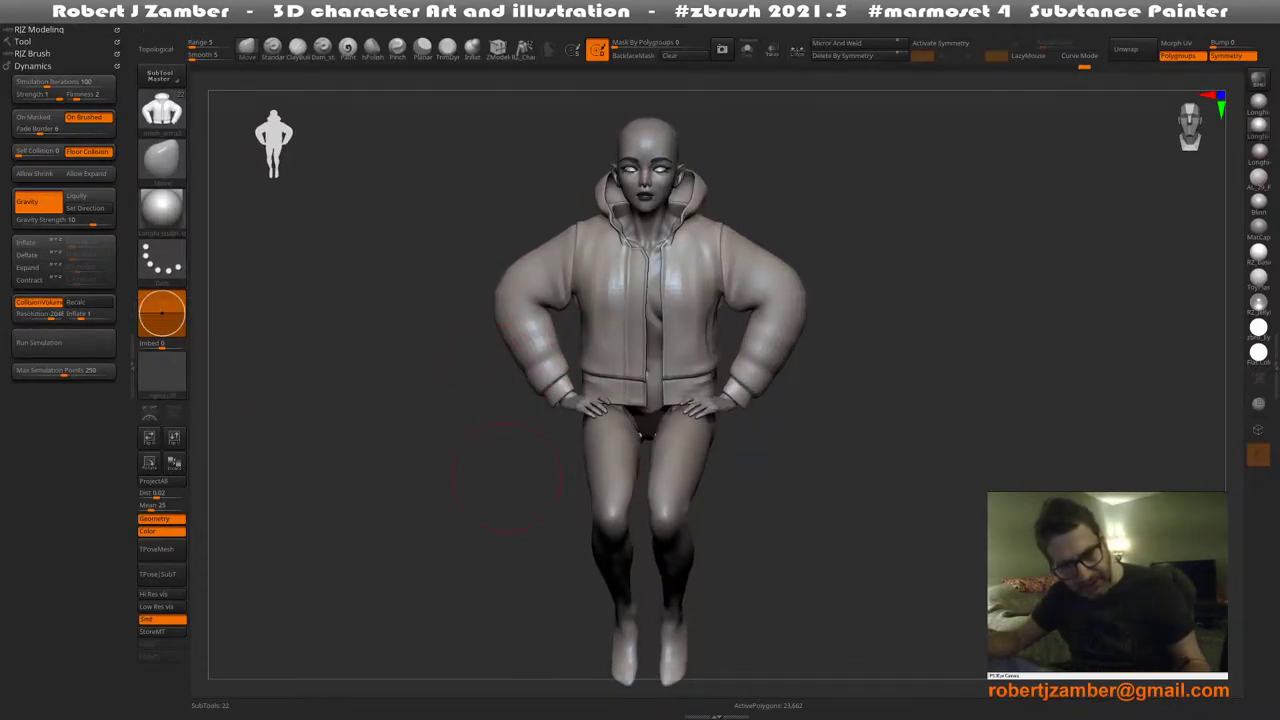
pyautogui.moveTo(93, 220); pyautogui.dragTo(81, 220)
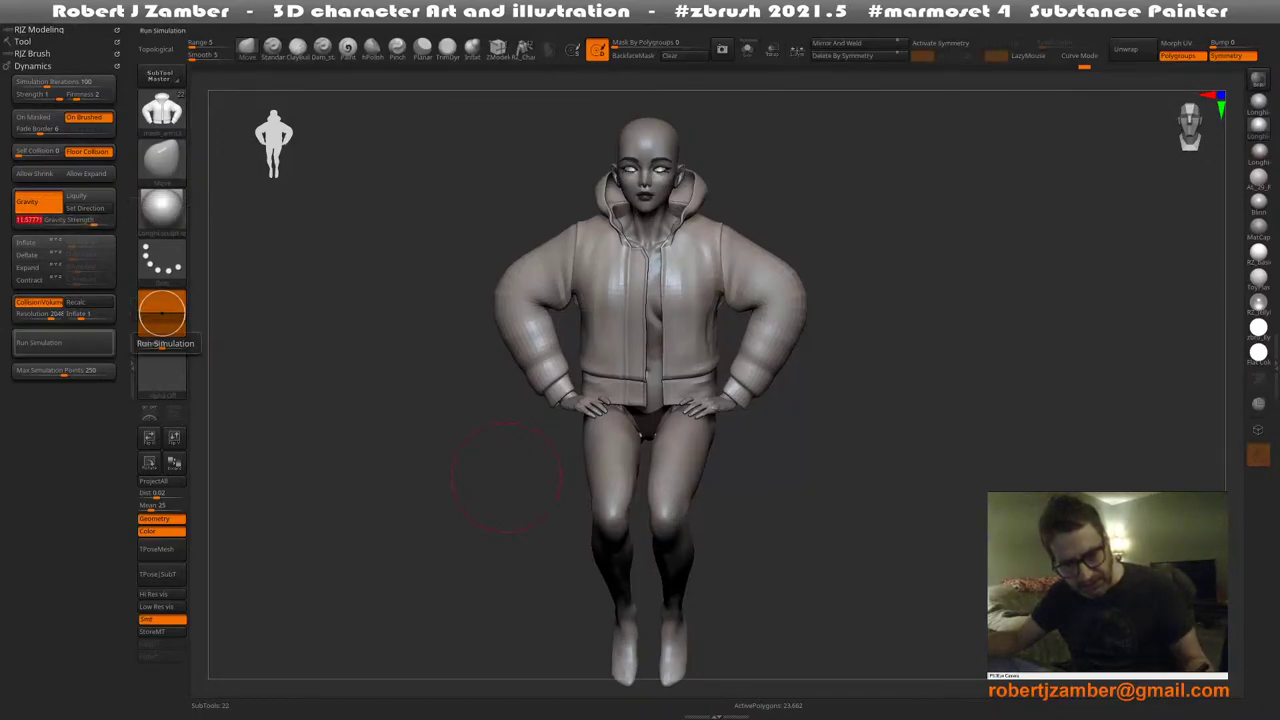
pyautogui.click(100, 343)
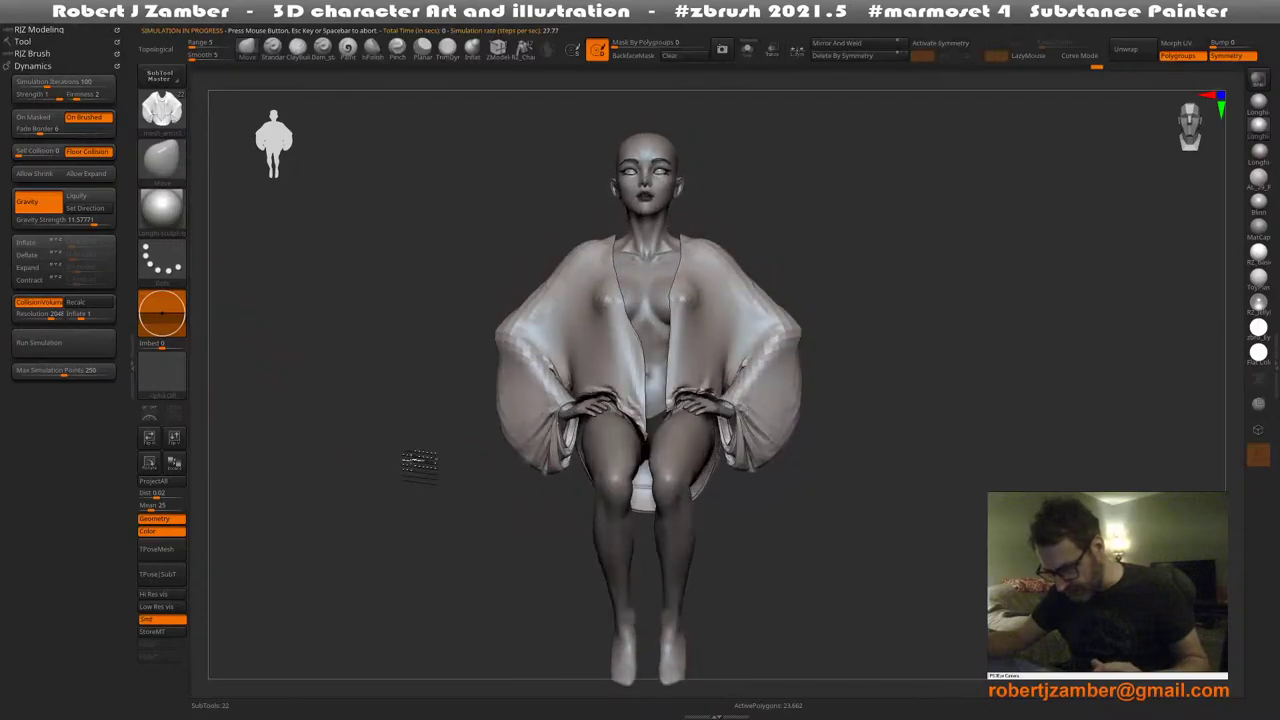
pyautogui.hotkey('ctrl', 'z')
pyautogui.moveTo(413, 466)
pyautogui.keyDown('alt'); pyautogui.mouseDown()
pyautogui.moveTo(405, 425)
pyautogui.moveTo(400, 445)
pyautogui.mouseUp(); pyautogui.keyUp('alt')
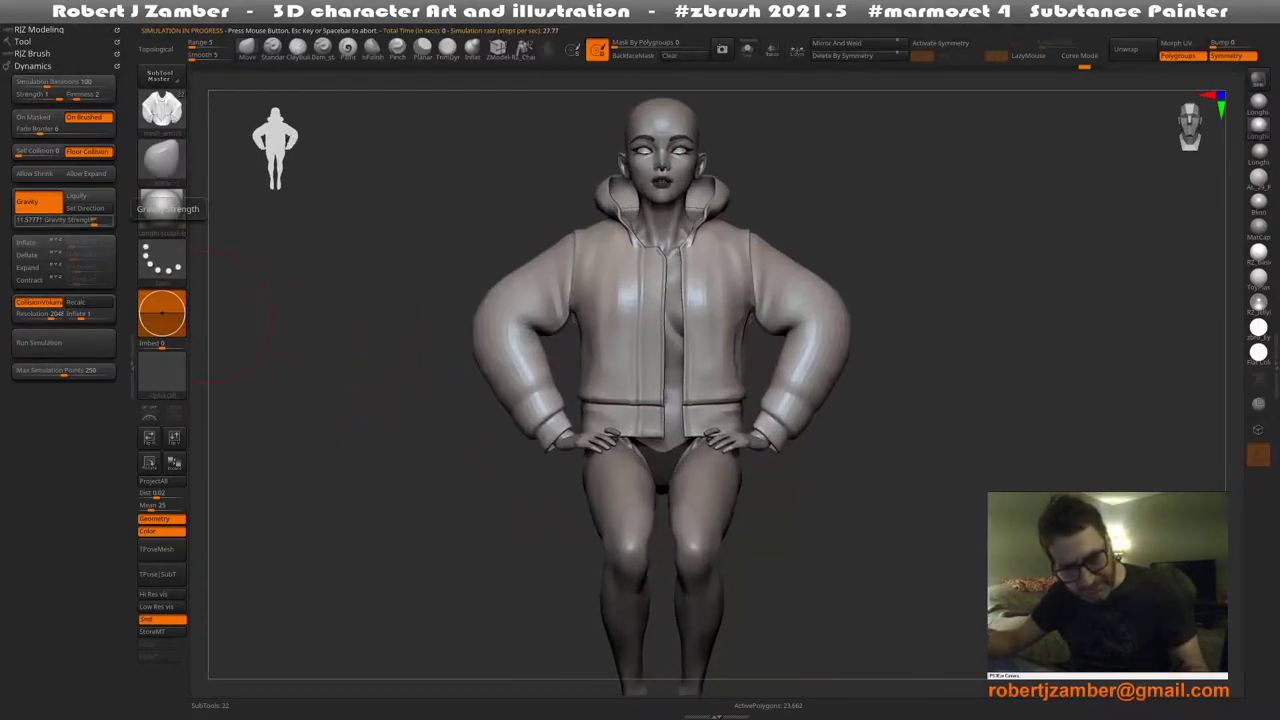
# Lower the cloth simulation's gravity strength to about 0.03
pyautogui.click(71, 220)
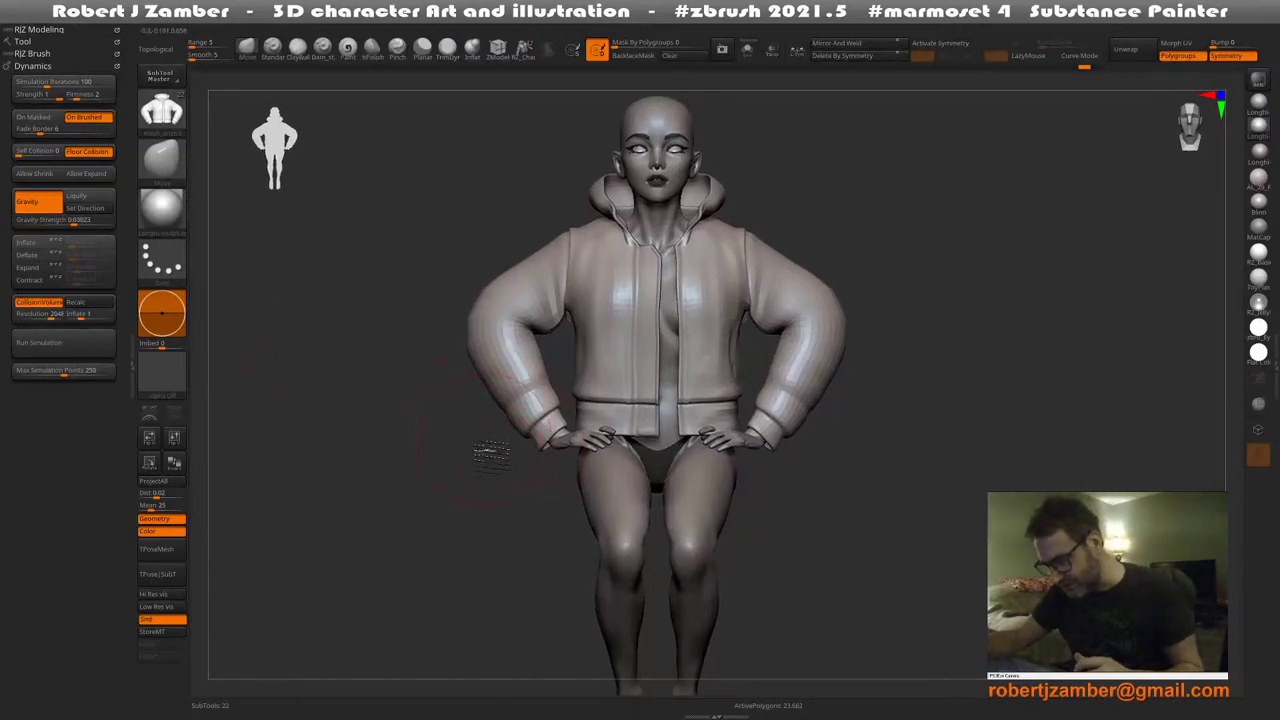
pyautogui.moveTo(490, 452)
pyautogui.mouseDown()
pyautogui.moveTo(550, 460)
pyautogui.moveTo(500, 457)
pyautogui.moveTo(500, 445)
pyautogui.mouseUp()
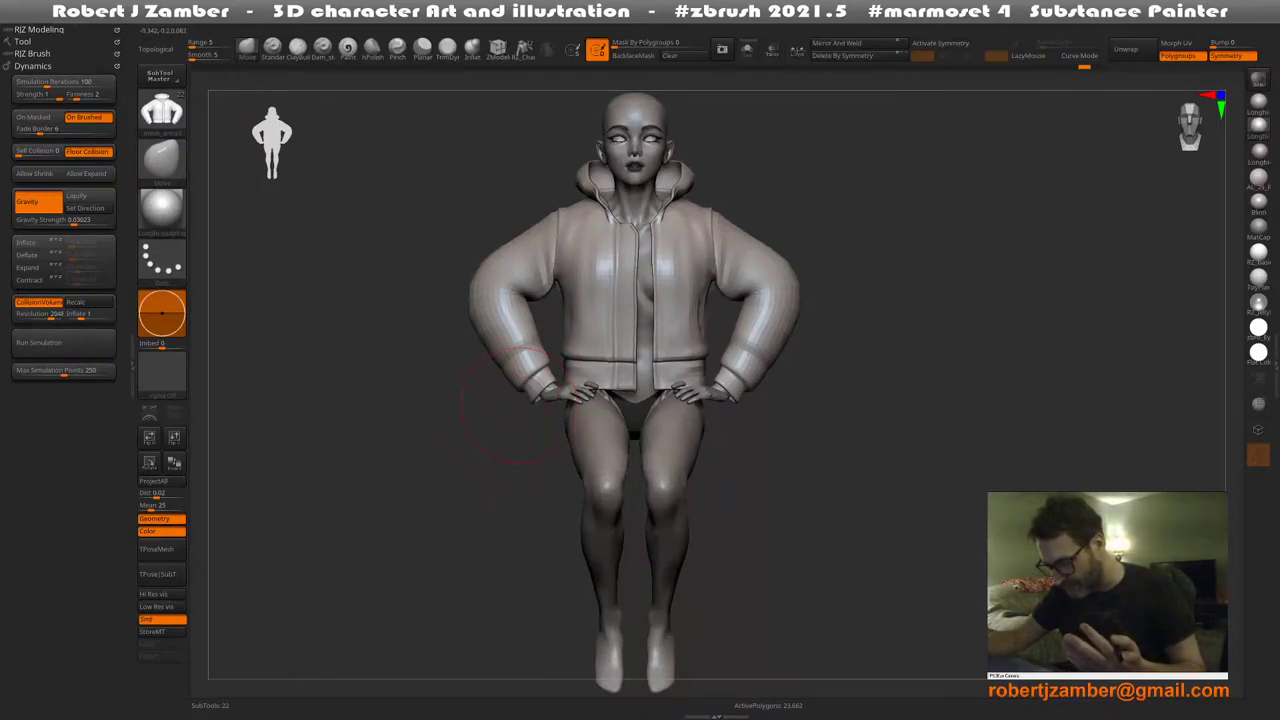
# Hide the jacket's inner lining so that only its outer shell stays visible
pyautogui.moveTo(506, 402)
pyautogui.mouseDown()
pyautogui.moveTo(478, 486)
pyautogui.moveTo(520, 480)
pyautogui.moveTo(492, 470)
pyautogui.moveTo(486, 396)
pyautogui.mouseUp()
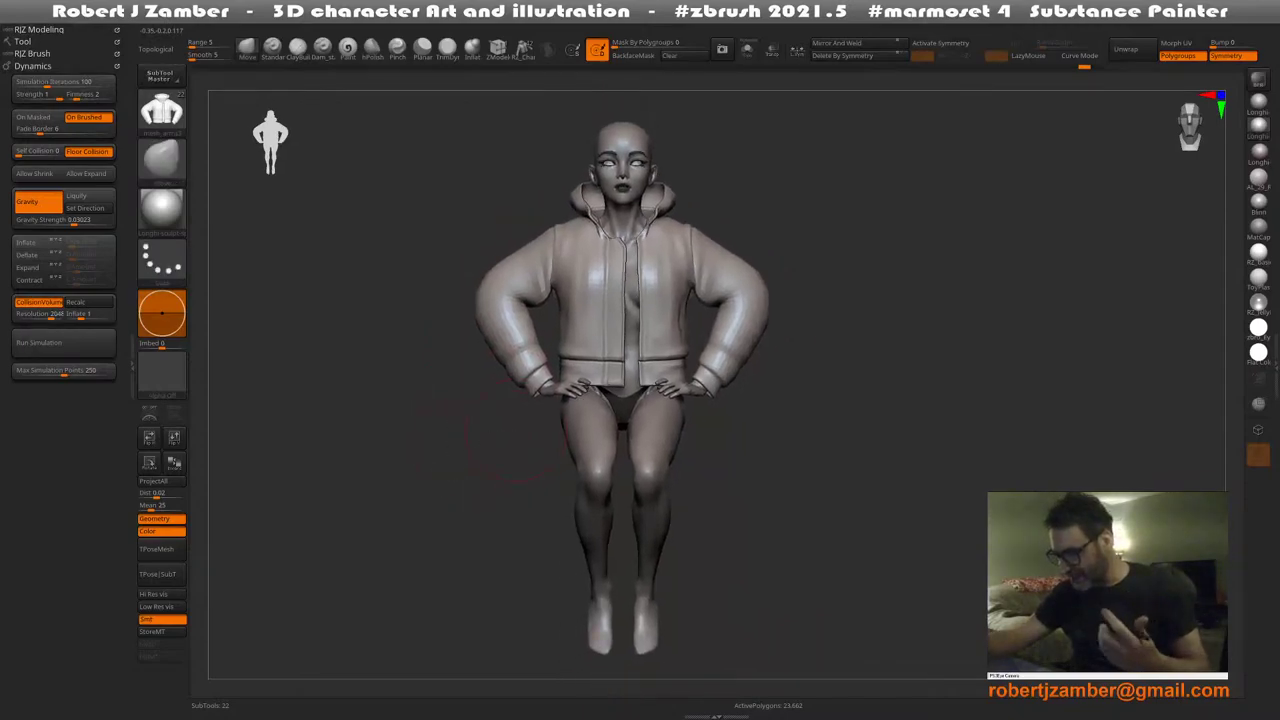
pyautogui.moveTo(541, 323)
pyautogui.mouseDown(button='right')
pyautogui.moveTo(556, 285)
pyautogui.moveTo(541, 348)
pyautogui.mouseUp(button='right')
pyautogui.keyDown('ctrl'); pyautogui.keyDown('shift'); pyautogui.click(531, 368); pyautogui.keyUp('shift'); pyautogui.keyUp('ctrl')
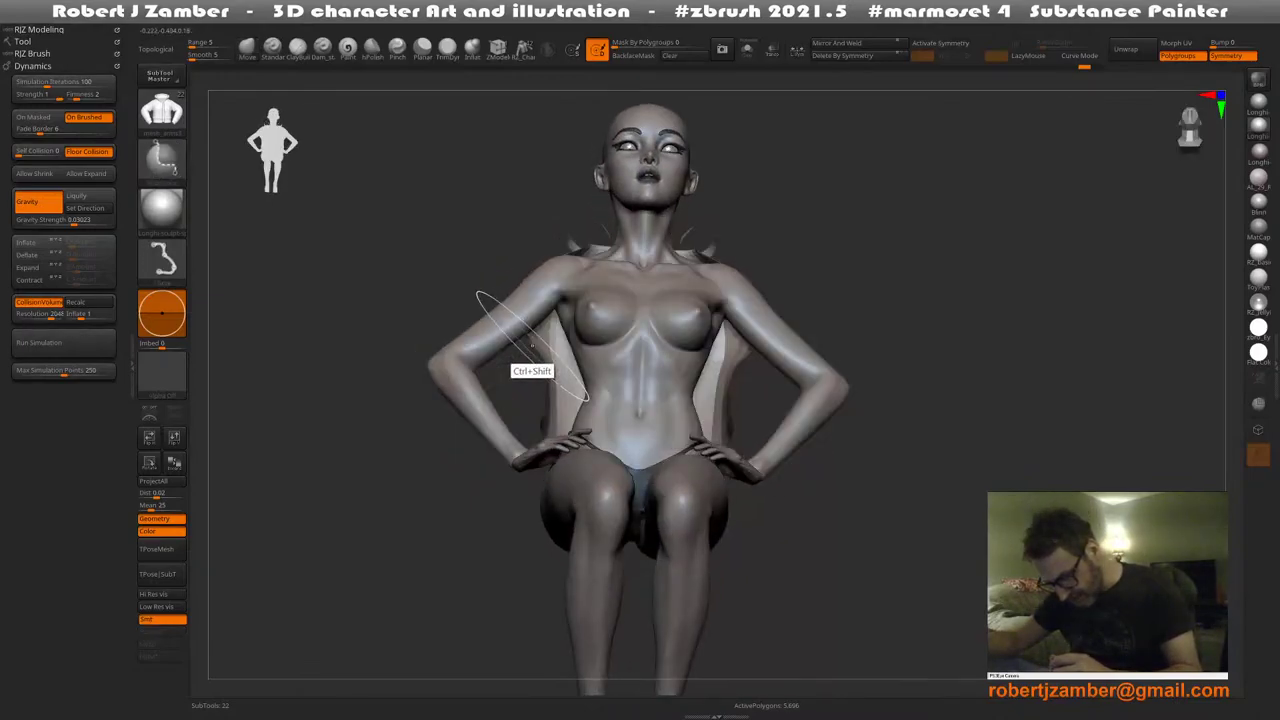
pyautogui.keyDown('ctrl'); pyautogui.keyDown('shift'); pyautogui.click(514, 366); pyautogui.keyUp('shift'); pyautogui.keyUp('ctrl')
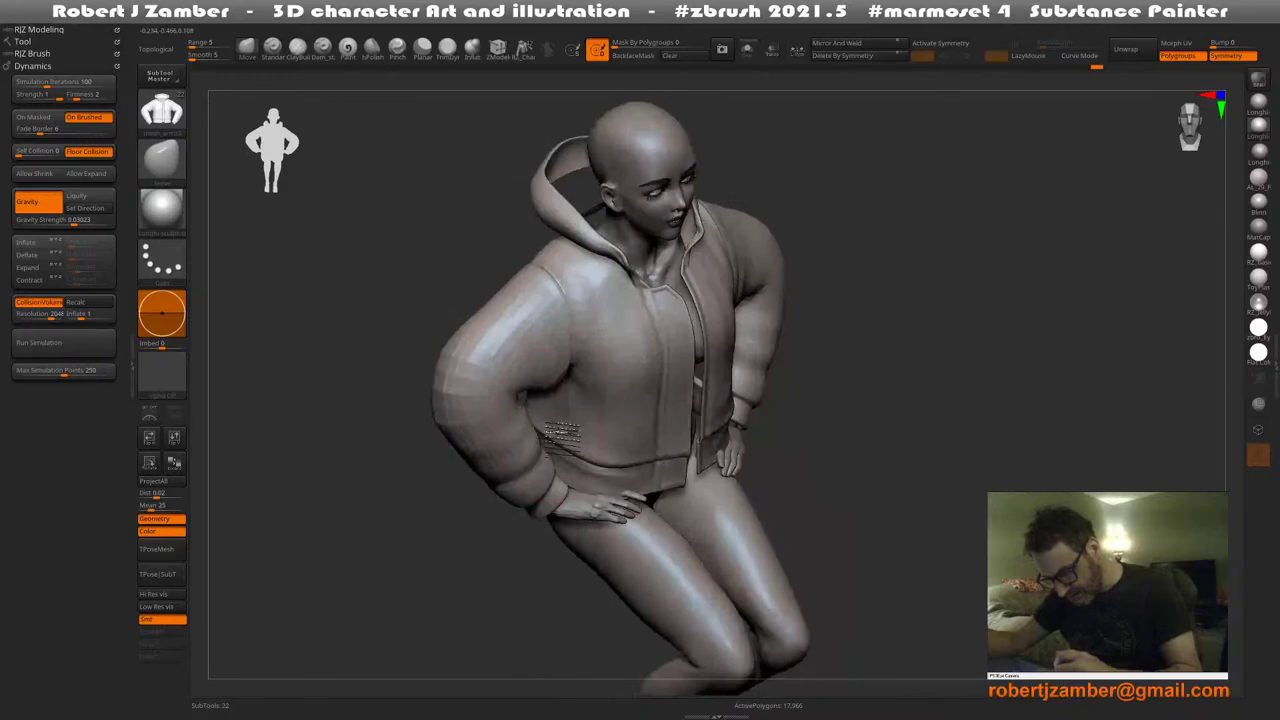
pyautogui.moveTo(562, 437)
pyautogui.mouseDown(button='right')
pyautogui.moveTo(586, 419)
pyautogui.moveTo(451, 382)
pyautogui.moveTo(501, 445)
pyautogui.moveTo(516, 397)
pyautogui.moveTo(484, 350)
pyautogui.moveTo(502, 346)
pyautogui.moveTo(528, 398)
pyautogui.moveTo(538, 385)
pyautogui.mouseUp(button='right')
pyautogui.press('space')
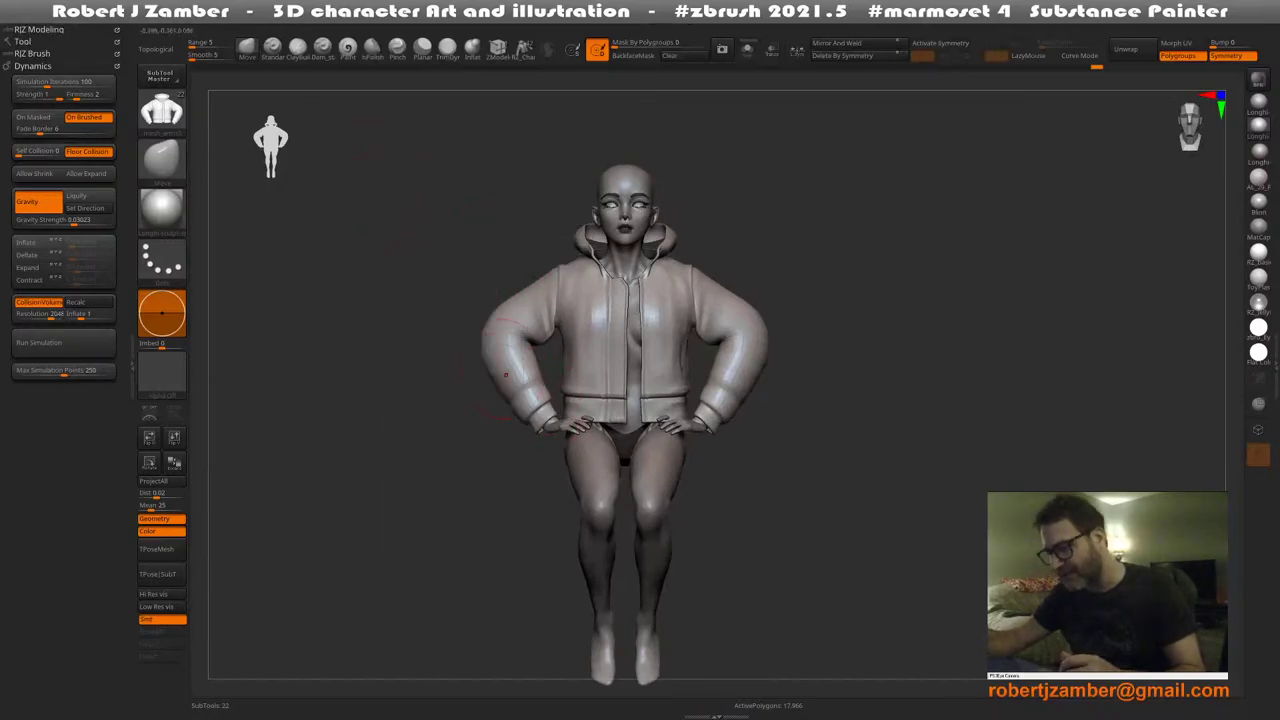
# Try the cloth simulation on the jacket's outer shell at the low gravity strength
pyautogui.moveTo(513, 444)
pyautogui.keyDown('alt'); pyautogui.mouseDown(button='right')
pyautogui.moveTo(483, 421)
pyautogui.moveTo(500, 433)
pyautogui.mouseUp(button='right'); pyautogui.keyUp('alt')
pyautogui.moveTo(494, 447); pyautogui.dragTo(499, 412)
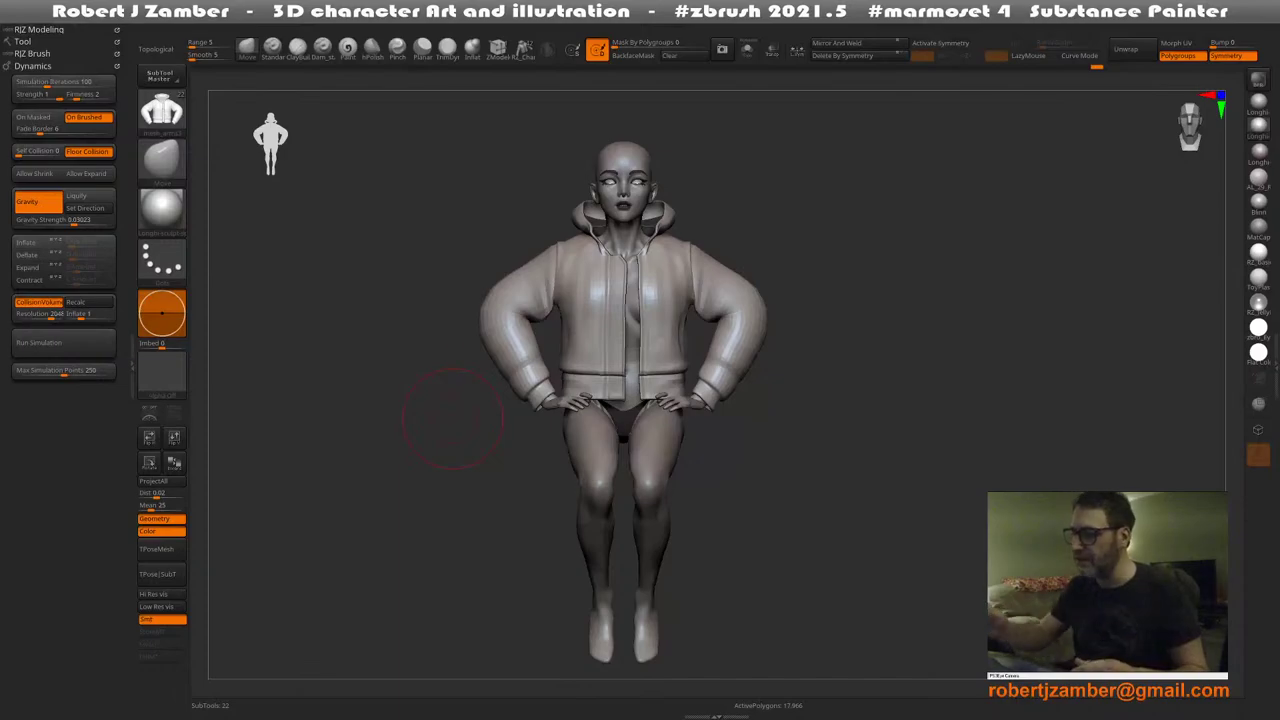
pyautogui.moveTo(440, 414); pyautogui.dragTo(470, 416, button='right')
pyautogui.moveTo(470, 416)
pyautogui.keyDown('ctrl'); pyautogui.mouseDown(button='right')
pyautogui.moveTo(466, 440)
pyautogui.moveTo(498, 446)
pyautogui.moveTo(497, 467)
pyautogui.mouseUp(button='right'); pyautogui.keyUp('ctrl')
pyautogui.moveTo(505, 466); pyautogui.dragTo(490, 460)
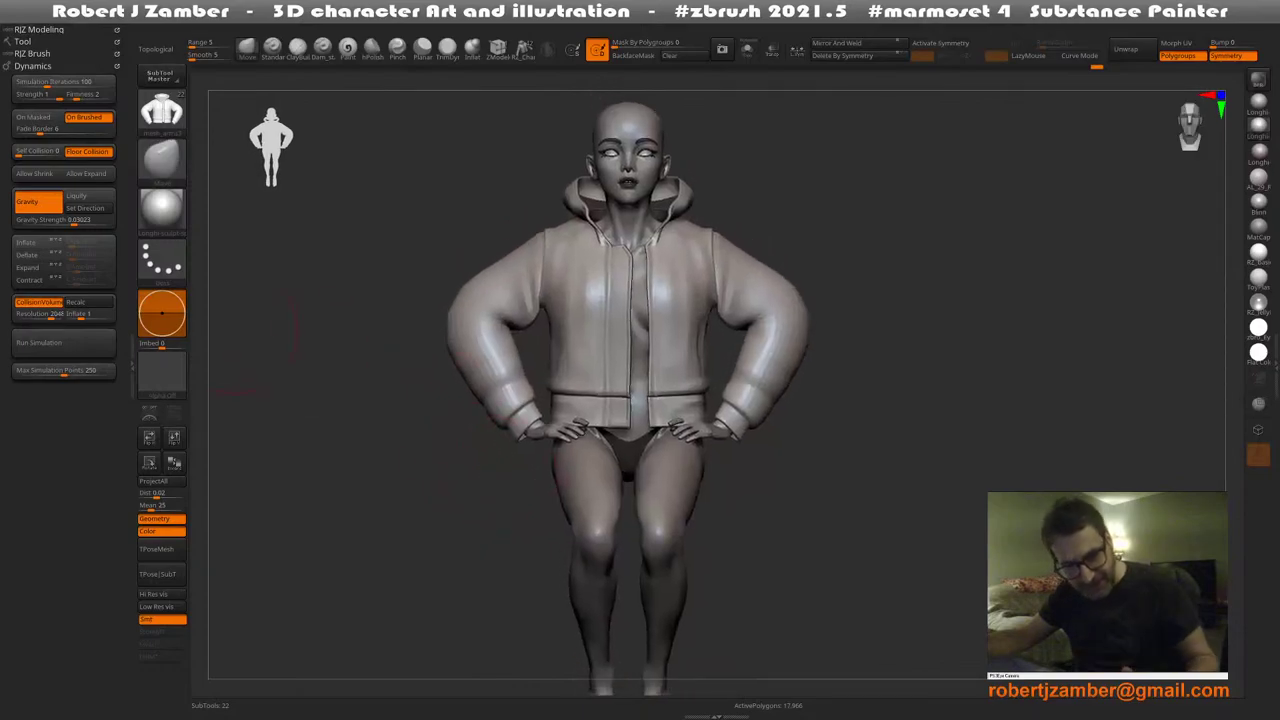
pyautogui.click(162, 310)
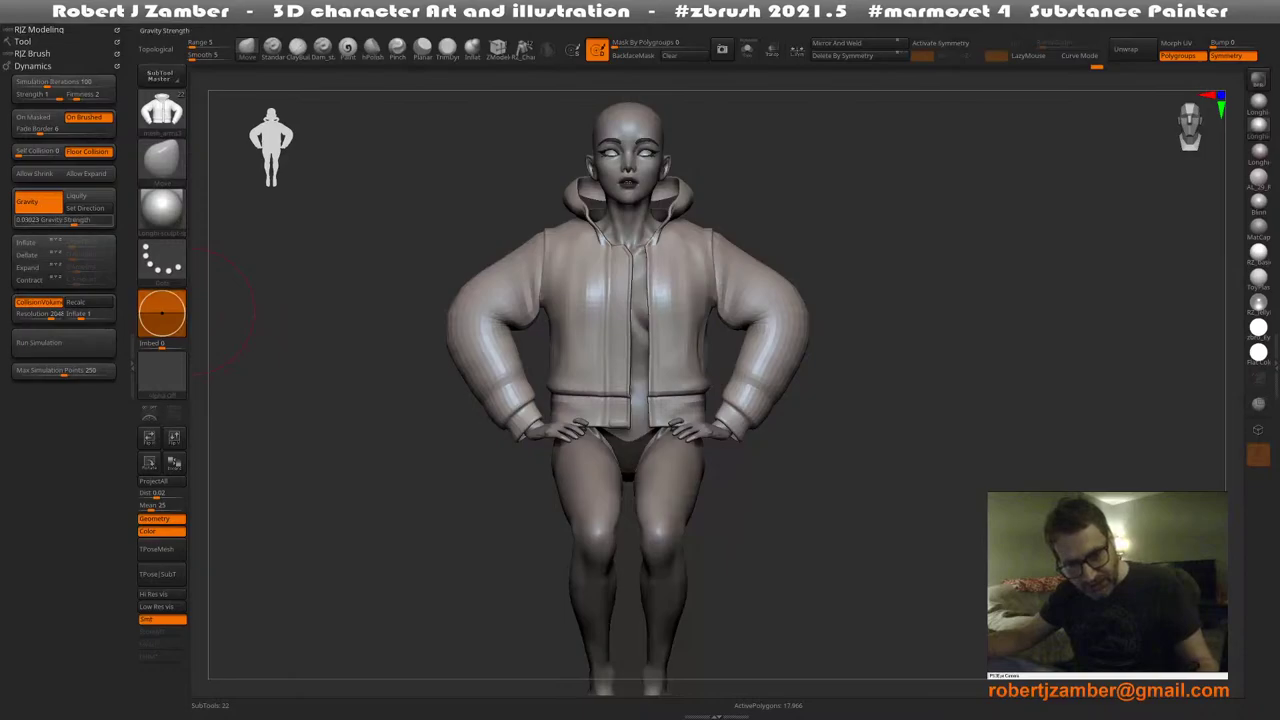
pyautogui.click(63, 342)
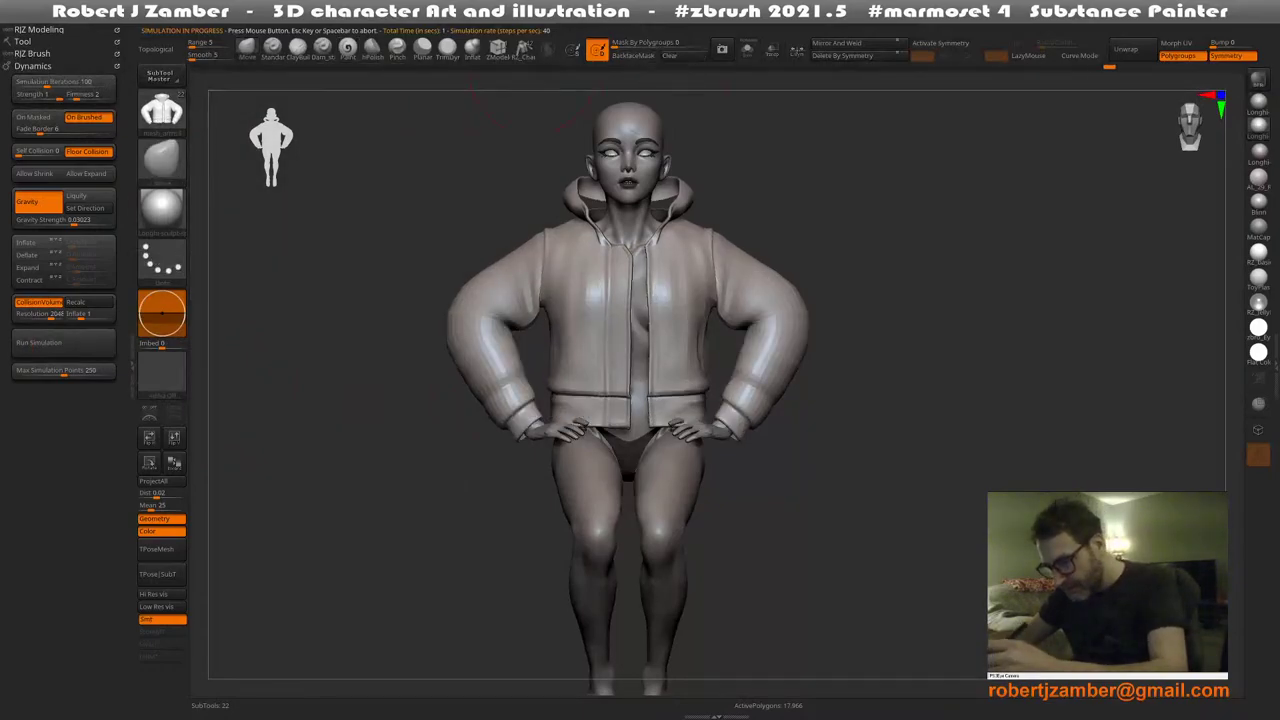
# Delete the jacket's hidden inner part at its lowest subdivision level
pyautogui.keyDown('alt'); pyautogui.moveTo(500, 295); pyautogui.dragTo(460, 236, button='right'); pyautogui.keyUp('alt')
pyautogui.press('1')
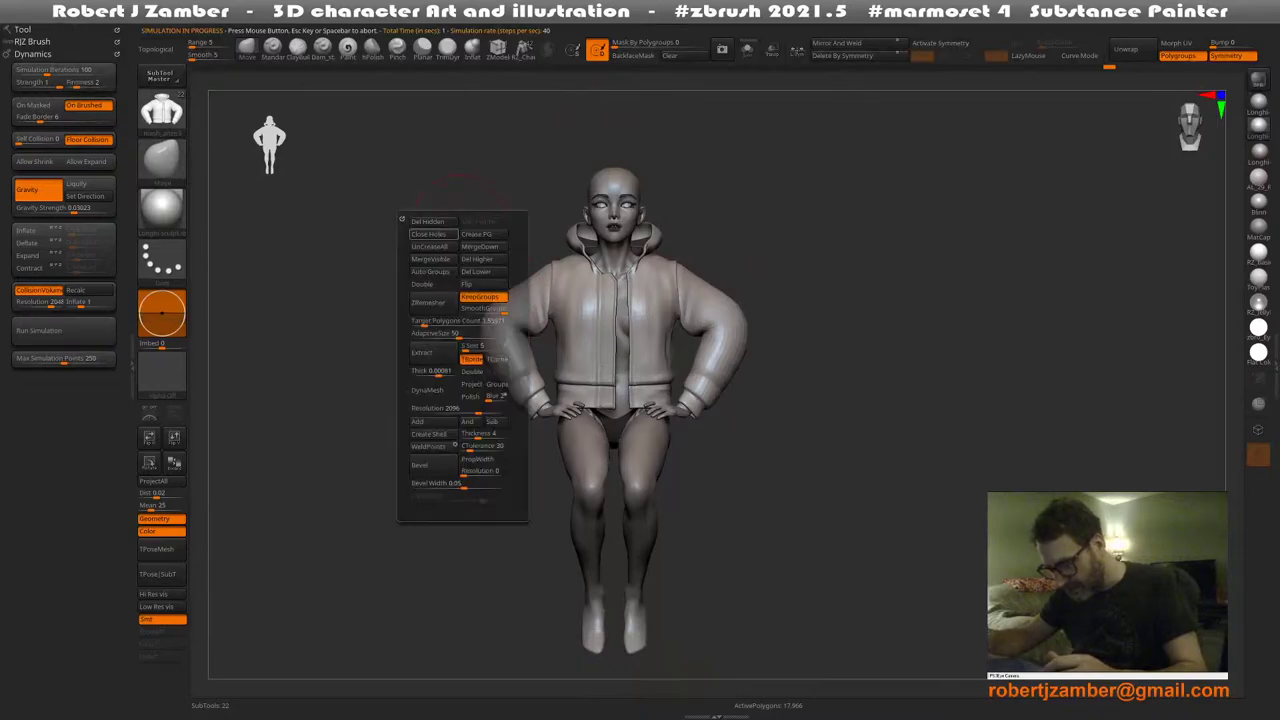
pyautogui.moveTo(363, 149)
pyautogui.keyDown('ctrl'); pyautogui.mouseDown()
pyautogui.moveTo(388, 328)
pyautogui.moveTo(811, 430)
pyautogui.moveTo(592, 68)
pyautogui.mouseUp(); pyautogui.keyUp('ctrl')
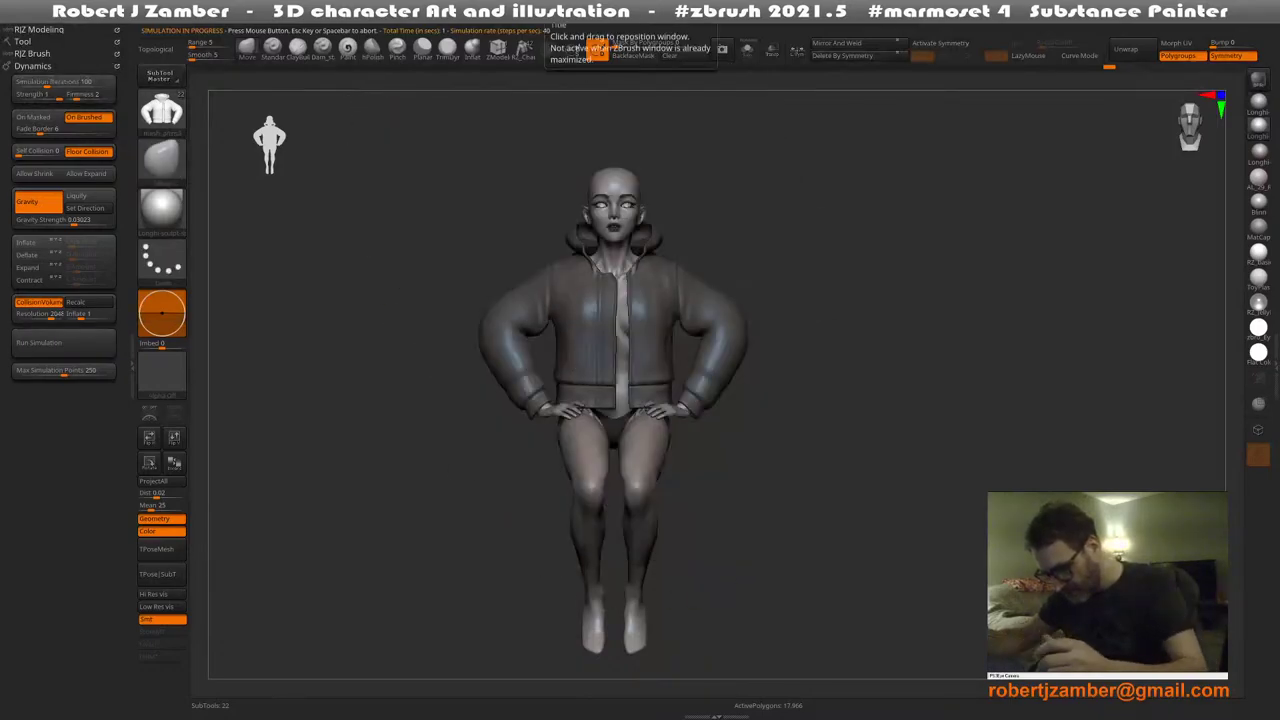
pyautogui.press('1')
pyautogui.click(400, 224)
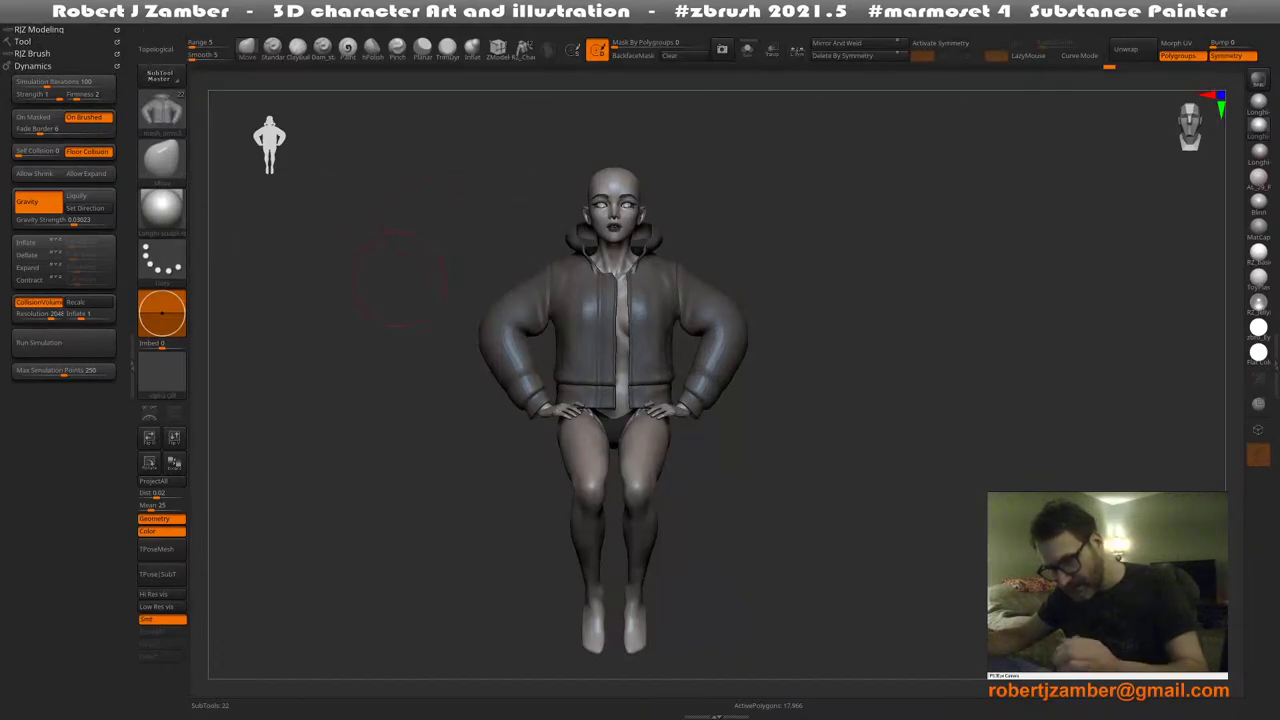
pyautogui.press('g')
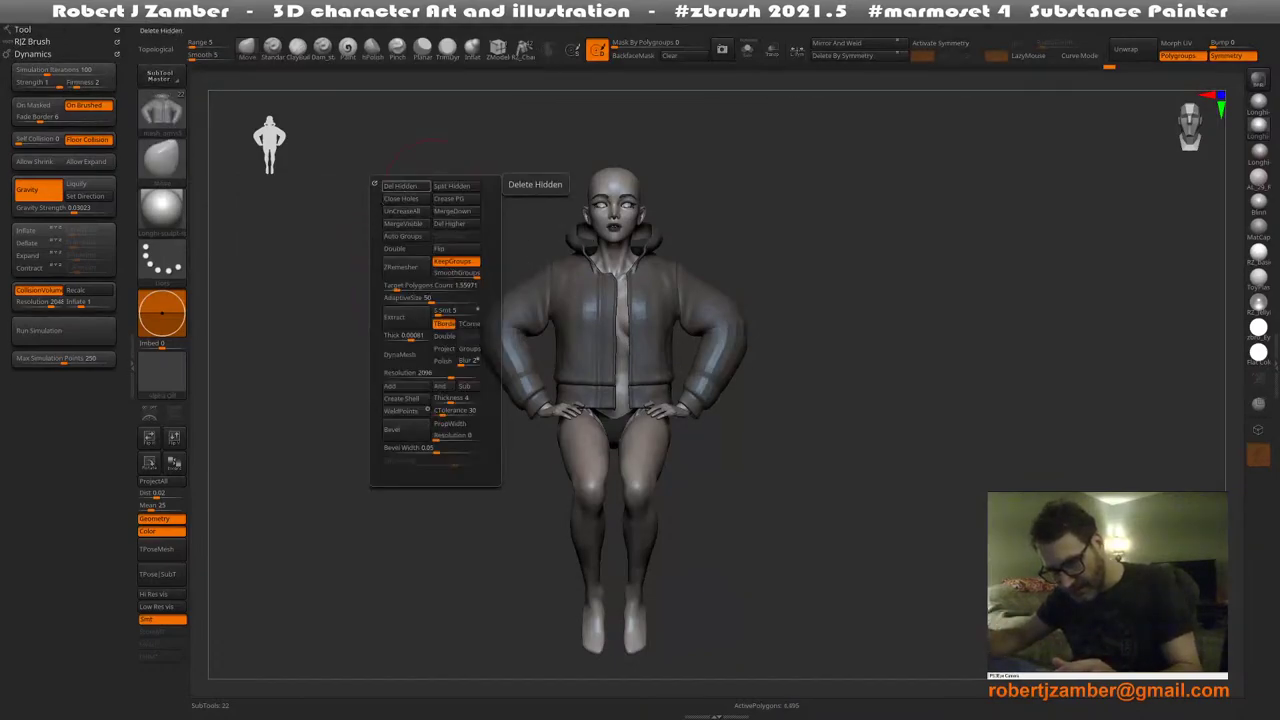
pyautogui.click(405, 187)
# Set the gravity strength to 0.28969 and try the cloth simulation one subdivision level higher
pyautogui.keyDown('ctrl'); pyautogui.moveTo(541, 420); pyautogui.dragTo(516, 346, button='right'); pyautogui.keyUp('ctrl')
pyautogui.keyDown('alt'); pyautogui.moveTo(516, 346); pyautogui.dragTo(513, 392, button='right'); pyautogui.keyUp('alt')
pyautogui.rightClick(513, 394)
pyautogui.keyDown('alt'); pyautogui.moveTo(502, 340); pyautogui.dragTo(498, 317, button='right'); pyautogui.keyUp('alt')
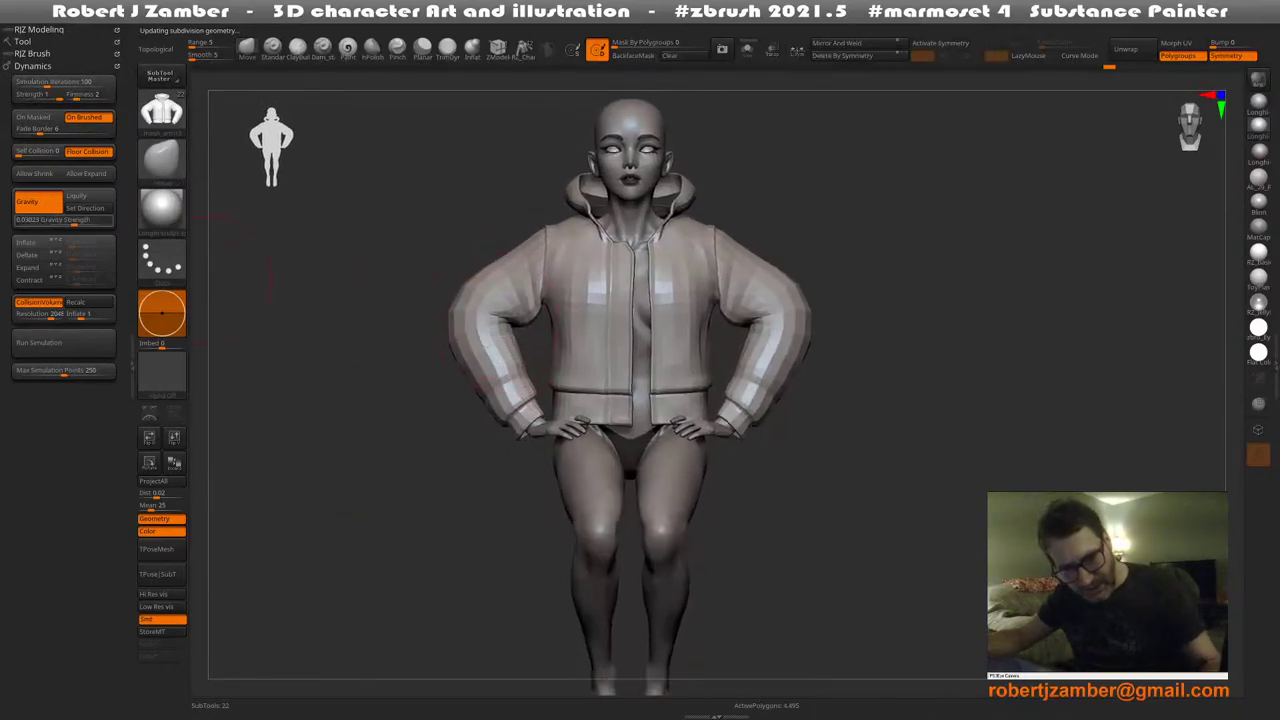
pyautogui.click(79, 220)
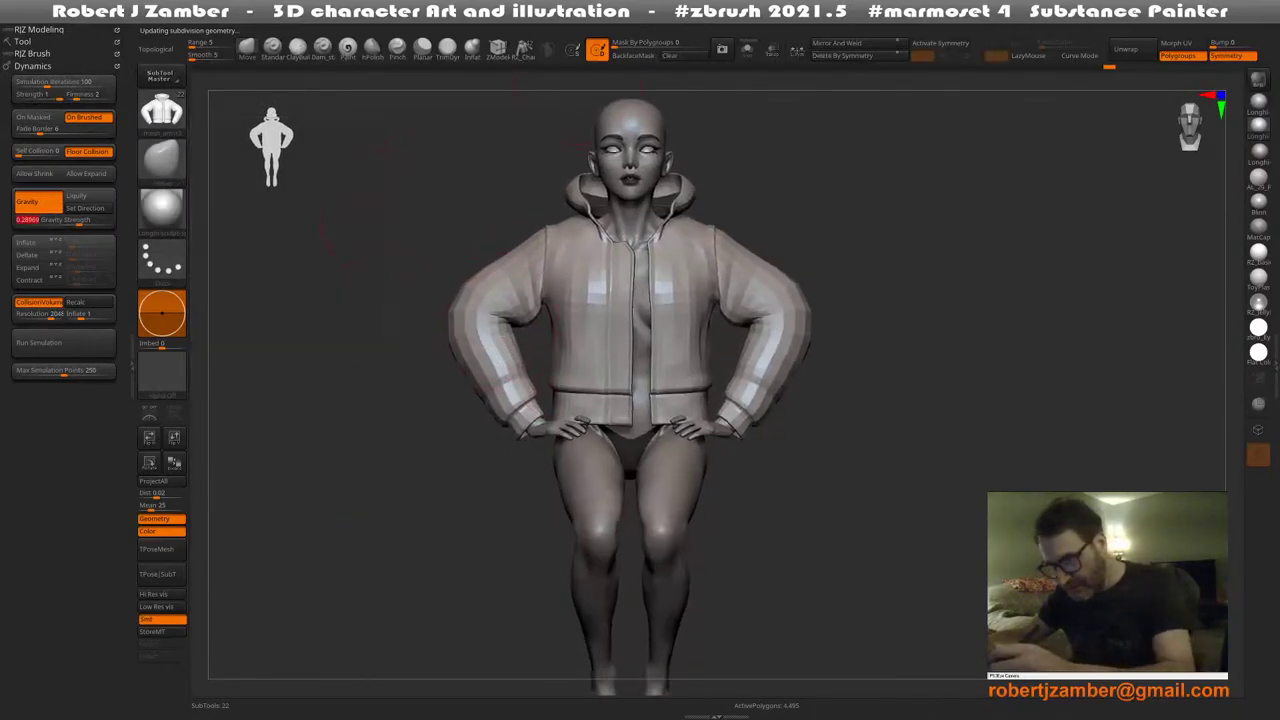
pyautogui.press('d')
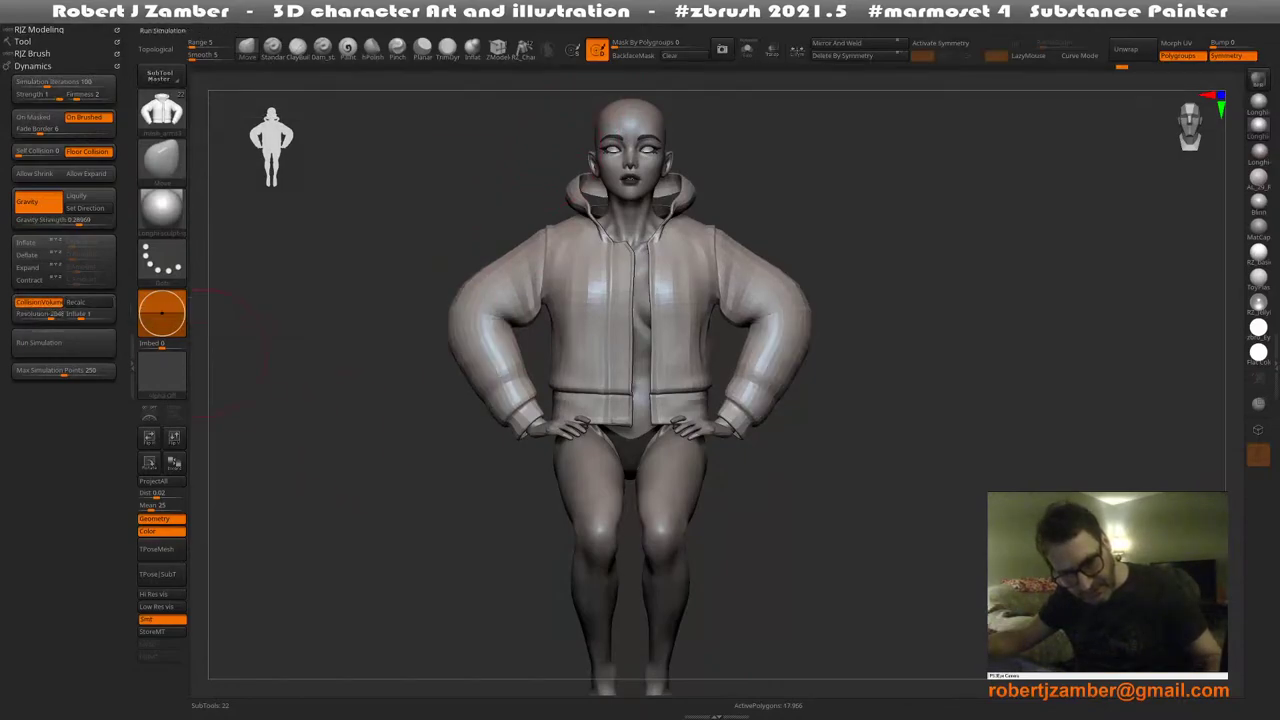
pyautogui.click(100, 343)
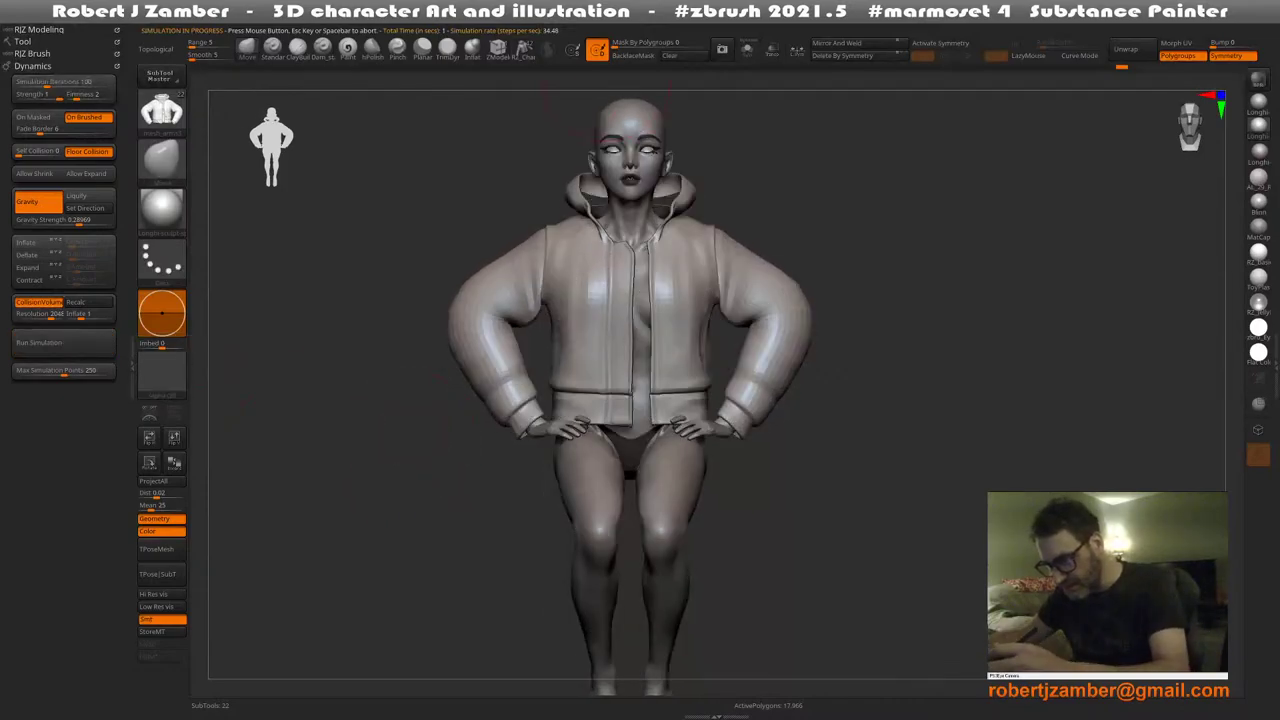
pyautogui.click(39, 342)
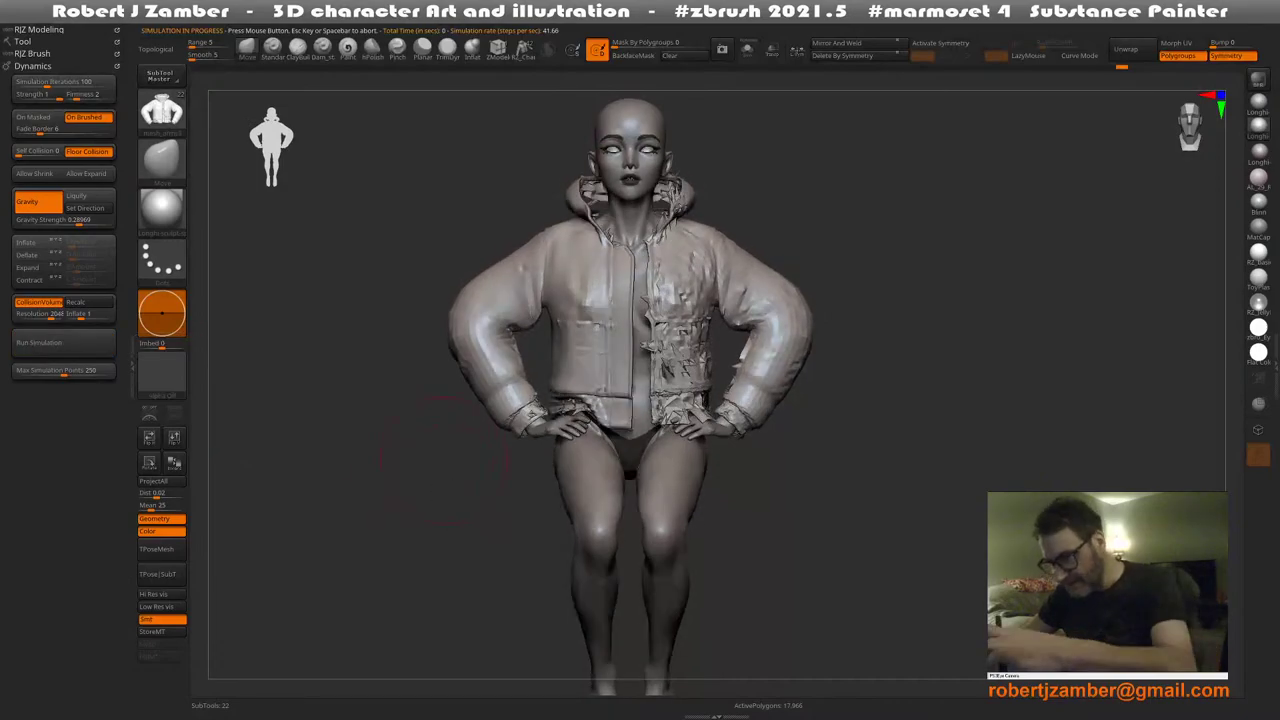
pyautogui.keyDown('alt'); pyautogui.moveTo(452, 282); pyautogui.dragTo(472, 307); pyautogui.keyUp('alt')
pyautogui.press('m')
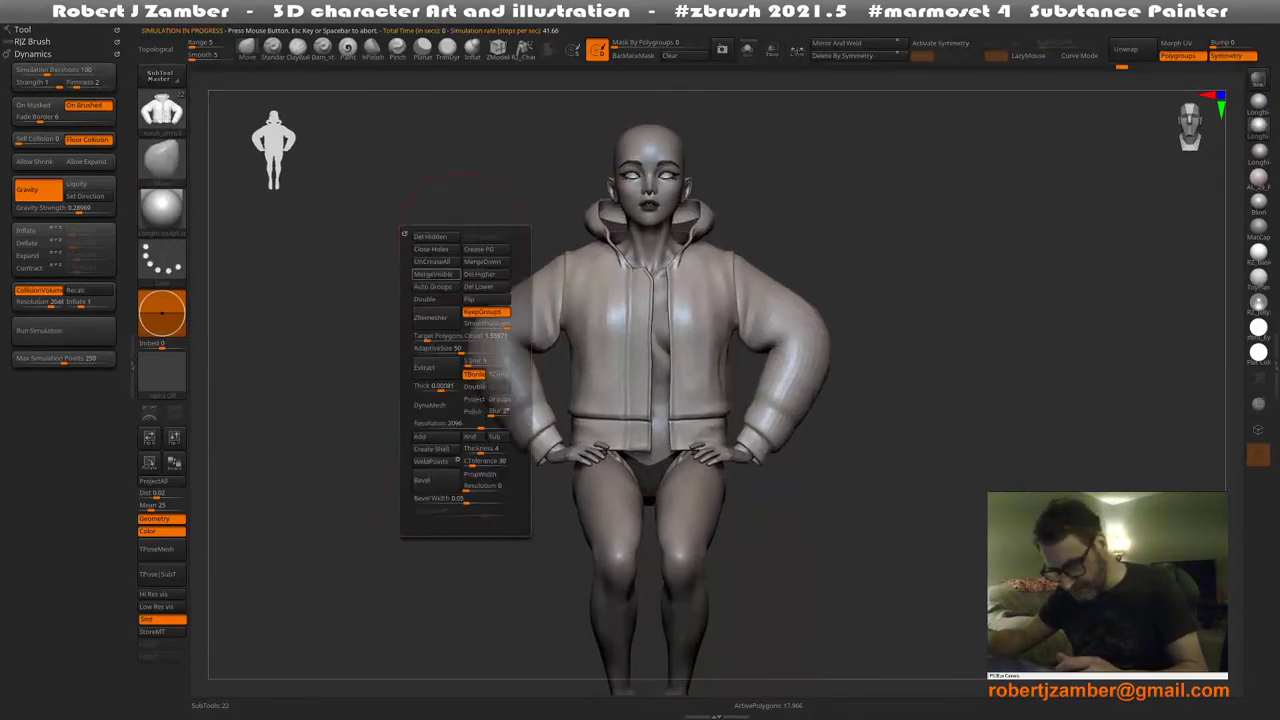
pyautogui.keyDown('alt'); pyautogui.moveTo(375, 325); pyautogui.dragTo(391, 311); pyautogui.keyUp('alt')
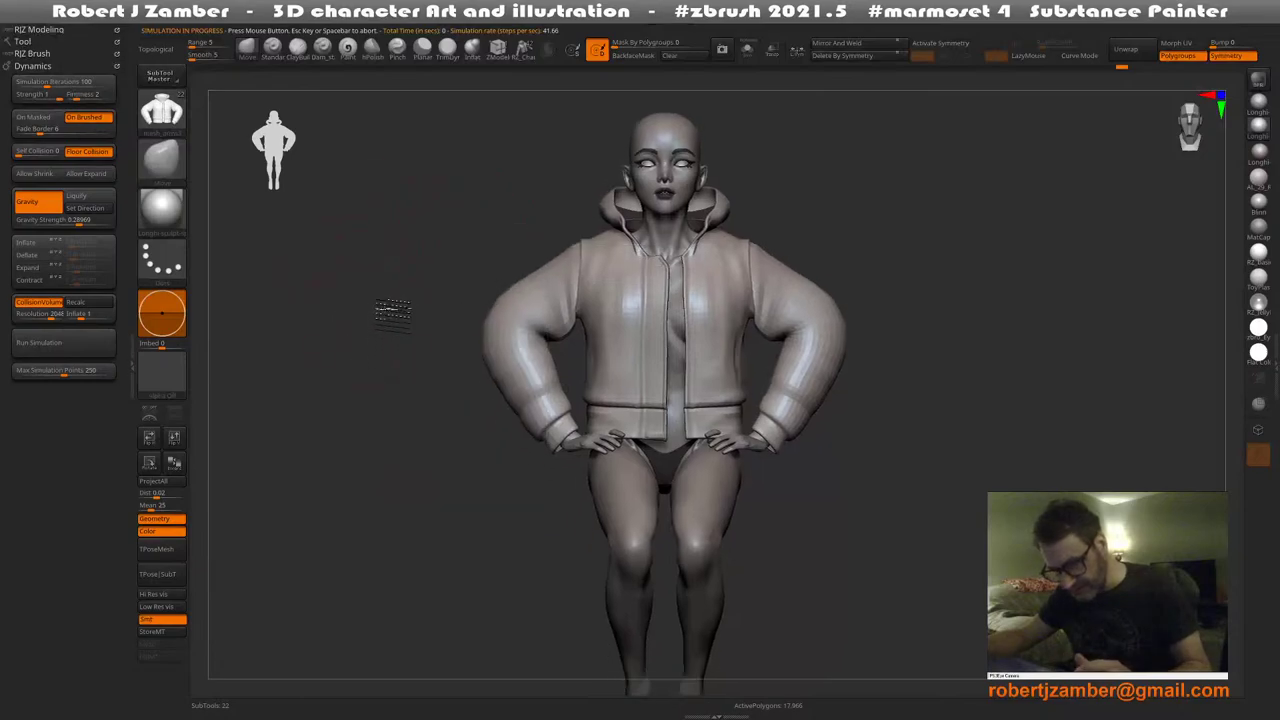
# Recalculate the collision volume and try the cloth simulation again, then undo it
pyautogui.click(86, 302)
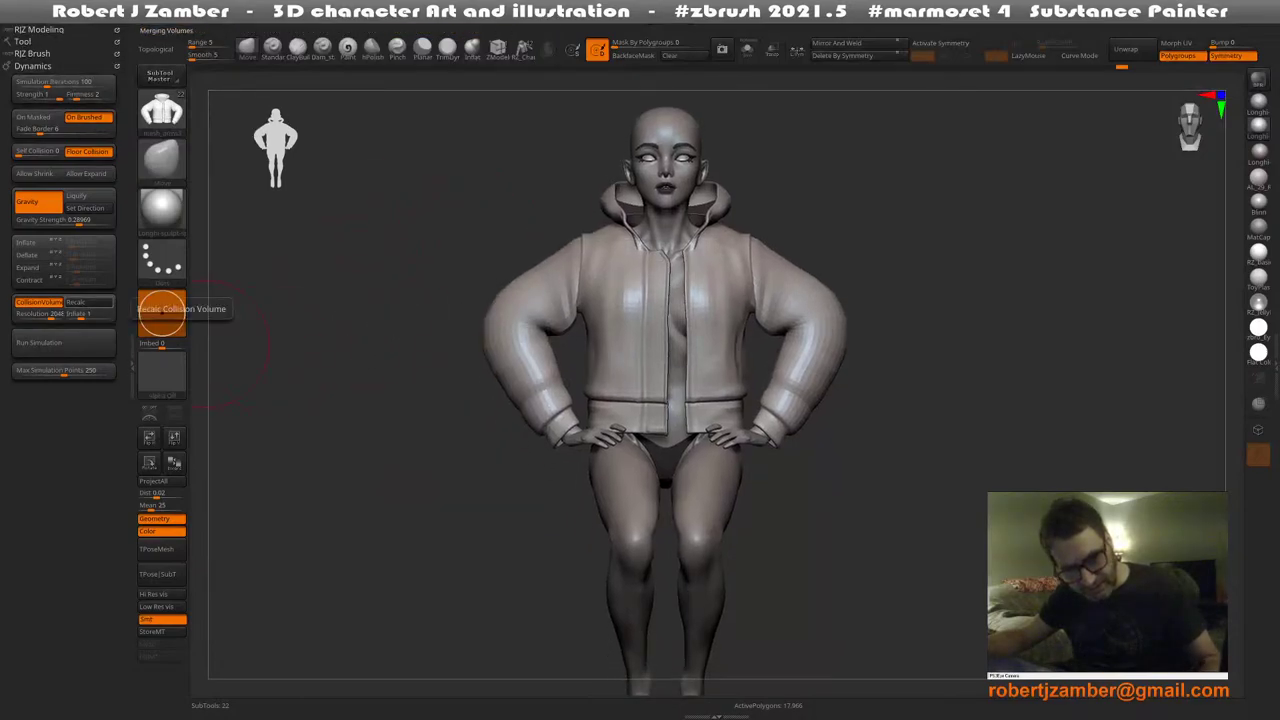
pyautogui.click(162, 318)
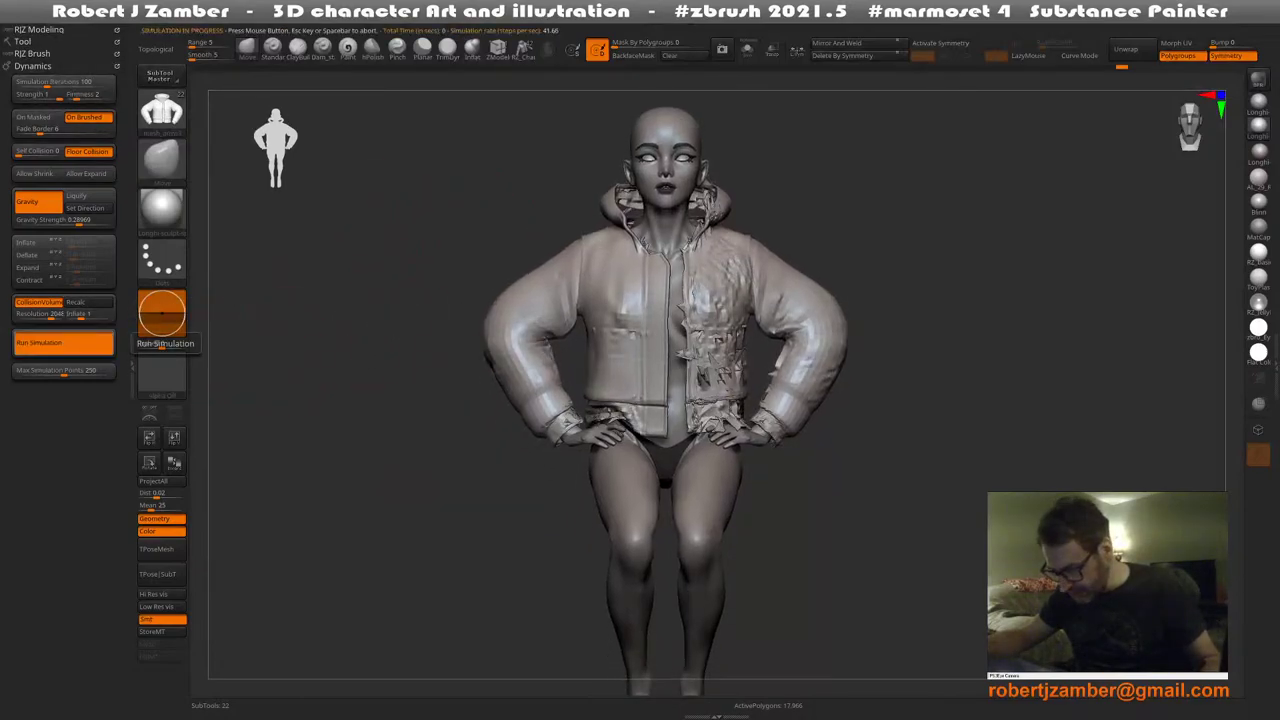
pyautogui.moveTo(290, 415); pyautogui.dragTo(468, 382)
pyautogui.hotkey('ctrl', 'z')
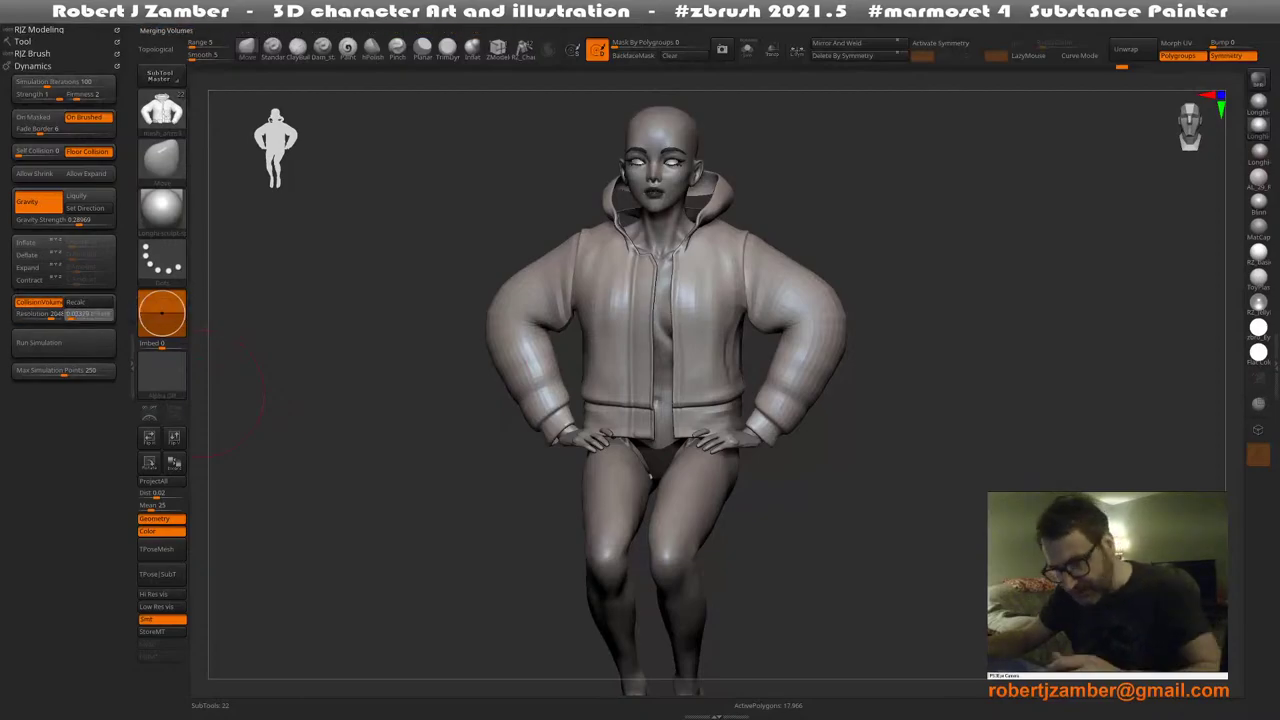
# Set the collision volume's Inflate to 0.02379 and try to delete the jacket's hidden part
pyautogui.moveTo(75, 314); pyautogui.dragTo(70, 314)
pyautogui.press('space')
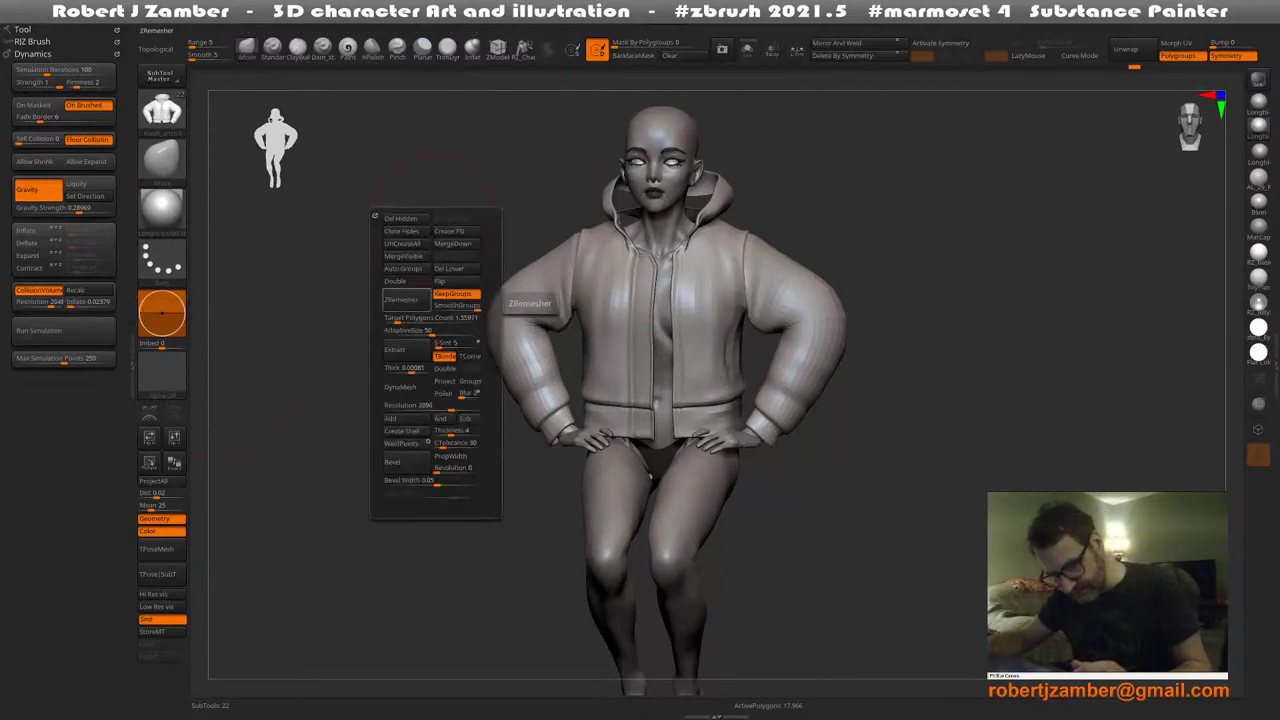
pyautogui.click(450, 233)
pyautogui.press('space')
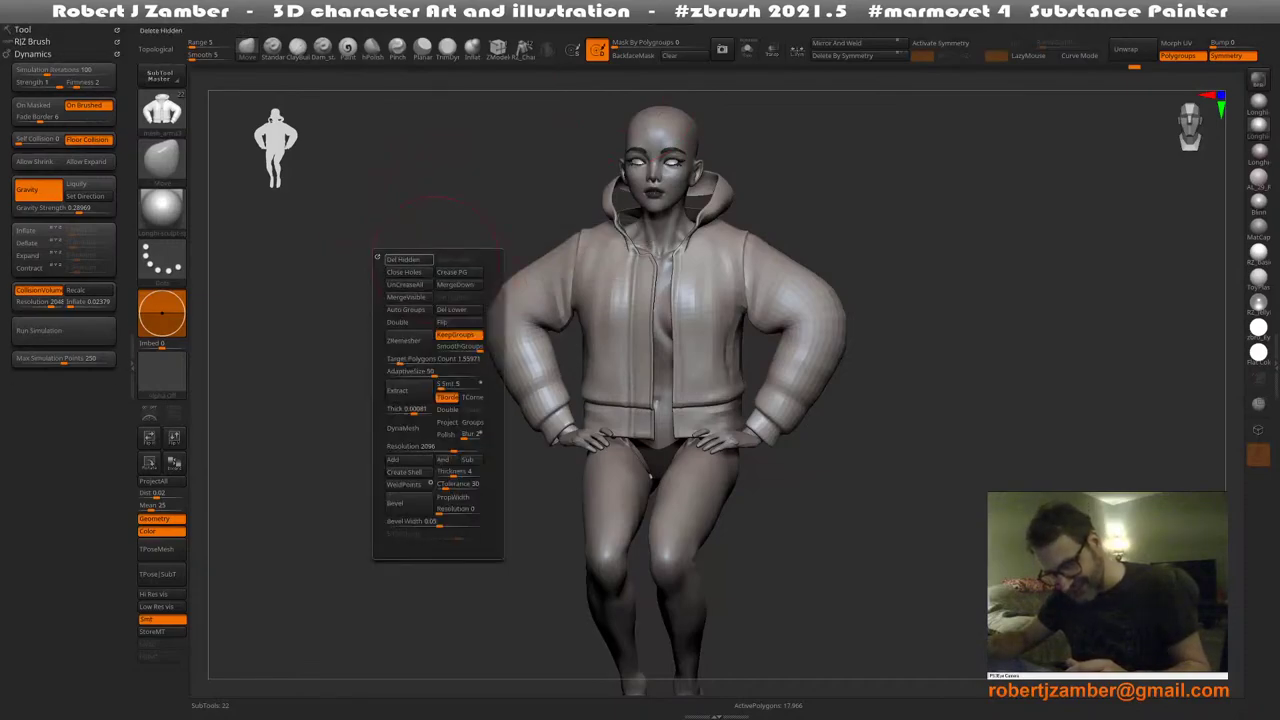
pyautogui.moveTo(460, 358)
pyautogui.mouseDown()
pyautogui.moveTo(475, 346)
pyautogui.moveTo(485, 362)
pyautogui.mouseUp()
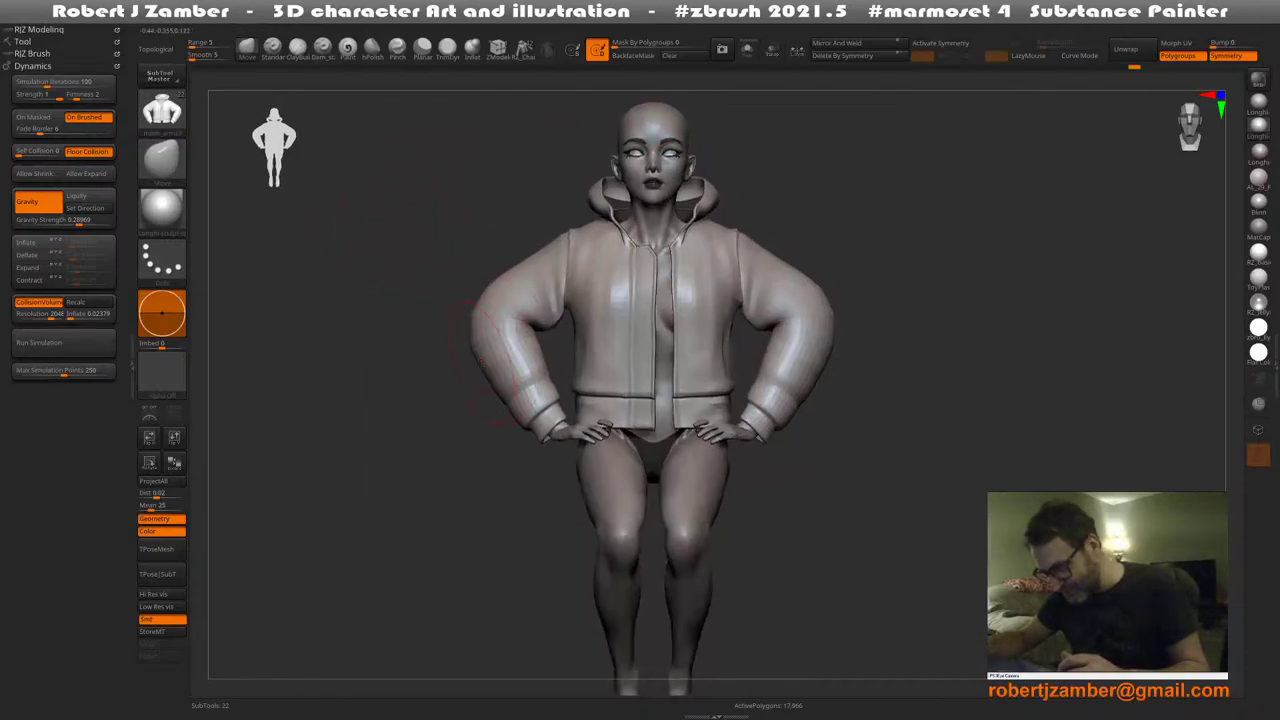
# Delete the jacket's hidden part at the lowest subdivision level and try the cloth simulation there
pyautogui.hotkey('shift', 'd')
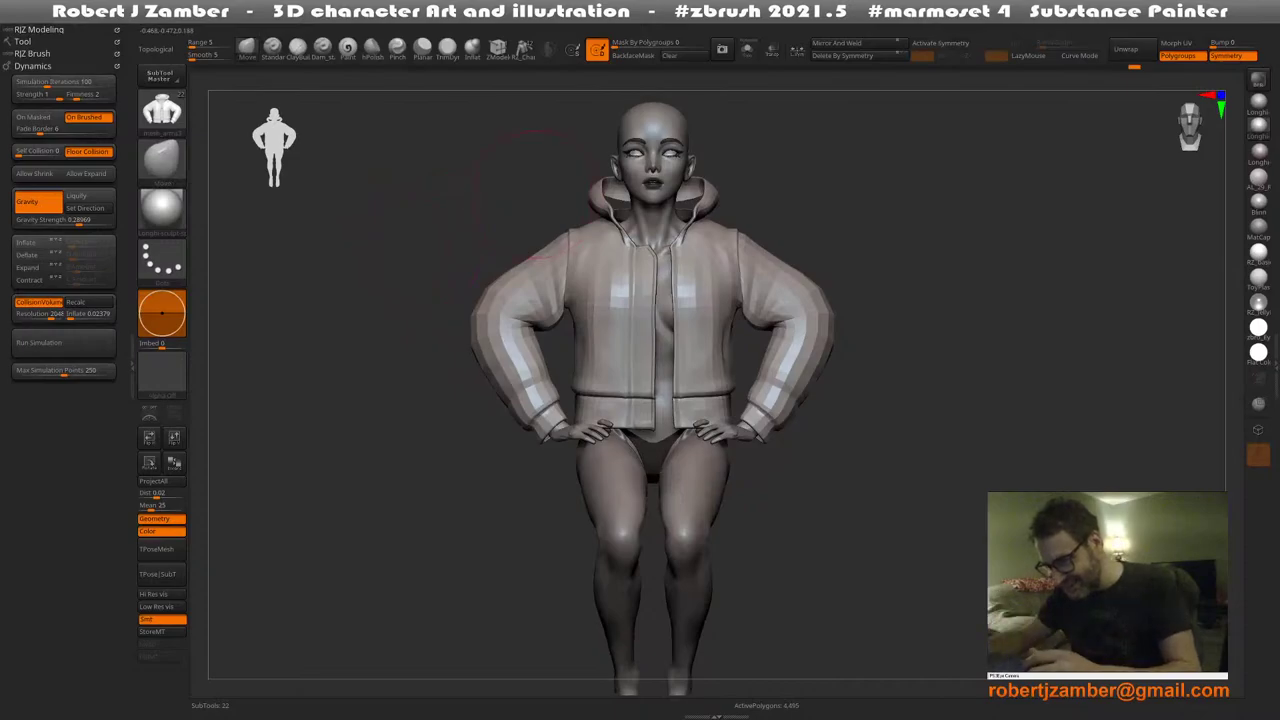
pyautogui.press('space')
pyautogui.click(450, 239)
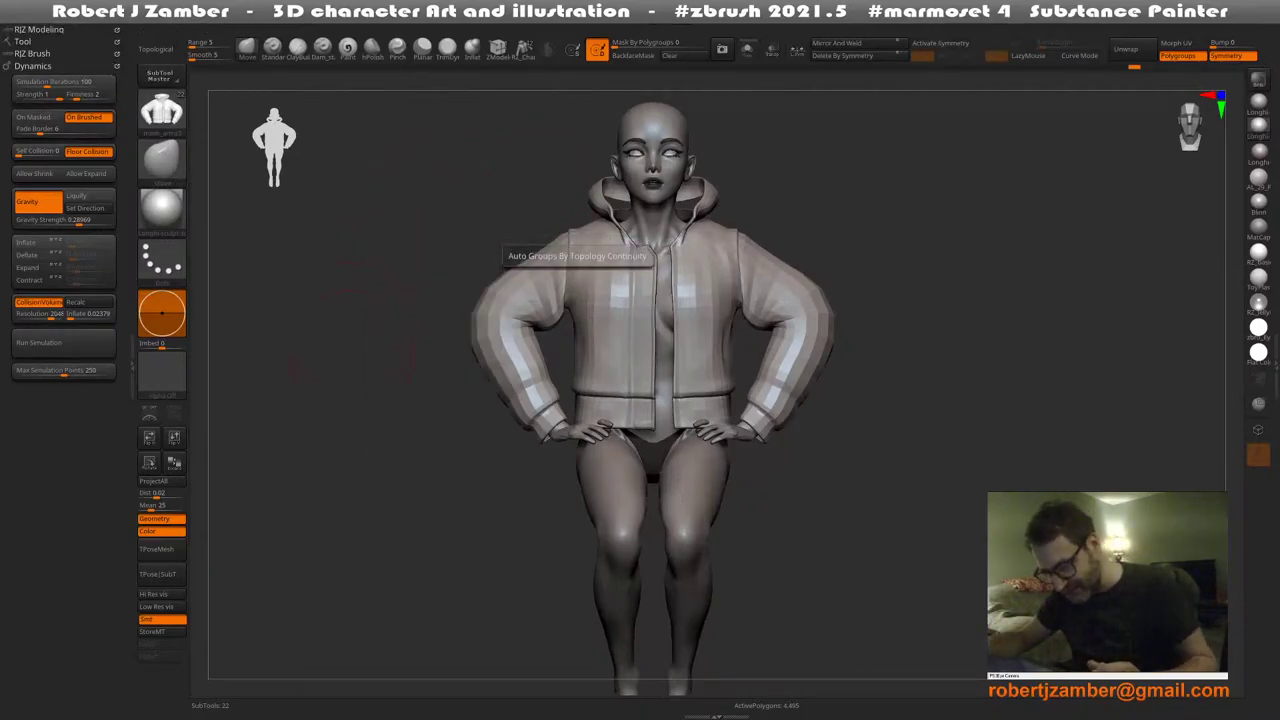
pyautogui.keyDown('alt'); pyautogui.moveTo(347, 466); pyautogui.dragTo(372, 456); pyautogui.keyUp('alt')
pyautogui.click(64, 342)
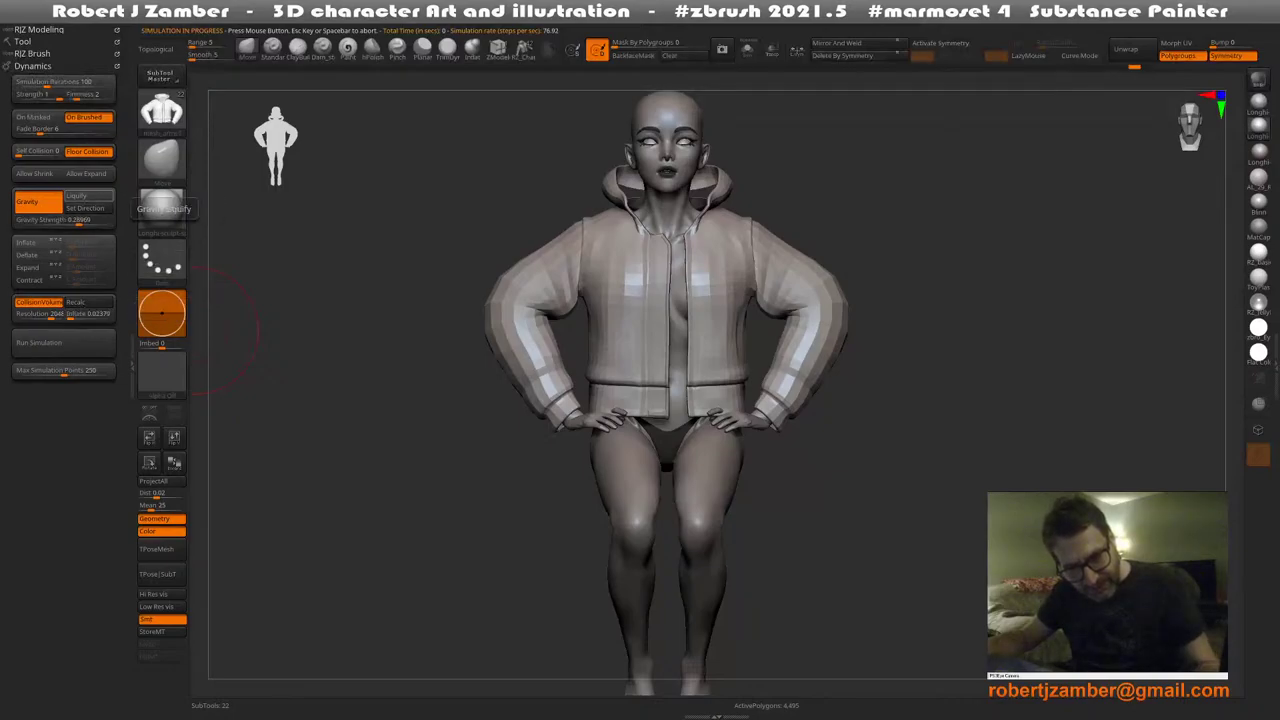
# Turn on the Liquify gravity option and try the cloth simulation with a recalculated collision volume
pyautogui.keyDown('alt'); pyautogui.moveTo(448, 460); pyautogui.dragTo(418, 432); pyautogui.keyUp('alt')
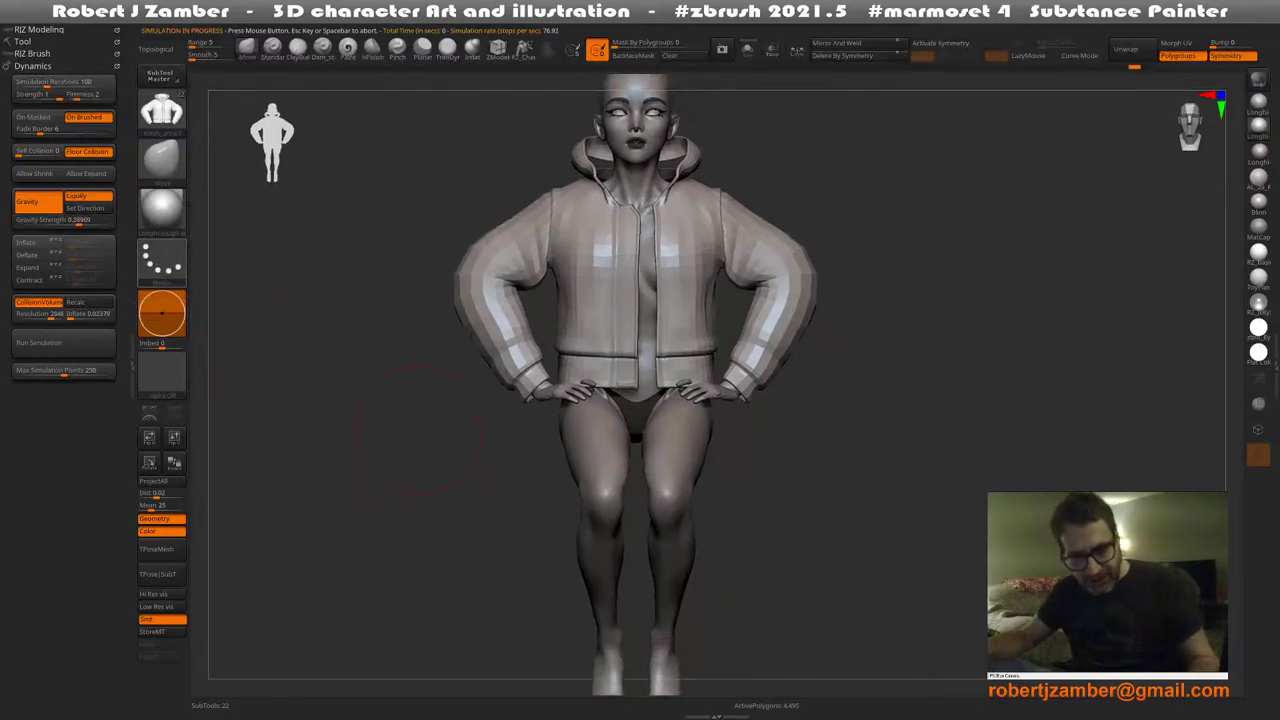
pyautogui.keyDown('alt'); pyautogui.moveTo(468, 474); pyautogui.dragTo(482, 482); pyautogui.keyUp('alt')
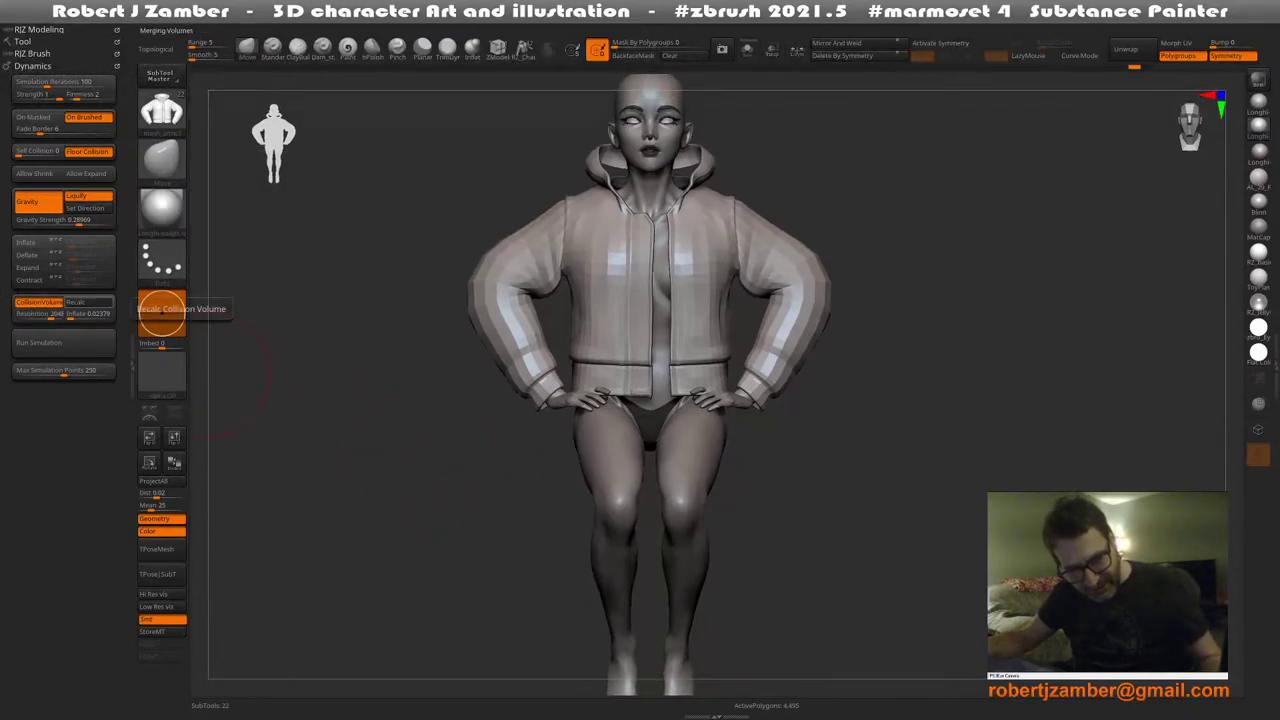
pyautogui.click(162, 343)
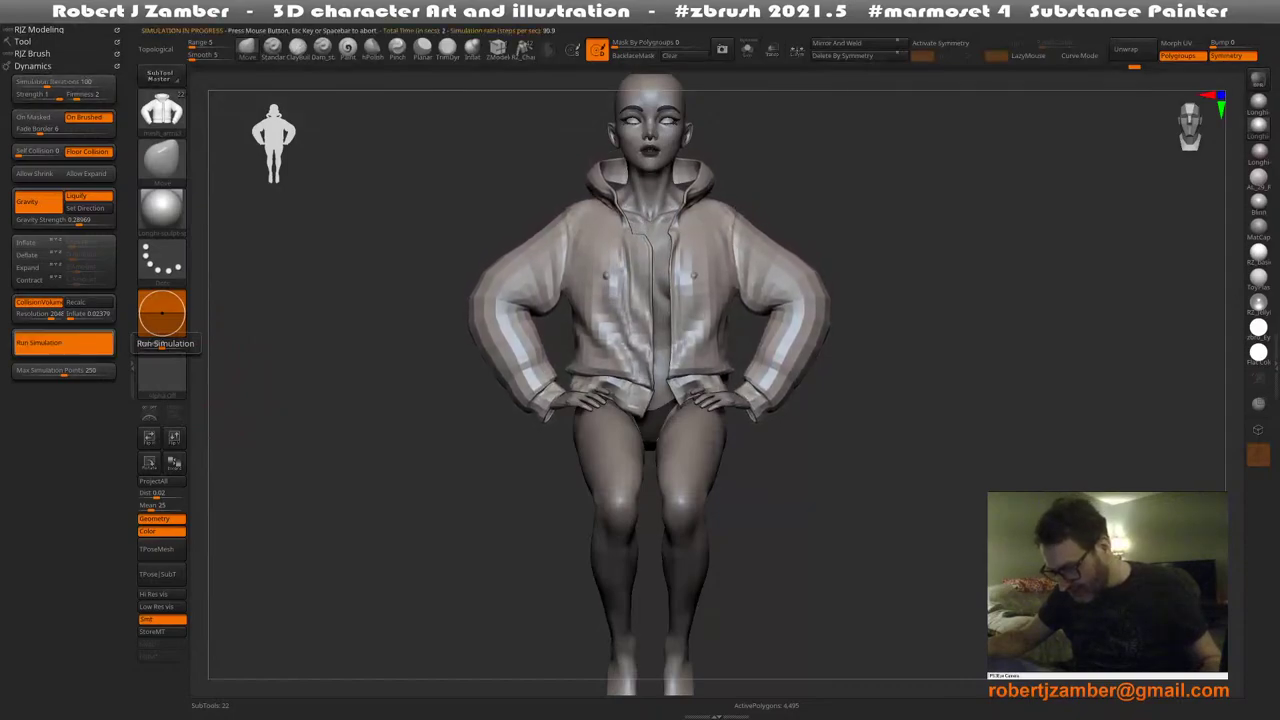
pyautogui.click(394, 480)
pyautogui.moveTo(394, 480)
pyautogui.mouseDown()
pyautogui.moveTo(432, 497)
pyautogui.moveTo(434, 443)
pyautogui.moveTo(378, 473)
pyautogui.mouseUp()
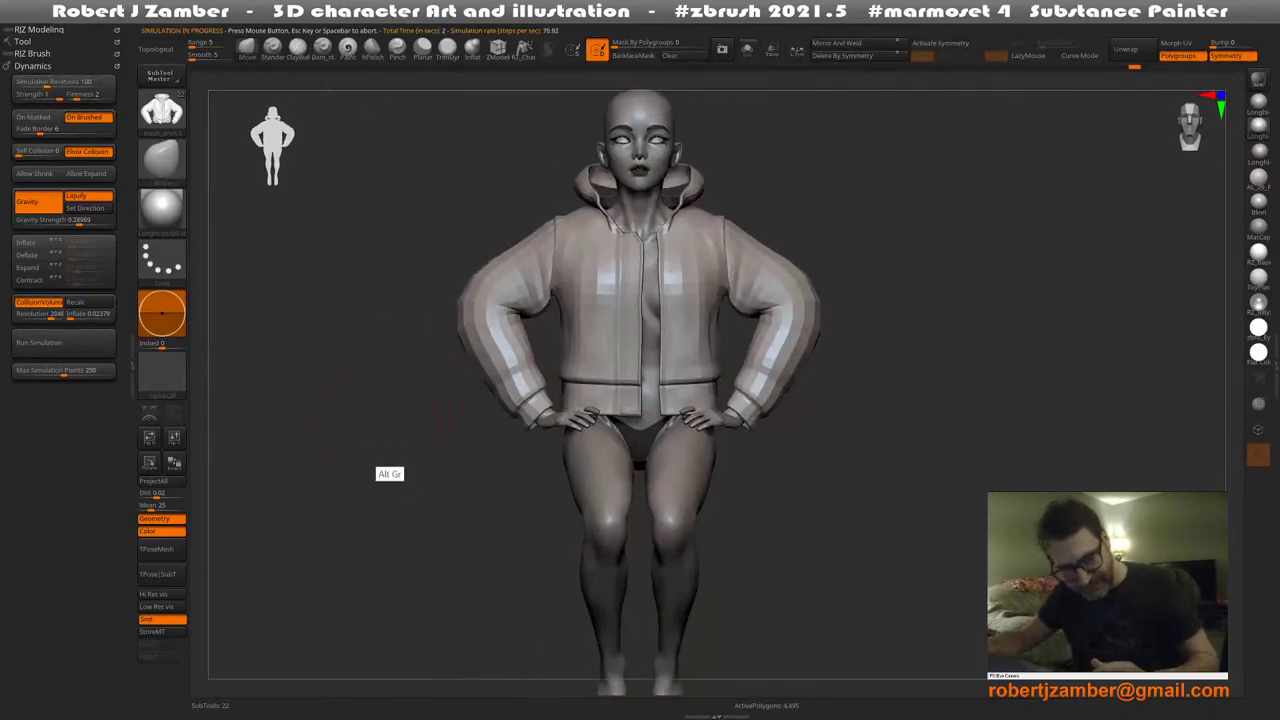
# Rerun the Liquify cloth simulation on the low-resolution jacket, then undo it
pyautogui.click(64, 343)
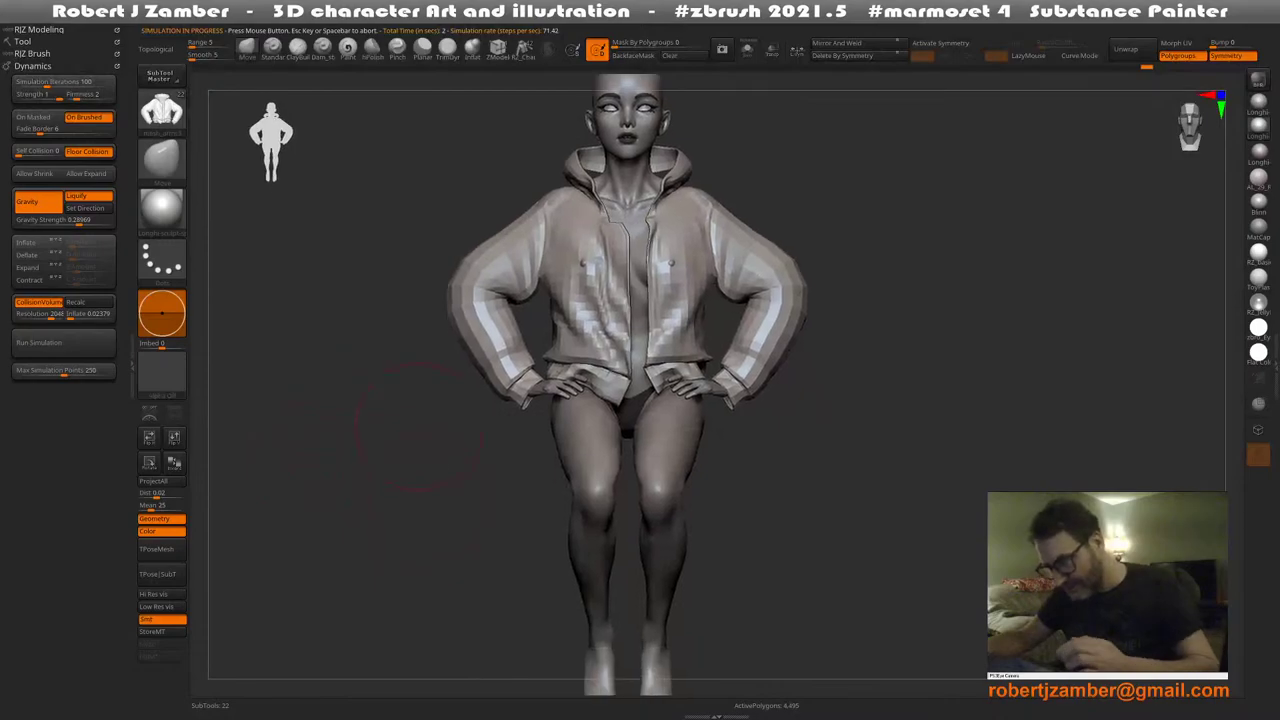
pyautogui.click(371, 47)
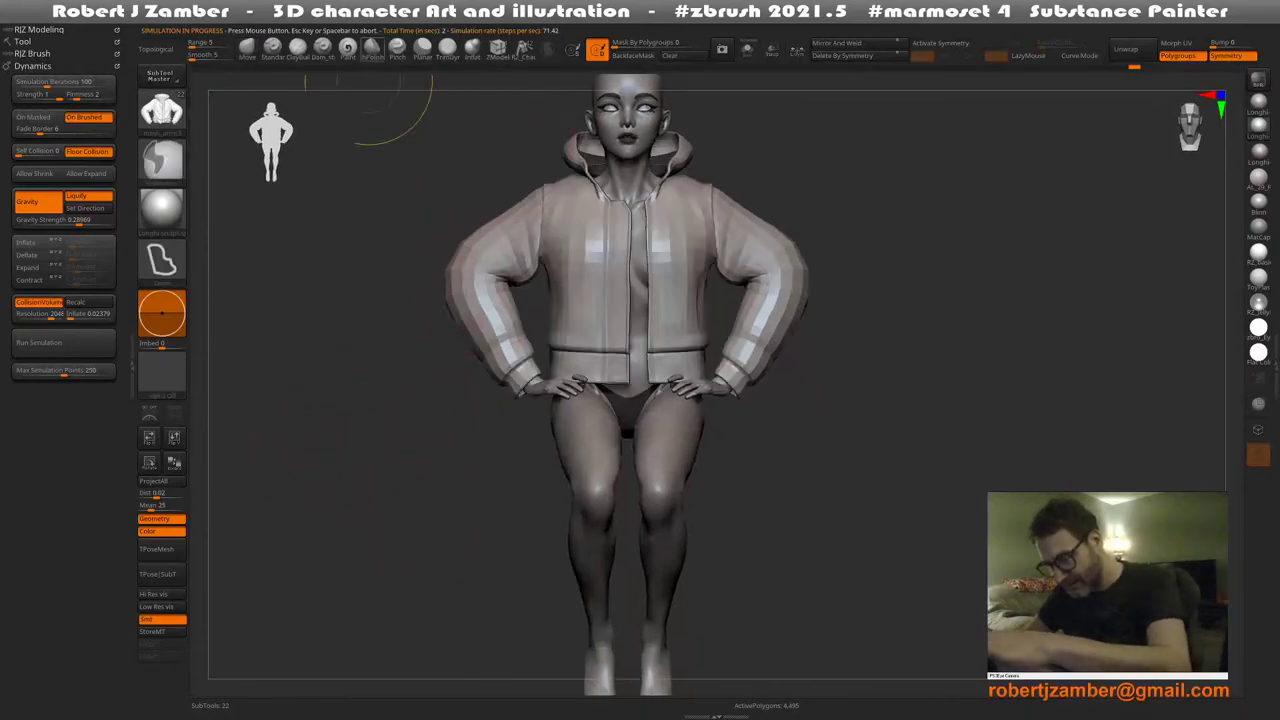
pyautogui.keyDown('alt'); pyautogui.moveTo(330, 250); pyautogui.dragTo(339, 301); pyautogui.keyUp('alt')
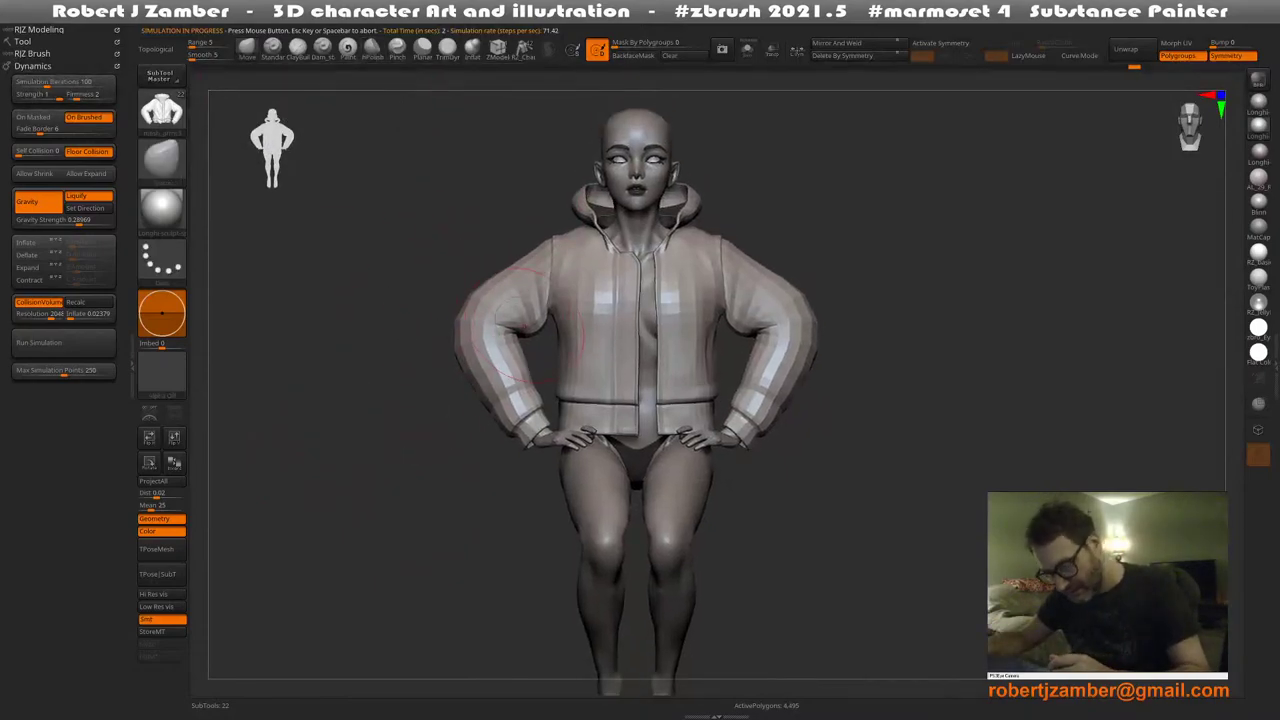
# Try the Liquify gravity simulation once more on the undraped low-resolution jacket
pyautogui.rightClick(460, 395)
pyautogui.rightClick(454, 394)
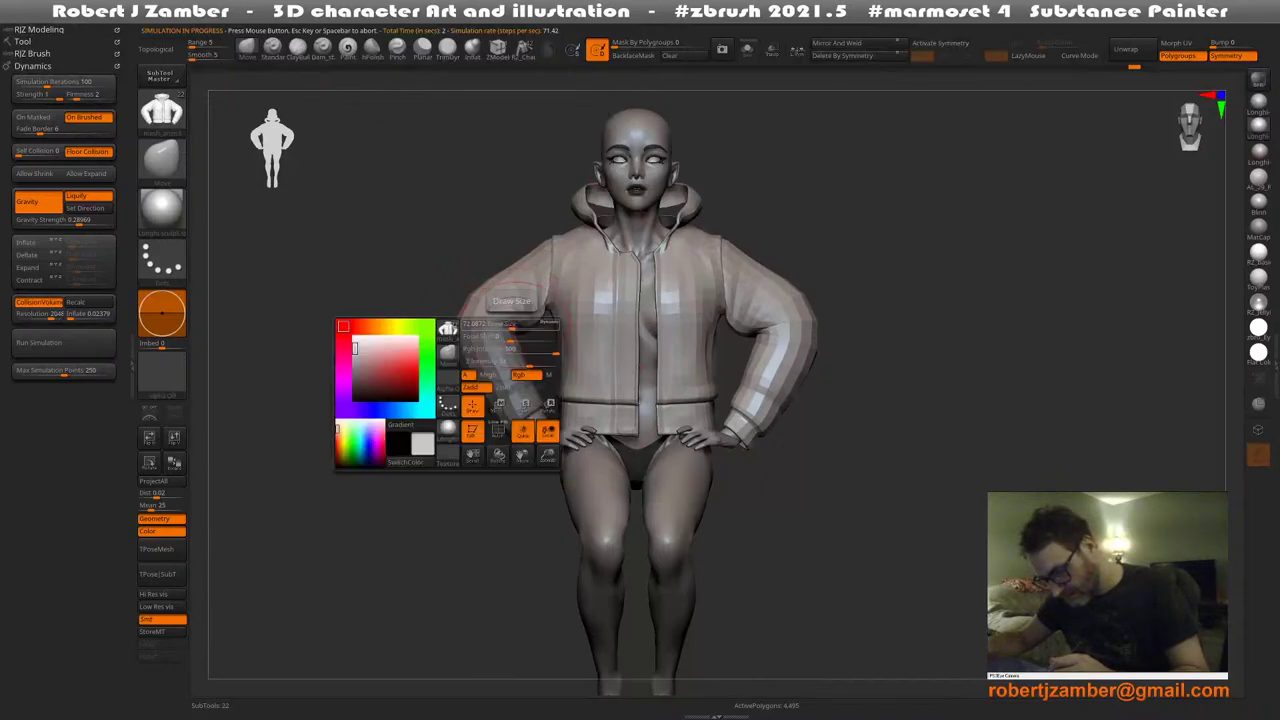
pyautogui.press('c')
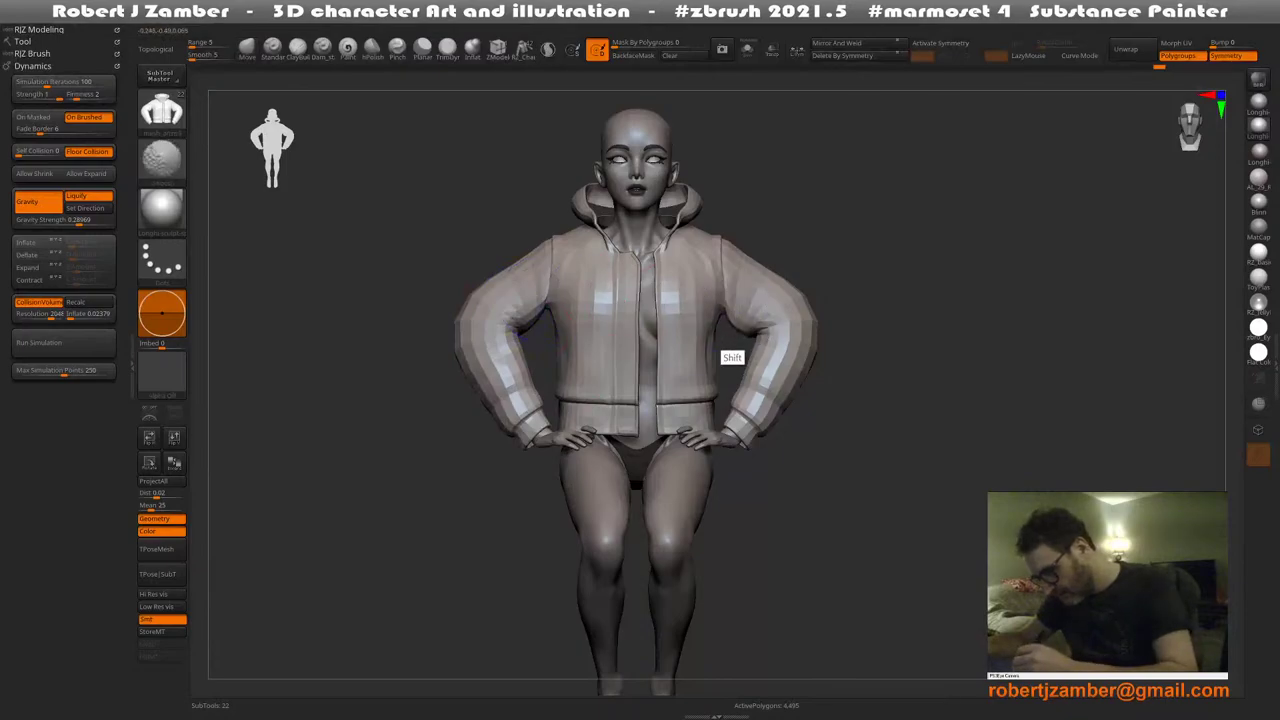
pyautogui.moveTo(737, 325); pyautogui.dragTo(715, 275, button='right')
pyautogui.keyDown('alt'); pyautogui.moveTo(550, 400); pyautogui.dragTo(517, 370, button='right'); pyautogui.keyUp('alt')
pyautogui.rightClick(480, 423)
pyautogui.keyDown('alt'); pyautogui.moveTo(385, 330); pyautogui.dragTo(400, 348, button='right'); pyautogui.keyUp('alt')
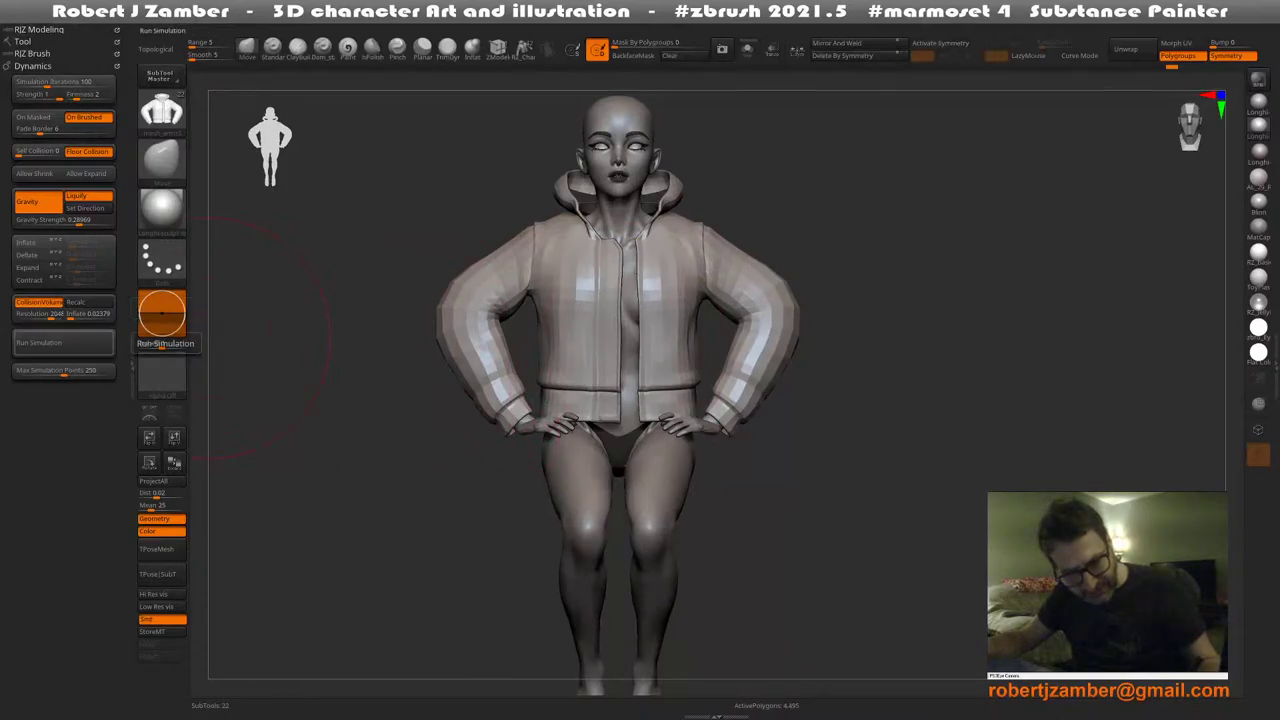
pyautogui.click(162, 314)
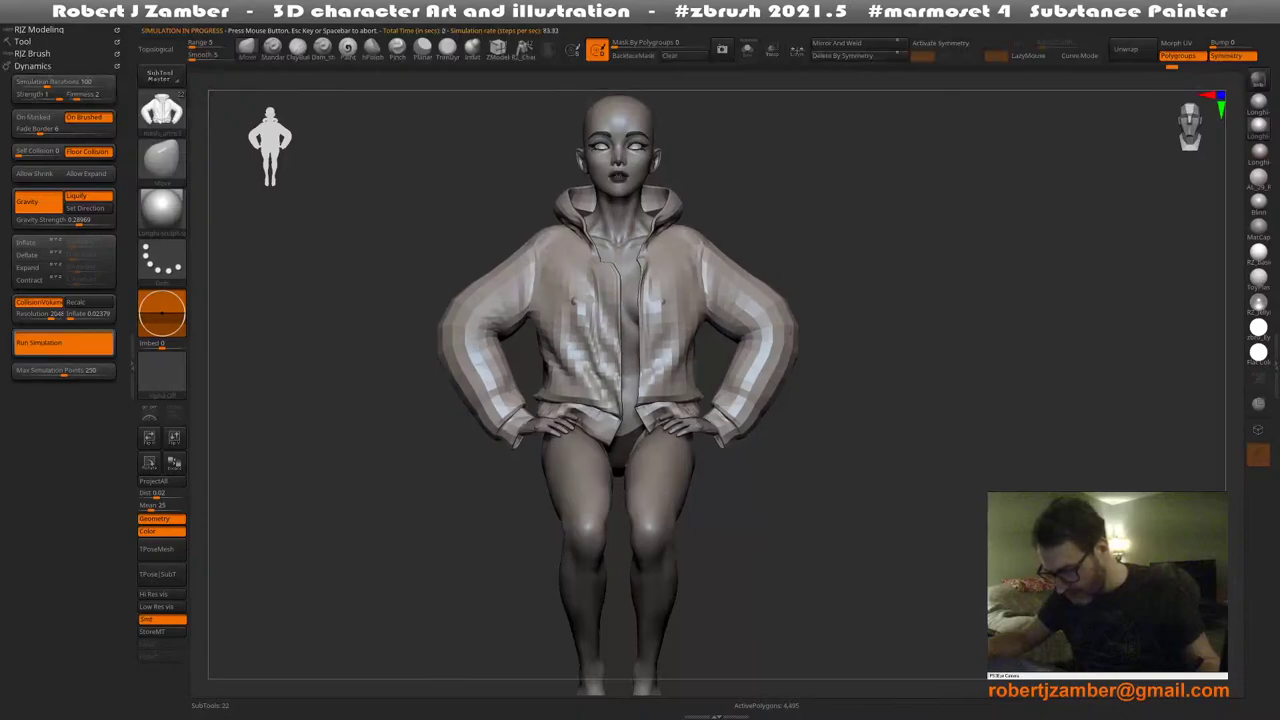
pyautogui.click(330, 380)
pyautogui.moveTo(330, 380); pyautogui.dragTo(690, 340)
pyautogui.moveTo(452, 510); pyautogui.dragTo(345, 430)
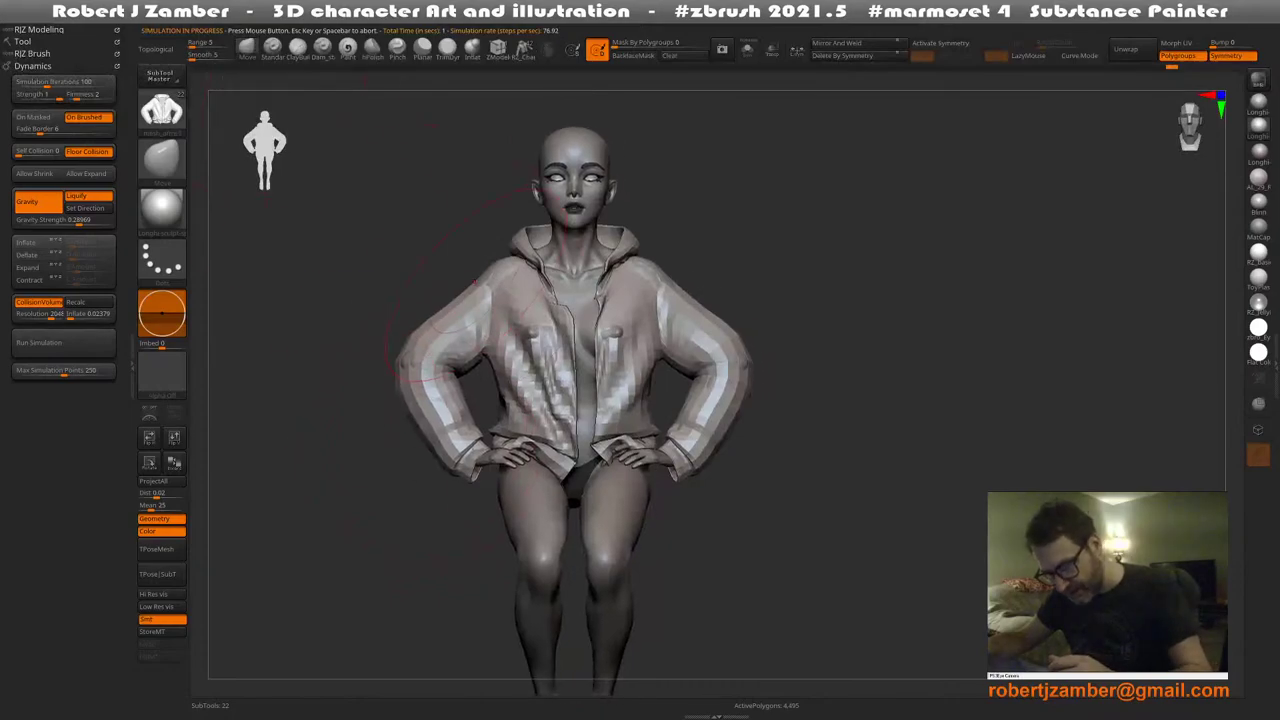
# Activate X symmetry and try smoothing the draped jacket's lower front near the waist and hands
pyautogui.press('space')
pyautogui.press('x')
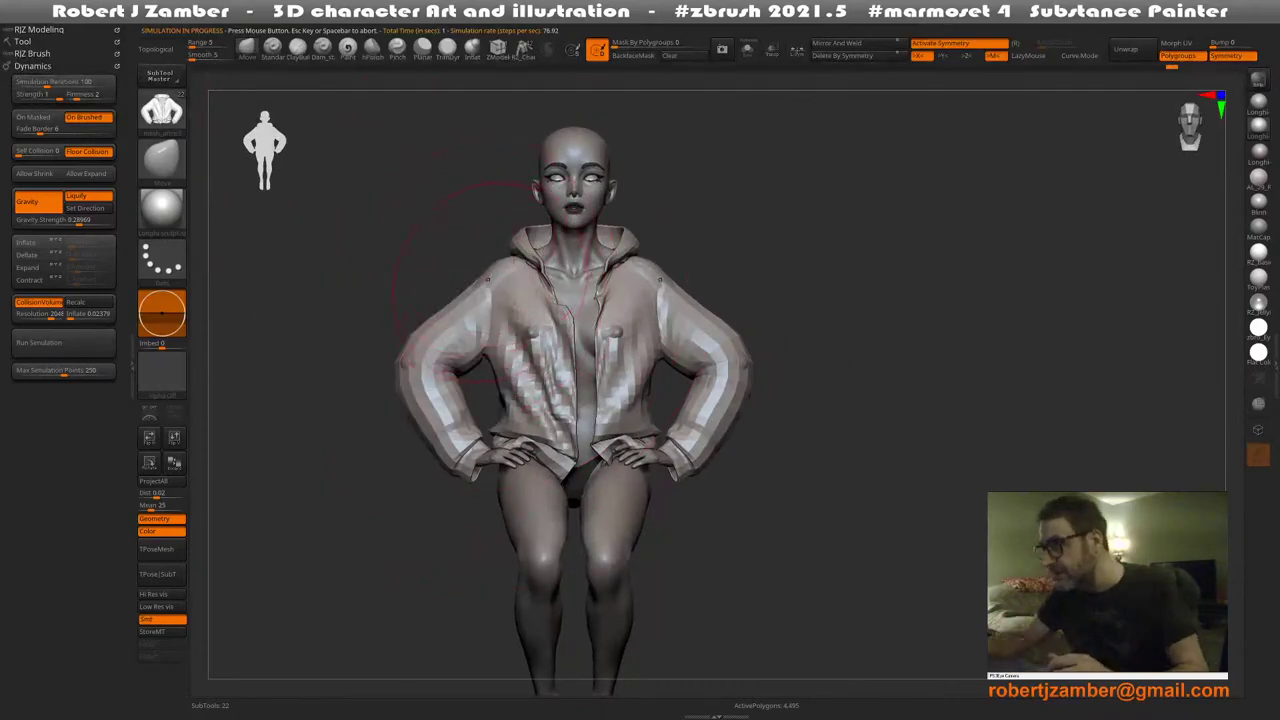
pyautogui.press('space')
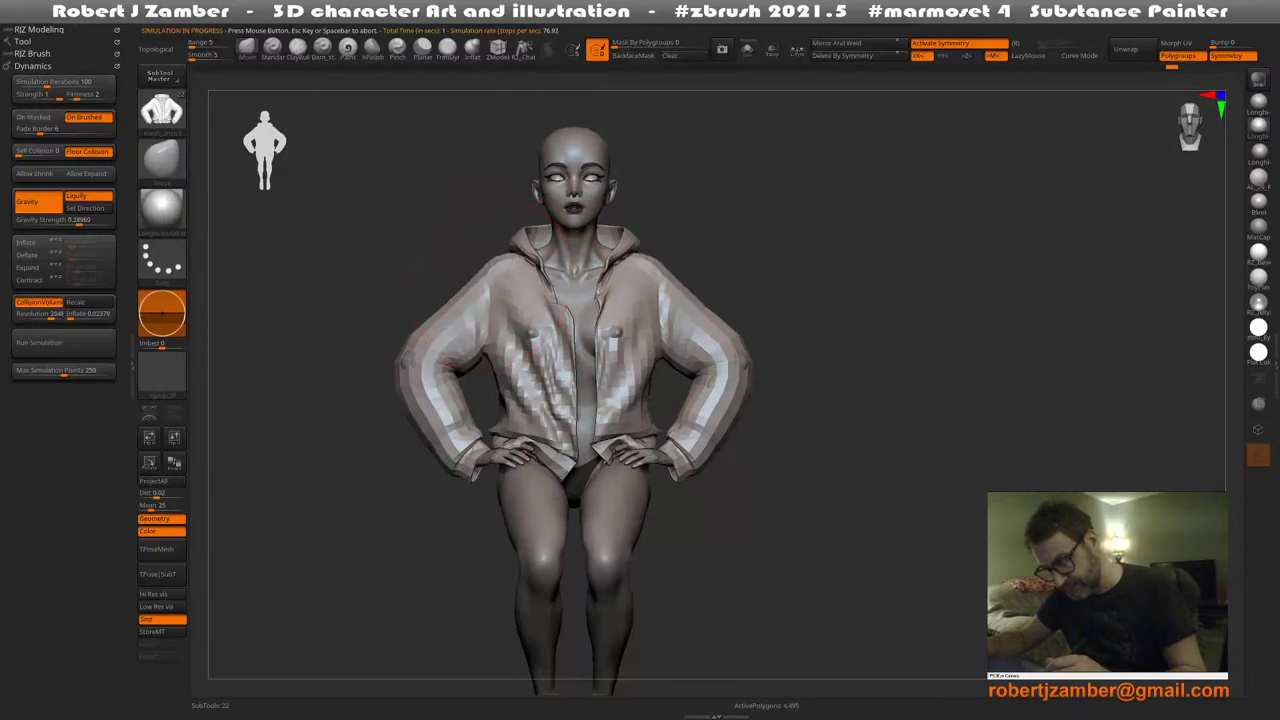
pyautogui.press('space')
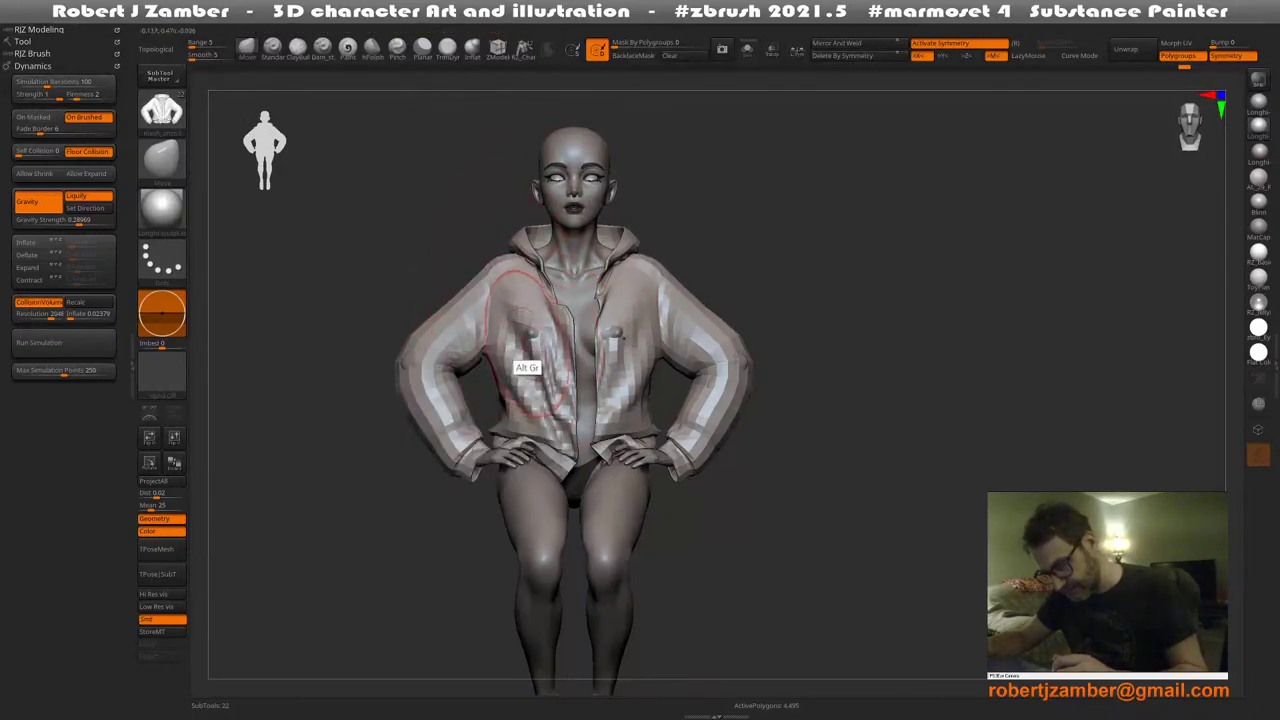
pyautogui.moveTo(531, 332); pyautogui.dragTo(545, 356, button='right')
pyautogui.press('space')
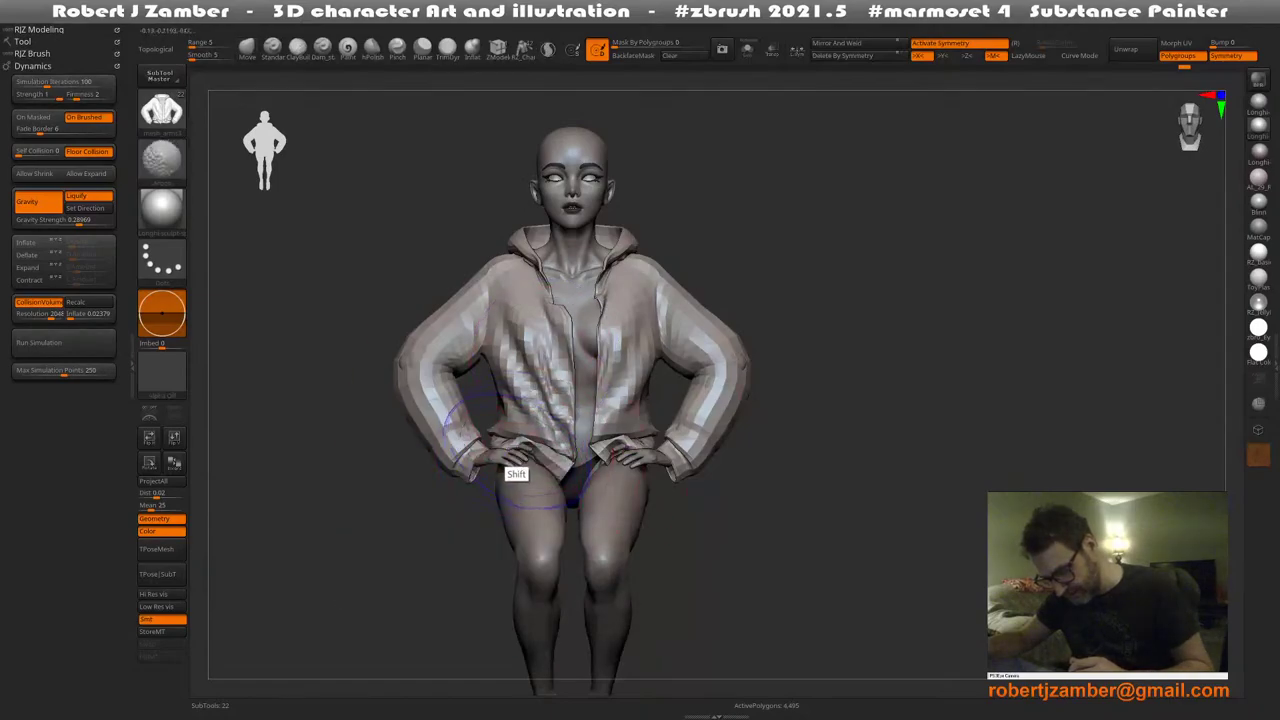
pyautogui.keyDown('shift'); pyautogui.moveTo(522, 438); pyautogui.dragTo(503, 383); pyautogui.keyUp('shift')
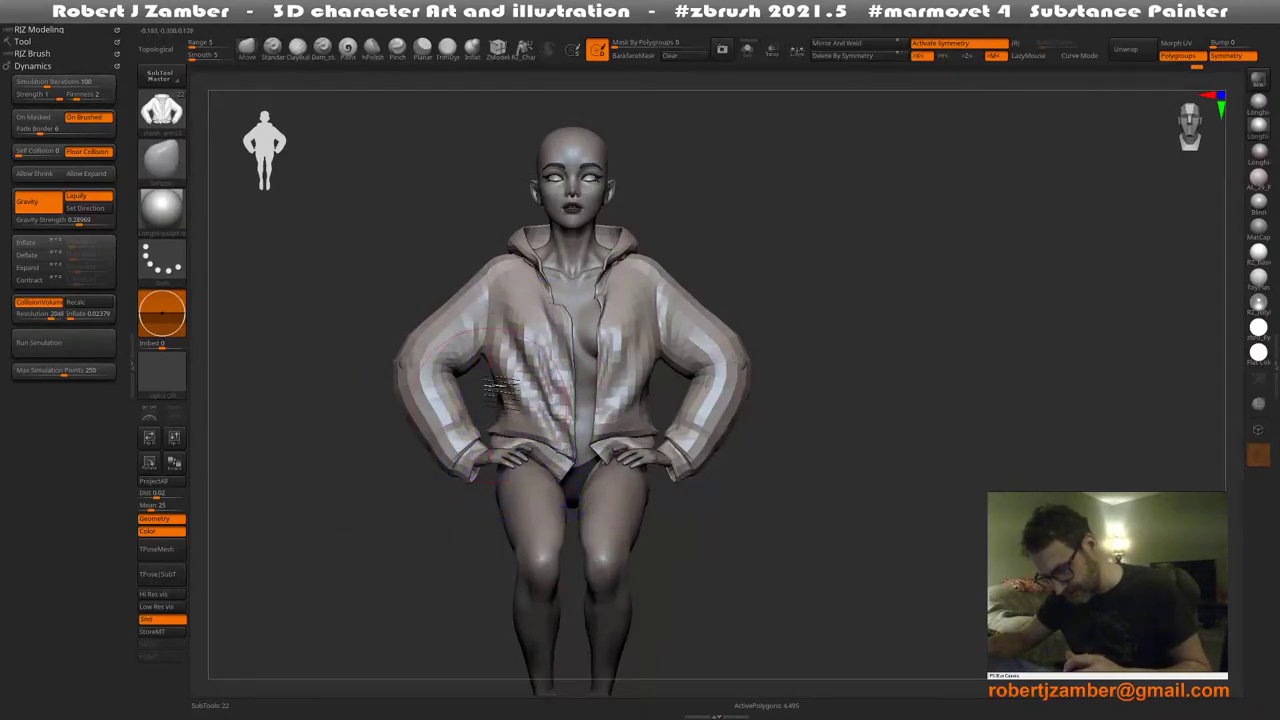
# Undo the smoothing and the gravity simulation on the jacket
pyautogui.keyDown('alt'); pyautogui.moveTo(489, 405); pyautogui.dragTo(499, 365, button='right'); pyautogui.keyUp('alt')
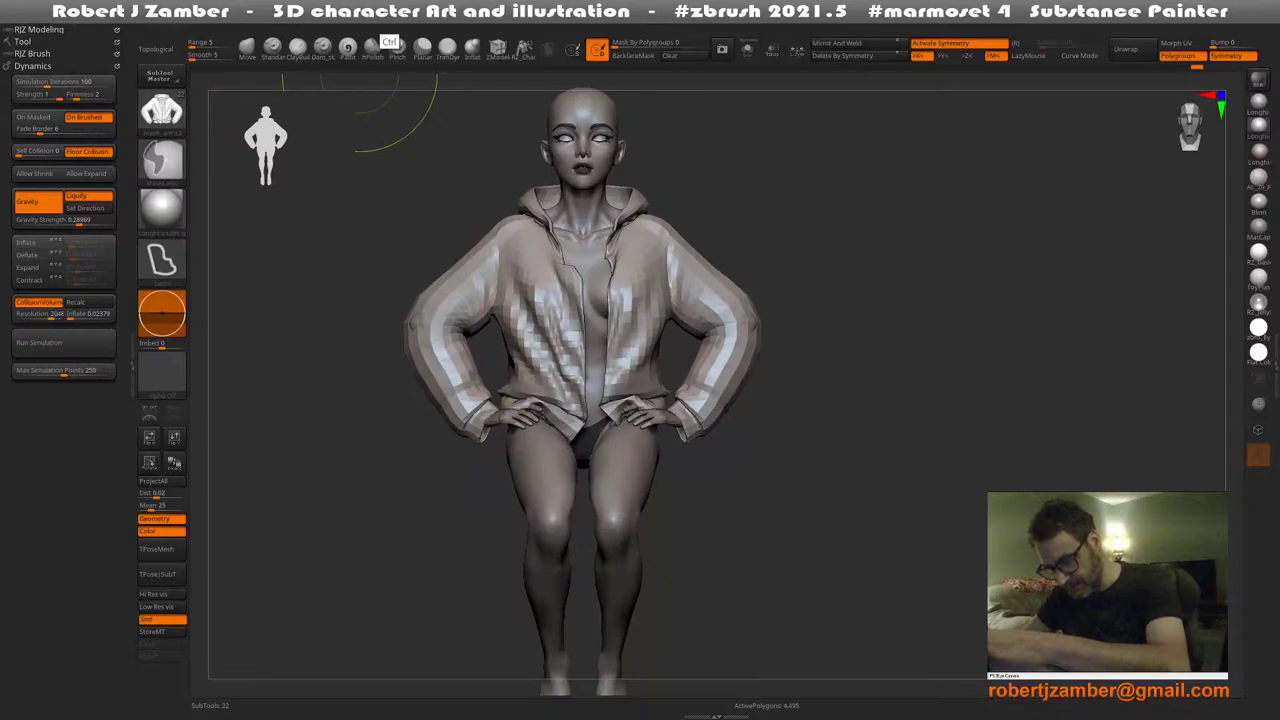
pyautogui.hotkey('ctrl', 'z')
pyautogui.hotkey('ctrl', 'z')
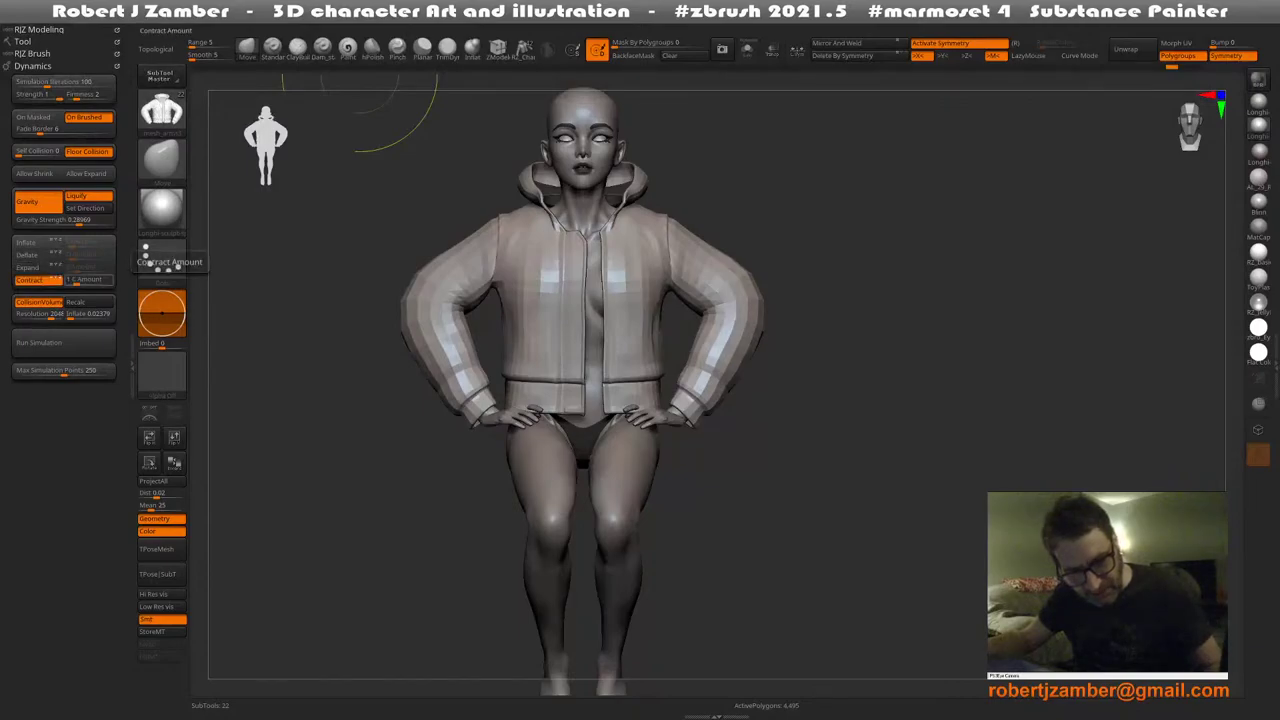
# Turn on Contract with an amount of 1, try the cloth simulation, and undo it
pyautogui.click(64, 343)
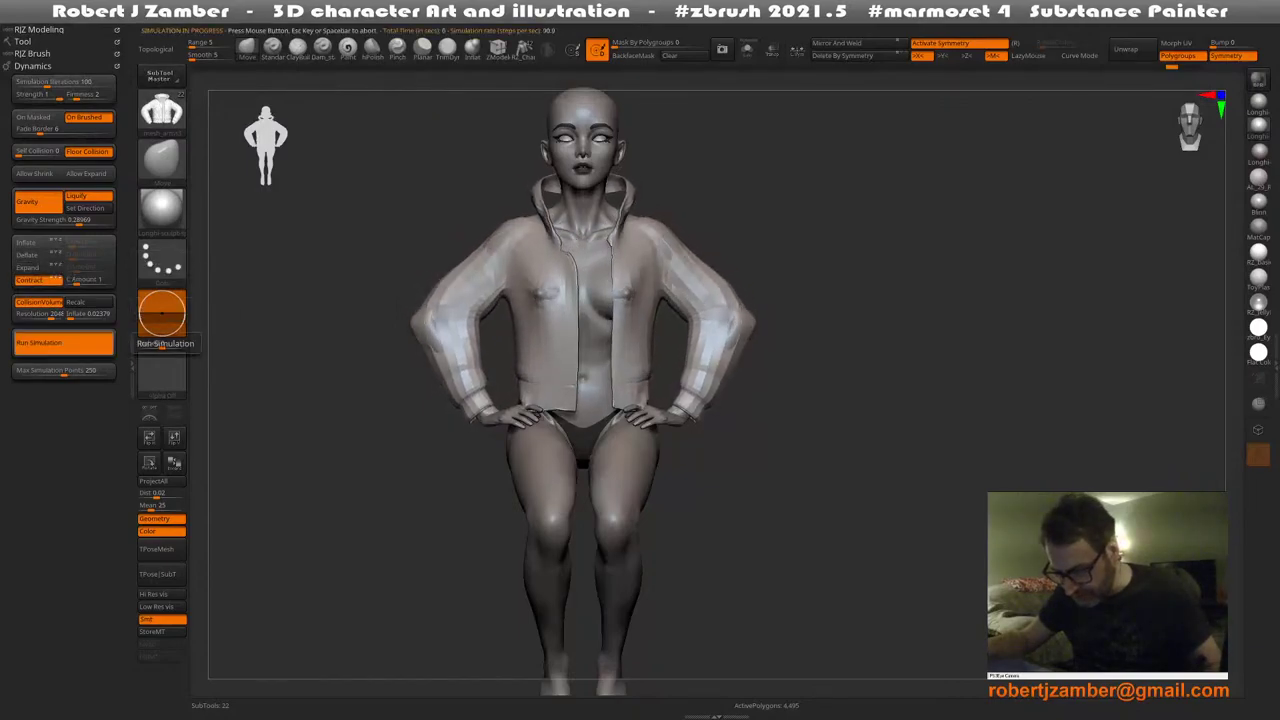
pyautogui.moveTo(345, 468)
pyautogui.mouseDown(button='right')
pyautogui.moveTo(402, 453)
pyautogui.moveTo(368, 405)
pyautogui.mouseUp(button='right')
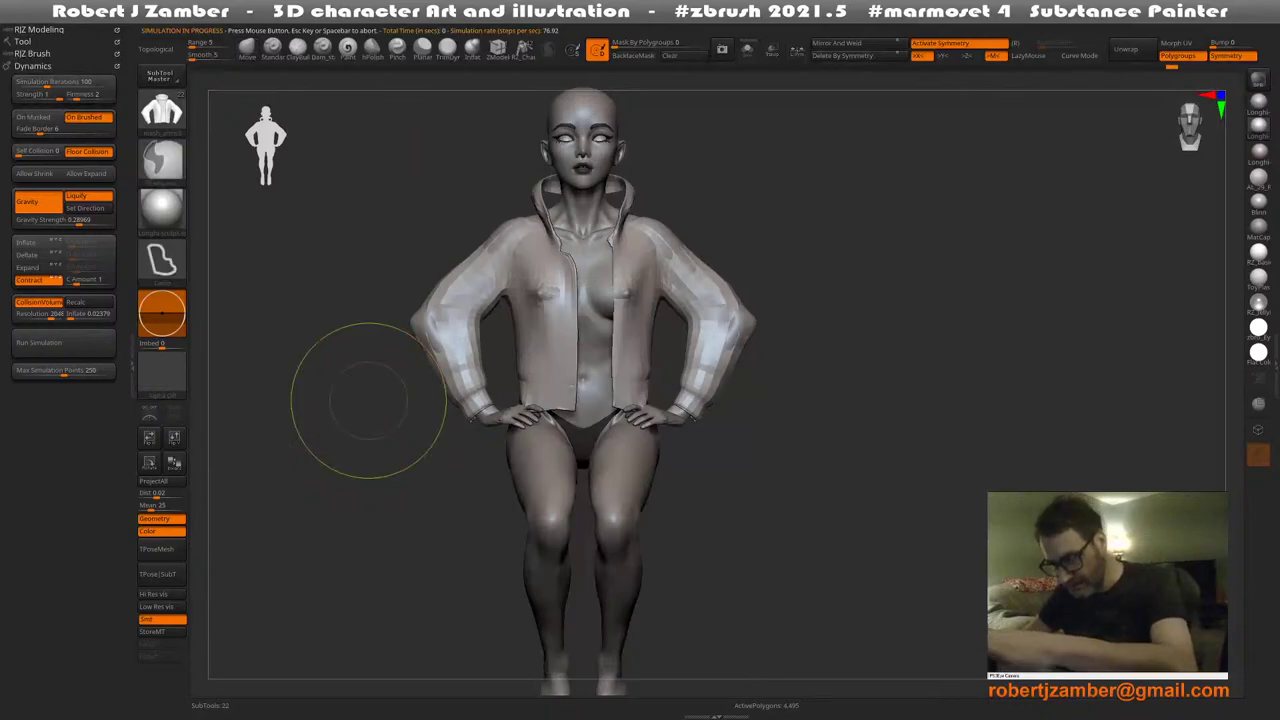
pyautogui.hotkey('ctrl', 'z')
# Set Self Collision to 1 and try the simulation with a Contract amount of 0.024, then undo the drape
pyautogui.click(162, 313)
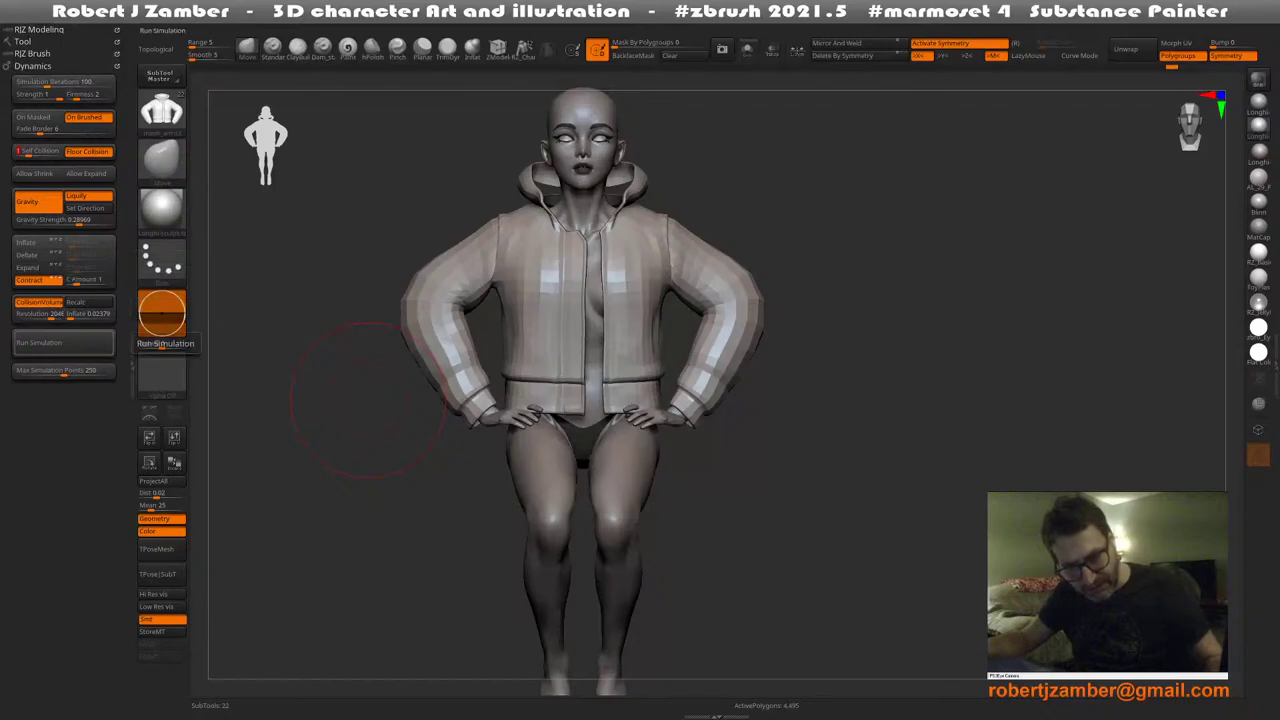
pyautogui.click(64, 343)
pyautogui.click(64, 343)
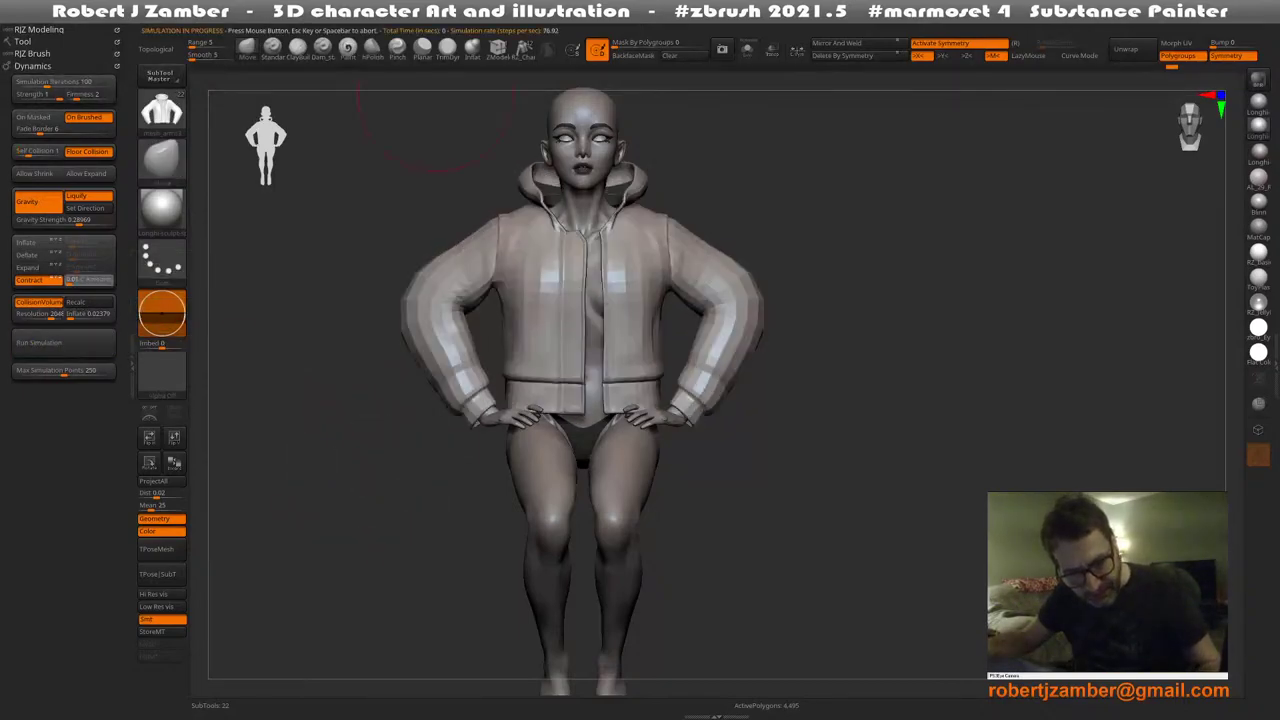
pyautogui.click(108, 344)
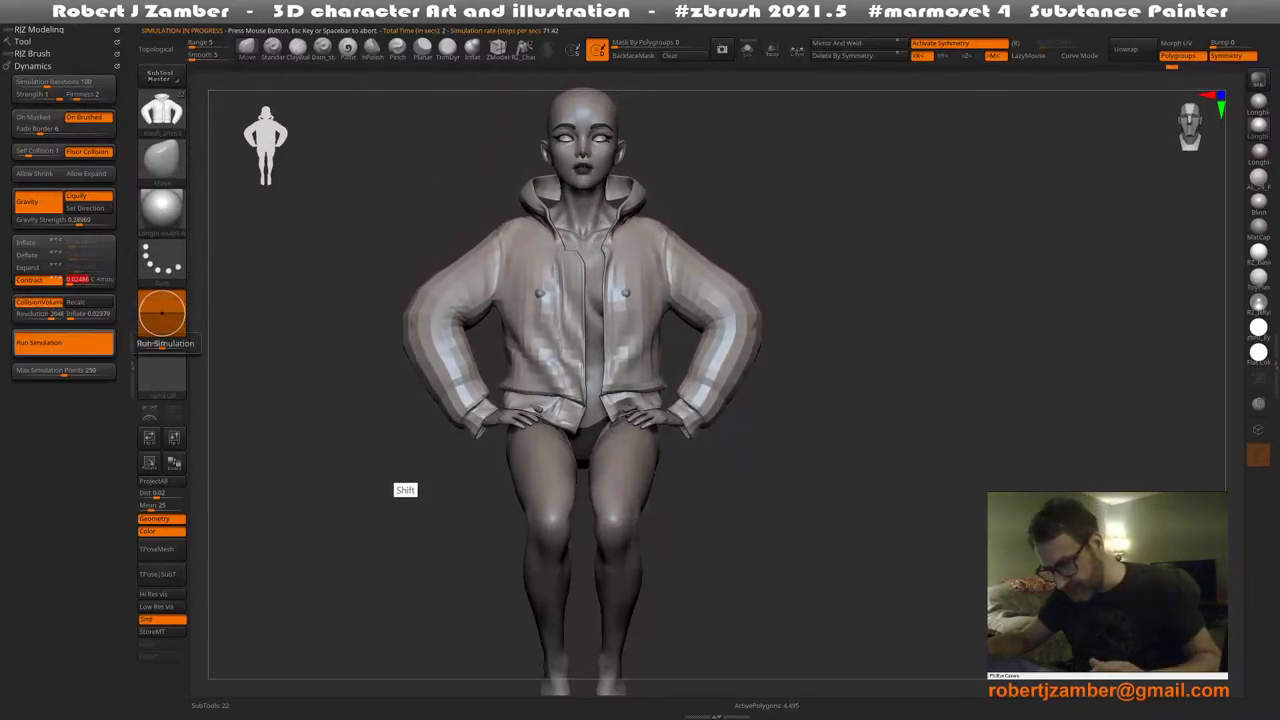
pyautogui.click(403, 491)
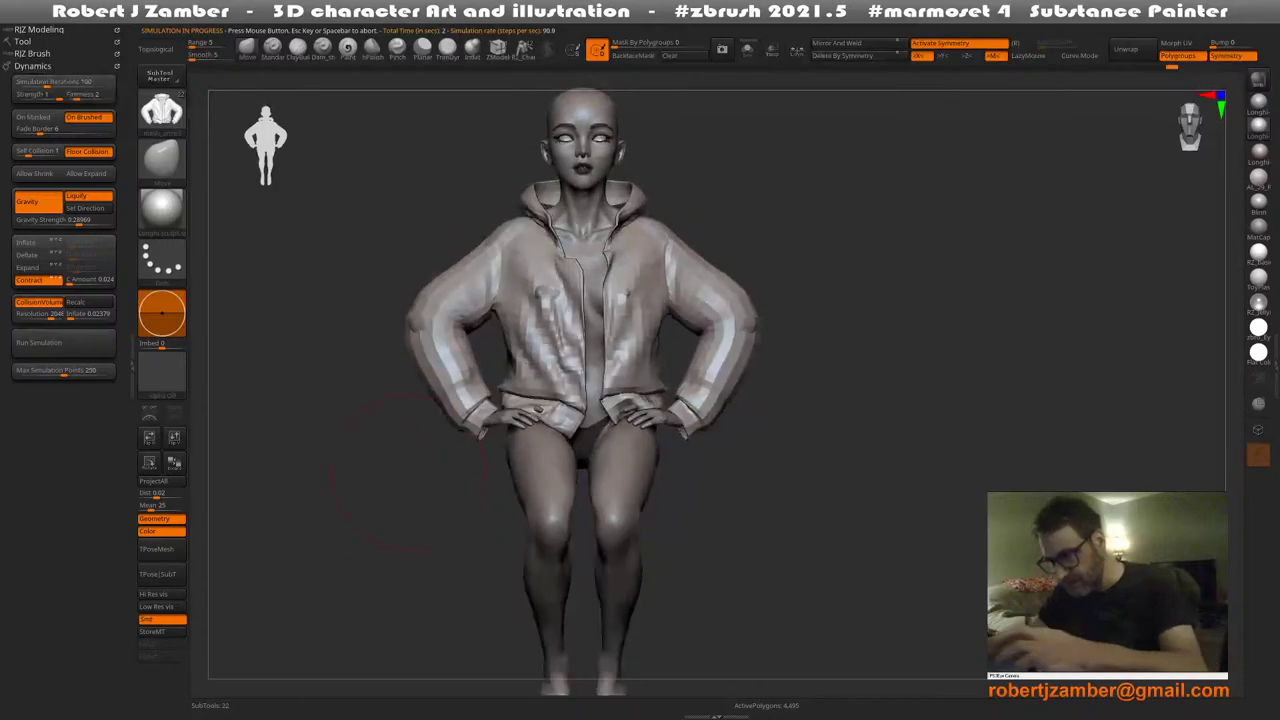
pyautogui.hotkey('ctrl', 'z')
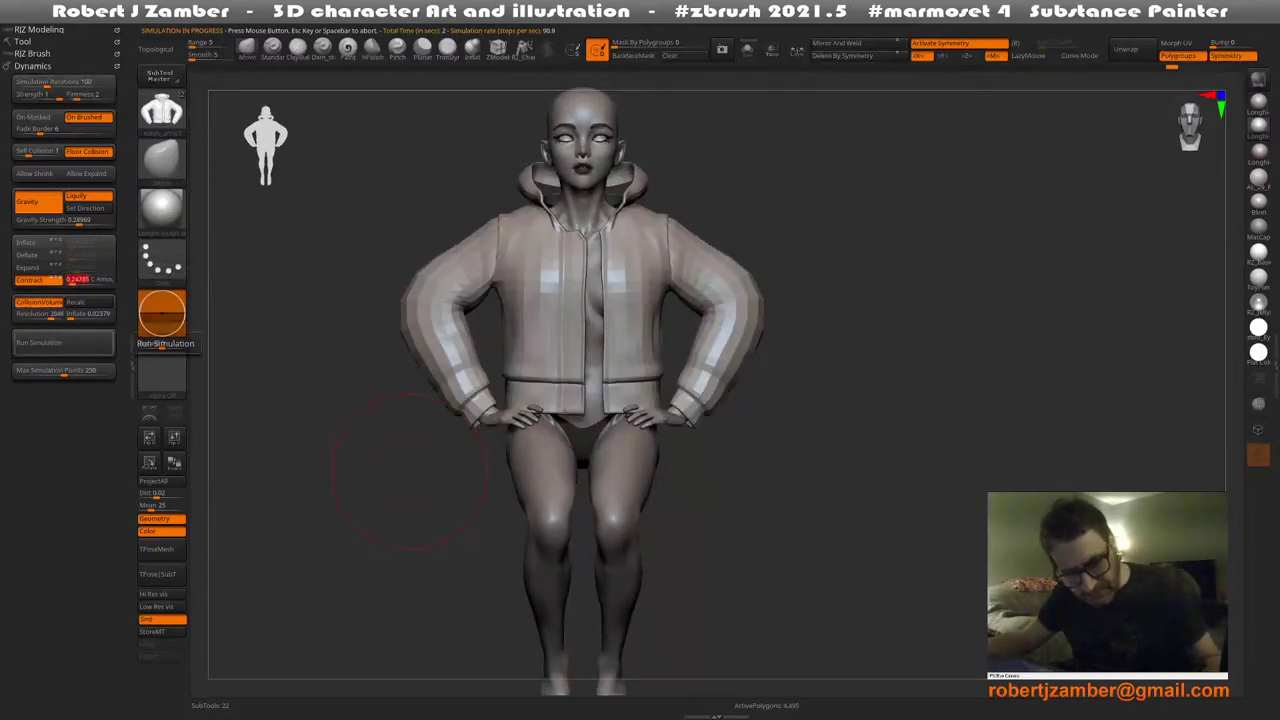
# Try the cloth simulation with a Contract amount of 0.247, then with a smaller one of about 0.06
pyautogui.click(64, 343)
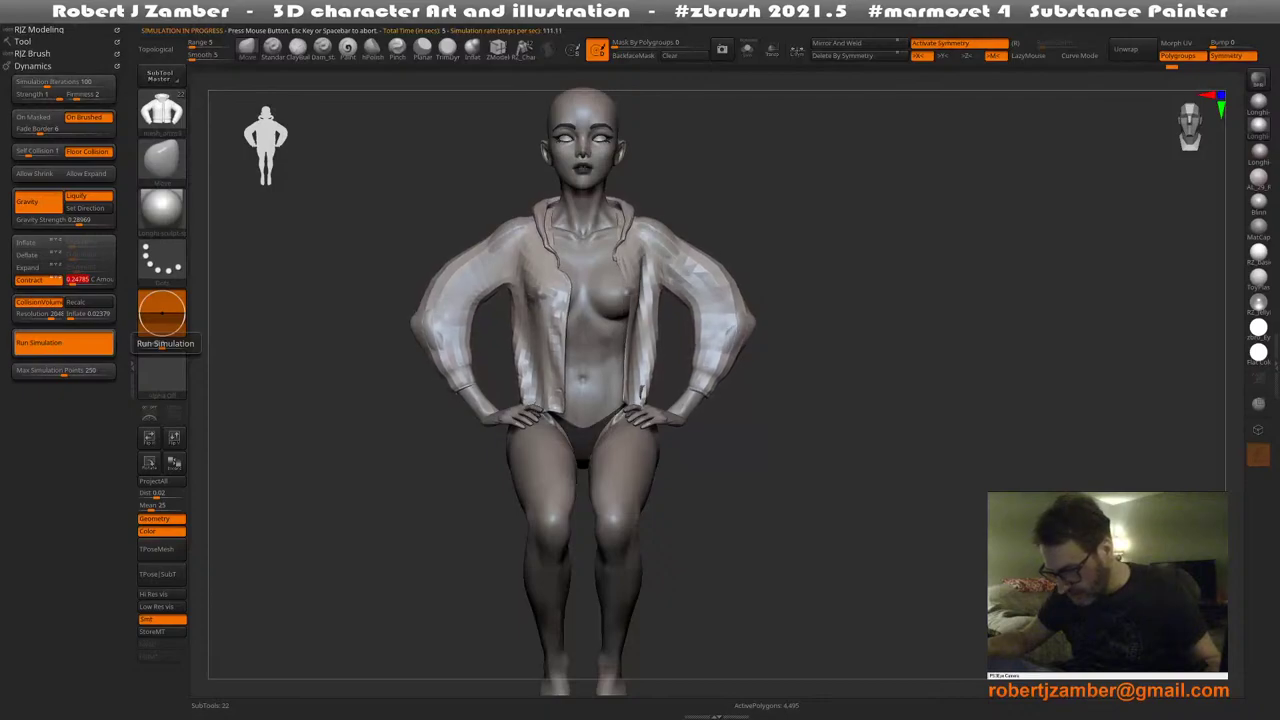
pyautogui.click(410, 471)
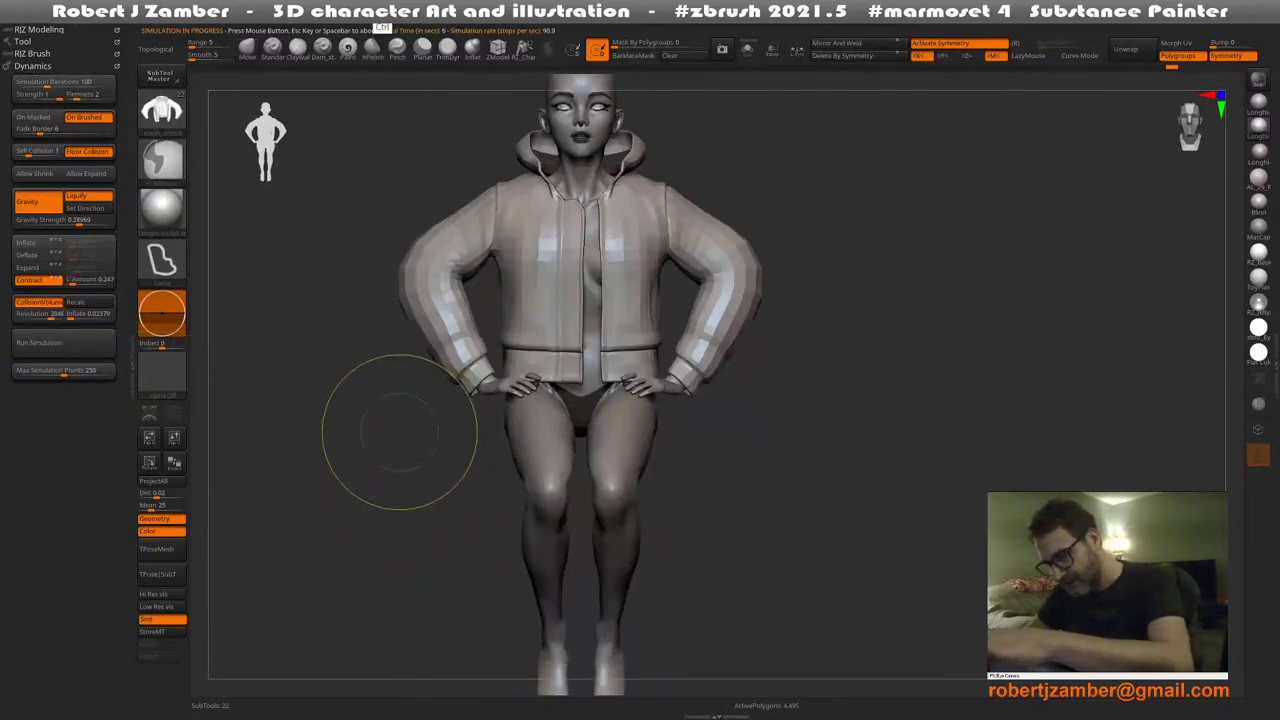
pyautogui.click(247, 47)
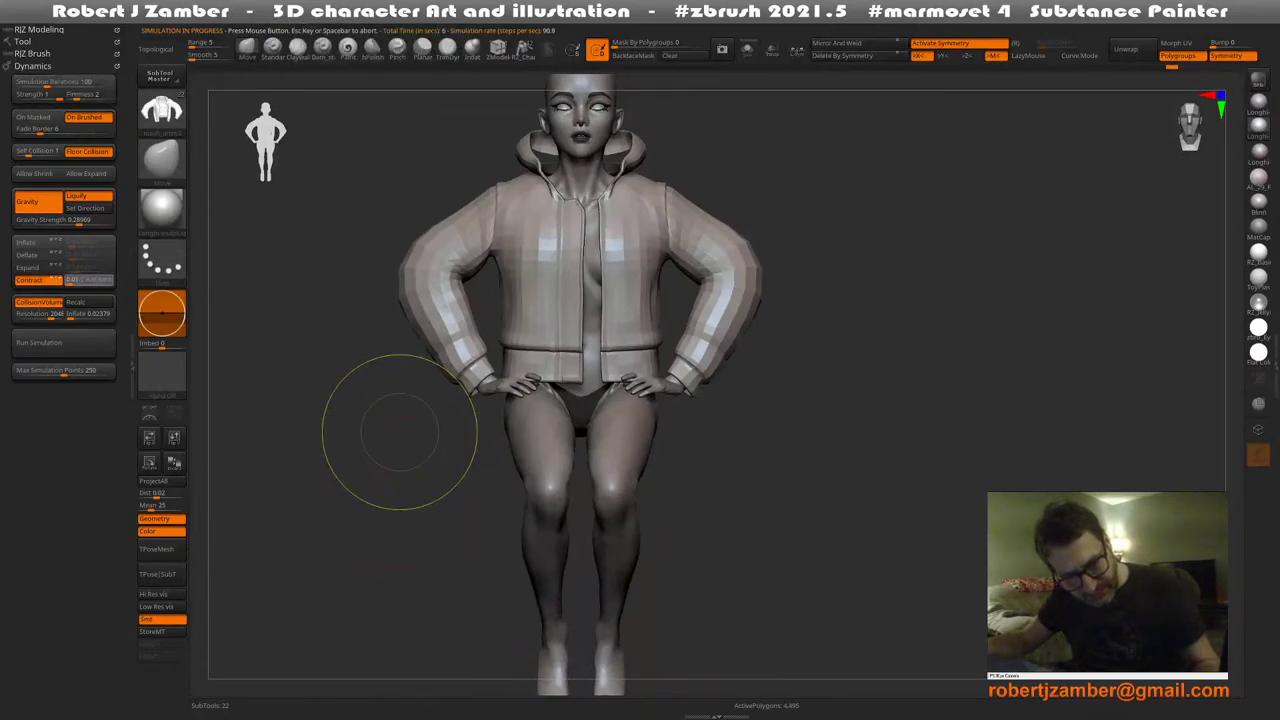
pyautogui.click(64, 343)
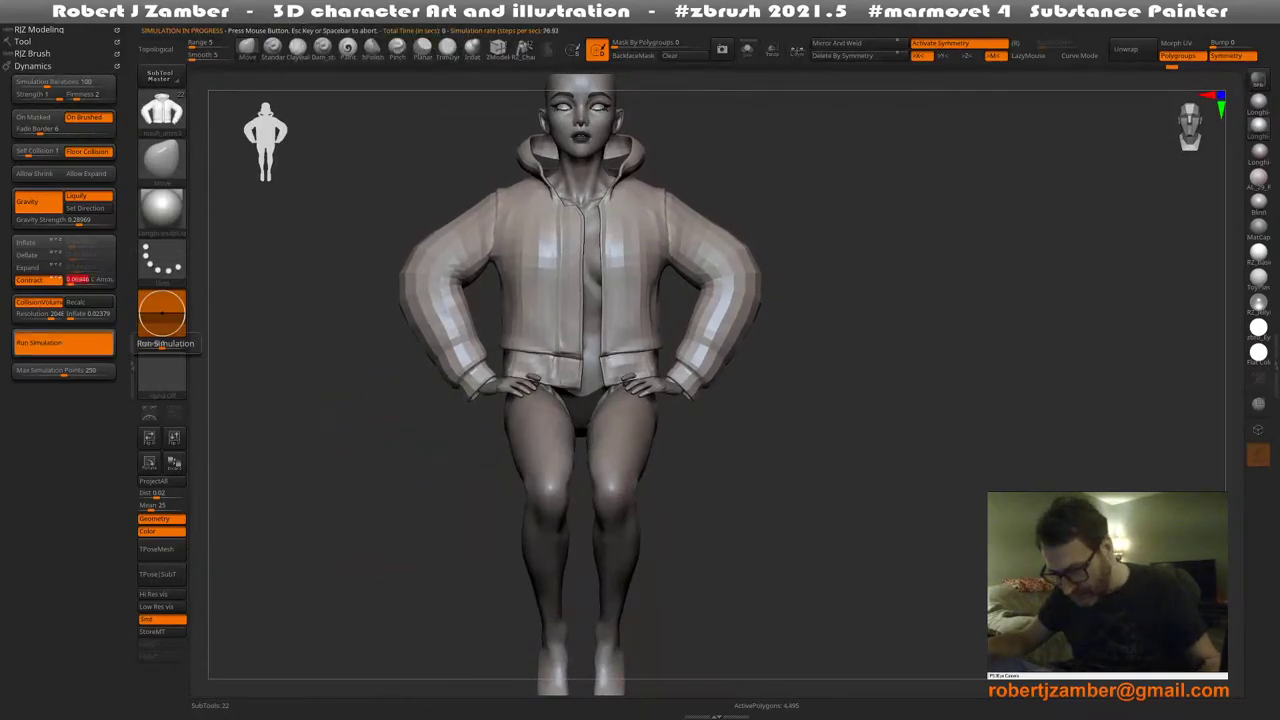
pyautogui.click(64, 343)
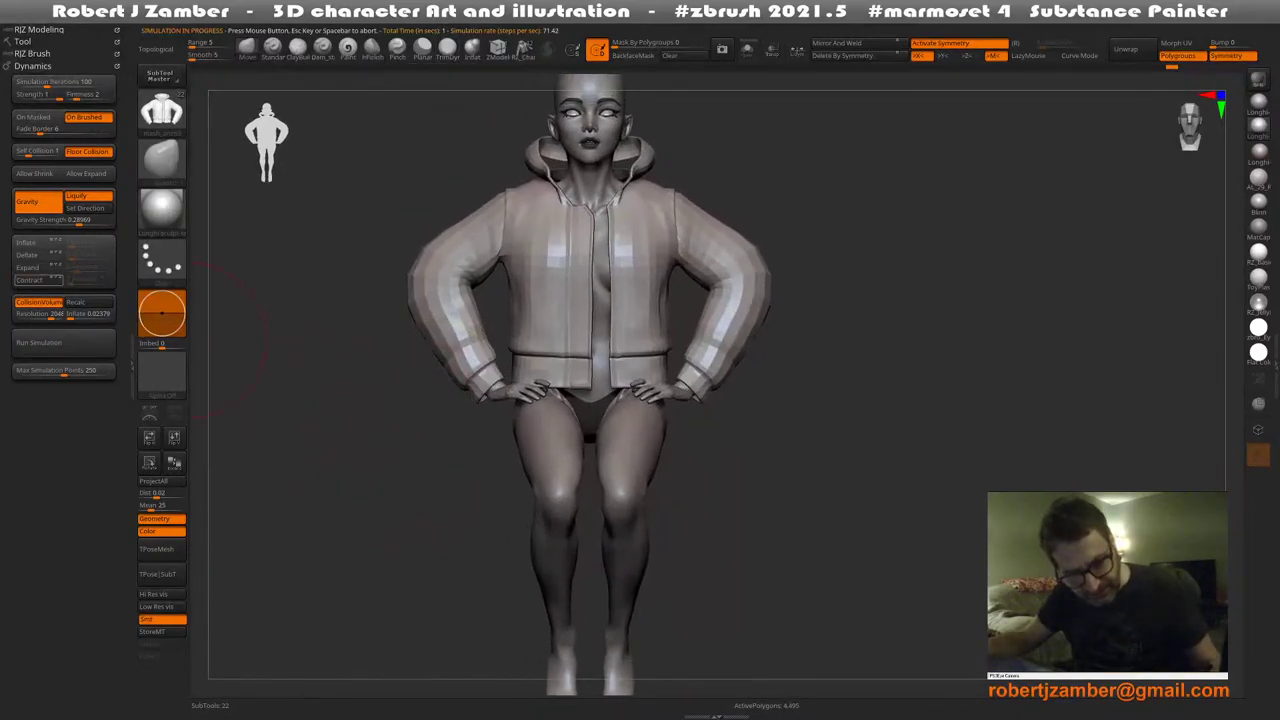
# Replace Contract with Expand at an amount of 1 and try the cloth simulation on the jacket
pyautogui.click(64, 342)
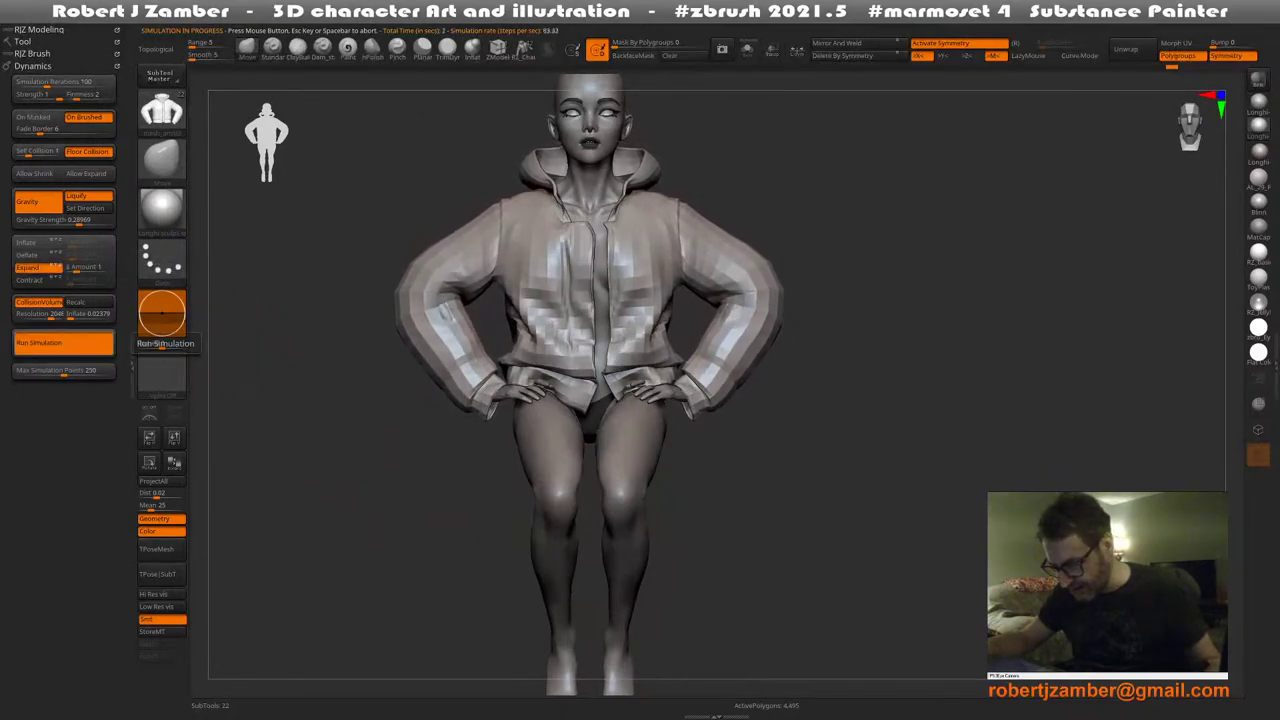
pyautogui.click(64, 342)
pyautogui.moveTo(400, 478); pyautogui.dragTo(446, 470)
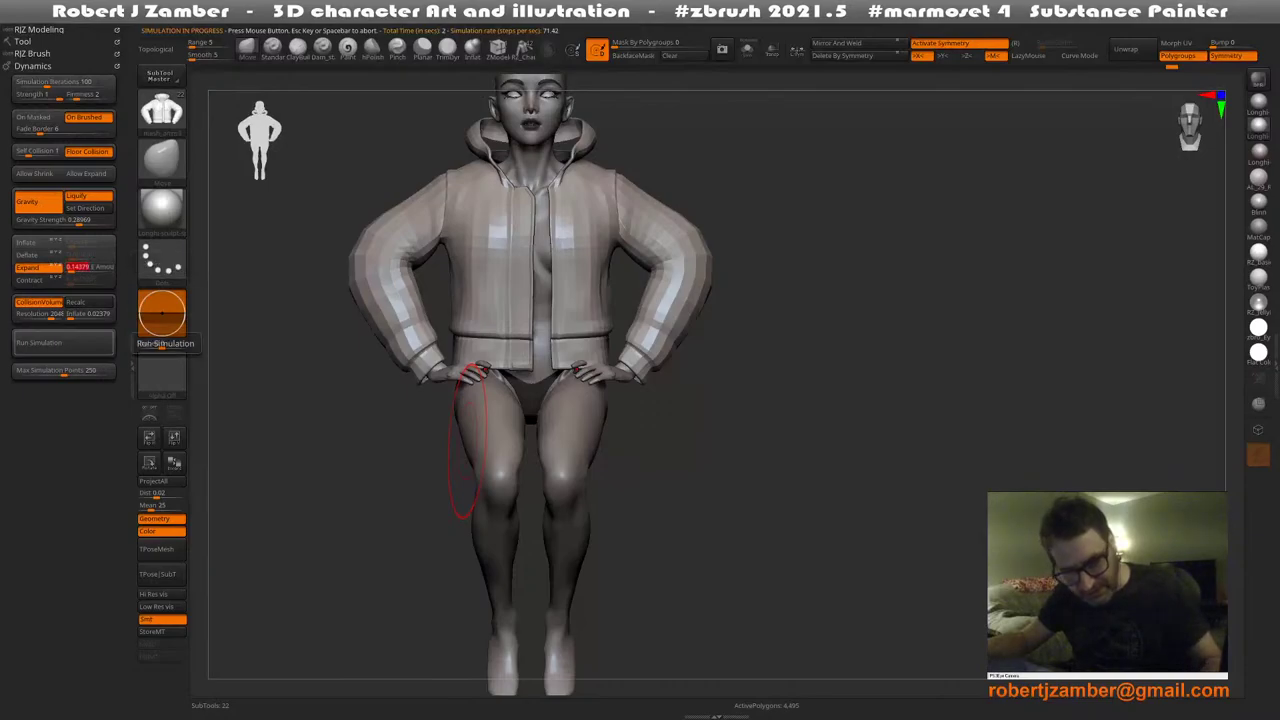
# Set the Expand amount to 0.143, try the simulation on the low-resolution jacket, and undo the drape
pyautogui.click(64, 342)
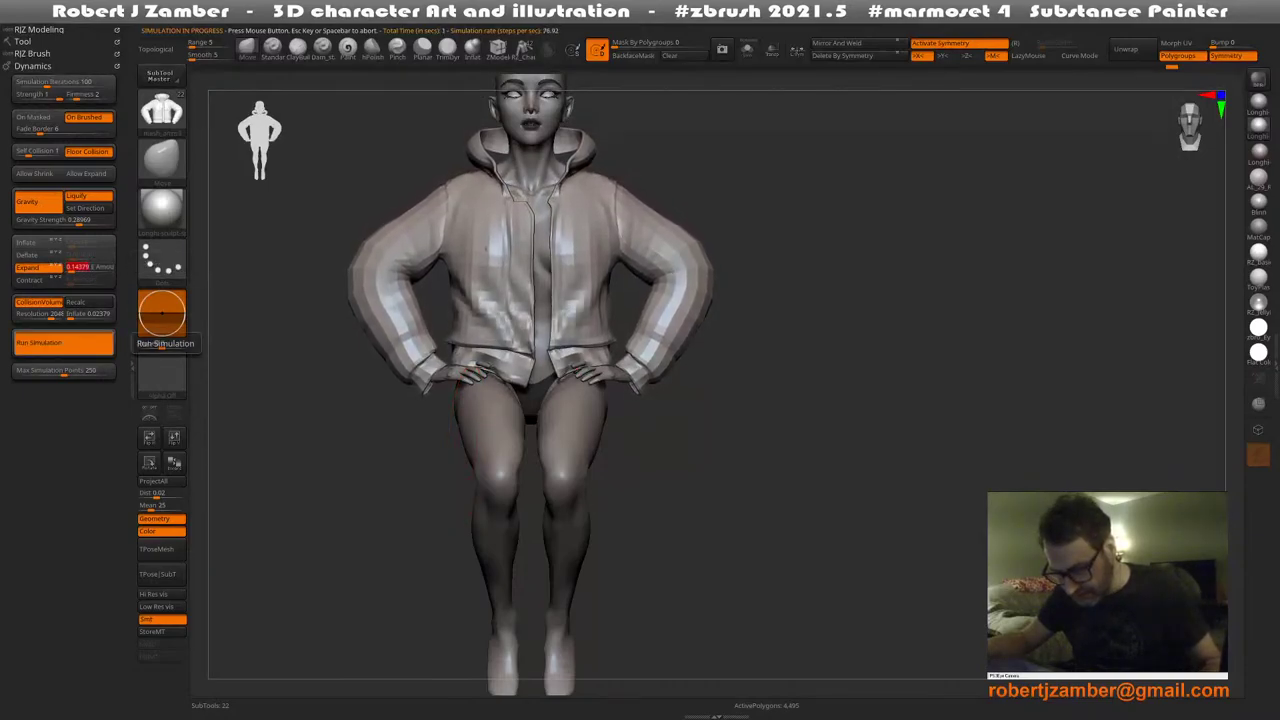
pyautogui.click(380, 440)
pyautogui.moveTo(380, 440); pyautogui.dragTo(380, 458)
pyautogui.press('space')
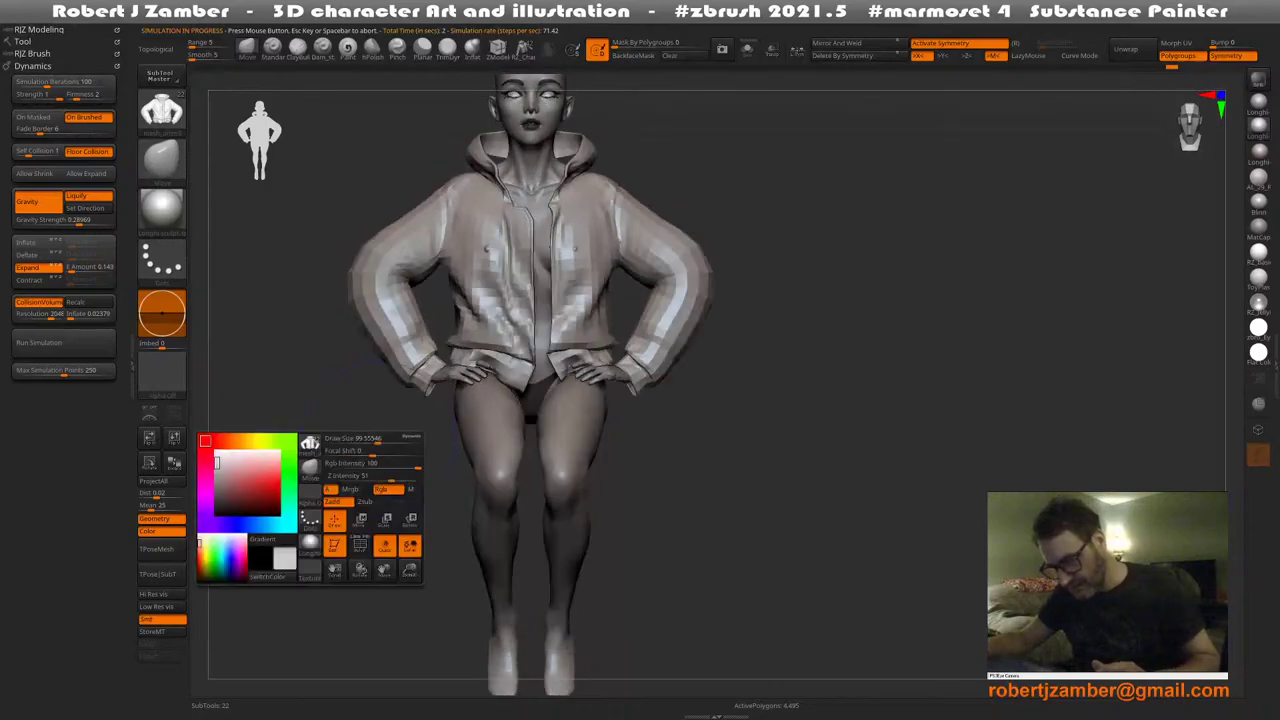
pyautogui.hotkey('ctrl', 'z')
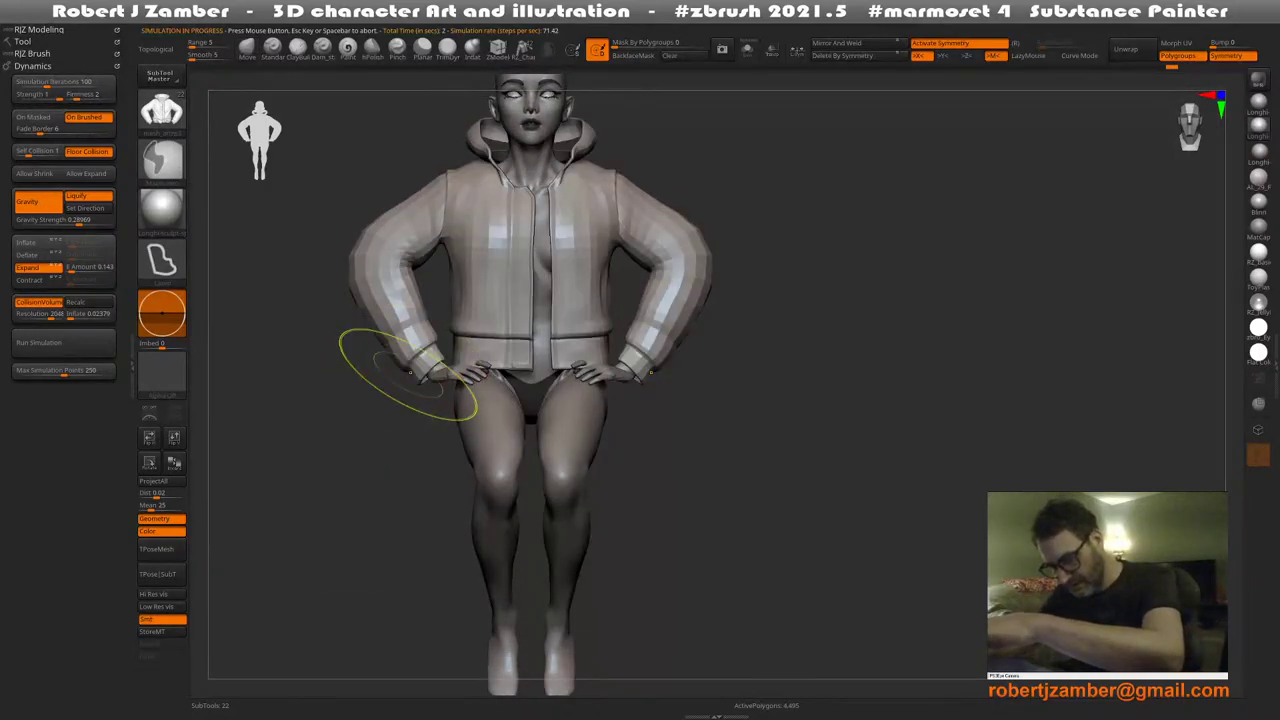
# Subdivide the jacket once and run the Liquify gravity simulation on the denser mesh with Expand on
pyautogui.hotkey('ctrl', 'd')
pyautogui.press('d')
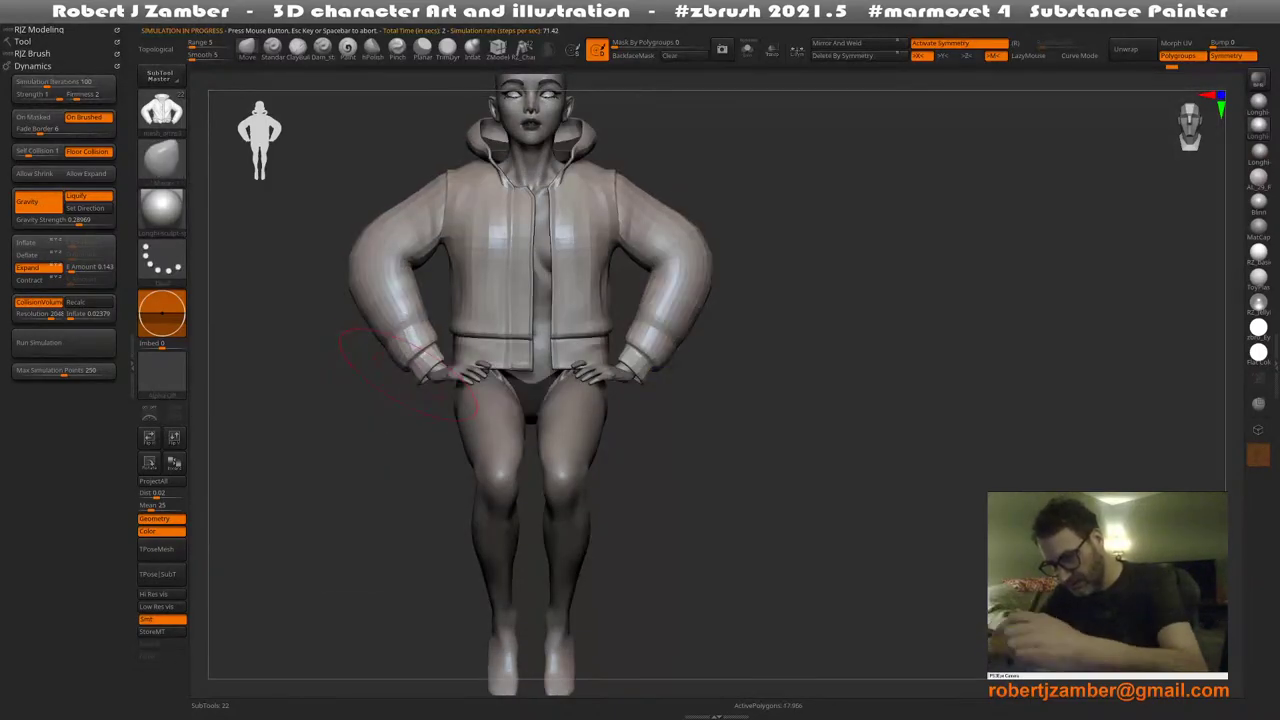
pyautogui.keyDown('alt'); pyautogui.moveTo(329, 442); pyautogui.dragTo(364, 467); pyautogui.keyUp('alt')
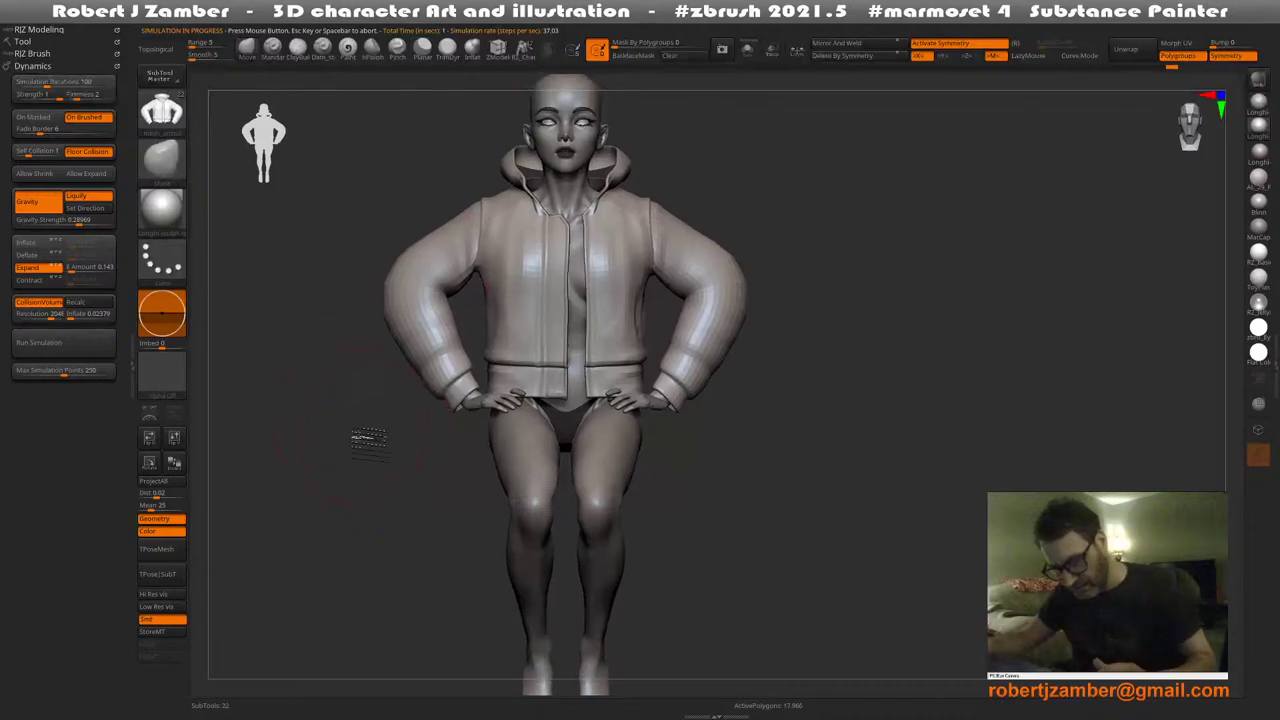
pyautogui.keyDown('alt'); pyautogui.moveTo(363, 437); pyautogui.dragTo(385, 450); pyautogui.keyUp('alt')
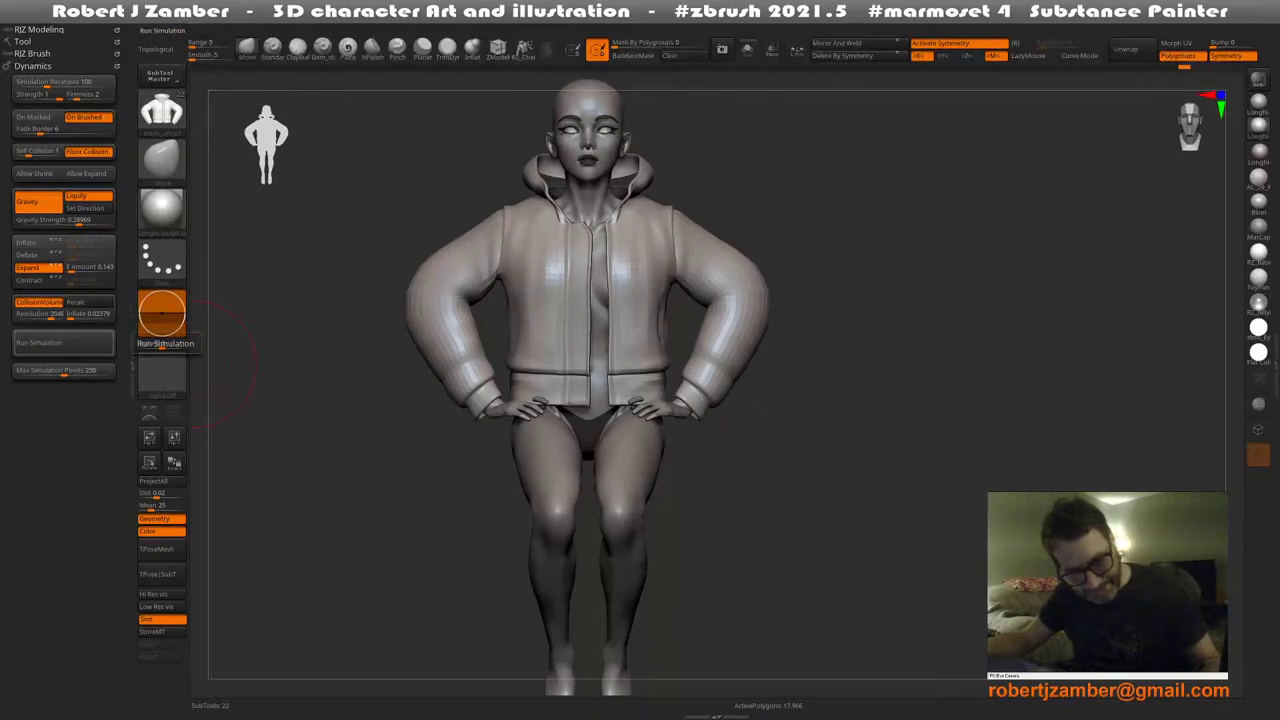
pyautogui.click(63, 342)
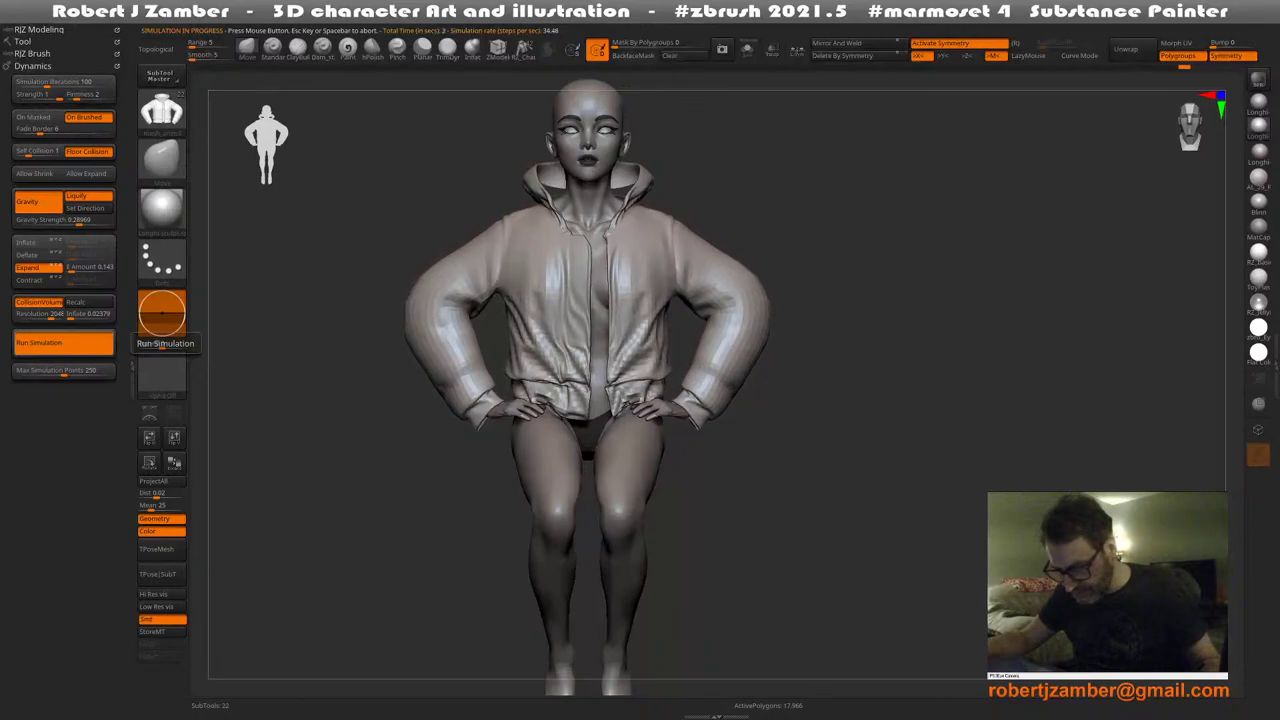
pyautogui.click(63, 342)
pyautogui.moveTo(340, 545); pyautogui.dragTo(480, 560)
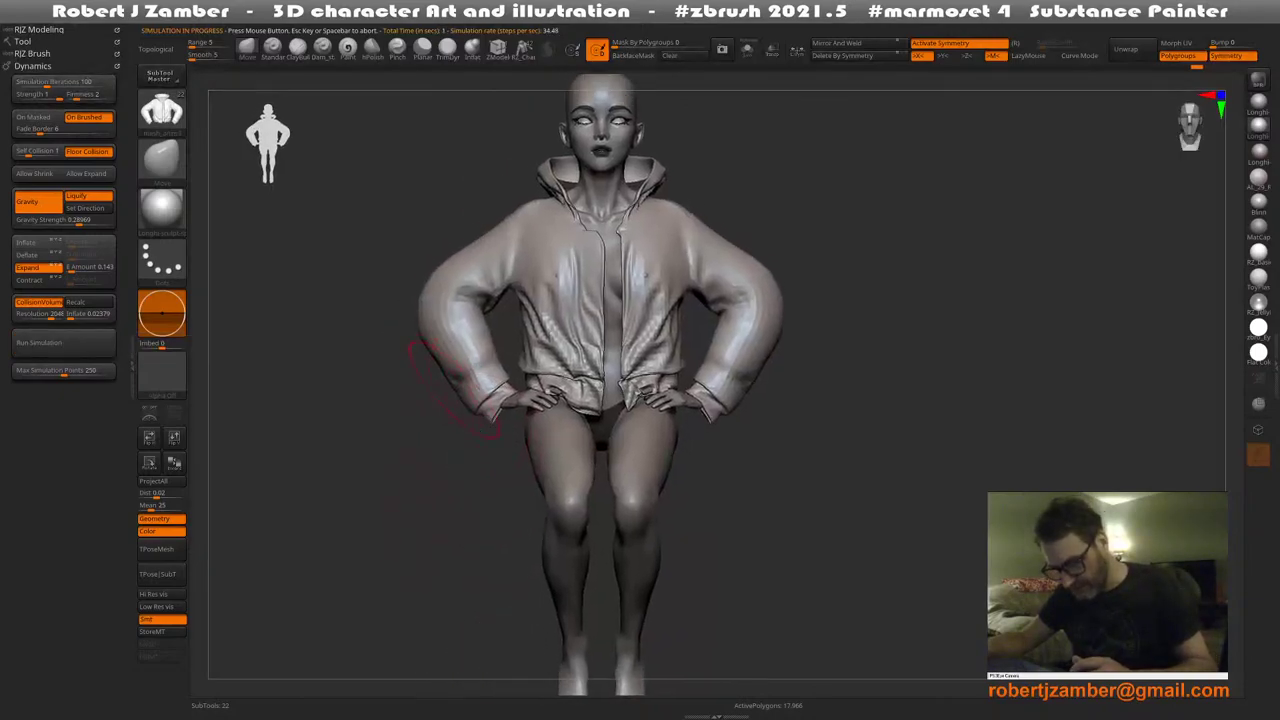
pyautogui.press('space')
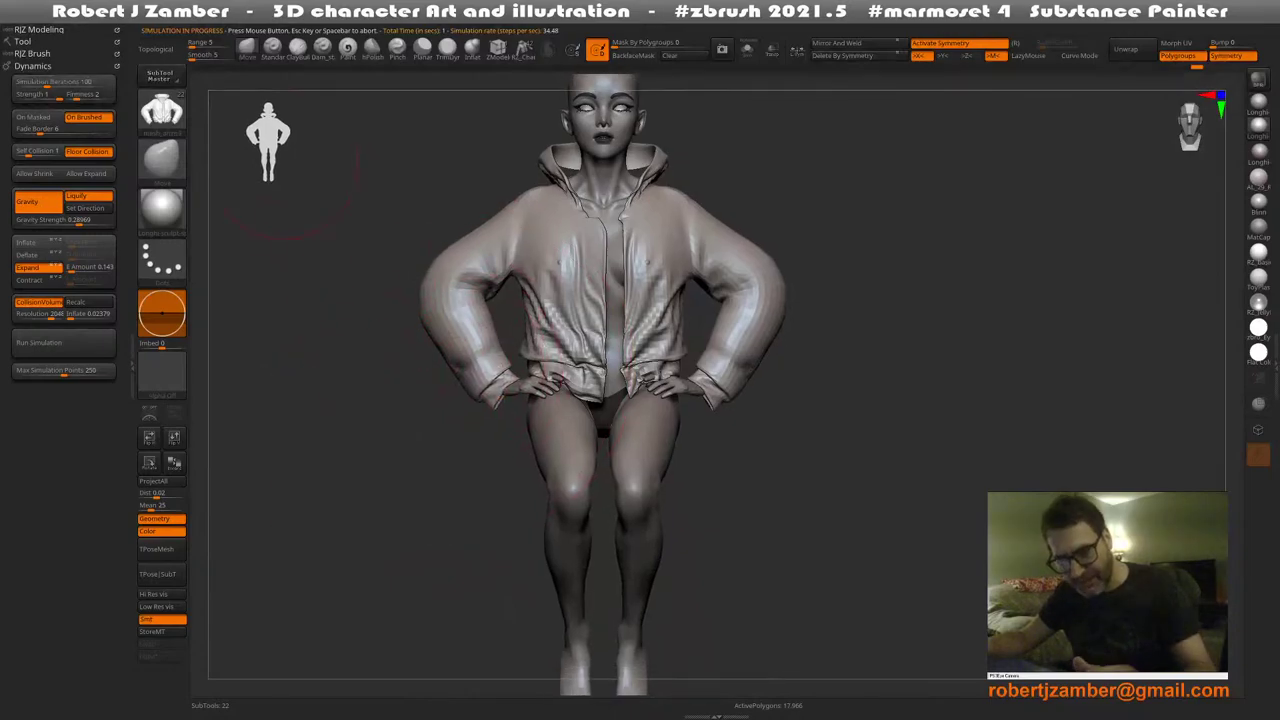
# Switch to the ClothMove brush and adjust its draw size over the jacket's sleeve
pyautogui.press('b')
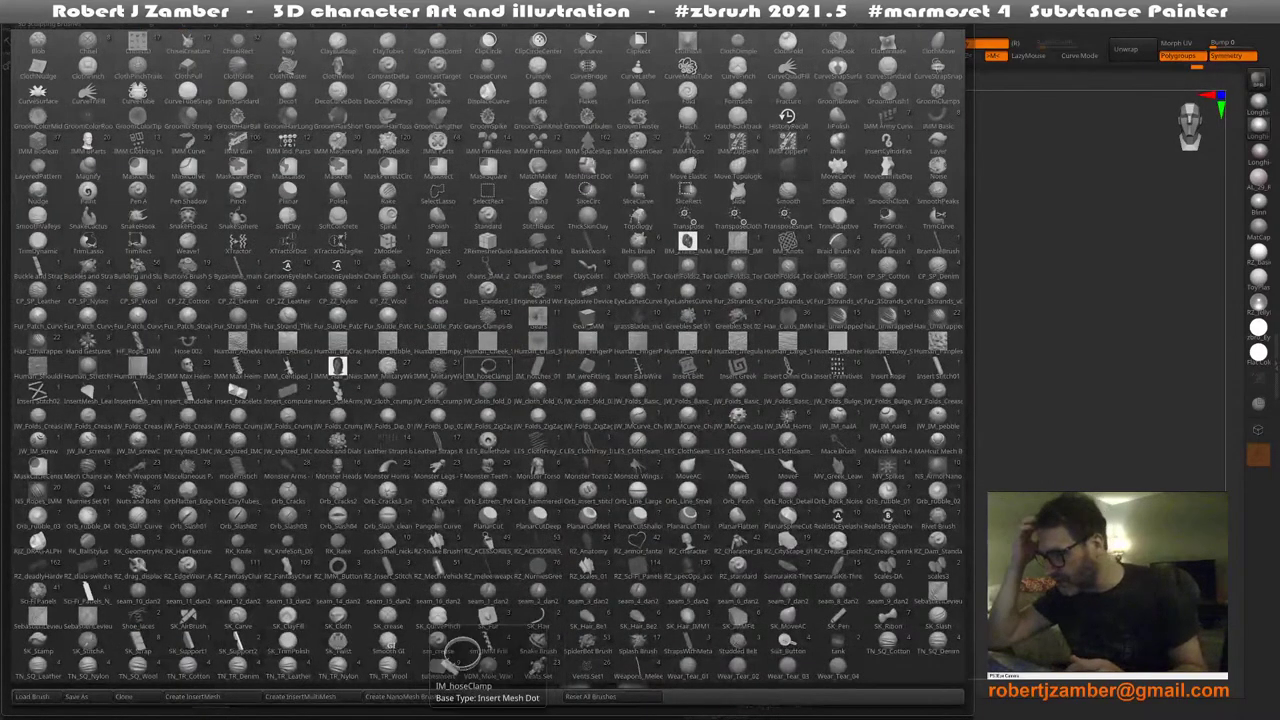
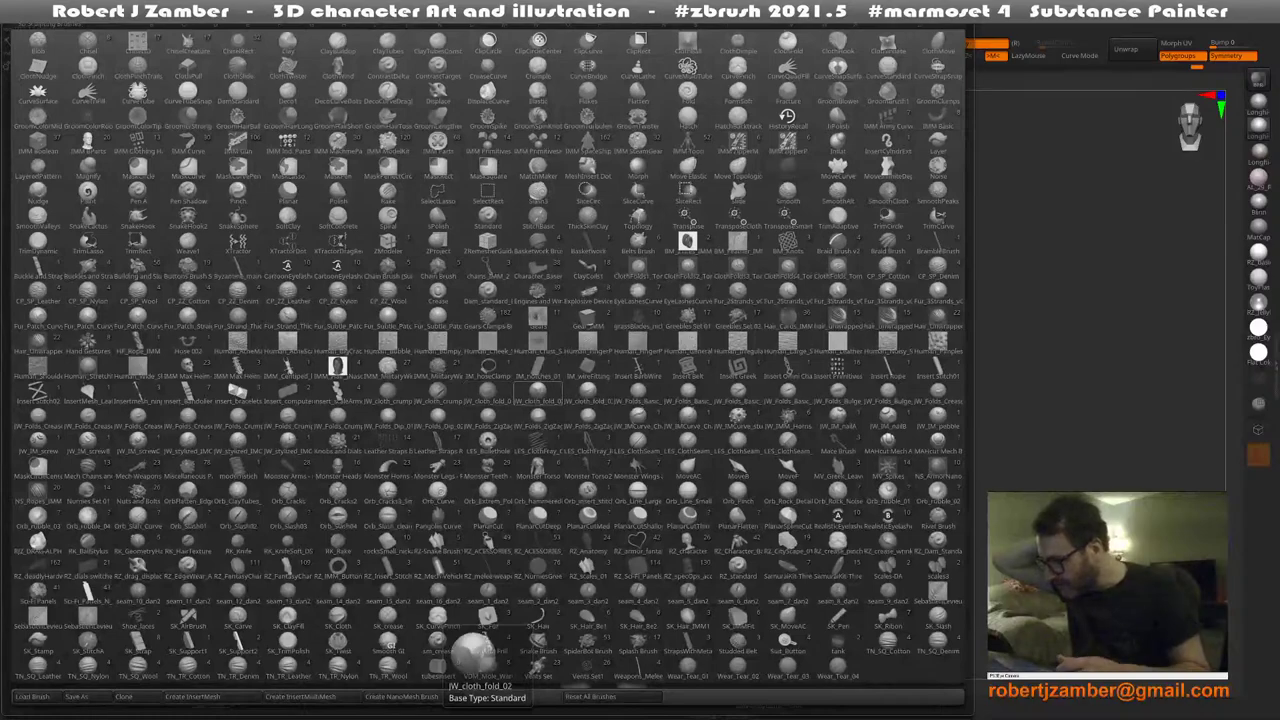
pyautogui.click(472, 655)
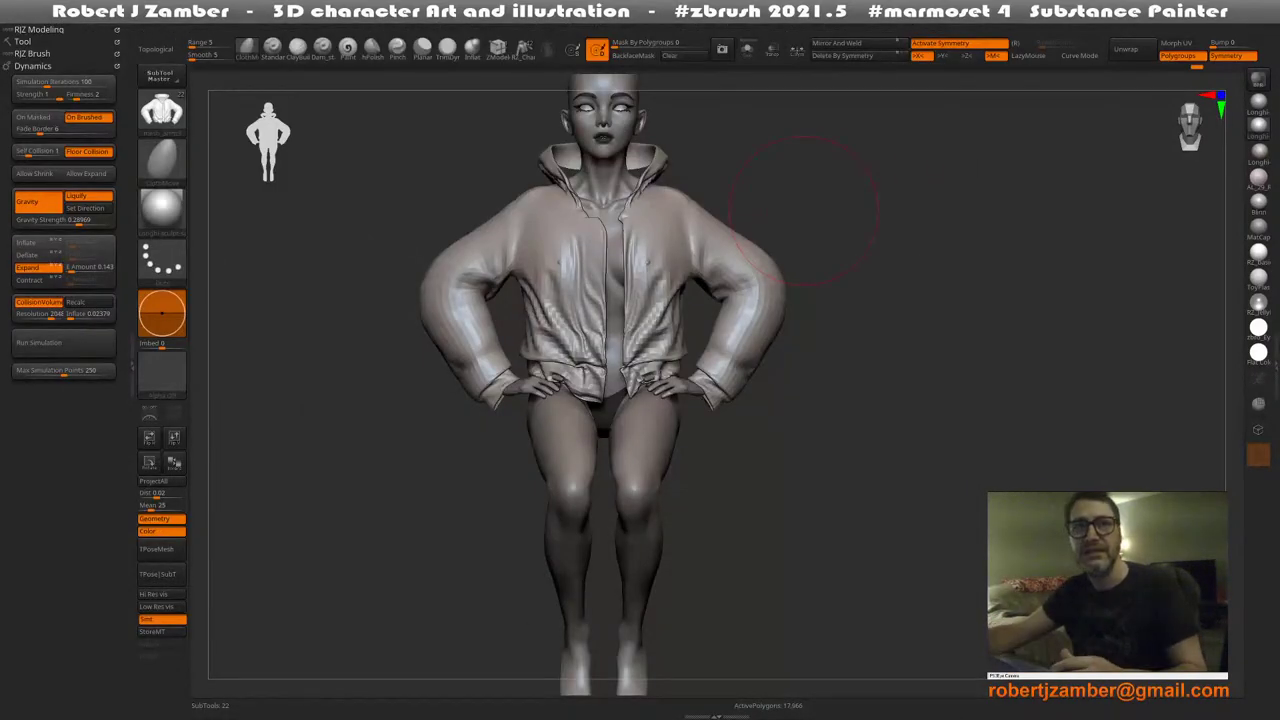
pyautogui.press('space')
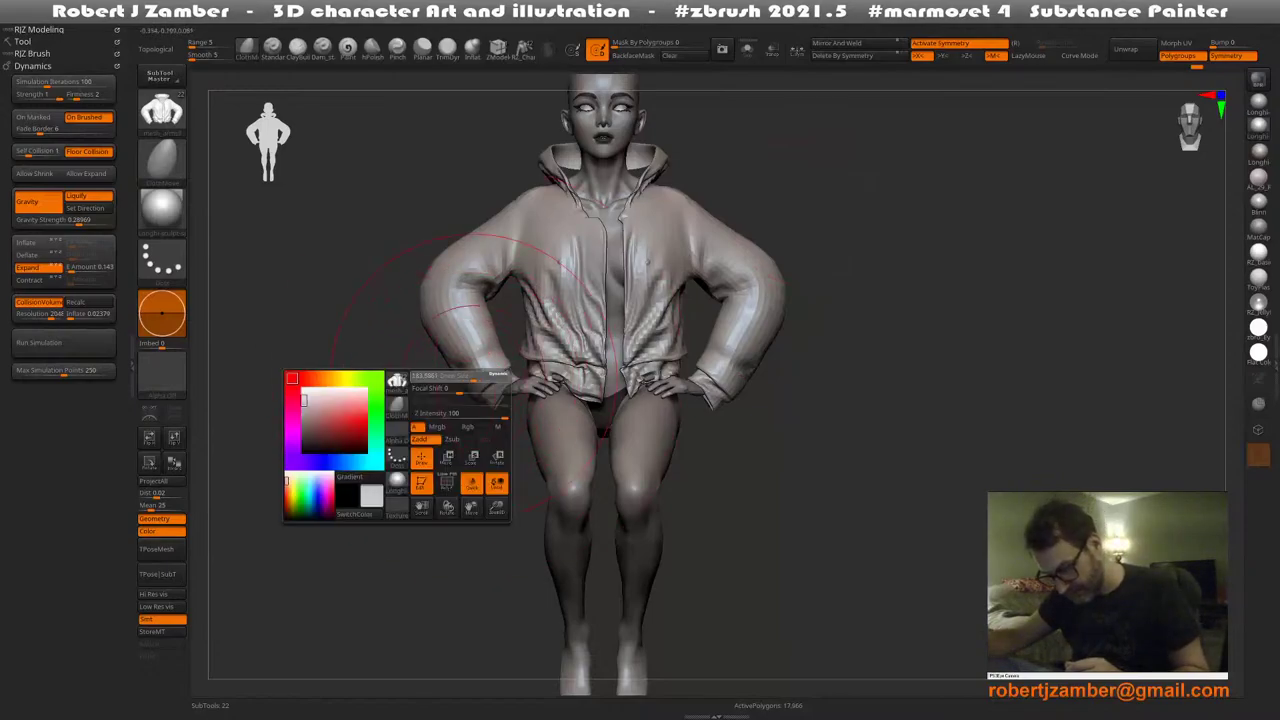
pyautogui.press('space')
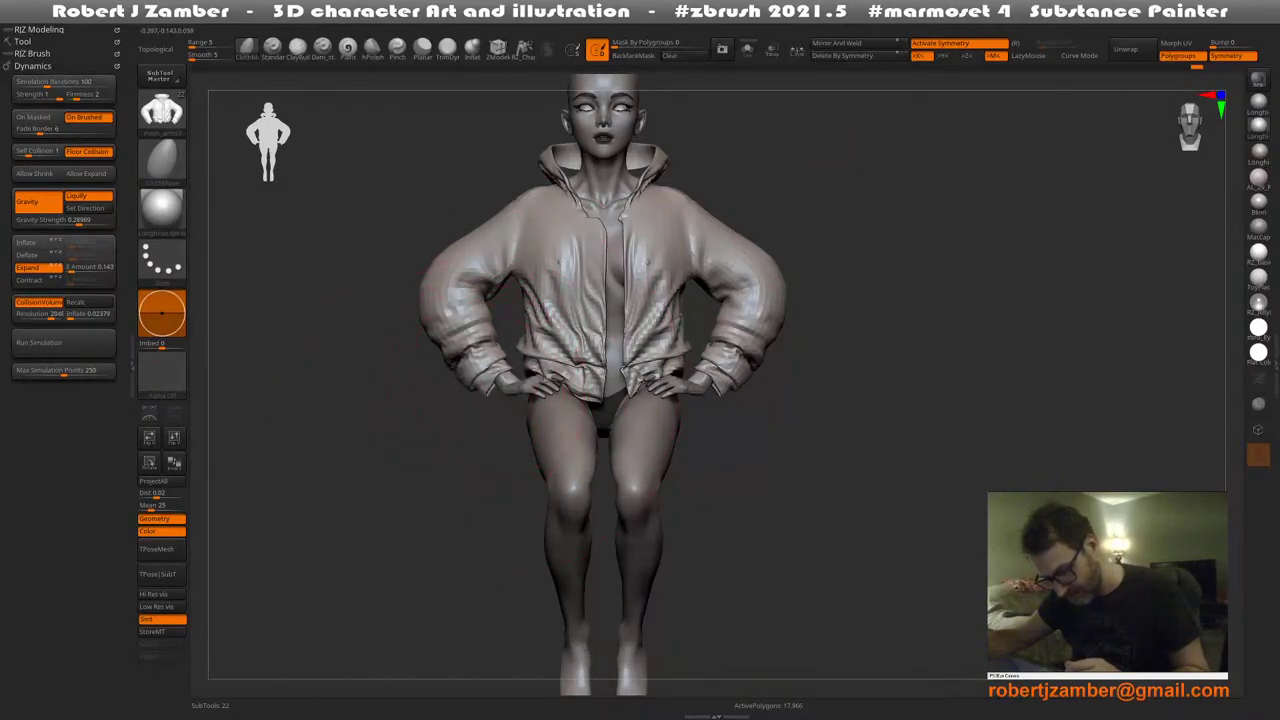
# Try bunching the unmasked lower sleeves with a ClothMove stroke, and undo it
pyautogui.moveTo(488, 368); pyautogui.dragTo(476, 380)
pyautogui.press('space')
pyautogui.hotkey('ctrl', 'z')
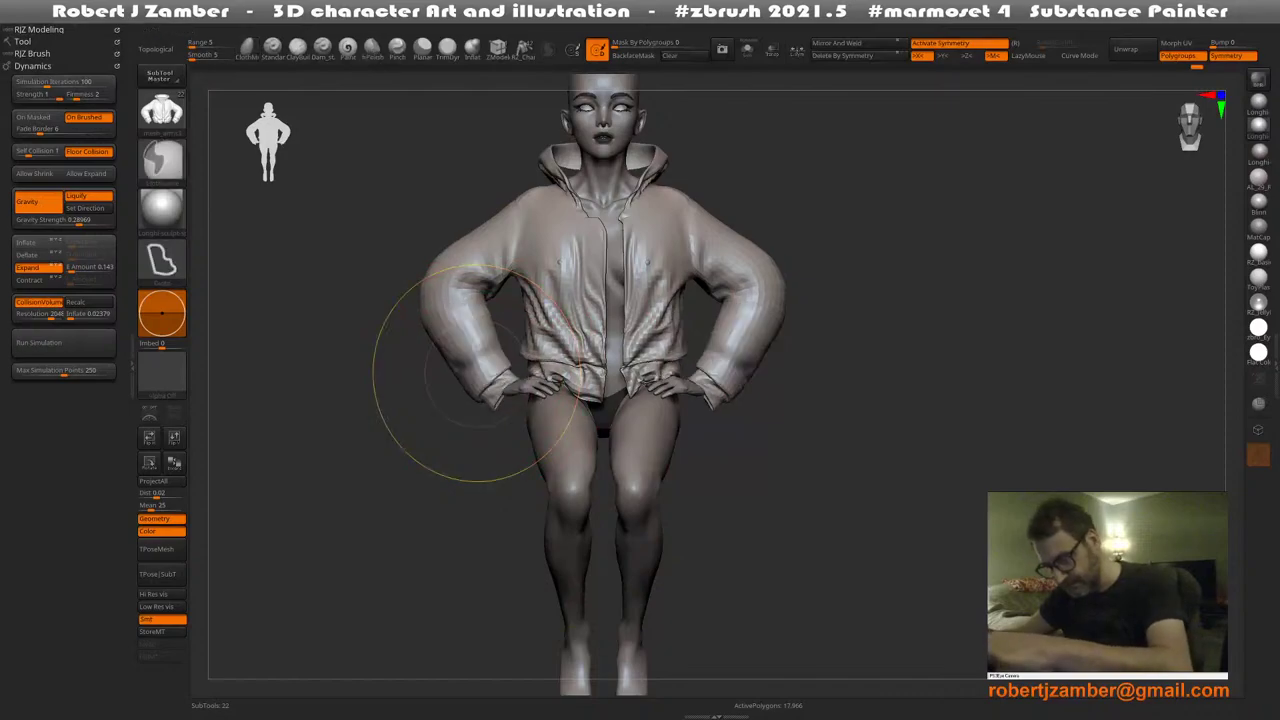
# Isolate each sleeve by its polygroup and mask it, restoring the whole jacket's visibility
pyautogui.keyDown('ctrl'); pyautogui.keyDown('shift'); pyautogui.click(450, 320); pyautogui.keyUp('shift'); pyautogui.keyUp('ctrl')
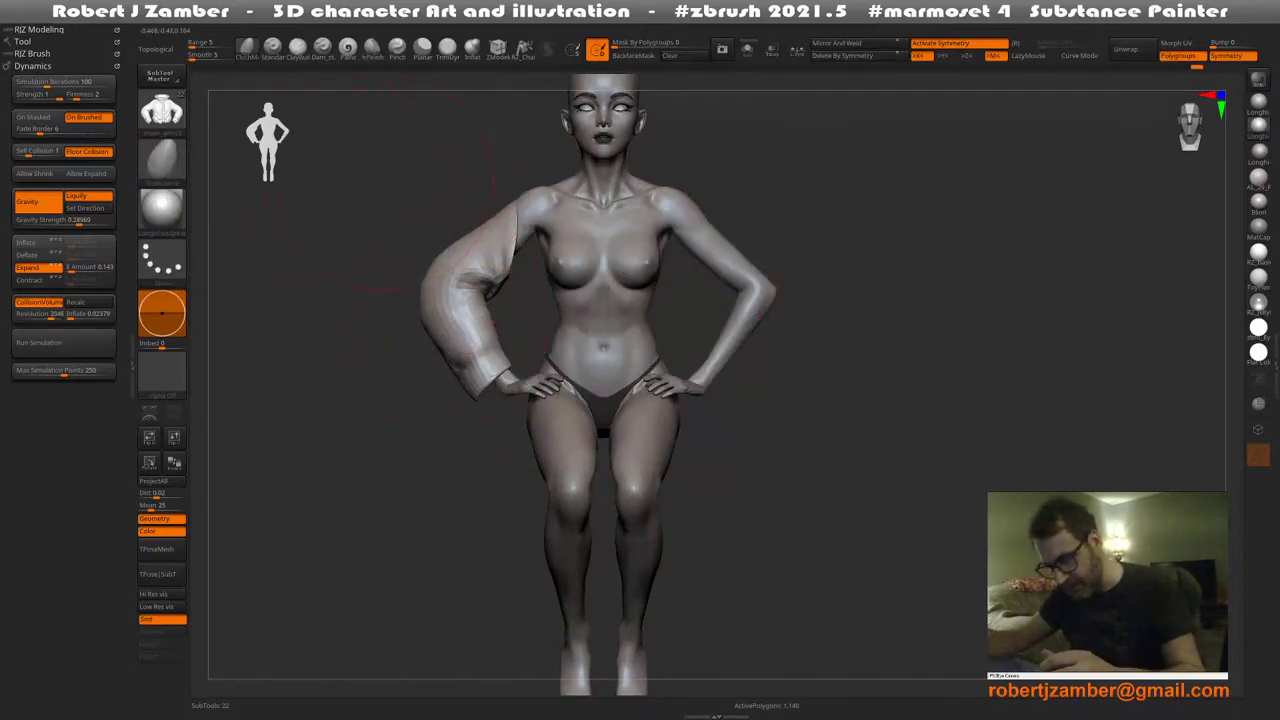
pyautogui.moveTo(356, 149)
pyautogui.keyDown('ctrl'); pyautogui.mouseDown()
pyautogui.moveTo(468, 490)
pyautogui.moveTo(550, 150)
pyautogui.mouseUp(); pyautogui.keyUp('ctrl')
pyautogui.keyDown('ctrl'); pyautogui.keyDown('shift'); pyautogui.click(378, 220); pyautogui.keyUp('shift'); pyautogui.keyUp('ctrl')
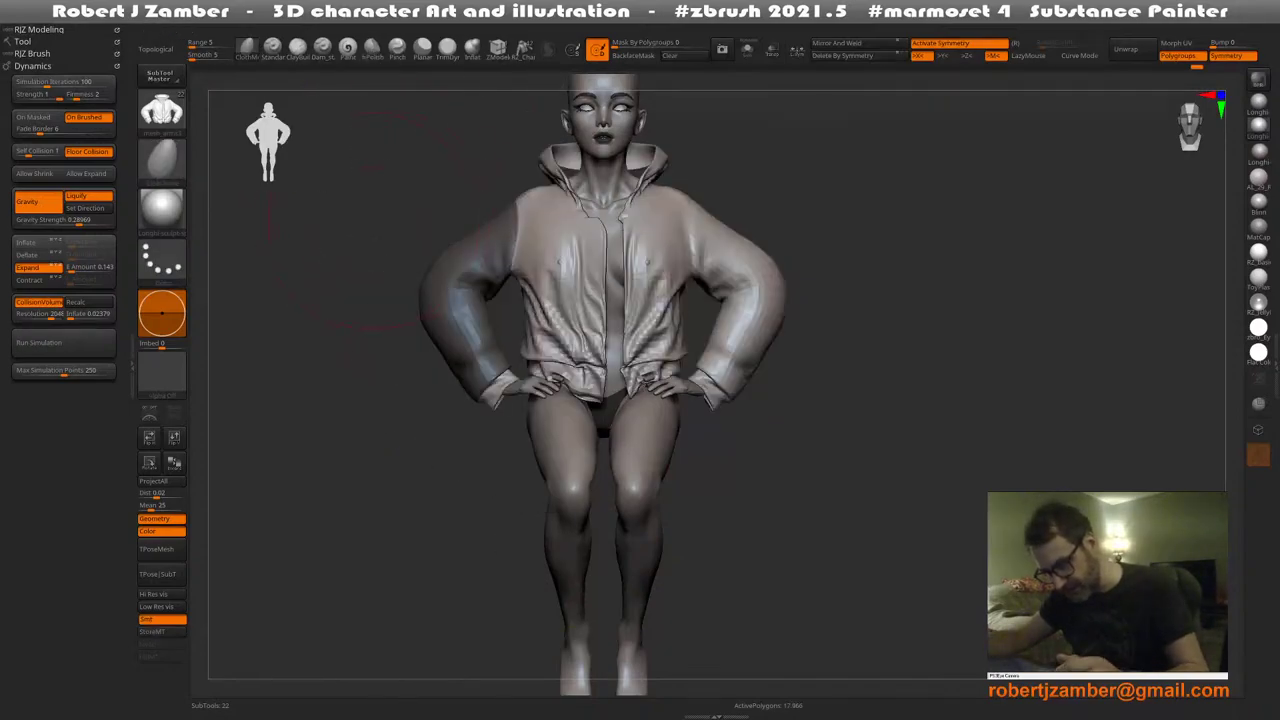
pyautogui.keyDown('ctrl'); pyautogui.keyDown('shift'); pyautogui.click(714, 247); pyautogui.keyUp('shift'); pyautogui.keyUp('ctrl')
pyautogui.moveTo(705, 158)
pyautogui.keyDown('ctrl'); pyautogui.keyDown('shift'); pyautogui.mouseDown()
pyautogui.moveTo(645, 345)
pyautogui.moveTo(720, 110)
pyautogui.moveTo(705, 160)
pyautogui.mouseUp(); pyautogui.keyUp('shift'); pyautogui.keyUp('ctrl')
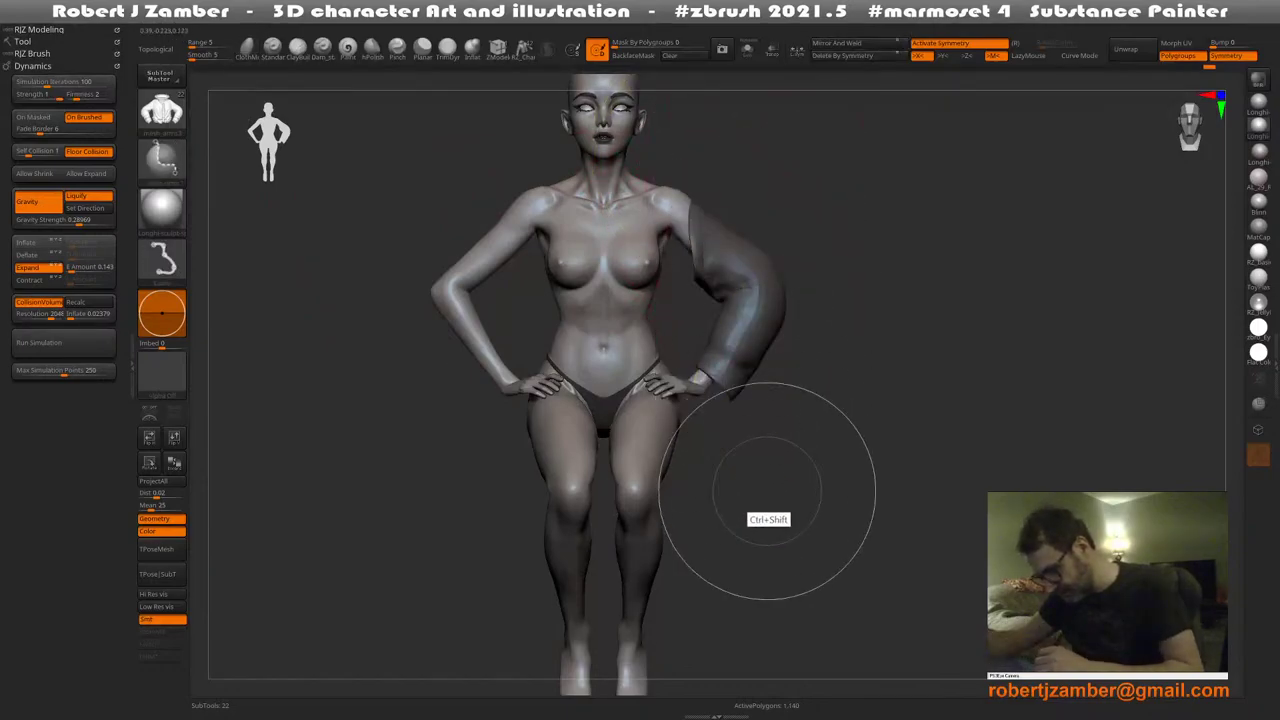
pyautogui.keyDown('ctrl'); pyautogui.keyDown('shift'); pyautogui.click(768, 490); pyautogui.keyUp('shift'); pyautogui.keyUp('ctrl')
# Add the cuffs to the sleeve mask and invert it so only the sleeves and cuffs can move
pyautogui.keyDown('ctrl'); pyautogui.keyDown('alt'); pyautogui.keyDown('shift'); pyautogui.moveTo(430, 392); pyautogui.dragTo(508, 424); pyautogui.keyUp('shift'); pyautogui.keyUp('alt'); pyautogui.keyUp('ctrl')
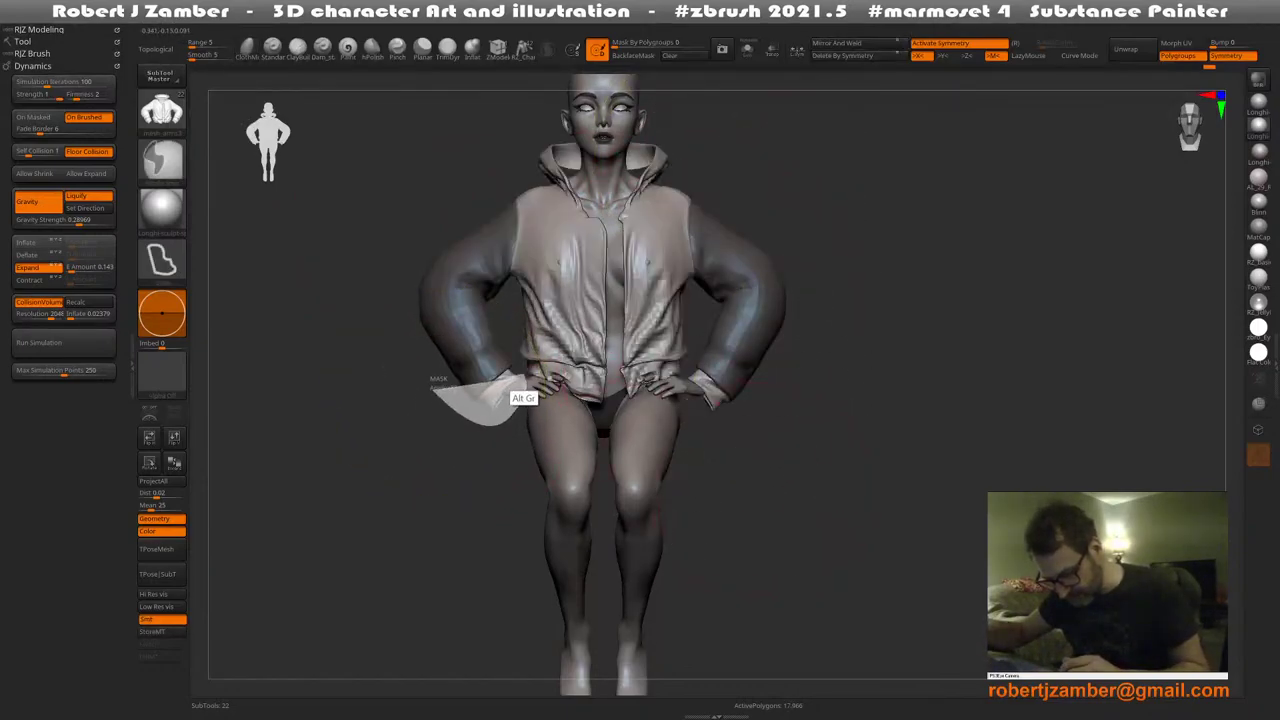
pyautogui.keyDown('ctrl'); pyautogui.keyDown('alt'); pyautogui.moveTo(526, 374); pyautogui.dragTo(472, 358); pyautogui.keyUp('alt'); pyautogui.keyUp('ctrl')
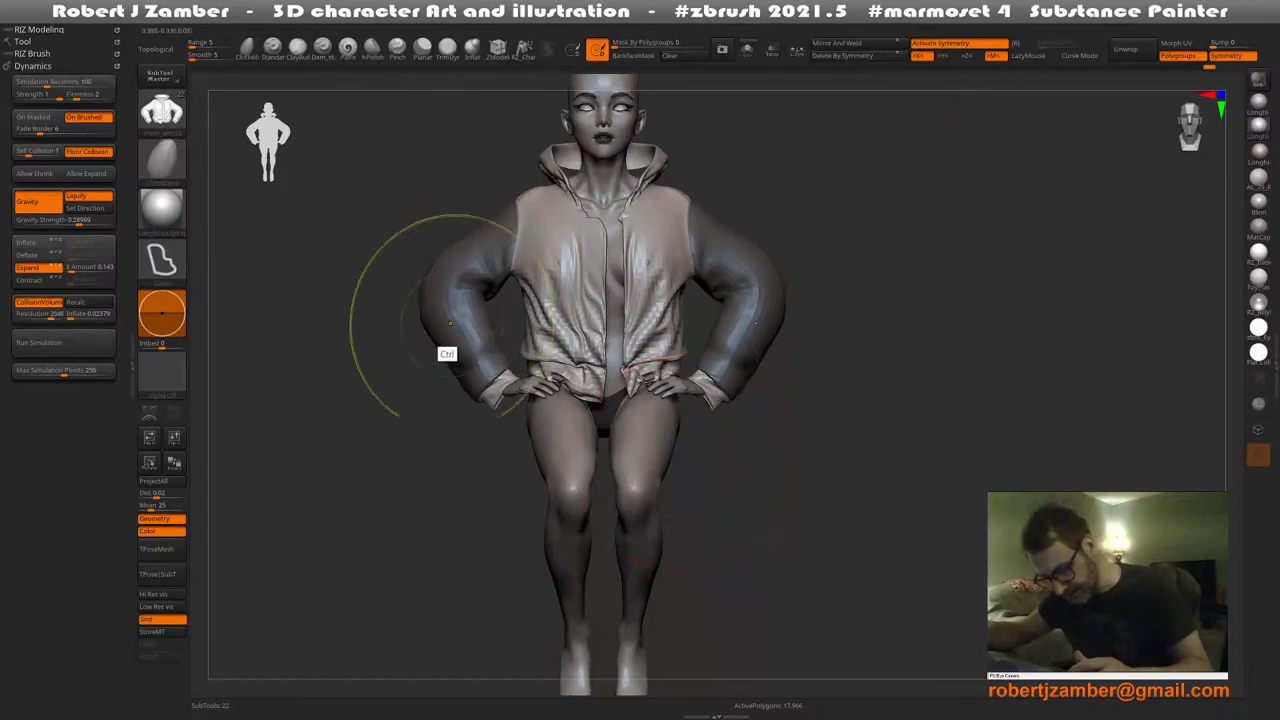
pyautogui.keyDown('ctrl'); pyautogui.moveTo(422, 401); pyautogui.dragTo(504, 442); pyautogui.keyUp('ctrl')
pyautogui.keyDown('ctrl'); pyautogui.moveTo(510, 386); pyautogui.dragTo(498, 376); pyautogui.keyUp('ctrl')
pyautogui.keyDown('ctrl'); pyautogui.click(404, 374); pyautogui.keyUp('ctrl')
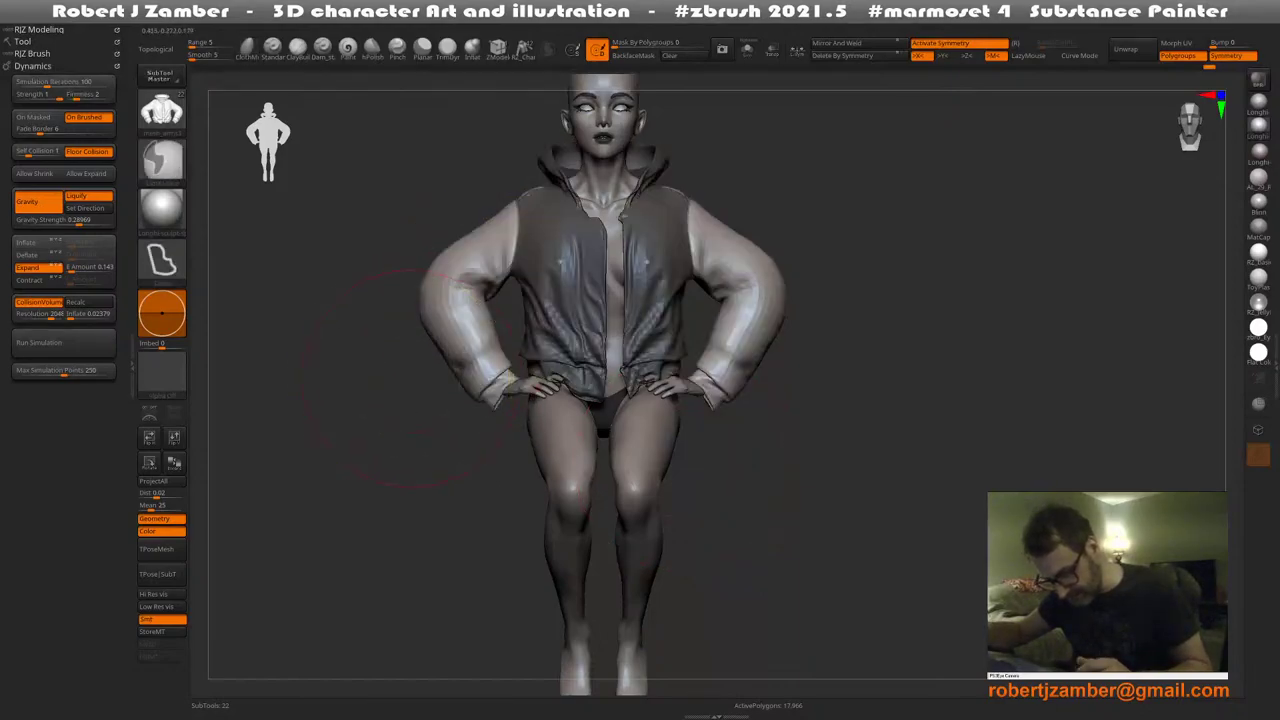
# Set the brush Z Intensity to 53 and push both cuffs up the forearms to bunch the sleeves into folds
pyautogui.press('space')
pyautogui.press('space')
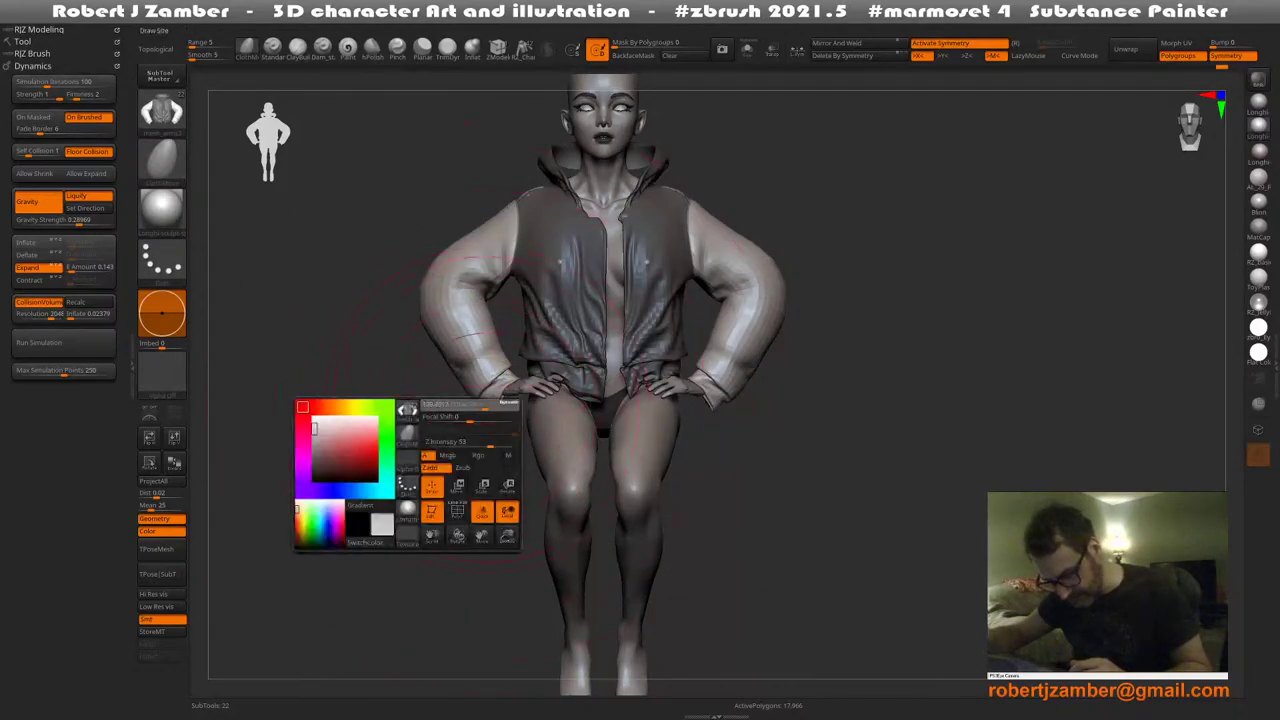
pyautogui.moveTo(484, 396); pyautogui.dragTo(500, 388)
pyautogui.press('space')
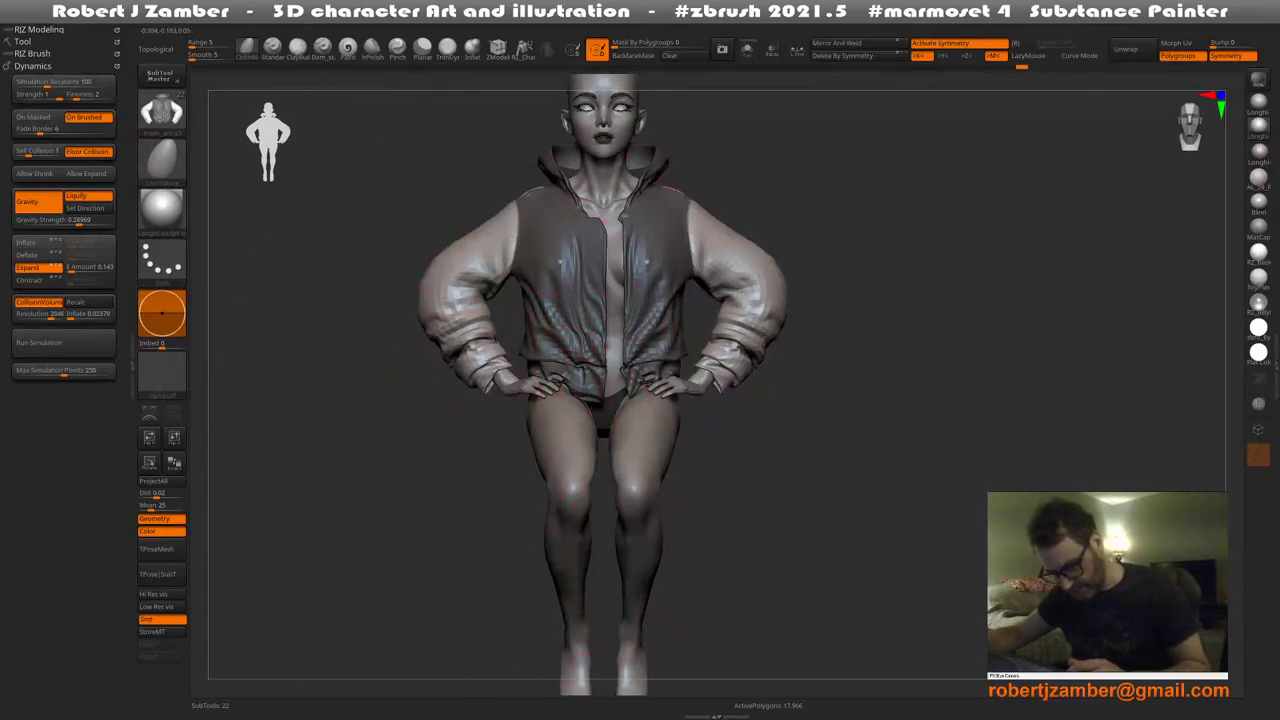
pyautogui.press('space')
pyautogui.press('space')
pyautogui.press('space')
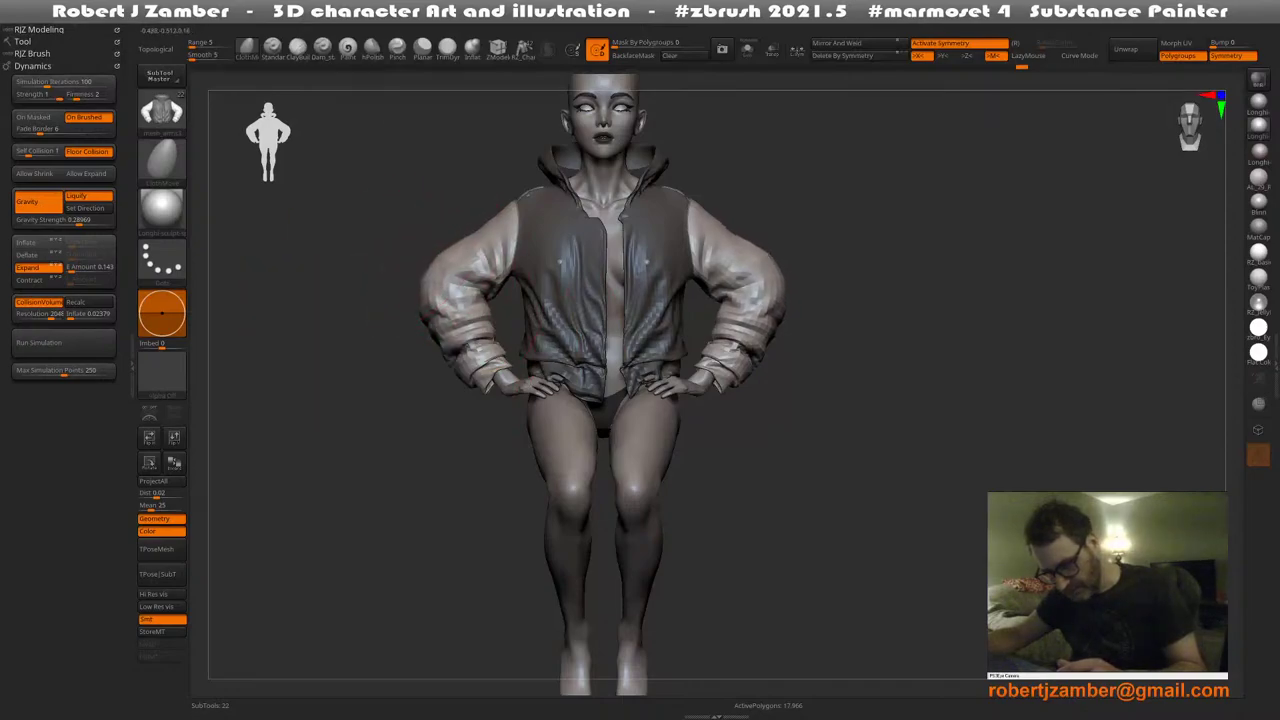
pyautogui.press('space')
# Resize the brush and work softer cloth folds into the elbows and upper sleeves
pyautogui.moveTo(320, 300); pyautogui.dragTo(510, 300)
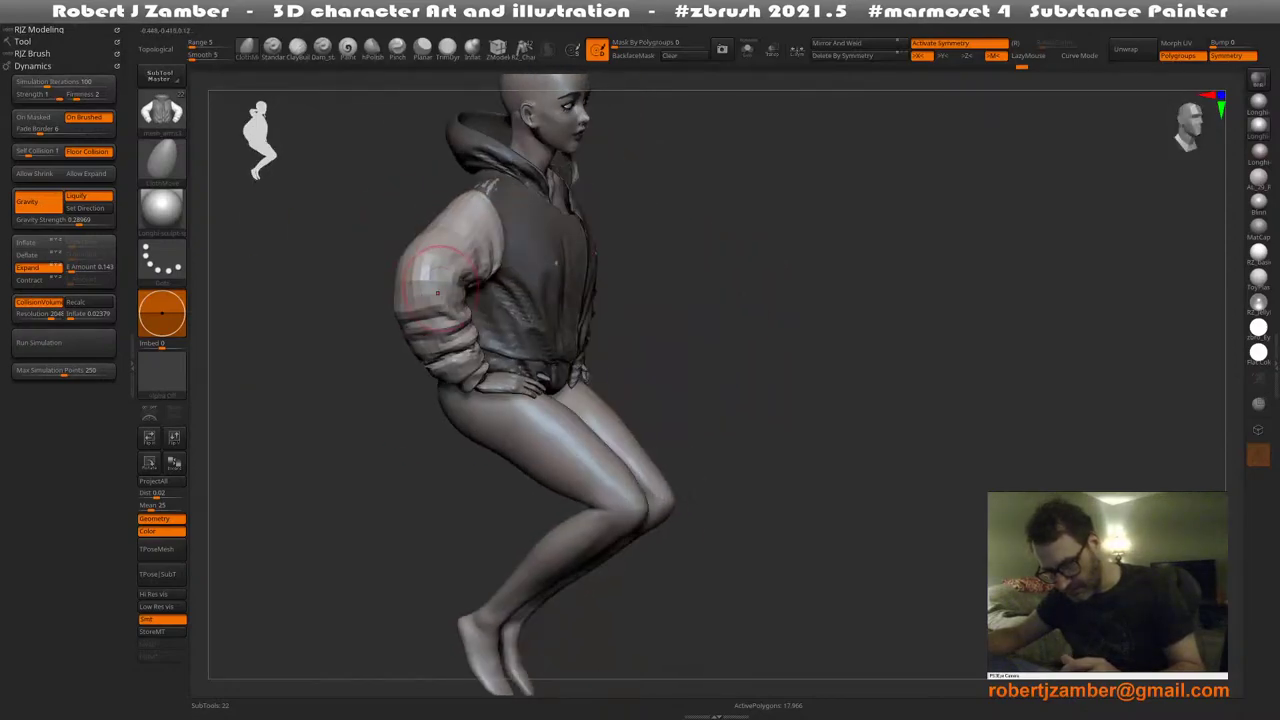
pyautogui.press('space')
pyautogui.moveTo(417, 290); pyautogui.dragTo(290, 335)
pyautogui.press('space')
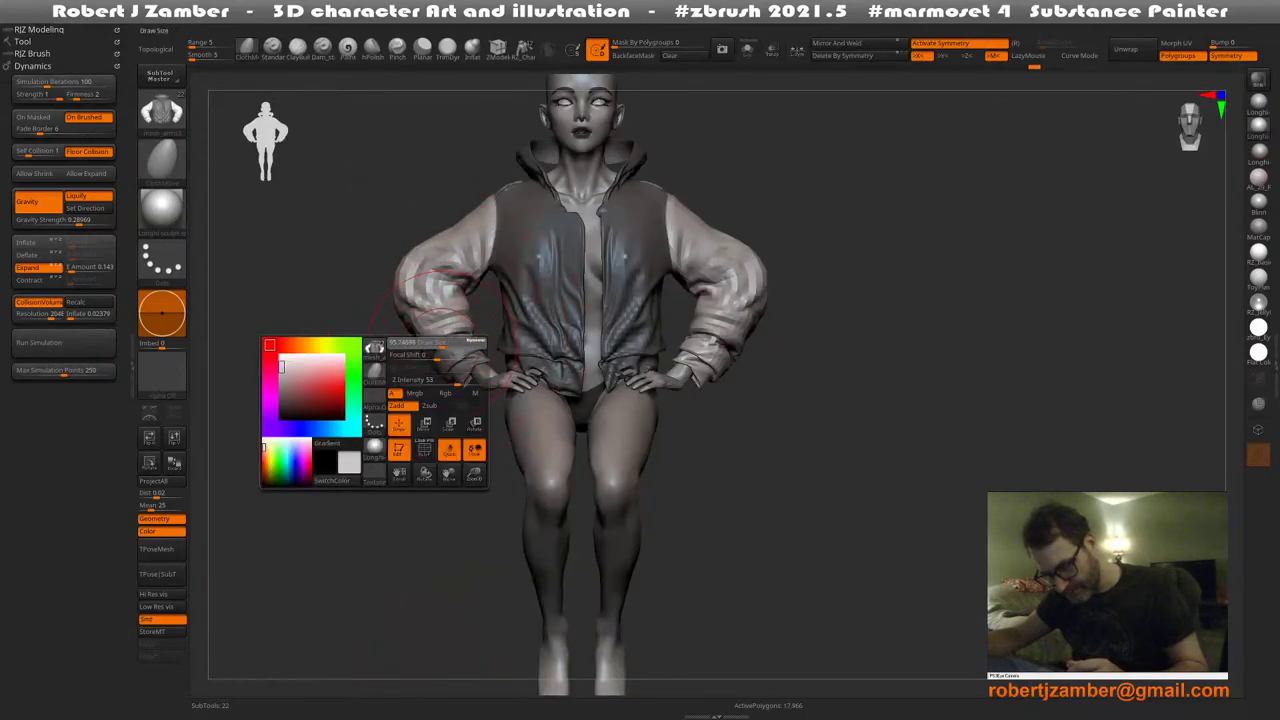
pyautogui.press('space')
pyautogui.press('space')
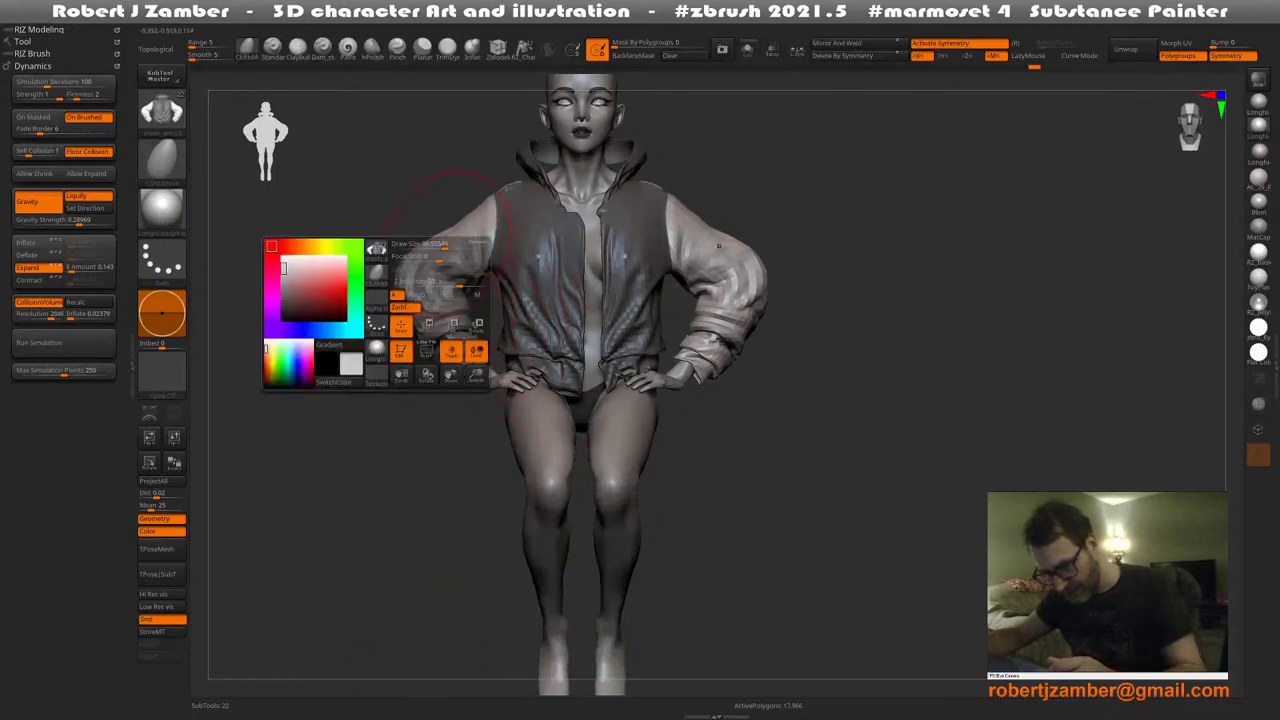
pyautogui.moveTo(450, 241); pyautogui.dragTo(458, 251)
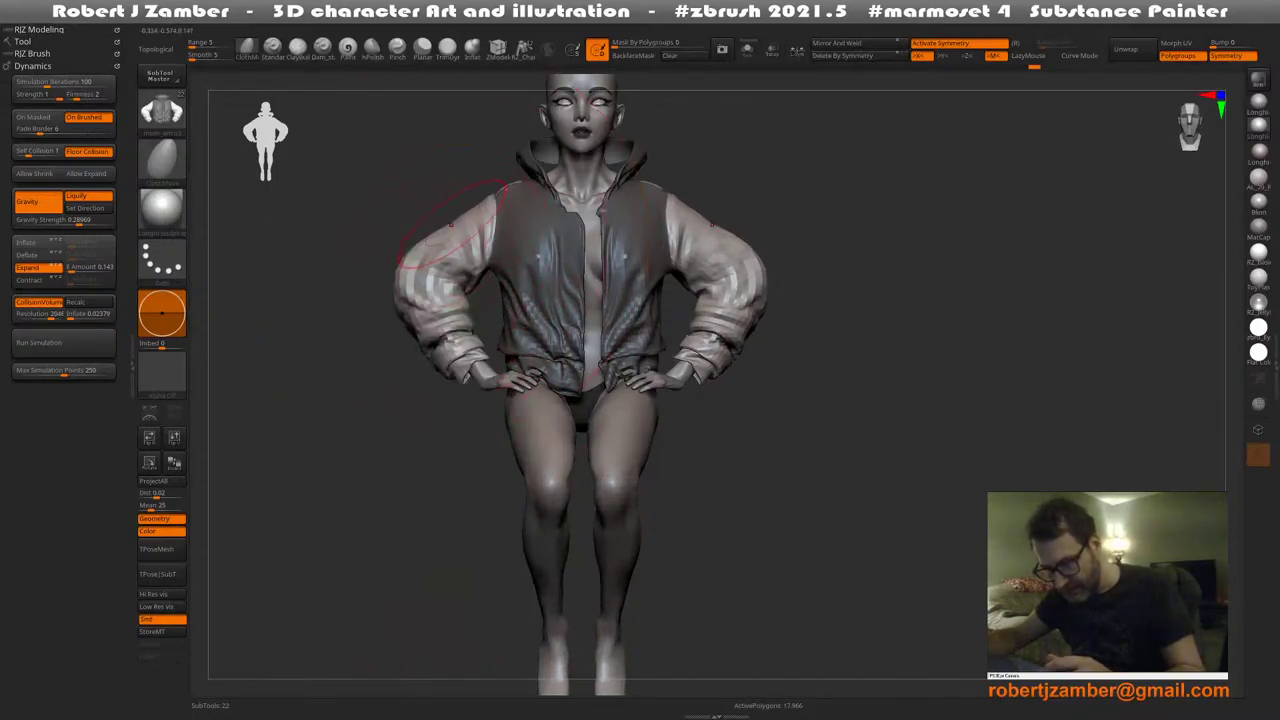
# Invert the mask to free the jacket's body, and nudge the cloth at the shoulders upward
pyautogui.keyDown('ctrl'); pyautogui.click(429, 186); pyautogui.keyUp('ctrl')
pyautogui.press('space')
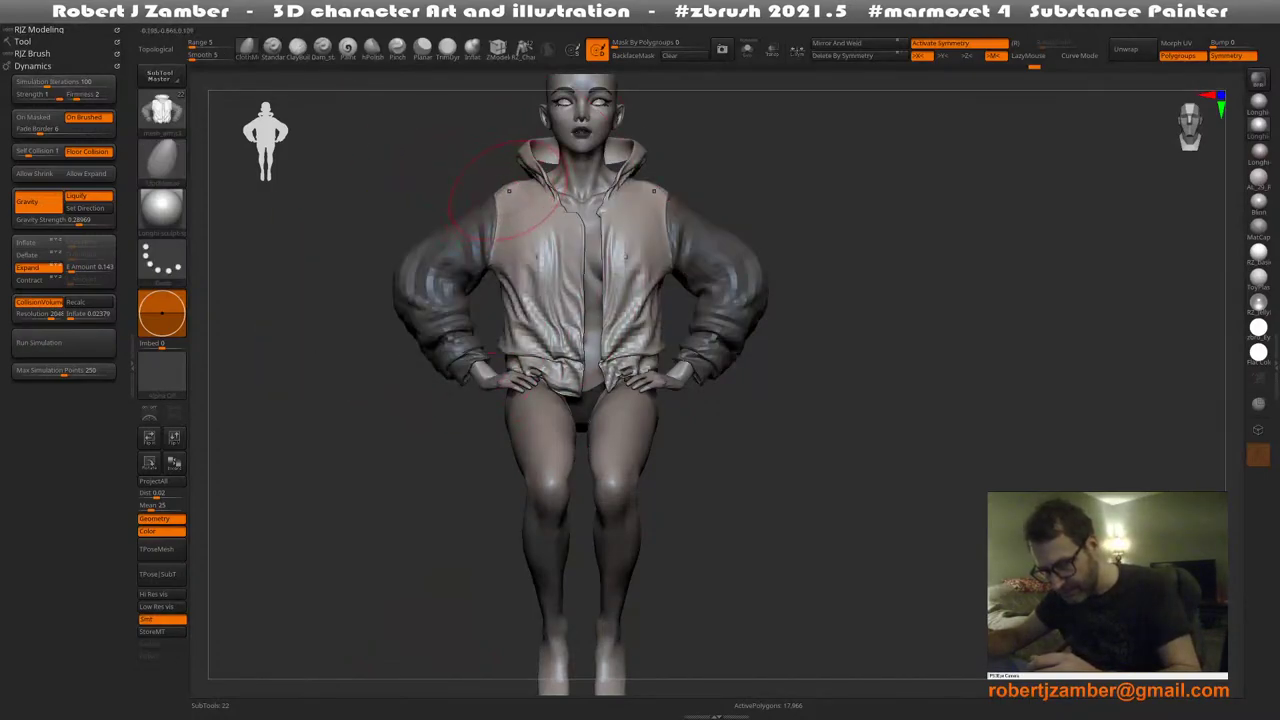
pyautogui.moveTo(509, 191); pyautogui.dragTo(505, 188)
pyautogui.moveTo(400, 245); pyautogui.dragTo(428, 262, button='right')
pyautogui.rightClick(428, 262)
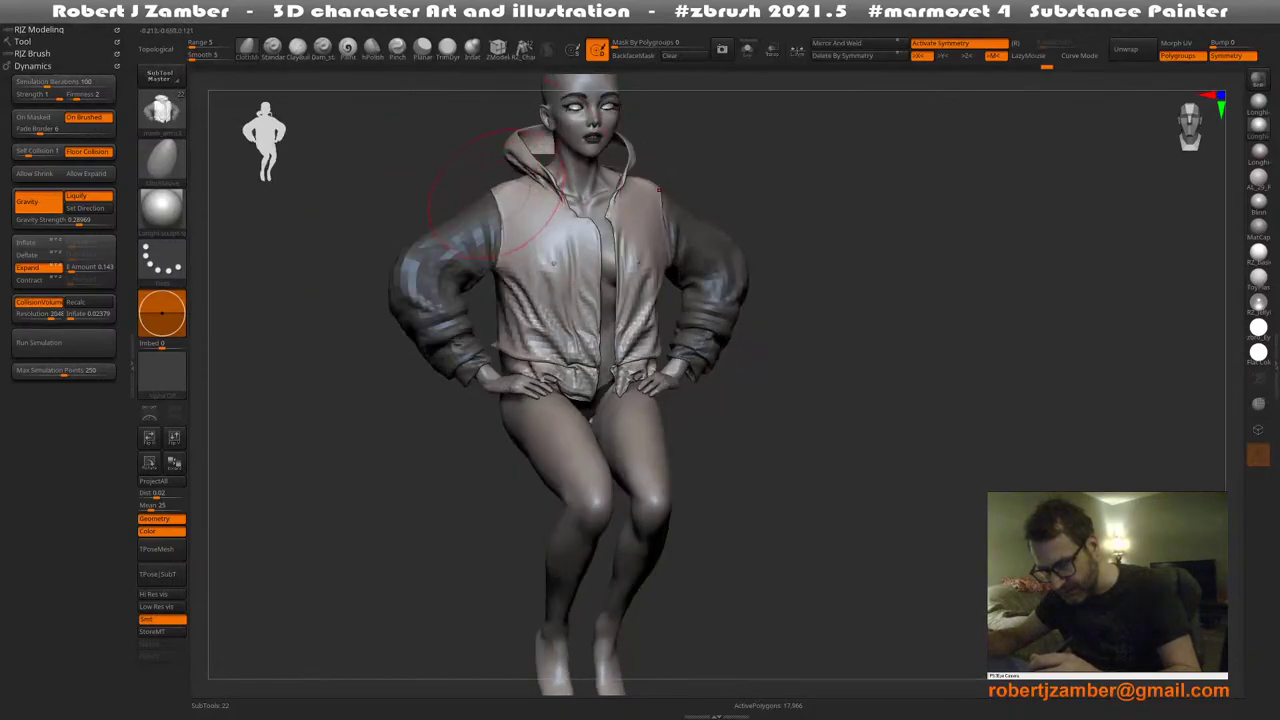
pyautogui.moveTo(525, 190); pyautogui.dragTo(517, 182)
# Pull cloth folds across the side of the chest and around the shoulder seams
pyautogui.moveTo(517, 182); pyautogui.dragTo(440, 285, button='right')
pyautogui.rightClick(450, 298)
pyautogui.moveTo(528, 245); pyautogui.dragTo(562, 244)
pyautogui.moveTo(450, 240); pyautogui.dragTo(514, 234, button='right')
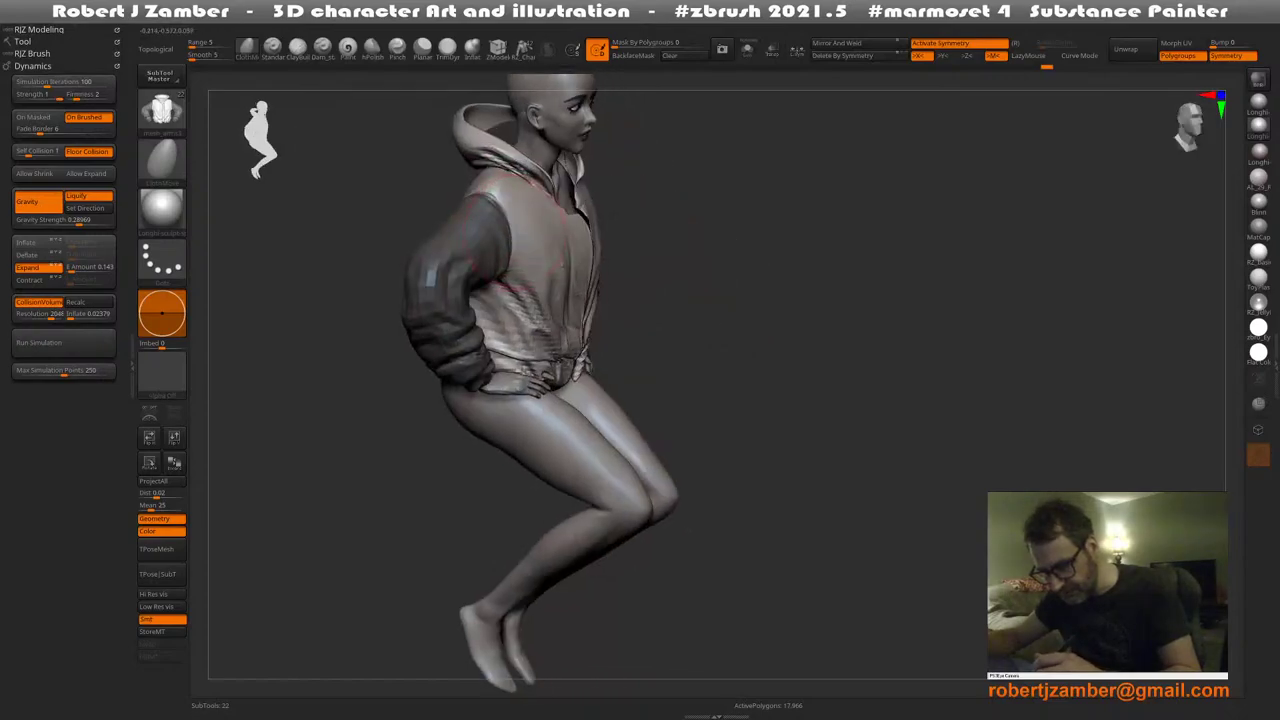
pyautogui.moveTo(528, 250); pyautogui.dragTo(522, 228)
pyautogui.moveTo(450, 191); pyautogui.dragTo(400, 212, button='right')
pyautogui.rightClick(459, 213)
pyautogui.moveTo(486, 198); pyautogui.dragTo(488, 184)
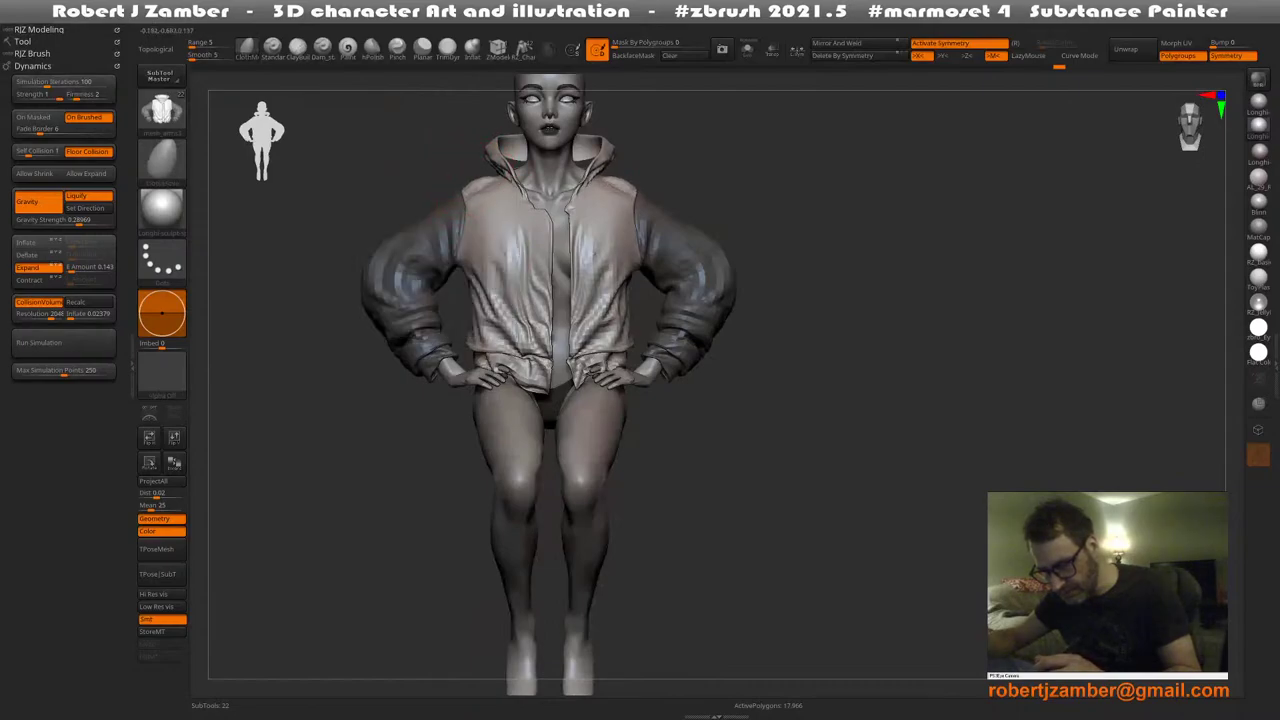
# Push the cloth down from the shoulder over the jacket's front to form chest folds
pyautogui.moveTo(375, 242); pyautogui.dragTo(409, 256, button='right')
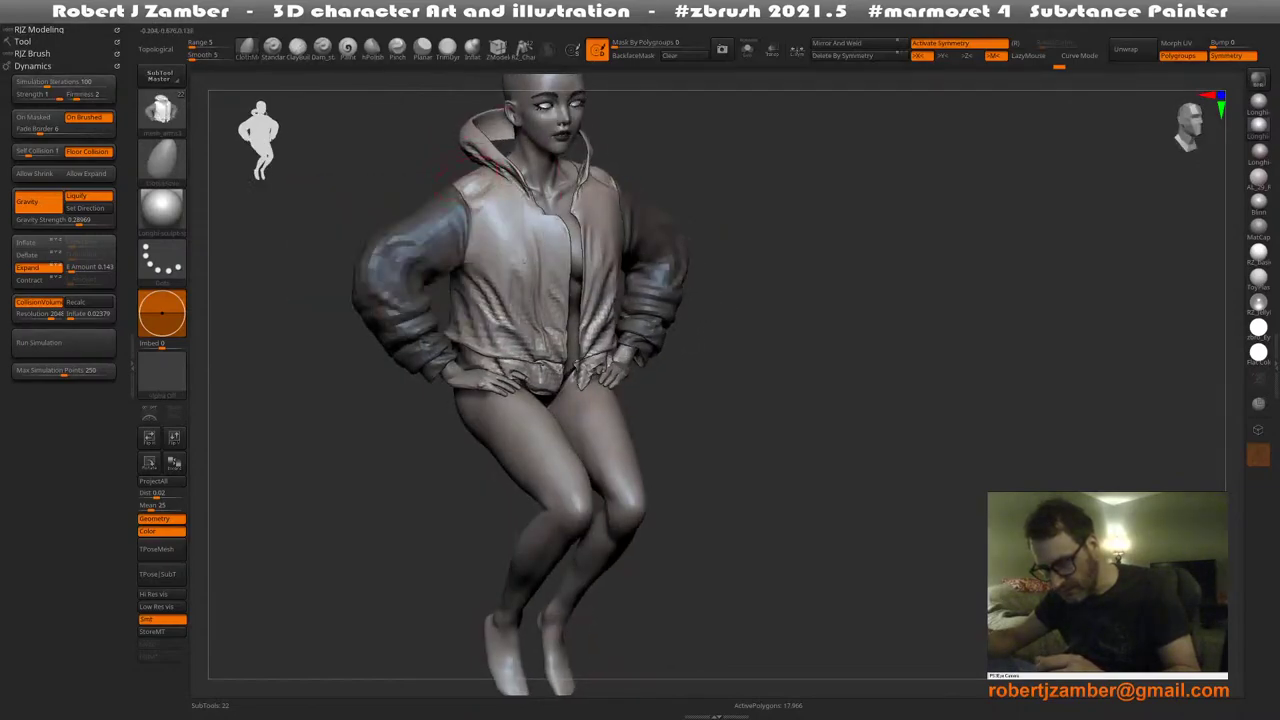
pyautogui.moveTo(478, 196); pyautogui.dragTo(415, 268, button='right')
pyautogui.moveTo(486, 198); pyautogui.dragTo(488, 252)
pyautogui.rightClick(408, 296)
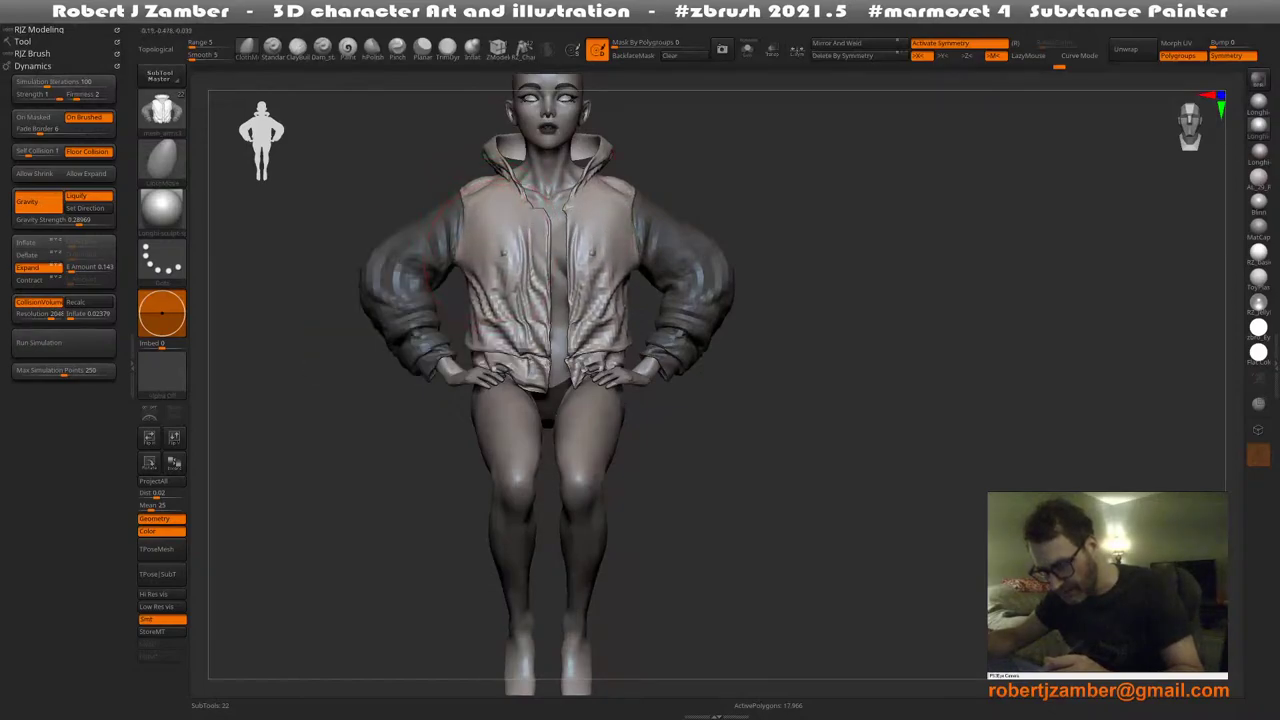
# Try another cloth stroke on the jacket's chest from the opposite side, and undo it
pyautogui.moveTo(495, 330); pyautogui.dragTo(432, 338, button='right')
pyautogui.moveTo(596, 272); pyautogui.dragTo(602, 288)
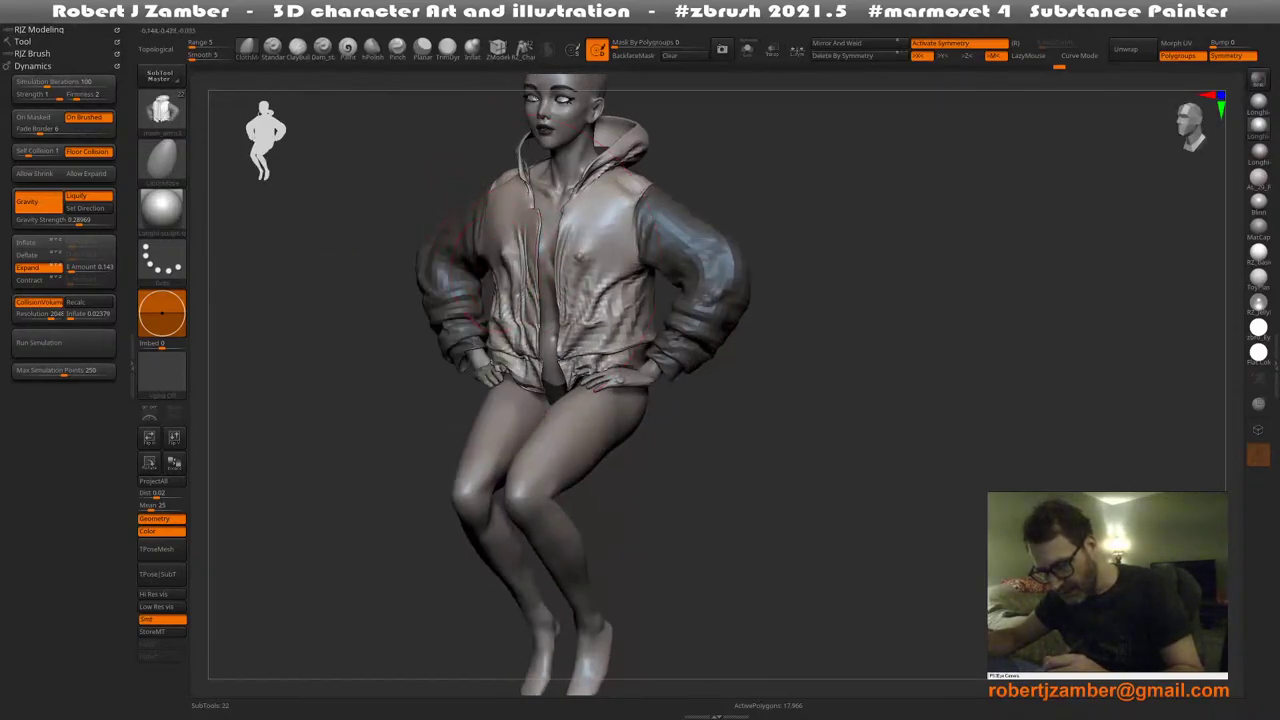
pyautogui.moveTo(470, 275); pyautogui.dragTo(528, 270, button='right')
pyautogui.hotkey('ctrl', 'z')
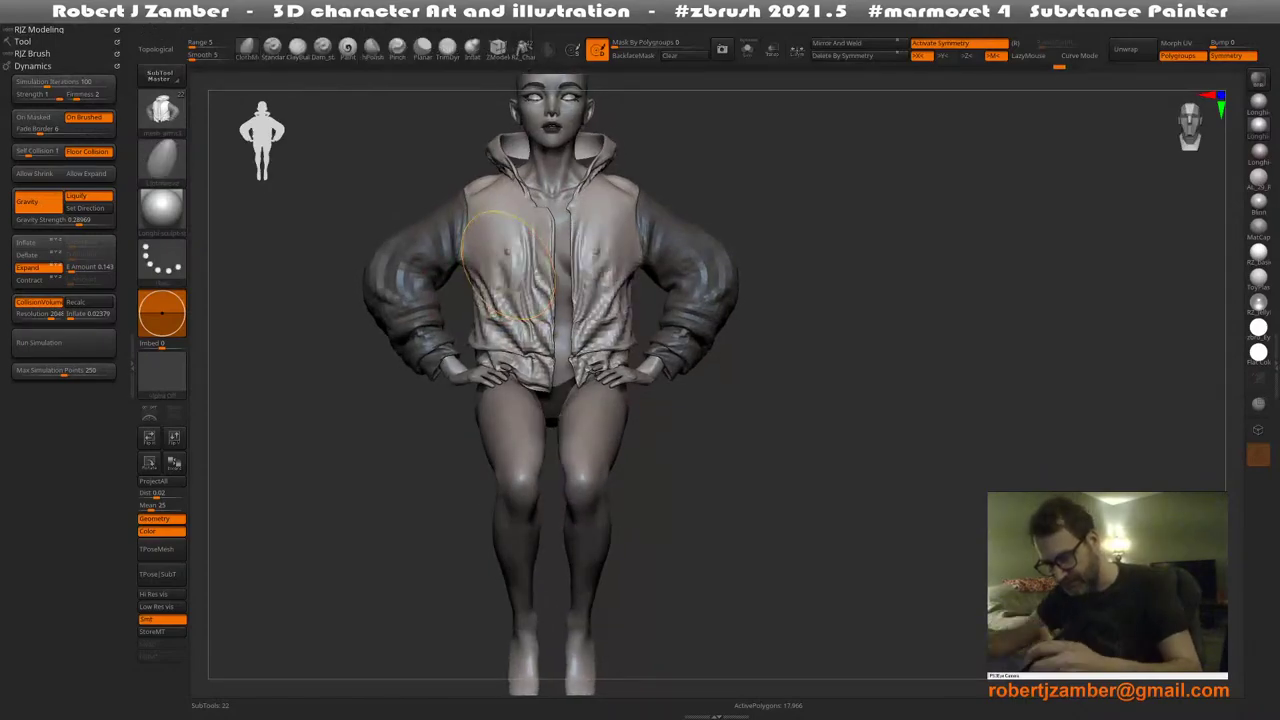
# Push the jacket's back hem upward with a resized brush to create horizontal folds across the lower back
pyautogui.keyDown('alt'); pyautogui.moveTo(460, 385); pyautogui.dragTo(505, 395); pyautogui.keyUp('alt')
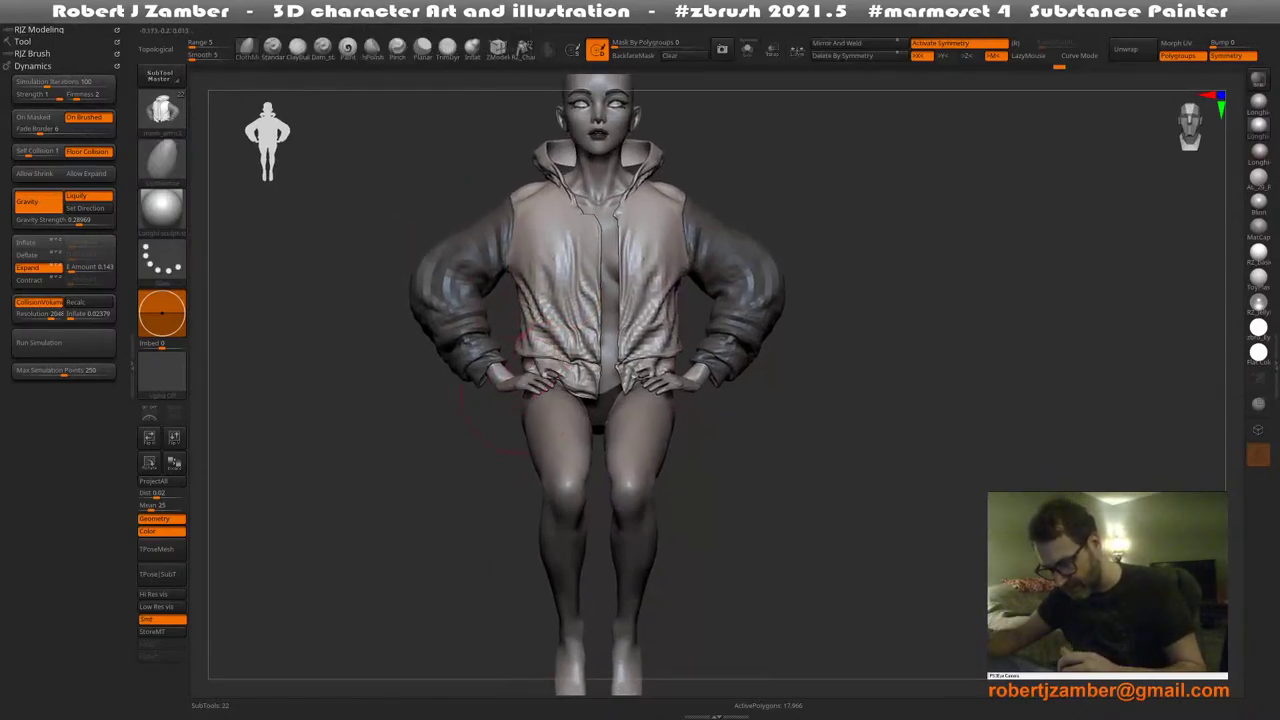
pyautogui.moveTo(519, 394); pyautogui.dragTo(600, 408, button='right')
pyautogui.press('space')
pyautogui.moveTo(396, 367); pyautogui.dragTo(484, 331)
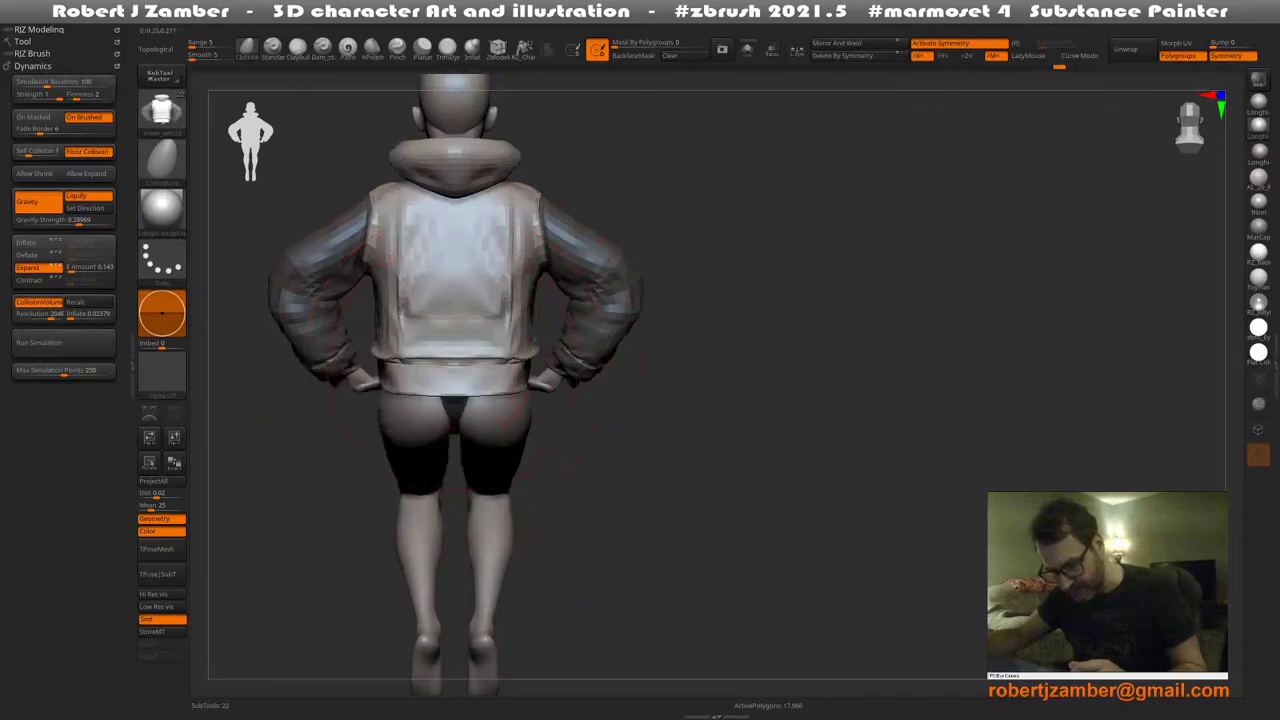
pyautogui.press('space')
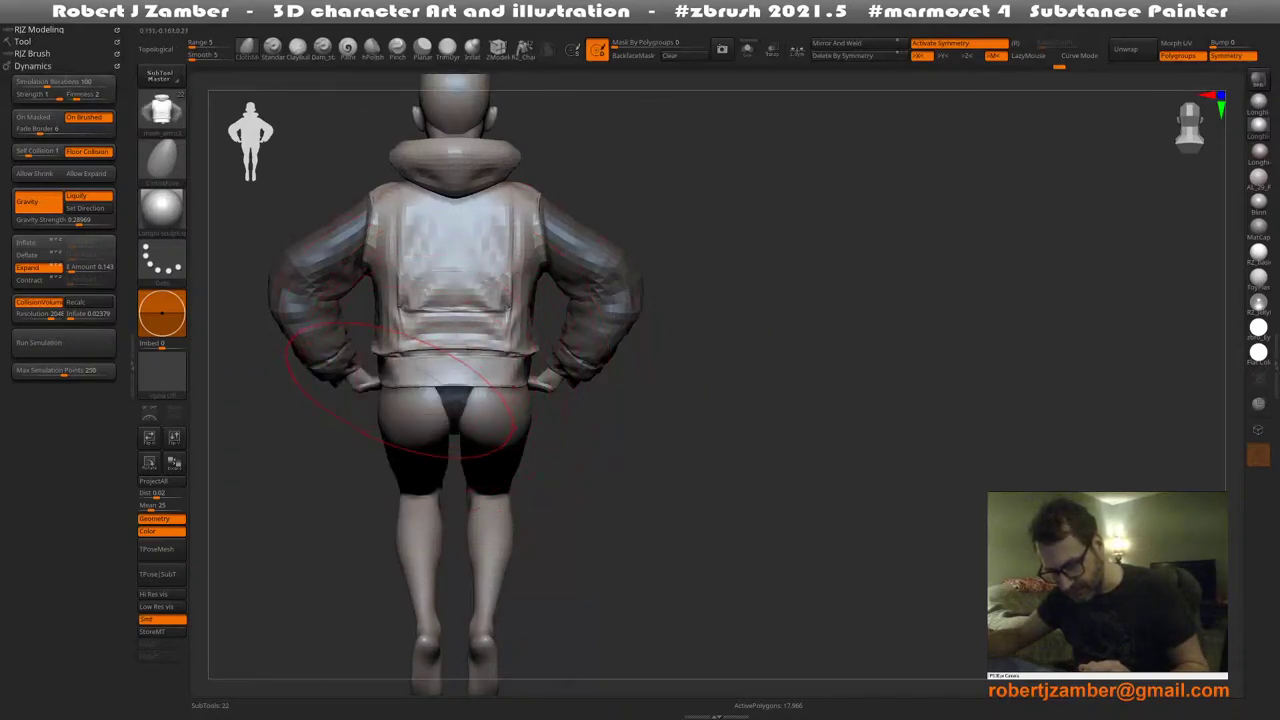
pyautogui.press('space')
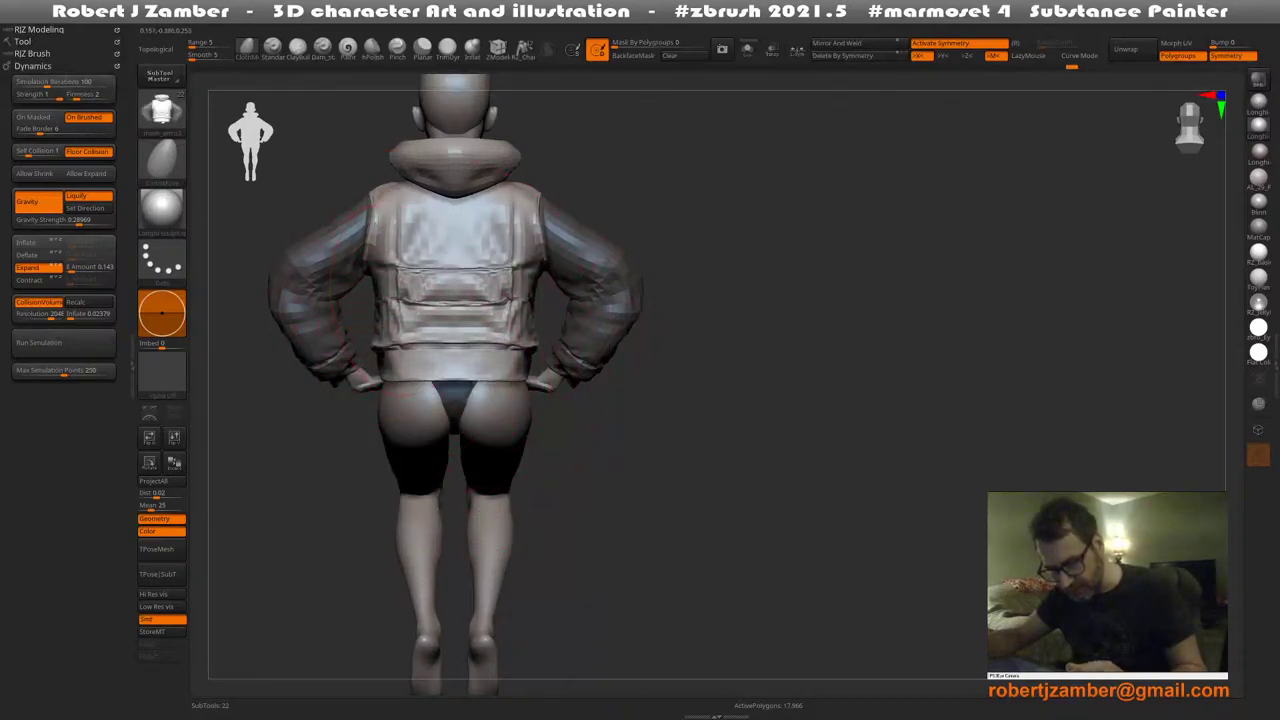
# Isolate the hood, mask it completely, and show the whole jacket again
pyautogui.moveTo(560, 250); pyautogui.dragTo(400, 240, button='right')
pyautogui.press('space')
pyautogui.moveTo(480, 200)
pyautogui.mouseDown(button='right')
pyautogui.moveTo(433, 190)
pyautogui.moveTo(452, 240)
pyautogui.moveTo(436, 240)
pyautogui.mouseUp(button='right')
pyautogui.keyDown('ctrl'); pyautogui.keyDown('shift'); pyautogui.click(435, 178); pyautogui.keyUp('shift'); pyautogui.keyUp('ctrl')
pyautogui.moveTo(381, 178)
pyautogui.keyDown('ctrl'); pyautogui.mouseDown()
pyautogui.moveTo(650, 265)
pyautogui.moveTo(640, 236)
pyautogui.mouseUp(); pyautogui.keyUp('ctrl')
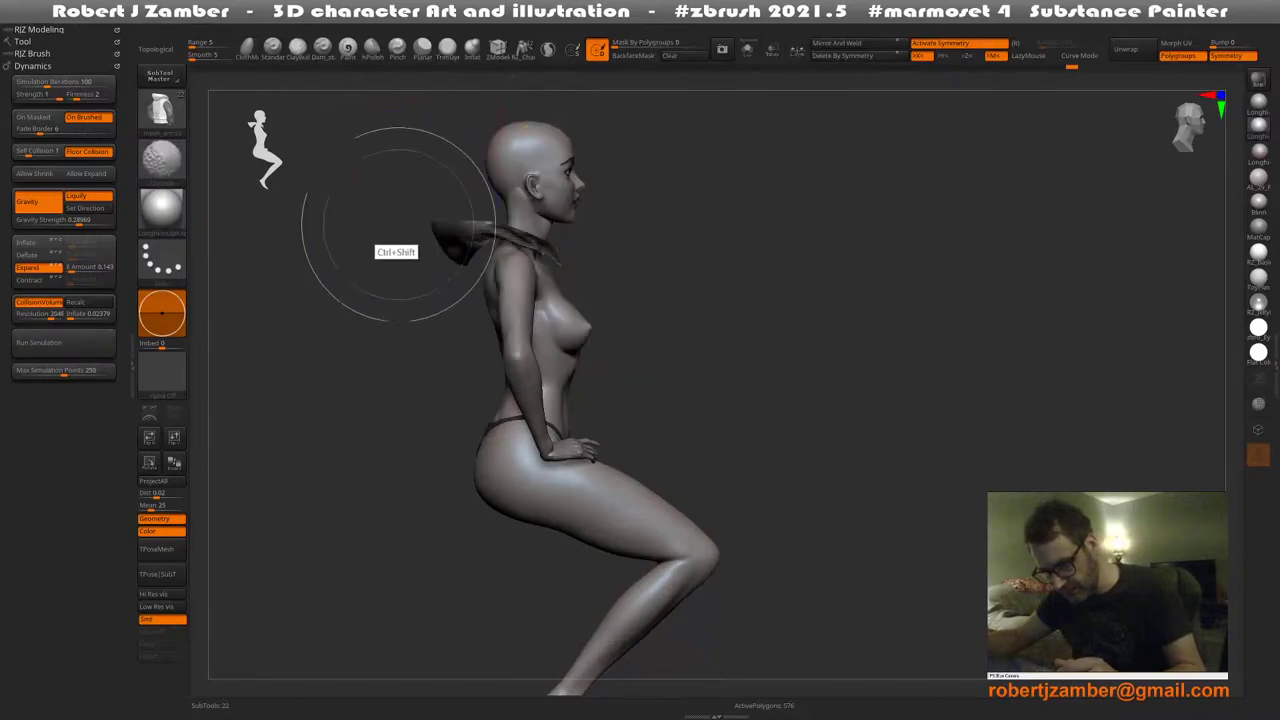
pyautogui.keyDown('ctrl'); pyautogui.keyDown('shift'); pyautogui.click(397, 226); pyautogui.keyUp('shift'); pyautogui.keyUp('ctrl')
# Refine the mask around the hood and invert it so only the hood can move
pyautogui.moveTo(432, 250)
pyautogui.mouseDown(button='right')
pyautogui.moveTo(394, 254)
pyautogui.moveTo(404, 191)
pyautogui.moveTo(393, 167)
pyautogui.mouseUp(button='right')
pyautogui.moveTo(543, 254)
pyautogui.keyDown('ctrl'); pyautogui.mouseDown()
pyautogui.moveTo(477, 37)
pyautogui.moveTo(445, 50)
pyautogui.mouseUp(); pyautogui.keyUp('ctrl')
pyautogui.keyDown('ctrl'); pyautogui.moveTo(401, 161); pyautogui.dragTo(430, 232, button='right'); pyautogui.keyUp('ctrl')
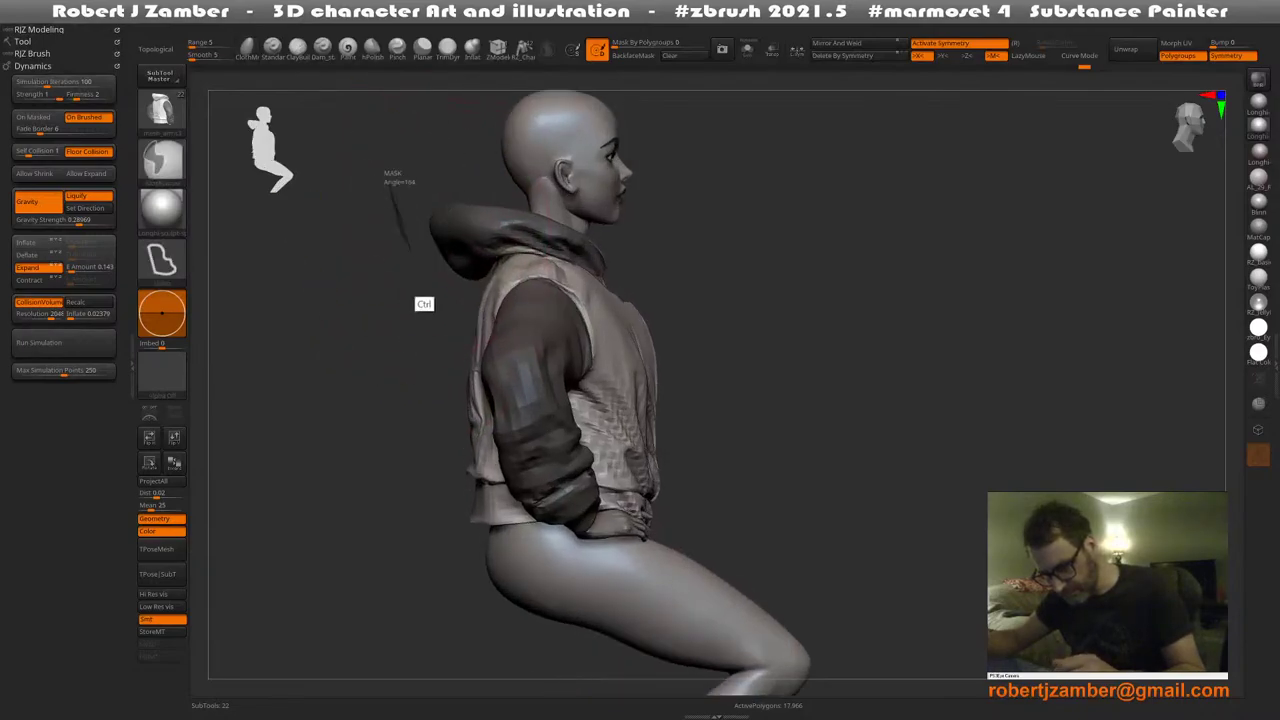
pyautogui.keyDown('ctrl'); pyautogui.moveTo(562, 258); pyautogui.dragTo(648, 220); pyautogui.keyUp('ctrl')
pyautogui.moveTo(353, 346)
pyautogui.mouseDown(button='right')
pyautogui.moveTo(473, 361)
pyautogui.moveTo(538, 353)
pyautogui.moveTo(421, 247)
pyautogui.moveTo(415, 313)
pyautogui.mouseUp(button='right')
pyautogui.keyDown('ctrl'); pyautogui.click(415, 250); pyautogui.keyUp('ctrl')
pyautogui.moveTo(331, 278)
pyautogui.keyDown('ctrl'); pyautogui.mouseDown()
pyautogui.moveTo(488, 506)
pyautogui.moveTo(360, 216)
pyautogui.moveTo(372, 220)
pyautogui.mouseUp(); pyautogui.keyUp('ctrl')
# Push folds into the unmasked hood around the collar with a resized cloth brush, working from the front and side
pyautogui.moveTo(640, 420); pyautogui.dragTo(465, 370, button='right')
pyautogui.moveTo(470, 235)
pyautogui.keyDown('ctrl'); pyautogui.mouseDown(button='right')
pyautogui.moveTo(477, 283)
pyautogui.moveTo(565, 300)
pyautogui.mouseUp(button='right'); pyautogui.keyUp('ctrl')
pyautogui.rightClick(397, 328)
pyautogui.keyDown('alt'); pyautogui.click(455, 240); pyautogui.keyUp('alt')
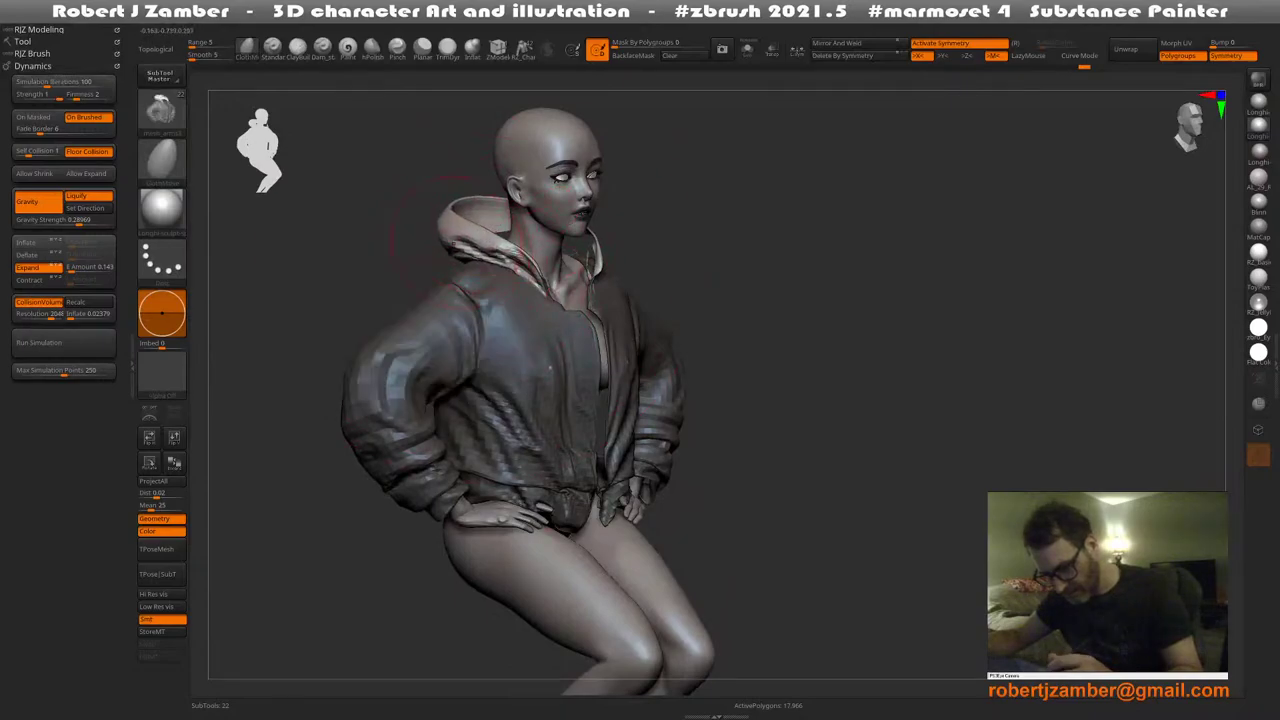
pyautogui.moveTo(455, 215); pyautogui.dragTo(357, 214)
pyautogui.press('space')
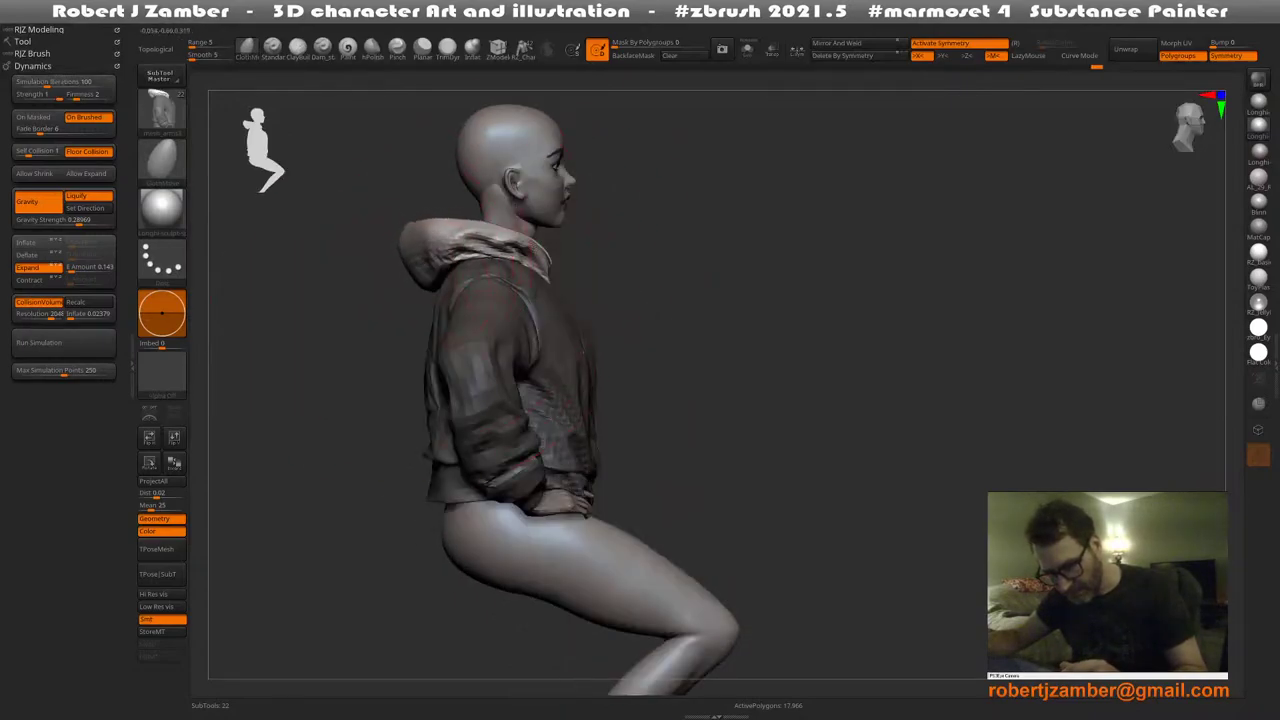
pyautogui.moveTo(350, 285); pyautogui.dragTo(433, 275, button='right')
pyautogui.moveTo(445, 232)
pyautogui.mouseDown(button='right')
pyautogui.moveTo(505, 245)
pyautogui.moveTo(535, 270)
pyautogui.mouseUp(button='right')
pyautogui.moveTo(375, 345); pyautogui.dragTo(514, 362, button='right')
pyautogui.moveTo(410, 375)
pyautogui.mouseDown(button='right')
pyautogui.moveTo(453, 408)
pyautogui.moveTo(468, 305)
pyautogui.moveTo(492, 275)
pyautogui.moveTo(520, 335)
pyautogui.moveTo(545, 318)
pyautogui.mouseUp(button='right')
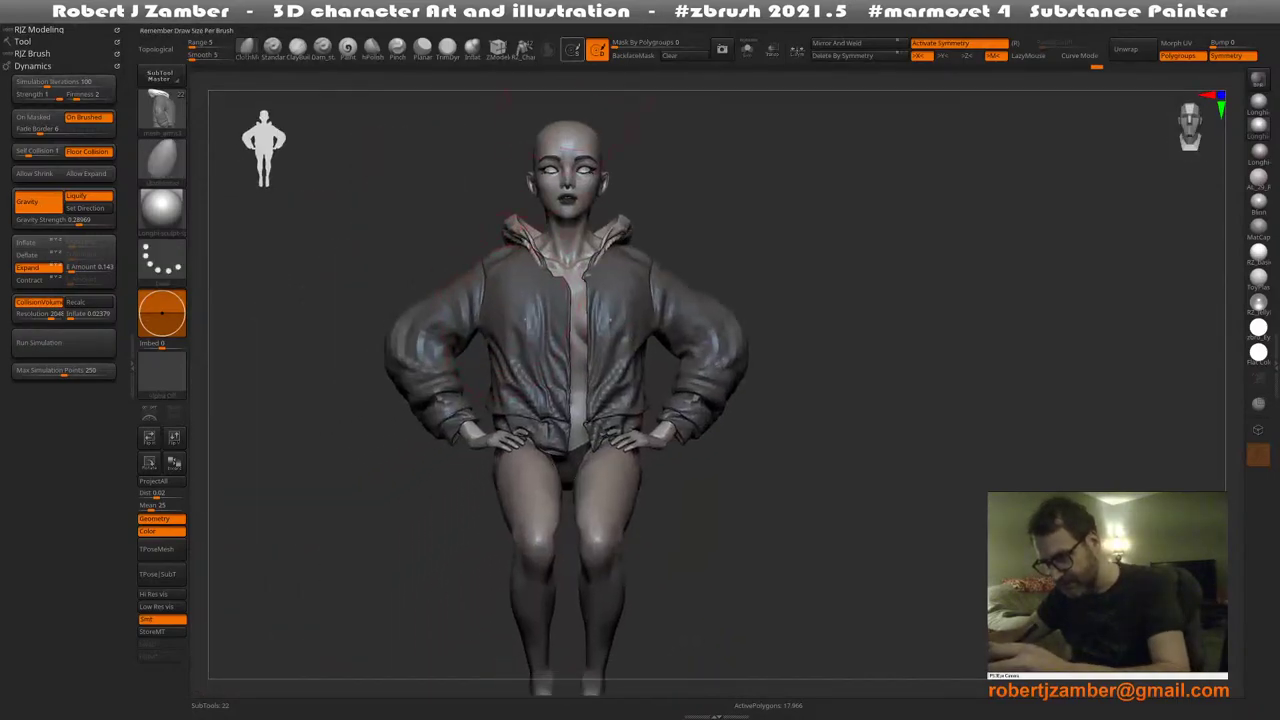
# Invert the mask so the hood is protected and the jacket's body and sleeves are free to move
pyautogui.keyDown('alt'); pyautogui.click(583, 271); pyautogui.keyUp('alt')
pyautogui.keyDown('ctrl'); pyautogui.moveTo(487, 445); pyautogui.dragTo(497, 390, button='right'); pyautogui.keyUp('ctrl')
pyautogui.keyDown('alt'); pyautogui.moveTo(497, 388); pyautogui.dragTo(517, 383); pyautogui.keyUp('alt')
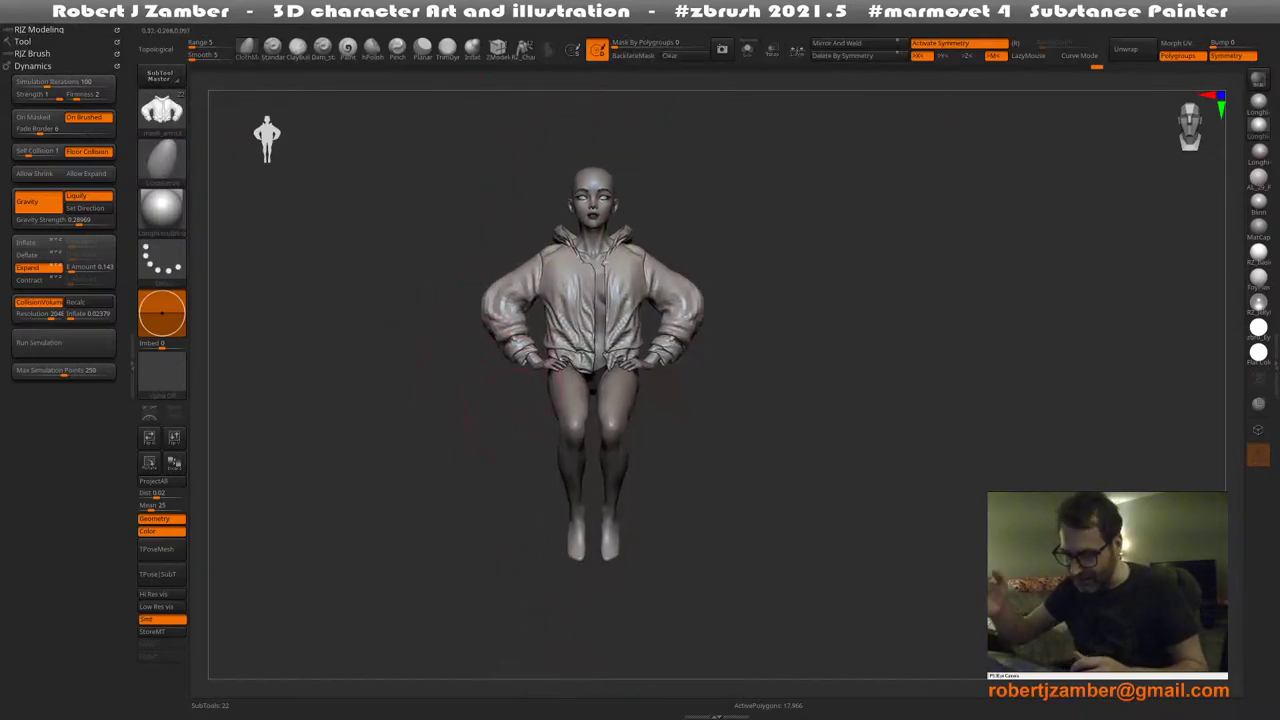
pyautogui.keyDown('ctrl'); pyautogui.moveTo(492, 403); pyautogui.dragTo(494, 446, button='right'); pyautogui.keyUp('ctrl')
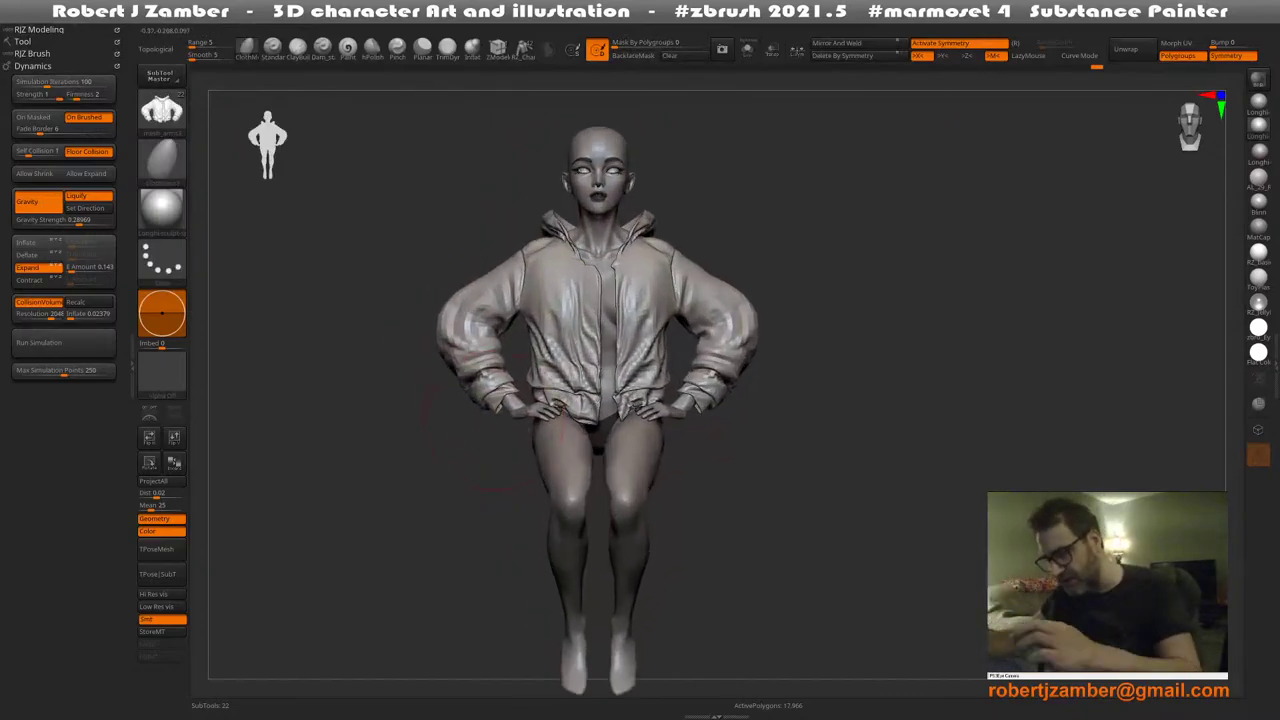
pyautogui.keyDown('ctrl'); pyautogui.click(497, 423); pyautogui.keyUp('ctrl')
pyautogui.keyDown('ctrl'); pyautogui.moveTo(467, 367); pyautogui.dragTo(465, 408, button='right'); pyautogui.keyUp('ctrl')
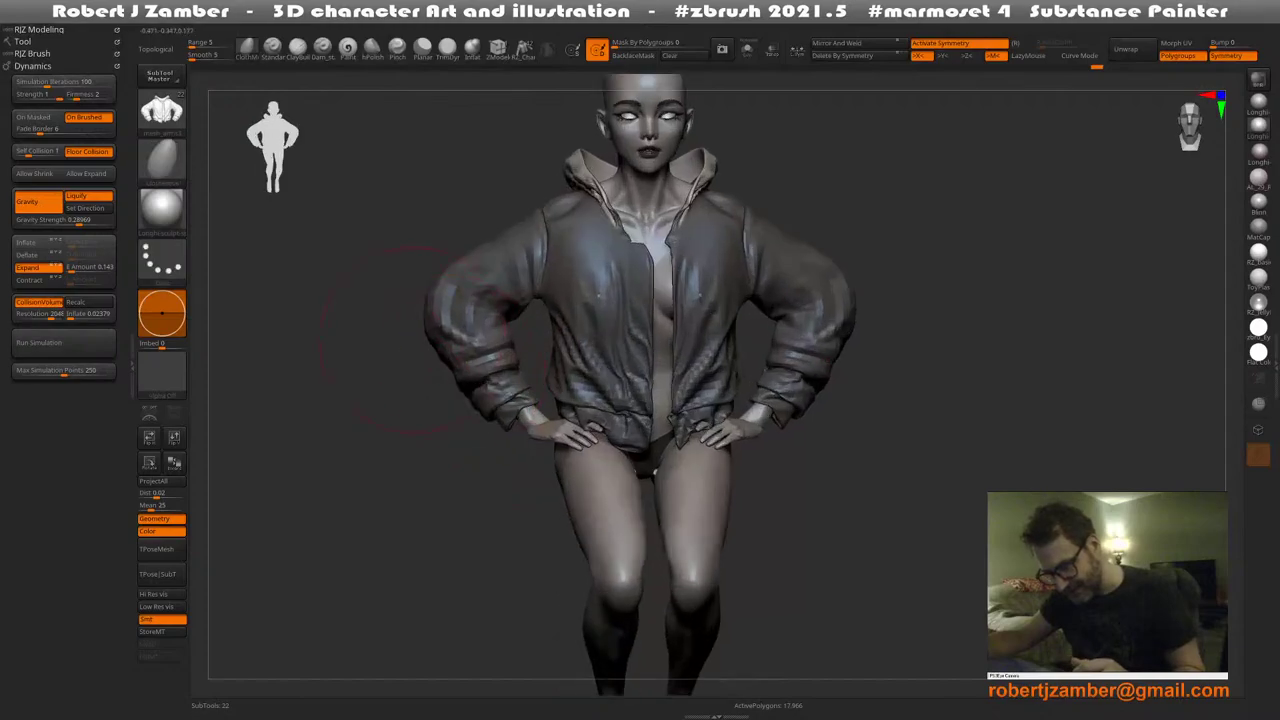
pyautogui.keyDown('ctrl'); pyautogui.click(400, 340); pyautogui.keyUp('ctrl')
# Push cloth folds into both sleeves around the elbows and forearms, resizing the brush between strokes
pyautogui.press('space')
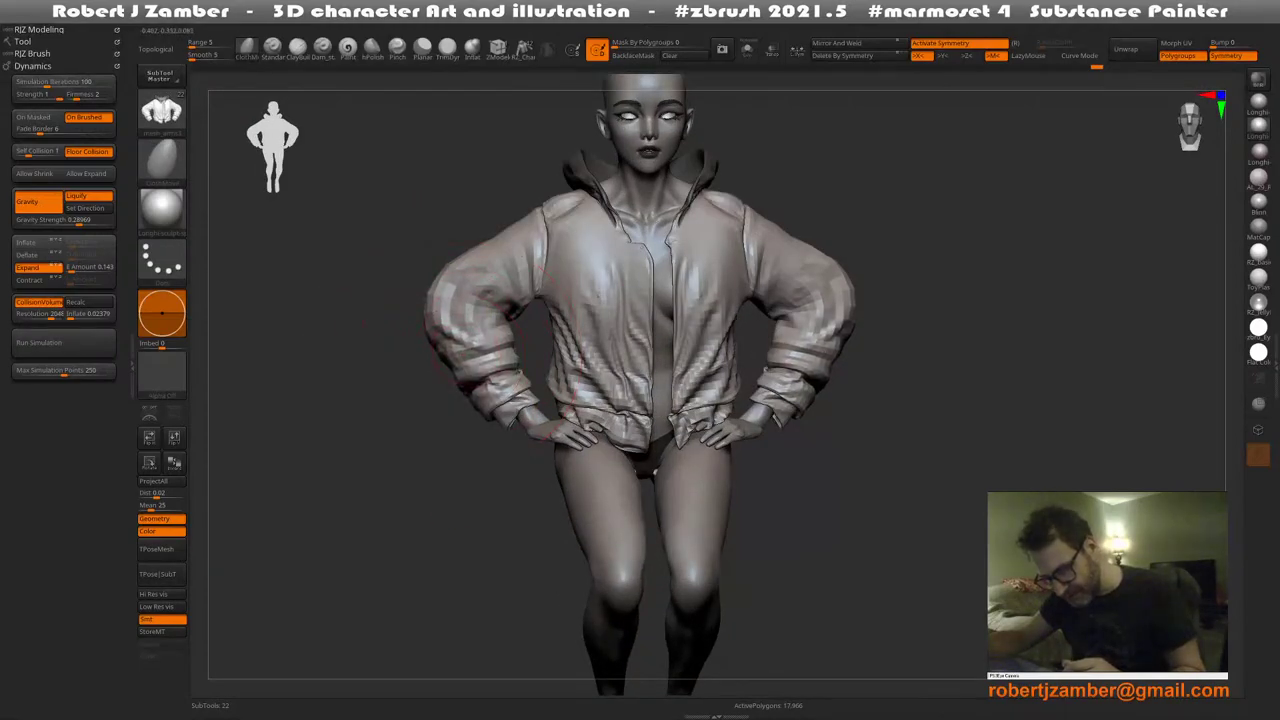
pyautogui.press('space')
pyautogui.moveTo(345, 392); pyautogui.dragTo(417, 408, button='right')
pyautogui.rightClick(388, 398)
pyautogui.rightClick(417, 408)
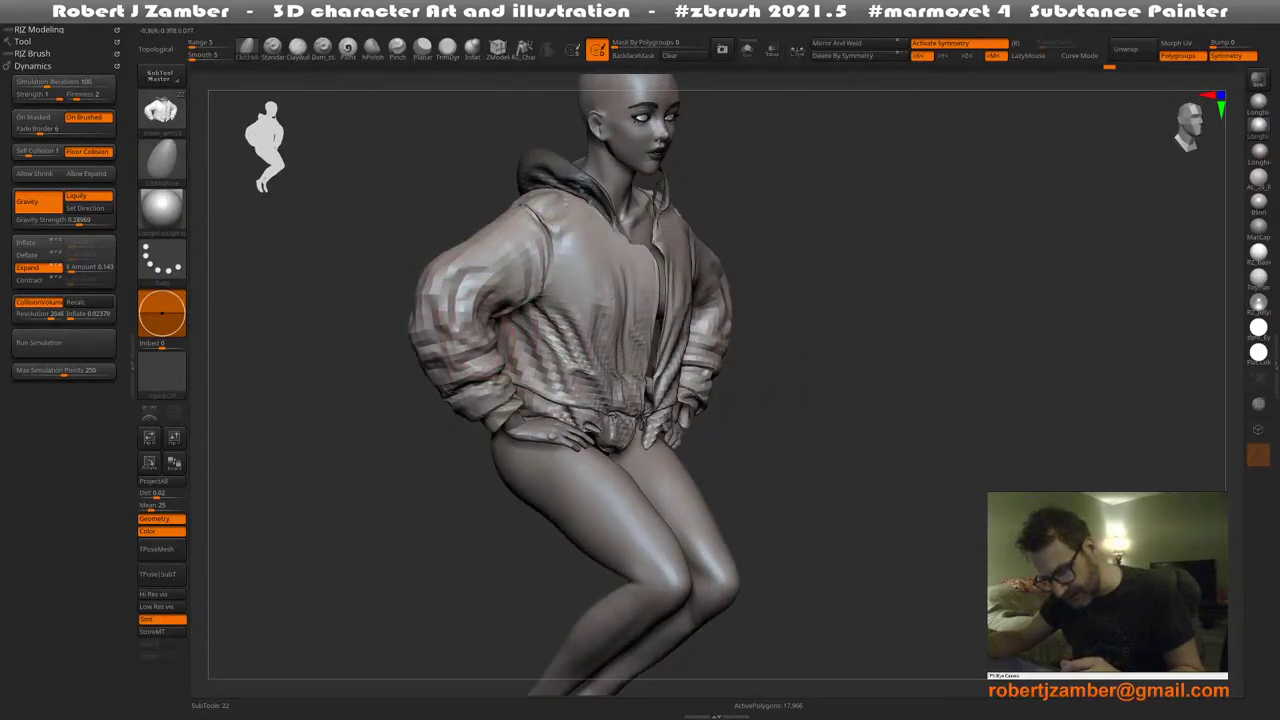
pyautogui.keyDown('shift'); pyautogui.moveTo(462, 345); pyautogui.dragTo(476, 343, button='right'); pyautogui.keyUp('shift')
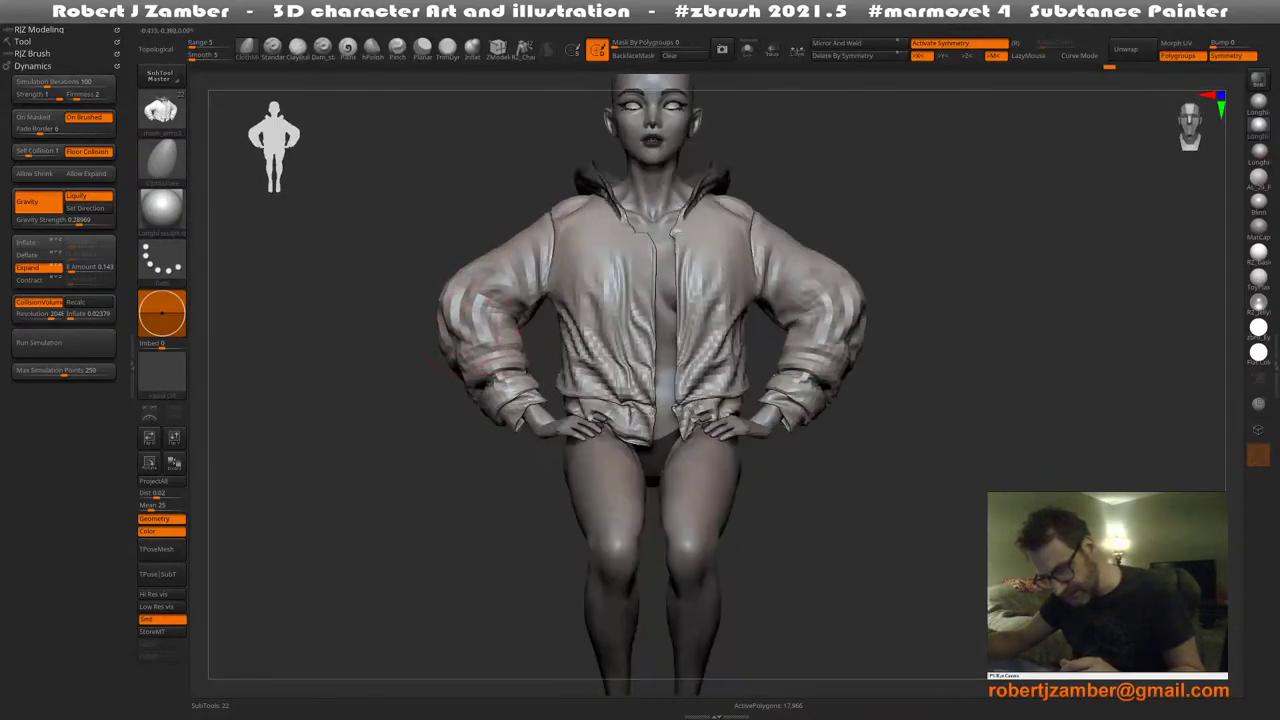
pyautogui.press('space')
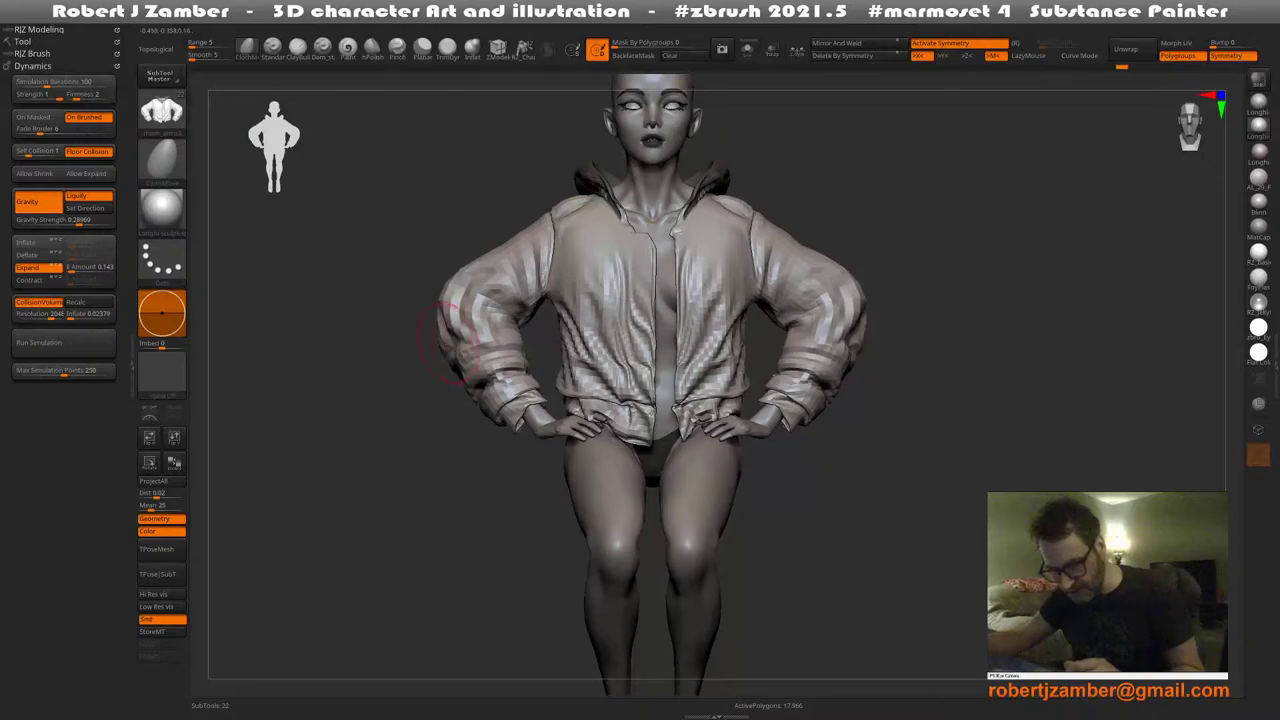
pyautogui.rightClick(449, 343)
pyautogui.moveTo(428, 312); pyautogui.dragTo(452, 309, button='right')
pyautogui.rightClick(452, 309)
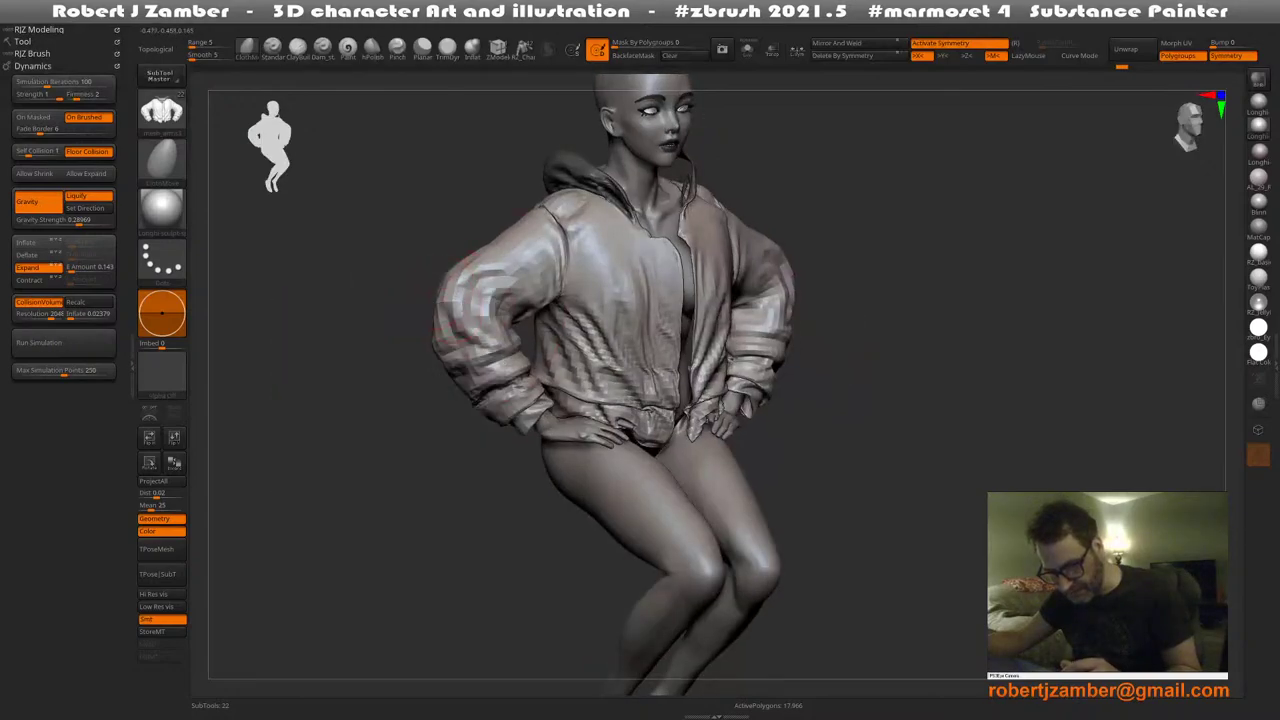
pyautogui.moveTo(440, 280)
pyautogui.keyDown('shift'); pyautogui.mouseDown()
pyautogui.moveTo(471, 275)
pyautogui.moveTo(457, 286)
pyautogui.moveTo(508, 371)
pyautogui.mouseUp(); pyautogui.keyUp('shift')
# Bunch the jacket's front hem upward around the hands and zipper opening with a resized cloth brush
pyautogui.press('space')
pyautogui.press('space')
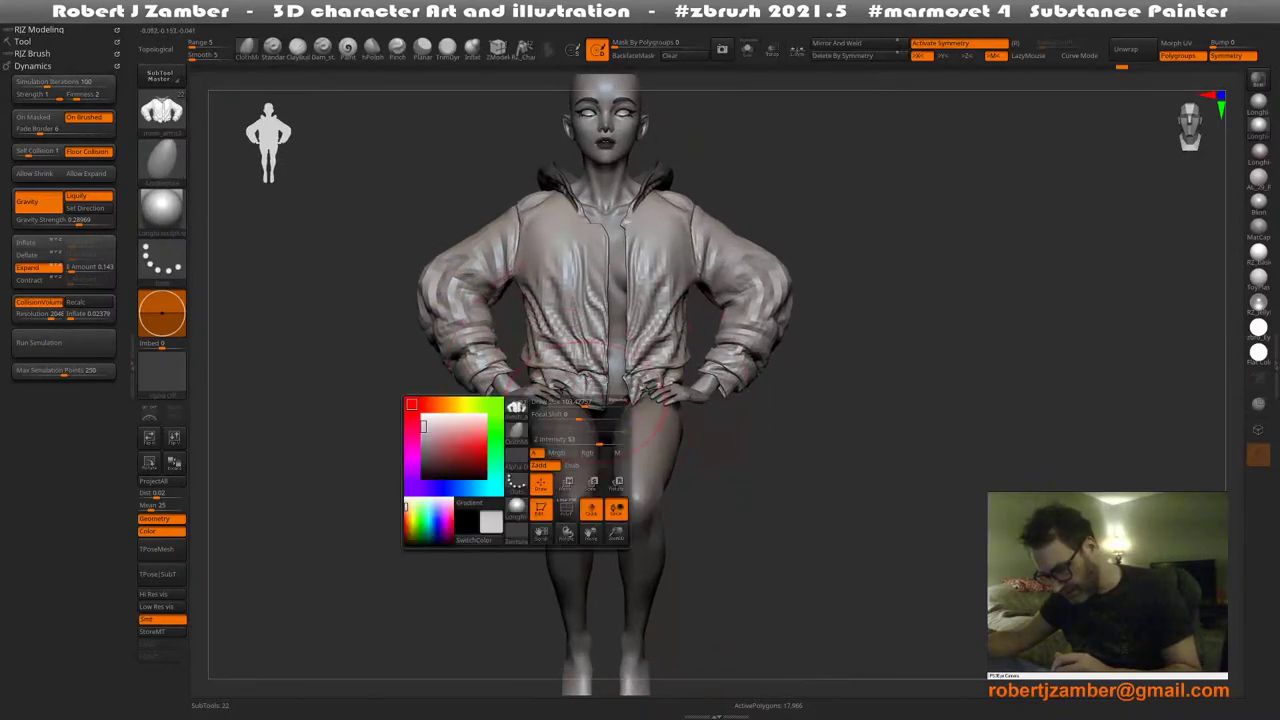
pyautogui.moveTo(590, 405)
pyautogui.mouseDown()
pyautogui.moveTo(510, 410)
pyautogui.moveTo(558, 386)
pyautogui.mouseUp()
pyautogui.press('space')
pyautogui.press('space')
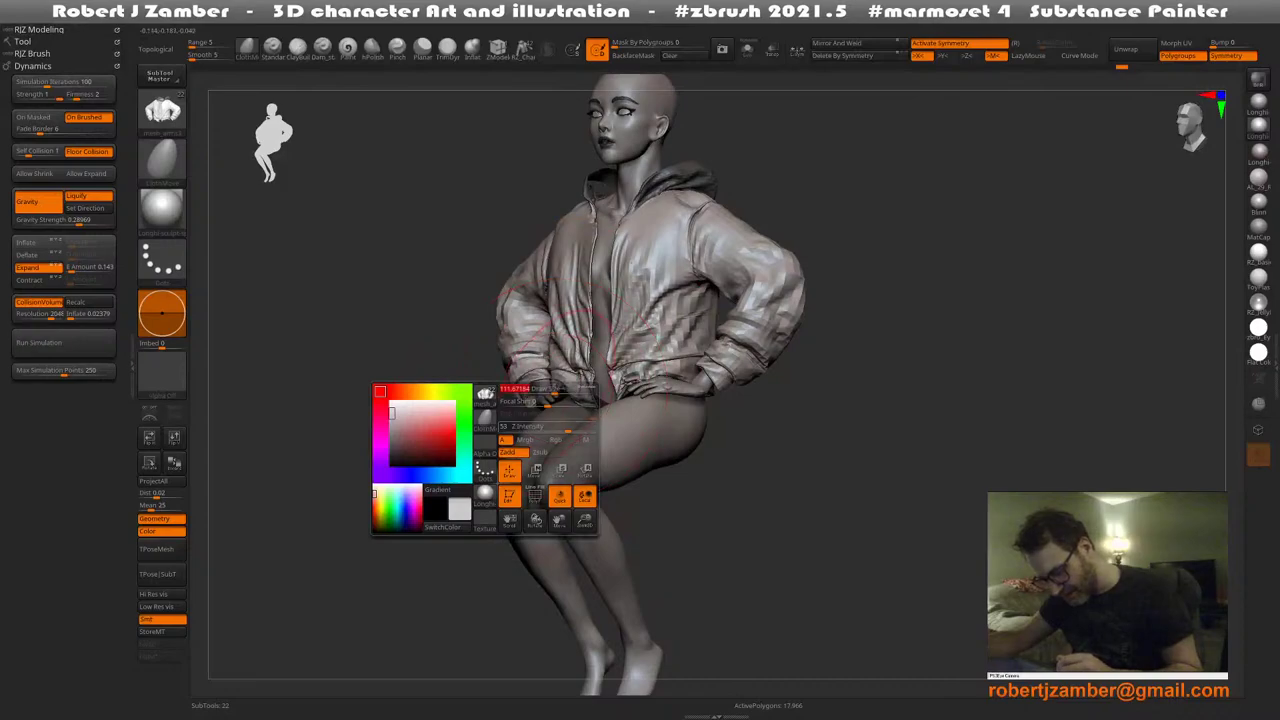
pyautogui.moveTo(445, 435); pyautogui.dragTo(484, 459)
pyautogui.press('space')
pyautogui.moveTo(577, 392); pyautogui.dragTo(573, 405)
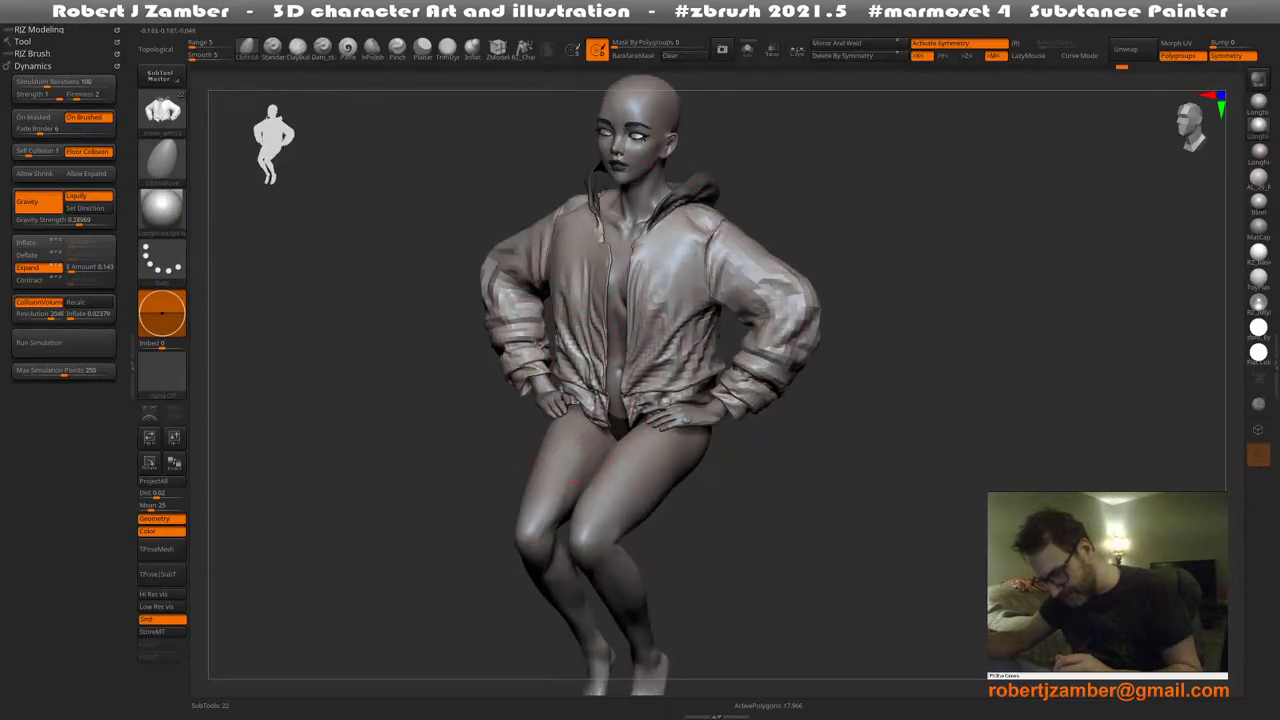
pyautogui.press('space')
pyautogui.moveTo(571, 471); pyautogui.dragTo(600, 400)
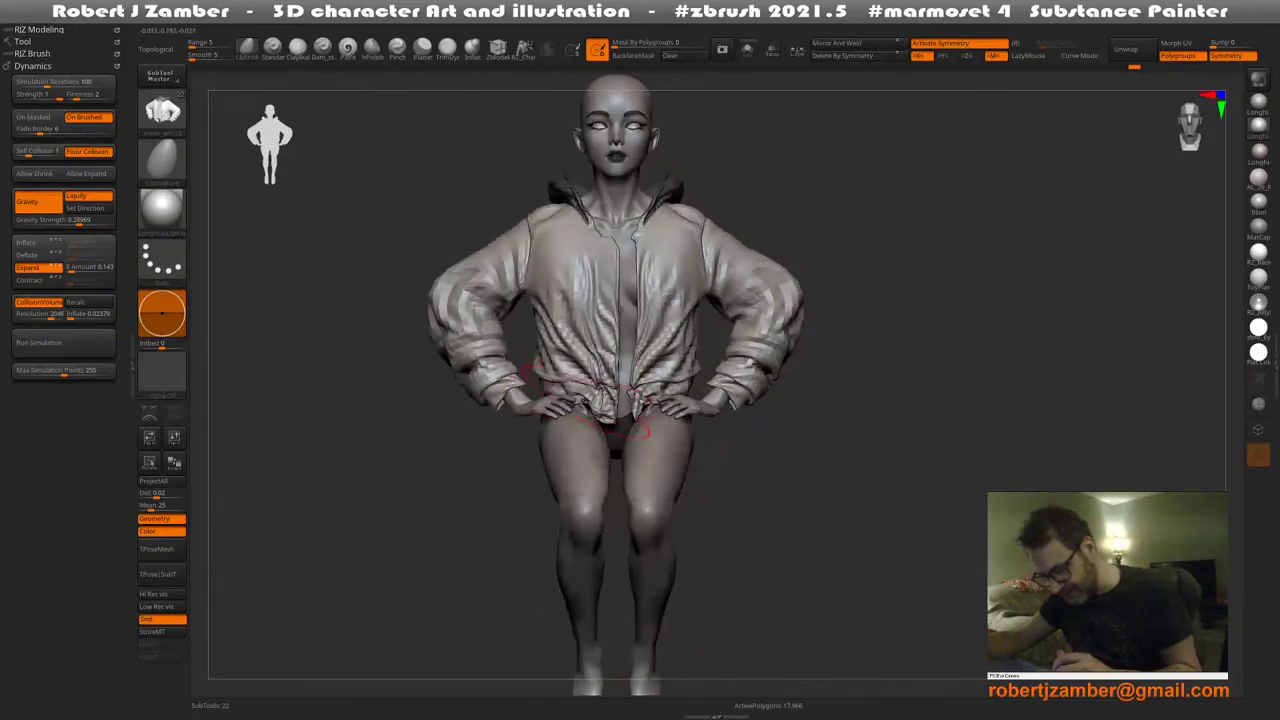
# Use a brush intensity of 43 to shape folds along the jacket's waist, side and underarm, varying the brush size
pyautogui.press('space')
pyautogui.moveTo(530, 450); pyautogui.dragTo(483, 418)
pyautogui.press('space')
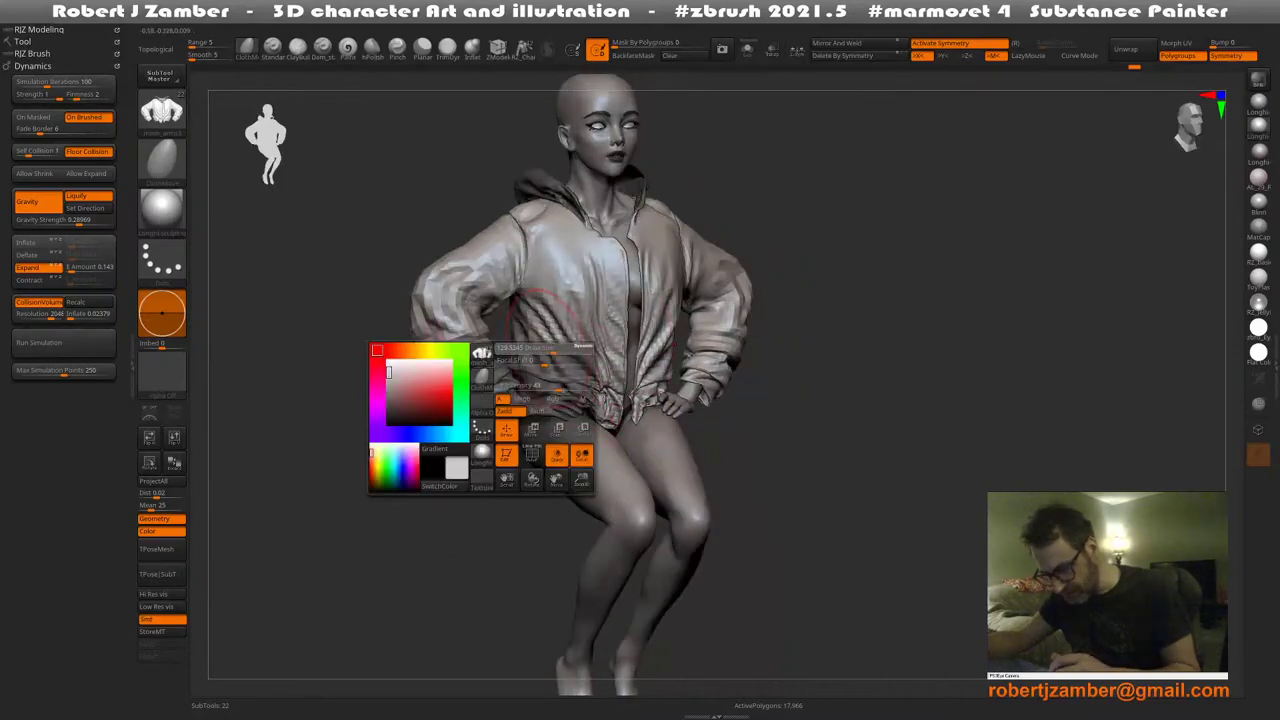
pyautogui.moveTo(690, 392); pyautogui.dragTo(715, 375)
pyautogui.keyDown('shift'); pyautogui.moveTo(445, 420); pyautogui.dragTo(491, 369); pyautogui.keyUp('shift')
pyautogui.press('space')
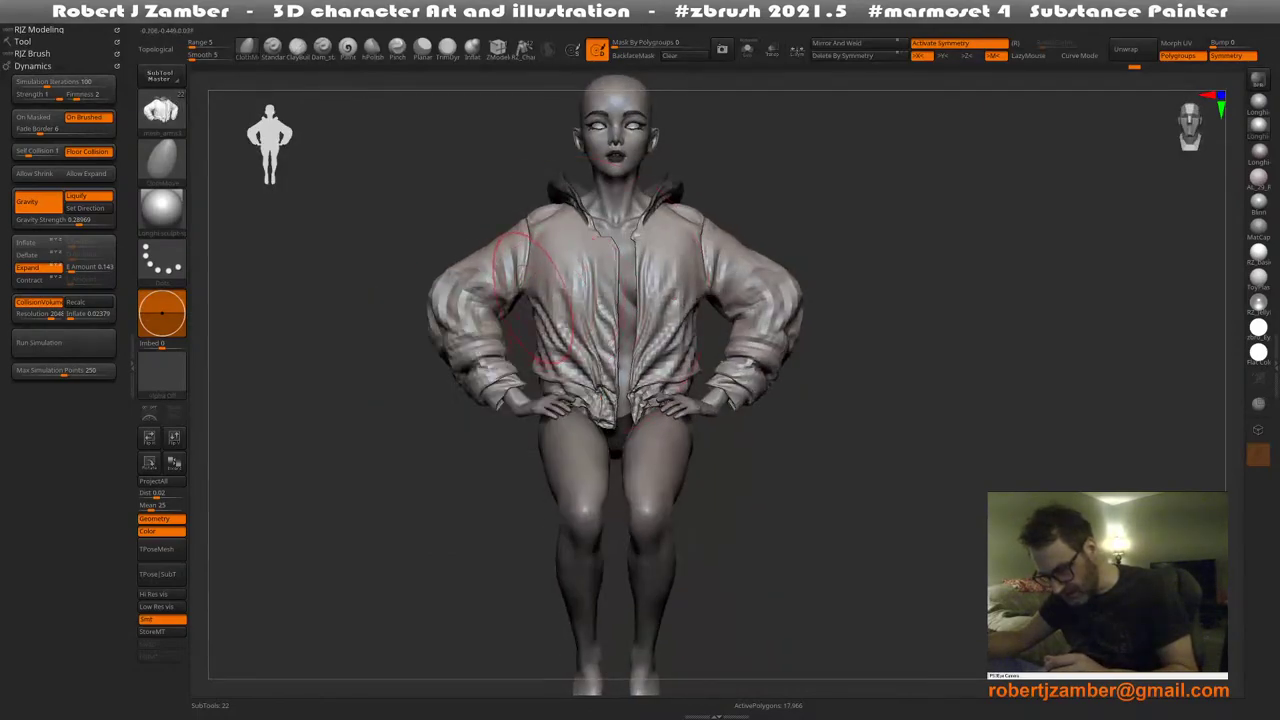
pyautogui.moveTo(534, 298); pyautogui.dragTo(525, 306)
pyautogui.press('space')
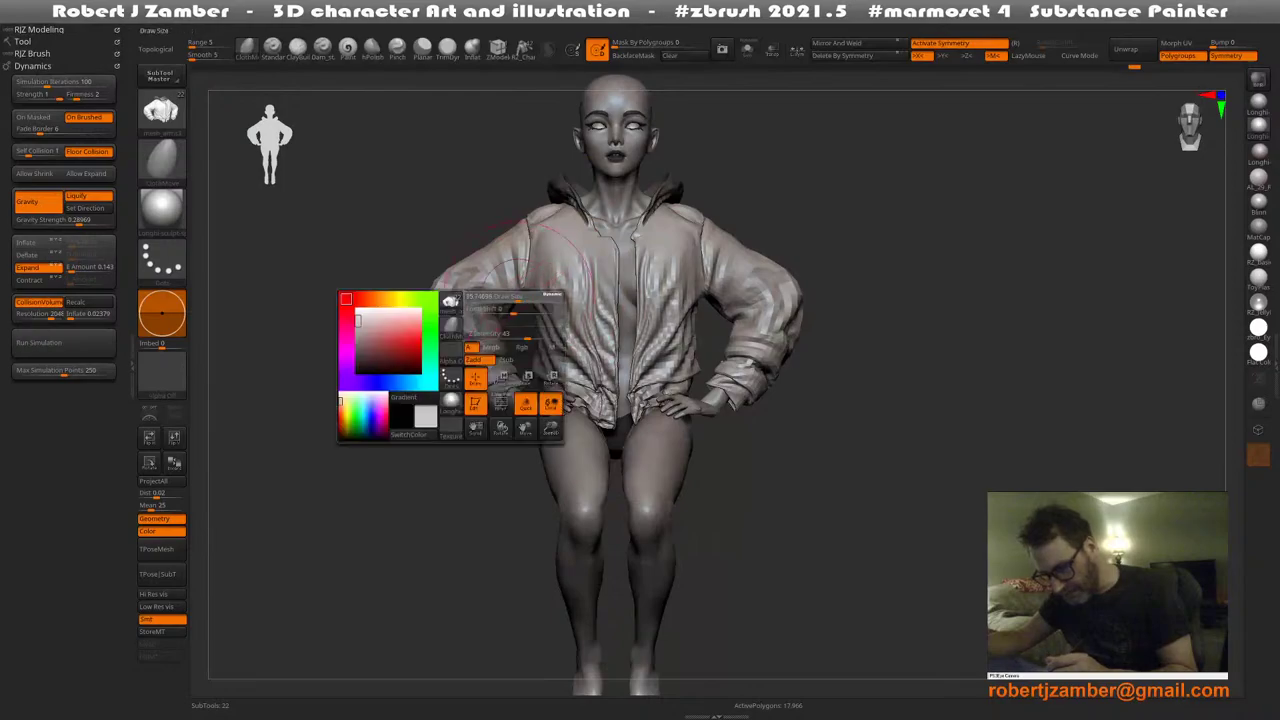
pyautogui.moveTo(480, 455)
pyautogui.mouseDown()
pyautogui.moveTo(570, 470)
pyautogui.moveTo(615, 450)
pyautogui.mouseUp()
pyautogui.moveTo(620, 262)
pyautogui.mouseDown()
pyautogui.moveTo(470, 254)
pyautogui.moveTo(475, 331)
pyautogui.moveTo(578, 359)
pyautogui.mouseUp()
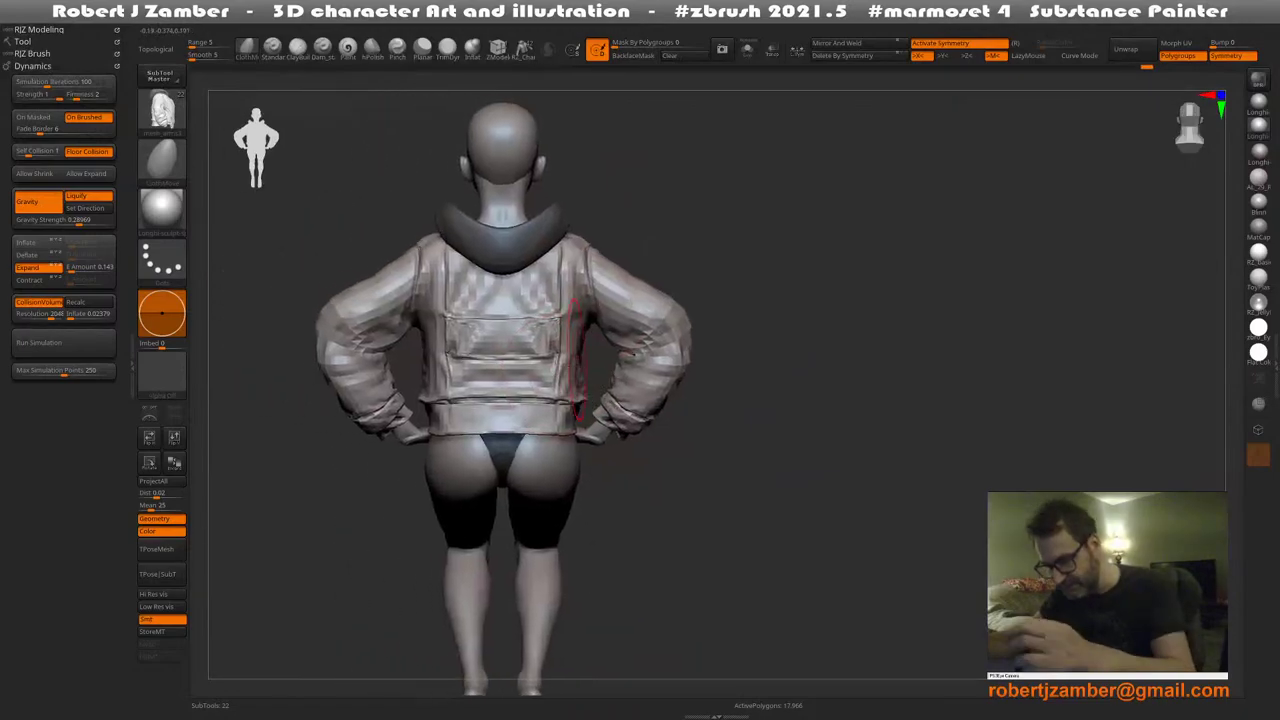
# Clear the hood's mask and inspect the jacket's folds at higher subdivision levels
pyautogui.hotkey('shift', 'f')
pyautogui.moveTo(635, 455)
pyautogui.mouseDown()
pyautogui.moveTo(425, 450)
pyautogui.moveTo(430, 460)
pyautogui.mouseUp()
pyautogui.hotkey('shift', 'f')
pyautogui.keyDown('alt'); pyautogui.moveTo(484, 349); pyautogui.dragTo(431, 363); pyautogui.keyUp('alt')
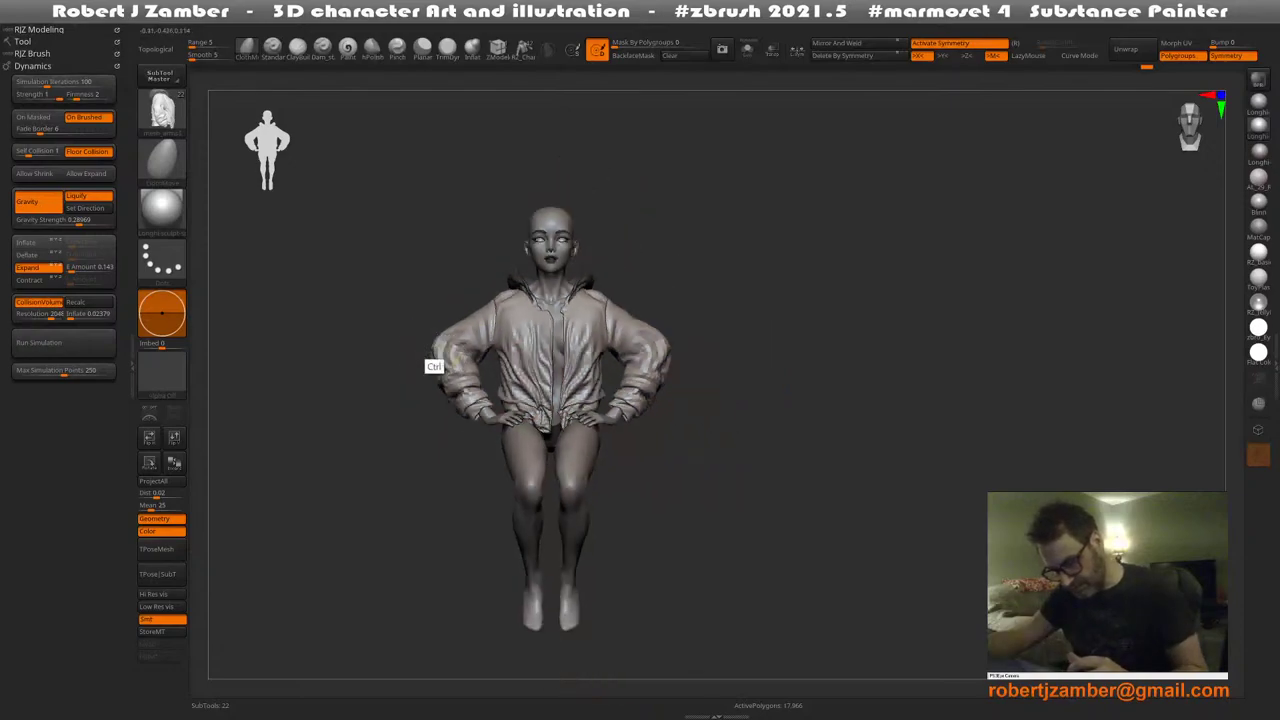
pyautogui.keyDown('alt'); pyautogui.moveTo(442, 413); pyautogui.dragTo(474, 340); pyautogui.keyUp('alt')
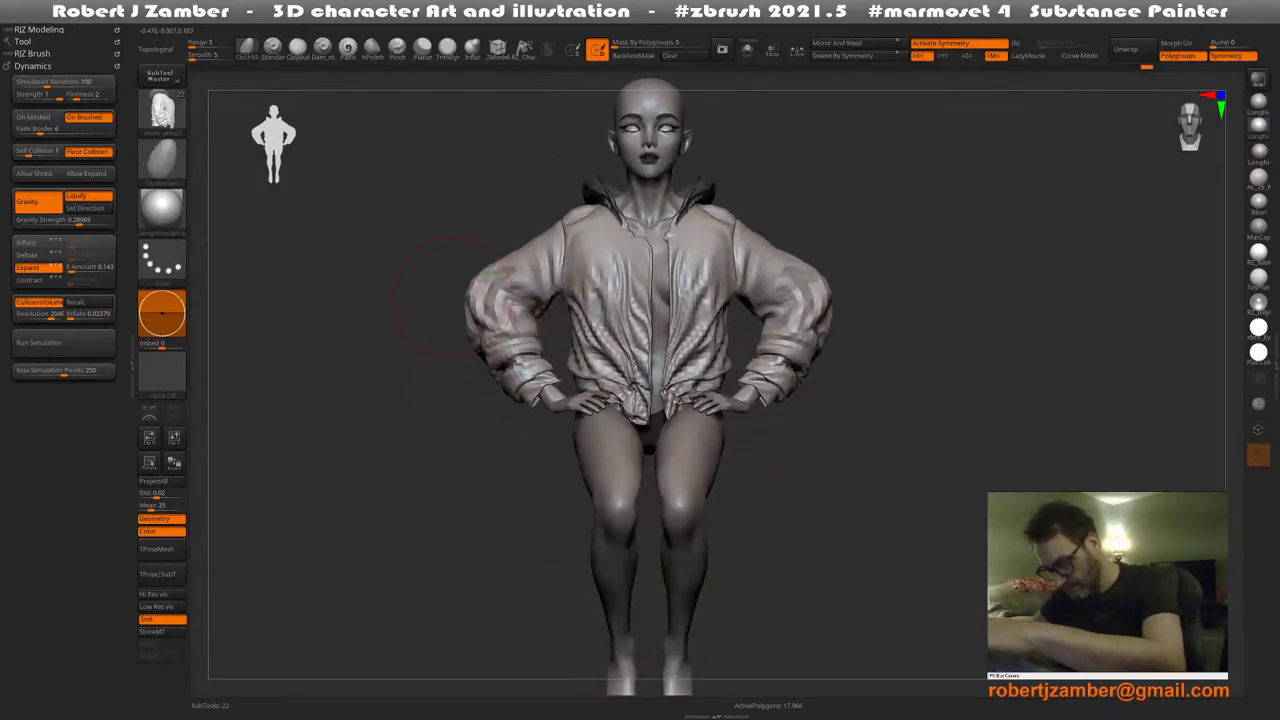
pyautogui.keyDown('alt'); pyautogui.moveTo(517, 374); pyautogui.dragTo(513, 412, button='right'); pyautogui.keyUp('alt')
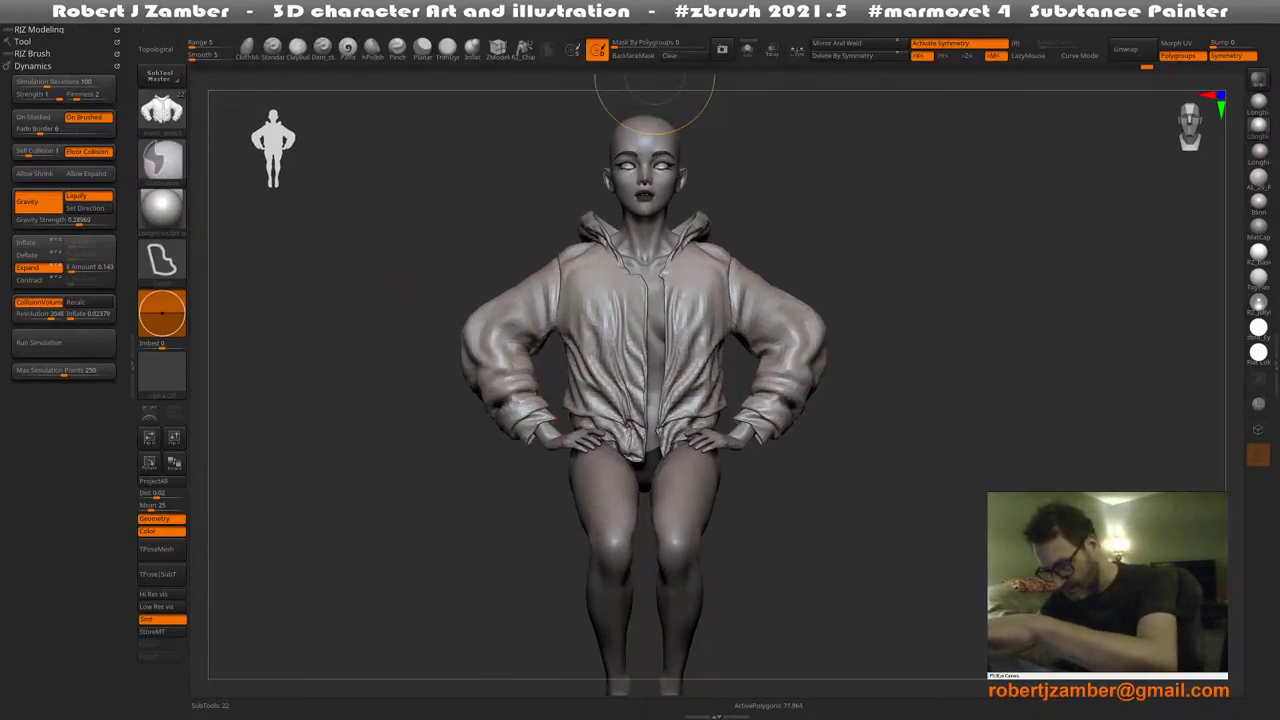
pyautogui.keyDown('alt'); pyautogui.moveTo(500, 343); pyautogui.dragTo(503, 362, button='right'); pyautogui.keyUp('alt')
pyautogui.rightClick(490, 360)
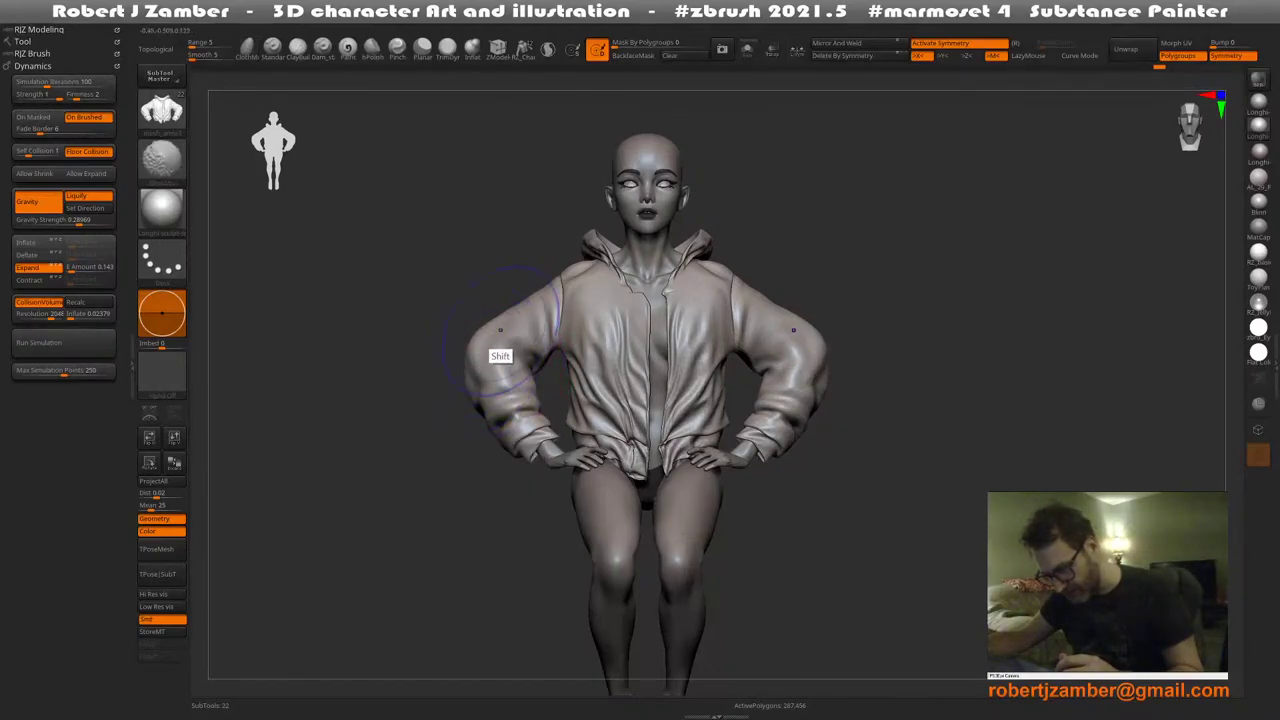
pyautogui.moveTo(500, 356); pyautogui.dragTo(415, 190, button='right')
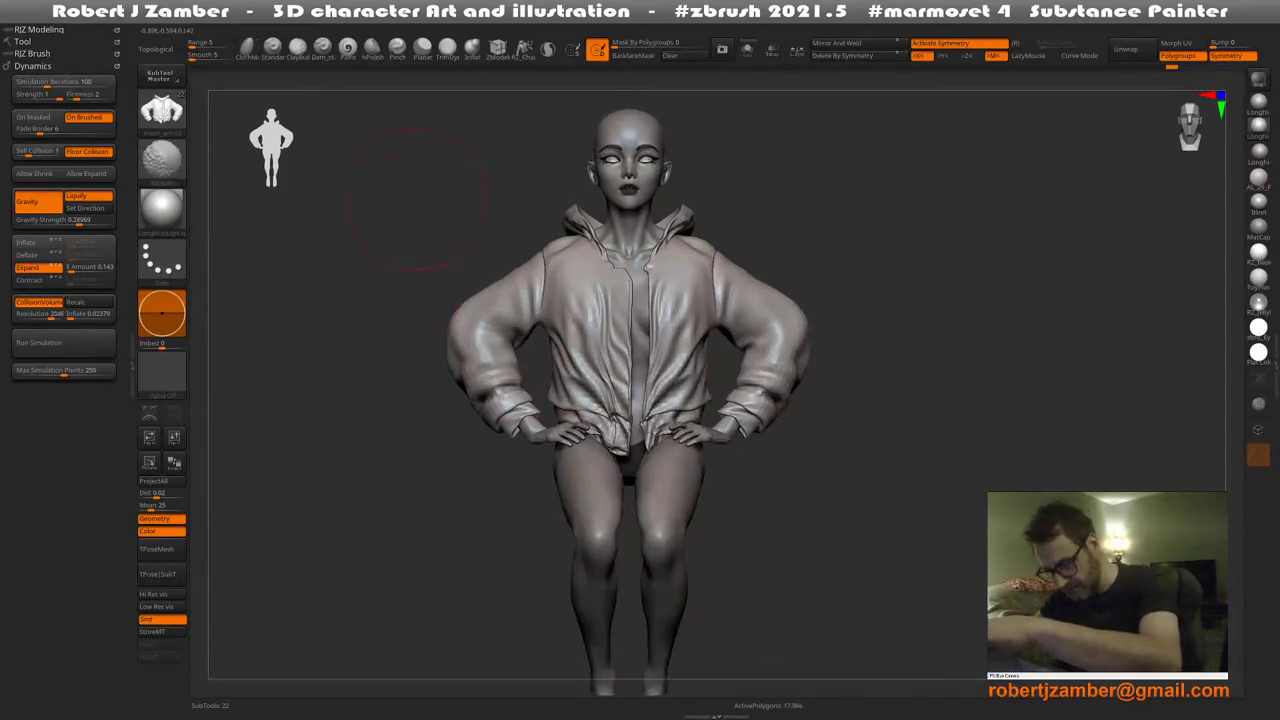
# Turn off Expand and run the cloth simulation on the jacket at the second subdivision level, then stop it
pyautogui.keyDown('alt'); pyautogui.moveTo(375, 335); pyautogui.dragTo(402, 339, button='right'); pyautogui.keyUp('alt')
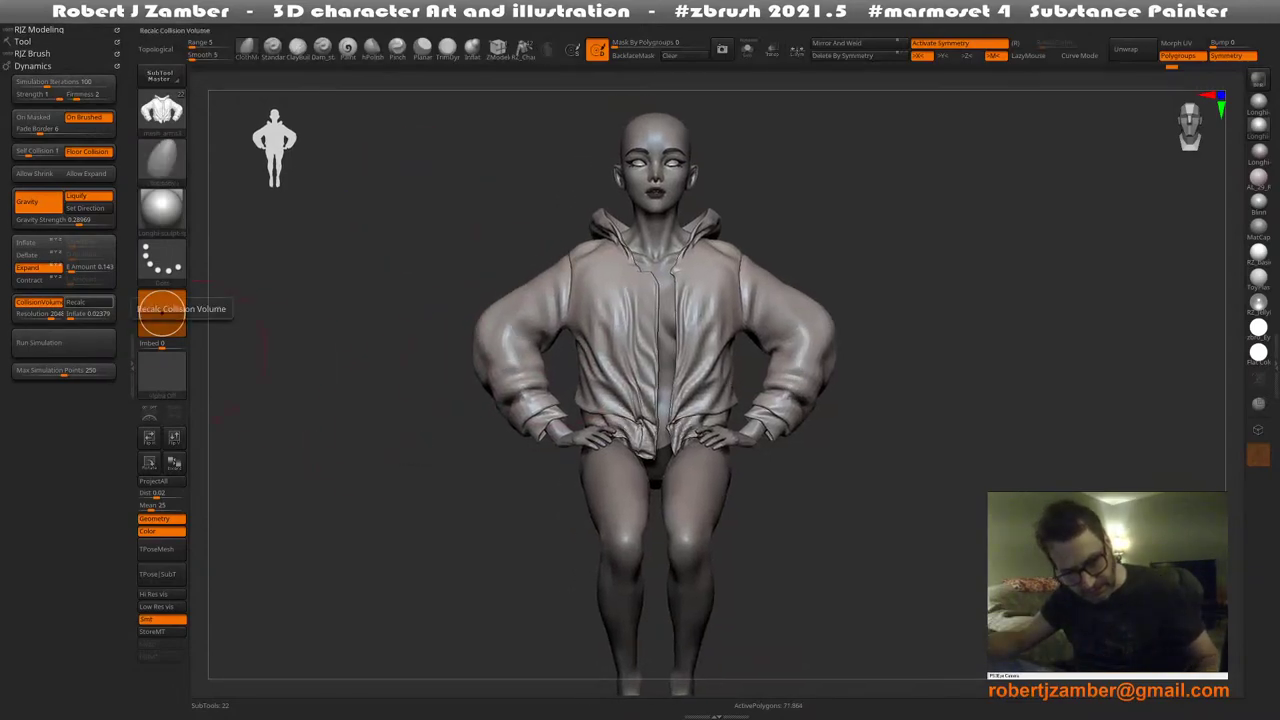
pyautogui.keyDown('alt'); pyautogui.moveTo(460, 515); pyautogui.dragTo(439, 485, button='right'); pyautogui.keyUp('alt')
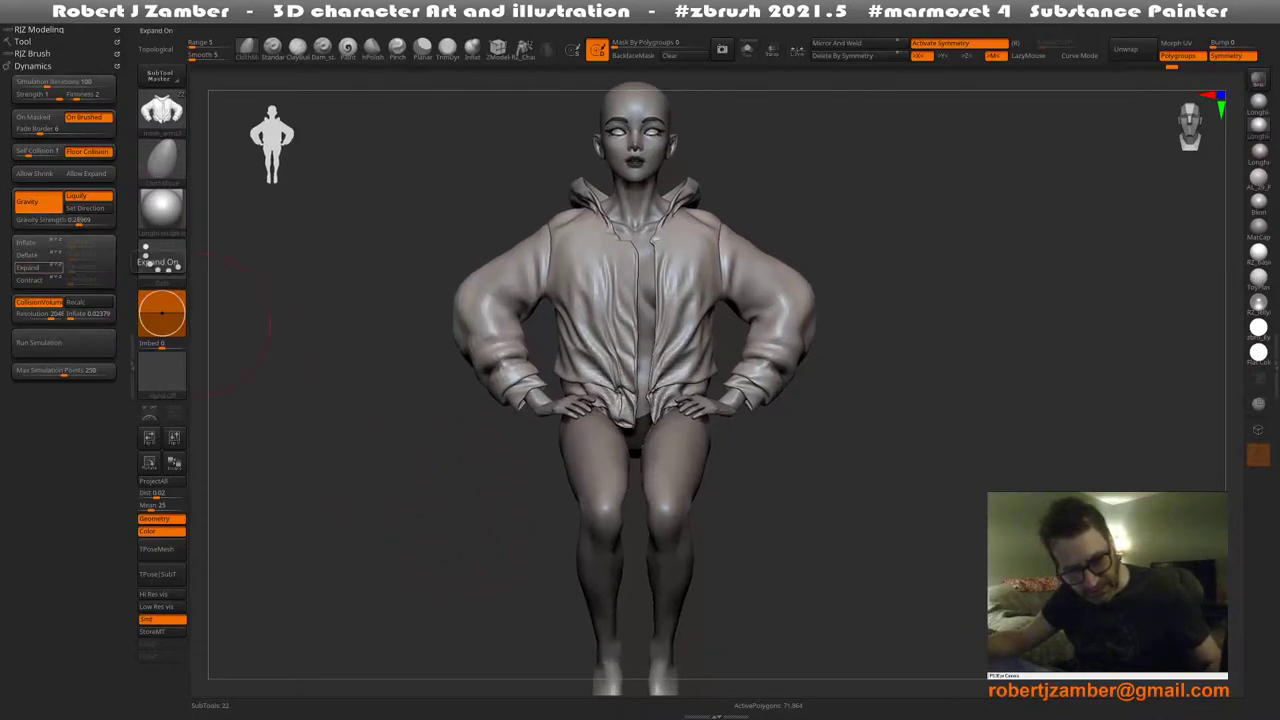
pyautogui.press('alt')
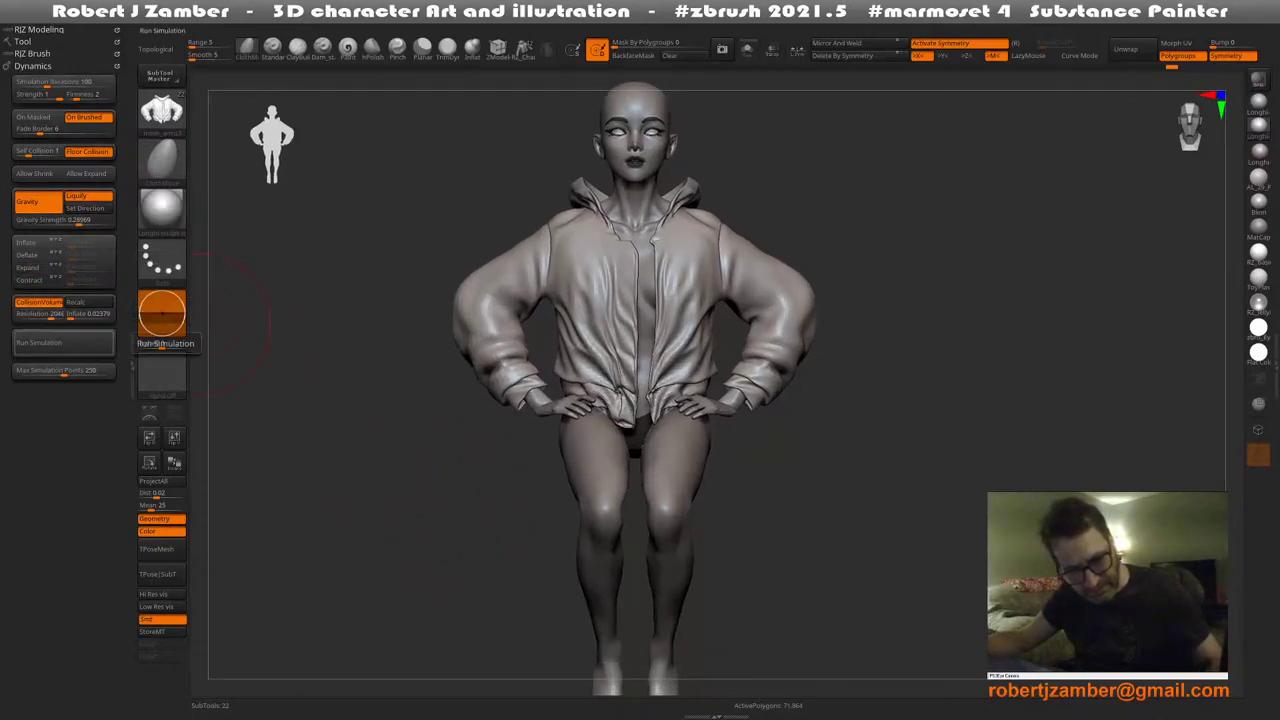
pyautogui.click(64, 342)
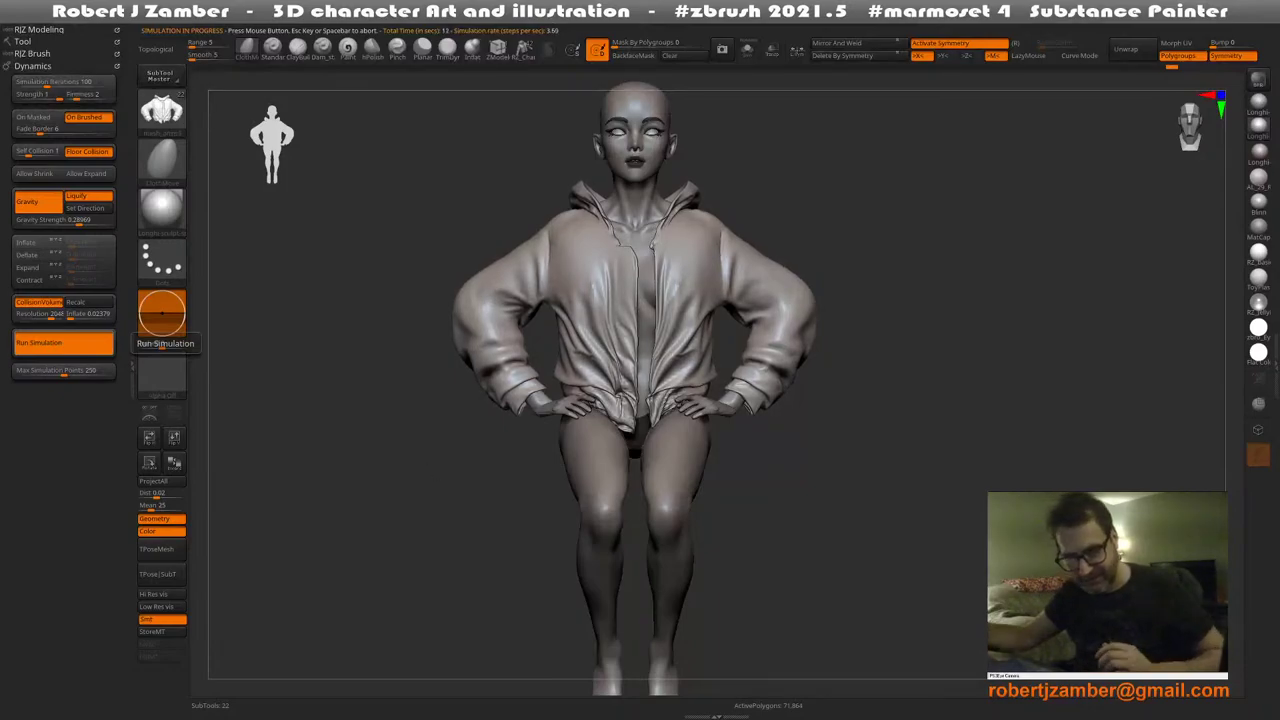
pyautogui.click(363, 362)
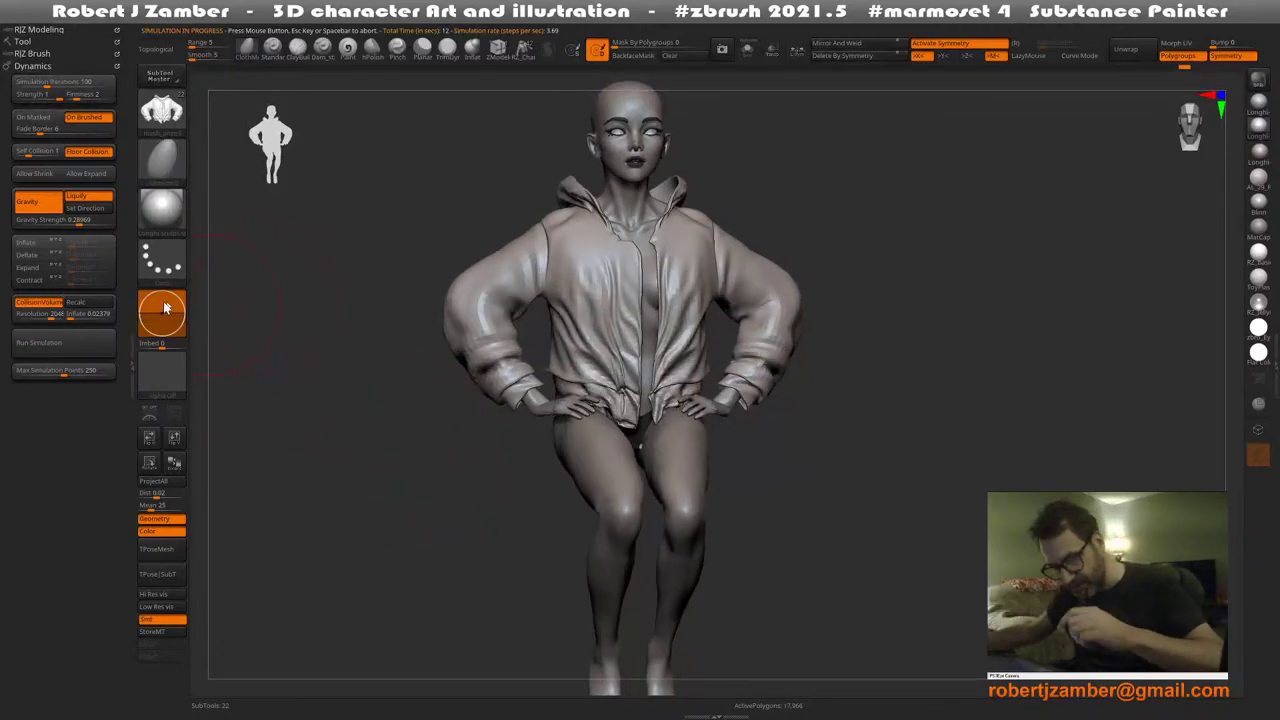
# Turn off gravity Liquify, run a short cloth simulation at the lowest subdivision level, and check the jacket
pyautogui.click(79, 200)
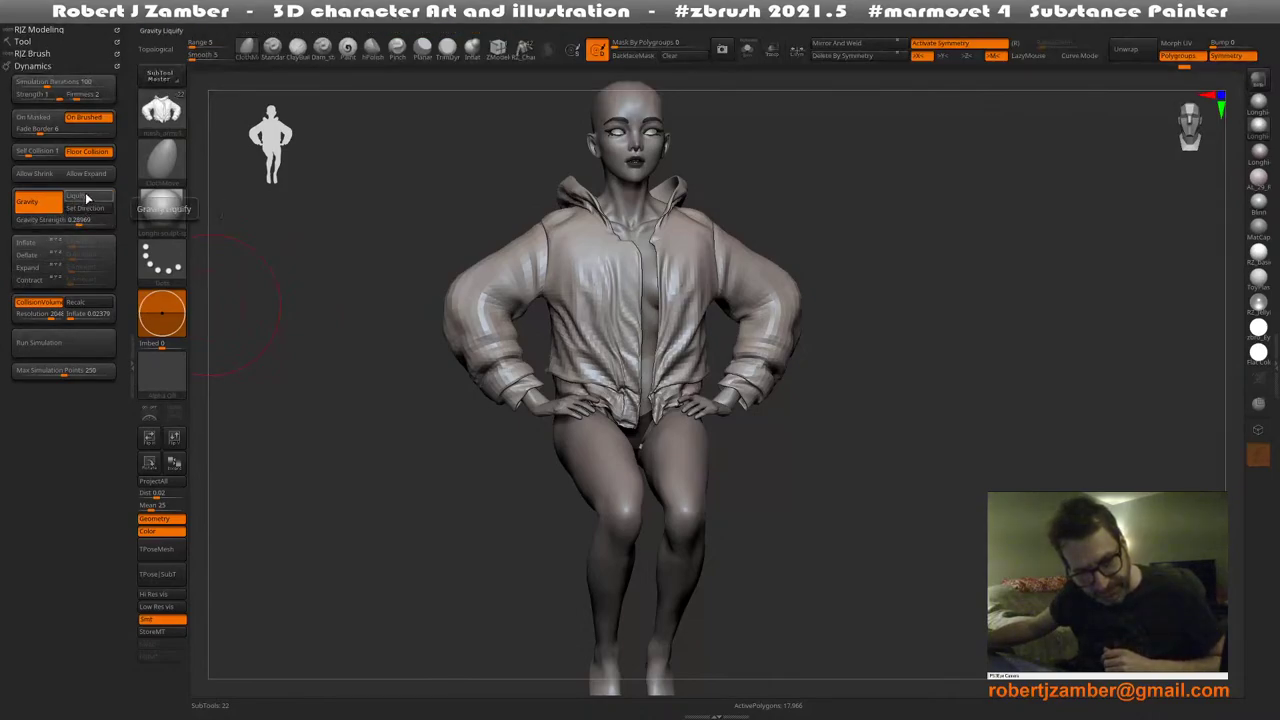
pyautogui.click(64, 343)
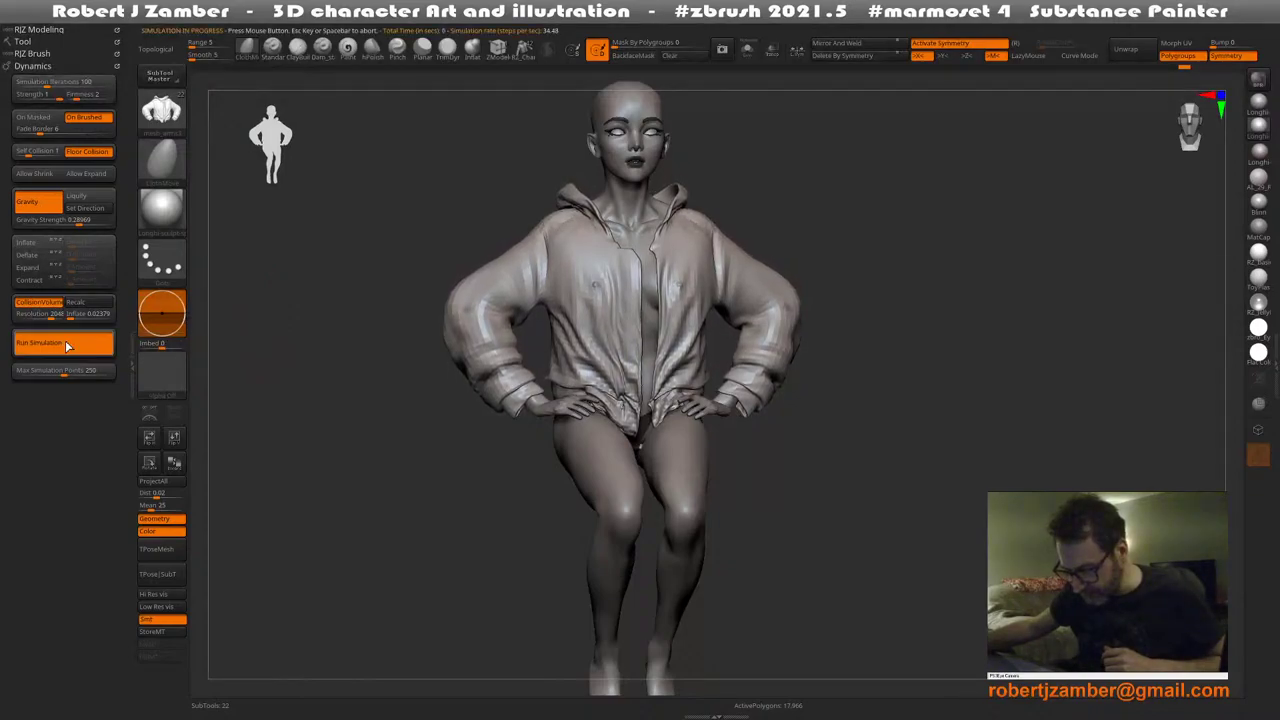
pyautogui.moveTo(389, 517)
pyautogui.mouseDown()
pyautogui.moveTo(377, 523)
pyautogui.moveTo(371, 509)
pyautogui.mouseUp()
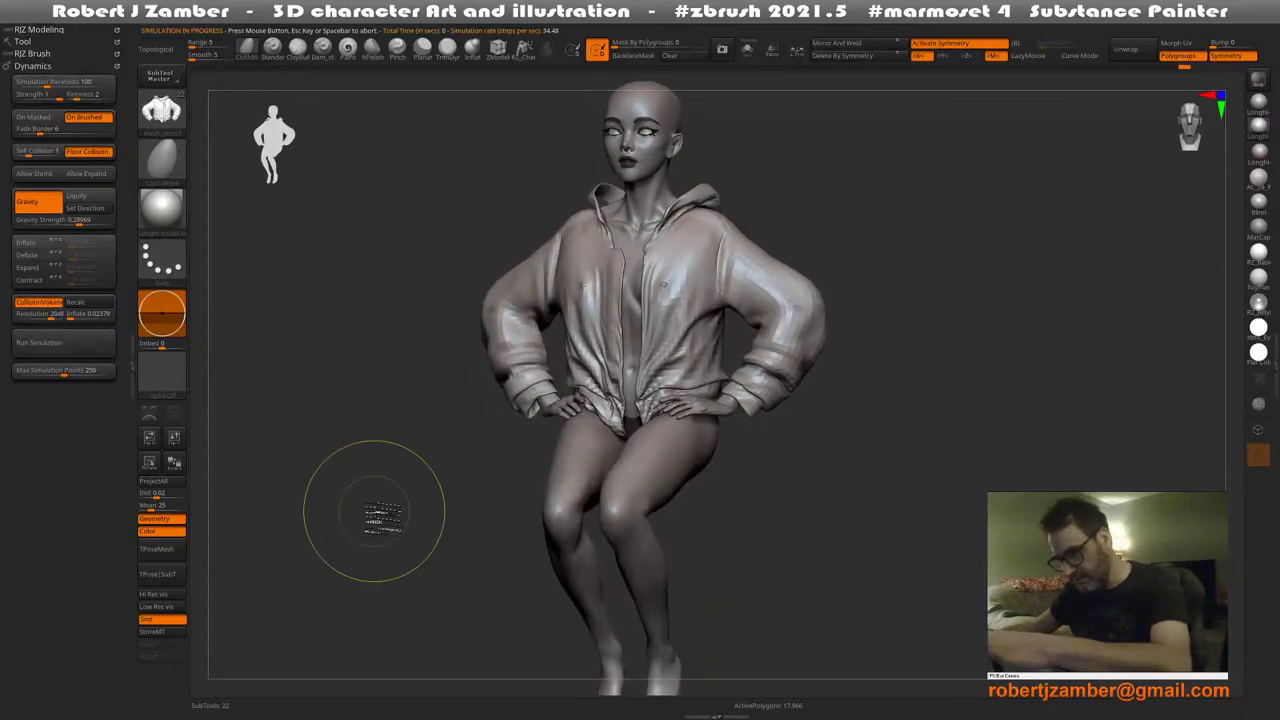
pyautogui.press('ctrl')
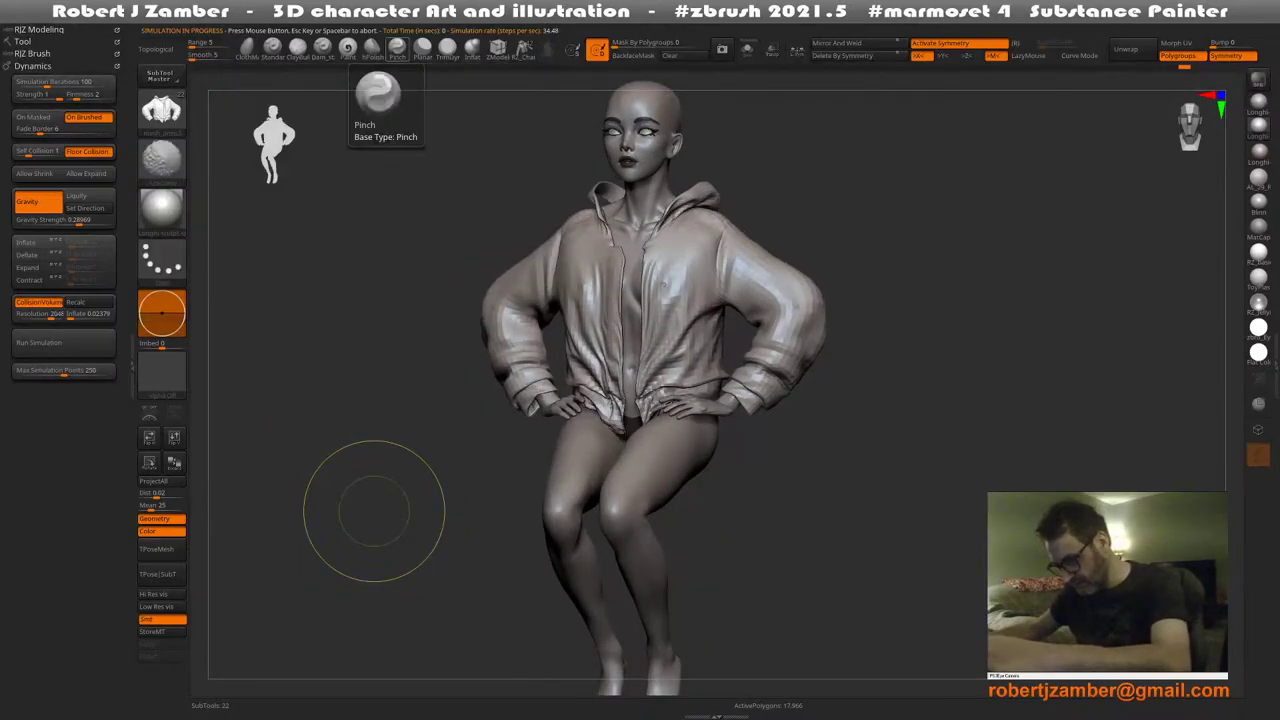
pyautogui.moveTo(400, 490)
pyautogui.mouseDown()
pyautogui.moveTo(491, 470)
pyautogui.moveTo(480, 440)
pyautogui.mouseUp()
pyautogui.rightClick(472, 440)
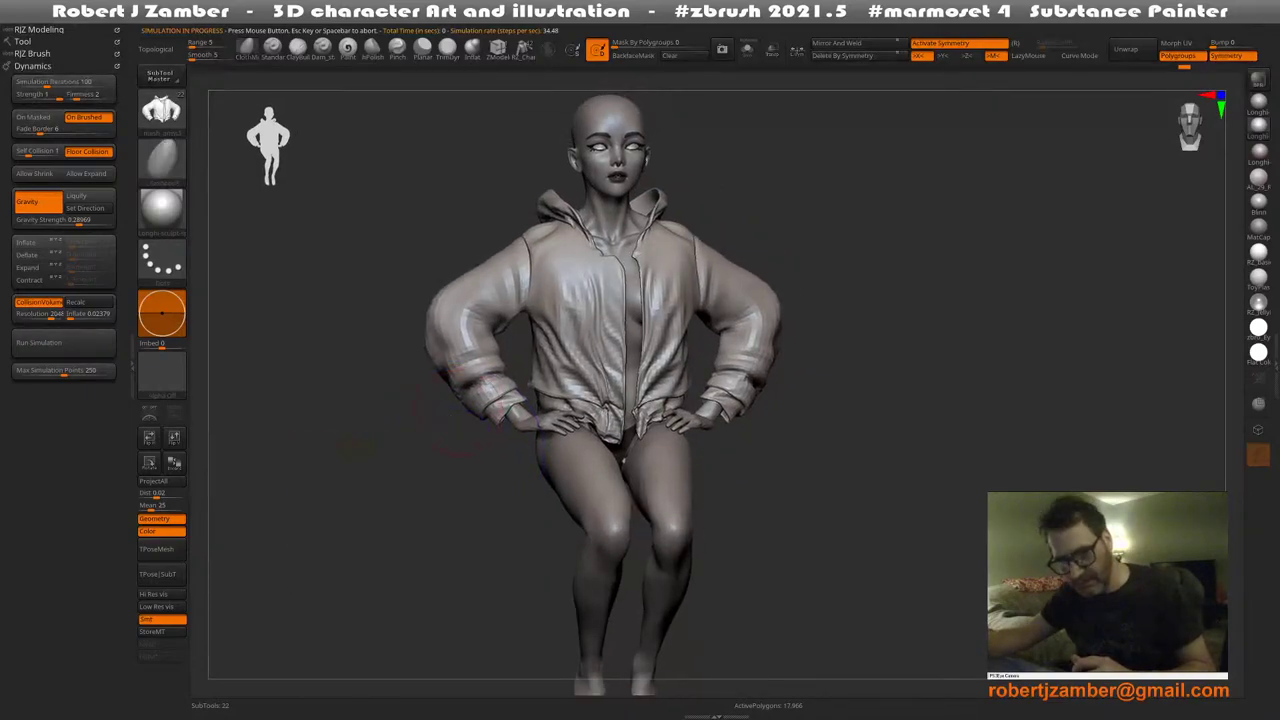
# Choose the ClothNudge brush, adjust its size, and nudge folds into both sleeves around the elbows with symmetry on
pyautogui.press('b')
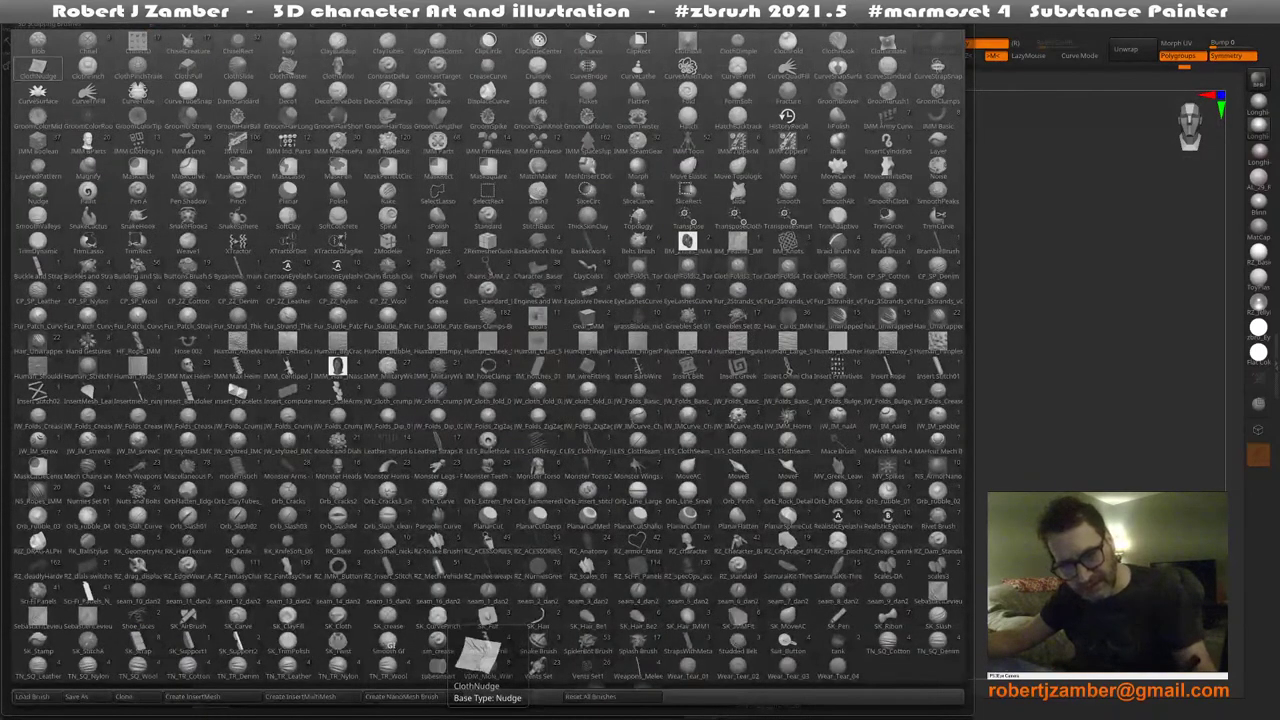
pyautogui.click(478, 655)
pyautogui.press('space')
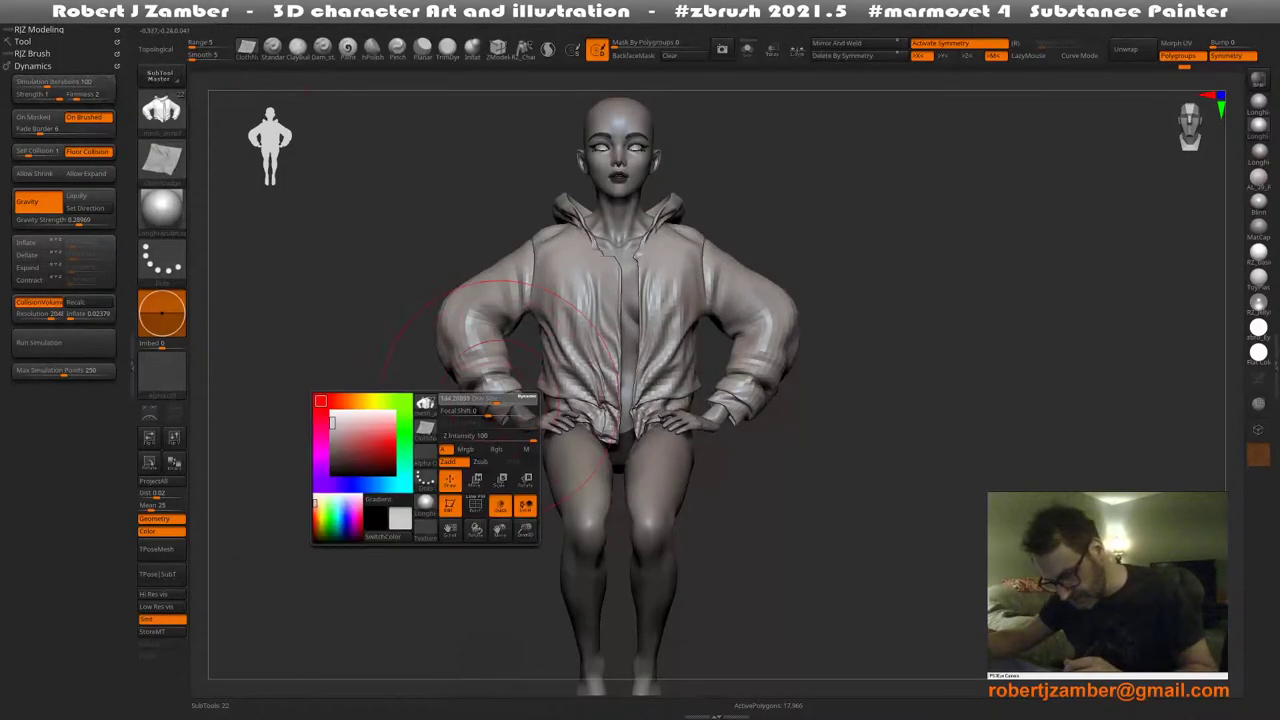
pyautogui.moveTo(345, 455); pyautogui.dragTo(412, 459)
pyautogui.press('space')
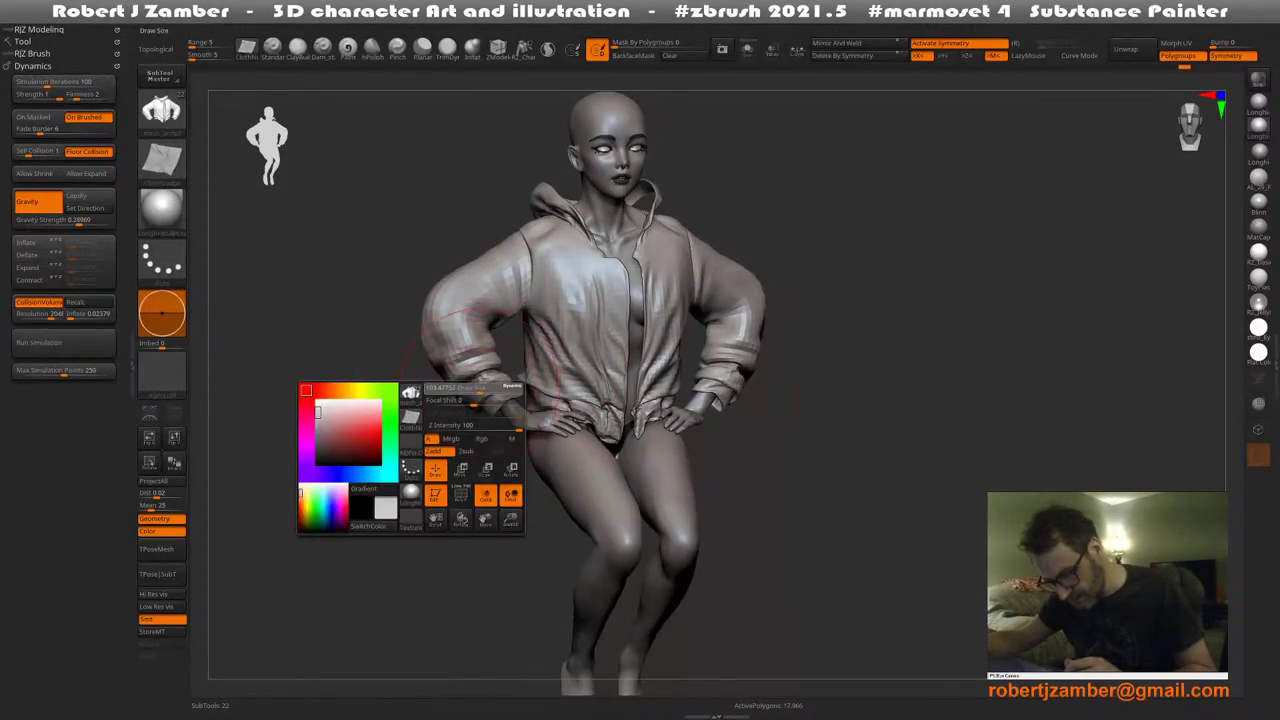
pyautogui.press('space')
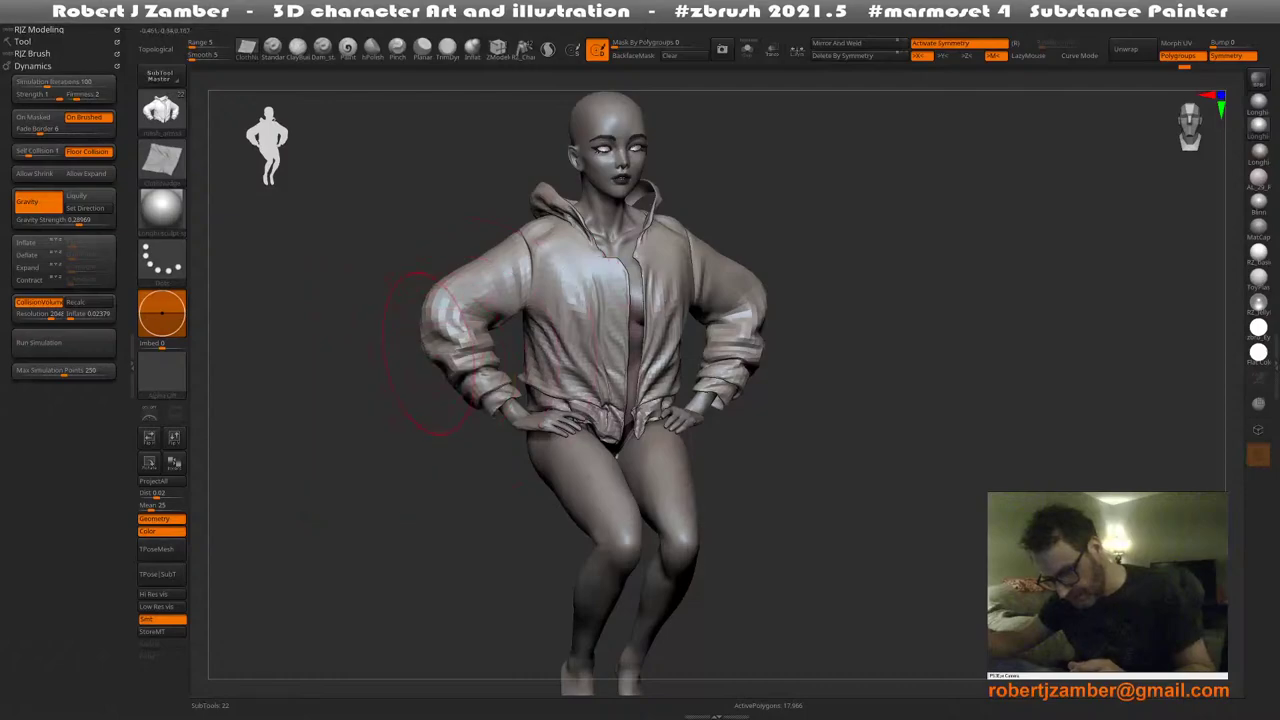
pyautogui.moveTo(432, 350)
pyautogui.mouseDown()
pyautogui.moveTo(450, 335)
pyautogui.moveTo(420, 328)
pyautogui.mouseUp()
pyautogui.press('space')
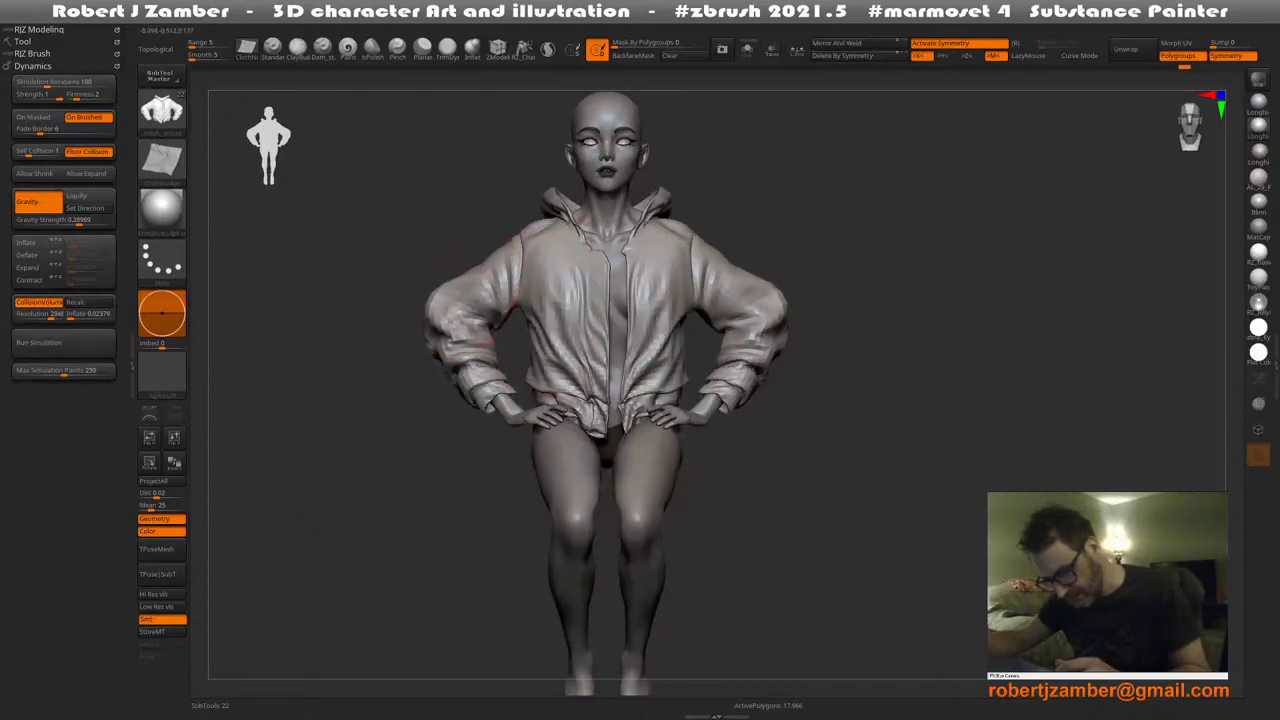
# Vary the ClothNudge brush size and nudge the jacket's shoulders and upper chest symmetrically to form folds
pyautogui.moveTo(250, 330); pyautogui.dragTo(368, 322)
pyautogui.press('space')
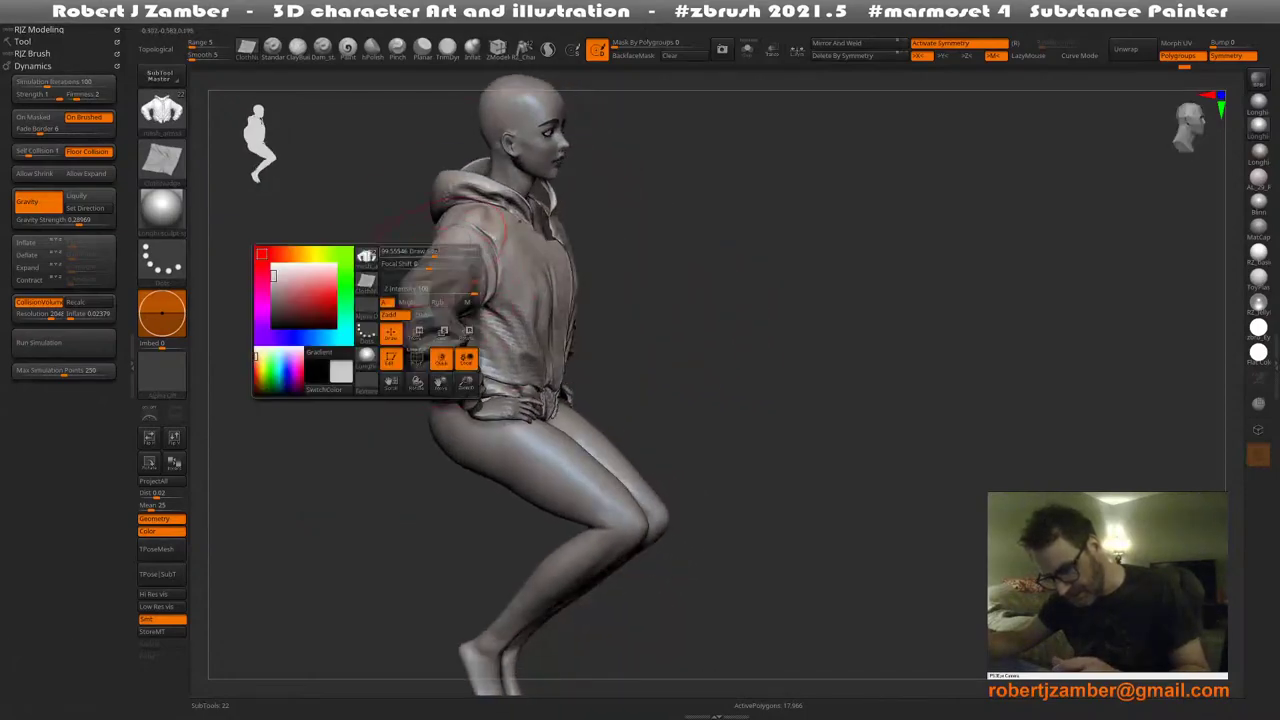
pyautogui.keyDown('shift'); pyautogui.moveTo(430, 262); pyautogui.dragTo(405, 260); pyautogui.keyUp('shift')
pyautogui.press('space')
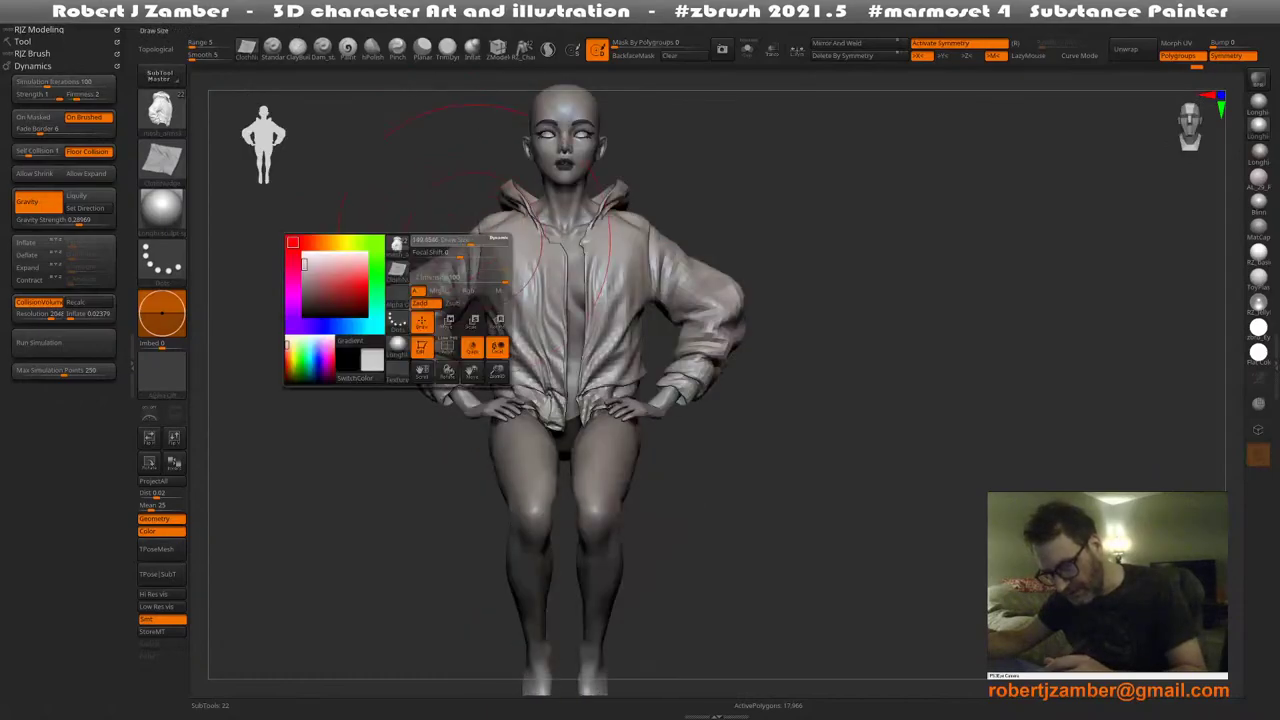
pyautogui.press('space')
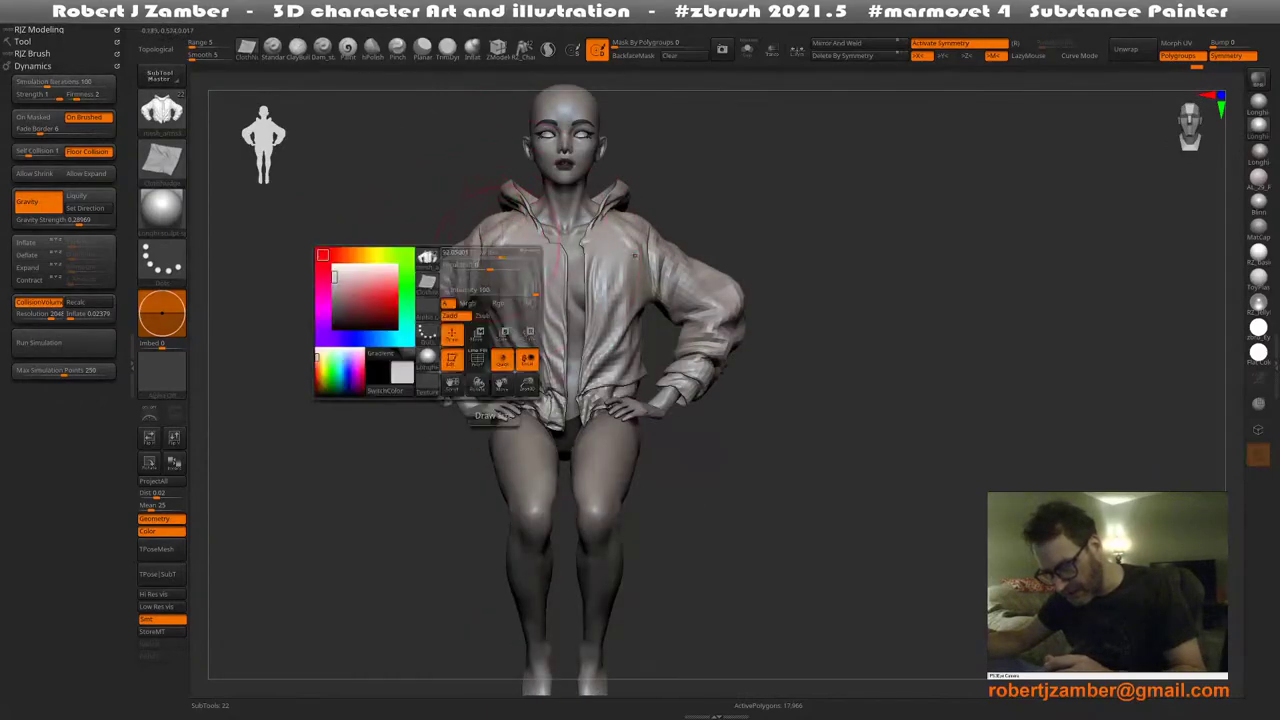
pyautogui.moveTo(505, 295); pyautogui.dragTo(427, 415, button='right')
pyautogui.rightClick(427, 417)
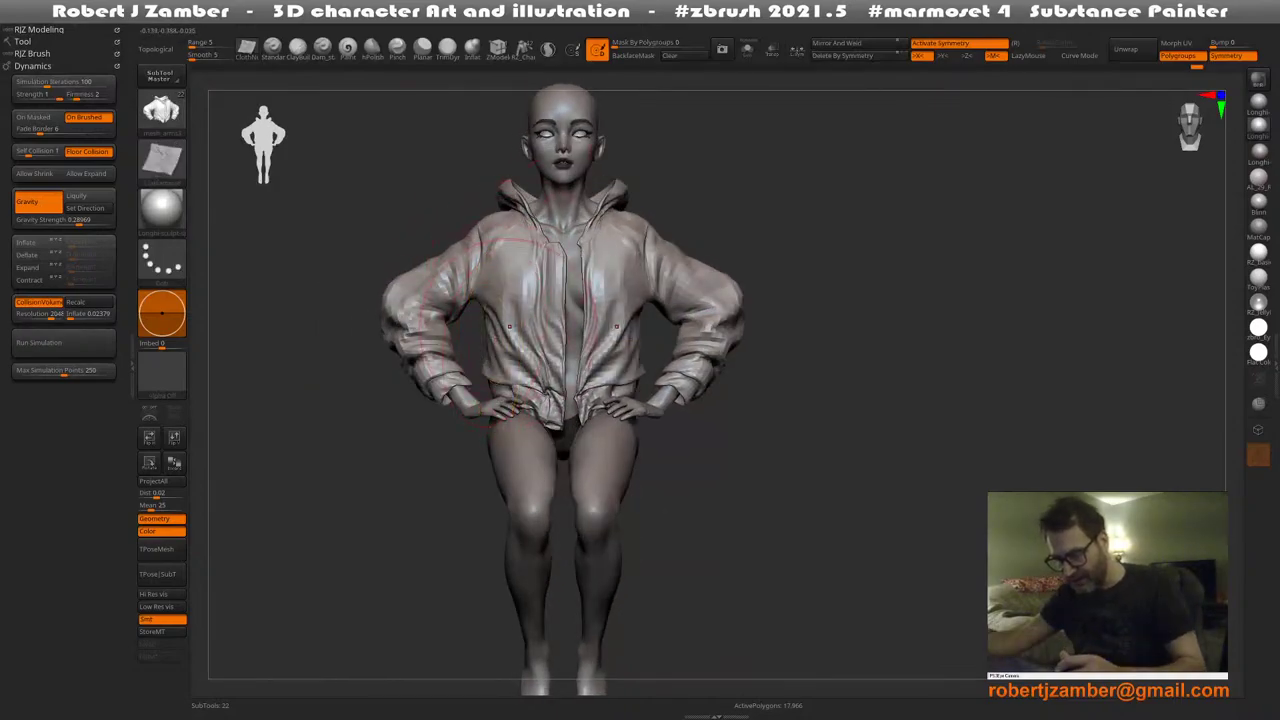
# Turn off symmetry and nudge folds on one side of the jacket's front panel beside the opening
pyautogui.keyDown('alt'); pyautogui.moveTo(498, 352); pyautogui.dragTo(520, 407, button='right'); pyautogui.keyUp('alt')
pyautogui.press('x')
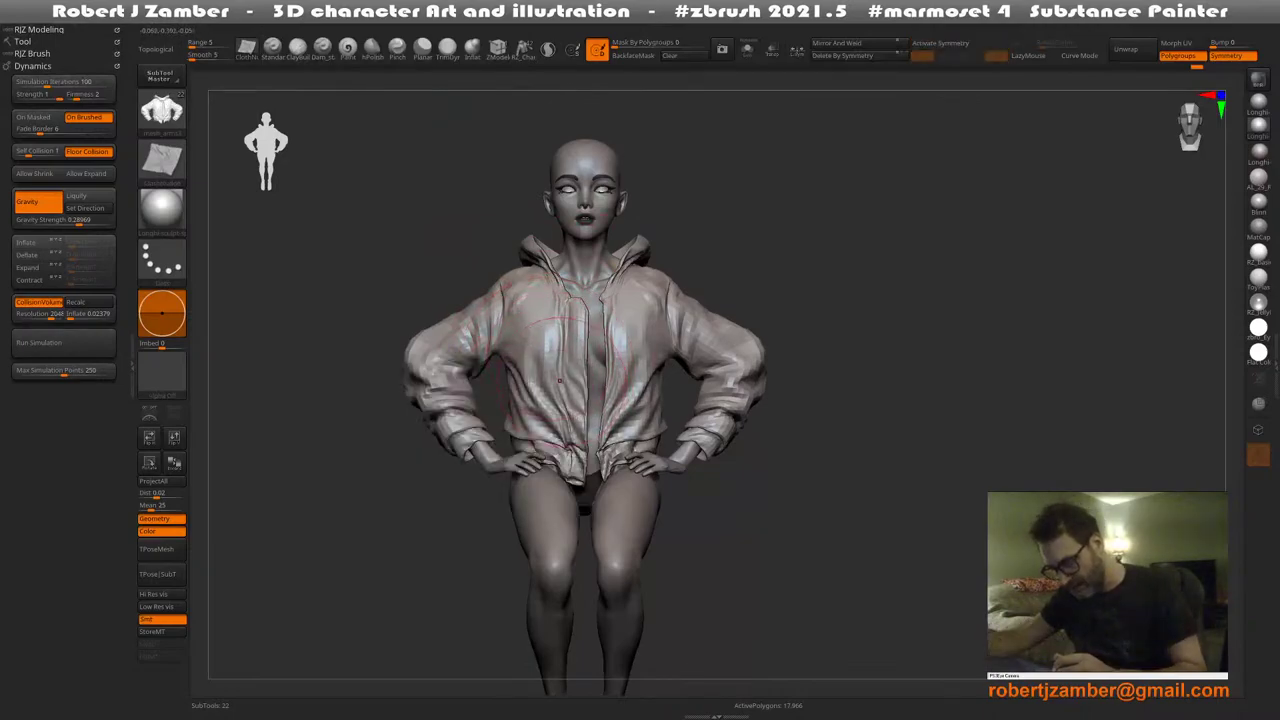
pyautogui.press('space')
pyautogui.moveTo(560, 379); pyautogui.dragTo(556, 379)
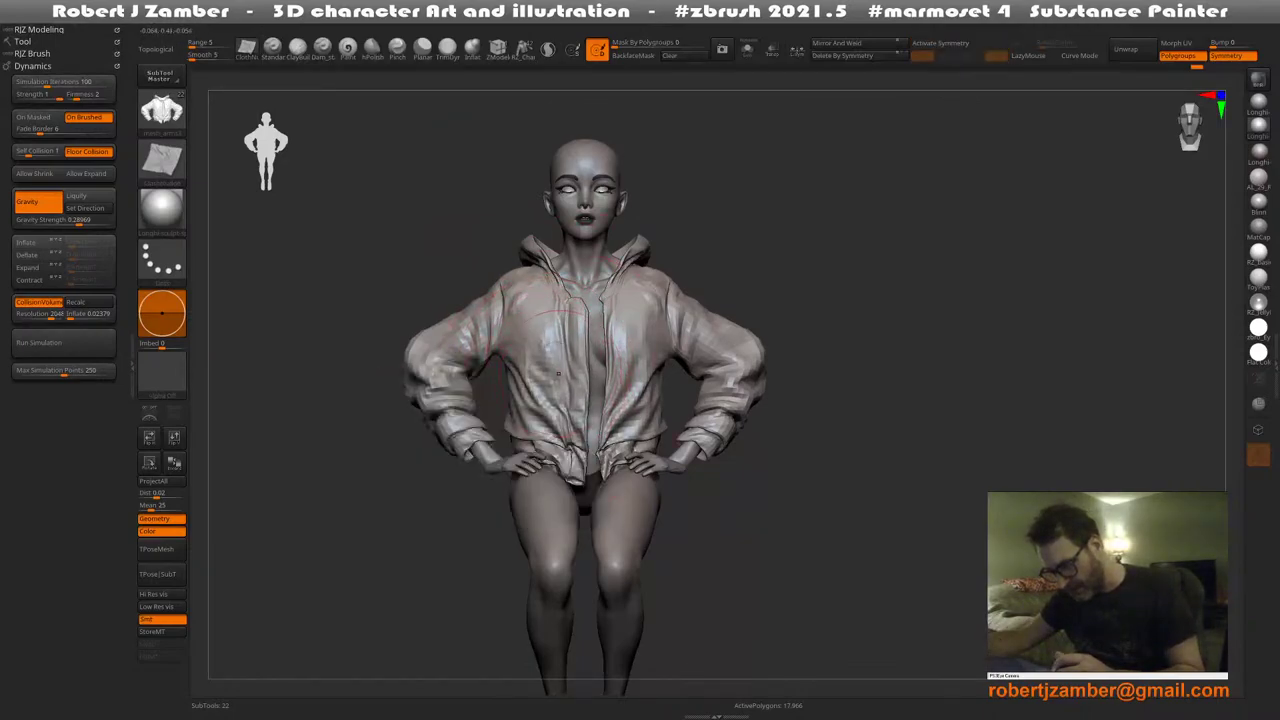
pyautogui.moveTo(558, 374)
pyautogui.mouseDown(button='right')
pyautogui.moveTo(510, 380)
pyautogui.moveTo(504, 408)
pyautogui.moveTo(552, 412)
pyautogui.moveTo(559, 397)
pyautogui.mouseUp(button='right')
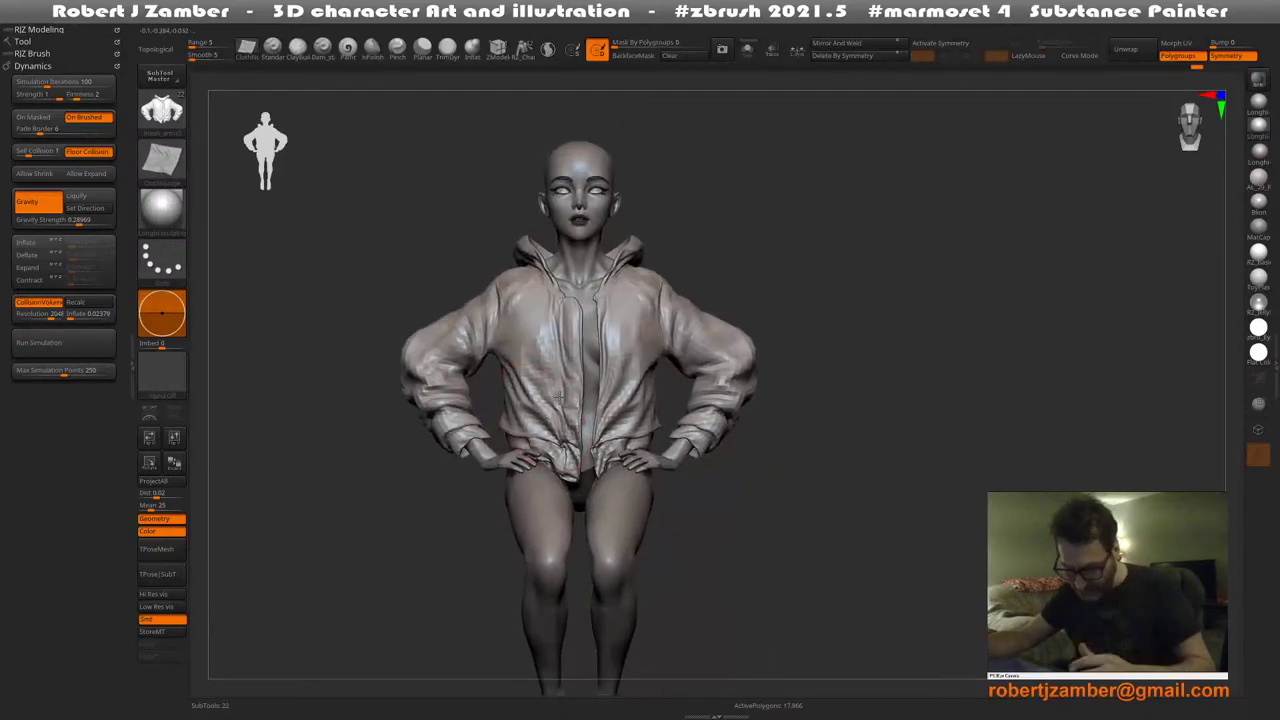
# Examine the jacket's sleeves, front and back from several angles, adjusting the cloth brush size
pyautogui.keyDown('ctrl'); pyautogui.moveTo(438, 408); pyautogui.dragTo(520, 480, button='right'); pyautogui.keyUp('ctrl')
pyautogui.press('space')
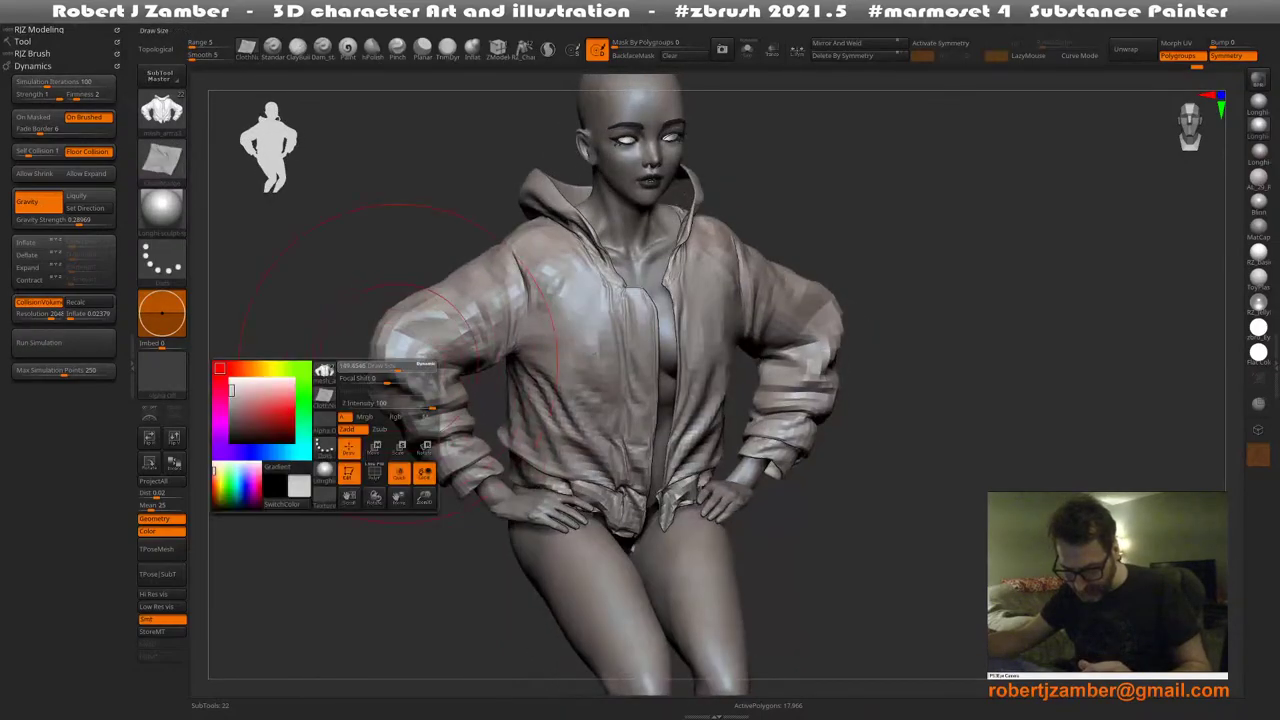
pyautogui.moveTo(399, 364); pyautogui.dragTo(381, 362)
pyautogui.moveTo(380, 354)
pyautogui.keyDown('shift'); pyautogui.mouseDown(button='right')
pyautogui.moveTo(352, 350)
pyautogui.moveTo(384, 332)
pyautogui.mouseUp(button='right'); pyautogui.keyUp('shift')
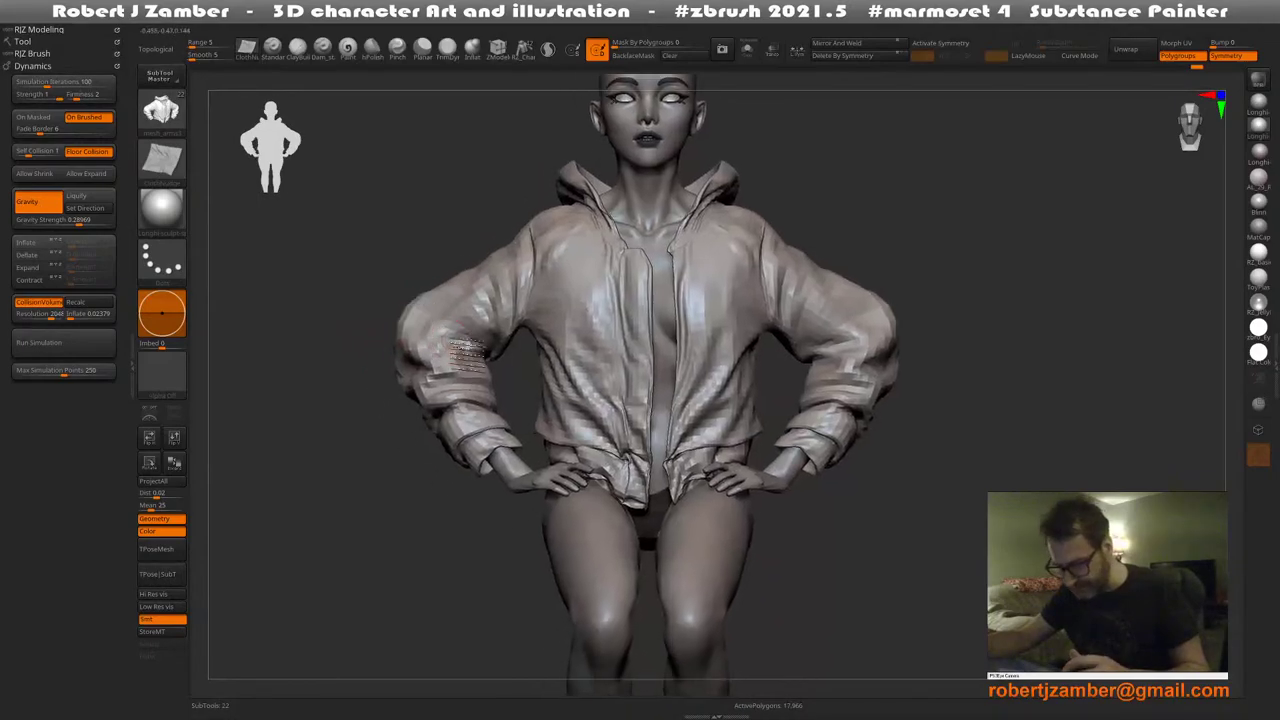
pyautogui.keyDown('ctrl'); pyautogui.moveTo(467, 355); pyautogui.dragTo(468, 325, button='right'); pyautogui.keyUp('ctrl')
pyautogui.keyDown('shift'); pyautogui.moveTo(490, 412); pyautogui.dragTo(591, 460, button='right'); pyautogui.keyUp('shift')
pyautogui.keyDown('ctrl'); pyautogui.moveTo(495, 385); pyautogui.dragTo(530, 441, button='right'); pyautogui.keyUp('ctrl')
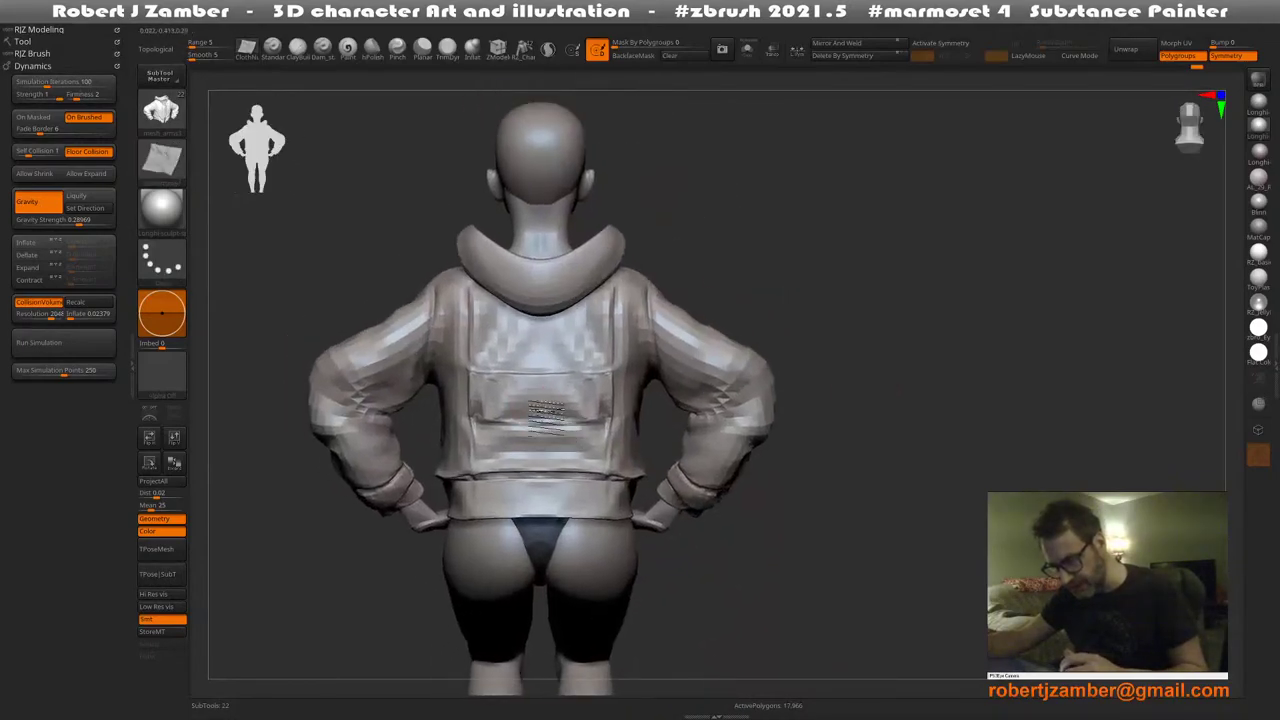
pyautogui.press('space')
pyautogui.moveTo(450, 415); pyautogui.dragTo(540, 358, button='right')
pyautogui.keyDown('alt'); pyautogui.moveTo(540, 358); pyautogui.dragTo(567, 373, button='right'); pyautogui.keyUp('alt')
pyautogui.press('space')
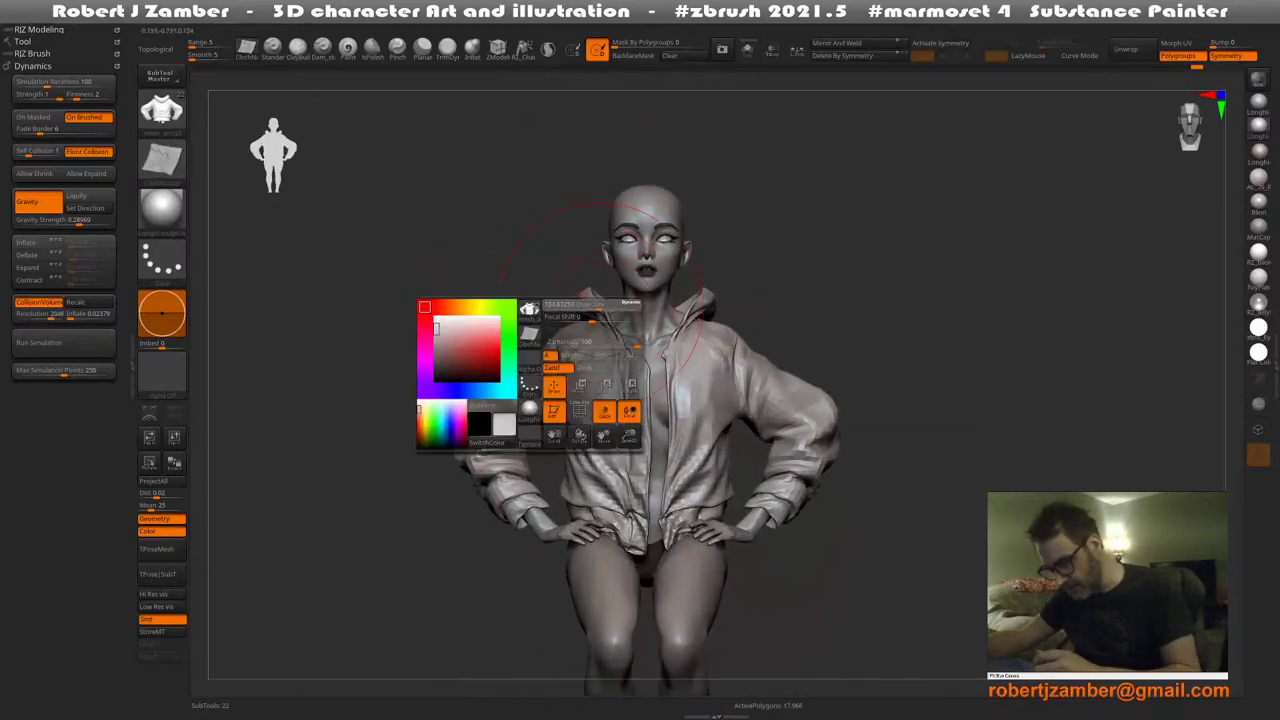
# Adjust the cloth brush's draw size and nudge the fabric folds across the upper and middle back of the jacket
pyautogui.moveTo(601, 304); pyautogui.dragTo(591, 305)
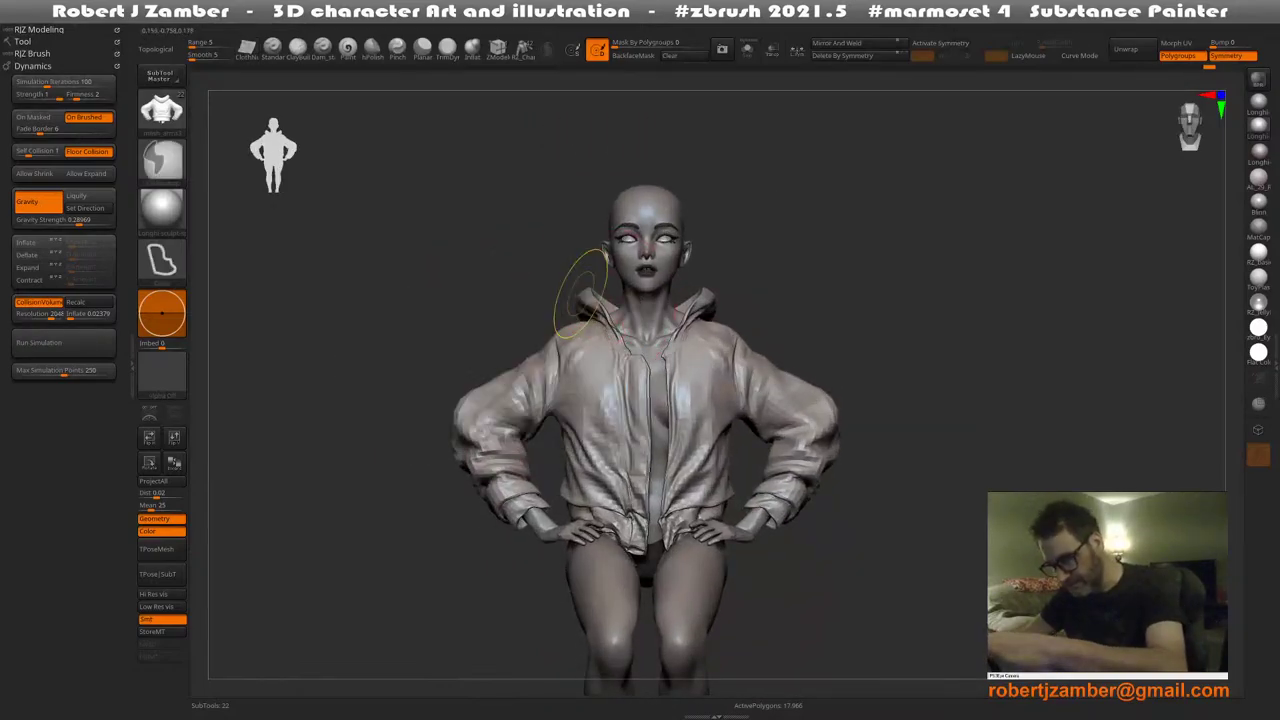
pyautogui.keyDown('shift'); pyautogui.moveTo(548, 290); pyautogui.dragTo(618, 348, button='right'); pyautogui.keyUp('shift')
pyautogui.press('space')
pyautogui.moveTo(516, 336); pyautogui.dragTo(532, 345)
pyautogui.press('space')
pyautogui.moveTo(532, 345); pyautogui.dragTo(460, 400, button='right')
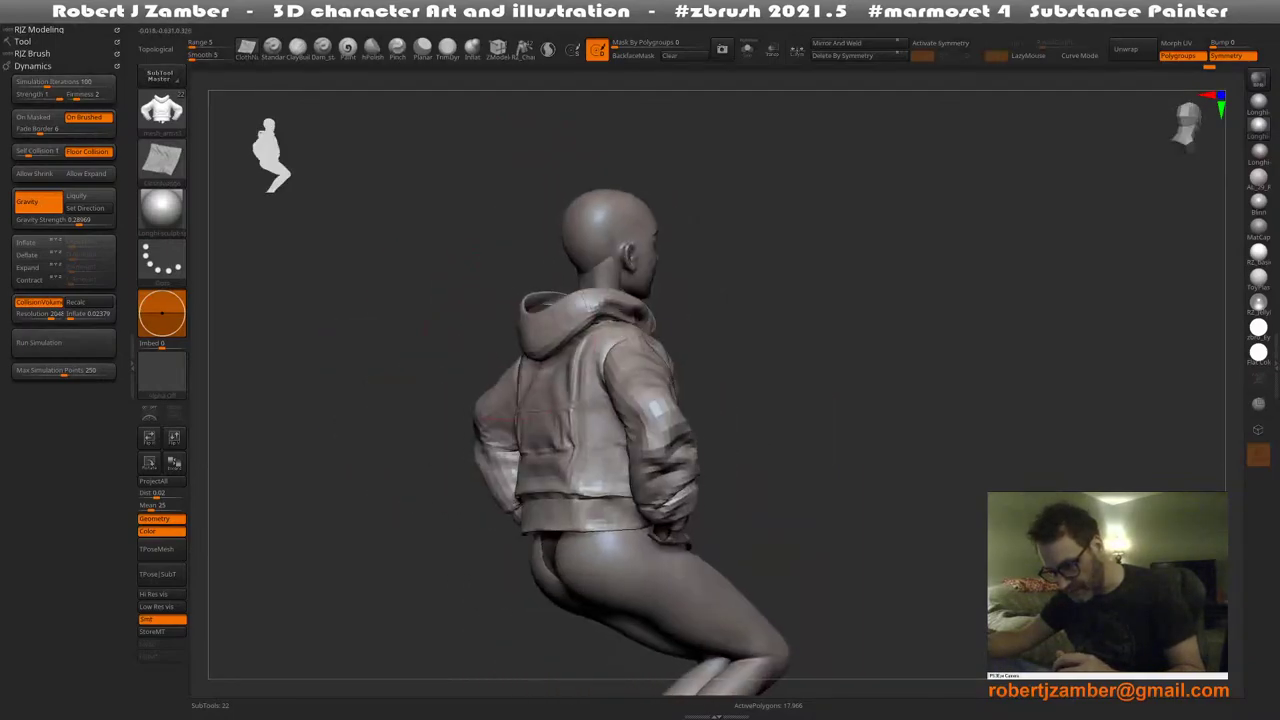
pyautogui.press('space')
pyautogui.moveTo(520, 343); pyautogui.dragTo(532, 345)
pyautogui.press('space')
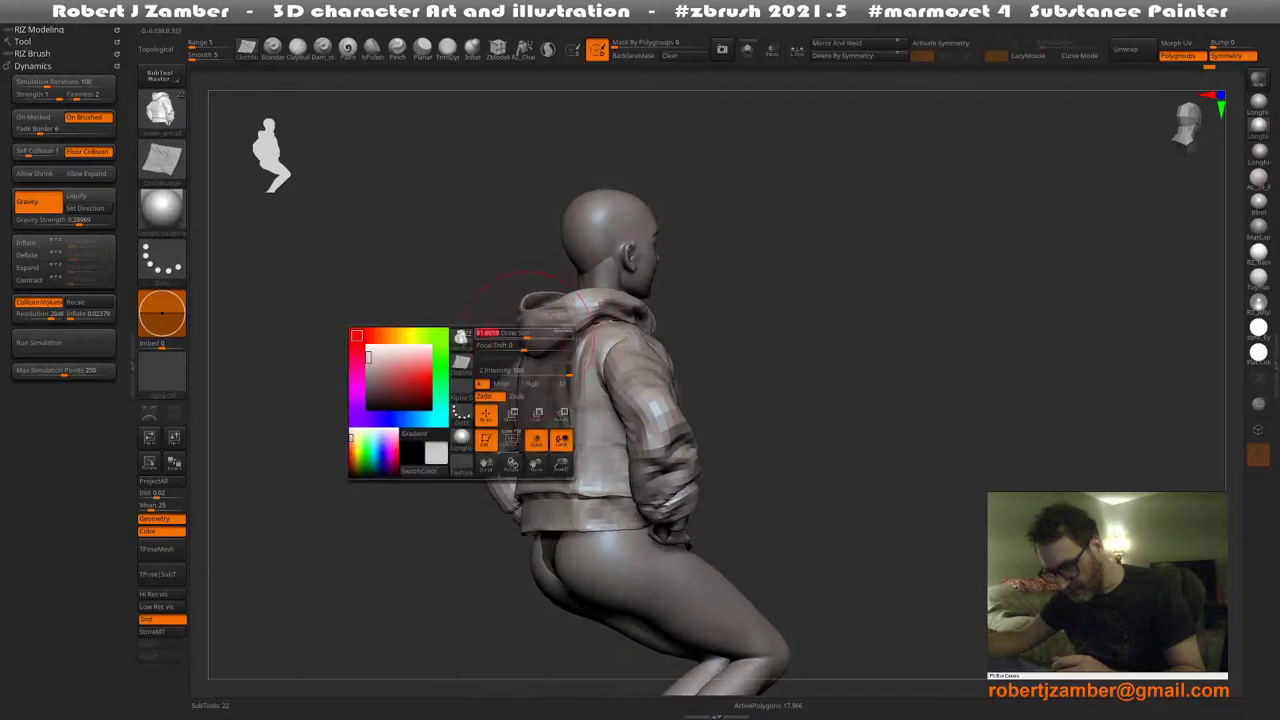
pyautogui.keyDown('shift'); pyautogui.moveTo(460, 385); pyautogui.dragTo(557, 380, button='right'); pyautogui.keyUp('shift')
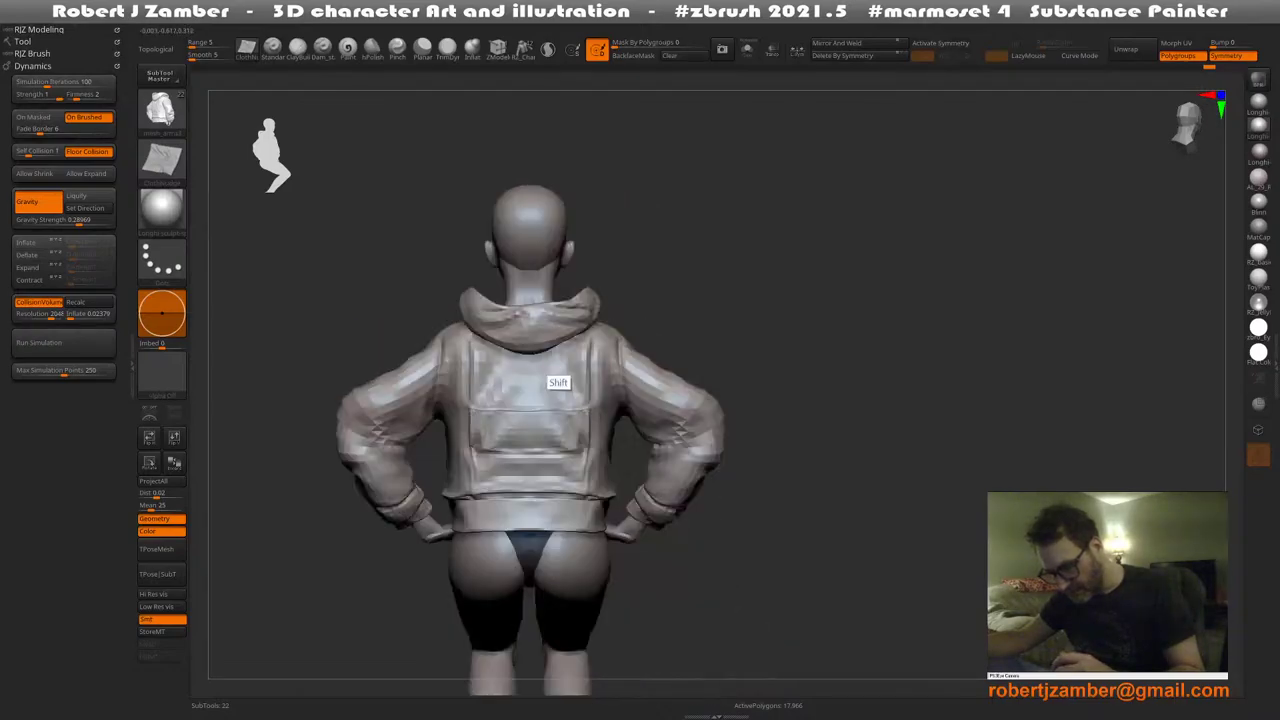
pyautogui.press('space')
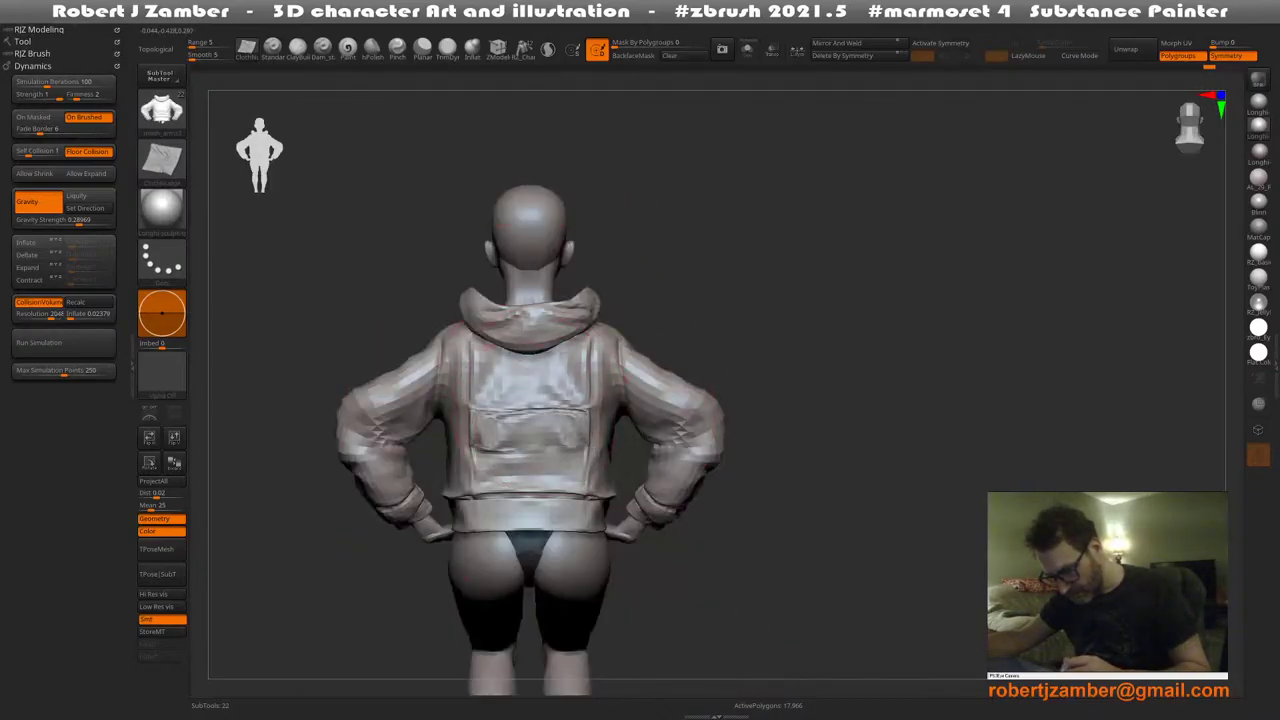
pyautogui.press('space')
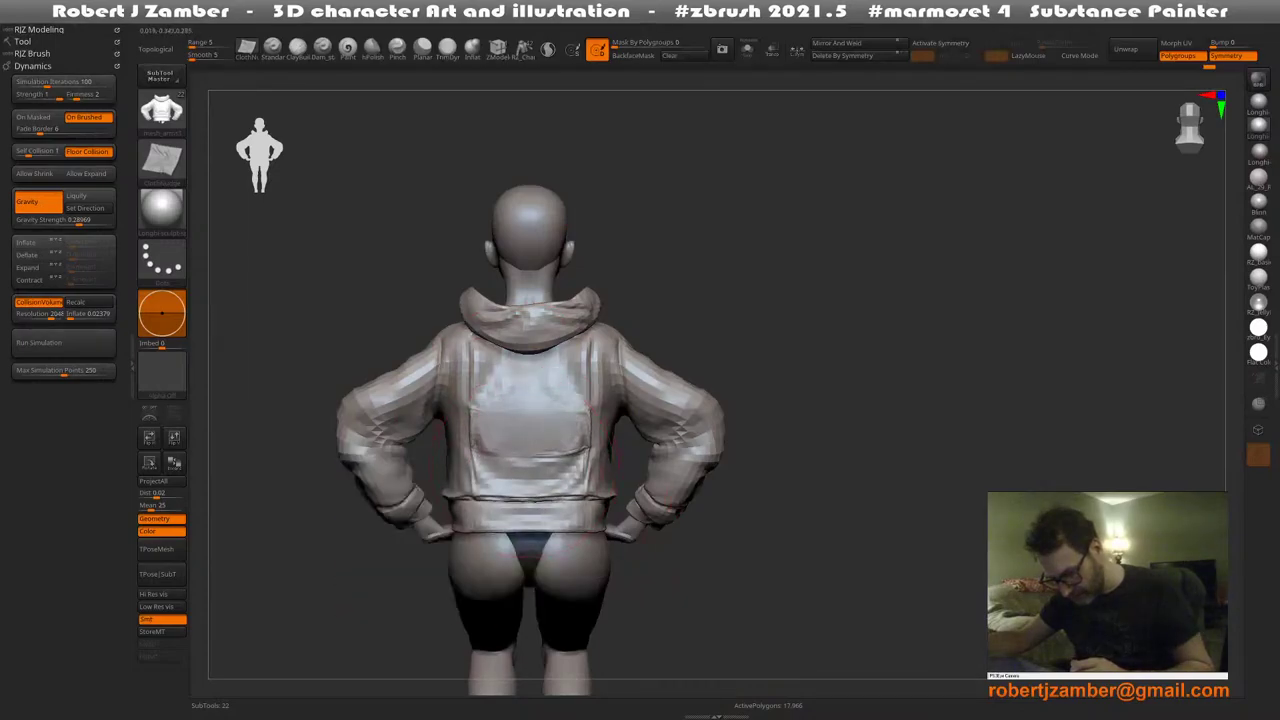
# Resize the cloth brush and push the horizontal fold on the jacket's lower back into new wrinkles
pyautogui.moveTo(470, 478); pyautogui.dragTo(528, 476, button='right')
pyautogui.press('space')
pyautogui.moveTo(466, 484); pyautogui.dragTo(458, 463)
pyautogui.keyDown('shift'); pyautogui.moveTo(458, 463); pyautogui.dragTo(402, 464, button='right'); pyautogui.keyUp('shift')
pyautogui.moveTo(470, 466); pyautogui.dragTo(482, 424)
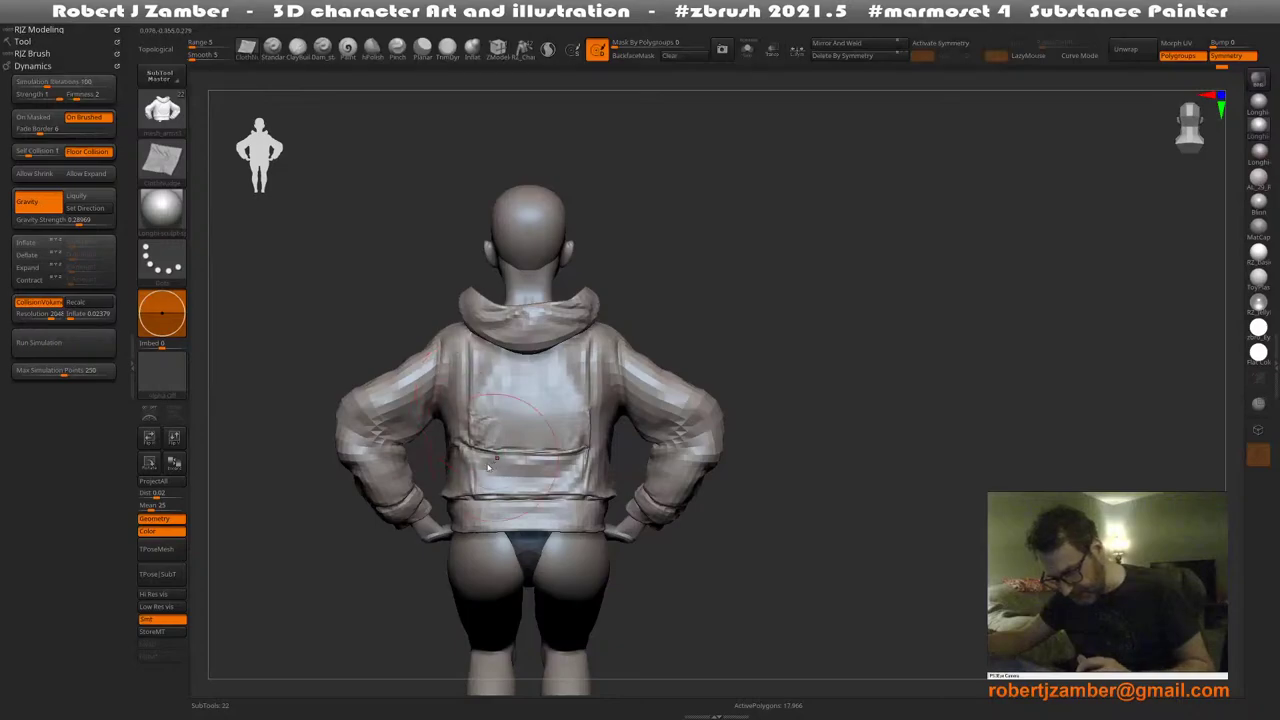
pyautogui.moveTo(632, 410); pyautogui.dragTo(573, 407, button='right')
pyautogui.press('space')
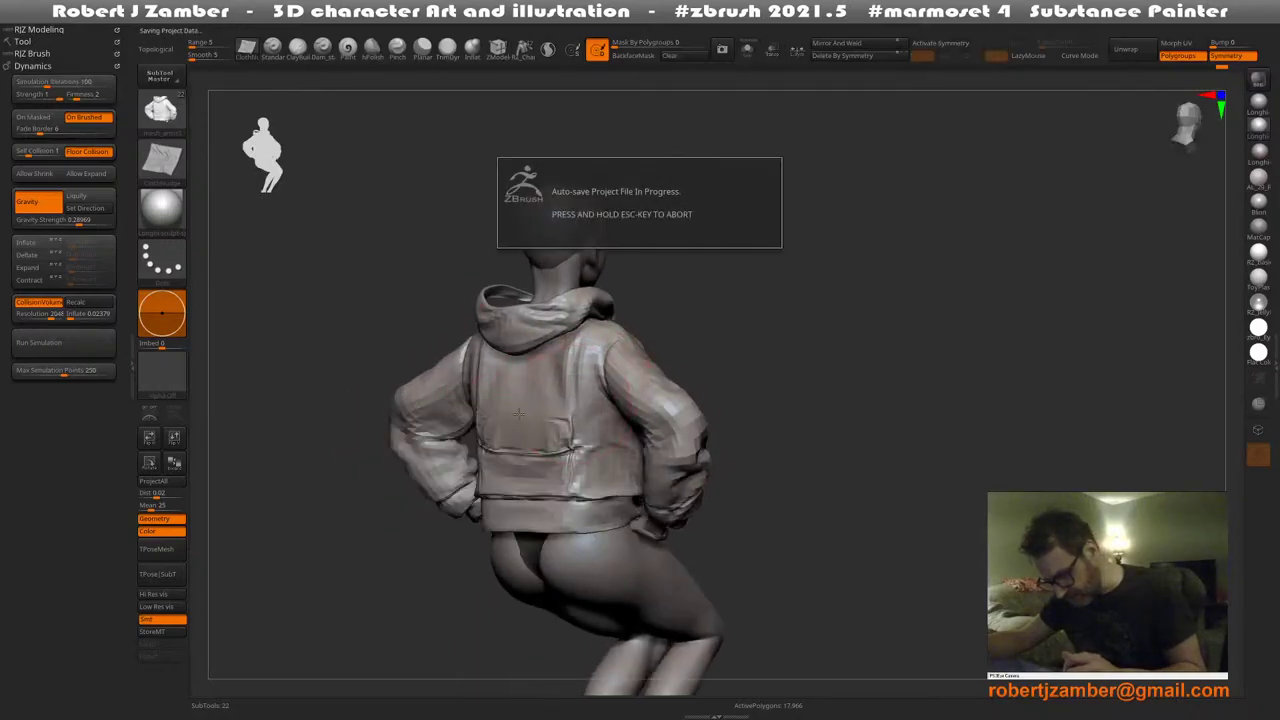
# Fine-tune the cloth brush's draw size and nudge the folds along the jacket's front hem
pyautogui.moveTo(680, 410); pyautogui.dragTo(484, 413, button='right')
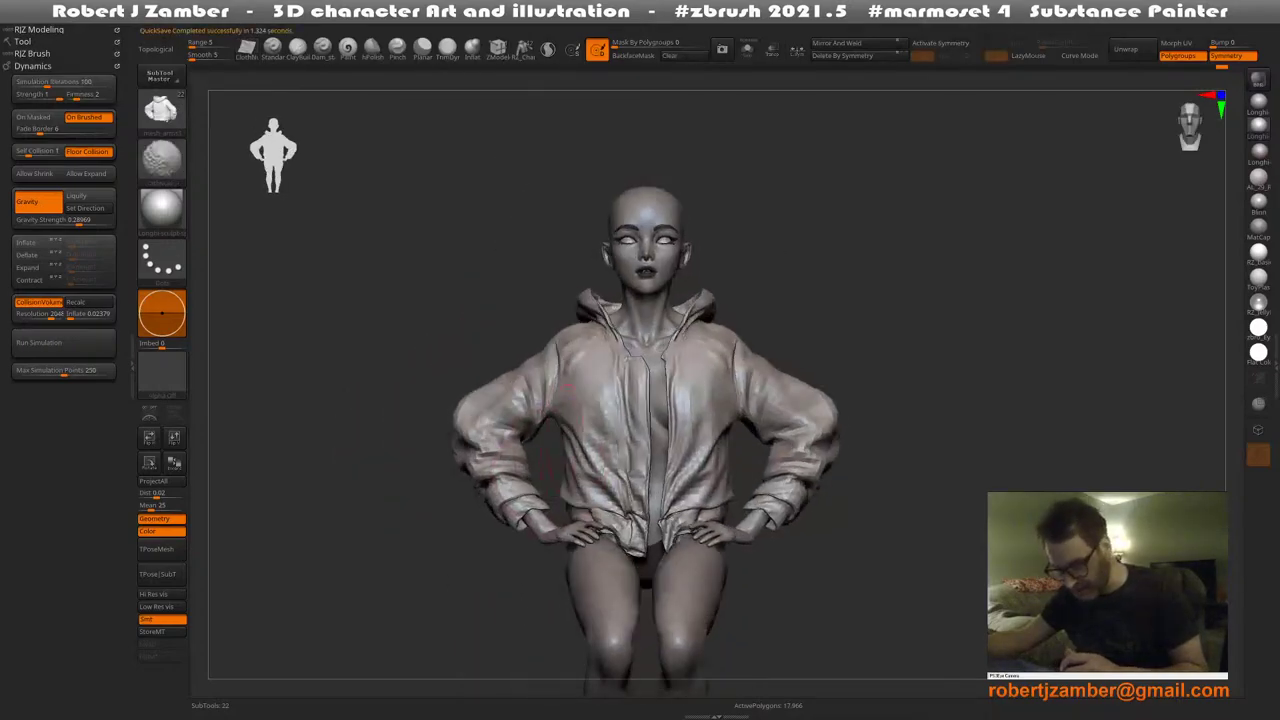
pyautogui.press('space')
pyautogui.moveTo(550, 344); pyautogui.dragTo(559, 345)
pyautogui.keyDown('alt'); pyautogui.moveTo(559, 345); pyautogui.dragTo(522, 241, button='right'); pyautogui.keyUp('alt')
pyautogui.keyDown('alt'); pyautogui.moveTo(469, 475); pyautogui.dragTo(479, 513, button='right'); pyautogui.keyUp('alt')
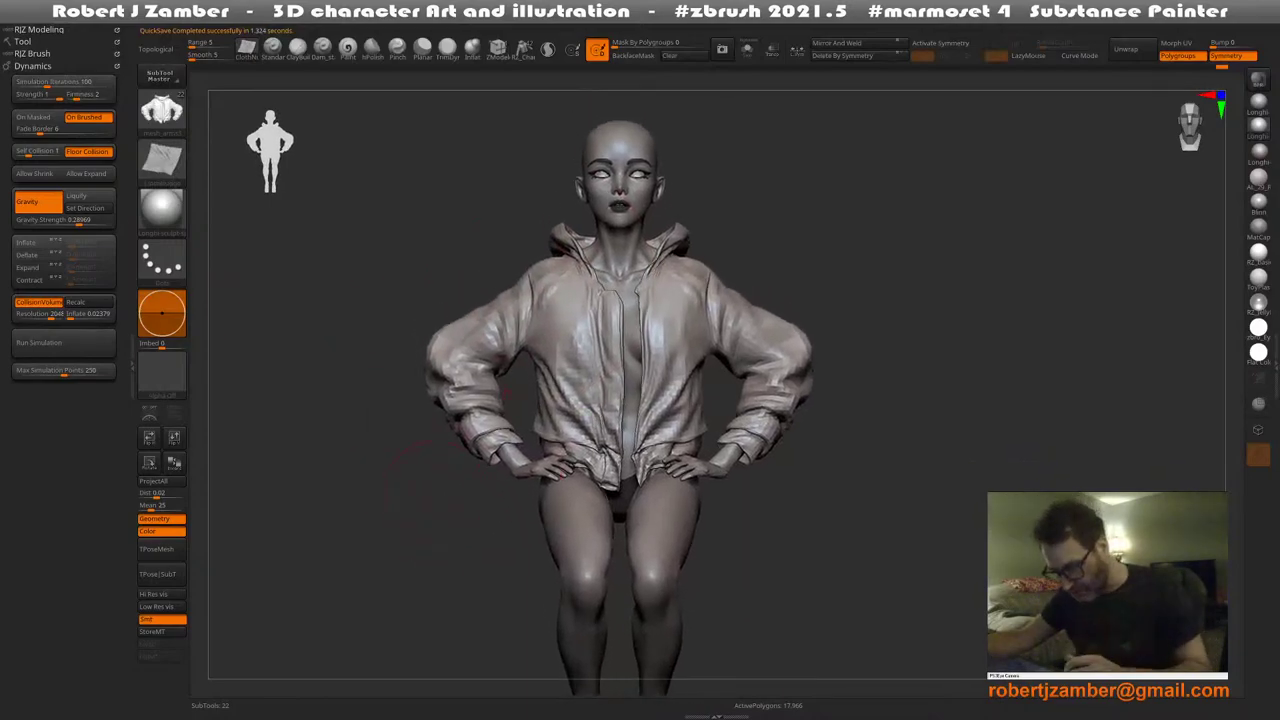
pyautogui.press('space')
pyautogui.moveTo(549, 444); pyautogui.dragTo(546, 444)
pyautogui.press('space')
pyautogui.moveTo(607, 490); pyautogui.dragTo(601, 490)
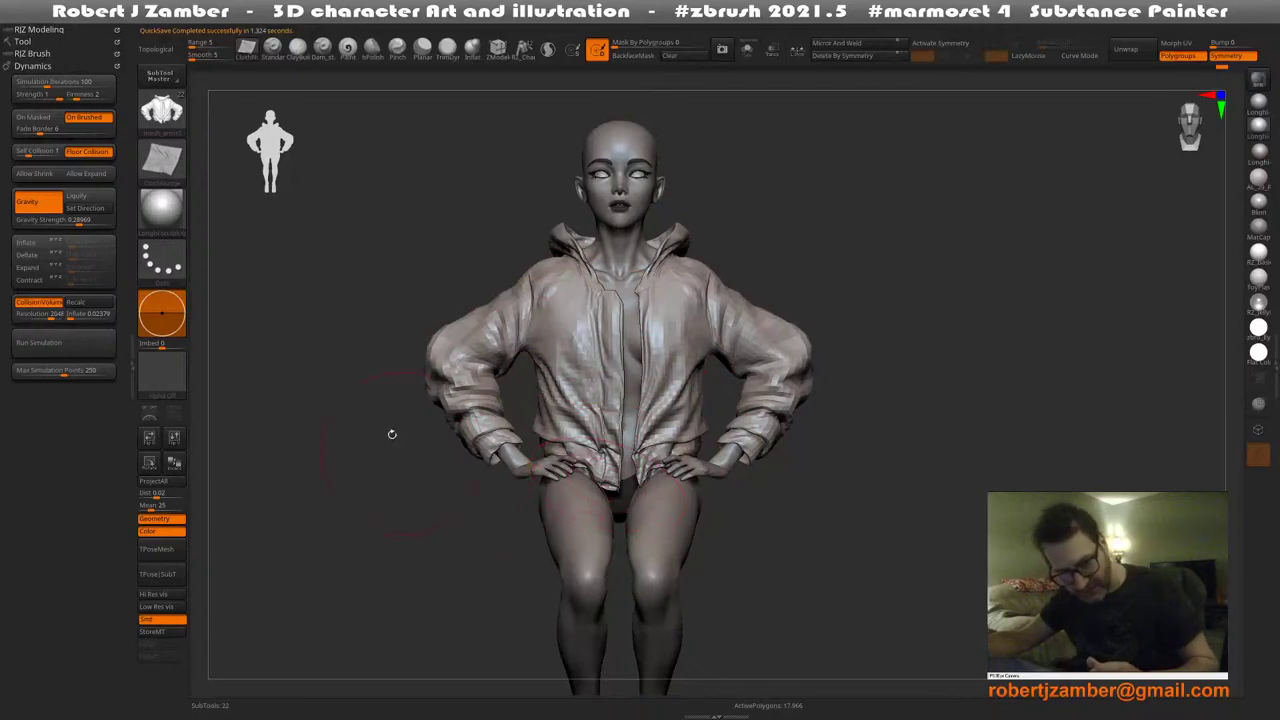
pyautogui.keyDown('alt'); pyautogui.moveTo(391, 434); pyautogui.dragTo(388, 410, button='right'); pyautogui.keyUp('alt')
# Set the simulation's gravity strength to 2.86899 and expand the Scale Master plugin options
pyautogui.click(87, 220)
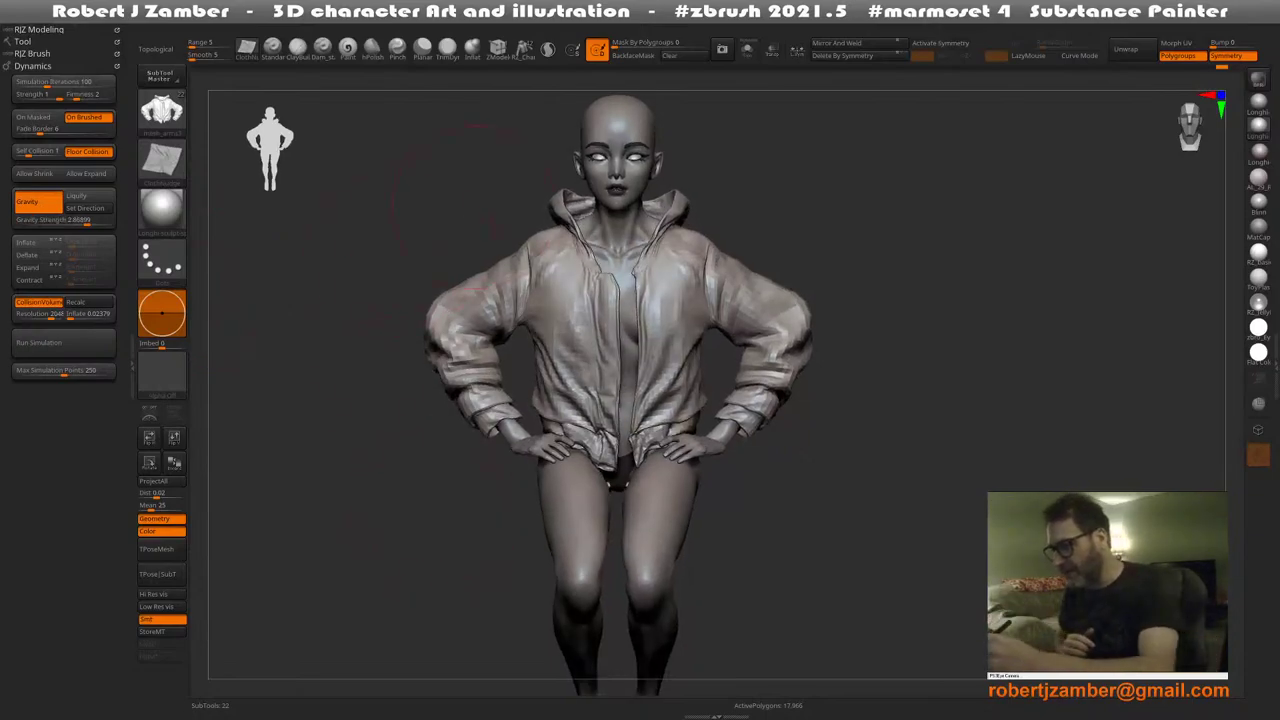
pyautogui.moveTo(946, 22)
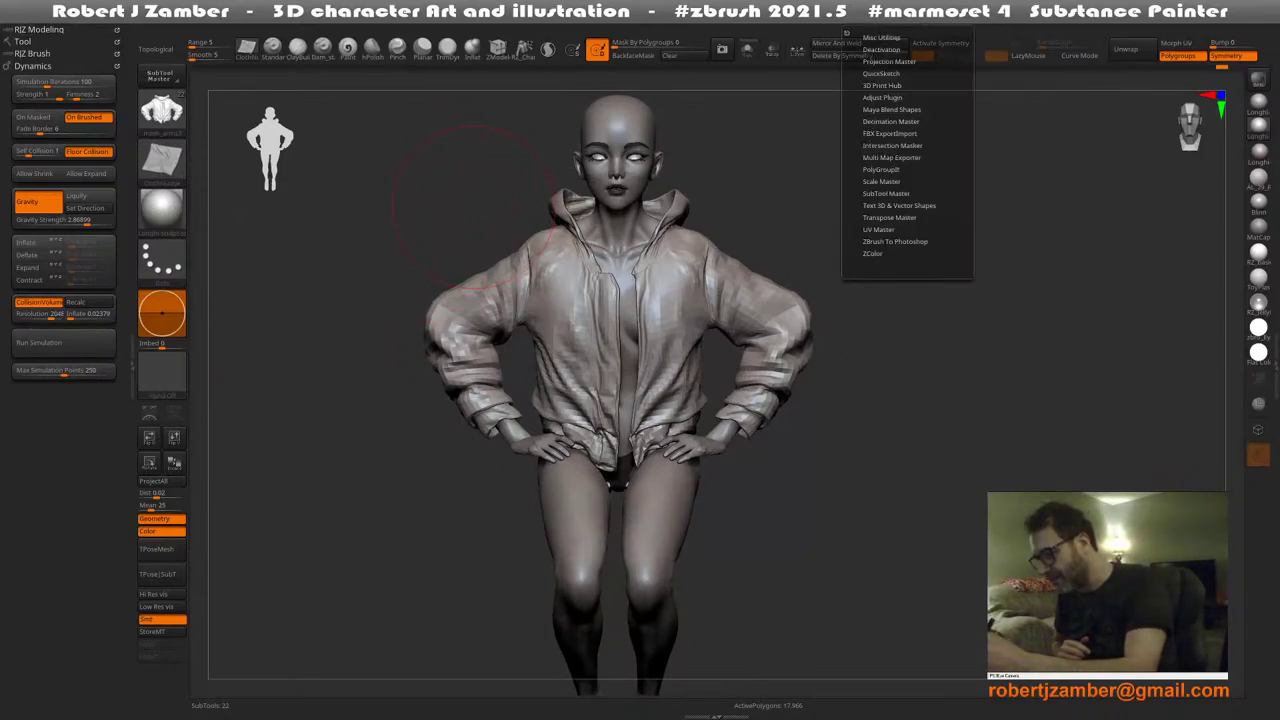
pyautogui.moveTo(864, 21)
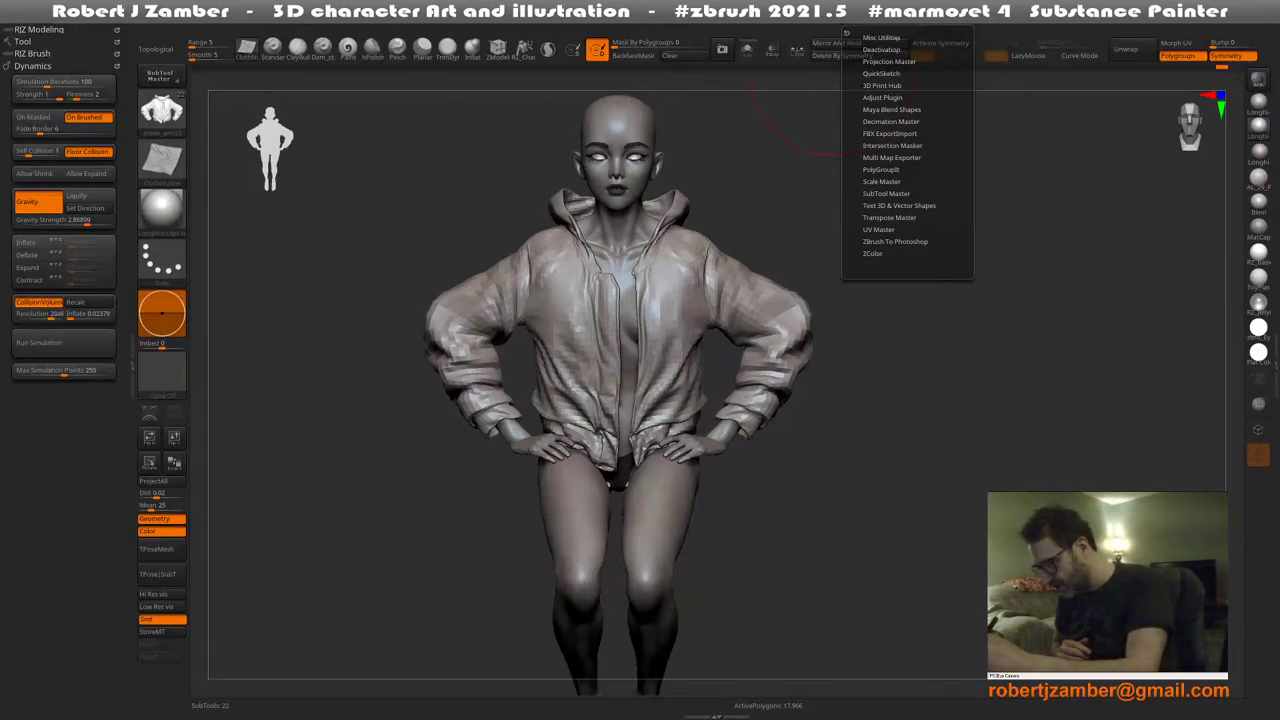
pyautogui.click(881, 181)
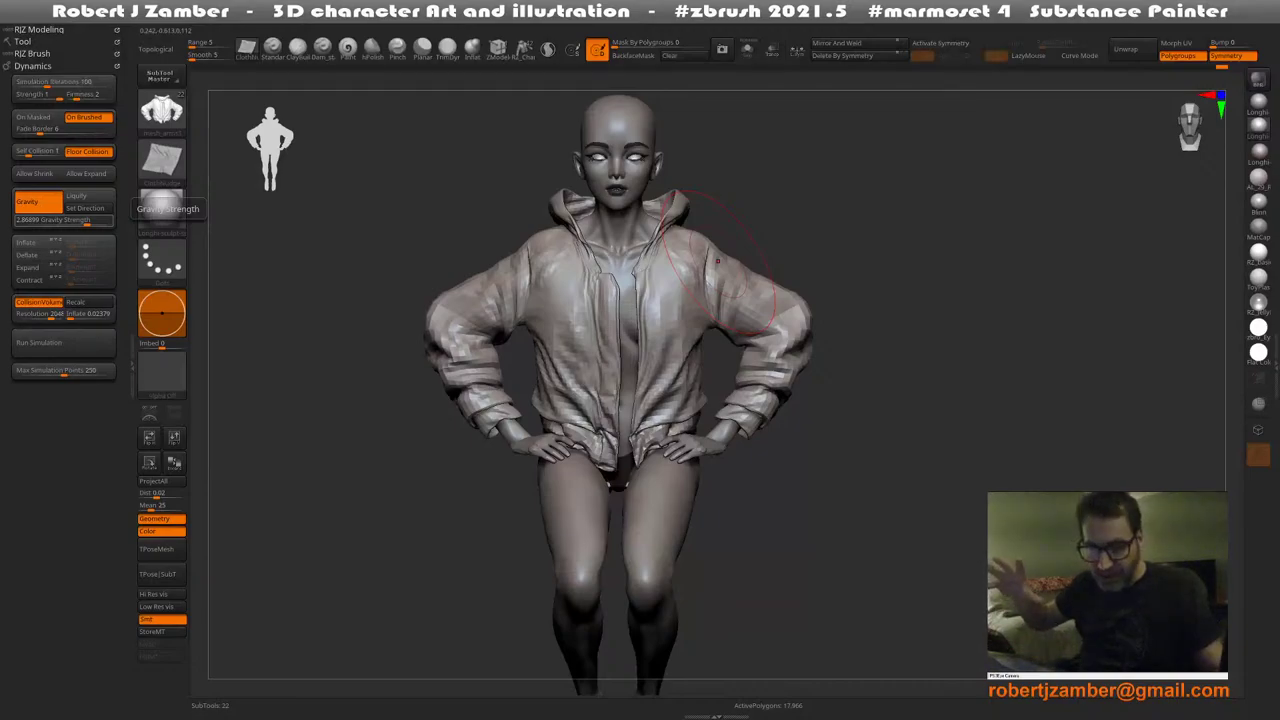
# Try running the cloth simulation on the jacket with the gravity strength set to 100
pyautogui.moveTo(87, 221); pyautogui.dragTo(113, 221)
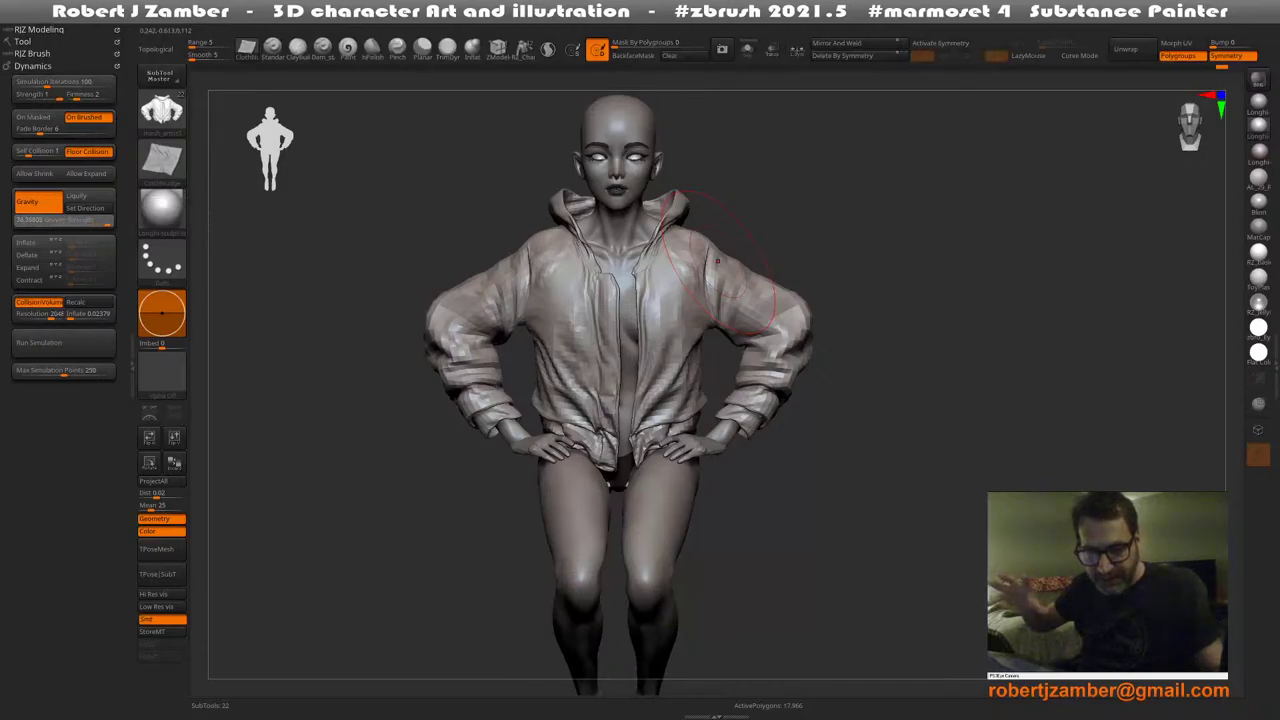
pyautogui.click(60, 342)
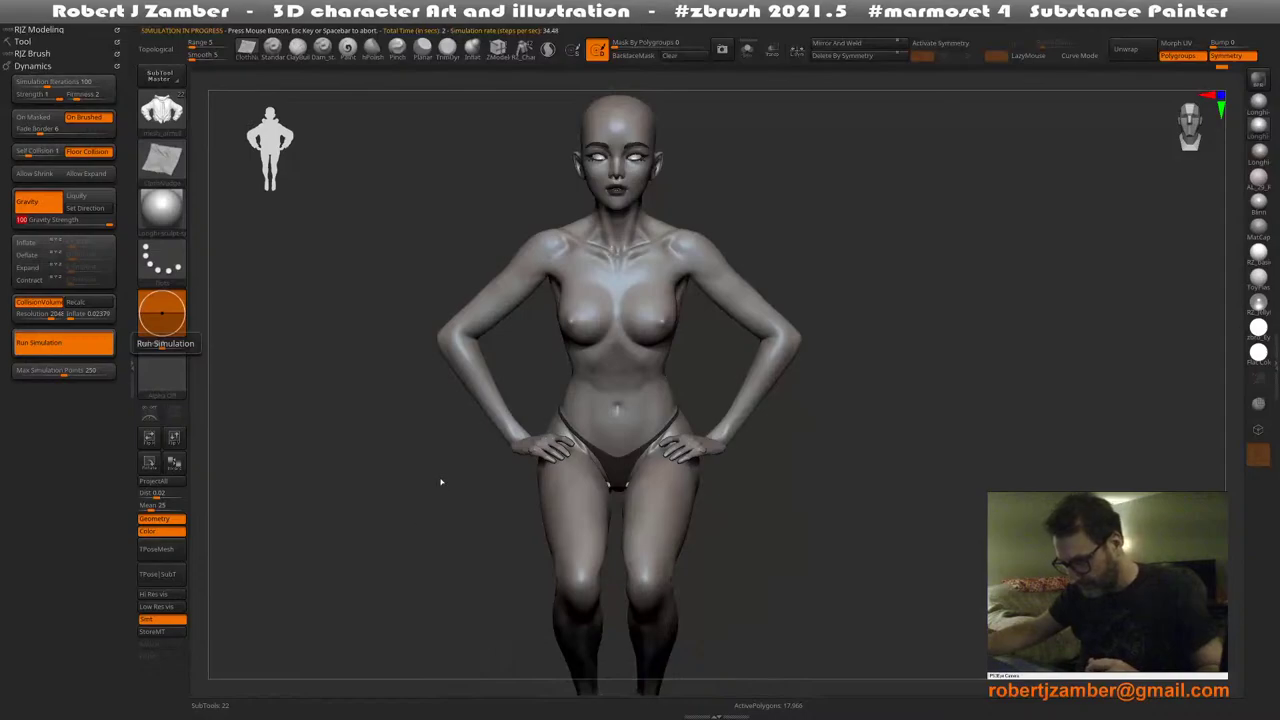
pyautogui.moveTo(370, 420)
pyautogui.mouseDown(button='right')
pyautogui.moveTo(400, 430)
pyautogui.moveTo(442, 387)
pyautogui.mouseUp(button='right')
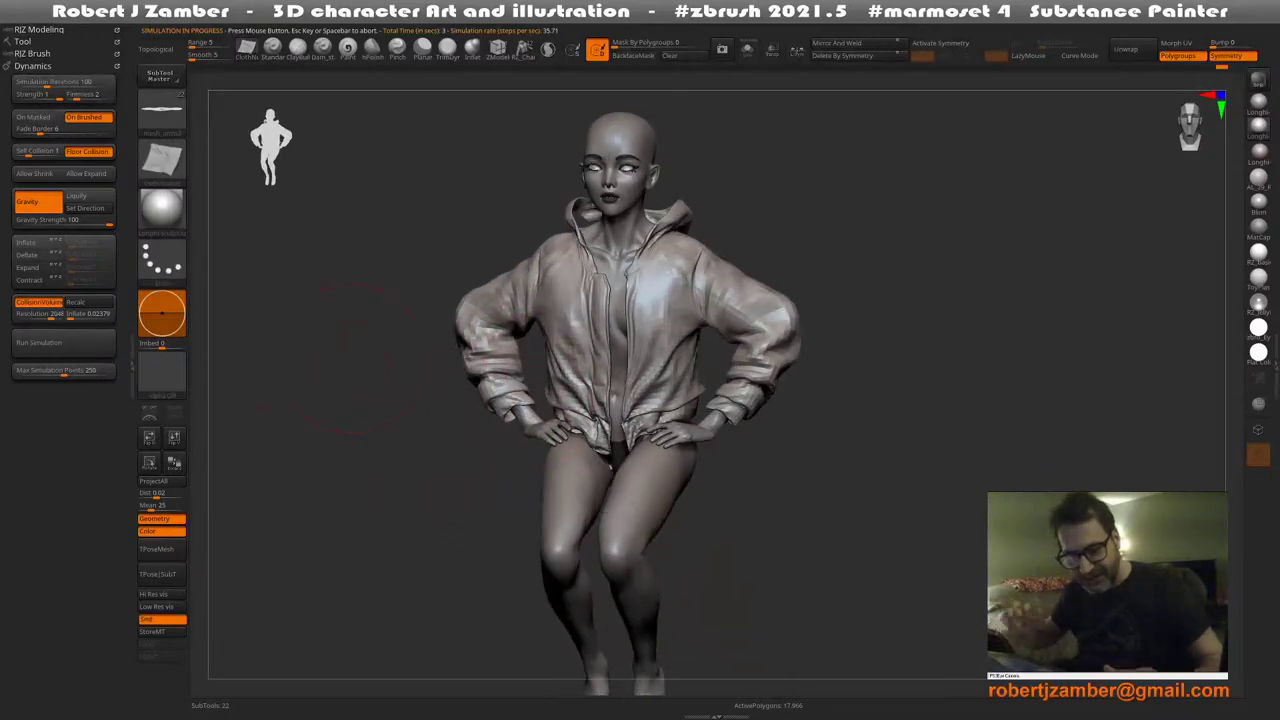
# Set the simulation's gravity strength to 0.57126
pyautogui.moveTo(109, 221); pyautogui.dragTo(91, 221)
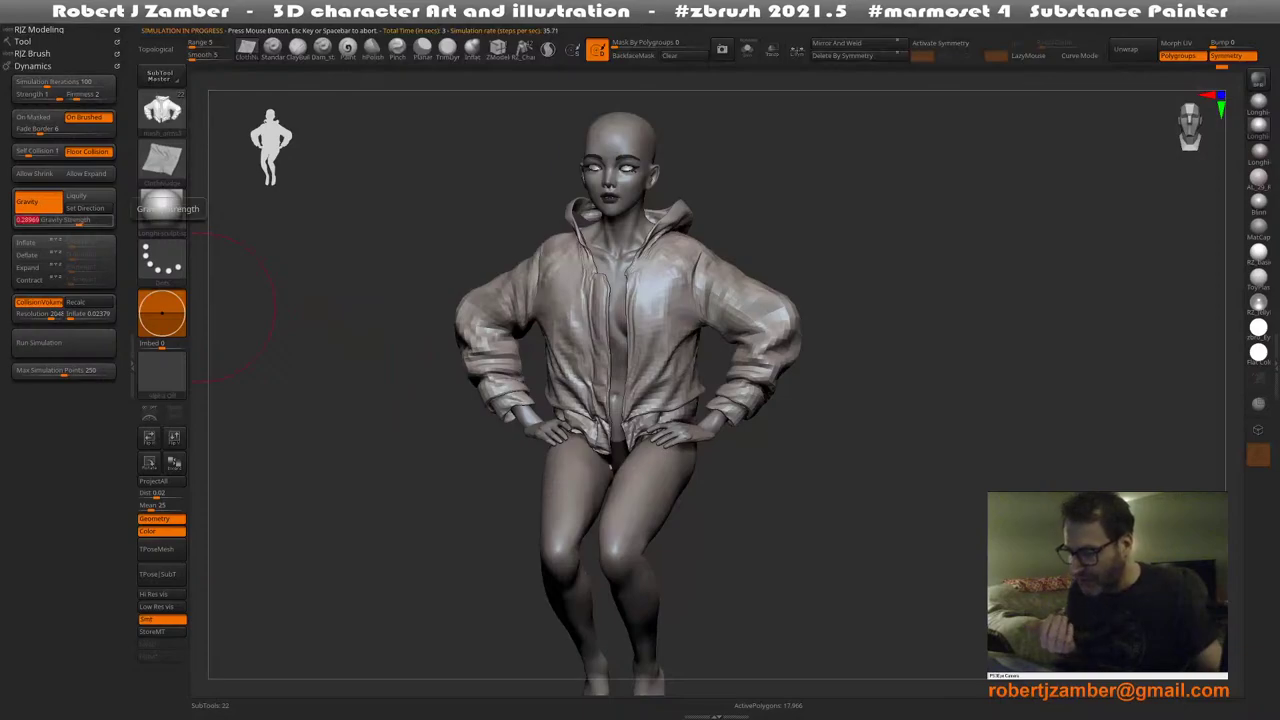
pyautogui.moveTo(78, 221); pyautogui.dragTo(82, 221)
pyautogui.write('0.571')
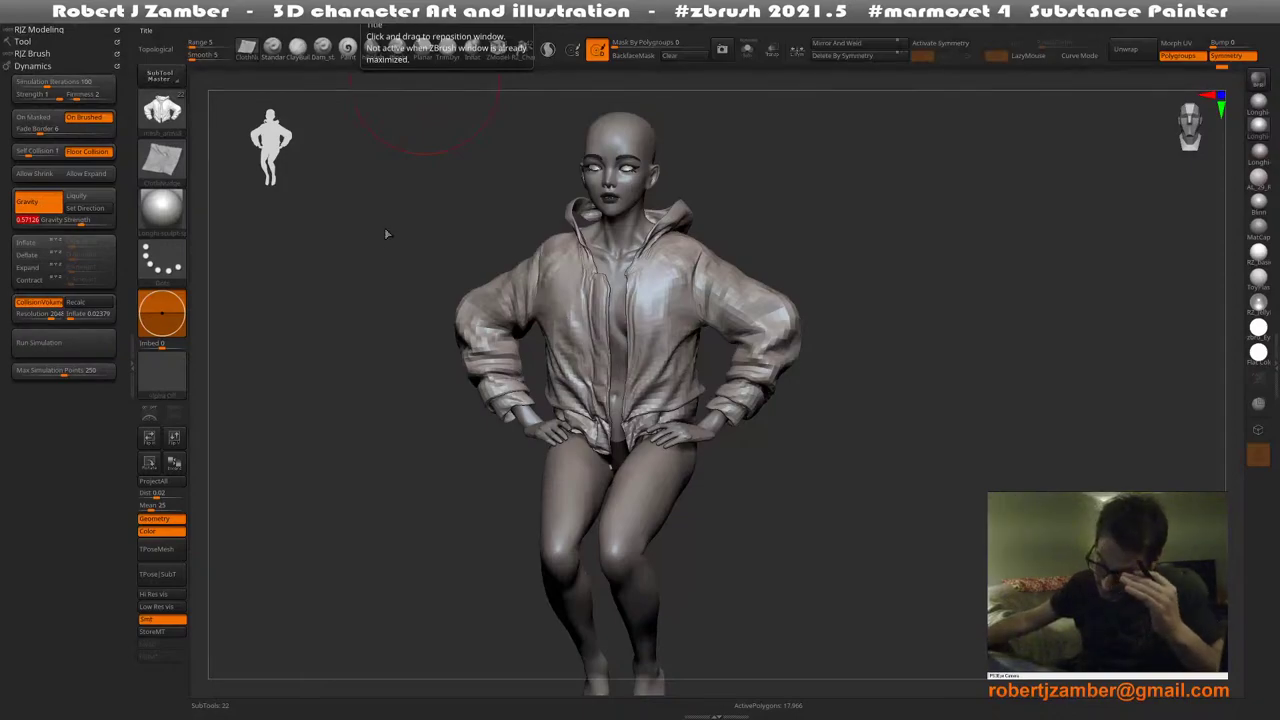
# Examine the ZBrush Scale Unify function among the Scale Master plugin options
pyautogui.moveTo(487, 226); pyautogui.dragTo(414, 217)
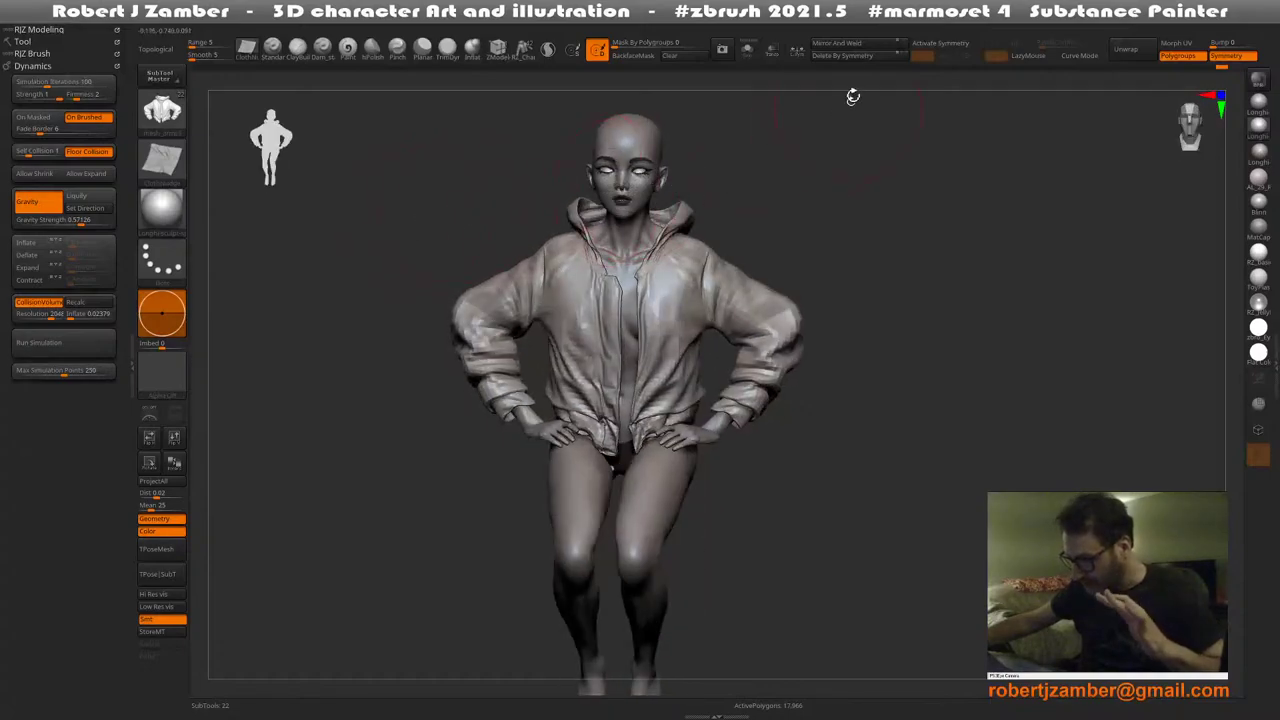
pyautogui.click(858, 30)
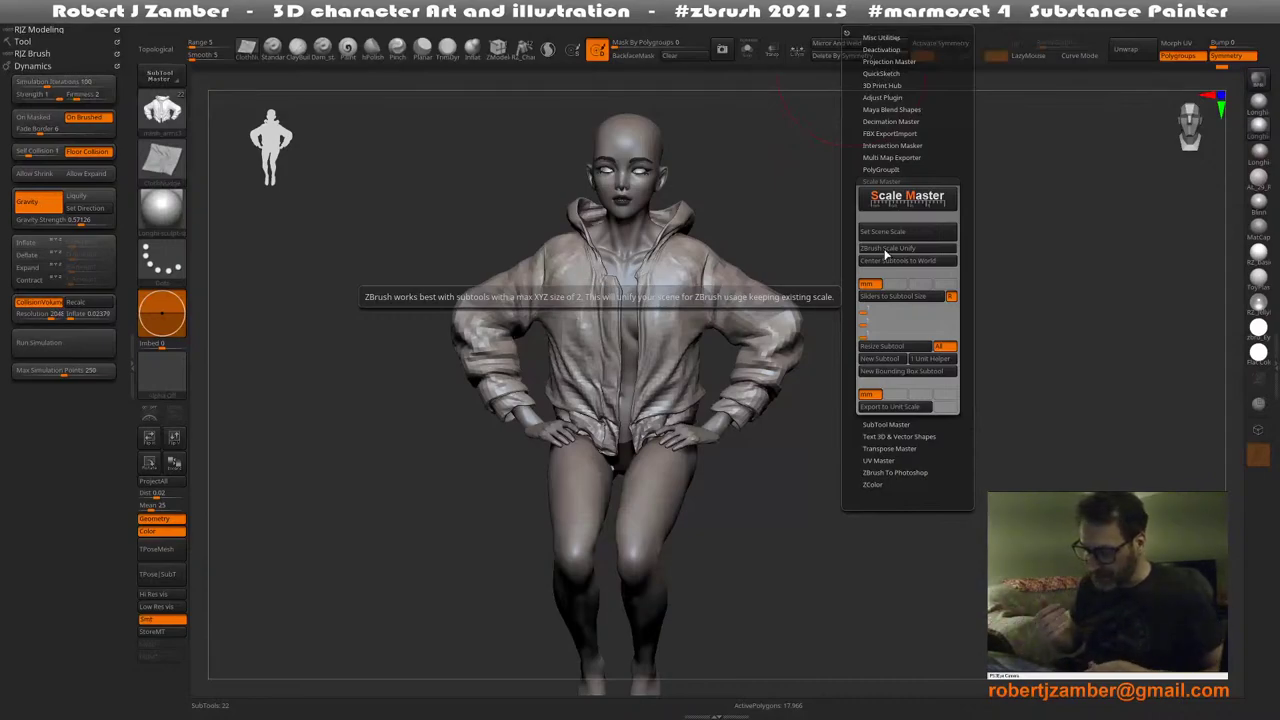
pyautogui.click(885, 256)
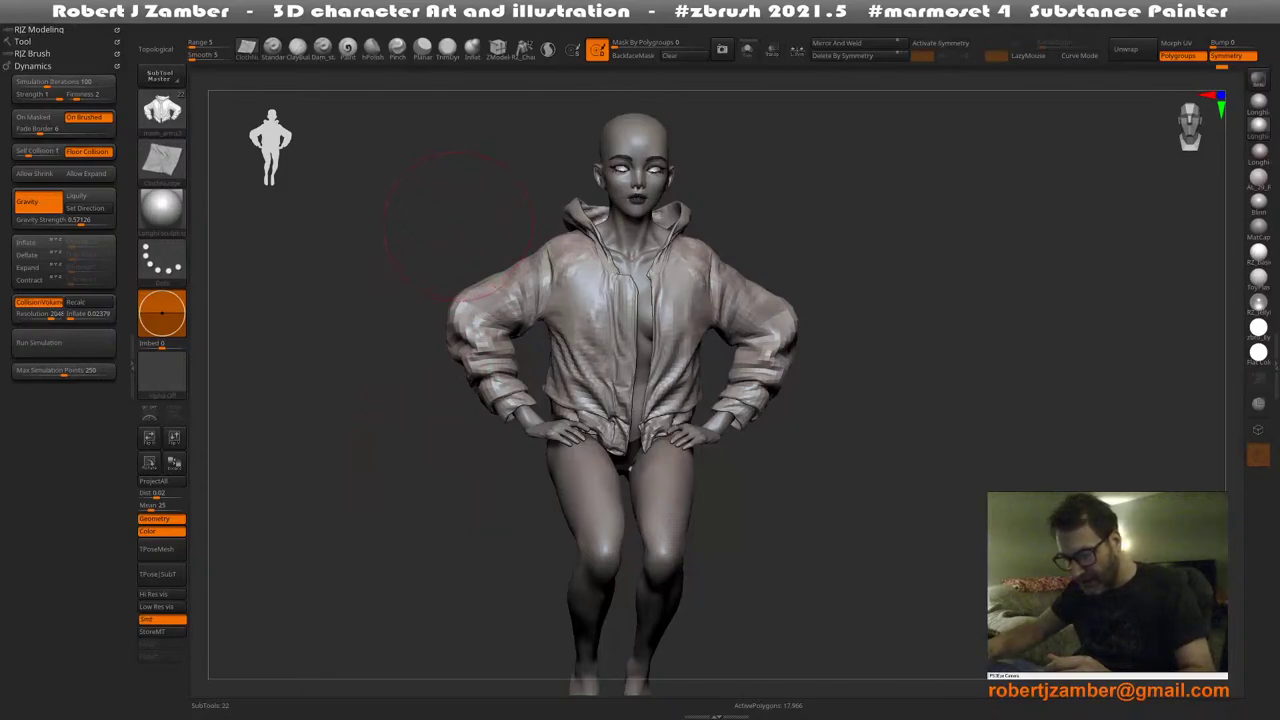
# Set the brush's draw size to 1000 and compare its reach with the figure at different zoom levels
pyautogui.press('space')
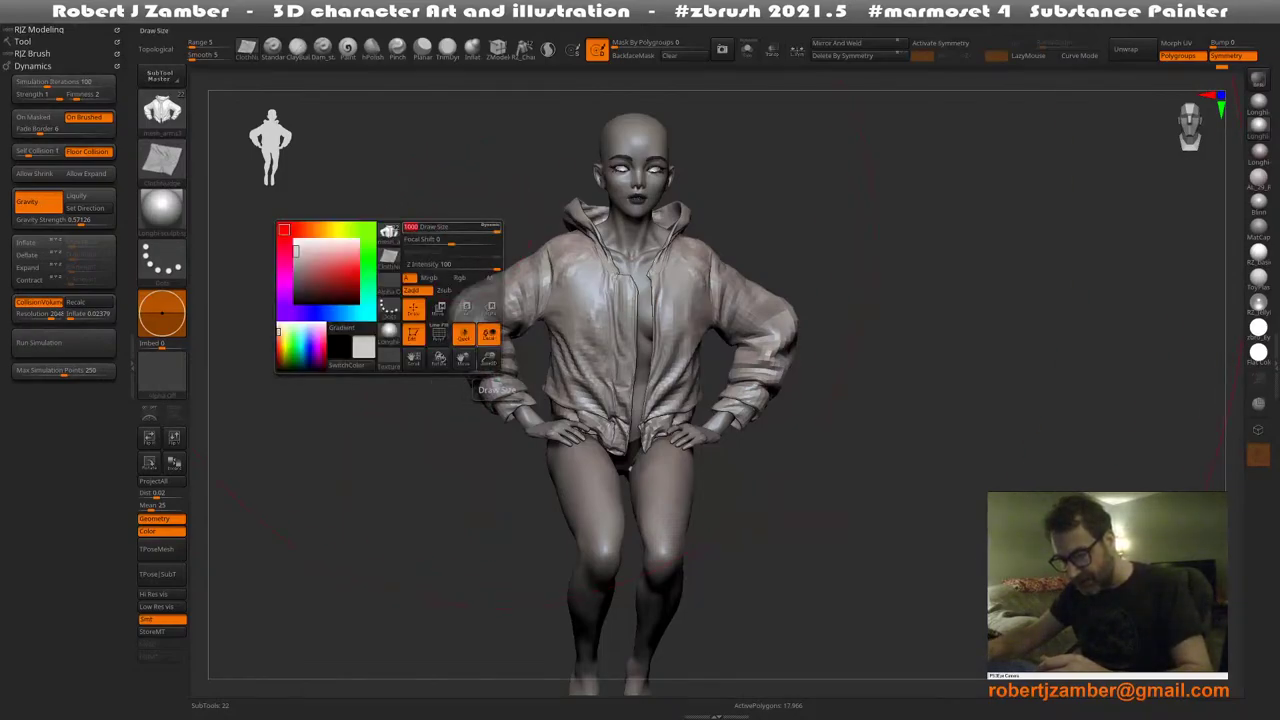
pyautogui.keyDown('shift'); pyautogui.moveTo(440, 400); pyautogui.dragTo(480, 395); pyautogui.keyUp('shift')
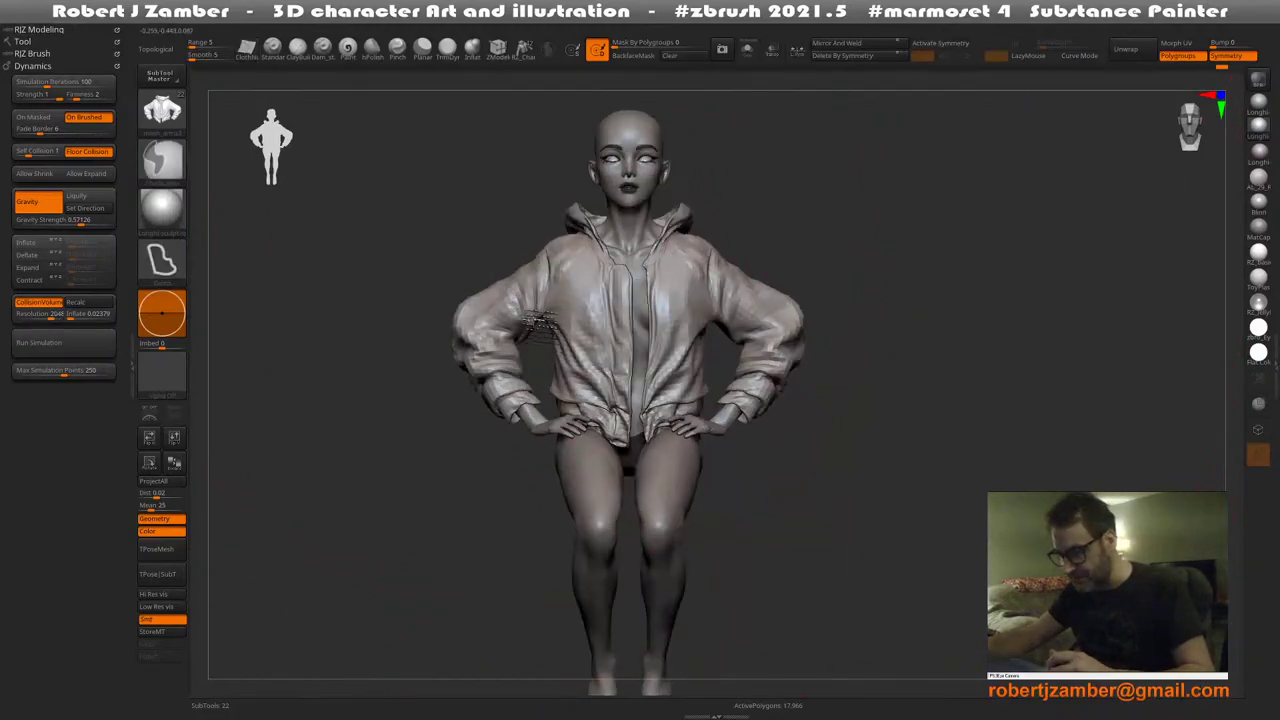
pyautogui.moveTo(540, 323)
pyautogui.keyDown('ctrl'); pyautogui.mouseDown(button='right')
pyautogui.moveTo(508, 320)
pyautogui.moveTo(546, 320)
pyautogui.mouseUp(button='right'); pyautogui.keyUp('ctrl')
pyautogui.keyDown('ctrl'); pyautogui.moveTo(546, 278); pyautogui.dragTo(548, 290, button='right'); pyautogui.keyUp('ctrl')
pyautogui.press('space')
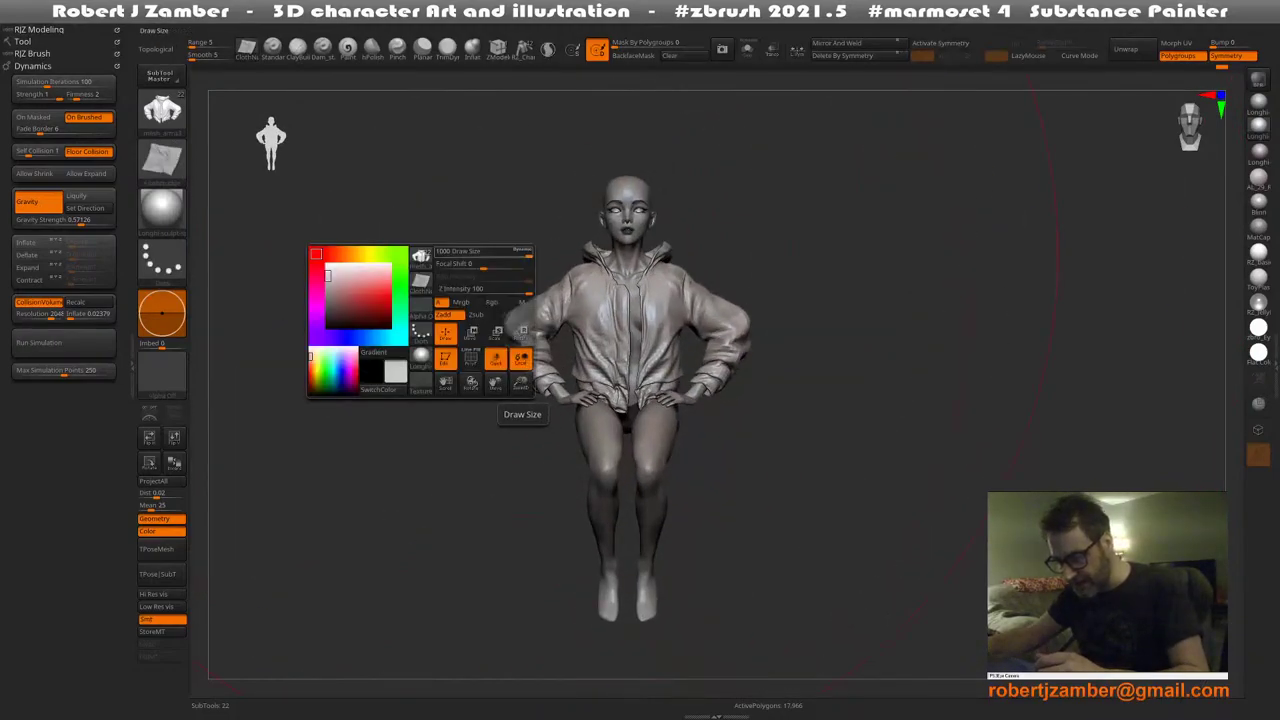
pyautogui.moveTo(524, 253)
pyautogui.mouseDown()
pyautogui.moveTo(462, 253)
pyautogui.moveTo(514, 254)
pyautogui.mouseUp()
pyautogui.press('space')
# Vary the brush's draw size and check its footprint against the jacket at closer zoom levels
pyautogui.keyDown('ctrl'); pyautogui.moveTo(606, 248); pyautogui.dragTo(603, 303, button='right'); pyautogui.keyUp('ctrl')
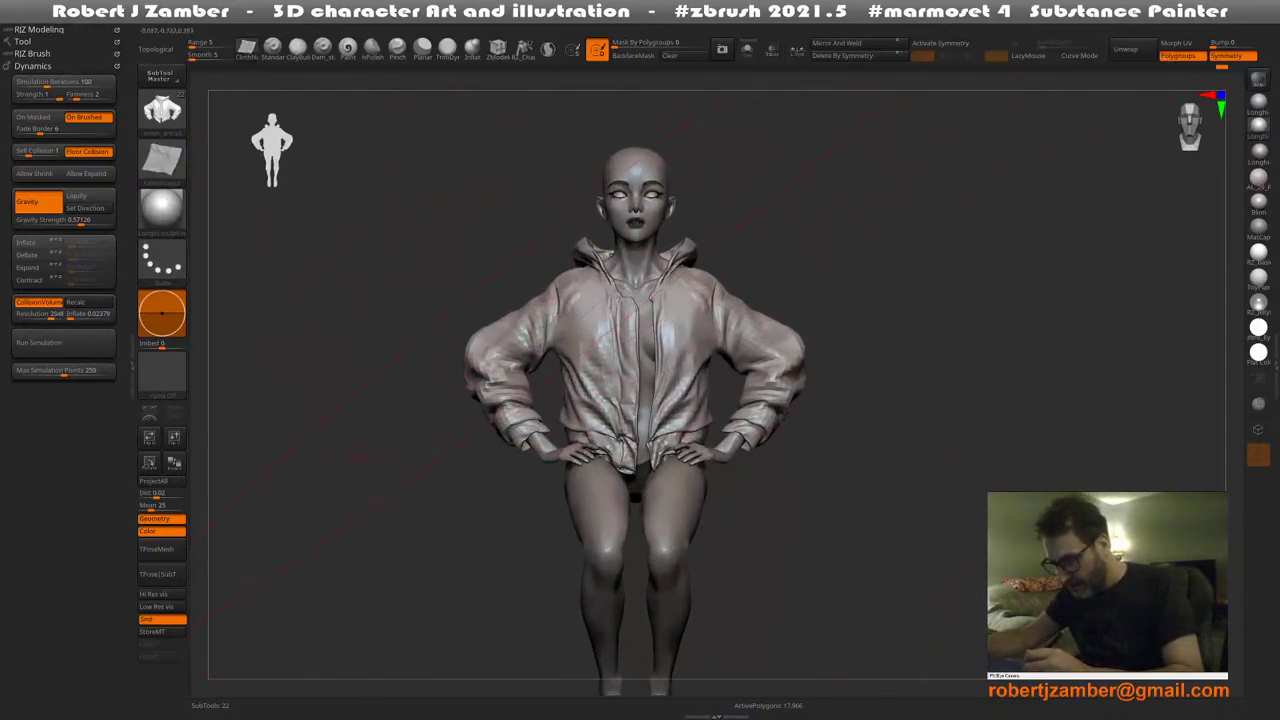
pyautogui.press('space')
pyautogui.moveTo(543, 260); pyautogui.dragTo(530, 260)
pyautogui.moveTo(575, 222); pyautogui.dragTo(597, 253, button='right')
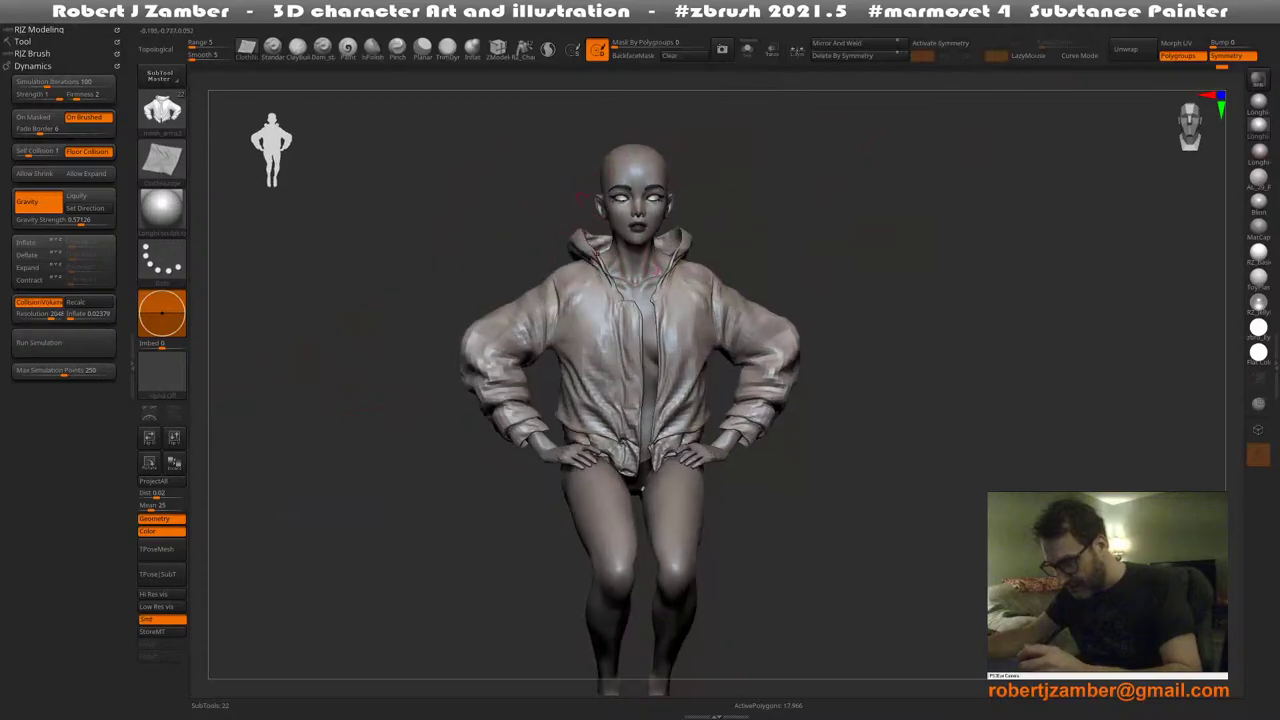
pyautogui.scroll(2, 578, 195)
pyautogui.press('space')
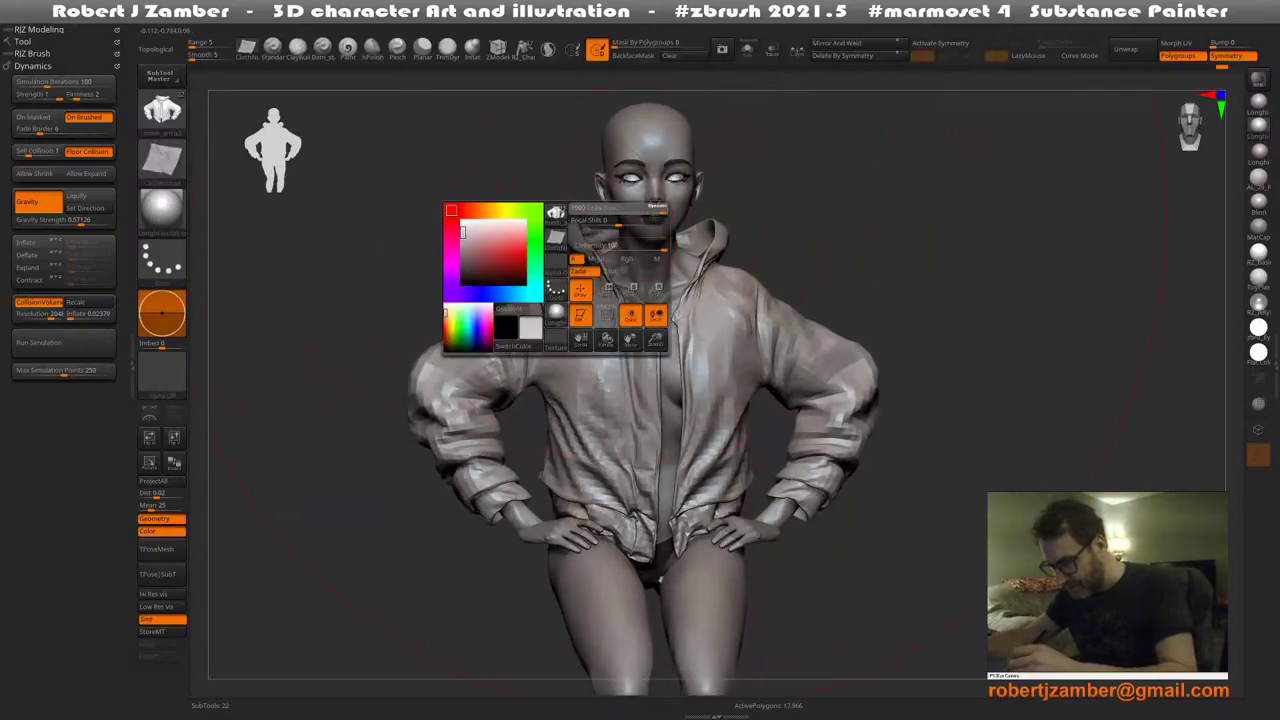
pyautogui.moveTo(662, 212); pyautogui.dragTo(617, 212)
pyautogui.moveTo(598, 290); pyautogui.dragTo(535, 332, button='right')
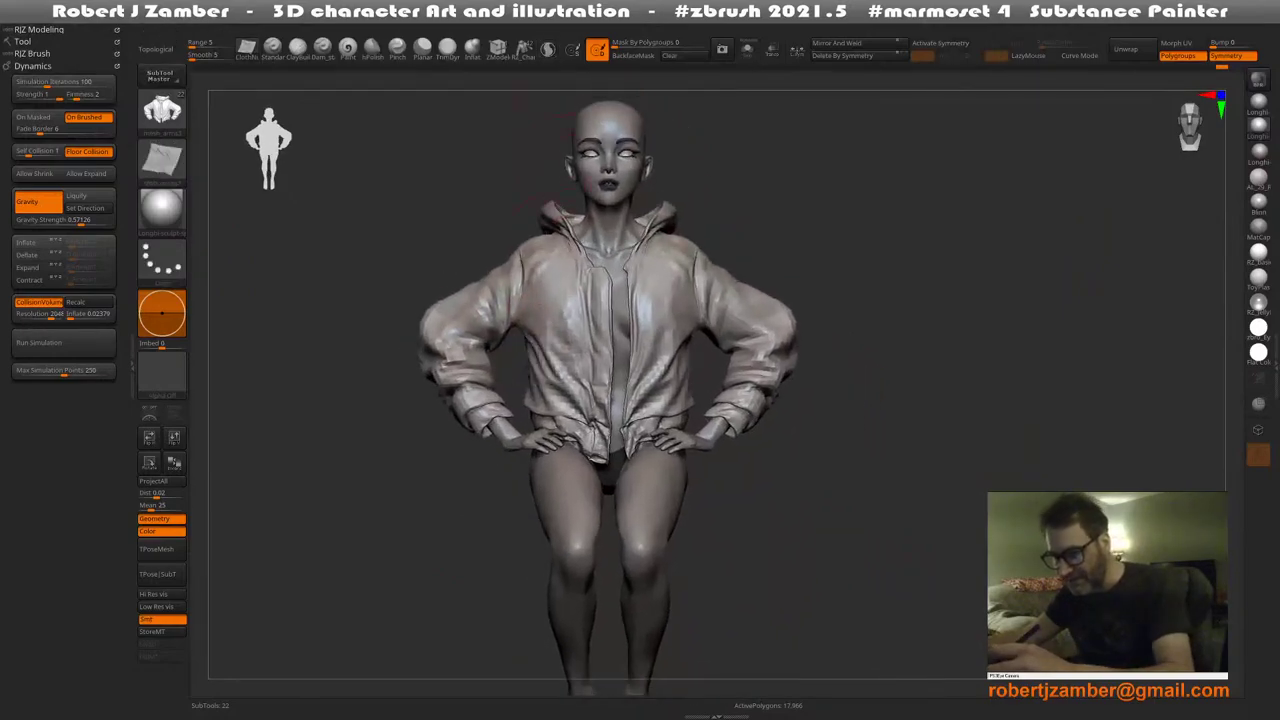
# Raise the maximum brush size to 5000 in the custom brush settings
pyautogui.moveTo(548, 49)
pyautogui.press('2')
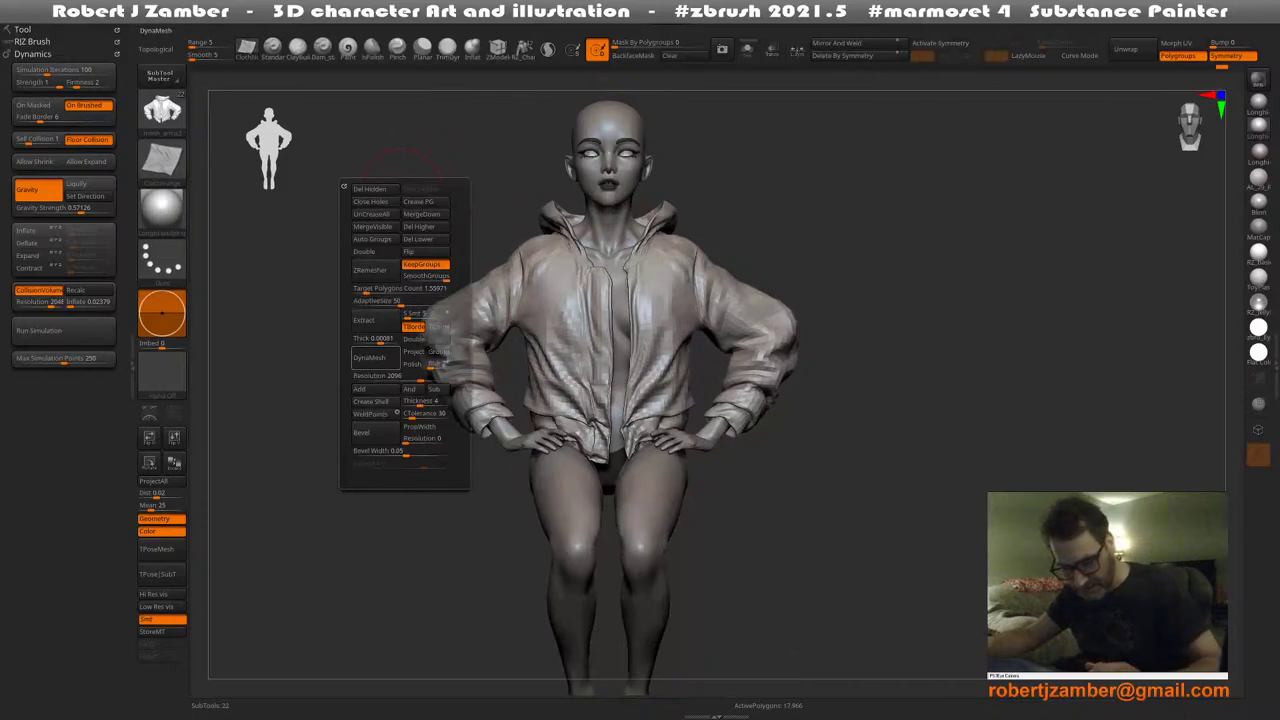
pyautogui.press('3')
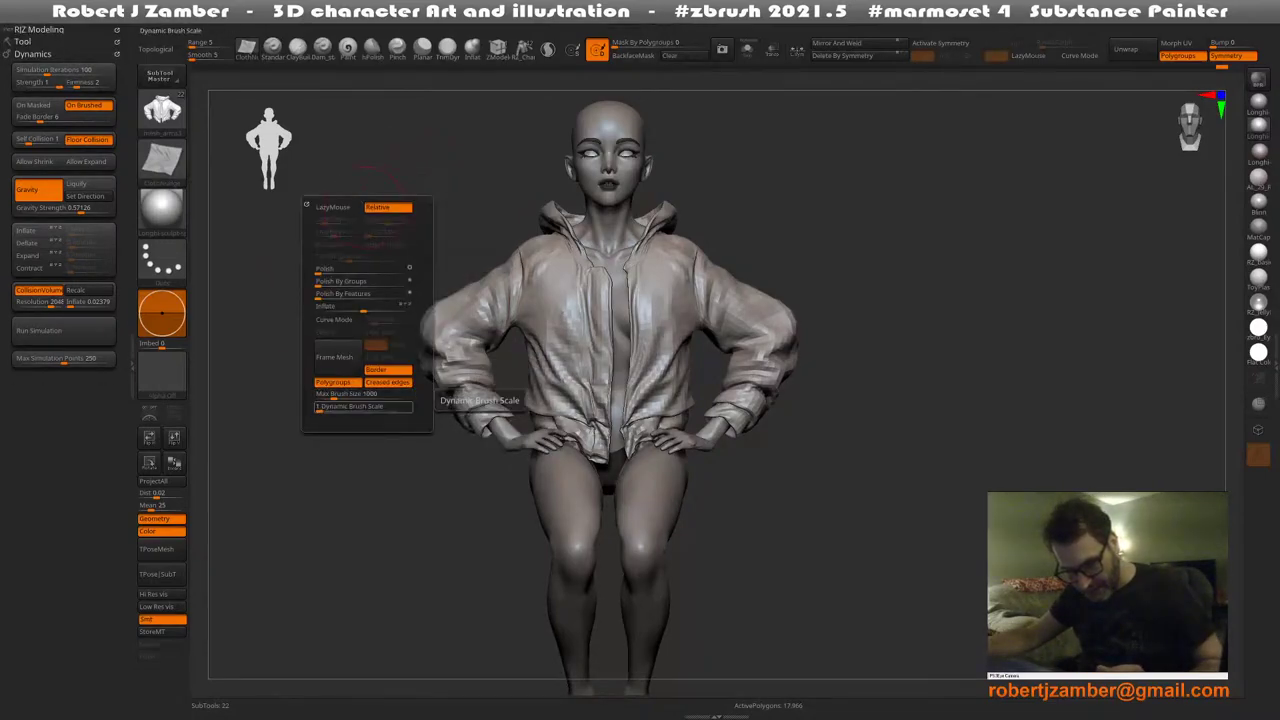
pyautogui.moveTo(334, 396); pyautogui.dragTo(410, 397)
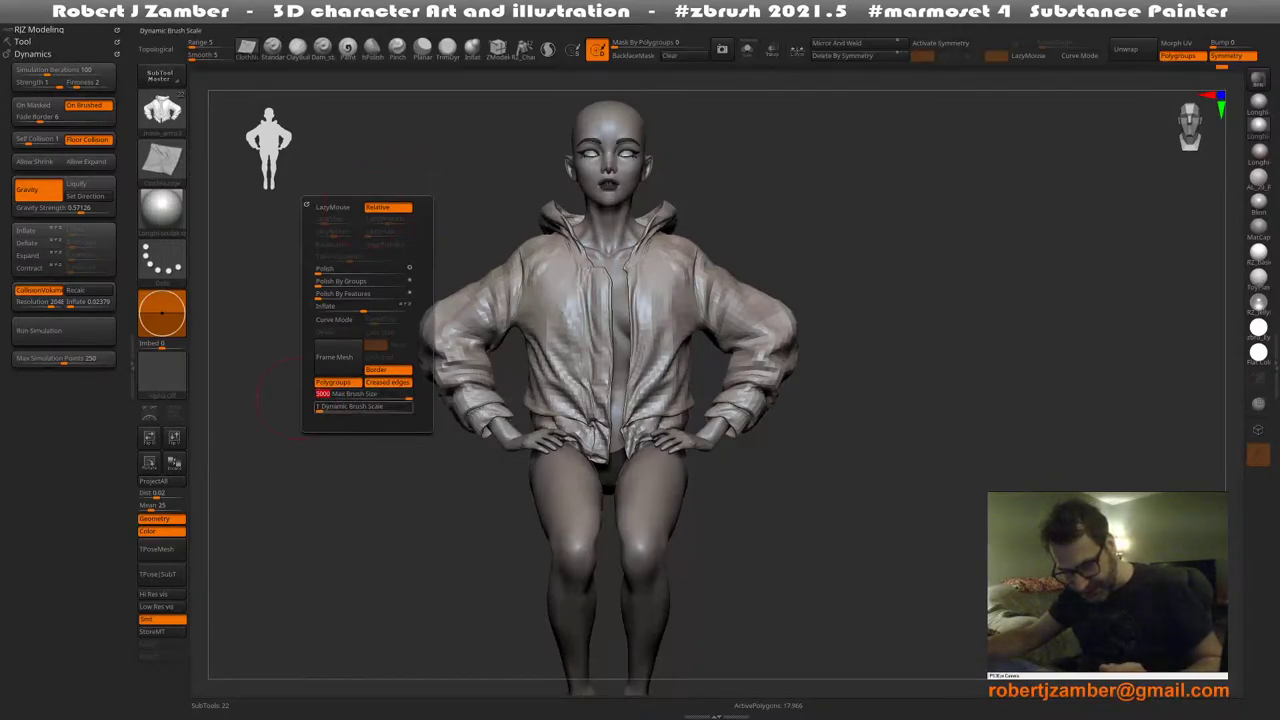
# Undo the last change and increase the brush's draw size to 5000 for the zoomed-out figure
pyautogui.press('space')
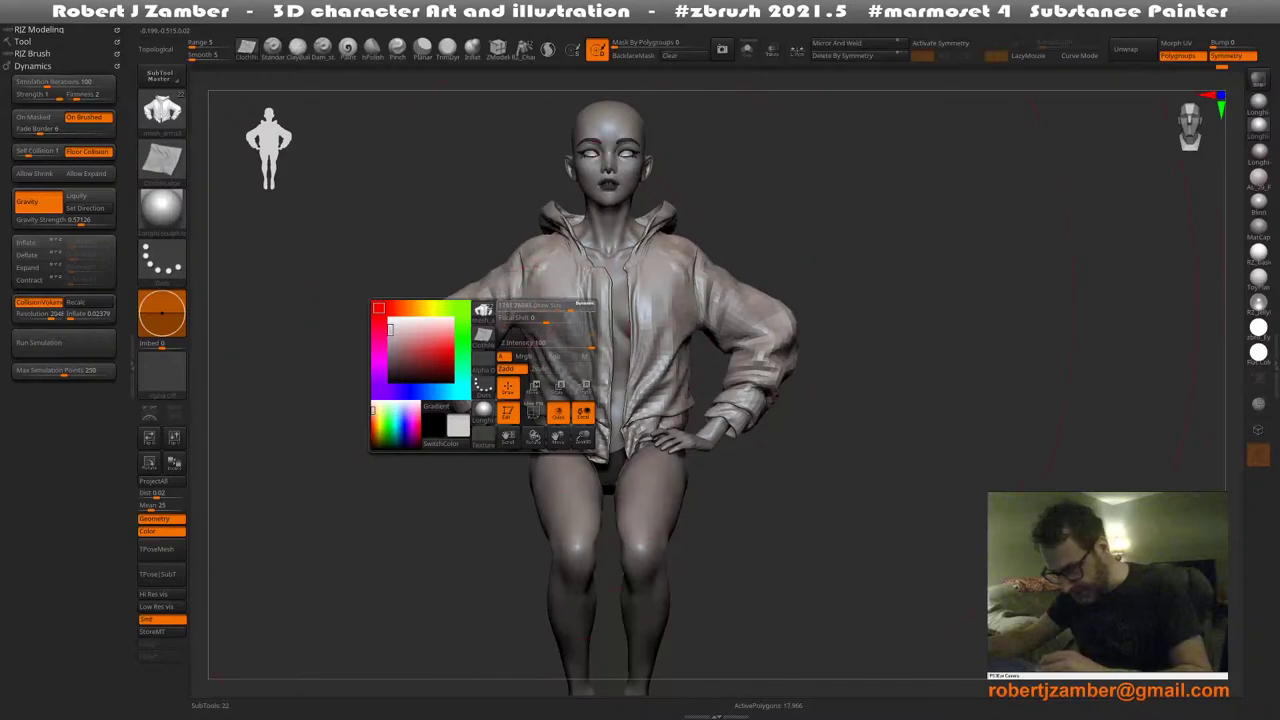
pyautogui.hotkey('ctrl', 'z')
pyautogui.keyDown('ctrl'); pyautogui.moveTo(483, 376); pyautogui.dragTo(448, 401, button='right'); pyautogui.keyUp('ctrl')
pyautogui.press('space')
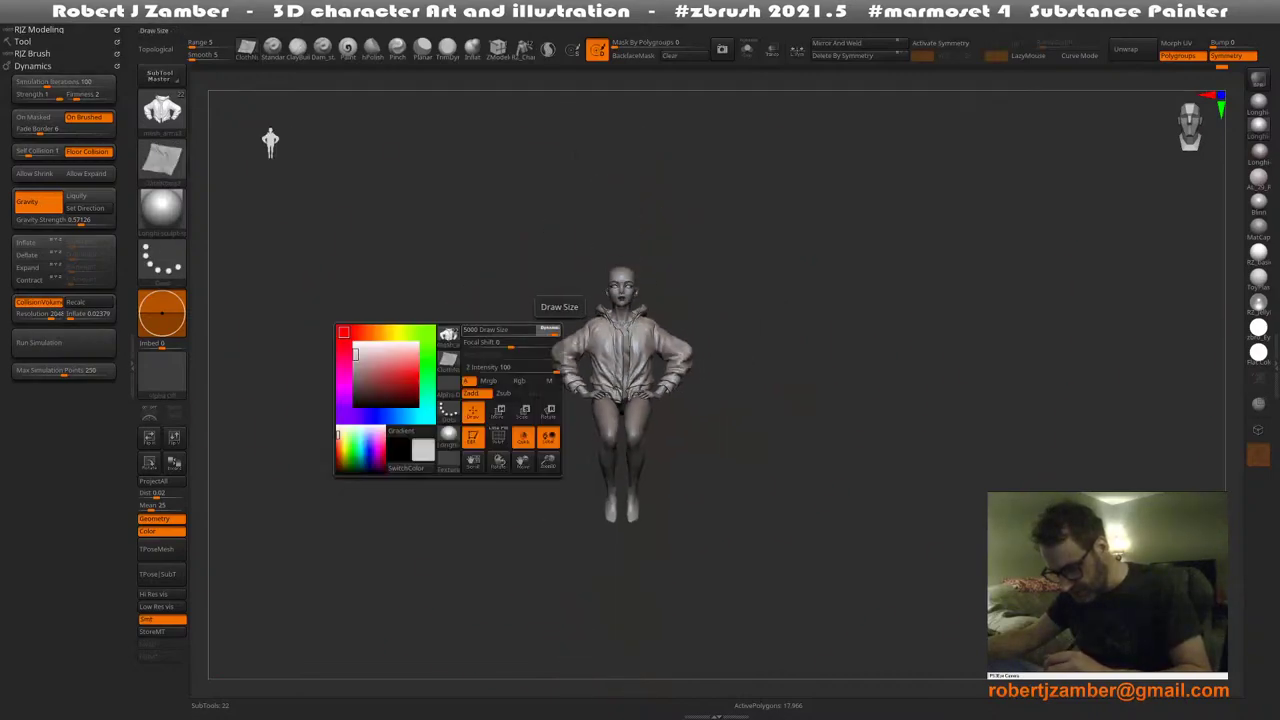
# Reduce the brush's draw size and frame the whole figure closer for work on the jacket
pyautogui.moveTo(548, 331); pyautogui.dragTo(498, 333)
pyautogui.keyDown('ctrl'); pyautogui.moveTo(588, 340); pyautogui.dragTo(555, 455, button='right'); pyautogui.keyUp('ctrl')
pyautogui.keyDown('alt'); pyautogui.moveTo(493, 533); pyautogui.dragTo(497, 476, button='right'); pyautogui.keyUp('alt')
# Make the hidden long hair strand subtools visible around the character's head and shoulders
pyautogui.press('t')
pyautogui.moveTo(437, 350); pyautogui.dragTo(438, 294)
pyautogui.click(525, 293)
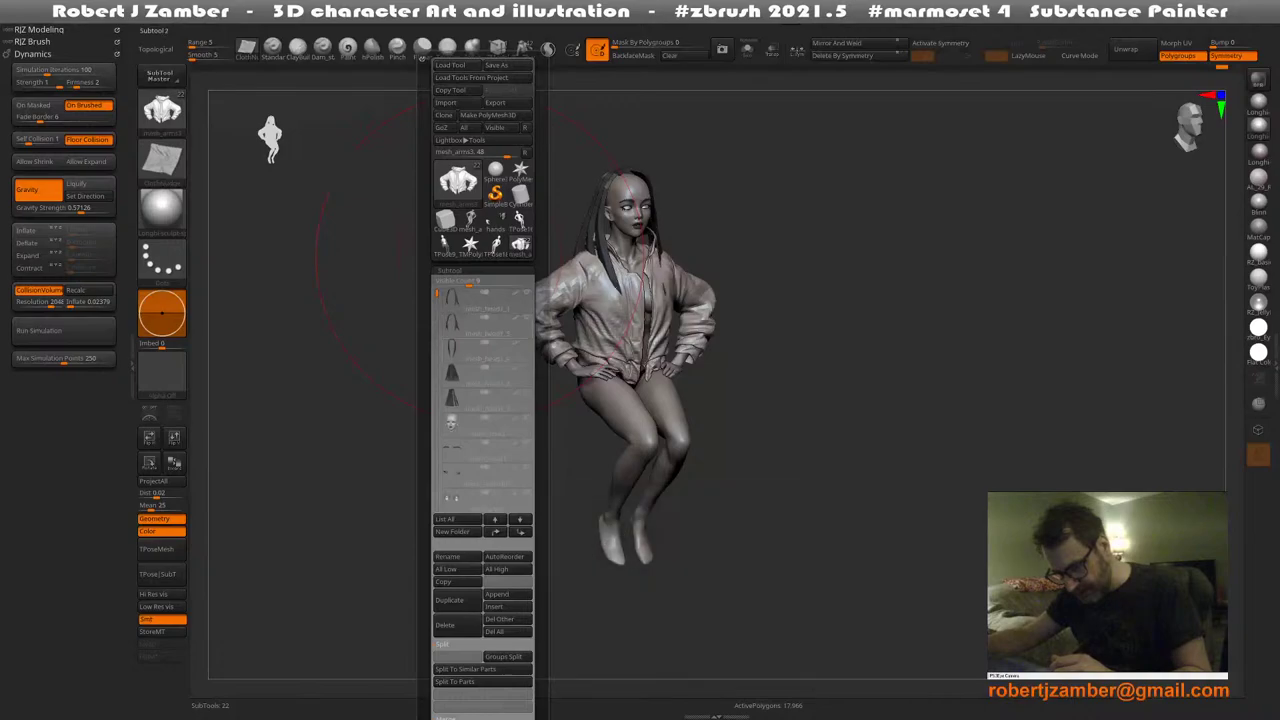
pyautogui.click(525, 343)
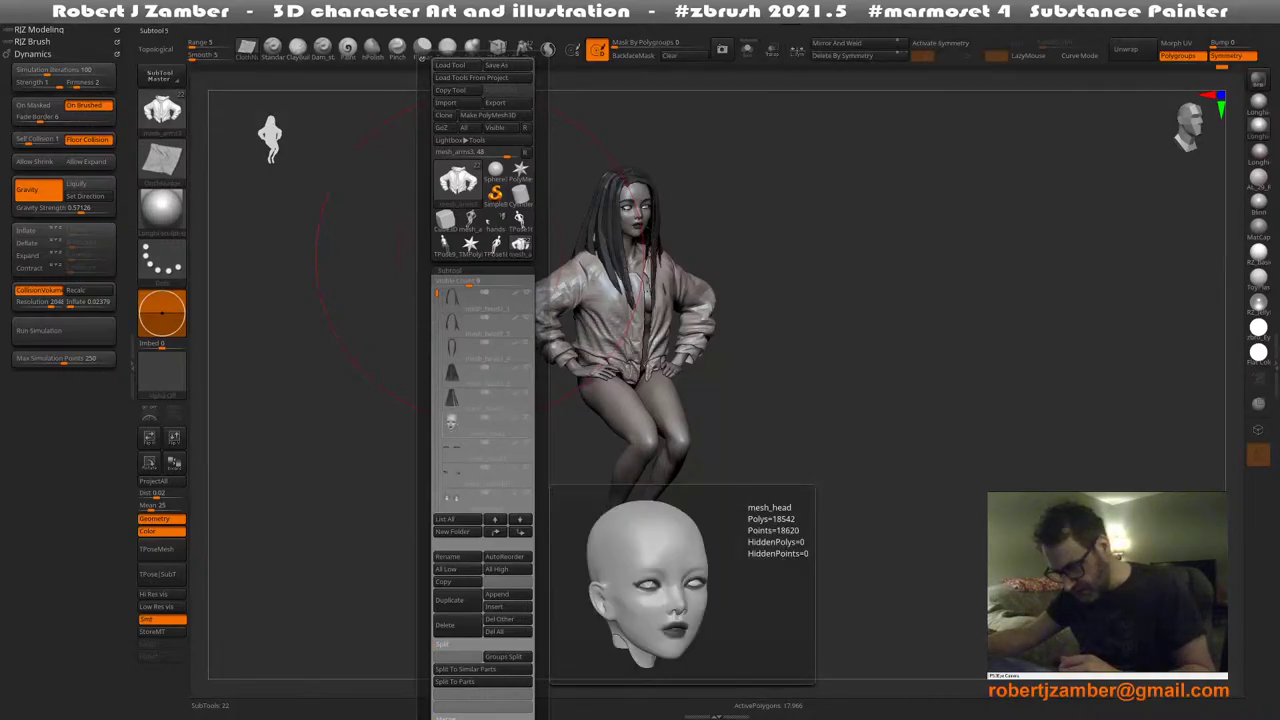
pyautogui.moveTo(565, 438)
pyautogui.mouseDown()
pyautogui.moveTo(551, 456)
pyautogui.moveTo(561, 450)
pyautogui.mouseUp()
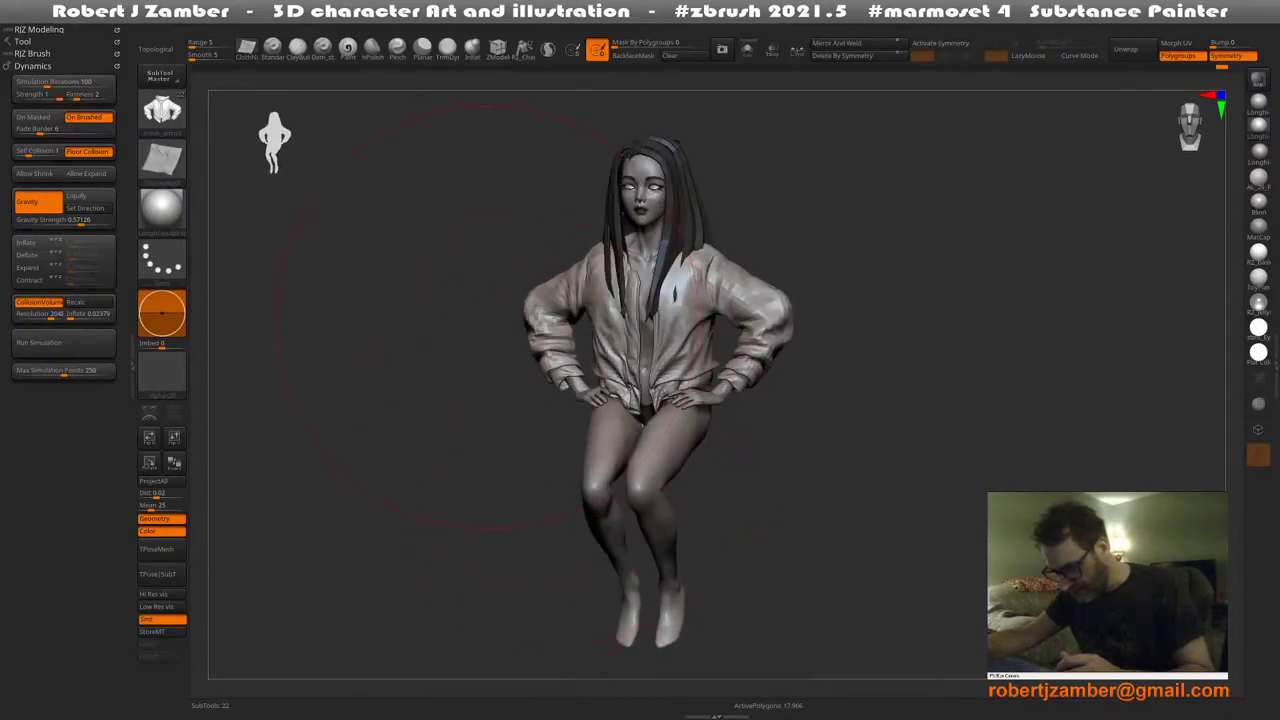
pyautogui.press('F1')
pyautogui.moveTo(440, 293); pyautogui.dragTo(440, 432)
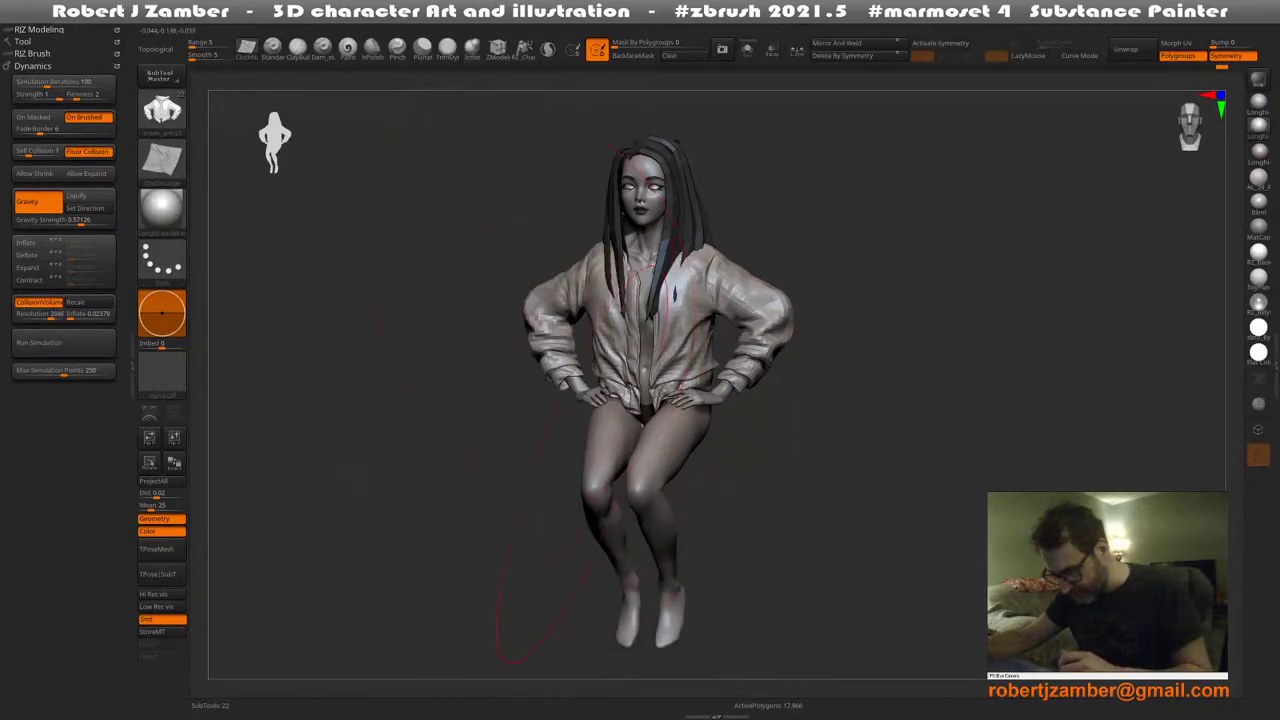
# Reduce the brush's draw size for the jacket in front view and activate X symmetry
pyautogui.keyDown('shift'); pyautogui.moveTo(528, 614); pyautogui.dragTo(590, 606); pyautogui.keyUp('shift')
pyautogui.press('space')
pyautogui.moveTo(545, 406); pyautogui.dragTo(524, 406)
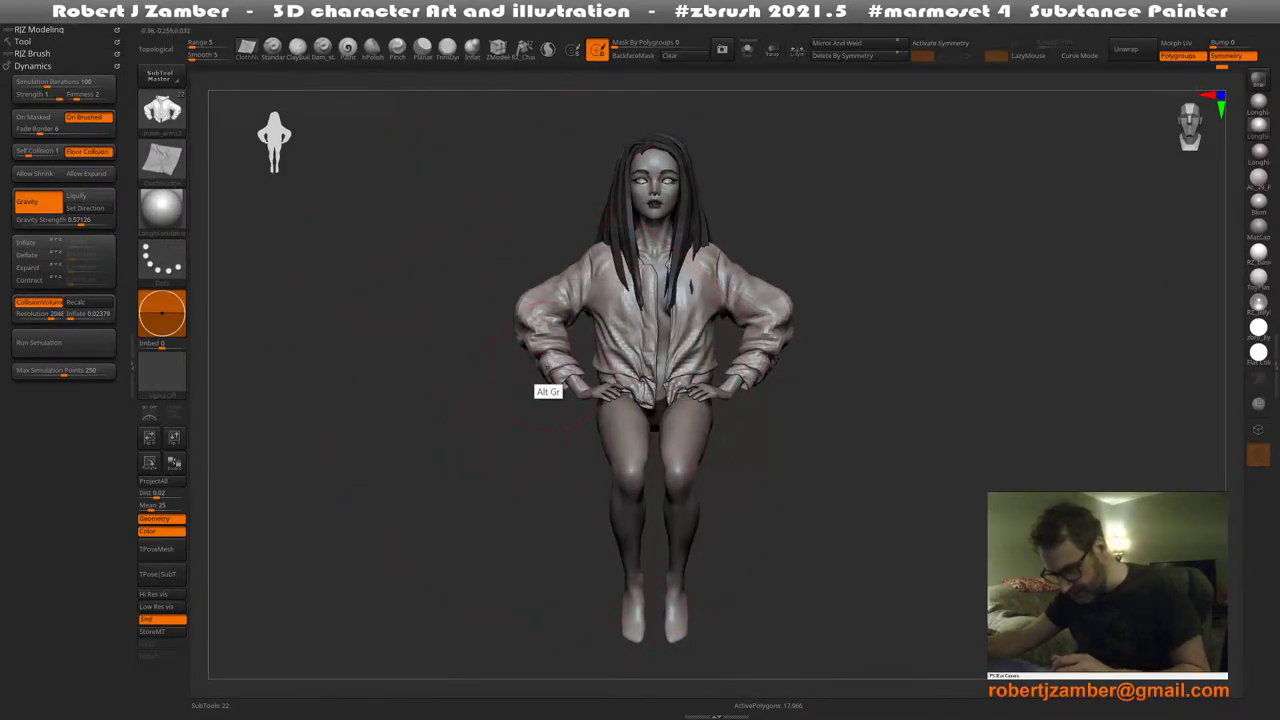
pyautogui.keyDown('ctrl'); pyautogui.moveTo(545, 392); pyautogui.dragTo(560, 372, button='right'); pyautogui.keyUp('ctrl')
pyautogui.press('x')
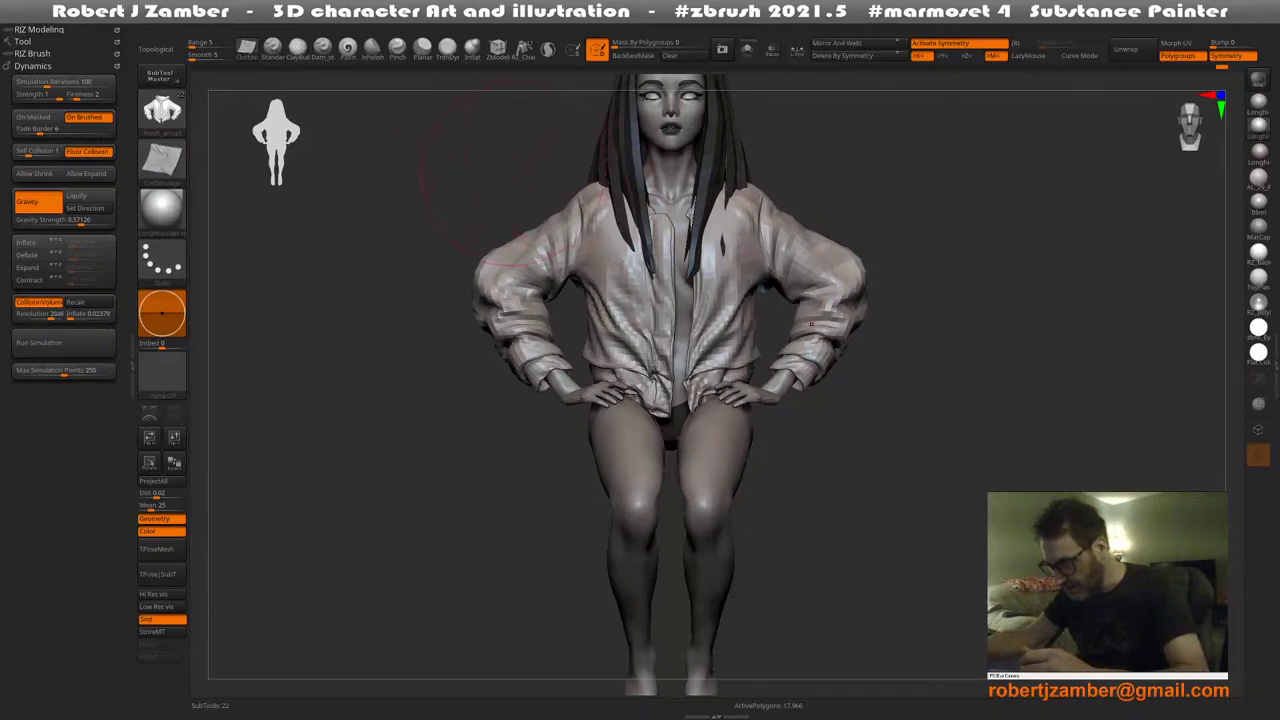
# Fine-tune the brush's draw size by comparing its footprint with the jacket's sleeve and elbow
pyautogui.moveTo(859, 20)
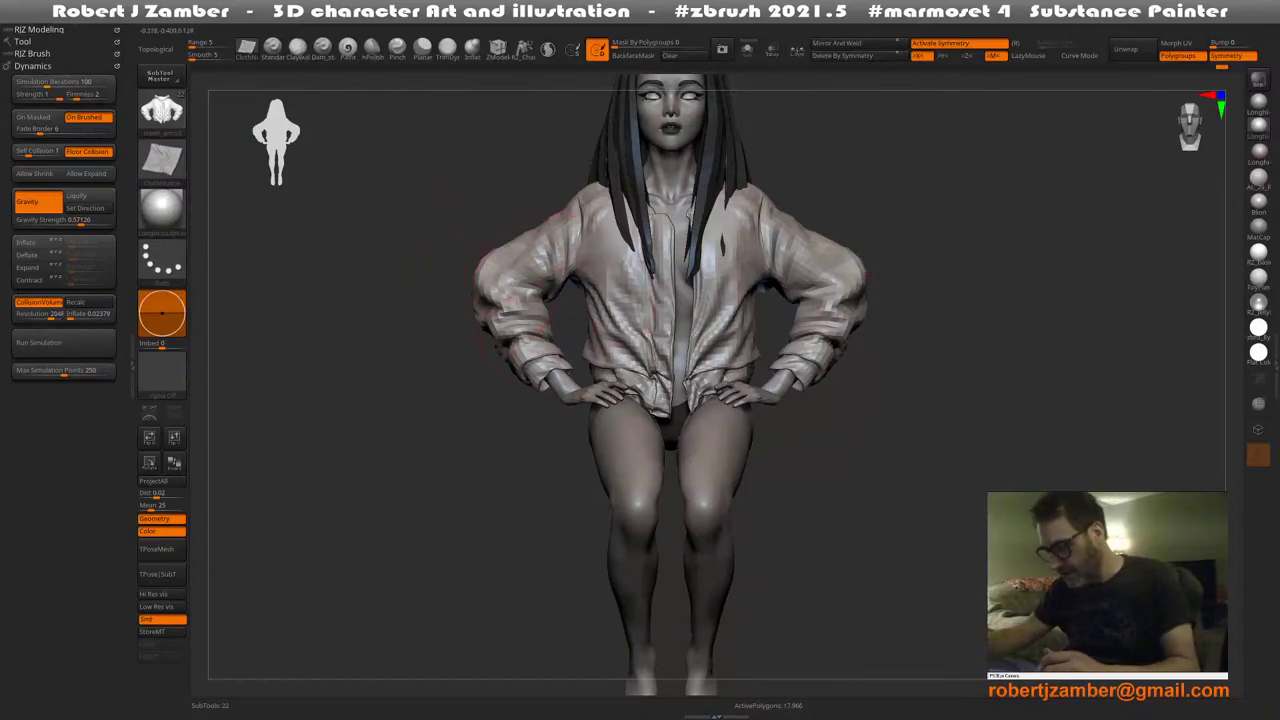
pyautogui.moveTo(515, 375)
pyautogui.keyDown('alt'); pyautogui.mouseDown()
pyautogui.moveTo(505, 407)
pyautogui.moveTo(460, 405)
pyautogui.moveTo(505, 407)
pyautogui.mouseUp(); pyautogui.keyUp('alt')
pyautogui.press('space')
pyautogui.moveTo(552, 341); pyautogui.dragTo(534, 341)
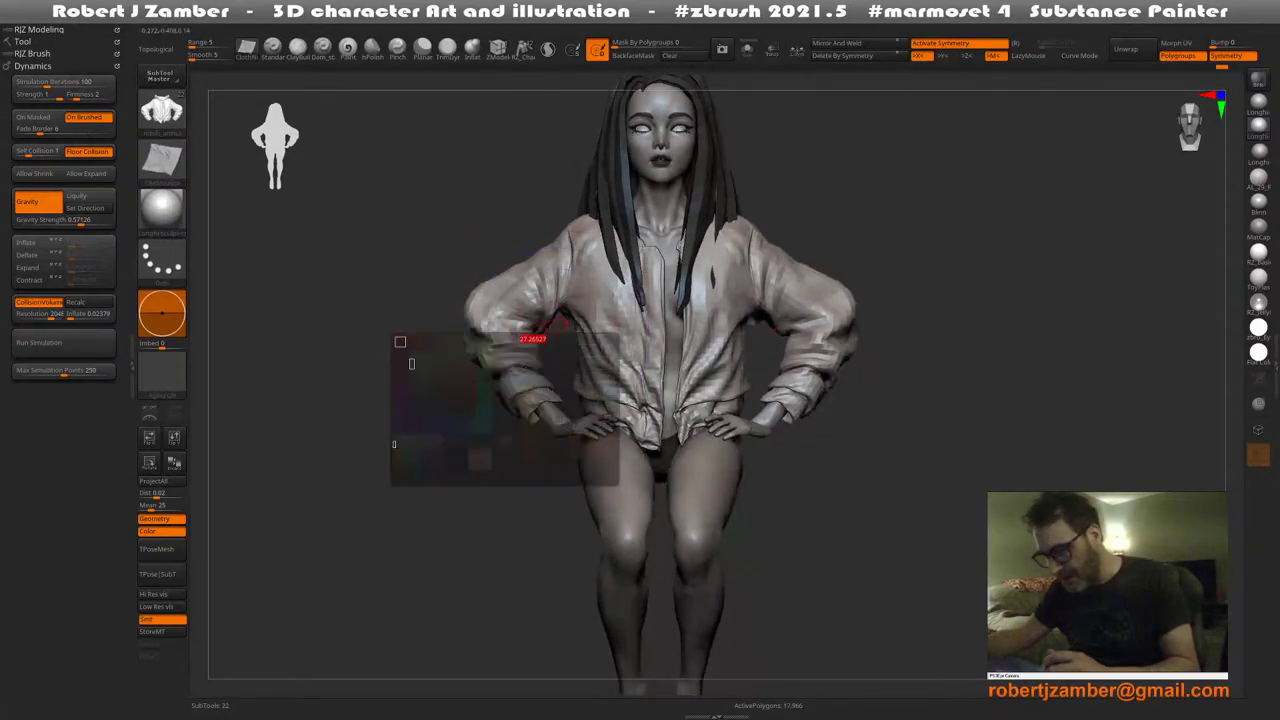
pyautogui.keyDown('alt'); pyautogui.moveTo(508, 391); pyautogui.dragTo(508, 403); pyautogui.keyUp('alt')
pyautogui.press('space')
pyautogui.moveTo(536, 331); pyautogui.dragTo(556, 331)
pyautogui.keyDown('alt'); pyautogui.moveTo(359, 157); pyautogui.dragTo(345, 125); pyautogui.keyUp('alt')
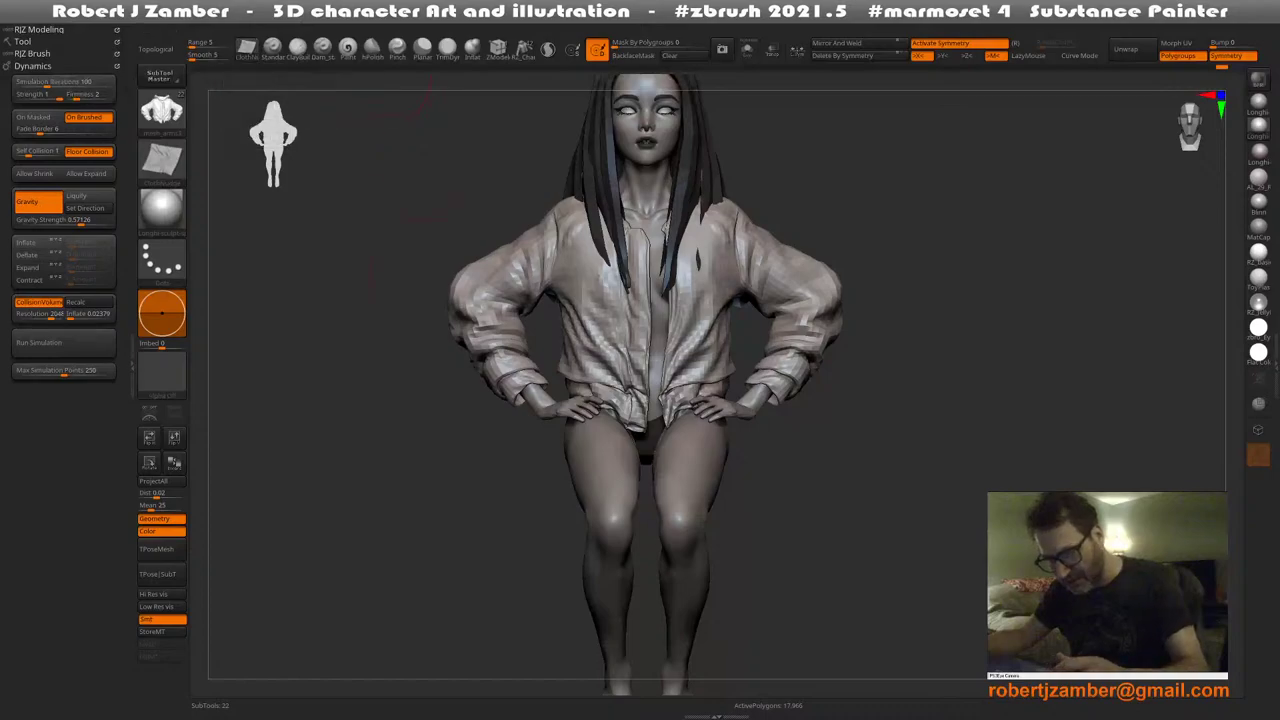
pyautogui.moveTo(457, 342)
pyautogui.keyDown('alt'); pyautogui.mouseDown()
pyautogui.moveTo(487, 385)
pyautogui.moveTo(479, 341)
pyautogui.mouseUp(); pyautogui.keyUp('alt')
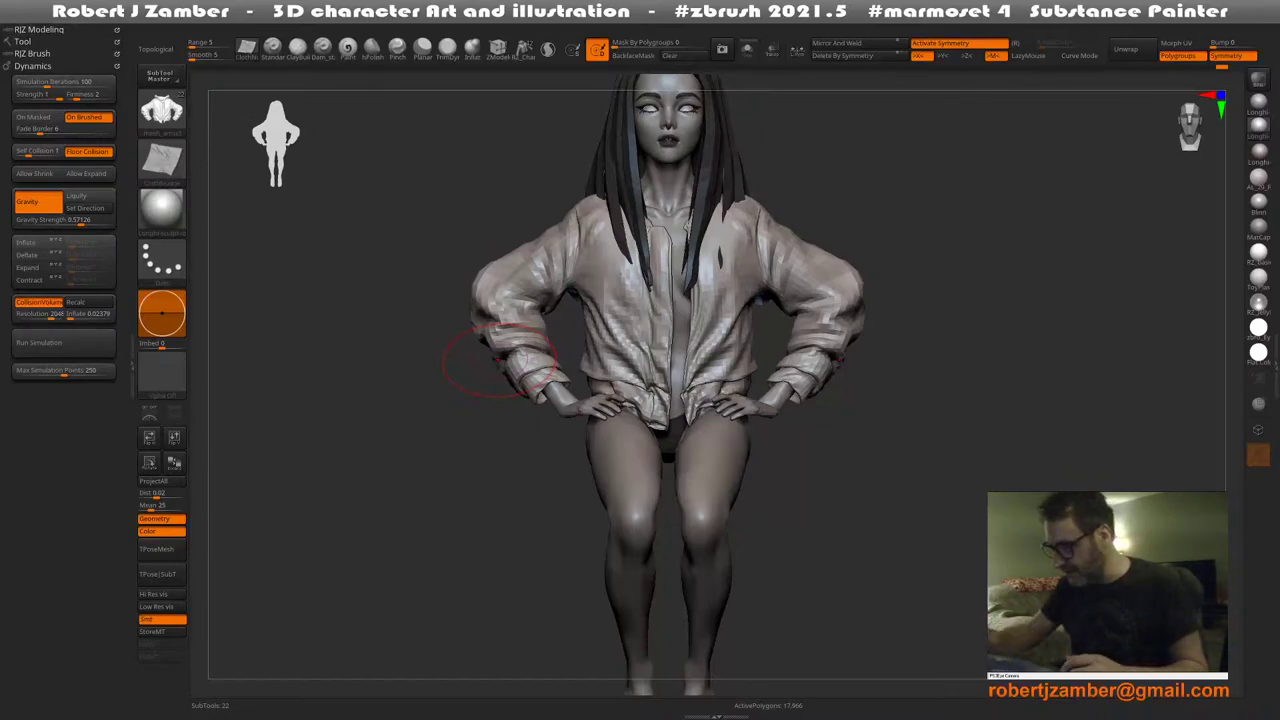
pyautogui.keyDown('alt'); pyautogui.moveTo(518, 430); pyautogui.dragTo(492, 440); pyautogui.keyUp('alt')
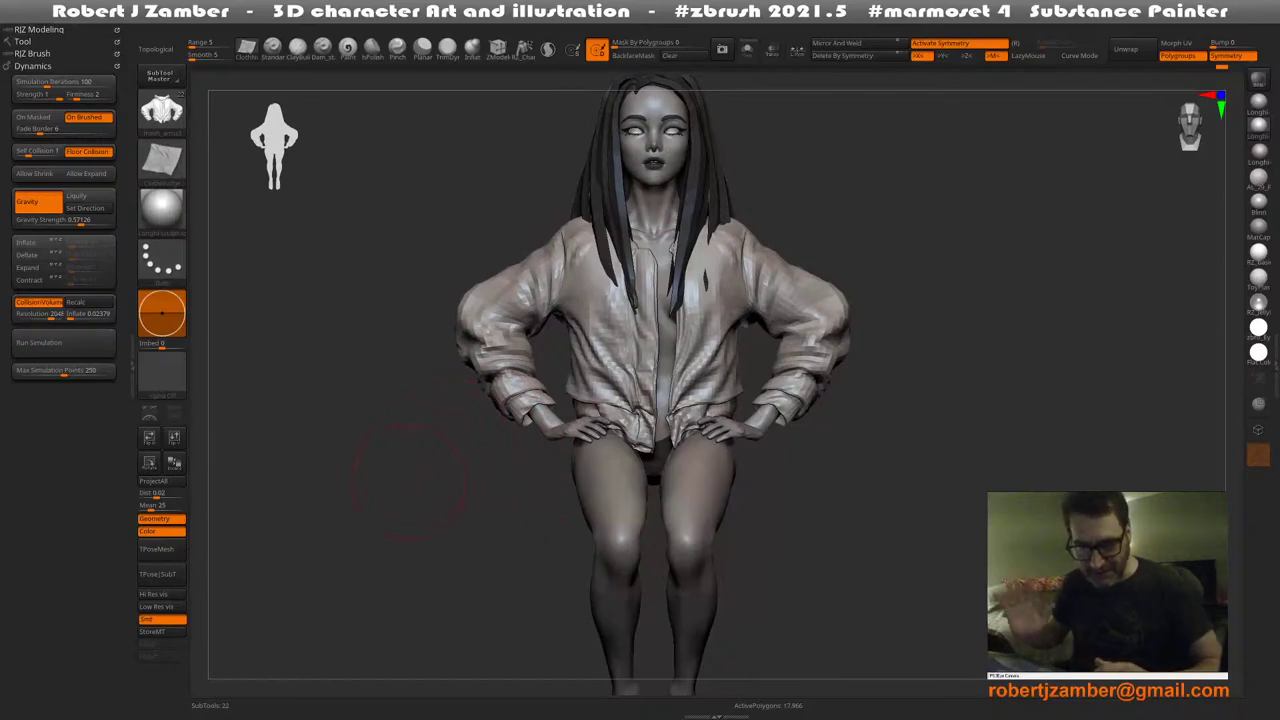
# Close the Dynamics settings and collapse the side tray to enlarge the canvas around the figure
pyautogui.click(33, 66)
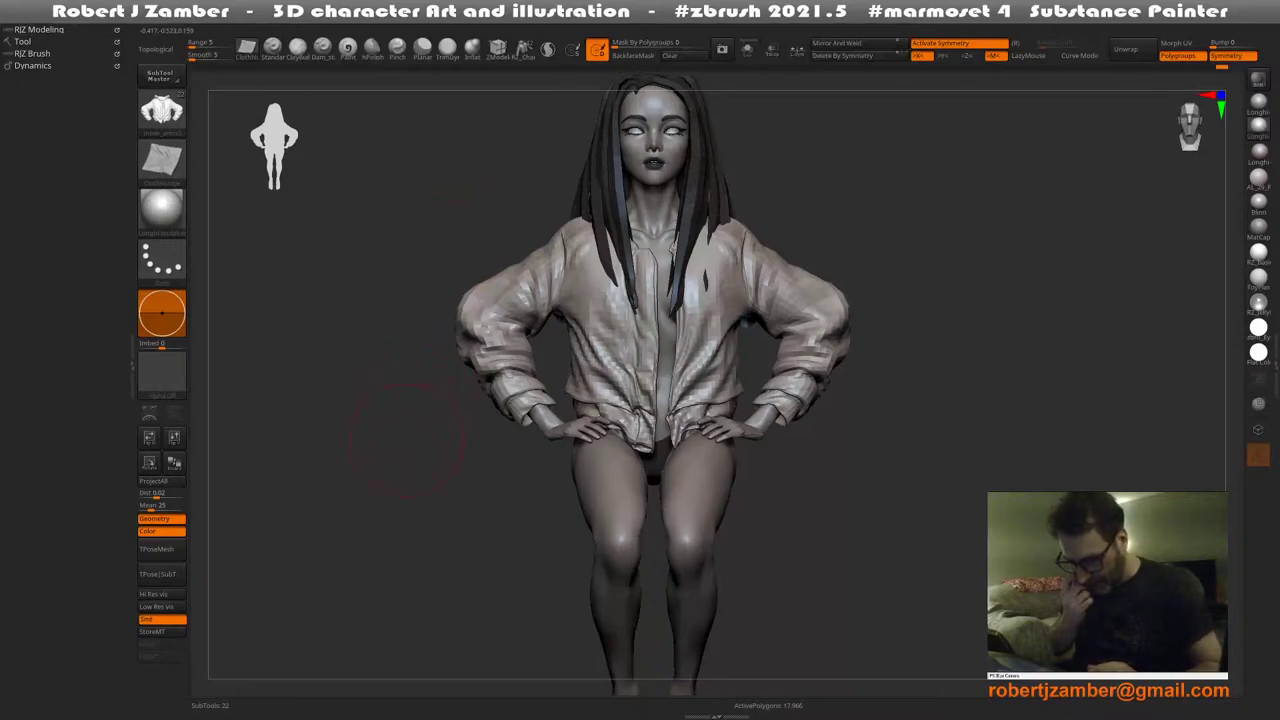
pyautogui.moveTo(405, 420); pyautogui.dragTo(425, 470)
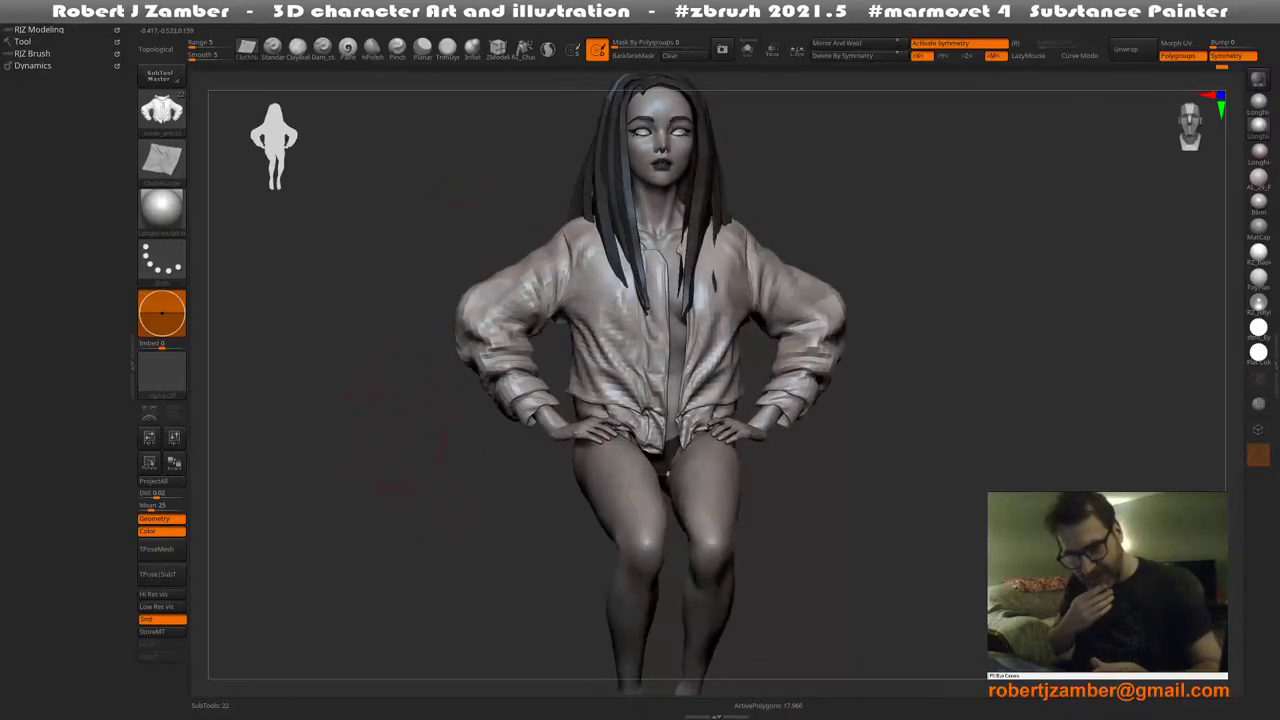
pyautogui.click(132, 362)
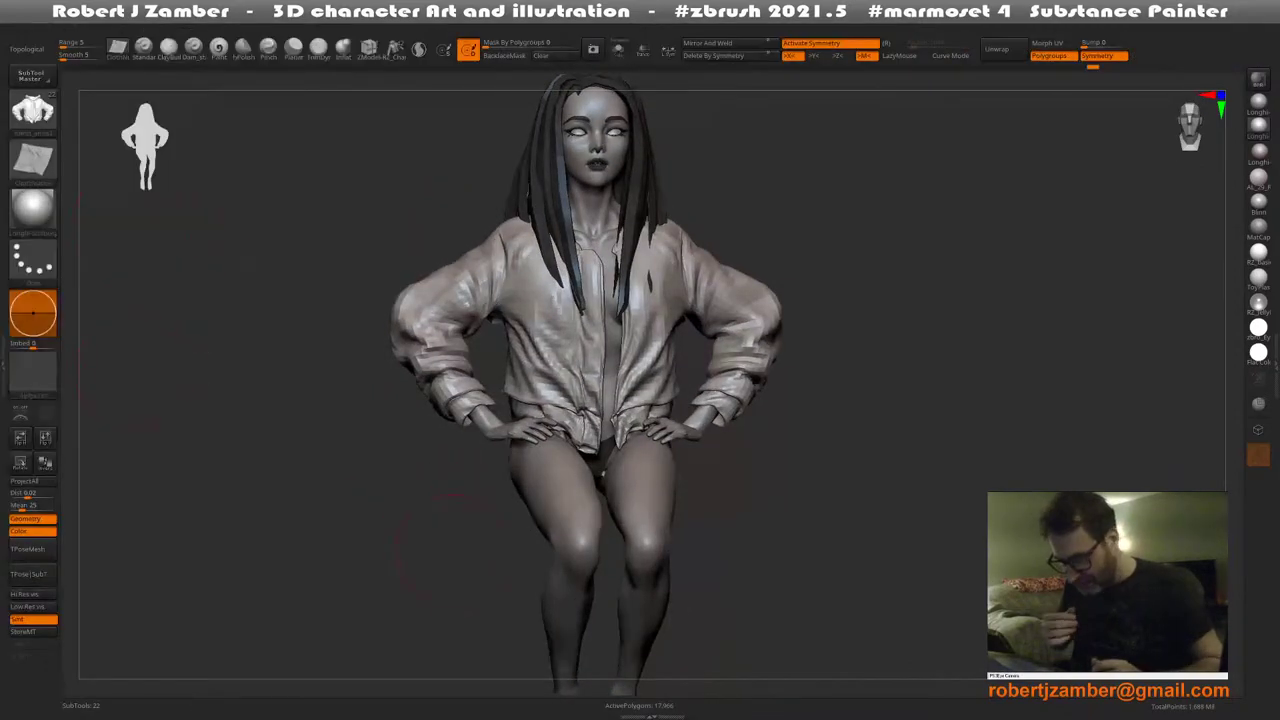
pyautogui.moveTo(450, 555); pyautogui.dragTo(456, 592)
pyautogui.moveTo(440, 440)
pyautogui.mouseDown()
pyautogui.moveTo(470, 405)
pyautogui.moveTo(509, 415)
pyautogui.moveTo(506, 381)
pyautogui.mouseUp()
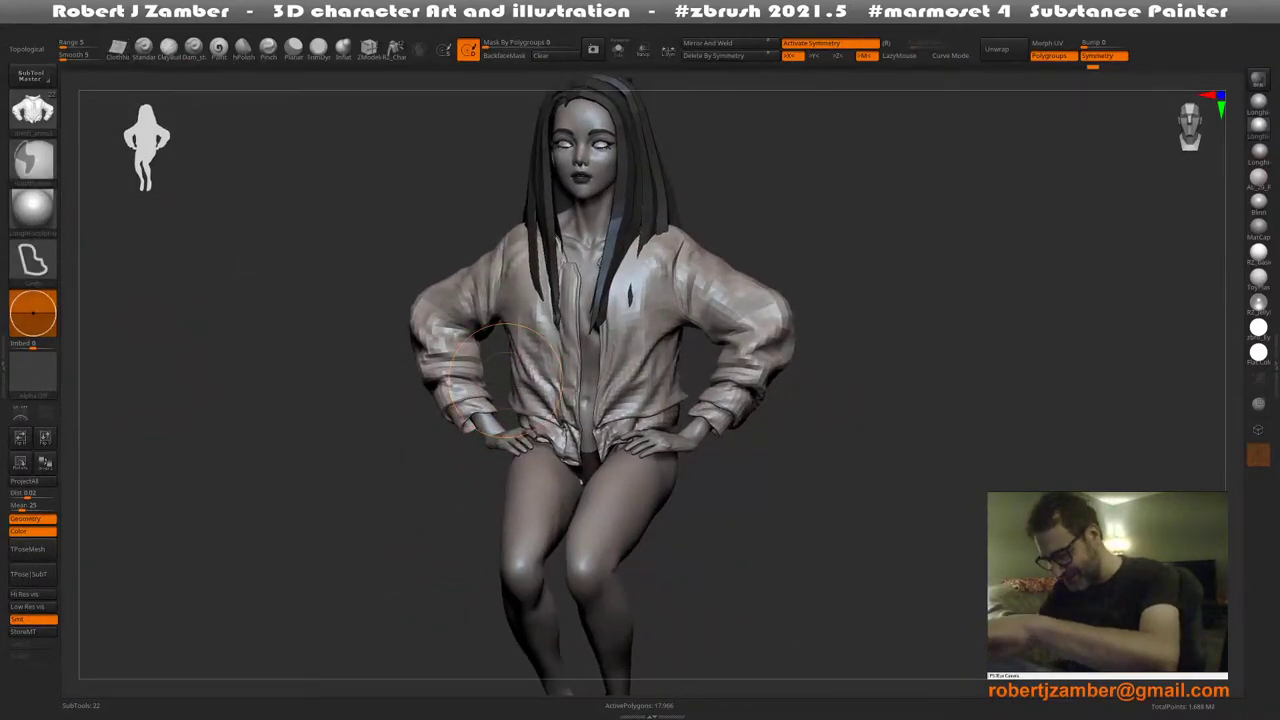
pyautogui.hotkey('ctrl', 'd')
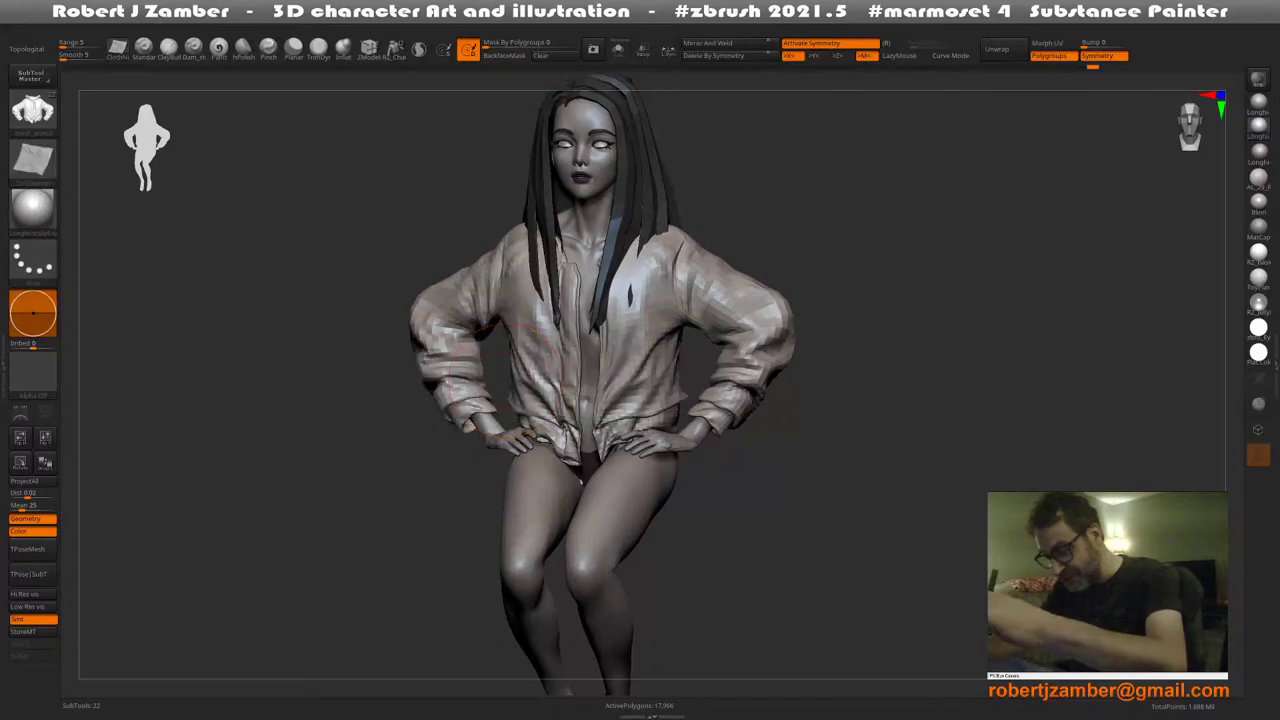
pyautogui.keyDown('shift'); pyautogui.moveTo(506, 380); pyautogui.dragTo(528, 387); pyautogui.keyUp('shift')
# Make the mesh_hands subtool active and hide the jacket subtool mesh_arms3
pyautogui.press('F1')
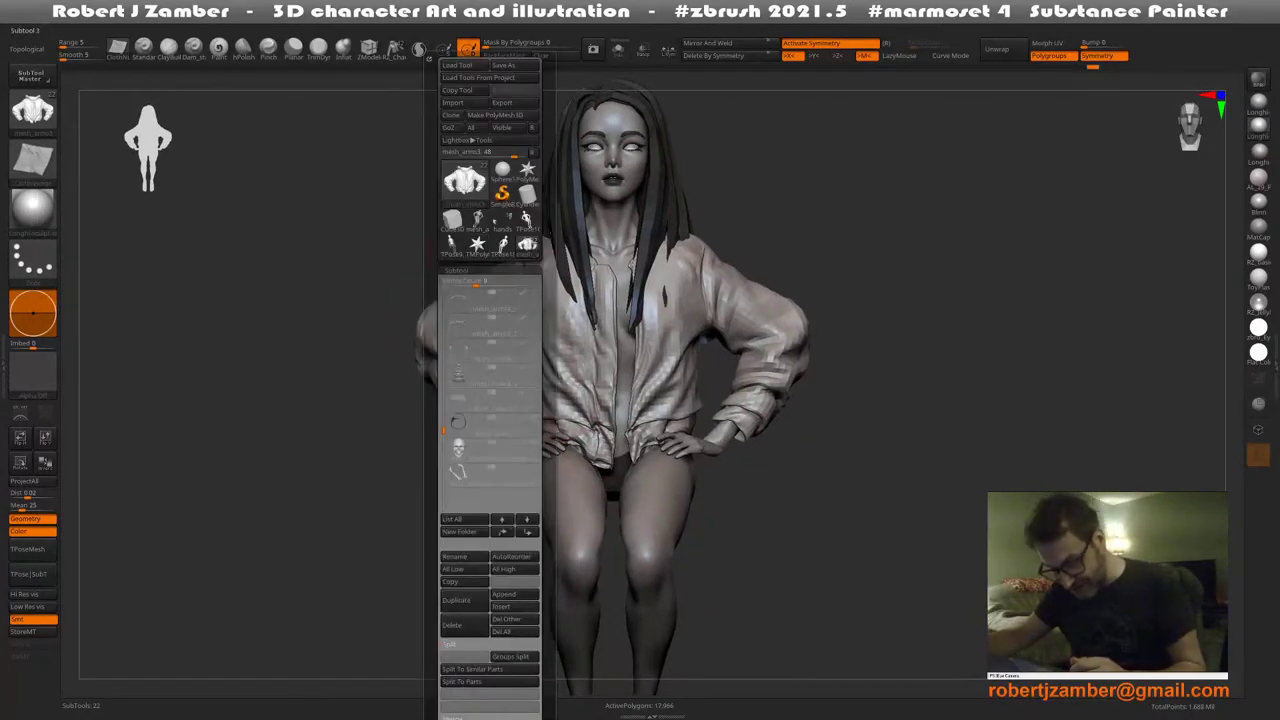
pyautogui.moveTo(444, 430); pyautogui.dragTo(444, 390)
pyautogui.moveTo(470, 347)
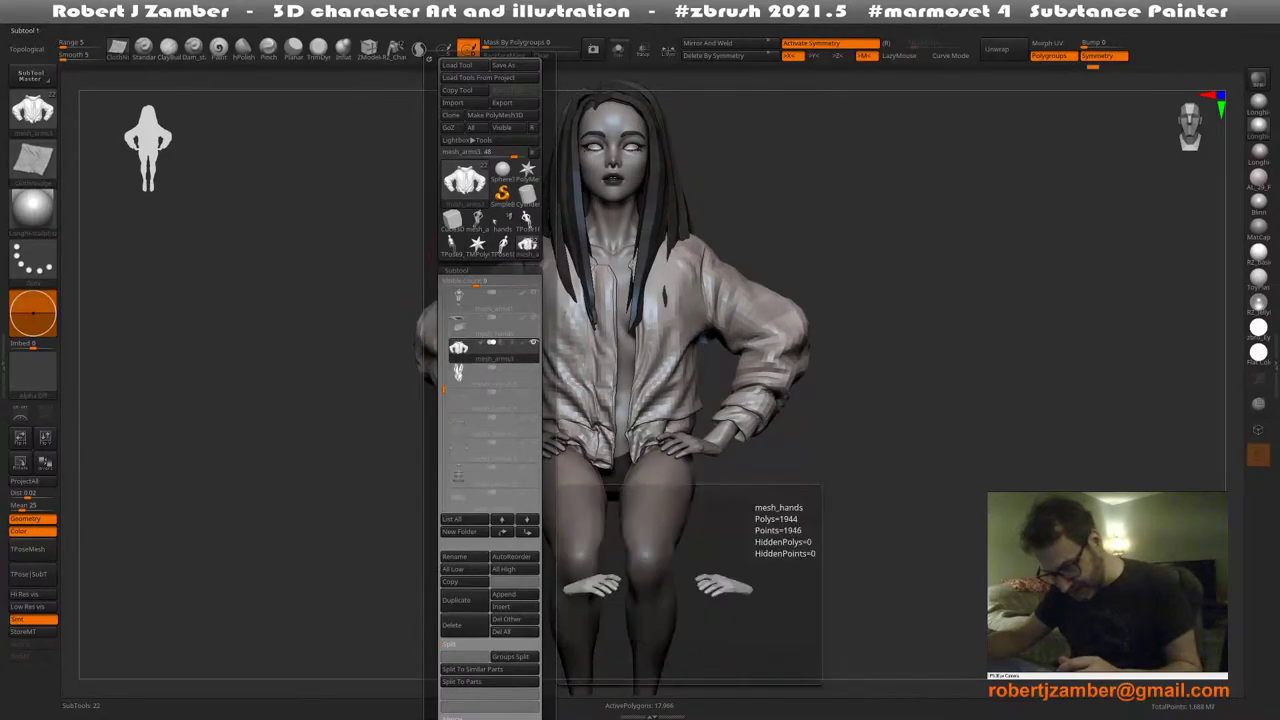
pyautogui.click(480, 326)
pyautogui.click(533, 343)
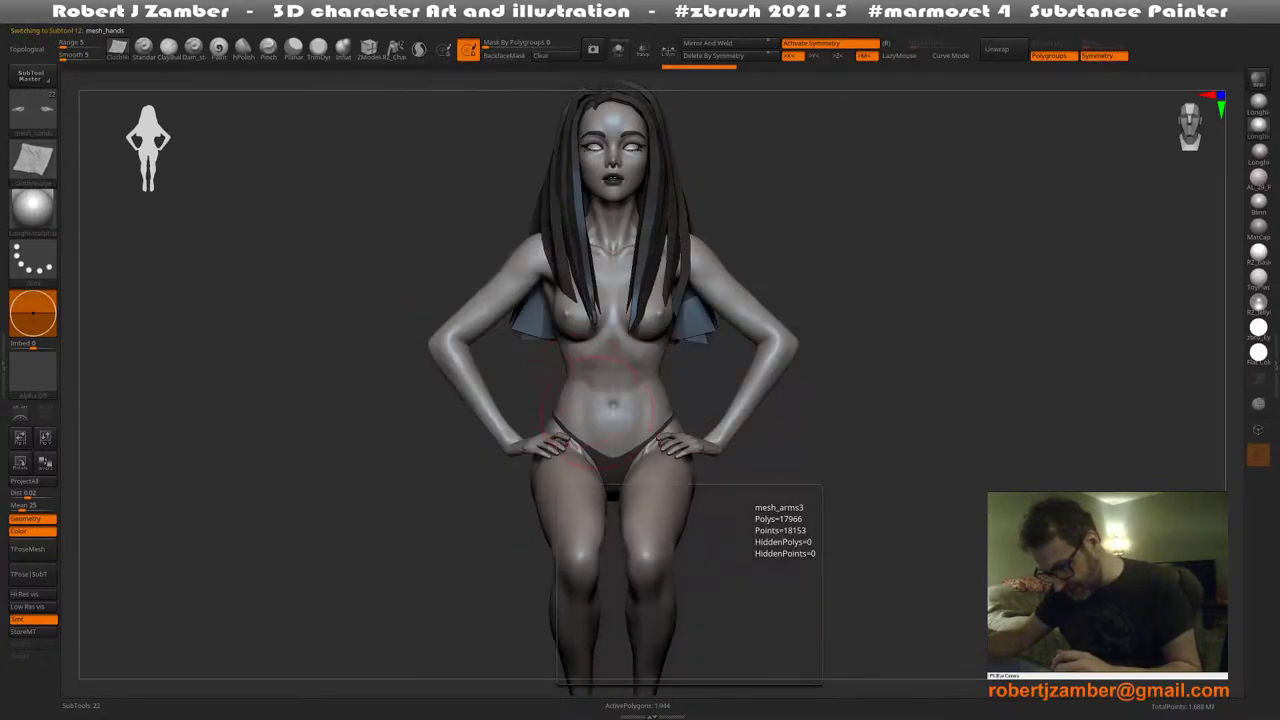
# Show the dark bodysuit subtool mesh_arms4_6 on the character's torso
pyautogui.press('F1')
pyautogui.click(571, 367)
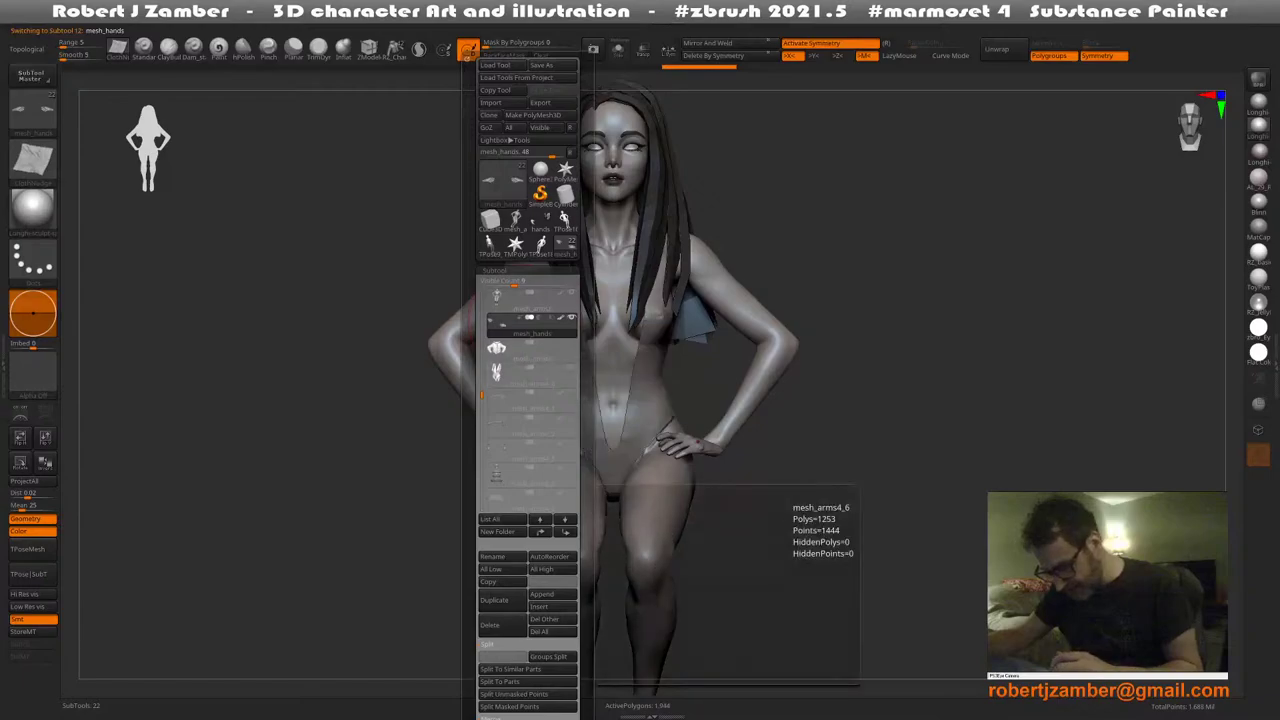
pyautogui.keyDown('alt'); pyautogui.moveTo(560, 420); pyautogui.dragTo(534, 381); pyautogui.keyUp('alt')
pyautogui.press('F1')
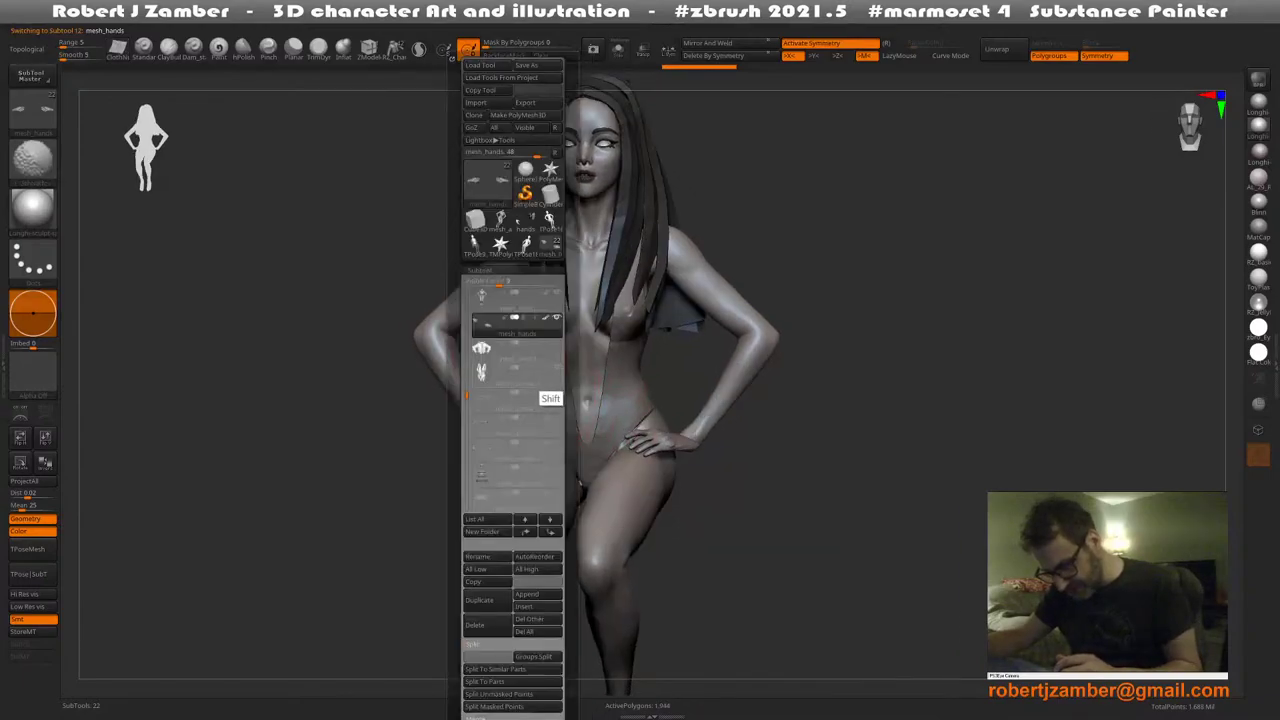
pyautogui.keyDown('shift'); pyautogui.click(556, 369); pyautogui.keyUp('shift')
pyautogui.moveTo(584, 438); pyautogui.dragTo(612, 441)
# Make the body subtool mesh_arms1 active by picking the character's arm on the model
pyautogui.moveTo(455, 384)
pyautogui.keyDown('alt'); pyautogui.mouseDown()
pyautogui.moveTo(475, 408)
pyautogui.moveTo(438, 358)
pyautogui.mouseUp(); pyautogui.keyUp('alt')
pyautogui.press('space')
pyautogui.press('space')
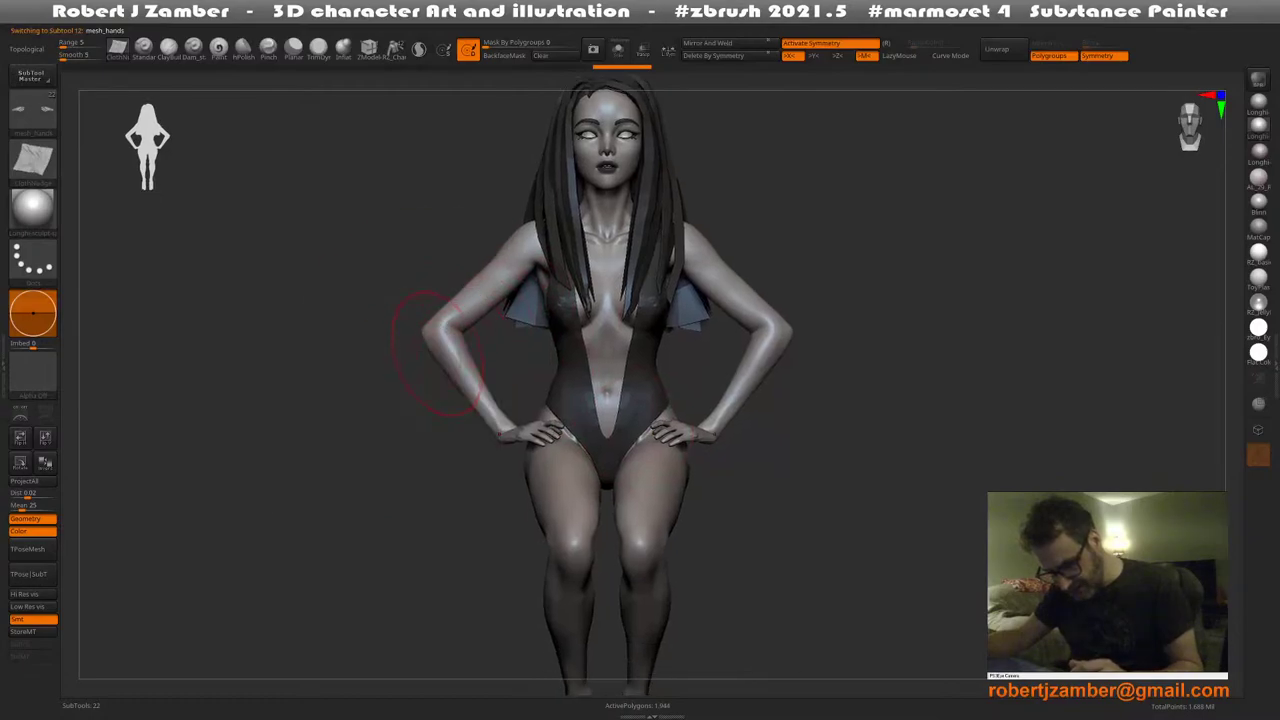
pyautogui.keyDown('alt'); pyautogui.click(437, 352); pyautogui.keyUp('alt')
pyautogui.keyDown('ctrl'); pyautogui.moveTo(438, 354); pyautogui.dragTo(443, 381, button='right'); pyautogui.keyUp('ctrl')
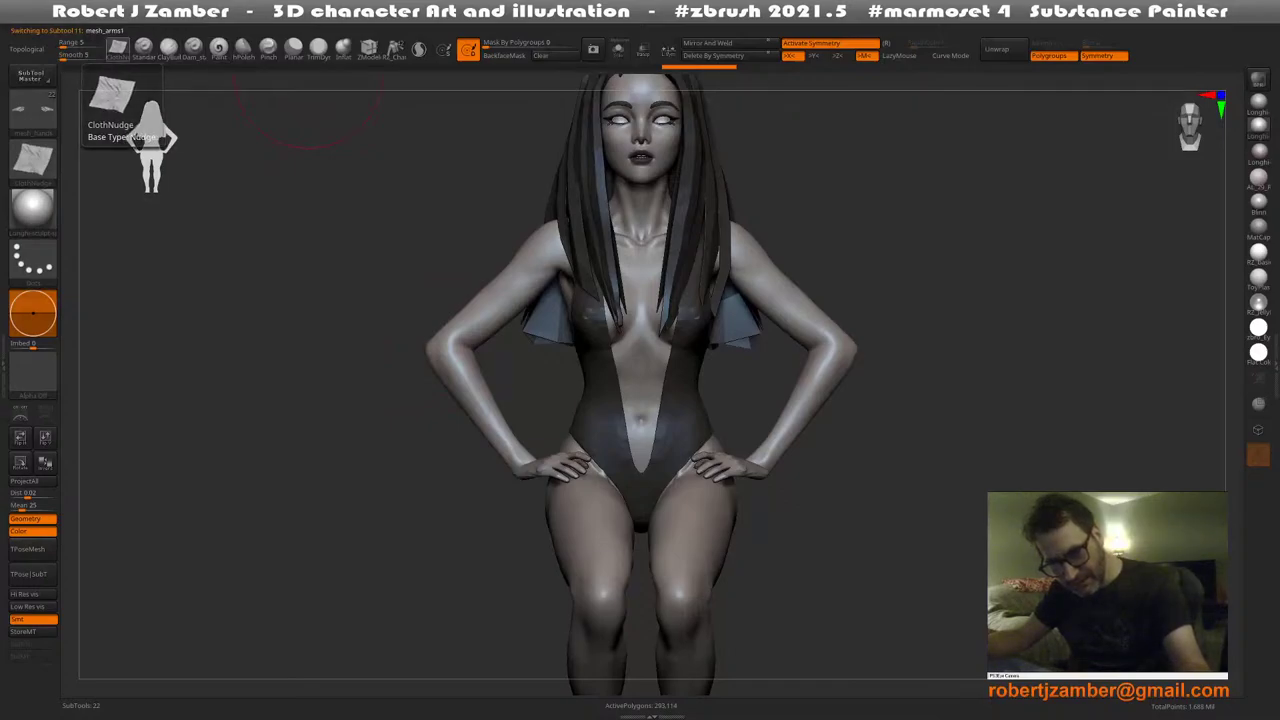
pyautogui.moveTo(425, 348); pyautogui.dragTo(437, 280)
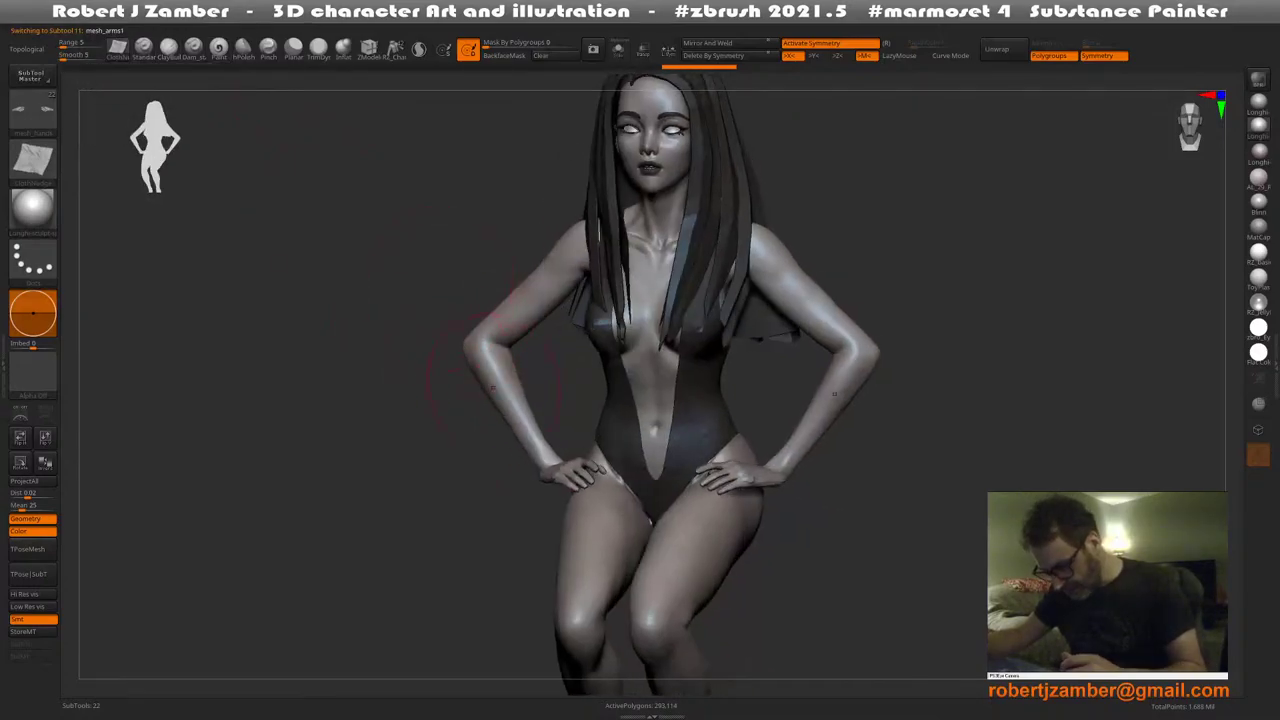
pyautogui.moveTo(493, 387); pyautogui.dragTo(535, 468, button='right')
pyautogui.rightClick(533, 471)
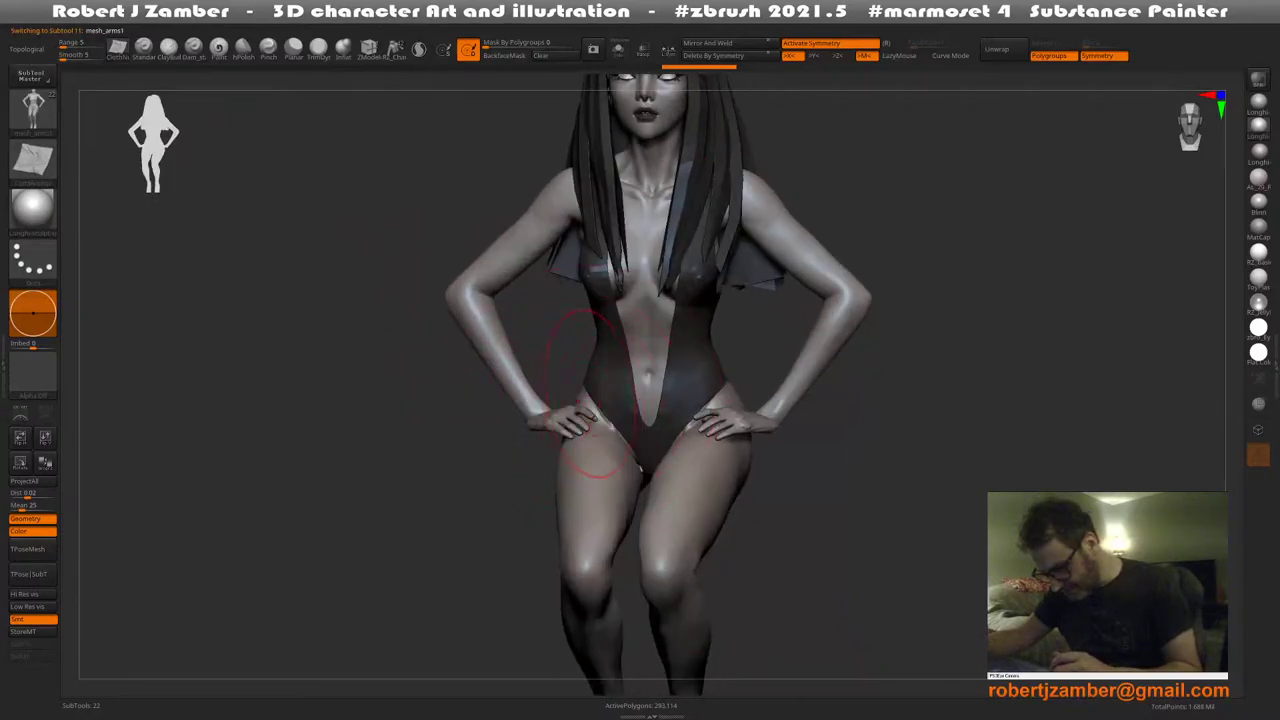
# Make the bodysuit subtool mesh_arms4_6 active and inspect its fit from the side and front
pyautogui.keyDown('alt'); pyautogui.click(593, 403); pyautogui.keyUp('alt')
pyautogui.moveTo(606, 402); pyautogui.dragTo(554, 419, button='right')
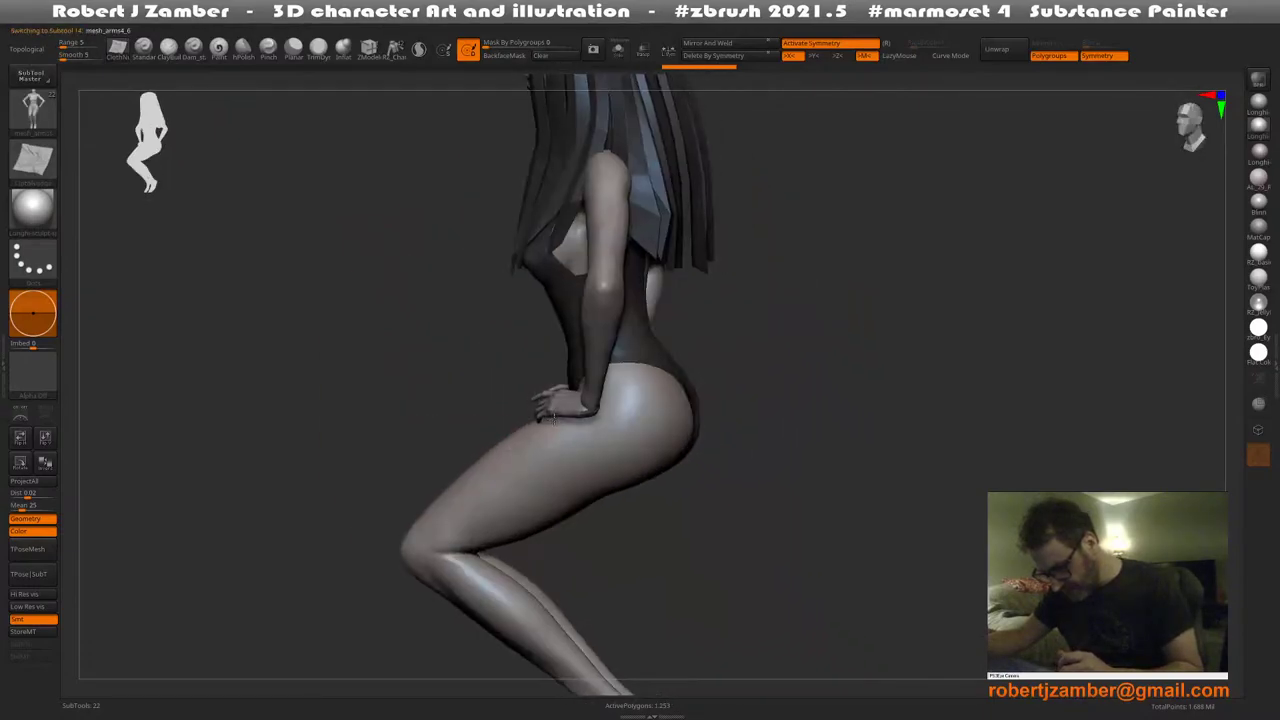
pyautogui.moveTo(553, 418); pyautogui.dragTo(502, 349)
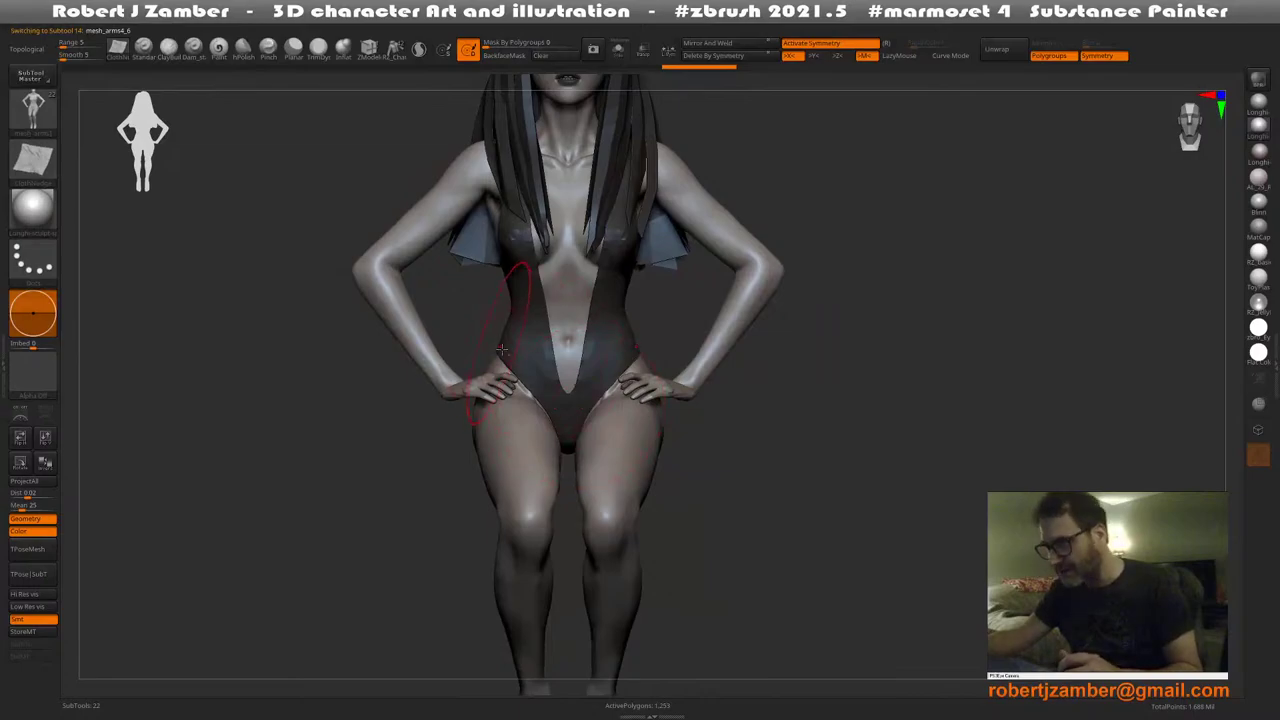
pyautogui.keyDown('alt'); pyautogui.moveTo(502, 349); pyautogui.dragTo(522, 396, button='right'); pyautogui.keyUp('alt')
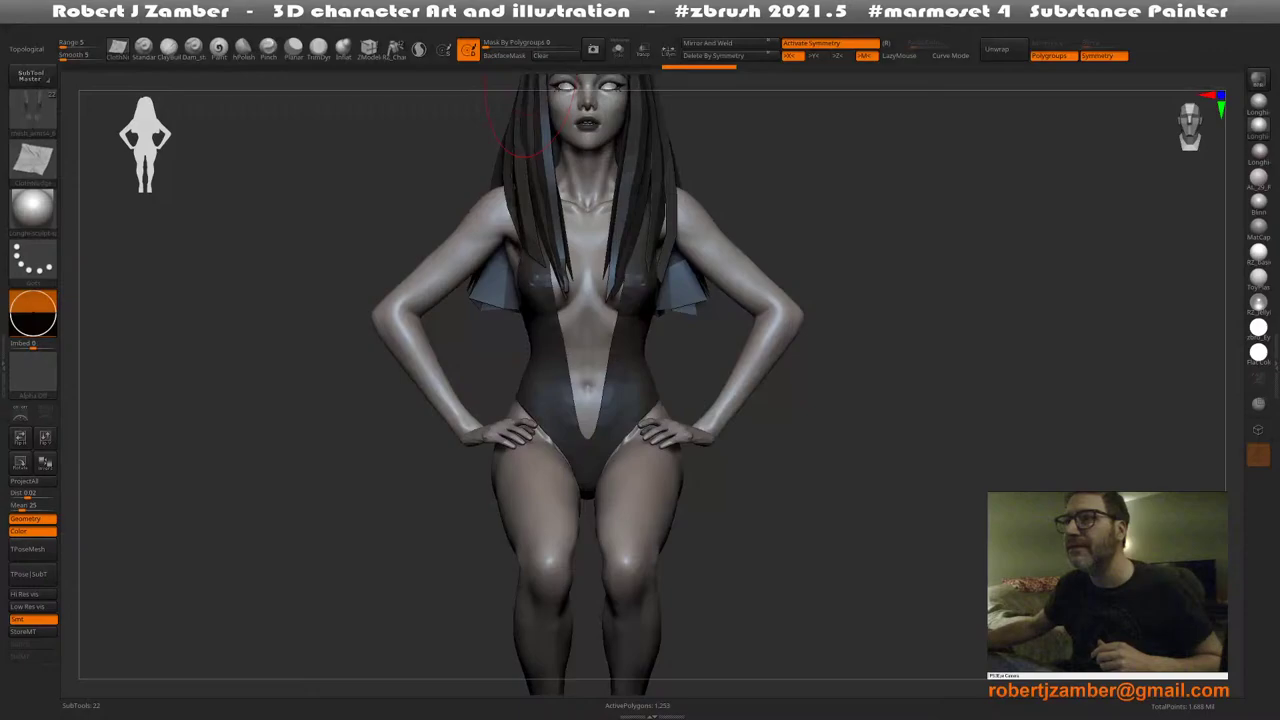
pyautogui.moveTo(325, 202); pyautogui.dragTo(337, 208)
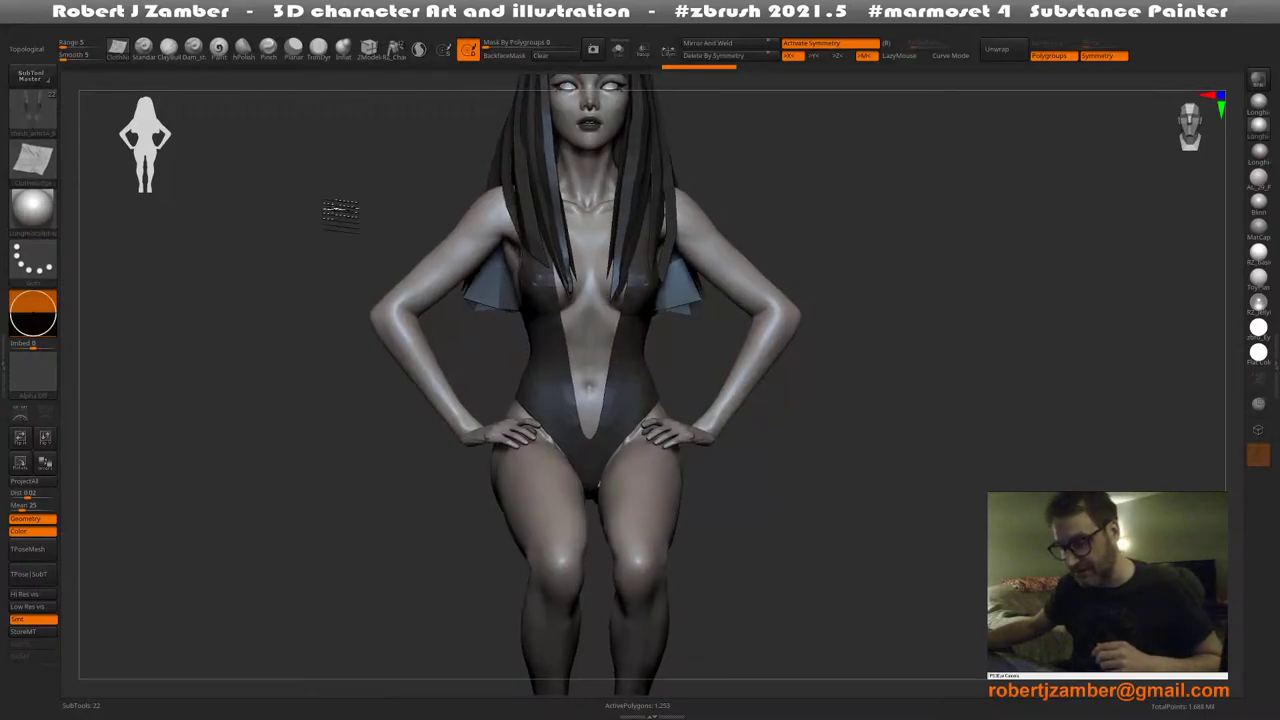
# Show the jacket subtool mesh_arms3 and turn off its polypaint colour
pyautogui.press('F1')
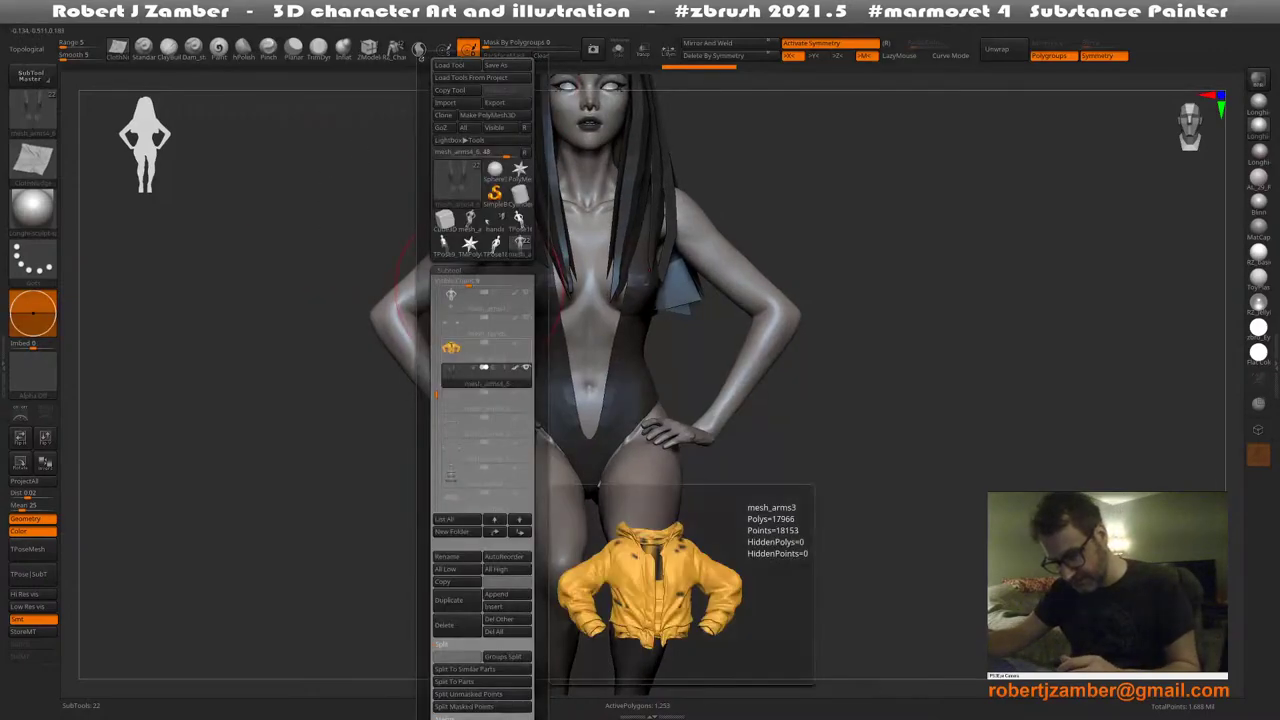
pyautogui.click(526, 343)
pyautogui.click(515, 343)
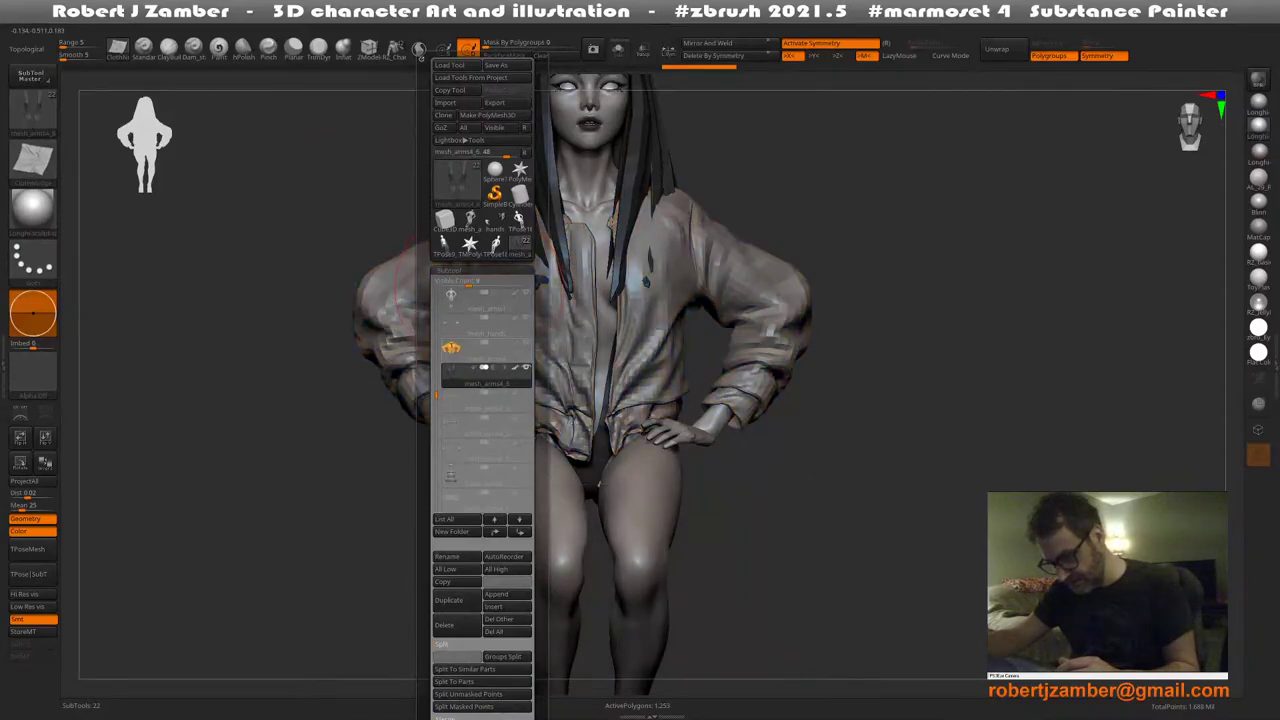
# Make the jacket subtool mesh_arms3 active by picking it on the model from behind
pyautogui.moveTo(540, 460)
pyautogui.mouseDown(button='right')
pyautogui.moveTo(518, 458)
pyautogui.moveTo(471, 390)
pyautogui.moveTo(463, 408)
pyautogui.mouseUp(button='right')
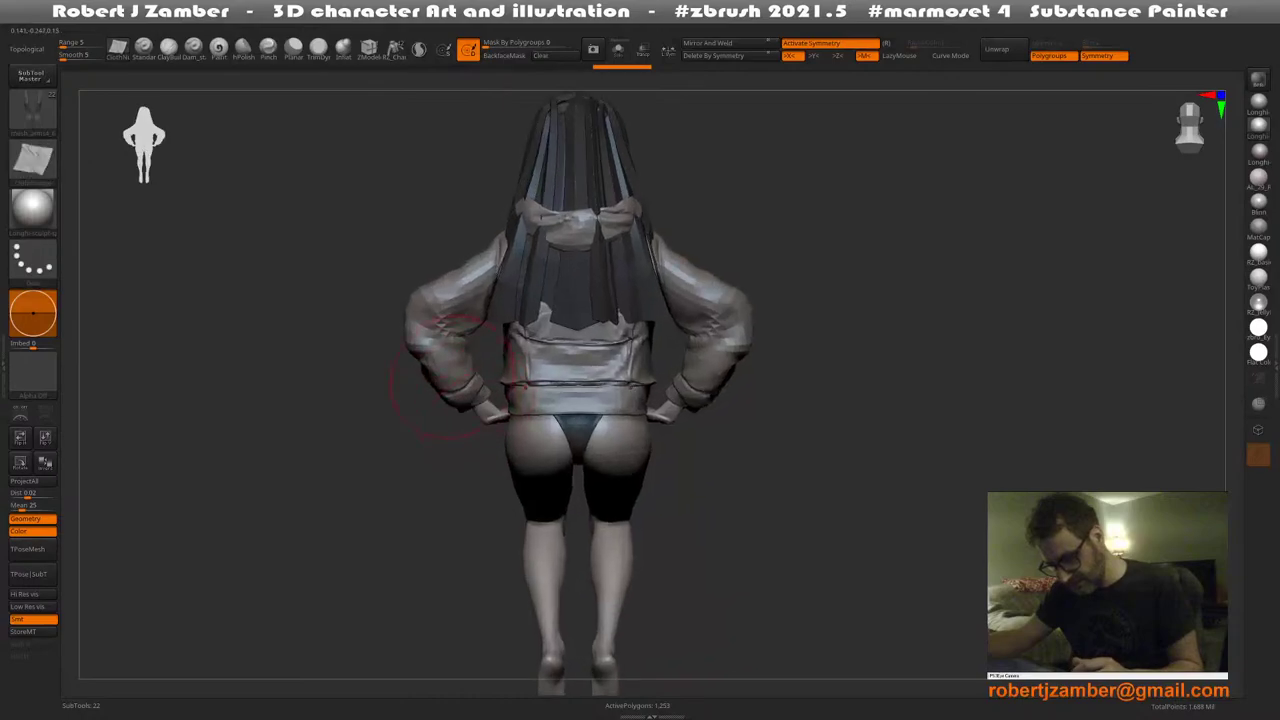
pyautogui.rightClick(460, 382)
pyautogui.keyDown('alt'); pyautogui.click(460, 378); pyautogui.keyUp('alt')
pyautogui.moveTo(460, 379)
pyautogui.mouseDown()
pyautogui.moveTo(430, 400)
pyautogui.moveTo(470, 391)
pyautogui.mouseUp()
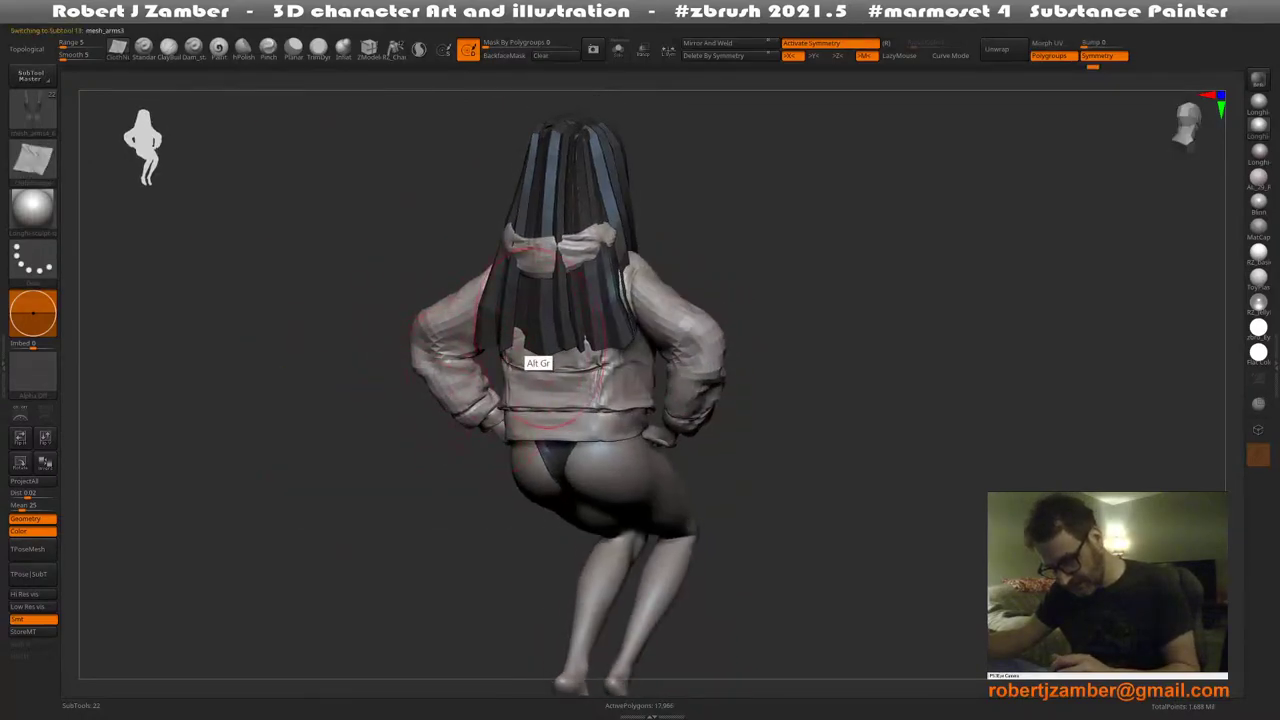
# Make the hair subtool mesh_head1_3 active and inspect where it overlaps the back of the jacket
pyautogui.keyDown('alt'); pyautogui.click(512, 342); pyautogui.keyUp('alt')
pyautogui.moveTo(512, 342); pyautogui.dragTo(485, 345, button='right')
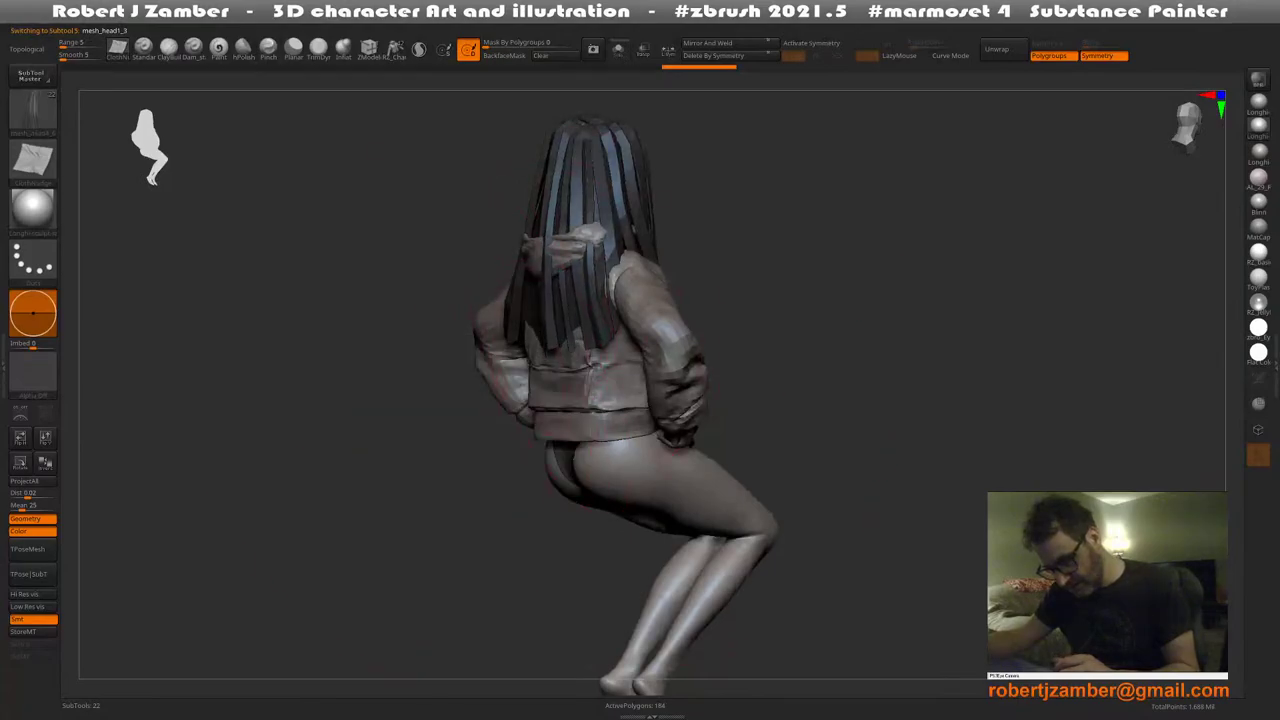
pyautogui.moveTo(465, 350); pyautogui.dragTo(485, 400)
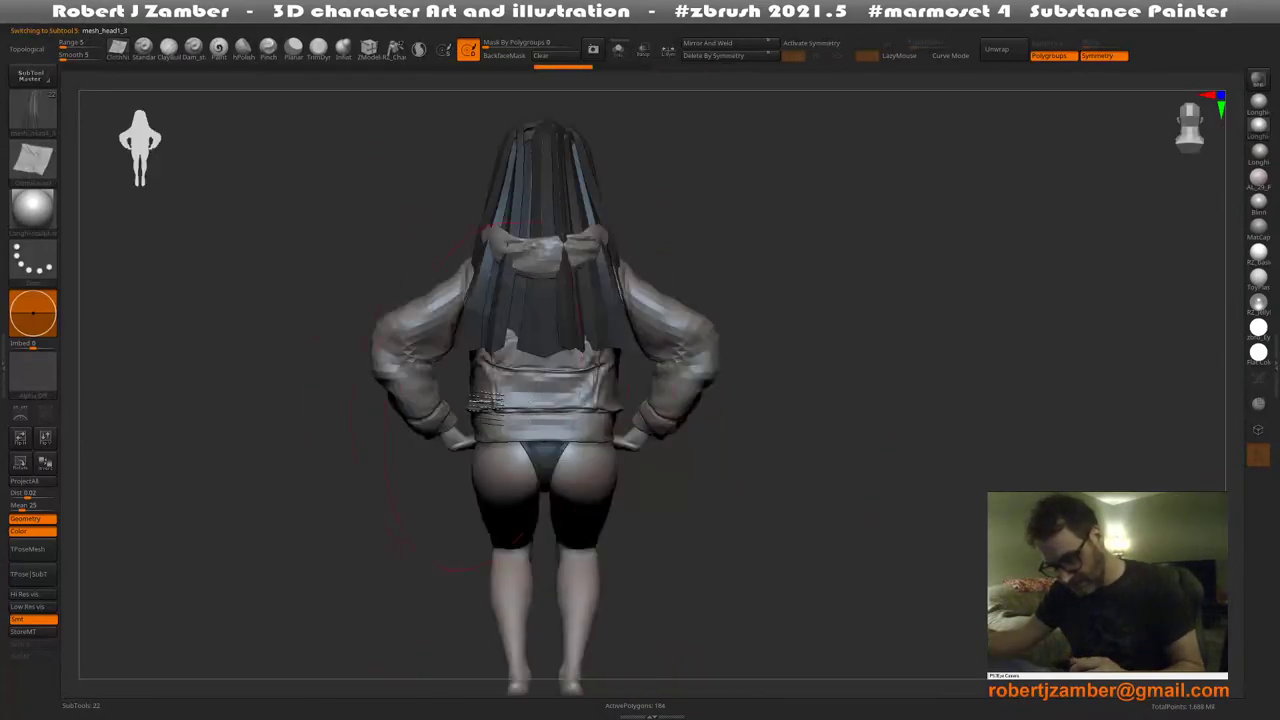
# Make the jacket subtool mesh_arms3 active and adjust the cloth brush's draw size
pyautogui.keyDown('alt'); pyautogui.click(420, 405); pyautogui.keyUp('alt')
pyautogui.moveTo(420, 405); pyautogui.dragTo(443, 360, button='right')
pyautogui.press('space')
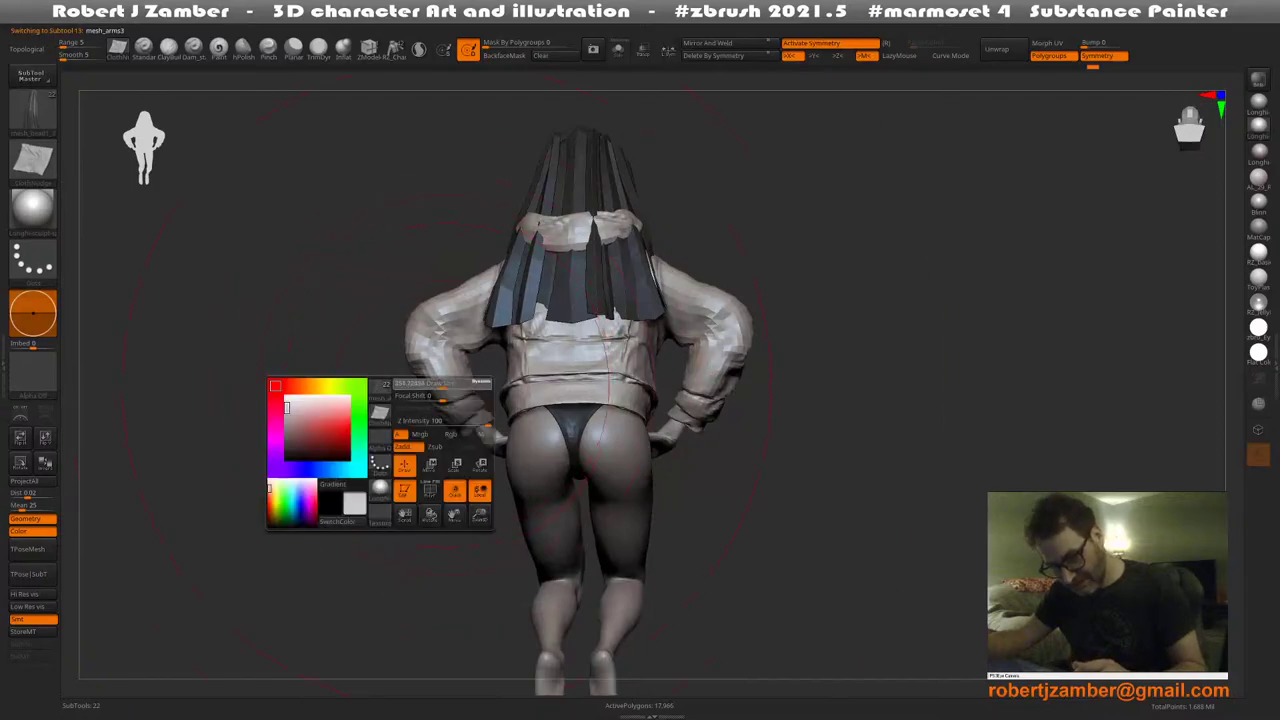
pyautogui.click(407, 383)
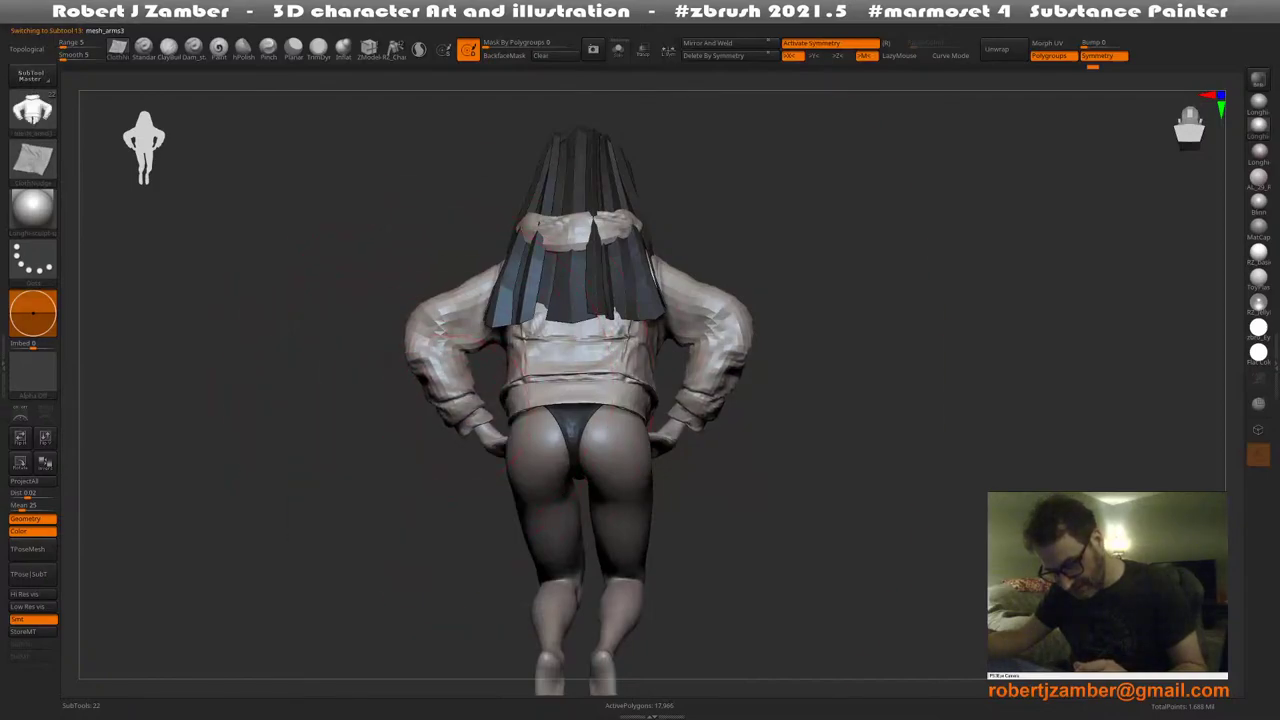
pyautogui.press('space')
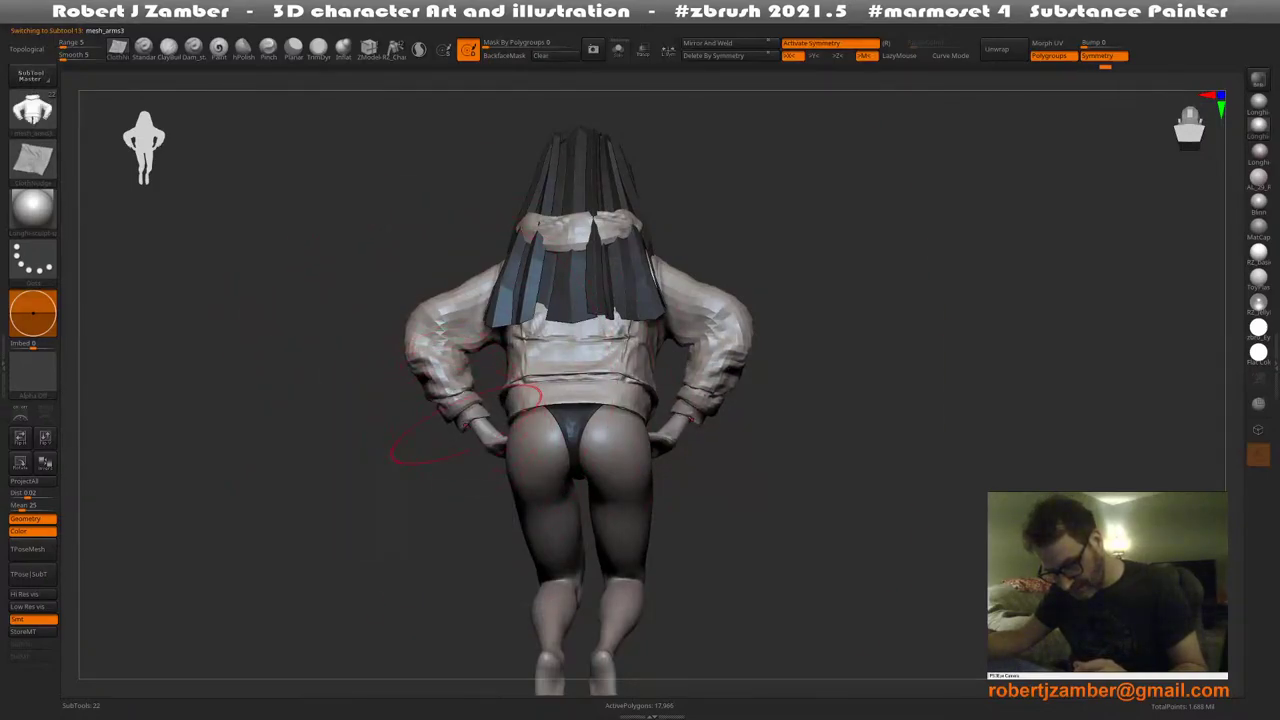
# Try to nudge the cloth folds on the jacket's sleeve from behind, varying the brush size
pyautogui.moveTo(466, 424); pyautogui.dragTo(468, 402)
pyautogui.moveTo(455, 400); pyautogui.dragTo(470, 398, button='right')
pyautogui.press('space')
pyautogui.moveTo(448, 398)
pyautogui.mouseDown()
pyautogui.moveTo(458, 378)
pyautogui.moveTo(439, 346)
pyautogui.mouseUp()
pyautogui.press('space')
pyautogui.moveTo(436, 290)
pyautogui.mouseDown(button='right')
pyautogui.moveTo(437, 318)
pyautogui.moveTo(614, 355)
pyautogui.moveTo(436, 316)
pyautogui.mouseUp(button='right')
pyautogui.press('space')
pyautogui.moveTo(442, 295); pyautogui.dragTo(453, 293)
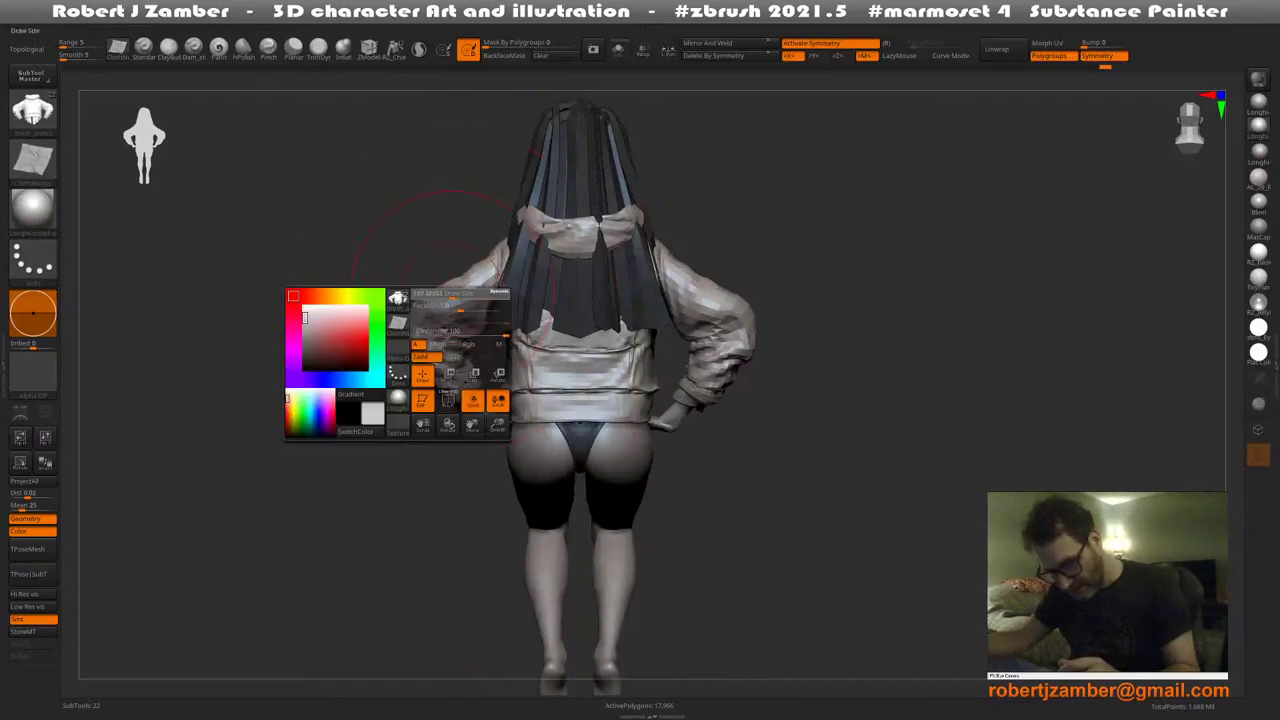
# Undo the recent cloth brush strokes on the jacket while checking it from the side and front
pyautogui.hotkey('ctrl', 'z')
pyautogui.hotkey('ctrl', 'z')
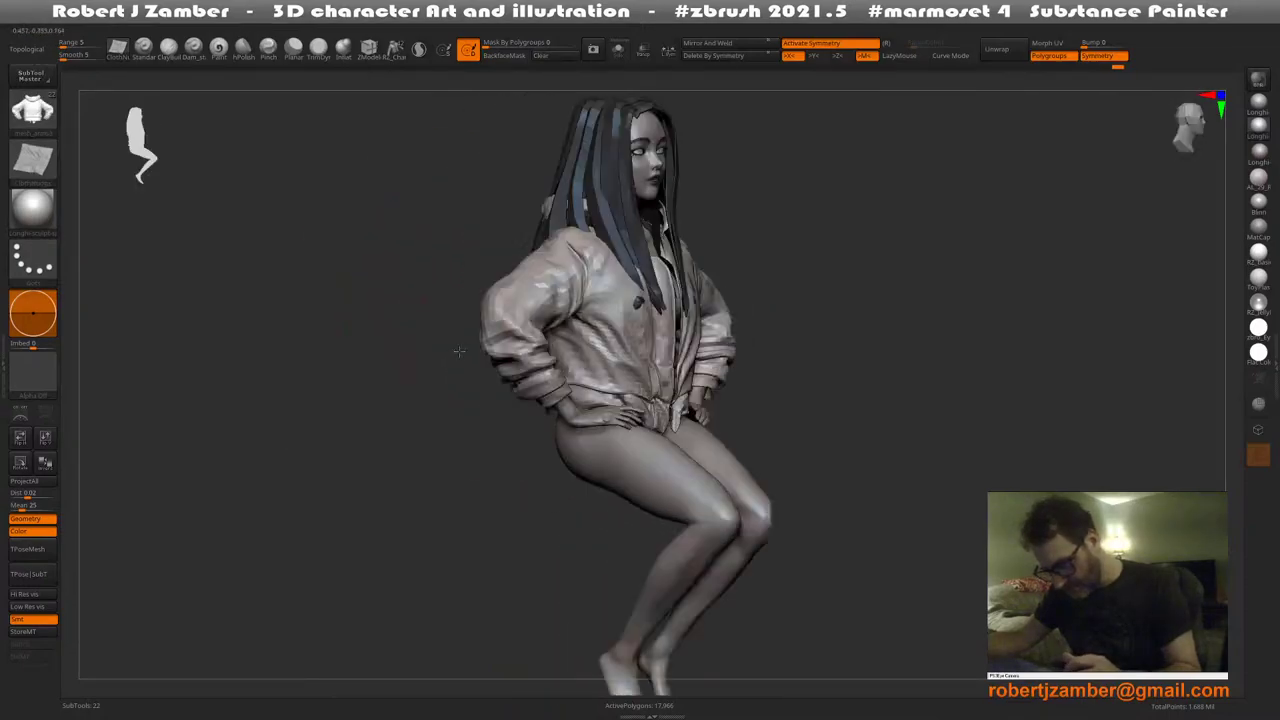
pyautogui.hotkey('ctrl', 'z')
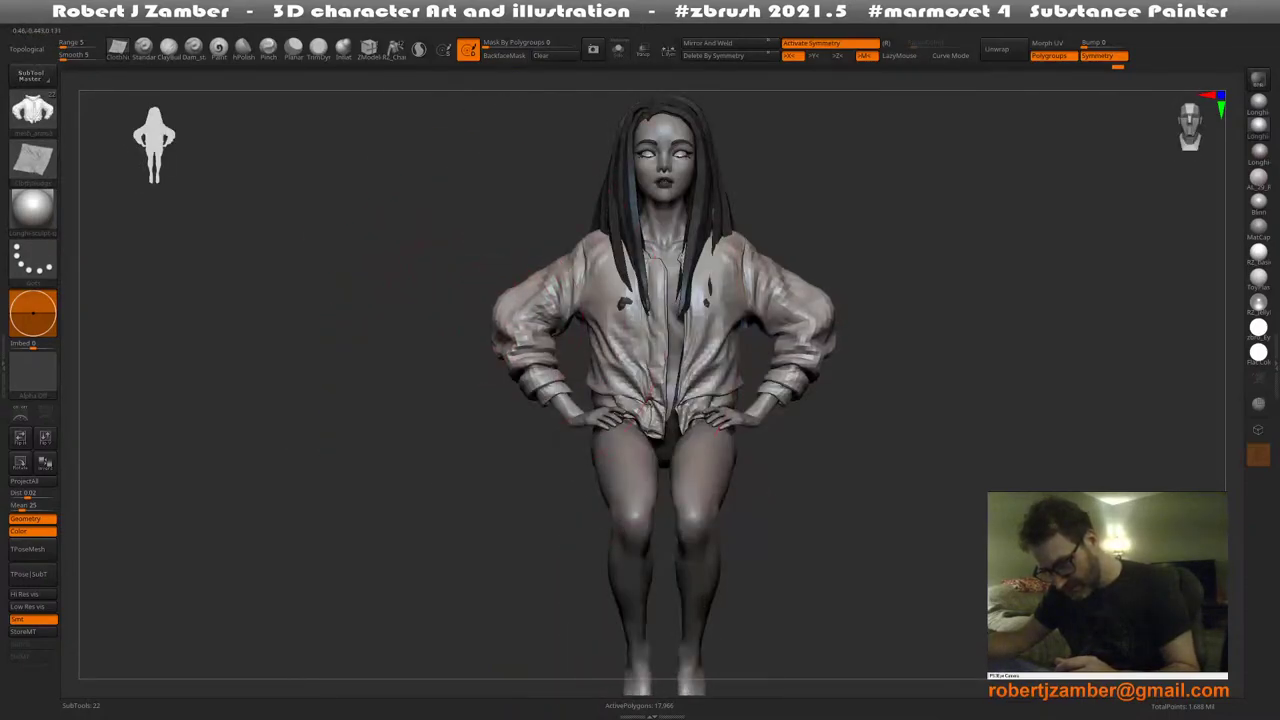
pyautogui.hotkey('ctrl', 'z')
pyautogui.hotkey('ctrl', 'z')
pyautogui.hotkey('ctrl', 'z')
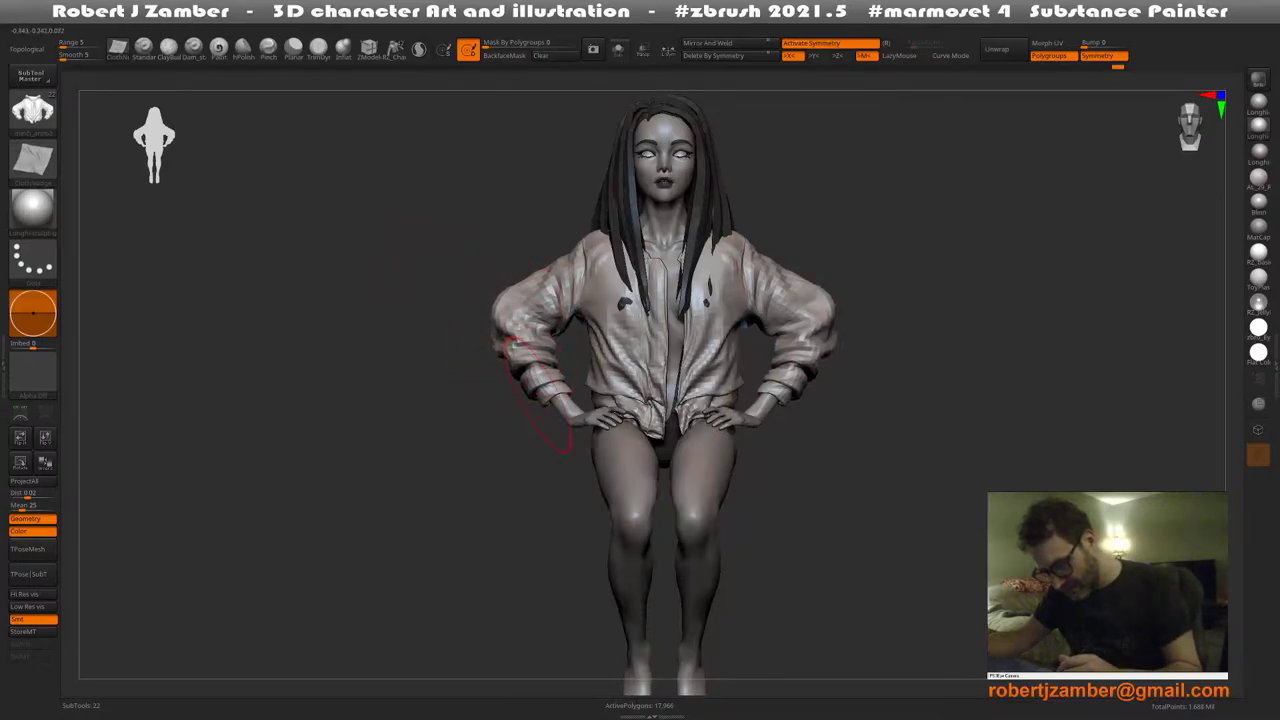
# Nudge the folds of the jacket's forearm and cuff with the ClothNudge brush from several angles
pyautogui.moveTo(539, 396); pyautogui.dragTo(537, 382)
pyautogui.moveTo(455, 400); pyautogui.dragTo(538, 404)
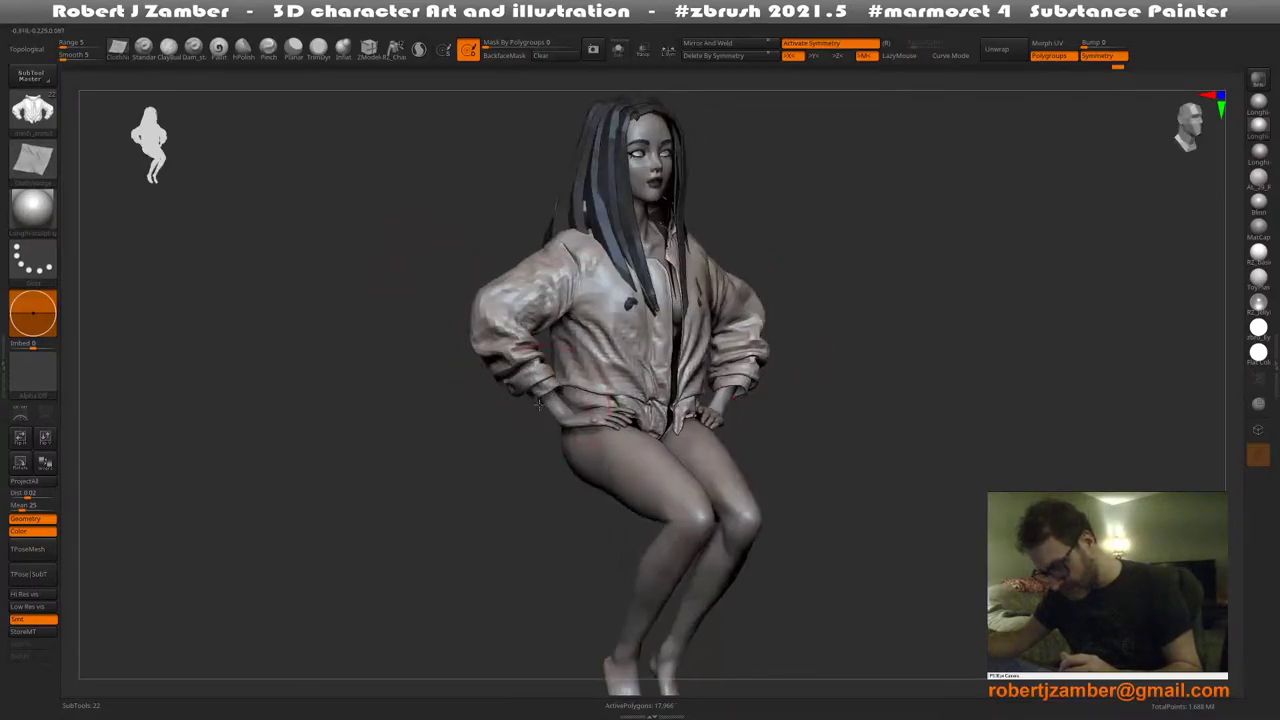
pyautogui.moveTo(538, 404); pyautogui.dragTo(502, 458, button='right')
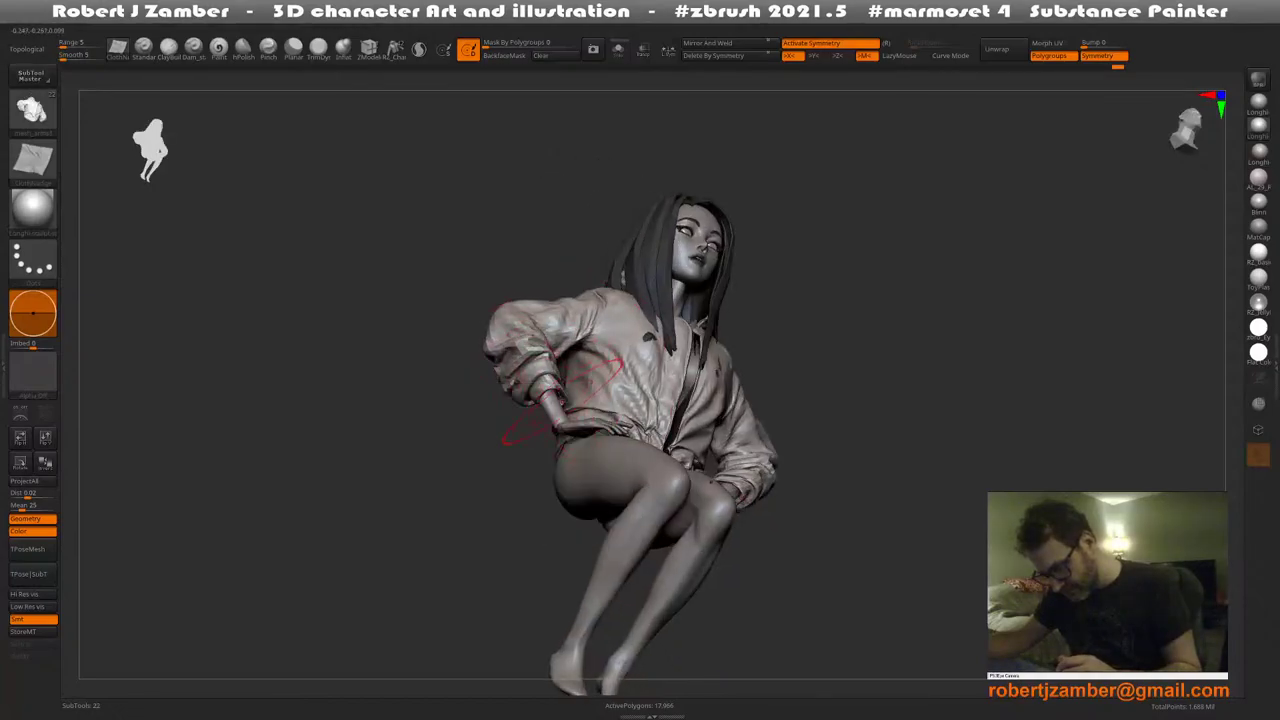
pyautogui.moveTo(548, 398); pyautogui.dragTo(546, 388)
pyautogui.moveTo(546, 400); pyautogui.dragTo(472, 464, button='right')
pyautogui.moveTo(530, 396); pyautogui.dragTo(540, 388)
pyautogui.moveTo(528, 474); pyautogui.dragTo(484, 456, button='right')
pyautogui.moveTo(540, 358); pyautogui.dragTo(552, 344)
pyautogui.moveTo(498, 424)
pyautogui.mouseDown(button='right')
pyautogui.moveTo(553, 415)
pyautogui.moveTo(512, 358)
pyautogui.moveTo(468, 426)
pyautogui.mouseUp(button='right')
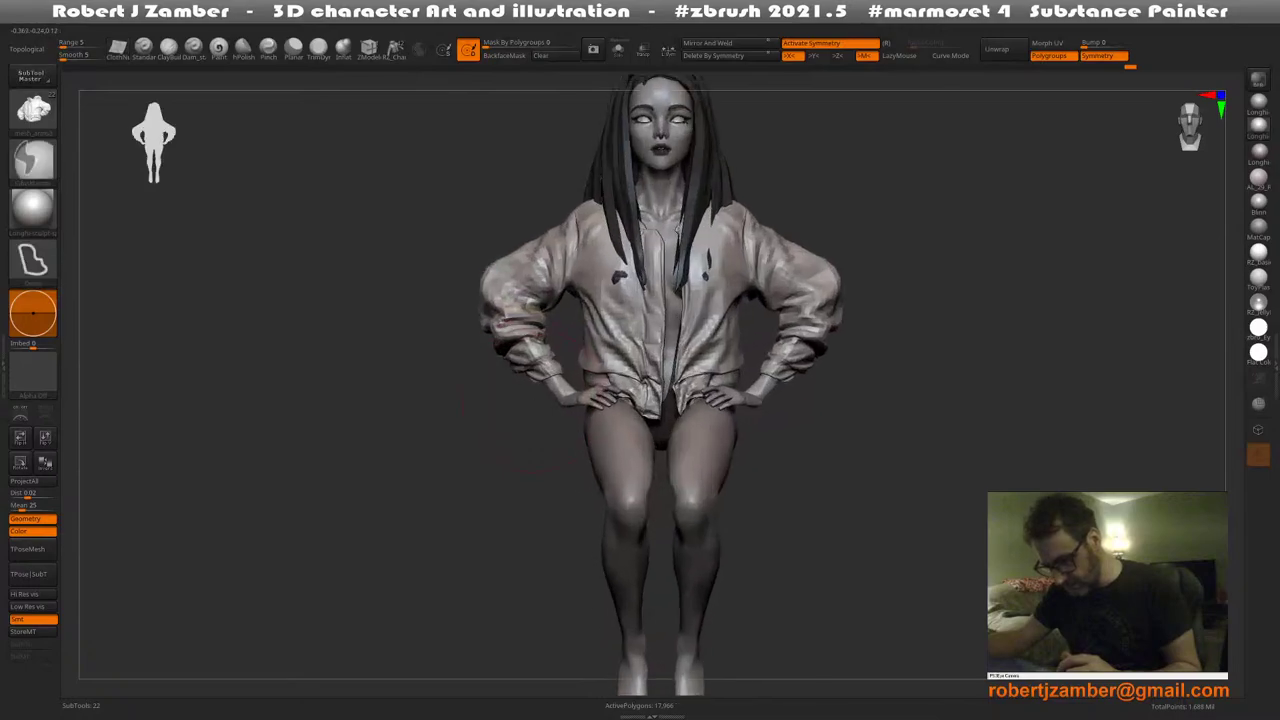
# Undo the last sleeve stroke and raise the jacket to its next subdivision level
pyautogui.moveTo(516, 358); pyautogui.dragTo(506, 339)
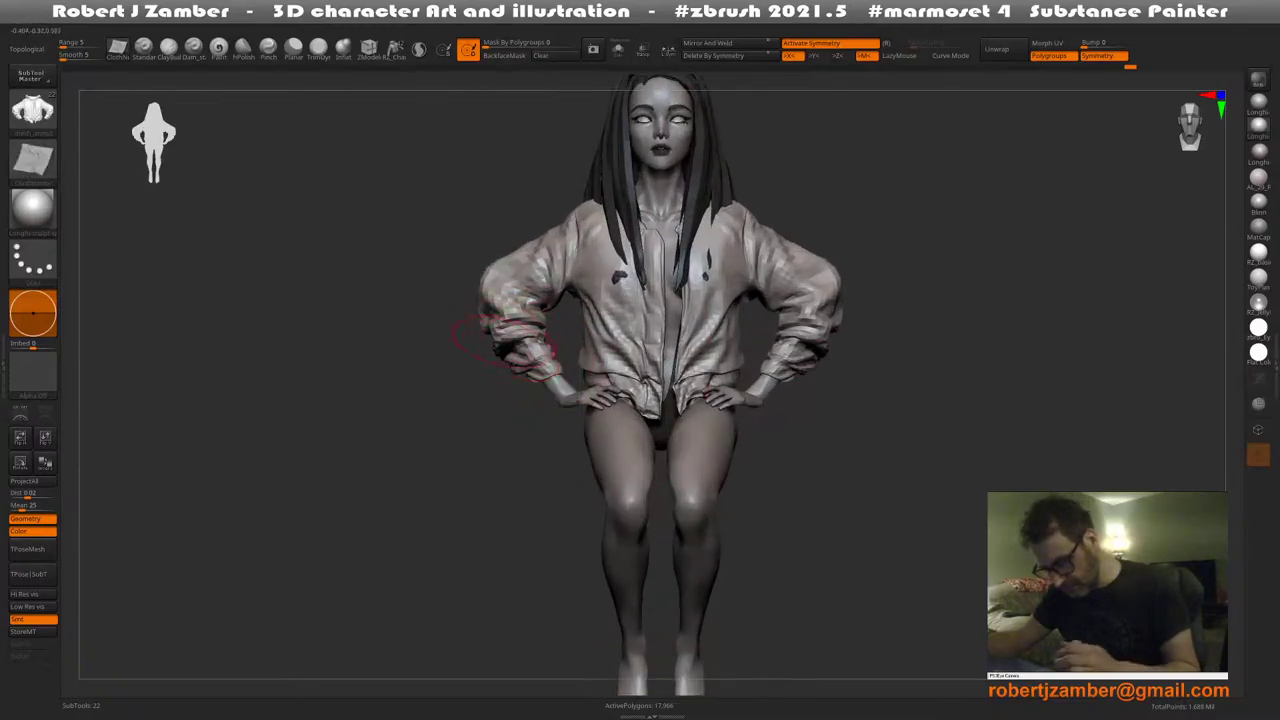
pyautogui.hotkey('ctrl', 'z')
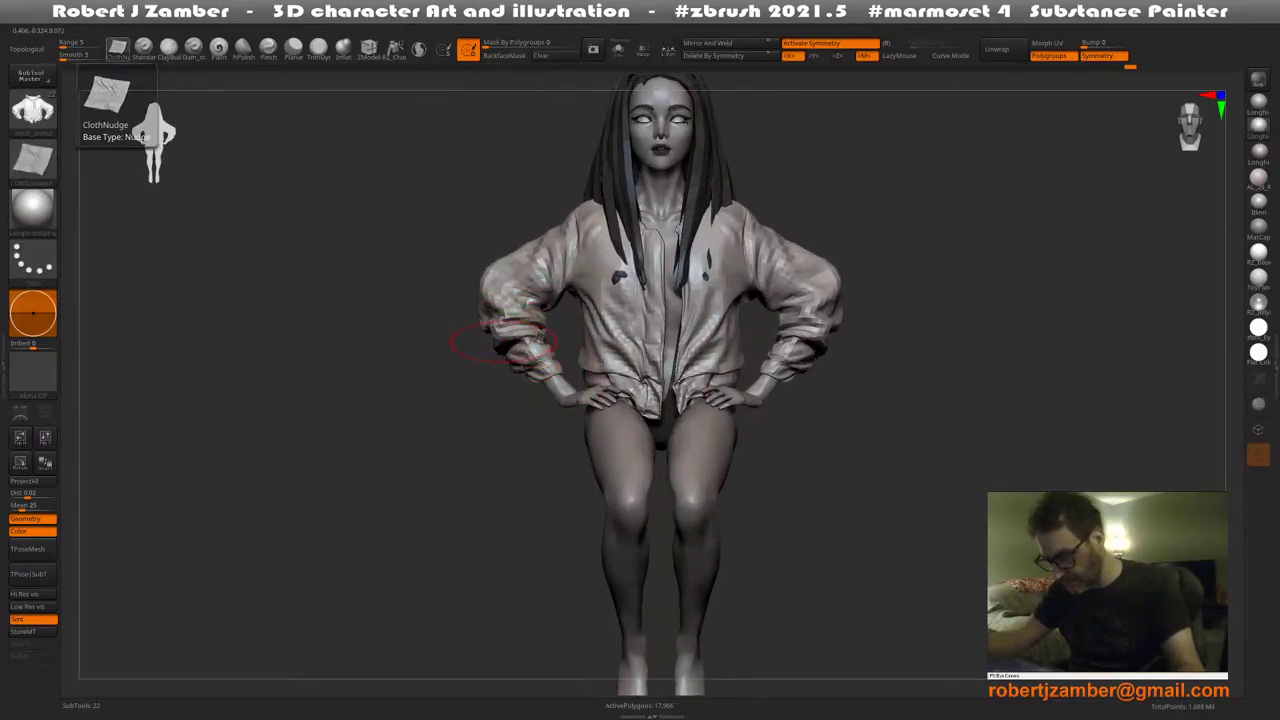
pyautogui.press('d')
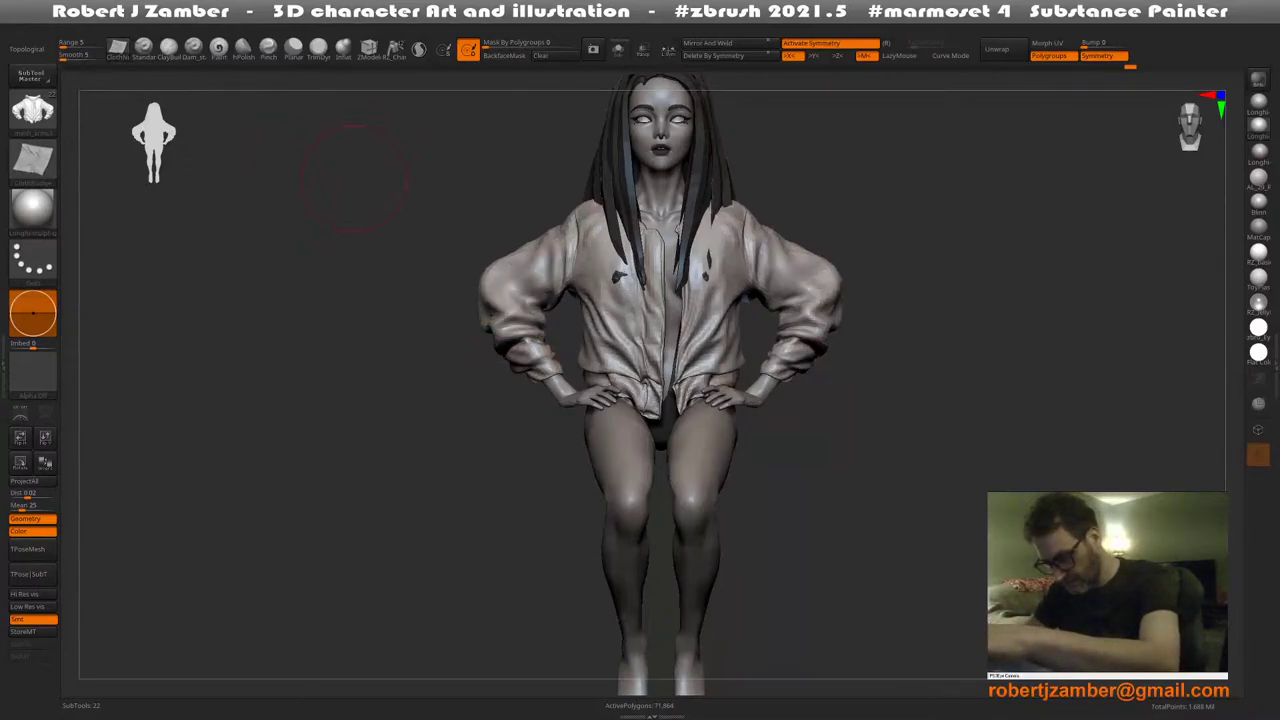
# Resize the ClothNudge brush and refine the folds of the jacket's upper sleeve
pyautogui.keyDown('alt'); pyautogui.moveTo(538, 343); pyautogui.dragTo(530, 375, button='right'); pyautogui.keyUp('alt')
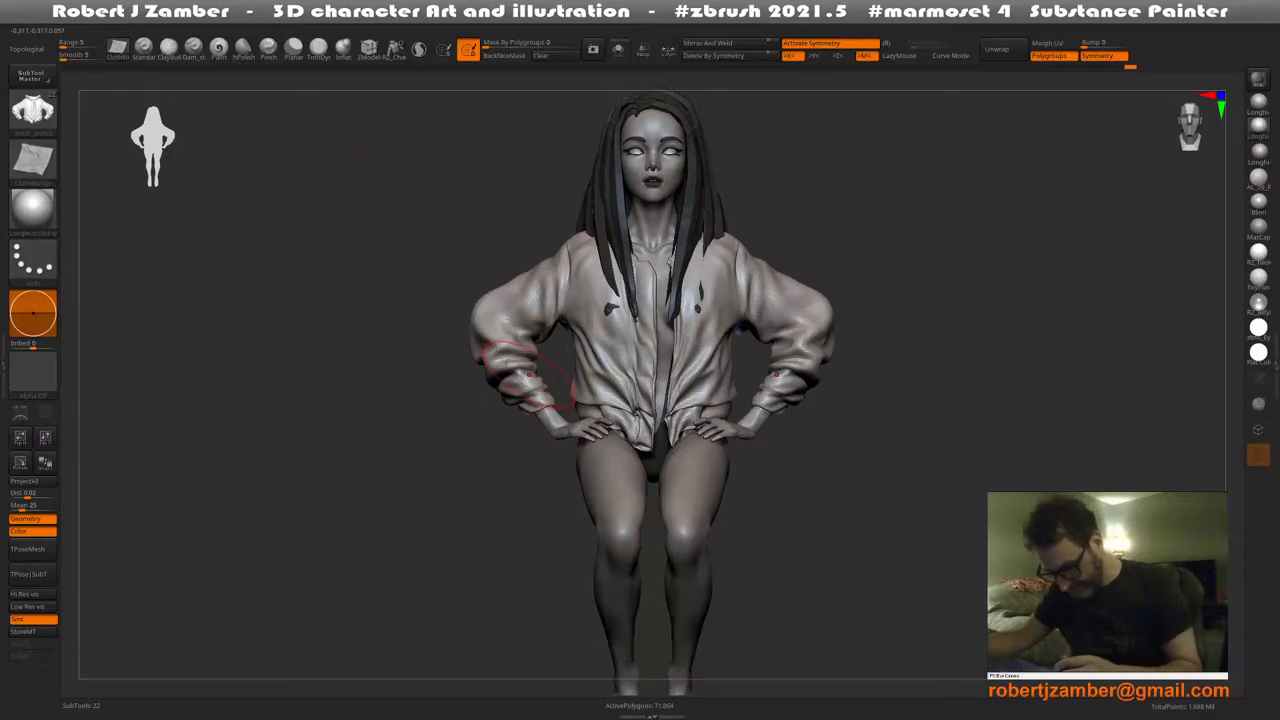
pyautogui.keyDown('alt'); pyautogui.moveTo(528, 372); pyautogui.dragTo(524, 393, button='right'); pyautogui.keyUp('alt')
pyautogui.rightClick(511, 342)
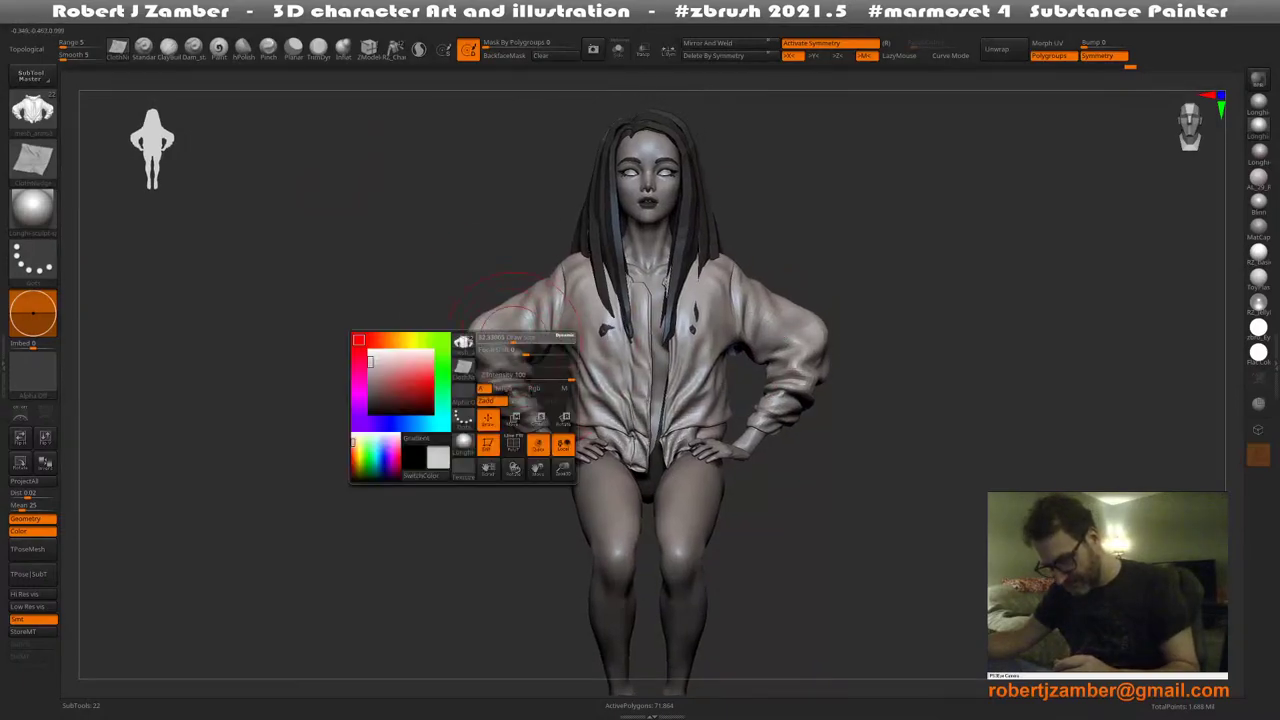
pyautogui.rightClick(532, 346)
pyautogui.press('space')
pyautogui.moveTo(539, 318); pyautogui.dragTo(549, 317)
pyautogui.moveTo(547, 316); pyautogui.dragTo(563, 292, button='right')
pyautogui.press('space')
pyautogui.moveTo(563, 293); pyautogui.dragTo(547, 292)
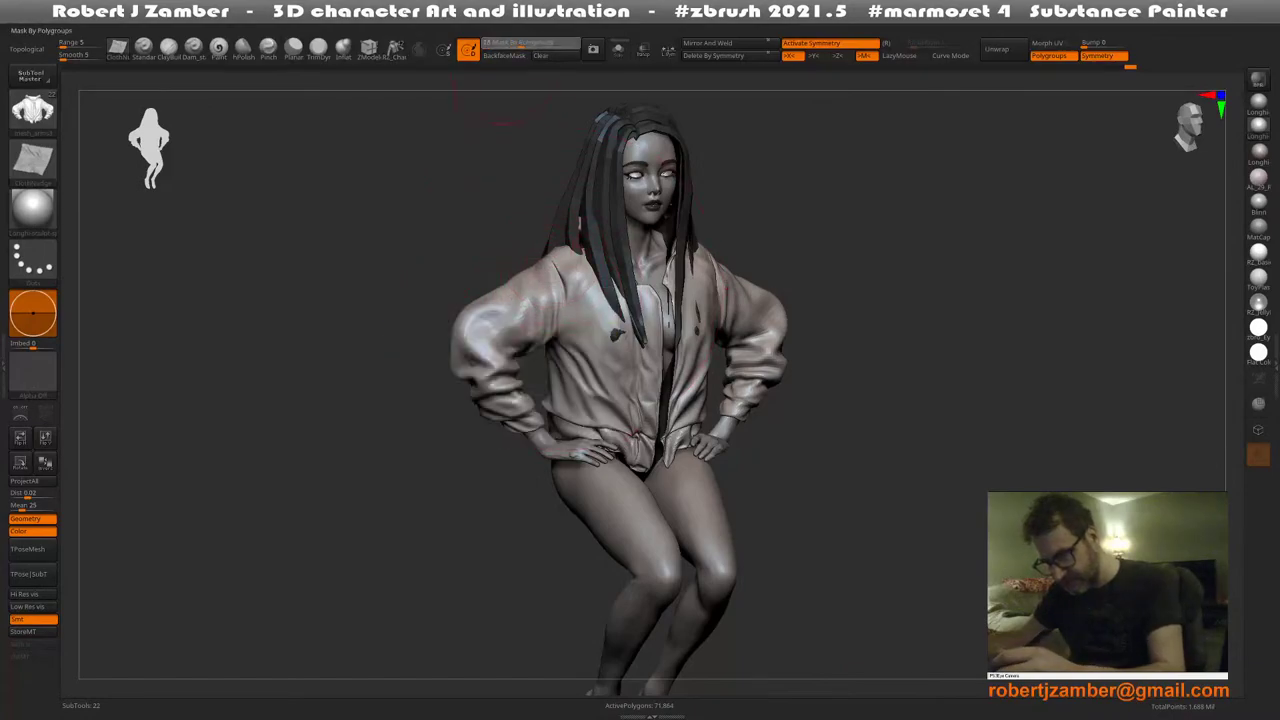
# Switch to the Move brush with Mask By Polygroups at 100 and adjust the jacket's shoulder
pyautogui.press('b')
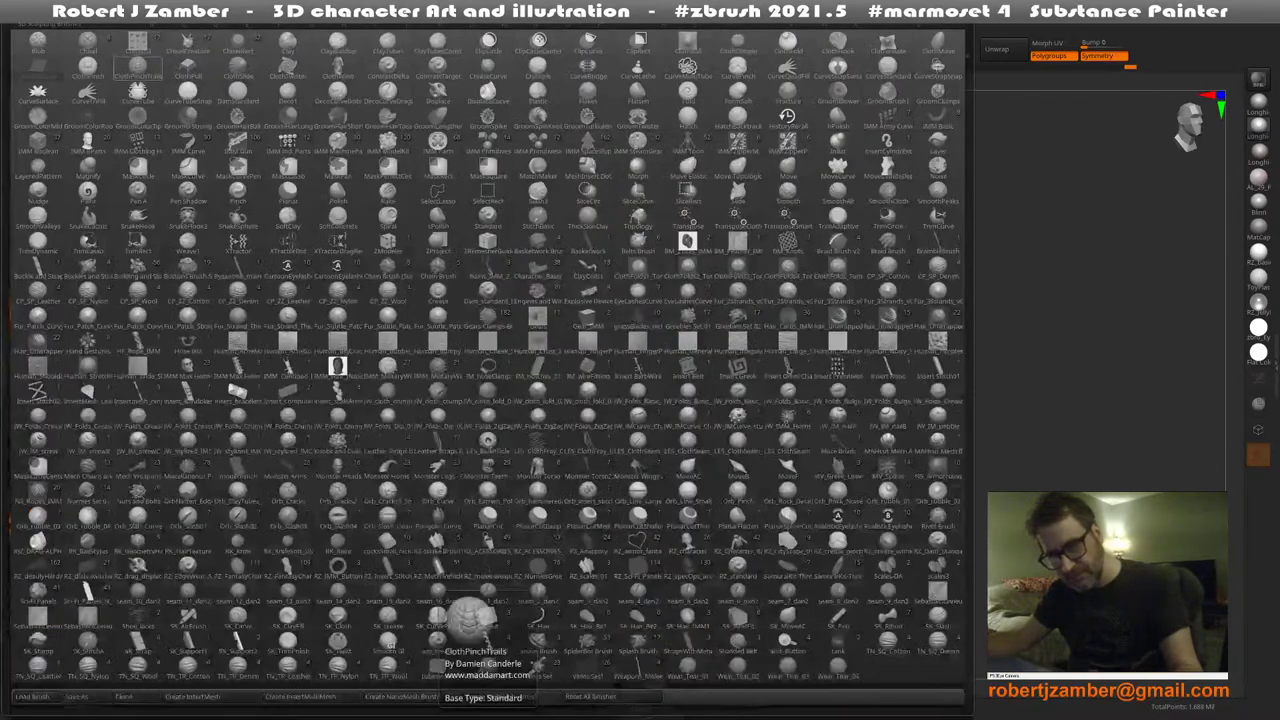
pyautogui.press('m')
pyautogui.press('b')
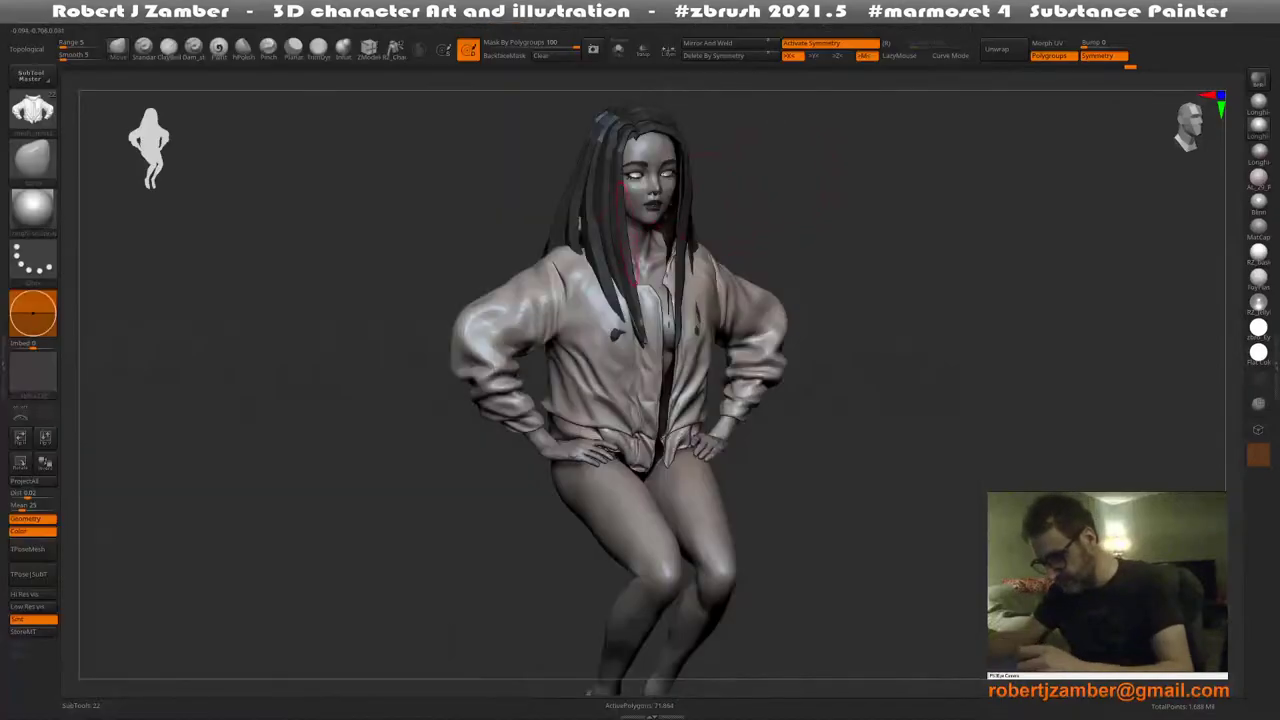
pyautogui.press('space')
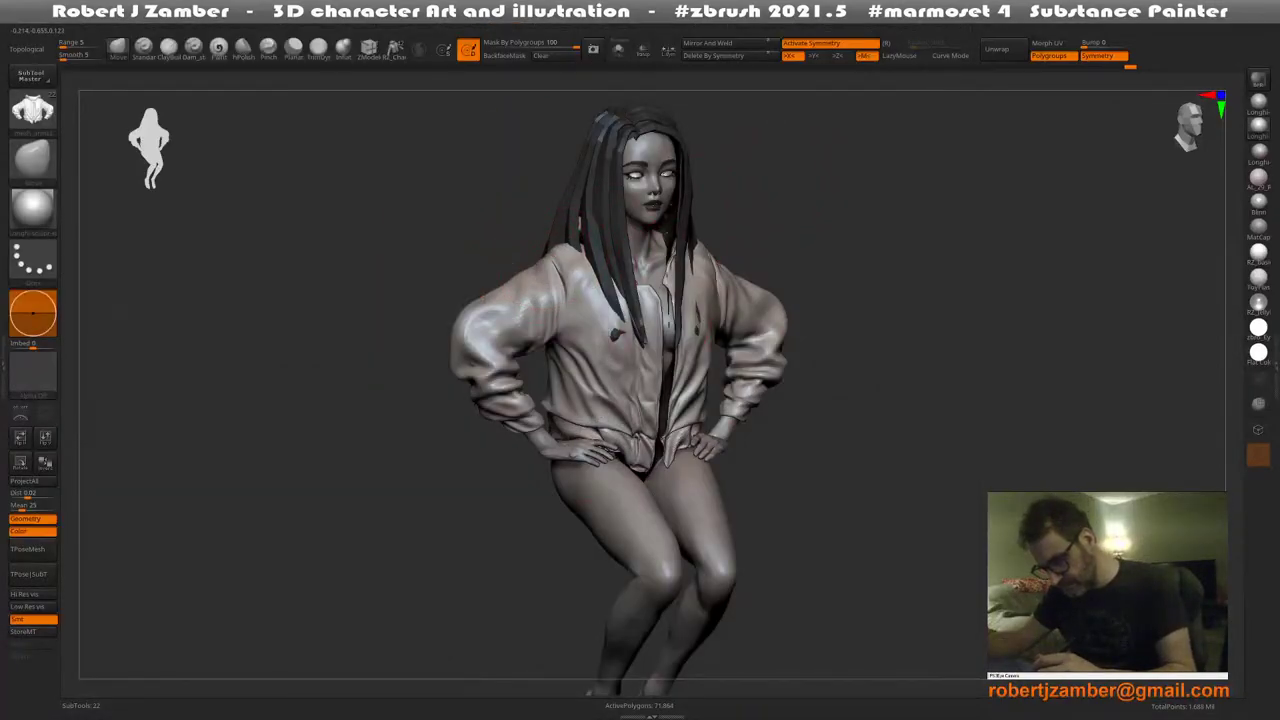
pyautogui.keyDown('shift'); pyautogui.moveTo(548, 265); pyautogui.dragTo(515, 262, button='right'); pyautogui.keyUp('shift')
pyautogui.moveTo(560, 270); pyautogui.dragTo(550, 264)
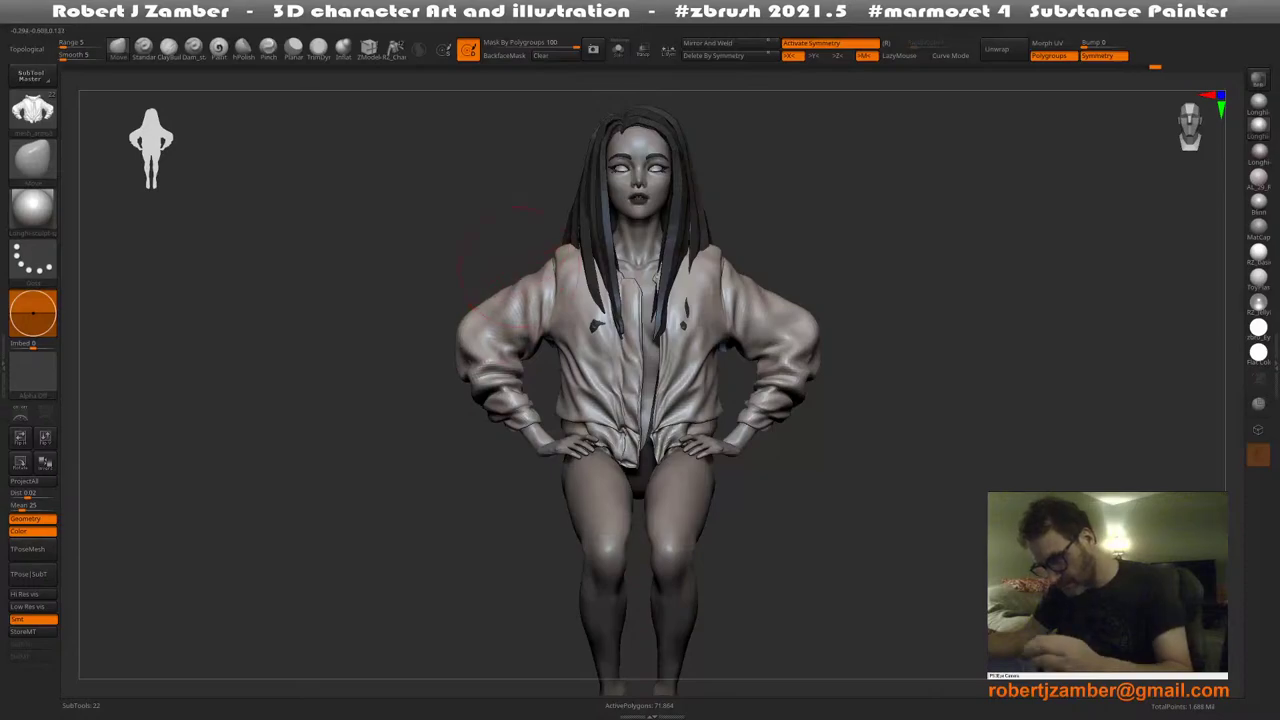
# Turn off symmetry and reshape the jacket sleeve on the character's right arm with the Move brush
pyautogui.hotkey('ctrl', 'shift')
pyautogui.press('x')
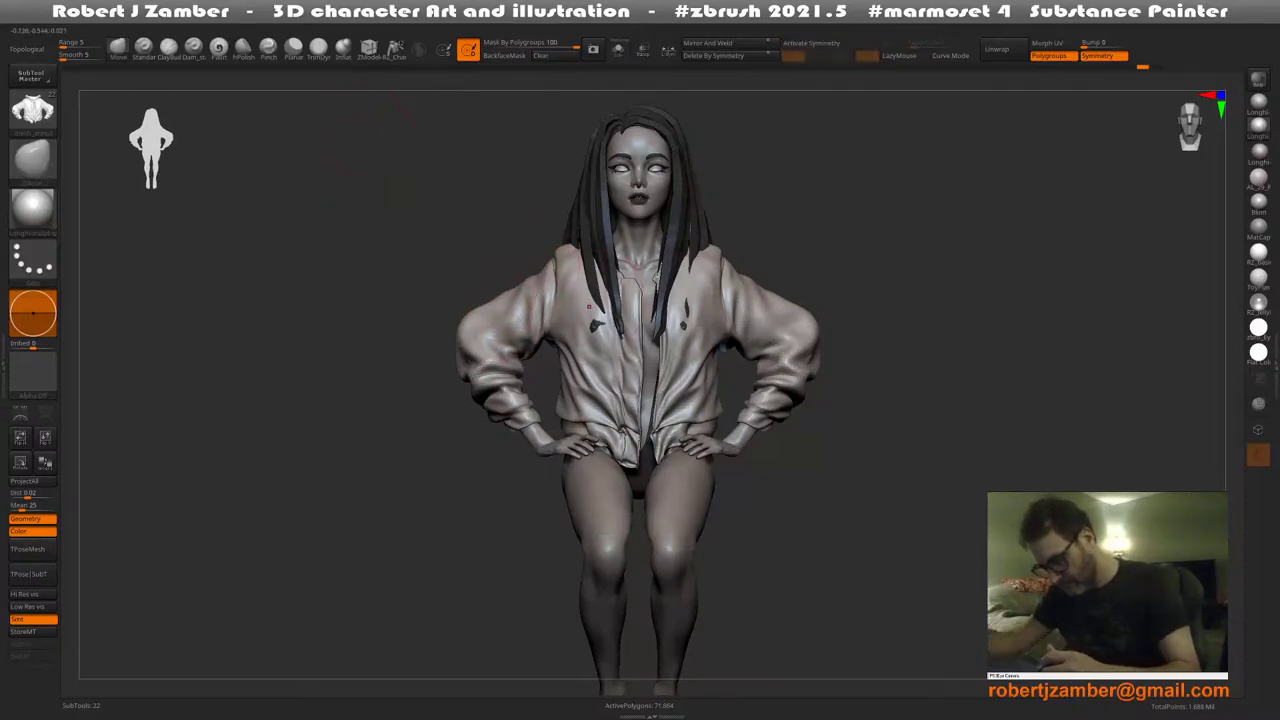
pyautogui.press('f')
pyautogui.moveTo(680, 400)
pyautogui.mouseDown(button='right')
pyautogui.moveTo(565, 405)
pyautogui.moveTo(597, 414)
pyautogui.moveTo(574, 388)
pyautogui.moveTo(588, 432)
pyautogui.moveTo(593, 400)
pyautogui.moveTo(588, 437)
pyautogui.mouseUp(button='right')
pyautogui.rightClick(588, 437)
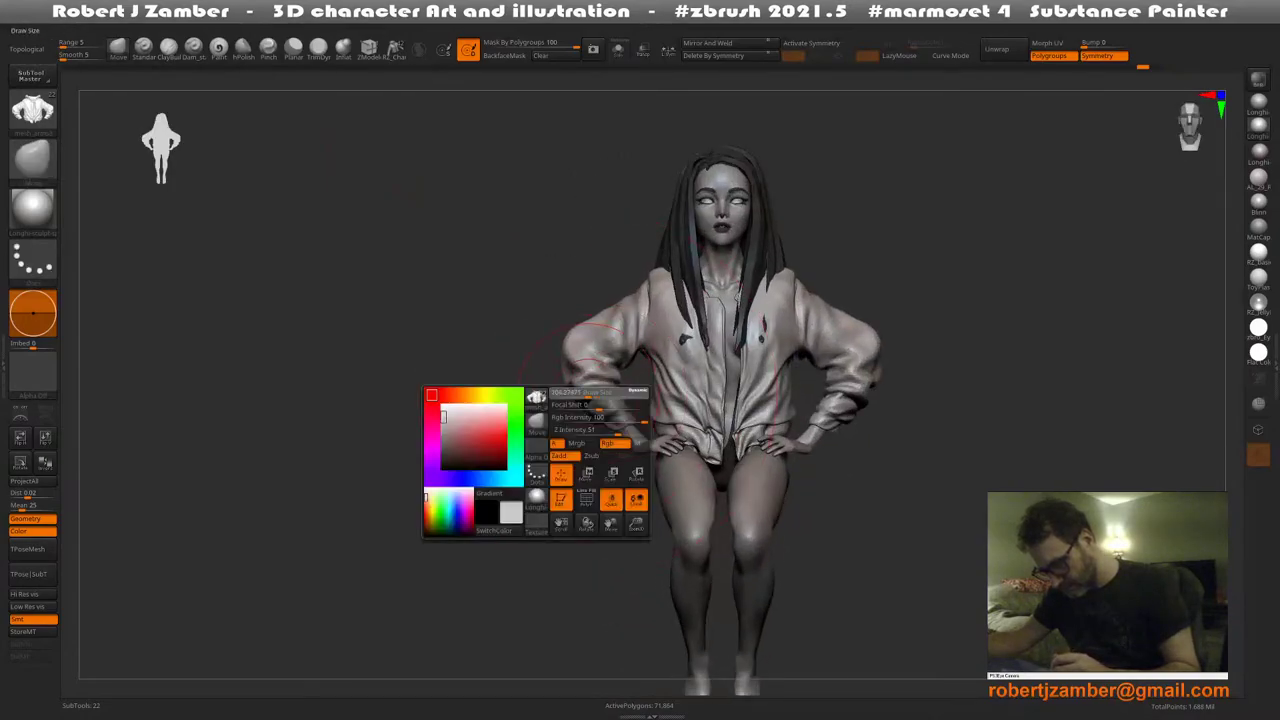
pyautogui.moveTo(600, 378); pyautogui.dragTo(607, 368)
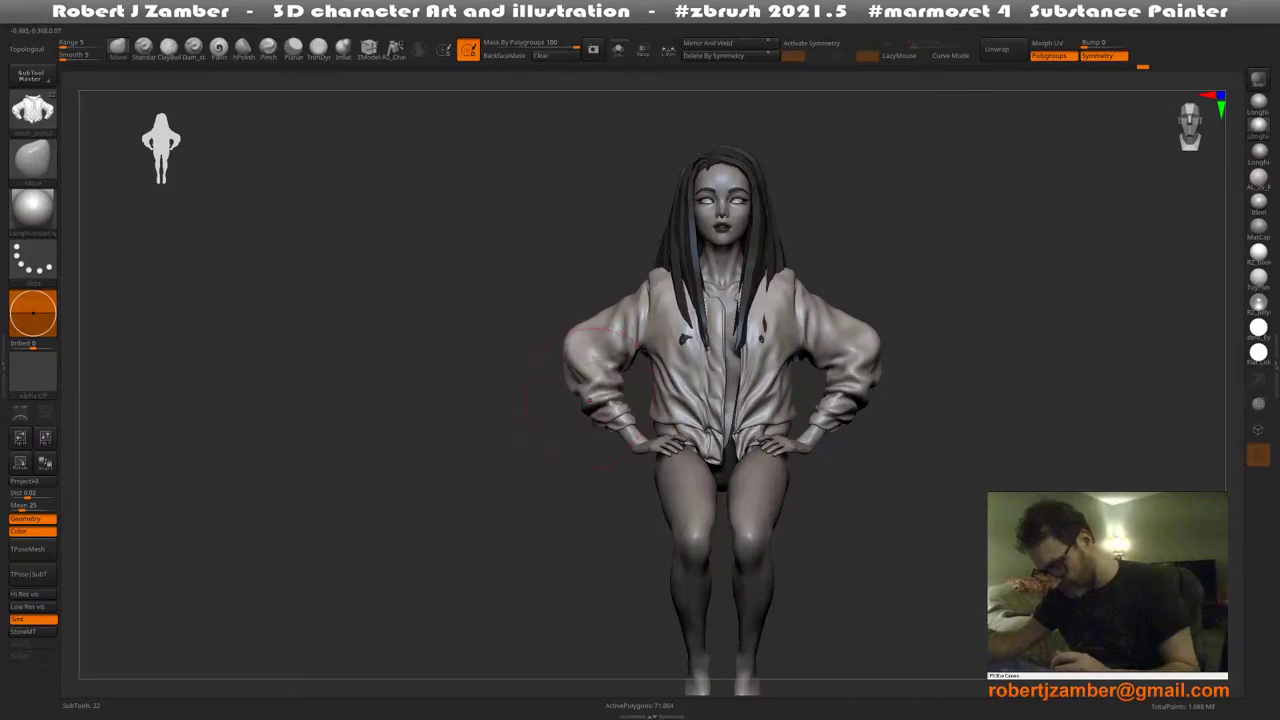
# Reshape the jacket's forearm and cuff on the character's left arm with the Move brush
pyautogui.keyDown('alt'); pyautogui.moveTo(589, 400); pyautogui.dragTo(513, 402, button='right'); pyautogui.keyUp('alt')
pyautogui.moveTo(766, 405); pyautogui.dragTo(768, 393)
pyautogui.moveTo(810, 403); pyautogui.dragTo(755, 413, button='right')
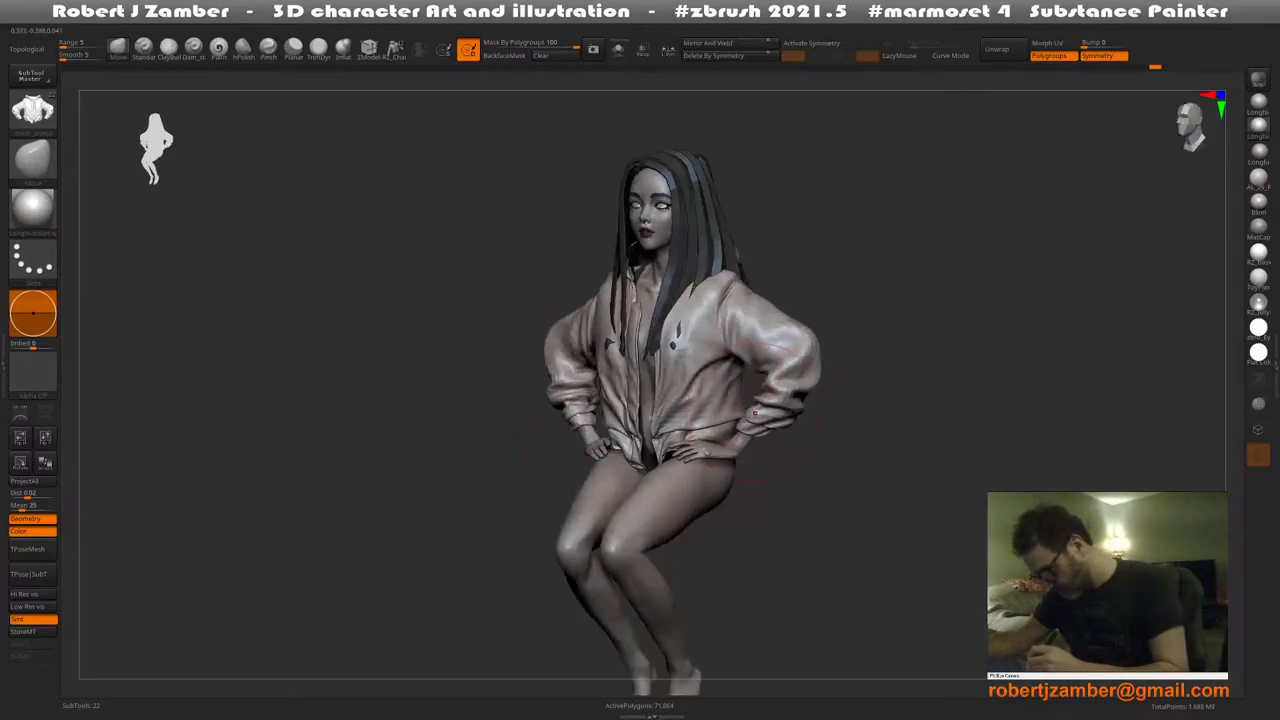
pyautogui.keyDown('shift'); pyautogui.moveTo(760, 405); pyautogui.dragTo(745, 405); pyautogui.keyUp('shift')
pyautogui.press('space')
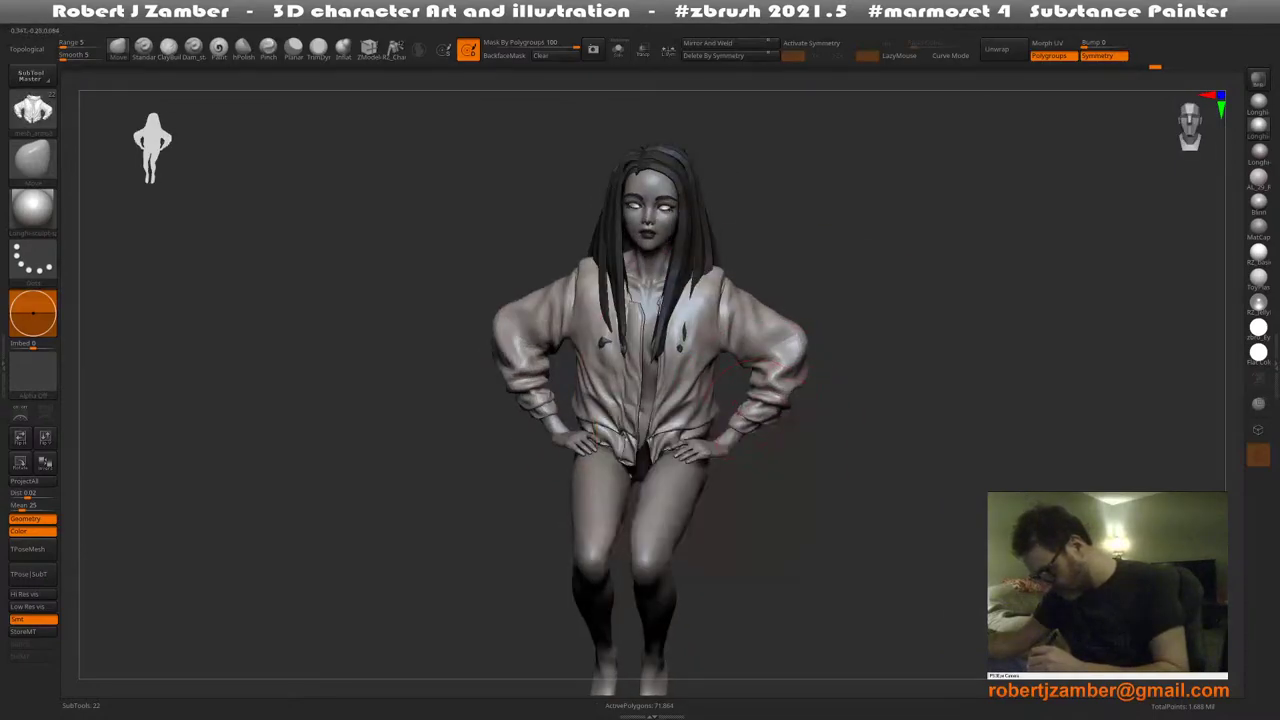
pyautogui.press('space')
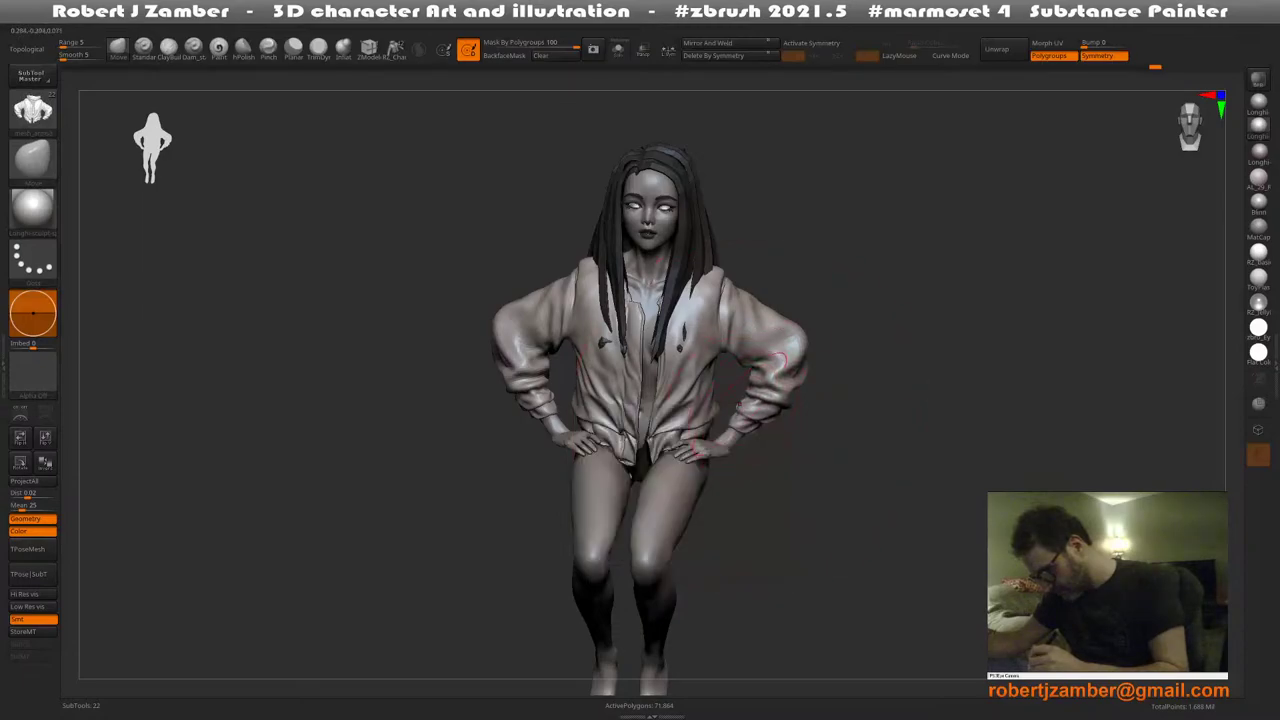
pyautogui.moveTo(740, 400); pyautogui.dragTo(770, 398, button='right')
pyautogui.moveTo(485, 402); pyautogui.dragTo(534, 407, button='right')
# Set Mask By Polygroups to 0, adjust the Move brush size and shift the jacket cuff on the character's right arm
pyautogui.press('space')
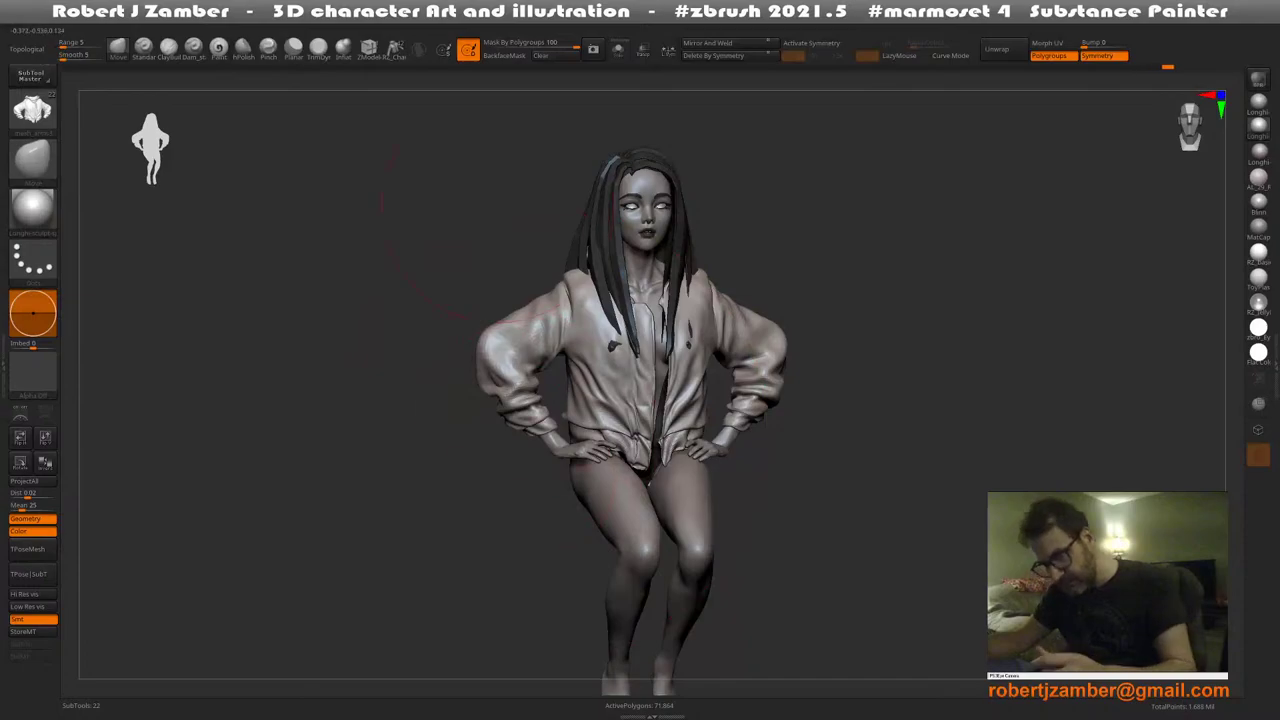
pyautogui.press('space')
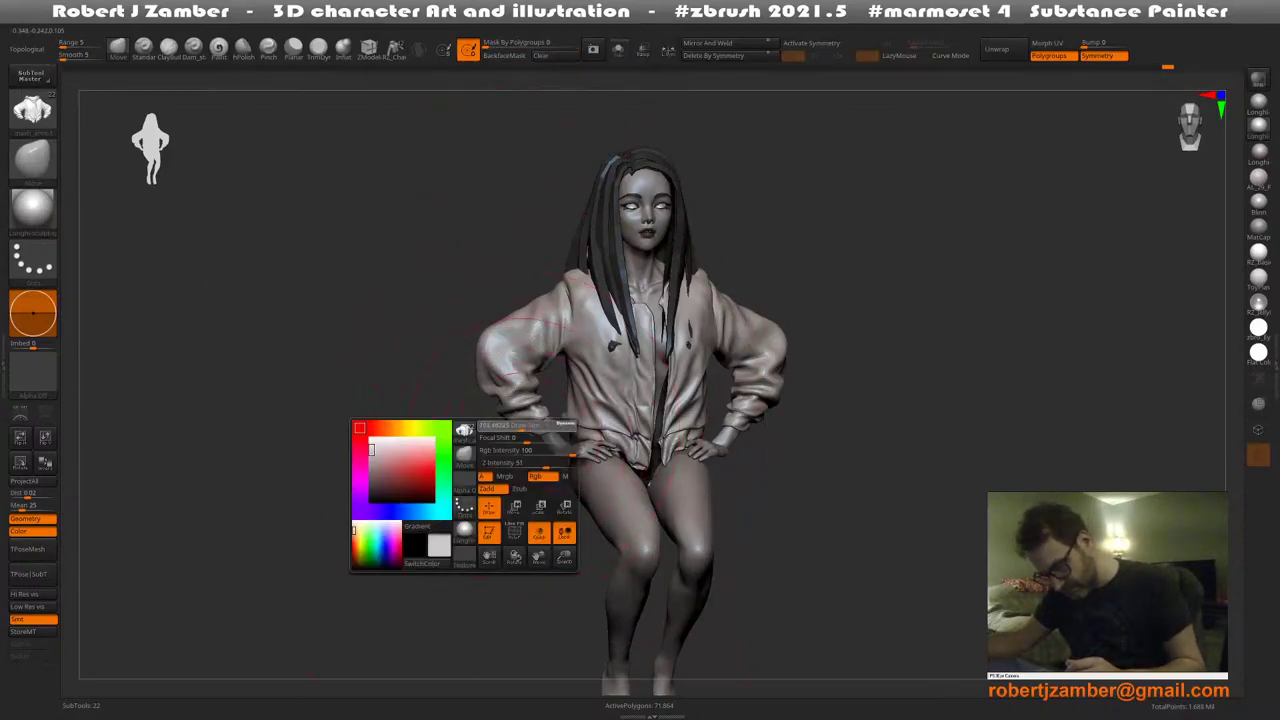
pyautogui.press('space')
pyautogui.press('space')
pyautogui.moveTo(550, 402); pyautogui.dragTo(444, 384, button='right')
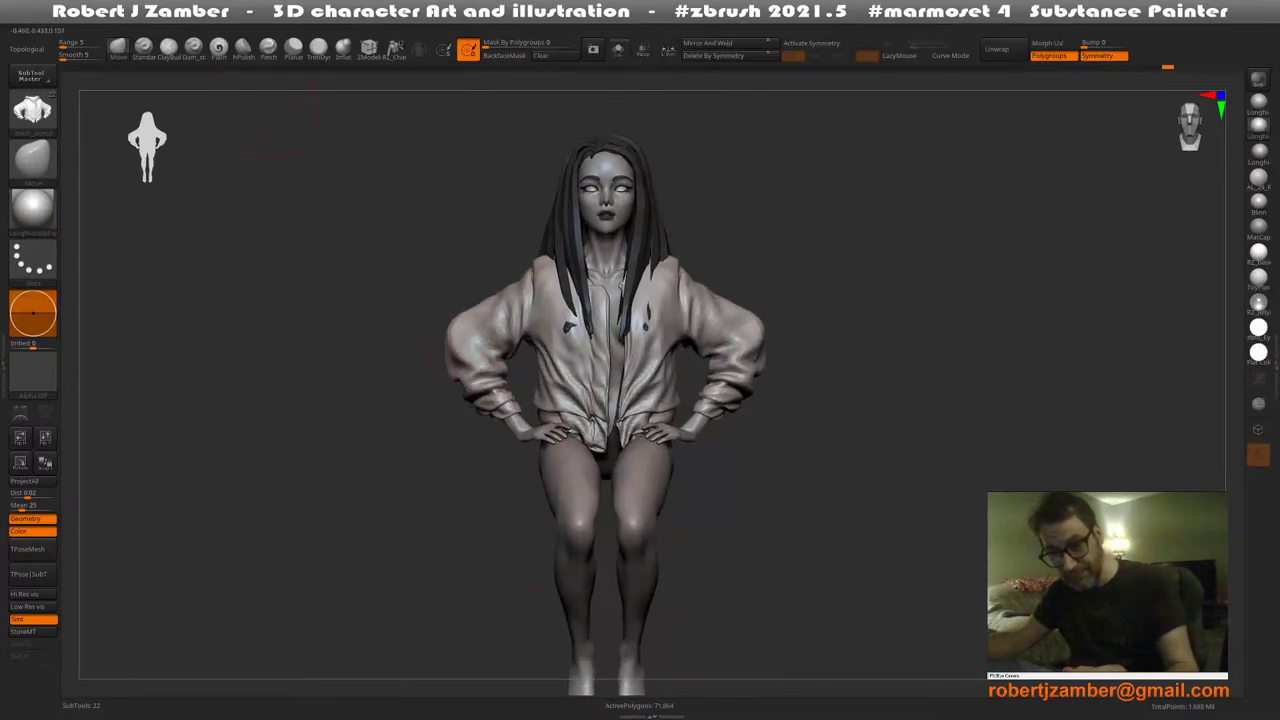
pyautogui.keyDown('alt'); pyautogui.moveTo(450, 327); pyautogui.dragTo(462, 300, button='right'); pyautogui.keyUp('alt')
pyautogui.keyDown('ctrl'); pyautogui.moveTo(500, 430); pyautogui.dragTo(520, 395, button='right'); pyautogui.keyUp('ctrl')
pyautogui.moveTo(537, 417)
pyautogui.keyDown('alt'); pyautogui.mouseDown(button='right')
pyautogui.moveTo(549, 391)
pyautogui.moveTo(548, 415)
pyautogui.mouseUp(button='right'); pyautogui.keyUp('alt')
pyautogui.moveTo(535, 405)
pyautogui.mouseDown()
pyautogui.moveTo(515, 402)
pyautogui.moveTo(528, 386)
pyautogui.mouseUp()
# Make the bodysuit subtool mesh_arms4_6 active and hide the jacket subtool mesh_arms3
pyautogui.click(468, 50)
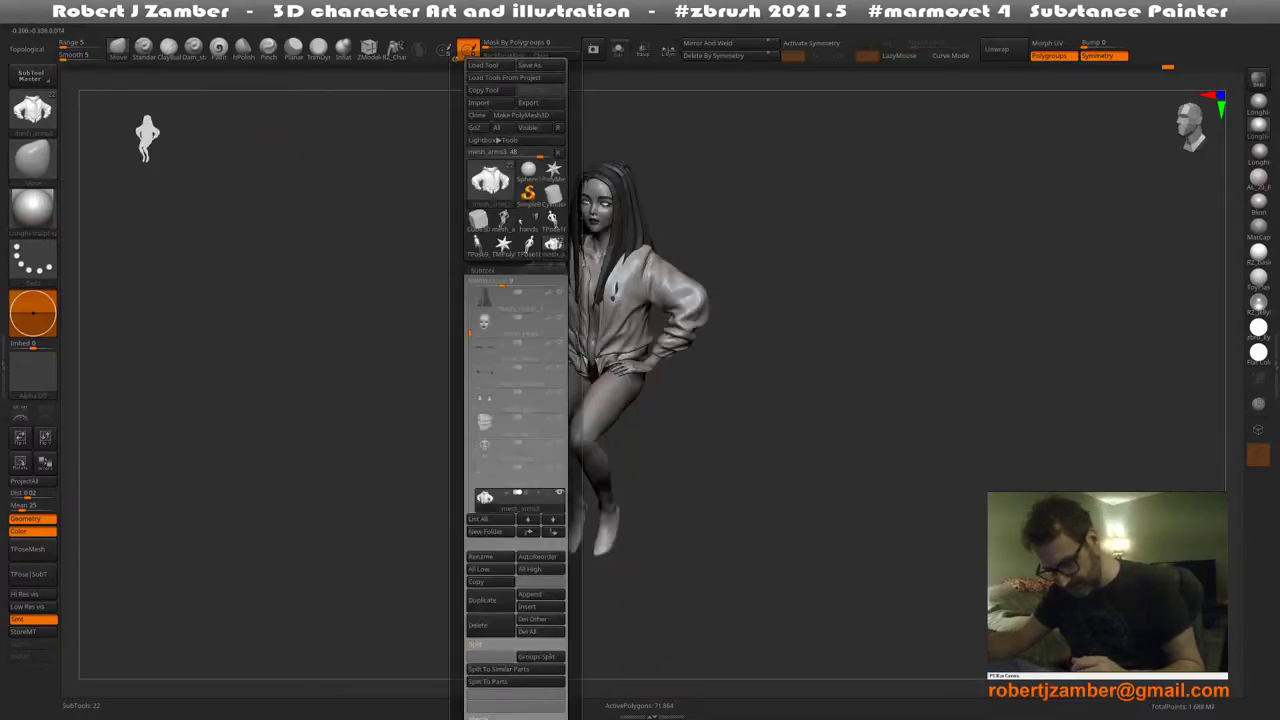
pyautogui.moveTo(470, 333); pyautogui.dragTo(470, 385)
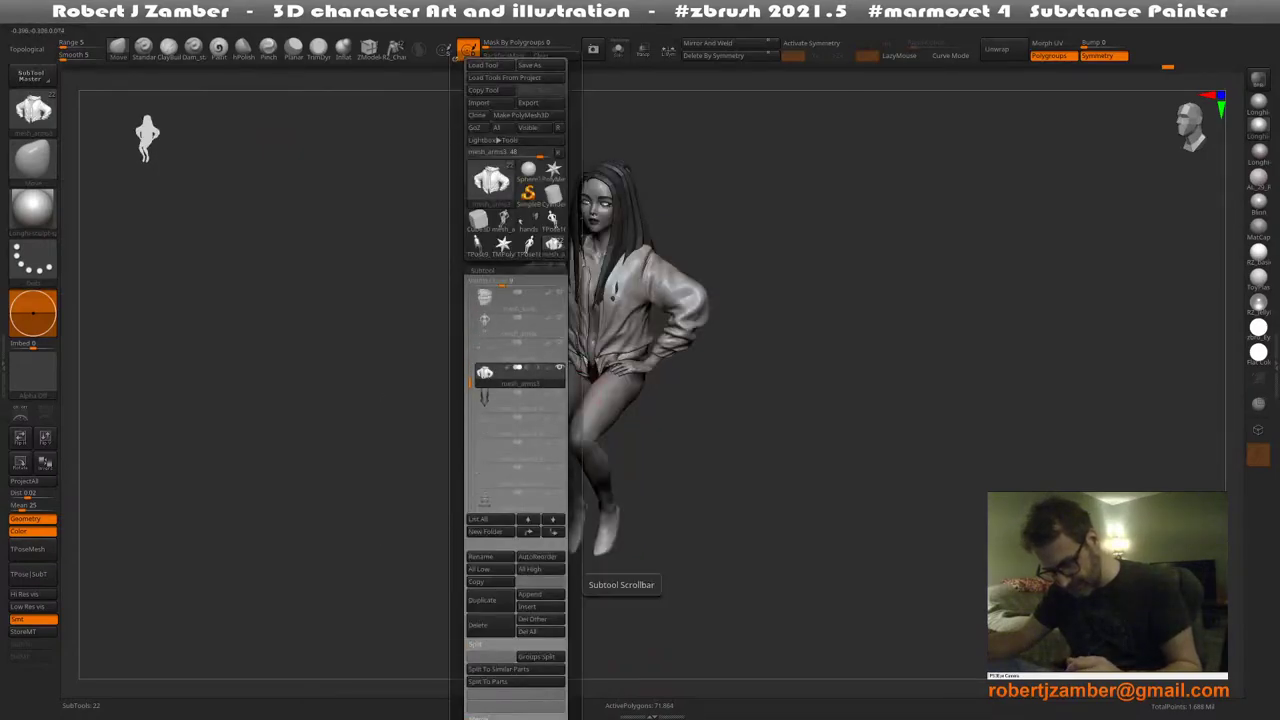
pyautogui.click(508, 401)
pyautogui.click(560, 368)
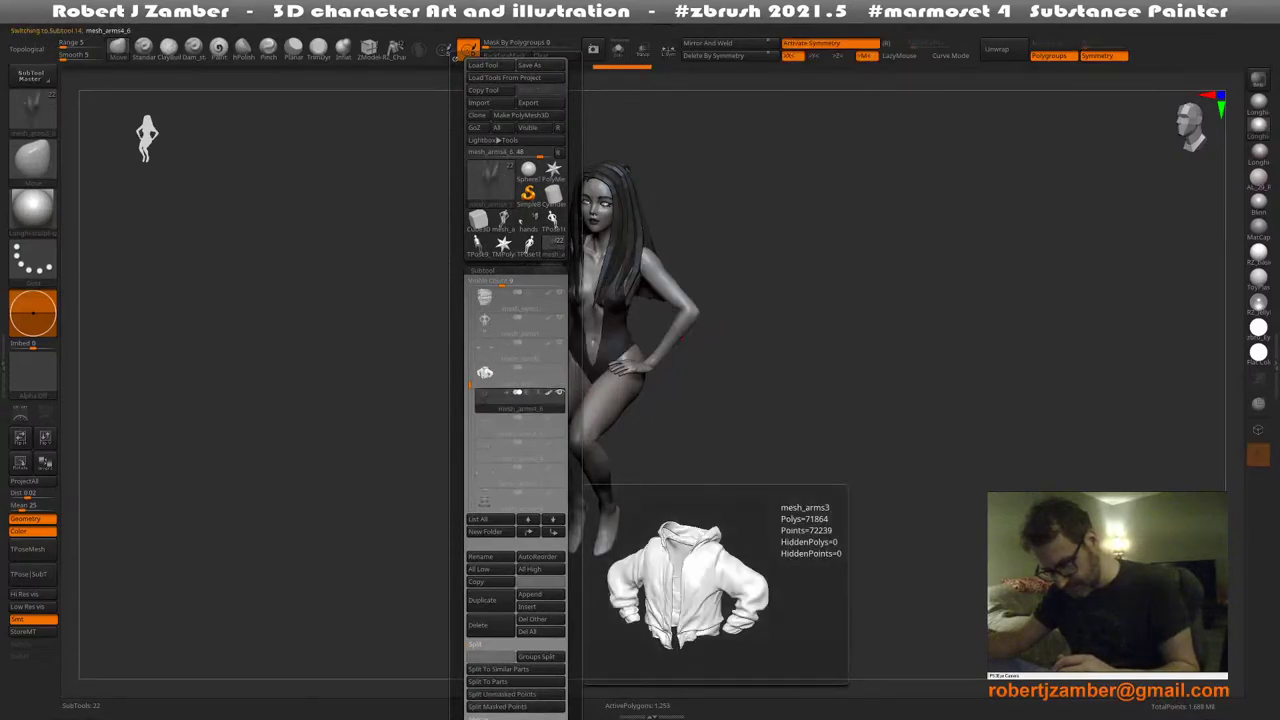
pyautogui.moveTo(568, 438); pyautogui.dragTo(545, 455)
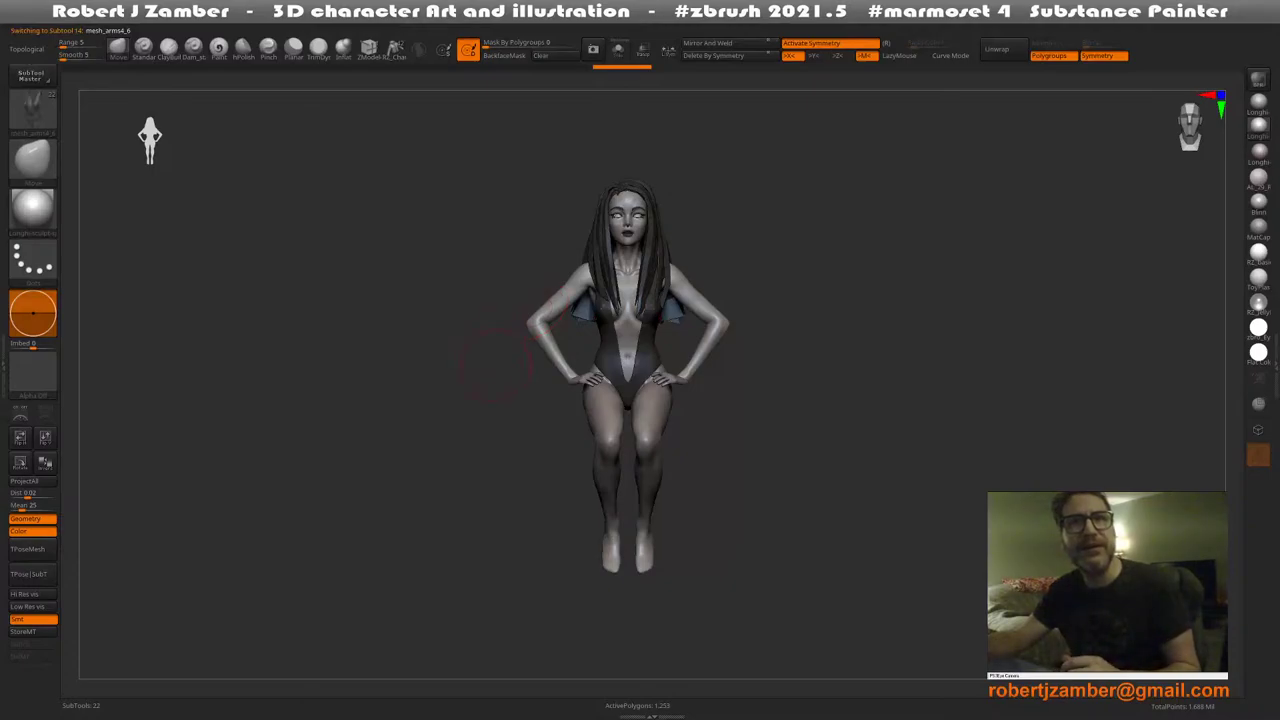
# Examine how the bodysuit sits on the figure from the front and look through the subtool list
pyautogui.moveTo(495, 365)
pyautogui.keyDown('ctrl'); pyautogui.mouseDown(button='right')
pyautogui.moveTo(500, 411)
pyautogui.moveTo(460, 407)
pyautogui.mouseUp(button='right'); pyautogui.keyUp('ctrl')
pyautogui.moveTo(460, 407)
pyautogui.mouseDown(button='right')
pyautogui.moveTo(503, 380)
pyautogui.moveTo(493, 343)
pyautogui.mouseUp(button='right')
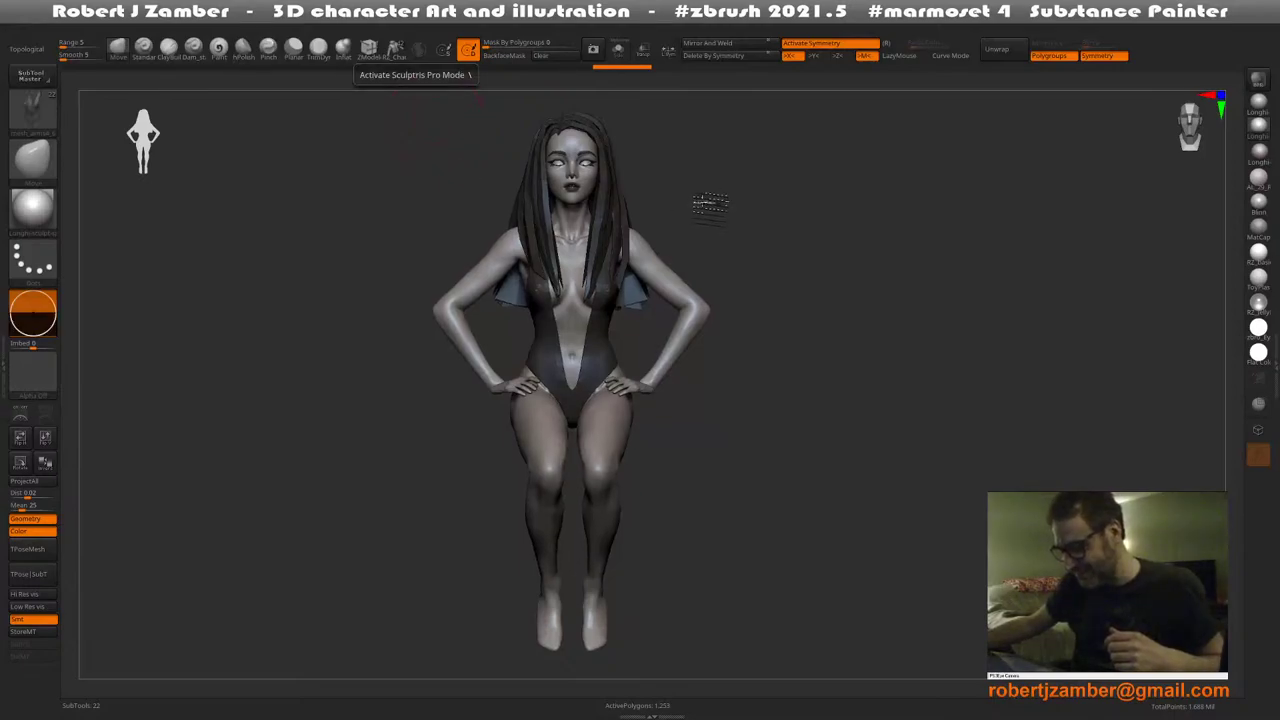
pyautogui.moveTo(700, 206); pyautogui.dragTo(700, 177)
pyautogui.keyDown('shift'); pyautogui.moveTo(509, 468); pyautogui.dragTo(564, 371, button='right'); pyautogui.keyUp('shift')
pyautogui.press('n')
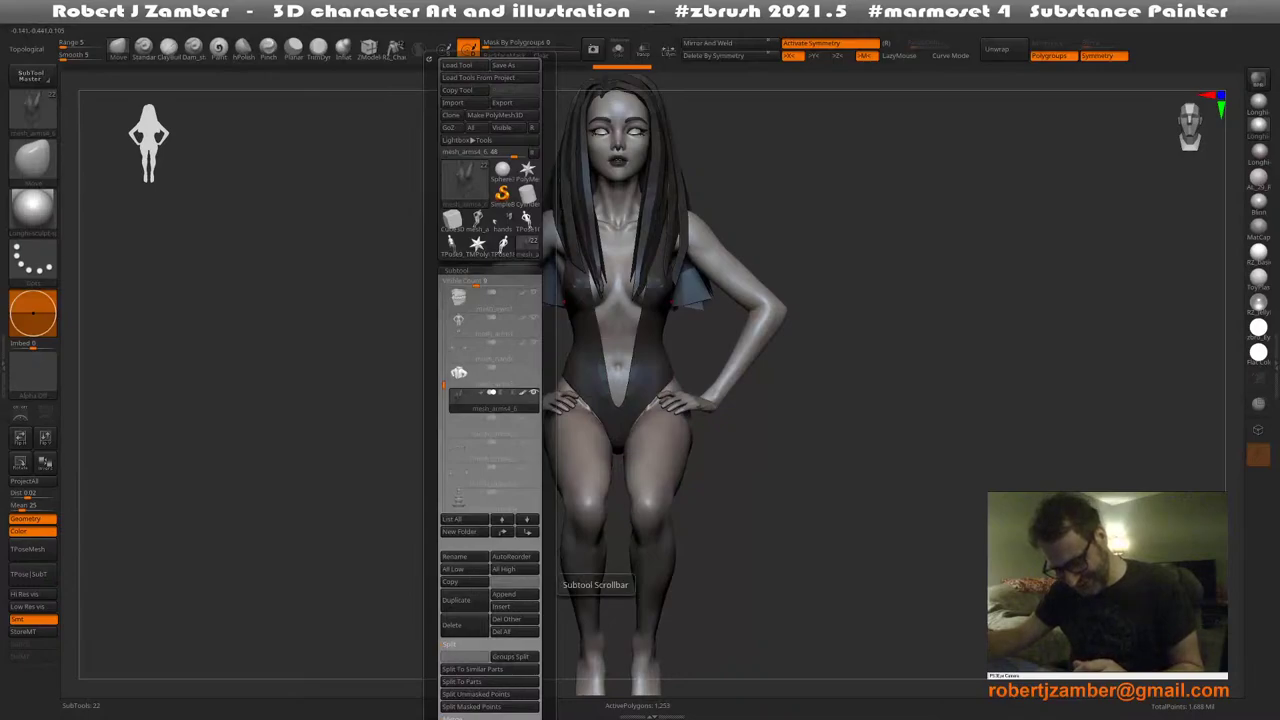
pyautogui.moveTo(444, 385)
pyautogui.mouseDown()
pyautogui.moveTo(444, 432)
pyautogui.moveTo(444, 385)
pyautogui.mouseUp()
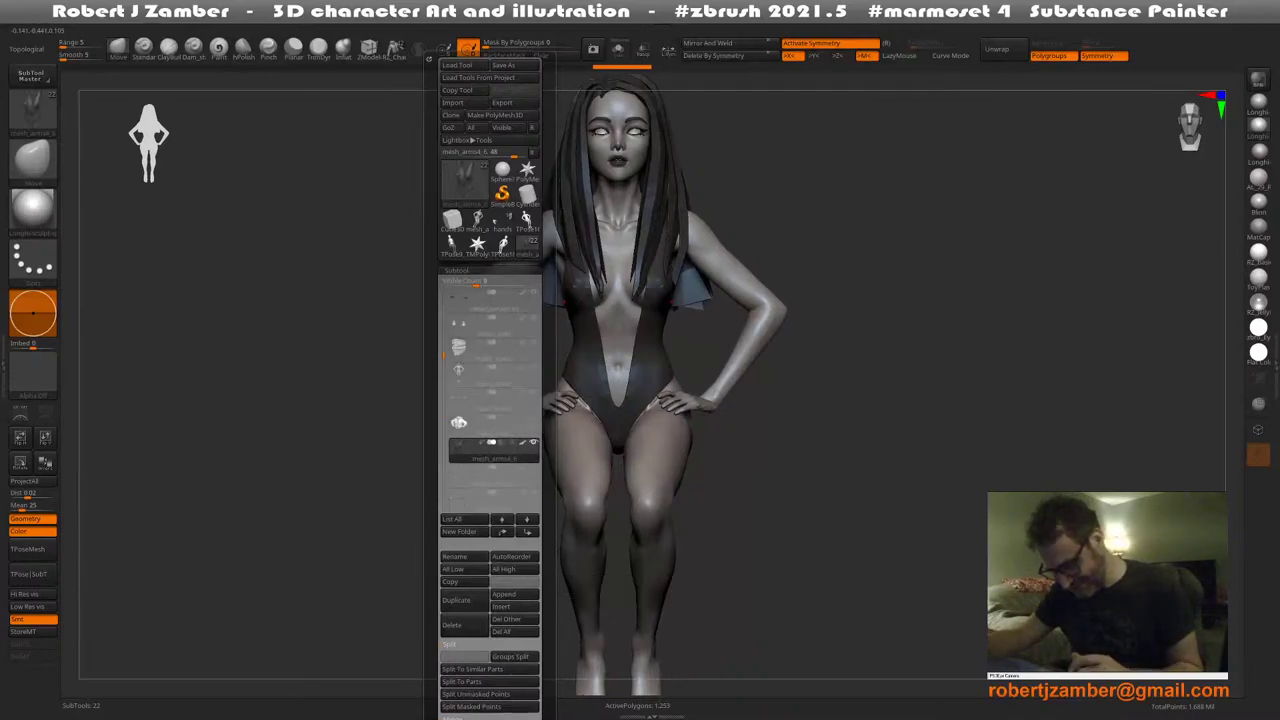
pyautogui.moveTo(640, 440); pyautogui.dragTo(345, 462, button='right')
pyautogui.moveTo(584, 487)
pyautogui.mouseDown(button='right')
pyautogui.moveTo(554, 488)
pyautogui.moveTo(566, 486)
pyautogui.moveTo(546, 513)
pyautogui.mouseUp(button='right')
pyautogui.press('space')
pyautogui.moveTo(552, 428); pyautogui.dragTo(549, 428)
pyautogui.keyDown('alt'); pyautogui.moveTo(545, 478); pyautogui.dragTo(552, 412, button='right'); pyautogui.keyUp('alt')
# Toggle the visibility of the jacket subtool mesh_arms3 and compare it with the bodysuit subtool mesh_arms4_6
pyautogui.press('t')
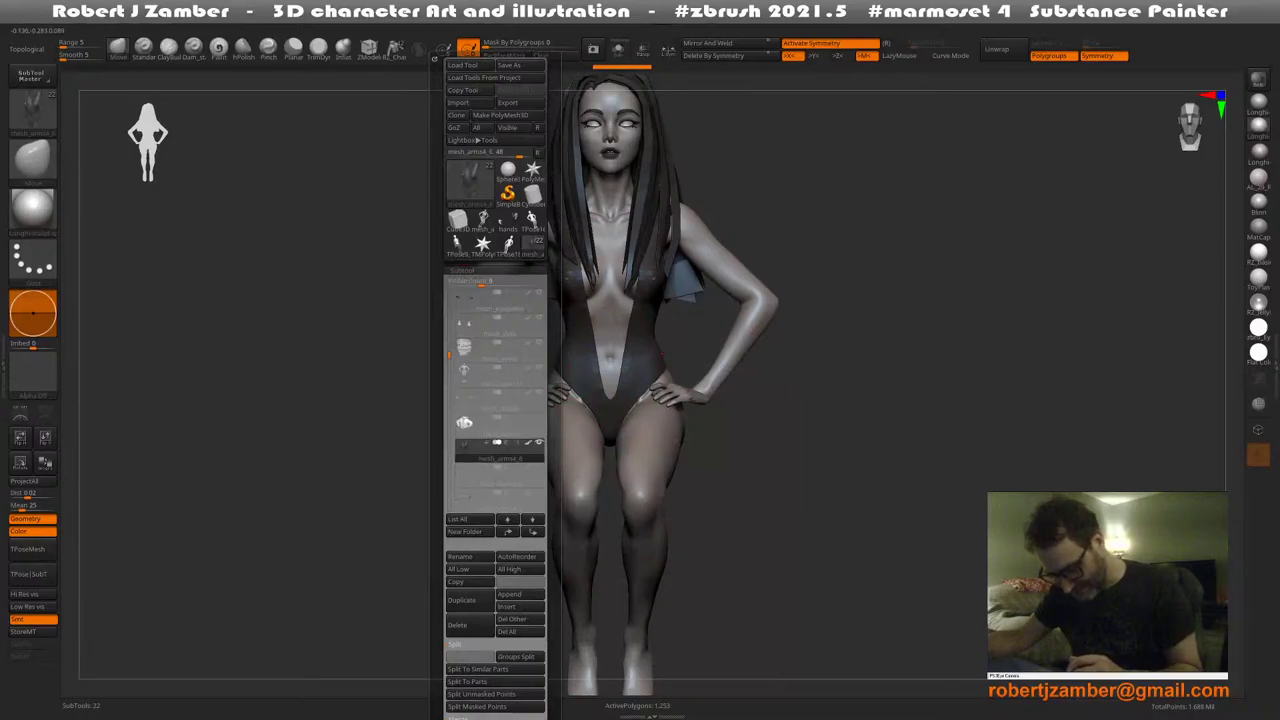
pyautogui.moveTo(497, 452)
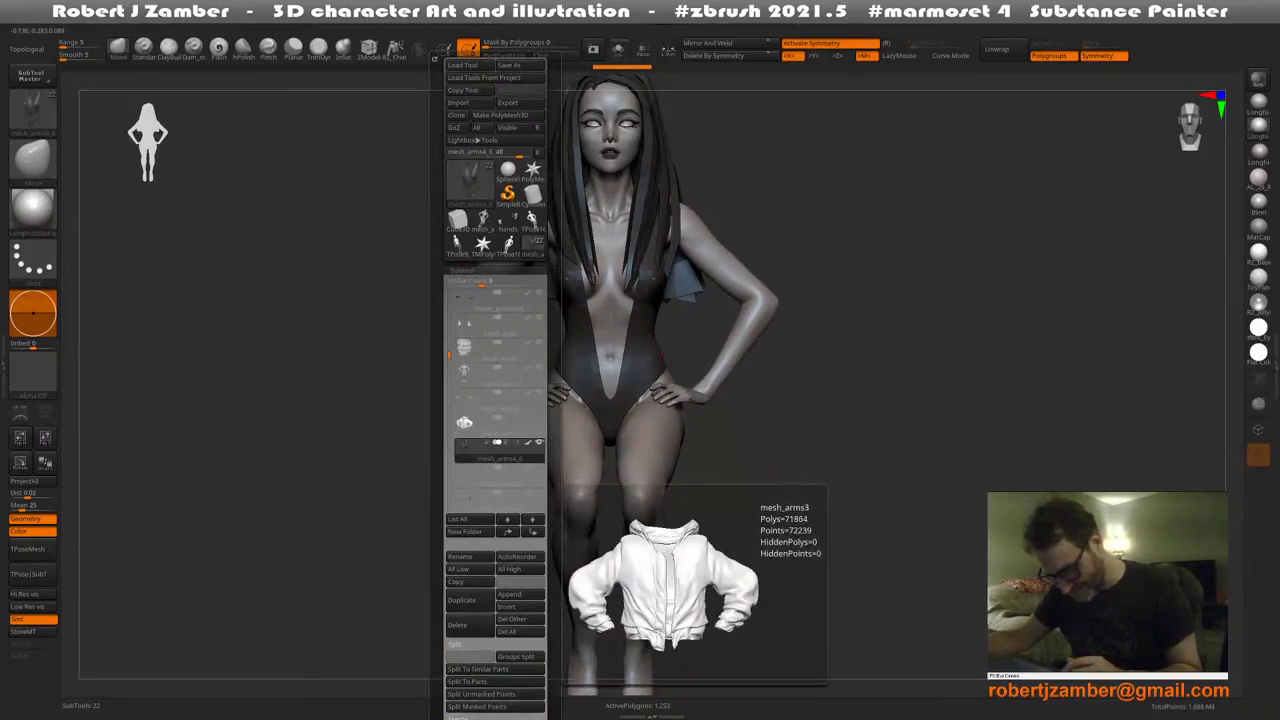
pyautogui.click(539, 418)
pyautogui.click(539, 418)
pyautogui.moveTo(499, 451)
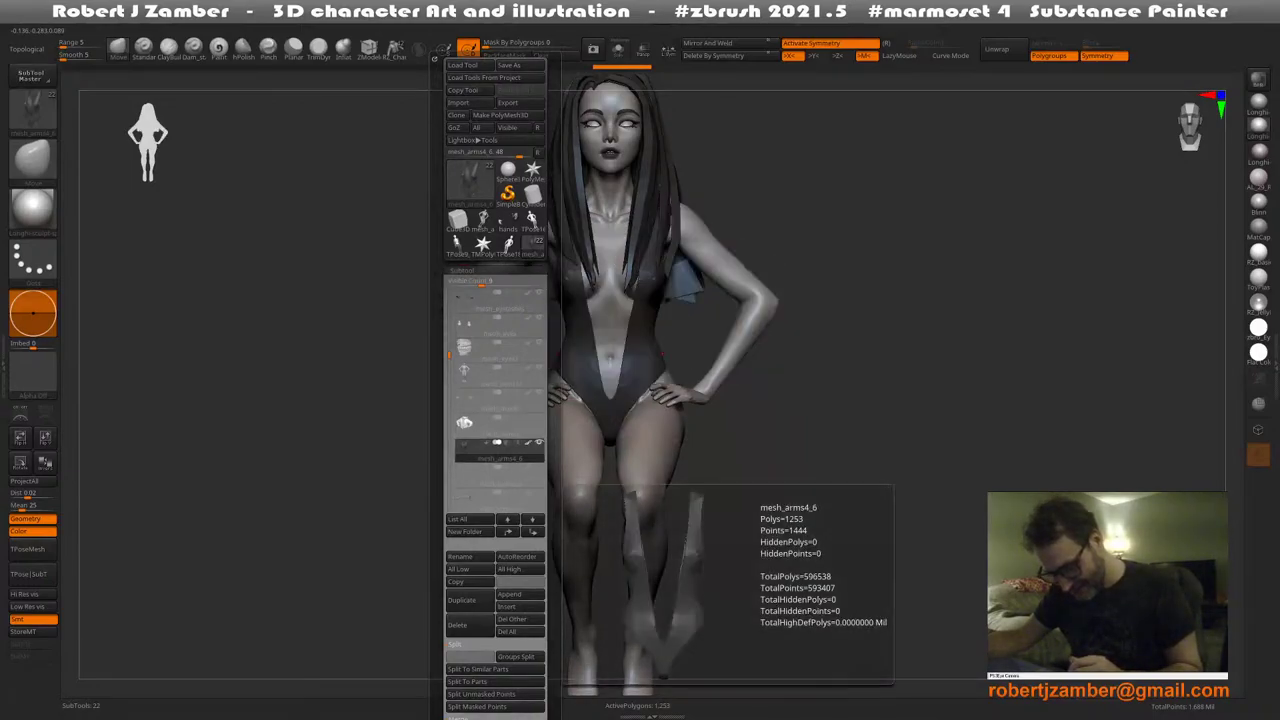
pyautogui.keyDown('alt'); pyautogui.moveTo(580, 463); pyautogui.dragTo(556, 434, button='right'); pyautogui.keyUp('alt')
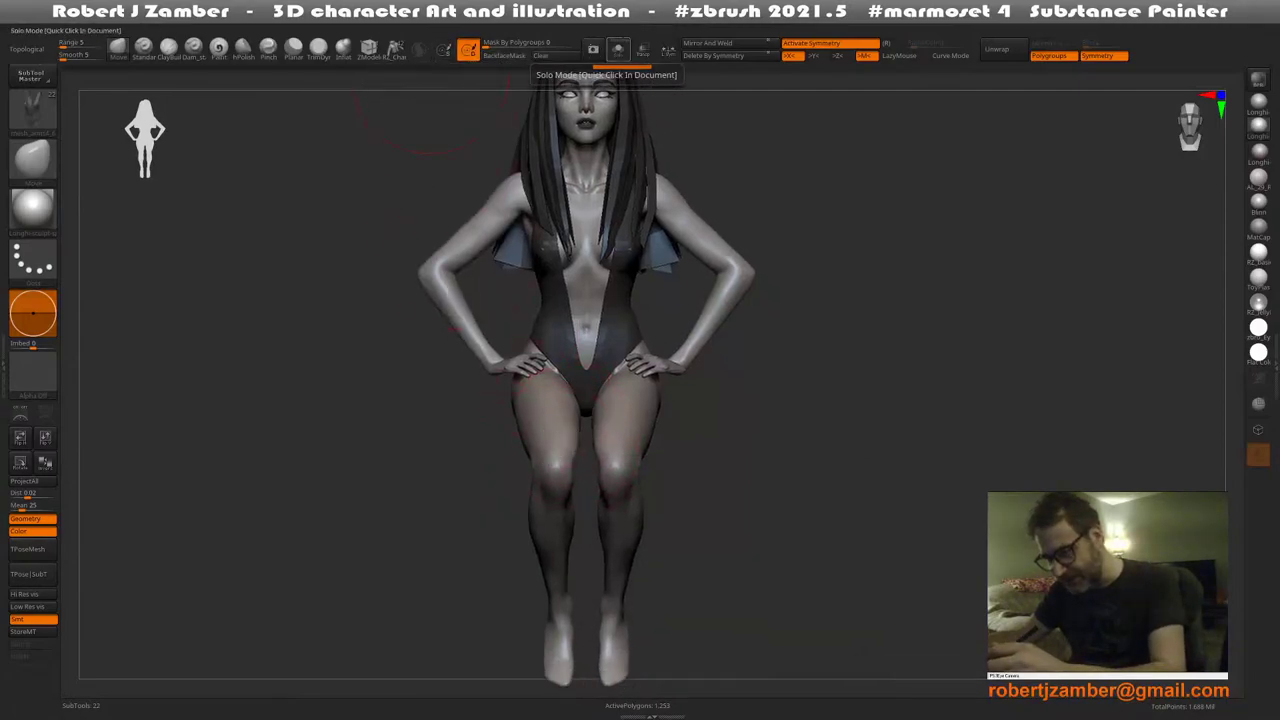
# Isolate the bodysuit subtool in Solo mode and frame it from the front
pyautogui.click(618, 49)
pyautogui.keyDown('alt'); pyautogui.moveTo(572, 365); pyautogui.dragTo(543, 427, button='right'); pyautogui.keyUp('alt')
pyautogui.keyDown('alt'); pyautogui.moveTo(543, 430); pyautogui.dragTo(501, 420); pyautogui.keyUp('alt')
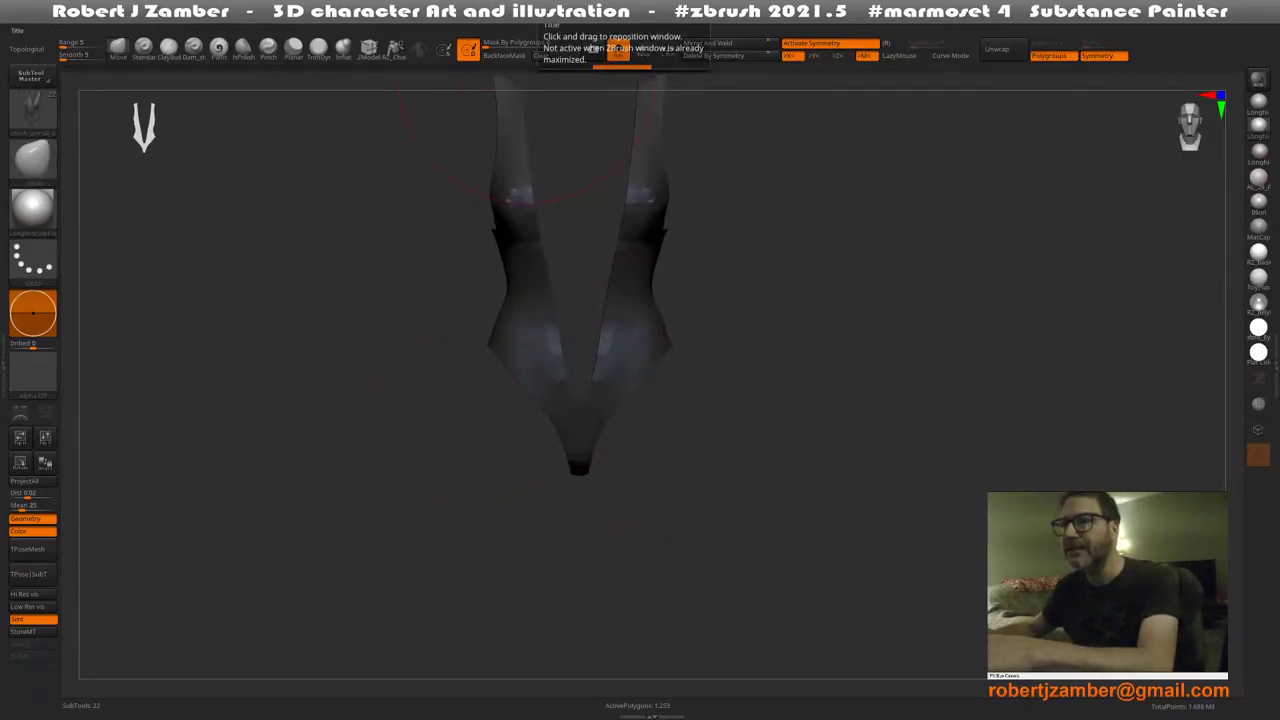
# Examine the reference board's winged woman painting and black dress photo for the outfit's neckline, waist and hip drape
pyautogui.moveTo(520, 0); pyautogui.dragTo(534, 266, button='right')
pyautogui.moveTo(533, 266)
pyautogui.mouseDown()
pyautogui.moveTo(531, 282)
pyautogui.moveTo(517, 280)
pyautogui.mouseUp()
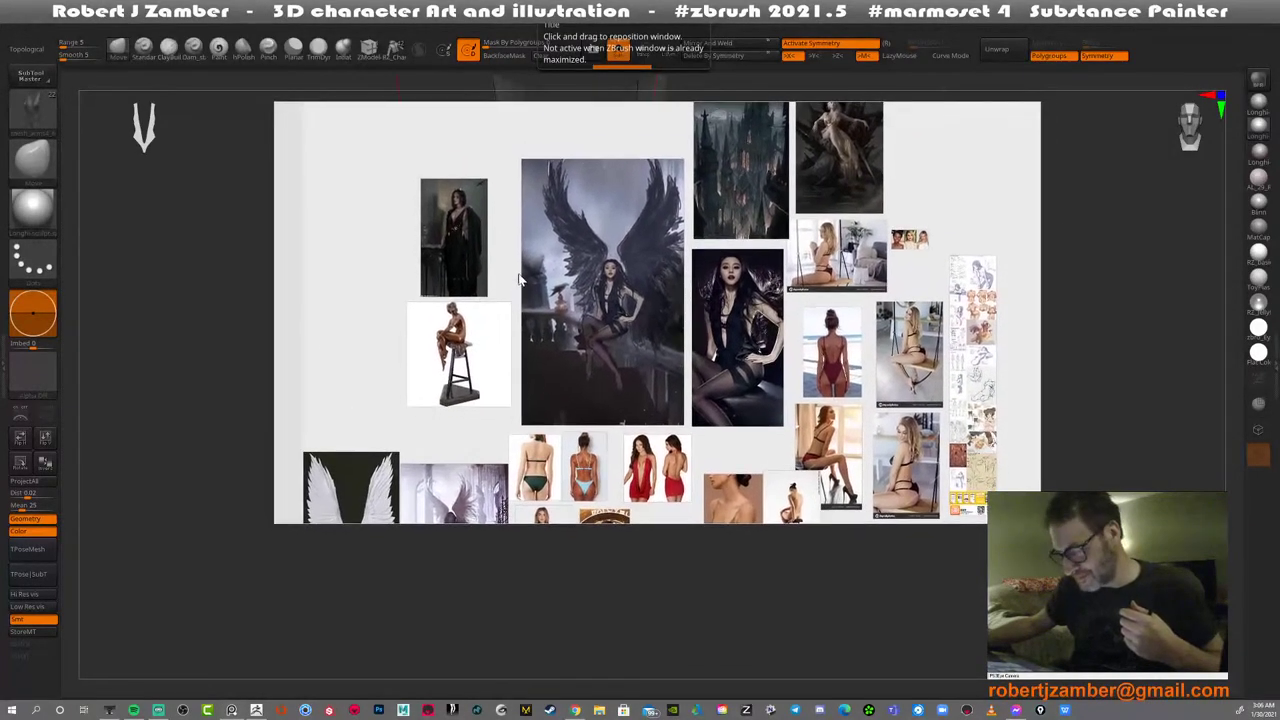
pyautogui.scroll(5, 614, 332)
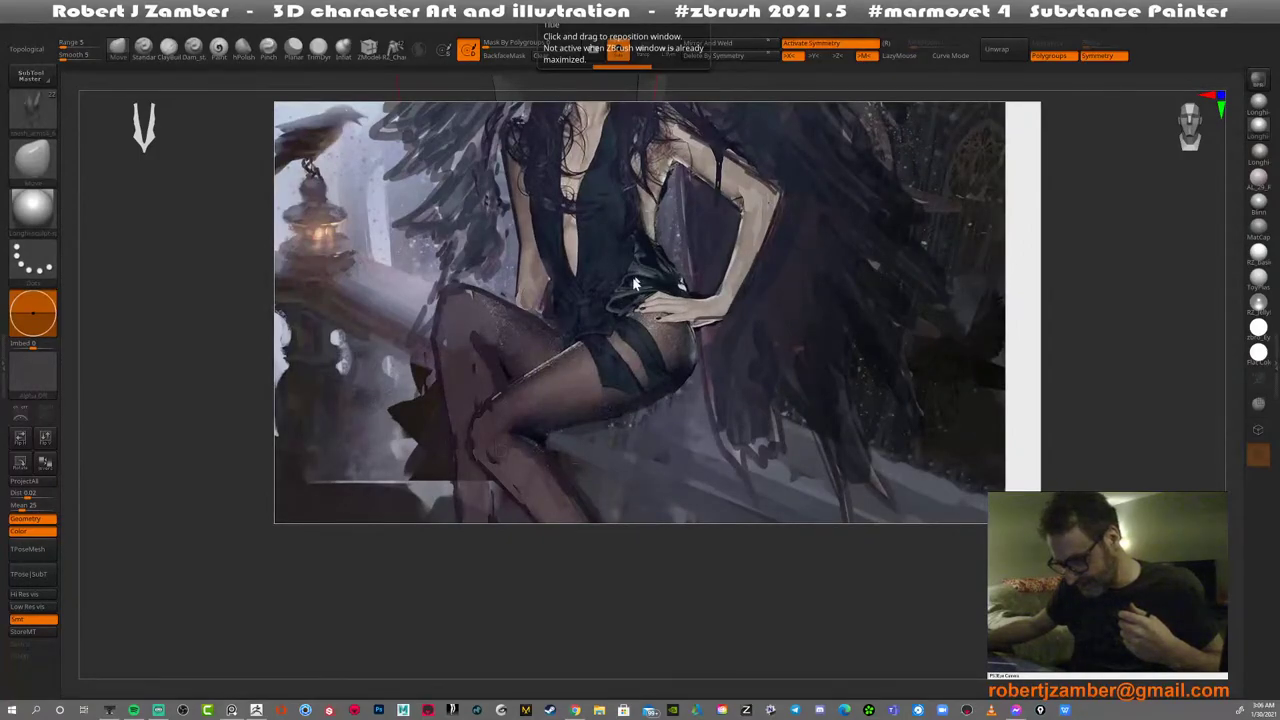
pyautogui.scroll(-4, 592, 285)
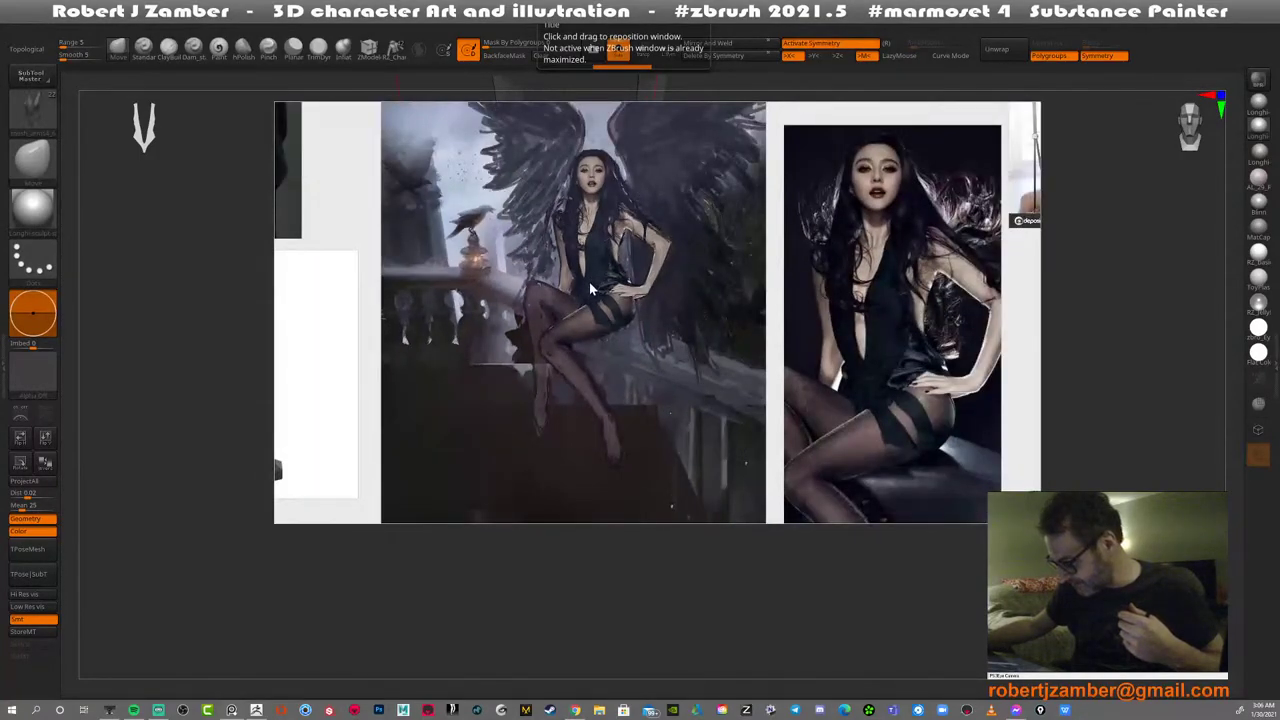
pyautogui.scroll(-3, 592, 285)
pyautogui.scroll(5, 591, 281)
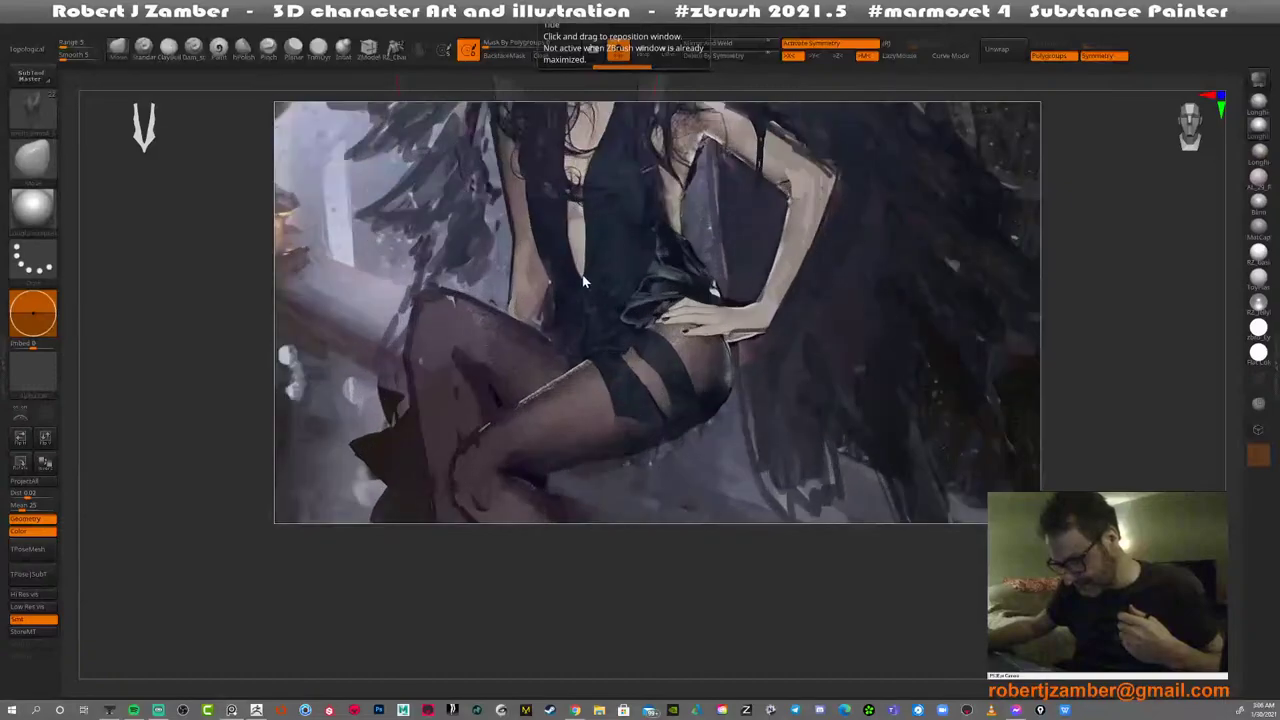
pyautogui.scroll(-3, 585, 281)
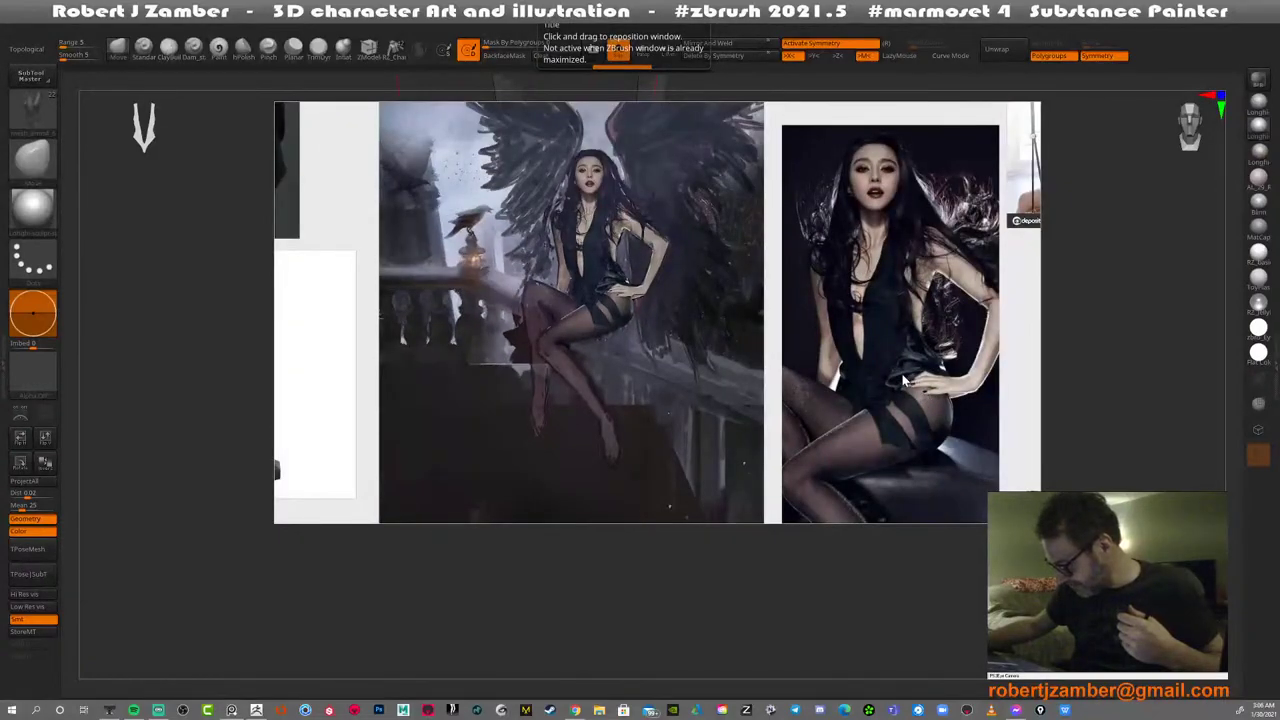
pyautogui.scroll(-3, 903, 380)
pyautogui.scroll(4, 847, 409)
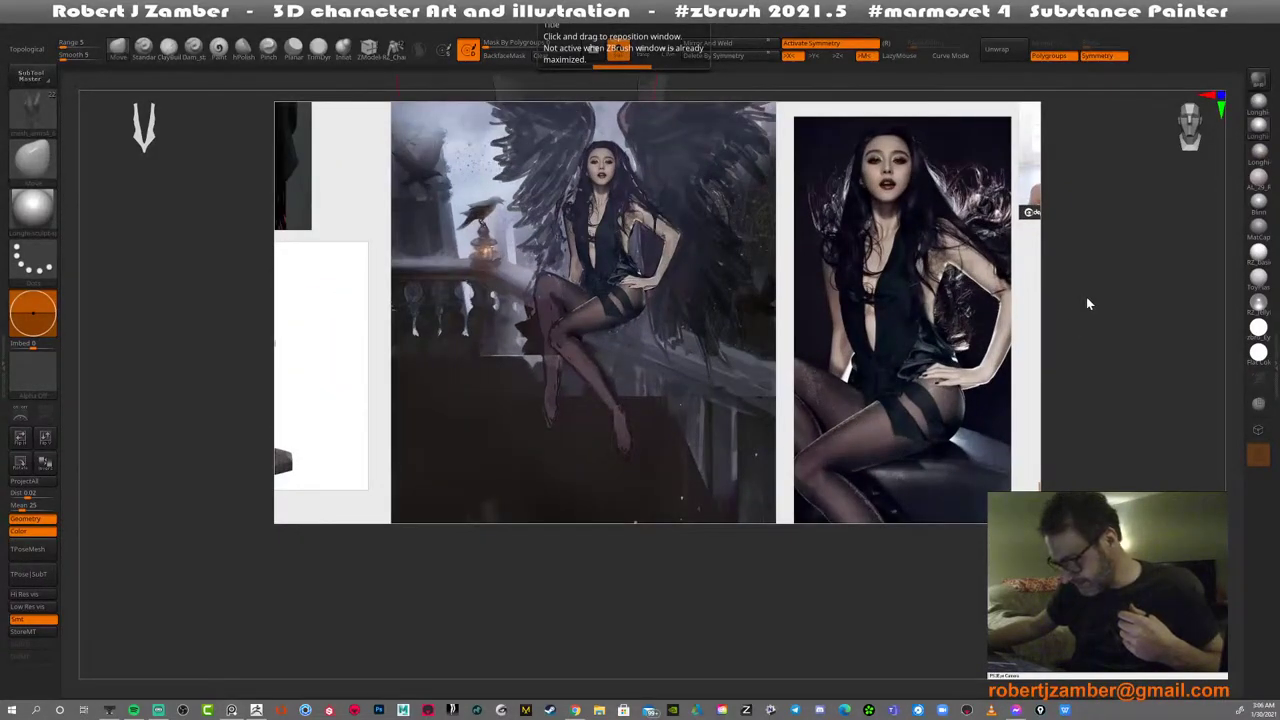
pyautogui.click(1084, 122)
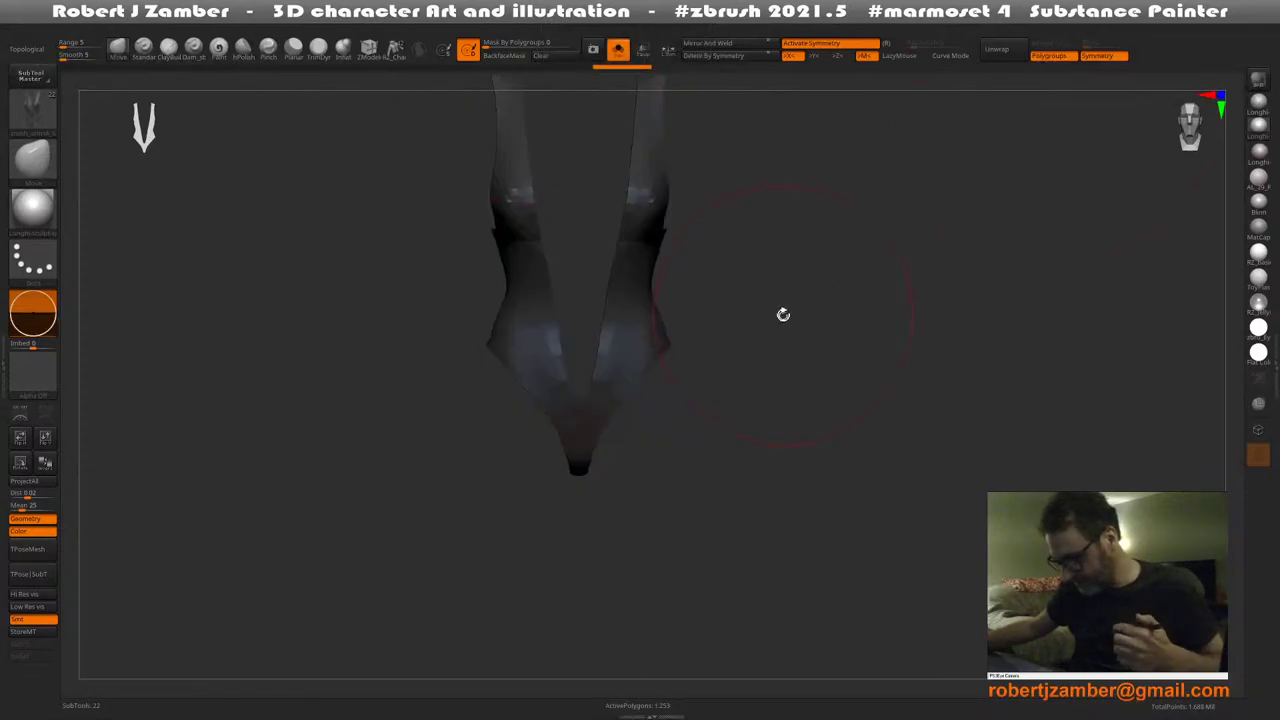
# Pick the ZModeler brush and mark polygons along the bodysuit's narrow crotch strip as a temporary polygroup
pyautogui.keyDown('shift'); pyautogui.moveTo(529, 455); pyautogui.dragTo(537, 441); pyautogui.keyUp('shift')
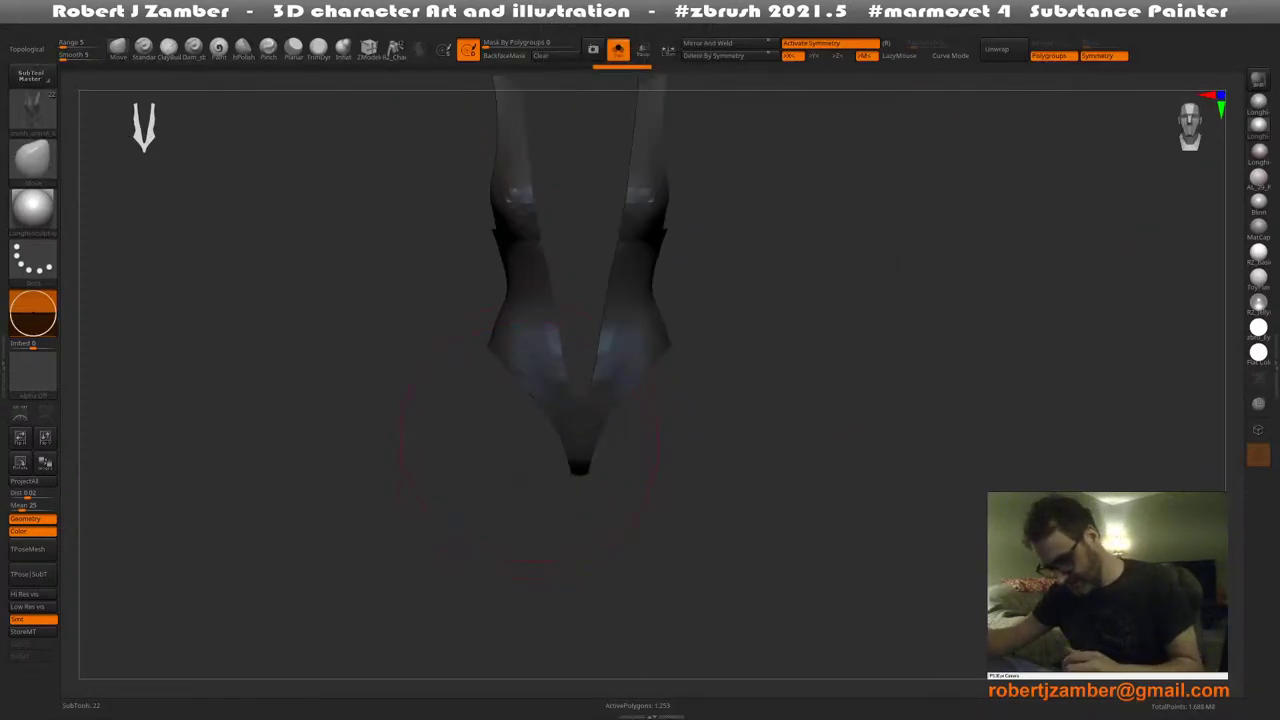
pyautogui.hotkey('shift', 'f')
pyautogui.moveTo(548, 412)
pyautogui.keyDown('ctrl'); pyautogui.mouseDown(button='right')
pyautogui.moveTo(558, 448)
pyautogui.moveTo(537, 467)
pyautogui.moveTo(549, 480)
pyautogui.moveTo(580, 460)
pyautogui.moveTo(466, 520)
pyautogui.moveTo(524, 520)
pyautogui.mouseUp(button='right'); pyautogui.keyUp('ctrl')
pyautogui.click(369, 48)
pyautogui.moveTo(591, 487)
pyautogui.keyDown('alt'); pyautogui.mouseDown(button='right')
pyautogui.moveTo(524, 461)
pyautogui.moveTo(505, 492)
pyautogui.mouseUp(button='right'); pyautogui.keyUp('alt')
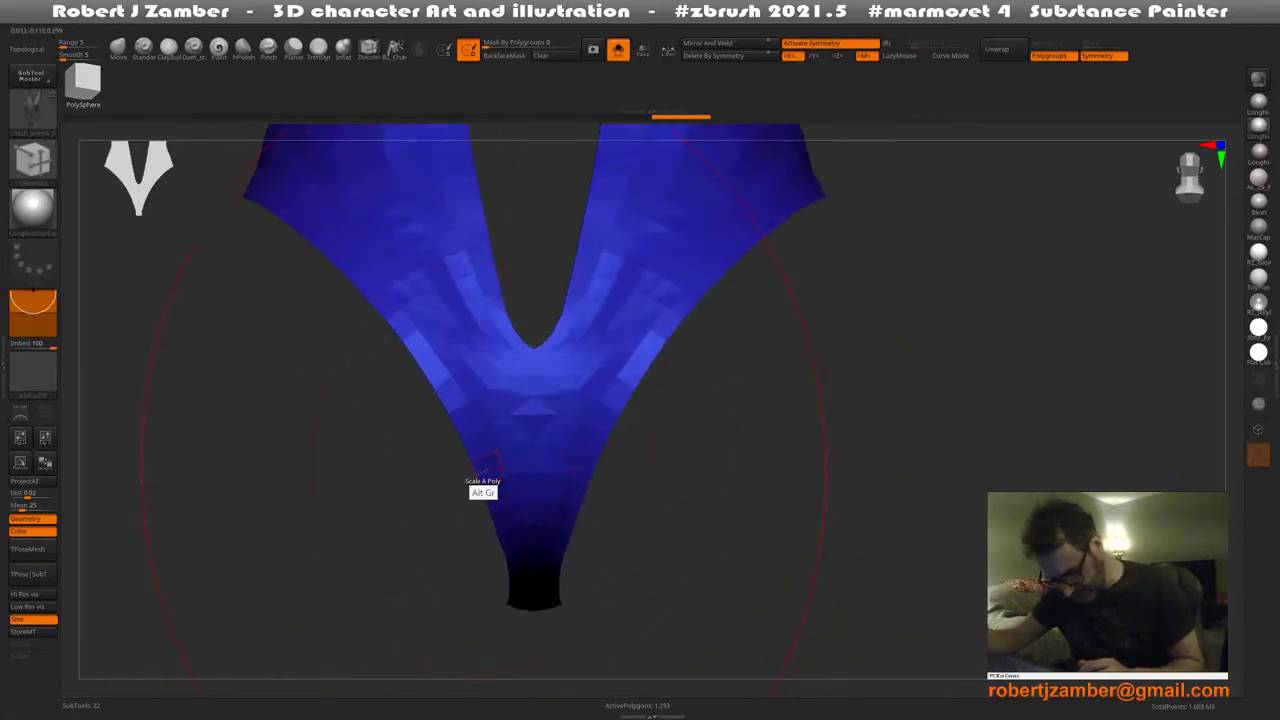
pyautogui.keyDown('alt'); pyautogui.moveTo(486, 470); pyautogui.dragTo(523, 466); pyautogui.keyUp('alt')
pyautogui.moveTo(534, 487); pyautogui.dragTo(504, 494, button='right')
pyautogui.moveTo(492, 490)
pyautogui.keyDown('alt'); pyautogui.mouseDown()
pyautogui.moveTo(512, 502)
pyautogui.moveTo(531, 562)
pyautogui.mouseUp(); pyautogui.keyUp('alt')
pyautogui.moveTo(531, 562); pyautogui.dragTo(455, 390, button='right')
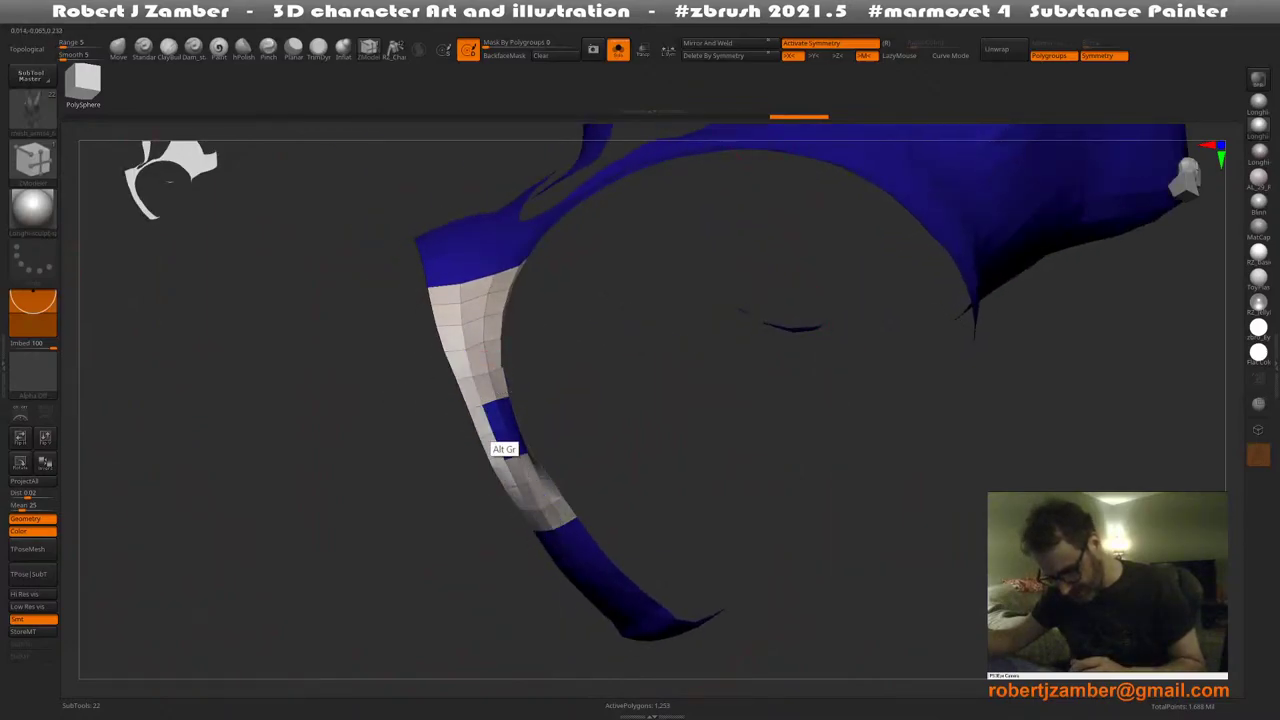
# Try to extend the marked polygons along the crotch strip toward the seat, and undo the last marking strokes
pyautogui.moveTo(503, 449); pyautogui.dragTo(529, 483, button='right')
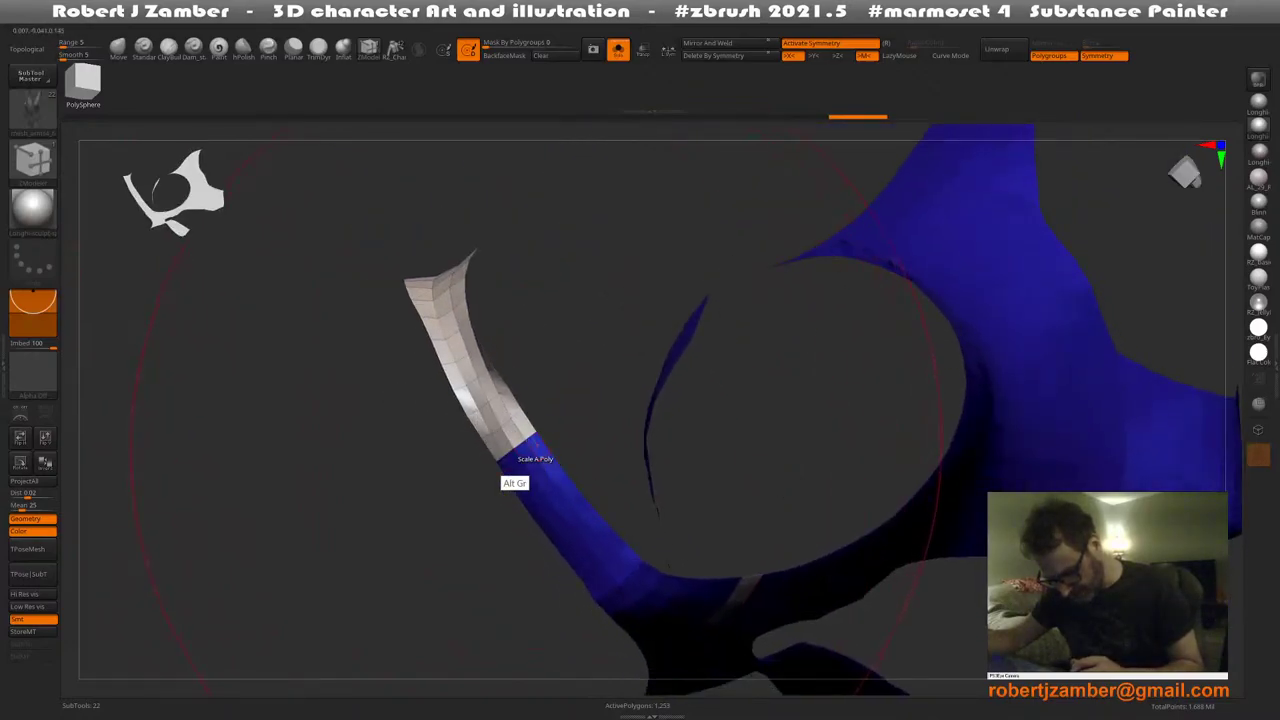
pyautogui.keyDown('alt'); pyautogui.moveTo(516, 463); pyautogui.dragTo(557, 499); pyautogui.keyUp('alt')
pyautogui.moveTo(558, 512); pyautogui.dragTo(600, 488, button='right')
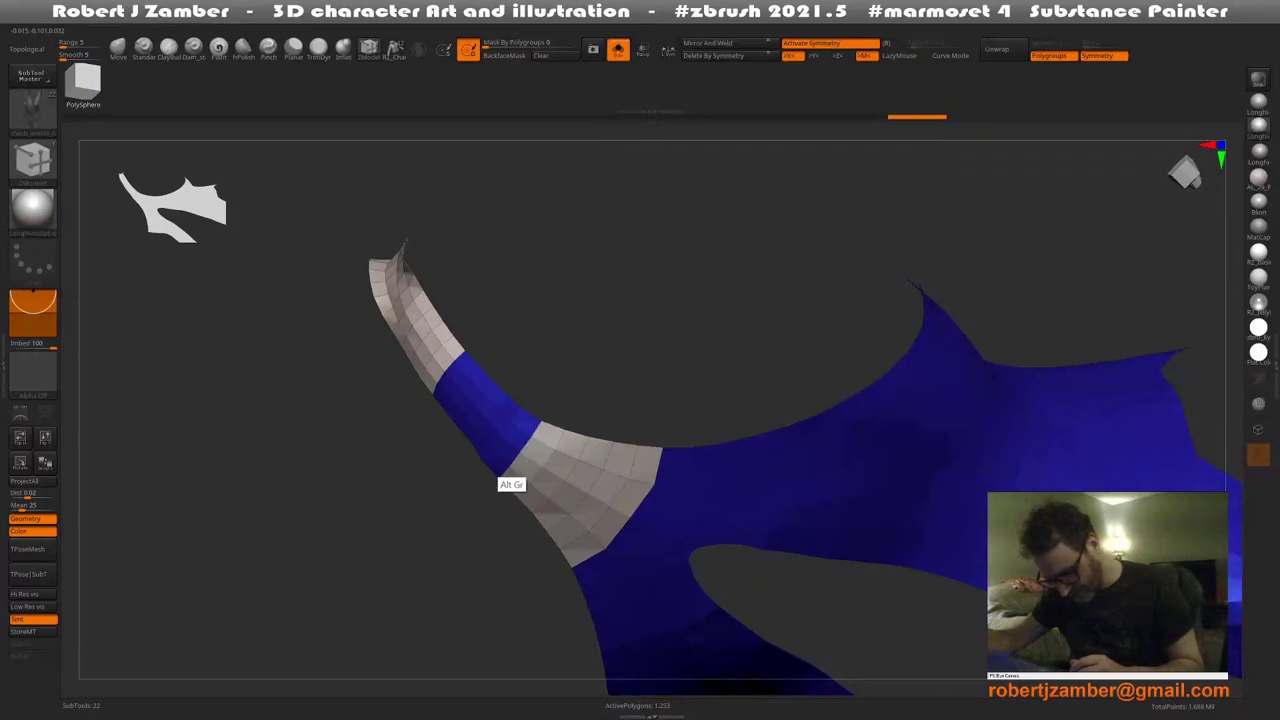
pyautogui.moveTo(470, 408)
pyautogui.keyDown('alt'); pyautogui.mouseDown()
pyautogui.moveTo(436, 415)
pyautogui.moveTo(452, 374)
pyautogui.mouseUp(); pyautogui.keyUp('alt')
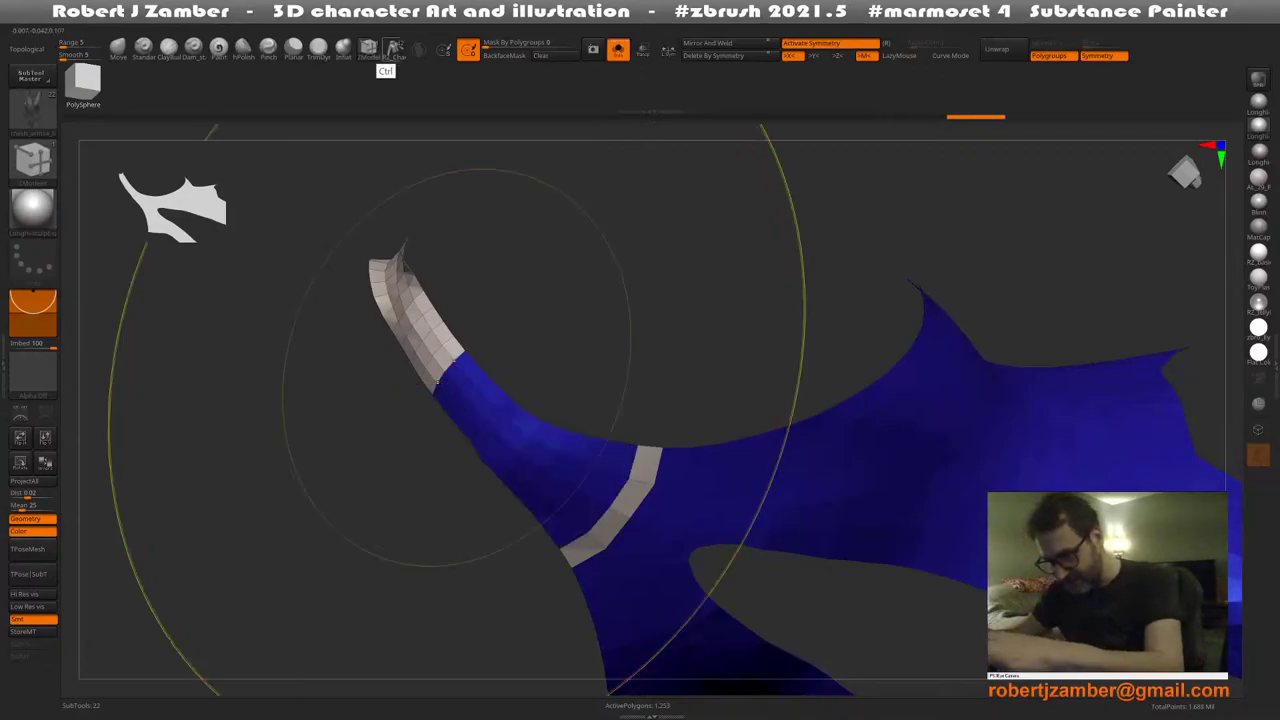
pyautogui.hotkey('ctrl', 'z')
pyautogui.hotkey('ctrl', 'z')
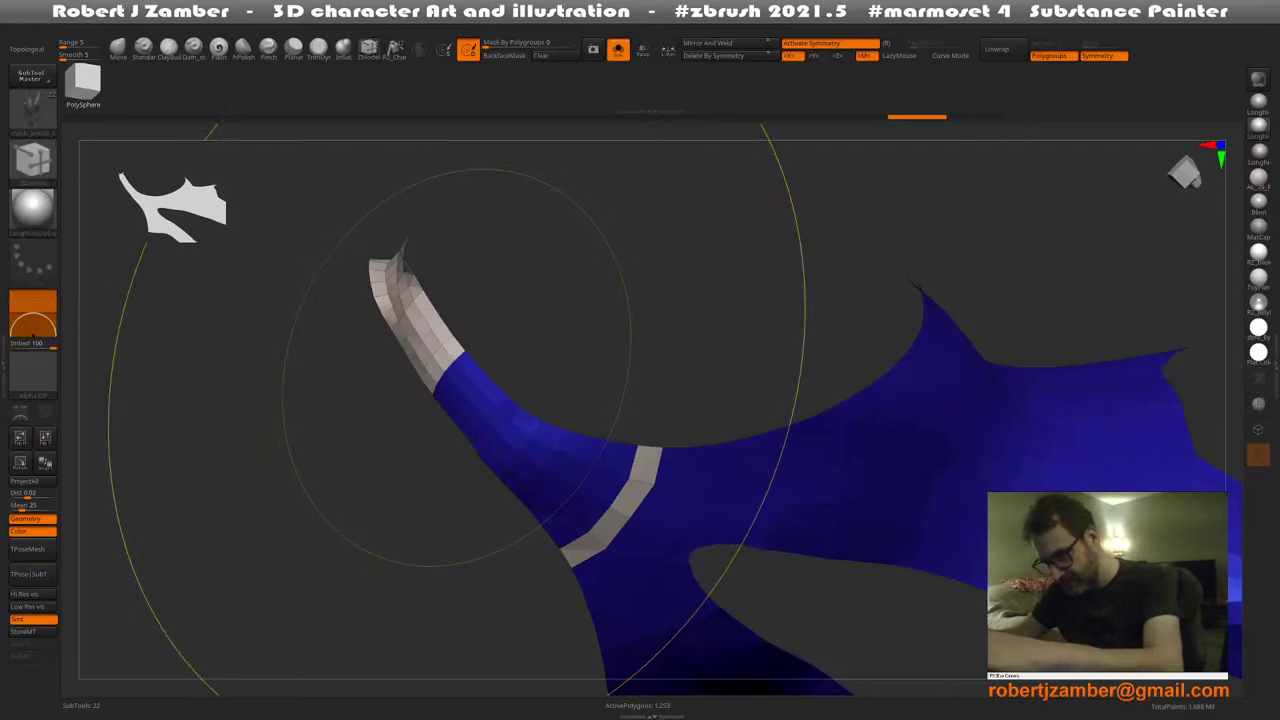
# Turn off symmetry and mark the full width of the bodysuit's crotch strip up to the back opening
pyautogui.press('x')
pyautogui.moveTo(605, 472)
pyautogui.keyDown('alt'); pyautogui.mouseDown()
pyautogui.moveTo(462, 400)
pyautogui.moveTo(497, 491)
pyautogui.moveTo(563, 551)
pyautogui.moveTo(537, 494)
pyautogui.moveTo(457, 426)
pyautogui.moveTo(606, 517)
pyautogui.moveTo(466, 386)
pyautogui.mouseUp(); pyautogui.keyUp('alt')
pyautogui.keyDown('ctrl'); pyautogui.moveTo(487, 420); pyautogui.dragTo(484, 462, button='right'); pyautogui.keyUp('ctrl')
pyautogui.moveTo(484, 462); pyautogui.dragTo(490, 400, button='right')
pyautogui.moveTo(474, 381)
pyautogui.keyDown('alt'); pyautogui.mouseDown()
pyautogui.moveTo(530, 378)
pyautogui.moveTo(547, 337)
pyautogui.moveTo(470, 319)
pyautogui.moveTo(472, 341)
pyautogui.moveTo(528, 353)
pyautogui.mouseUp(); pyautogui.keyUp('alt')
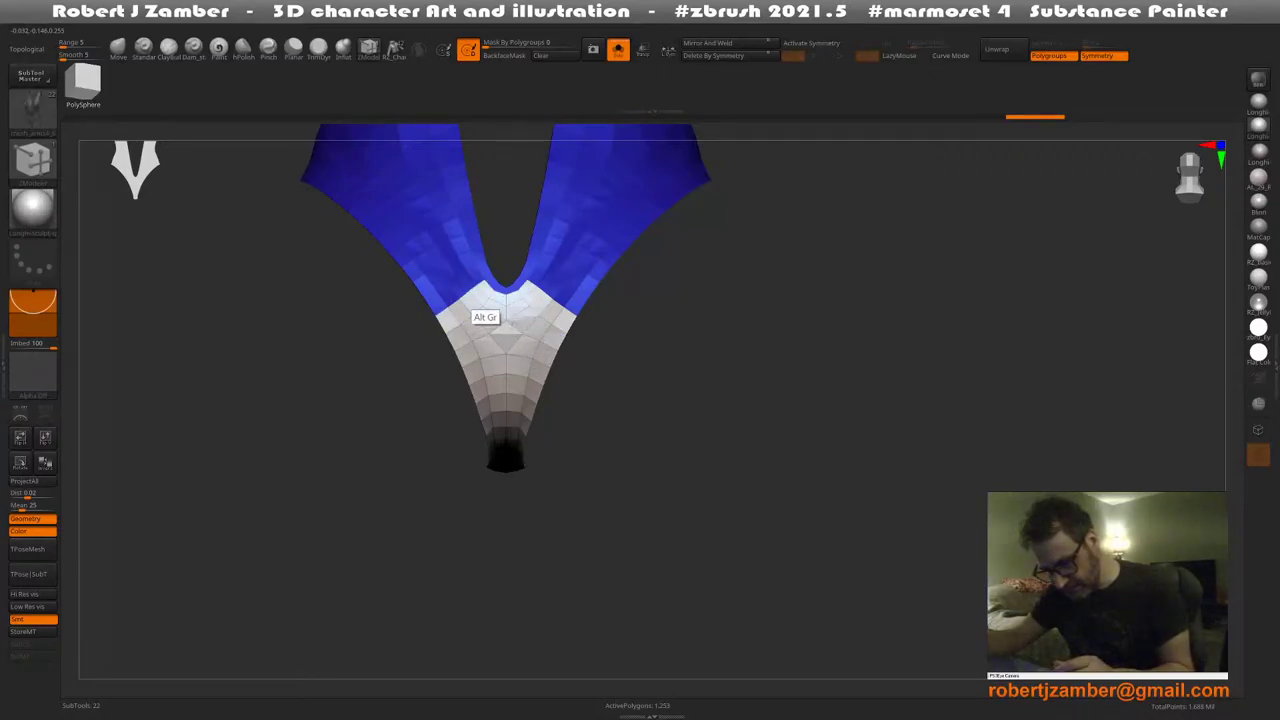
# Extend the marked polygons at the front of the crotch strip slightly upward on both sides
pyautogui.moveTo(491, 318)
pyautogui.keyDown('ctrl'); pyautogui.mouseDown(button='right')
pyautogui.moveTo(471, 344)
pyautogui.moveTo(481, 372)
pyautogui.mouseUp(button='right'); pyautogui.keyUp('ctrl')
pyautogui.keyDown('alt'); pyautogui.moveTo(481, 372); pyautogui.dragTo(534, 383, button='right'); pyautogui.keyUp('alt')
pyautogui.moveTo(534, 383)
pyautogui.keyDown('ctrl'); pyautogui.mouseDown(button='right')
pyautogui.moveTo(535, 426)
pyautogui.moveTo(617, 457)
pyautogui.moveTo(608, 448)
pyautogui.mouseUp(button='right'); pyautogui.keyUp('ctrl')
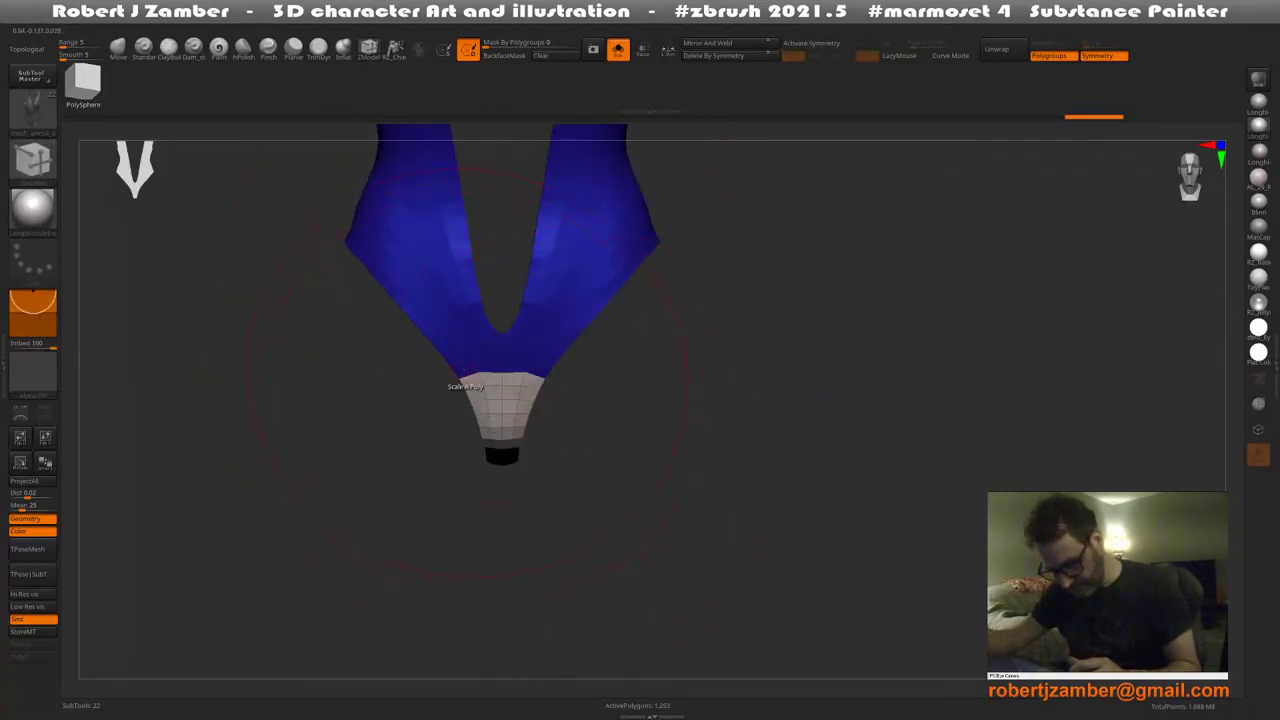
pyautogui.moveTo(465, 386)
pyautogui.mouseDown()
pyautogui.moveTo(526, 383)
pyautogui.moveTo(535, 395)
pyautogui.mouseUp()
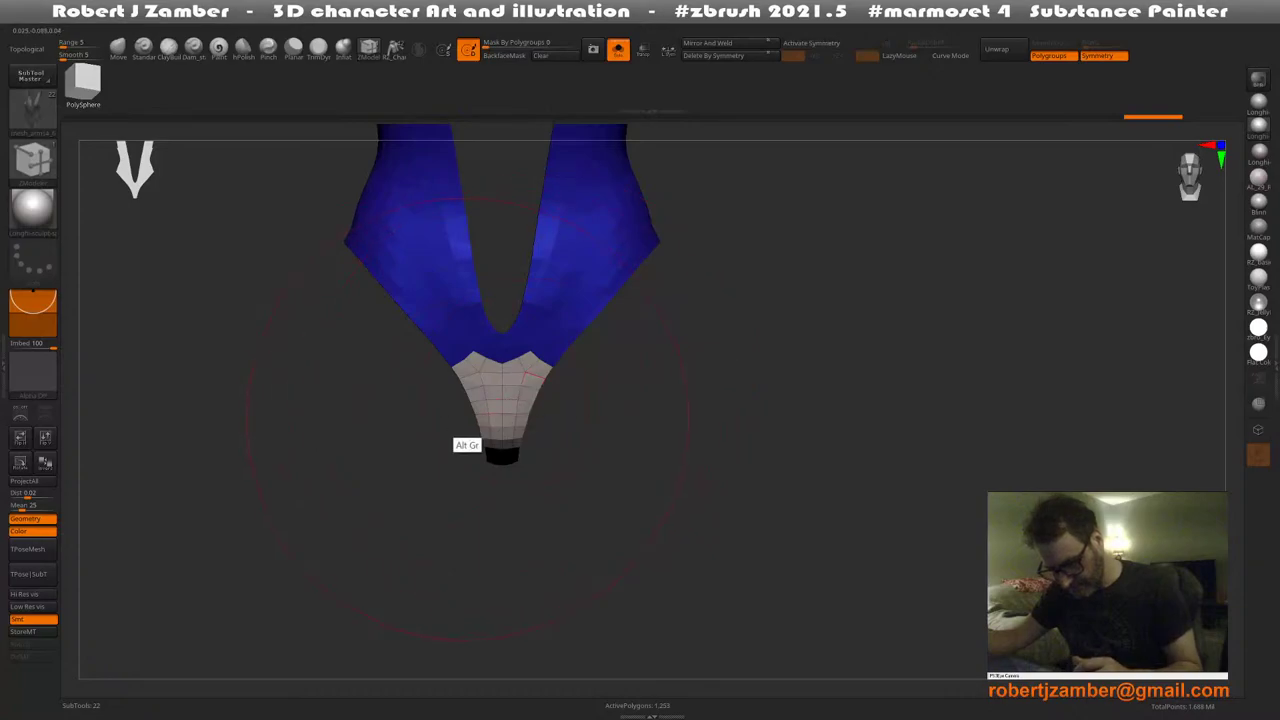
# Remove the marked crotch polygons from the bodysuit with the ZModeler Delete action targeting Polygroup All
pyautogui.keyDown('alt'); pyautogui.moveTo(467, 419); pyautogui.dragTo(518, 411, button='right'); pyautogui.keyUp('alt')
pyautogui.press('space')
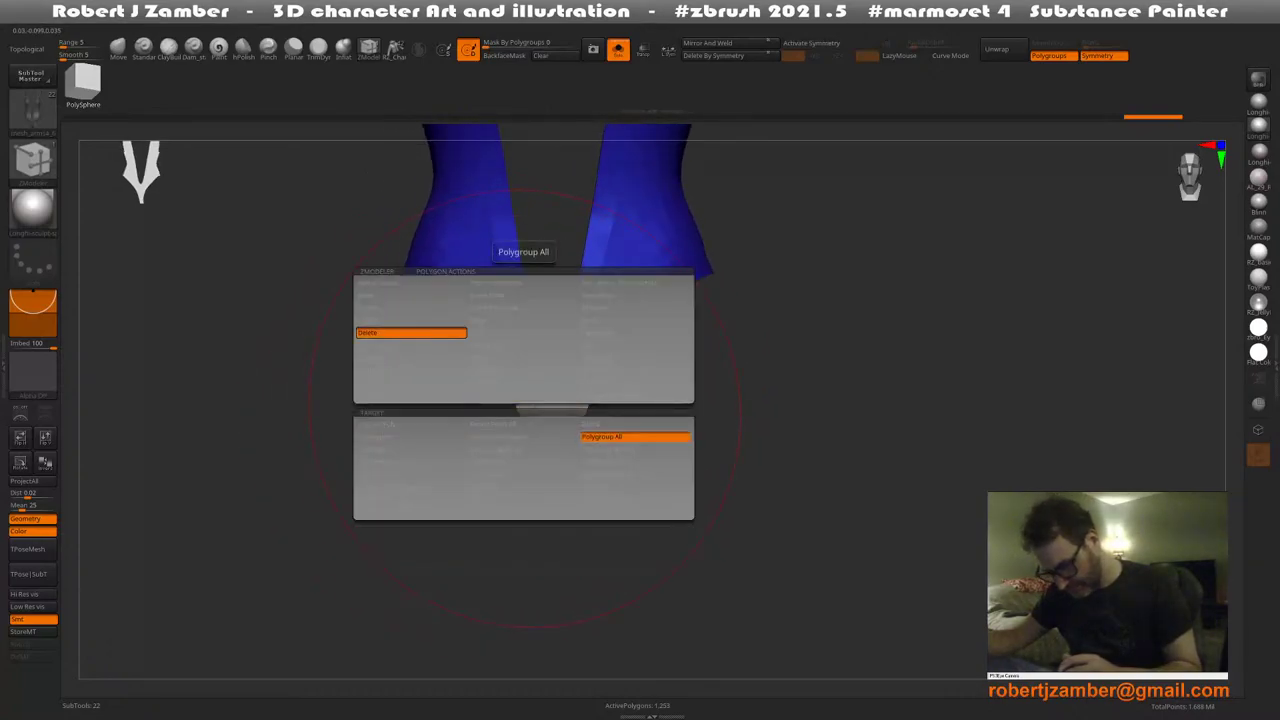
pyautogui.click(521, 399)
pyautogui.click(555, 486)
pyautogui.moveTo(550, 462); pyautogui.dragTo(511, 455, button='right')
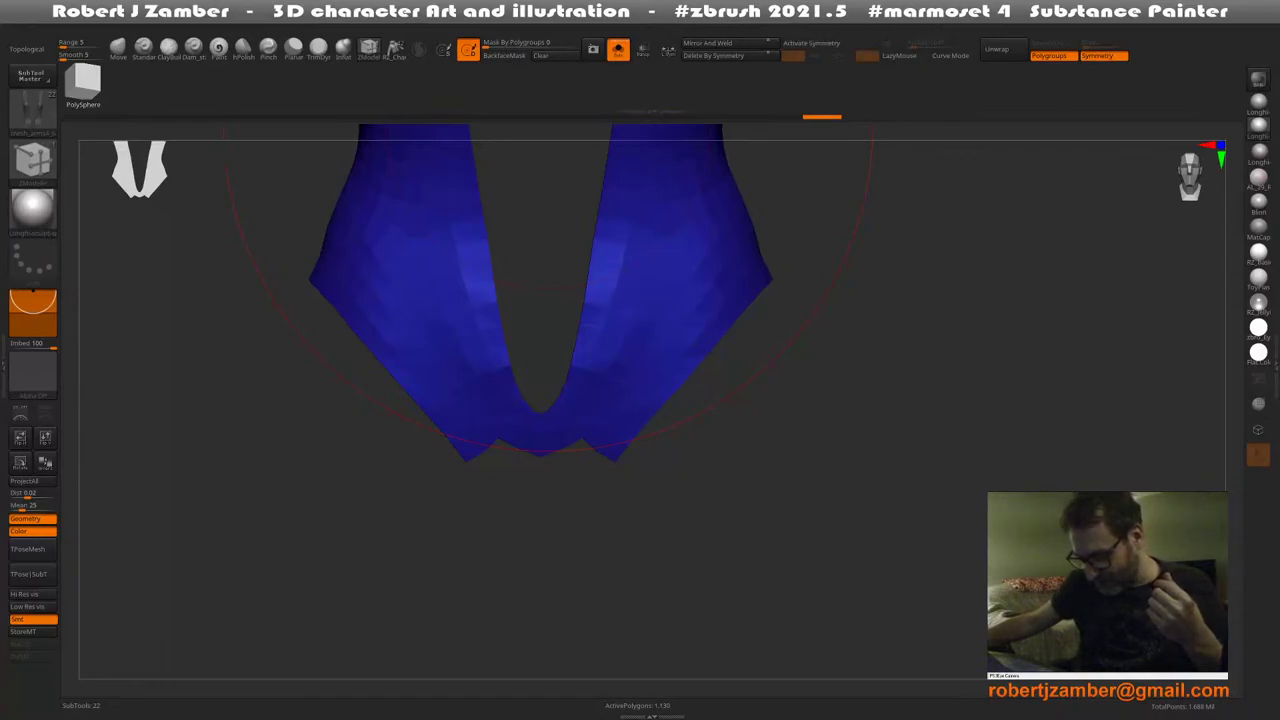
# Turn on symmetry and try extruding the bodysuit's notched lower front edges with the Extrude Move edge action
pyautogui.moveTo(683, 494); pyautogui.dragTo(499, 440)
pyautogui.press('x')
pyautogui.press('space')
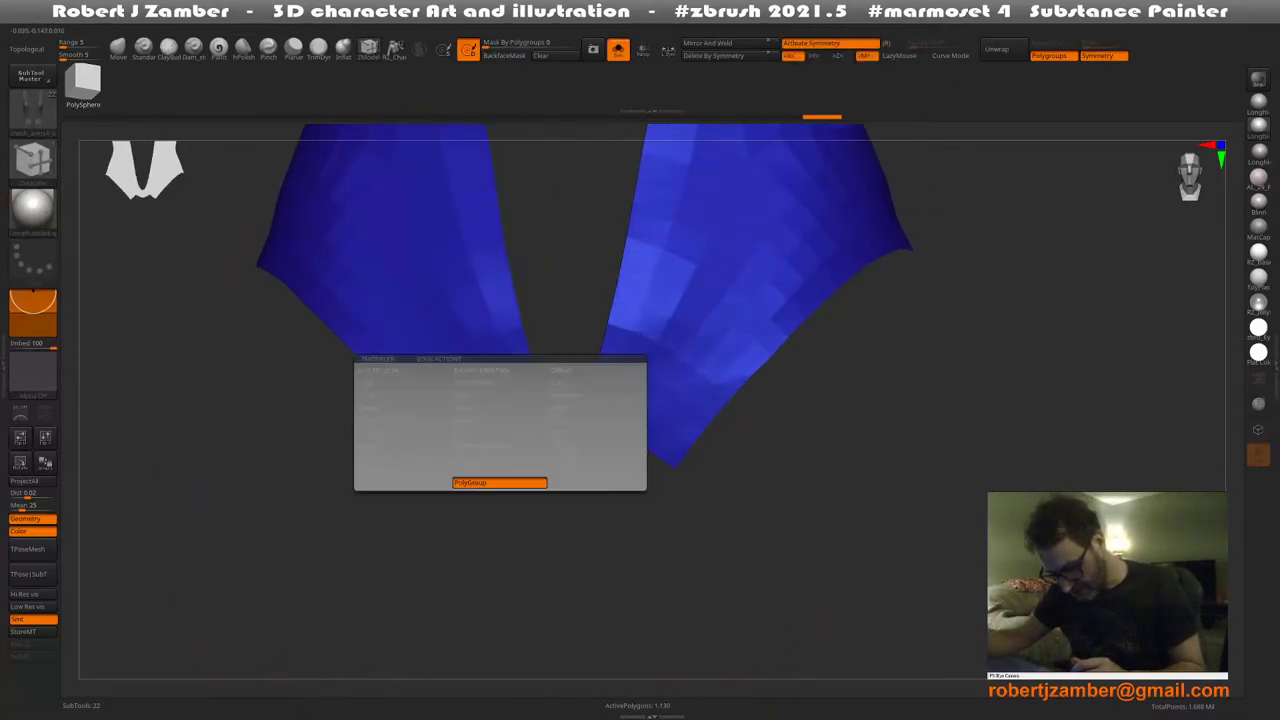
pyautogui.click(500, 383)
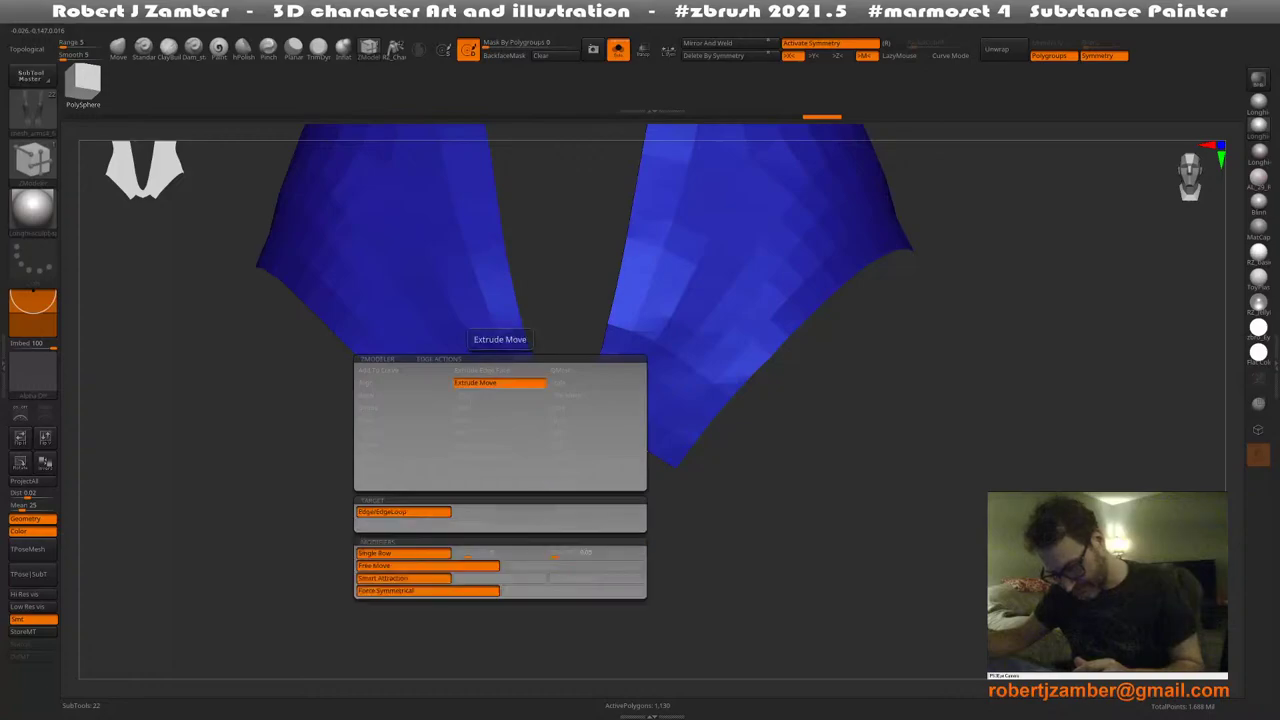
pyautogui.moveTo(436, 440); pyautogui.dragTo(424, 450)
pyautogui.moveTo(500, 443); pyautogui.dragTo(498, 458)
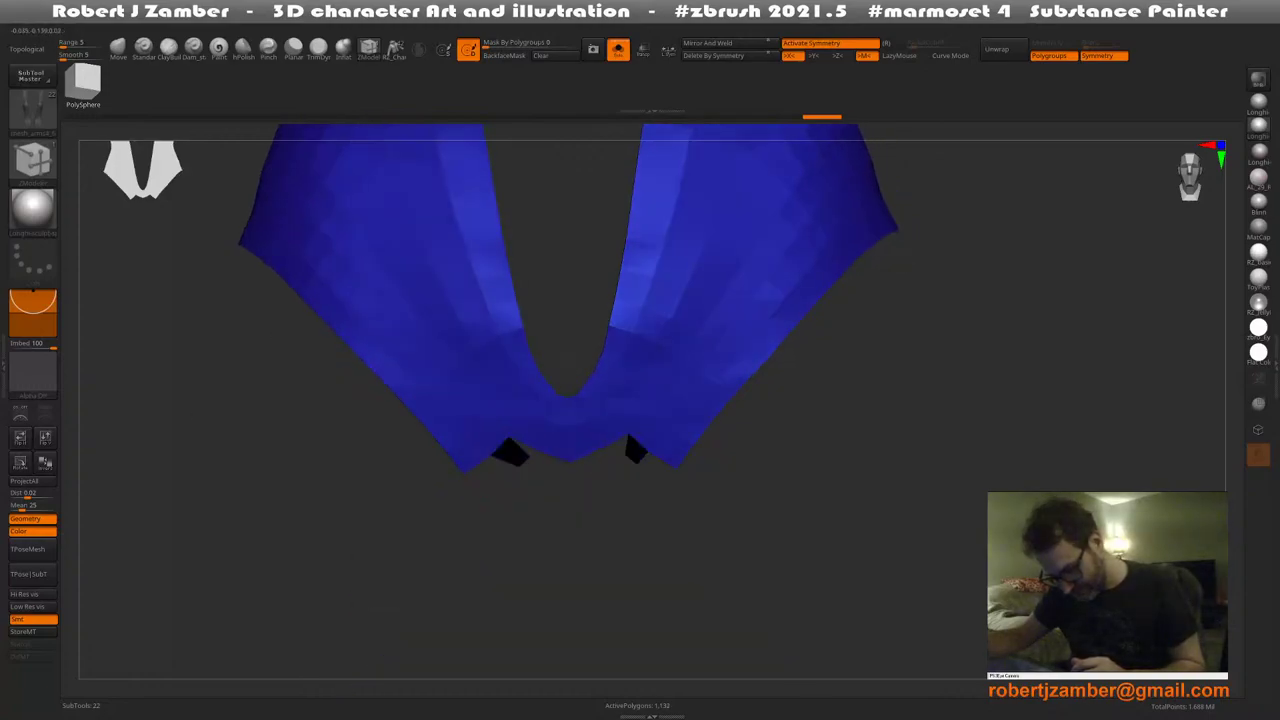
pyautogui.moveTo(523, 460)
pyautogui.mouseDown(button='right')
pyautogui.moveTo(509, 434)
pyautogui.moveTo(497, 443)
pyautogui.moveTo(485, 400)
pyautogui.mouseUp(button='right')
pyautogui.hotkey('ctrl', 'z')
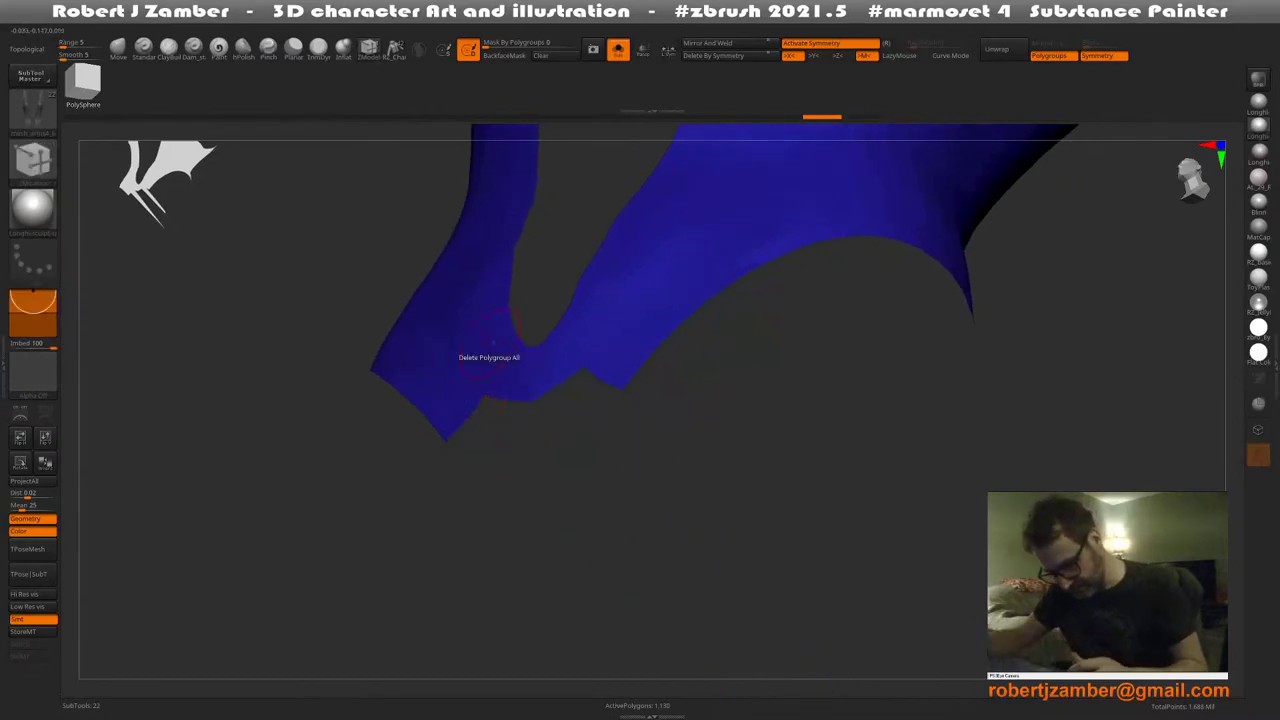
# Set the ZModeler edge action to Extrude Move and extrude the bodysuit's notched lower front edges toward the centre
pyautogui.moveTo(491, 345); pyautogui.dragTo(536, 400, button='right')
pyautogui.press('space')
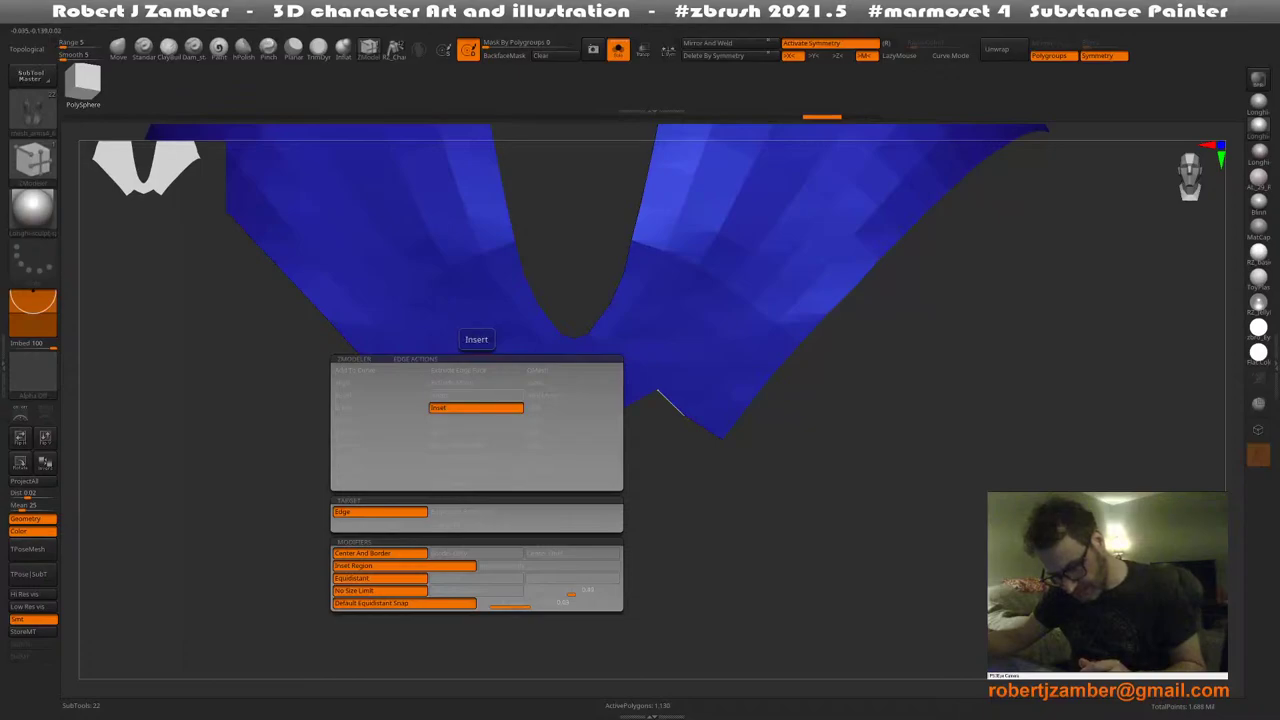
pyautogui.click(452, 380)
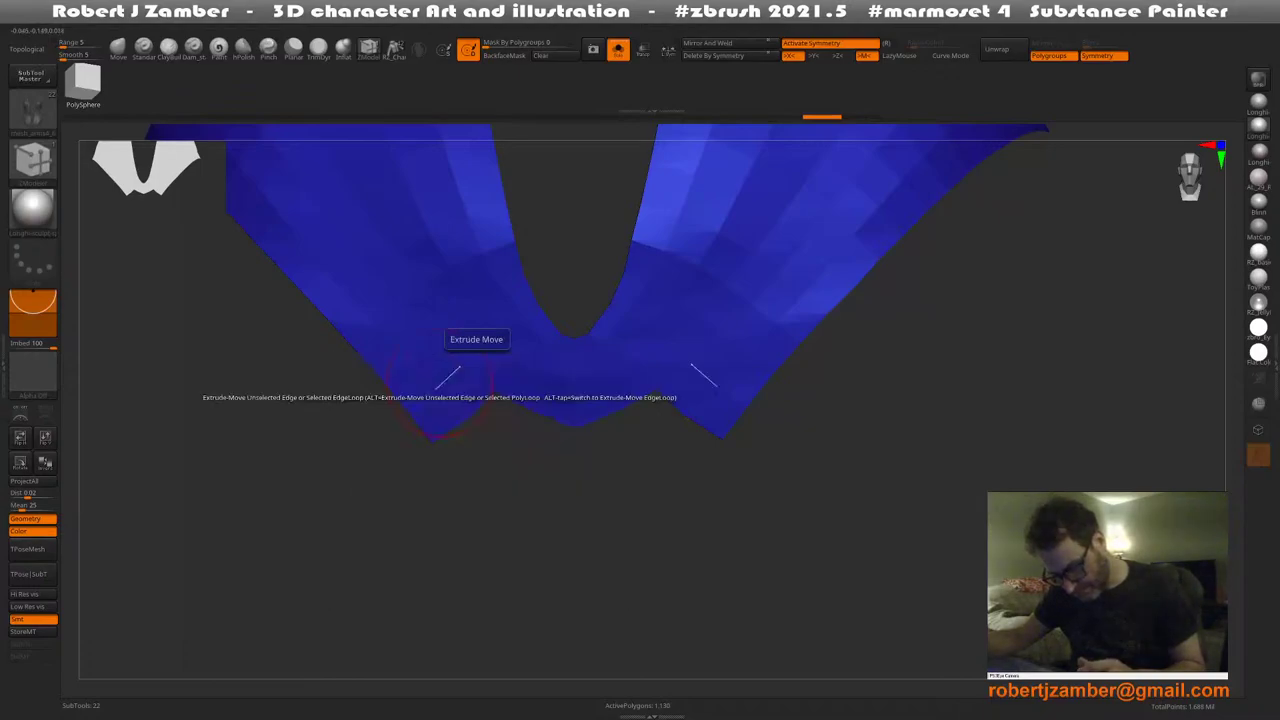
pyautogui.moveTo(476, 412); pyautogui.dragTo(562, 436)
pyautogui.moveTo(492, 450); pyautogui.dragTo(453, 443, button='right')
pyautogui.moveTo(451, 434); pyautogui.dragTo(519, 475)
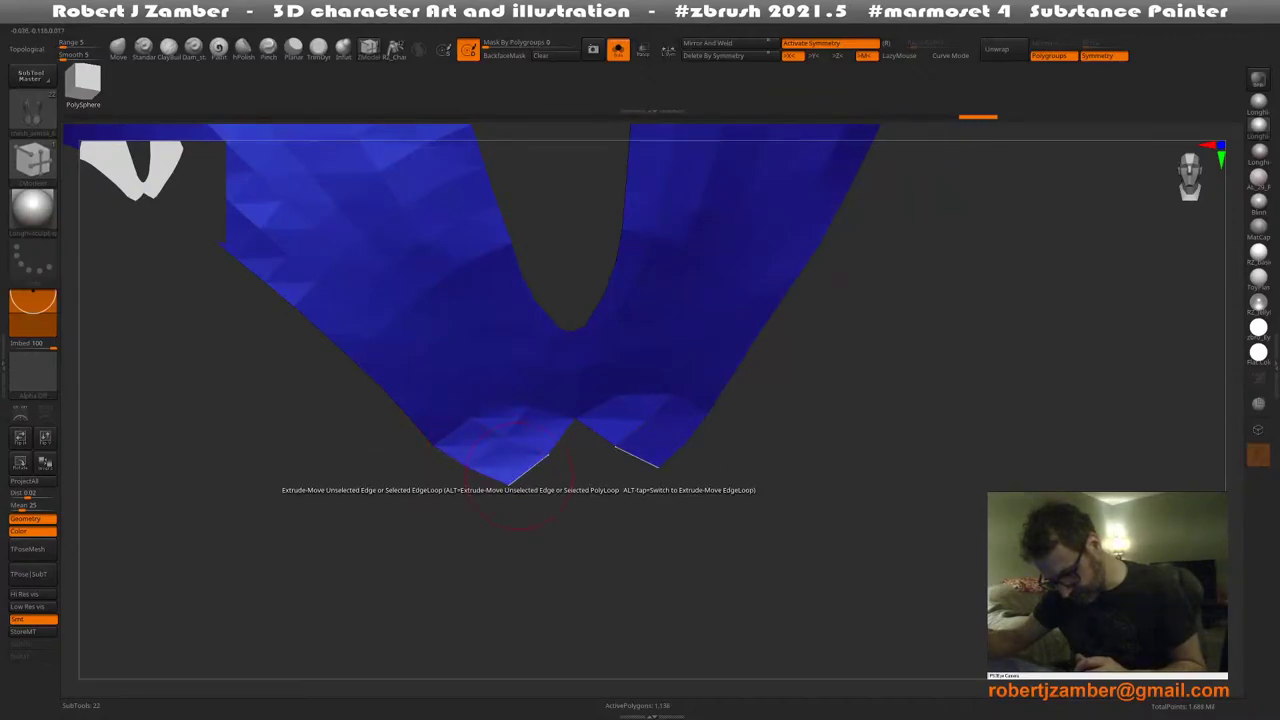
pyautogui.moveTo(519, 476)
pyautogui.mouseDown(button='right')
pyautogui.moveTo(562, 480)
pyautogui.moveTo(497, 480)
pyautogui.mouseUp(button='right')
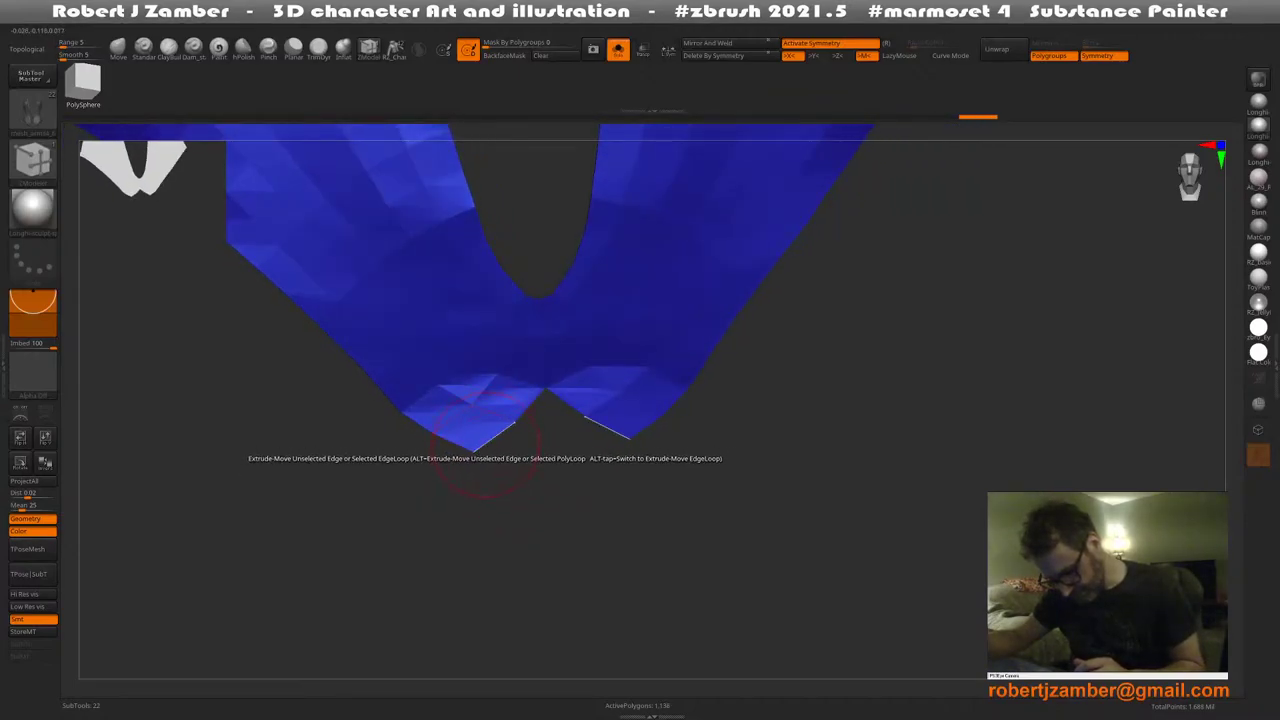
pyautogui.moveTo(494, 438); pyautogui.dragTo(524, 454)
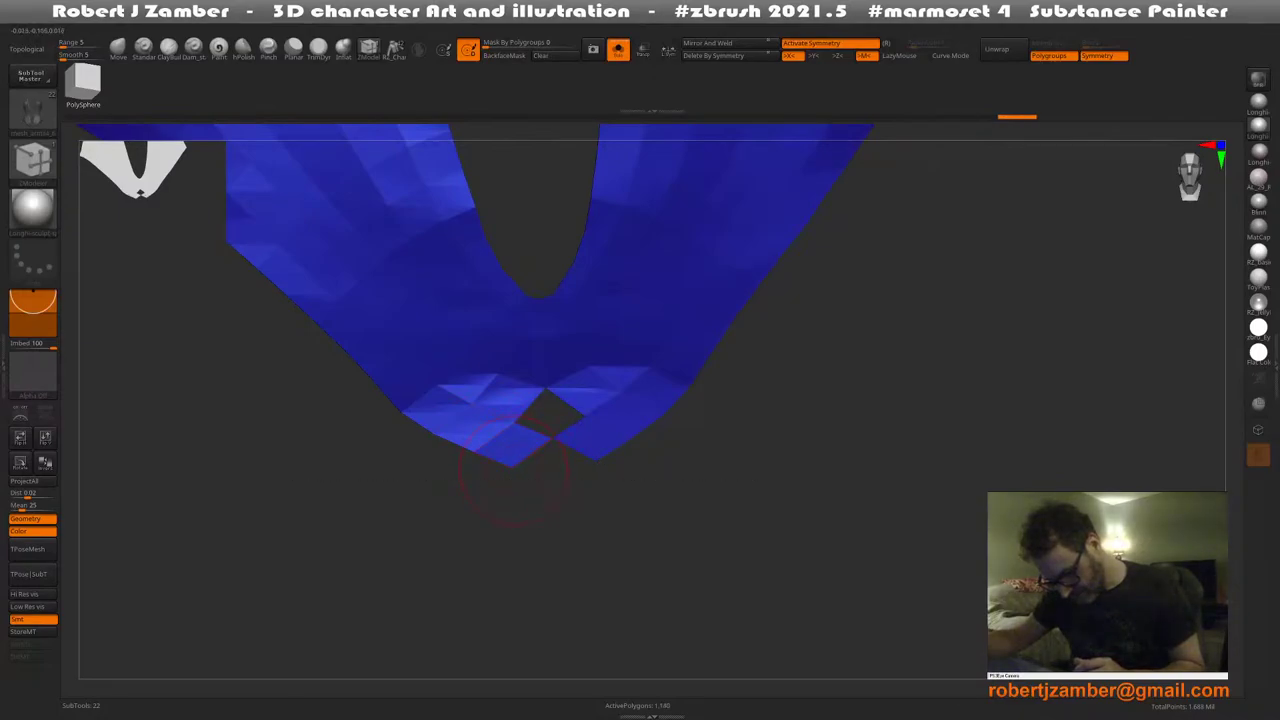
# Move the corner points of the extruded front flaps together at the centre to close the gap between them
pyautogui.moveTo(513, 472); pyautogui.dragTo(514, 500)
pyautogui.press('space')
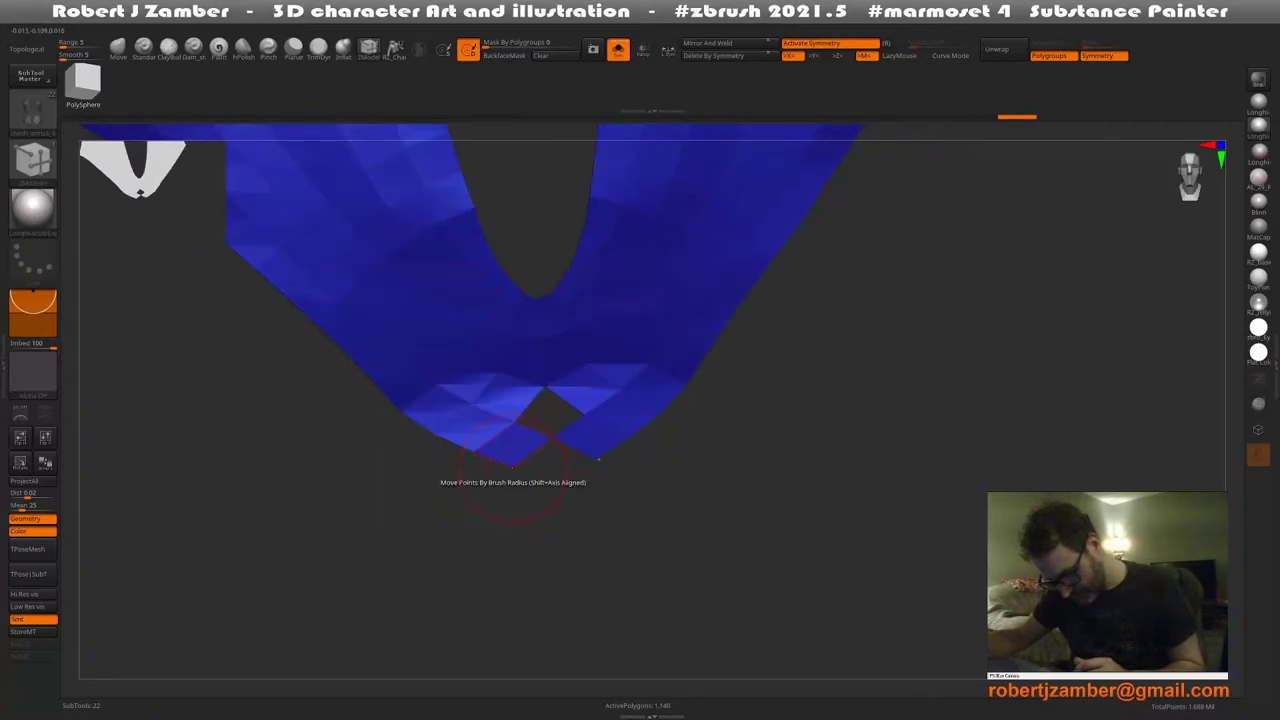
pyautogui.press('space')
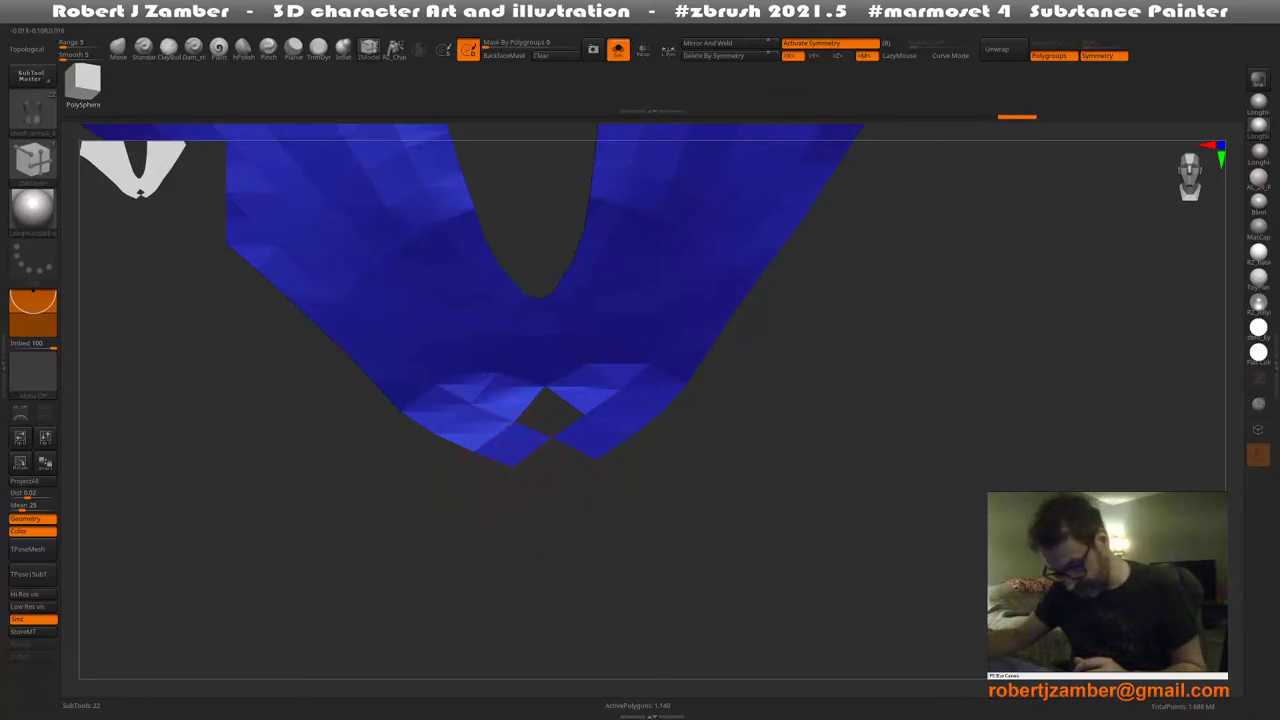
pyautogui.moveTo(512, 471); pyautogui.dragTo(530, 473)
pyautogui.moveTo(590, 510)
pyautogui.mouseDown()
pyautogui.moveTo(622, 508)
pyautogui.moveTo(596, 506)
pyautogui.mouseUp()
pyautogui.moveTo(517, 420); pyautogui.dragTo(538, 418)
pyautogui.moveTo(545, 466); pyautogui.dragTo(516, 546)
# Extrude the edges of the narrow crotch strip at the back with Extrude Move and join them at the centre
pyautogui.press('space')
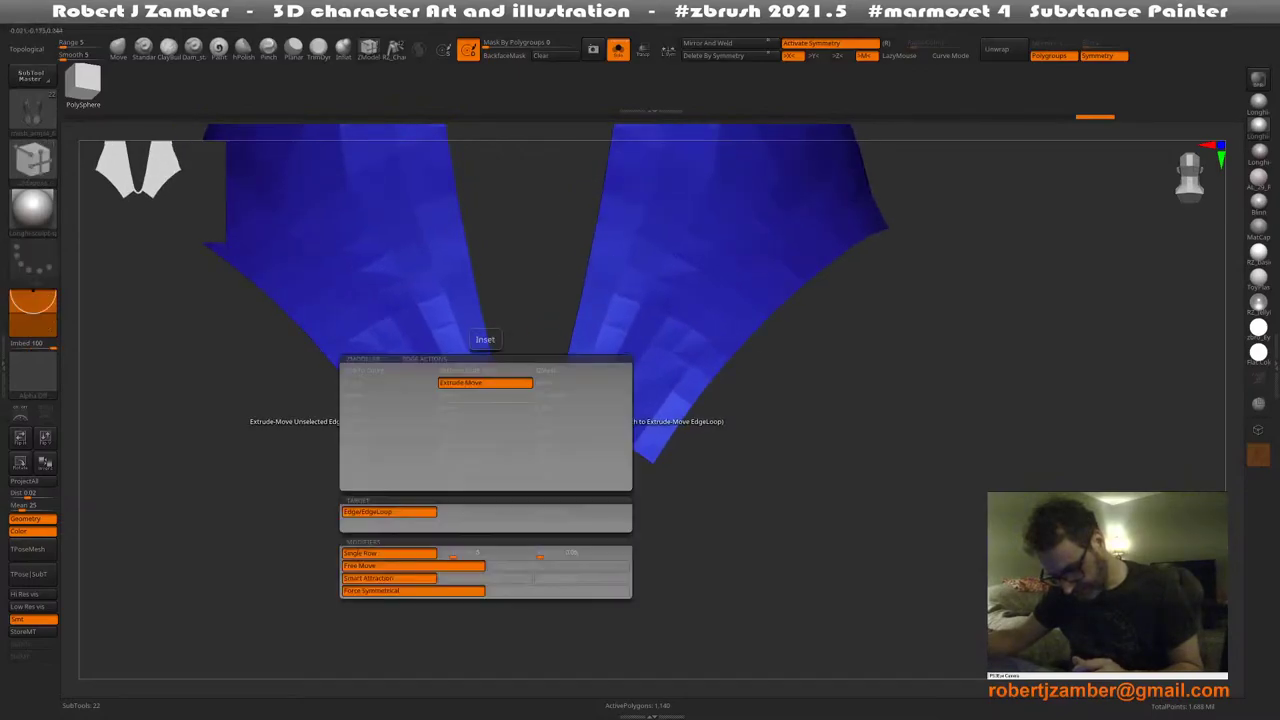
pyautogui.click(486, 383)
pyautogui.keyDown('alt'); pyautogui.moveTo(487, 440); pyautogui.dragTo(443, 363); pyautogui.keyUp('alt')
pyautogui.moveTo(512, 418); pyautogui.dragTo(524, 456)
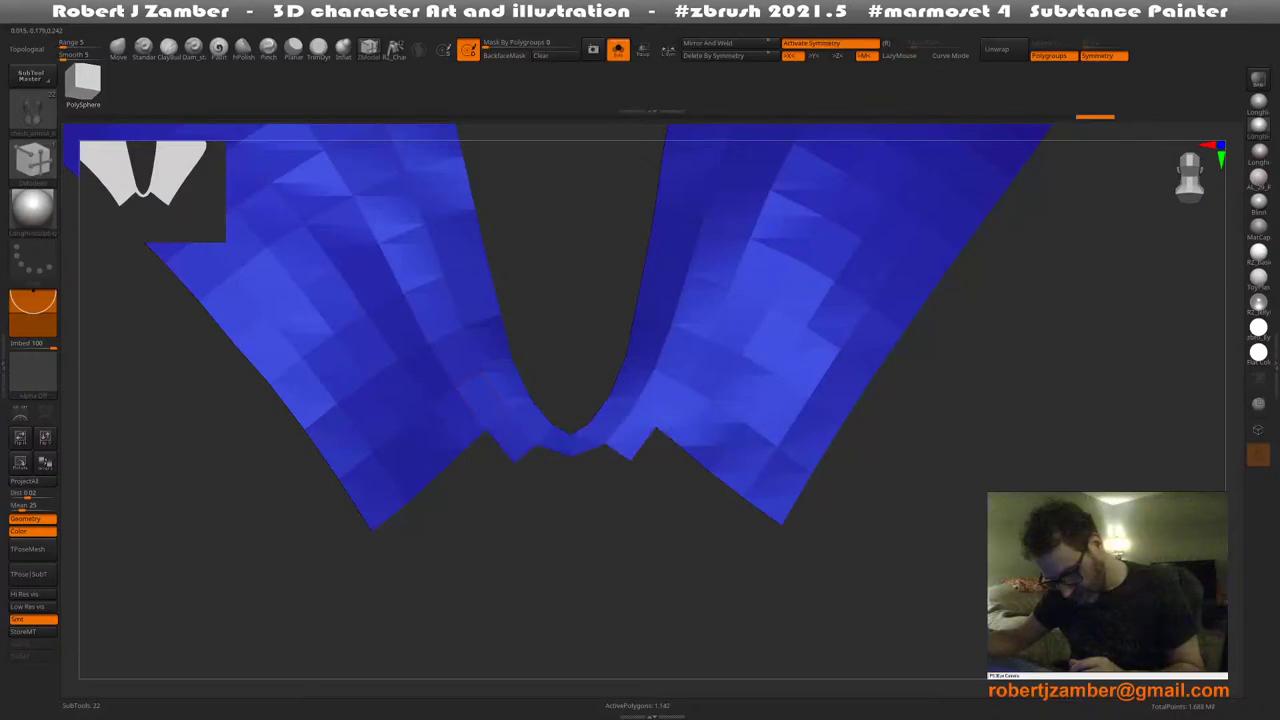
pyautogui.moveTo(524, 460)
pyautogui.mouseDown(button='right')
pyautogui.moveTo(526, 447)
pyautogui.moveTo(524, 483)
pyautogui.moveTo(516, 445)
pyautogui.moveTo(551, 500)
pyautogui.moveTo(507, 460)
pyautogui.mouseUp(button='right')
pyautogui.click(515, 460)
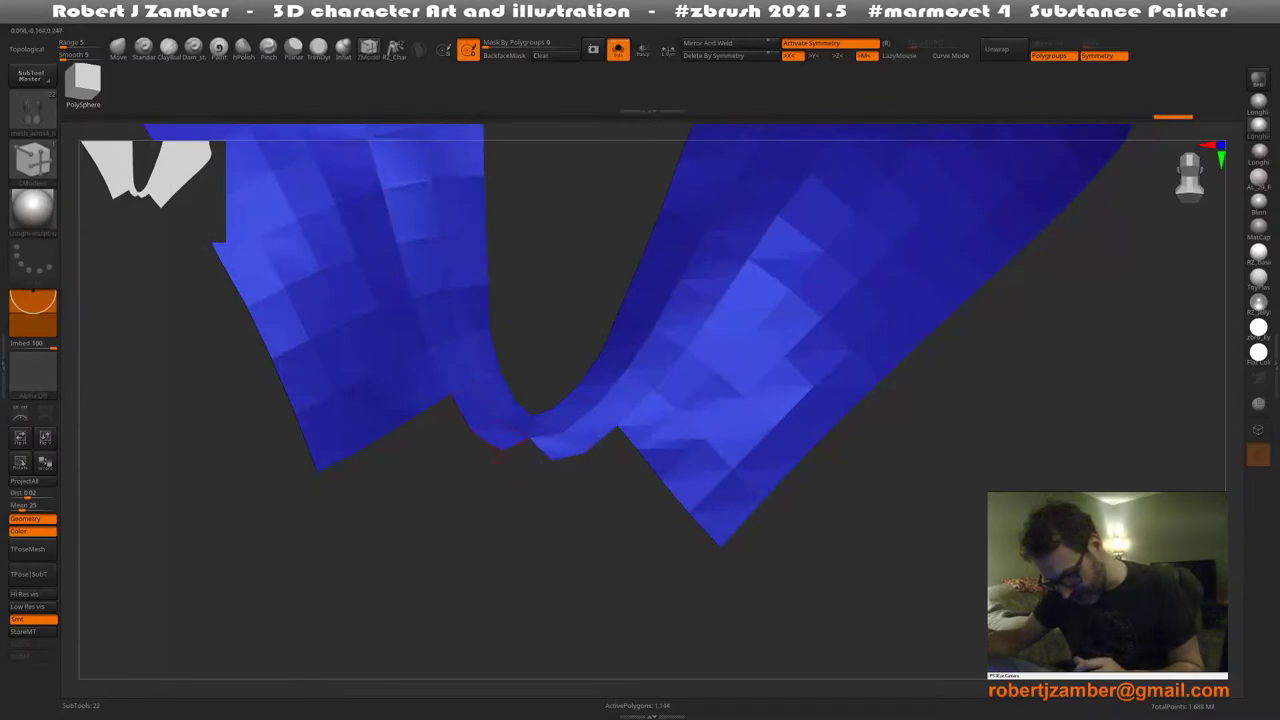
pyautogui.moveTo(502, 450); pyautogui.dragTo(514, 459)
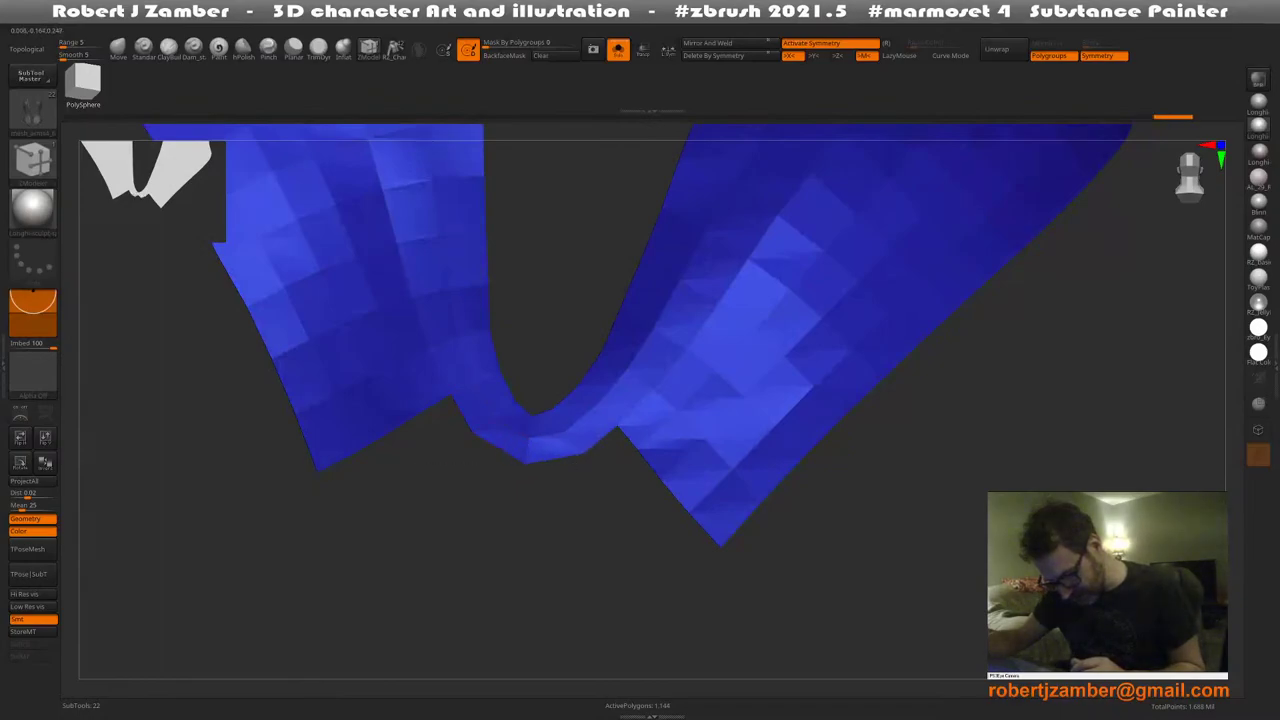
pyautogui.click(605, 445)
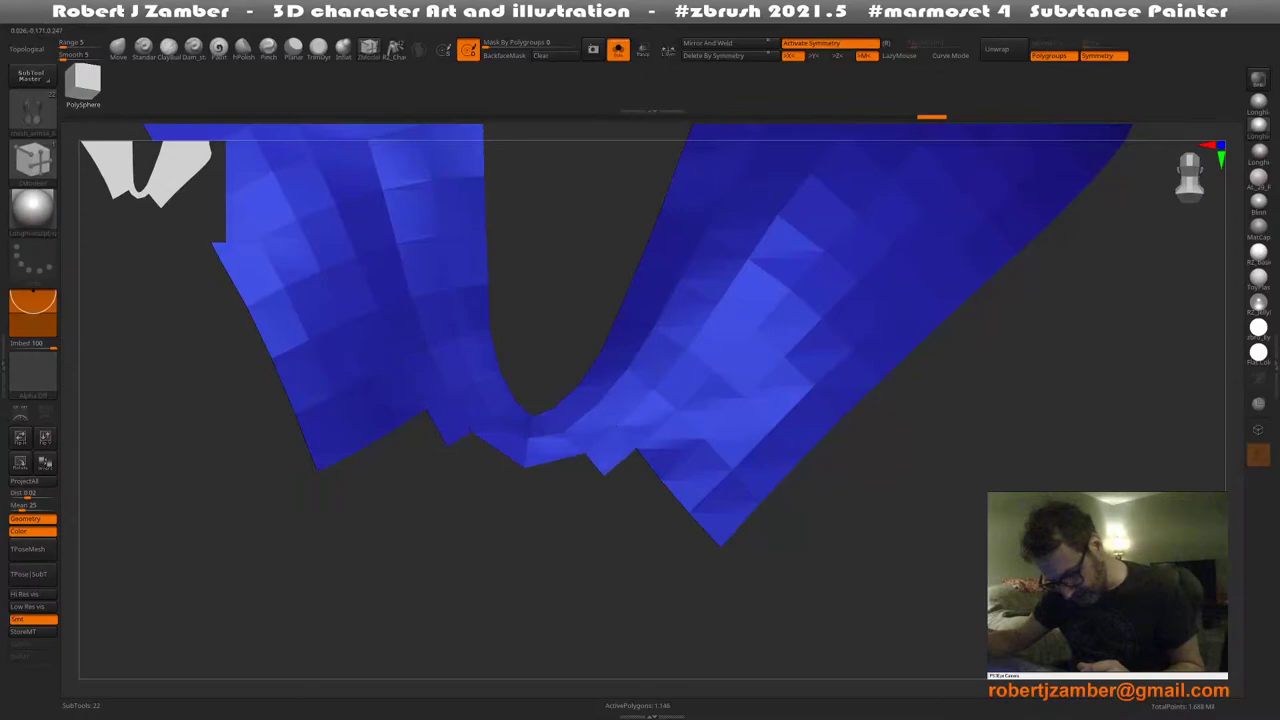
# Extend the back of the crotch strip downward with further rows of extruded edges spanning the stepped notches on both sides
pyautogui.moveTo(450, 447); pyautogui.dragTo(454, 472, button='right')
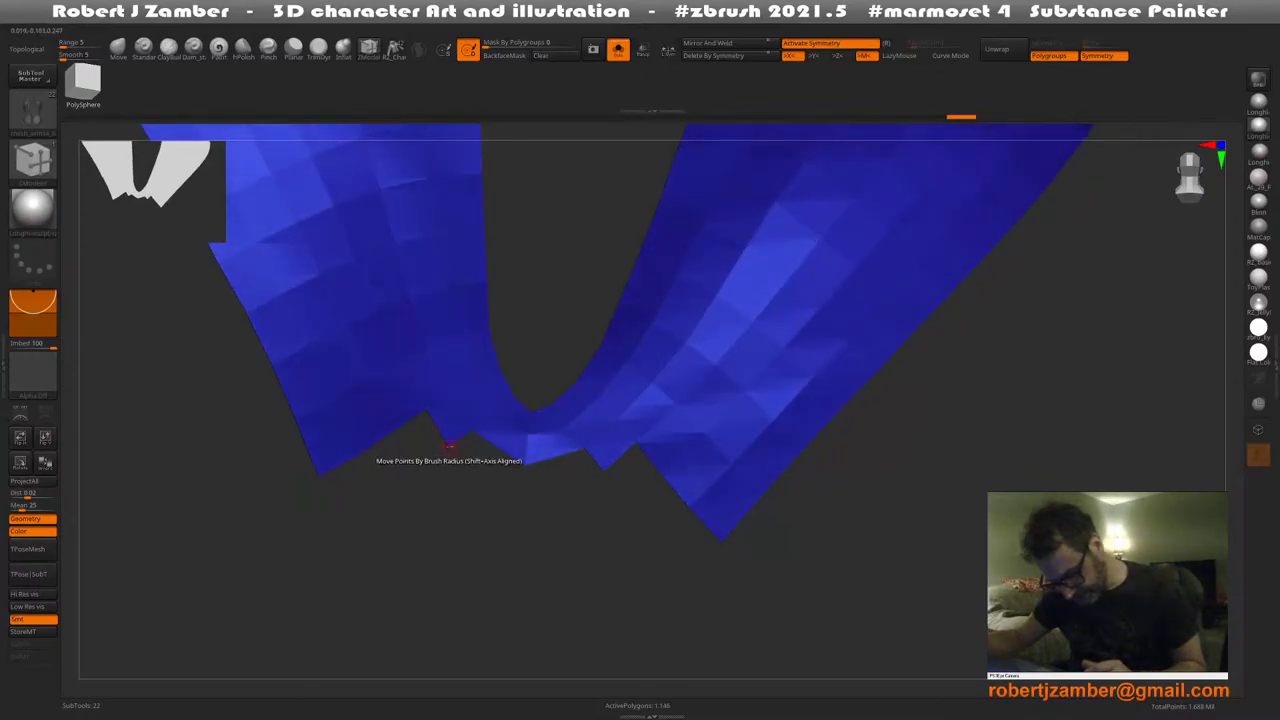
pyautogui.moveTo(449, 447); pyautogui.dragTo(522, 486)
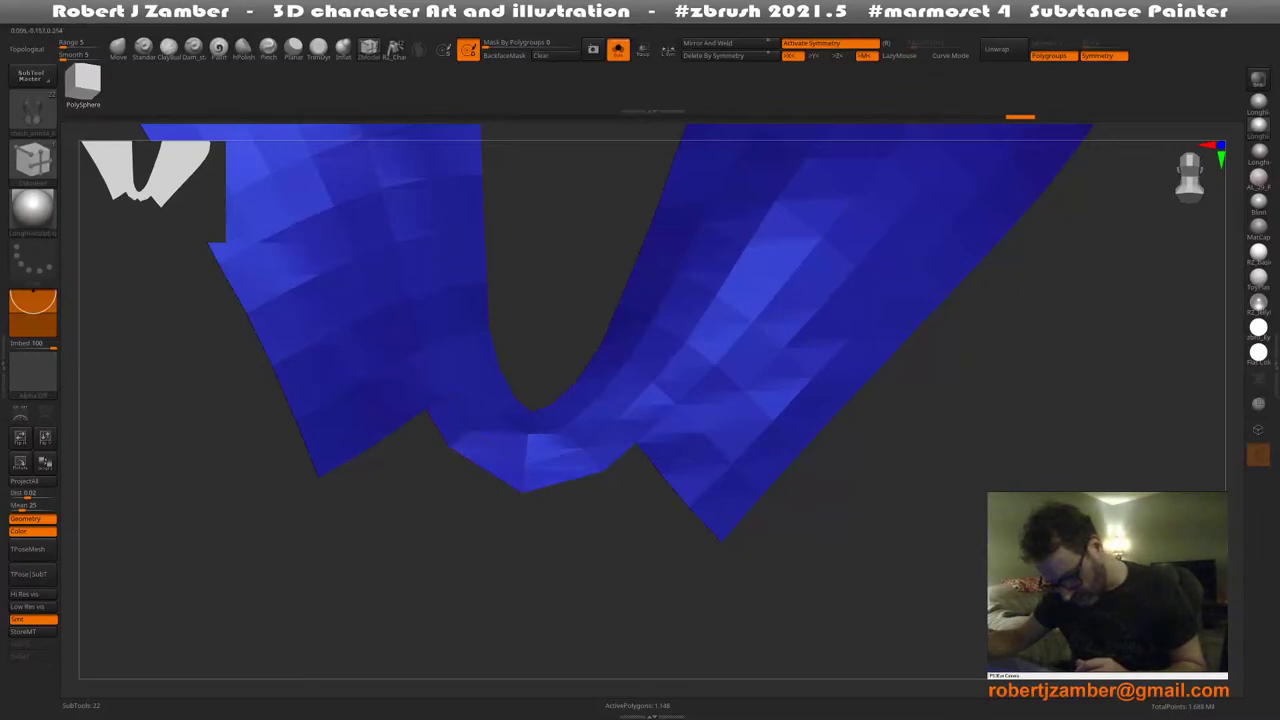
pyautogui.moveTo(411, 424); pyautogui.dragTo(519, 528)
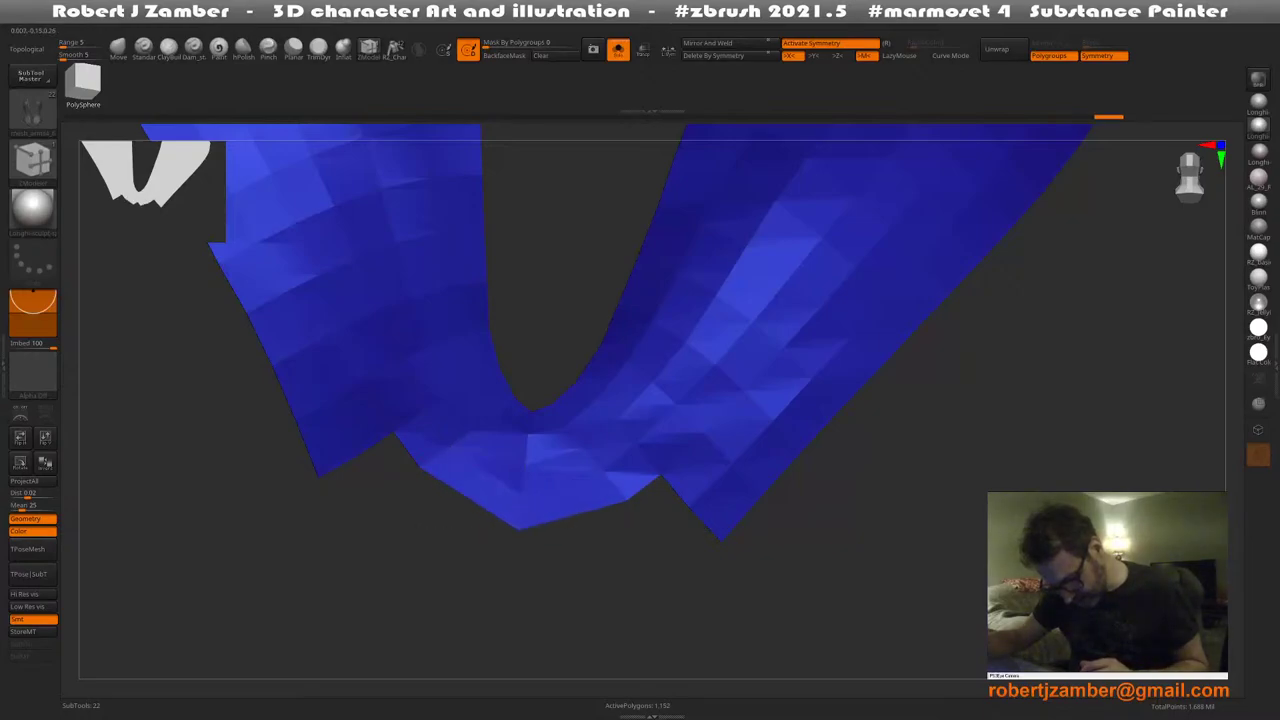
pyautogui.moveTo(432, 512); pyautogui.dragTo(546, 512)
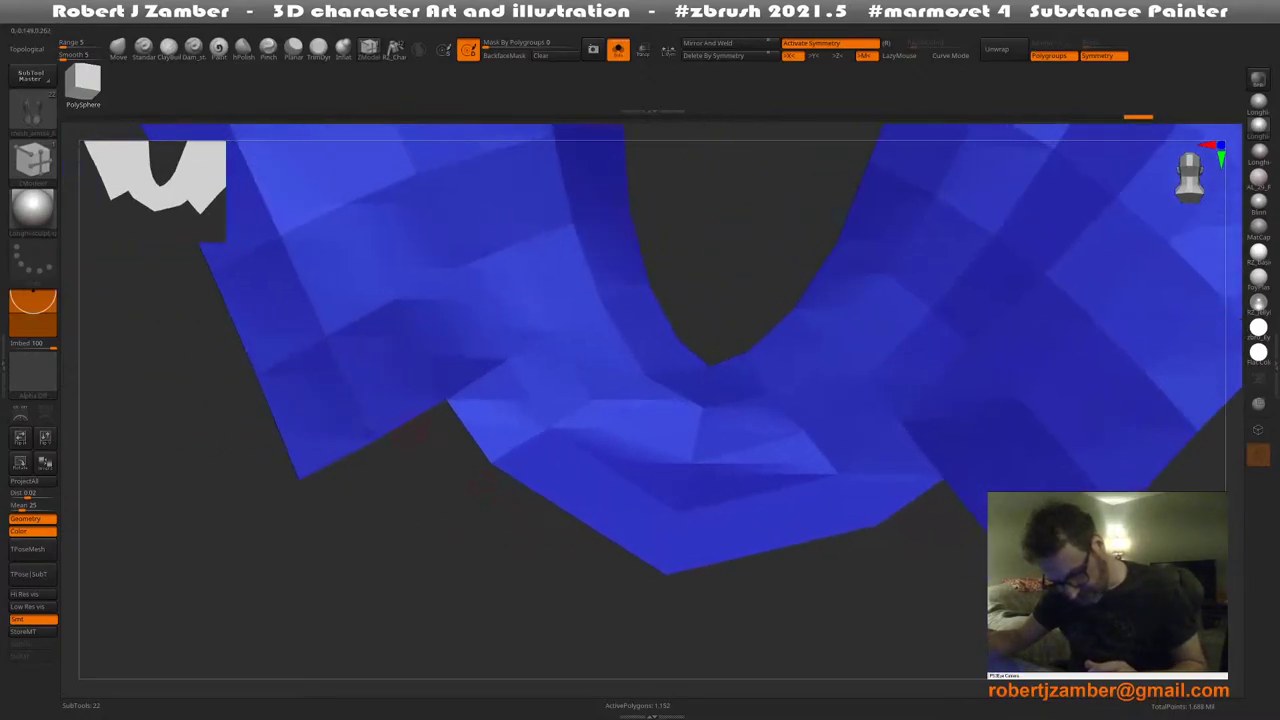
pyautogui.moveTo(411, 420); pyautogui.dragTo(455, 481)
pyautogui.keyDown('alt'); pyautogui.moveTo(503, 556); pyautogui.dragTo(420, 436); pyautogui.keyUp('alt')
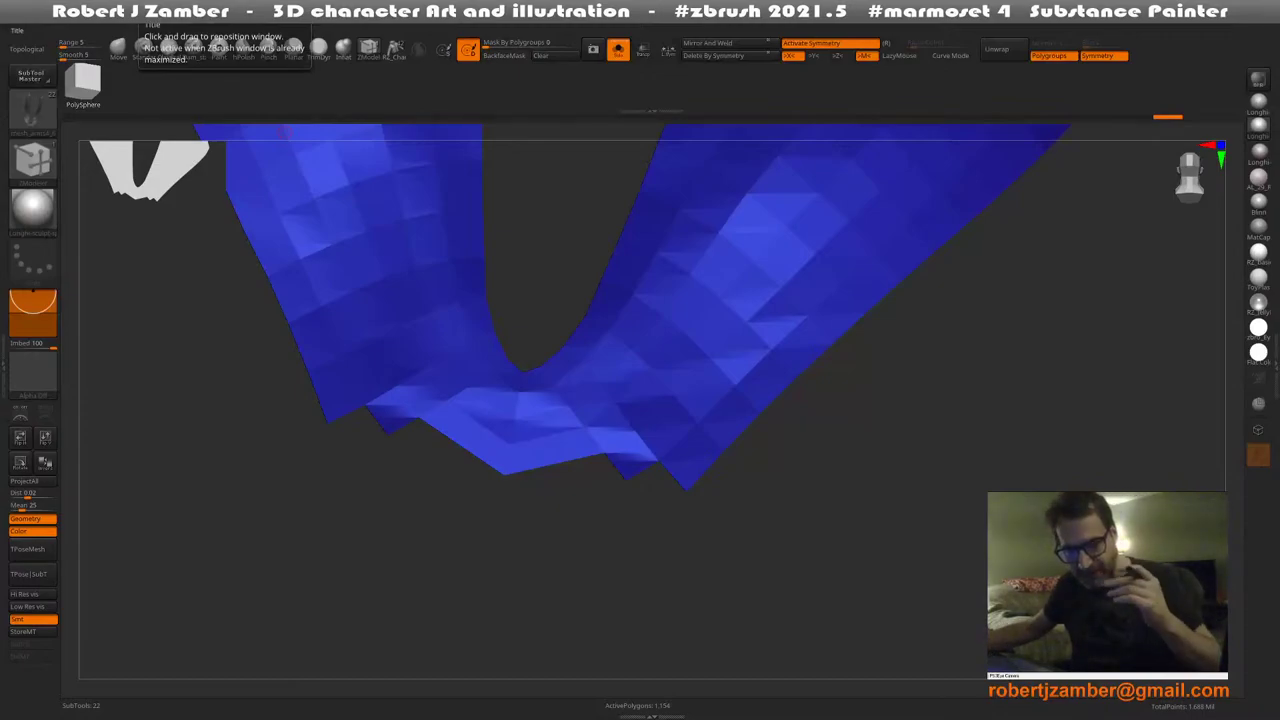
pyautogui.click(110, 30)
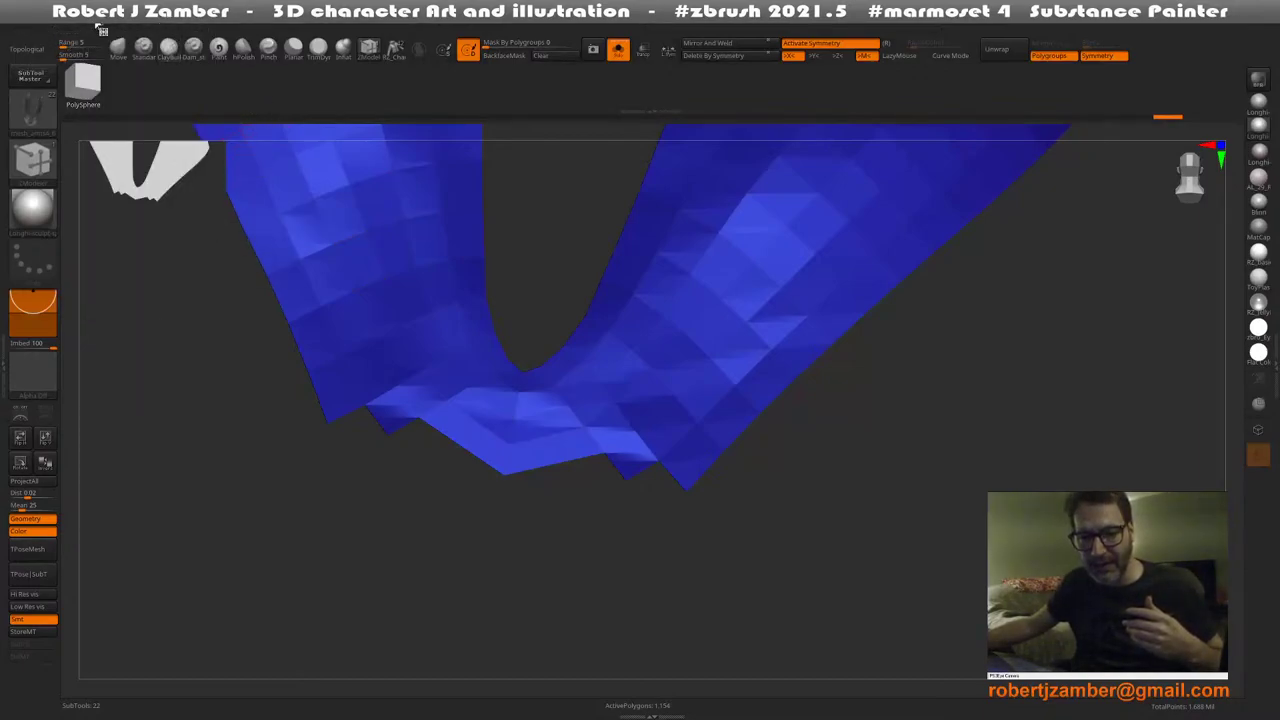
pyautogui.click(102, 31)
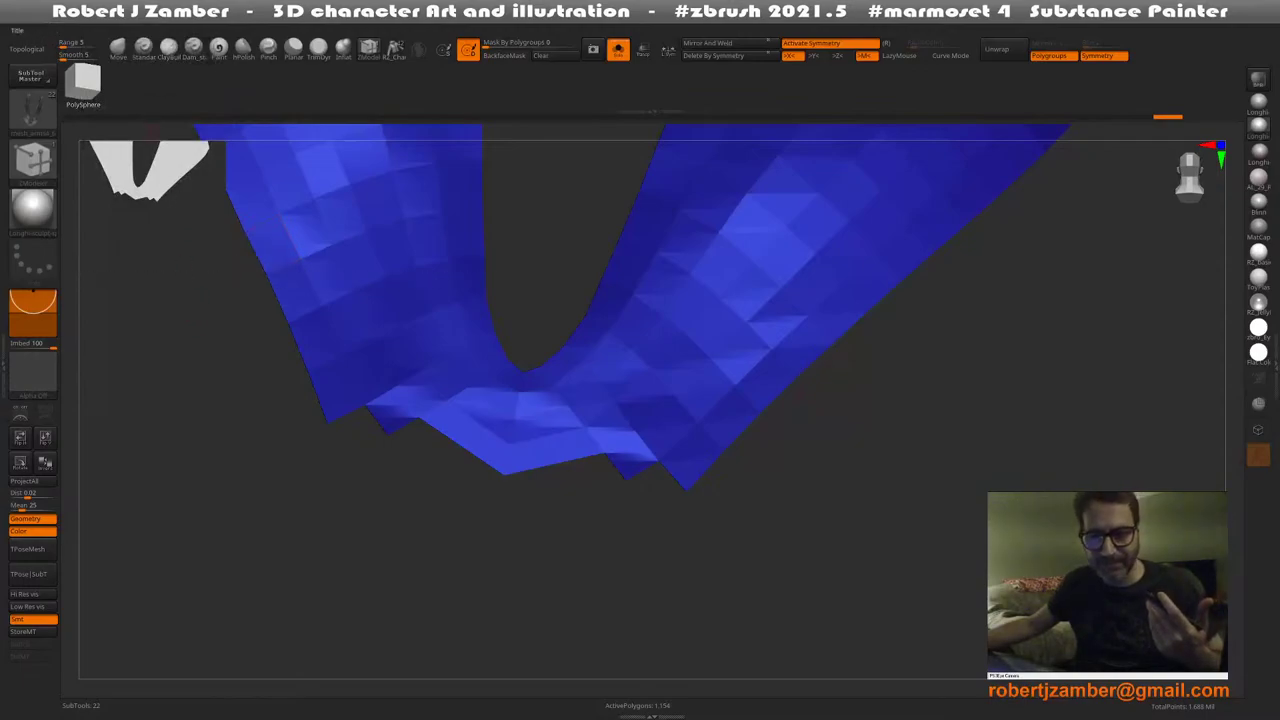
pyautogui.click(100, 30)
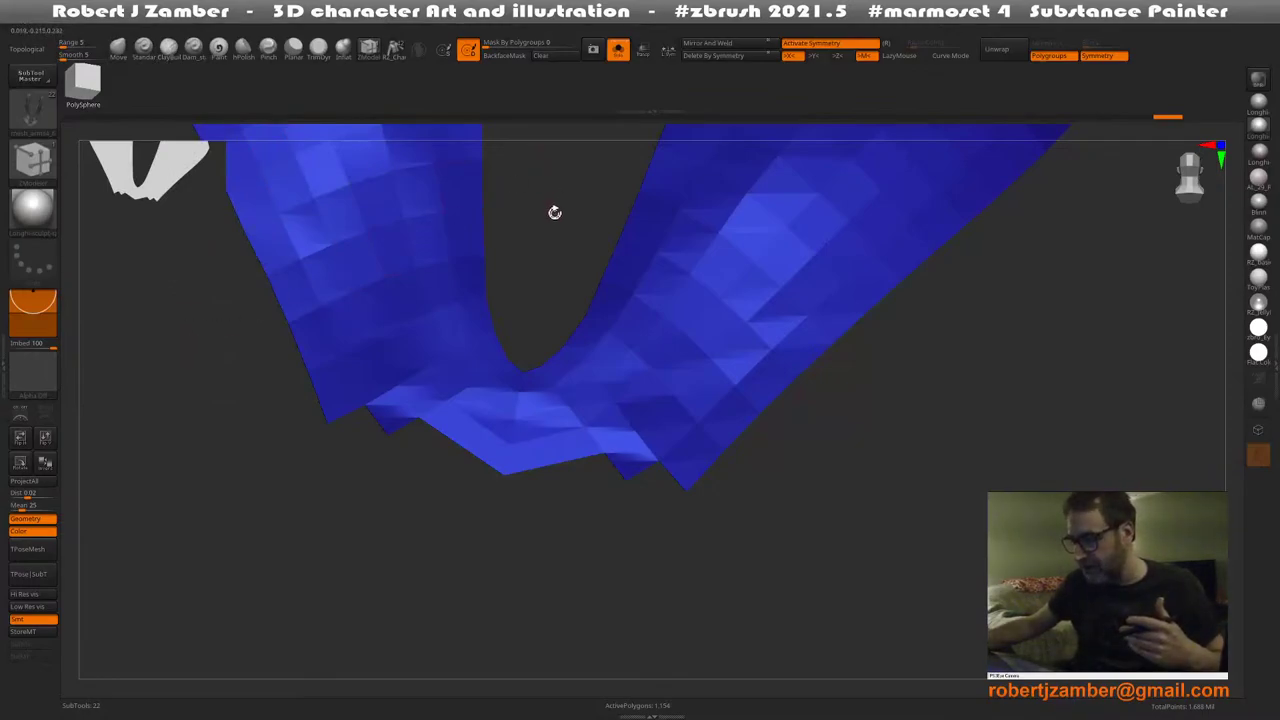
pyautogui.moveTo(555, 212)
pyautogui.mouseDown()
pyautogui.moveTo(543, 214)
pyautogui.moveTo(557, 217)
pyautogui.mouseUp()
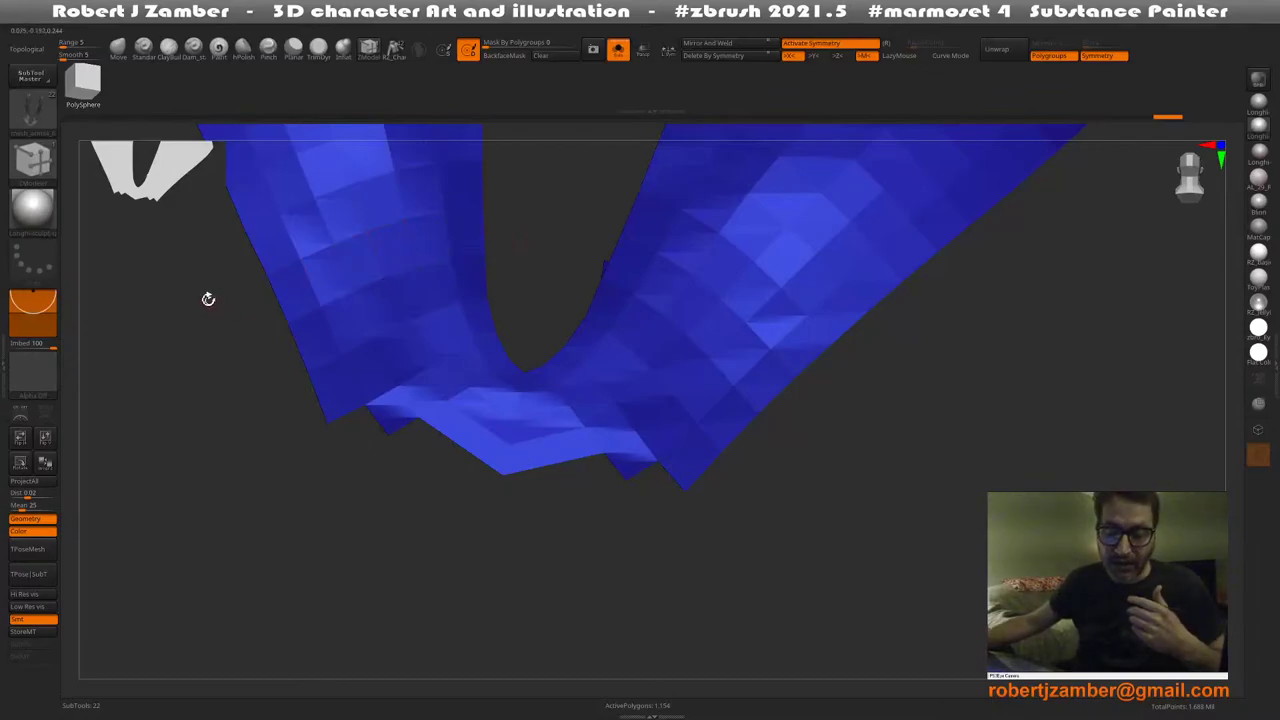
pyautogui.moveTo(206, 294); pyautogui.dragTo(191, 314)
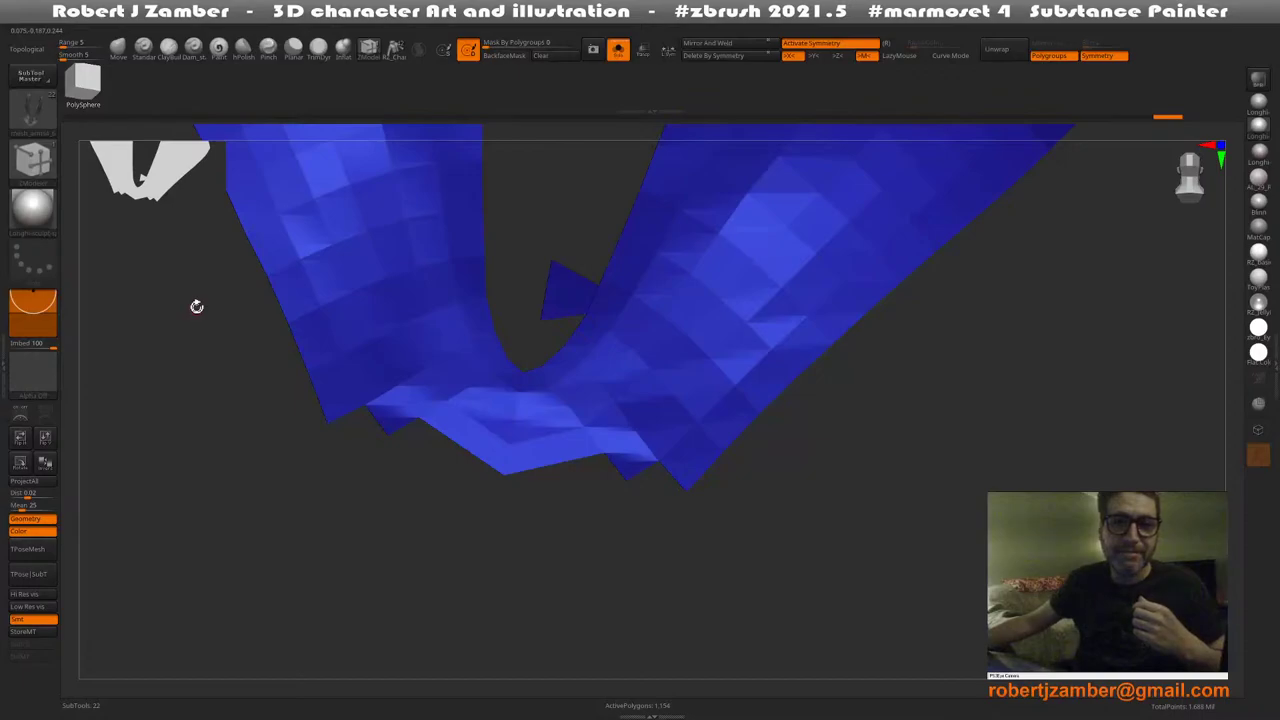
pyautogui.moveTo(491, 251); pyautogui.dragTo(541, 219)
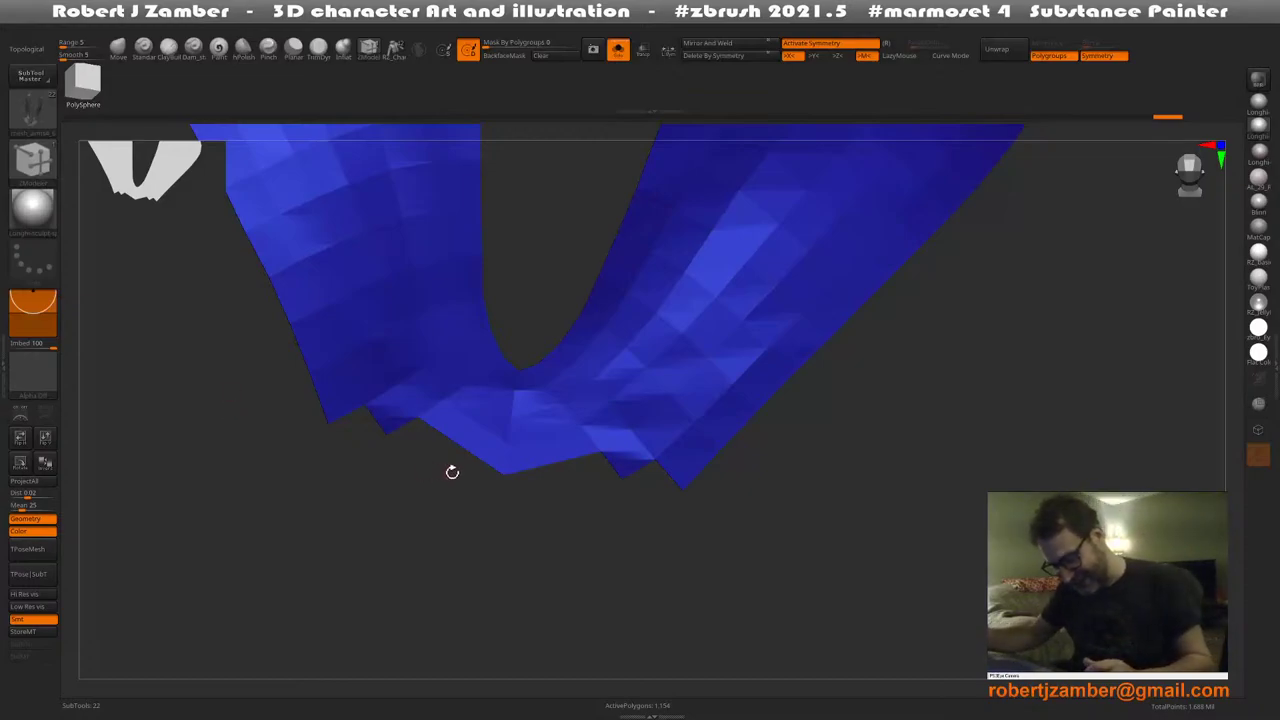
# Extrude the remaining notched edges beneath the crotch inward from both sides to form a continuous lower row
pyautogui.moveTo(451, 471)
pyautogui.mouseDown()
pyautogui.moveTo(425, 464)
pyautogui.moveTo(482, 474)
pyautogui.moveTo(438, 474)
pyautogui.mouseUp()
pyautogui.press('space')
pyautogui.moveTo(659, 486); pyautogui.dragTo(632, 515)
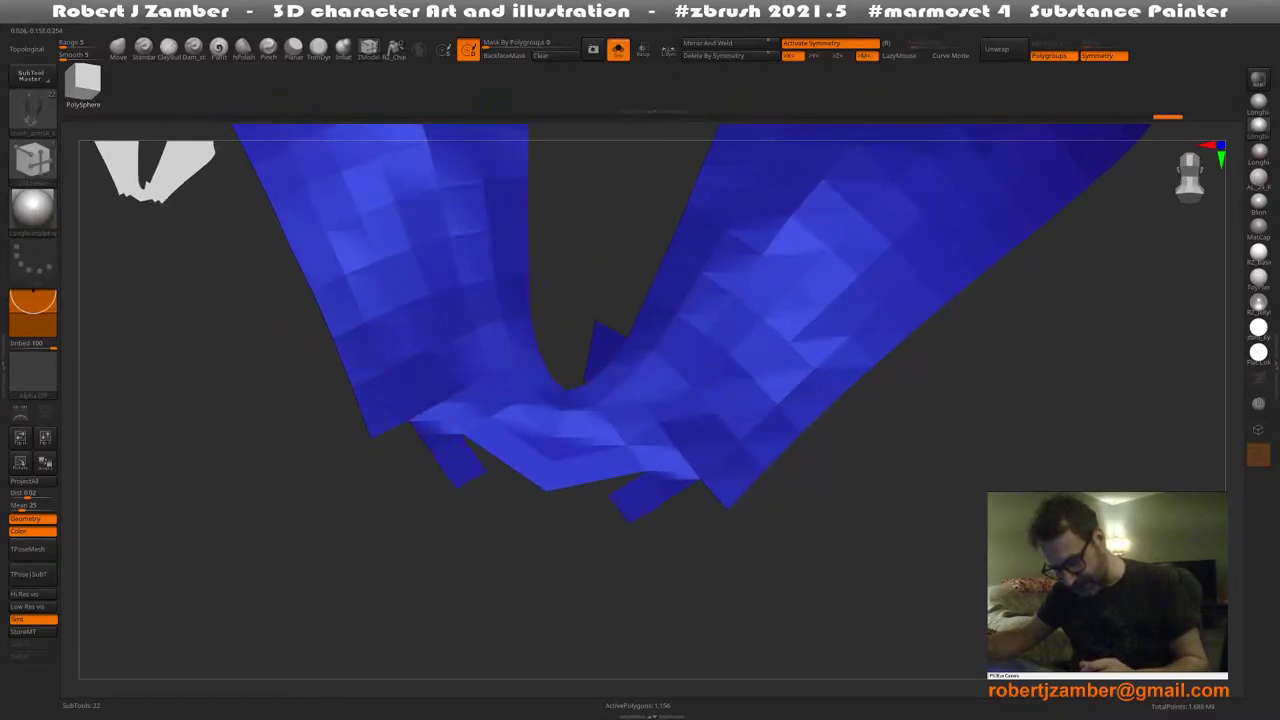
pyautogui.moveTo(490, 488); pyautogui.dragTo(518, 514)
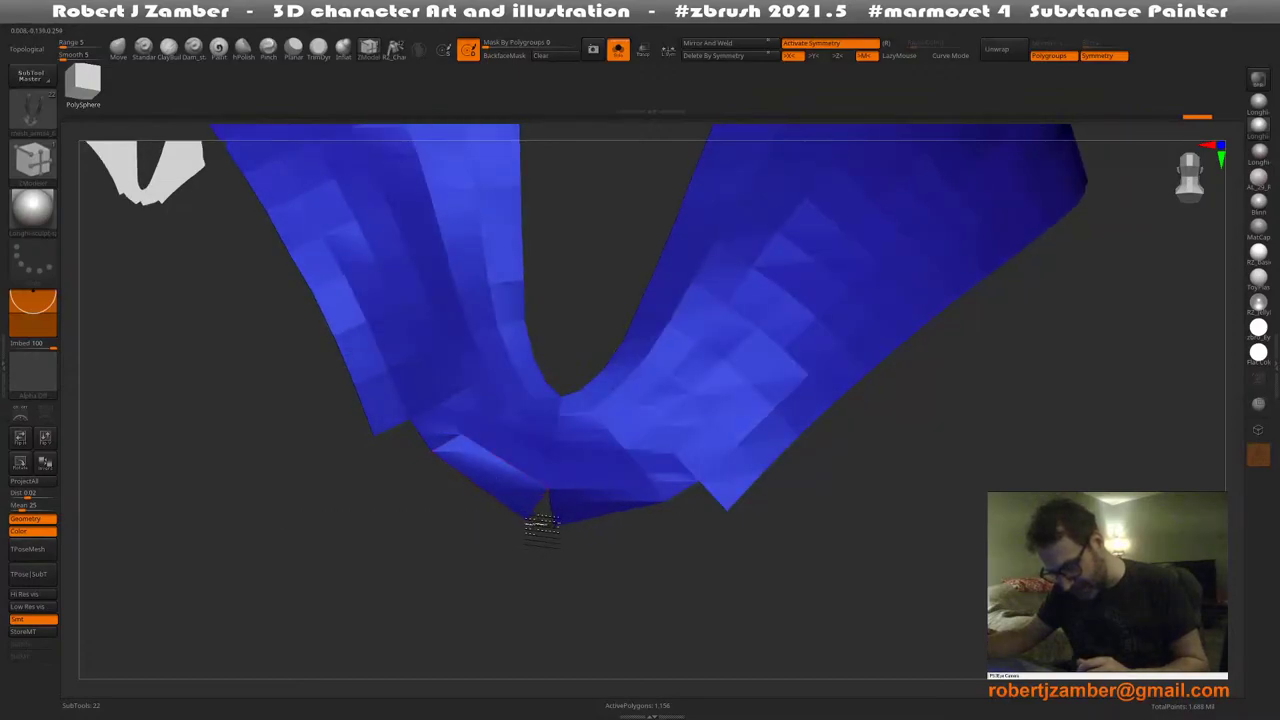
pyautogui.click(553, 521)
pyautogui.moveTo(413, 452)
pyautogui.mouseDown()
pyautogui.moveTo(438, 456)
pyautogui.moveTo(415, 459)
pyautogui.moveTo(527, 538)
pyautogui.mouseUp()
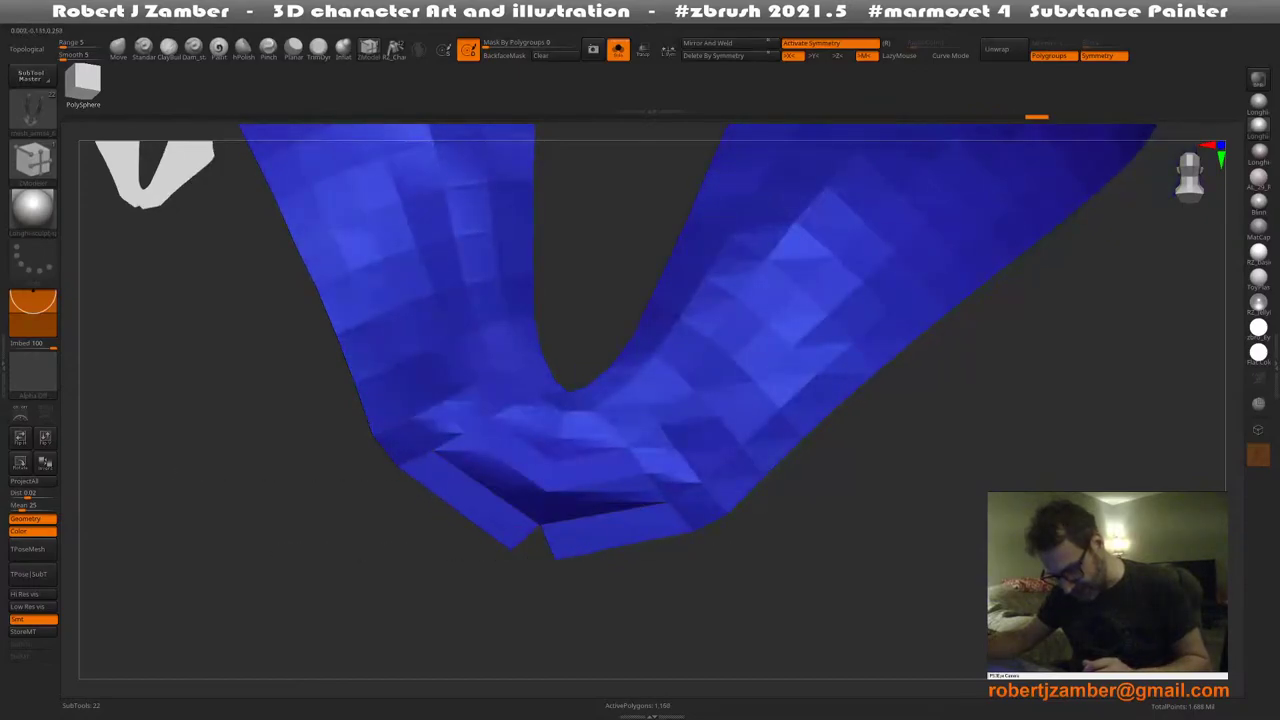
# Close the remaining gap at the centre of the crotch's lower row
pyautogui.keyDown('alt'); pyautogui.moveTo(465, 572); pyautogui.dragTo(474, 495); pyautogui.keyUp('alt')
pyautogui.keyDown('shift'); pyautogui.moveTo(474, 507); pyautogui.dragTo(535, 498); pyautogui.keyUp('shift')
pyautogui.moveTo(318, 132); pyautogui.dragTo(530, 515)
# Extrude edges across the bottom of the front V opening row by row to fill its tip with a straight upper edge
pyautogui.moveTo(440, 508); pyautogui.dragTo(451, 479)
pyautogui.keyDown('ctrl'); pyautogui.moveTo(506, 475); pyautogui.dragTo(540, 520, button='right'); pyautogui.keyUp('ctrl')
pyautogui.moveTo(600, 434); pyautogui.dragTo(598, 450, button='right')
pyautogui.keyDown('alt'); pyautogui.moveTo(598, 450); pyautogui.dragTo(553, 485, button='right'); pyautogui.keyUp('alt')
pyautogui.keyDown('ctrl'); pyautogui.moveTo(552, 487); pyautogui.dragTo(557, 489, button='right'); pyautogui.keyUp('ctrl')
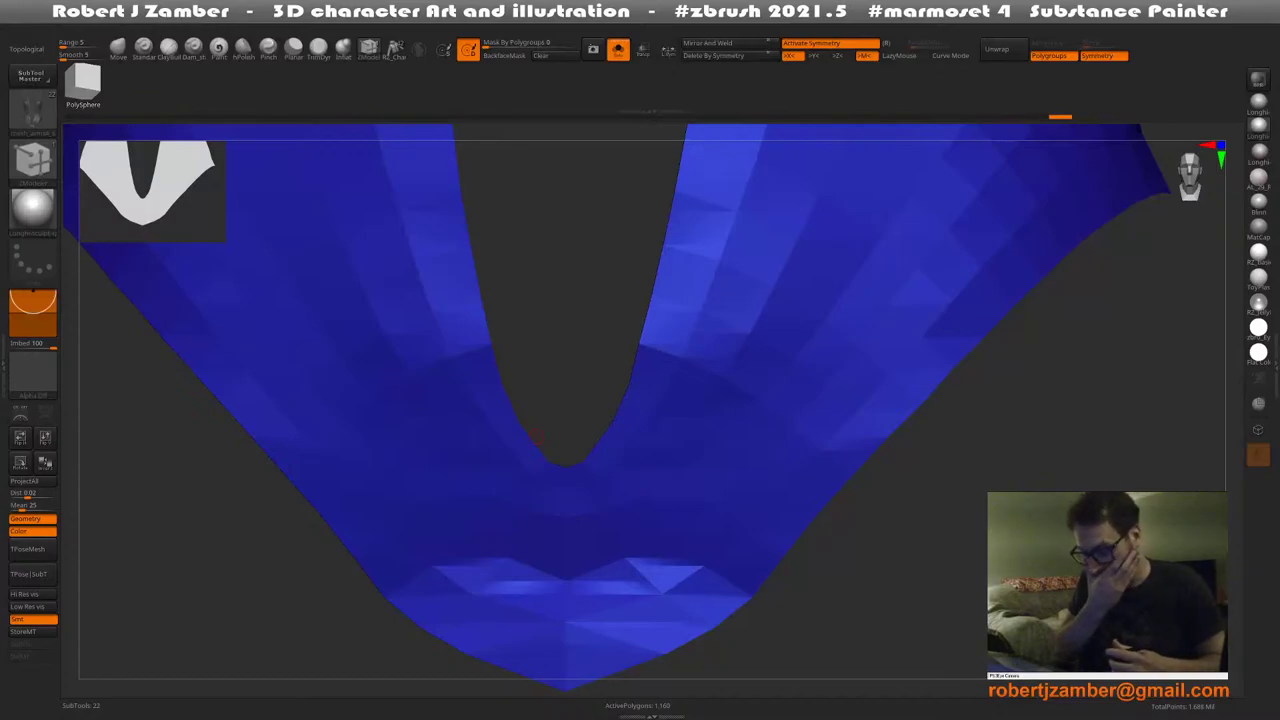
pyautogui.moveTo(537, 440); pyautogui.dragTo(545, 464)
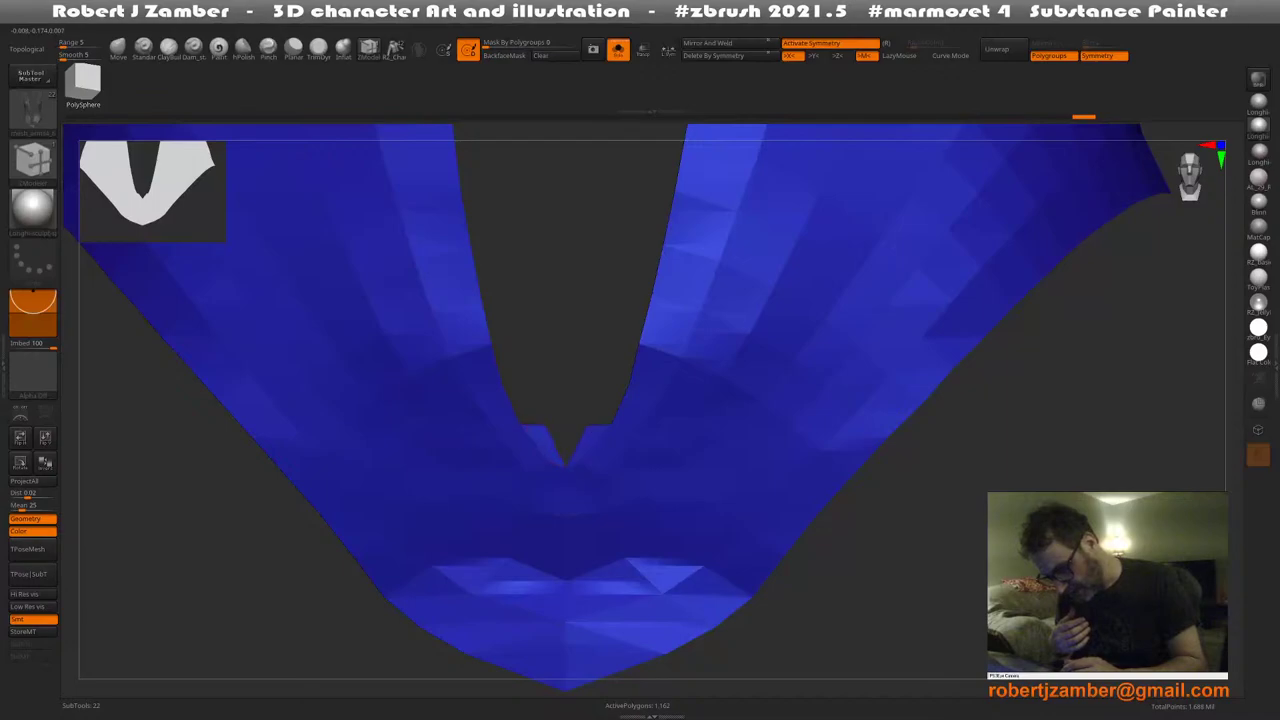
pyautogui.moveTo(560, 438); pyautogui.dragTo(523, 404)
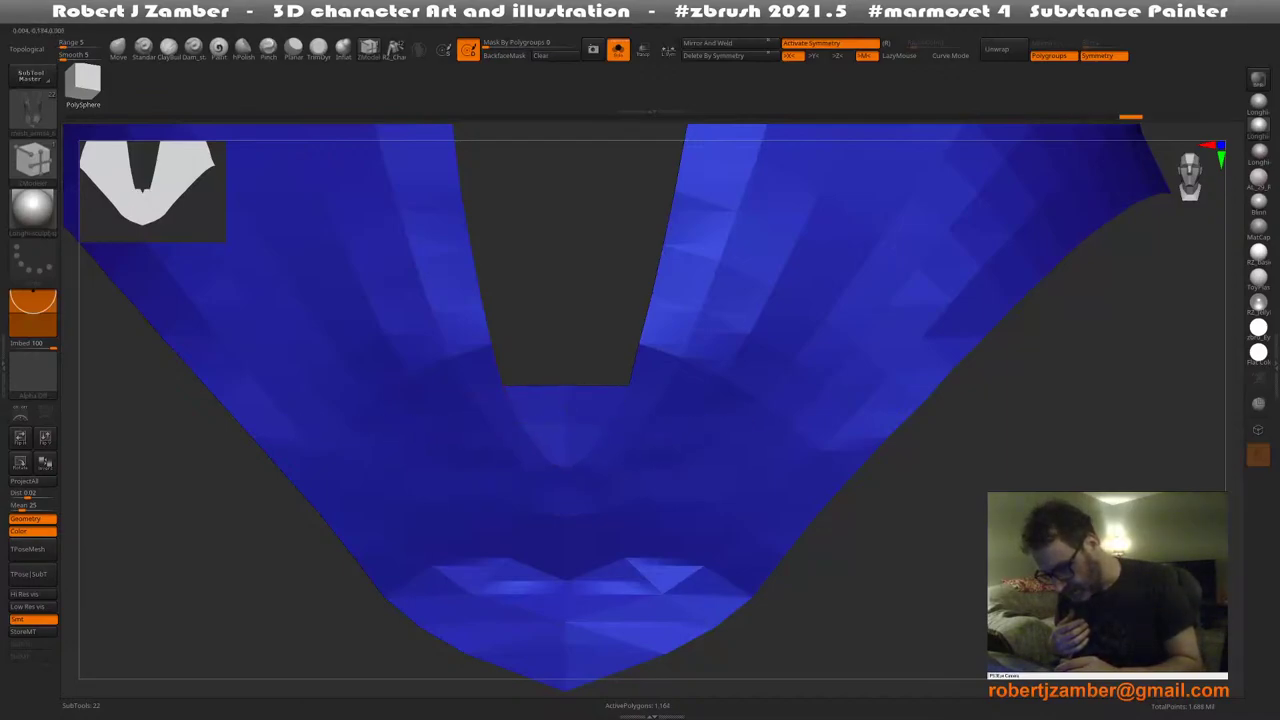
pyautogui.click(502, 365)
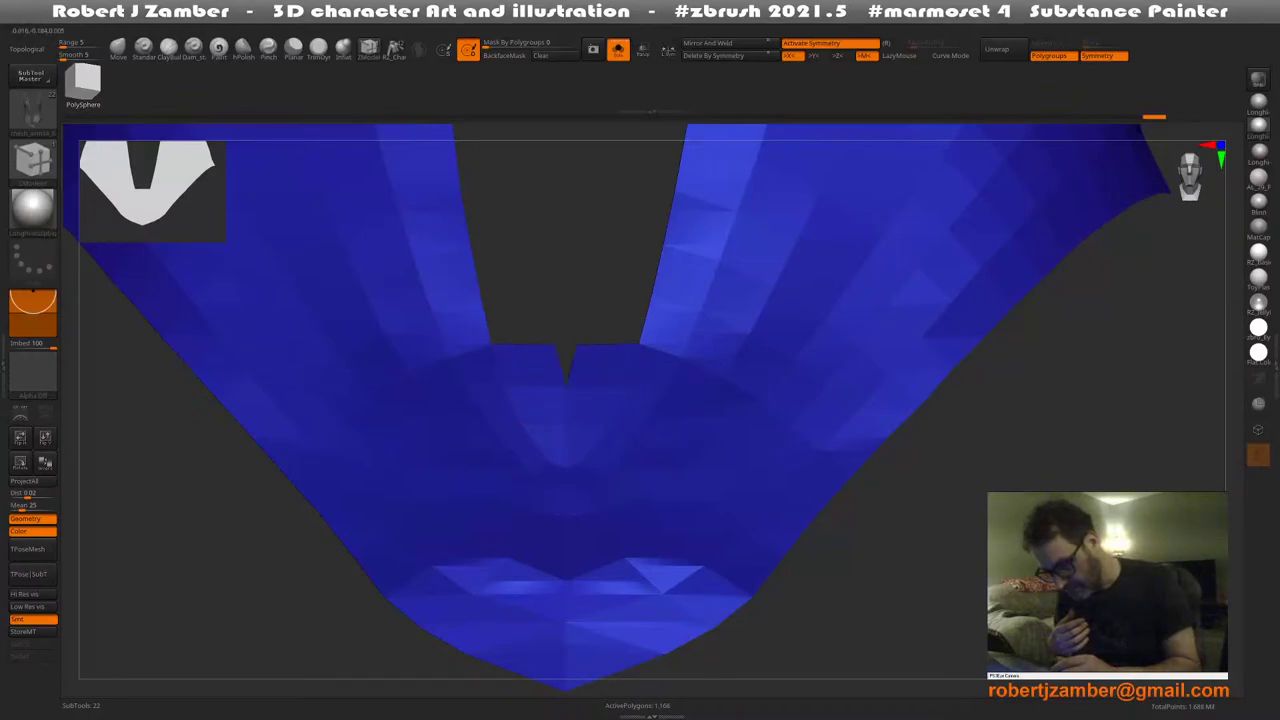
pyautogui.moveTo(489, 322); pyautogui.dragTo(558, 321)
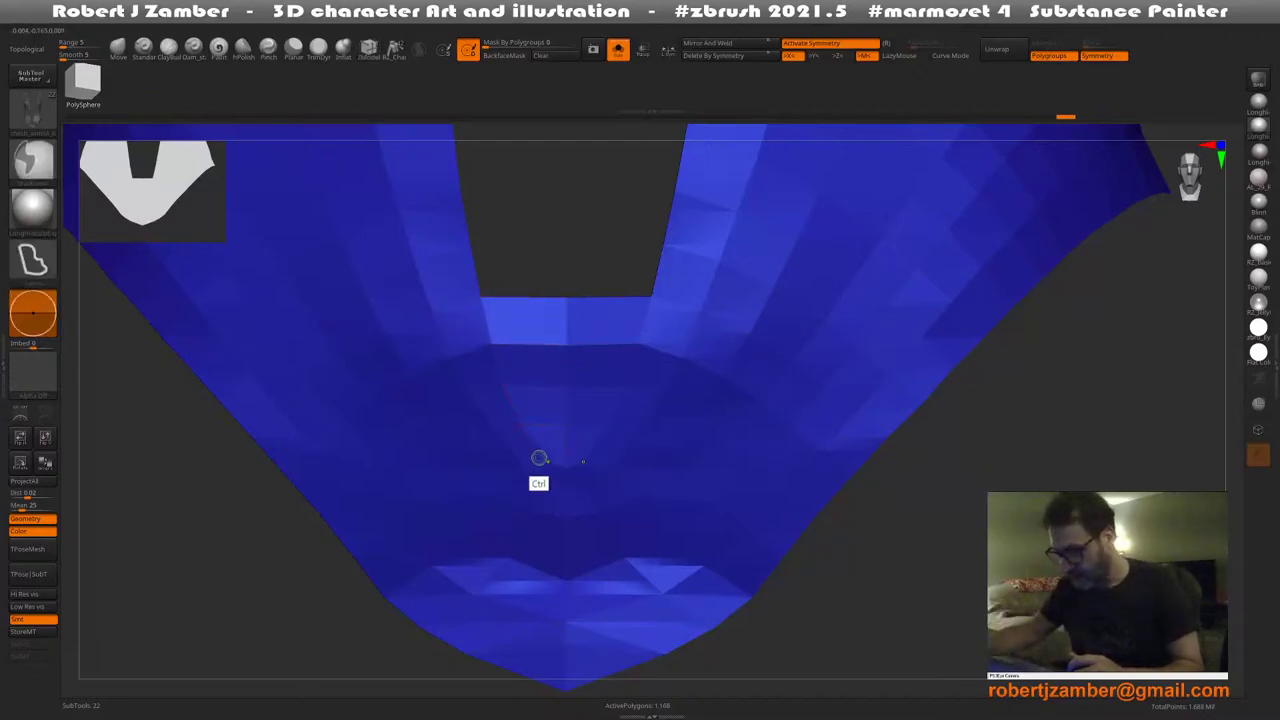
# Inspect the rebuilt crotch area from back and front, and turn off Solo mode to show the bodysuit on the full character
pyautogui.moveTo(537, 457)
pyautogui.keyDown('ctrl'); pyautogui.mouseDown(button='right')
pyautogui.moveTo(469, 471)
pyautogui.moveTo(650, 488)
pyautogui.mouseUp(button='right'); pyautogui.keyUp('ctrl')
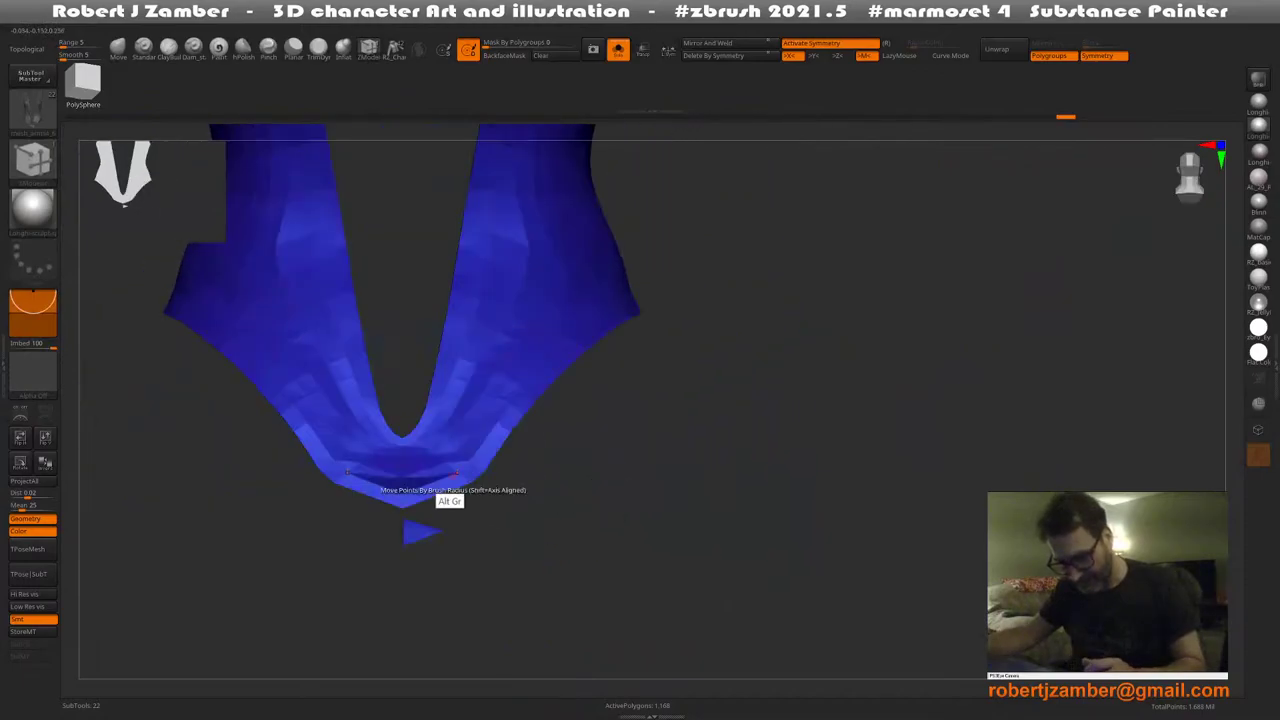
pyautogui.keyDown('alt'); pyautogui.moveTo(452, 490); pyautogui.dragTo(500, 498, button='right'); pyautogui.keyUp('alt')
pyautogui.moveTo(443, 444)
pyautogui.keyDown('ctrl'); pyautogui.mouseDown(button='right')
pyautogui.moveTo(447, 463)
pyautogui.moveTo(451, 443)
pyautogui.moveTo(468, 450)
pyautogui.moveTo(440, 449)
pyautogui.moveTo(471, 443)
pyautogui.moveTo(443, 420)
pyautogui.moveTo(400, 420)
pyautogui.moveTo(412, 398)
pyautogui.mouseUp(button='right'); pyautogui.keyUp('ctrl')
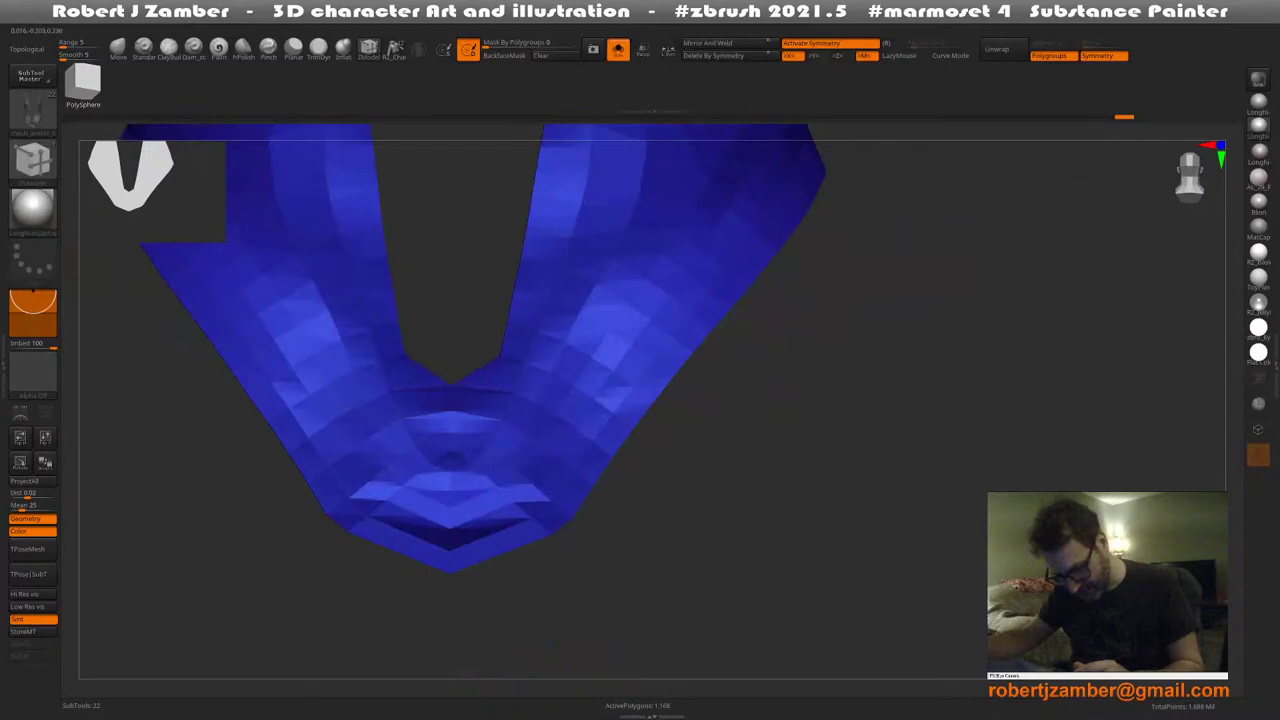
pyautogui.moveTo(412, 400); pyautogui.dragTo(553, 458, button='right')
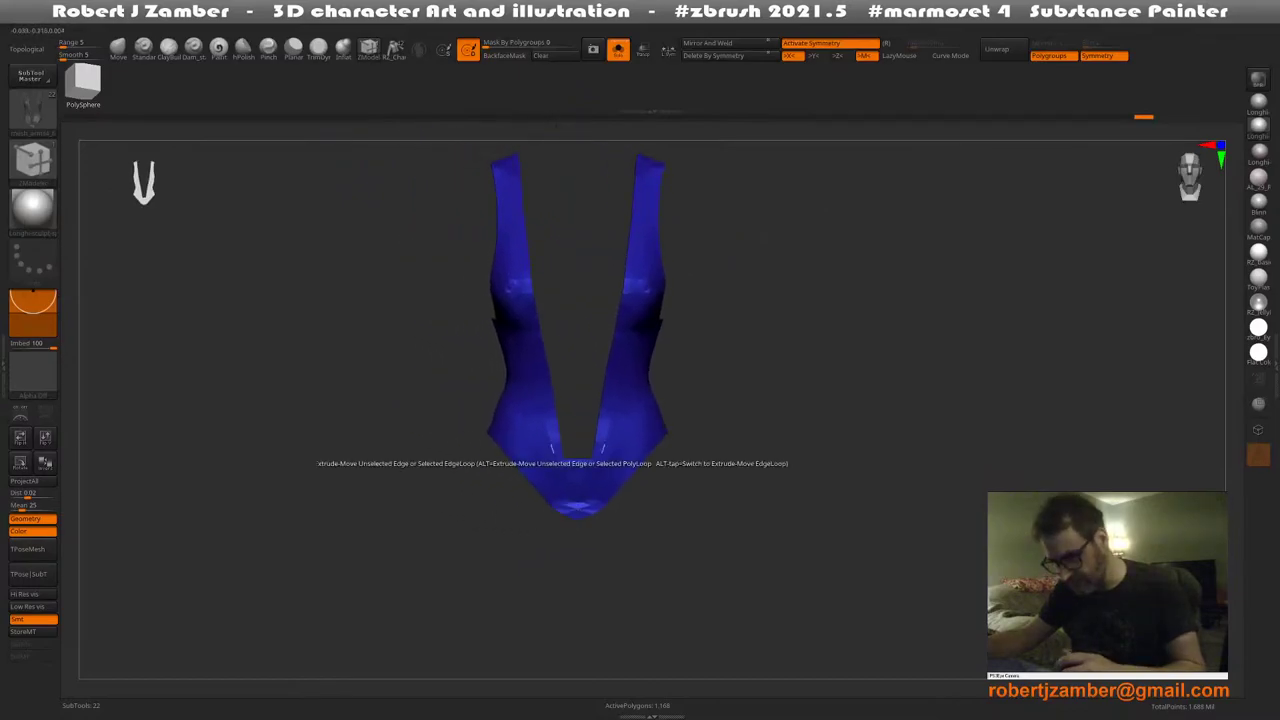
pyautogui.click(618, 49)
pyautogui.keyDown('ctrl'); pyautogui.moveTo(470, 432); pyautogui.dragTo(468, 375, button='right'); pyautogui.keyUp('ctrl')
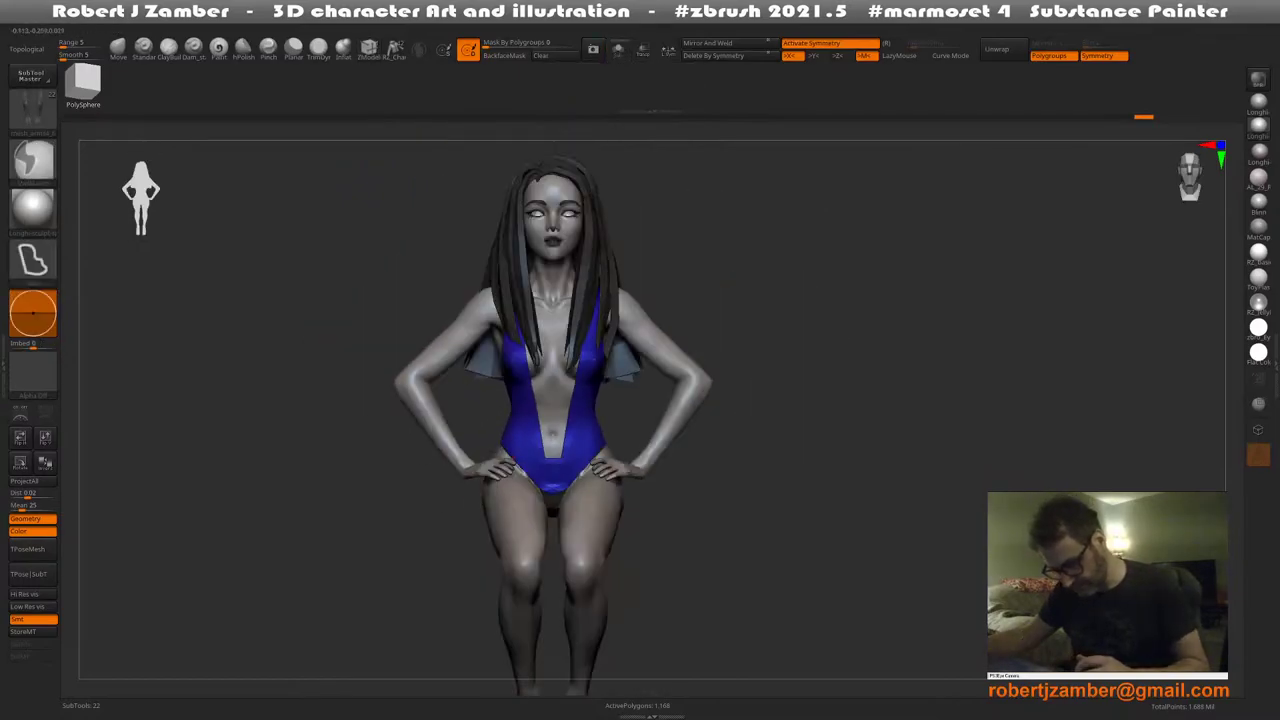
# View the bodysuit on the full character and isolate it with Solo mode
pyautogui.keyDown('alt'); pyautogui.moveTo(400, 470); pyautogui.dragTo(604, 565, button='right'); pyautogui.keyUp('alt')
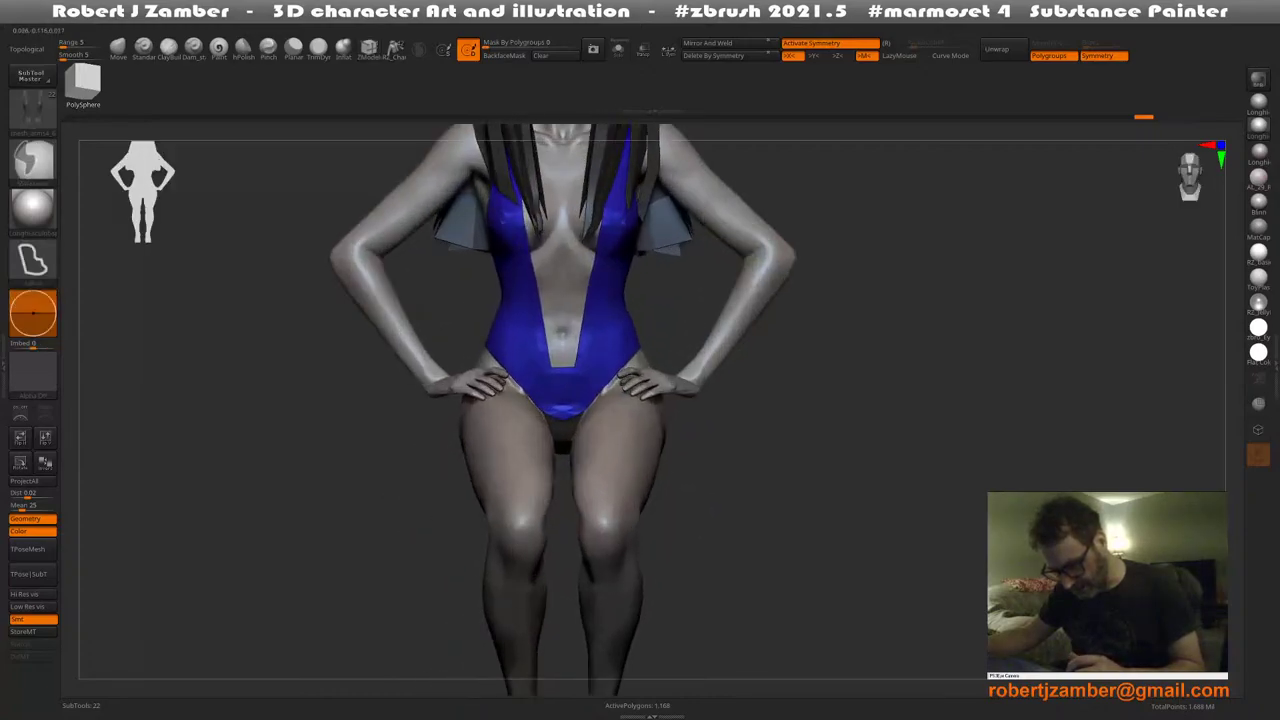
pyautogui.moveTo(605, 500); pyautogui.dragTo(592, 468, button='right')
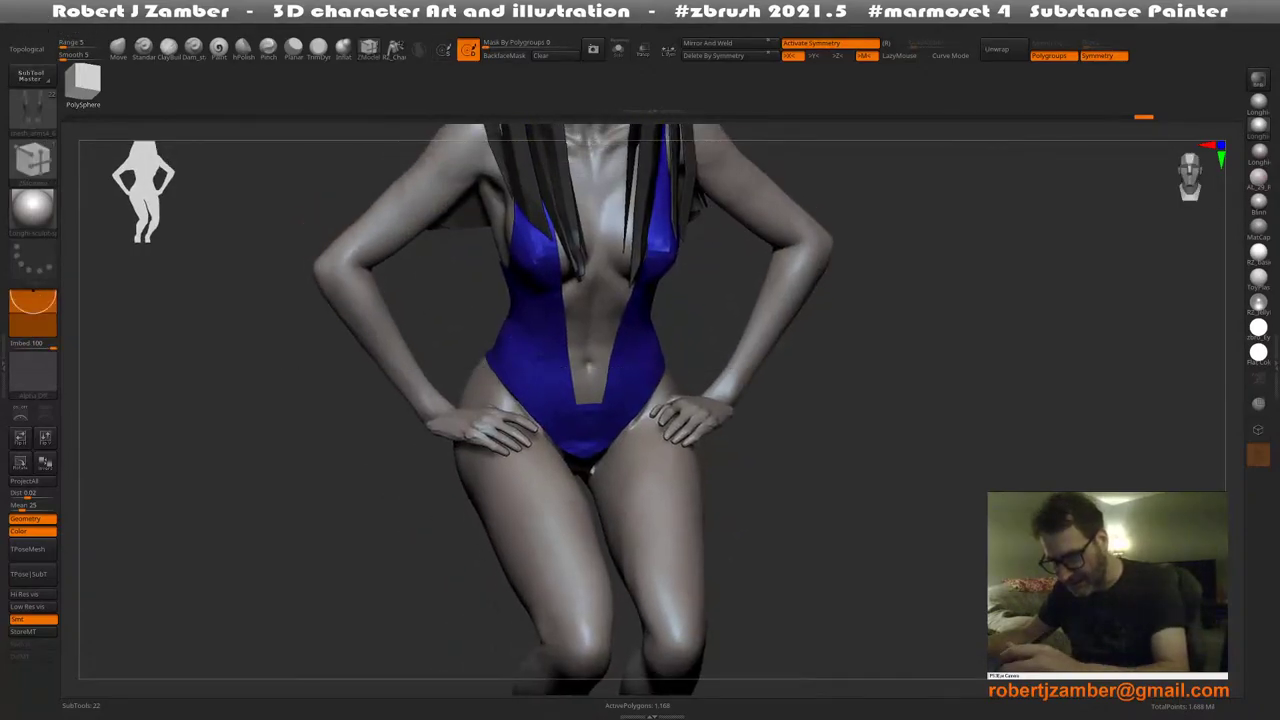
pyautogui.click(618, 49)
pyautogui.keyDown('alt'); pyautogui.moveTo(487, 402); pyautogui.dragTo(528, 471, button='right'); pyautogui.keyUp('alt')
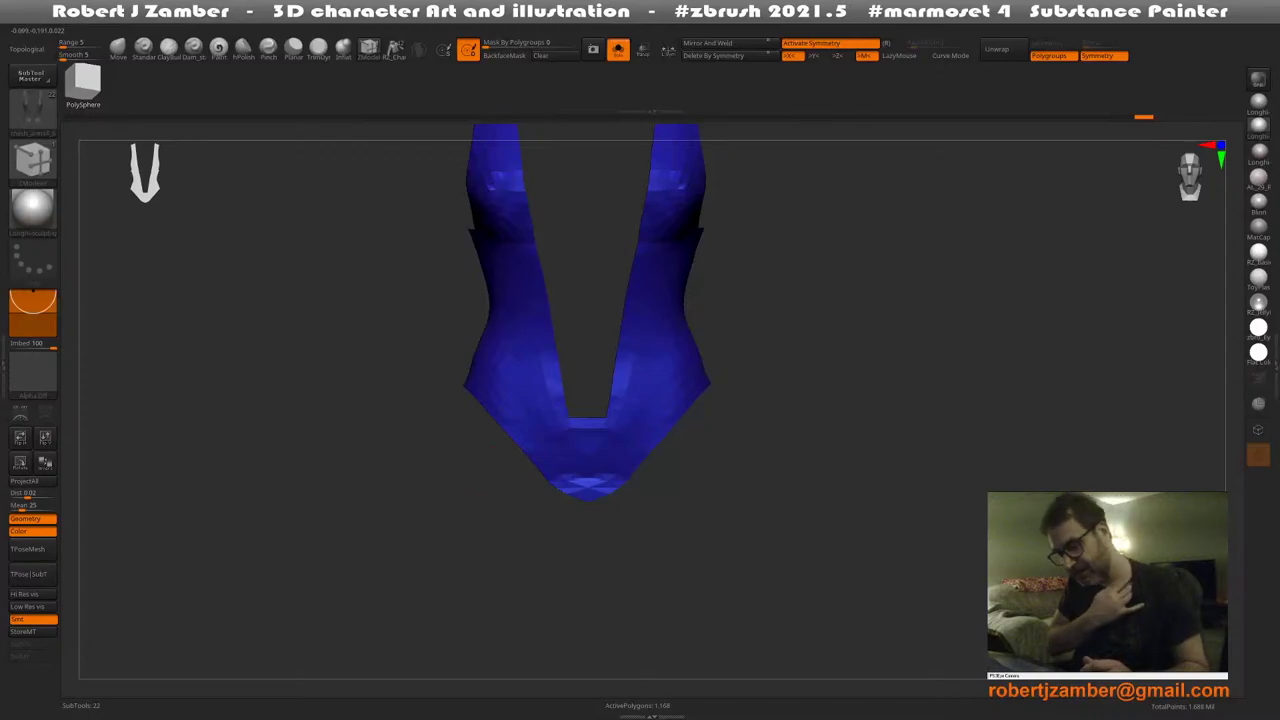
# Try extruding the leg-opening edge beside the crotch outward, and undo the extrusion
pyautogui.moveTo(470, 475); pyautogui.dragTo(548, 497, button='right')
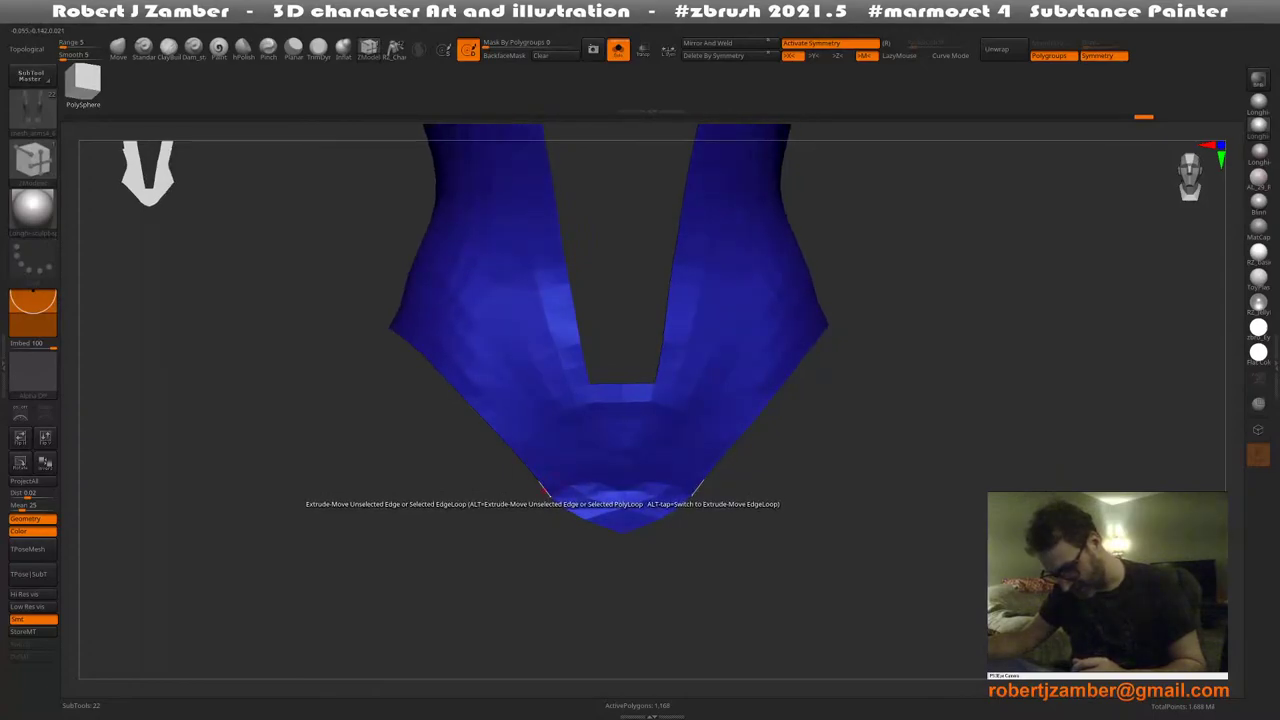
pyautogui.moveTo(545, 495); pyautogui.dragTo(533, 496)
pyautogui.hotkey('ctrl', 'z')
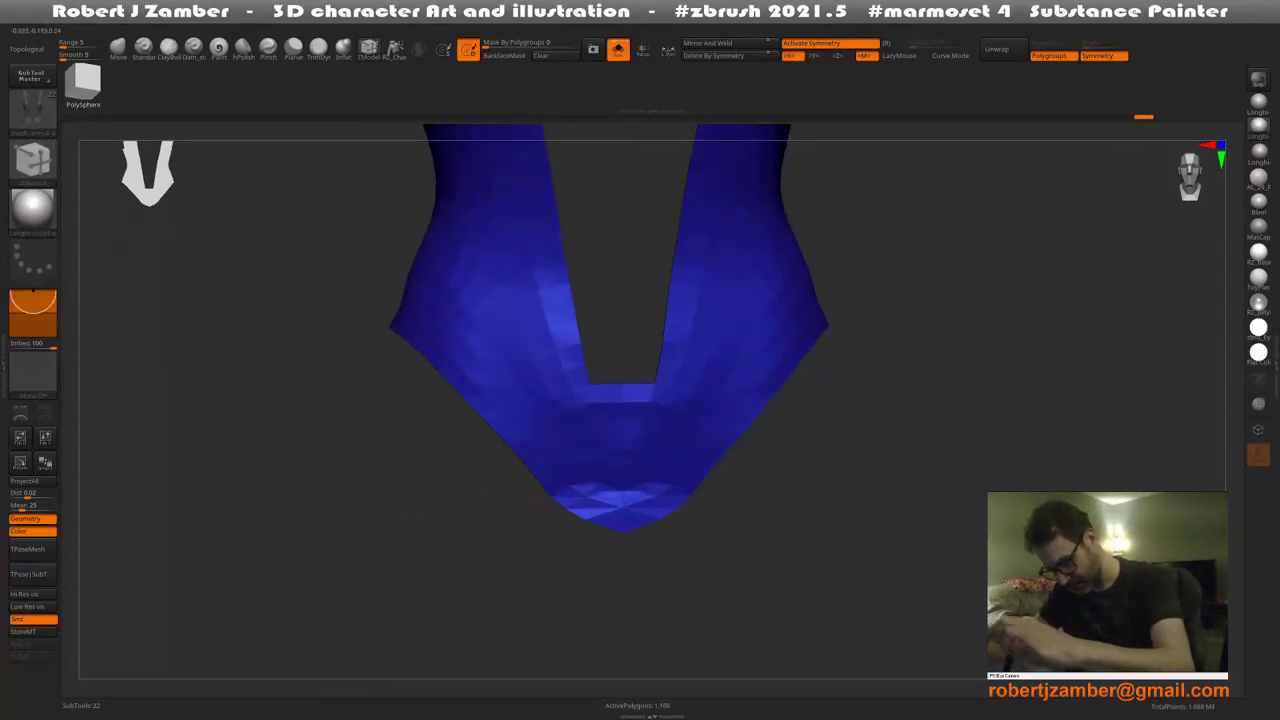
# Examine the isolated bodysuit's leg edges, front opening and crotch from the front, side and back
pyautogui.moveTo(540, 515); pyautogui.dragTo(592, 522, button='right')
pyautogui.keyDown('ctrl'); pyautogui.moveTo(498, 408); pyautogui.dragTo(514, 463, button='right'); pyautogui.keyUp('ctrl')
pyautogui.rightClick(460, 486)
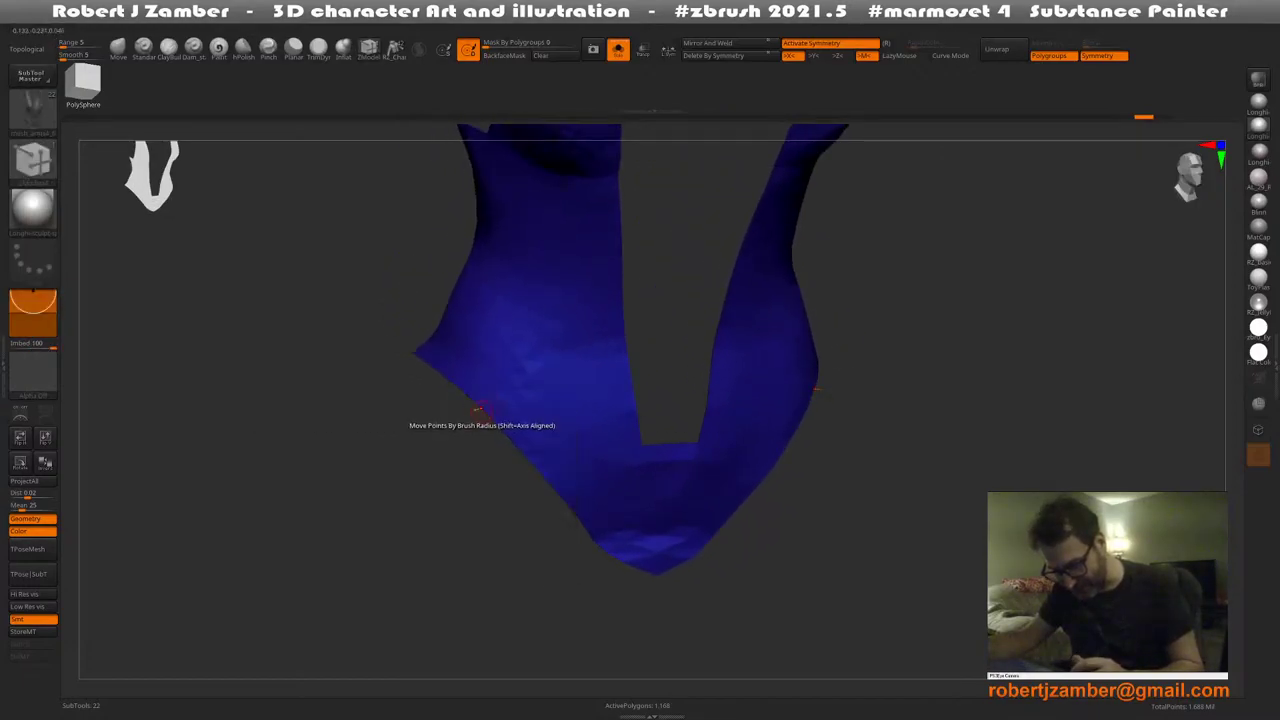
pyautogui.moveTo(474, 411)
pyautogui.keyDown('shift'); pyautogui.mouseDown(button='right')
pyautogui.moveTo(500, 457)
pyautogui.moveTo(491, 420)
pyautogui.moveTo(469, 423)
pyautogui.moveTo(514, 486)
pyautogui.moveTo(496, 424)
pyautogui.mouseUp(button='right'); pyautogui.keyUp('shift')
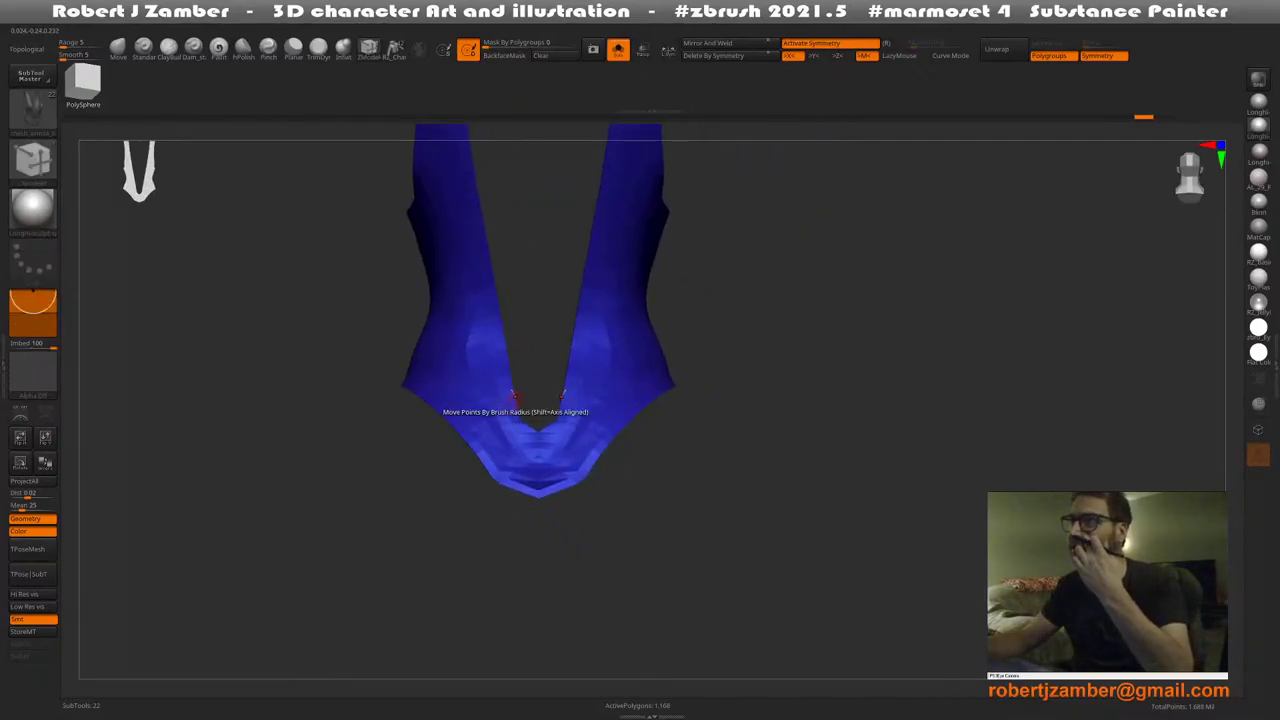
pyautogui.moveTo(515, 397)
pyautogui.keyDown('alt'); pyautogui.mouseDown(button='right')
pyautogui.moveTo(532, 406)
pyautogui.moveTo(482, 465)
pyautogui.moveTo(514, 495)
pyautogui.moveTo(549, 494)
pyautogui.moveTo(465, 498)
pyautogui.moveTo(500, 428)
pyautogui.moveTo(457, 480)
pyautogui.moveTo(397, 432)
pyautogui.moveTo(446, 468)
pyautogui.mouseUp(button='right'); pyautogui.keyUp('alt')
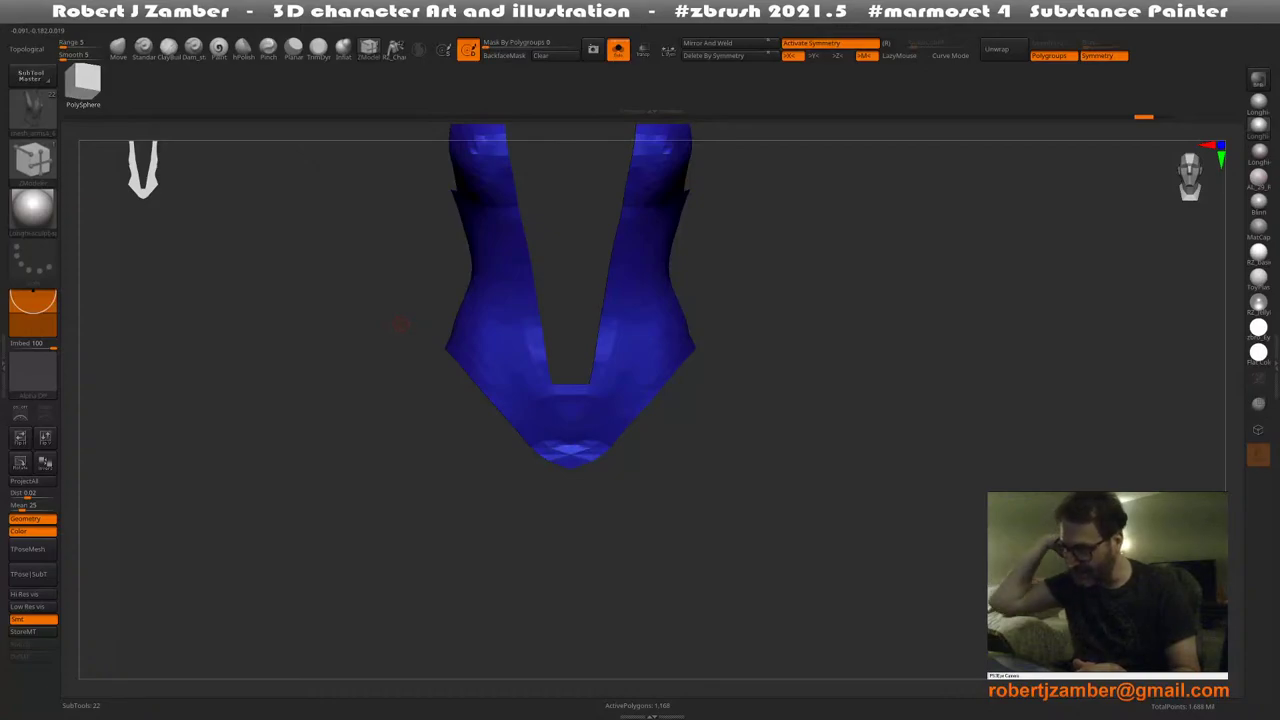
pyautogui.keyDown('alt'); pyautogui.moveTo(396, 317); pyautogui.dragTo(414, 413, button='right'); pyautogui.keyUp('alt')
pyautogui.moveTo(411, 362); pyautogui.dragTo(451, 403, button='right')
pyautogui.moveTo(409, 314)
pyautogui.keyDown('ctrl'); pyautogui.mouseDown(button='right')
pyautogui.moveTo(420, 370)
pyautogui.moveTo(420, 337)
pyautogui.moveTo(376, 318)
pyautogui.moveTo(391, 323)
pyautogui.mouseUp(button='right'); pyautogui.keyUp('ctrl')
pyautogui.press('space')
pyautogui.moveTo(325, 272); pyautogui.dragTo(258, 332, button='right')
pyautogui.keyDown('alt'); pyautogui.moveTo(273, 390); pyautogui.dragTo(655, 363, button='right'); pyautogui.keyUp('alt')
pyautogui.moveTo(490, 374)
pyautogui.keyDown('alt'); pyautogui.mouseDown(button='right')
pyautogui.moveTo(564, 434)
pyautogui.moveTo(460, 365)
pyautogui.moveTo(560, 430)
pyautogui.moveTo(484, 410)
pyautogui.moveTo(475, 385)
pyautogui.moveTo(428, 400)
pyautogui.moveTo(463, 391)
pyautogui.moveTo(454, 378)
pyautogui.moveTo(468, 408)
pyautogui.moveTo(430, 372)
pyautogui.moveTo(386, 378)
pyautogui.moveTo(494, 355)
pyautogui.moveTo(508, 392)
pyautogui.mouseUp(button='right'); pyautogui.keyUp('alt')
pyautogui.moveTo(508, 392); pyautogui.dragTo(483, 374, button='right')
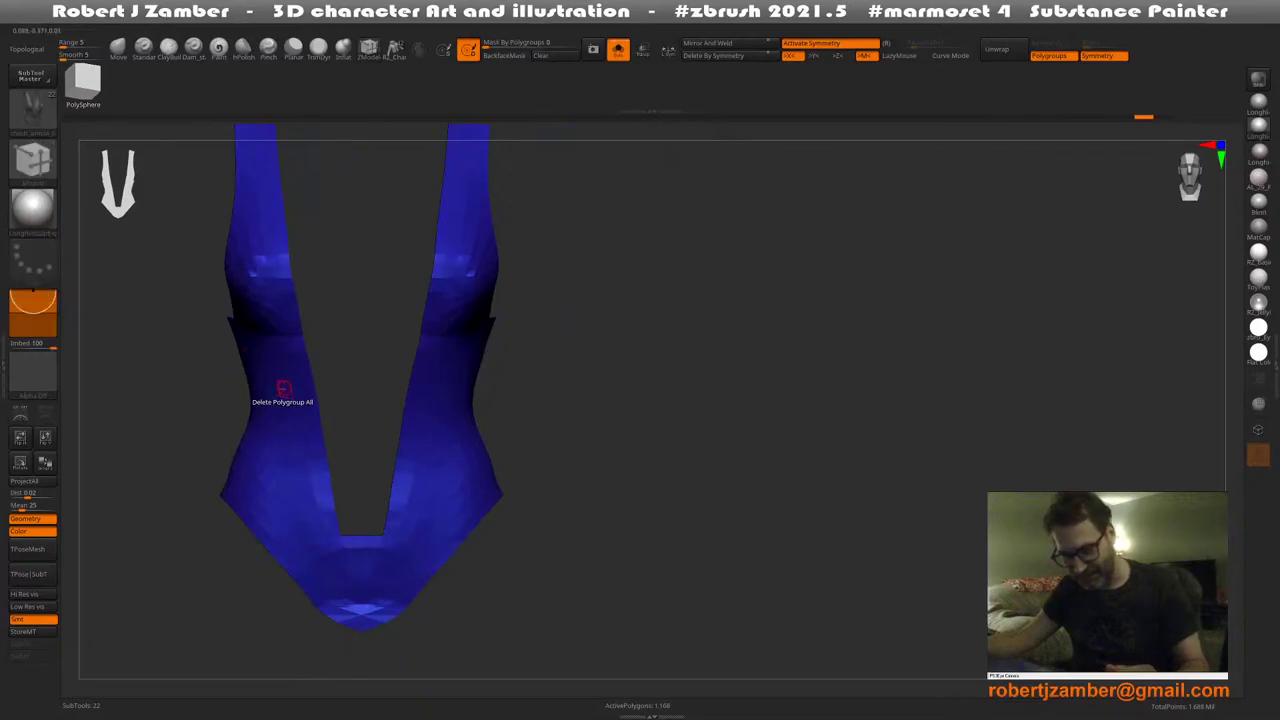
pyautogui.keyDown('alt'); pyautogui.moveTo(283, 388); pyautogui.dragTo(497, 387, button='right'); pyautogui.keyUp('alt')
pyautogui.moveTo(467, 430)
pyautogui.keyDown('alt'); pyautogui.mouseDown(button='right')
pyautogui.moveTo(505, 436)
pyautogui.moveTo(485, 444)
pyautogui.moveTo(477, 431)
pyautogui.moveTo(508, 391)
pyautogui.moveTo(515, 410)
pyautogui.moveTo(490, 432)
pyautogui.mouseUp(button='right'); pyautogui.keyUp('alt')
pyautogui.moveTo(490, 385)
pyautogui.keyDown('alt'); pyautogui.mouseDown(button='right')
pyautogui.moveTo(480, 391)
pyautogui.moveTo(492, 385)
pyautogui.moveTo(376, 238)
pyautogui.mouseUp(button='right'); pyautogui.keyUp('alt')
pyautogui.moveTo(411, 371)
pyautogui.mouseDown(button='right')
pyautogui.moveTo(380, 391)
pyautogui.moveTo(609, 434)
pyautogui.mouseUp(button='right')
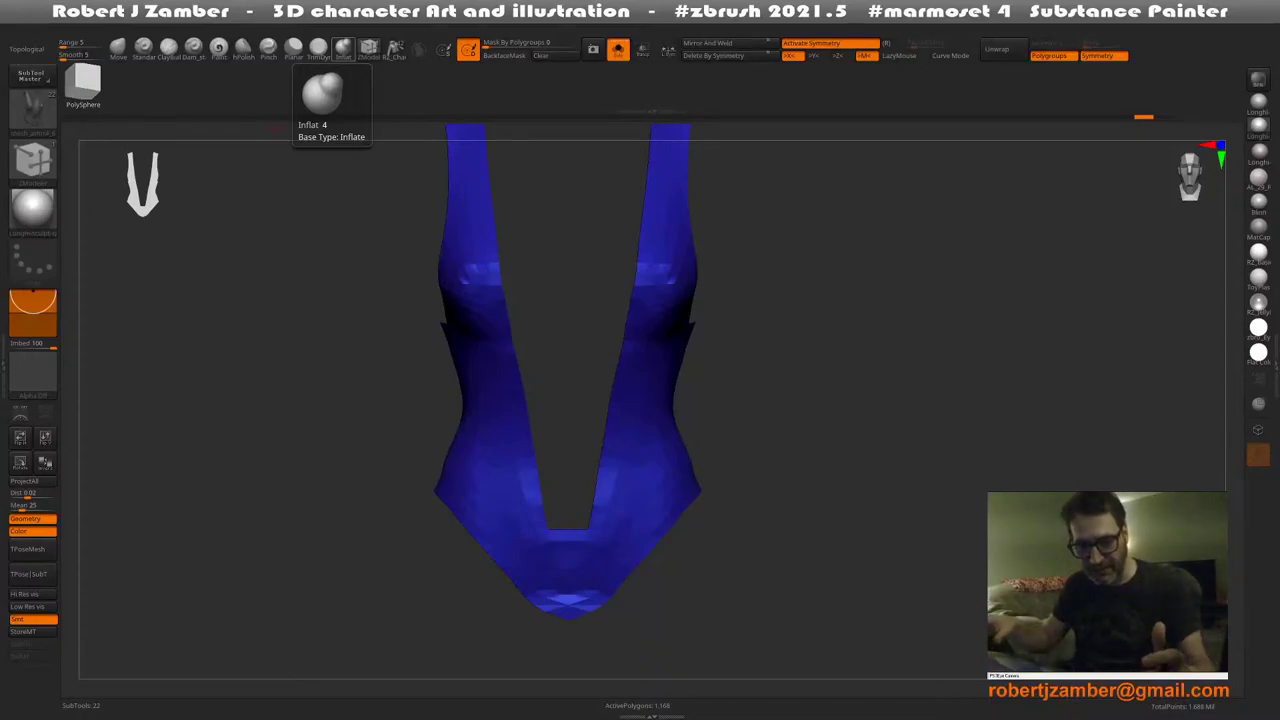
pyautogui.click(193, 47)
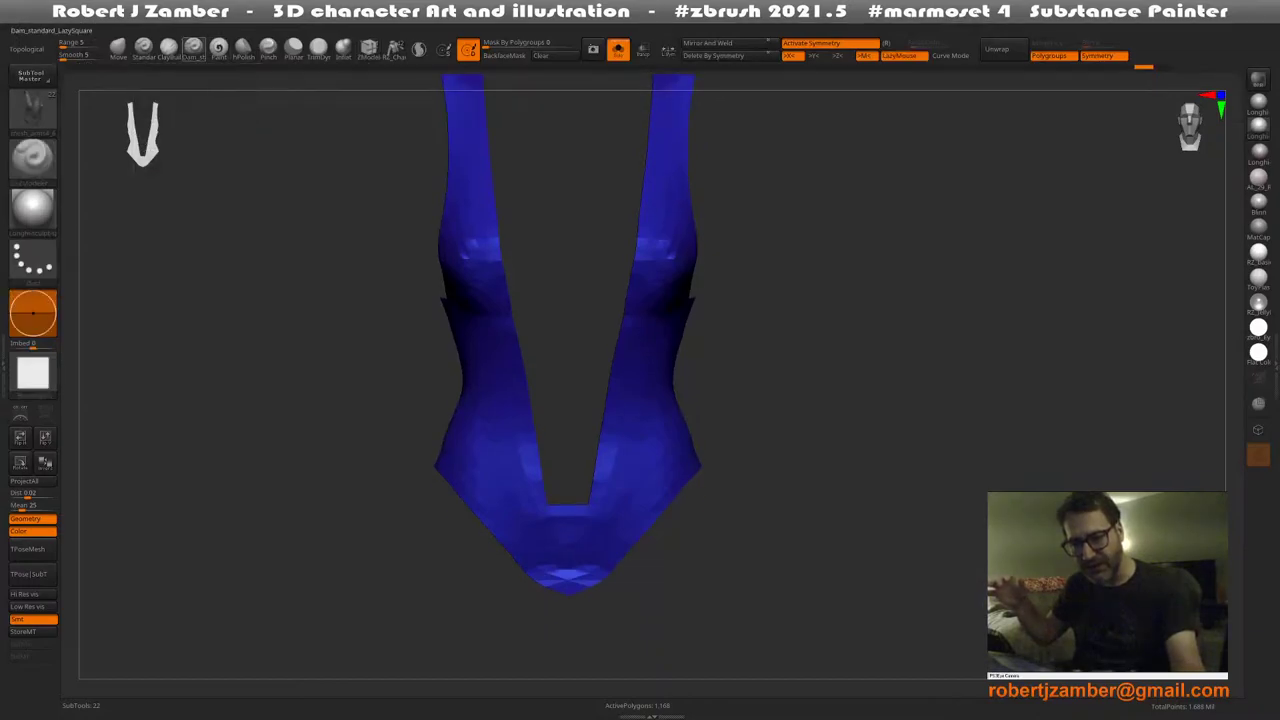
pyautogui.click(293, 47)
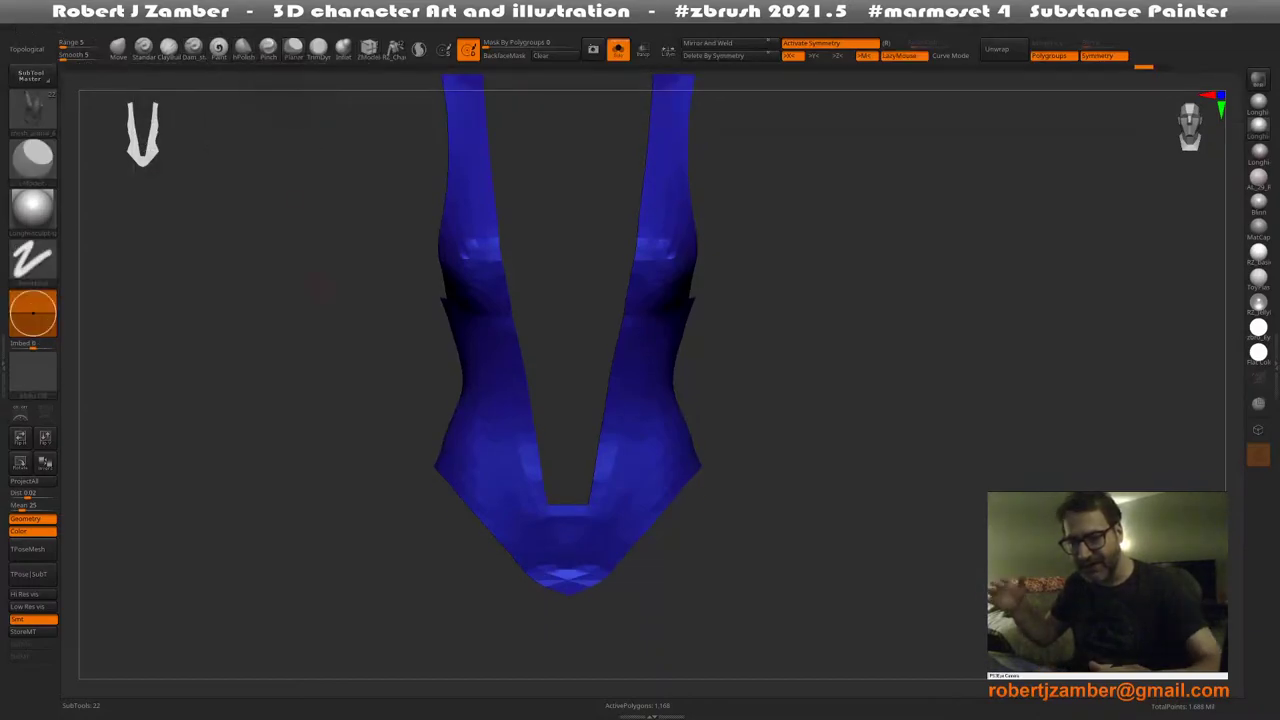
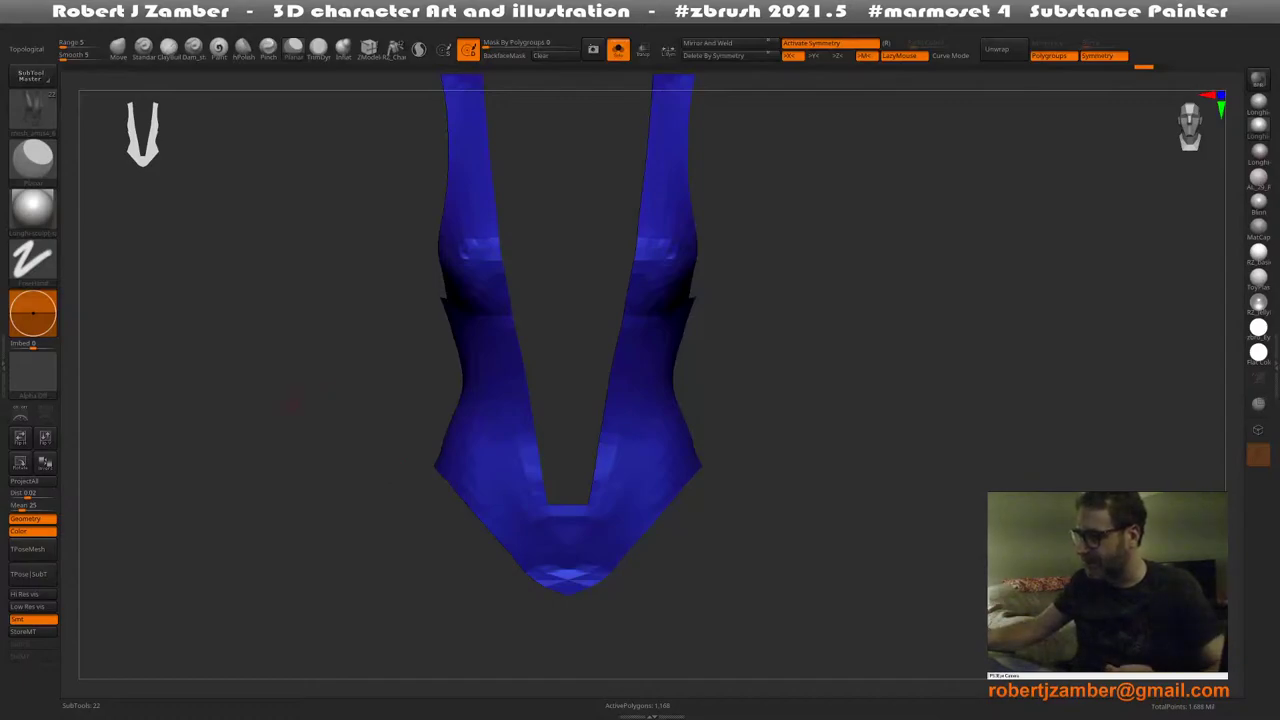
# Delete the stray triangular polygon floating below the bodysuit with ZModeler's Delete Polygroup All action
pyautogui.moveTo(292, 405)
pyautogui.mouseDown()
pyautogui.moveTo(317, 478)
pyautogui.moveTo(305, 408)
pyautogui.mouseUp()
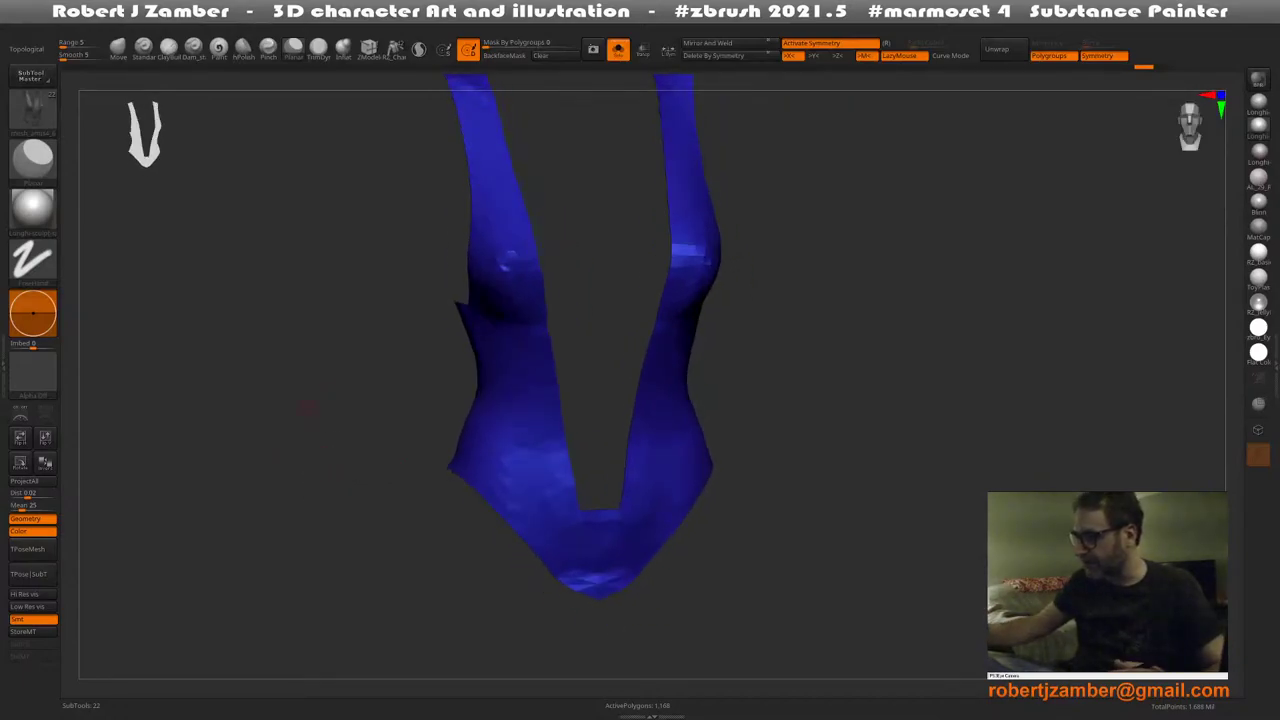
pyautogui.moveTo(310, 458); pyautogui.dragTo(313, 456)
pyautogui.moveTo(272, 405)
pyautogui.mouseDown()
pyautogui.moveTo(309, 466)
pyautogui.moveTo(296, 400)
pyautogui.mouseUp()
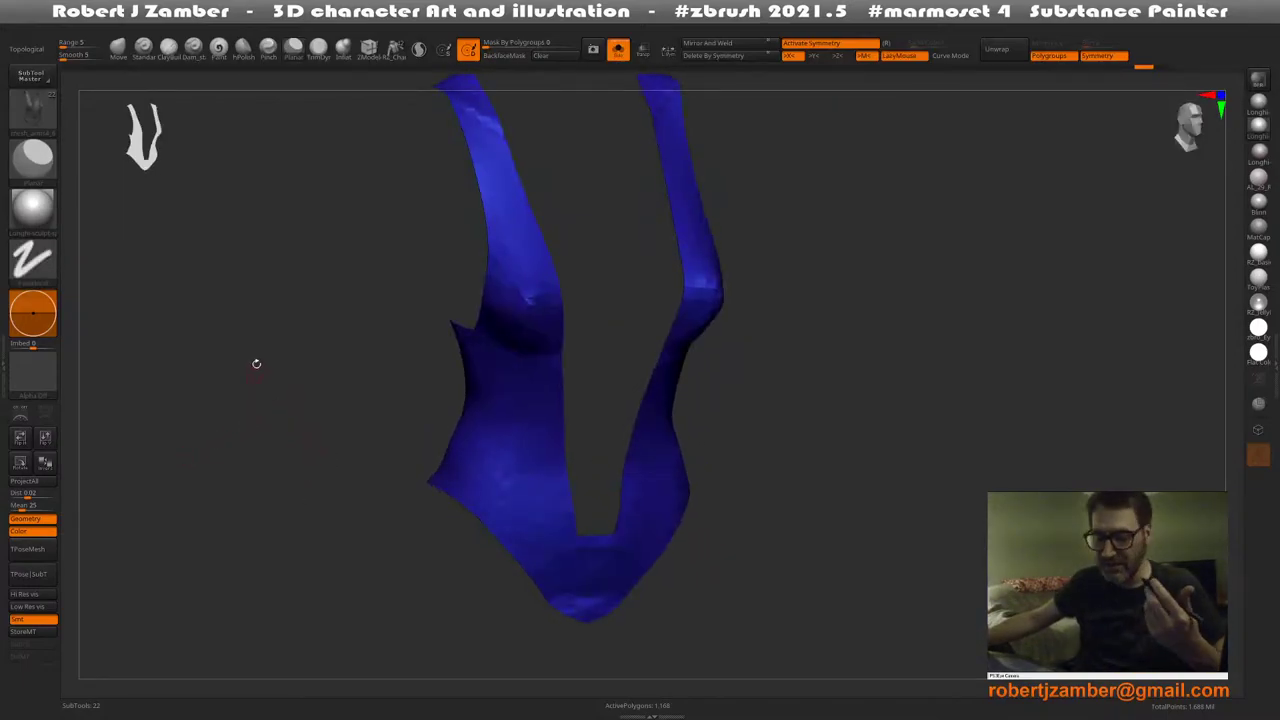
pyautogui.moveTo(256, 364); pyautogui.dragTo(478, 517)
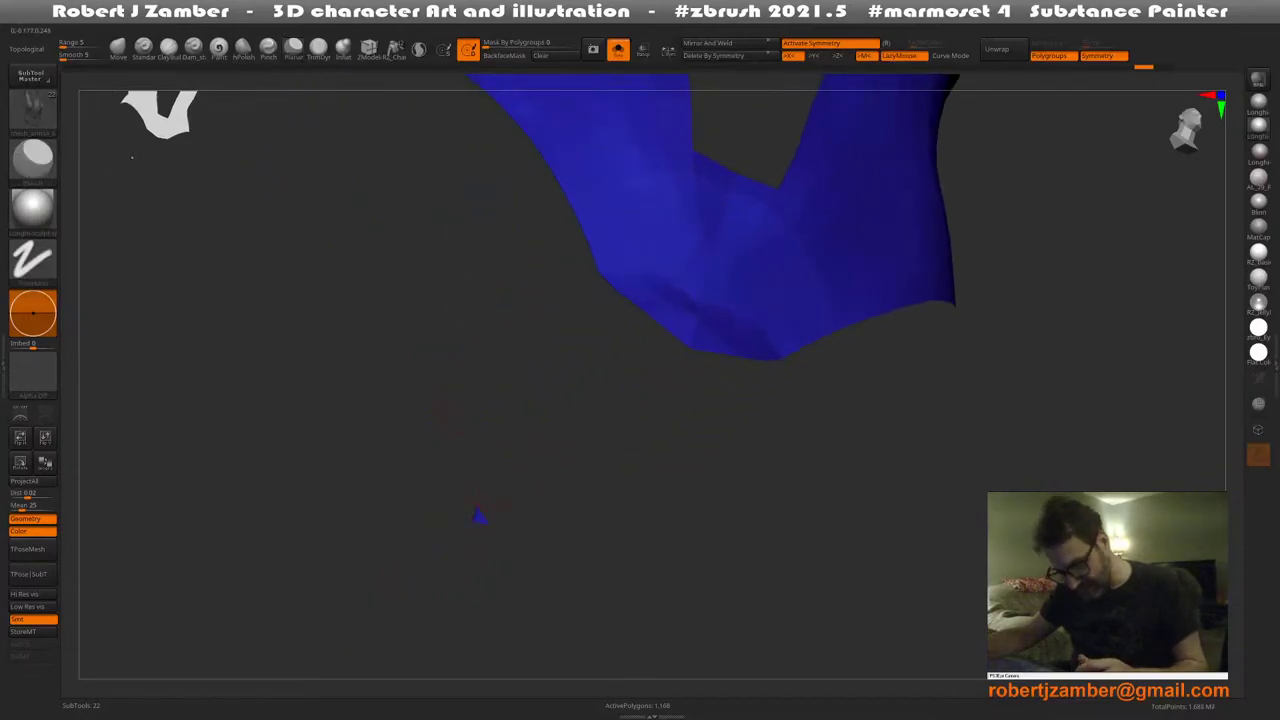
pyautogui.click(368, 49)
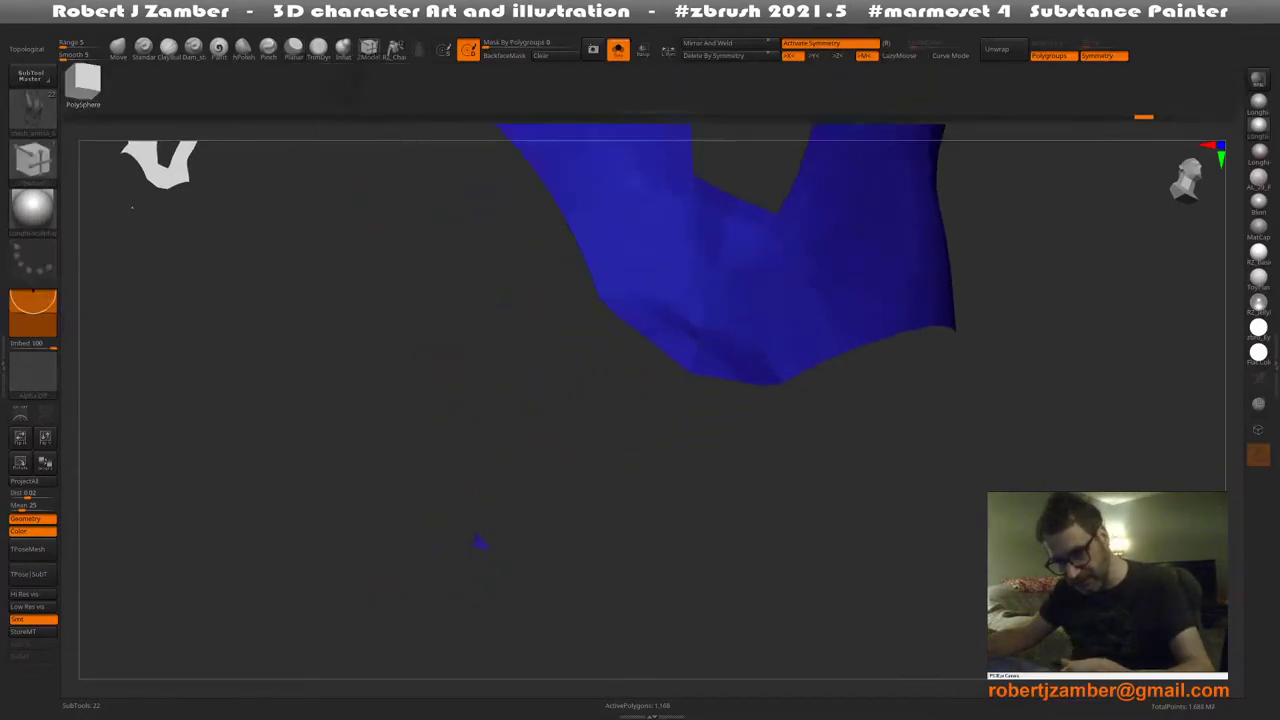
pyautogui.moveTo(457, 563)
pyautogui.mouseDown()
pyautogui.moveTo(363, 640)
pyautogui.moveTo(466, 551)
pyautogui.mouseUp()
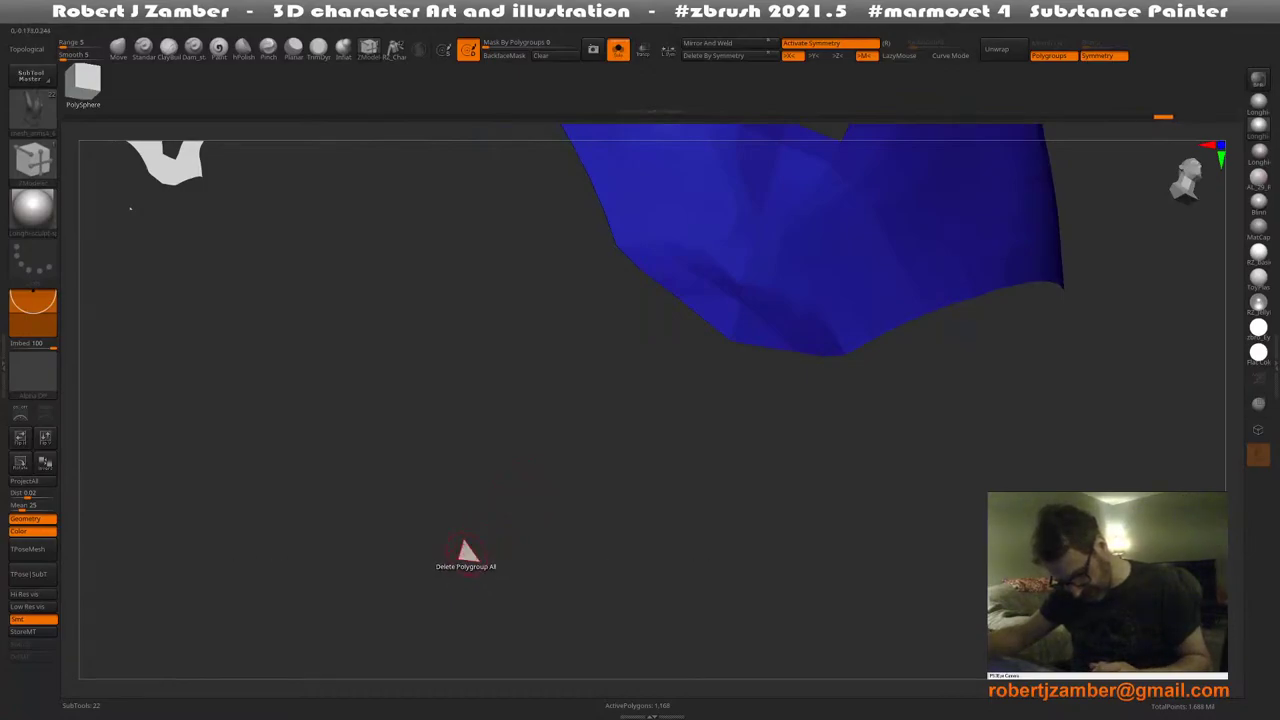
pyautogui.moveTo(465, 555); pyautogui.dragTo(470, 528)
# Try closing the small diamond-shaped hole in the crotch with a ZModeler Extrude Move edge, and undo it
pyautogui.moveTo(470, 528)
pyautogui.keyDown('ctrl'); pyautogui.keyDown('alt'); pyautogui.mouseDown(button='right')
pyautogui.moveTo(492, 538)
pyautogui.moveTo(480, 545)
pyautogui.moveTo(490, 535)
pyautogui.mouseUp(button='right'); pyautogui.keyUp('alt'); pyautogui.keyUp('ctrl')
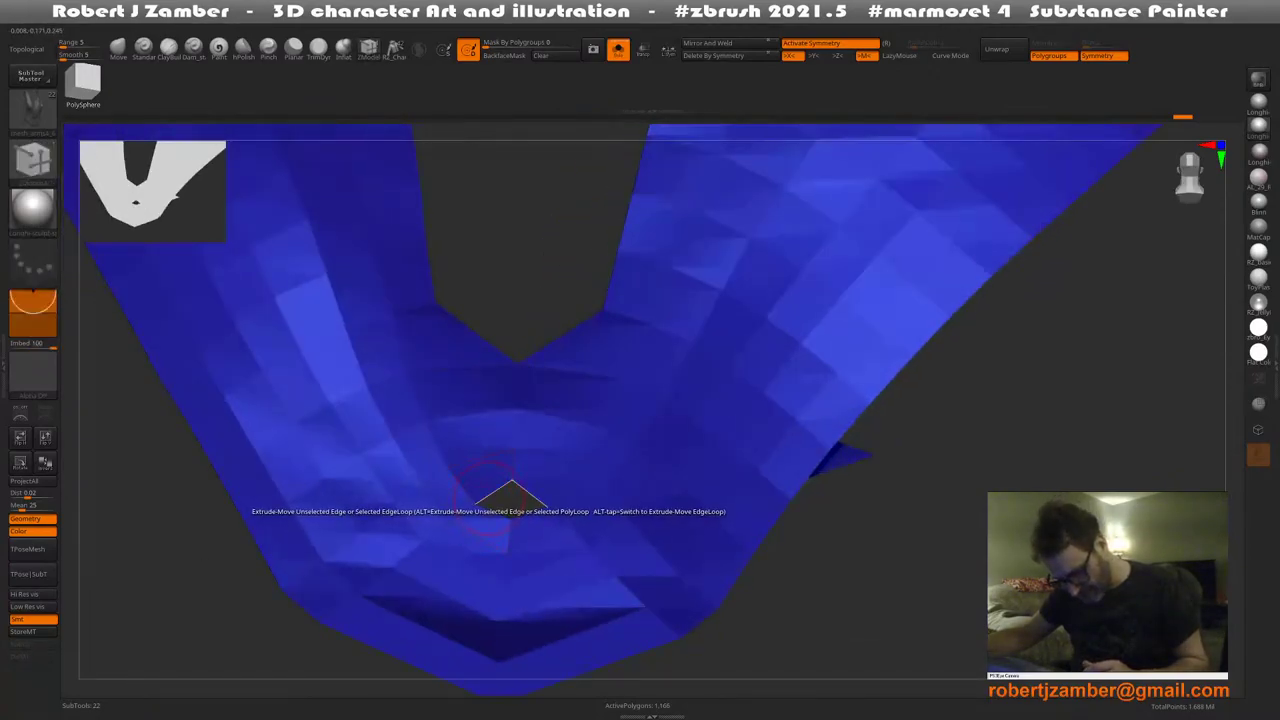
pyautogui.press('space')
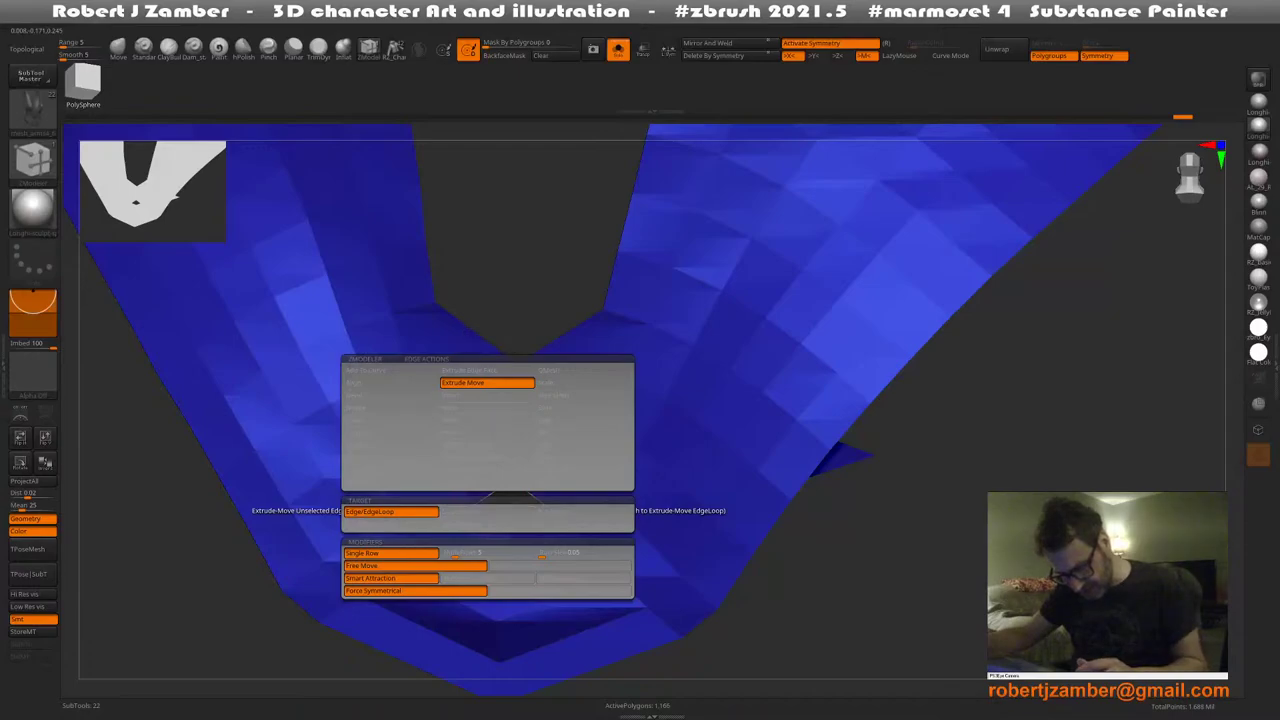
pyautogui.moveTo(490, 497); pyautogui.dragTo(495, 501)
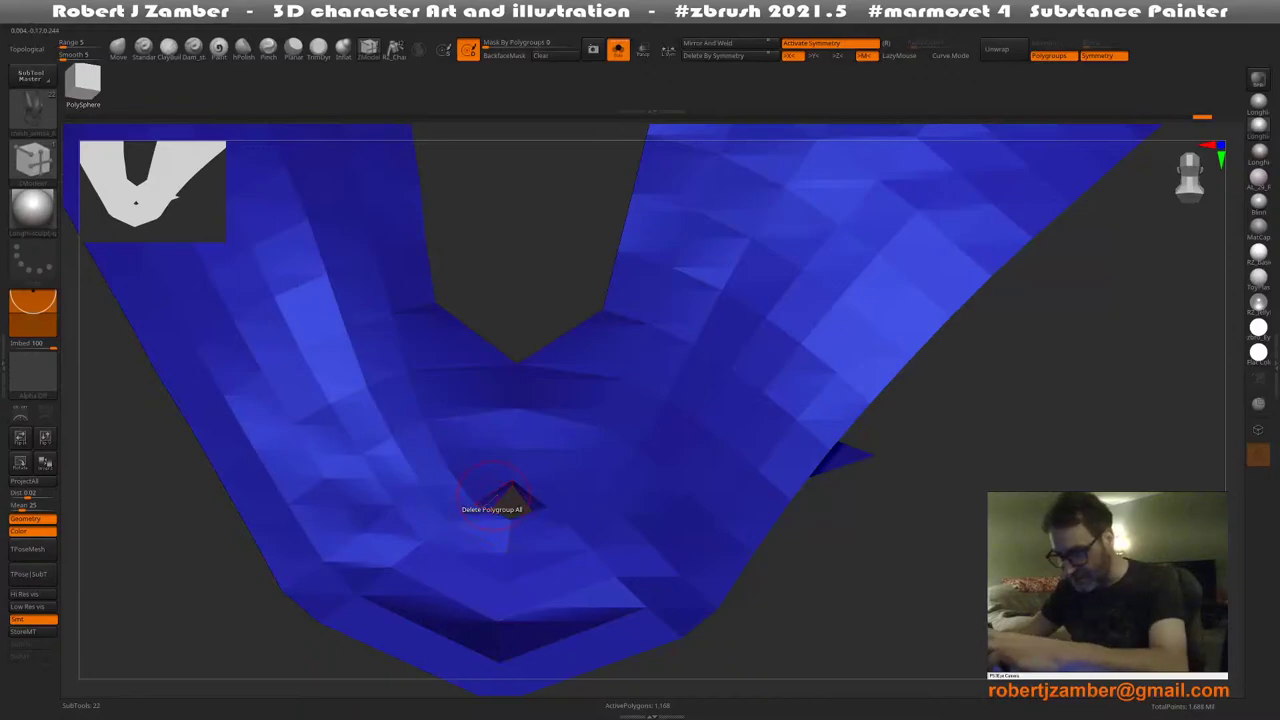
pyautogui.keyDown('ctrl'); pyautogui.moveTo(494, 496); pyautogui.dragTo(514, 470, button='right'); pyautogui.keyUp('ctrl')
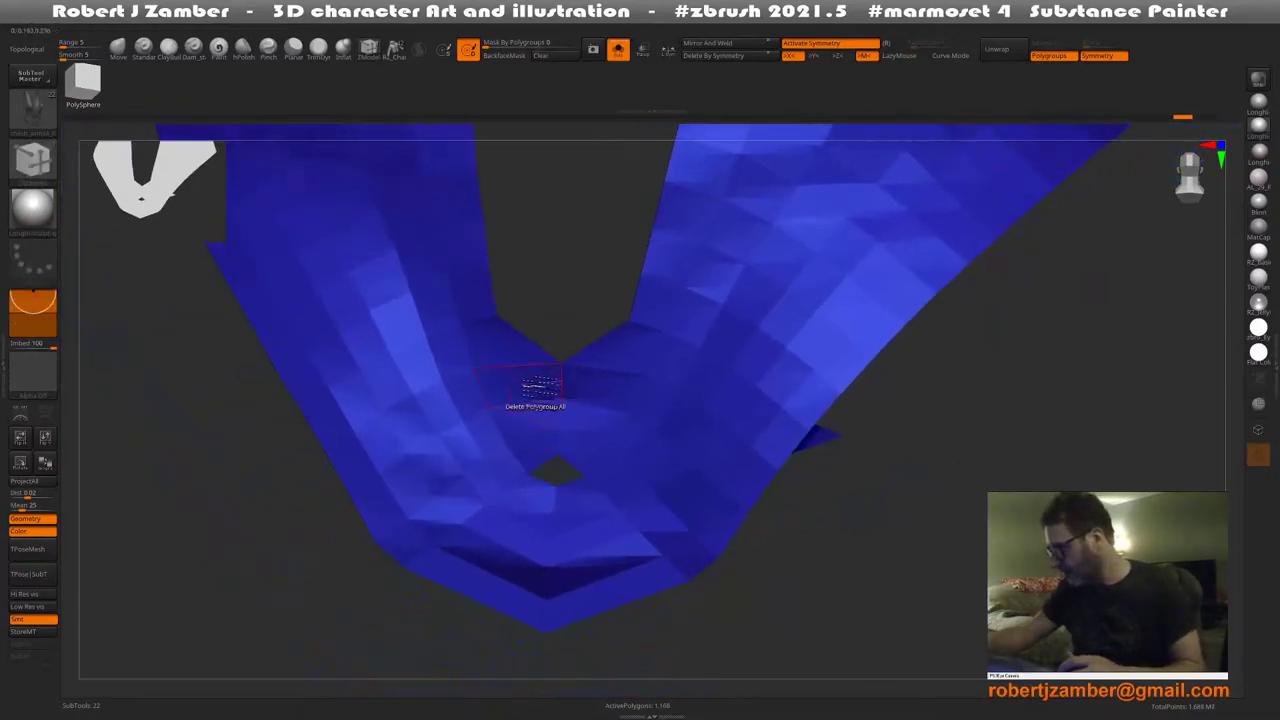
pyautogui.hotkey('ctrl', 'z')
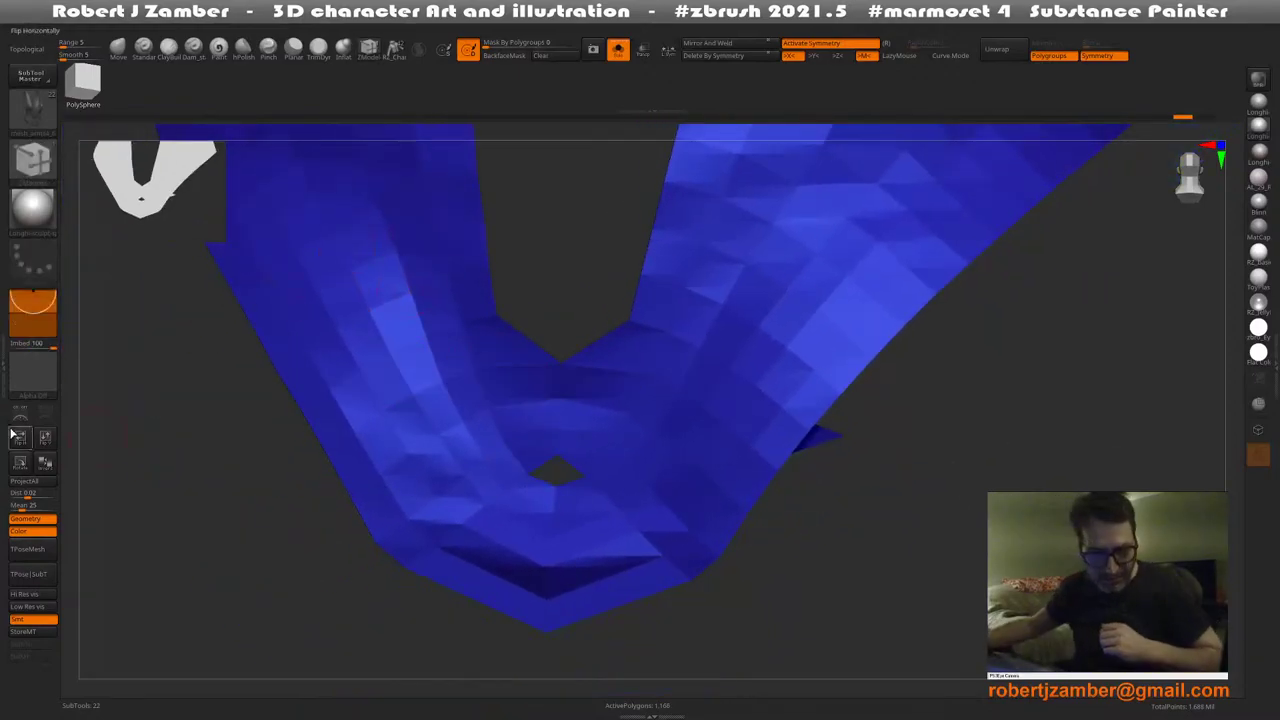
# Open the side tray and dock the Tool palette in it
pyautogui.click(5, 367)
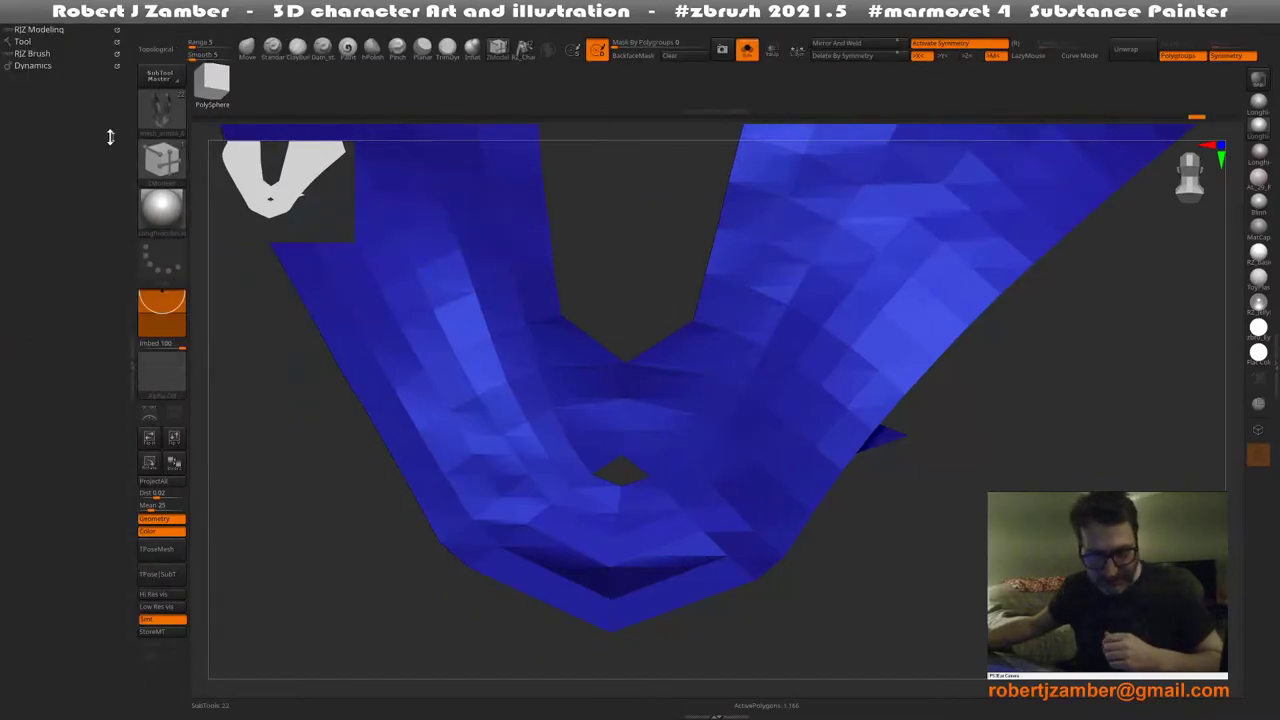
pyautogui.press('F1')
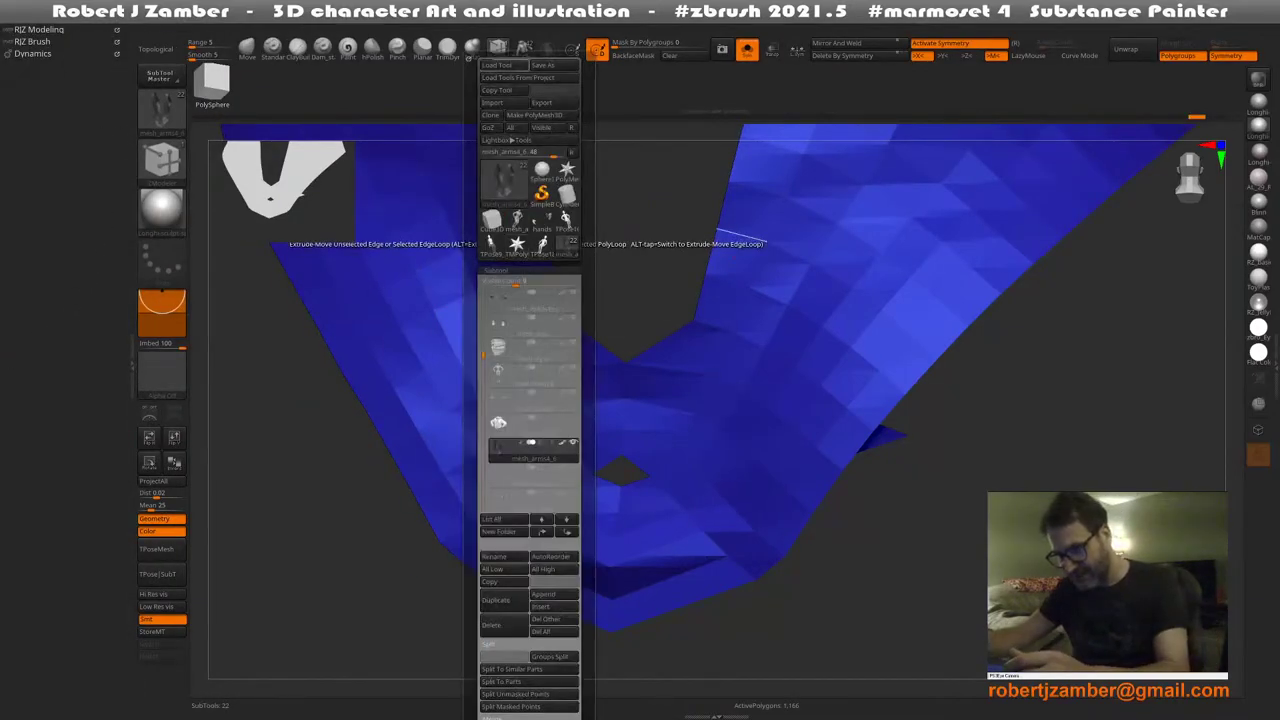
pyautogui.press('F1')
pyautogui.press('F1')
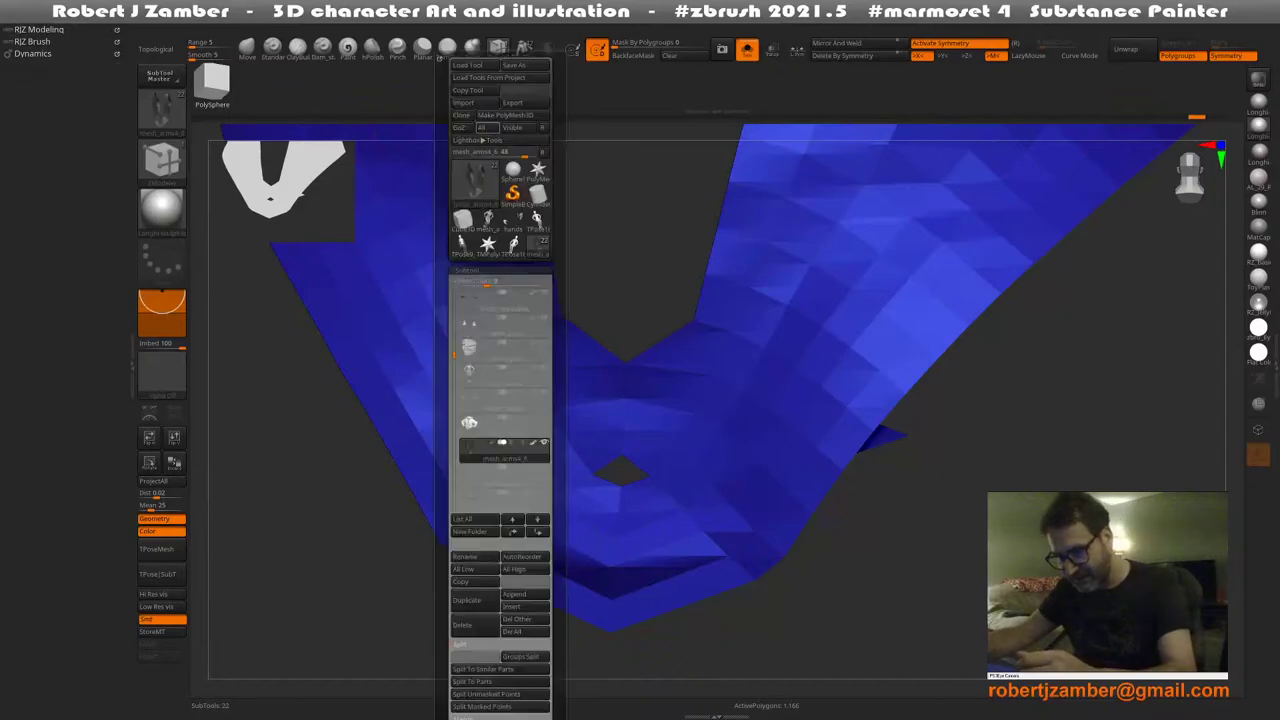
pyautogui.press('F1')
pyautogui.press('F1')
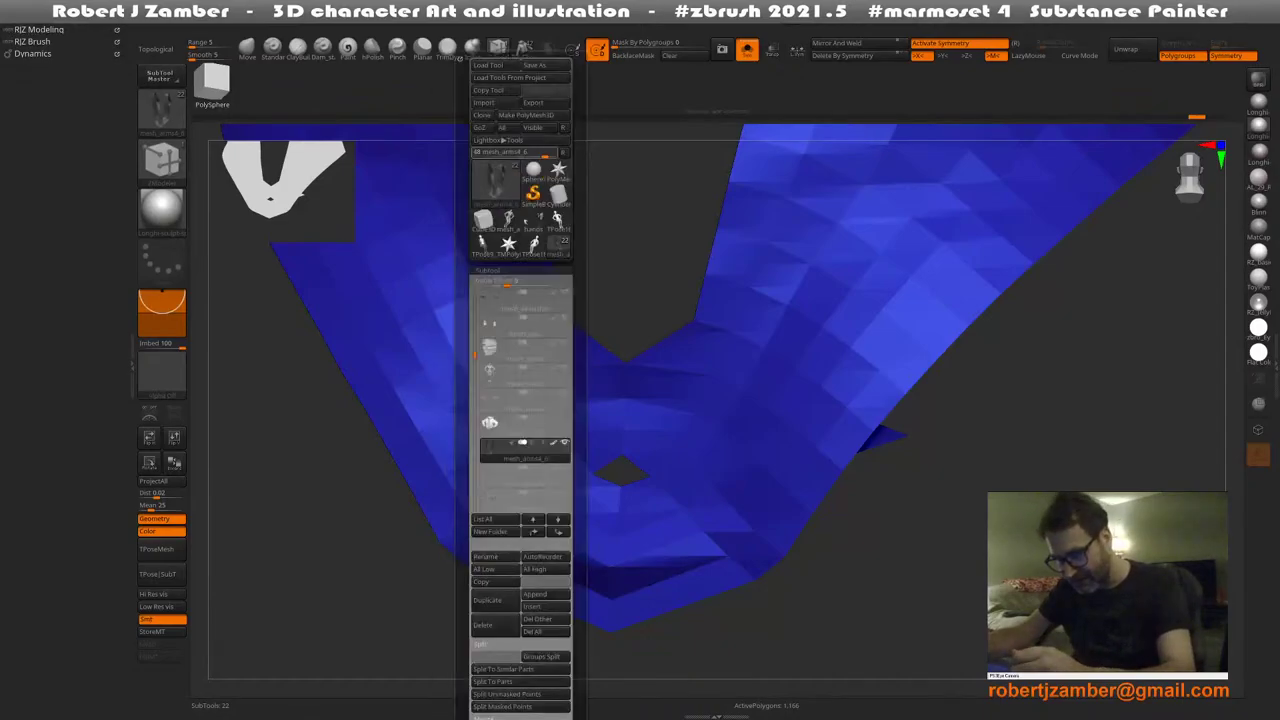
pyautogui.press('F1')
pyautogui.press('F1')
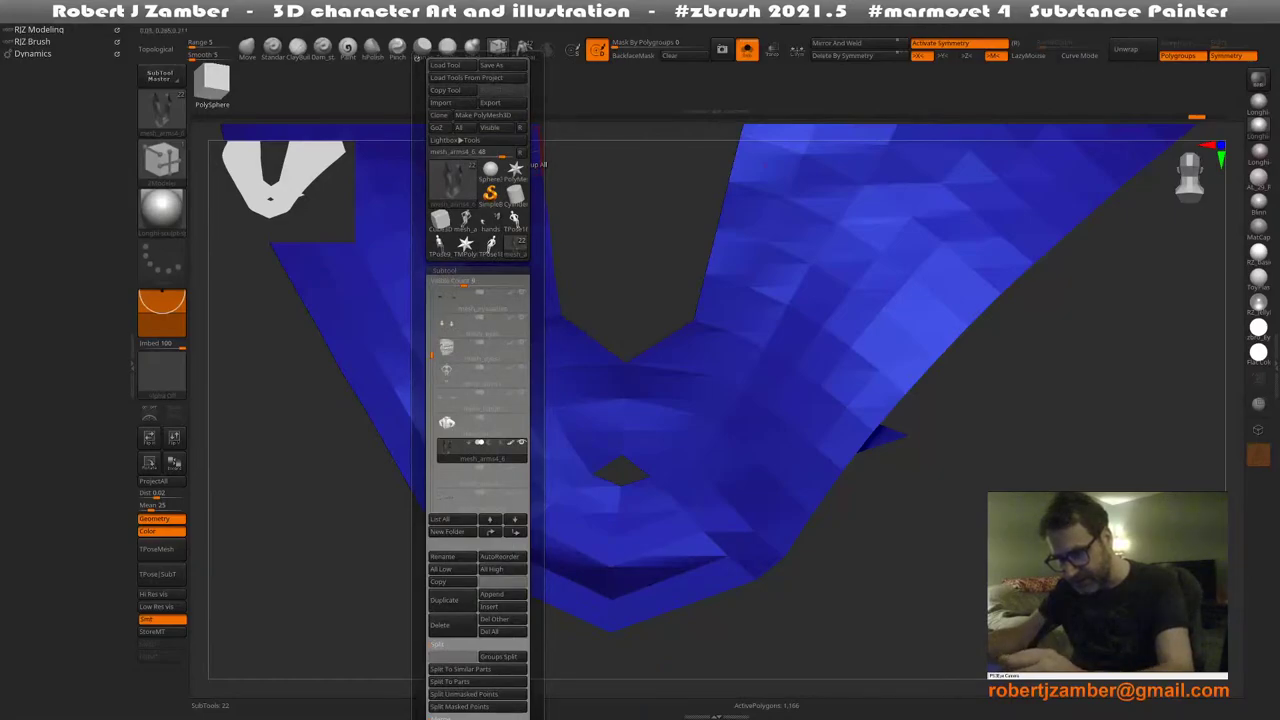
pyautogui.moveTo(417, 58); pyautogui.dragTo(22, 136)
# Expand the Tool palette's Geometry section and bring the Modify Topology options into view
pyautogui.scroll(-5, 64, 370)
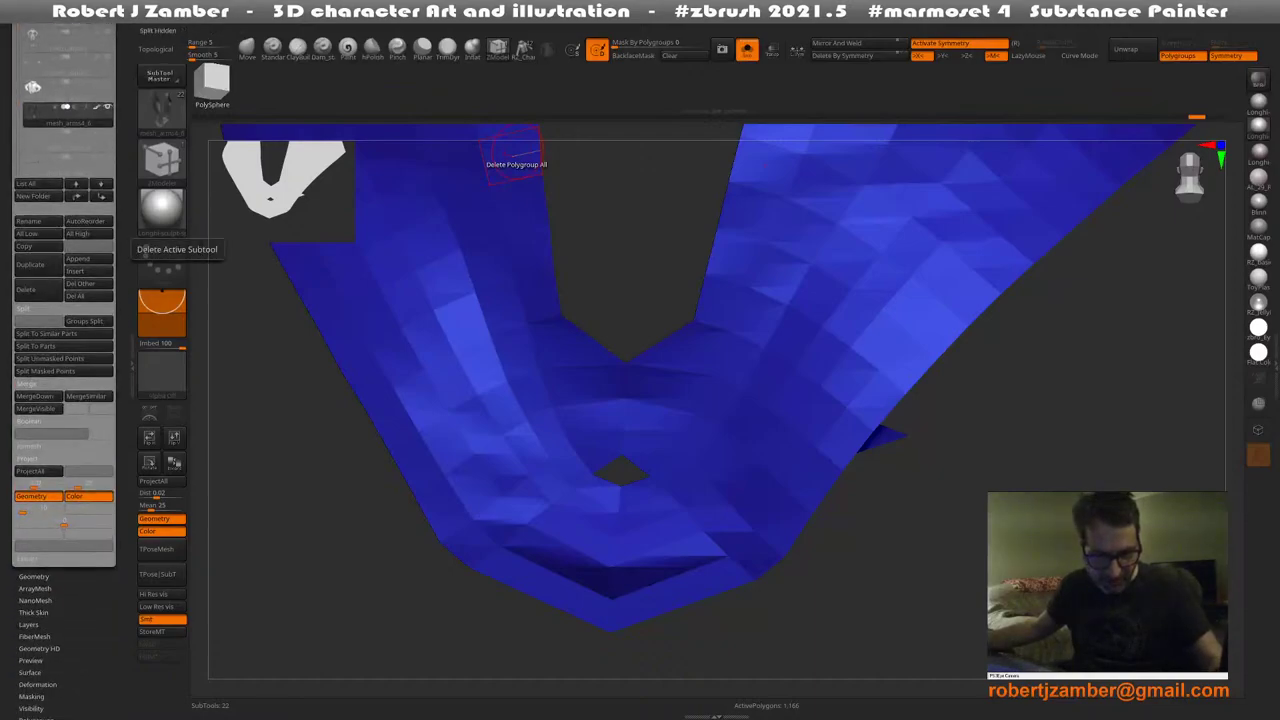
pyautogui.scroll(-2, 60, 262)
pyautogui.scroll(-2, 60, 300)
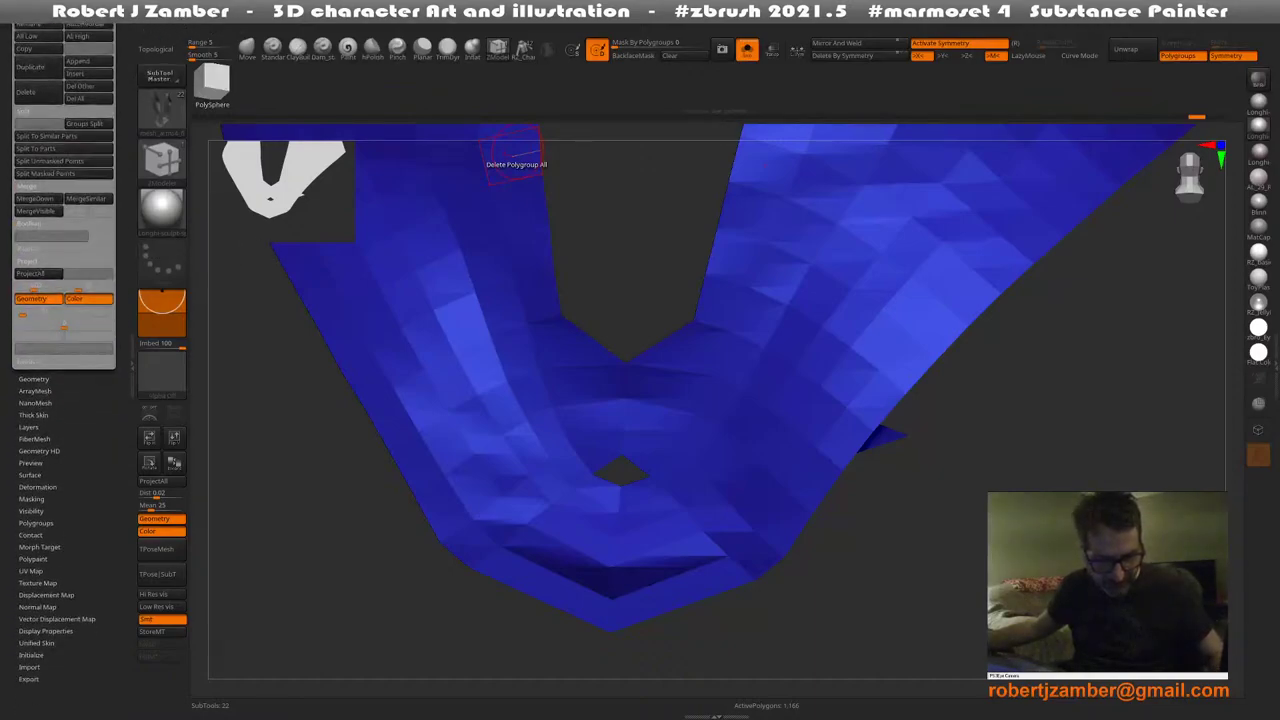
pyautogui.click(33, 377)
pyautogui.scroll(-2, 60, 300)
pyautogui.scroll(-4, 64, 400)
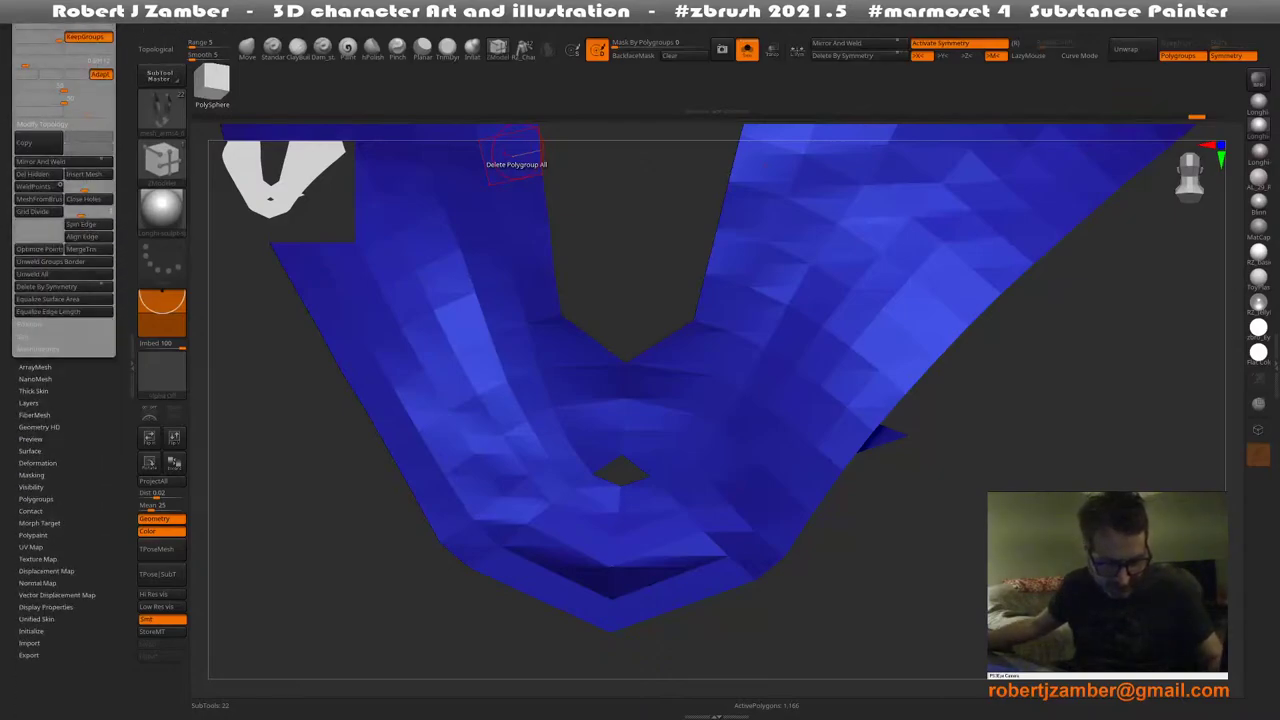
pyautogui.click(35, 367)
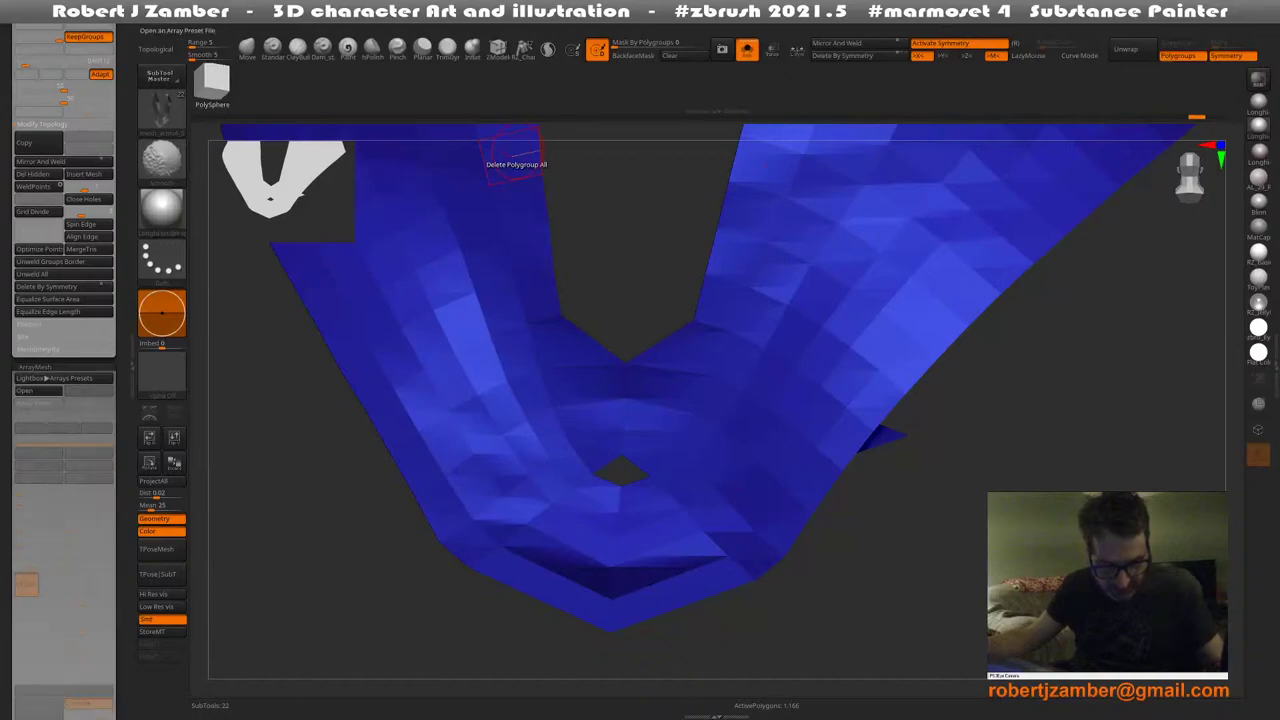
pyautogui.keyDown('shift'); pyautogui.click(35, 367); pyautogui.keyUp('shift')
pyautogui.keyDown('shift'); pyautogui.click(35, 379); pyautogui.keyUp('shift')
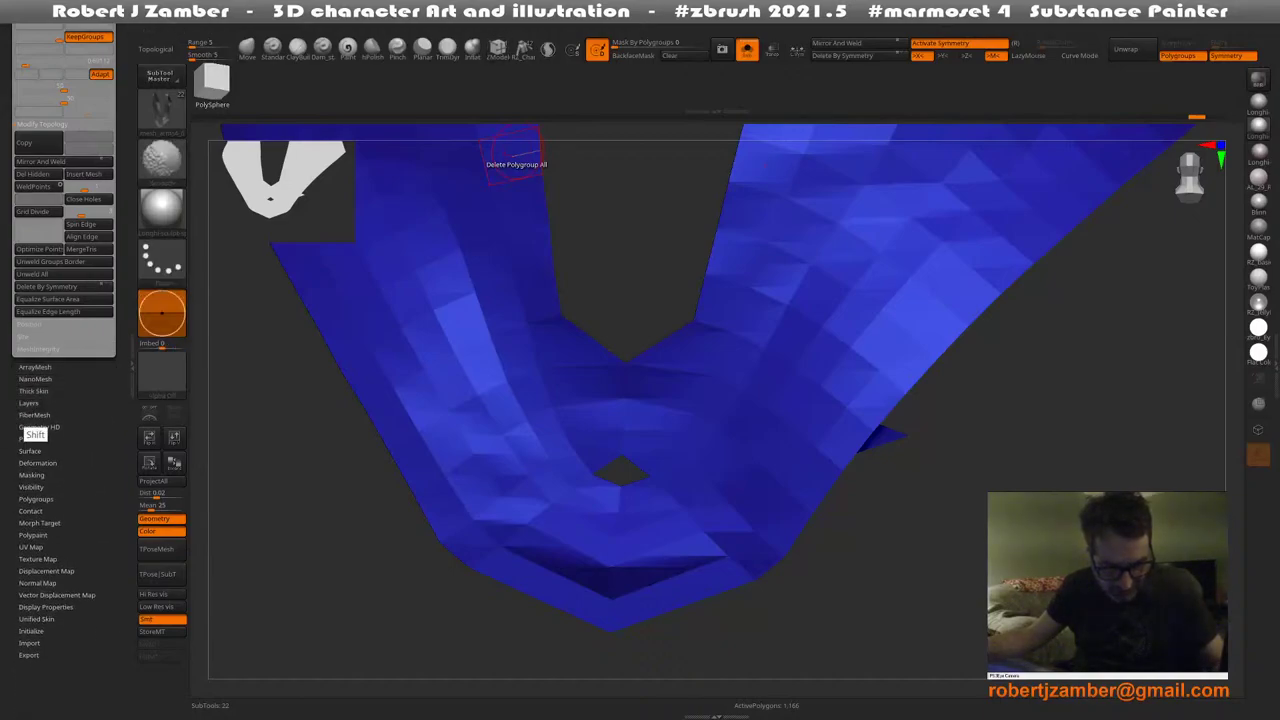
pyautogui.keyDown('shift'); pyautogui.click(28, 403); pyautogui.keyUp('shift')
pyautogui.keyDown('shift'); pyautogui.click(28, 403); pyautogui.keyUp('shift')
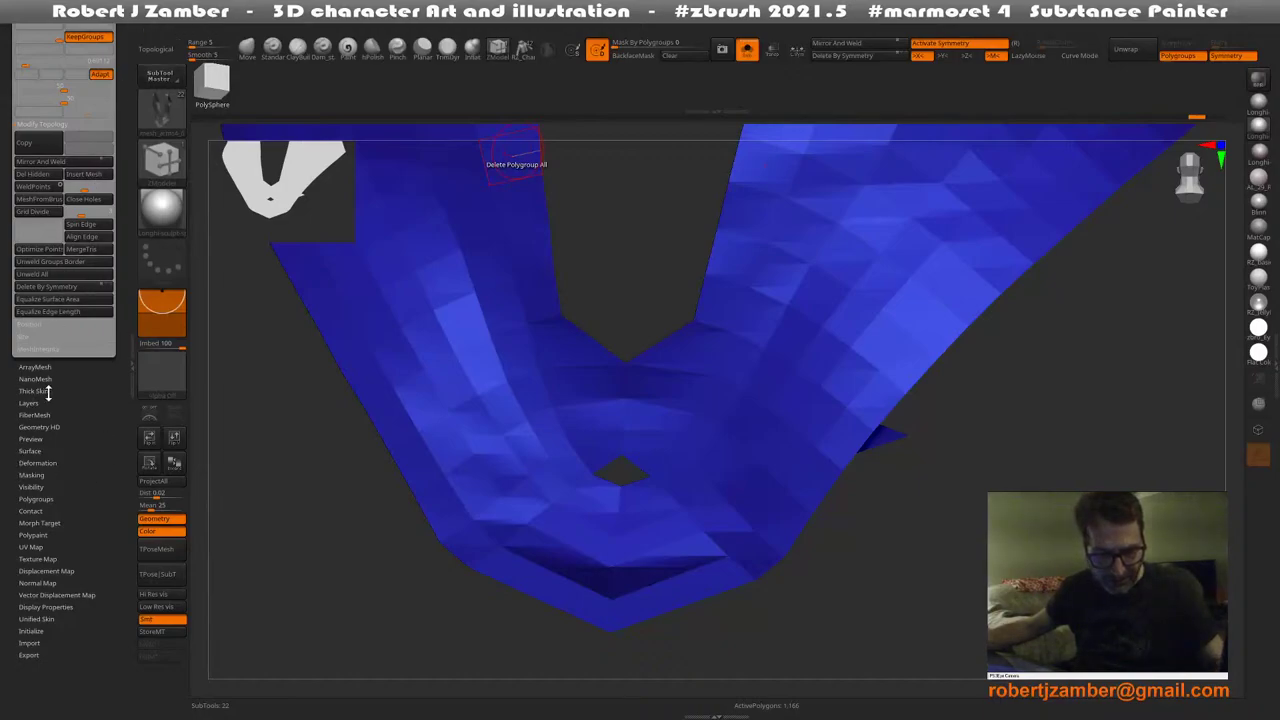
pyautogui.scroll(-8, 29, 370)
pyautogui.scroll(5, 79, 372)
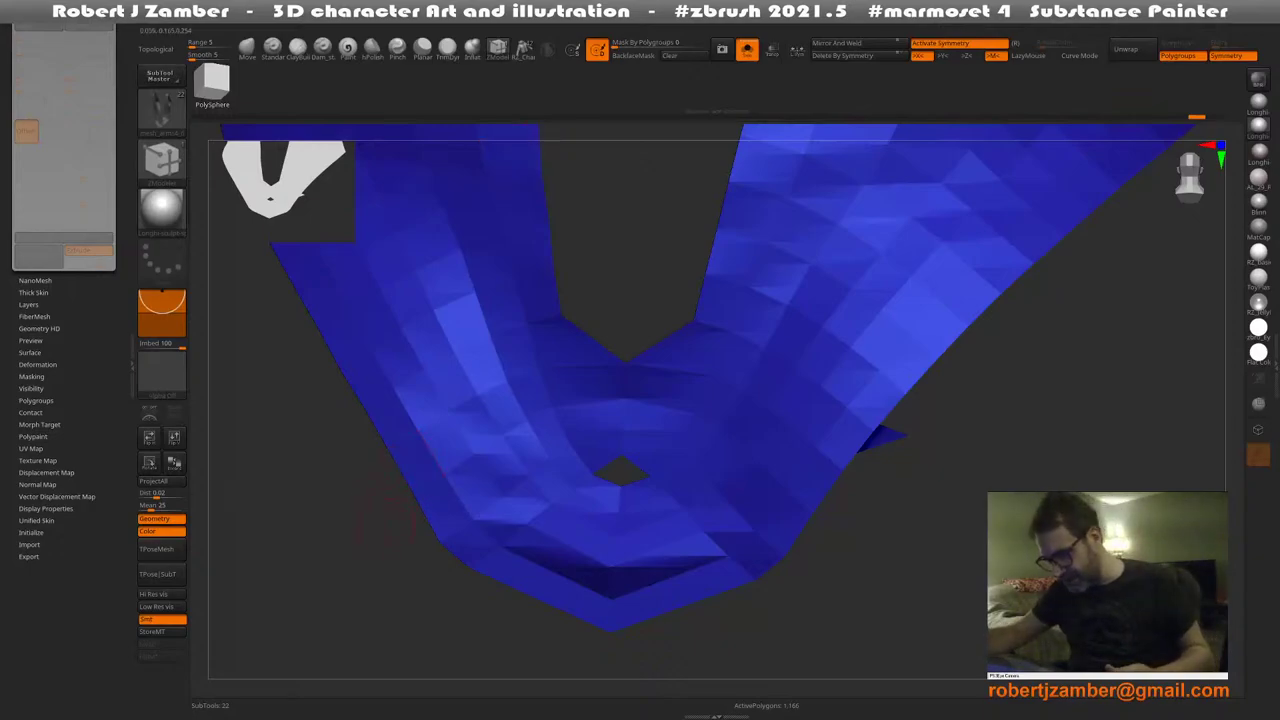
# Delete the pale stray polygons at the lower tip of the crotch with ZModeler's Delete Polygroup All action
pyautogui.moveTo(408, 434); pyautogui.dragTo(620, 519)
pyautogui.press('space')
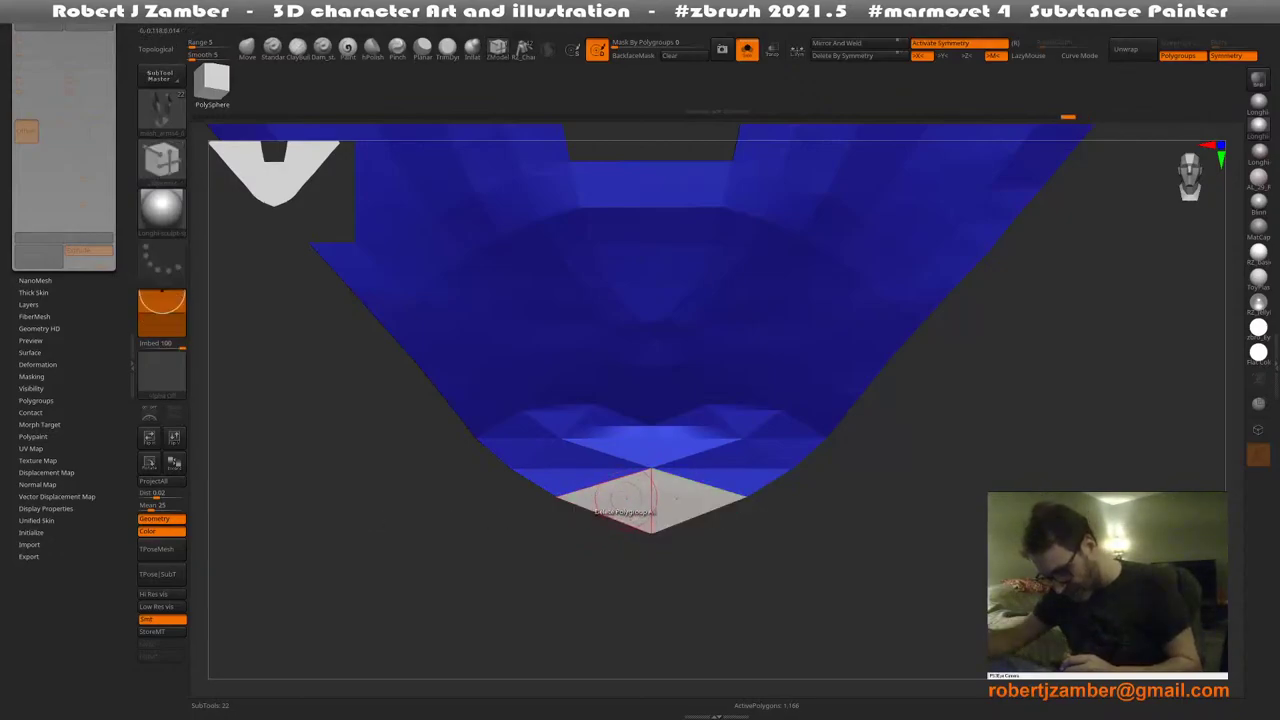
pyautogui.press('space')
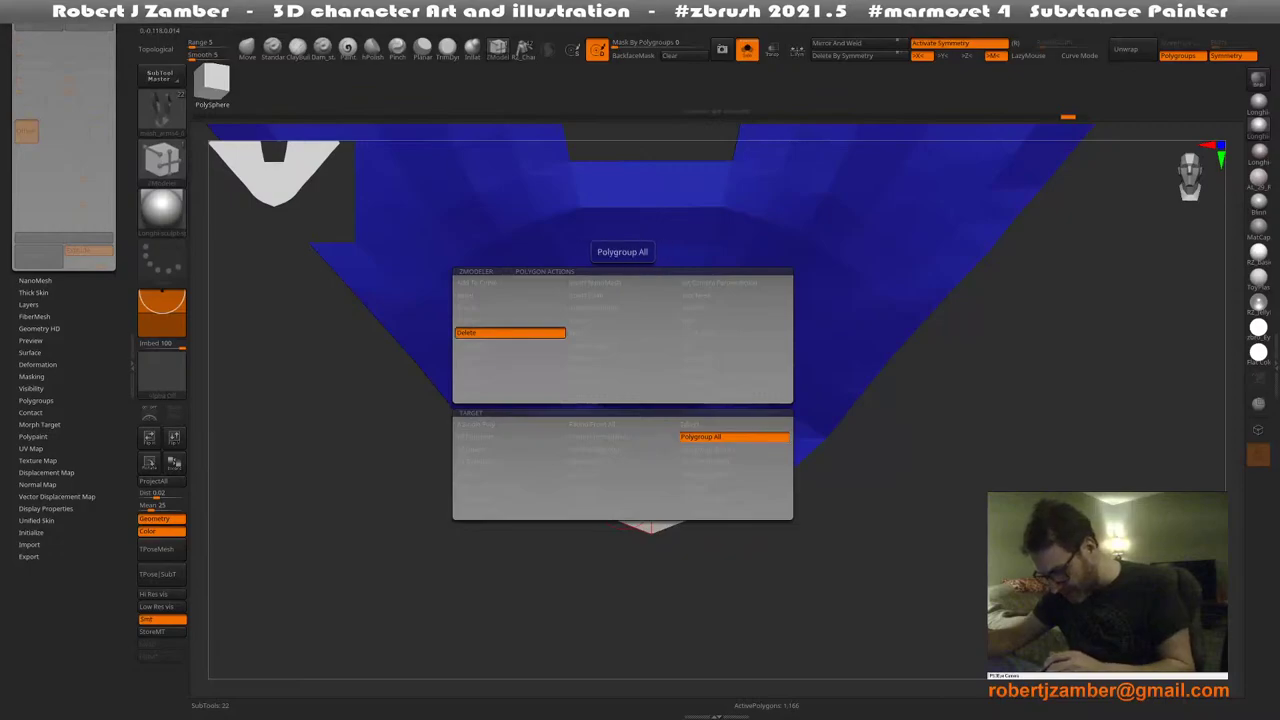
pyautogui.click(733, 437)
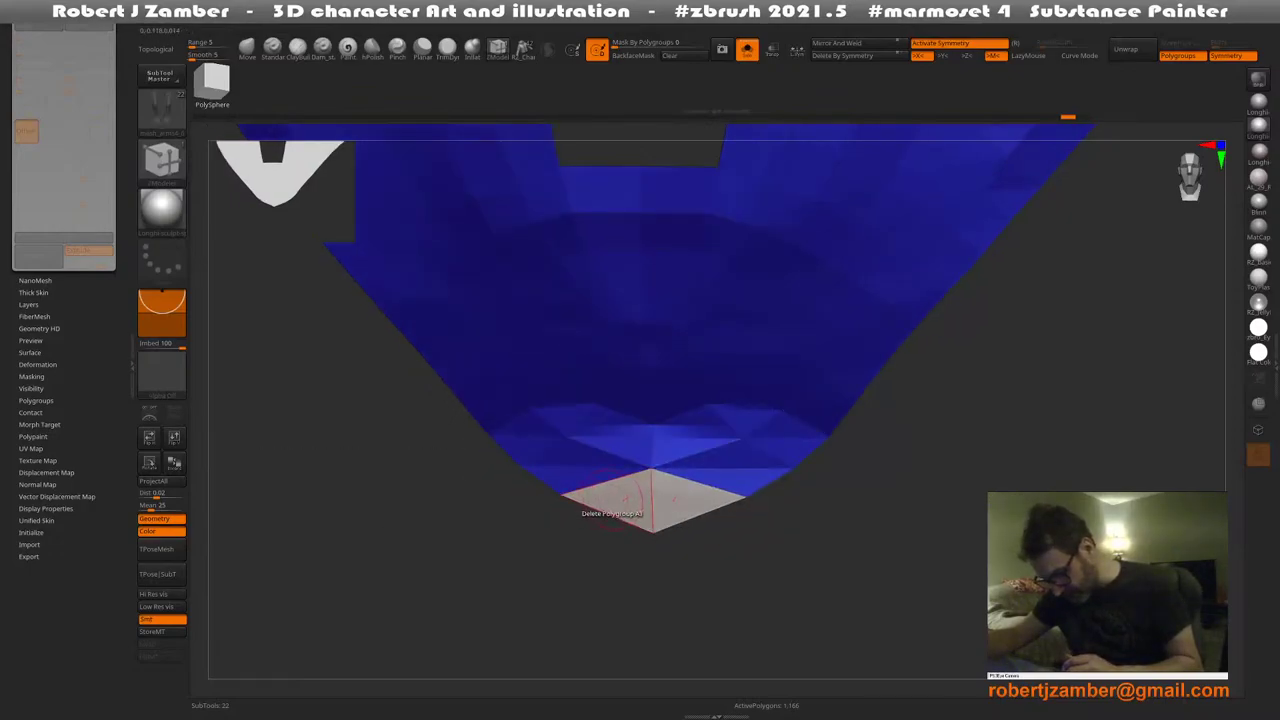
pyautogui.click(616, 500)
pyautogui.moveTo(608, 514); pyautogui.dragTo(570, 499)
pyautogui.press('space')
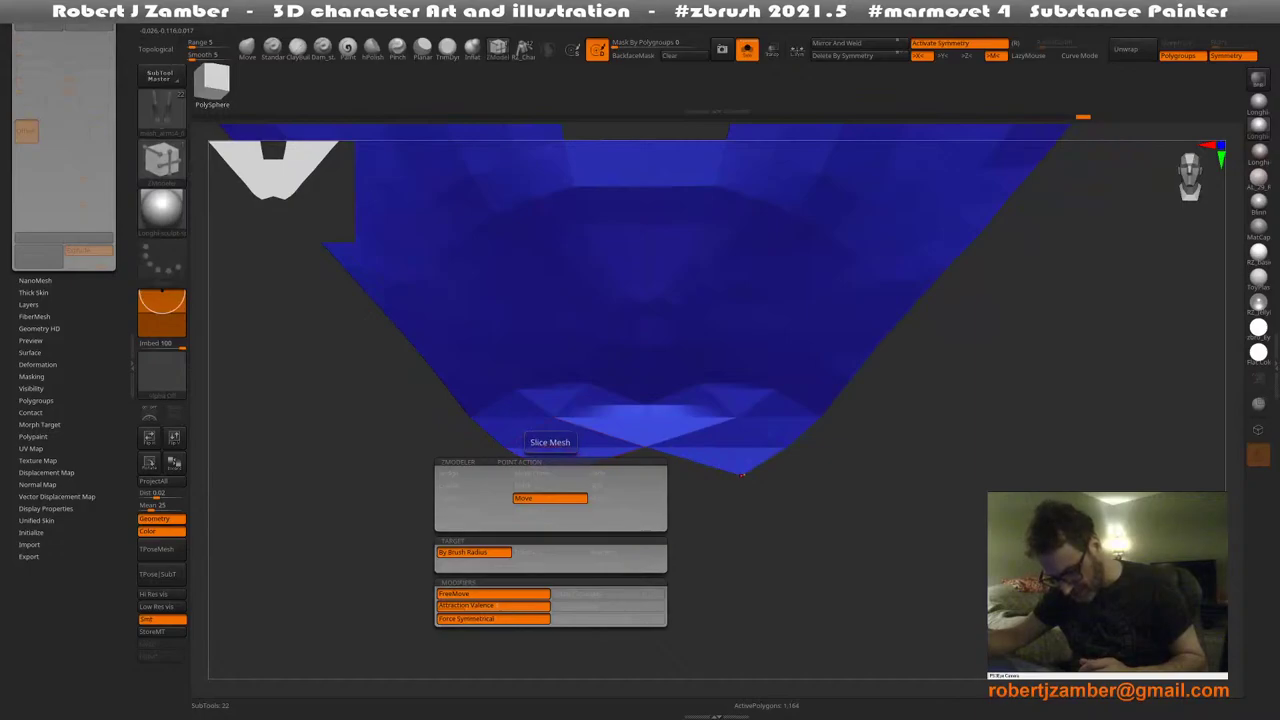
pyautogui.moveTo(550, 474); pyautogui.dragTo(635, 506)
pyautogui.moveTo(600, 535)
pyautogui.keyDown('ctrl'); pyautogui.mouseDown(button='right')
pyautogui.moveTo(543, 487)
pyautogui.moveTo(586, 518)
pyautogui.moveTo(543, 523)
pyautogui.moveTo(612, 542)
pyautogui.mouseUp(button='right'); pyautogui.keyUp('ctrl')
pyautogui.moveTo(565, 450)
pyautogui.mouseDown(button='right')
pyautogui.moveTo(553, 410)
pyautogui.moveTo(505, 350)
pyautogui.mouseUp(button='right')
pyautogui.keyDown('alt'); pyautogui.moveTo(485, 476); pyautogui.dragTo(553, 490, button='right'); pyautogui.keyUp('alt')
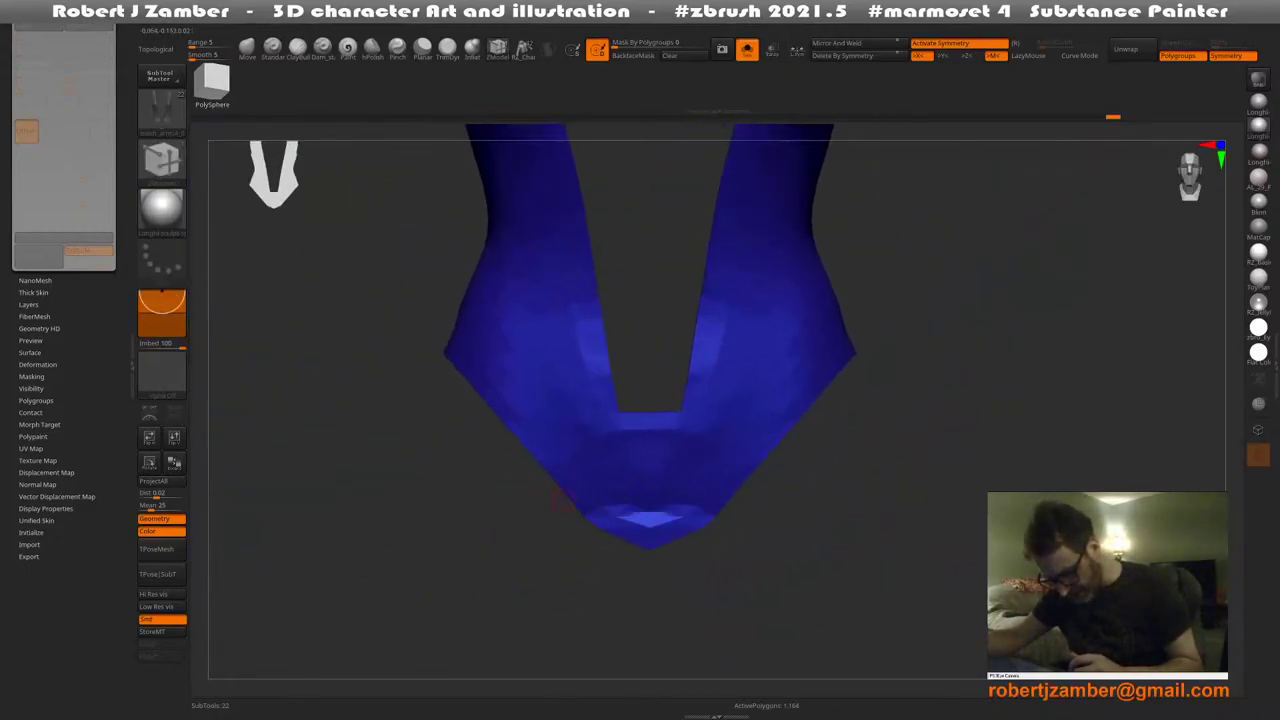
pyautogui.press('d')
pyautogui.moveTo(640, 590); pyautogui.dragTo(585, 512)
pyautogui.click(569, 488)
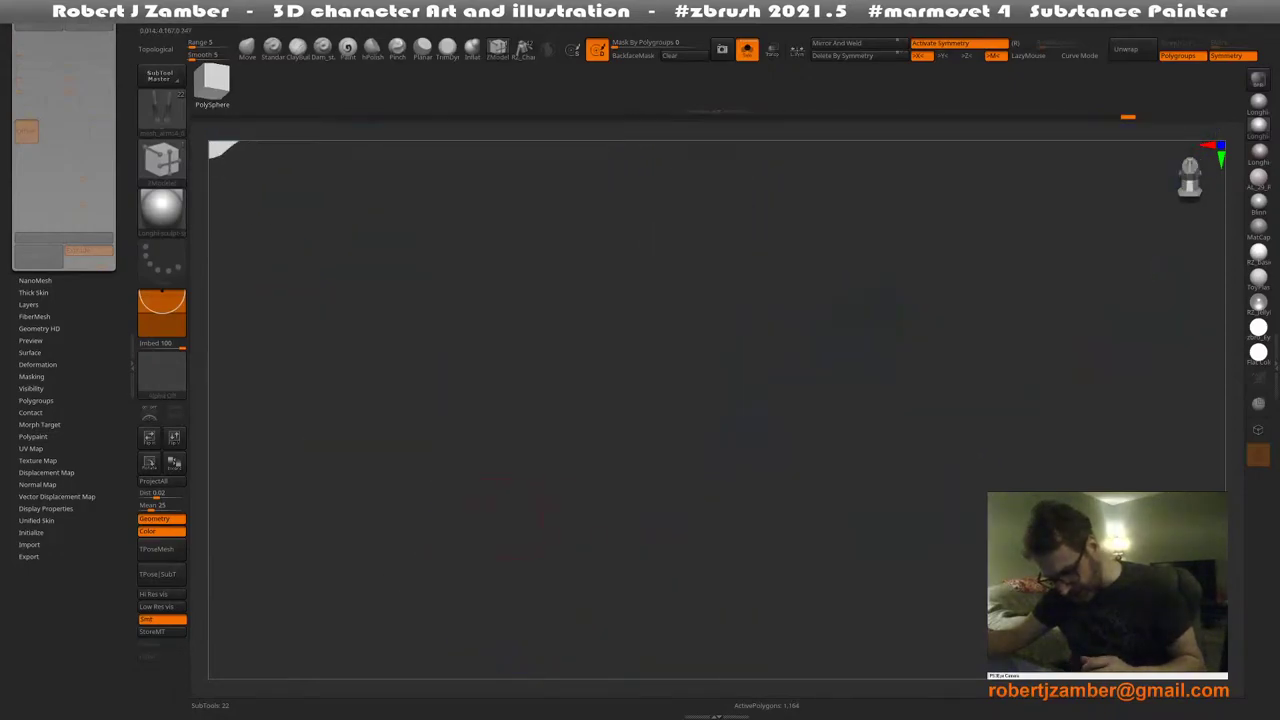
pyautogui.hotkey('ctrl', 'z')
# Delete the pale polygons covering the small diamond-shaped hole in the crotch
pyautogui.moveTo(607, 490); pyautogui.dragTo(565, 524, button='right')
pyautogui.moveTo(563, 522)
pyautogui.mouseDown()
pyautogui.moveTo(560, 580)
pyautogui.moveTo(574, 503)
pyautogui.moveTo(588, 527)
pyautogui.mouseUp()
pyautogui.moveTo(588, 527); pyautogui.dragTo(582, 528, button='right')
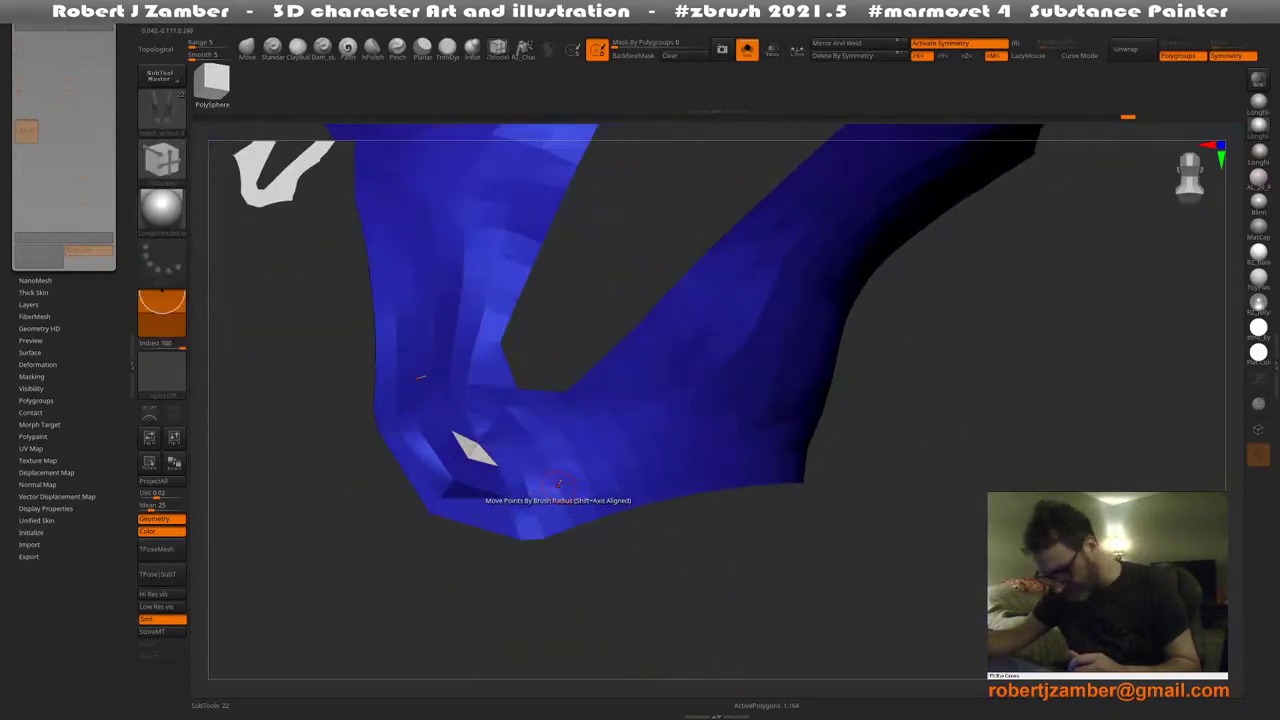
pyautogui.moveTo(468, 454)
pyautogui.mouseDown(button='right')
pyautogui.moveTo(473, 480)
pyautogui.moveTo(488, 440)
pyautogui.mouseUp(button='right')
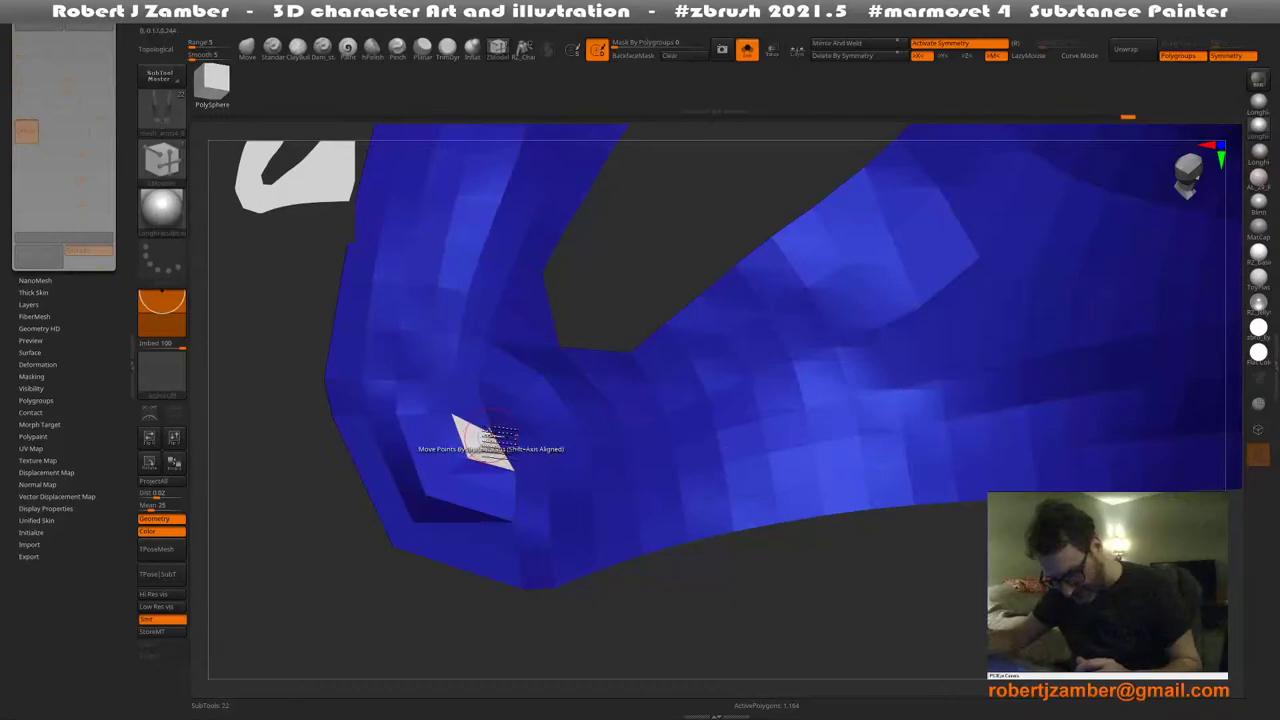
pyautogui.click(483, 442)
pyautogui.moveTo(483, 442); pyautogui.dragTo(489, 433)
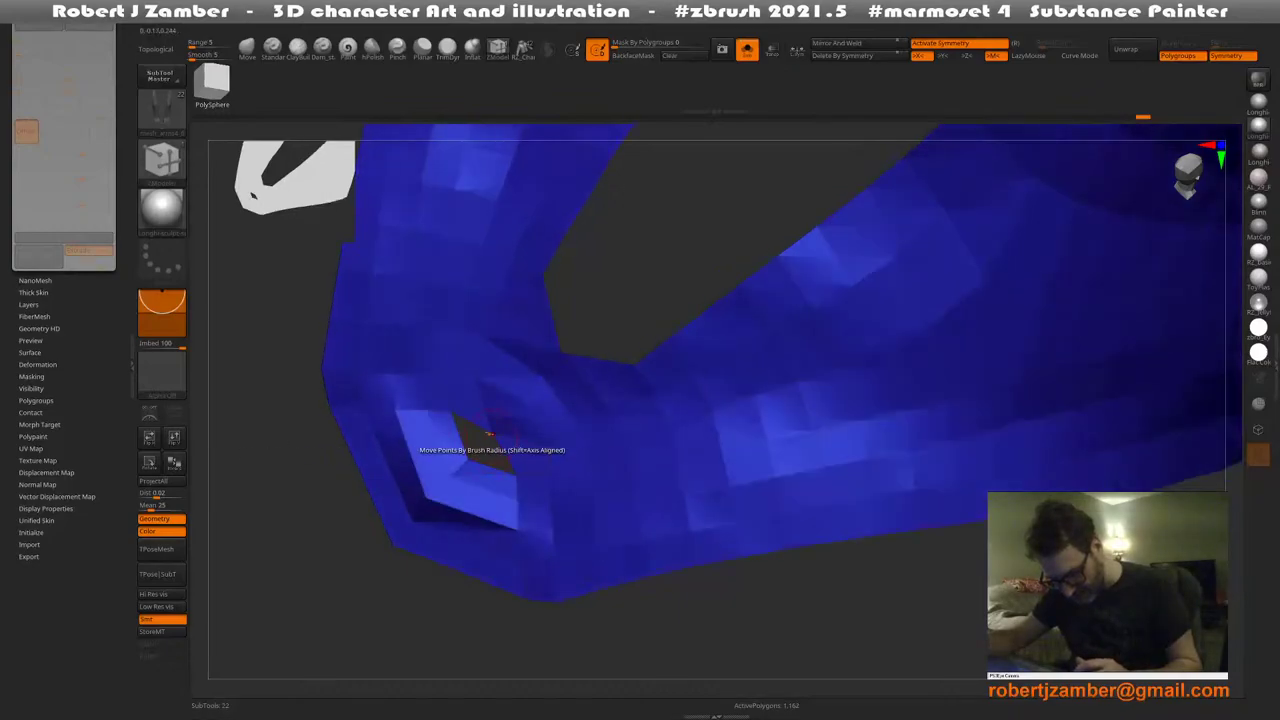
# Close the diamond-shaped hole in the crotch by joining its opposite points with ZModeler's Stitch Two Points action
pyautogui.press('space')
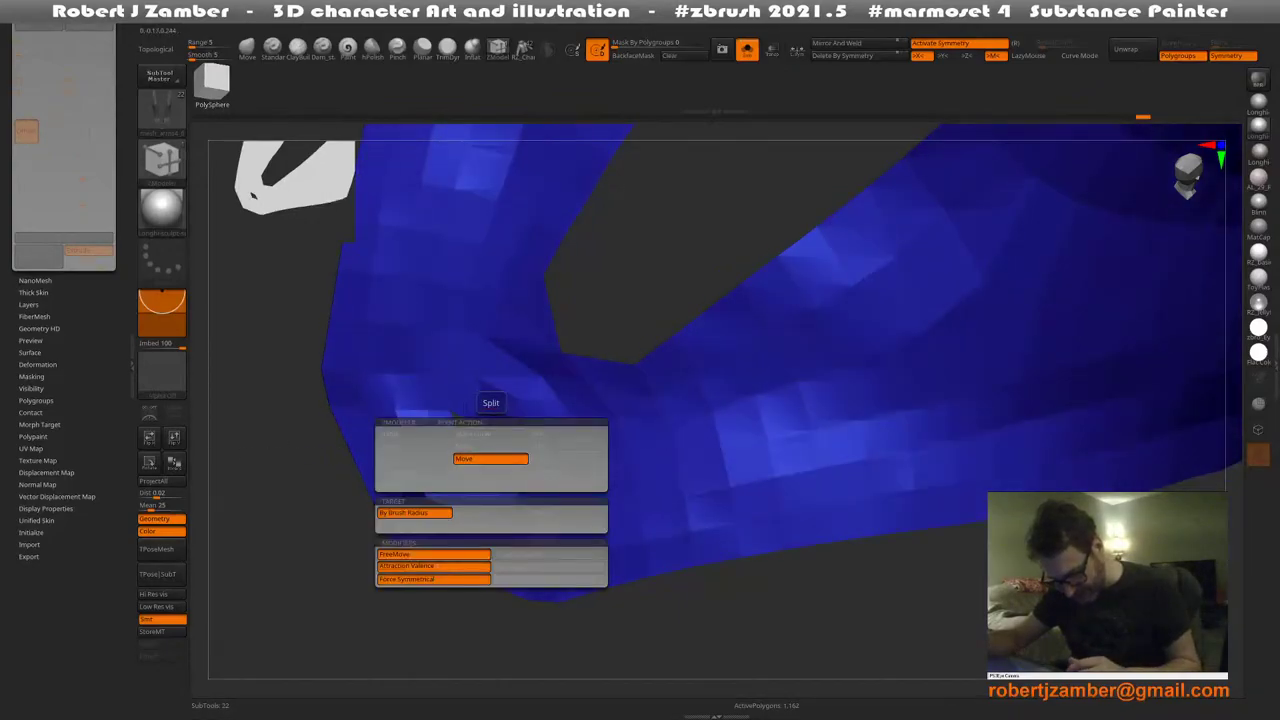
pyautogui.click(488, 433)
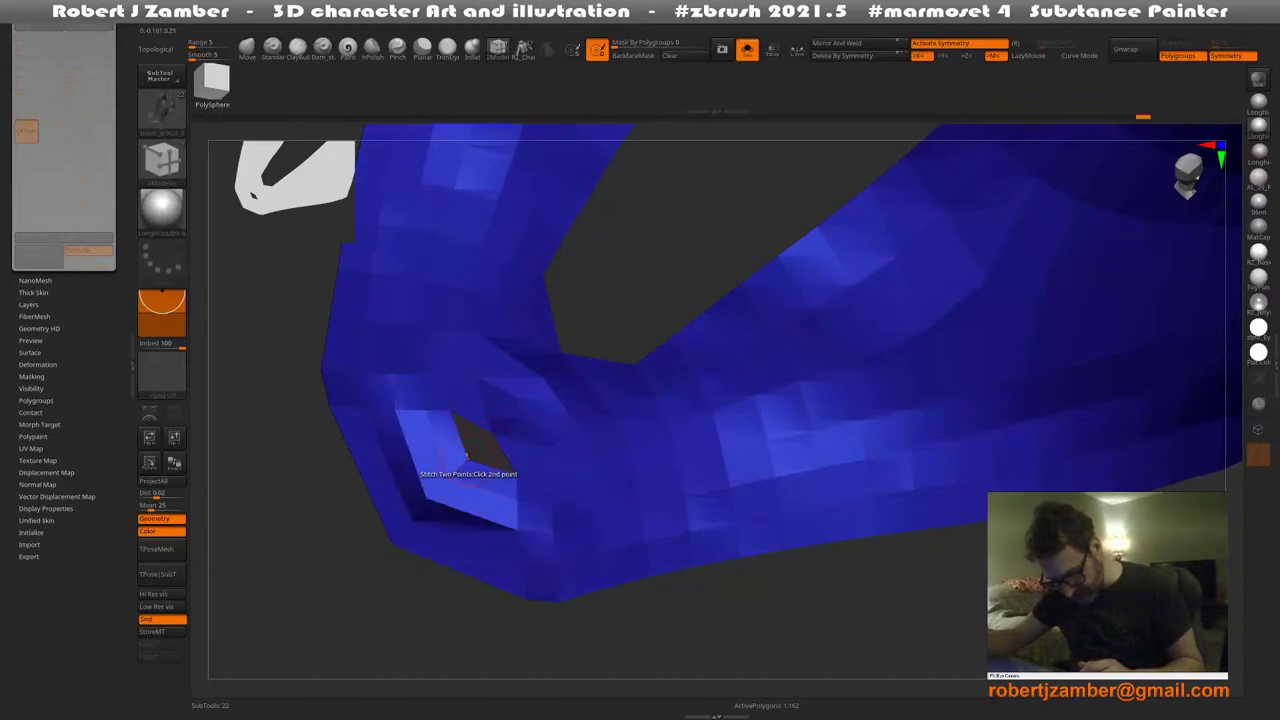
pyautogui.moveTo(466, 456); pyautogui.dragTo(531, 509, button='right')
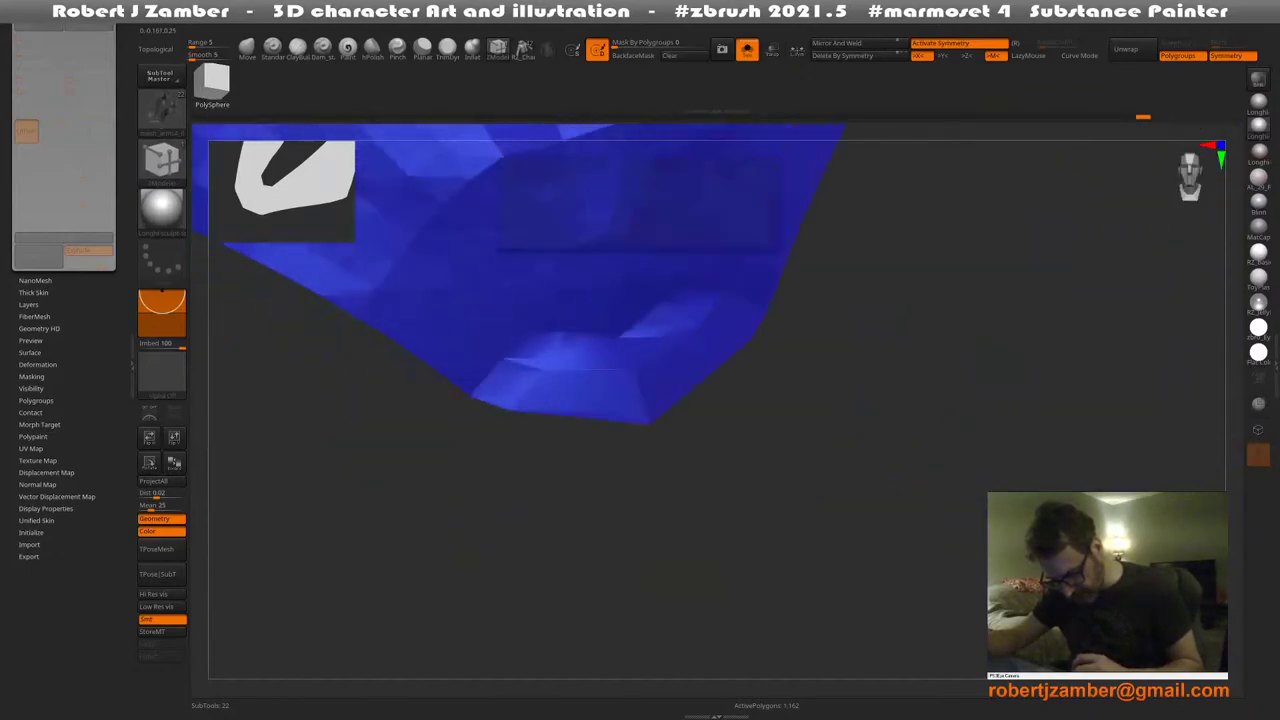
pyautogui.moveTo(552, 510)
pyautogui.mouseDown(button='right')
pyautogui.moveTo(443, 438)
pyautogui.moveTo(578, 422)
pyautogui.moveTo(540, 372)
pyautogui.moveTo(519, 443)
pyautogui.mouseUp(button='right')
pyautogui.press('shift')
# Look through the Tool palette's Layers, Masking, Polygroups, Contact and Polypaint sections
pyautogui.click(28, 304)
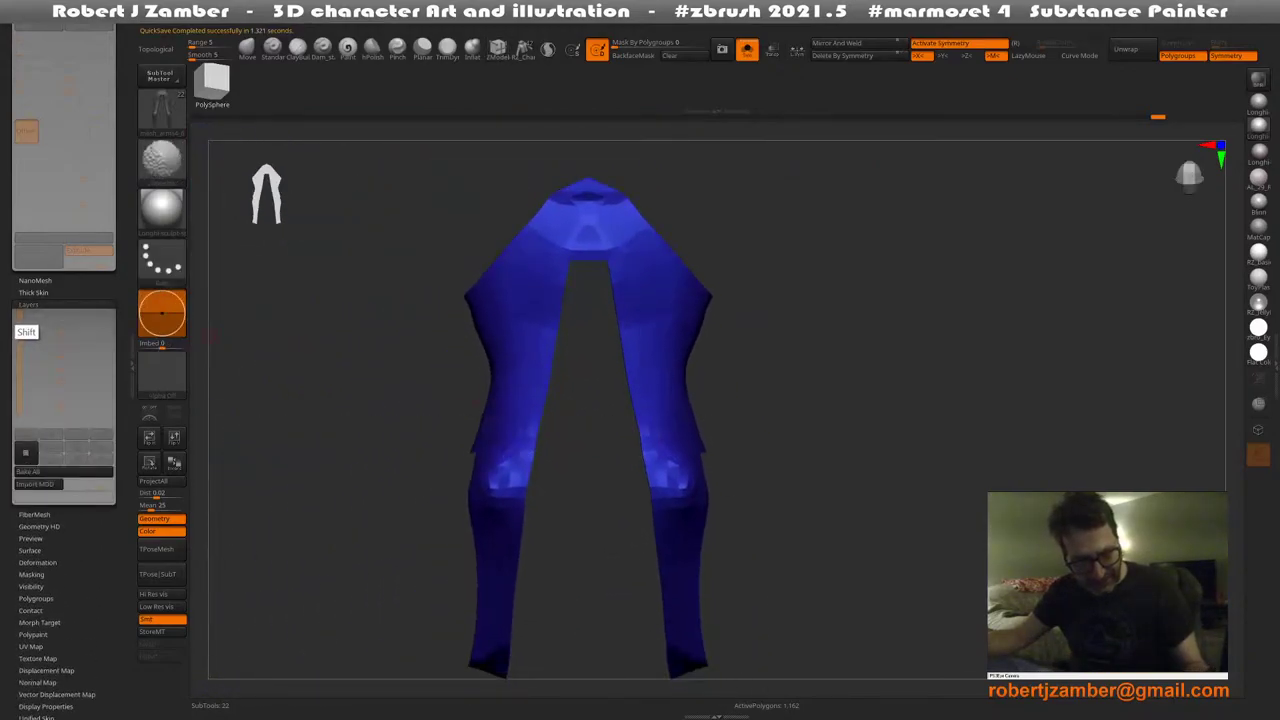
pyautogui.keyDown('shift'); pyautogui.click(27, 306); pyautogui.keyUp('shift')
pyautogui.keyDown('shift'); pyautogui.click(28, 377); pyautogui.keyUp('shift')
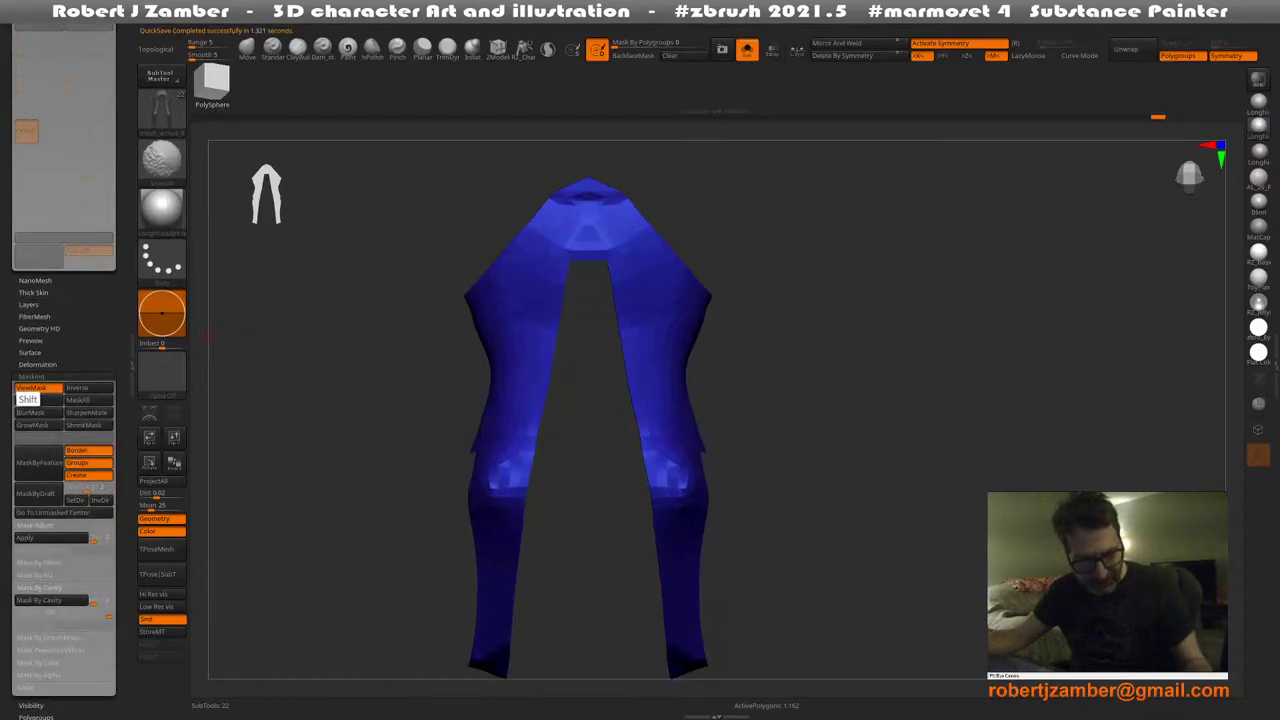
pyautogui.keyDown('shift'); pyautogui.click(26, 376); pyautogui.keyUp('shift')
pyautogui.click(34, 400)
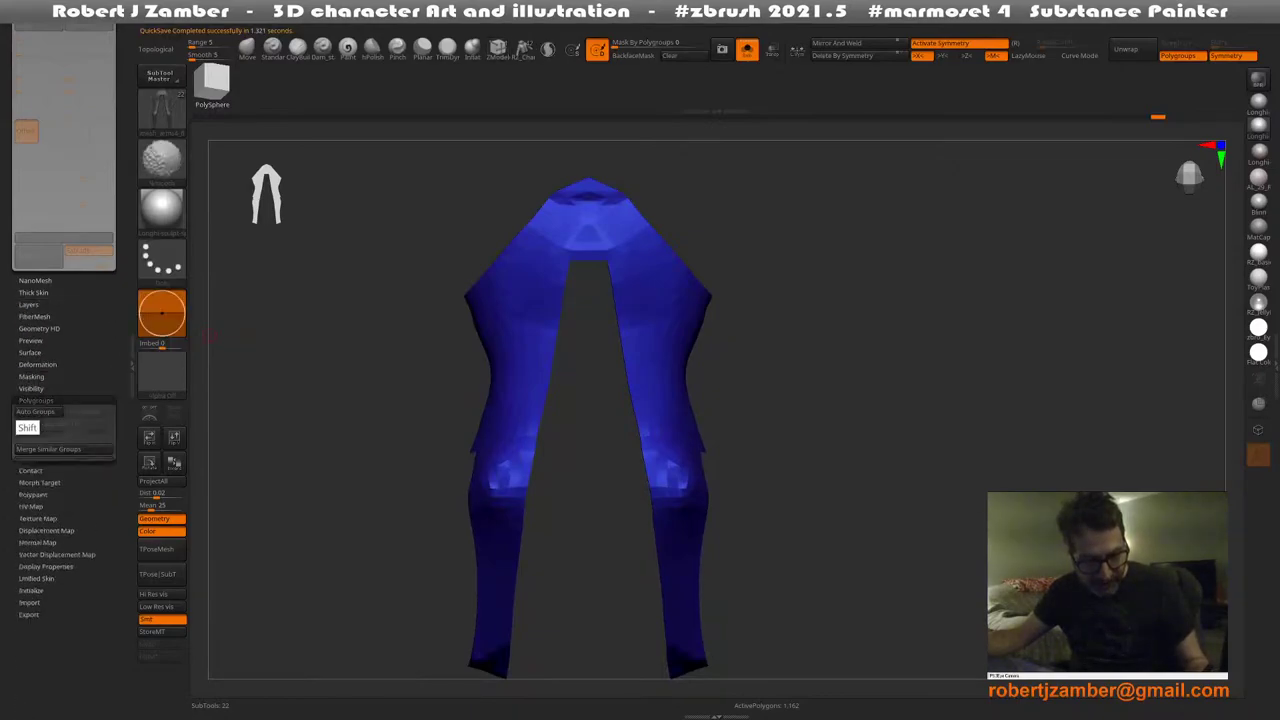
pyautogui.click(34, 400)
pyautogui.click(30, 412)
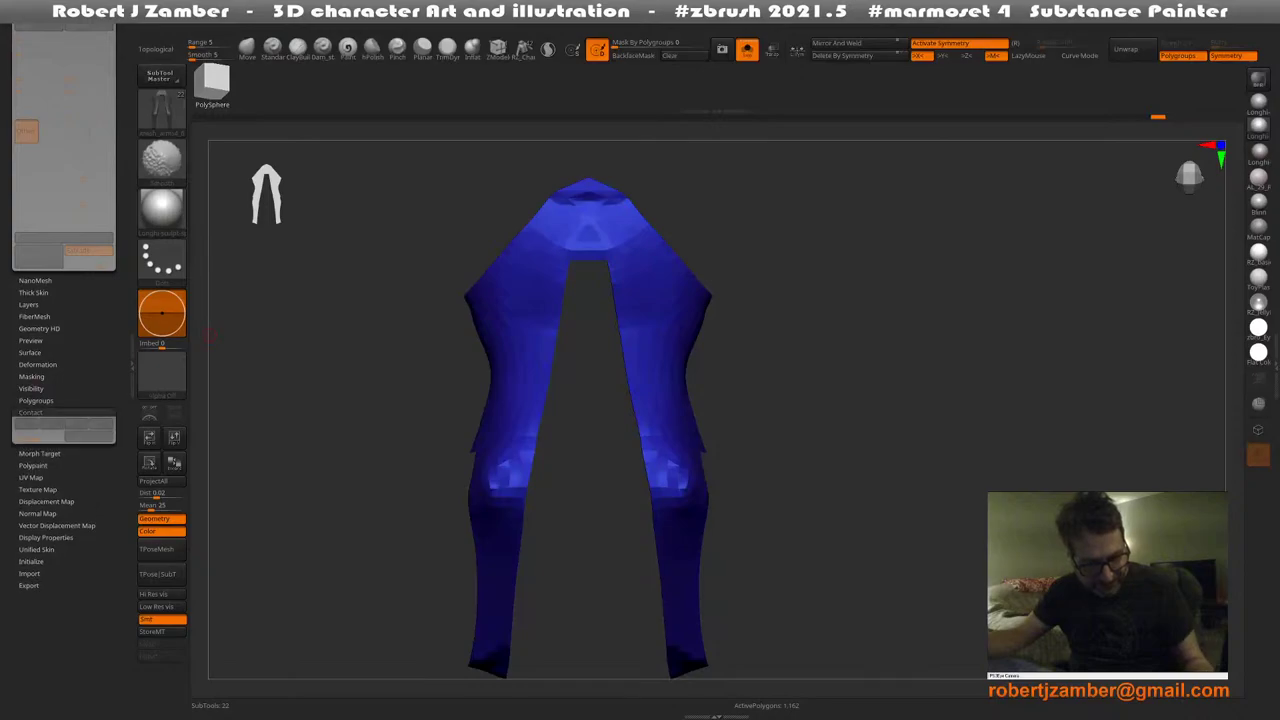
pyautogui.click(30, 412)
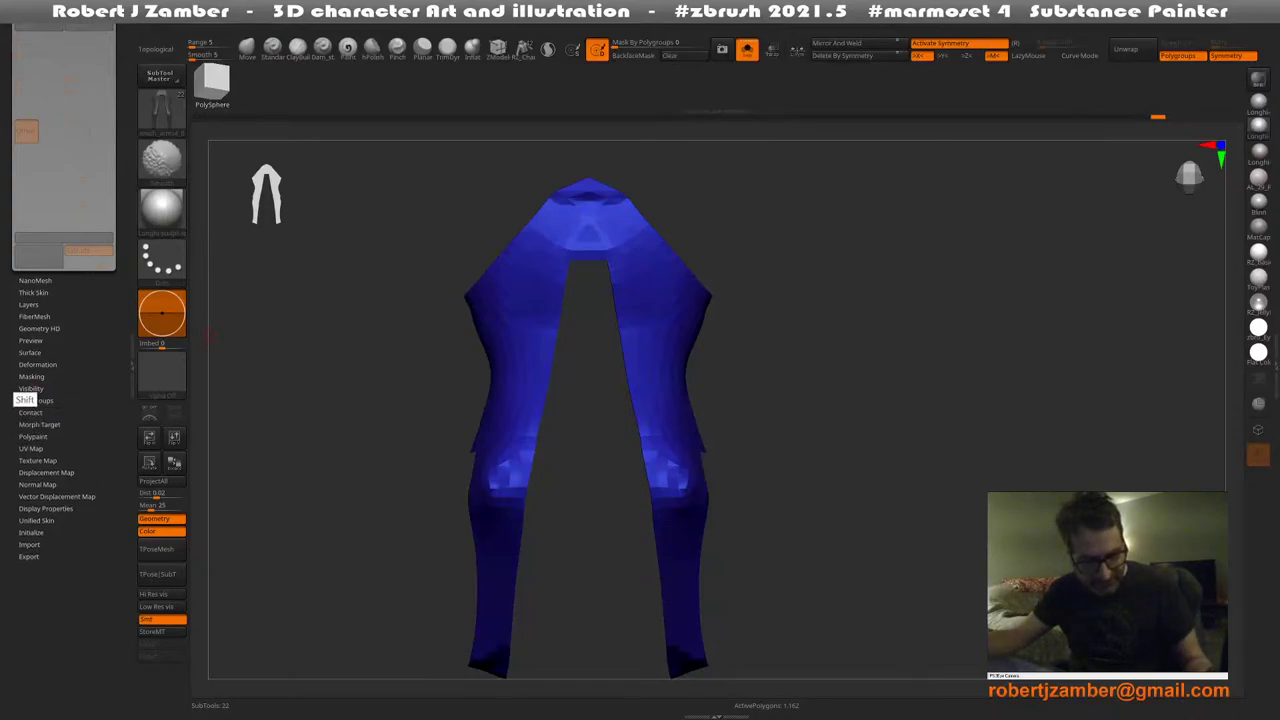
pyautogui.click(30, 436)
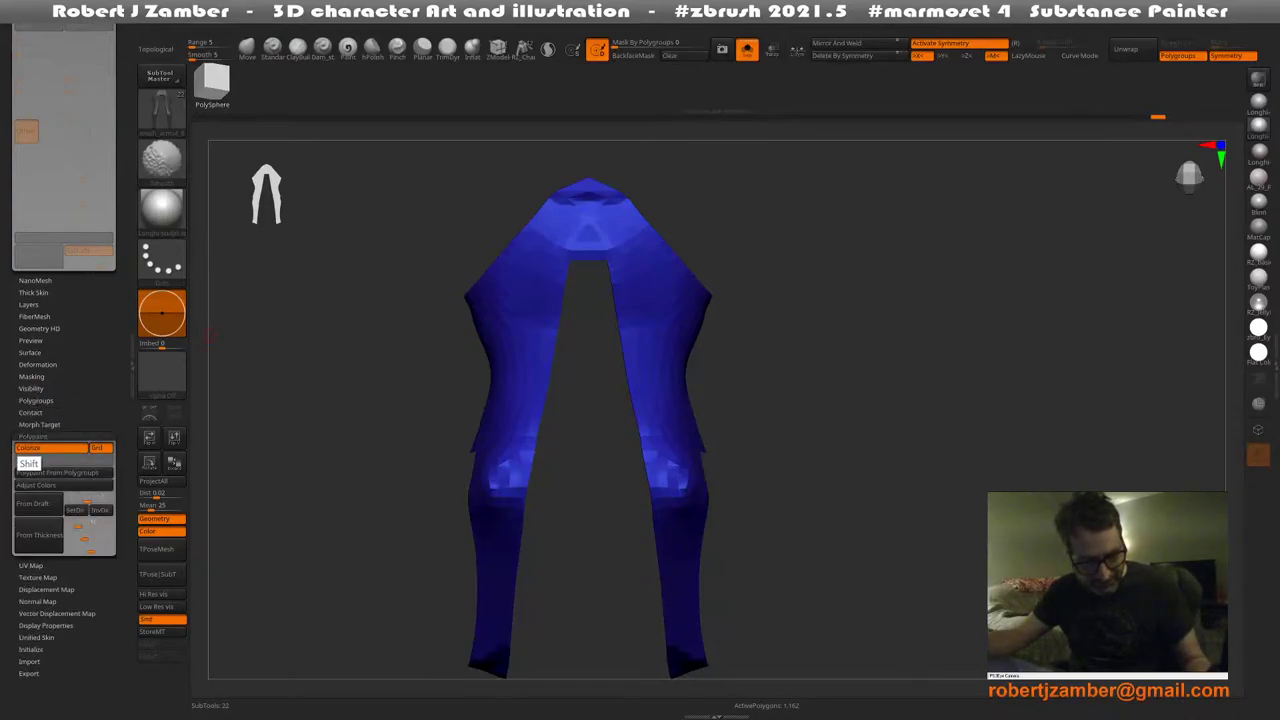
pyautogui.click(30, 436)
pyautogui.click(30, 436)
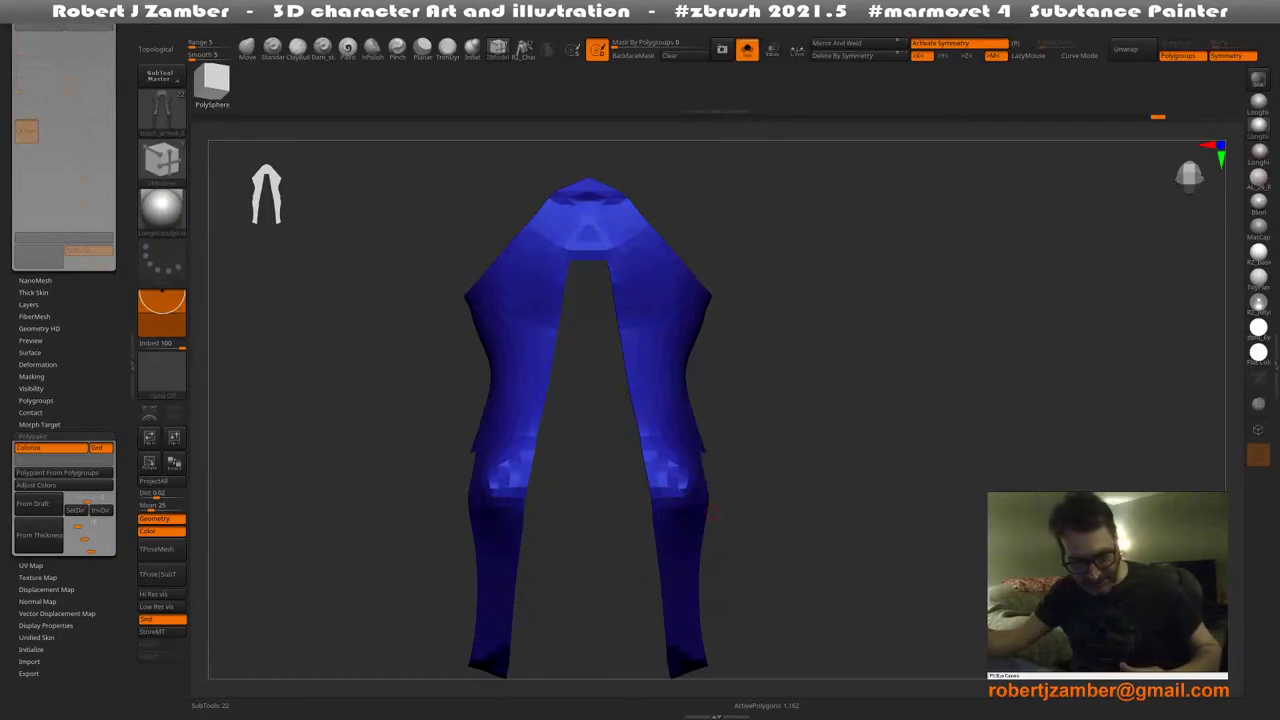
# Collapse the Polypaint section and the Tool palette, and close the side tray
pyautogui.keyDown('alt'); pyautogui.moveTo(820, 380); pyautogui.dragTo(450, 451); pyautogui.keyUp('alt')
pyautogui.click(32, 436)
pyautogui.moveTo(90, 290); pyautogui.dragTo(90, 688)
pyautogui.click(35, 312)
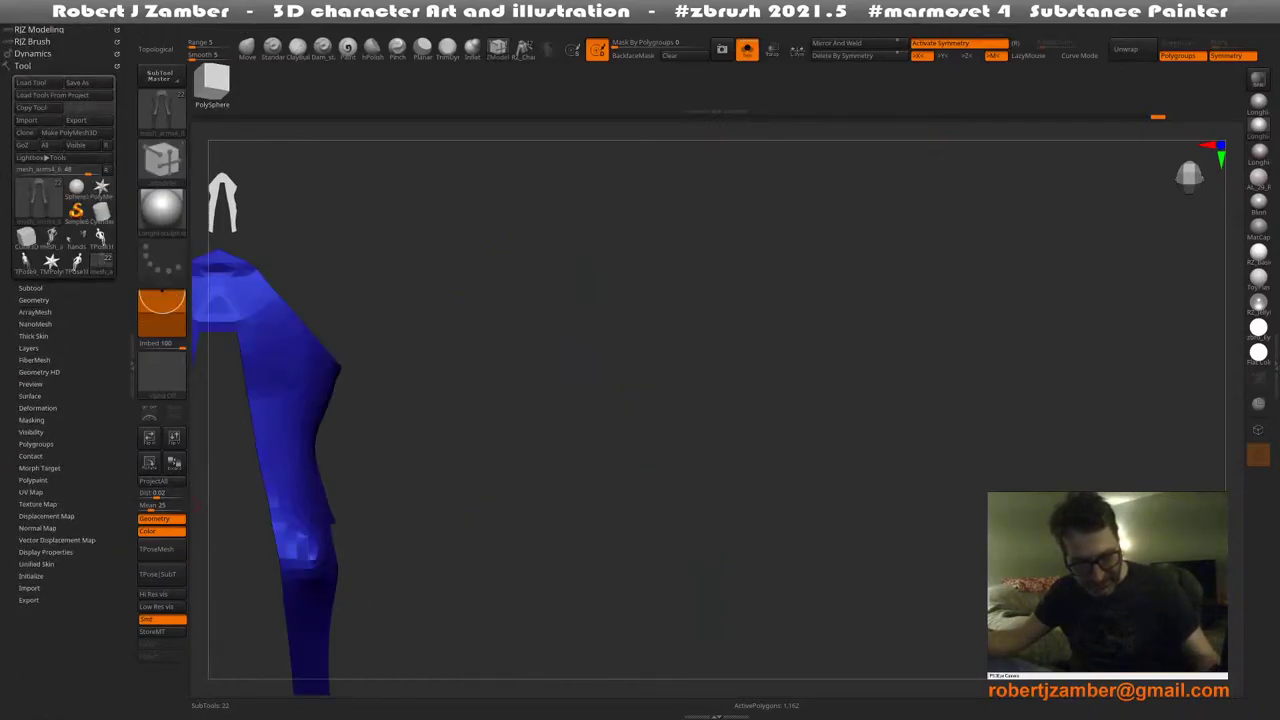
pyautogui.click(23, 66)
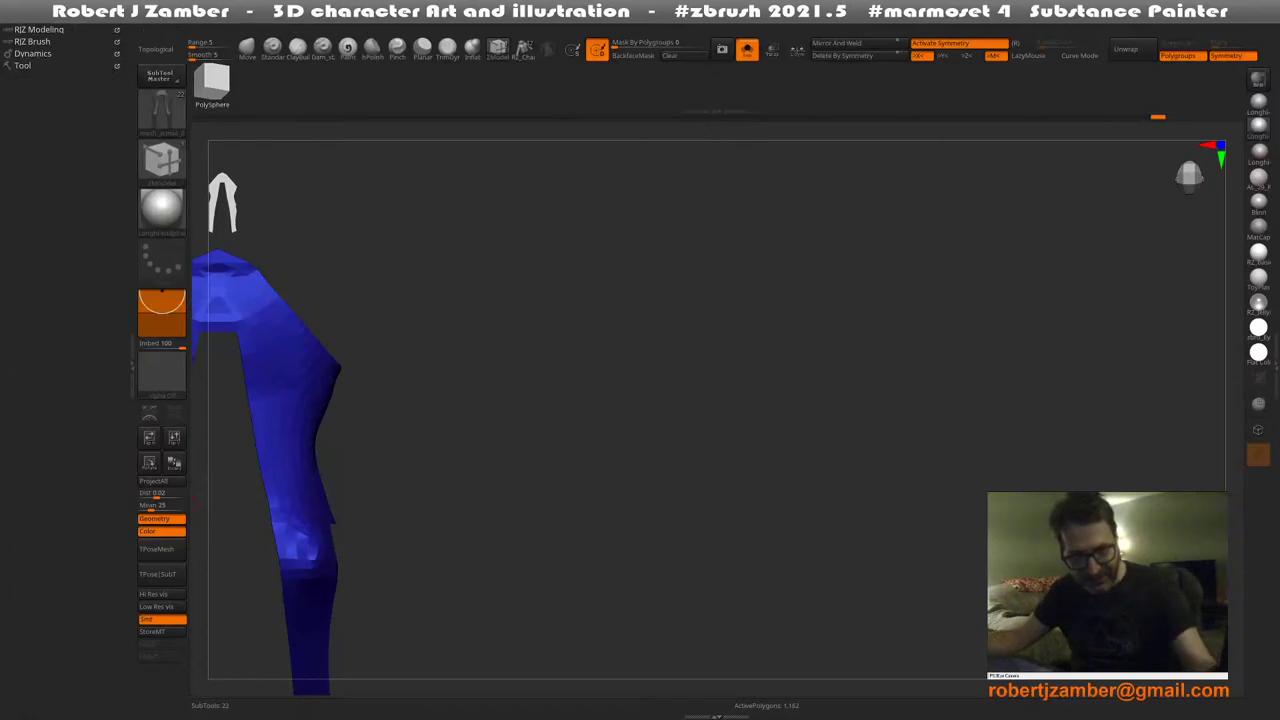
pyautogui.click(132, 364)
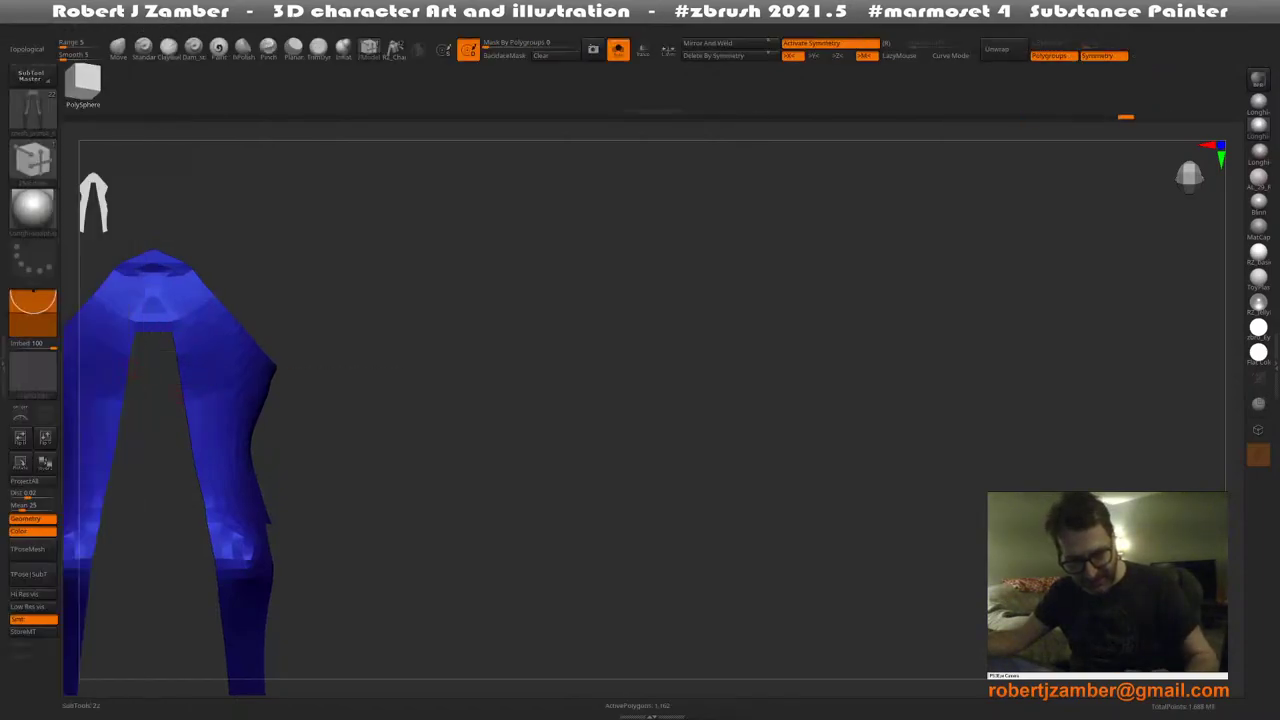
# Turn Solo off and examine the bodysuit's fit on the full character with the Move brush active
pyautogui.keyDown('alt'); pyautogui.moveTo(218, 500); pyautogui.dragTo(586, 414); pyautogui.keyUp('alt')
pyautogui.moveTo(566, 462); pyautogui.dragTo(511, 388)
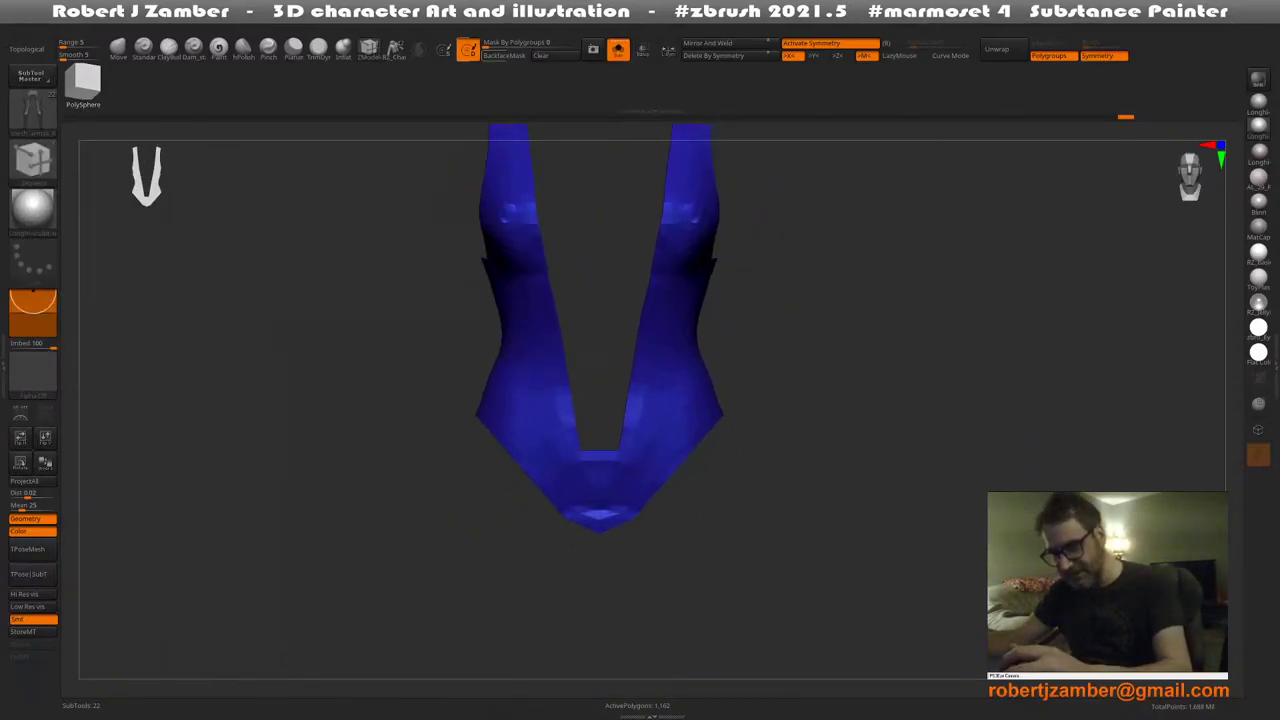
pyautogui.click(618, 49)
pyautogui.keyDown('ctrl'); pyautogui.moveTo(528, 387); pyautogui.dragTo(468, 392, button='right'); pyautogui.keyUp('ctrl')
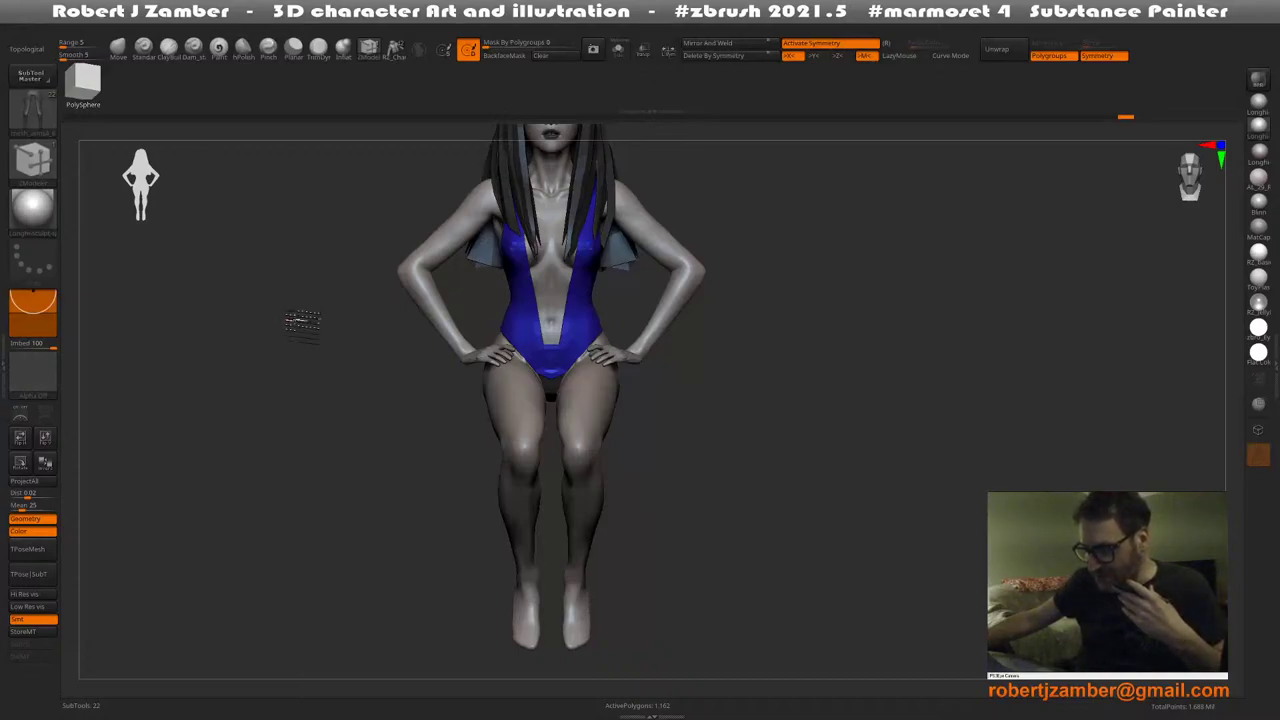
pyautogui.moveTo(302, 320); pyautogui.dragTo(288, 319)
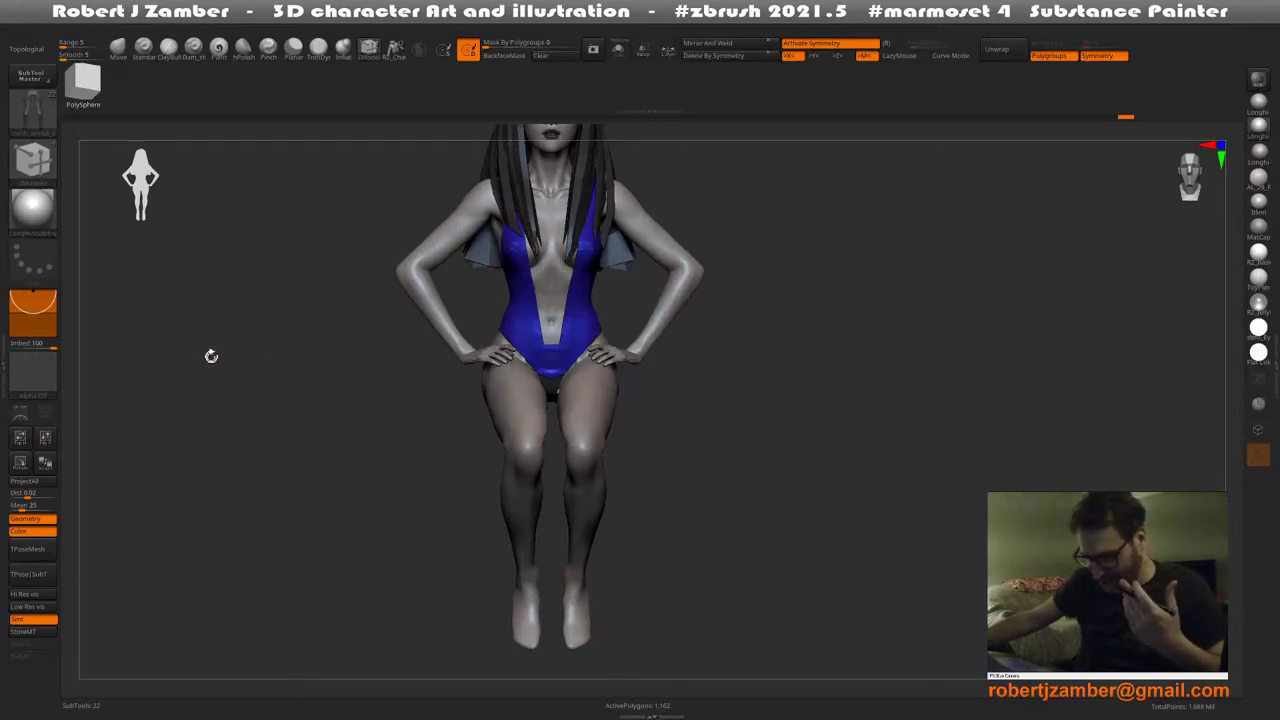
pyautogui.moveTo(211, 356); pyautogui.dragTo(277, 382)
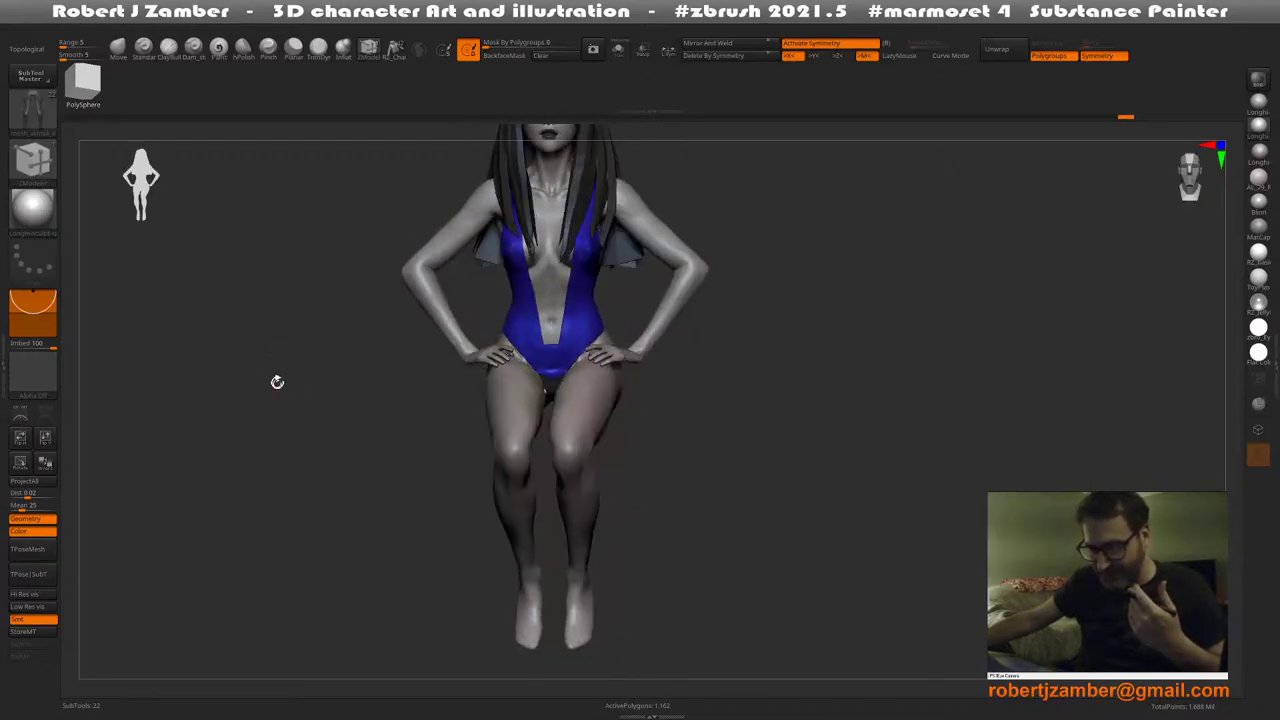
pyautogui.click(128, 53)
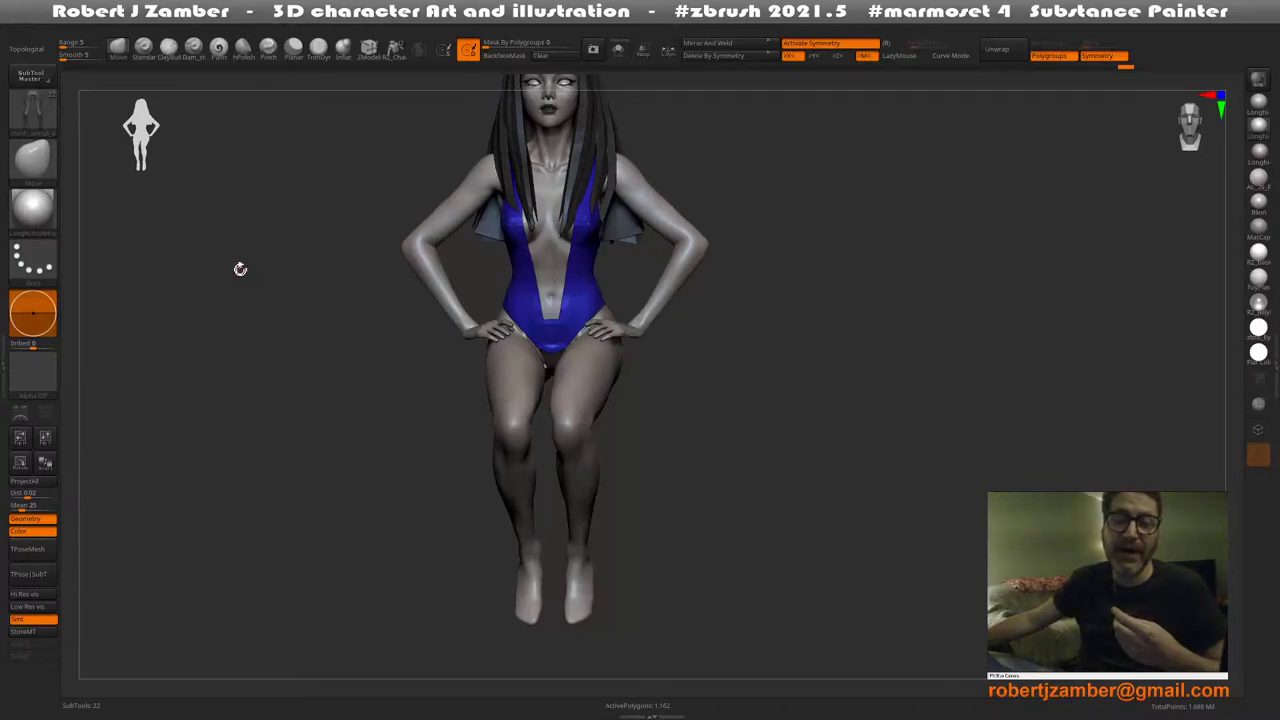
pyautogui.moveTo(238, 262); pyautogui.dragTo(266, 240)
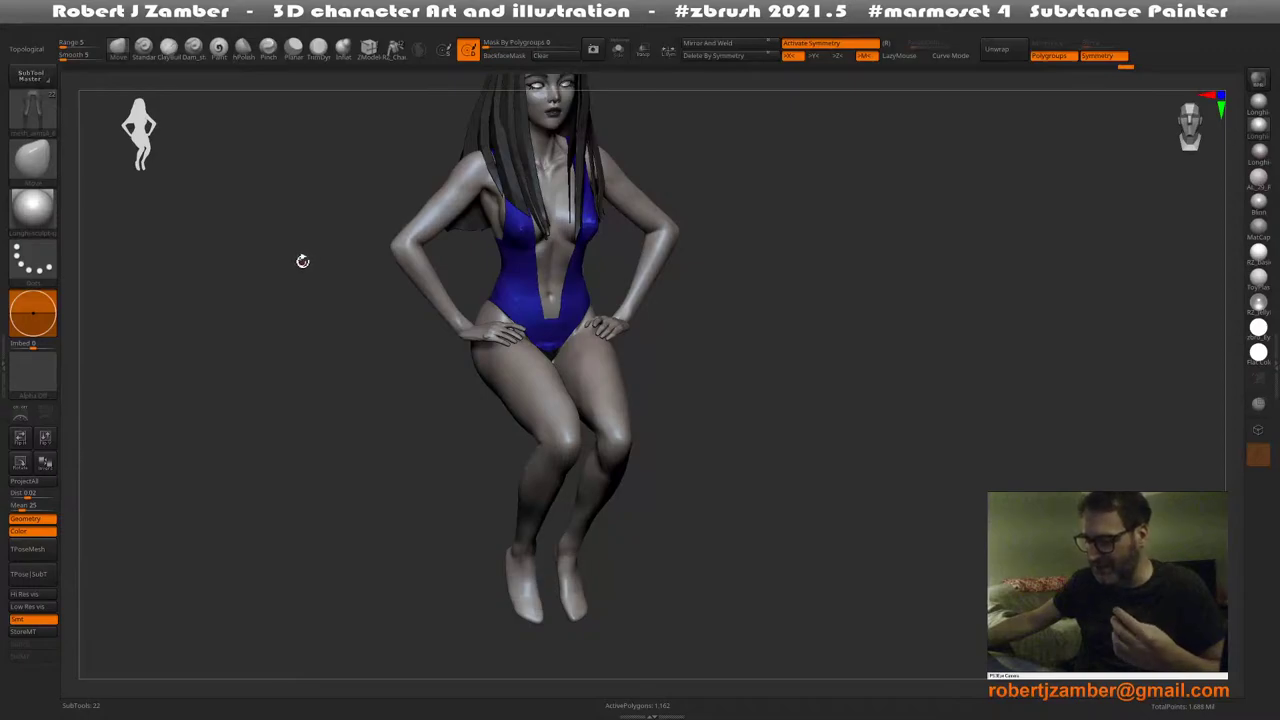
pyautogui.moveTo(312, 276); pyautogui.dragTo(352, 278)
pyautogui.keyDown('alt'); pyautogui.moveTo(440, 421); pyautogui.dragTo(457, 450); pyautogui.keyUp('alt')
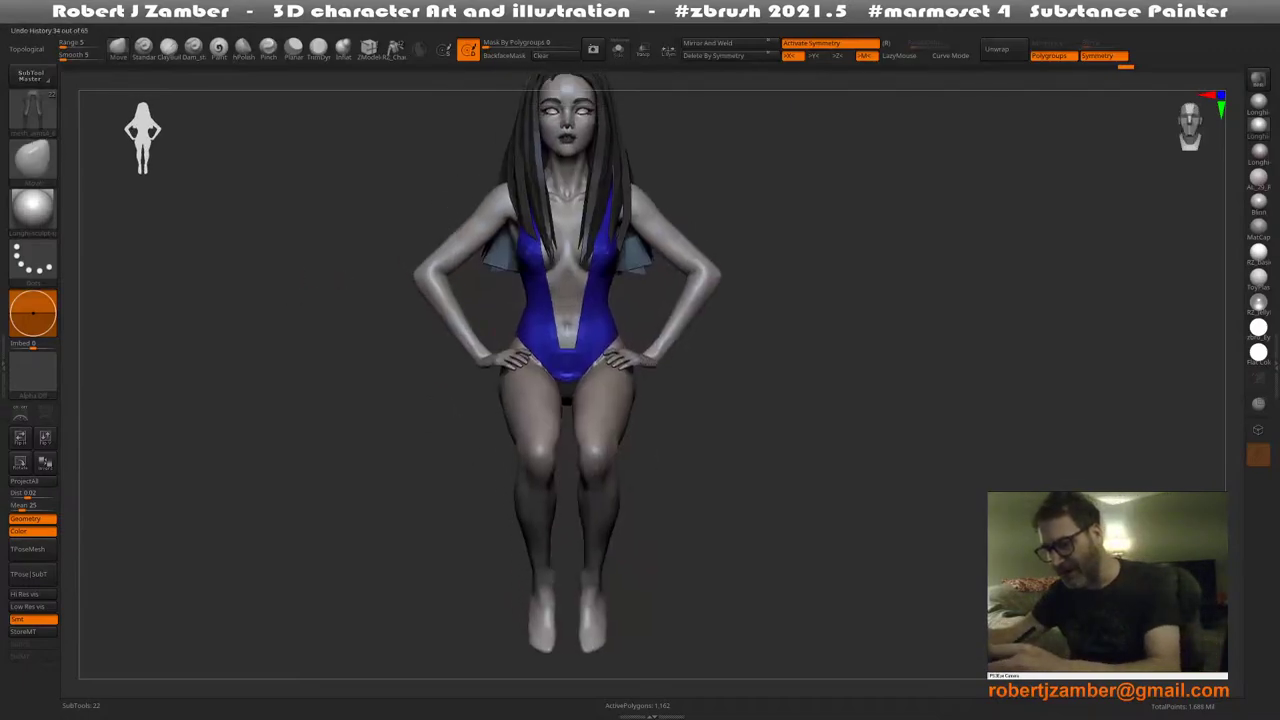
# Isolate the bodysuit with Solo and switch back to the ZModeler brush at the crotch
pyautogui.click(618, 50)
pyautogui.moveTo(540, 392)
pyautogui.keyDown('ctrl'); pyautogui.mouseDown(button='right')
pyautogui.moveTo(537, 446)
pyautogui.moveTo(562, 438)
pyautogui.moveTo(537, 431)
pyautogui.moveTo(508, 390)
pyautogui.moveTo(488, 424)
pyautogui.moveTo(470, 424)
pyautogui.moveTo(518, 417)
pyautogui.mouseUp(button='right'); pyautogui.keyUp('ctrl')
pyautogui.click(369, 49)
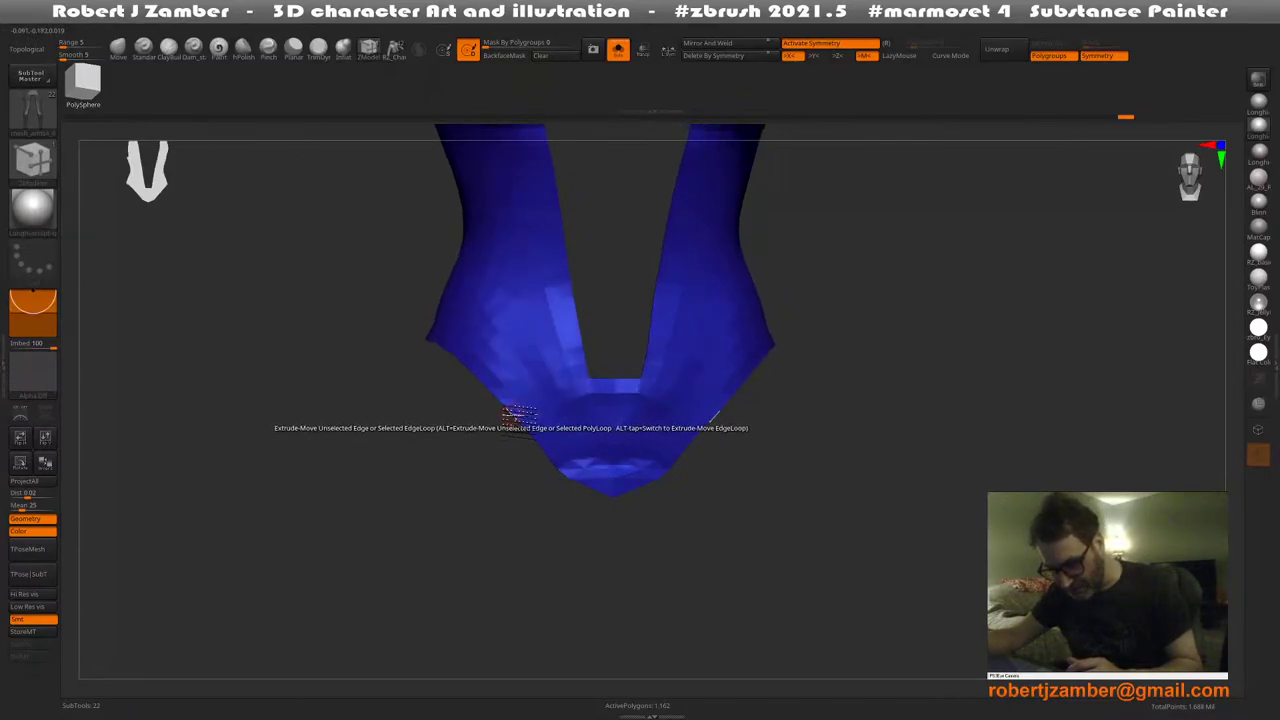
pyautogui.moveTo(514, 423)
pyautogui.mouseDown()
pyautogui.moveTo(514, 449)
pyautogui.moveTo(573, 486)
pyautogui.mouseUp()
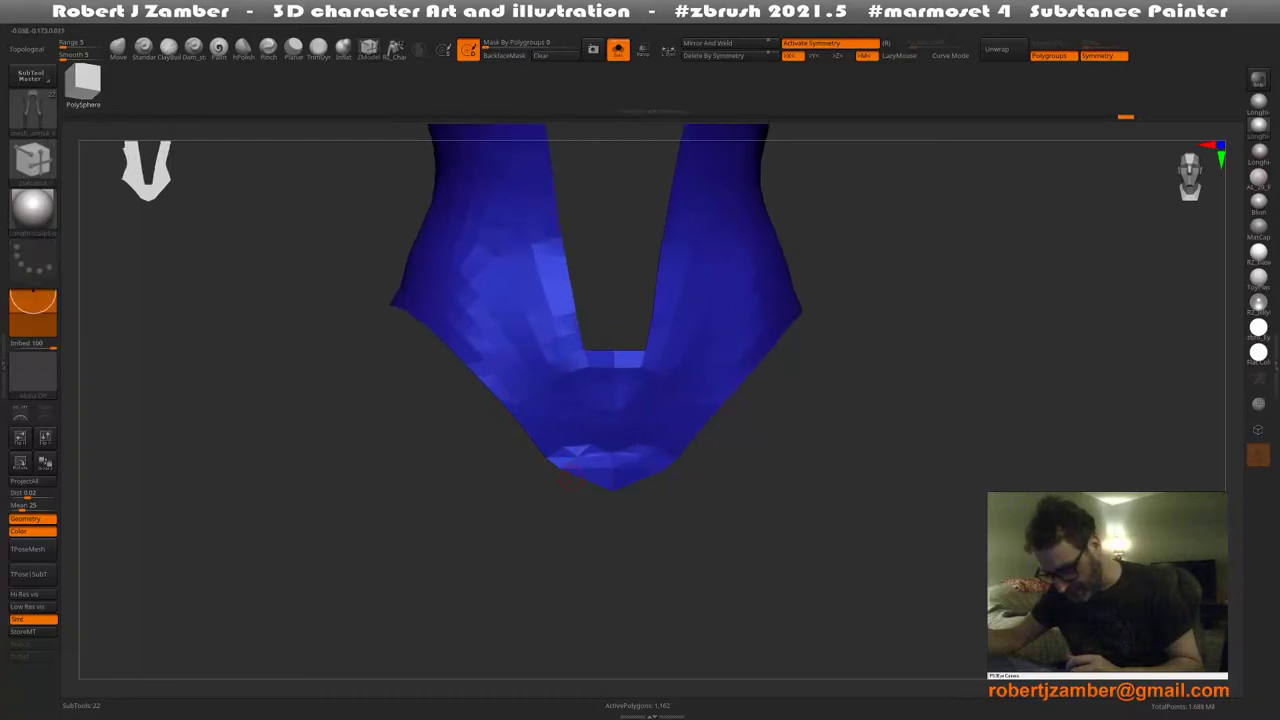
# Try to extrude the front leg-opening edge with ZModeler's Extrude Move set to Edge/PolyLoop, and undo it
pyautogui.press('space')
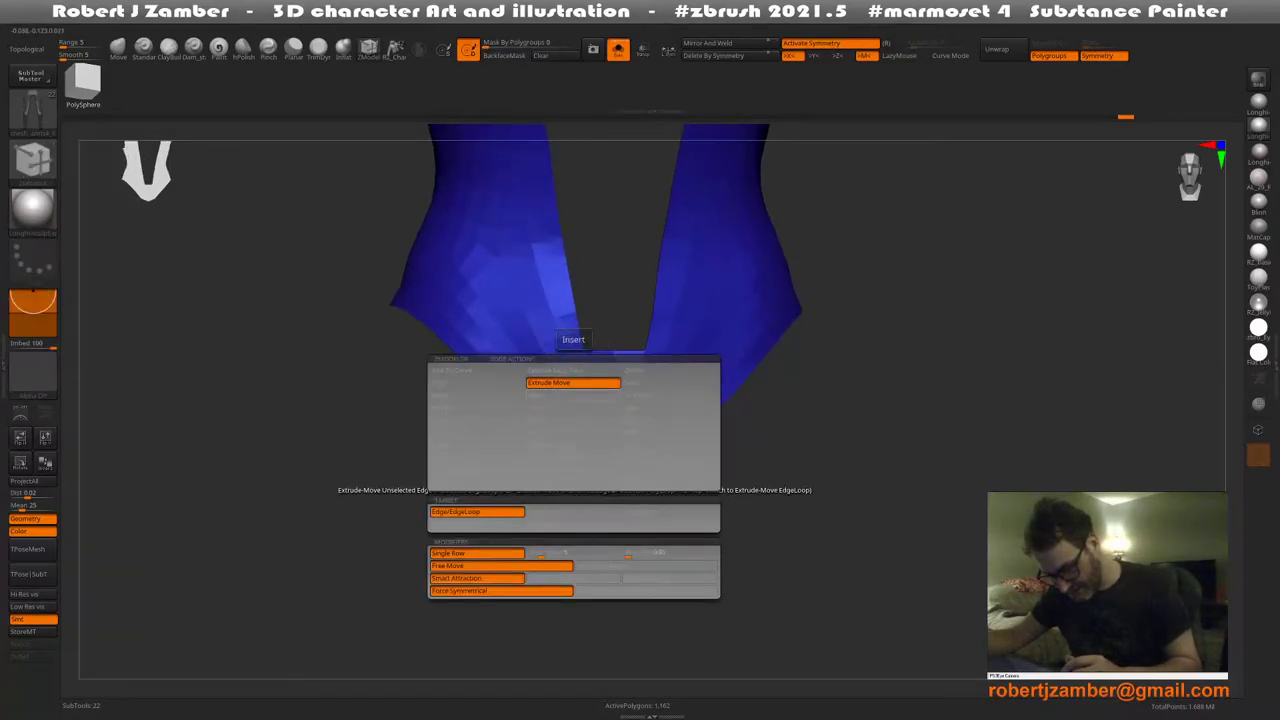
pyautogui.click(477, 524)
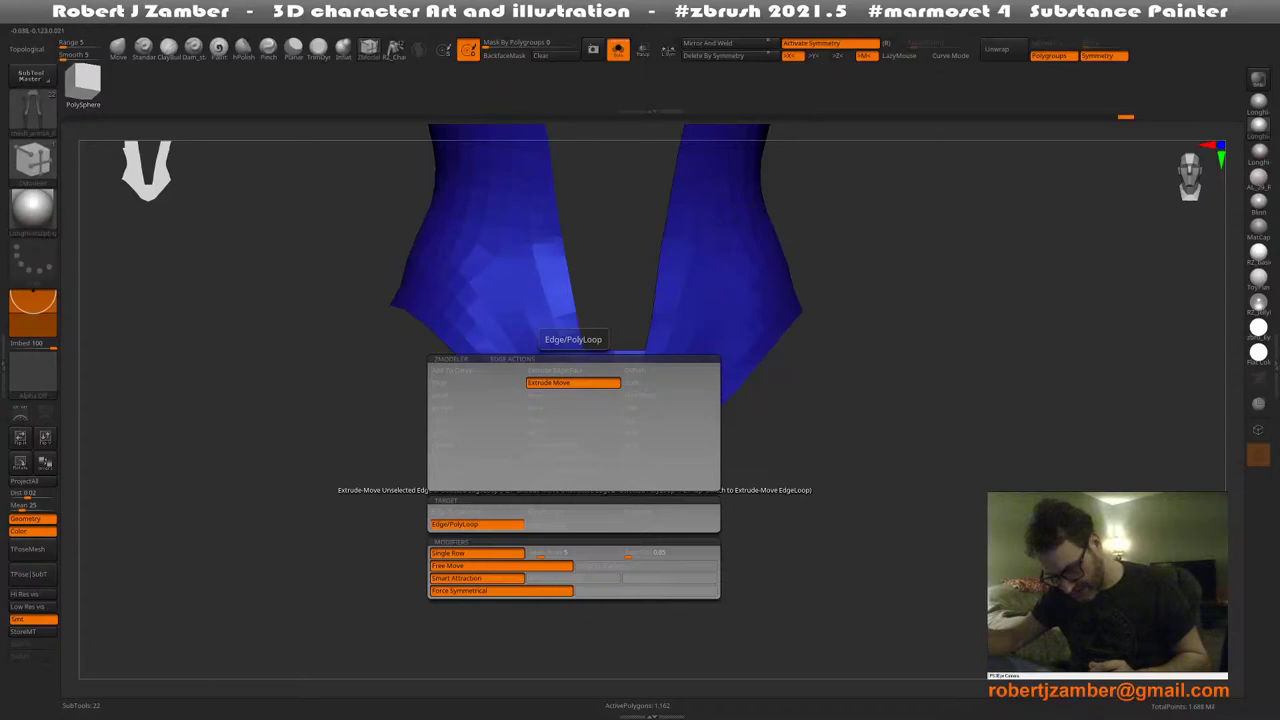
pyautogui.moveTo(516, 420); pyautogui.dragTo(498, 441)
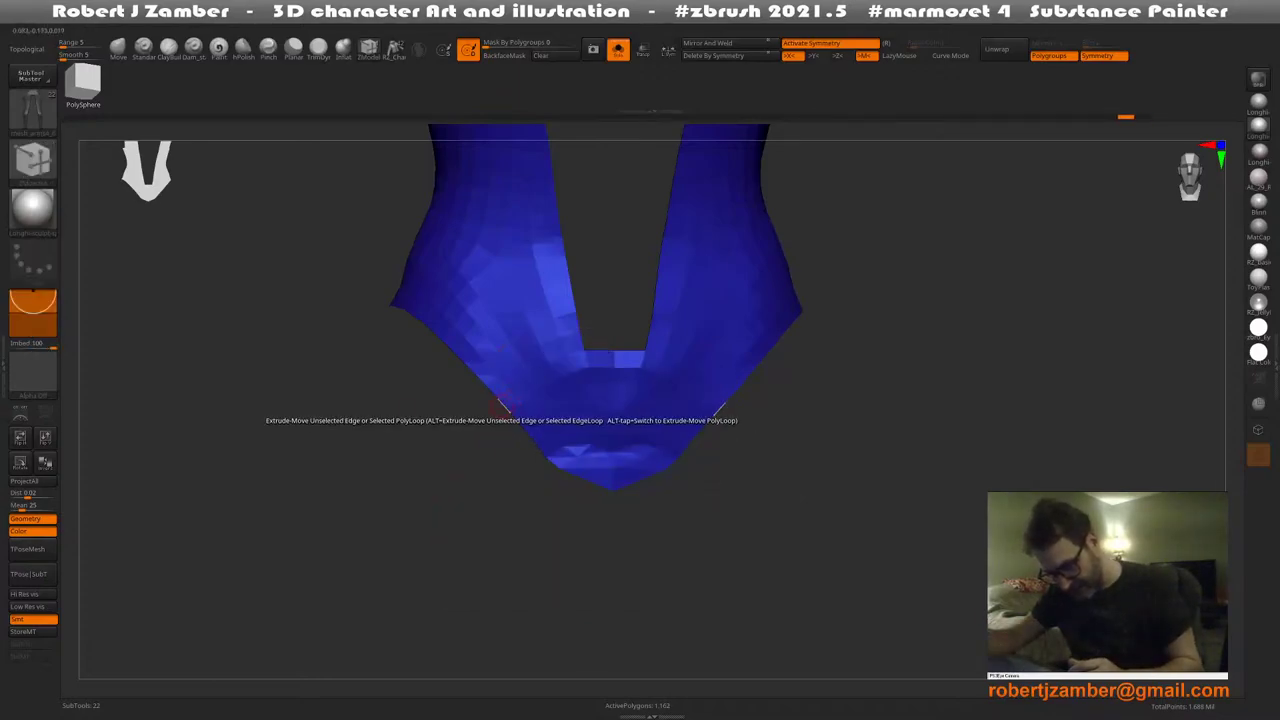
pyautogui.press('space')
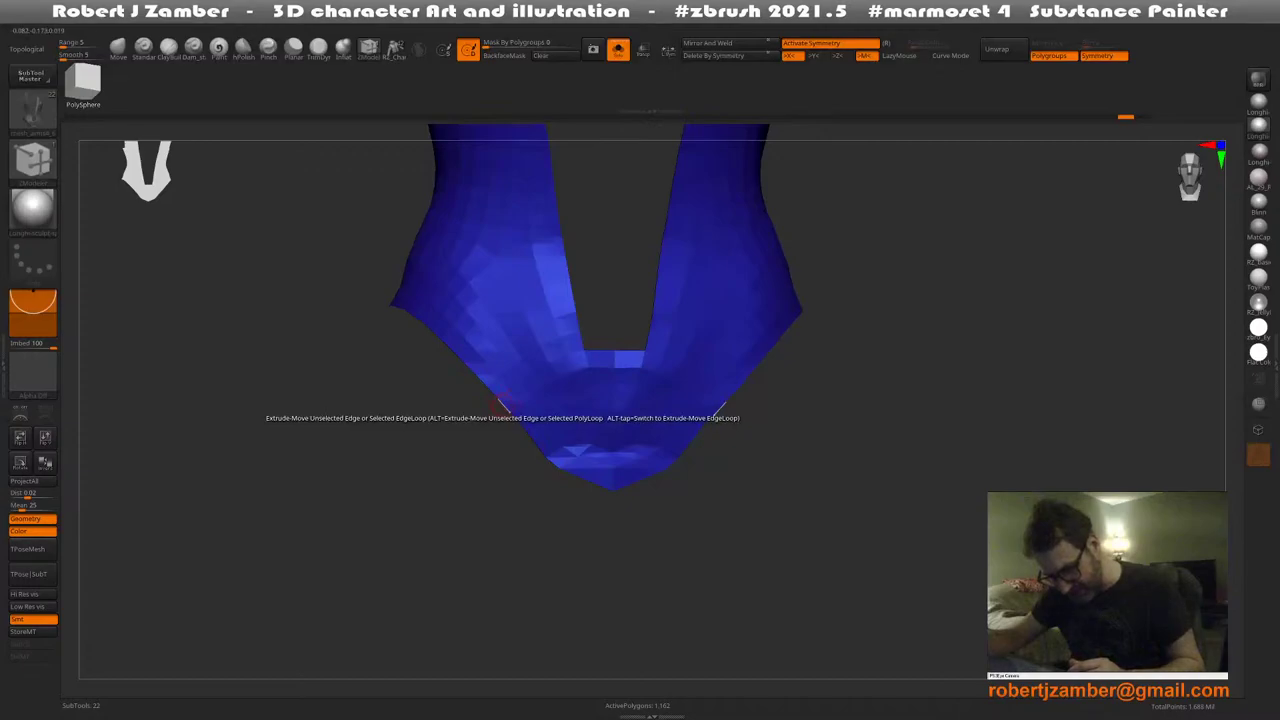
pyautogui.moveTo(503, 405); pyautogui.dragTo(492, 407)
pyautogui.hotkey('ctrl', 'z')
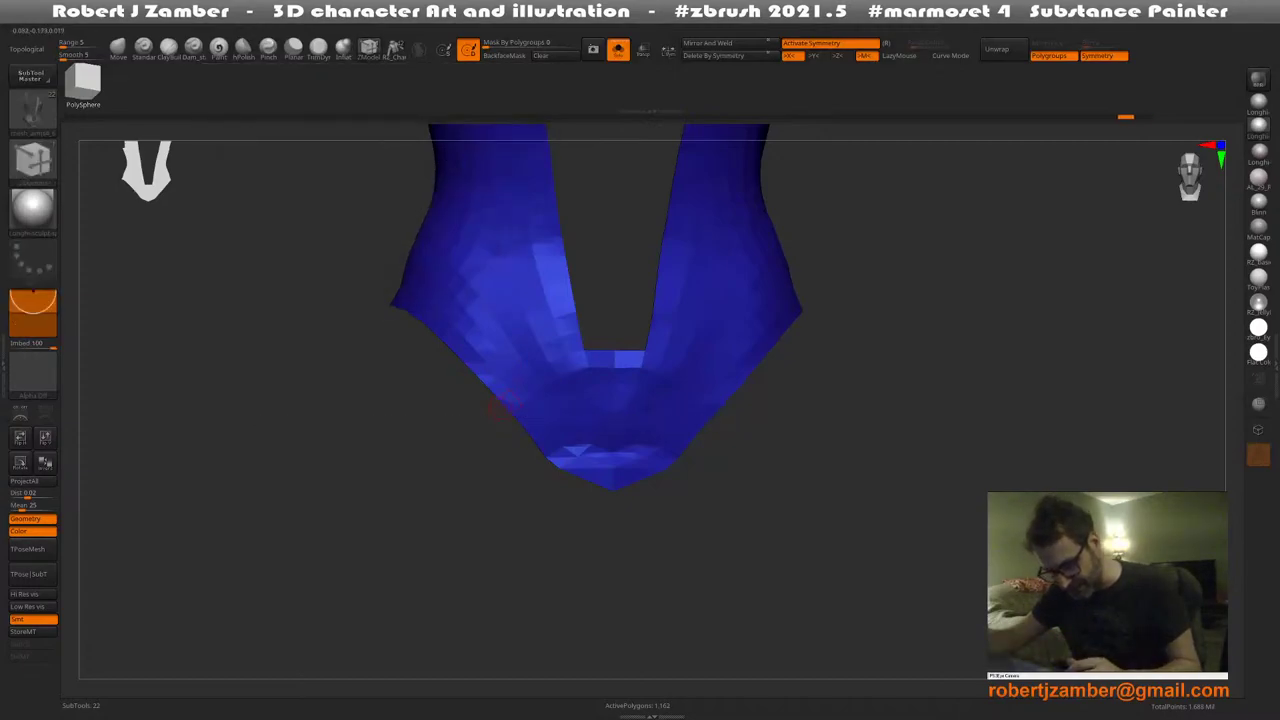
# Extrude the bodysuit's leg-opening edge loop outward with Extrude Move and check its fit from behind on the full character
pyautogui.press('space')
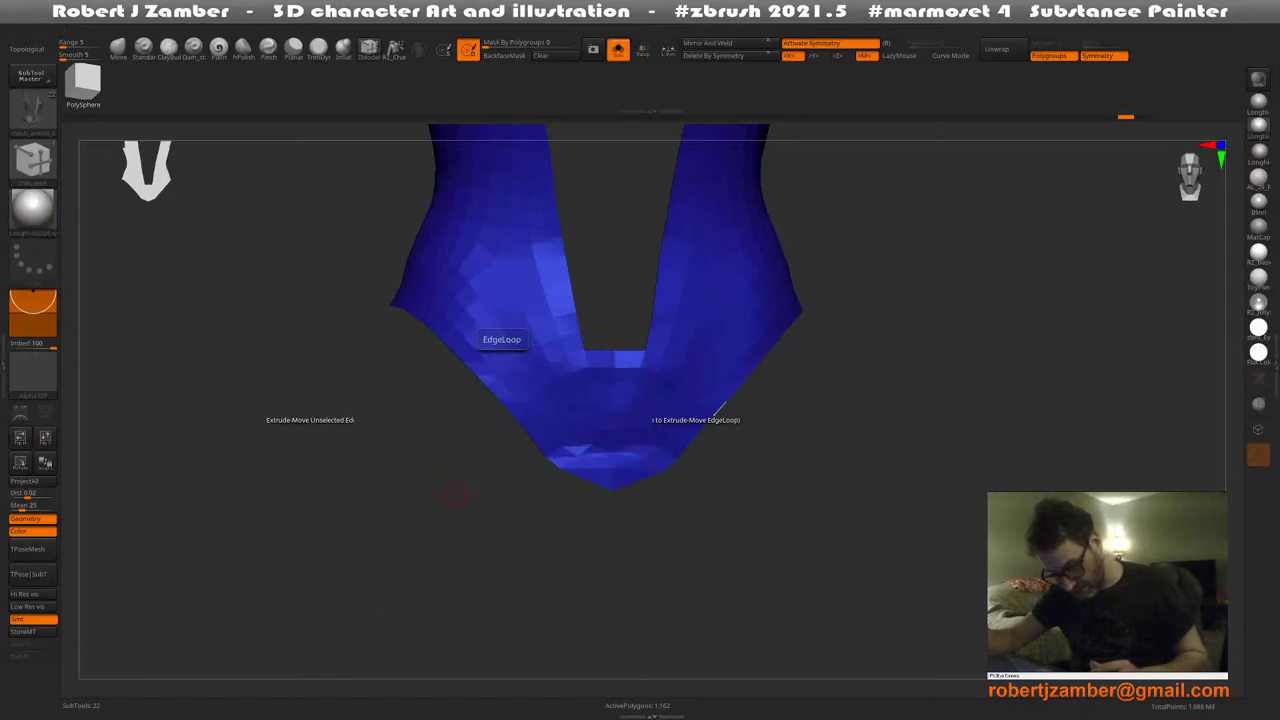
pyautogui.moveTo(506, 411); pyautogui.dragTo(500, 478)
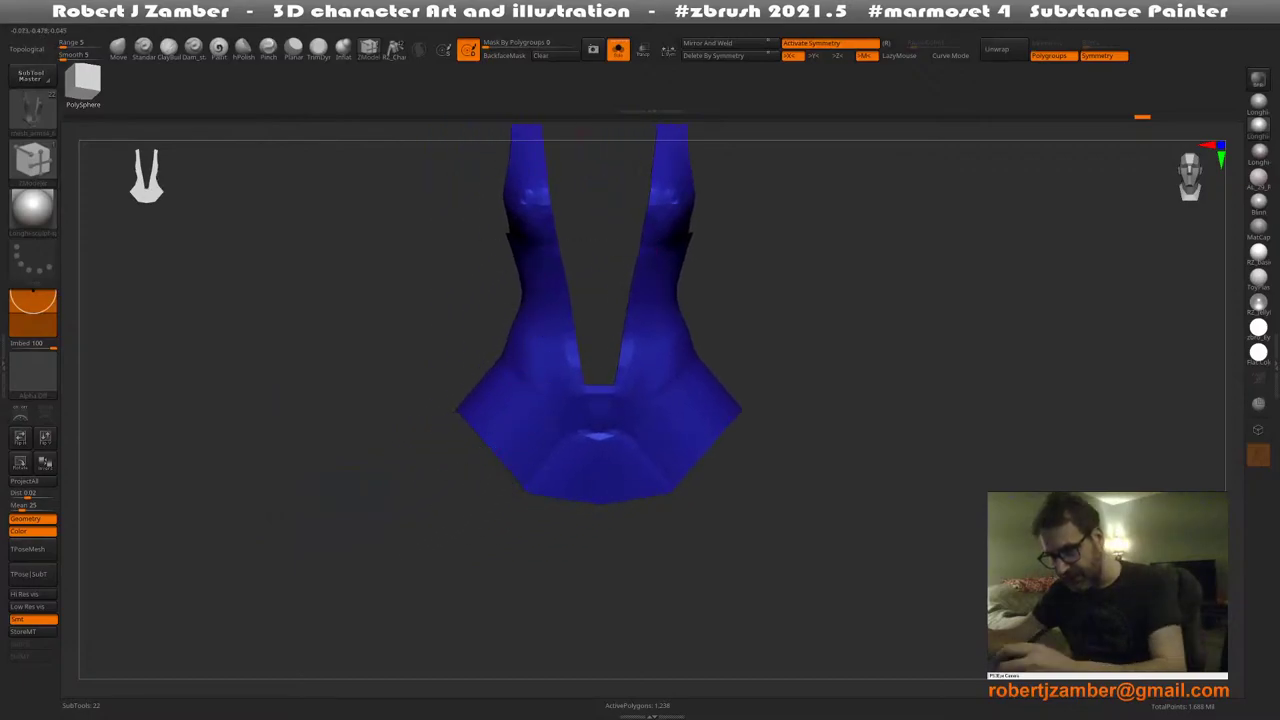
pyautogui.click(618, 49)
pyautogui.keyDown('alt'); pyautogui.moveTo(560, 428); pyautogui.dragTo(400, 435); pyautogui.keyUp('alt')
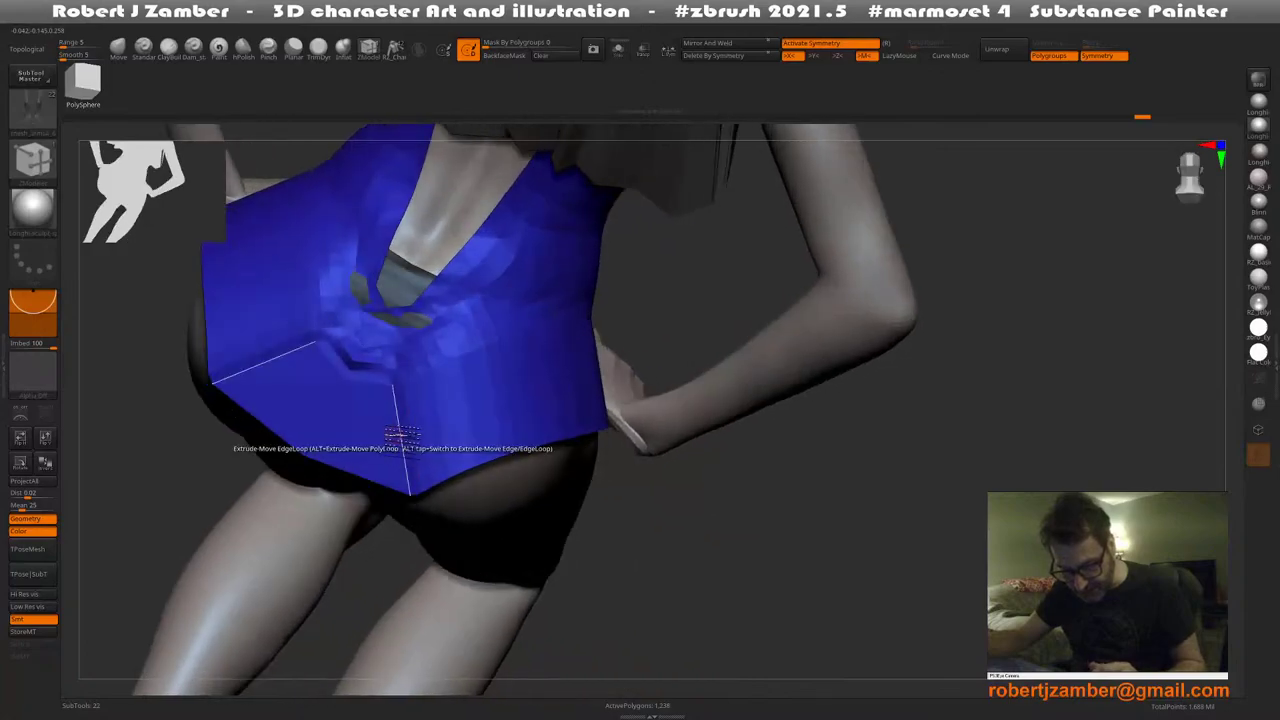
pyautogui.keyDown('alt'); pyautogui.moveTo(640, 480); pyautogui.dragTo(714, 516); pyautogui.keyUp('alt')
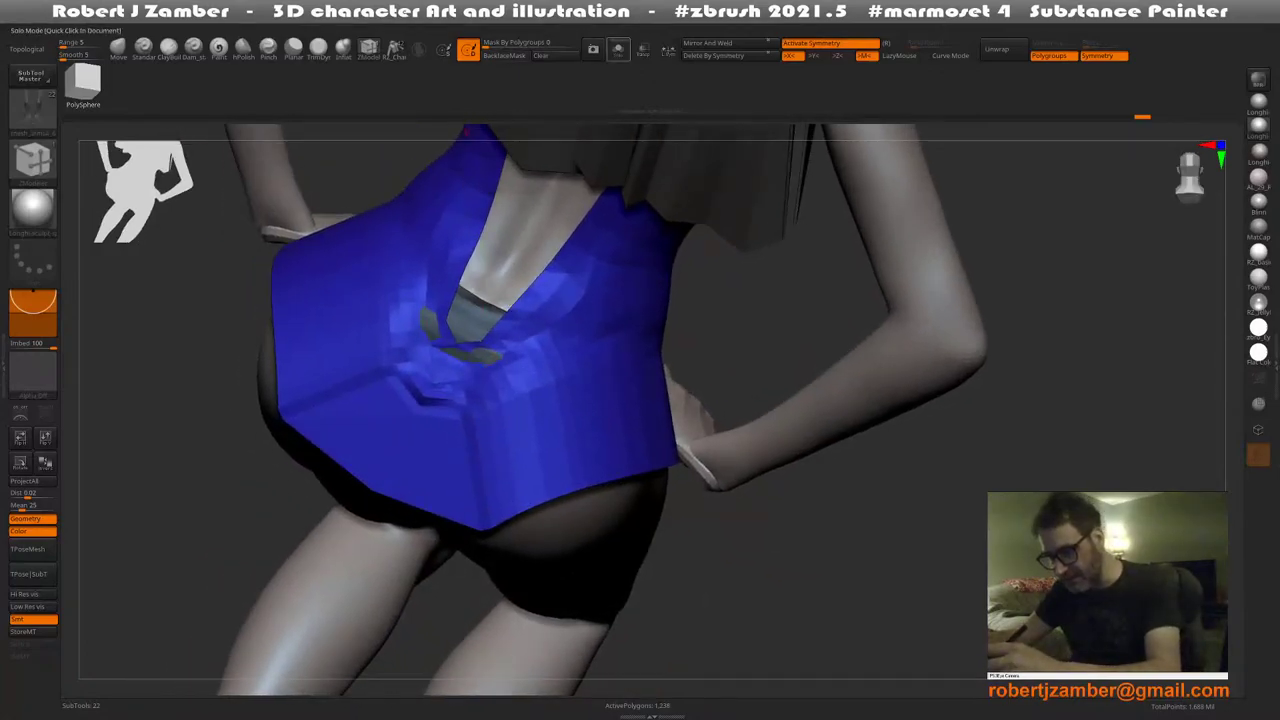
pyautogui.click(618, 50)
# Set ZModeler's Extrude Move target to Edge/EdgeLoop on the rear crotch panel's centre edge
pyautogui.moveTo(440, 447)
pyautogui.keyDown('shift'); pyautogui.mouseDown(button='right')
pyautogui.moveTo(472, 450)
pyautogui.moveTo(455, 446)
pyautogui.mouseUp(button='right'); pyautogui.keyUp('shift')
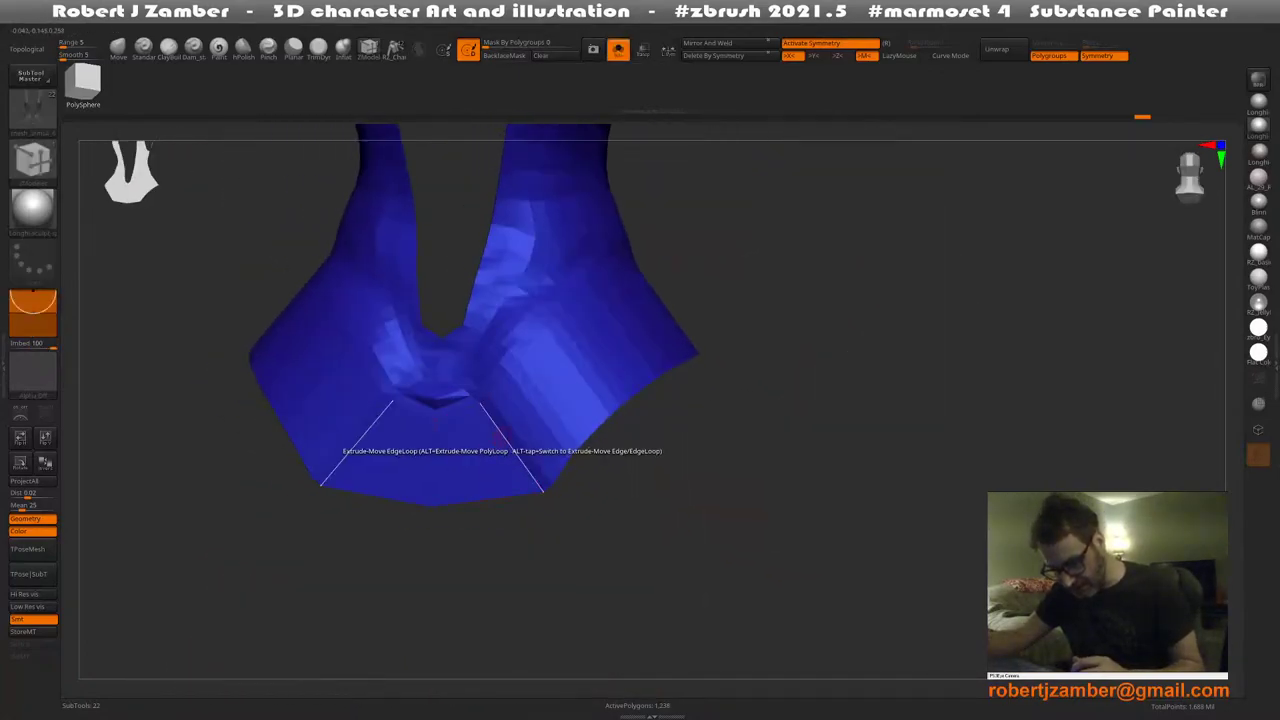
pyautogui.press('space')
pyautogui.click(470, 383)
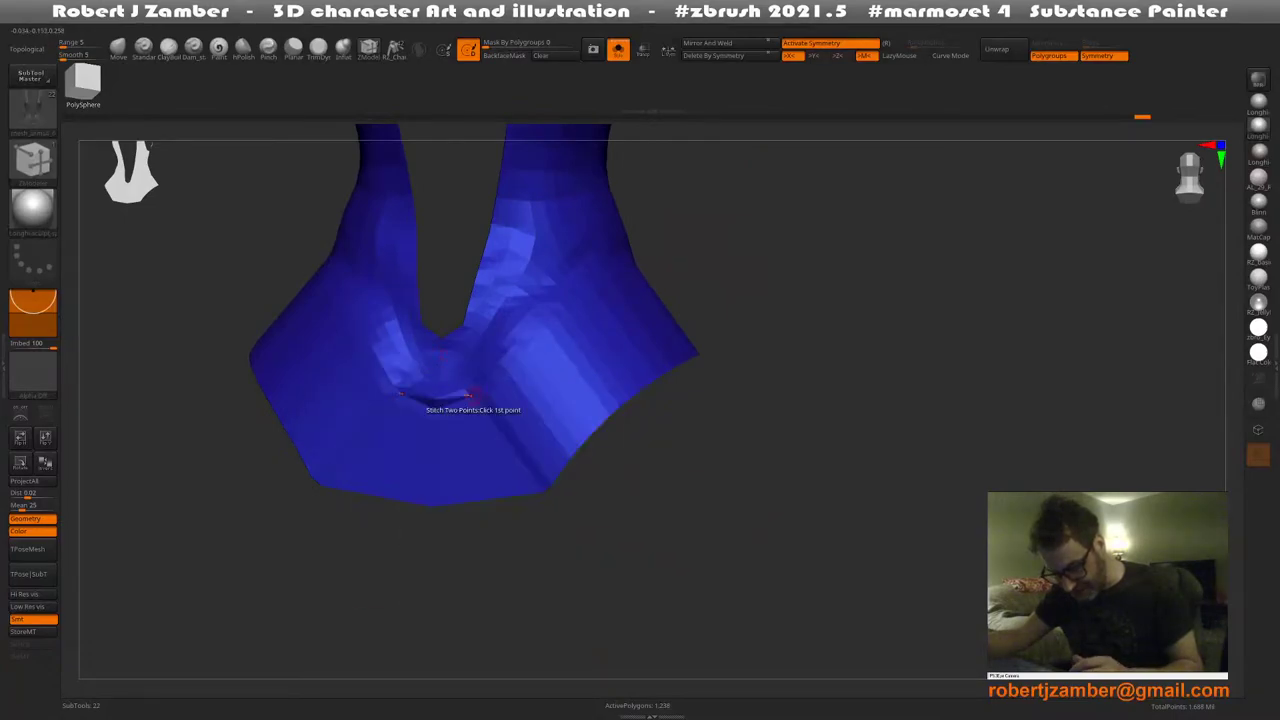
pyautogui.press('space')
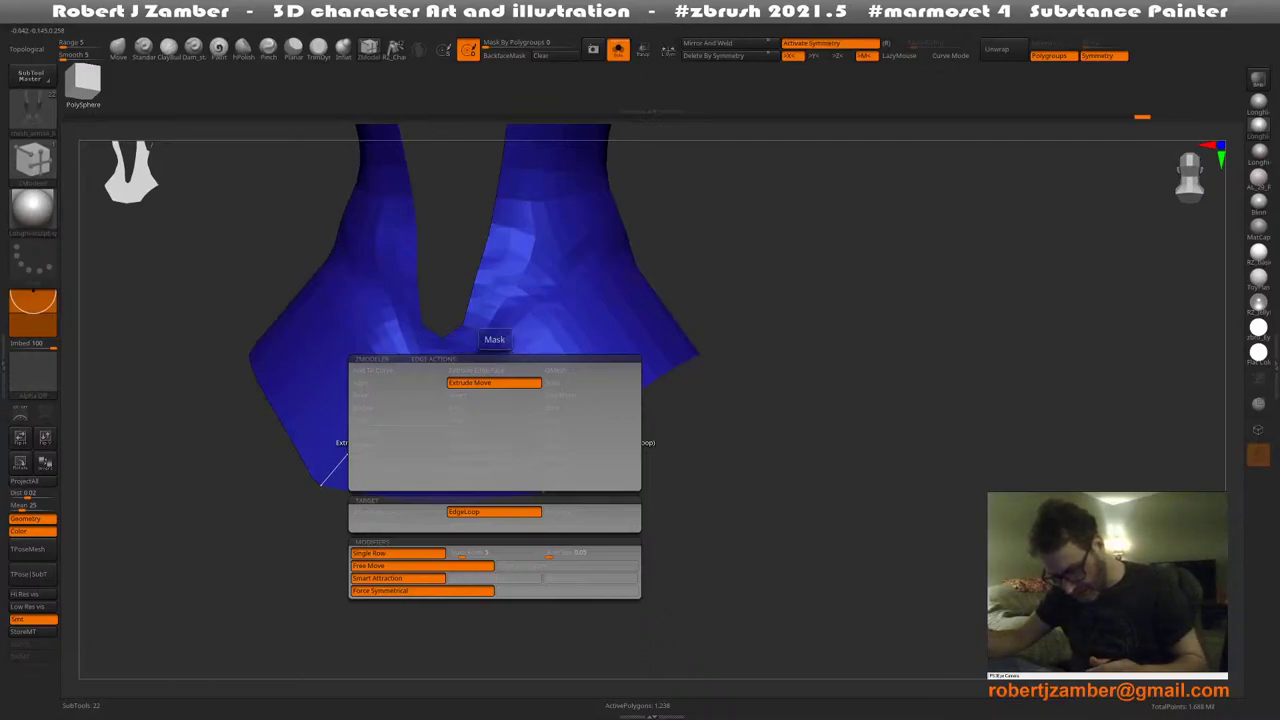
pyautogui.keyDown('alt'); pyautogui.moveTo(394, 455); pyautogui.dragTo(461, 458, button='right'); pyautogui.keyUp('alt')
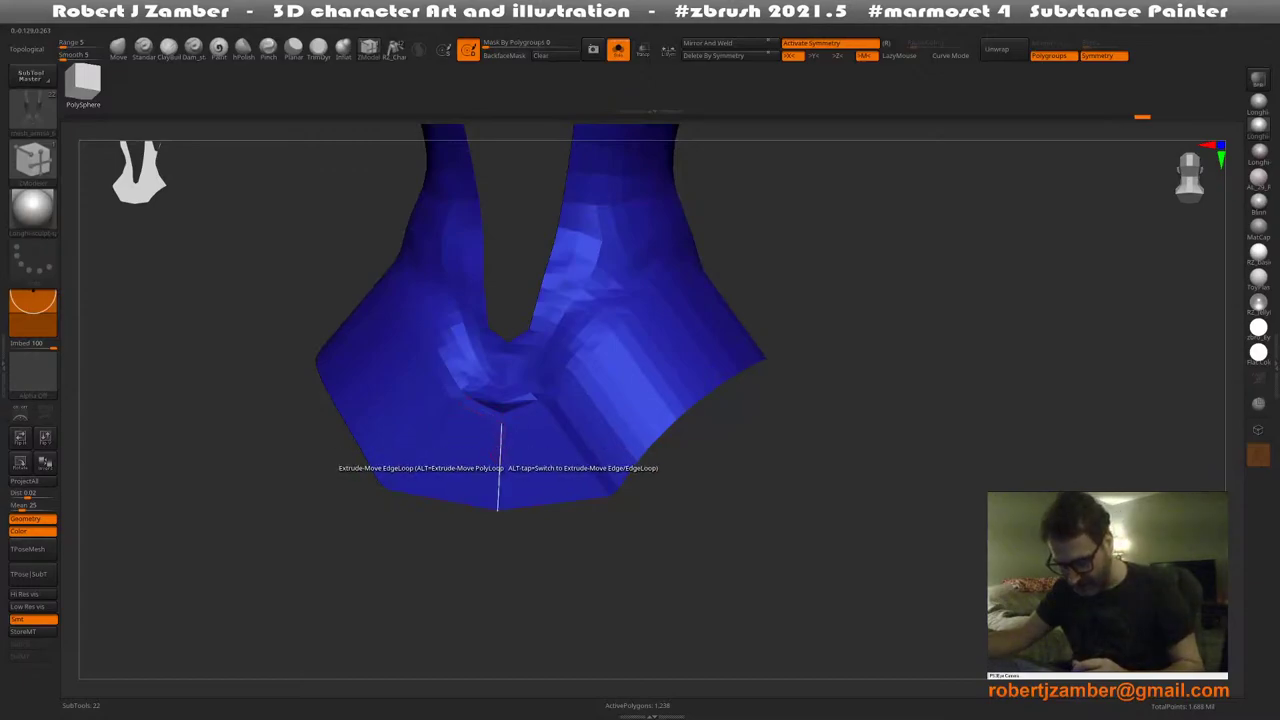
pyautogui.press('space')
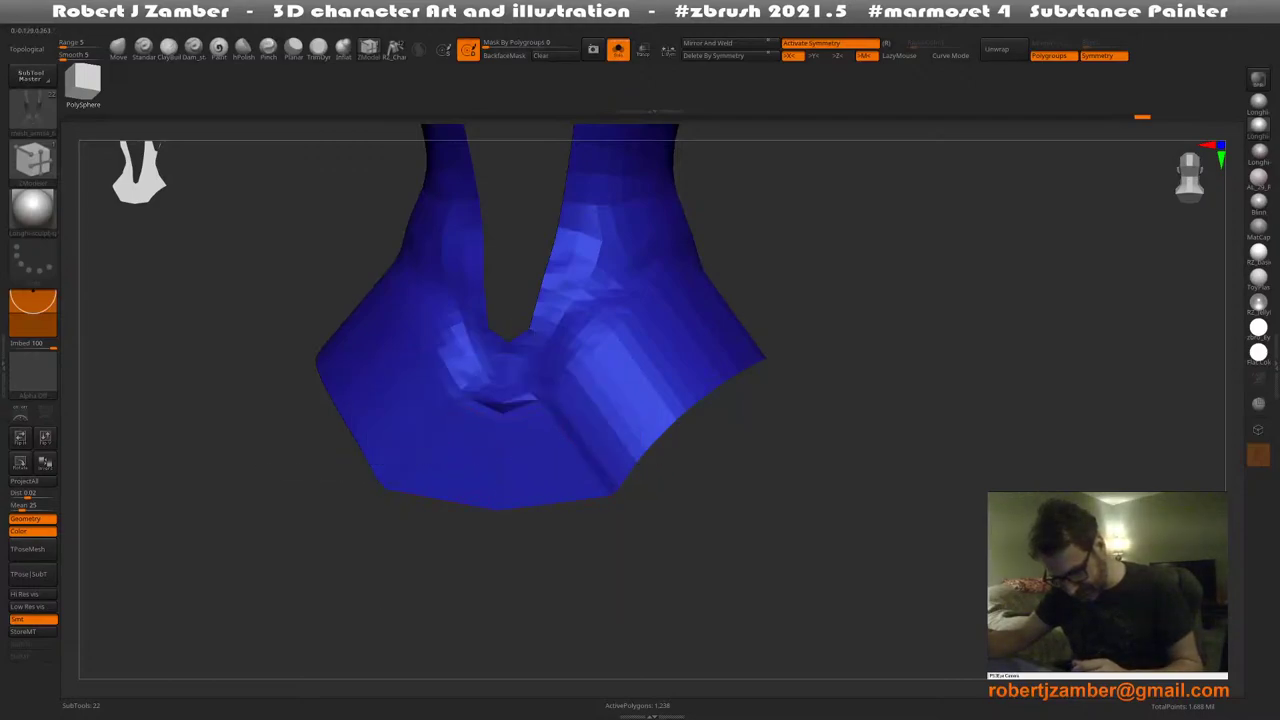
pyautogui.press('space')
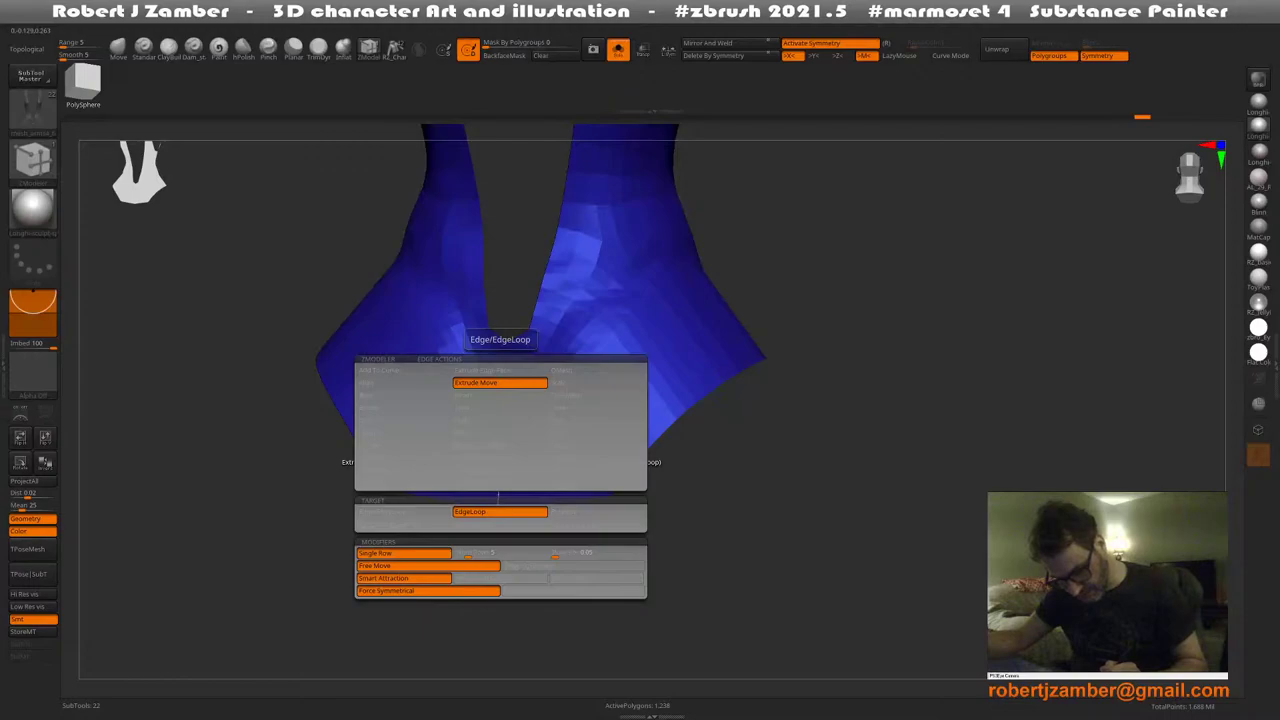
pyautogui.click(404, 511)
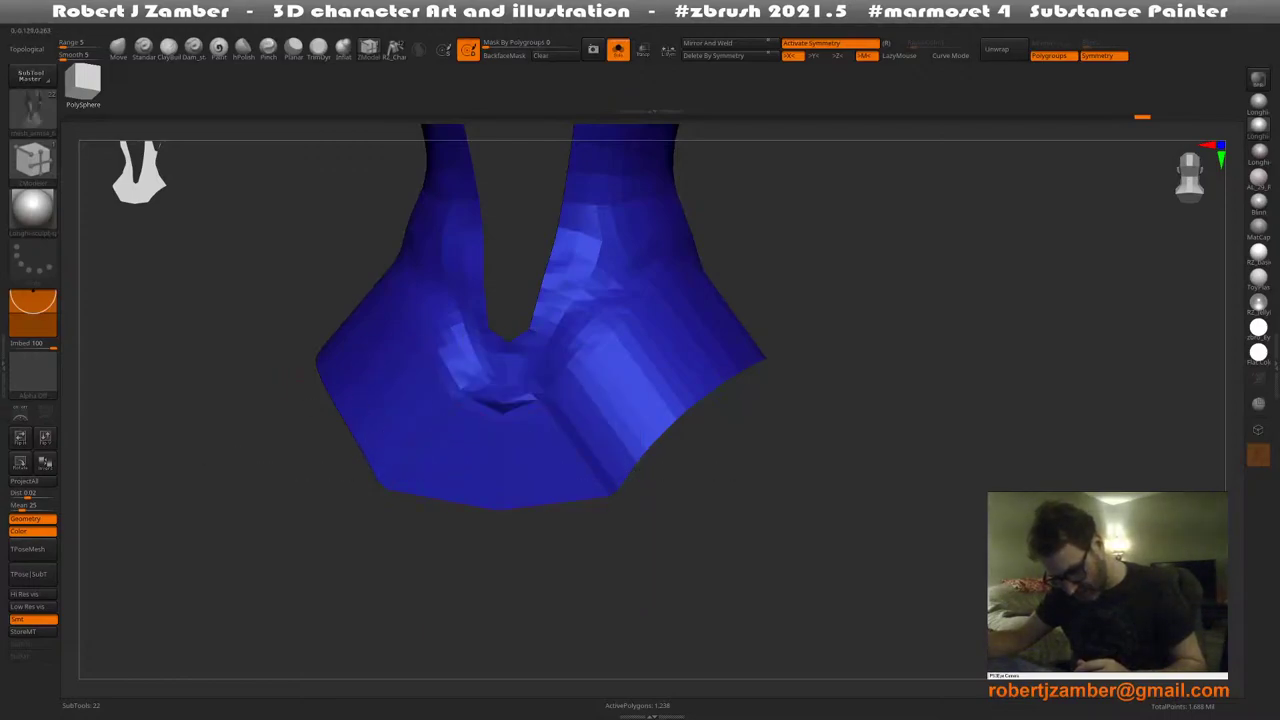
# Switch the ZModeler edge action to Insert with Single EdgeLoop and add edge loops across the extruded rear hip panels
pyautogui.moveTo(504, 470); pyautogui.dragTo(600, 421, button='right')
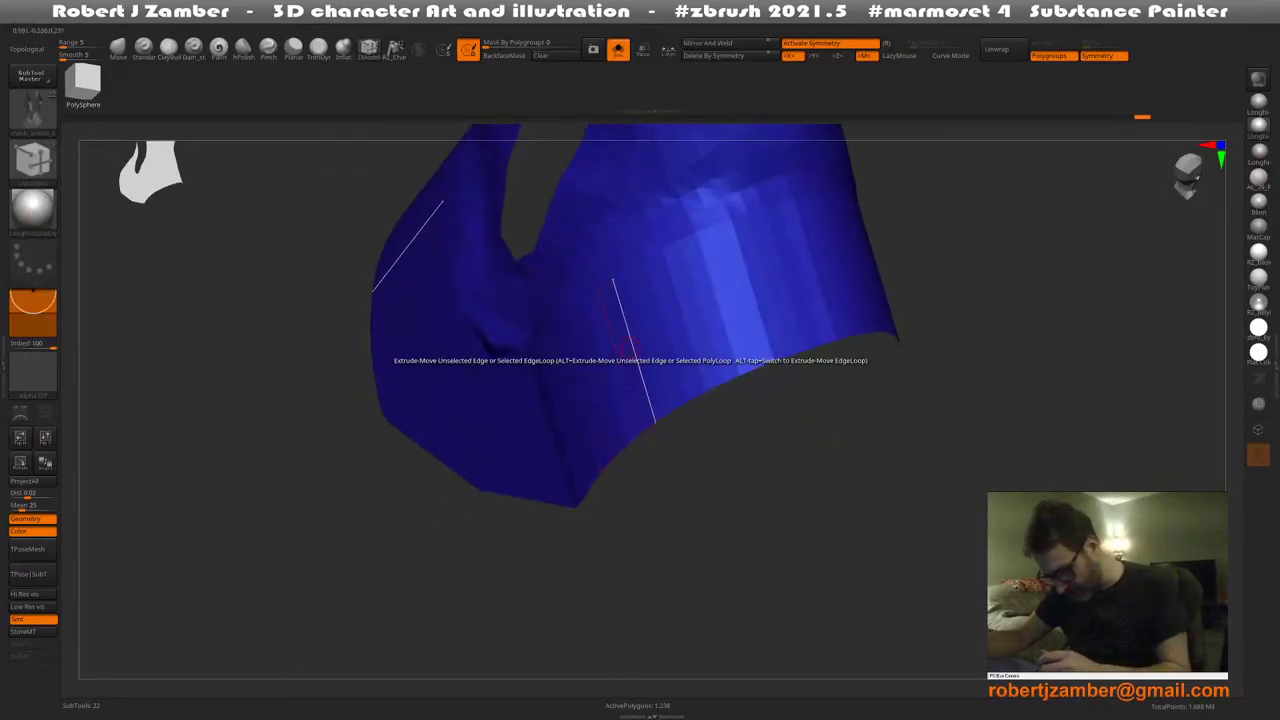
pyautogui.press('space')
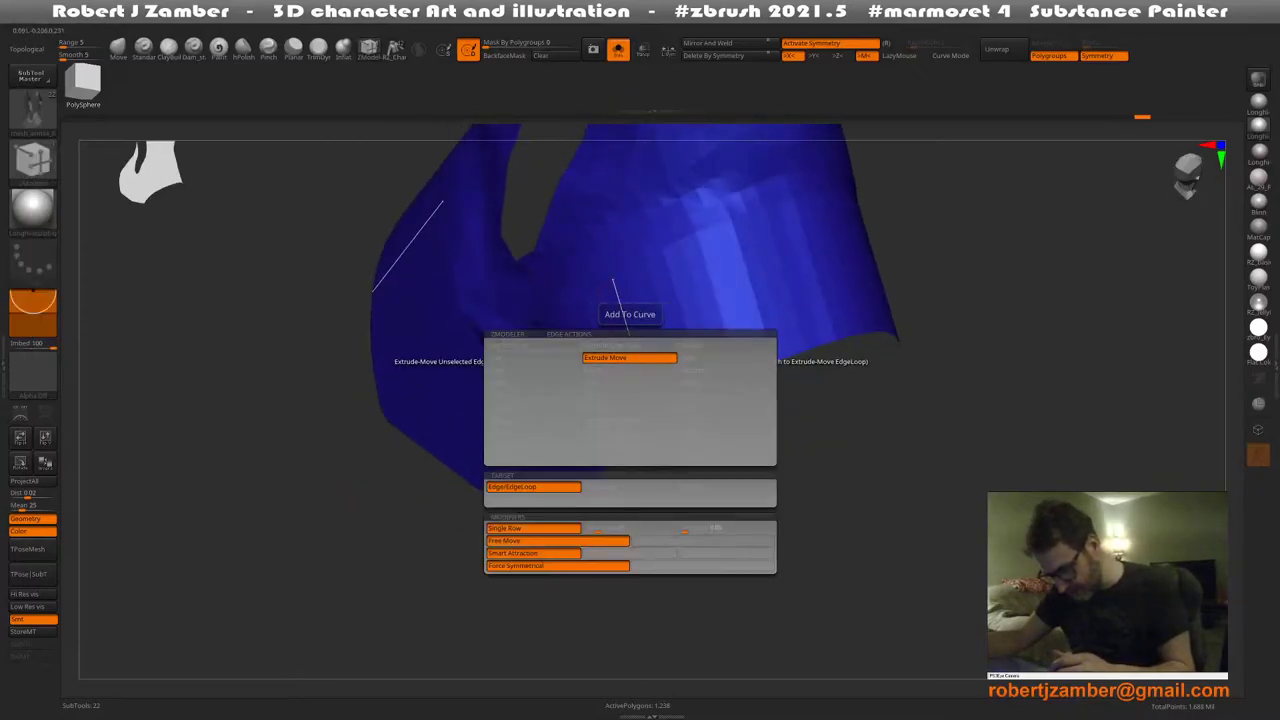
pyautogui.click(629, 370)
pyautogui.click(629, 486)
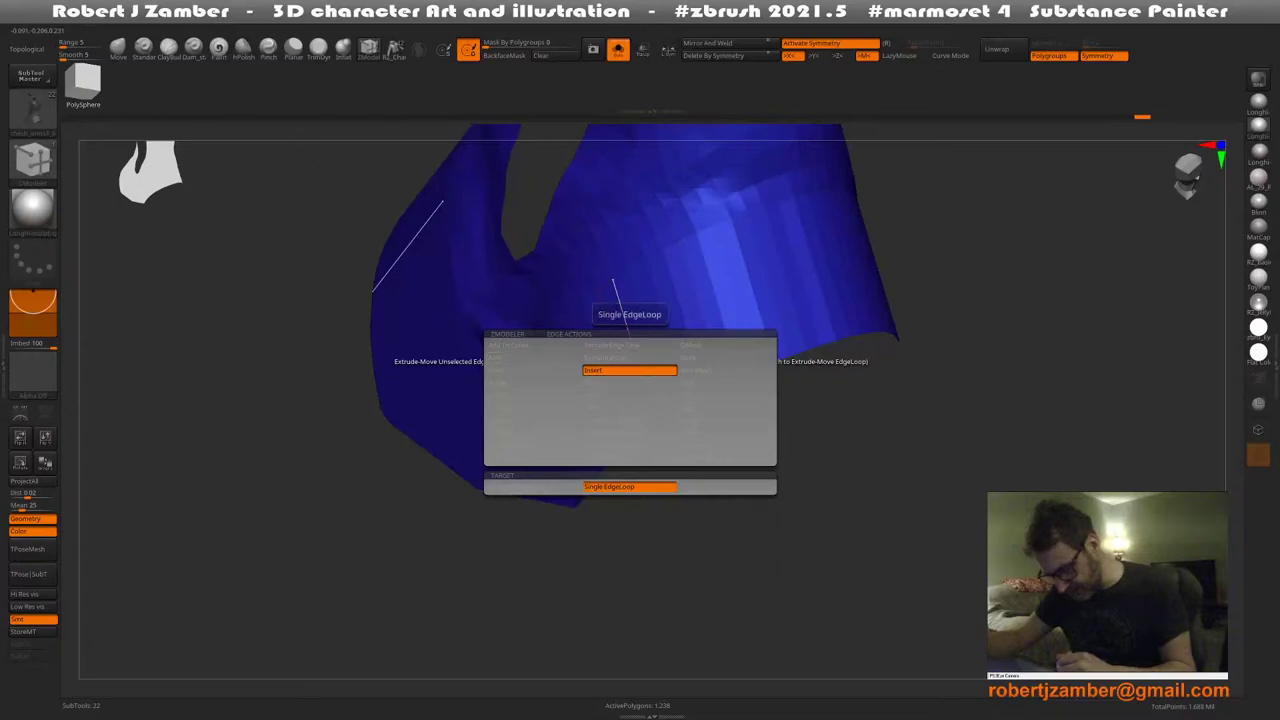
pyautogui.click(590, 318)
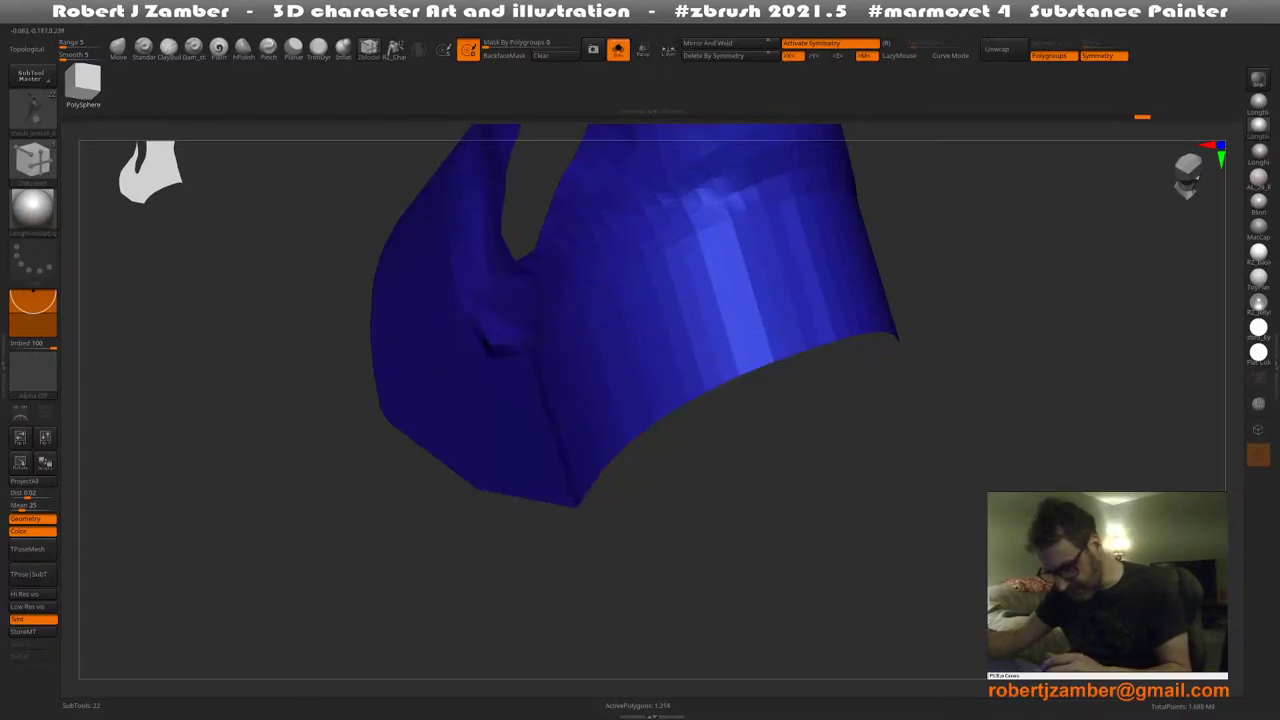
pyautogui.click(627, 339)
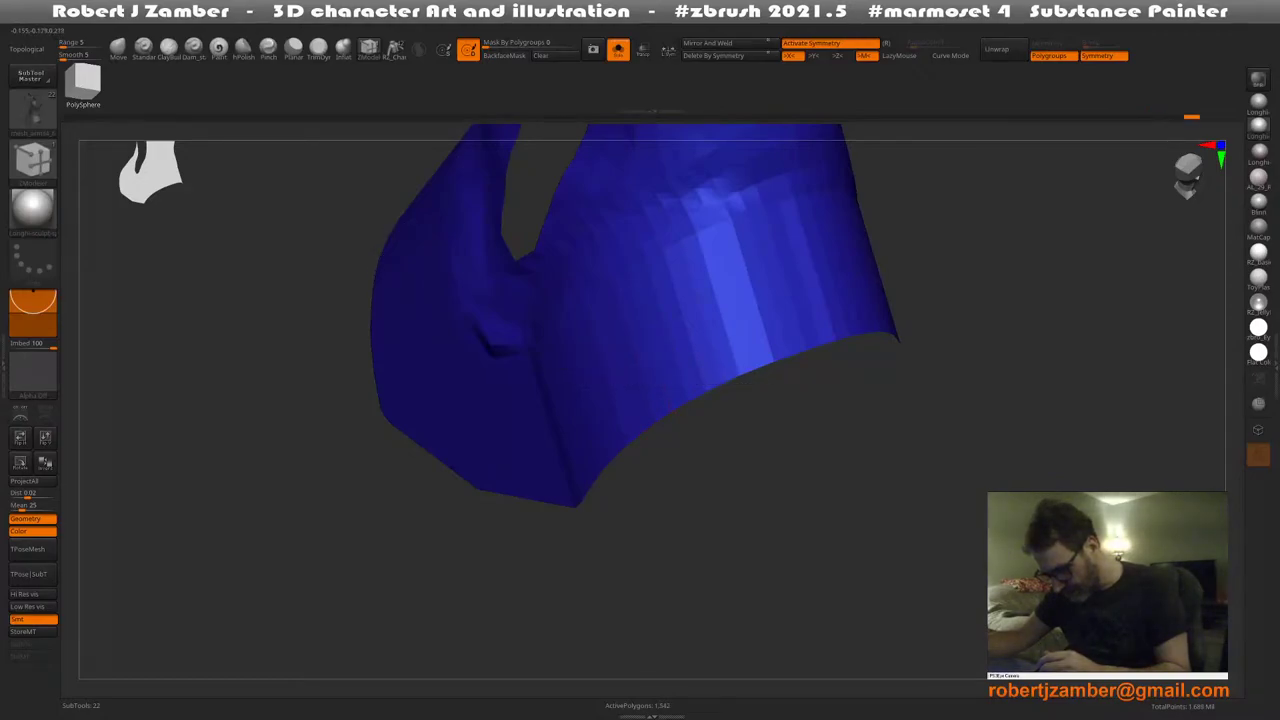
# Insert more edge loops across the front crotch panel beside the leg openings
pyautogui.moveTo(646, 400); pyautogui.dragTo(615, 432)
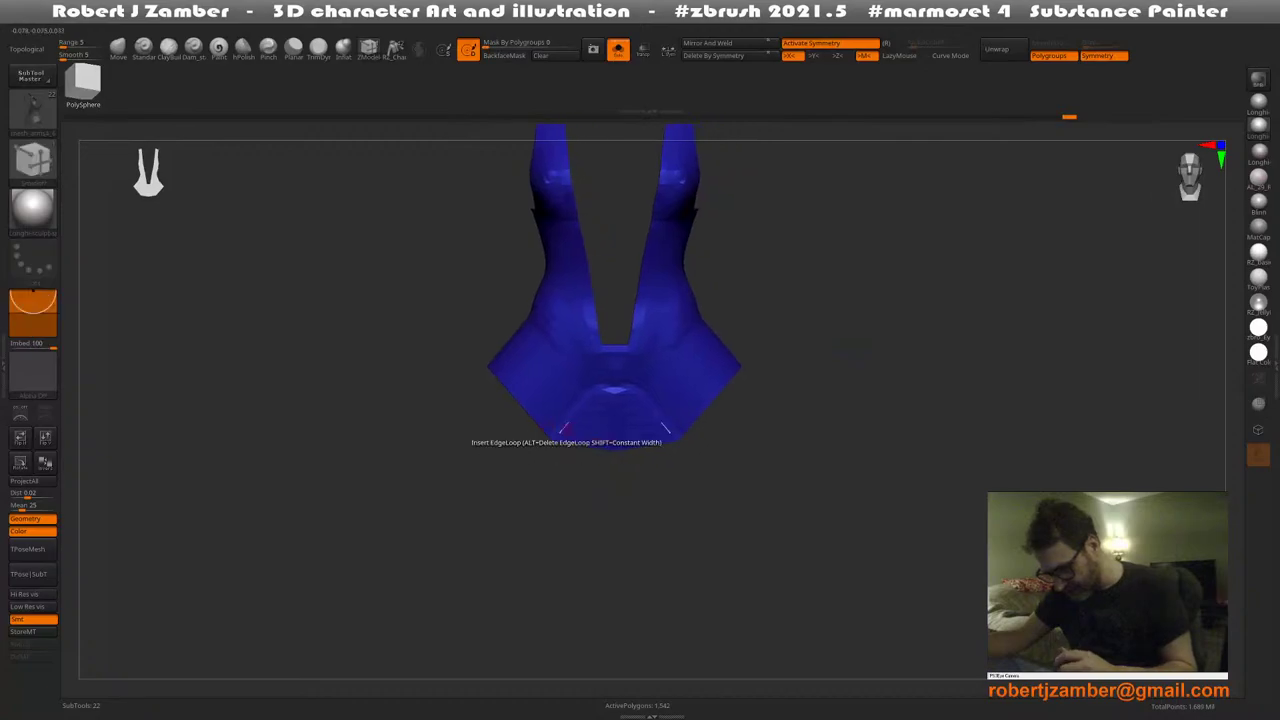
pyautogui.keyDown('ctrl'); pyautogui.moveTo(567, 431); pyautogui.dragTo(597, 424, button='right'); pyautogui.keyUp('ctrl')
pyautogui.click(596, 430)
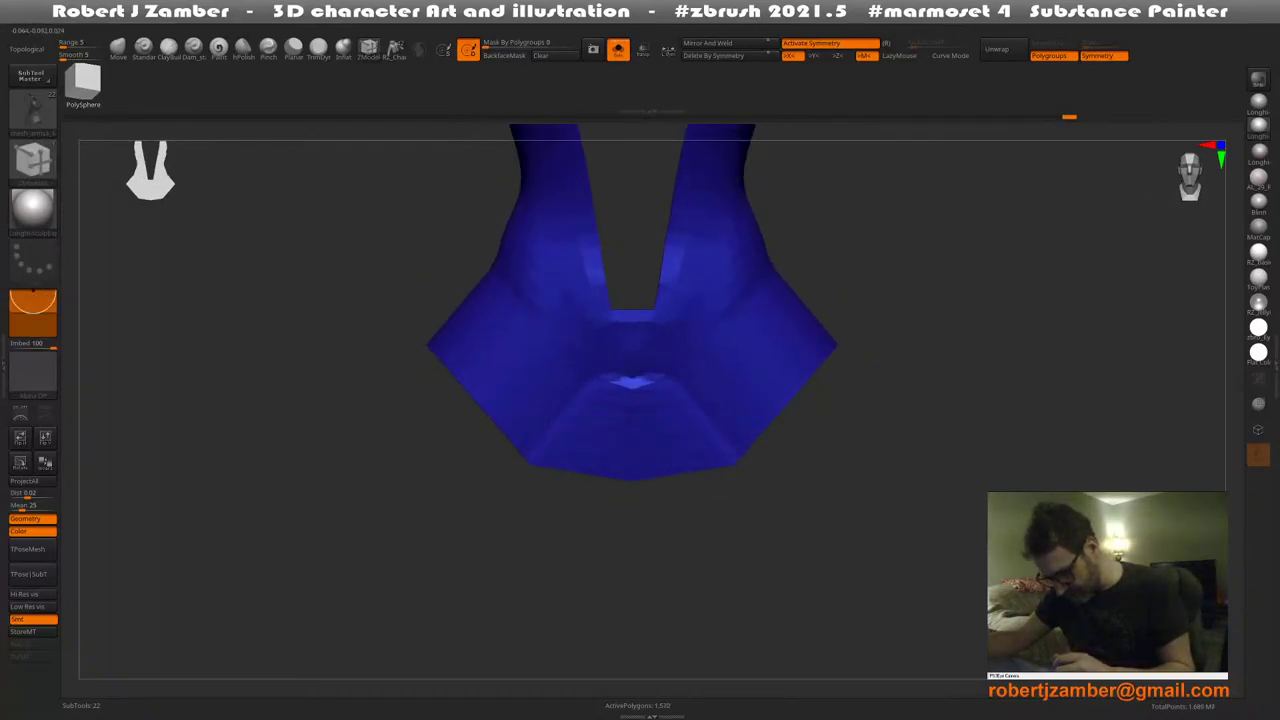
pyautogui.scroll(2, 594, 460)
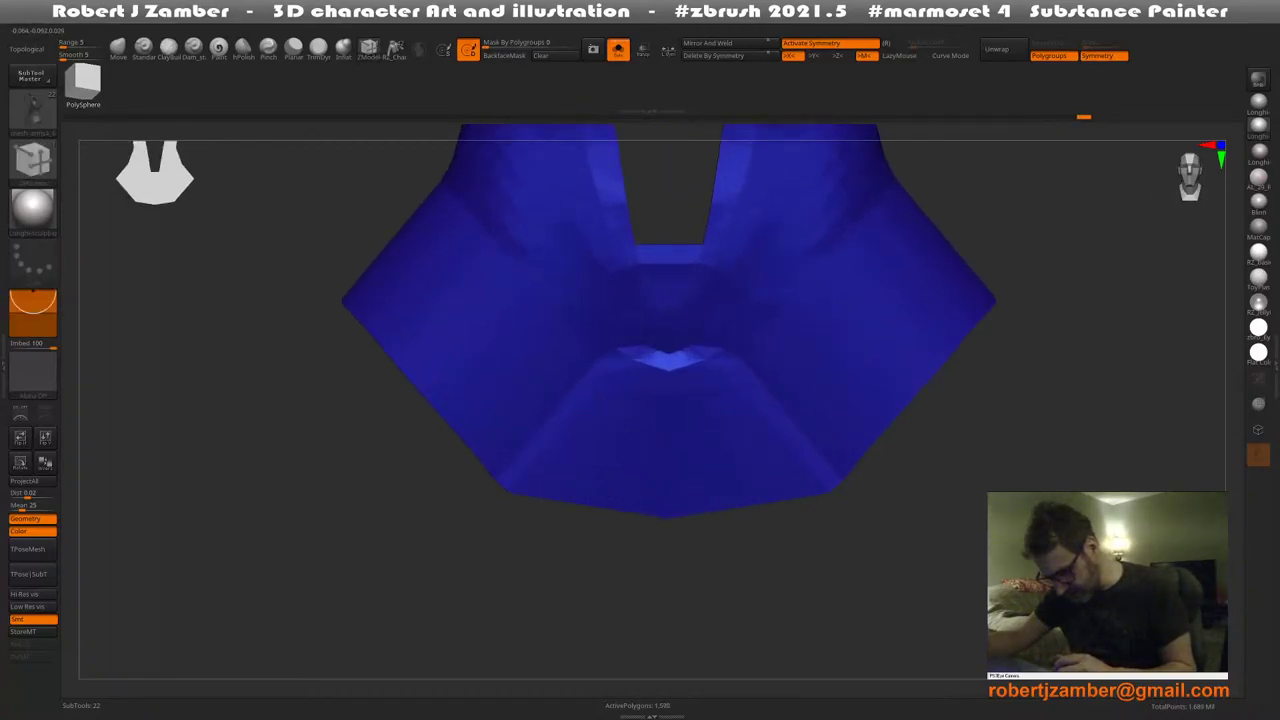
pyautogui.moveTo(563, 412); pyautogui.dragTo(480, 434)
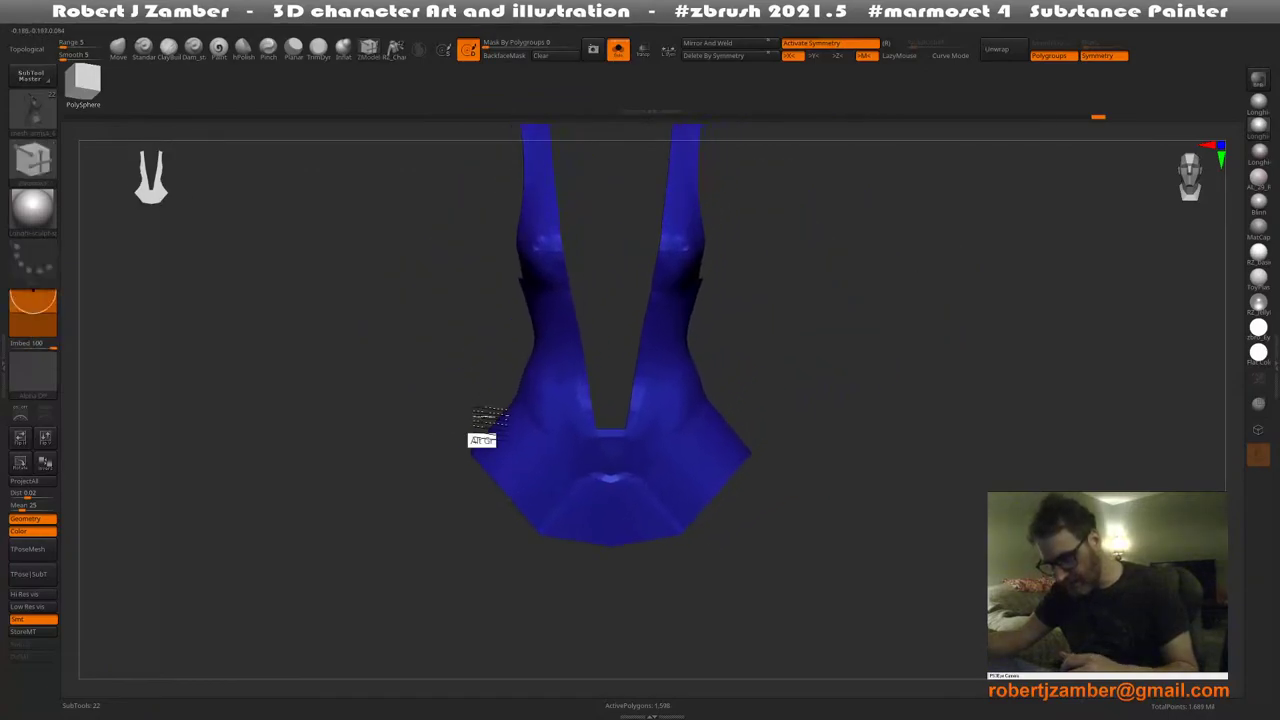
# Compare the bodysuit with the full character, isolate it with Solo, and examine its crotch and leg-opening edges up close
pyautogui.click(618, 49)
pyautogui.keyDown('ctrl'); pyautogui.moveTo(470, 500); pyautogui.dragTo(490, 470, button='right'); pyautogui.keyUp('ctrl')
pyautogui.click(618, 49)
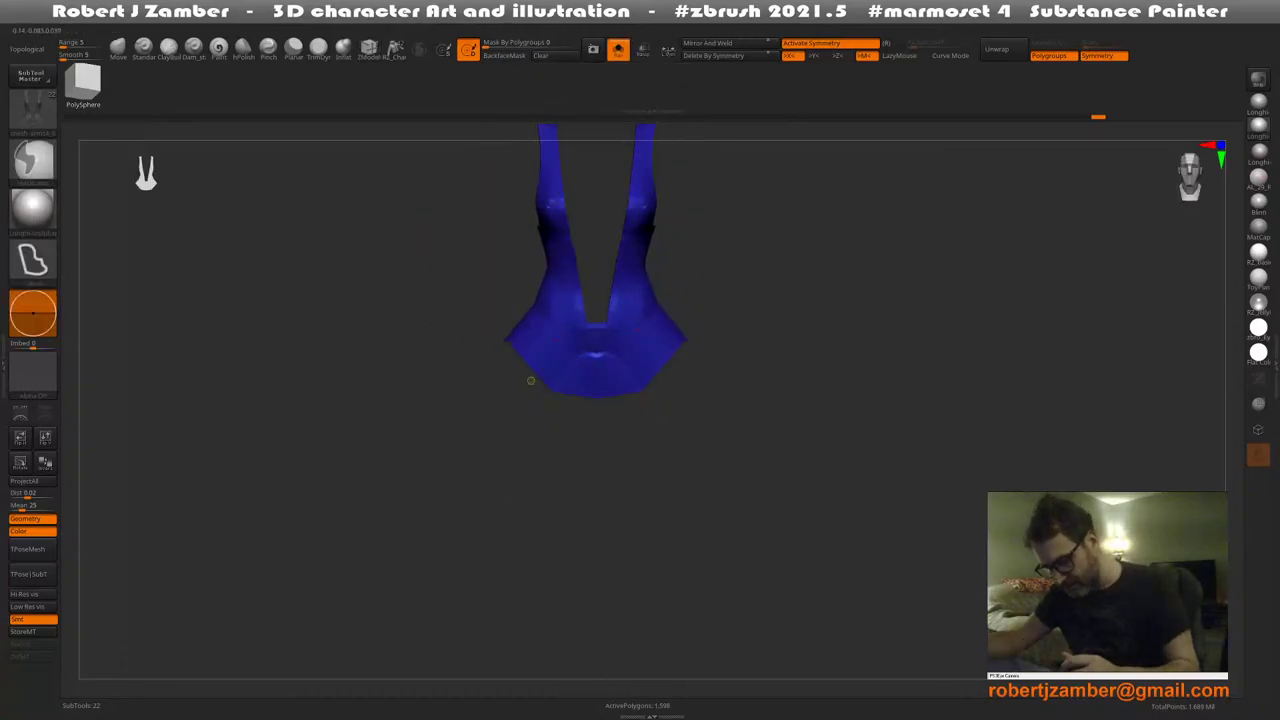
pyautogui.keyDown('ctrl'); pyautogui.moveTo(531, 380); pyautogui.dragTo(512, 480, button='right'); pyautogui.keyUp('ctrl')
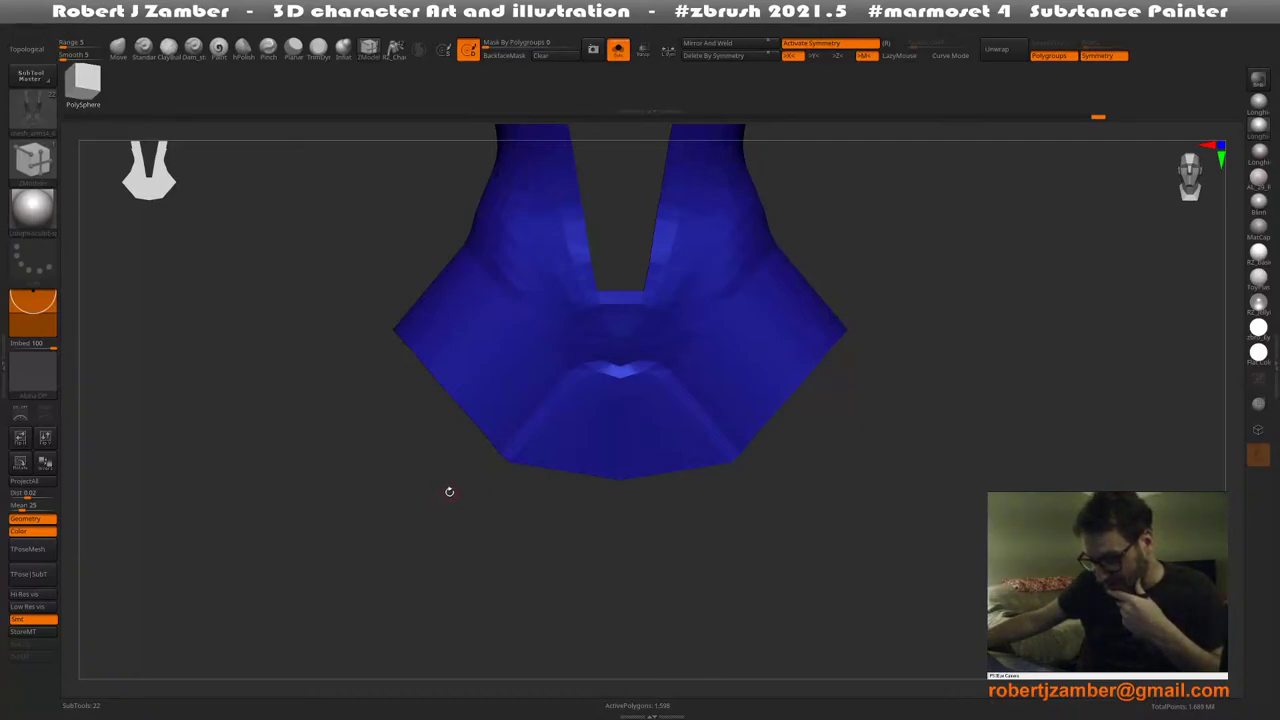
pyautogui.moveTo(447, 497); pyautogui.dragTo(457, 524)
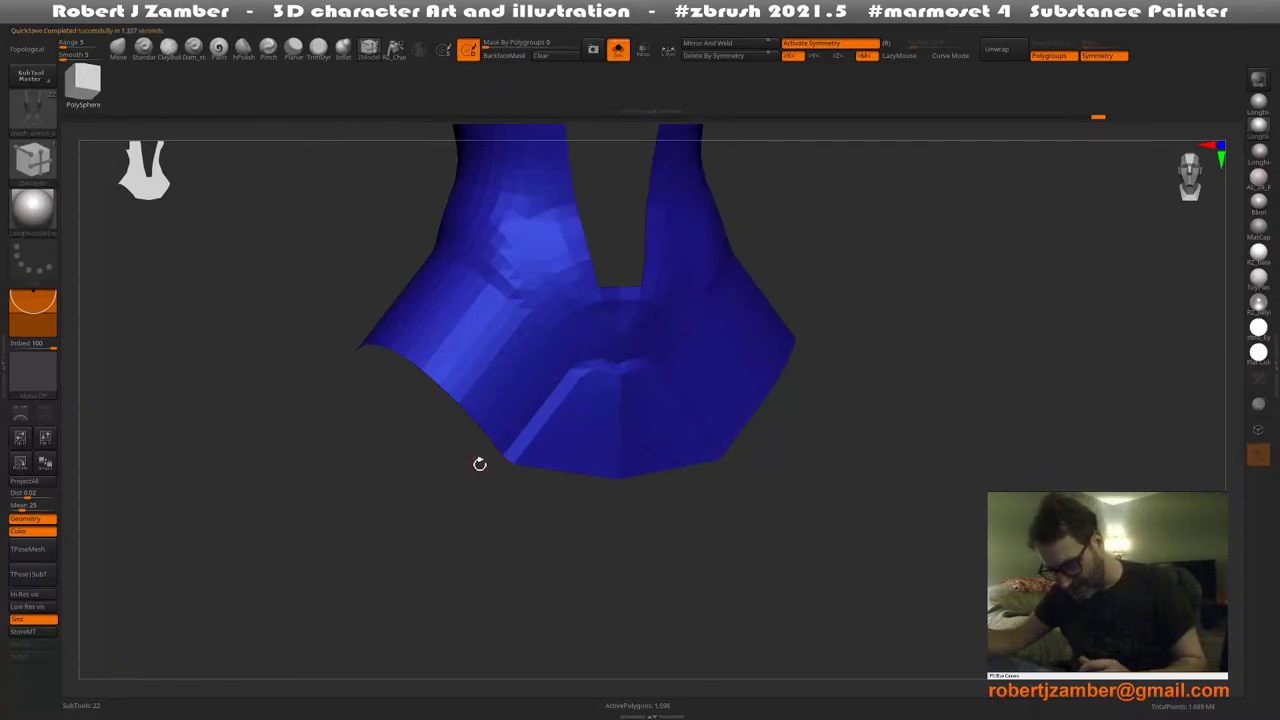
pyautogui.keyDown('shift'); pyautogui.moveTo(481, 466); pyautogui.dragTo(486, 498, button='right'); pyautogui.keyUp('shift')
pyautogui.moveTo(476, 437)
pyautogui.keyDown('alt'); pyautogui.mouseDown(button='right')
pyautogui.moveTo(493, 439)
pyautogui.moveTo(476, 439)
pyautogui.moveTo(473, 457)
pyautogui.moveTo(469, 432)
pyautogui.mouseUp(button='right'); pyautogui.keyUp('alt')
pyautogui.moveTo(466, 468)
pyautogui.keyDown('alt'); pyautogui.mouseDown(button='right')
pyautogui.moveTo(463, 434)
pyautogui.moveTo(478, 476)
pyautogui.mouseUp(button='right'); pyautogui.keyUp('alt')
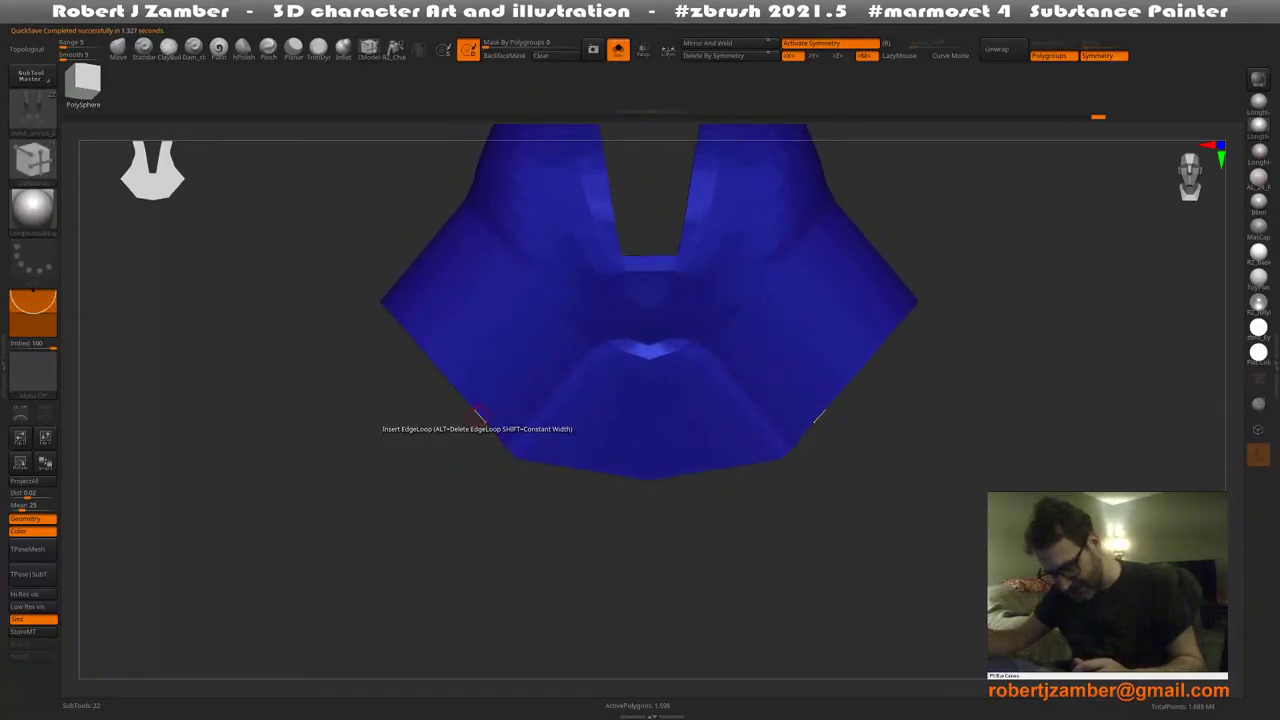
pyautogui.keyDown('alt'); pyautogui.moveTo(456, 424); pyautogui.dragTo(466, 450, button='right'); pyautogui.keyUp('alt')
pyautogui.keyDown('ctrl'); pyautogui.moveTo(454, 402); pyautogui.dragTo(455, 428, button='right'); pyautogui.keyUp('ctrl')
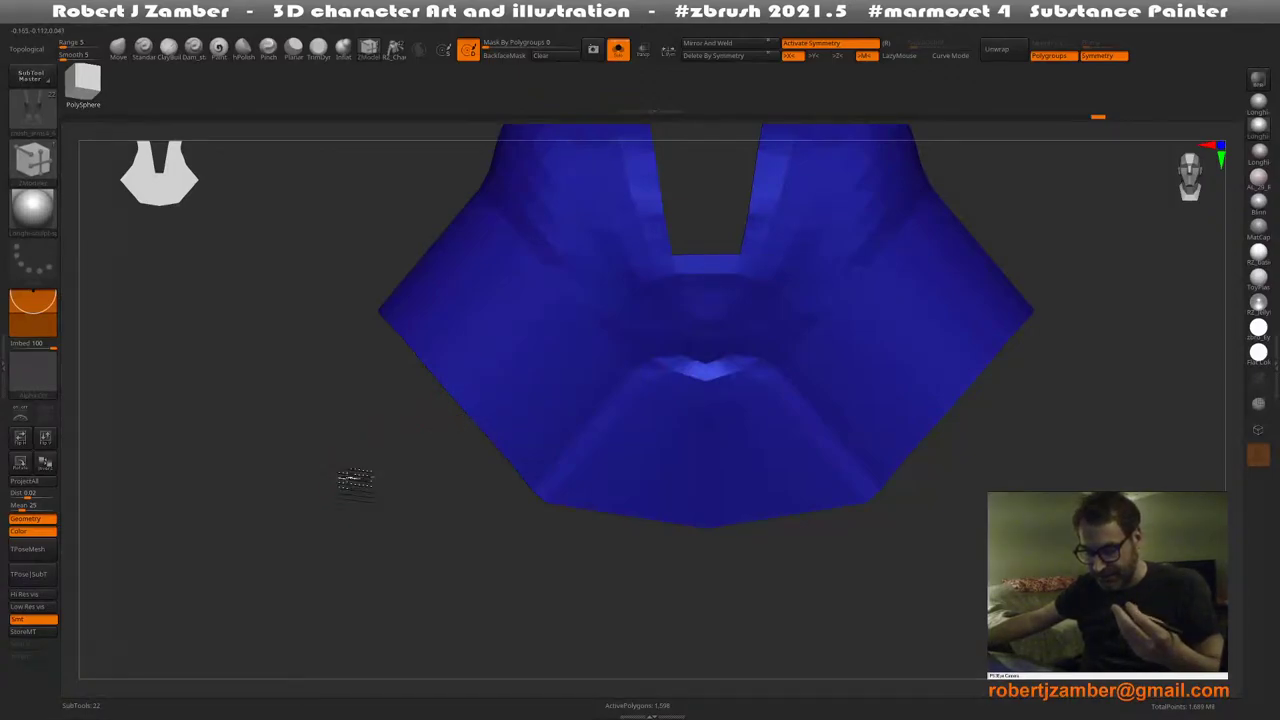
pyautogui.moveTo(351, 480); pyautogui.dragTo(380, 517)
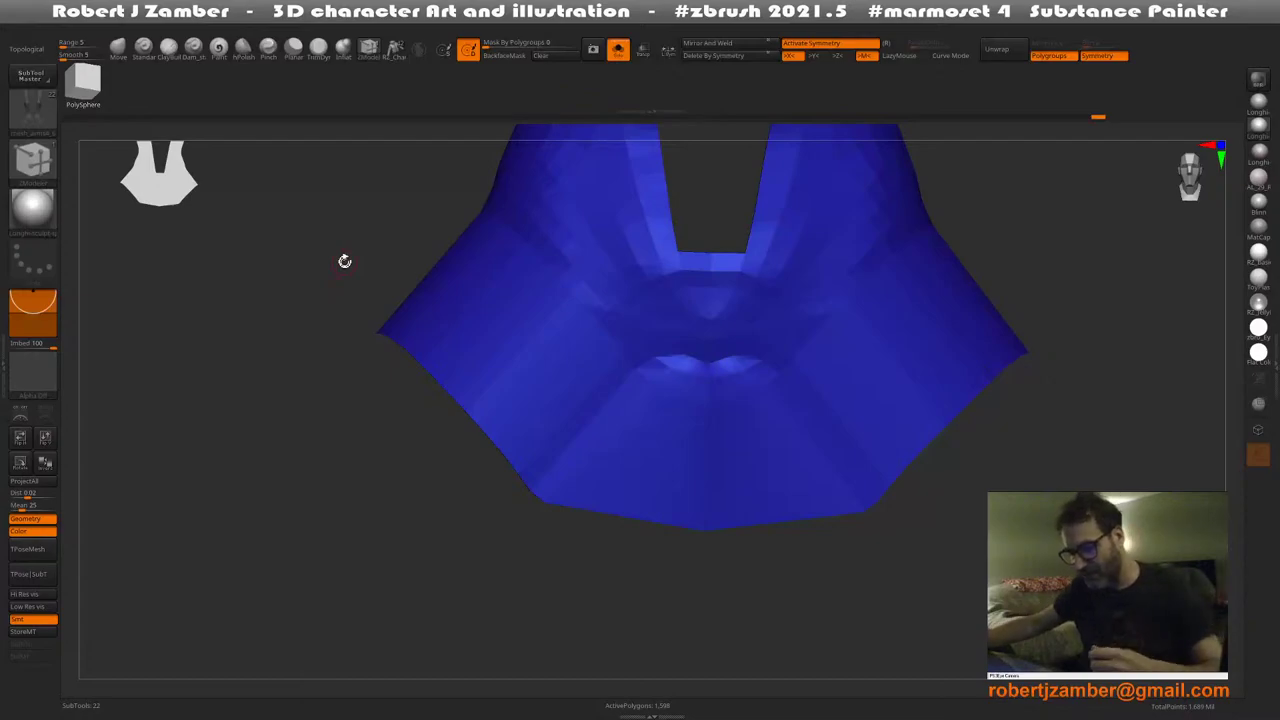
pyautogui.moveTo(451, 491)
pyautogui.mouseDown()
pyautogui.moveTo(443, 434)
pyautogui.moveTo(468, 447)
pyautogui.moveTo(449, 420)
pyautogui.moveTo(451, 366)
pyautogui.mouseUp()
# Turn Solo off to examine the extended bodysuit on the full character from the front, and isolate it again
pyautogui.click(618, 49)
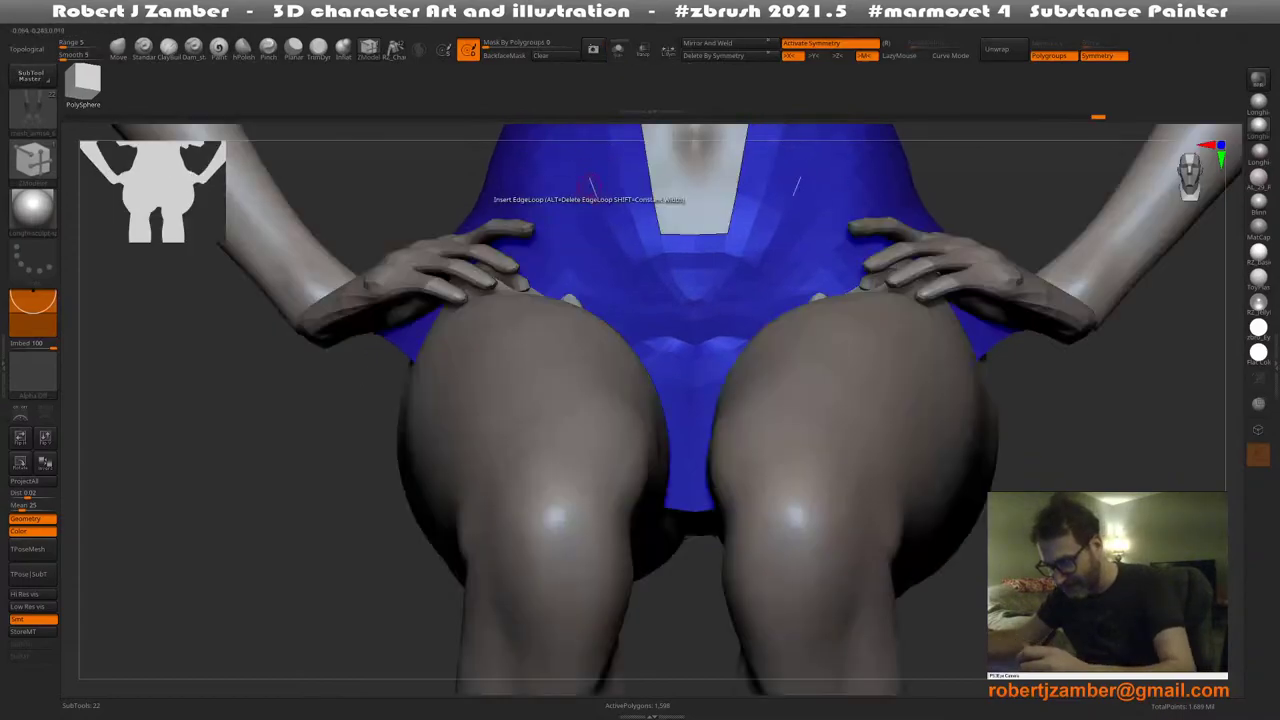
pyautogui.keyDown('ctrl'); pyautogui.moveTo(345, 520); pyautogui.dragTo(590, 487, button='right'); pyautogui.keyUp('ctrl')
pyautogui.moveTo(590, 487); pyautogui.dragTo(497, 458)
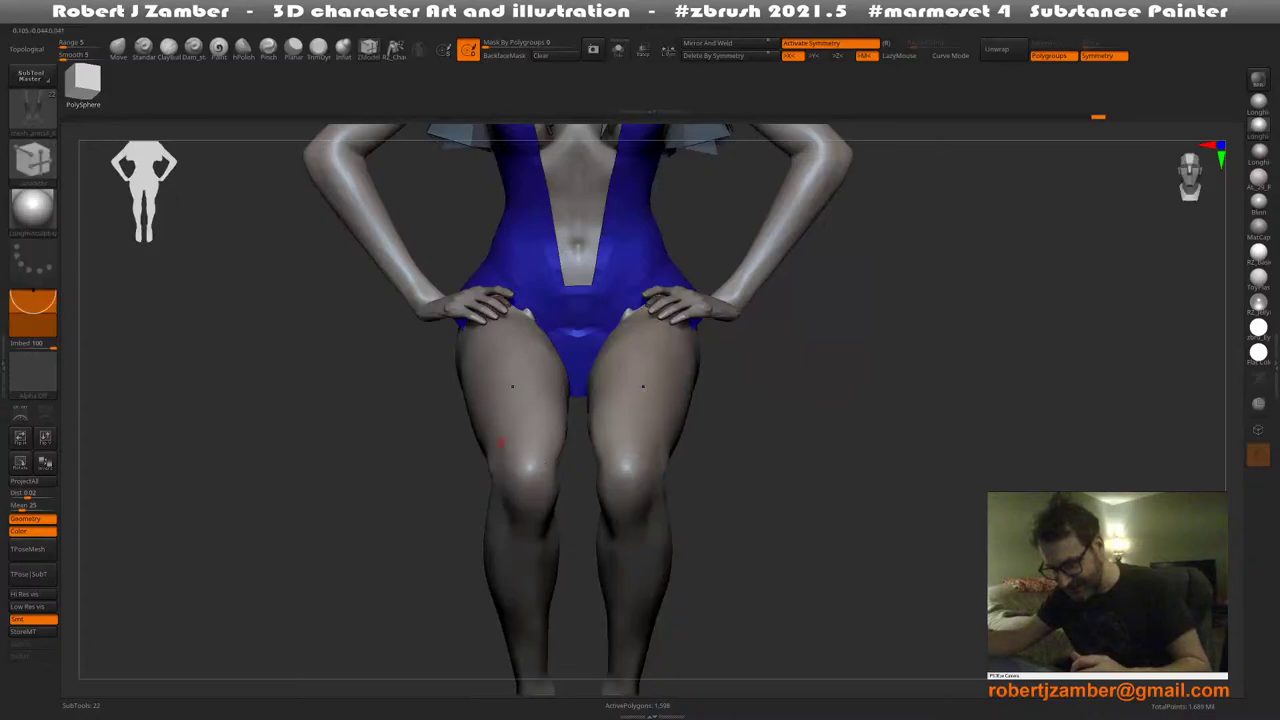
pyautogui.keyDown('alt'); pyautogui.moveTo(511, 386); pyautogui.dragTo(533, 506, button='right'); pyautogui.keyUp('alt')
pyautogui.keyDown('alt'); pyautogui.moveTo(500, 302); pyautogui.dragTo(498, 352, button='right'); pyautogui.keyUp('alt')
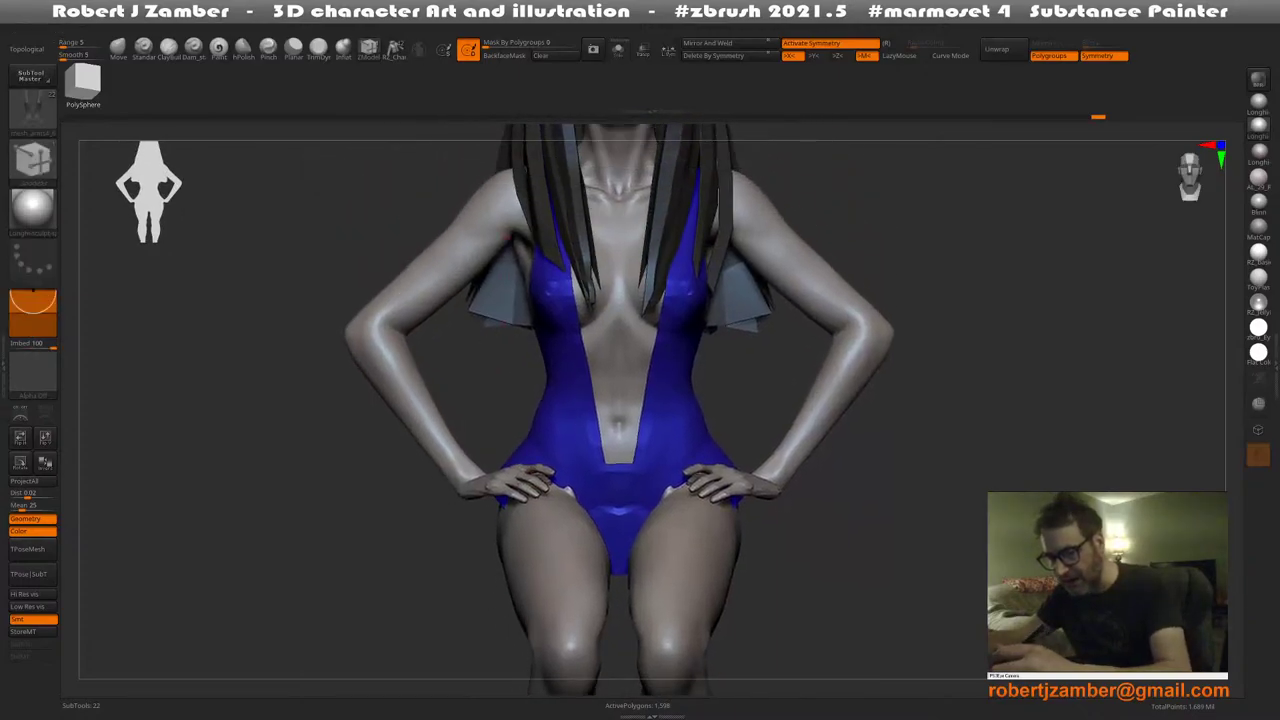
pyautogui.click(618, 48)
pyautogui.keyDown('alt'); pyautogui.moveTo(535, 442); pyautogui.dragTo(529, 372, button='right'); pyautogui.keyUp('alt')
pyautogui.keyDown('ctrl'); pyautogui.moveTo(548, 477); pyautogui.dragTo(540, 505, button='right'); pyautogui.keyUp('ctrl')
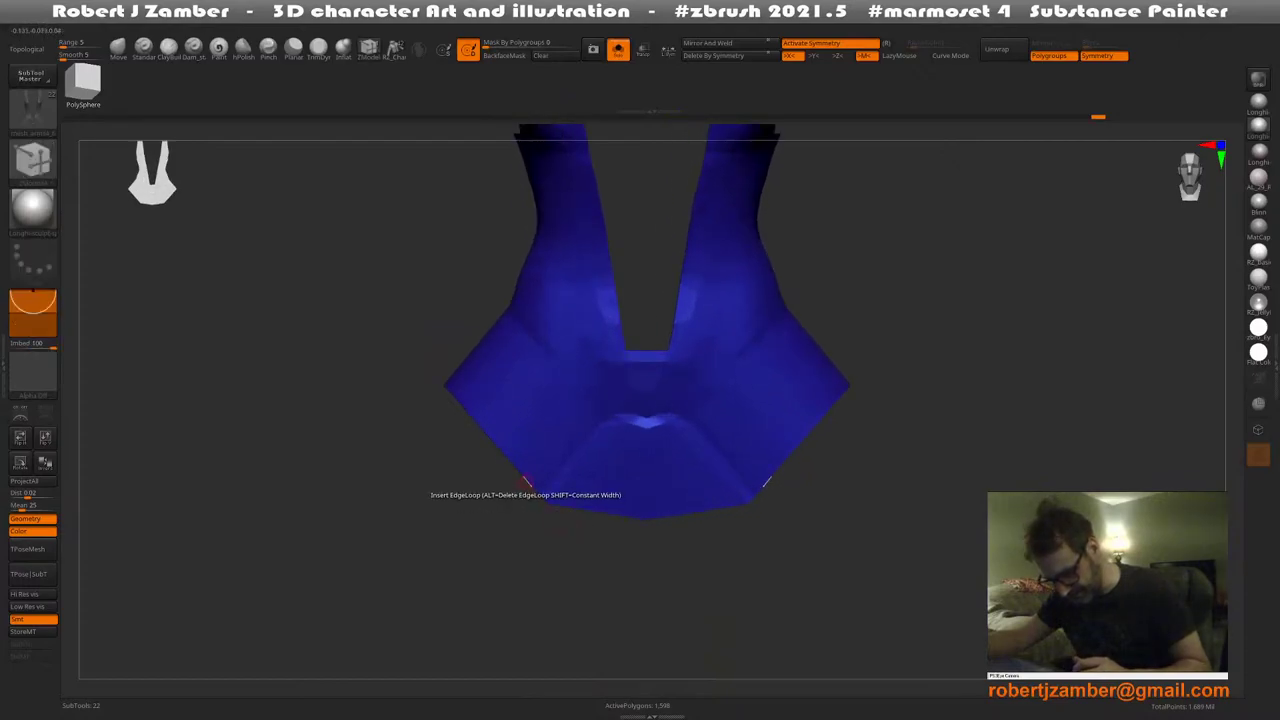
pyautogui.press('space')
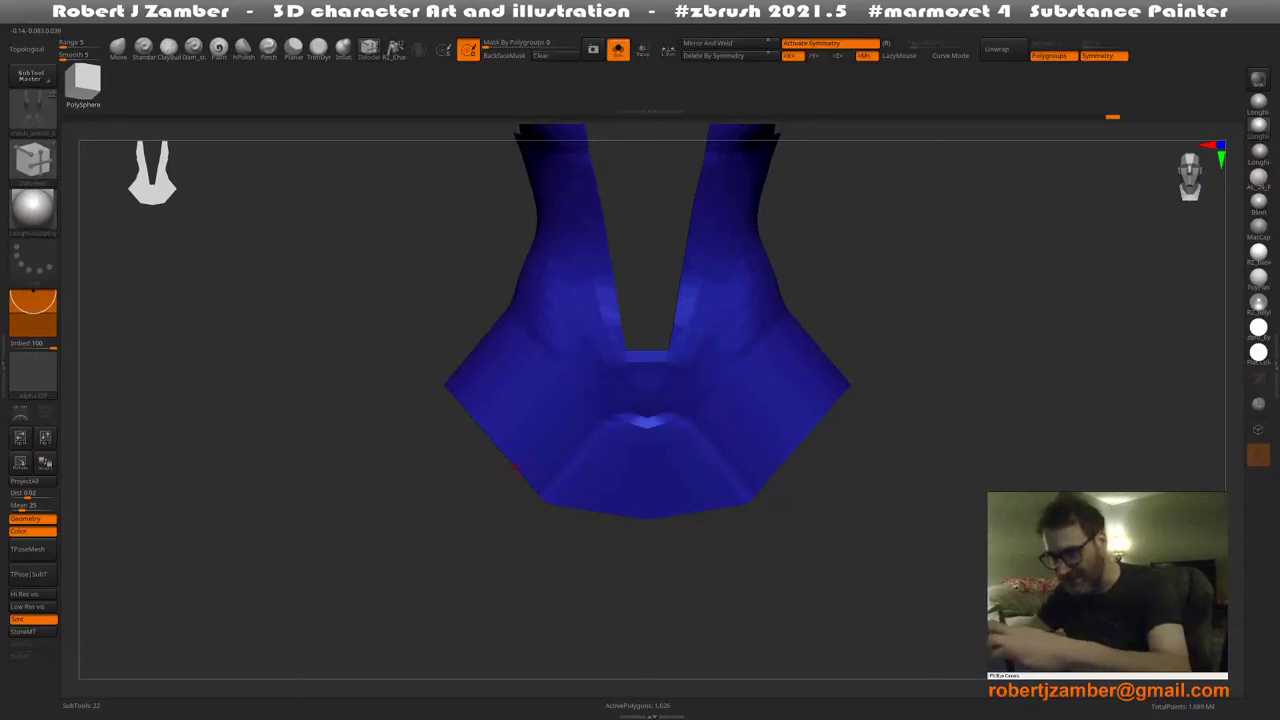
pyautogui.hotkey('ctrl', 'z')
pyautogui.keyDown('ctrl'); pyautogui.moveTo(499, 447); pyautogui.dragTo(501, 467, button='right'); pyautogui.keyUp('ctrl')
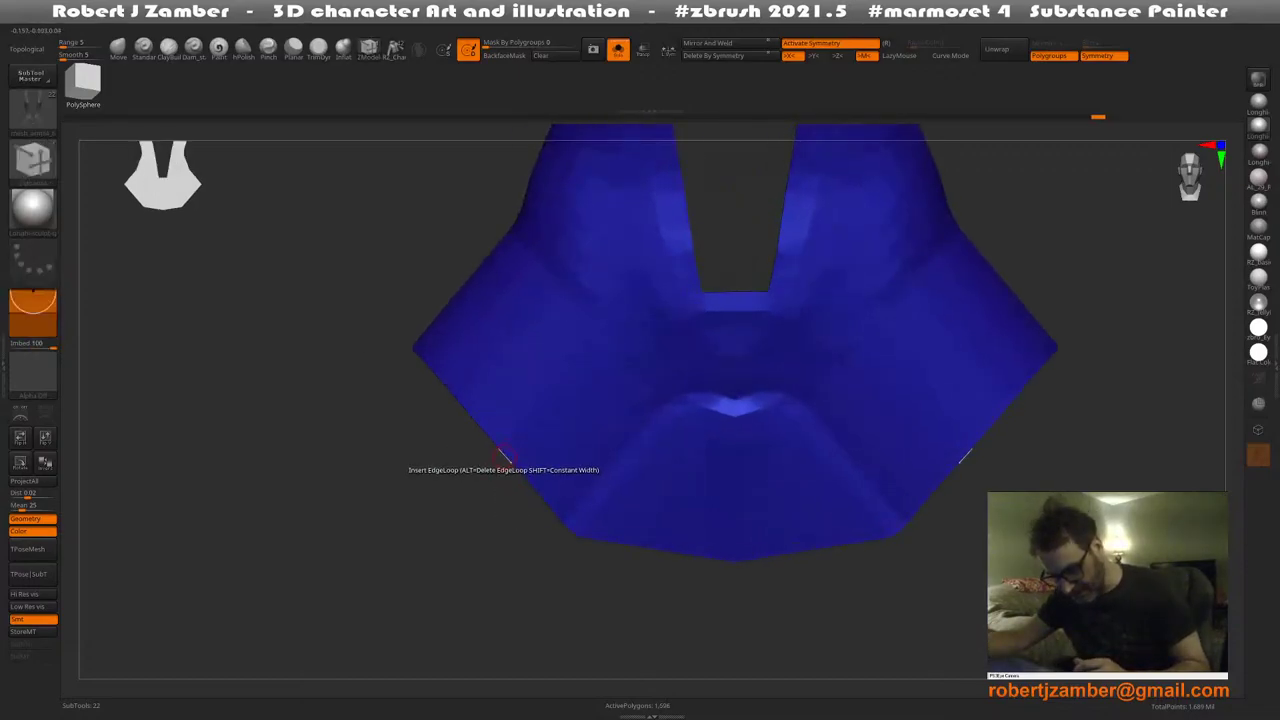
# Switch the ZModeler edge action to Extrude-Move with the EdgeLoop target and extend the bodysuit's lower leg-opening edge outward
pyautogui.press('space')
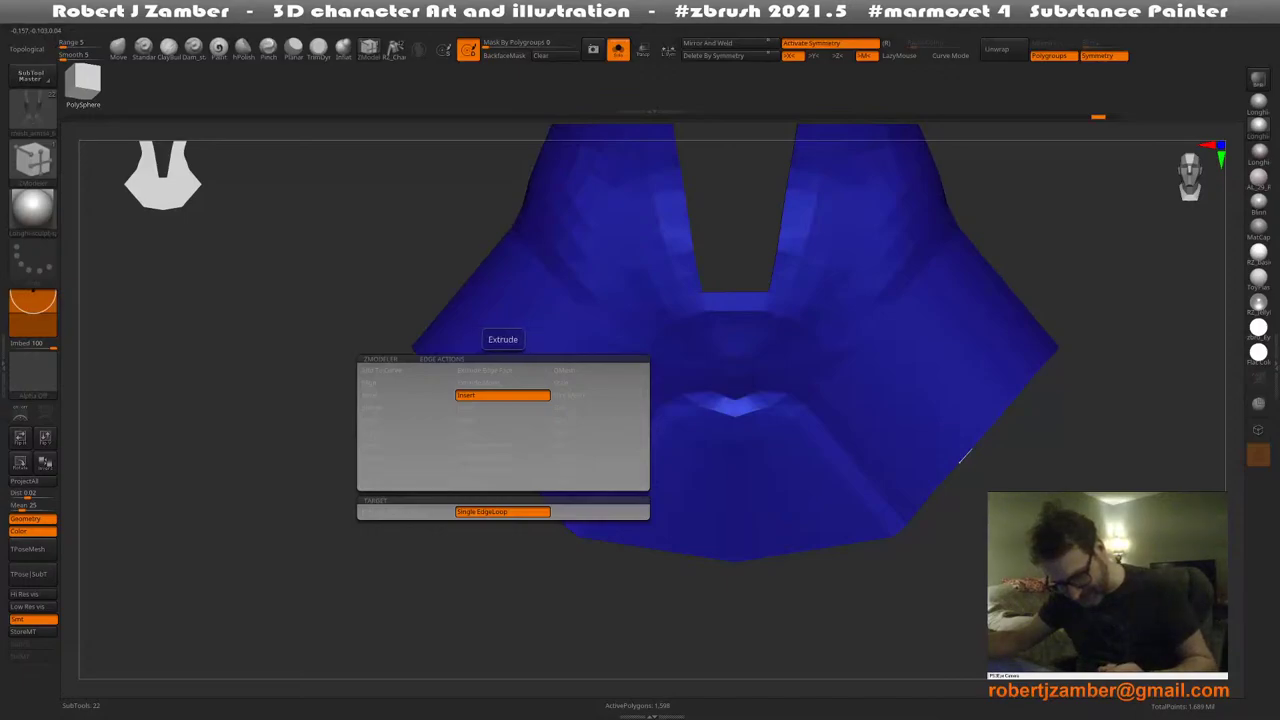
pyautogui.click(406, 483)
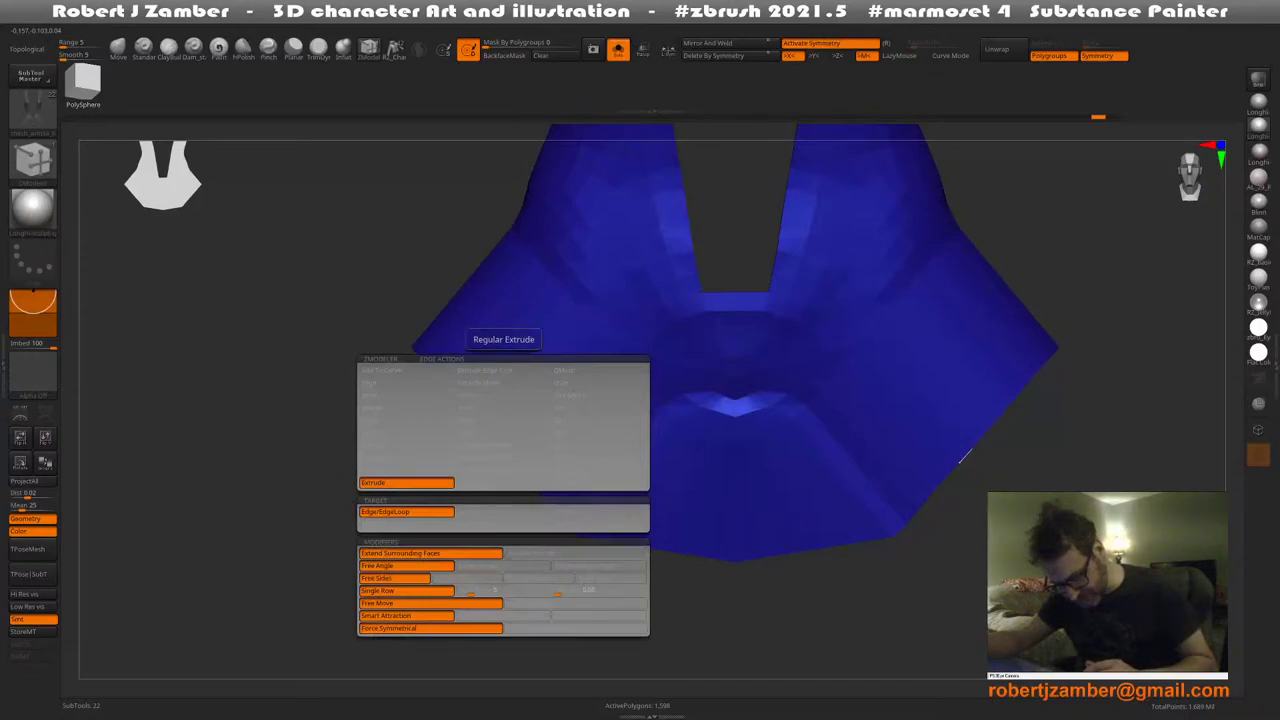
pyautogui.press('space')
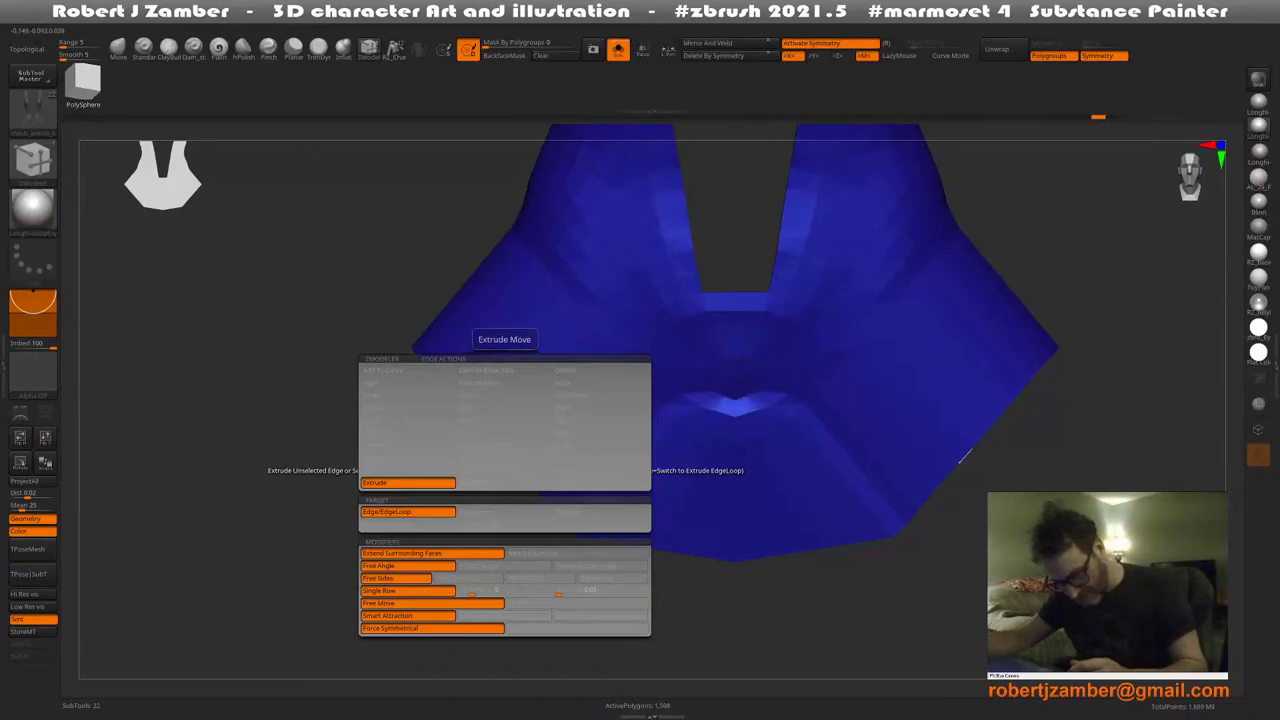
pyautogui.click(504, 382)
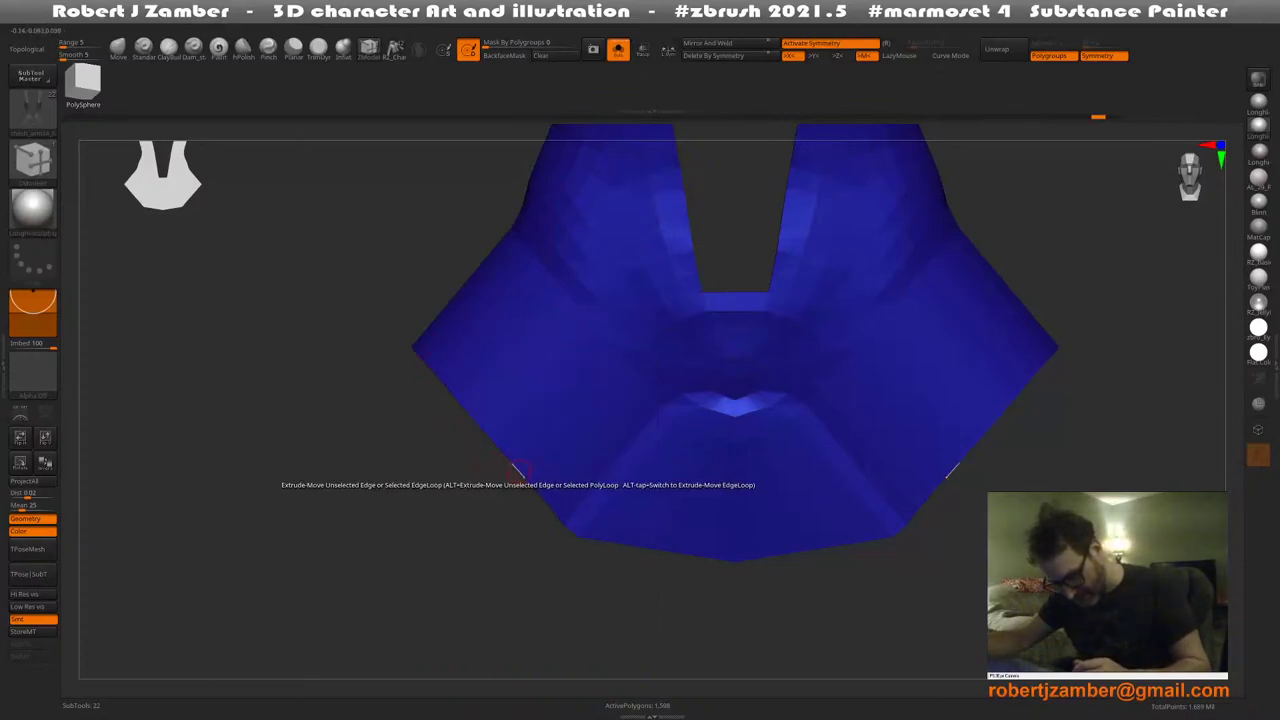
pyautogui.moveTo(518, 471); pyautogui.dragTo(505, 487)
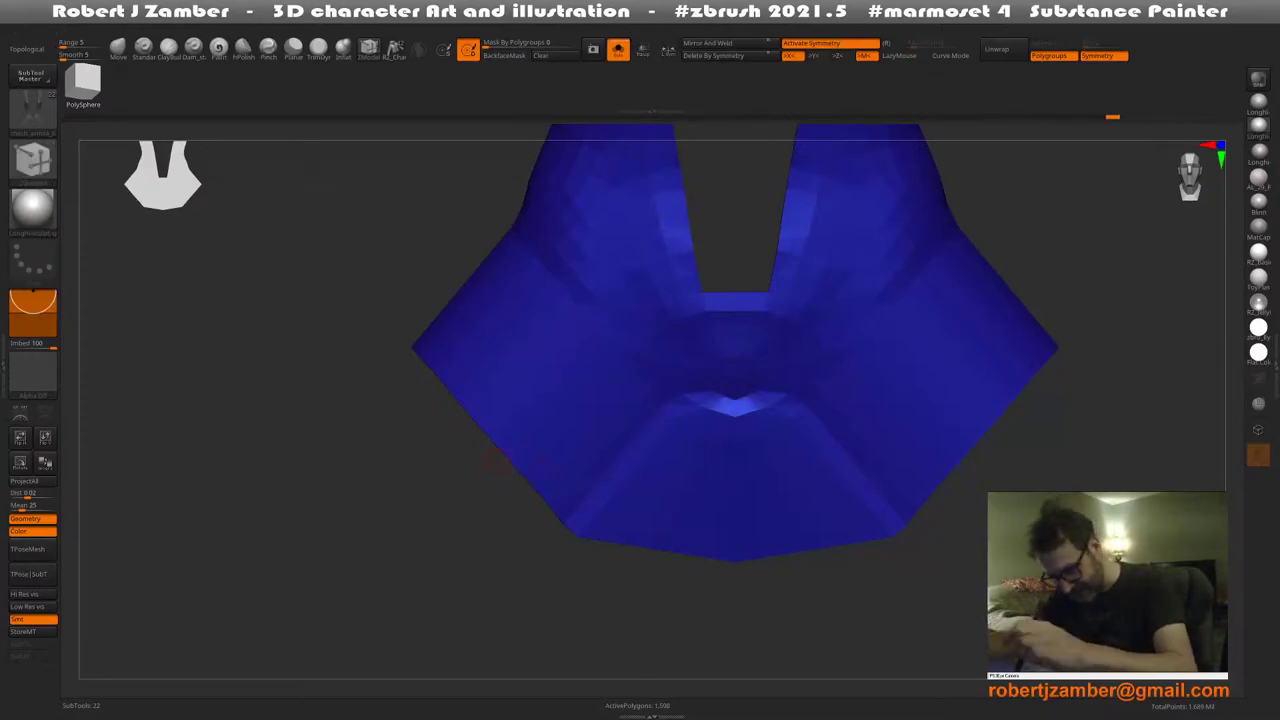
pyautogui.press('space')
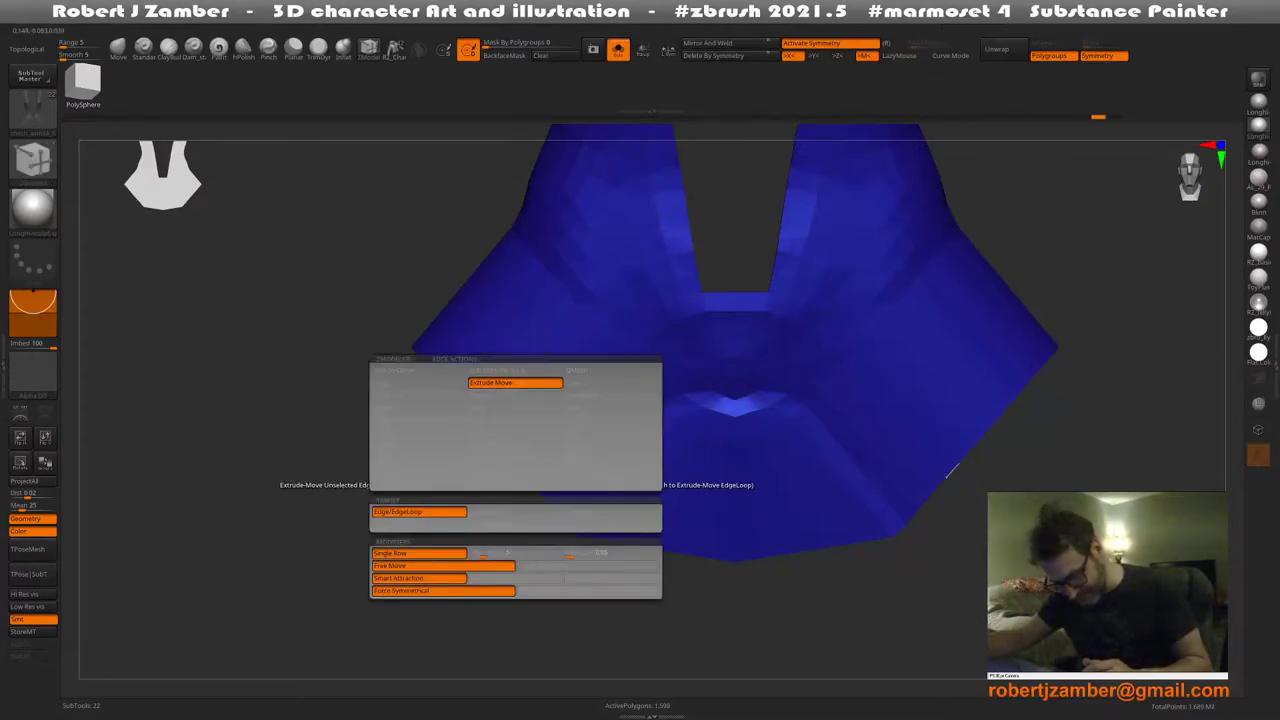
pyautogui.click(515, 511)
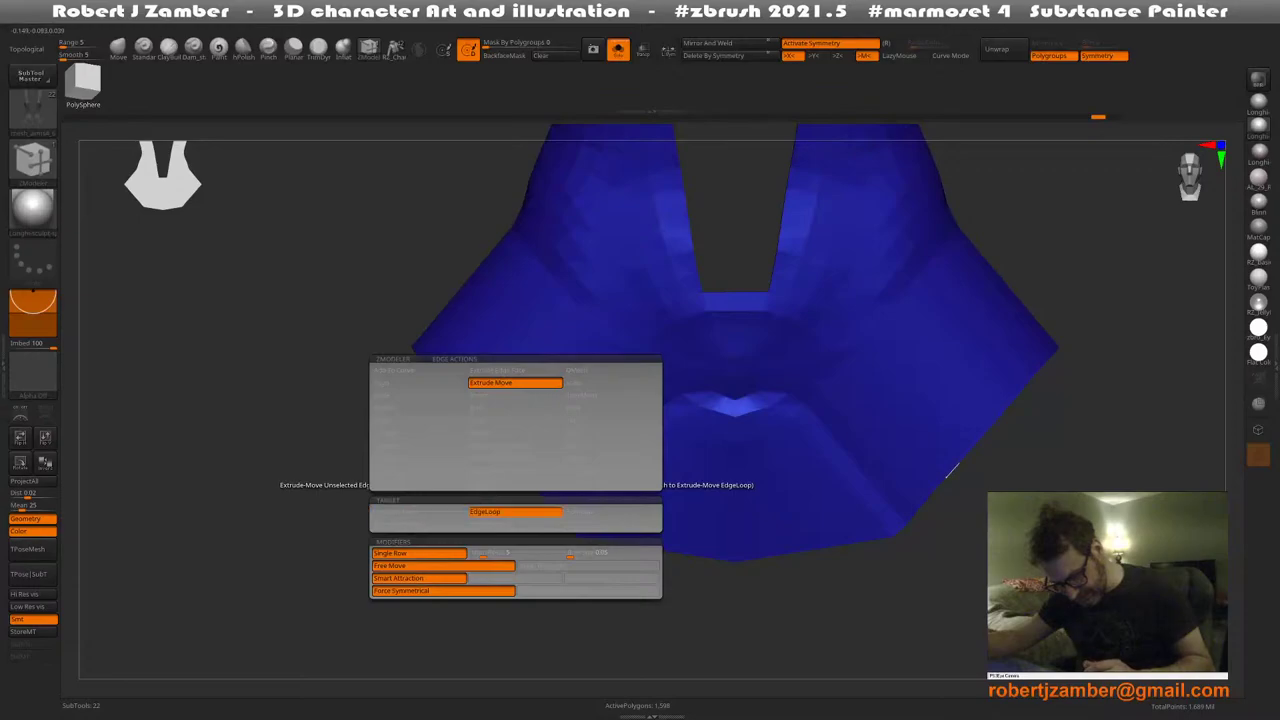
pyautogui.moveTo(517, 471); pyautogui.dragTo(442, 500)
# Compare the extended leg-opening border with the full character, isolate the bodysuit again, and examine its back opening up close
pyautogui.click(618, 49)
pyautogui.moveTo(405, 548); pyautogui.dragTo(590, 552)
pyautogui.keyDown('ctrl'); pyautogui.moveTo(478, 507); pyautogui.dragTo(482, 540, button='right'); pyautogui.keyUp('ctrl')
pyautogui.moveTo(482, 540); pyautogui.dragTo(526, 498, button='right')
pyautogui.hotkey('ctrl', 'shift', 's')
pyautogui.press('f')
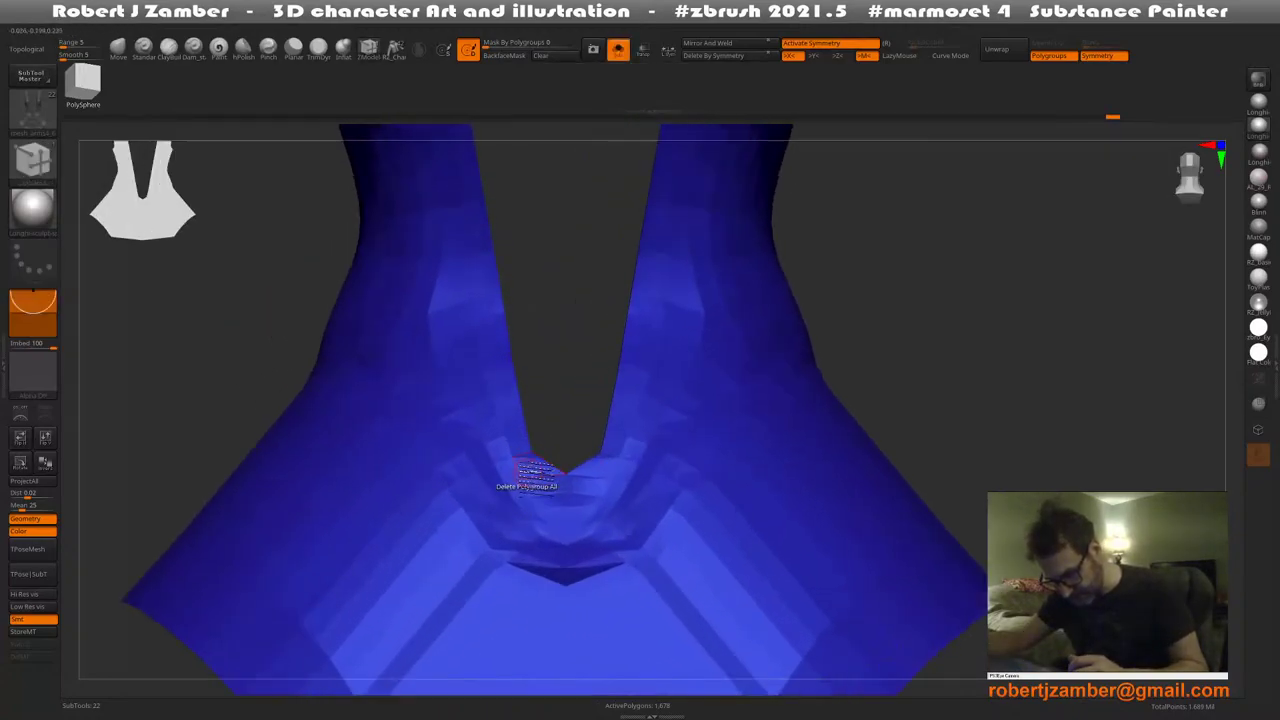
# Set the ZModeler edge action to Bridge and try to bridge the lowest edges of the back opening
pyautogui.press('space')
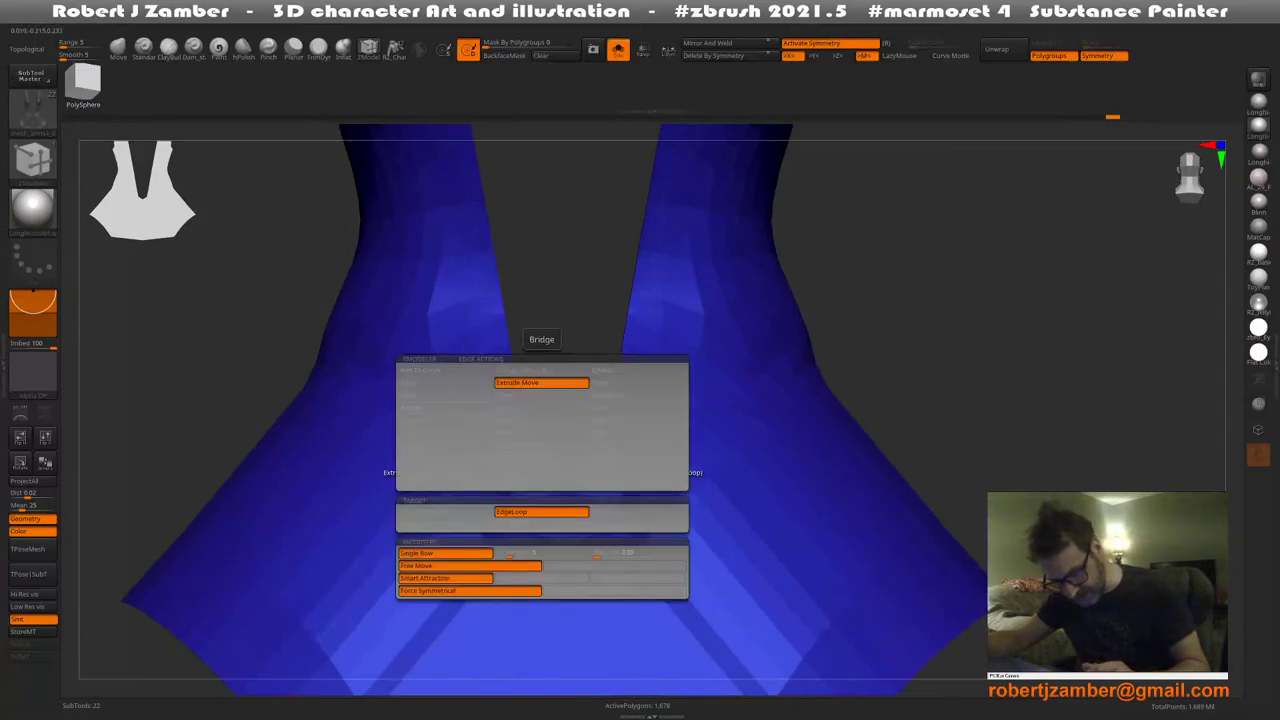
pyautogui.click(462, 445)
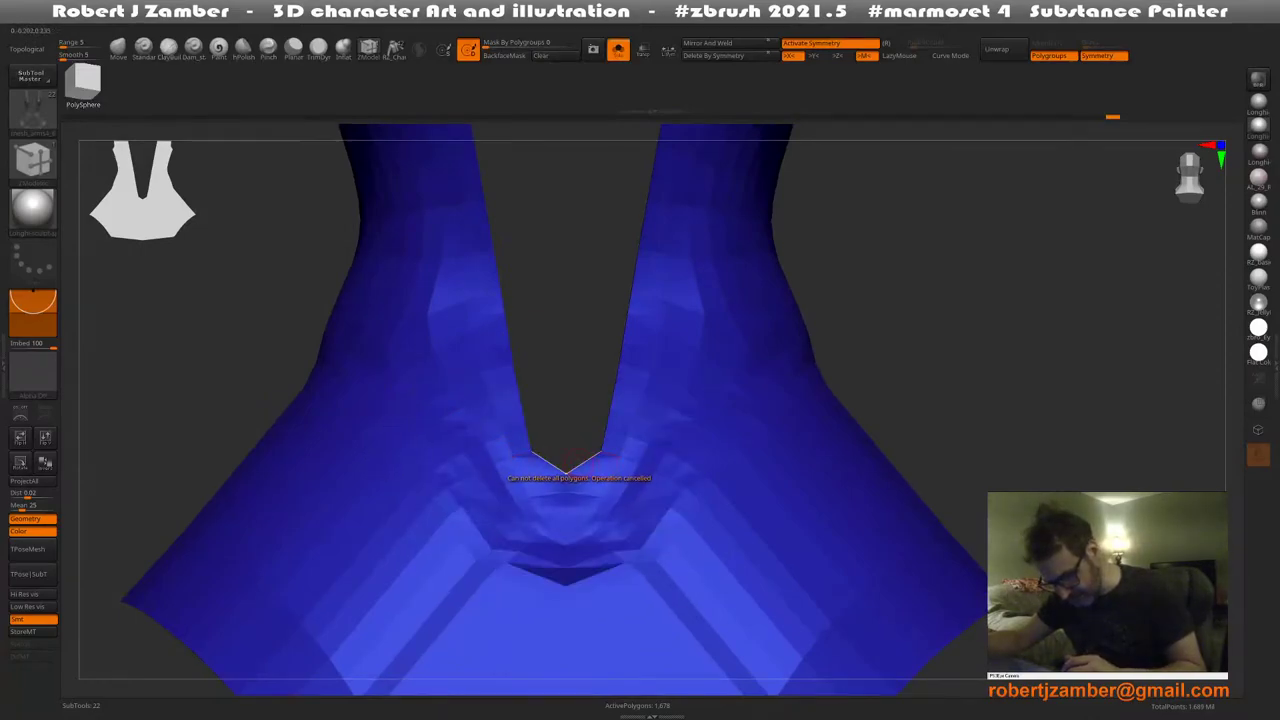
pyautogui.keyDown('alt'); pyautogui.moveTo(580, 395); pyautogui.dragTo(602, 407); pyautogui.keyUp('alt')
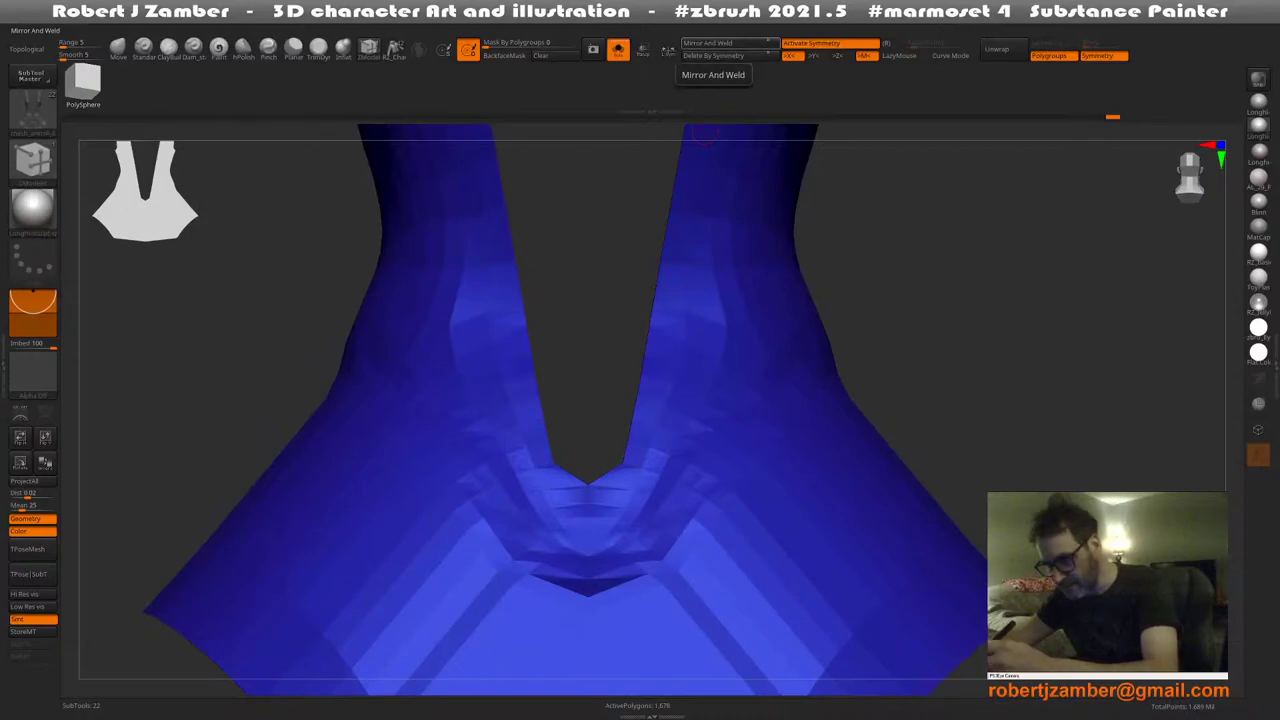
pyautogui.click(566, 470)
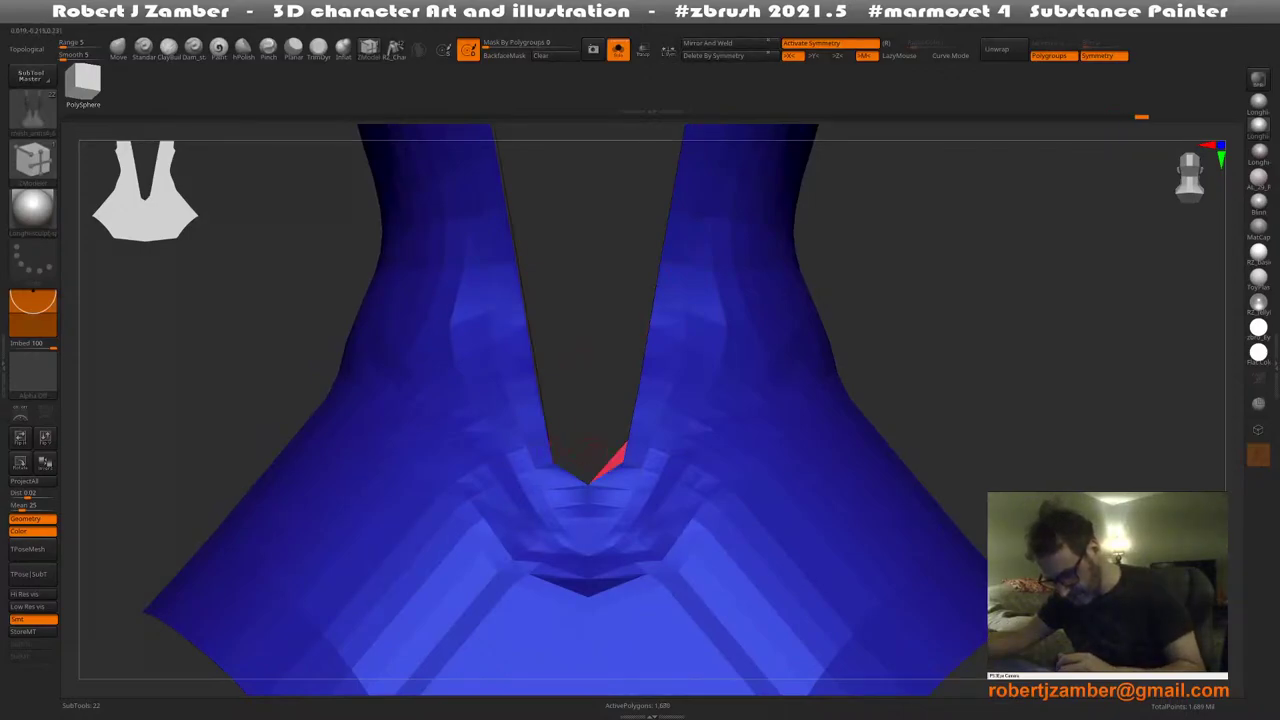
pyautogui.keyDown('ctrl'); pyautogui.keyDown('shift'); pyautogui.click(567, 421); pyautogui.keyUp('shift'); pyautogui.keyUp('ctrl')
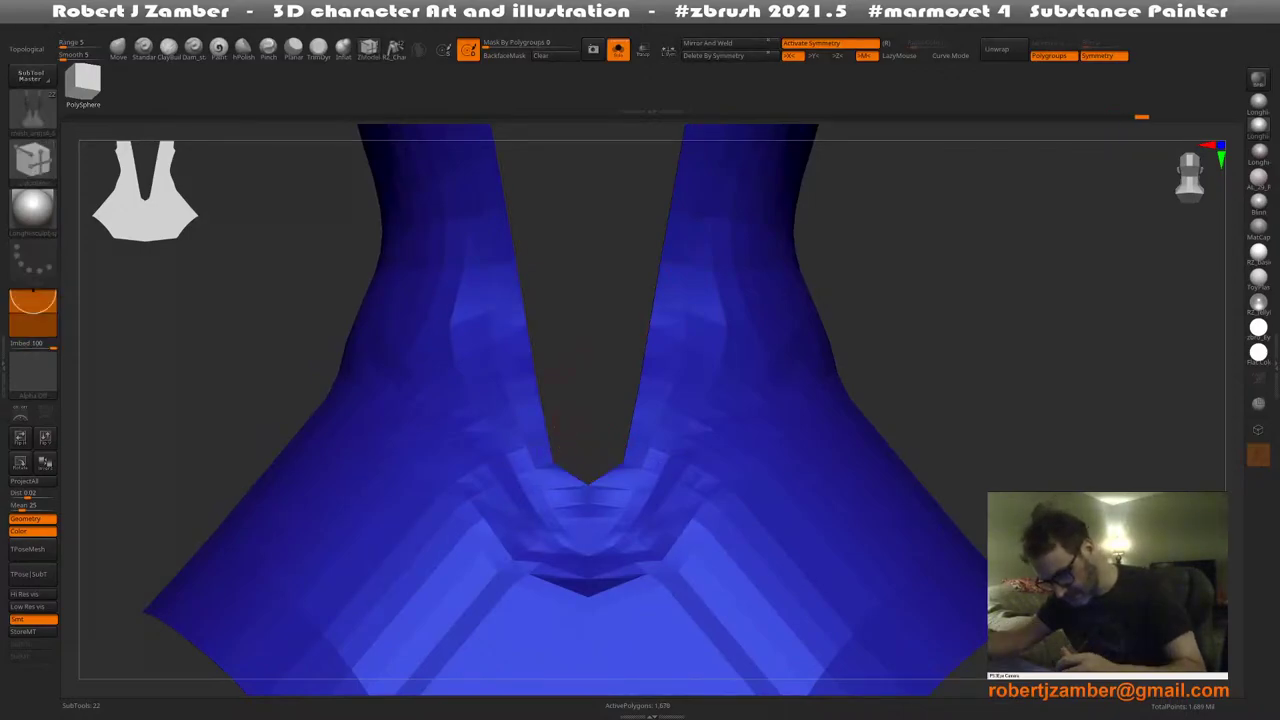
pyautogui.keyDown('alt'); pyautogui.moveTo(567, 421); pyautogui.dragTo(583, 448); pyautogui.keyUp('alt')
# Bridge the facing edge pairs of the back opening from its base upward, filling its lower part with a panel
pyautogui.click(553, 456)
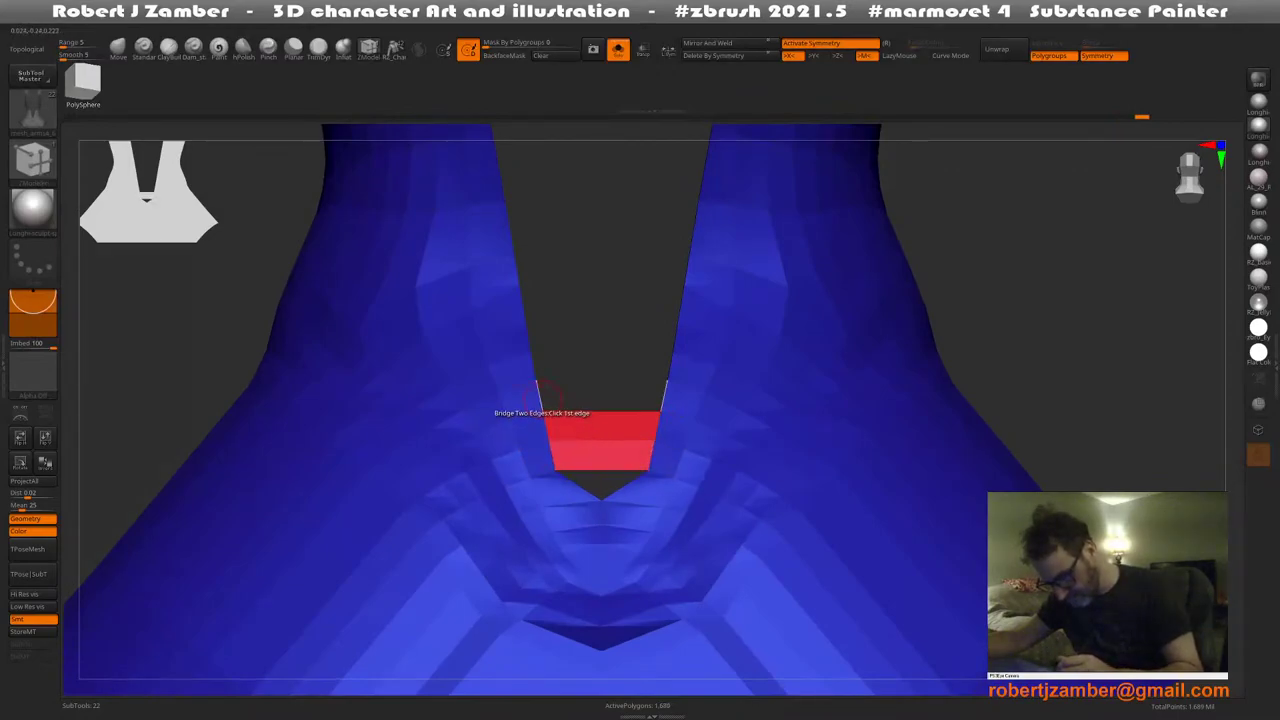
pyautogui.click(655, 412)
pyautogui.click(670, 366)
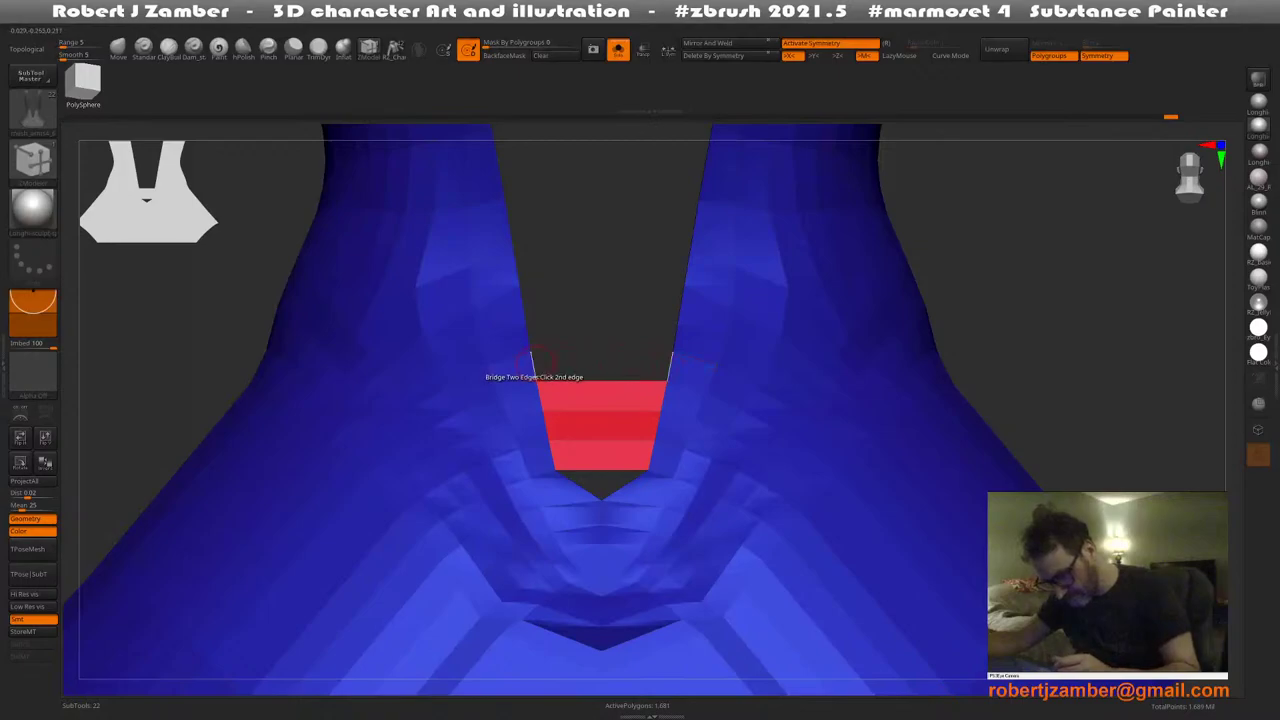
pyautogui.click(534, 366)
pyautogui.click(530, 338)
pyautogui.click(677, 337)
pyautogui.click(680, 312)
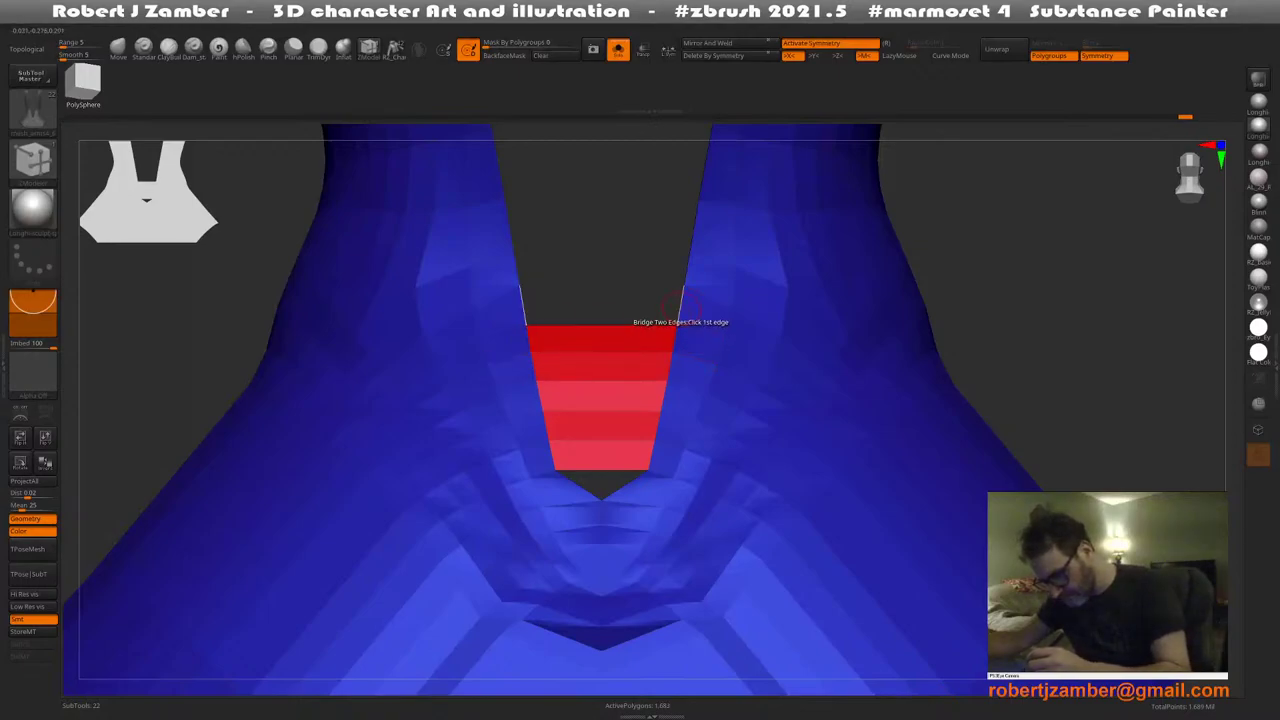
pyautogui.click(527, 309)
pyautogui.click(516, 272)
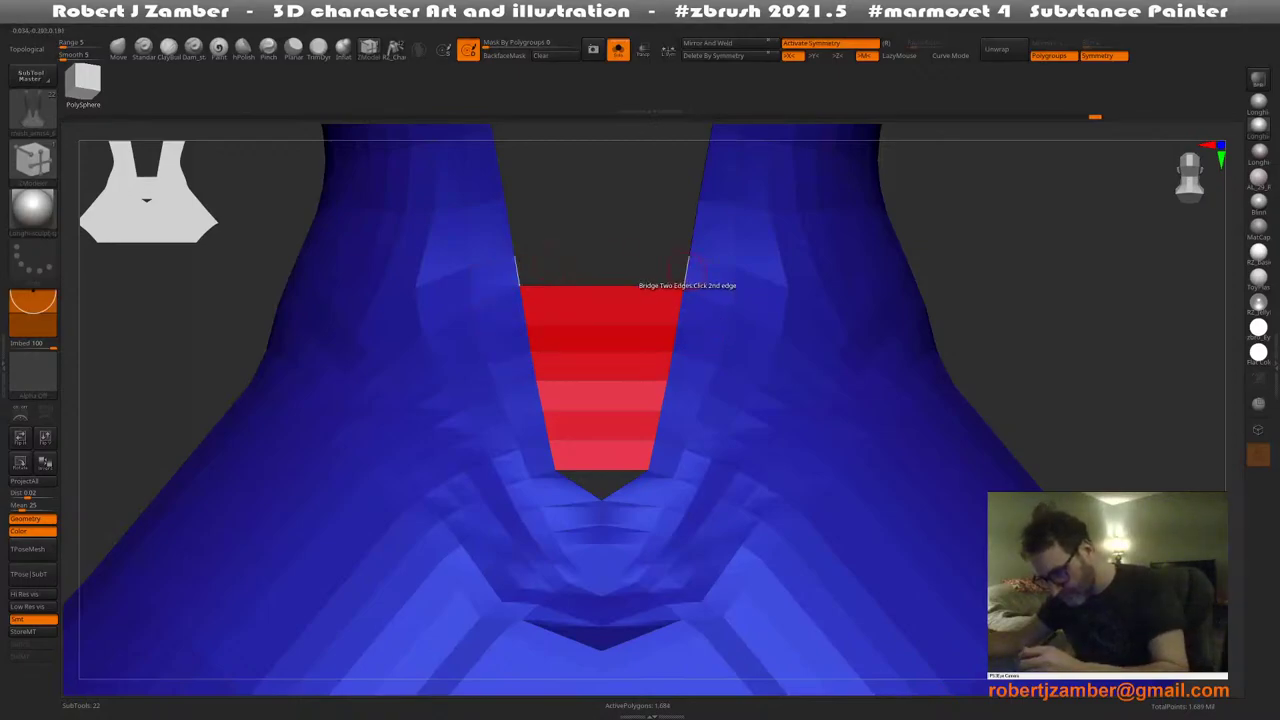
pyautogui.click(689, 272)
pyautogui.click(693, 230)
pyautogui.click(510, 232)
pyautogui.press('f')
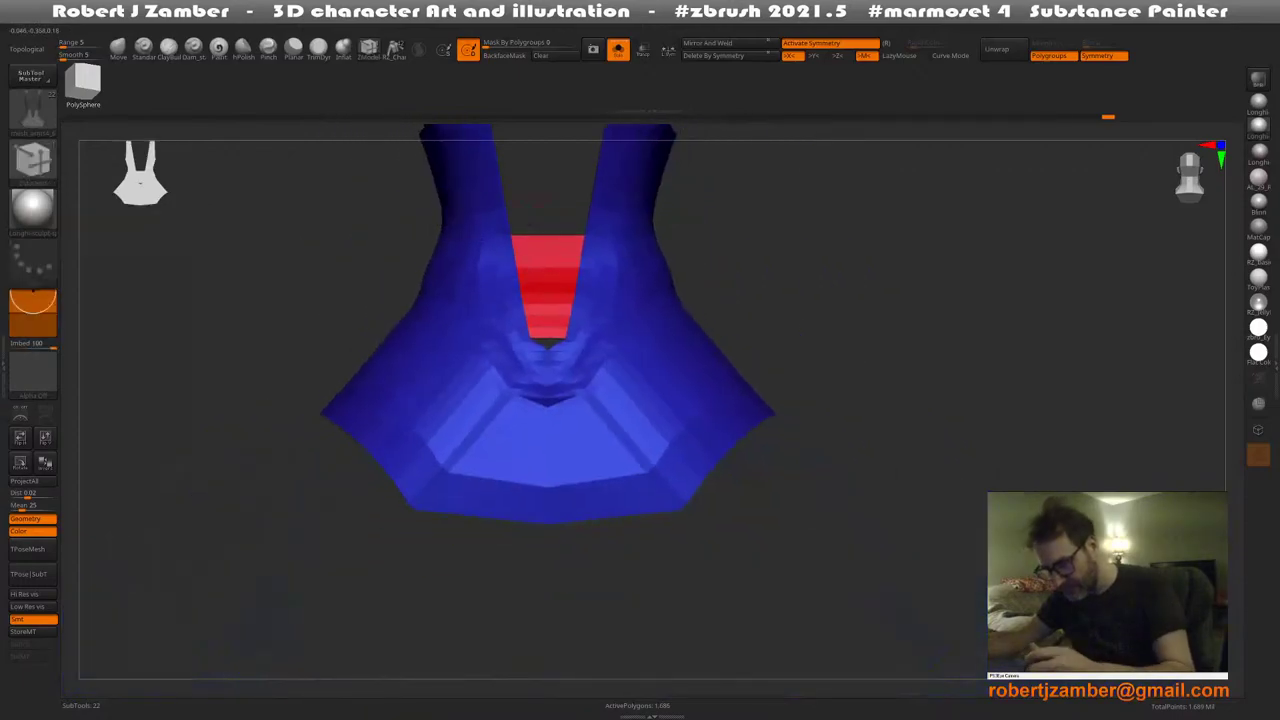
# Turn Solo off to check the bridged back panel on the character, and apply Mirror And Weld to the bodysuit
pyautogui.click(618, 50)
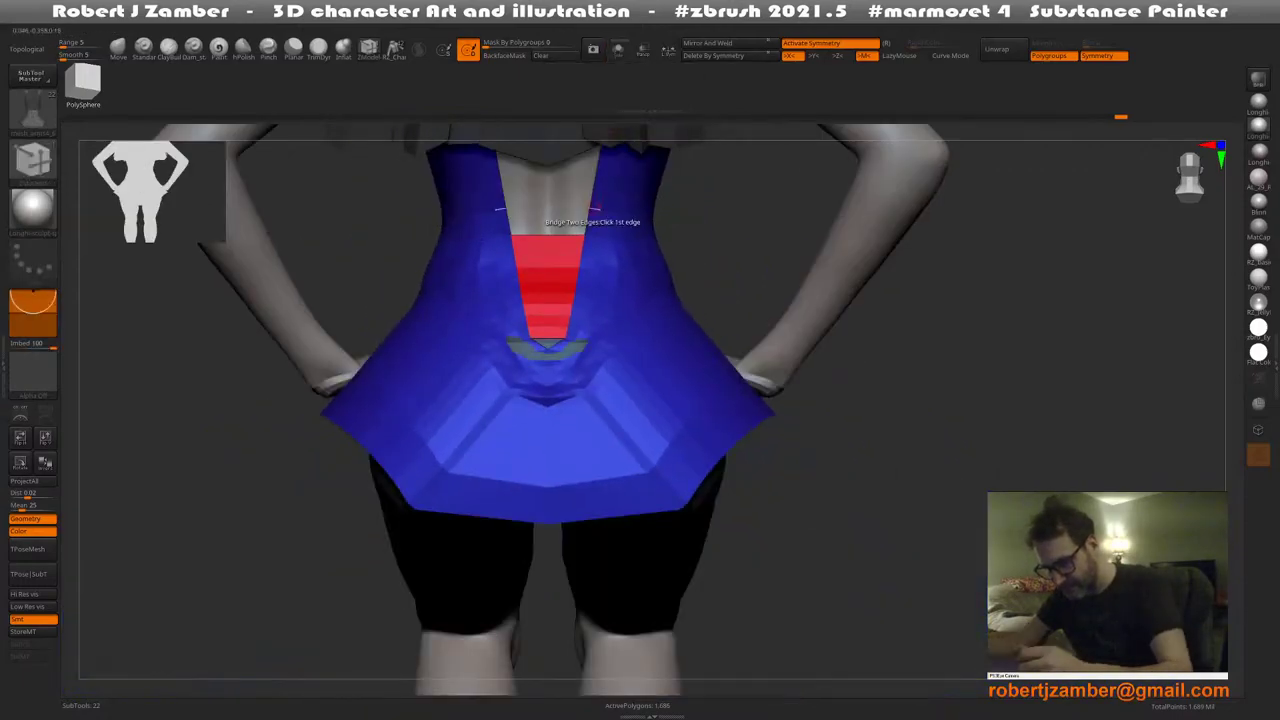
pyautogui.moveTo(592, 206)
pyautogui.keyDown('ctrl'); pyautogui.mouseDown(button='right')
pyautogui.moveTo(549, 289)
pyautogui.moveTo(555, 275)
pyautogui.mouseUp(button='right'); pyautogui.keyUp('ctrl')
pyautogui.press('space')
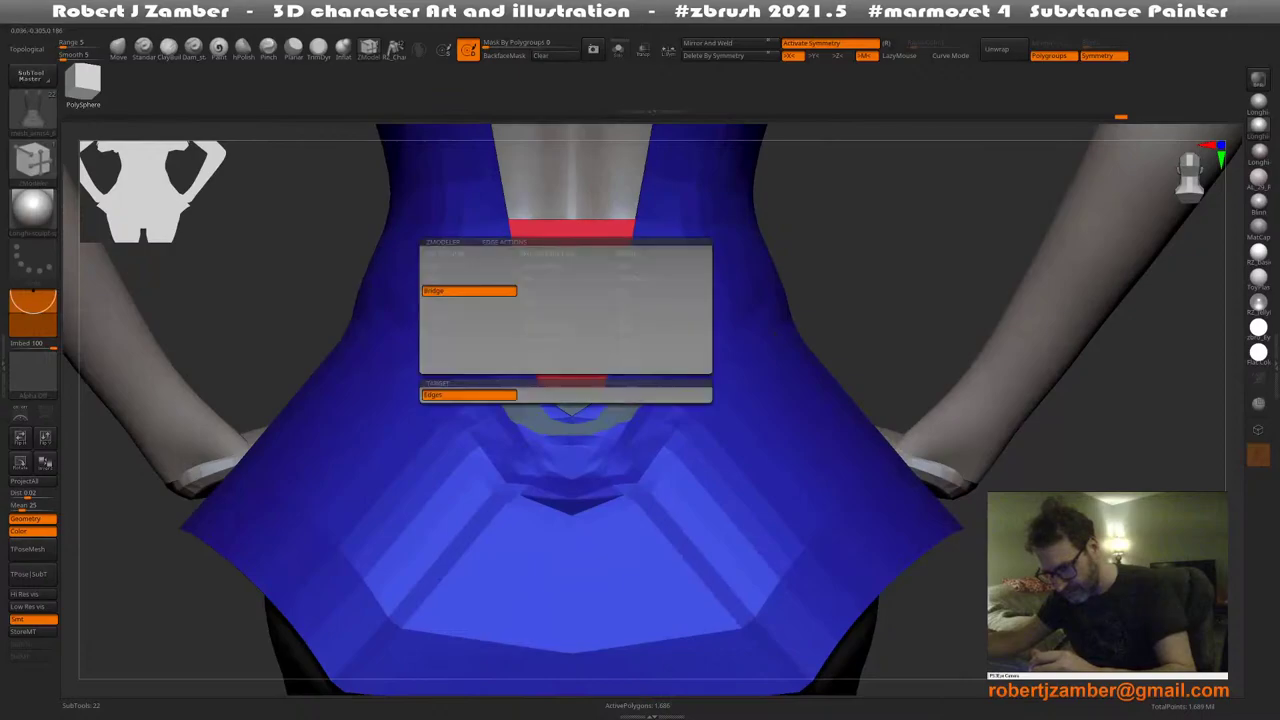
pyautogui.click(720, 43)
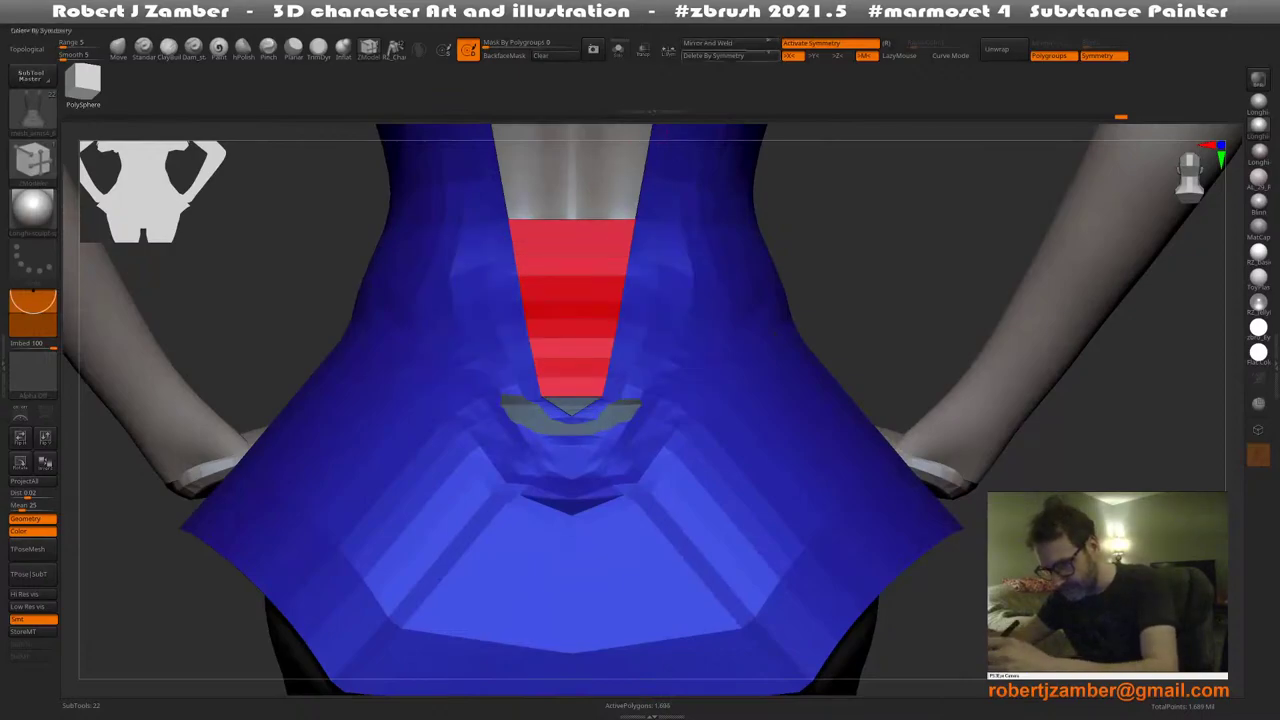
pyautogui.keyDown('ctrl'); pyautogui.moveTo(566, 377); pyautogui.dragTo(576, 414, button='right'); pyautogui.keyUp('ctrl')
# Isolate the bodysuit, set the ZModeler point action to Move, and pull the center point of the bridged panel's lower edge down
pyautogui.press('space')
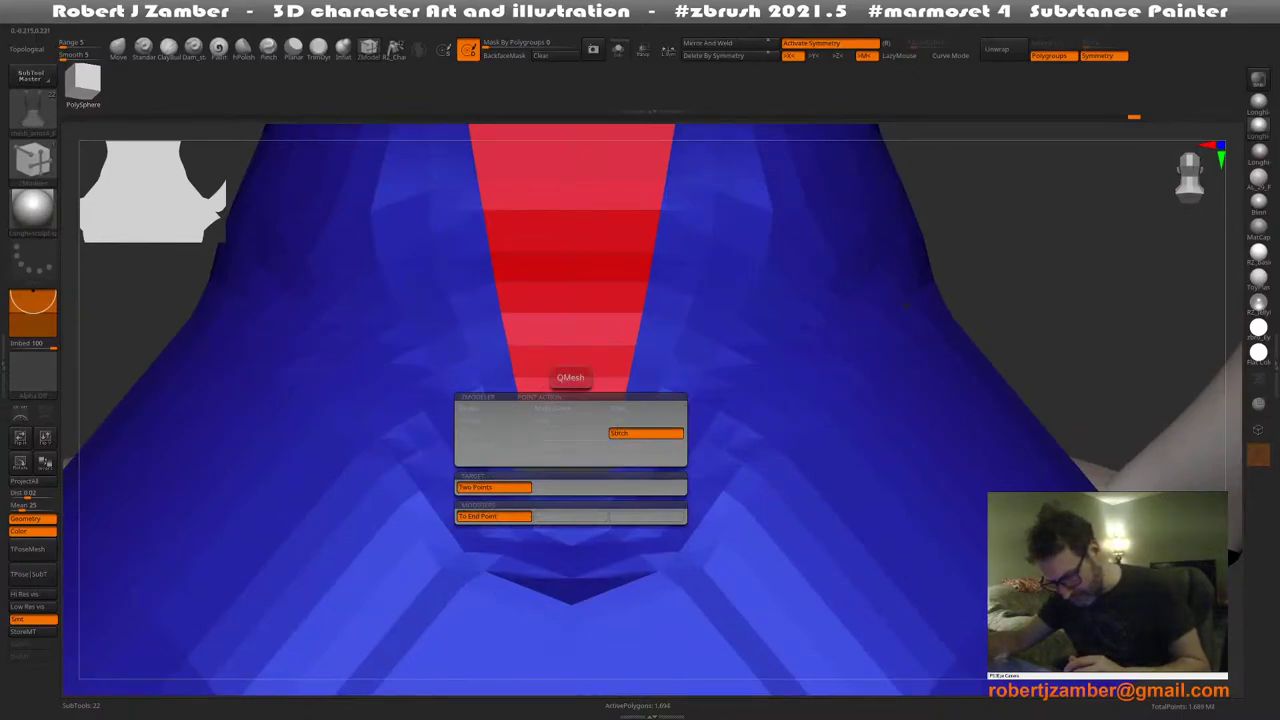
pyautogui.click(572, 409)
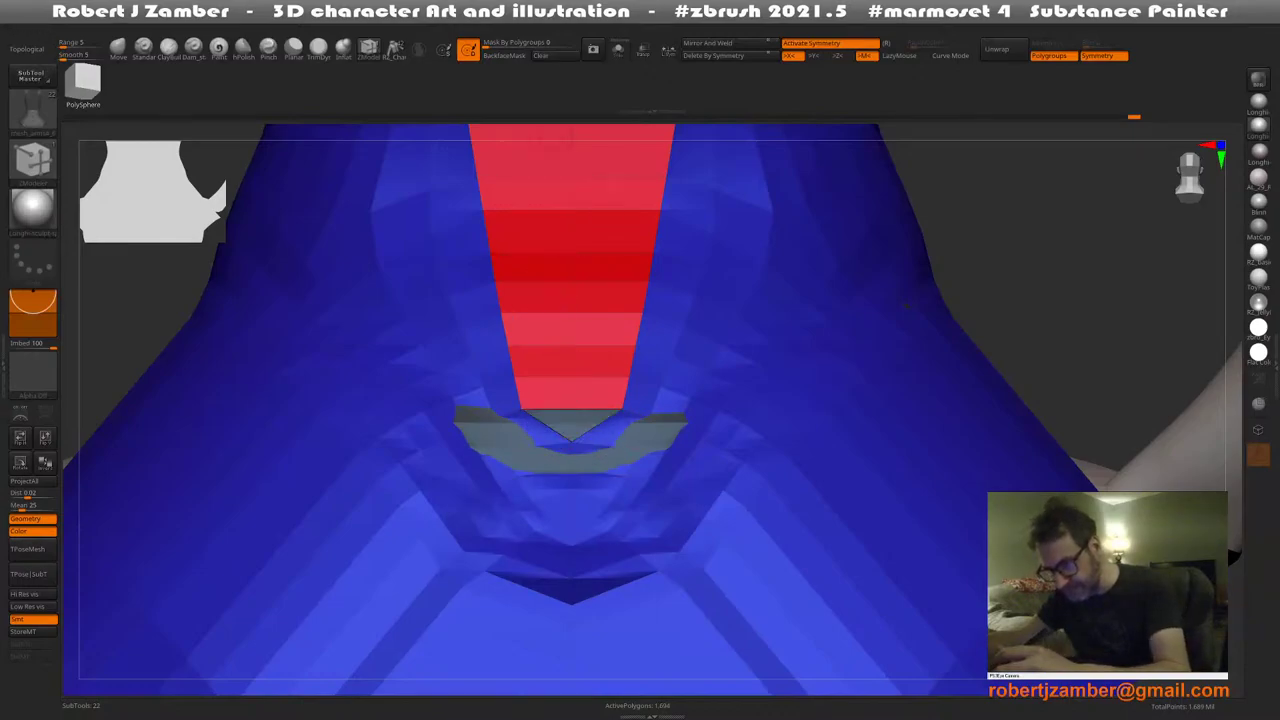
pyautogui.click(618, 50)
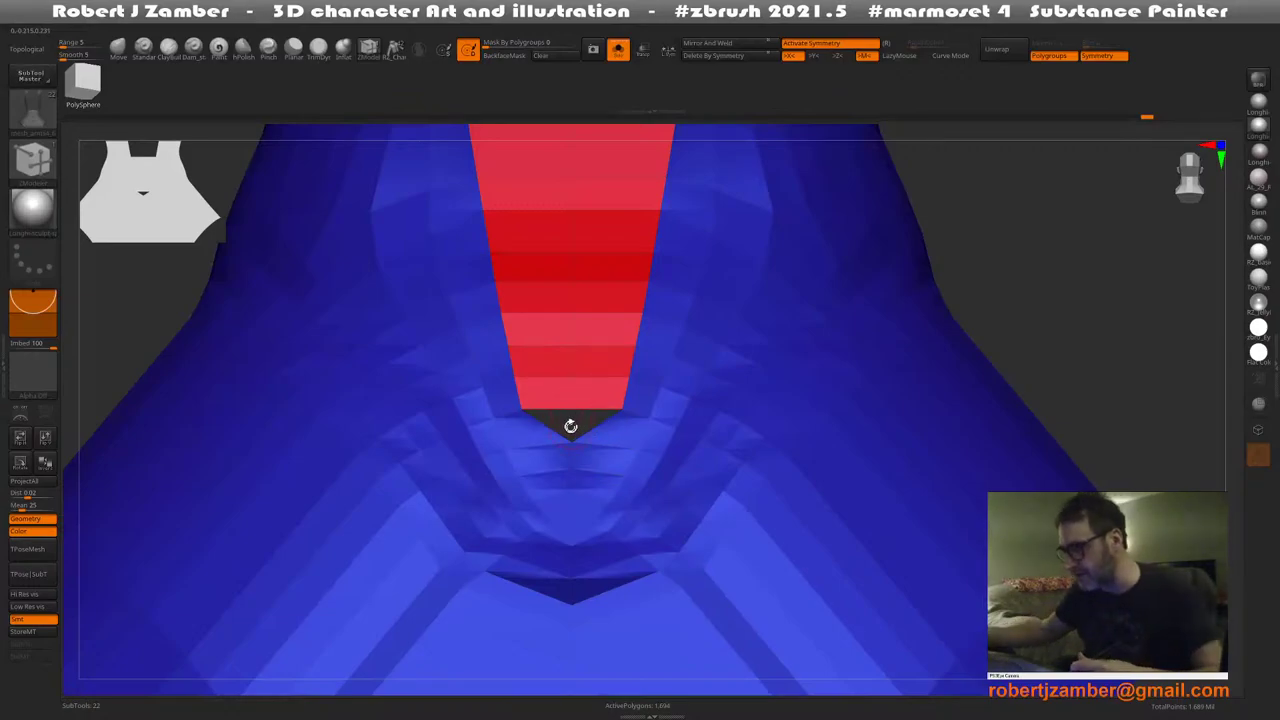
pyautogui.keyDown('alt'); pyautogui.moveTo(552, 440); pyautogui.dragTo(573, 402, button='right'); pyautogui.keyUp('alt')
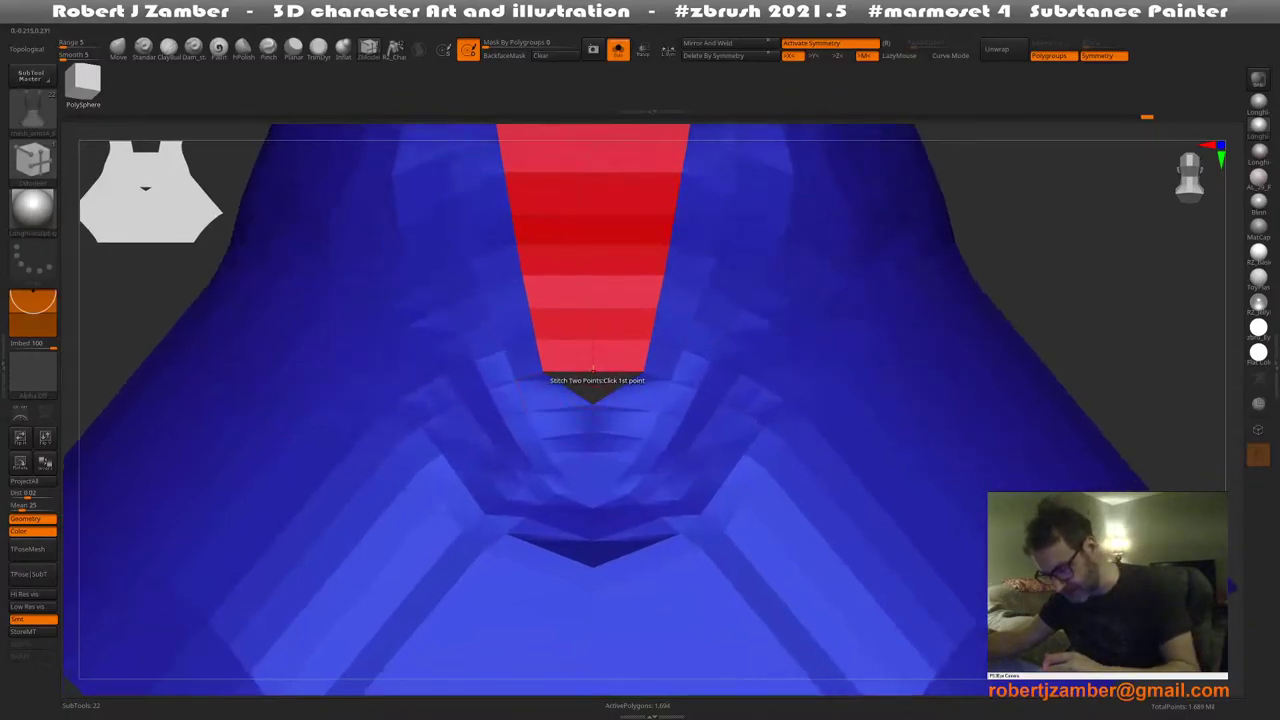
pyautogui.press('space')
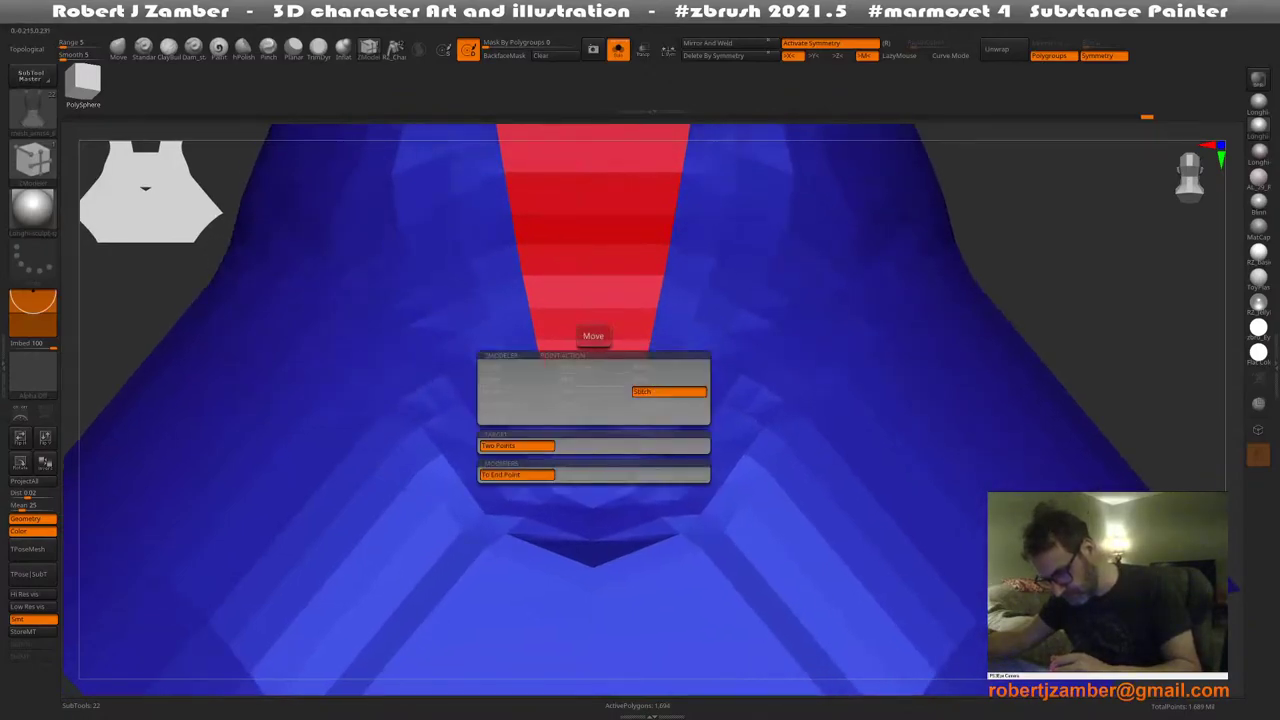
pyautogui.click(594, 391)
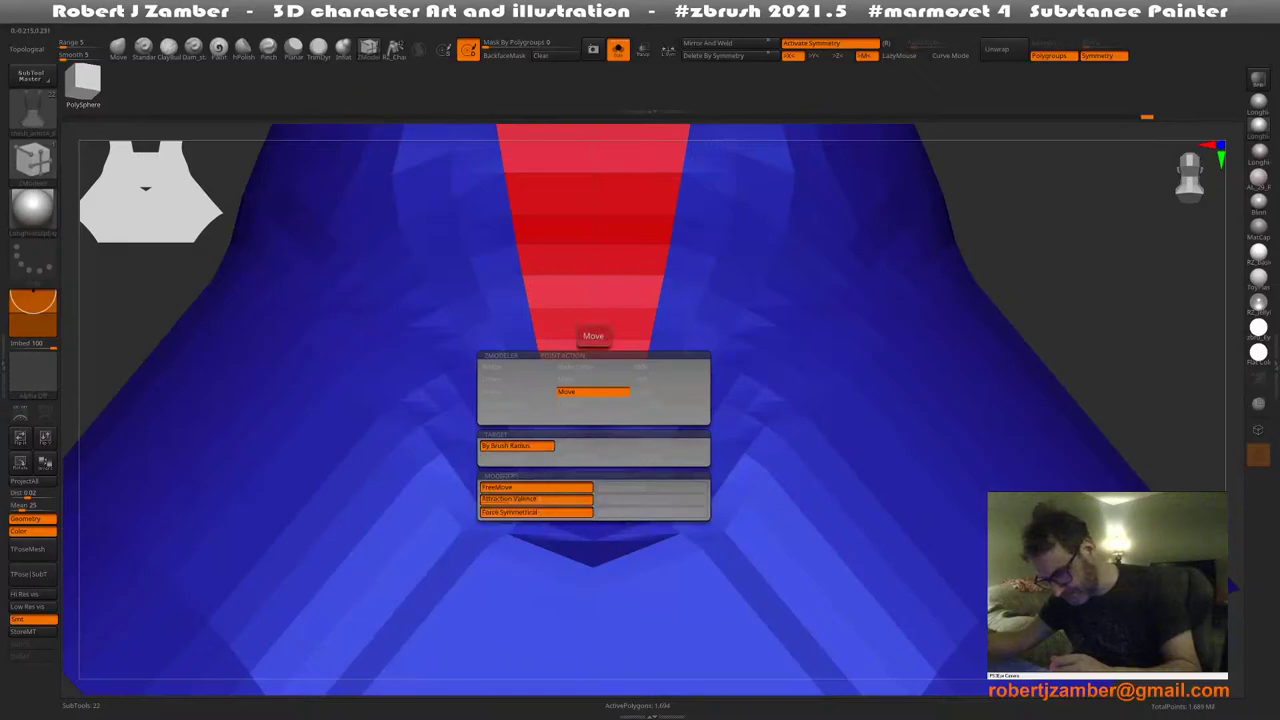
pyautogui.moveTo(593, 372)
pyautogui.mouseDown()
pyautogui.moveTo(593, 398)
pyautogui.moveTo(593, 384)
pyautogui.mouseUp()
pyautogui.keyDown('ctrl'); pyautogui.moveTo(593, 384); pyautogui.dragTo(593, 420, button='right'); pyautogui.keyUp('ctrl')
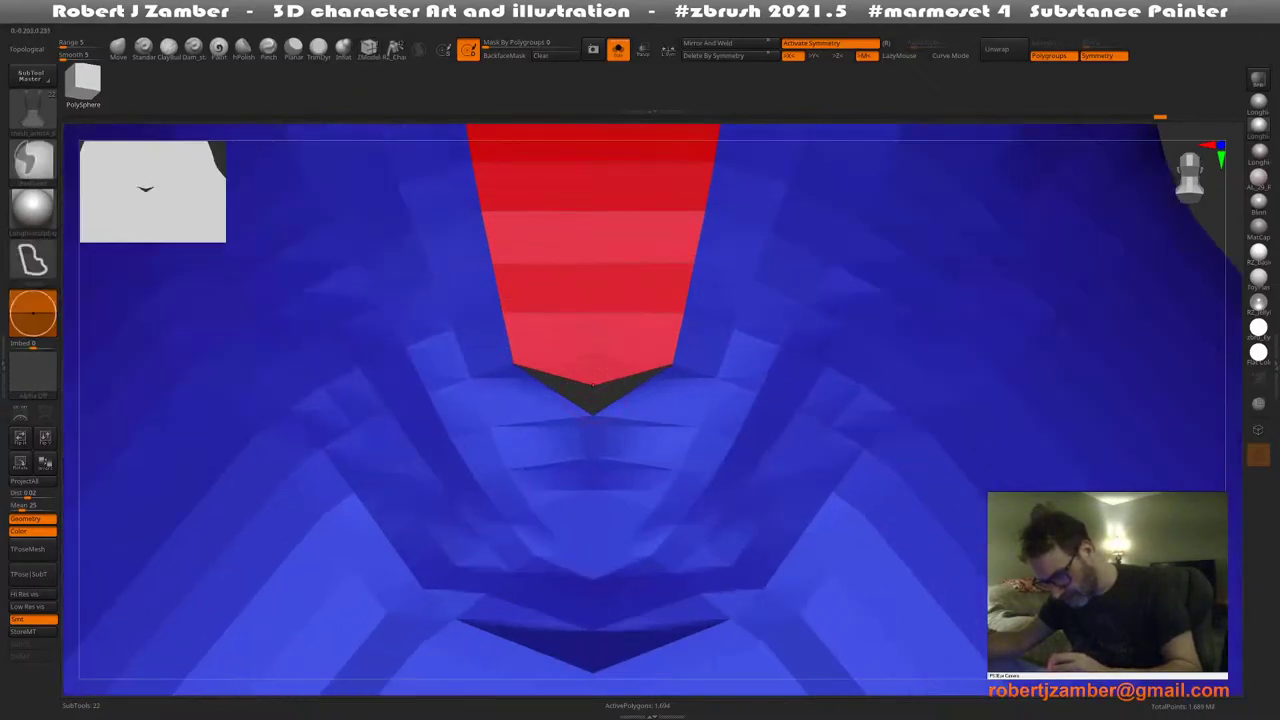
# Set the point action to Stitch with Two Points and stitch the panel's lower center point to the point across the gap
pyautogui.press('space')
pyautogui.click(669, 406)
pyautogui.click(514, 486)
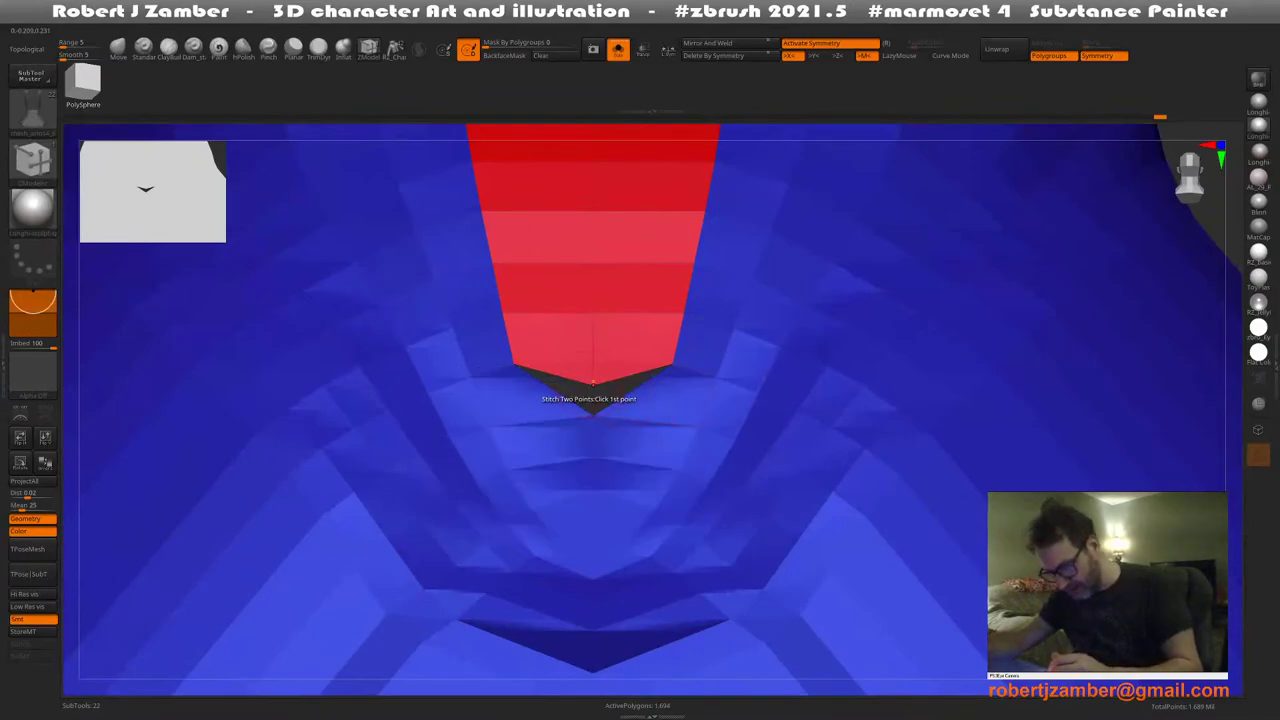
pyautogui.click(593, 383)
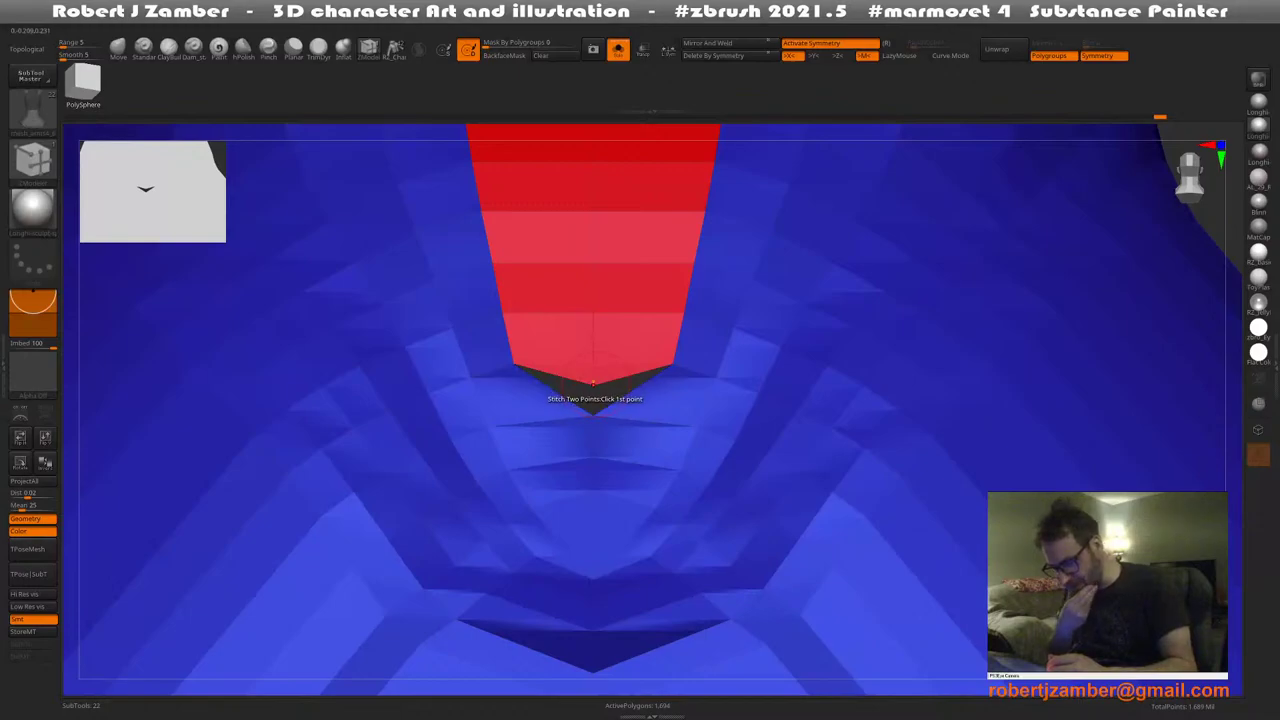
pyautogui.click(593, 383)
pyautogui.click(593, 411)
# Turn Solo off, examine the bodysuit on the full character from the front and back, and select the Move brush
pyautogui.moveTo(593, 408)
pyautogui.mouseDown(button='right')
pyautogui.moveTo(520, 400)
pyautogui.moveTo(595, 490)
pyautogui.moveTo(593, 420)
pyautogui.mouseUp(button='right')
pyautogui.keyDown('shift'); pyautogui.moveTo(495, 430); pyautogui.dragTo(540, 436, button='right'); pyautogui.keyUp('shift')
pyautogui.keyDown('alt'); pyautogui.moveTo(582, 360); pyautogui.dragTo(557, 456, button='right'); pyautogui.keyUp('alt')
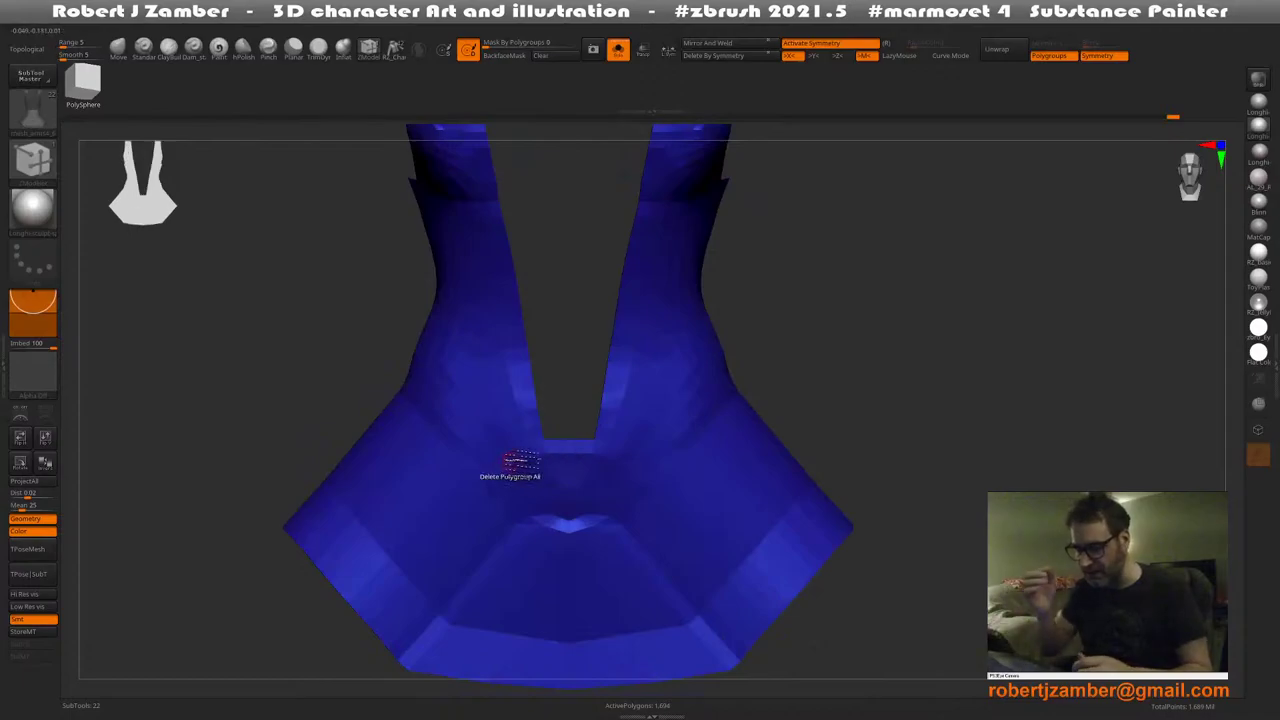
pyautogui.click(618, 49)
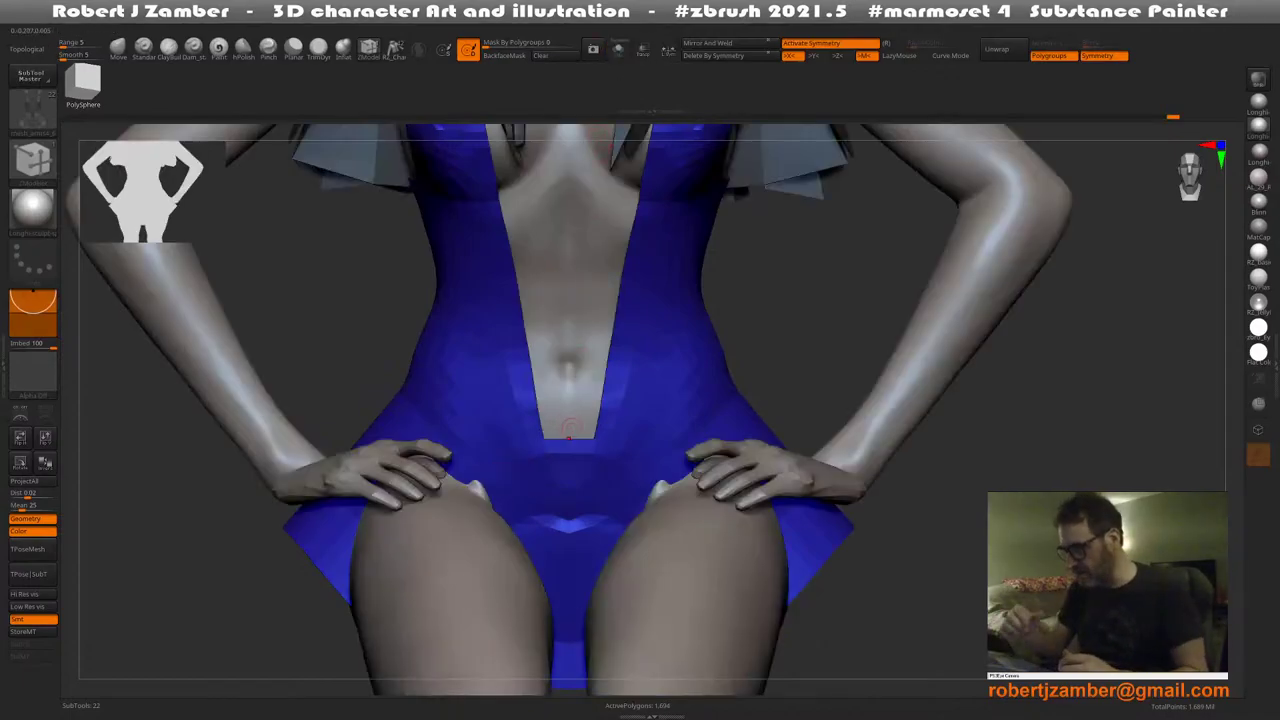
pyautogui.keyDown('ctrl'); pyautogui.moveTo(581, 456); pyautogui.dragTo(560, 440, button='right'); pyautogui.keyUp('ctrl')
pyautogui.keyDown('ctrl'); pyautogui.moveTo(560, 440); pyautogui.dragTo(587, 497, button='right'); pyautogui.keyUp('ctrl')
pyautogui.click(118, 48)
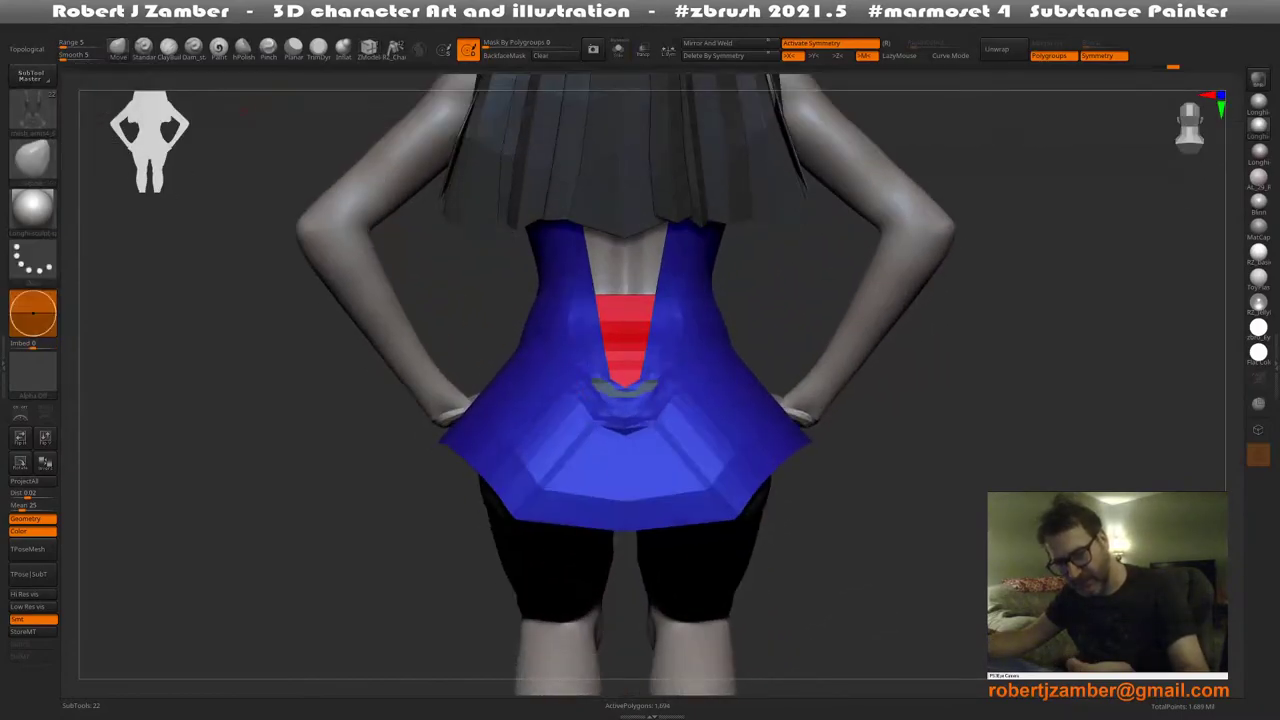
# Pull the center of the back panel's upper edge down with the Move brush to form a V-shaped neckline
pyautogui.press('space')
pyautogui.moveTo(603, 304); pyautogui.dragTo(598, 304)
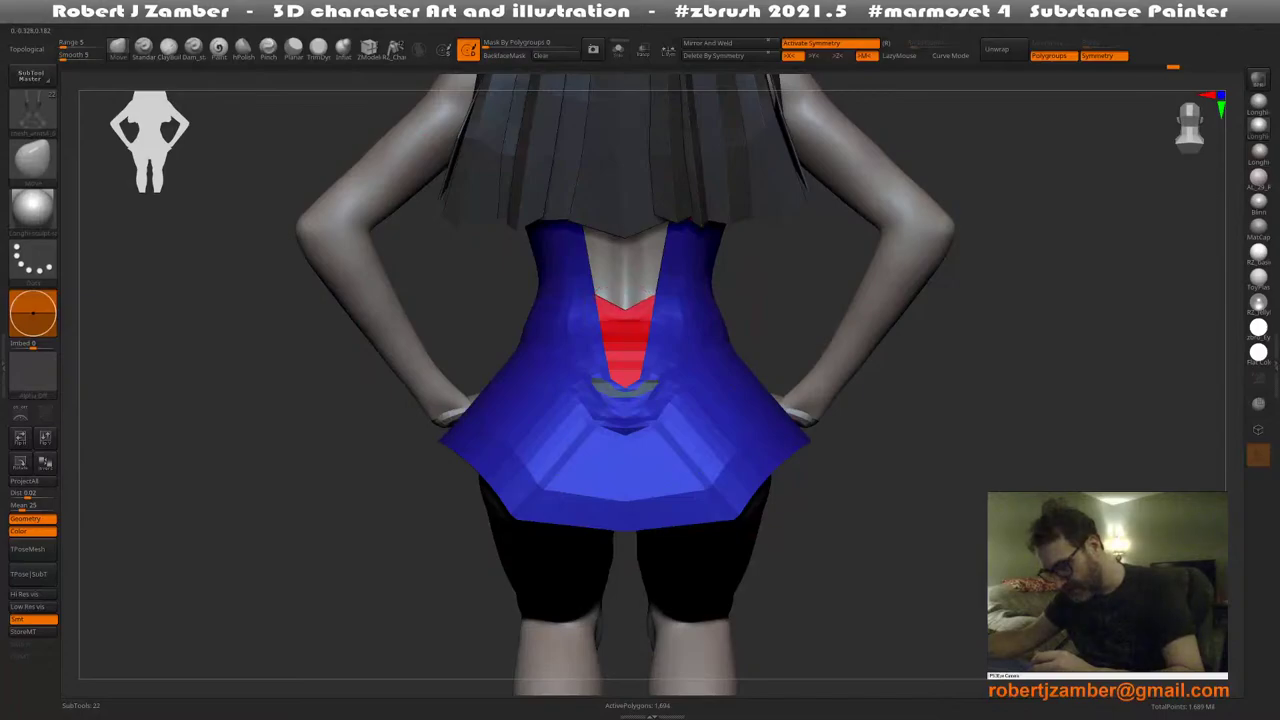
pyautogui.moveTo(625, 338); pyautogui.dragTo(604, 328, button='right')
pyautogui.press('space')
pyautogui.press('space')
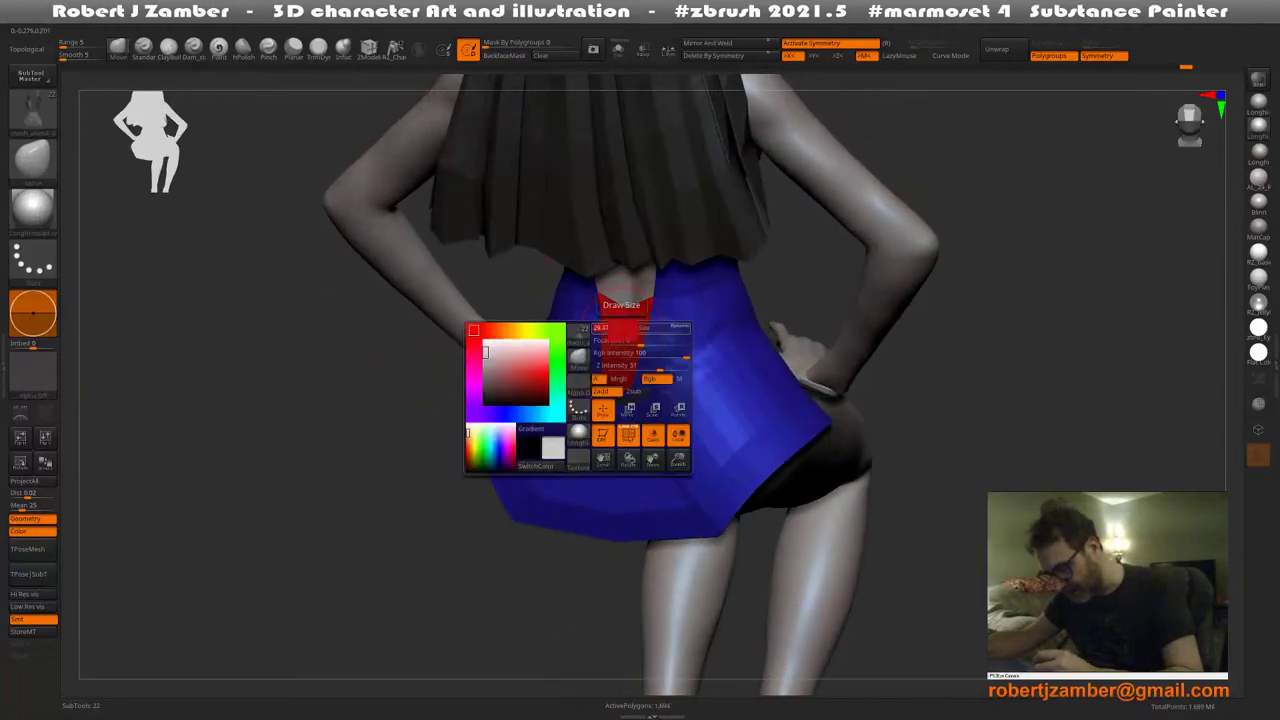
pyautogui.press('space')
pyautogui.moveTo(604, 336); pyautogui.dragTo(608, 336)
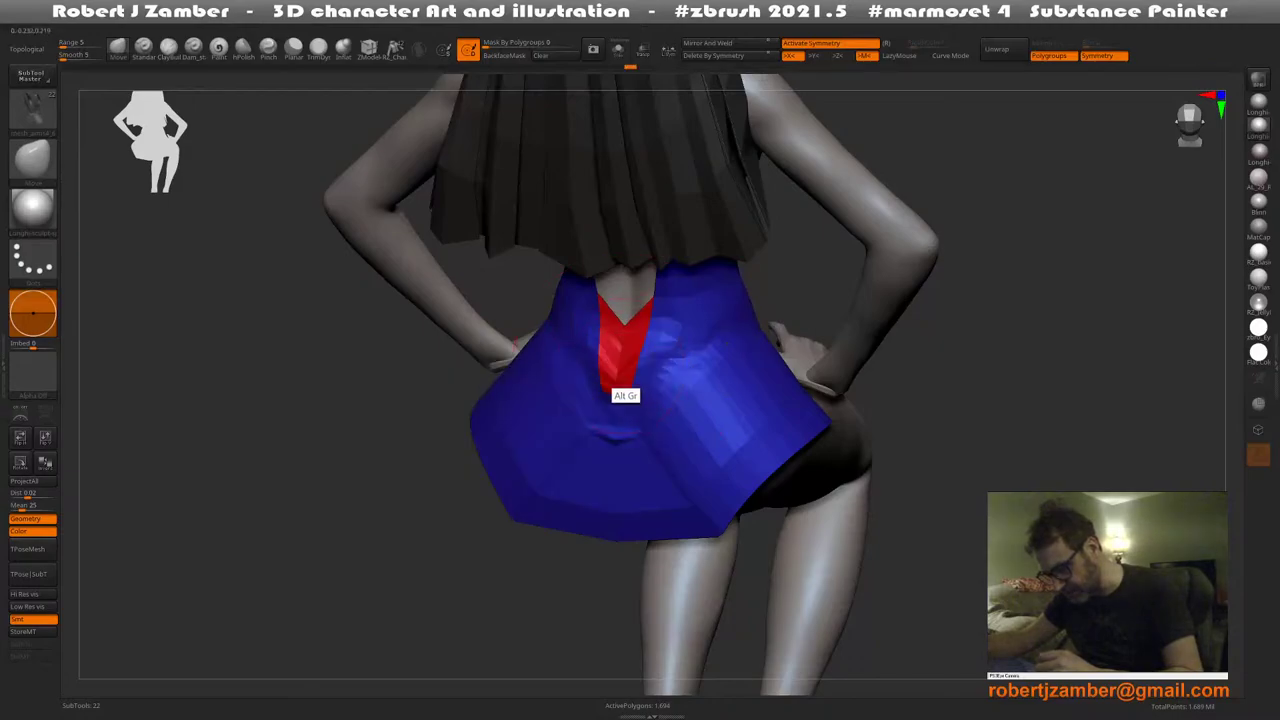
# Narrow the lower sides of the back panel toward its center with the Move brush, tapering it to a point
pyautogui.moveTo(608, 386); pyautogui.dragTo(650, 402, button='right')
pyautogui.press('space')
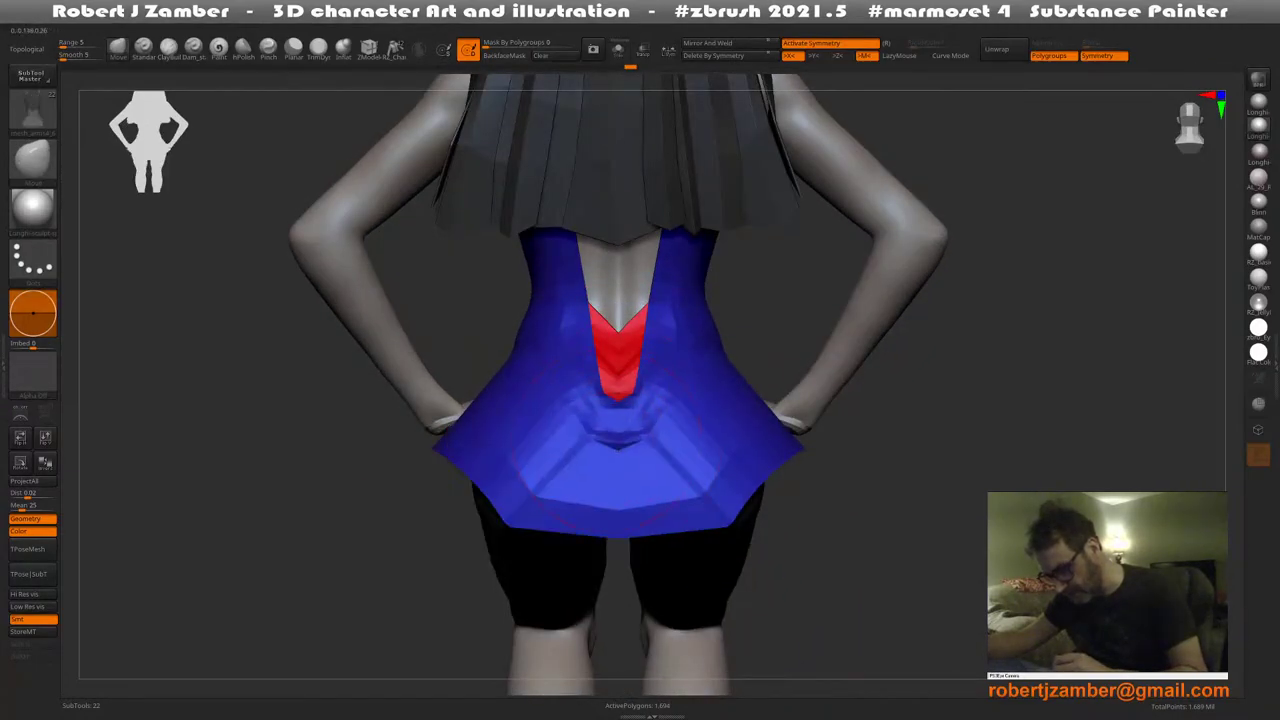
pyautogui.press('space')
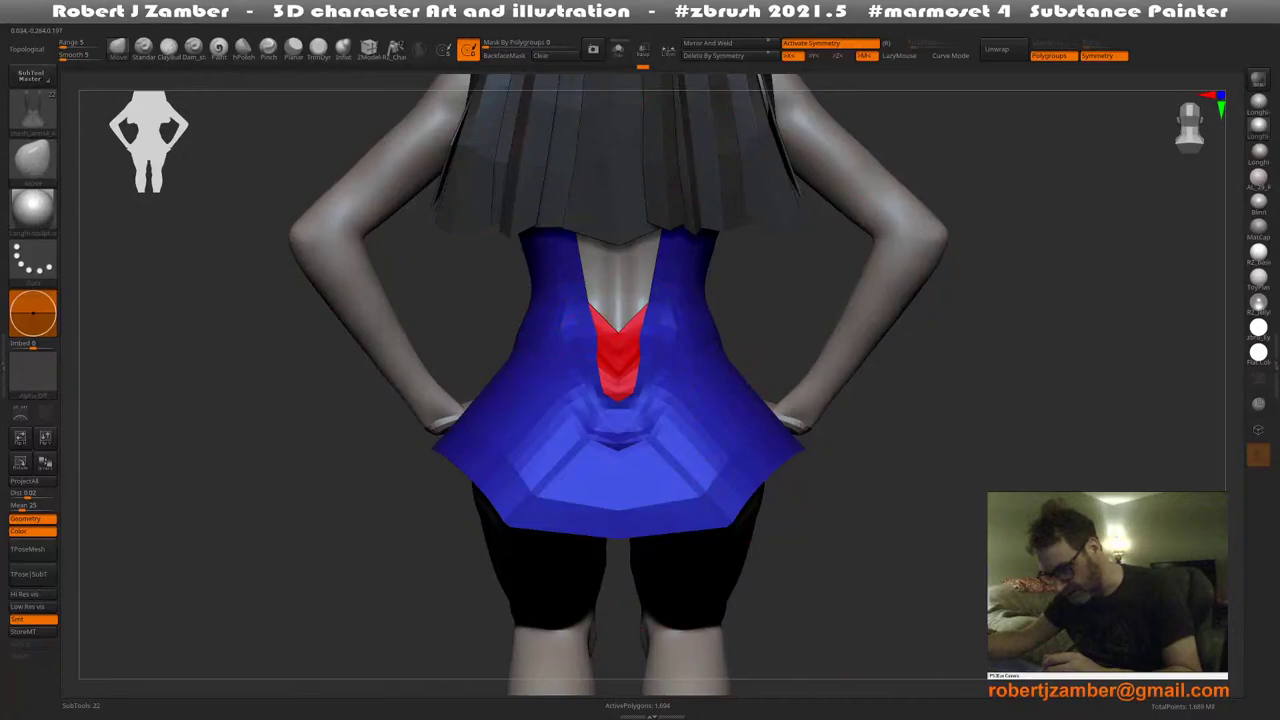
pyautogui.press('space')
pyautogui.press('space')
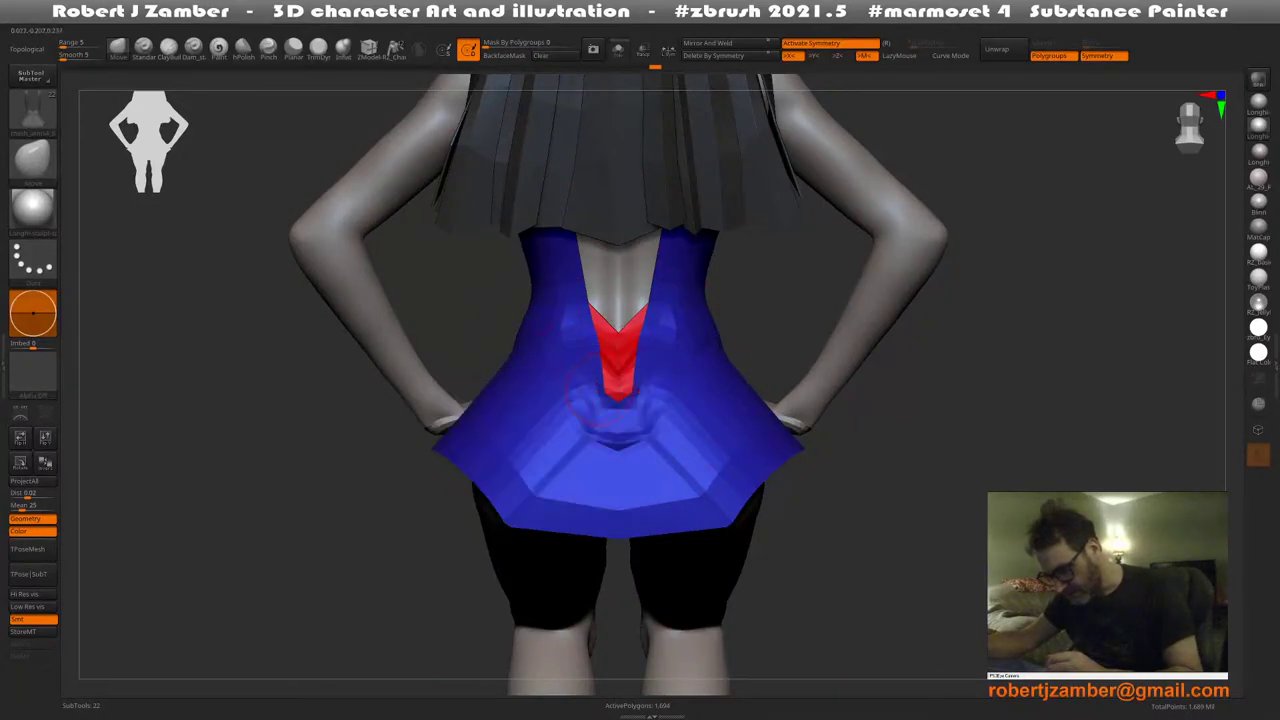
pyautogui.press('space')
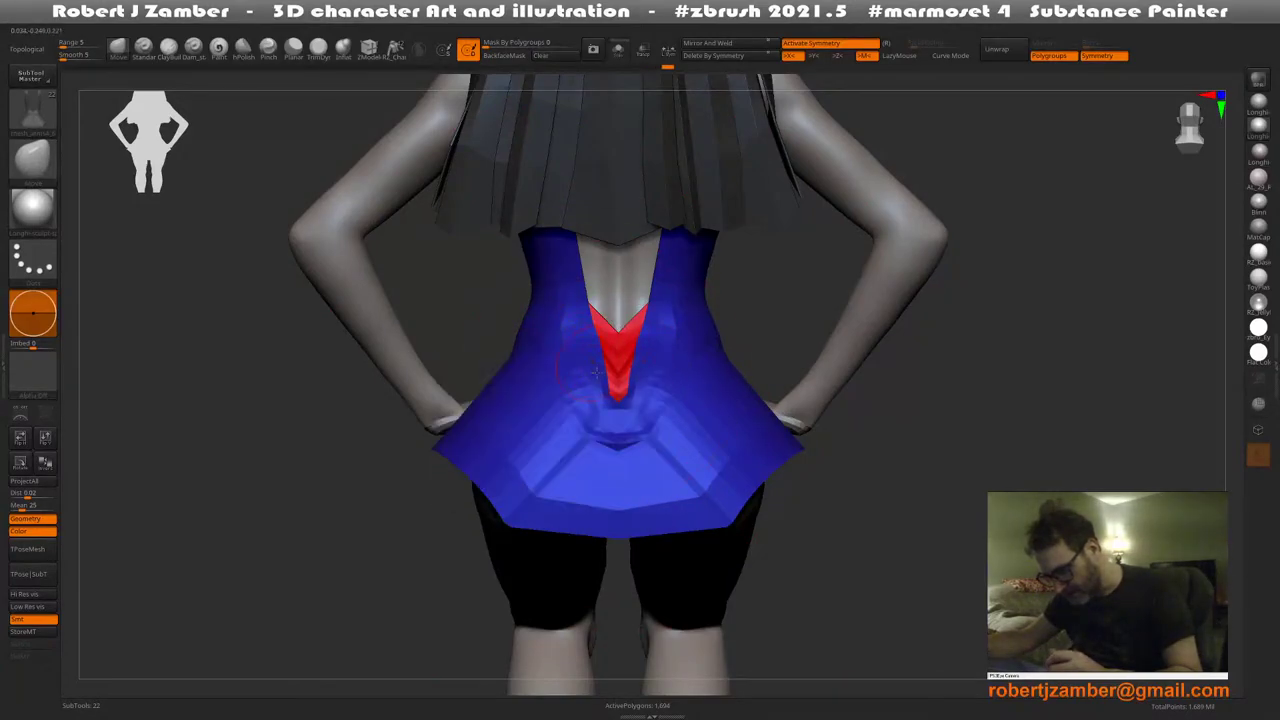
pyautogui.moveTo(755, 345); pyautogui.dragTo(860, 360)
pyautogui.press('space')
pyautogui.moveTo(622, 384); pyautogui.dragTo(609, 380)
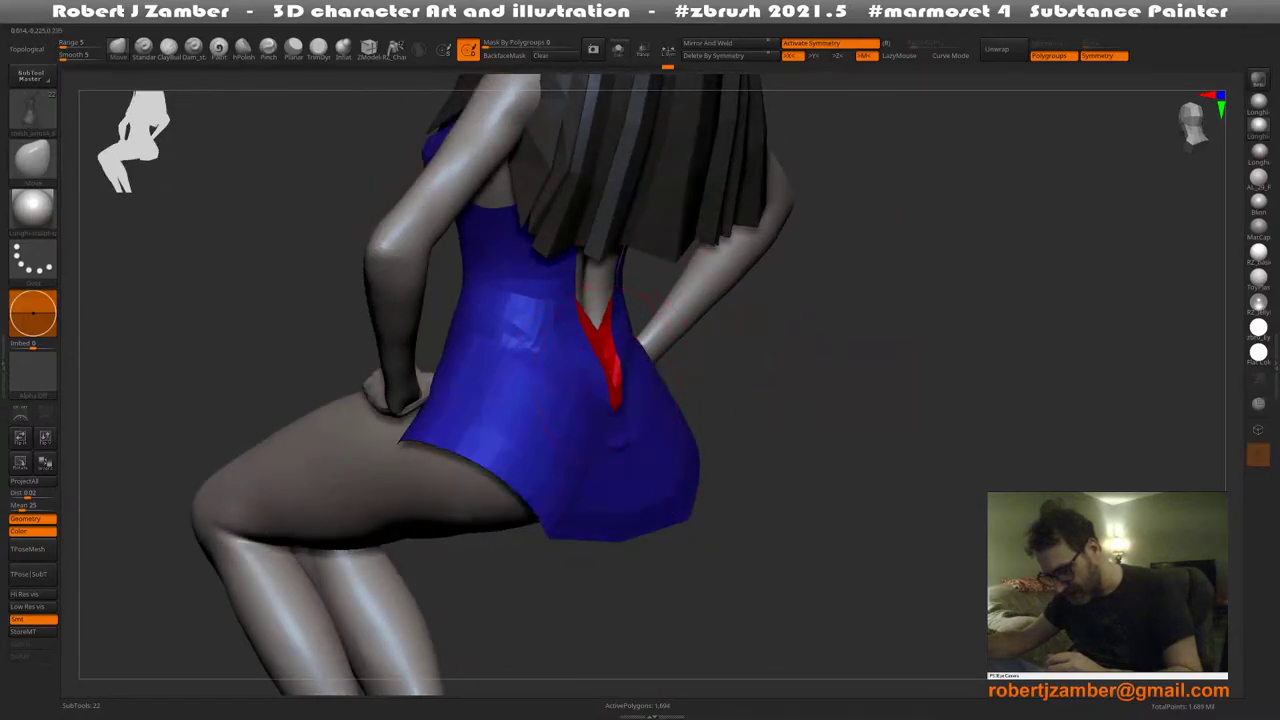
# Examine the bodysuit on the full character from the side and front
pyautogui.keyDown('shift'); pyautogui.moveTo(860, 365); pyautogui.dragTo(765, 365); pyautogui.keyUp('shift')
pyautogui.keyDown('ctrl'); pyautogui.moveTo(765, 390); pyautogui.dragTo(760, 310, button='right'); pyautogui.keyUp('ctrl')
pyautogui.keyDown('shift'); pyautogui.moveTo(780, 390); pyautogui.dragTo(640, 400); pyautogui.keyUp('shift')
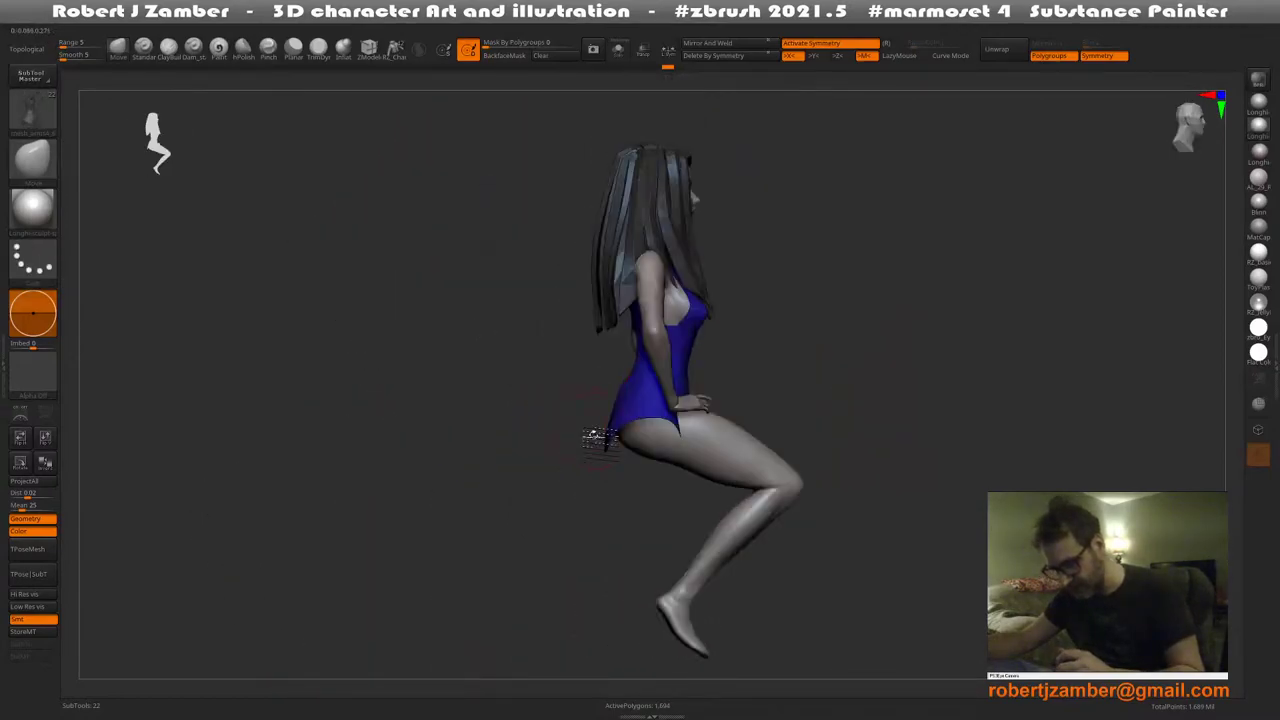
pyautogui.keyDown('shift'); pyautogui.moveTo(593, 435); pyautogui.dragTo(567, 400, button='right'); pyautogui.keyUp('shift')
pyautogui.moveTo(595, 390); pyautogui.dragTo(512, 384, button='right')
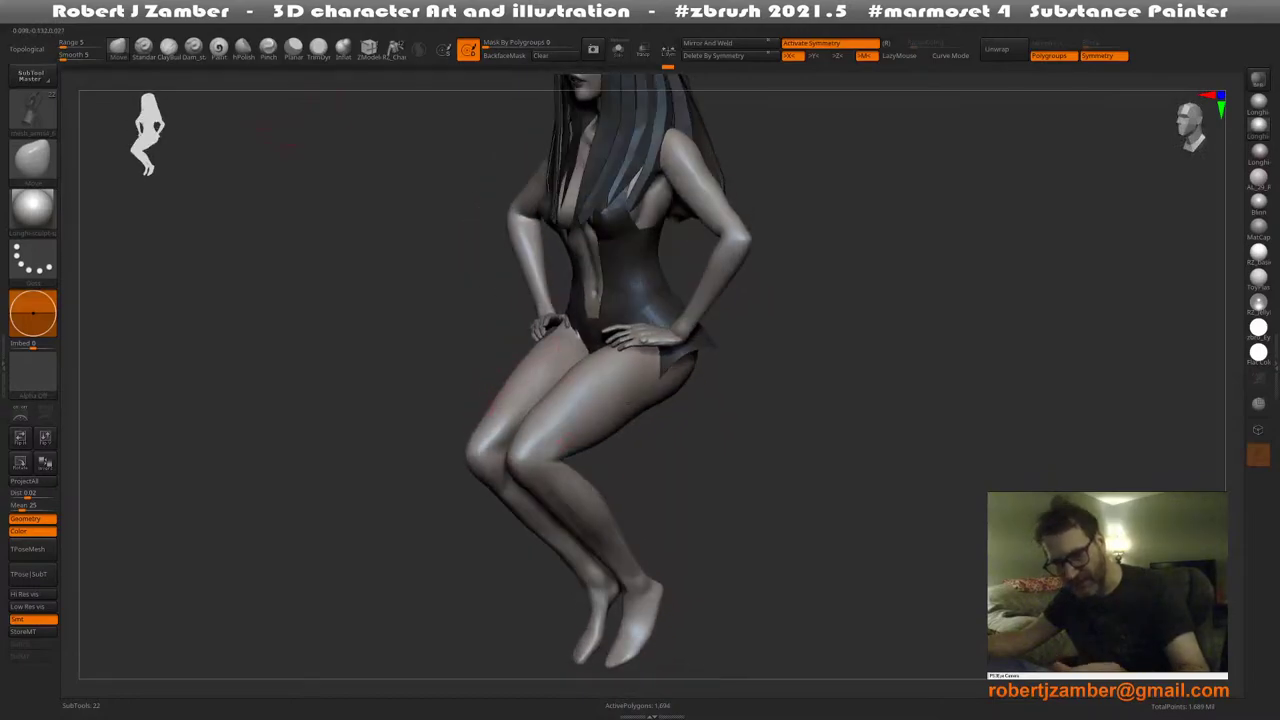
pyautogui.moveTo(594, 374)
pyautogui.mouseDown(button='right')
pyautogui.moveTo(571, 380)
pyautogui.moveTo(590, 388)
pyautogui.mouseUp(button='right')
pyautogui.rightClick(590, 390)
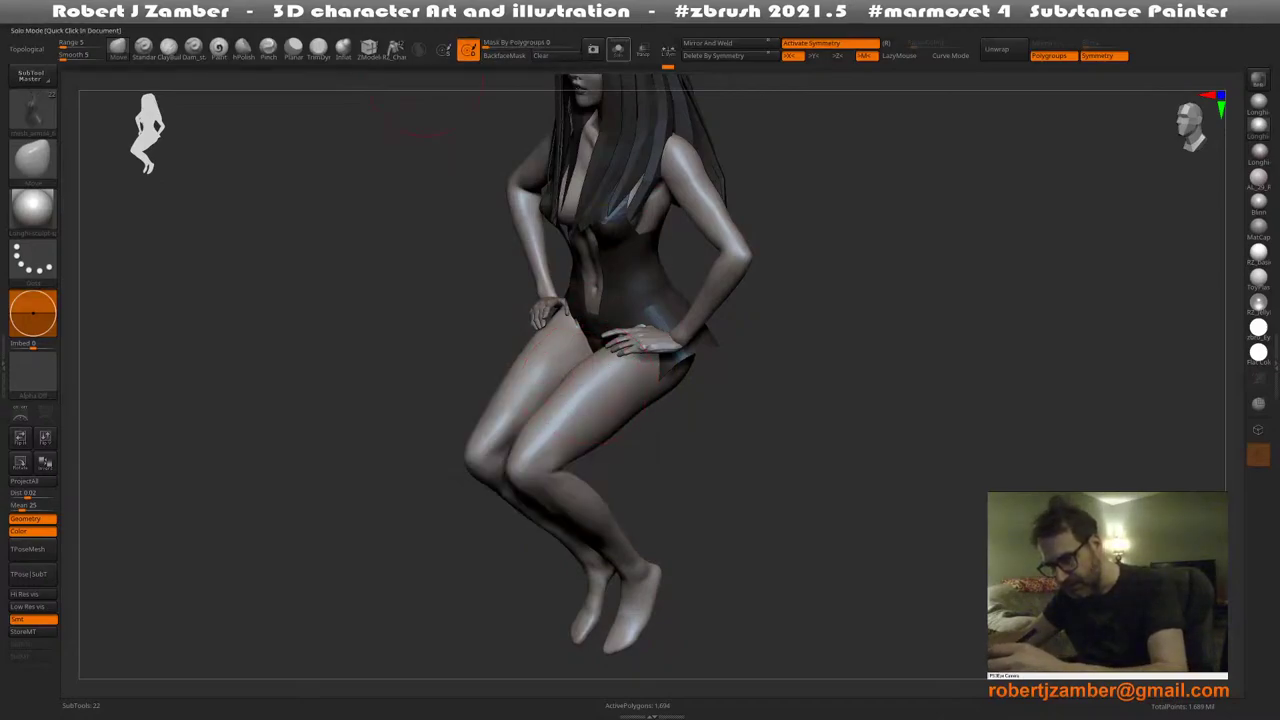
# Isolate the bodysuit and reshape its lower edge around the hips and crotch with the Move brush
pyautogui.click(618, 49)
pyautogui.moveTo(597, 385); pyautogui.dragTo(606, 396, button='right')
pyautogui.rightClick(606, 396)
pyautogui.moveTo(608, 394); pyautogui.dragTo(565, 366)
pyautogui.moveTo(565, 365); pyautogui.dragTo(597, 374, button='right')
pyautogui.press('space')
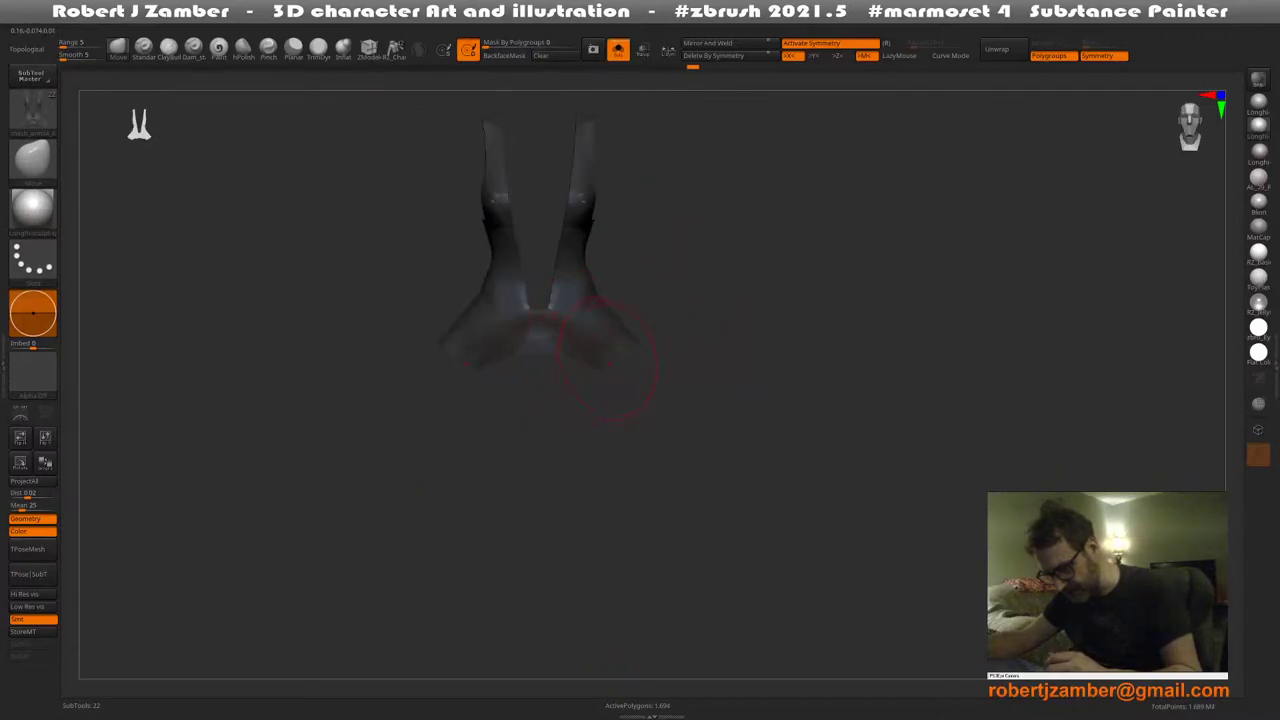
pyautogui.press('space')
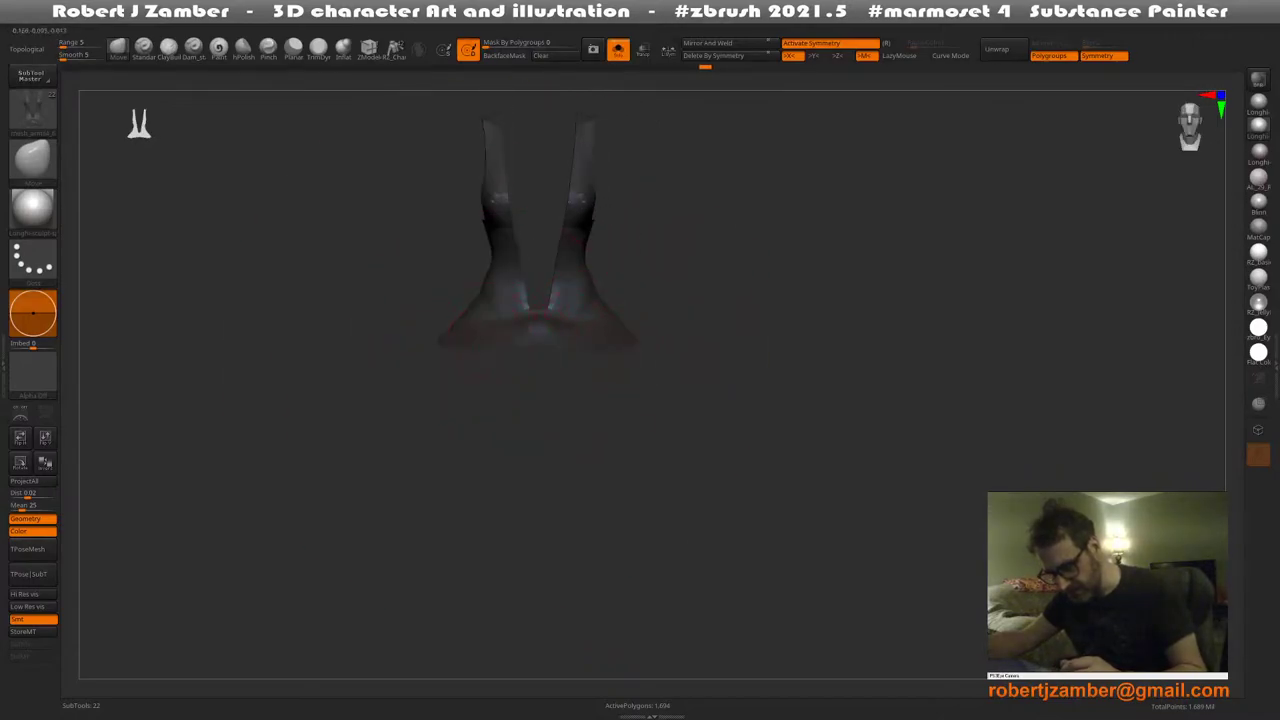
pyautogui.moveTo(470, 385); pyautogui.dragTo(480, 370, button='right')
pyautogui.rightClick(455, 417)
pyautogui.moveTo(455, 417); pyautogui.dragTo(425, 422, button='right')
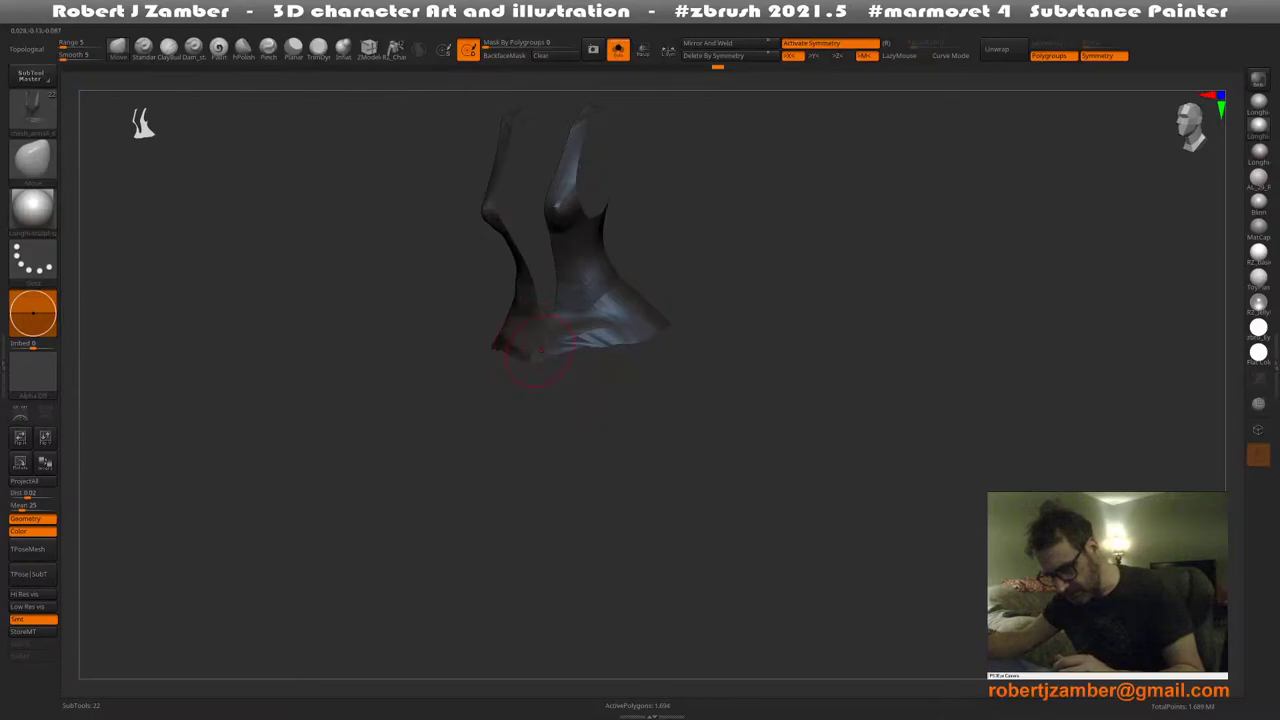
pyautogui.moveTo(548, 350); pyautogui.dragTo(539, 356)
pyautogui.moveTo(539, 356)
pyautogui.mouseDown(button='right')
pyautogui.moveTo(560, 354)
pyautogui.moveTo(545, 394)
pyautogui.moveTo(560, 408)
pyautogui.mouseUp(button='right')
# Turn Solo off and adjust the bodysuit's front edge over the thighs and hips with the Move brush
pyautogui.click(618, 49)
pyautogui.press('space')
pyautogui.moveTo(483, 397)
pyautogui.mouseDown()
pyautogui.moveTo(517, 395)
pyautogui.moveTo(495, 392)
pyautogui.mouseUp()
pyautogui.moveTo(490, 398)
pyautogui.mouseDown(button='right')
pyautogui.moveTo(524, 376)
pyautogui.moveTo(508, 380)
pyautogui.mouseUp(button='right')
pyautogui.press('space')
pyautogui.press('space')
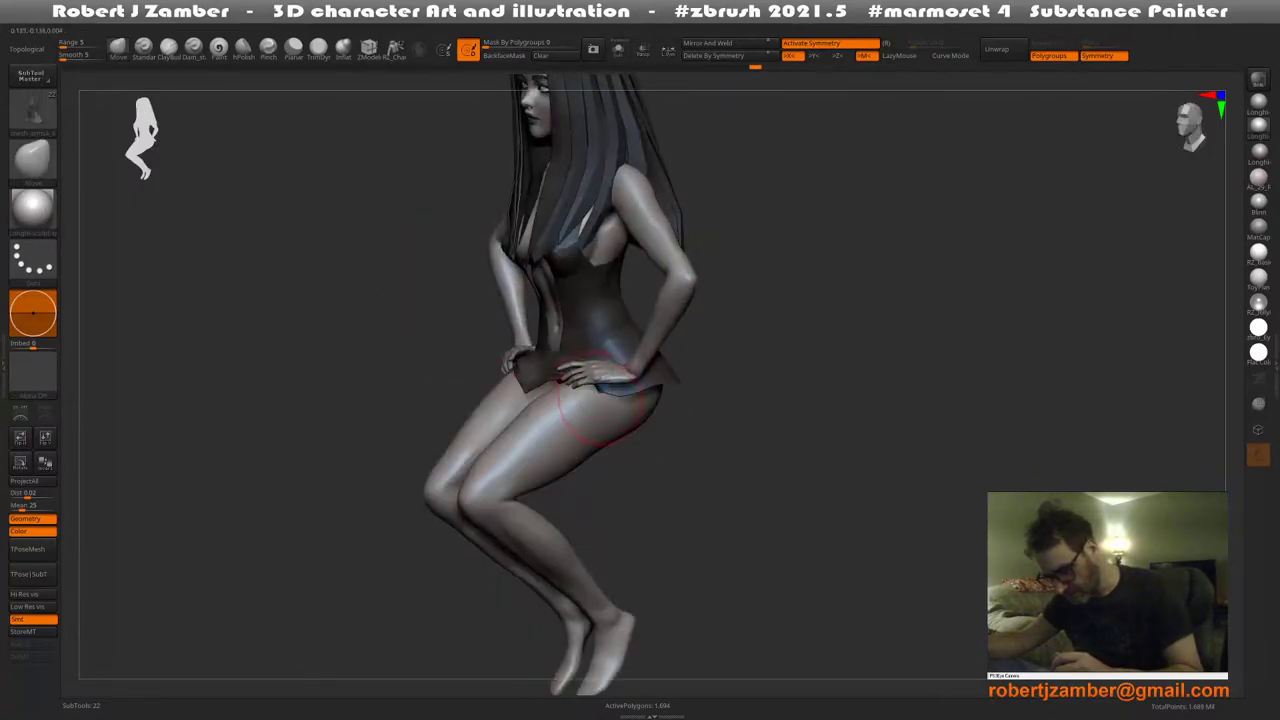
# Lower the bodysuit's rear hem slightly over the buttocks with the Move brush
pyautogui.moveTo(604, 409); pyautogui.dragTo(571, 420, button='right')
pyautogui.press('space')
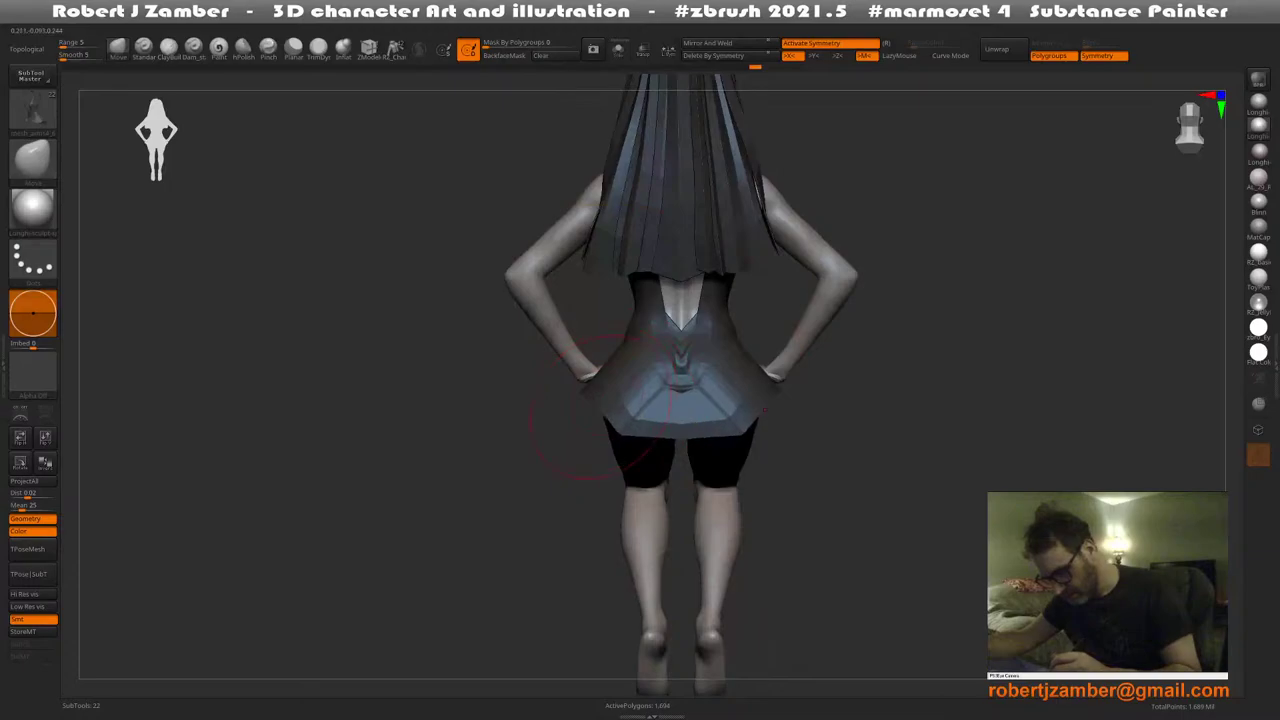
pyautogui.press('space')
pyautogui.press('space')
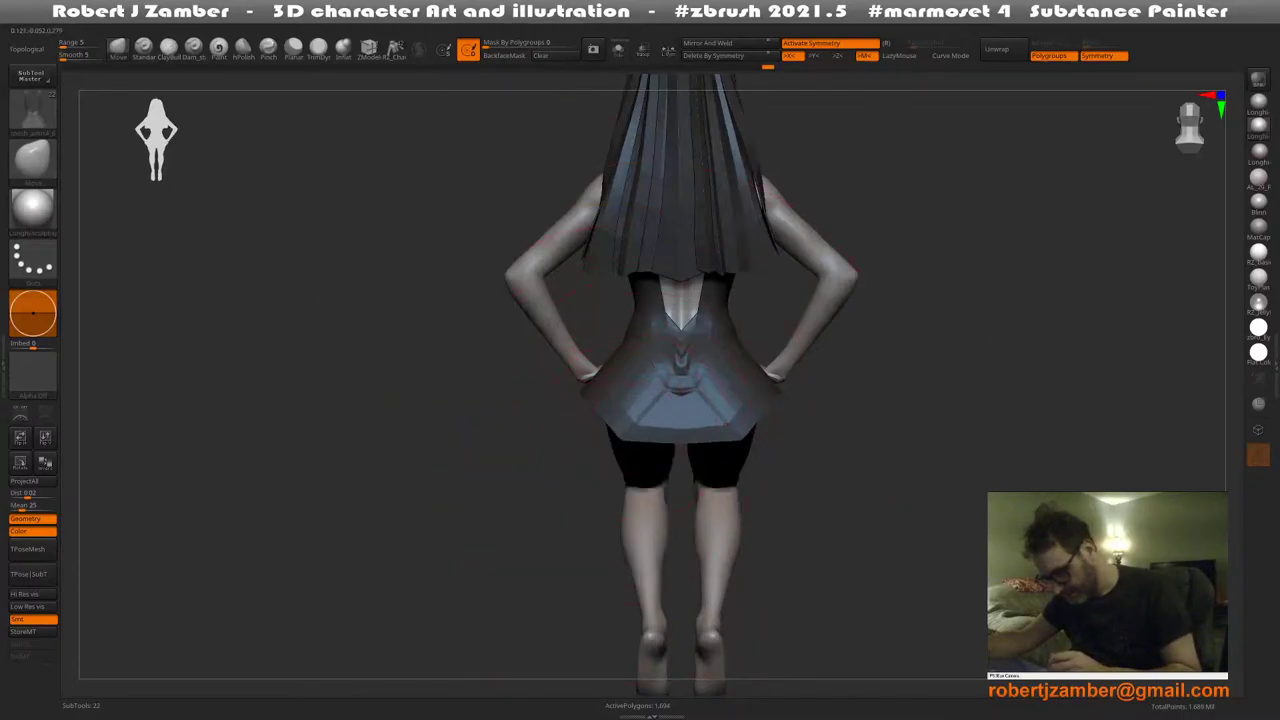
pyautogui.moveTo(630, 388); pyautogui.dragTo(592, 426, button='right')
pyautogui.press('space')
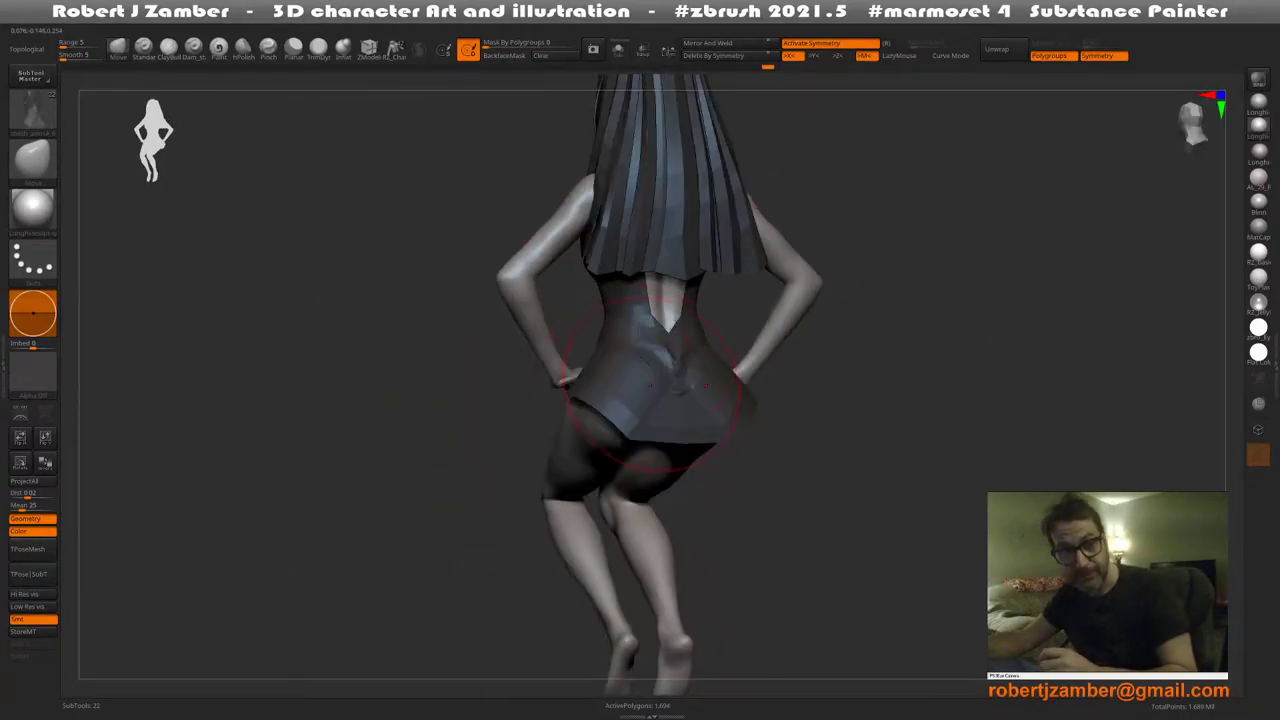
# Examine the bodysuit's fit on the full character from the side, front and back
pyautogui.moveTo(652, 384); pyautogui.dragTo(627, 390, button='right')
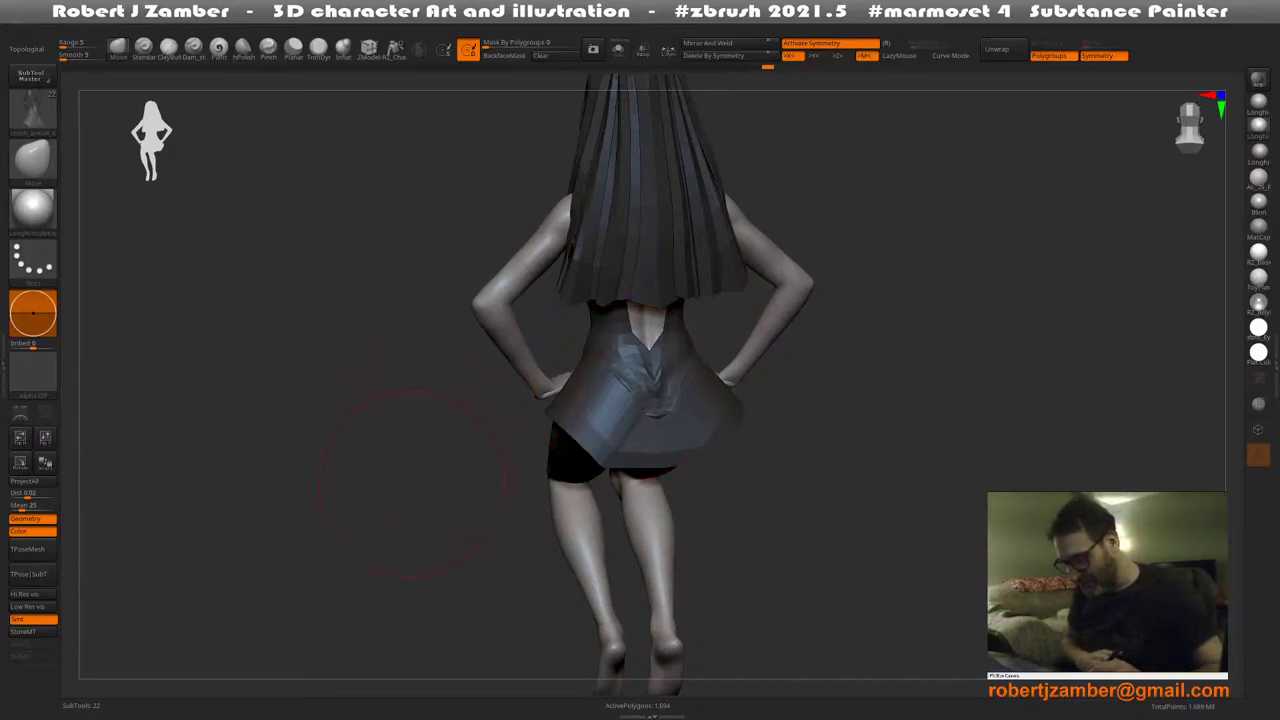
pyautogui.moveTo(415, 485); pyautogui.dragTo(400, 425)
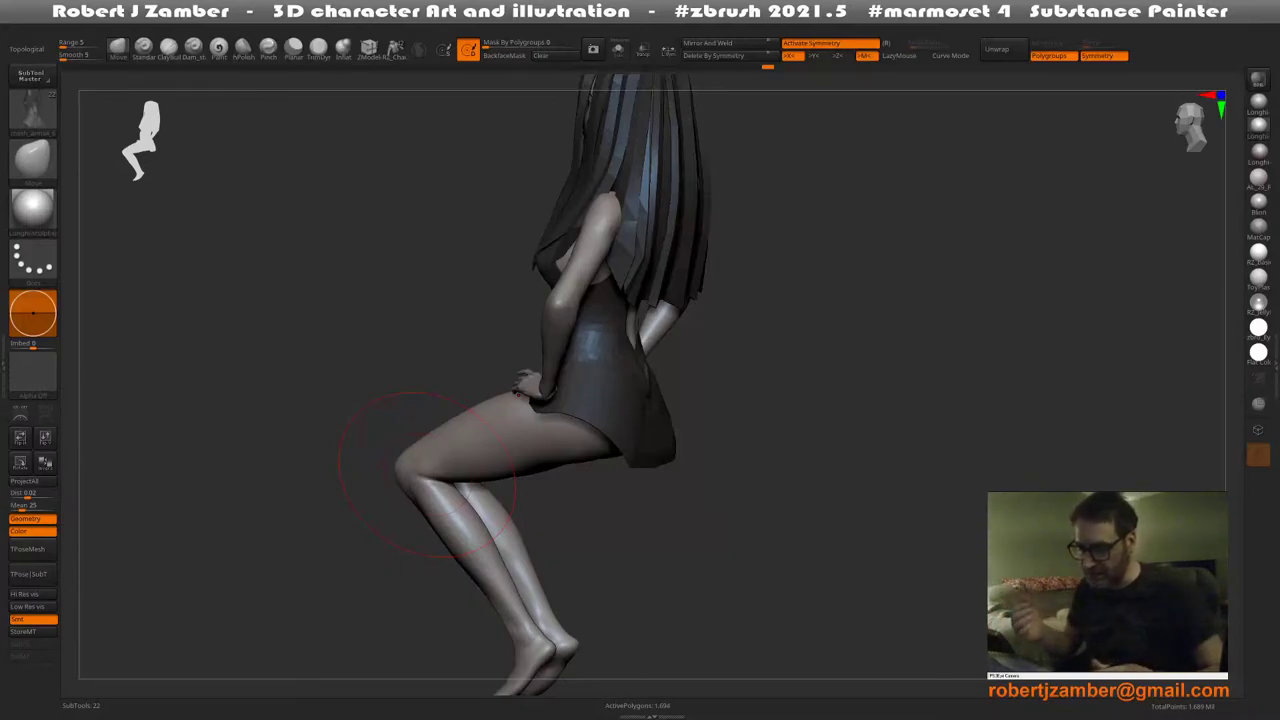
pyautogui.moveTo(340, 372); pyautogui.dragTo(300, 374)
pyautogui.moveTo(352, 386)
pyautogui.mouseDown()
pyautogui.moveTo(380, 406)
pyautogui.moveTo(362, 390)
pyautogui.moveTo(378, 432)
pyautogui.mouseUp()
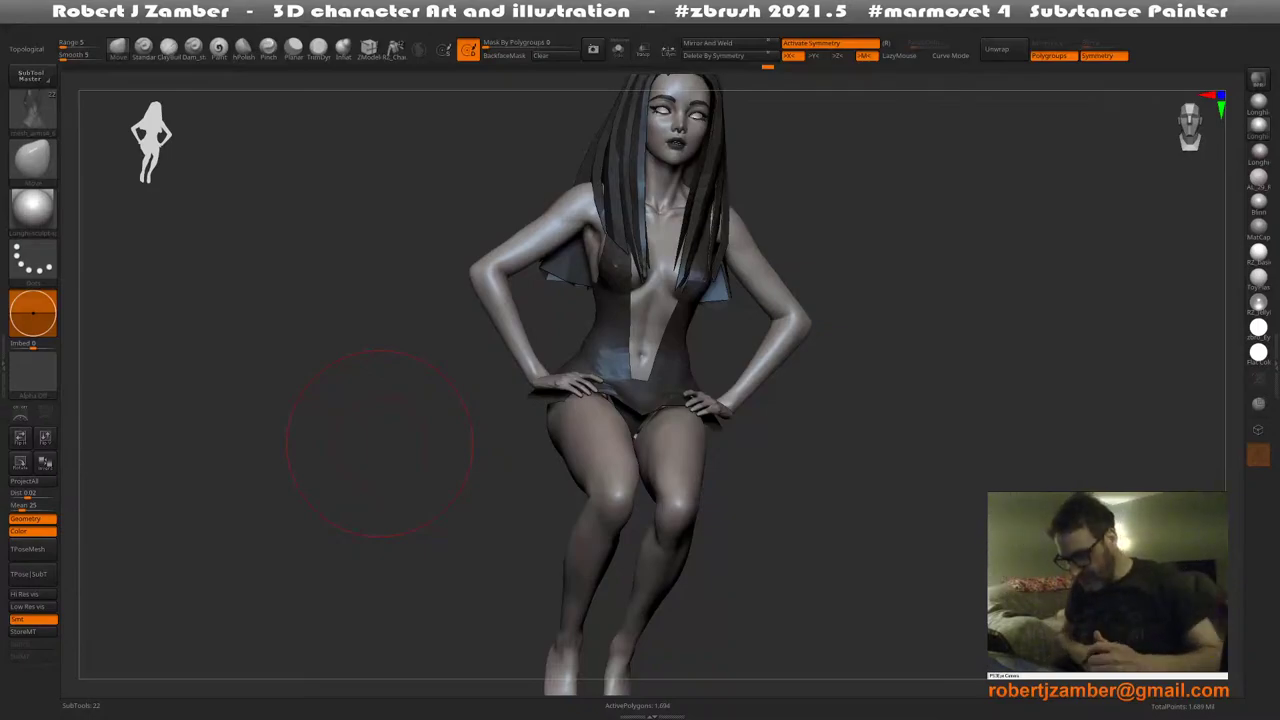
pyautogui.moveTo(490, 432)
pyautogui.mouseDown()
pyautogui.moveTo(537, 432)
pyautogui.moveTo(571, 520)
pyautogui.moveTo(603, 458)
pyautogui.moveTo(600, 481)
pyautogui.moveTo(612, 478)
pyautogui.mouseUp()
pyautogui.keyDown('alt'); pyautogui.moveTo(632, 397); pyautogui.dragTo(525, 416); pyautogui.keyUp('alt')
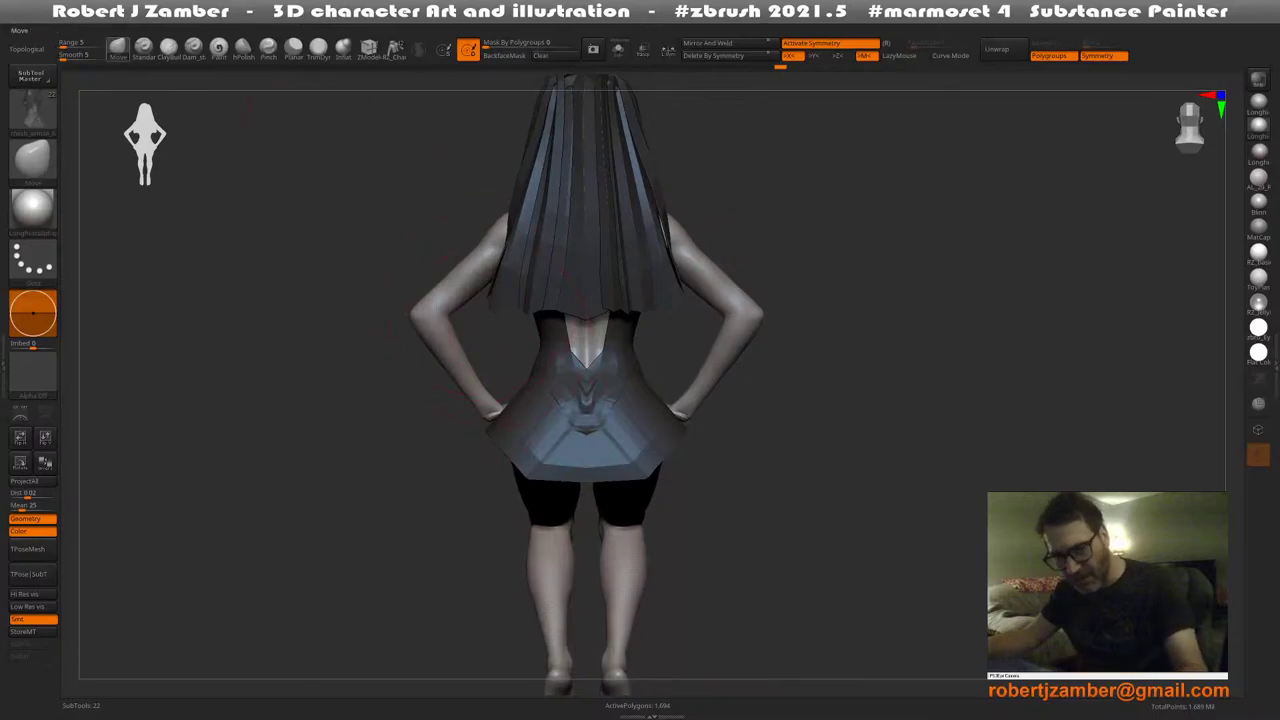
# Smooth the creased area below the bodysuit's back opening and even out its shape with the Move brush
pyautogui.press('space')
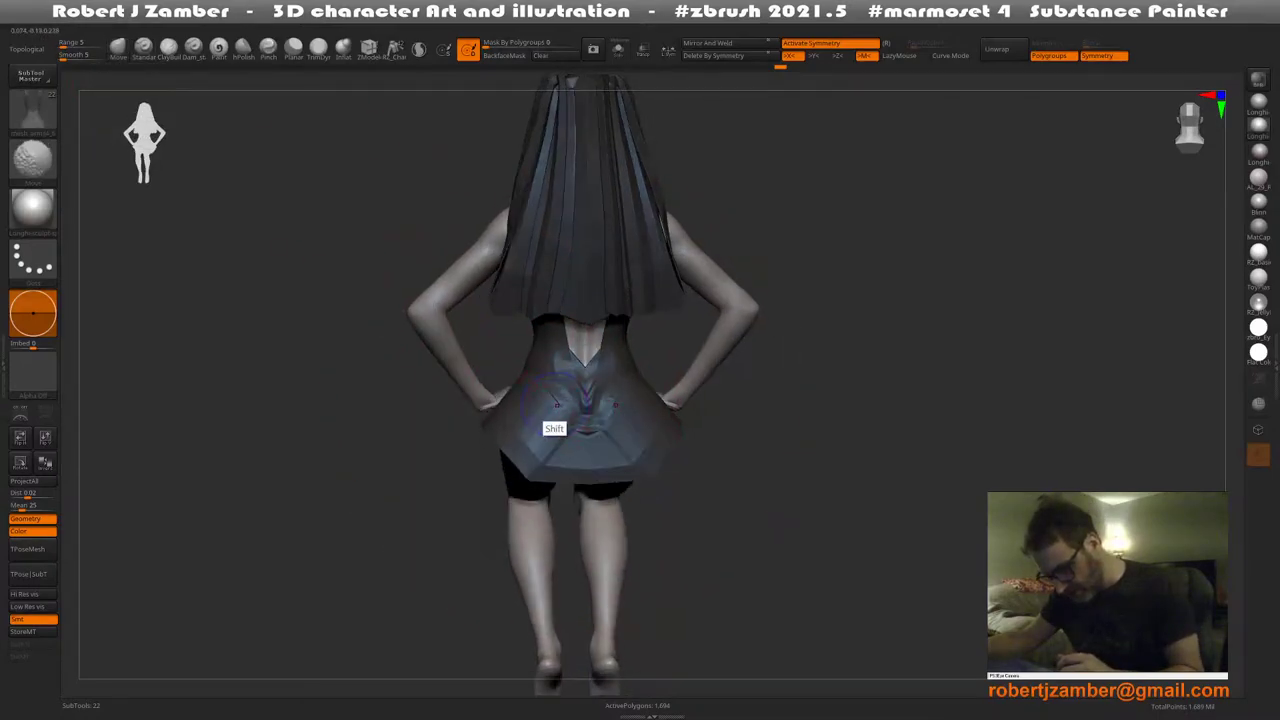
pyautogui.moveTo(558, 413); pyautogui.dragTo(509, 480, button='right')
pyautogui.press('space')
pyautogui.moveTo(547, 412); pyautogui.dragTo(565, 411)
pyautogui.moveTo(560, 418); pyautogui.dragTo(509, 481, button='right')
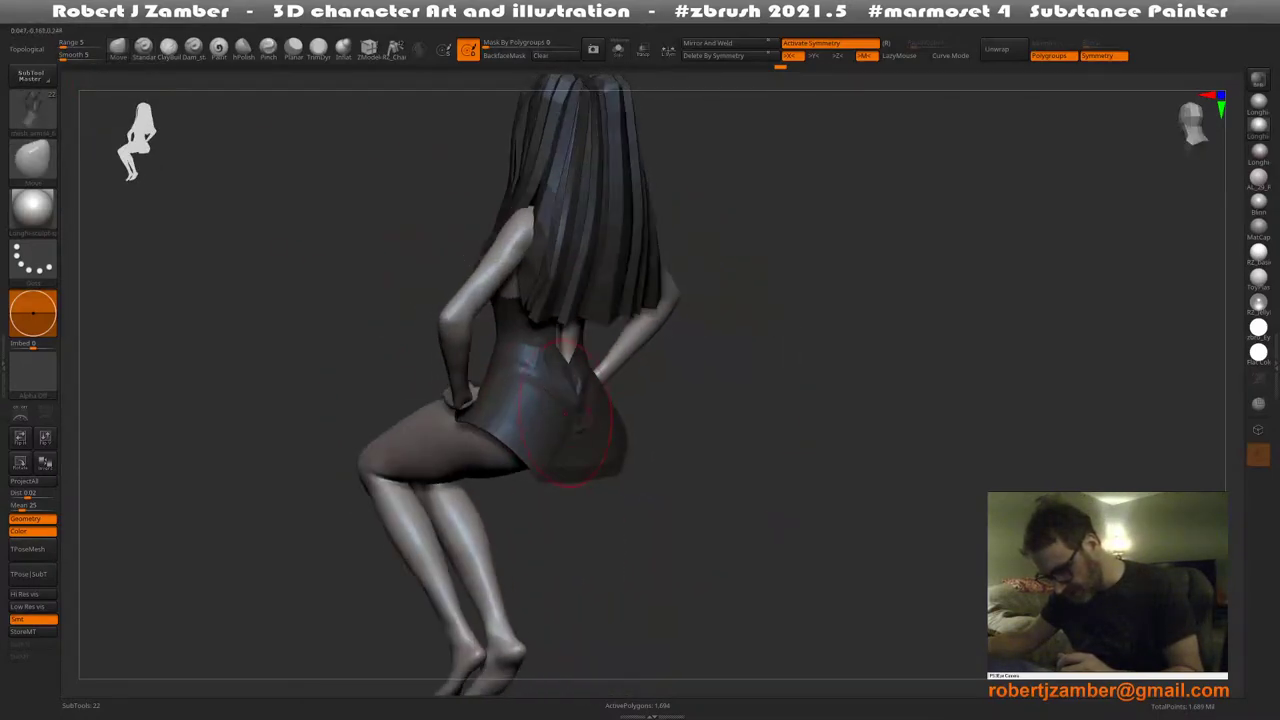
pyautogui.press('space')
pyautogui.moveTo(562, 411)
pyautogui.mouseDown()
pyautogui.moveTo(538, 411)
pyautogui.moveTo(560, 395)
pyautogui.mouseUp()
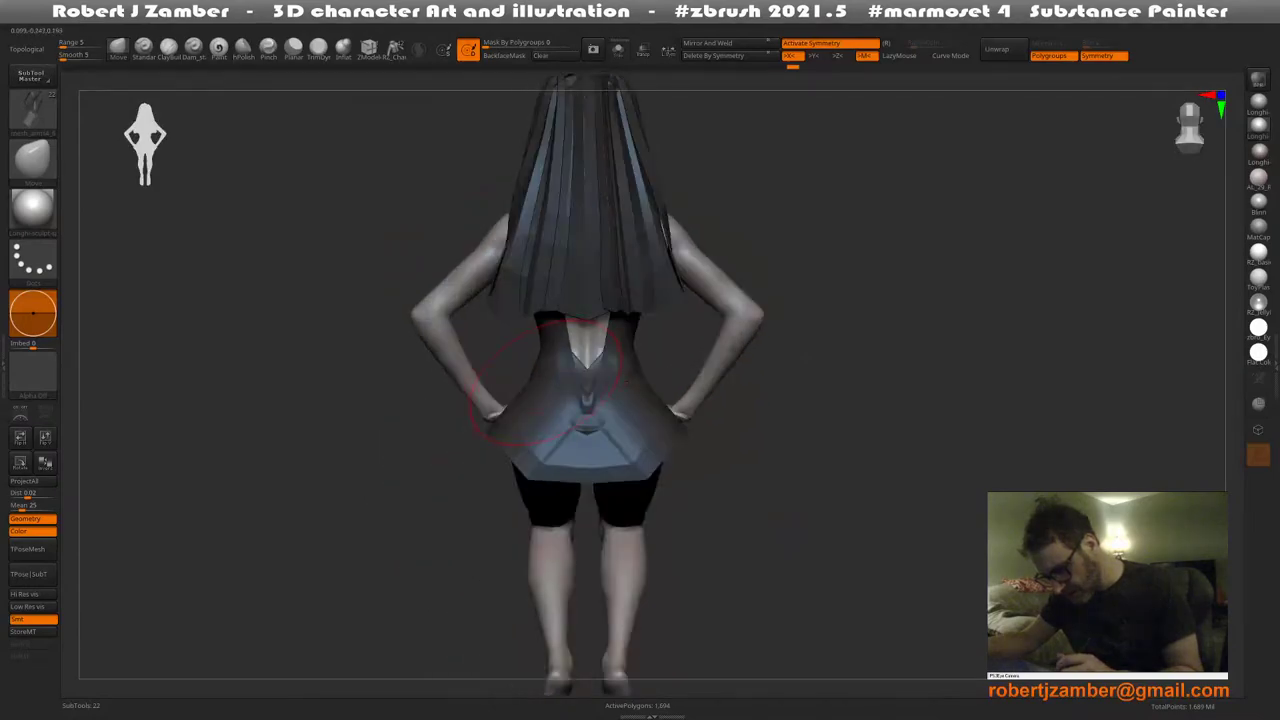
# Adjust the bodysuit's waist and the edges beside the lower back opening with the Move brush
pyautogui.press('space')
pyautogui.press('space')
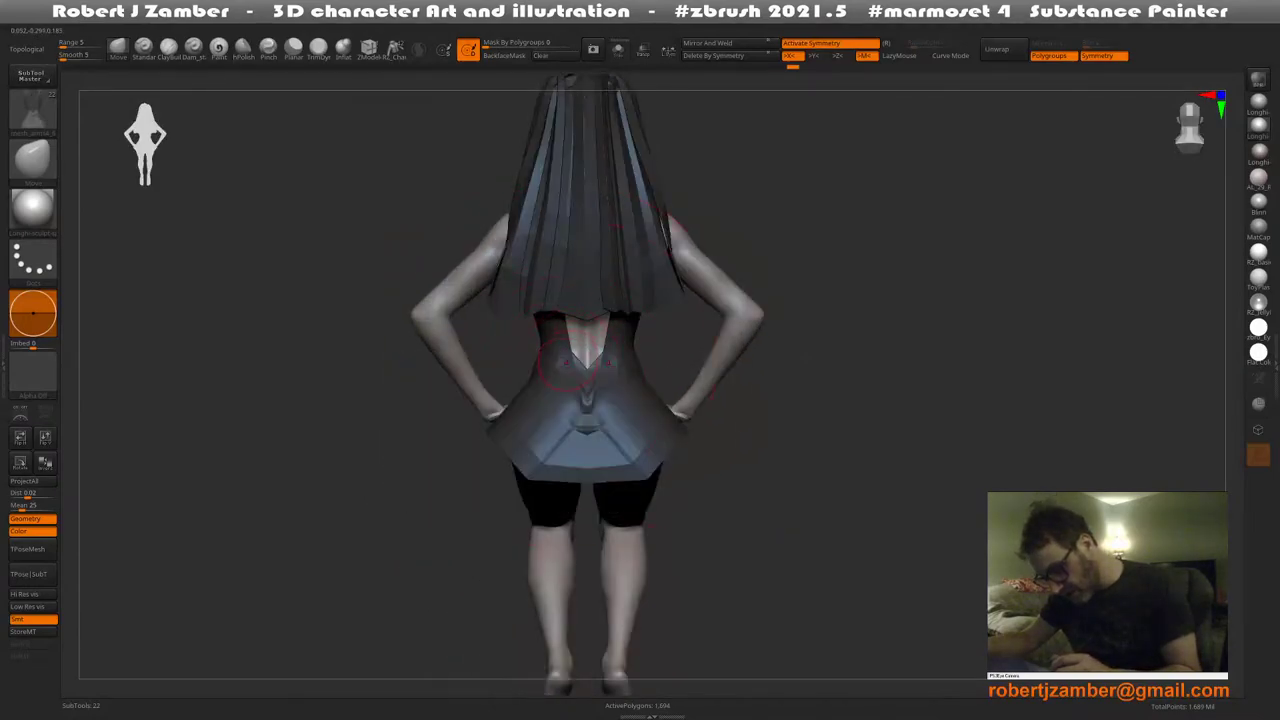
pyautogui.moveTo(567, 384)
pyautogui.mouseDown(button='right')
pyautogui.moveTo(523, 420)
pyautogui.moveTo(566, 392)
pyautogui.mouseUp(button='right')
pyautogui.press('space')
pyautogui.moveTo(470, 405)
pyautogui.mouseDown(button='right')
pyautogui.moveTo(521, 432)
pyautogui.moveTo(607, 408)
pyautogui.mouseUp(button='right')
pyautogui.rightClick(521, 435)
pyautogui.moveTo(450, 456)
pyautogui.keyDown('alt'); pyautogui.mouseDown(button='right')
pyautogui.moveTo(494, 420)
pyautogui.moveTo(549, 462)
pyautogui.moveTo(534, 436)
pyautogui.mouseUp(button='right'); pyautogui.keyUp('alt')
pyautogui.moveTo(586, 430); pyautogui.dragTo(588, 396)
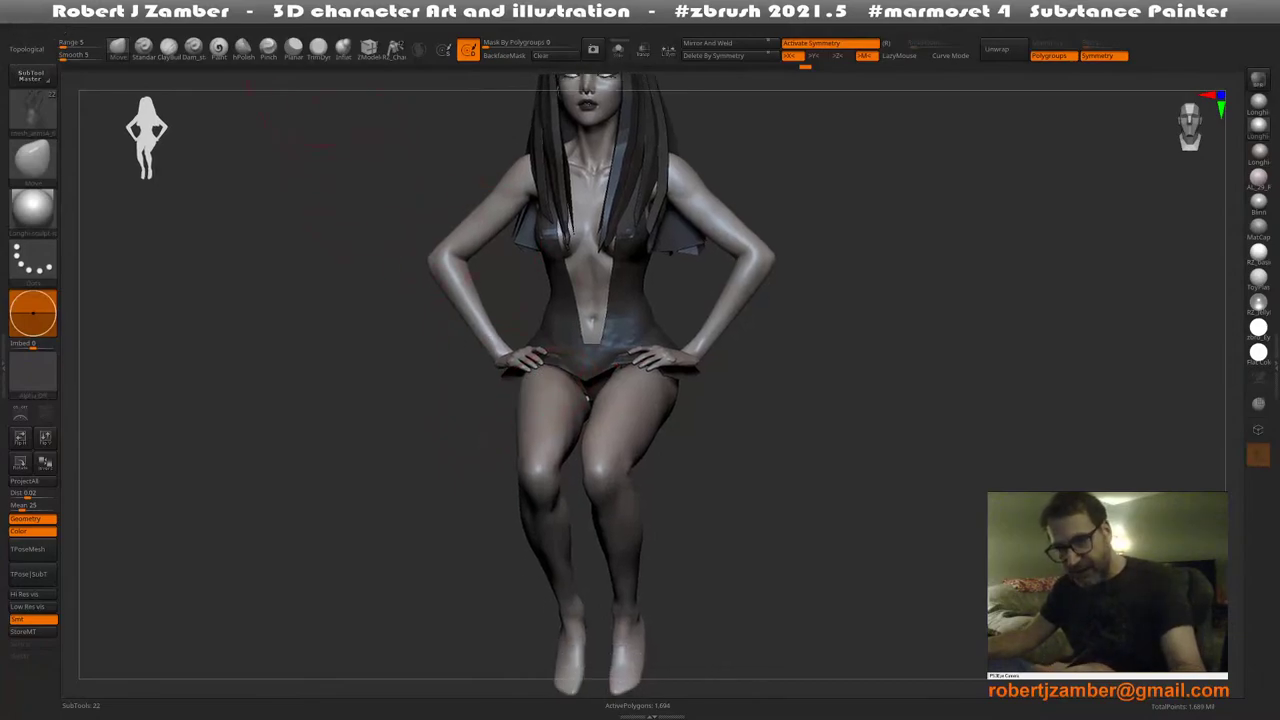
# Check the Collision Volume and gravity options in the dynamics simulation settings
pyautogui.click(168, 18)
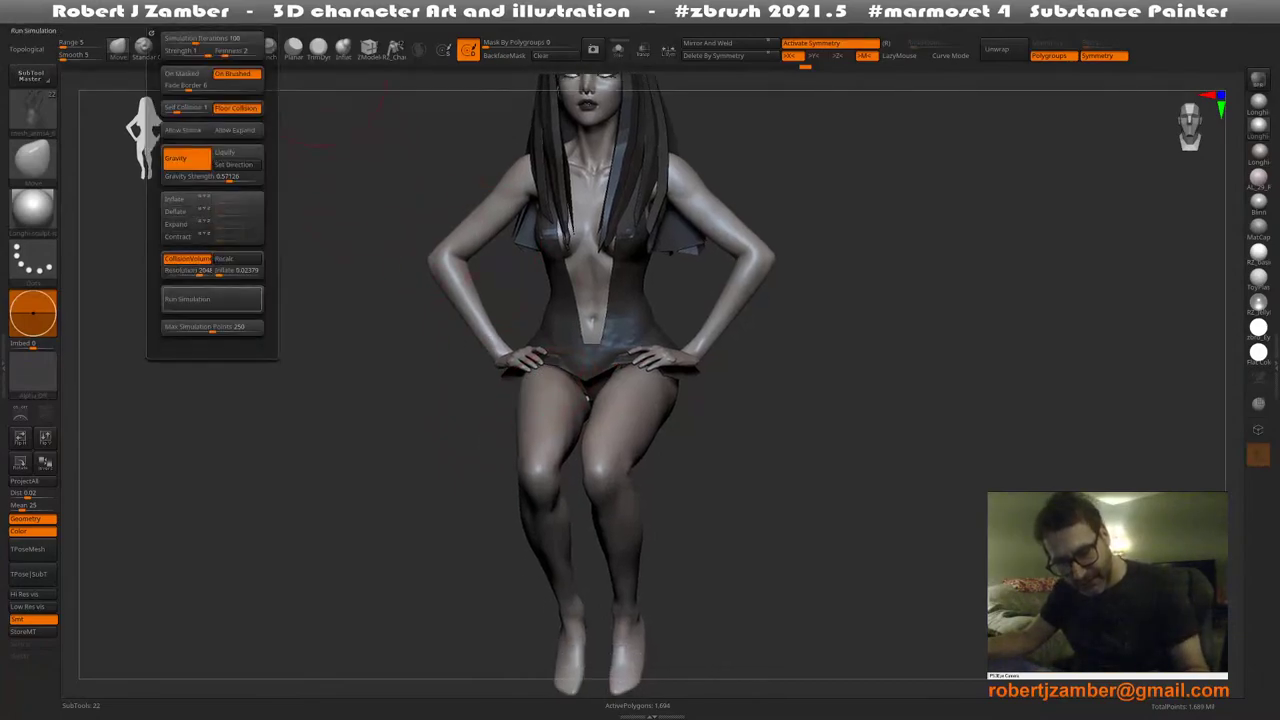
pyautogui.click(188, 258)
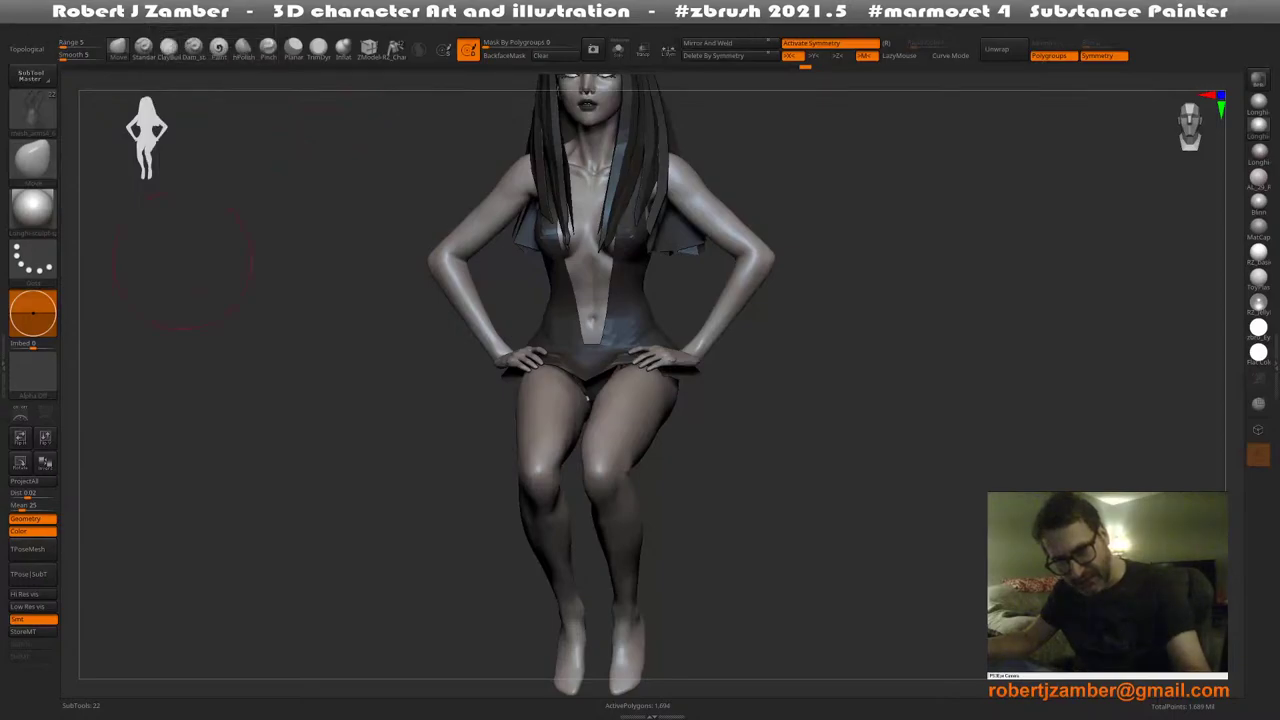
pyautogui.moveTo(430, 407); pyautogui.dragTo(417, 430)
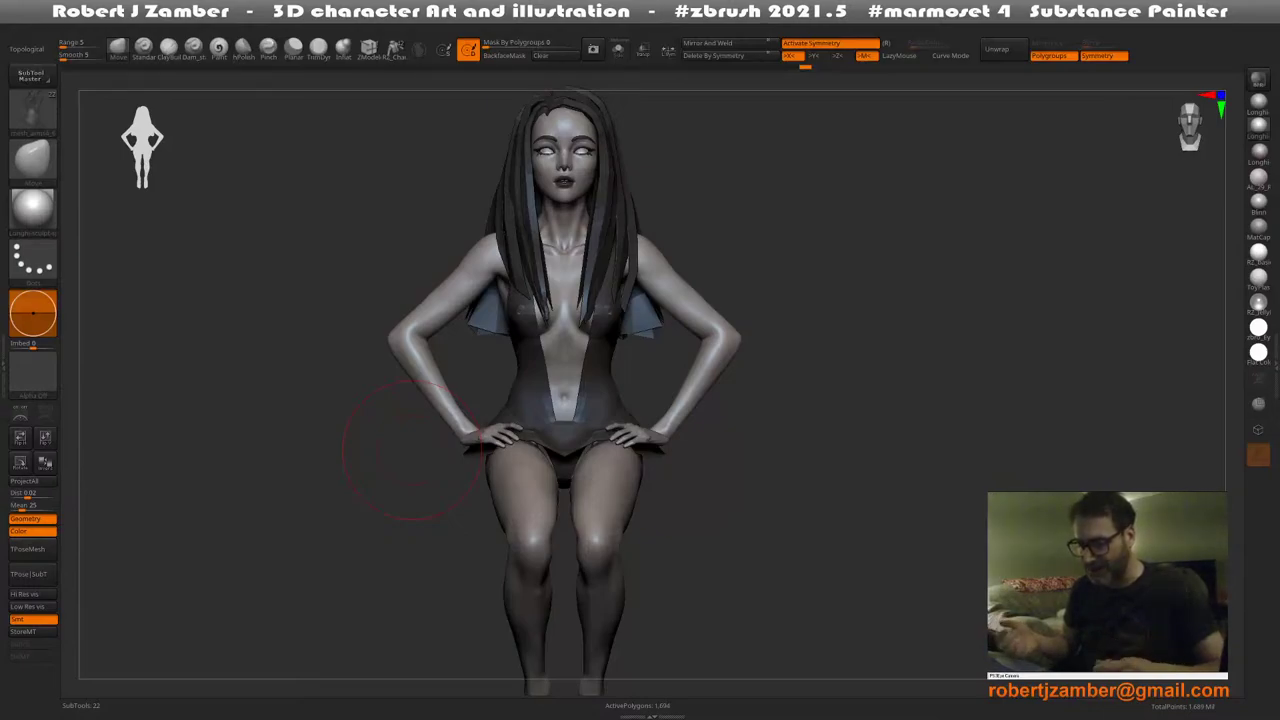
pyautogui.moveTo(400, 475)
pyautogui.mouseDown()
pyautogui.moveTo(458, 545)
pyautogui.moveTo(605, 555)
pyautogui.moveTo(560, 535)
pyautogui.moveTo(420, 546)
pyautogui.moveTo(455, 492)
pyautogui.moveTo(420, 551)
pyautogui.moveTo(440, 565)
pyautogui.moveTo(390, 527)
pyautogui.moveTo(385, 500)
pyautogui.moveTo(421, 488)
pyautogui.mouseUp()
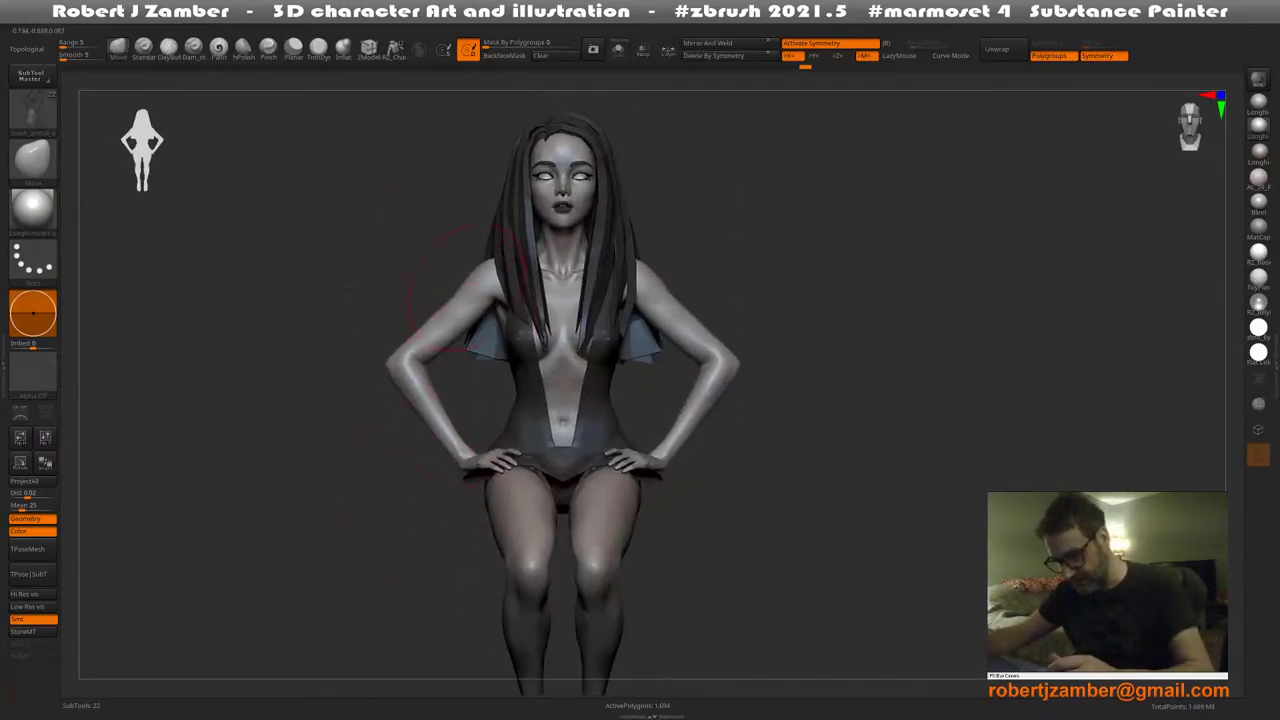
# Mask the upper part of the bodysuit over the chest and torso, leaving the lower hem unmasked
pyautogui.moveTo(445, 159)
pyautogui.keyDown('ctrl'); pyautogui.mouseDown()
pyautogui.moveTo(457, 358)
pyautogui.moveTo(680, 336)
pyautogui.mouseUp(); pyautogui.keyUp('ctrl')
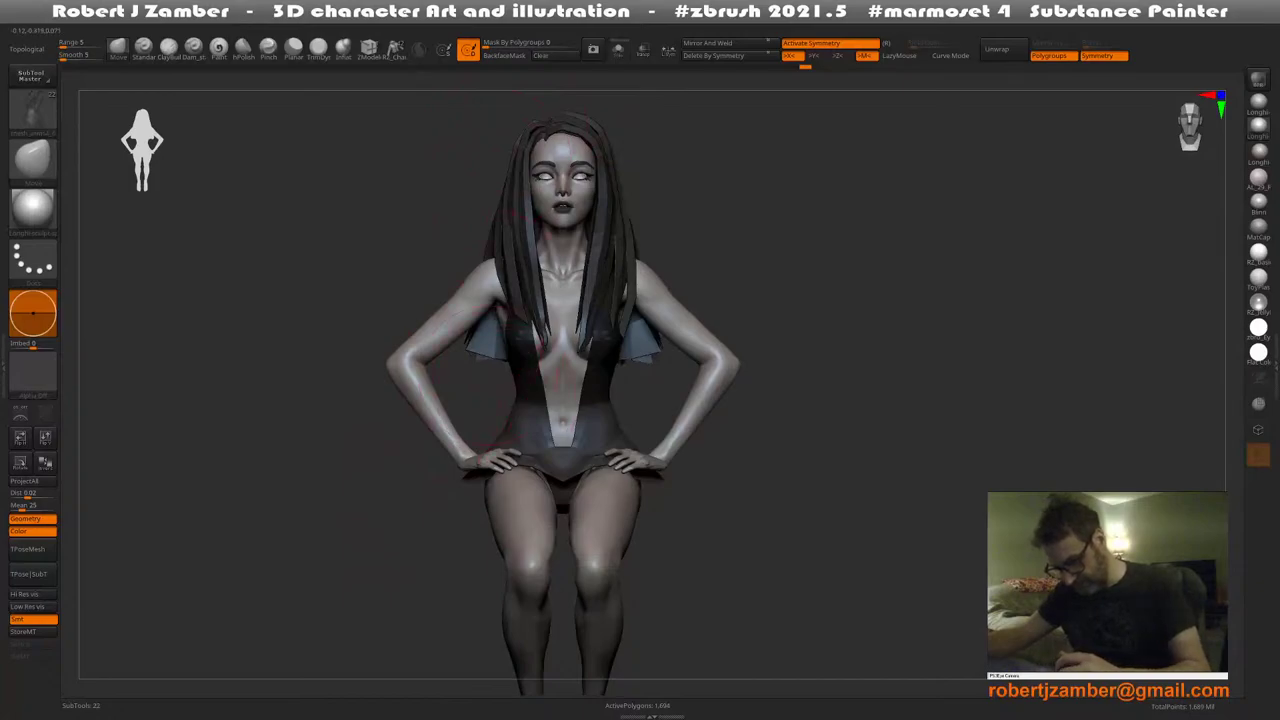
pyautogui.moveTo(472, 190)
pyautogui.keyDown('ctrl'); pyautogui.mouseDown()
pyautogui.moveTo(511, 409)
pyautogui.moveTo(646, 384)
pyautogui.moveTo(540, 435)
pyautogui.mouseUp(); pyautogui.keyUp('ctrl')
pyautogui.moveTo(540, 435)
pyautogui.mouseDown(button='right')
pyautogui.moveTo(495, 498)
pyautogui.moveTo(545, 450)
pyautogui.mouseUp(button='right')
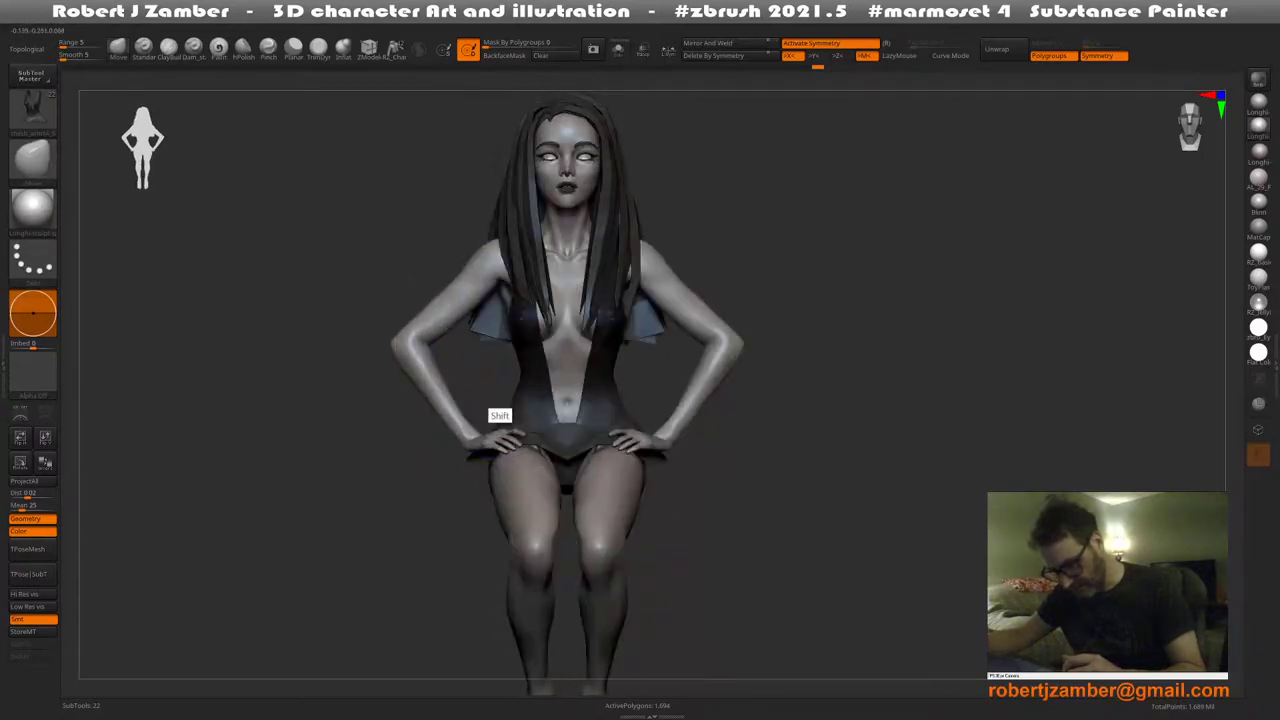
# Recalculate the collision volume for the cloth dynamics simulation
pyautogui.keyDown('alt'); pyautogui.moveTo(484, 396); pyautogui.dragTo(476, 358, button='right'); pyautogui.keyUp('alt')
pyautogui.click(154, 22)
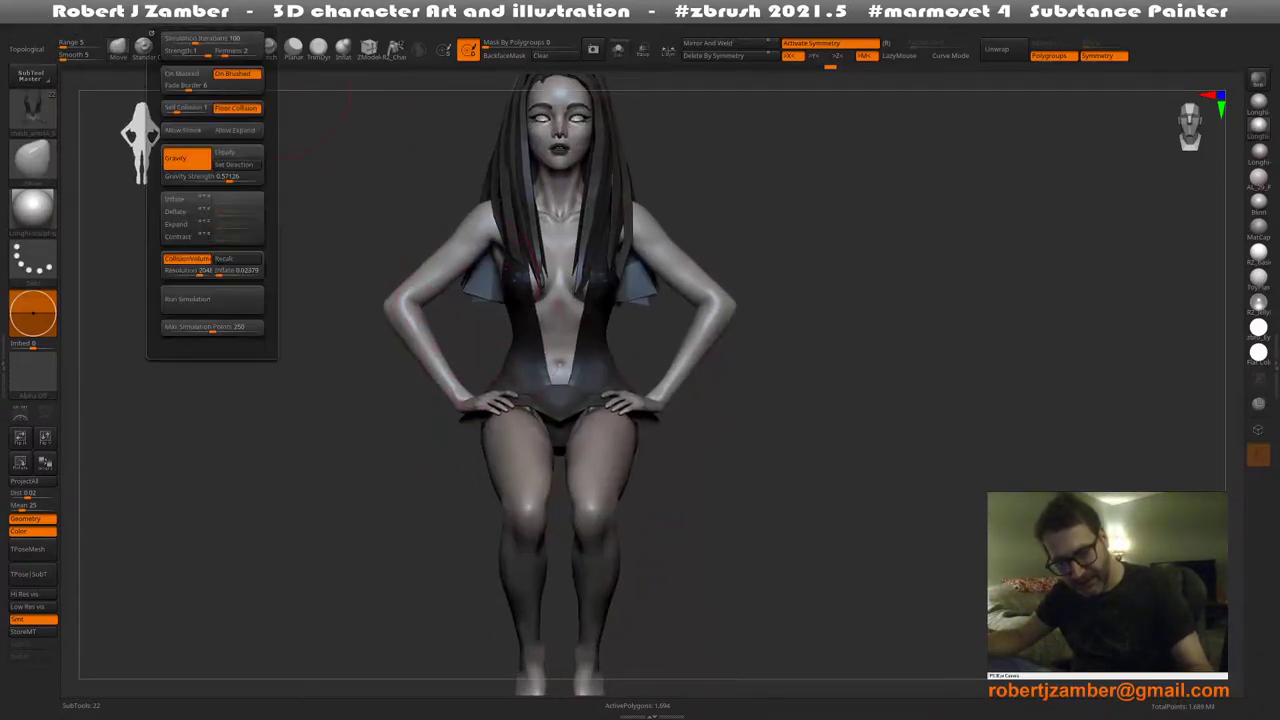
pyautogui.click(234, 259)
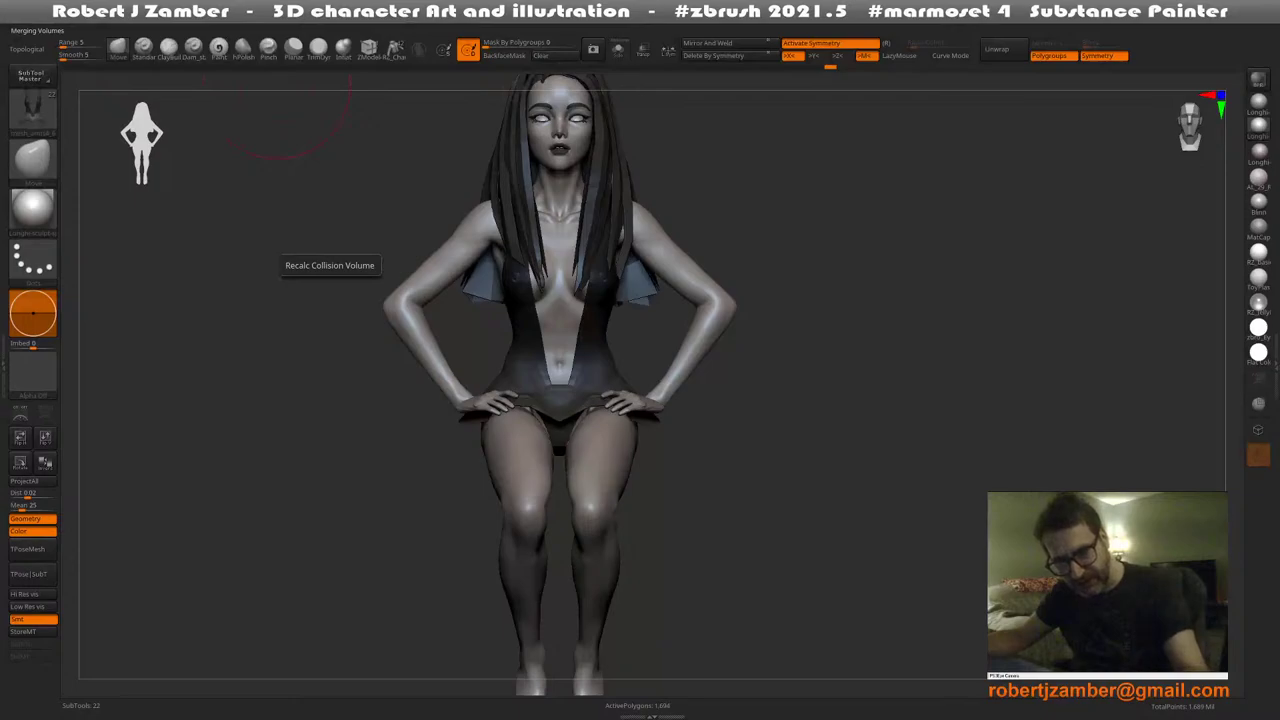
# Run the cloth dynamics simulation on the bodysuit's unmasked lower hem
pyautogui.moveTo(186, 23)
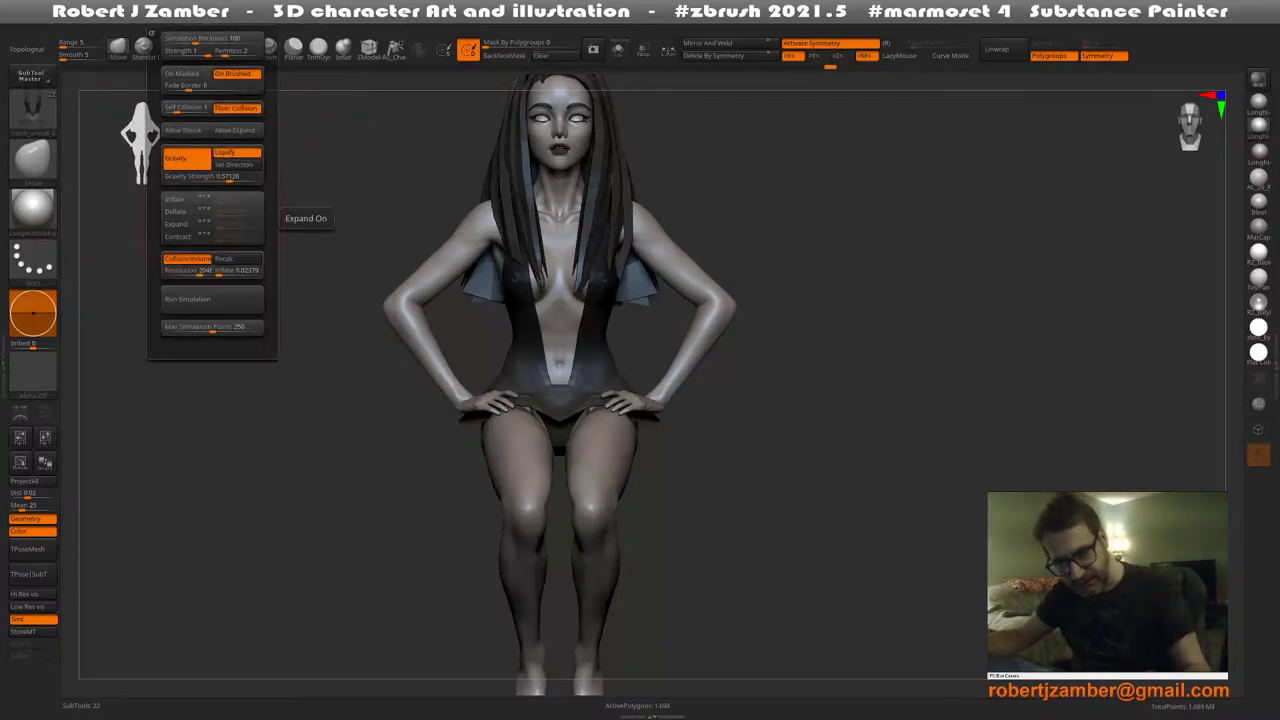
pyautogui.click(212, 299)
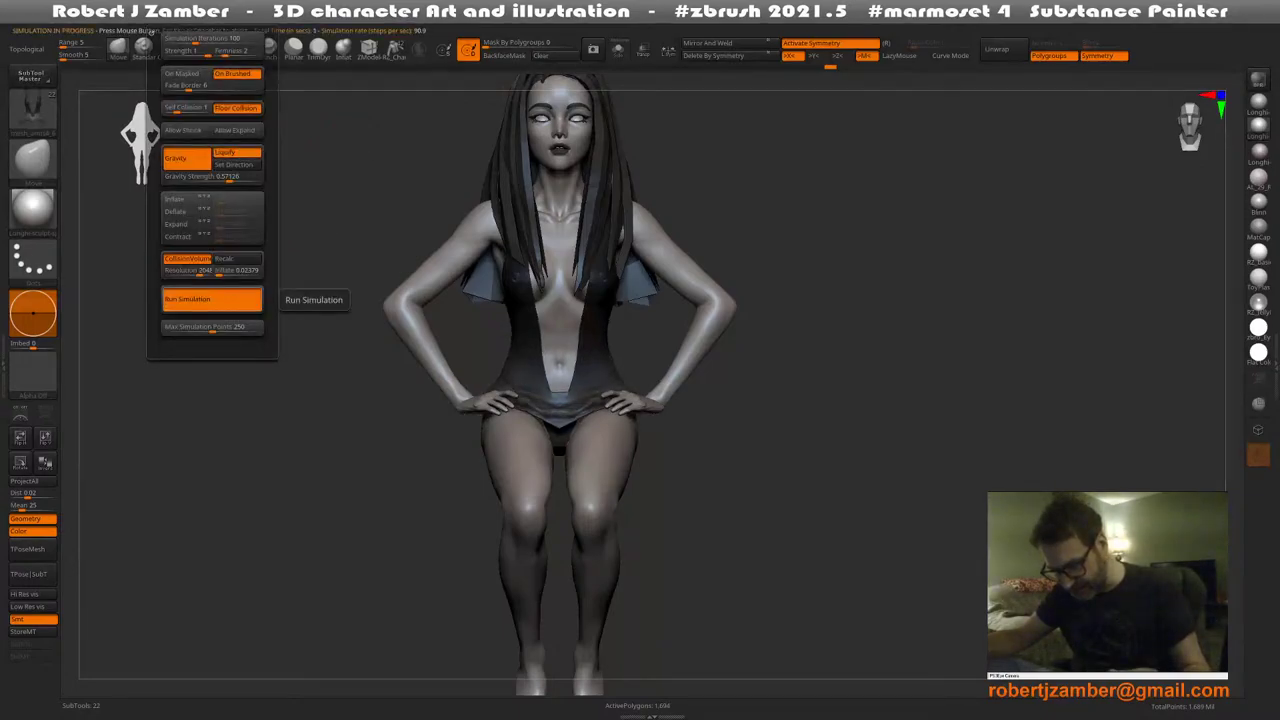
pyautogui.moveTo(451, 514); pyautogui.dragTo(546, 536)
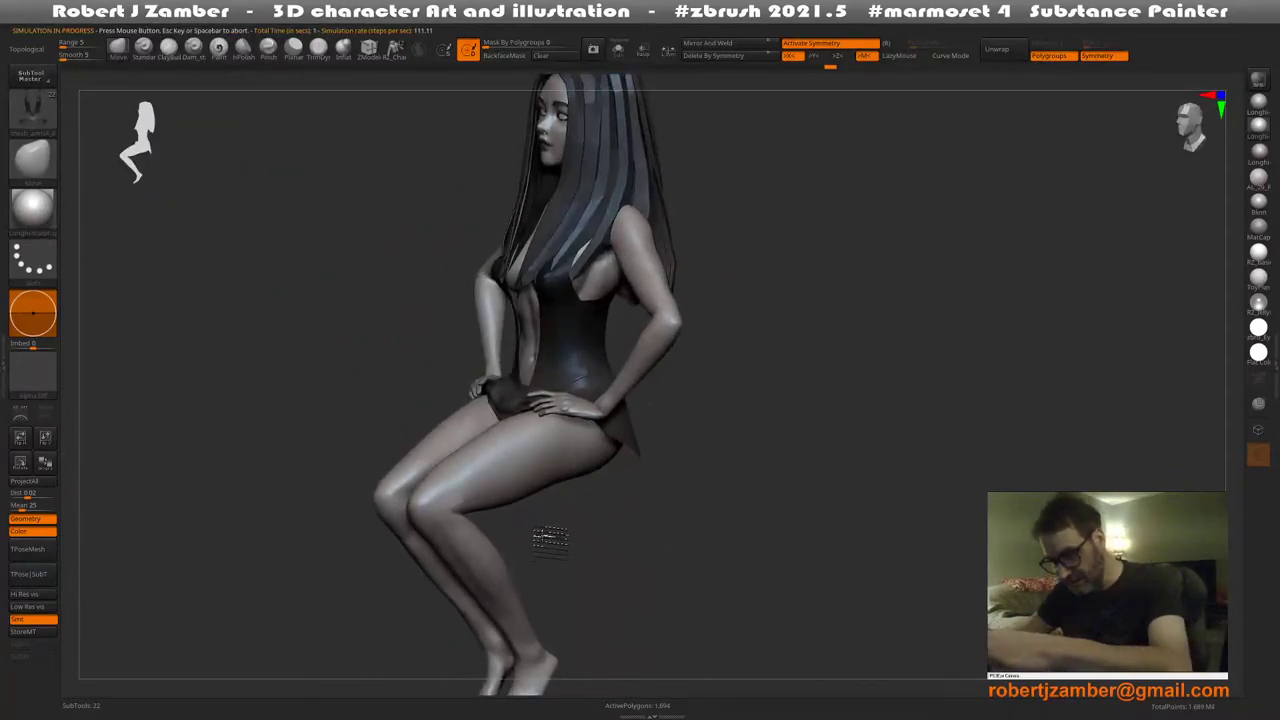
pyautogui.keyDown('shift'); pyautogui.moveTo(372, 370); pyautogui.dragTo(403, 372); pyautogui.keyUp('shift')
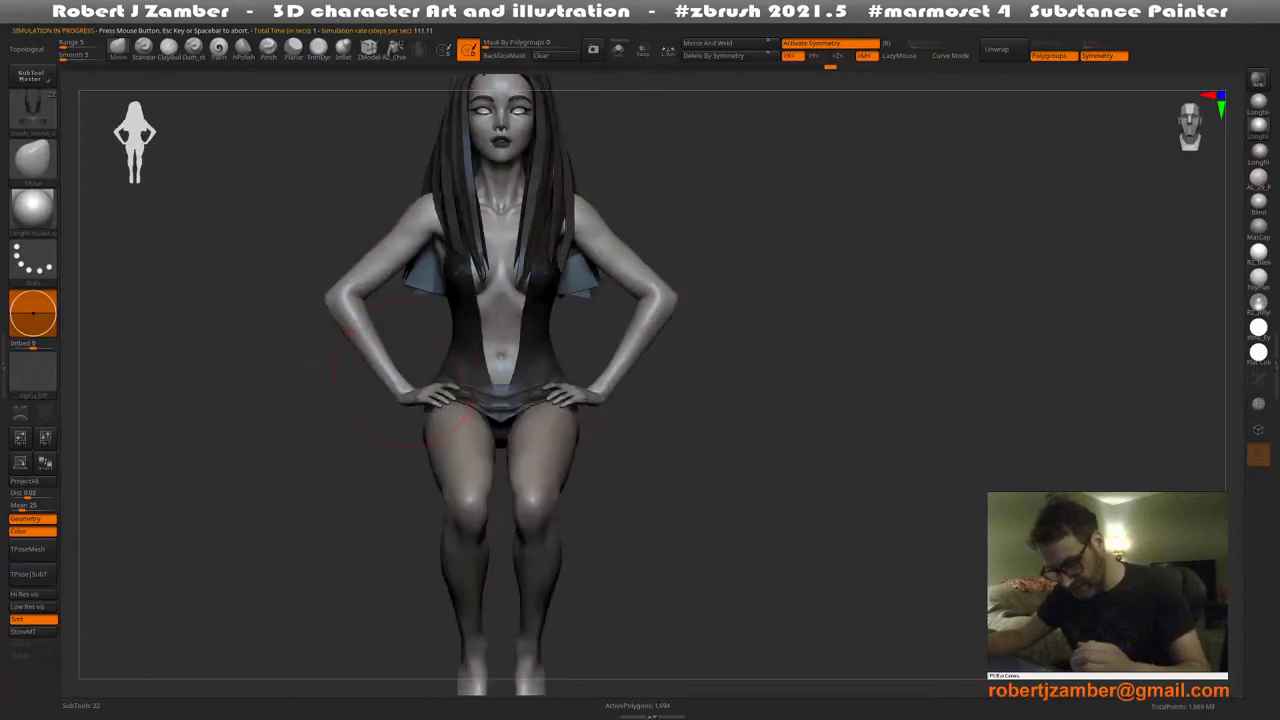
# Resize the Move brush and shape the bodysuit's front flap down over the hips and between the thighs
pyautogui.press('space')
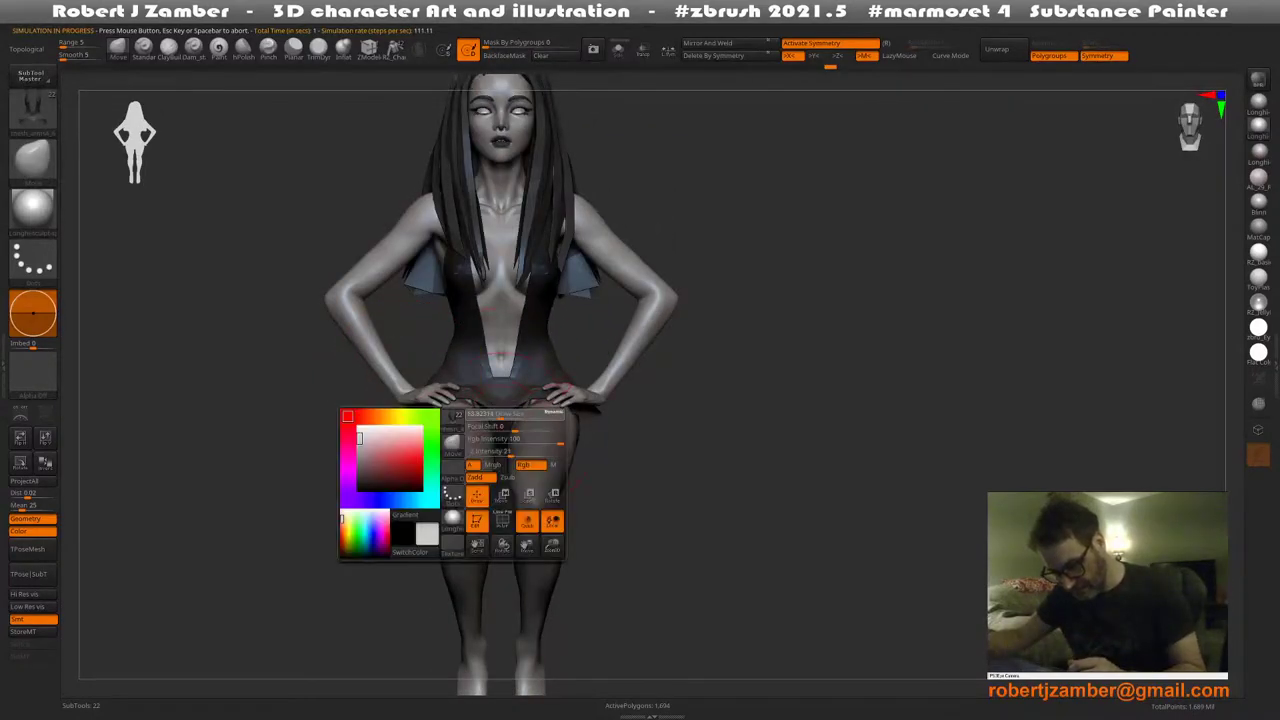
pyautogui.moveTo(452, 484); pyautogui.dragTo(449, 501, button='right')
pyautogui.rightClick(449, 501)
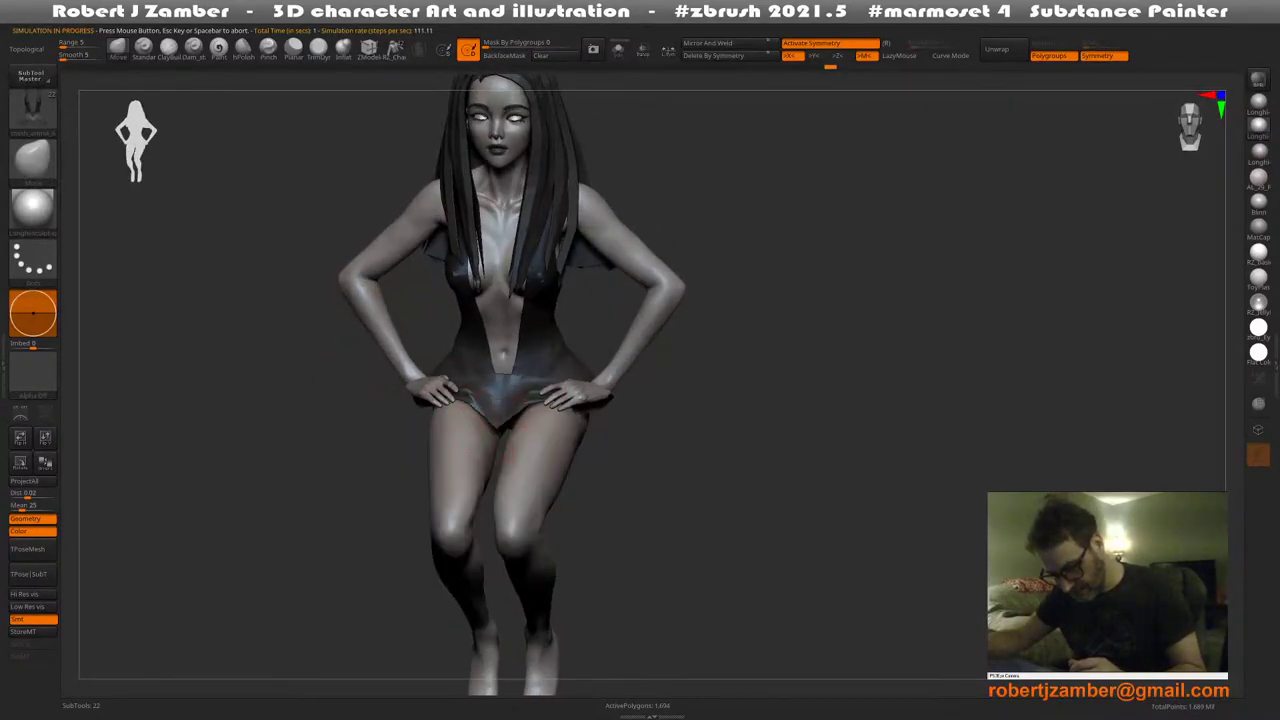
pyautogui.press('space')
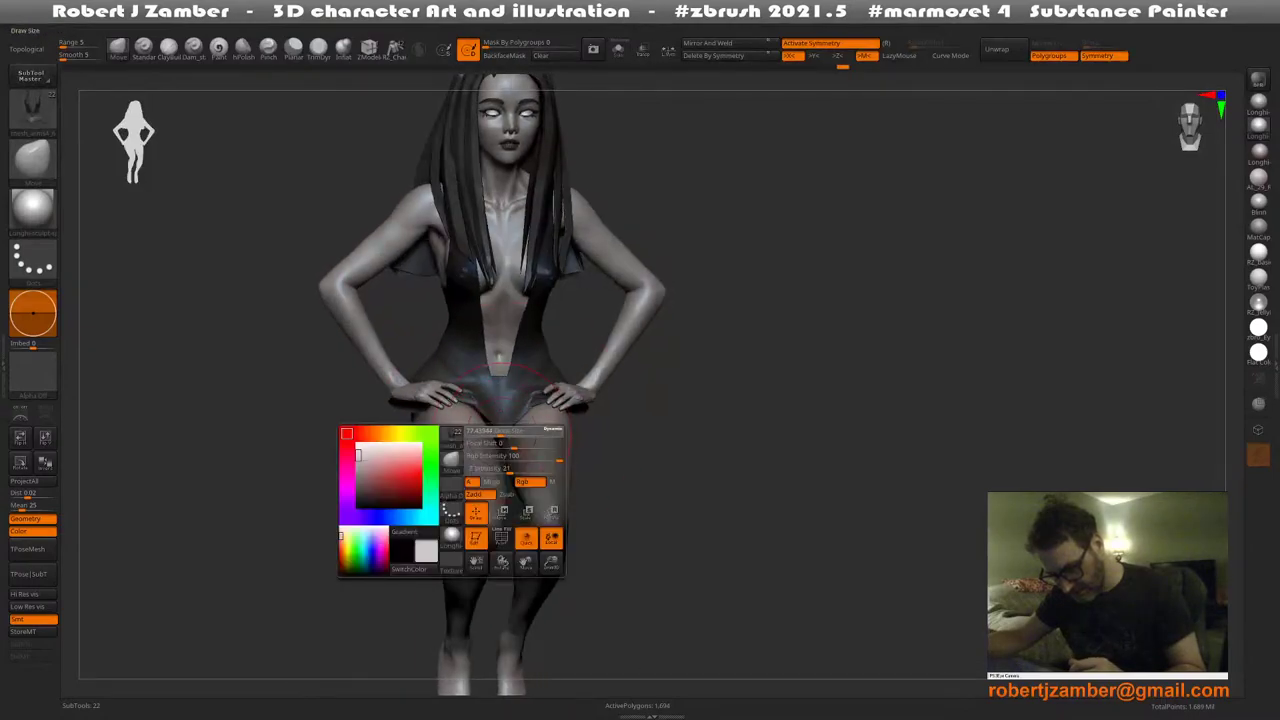
pyautogui.press('space')
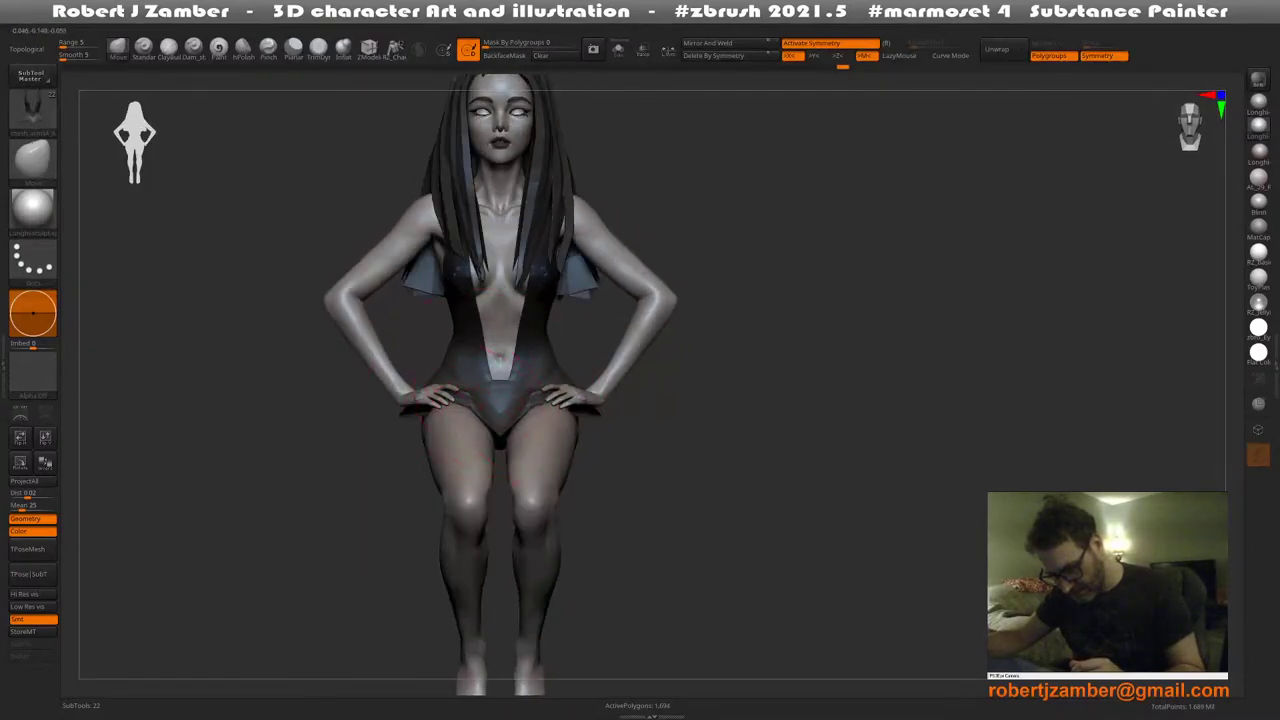
pyautogui.moveTo(452, 440); pyautogui.dragTo(575, 445, button='right')
pyautogui.press('space')
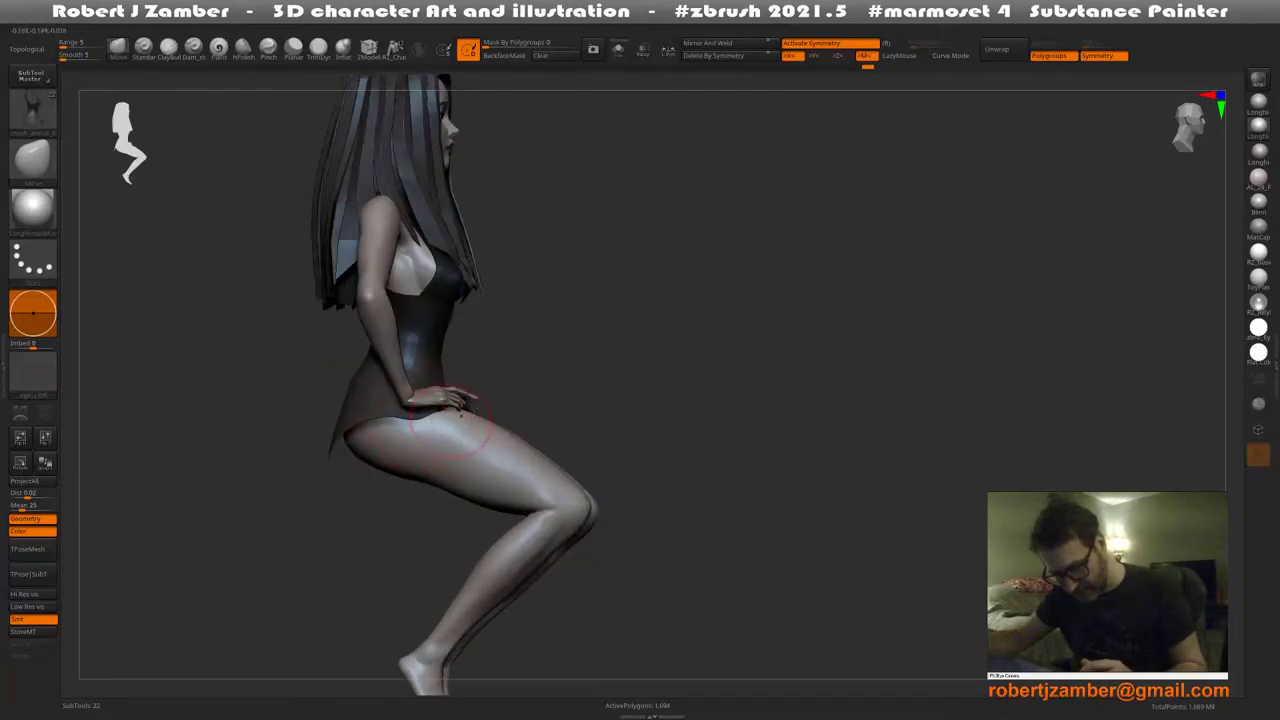
# Reshape the bodysuit's hem around the hip and buttocks with the Move brush
pyautogui.moveTo(452, 420); pyautogui.dragTo(480, 425, button='right')
pyautogui.rightClick(323, 482)
pyautogui.moveTo(300, 446); pyautogui.dragTo(330, 452, button='right')
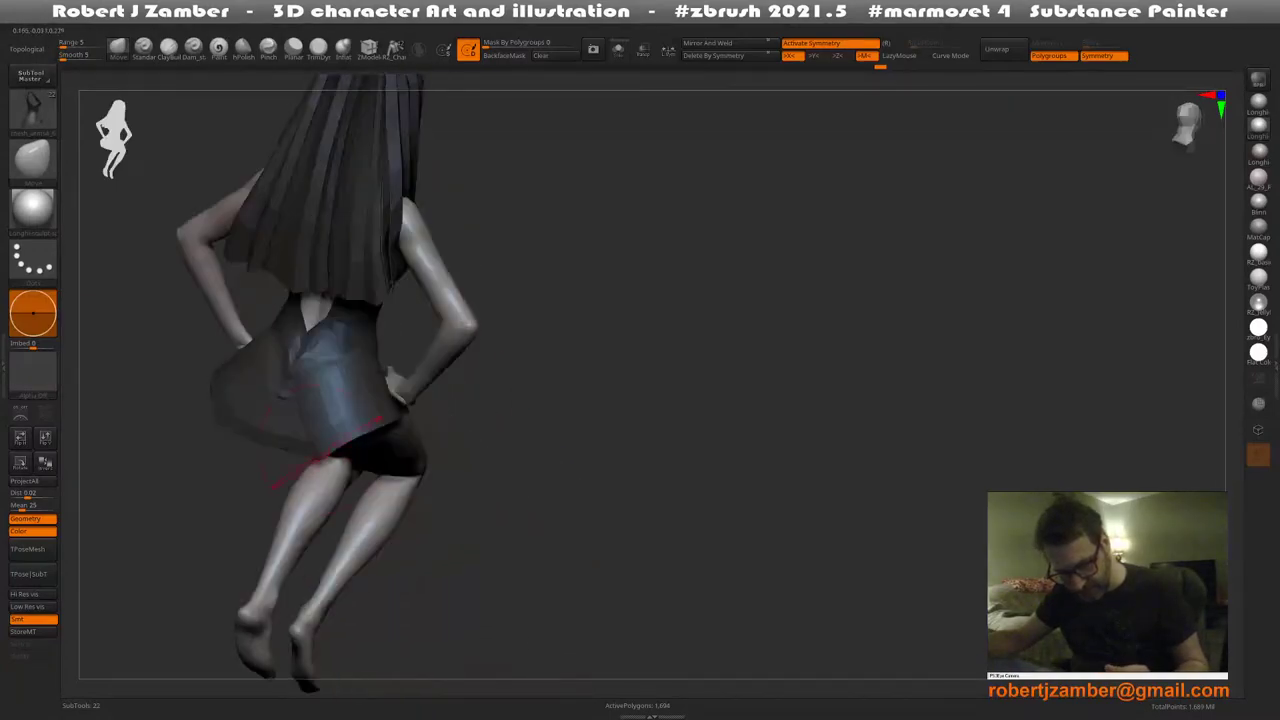
pyautogui.press('space')
pyautogui.press('space')
pyautogui.moveTo(286, 433); pyautogui.dragTo(304, 433)
pyautogui.moveTo(255, 452)
pyautogui.mouseDown(button='right')
pyautogui.moveTo(337, 462)
pyautogui.moveTo(328, 470)
pyautogui.moveTo(502, 472)
pyautogui.mouseUp(button='right')
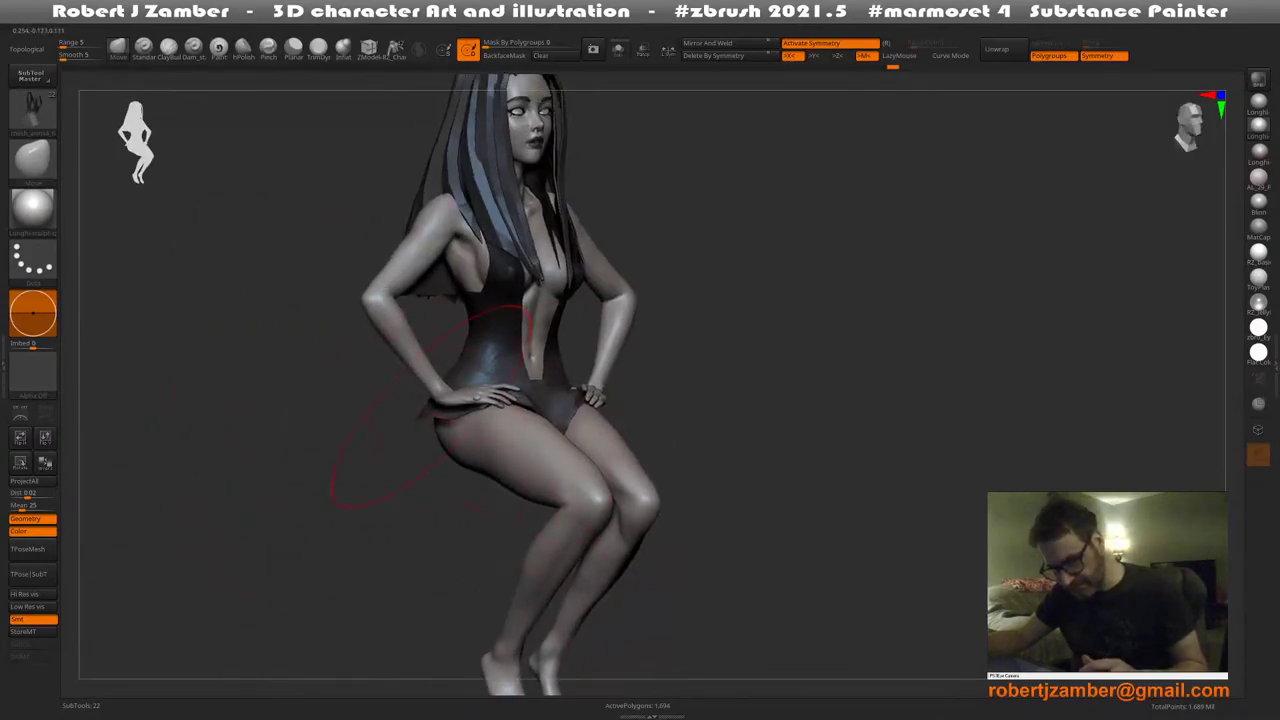
# Turn on double-sided display for the bodysuit mesh
pyautogui.press('2')
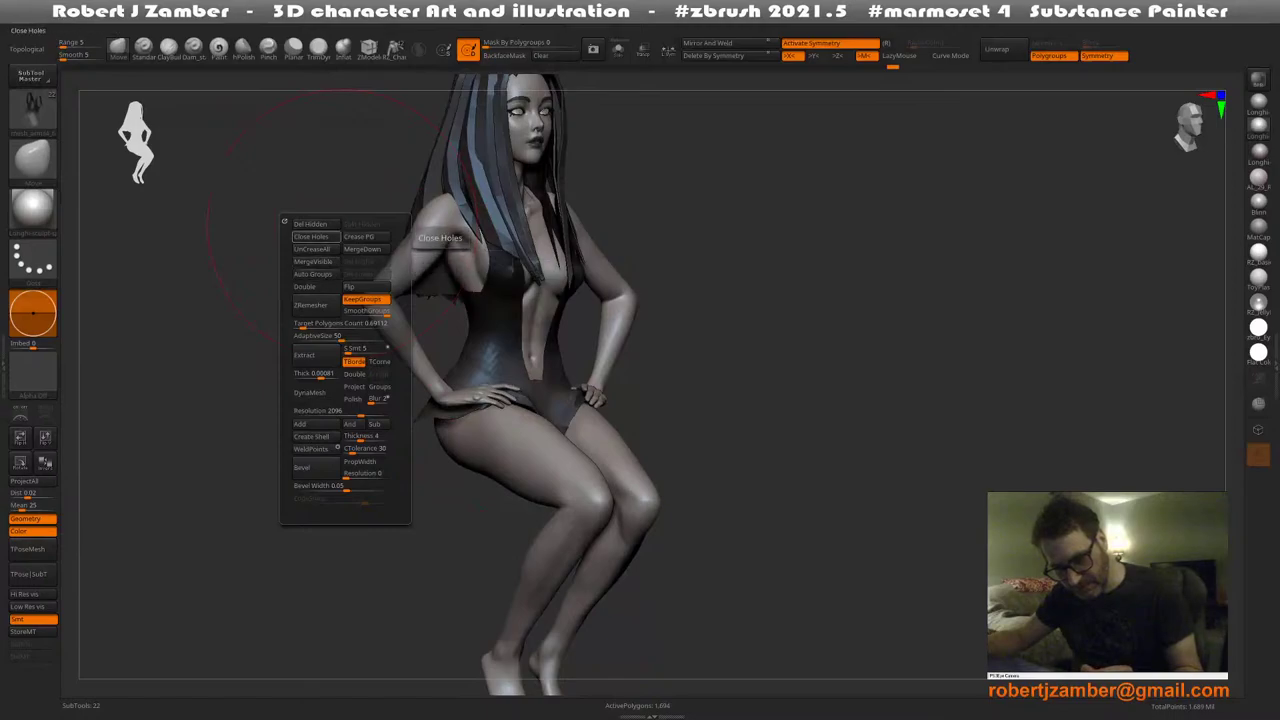
pyautogui.click(316, 287)
pyautogui.moveTo(446, 430)
pyautogui.keyDown('shift'); pyautogui.mouseDown(button='right')
pyautogui.moveTo(425, 428)
pyautogui.moveTo(428, 446)
pyautogui.moveTo(463, 450)
pyautogui.moveTo(472, 436)
pyautogui.mouseUp(button='right'); pyautogui.keyUp('shift')
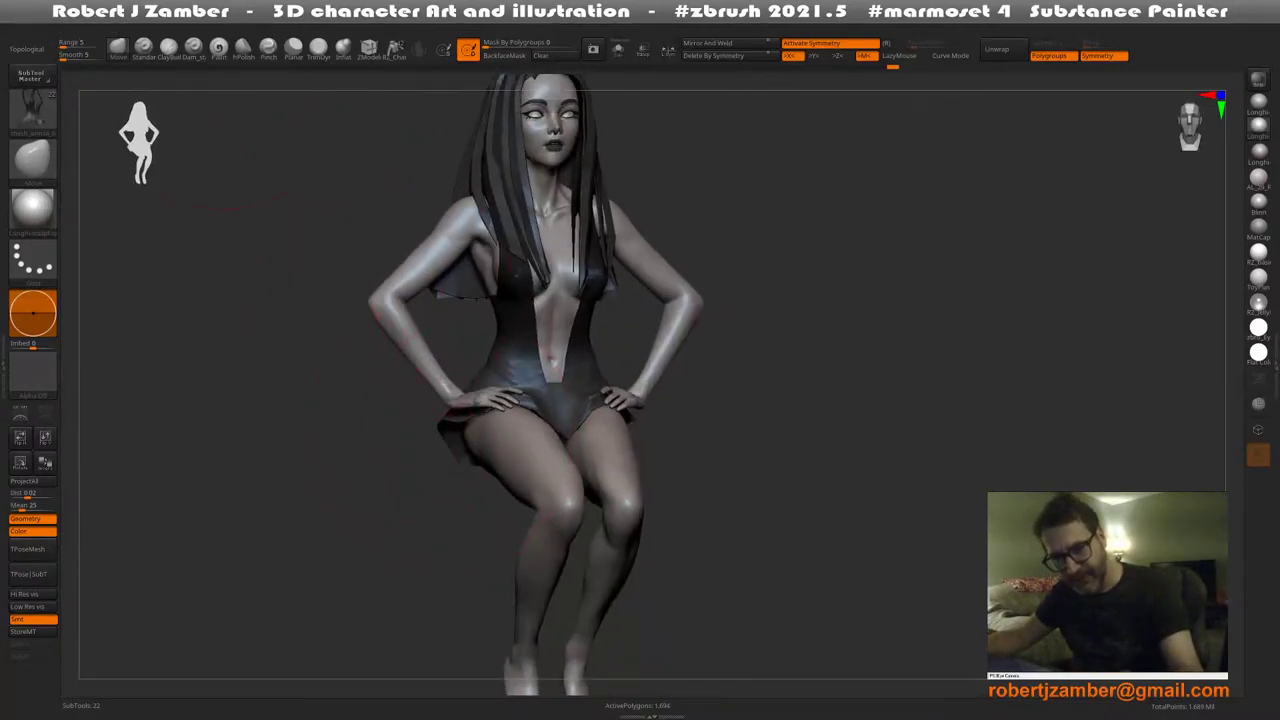
# Recalculate the collision volume, raise the gravity strength to about 2, and run the cloth simulation on the bodysuit
pyautogui.moveTo(158, 20)
pyautogui.click(239, 260)
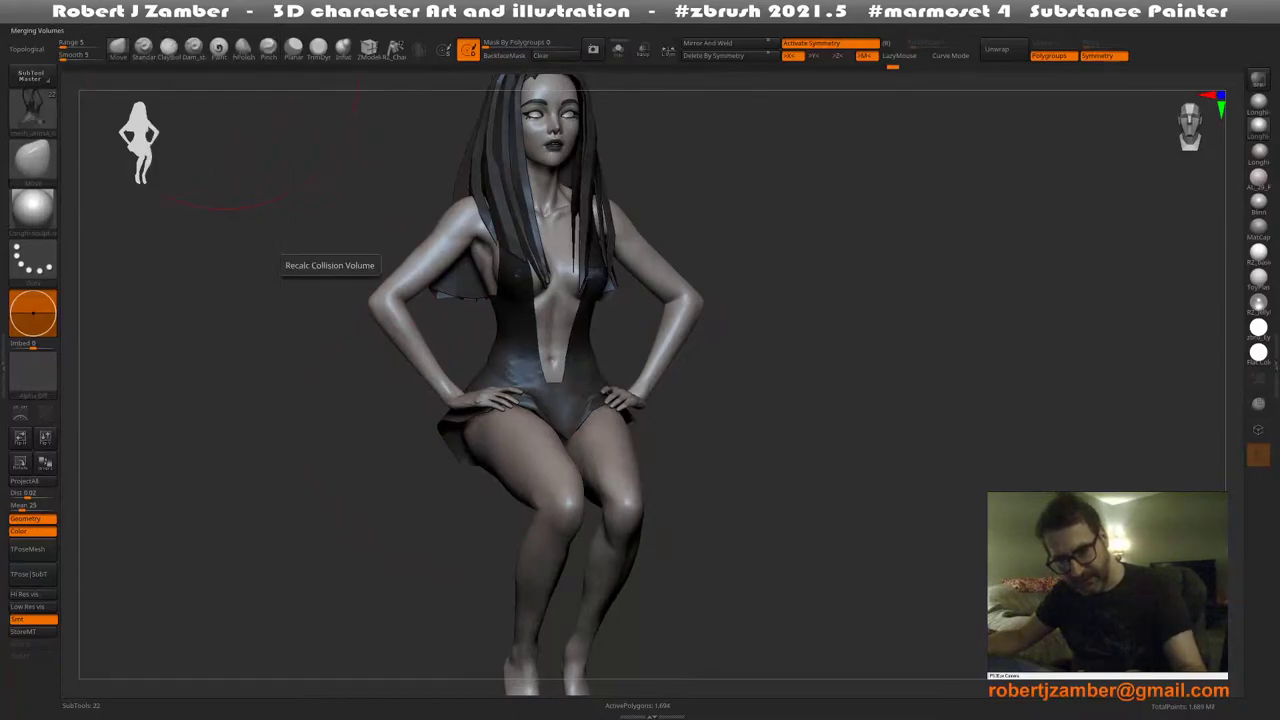
pyautogui.hotkey('shift', 'c')
pyautogui.click(228, 258)
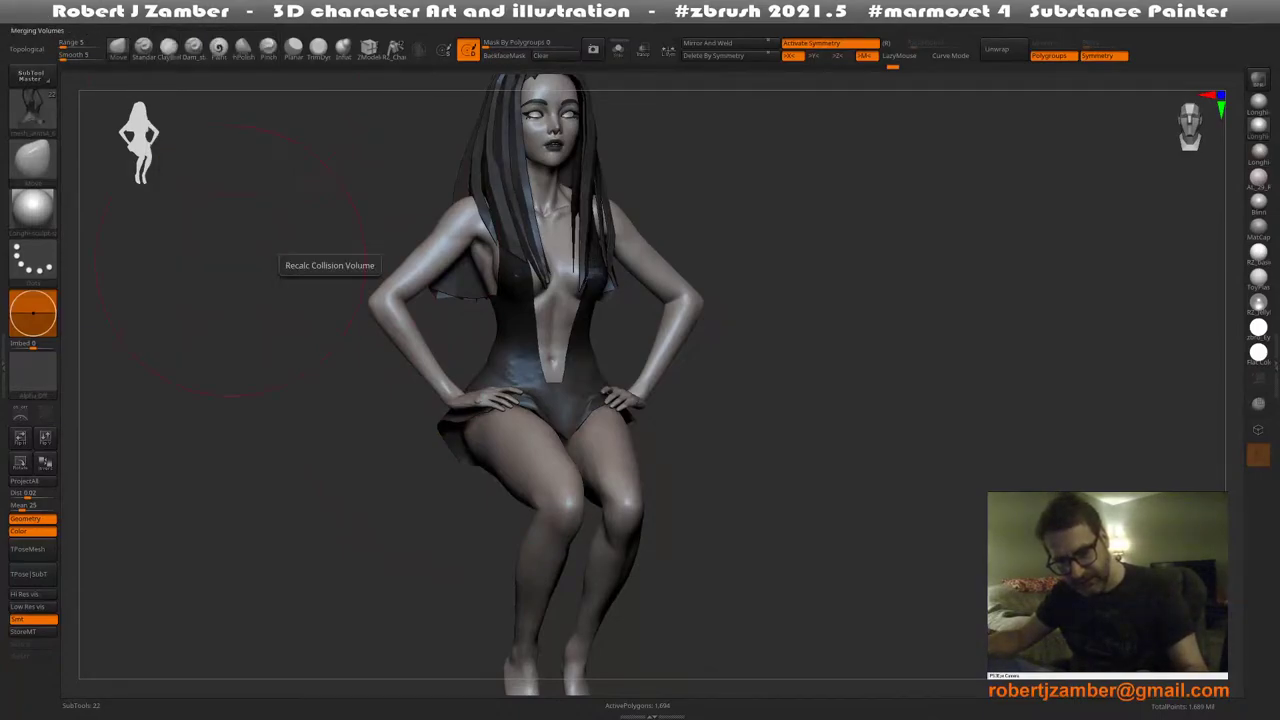
pyautogui.hotkey('shift', 'c')
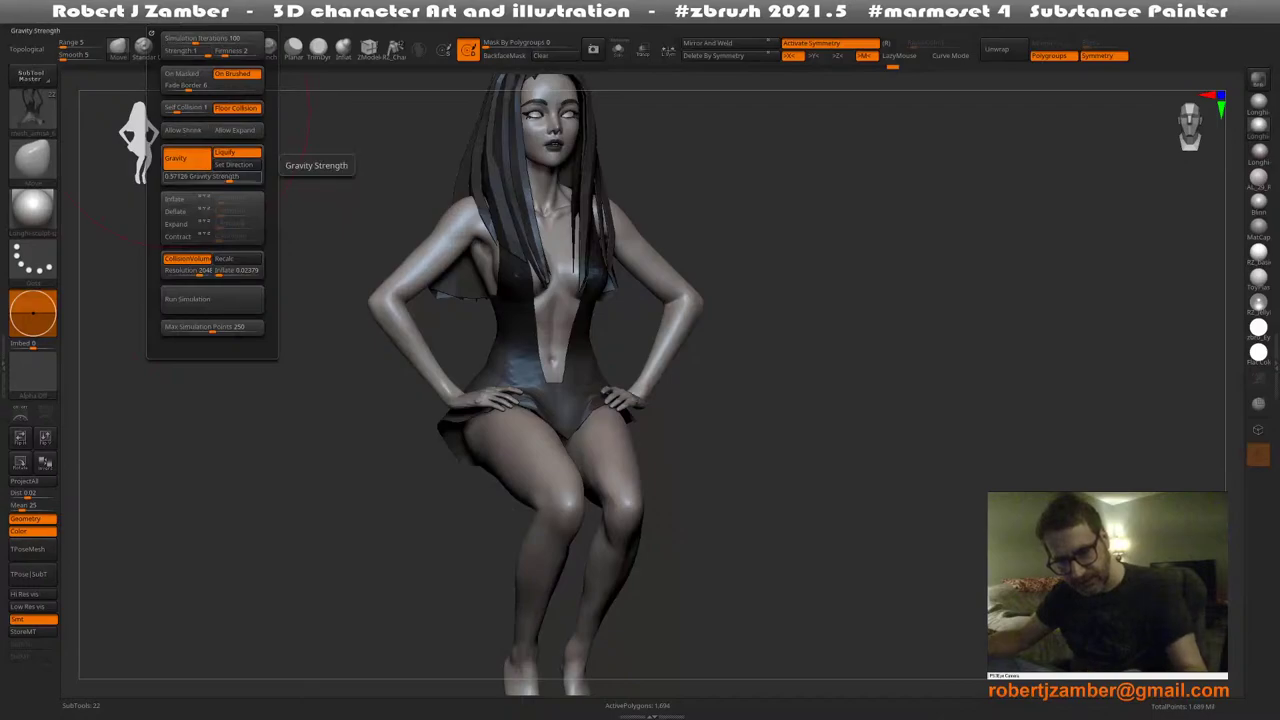
pyautogui.click(212, 299)
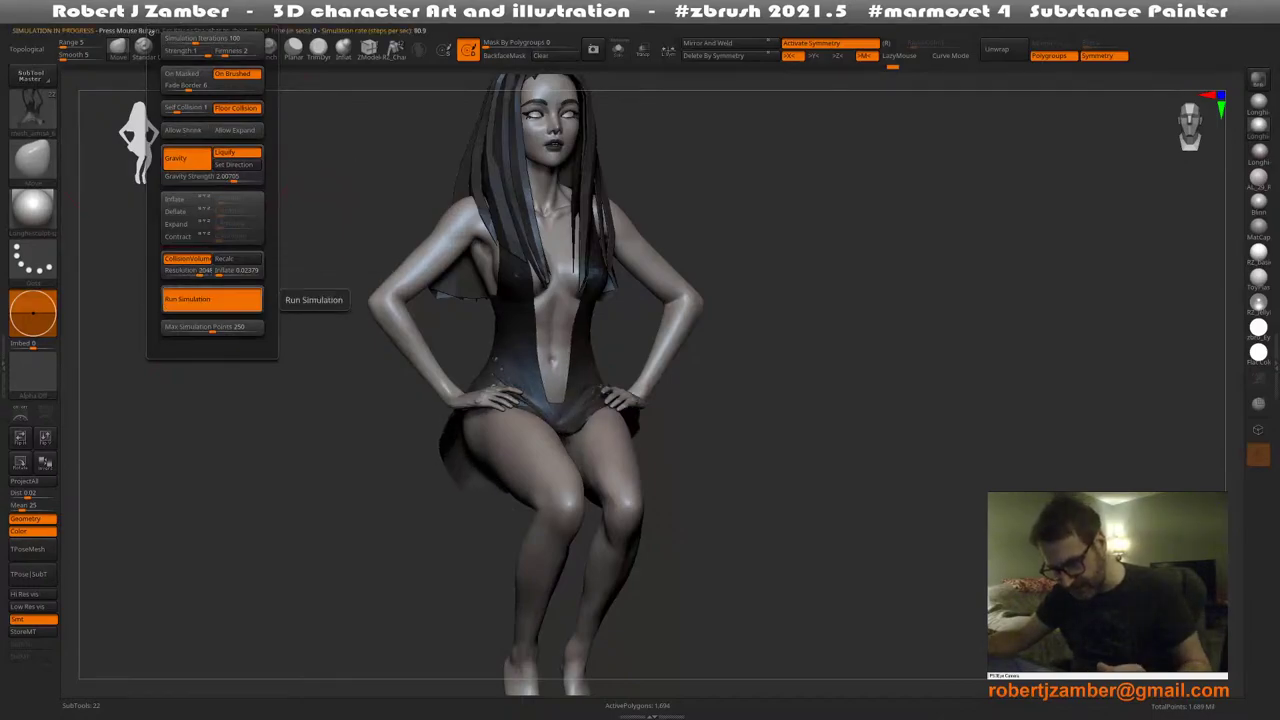
# Set the gravity strength to 0.41152 and run the cloth simulation on the bodysuit again
pyautogui.moveTo(580, 550); pyautogui.dragTo(495, 515)
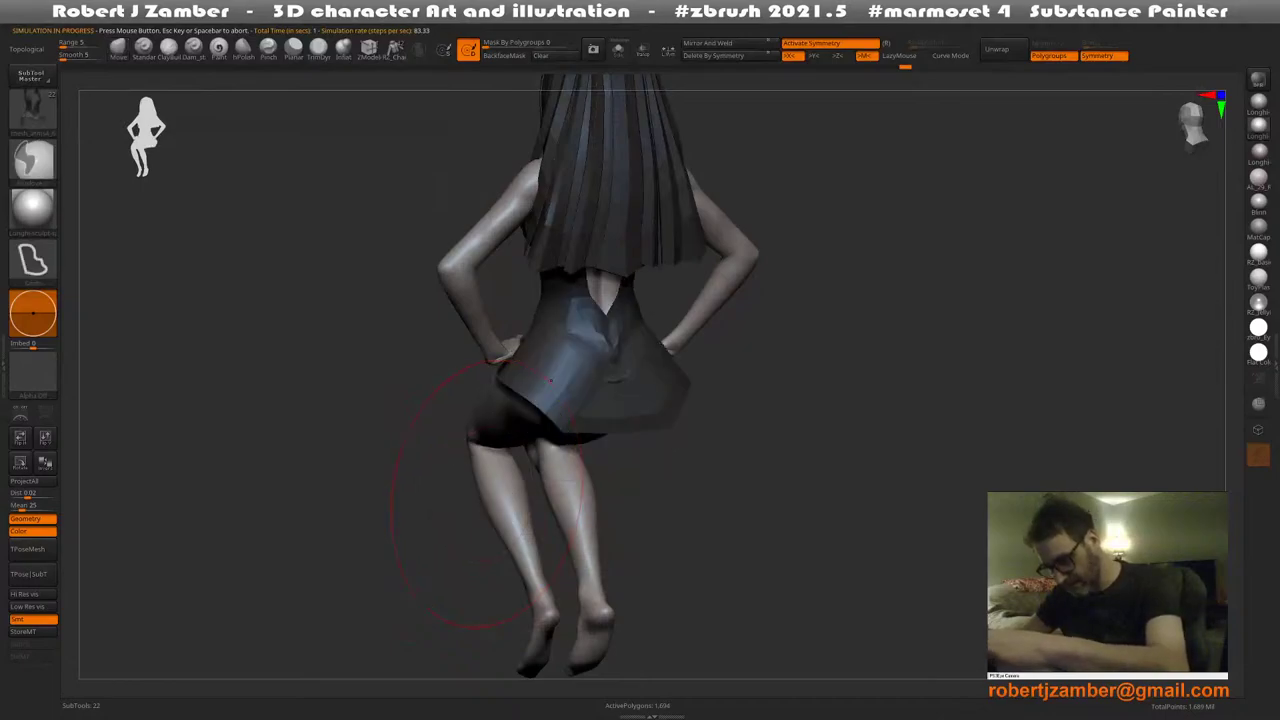
pyautogui.keyDown('alt'); pyautogui.moveTo(395, 345); pyautogui.dragTo(374, 375); pyautogui.keyUp('alt')
pyautogui.click(166, 22)
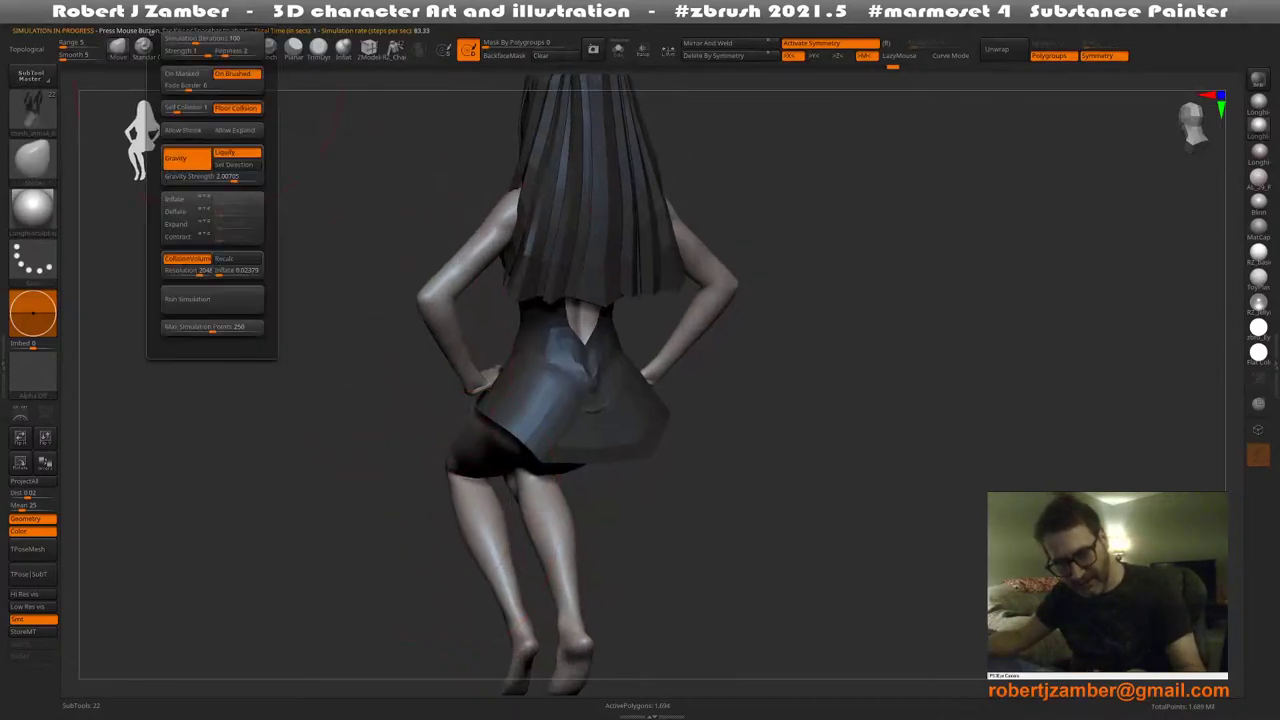
pyautogui.click(212, 177)
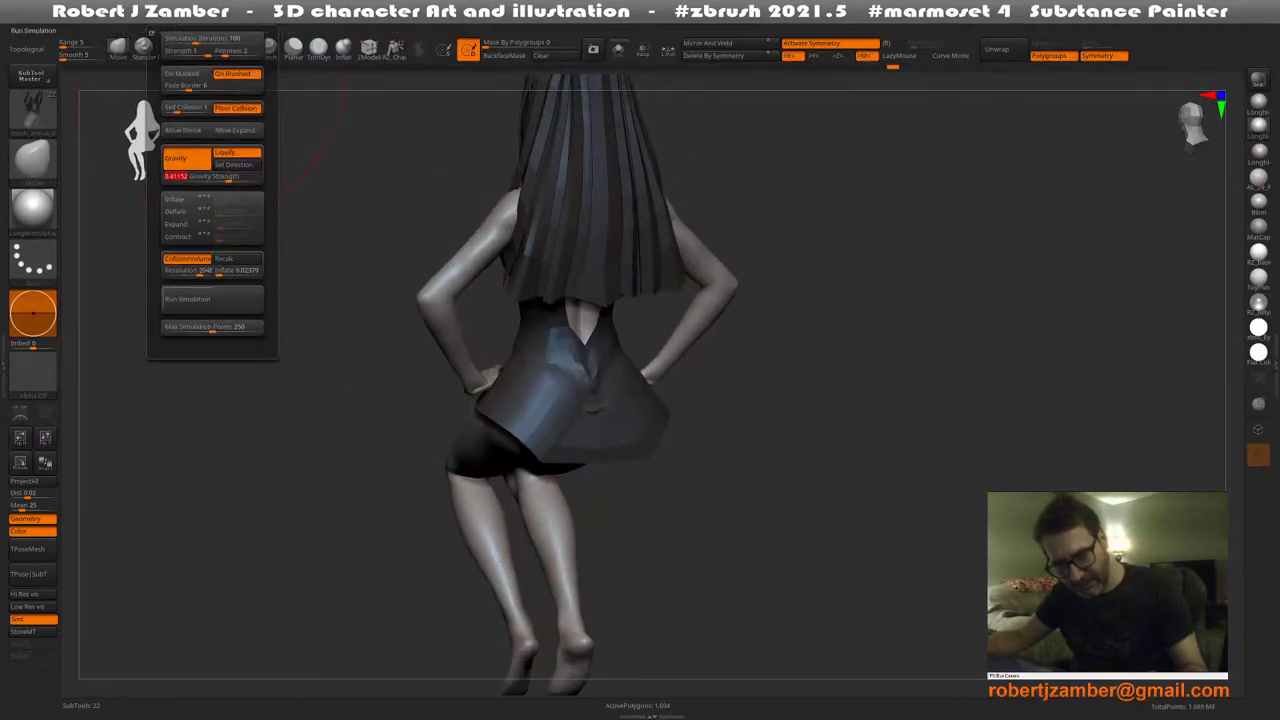
pyautogui.click(212, 299)
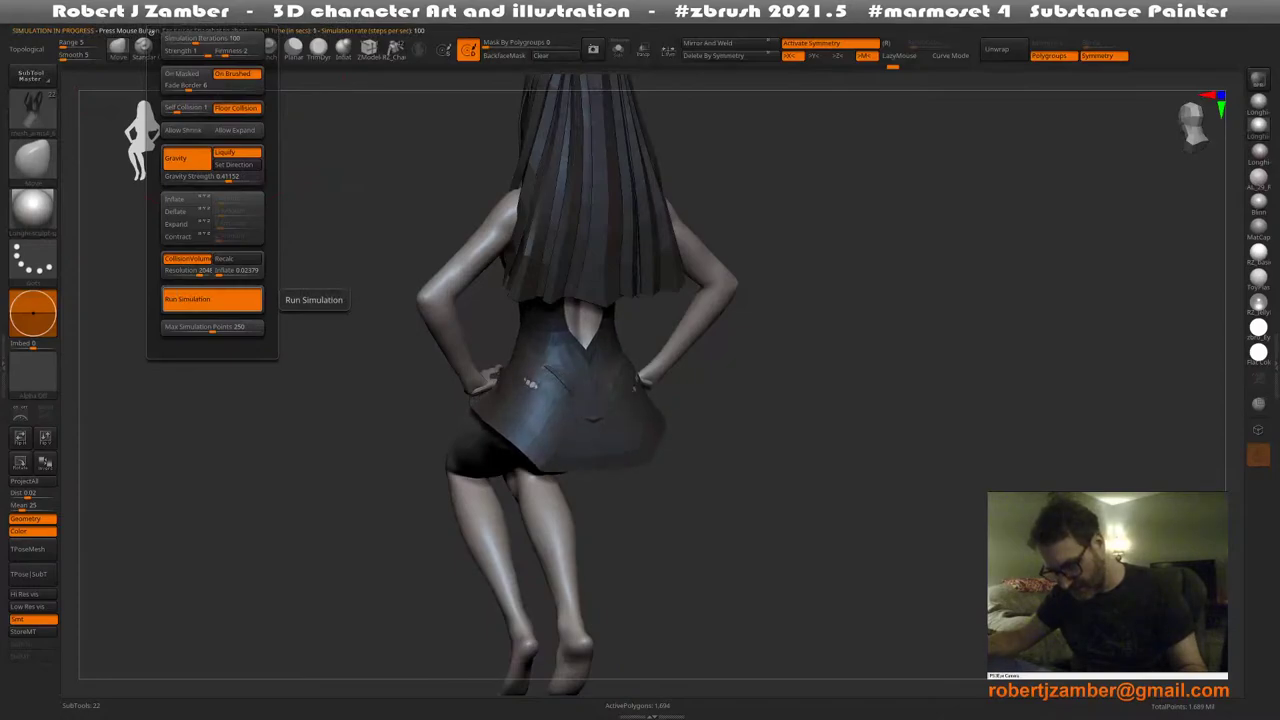
# Resize the Move brush and adjust the draped hem at the back of the bodysuit
pyautogui.moveTo(262, 435); pyautogui.dragTo(425, 434)
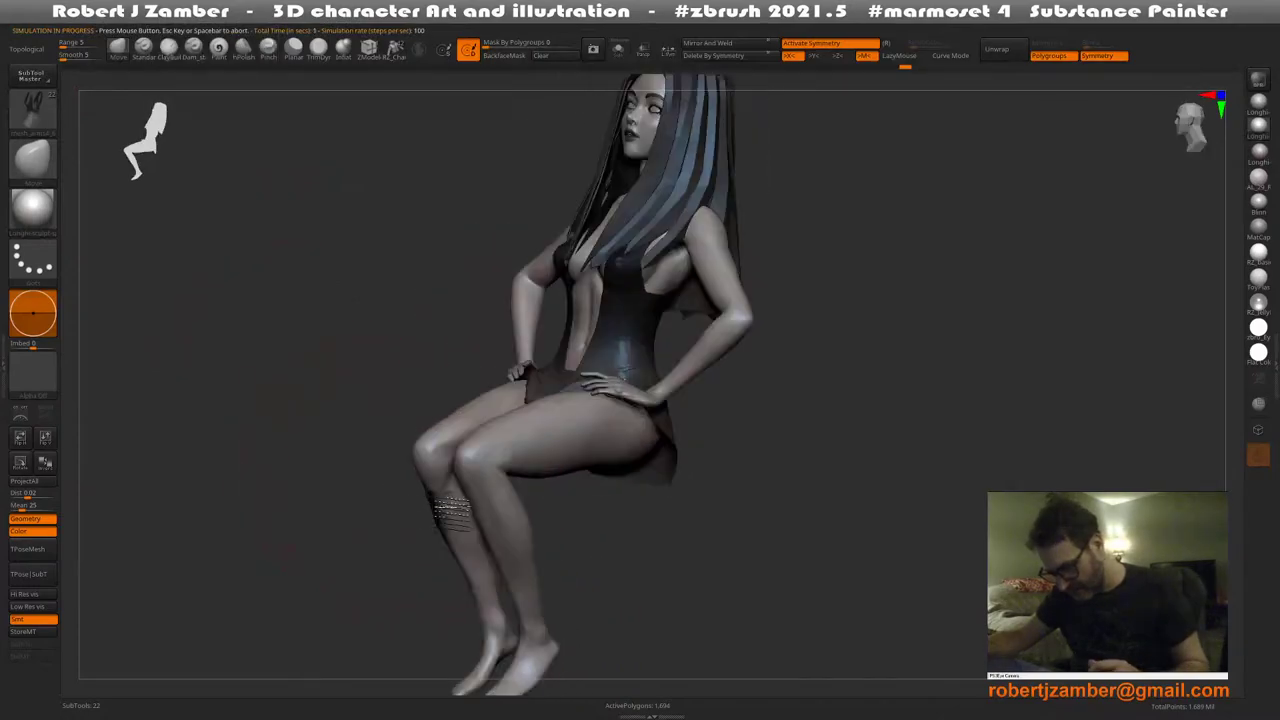
pyautogui.keyDown('shift'); pyautogui.moveTo(436, 503); pyautogui.dragTo(457, 530); pyautogui.keyUp('shift')
pyautogui.keyDown('alt'); pyautogui.moveTo(437, 480); pyautogui.dragTo(503, 483); pyautogui.keyUp('alt')
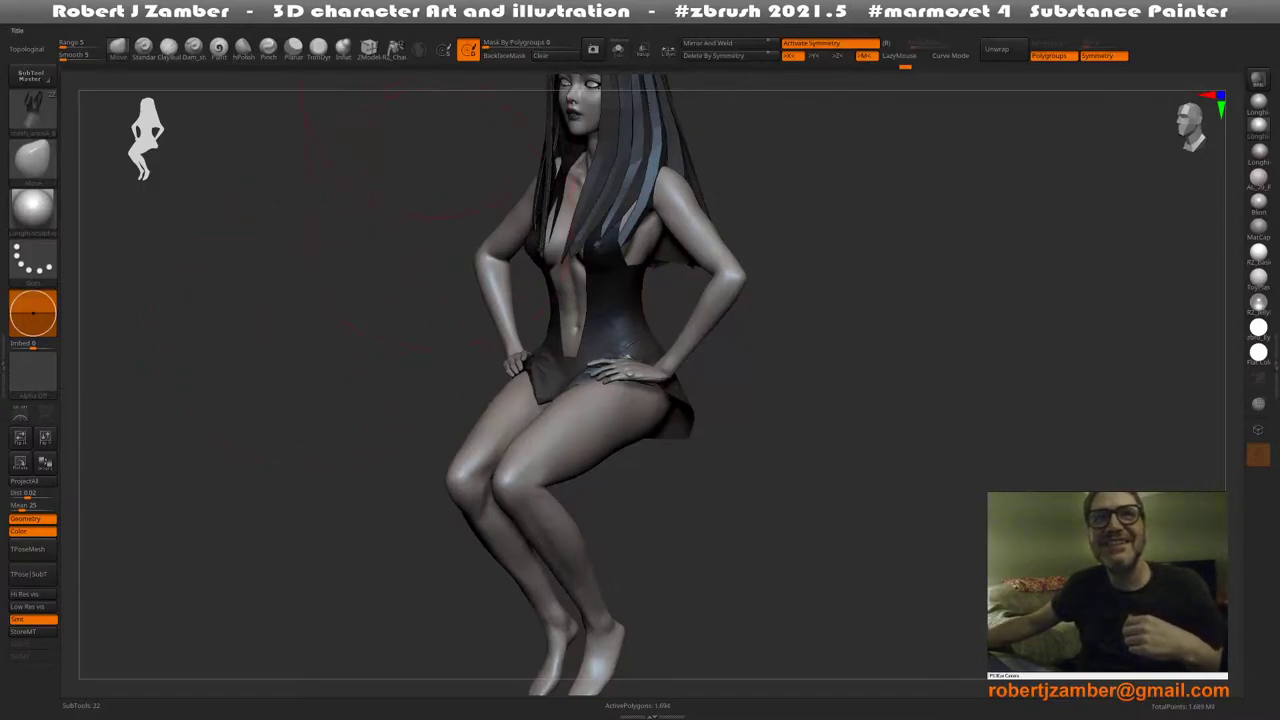
pyautogui.moveTo(371, 414); pyautogui.dragTo(645, 446)
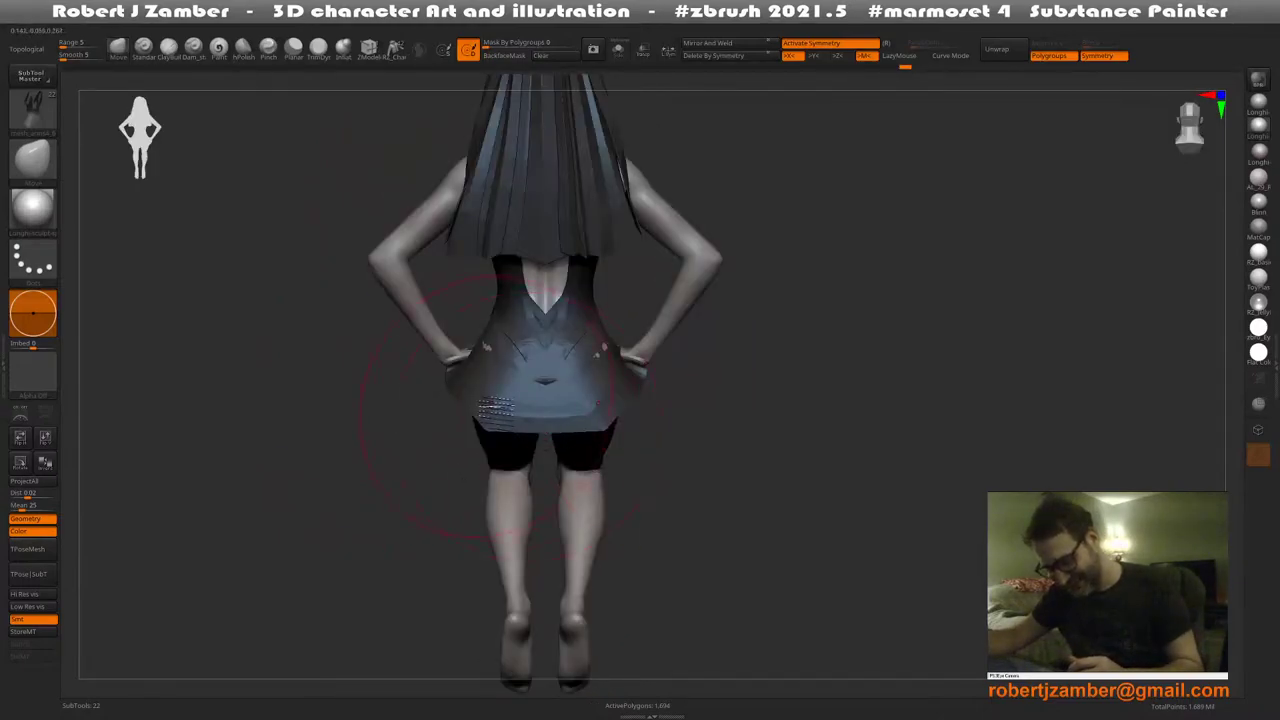
pyautogui.press('space')
pyautogui.moveTo(430, 450); pyautogui.dragTo(450, 475)
pyautogui.press('space')
pyautogui.click(527, 427)
pyautogui.press('space')
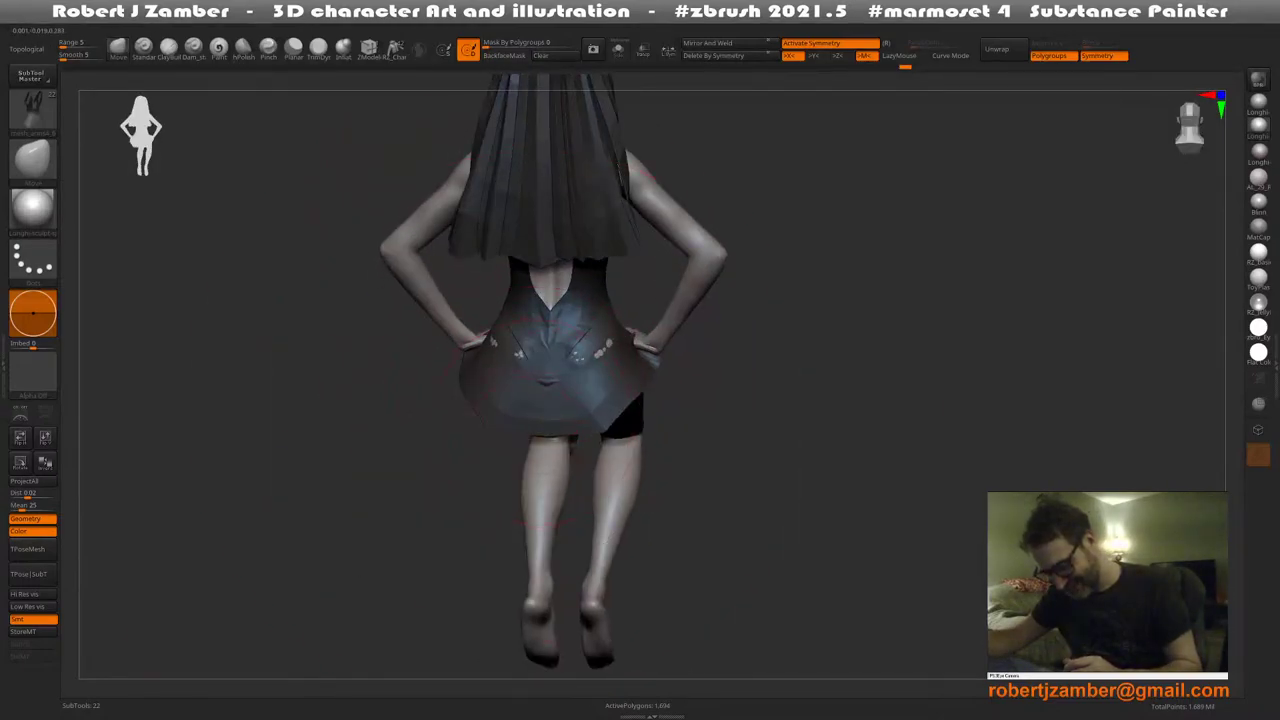
# Adjust the lasso mask over the bodysuit's torso from the front
pyautogui.moveTo(660, 440); pyautogui.dragTo(825, 430)
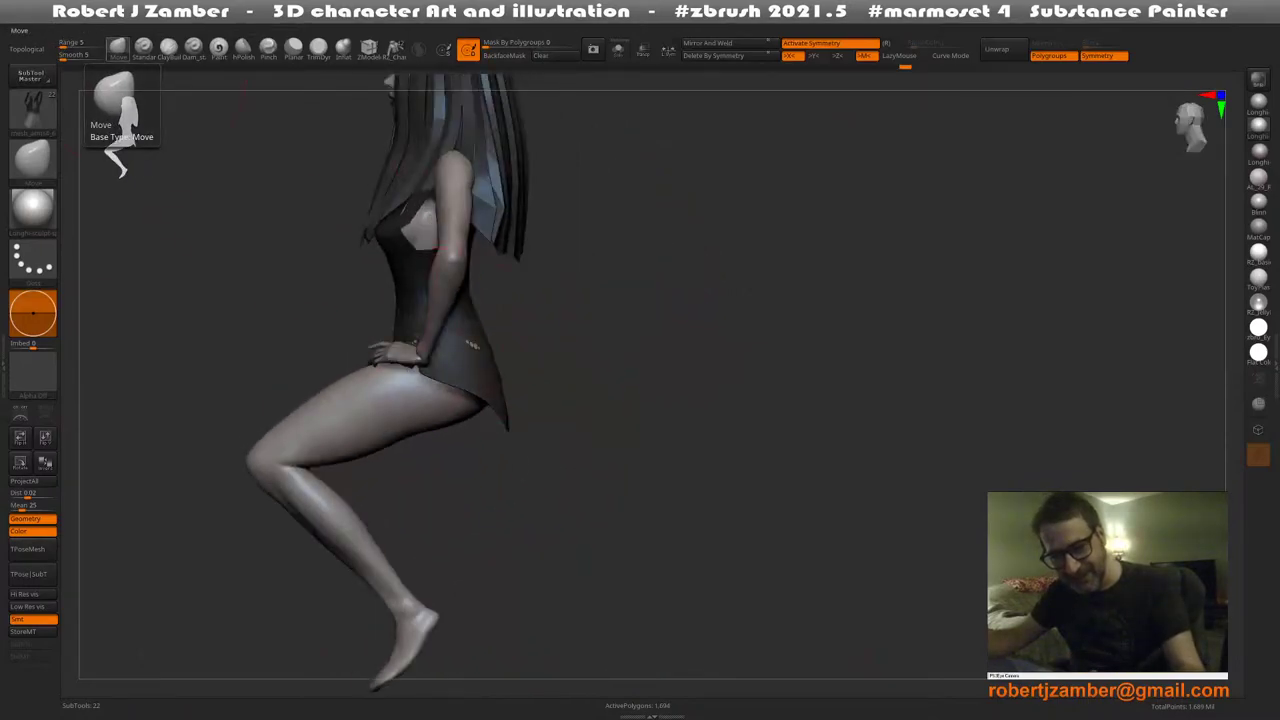
pyautogui.keyDown('alt'); pyautogui.moveTo(275, 260); pyautogui.dragTo(396, 290); pyautogui.keyUp('alt')
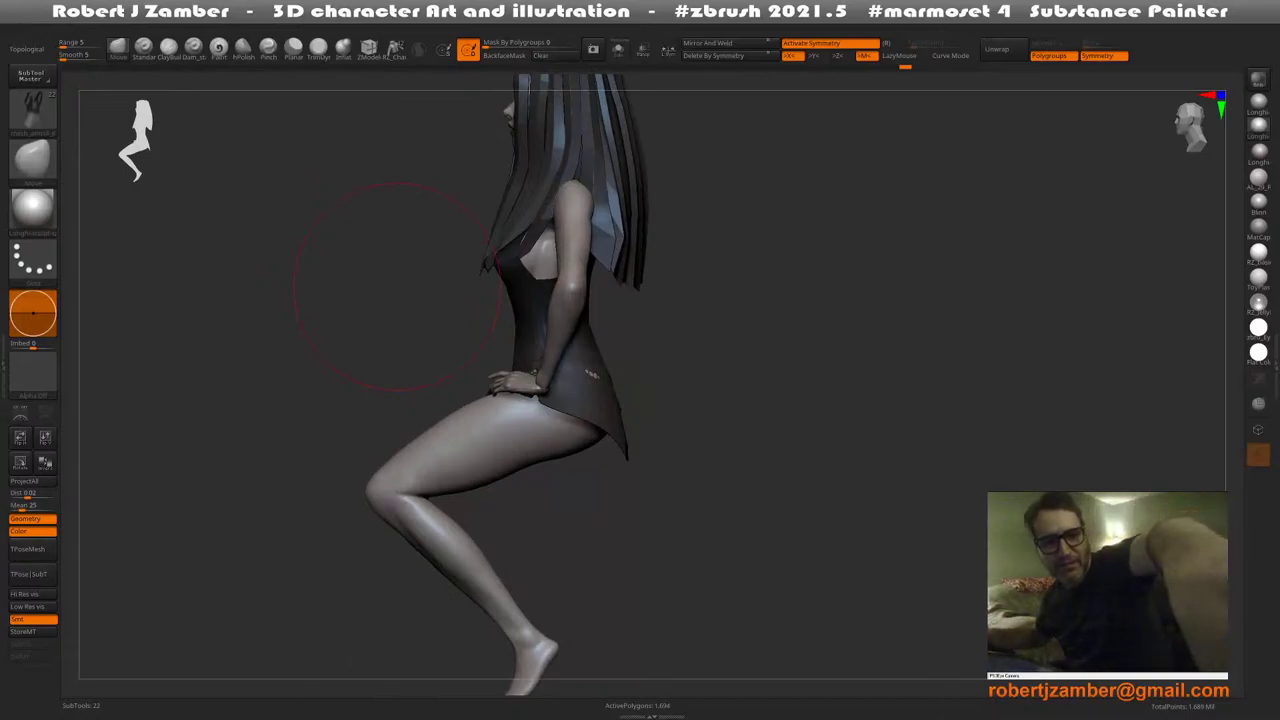
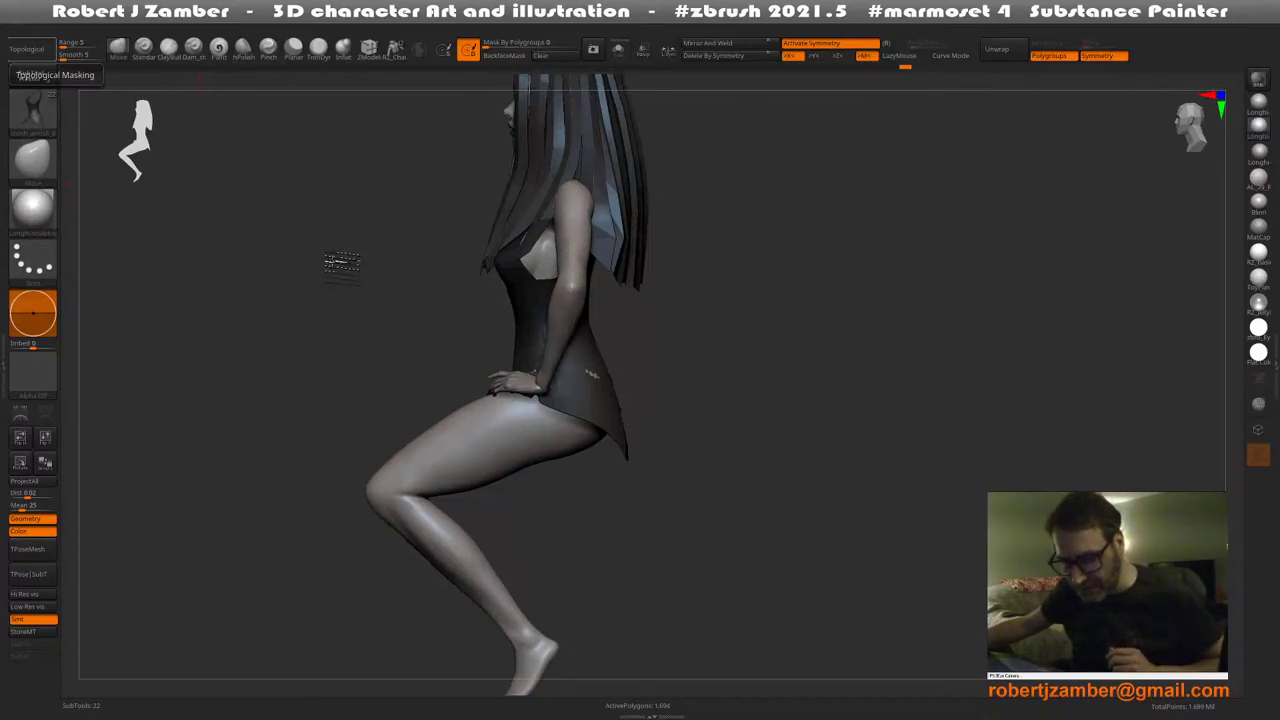
pyautogui.moveTo(337, 263); pyautogui.dragTo(366, 218)
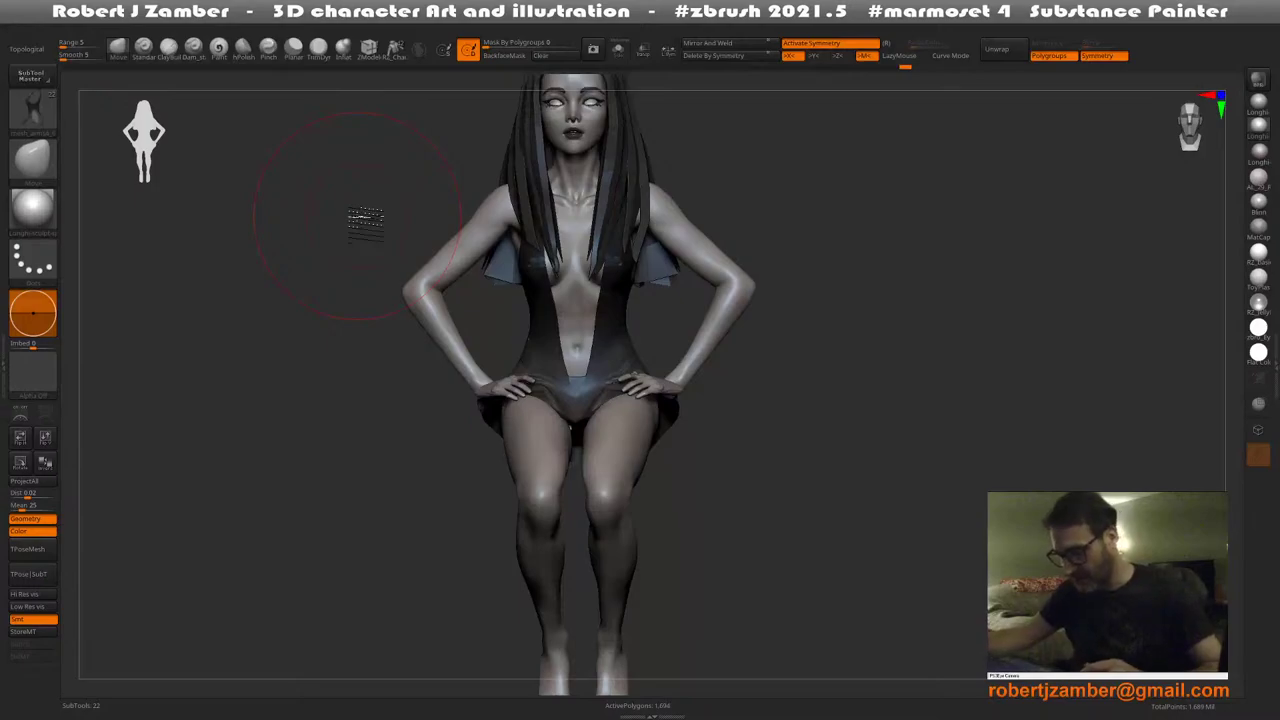
pyautogui.moveTo(365, 220)
pyautogui.mouseDown()
pyautogui.moveTo(420, 457)
pyautogui.moveTo(510, 388)
pyautogui.moveTo(478, 403)
pyautogui.mouseUp()
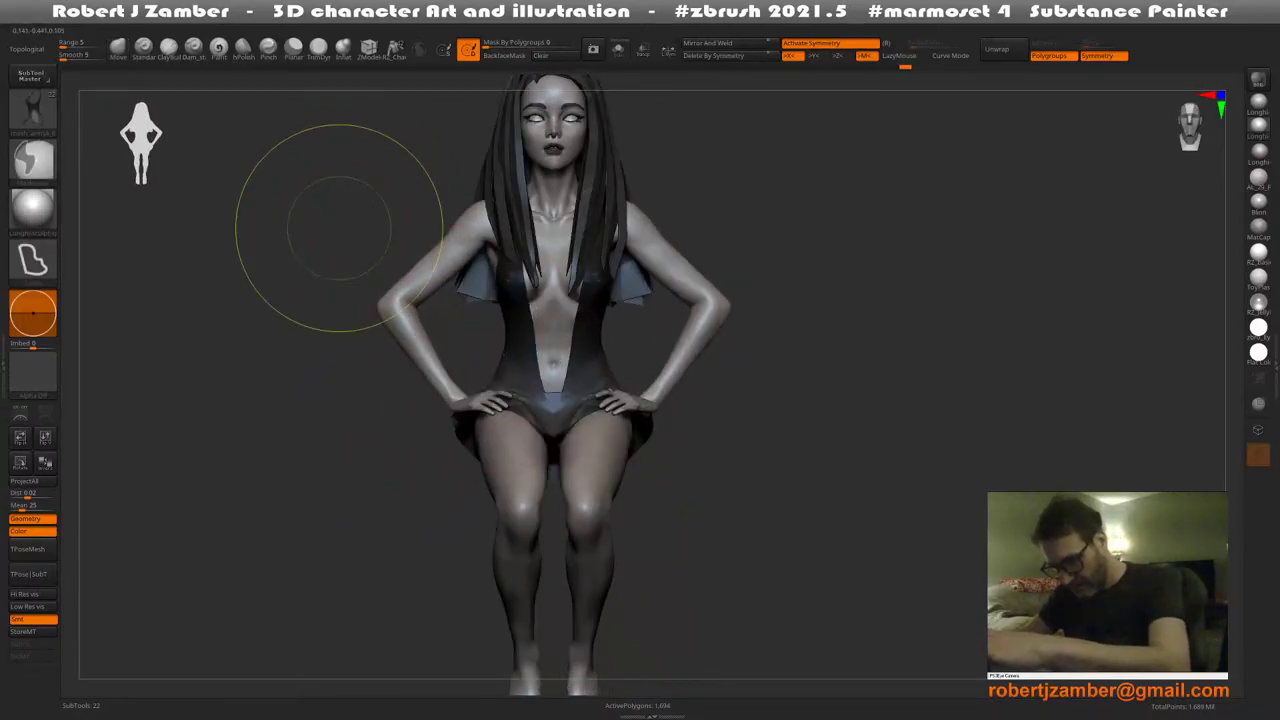
pyautogui.moveTo(475, 338)
pyautogui.keyDown('ctrl'); pyautogui.keyDown('alt'); pyautogui.mouseDown()
pyautogui.moveTo(495, 369)
pyautogui.moveTo(625, 364)
pyautogui.moveTo(602, 314)
pyautogui.moveTo(482, 352)
pyautogui.mouseUp(); pyautogui.keyUp('alt'); pyautogui.keyUp('ctrl')
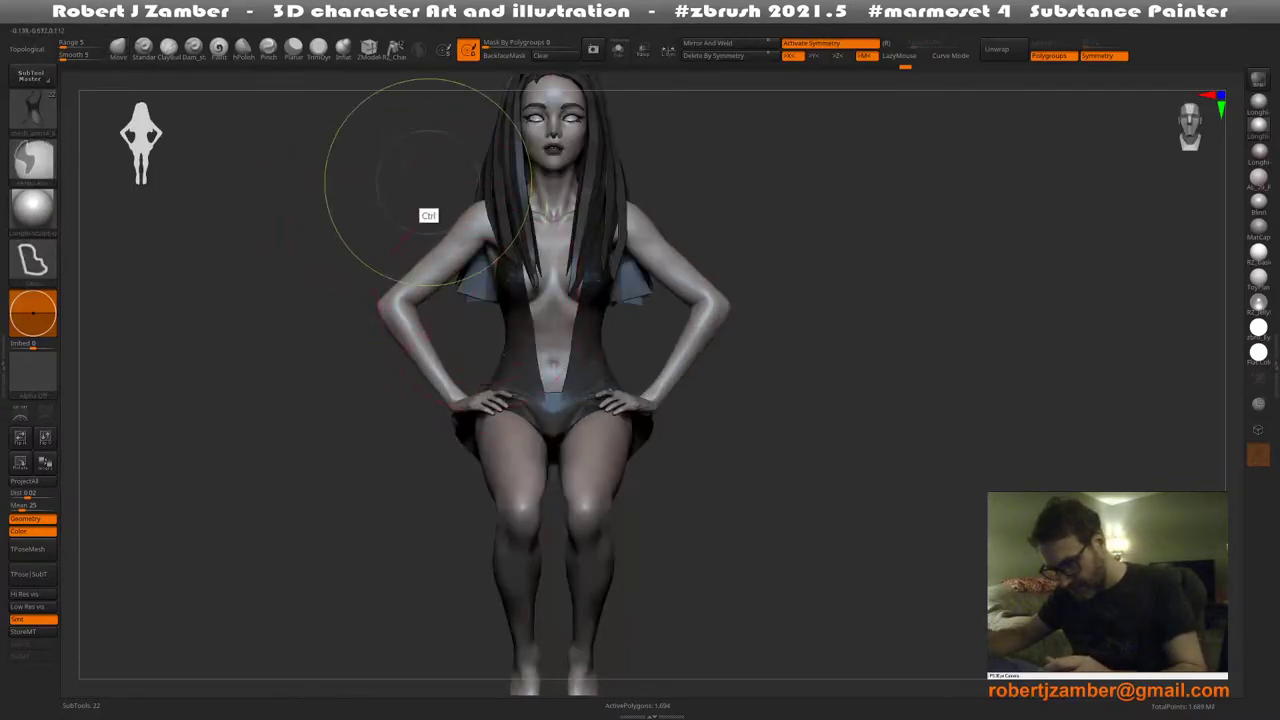
pyautogui.moveTo(428, 186)
pyautogui.keyDown('ctrl'); pyautogui.mouseDown()
pyautogui.moveTo(571, 316)
pyautogui.moveTo(610, 205)
pyautogui.mouseUp(); pyautogui.keyUp('ctrl')
# Toggle the gravity Liquify option and run the cloth simulation on the bodysuit's hem
pyautogui.moveTo(477, 361)
pyautogui.mouseDown()
pyautogui.moveTo(482, 342)
pyautogui.moveTo(498, 360)
pyautogui.mouseUp()
pyautogui.moveTo(162, 18)
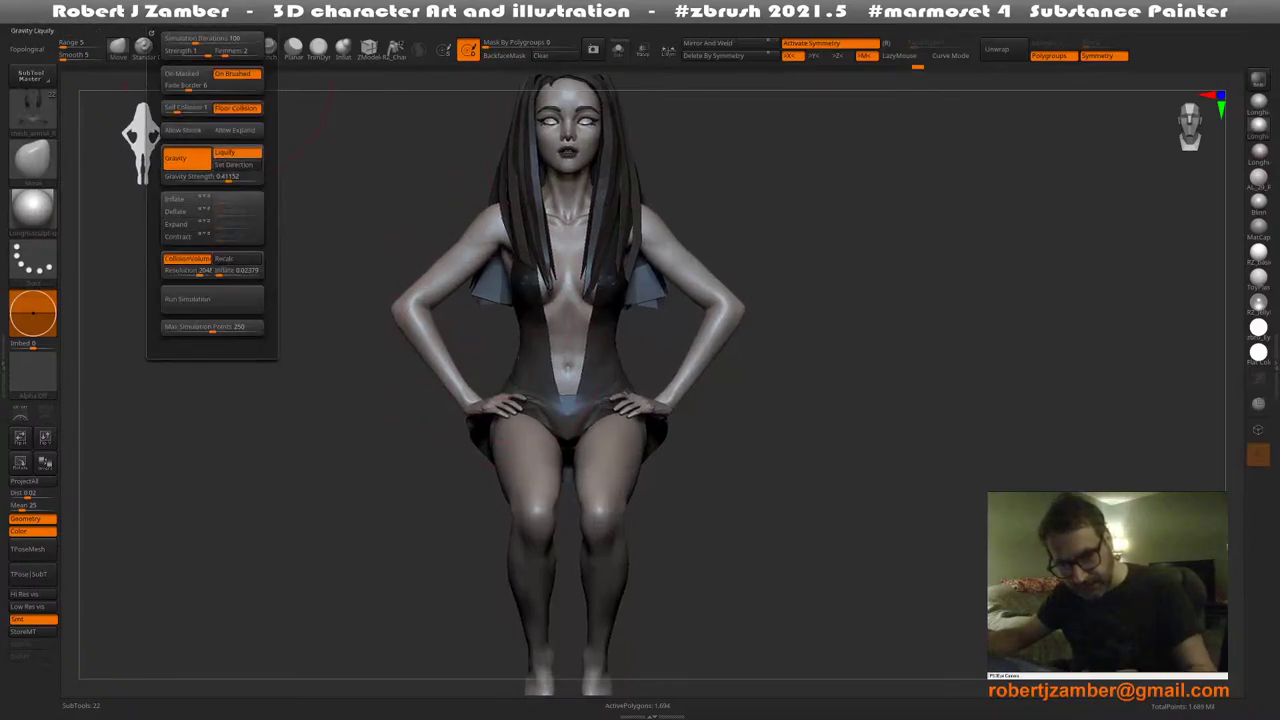
pyautogui.click(237, 152)
pyautogui.click(212, 299)
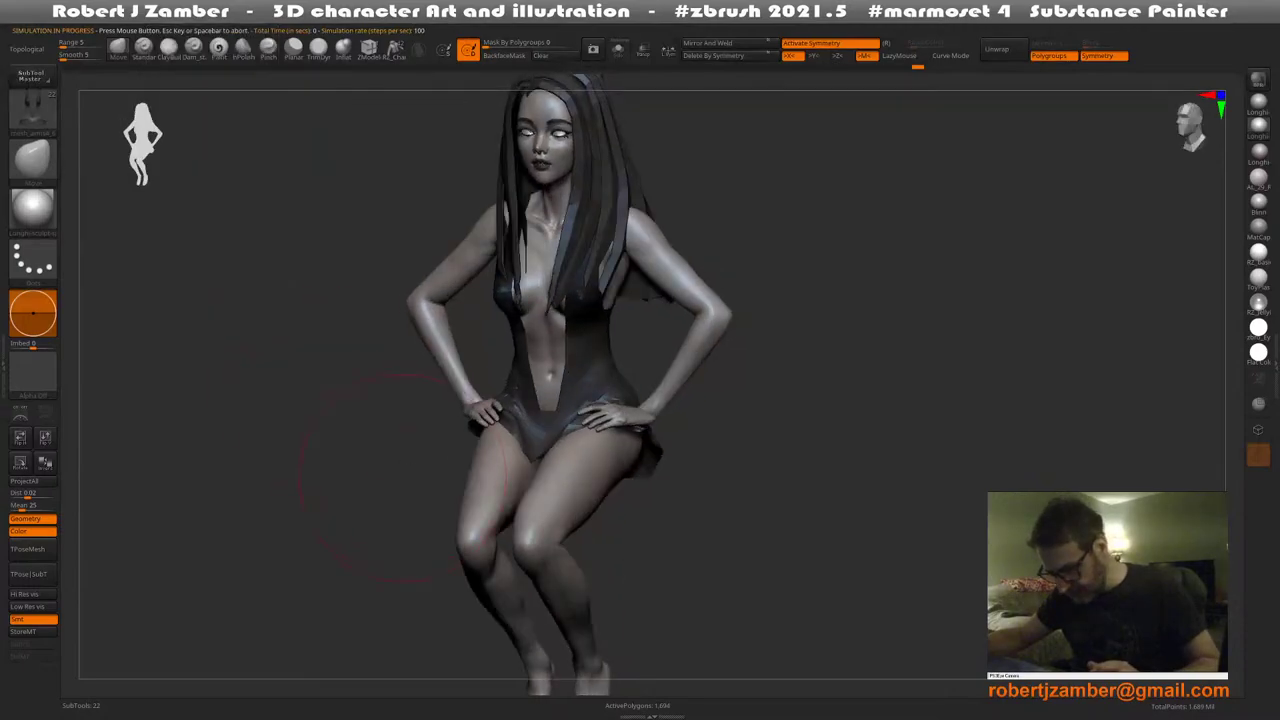
# Stop the running cloth simulation and switch to the ClothNudge brush for the bodysuit
pyautogui.moveTo(403, 478); pyautogui.dragTo(404, 389)
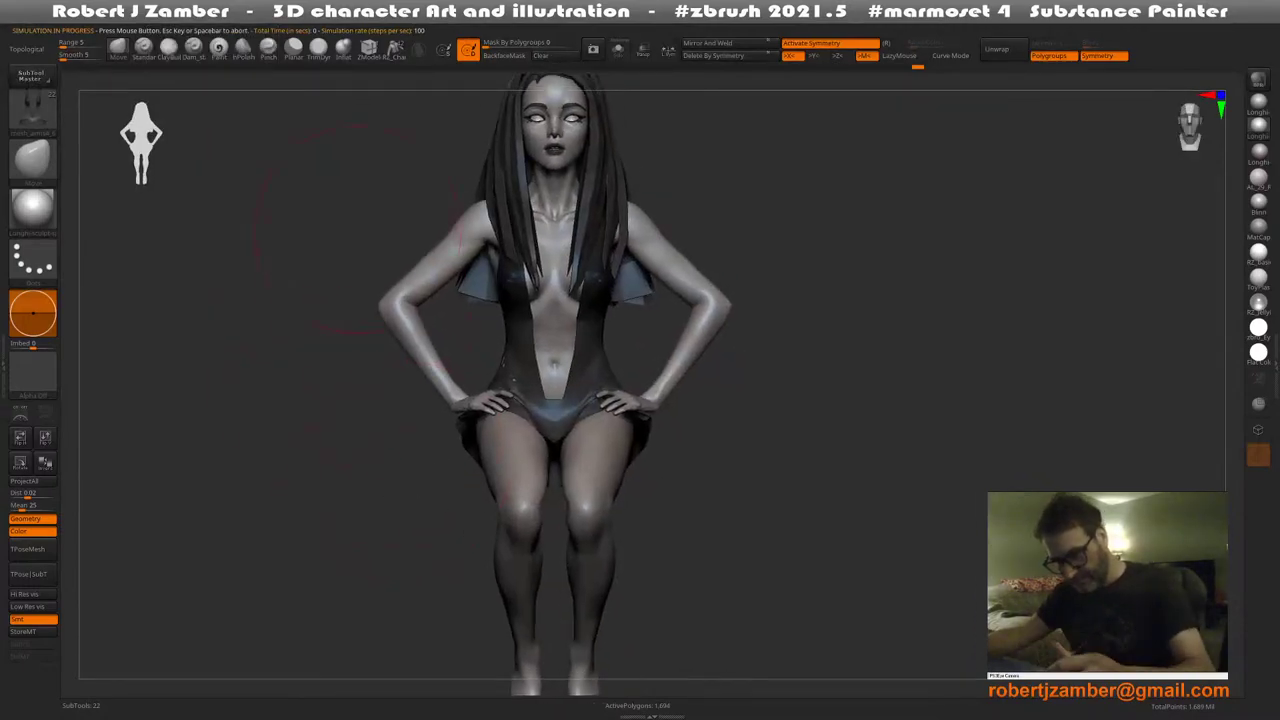
pyautogui.keyDown('alt'); pyautogui.moveTo(320, 256); pyautogui.dragTo(334, 270); pyautogui.keyUp('alt')
pyautogui.press('b')
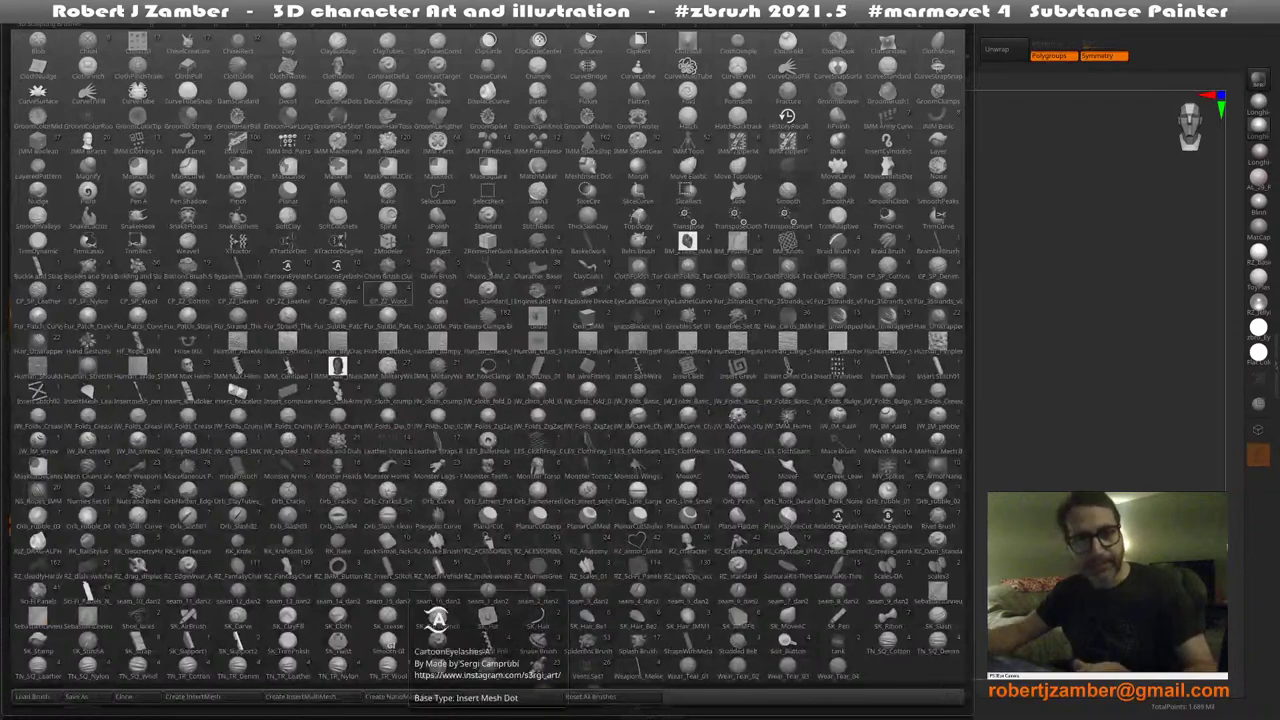
pyautogui.press('m')
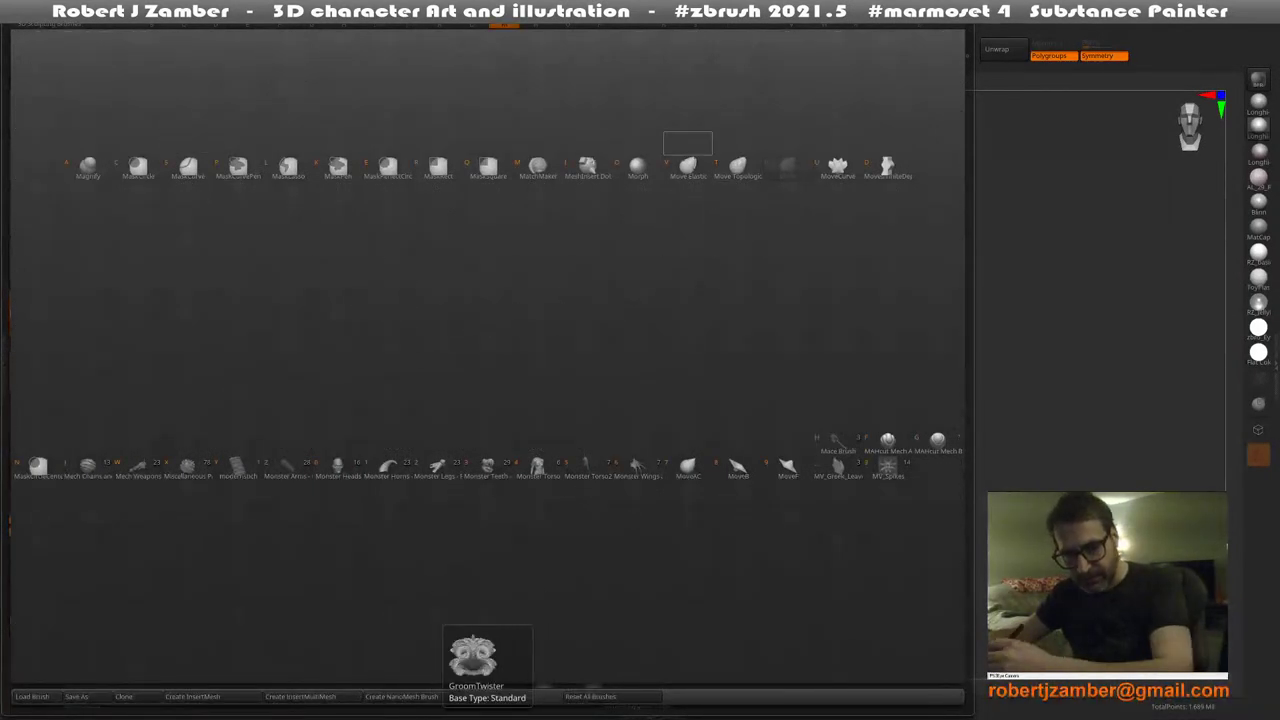
pyautogui.click(688, 163)
pyautogui.press('b')
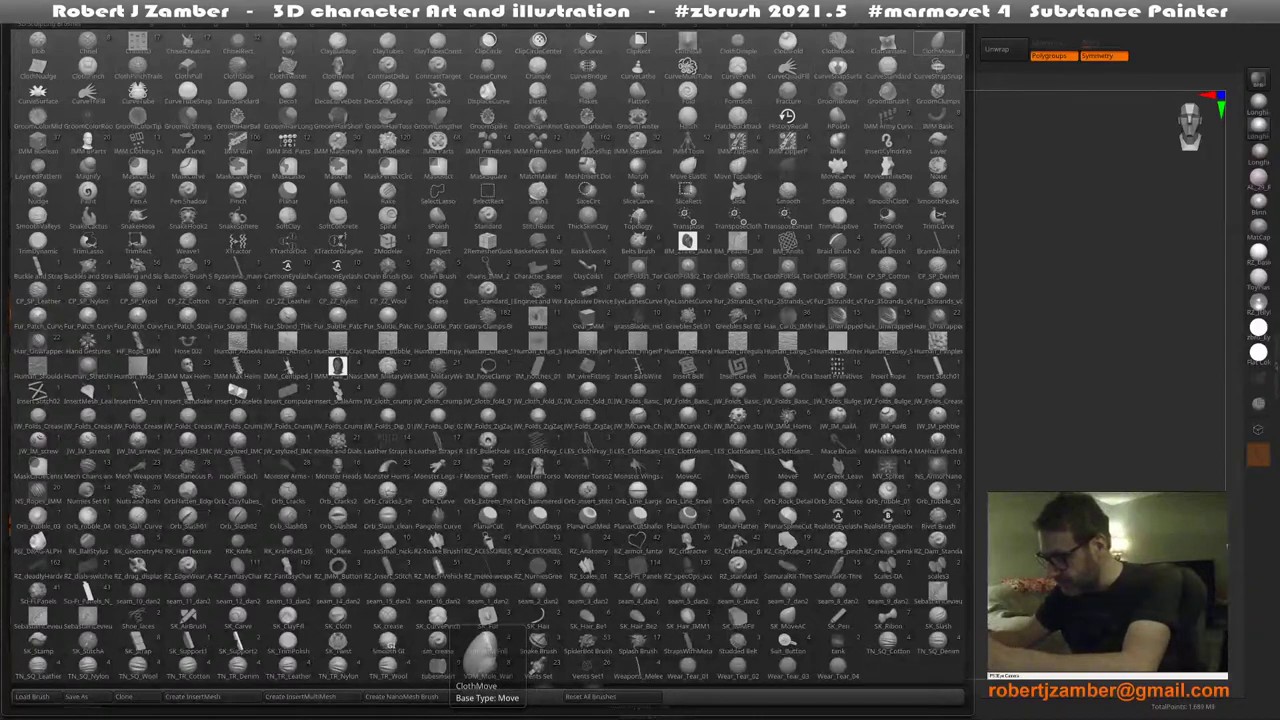
pyautogui.click(38, 68)
pyautogui.moveTo(325, 160); pyautogui.dragTo(400, 270)
# Adjust the ClothNudge brush's settings and nudge the bodysuit's fabric around the waist and hips
pyautogui.press('space')
pyautogui.moveTo(515, 401); pyautogui.dragTo(510, 404)
pyautogui.press('space')
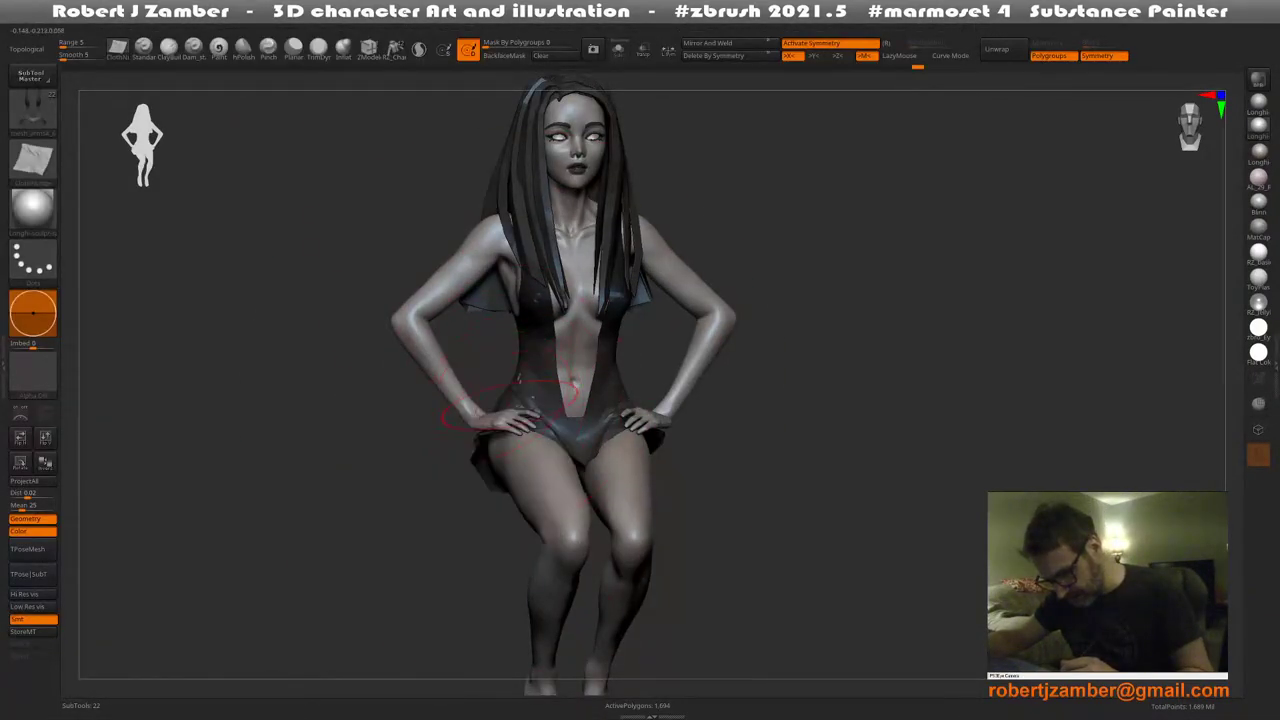
pyautogui.moveTo(481, 450); pyautogui.dragTo(476, 462)
pyautogui.moveTo(405, 475)
pyautogui.mouseDown()
pyautogui.moveTo(455, 475)
pyautogui.moveTo(405, 475)
pyautogui.mouseUp()
pyautogui.moveTo(512, 372); pyautogui.dragTo(520, 368)
pyautogui.press('space')
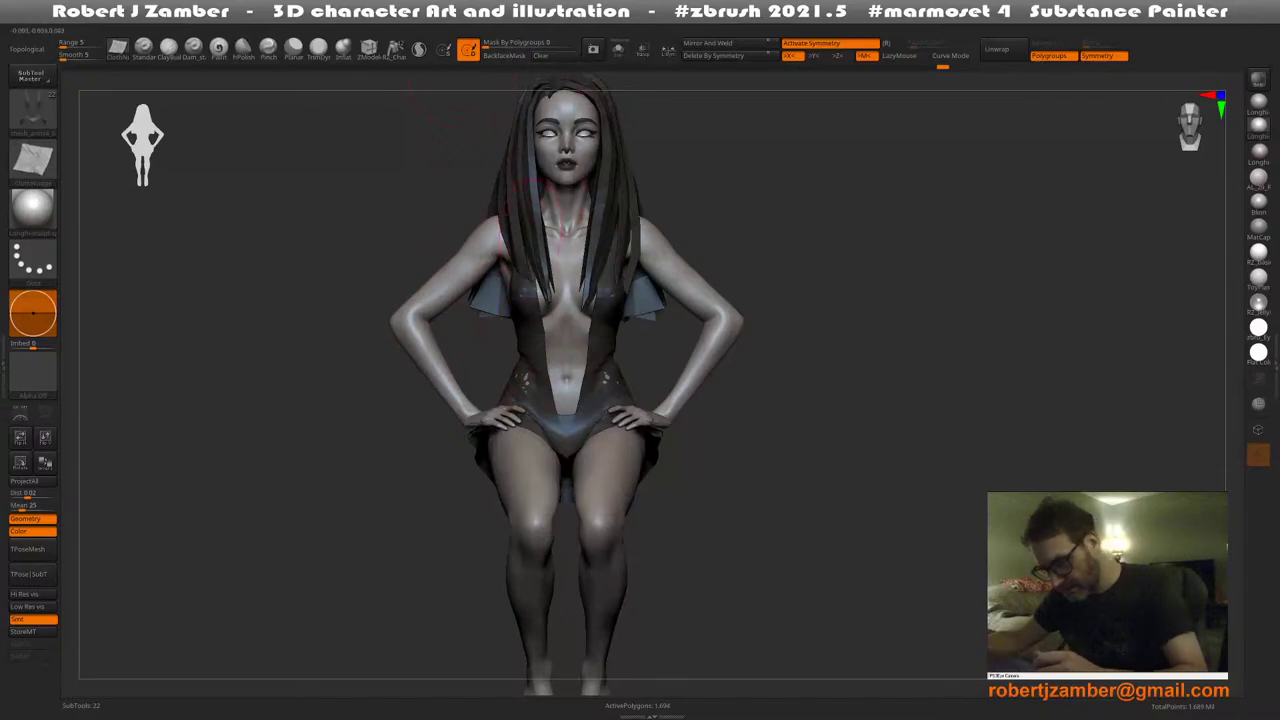
# Hide the five hair subtools so that the head and the bodysuit's shoulder straps are uncovered
pyautogui.press('F1')
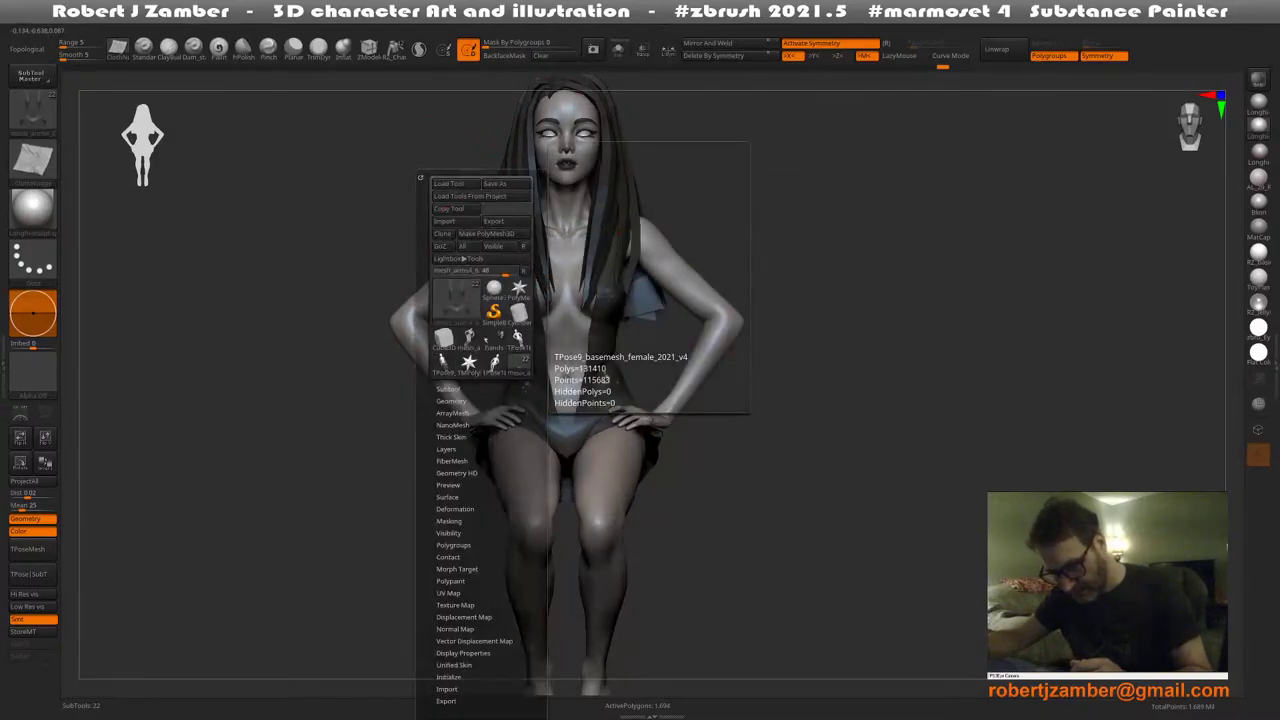
pyautogui.click(458, 388)
pyautogui.moveTo(435, 473); pyautogui.dragTo(435, 411)
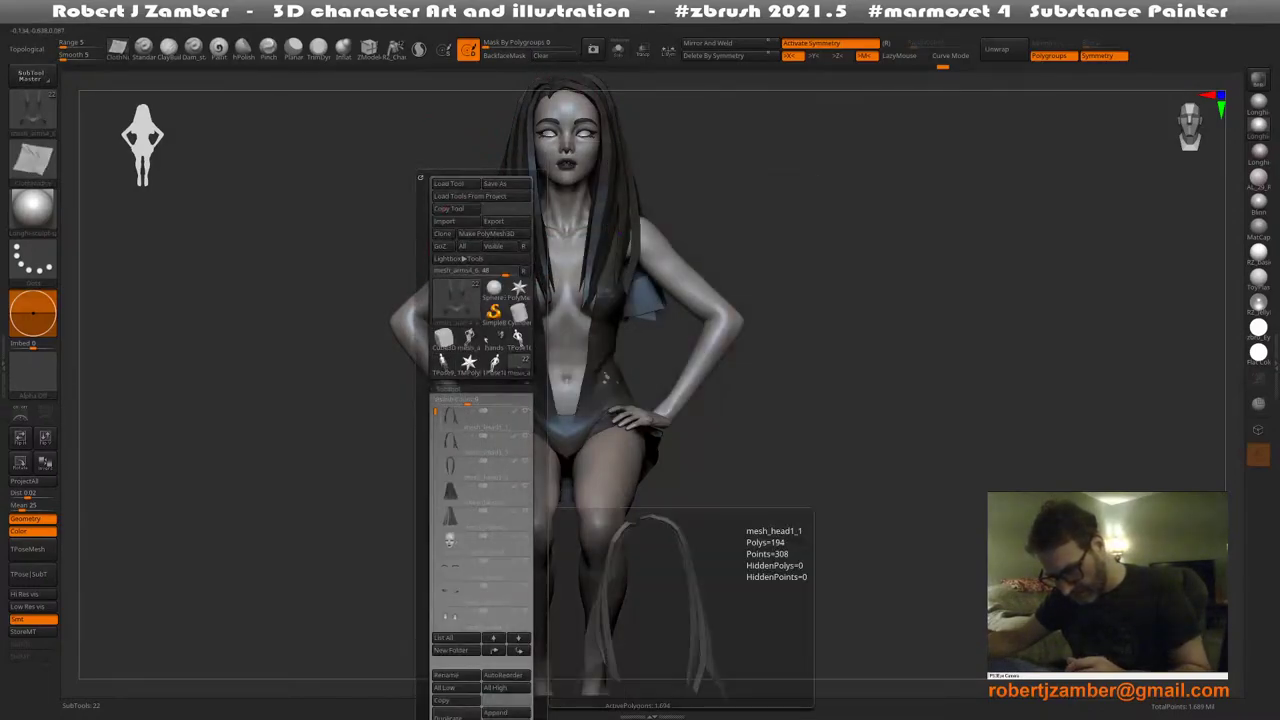
pyautogui.click(525, 411)
pyautogui.click(525, 436)
pyautogui.click(525, 461)
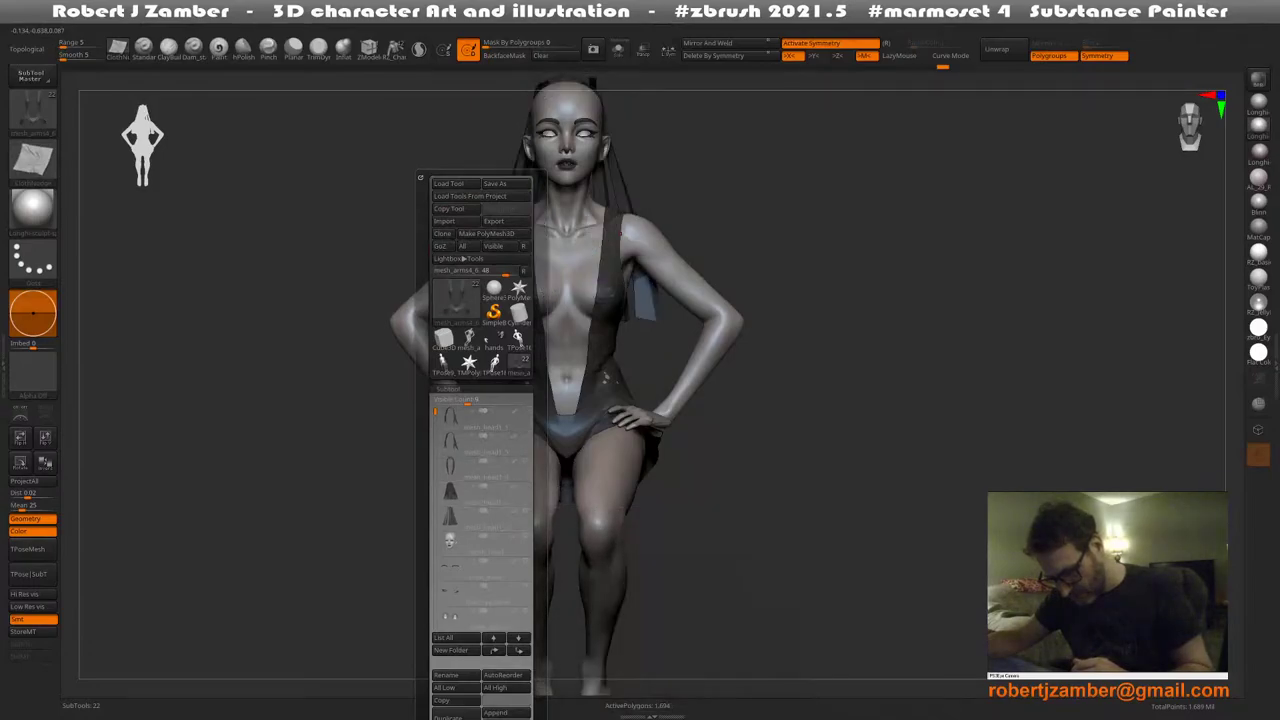
pyautogui.click(525, 486)
pyautogui.click(525, 511)
# Try to nudge the bodysuit's fabric at the shoulder straps and hip with the ClothNudge brush
pyautogui.press('space')
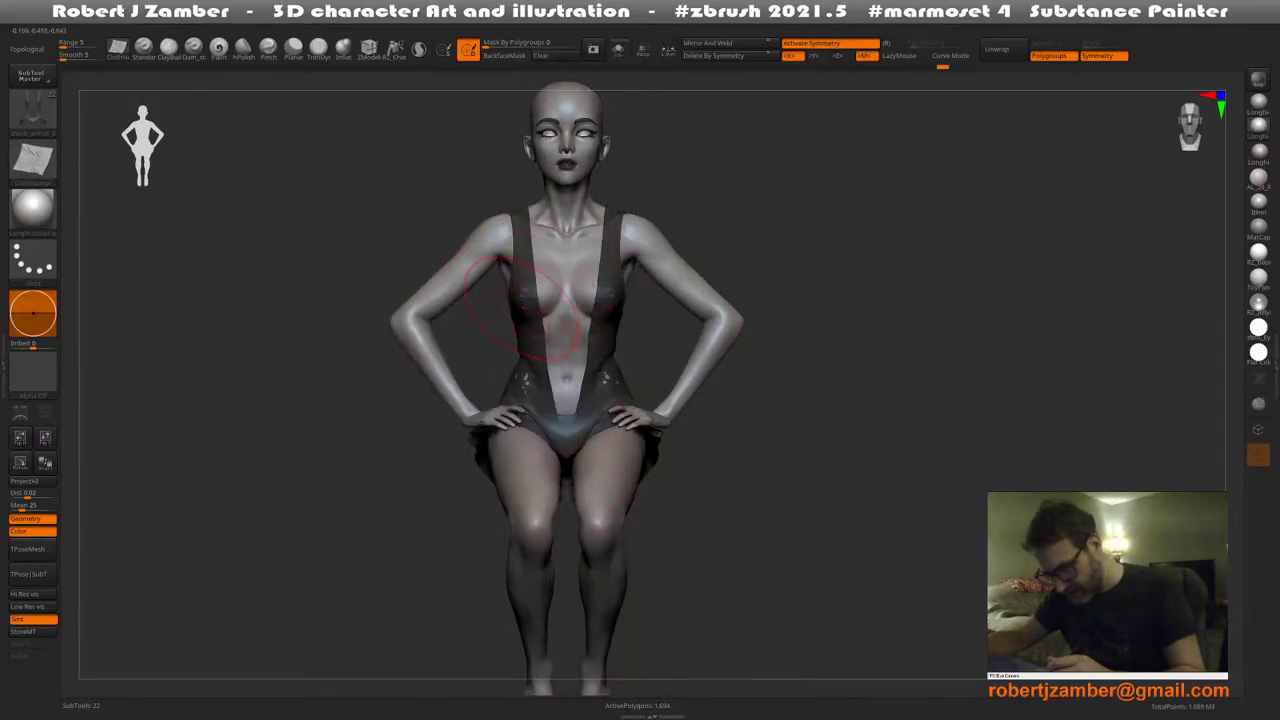
pyautogui.moveTo(521, 250); pyautogui.dragTo(518, 238)
pyautogui.hotkey('ctrl', 'z')
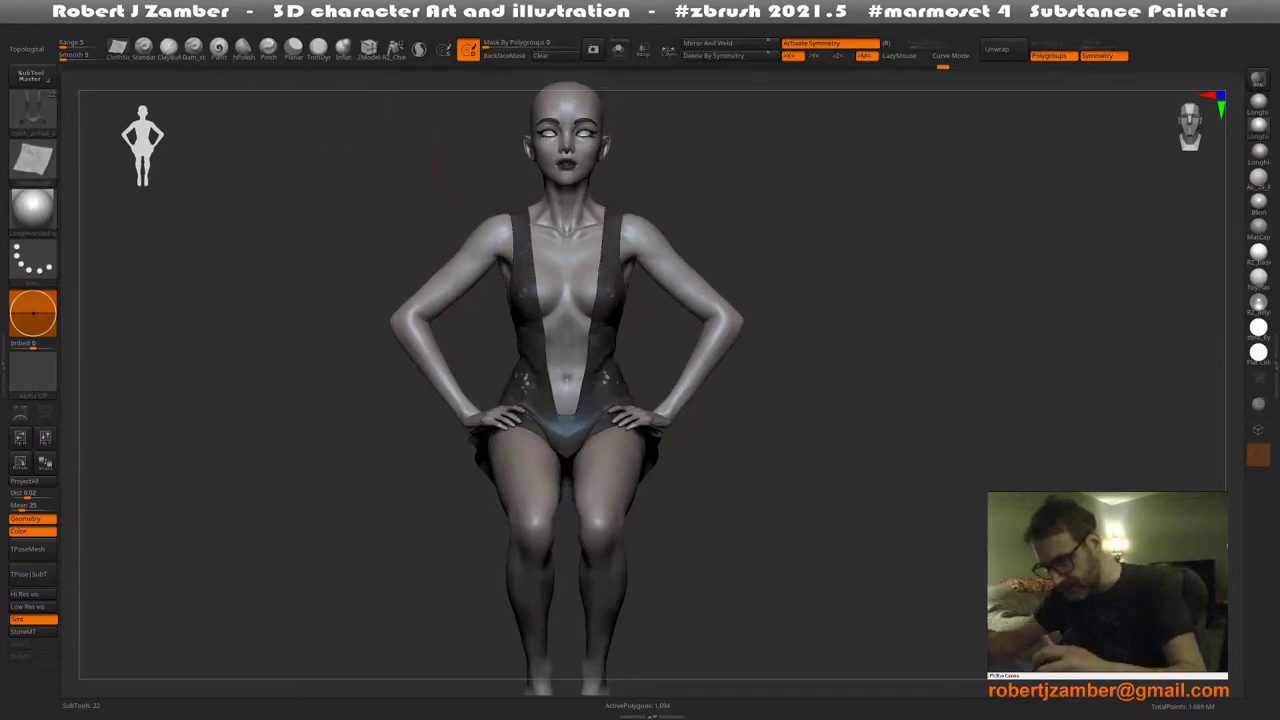
pyautogui.moveTo(250, 345)
pyautogui.mouseDown()
pyautogui.moveTo(550, 382)
pyautogui.moveTo(510, 365)
pyautogui.moveTo(560, 345)
pyautogui.moveTo(438, 332)
pyautogui.moveTo(450, 288)
pyautogui.mouseUp()
pyautogui.press('space')
pyautogui.moveTo(370, 385); pyautogui.dragTo(423, 398)
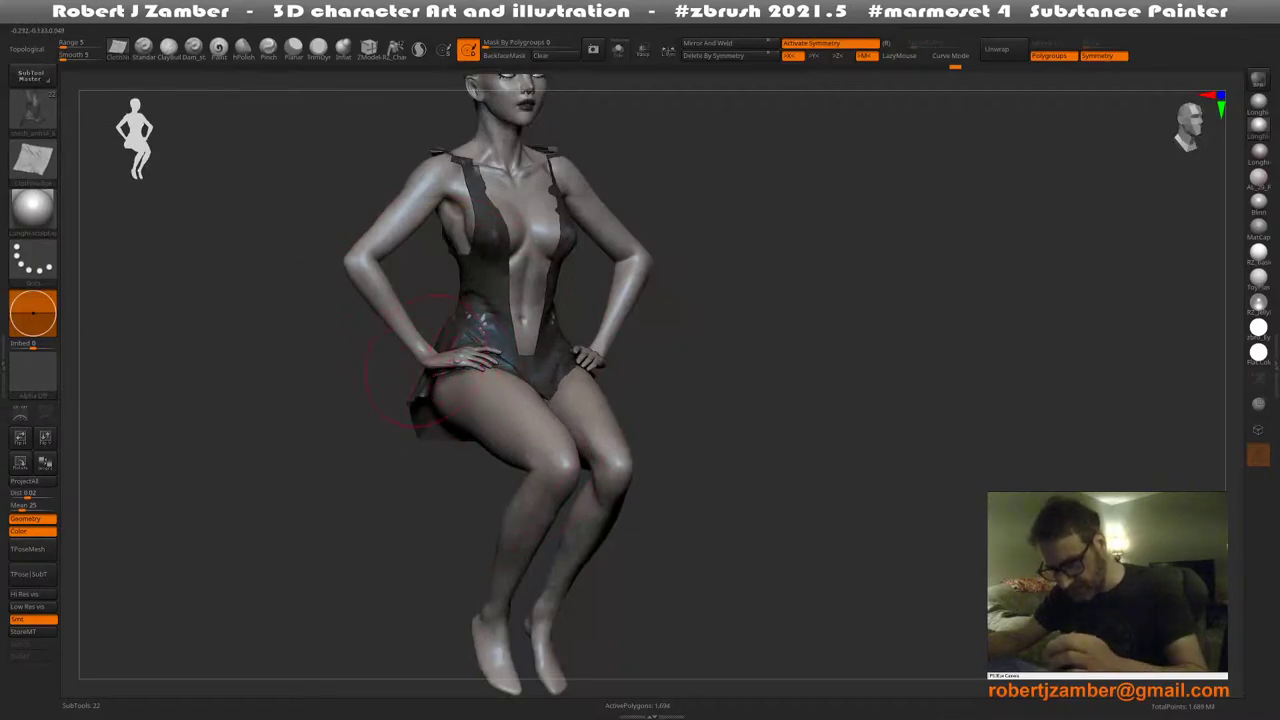
pyautogui.hotkey('ctrl', 'z')
# Recalculate the cloth dynamics collision volume with the hair subtools hidden
pyautogui.keyDown('shift'); pyautogui.moveTo(364, 316); pyautogui.dragTo(334, 297); pyautogui.keyUp('shift')
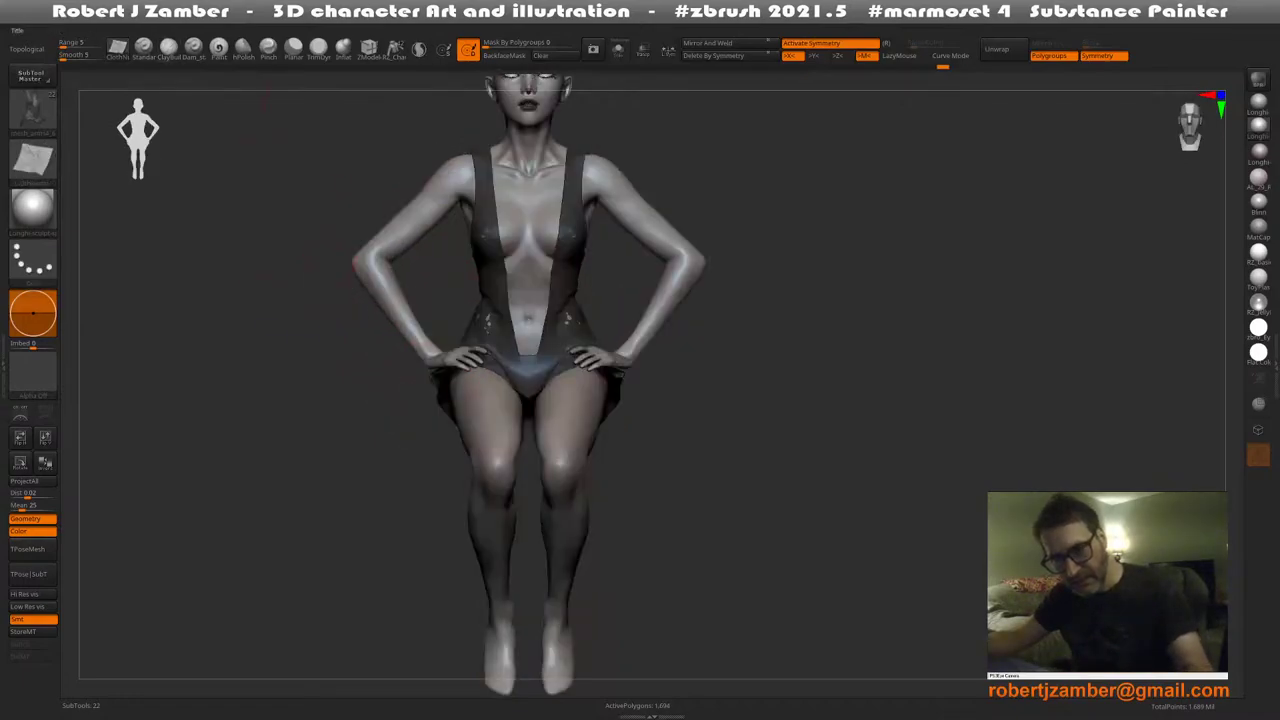
pyautogui.moveTo(164, 14)
pyautogui.click(236, 259)
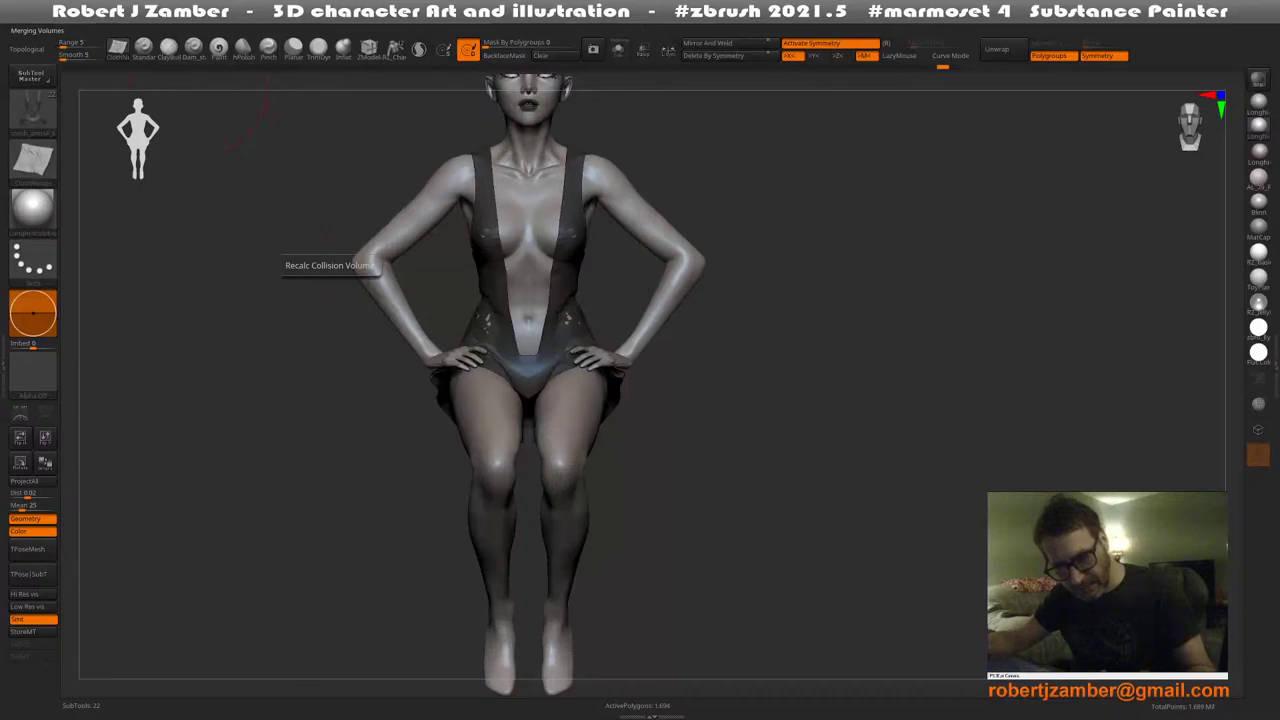
# Check the bodysuit from behind and in front, and open the ClothNudge brush's draw size for adjustment
pyautogui.keyDown('alt'); pyautogui.moveTo(401, 262); pyautogui.dragTo(480, 305); pyautogui.keyUp('alt')
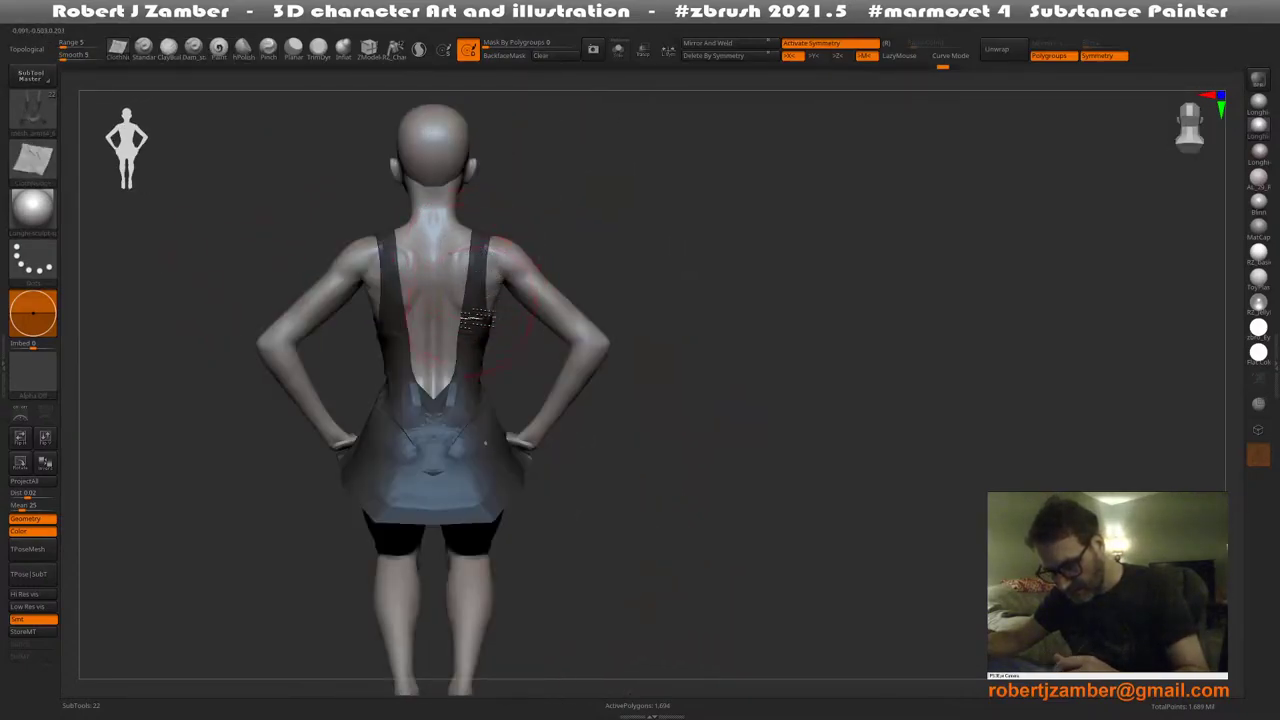
pyautogui.moveTo(457, 357); pyautogui.dragTo(352, 362, button='right')
pyautogui.press('space')
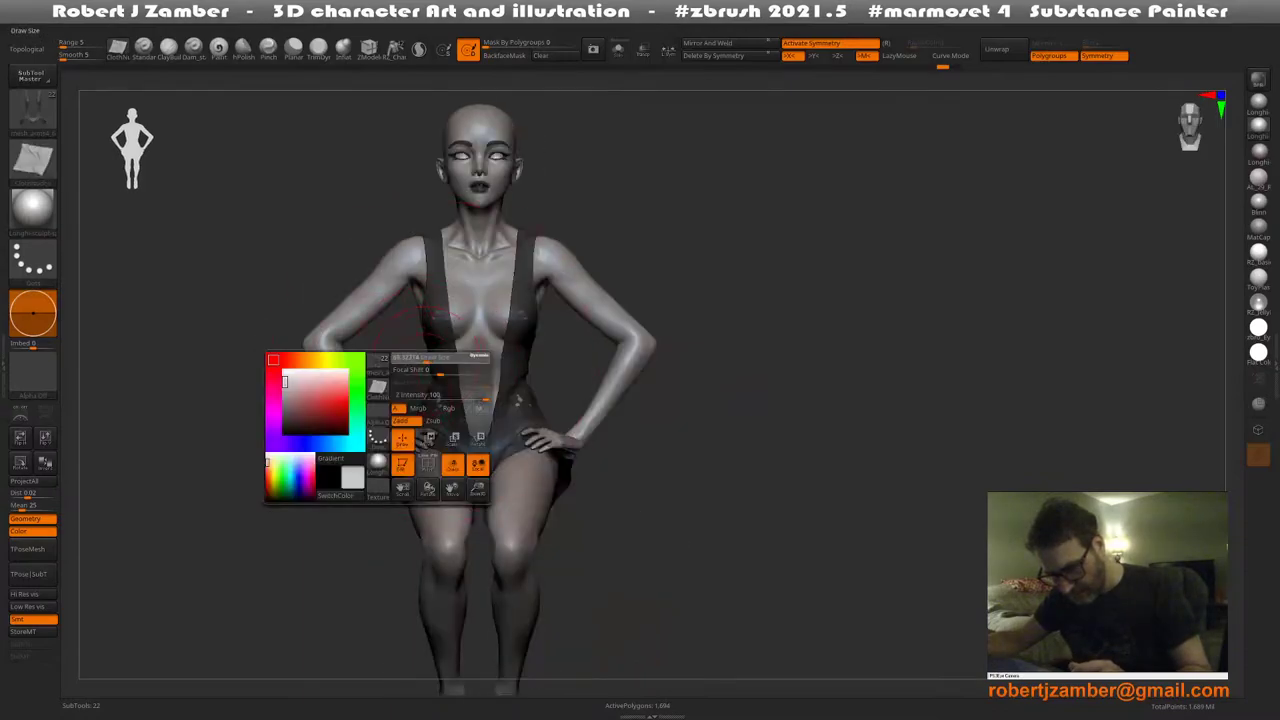
# Adjust the cloth brush size and nudge the dress fabric around the front of the hips and crotch
pyautogui.press('space')
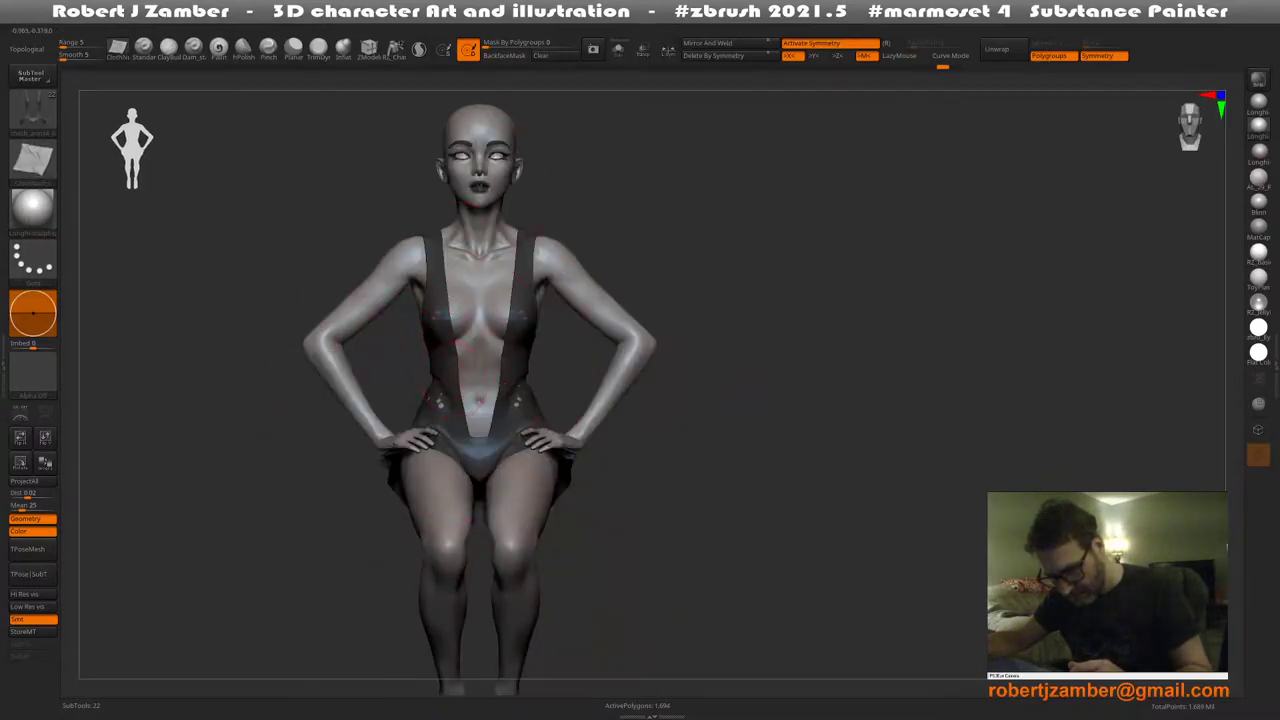
pyautogui.moveTo(457, 392); pyautogui.dragTo(460, 392, button='right')
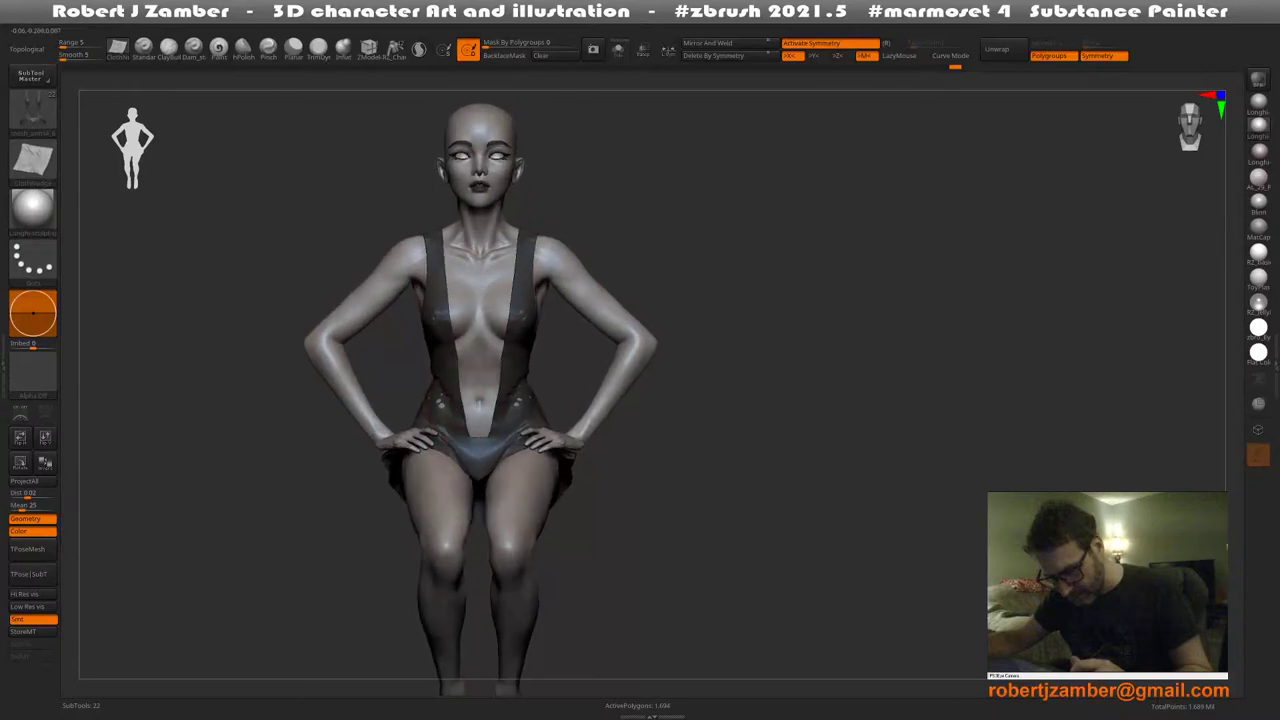
pyautogui.press('space')
pyautogui.moveTo(477, 479); pyautogui.dragTo(487, 479)
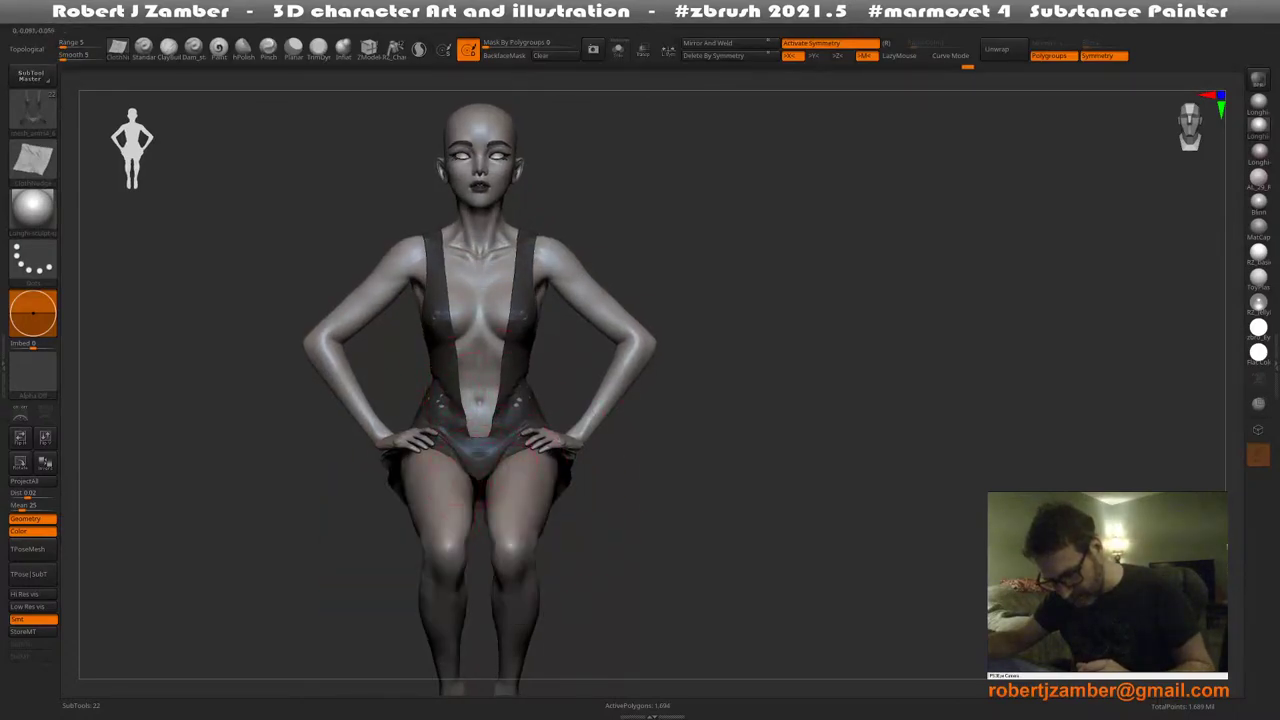
pyautogui.moveTo(478, 392); pyautogui.dragTo(463, 406, button='right')
pyautogui.press('space')
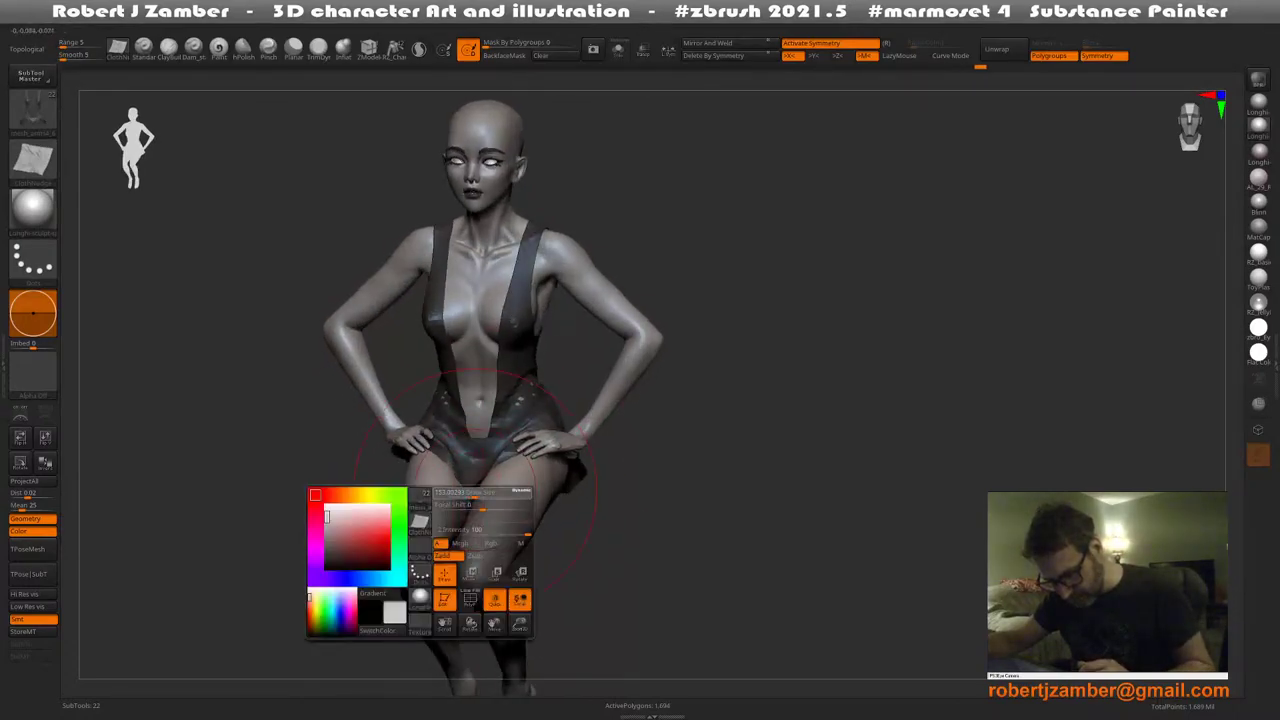
pyautogui.moveTo(484, 492); pyautogui.dragTo(468, 491)
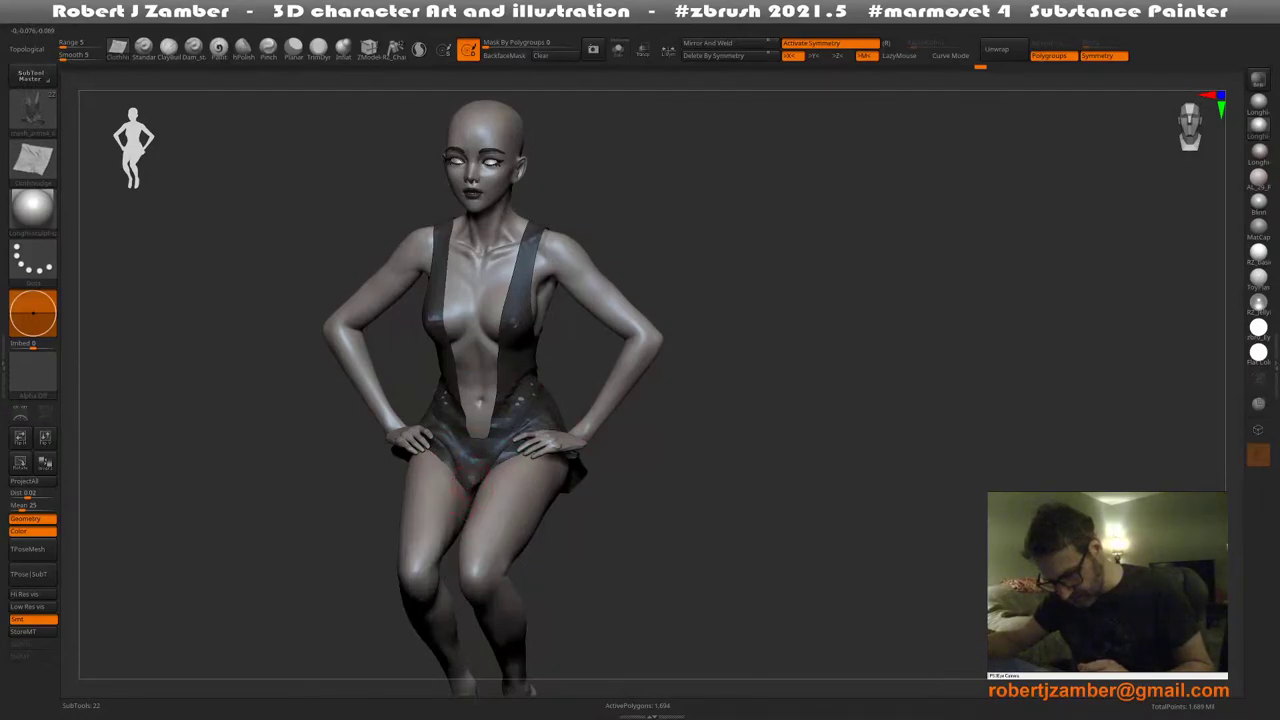
# Push the front and side edges of the skirt into place around the upper thighs with the cloth brush
pyautogui.moveTo(480, 488)
pyautogui.mouseDown(button='right')
pyautogui.moveTo(493, 484)
pyautogui.moveTo(484, 470)
pyautogui.moveTo(458, 462)
pyautogui.moveTo(470, 450)
pyautogui.mouseUp(button='right')
pyautogui.press('space')
pyautogui.moveTo(508, 434)
pyautogui.mouseDown()
pyautogui.moveTo(519, 434)
pyautogui.moveTo(518, 490)
pyautogui.mouseUp()
pyautogui.moveTo(508, 450); pyautogui.dragTo(522, 442, button='right')
pyautogui.moveTo(506, 472); pyautogui.dragTo(512, 492)
pyautogui.moveTo(466, 436); pyautogui.dragTo(481, 433, button='right')
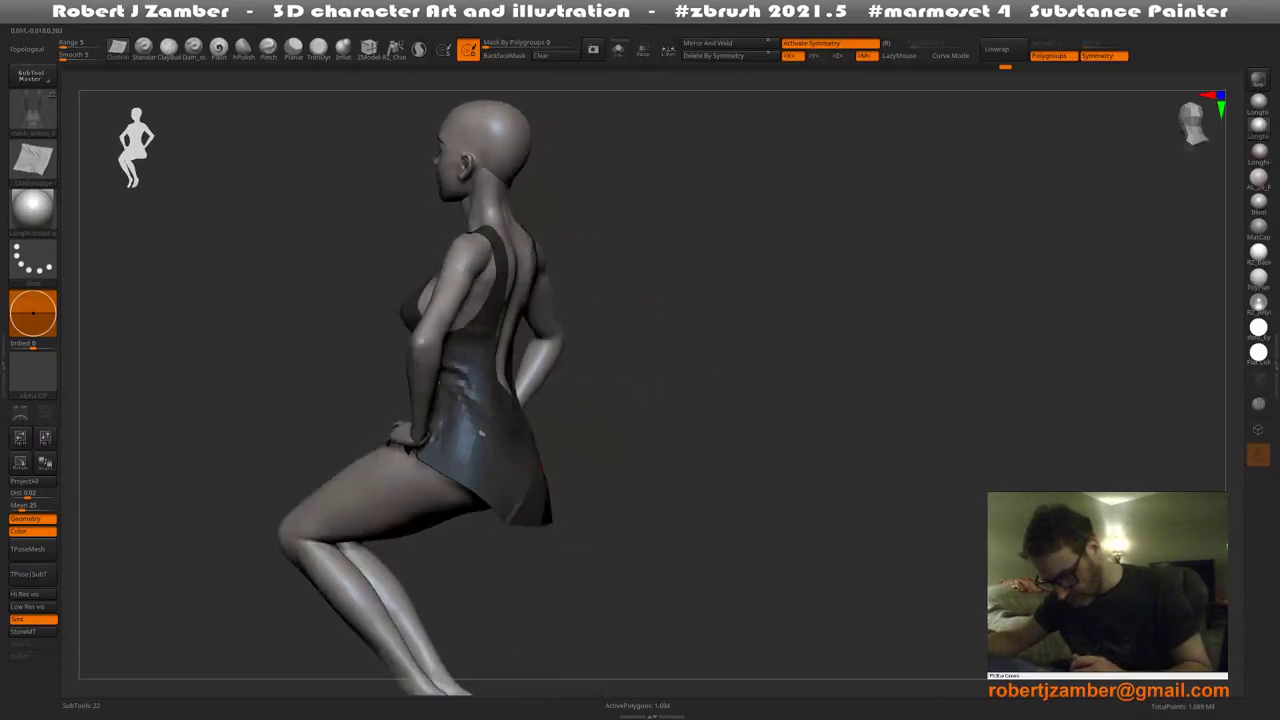
# Resize the cloth brush and pull the skirt's rear hem into shape behind the thigh
pyautogui.press('space')
pyautogui.moveTo(541, 516)
pyautogui.mouseDown()
pyautogui.moveTo(490, 494)
pyautogui.moveTo(476, 436)
pyautogui.mouseUp()
pyautogui.press('space')
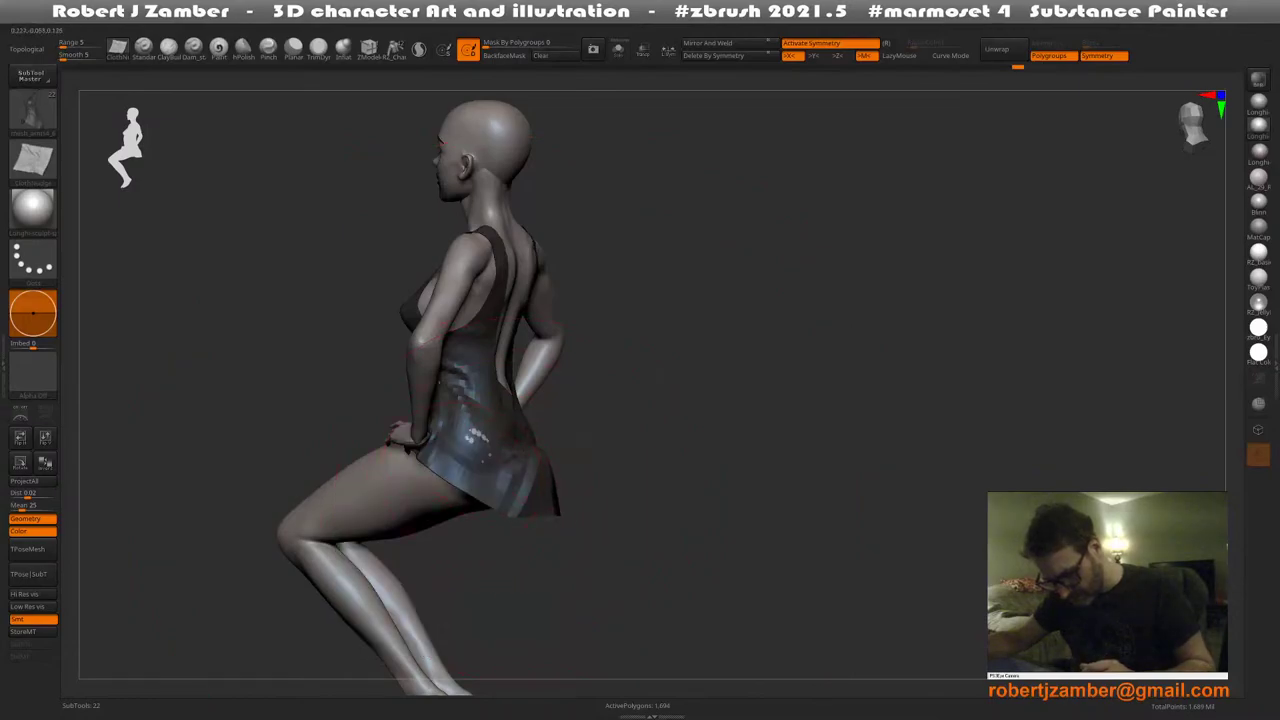
pyautogui.moveTo(478, 490); pyautogui.dragTo(486, 456)
pyautogui.press('space')
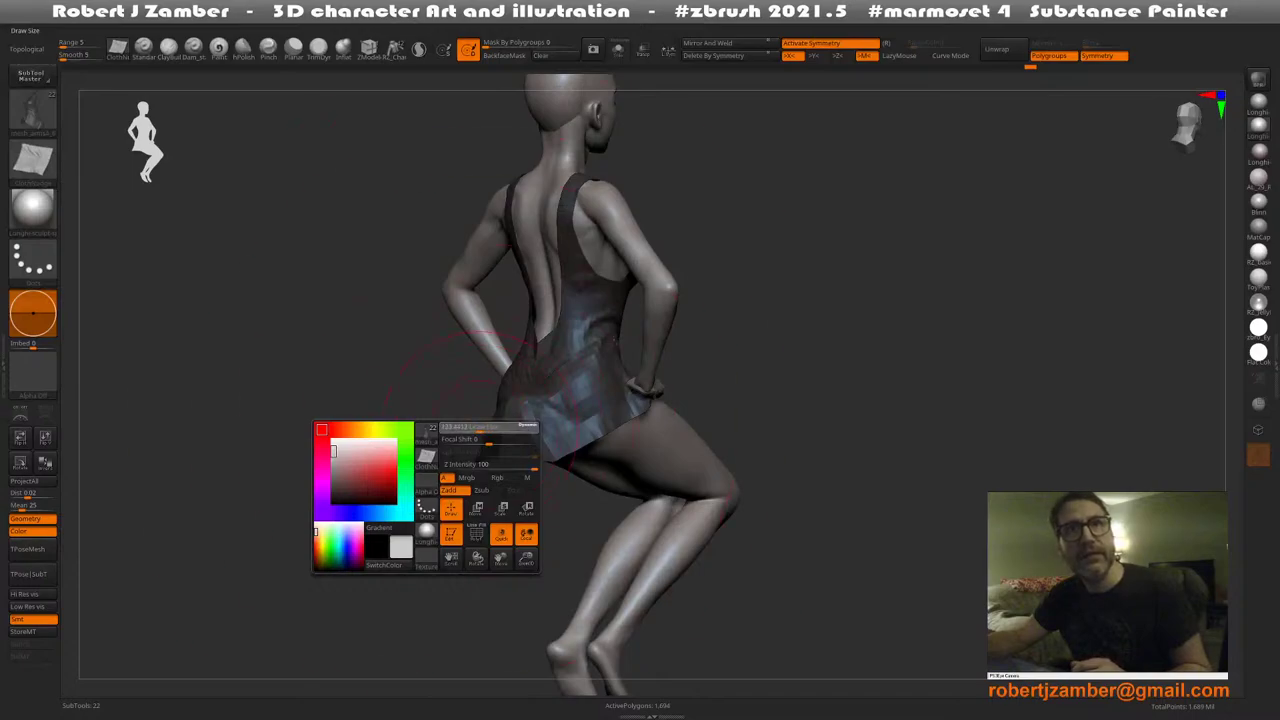
# Reshape the back hem of the skirt so it flares out behind the seat
pyautogui.moveTo(483, 438); pyautogui.dragTo(486, 449, button='right')
pyautogui.press('space')
pyautogui.moveTo(485, 443); pyautogui.dragTo(487, 444)
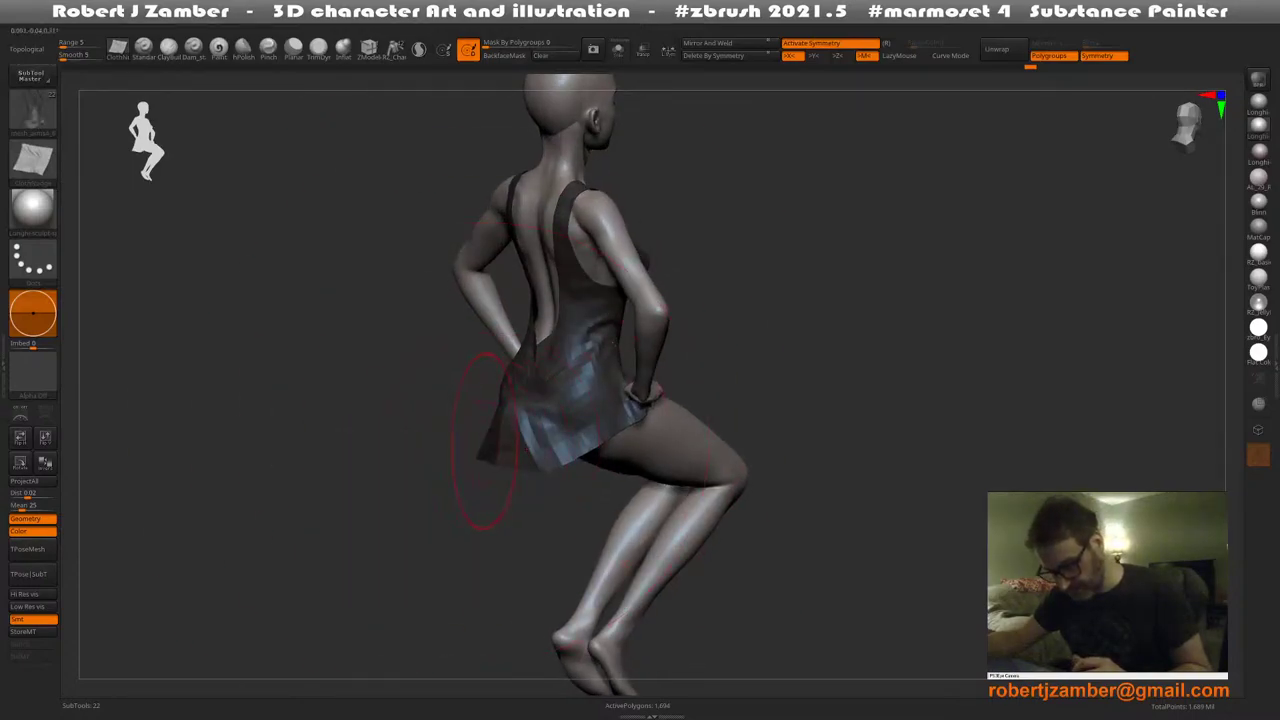
pyautogui.moveTo(480, 449); pyautogui.dragTo(513, 407, button='right')
pyautogui.press('space')
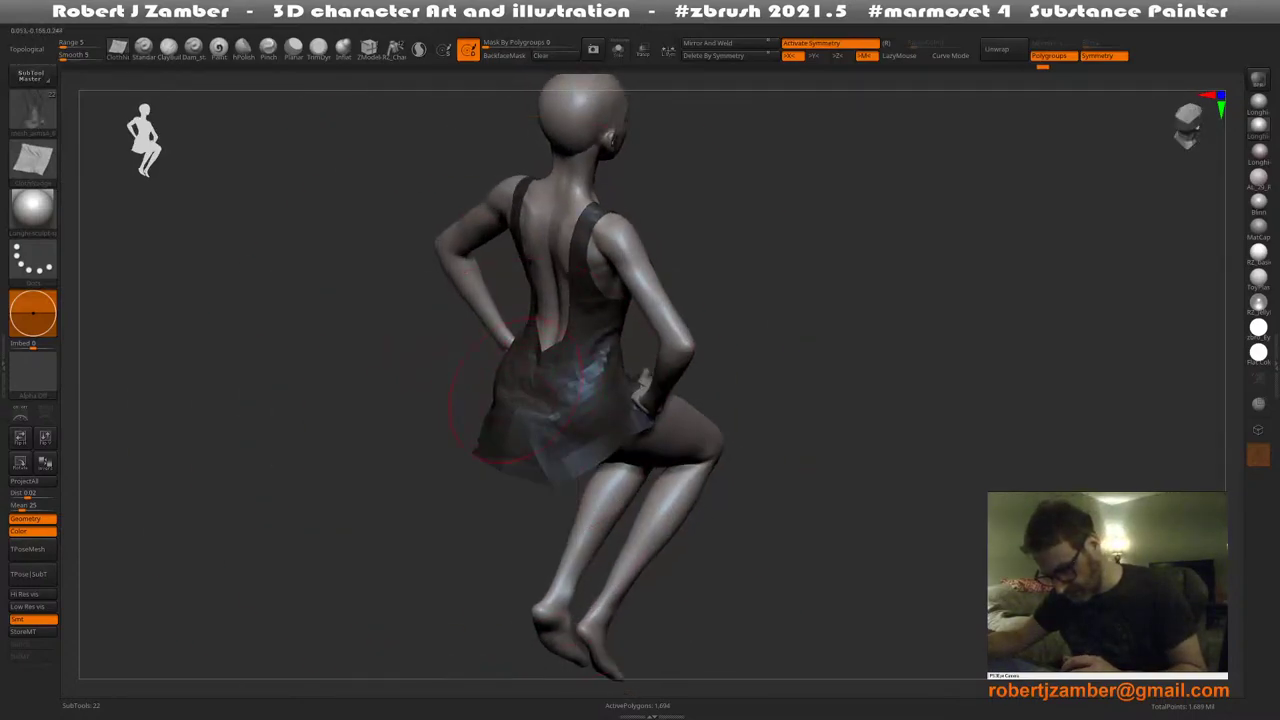
pyautogui.moveTo(507, 384)
pyautogui.mouseDown()
pyautogui.moveTo(480, 400)
pyautogui.moveTo(500, 420)
pyautogui.moveTo(507, 409)
pyautogui.moveTo(443, 428)
pyautogui.moveTo(486, 440)
pyautogui.moveTo(468, 450)
pyautogui.mouseUp()
# Even out the drape across the seat from behind and align the skirt from the back and front views
pyautogui.moveTo(476, 449)
pyautogui.mouseDown(button='right')
pyautogui.moveTo(462, 418)
pyautogui.moveTo(420, 424)
pyautogui.mouseUp(button='right')
pyautogui.rightClick(418, 490)
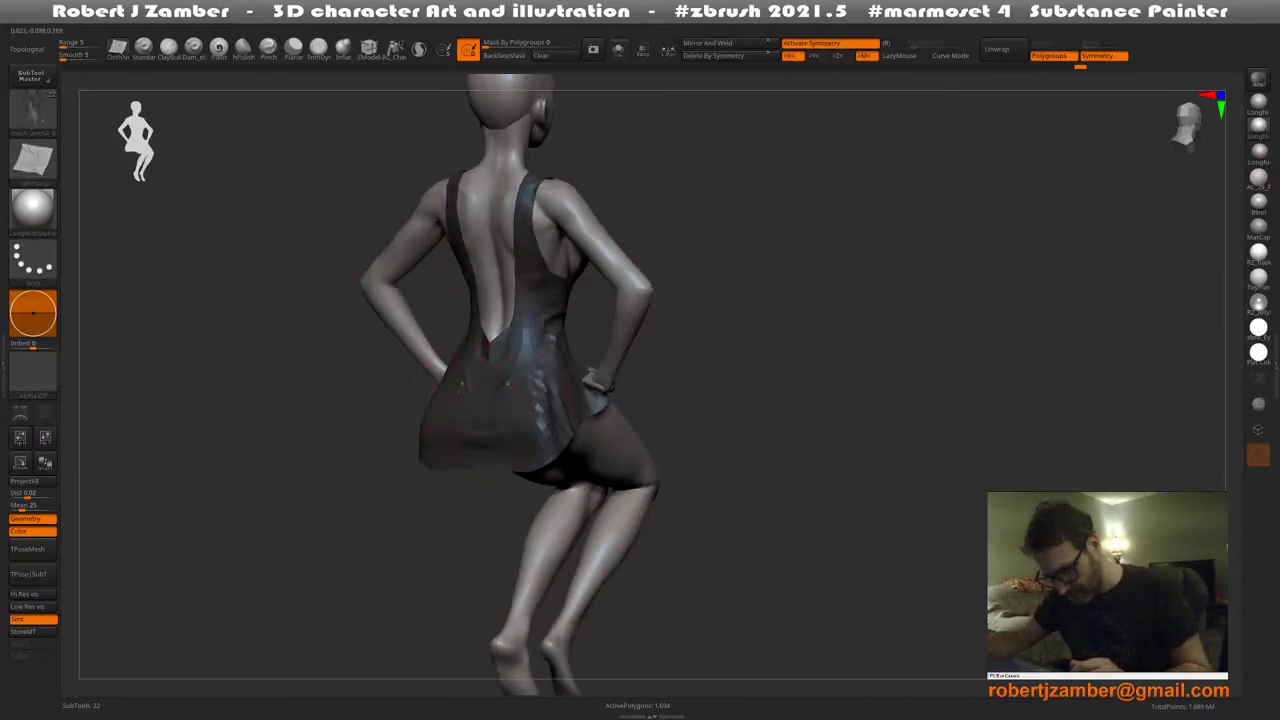
pyautogui.moveTo(470, 425); pyautogui.dragTo(482, 425)
pyautogui.keyDown('shift'); pyautogui.moveTo(342, 516); pyautogui.dragTo(374, 524, button='right'); pyautogui.keyUp('shift')
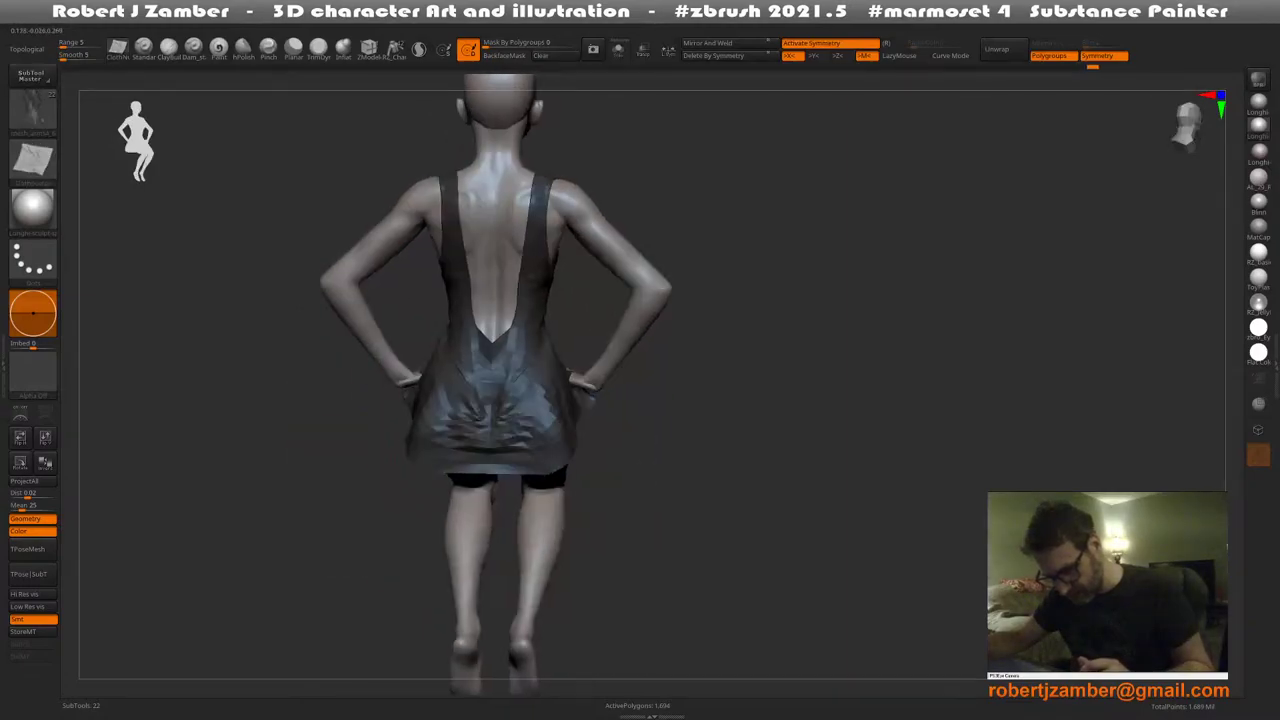
pyautogui.rightClick(374, 524)
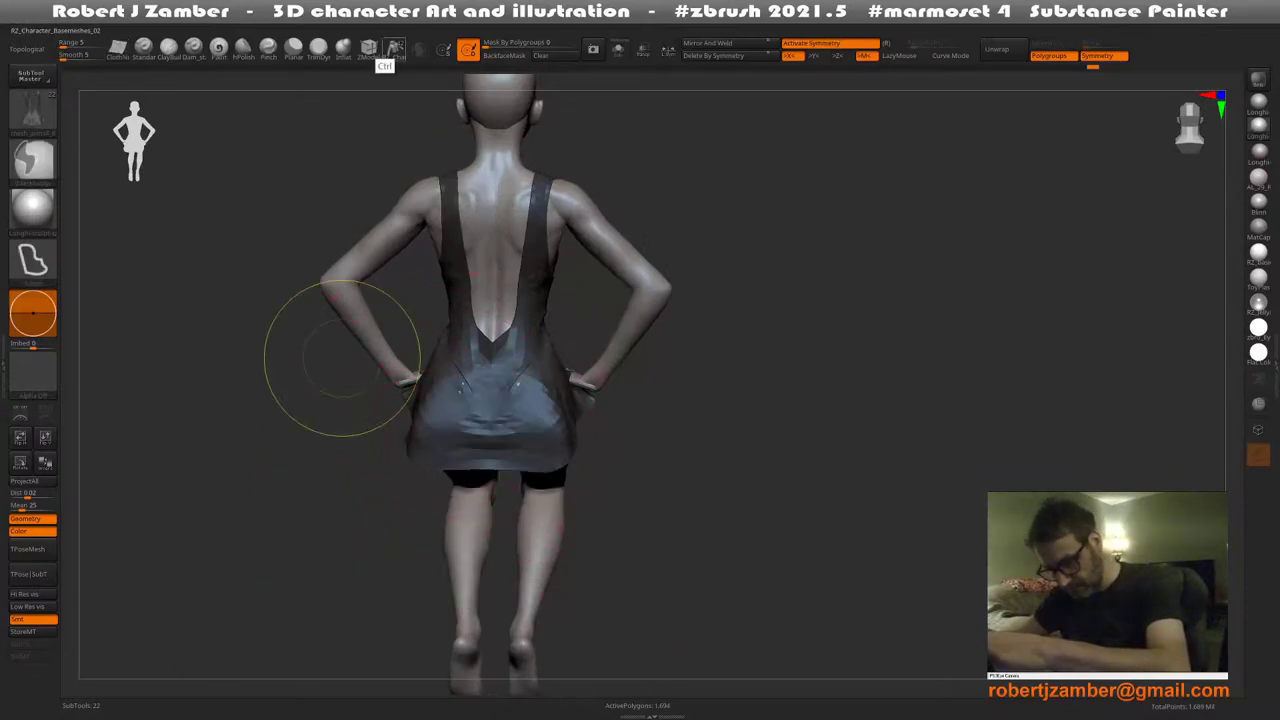
pyautogui.keyDown('shift'); pyautogui.moveTo(337, 366); pyautogui.dragTo(500, 480); pyautogui.keyUp('shift')
pyautogui.keyDown('alt'); pyautogui.moveTo(418, 475); pyautogui.dragTo(541, 487); pyautogui.keyUp('alt')
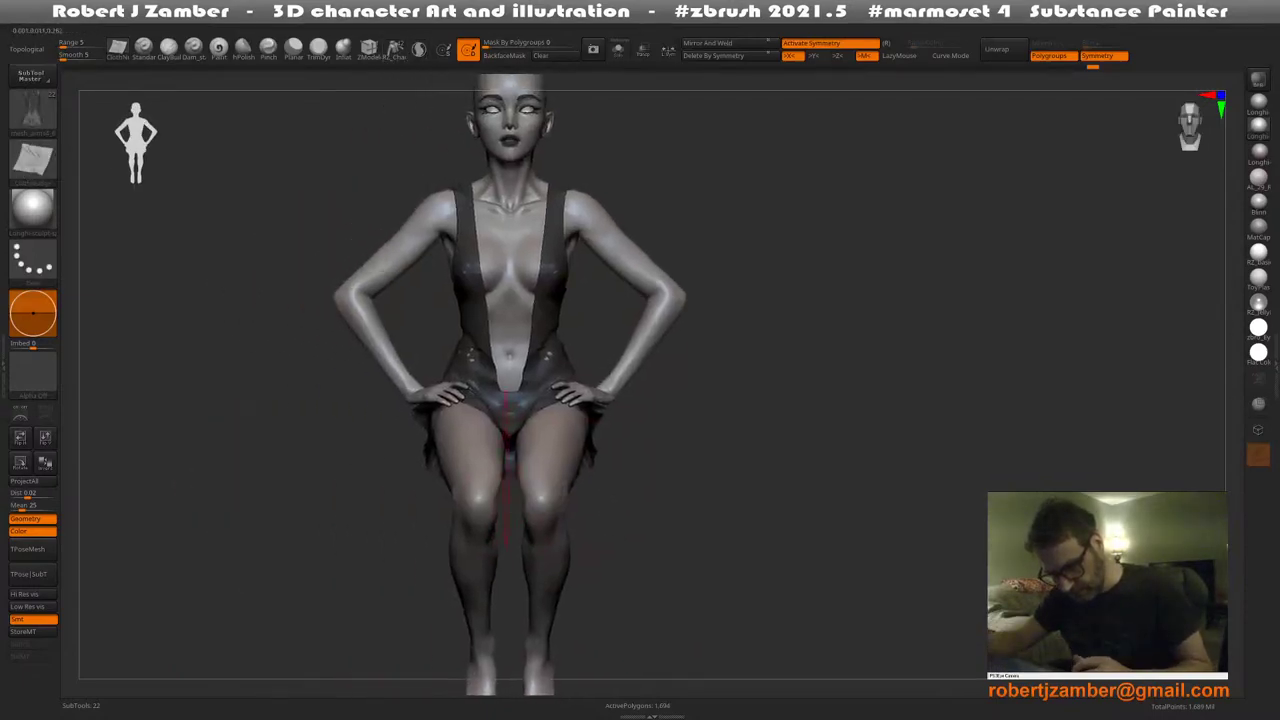
pyautogui.rightClick(365, 493)
pyautogui.press('space')
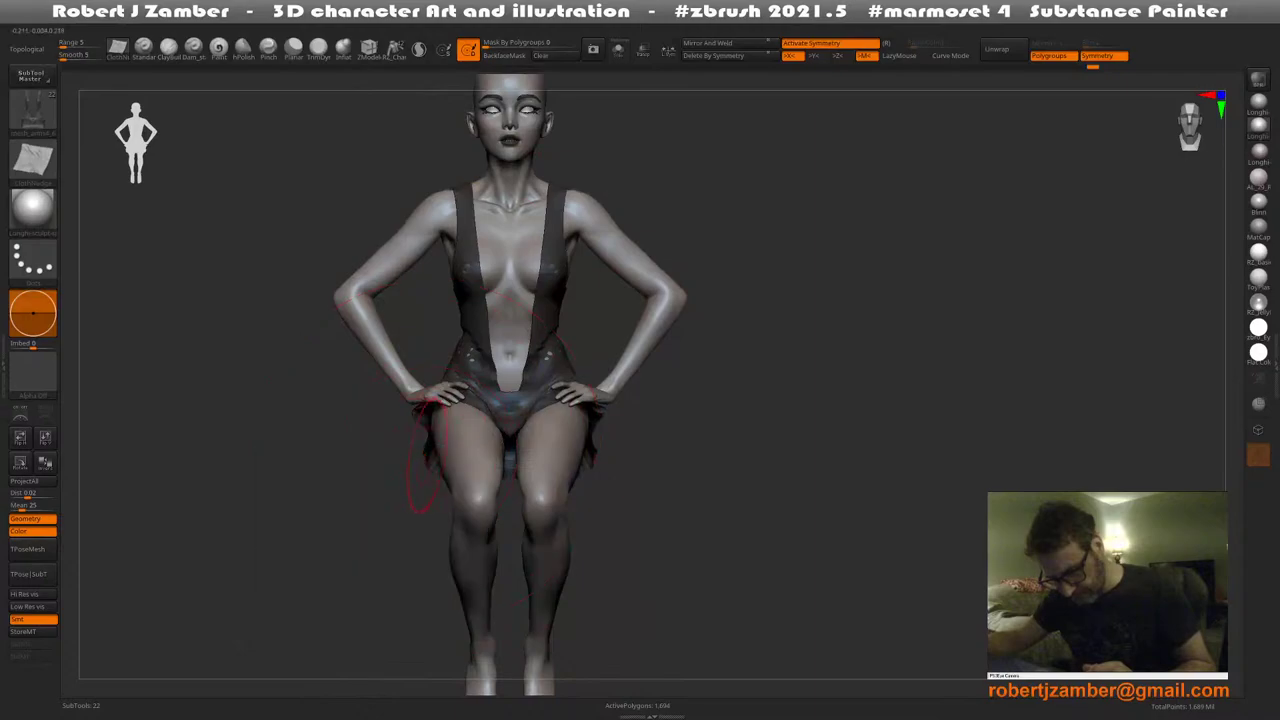
# Make the bench subtool mesh_arms4_1 visible beneath the seated figure
pyautogui.keyDown('alt'); pyautogui.moveTo(415, 462); pyautogui.dragTo(262, 430, button='right'); pyautogui.keyUp('alt')
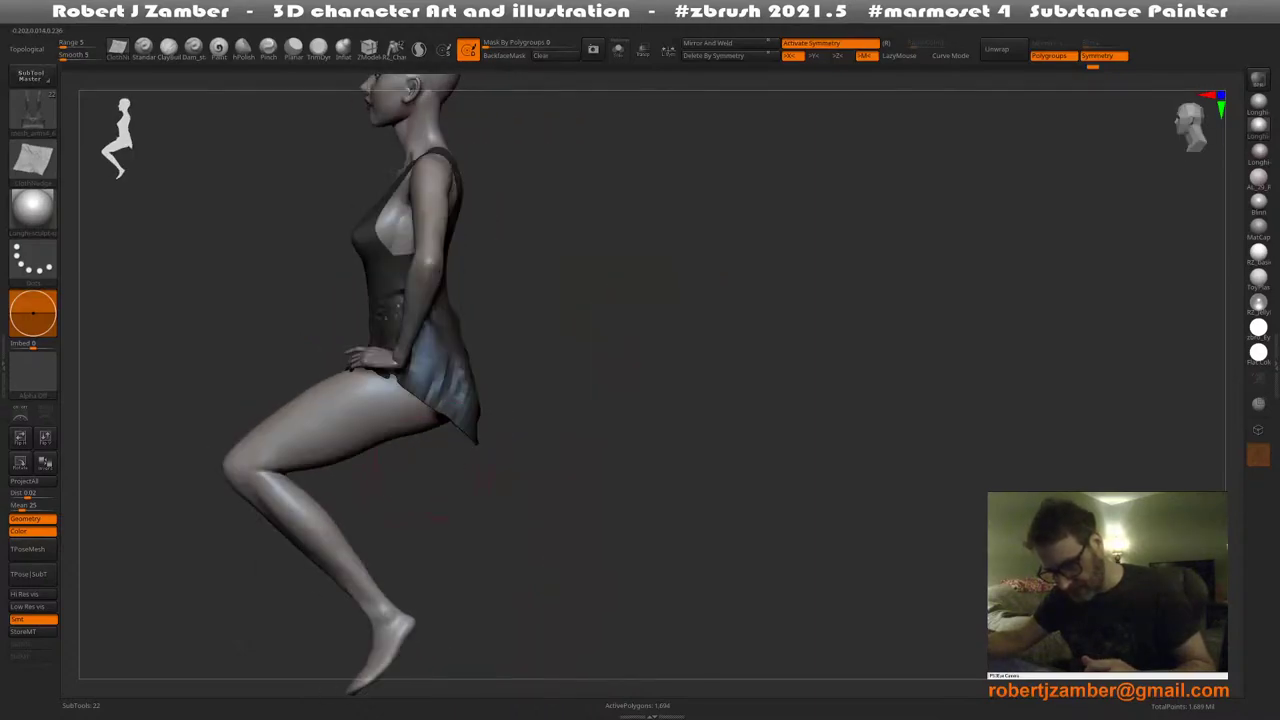
pyautogui.keyDown('alt'); pyautogui.moveTo(459, 398); pyautogui.dragTo(614, 395, button='right'); pyautogui.keyUp('alt')
pyautogui.press('F1')
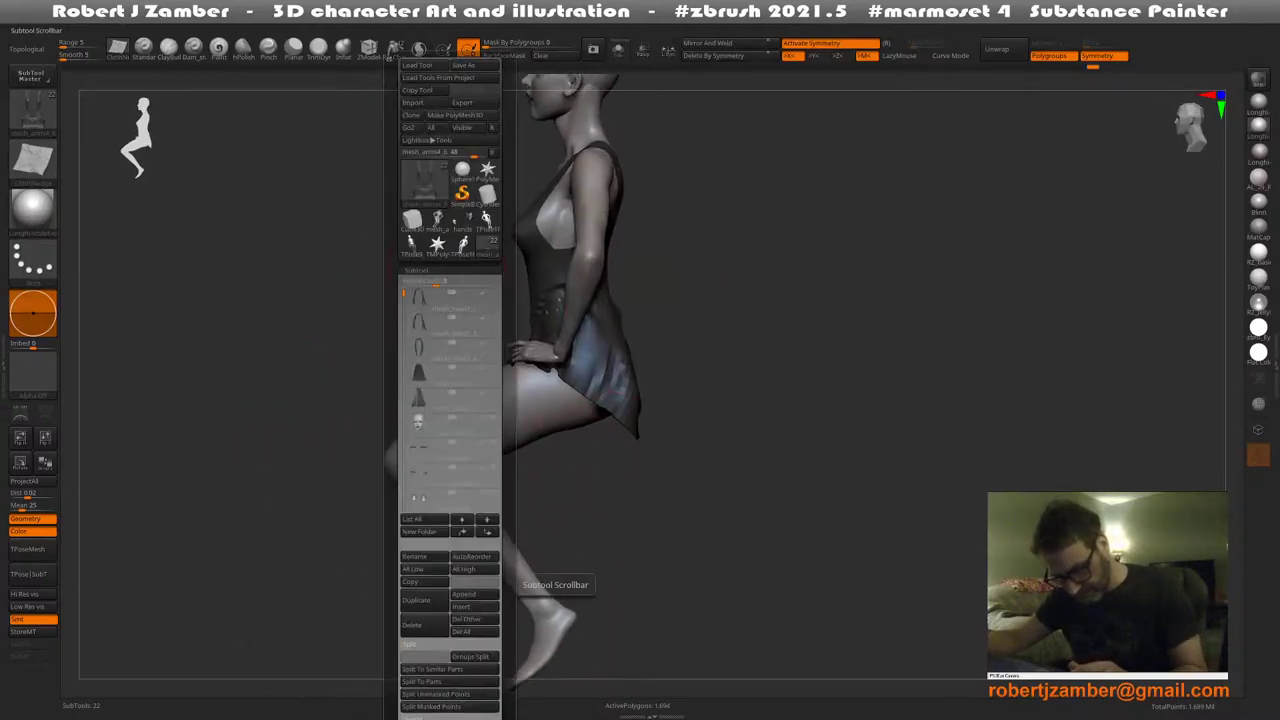
pyautogui.moveTo(404, 300); pyautogui.dragTo(404, 419)
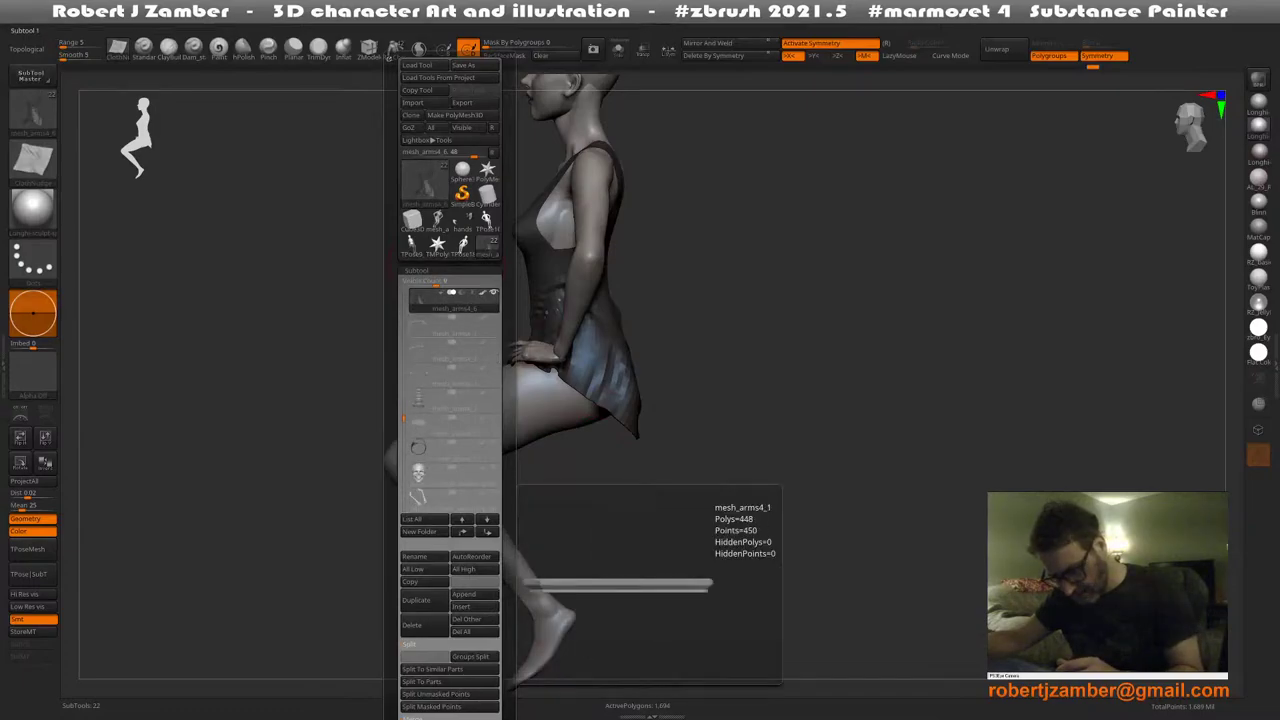
pyautogui.click(493, 318)
pyautogui.moveTo(655, 425); pyautogui.dragTo(508, 474, button='right')
# Recalculate the cloth dynamics collision volume with the bench included
pyautogui.press('F1')
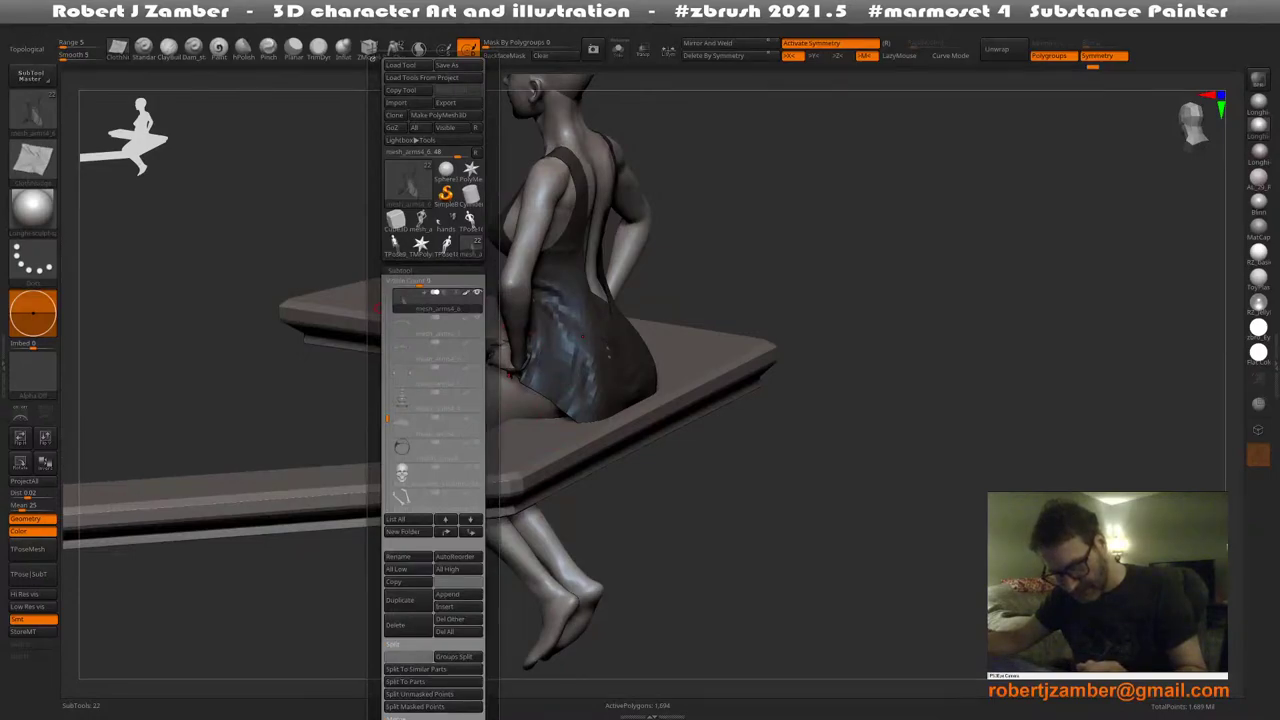
pyautogui.press('F1')
pyautogui.click(165, 20)
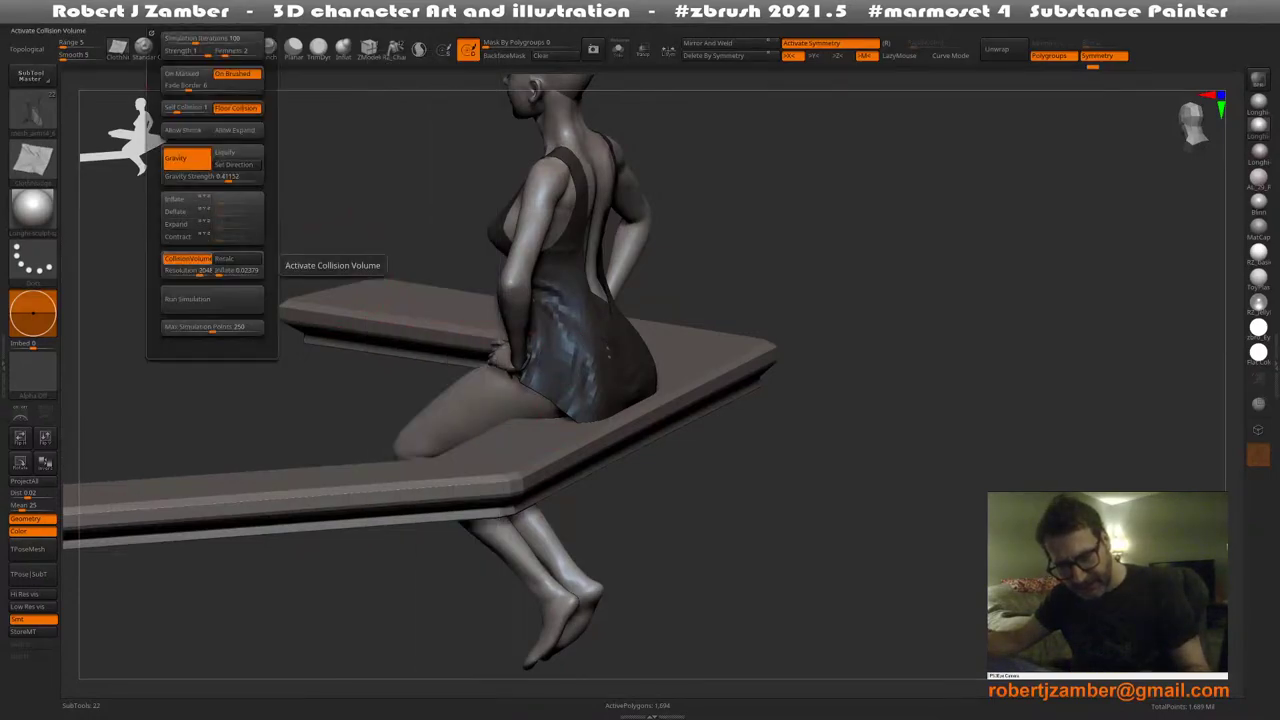
pyautogui.click(238, 260)
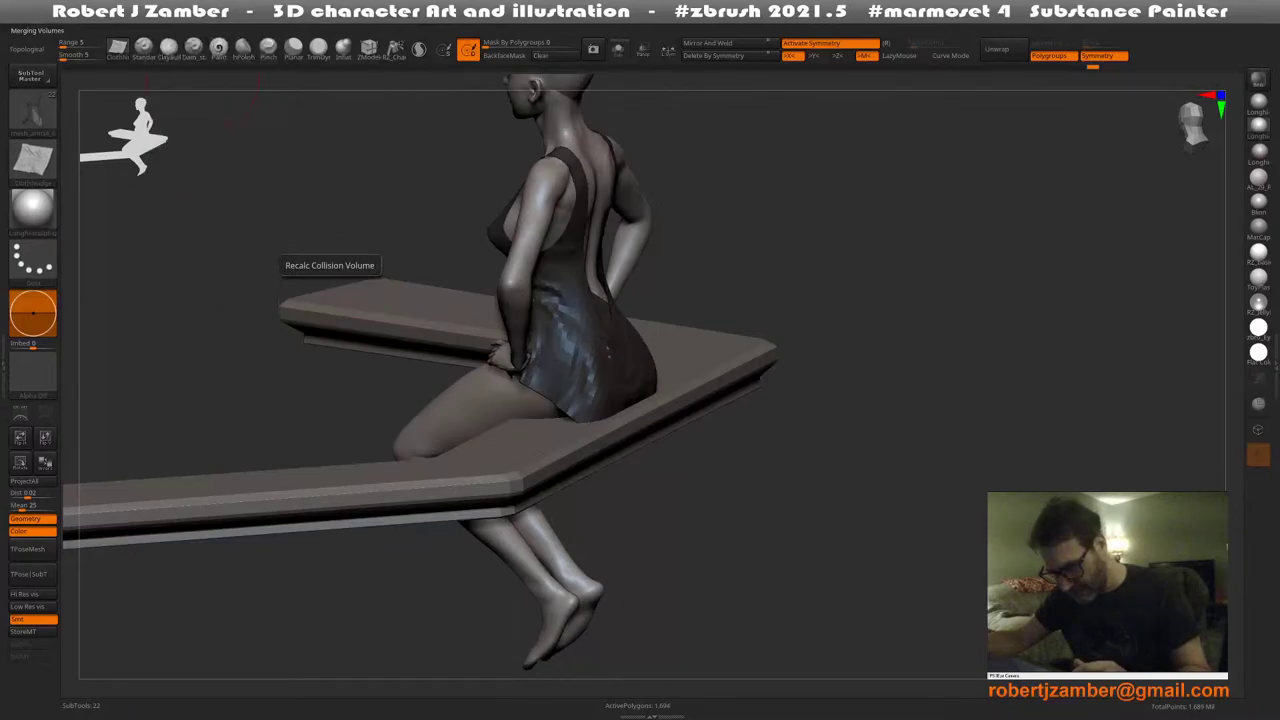
# Mask the dress's straps and bodice, leaving the lower back of the skirt unmasked
pyautogui.moveTo(236, 330); pyautogui.dragTo(385, 294, button='right')
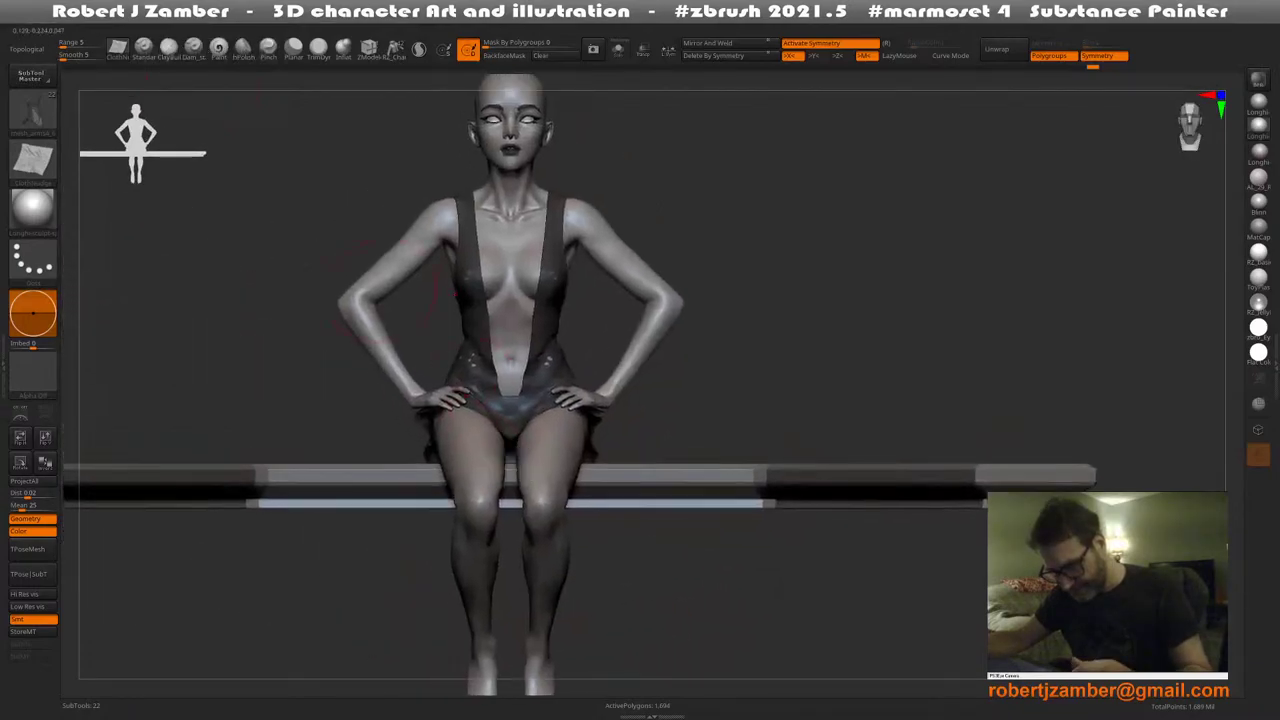
pyautogui.moveTo(289, 211)
pyautogui.keyDown('ctrl'); pyautogui.mouseDown()
pyautogui.moveTo(480, 424)
pyautogui.moveTo(636, 150)
pyautogui.moveTo(600, 145)
pyautogui.mouseUp(); pyautogui.keyUp('ctrl')
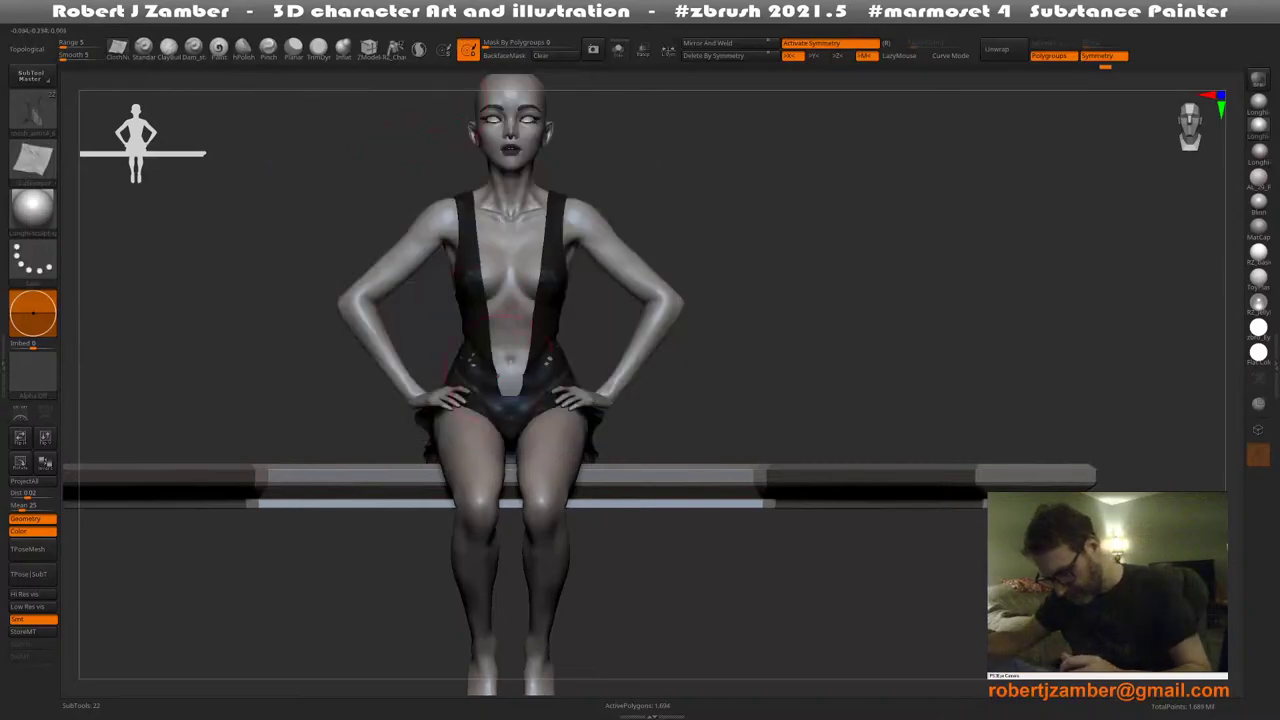
pyautogui.moveTo(503, 370)
pyautogui.mouseDown(button='right')
pyautogui.moveTo(405, 388)
pyautogui.moveTo(375, 362)
pyautogui.moveTo(493, 448)
pyautogui.moveTo(499, 428)
pyautogui.mouseUp(button='right')
pyautogui.moveTo(345, 328)
pyautogui.keyDown('ctrl'); pyautogui.mouseDown()
pyautogui.moveTo(446, 440)
pyautogui.moveTo(568, 417)
pyautogui.moveTo(586, 264)
pyautogui.mouseUp(); pyautogui.keyUp('ctrl')
pyautogui.keyDown('shift'); pyautogui.moveTo(510, 340); pyautogui.dragTo(414, 391, button='right'); pyautogui.keyUp('shift')
pyautogui.hotkey('ctrl', 'z')
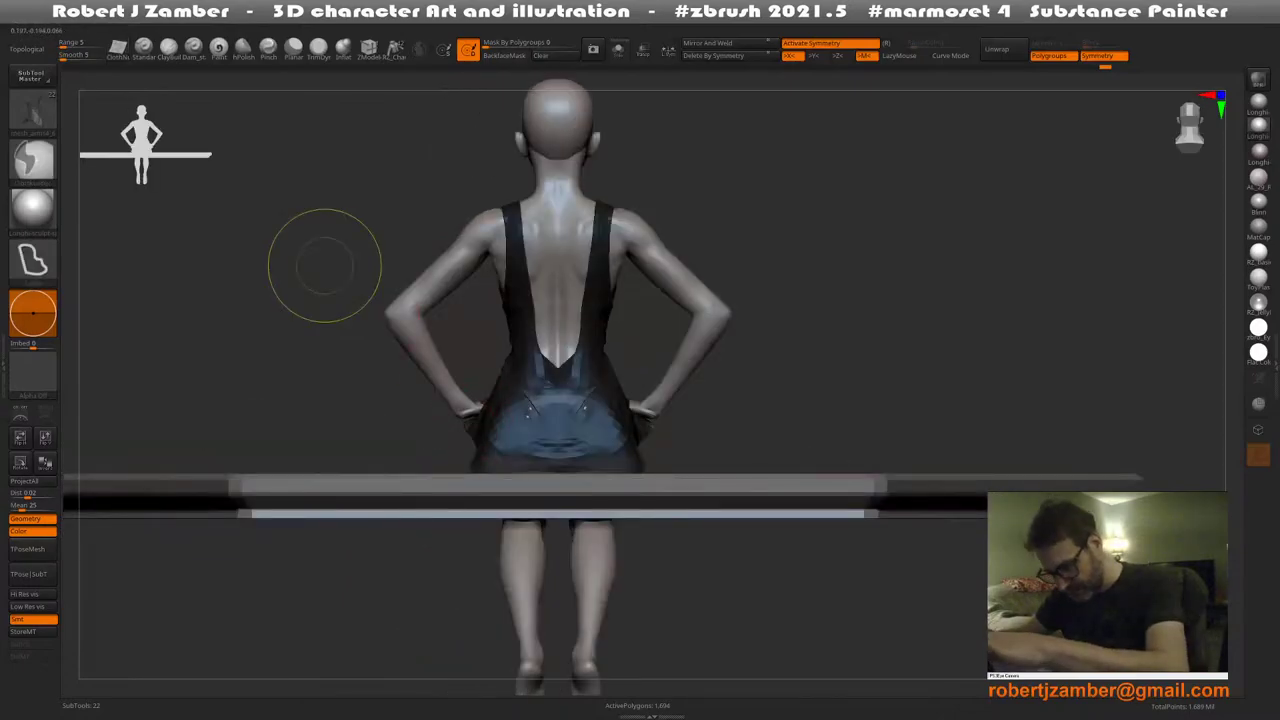
pyautogui.keyDown('shift'); pyautogui.moveTo(380, 320); pyautogui.dragTo(490, 430, button='right'); pyautogui.keyUp('shift')
pyautogui.moveTo(545, 562)
pyautogui.keyDown('ctrl'); pyautogui.keyDown('alt'); pyautogui.mouseDown()
pyautogui.moveTo(543, 446)
pyautogui.moveTo(450, 442)
pyautogui.moveTo(357, 459)
pyautogui.mouseUp(); pyautogui.keyUp('alt'); pyautogui.keyUp('ctrl')
pyautogui.moveTo(560, 440)
pyautogui.mouseDown(button='right')
pyautogui.moveTo(405, 456)
pyautogui.moveTo(505, 425)
pyautogui.mouseUp(button='right')
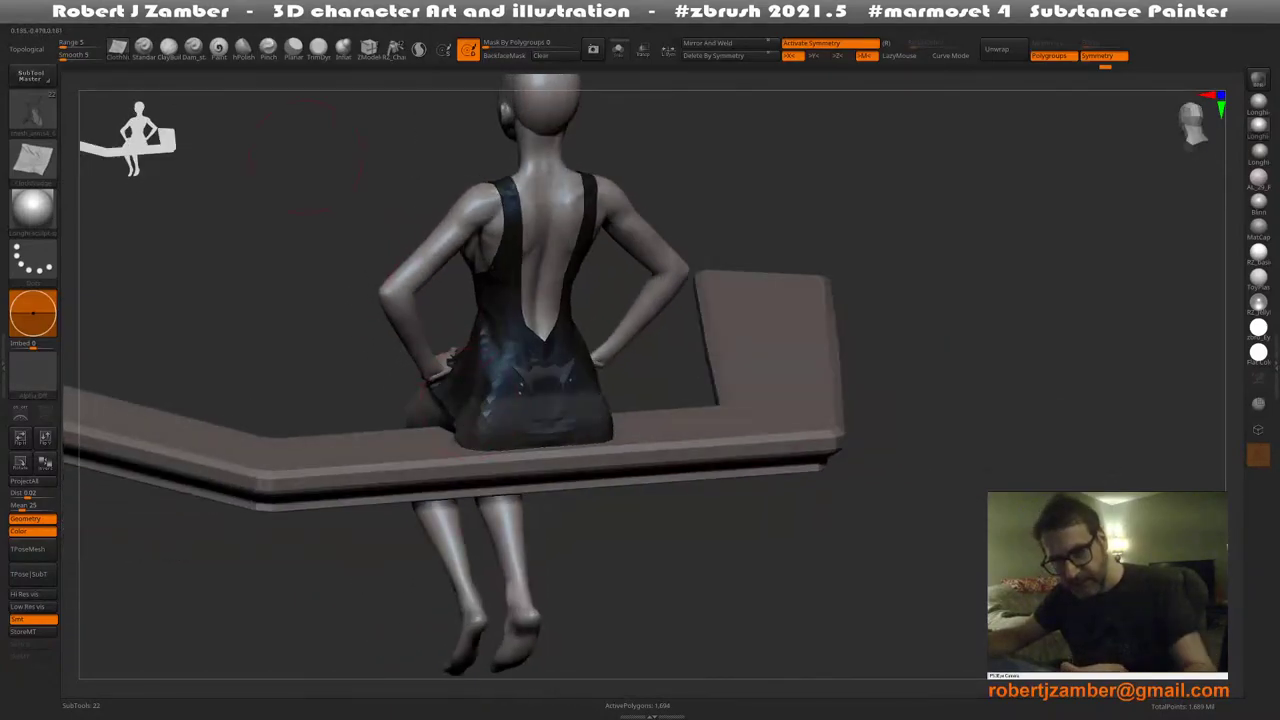
# Run the cloth simulation with gravity so the skirt drops onto the bench
pyautogui.click(172, 19)
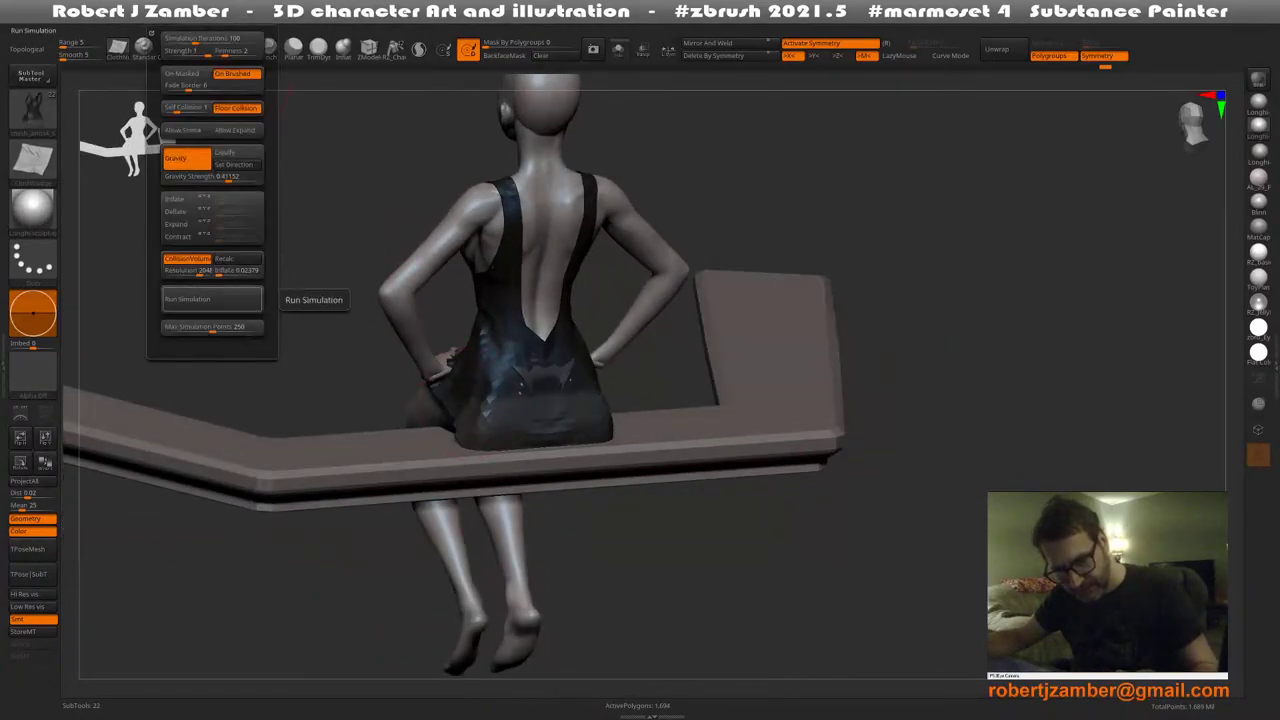
pyautogui.click(240, 299)
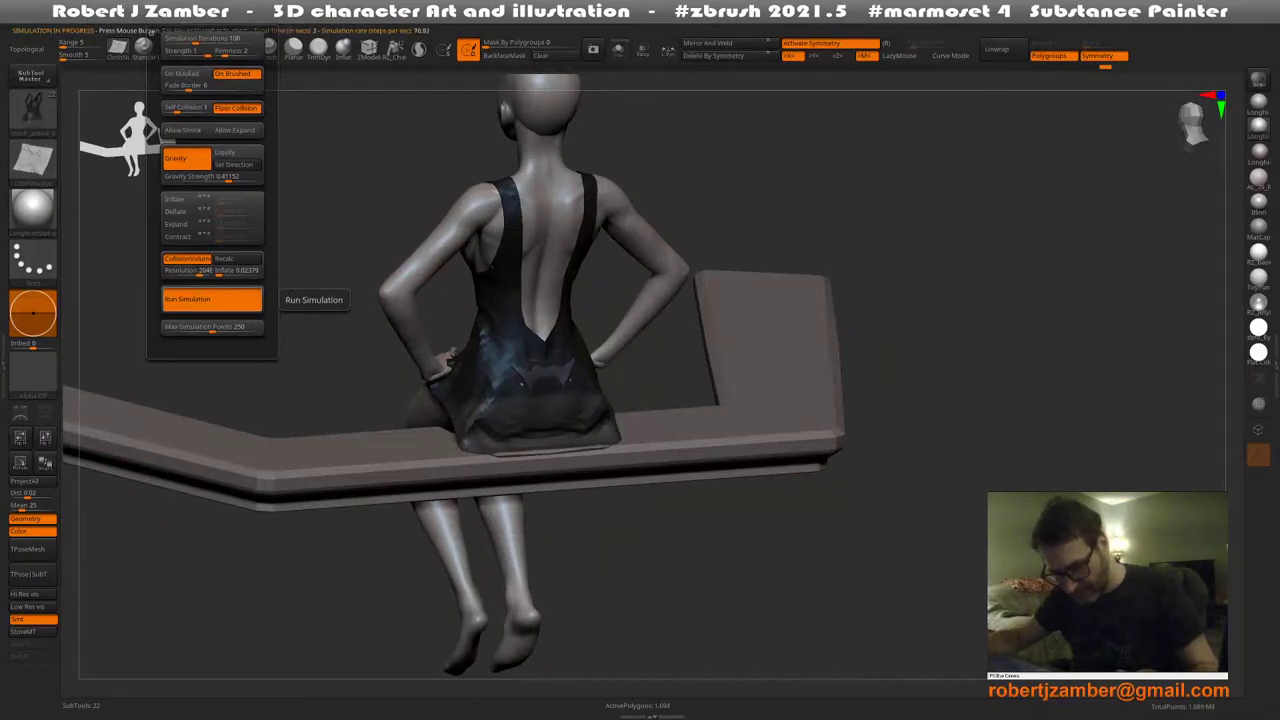
pyautogui.moveTo(372, 408)
pyautogui.mouseDown(button='right')
pyautogui.moveTo(425, 440)
pyautogui.moveTo(390, 418)
pyautogui.mouseUp(button='right')
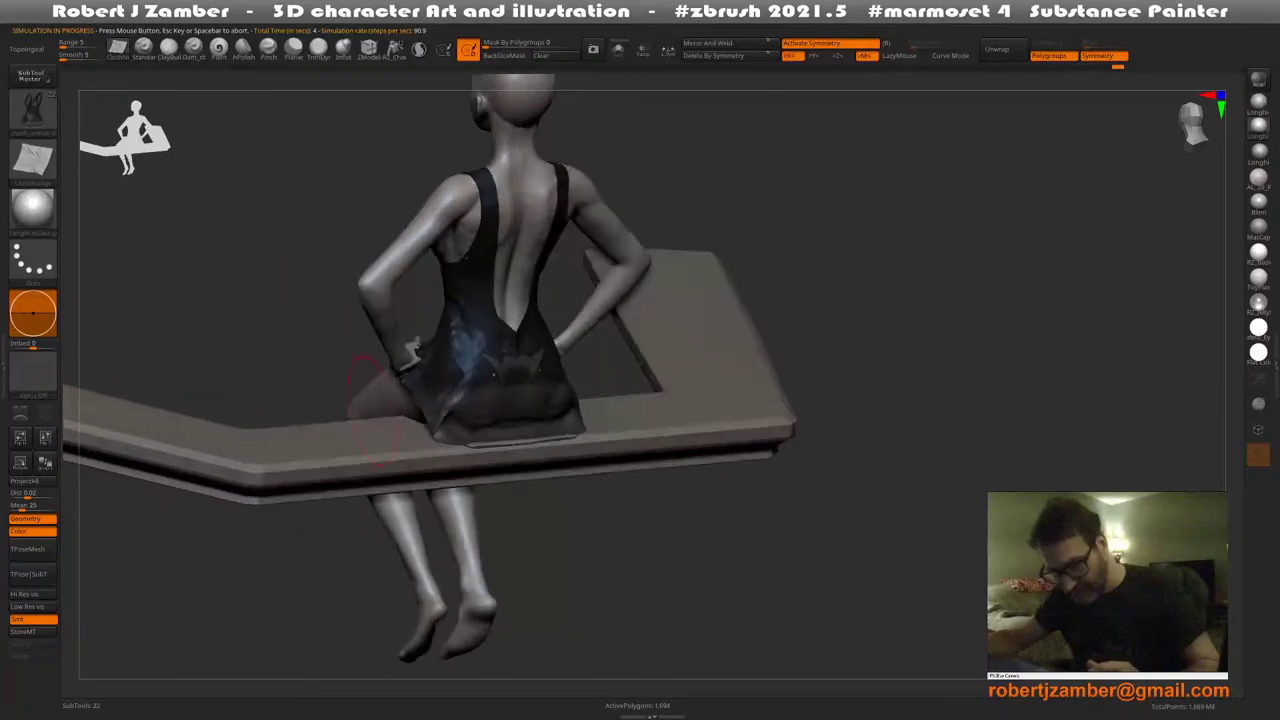
# Turn on Expand for the cloth dynamics and run the simulation again on the skirt
pyautogui.press('d')
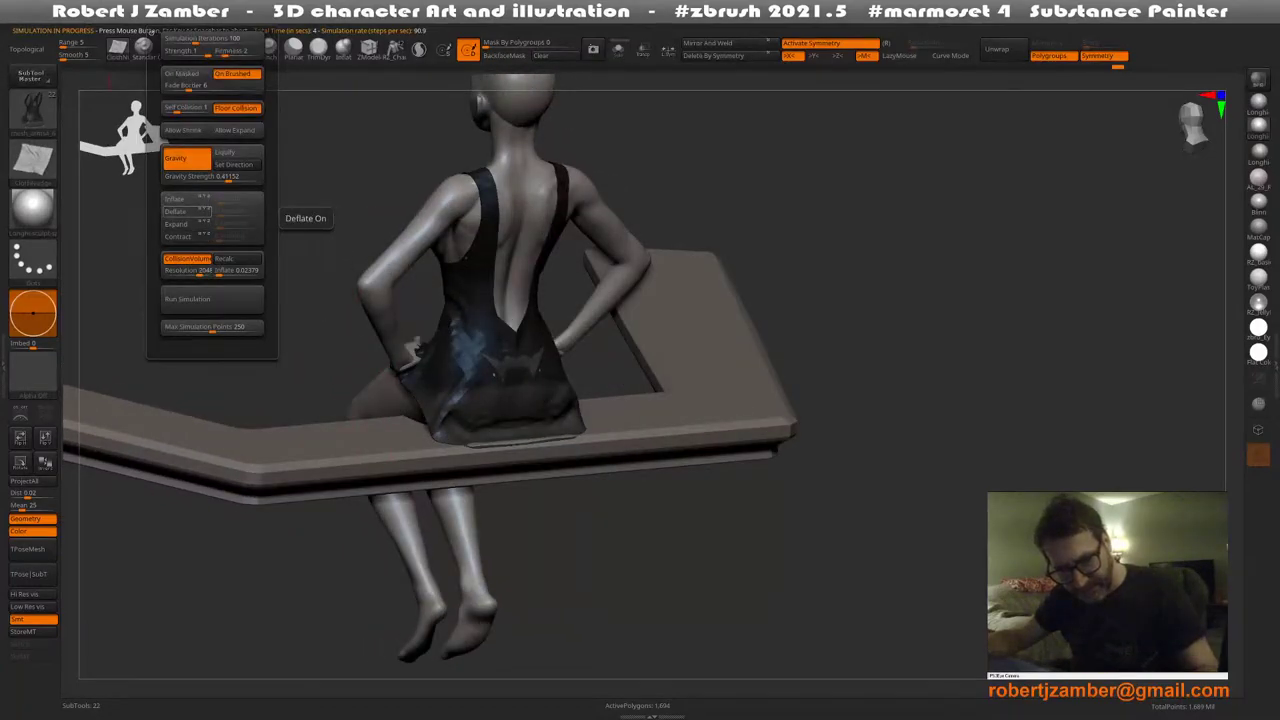
pyautogui.click(178, 224)
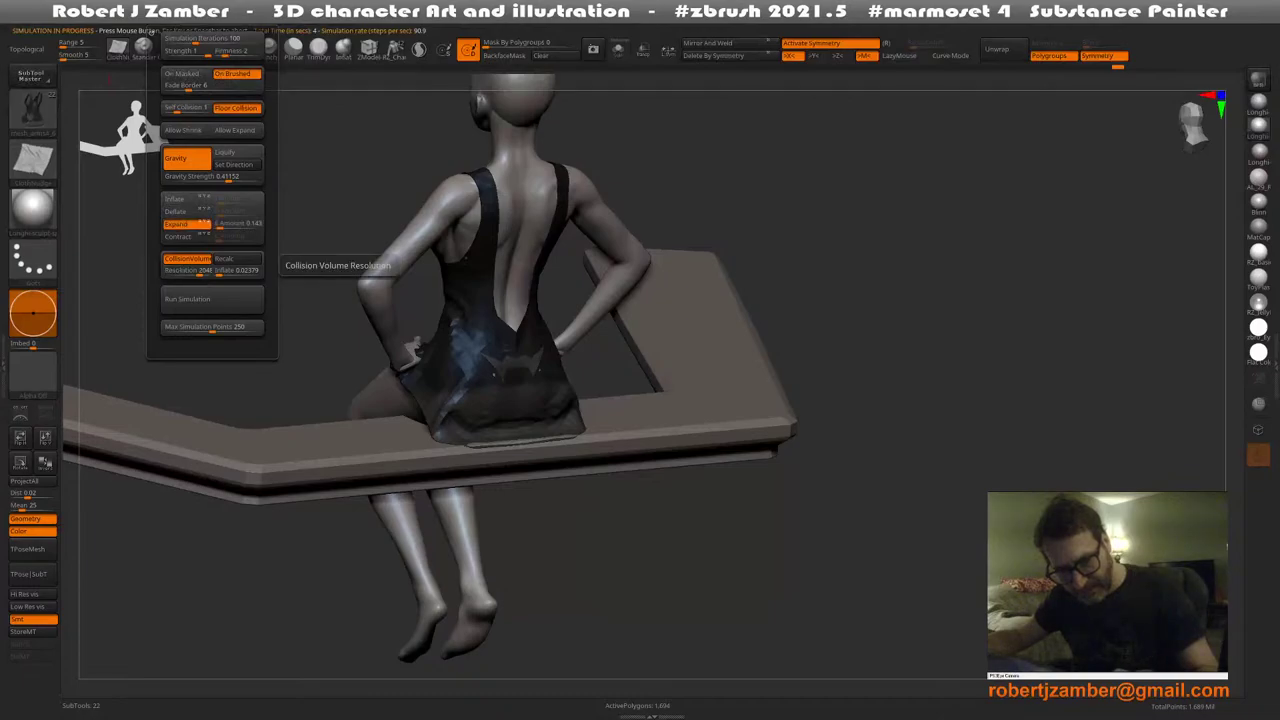
pyautogui.click(212, 299)
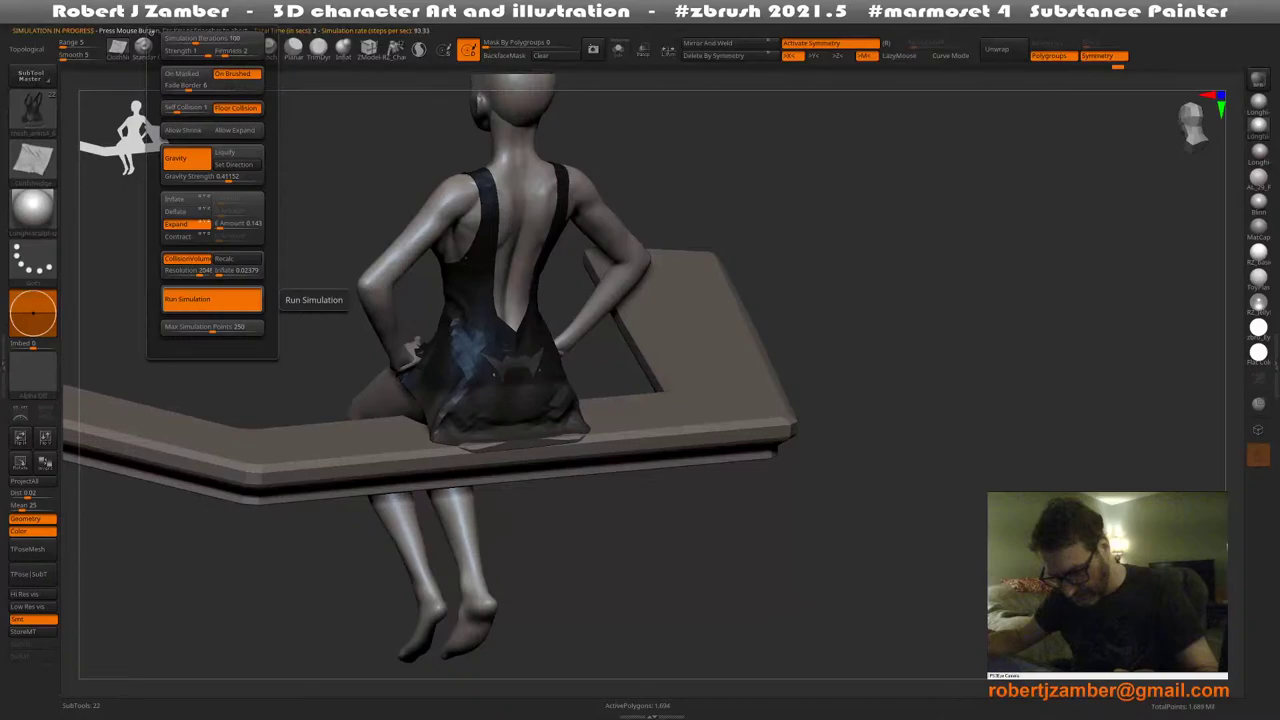
pyautogui.moveTo(290, 335); pyautogui.dragTo(360, 408)
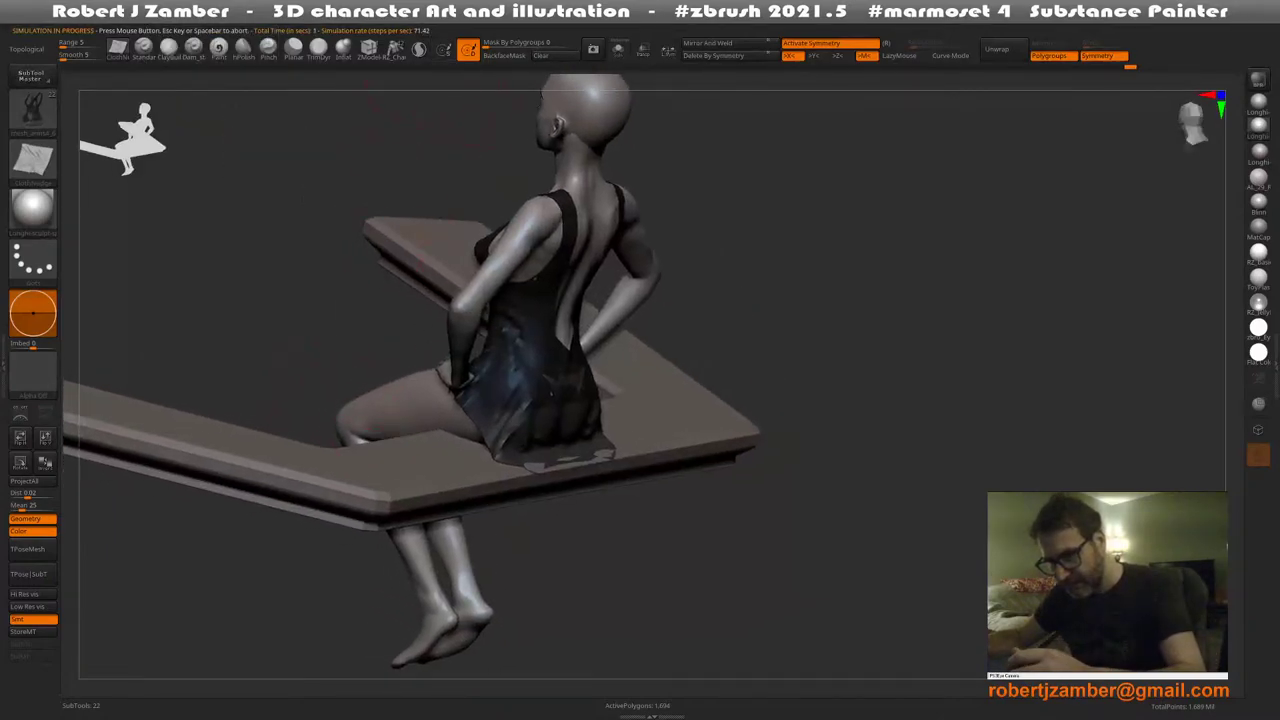
# Clear the dress's mask and continue the cloth simulation so the skirt's back hem settles on the bench
pyautogui.click(542, 56)
pyautogui.keyDown('alt'); pyautogui.moveTo(235, 182); pyautogui.dragTo(238, 157); pyautogui.keyUp('alt')
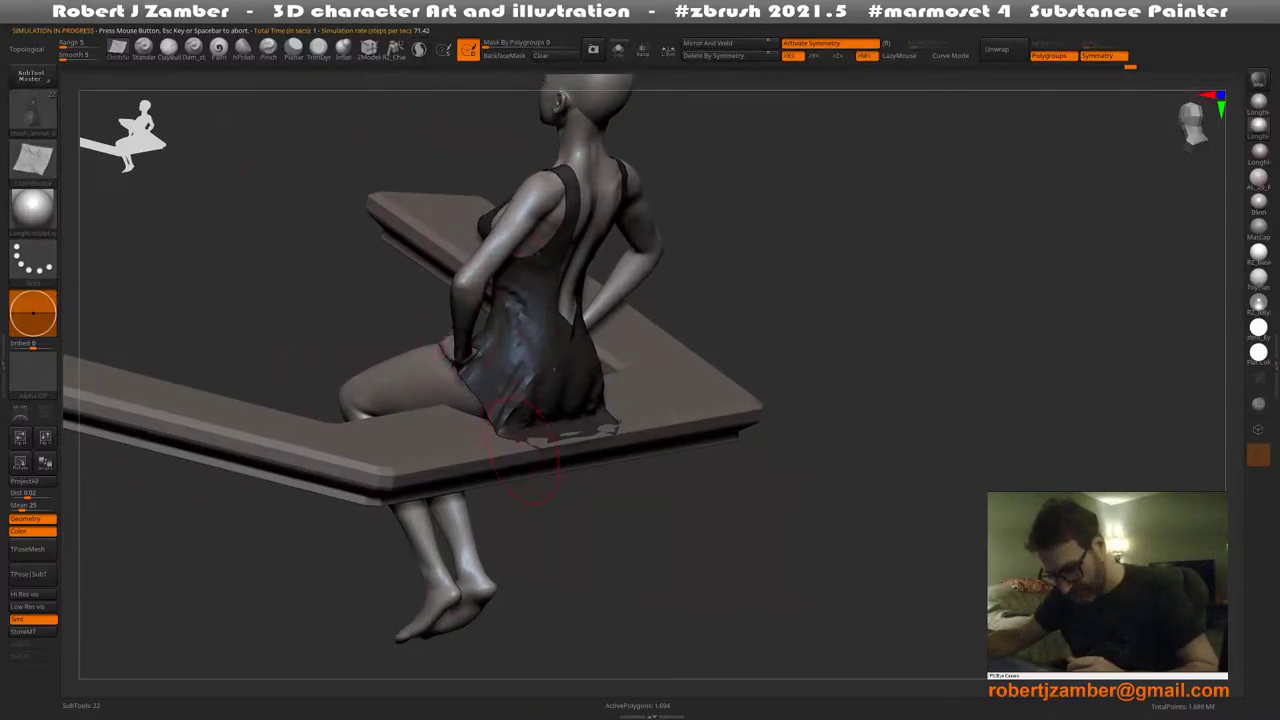
pyautogui.press('space')
pyautogui.moveTo(535, 418); pyautogui.dragTo(560, 430)
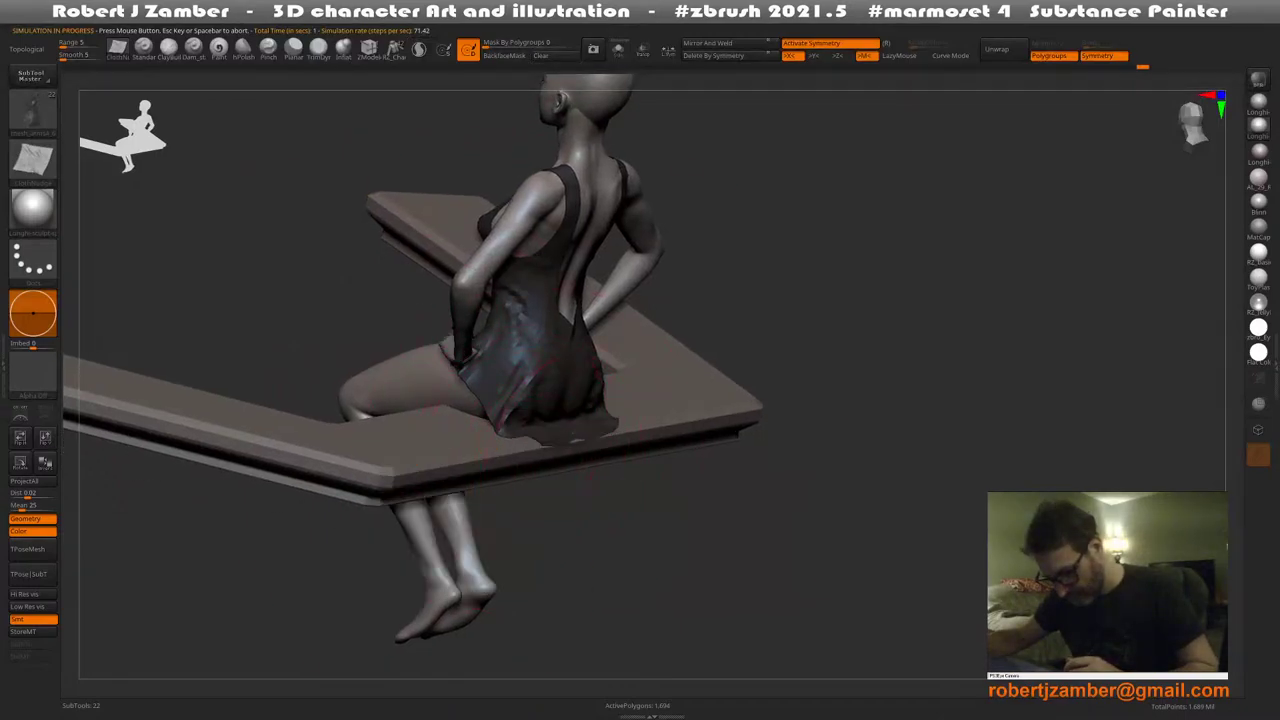
pyautogui.moveTo(300, 270); pyautogui.dragTo(445, 400)
pyautogui.press('space')
pyautogui.press('space')
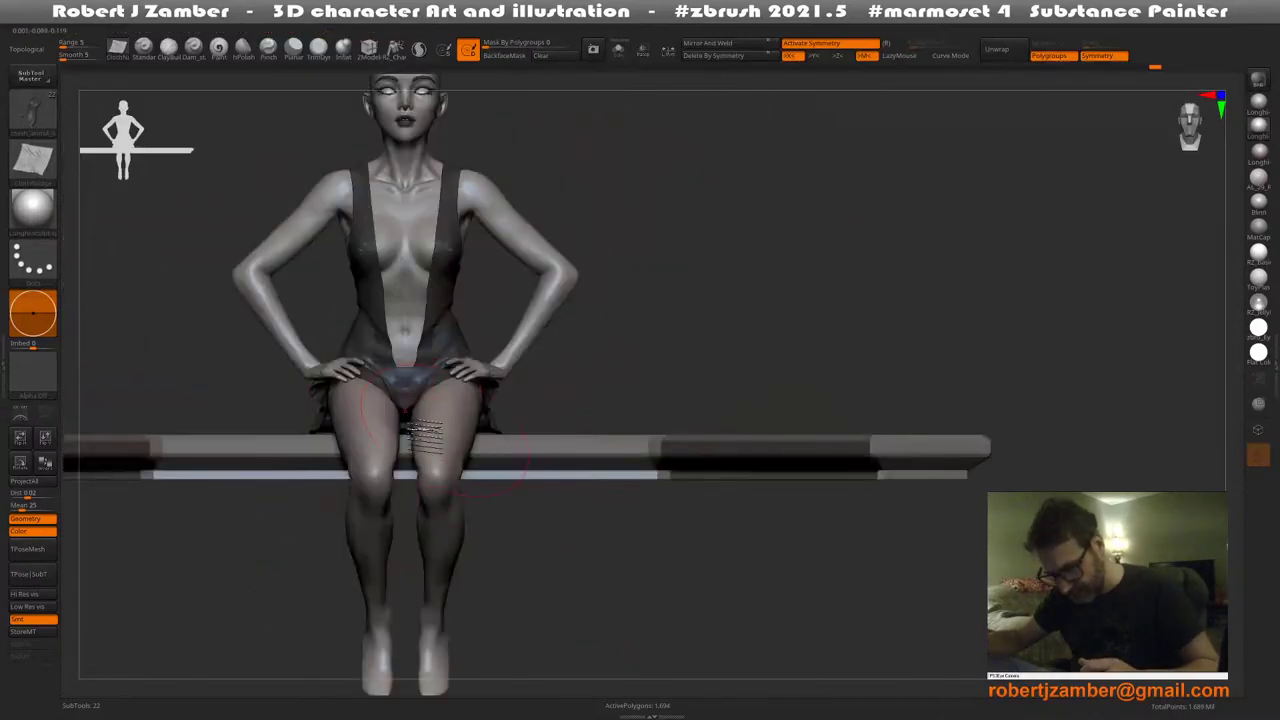
# Make all hidden subtools visible again, including the hair, jacket and balustrade
pyautogui.keyDown('alt'); pyautogui.moveTo(412, 430); pyautogui.dragTo(515, 443, button='right'); pyautogui.keyUp('alt')
pyautogui.moveTo(449, 312); pyautogui.dragTo(449, 250, button='right')
pyautogui.press('F1')
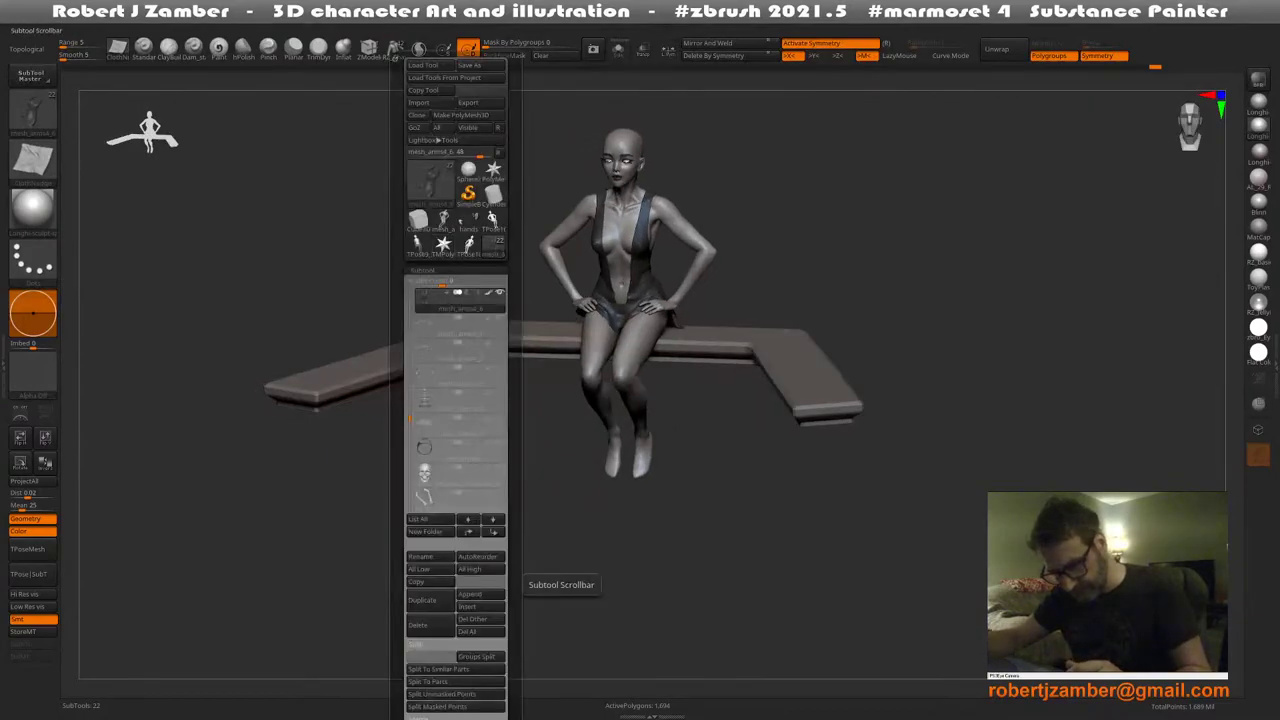
pyautogui.moveTo(410, 418); pyautogui.dragTo(410, 293)
pyautogui.keyDown('shift'); pyautogui.click(499, 317); pyautogui.keyUp('shift')
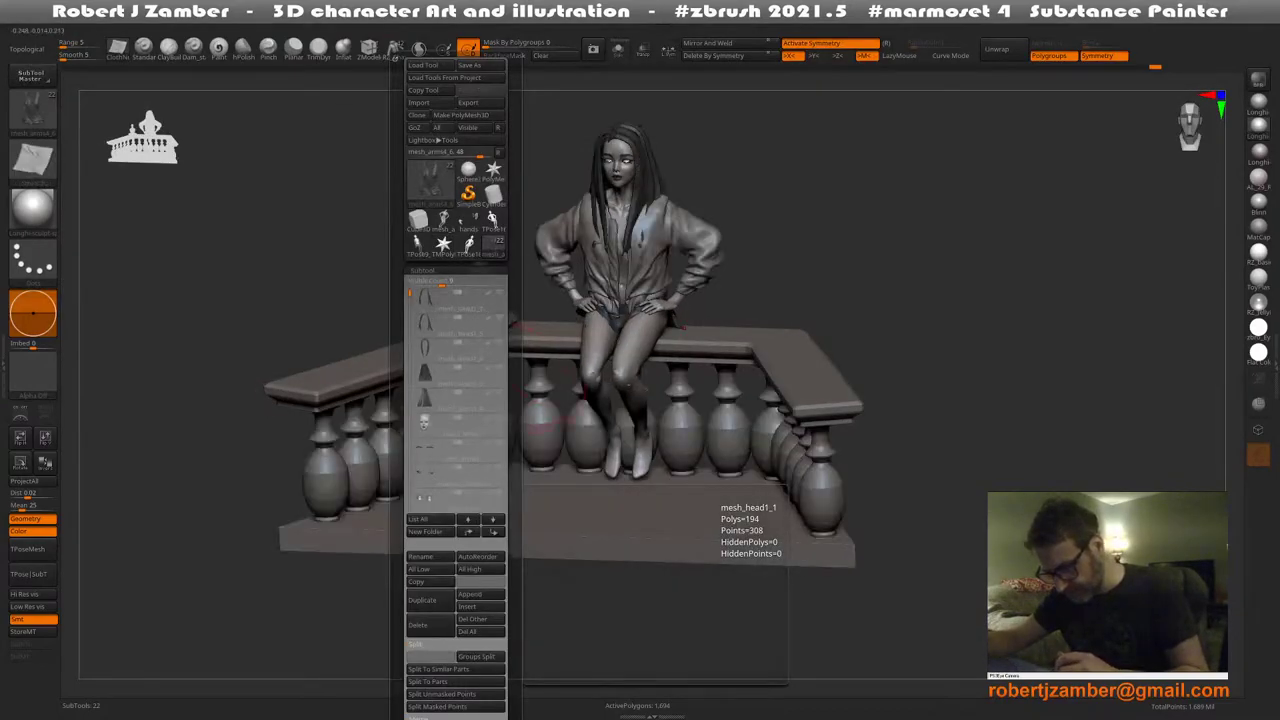
pyautogui.keyDown('shift'); pyautogui.moveTo(533, 440); pyautogui.dragTo(545, 400, button='right'); pyautogui.keyUp('shift')
# Select the jacket subtool and delete it permanently
pyautogui.keyDown('alt'); pyautogui.click(567, 253); pyautogui.keyUp('alt')
pyautogui.keyDown('alt'); pyautogui.moveTo(569, 252); pyautogui.dragTo(484, 310, button='right'); pyautogui.keyUp('alt')
pyautogui.press('F1')
pyautogui.moveTo(422, 500); pyautogui.dragTo(422, 292)
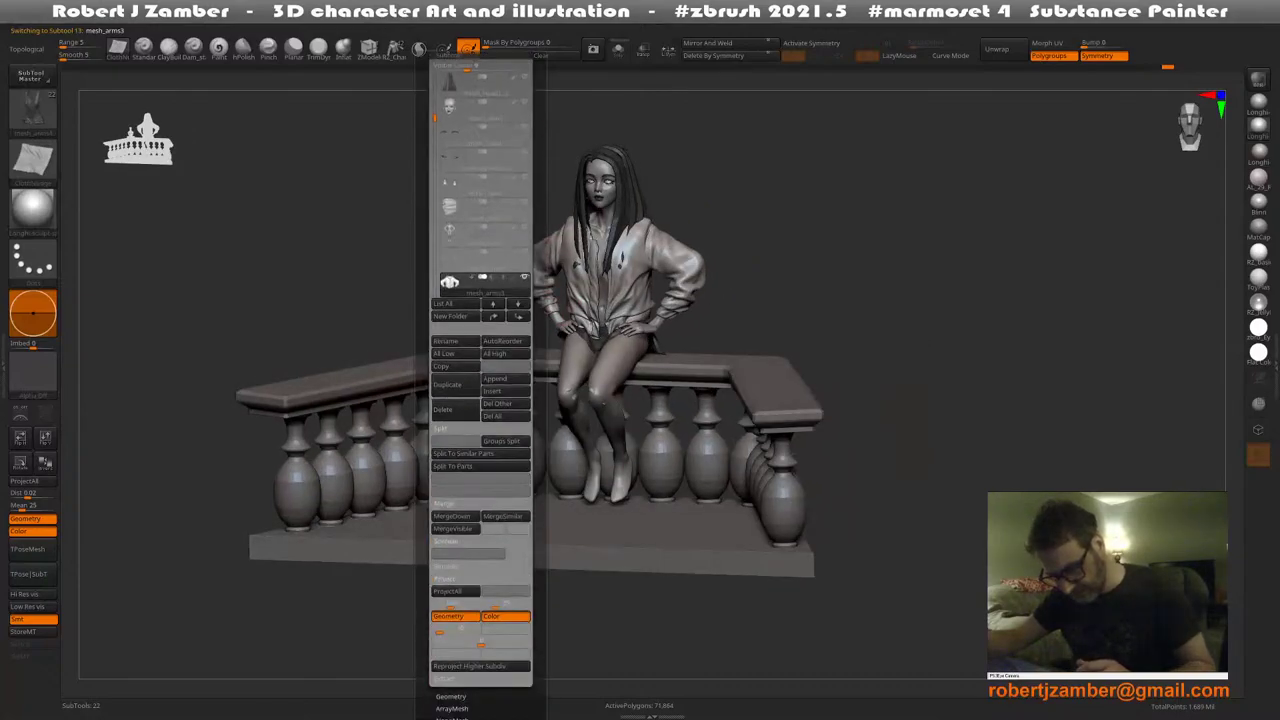
pyautogui.click(443, 409)
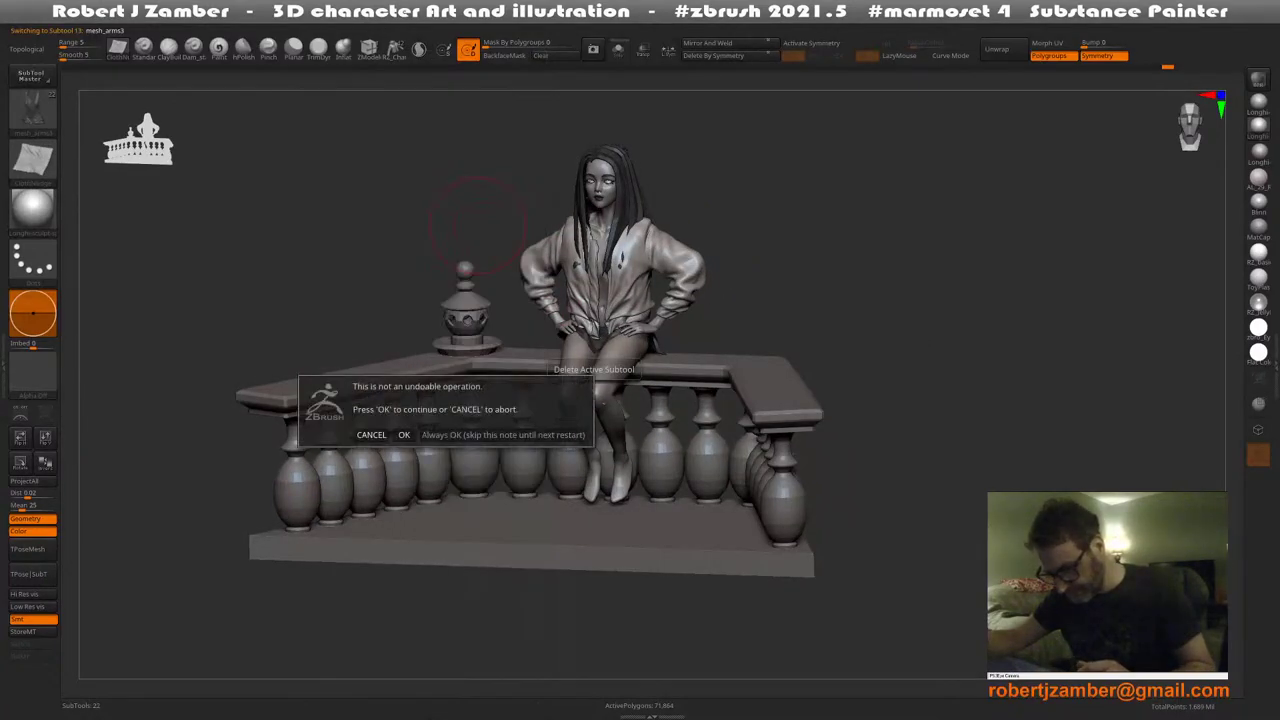
pyautogui.click(463, 440)
# Select the lantern ornament on the railing and choose the PolySphere mesh from the IMM Primitives brush
pyautogui.moveTo(463, 450)
pyautogui.mouseDown(button='right')
pyautogui.moveTo(490, 454)
pyautogui.moveTo(490, 484)
pyautogui.moveTo(487, 458)
pyautogui.moveTo(596, 411)
pyautogui.moveTo(494, 506)
pyautogui.moveTo(508, 474)
pyautogui.moveTo(512, 497)
pyautogui.mouseUp(button='right')
pyautogui.moveTo(510, 478); pyautogui.dragTo(505, 485)
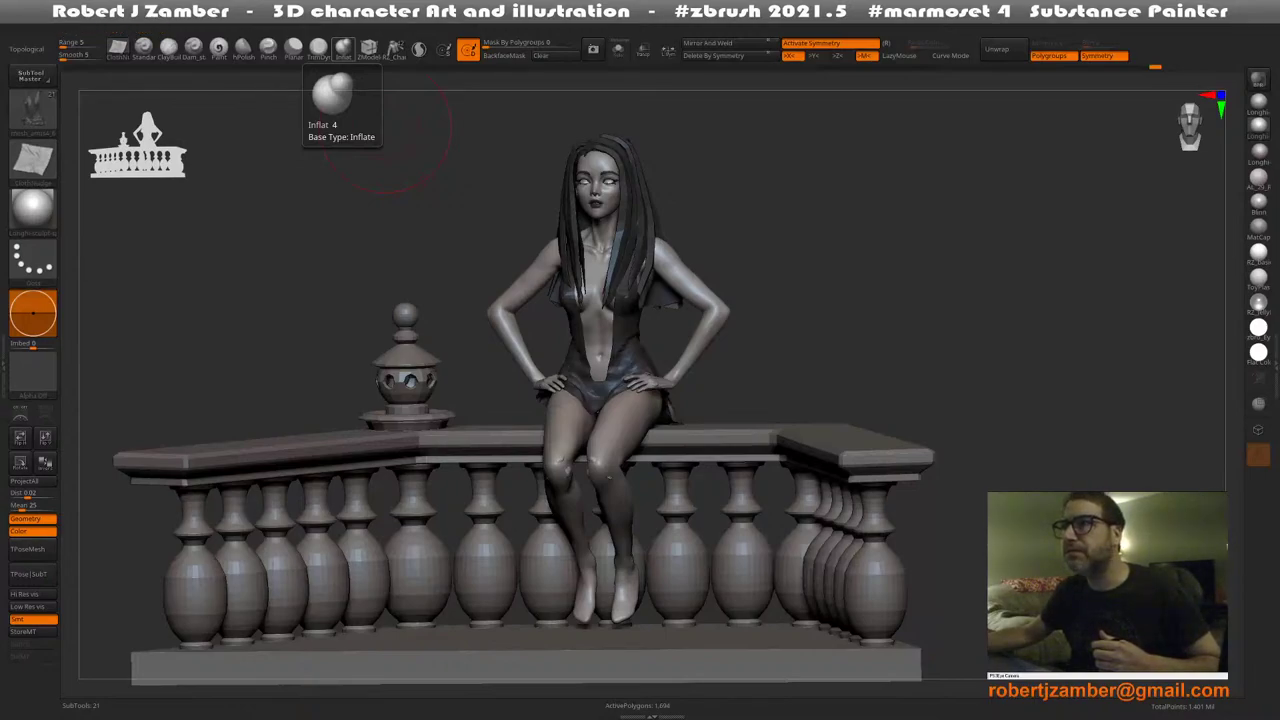
pyautogui.moveTo(440, 373)
pyautogui.mouseDown()
pyautogui.moveTo(497, 415)
pyautogui.moveTo(400, 285)
pyautogui.moveTo(440, 290)
pyautogui.moveTo(460, 315)
pyautogui.mouseUp()
pyautogui.keyDown('alt'); pyautogui.click(453, 332); pyautogui.keyUp('alt')
pyautogui.keyDown('alt'); pyautogui.moveTo(453, 332); pyautogui.dragTo(473, 374, button='right'); pyautogui.keyUp('alt')
pyautogui.moveTo(470, 377); pyautogui.dragTo(340, 200)
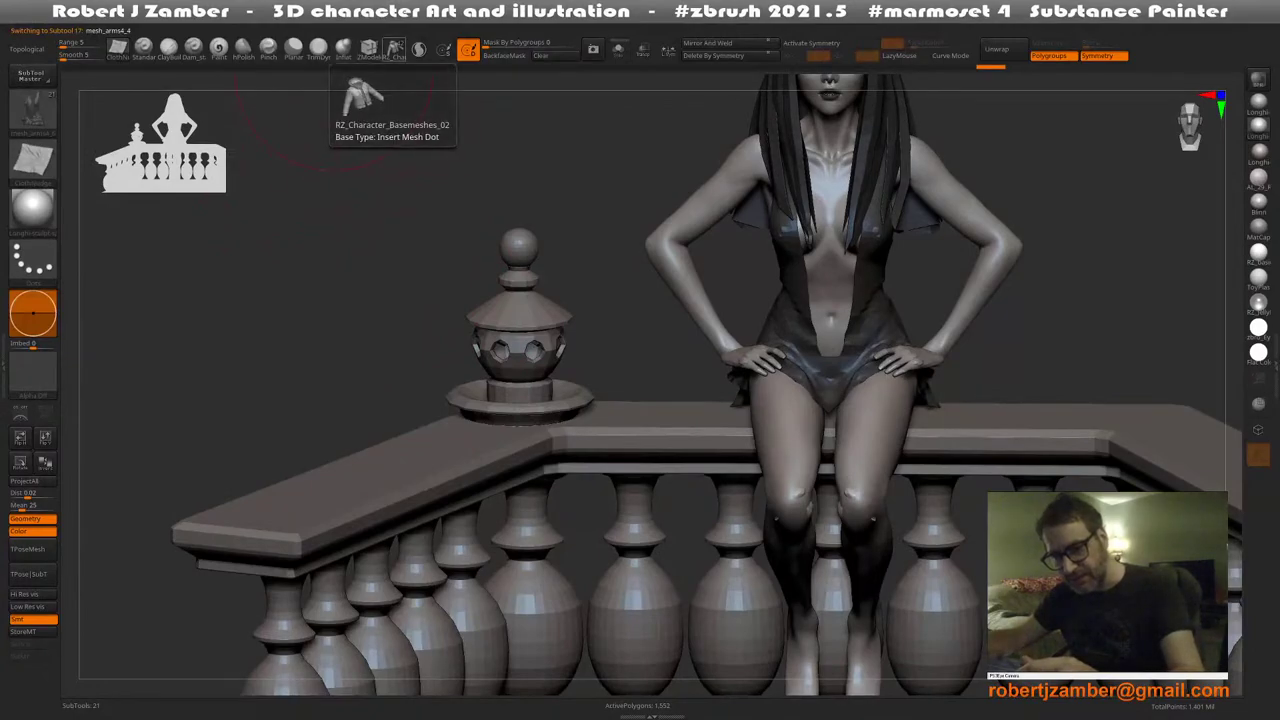
pyautogui.click(395, 48)
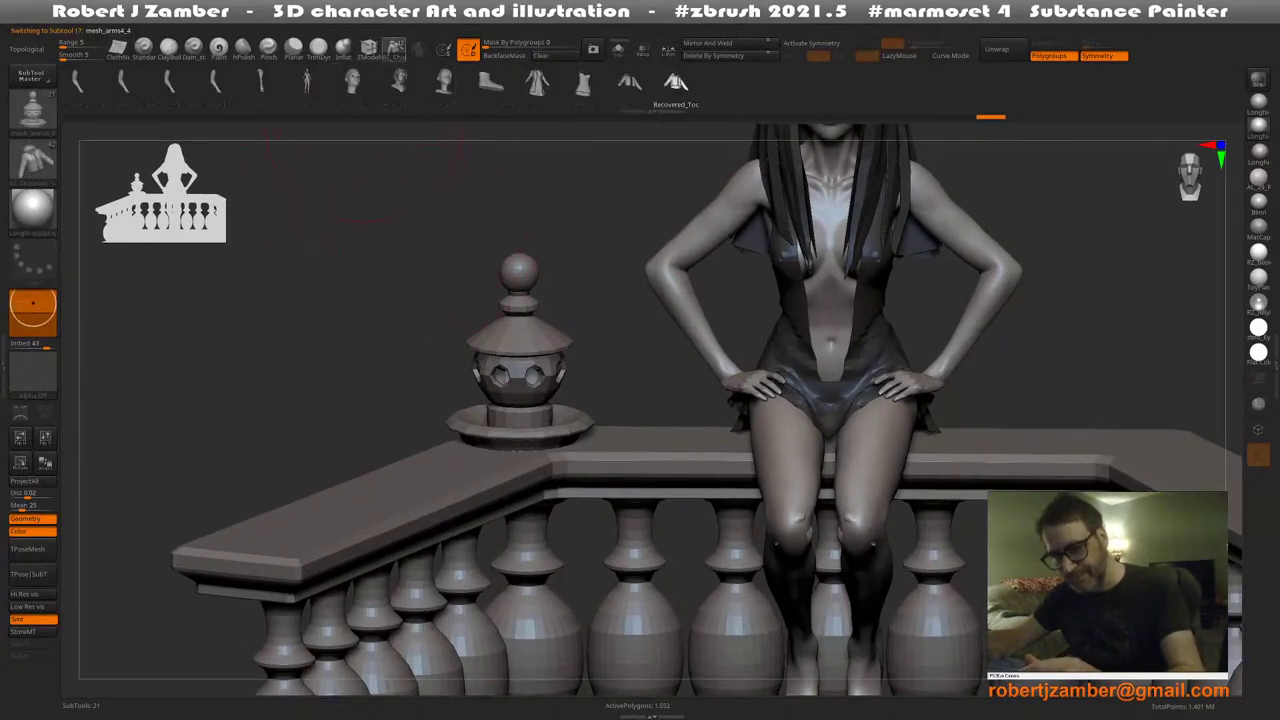
pyautogui.press('b')
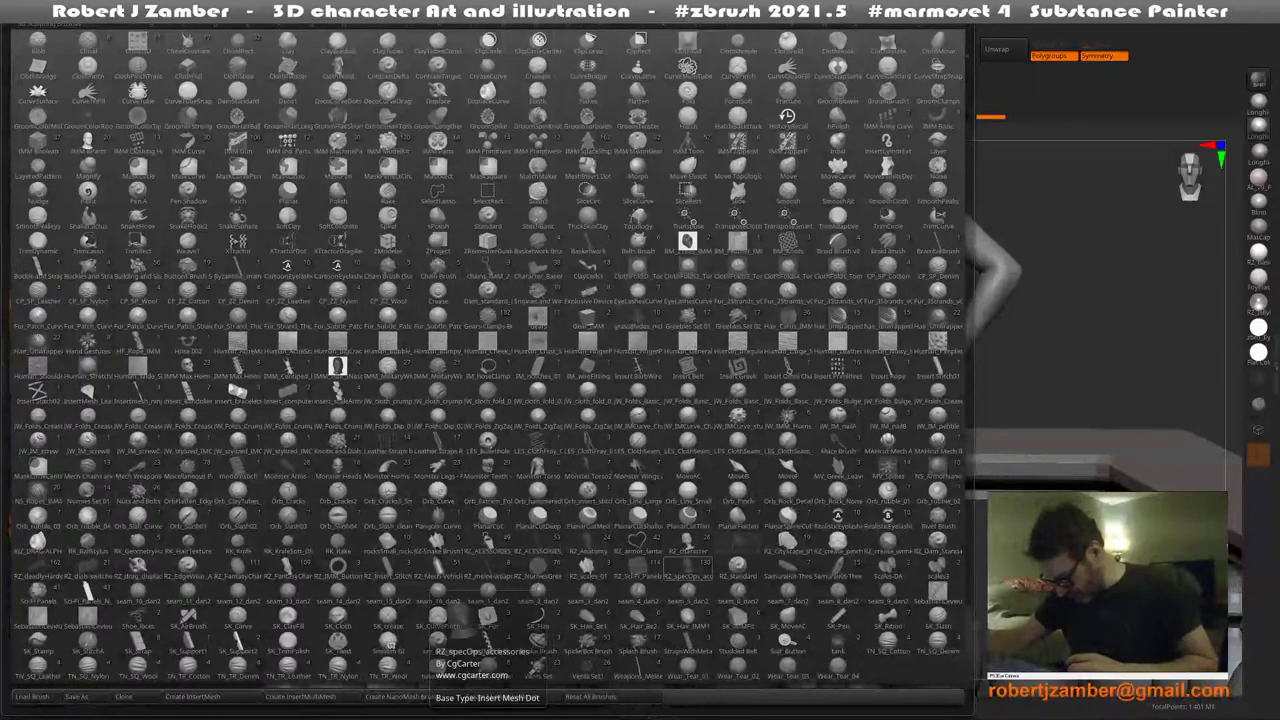
pyautogui.click(488, 143)
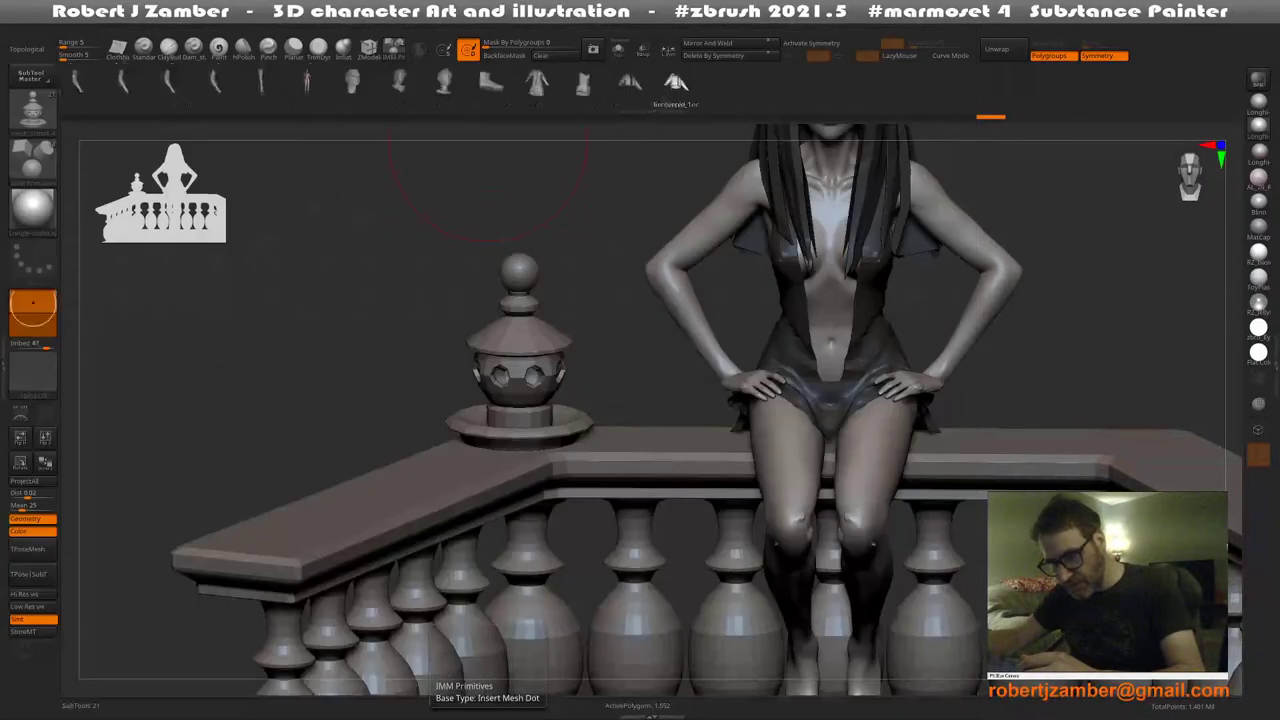
pyautogui.click(491, 82)
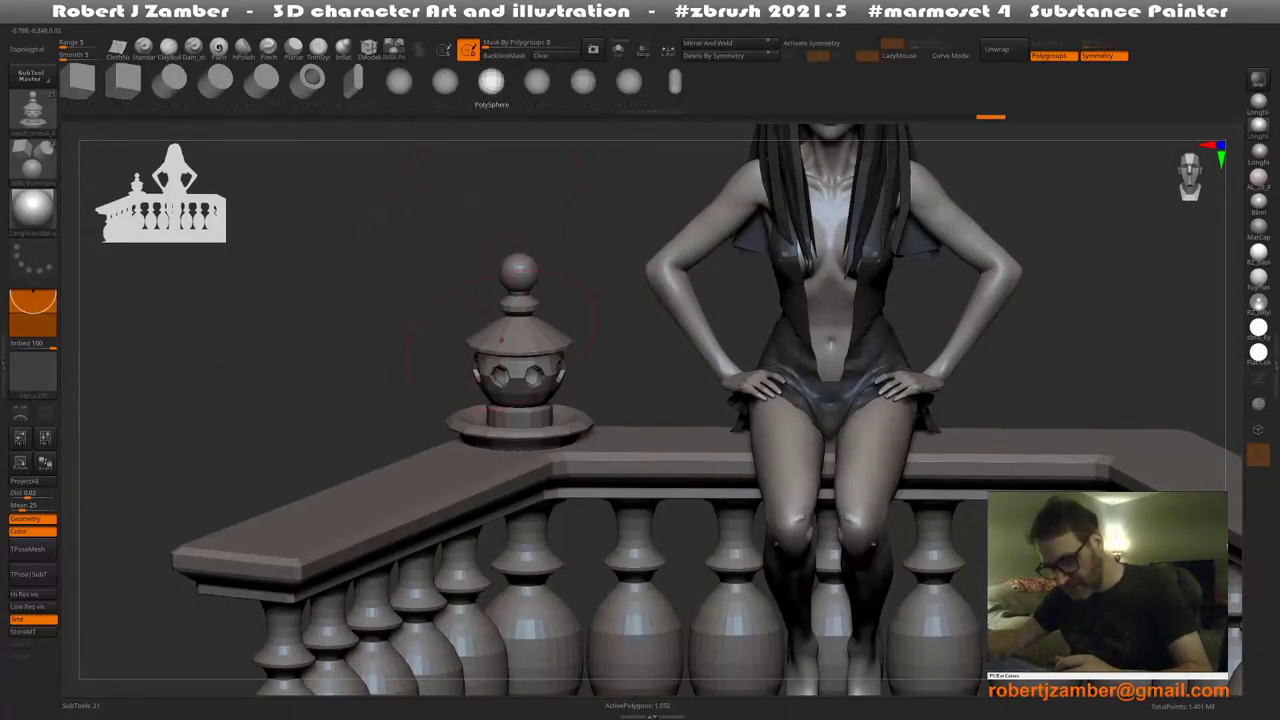
# Isolate the lantern ornament in Solo mode and look at it from above
pyautogui.keyDown('ctrl'); pyautogui.moveTo(491, 455); pyautogui.dragTo(500, 357, button='right'); pyautogui.keyUp('ctrl')
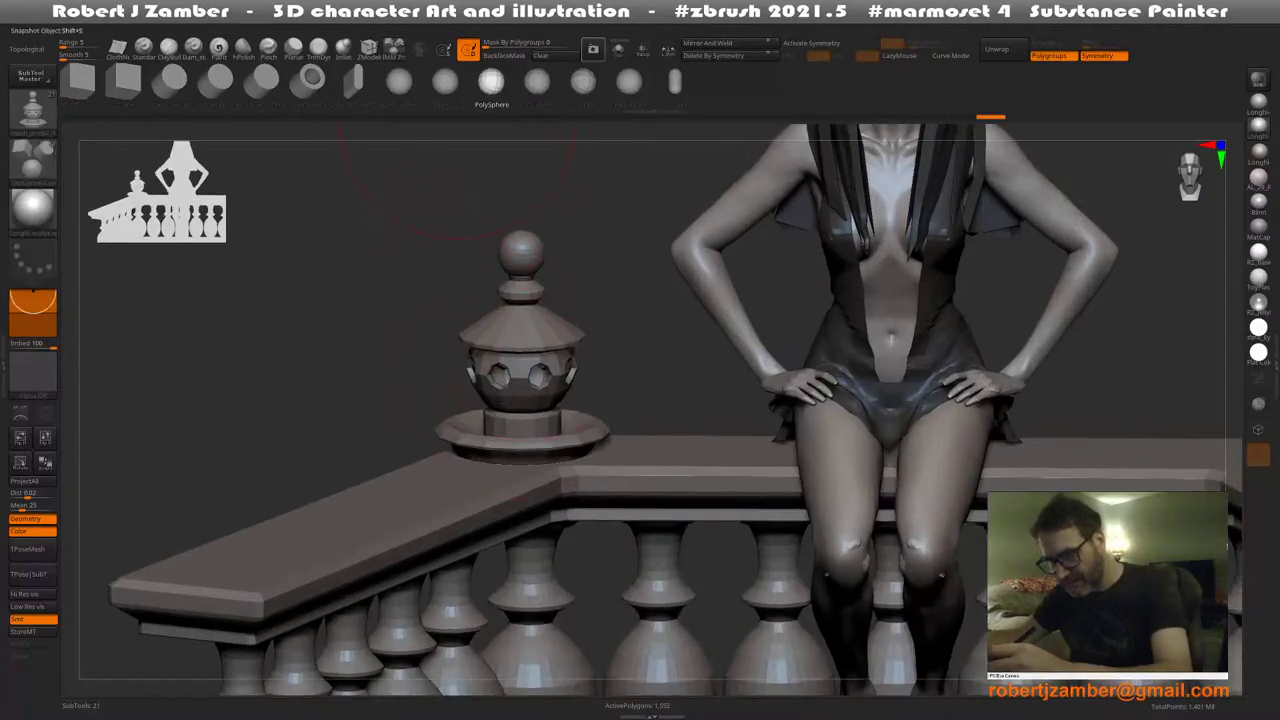
pyautogui.click(618, 49)
pyautogui.keyDown('shift'); pyautogui.moveTo(507, 427); pyautogui.dragTo(503, 500, button='right'); pyautogui.keyUp('shift')
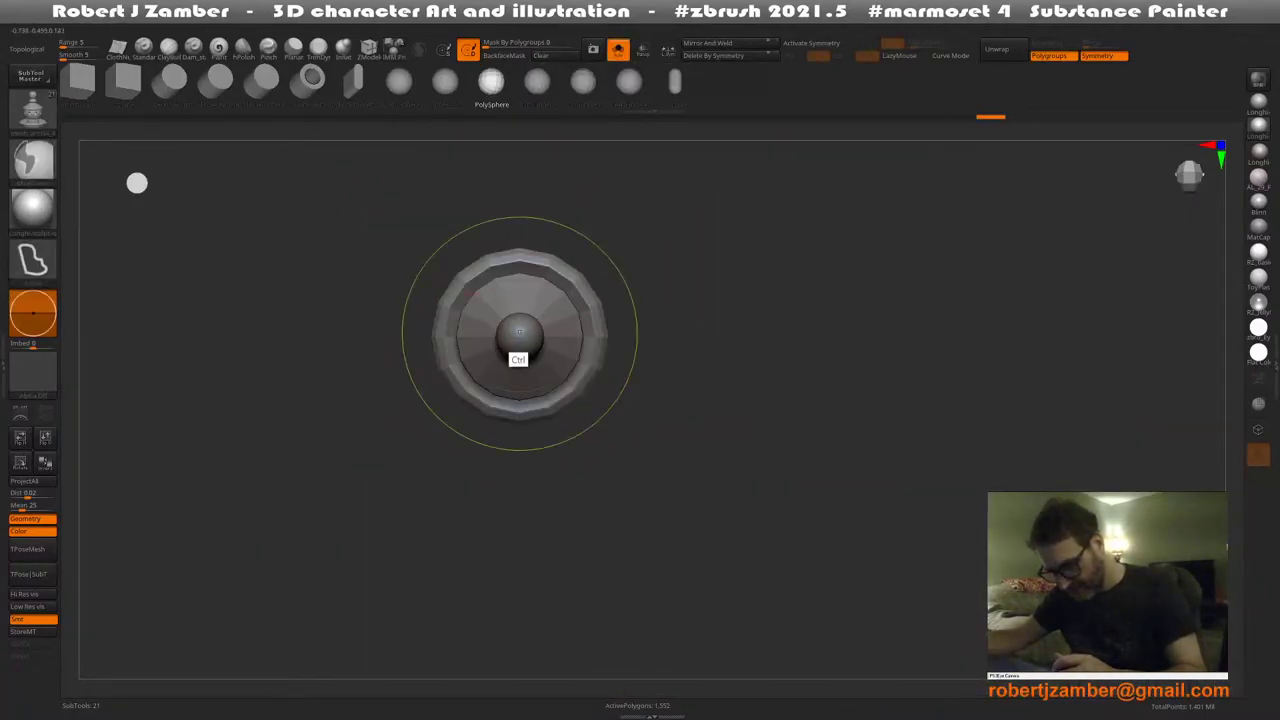
# Try to insert a PolySphere at the top of the lantern ornament
pyautogui.keyDown('ctrl'); pyautogui.moveTo(518, 357); pyautogui.dragTo(519, 345, button='right'); pyautogui.keyUp('ctrl')
pyautogui.moveTo(519, 337); pyautogui.dragTo(520, 397)
pyautogui.moveTo(520, 397); pyautogui.dragTo(491, 246, button='right')
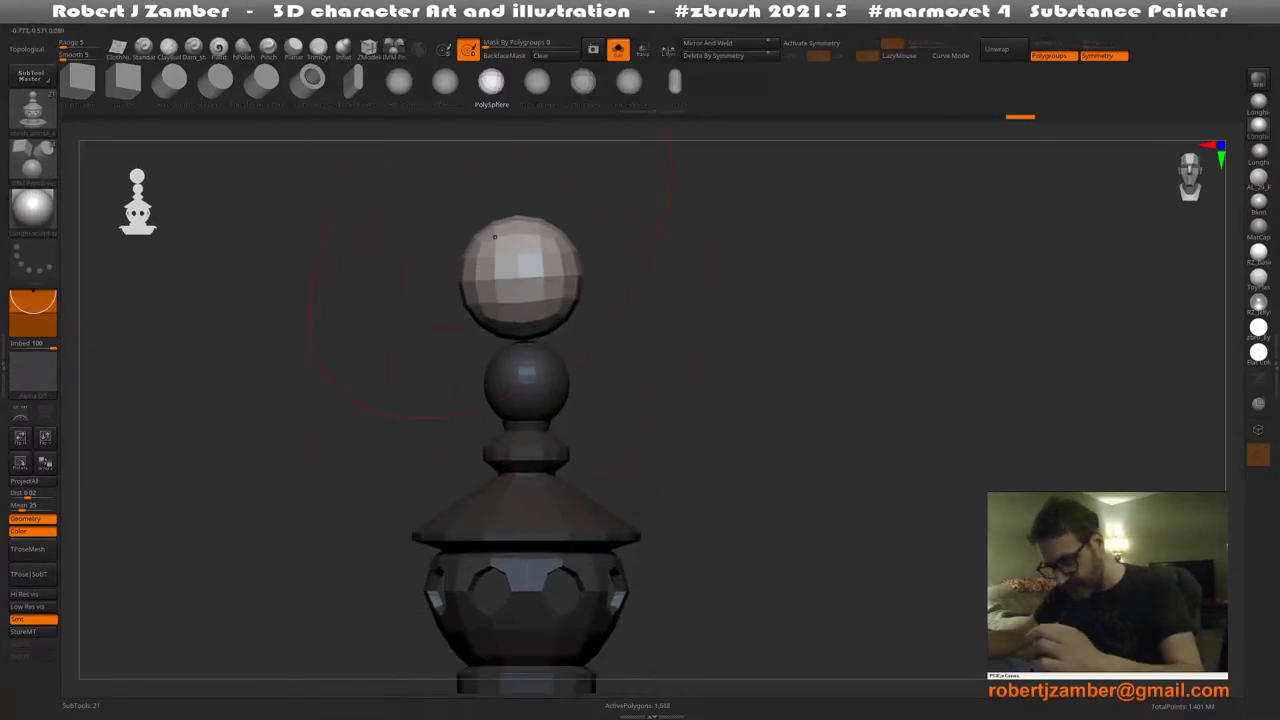
pyautogui.hotkey('ctrl', 'z')
# Mask everything on the ornament except its top ball and centre the transform gizmo on that ball
pyautogui.keyDown('ctrl'); pyautogui.keyDown('shift'); pyautogui.click(509, 384); pyautogui.keyUp('shift'); pyautogui.keyUp('ctrl')
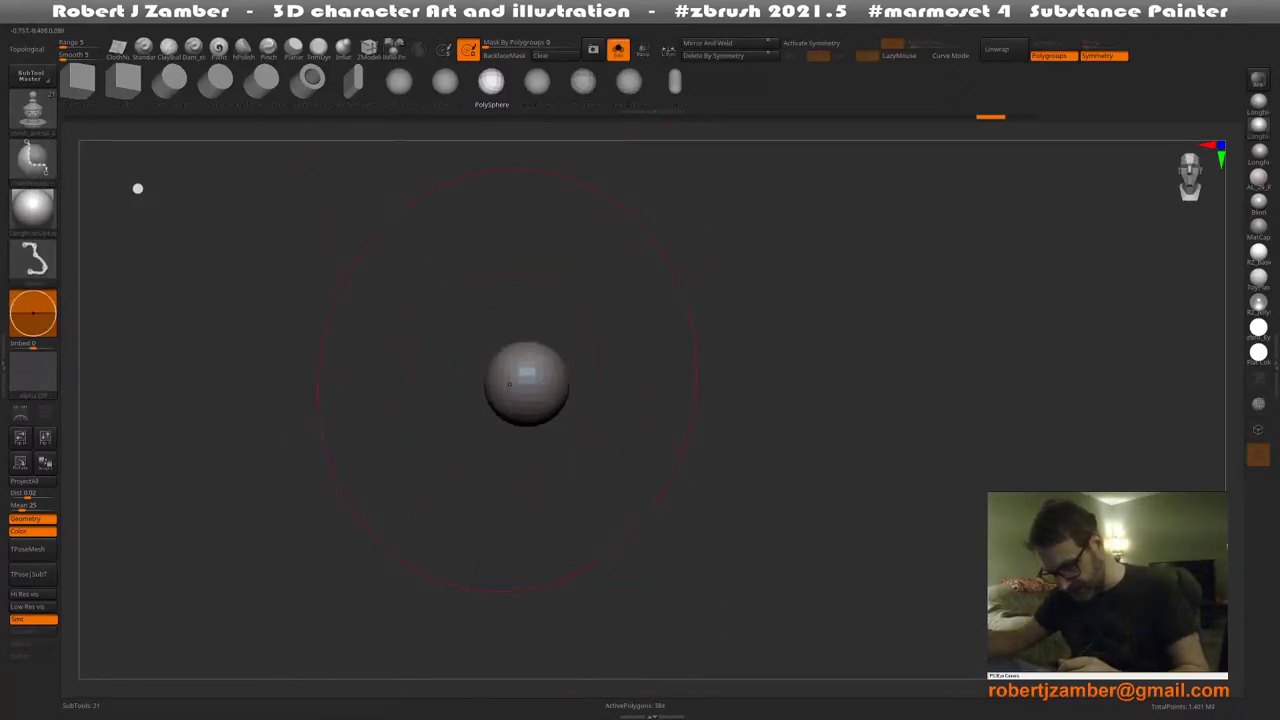
pyautogui.keyDown('alt'); pyautogui.moveTo(506, 364); pyautogui.dragTo(514, 322, button='right'); pyautogui.keyUp('alt')
pyautogui.keyDown('ctrl'); pyautogui.keyDown('shift'); pyautogui.click(514, 322); pyautogui.keyUp('shift'); pyautogui.keyUp('ctrl')
pyautogui.press('w')
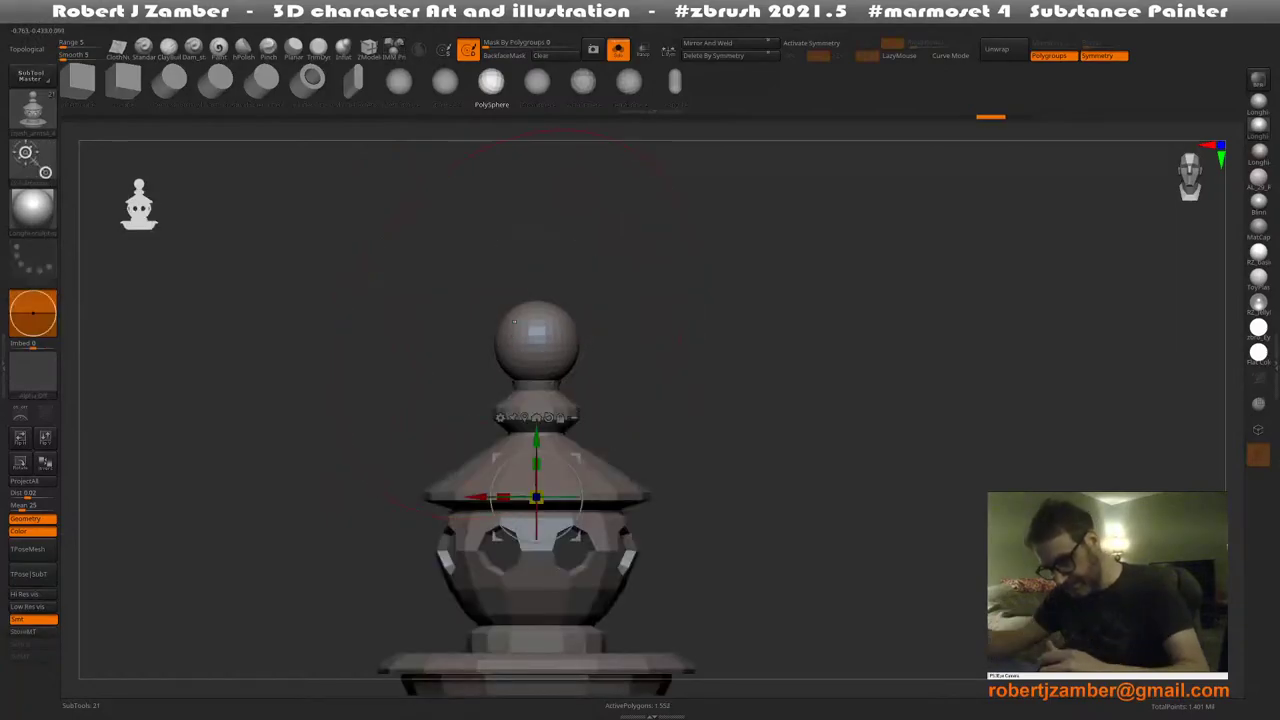
pyautogui.keyDown('ctrl'); pyautogui.click(526, 344); pyautogui.keyUp('ctrl')
pyautogui.keyDown('alt'); pyautogui.click(540, 265); pyautogui.keyUp('alt')
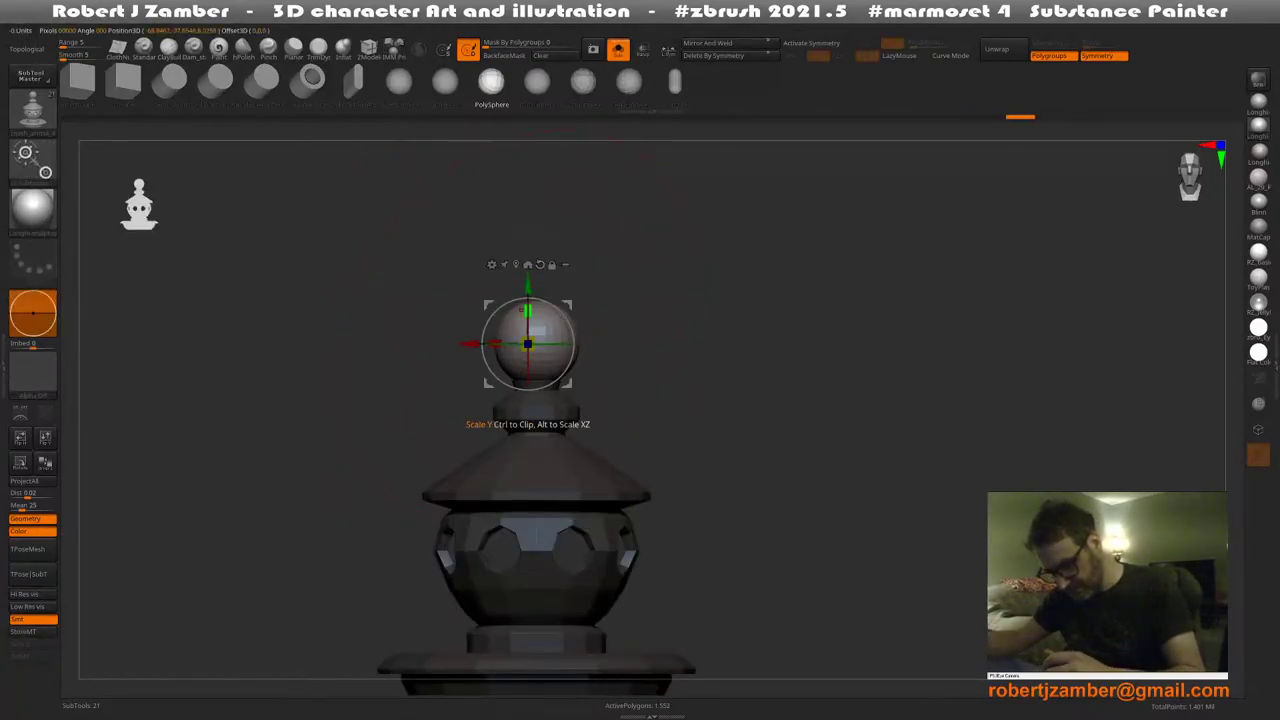
pyautogui.keyDown('alt'); pyautogui.moveTo(530, 300); pyautogui.dragTo(536, 253, button='right'); pyautogui.keyUp('alt')
pyautogui.keyDown('alt'); pyautogui.click(521, 218); pyautogui.keyUp('alt')
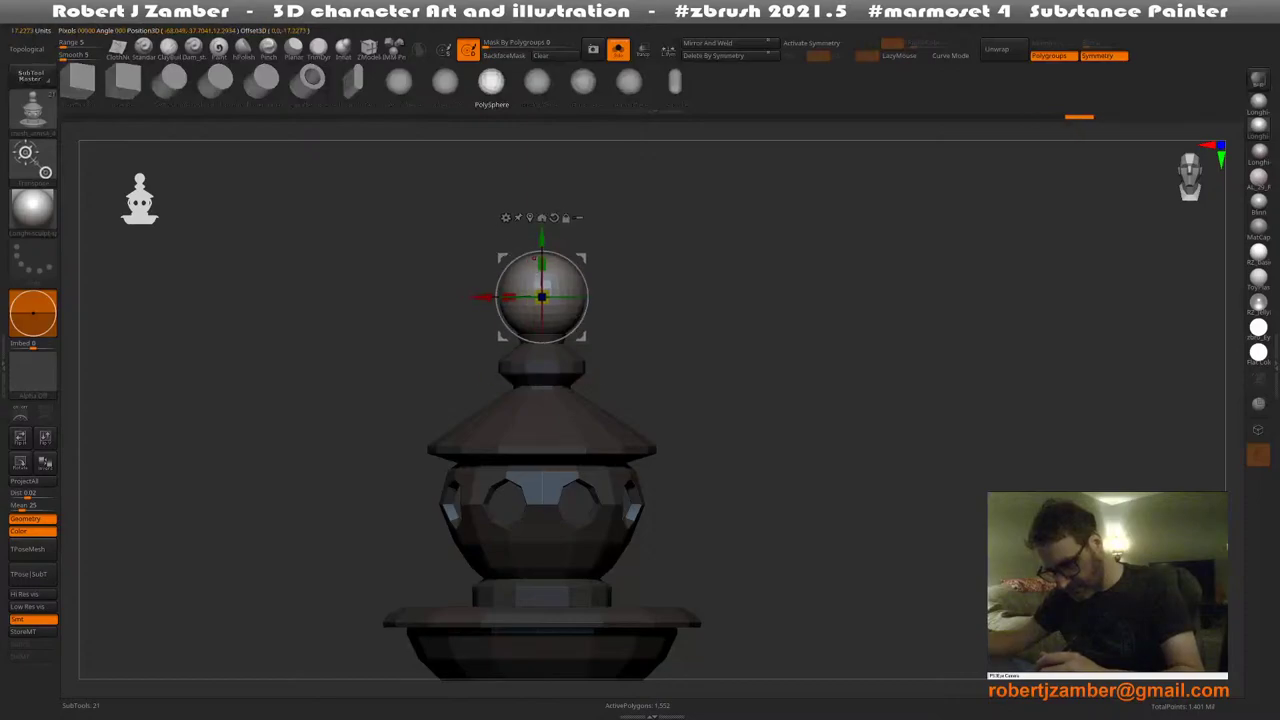
# Duplicate the top ball down into the ornament's pierced body and enlarge the copy to fill the cavity
pyautogui.keyDown('ctrl'); pyautogui.keyDown('shift'); pyautogui.moveTo(541, 237); pyautogui.dragTo(535, 451); pyautogui.keyUp('shift'); pyautogui.keyUp('ctrl')
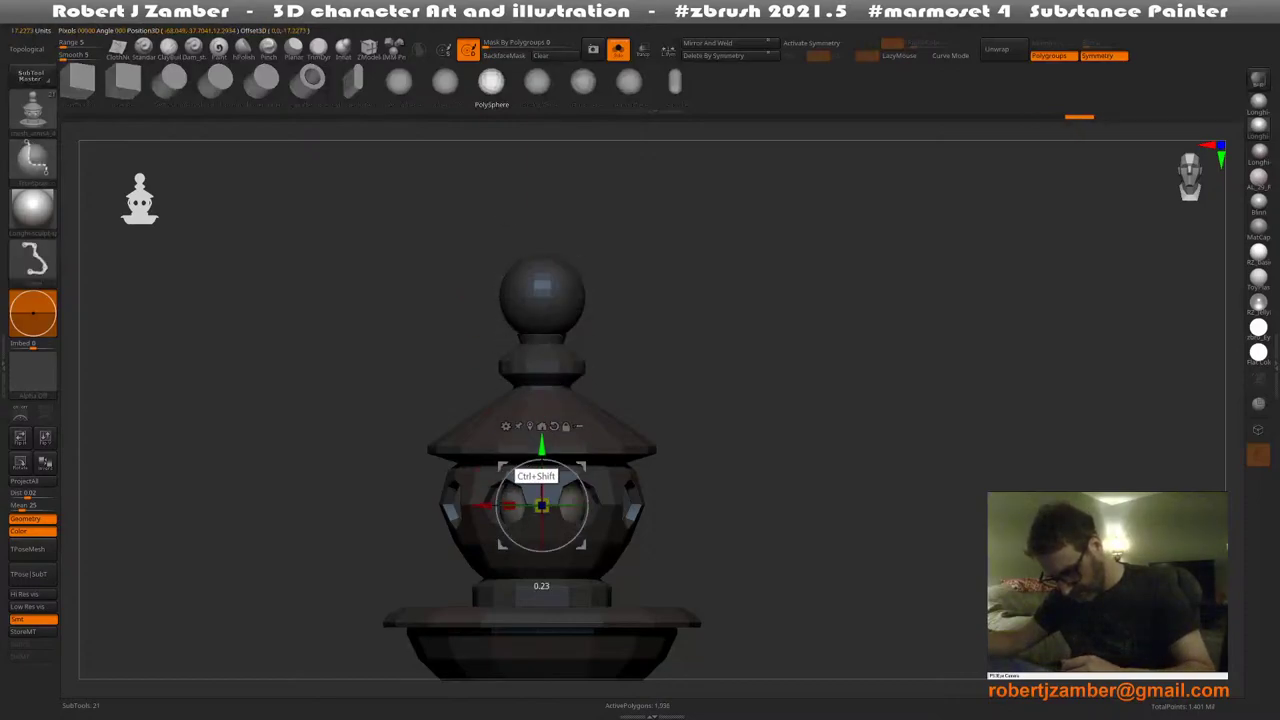
pyautogui.keyDown('alt'); pyautogui.moveTo(528, 503); pyautogui.dragTo(500, 462, button='right'); pyautogui.keyUp('alt')
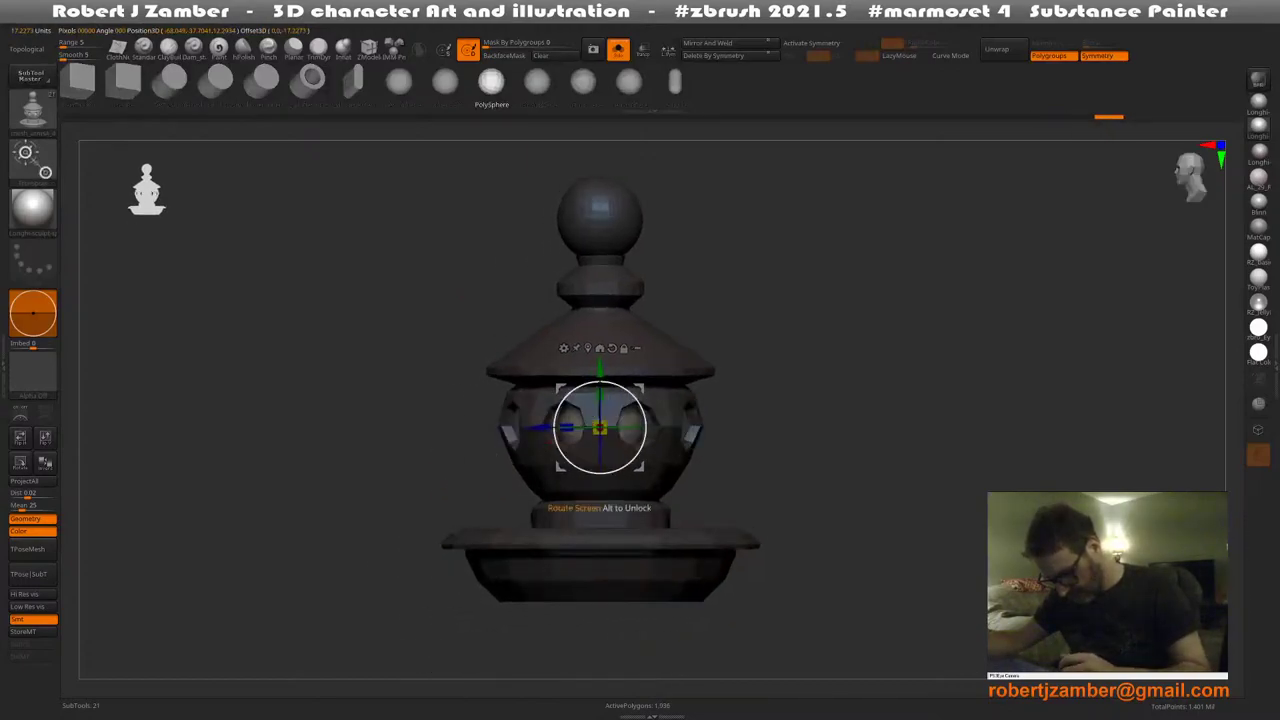
pyautogui.moveTo(600, 427); pyautogui.dragTo(632, 415)
pyautogui.moveTo(470, 470); pyautogui.dragTo(492, 488, button='right')
pyautogui.keyDown('ctrl'); pyautogui.moveTo(508, 472); pyautogui.dragTo(452, 430, button='right'); pyautogui.keyUp('ctrl')
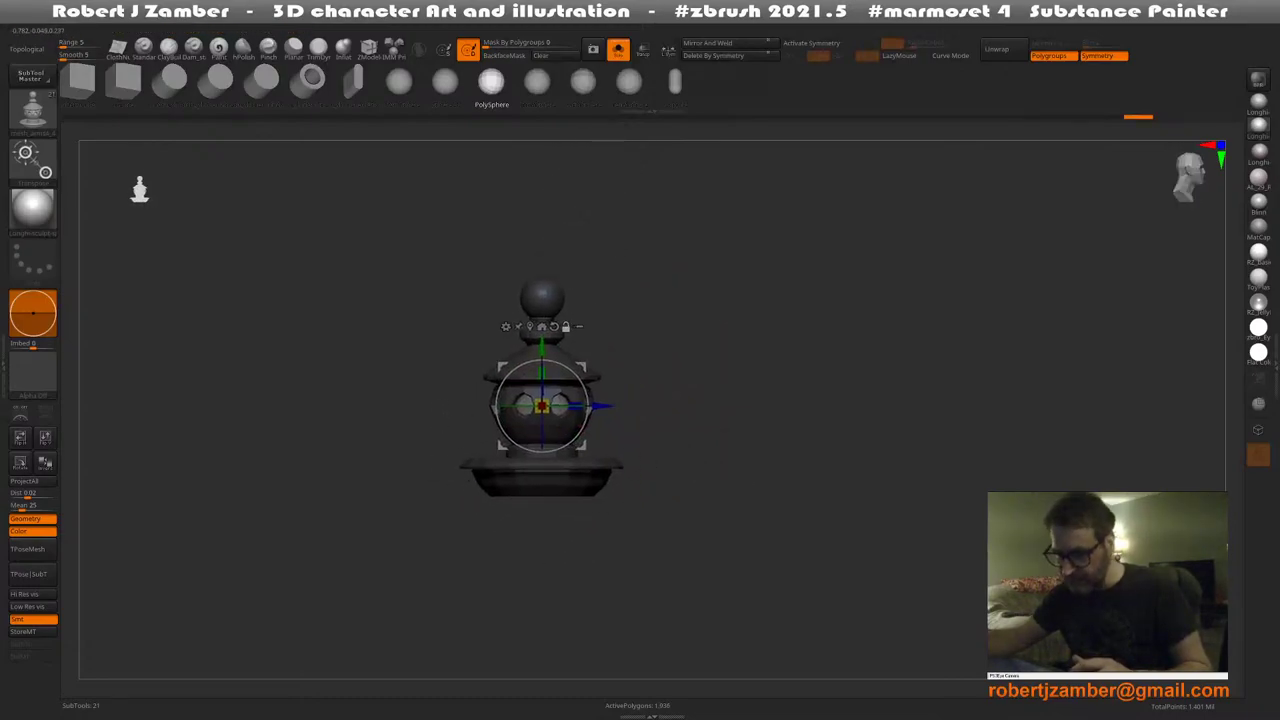
# Return to Draw mode and clear the mask from the whole ornament
pyautogui.click(554, 56)
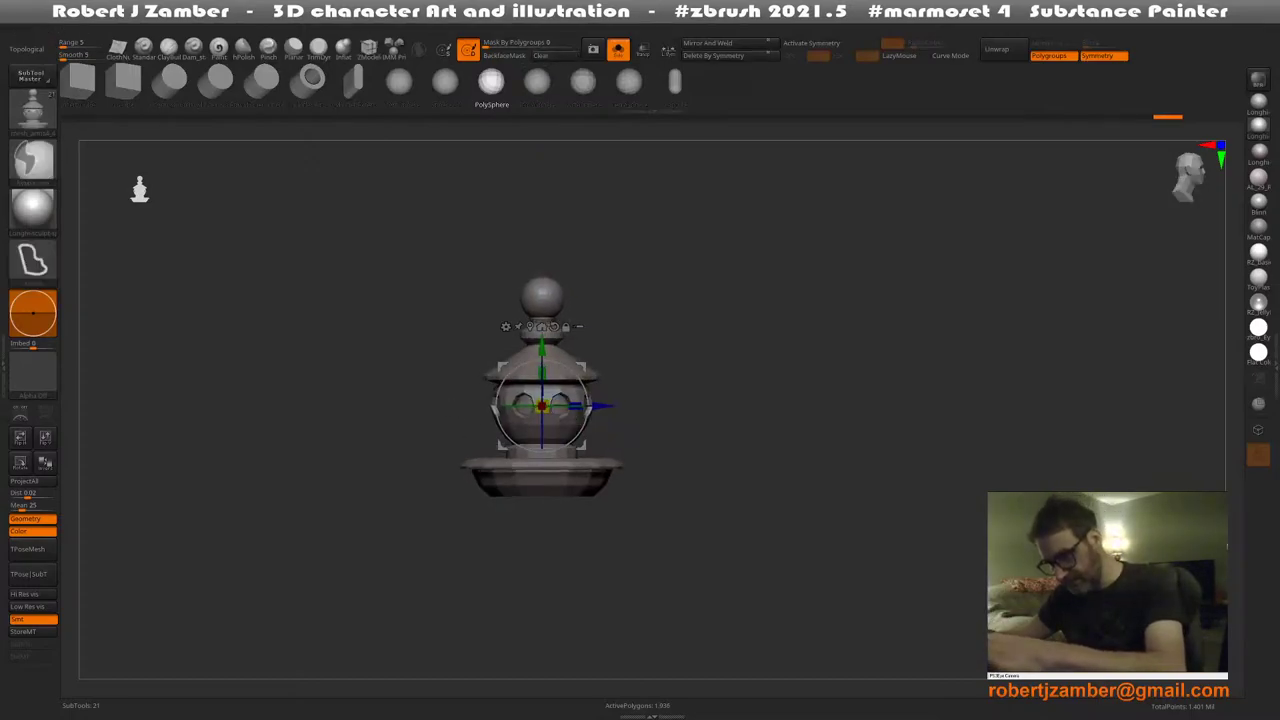
pyautogui.hotkey('ctrl', 'z')
pyautogui.press('q')
pyautogui.keyDown('ctrl'); pyautogui.moveTo(470, 282); pyautogui.dragTo(478, 326, button='right'); pyautogui.keyUp('ctrl')
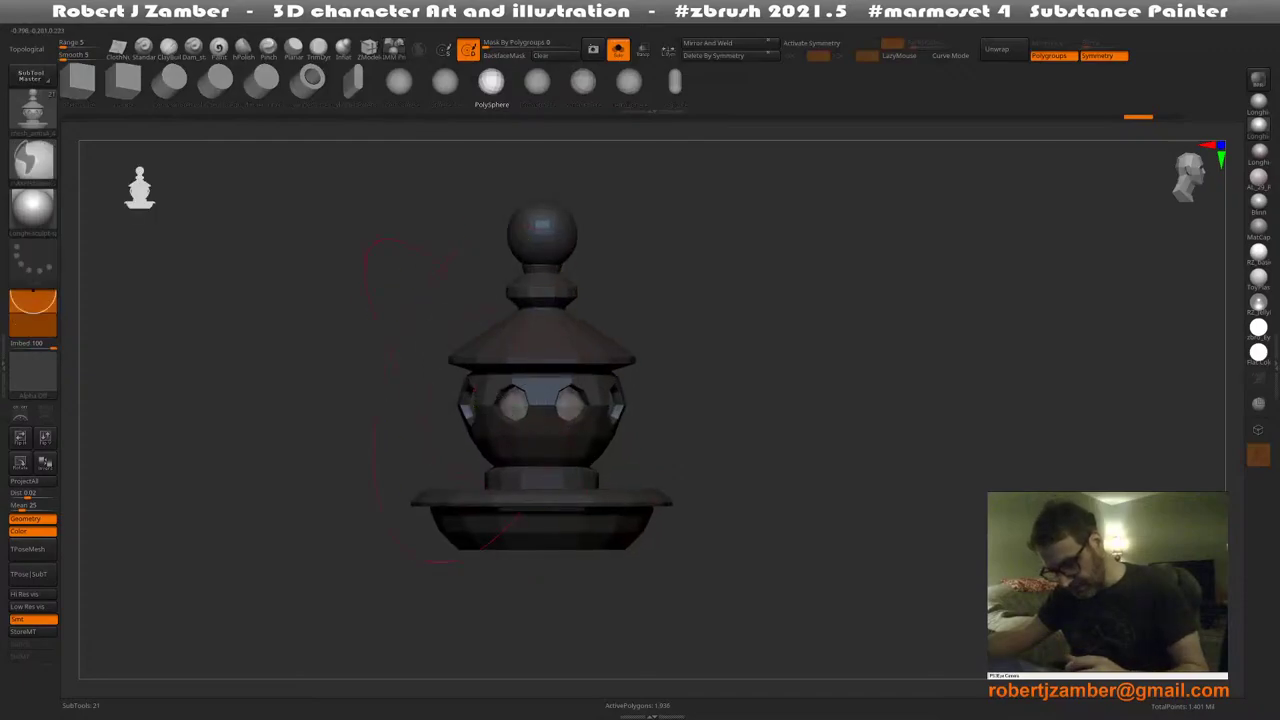
pyautogui.keyDown('ctrl'); pyautogui.click(400, 346); pyautogui.keyUp('ctrl')
pyautogui.keyDown('alt'); pyautogui.moveTo(431, 370); pyautogui.dragTo(457, 366, button='right'); pyautogui.keyUp('alt')
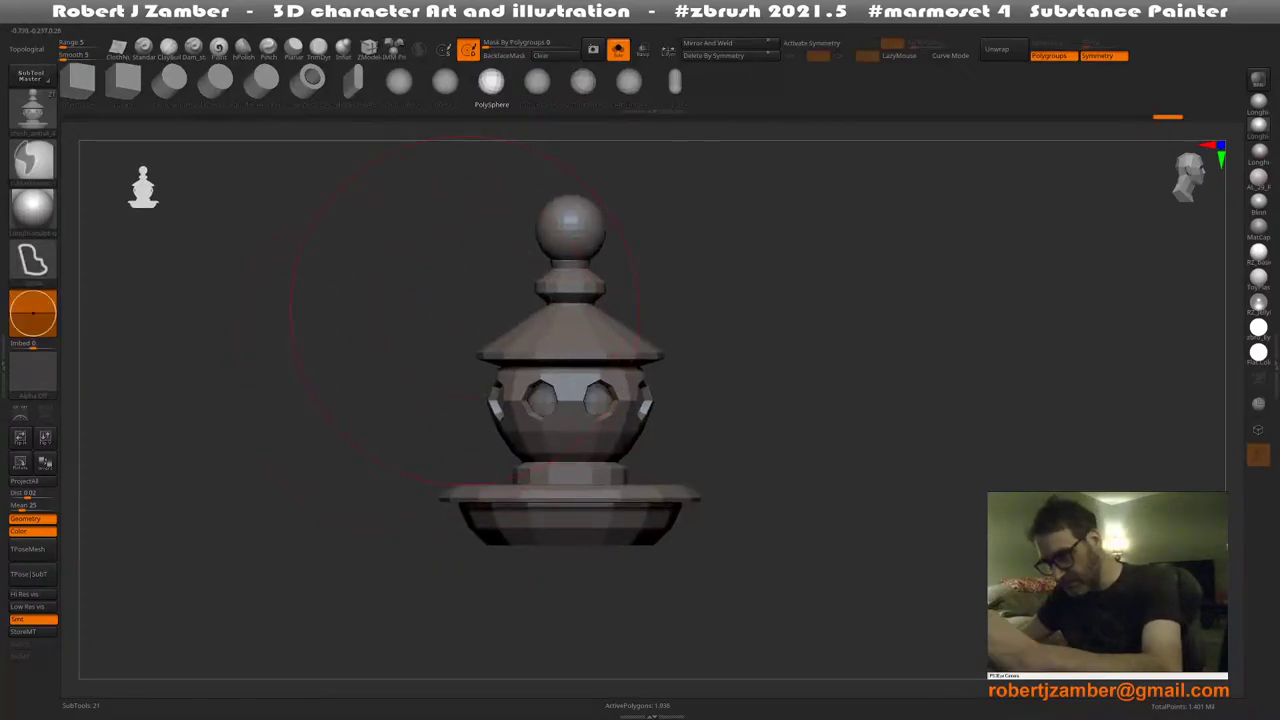
# Display the polygroups, assign the sphere inside the pierced body its own polygroup and unhide the whole ornament
pyautogui.hotkey('shift', 'f')
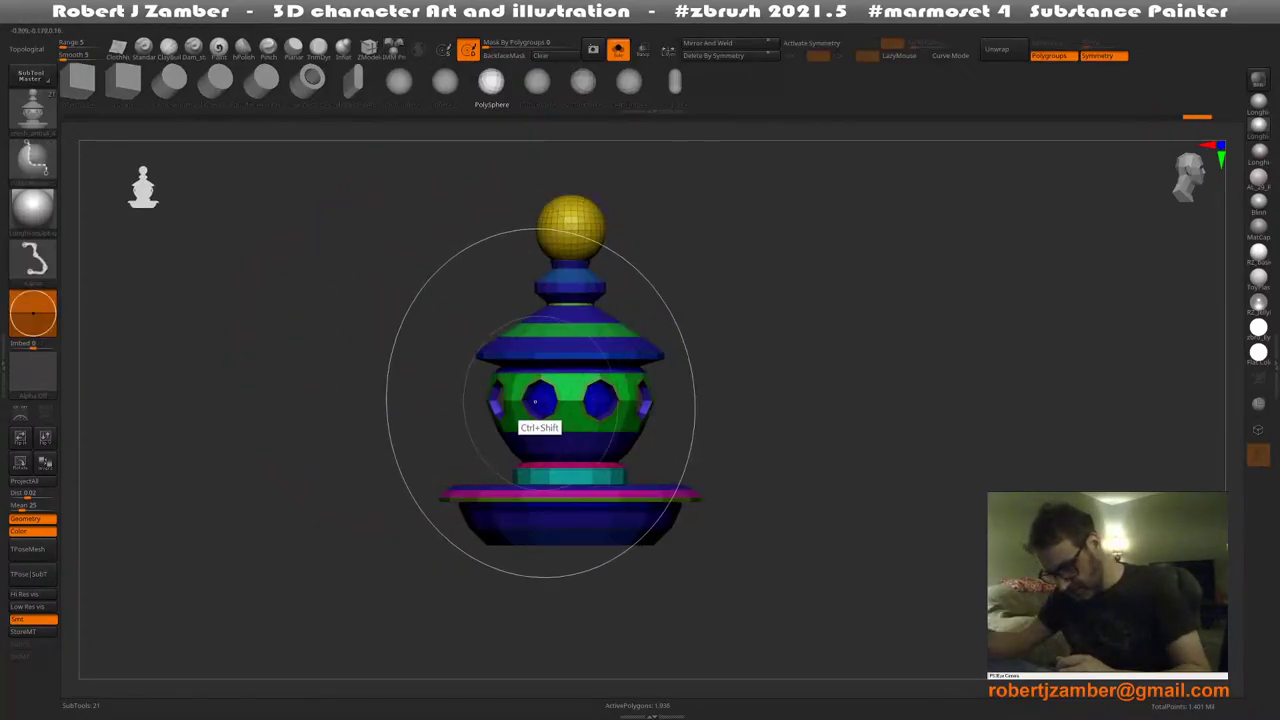
pyautogui.keyDown('ctrl'); pyautogui.keyDown('shift'); pyautogui.click(540, 405); pyautogui.keyUp('shift'); pyautogui.keyUp('ctrl')
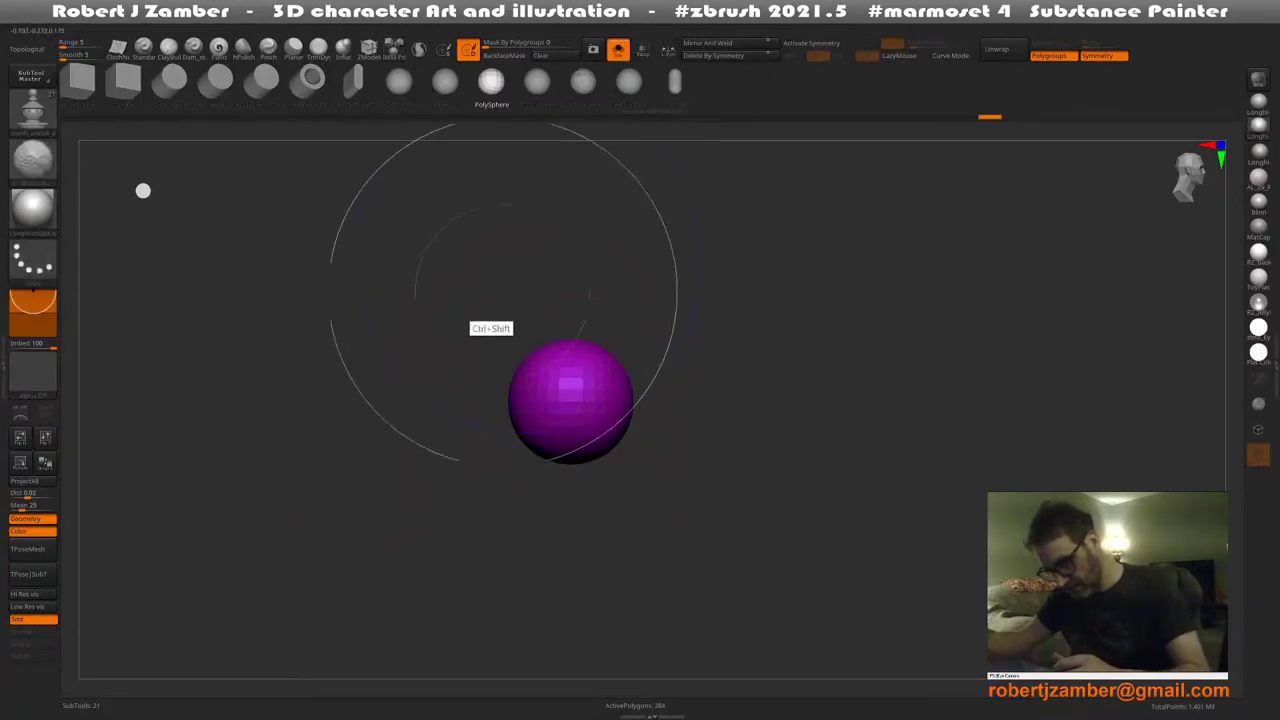
pyautogui.keyDown('ctrl'); pyautogui.keyDown('shift'); pyautogui.click(463, 290); pyautogui.keyUp('shift'); pyautogui.keyUp('ctrl')
pyautogui.keyDown('alt'); pyautogui.moveTo(463, 372); pyautogui.dragTo(462, 339); pyautogui.keyUp('alt')
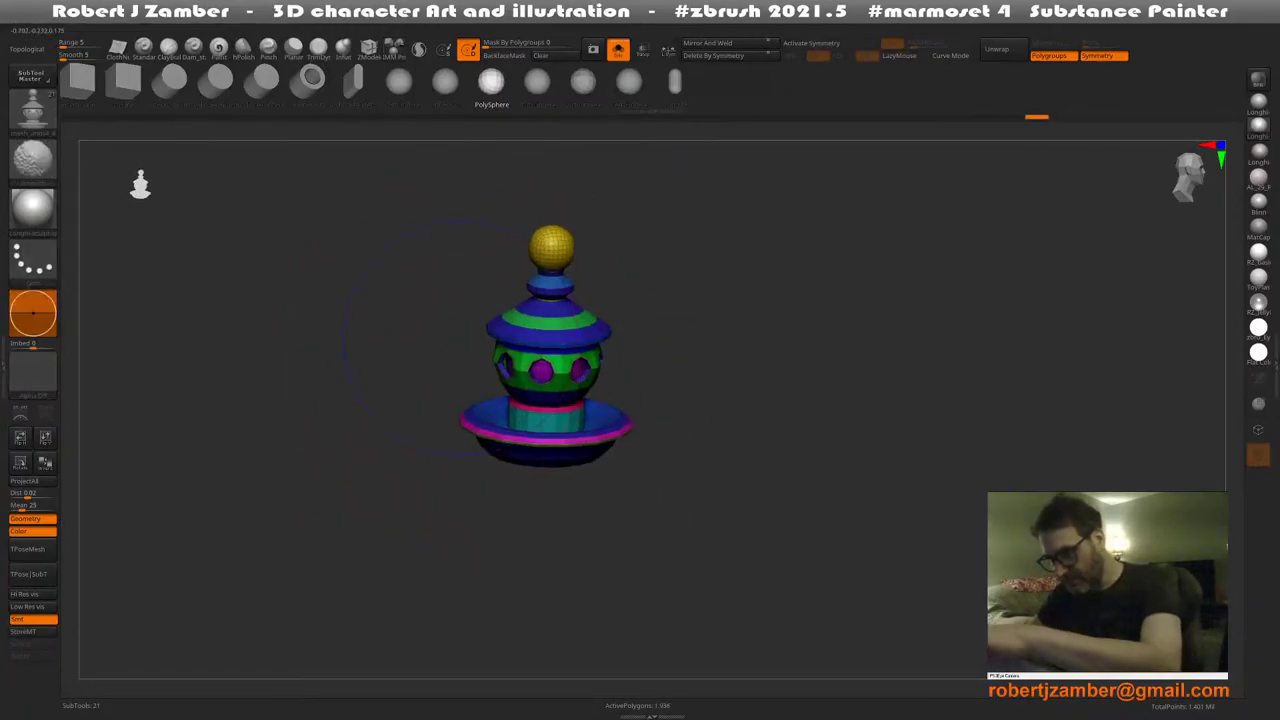
# Leave Solo mode to show the full scene and turn off the polygroup display
pyautogui.hotkey('shift', 'f')
pyautogui.hotkey('shift', 'f')
pyautogui.click(618, 49)
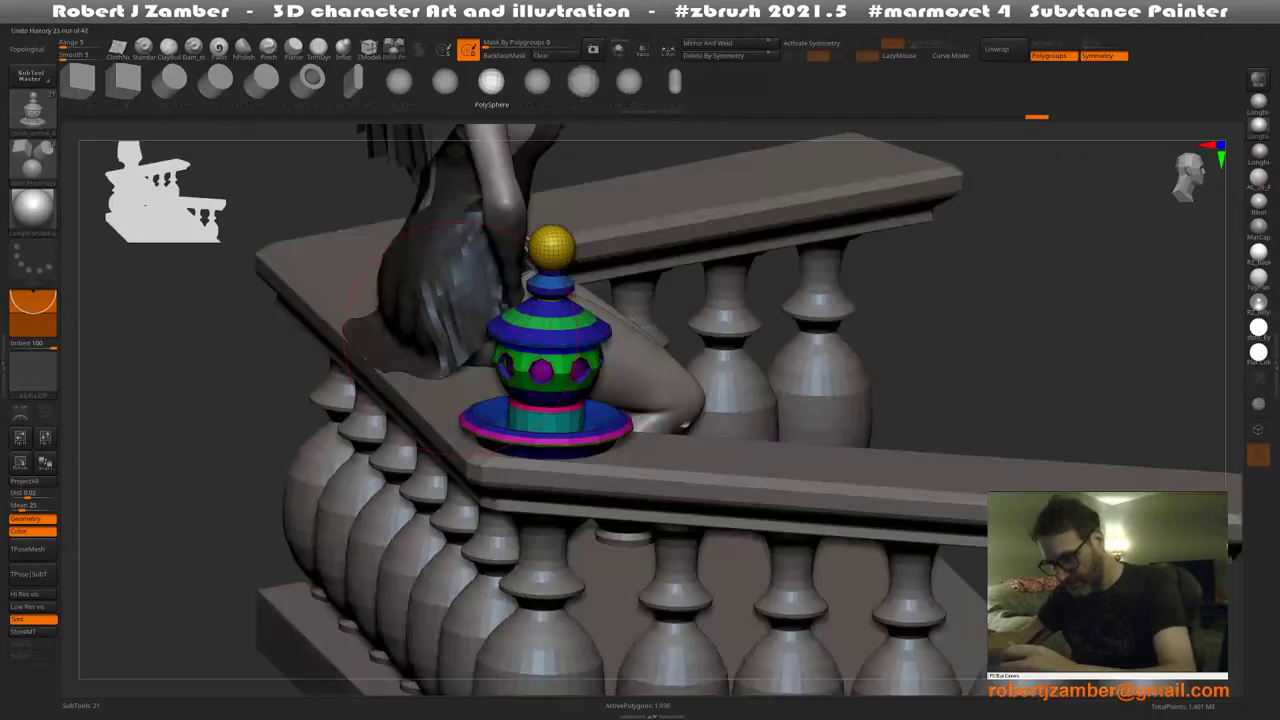
pyautogui.keyDown('ctrl'); pyautogui.moveTo(508, 382); pyautogui.dragTo(420, 346, button='right'); pyautogui.keyUp('ctrl')
pyautogui.moveTo(565, 535); pyautogui.dragTo(511, 432, button='right')
pyautogui.hotkey('shift', 'f')
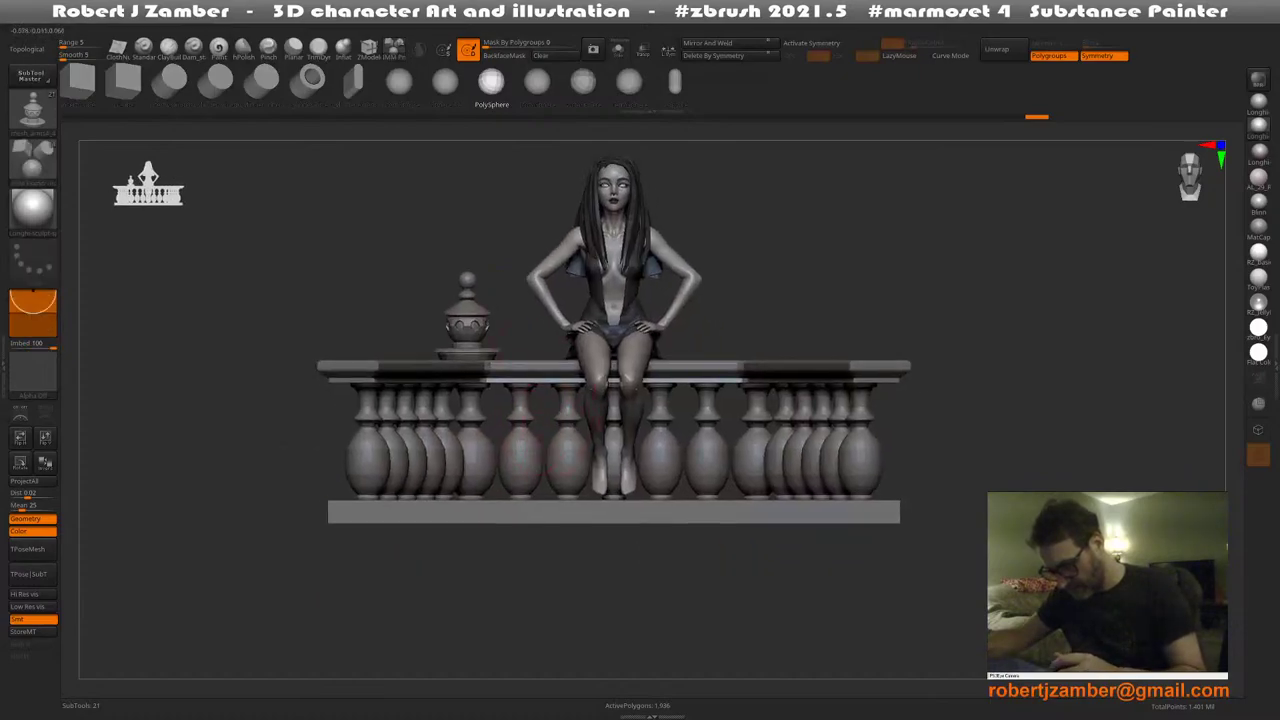
# Select the leftover anatomy bones subtool at the end of the subtool list and delete it
pyautogui.press('n')
pyautogui.moveTo(478, 380); pyautogui.dragTo(478, 443)
pyautogui.click(500, 450)
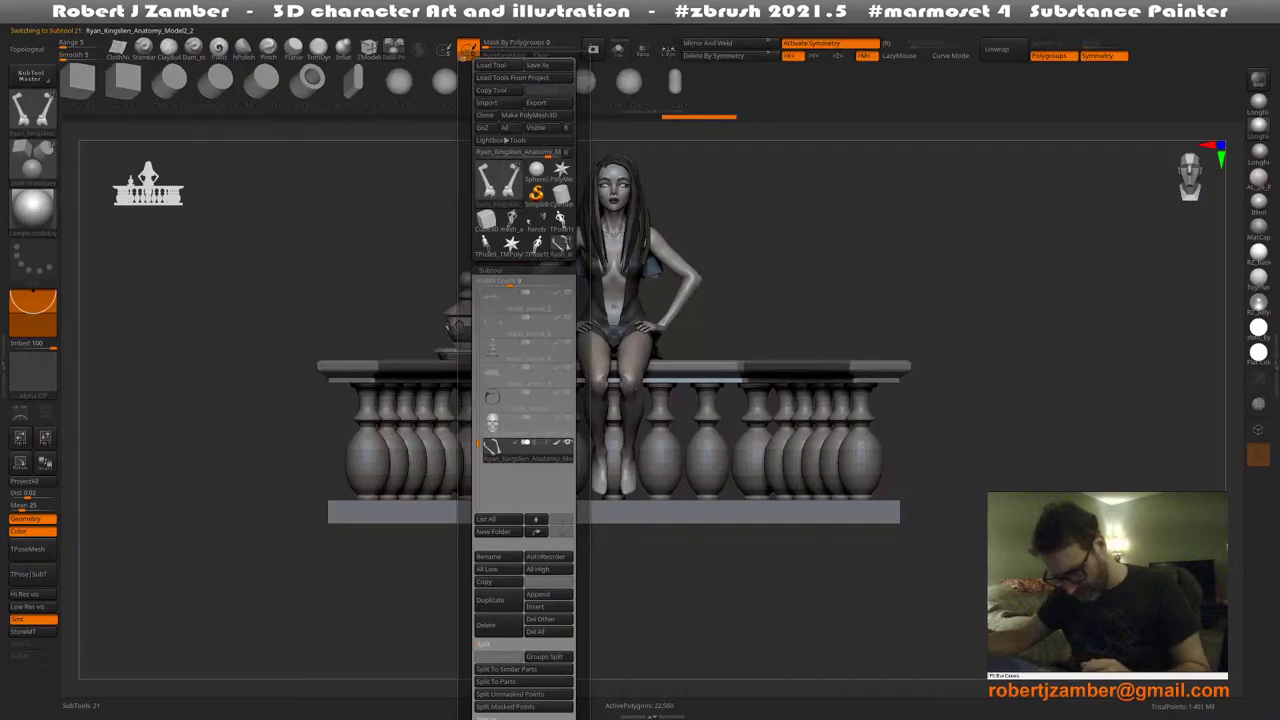
pyautogui.scroll(-4, 525, 400)
pyautogui.click(497, 412)
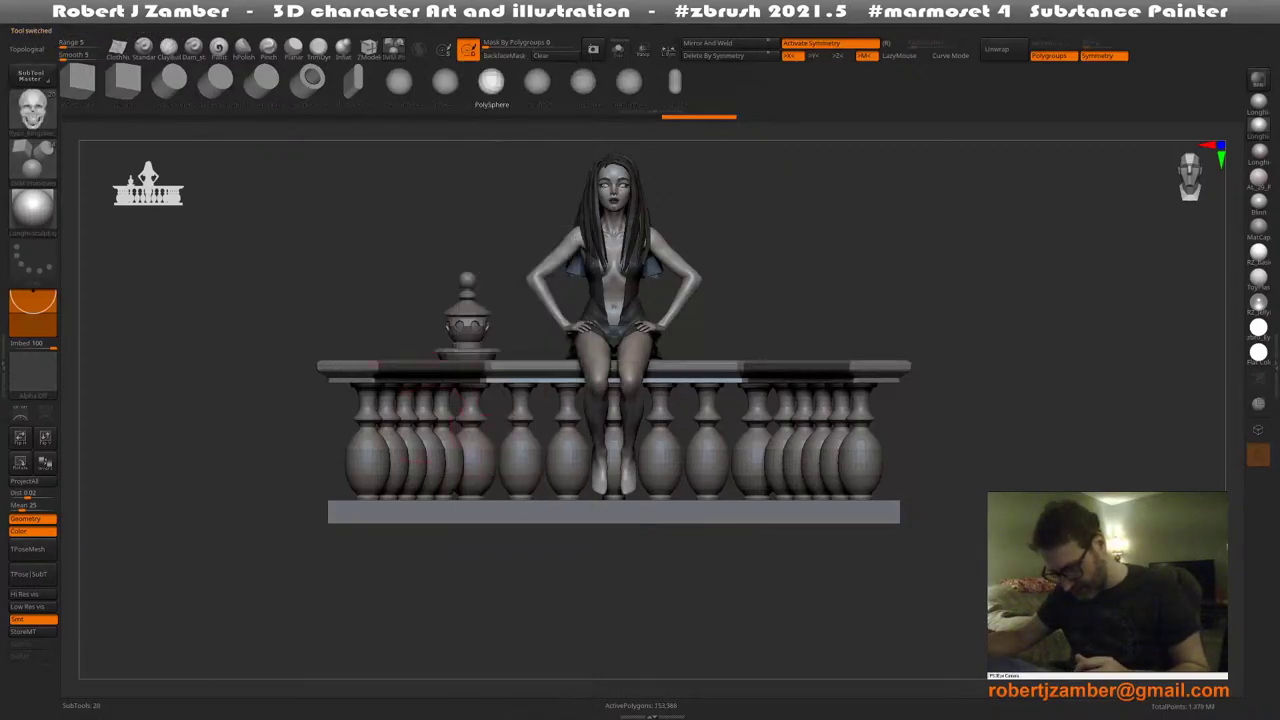
# Make the character's front hair strands the active subtool and switch to the ClothNudge brush
pyautogui.moveTo(556, 440); pyautogui.dragTo(535, 535, button='right')
pyautogui.moveTo(510, 490); pyautogui.dragTo(532, 443, button='right')
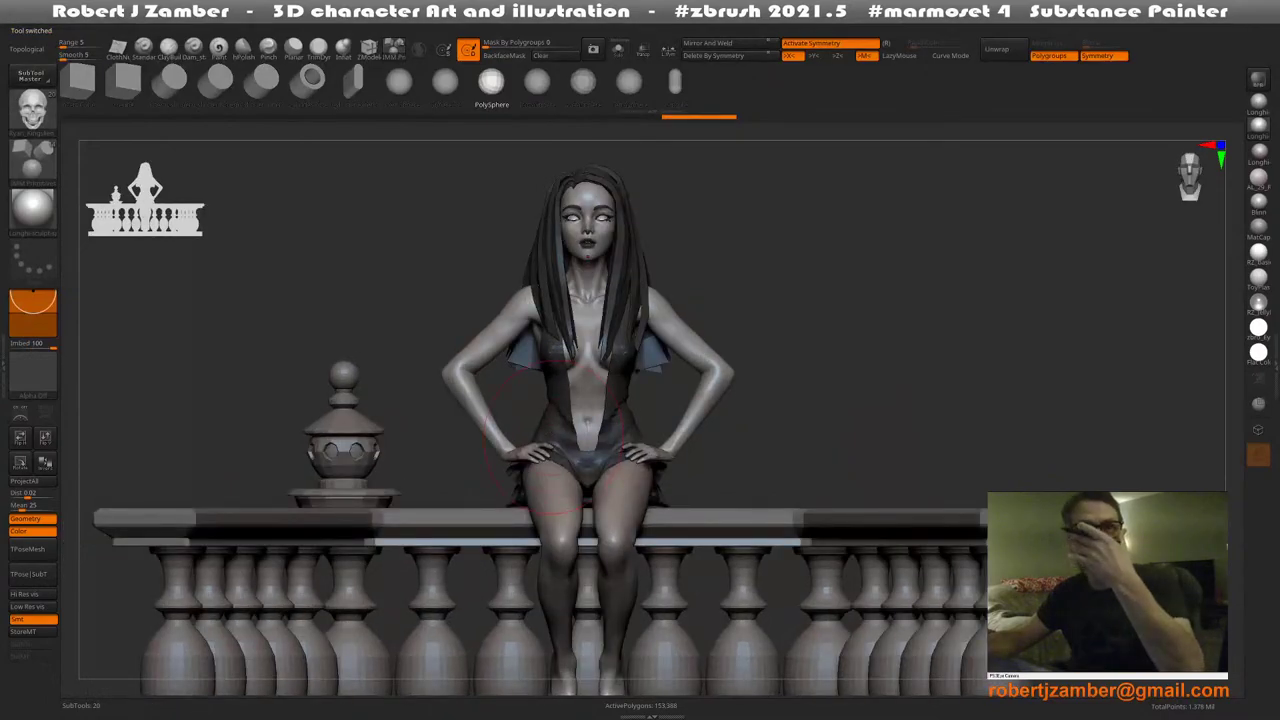
pyautogui.press('space')
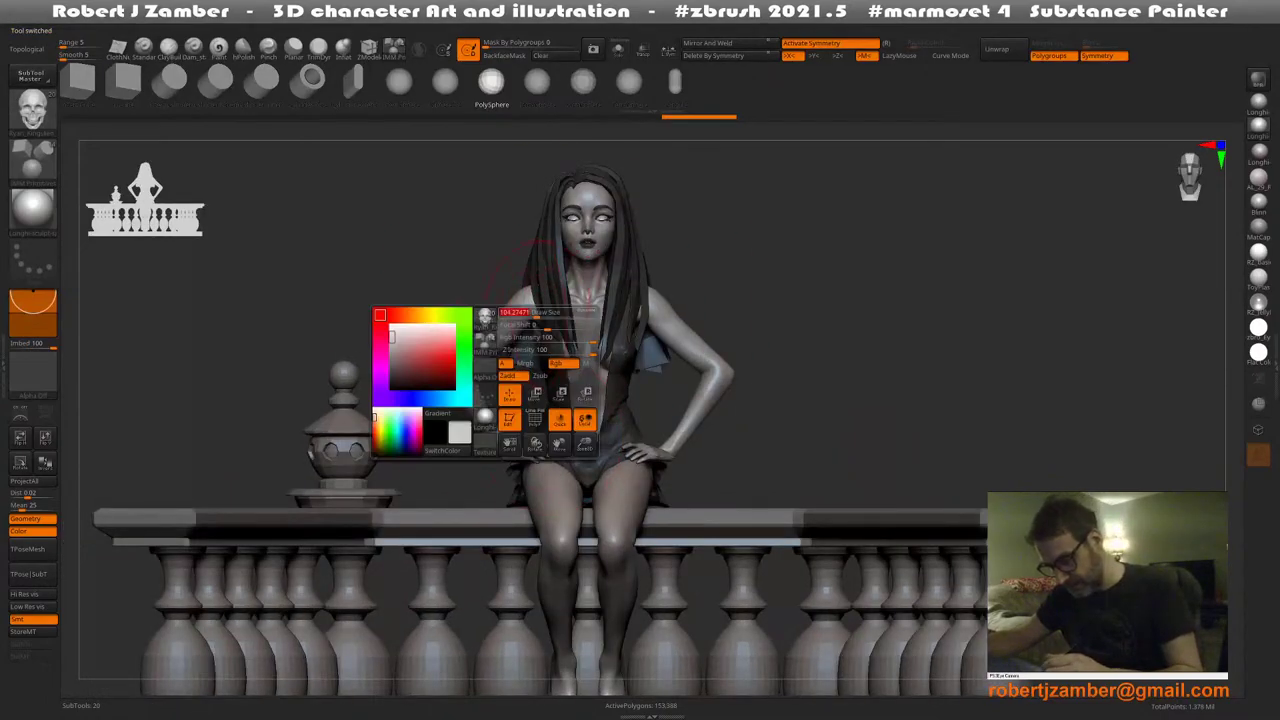
pyautogui.keyDown('alt'); pyautogui.click(541, 294); pyautogui.keyUp('alt')
pyautogui.keyDown('ctrl'); pyautogui.moveTo(541, 294); pyautogui.dragTo(545, 314, button='right'); pyautogui.keyUp('ctrl')
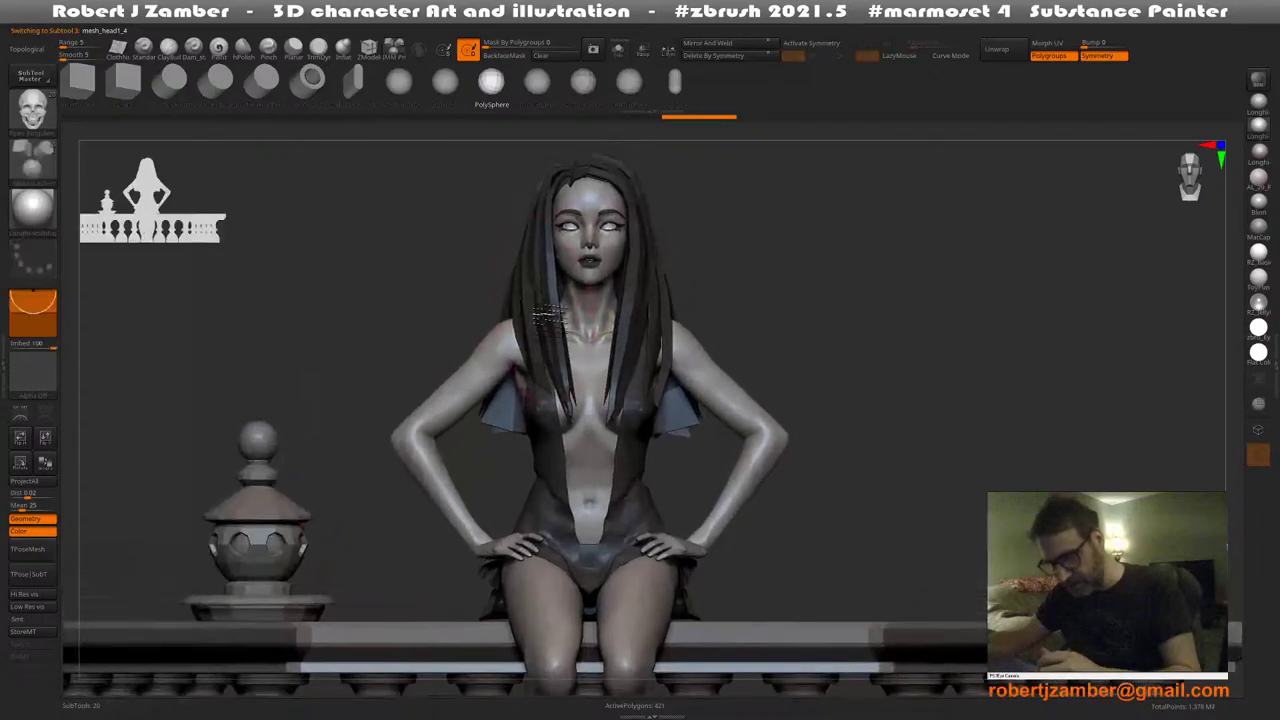
pyautogui.moveTo(348, 168); pyautogui.dragTo(325, 199)
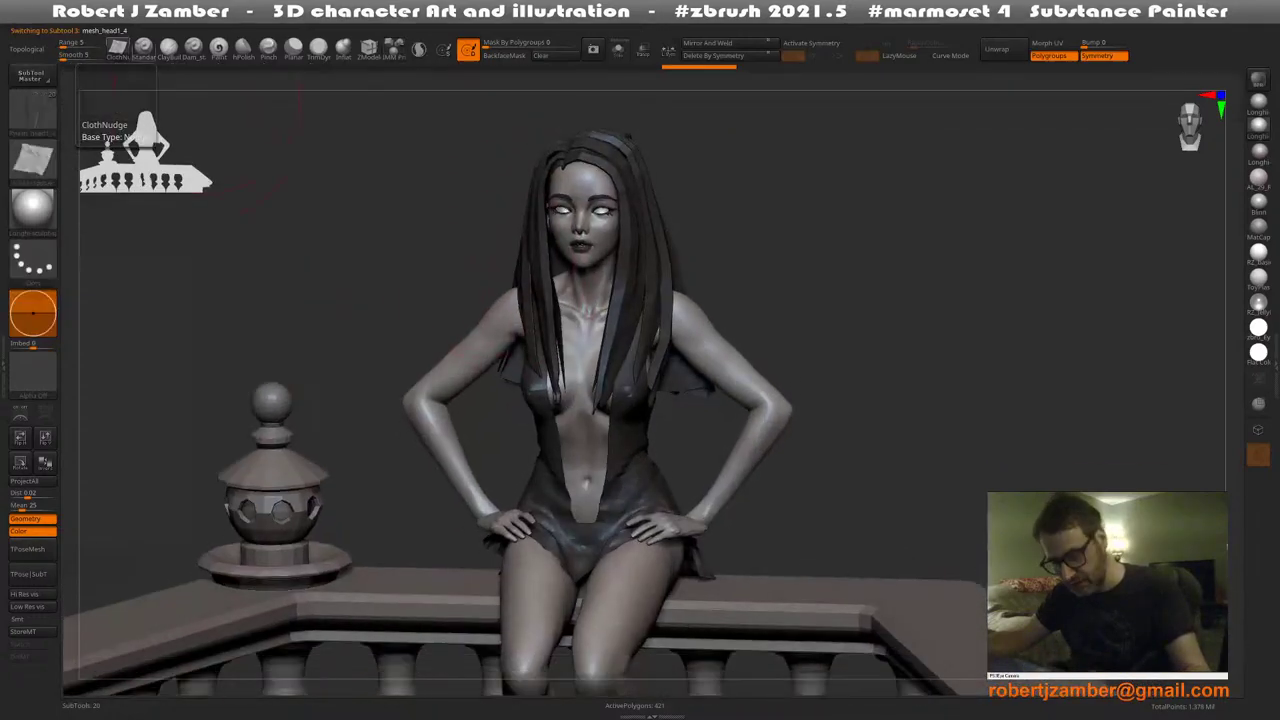
# Display the polygroups on the front hair strands to check them, and turn the display back off
pyautogui.press('space')
pyautogui.hotkey('shift', 'f')
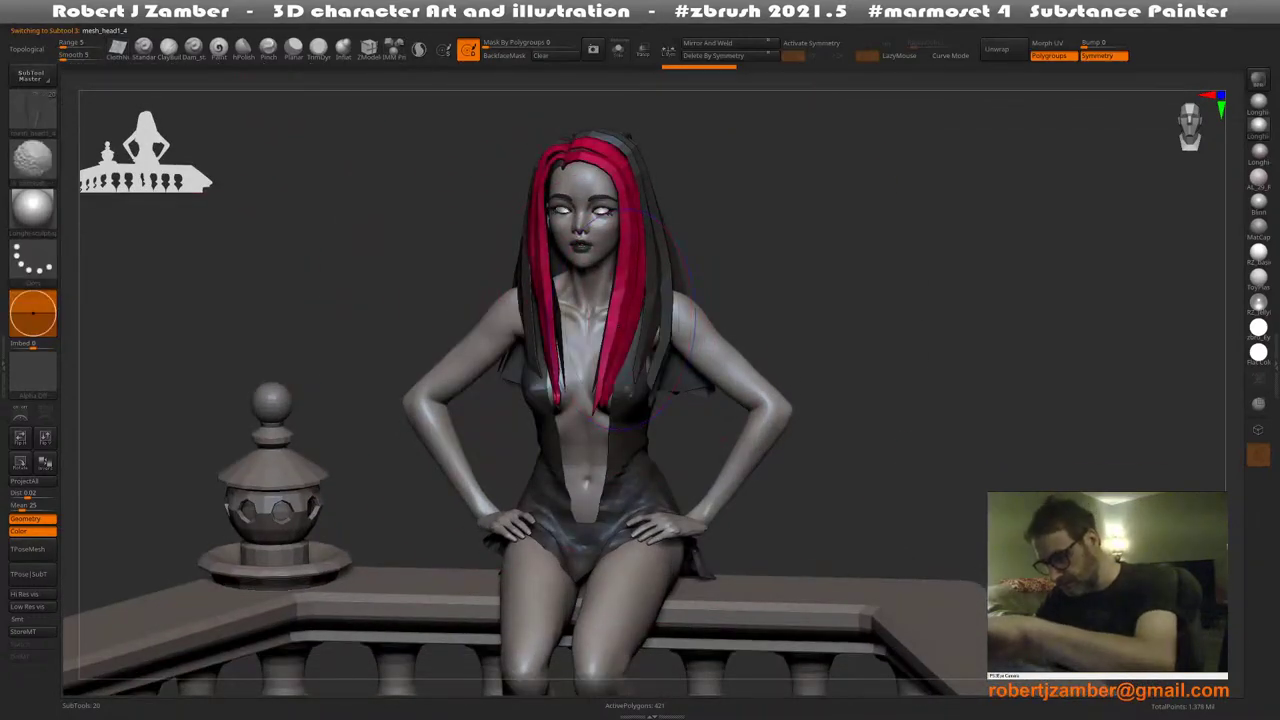
pyautogui.hotkey('shift', 'f')
pyautogui.keyDown('ctrl'); pyautogui.moveTo(620, 321); pyautogui.dragTo(612, 285, button='right'); pyautogui.keyUp('ctrl')
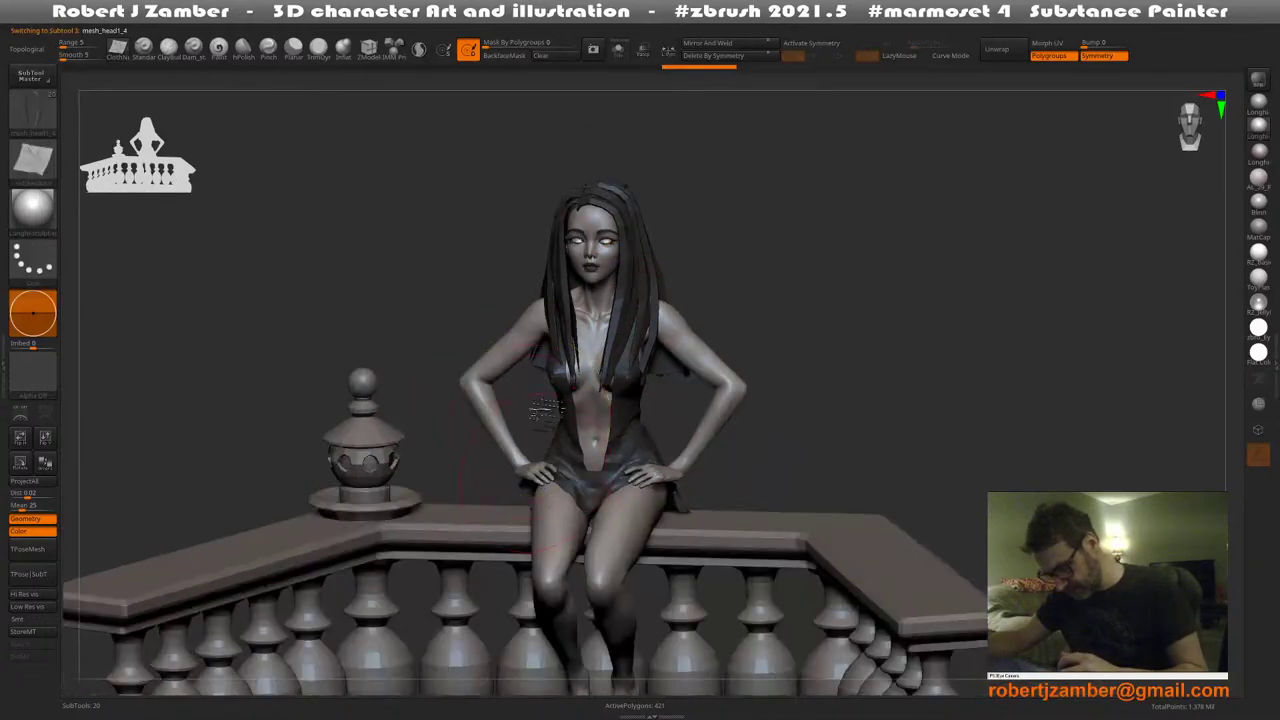
# Undo the last change and make the dress the active subtool from behind the character
pyautogui.keyDown('alt'); pyautogui.moveTo(540, 472); pyautogui.dragTo(235, 425, button='right'); pyautogui.keyUp('alt')
pyautogui.moveTo(430, 398)
pyautogui.mouseDown(button='right')
pyautogui.moveTo(492, 400)
pyautogui.moveTo(561, 440)
pyautogui.mouseUp(button='right')
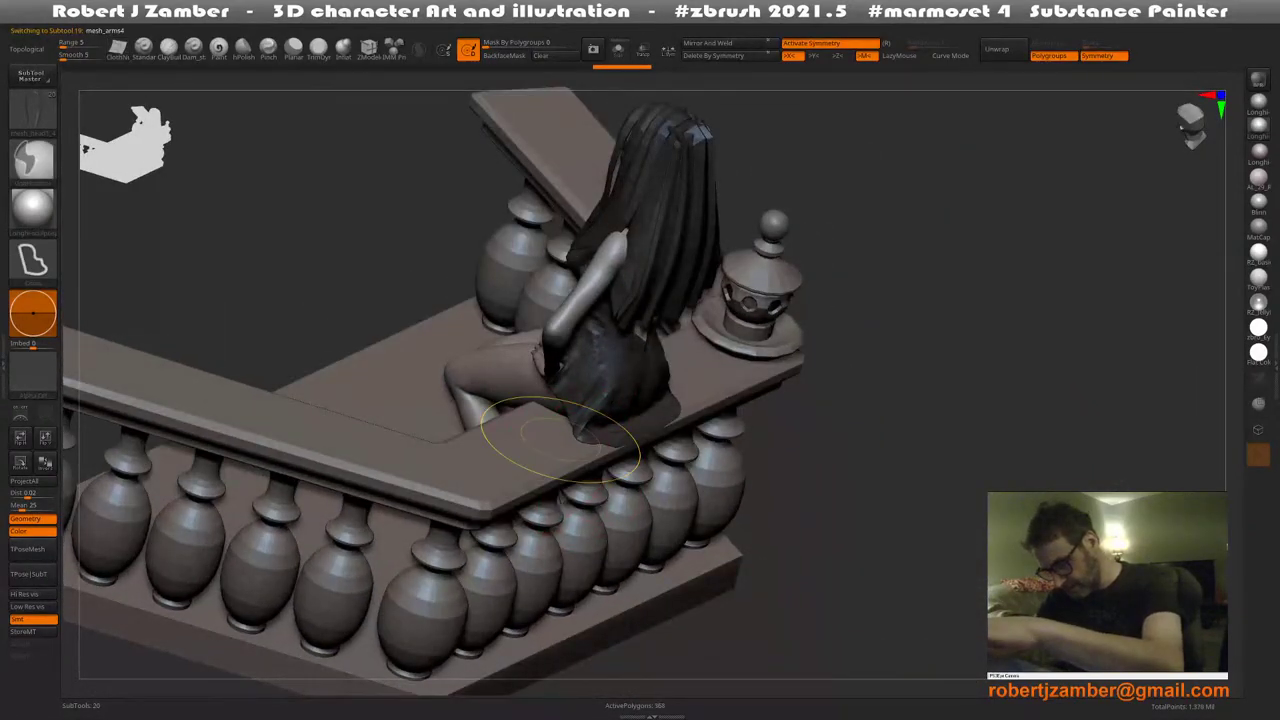
pyautogui.hotkey('ctrl', 'z')
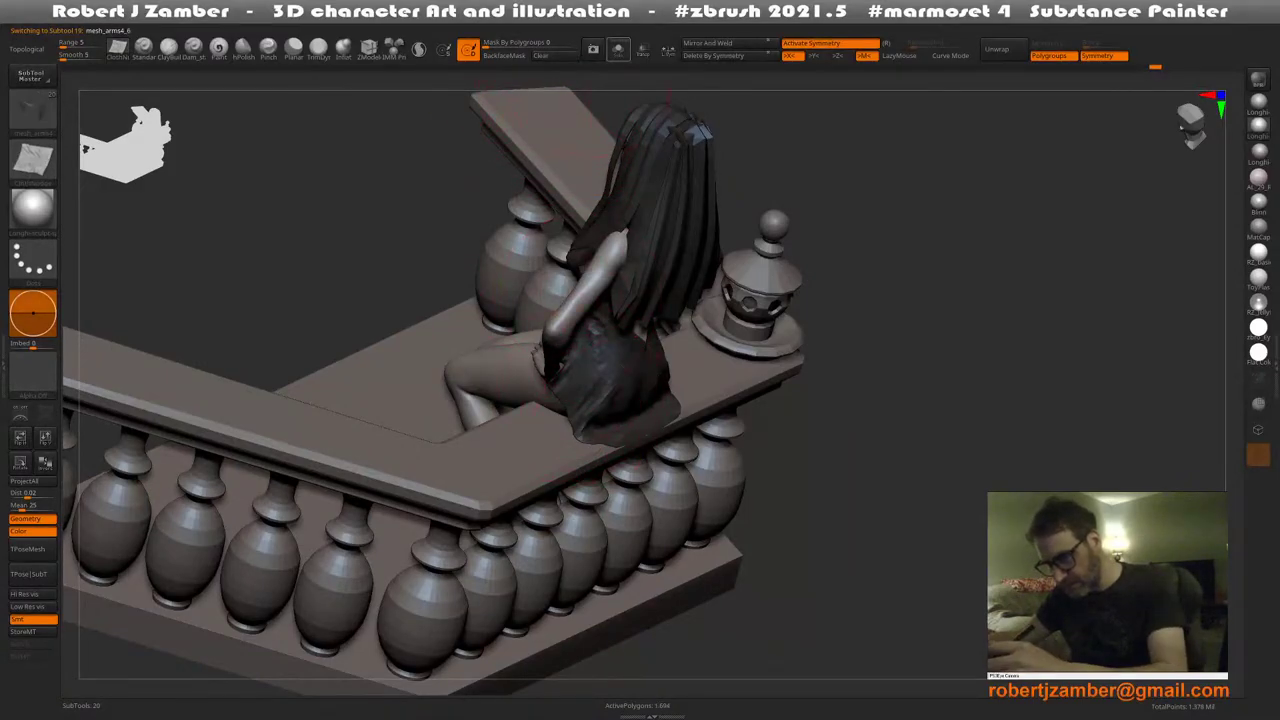
pyautogui.keyDown('alt'); pyautogui.click(590, 175); pyautogui.keyUp('alt')
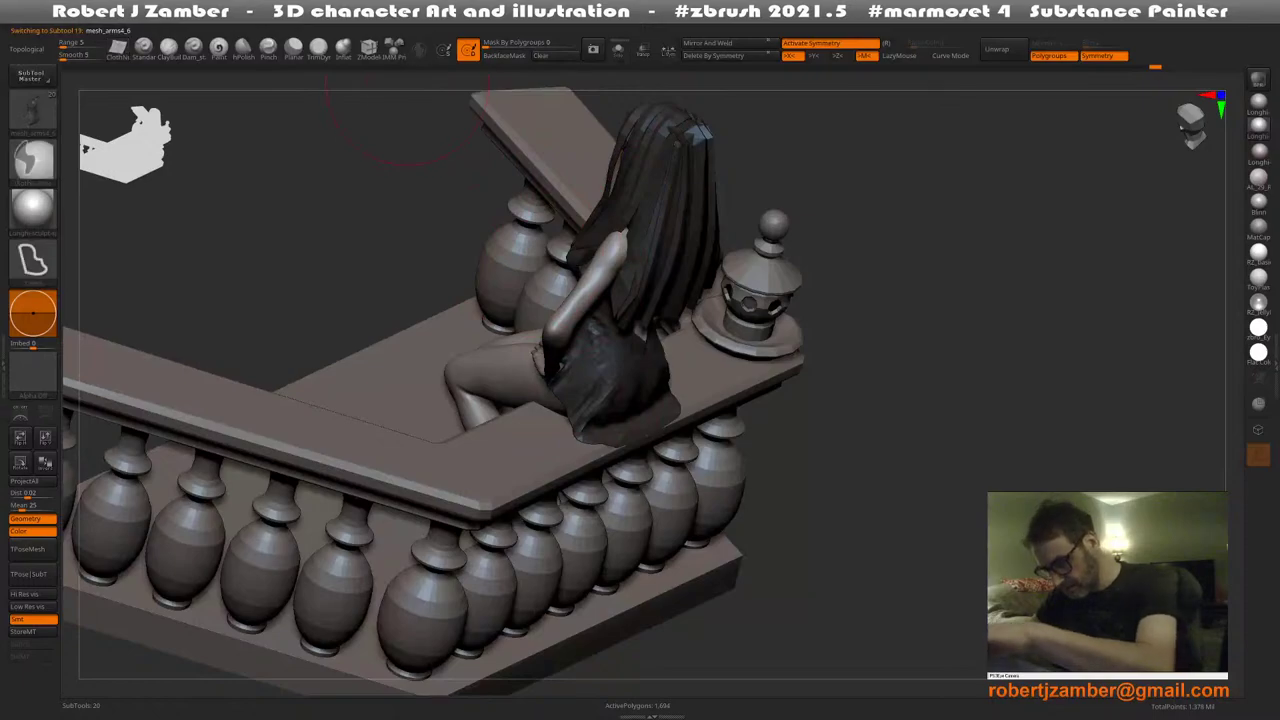
# Subdivide the dress once, inspect it from the front and step it back down to the lower subdivision level
pyautogui.hotkey('ctrl', 'd')
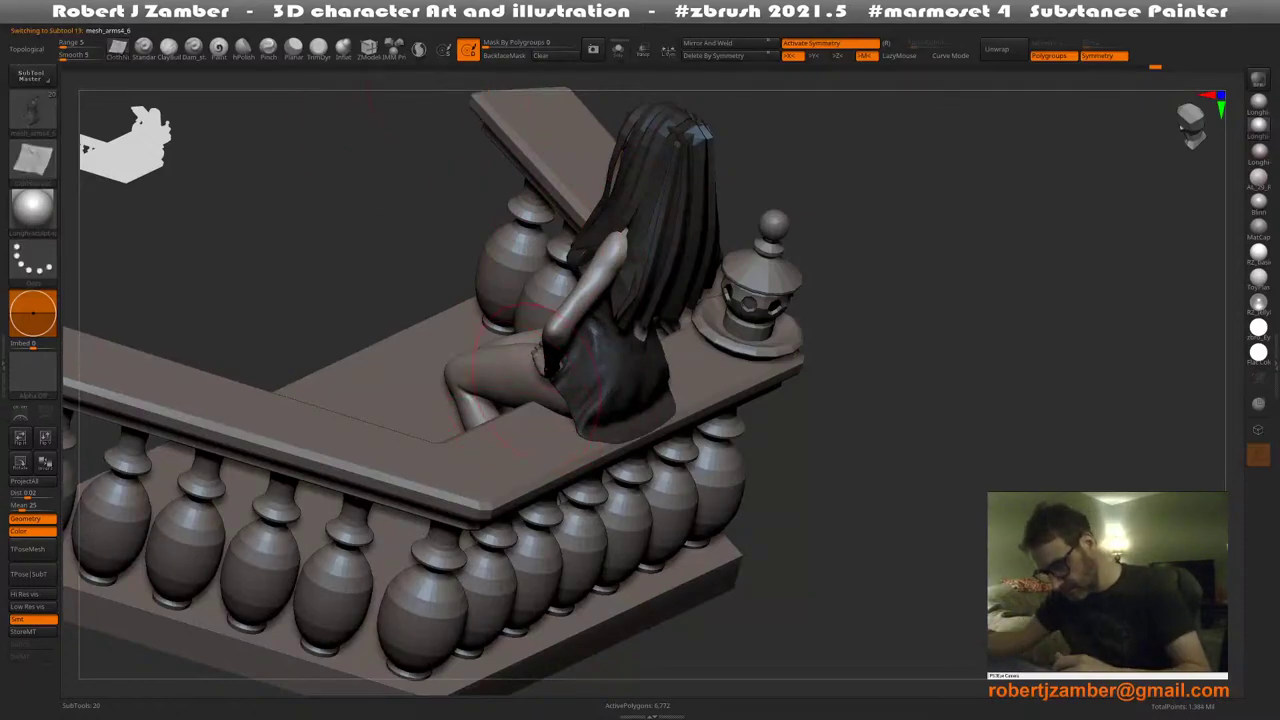
pyautogui.moveTo(537, 382); pyautogui.dragTo(660, 420, button='right')
pyautogui.keyDown('alt'); pyautogui.moveTo(502, 465); pyautogui.dragTo(526, 440, button='right'); pyautogui.keyUp('alt')
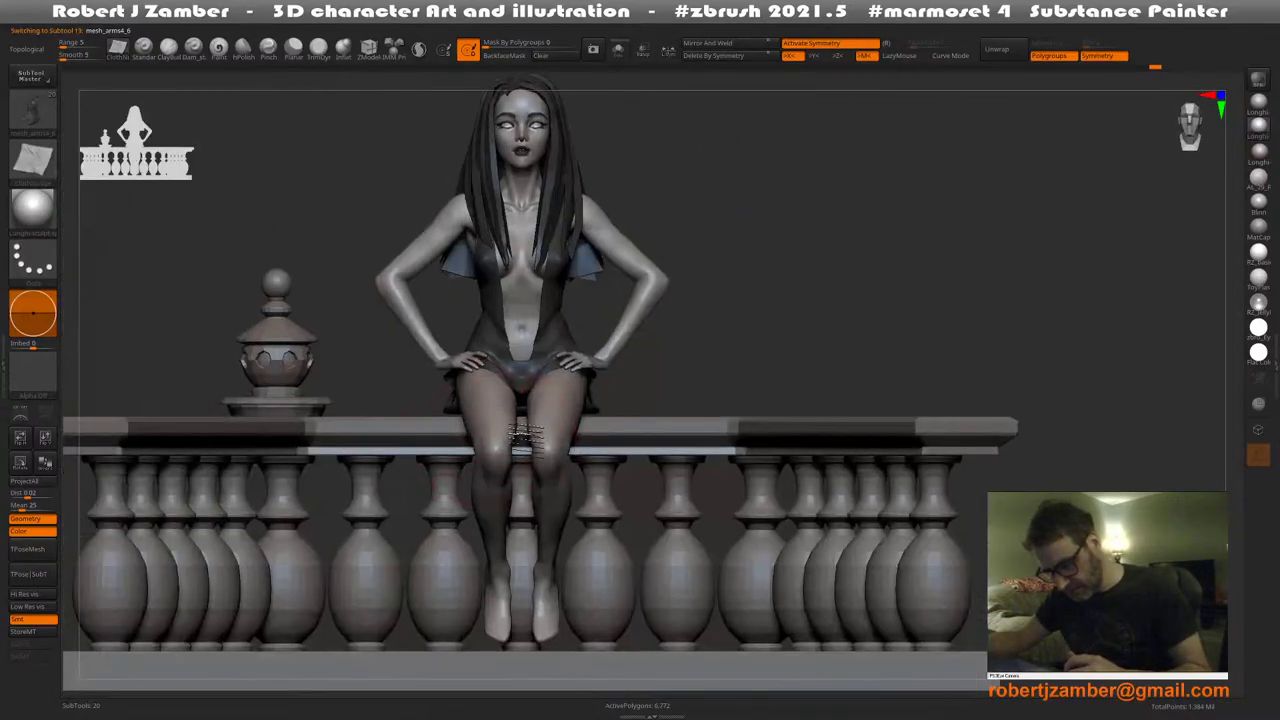
pyautogui.moveTo(522, 437); pyautogui.dragTo(540, 500)
pyautogui.hotkey('shift', 'd')
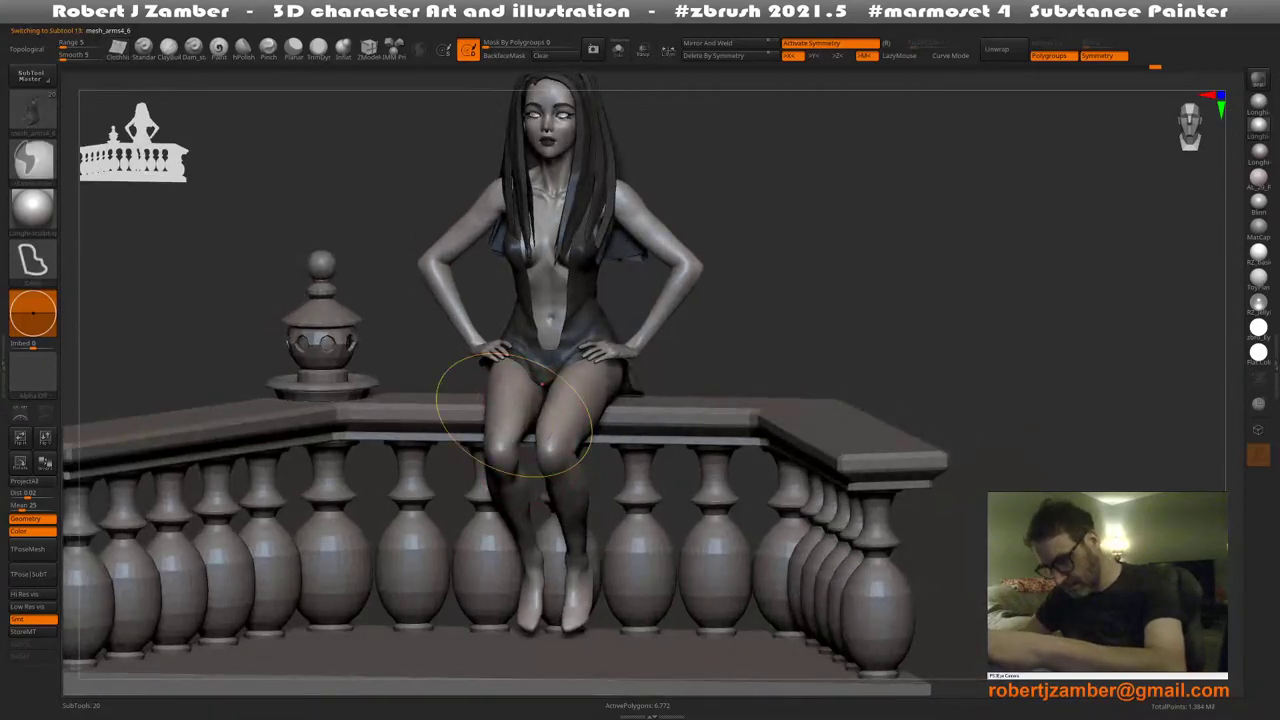
pyautogui.press('p')
pyautogui.keyDown('alt'); pyautogui.moveTo(519, 393); pyautogui.dragTo(546, 367, button='right'); pyautogui.keyUp('alt')
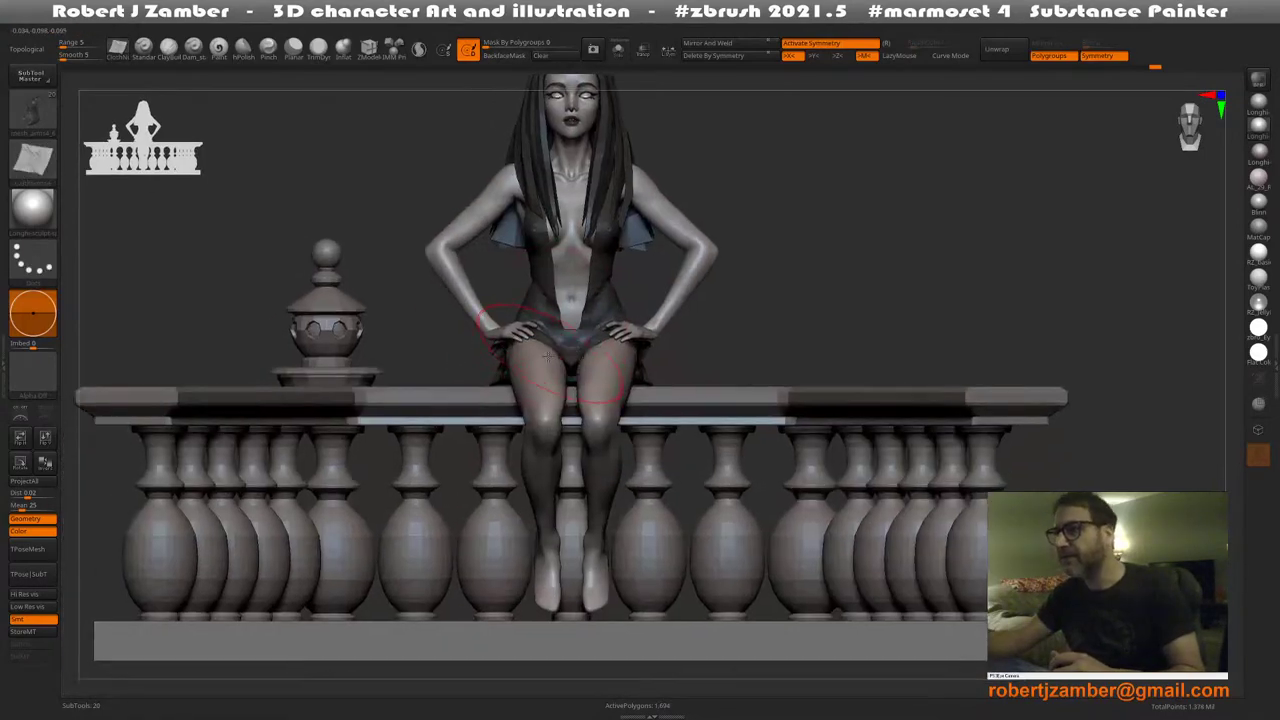
pyautogui.press('p')
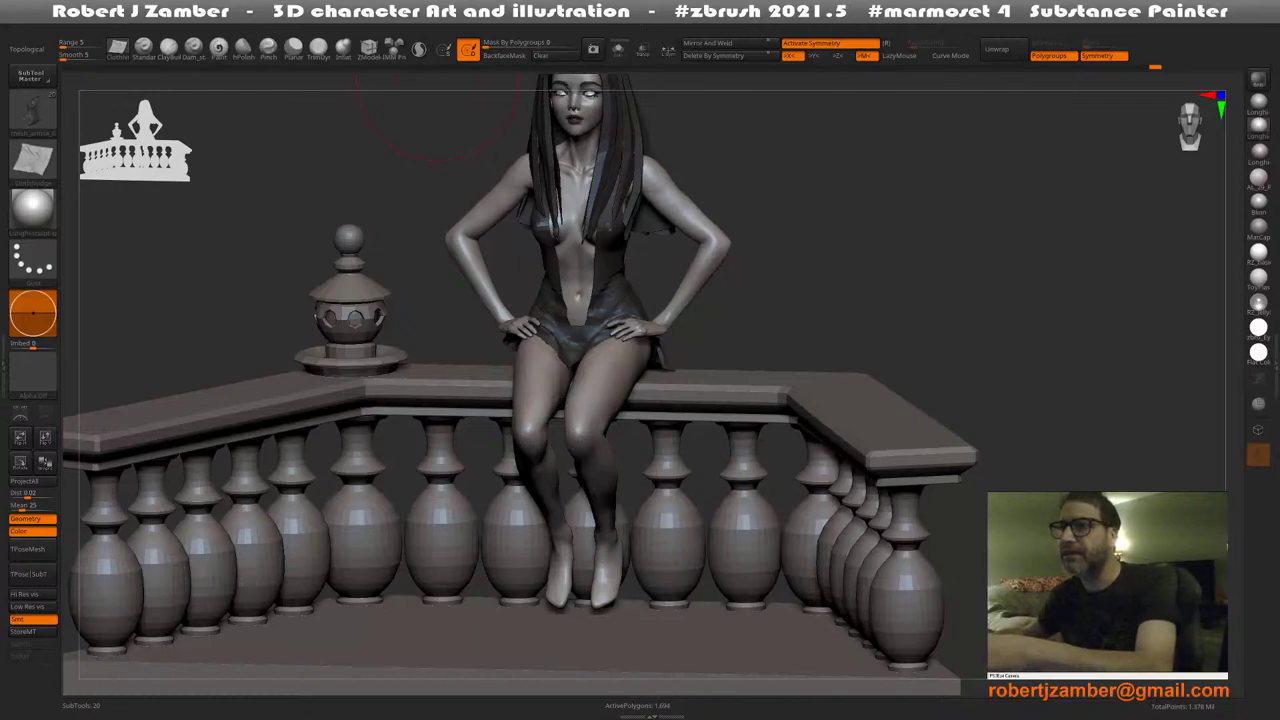
# Check the reference images of the winged woman seated on the balustrade, and compare them with the model
pyautogui.hotkey('alt', 'Tab')
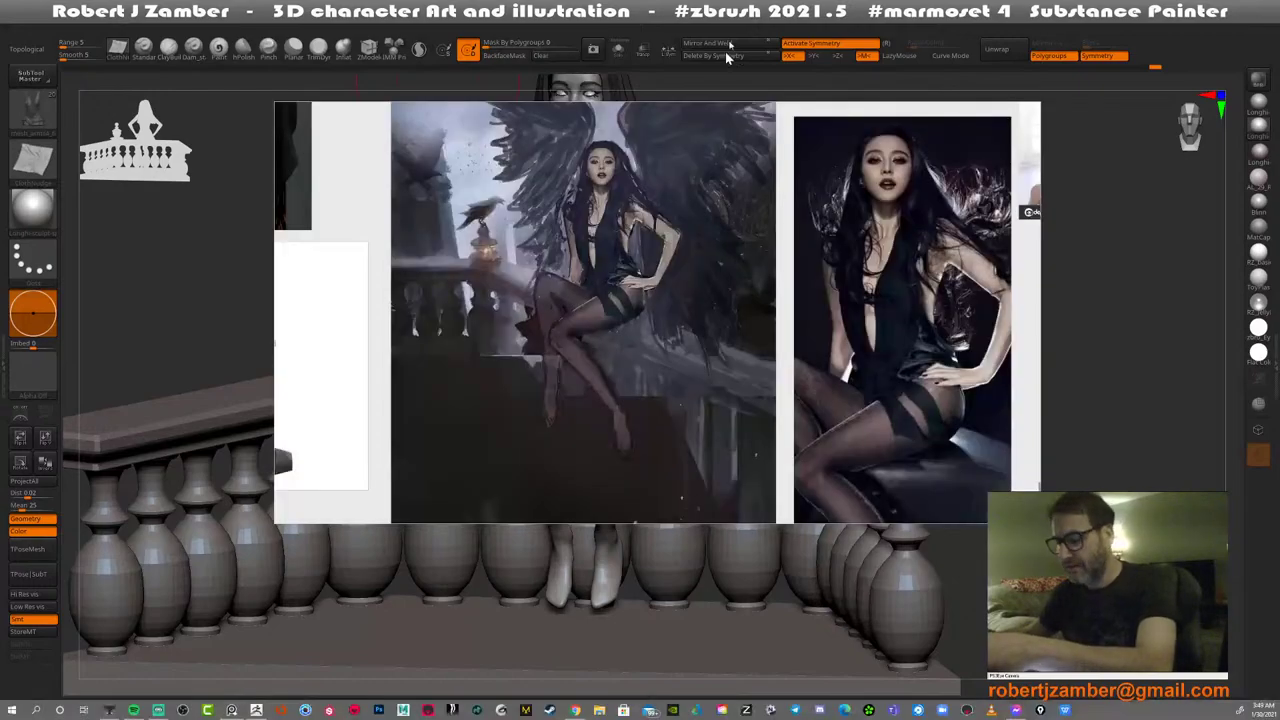
pyautogui.hotkey('alt', 'Tab')
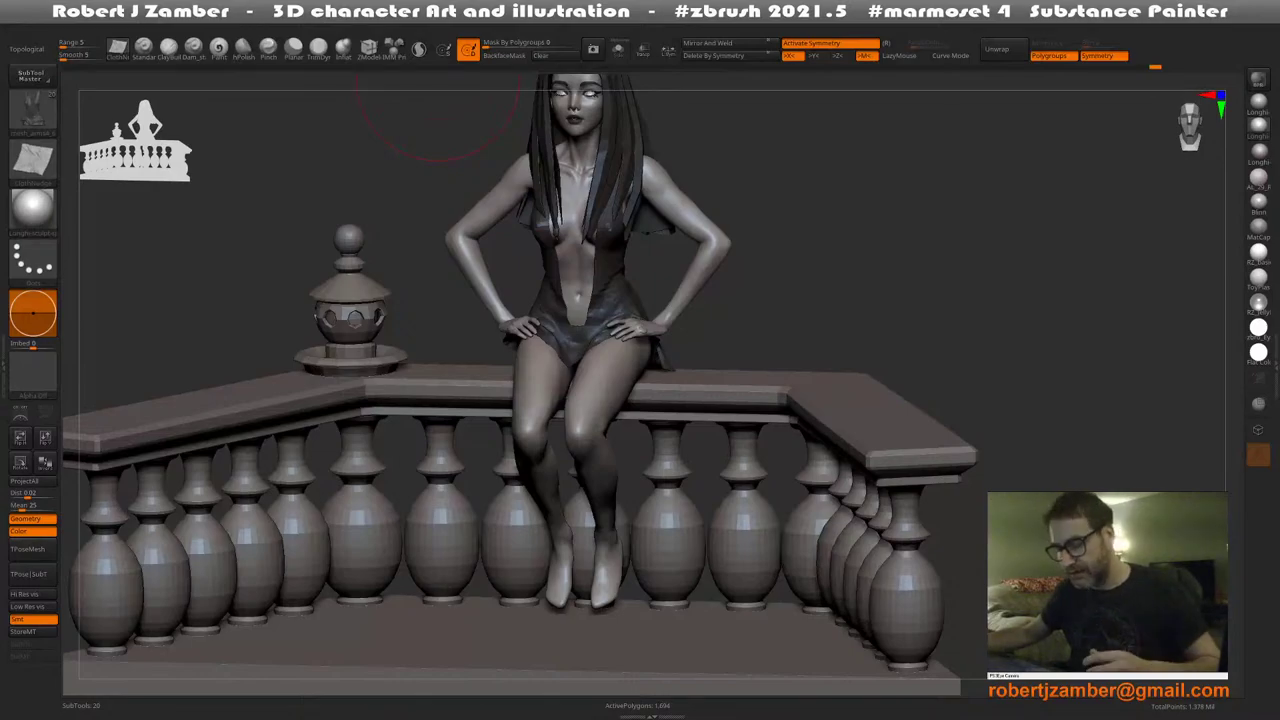
pyautogui.moveTo(500, 310); pyautogui.dragTo(432, 326)
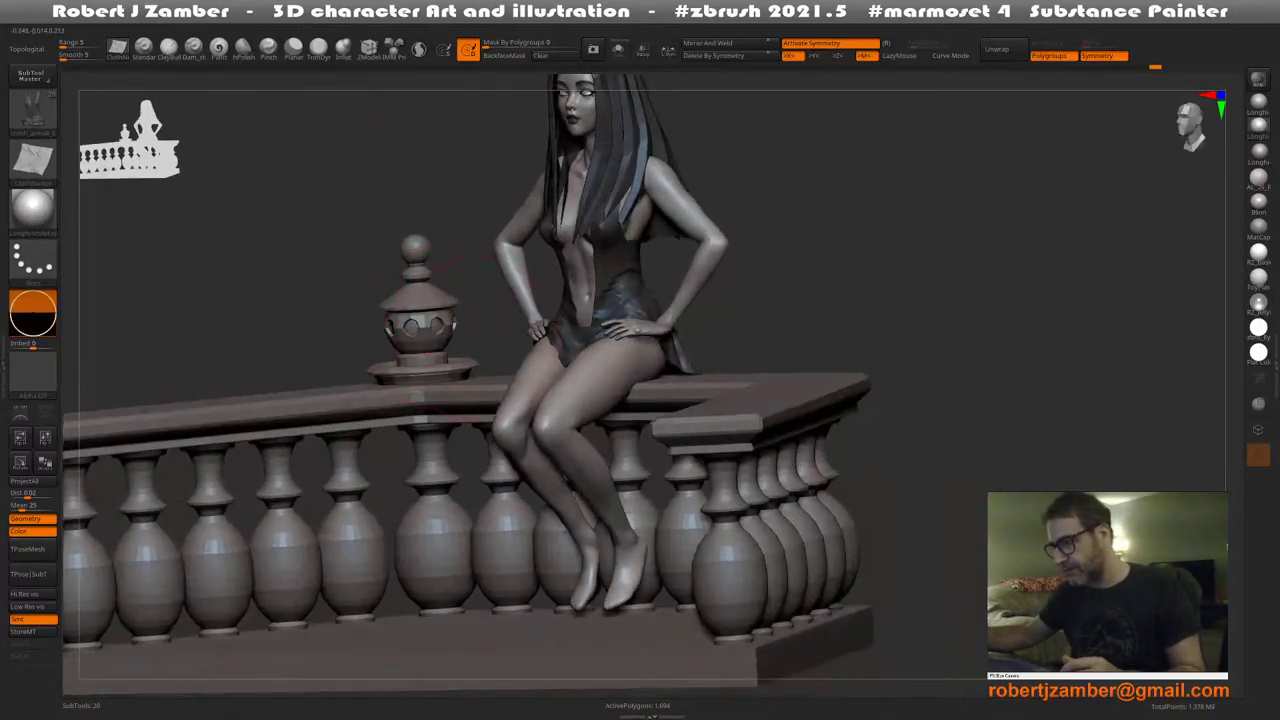
# Select the balustrade's lantern ornament and apply Mirror And Weld to copy it to the other side of the character
pyautogui.moveTo(455, 268); pyautogui.dragTo(459, 386, button='right')
pyautogui.keyDown('alt'); pyautogui.click(421, 340); pyautogui.keyUp('alt')
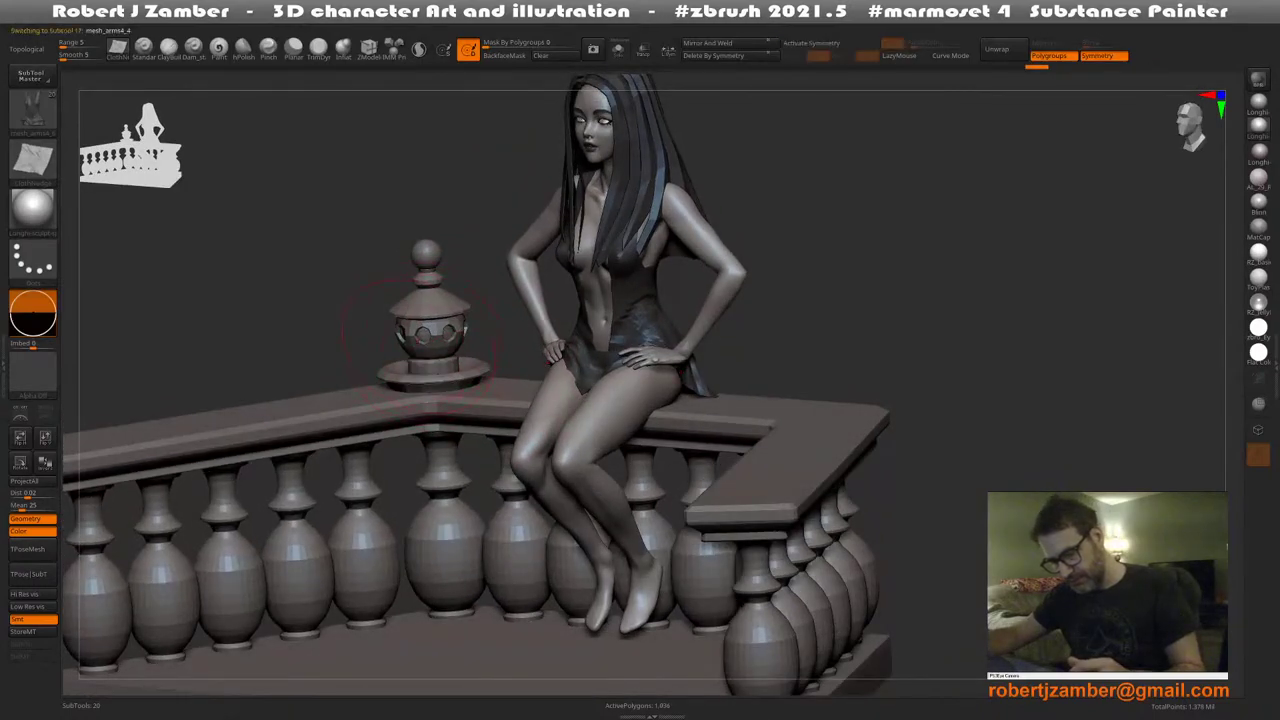
pyautogui.keyDown('alt'); pyautogui.moveTo(421, 340); pyautogui.dragTo(443, 332, button='right'); pyautogui.keyUp('alt')
pyautogui.click(709, 44)
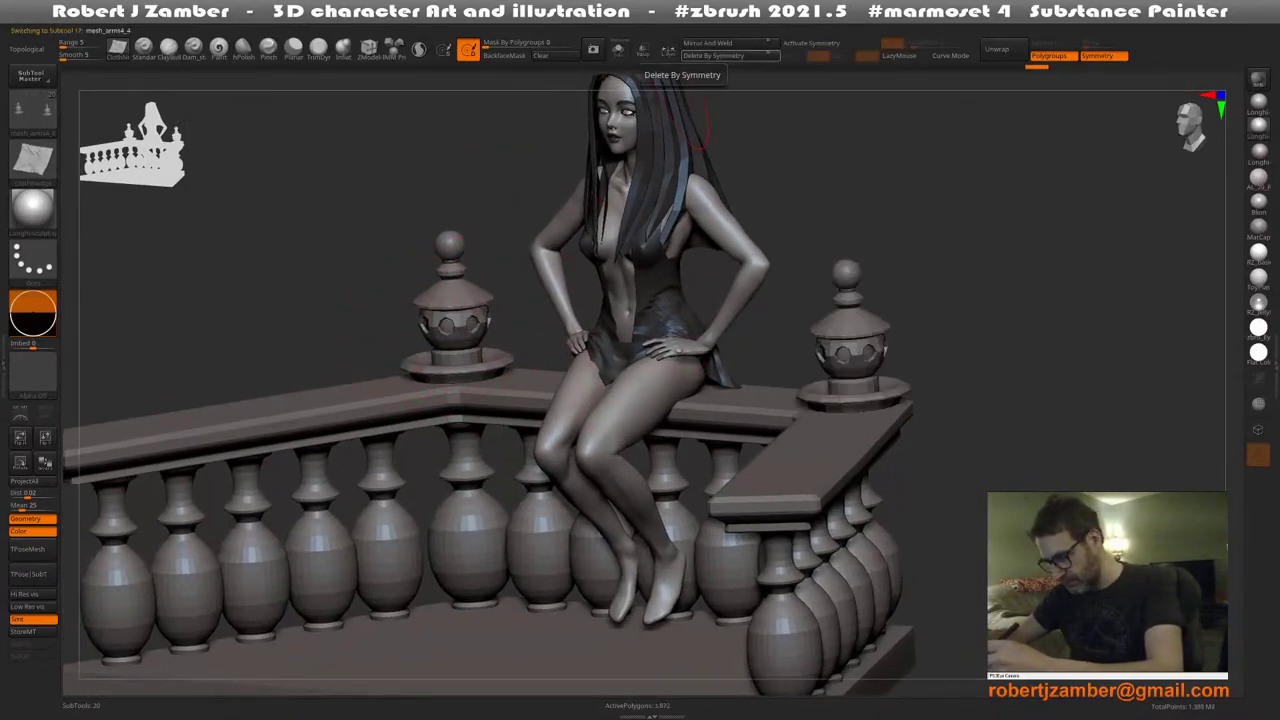
pyautogui.moveTo(514, 456); pyautogui.dragTo(527, 496, button='right')
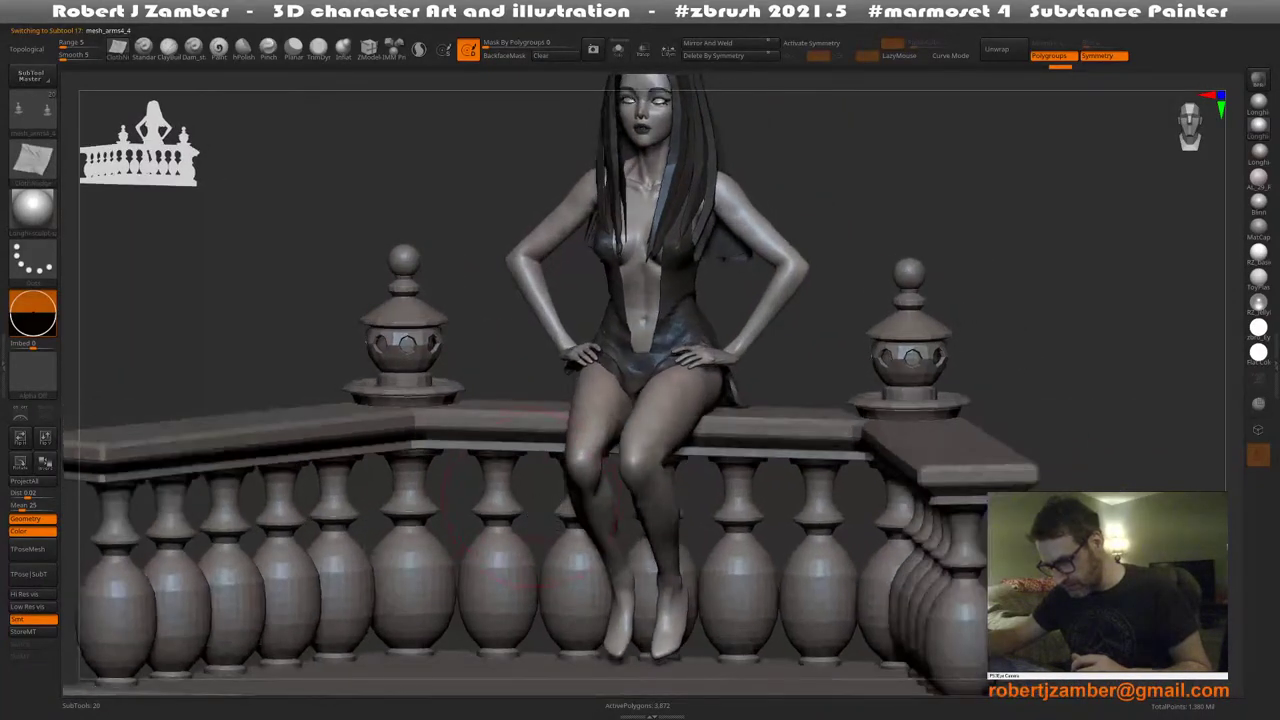
# Make the dress the active subtool again and frame the character's waist and hips from the front
pyautogui.keyDown('alt'); pyautogui.moveTo(538, 440); pyautogui.dragTo(552, 466, button='right'); pyautogui.keyUp('alt')
pyautogui.moveTo(612, 424); pyautogui.dragTo(583, 432, button='right')
pyautogui.moveTo(560, 355); pyautogui.dragTo(680, 524, button='right')
pyautogui.moveTo(330, 438)
pyautogui.keyDown('alt'); pyautogui.mouseDown(button='right')
pyautogui.moveTo(517, 423)
pyautogui.moveTo(480, 374)
pyautogui.mouseUp(button='right'); pyautogui.keyUp('alt')
pyautogui.press('space')
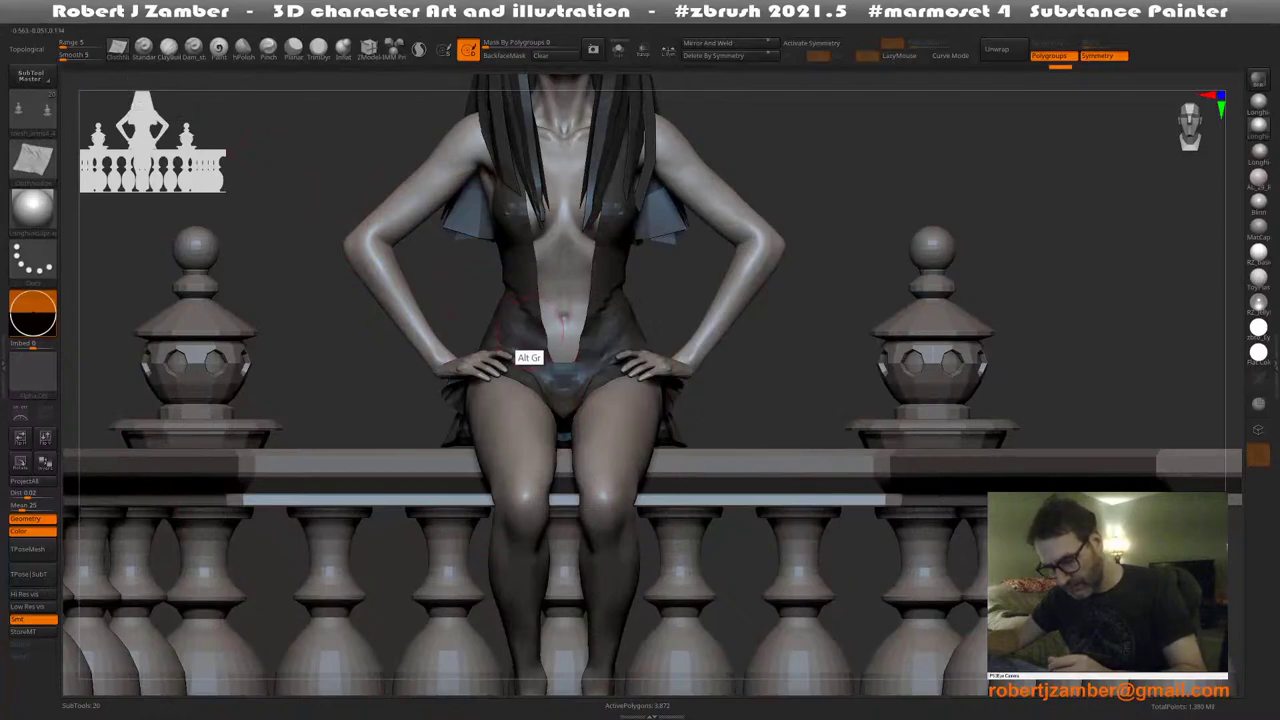
pyautogui.keyDown('alt'); pyautogui.click(528, 350); pyautogui.keyUp('alt')
pyautogui.press('space')
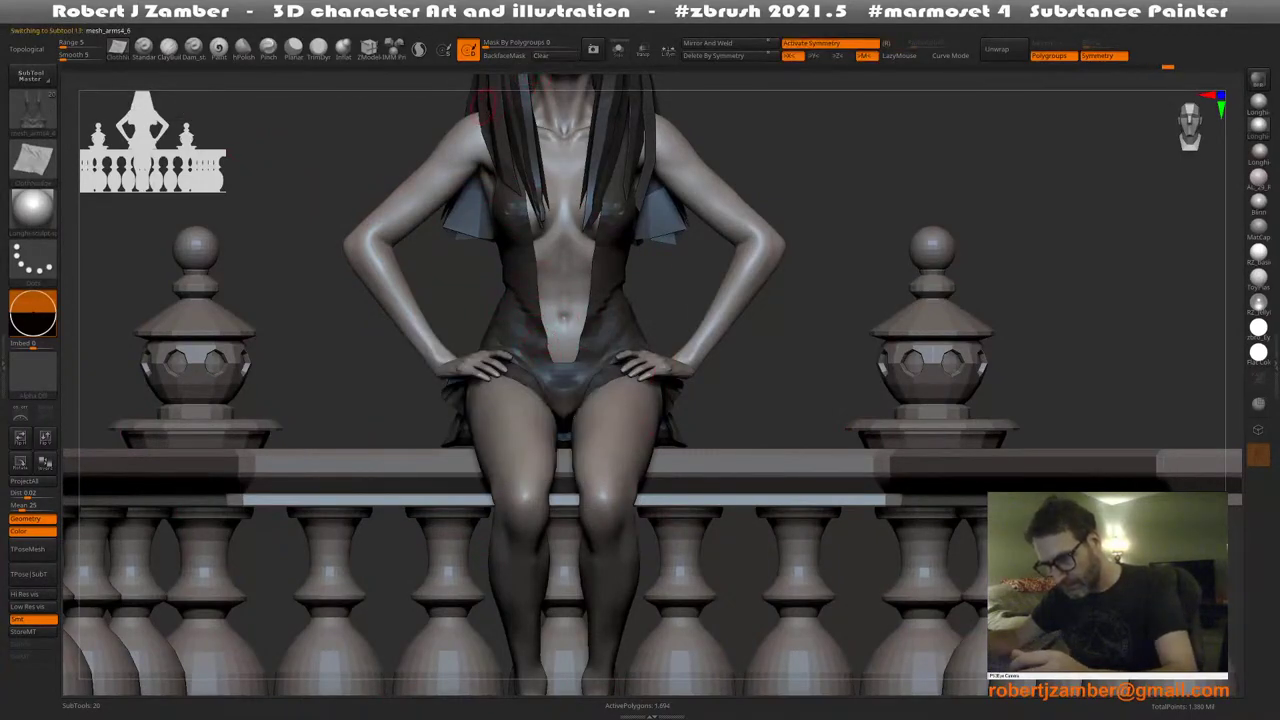
pyautogui.click(618, 48)
pyautogui.click(618, 48)
# Adjust the ClothNudge draw size and symmetrically nudge the dress around the lower tip of its front opening
pyautogui.press('space')
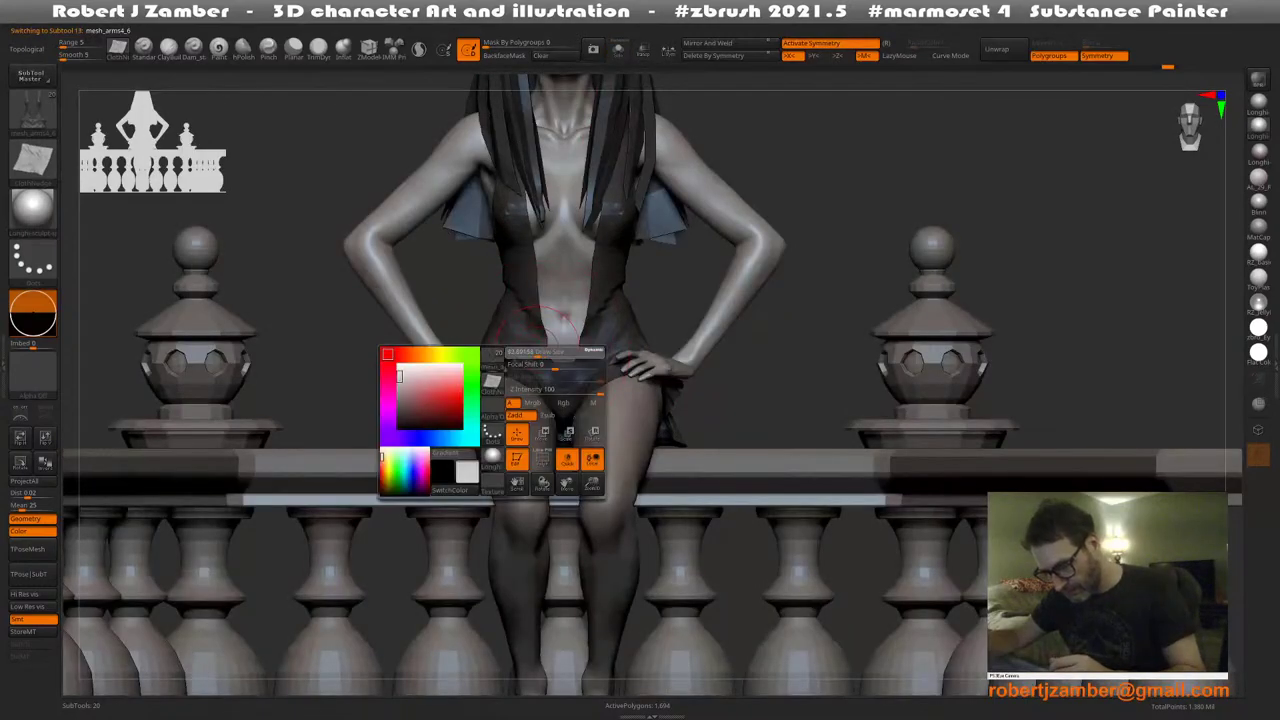
pyautogui.press('c')
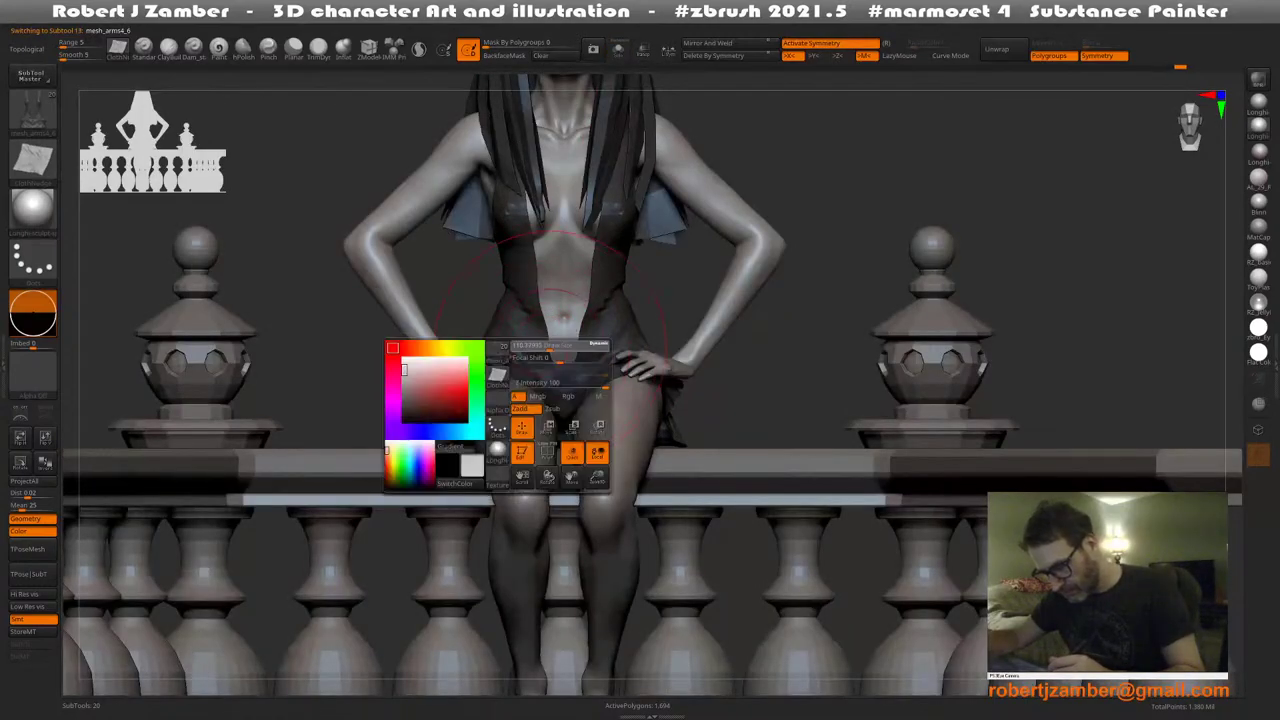
pyautogui.press('c')
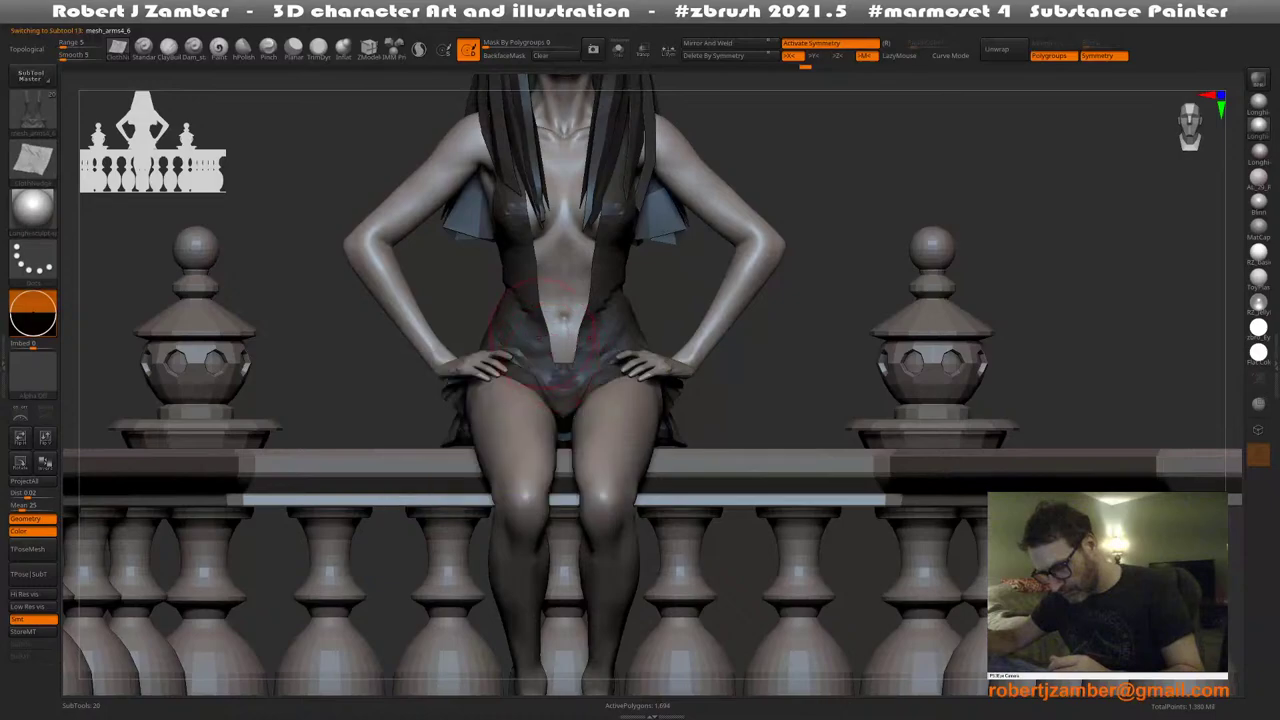
pyautogui.press('c')
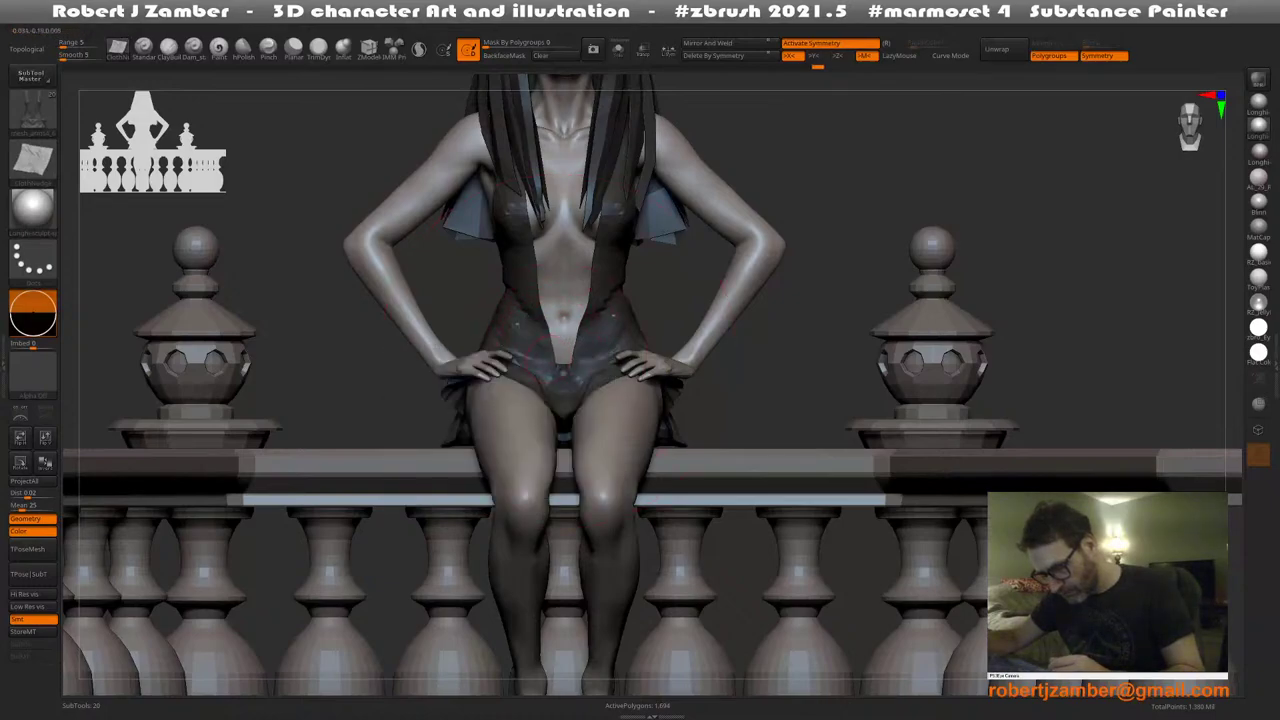
pyautogui.press('space')
pyautogui.press('space')
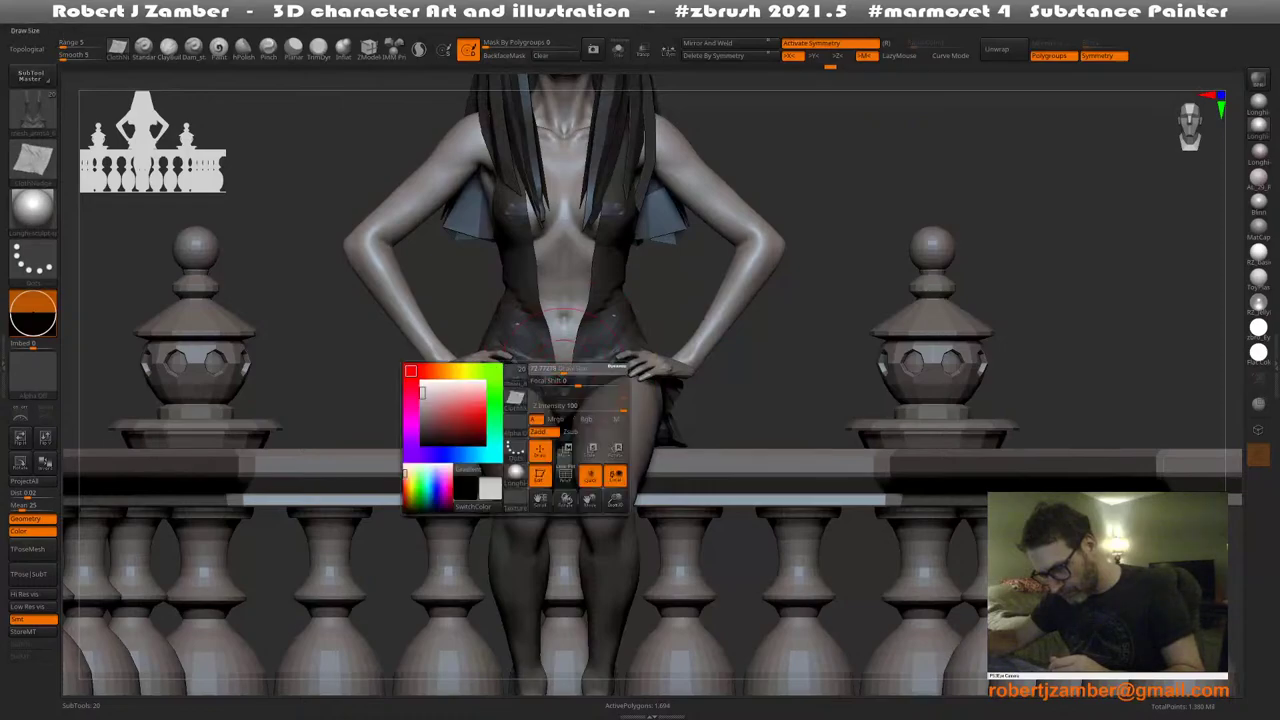
pyautogui.press('space')
pyautogui.moveTo(554, 364); pyautogui.dragTo(563, 364)
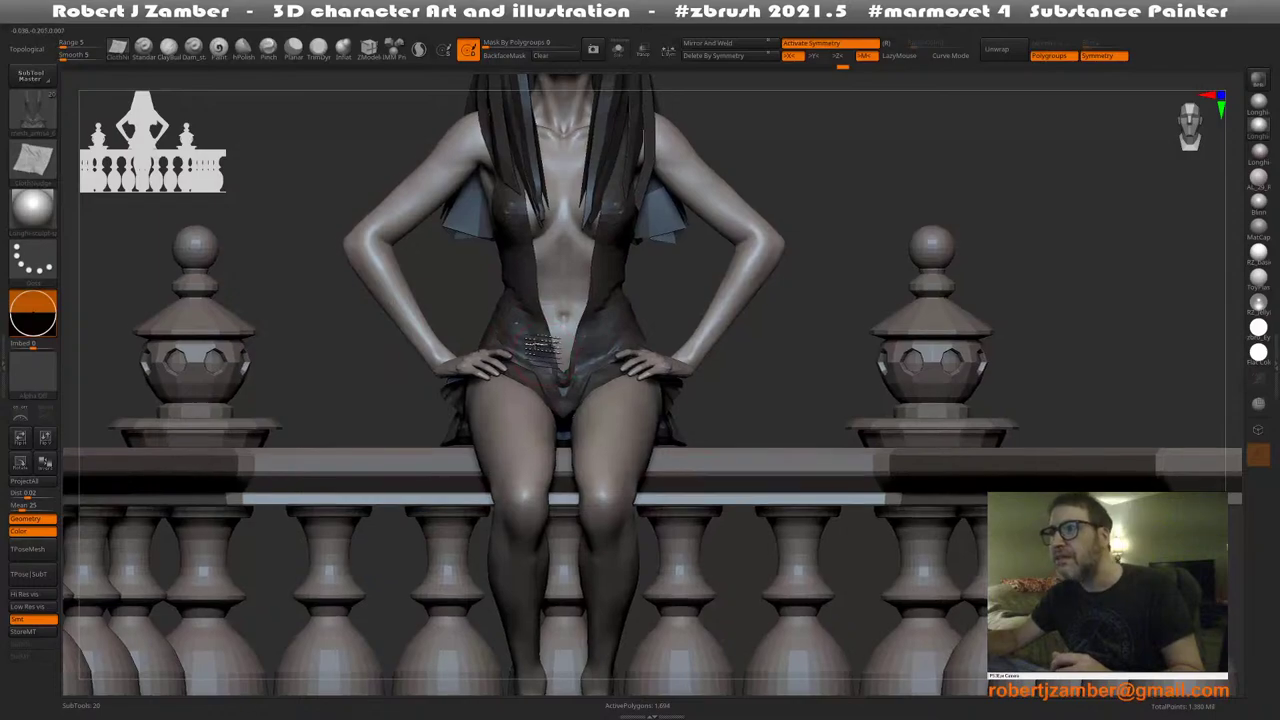
# Undo the last two nudges at the tip of the dress opening and rework the area with more ClothNudge strokes
pyautogui.keyDown('alt'); pyautogui.moveTo(718, 352); pyautogui.dragTo(668, 400); pyautogui.keyUp('alt')
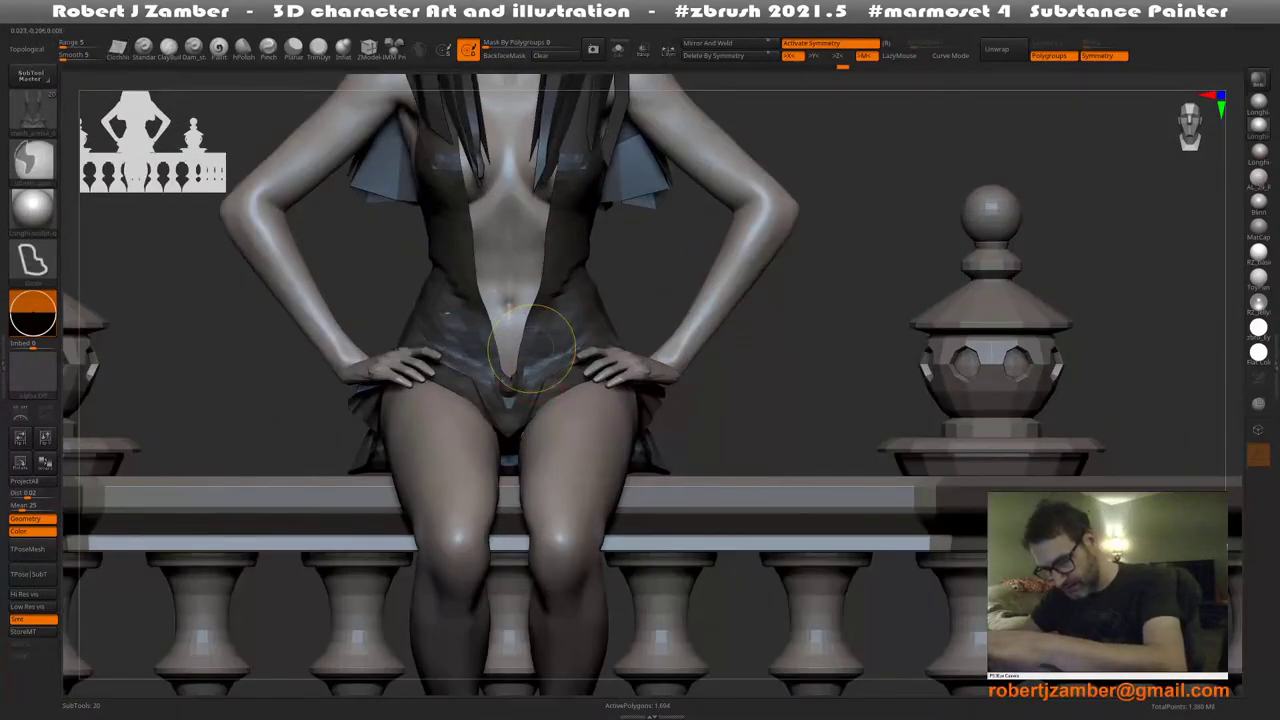
pyautogui.hotkey('ctrl', 'z')
pyautogui.hotkey('ctrl', 'z')
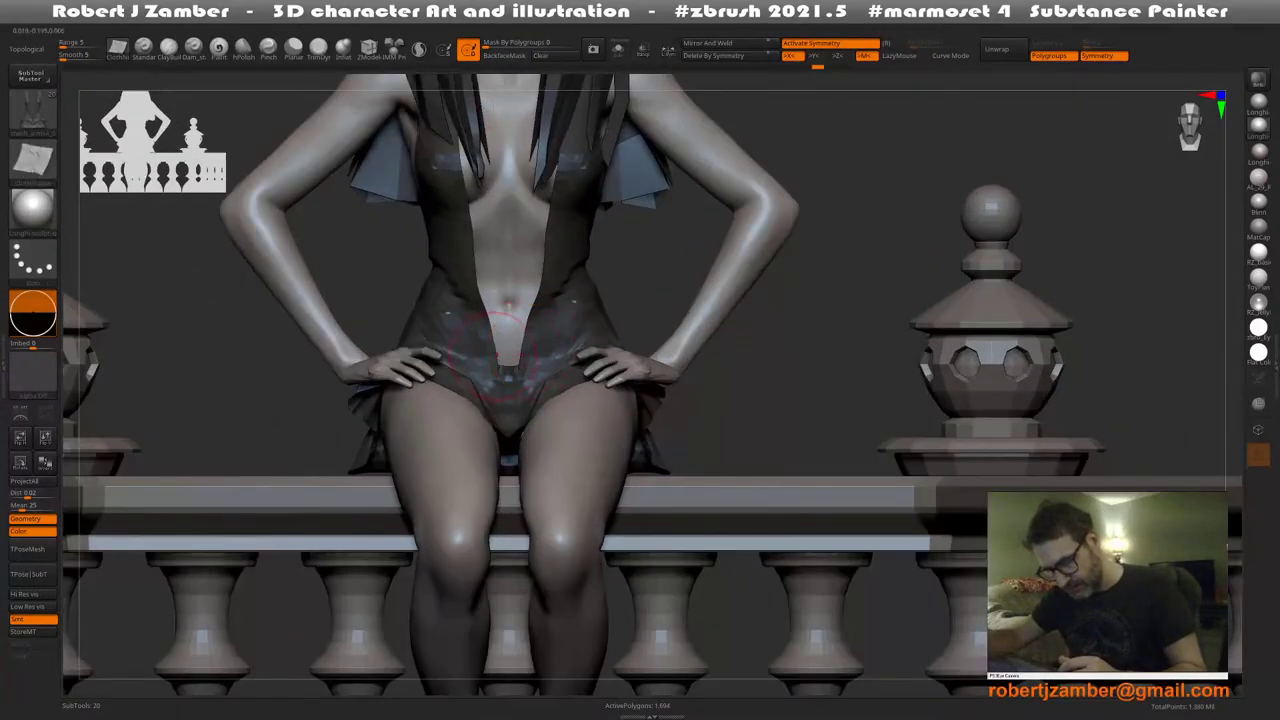
pyautogui.press('space')
pyautogui.press('space')
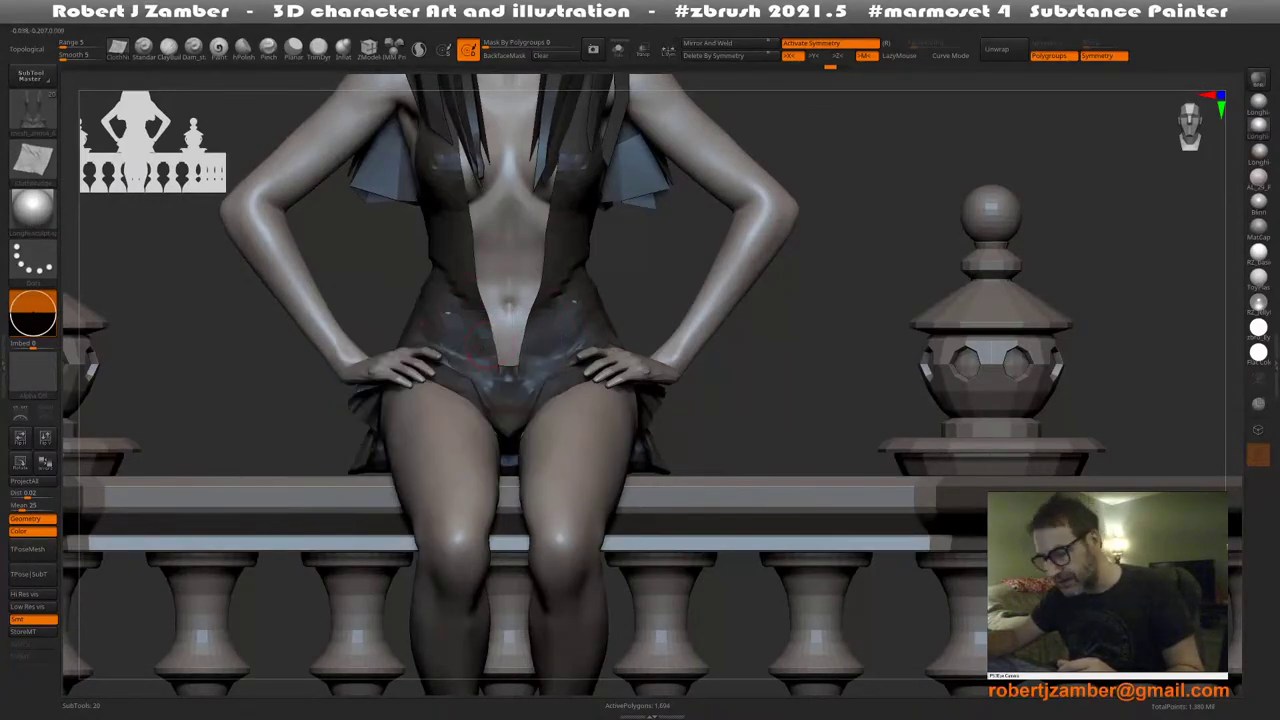
# Turn off symmetry for the dress and switch to the ClothMove brush
pyautogui.press('x')
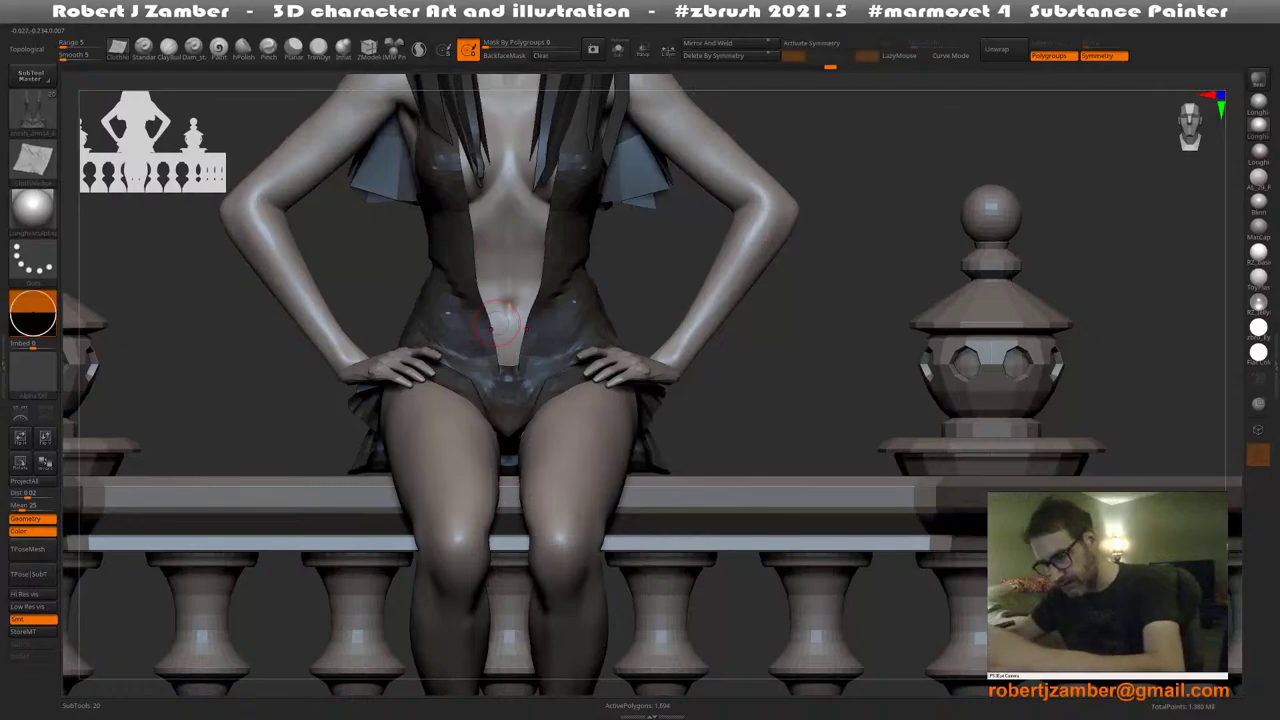
pyautogui.moveTo(483, 337); pyautogui.dragTo(447, 412, button='right')
pyautogui.press('space')
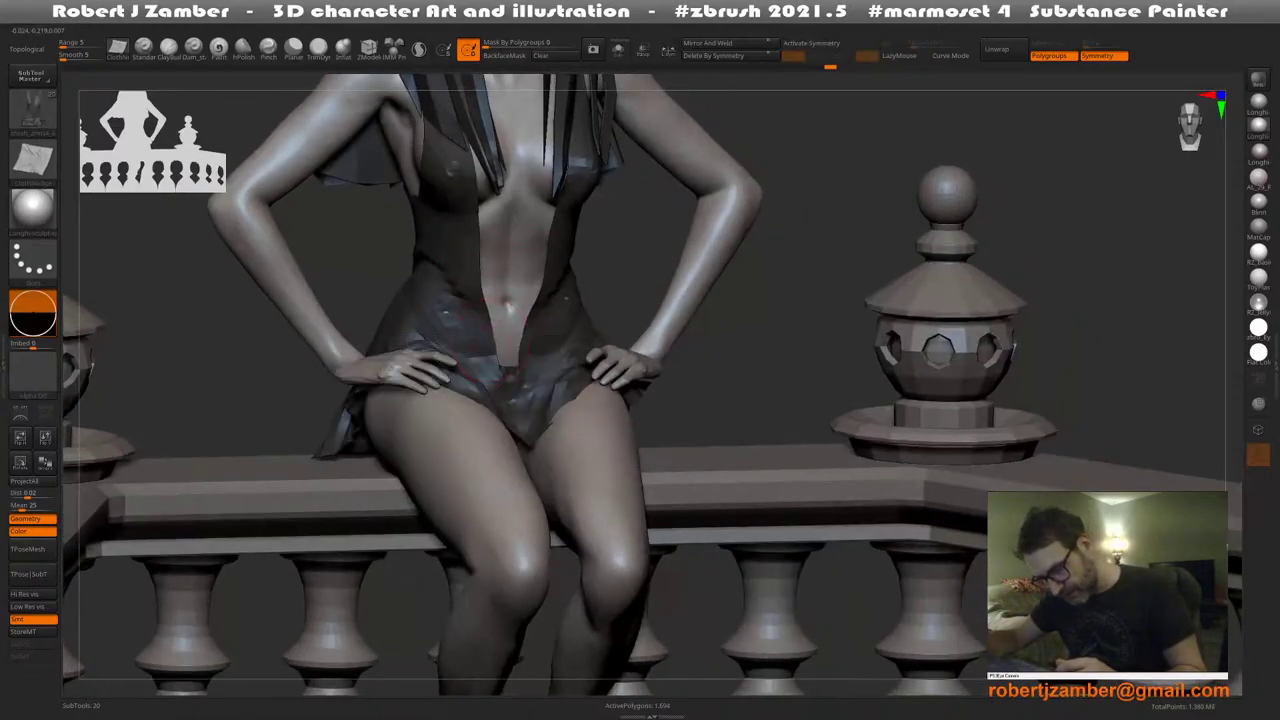
pyautogui.press('b')
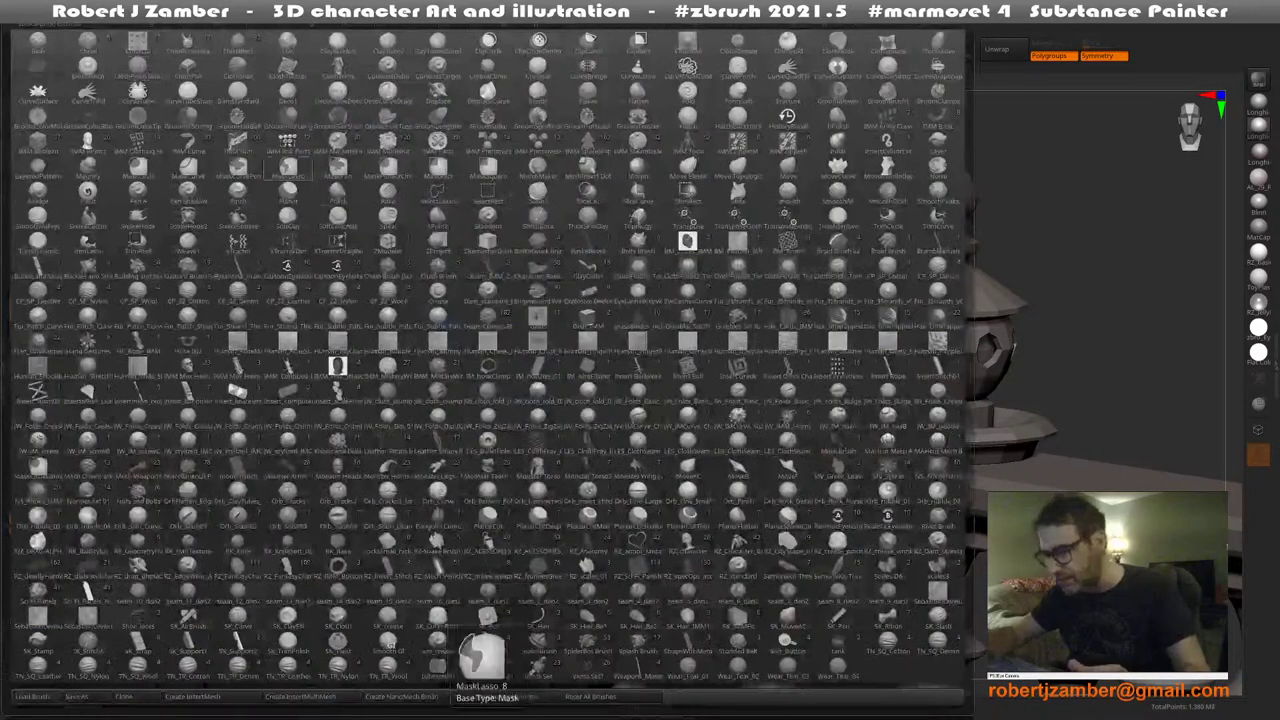
pyautogui.press('m')
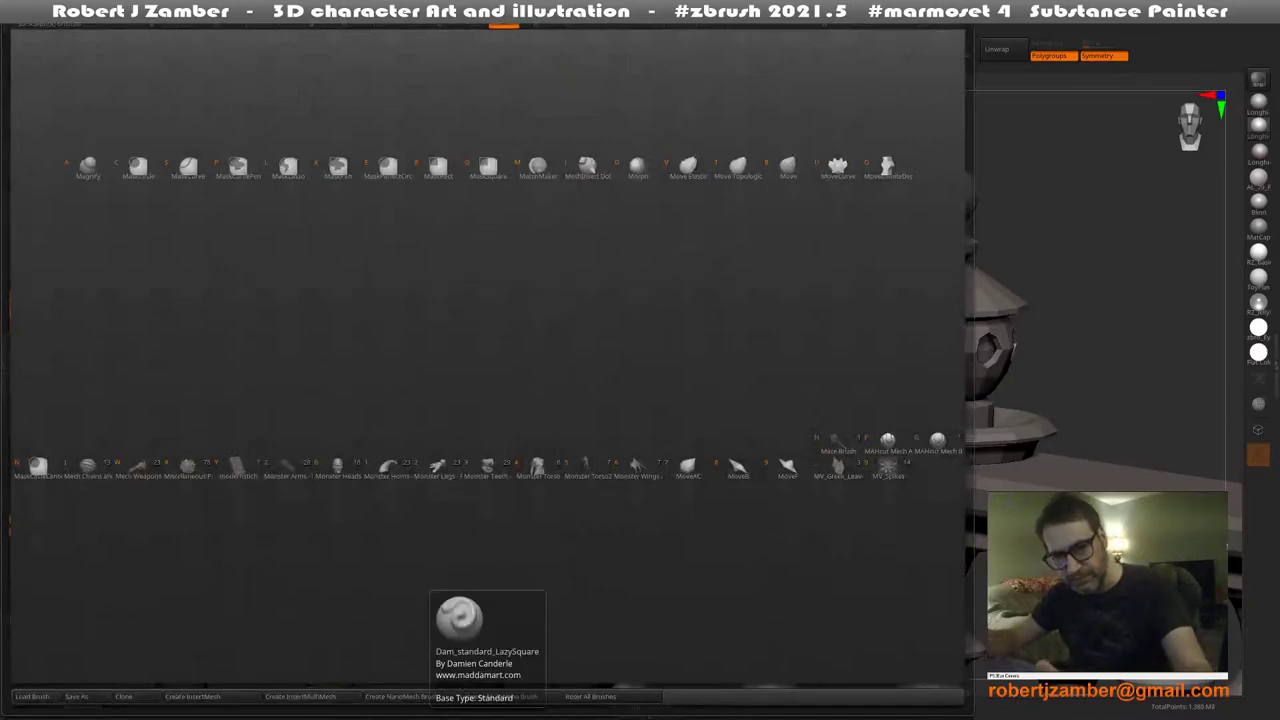
pyautogui.press('Escape')
pyautogui.press('b')
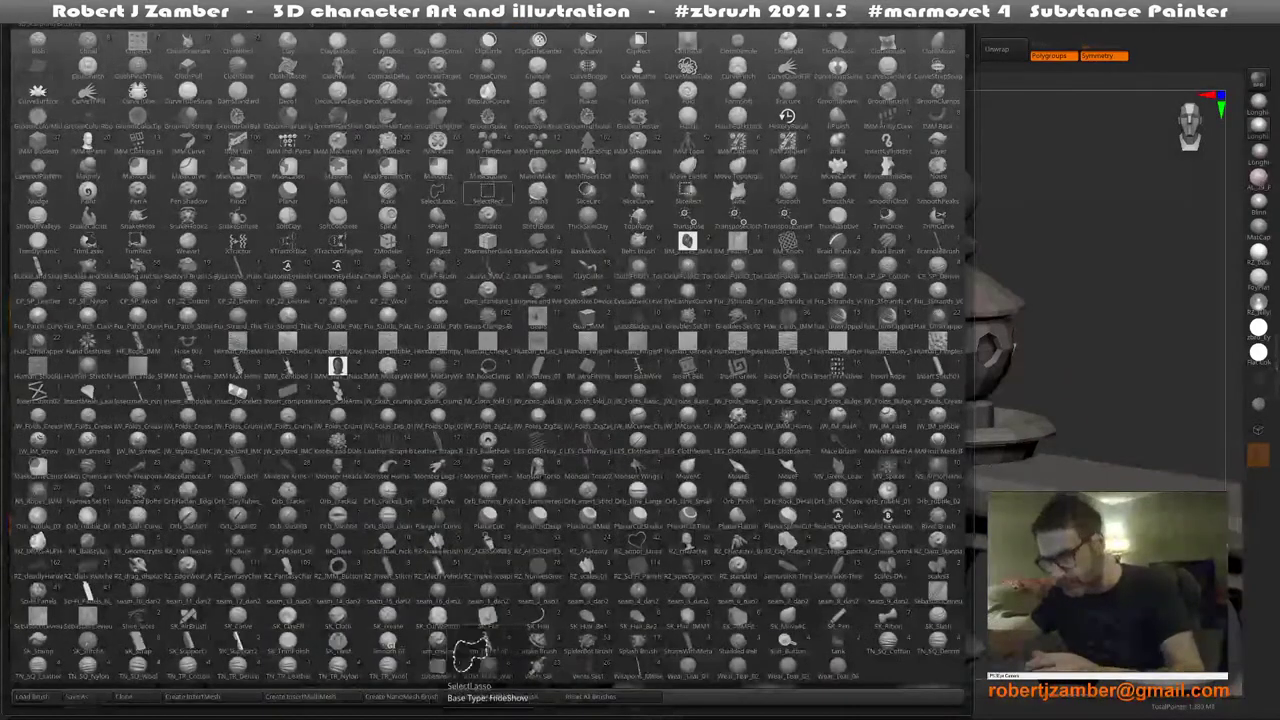
pyautogui.click(478, 650)
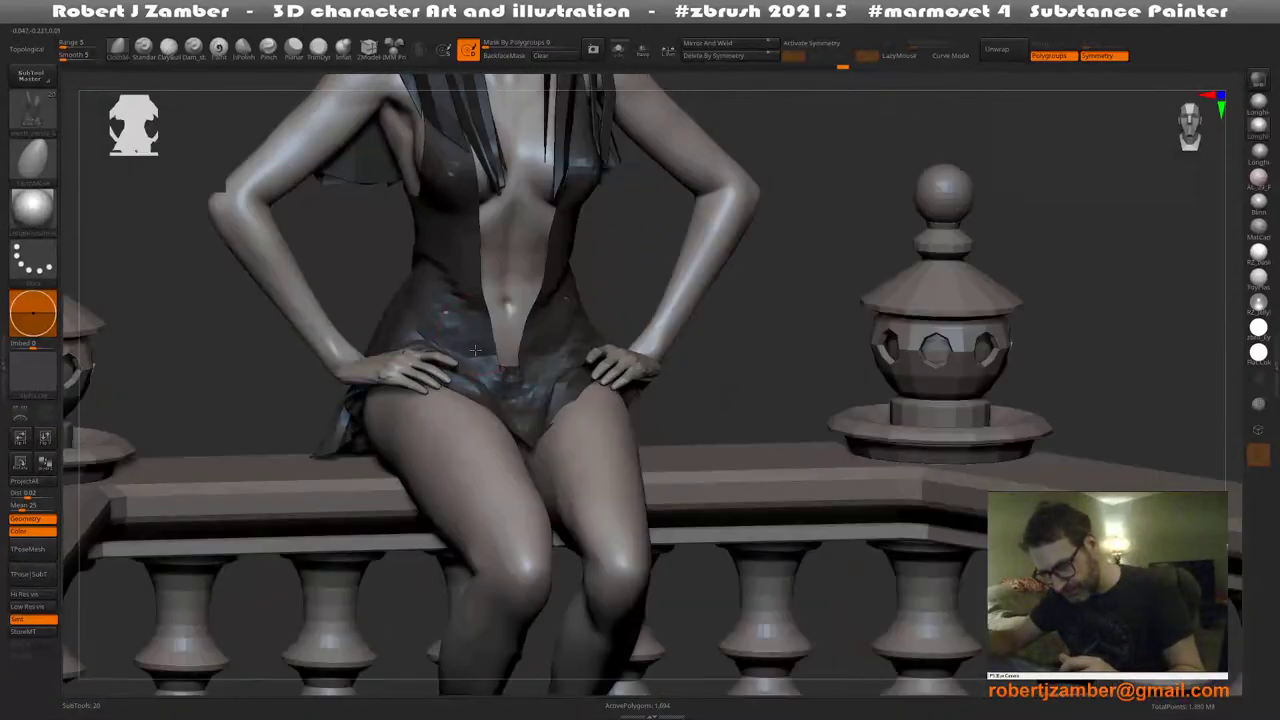
# Adjust the ClothMove draw size and pull the dress fabric beside the lower tip of its front opening
pyautogui.moveTo(640, 240); pyautogui.dragTo(430, 390)
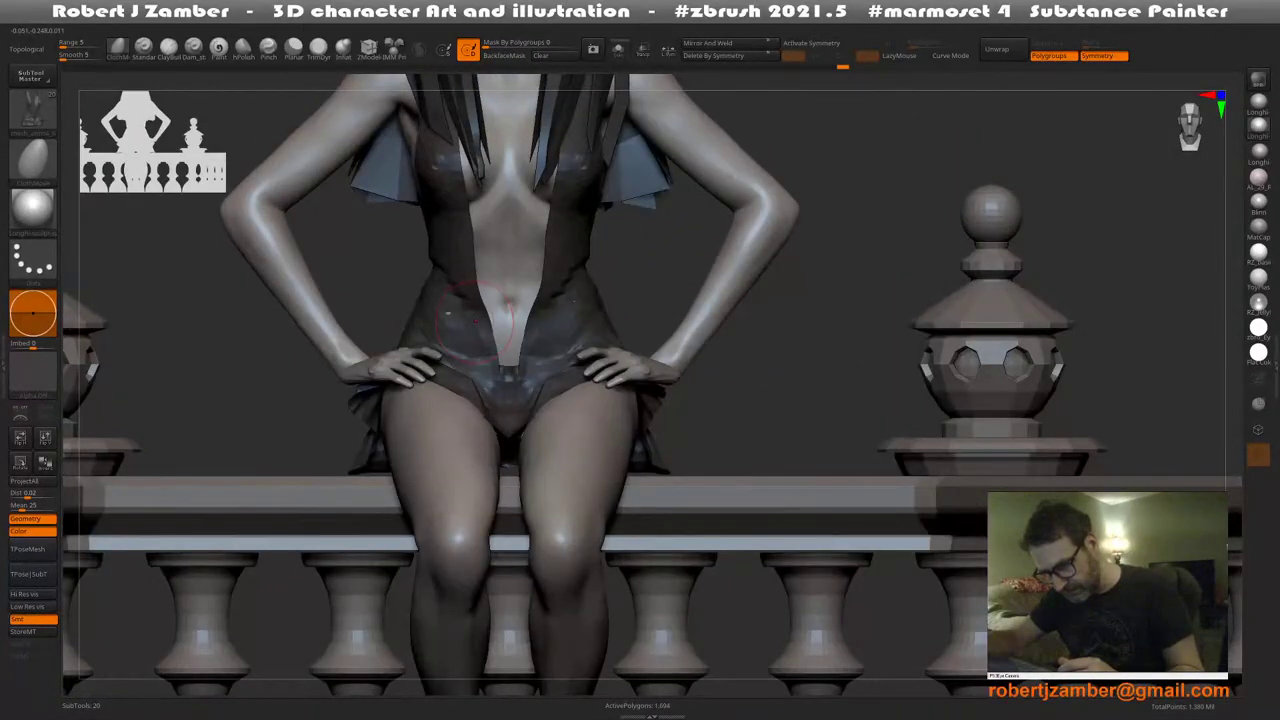
pyautogui.press('space')
pyautogui.moveTo(452, 325); pyautogui.dragTo(485, 325)
pyautogui.press('space')
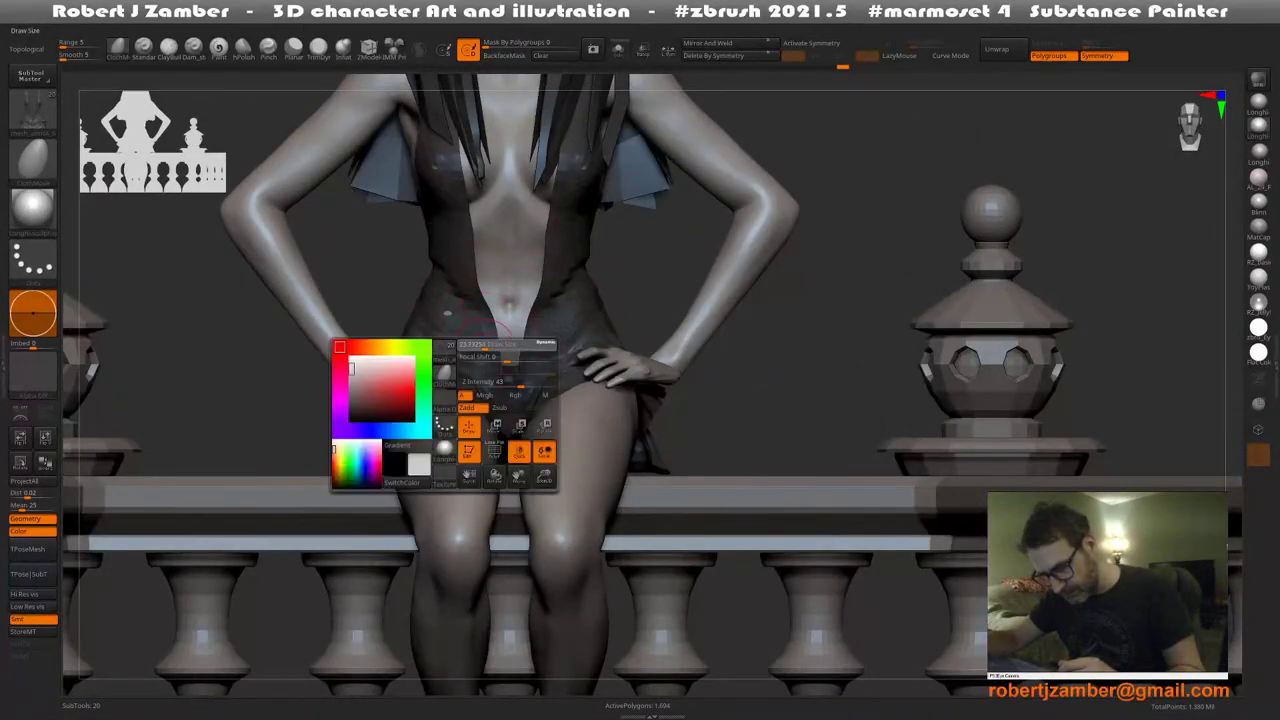
pyautogui.moveTo(670, 300)
pyautogui.mouseDown()
pyautogui.moveTo(502, 345)
pyautogui.moveTo(660, 310)
pyautogui.mouseUp()
pyautogui.press('space')
pyautogui.moveTo(629, 232)
pyautogui.keyDown('ctrl'); pyautogui.mouseDown()
pyautogui.moveTo(504, 458)
pyautogui.moveTo(514, 363)
pyautogui.mouseUp(); pyautogui.keyUp('ctrl')
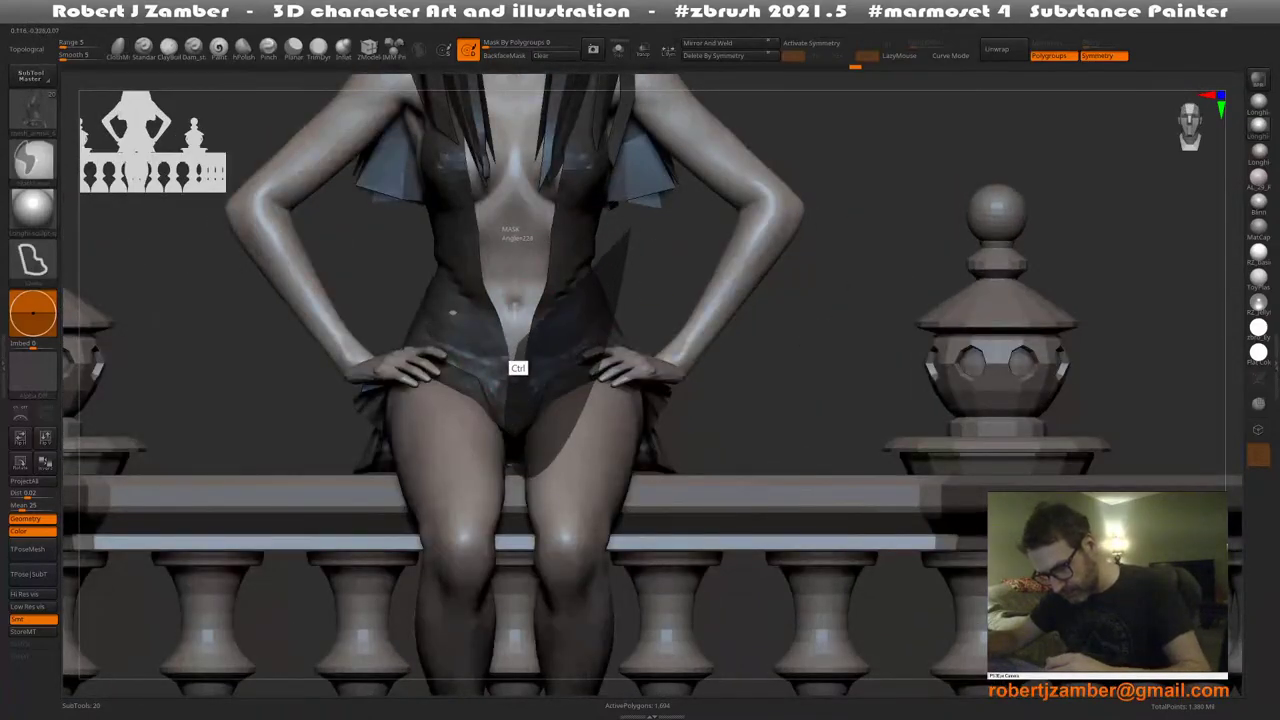
pyautogui.press('space')
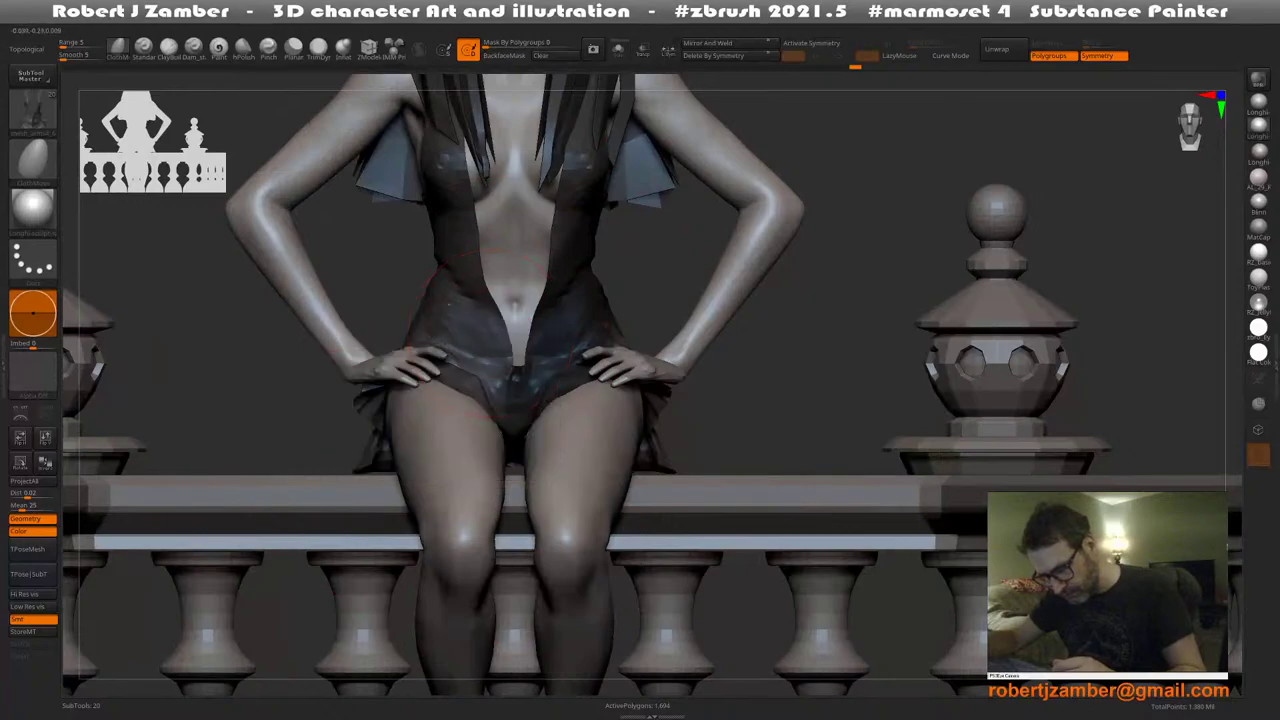
pyautogui.press('space')
# Pull the dress edge inward over the lower front opening to narrow it asymmetrically, working from angled and front views
pyautogui.moveTo(505, 335); pyautogui.dragTo(565, 352, button='right')
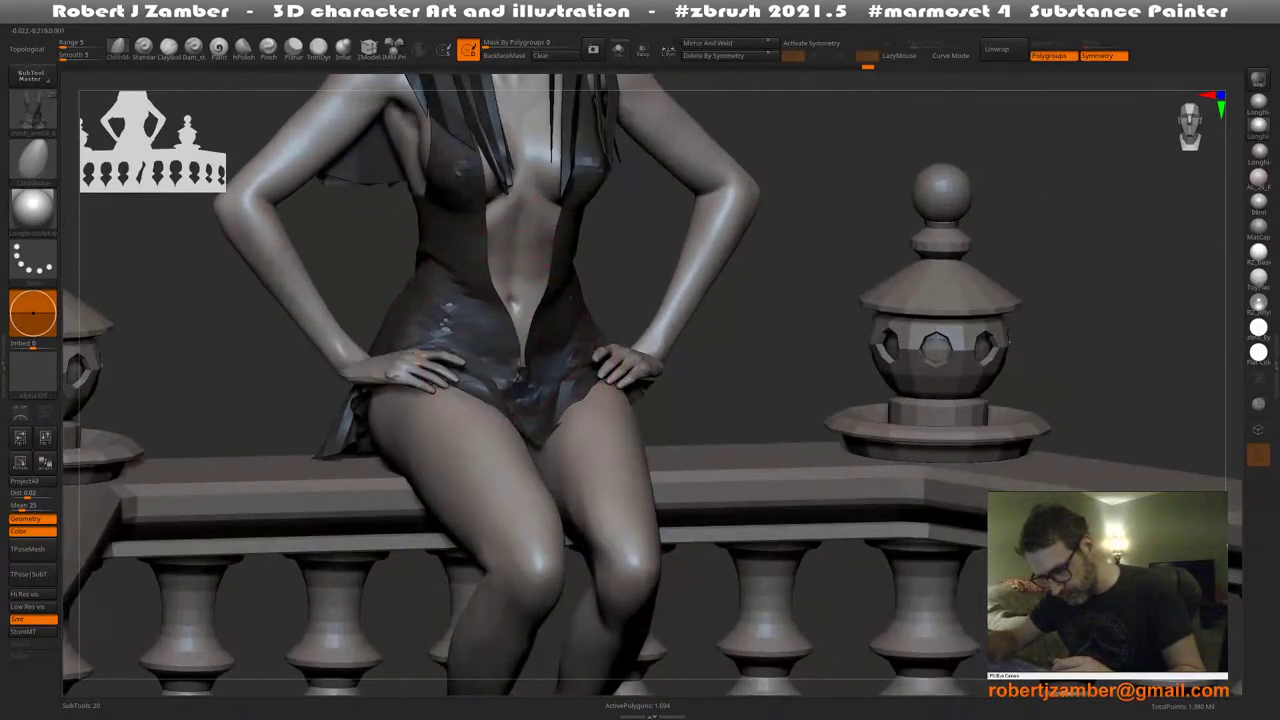
pyautogui.keyDown('shift'); pyautogui.moveTo(505, 400); pyautogui.dragTo(513, 398, button='right'); pyautogui.keyUp('shift')
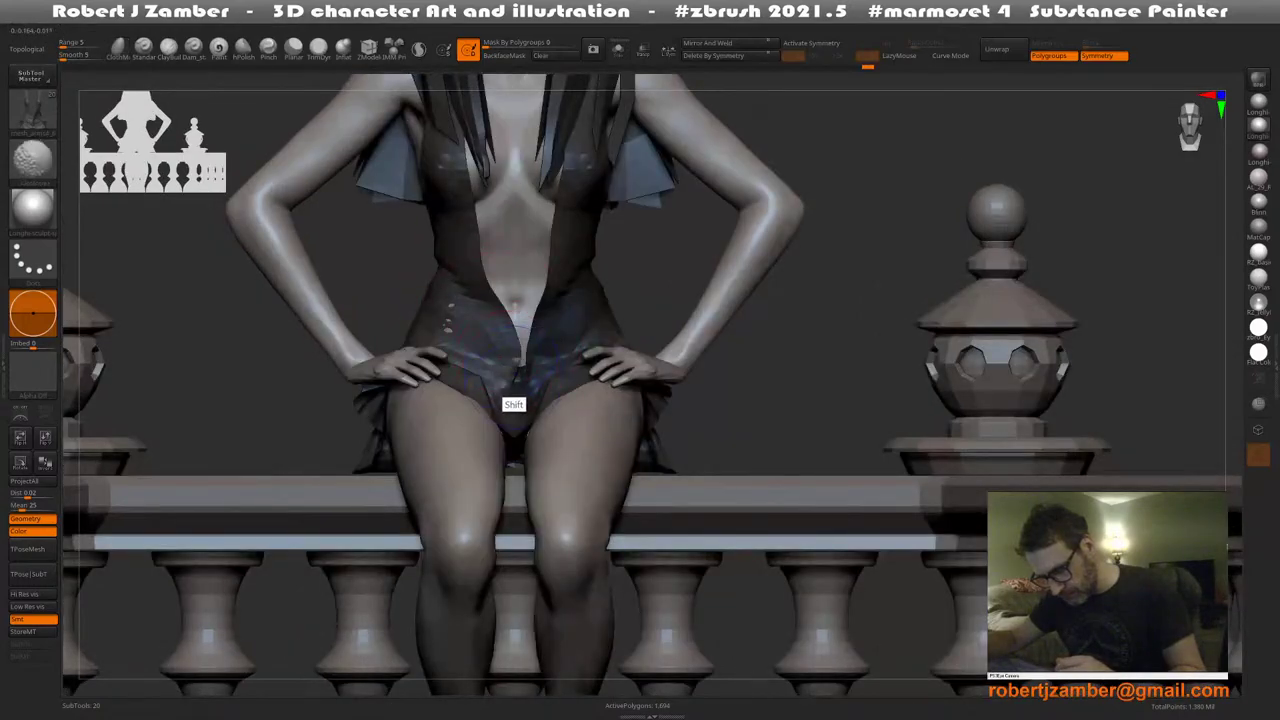
pyautogui.press('space')
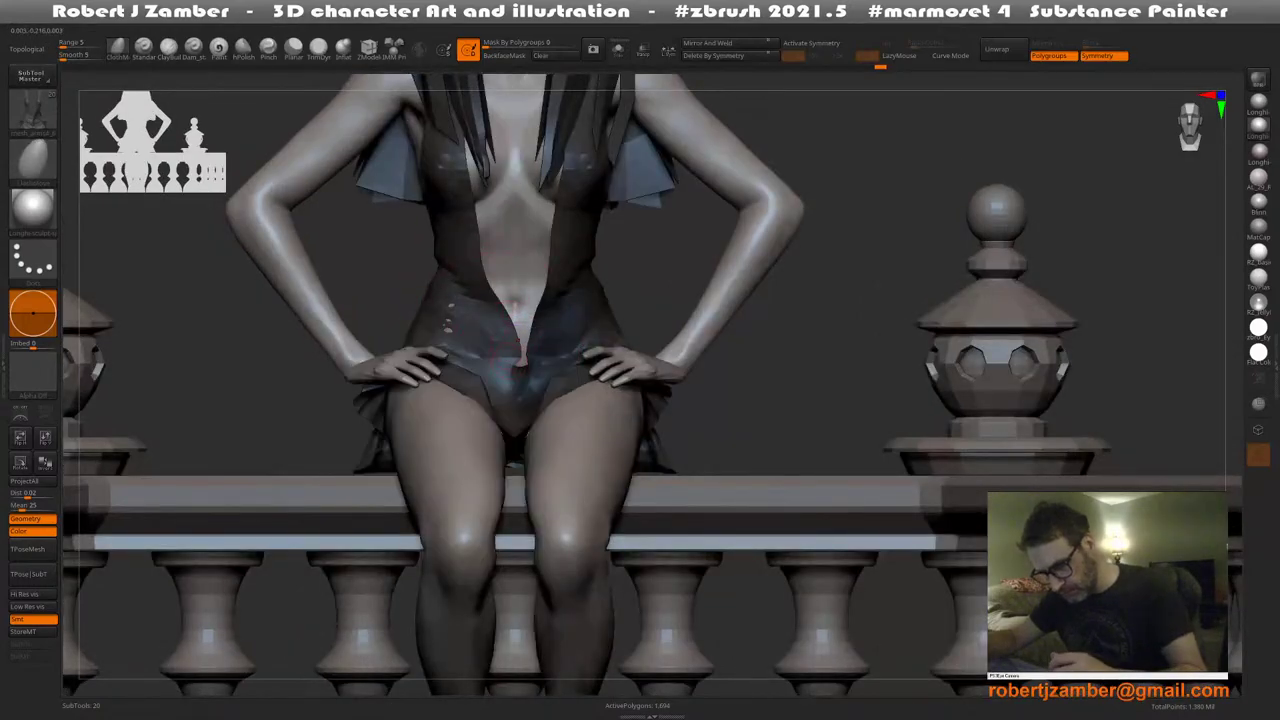
pyautogui.press('ctrl')
pyautogui.moveTo(386, 337)
pyautogui.keyDown('ctrl'); pyautogui.mouseDown()
pyautogui.moveTo(523, 437)
pyautogui.moveTo(514, 369)
pyautogui.moveTo(442, 296)
pyautogui.mouseUp(); pyautogui.keyUp('ctrl')
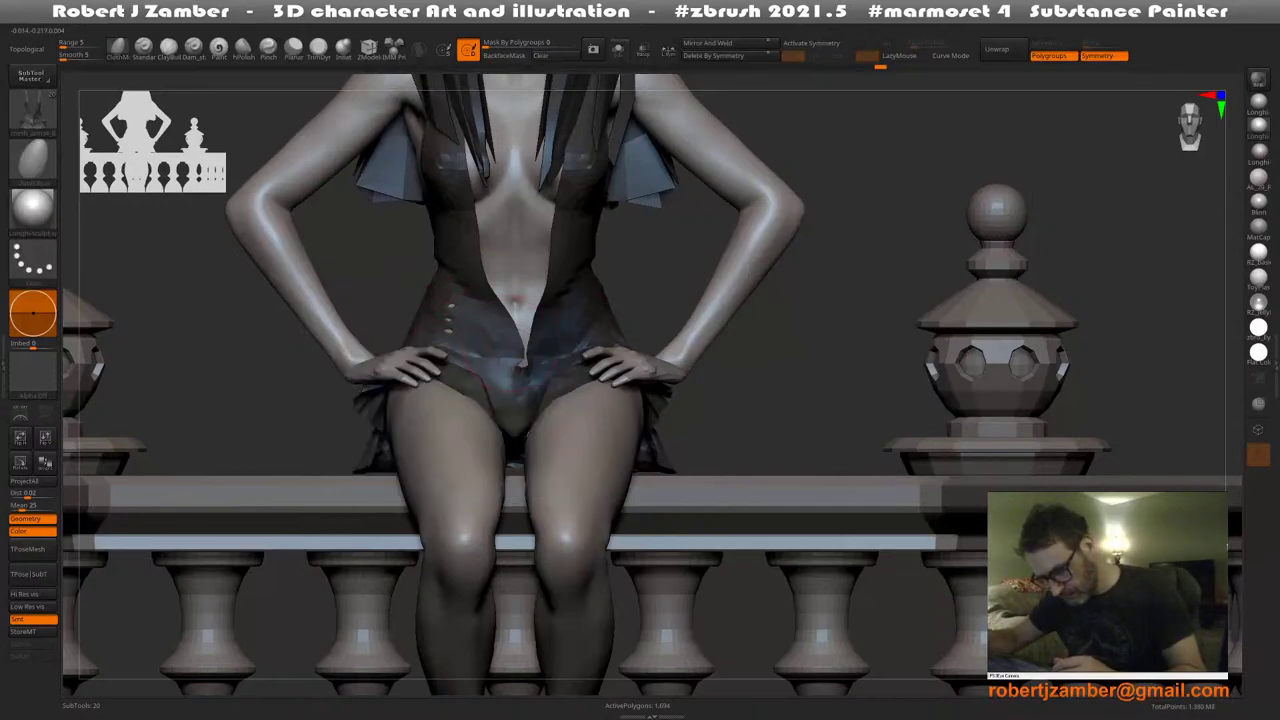
pyautogui.moveTo(418, 398); pyautogui.dragTo(470, 409, button='right')
pyautogui.rightClick(470, 409)
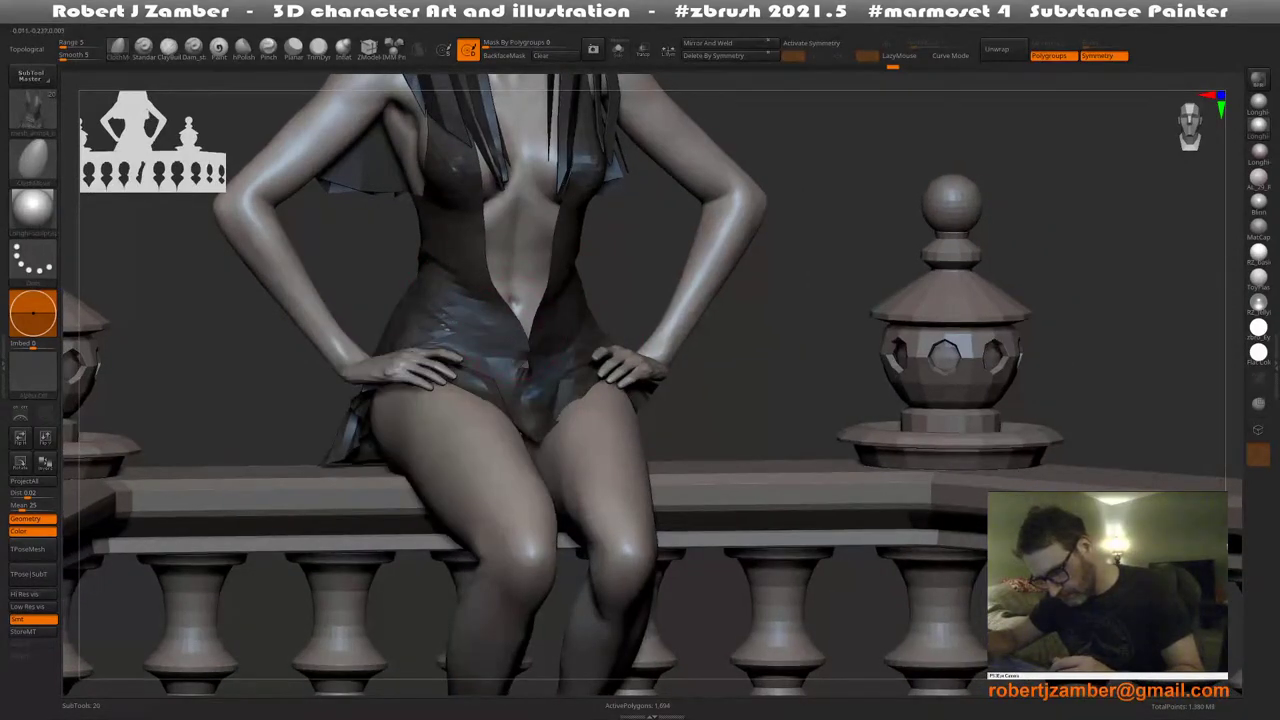
pyautogui.press('space')
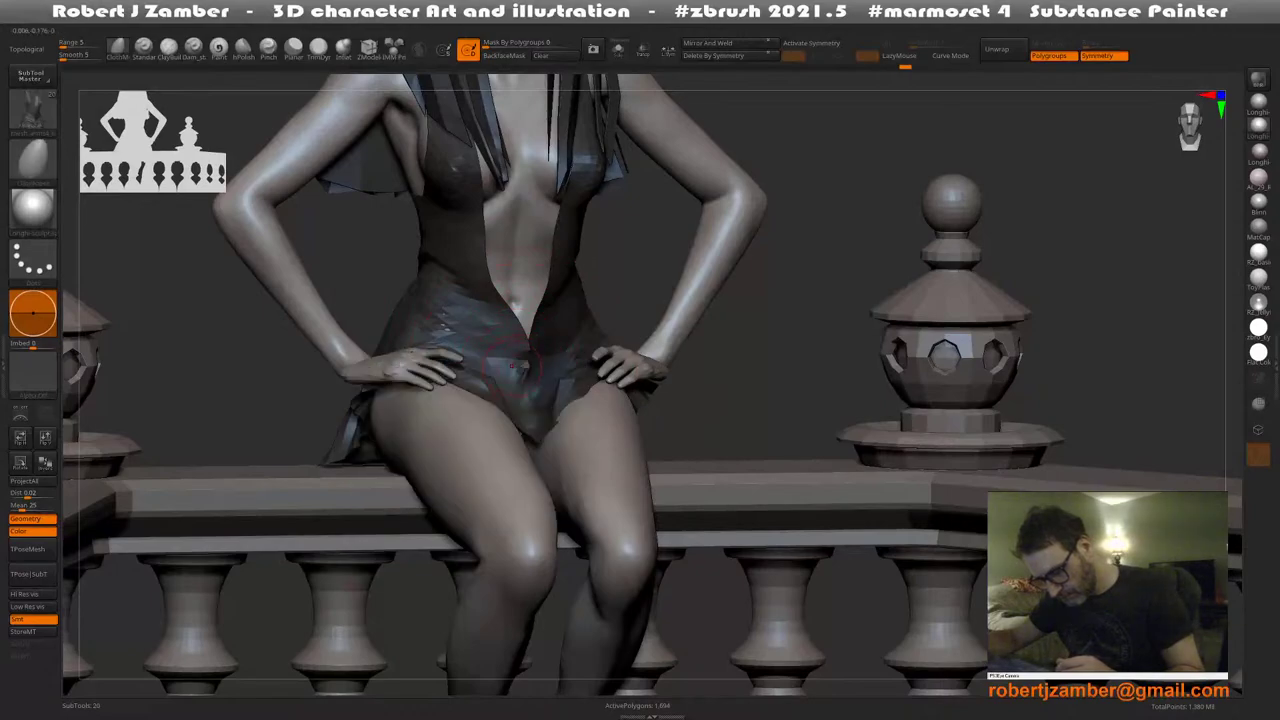
# Drag the lower front panel of the dress across the belly so the opening's edge slants toward the opposite hip
pyautogui.keyDown('shift'); pyautogui.moveTo(540, 366); pyautogui.dragTo(537, 403, button='right'); pyautogui.keyUp('shift')
pyautogui.rightClick(470, 402)
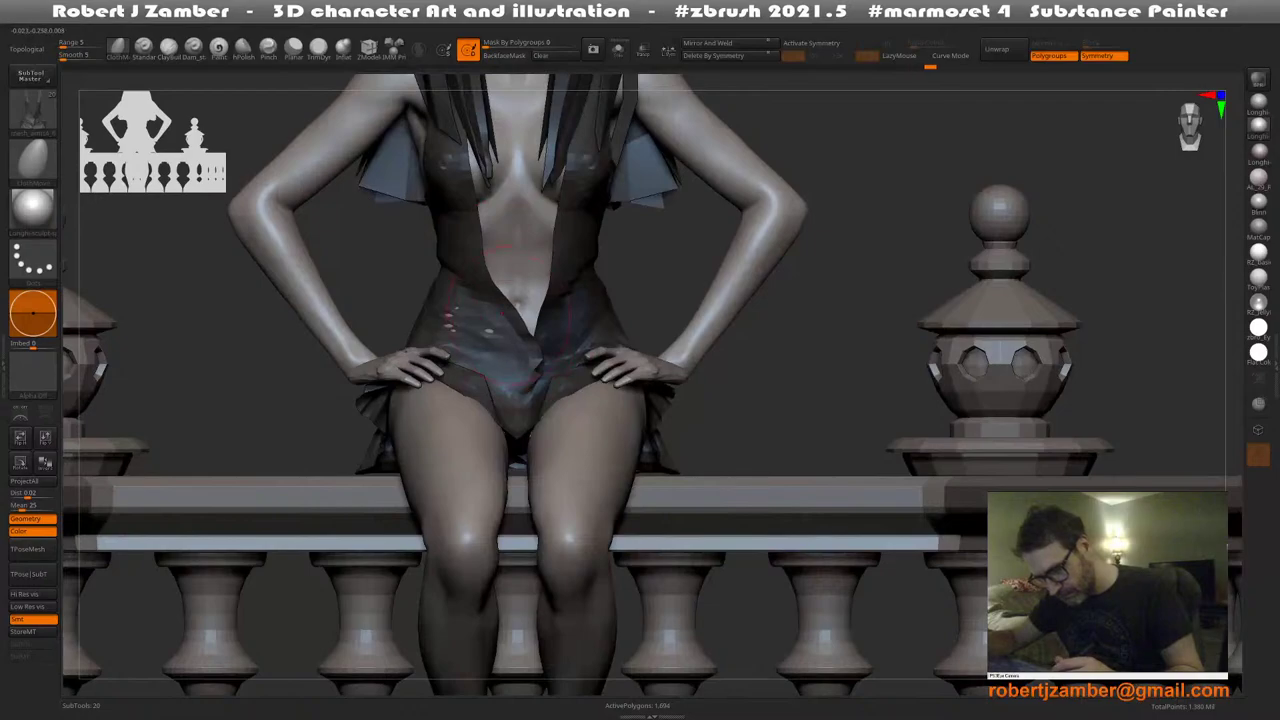
pyautogui.press('space')
pyautogui.press('space')
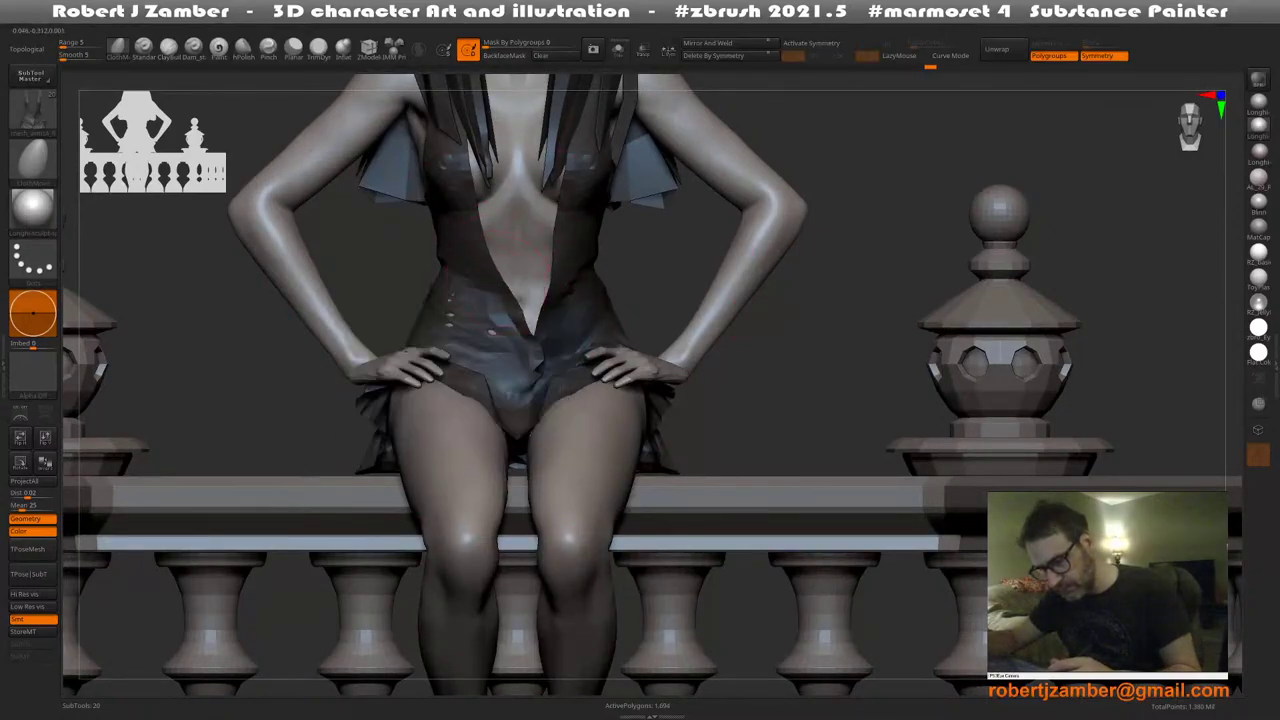
pyautogui.moveTo(392, 340); pyautogui.dragTo(447, 343, button='right')
pyautogui.rightClick(447, 343)
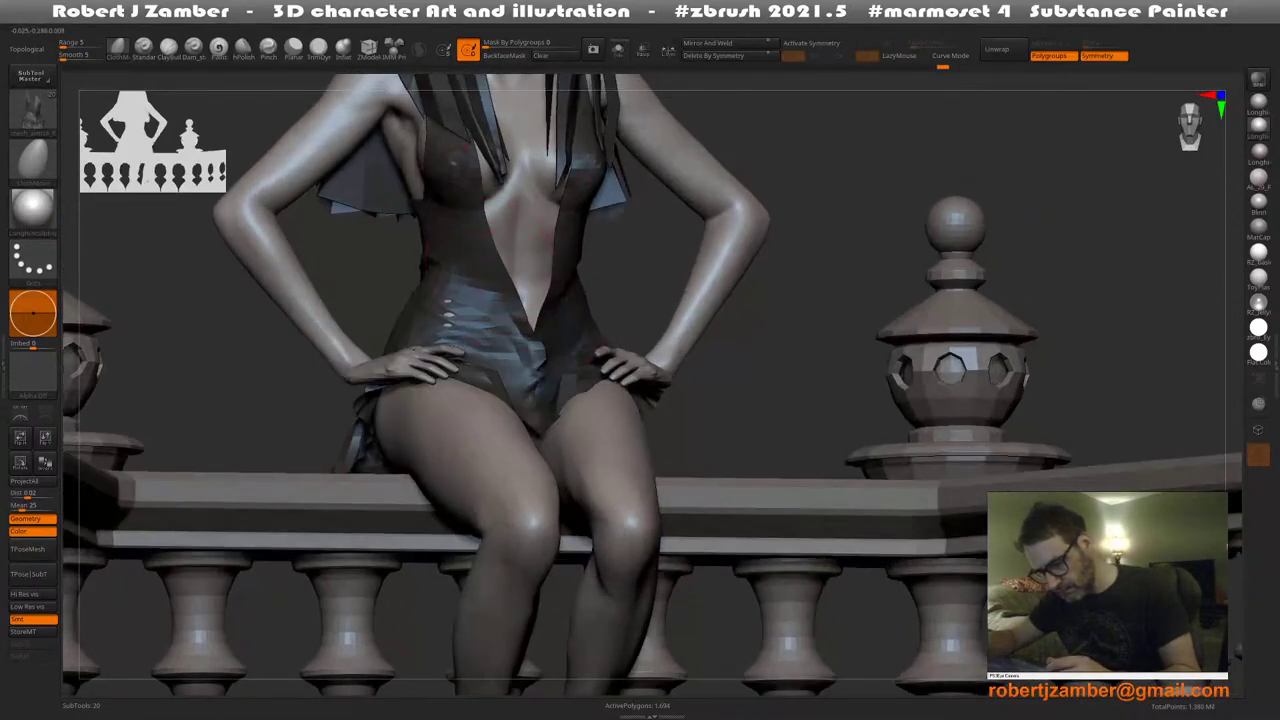
# Enlarge the ClothMove draw size and pull the dress outward at the waist and hip to cover the skin poking through
pyautogui.keyDown('shift'); pyautogui.moveTo(548, 302); pyautogui.dragTo(480, 312, button='right'); pyautogui.keyUp('shift')
pyautogui.rightClick(471, 390)
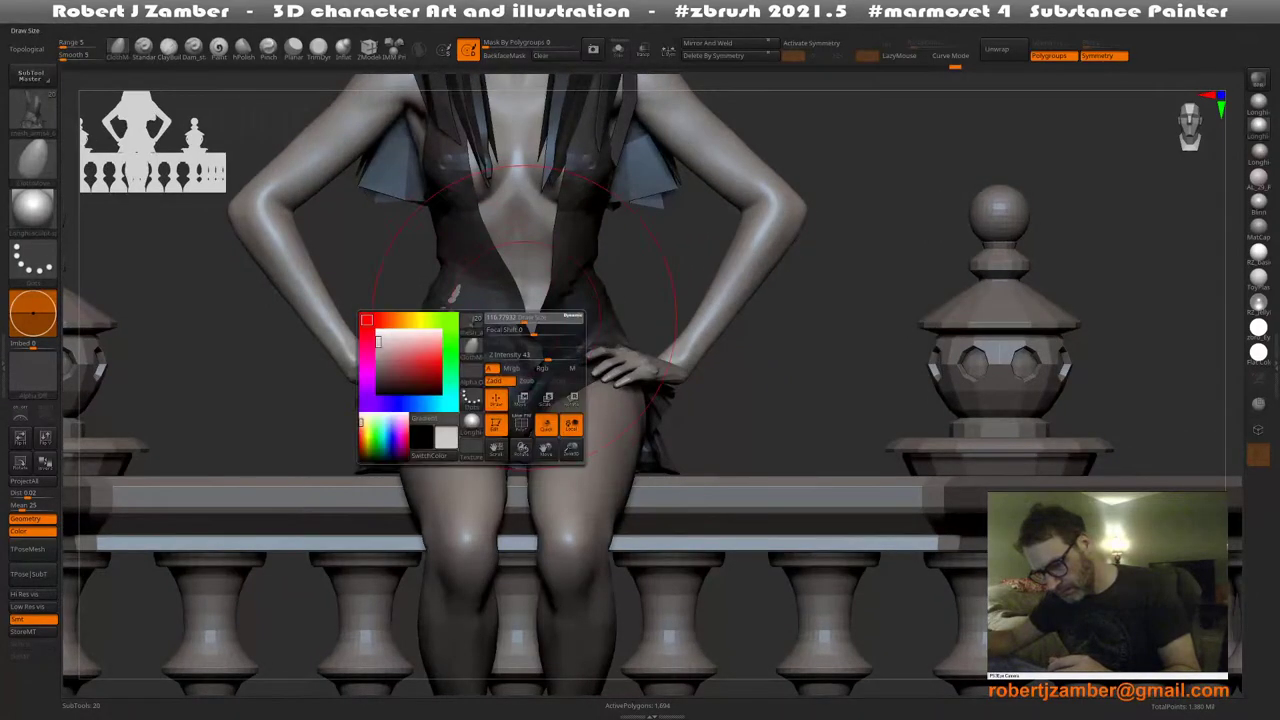
pyautogui.press('space')
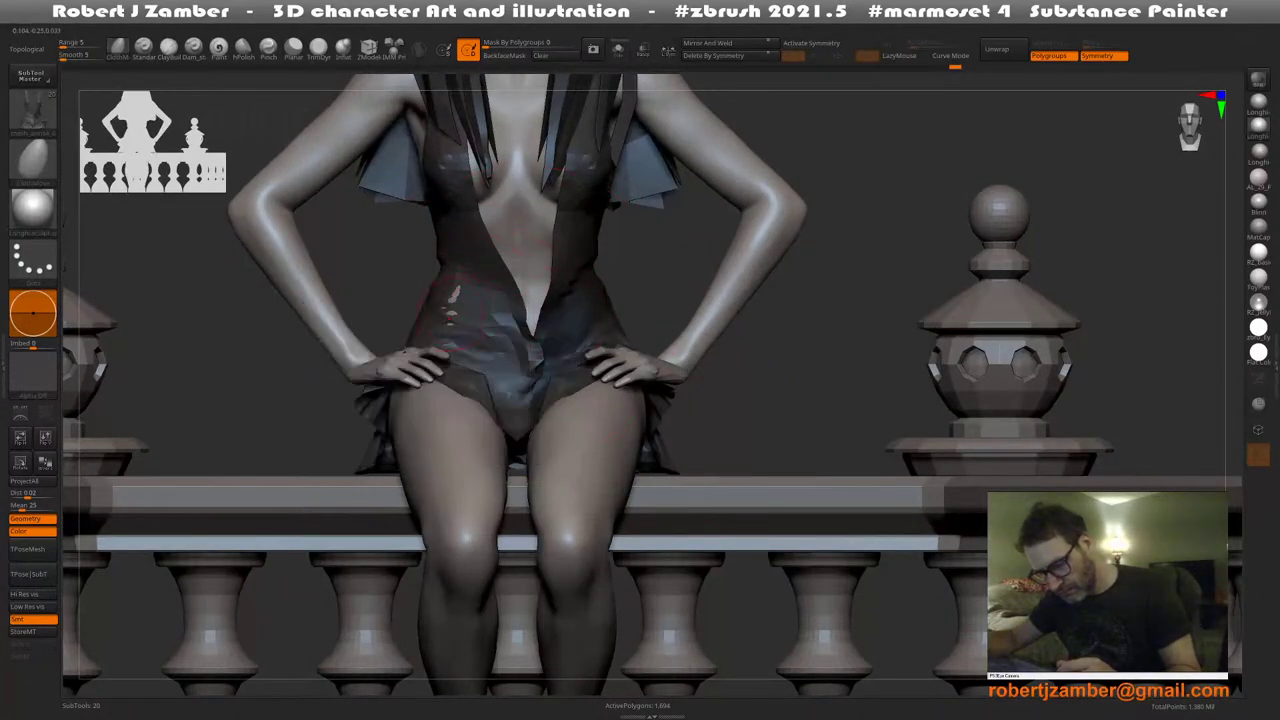
pyautogui.press('space')
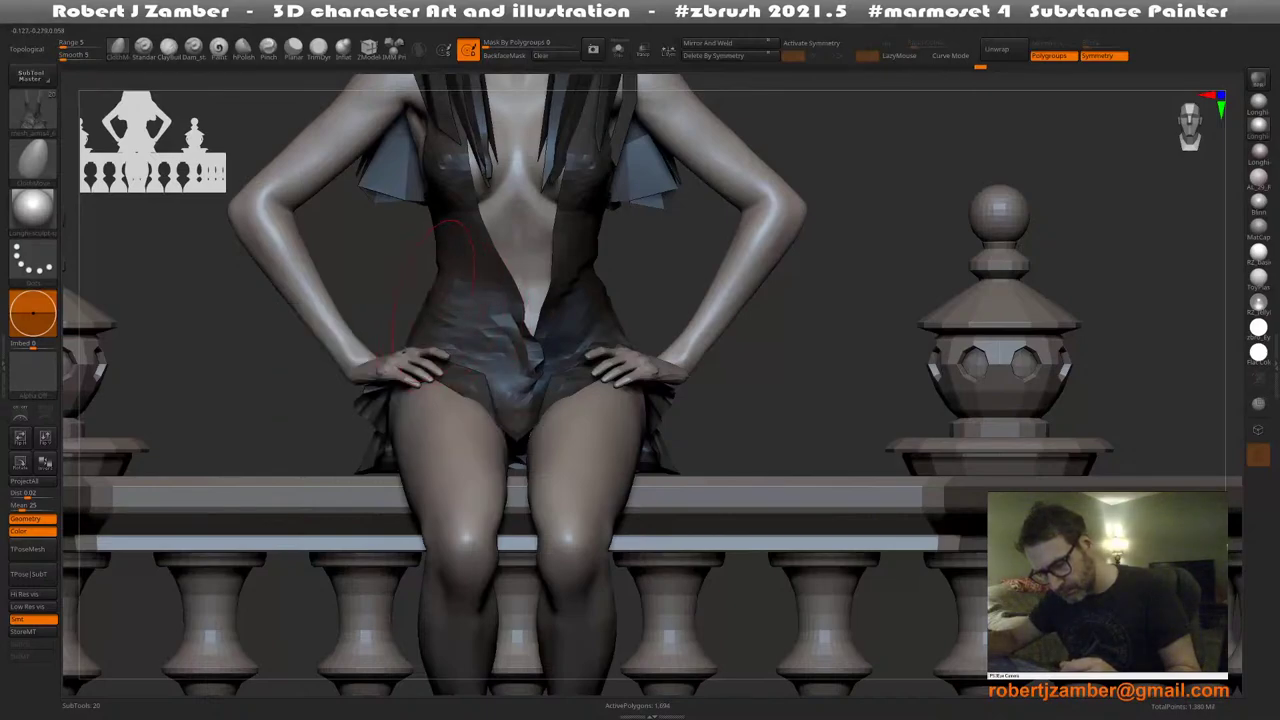
pyautogui.press('space')
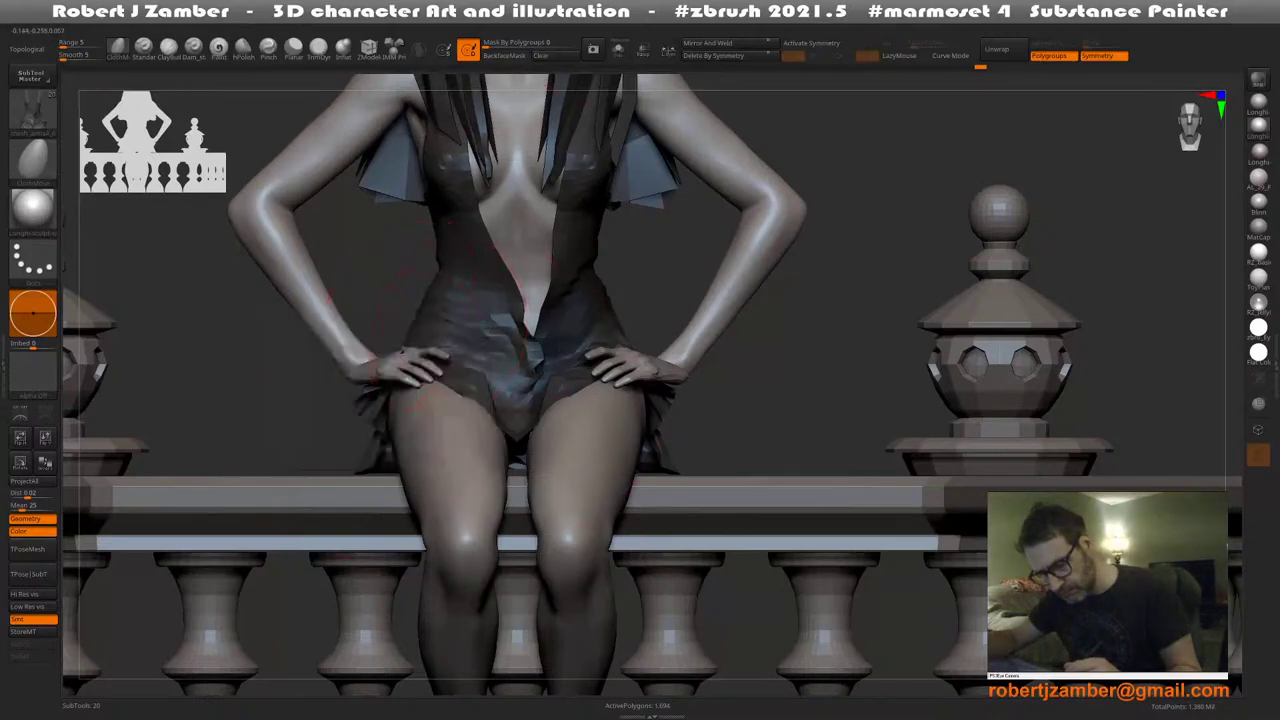
pyautogui.press('space')
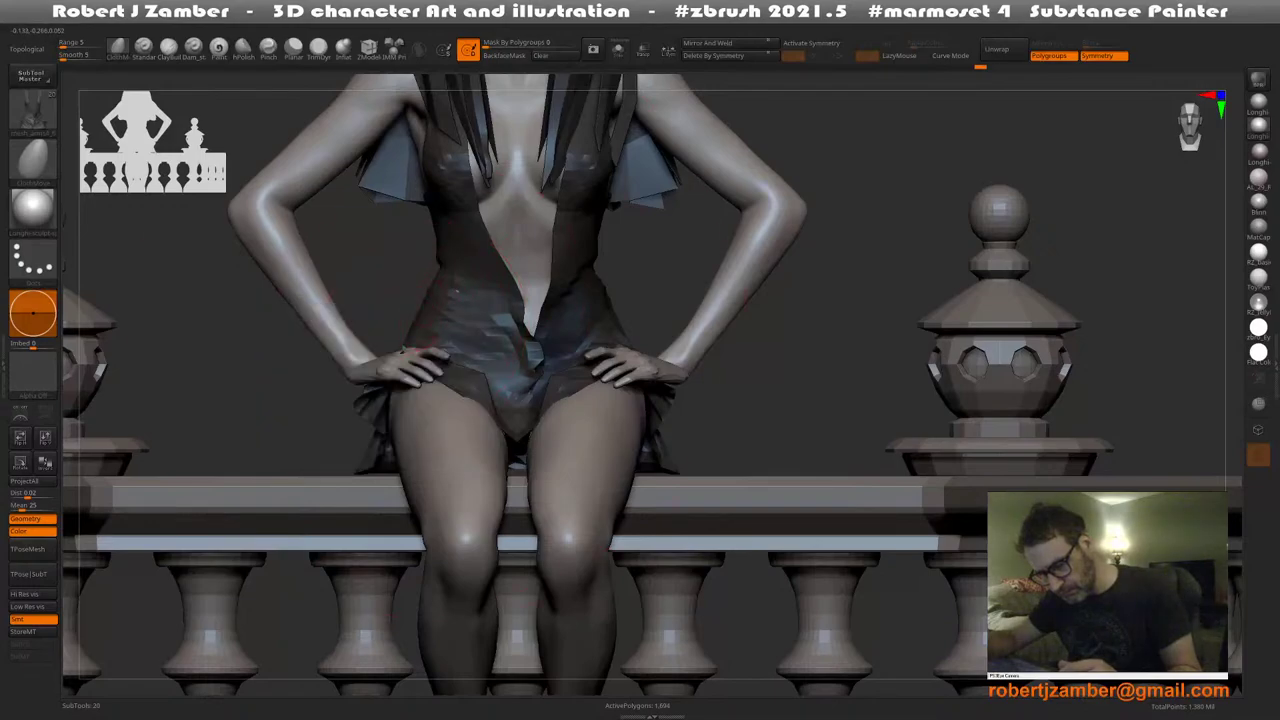
# Reduce the brush size and refine the folds around the tip of the dress opening, working from side and front views
pyautogui.keyDown('ctrl'); pyautogui.moveTo(448, 311); pyautogui.dragTo(378, 255, button='right'); pyautogui.keyUp('ctrl')
pyautogui.press('space')
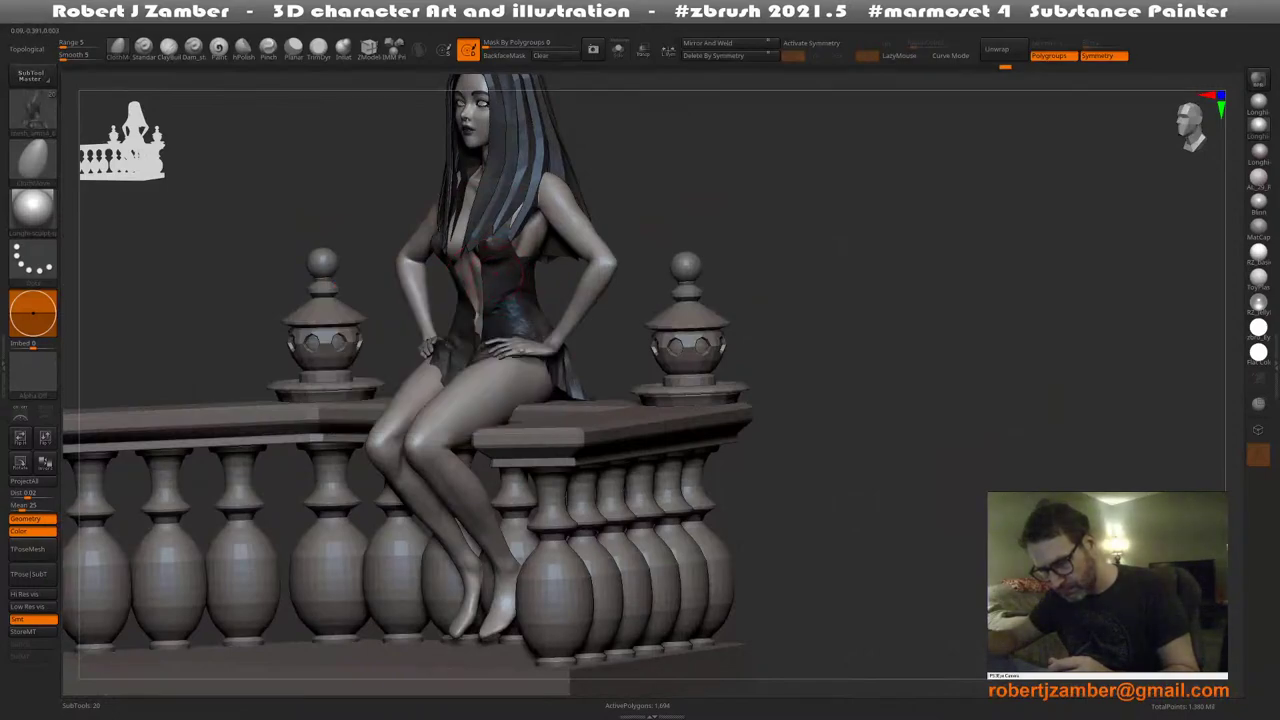
pyautogui.moveTo(495, 299)
pyautogui.keyDown('shift'); pyautogui.mouseDown(button='right')
pyautogui.moveTo(447, 285)
pyautogui.moveTo(446, 336)
pyautogui.mouseUp(button='right'); pyautogui.keyUp('shift')
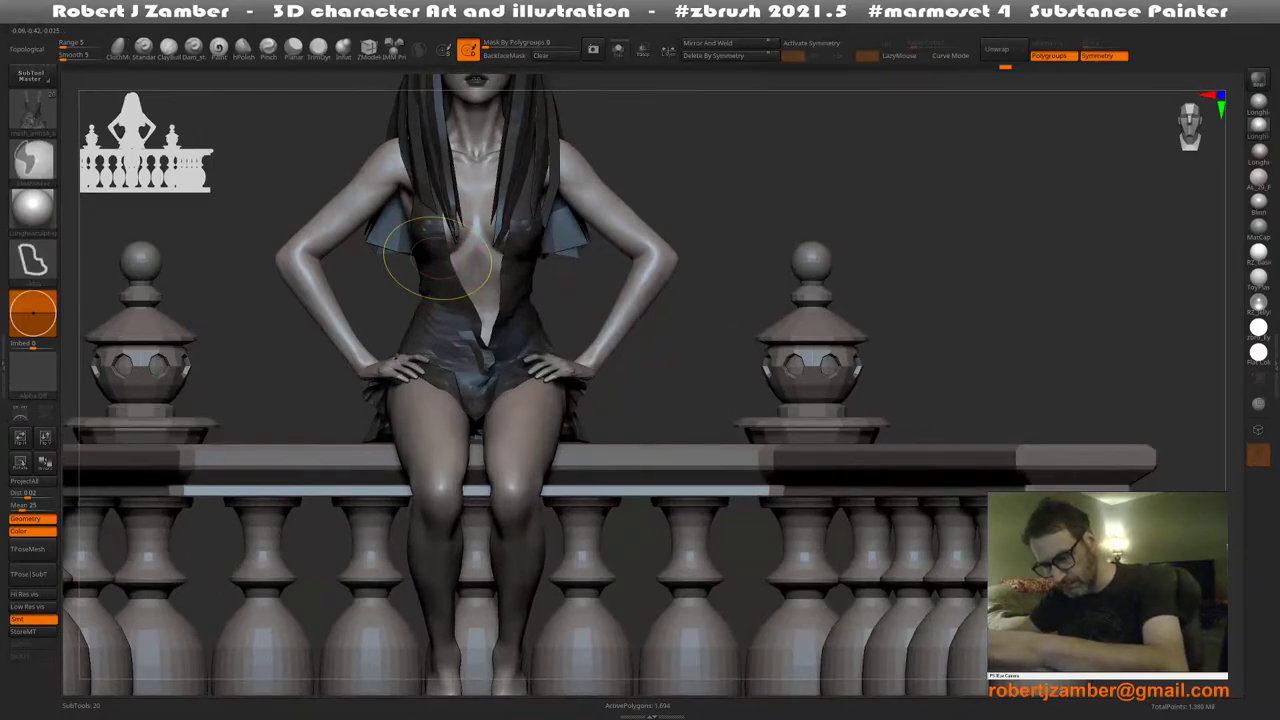
pyautogui.press('space')
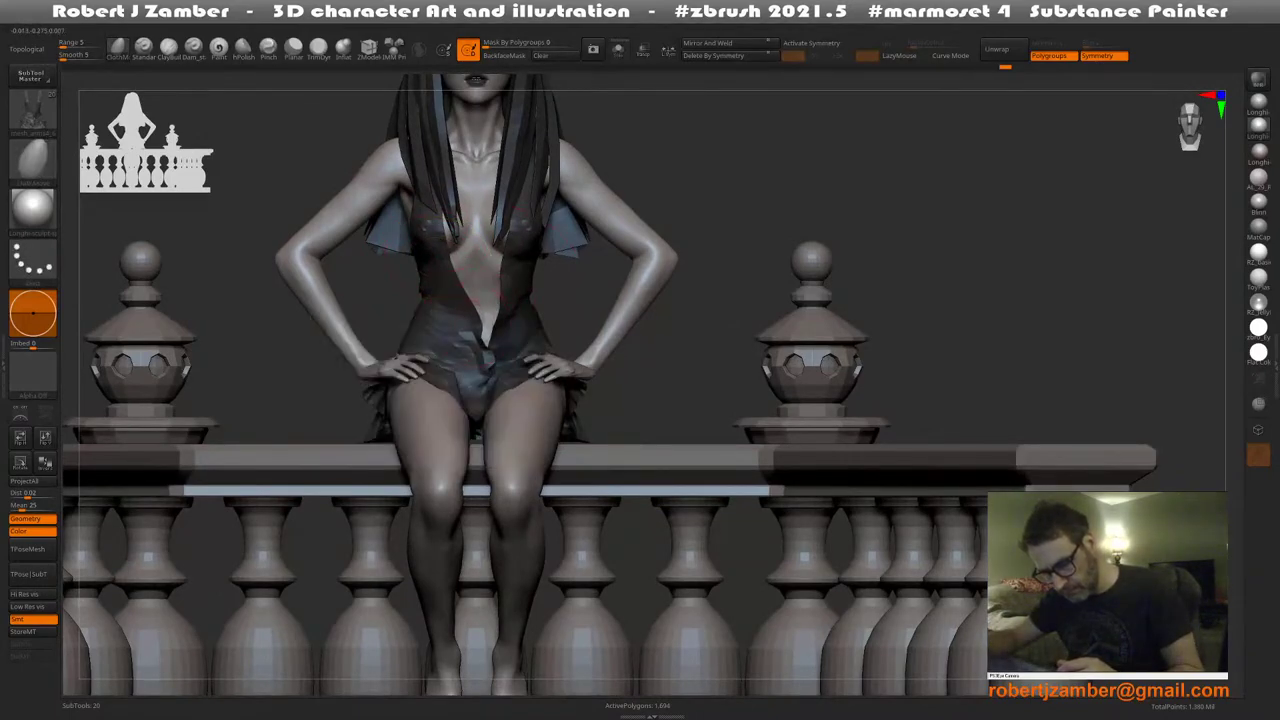
pyautogui.press('space')
pyautogui.moveTo(485, 352); pyautogui.dragTo(477, 341)
pyautogui.press('space')
pyautogui.moveTo(490, 345)
pyautogui.mouseDown(button='right')
pyautogui.moveTo(455, 335)
pyautogui.moveTo(505, 346)
pyautogui.mouseUp(button='right')
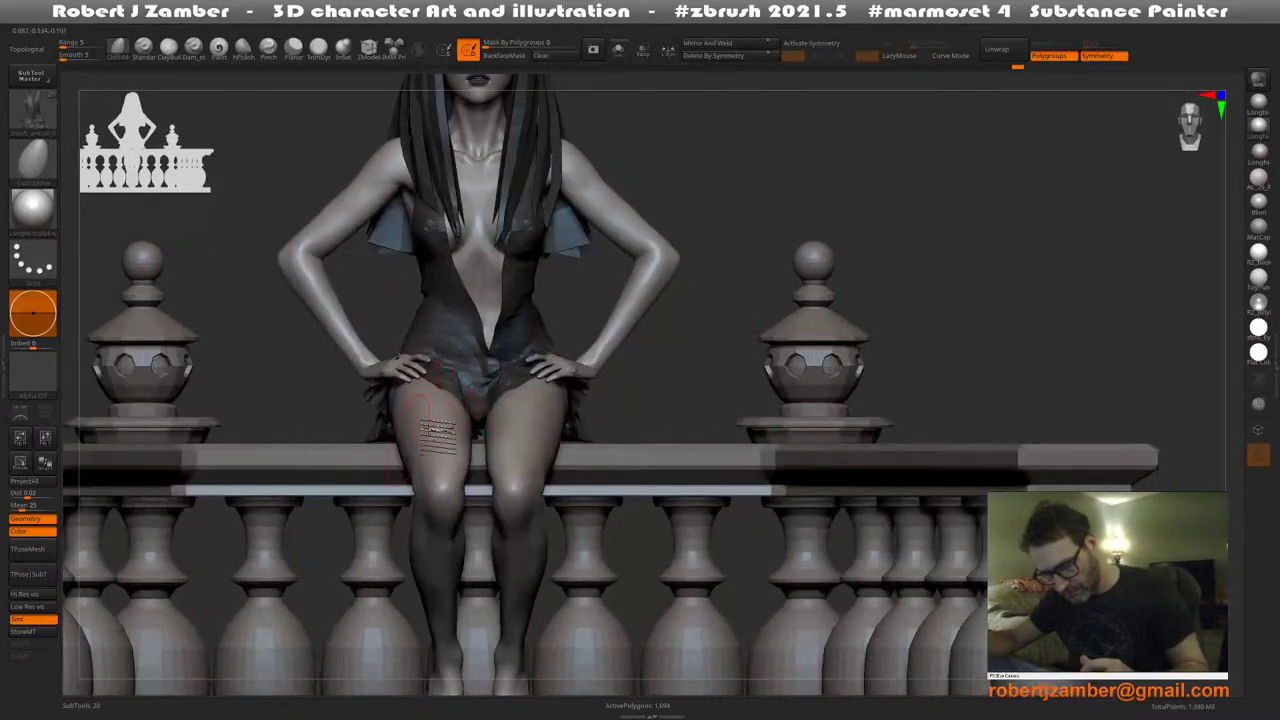
# Inspect the dress from behind and above, and review the whole seated figure and balustrade from the front
pyautogui.moveTo(443, 434)
pyautogui.mouseDown(button='right')
pyautogui.moveTo(495, 480)
pyautogui.moveTo(560, 508)
pyautogui.mouseUp(button='right')
pyautogui.keyDown('alt'); pyautogui.moveTo(318, 445); pyautogui.dragTo(500, 570, button='right'); pyautogui.keyUp('alt')
pyautogui.rightClick(398, 501)
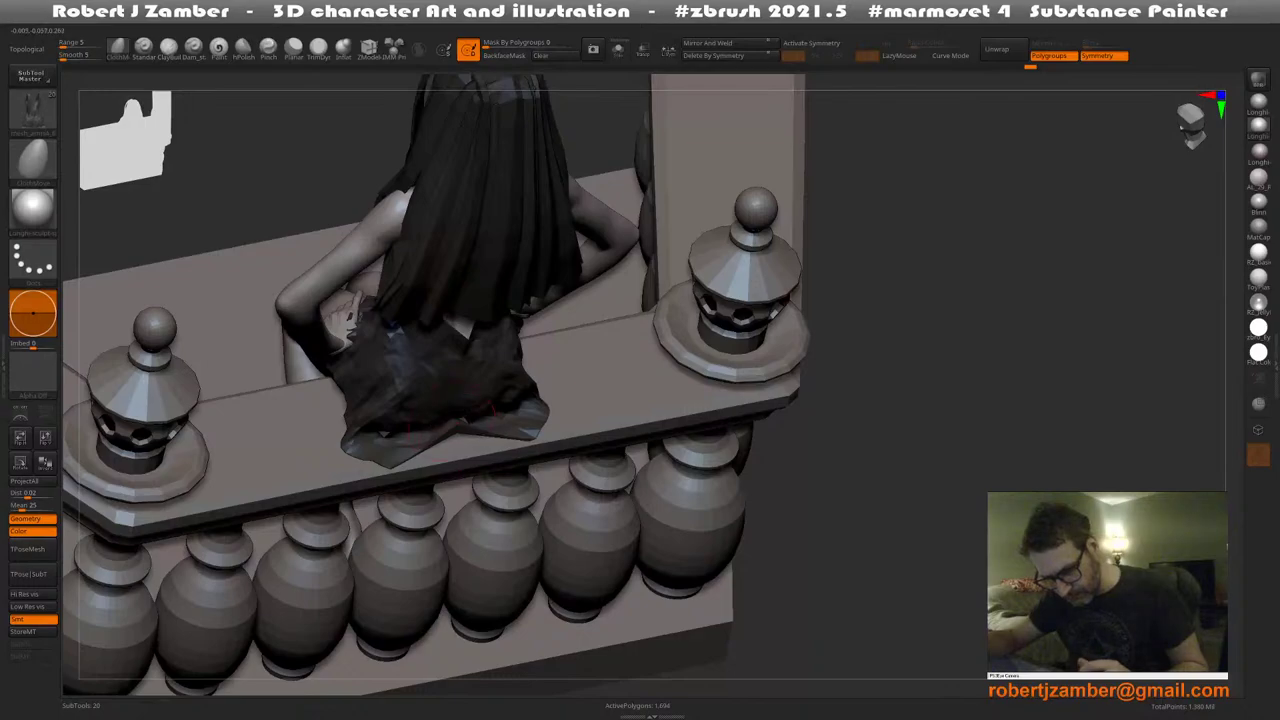
pyautogui.moveTo(452, 418); pyautogui.dragTo(440, 362, button='right')
pyautogui.moveTo(368, 338)
pyautogui.mouseDown(button='right')
pyautogui.moveTo(560, 488)
pyautogui.moveTo(545, 300)
pyautogui.moveTo(477, 484)
pyautogui.moveTo(488, 400)
pyautogui.mouseUp(button='right')
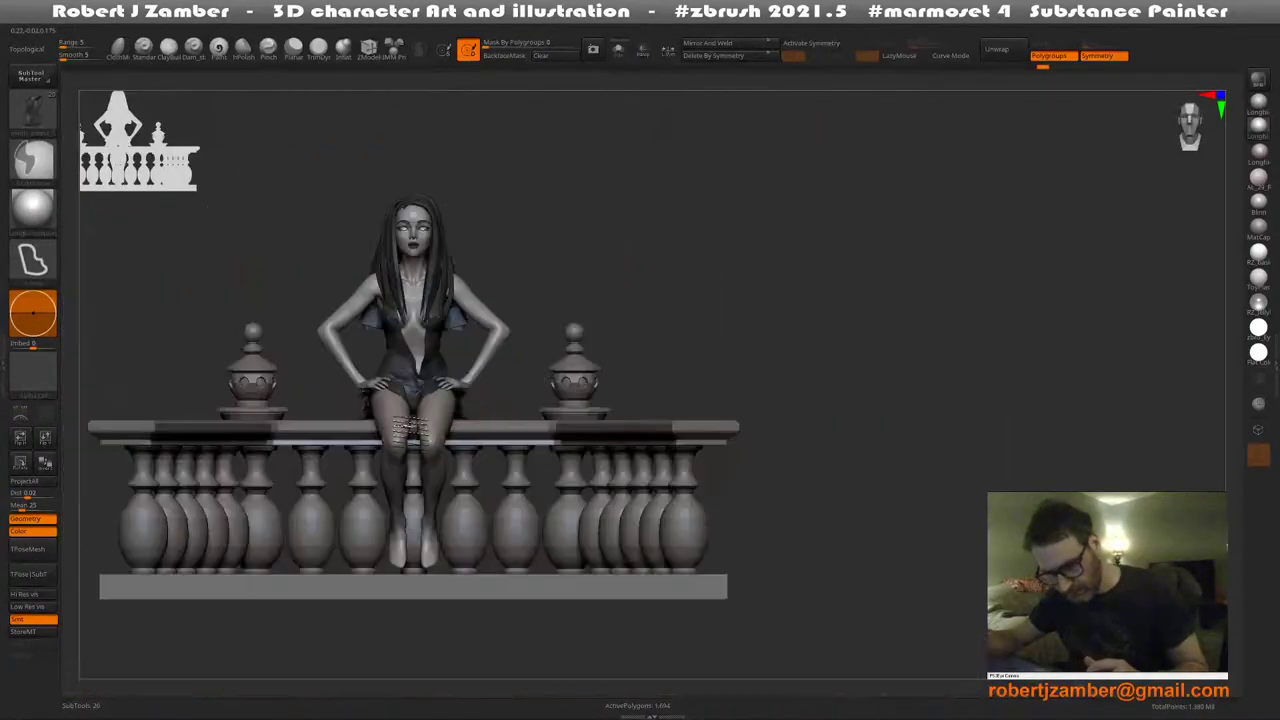
pyautogui.moveTo(410, 430); pyautogui.dragTo(540, 438, button='right')
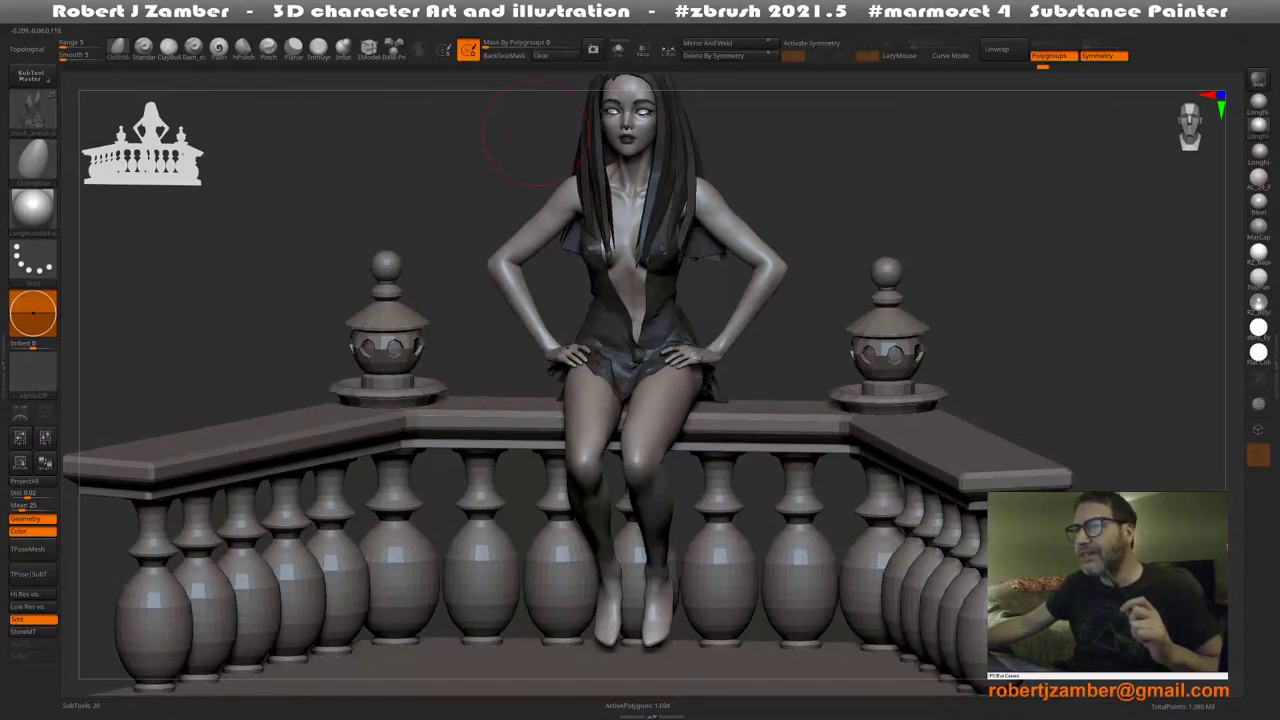
# Switch to the reference image board and examine the WLOP painting of the seated woman in the black dress by the balustrade
pyautogui.hotkey('alt', 'Tab')
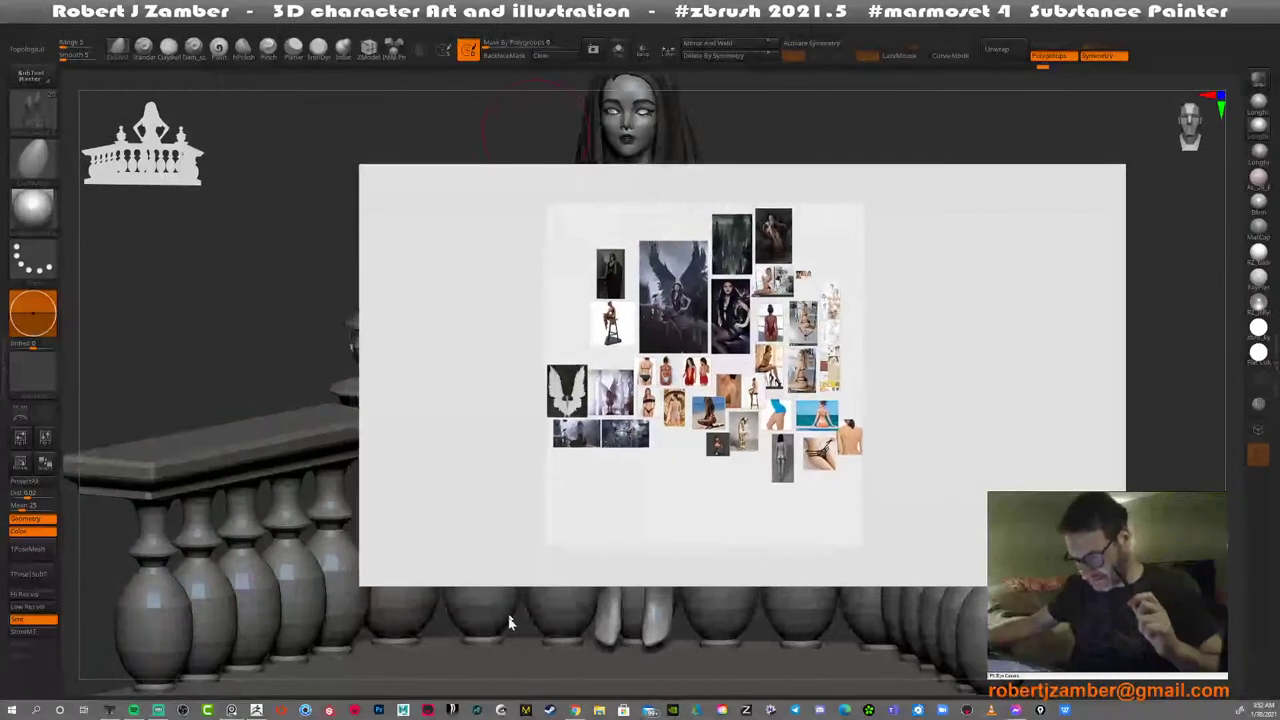
pyautogui.scroll(6, 600, 453)
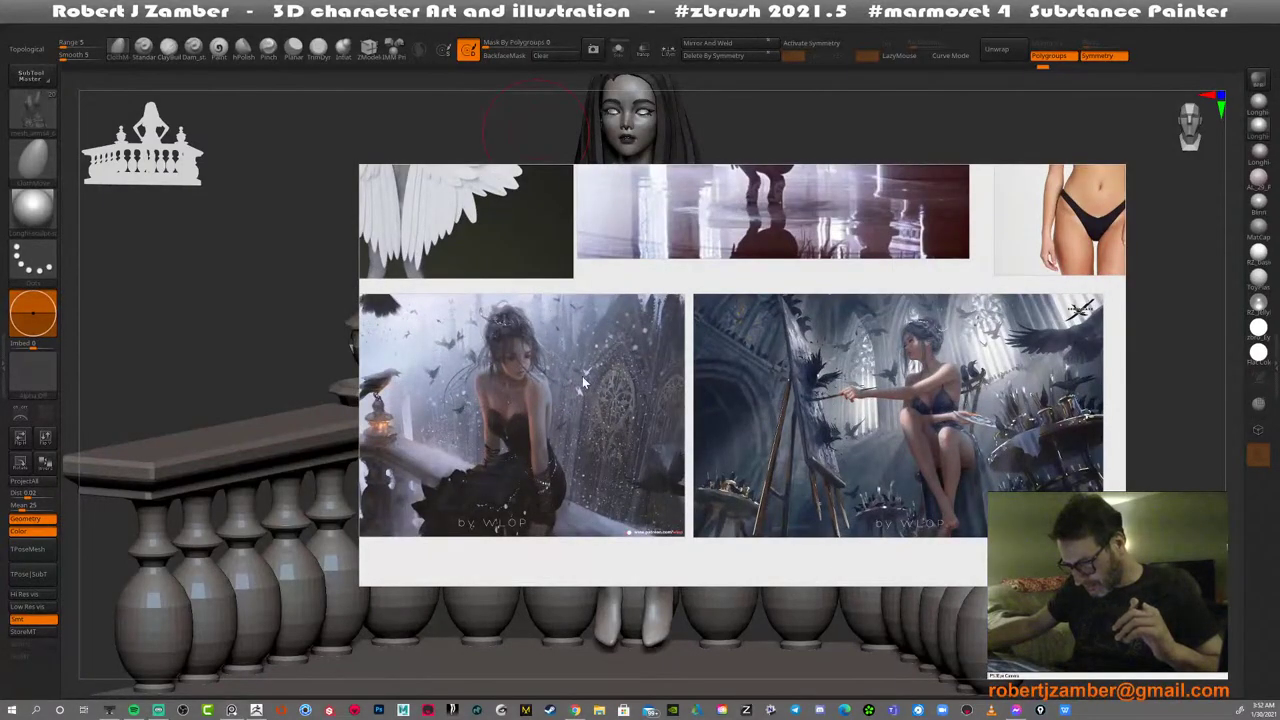
pyautogui.click(586, 387)
pyautogui.scroll(-2, 585, 400)
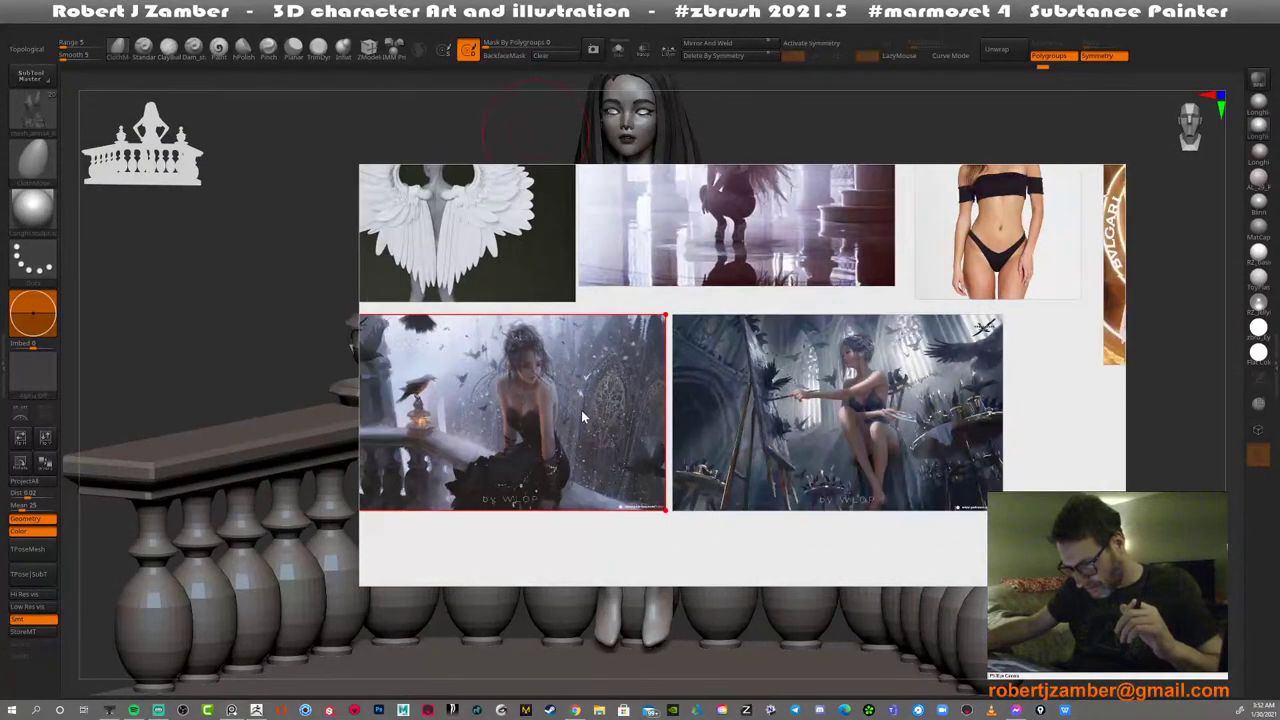
pyautogui.scroll(2, 585, 415)
pyautogui.scroll(-2, 588, 416)
pyautogui.moveTo(612, 423); pyautogui.dragTo(682, 412, button='middle')
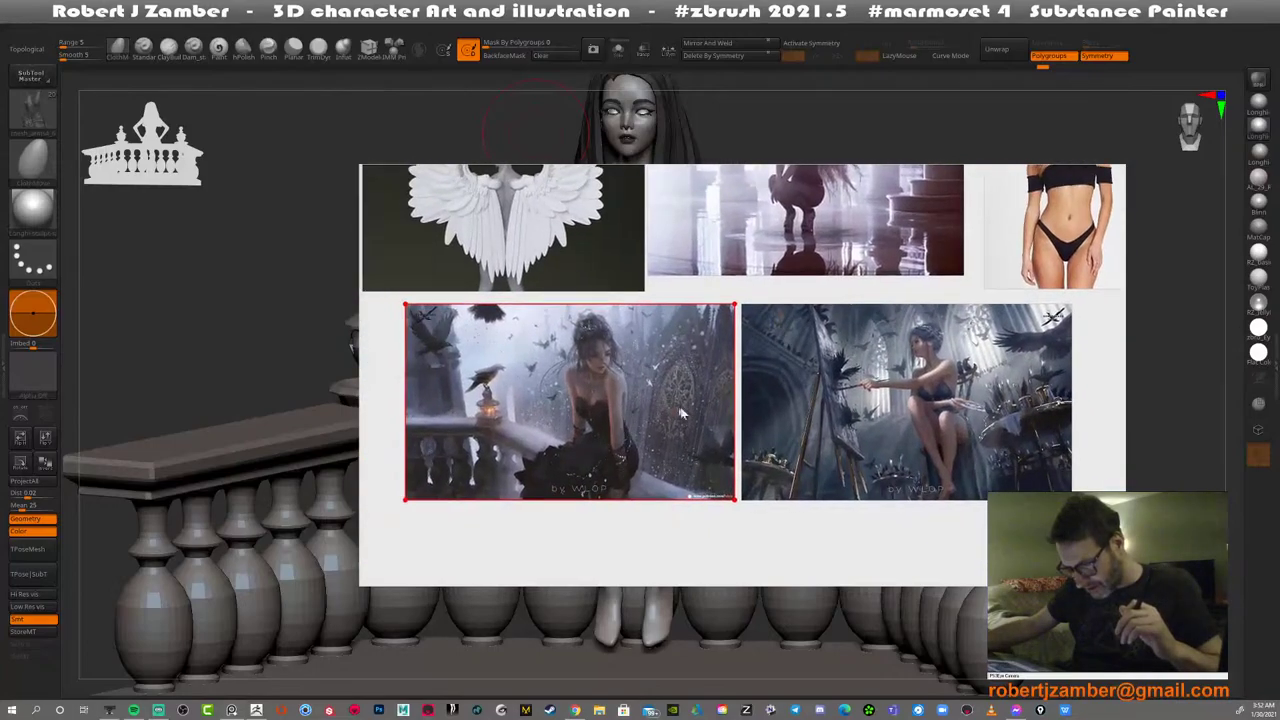
# Examine the crow, the lantern, the balustrade and the woman's pose in the WLOP painting more closely
pyautogui.scroll(3, 680, 413)
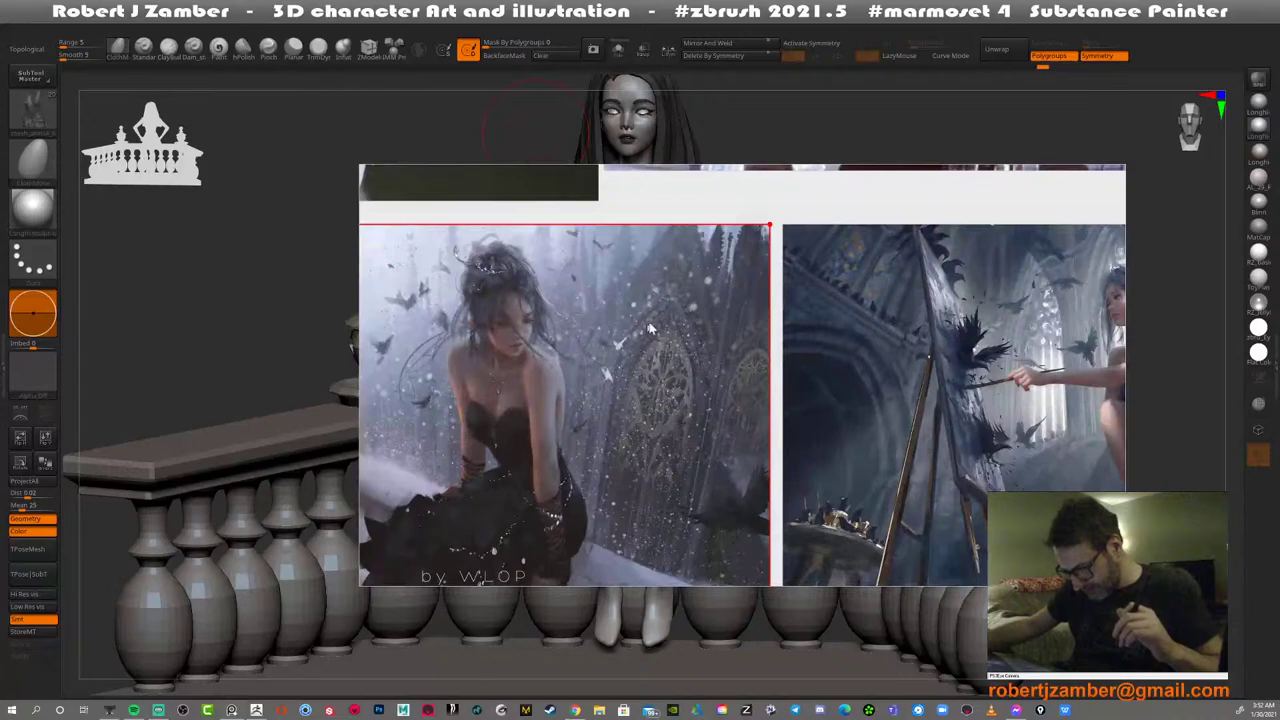
pyautogui.moveTo(639, 467); pyautogui.dragTo(894, 394, button='middle')
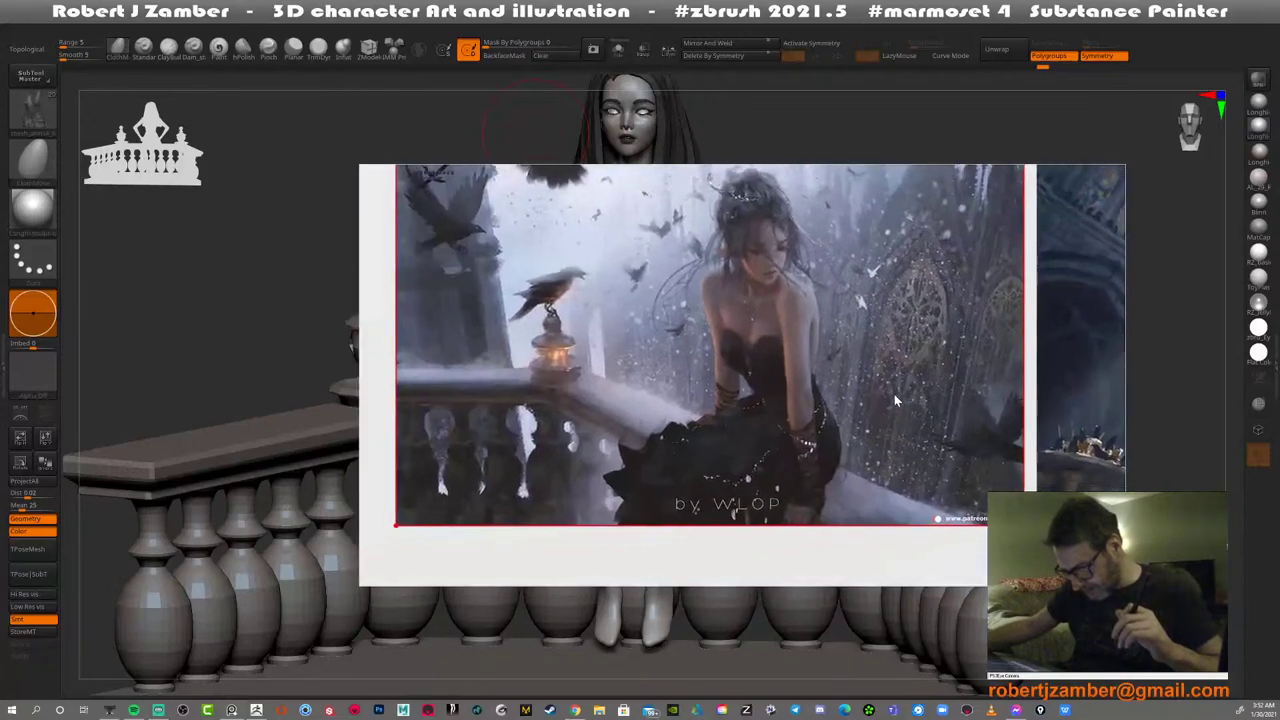
pyautogui.moveTo(731, 359); pyautogui.dragTo(665, 423, button='middle')
pyautogui.scroll(-2, 707, 383)
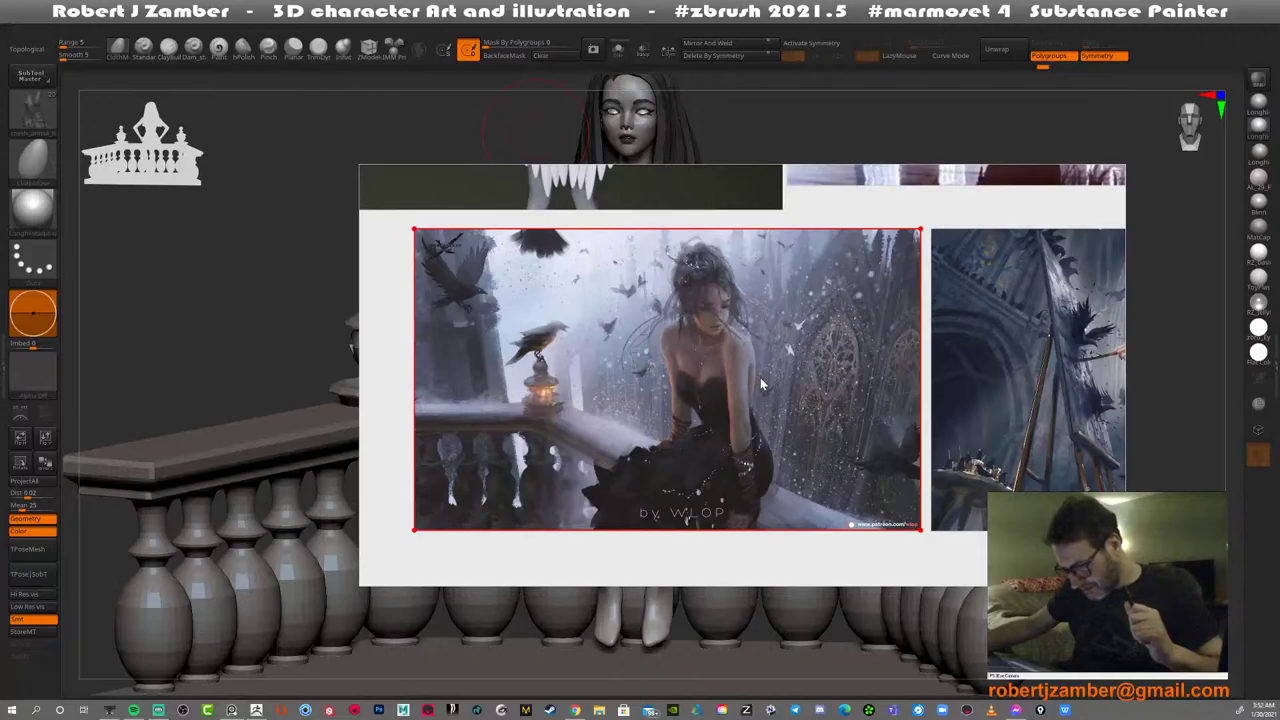
# Find the bronze statue seated on a stool on the reference board and examine its pose
pyautogui.moveTo(760, 383); pyautogui.dragTo(687, 583, button='middle')
pyautogui.scroll(-1, 723, 378)
pyautogui.scroll(-3, 706, 394)
pyautogui.moveTo(767, 235); pyautogui.dragTo(601, 490, button='middle')
pyautogui.scroll(3, 649, 325)
pyautogui.scroll(1, 626, 340)
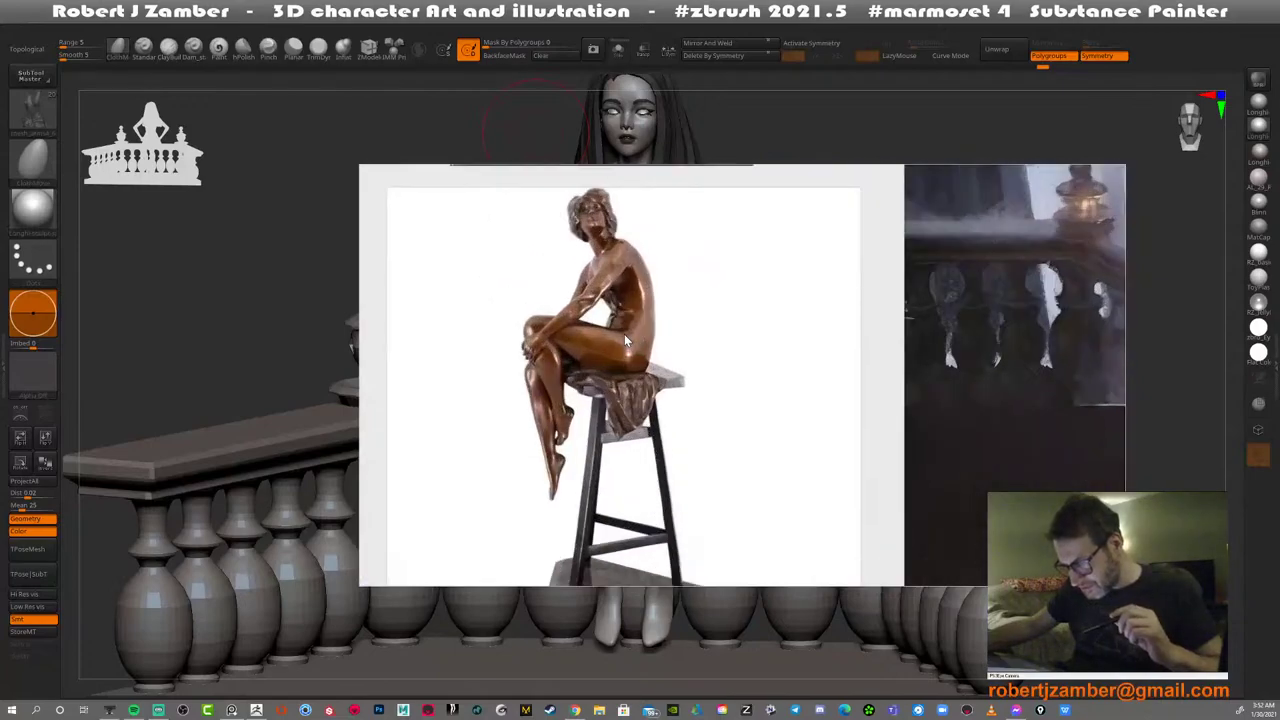
pyautogui.scroll(-1, 626, 340)
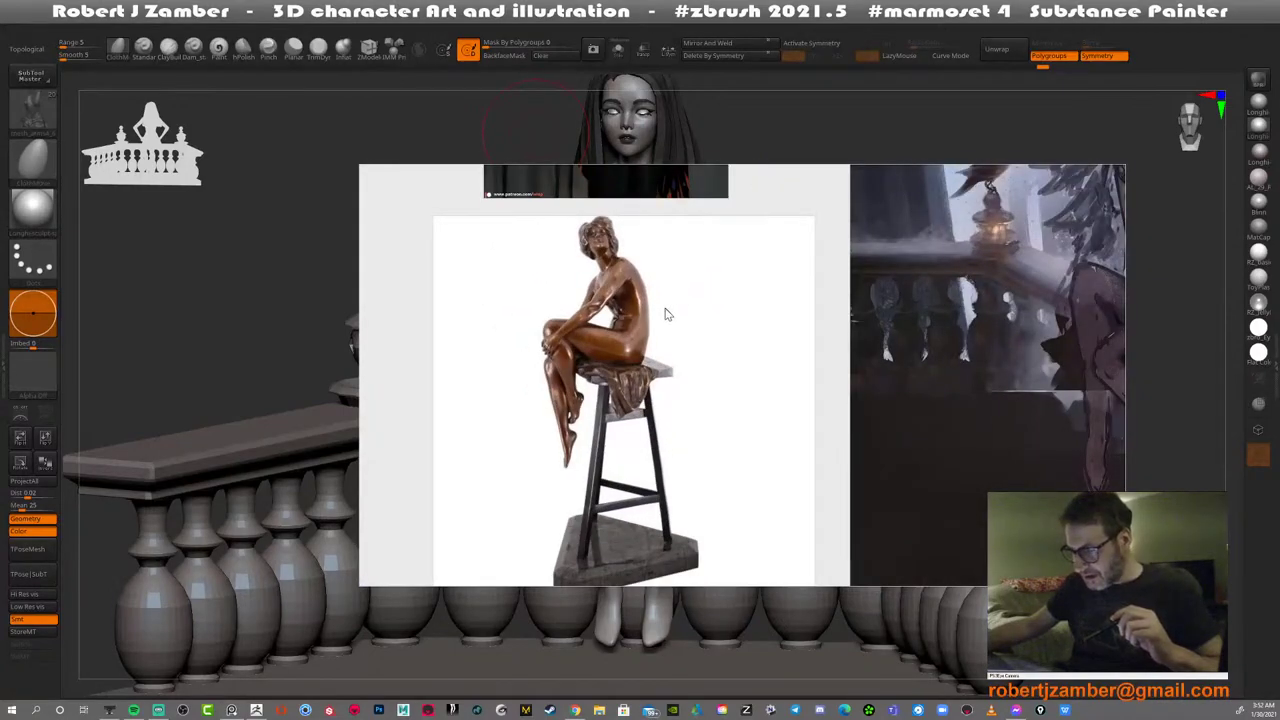
pyautogui.moveTo(668, 314); pyautogui.dragTo(648, 279, button='middle')
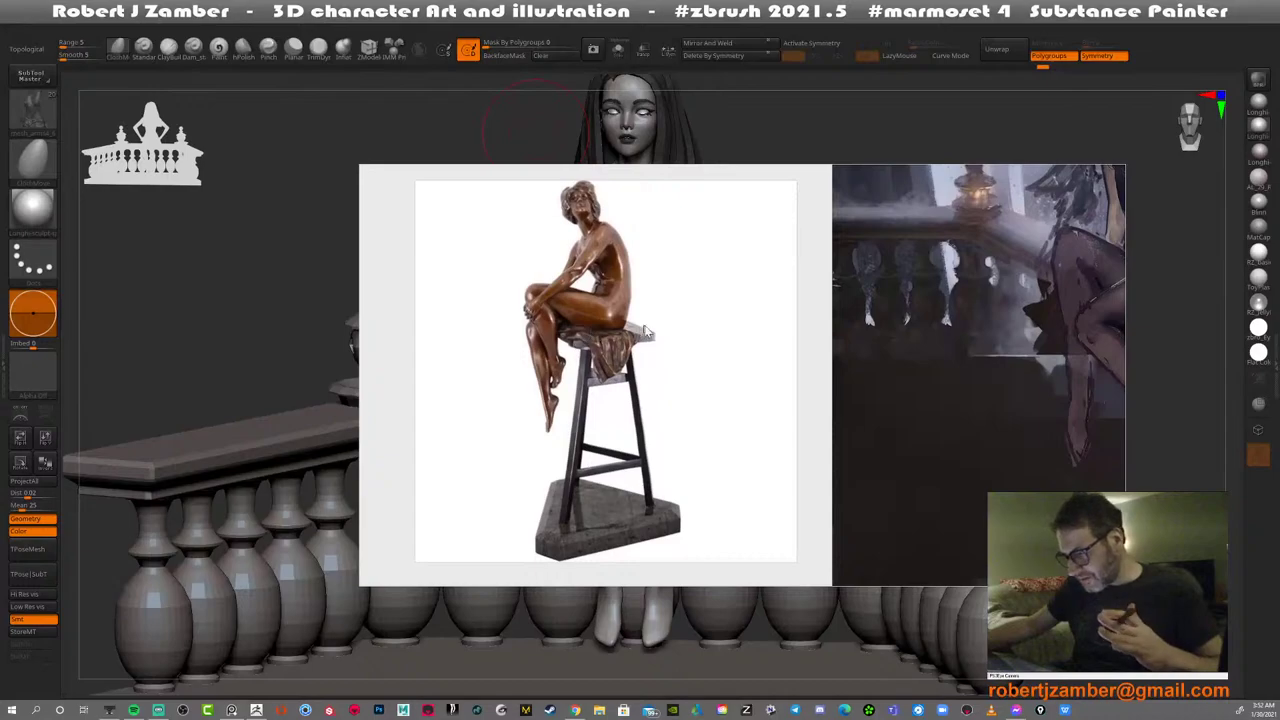
# Compare the bronze statue's crossed legs, arms and draped cloth with the neighbouring painting of the winged woman
pyautogui.moveTo(848, 290); pyautogui.dragTo(631, 310, button='middle')
pyautogui.scroll(-3, 717, 291)
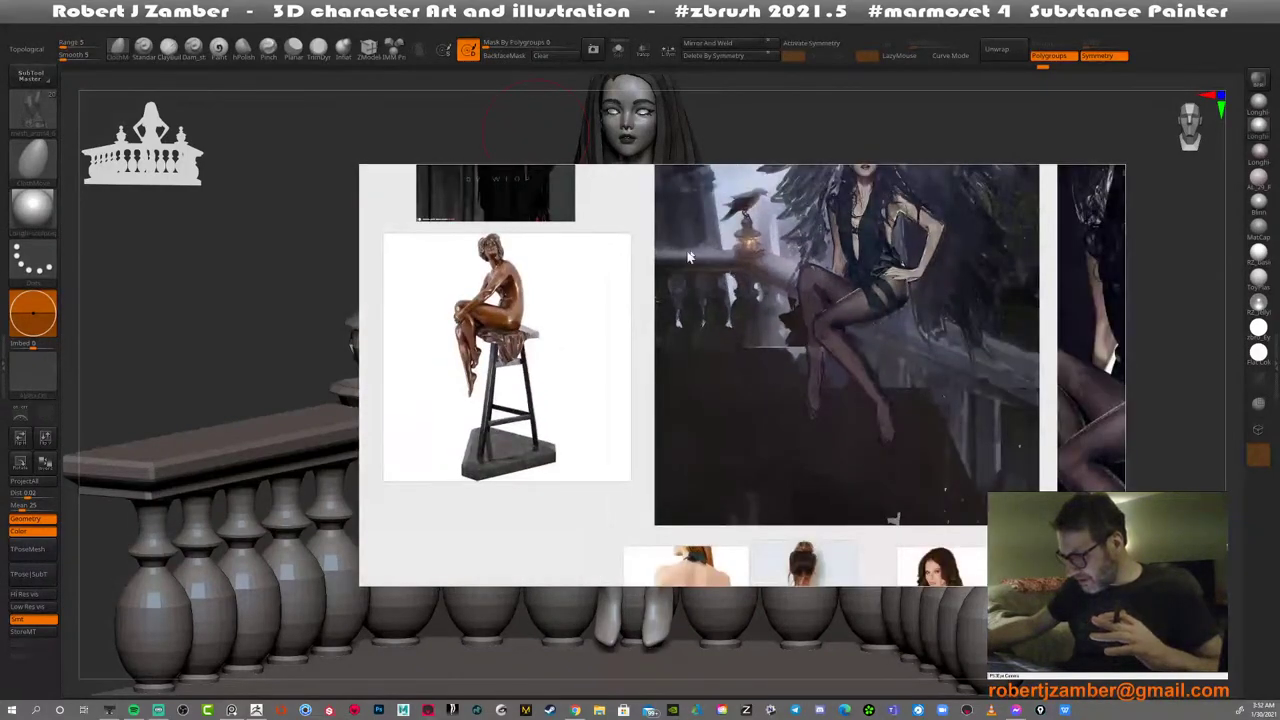
pyautogui.moveTo(613, 260); pyautogui.dragTo(709, 262, button='middle')
pyautogui.scroll(2, 605, 305)
pyautogui.scroll(3, 618, 305)
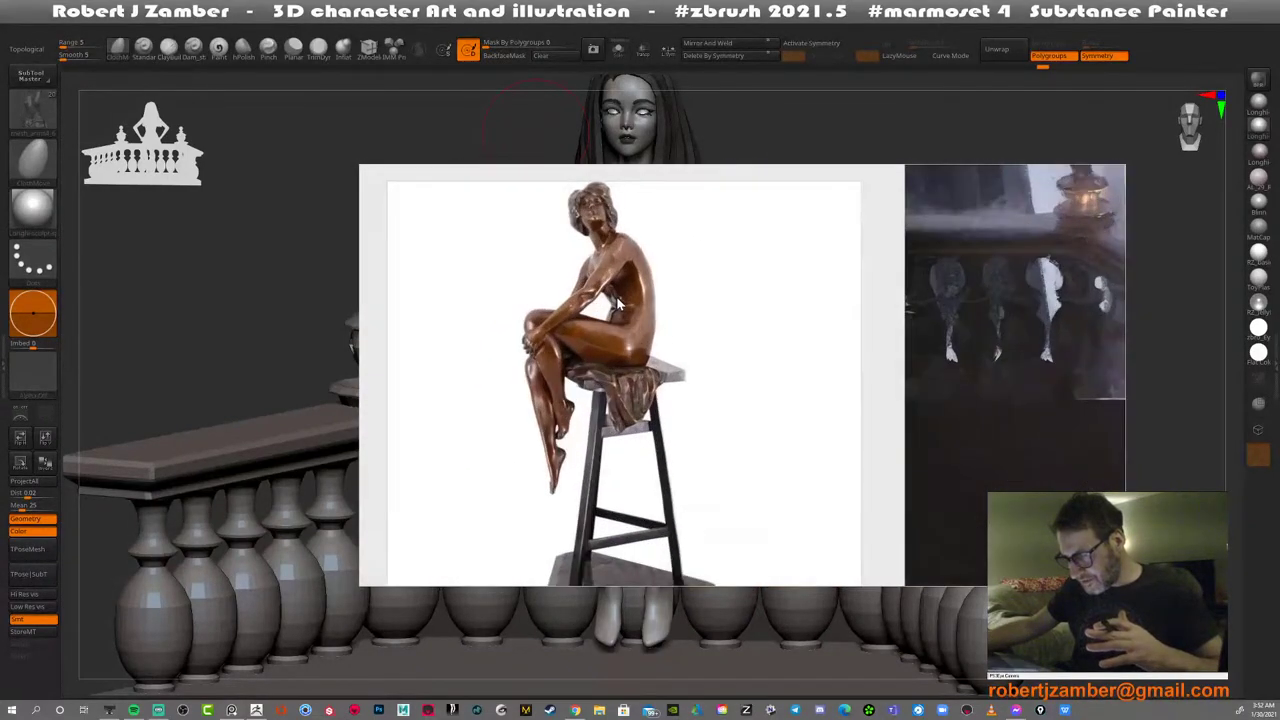
pyautogui.moveTo(621, 288); pyautogui.dragTo(630, 313, button='middle')
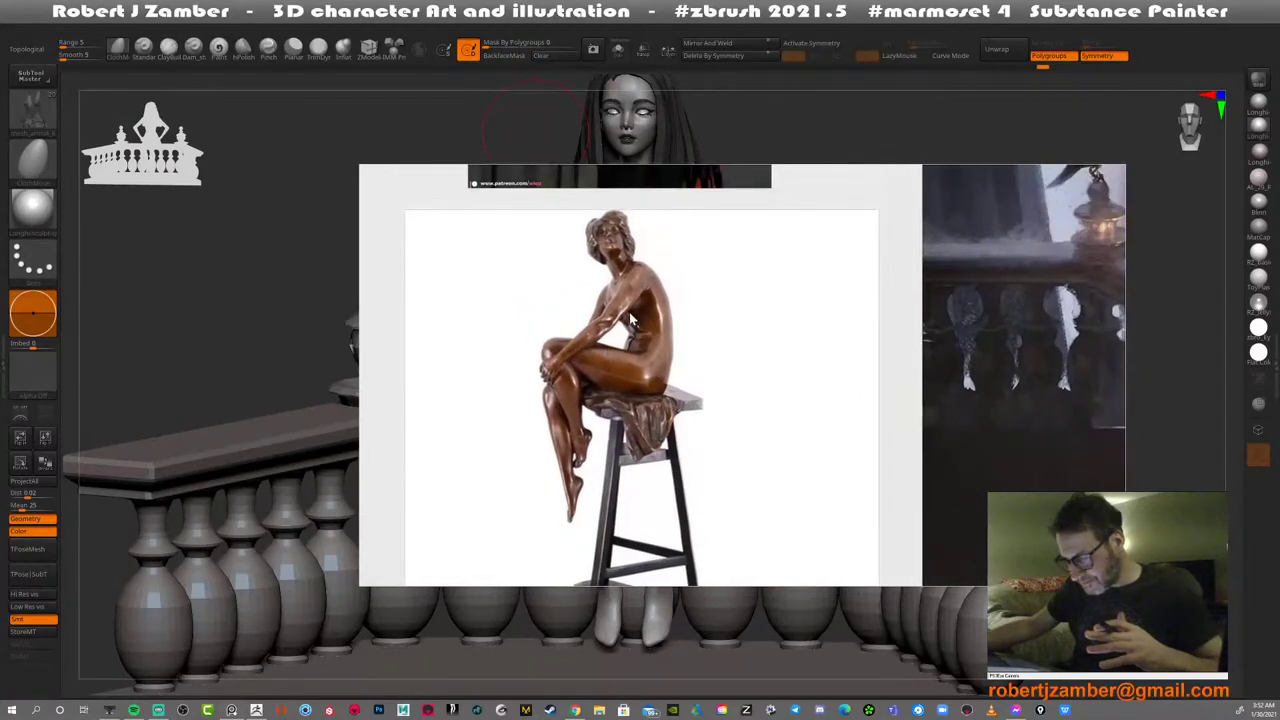
pyautogui.scroll(1, 620, 326)
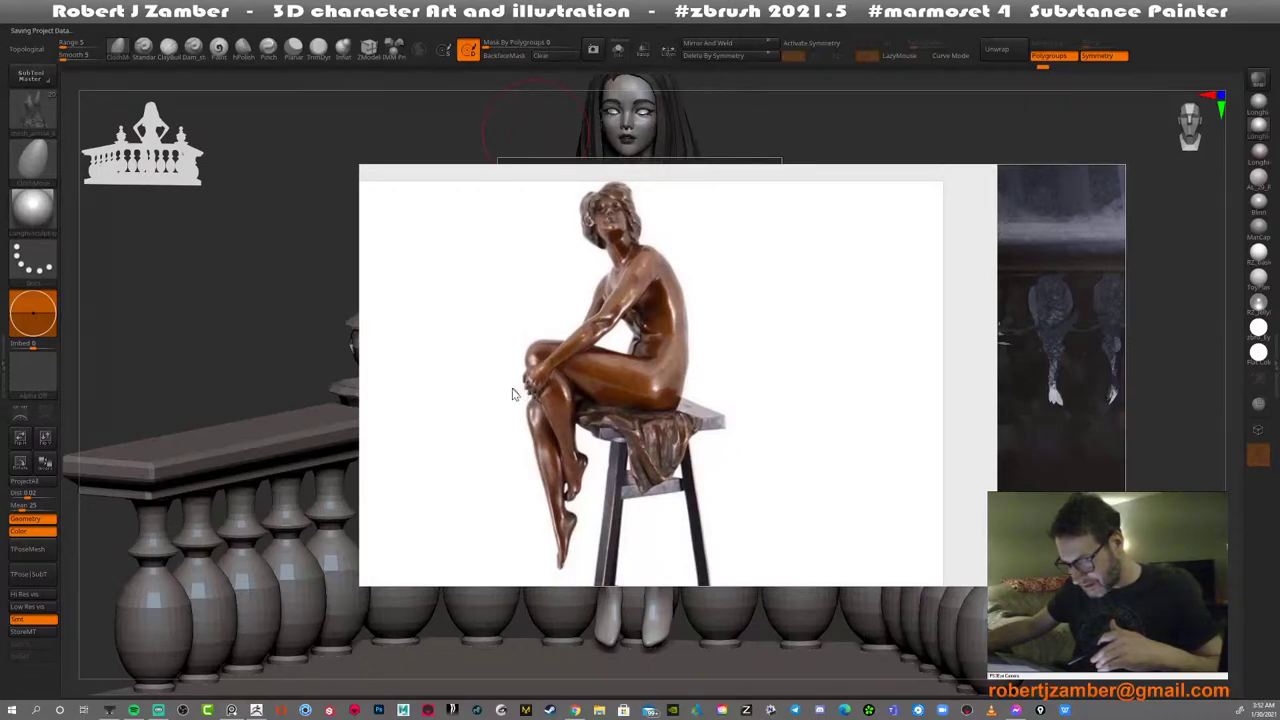
pyautogui.moveTo(616, 244); pyautogui.dragTo(640, 268, button='middle')
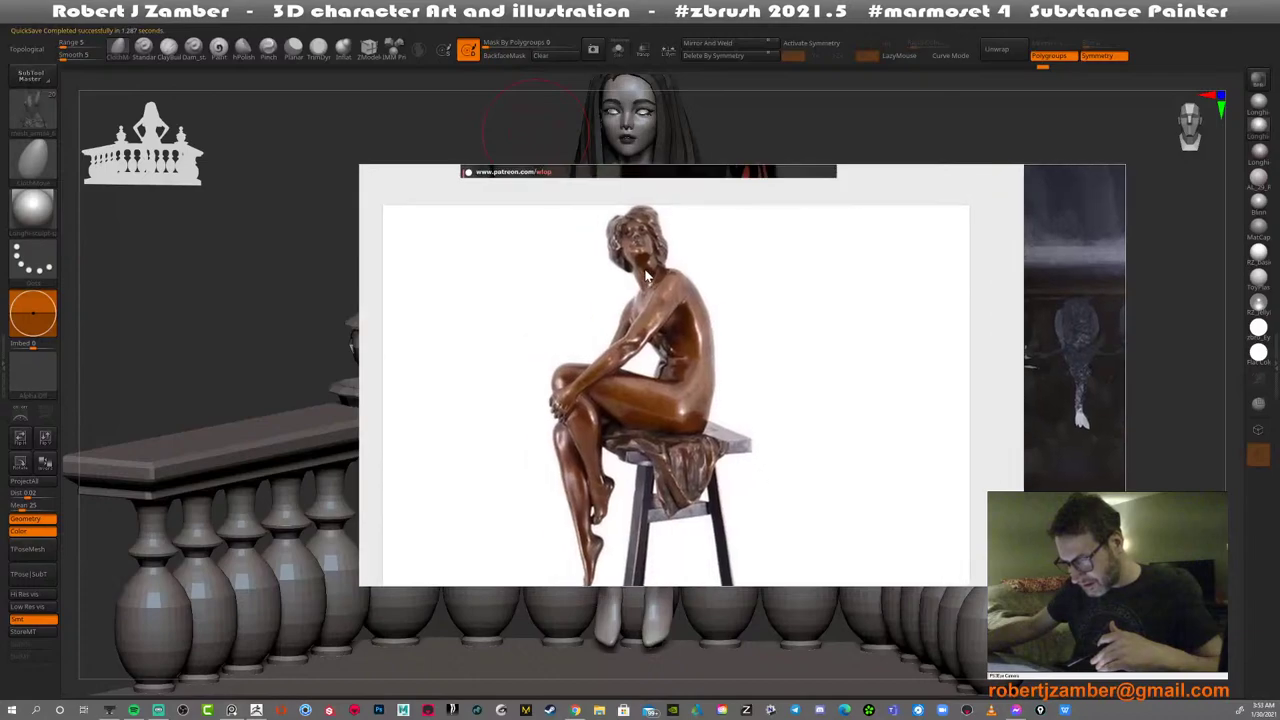
pyautogui.scroll(-2, 572, 330)
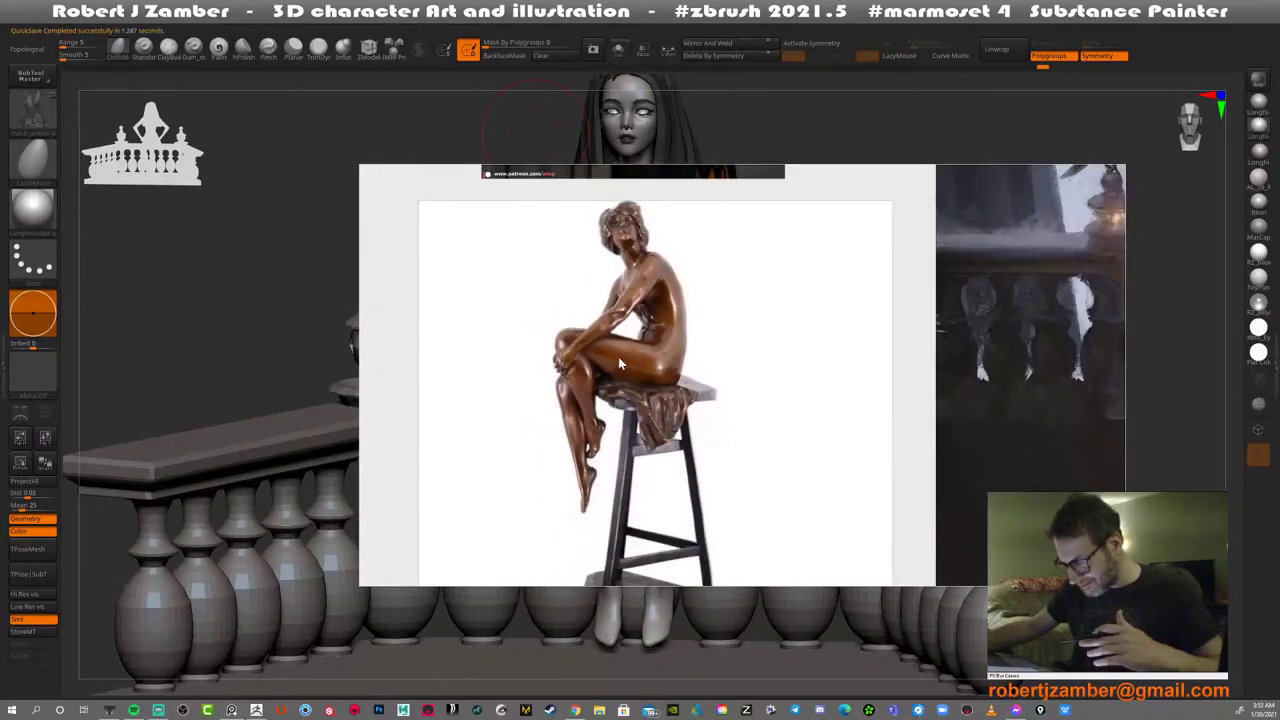
pyautogui.scroll(-2, 619, 364)
pyautogui.scroll(1, 655, 380)
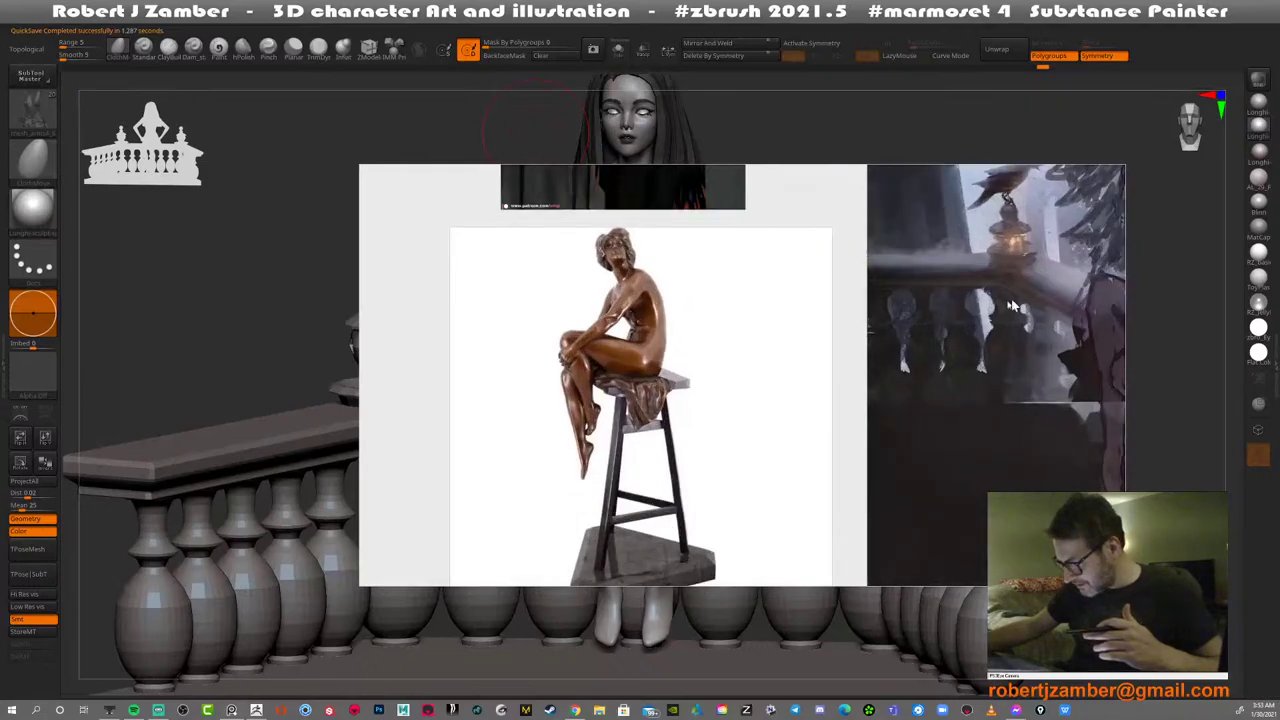
pyautogui.scroll(-1, 615, 365)
pyautogui.scroll(1, 615, 364)
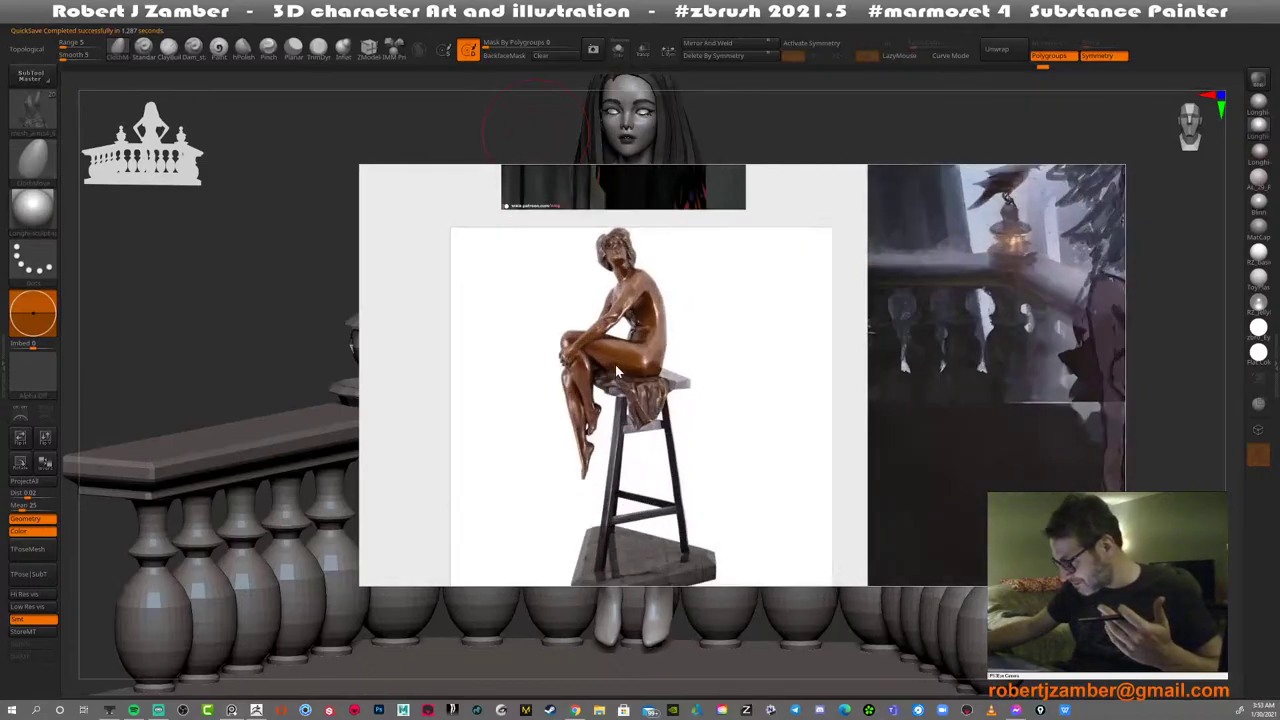
pyautogui.scroll(-1, 615, 364)
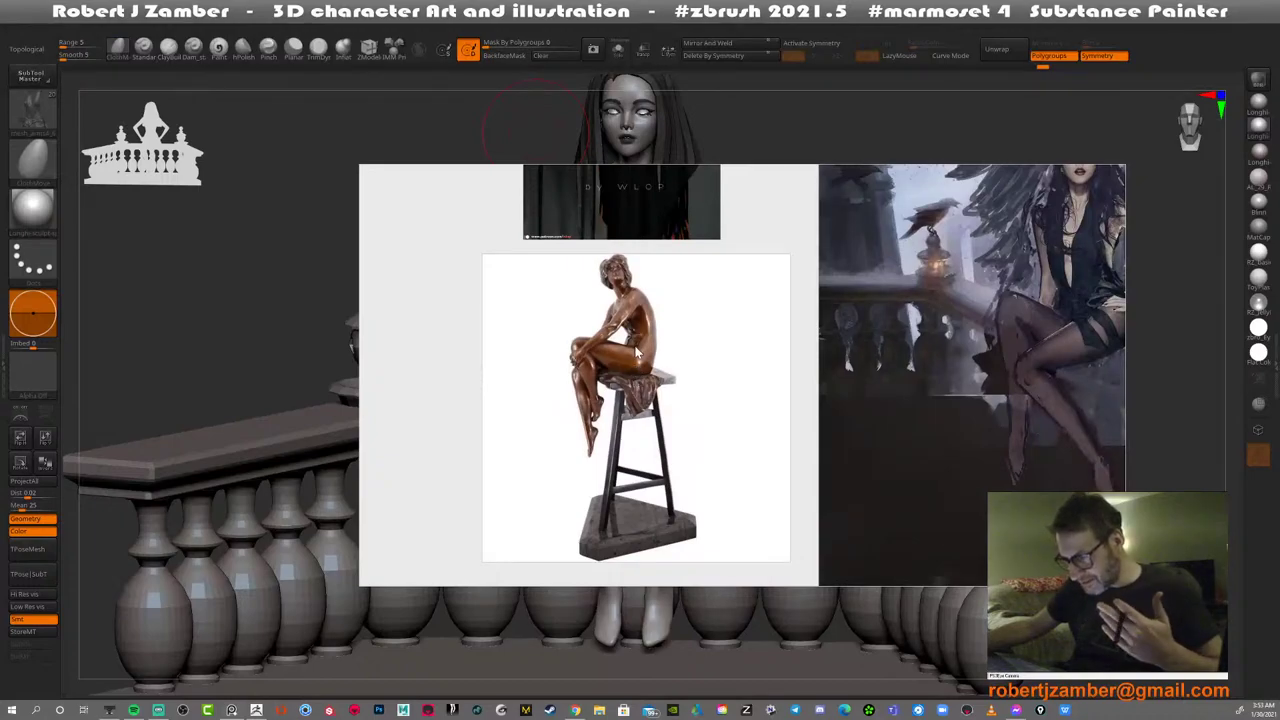
pyautogui.moveTo(636, 369); pyautogui.dragTo(599, 353, button='middle')
pyautogui.moveTo(850, 331)
pyautogui.mouseDown(button='middle')
pyautogui.moveTo(609, 343)
pyautogui.moveTo(793, 340)
pyautogui.mouseUp(button='middle')
pyautogui.scroll(-1, 629, 341)
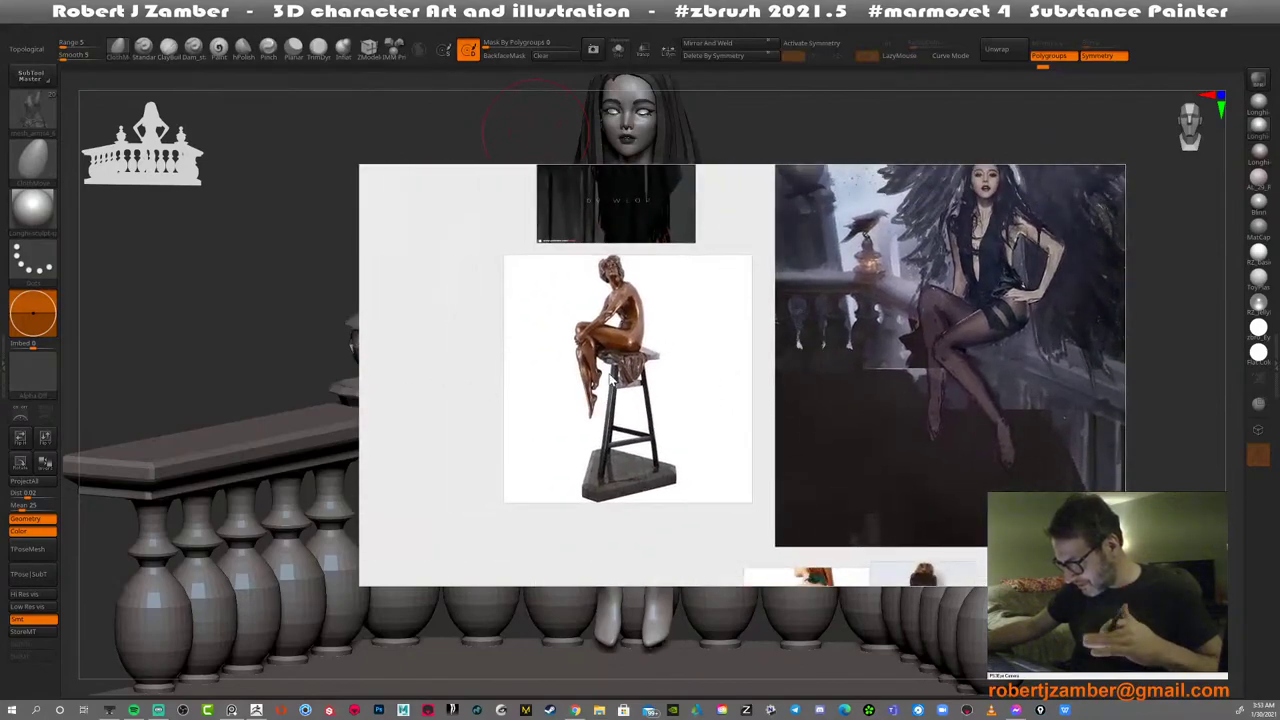
# Examine the painting of the winged woman on the balustrade together with the pose references around it
pyautogui.moveTo(612, 378); pyautogui.dragTo(473, 410, button='middle')
pyautogui.moveTo(808, 327); pyautogui.dragTo(598, 350, button='middle')
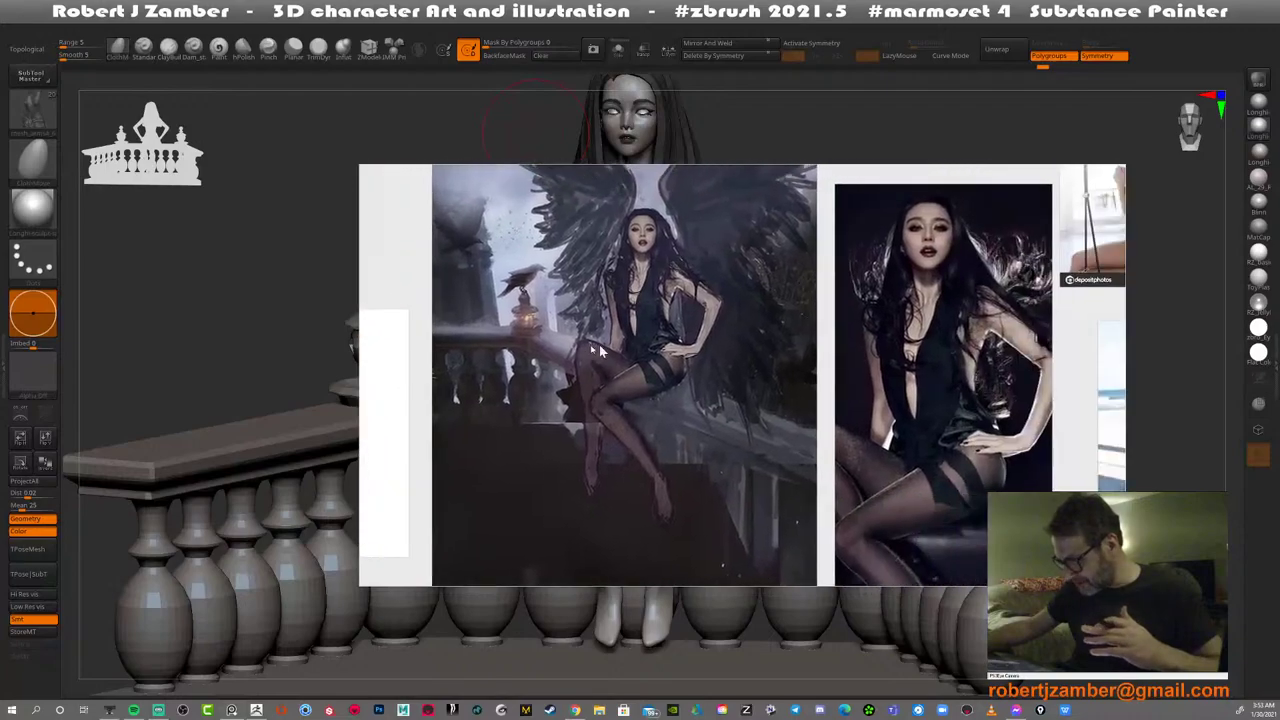
pyautogui.scroll(-2, 660, 360)
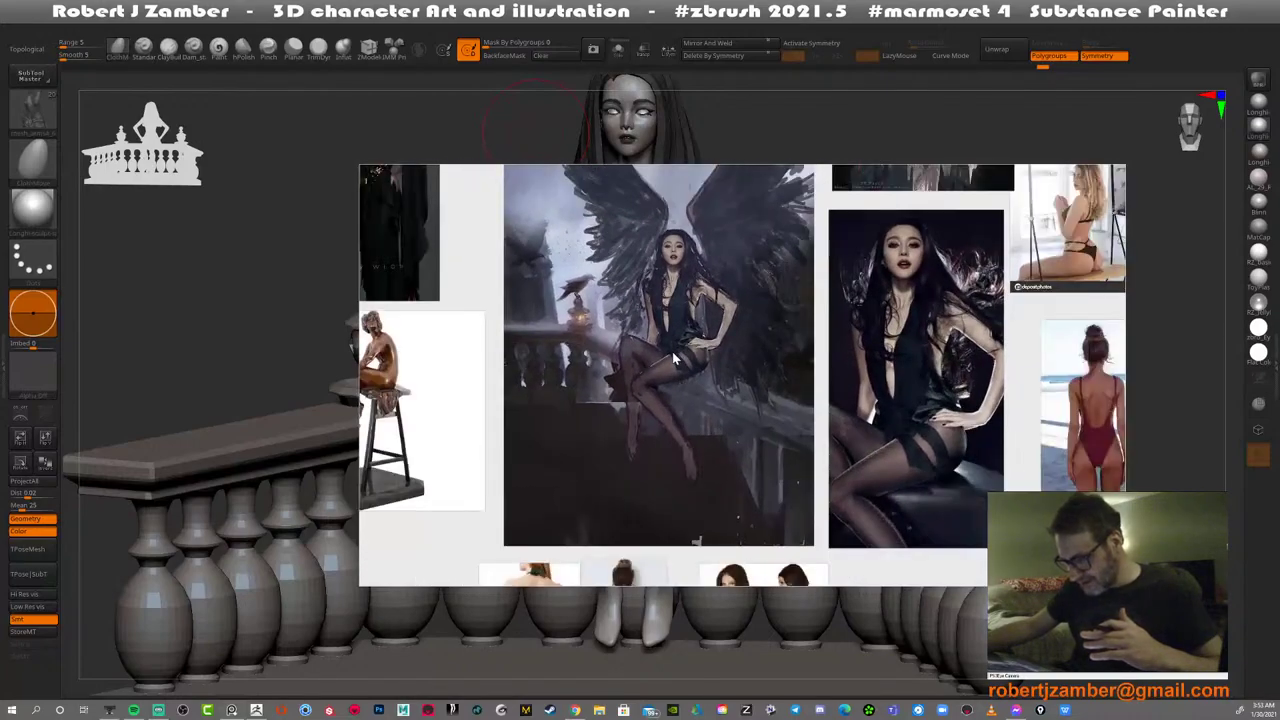
pyautogui.scroll(-2, 674, 356)
pyautogui.moveTo(602, 387); pyautogui.dragTo(611, 336, button='middle')
pyautogui.scroll(2, 636, 357)
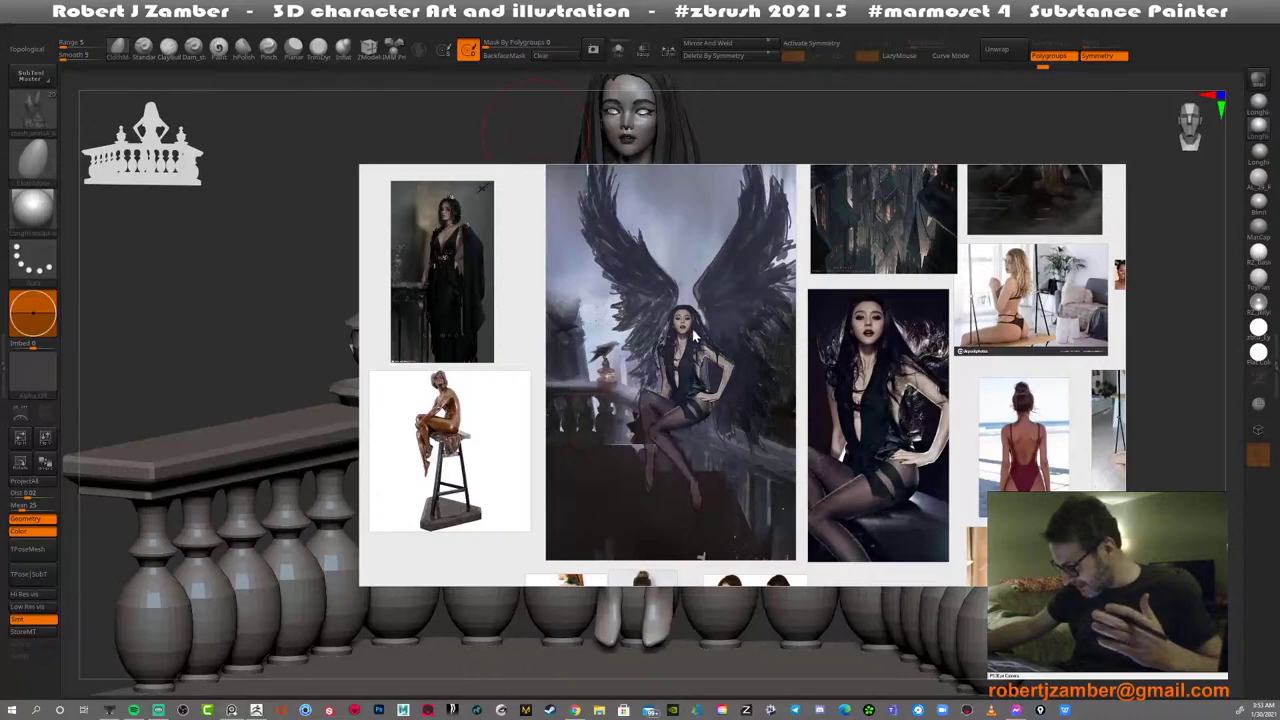
pyautogui.scroll(-1, 695, 335)
pyautogui.scroll(1, 655, 360)
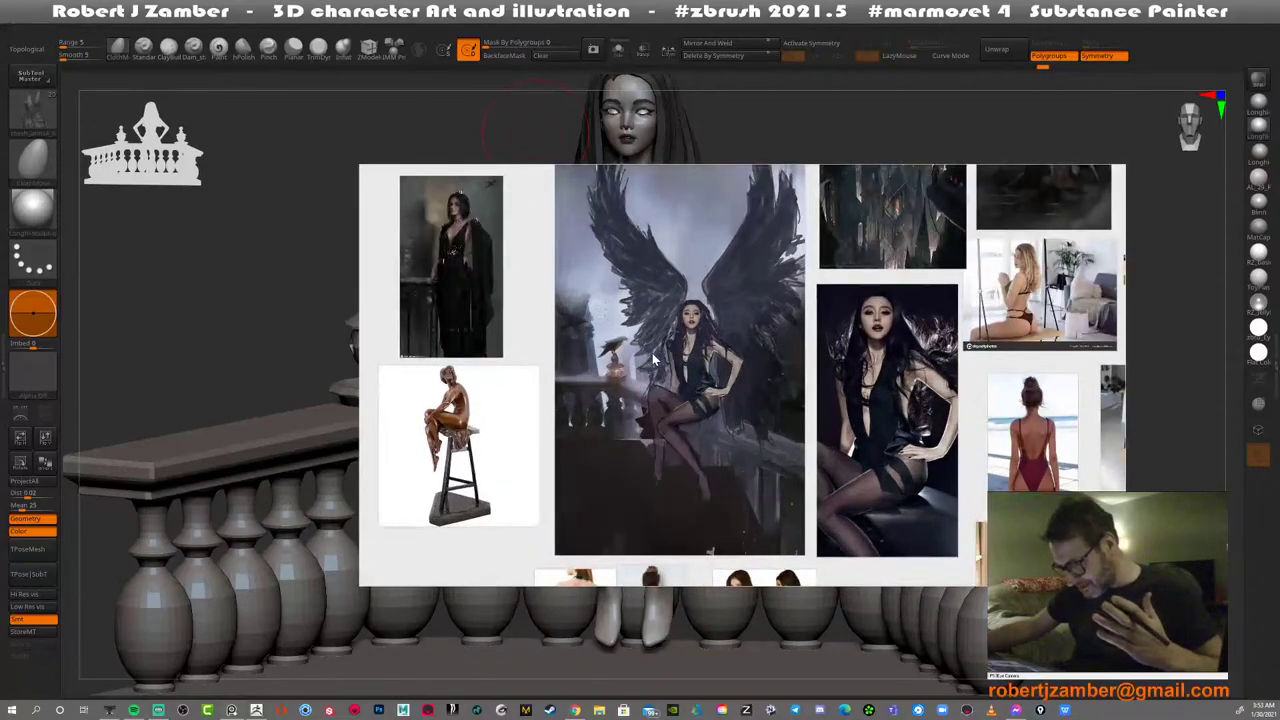
pyautogui.scroll(1, 658, 355)
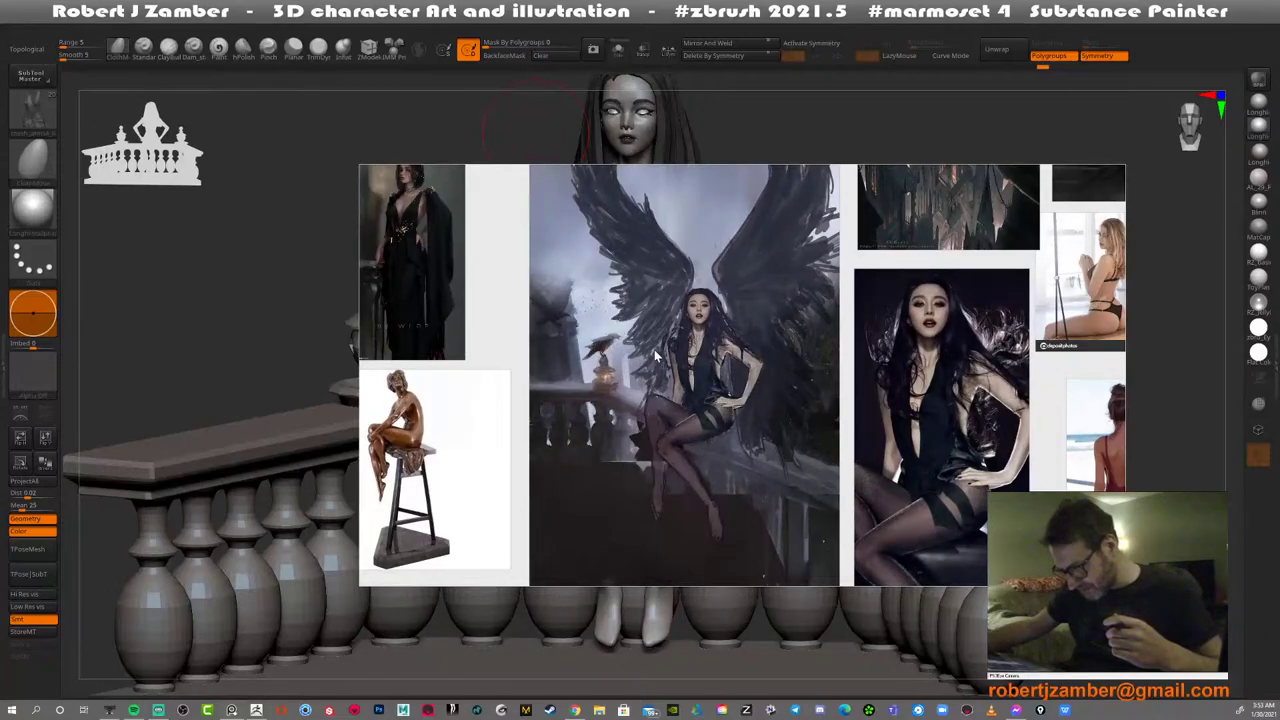
pyautogui.scroll(-1, 710, 310)
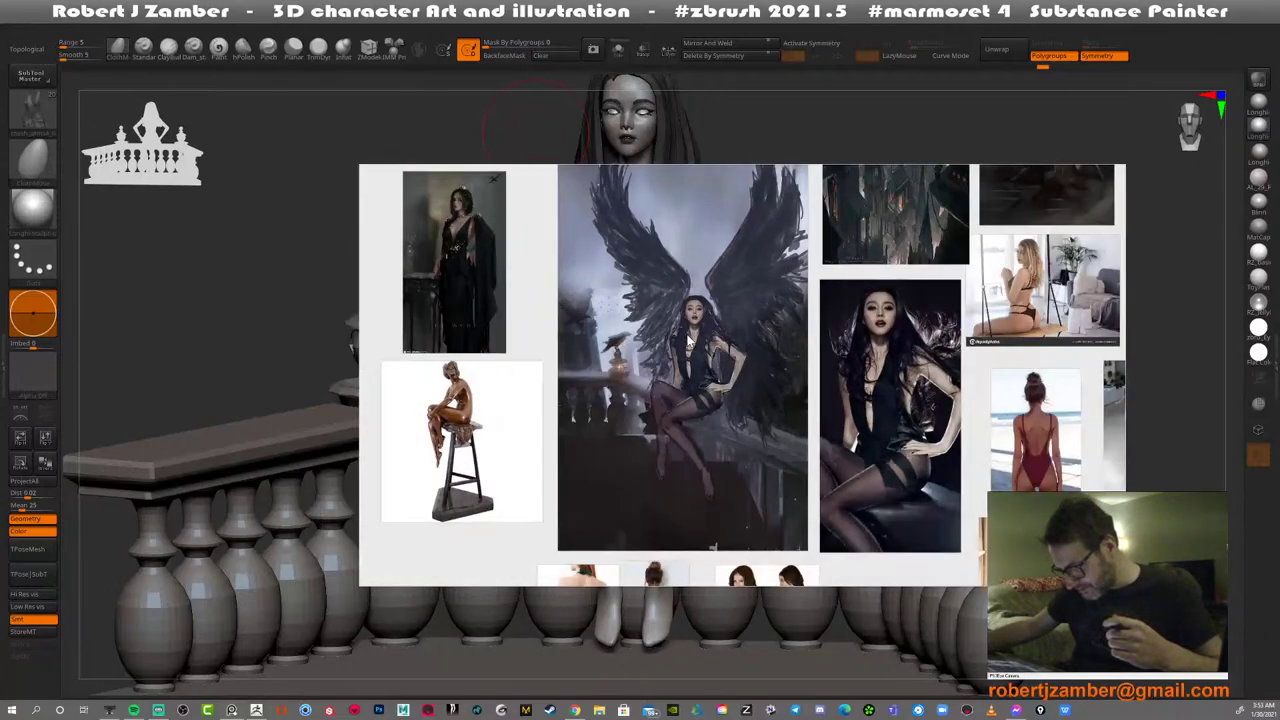
pyautogui.scroll(1, 680, 336)
pyautogui.scroll(-1, 688, 340)
pyautogui.scroll(1, 688, 340)
pyautogui.scroll(-4, 684, 345)
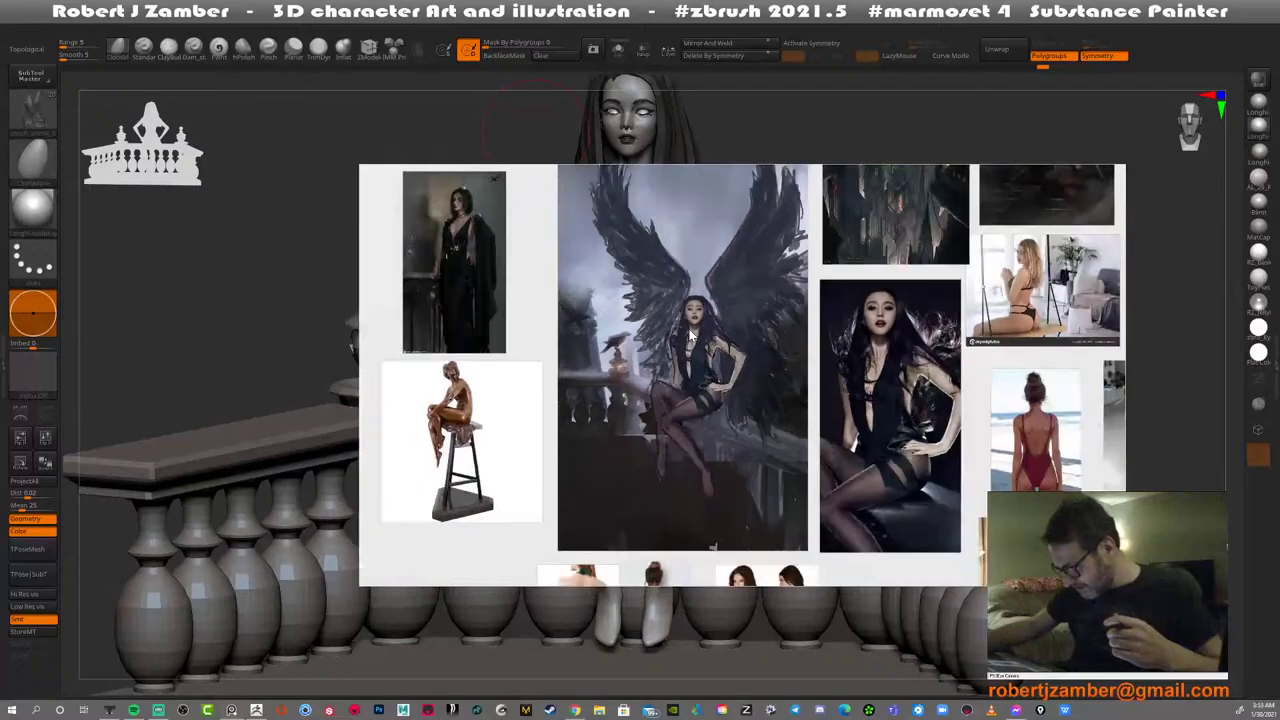
pyautogui.scroll(2, 700, 337)
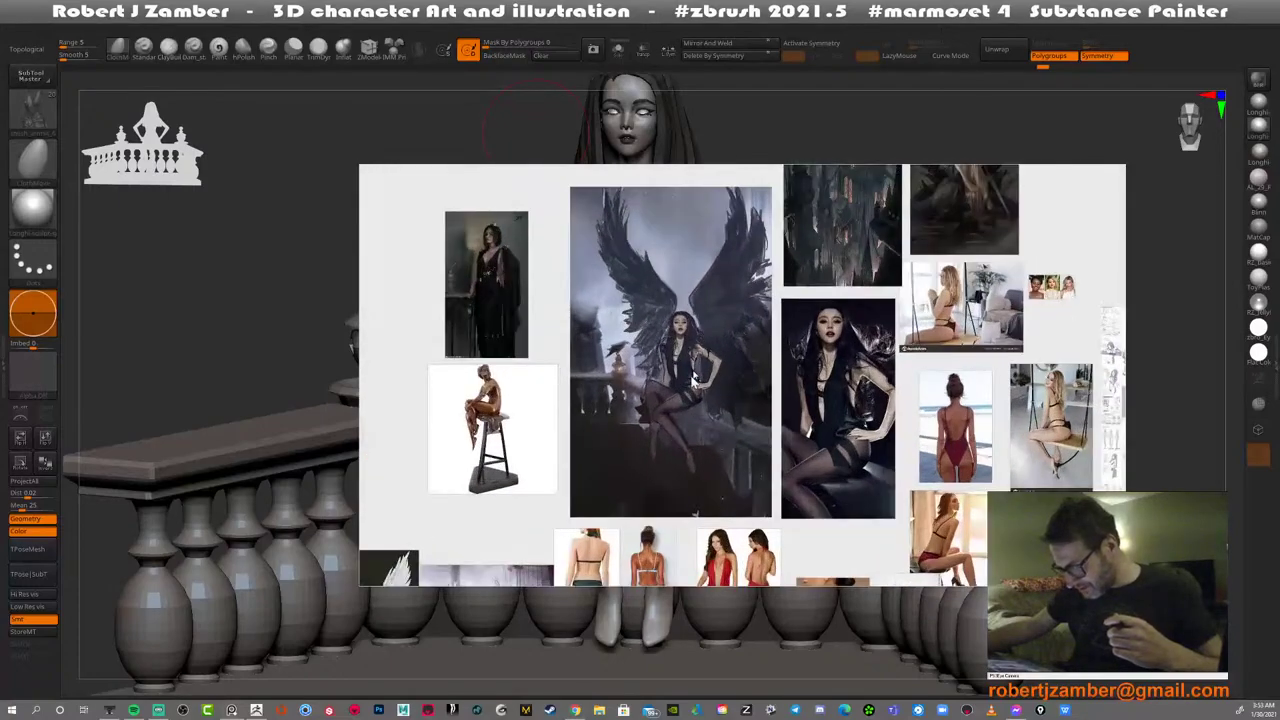
# Move the reference board out of the way and review the seated figure and balustrade from the front
pyautogui.moveTo(686, 459); pyautogui.dragTo(650, 2, button='right')
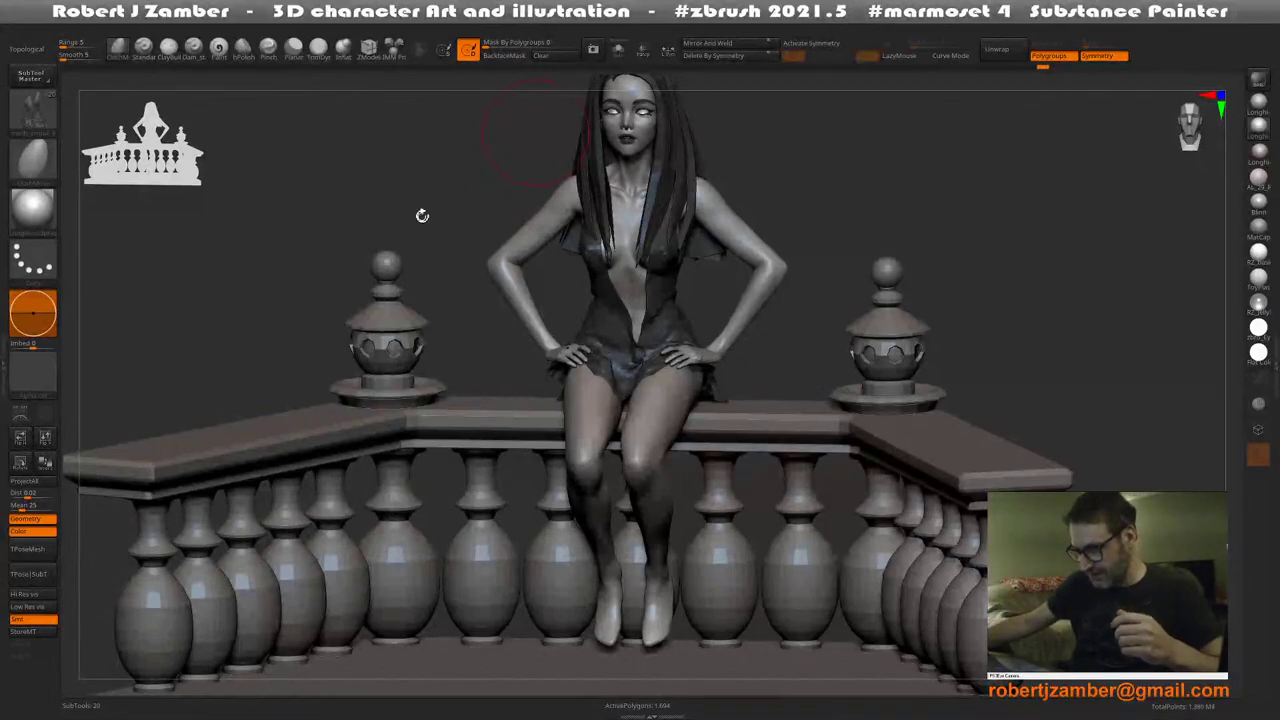
pyautogui.moveTo(422, 216)
pyautogui.mouseDown()
pyautogui.moveTo(437, 218)
pyautogui.moveTo(425, 211)
pyautogui.mouseUp()
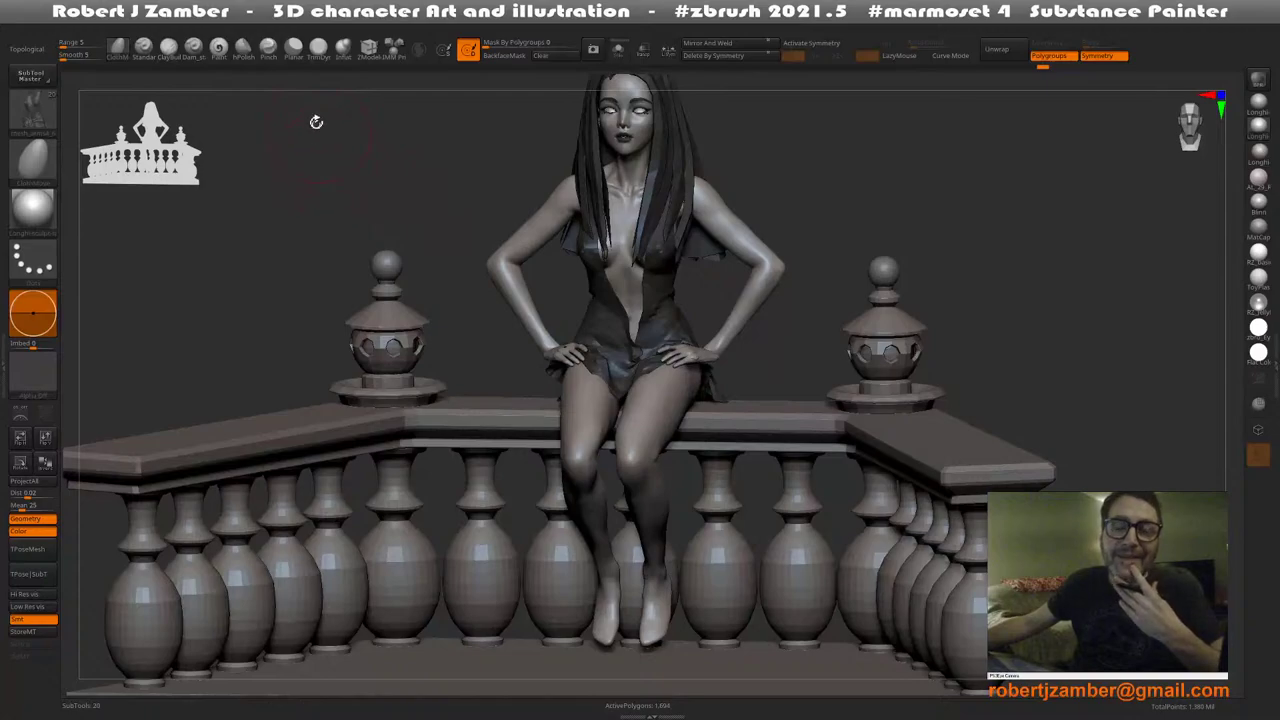
pyautogui.press('p')
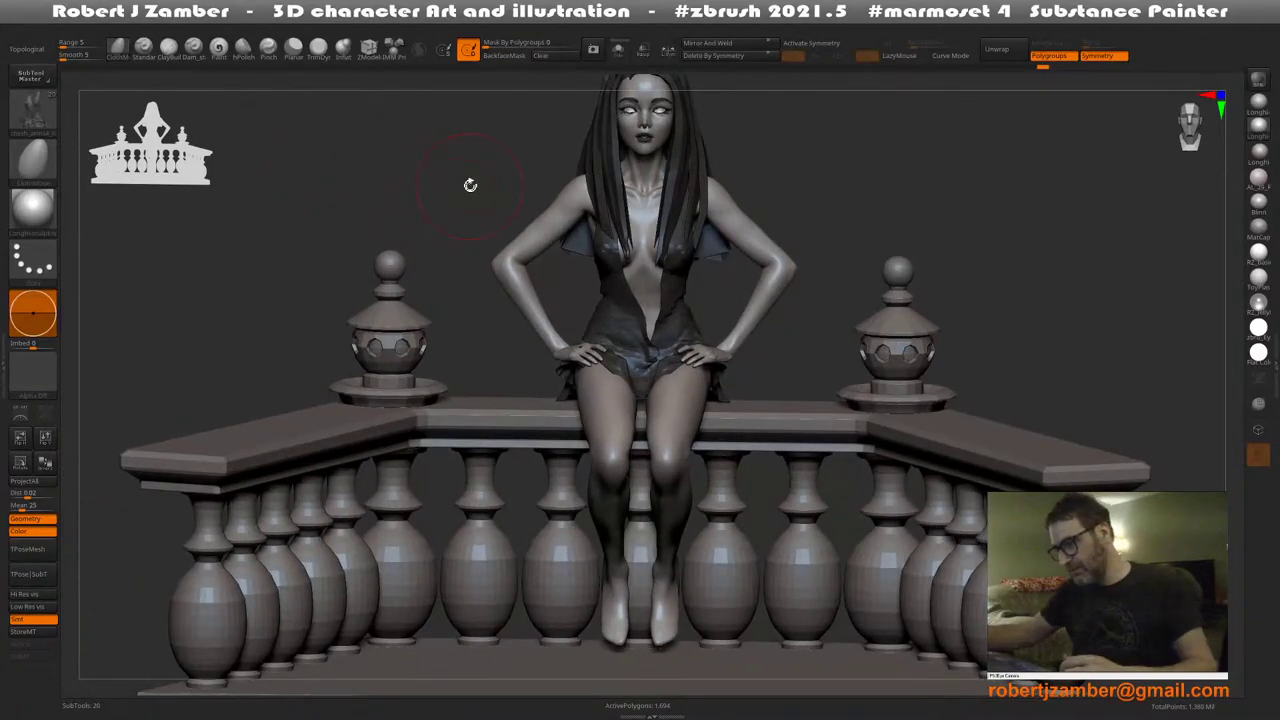
pyautogui.keyDown('shift'); pyautogui.moveTo(526, 363); pyautogui.dragTo(522, 350); pyautogui.keyUp('shift')
pyautogui.keyDown('alt'); pyautogui.moveTo(470, 200); pyautogui.dragTo(468, 250); pyautogui.keyUp('alt')
# Make the character's body mesh the active subtool, choose the ClayBuildup brush and adjust its draw size
pyautogui.press('space')
pyautogui.click(490, 332)
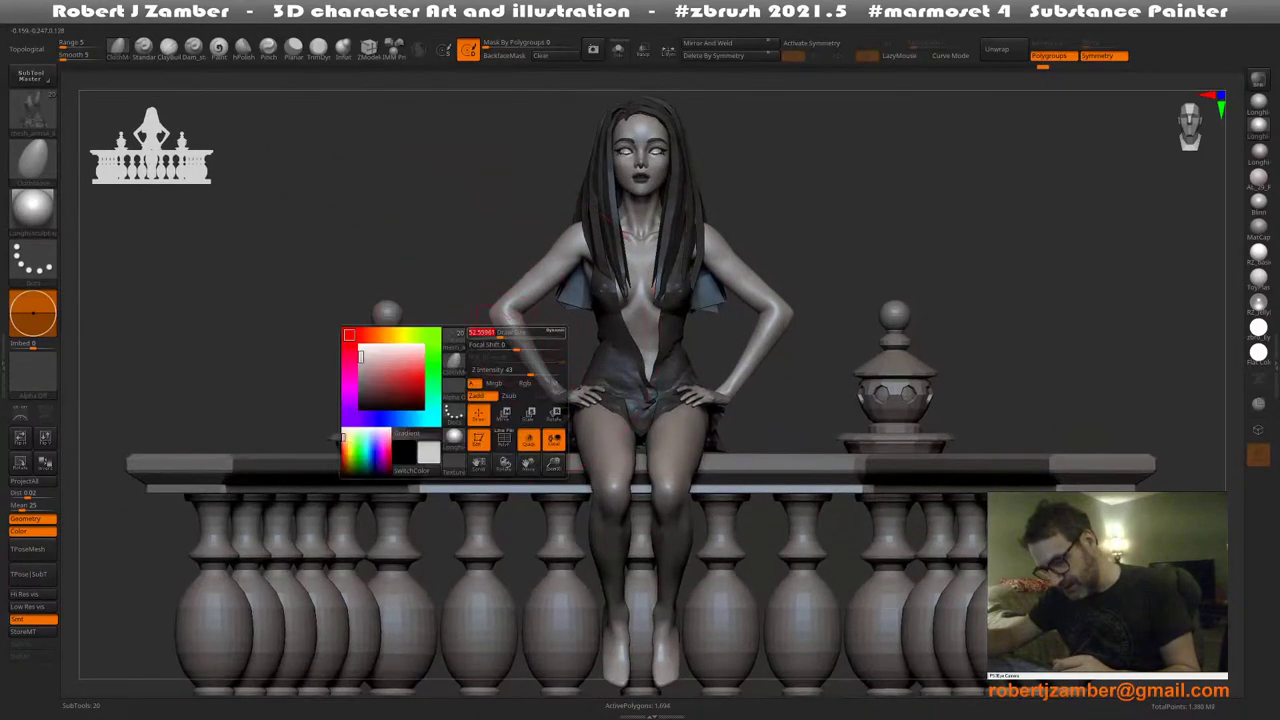
pyautogui.keyDown('alt'); pyautogui.click(509, 332); pyautogui.keyUp('alt')
pyautogui.moveTo(509, 332)
pyautogui.keyDown('ctrl'); pyautogui.mouseDown(button='right')
pyautogui.moveTo(527, 358)
pyautogui.moveTo(513, 339)
pyautogui.moveTo(512, 368)
pyautogui.moveTo(505, 335)
pyautogui.mouseUp(button='right'); pyautogui.keyUp('ctrl')
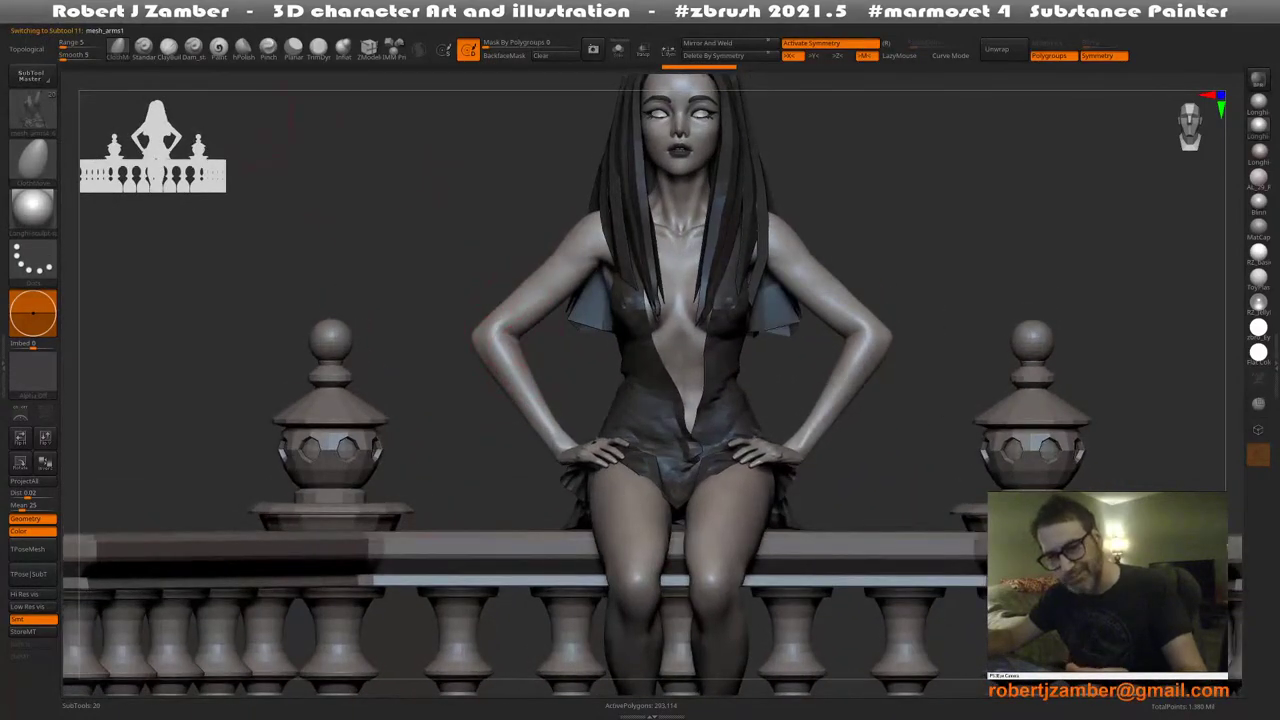
pyautogui.click(168, 48)
pyautogui.press('space')
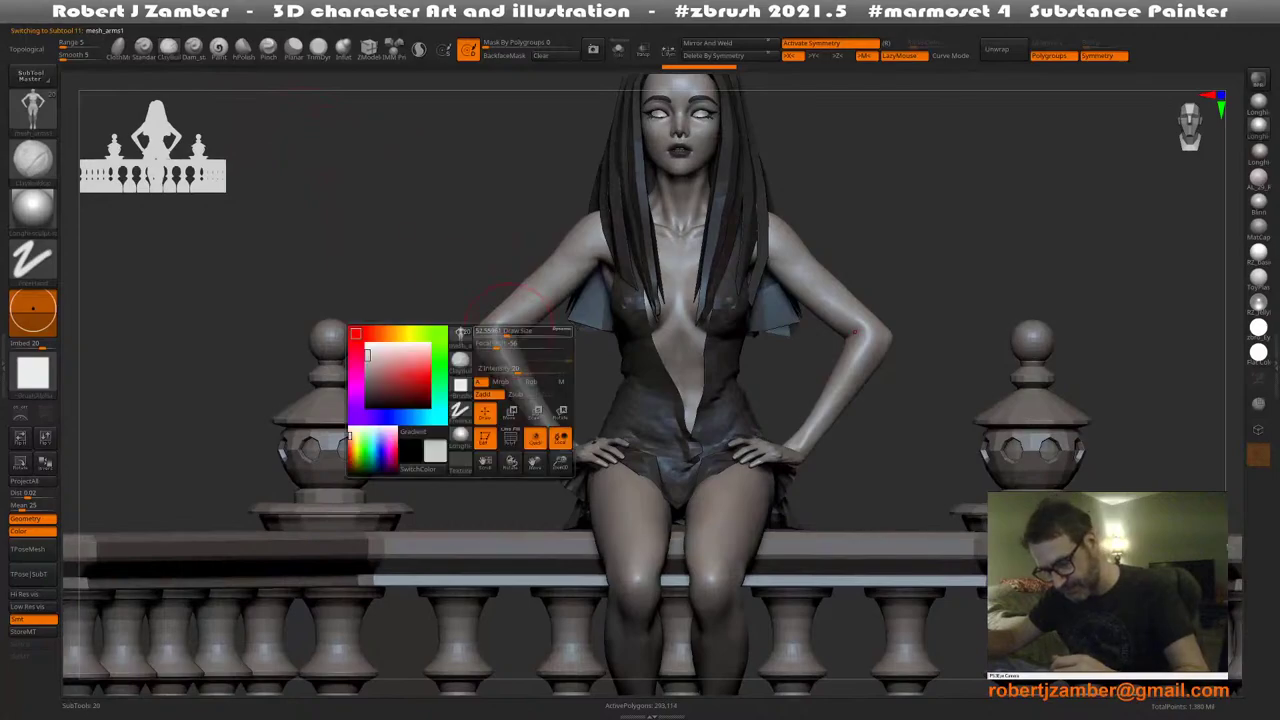
pyautogui.click(507, 331)
# Hide the balustrade's rail and baluster pieces and the floor slab beneath the seated character
pyautogui.moveTo(510, 356); pyautogui.dragTo(508, 376, button='right')
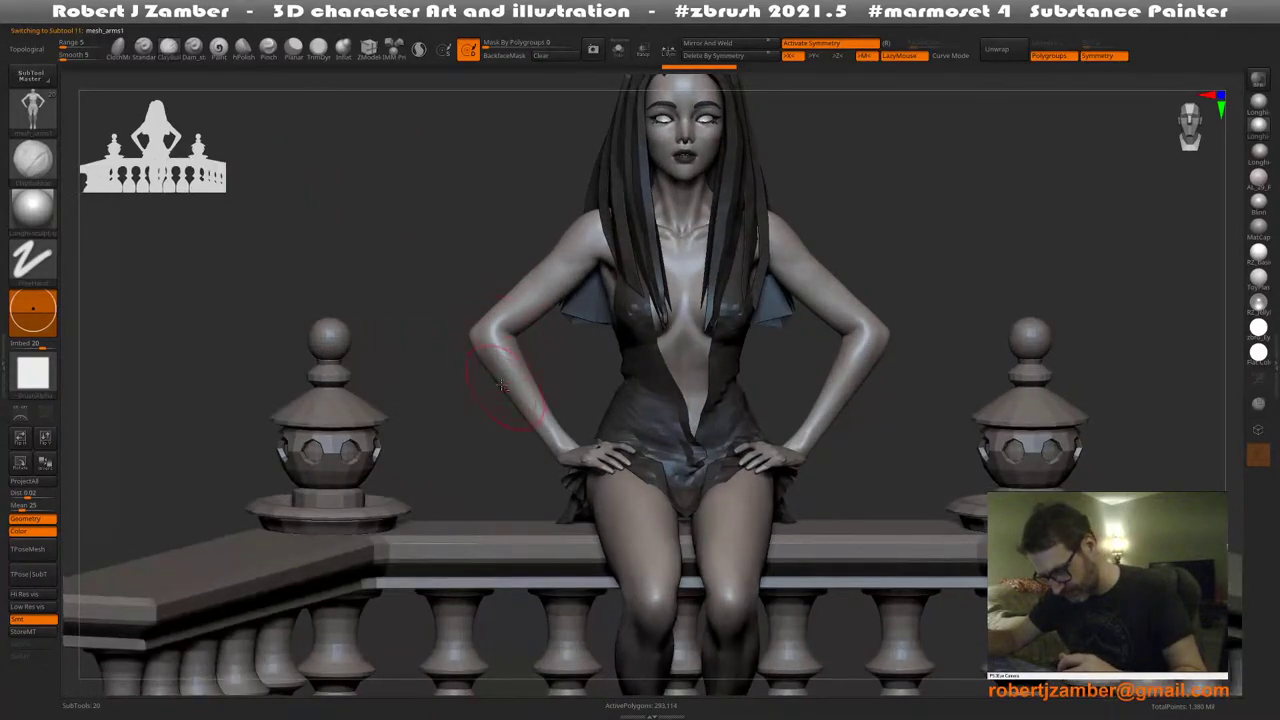
pyautogui.keyDown('alt'); pyautogui.moveTo(589, 548); pyautogui.dragTo(542, 372, button='right'); pyautogui.keyUp('alt')
pyautogui.press('space')
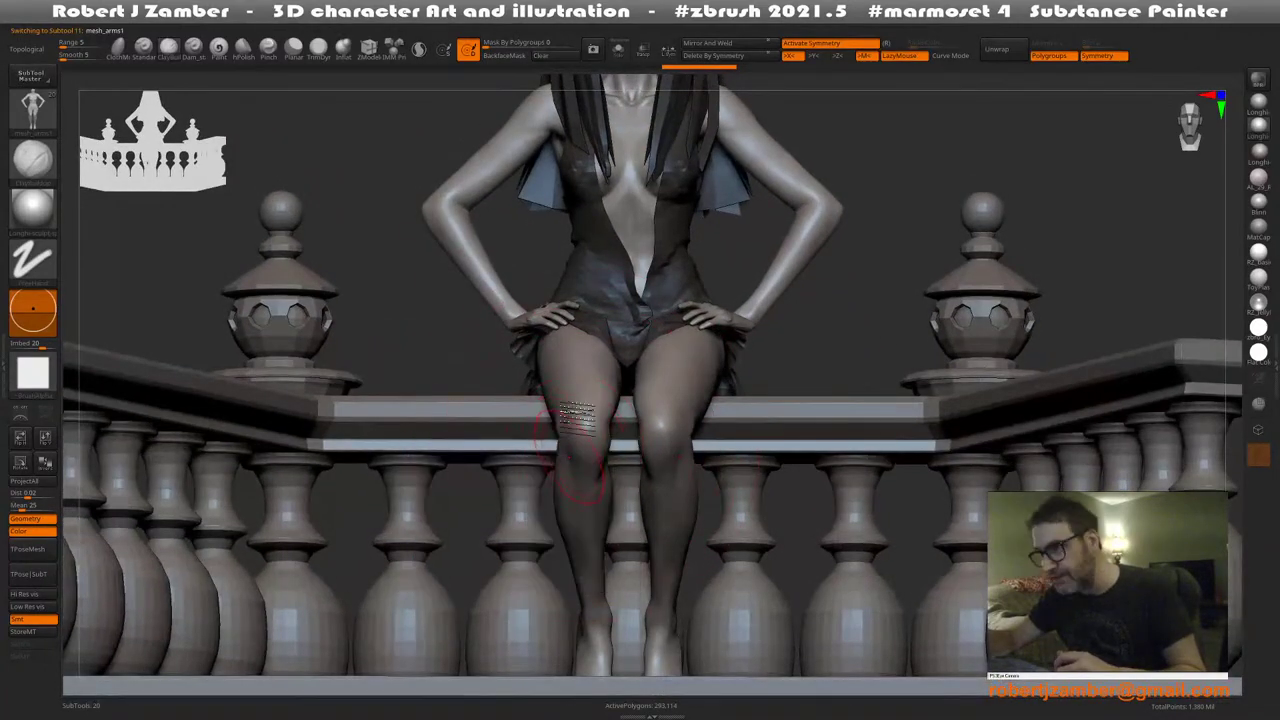
pyautogui.keyDown('alt'); pyautogui.moveTo(571, 449); pyautogui.dragTo(567, 386, button='right'); pyautogui.keyUp('alt')
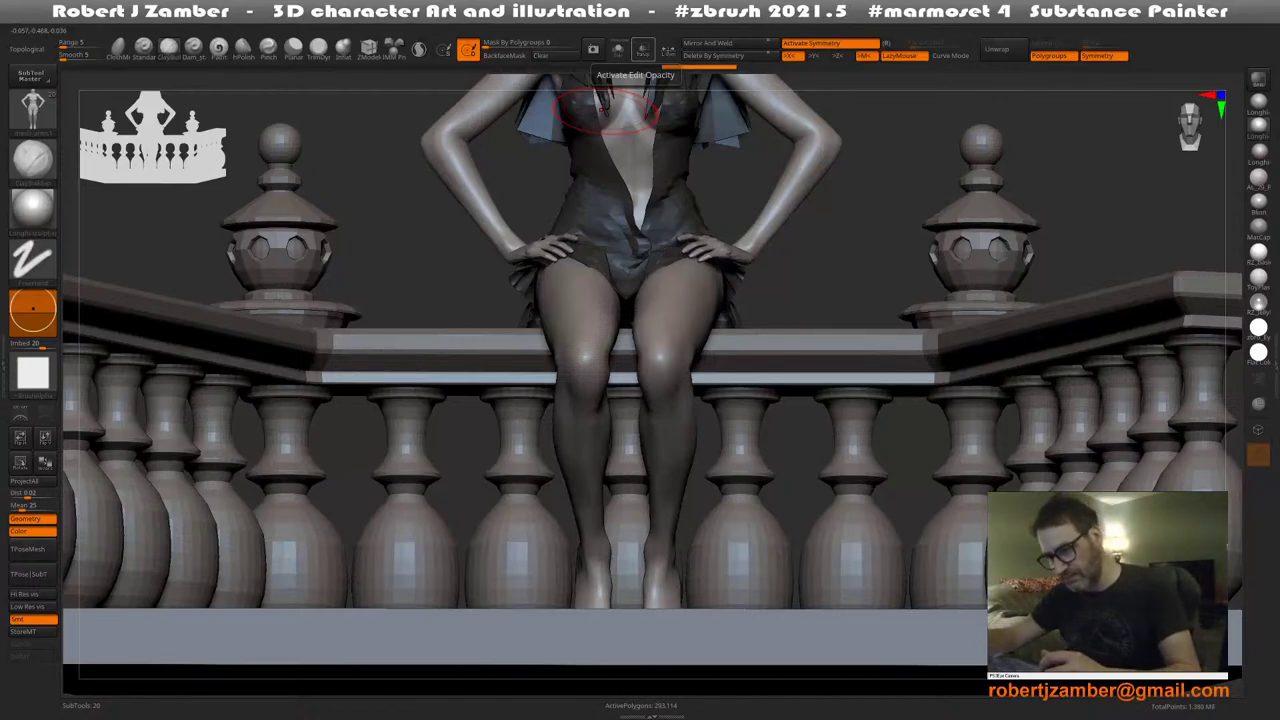
pyautogui.moveTo(603, 110)
pyautogui.mouseDown(button='right')
pyautogui.moveTo(534, 371)
pyautogui.moveTo(477, 314)
pyautogui.moveTo(508, 373)
pyautogui.moveTo(412, 408)
pyautogui.mouseUp(button='right')
pyautogui.press('F1')
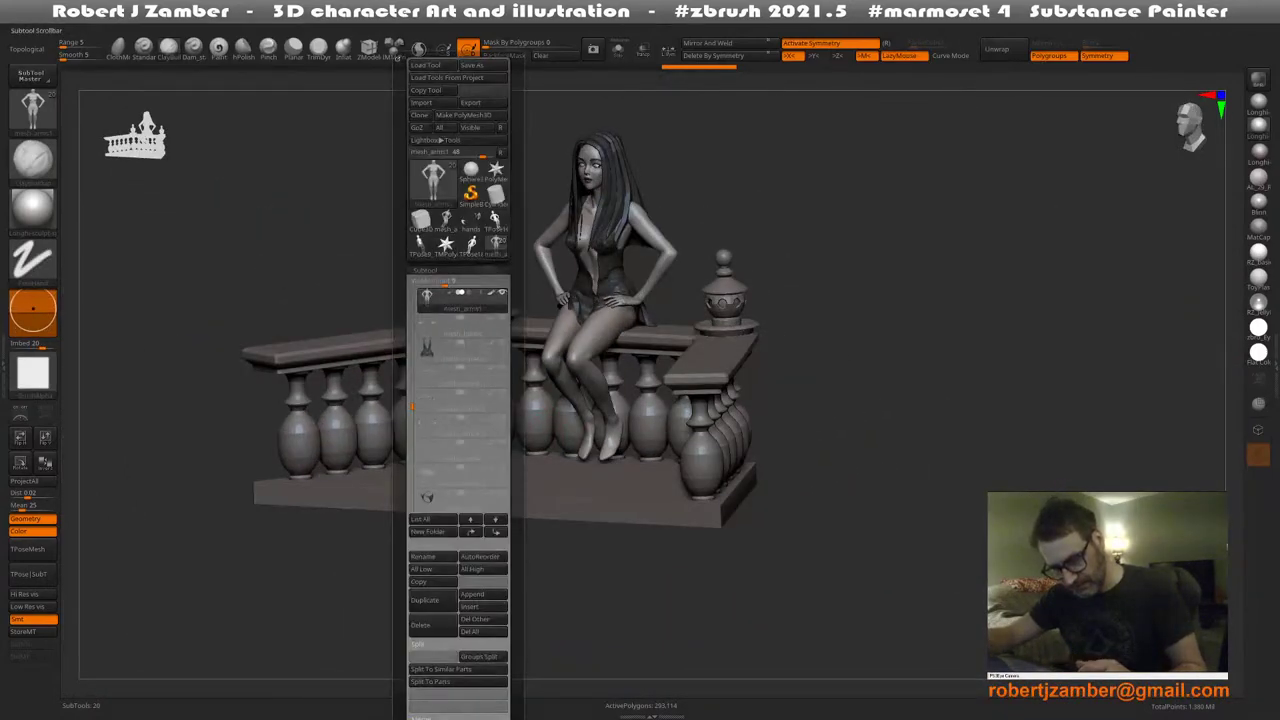
pyautogui.moveTo(412, 406)
pyautogui.mouseDown()
pyautogui.moveTo(412, 442)
pyautogui.moveTo(412, 424)
pyautogui.mouseUp()
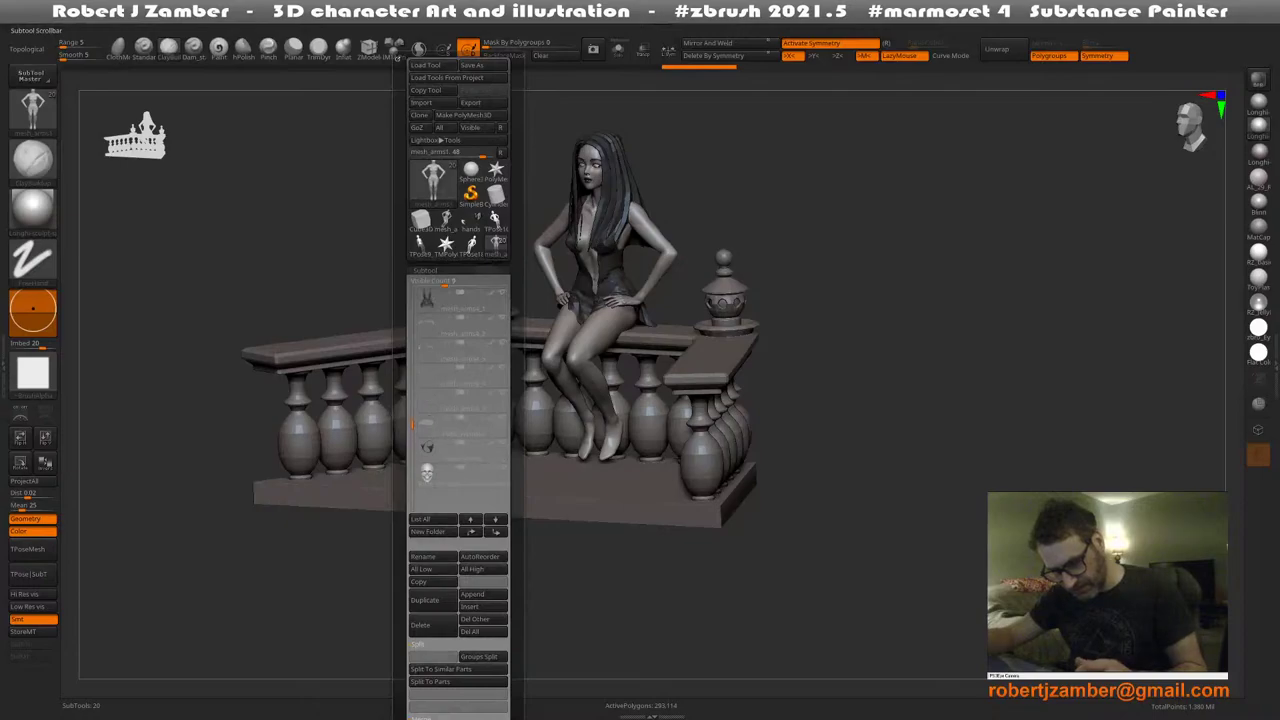
pyautogui.click(502, 318)
pyautogui.click(512, 312)
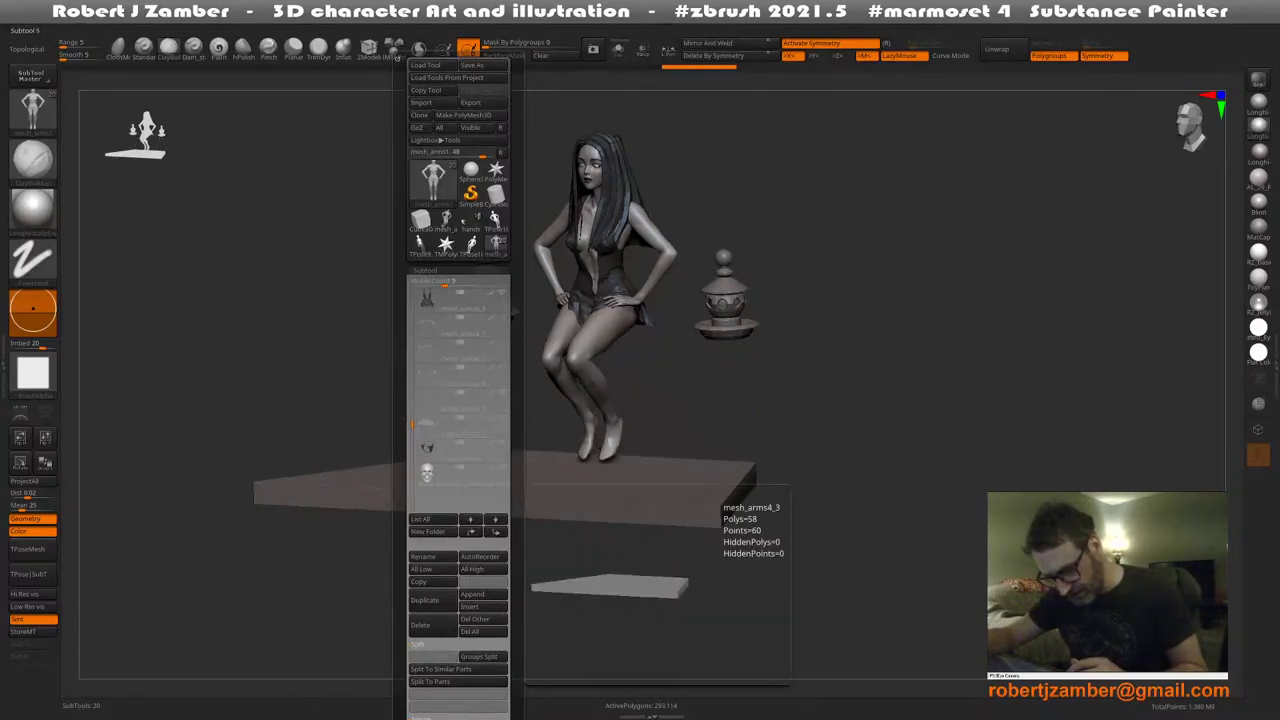
pyautogui.click(502, 343)
# Hide the pair of ornamental urns and make the character's body mesh the active subtool again
pyautogui.moveTo(412, 425); pyautogui.dragTo(412, 372)
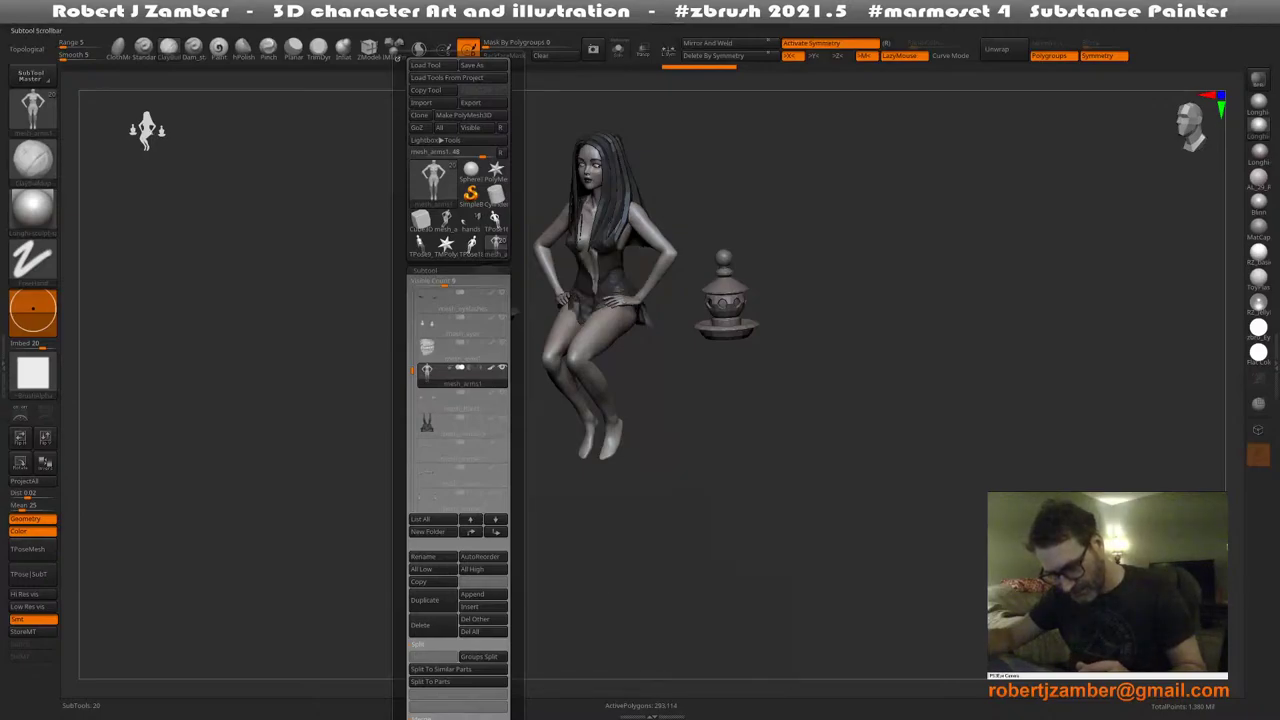
pyautogui.moveTo(411, 372); pyautogui.dragTo(411, 412)
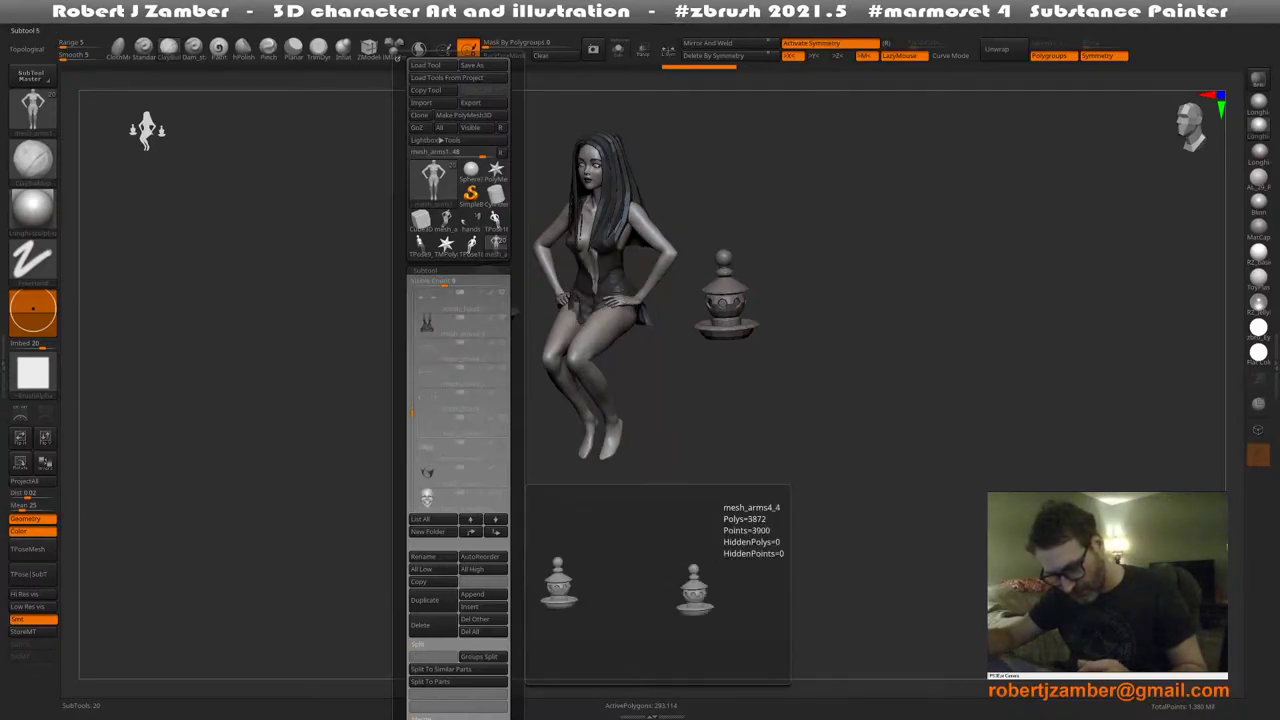
pyautogui.keyDown('alt'); pyautogui.click(720, 326); pyautogui.keyUp('alt')
pyautogui.press('F1')
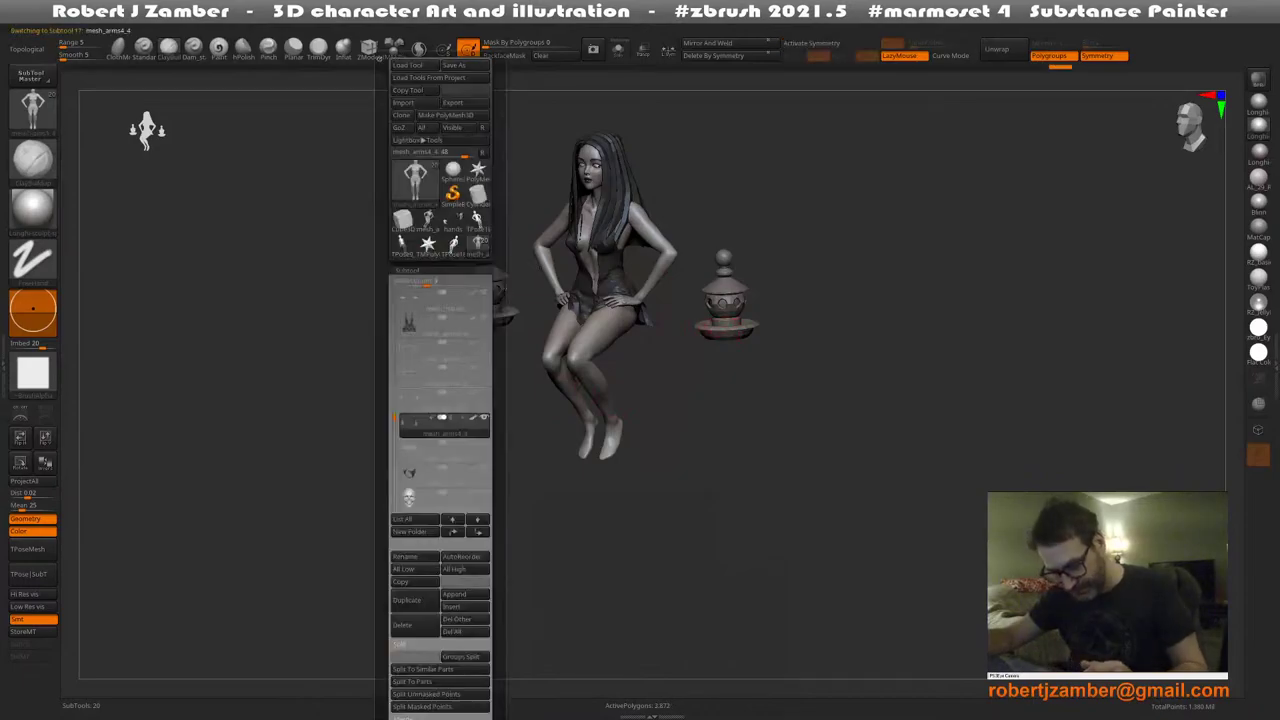
pyautogui.click(484, 418)
pyautogui.keyDown('alt'); pyautogui.moveTo(551, 419); pyautogui.dragTo(547, 460); pyautogui.keyUp('alt')
pyautogui.keyDown('alt'); pyautogui.click(550, 405); pyautogui.keyUp('alt')
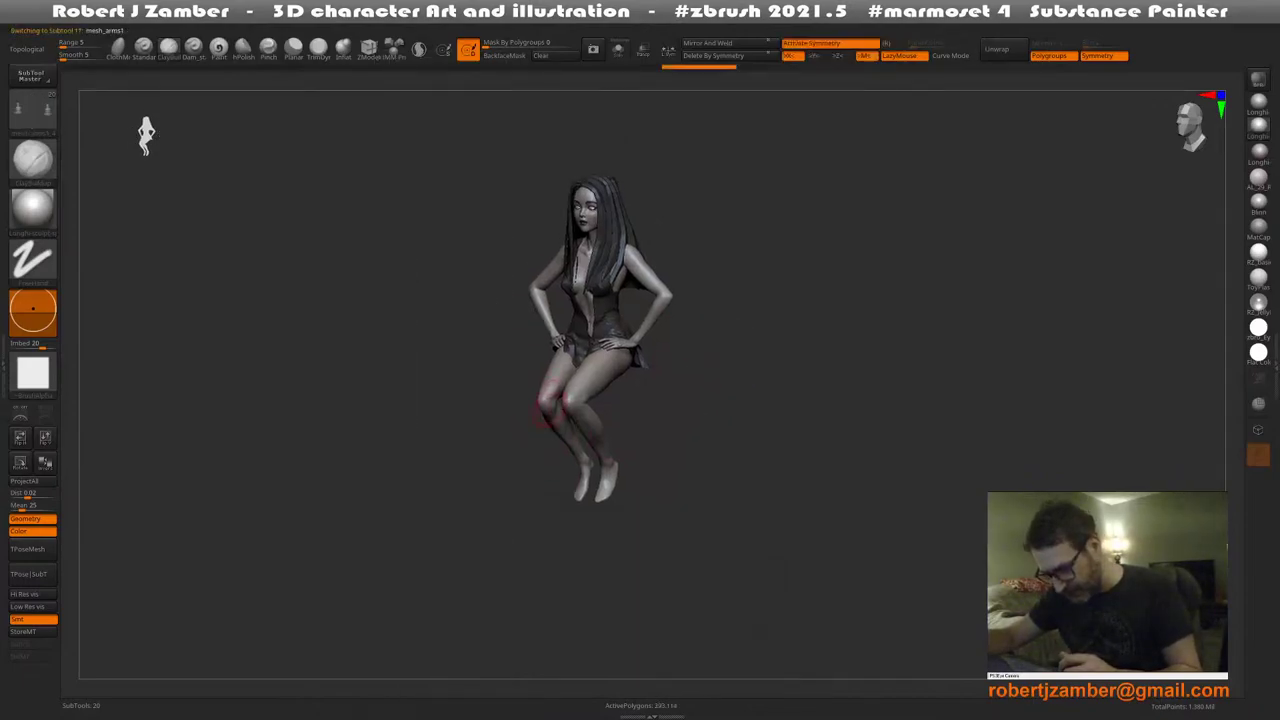
# Set the ClayBuildup brush to a Z Intensity of 5 with a suitable draw size and build up the outer side of the knees
pyautogui.moveTo(550, 405); pyautogui.dragTo(538, 420, button='right')
pyautogui.keyDown('shift'); pyautogui.moveTo(583, 407); pyautogui.dragTo(620, 465, button='right'); pyautogui.keyUp('shift')
pyautogui.moveTo(470, 430); pyautogui.dragTo(487, 410)
pyautogui.press('space')
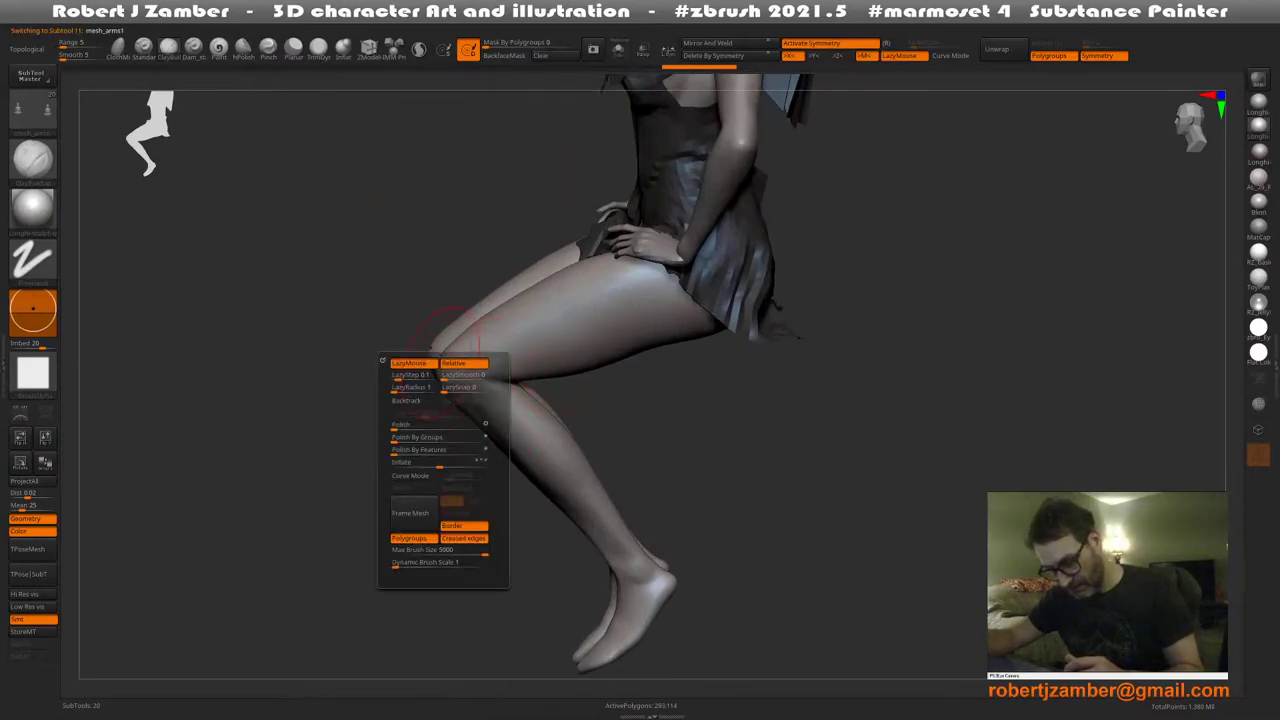
pyautogui.press('space')
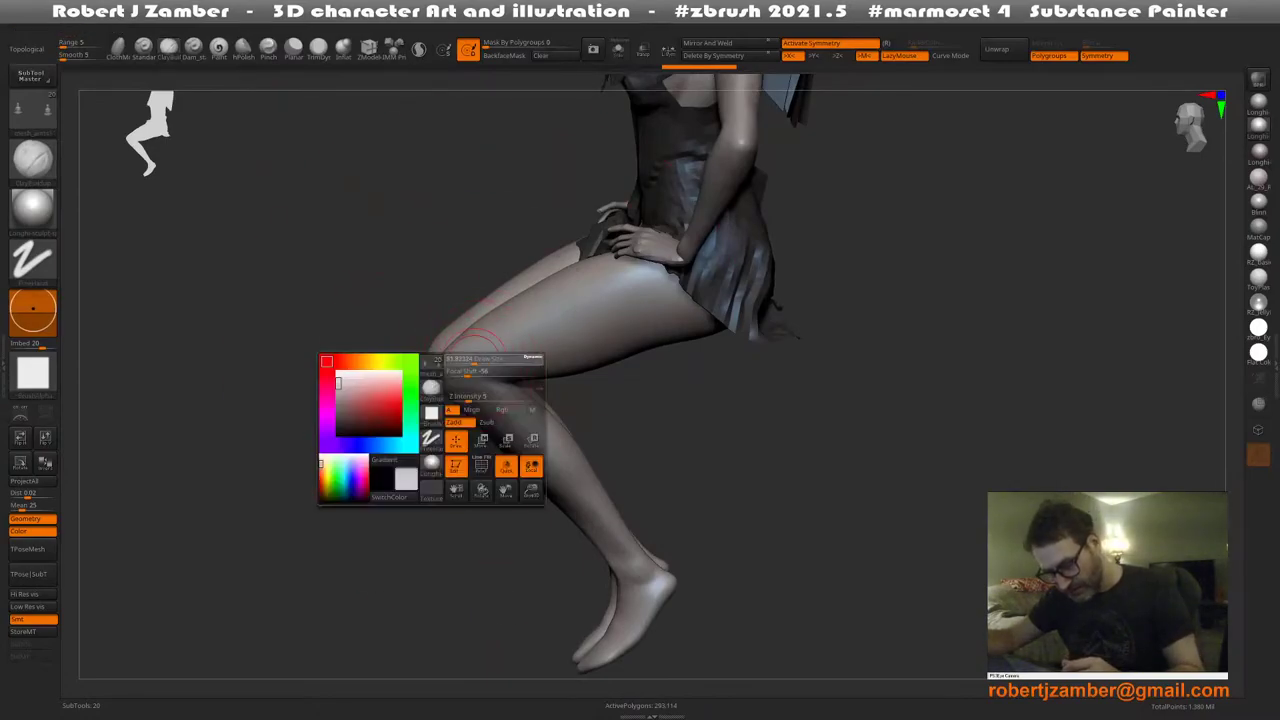
pyautogui.press('space')
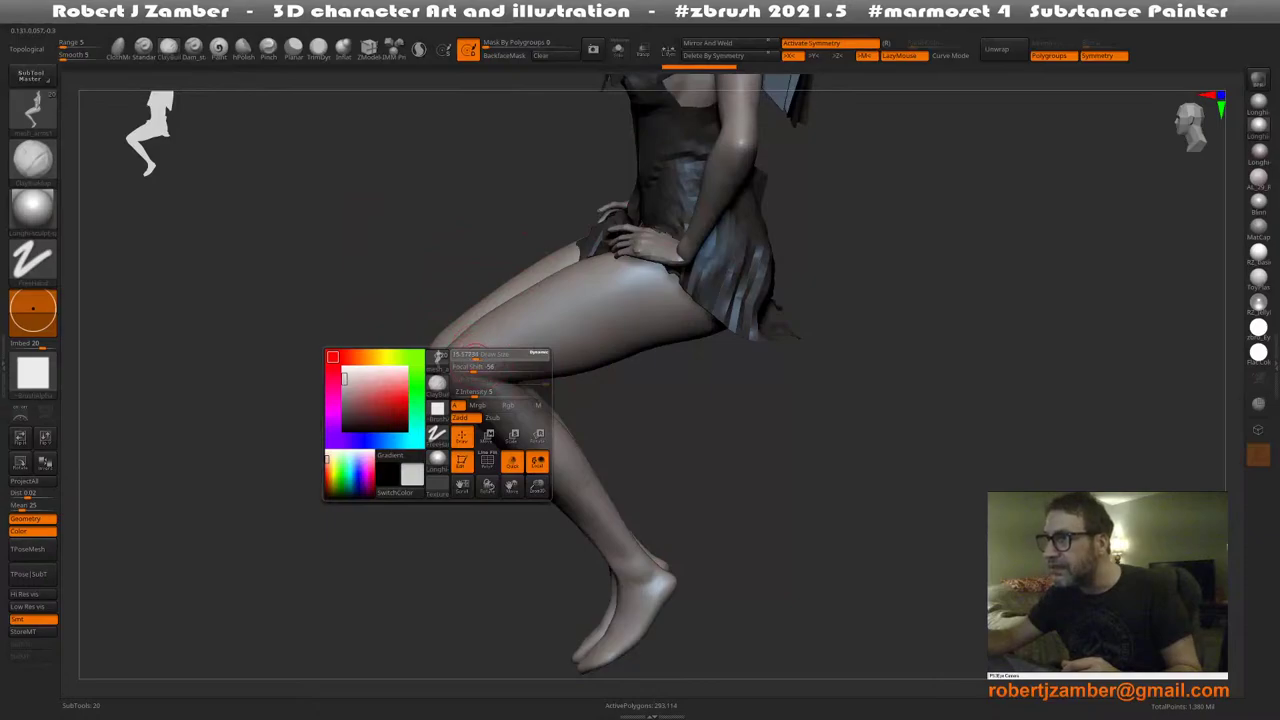
pyautogui.press('space')
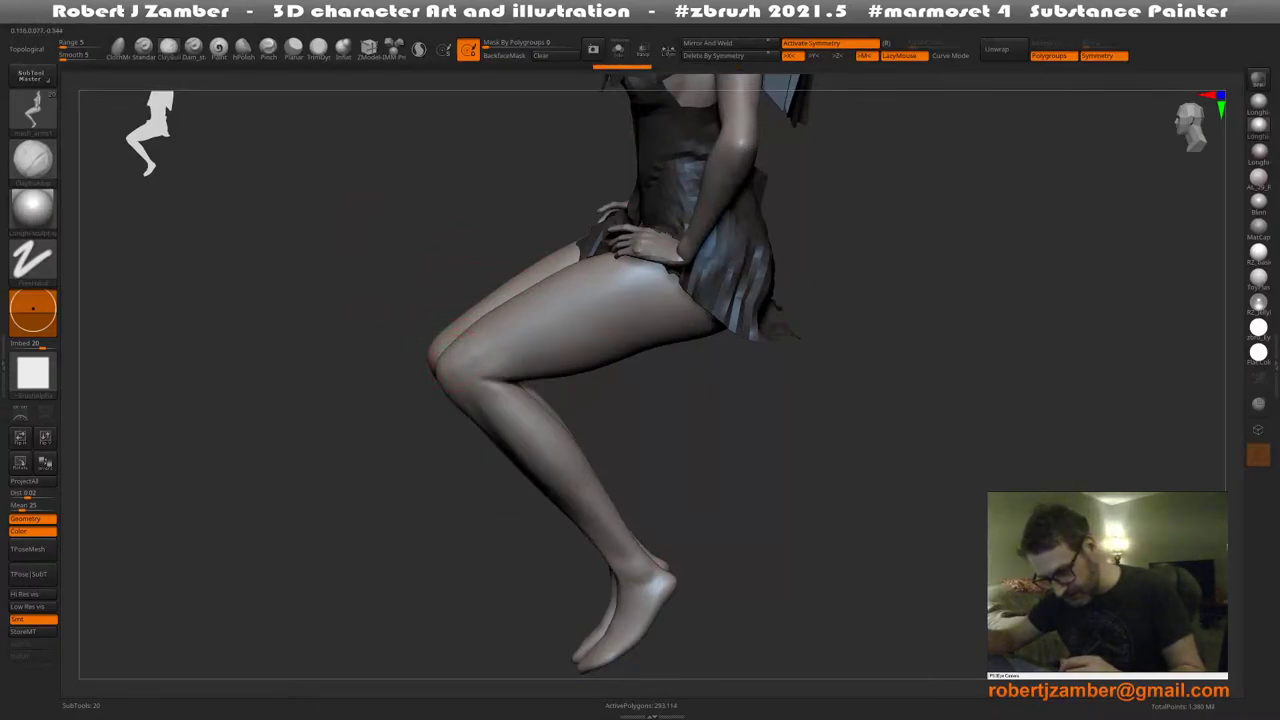
pyautogui.press('space')
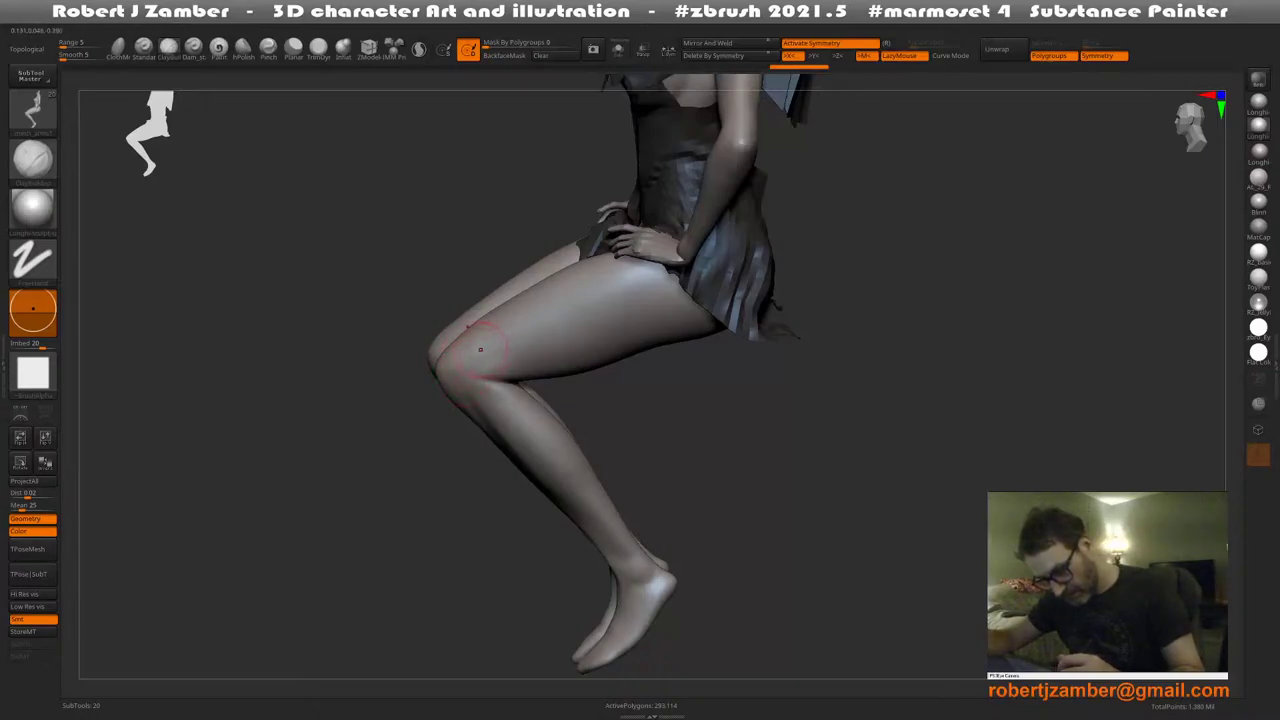
# Smooth the sculpted outer sides of the knees and refine their form where thigh and lower leg meet
pyautogui.moveTo(480, 349); pyautogui.dragTo(449, 363, button='right')
pyautogui.keyDown('shift'); pyautogui.moveTo(457, 365); pyautogui.dragTo(480, 364); pyautogui.keyUp('shift')
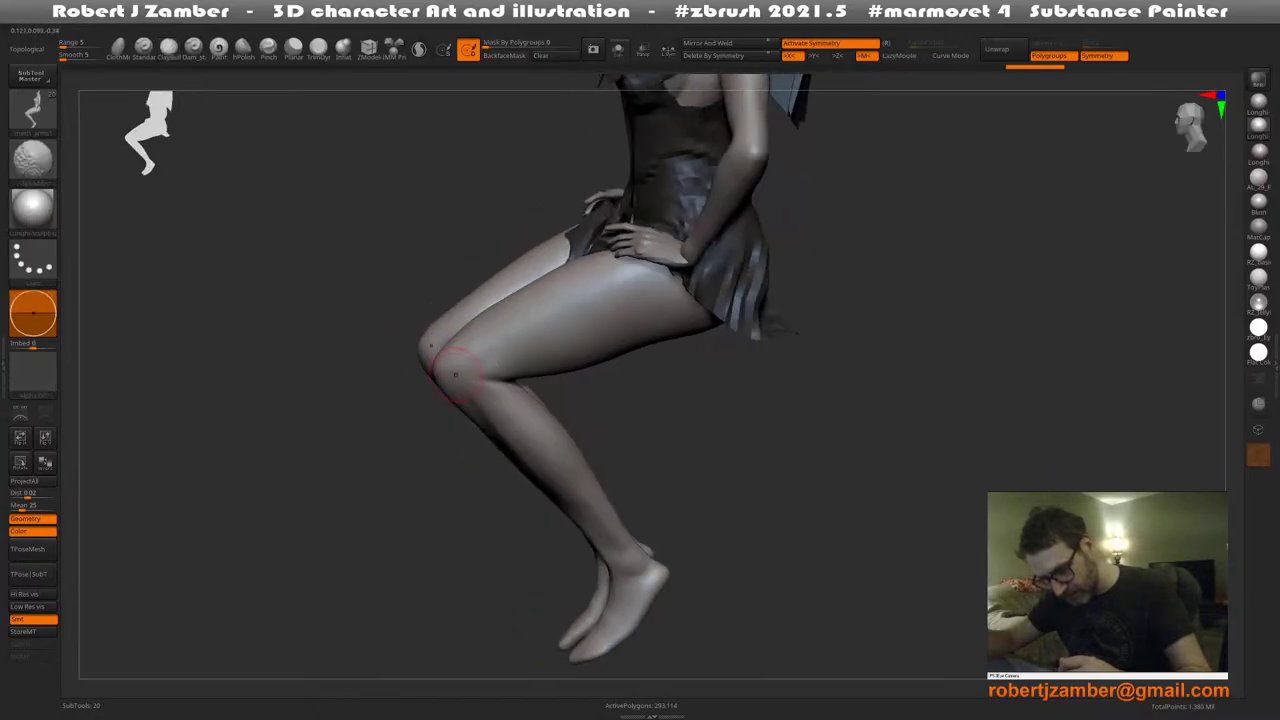
pyautogui.moveTo(455, 375)
pyautogui.mouseDown(button='right')
pyautogui.moveTo(457, 357)
pyautogui.moveTo(477, 434)
pyautogui.moveTo(491, 429)
pyautogui.moveTo(465, 432)
pyautogui.moveTo(457, 386)
pyautogui.moveTo(486, 414)
pyautogui.mouseUp(button='right')
pyautogui.press('shift')
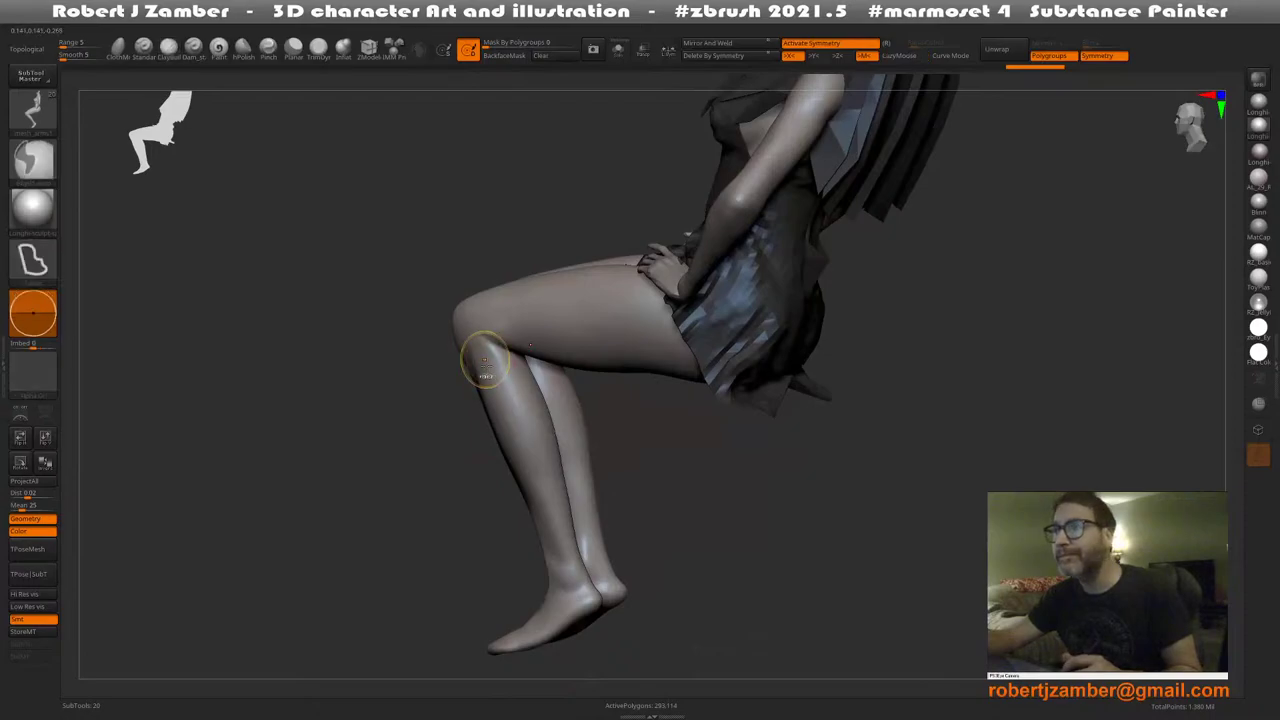
pyautogui.moveTo(485, 361)
pyautogui.keyDown('ctrl'); pyautogui.mouseDown(button='right')
pyautogui.moveTo(504, 388)
pyautogui.moveTo(465, 303)
pyautogui.moveTo(498, 312)
pyautogui.moveTo(478, 322)
pyautogui.moveTo(508, 260)
pyautogui.moveTo(552, 296)
pyautogui.moveTo(484, 306)
pyautogui.moveTo(490, 368)
pyautogui.moveTo(528, 326)
pyautogui.moveTo(495, 451)
pyautogui.moveTo(535, 400)
pyautogui.moveTo(474, 242)
pyautogui.mouseUp(button='right'); pyautogui.keyUp('ctrl')
pyautogui.moveTo(530, 408); pyautogui.dragTo(568, 414, button='right')
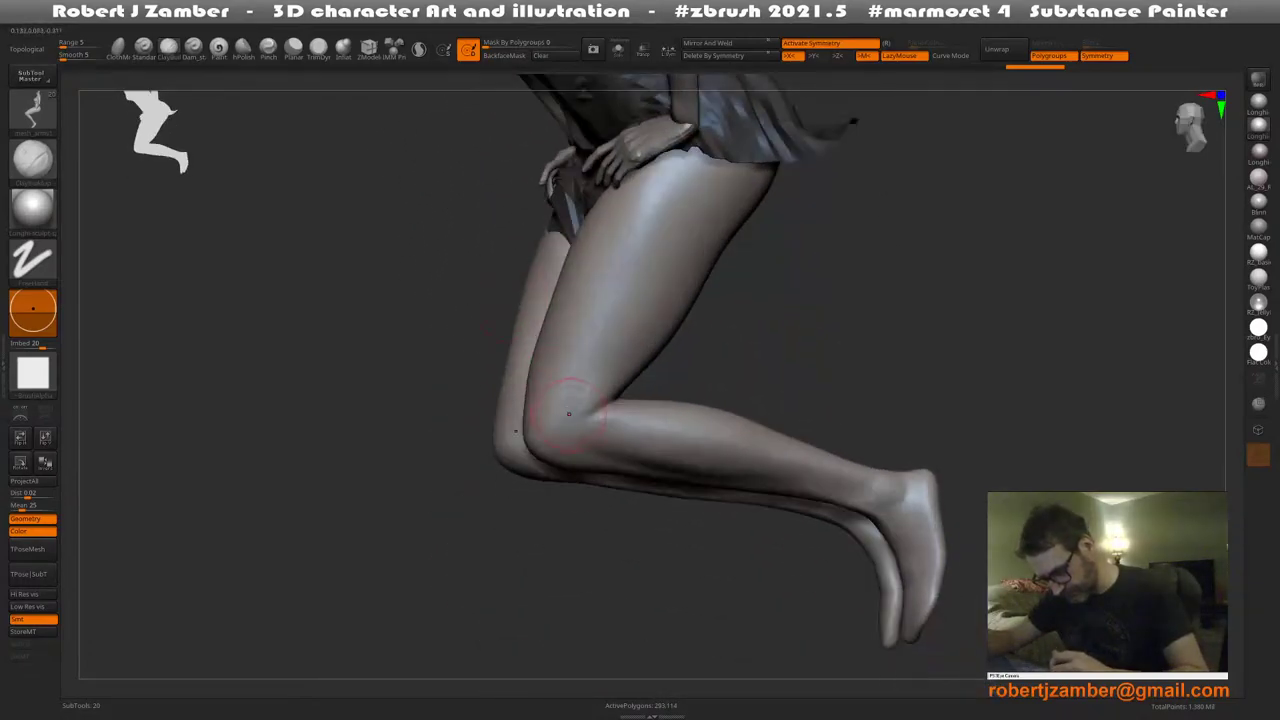
# Adjust the ClayBuildup brush's draw size, then build up and soften the outer contour of the kneecaps
pyautogui.rightClick(565, 410)
pyautogui.press('space')
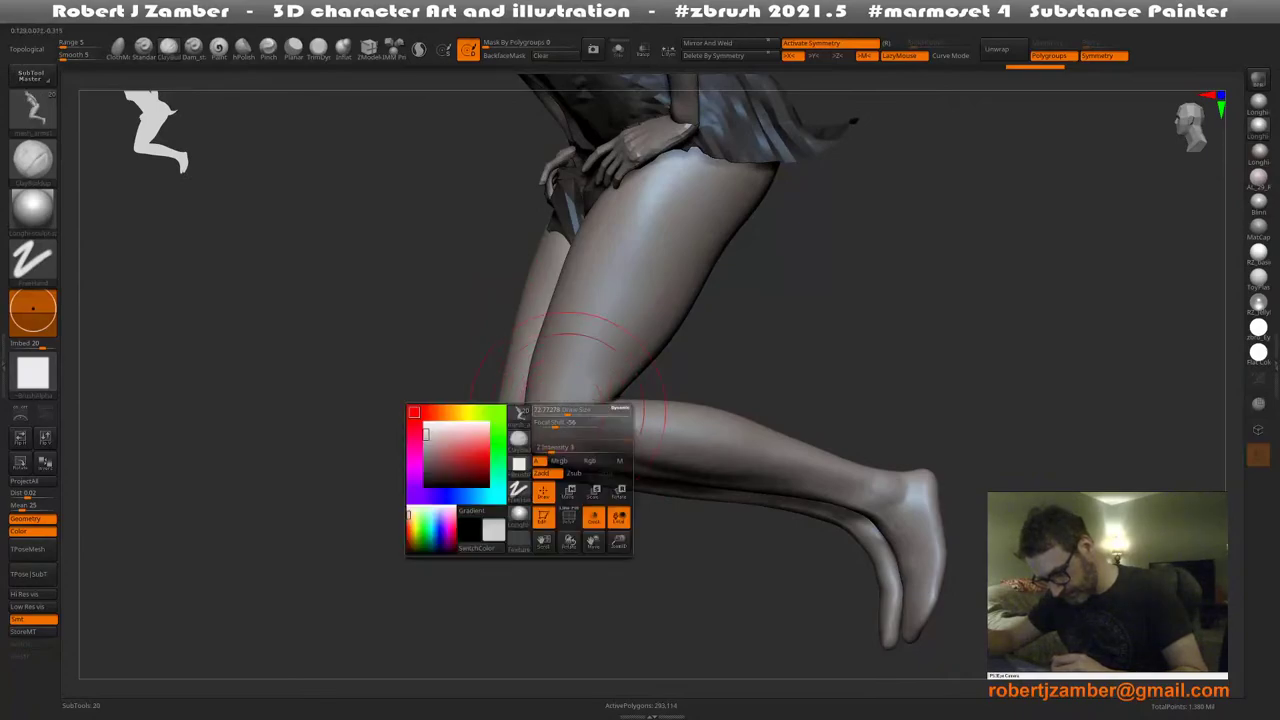
pyautogui.moveTo(561, 405)
pyautogui.mouseDown(button='right')
pyautogui.moveTo(538, 418)
pyautogui.moveTo(523, 365)
pyautogui.mouseUp(button='right')
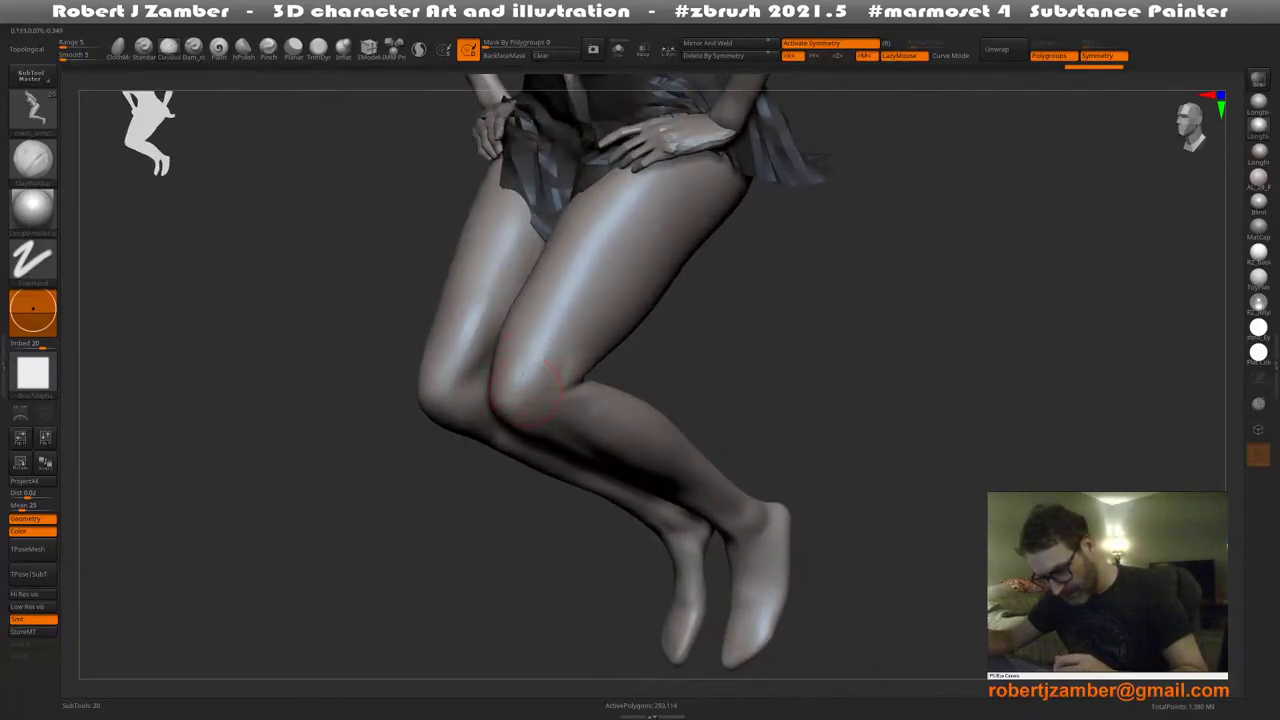
pyautogui.press('shift')
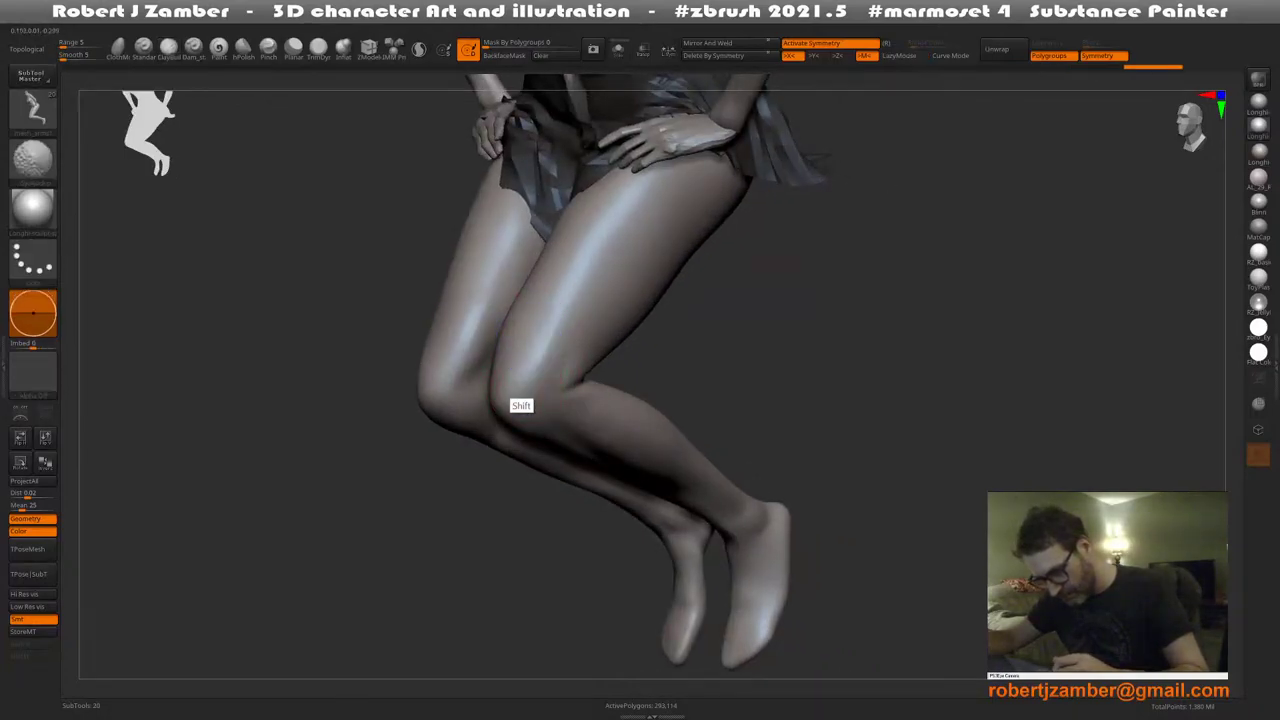
pyautogui.moveTo(543, 367); pyautogui.dragTo(522, 372, button='right')
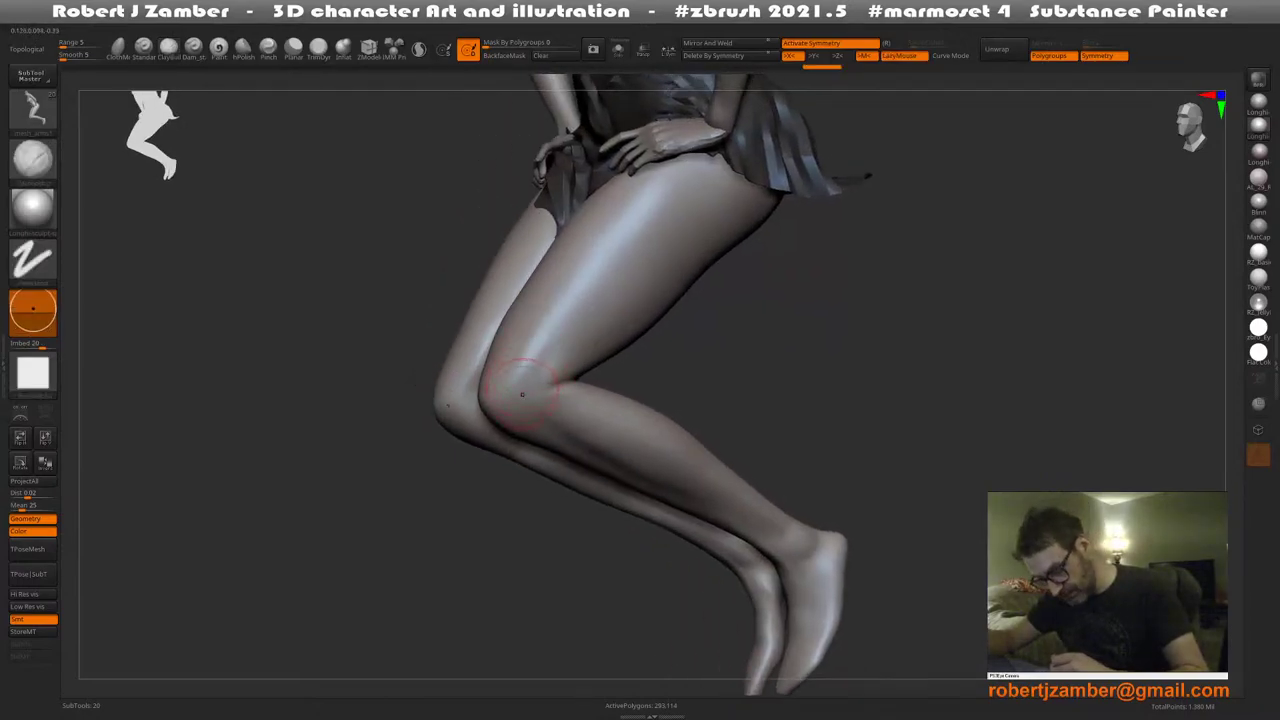
# Sculpt the lower thighs just above the knees and smooth the transition along their outer sides
pyautogui.moveTo(553, 320); pyautogui.dragTo(530, 345)
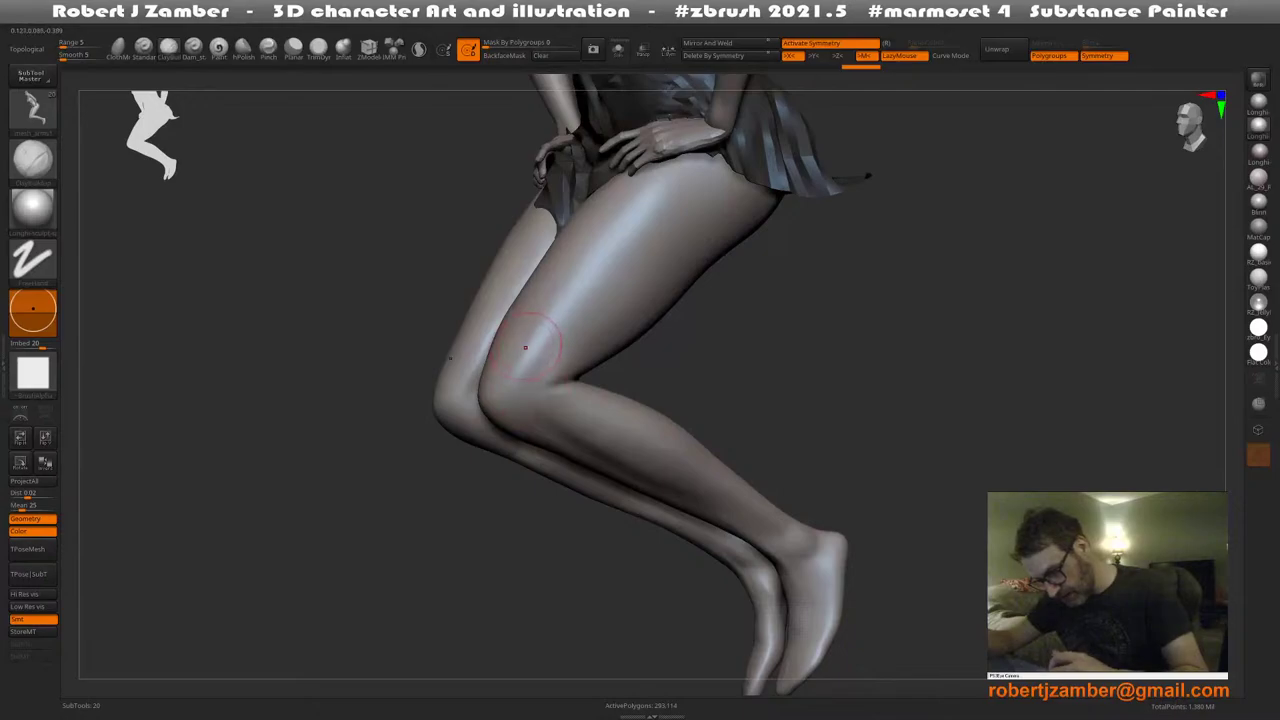
pyautogui.moveTo(500, 358); pyautogui.dragTo(518, 364, button='right')
pyautogui.keyDown('shift'); pyautogui.moveTo(518, 364); pyautogui.dragTo(529, 352); pyautogui.keyUp('shift')
pyautogui.moveTo(529, 355)
pyautogui.mouseDown(button='right')
pyautogui.moveTo(580, 358)
pyautogui.moveTo(556, 340)
pyautogui.mouseUp(button='right')
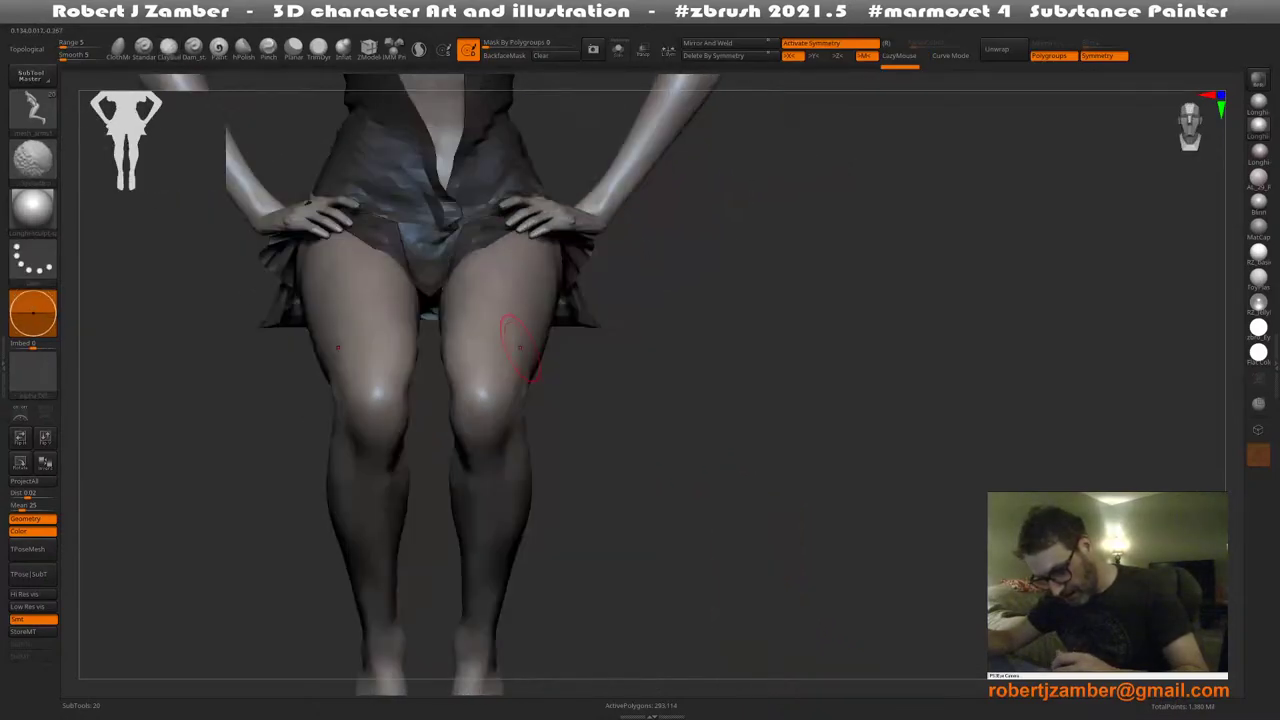
pyautogui.keyDown('shift'); pyautogui.moveTo(514, 329); pyautogui.dragTo(520, 350); pyautogui.keyUp('shift')
pyautogui.moveTo(530, 362); pyautogui.dragTo(453, 366, button='right')
pyautogui.moveTo(453, 420); pyautogui.dragTo(458, 434, button='right')
# Readjust the ClayBuildup brush's draw size and intensity and shape the area directly below the kneecaps
pyautogui.rightClick(458, 434)
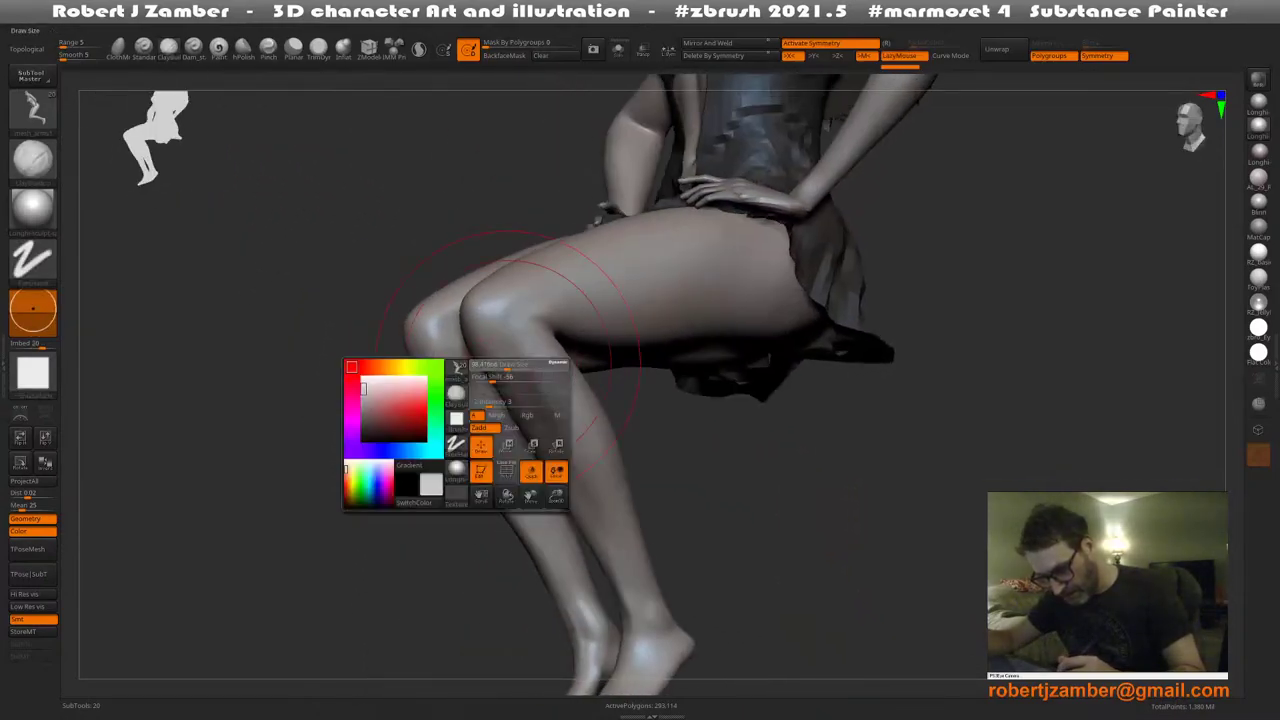
pyautogui.rightClick(448, 415)
pyautogui.press('space')
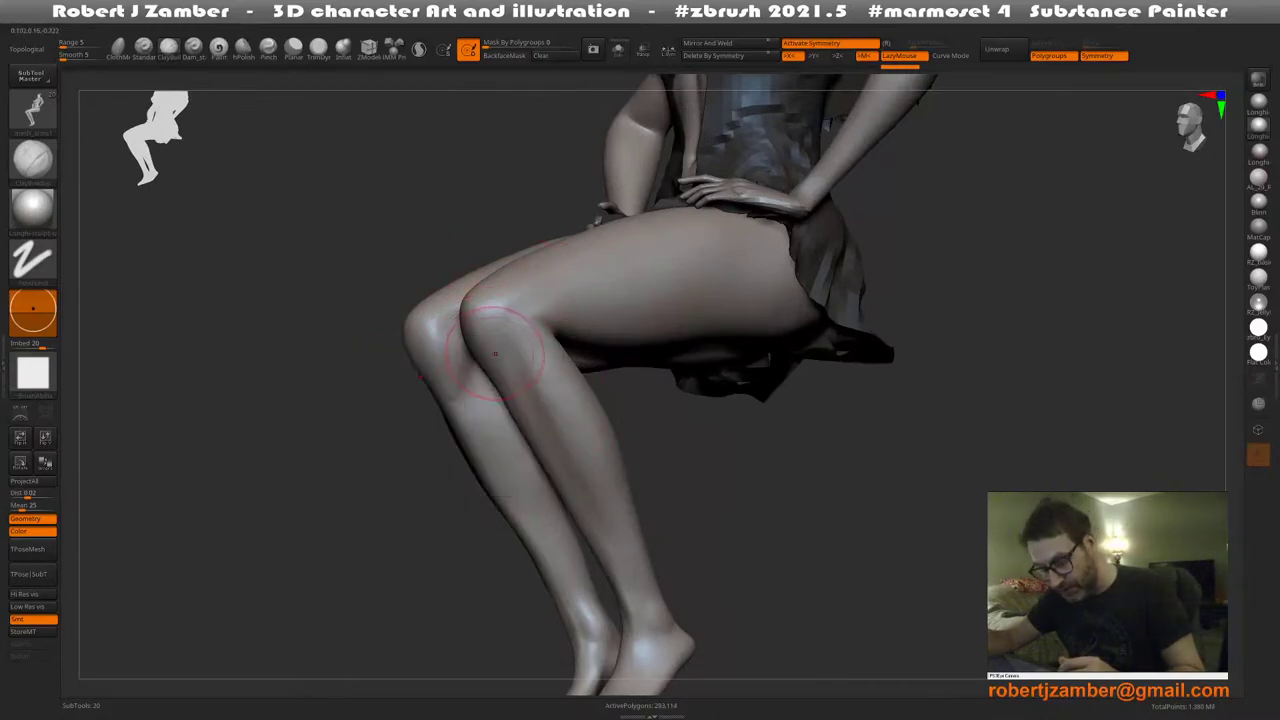
pyautogui.press('space')
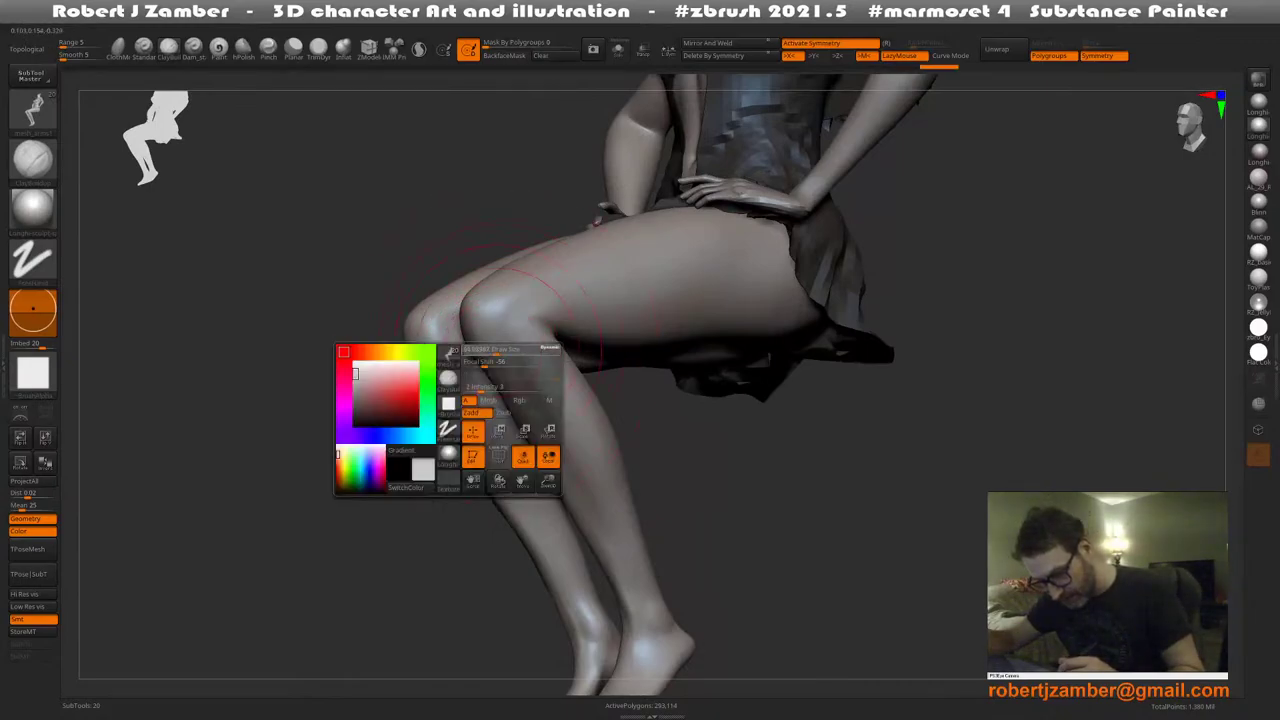
pyautogui.press('space')
pyautogui.press('space')
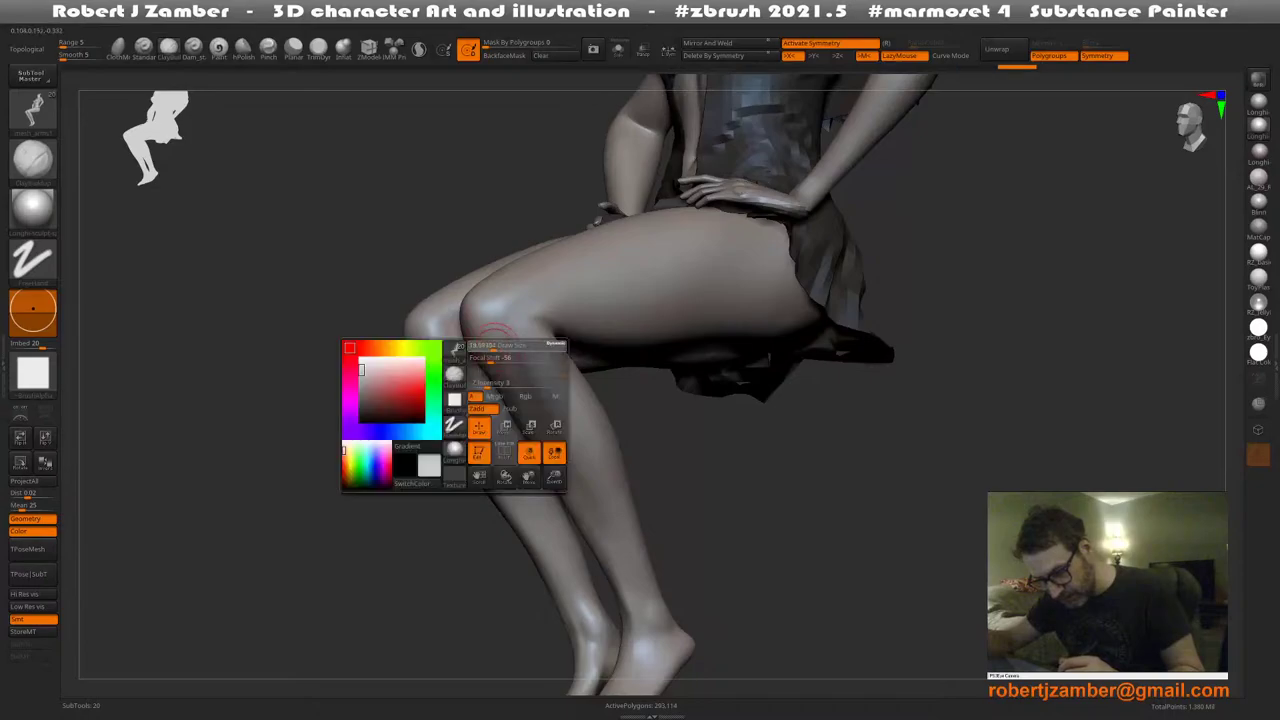
pyautogui.press('space')
pyautogui.moveTo(430, 372); pyautogui.dragTo(486, 364, button='right')
pyautogui.press('space')
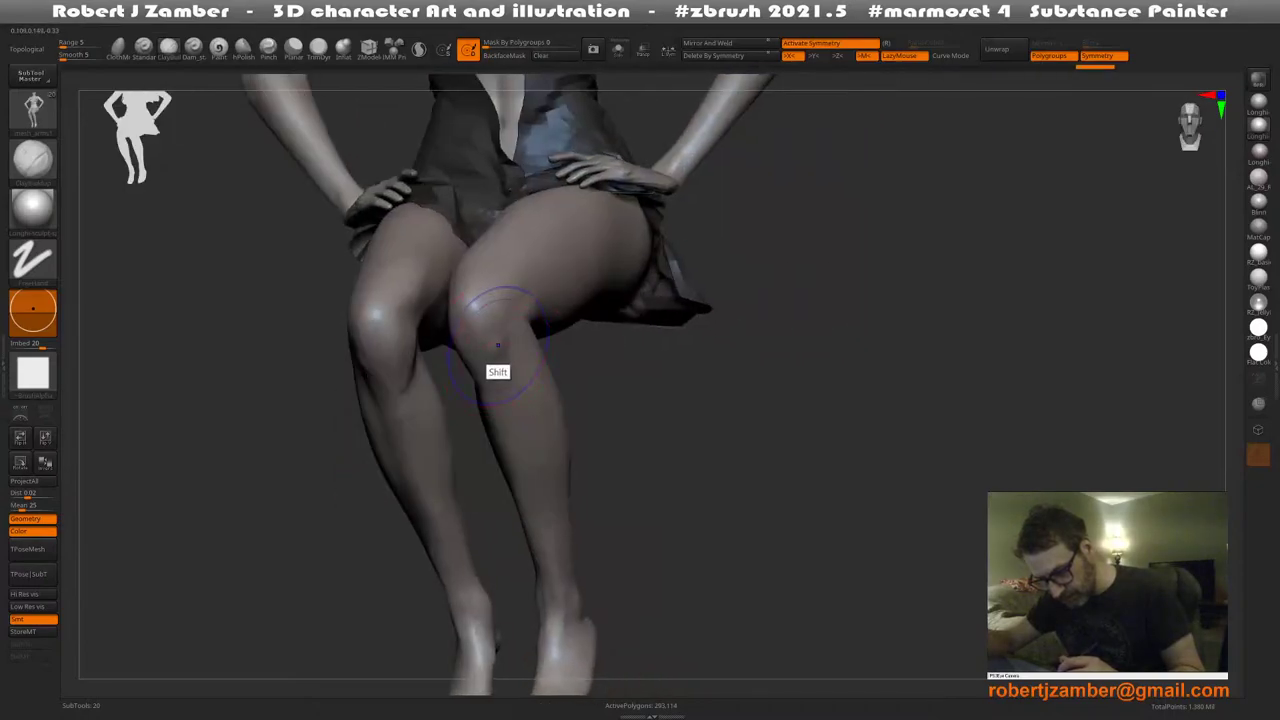
# Smooth the area below the knees and add form to the upper shins and the sides of the lower legs
pyautogui.keyDown('shift'); pyautogui.moveTo(496, 352); pyautogui.dragTo(502, 385); pyautogui.keyUp('shift')
pyautogui.press('space')
pyautogui.moveTo(502, 360)
pyautogui.mouseDown(button='right')
pyautogui.moveTo(548, 382)
pyautogui.moveTo(509, 372)
pyautogui.mouseUp(button='right')
pyautogui.press('space')
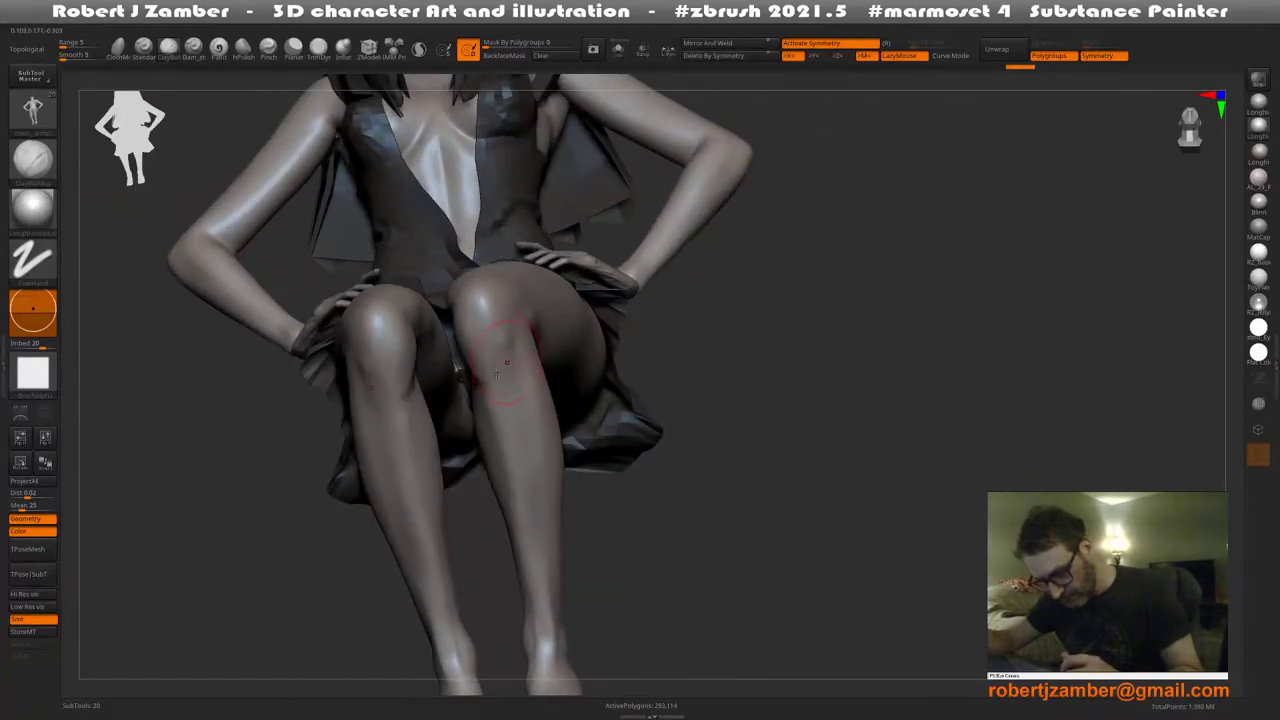
pyautogui.moveTo(507, 362); pyautogui.dragTo(519, 354)
pyautogui.moveTo(534, 414); pyautogui.dragTo(520, 288)
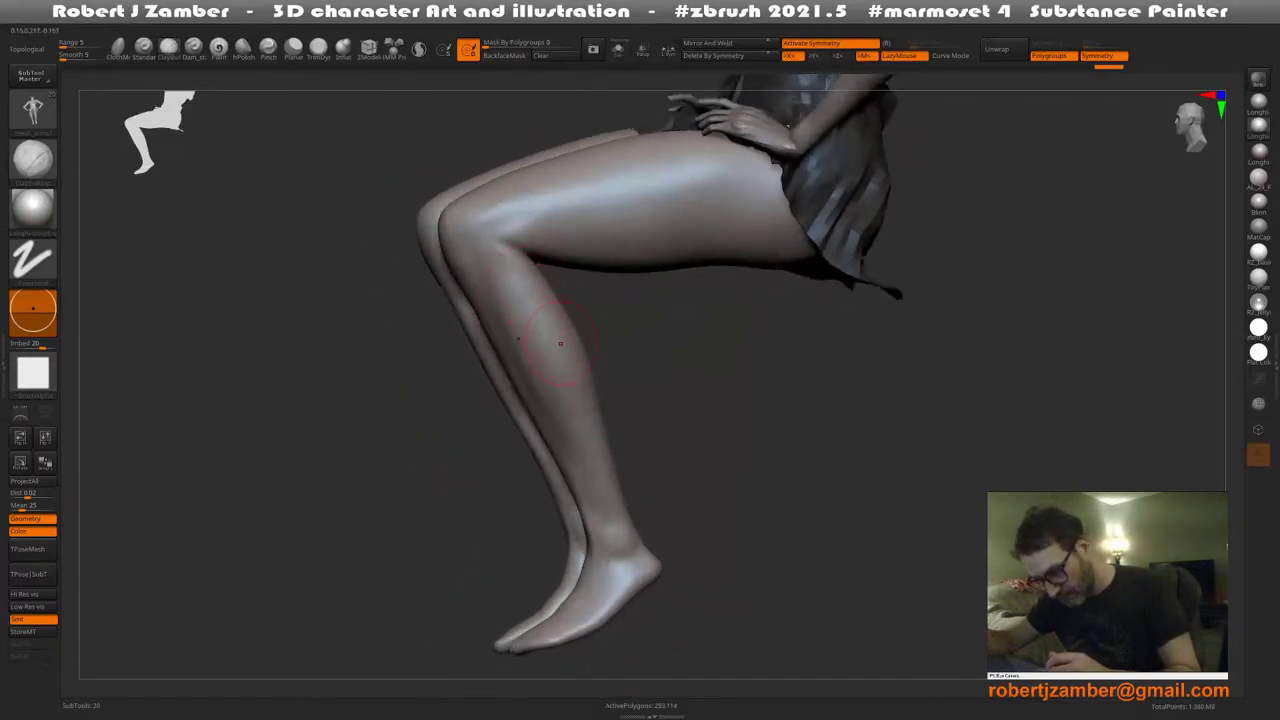
# Build up the calf muscles on the back of both lower legs and undo the last stroke
pyautogui.moveTo(571, 364); pyautogui.dragTo(509, 343, button='right')
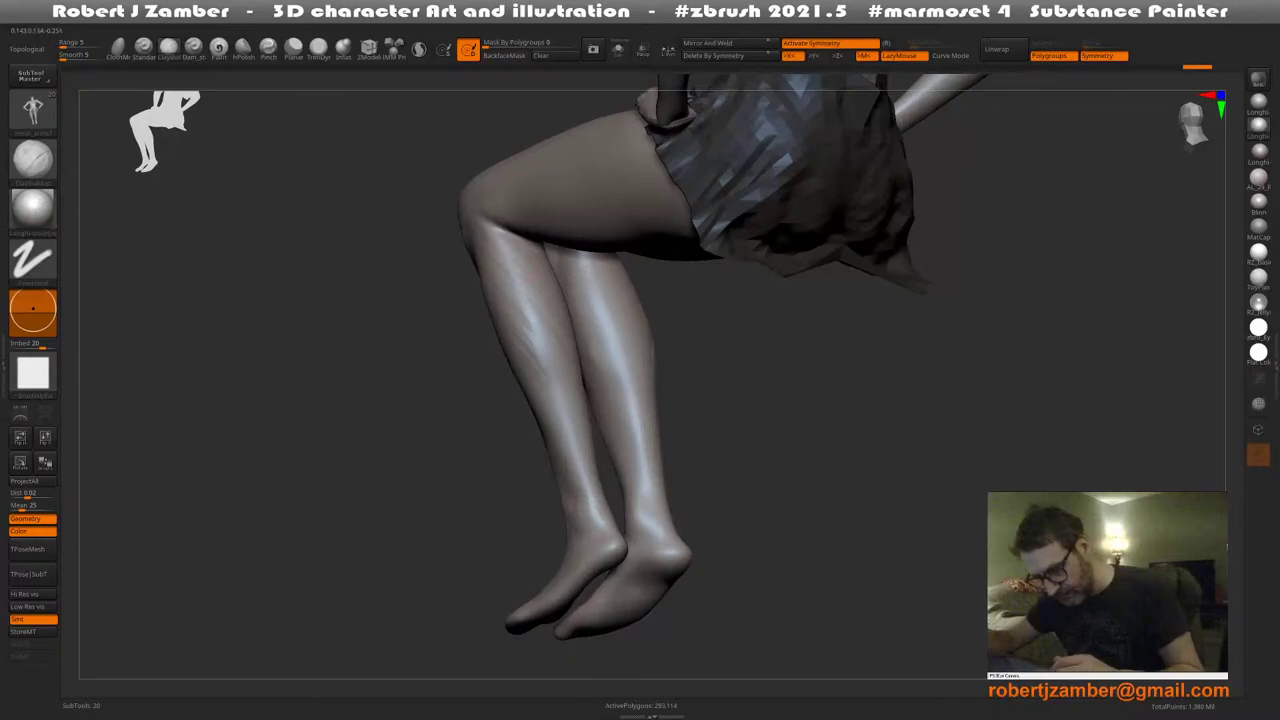
pyautogui.moveTo(596, 392)
pyautogui.mouseDown(button='right')
pyautogui.moveTo(545, 420)
pyautogui.moveTo(598, 496)
pyautogui.mouseUp(button='right')
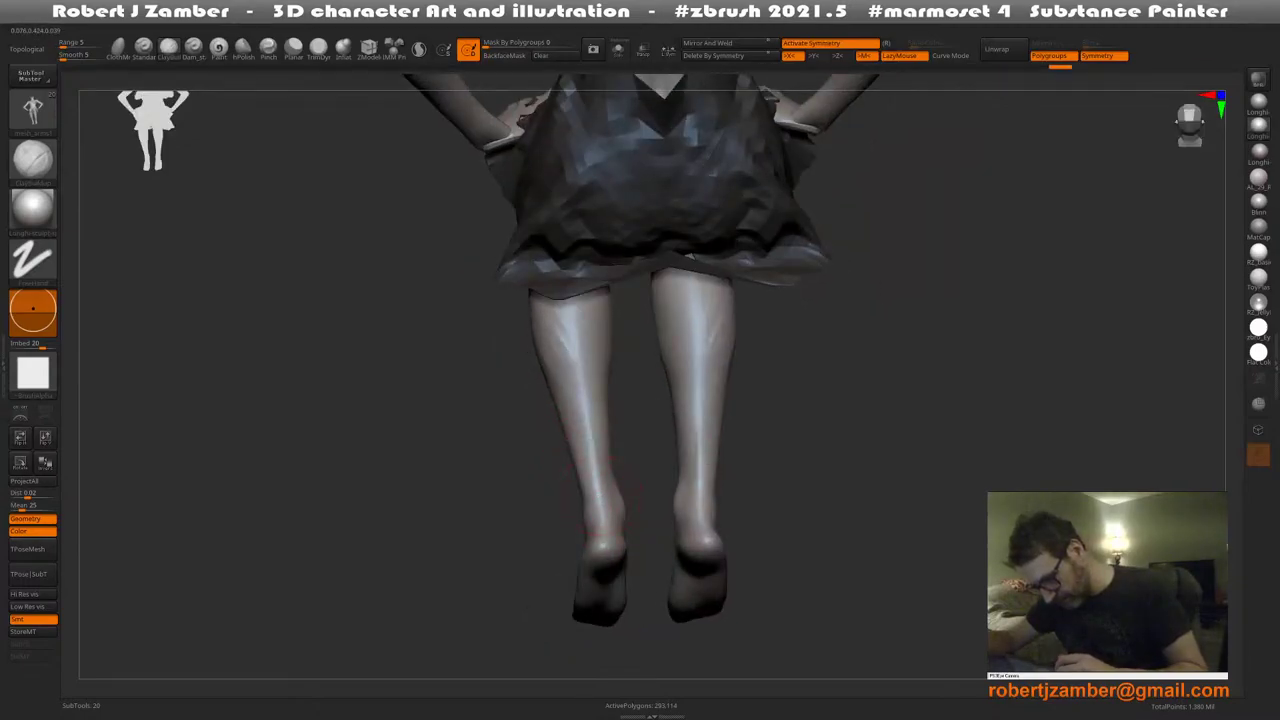
pyautogui.moveTo(582, 420); pyautogui.dragTo(605, 357)
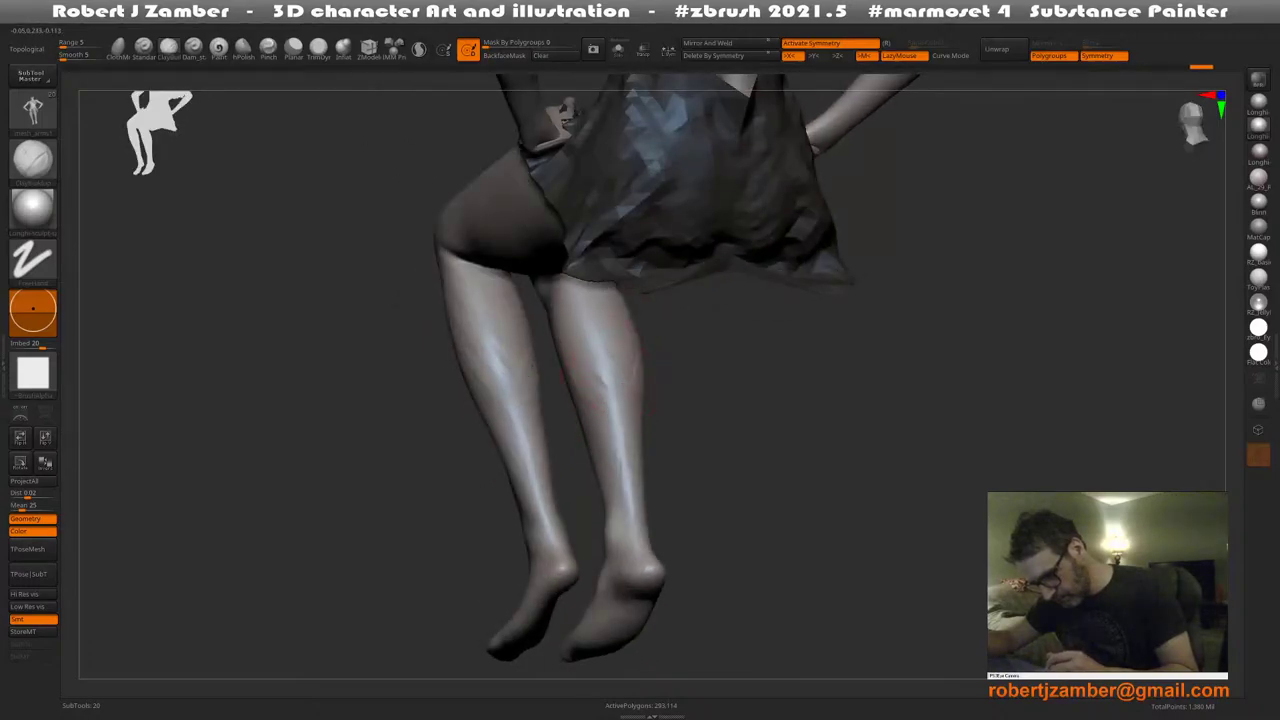
pyautogui.rightClick(602, 362)
pyautogui.hotkey('ctrl', 'z')
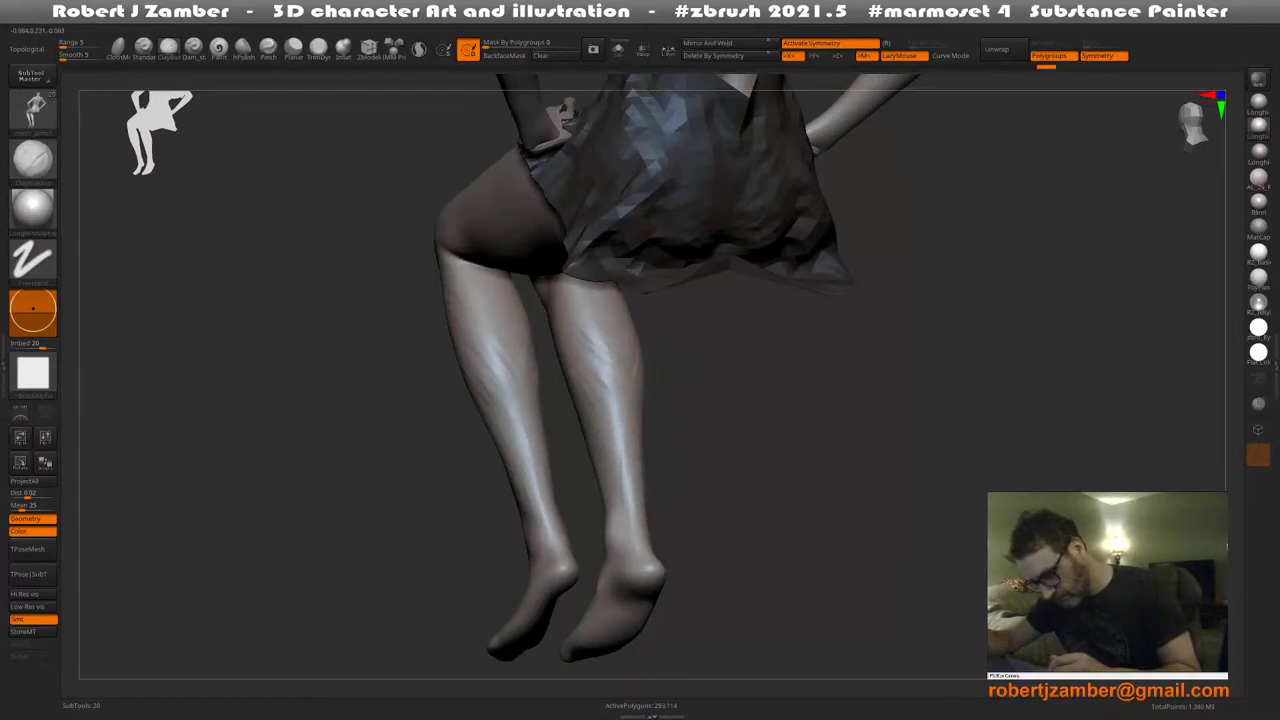
# Shape the backs of the calves down towards the ankles and work the outer side of the calf
pyautogui.moveTo(700, 420); pyautogui.dragTo(620, 430)
pyautogui.keyDown('alt'); pyautogui.moveTo(640, 520); pyautogui.dragTo(608, 449); pyautogui.keyUp('alt')
pyautogui.moveTo(602, 438)
pyautogui.mouseDown()
pyautogui.moveTo(606, 486)
pyautogui.moveTo(604, 466)
pyautogui.mouseUp()
pyautogui.press('space')
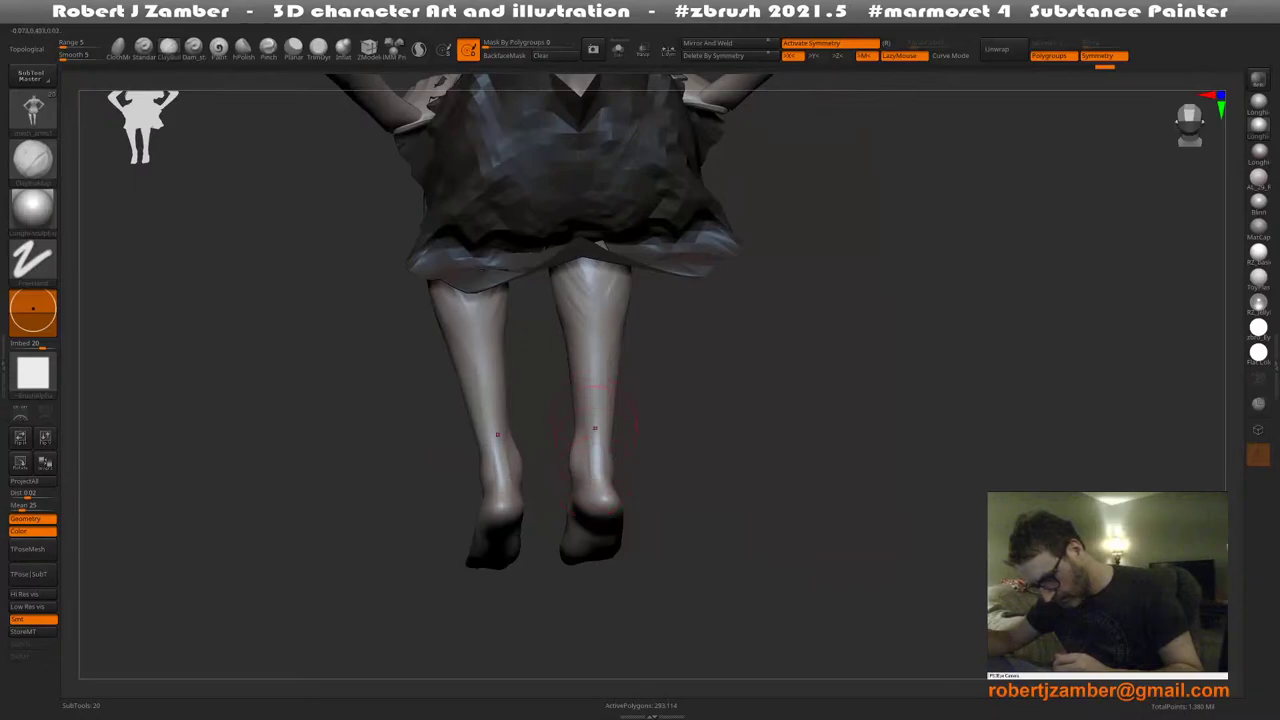
pyautogui.moveTo(690, 450)
pyautogui.mouseDown()
pyautogui.moveTo(630, 450)
pyautogui.moveTo(611, 366)
pyautogui.mouseUp()
pyautogui.moveTo(690, 425)
pyautogui.mouseDown()
pyautogui.moveTo(577, 423)
pyautogui.moveTo(535, 455)
pyautogui.mouseUp()
pyautogui.moveTo(580, 418); pyautogui.dragTo(594, 320)
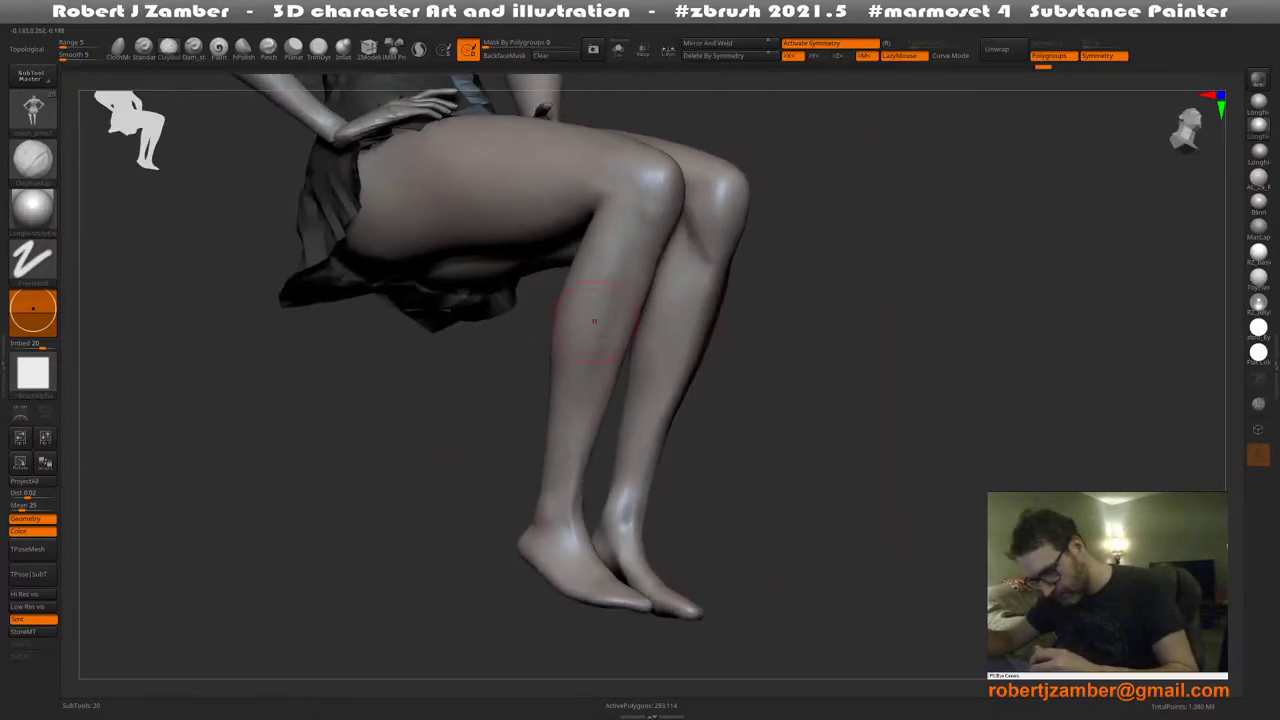
# Enlarge the brush's draw size and build up the outer side of the leg just below the knee
pyautogui.press('space')
pyautogui.press('space')
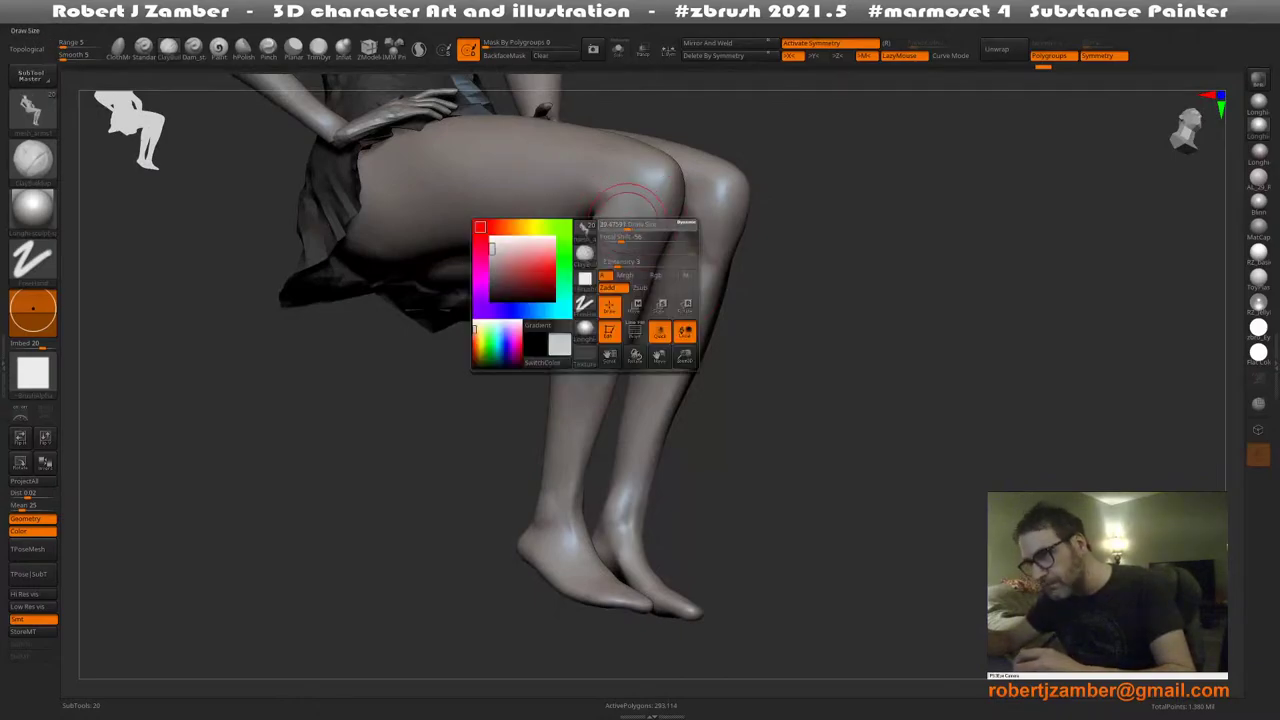
pyautogui.press('space')
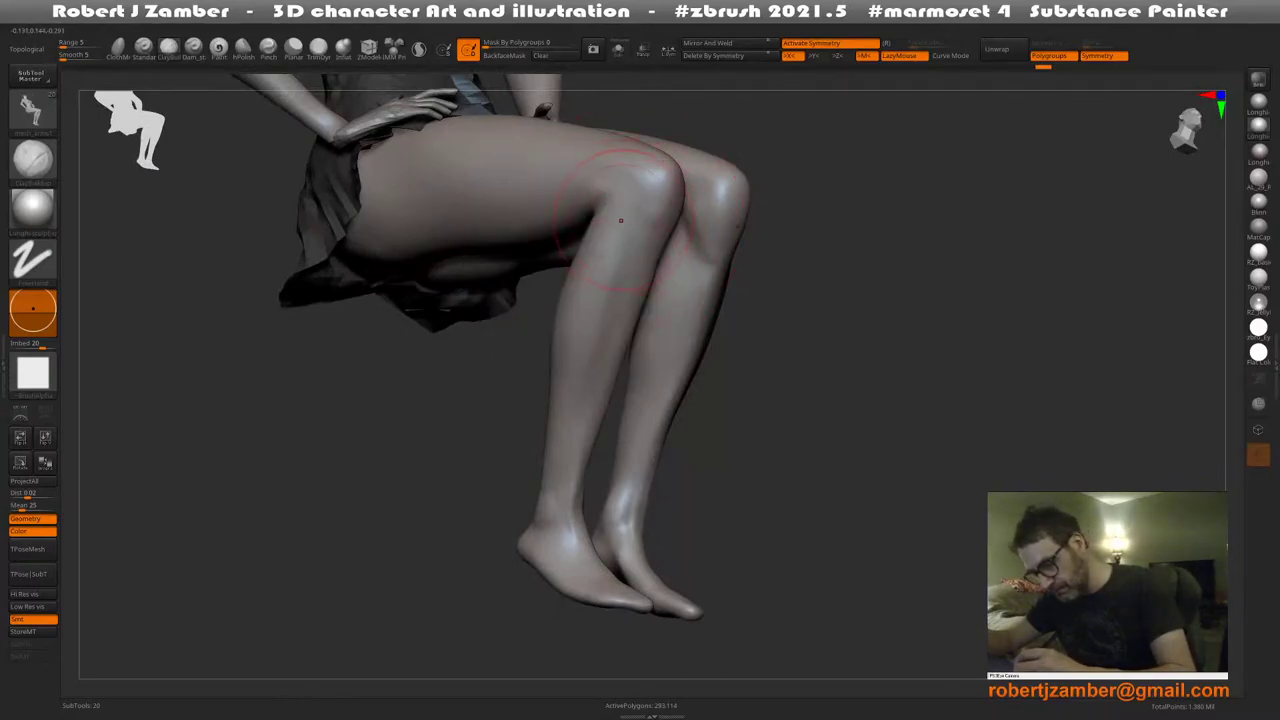
pyautogui.press('space')
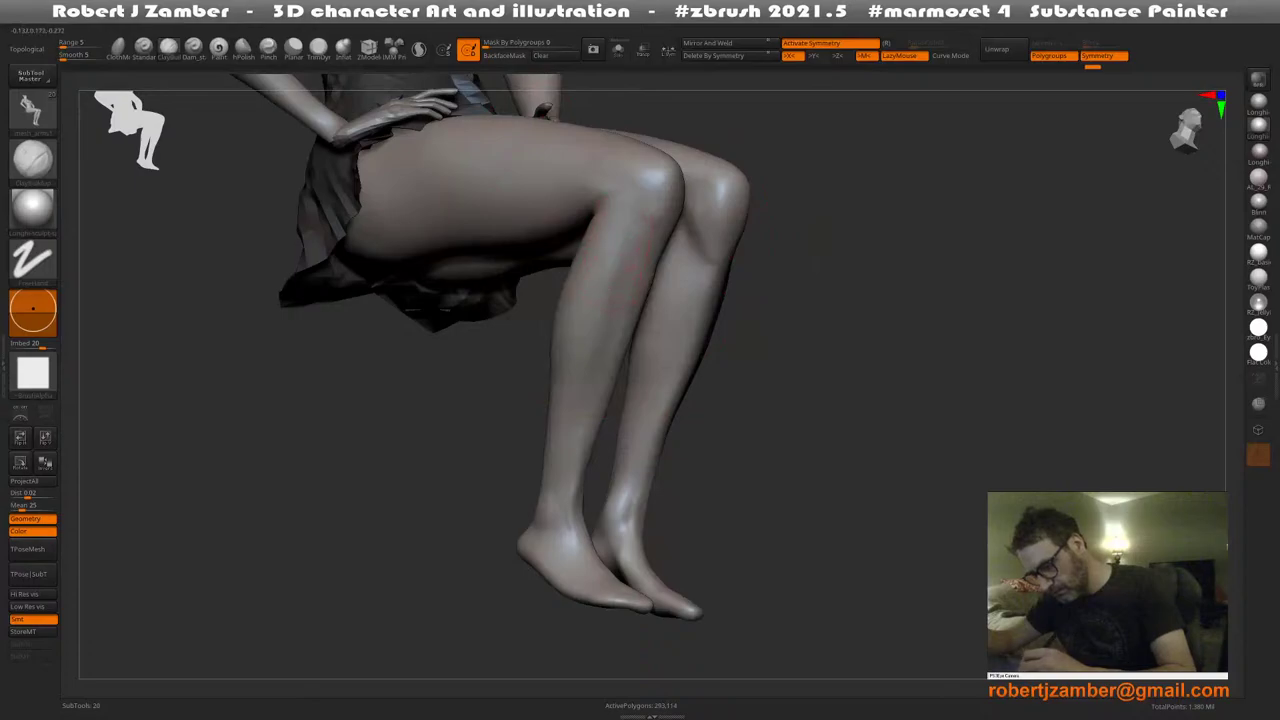
pyautogui.moveTo(628, 256); pyautogui.dragTo(603, 279, button='right')
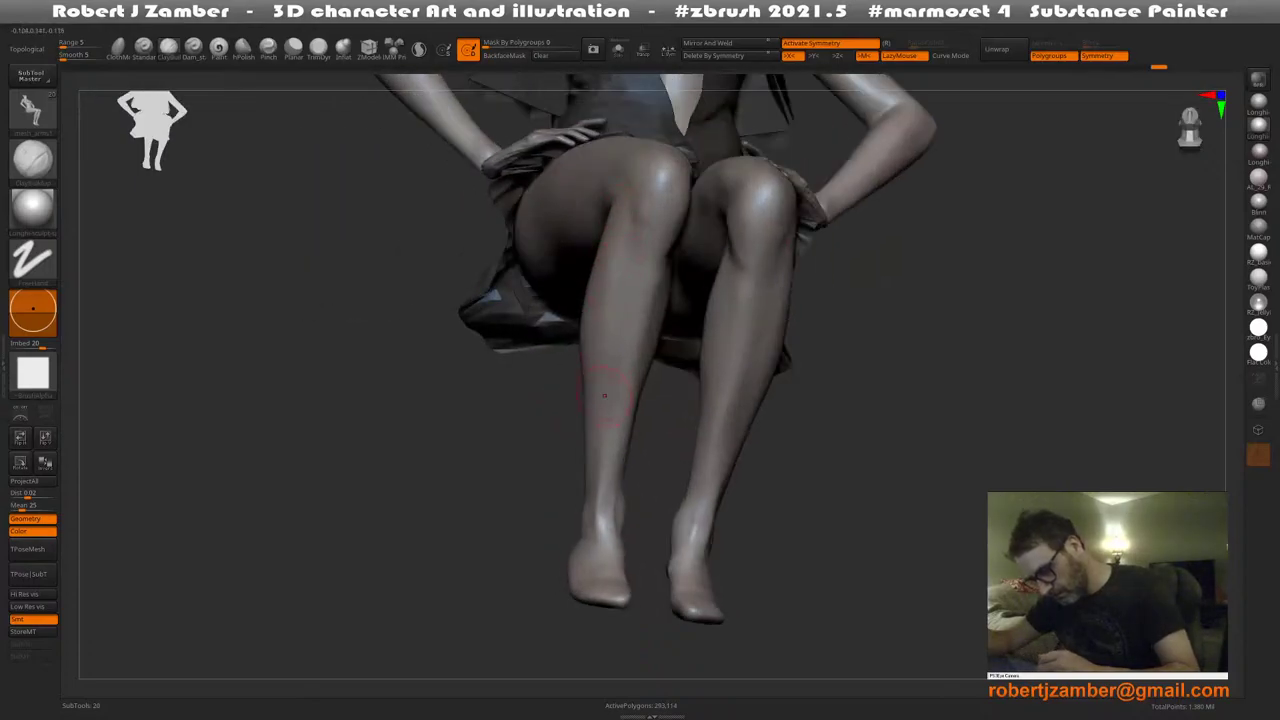
# Refine the front planes of the upper shins and the lower edges of the kneecaps
pyautogui.moveTo(596, 450)
pyautogui.keyDown('alt'); pyautogui.mouseDown(button='right')
pyautogui.moveTo(609, 443)
pyautogui.moveTo(590, 390)
pyautogui.mouseUp(button='right'); pyautogui.keyUp('alt')
pyautogui.moveTo(602, 330); pyautogui.dragTo(594, 285, button='right')
pyautogui.rightClick(594, 285)
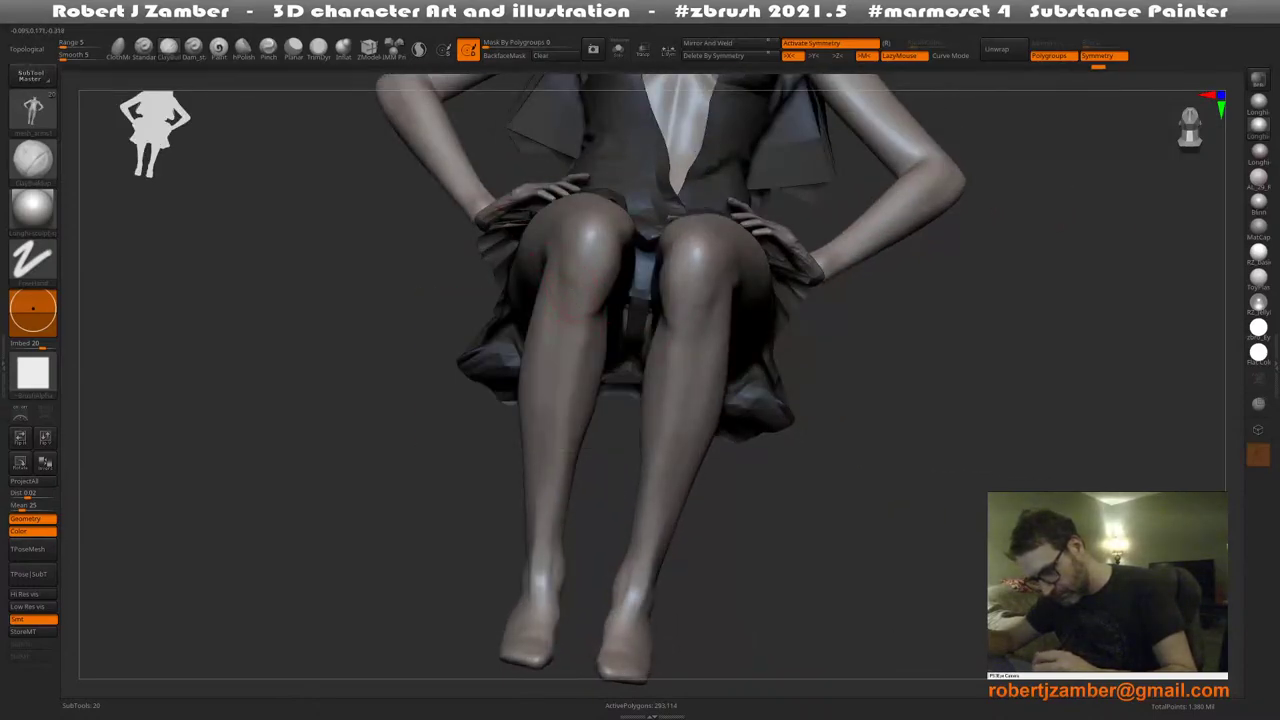
pyautogui.moveTo(575, 352); pyautogui.dragTo(578, 258)
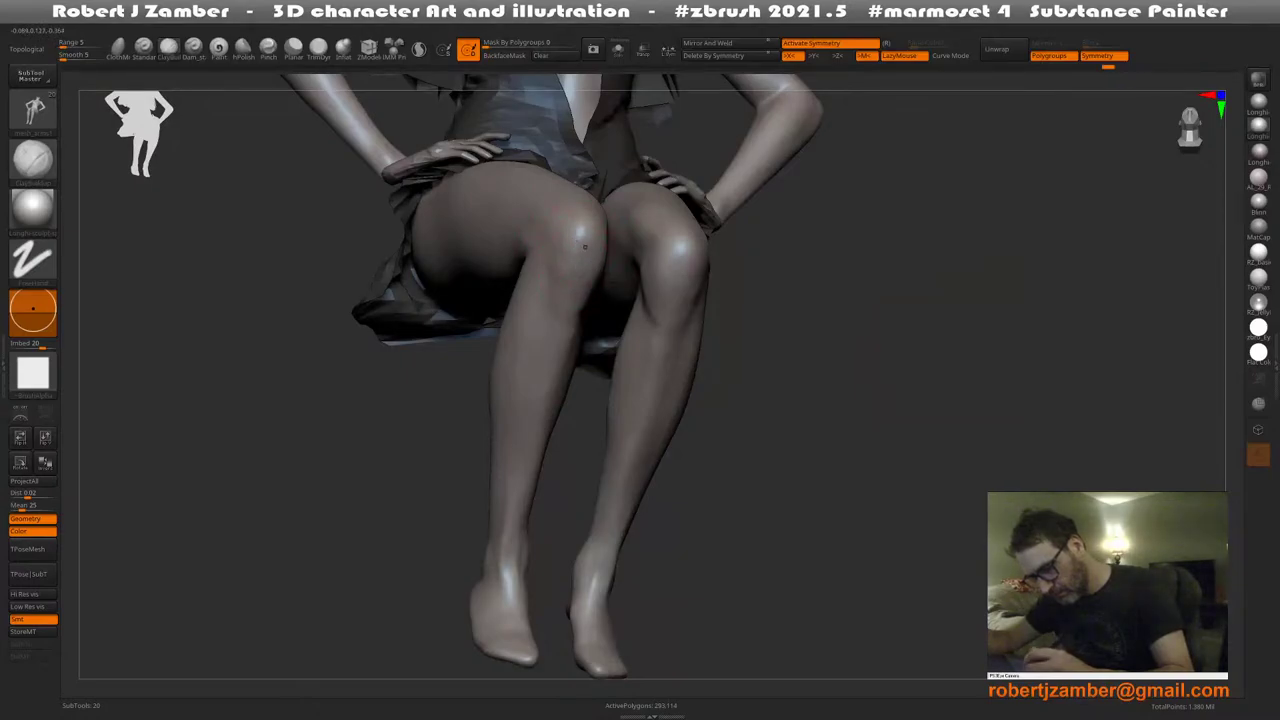
pyautogui.moveTo(585, 246); pyautogui.dragTo(581, 251)
pyautogui.moveTo(587, 310)
pyautogui.mouseDown()
pyautogui.moveTo(609, 357)
pyautogui.moveTo(620, 335)
pyautogui.moveTo(585, 360)
pyautogui.moveTo(560, 345)
pyautogui.moveTo(548, 291)
pyautogui.mouseUp()
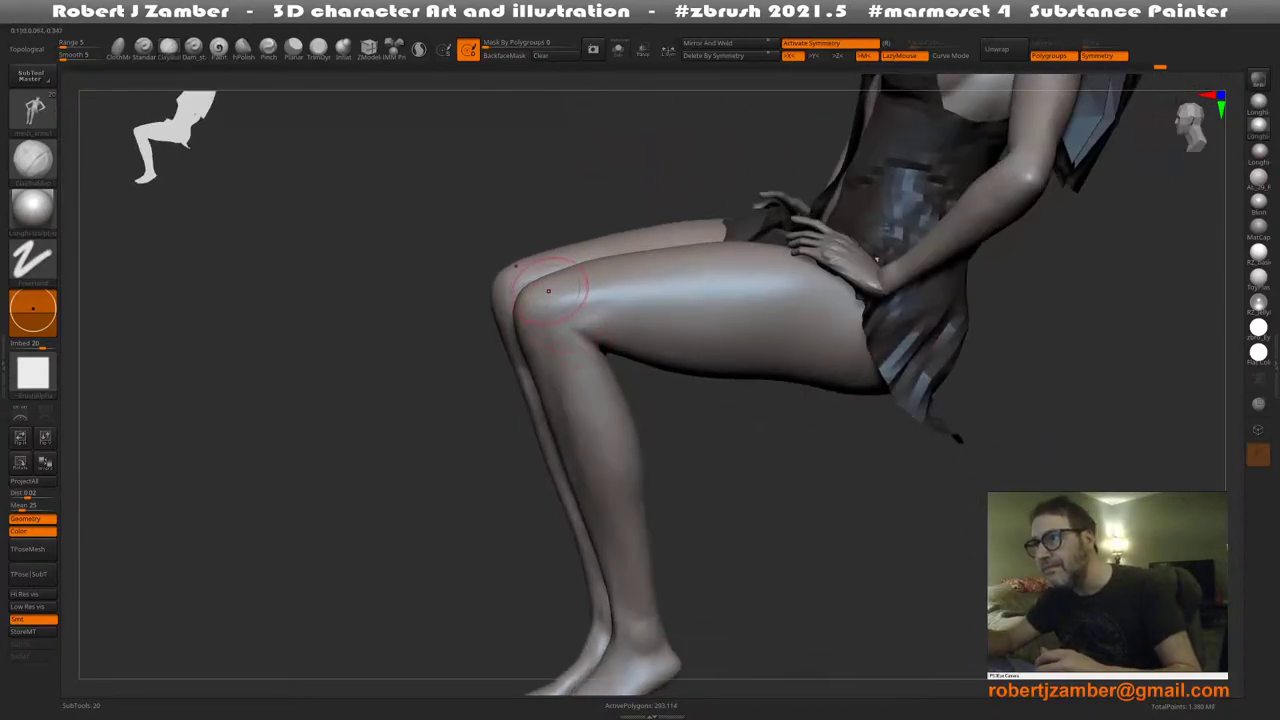
# Adjust the brush settings and sculpt the outer side of the knee where the thigh meets the lower leg
pyautogui.keyDown('alt'); pyautogui.moveTo(614, 294); pyautogui.dragTo(601, 305, button='right'); pyautogui.keyUp('alt')
pyautogui.press('space')
pyautogui.moveTo(543, 321)
pyautogui.mouseDown()
pyautogui.moveTo(560, 321)
pyautogui.moveTo(548, 326)
pyautogui.mouseUp()
pyautogui.press('space')
pyautogui.press('space')
pyautogui.moveTo(546, 320); pyautogui.dragTo(551, 290, button='right')
pyautogui.press('space')
pyautogui.moveTo(537, 296); pyautogui.dragTo(547, 296)
pyautogui.keyDown('alt'); pyautogui.moveTo(564, 294); pyautogui.dragTo(550, 289, button='right'); pyautogui.keyUp('alt')
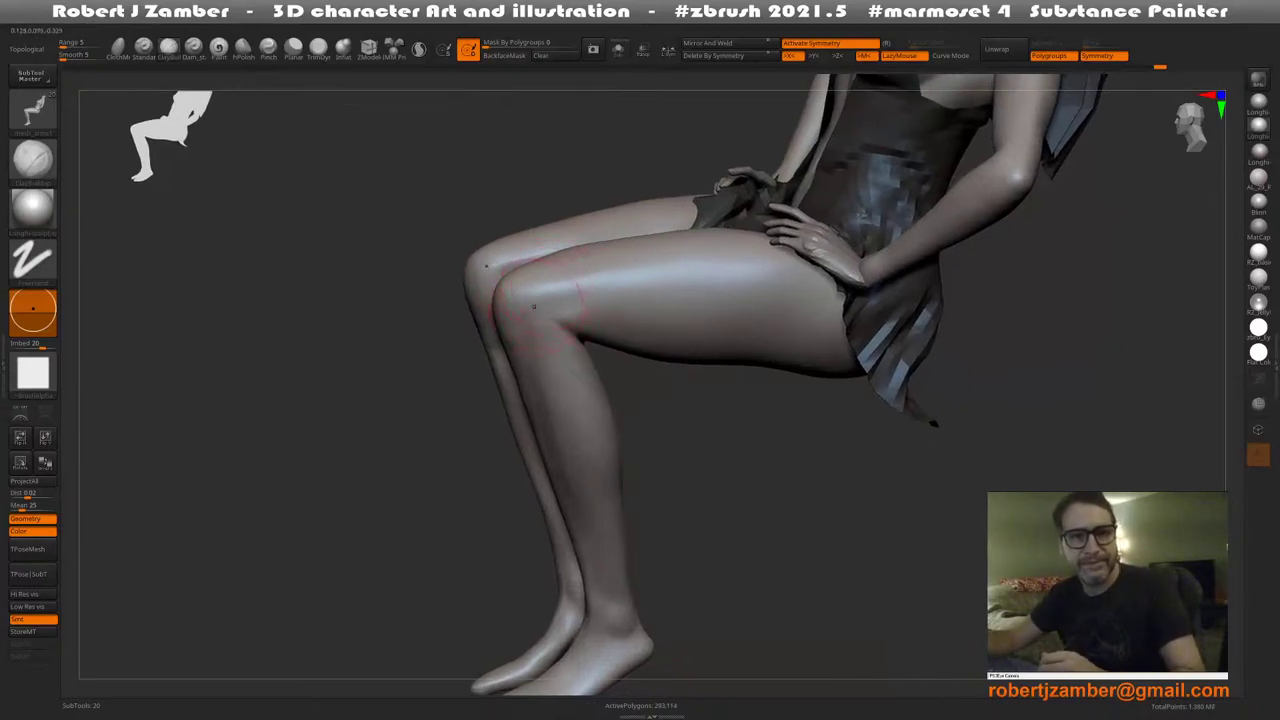
# Readjust the brush's draw size and model the outer knee's transition into the lower thigh
pyautogui.press('space')
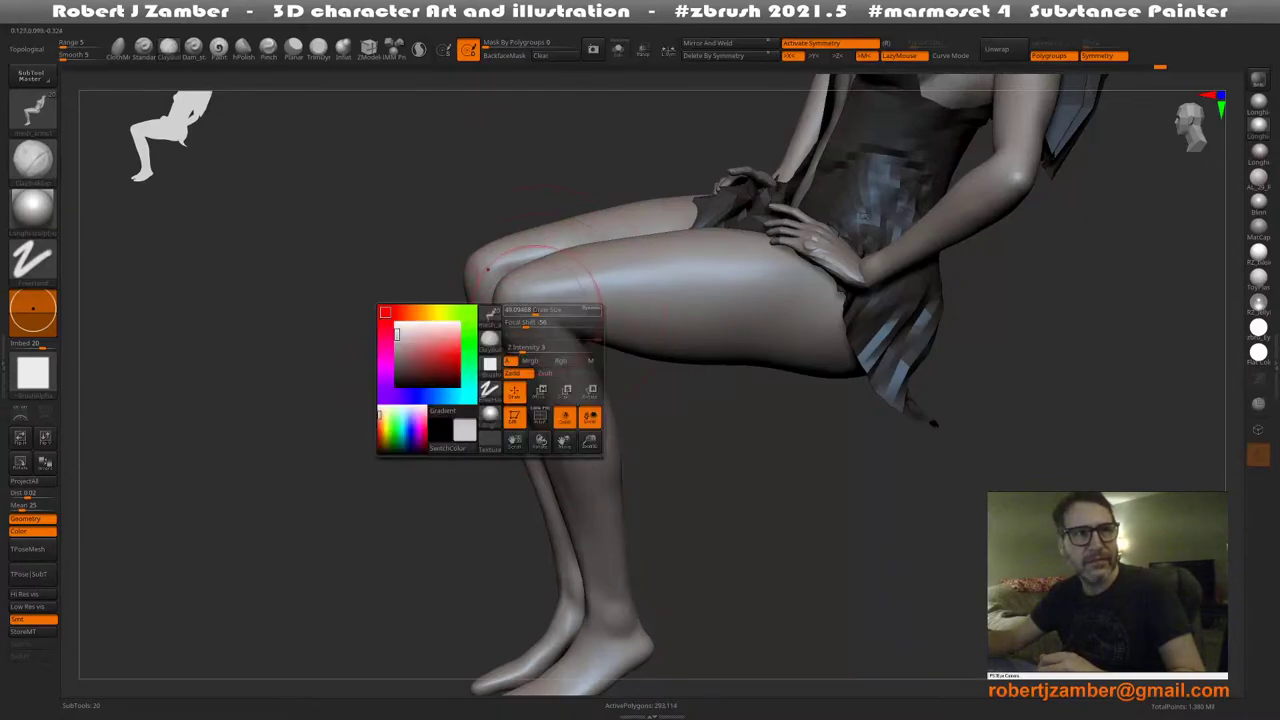
pyautogui.press('space')
pyautogui.moveTo(523, 289); pyautogui.dragTo(527, 290)
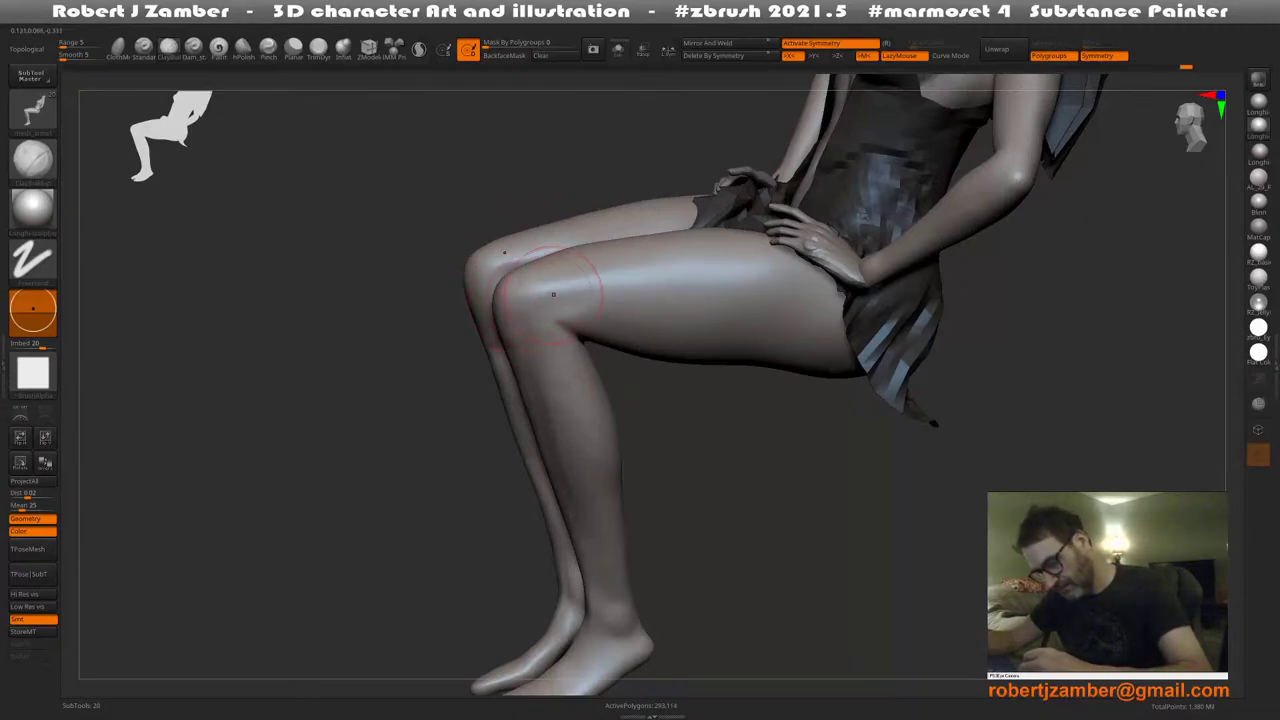
pyautogui.moveTo(577, 280); pyautogui.dragTo(548, 290, button='right')
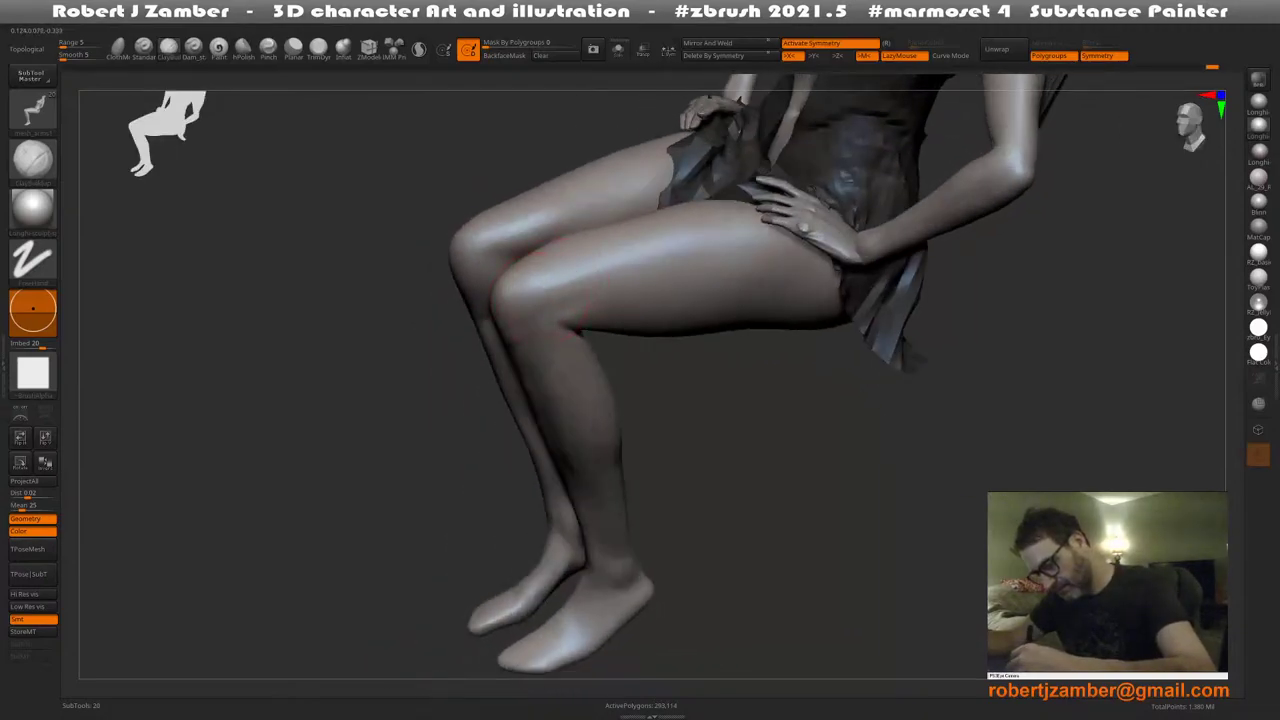
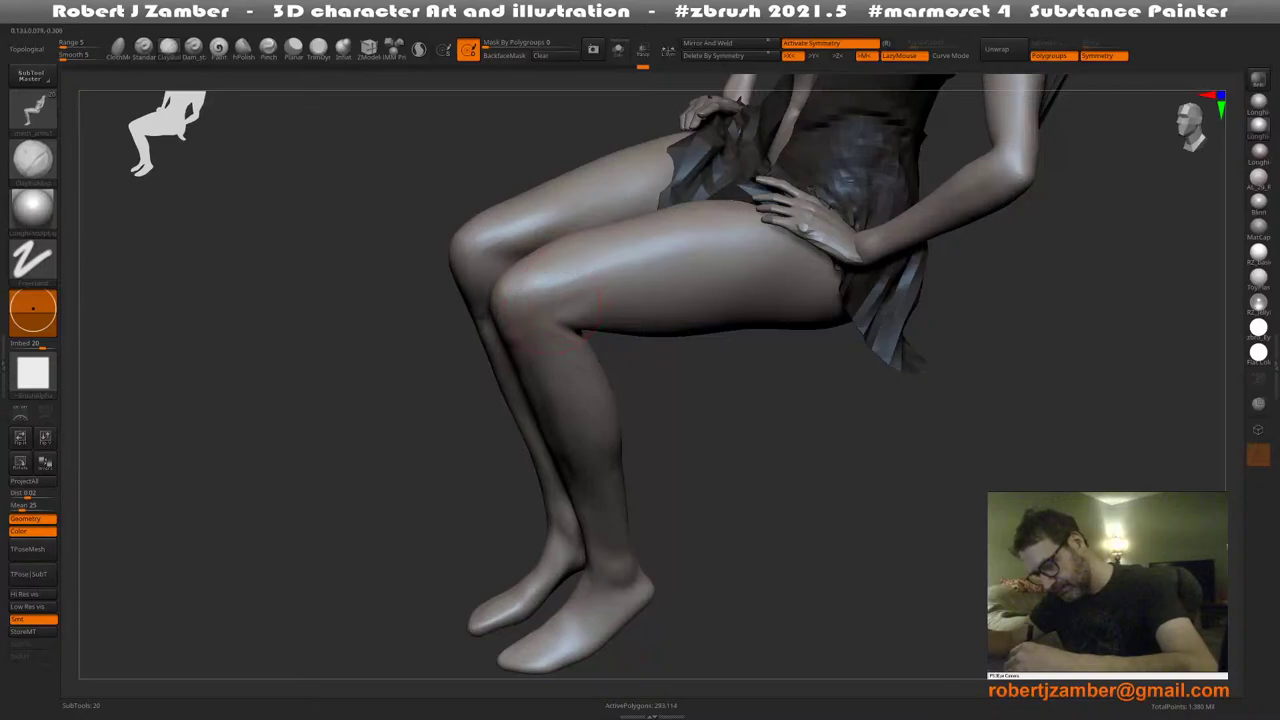
pyautogui.moveTo(596, 300); pyautogui.dragTo(529, 300, button='right')
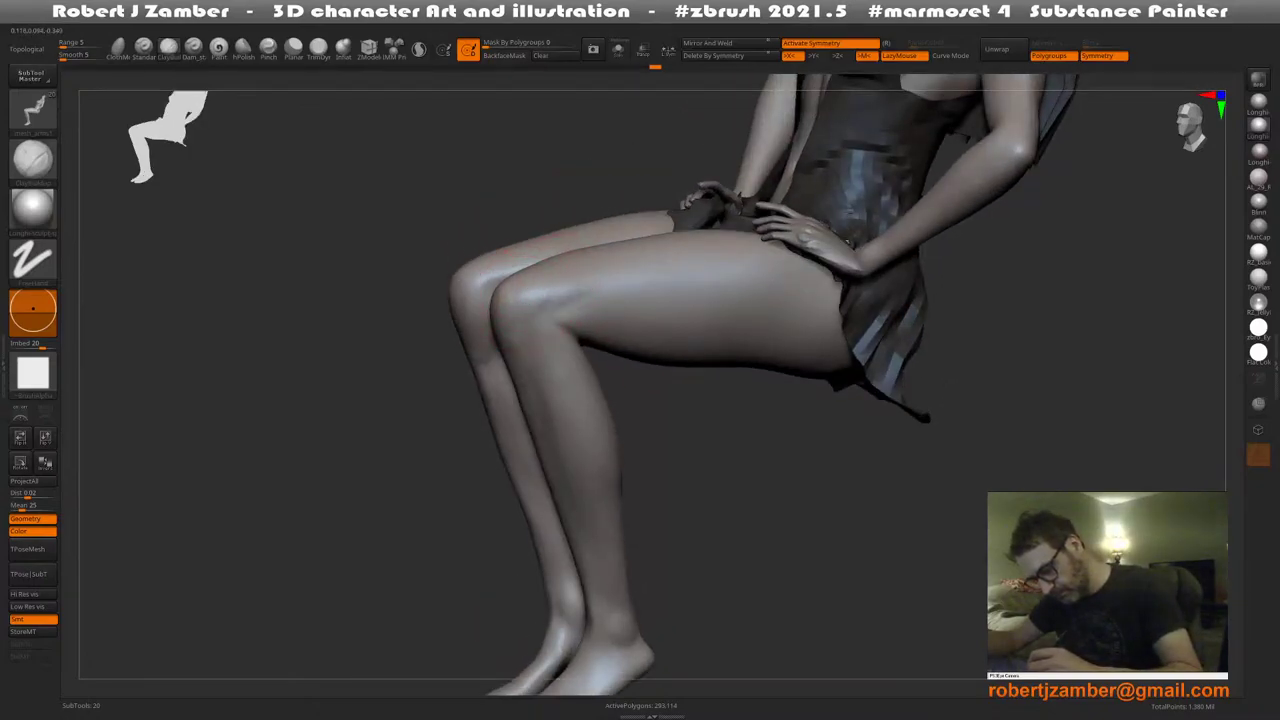
# Smooth the outer sides and fronts of the knees and the bend behind them
pyautogui.keyDown('shift'); pyautogui.moveTo(583, 283); pyautogui.dragTo(528, 291); pyautogui.keyUp('shift')
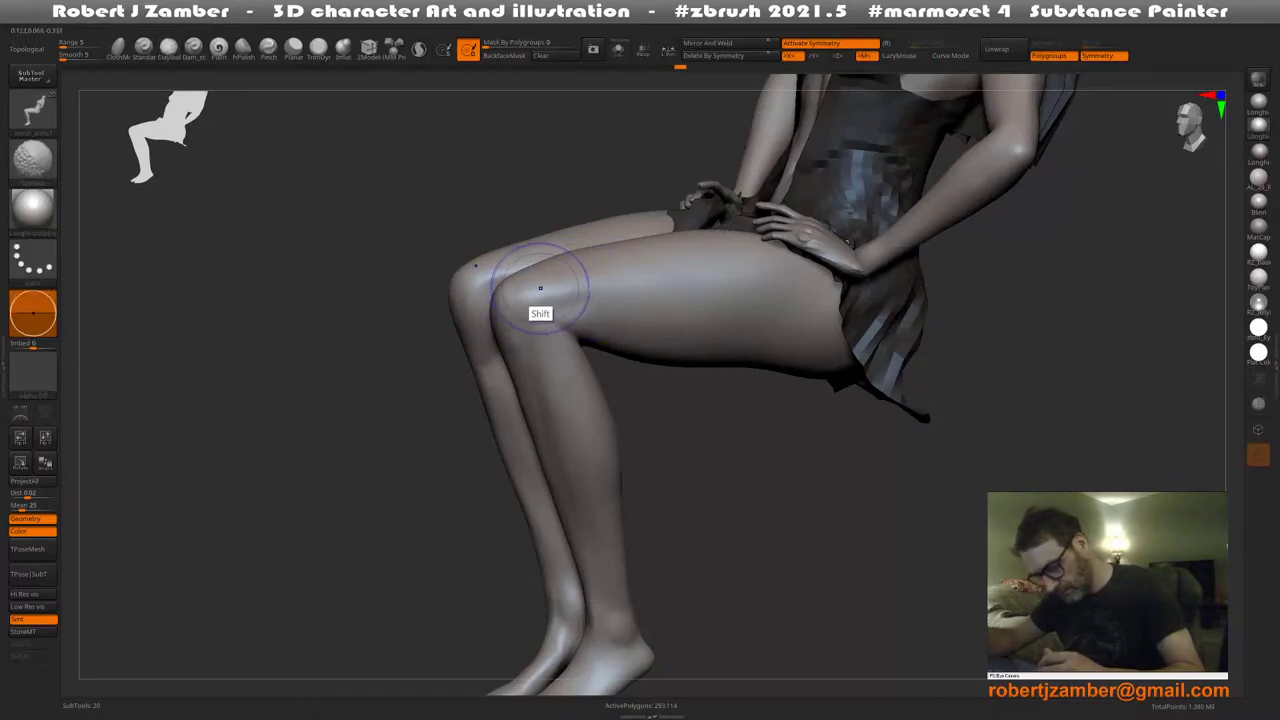
pyautogui.keyDown('shift'); pyautogui.rightClick(541, 292); pyautogui.keyUp('shift')
pyautogui.keyDown('shift'); pyautogui.moveTo(591, 329); pyautogui.dragTo(558, 329); pyautogui.keyUp('shift')
pyautogui.moveTo(488, 304); pyautogui.dragTo(514, 314, button='right')
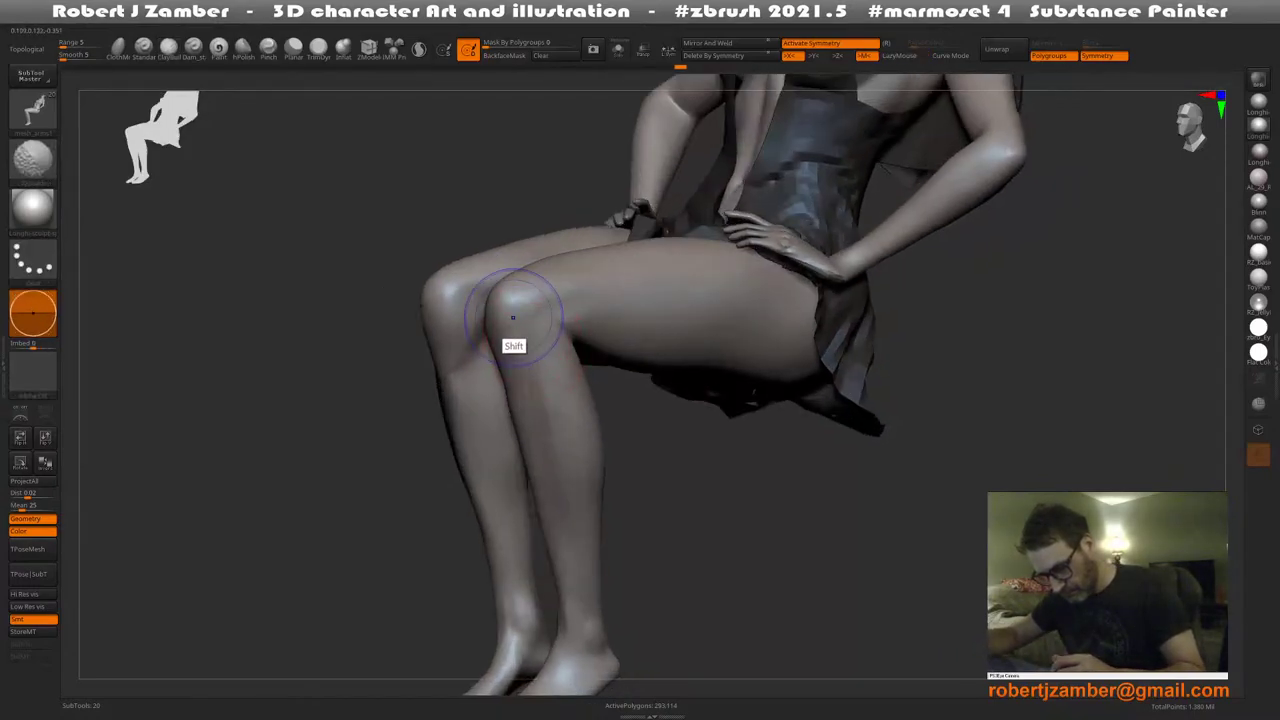
pyautogui.keyDown('shift'); pyautogui.moveTo(514, 317); pyautogui.dragTo(498, 333); pyautogui.keyUp('shift')
pyautogui.moveTo(553, 450)
pyautogui.keyDown('shift'); pyautogui.mouseDown(button='right')
pyautogui.moveTo(571, 417)
pyautogui.moveTo(608, 490)
pyautogui.mouseUp(button='right'); pyautogui.keyUp('shift')
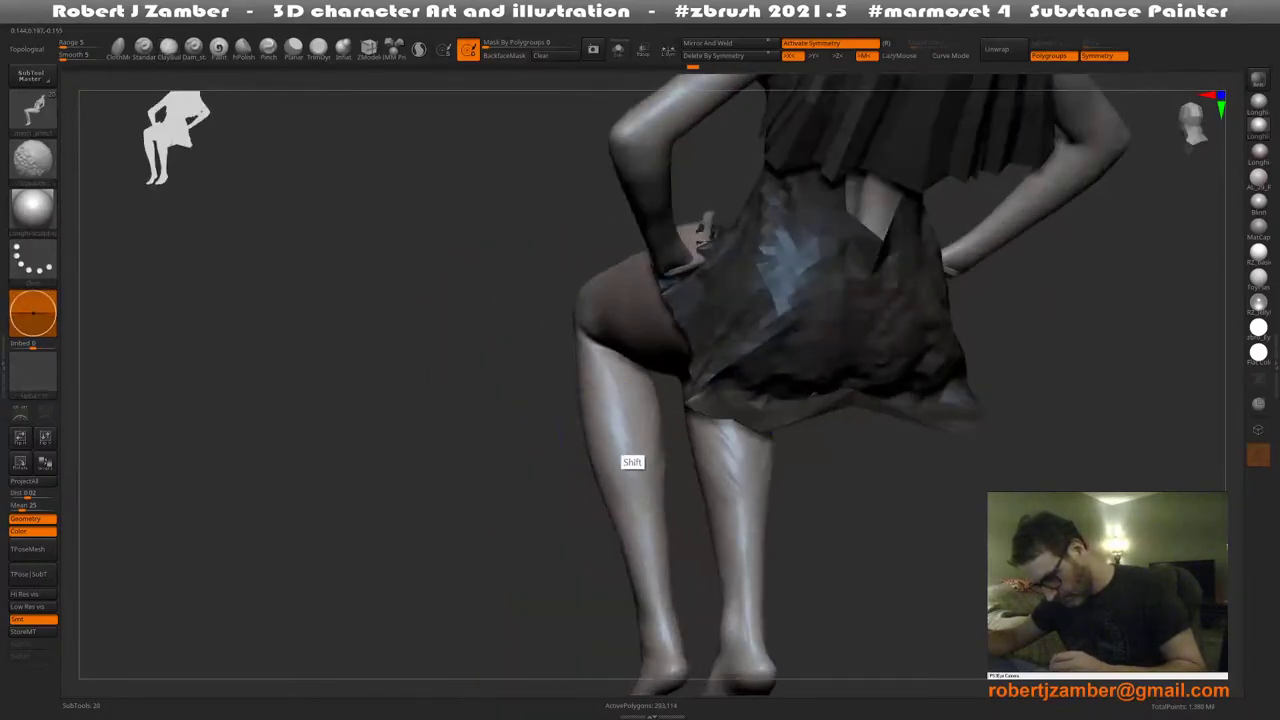
# Carve along the outer calves and smooth the backs and sides of both lower legs
pyautogui.press('b')
pyautogui.press('s')
pyautogui.press('t')
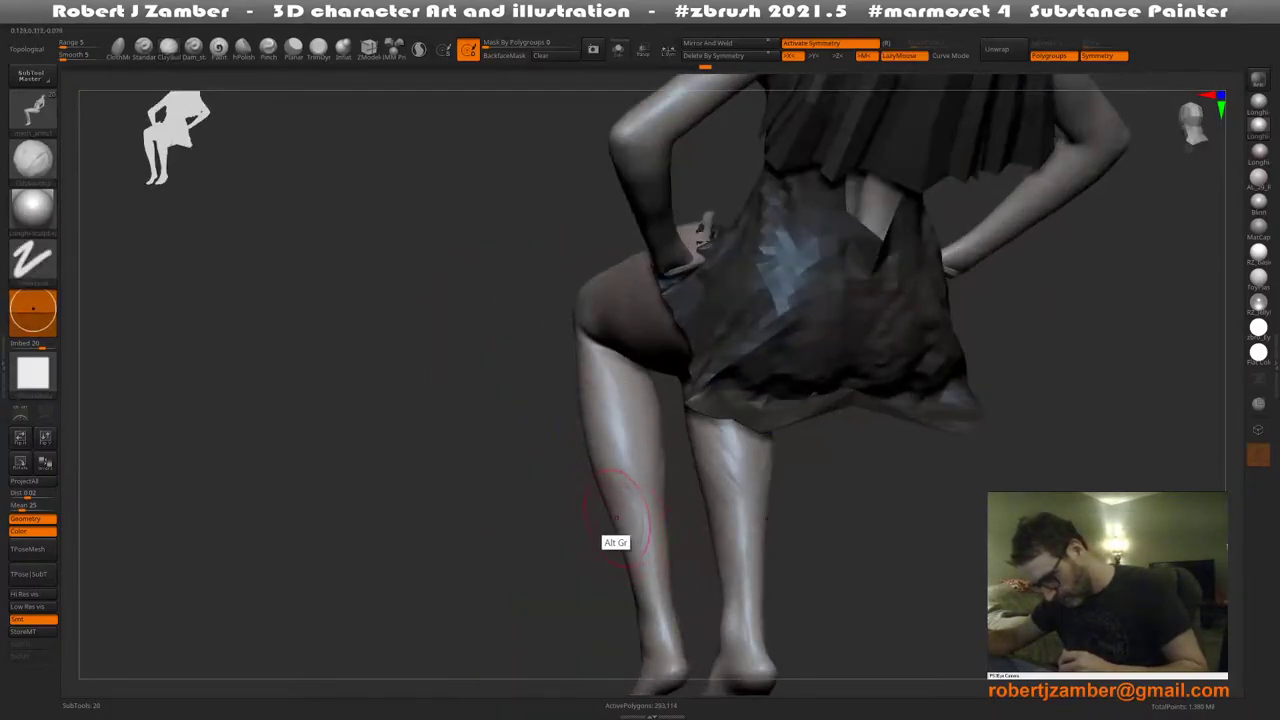
pyautogui.moveTo(611, 540)
pyautogui.keyDown('alt'); pyautogui.mouseDown(button='right')
pyautogui.moveTo(560, 430)
pyautogui.moveTo(571, 434)
pyautogui.moveTo(600, 334)
pyautogui.moveTo(580, 486)
pyautogui.moveTo(576, 466)
pyautogui.mouseUp(button='right'); pyautogui.keyUp('alt')
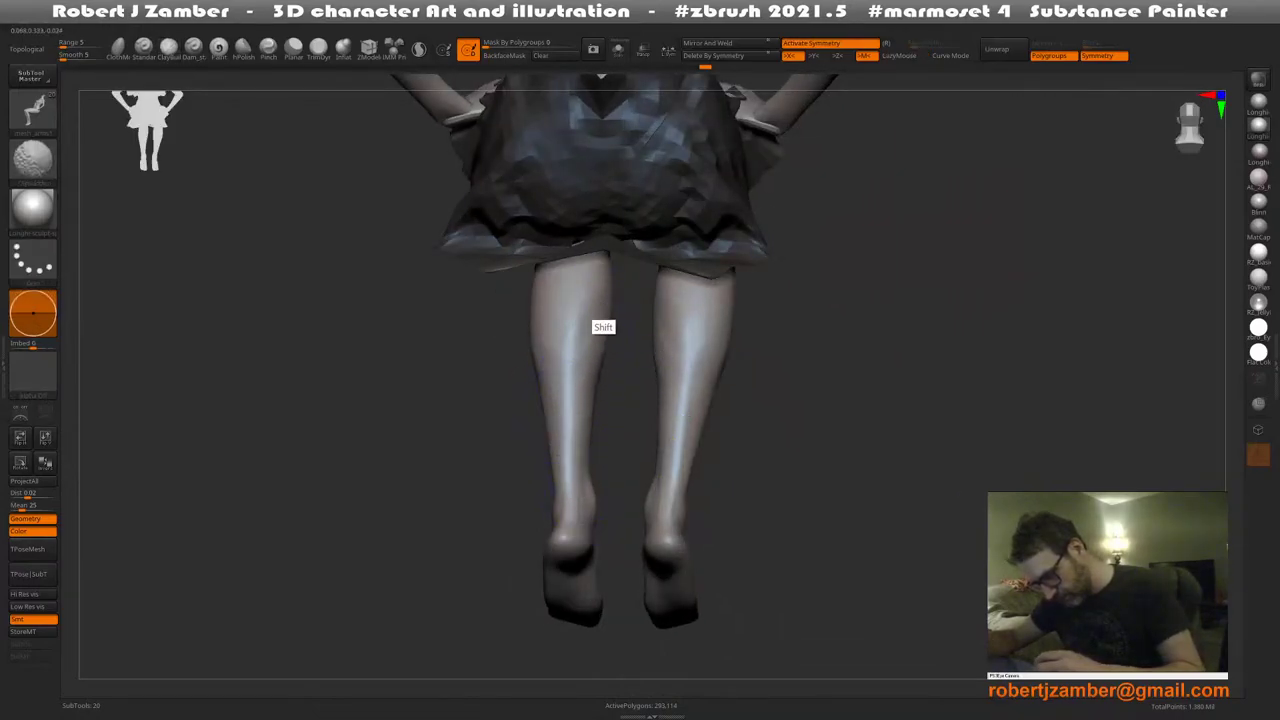
pyautogui.keyDown('shift'); pyautogui.moveTo(566, 545); pyautogui.dragTo(582, 338, button='right'); pyautogui.keyUp('shift')
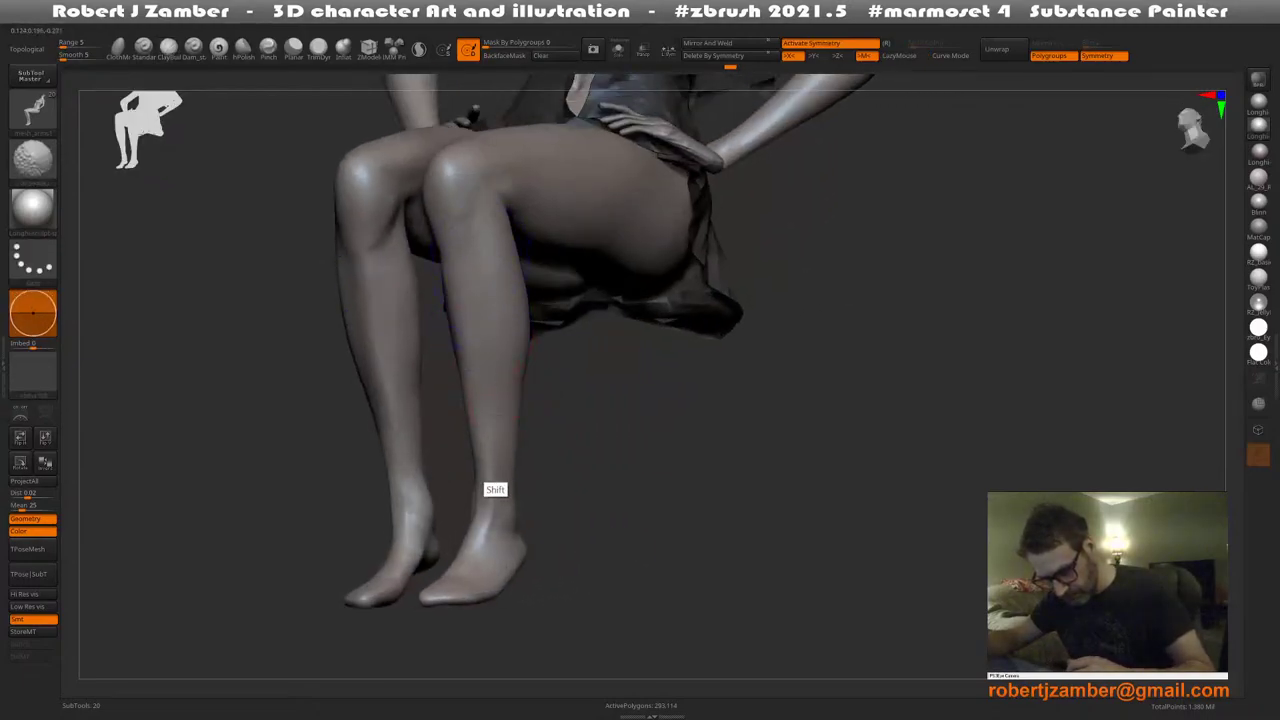
# Shape the inner sides of the upper shins below the knees and smooth them down the lower legs
pyautogui.moveTo(492, 514); pyautogui.dragTo(533, 374, button='right')
pyautogui.rightClick(533, 374)
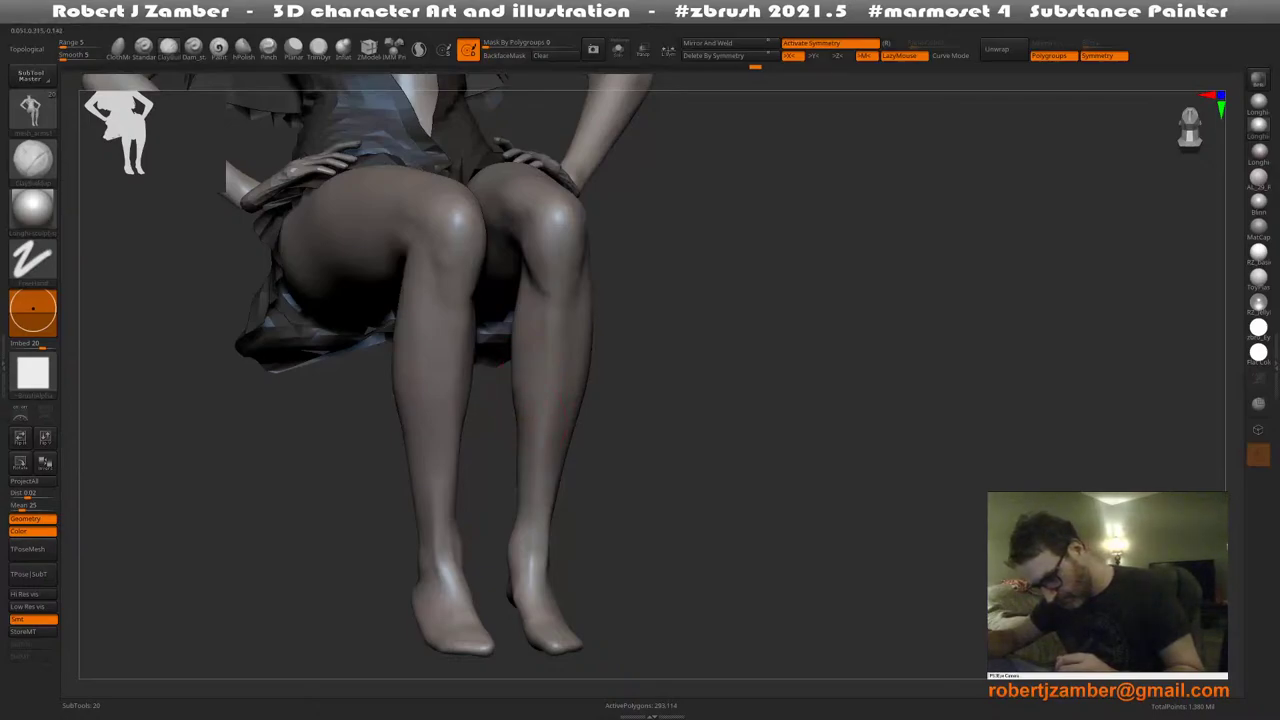
pyautogui.moveTo(524, 299); pyautogui.dragTo(528, 305, button='right')
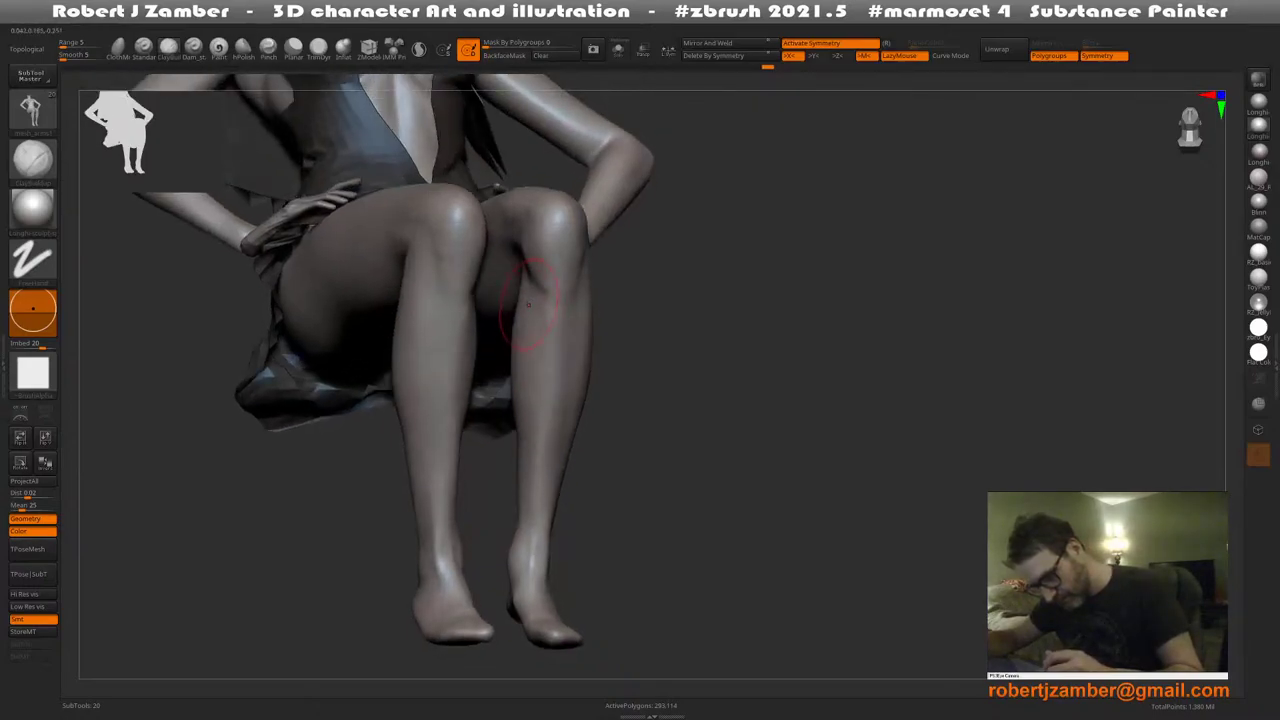
pyautogui.keyDown('shift'); pyautogui.moveTo(527, 292); pyautogui.dragTo(528, 455); pyautogui.keyUp('shift')
pyautogui.moveTo(528, 455); pyautogui.dragTo(536, 410, button='right')
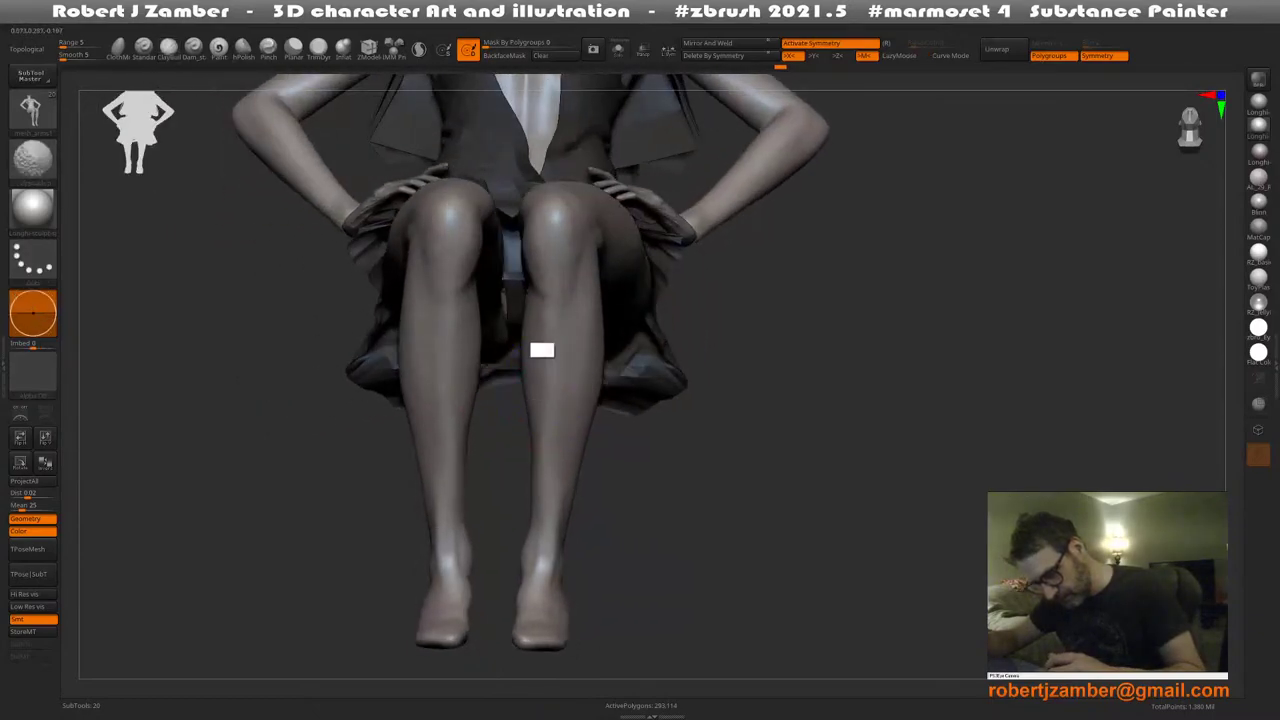
pyautogui.moveTo(537, 325); pyautogui.dragTo(535, 297, button='right')
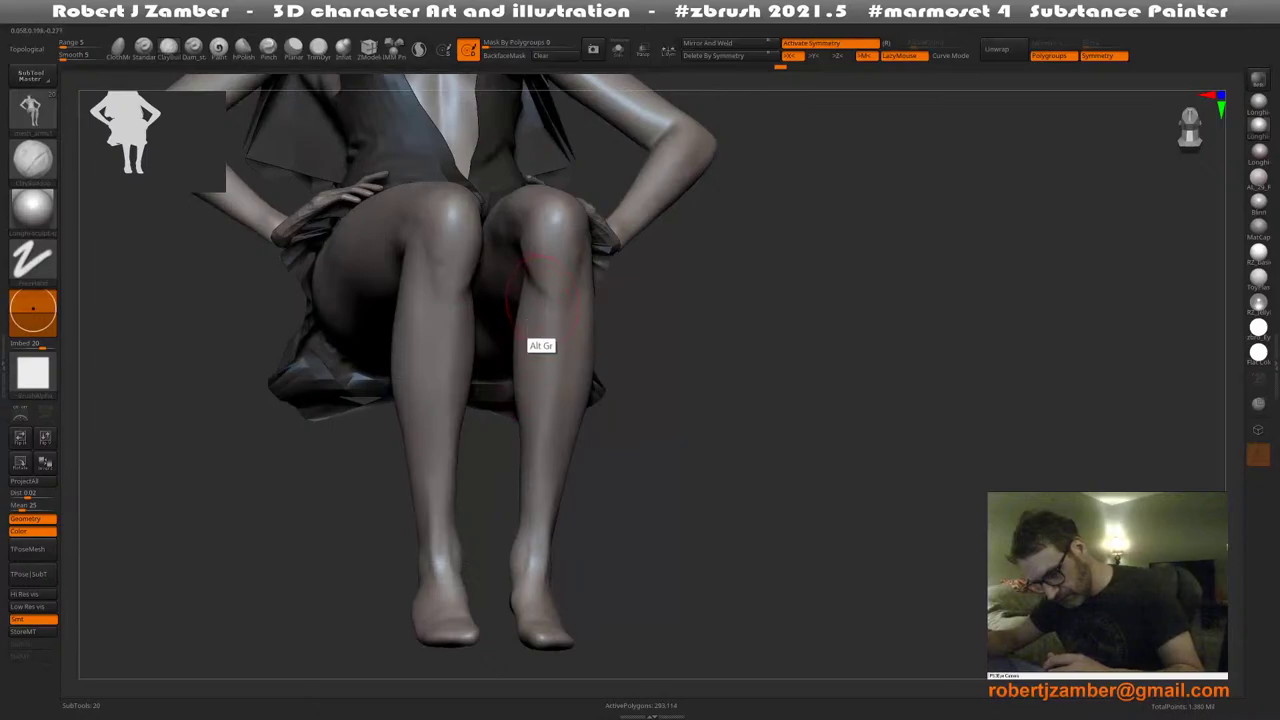
pyautogui.moveTo(537, 445); pyautogui.dragTo(516, 440, button='right')
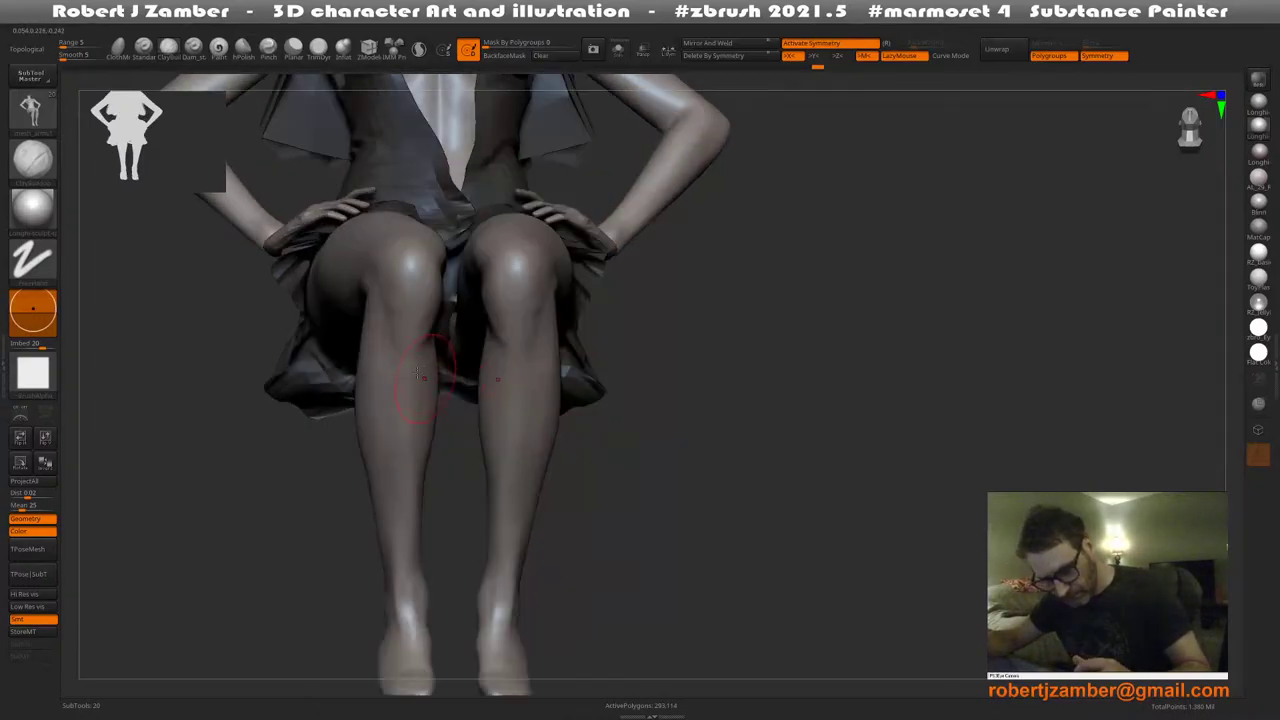
pyautogui.moveTo(510, 372); pyautogui.dragTo(421, 390, button='right')
# Resize the brush and carve the hollow below the inner knee and down the inner side of the shin
pyautogui.press('space')
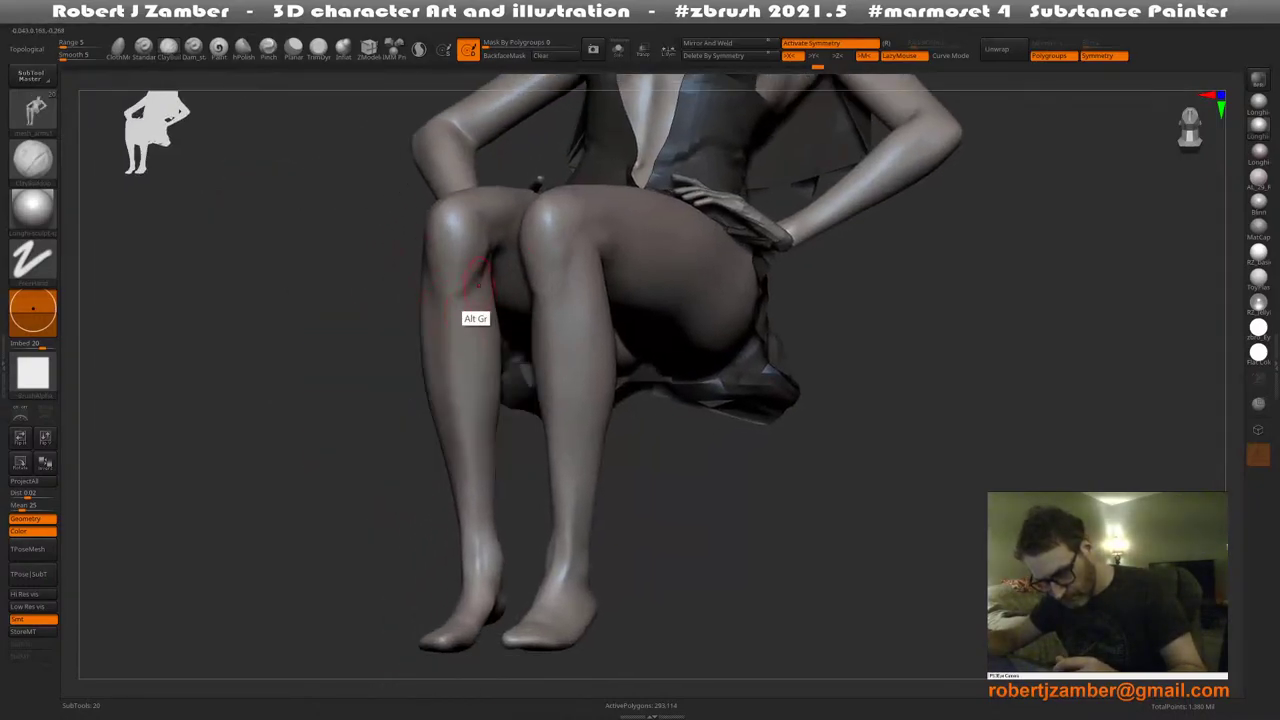
pyautogui.moveTo(478, 275); pyautogui.dragTo(495, 245, button='right')
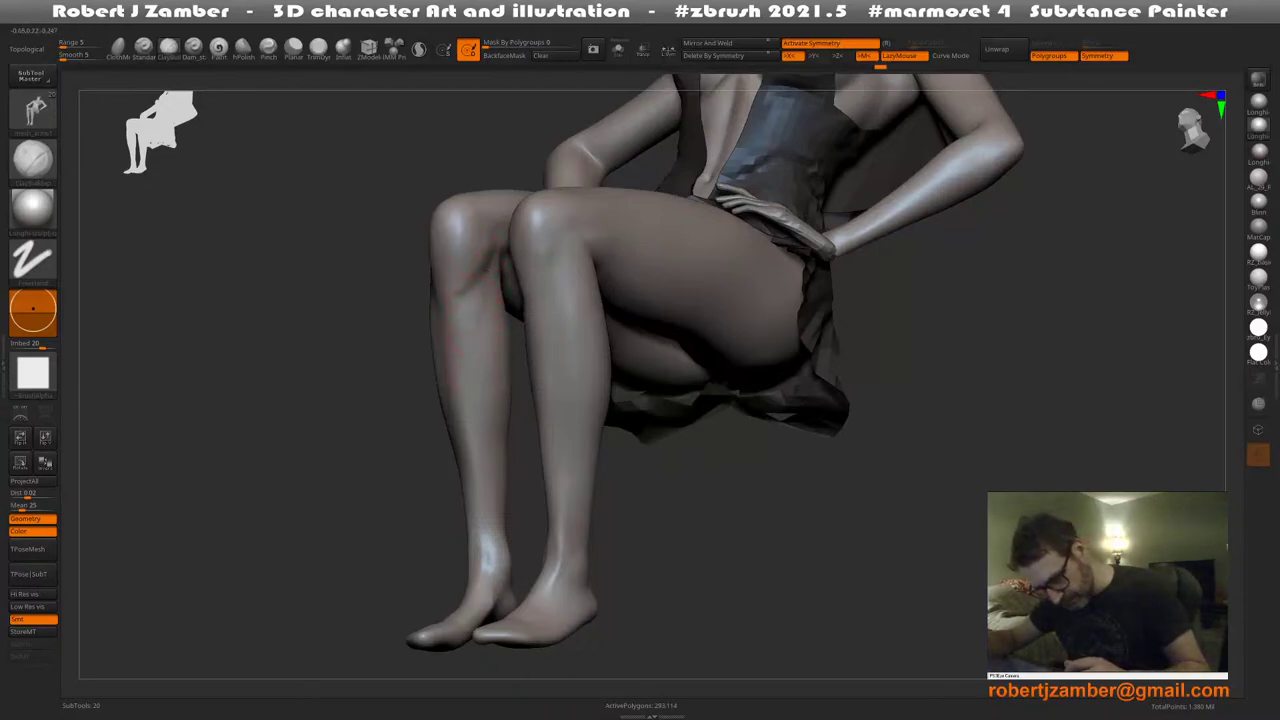
pyautogui.press('space')
pyautogui.moveTo(463, 373); pyautogui.dragTo(471, 373)
pyautogui.keyDown('alt'); pyautogui.moveTo(462, 325); pyautogui.dragTo(468, 400); pyautogui.keyUp('alt')
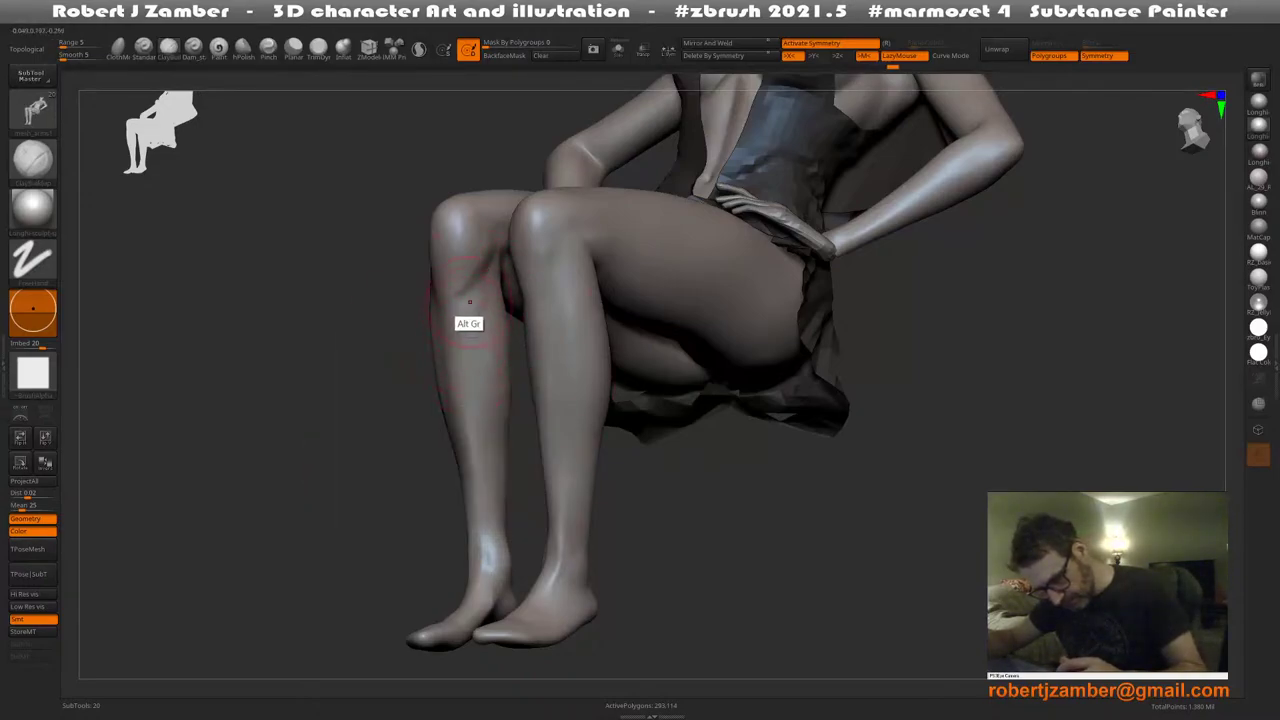
pyautogui.keyDown('alt'); pyautogui.moveTo(465, 350); pyautogui.dragTo(470, 421); pyautogui.keyUp('alt')
pyautogui.keyDown('alt'); pyautogui.moveTo(462, 375); pyautogui.dragTo(478, 440); pyautogui.keyUp('alt')
pyautogui.keyDown('alt'); pyautogui.moveTo(472, 440); pyautogui.dragTo(481, 535); pyautogui.keyUp('alt')
# Readjust the brush and soften the inner knee's transition into the upper shin
pyautogui.moveTo(470, 372); pyautogui.dragTo(410, 370, button='right')
pyautogui.press('space')
pyautogui.moveTo(496, 350); pyautogui.dragTo(425, 355, button='right')
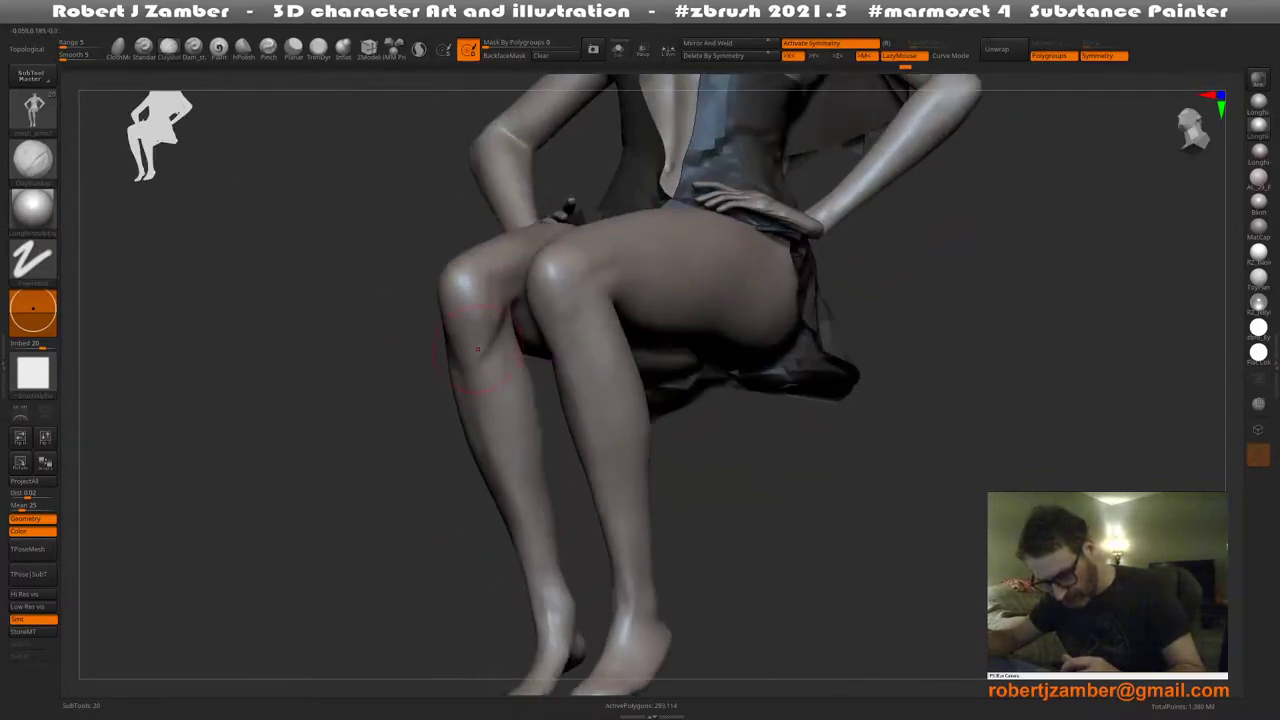
pyautogui.press('space')
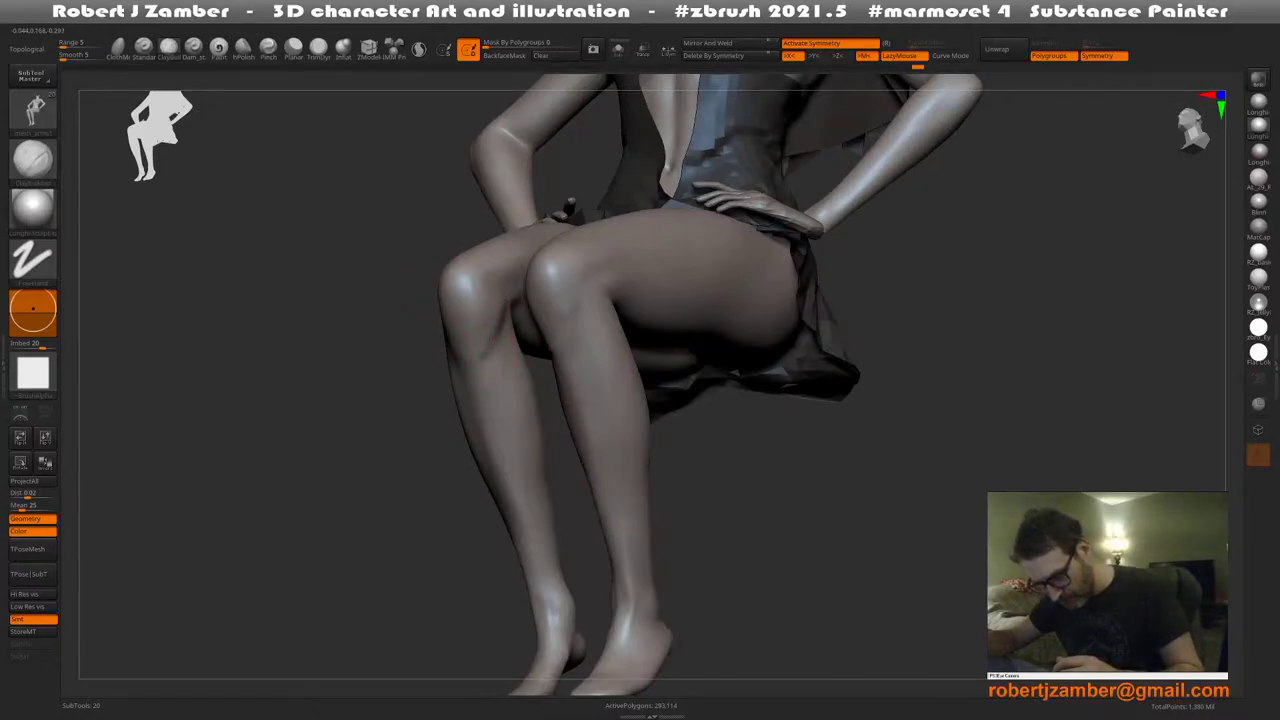
pyautogui.moveTo(412, 310); pyautogui.dragTo(548, 372, button='right')
pyautogui.keyDown('alt'); pyautogui.moveTo(506, 180); pyautogui.dragTo(526, 306, button='right'); pyautogui.keyUp('alt')
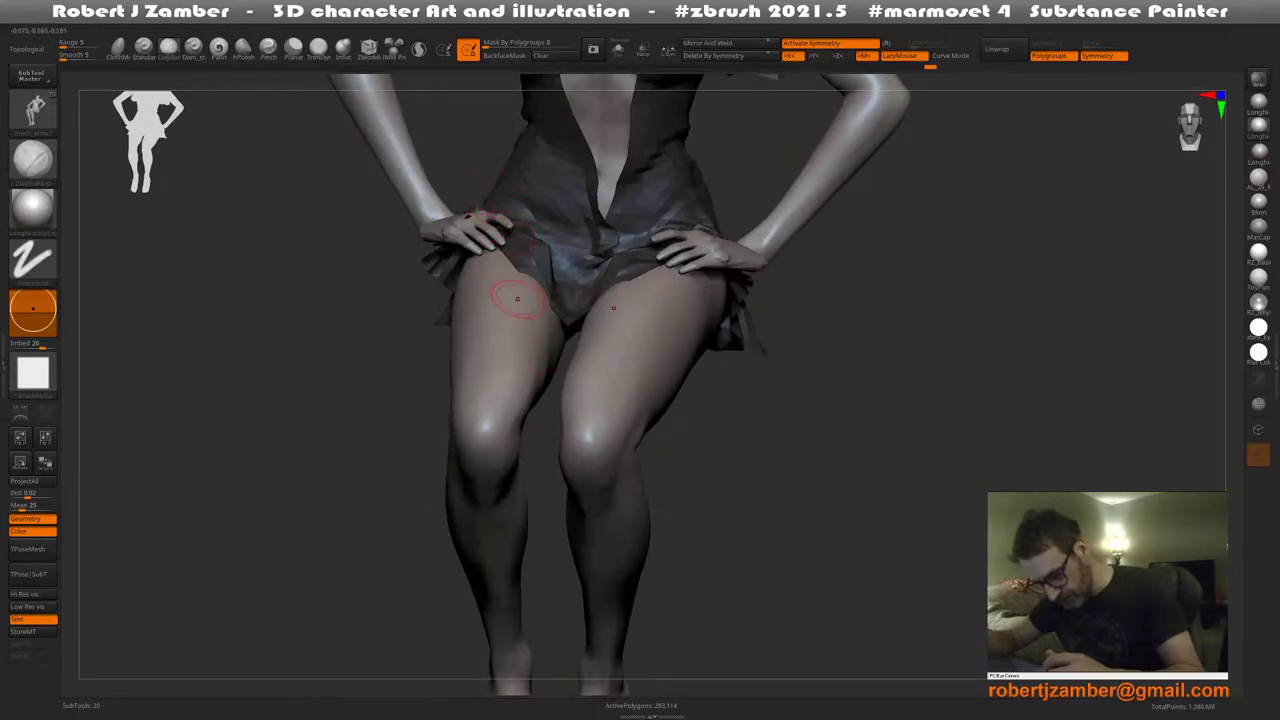
# Refine the inner side of the leg from below the knee down to the mid-calf
pyautogui.moveTo(515, 300)
pyautogui.mouseDown(button='right')
pyautogui.moveTo(554, 318)
pyautogui.moveTo(534, 333)
pyautogui.moveTo(550, 322)
pyautogui.moveTo(541, 365)
pyautogui.moveTo(518, 372)
pyautogui.moveTo(519, 357)
pyautogui.mouseUp(button='right')
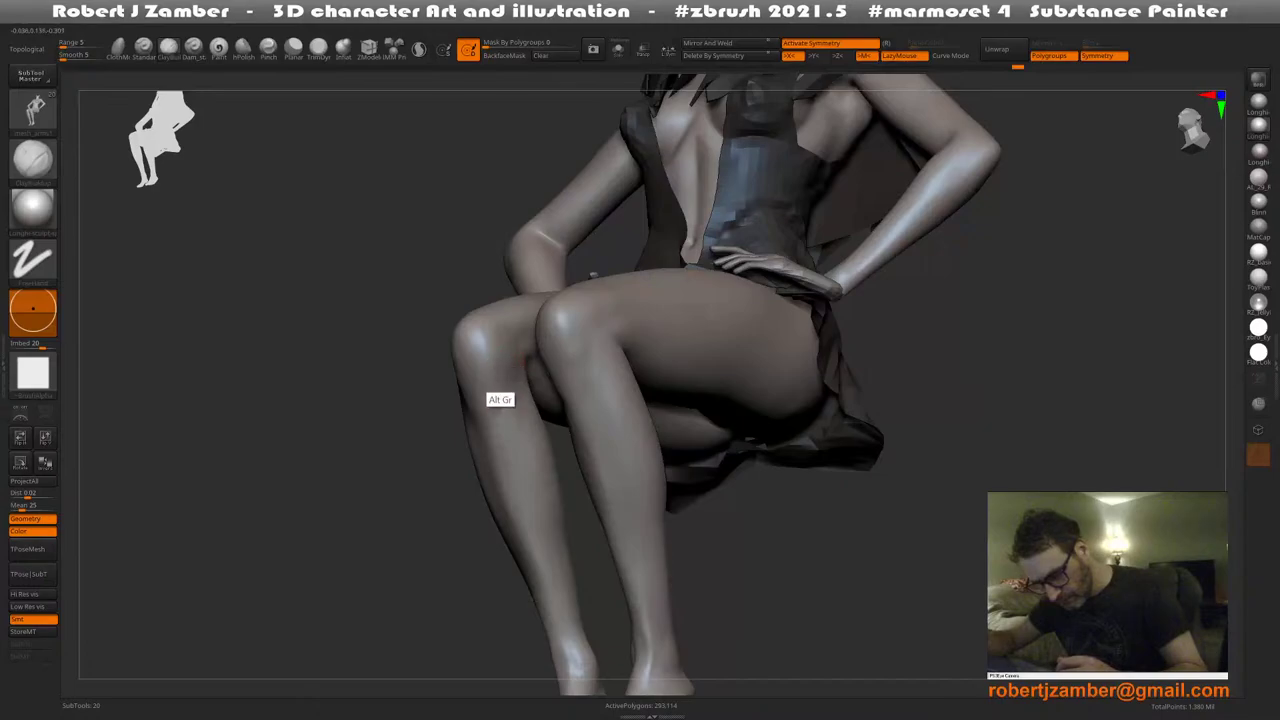
pyautogui.moveTo(501, 374)
pyautogui.mouseDown(button='right')
pyautogui.moveTo(501, 398)
pyautogui.moveTo(496, 352)
pyautogui.mouseUp(button='right')
pyautogui.press('shift')
pyautogui.moveTo(496, 360); pyautogui.dragTo(512, 367, button='right')
pyautogui.rightClick(502, 367)
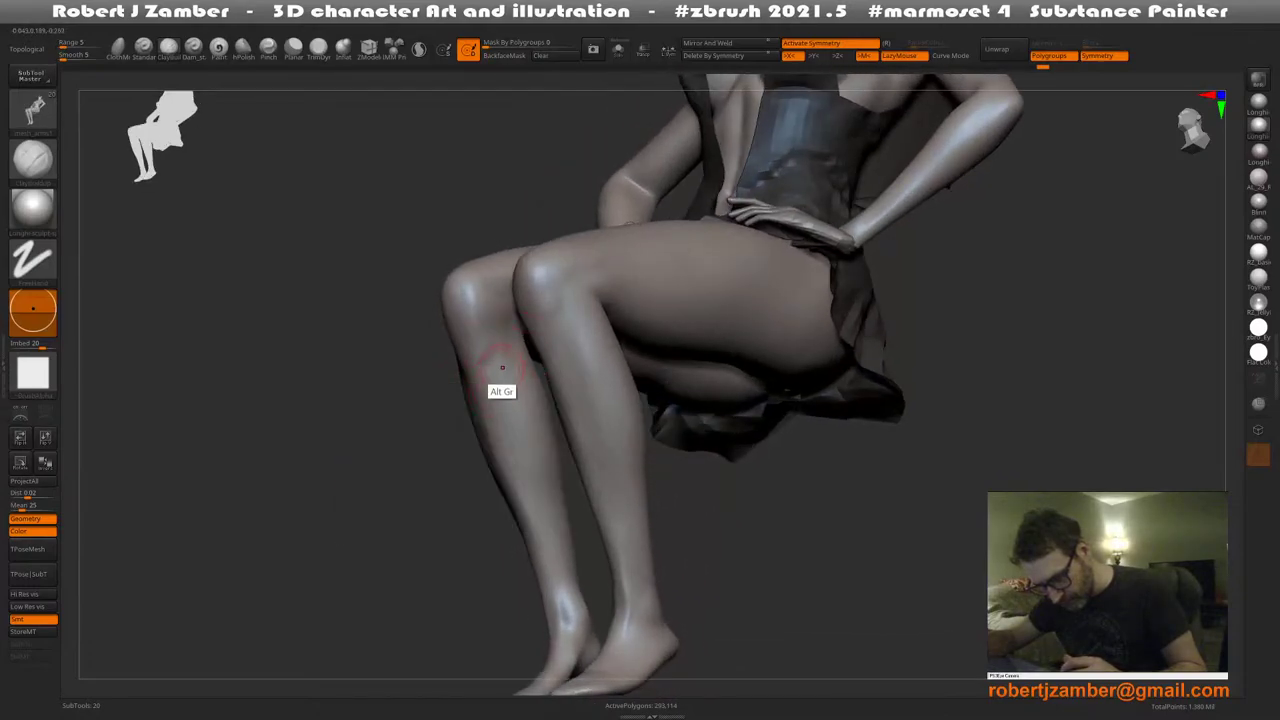
pyautogui.moveTo(537, 553); pyautogui.dragTo(530, 490, button='right')
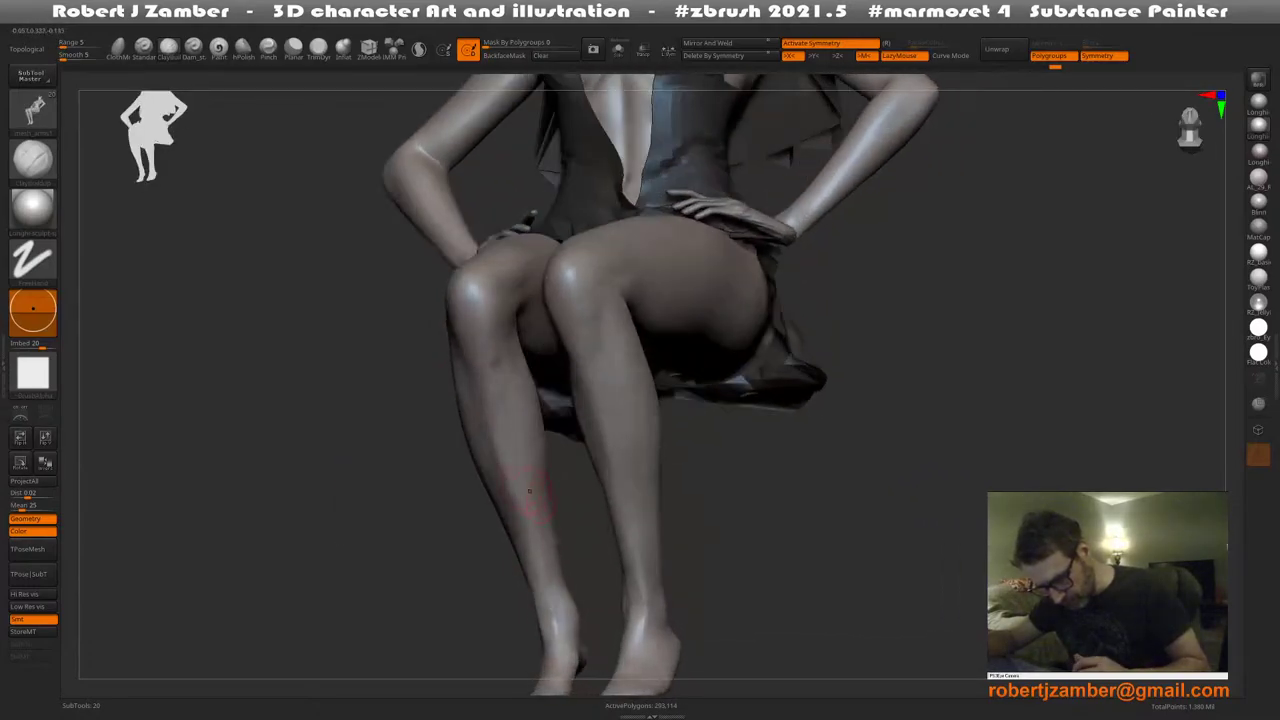
# Touch up the inner calf and smooth the shin surface below the knee
pyautogui.rightClick(530, 491)
pyautogui.click(530, 489)
pyautogui.moveTo(511, 467)
pyautogui.keyDown('shift'); pyautogui.mouseDown()
pyautogui.moveTo(510, 428)
pyautogui.moveTo(509, 463)
pyautogui.mouseUp(); pyautogui.keyUp('shift')
pyautogui.keyDown('shift'); pyautogui.moveTo(514, 486); pyautogui.dragTo(511, 420, button='right'); pyautogui.keyUp('shift')
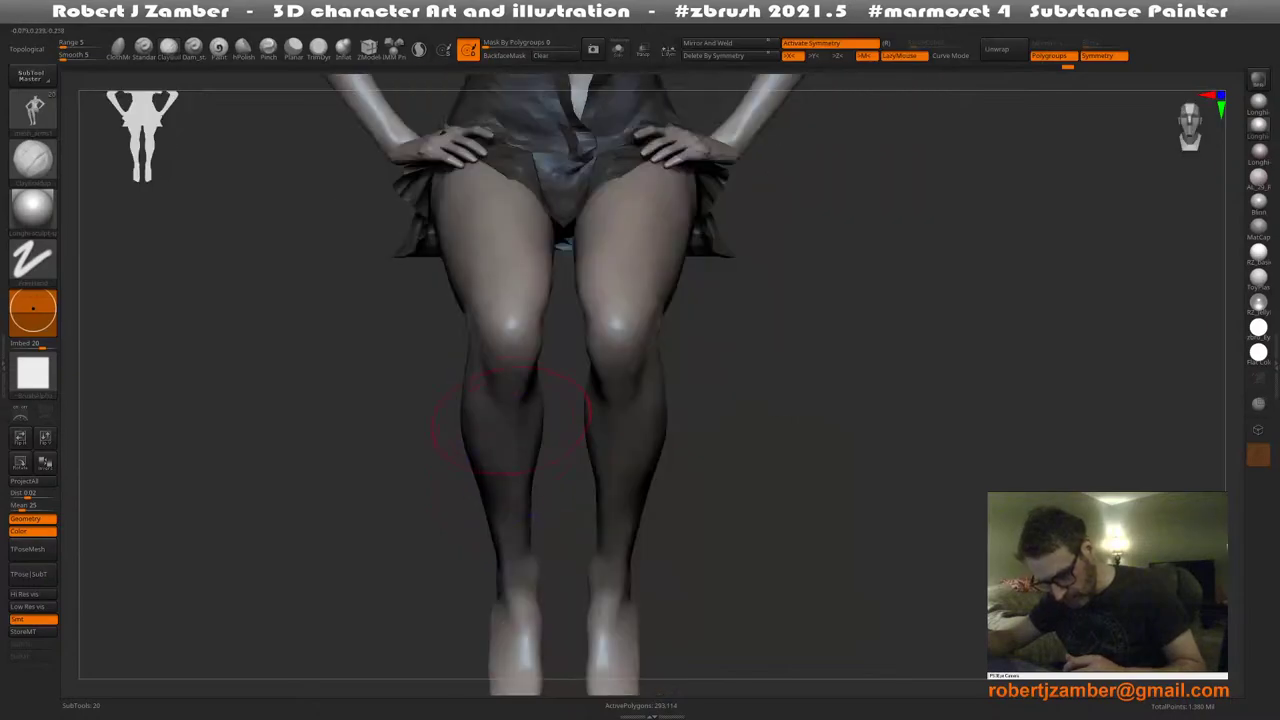
pyautogui.press('shift')
pyautogui.moveTo(526, 361); pyautogui.dragTo(482, 398, button='right')
pyautogui.rightClick(481, 400)
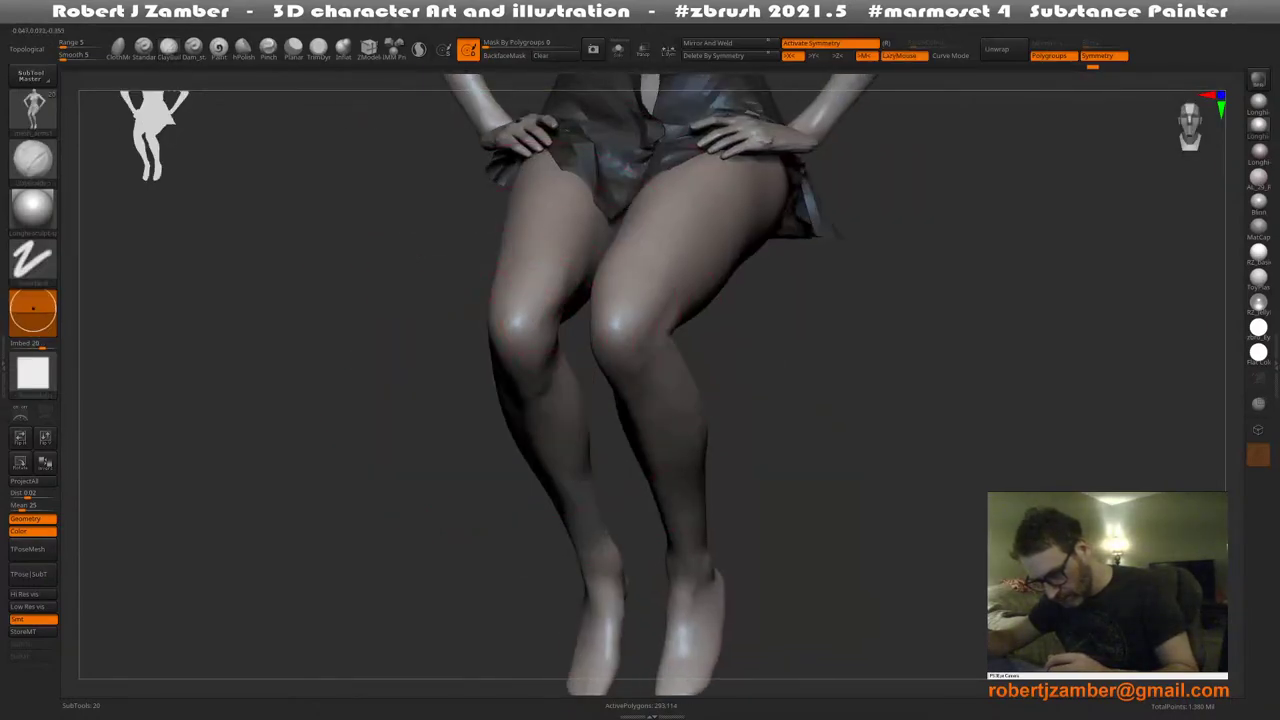
# Refine the top of the kneecap and smooth its transition into the lower thigh
pyautogui.moveTo(543, 313); pyautogui.dragTo(546, 366, button='right')
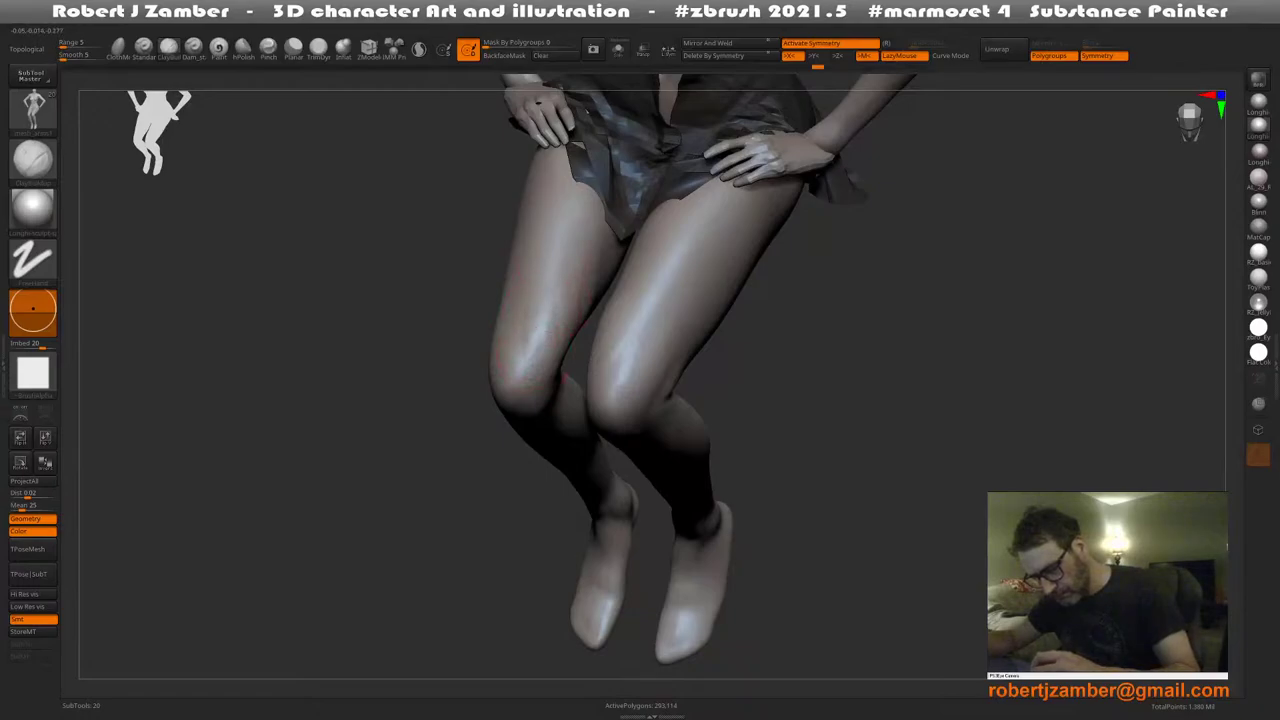
pyautogui.press('space')
pyautogui.press('shift')
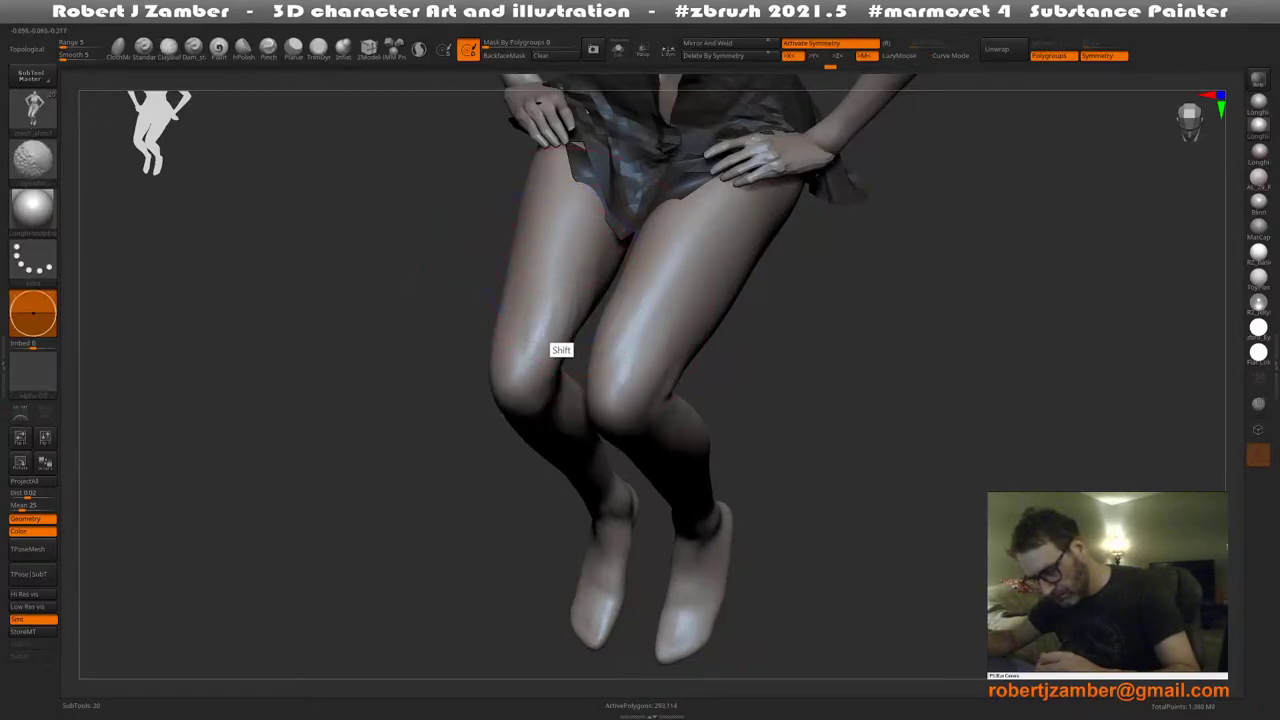
pyautogui.moveTo(518, 354); pyautogui.dragTo(490, 395, button='right')
pyautogui.press('space')
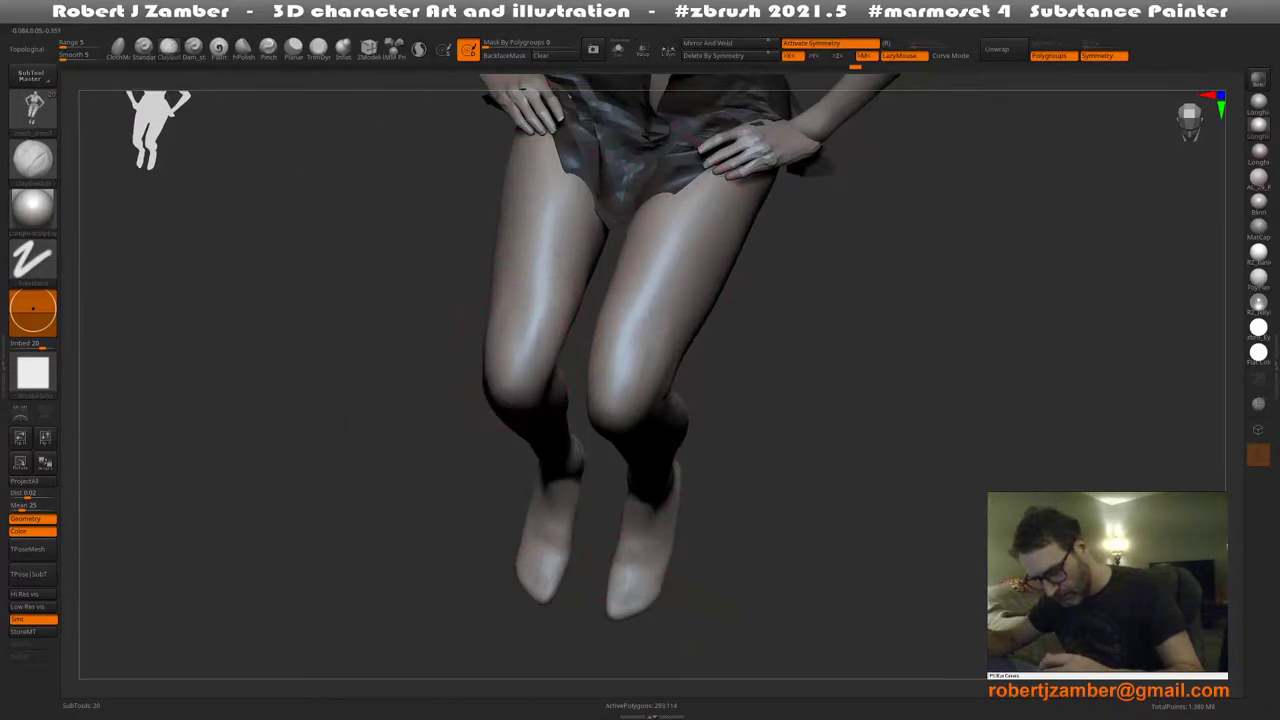
# Readjust the brush and shape the lower thigh just above the knee along its outer side
pyautogui.moveTo(526, 354); pyautogui.dragTo(488, 337, button='right')
pyautogui.press('space')
pyautogui.press('space')
pyautogui.press('space')
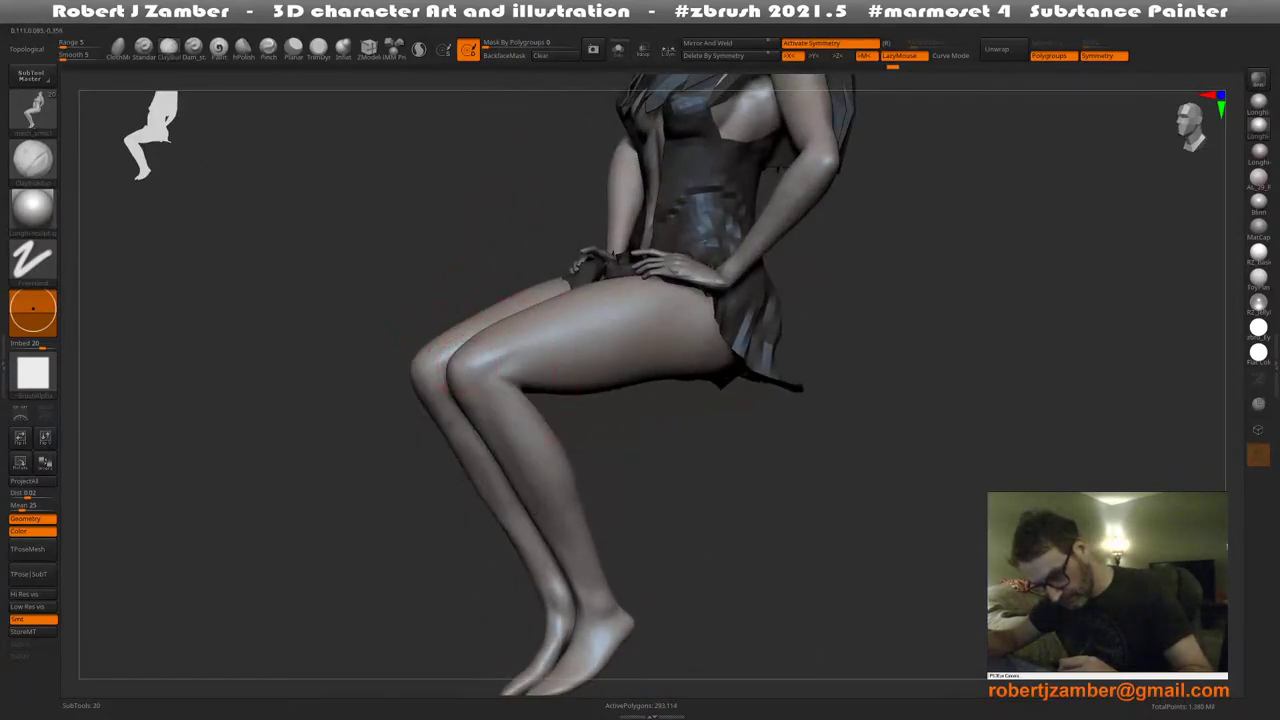
pyautogui.press('space')
pyautogui.press('space')
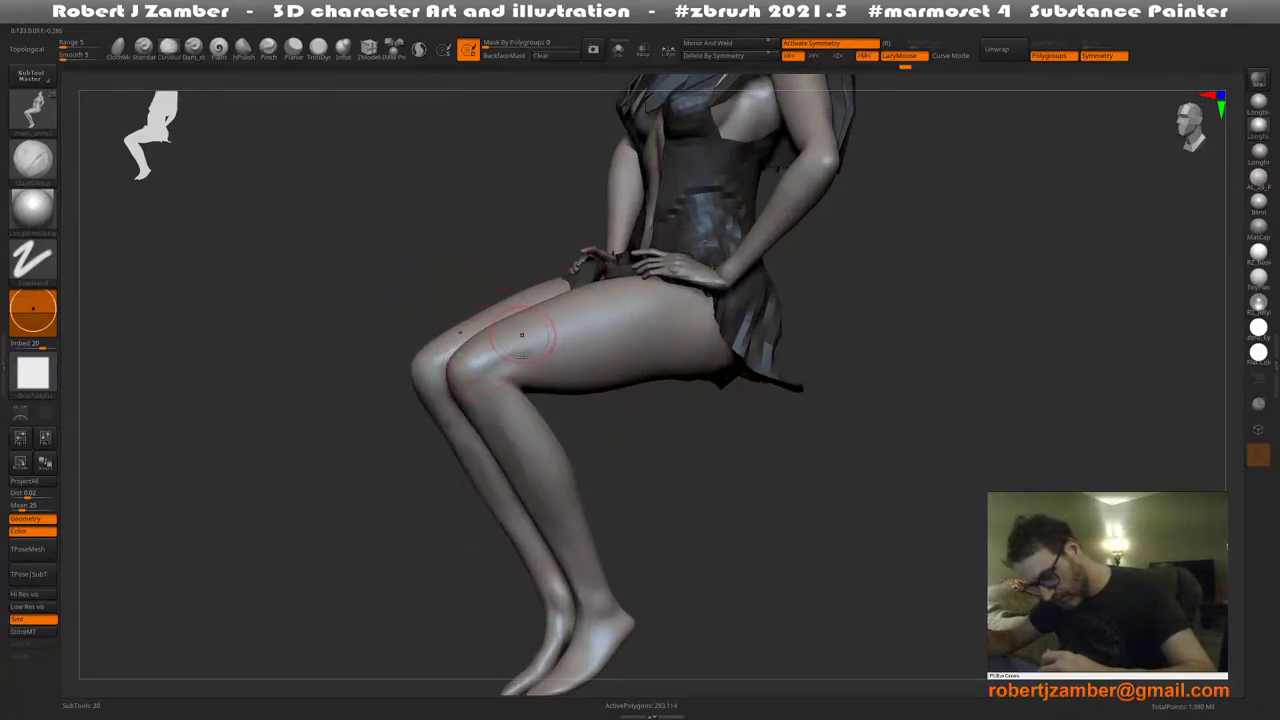
pyautogui.moveTo(521, 335); pyautogui.dragTo(491, 358, button='right')
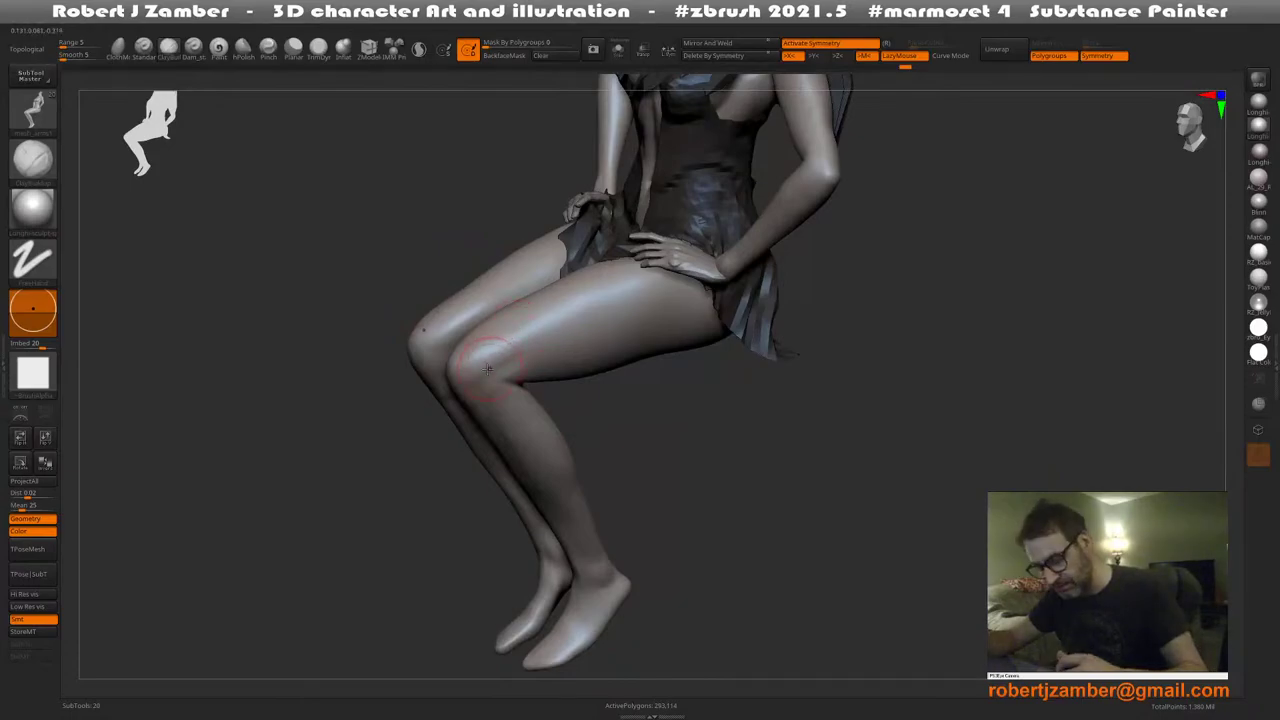
pyautogui.moveTo(482, 358); pyautogui.dragTo(505, 345, button='right')
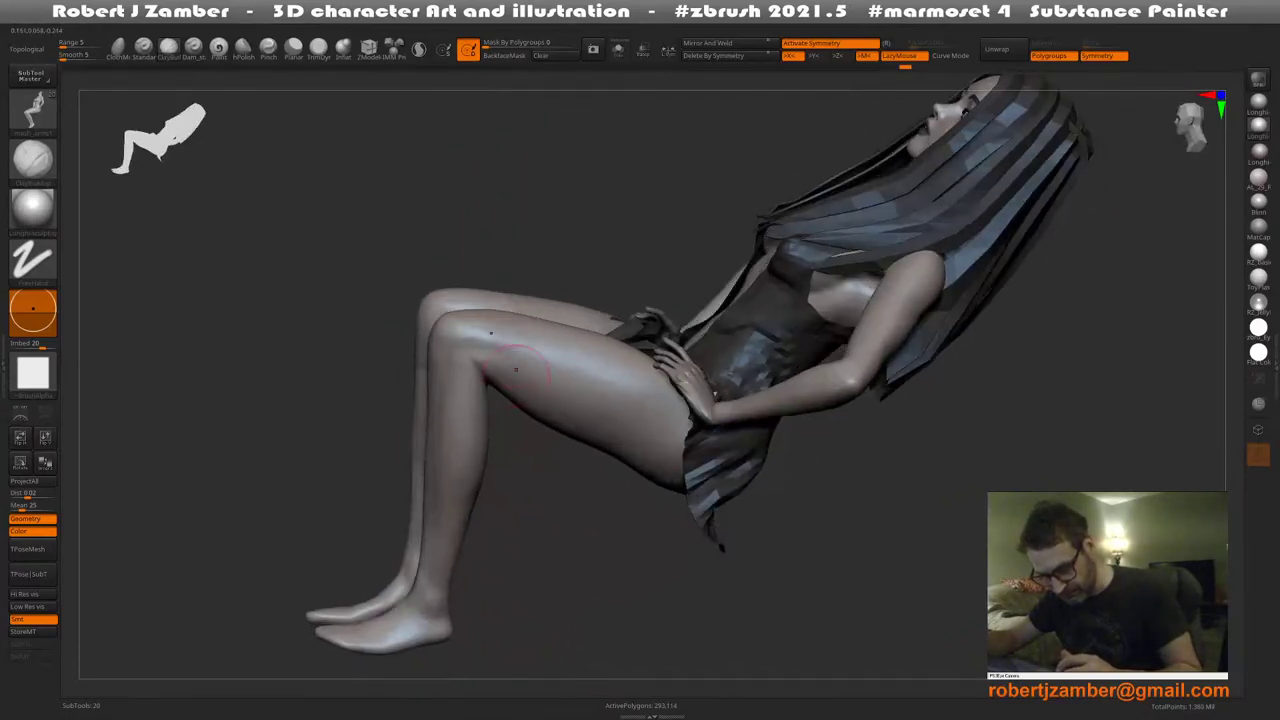
# Resize the brush and carve the outer side of the knee where the thigh meets the calf
pyautogui.press('space')
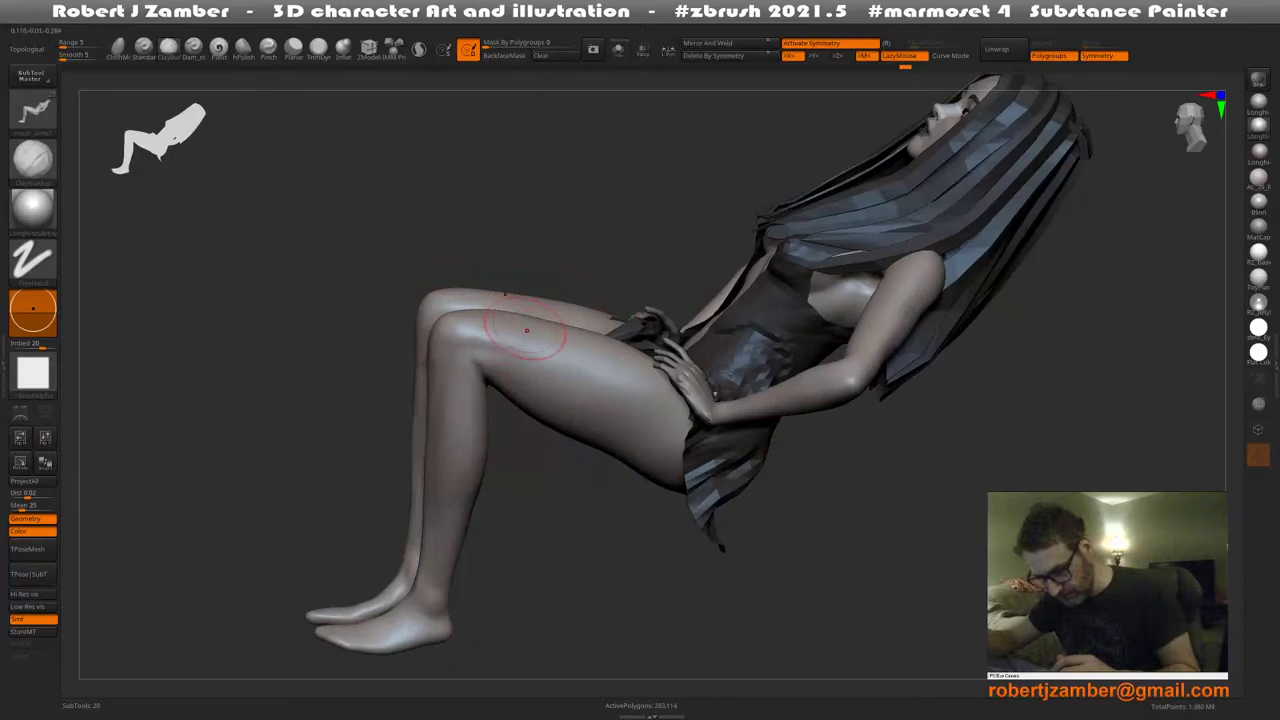
pyautogui.press('space')
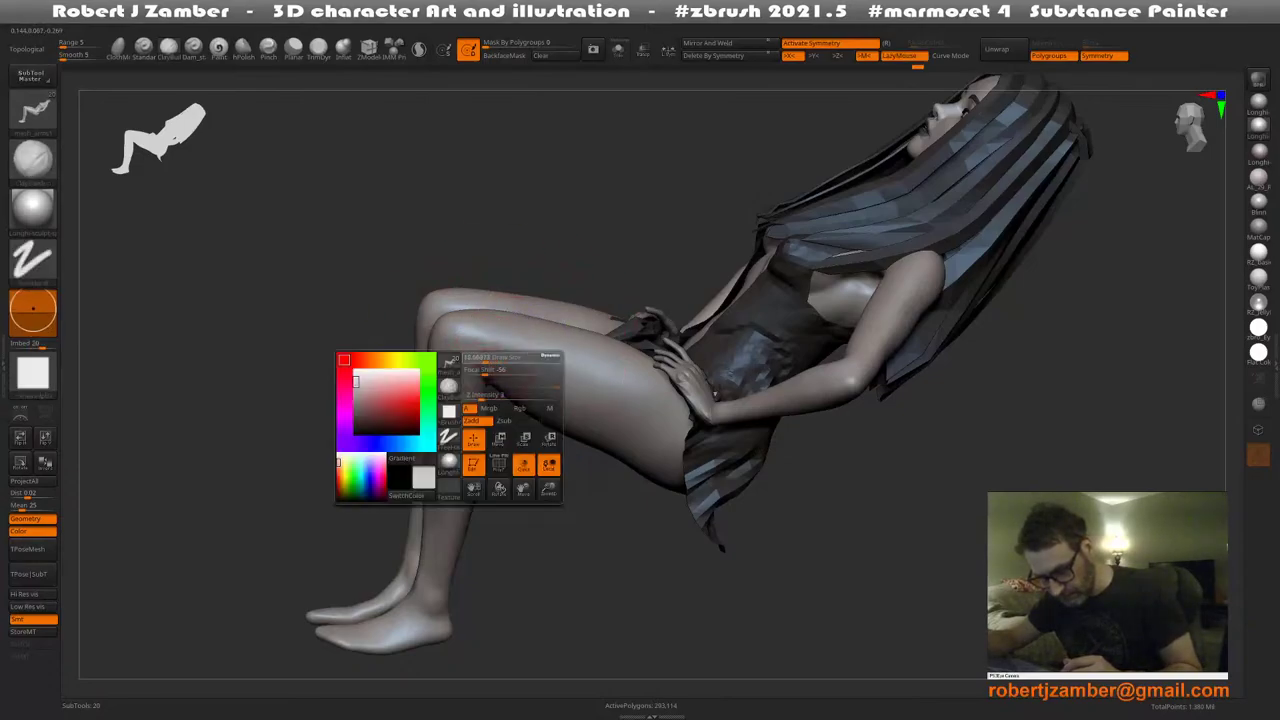
pyautogui.press('alt')
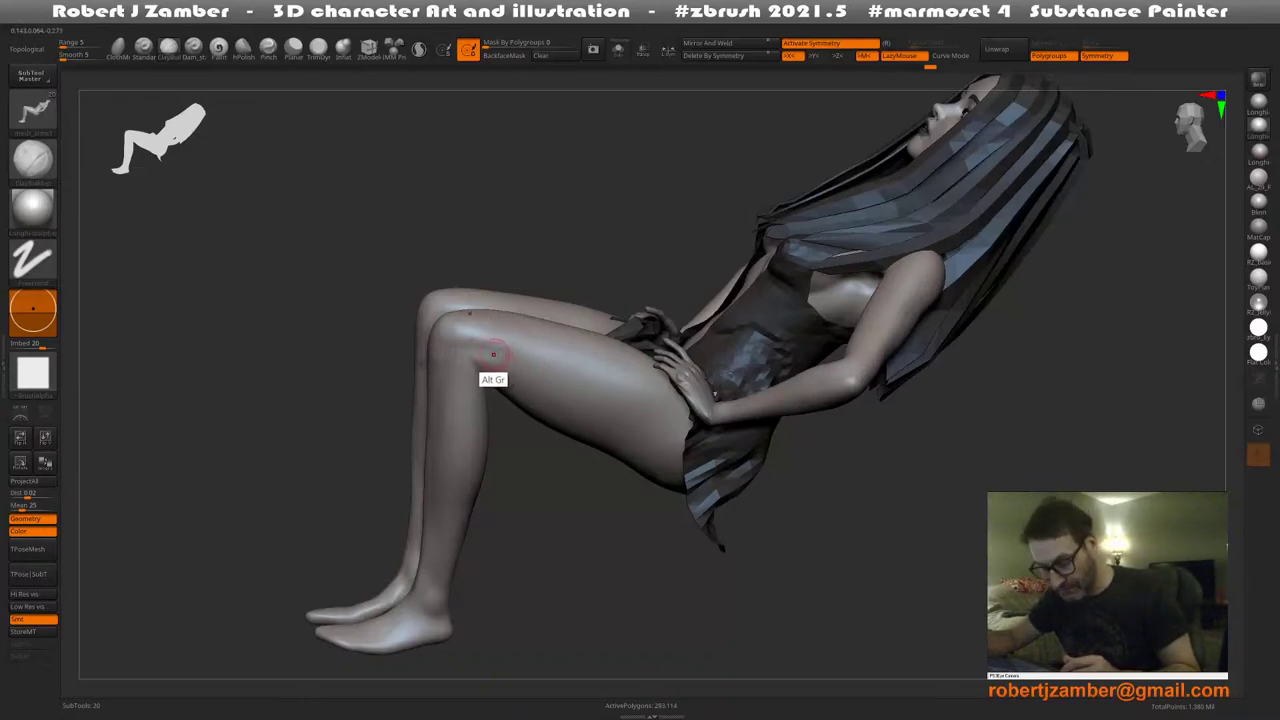
pyautogui.press('space')
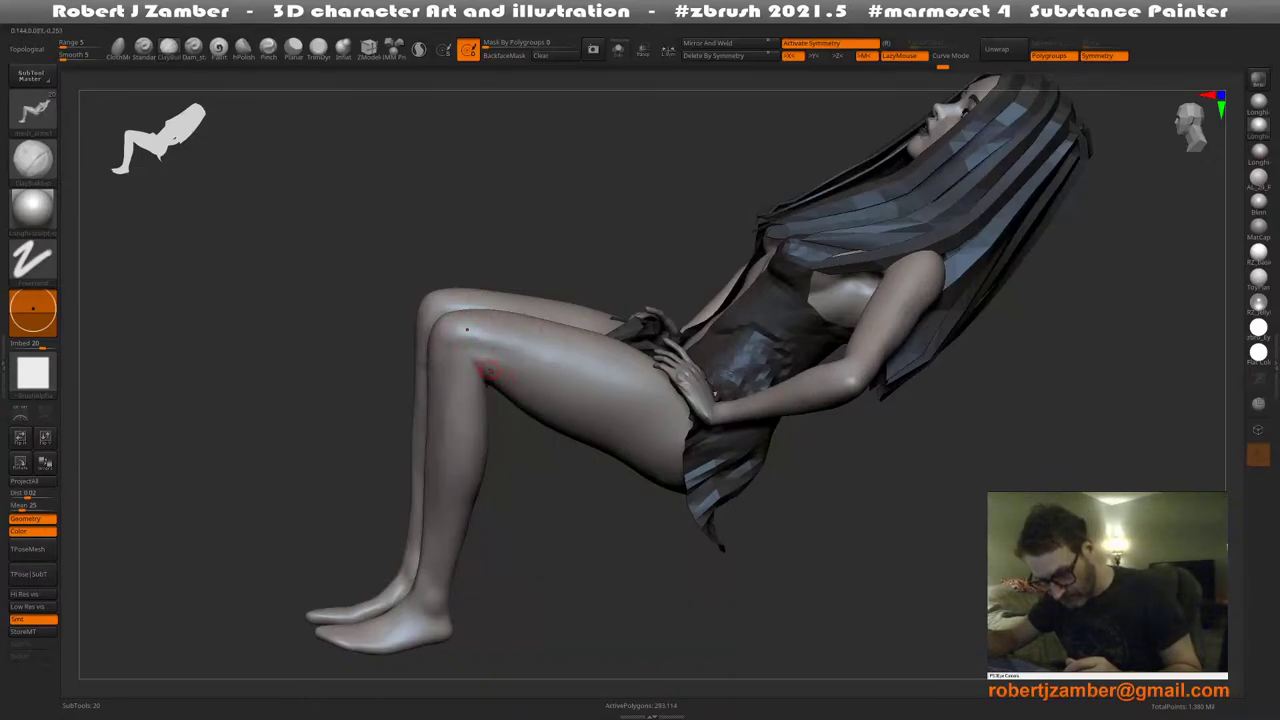
pyautogui.moveTo(490, 373); pyautogui.dragTo(497, 367, button='right')
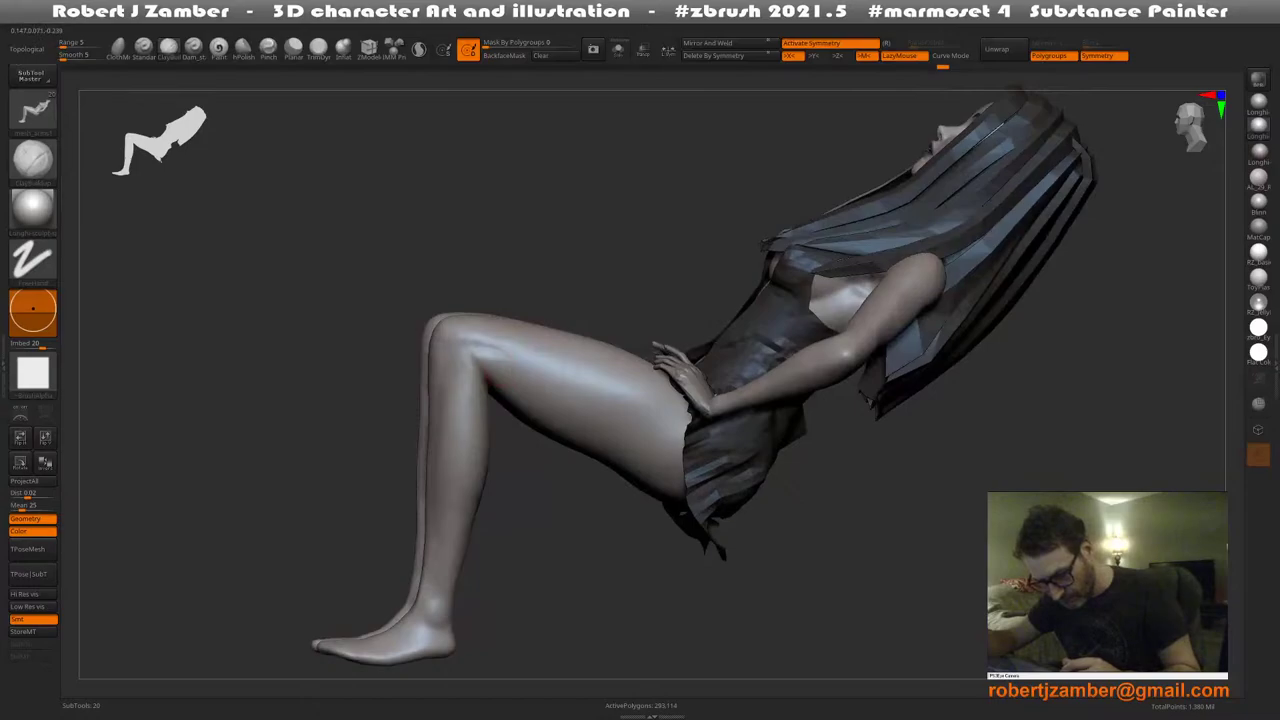
# Build up the small bony form on the outer side of the knee and soften its edges
pyautogui.press('space')
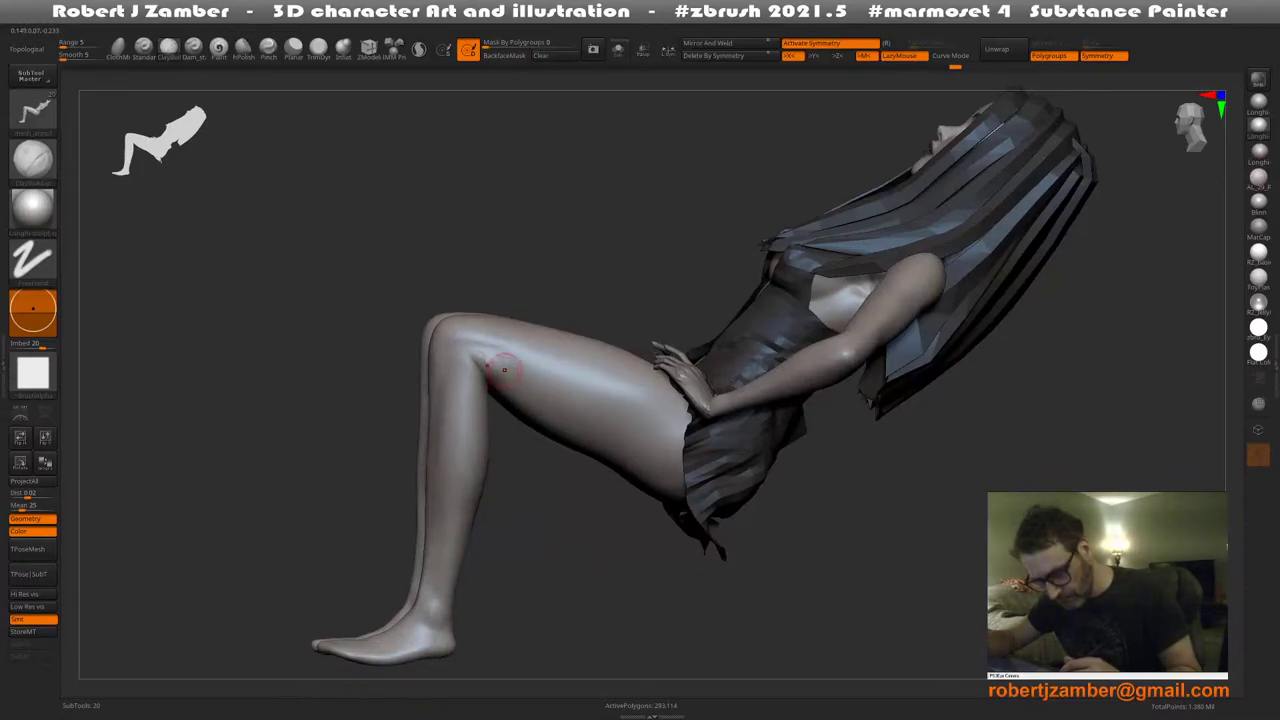
pyautogui.press('space')
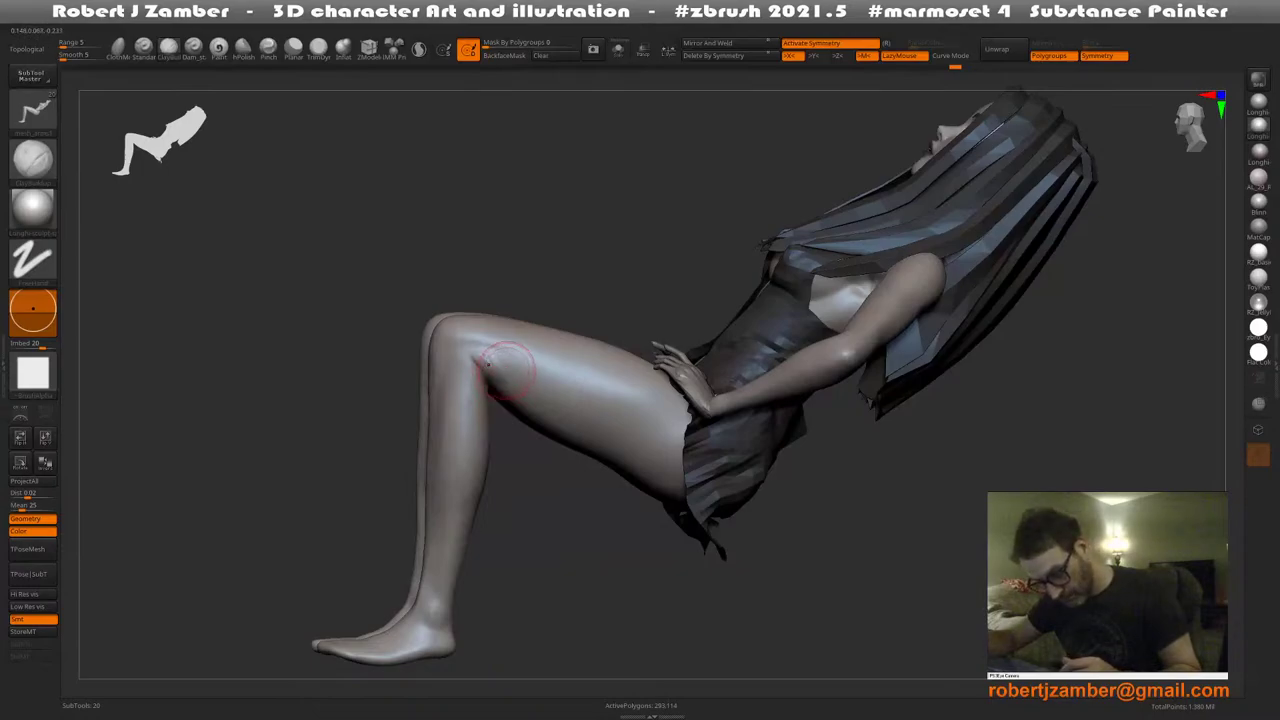
pyautogui.press('space')
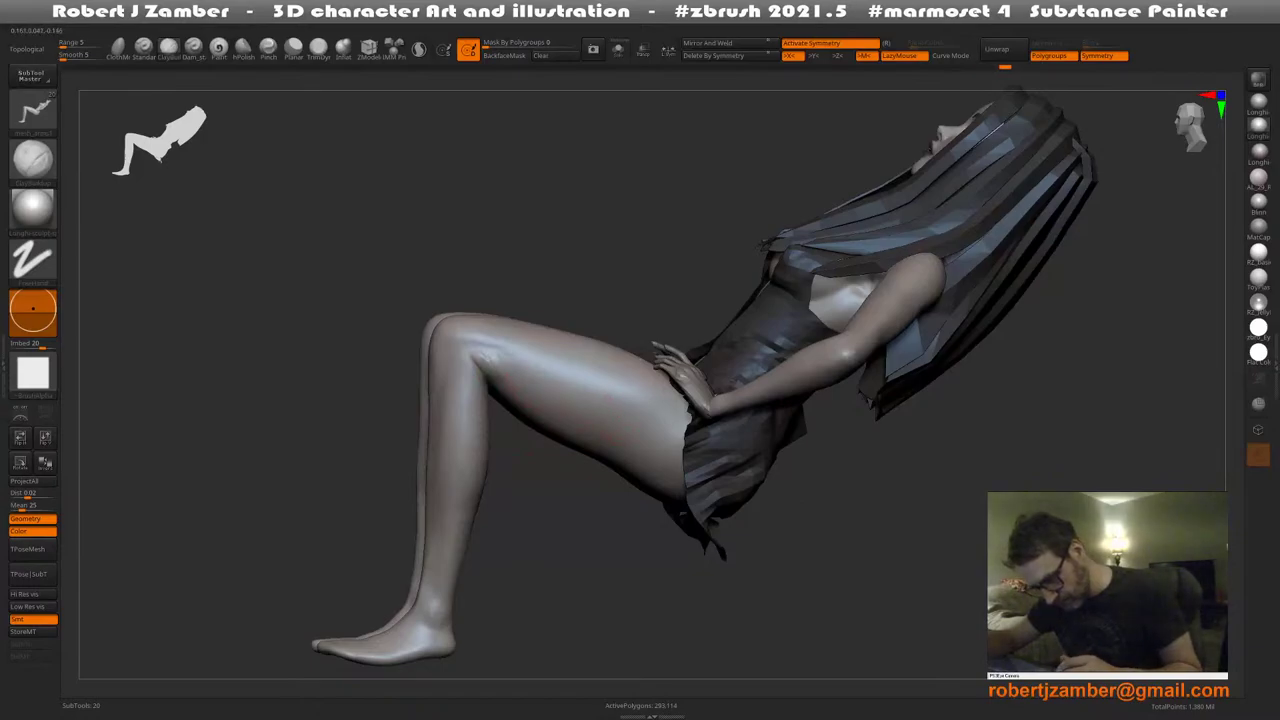
pyautogui.press('space')
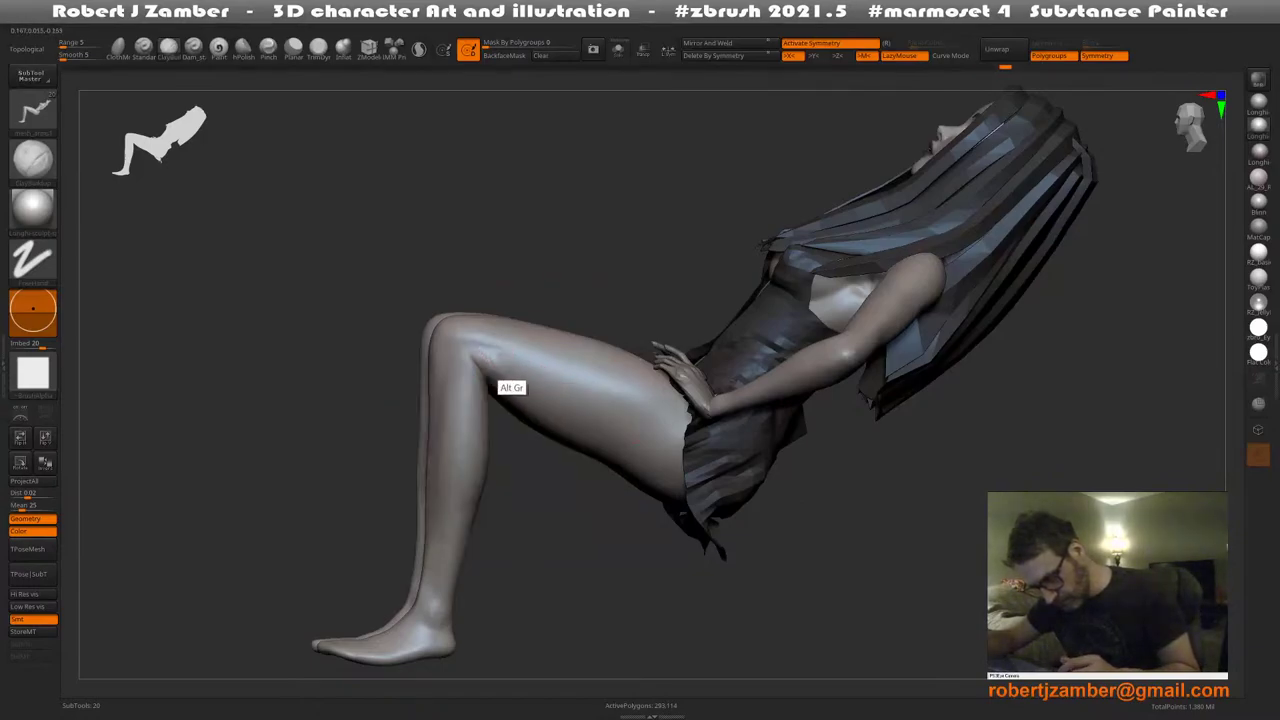
pyautogui.moveTo(577, 438); pyautogui.dragTo(486, 366, button='right')
pyautogui.press('space')
pyautogui.press('shift')
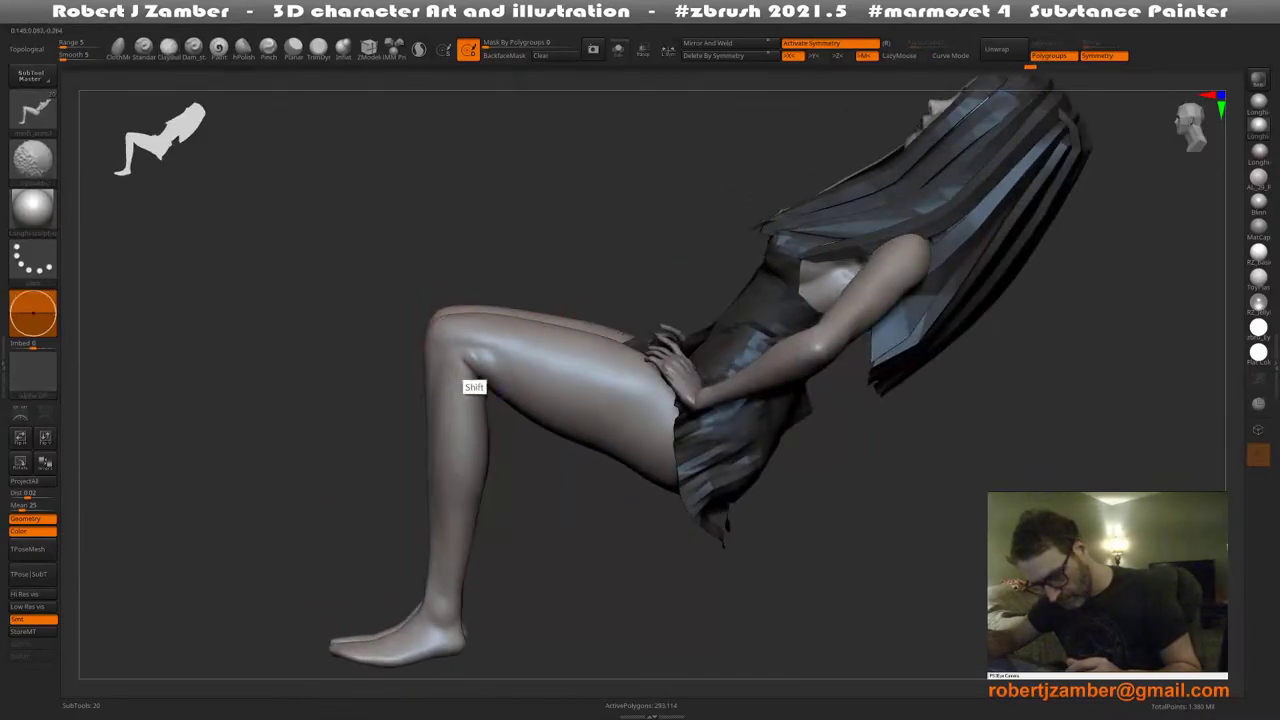
# Readjust the brush size and blend the outer knee form into the upper shin
pyautogui.press('space')
pyautogui.press('space')
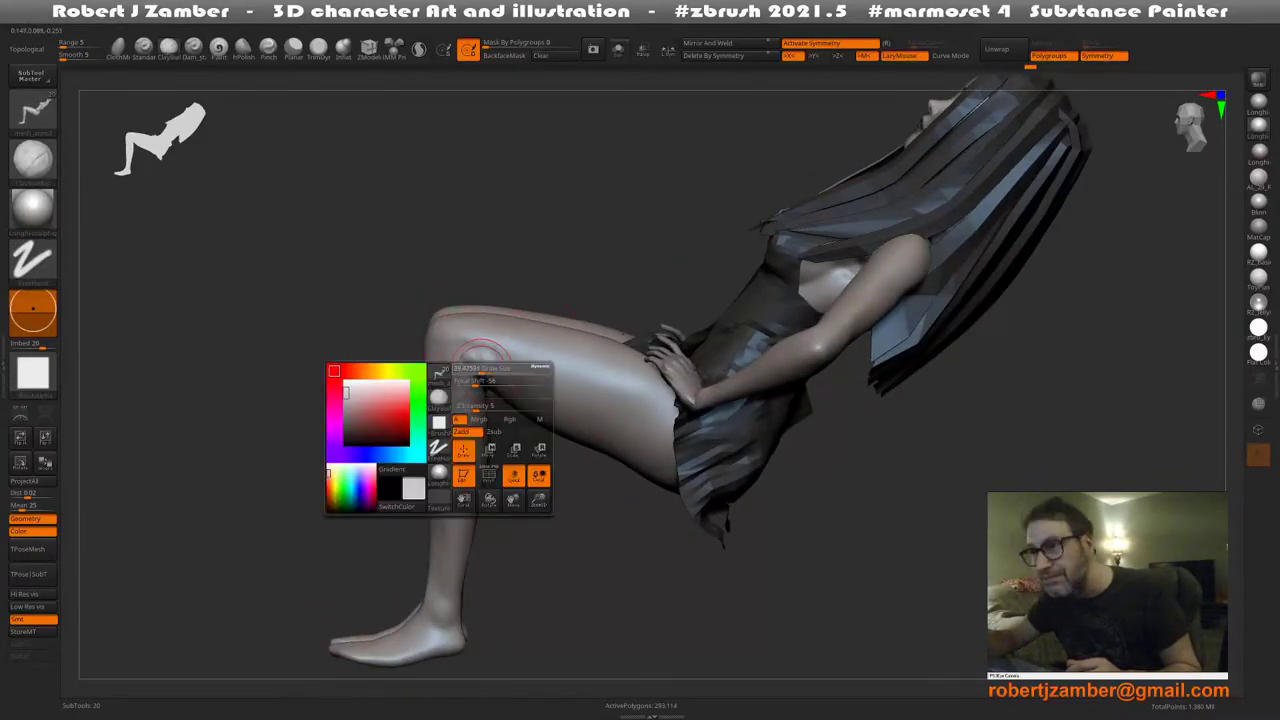
pyautogui.keyDown('shift'); pyautogui.moveTo(485, 369); pyautogui.dragTo(474, 352); pyautogui.keyUp('shift')
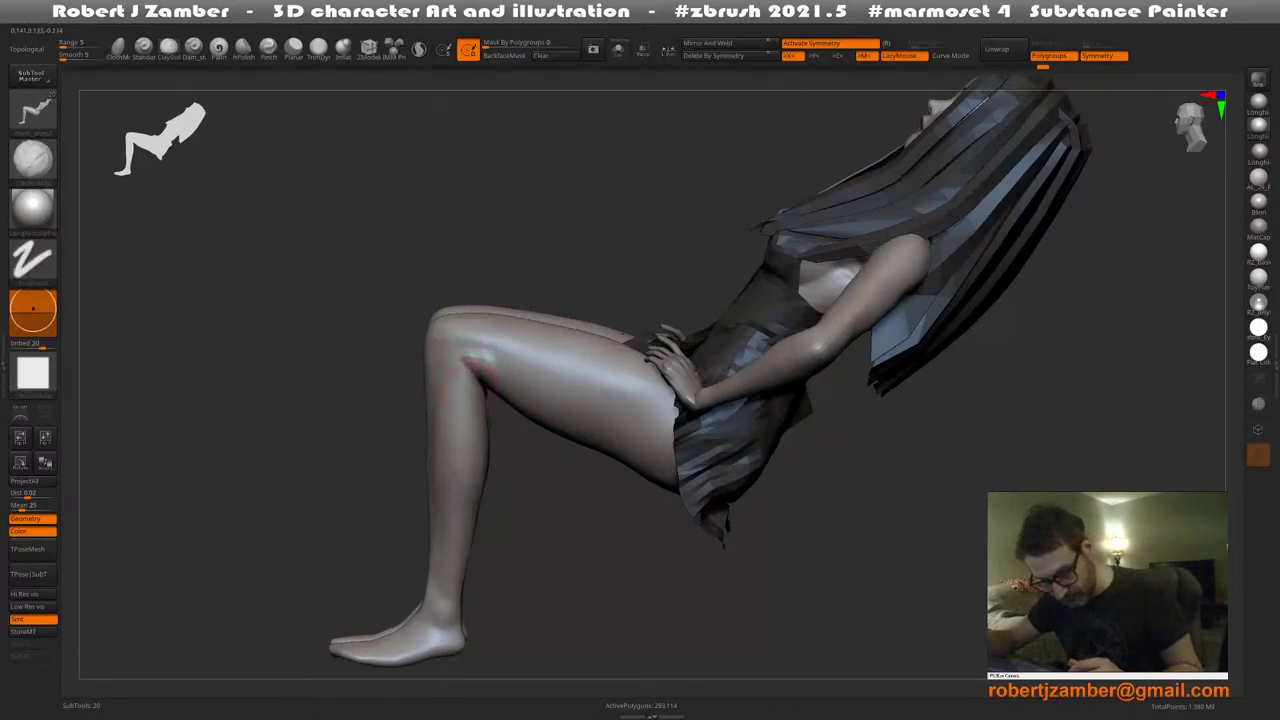
pyautogui.press('space')
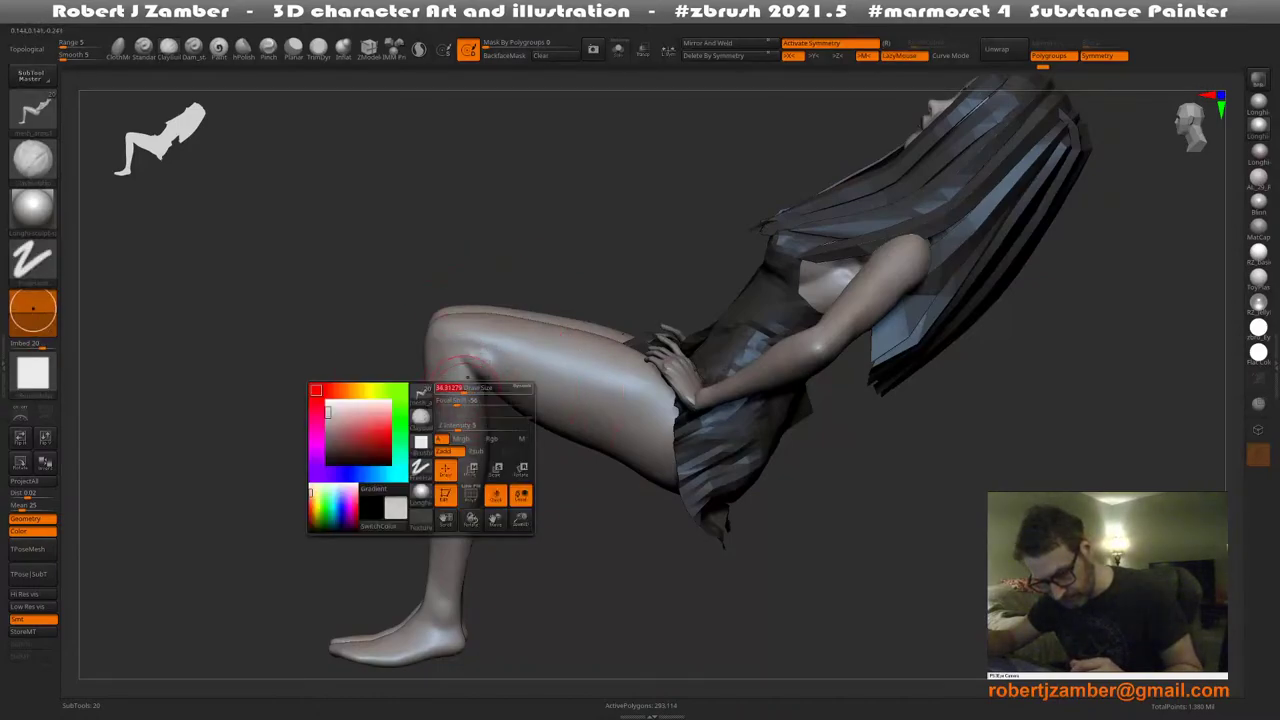
pyautogui.press('space')
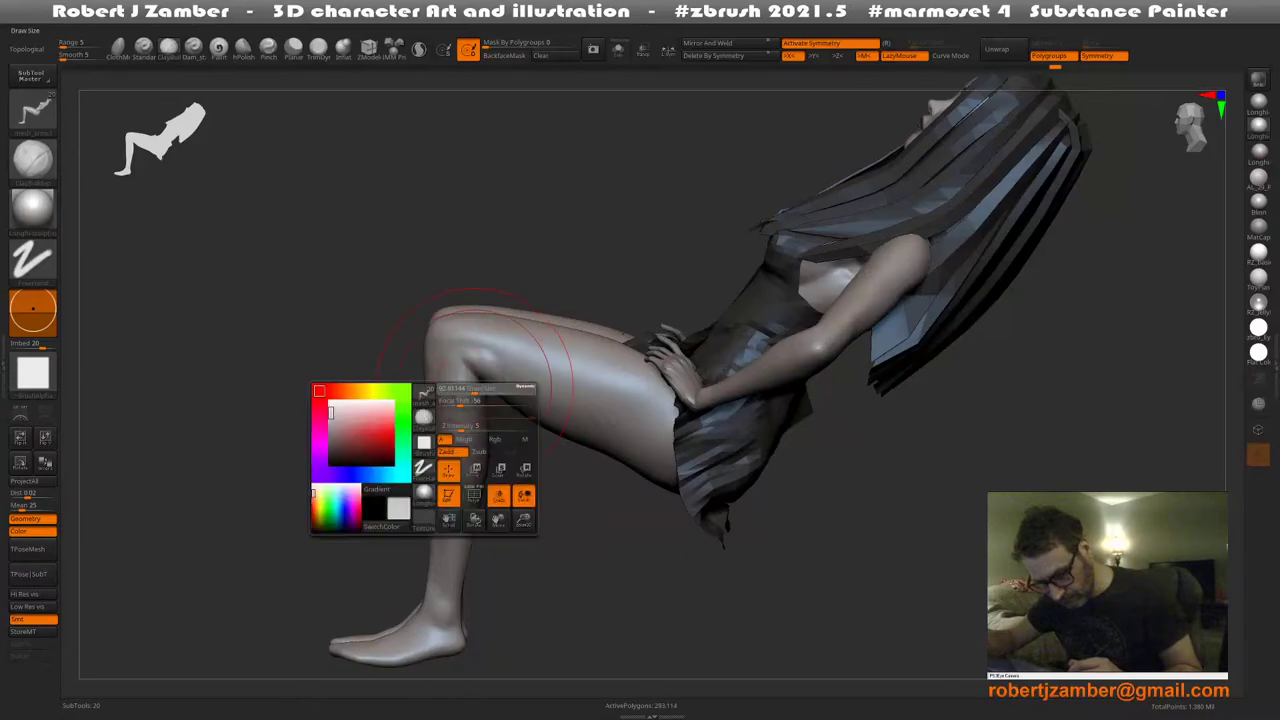
pyautogui.moveTo(522, 412); pyautogui.dragTo(476, 414)
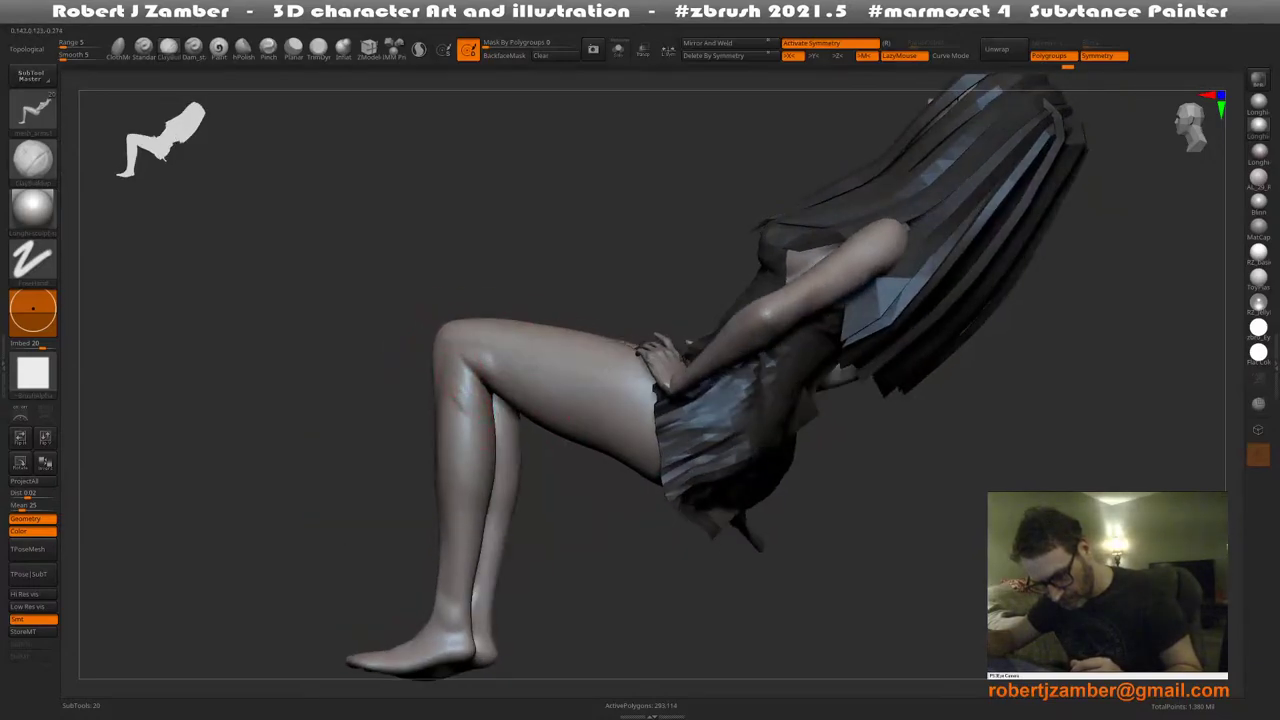
# Sculpt the outer side of the upper calf and smooth it together with the knee and thigh
pyautogui.press('space')
pyautogui.moveTo(466, 434)
pyautogui.keyDown('alt'); pyautogui.mouseDown(button='right')
pyautogui.moveTo(471, 391)
pyautogui.moveTo(492, 385)
pyautogui.moveTo(500, 440)
pyautogui.moveTo(442, 460)
pyautogui.moveTo(535, 410)
pyautogui.mouseUp(button='right'); pyautogui.keyUp('alt')
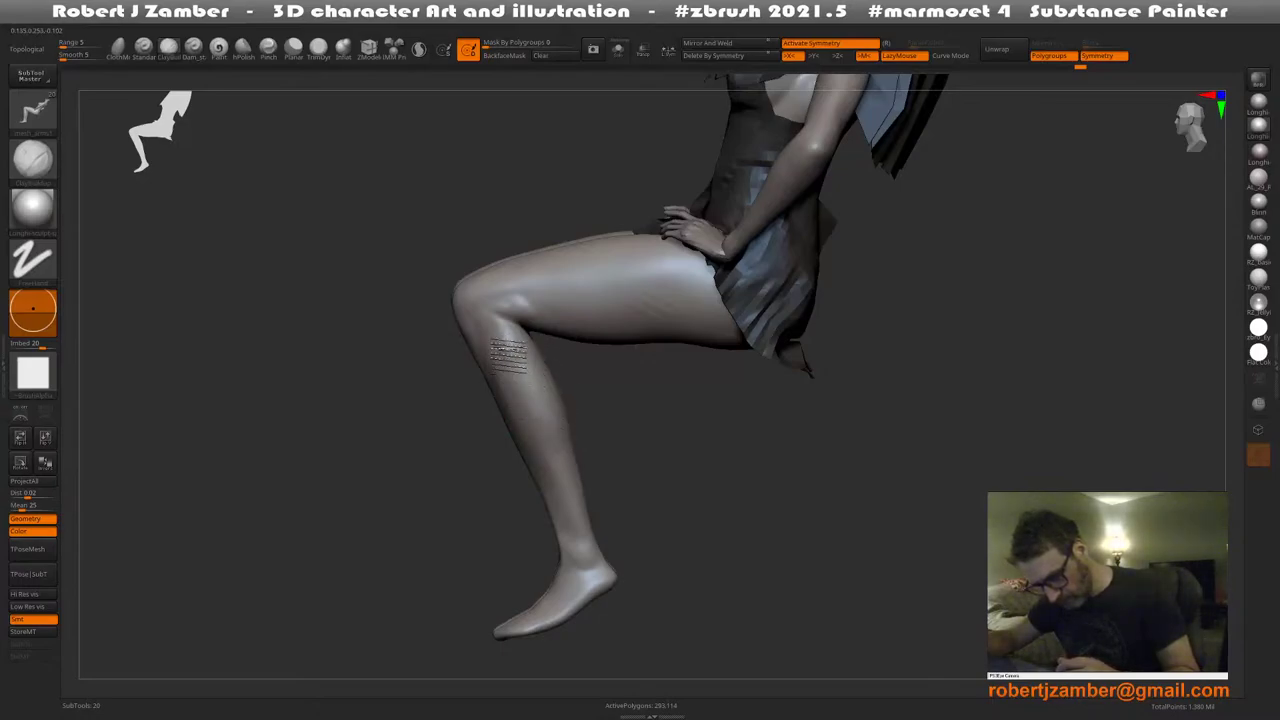
pyautogui.press('shift')
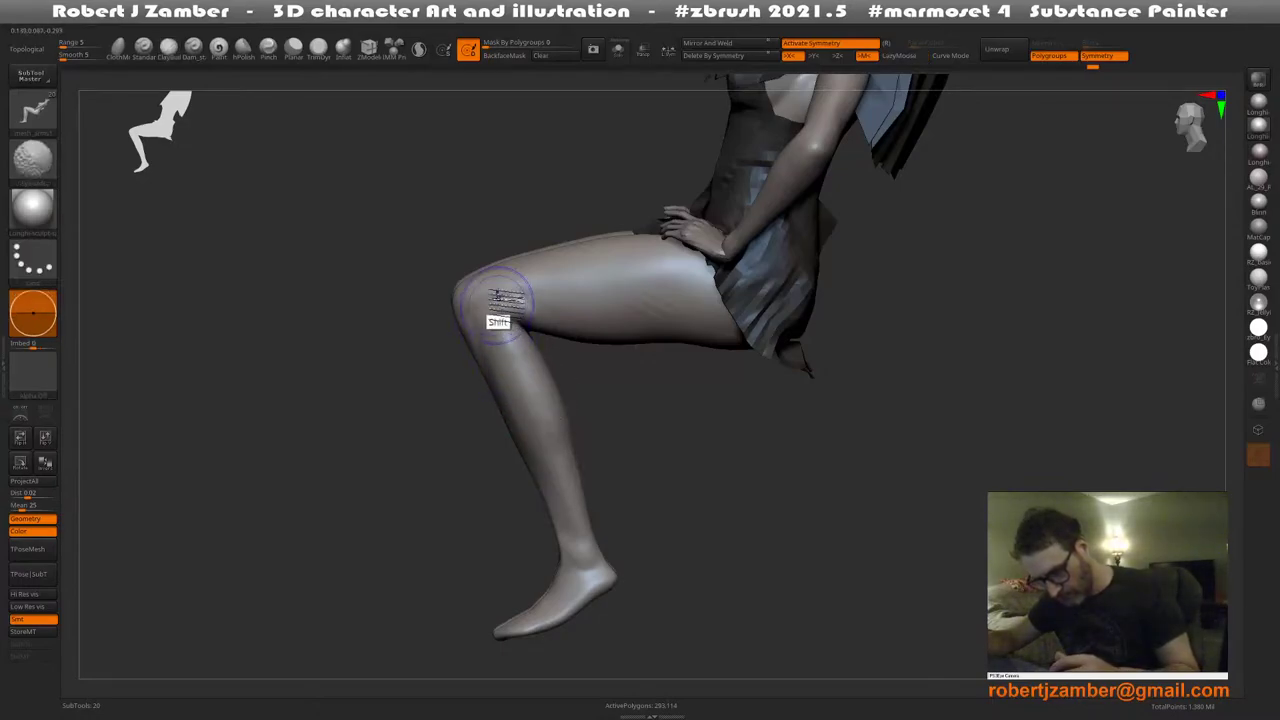
pyautogui.moveTo(497, 293)
pyautogui.keyDown('shift'); pyautogui.mouseDown()
pyautogui.moveTo(560, 279)
pyautogui.moveTo(674, 335)
pyautogui.moveTo(646, 271)
pyautogui.mouseUp(); pyautogui.keyUp('shift')
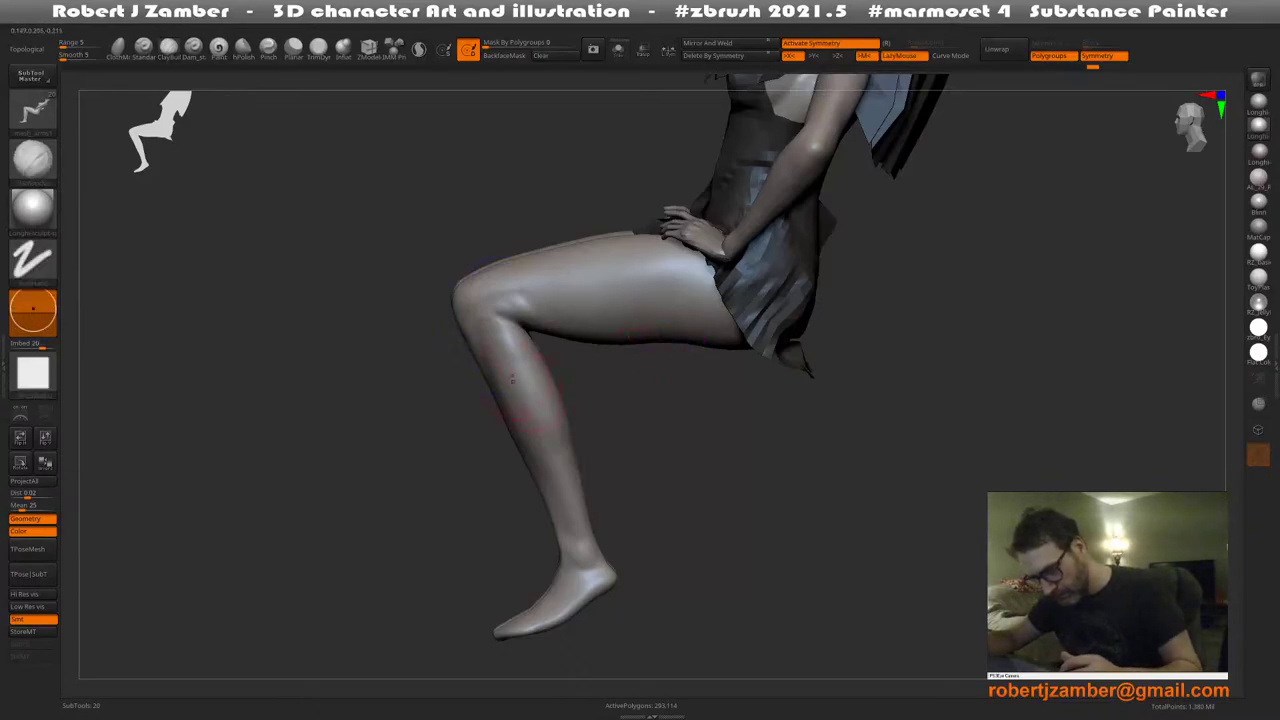
pyautogui.keyDown('shift'); pyautogui.moveTo(480, 318); pyautogui.dragTo(470, 350); pyautogui.keyUp('shift')
# Smooth the outer knee area and the surrounding thigh and calf broadly with the whole figure in view
pyautogui.keyDown('ctrl'); pyautogui.moveTo(470, 346); pyautogui.dragTo(512, 365, button='right'); pyautogui.keyUp('ctrl')
pyautogui.rightClick(476, 350)
pyautogui.press('shift')
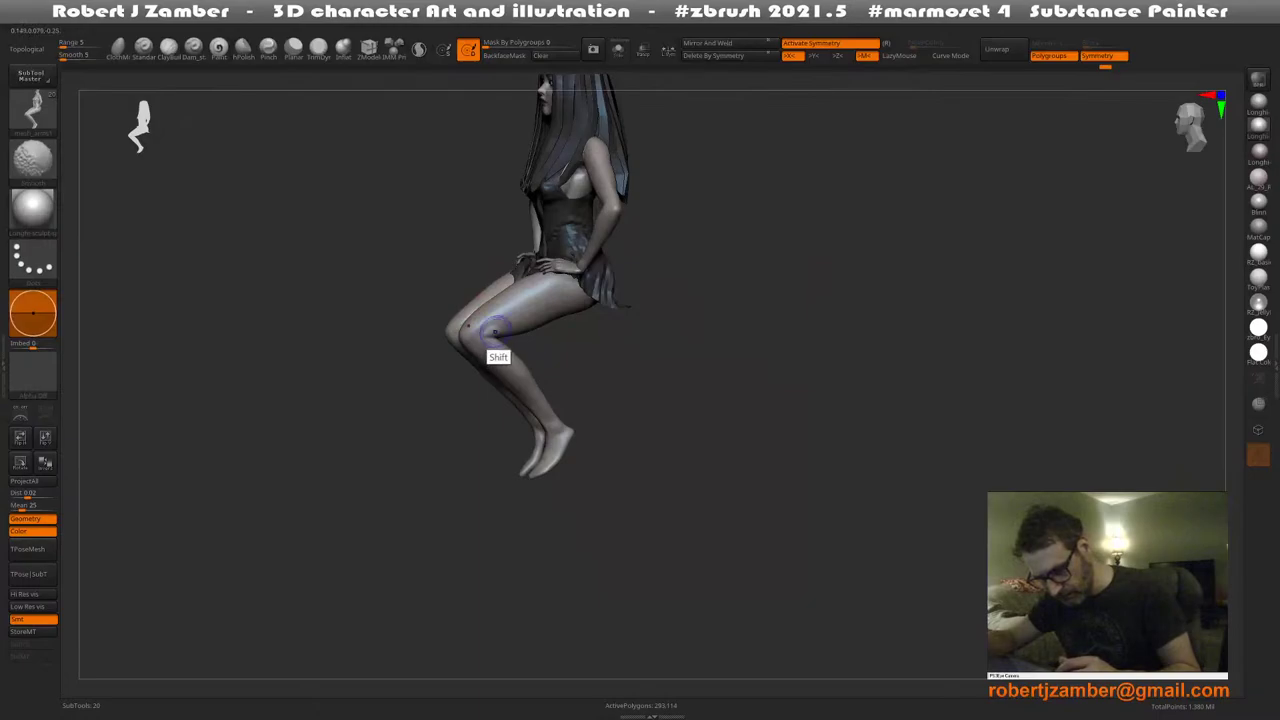
pyautogui.keyDown('shift'); pyautogui.moveTo(495, 332); pyautogui.dragTo(496, 297); pyautogui.keyUp('shift')
pyautogui.moveTo(470, 358); pyautogui.dragTo(500, 358, button='right')
pyautogui.keyDown('shift'); pyautogui.moveTo(499, 334); pyautogui.dragTo(491, 364); pyautogui.keyUp('shift')
pyautogui.moveTo(491, 364)
pyautogui.mouseDown(button='right')
pyautogui.moveTo(509, 371)
pyautogui.moveTo(493, 376)
pyautogui.moveTo(490, 357)
pyautogui.mouseUp(button='right')
pyautogui.rightClick(484, 352)
pyautogui.keyDown('shift'); pyautogui.moveTo(484, 350); pyautogui.dragTo(479, 334); pyautogui.keyUp('shift')
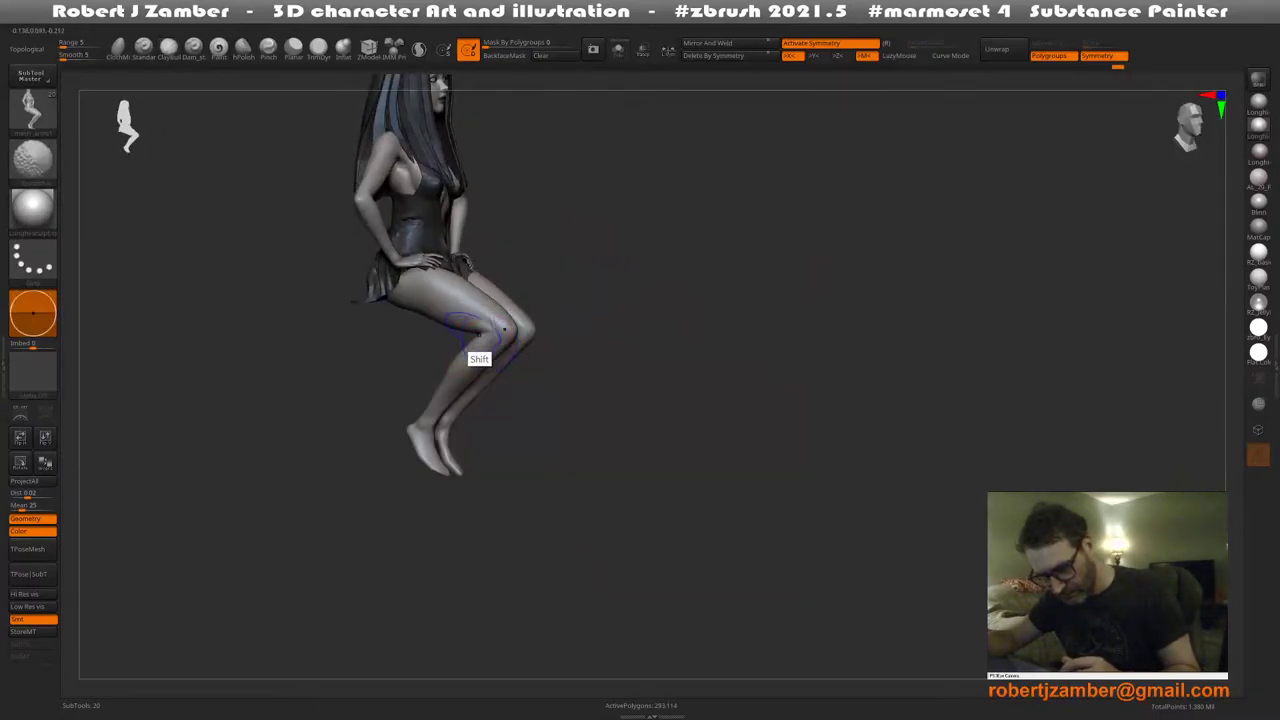
# Switch to the Move brush, adjust its draw size, and reshape the front contour of the knee from the side
pyautogui.moveTo(478, 345)
pyautogui.mouseDown(button='right')
pyautogui.moveTo(477, 378)
pyautogui.moveTo(488, 358)
pyautogui.moveTo(512, 435)
pyautogui.mouseUp(button='right')
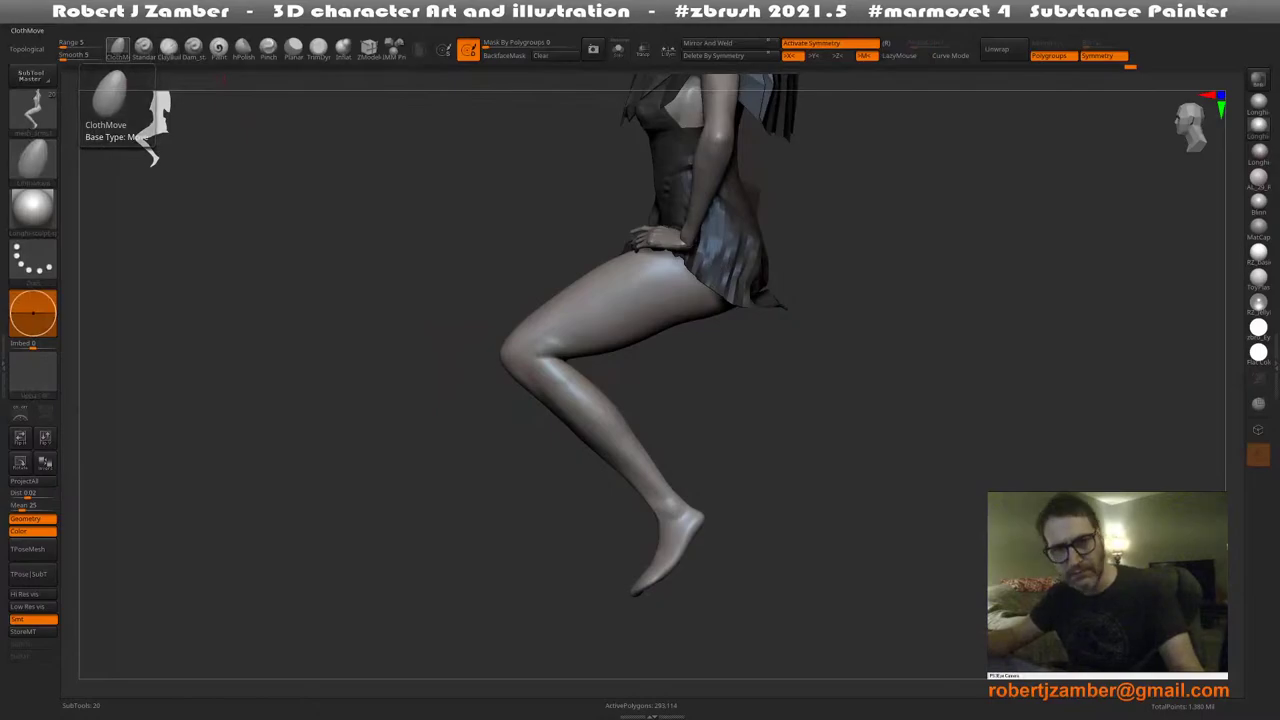
pyautogui.click(32, 106)
pyautogui.press('m')
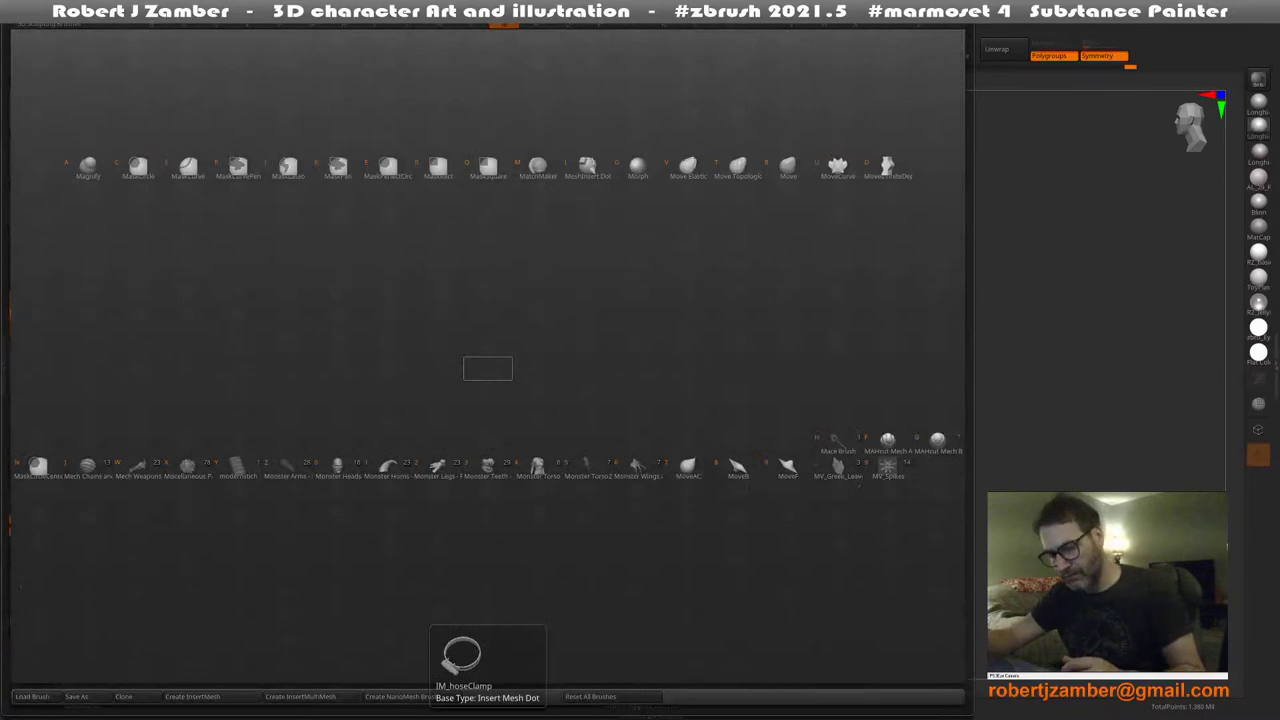
pyautogui.click(788, 168)
pyautogui.press('space')
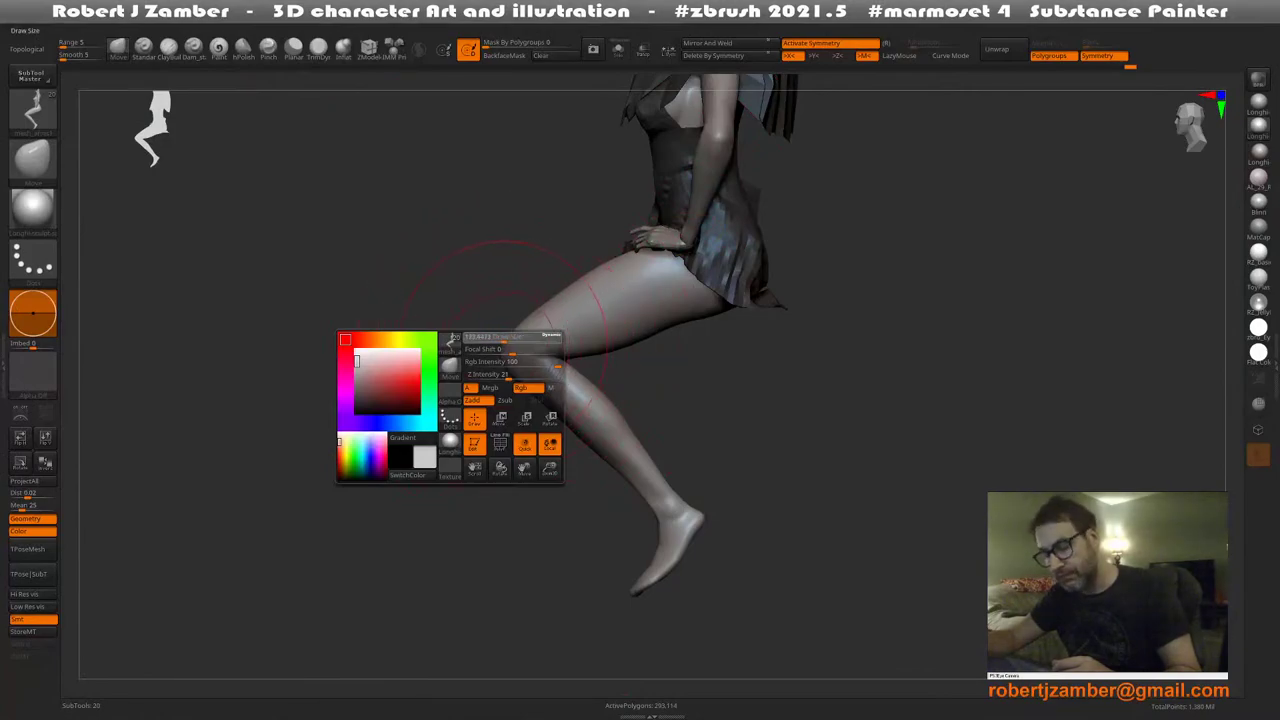
pyautogui.press('space')
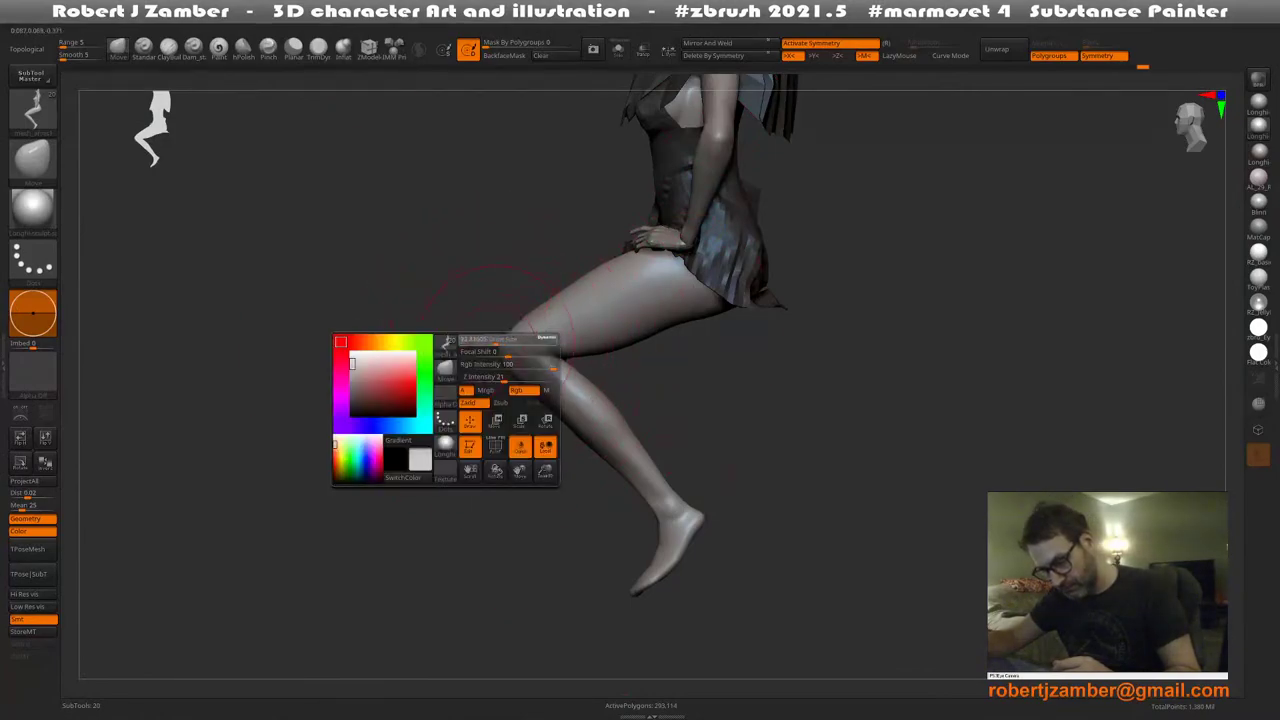
pyautogui.press('space')
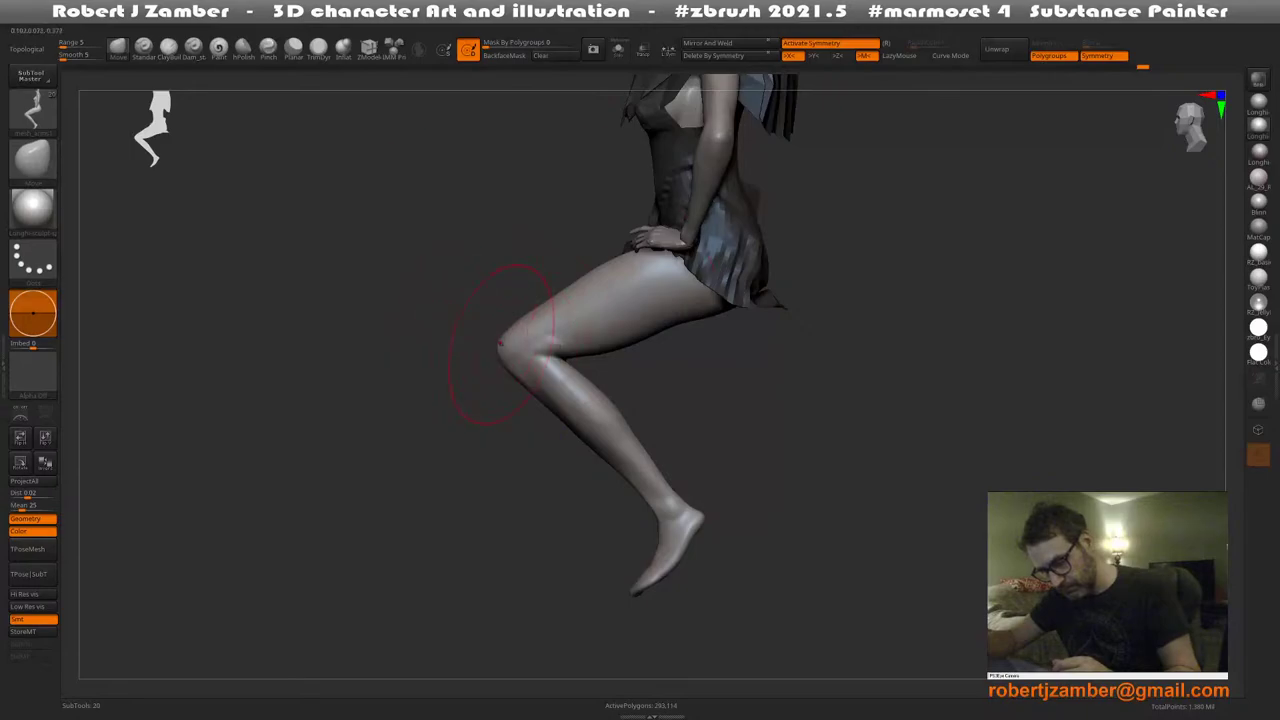
pyautogui.press('space')
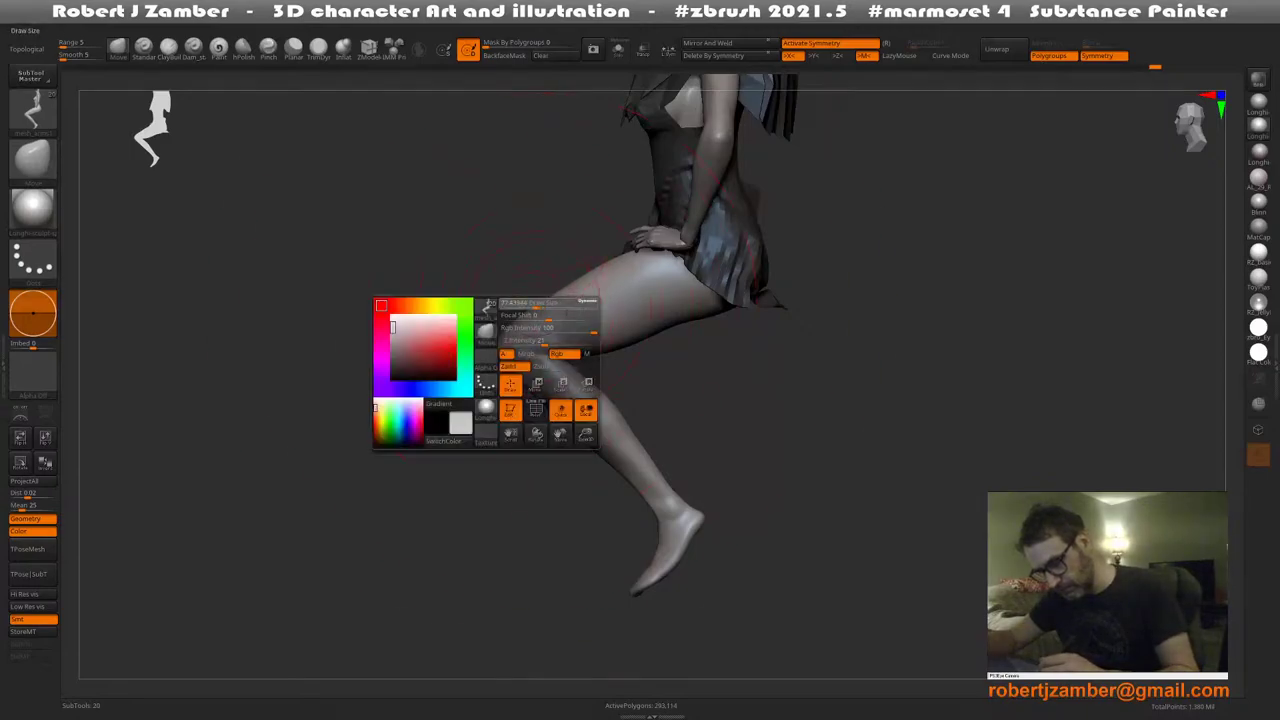
pyautogui.press('space')
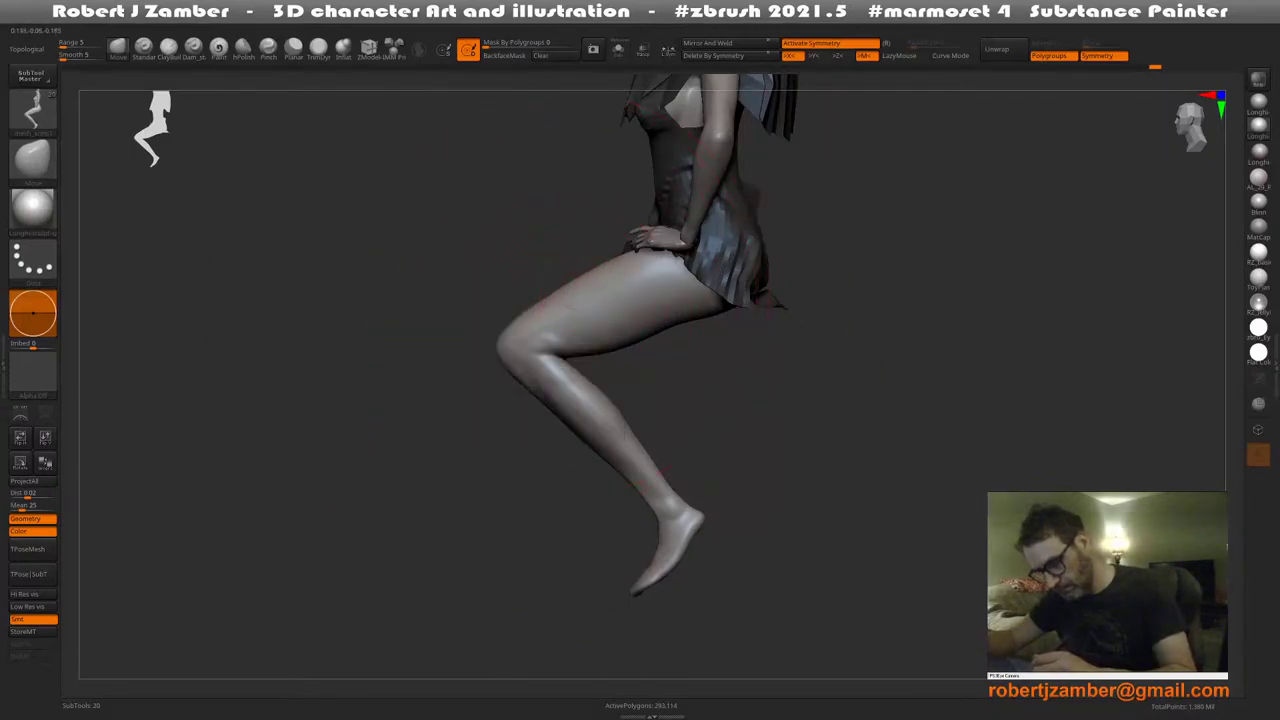
# Reduce the Move brush size and adjust the silhouette of the knees and lower legs from the front
pyautogui.moveTo(370, 365); pyautogui.dragTo(560, 360)
pyautogui.press('space')
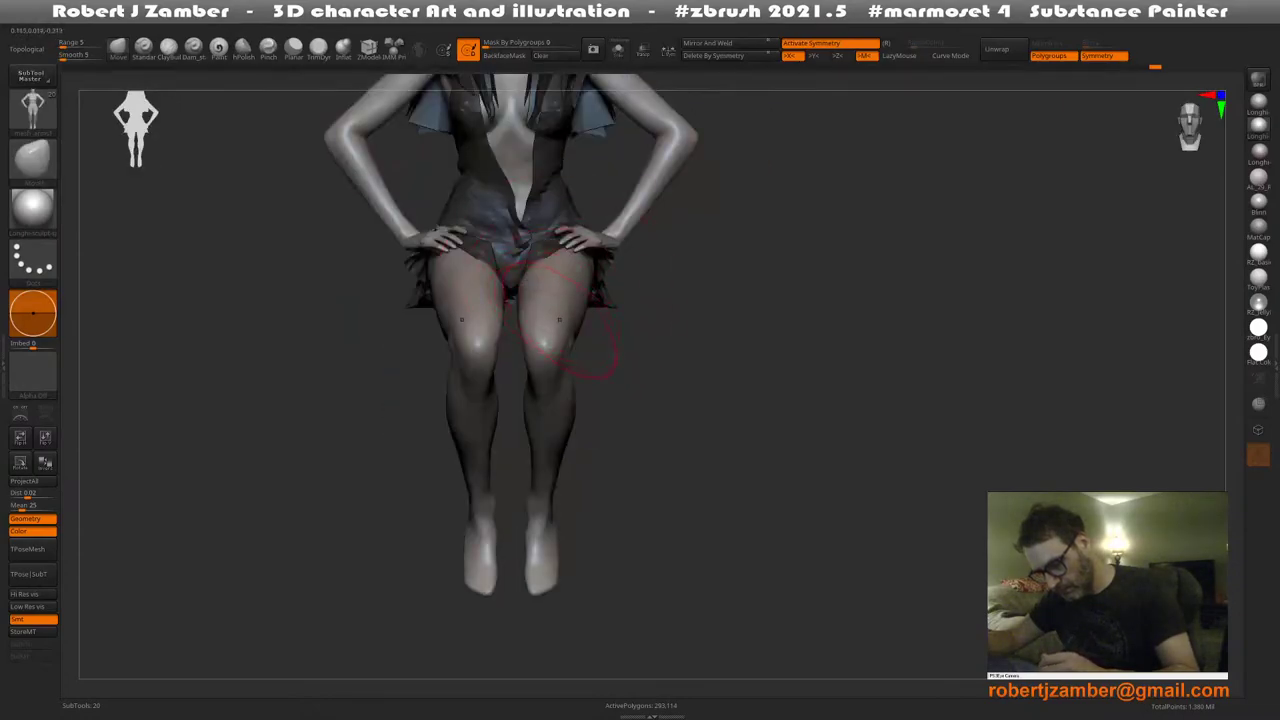
pyautogui.press('space')
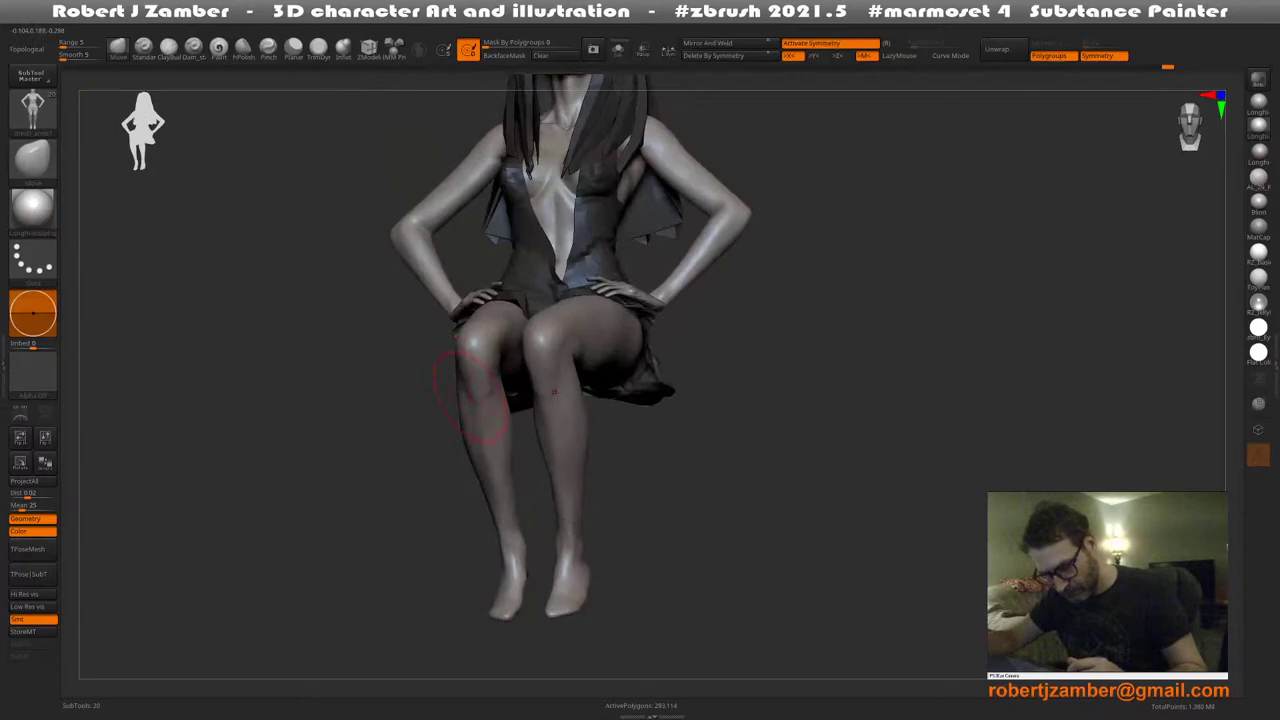
pyautogui.press('space')
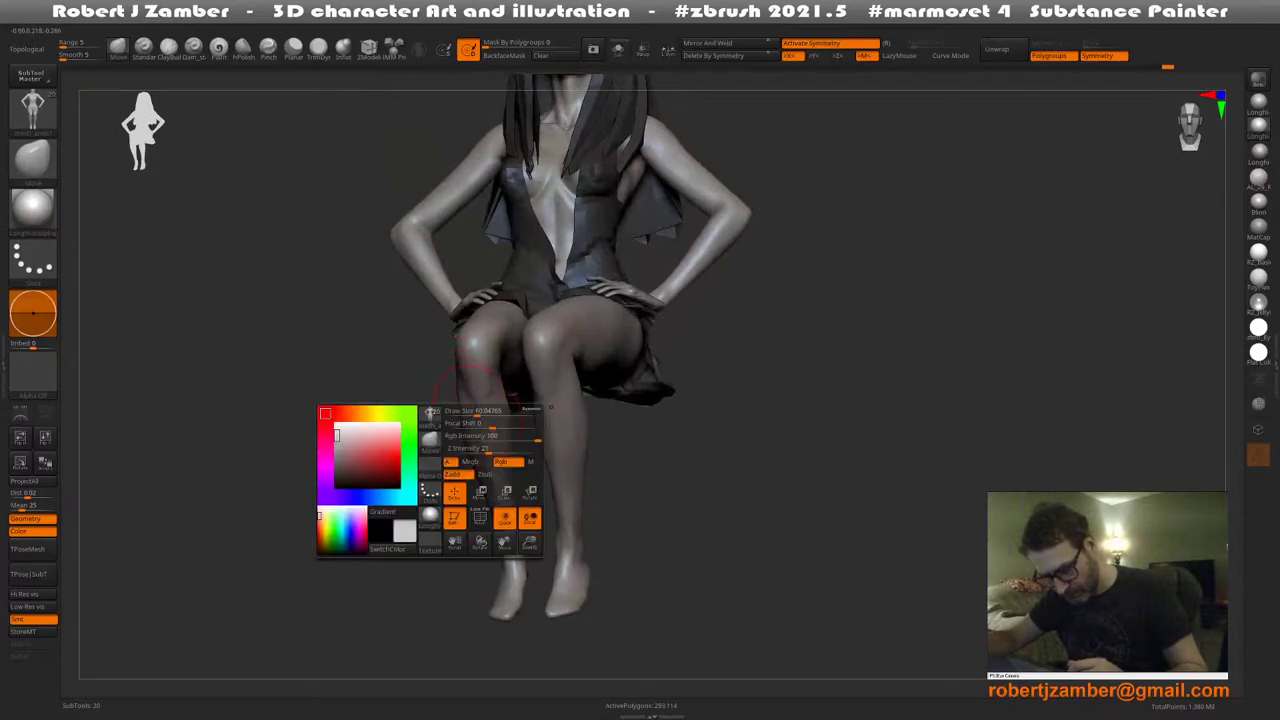
pyautogui.moveTo(430, 400); pyautogui.dragTo(470, 380)
pyautogui.press('space')
pyautogui.press('space')
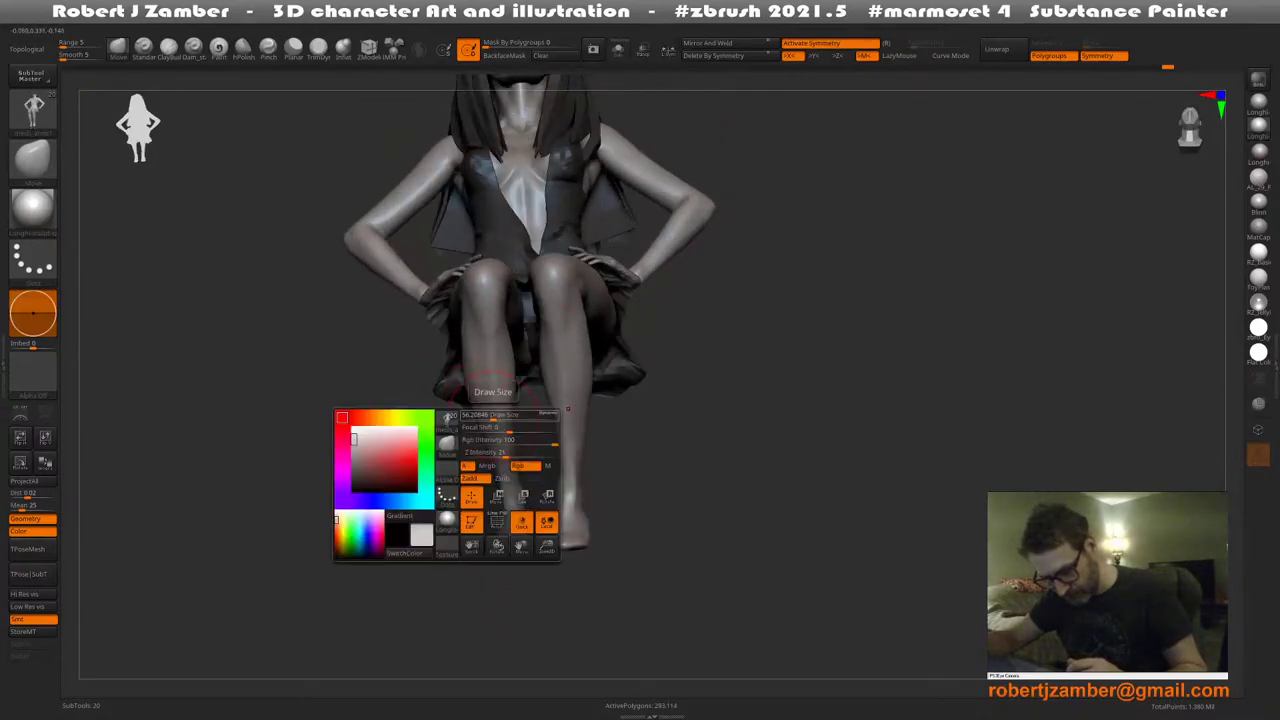
pyautogui.moveTo(503, 478)
pyautogui.keyDown('alt'); pyautogui.mouseDown(button='right')
pyautogui.moveTo(469, 360)
pyautogui.moveTo(466, 450)
pyautogui.moveTo(470, 402)
pyautogui.moveTo(512, 388)
pyautogui.mouseUp(button='right'); pyautogui.keyUp('alt')
pyautogui.press('space')
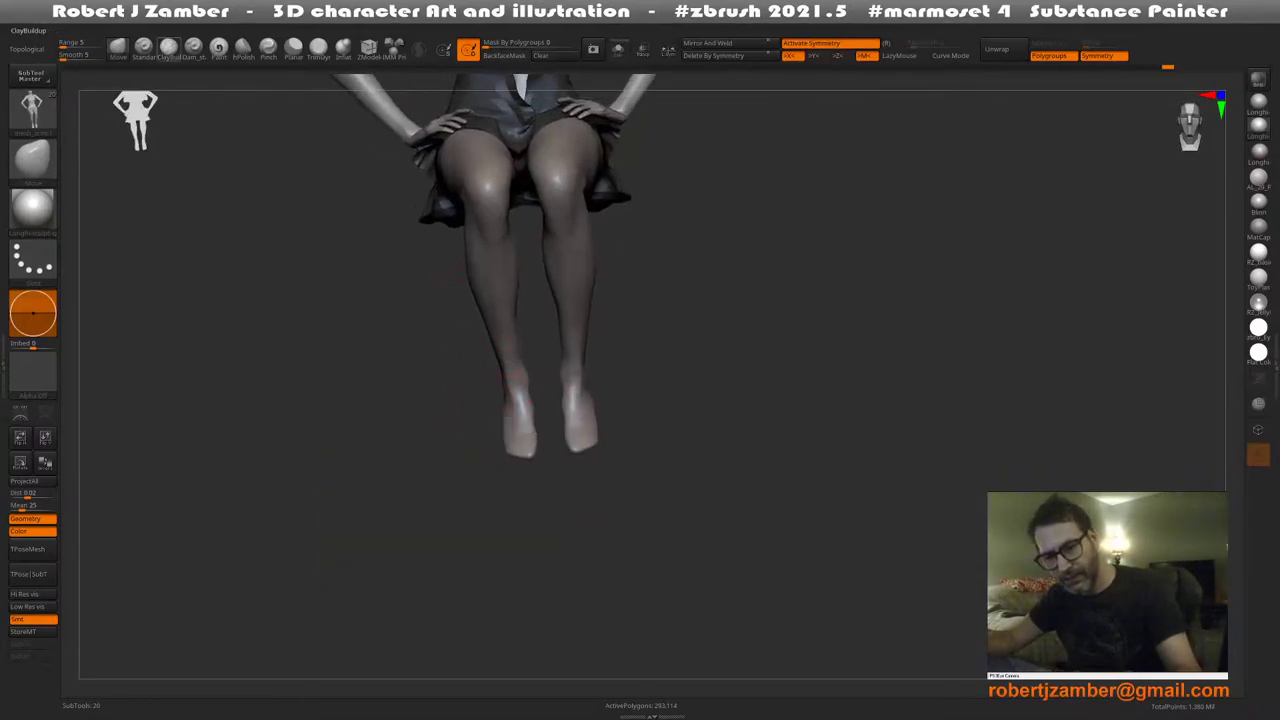
# Switch to the ClayBuildup brush and build up the forms around the ankles and feet
pyautogui.click(169, 48)
pyautogui.press('space')
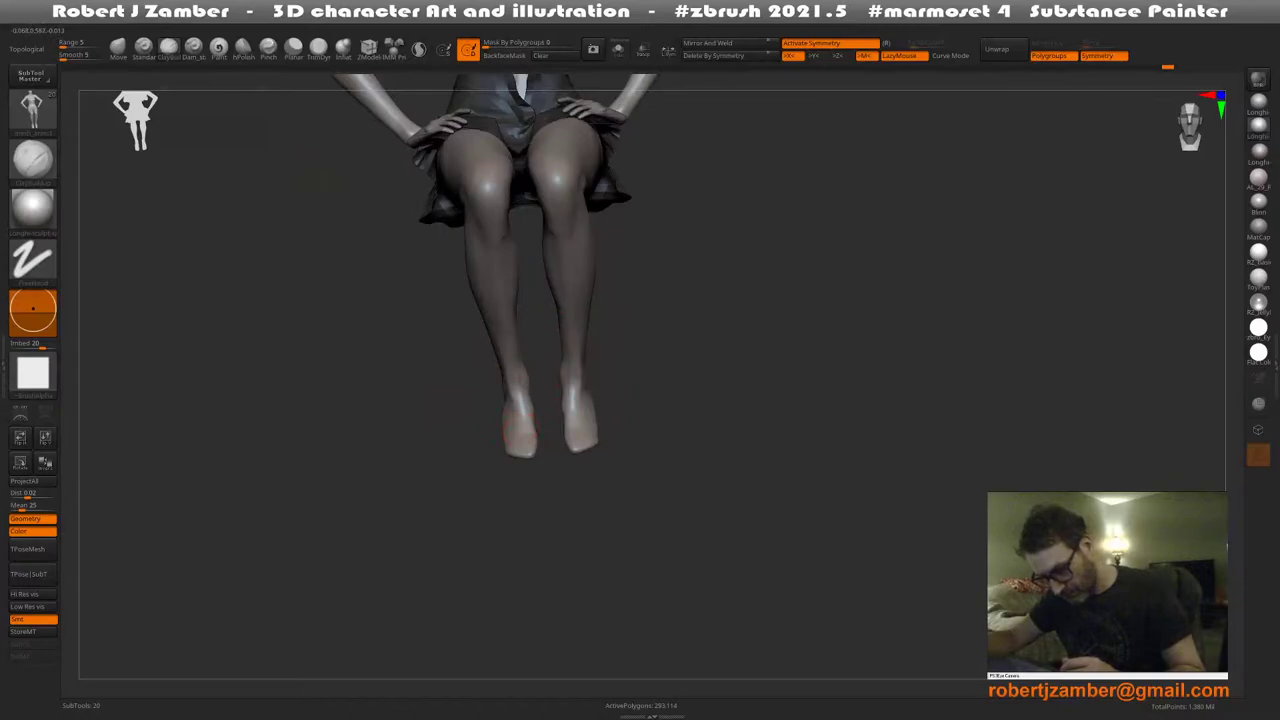
pyautogui.moveTo(455, 418); pyautogui.dragTo(513, 408)
pyautogui.moveTo(505, 400); pyautogui.dragTo(518, 430, button='right')
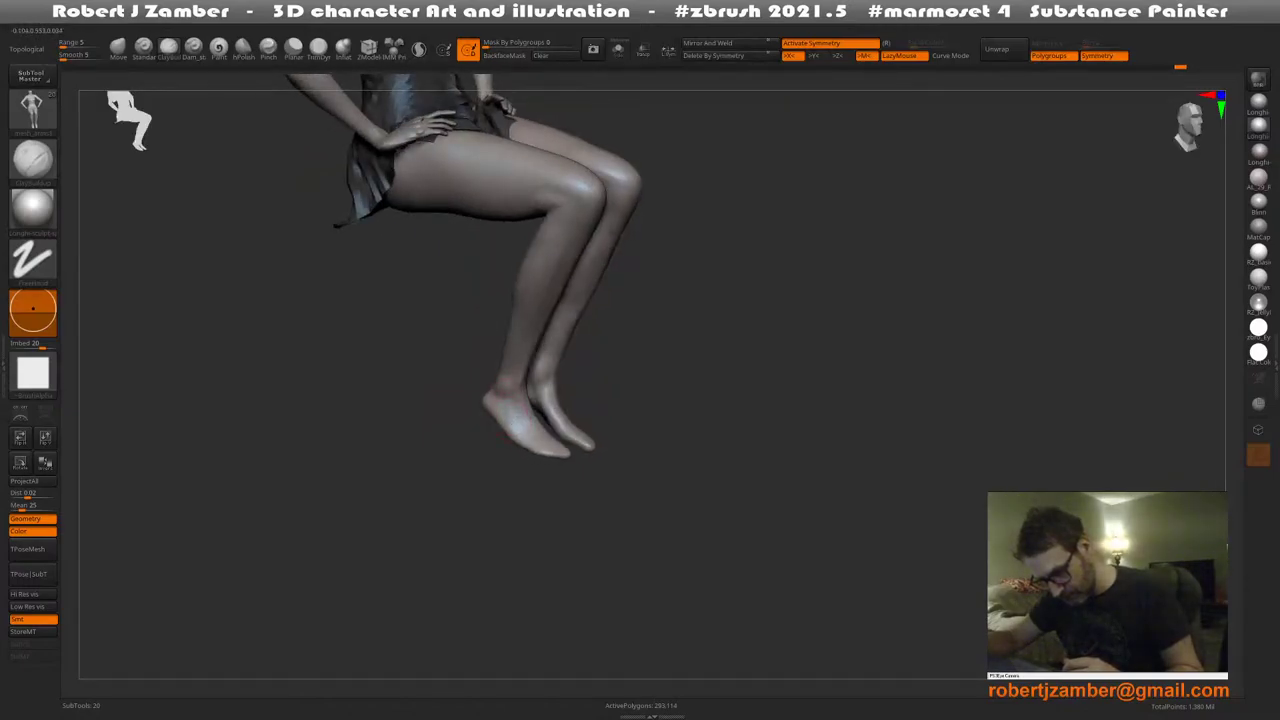
pyautogui.moveTo(512, 428)
pyautogui.mouseDown(button='right')
pyautogui.moveTo(533, 425)
pyautogui.moveTo(510, 422)
pyautogui.mouseUp(button='right')
pyautogui.rightClick(510, 430)
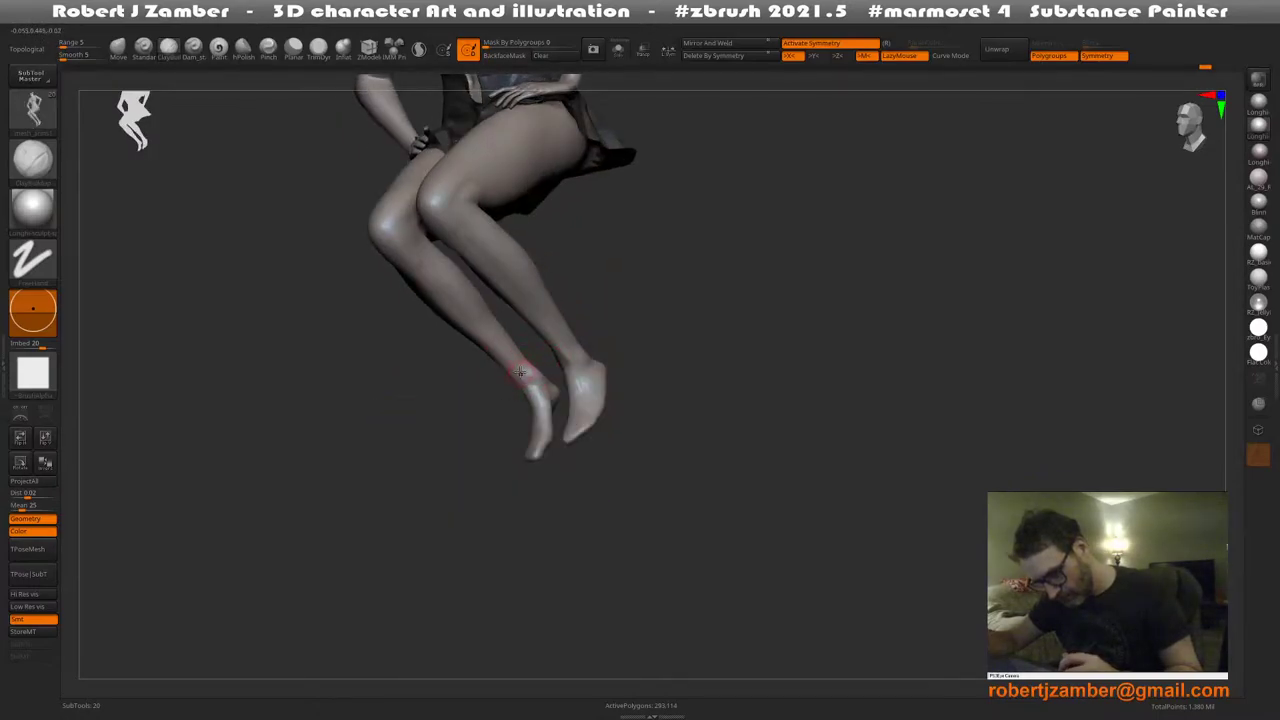
# Adjust the ClayBuildup brush size and sculpt the shin and calf forms from the knee down to the ankle
pyautogui.moveTo(519, 371); pyautogui.dragTo(495, 360, button='right')
pyautogui.press('space')
pyautogui.press('space')
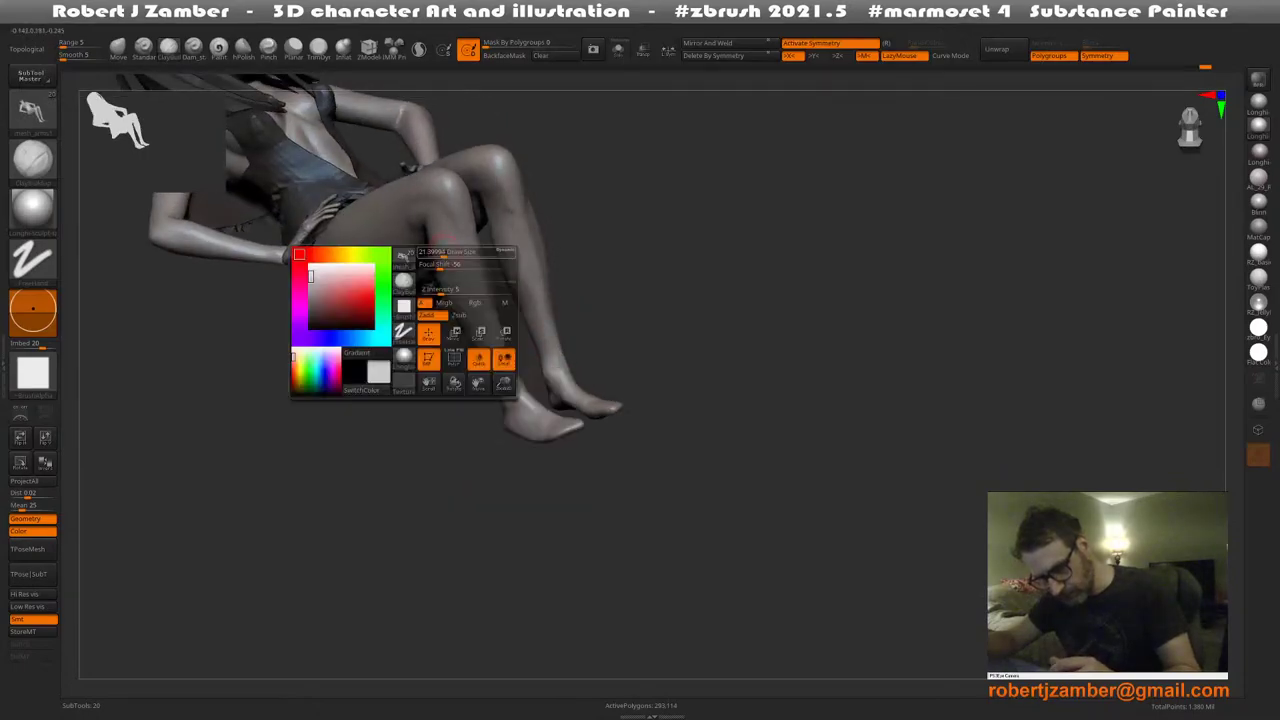
pyautogui.press('space')
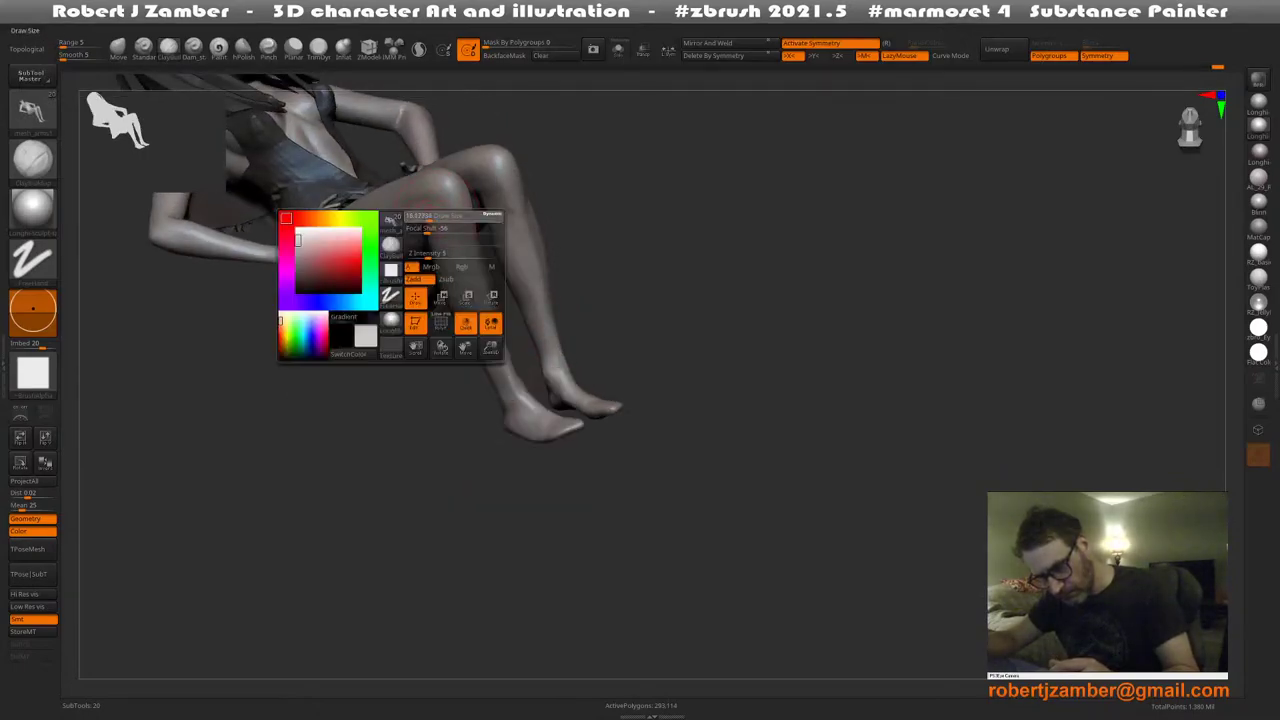
pyautogui.press('space')
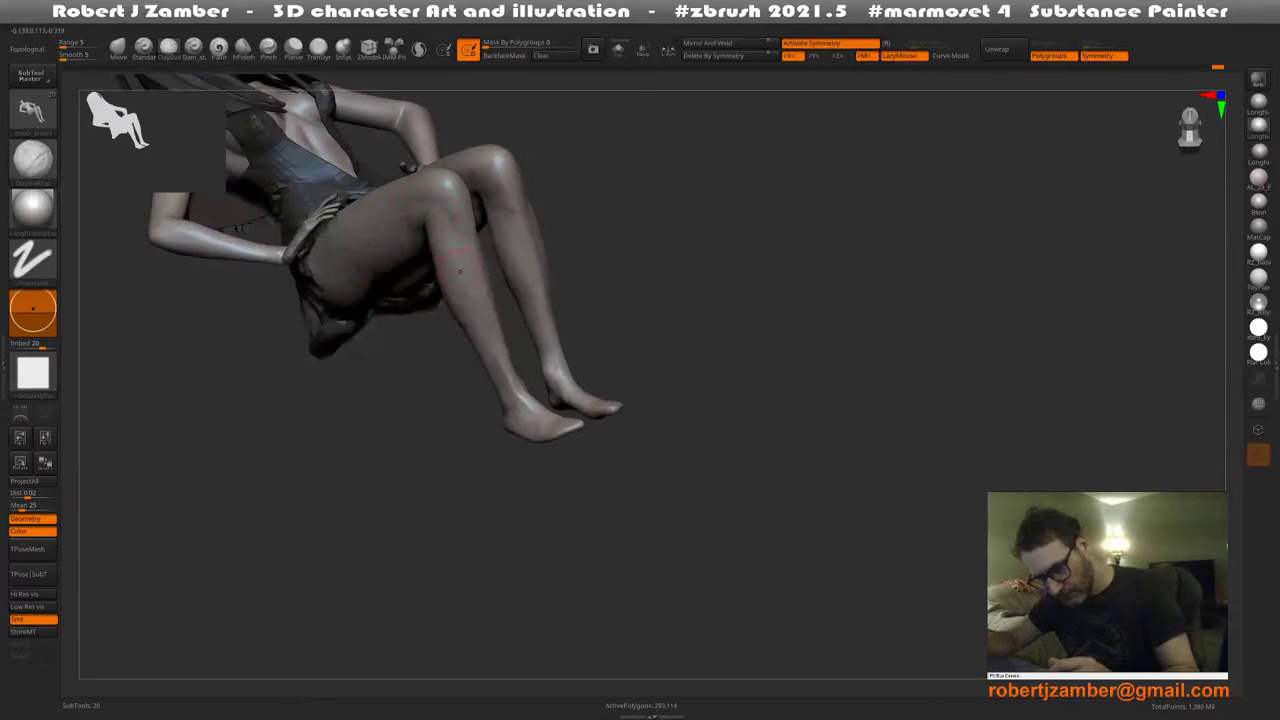
pyautogui.moveTo(461, 270); pyautogui.dragTo(447, 241, button='right')
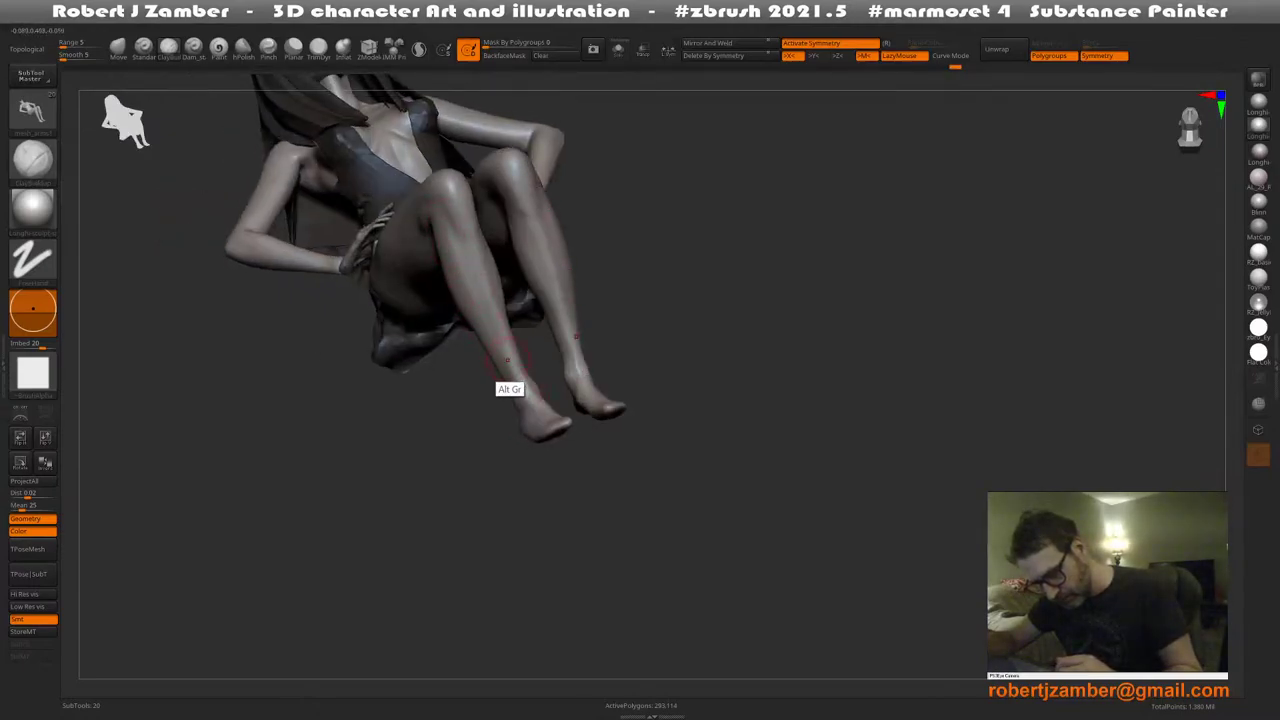
pyautogui.moveTo(507, 360); pyautogui.dragTo(525, 390, button='right')
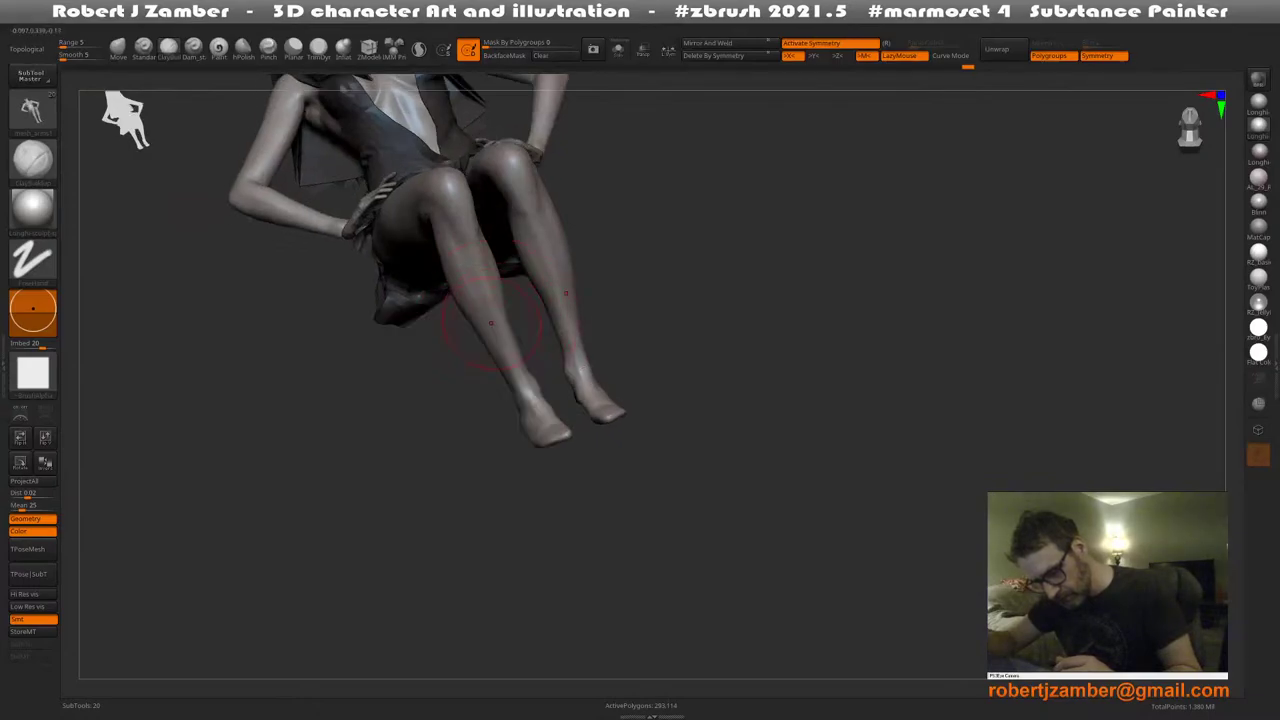
# Smooth the shins and calves, continuing up to the back of the knee and the lower thigh
pyautogui.press('shift')
pyautogui.moveTo(478, 315); pyautogui.dragTo(466, 300, button='right')
pyautogui.moveTo(466, 300)
pyautogui.keyDown('shift'); pyautogui.mouseDown()
pyautogui.moveTo(447, 238)
pyautogui.moveTo(452, 278)
pyautogui.mouseUp(); pyautogui.keyUp('shift')
pyautogui.moveTo(452, 278); pyautogui.dragTo(429, 223, button='right')
pyautogui.press('space')
pyautogui.keyDown('shift'); pyautogui.moveTo(429, 223); pyautogui.dragTo(413, 242); pyautogui.keyUp('shift')
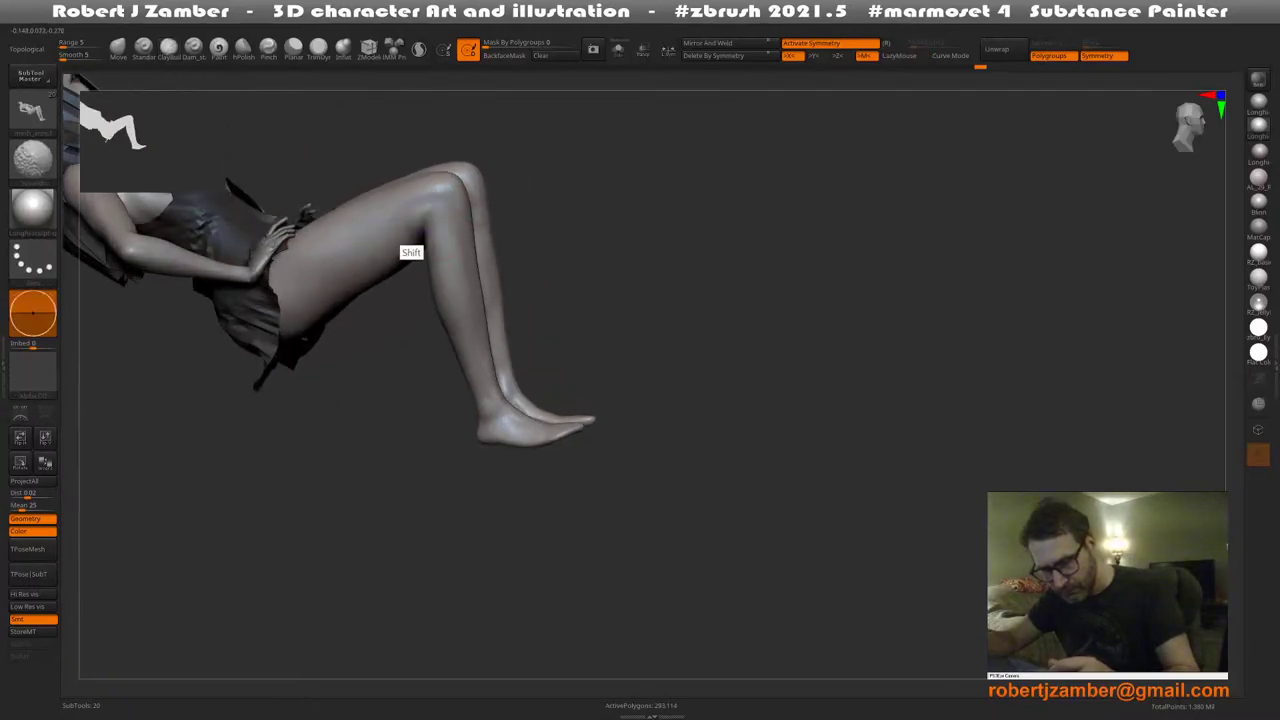
pyautogui.moveTo(413, 242)
pyautogui.mouseDown(button='right')
pyautogui.moveTo(394, 226)
pyautogui.moveTo(574, 416)
pyautogui.moveTo(550, 360)
pyautogui.moveTo(530, 424)
pyautogui.moveTo(511, 378)
pyautogui.moveTo(487, 391)
pyautogui.moveTo(460, 356)
pyautogui.moveTo(560, 372)
pyautogui.mouseUp(button='right')
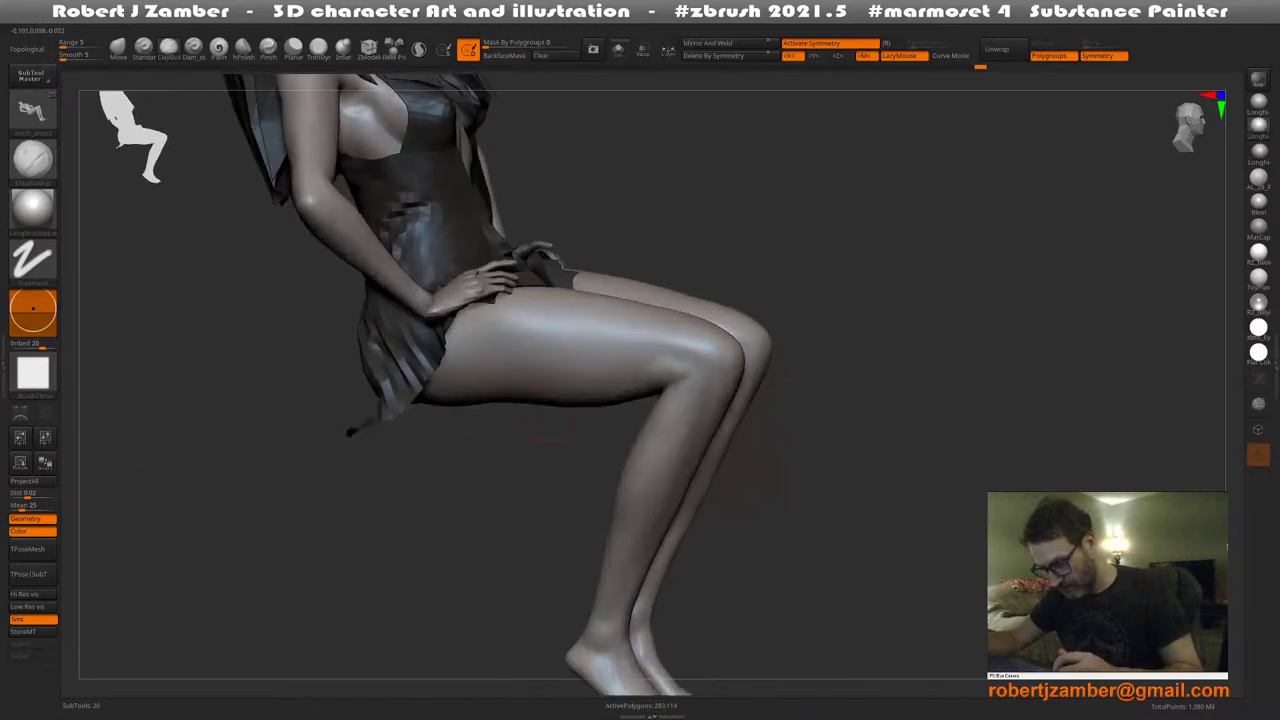
# Resize the ClayBuildup brush and sculpt the outer side of the knee where the lower thigh meets it
pyautogui.press('space')
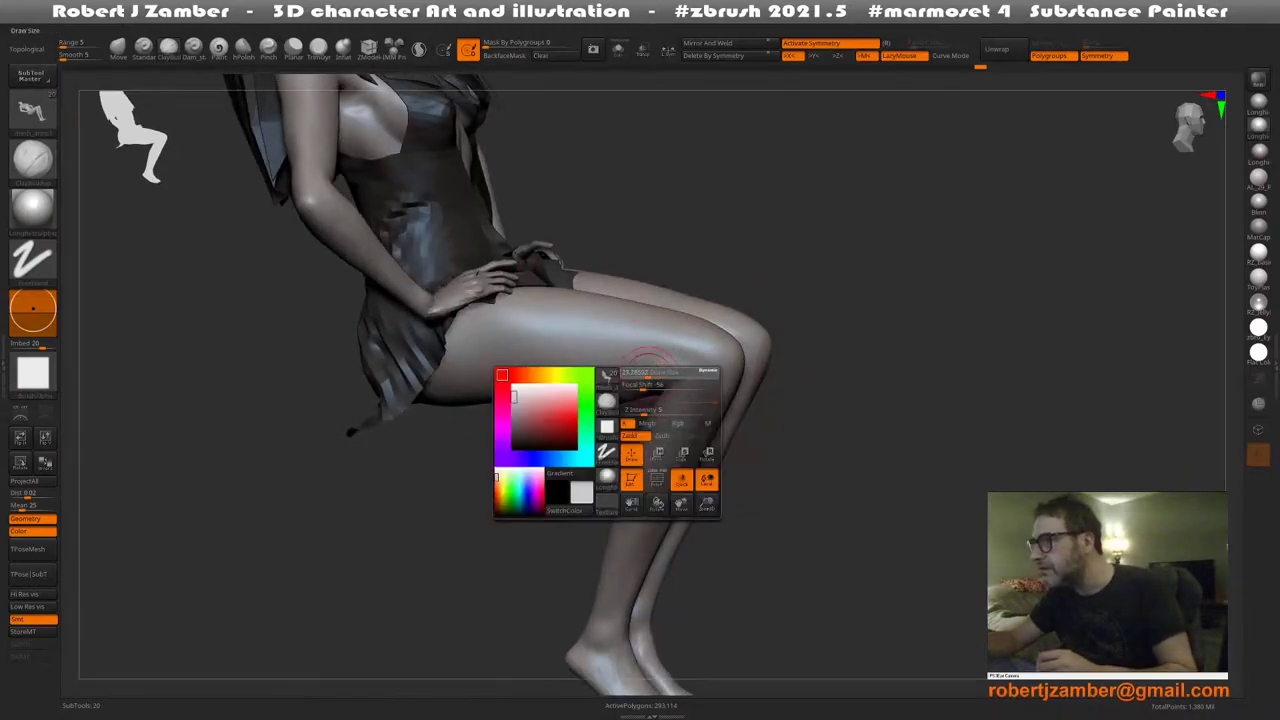
pyautogui.moveTo(645, 385); pyautogui.dragTo(625, 360, button='right')
pyautogui.press('space')
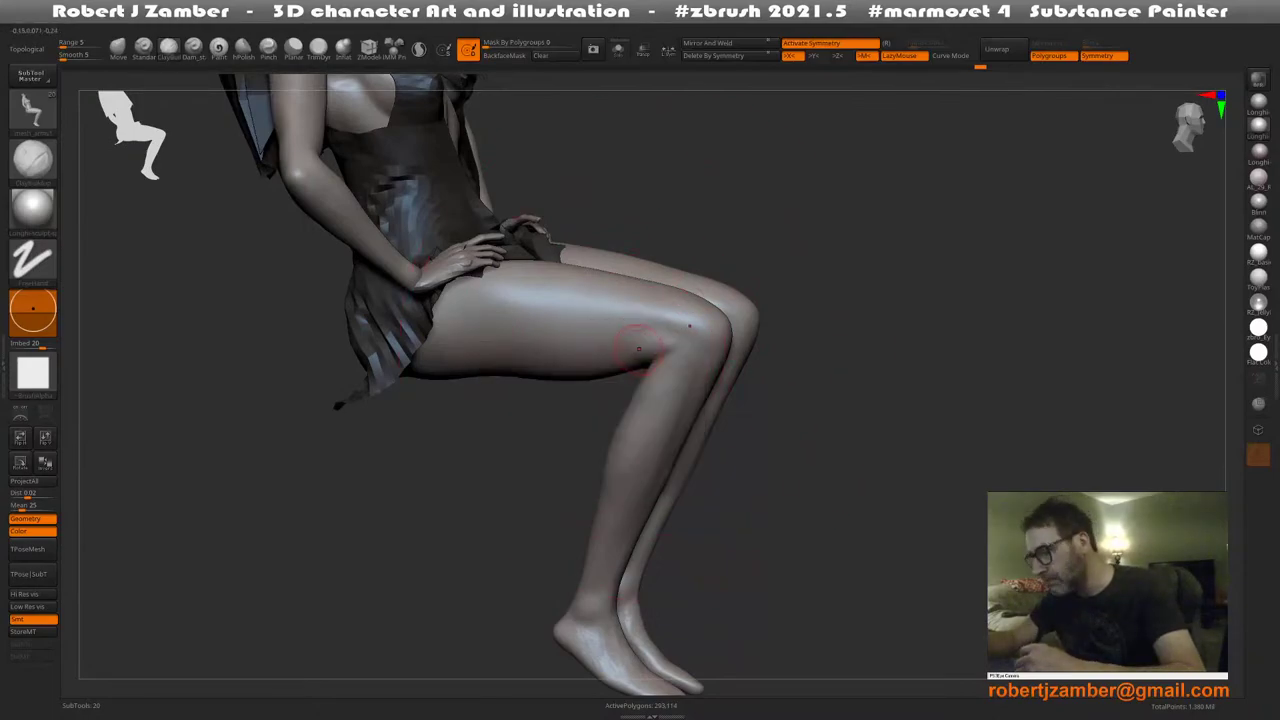
pyautogui.press('space')
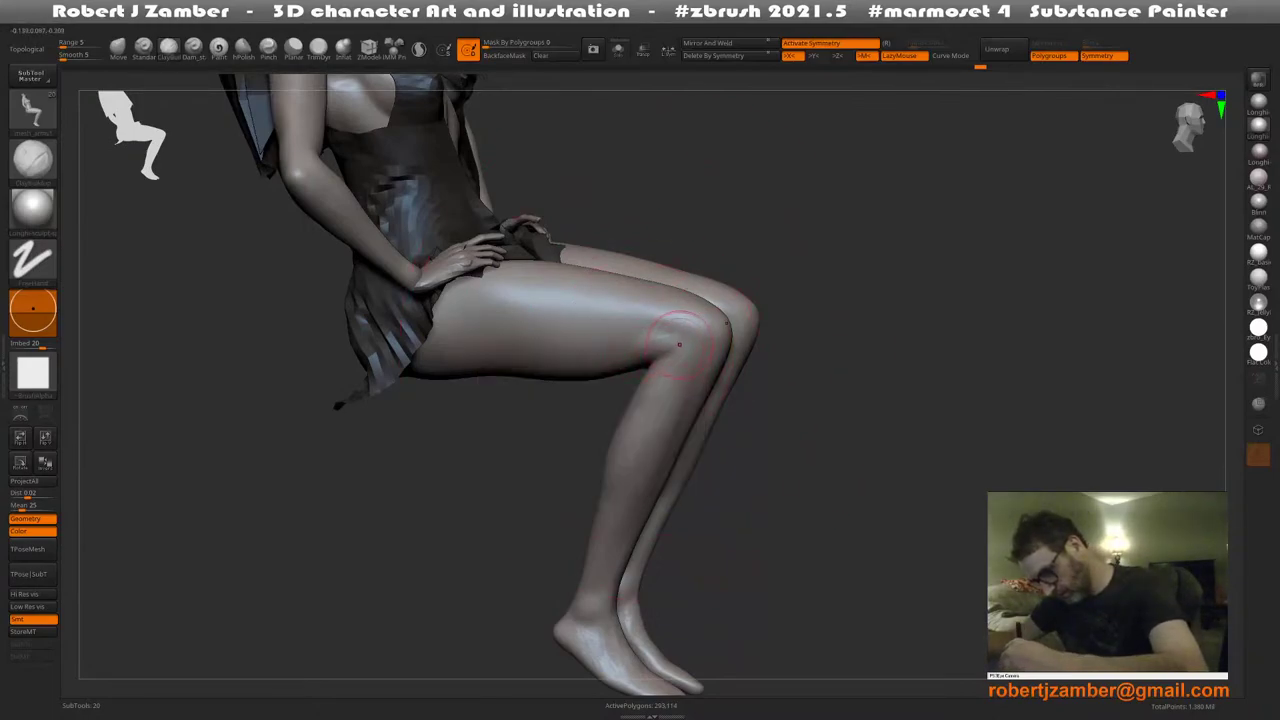
pyautogui.moveTo(671, 325); pyautogui.dragTo(572, 381, button='right')
# Lower the brush Z Intensity to 4 and build up the outer lower thigh running into the knee
pyautogui.press('space')
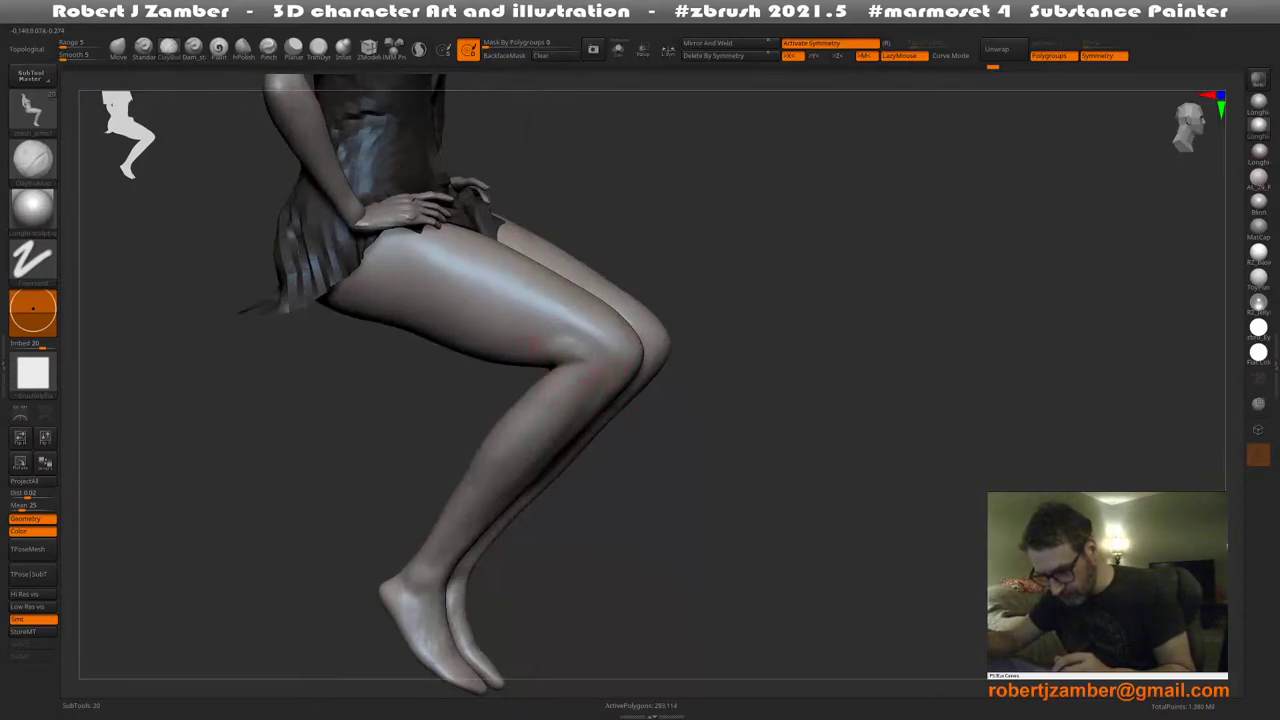
pyautogui.press('space')
pyautogui.moveTo(541, 338)
pyautogui.mouseDown(button='right')
pyautogui.moveTo(573, 395)
pyautogui.moveTo(648, 402)
pyautogui.moveTo(544, 420)
pyautogui.moveTo(563, 417)
pyautogui.moveTo(568, 363)
pyautogui.mouseUp(button='right')
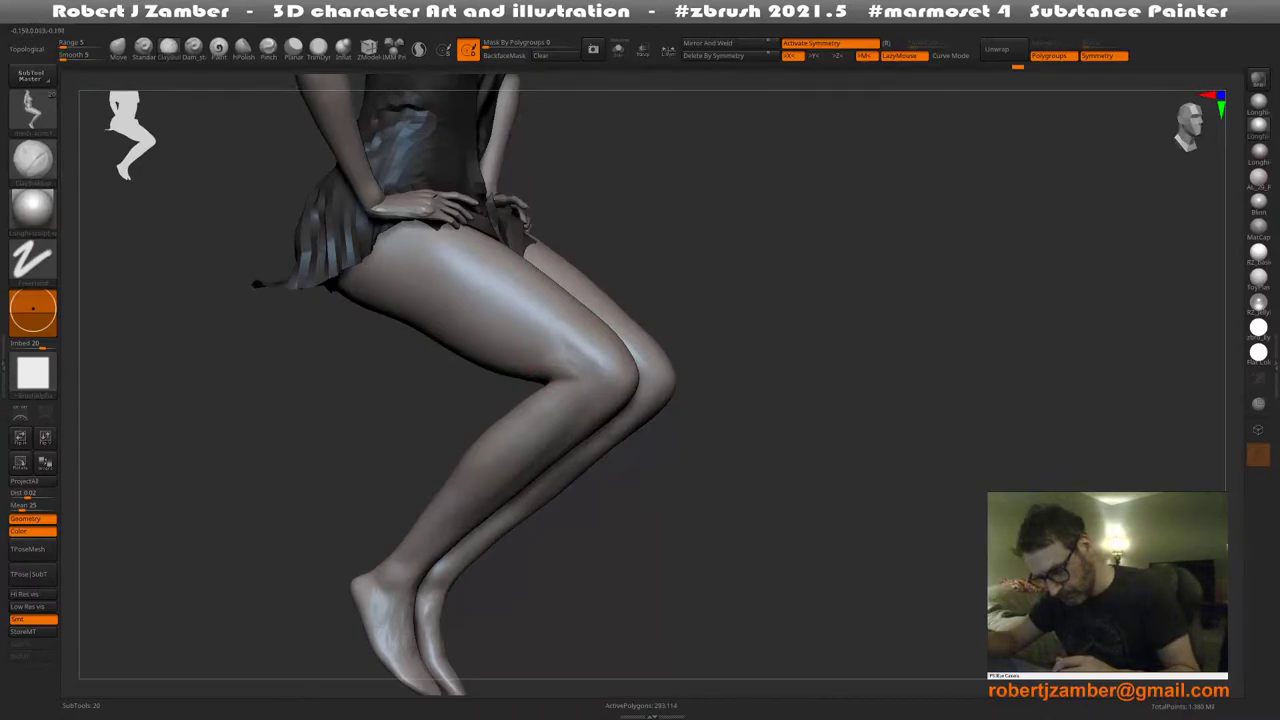
pyautogui.press('space')
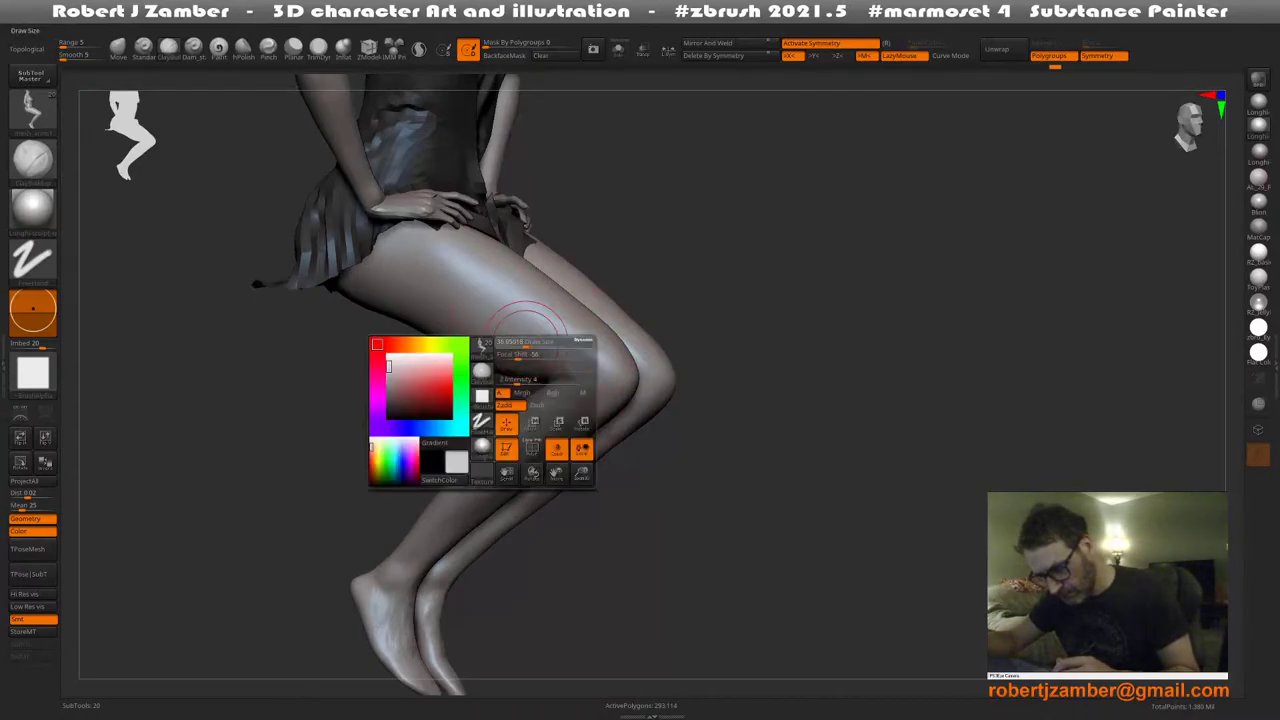
pyautogui.moveTo(529, 341); pyautogui.dragTo(523, 343)
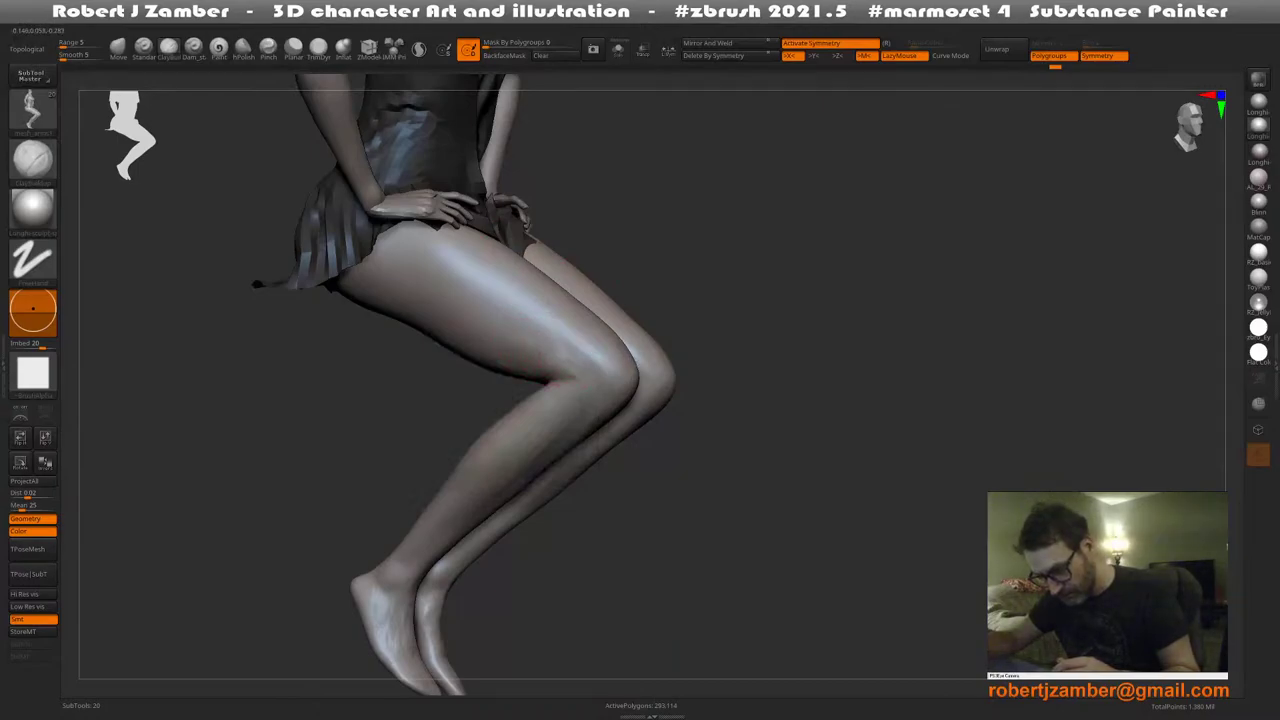
pyautogui.press('space')
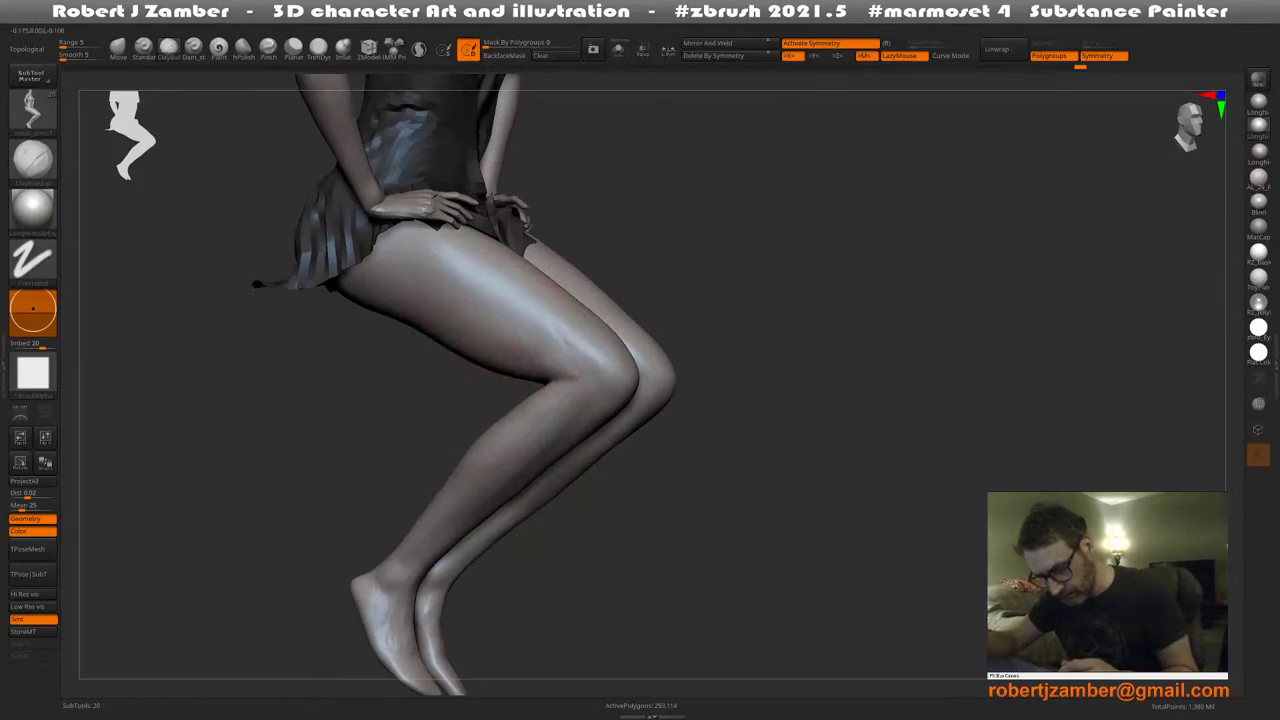
# Smooth the underside of the thigh and its transition into the knee
pyautogui.press('shift')
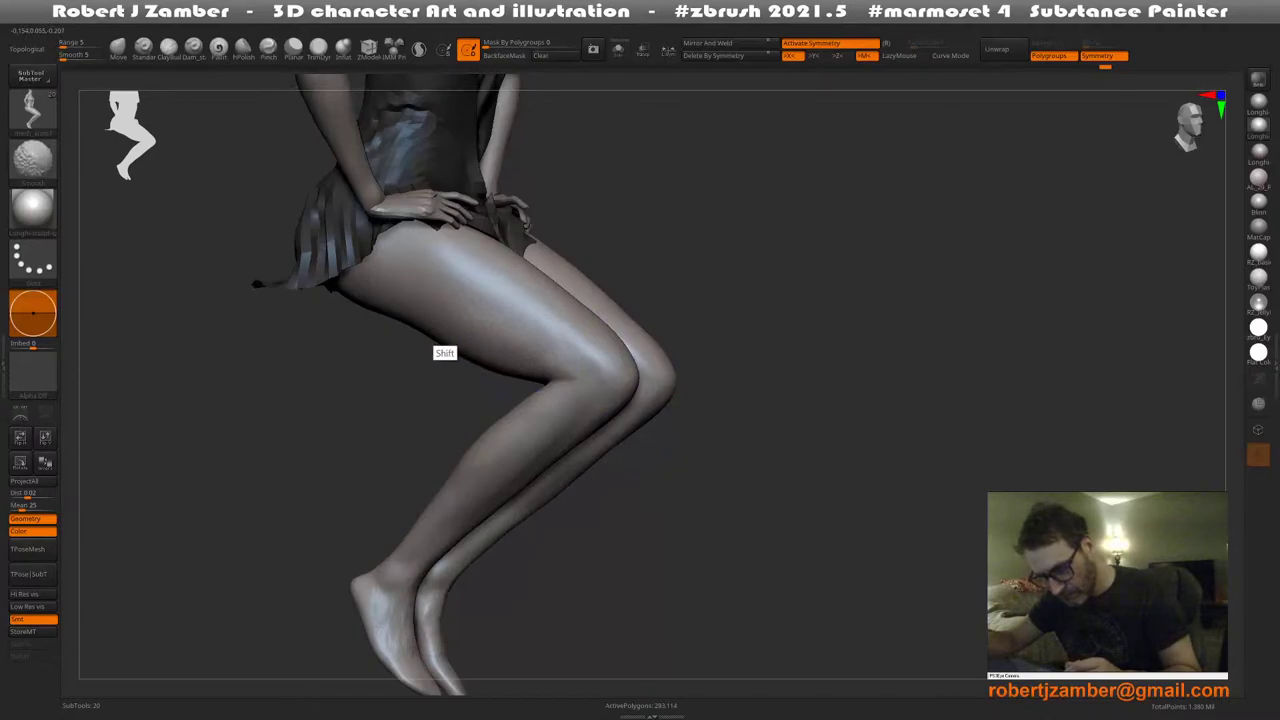
pyautogui.moveTo(466, 334)
pyautogui.keyDown('ctrl'); pyautogui.mouseDown(button='right')
pyautogui.moveTo(457, 362)
pyautogui.moveTo(470, 378)
pyautogui.mouseUp(button='right'); pyautogui.keyUp('ctrl')
pyautogui.moveTo(470, 378)
pyautogui.mouseDown(button='right')
pyautogui.moveTo(491, 376)
pyautogui.moveTo(494, 408)
pyautogui.moveTo(522, 380)
pyautogui.moveTo(516, 368)
pyautogui.moveTo(534, 406)
pyautogui.mouseUp(button='right')
pyautogui.press('shift')
# Readjust the brush size, refine the outer edge of the kneecap, and check both knees from the front
pyautogui.press('space')
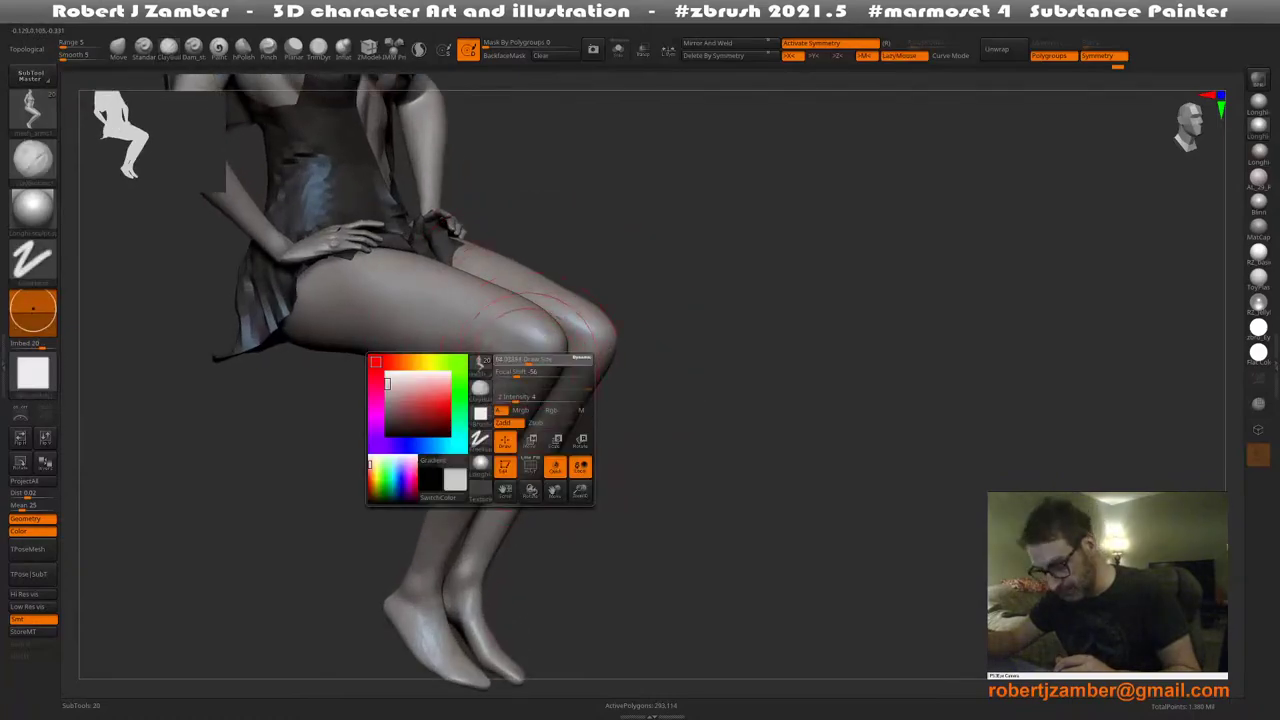
pyautogui.keyDown('alt'); pyautogui.moveTo(528, 357); pyautogui.dragTo(532, 377, button='right'); pyautogui.keyUp('alt')
pyautogui.moveTo(543, 370); pyautogui.dragTo(532, 352)
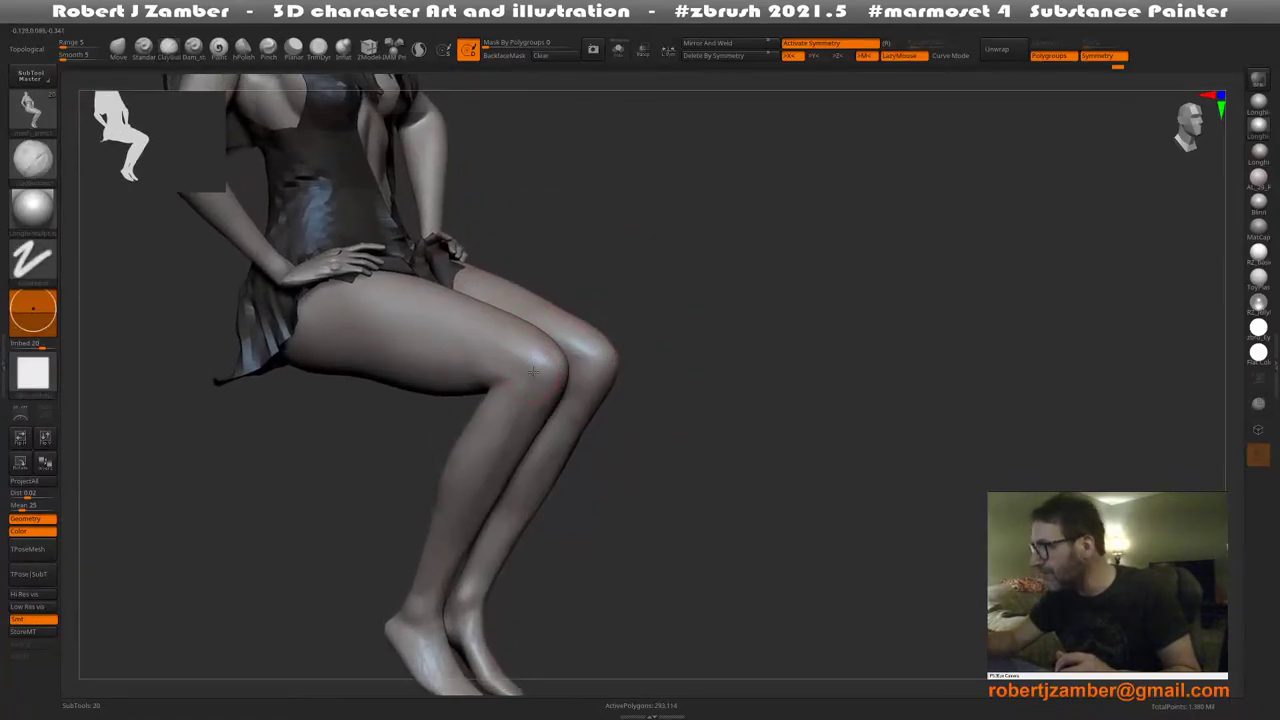
pyautogui.keyDown('alt'); pyautogui.moveTo(534, 378); pyautogui.dragTo(543, 353, button='right'); pyautogui.keyUp('alt')
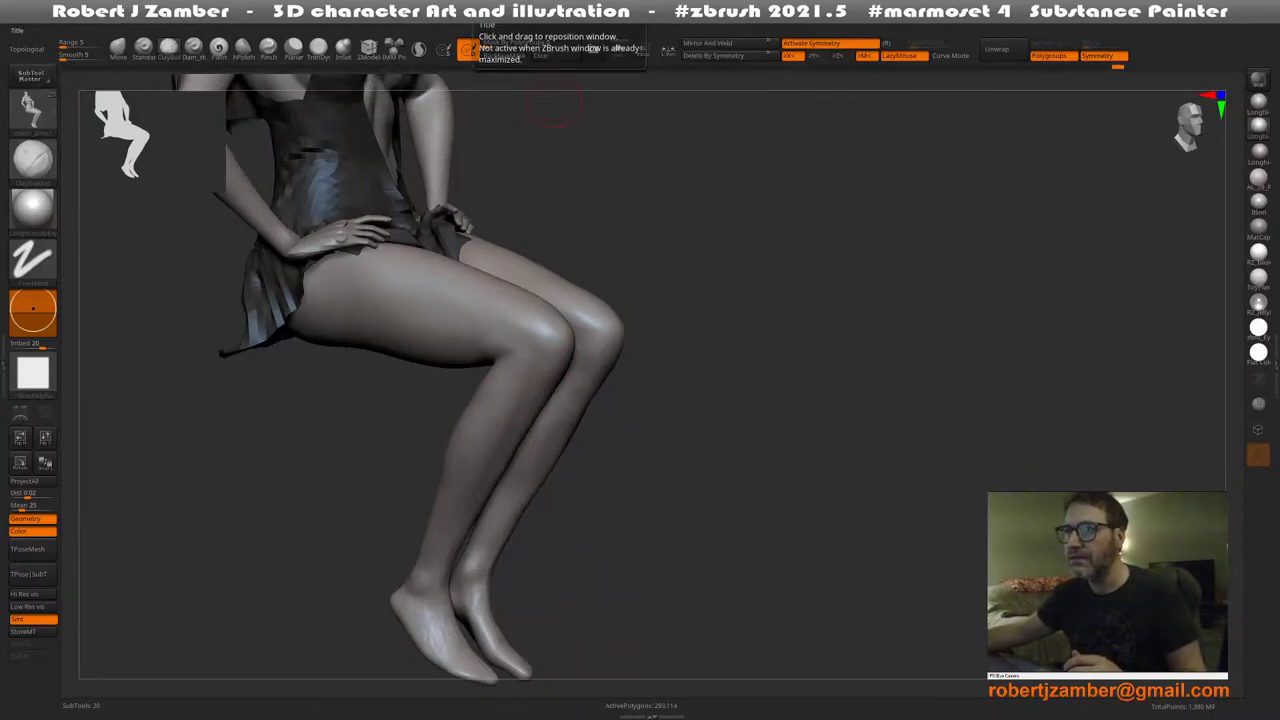
pyautogui.moveTo(500, 406); pyautogui.dragTo(476, 393, button='right')
pyautogui.keyDown('alt'); pyautogui.moveTo(528, 430); pyautogui.dragTo(508, 396, button='right'); pyautogui.keyUp('alt')
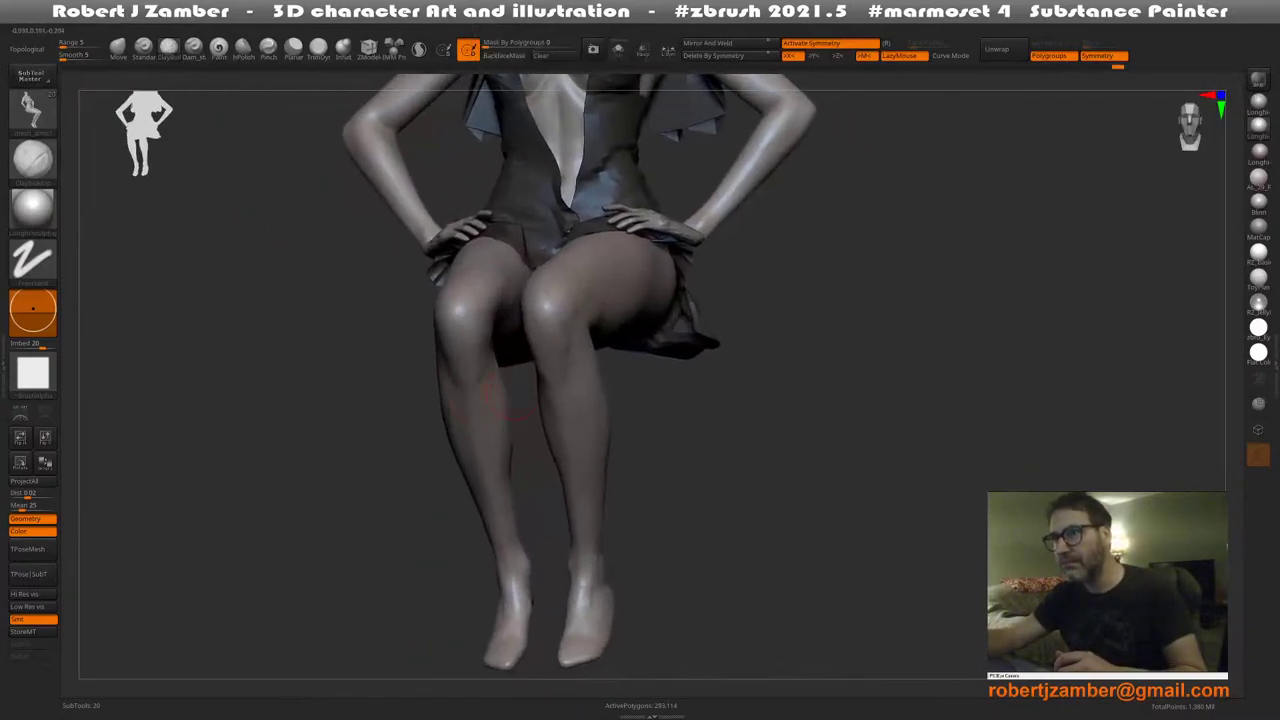
# Refine the front of both knees and the transition into the upper shins with the ClayBuildup brush
pyautogui.rightClick(546, 325)
pyautogui.moveTo(546, 342); pyautogui.dragTo(585, 380, button='right')
pyautogui.rightClick(549, 331)
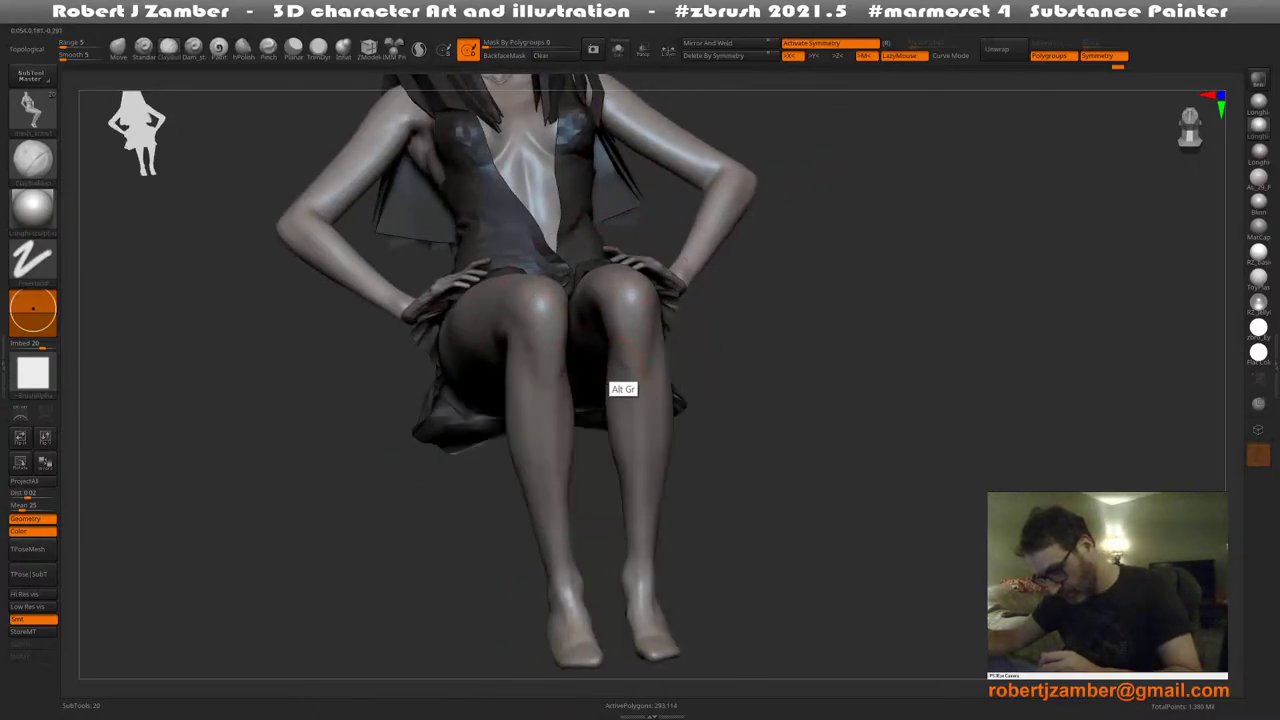
pyautogui.moveTo(632, 378); pyautogui.dragTo(620, 346, button='right')
pyautogui.press('space')
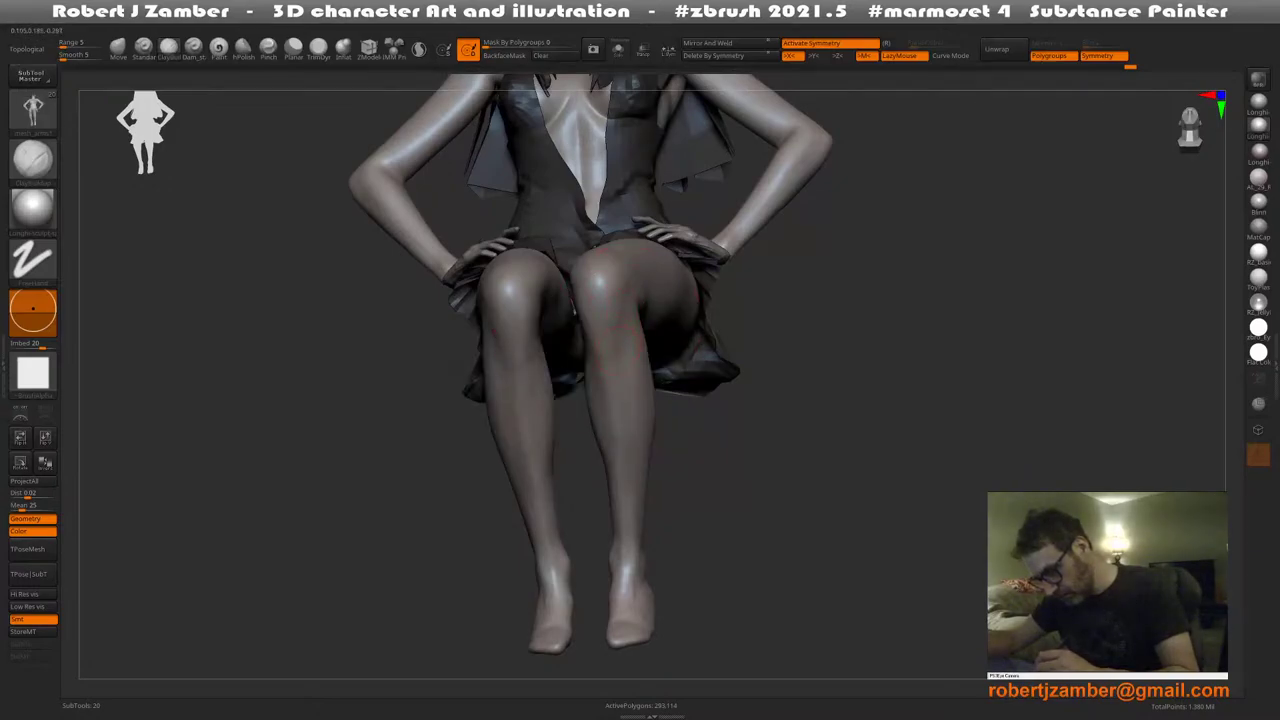
pyautogui.moveTo(620, 300); pyautogui.dragTo(593, 273, button='right')
pyautogui.press('space')
pyautogui.press('space')
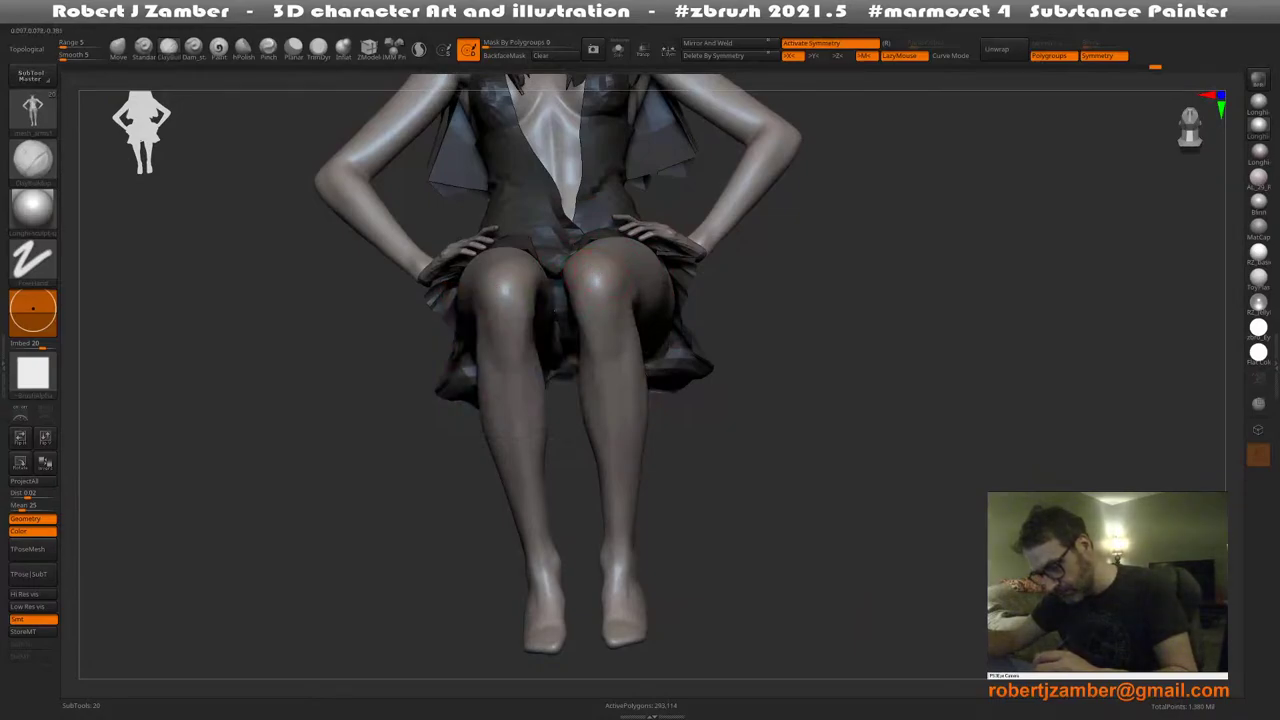
# Sculpt and smooth the top and inner edge of the kneecaps
pyautogui.moveTo(597, 280); pyautogui.dragTo(600, 298, button='right')
pyautogui.moveTo(588, 290)
pyautogui.keyDown('shift'); pyautogui.mouseDown()
pyautogui.moveTo(590, 320)
pyautogui.moveTo(597, 300)
pyautogui.mouseUp(); pyautogui.keyUp('shift')
pyautogui.moveTo(577, 291); pyautogui.dragTo(589, 284, button='right')
pyautogui.keyDown('shift'); pyautogui.moveTo(589, 280); pyautogui.dragTo(592, 293); pyautogui.keyUp('shift')
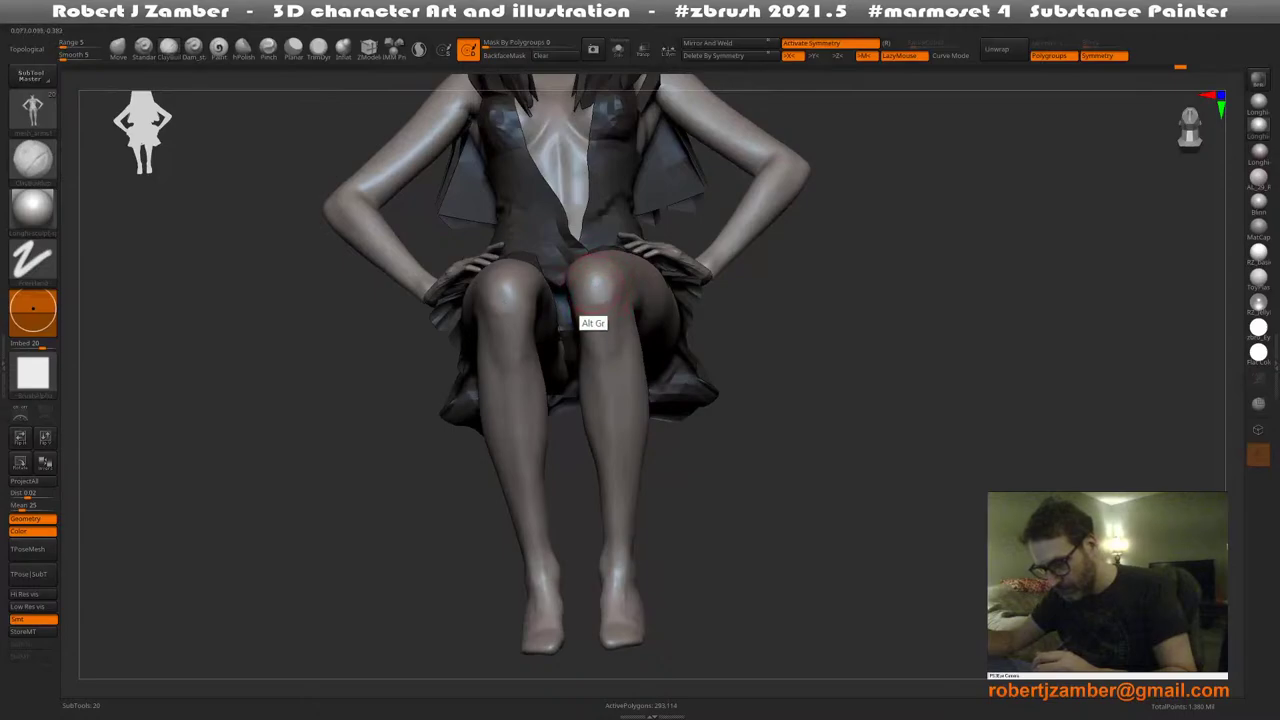
pyautogui.moveTo(581, 275); pyautogui.dragTo(602, 290, button='right')
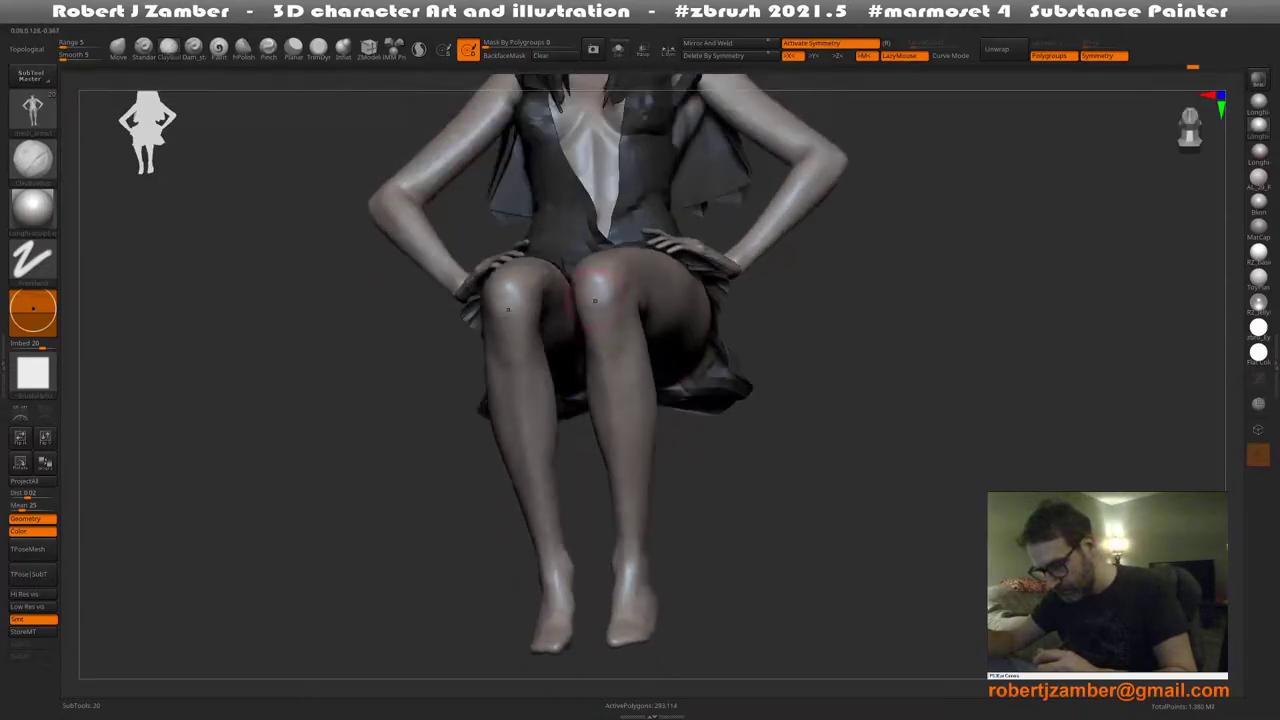
pyautogui.press('shift')
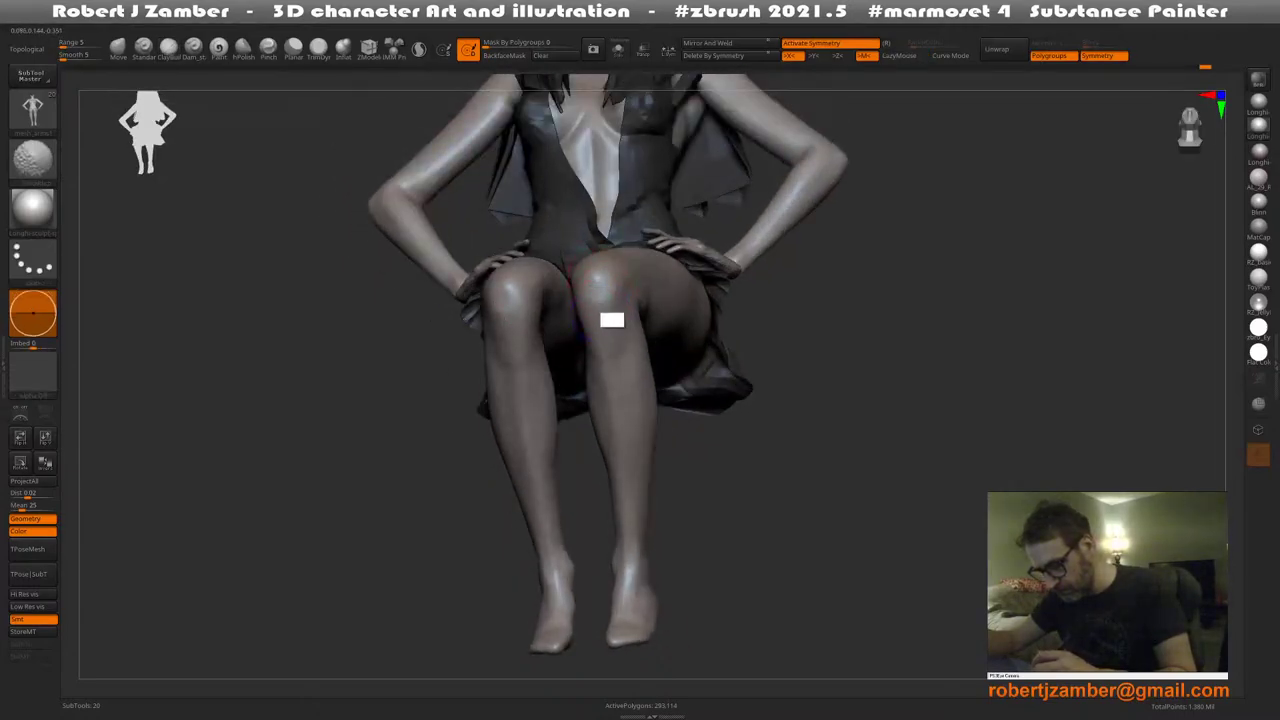
# Shape the shins and the sides of the lower legs below the knees, then readjust the ClayBuildup brush size
pyautogui.moveTo(588, 305); pyautogui.dragTo(570, 312, button='right')
pyautogui.press('space')
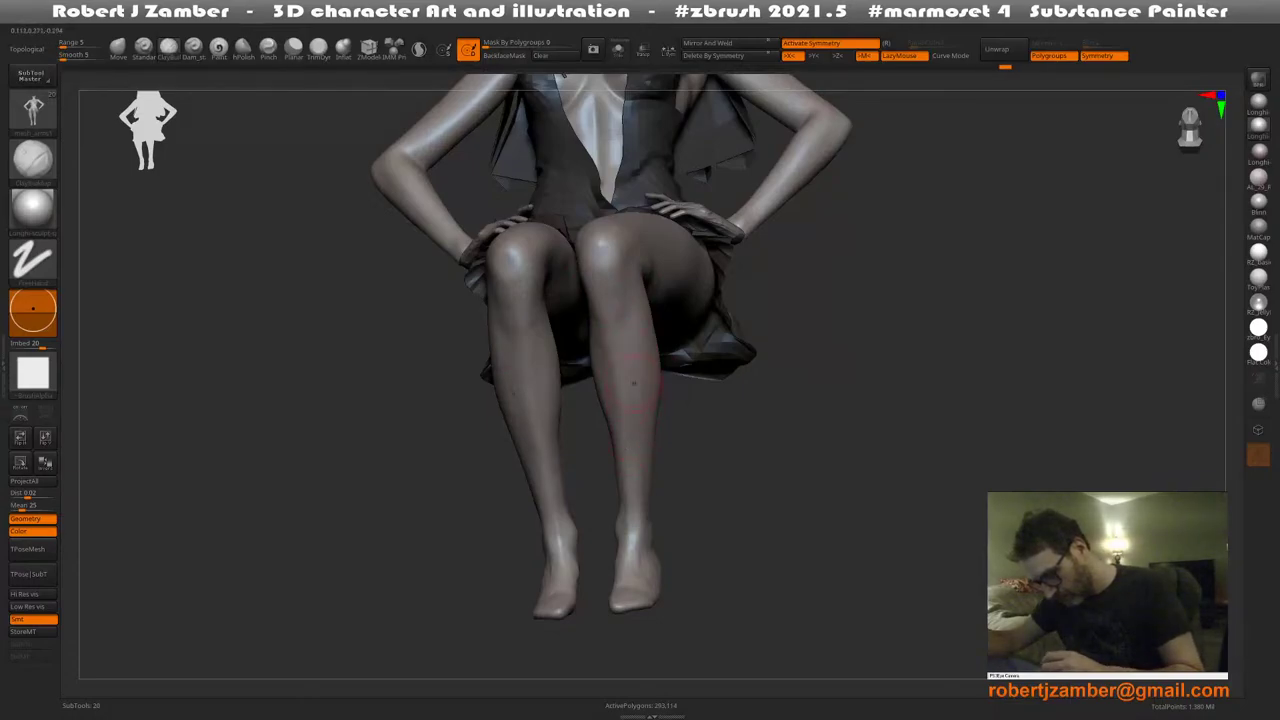
pyautogui.moveTo(642, 397); pyautogui.dragTo(644, 421, button='right')
pyautogui.moveTo(631, 325); pyautogui.dragTo(622, 327, button='right')
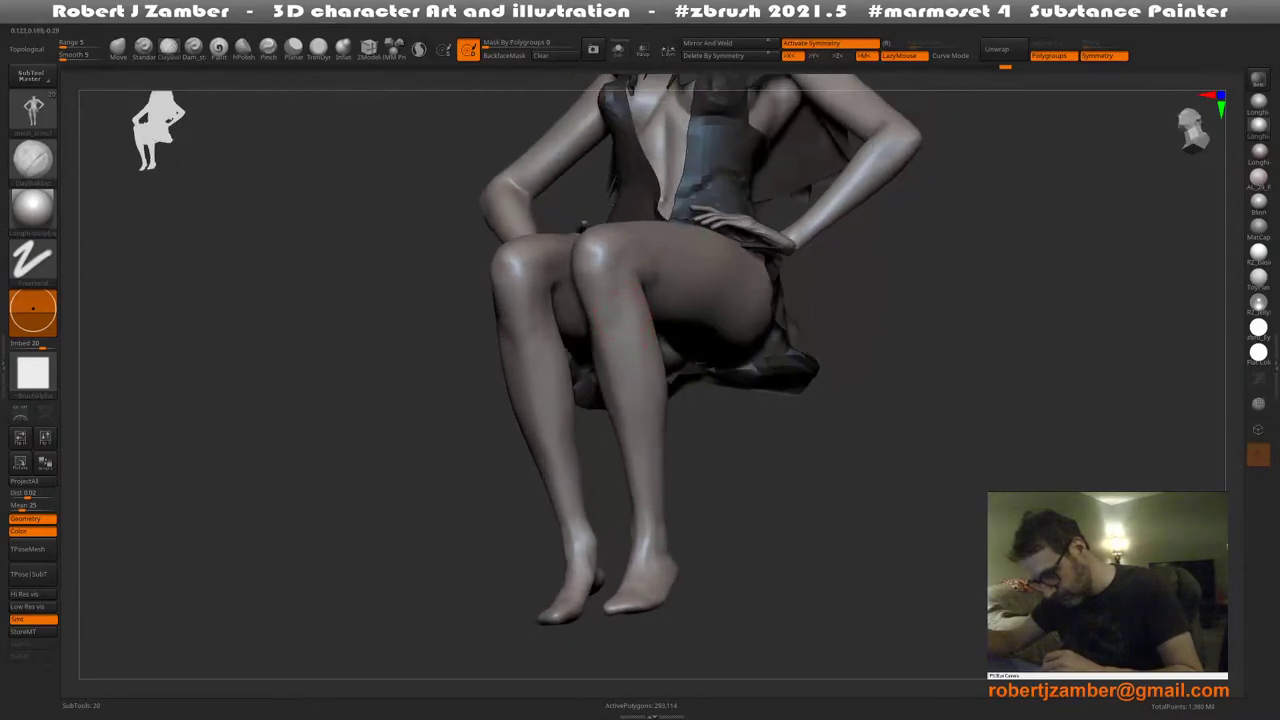
pyautogui.moveTo(636, 400); pyautogui.dragTo(644, 408, button='right')
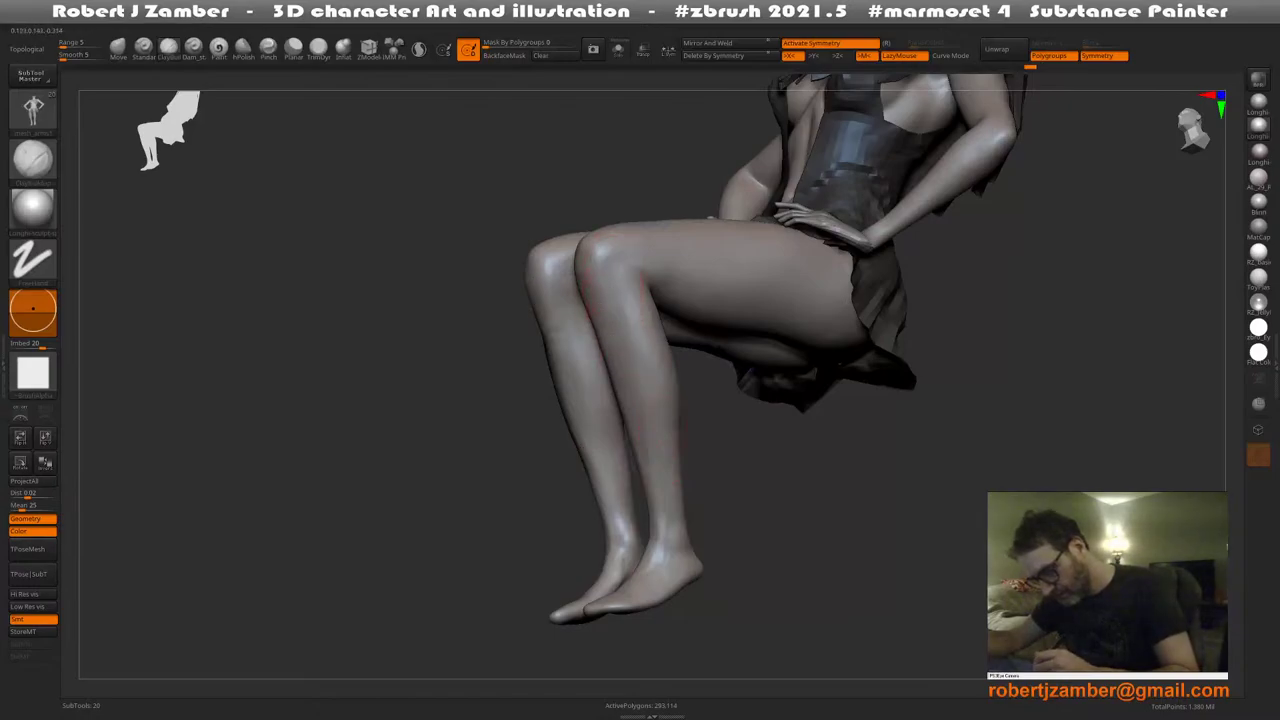
pyautogui.moveTo(610, 296)
pyautogui.mouseDown(button='right')
pyautogui.moveTo(596, 330)
pyautogui.moveTo(586, 285)
pyautogui.moveTo(590, 304)
pyautogui.mouseUp(button='right')
pyautogui.press('space')
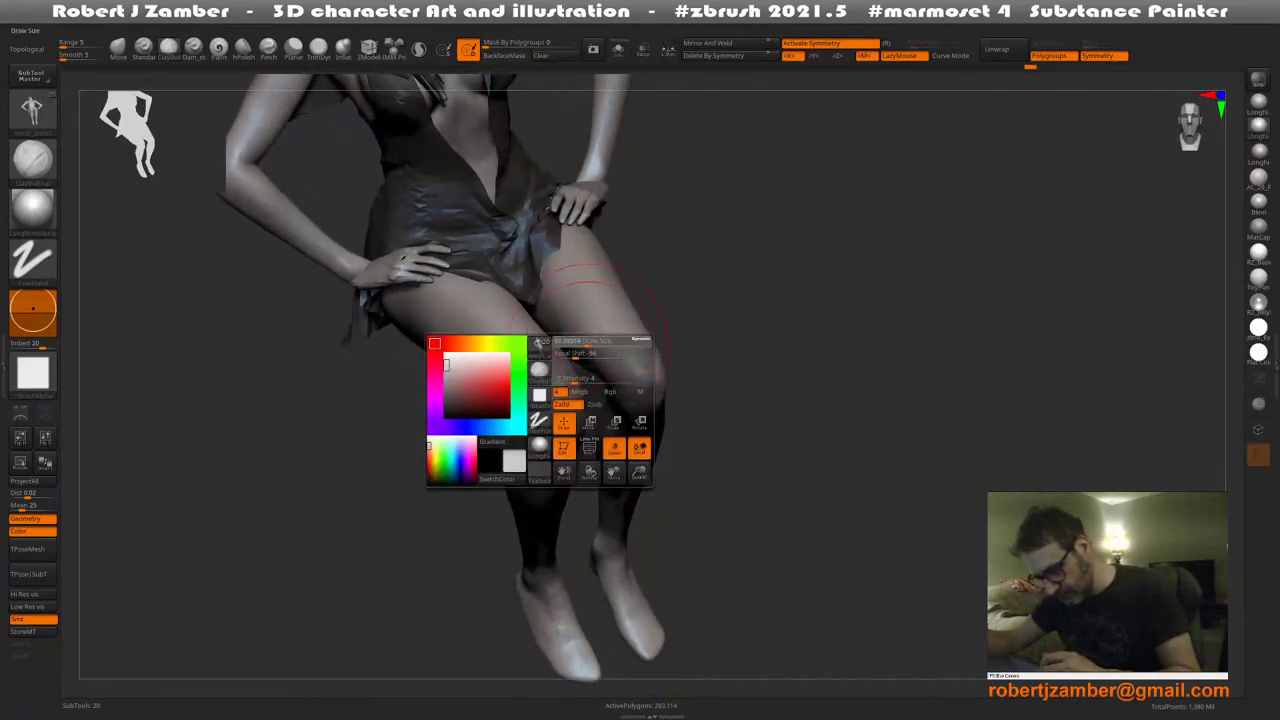
pyautogui.moveTo(590, 341); pyautogui.dragTo(585, 342)
pyautogui.moveTo(592, 342)
pyautogui.mouseDown(button='right')
pyautogui.moveTo(612, 300)
pyautogui.moveTo(610, 336)
pyautogui.moveTo(636, 362)
pyautogui.moveTo(652, 348)
pyautogui.mouseUp(button='right')
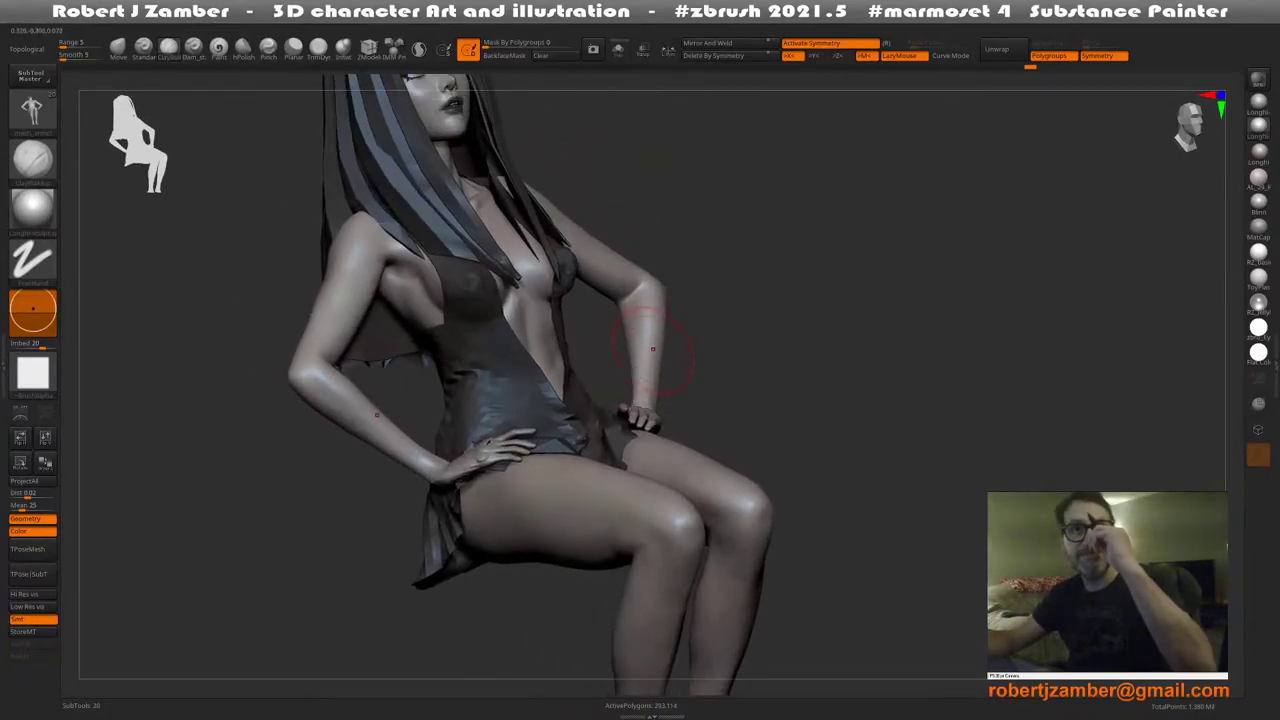
pyautogui.press('b')
pyautogui.press('m')
pyautogui.press('v')
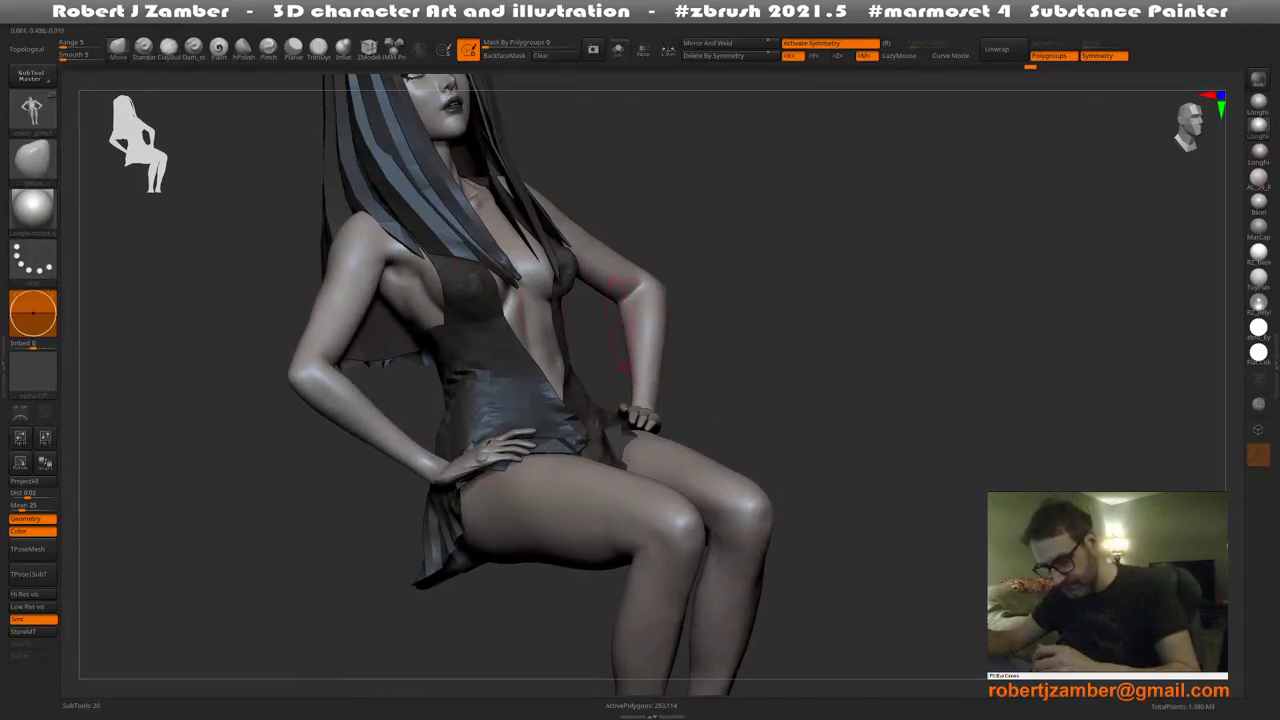
pyautogui.moveTo(640, 346)
pyautogui.mouseDown(button='right')
pyautogui.moveTo(620, 313)
pyautogui.moveTo(636, 310)
pyautogui.mouseUp(button='right')
pyautogui.press('space')
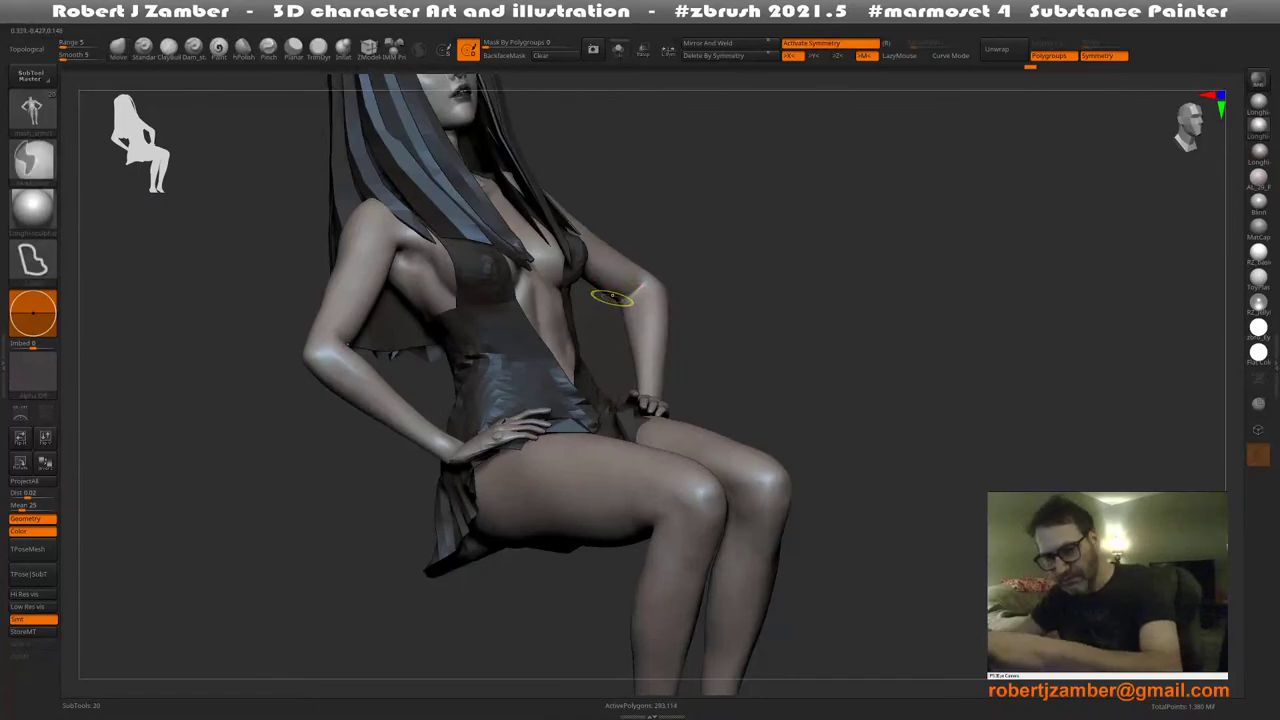
pyautogui.click(3, 365)
pyautogui.keyDown('alt'); pyautogui.moveTo(365, 278); pyautogui.dragTo(315, 259); pyautogui.keyUp('alt')
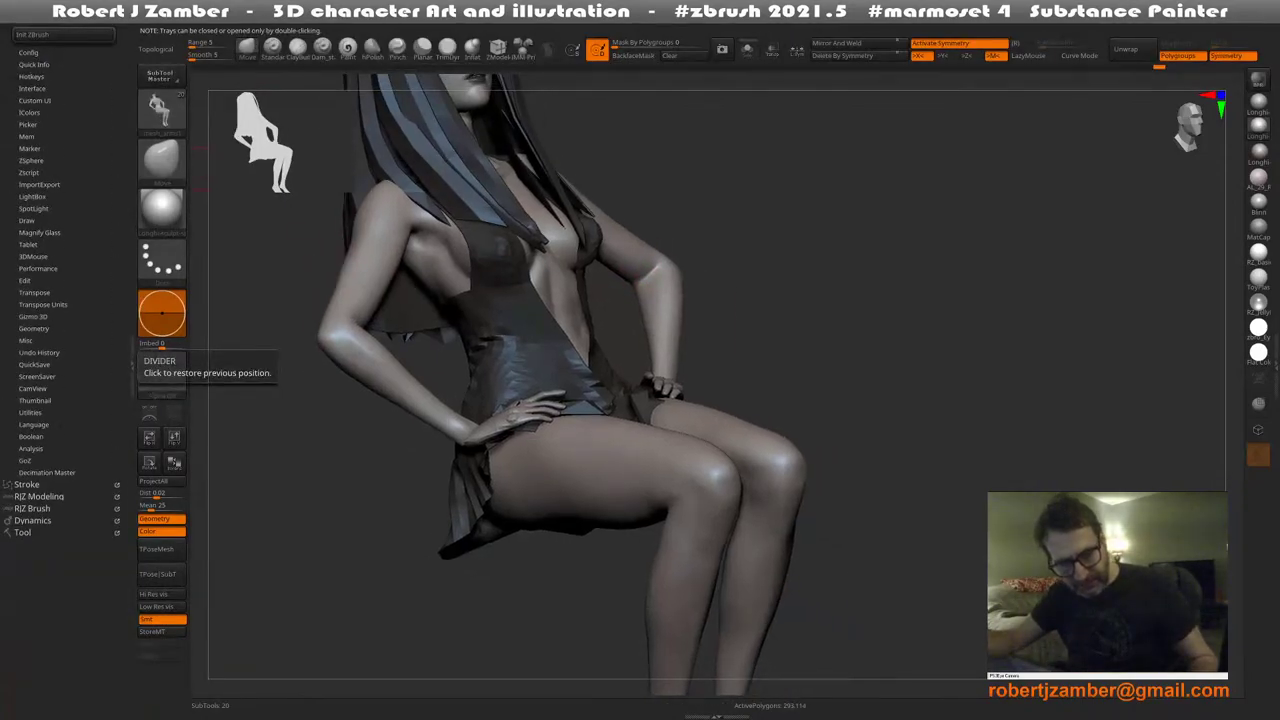
pyautogui.click(134, 366)
# Switch to the Standard brush, adjust its size at the inner elbow, and lower the body mesh by one subdivision level
pyautogui.click(144, 48)
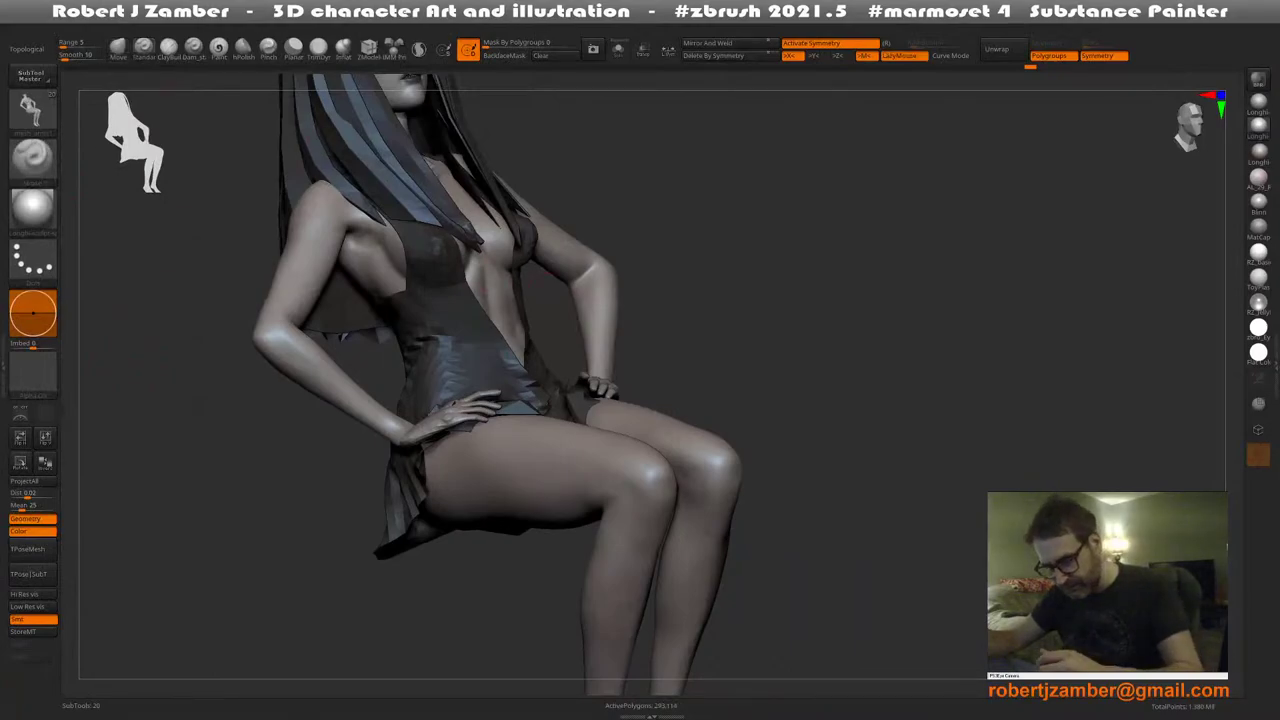
pyautogui.press('space')
pyautogui.click(580, 284)
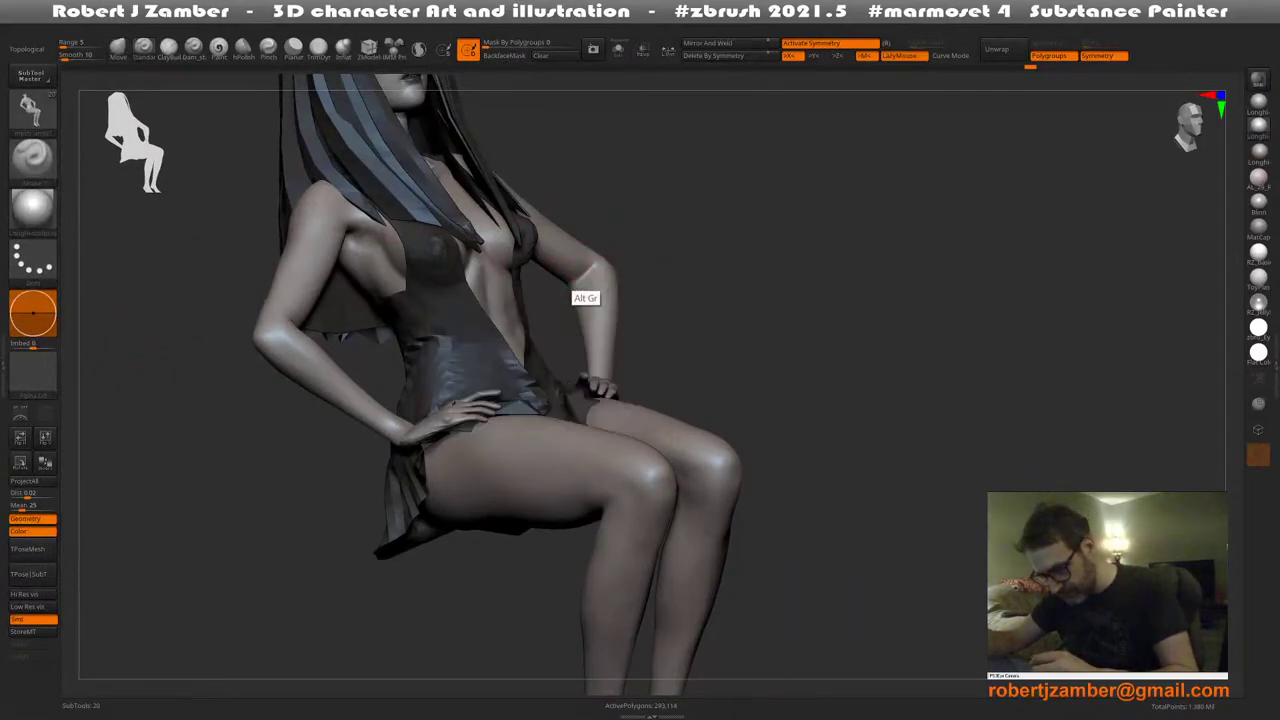
pyautogui.moveTo(571, 288)
pyautogui.mouseDown(button='right')
pyautogui.moveTo(582, 264)
pyautogui.moveTo(561, 272)
pyautogui.mouseUp(button='right')
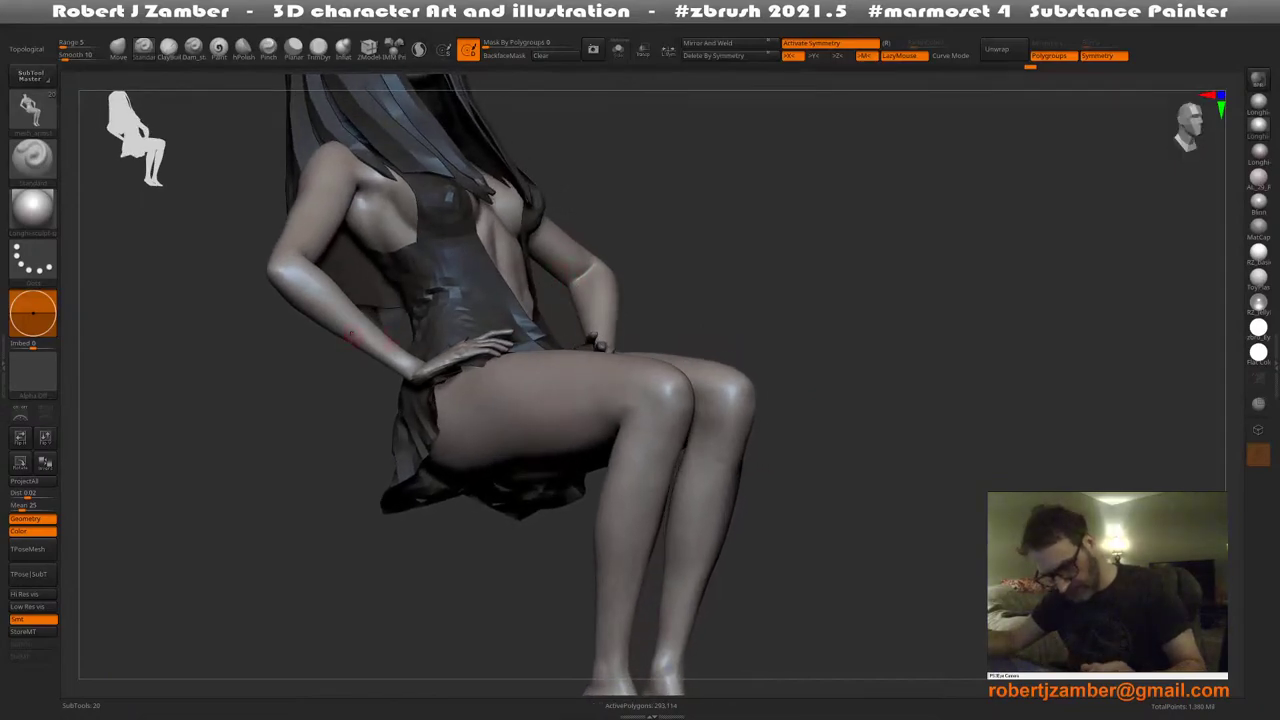
pyautogui.moveTo(574, 266)
pyautogui.keyDown('ctrl'); pyautogui.mouseDown(button='right')
pyautogui.moveTo(577, 296)
pyautogui.moveTo(600, 300)
pyautogui.moveTo(556, 284)
pyautogui.moveTo(528, 323)
pyautogui.moveTo(486, 337)
pyautogui.moveTo(513, 331)
pyautogui.mouseUp(button='right'); pyautogui.keyUp('ctrl')
pyautogui.hotkey('shift', 'd')
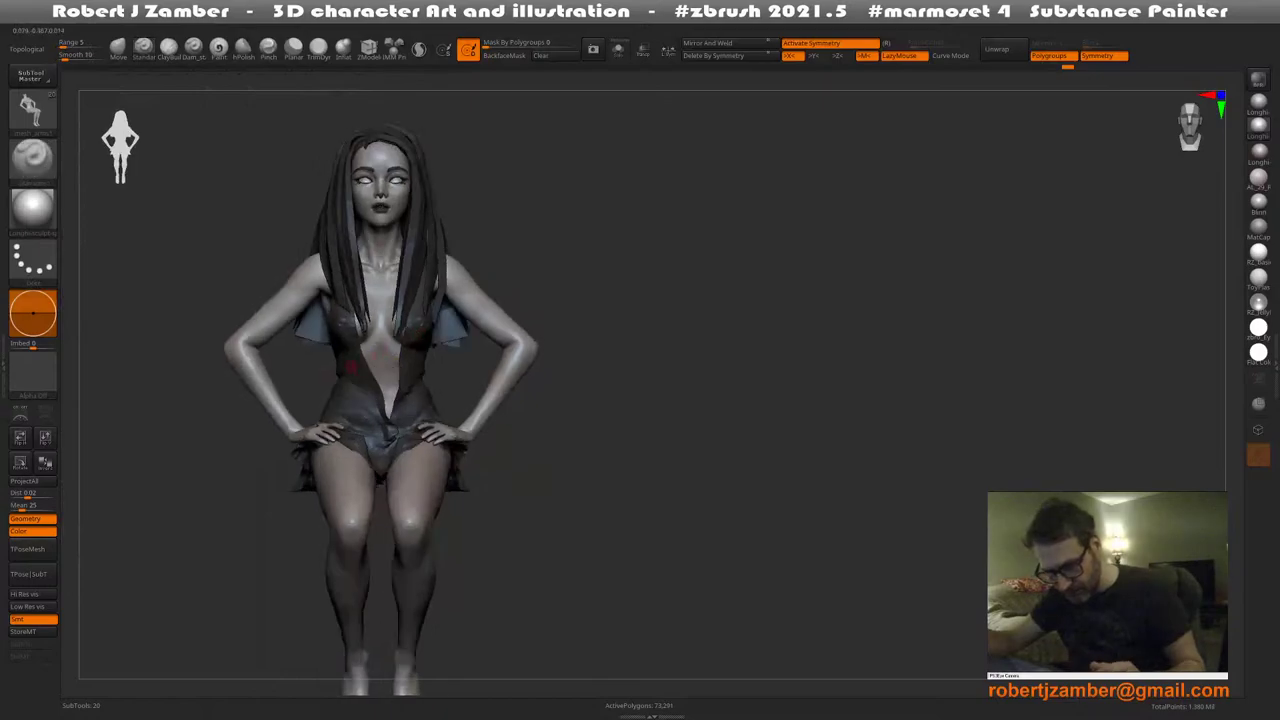
# Sculpt the crook of the elbows with the Standard brush
pyautogui.keyDown('alt'); pyautogui.moveTo(320, 360); pyautogui.dragTo(363, 344, button='right'); pyautogui.keyUp('alt')
pyautogui.rightClick(363, 344)
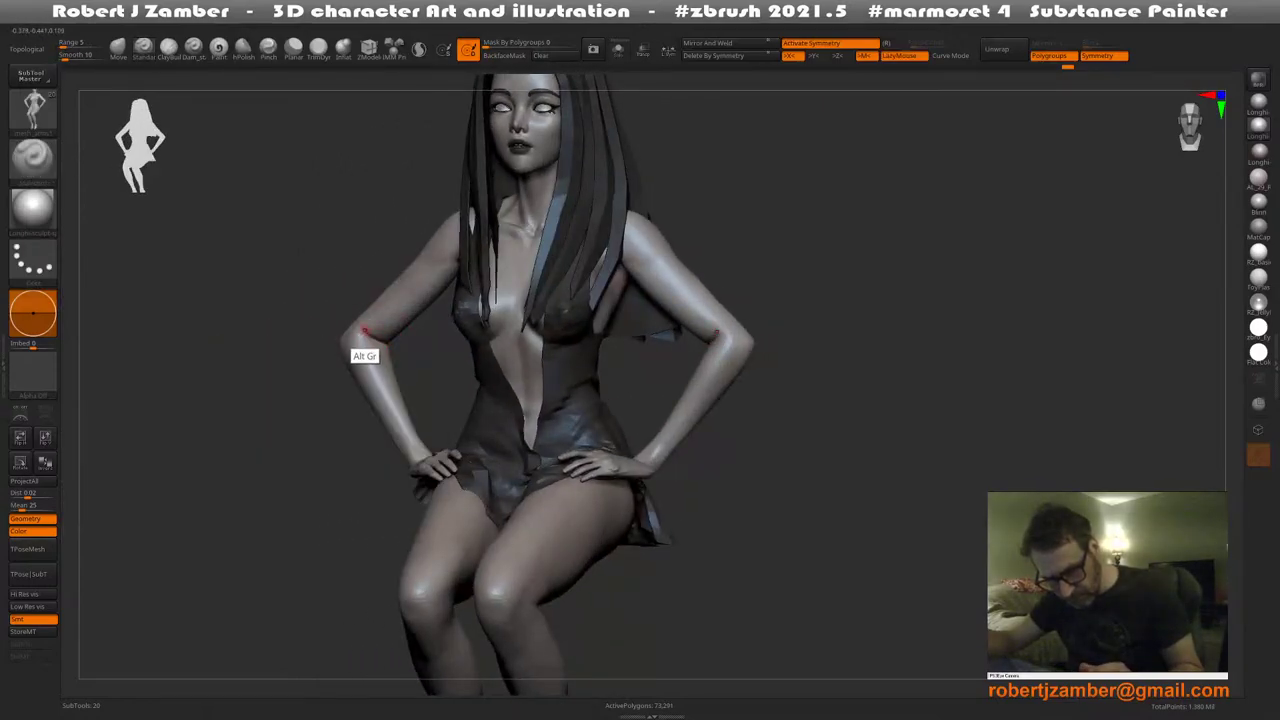
pyautogui.moveTo(365, 331)
pyautogui.mouseDown(button='right')
pyautogui.moveTo(380, 336)
pyautogui.moveTo(350, 342)
pyautogui.moveTo(437, 375)
pyautogui.moveTo(428, 352)
pyautogui.mouseUp(button='right')
pyautogui.press('space')
pyautogui.rightClick(393, 362)
pyautogui.rightClick(428, 352)
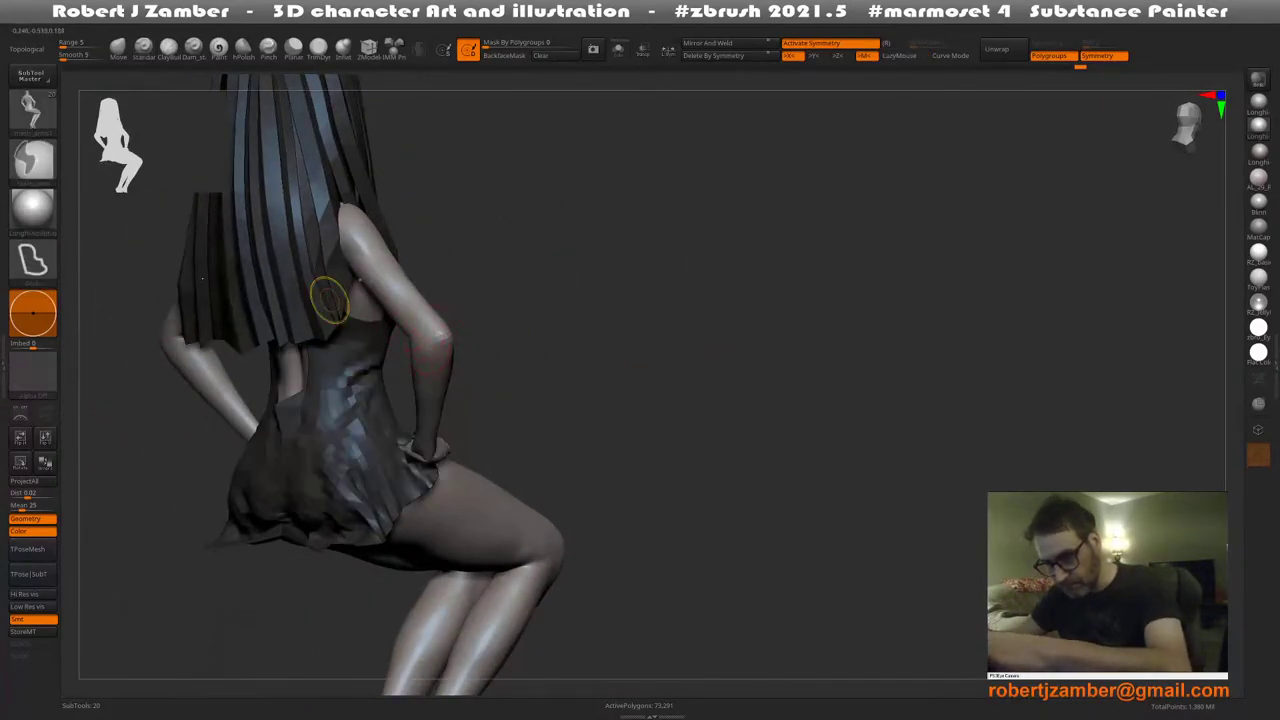
# Resize the Standard brush and shape the back of the elbow where the upper arm meets the forearm
pyautogui.moveTo(425, 345); pyautogui.dragTo(498, 335, button='right')
pyautogui.press('space')
pyautogui.rightClick(498, 335)
pyautogui.press('space')
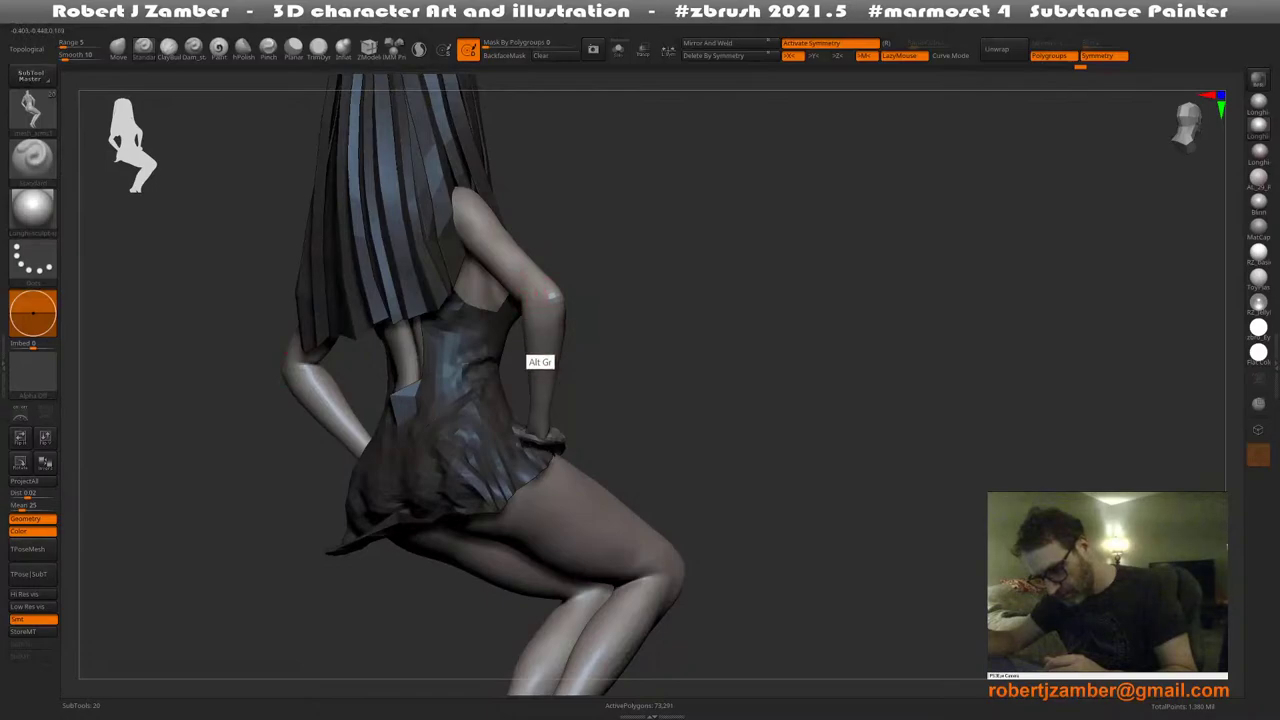
pyautogui.moveTo(543, 374); pyautogui.dragTo(546, 312, button='right')
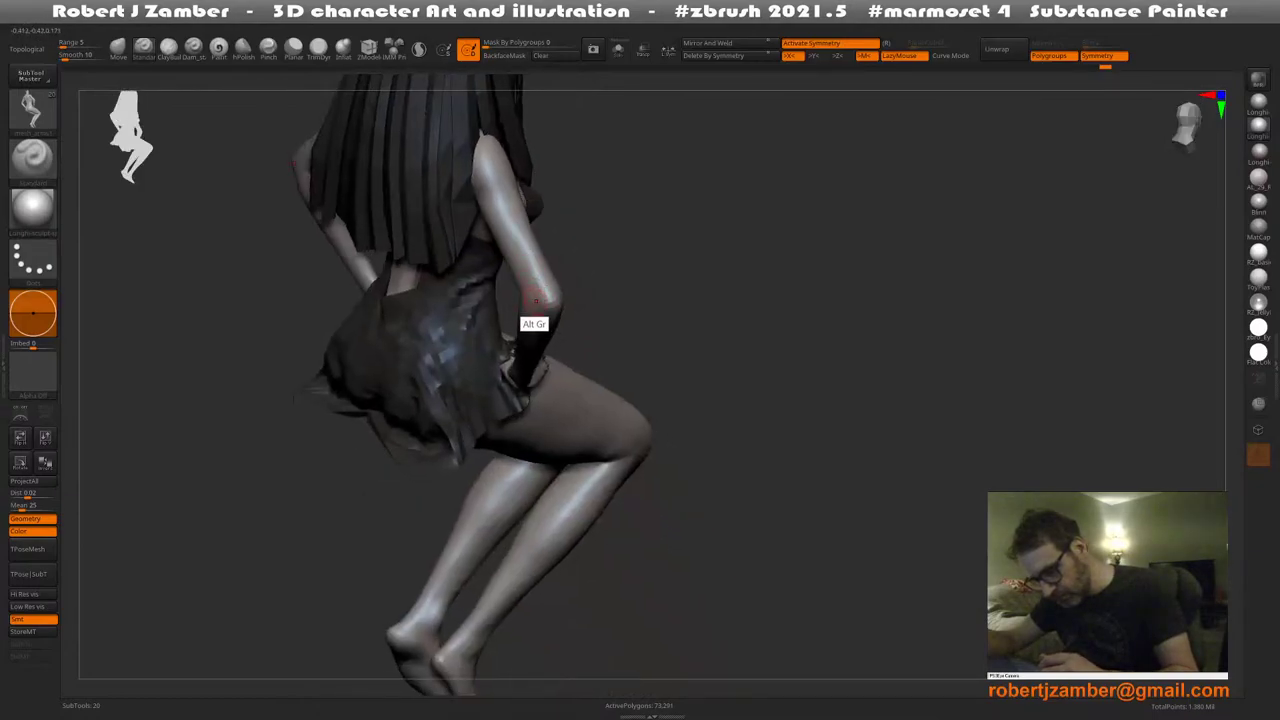
pyautogui.moveTo(508, 262)
pyautogui.mouseDown(button='right')
pyautogui.moveTo(545, 291)
pyautogui.moveTo(518, 262)
pyautogui.mouseUp(button='right')
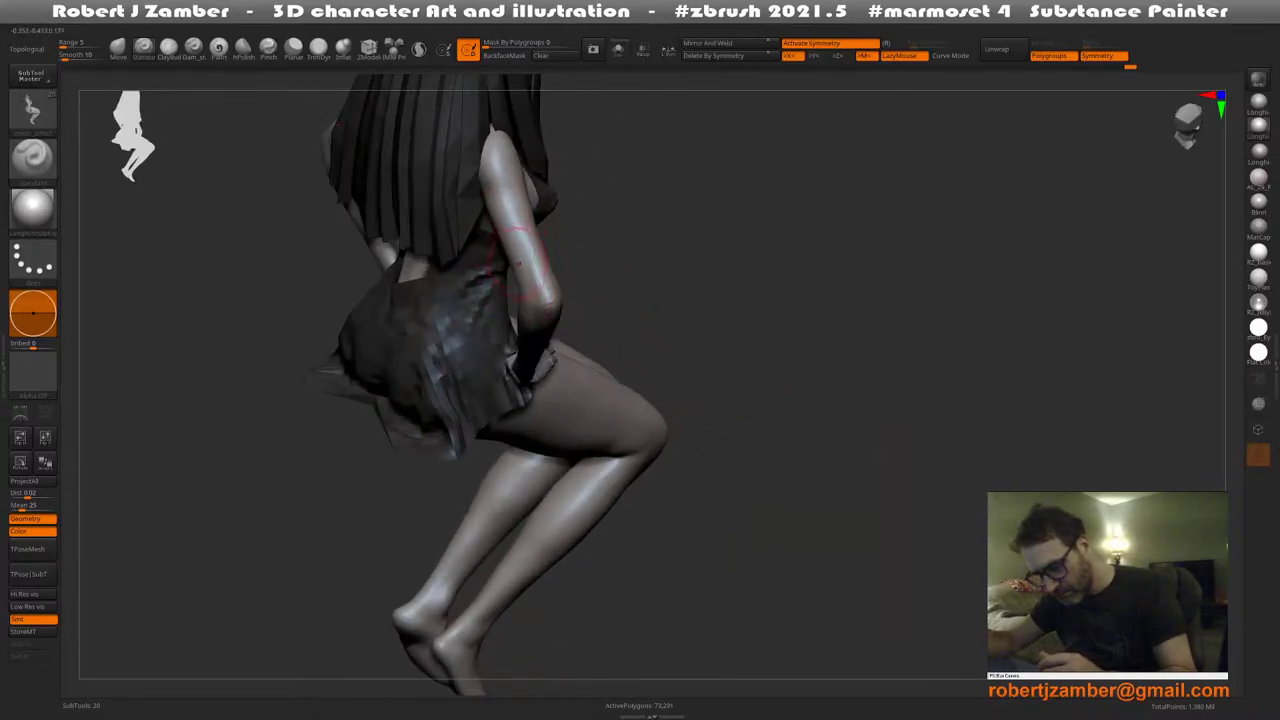
# Readjust the brush size and sculpt the back of the upper arm below the shoulder
pyautogui.rightClick(501, 232)
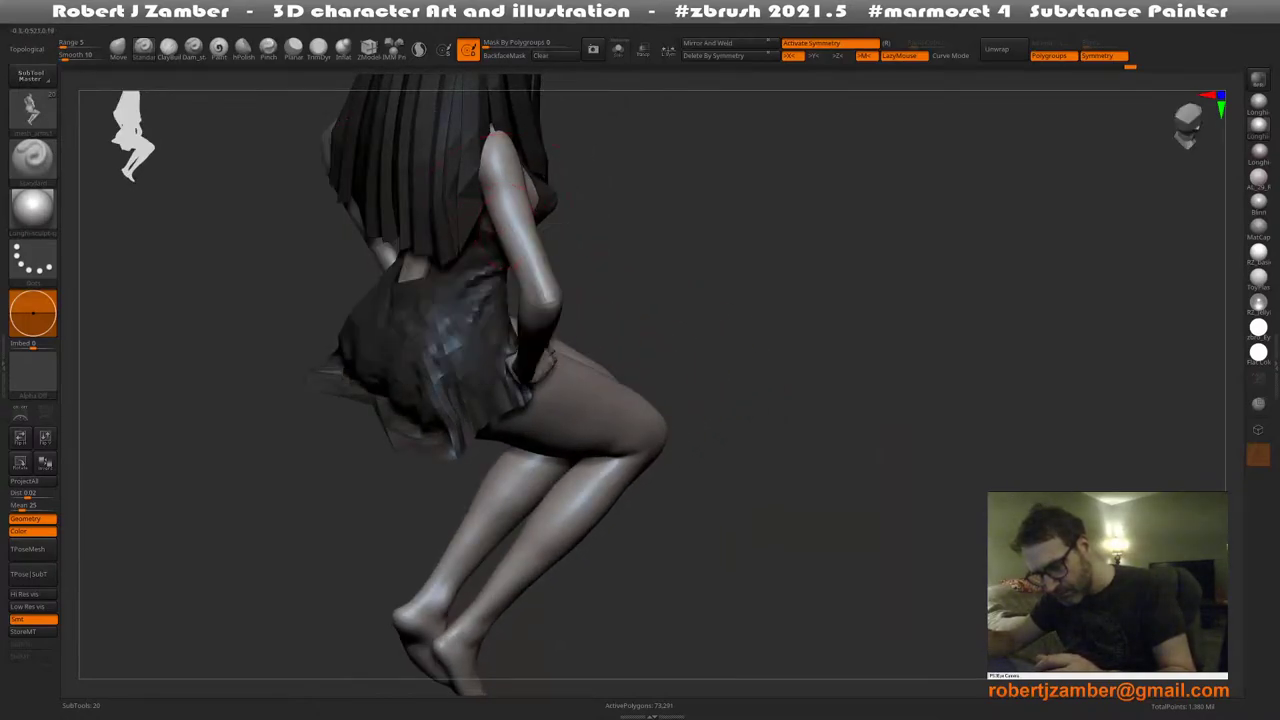
pyautogui.rightClick(484, 188)
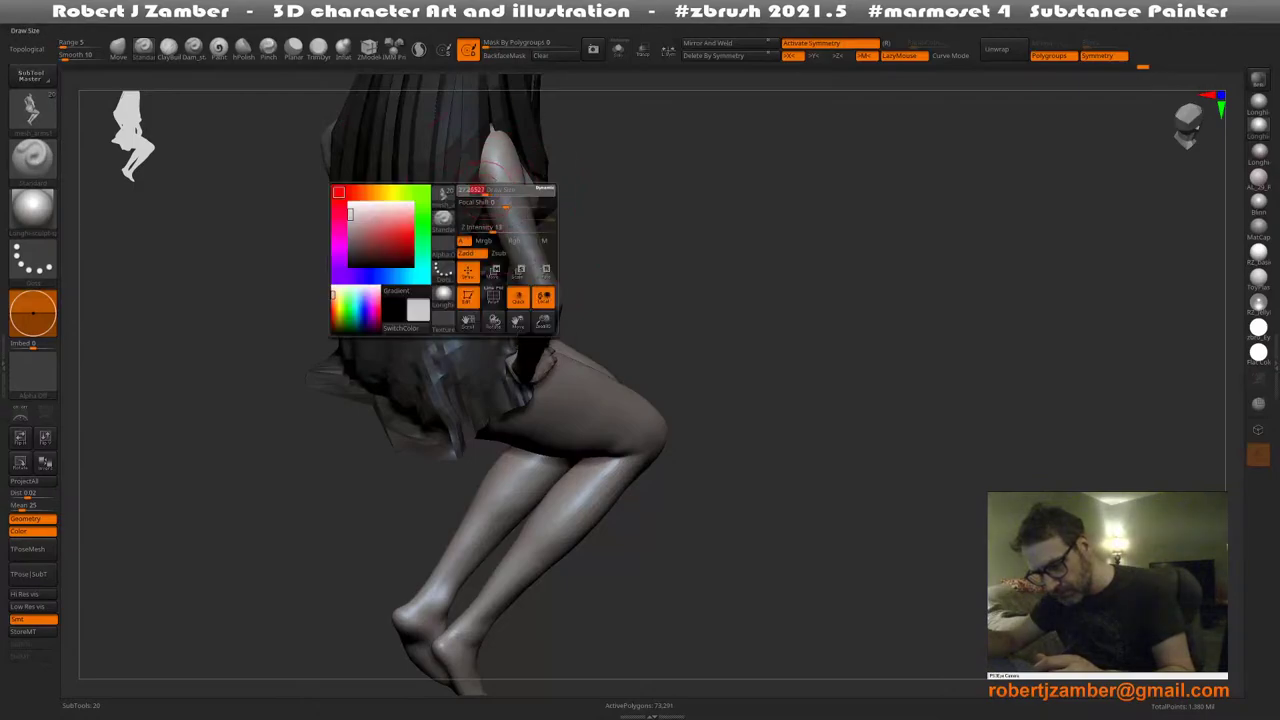
pyautogui.moveTo(500, 192); pyautogui.dragTo(484, 187, button='right')
pyautogui.rightClick(505, 199)
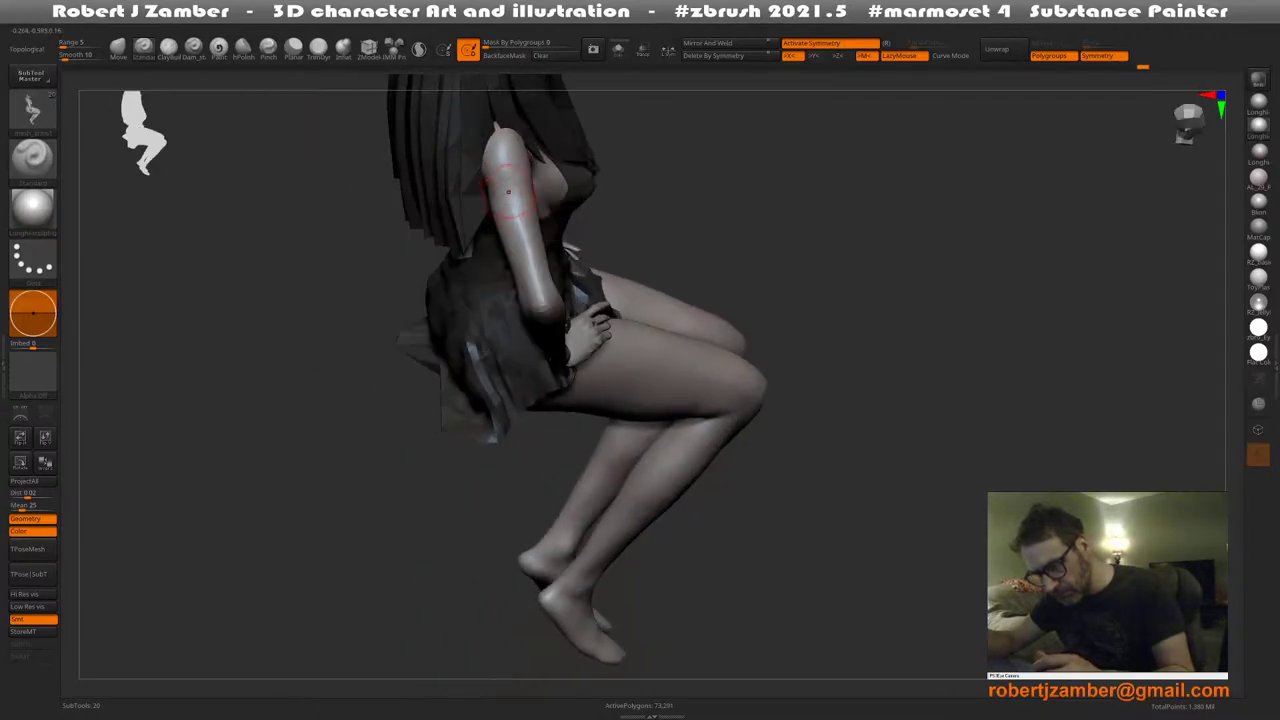
pyautogui.moveTo(513, 243); pyautogui.dragTo(395, 255, button='right')
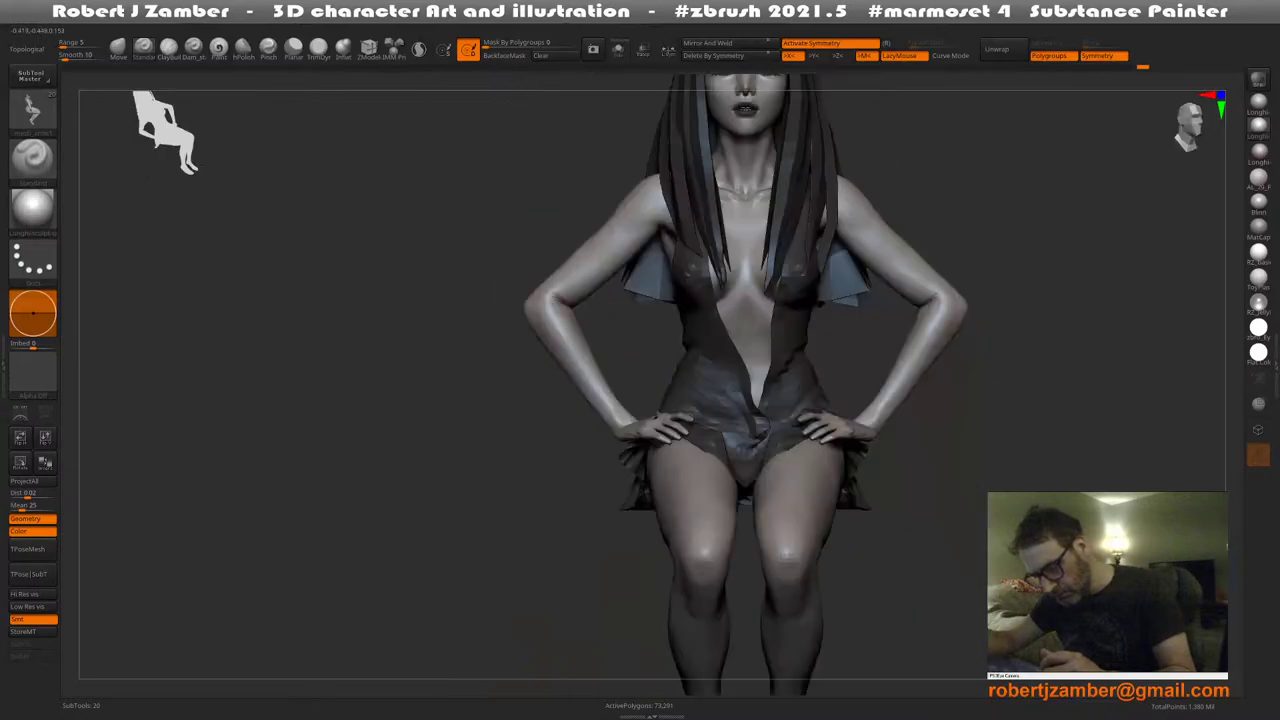
# Refine the shoulders and upper arms from the front
pyautogui.rightClick(540, 285)
pyautogui.rightClick(615, 212)
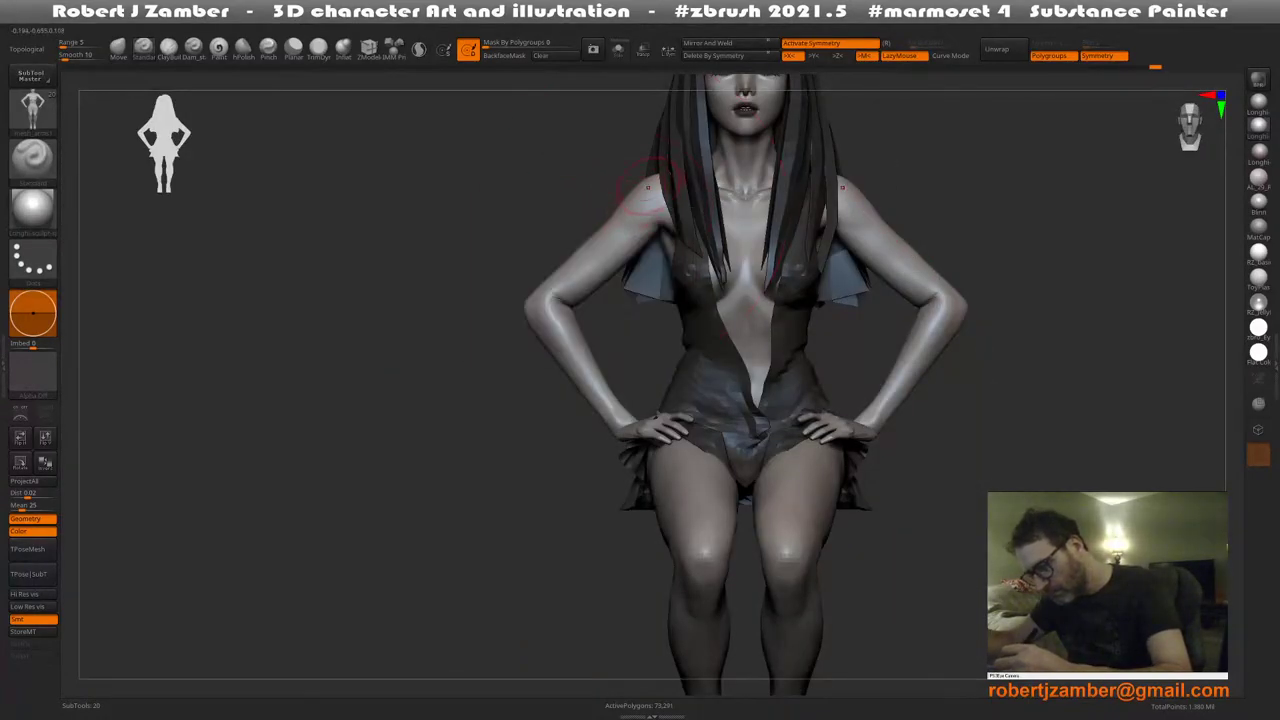
pyautogui.moveTo(580, 286); pyautogui.dragTo(480, 300, button='right')
pyautogui.rightClick(472, 302)
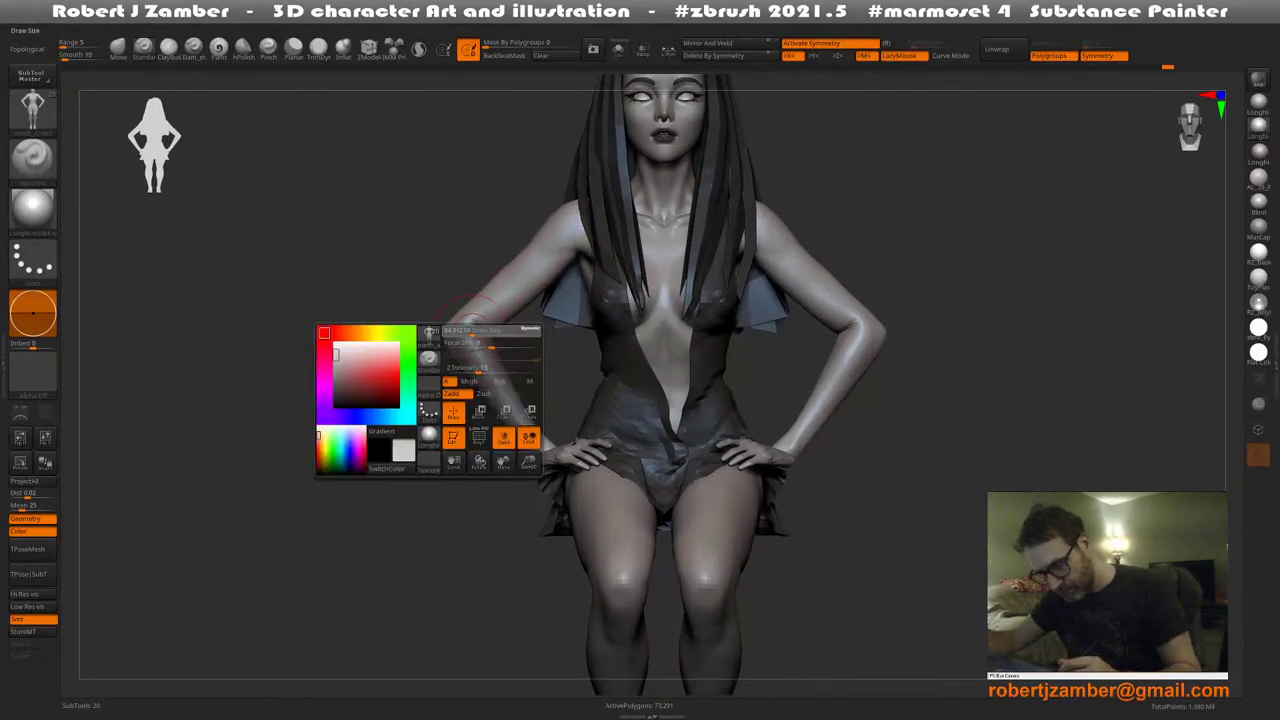
# Resize the brush and sculpt the forearm muscles below the elbows
pyautogui.rightClick(460, 346)
pyautogui.moveTo(412, 350)
pyautogui.mouseDown(button='right')
pyautogui.moveTo(478, 344)
pyautogui.moveTo(457, 309)
pyautogui.moveTo(455, 330)
pyautogui.mouseUp(button='right')
pyautogui.rightClick(462, 344)
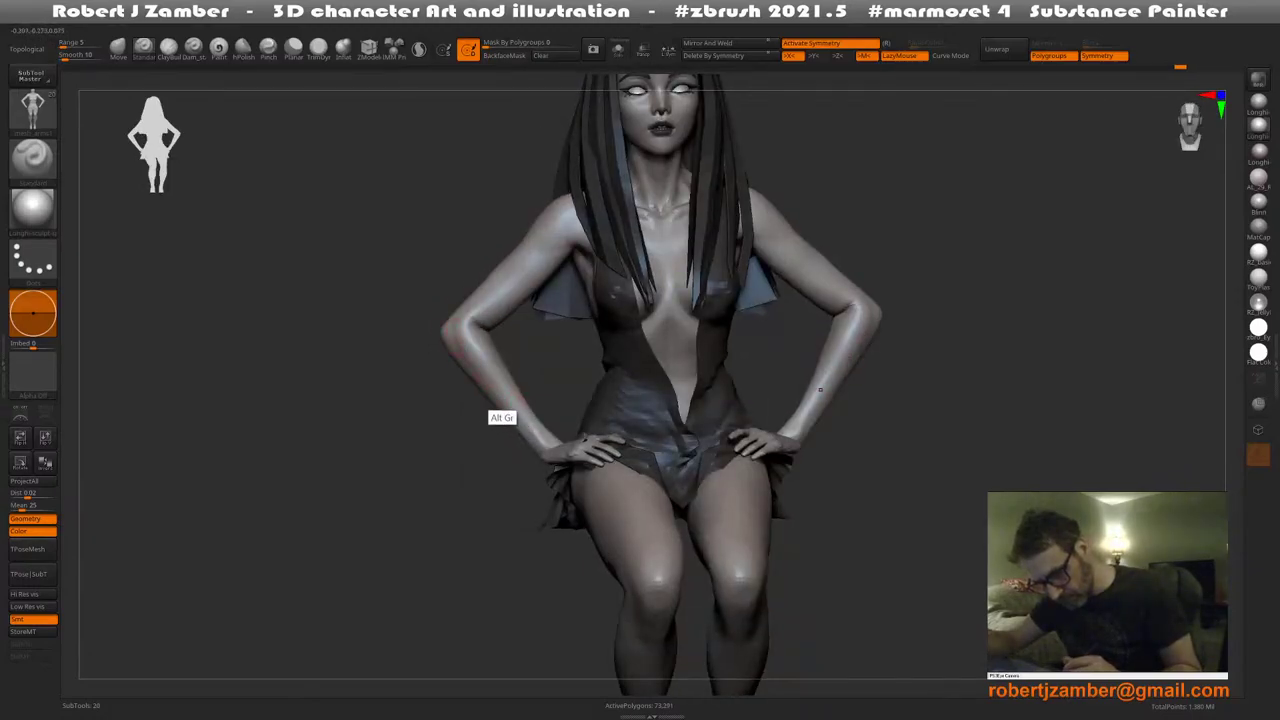
pyautogui.moveTo(496, 390); pyautogui.dragTo(477, 332, button='right')
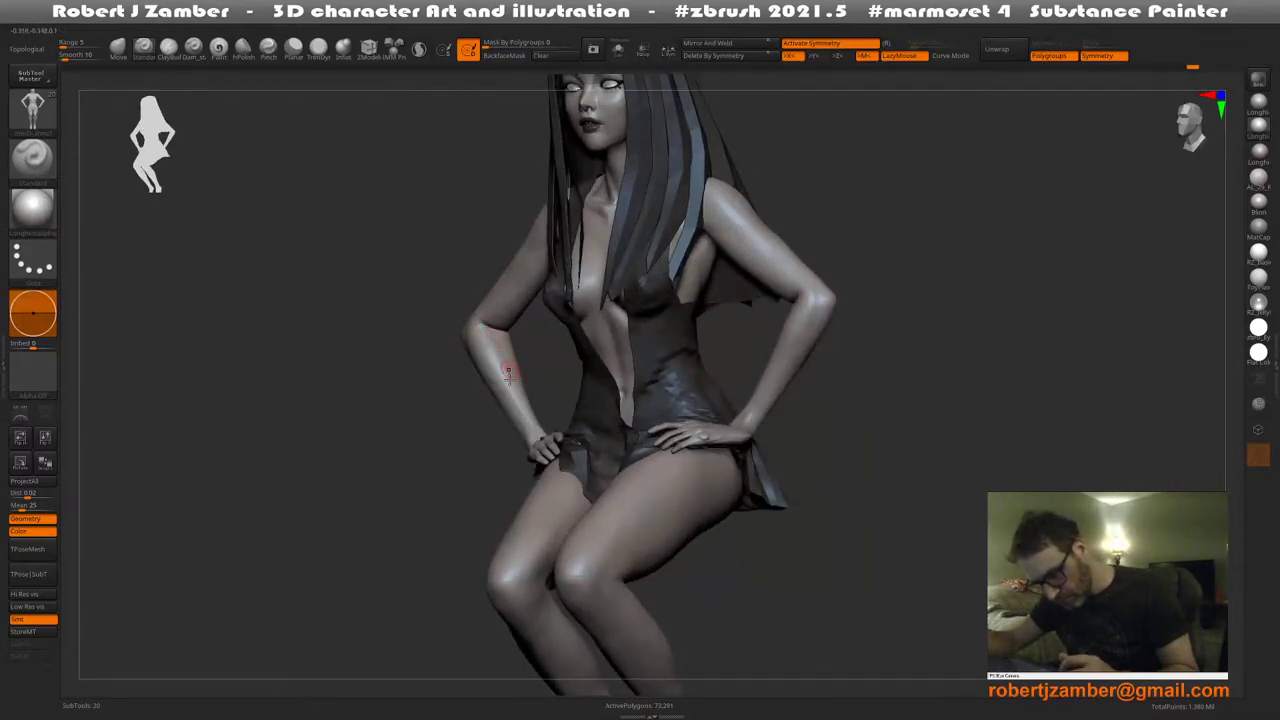
pyautogui.moveTo(508, 372)
pyautogui.mouseDown(button='right')
pyautogui.moveTo(482, 323)
pyautogui.moveTo(540, 380)
pyautogui.moveTo(493, 363)
pyautogui.moveTo(478, 333)
pyautogui.mouseUp(button='right')
# Refine the inner elbow with the Standard brush and smooth its transition into the forearm
pyautogui.press('space')
pyautogui.press('space')
pyautogui.press('space')
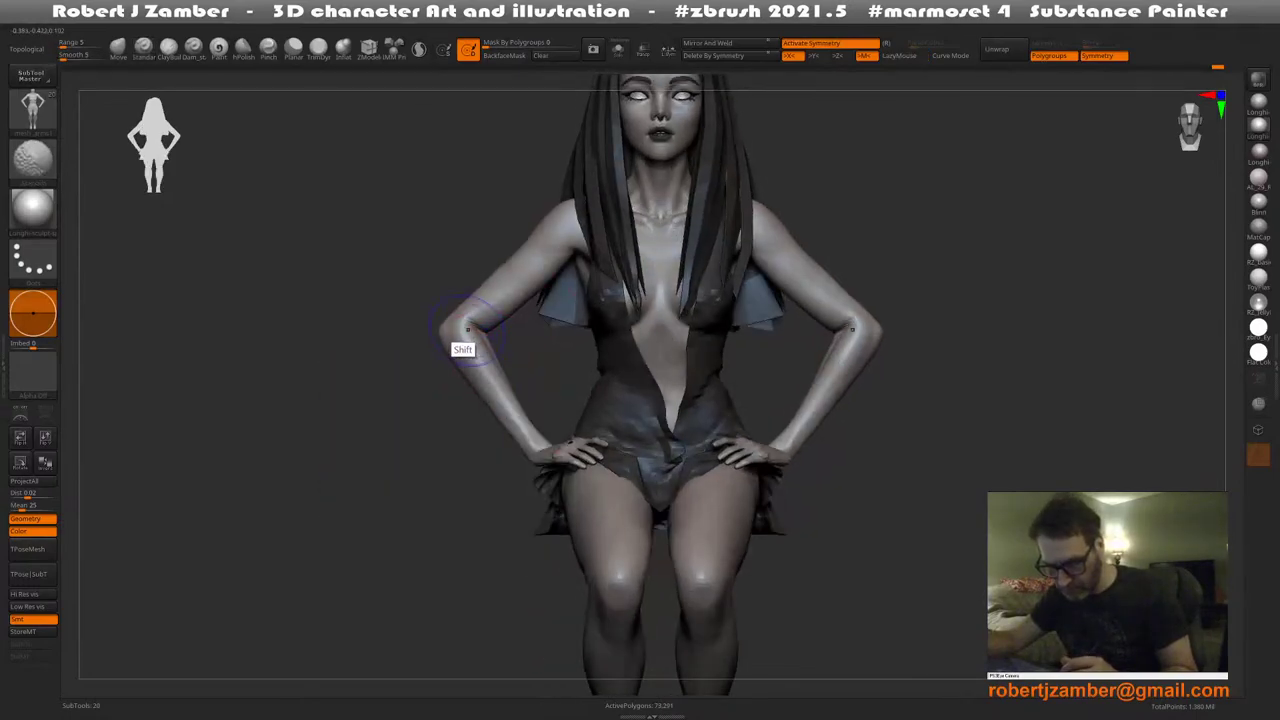
pyautogui.press('space')
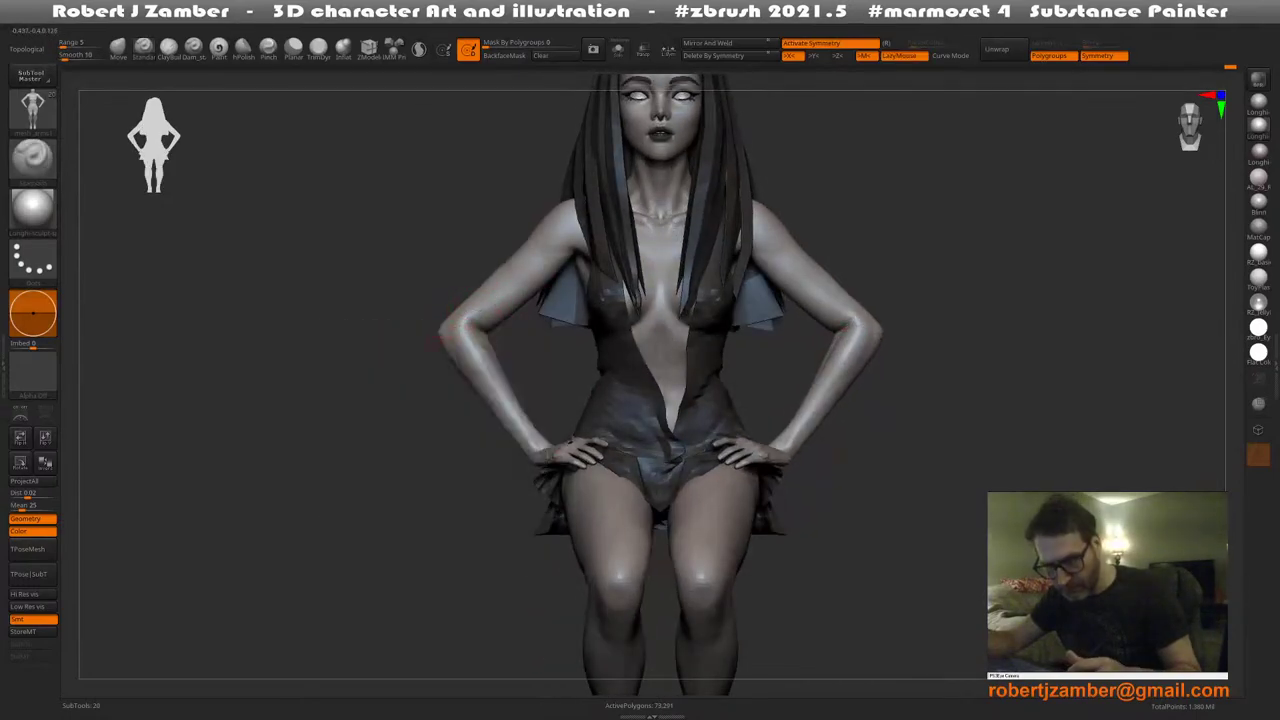
# Switch to the Move brush, adjust its size and reshape the upper arms just above the elbows
pyautogui.keyDown('alt'); pyautogui.moveTo(441, 338); pyautogui.dragTo(510, 321, button='right'); pyautogui.keyUp('alt')
pyautogui.click(118, 48)
pyautogui.rightClick(490, 321)
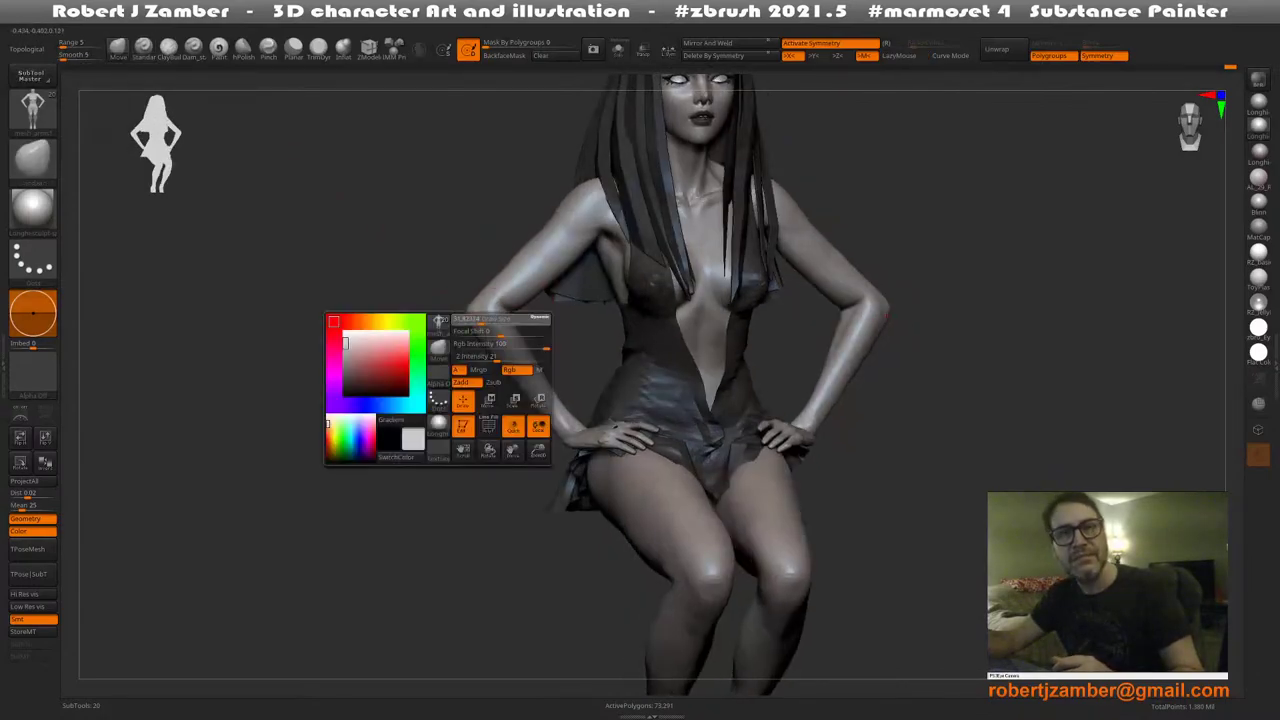
pyautogui.press('space')
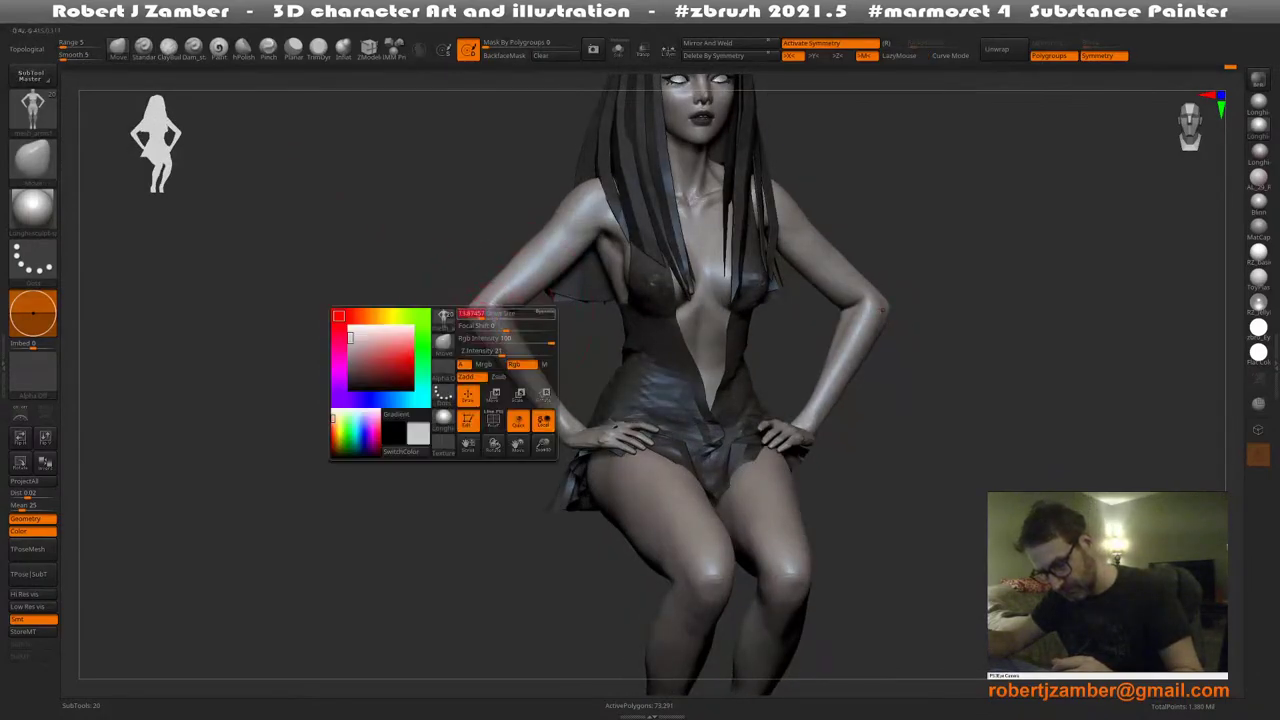
pyautogui.press('space')
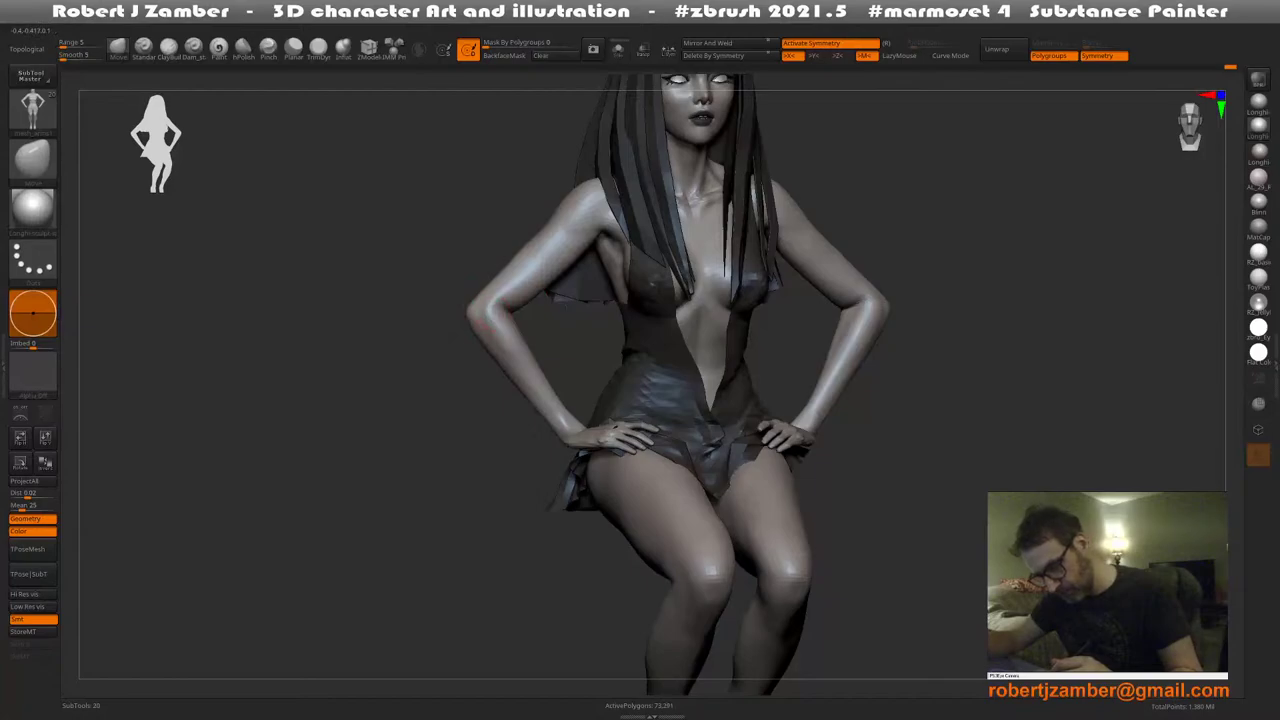
pyautogui.press('space')
pyautogui.press('space')
pyautogui.moveTo(519, 278); pyautogui.dragTo(523, 279)
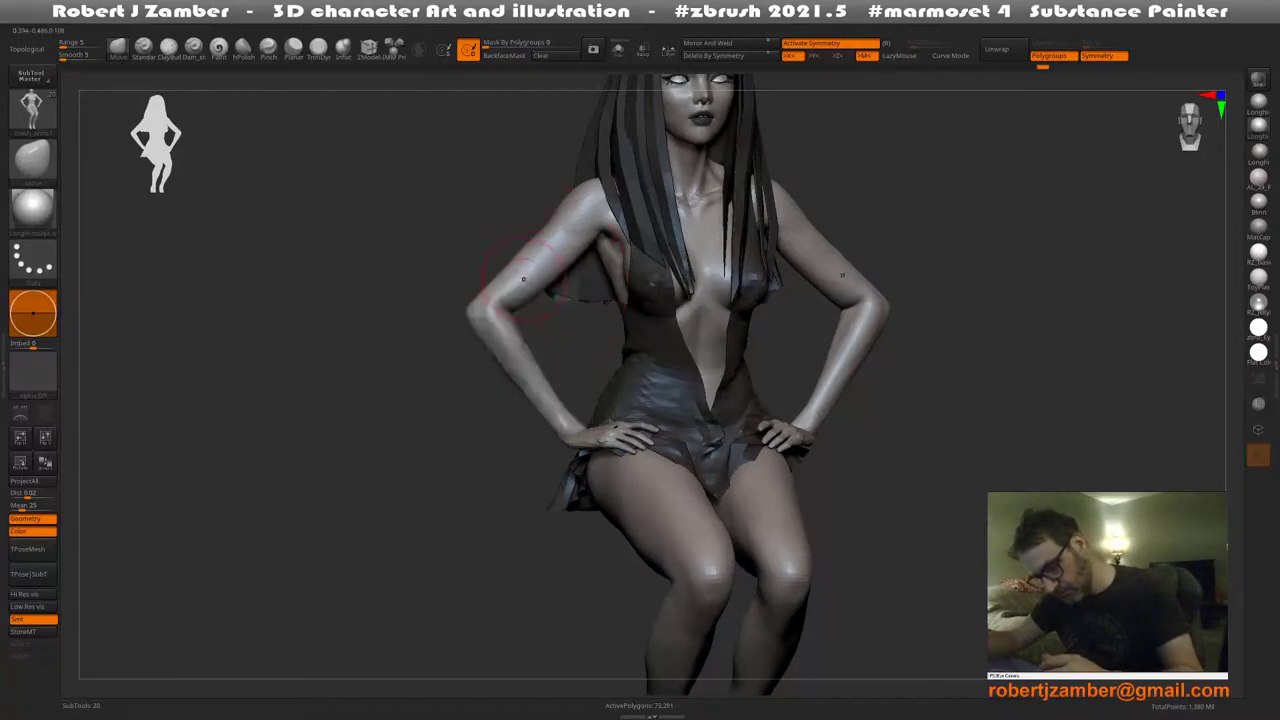
pyautogui.moveTo(519, 278); pyautogui.dragTo(518, 282, button='right')
pyautogui.press('space')
pyautogui.moveTo(525, 288); pyautogui.dragTo(530, 290)
pyautogui.press('space')
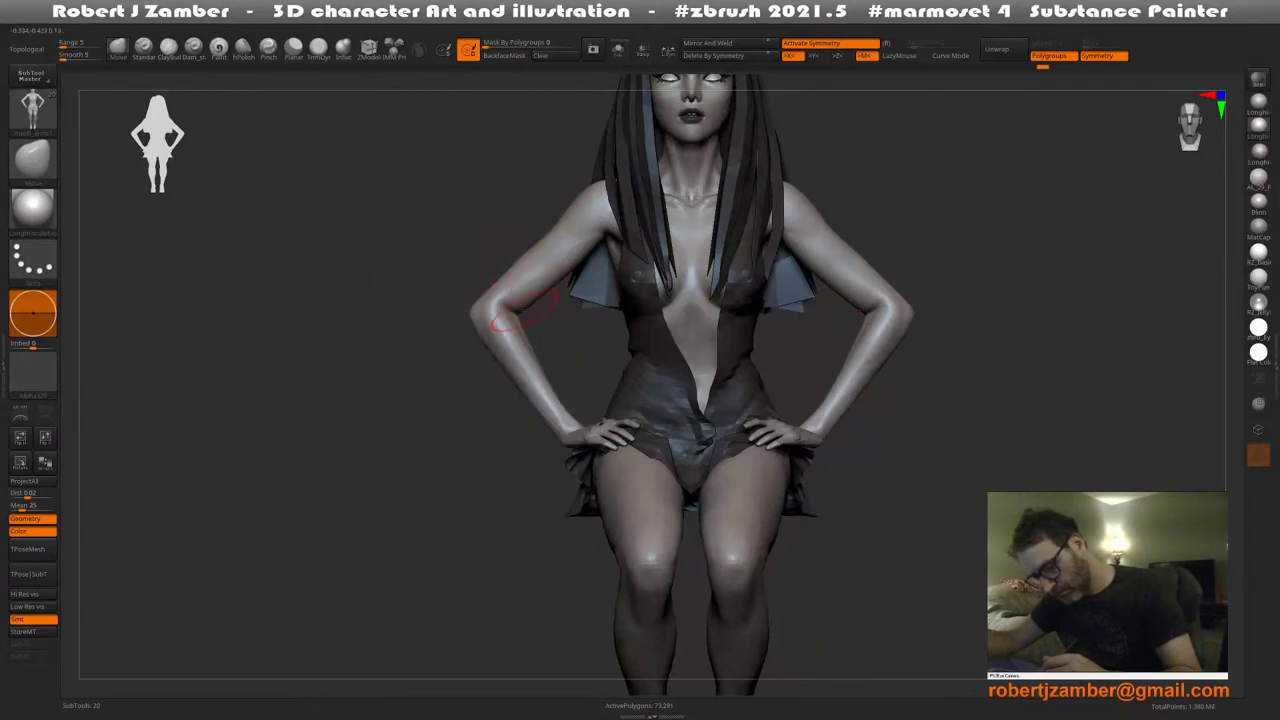
# Resize the Move brush and adjust the elbow and upper arm shape from the back and side
pyautogui.moveTo(509, 311); pyautogui.dragTo(410, 342, button='right')
pyautogui.rightClick(475, 390)
pyautogui.moveTo(550, 345); pyautogui.dragTo(335, 358, button='right')
pyautogui.rightClick(492, 402)
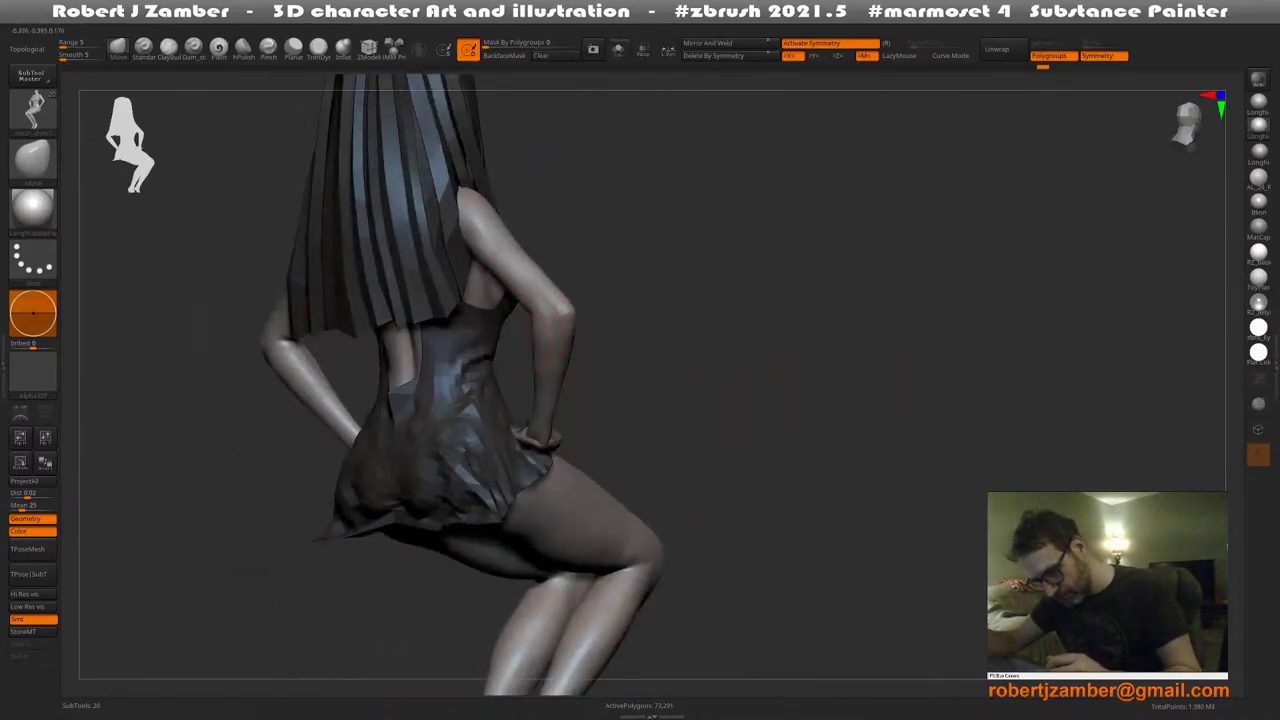
pyautogui.moveTo(548, 337); pyautogui.dragTo(465, 350, button='right')
pyautogui.rightClick(497, 422)
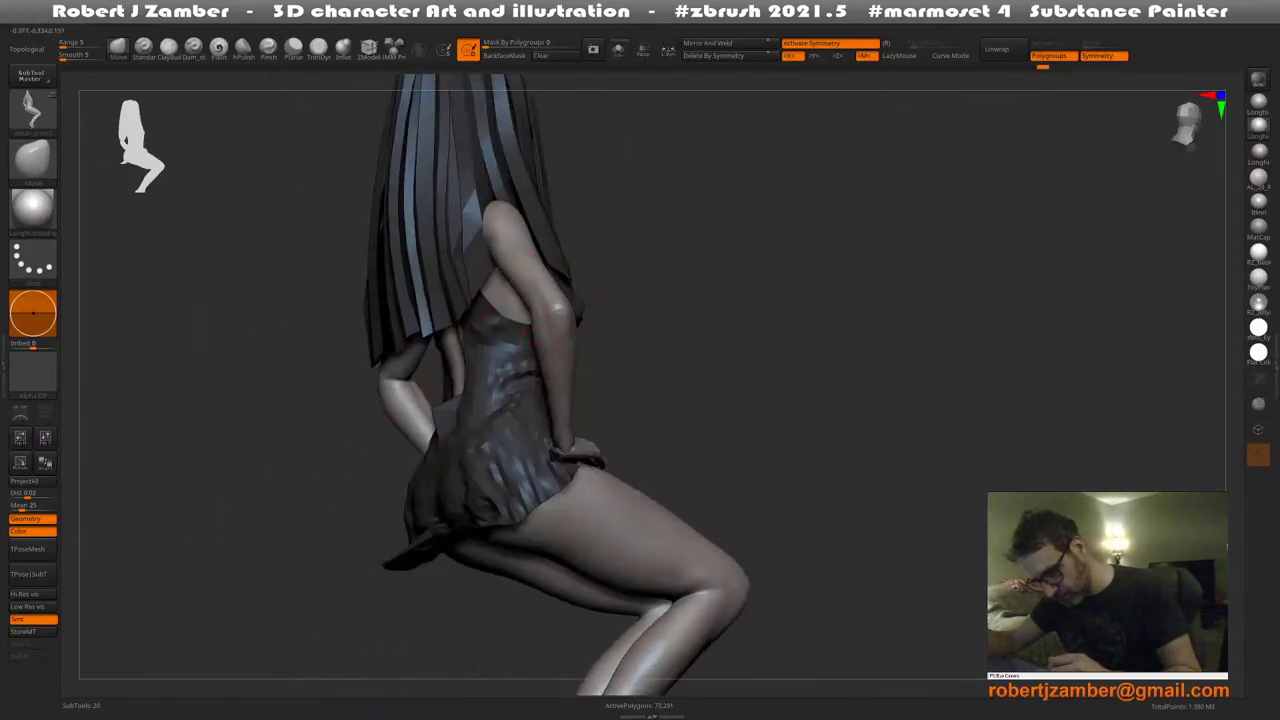
pyautogui.press('space')
pyautogui.moveTo(548, 352); pyautogui.dragTo(552, 330, button='right')
pyautogui.press('space')
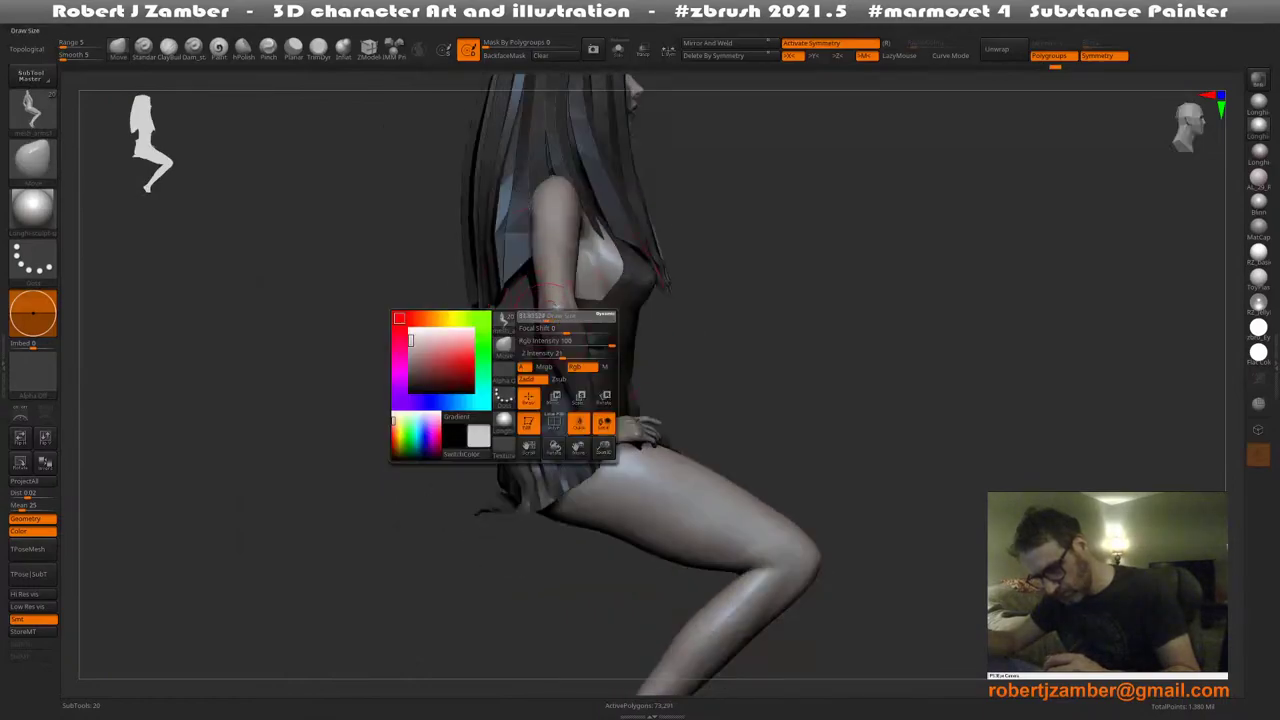
pyautogui.moveTo(547, 315); pyautogui.dragTo(541, 315)
pyautogui.moveTo(556, 310); pyautogui.dragTo(505, 330, button='right')
pyautogui.press('space')
pyautogui.press('space')
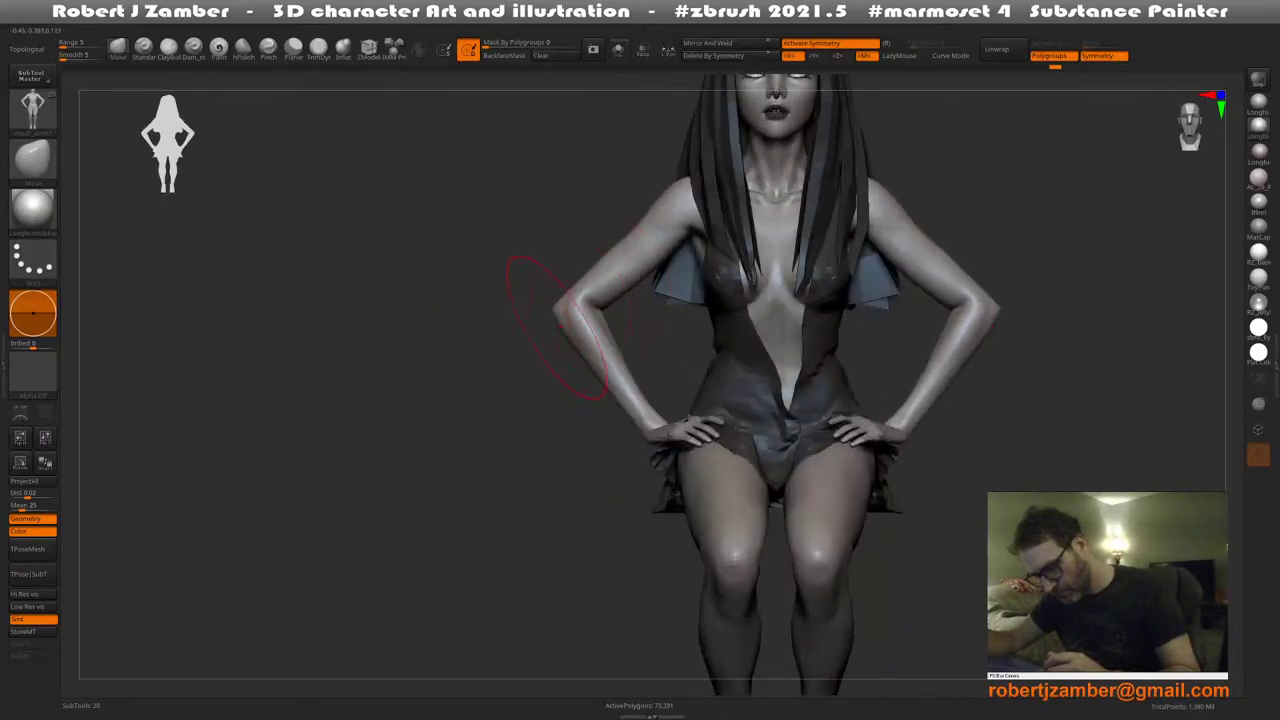
# Examine the seated figure's arm shapes and overall proportions from the front and three-quarter views
pyautogui.moveTo(592, 325)
pyautogui.keyDown('ctrl'); pyautogui.mouseDown(button='right')
pyautogui.moveTo(527, 390)
pyautogui.moveTo(456, 364)
pyautogui.moveTo(523, 342)
pyautogui.moveTo(542, 296)
pyautogui.moveTo(546, 335)
pyautogui.moveTo(547, 323)
pyautogui.moveTo(531, 343)
pyautogui.mouseUp(button='right'); pyautogui.keyUp('ctrl')
pyautogui.press('space')
pyautogui.keyDown('alt'); pyautogui.click(634, 290); pyautogui.keyUp('alt')
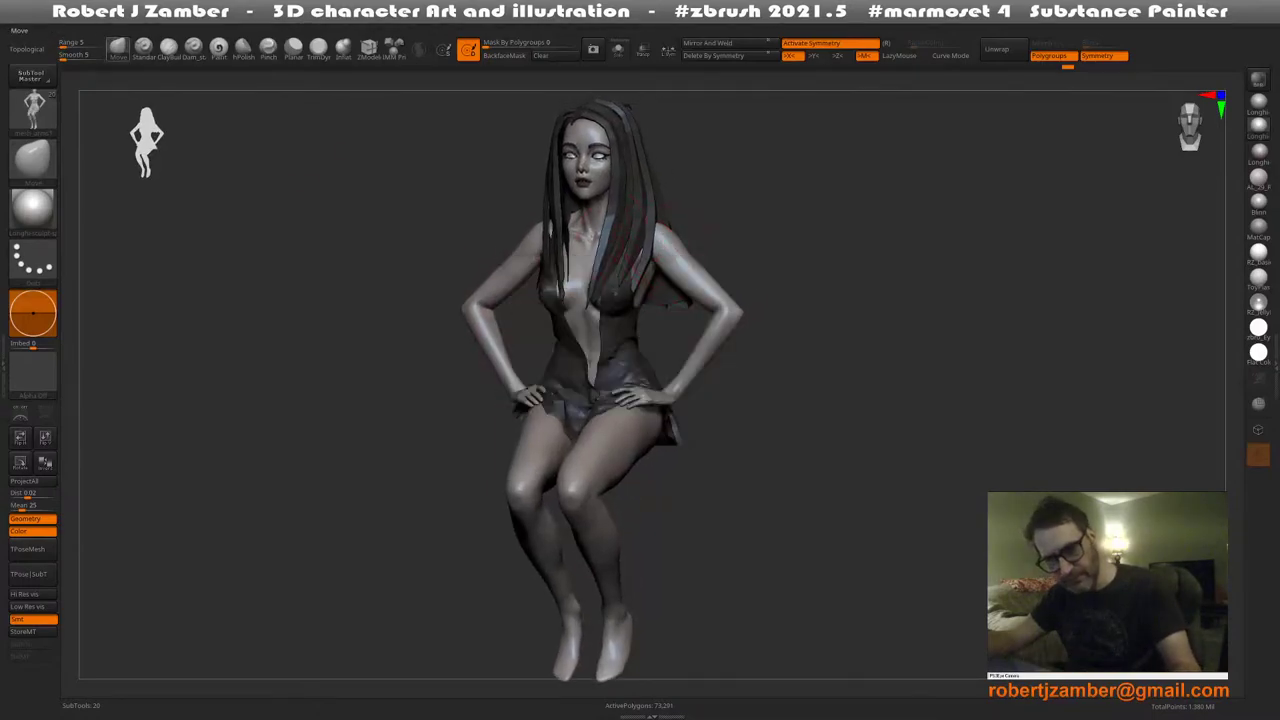
pyautogui.click(33, 160)
pyautogui.press('Escape')
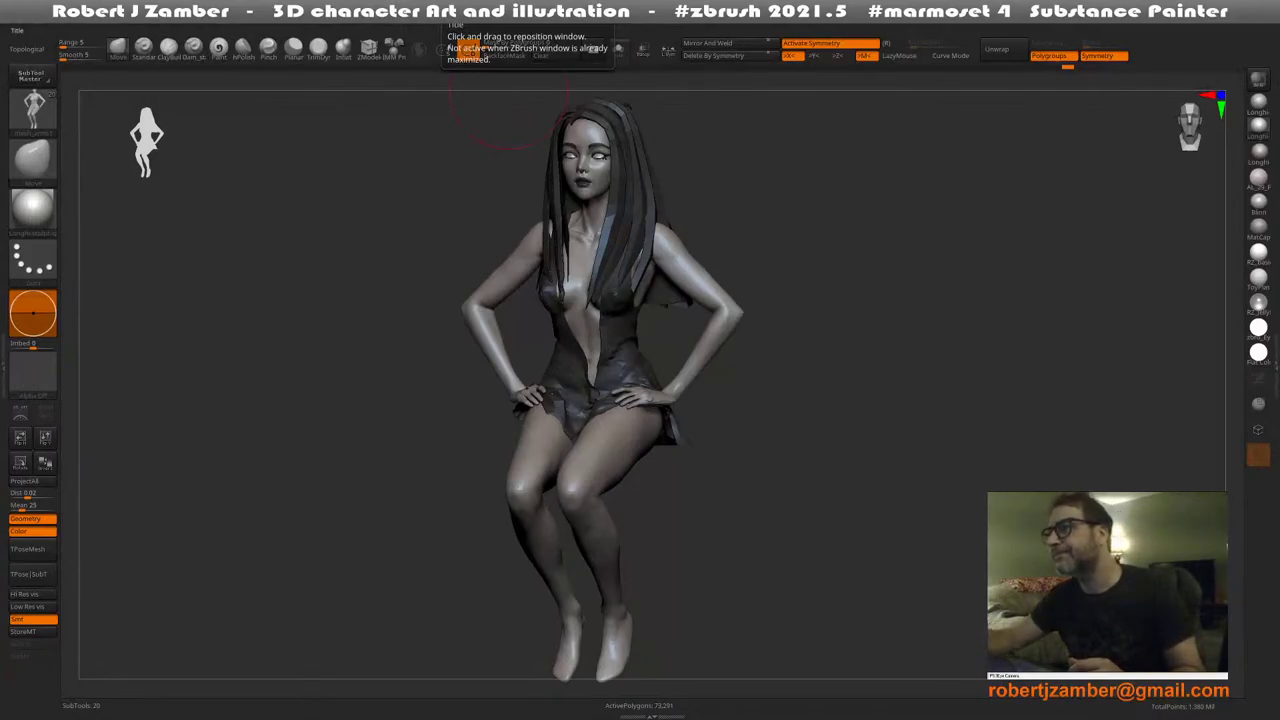
pyautogui.moveTo(350, 400); pyautogui.dragTo(375, 387)
pyautogui.moveTo(517, 415); pyautogui.dragTo(455, 412, button='right')
pyautogui.keyDown('alt'); pyautogui.moveTo(690, 359); pyautogui.dragTo(641, 342, button='right'); pyautogui.keyUp('alt')
pyautogui.rightClick(664, 360)
pyautogui.keyDown('ctrl'); pyautogui.moveTo(641, 342); pyautogui.dragTo(652, 362, button='right'); pyautogui.keyUp('ctrl')
pyautogui.moveTo(612, 346); pyautogui.dragTo(570, 318, button='right')
pyautogui.rightClick(616, 345)
# Switch to the Standard brush, adjust its size and sculpt the forearms between the wrists and elbows
pyautogui.click(143, 47)
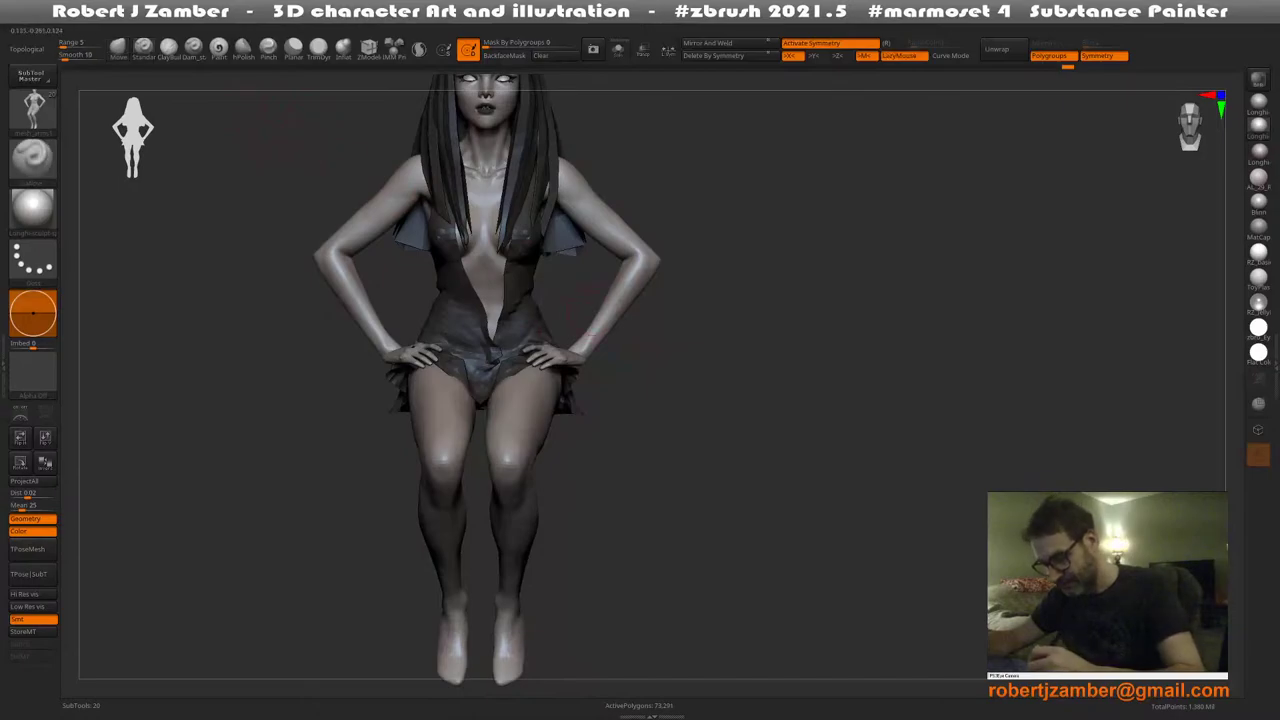
pyautogui.moveTo(680, 302); pyautogui.dragTo(622, 298, button='right')
pyautogui.press('space')
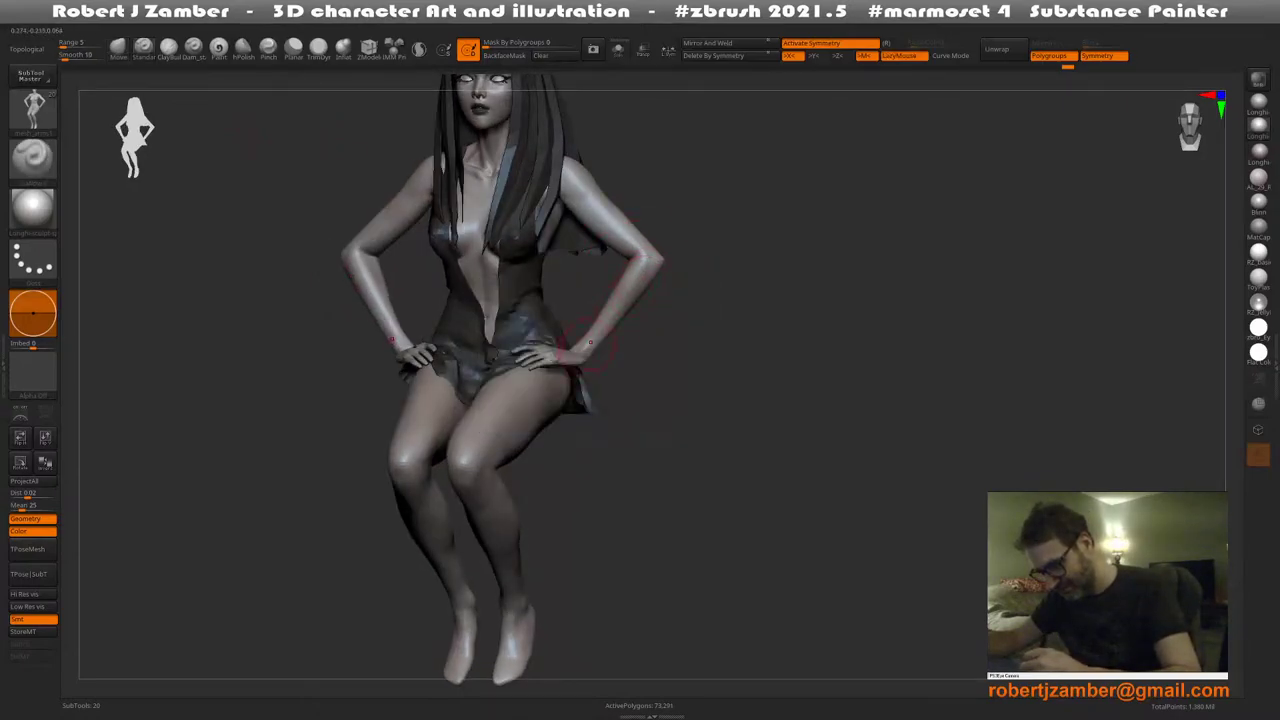
pyautogui.press('space')
pyautogui.press('space')
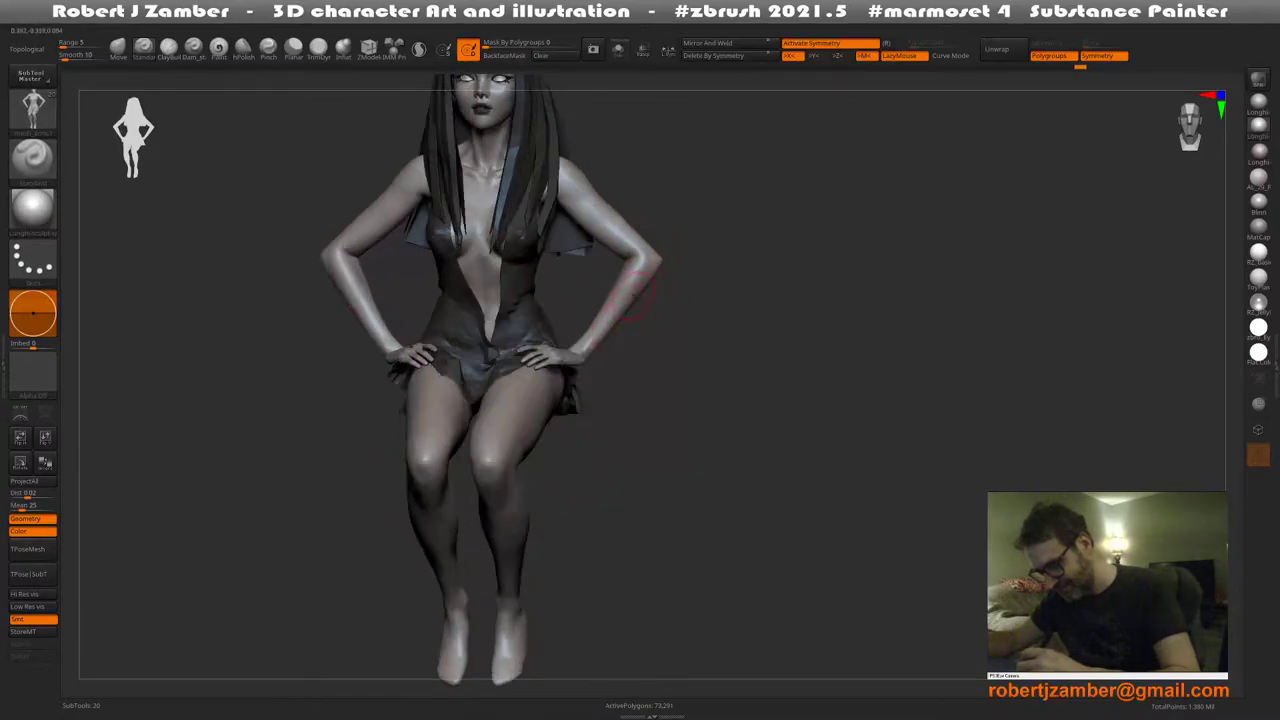
pyautogui.moveTo(636, 296)
pyautogui.mouseDown(button='right')
pyautogui.moveTo(604, 301)
pyautogui.moveTo(643, 300)
pyautogui.mouseUp(button='right')
pyautogui.press('space')
pyautogui.press('space')
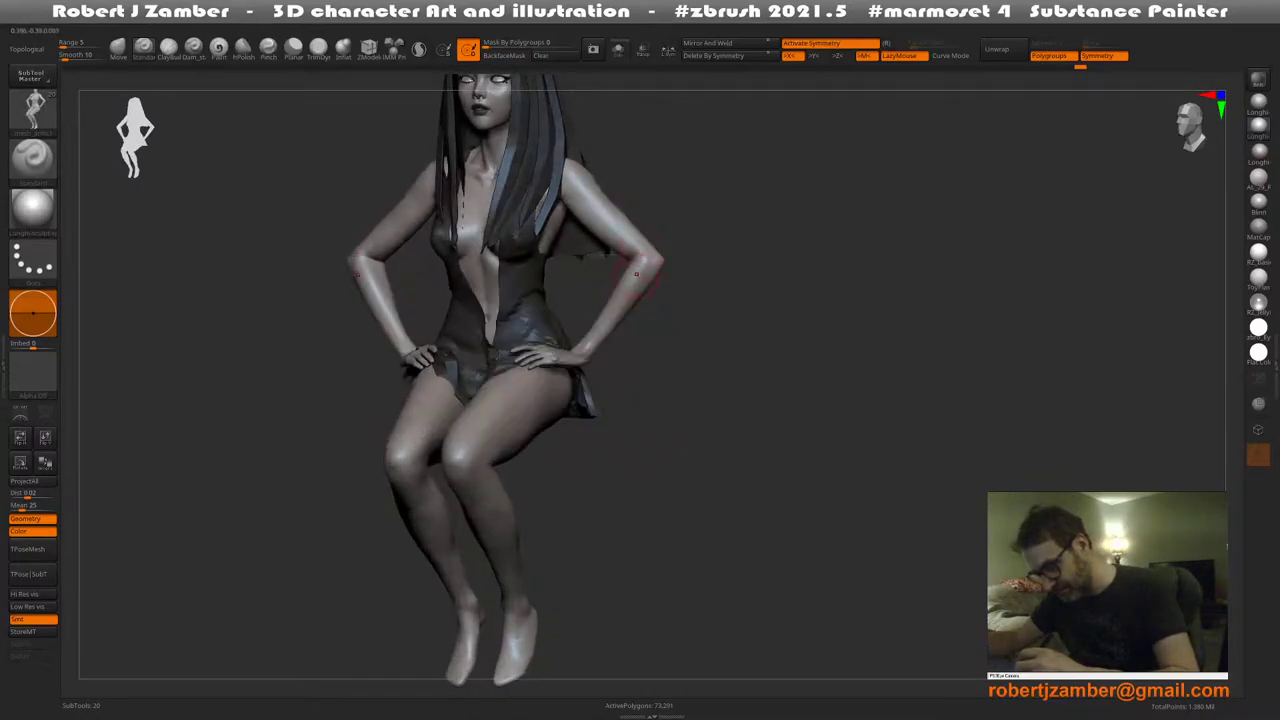
# Resize the Standard brush, carve the inner elbow crease and smooth it into the forearm
pyautogui.press('space')
pyautogui.moveTo(637, 273); pyautogui.dragTo(622, 312, button='right')
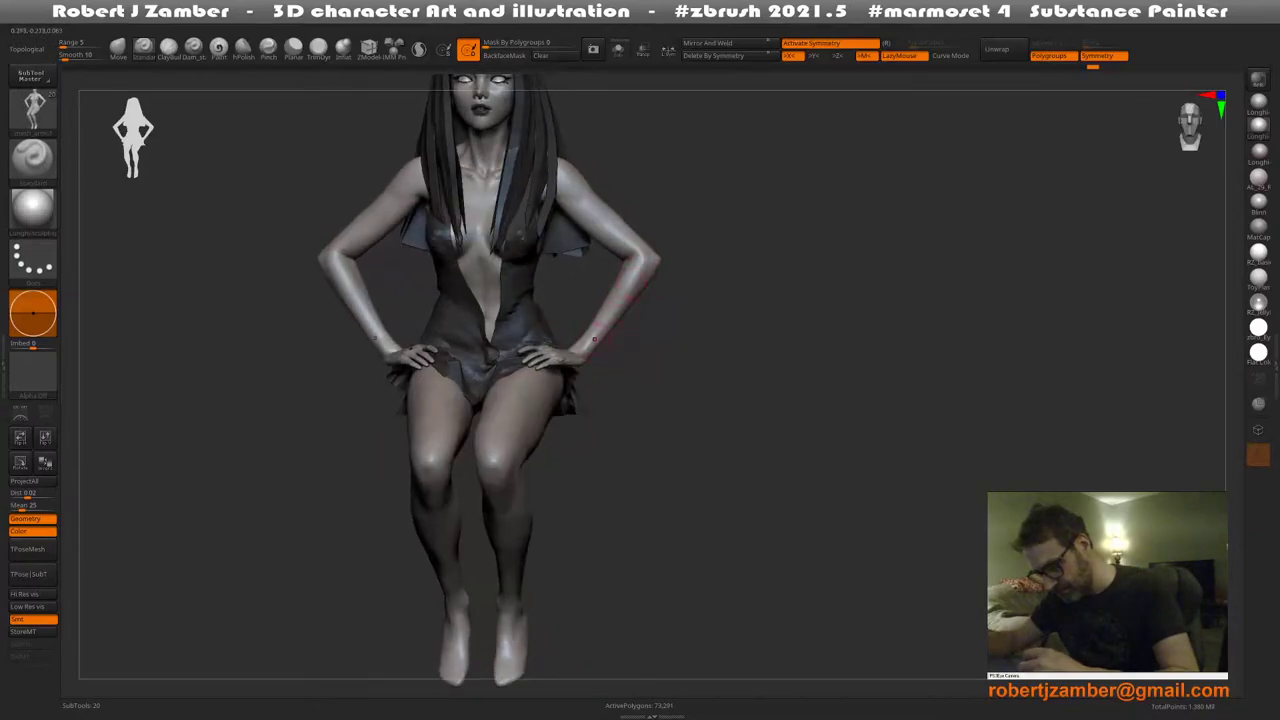
pyautogui.moveTo(633, 259); pyautogui.dragTo(650, 262, button='right')
pyautogui.press('space')
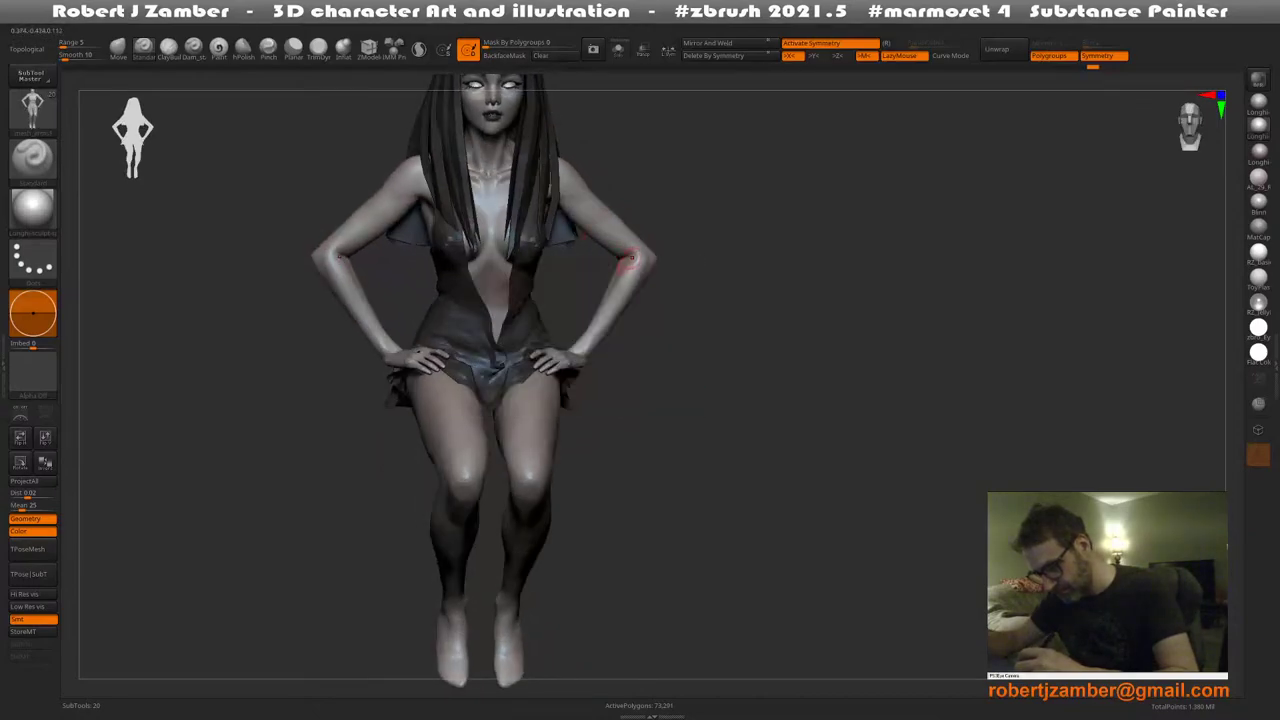
pyautogui.moveTo(620, 278); pyautogui.dragTo(630, 261, button='right')
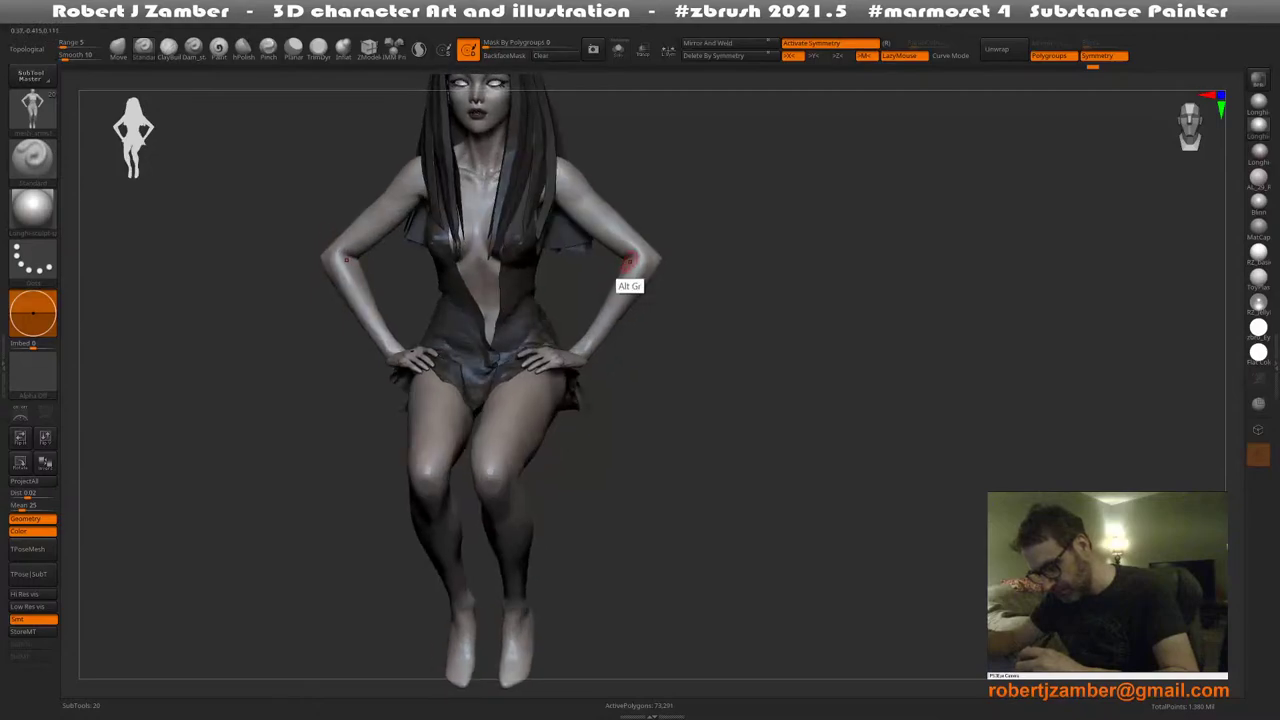
pyautogui.press('space')
pyautogui.click(629, 259)
pyautogui.keyDown('shift'); pyautogui.moveTo(627, 264); pyautogui.dragTo(629, 280); pyautogui.keyUp('shift')
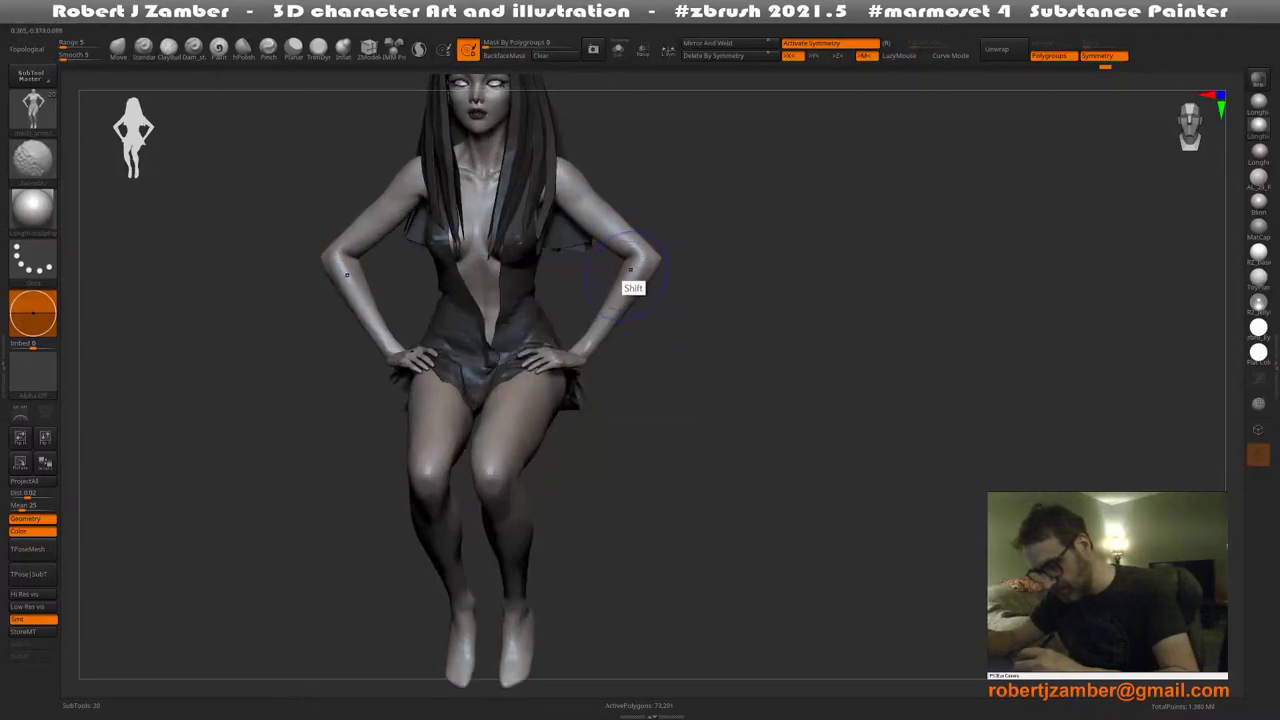
# Move the body to its higher subdivision level and smooth the elbows, upper arms and forearms
pyautogui.keyDown('ctrl'); pyautogui.moveTo(616, 302); pyautogui.dragTo(604, 276, button='right'); pyautogui.keyUp('ctrl')
pyautogui.press('d')
pyautogui.press('space')
pyautogui.moveTo(631, 279)
pyautogui.keyDown('shift'); pyautogui.mouseDown()
pyautogui.moveTo(577, 249)
pyautogui.moveTo(598, 268)
pyautogui.mouseUp(); pyautogui.keyUp('shift')
pyautogui.moveTo(590, 266); pyautogui.dragTo(627, 262, button='right')
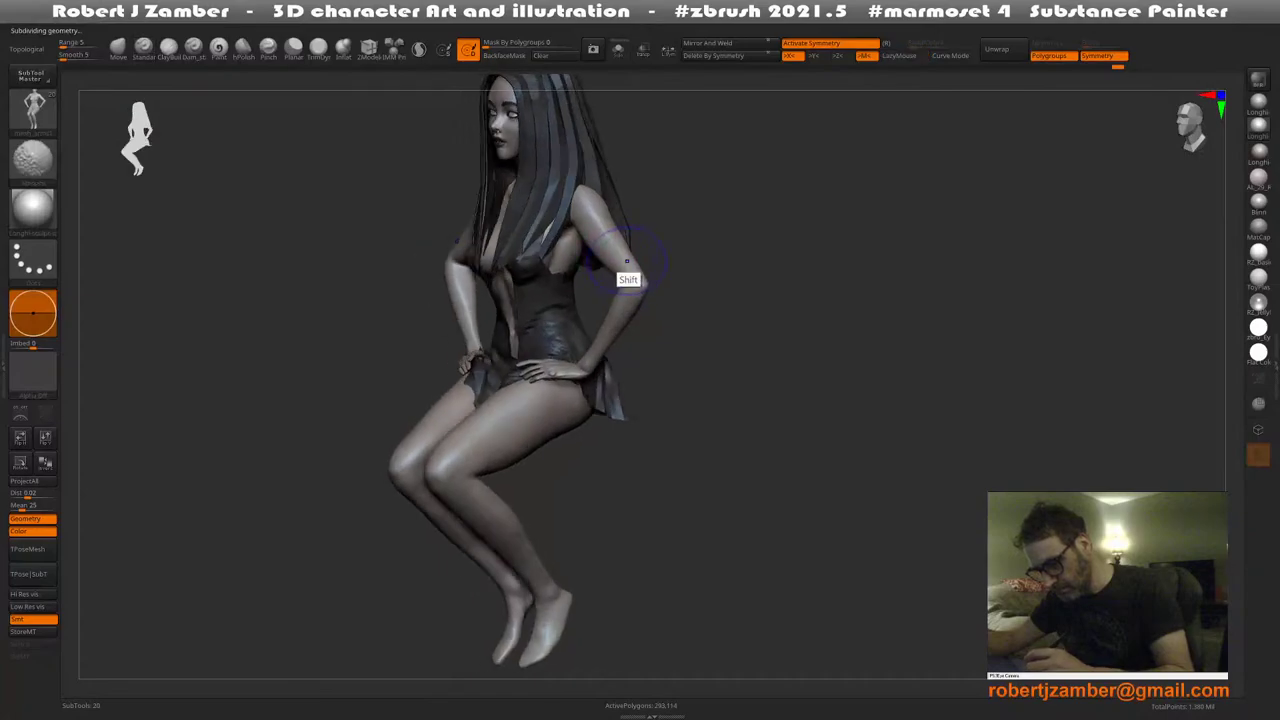
pyautogui.keyDown('shift'); pyautogui.moveTo(606, 260); pyautogui.dragTo(583, 206); pyautogui.keyUp('shift')
pyautogui.moveTo(583, 206); pyautogui.dragTo(622, 197, button='right')
pyautogui.keyDown('shift'); pyautogui.moveTo(622, 326); pyautogui.dragTo(634, 302); pyautogui.keyUp('shift')
pyautogui.moveTo(636, 302)
pyautogui.mouseDown(button='right')
pyautogui.moveTo(657, 308)
pyautogui.moveTo(608, 322)
pyautogui.moveTo(612, 308)
pyautogui.mouseUp(button='right')
# Select the Inflate brush, adjust its size and add volume to the inner forearm below the elbow
pyautogui.press('b')
pyautogui.press('i')
pyautogui.press('n')
pyautogui.press('space')
pyautogui.press('space')
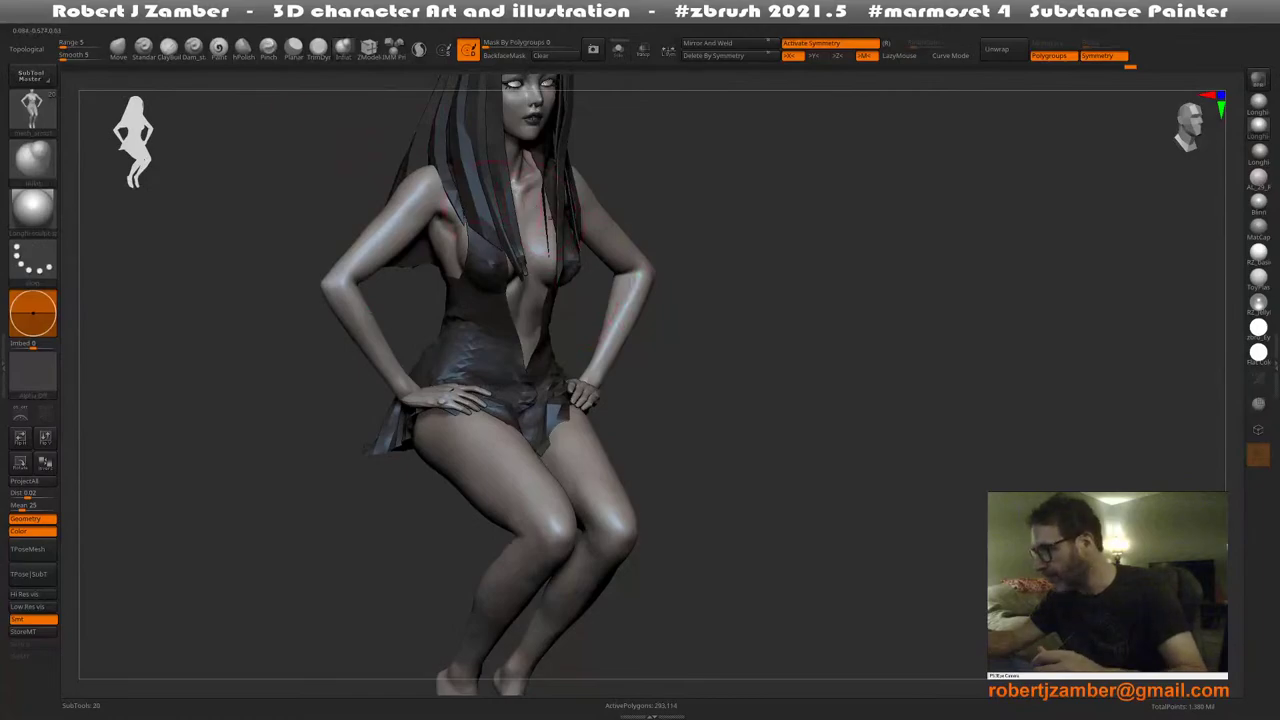
pyautogui.press('space')
pyautogui.moveTo(611, 296); pyautogui.dragTo(600, 296)
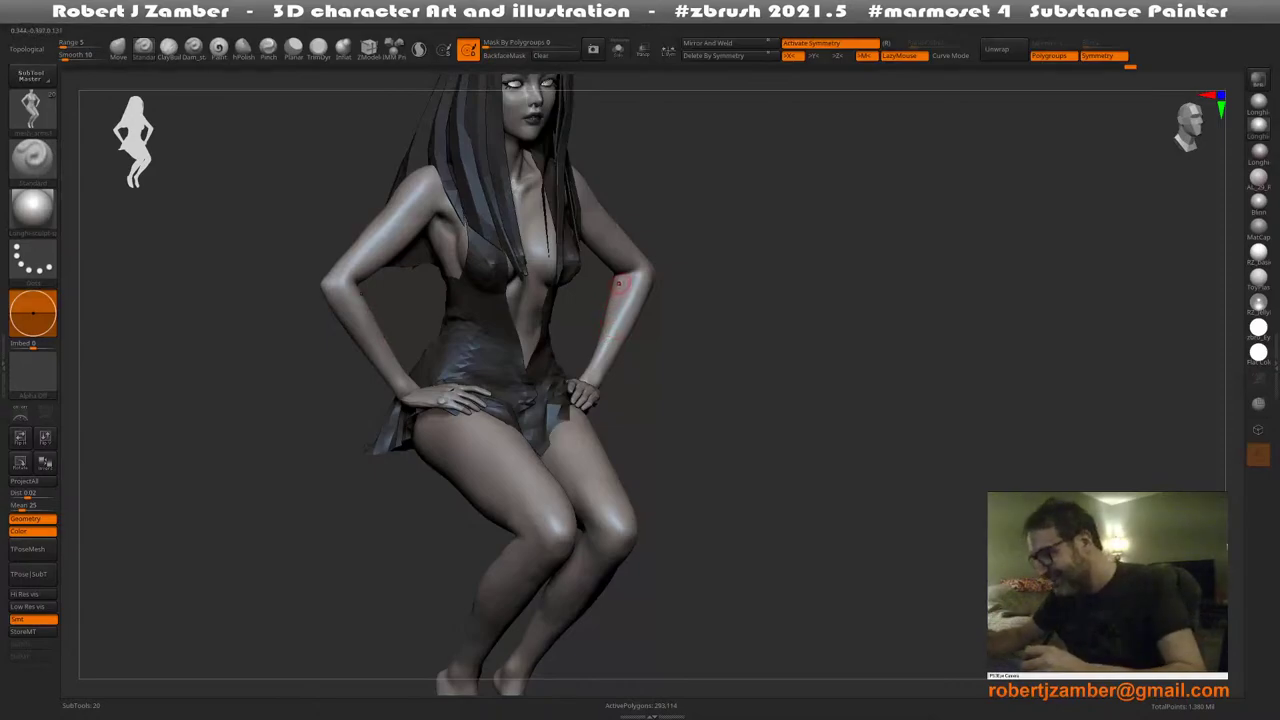
# Sculpt the inner forearm and the bend of the elbow with the Standard brush
pyautogui.moveTo(615, 297); pyautogui.dragTo(628, 274, button='right')
pyautogui.rightClick(602, 328)
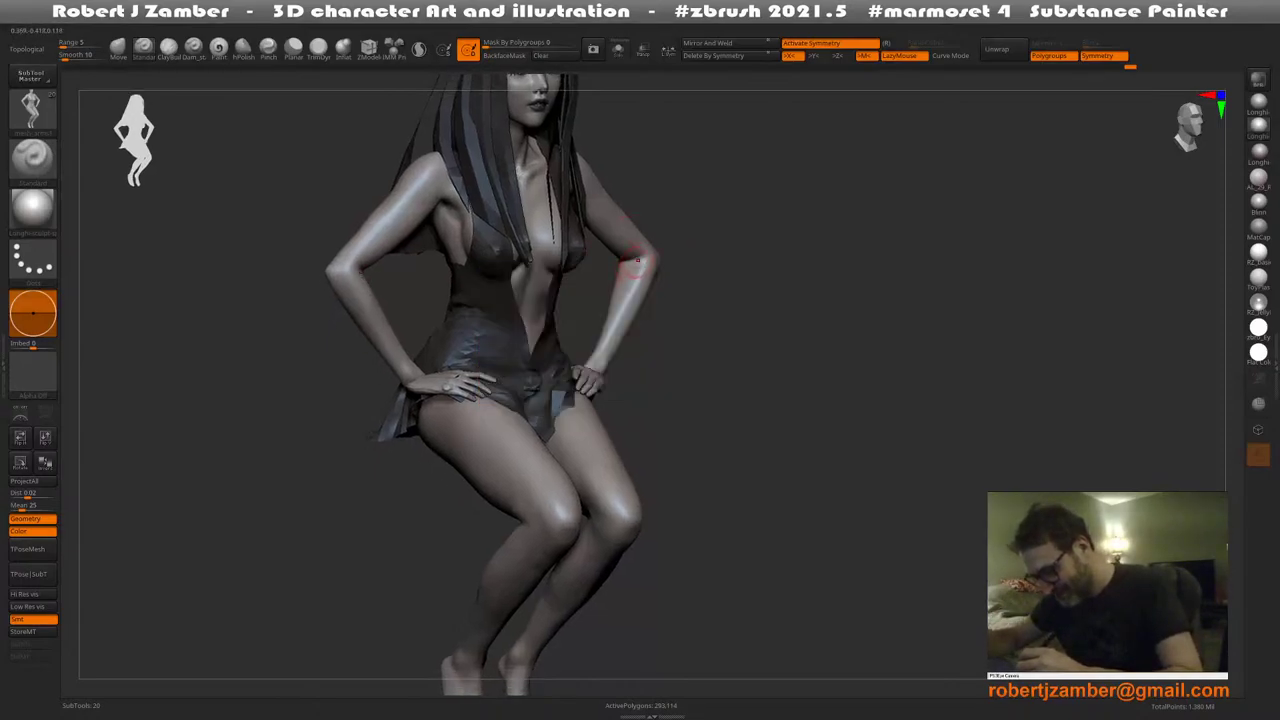
pyautogui.moveTo(624, 283); pyautogui.dragTo(638, 262, button='right')
pyautogui.press('space')
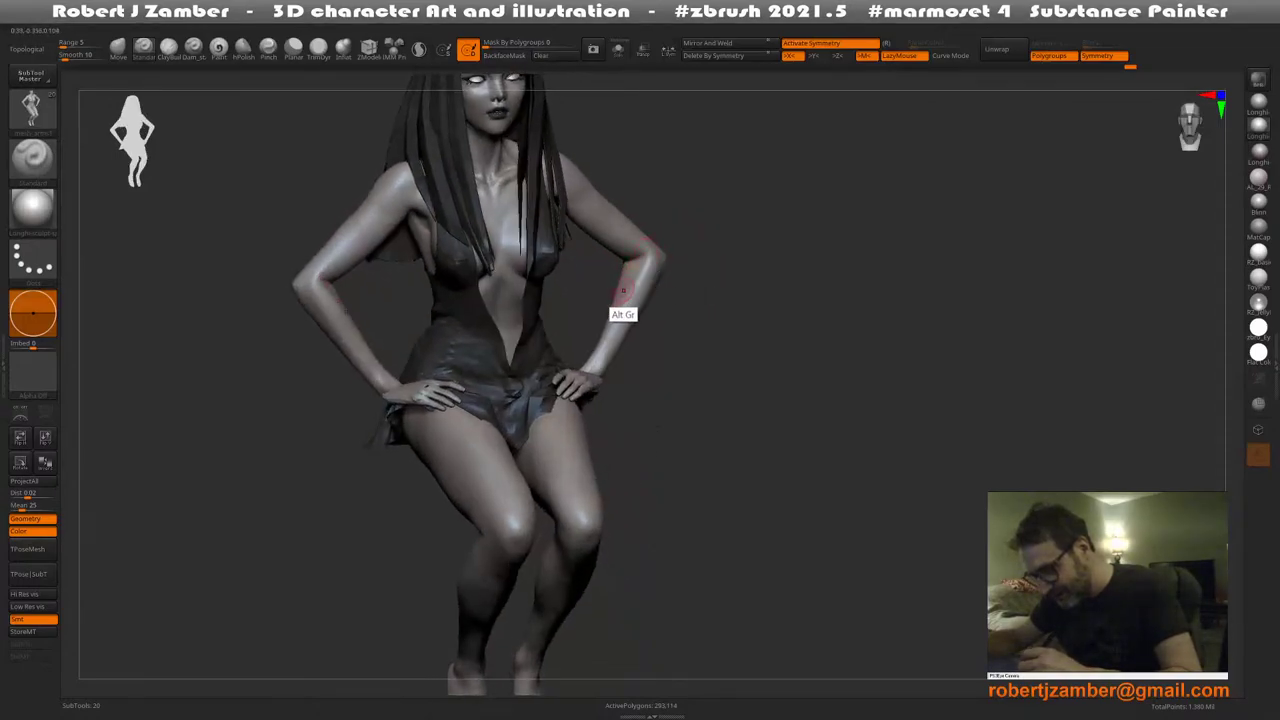
pyautogui.moveTo(615, 305)
pyautogui.mouseDown(button='right')
pyautogui.moveTo(642, 270)
pyautogui.moveTo(634, 283)
pyautogui.mouseUp(button='right')
pyautogui.press('space')
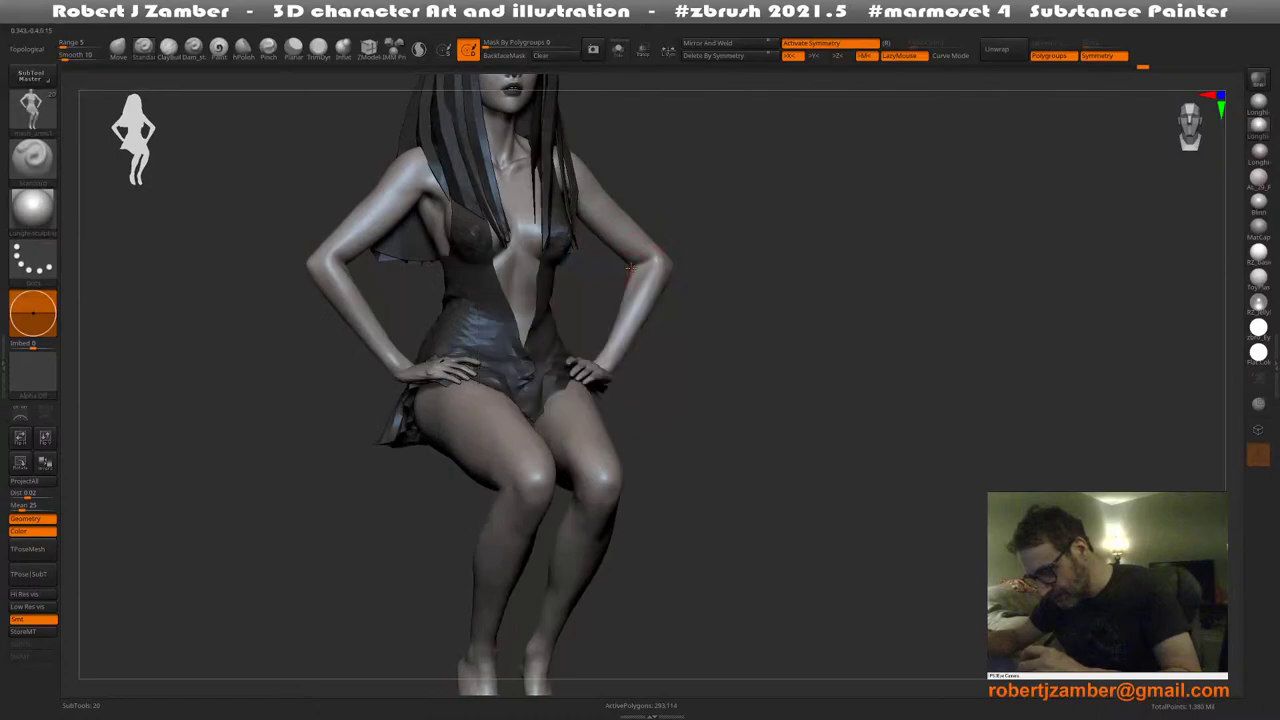
# Define the inner elbow crease from a low side angle and smooth the forearm beneath it
pyautogui.moveTo(622, 298); pyautogui.dragTo(632, 272, button='right')
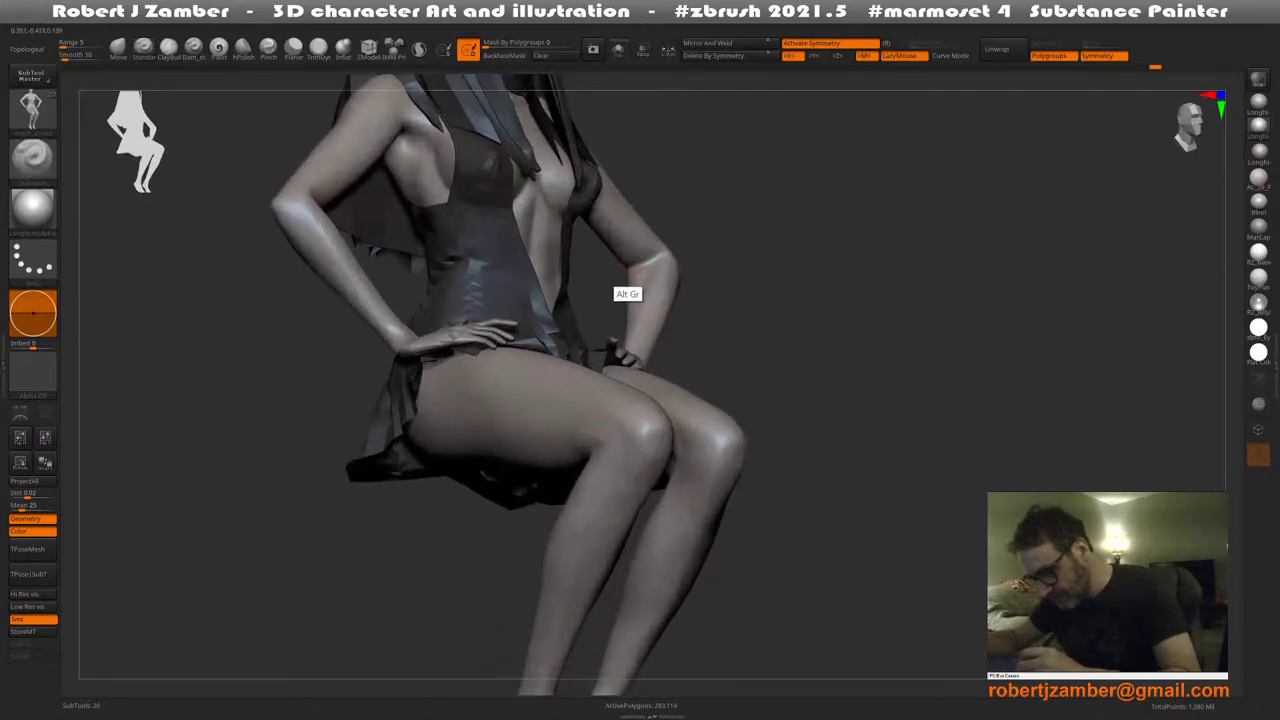
pyautogui.moveTo(625, 296); pyautogui.dragTo(645, 284)
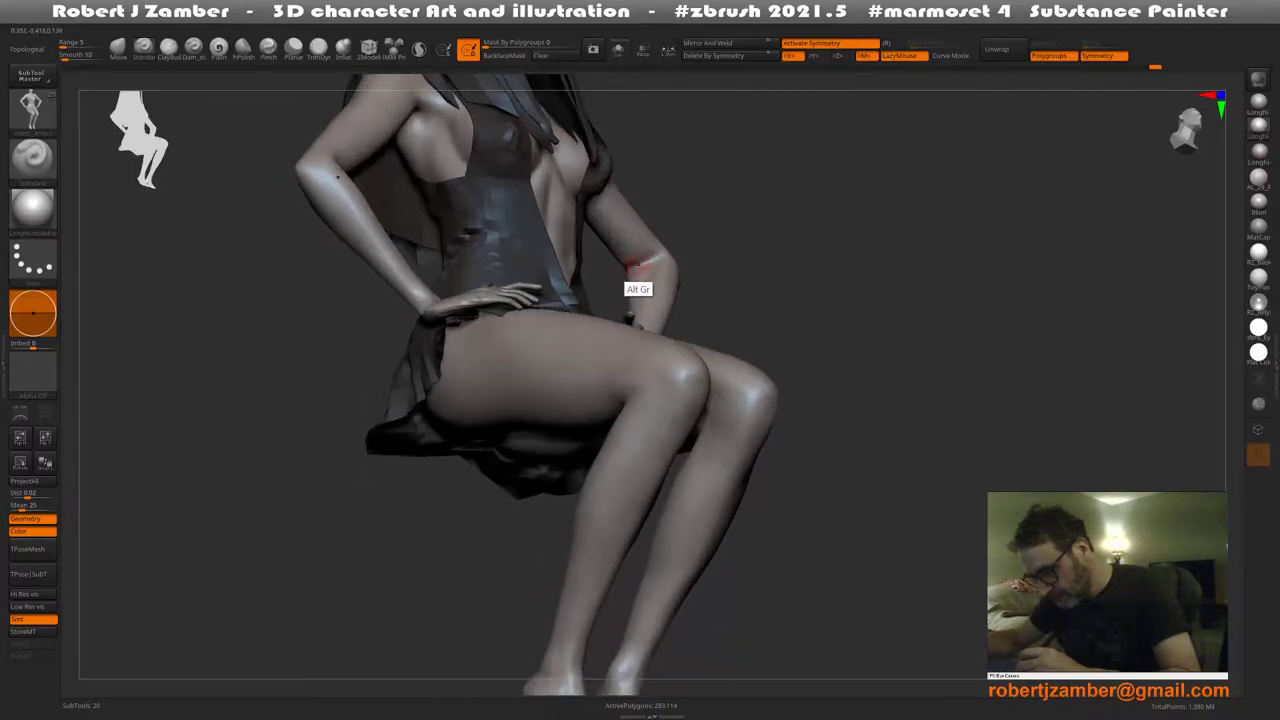
pyautogui.moveTo(642, 262); pyautogui.dragTo(610, 280, button='right')
pyautogui.rightClick(618, 290)
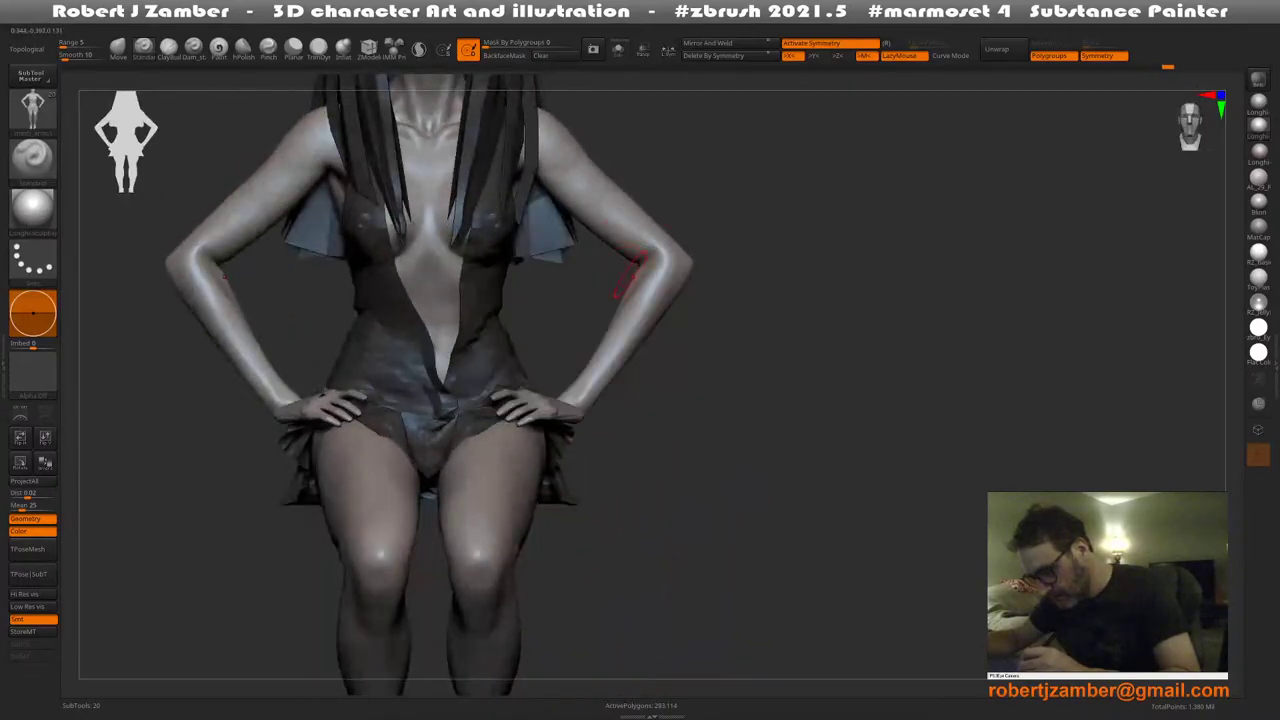
pyautogui.keyDown('shift'); pyautogui.moveTo(624, 278); pyautogui.dragTo(622, 286); pyautogui.keyUp('shift')
# Resize the Inflate brush, return the body to its lower subdivision level and smooth the elbows and upper forearms
pyautogui.press('space')
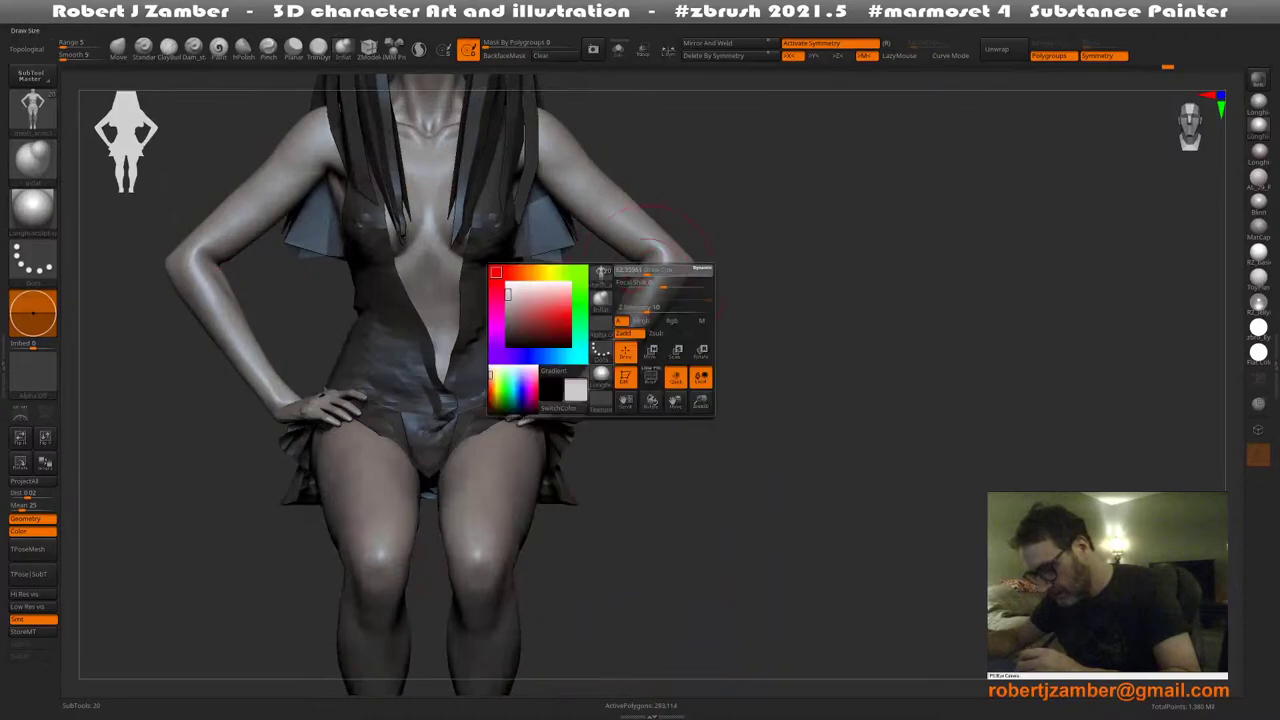
pyautogui.keyDown('ctrl'); pyautogui.moveTo(645, 240); pyautogui.dragTo(634, 284, button='right'); pyautogui.keyUp('ctrl')
pyautogui.hotkey('shift', 'd')
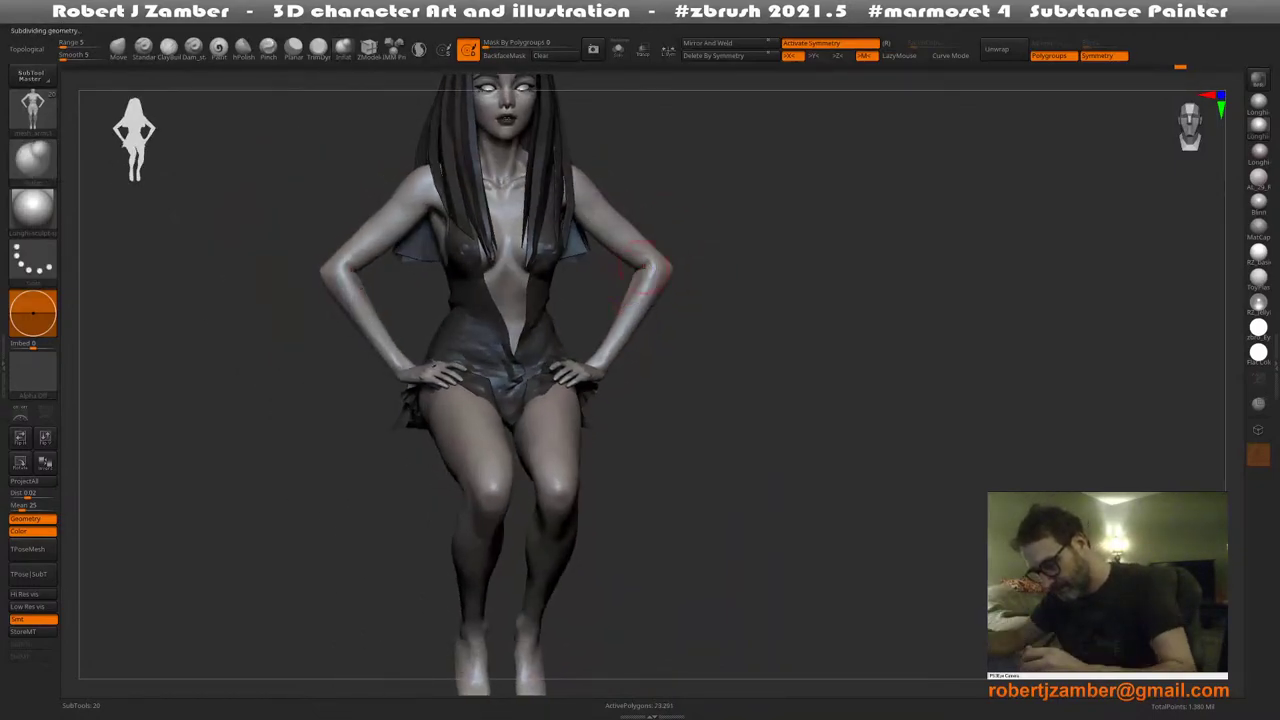
pyautogui.keyDown('shift'); pyautogui.moveTo(650, 275); pyautogui.dragTo(642, 278); pyautogui.keyUp('shift')
pyautogui.moveTo(645, 288); pyautogui.dragTo(648, 272, button='right')
pyautogui.keyDown('shift'); pyautogui.moveTo(648, 282); pyautogui.dragTo(646, 300); pyautogui.keyUp('shift')
pyautogui.moveTo(646, 300); pyautogui.dragTo(652, 302, button='right')
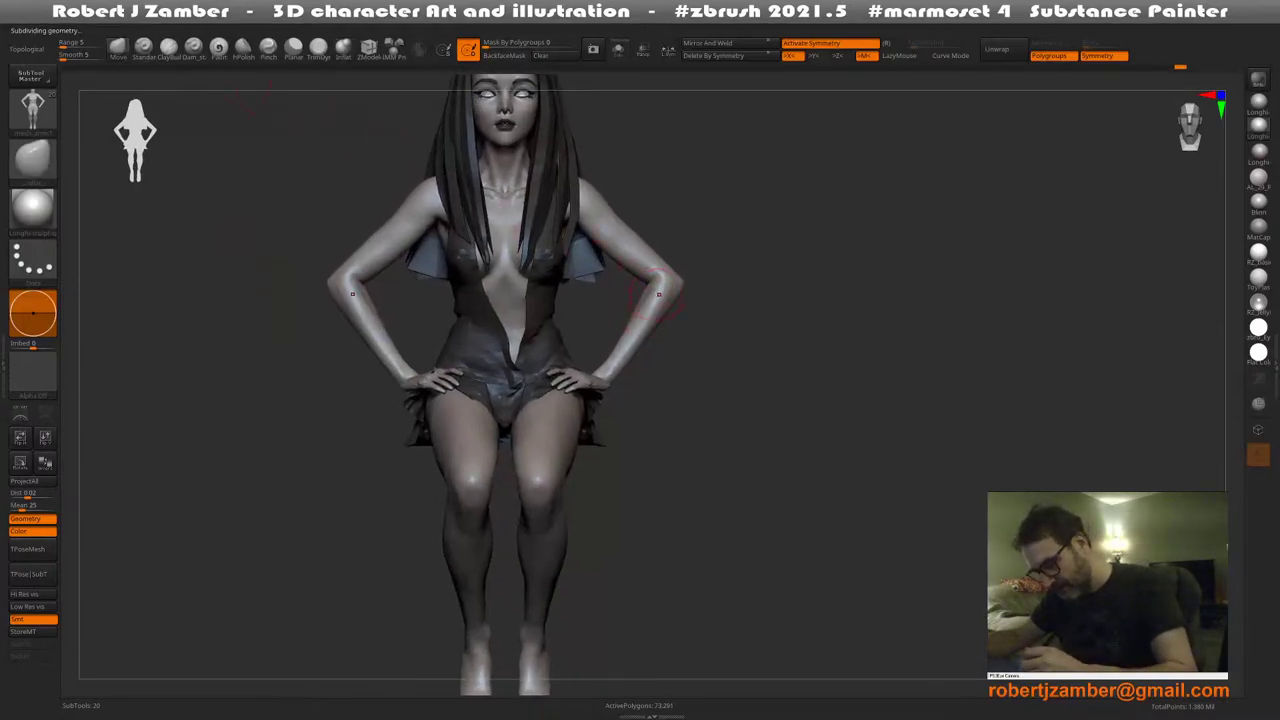
# Enlarge the Move brush, then reshape and smooth the outer elbows and forearms around to the back
pyautogui.press('space')
pyautogui.press('space')
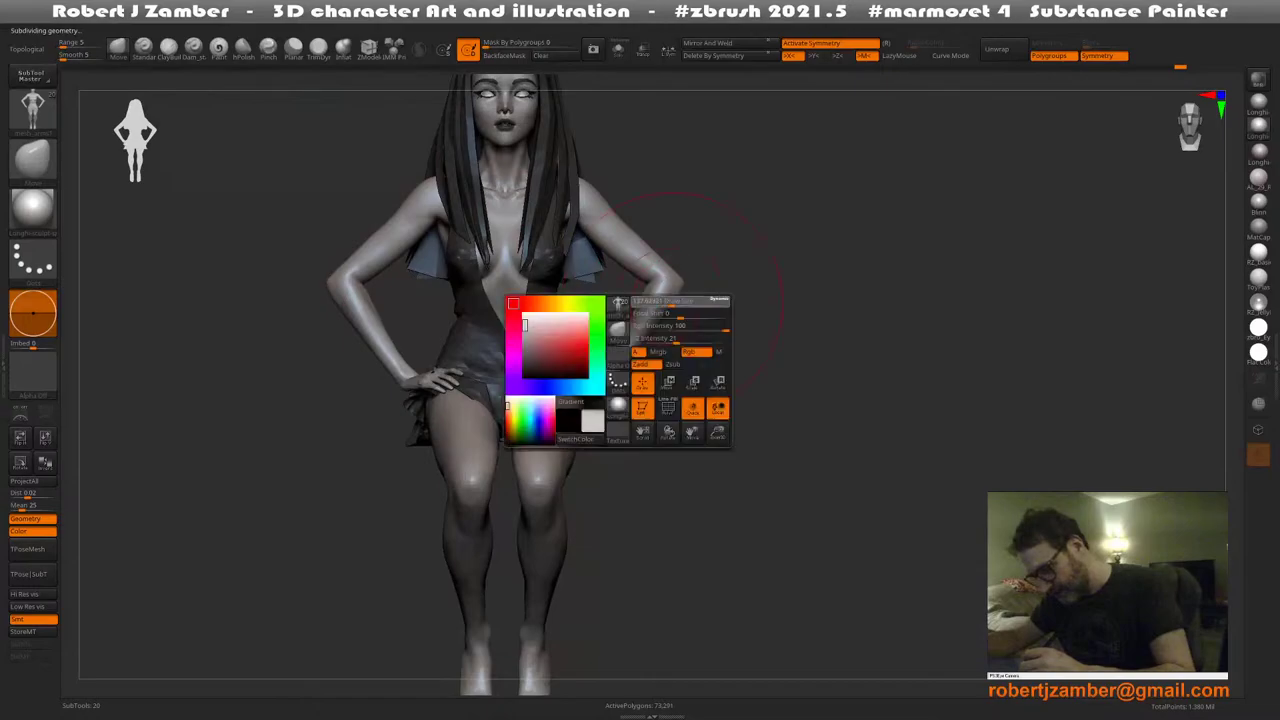
pyautogui.press('space')
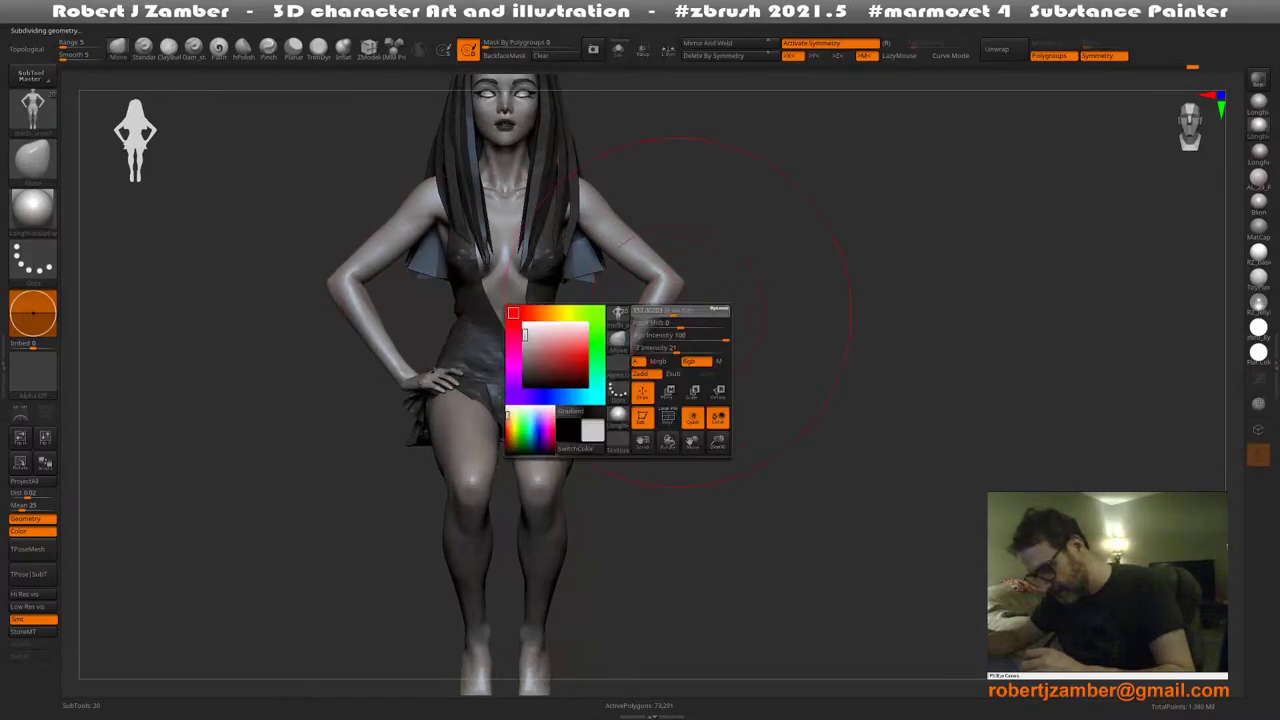
pyautogui.keyDown('alt'); pyautogui.moveTo(520, 304); pyautogui.dragTo(535, 335, button='right'); pyautogui.keyUp('alt')
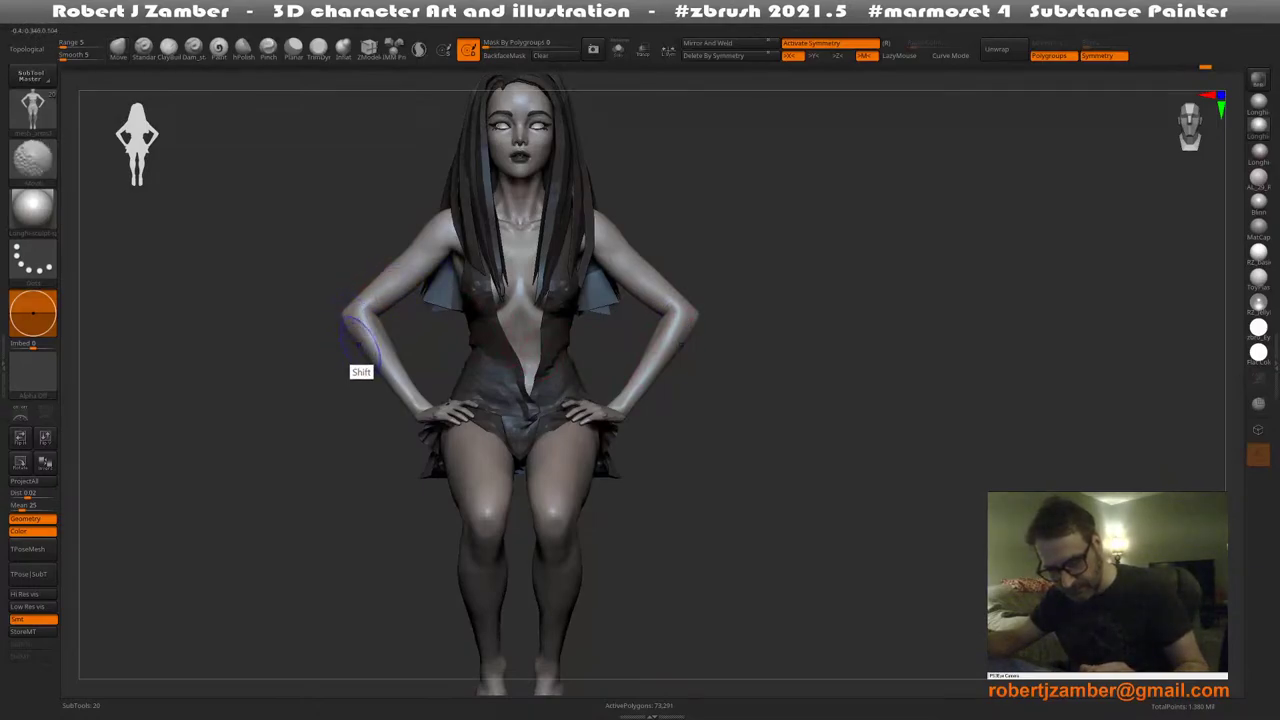
pyautogui.moveTo(360, 369); pyautogui.dragTo(382, 350)
pyautogui.moveTo(382, 350); pyautogui.dragTo(330, 341, button='right')
pyautogui.moveTo(407, 340); pyautogui.dragTo(498, 345)
pyautogui.keyDown('ctrl'); pyautogui.moveTo(498, 345); pyautogui.dragTo(531, 421, button='right'); pyautogui.keyUp('ctrl')
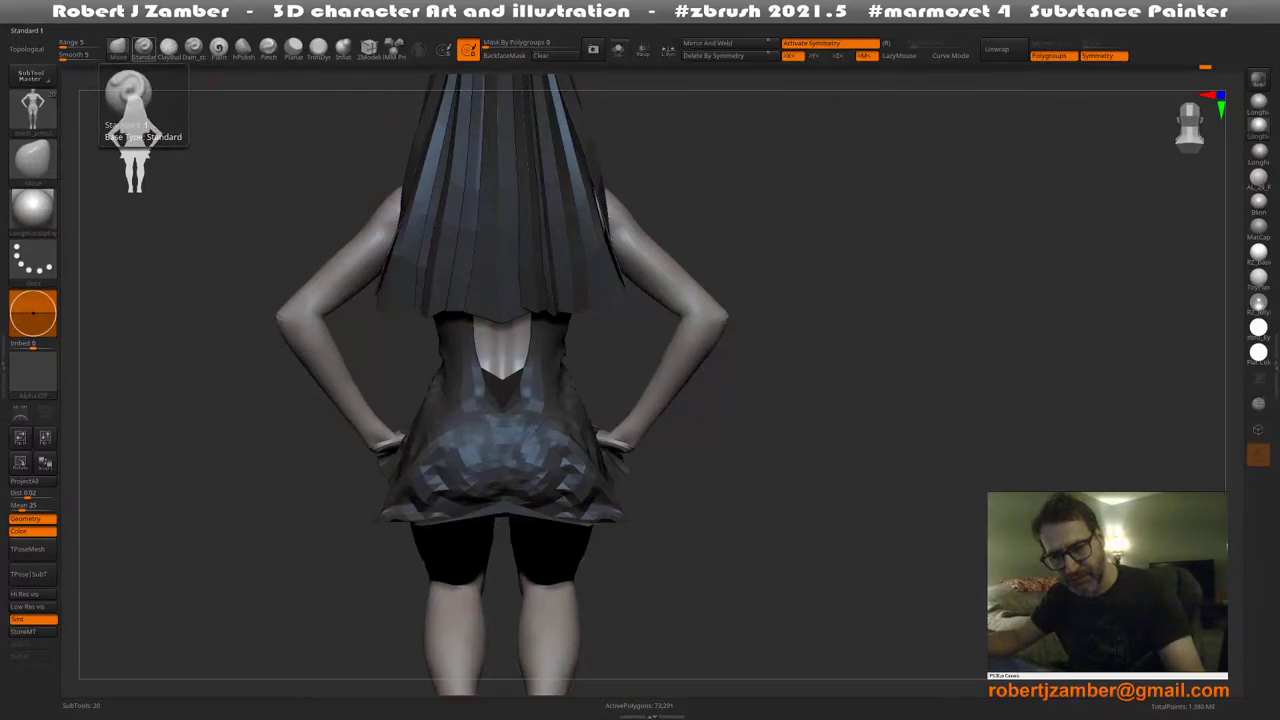
# Choose the SK_Slash brush and adjust its settings for creasing the bend of the elbows from behind
pyautogui.click(168, 47)
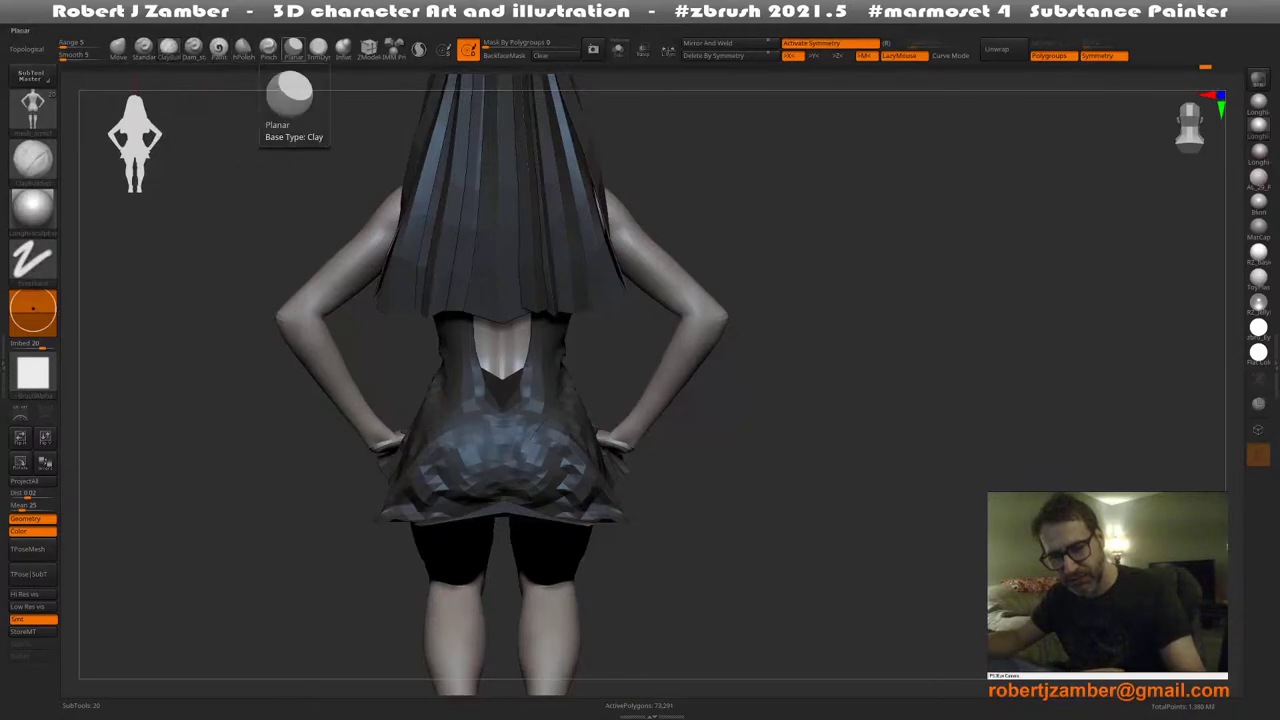
pyautogui.press('b')
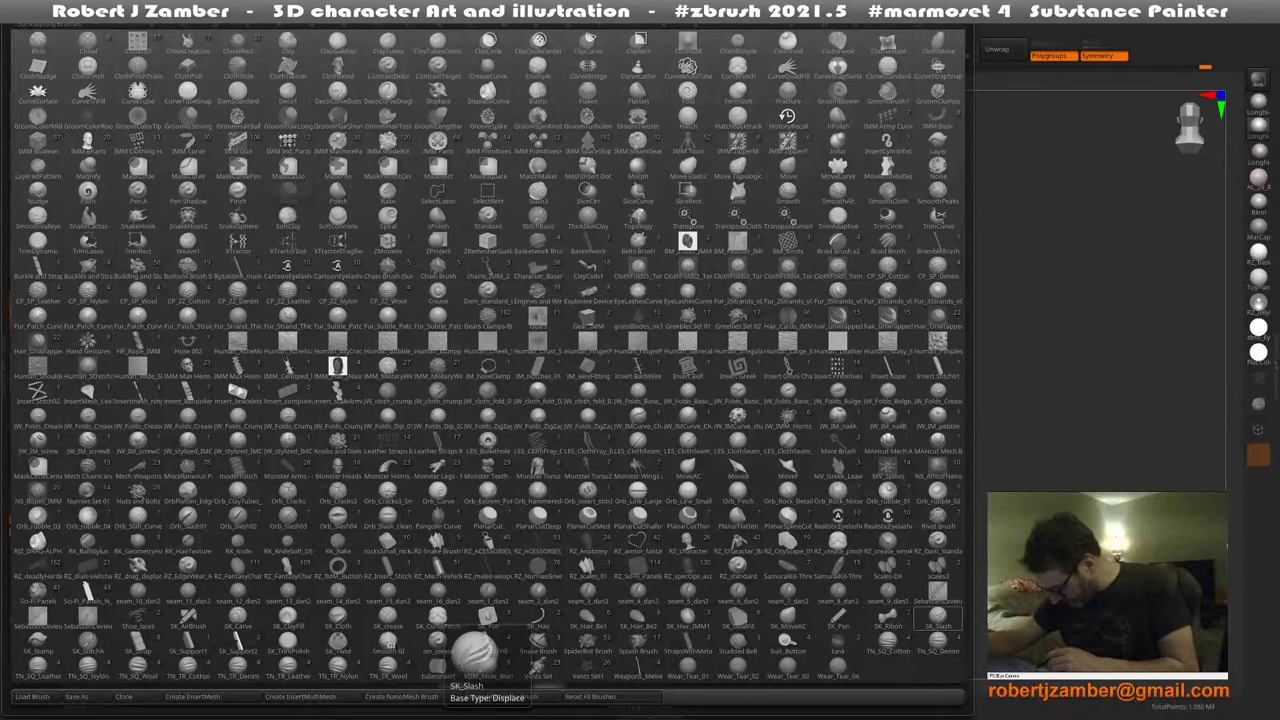
pyautogui.click(465, 650)
pyautogui.moveTo(352, 377)
pyautogui.mouseDown(button='right')
pyautogui.moveTo(405, 372)
pyautogui.moveTo(396, 385)
pyautogui.moveTo(392, 365)
pyautogui.mouseUp(button='right')
pyautogui.press('space')
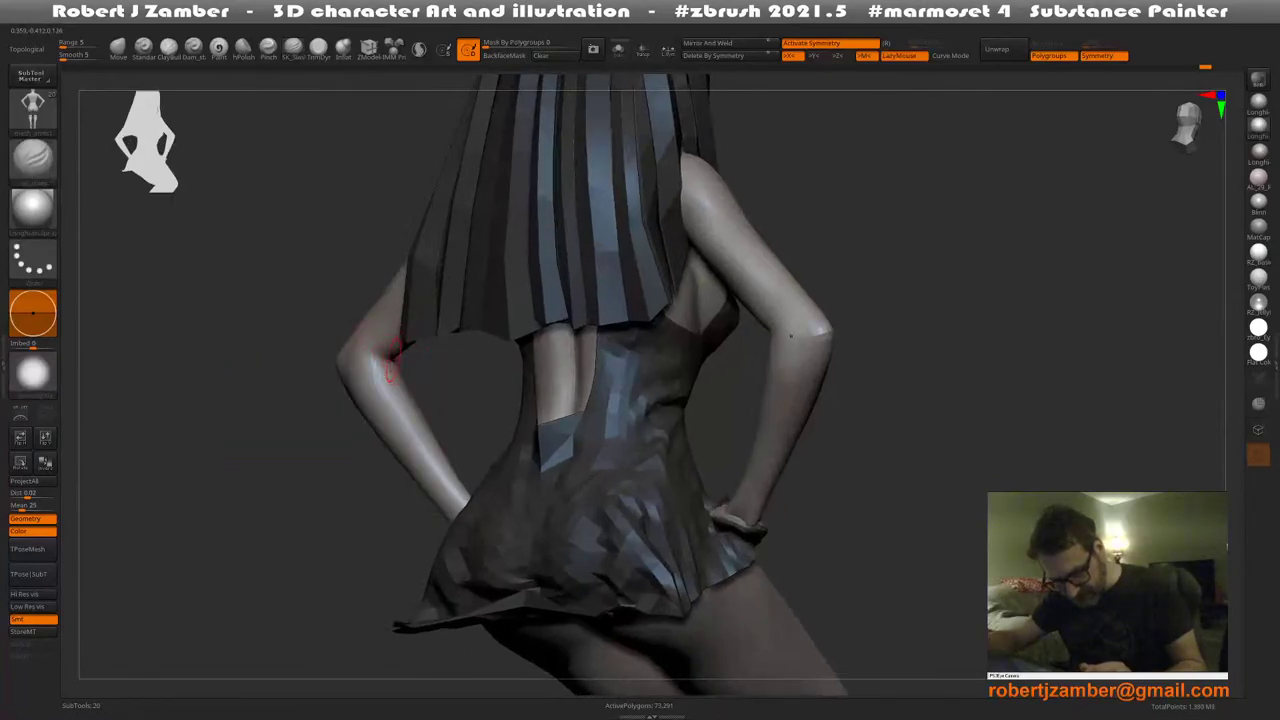
pyautogui.press('space')
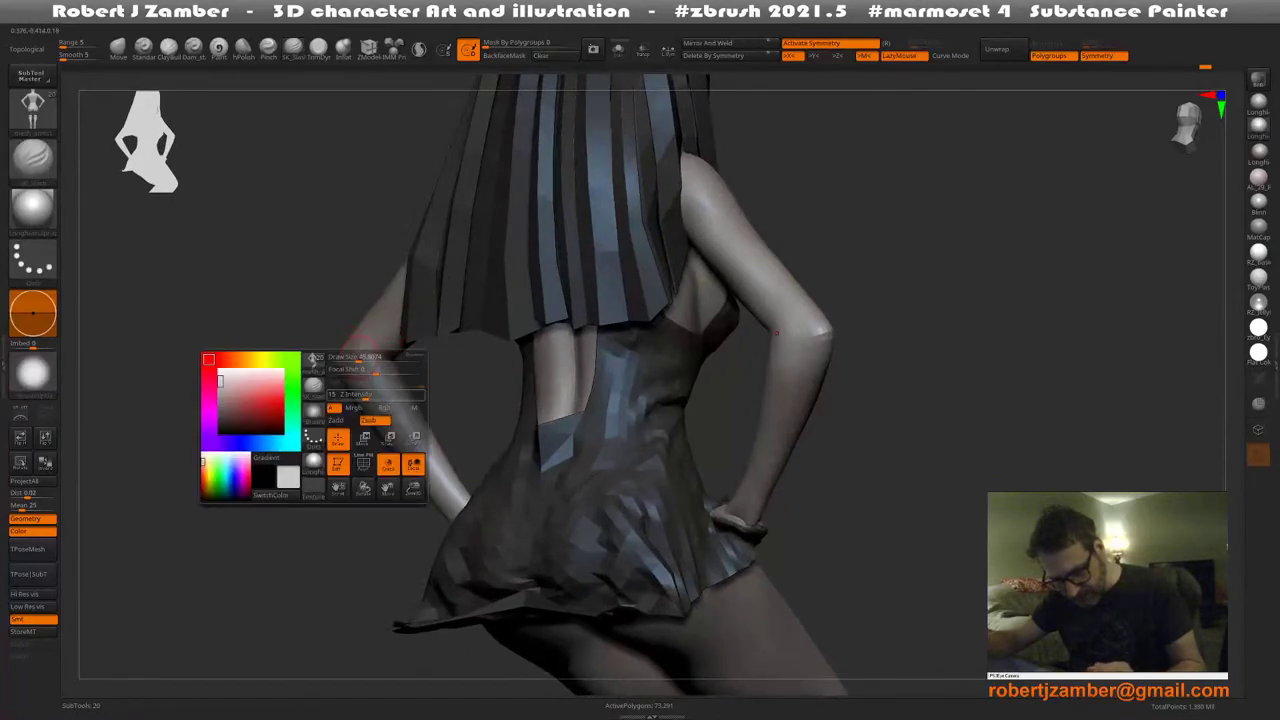
pyautogui.press('space')
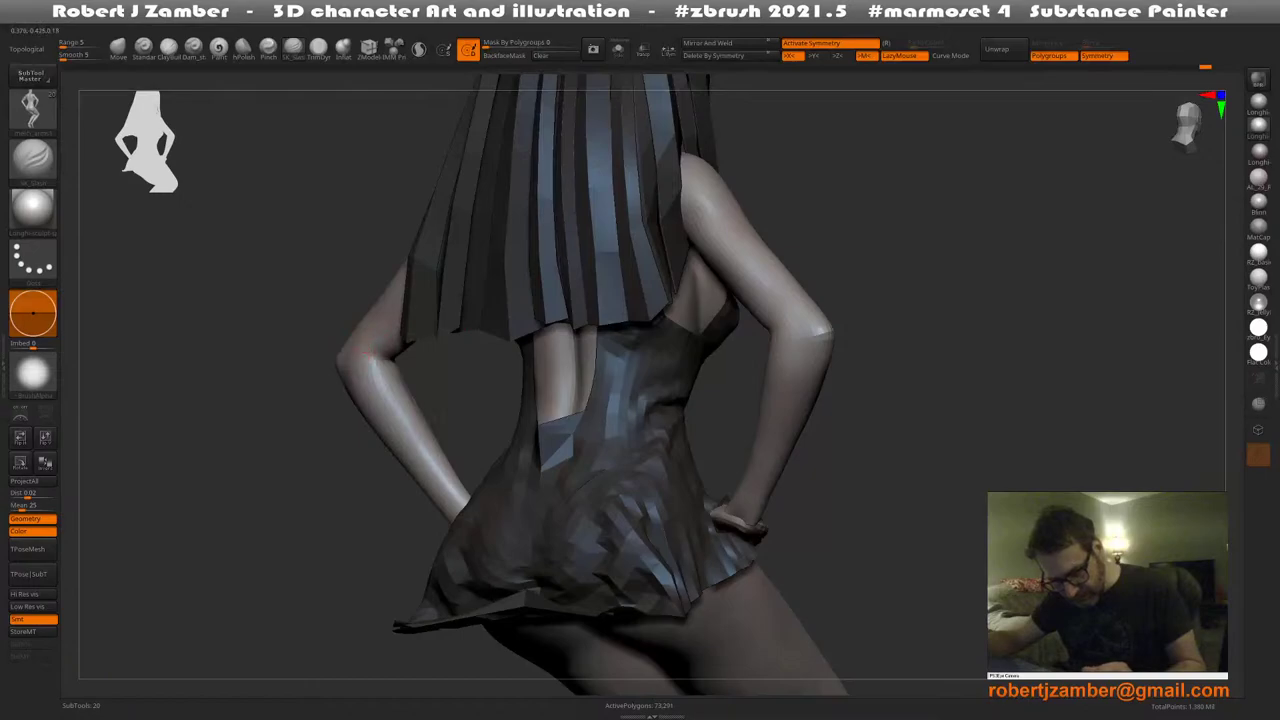
# Carve the inner elbow crease with the SK_Slash brush from the front, adjusting the brush for the bend of the arm
pyautogui.moveTo(418, 367)
pyautogui.mouseDown(button='right')
pyautogui.moveTo(378, 374)
pyautogui.moveTo(376, 350)
pyautogui.mouseUp(button='right')
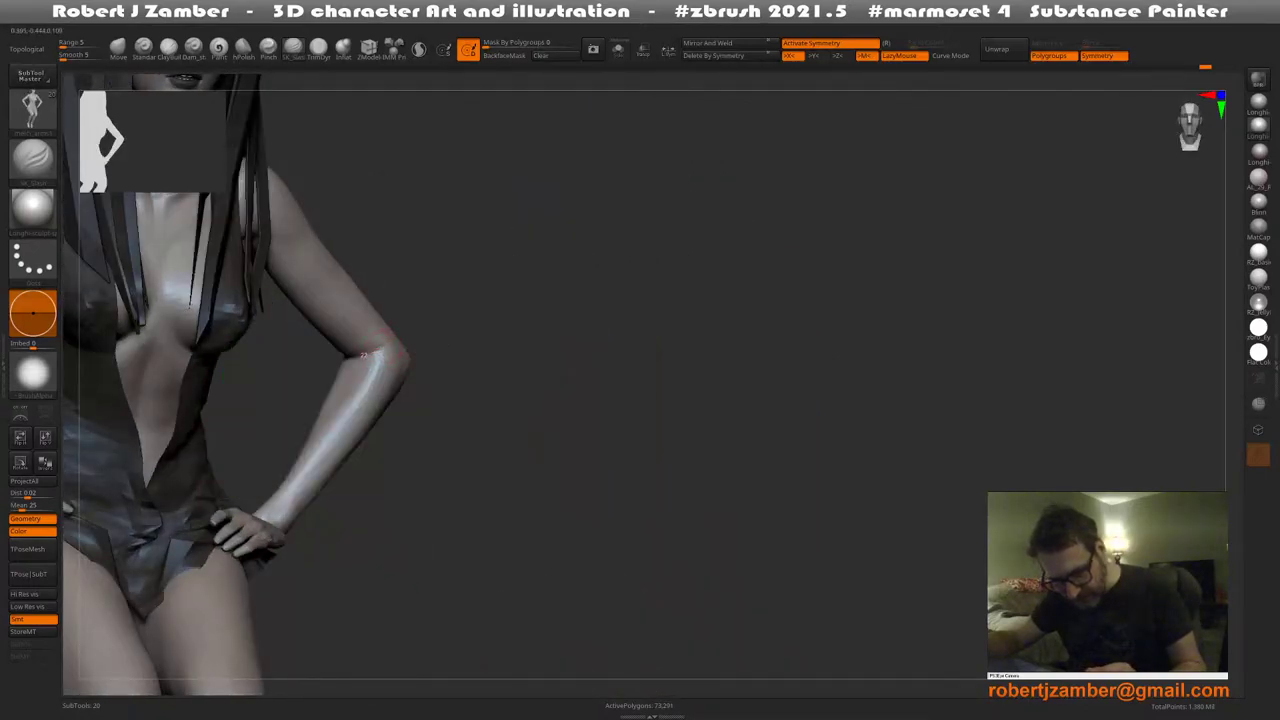
pyautogui.moveTo(379, 350); pyautogui.dragTo(446, 400)
pyautogui.keyDown('alt'); pyautogui.moveTo(455, 447); pyautogui.dragTo(549, 438); pyautogui.keyUp('alt')
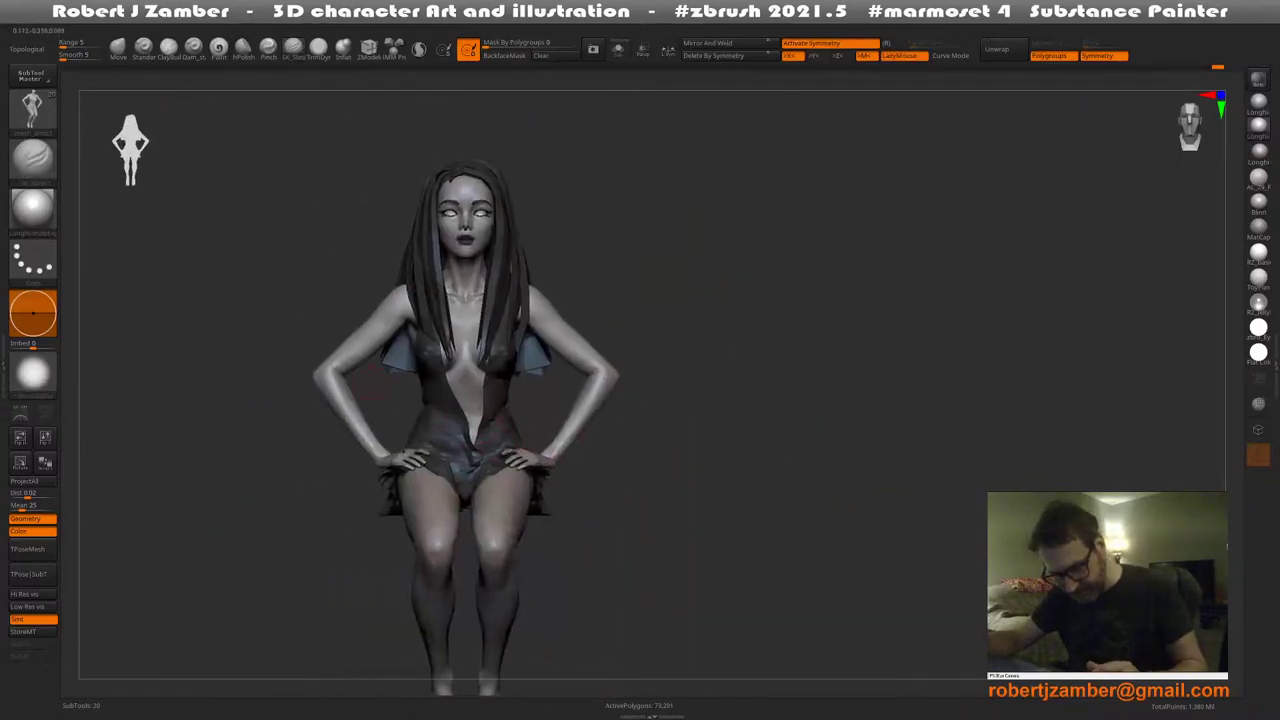
pyautogui.keyDown('alt'); pyautogui.moveTo(340, 335); pyautogui.dragTo(403, 381); pyautogui.keyUp('alt')
pyautogui.press('space')
pyautogui.press('space')
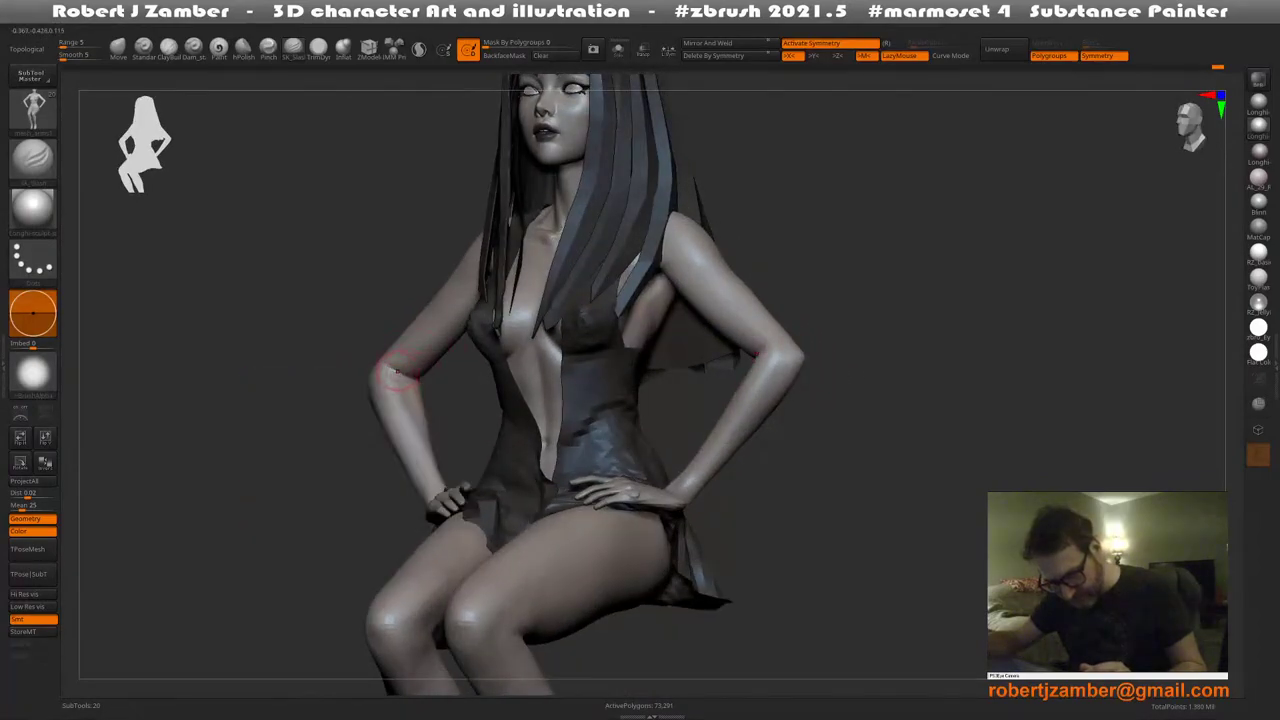
pyautogui.moveTo(414, 413); pyautogui.dragTo(462, 410)
# Refine the elbow fold and the top of the forearm from the front with a resized SK_Slash brush
pyautogui.press('space')
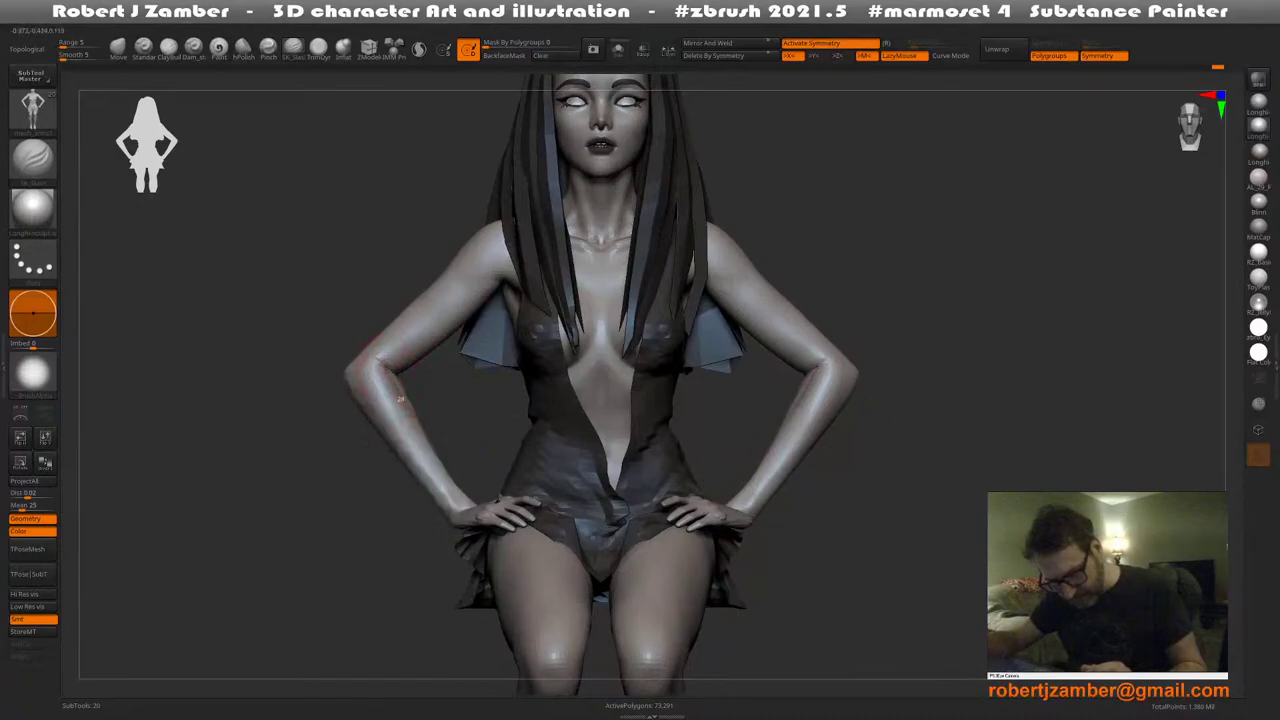
pyautogui.moveTo(386, 391)
pyautogui.mouseDown()
pyautogui.moveTo(375, 370)
pyautogui.moveTo(410, 378)
pyautogui.moveTo(395, 368)
pyautogui.moveTo(443, 442)
pyautogui.moveTo(421, 380)
pyautogui.moveTo(446, 395)
pyautogui.mouseUp()
pyautogui.press('space')
pyautogui.keyDown('ctrl'); pyautogui.moveTo(446, 395); pyautogui.dragTo(413, 359, button='right'); pyautogui.keyUp('ctrl')
pyautogui.press('space')
pyautogui.moveTo(450, 401); pyautogui.dragTo(432, 400)
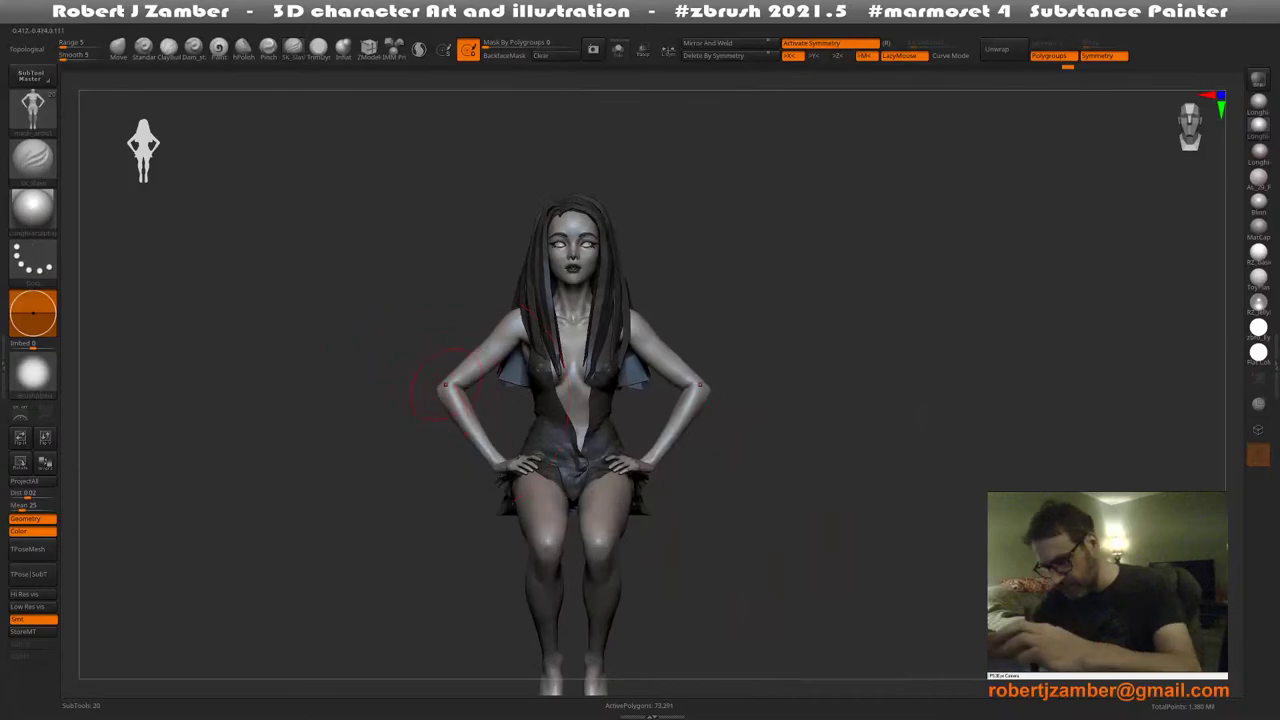
# Cut the fold where the upper arm meets the chest with the resized SK_Slash brush, and smooth the upper arm
pyautogui.moveTo(445, 384)
pyautogui.keyDown('ctrl'); pyautogui.mouseDown(button='right')
pyautogui.moveTo(467, 392)
pyautogui.moveTo(458, 376)
pyautogui.moveTo(490, 335)
pyautogui.mouseUp(button='right'); pyautogui.keyUp('ctrl')
pyautogui.press('space')
pyautogui.press('space')
pyautogui.moveTo(535, 311); pyautogui.dragTo(551, 309)
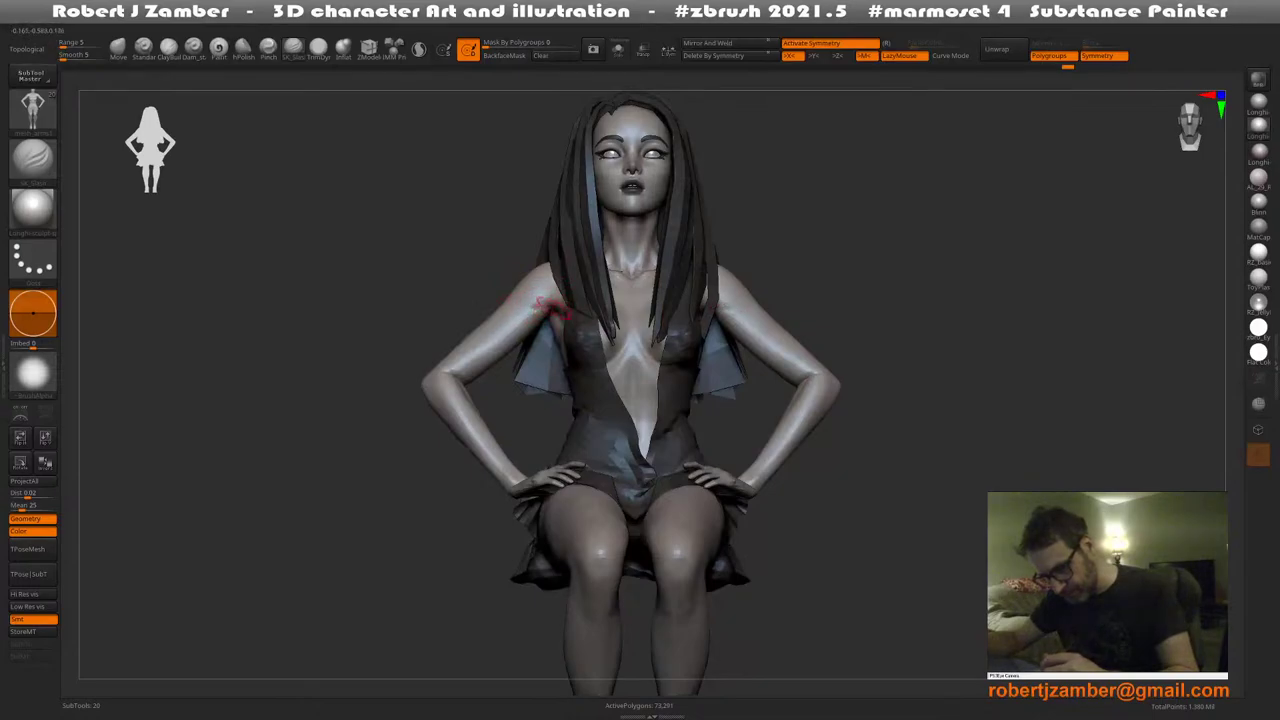
pyautogui.keyDown('shift'); pyautogui.moveTo(505, 316); pyautogui.dragTo(500, 352); pyautogui.keyUp('shift')
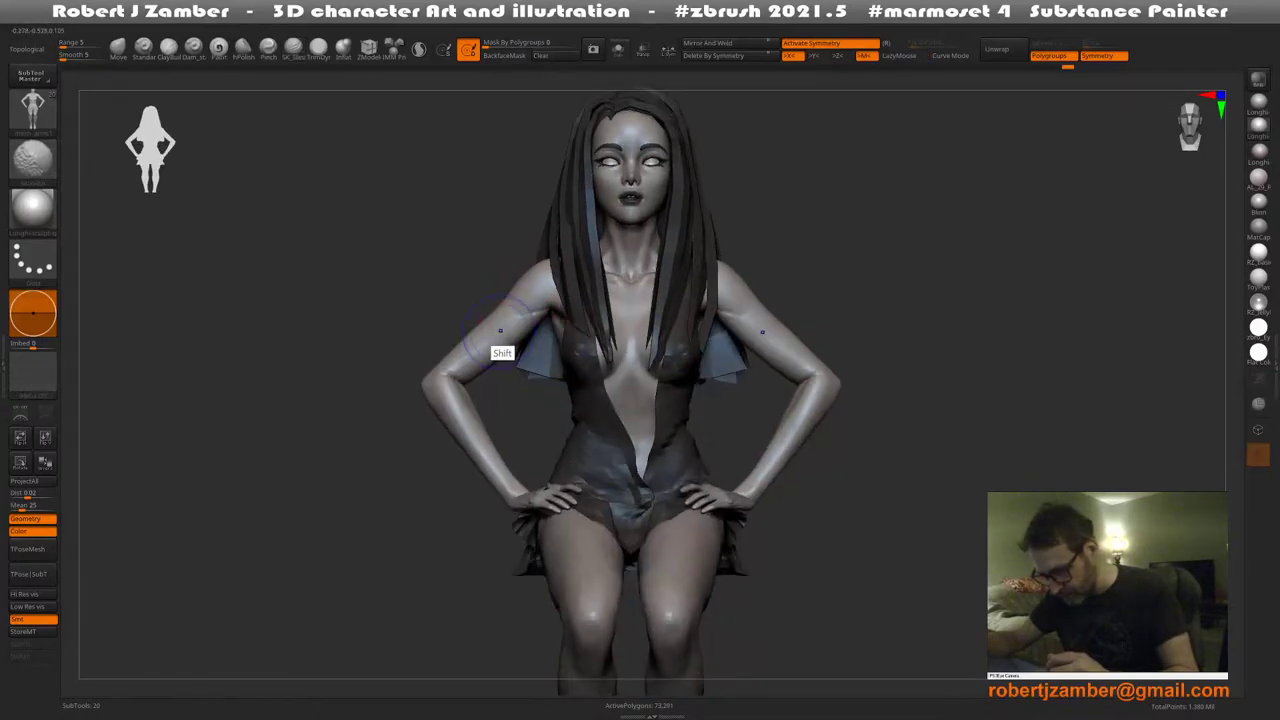
pyautogui.press('space')
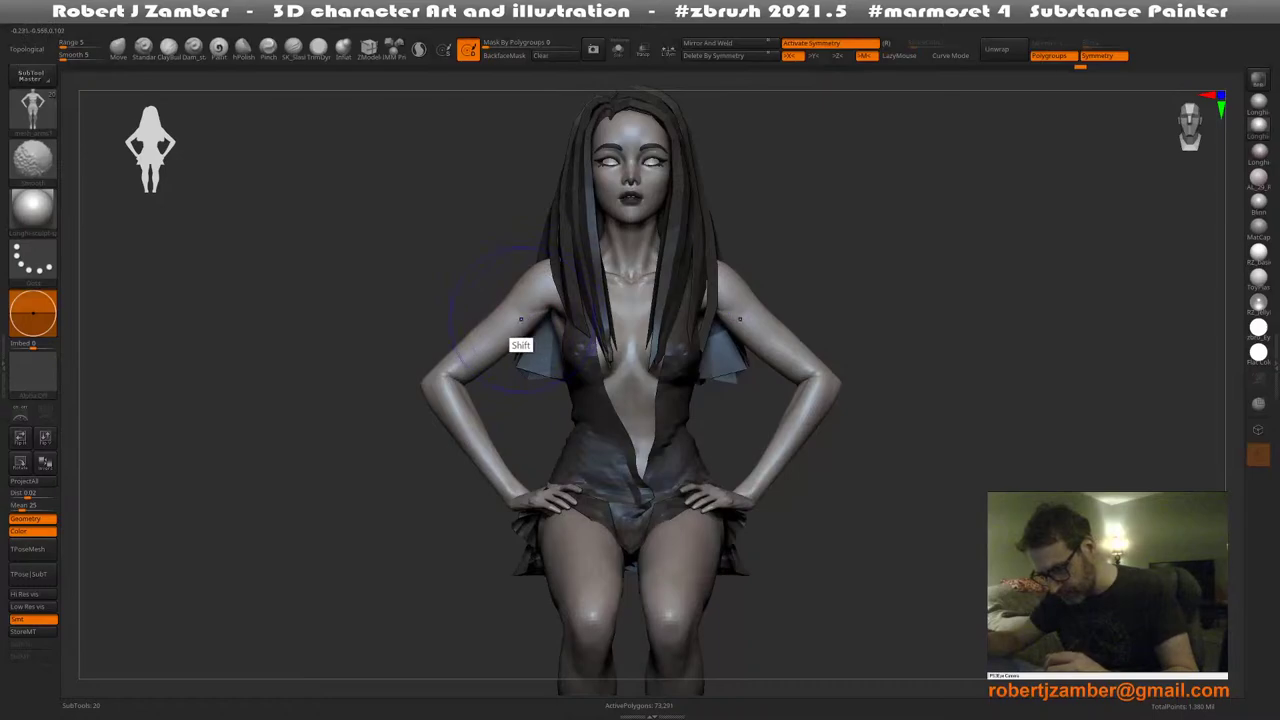
pyautogui.moveTo(550, 330)
pyautogui.keyDown('ctrl'); pyautogui.mouseDown(button='right')
pyautogui.moveTo(495, 400)
pyautogui.moveTo(498, 372)
pyautogui.mouseUp(button='right'); pyautogui.keyUp('ctrl')
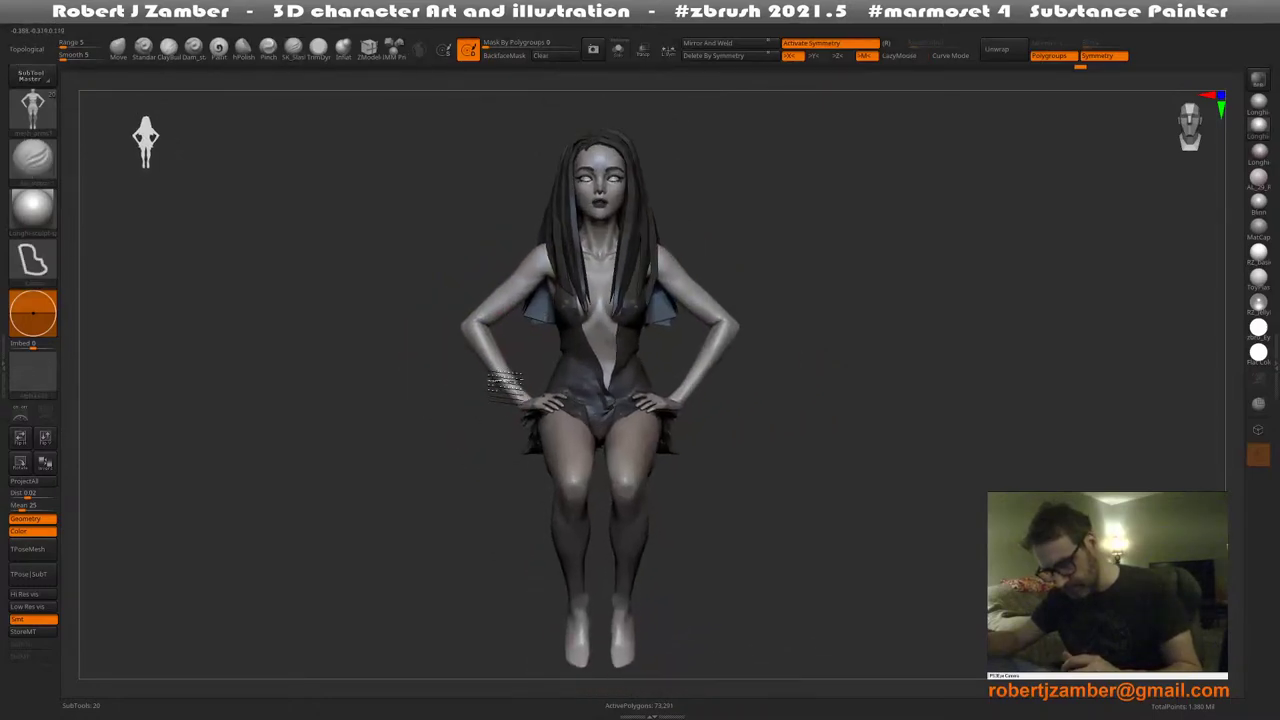
# Carve creases behind the bent knees, between the thigh and the calf, with the SK_Slash brush
pyautogui.rightClick(498, 372)
pyautogui.keyDown('alt'); pyautogui.moveTo(550, 477); pyautogui.dragTo(523, 397, button='right'); pyautogui.keyUp('alt')
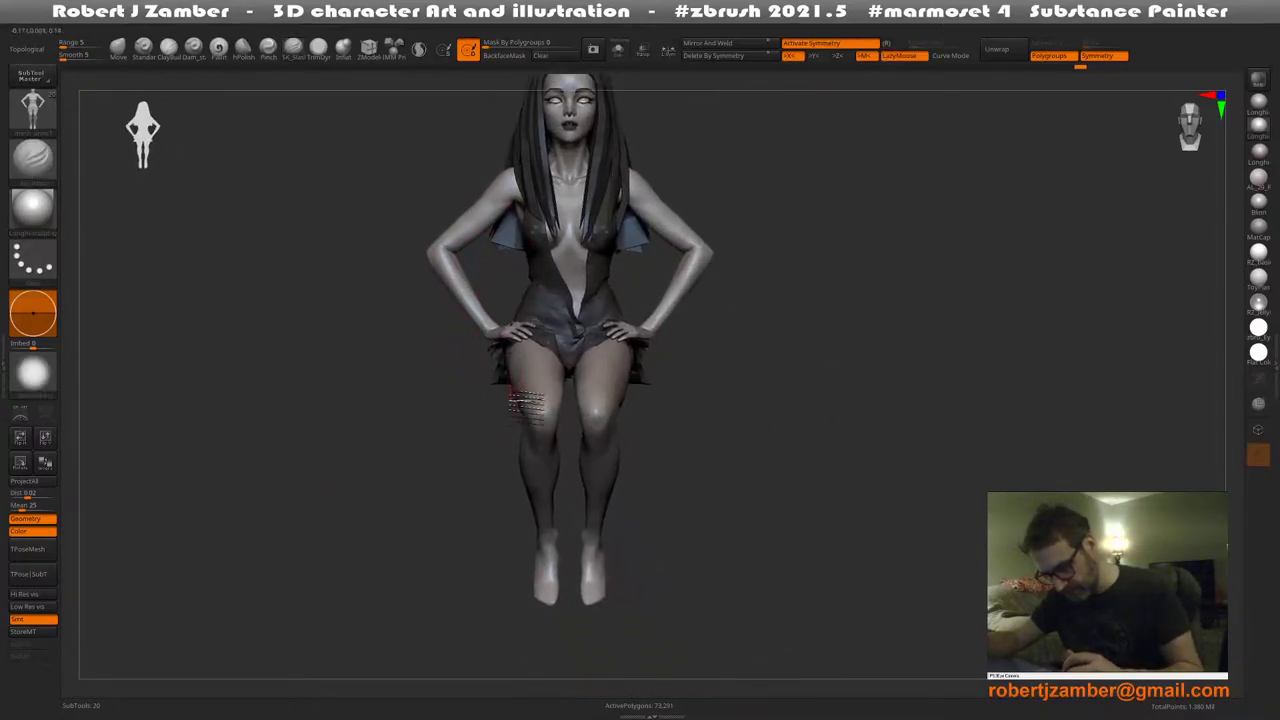
pyautogui.moveTo(610, 410); pyautogui.dragTo(534, 408, button='right')
pyautogui.rightClick(568, 430)
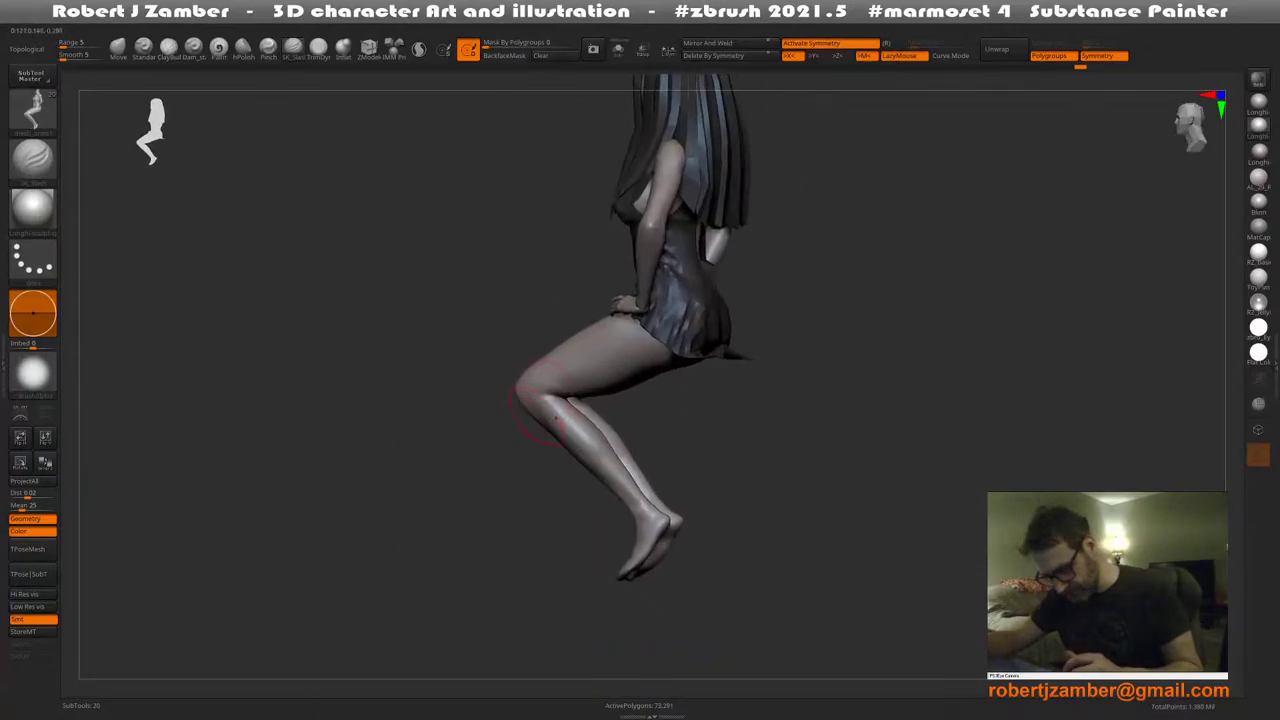
pyautogui.rightClick(548, 450)
pyautogui.moveTo(565, 468); pyautogui.dragTo(532, 477, button='right')
pyautogui.rightClick(532, 477)
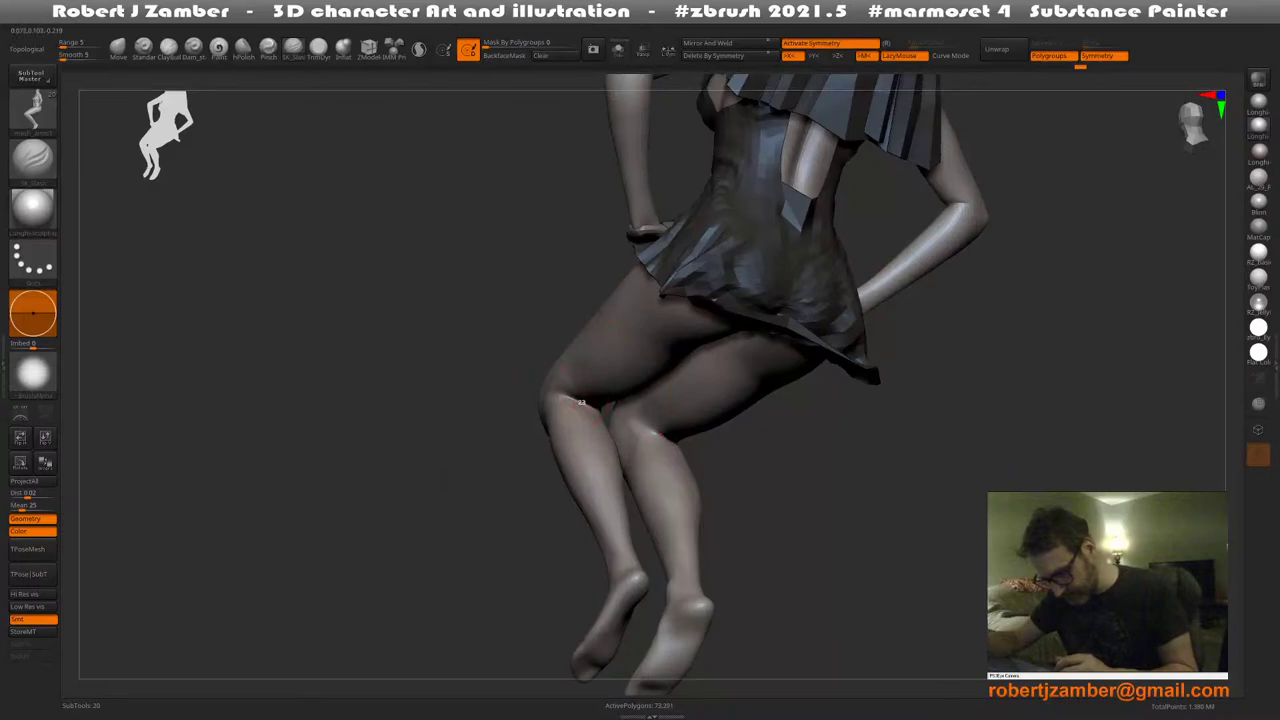
pyautogui.moveTo(548, 408); pyautogui.dragTo(584, 418, button='right')
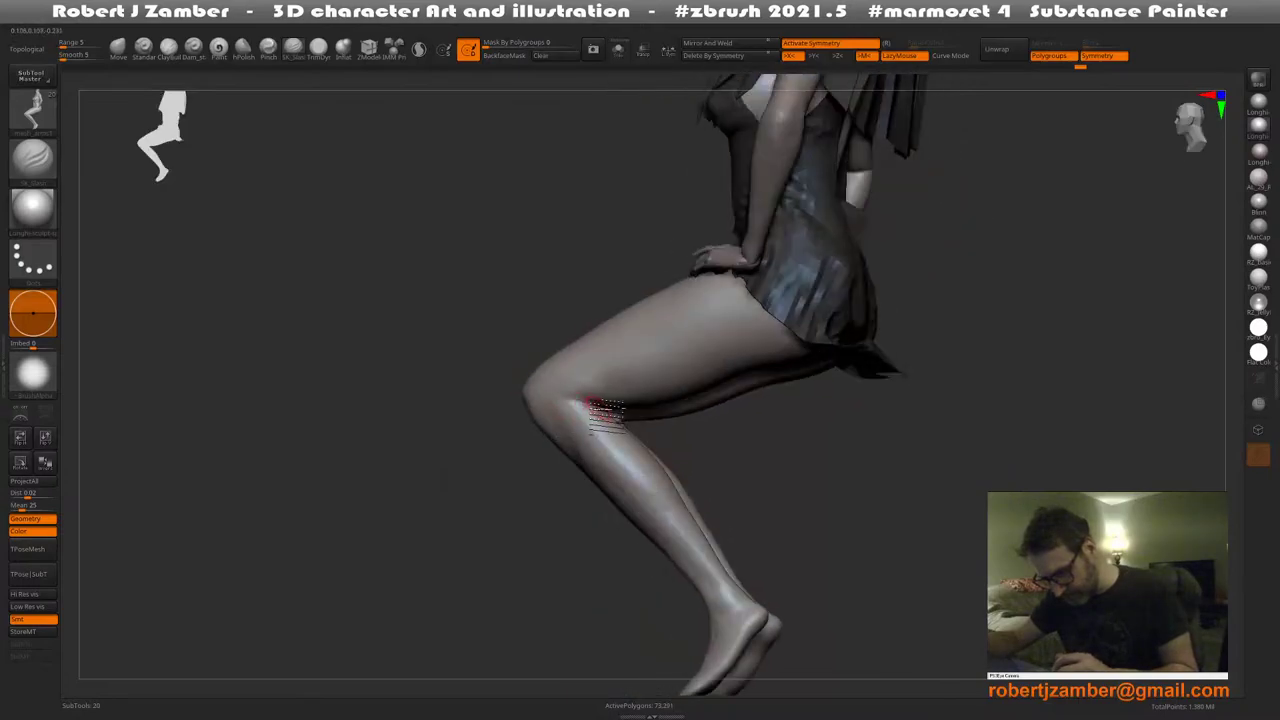
pyautogui.moveTo(564, 412); pyautogui.dragTo(562, 400)
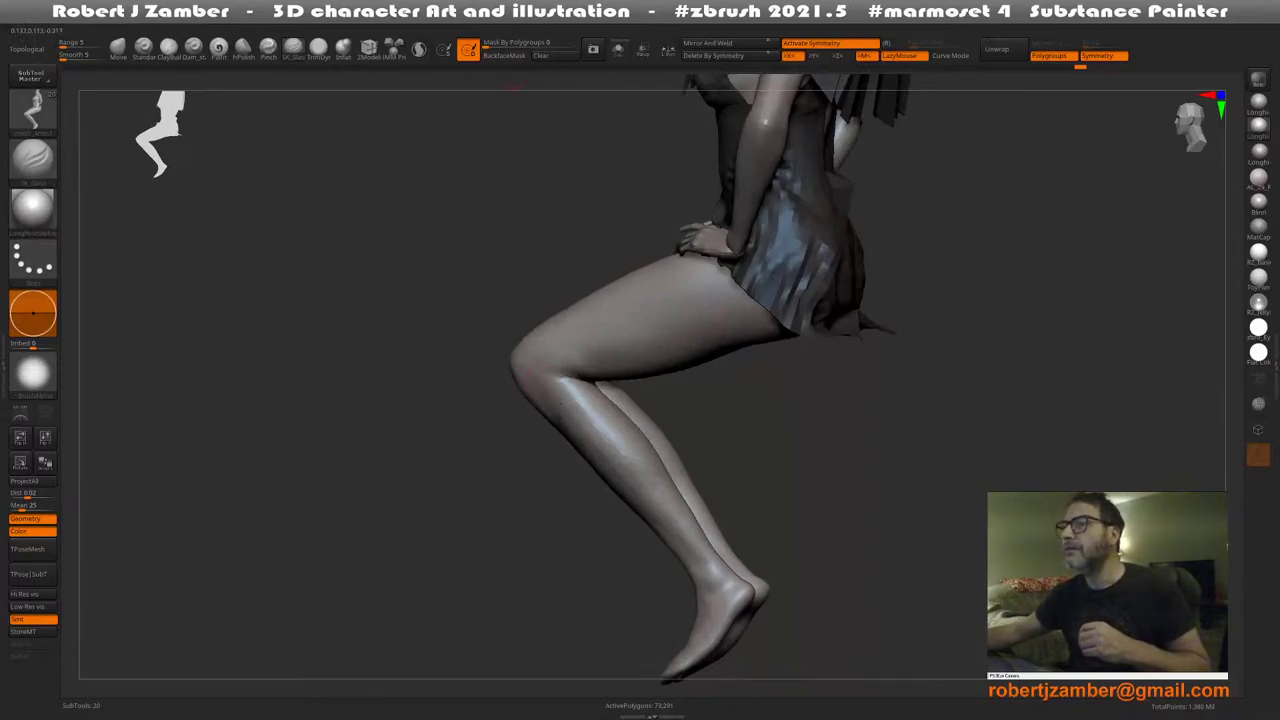
# Refine the knee fold and the top of the calf in side view with the SK_Slash brush
pyautogui.moveTo(558, 378)
pyautogui.mouseDown(button='right')
pyautogui.moveTo(618, 380)
pyautogui.moveTo(573, 380)
pyautogui.moveTo(545, 350)
pyautogui.moveTo(560, 382)
pyautogui.moveTo(596, 405)
pyautogui.moveTo(560, 425)
pyautogui.moveTo(519, 387)
pyautogui.moveTo(490, 396)
pyautogui.moveTo(502, 397)
pyautogui.moveTo(491, 420)
pyautogui.moveTo(463, 403)
pyautogui.mouseUp(button='right')
pyautogui.rightClick(560, 385)
pyautogui.rightClick(536, 390)
pyautogui.rightClick(510, 397)
pyautogui.moveTo(559, 413); pyautogui.dragTo(540, 410, button='right')
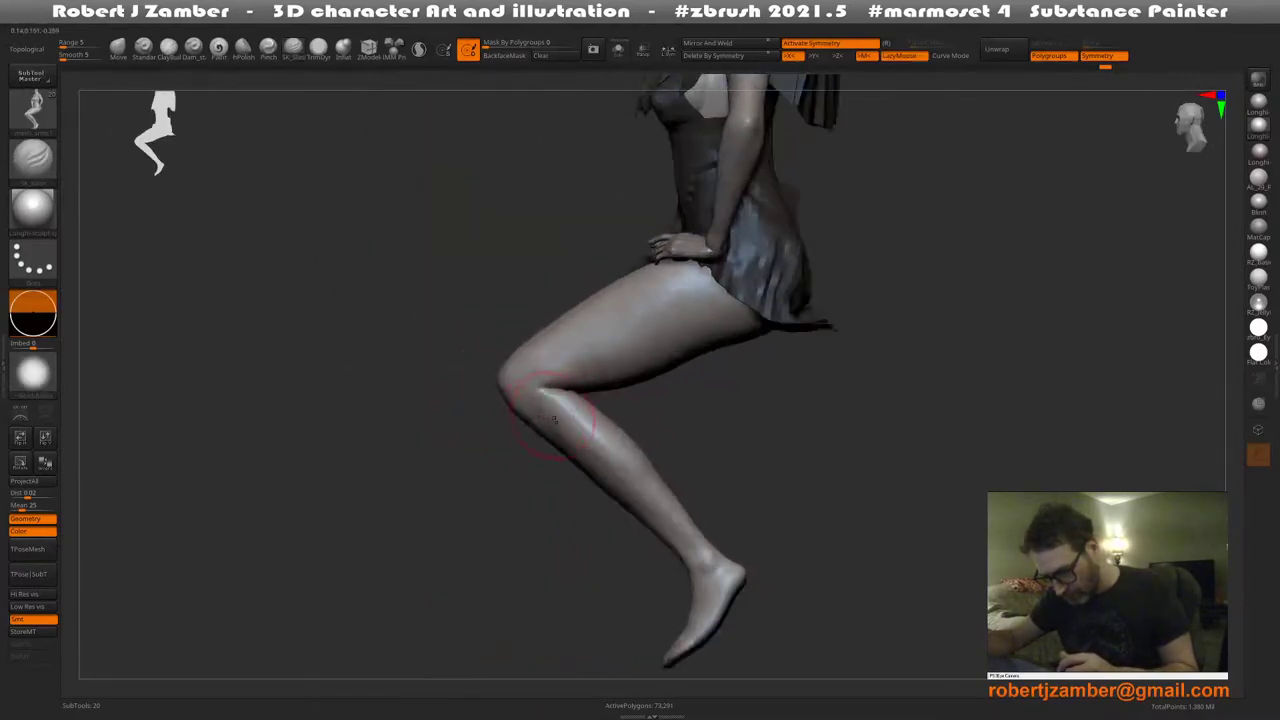
# Switch to the Inflate brush, resize it and fill out the upper calf just below the knee fold
pyautogui.press('space')
pyautogui.moveTo(561, 402); pyautogui.dragTo(573, 400)
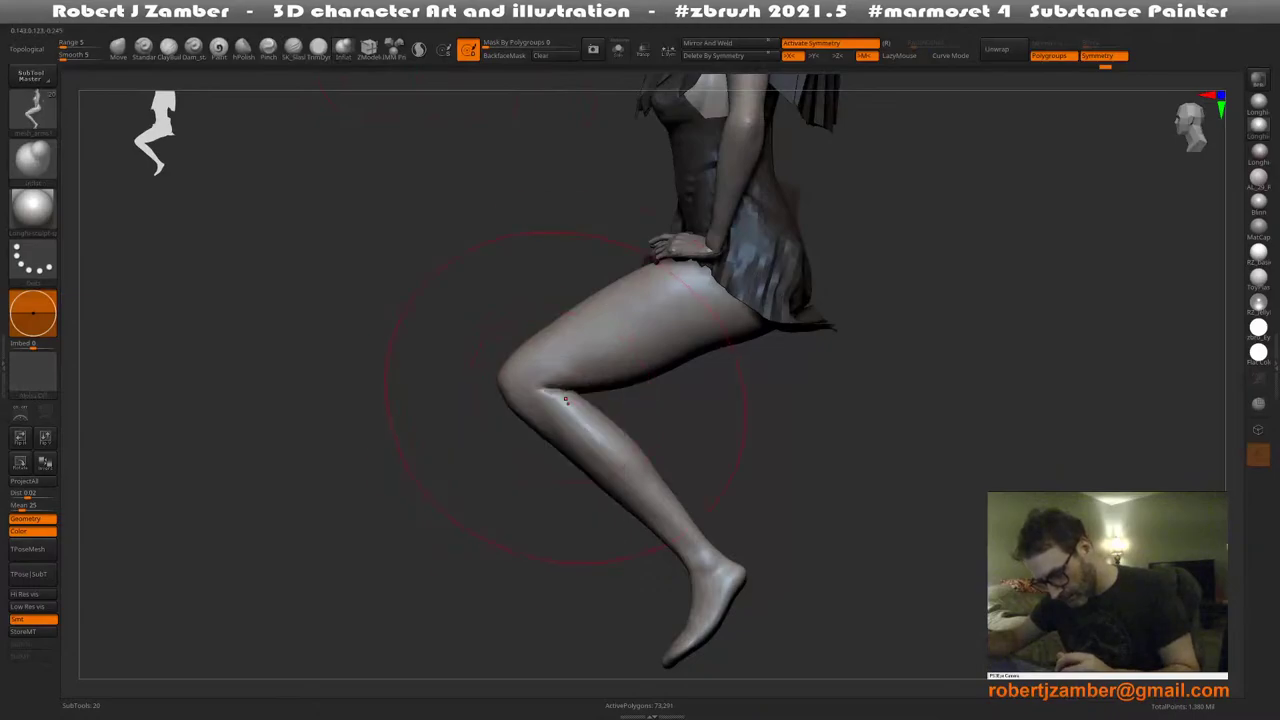
pyautogui.moveTo(550, 398); pyautogui.dragTo(564, 399, button='right')
pyautogui.press('space')
pyautogui.moveTo(570, 401); pyautogui.dragTo(608, 411)
pyautogui.press('space')
pyautogui.press('space')
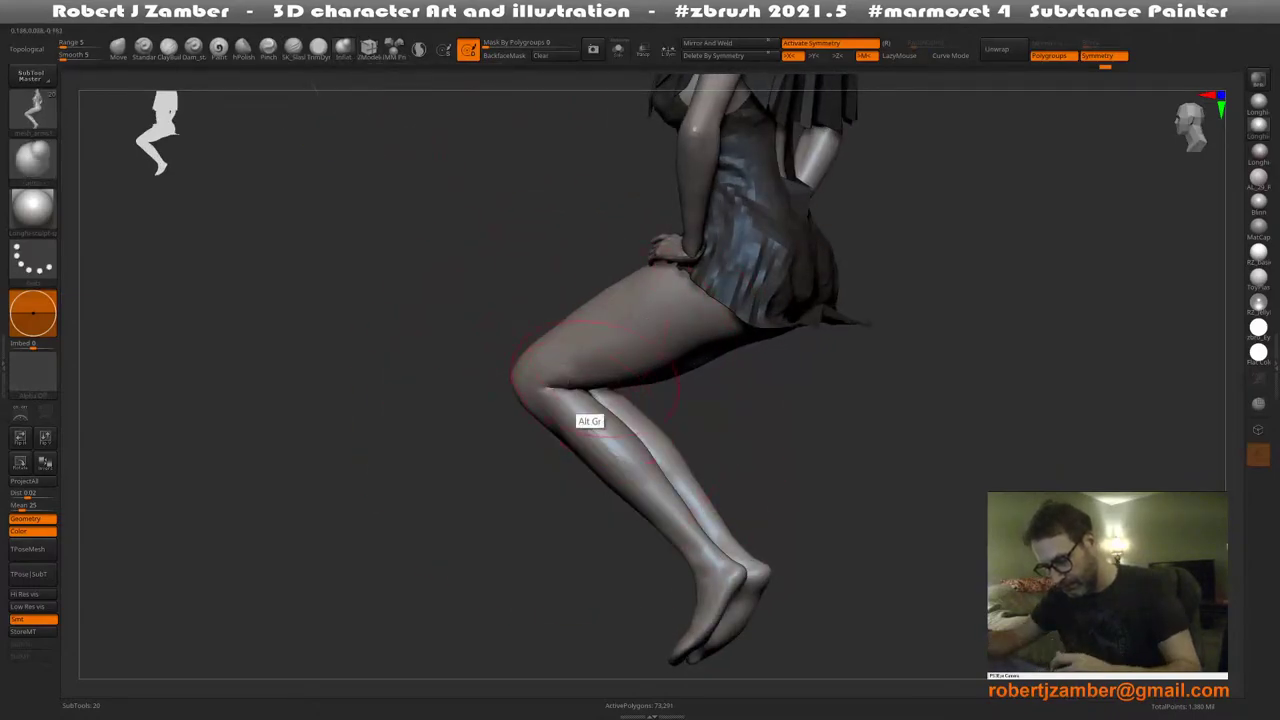
# Adjust the Inflate brush and add volume to the back of the calves from a rear side angle
pyautogui.keyDown('alt'); pyautogui.moveTo(588, 420); pyautogui.dragTo(530, 348, button='right'); pyautogui.keyUp('alt')
pyautogui.press('space')
pyautogui.moveTo(530, 350); pyautogui.dragTo(536, 351)
pyautogui.moveTo(536, 360); pyautogui.dragTo(546, 359, button='right')
pyautogui.press('space')
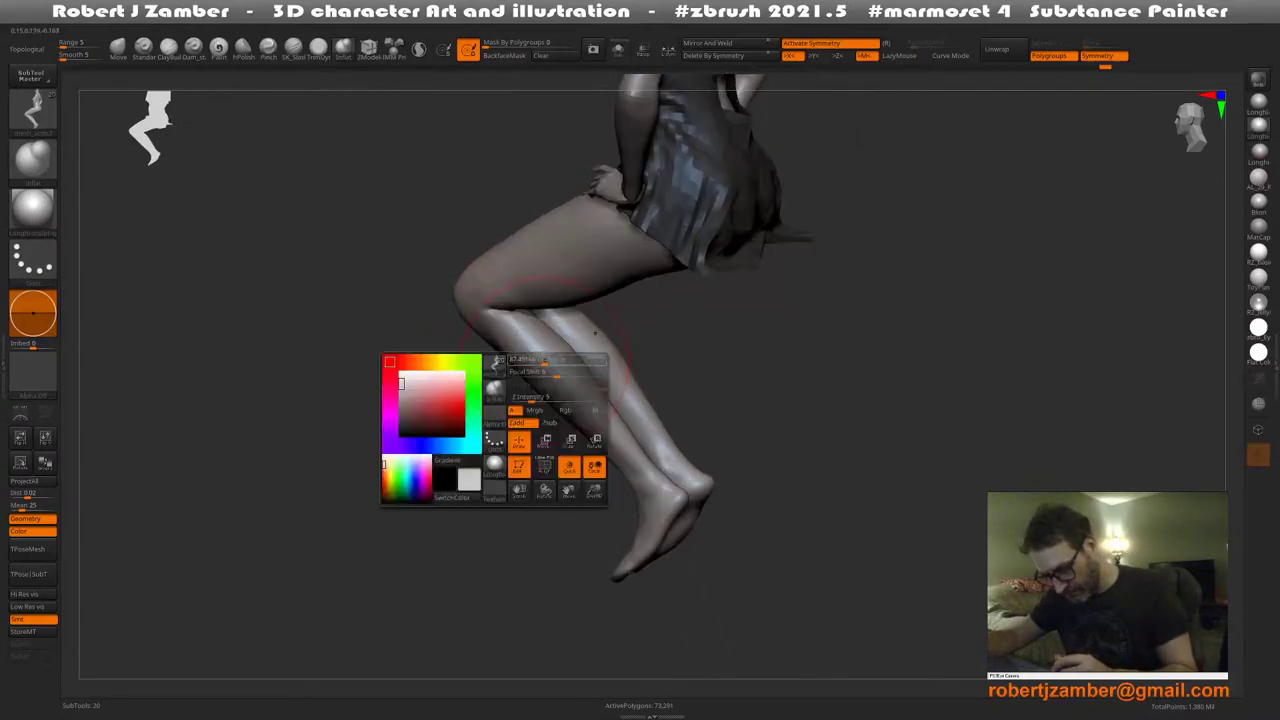
pyautogui.moveTo(546, 359); pyautogui.dragTo(552, 359)
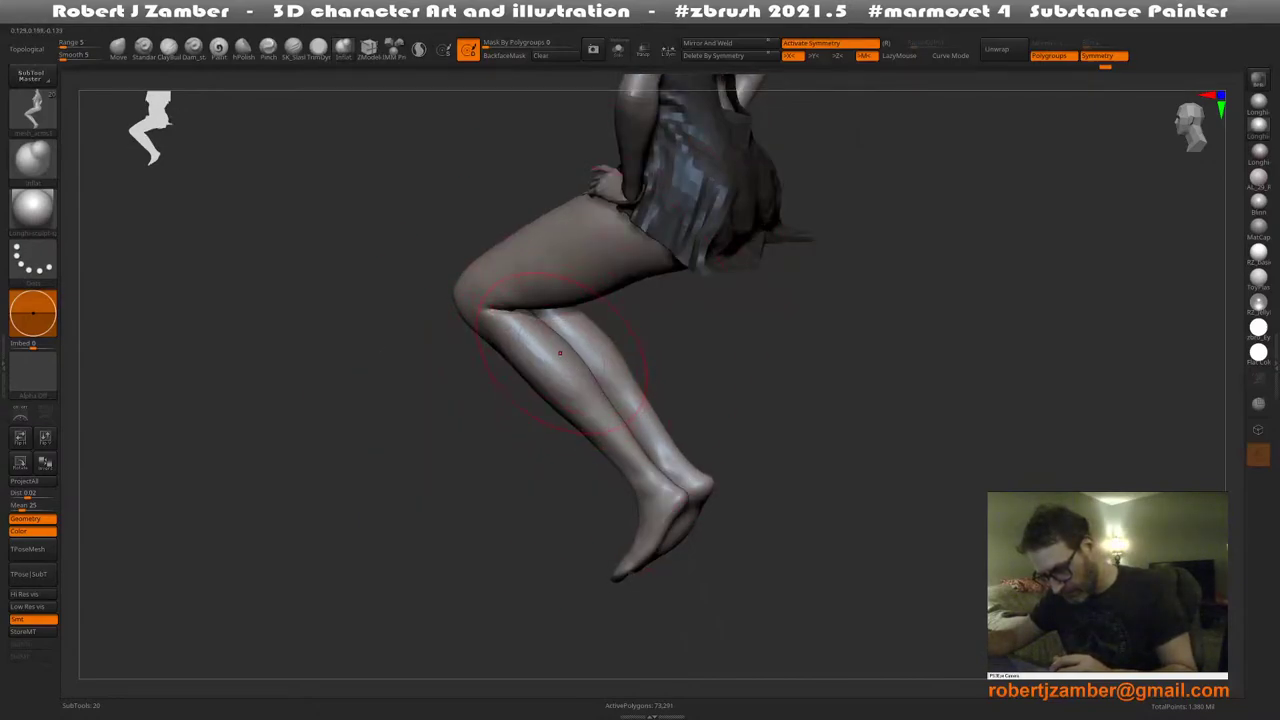
pyautogui.moveTo(545, 342); pyautogui.dragTo(553, 347, button='right')
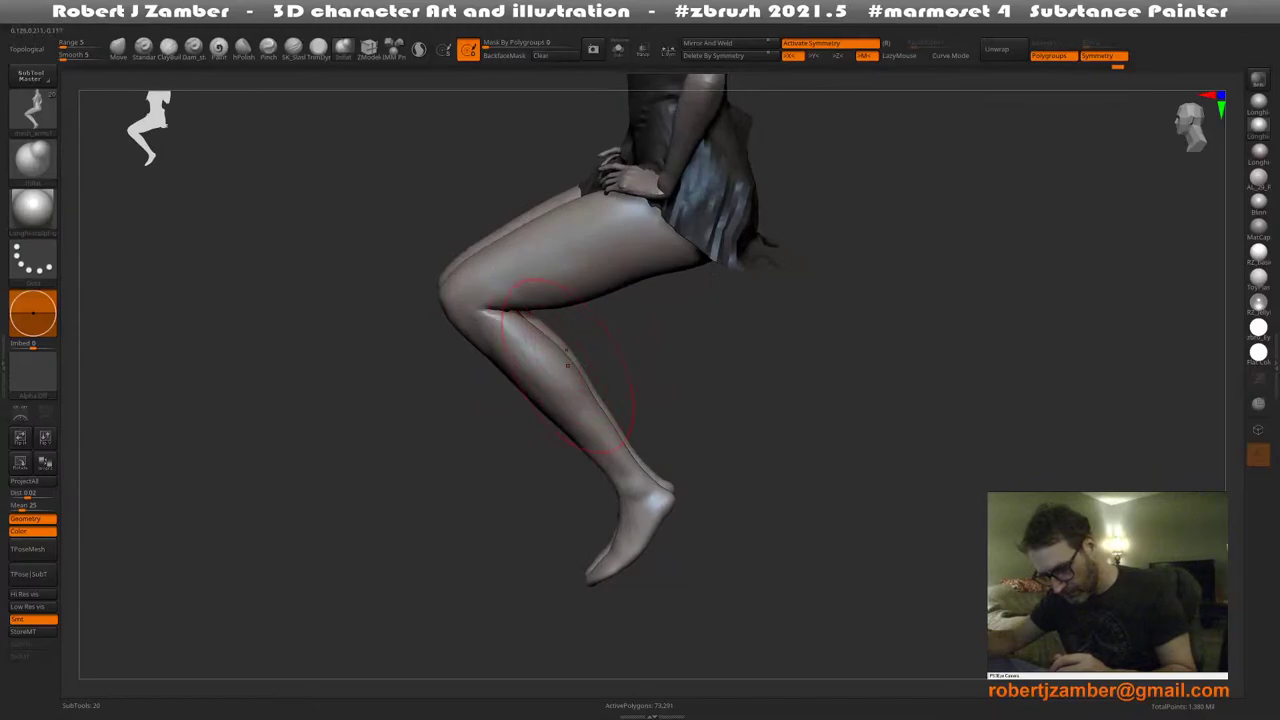
# Resize the Inflate brush and round out the calf muscles from behind and from the opposite side
pyautogui.moveTo(583, 405); pyautogui.dragTo(492, 370, button='right')
pyautogui.press('space')
pyautogui.moveTo(492, 370); pyautogui.dragTo(510, 366)
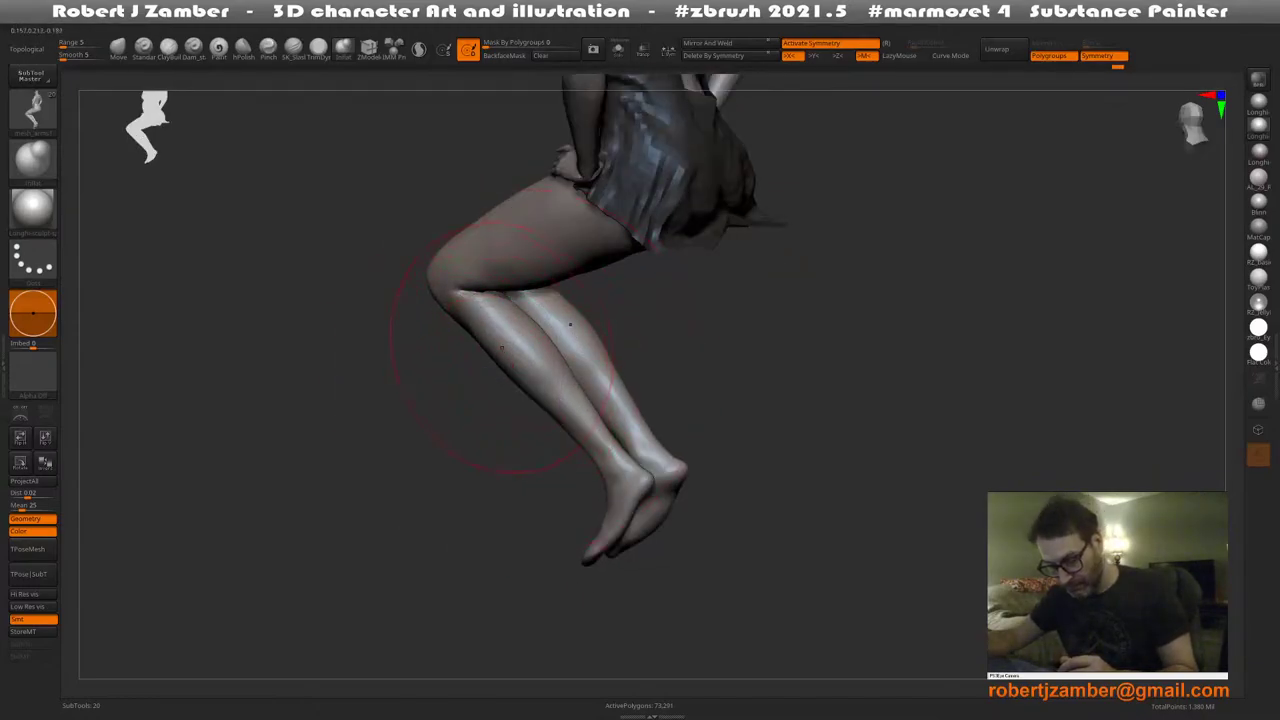
pyautogui.moveTo(502, 348); pyautogui.dragTo(547, 375, button='right')
pyautogui.press('space')
pyautogui.moveTo(547, 377); pyautogui.dragTo(535, 379)
pyautogui.press('space')
pyautogui.moveTo(538, 386)
pyautogui.mouseDown(button='right')
pyautogui.moveTo(576, 387)
pyautogui.moveTo(563, 347)
pyautogui.moveTo(537, 357)
pyautogui.moveTo(568, 345)
pyautogui.mouseUp(button='right')
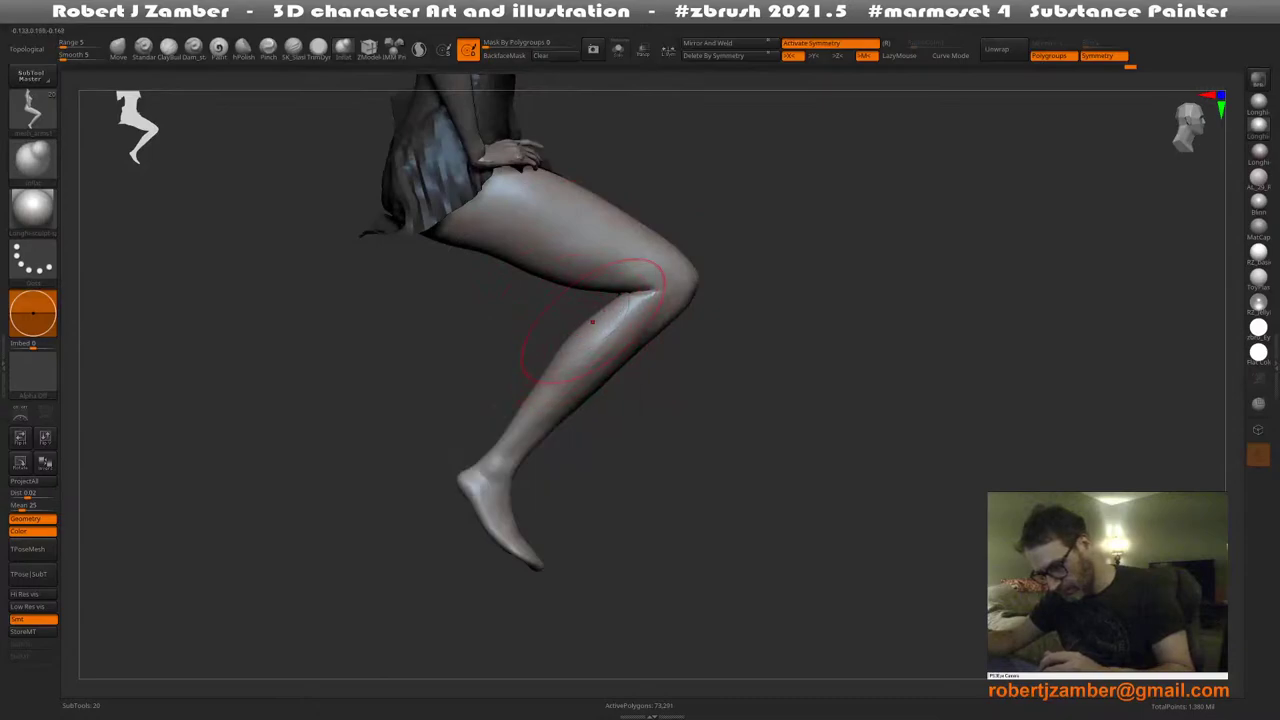
# Refine the calf, knee and thigh contours in profile with the Move brush, adjusting the brush size for each area
pyautogui.press('space')
pyautogui.keyDown('alt'); pyautogui.moveTo(546, 391); pyautogui.dragTo(546, 357, button='right'); pyautogui.keyUp('alt')
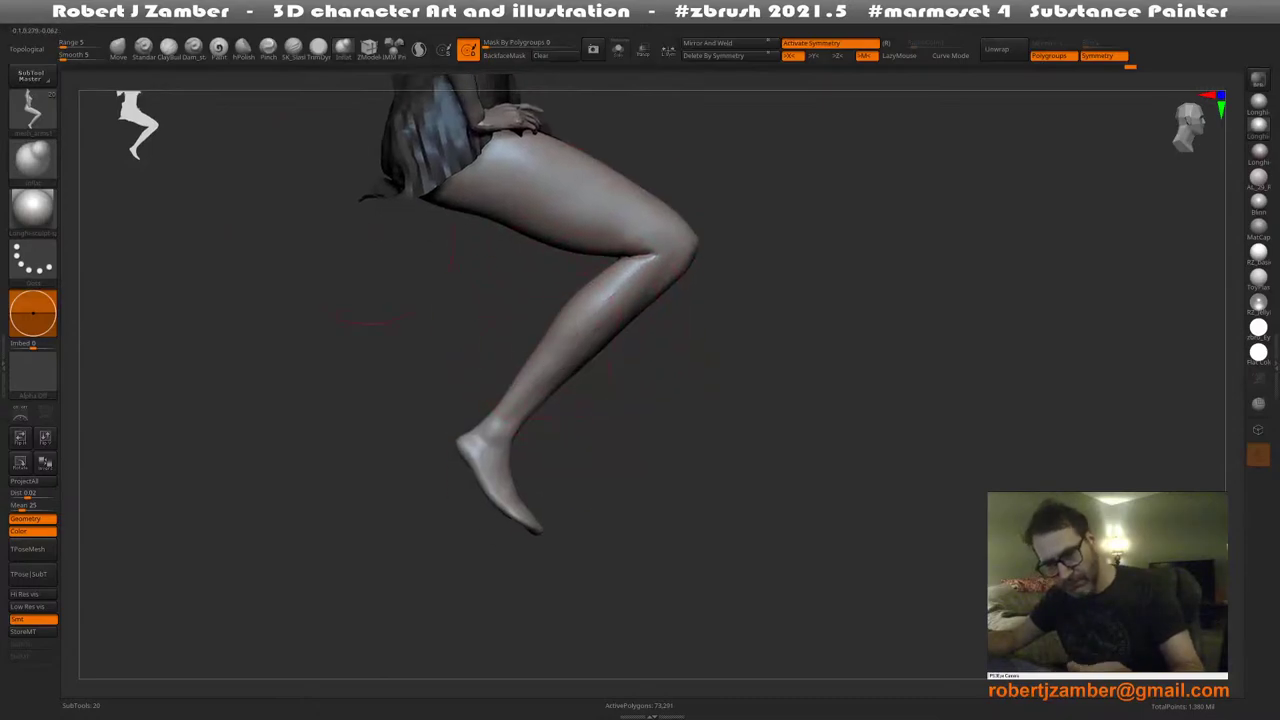
pyautogui.press('space')
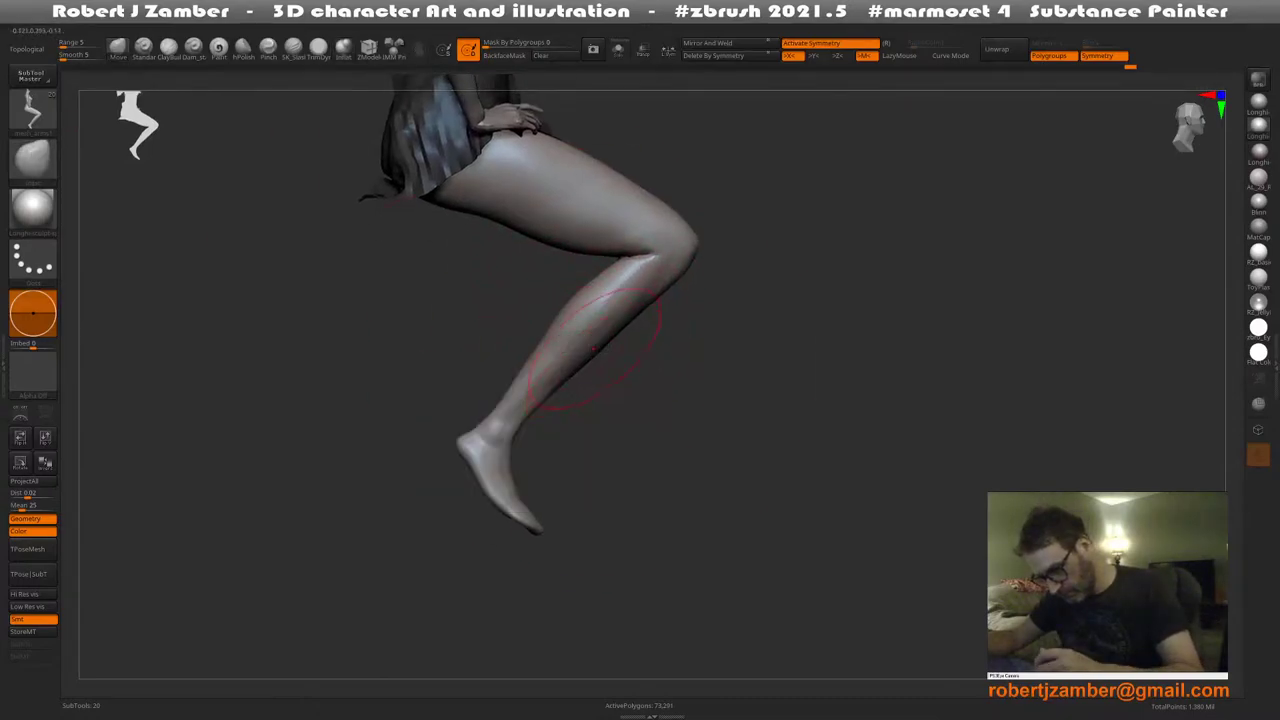
pyautogui.press('space')
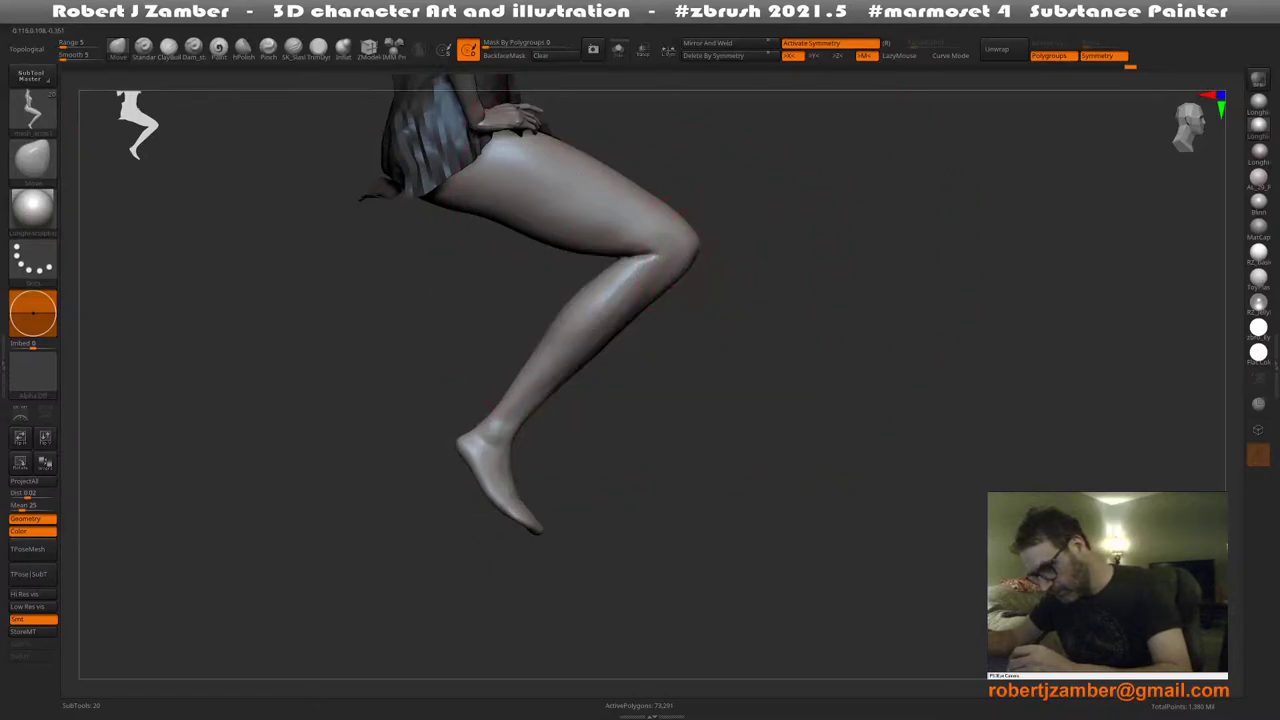
pyautogui.press('space')
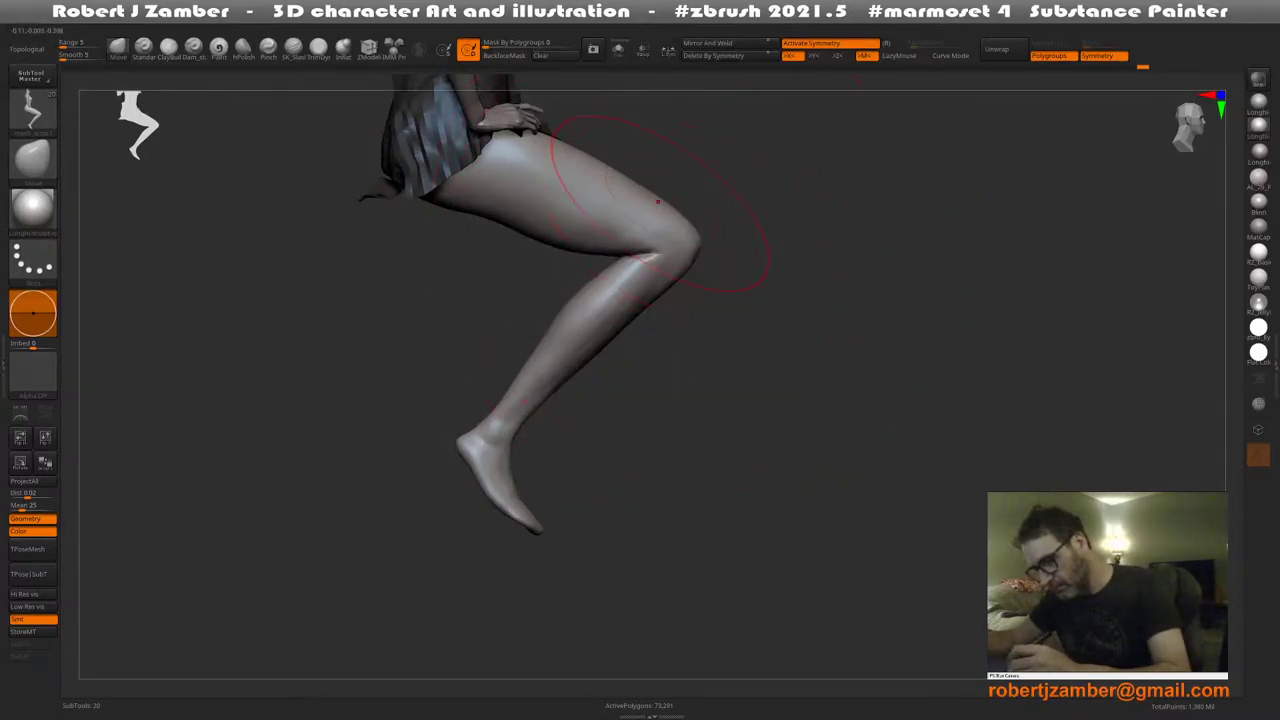
pyautogui.keyDown('alt'); pyautogui.moveTo(594, 287); pyautogui.dragTo(594, 326, button='right'); pyautogui.keyUp('alt')
pyautogui.press('space')
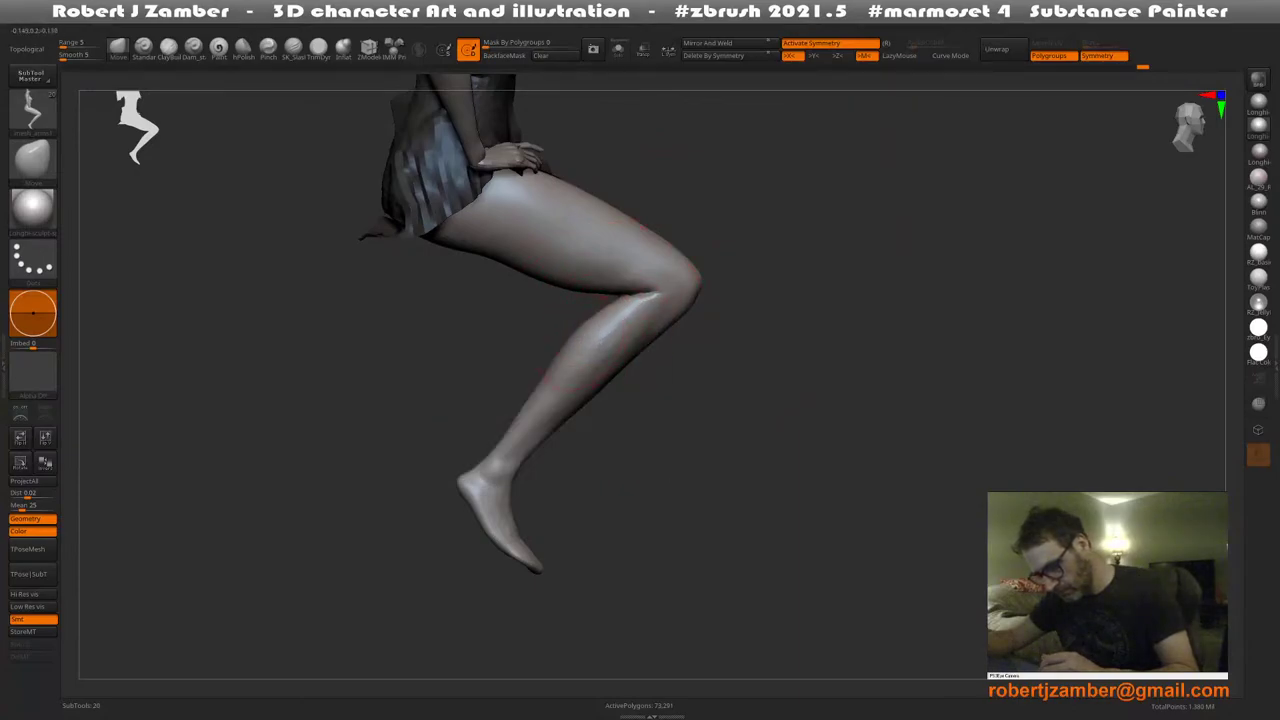
# Smooth the surface of the lower legs, checking the calves and shins from both sides
pyautogui.press('shift')
pyautogui.moveTo(559, 389)
pyautogui.keyDown('shift'); pyautogui.mouseDown()
pyautogui.moveTo(598, 359)
pyautogui.moveTo(586, 357)
pyautogui.mouseUp(); pyautogui.keyUp('shift')
pyautogui.moveTo(680, 350); pyautogui.dragTo(625, 342, button='right')
pyautogui.moveTo(589, 404); pyautogui.dragTo(440, 380, button='right')
pyautogui.keyDown('shift'); pyautogui.moveTo(698, 408); pyautogui.dragTo(689, 463); pyautogui.keyUp('shift')
pyautogui.moveTo(670, 420); pyautogui.dragTo(765, 460, button='right')
pyautogui.keyDown('shift'); pyautogui.moveTo(640, 398); pyautogui.dragTo(640, 435); pyautogui.keyUp('shift')
pyautogui.moveTo(642, 435)
pyautogui.mouseDown(button='right')
pyautogui.moveTo(648, 373)
pyautogui.moveTo(682, 366)
pyautogui.moveTo(645, 372)
pyautogui.moveTo(710, 410)
pyautogui.moveTo(629, 397)
pyautogui.moveTo(612, 412)
pyautogui.moveTo(619, 439)
pyautogui.mouseUp(button='right')
pyautogui.keyDown('ctrl'); pyautogui.moveTo(612, 485); pyautogui.dragTo(562, 470, button='right'); pyautogui.keyUp('ctrl')
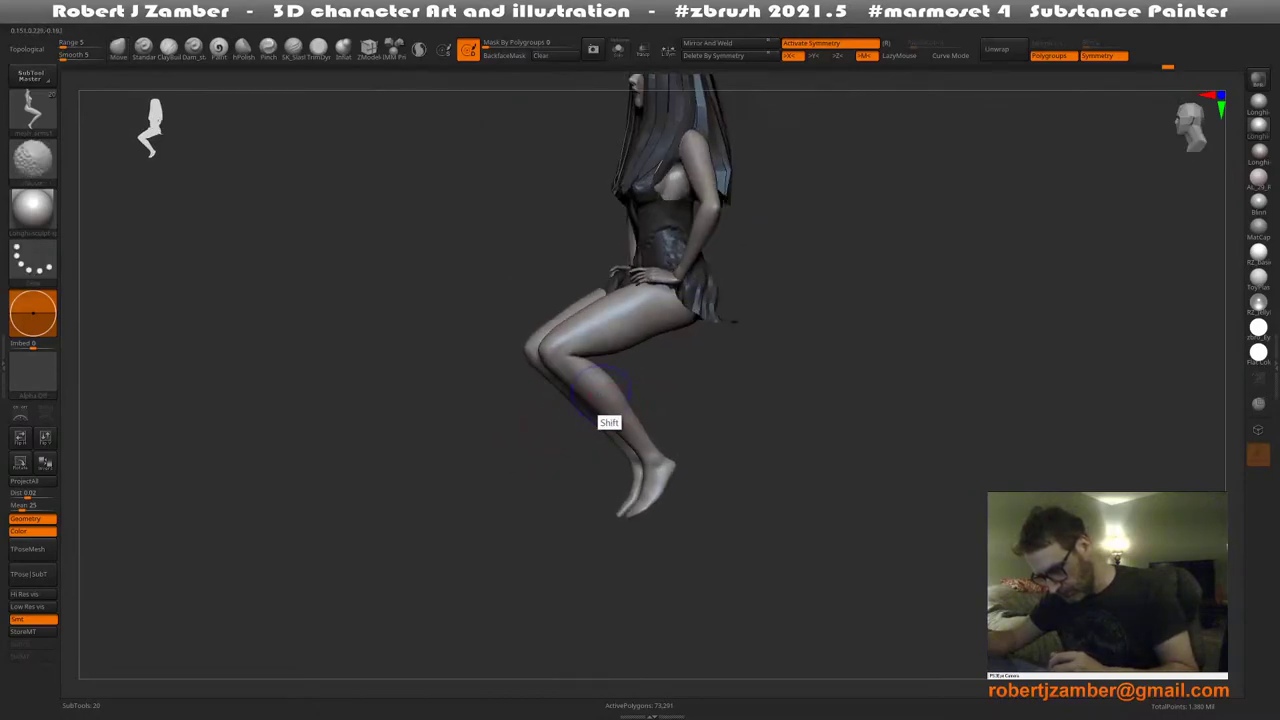
# Smooth the calf with a resized brush, and adjust the front of the knee with the Move brush
pyautogui.press('space')
pyautogui.press('space')
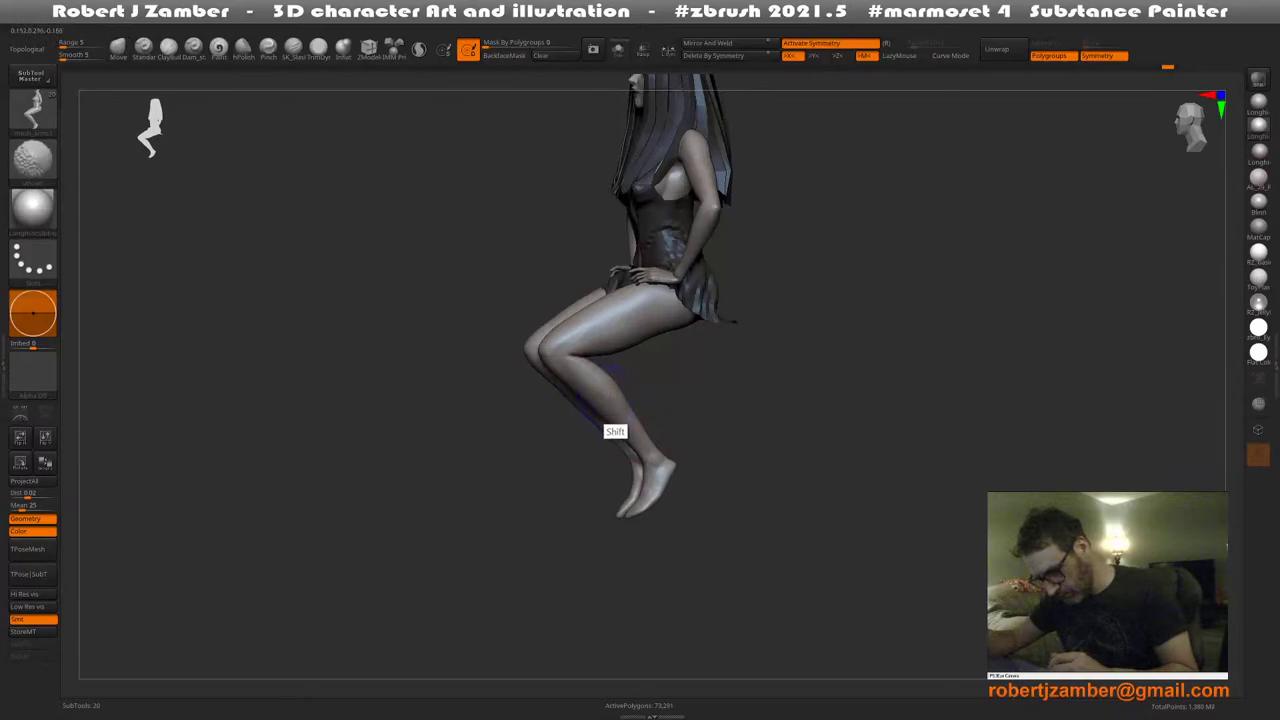
pyautogui.keyDown('shift'); pyautogui.moveTo(615, 404); pyautogui.dragTo(610, 402); pyautogui.keyUp('shift')
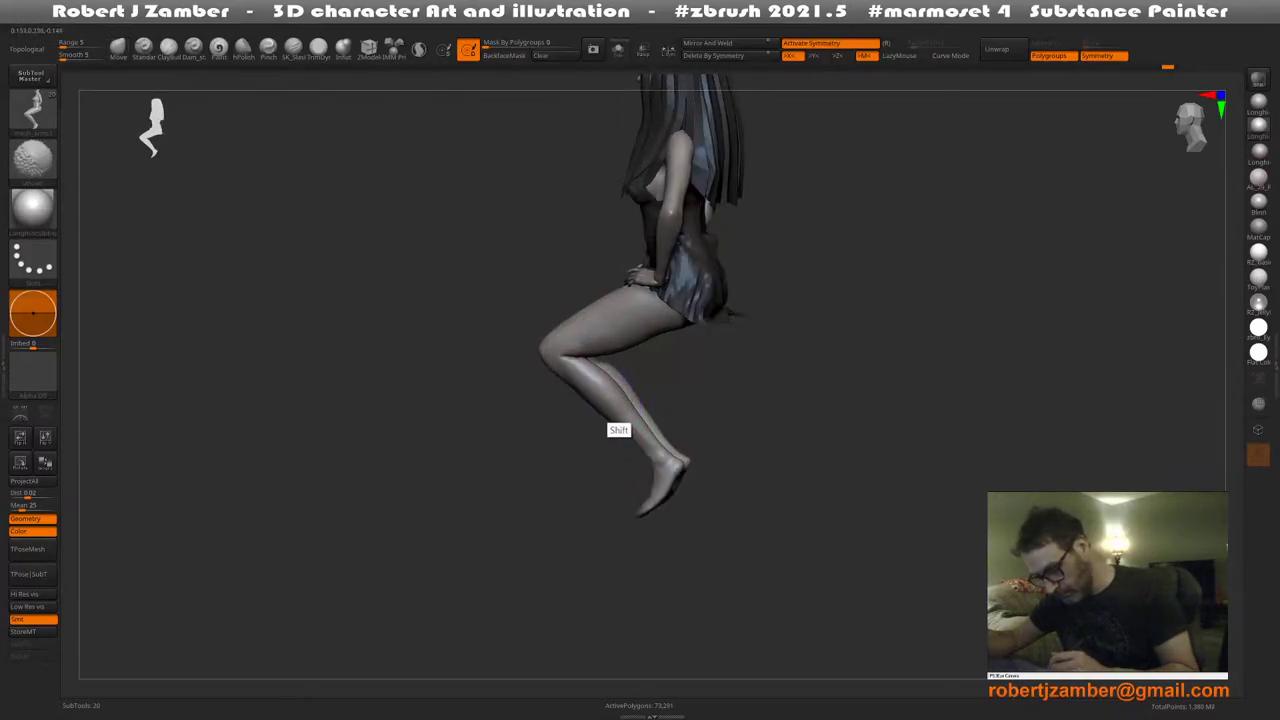
pyautogui.moveTo(581, 407)
pyautogui.mouseDown(button='right')
pyautogui.moveTo(606, 410)
pyautogui.moveTo(600, 465)
pyautogui.mouseUp(button='right')
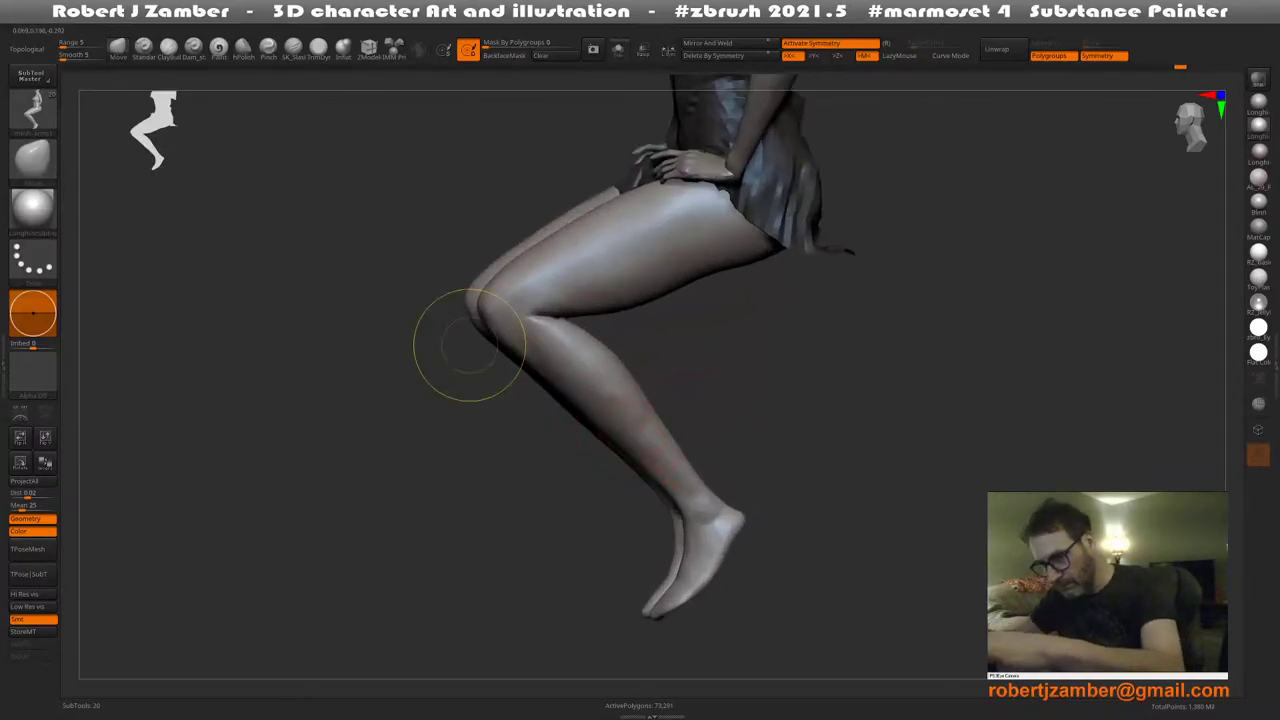
pyautogui.moveTo(465, 350); pyautogui.dragTo(455, 398)
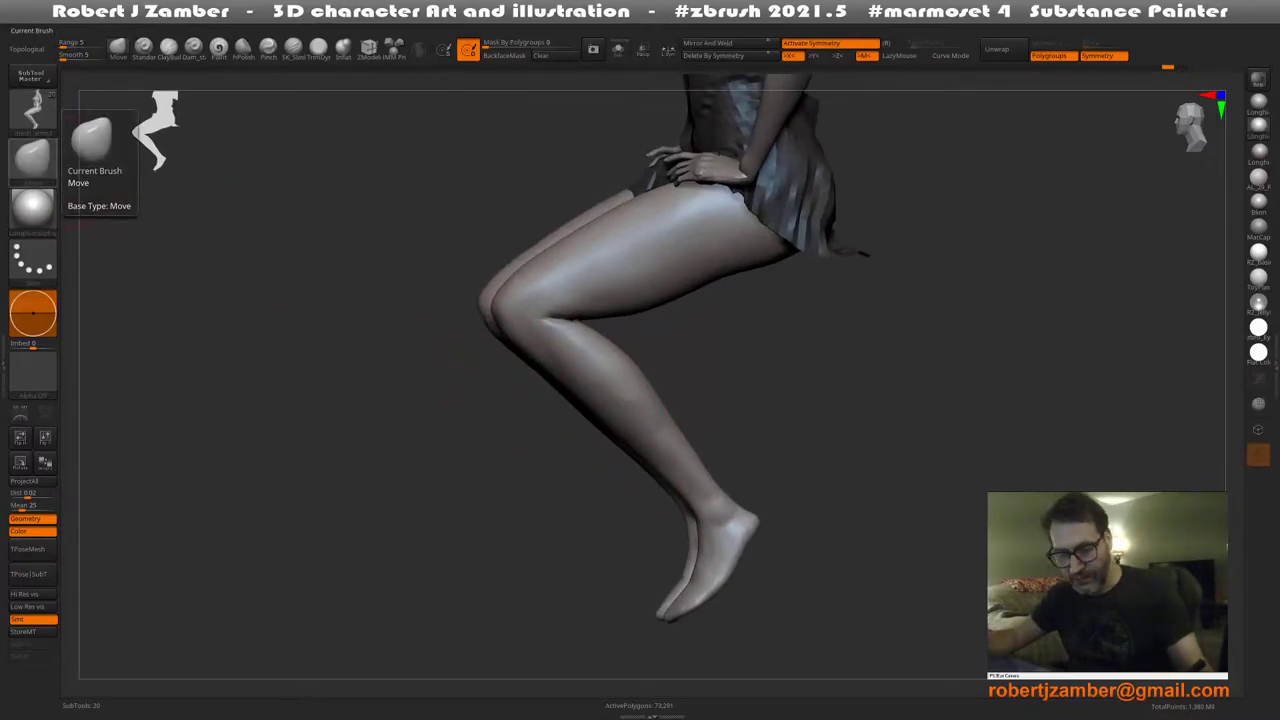
# Choose a brush from the Smooth family for smoothing, and even out the calf down to the ankle
pyautogui.click(32, 157)
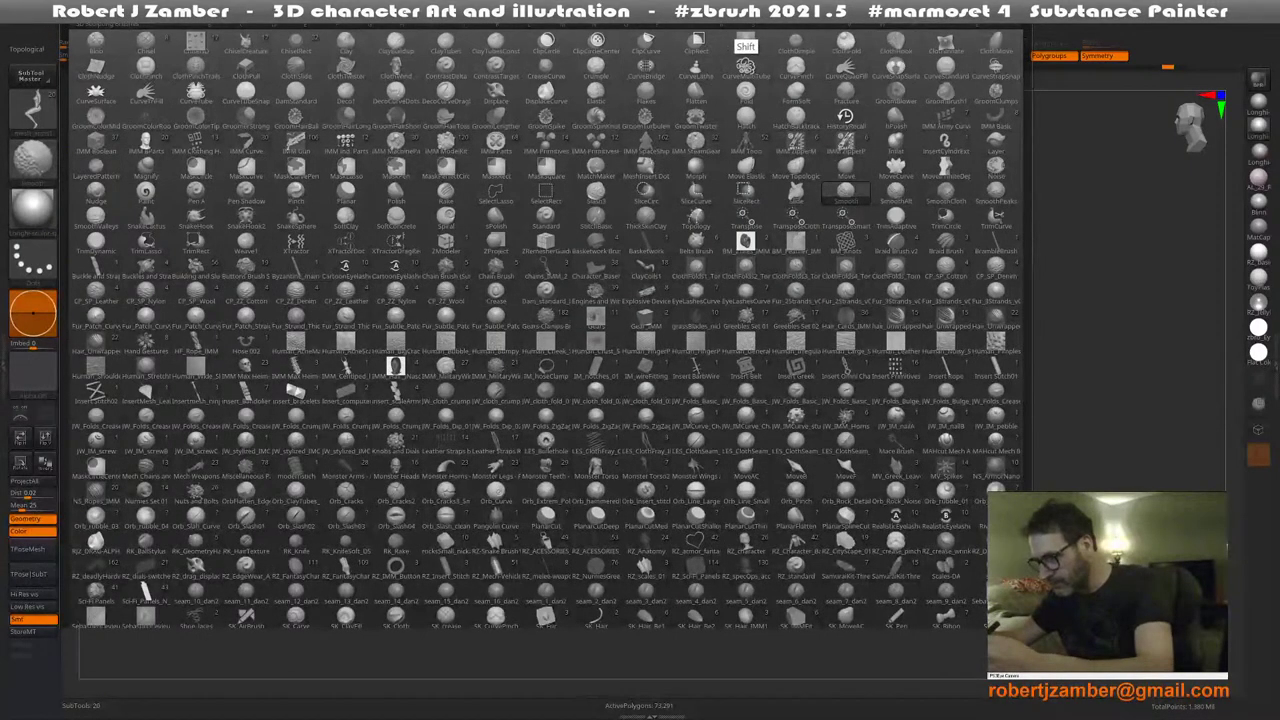
pyautogui.press('s')
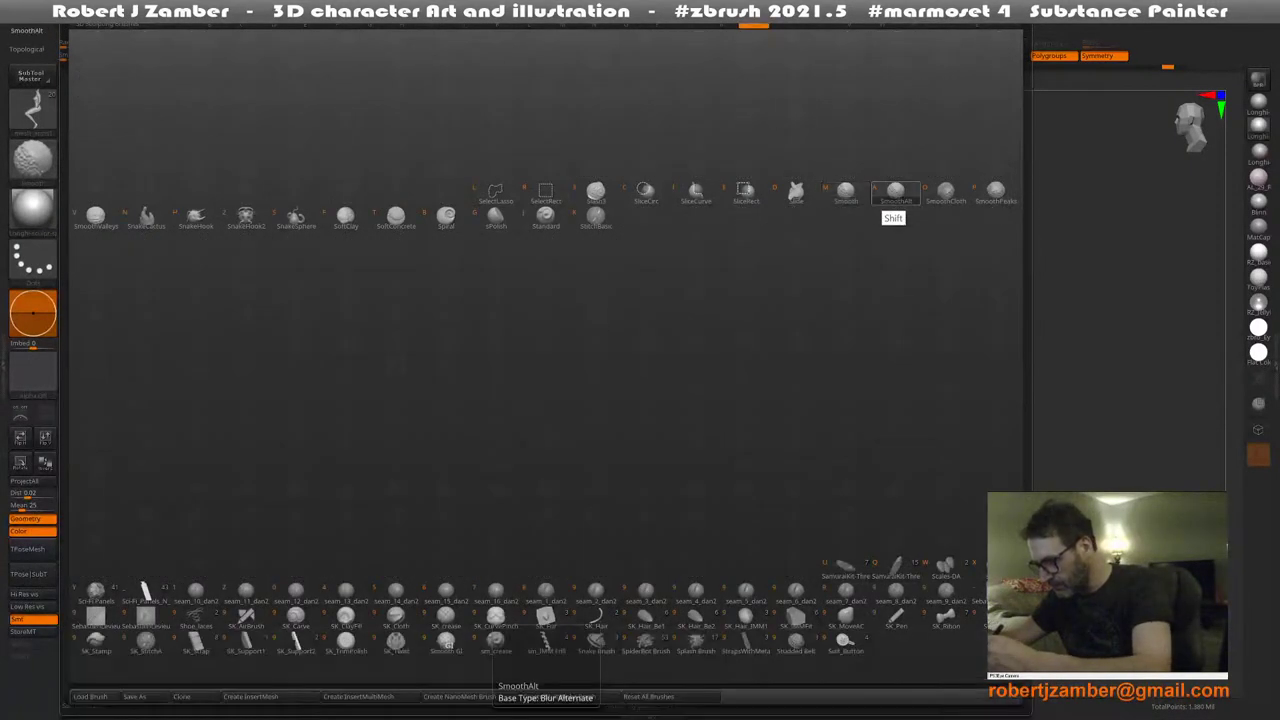
pyautogui.keyDown('shift'); pyautogui.click(1000, 312); pyautogui.keyUp('shift')
pyautogui.press('space')
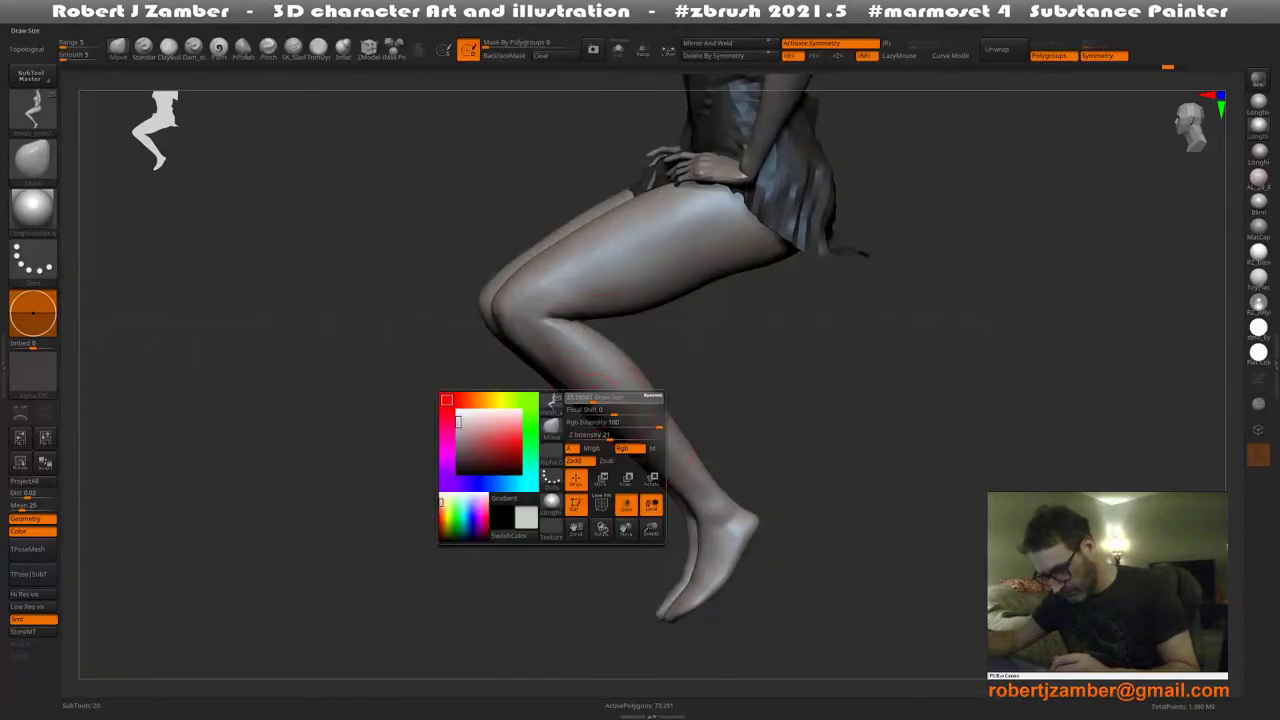
pyautogui.press('shift')
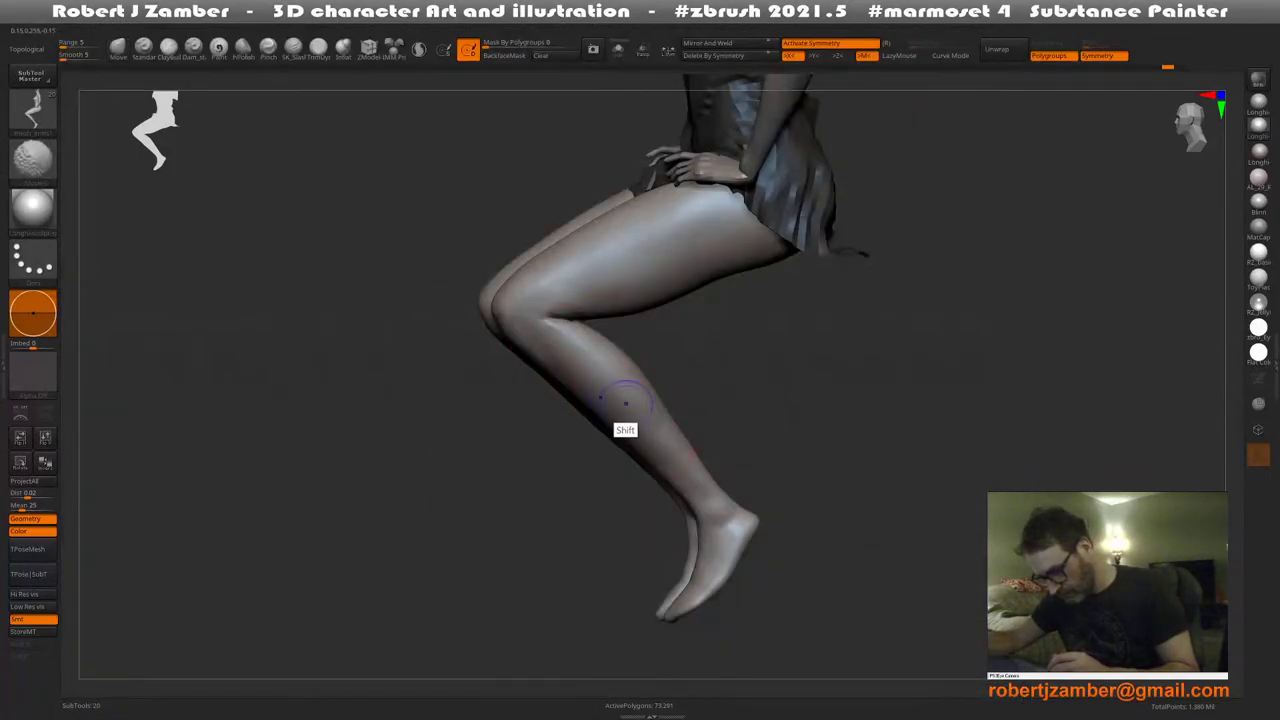
pyautogui.keyDown('shift'); pyautogui.moveTo(657, 424); pyautogui.dragTo(668, 456); pyautogui.keyUp('shift')
pyautogui.moveTo(587, 386)
pyautogui.keyDown('shift'); pyautogui.mouseDown()
pyautogui.moveTo(541, 336)
pyautogui.moveTo(601, 378)
pyautogui.moveTo(704, 500)
pyautogui.mouseUp(); pyautogui.keyUp('shift')
pyautogui.keyDown('alt'); pyautogui.moveTo(698, 530); pyautogui.dragTo(698, 472, button='right'); pyautogui.keyUp('alt')
pyautogui.moveTo(698, 472); pyautogui.dragTo(745, 478, button='right')
pyautogui.keyDown('shift'); pyautogui.moveTo(700, 522); pyautogui.dragTo(699, 507); pyautogui.keyUp('shift')
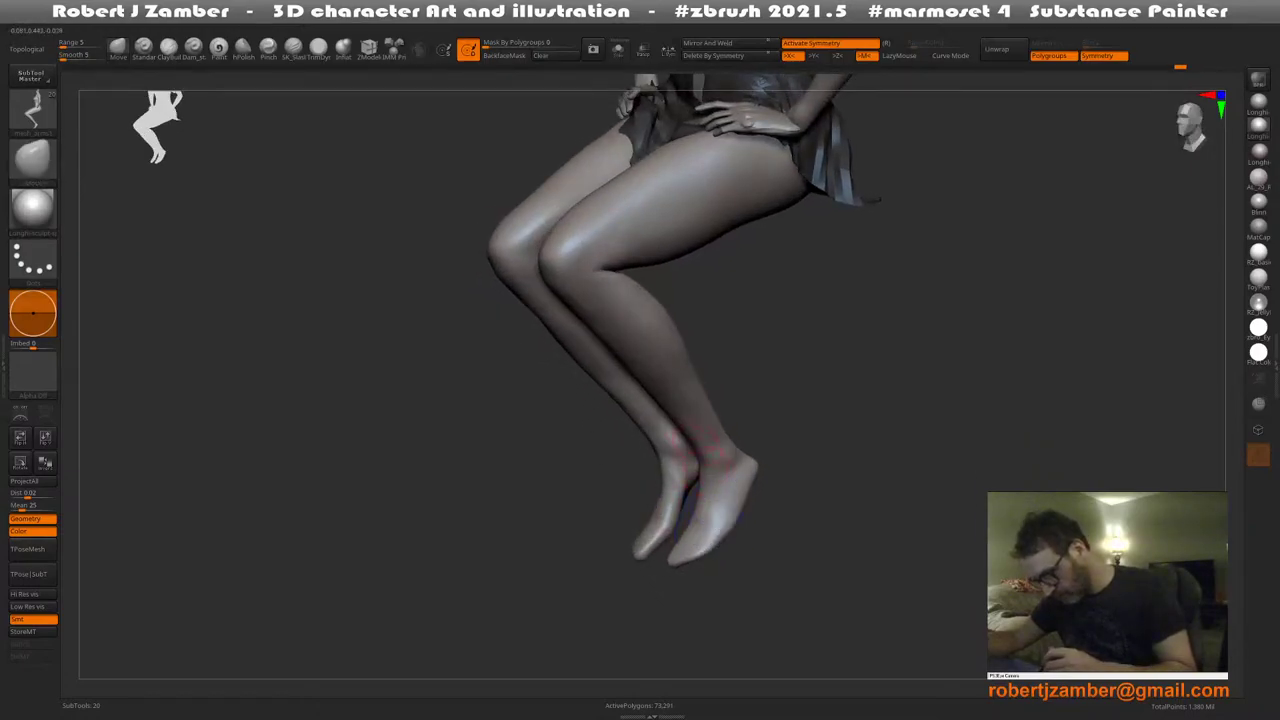
# Touch up the smoothing below the knee, and select the Move brush with an adjusted size for the thigh
pyautogui.moveTo(622, 414)
pyautogui.keyDown('alt'); pyautogui.mouseDown(button='right')
pyautogui.moveTo(626, 511)
pyautogui.moveTo(568, 508)
pyautogui.mouseUp(button='right'); pyautogui.keyUp('alt')
pyautogui.keyDown('shift'); pyautogui.moveTo(572, 361); pyautogui.dragTo(604, 359); pyautogui.keyUp('shift')
pyautogui.press('space')
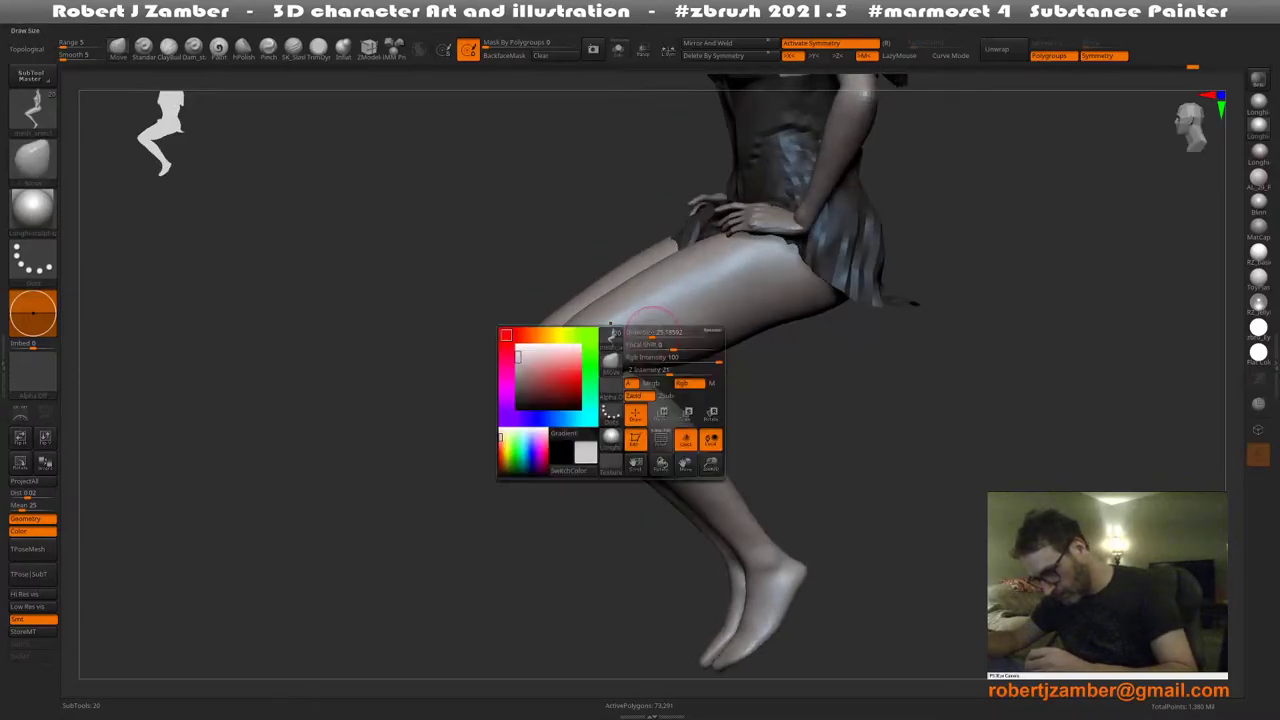
pyautogui.moveTo(690, 350)
pyautogui.keyDown('alt'); pyautogui.mouseDown(button='right')
pyautogui.moveTo(578, 376)
pyautogui.moveTo(538, 352)
pyautogui.mouseUp(button='right'); pyautogui.keyUp('alt')
pyautogui.click(118, 48)
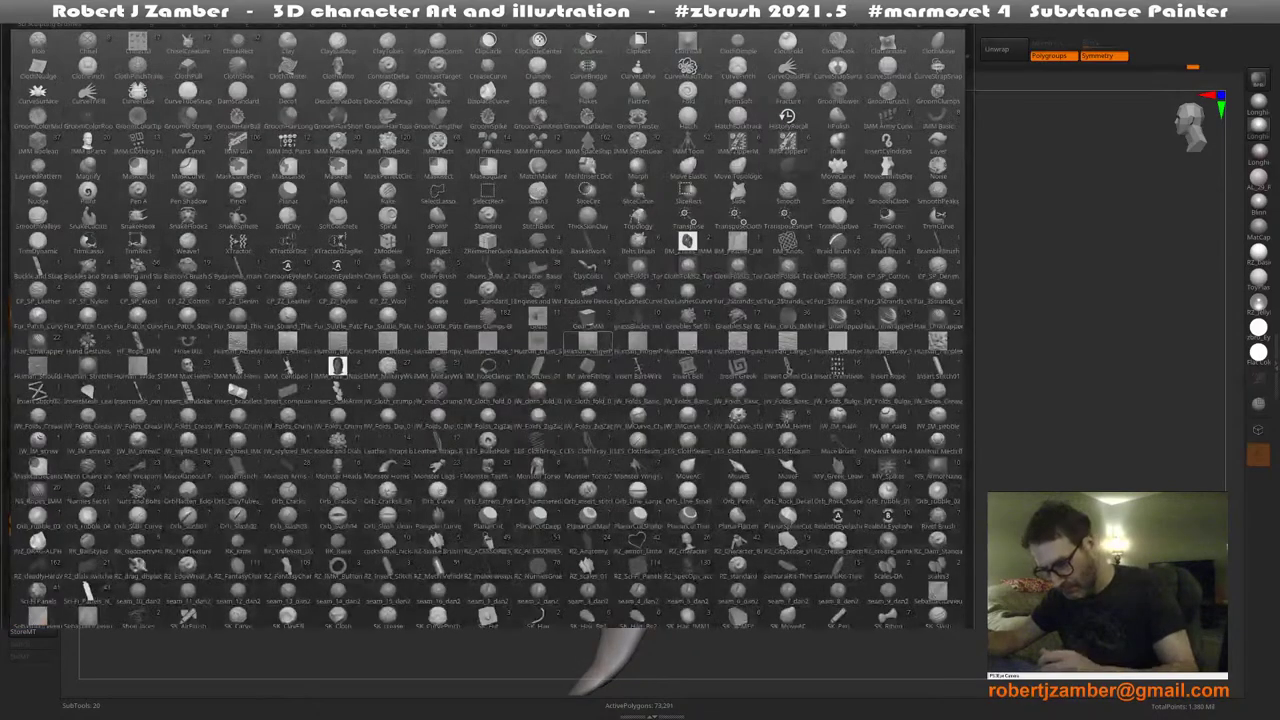
pyautogui.click(627, 269)
pyautogui.press('space')
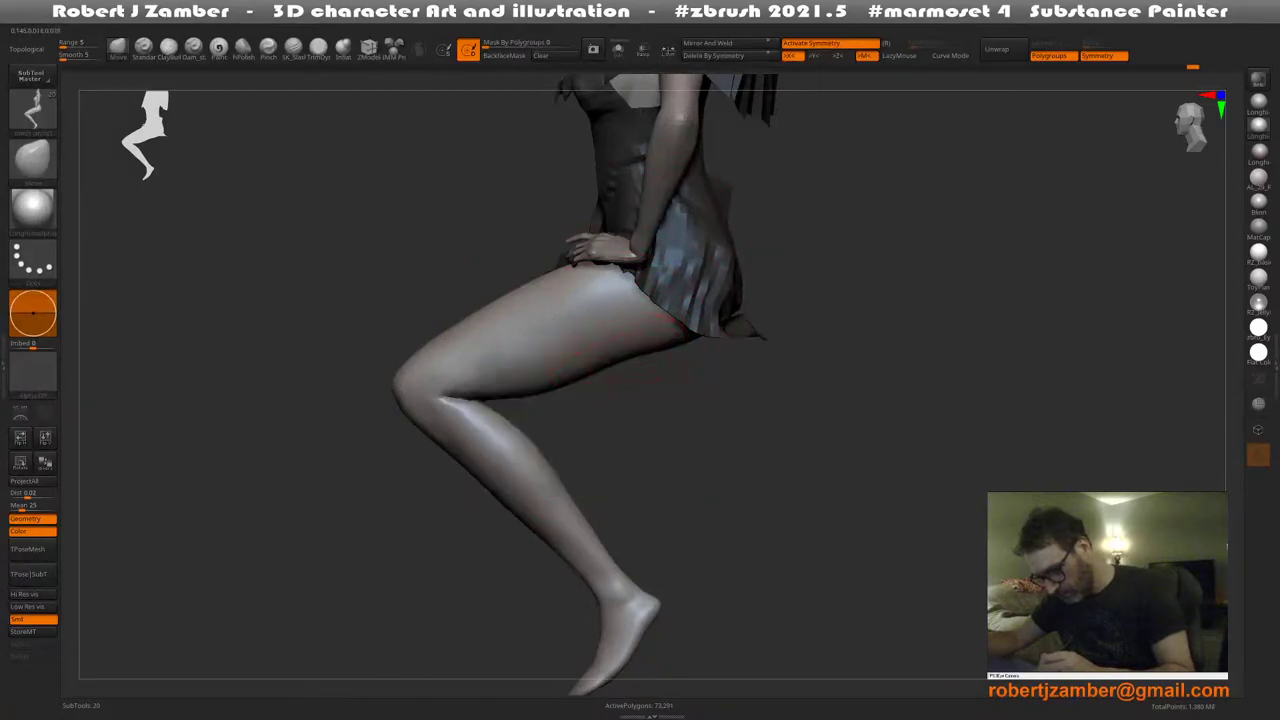
# Reshape the back and underside of the upper thigh with a large Move brush, and smooth the area
pyautogui.moveTo(625, 350); pyautogui.dragTo(545, 440, button='right')
pyautogui.press('space')
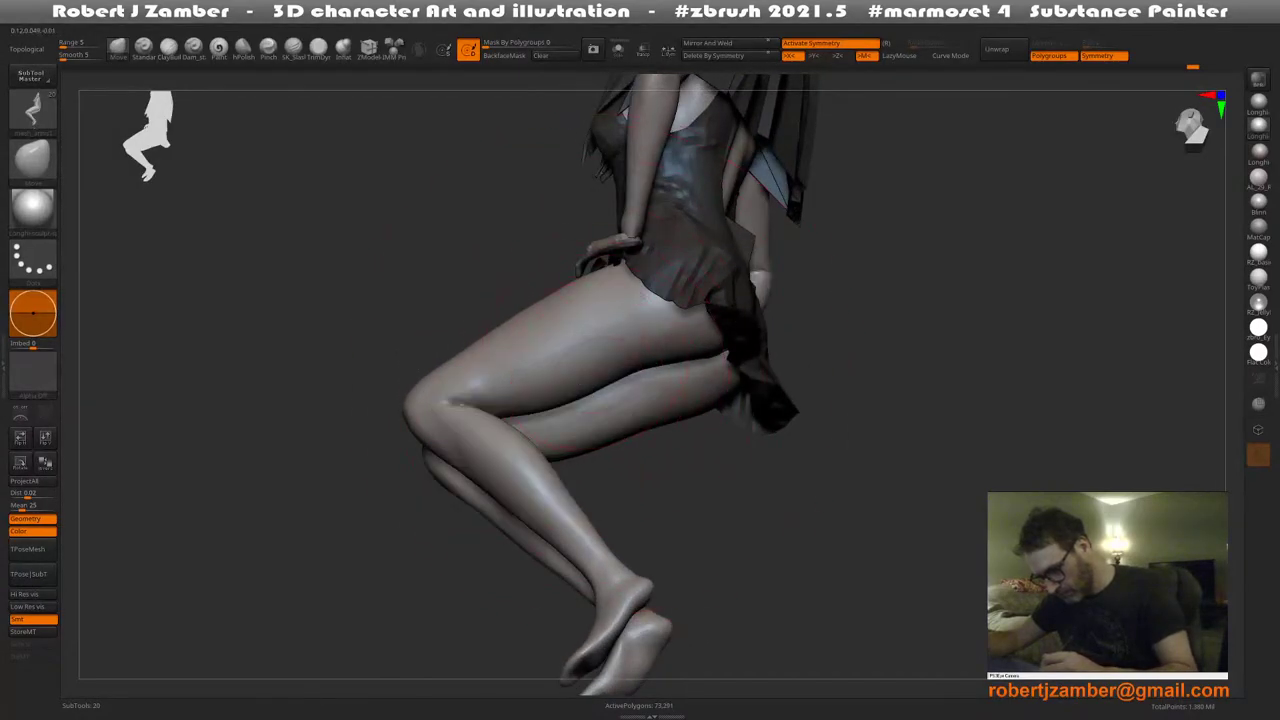
pyautogui.press('space')
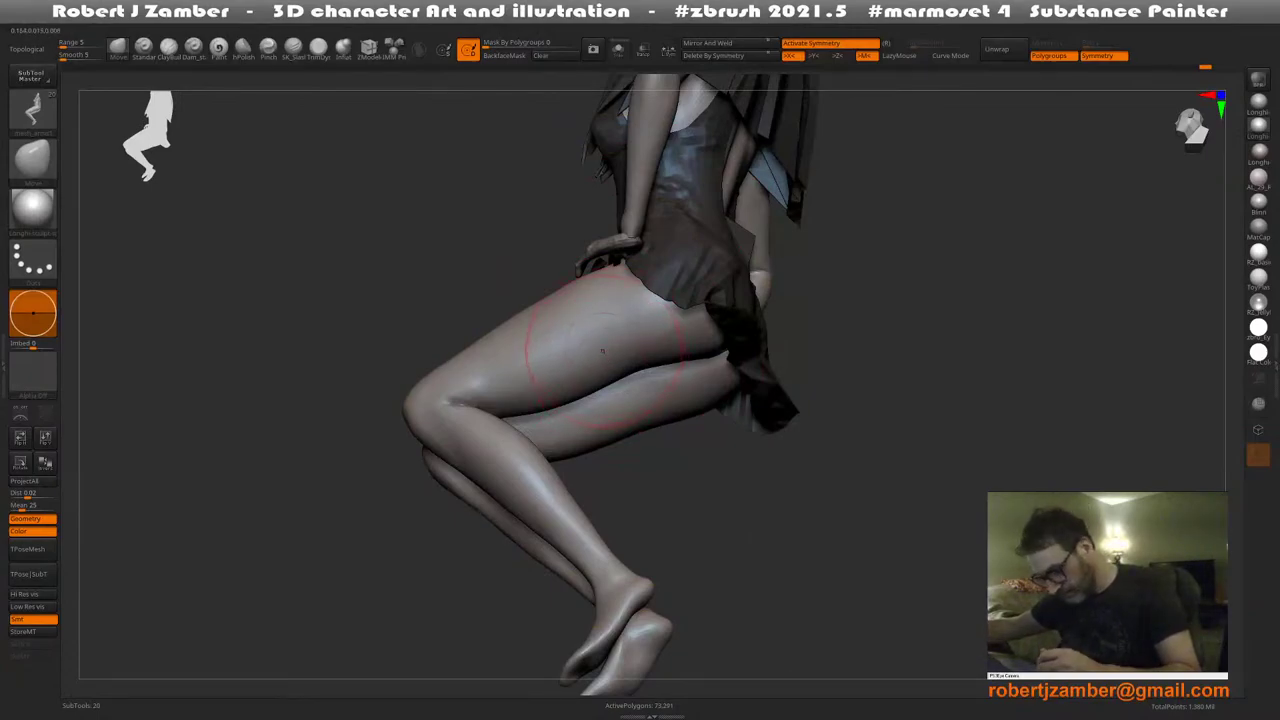
pyautogui.press('space')
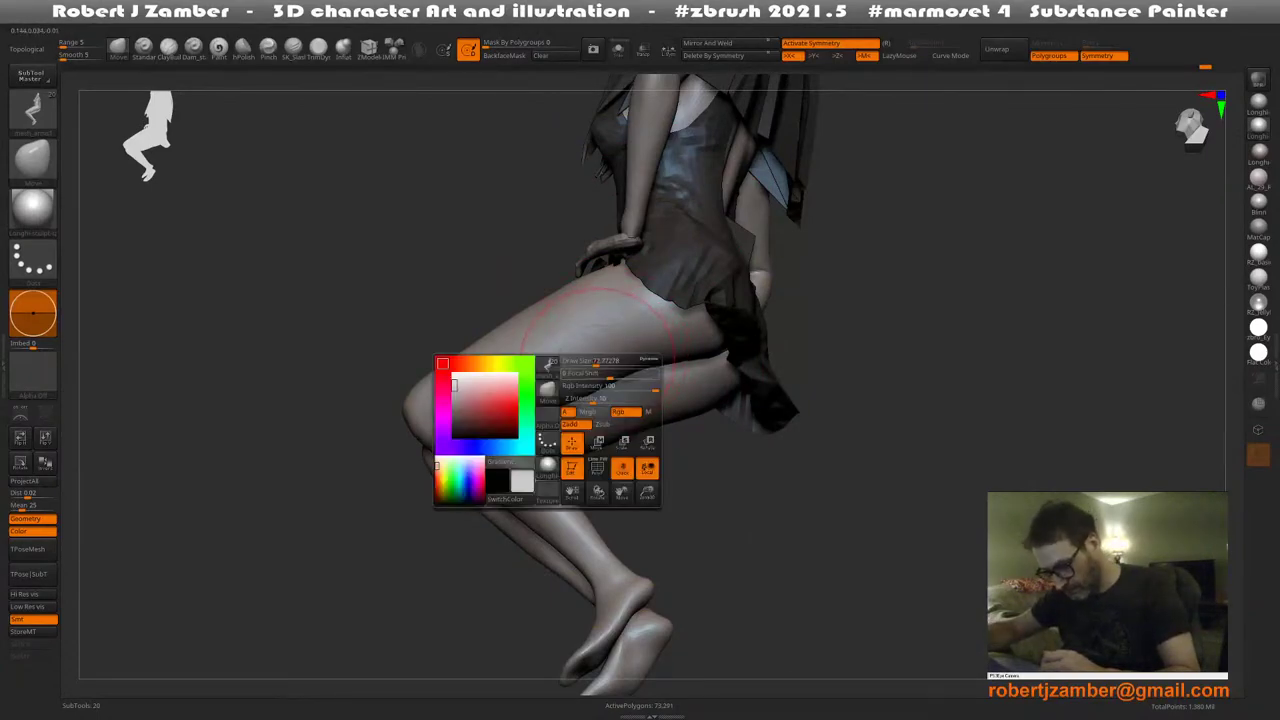
pyautogui.press('space')
pyautogui.moveTo(607, 372); pyautogui.dragTo(614, 372)
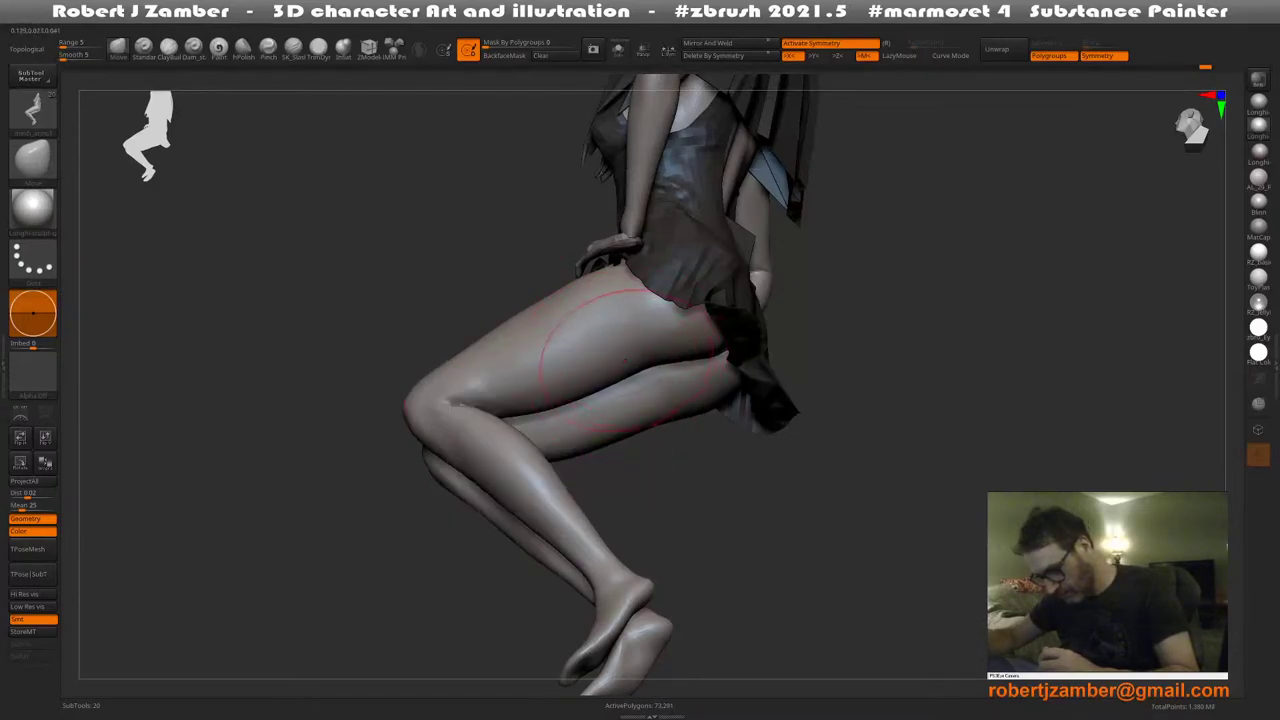
pyautogui.moveTo(625, 355); pyautogui.dragTo(604, 372, button='right')
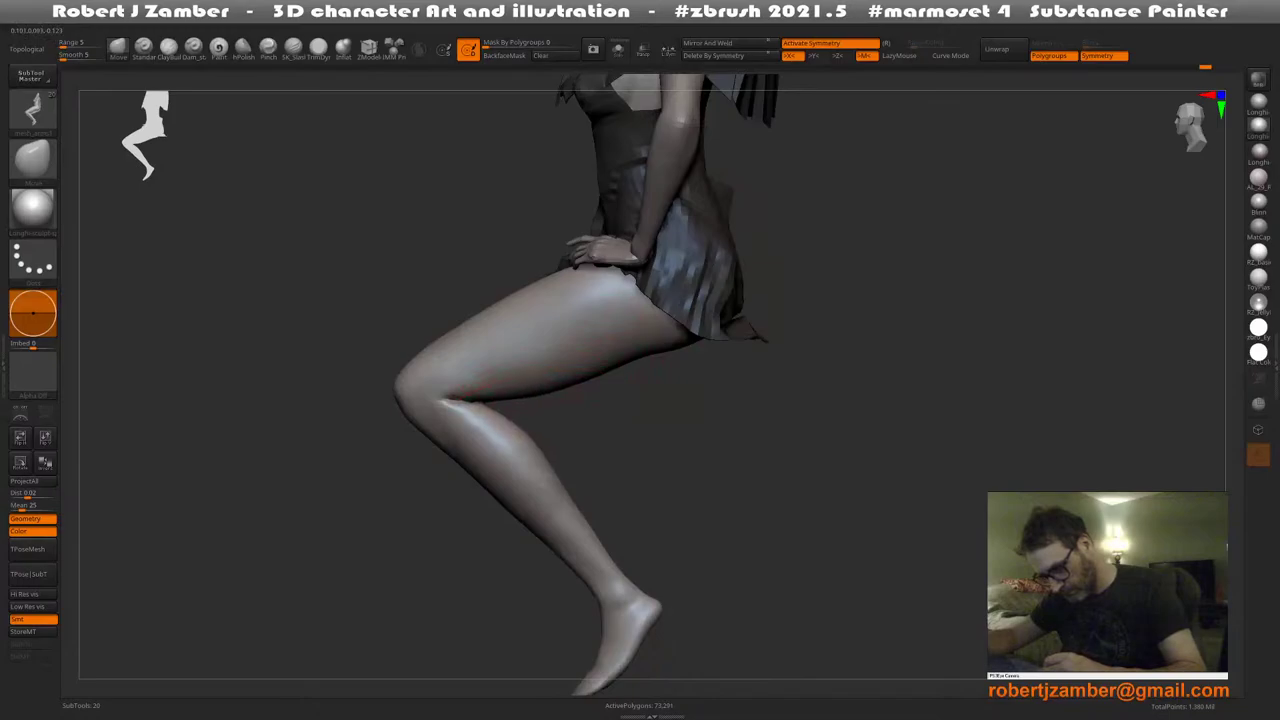
pyautogui.press('space')
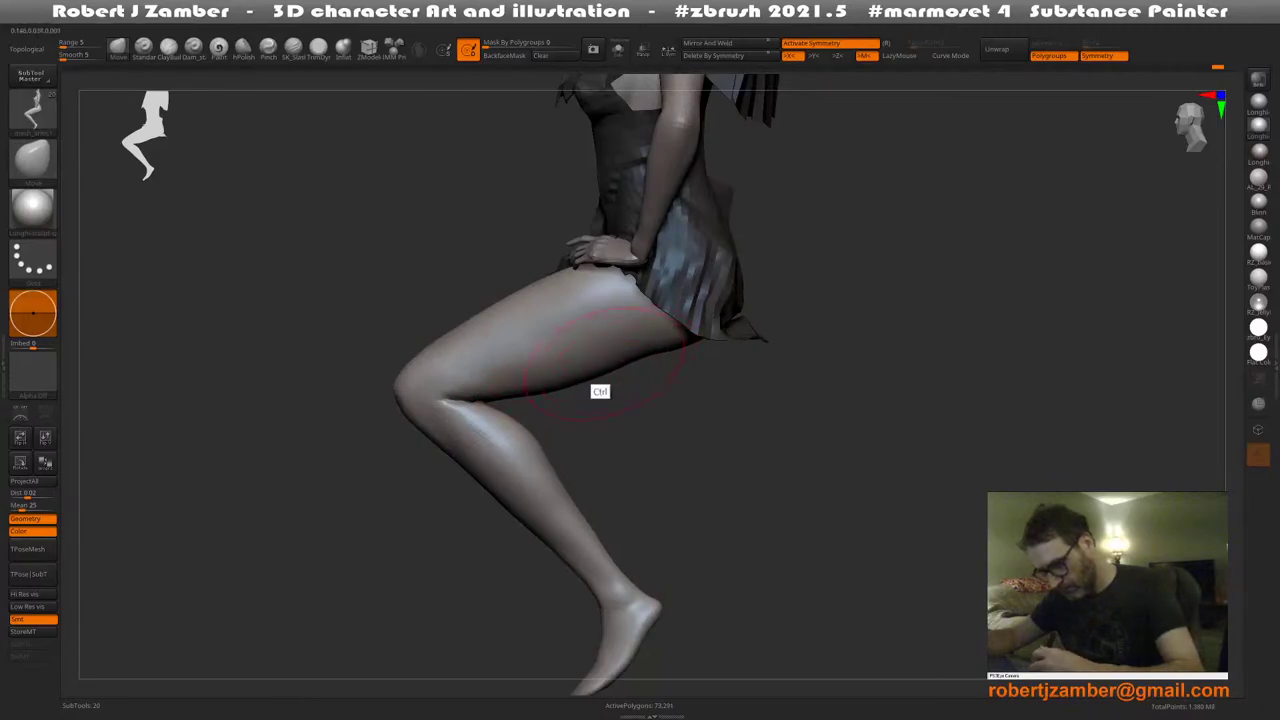
pyautogui.moveTo(606, 370)
pyautogui.keyDown('ctrl'); pyautogui.mouseDown(button='right')
pyautogui.moveTo(468, 380)
pyautogui.moveTo(500, 372)
pyautogui.mouseUp(button='right'); pyautogui.keyUp('ctrl')
pyautogui.keyDown('shift'); pyautogui.moveTo(562, 372); pyautogui.dragTo(601, 372); pyautogui.keyUp('shift')
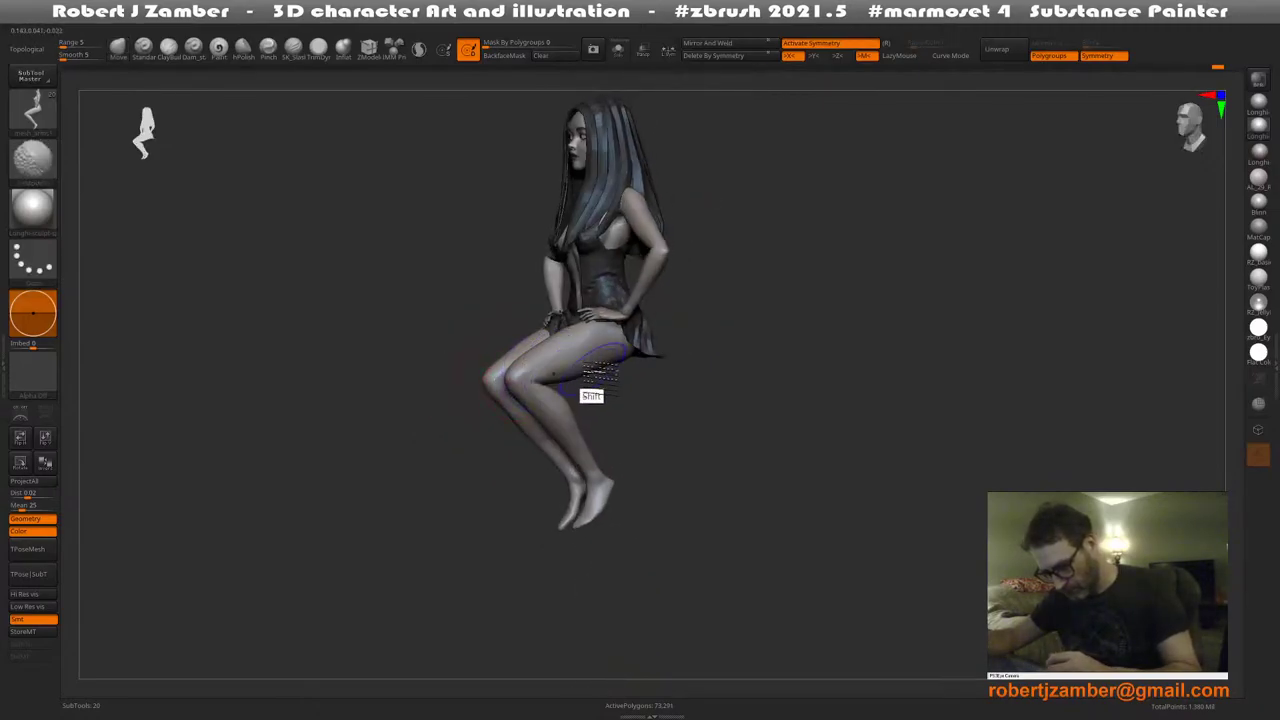
# Refine the elbow with the Move brush and smooth the forearm in the front view
pyautogui.moveTo(560, 380)
pyautogui.mouseDown(button='right')
pyautogui.moveTo(610, 380)
pyautogui.moveTo(573, 425)
pyautogui.mouseUp(button='right')
pyautogui.moveTo(445, 292); pyautogui.dragTo(518, 288, button='right')
pyautogui.keyDown('ctrl'); pyautogui.moveTo(372, 225); pyautogui.dragTo(342, 214, button='right'); pyautogui.keyUp('ctrl')
pyautogui.rightClick(332, 223)
pyautogui.rightClick(338, 212)
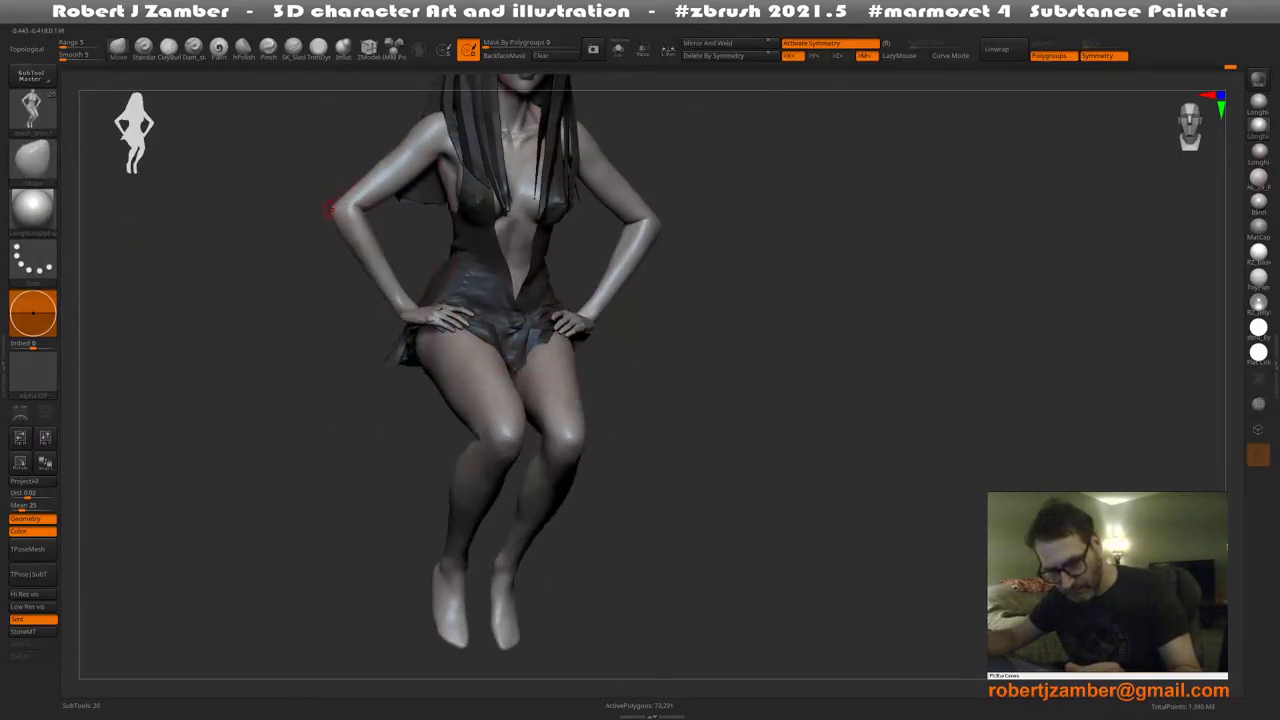
pyautogui.press('space')
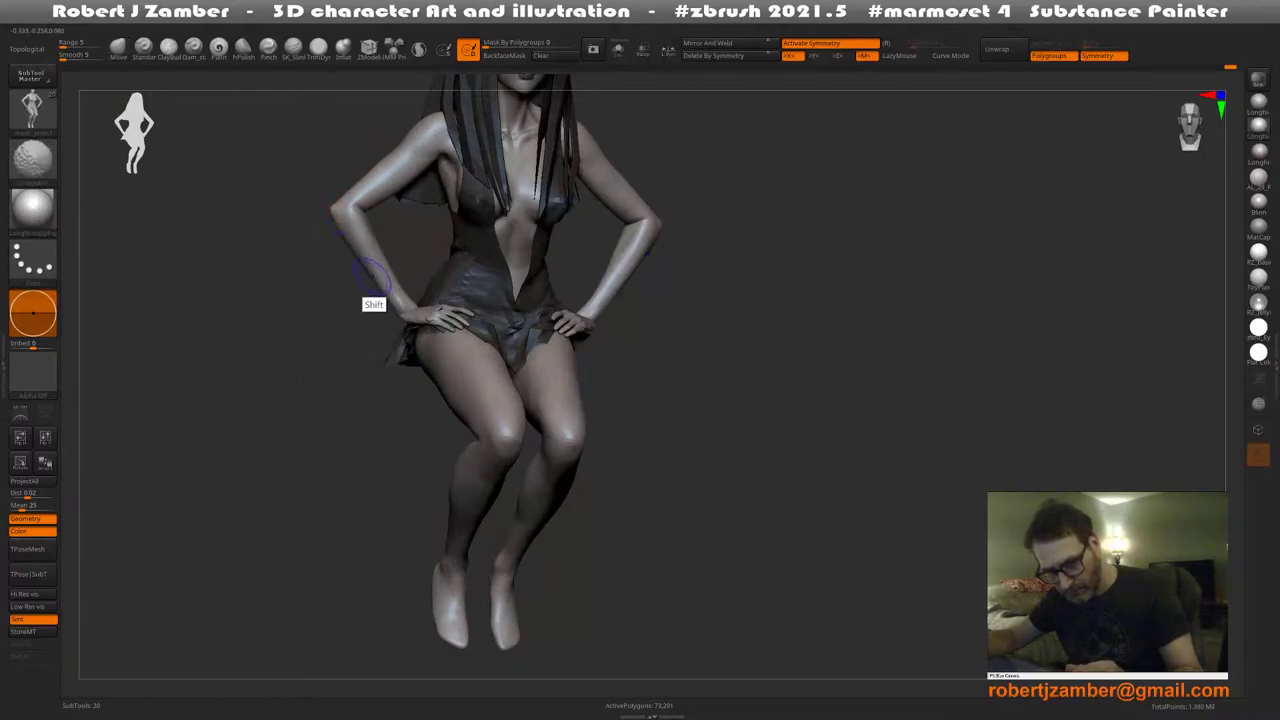
pyautogui.moveTo(379, 292)
pyautogui.keyDown('shift'); pyautogui.mouseDown(button='right')
pyautogui.moveTo(390, 268)
pyautogui.moveTo(357, 250)
pyautogui.moveTo(428, 314)
pyautogui.mouseUp(button='right'); pyautogui.keyUp('shift')
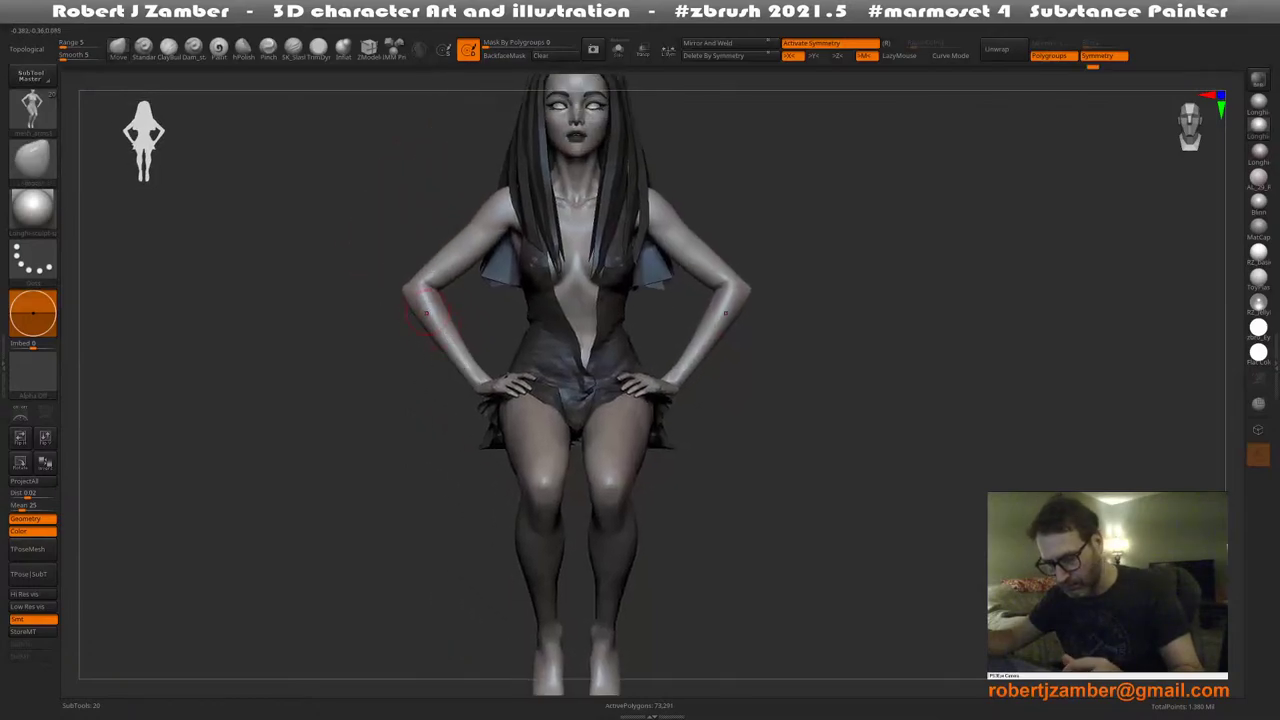
# Shape the outer elbow and forearm contours symmetrically with the Move brush, resizing it between strokes
pyautogui.press('space')
pyautogui.press('space')
pyautogui.moveTo(420, 289); pyautogui.dragTo(427, 289)
pyautogui.moveTo(394, 283); pyautogui.dragTo(419, 288, button='right')
pyautogui.press('space')
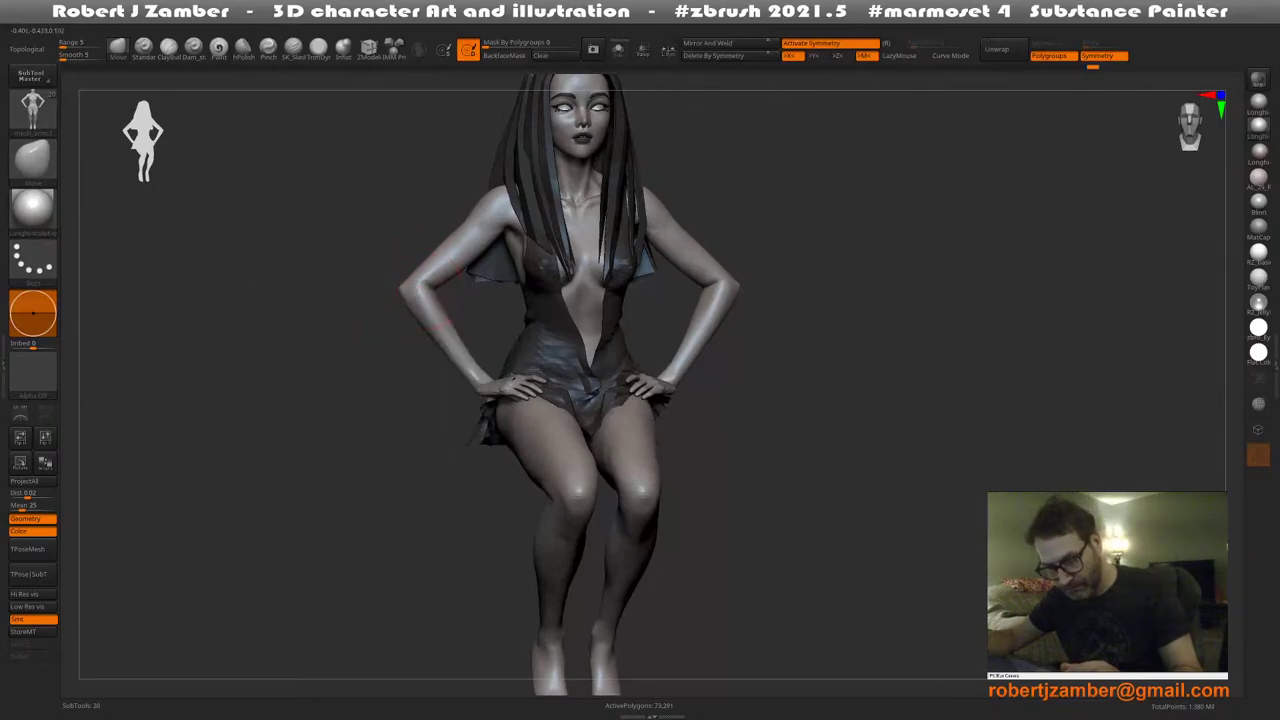
pyautogui.press('space')
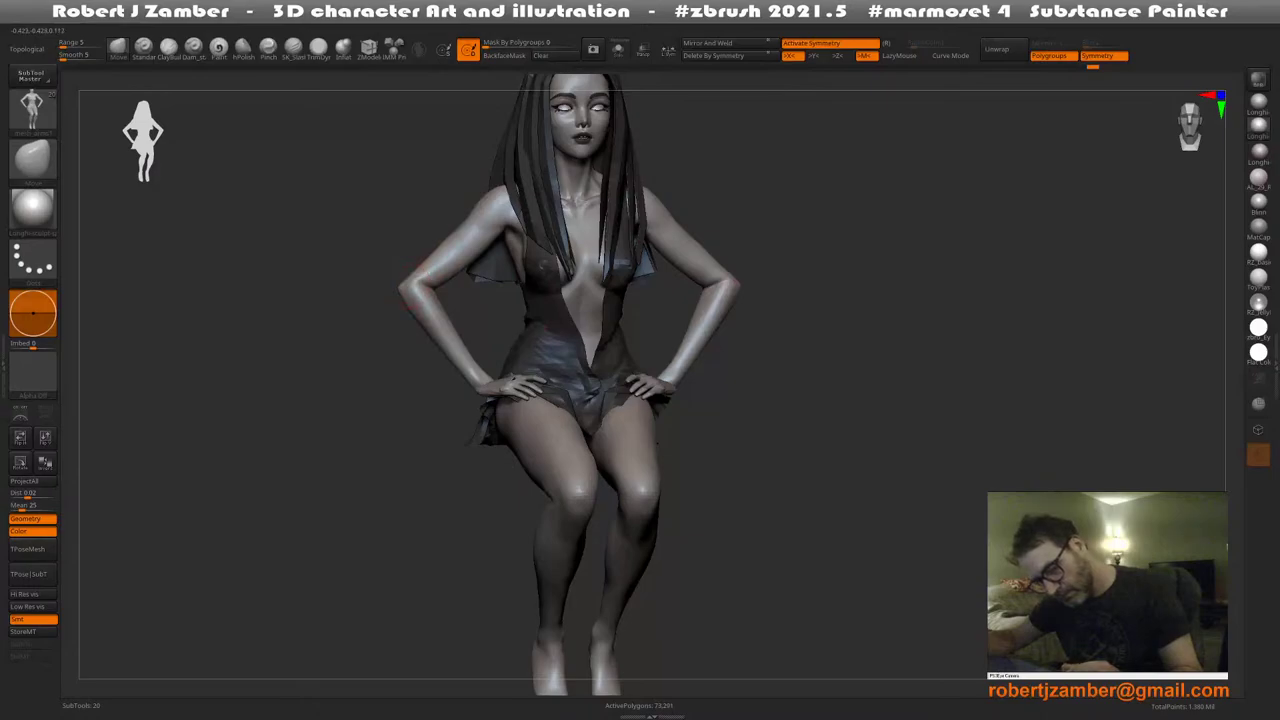
pyautogui.keyDown('shift'); pyautogui.moveTo(385, 290); pyautogui.dragTo(345, 290); pyautogui.keyUp('shift')
pyautogui.press('space')
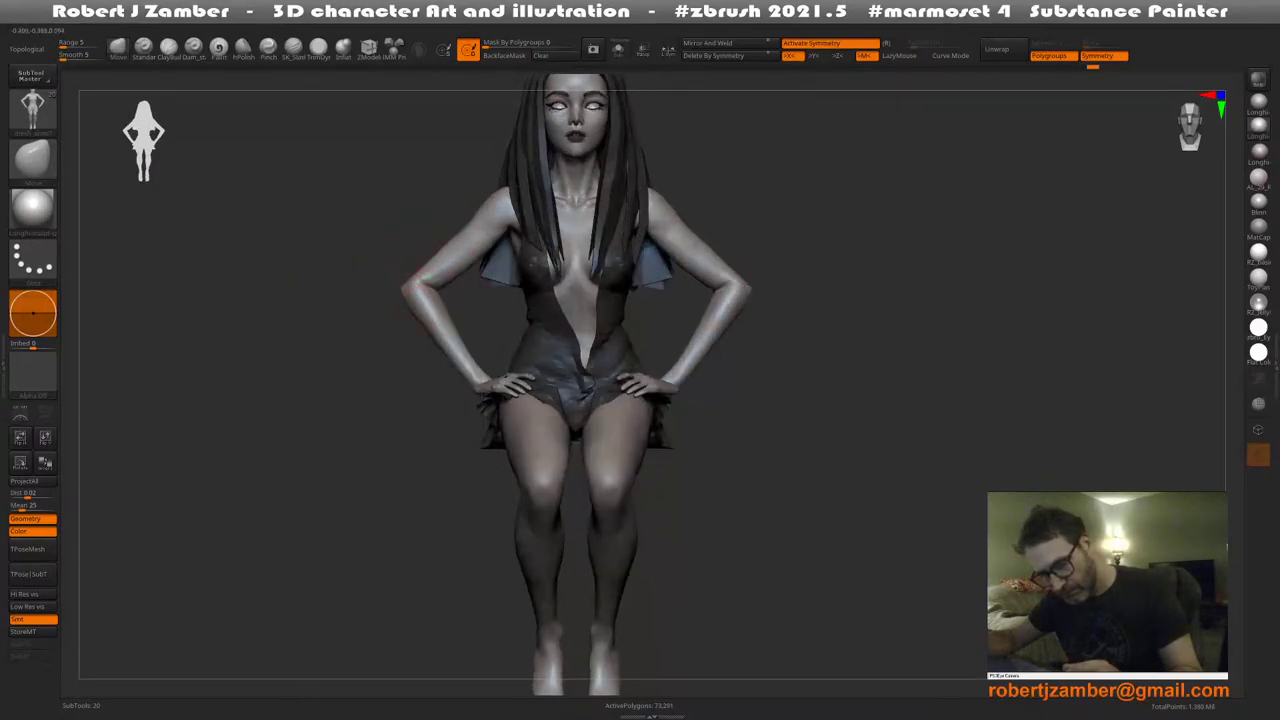
pyautogui.press('space')
# Switch to the Standard brush and size it for sculpting the wrist where it meets the hand
pyautogui.keyDown('alt'); pyautogui.moveTo(470, 384); pyautogui.dragTo(464, 352); pyautogui.keyUp('alt')
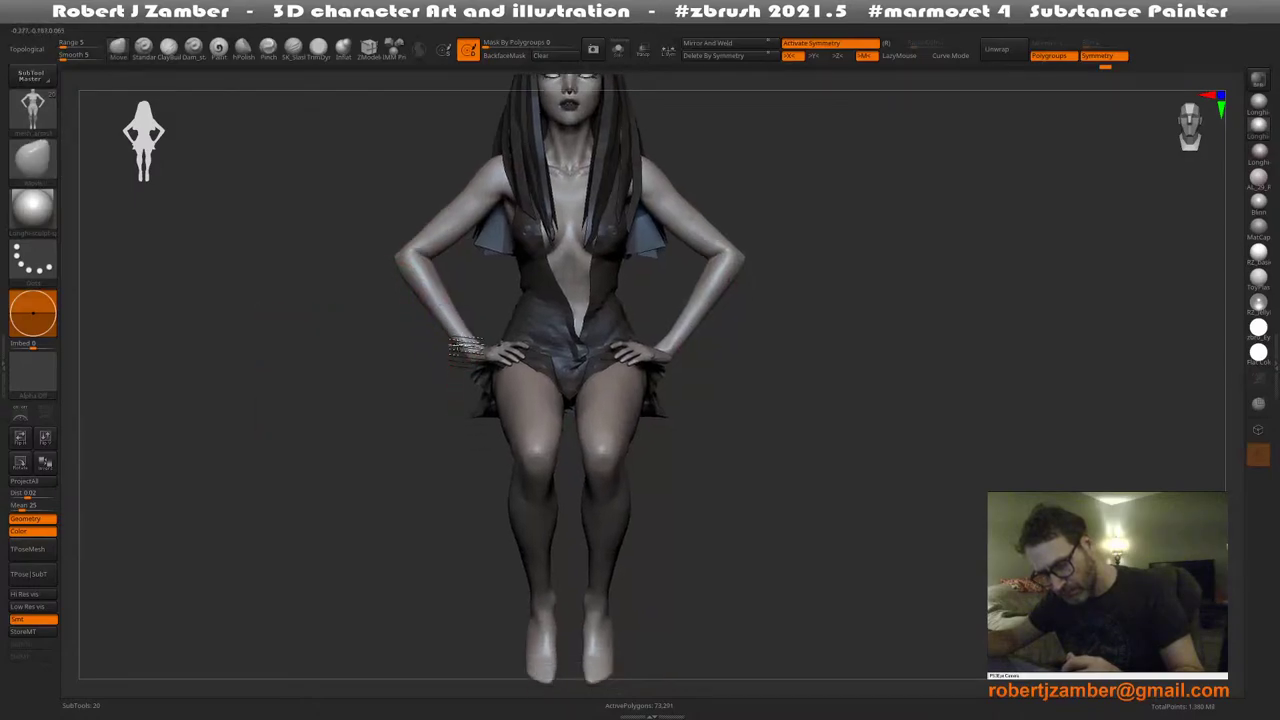
pyautogui.moveTo(465, 350)
pyautogui.keyDown('ctrl'); pyautogui.mouseDown(button='right')
pyautogui.moveTo(460, 333)
pyautogui.moveTo(466, 354)
pyautogui.mouseUp(button='right'); pyautogui.keyUp('ctrl')
pyautogui.press('b')
pyautogui.press('s')
pyautogui.press('t')
pyautogui.press('space')
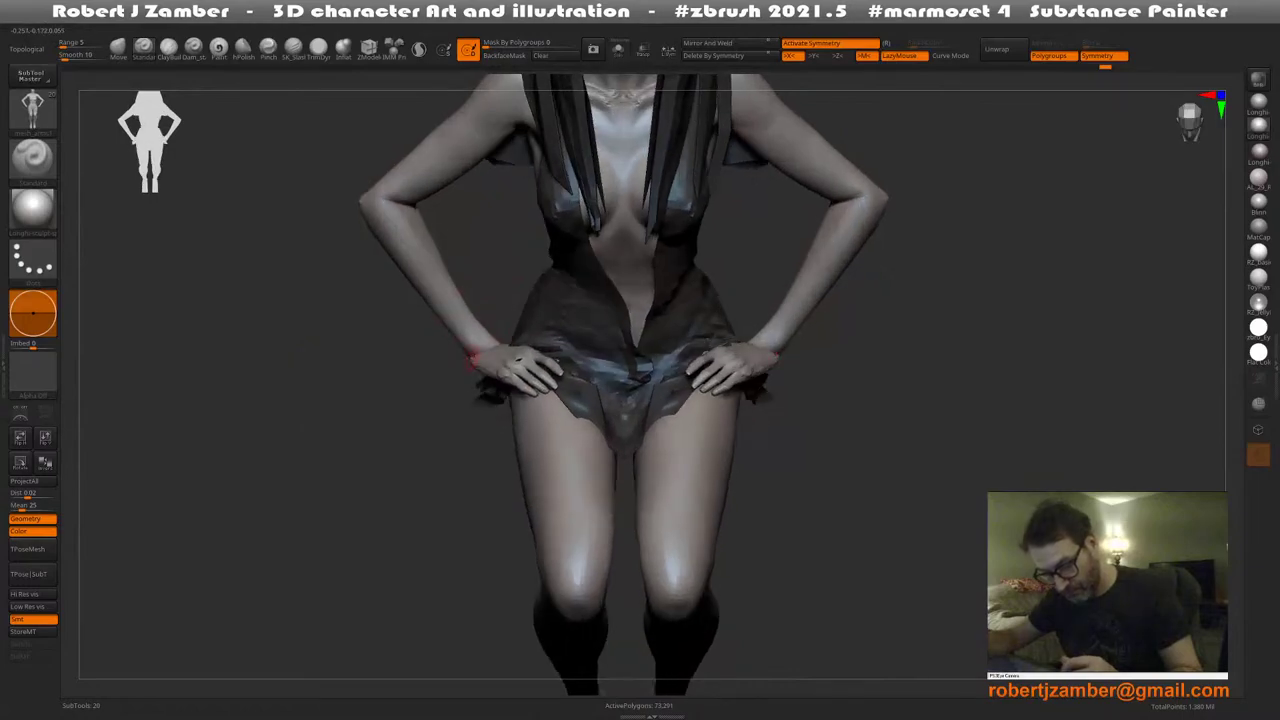
# Adjust the shape of the wrist from a raised three-quarter view with the Move brush
pyautogui.moveTo(470, 349)
pyautogui.mouseDown(button='right')
pyautogui.moveTo(480, 346)
pyautogui.moveTo(464, 363)
pyautogui.moveTo(478, 365)
pyautogui.moveTo(486, 346)
pyautogui.mouseUp(button='right')
pyautogui.click(118, 48)
pyautogui.rightClick(480, 341)
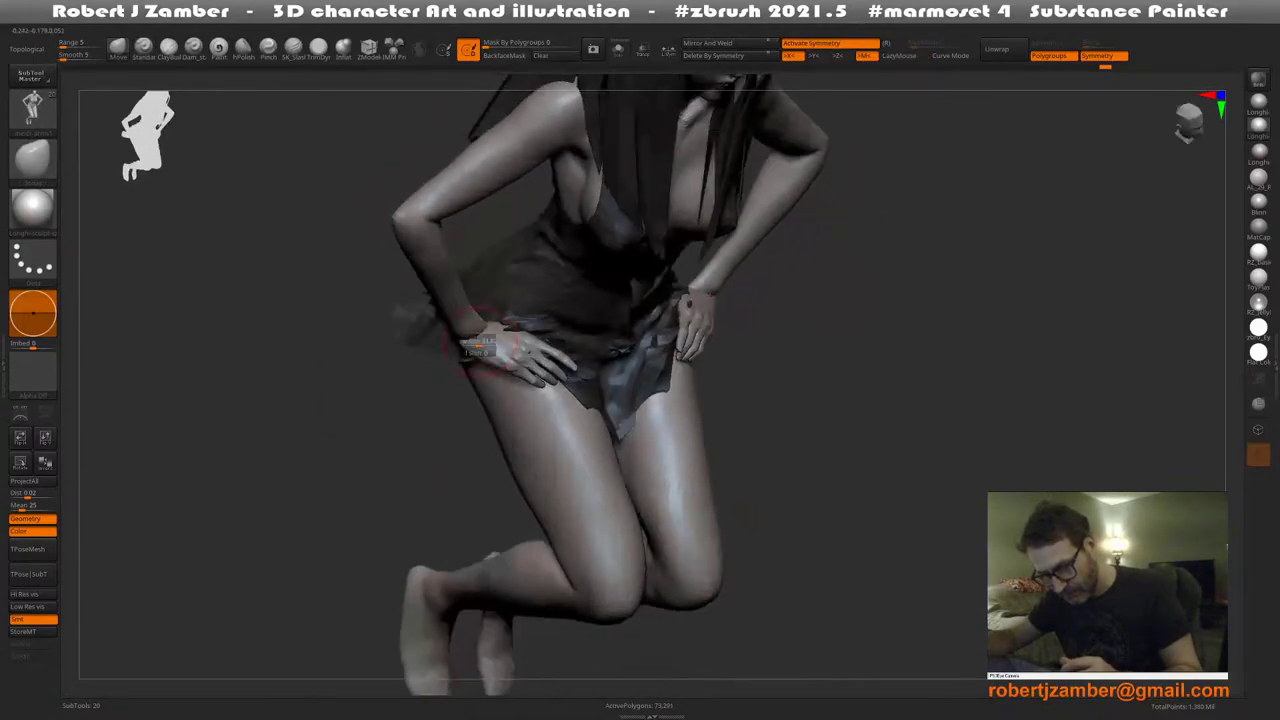
pyautogui.rightClick(480, 344)
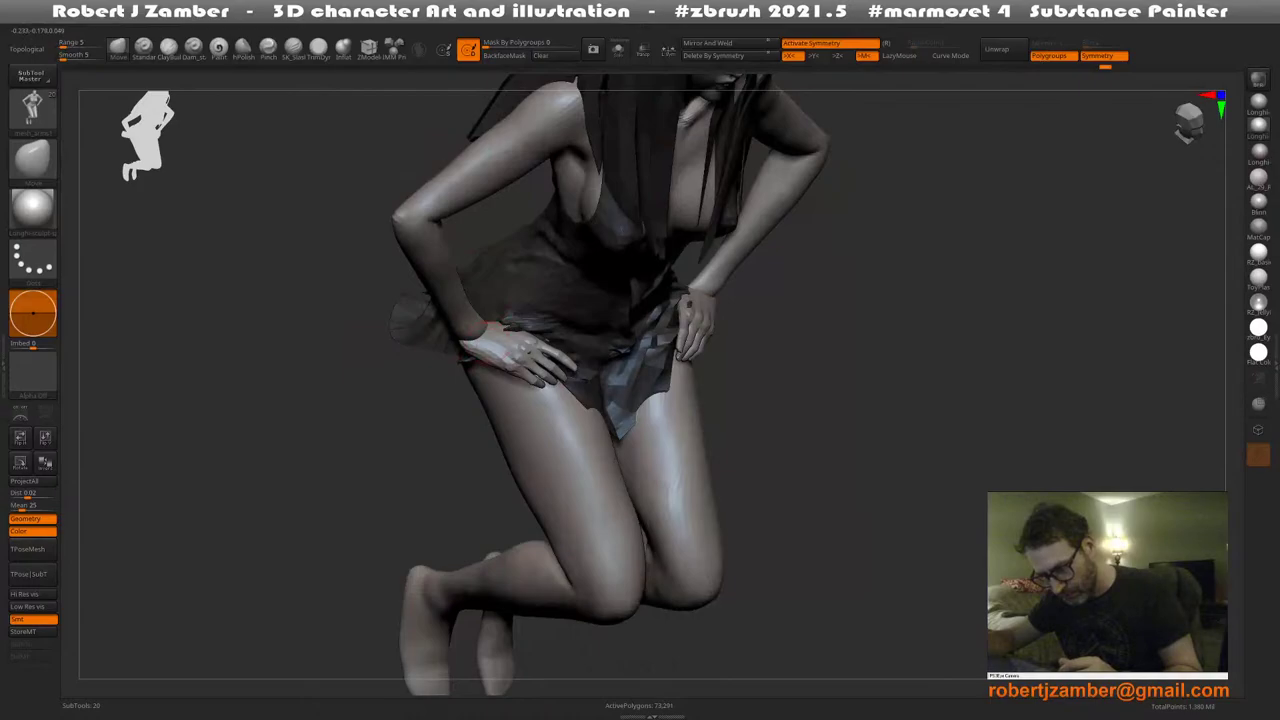
# Refine the wrist where it meets the hand in the front view with the Move brush, adjusting its draw size
pyautogui.moveTo(478, 335); pyautogui.dragTo(466, 355, button='right')
pyautogui.rightClick(462, 345)
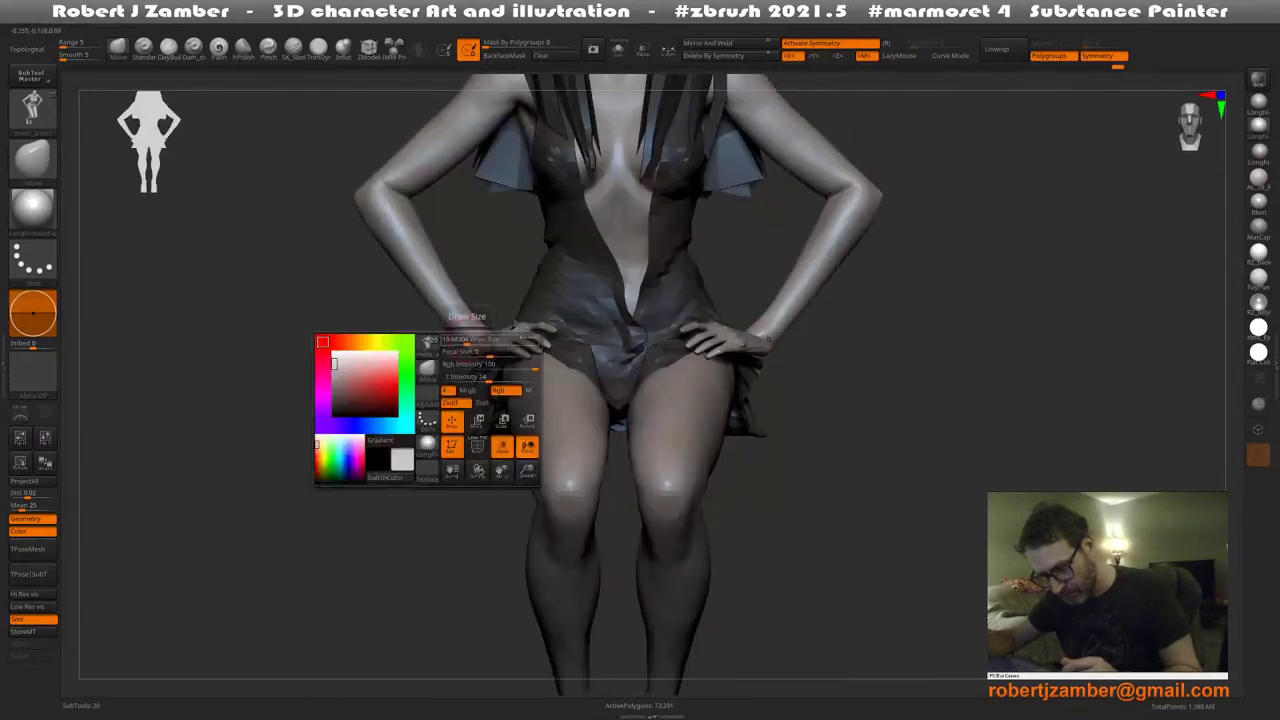
pyautogui.rightClick(464, 339)
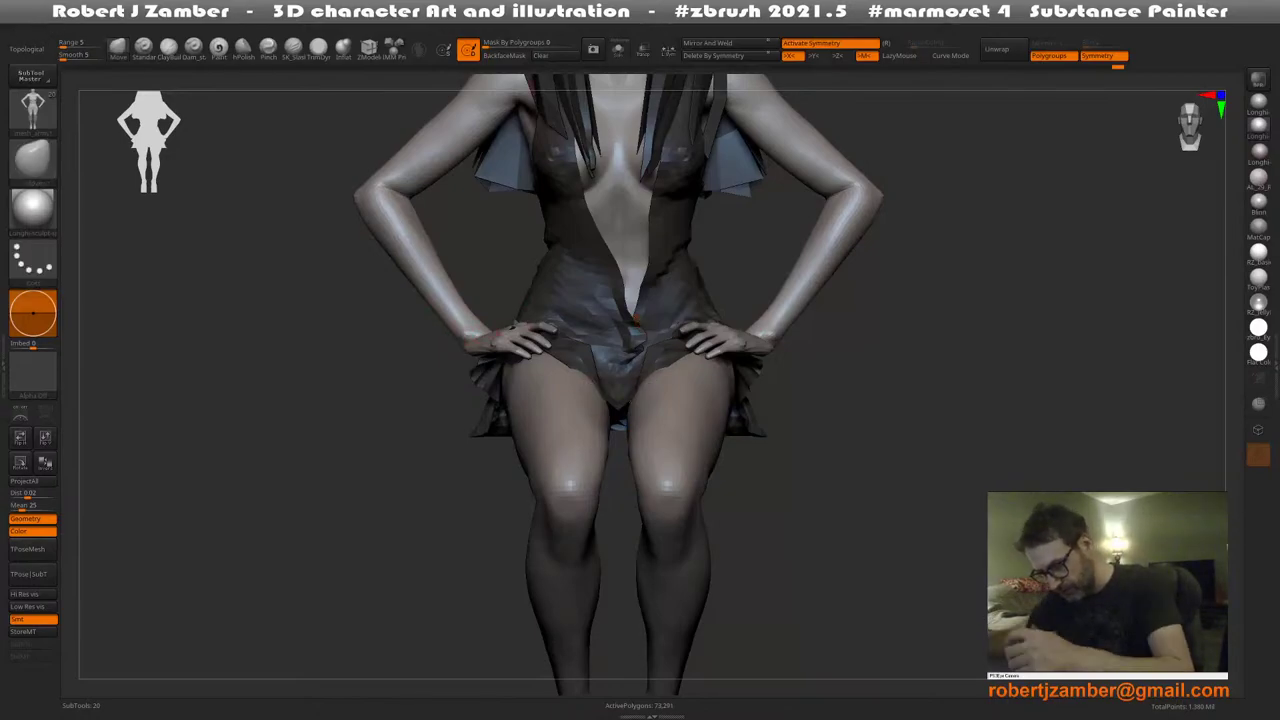
# Reshape the opposite wrist and forearm from raised views with the Move brush, resizing it between strokes
pyautogui.keyDown('alt'); pyautogui.moveTo(733, 350); pyautogui.dragTo(643, 412, button='right'); pyautogui.keyUp('alt')
pyautogui.moveTo(625, 368); pyautogui.dragTo(652, 414, button='right')
pyautogui.rightClick(645, 414)
pyautogui.click(641, 378)
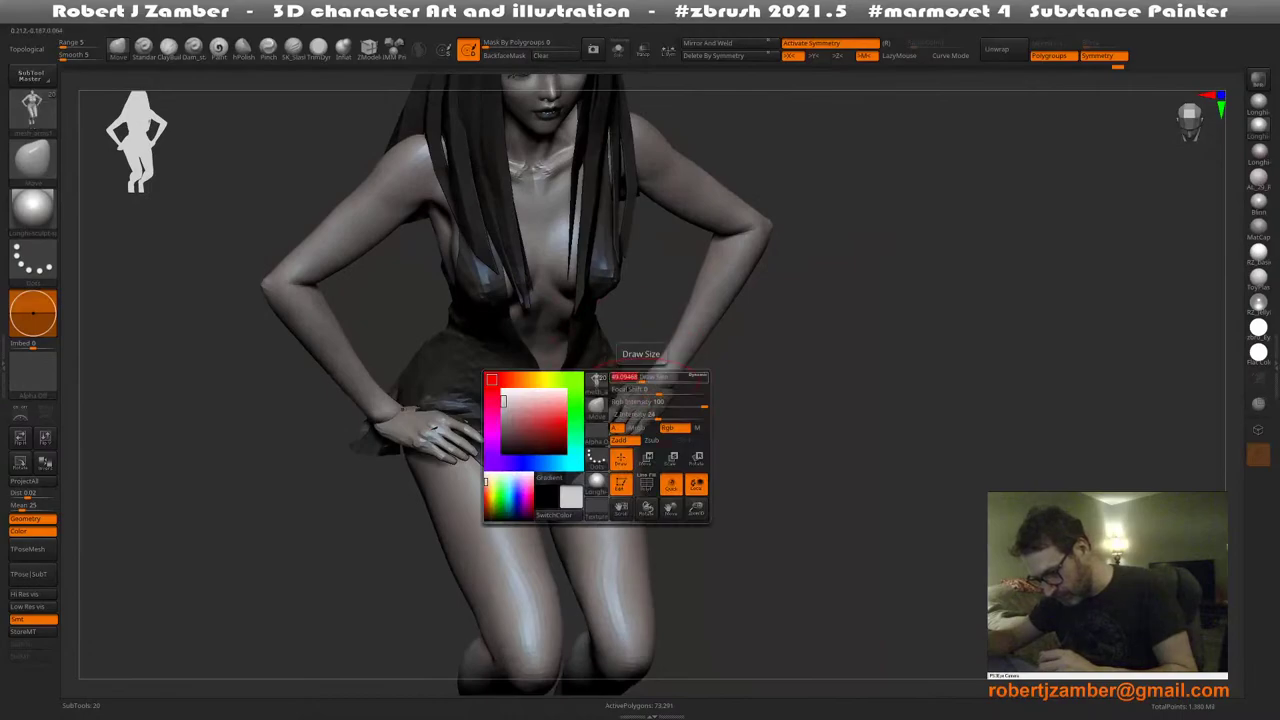
pyautogui.press('space')
pyautogui.click(651, 374)
pyautogui.moveTo(640, 350); pyautogui.dragTo(638, 384, button='right')
pyautogui.press('space')
pyautogui.moveTo(640, 384); pyautogui.dragTo(636, 384)
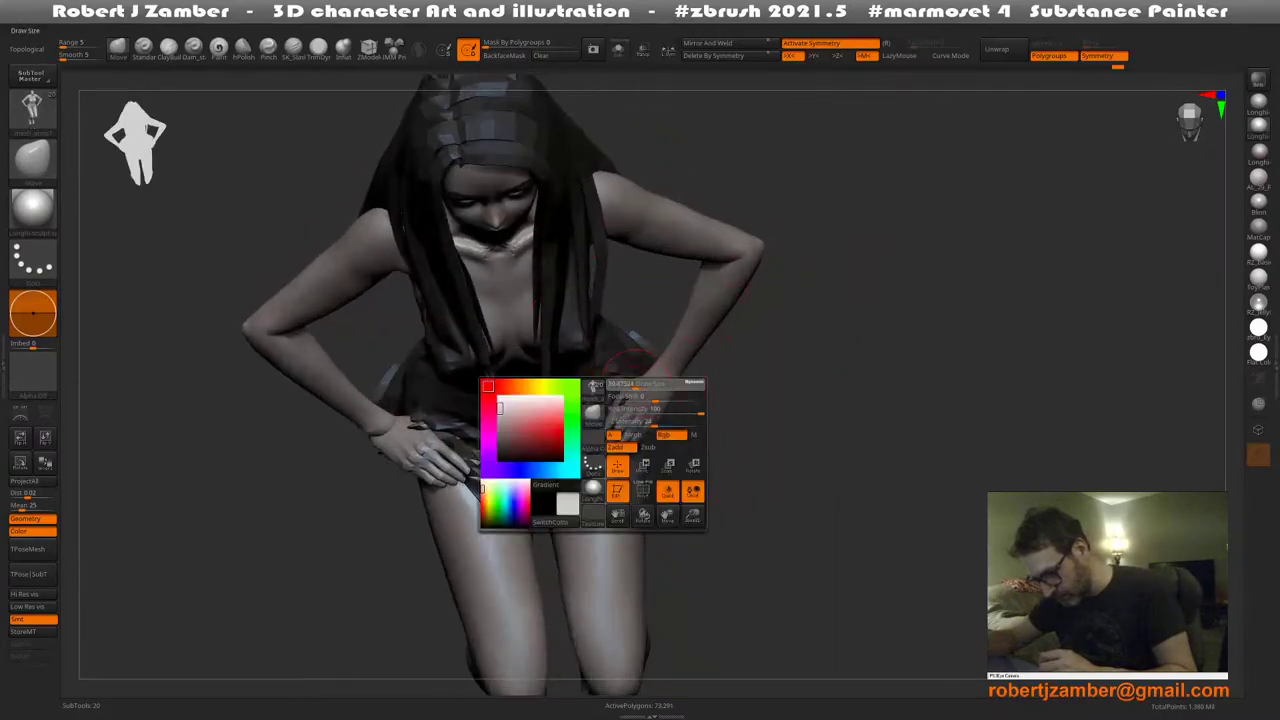
pyautogui.press('space')
pyautogui.click(641, 378)
# Select the mesh_arms4_6 dress subtool and shift its cloth around the hand resting on the hip
pyautogui.keyDown('alt'); pyautogui.click(617, 405); pyautogui.keyUp('alt')
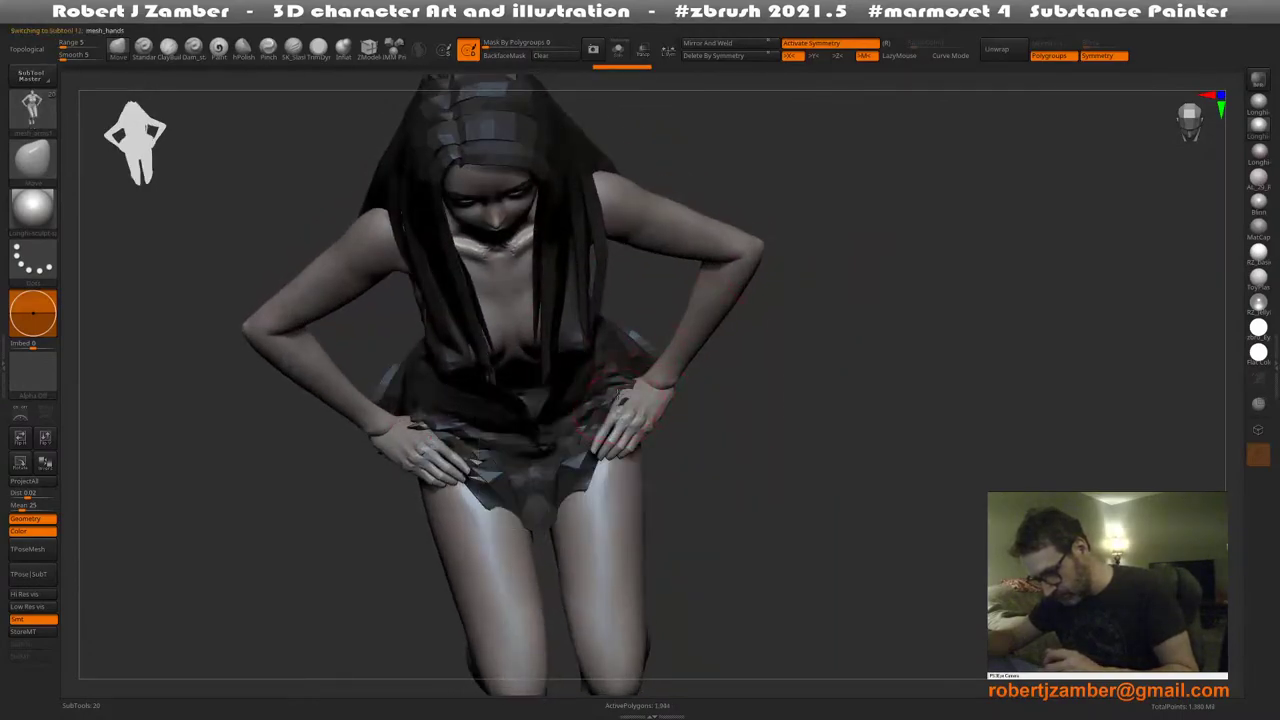
pyautogui.moveTo(617, 405); pyautogui.dragTo(496, 400, button='right')
pyautogui.keyDown('alt'); pyautogui.click(414, 397); pyautogui.keyUp('alt')
pyautogui.moveTo(414, 397); pyautogui.dragTo(425, 378, button='right')
pyautogui.press('space')
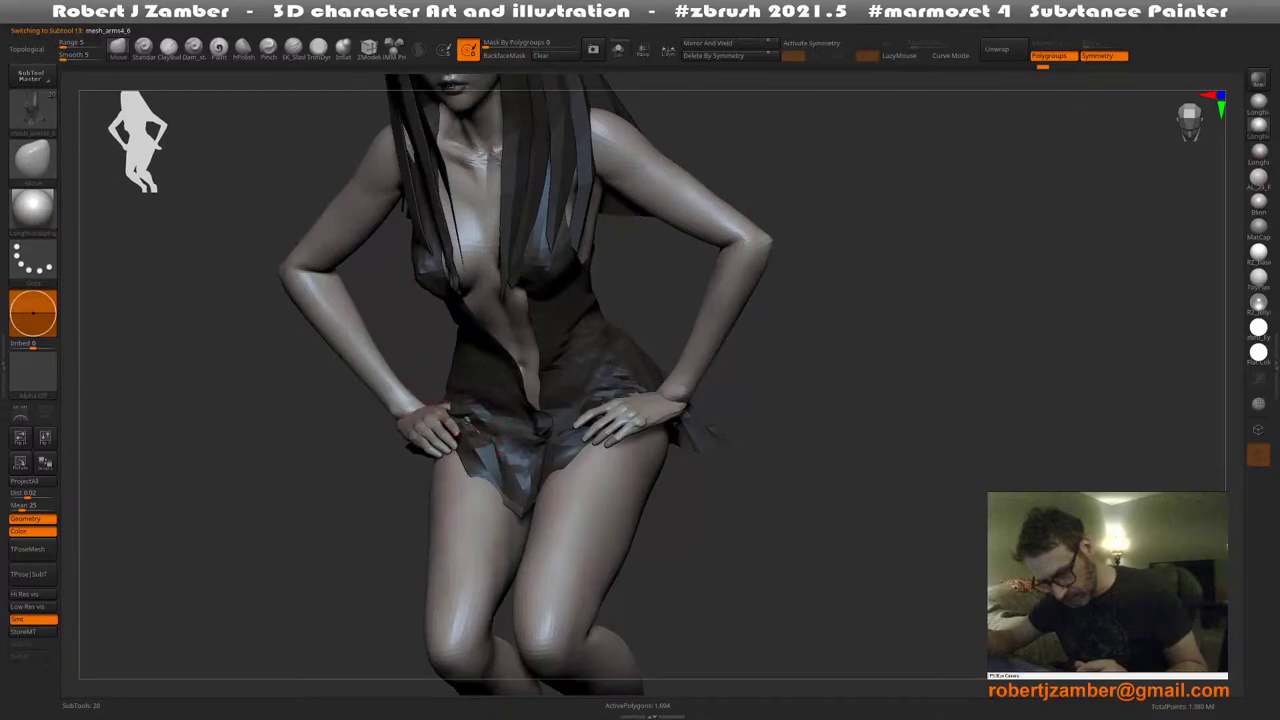
pyautogui.rightClick(463, 400)
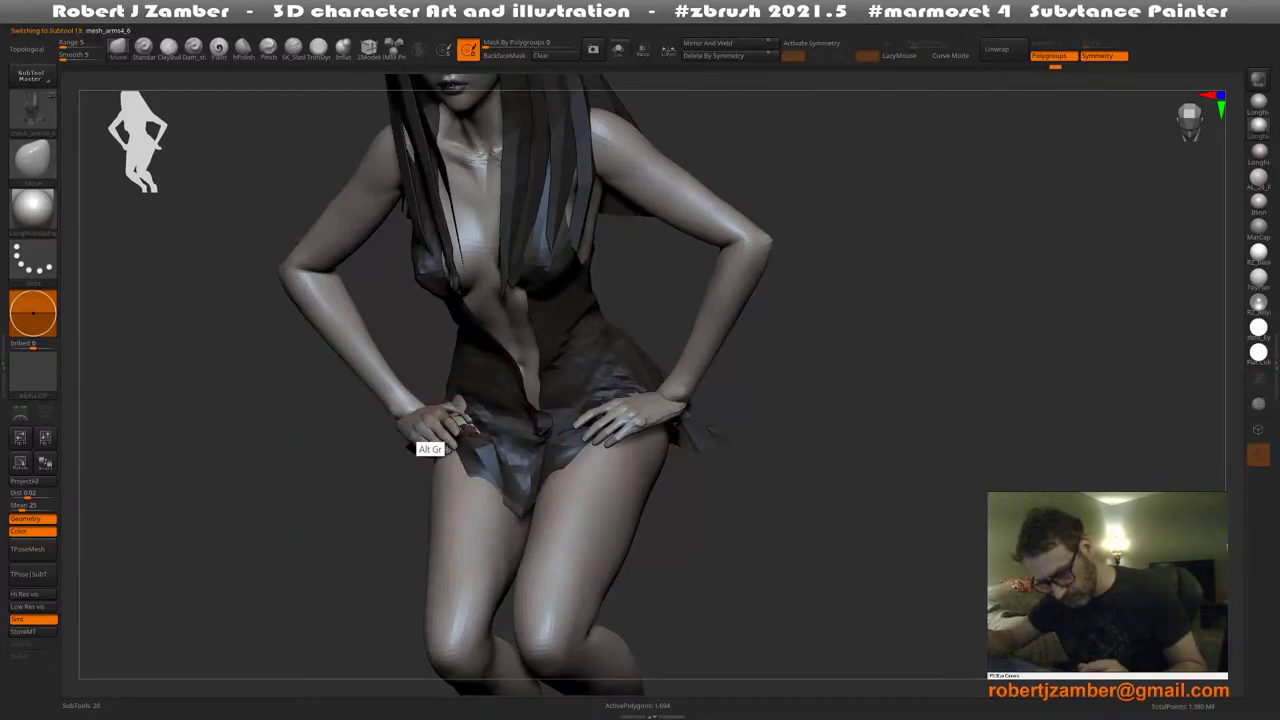
pyautogui.moveTo(468, 428); pyautogui.dragTo(418, 480, button='right')
pyautogui.rightClick(418, 497)
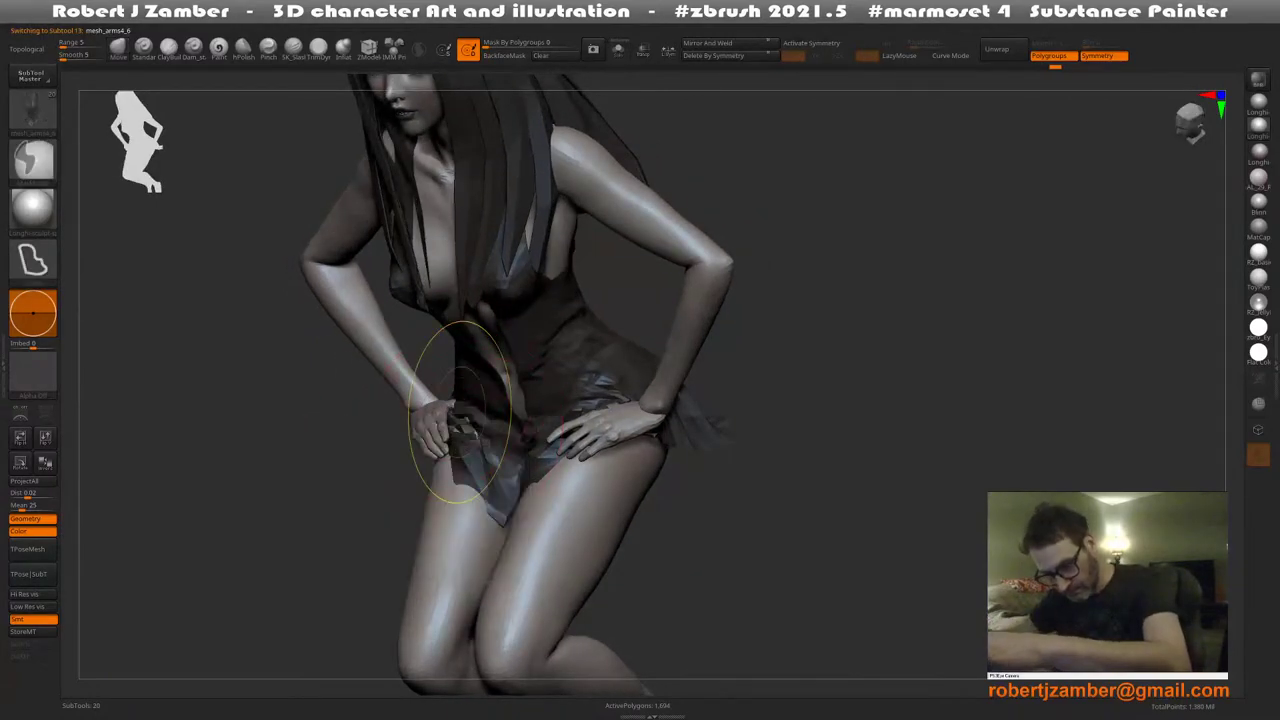
# Adjust the dress beside the hand with the Move brush and resize the brush in the full front view
pyautogui.press('b')
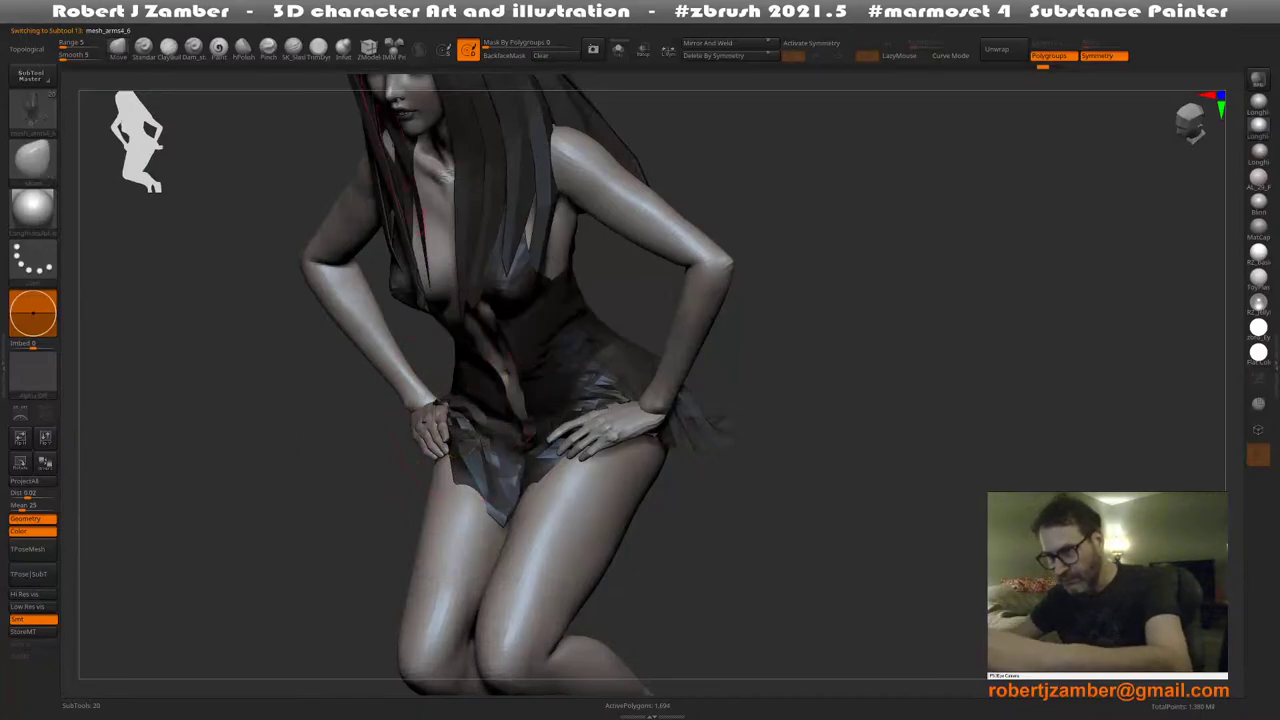
pyautogui.press('b')
pyautogui.keyDown('ctrl'); pyautogui.moveTo(462, 440); pyautogui.dragTo(458, 385, button='right'); pyautogui.keyUp('ctrl')
pyautogui.keyDown('shift'); pyautogui.moveTo(420, 478); pyautogui.dragTo(488, 440, button='right'); pyautogui.keyUp('shift')
pyautogui.rightClick(462, 444)
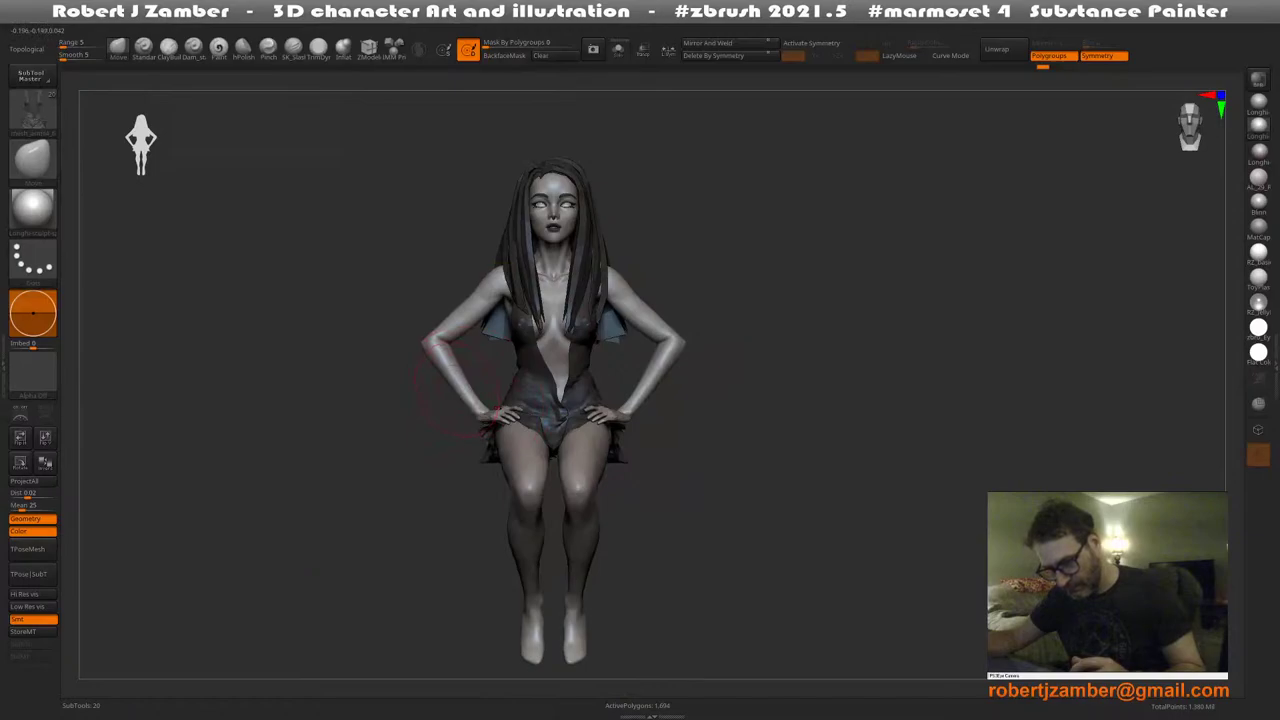
pyautogui.moveTo(484, 350)
pyautogui.keyDown('alt'); pyautogui.mouseDown(button='right')
pyautogui.moveTo(490, 413)
pyautogui.moveTo(534, 357)
pyautogui.moveTo(534, 378)
pyautogui.mouseUp(button='right'); pyautogui.keyUp('alt')
pyautogui.rightClick(466, 366)
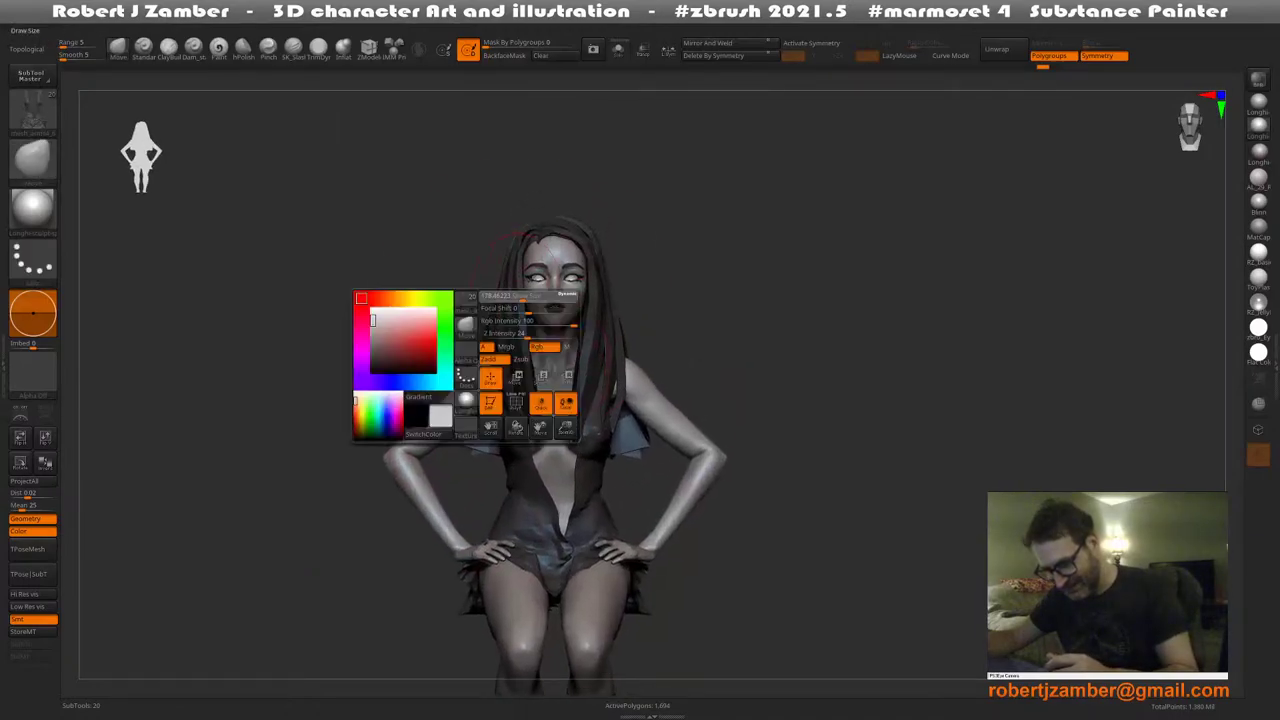
# Select the mesh_arms1 body subtool and shape the lower leg below the knee in side view with the Move Topological brush
pyautogui.keyDown('alt'); pyautogui.moveTo(527, 440); pyautogui.dragTo(545, 400, button='right'); pyautogui.keyUp('alt')
pyautogui.moveTo(590, 460); pyautogui.dragTo(515, 464, button='right')
pyautogui.moveTo(515, 464)
pyautogui.keyDown('alt'); pyautogui.mouseDown(button='right')
pyautogui.moveTo(495, 443)
pyautogui.moveTo(510, 448)
pyautogui.mouseUp(button='right'); pyautogui.keyUp('alt')
pyautogui.keyDown('alt'); pyautogui.click(497, 443); pyautogui.keyUp('alt')
pyautogui.press('b')
pyautogui.press('m')
pyautogui.press('t')
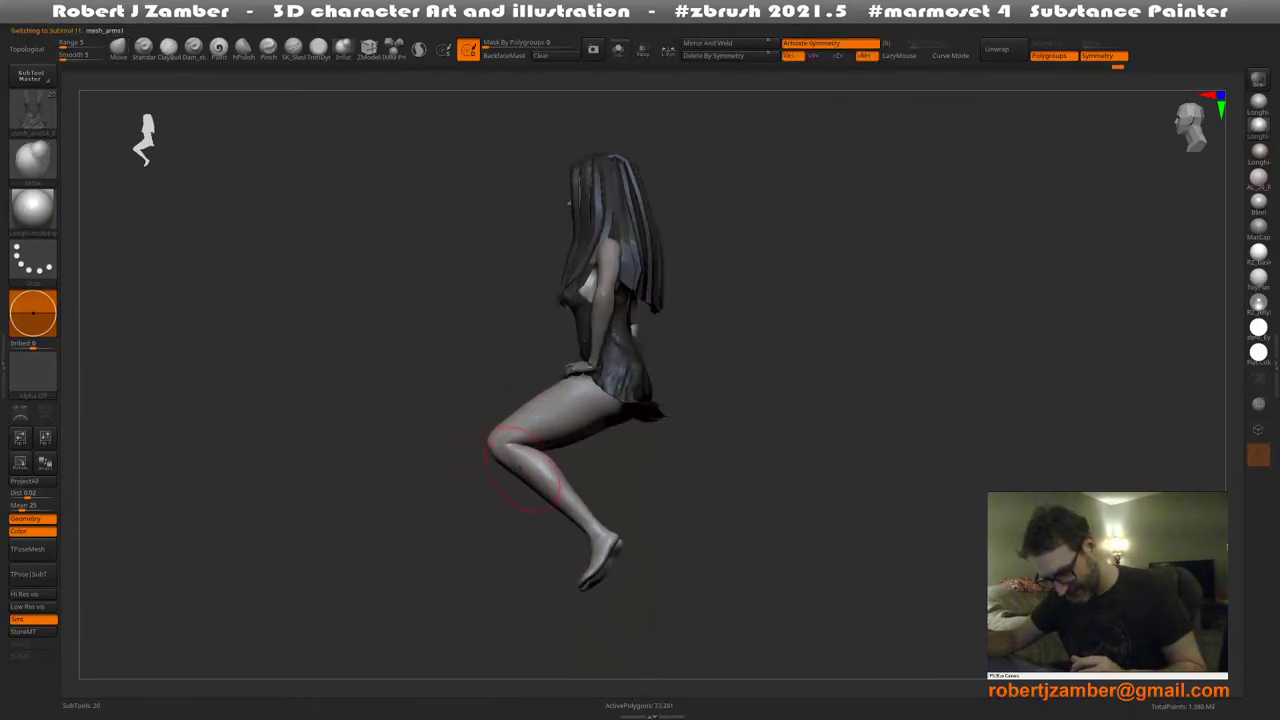
pyautogui.rightClick(526, 480)
pyautogui.moveTo(526, 480); pyautogui.dragTo(535, 477)
pyautogui.moveTo(552, 487); pyautogui.dragTo(566, 484, button='right')
pyautogui.keyDown('alt'); pyautogui.moveTo(566, 484); pyautogui.dragTo(556, 430, button='right'); pyautogui.keyUp('alt')
# Switch back to the Move brush, reduce its size and reshape the toes of both feet symmetrically
pyautogui.click(118, 49)
pyautogui.keyDown('alt'); pyautogui.moveTo(550, 530); pyautogui.dragTo(509, 462, button='right'); pyautogui.keyUp('alt')
pyautogui.rightClick(509, 447)
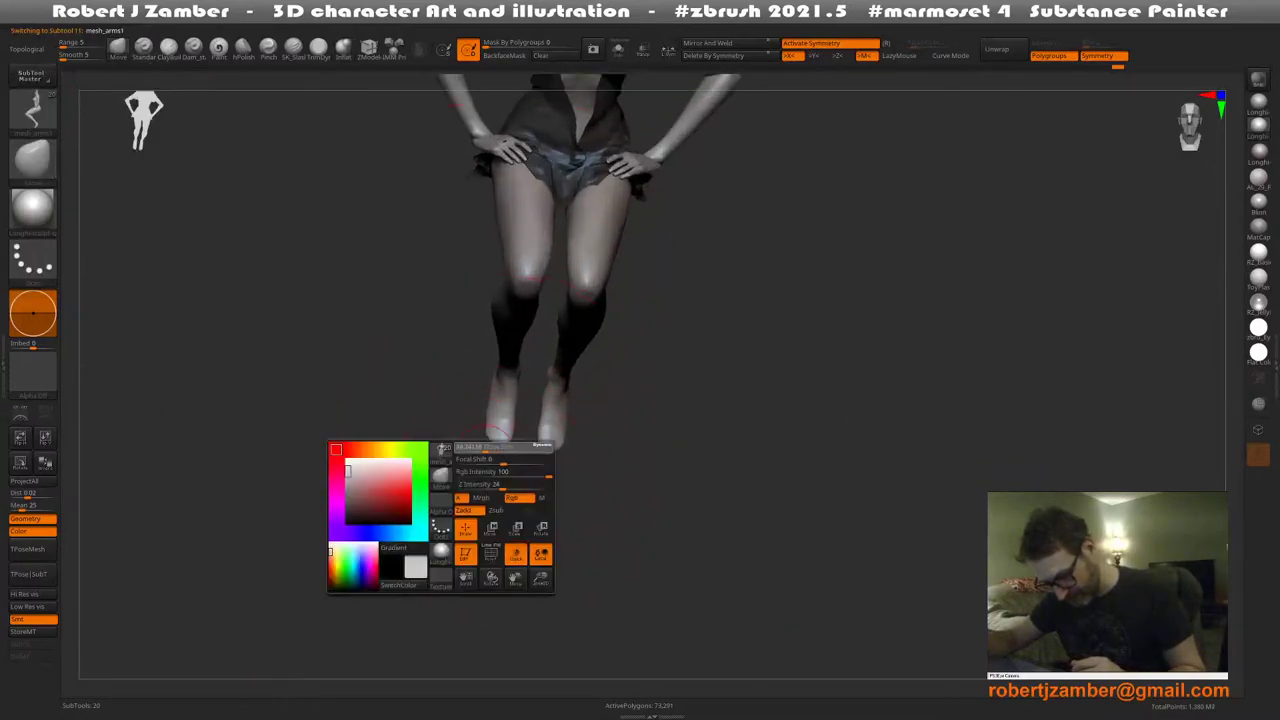
pyautogui.moveTo(487, 449); pyautogui.dragTo(480, 449)
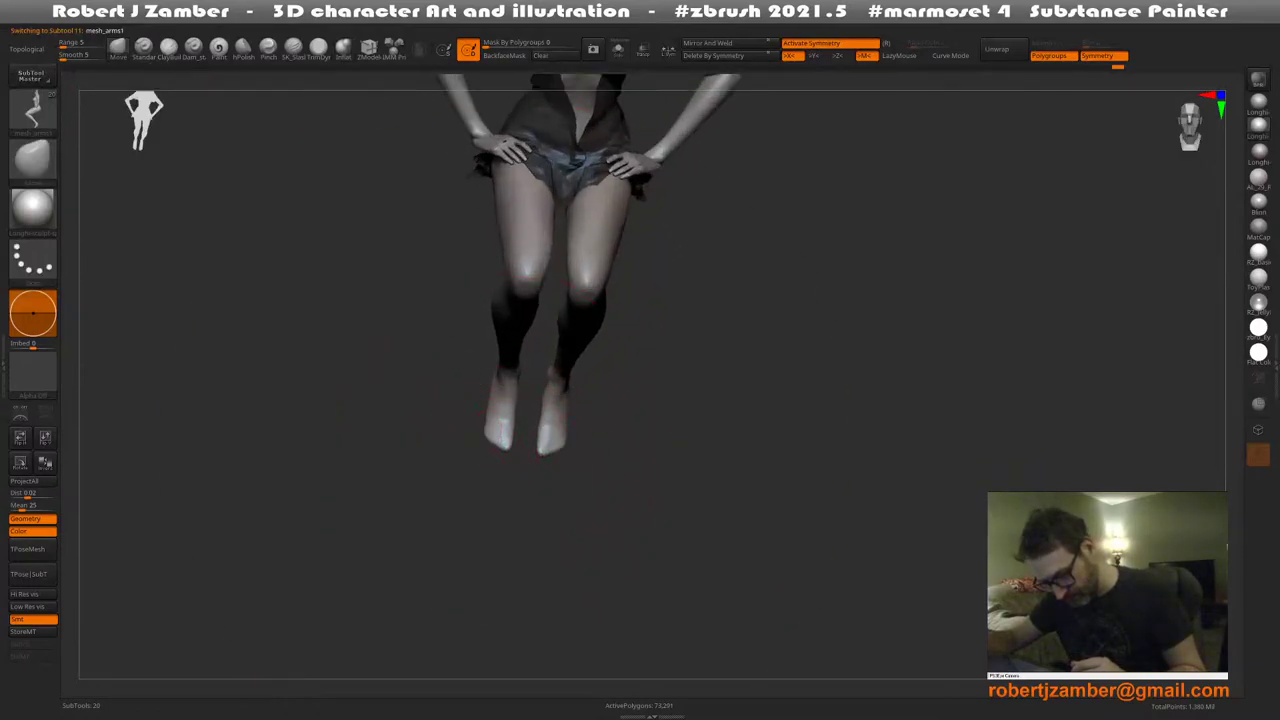
pyautogui.moveTo(388, 486); pyautogui.dragTo(438, 490, button='right')
pyautogui.rightClick(438, 492)
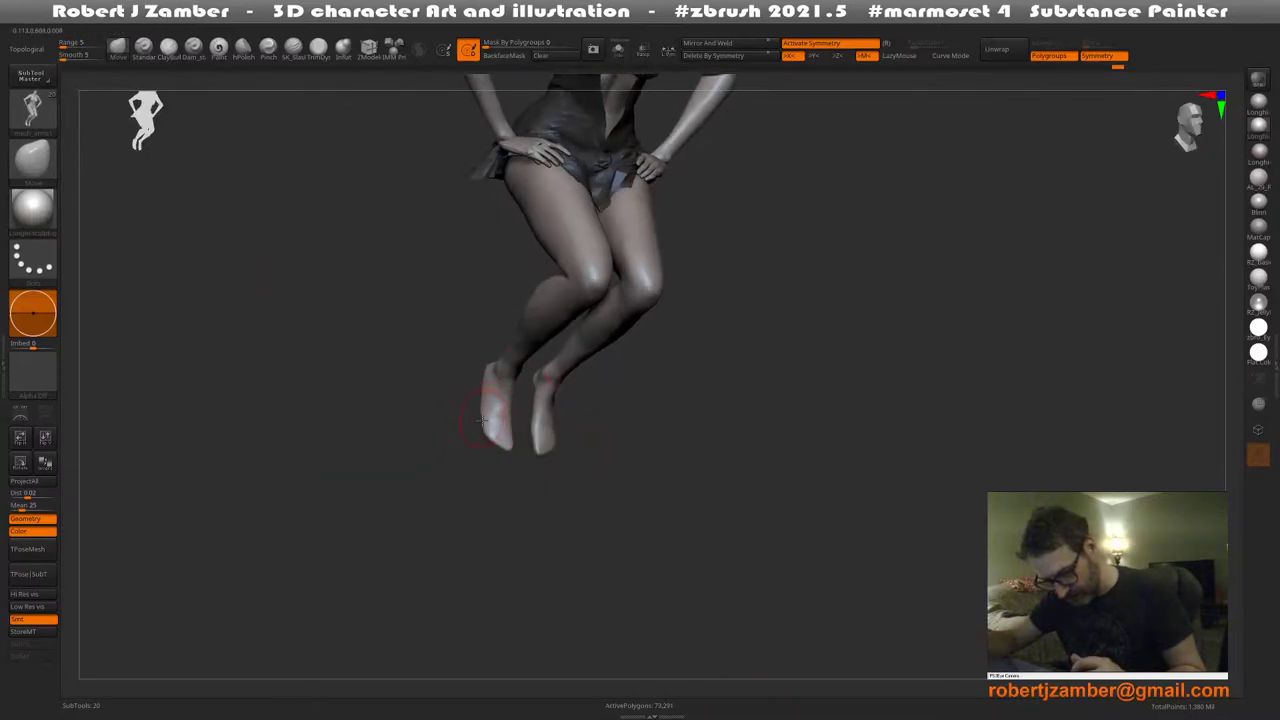
# Shape the heel and sole of the foot from both side views with the Move brush, resizing it between strokes
pyautogui.moveTo(482, 420); pyautogui.dragTo(486, 434, button='right')
pyautogui.rightClick(470, 400)
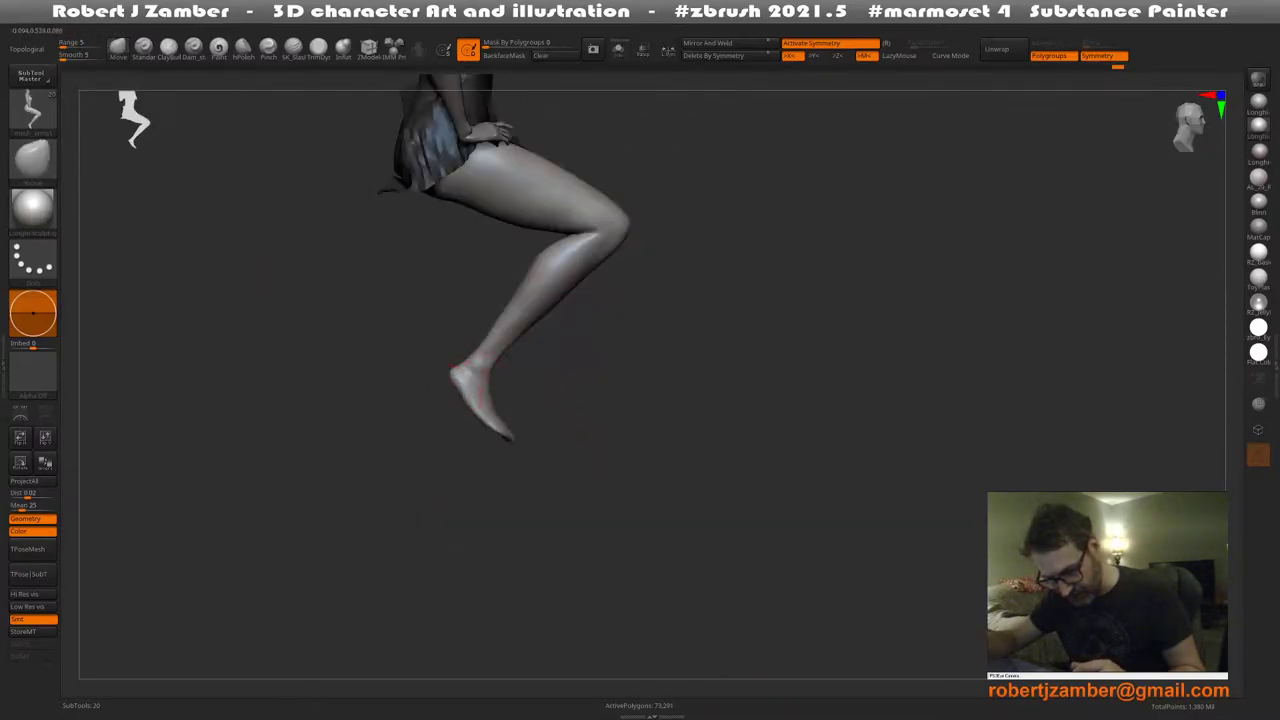
pyautogui.rightClick(470, 400)
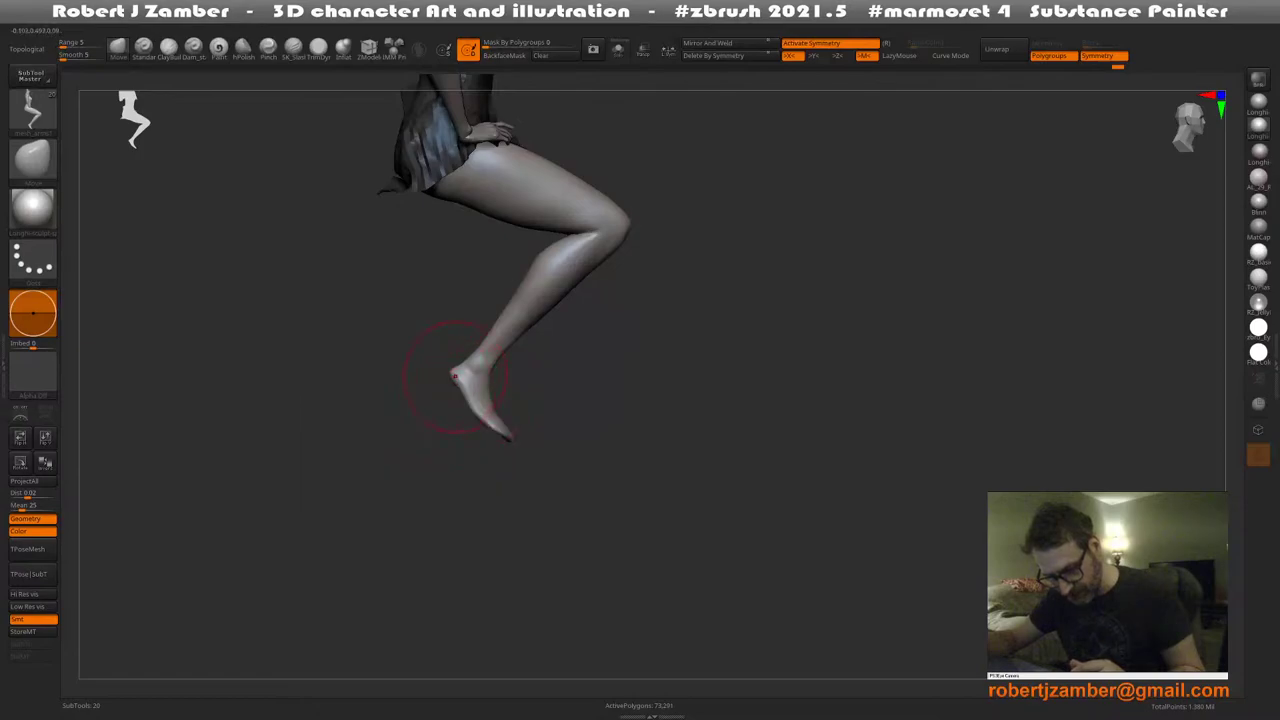
pyautogui.rightClick(452, 378)
pyautogui.moveTo(452, 378)
pyautogui.mouseDown(button='right')
pyautogui.moveTo(484, 398)
pyautogui.moveTo(473, 437)
pyautogui.moveTo(459, 428)
pyautogui.mouseUp(button='right')
pyautogui.rightClick(465, 375)
pyautogui.rightClick(463, 386)
pyautogui.rightClick(462, 398)
pyautogui.rightClick(464, 429)
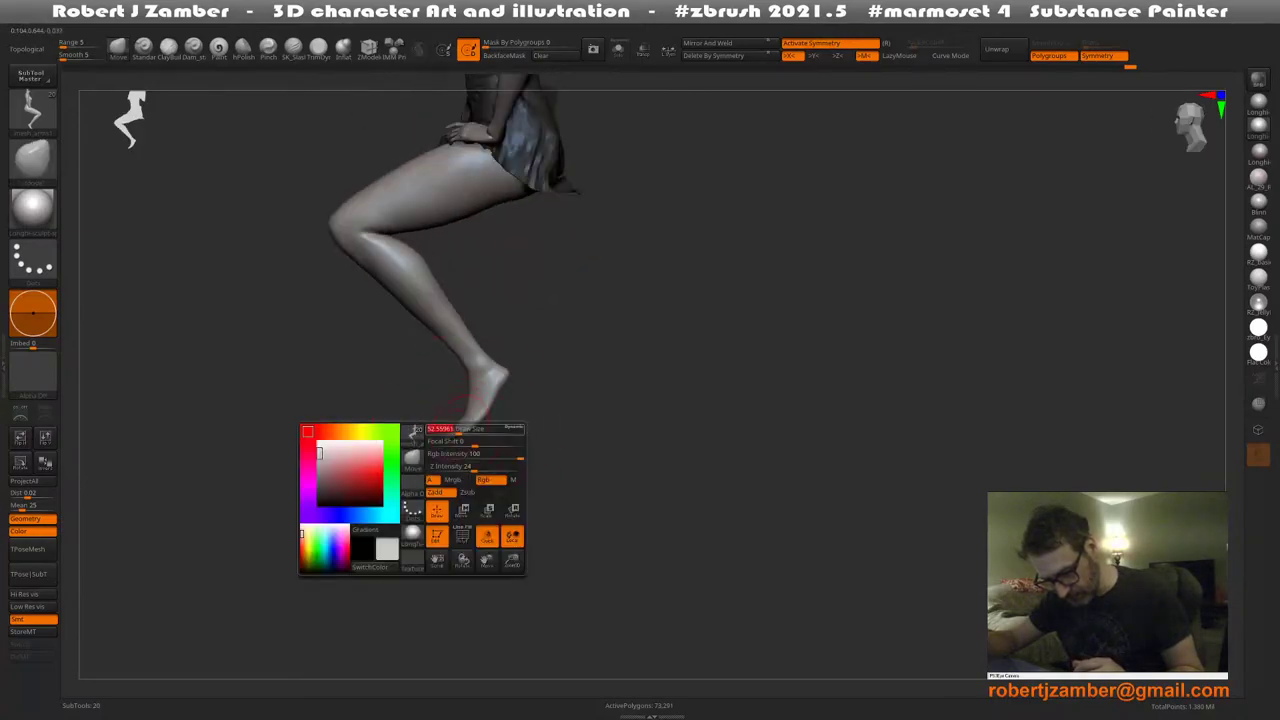
# Refine the front of the ankle in side view with a smaller Move brush
pyautogui.rightClick(466, 414)
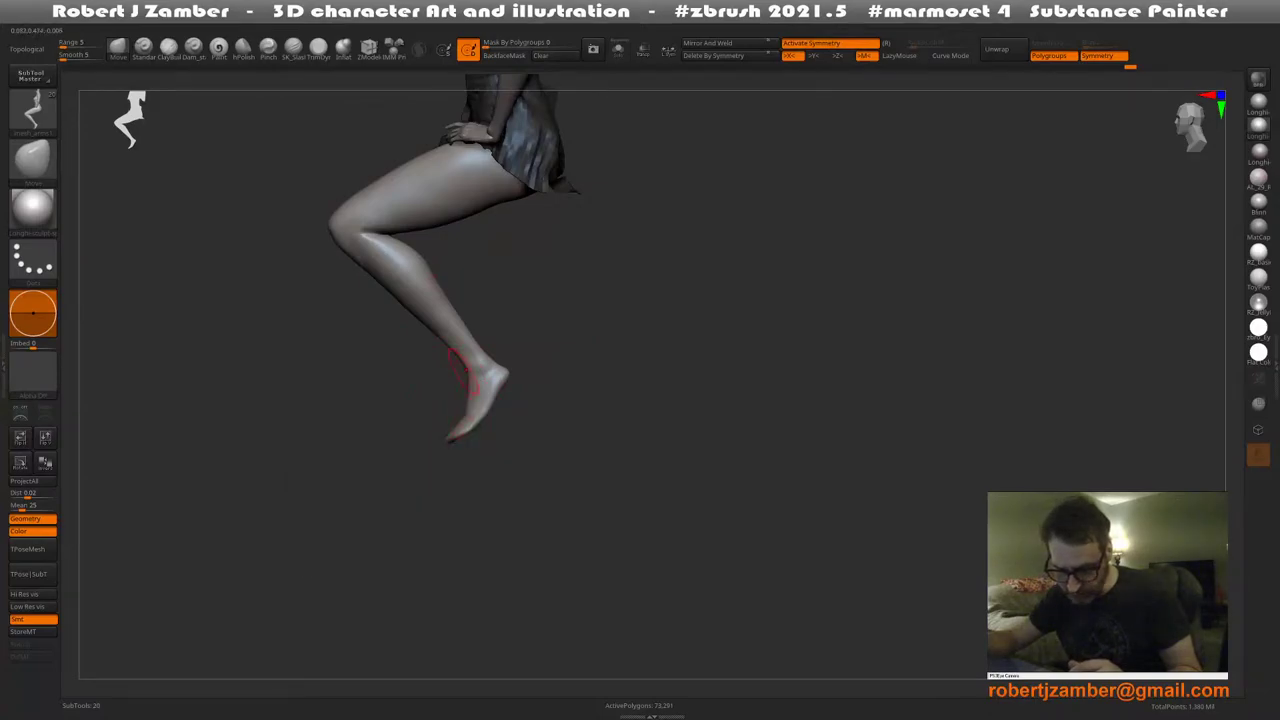
pyautogui.rightClick(458, 357)
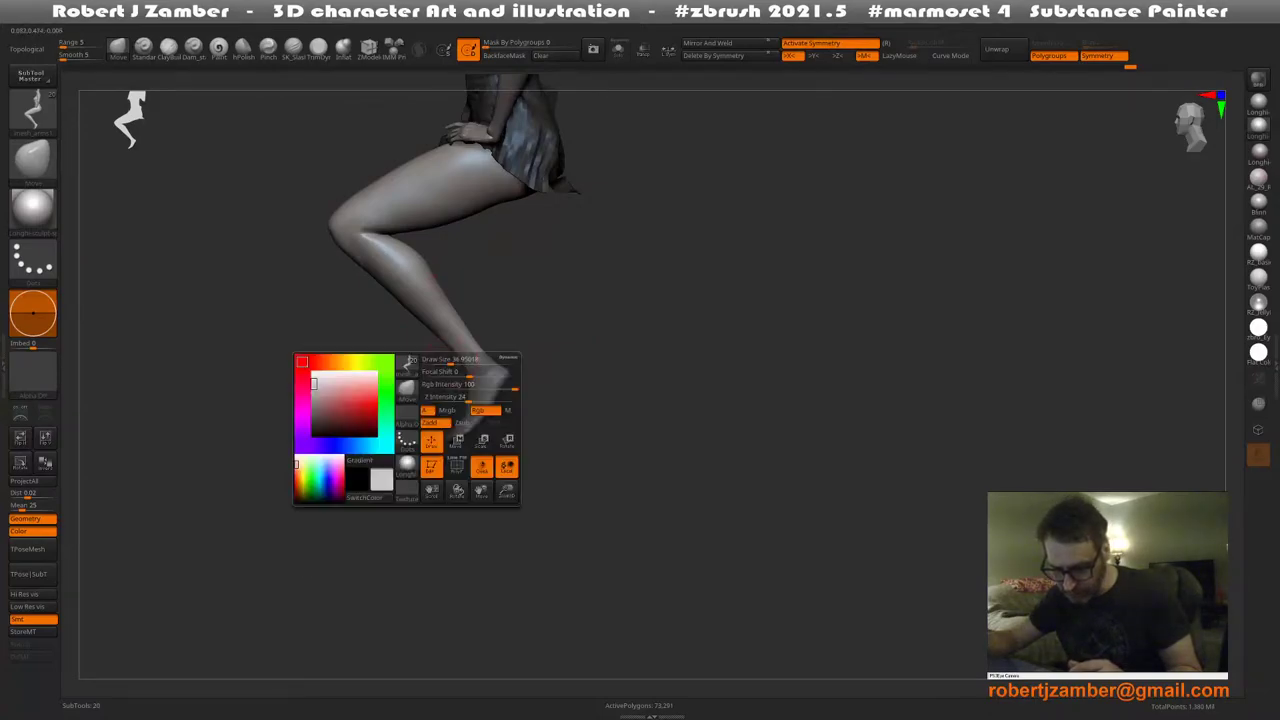
pyautogui.keyDown('ctrl'); pyautogui.moveTo(440, 320); pyautogui.dragTo(514, 447, button='right'); pyautogui.keyUp('ctrl')
pyautogui.keyDown('ctrl'); pyautogui.moveTo(514, 447); pyautogui.dragTo(490, 476, button='right'); pyautogui.keyUp('ctrl')
pyautogui.rightClick(488, 479)
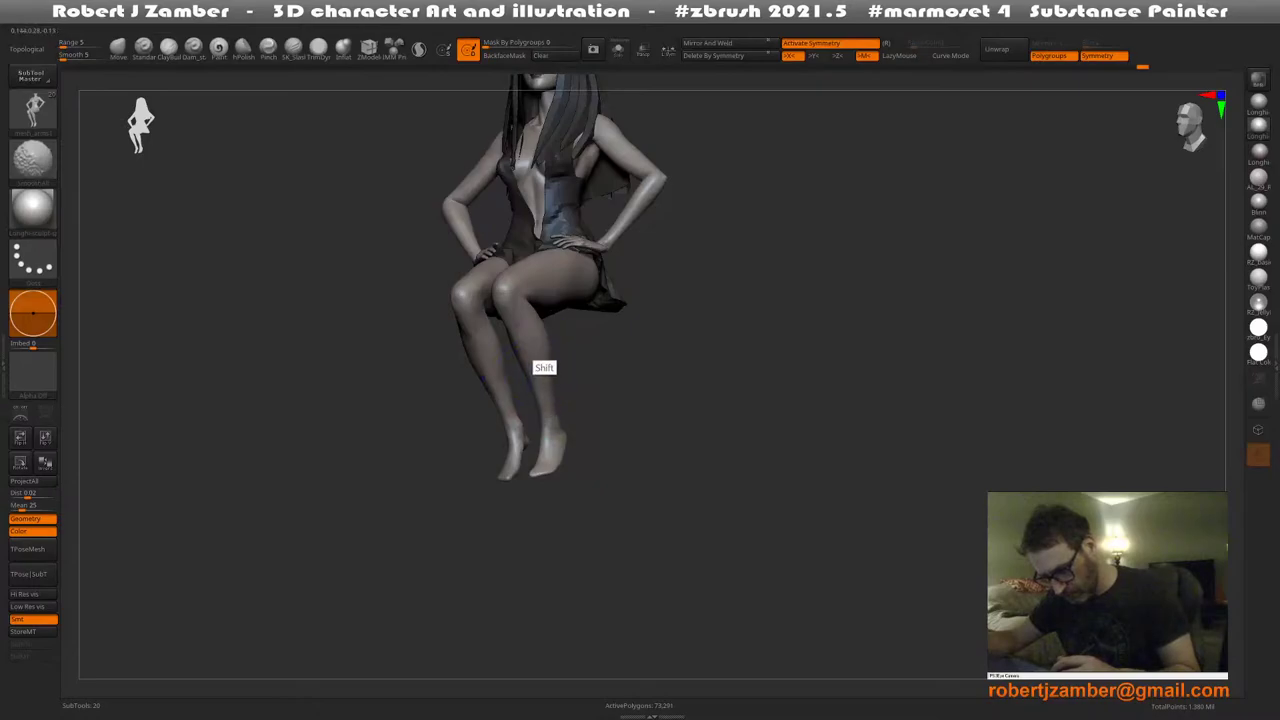
# Smooth the shins from low front views, adjusting the Smooth brush's settings
pyautogui.moveTo(531, 341); pyautogui.dragTo(552, 350, button='right')
pyautogui.rightClick(548, 355)
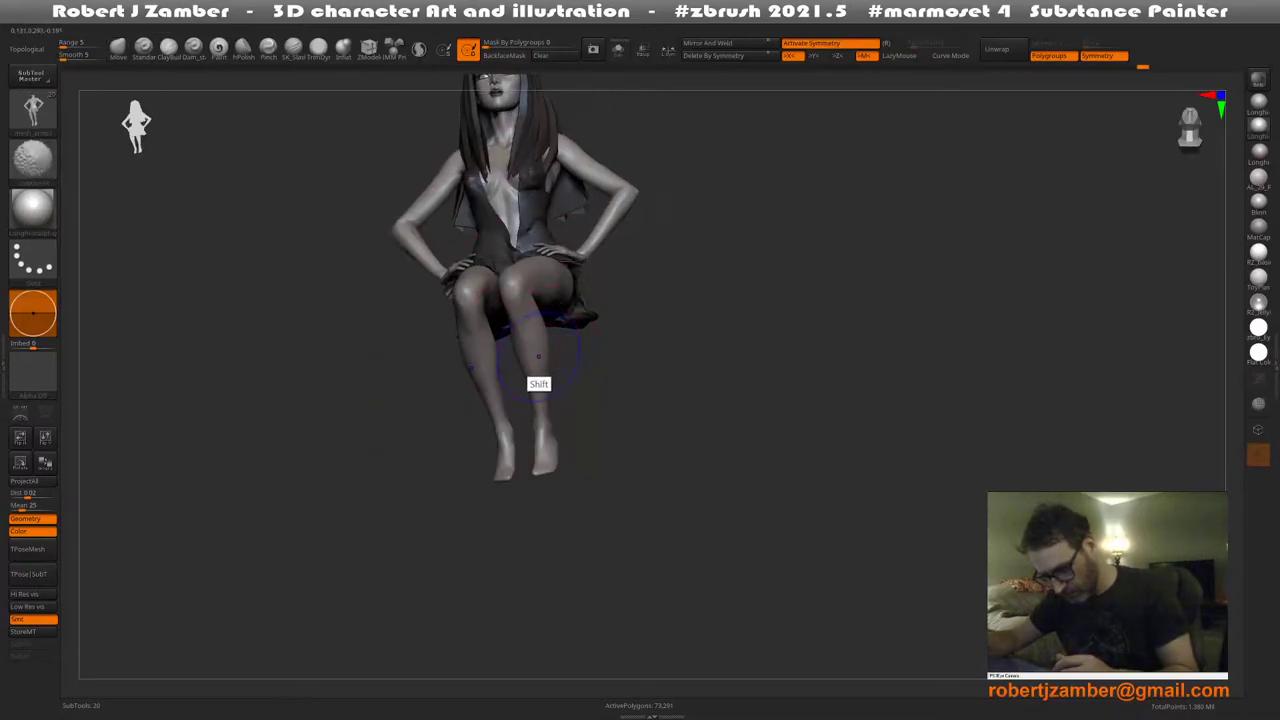
pyautogui.keyDown('shift'); pyautogui.rightClick(540, 370); pyautogui.keyUp('shift')
pyautogui.press('shift')
pyautogui.keyDown('shift'); pyautogui.rightClick(534, 371); pyautogui.keyUp('shift')
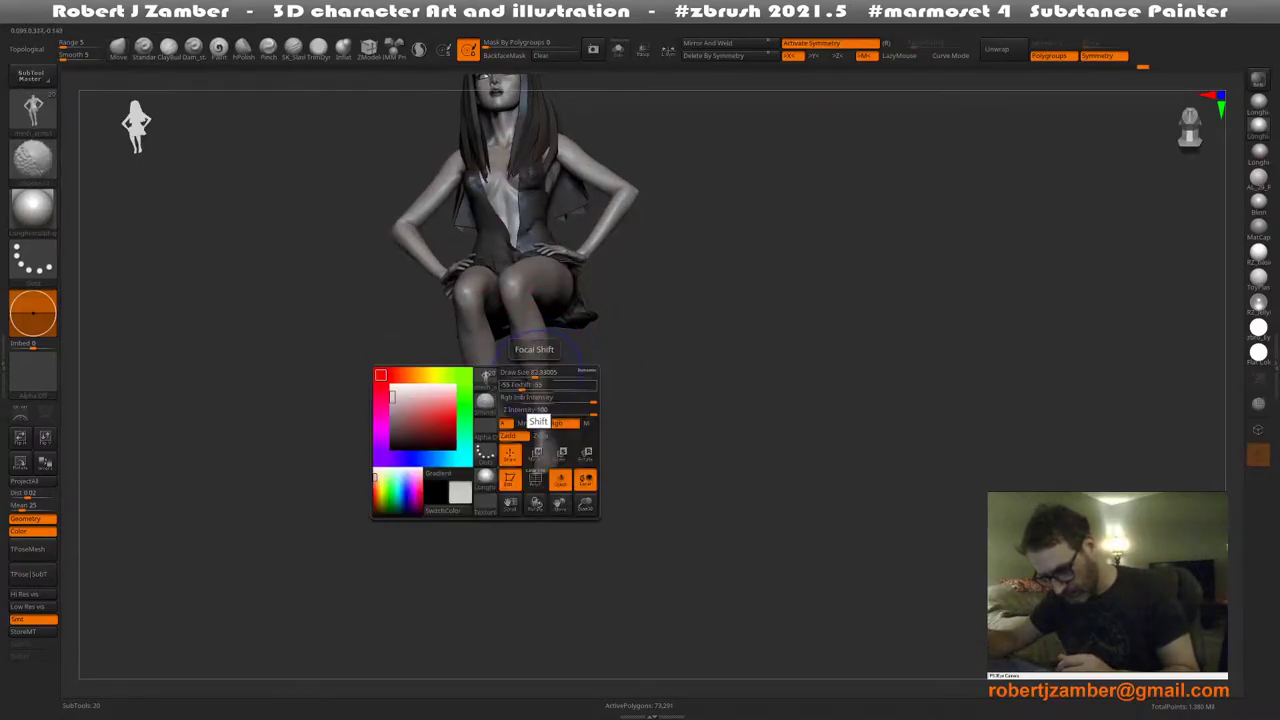
pyautogui.moveTo(573, 398); pyautogui.dragTo(541, 360, button='right')
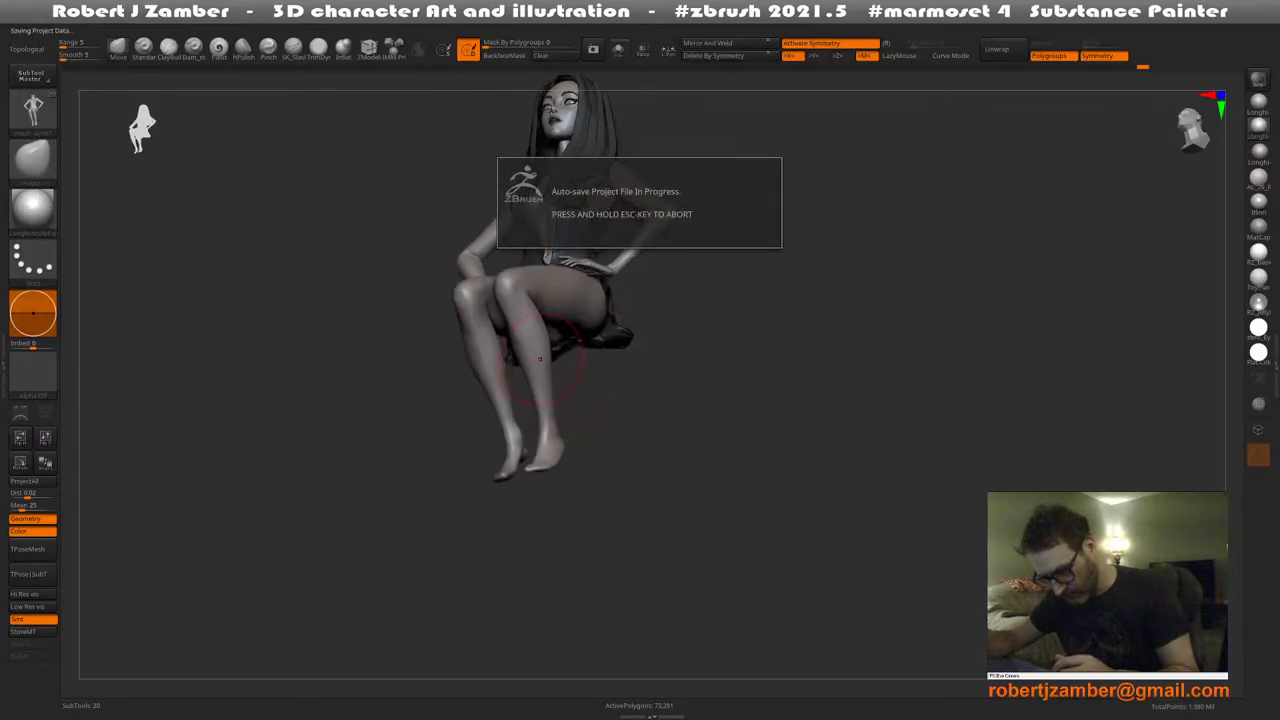
# Choose the Smooth brush from the brush library as the smoothing brush and apply it to the calf
pyautogui.press('space')
pyautogui.press('shift')
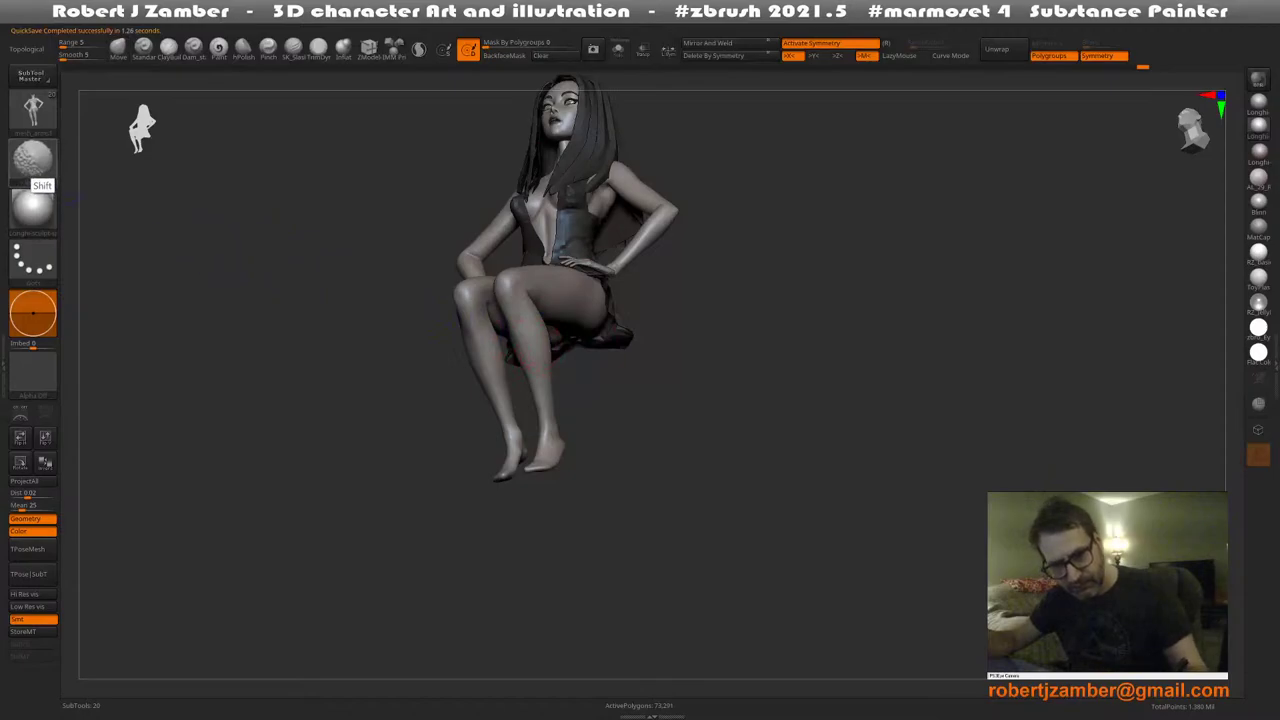
pyautogui.press('space')
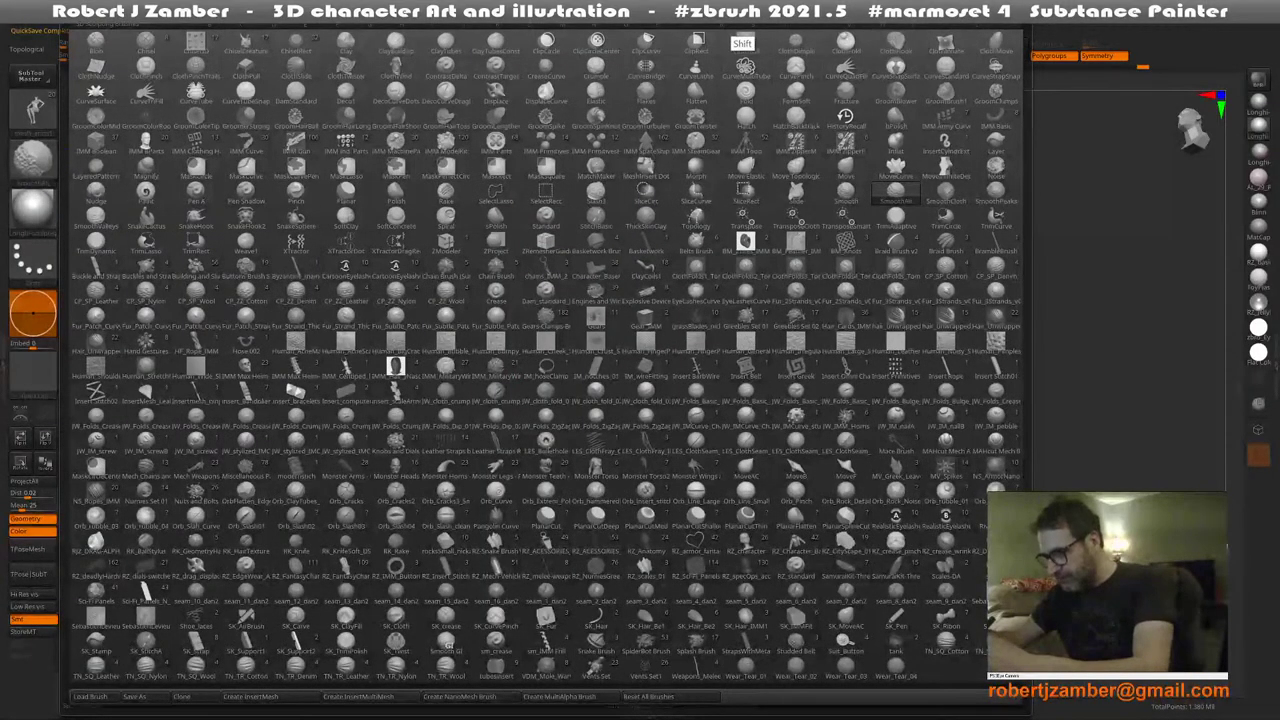
pyautogui.press('s')
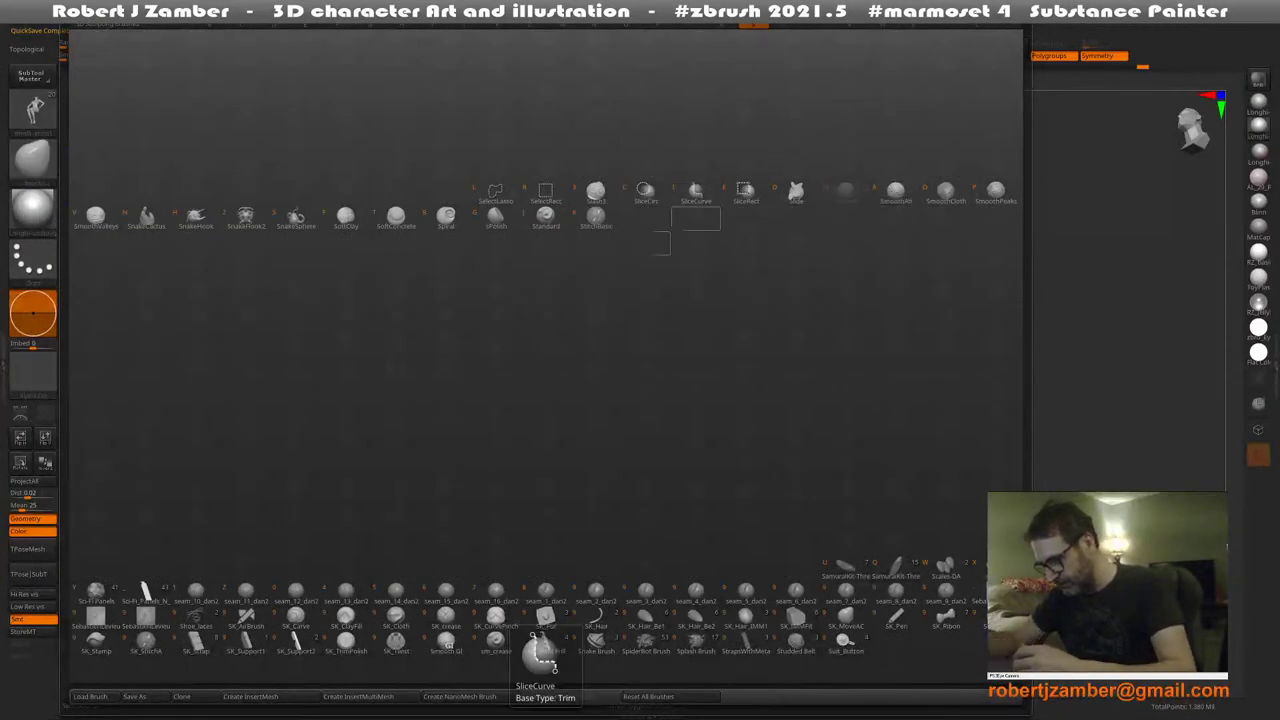
pyautogui.click(540, 641)
pyautogui.press('space')
pyautogui.press('shift')
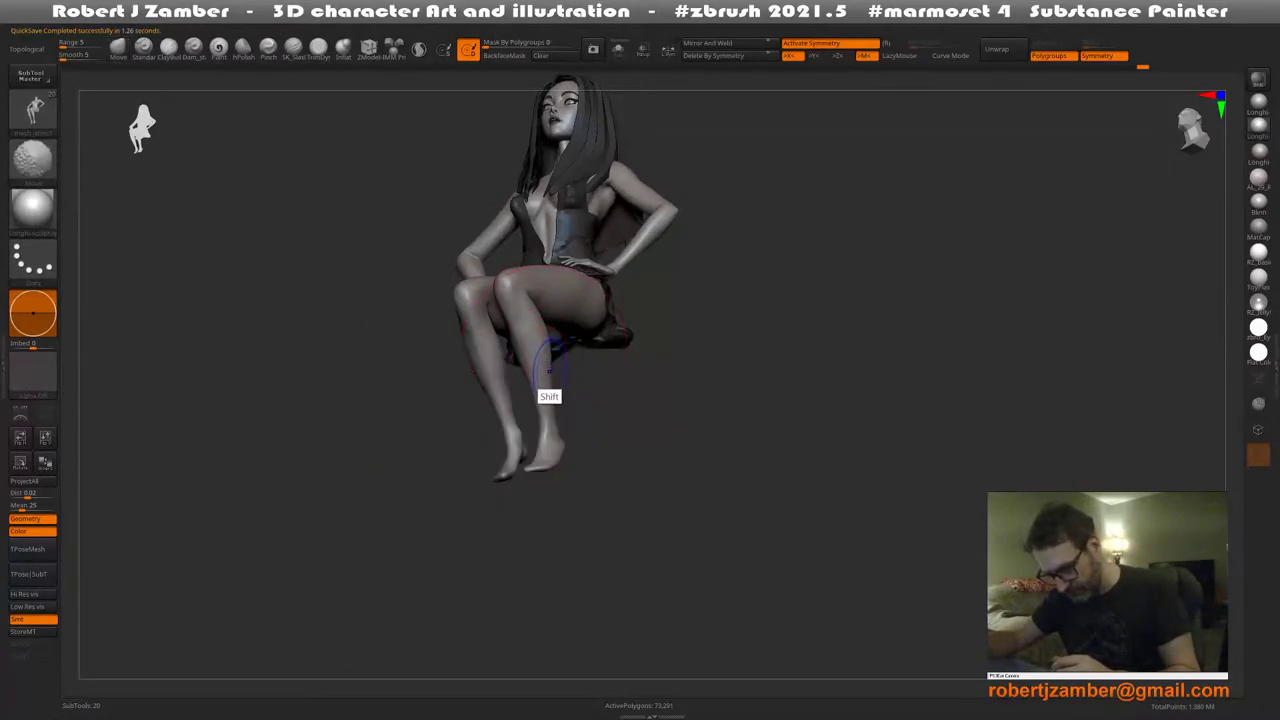
# Smooth the lower legs, knees and thighs from several front angles
pyautogui.moveTo(523, 338); pyautogui.dragTo(446, 386, button='right')
pyautogui.moveTo(487, 333); pyautogui.dragTo(490, 342, button='right')
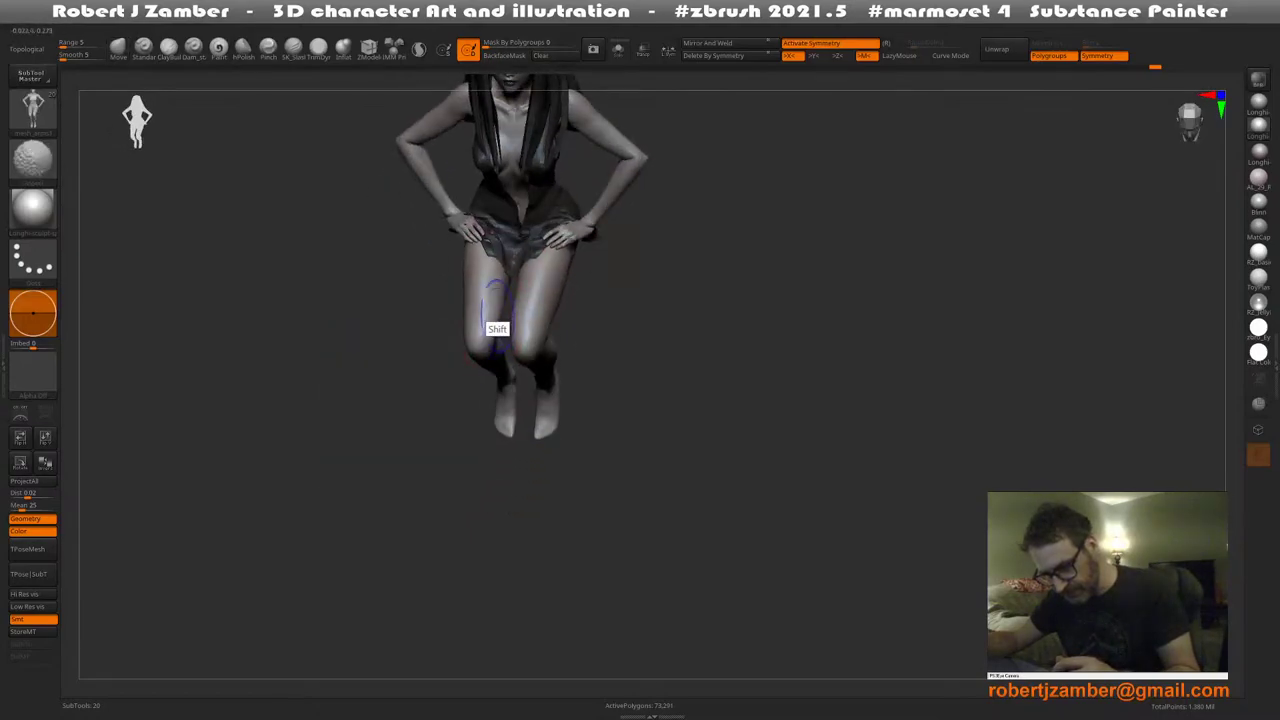
pyautogui.moveTo(494, 318); pyautogui.dragTo(457, 330, button='right')
pyautogui.moveTo(457, 386); pyautogui.dragTo(535, 360, button='right')
# Switch to the Move brush and reshape the knee and upper shin in the side view
pyautogui.click(118, 47)
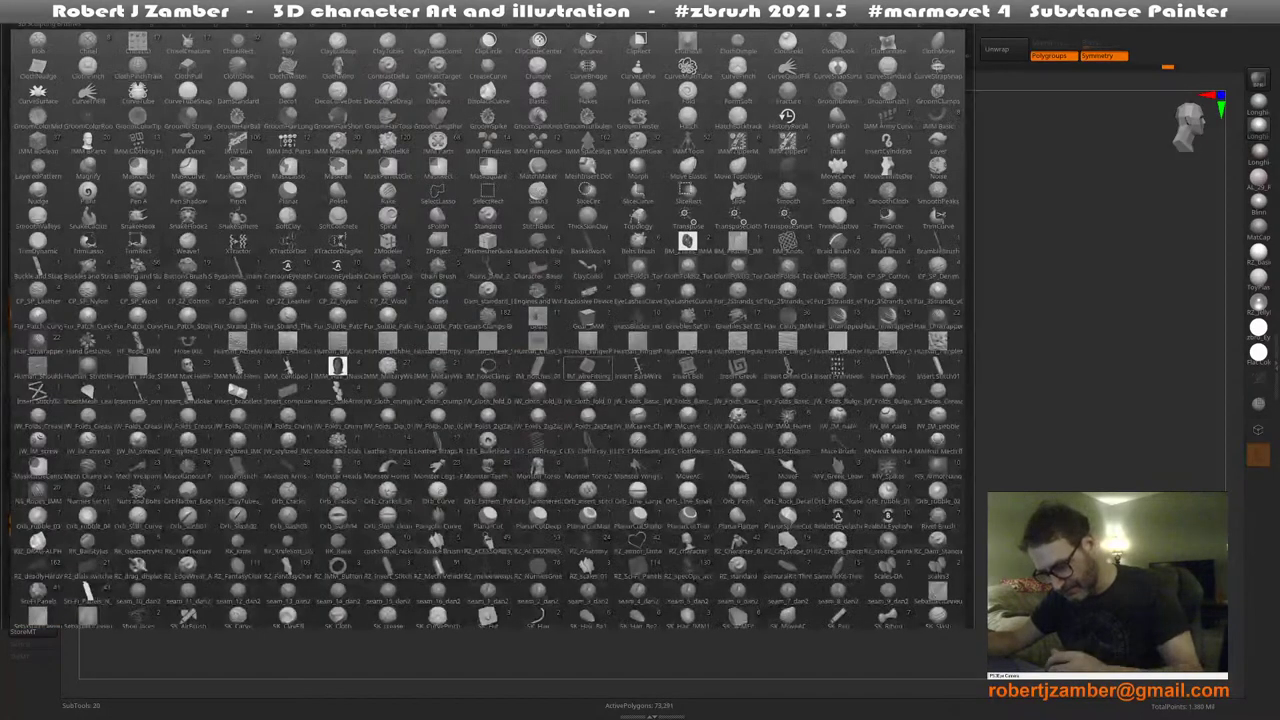
pyautogui.rightClick(600, 345)
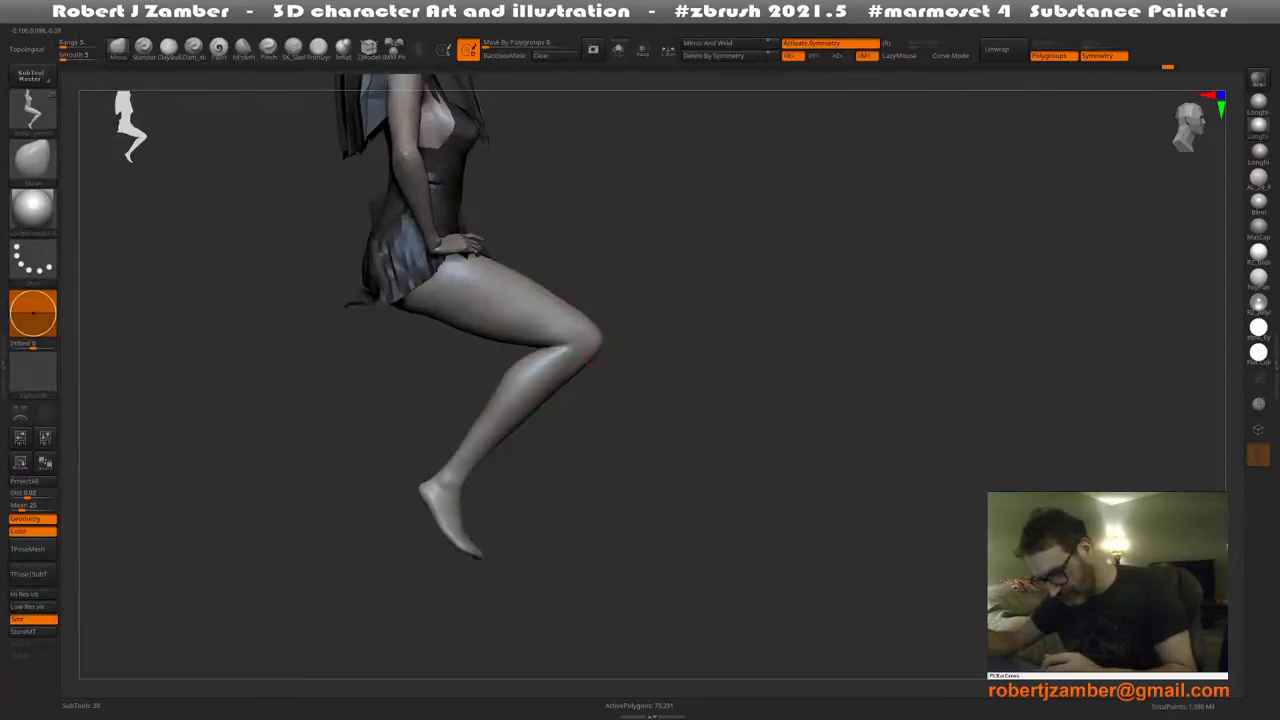
pyautogui.press('space')
pyautogui.moveTo(575, 345); pyautogui.dragTo(517, 420, button='right')
pyautogui.rightClick(512, 413)
# Shape the knees and outer thighs symmetrically in the front views with the Move brush, resizing it between strokes
pyautogui.rightClick(516, 414)
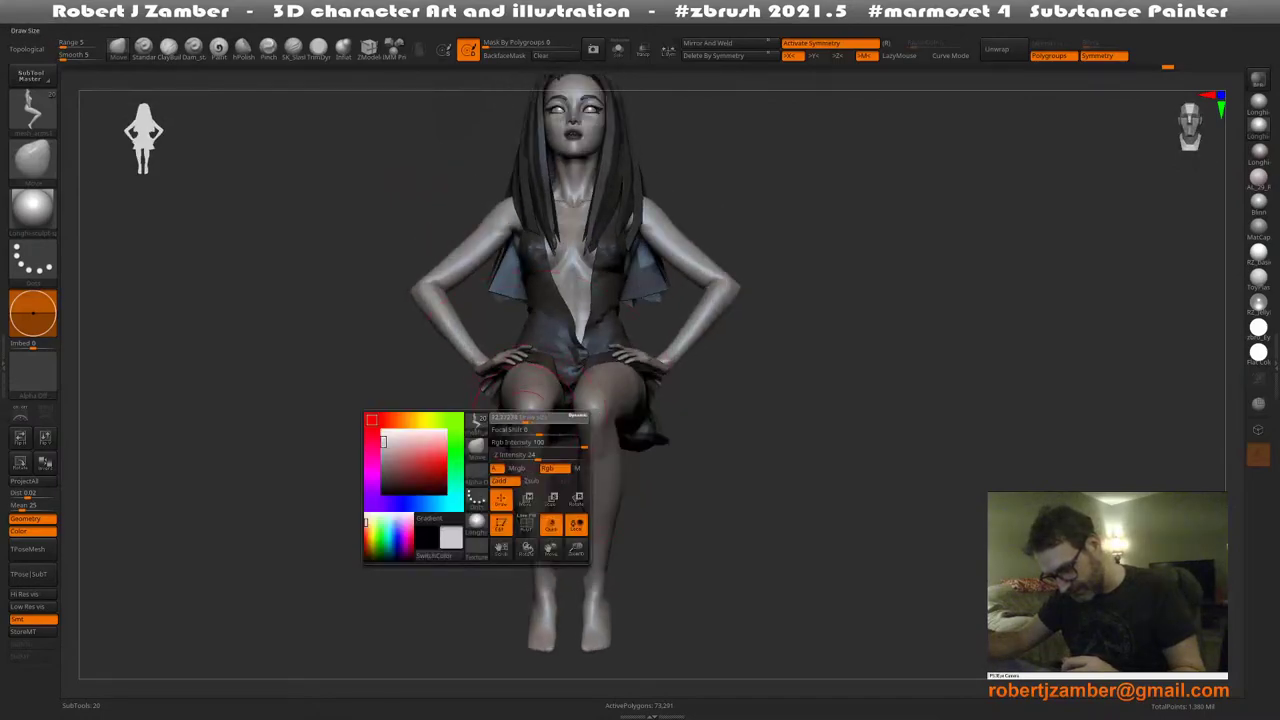
pyautogui.rightClick(528, 420)
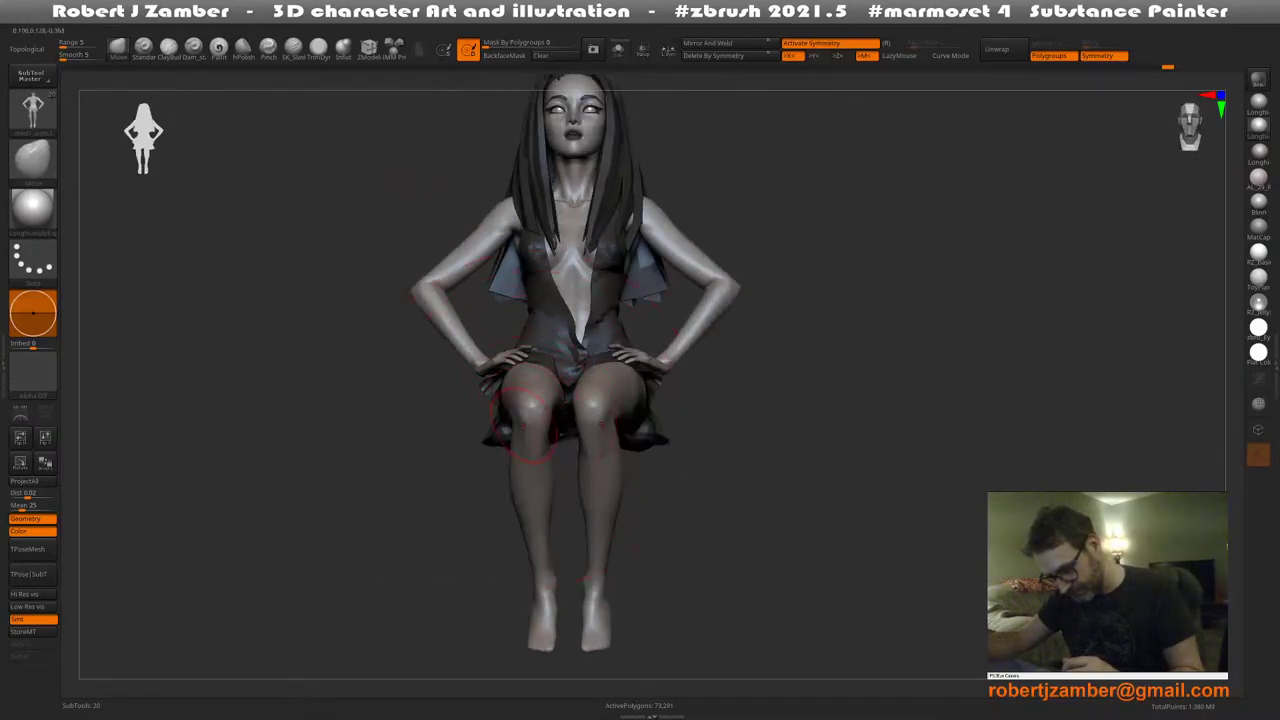
pyautogui.moveTo(528, 420)
pyautogui.mouseDown(button='right')
pyautogui.moveTo(530, 440)
pyautogui.moveTo(527, 419)
pyautogui.moveTo(455, 449)
pyautogui.mouseUp(button='right')
pyautogui.rightClick(530, 440)
pyautogui.rightClick(454, 451)
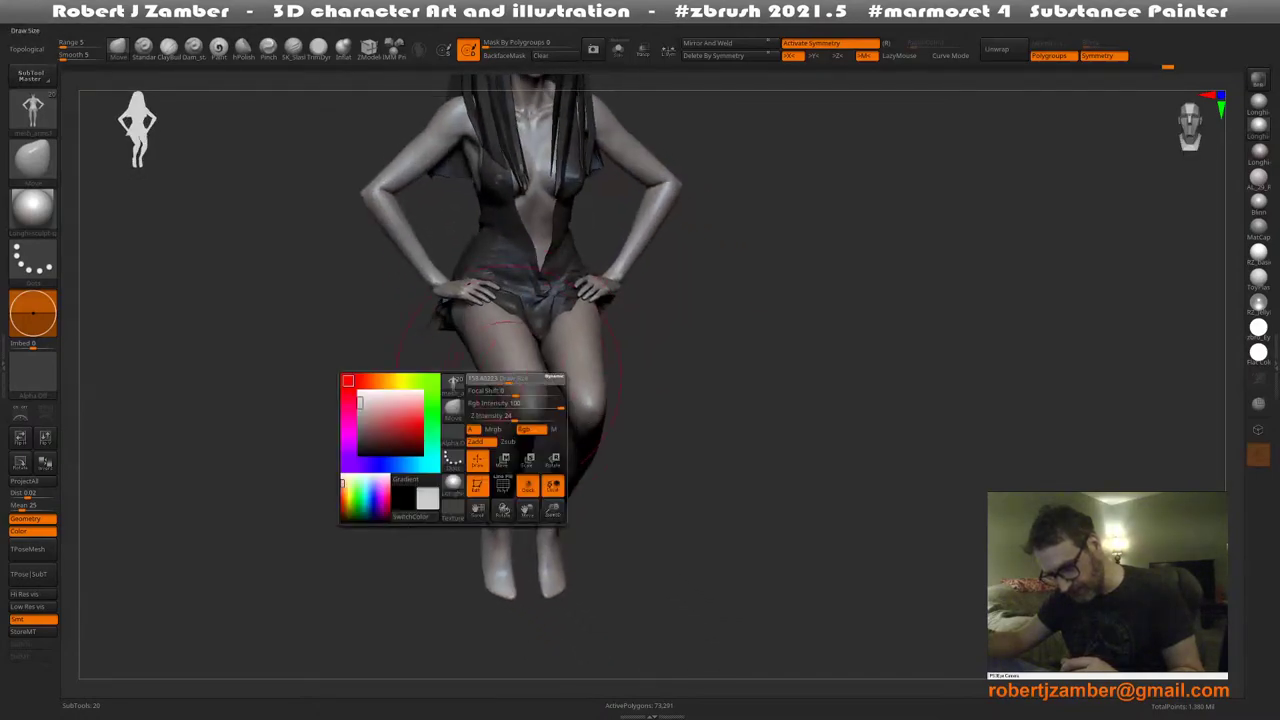
pyautogui.hotkey('ctrl', 'shift', 'z')
pyautogui.rightClick(490, 350)
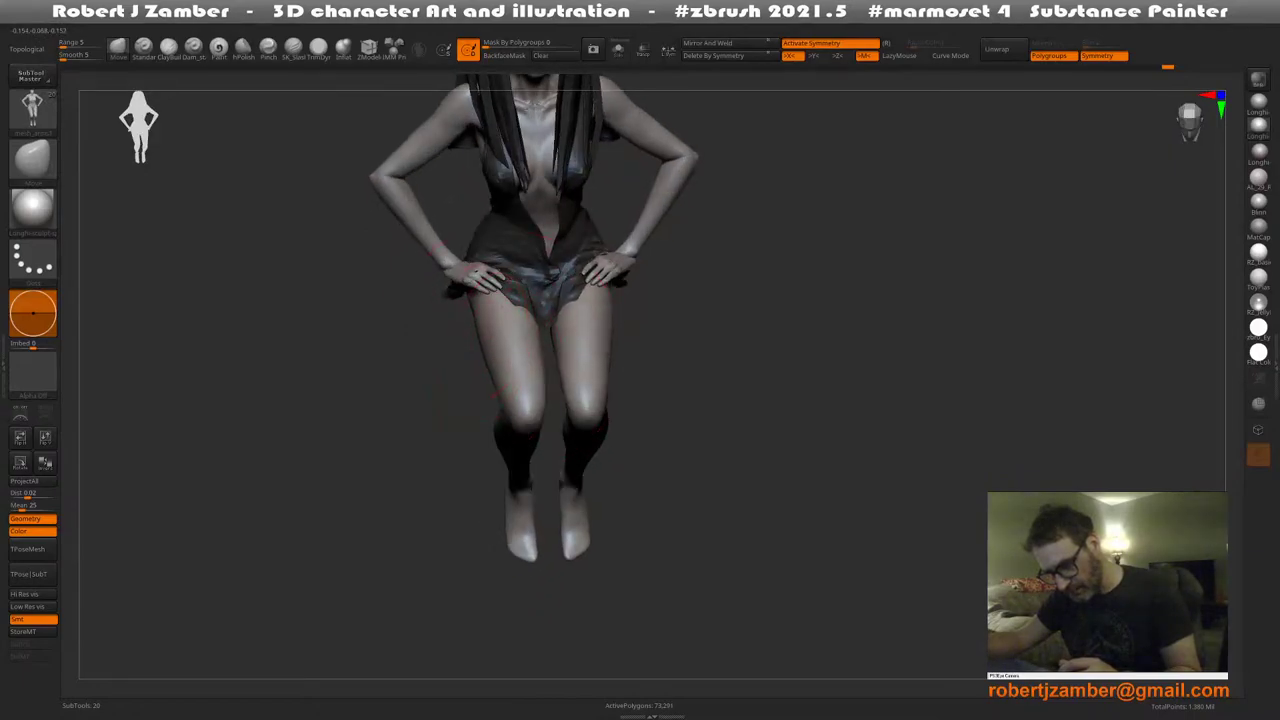
# Reshape the knee and lower thigh in the side view with the Move brush, adjusting the draw size
pyautogui.moveTo(486, 333); pyautogui.dragTo(486, 308, button='right')
pyautogui.moveTo(548, 388); pyautogui.dragTo(498, 400, button='right')
pyautogui.press('space')
pyautogui.press('space')
pyautogui.moveTo(451, 421); pyautogui.dragTo(459, 421)
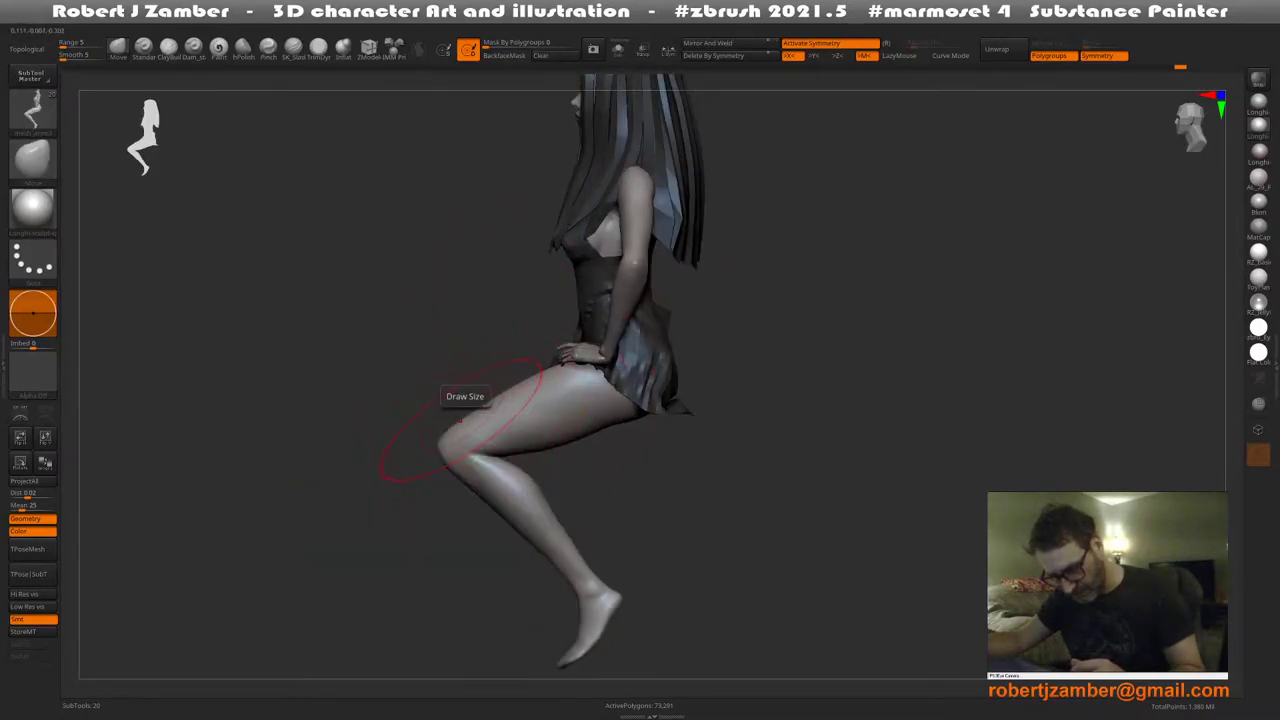
pyautogui.rightClick(469, 412)
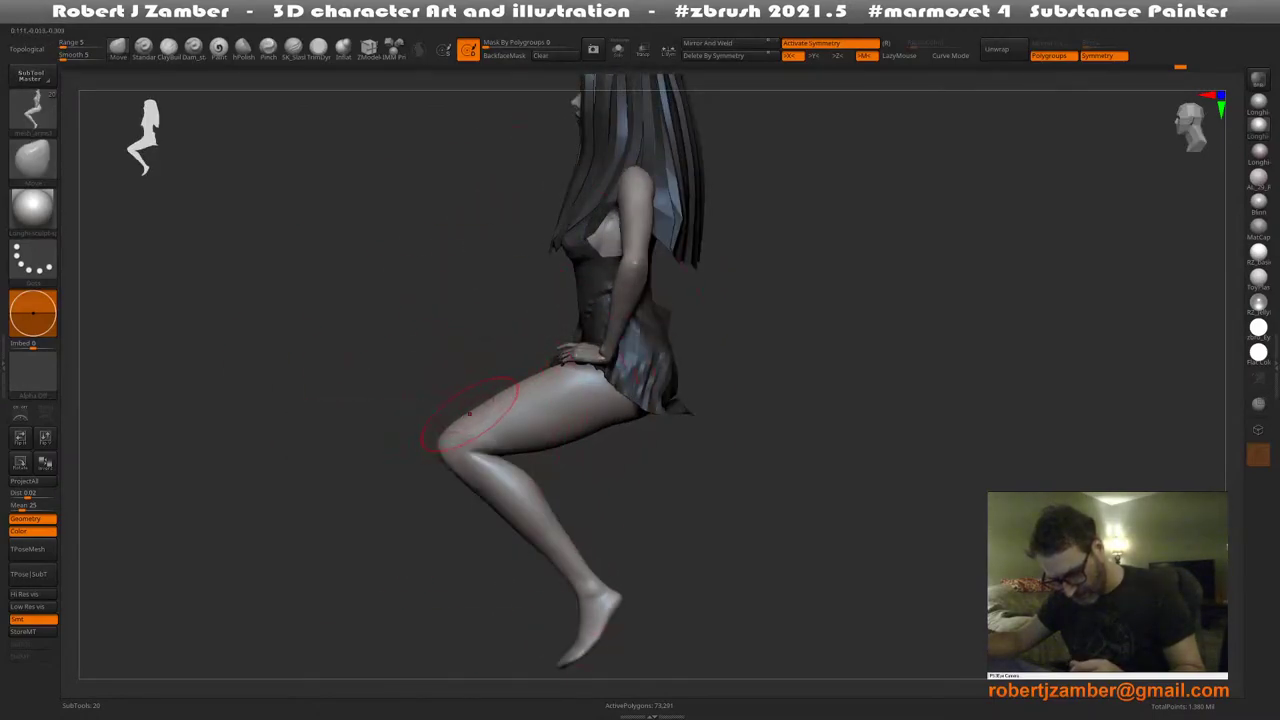
pyautogui.rightClick(470, 412)
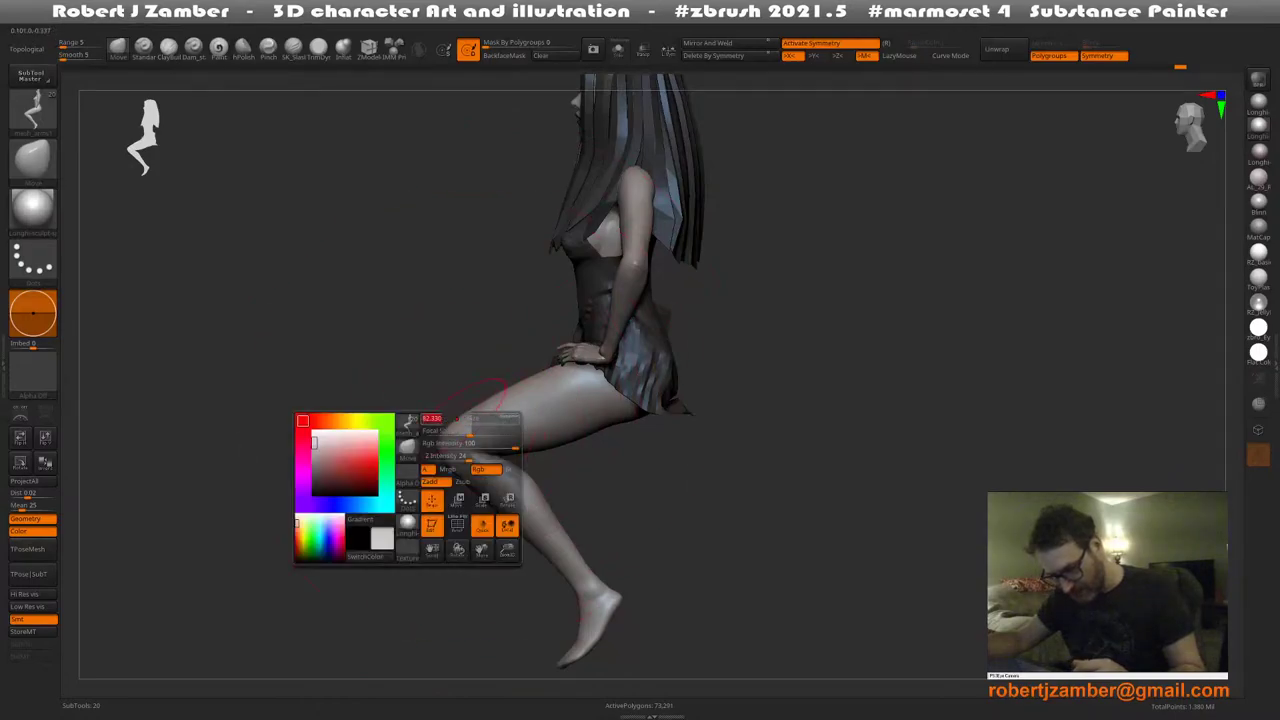
pyautogui.rightClick(448, 432)
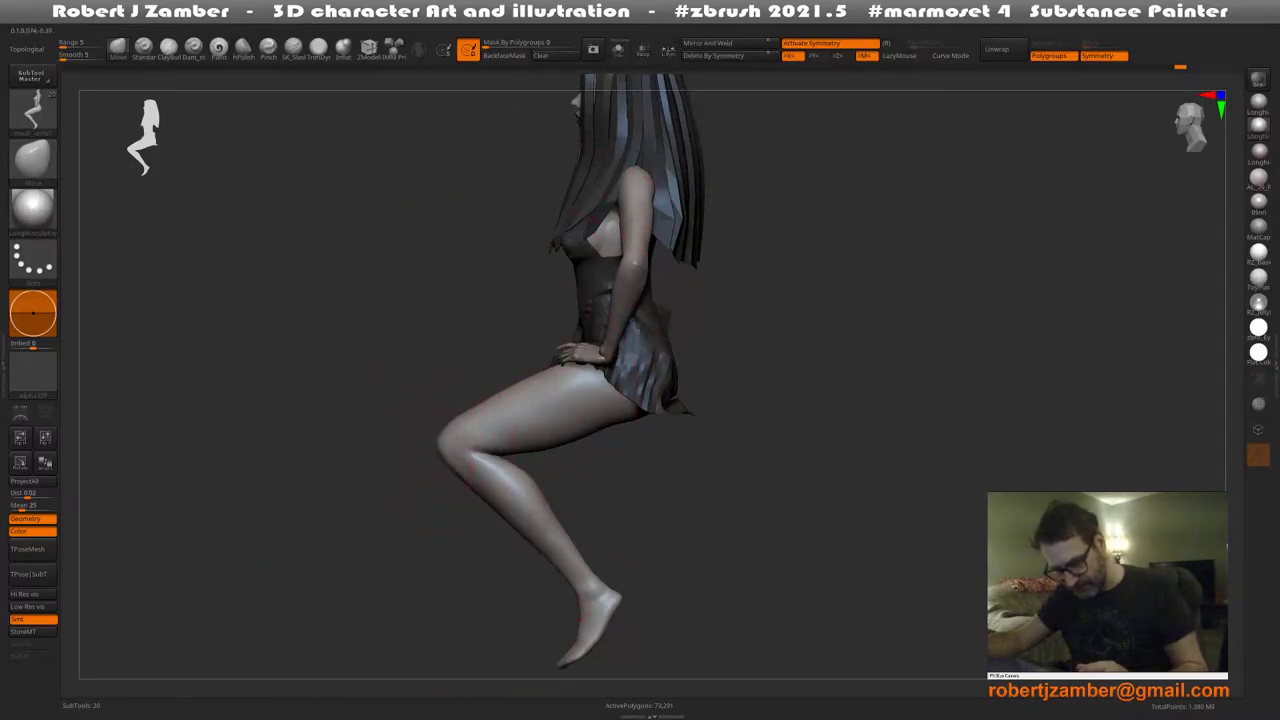
# Inspect the whole seated figure from the front and three-quarter views, including a close look at the face
pyautogui.moveTo(330, 440); pyautogui.dragTo(446, 454, button='right')
pyautogui.rightClick(446, 454)
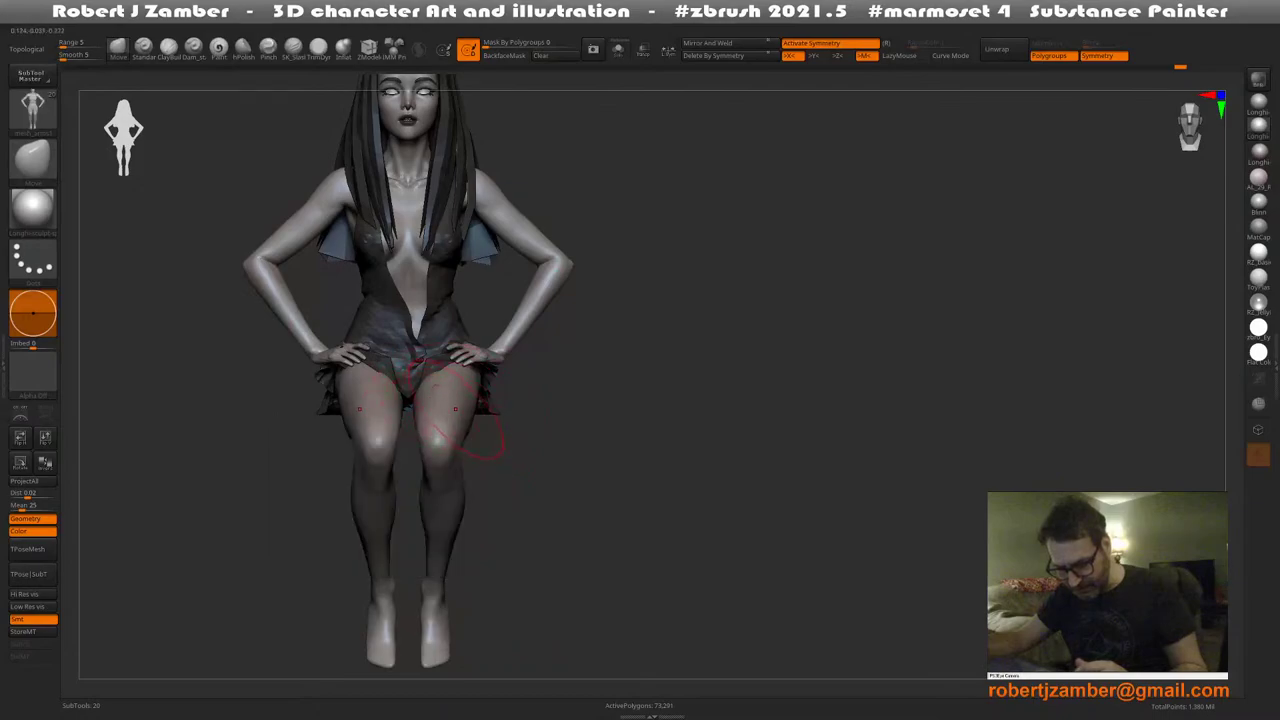
pyautogui.moveTo(470, 402)
pyautogui.mouseDown(button='right')
pyautogui.moveTo(424, 440)
pyautogui.moveTo(545, 420)
pyautogui.moveTo(543, 373)
pyautogui.moveTo(514, 409)
pyautogui.moveTo(541, 498)
pyautogui.mouseUp(button='right')
pyautogui.rightClick(420, 479)
pyautogui.moveTo(541, 498); pyautogui.dragTo(568, 494, button='right')
pyautogui.moveTo(501, 378)
pyautogui.keyDown('shift'); pyautogui.mouseDown(button='right')
pyautogui.moveTo(448, 290)
pyautogui.moveTo(458, 386)
pyautogui.mouseUp(button='right'); pyautogui.keyUp('shift')
pyautogui.rightClick(457, 318)
pyautogui.keyDown('alt'); pyautogui.moveTo(493, 315); pyautogui.dragTo(471, 363, button='right'); pyautogui.keyUp('alt')
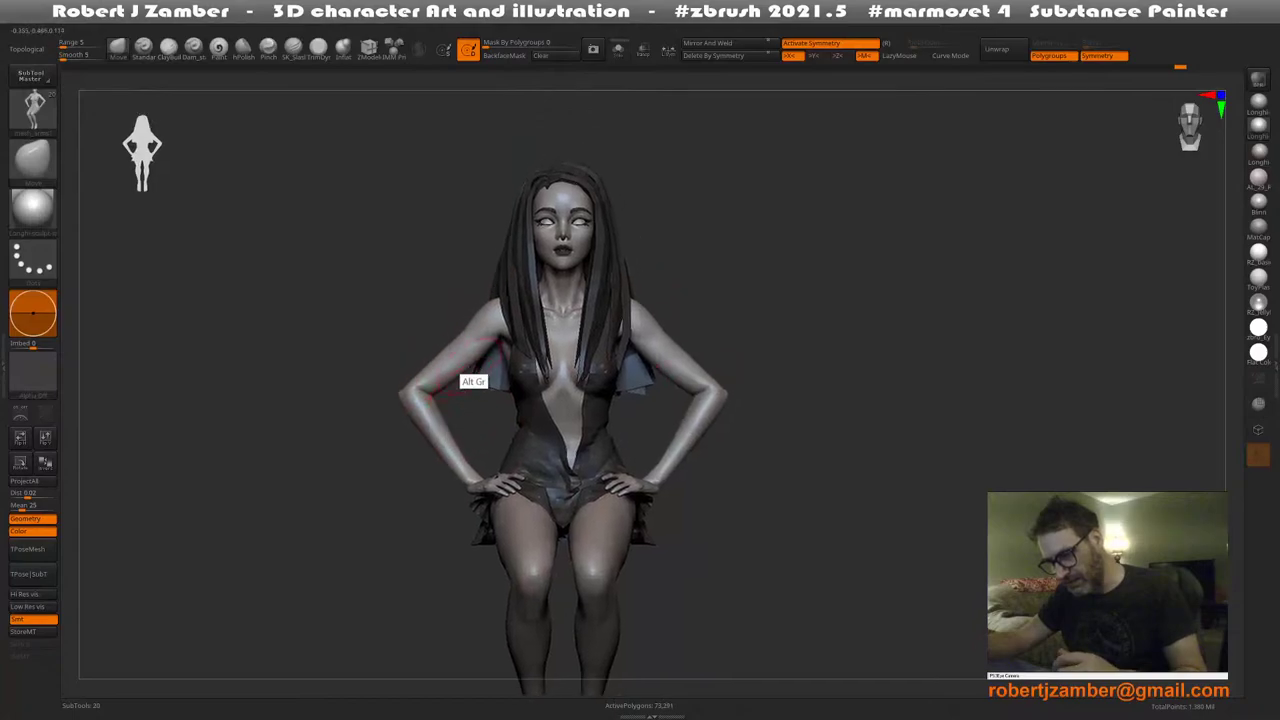
pyautogui.moveTo(535, 240)
pyautogui.keyDown('ctrl'); pyautogui.mouseDown(button='right')
pyautogui.moveTo(549, 321)
pyautogui.moveTo(508, 380)
pyautogui.mouseUp(button='right'); pyautogui.keyUp('ctrl')
pyautogui.rightClick(545, 271)
pyautogui.rightClick(506, 380)
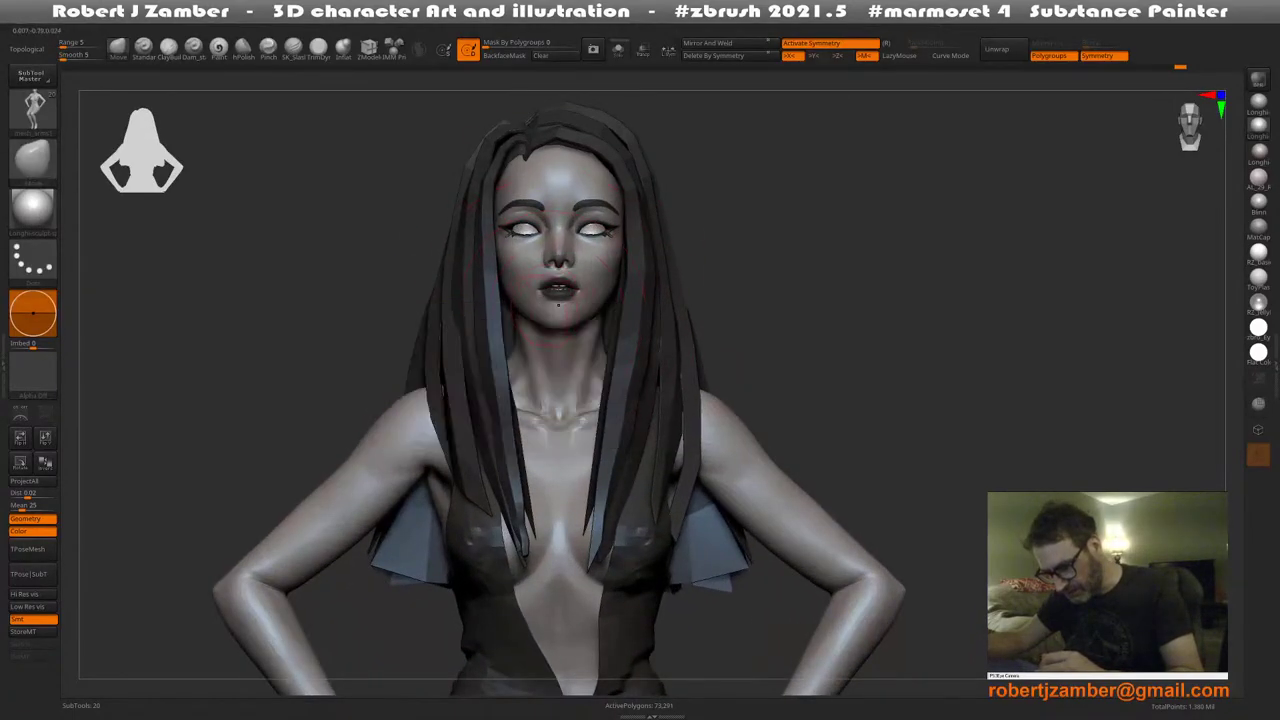
pyautogui.moveTo(546, 307); pyautogui.dragTo(535, 312, button='right')
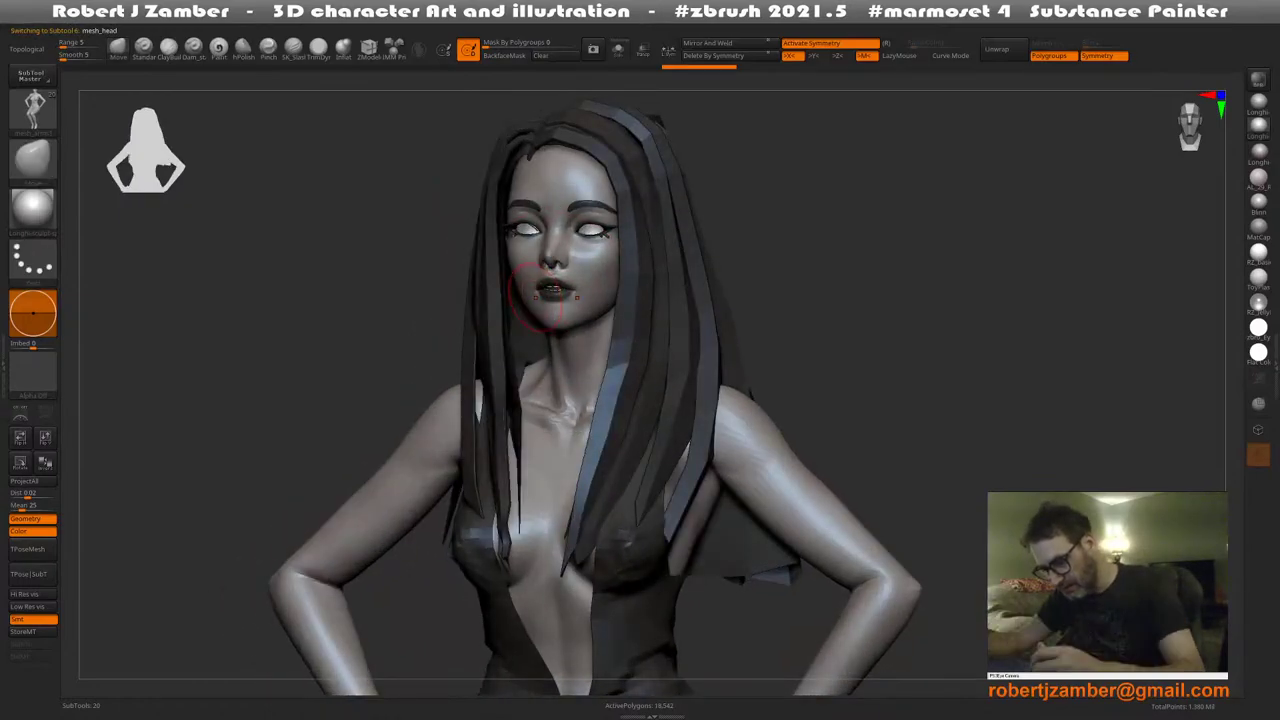
pyautogui.moveTo(540, 292); pyautogui.dragTo(492, 412, button='right')
# Select the dress subtool and subdivide its mesh one level
pyautogui.keyDown('alt'); pyautogui.moveTo(520, 482); pyautogui.dragTo(561, 358, button='right'); pyautogui.keyUp('alt')
pyautogui.keyDown('alt'); pyautogui.click(545, 334); pyautogui.keyUp('alt')
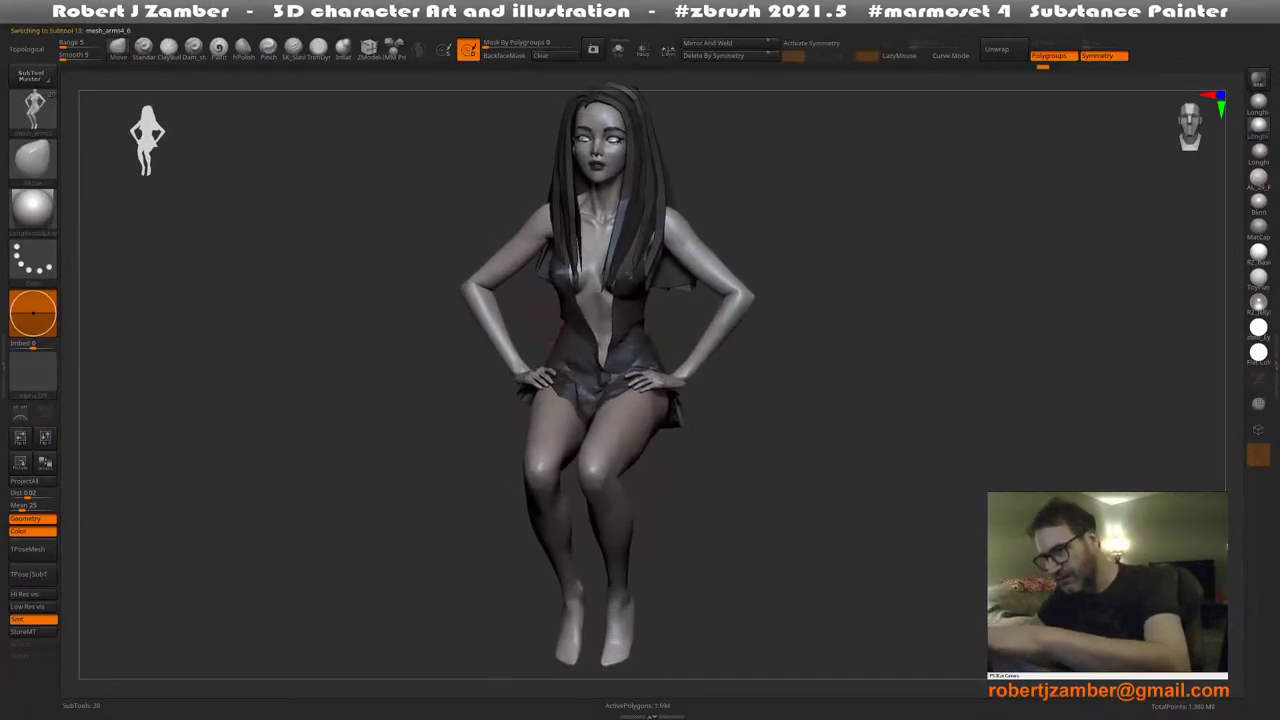
pyautogui.press('ctrl')
pyautogui.press('ctrl')
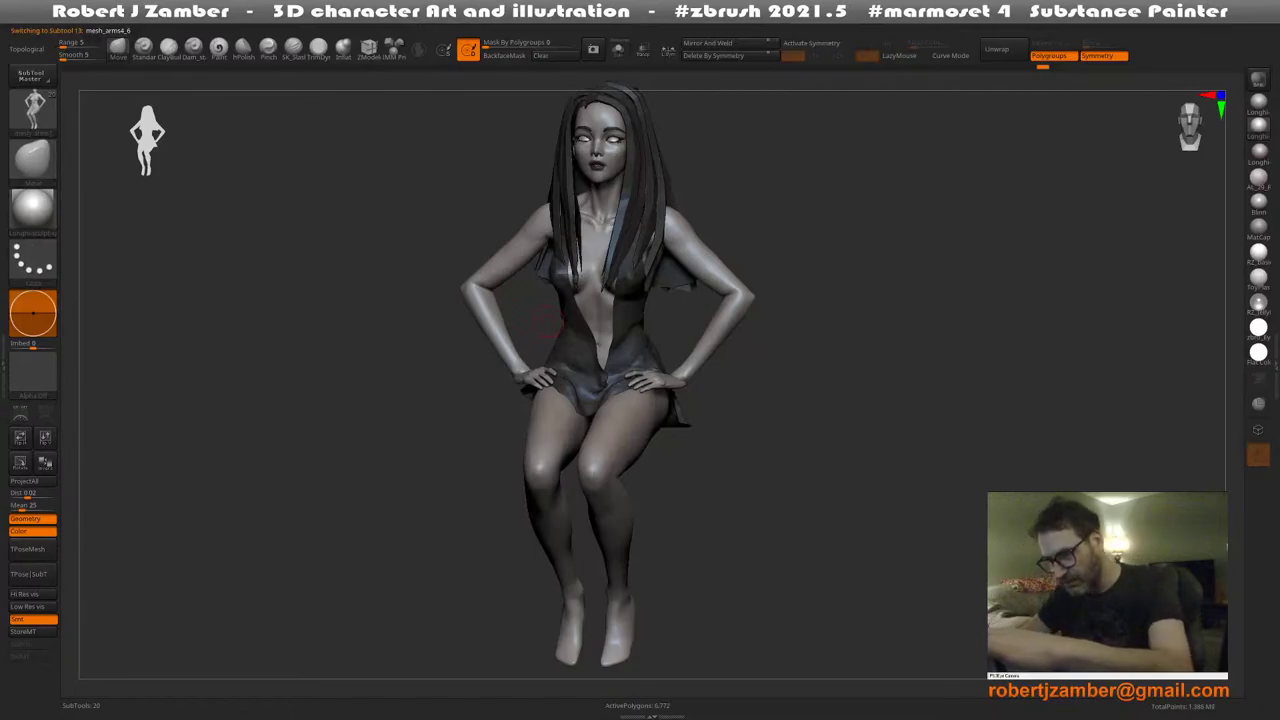
pyautogui.keyDown('ctrl'); pyautogui.keyDown('shift'); pyautogui.click(548, 320); pyautogui.keyUp('shift'); pyautogui.keyUp('ctrl')
pyautogui.press('ctrl')
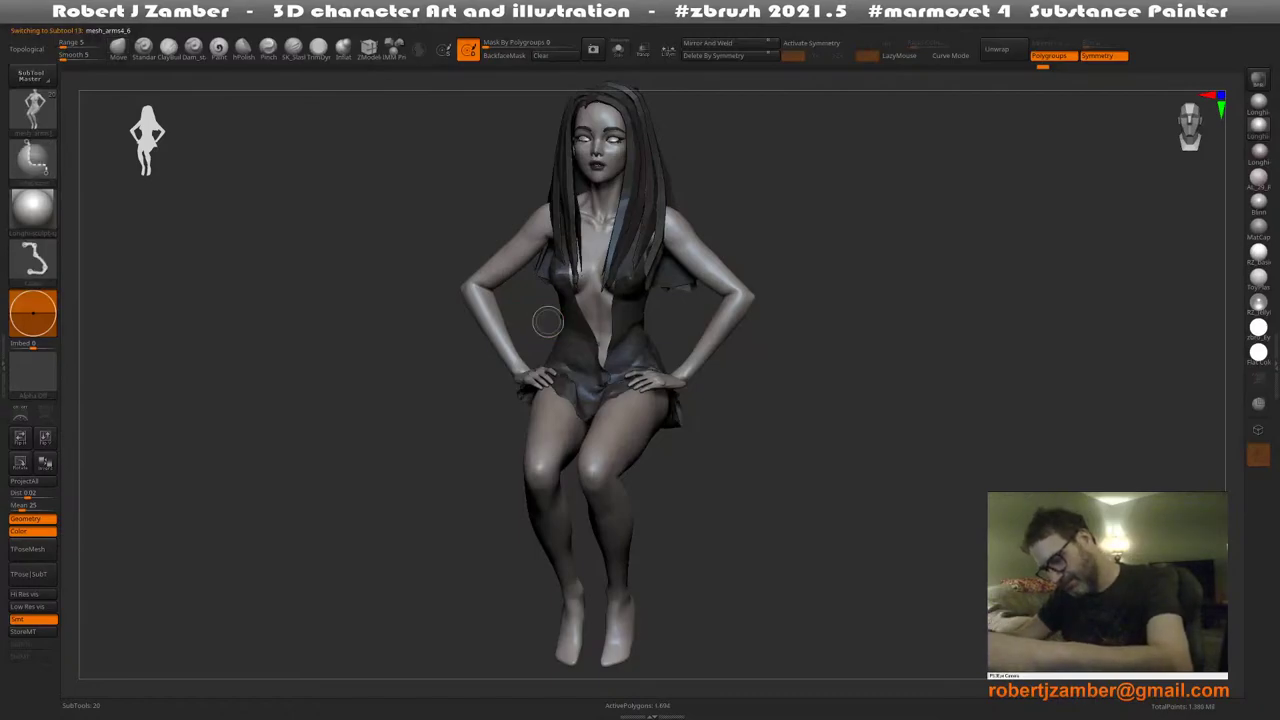
pyautogui.moveTo(460, 465)
pyautogui.mouseDown()
pyautogui.moveTo(405, 470)
pyautogui.moveTo(540, 480)
pyautogui.moveTo(574, 506)
pyautogui.moveTo(535, 445)
pyautogui.moveTo(492, 452)
pyautogui.mouseUp()
pyautogui.rightClick(478, 498)
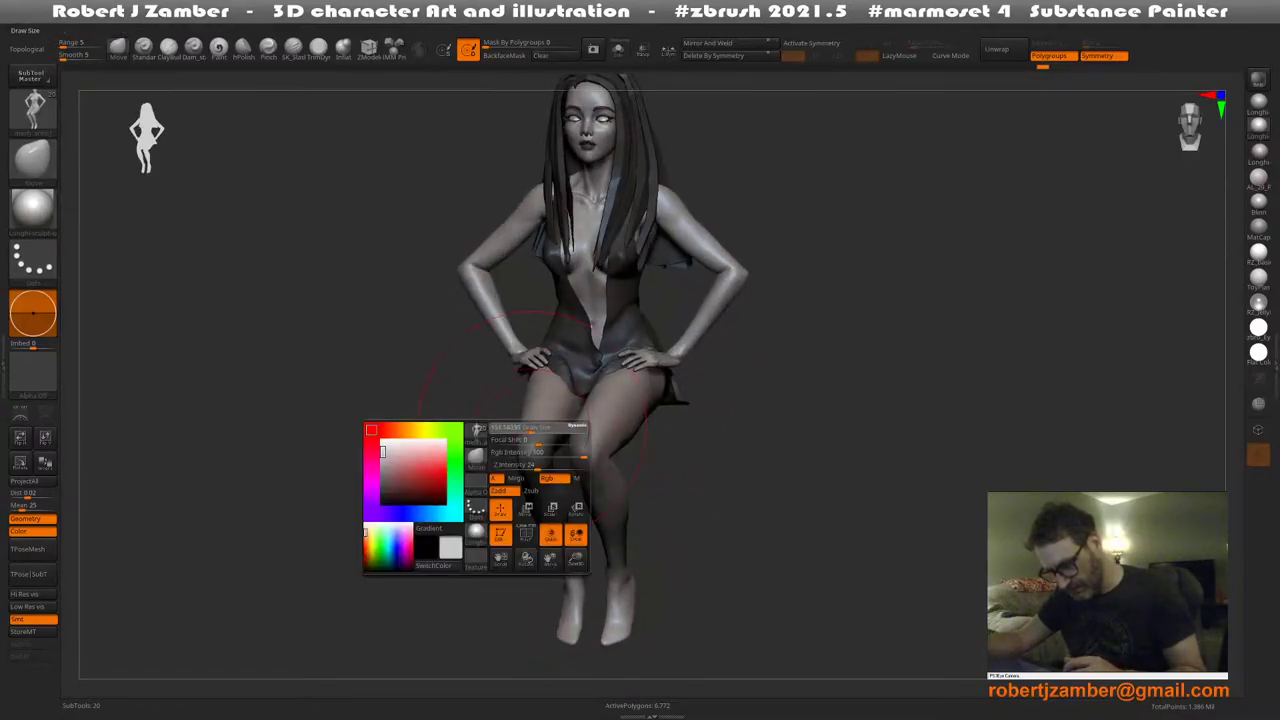
pyautogui.hotkey('ctrl', 'z')
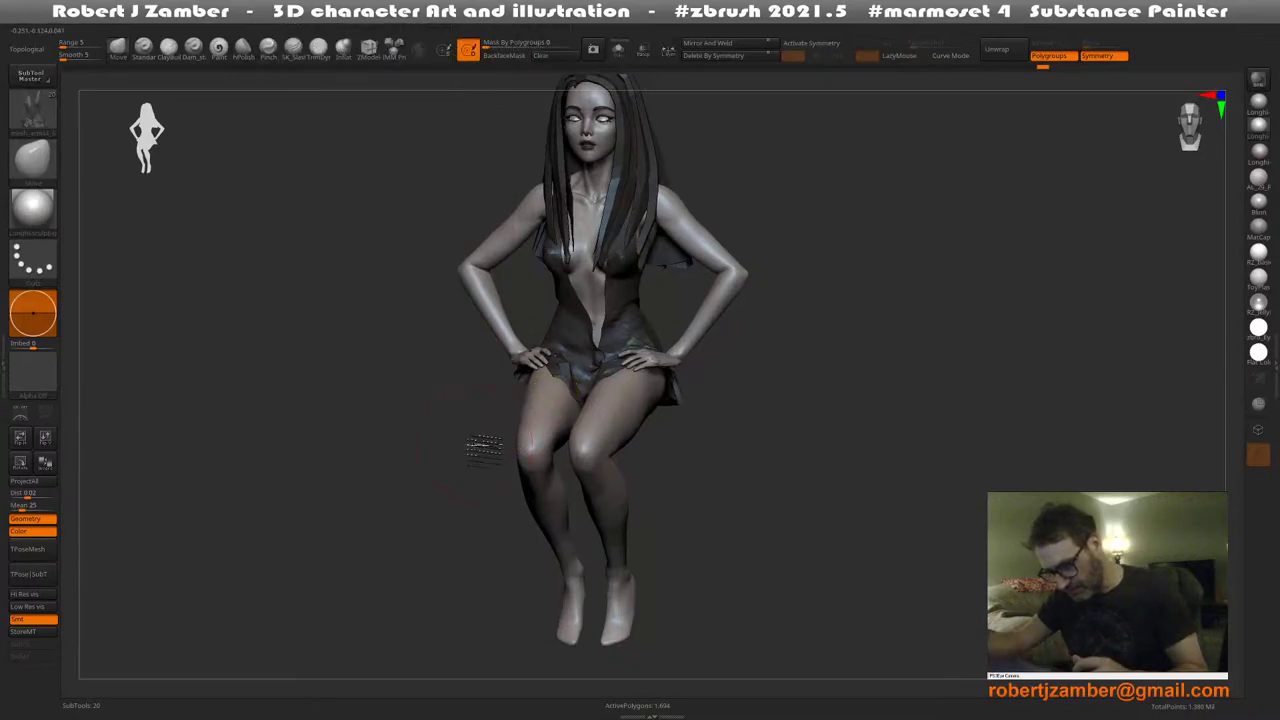
pyautogui.moveTo(478, 445)
pyautogui.mouseDown()
pyautogui.moveTo(513, 440)
pyautogui.moveTo(466, 427)
pyautogui.mouseUp()
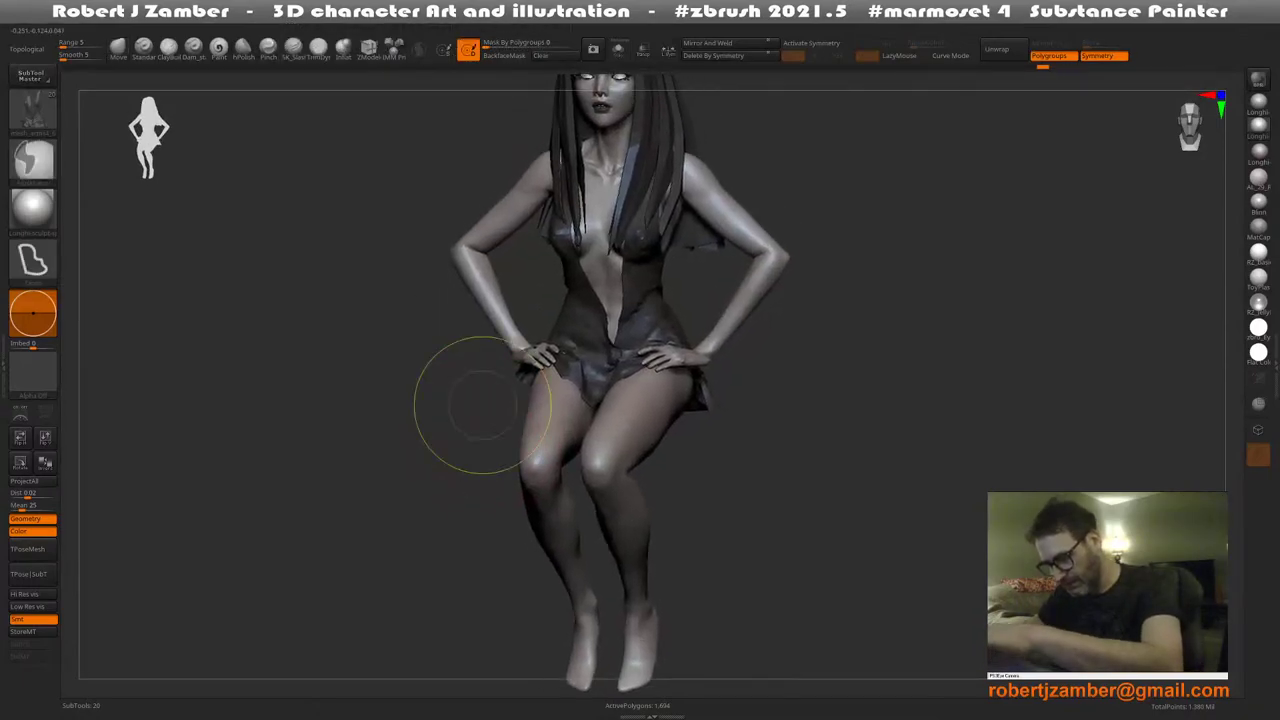
pyautogui.hotkey('ctrl', 'd')
pyautogui.moveTo(495, 410); pyautogui.dragTo(575, 505)
pyautogui.keyDown('alt'); pyautogui.moveTo(508, 482); pyautogui.dragTo(505, 453, button='right'); pyautogui.keyUp('alt')
# Show all the subtools and subdivide the balustrade's balusters and lantern ornaments
pyautogui.press('t')
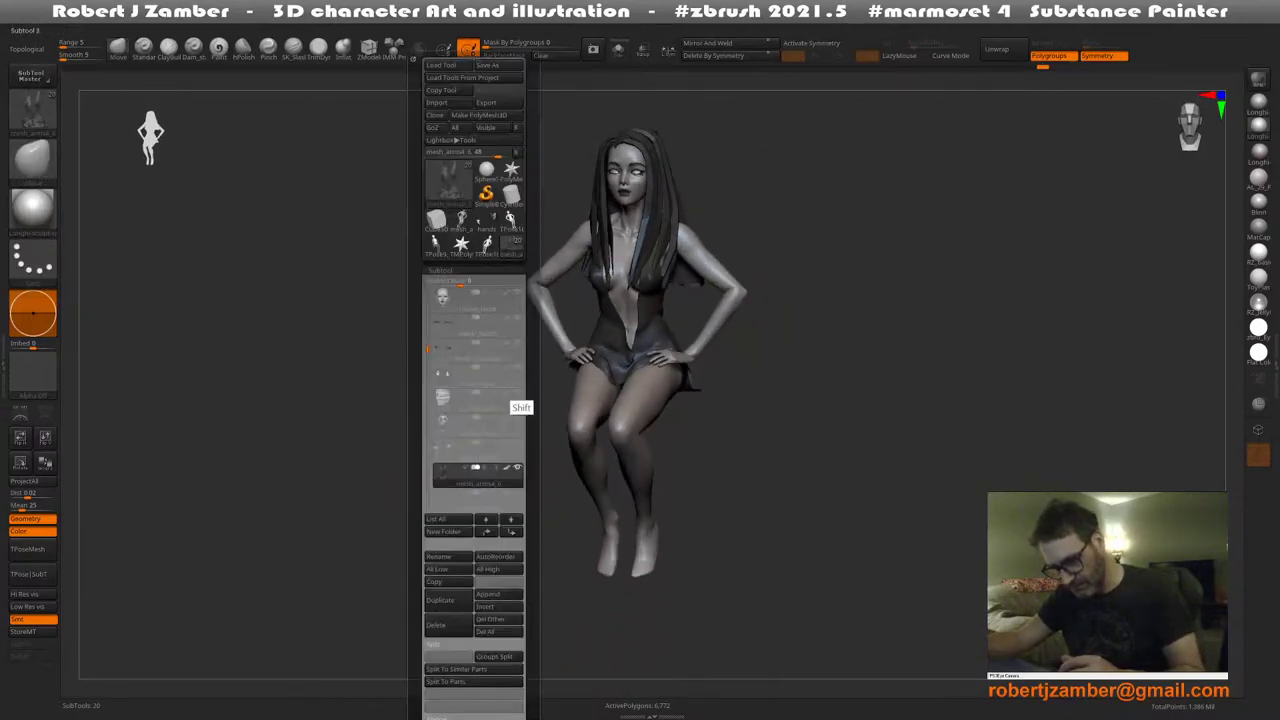
pyautogui.keyDown('shift'); pyautogui.click(517, 369); pyautogui.keyUp('shift')
pyautogui.keyDown('alt'); pyautogui.moveTo(560, 486); pyautogui.dragTo(521, 488, button='right'); pyautogui.keyUp('alt')
pyautogui.keyDown('alt'); pyautogui.moveTo(512, 505); pyautogui.dragTo(518, 453); pyautogui.keyUp('alt')
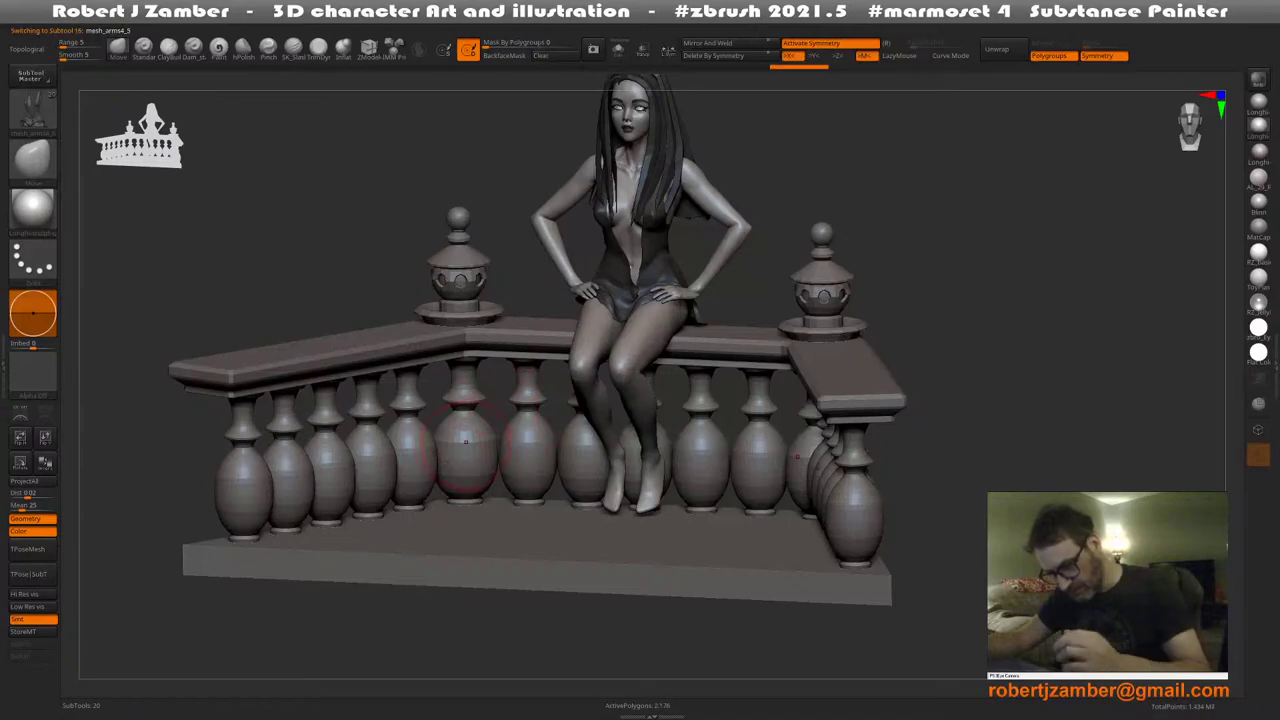
pyautogui.hotkey('ctrl', 'd')
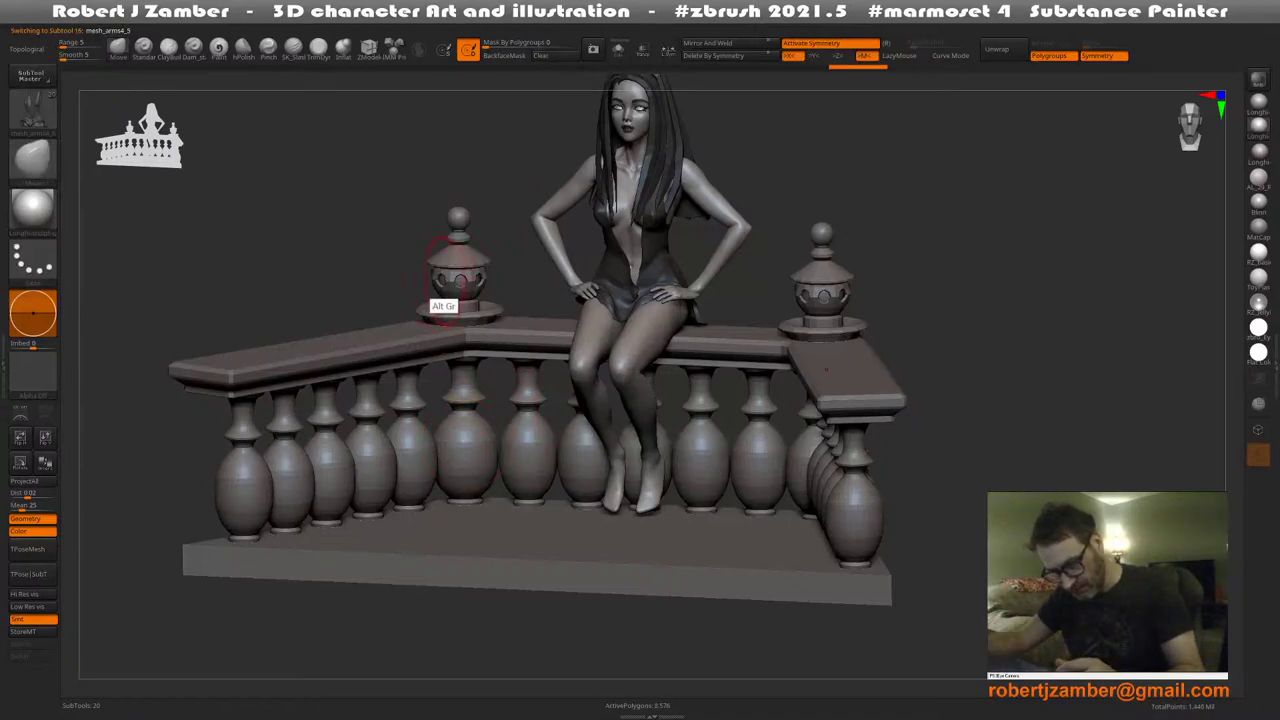
pyautogui.keyDown('alt'); pyautogui.click(450, 264); pyautogui.keyUp('alt')
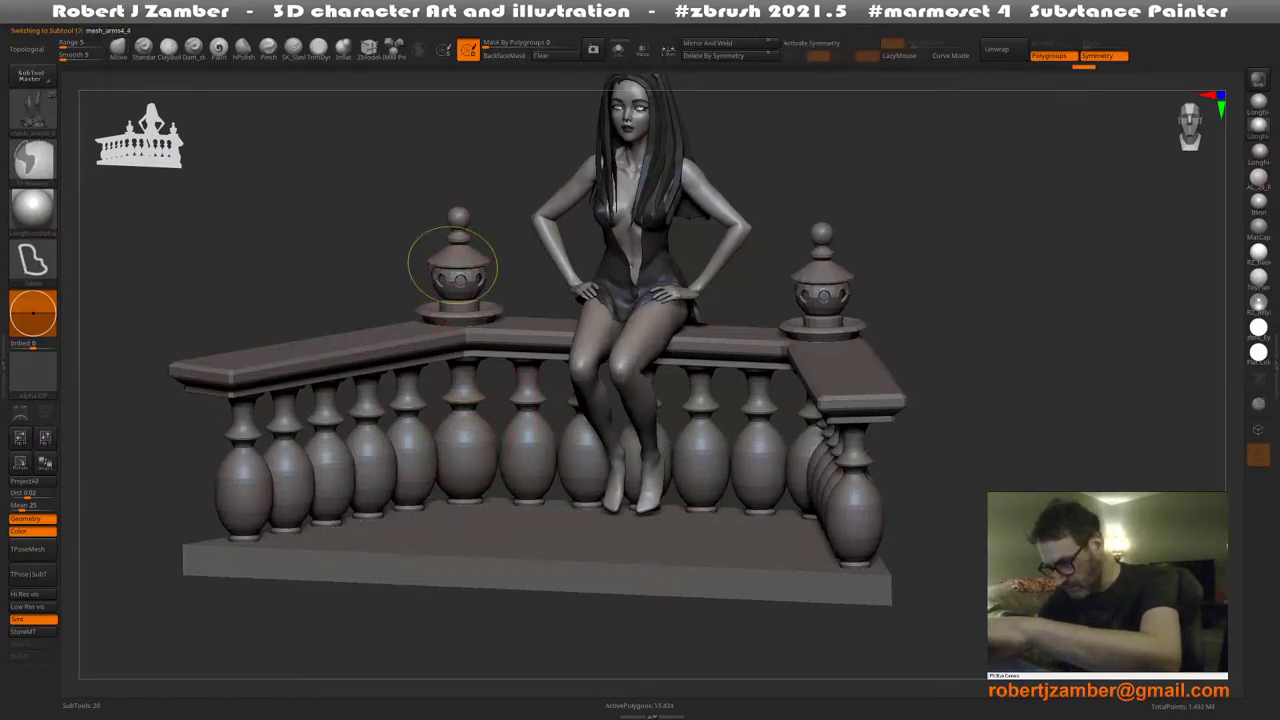
pyautogui.keyDown('ctrl'); pyautogui.moveTo(543, 446); pyautogui.dragTo(540, 390, button='right'); pyautogui.keyUp('ctrl')
pyautogui.moveTo(540, 430)
pyautogui.keyDown('shift'); pyautogui.mouseDown(button='right')
pyautogui.moveTo(530, 444)
pyautogui.moveTo(544, 428)
pyautogui.moveTo(548, 438)
pyautogui.moveTo(522, 450)
pyautogui.mouseUp(button='right'); pyautogui.keyUp('shift')
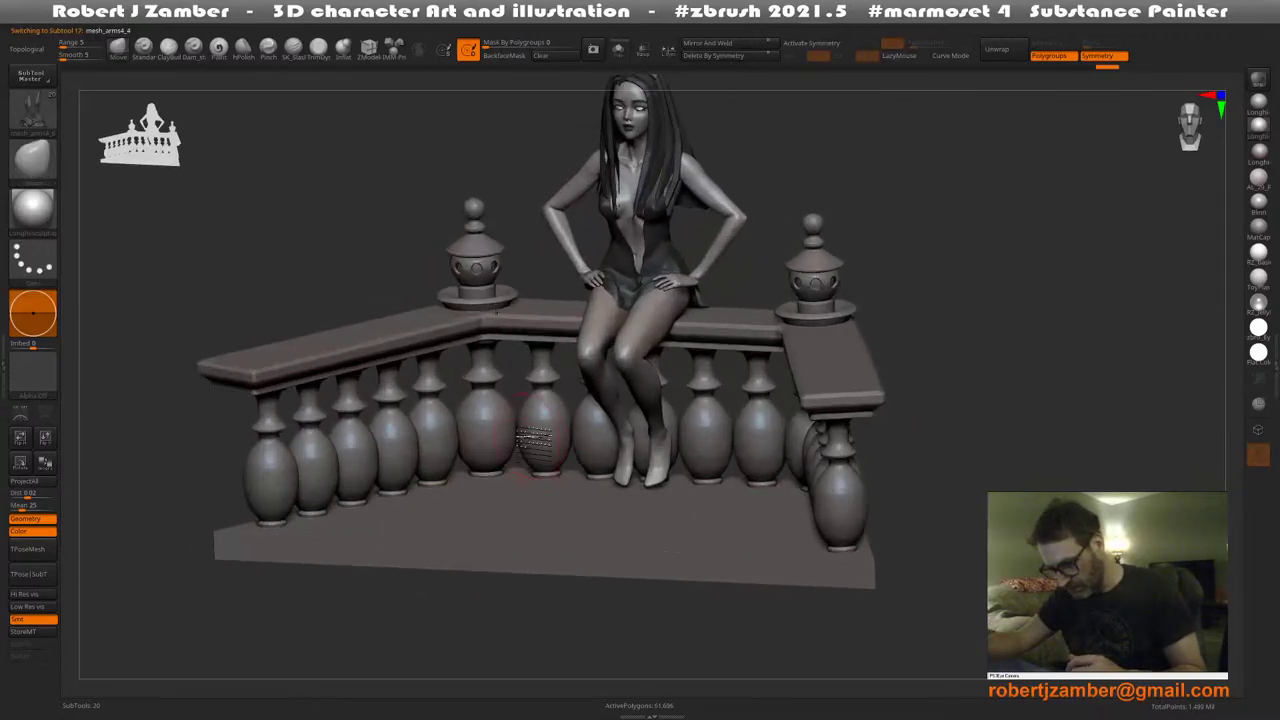
pyautogui.moveTo(473, 453); pyautogui.dragTo(512, 500)
# Try to subdivide the balustrade's handrail without supporting edges
pyautogui.keyDown('alt'); pyautogui.click(332, 382); pyautogui.keyUp('alt')
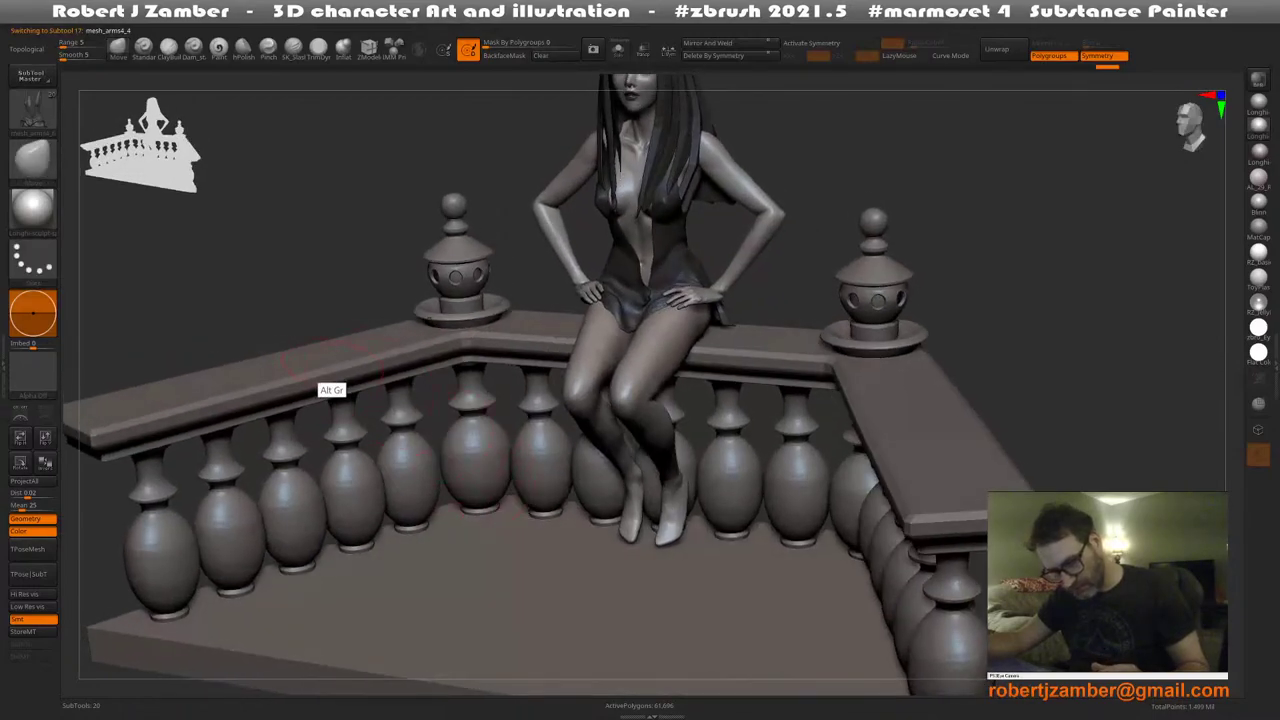
pyautogui.hotkey('ctrl', 'd')
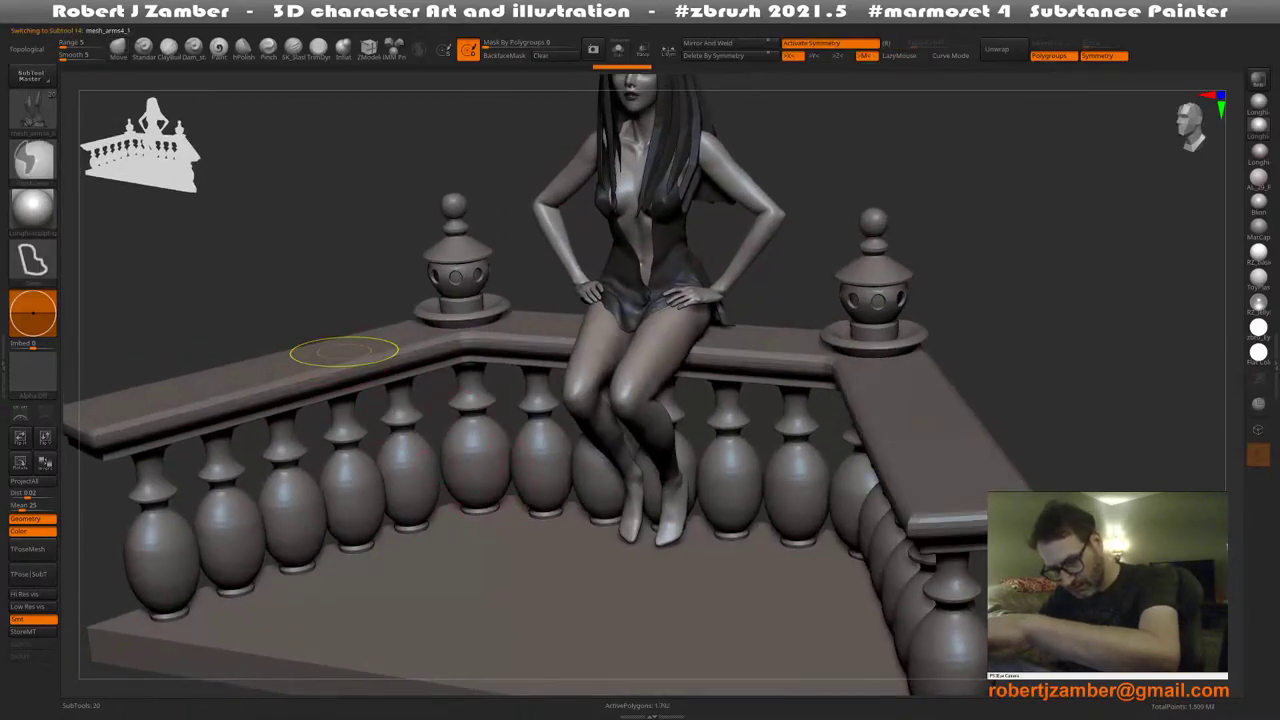
pyautogui.hotkey('ctrl', 'd')
pyautogui.keyDown('ctrl'); pyautogui.moveTo(540, 481); pyautogui.dragTo(508, 440, button='right'); pyautogui.keyUp('ctrl')
pyautogui.hotkey('ctrl', 'z')
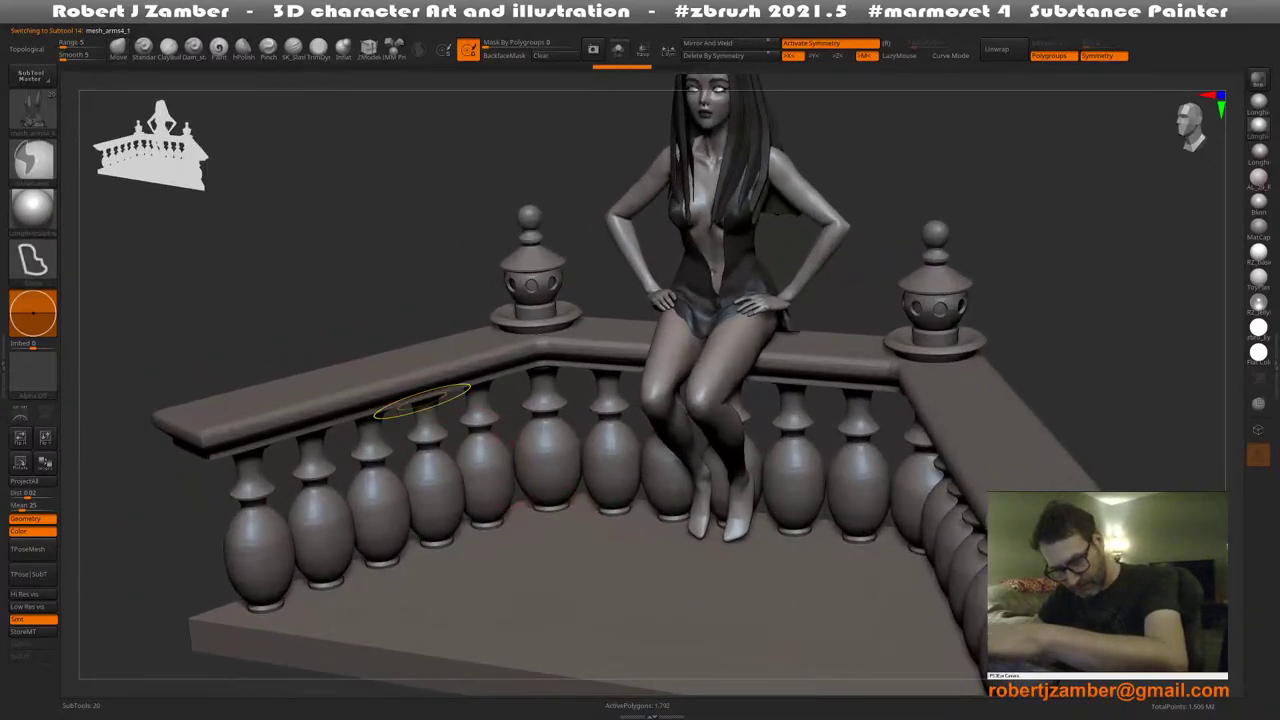
pyautogui.hotkey('ctrl', 'z')
# Display the handrail's polyframe and set the ZModeler edge action to insert edge loops at the rail's end
pyautogui.hotkey('shift', 'f')
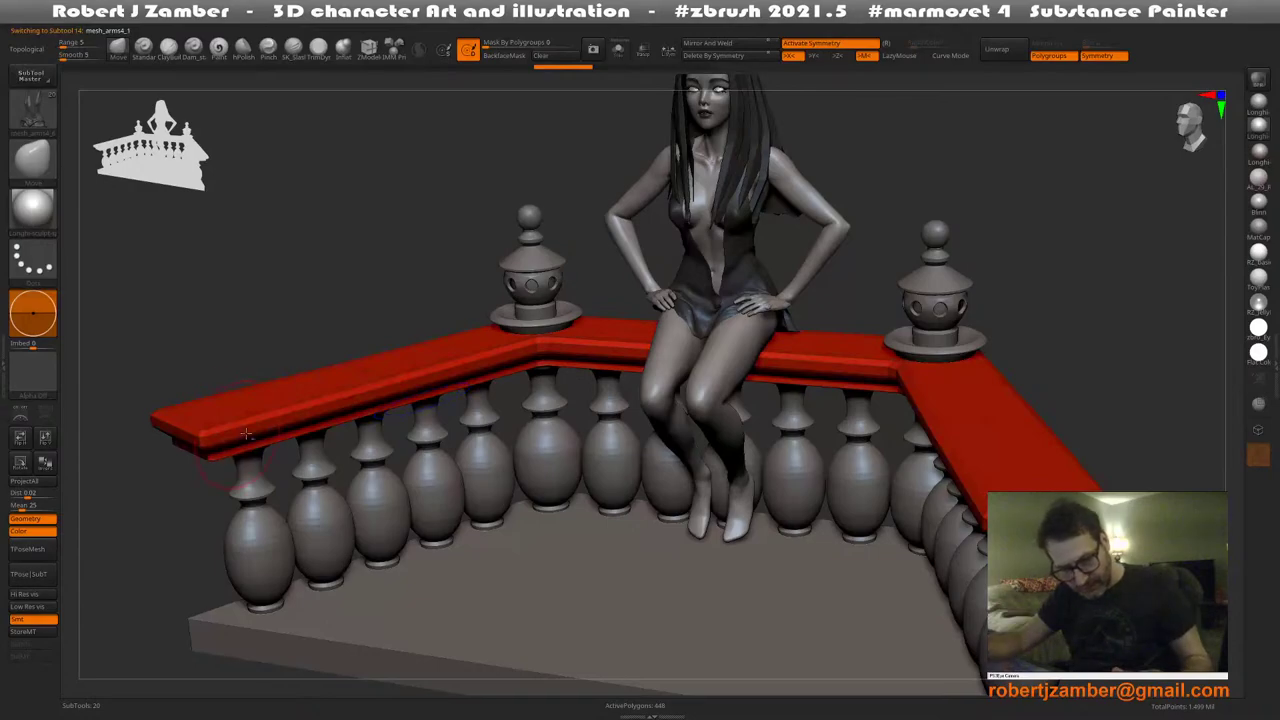
pyautogui.moveTo(246, 433)
pyautogui.keyDown('alt'); pyautogui.mouseDown(button='right')
pyautogui.moveTo(386, 371)
pyautogui.moveTo(380, 510)
pyautogui.mouseUp(button='right'); pyautogui.keyUp('alt')
pyautogui.click(394, 48)
pyautogui.click(369, 48)
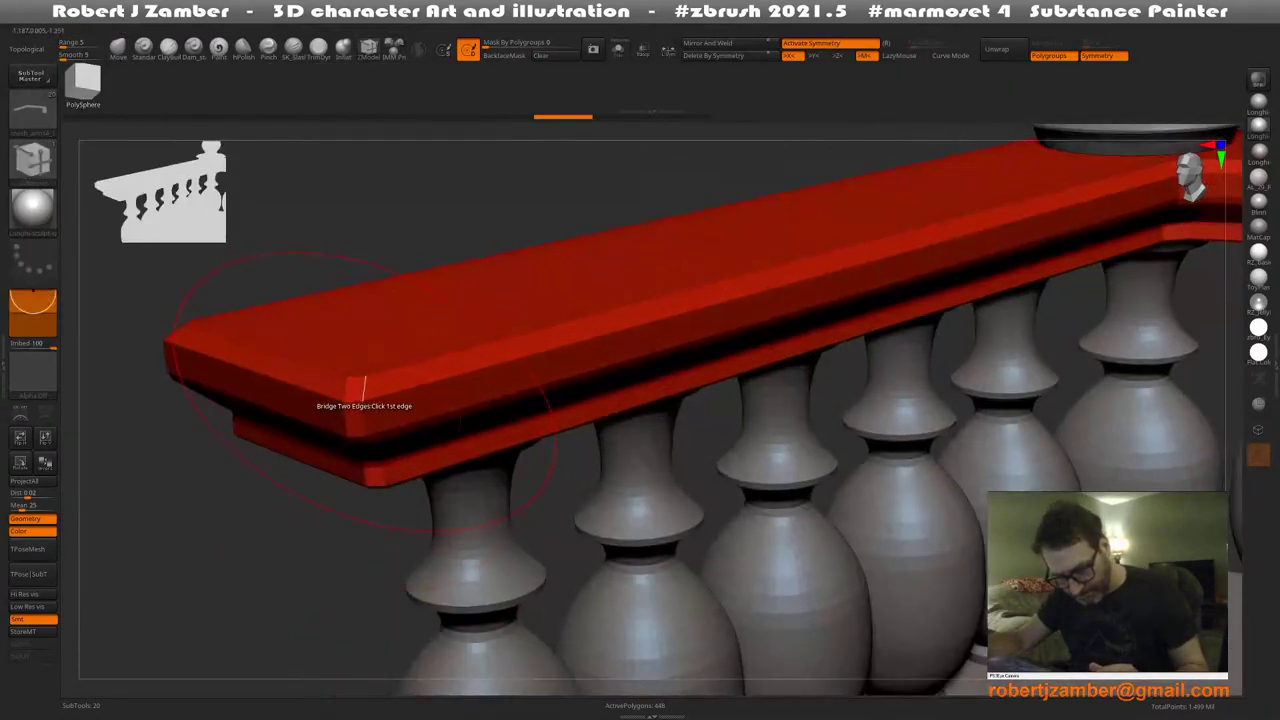
pyautogui.press('space')
# Insert supporting edge loops along the bevelled edges near the handrail's end corner
pyautogui.click(365, 392)
pyautogui.moveTo(365, 392); pyautogui.dragTo(368, 466, button='right')
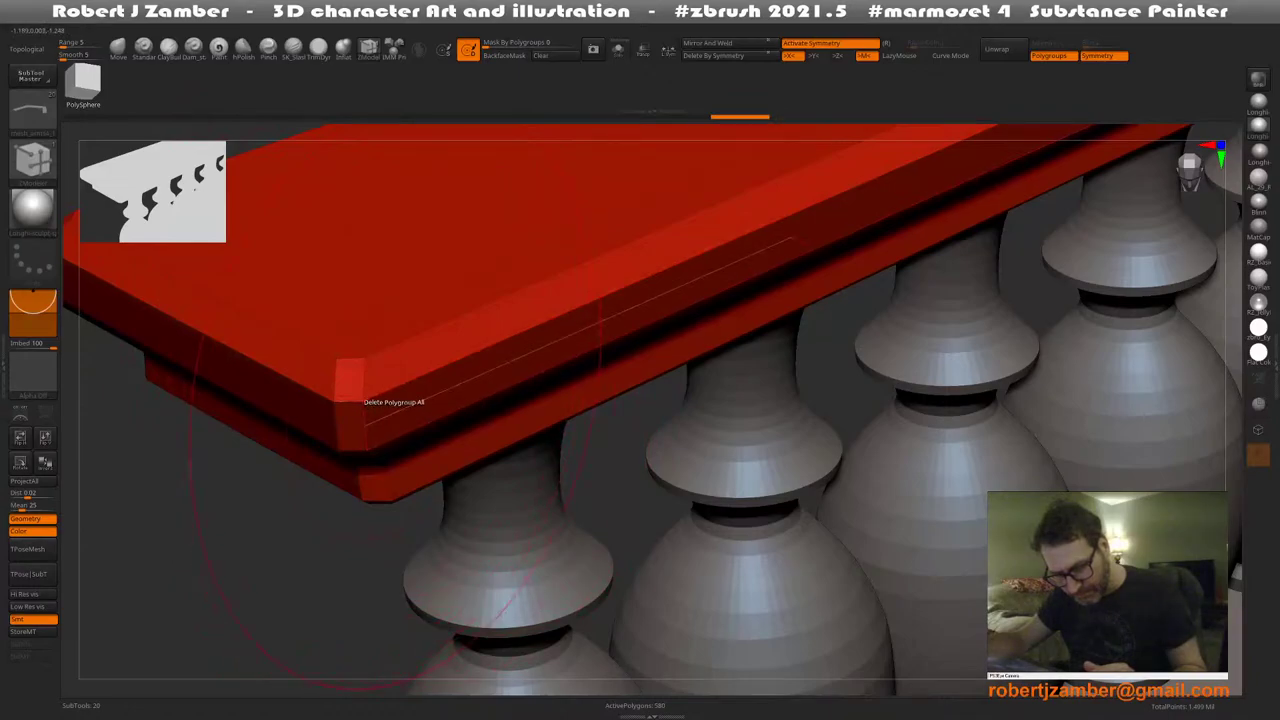
pyautogui.moveTo(378, 403); pyautogui.dragTo(375, 428, button='right')
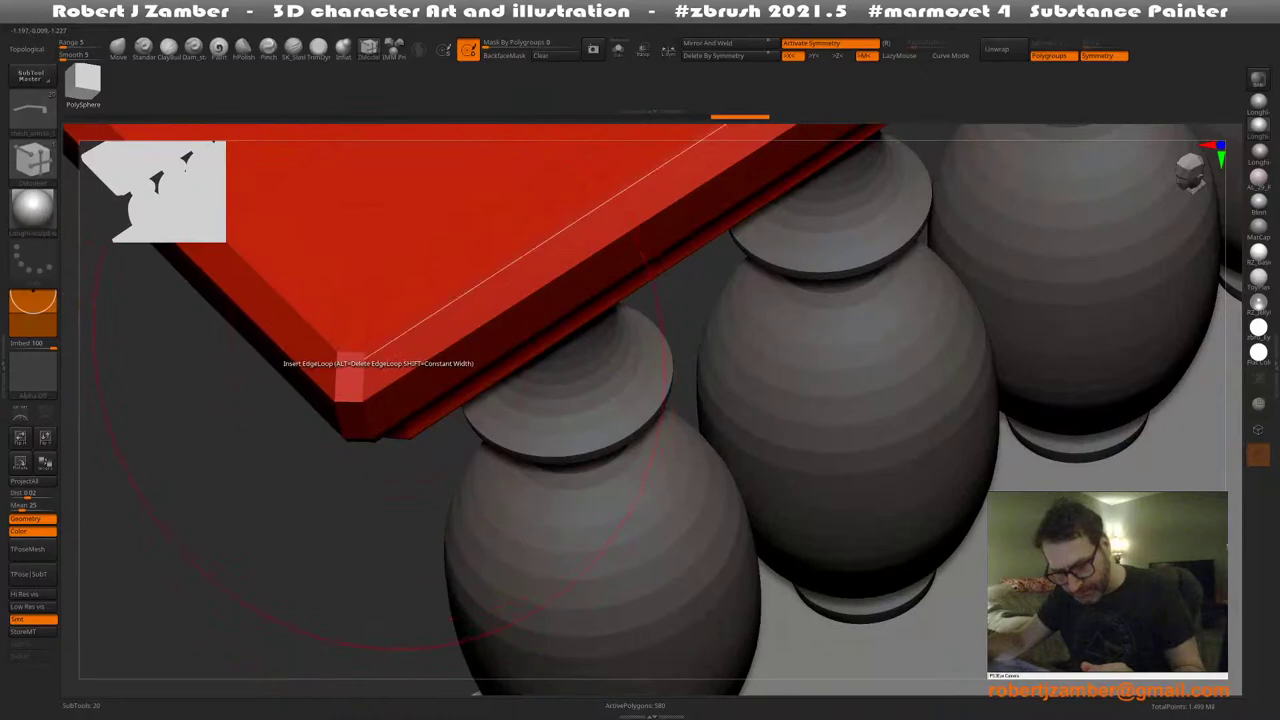
pyautogui.moveTo(350, 328); pyautogui.dragTo(360, 443, button='right')
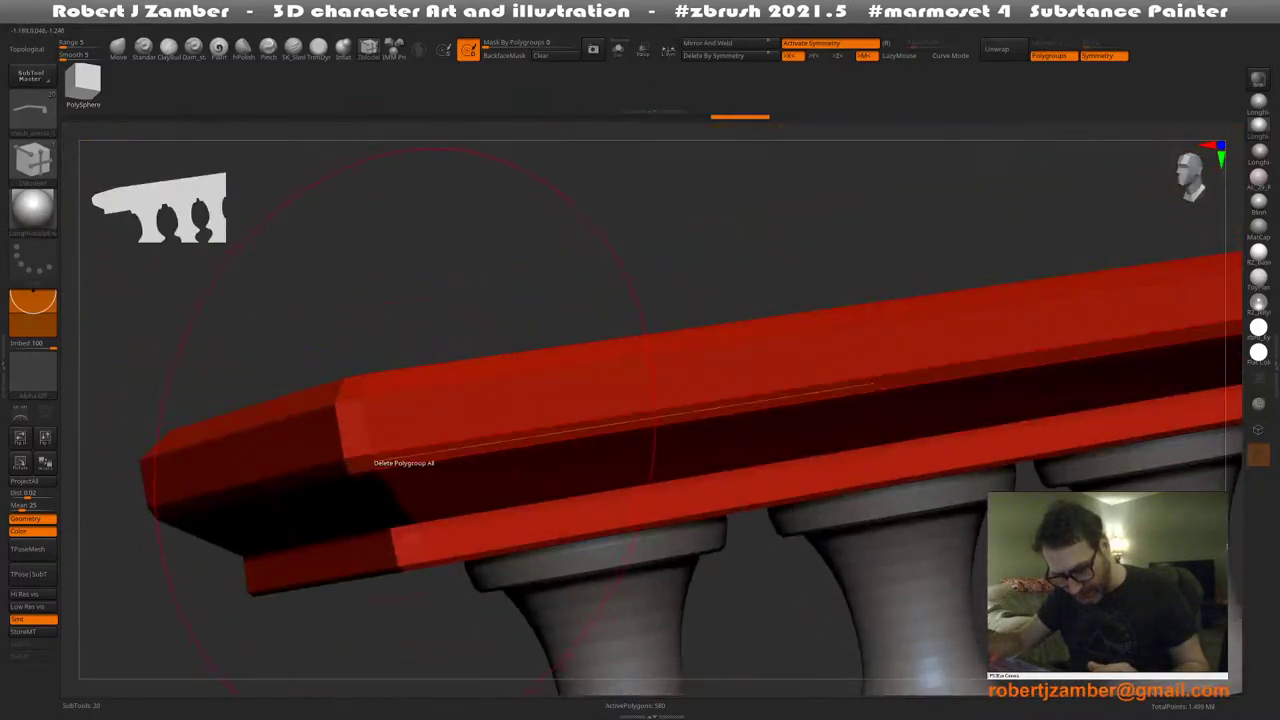
pyautogui.moveTo(362, 458); pyautogui.dragTo(400, 363, button='right')
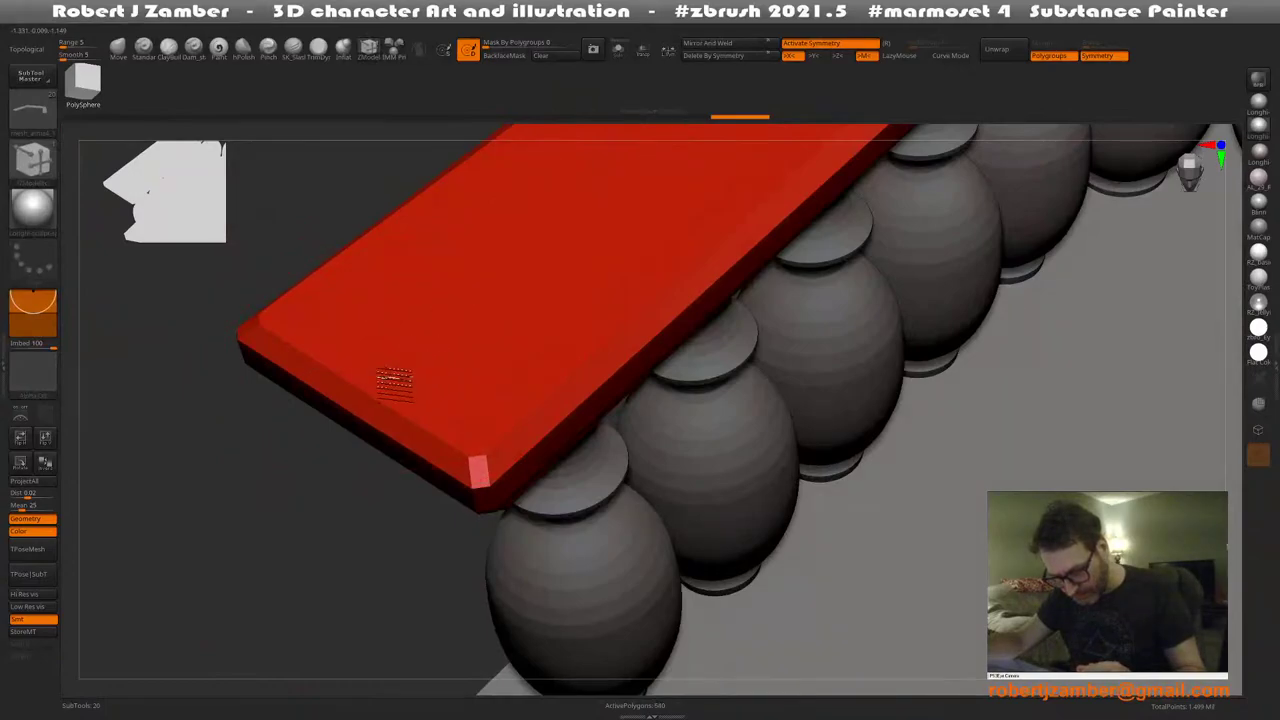
# Hide the polyframe and subdivide the handrail two levels
pyautogui.keyDown('ctrl'); pyautogui.moveTo(393, 382); pyautogui.dragTo(361, 420, button='right'); pyautogui.keyUp('ctrl')
pyautogui.press('b')
pyautogui.press('m')
pyautogui.press('v')
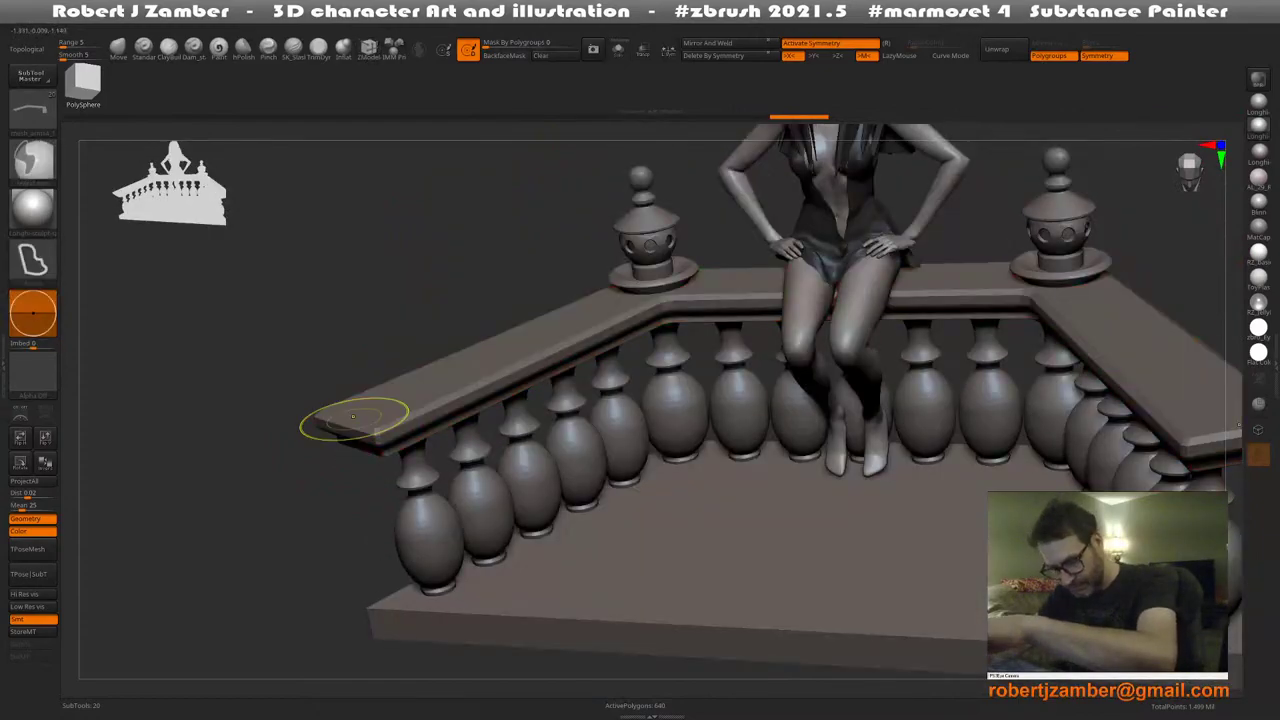
pyautogui.moveTo(328, 426)
pyautogui.keyDown('ctrl'); pyautogui.mouseDown(button='right')
pyautogui.moveTo(557, 508)
pyautogui.moveTo(560, 465)
pyautogui.moveTo(567, 508)
pyautogui.moveTo(532, 520)
pyautogui.moveTo(543, 486)
pyautogui.moveTo(523, 531)
pyautogui.moveTo(510, 493)
pyautogui.mouseUp(button='right'); pyautogui.keyUp('ctrl')
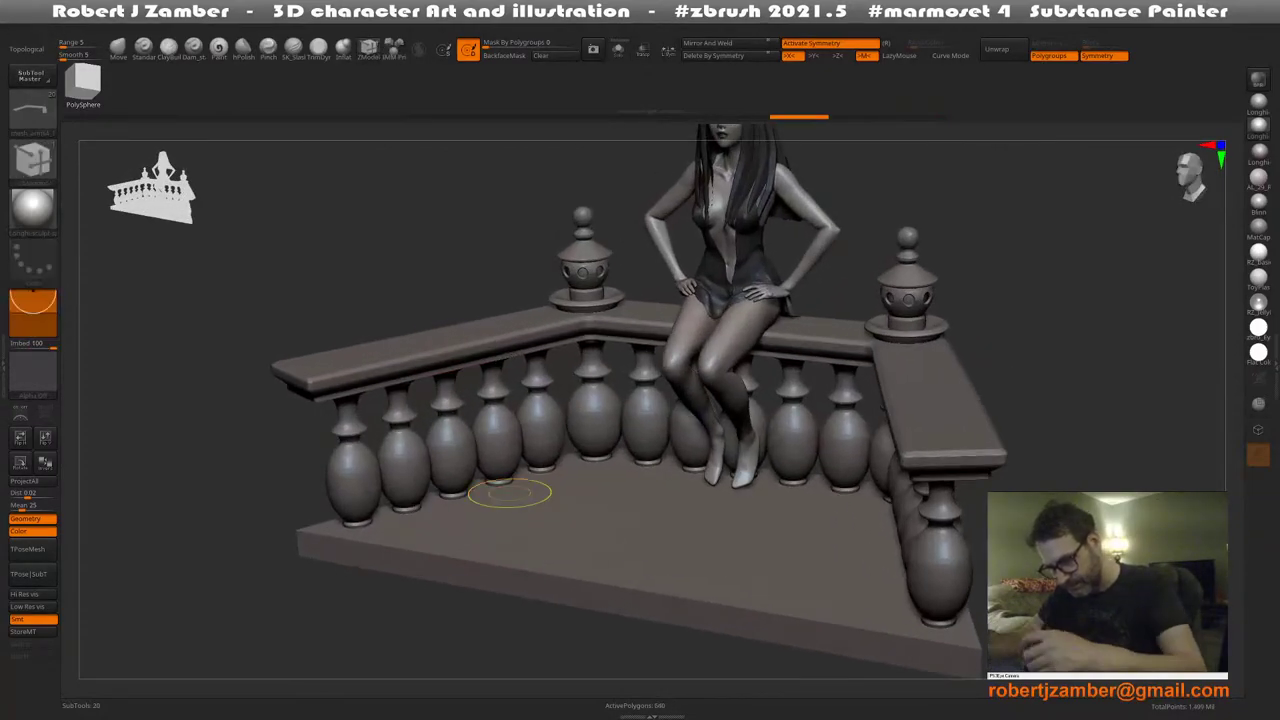
pyautogui.moveTo(509, 492)
pyautogui.mouseDown(button='right')
pyautogui.moveTo(545, 515)
pyautogui.moveTo(548, 497)
pyautogui.mouseUp(button='right')
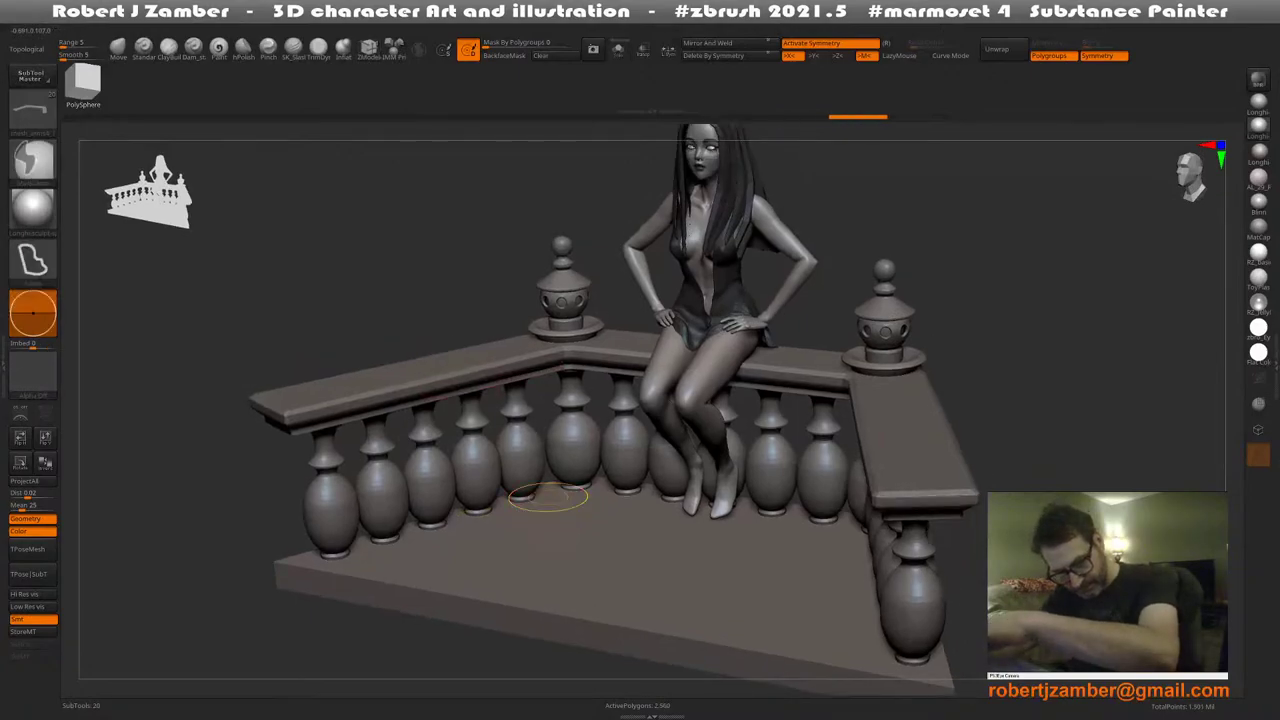
pyautogui.hotkey('ctrl', 'd')
pyautogui.moveTo(437, 292); pyautogui.dragTo(437, 322, button='right')
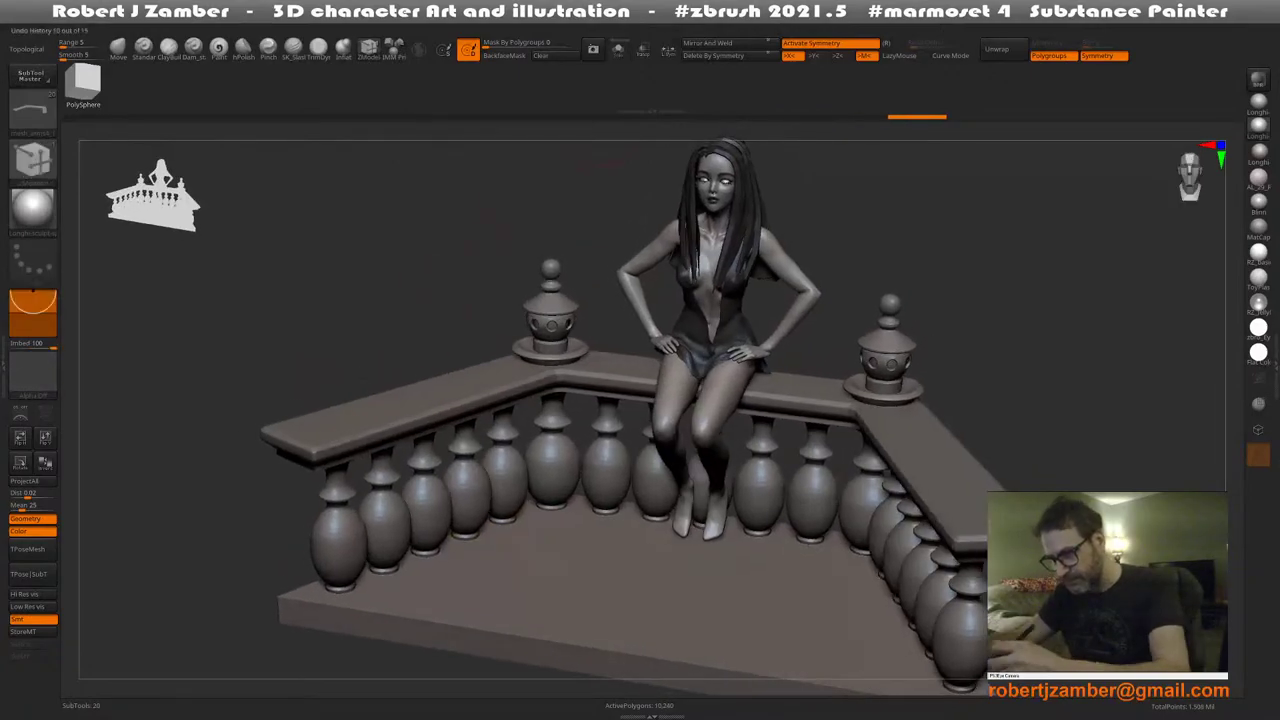
# Export the scene as FBX into the RENDER folder, overwriting the existing BLACK_HIREZ file
pyautogui.moveTo(733, 24)
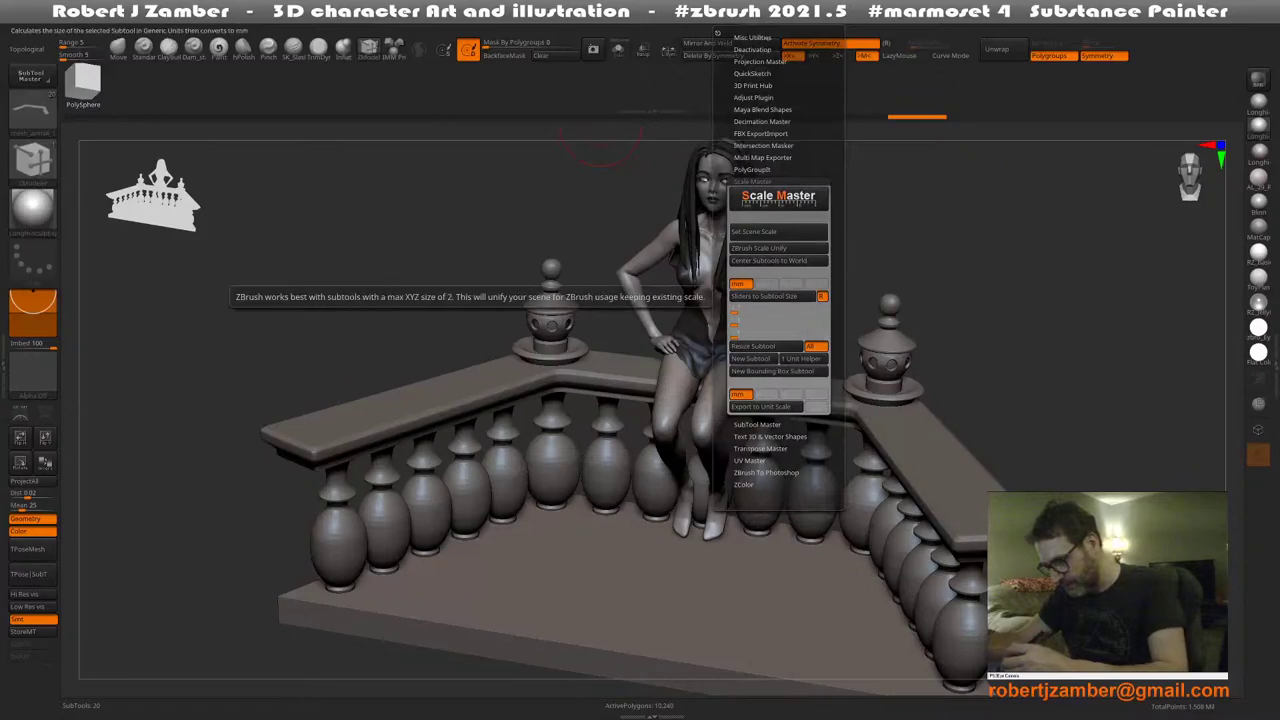
pyautogui.keyDown('shift'); pyautogui.click(745, 182); pyautogui.keyUp('shift')
pyautogui.keyDown('shift'); pyautogui.click(745, 134); pyautogui.keyUp('shift')
pyautogui.click(742, 157)
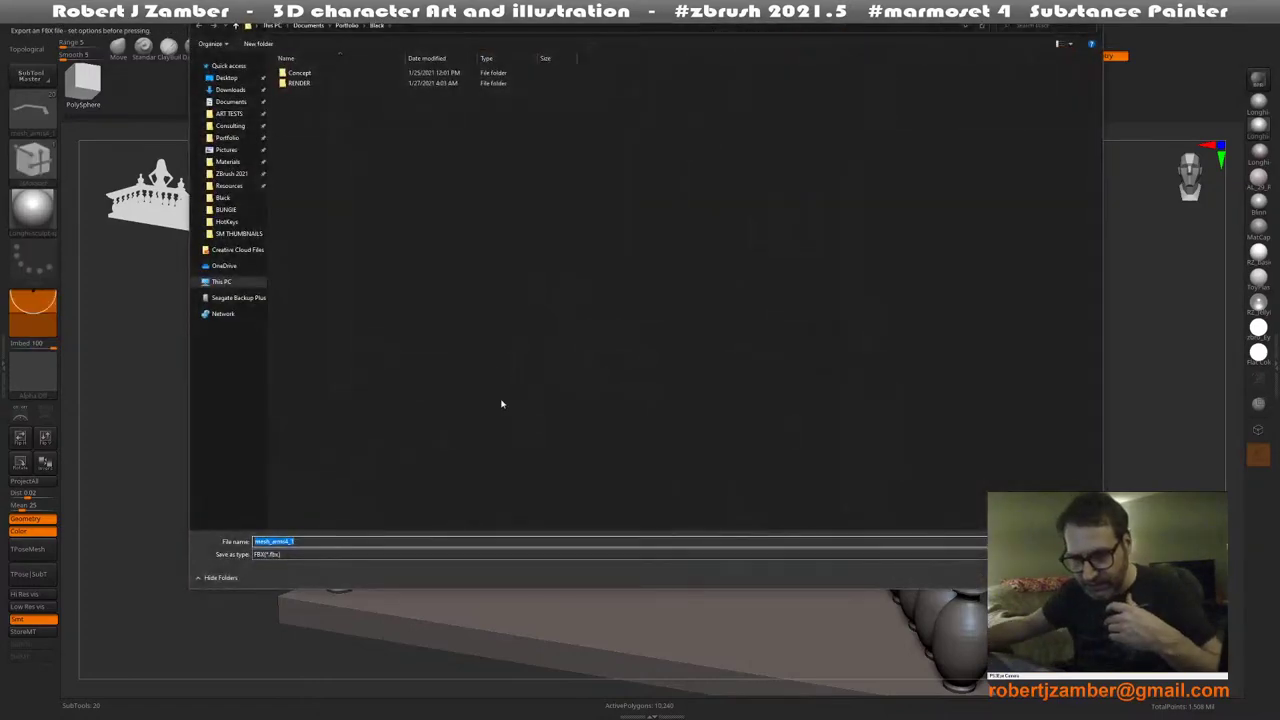
pyautogui.doubleClick(306, 84)
pyautogui.doubleClick(307, 74)
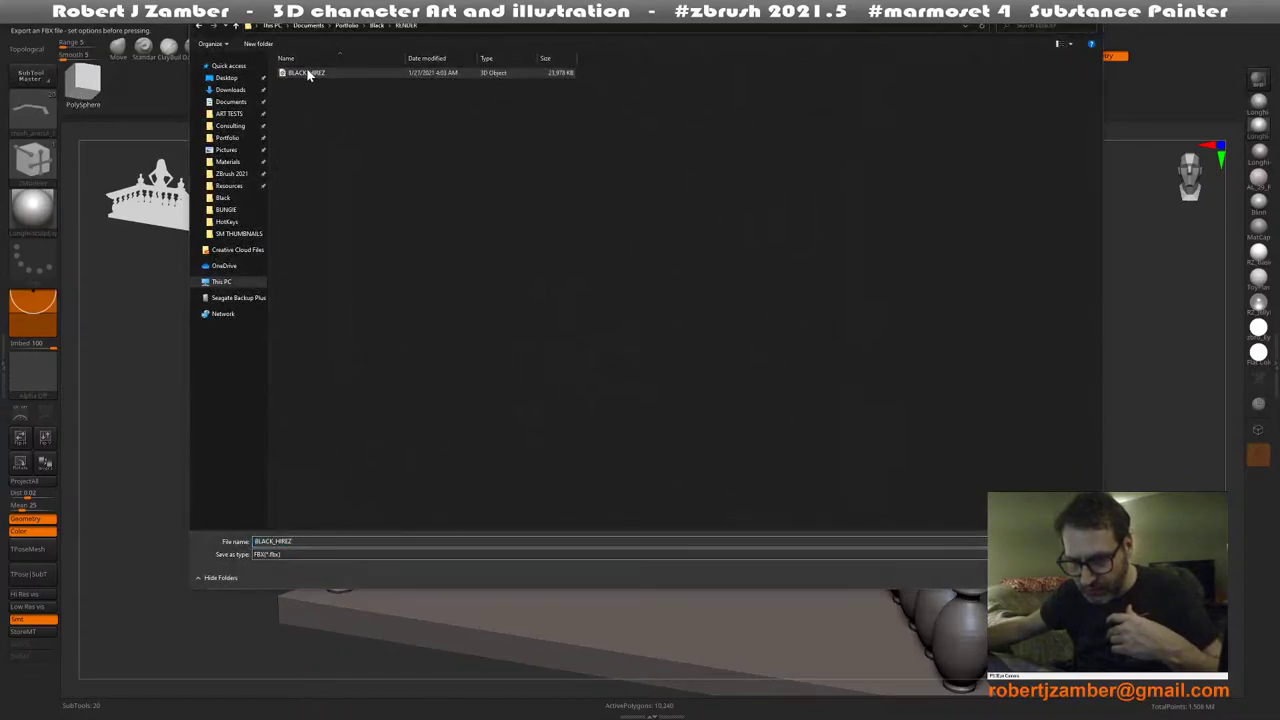
pyautogui.click(664, 356)
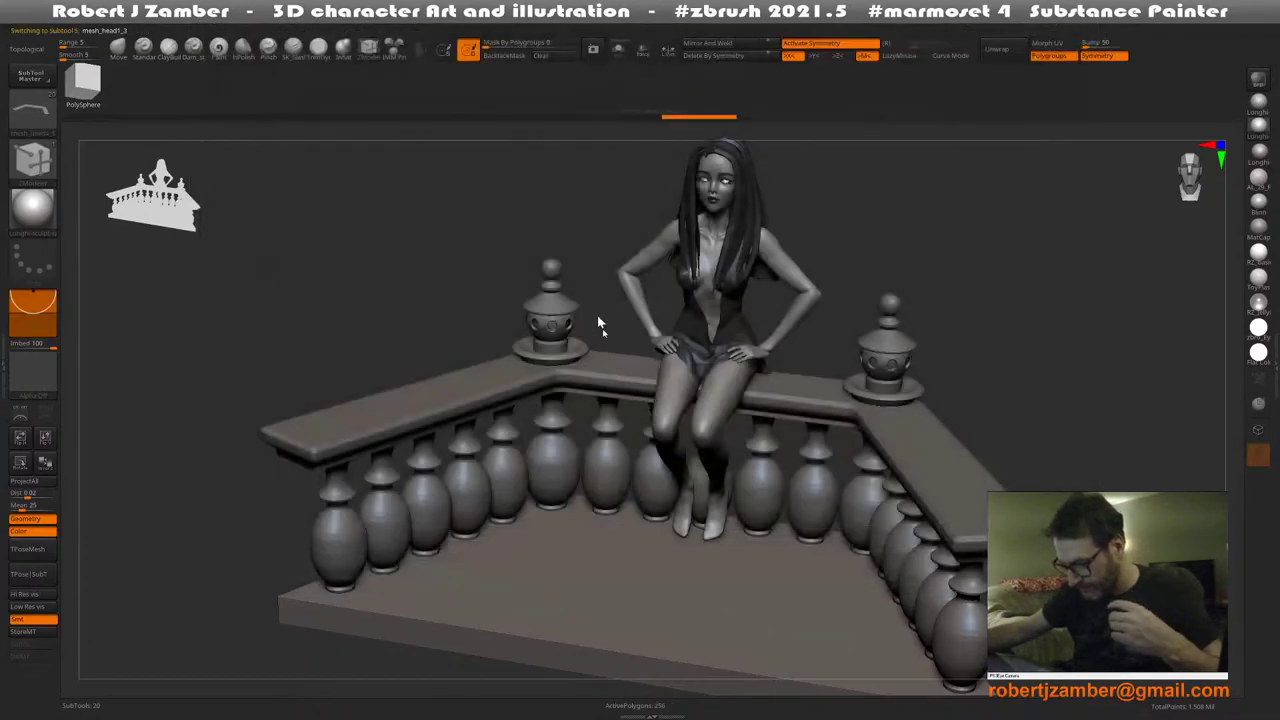
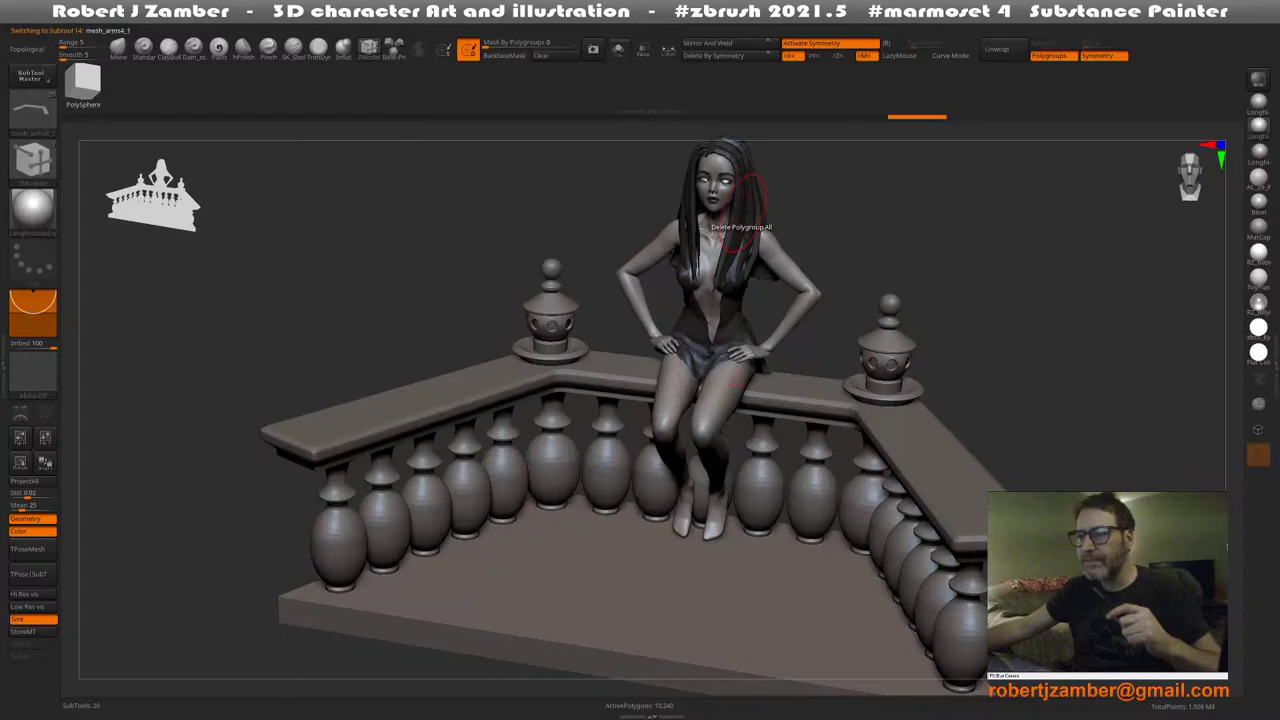
# Switch to Marmoset Toolbag and import the BLACK_HIREZ model into the empty scene
pyautogui.hotkey('alt', 'Tab')
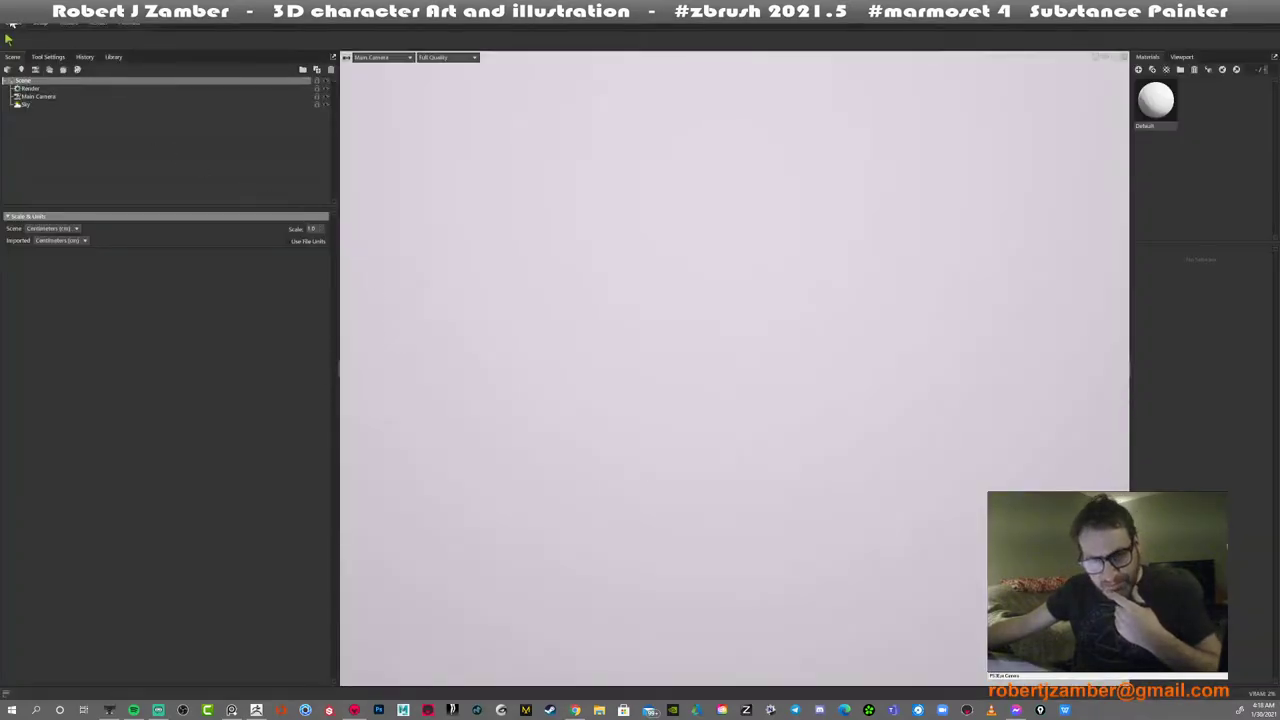
pyautogui.click(14, 22)
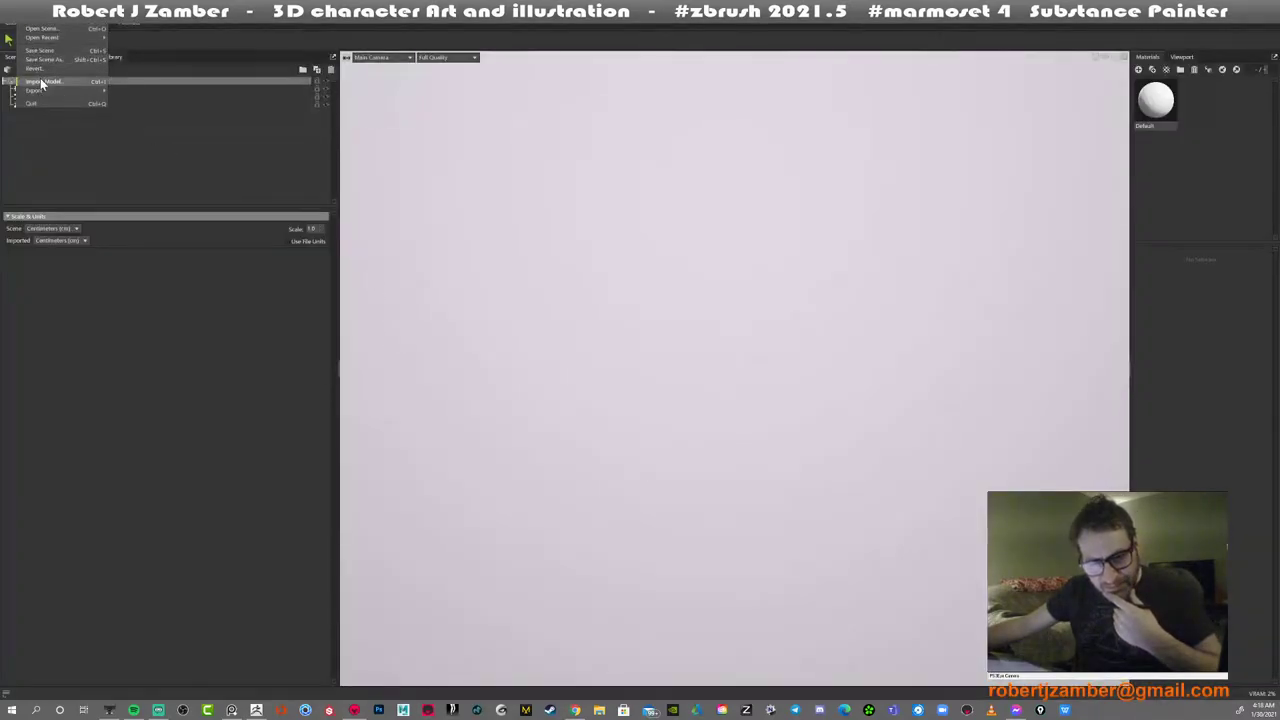
pyautogui.click(88, 82)
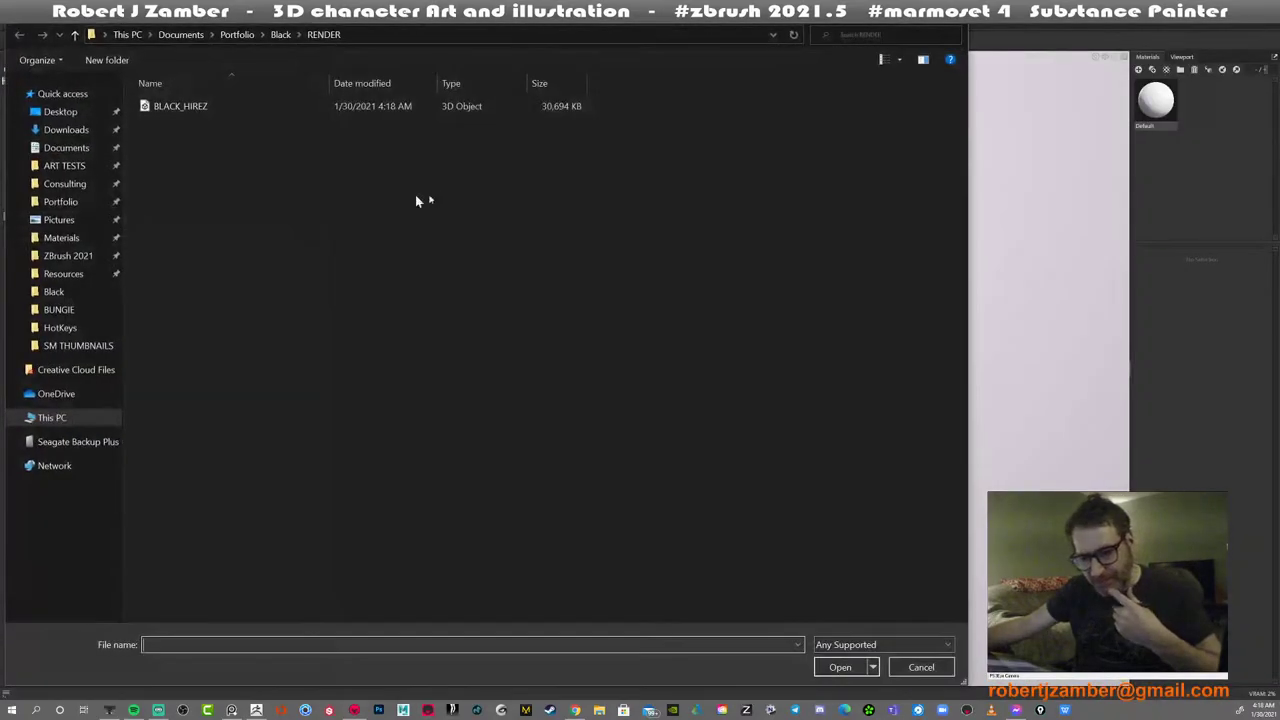
pyautogui.doubleClick(178, 106)
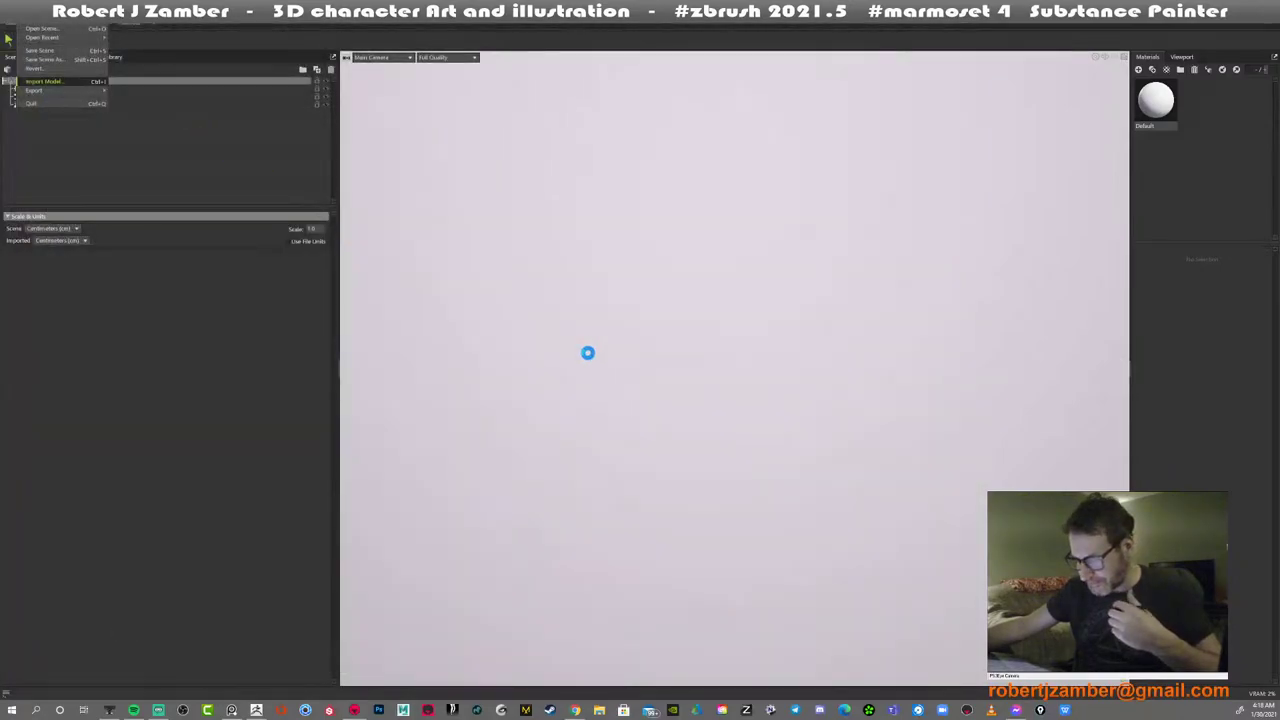
pyautogui.scroll(10, 740, 319)
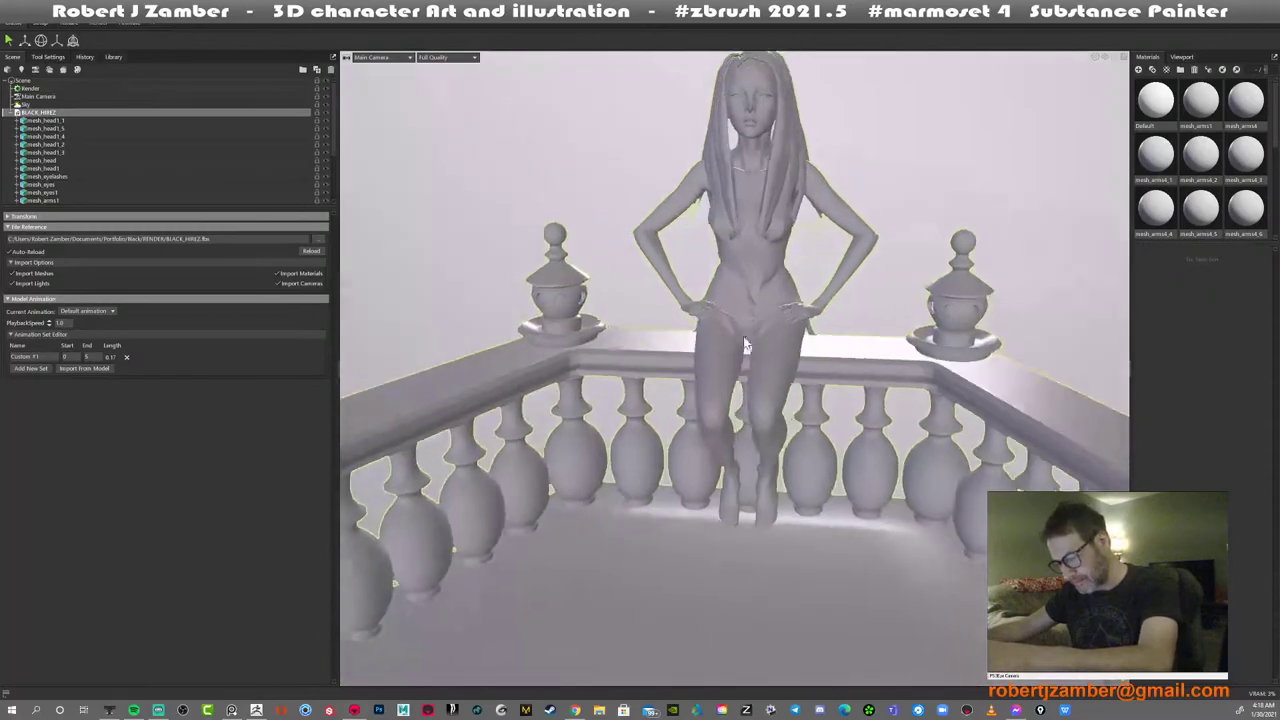
# Turn off back-face culling for the figure's dress mesh
pyautogui.moveTo(744, 344); pyautogui.dragTo(809, 374)
pyautogui.click(809, 374)
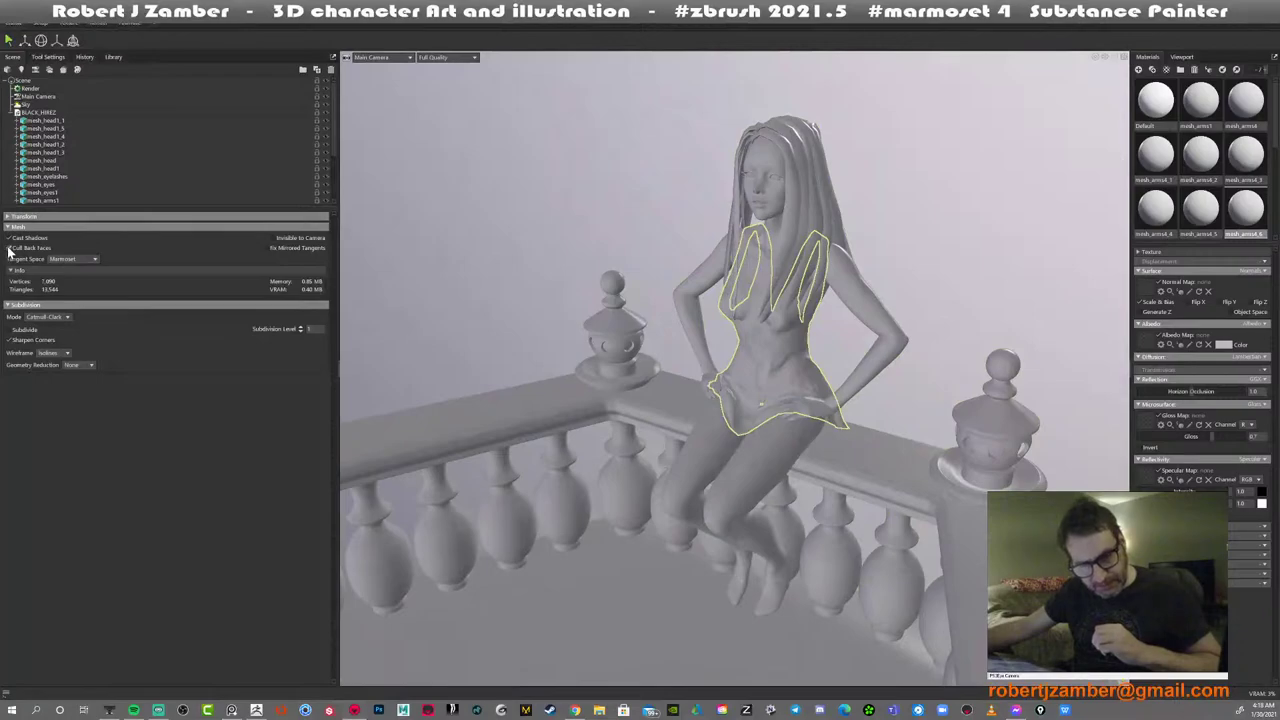
pyautogui.click(503, 310)
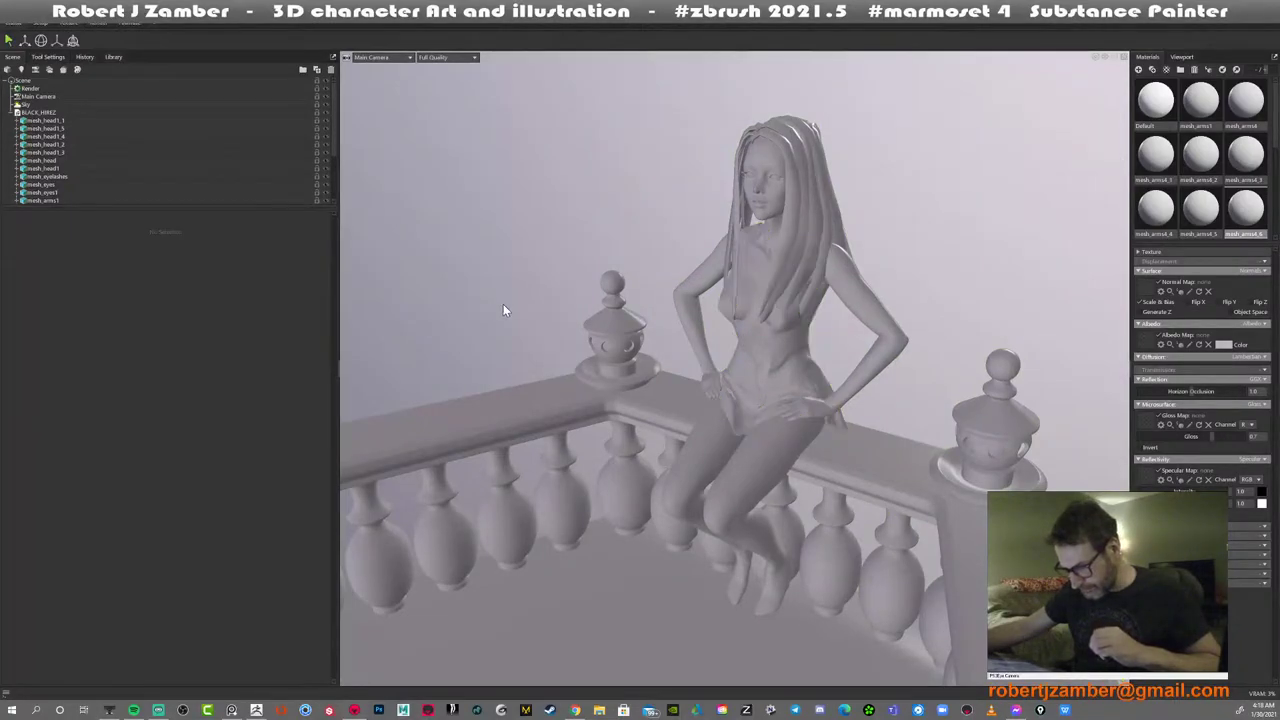
# Examine the imported figure and balustrade up close under different sky lighting directions
pyautogui.scroll(2, 508, 319)
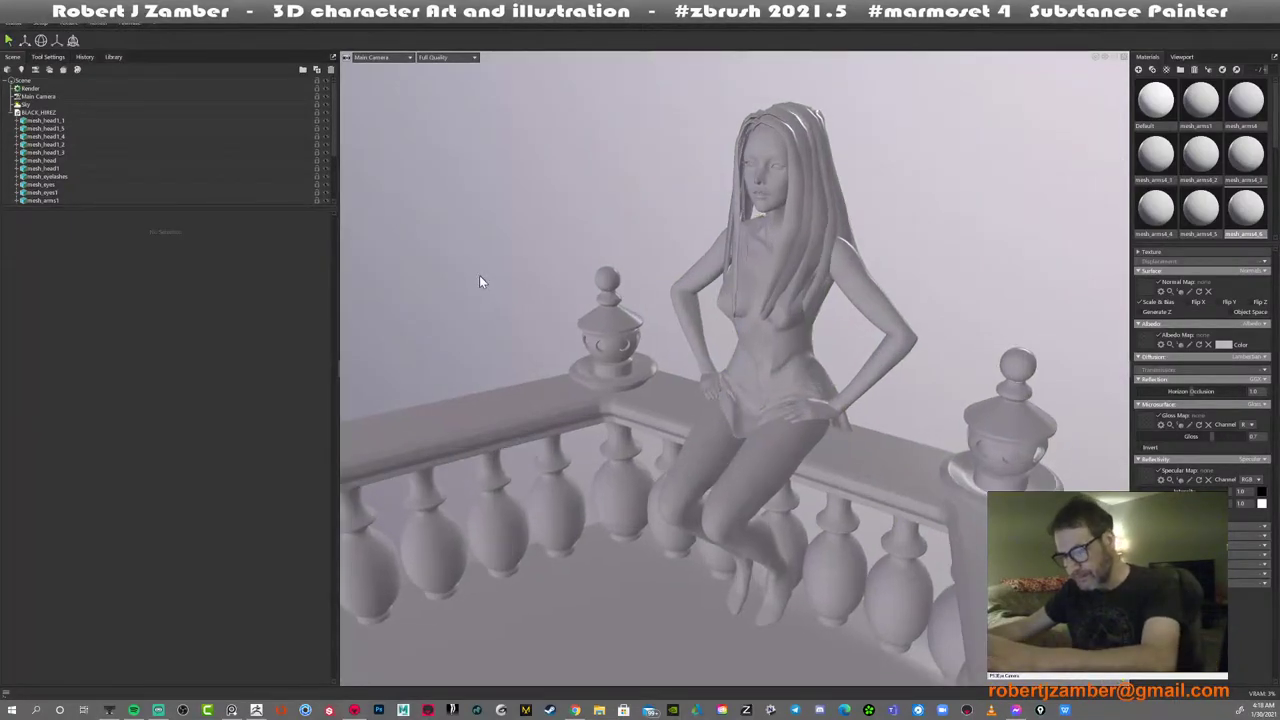
pyautogui.moveTo(479, 276)
pyautogui.mouseDown()
pyautogui.moveTo(628, 285)
pyautogui.moveTo(676, 265)
pyautogui.moveTo(629, 253)
pyautogui.moveTo(691, 259)
pyautogui.moveTo(547, 244)
pyautogui.moveTo(687, 260)
pyautogui.moveTo(589, 237)
pyautogui.moveTo(680, 211)
pyautogui.moveTo(646, 260)
pyautogui.moveTo(674, 262)
pyautogui.moveTo(645, 286)
pyautogui.moveTo(562, 274)
pyautogui.moveTo(601, 257)
pyautogui.moveTo(670, 290)
pyautogui.moveTo(819, 308)
pyautogui.moveTo(626, 303)
pyautogui.moveTo(821, 307)
pyautogui.moveTo(780, 330)
pyautogui.moveTo(760, 323)
pyautogui.moveTo(755, 302)
pyautogui.mouseUp()
pyautogui.moveTo(755, 302); pyautogui.dragTo(768, 364, button='right')
pyautogui.moveTo(750, 315); pyautogui.dragTo(753, 373, button='middle')
pyautogui.moveTo(753, 368); pyautogui.dragTo(738, 382)
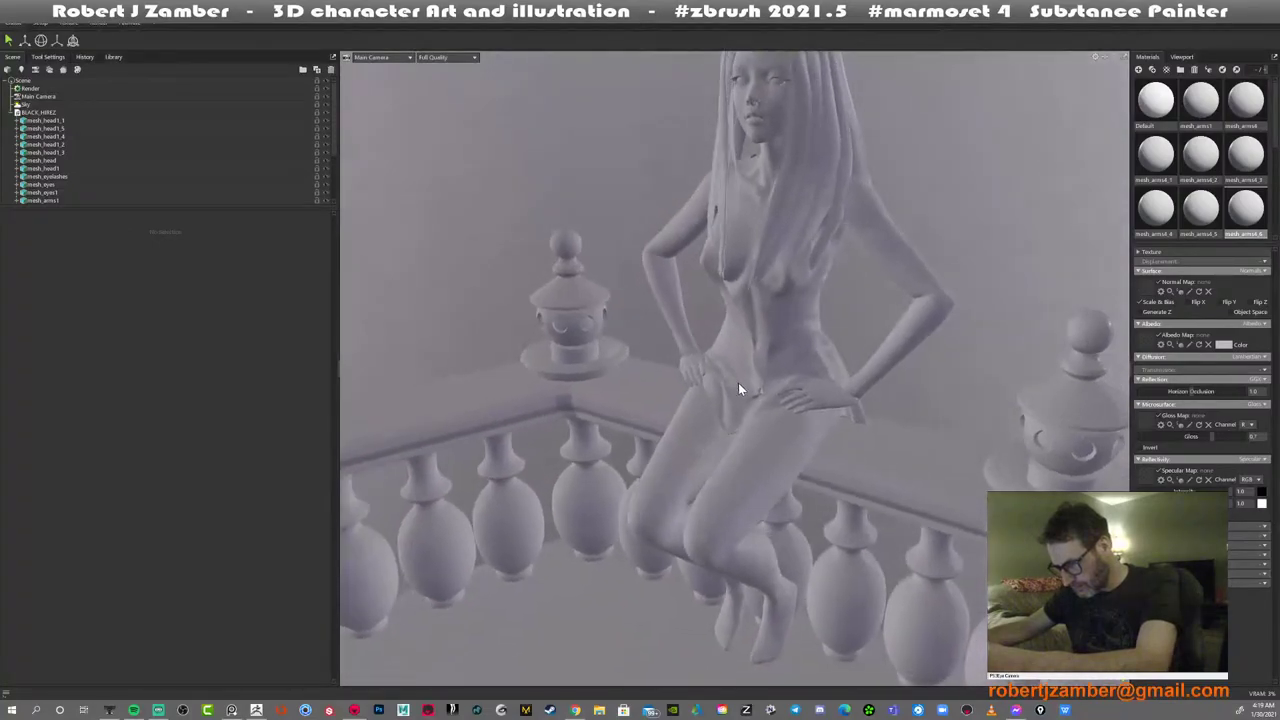
pyautogui.moveTo(738, 382); pyautogui.dragTo(724, 389, button='right')
pyautogui.moveTo(724, 389); pyautogui.dragTo(710, 393, button='middle')
pyautogui.moveTo(710, 393); pyautogui.dragTo(695, 365, button='right')
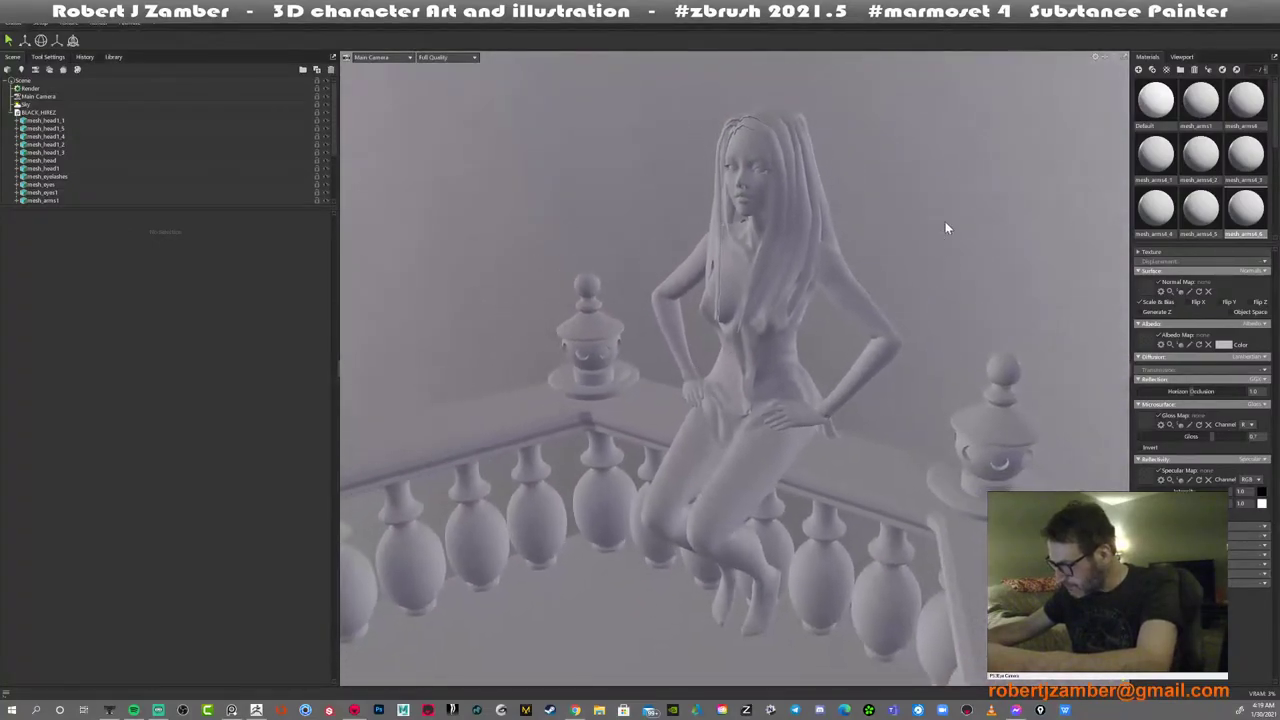
# Apply the Default material to the whole BLACK_HIREZ model, with Vertex Color albedo and roughness of about 0.53
pyautogui.moveTo(1172, 117); pyautogui.dragTo(30, 116)
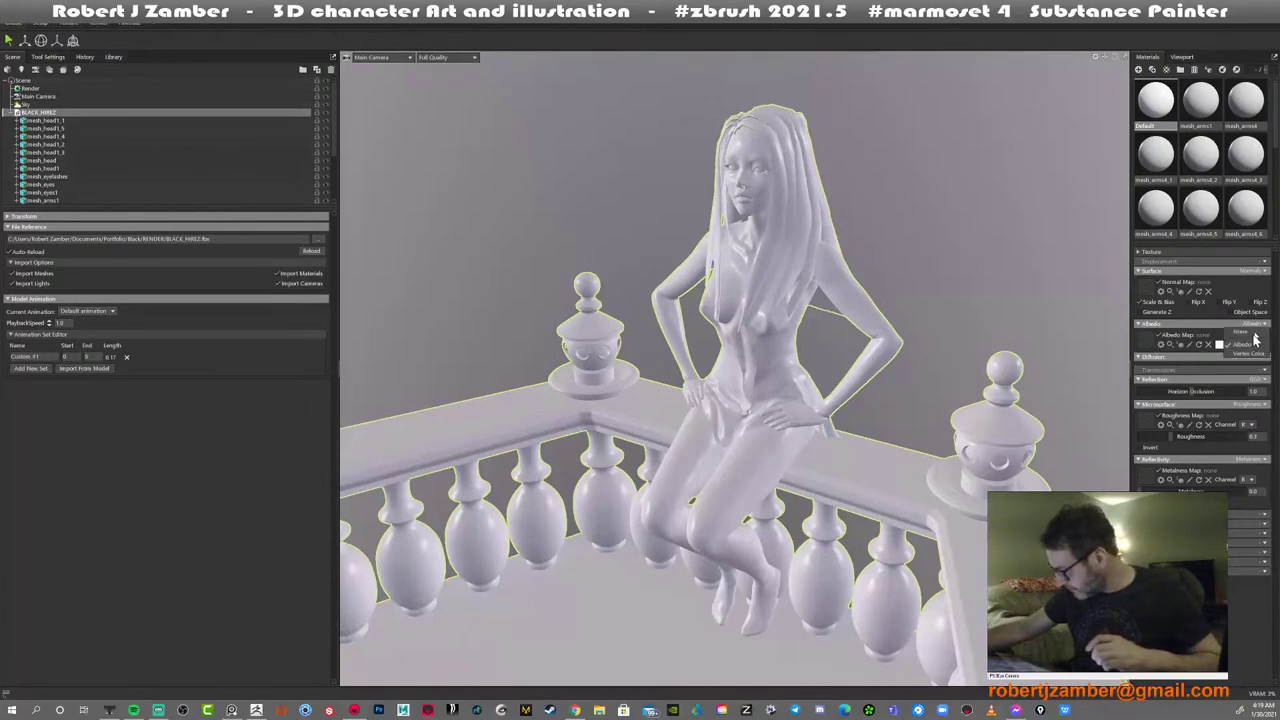
pyautogui.click(1247, 356)
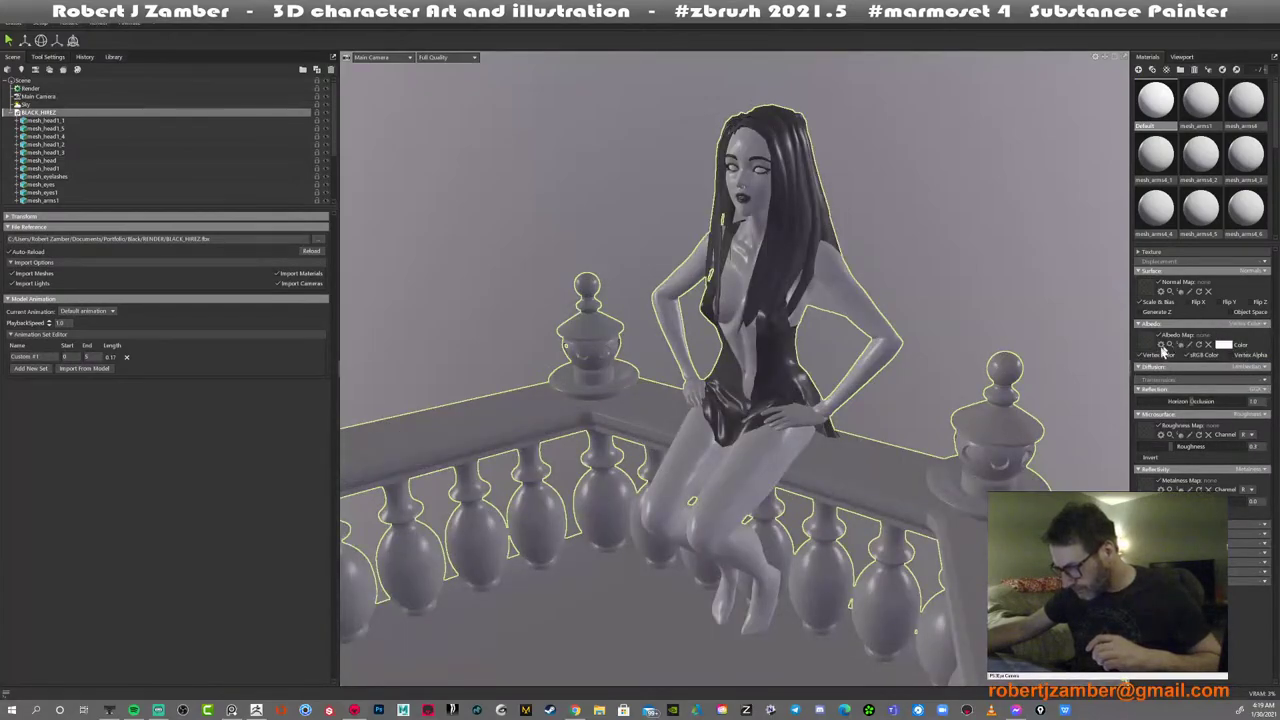
pyautogui.moveTo(1175, 446)
pyautogui.mouseDown()
pyautogui.moveTo(1206, 447)
pyautogui.moveTo(1184, 446)
pyautogui.mouseUp()
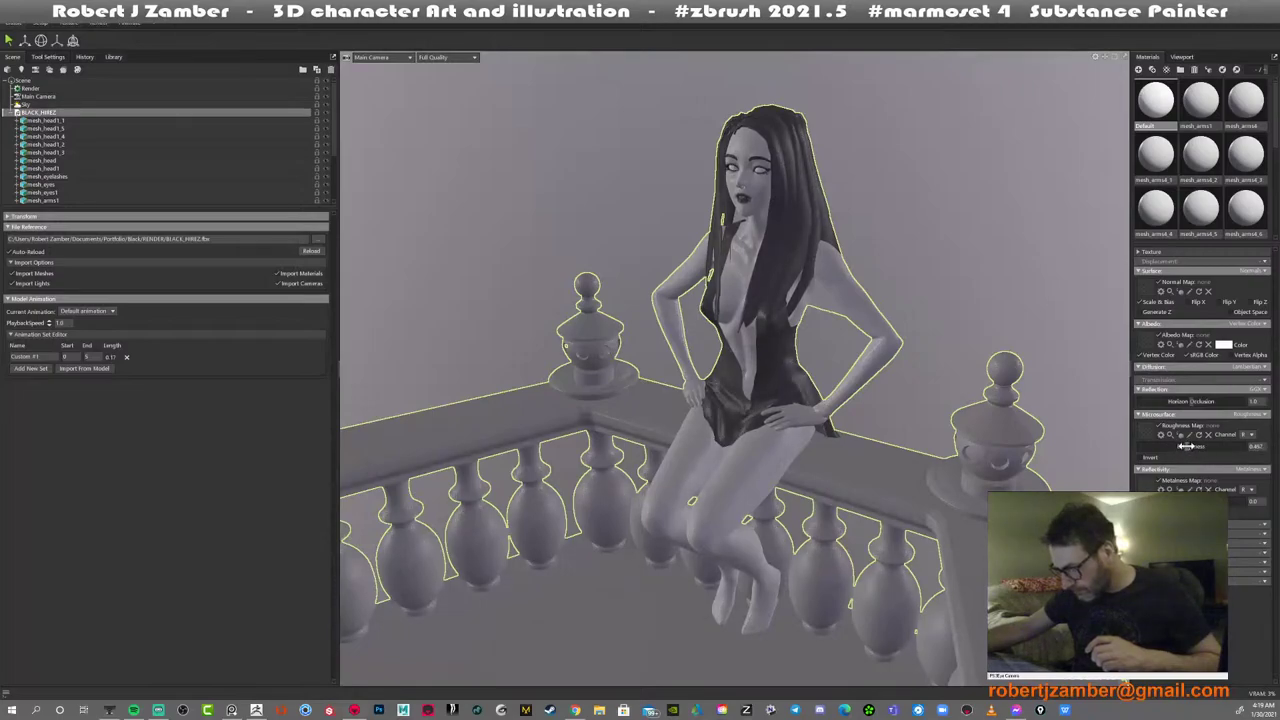
pyautogui.click(956, 259)
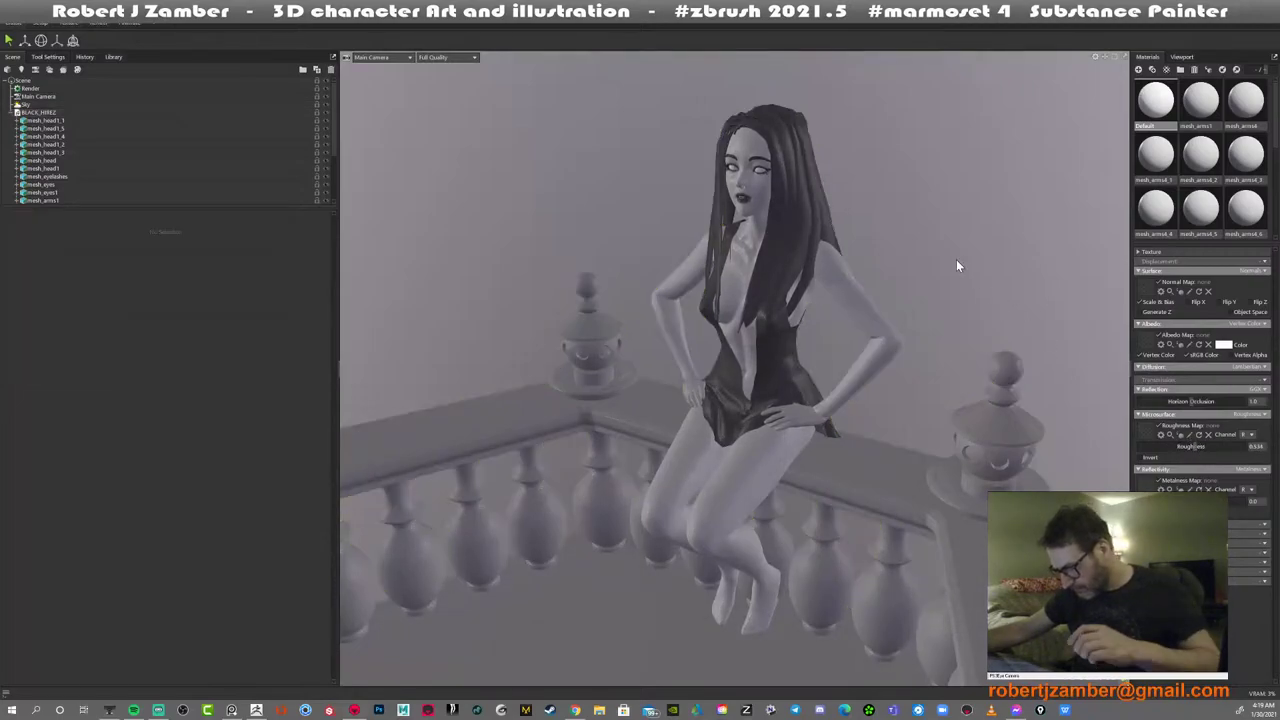
# Turn off back-face culling for the hair meshes mesh_head1_5 and mesh_head1_2
pyautogui.moveTo(956, 257); pyautogui.dragTo(875, 308)
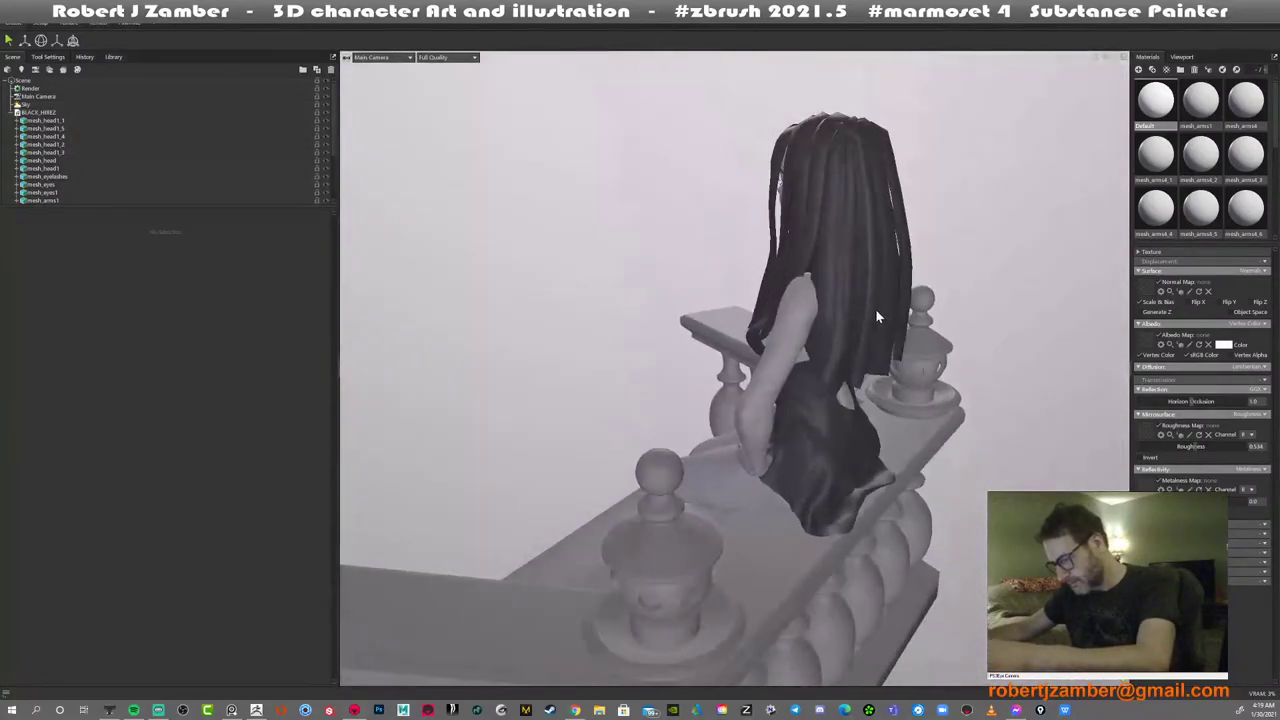
pyautogui.click(873, 306)
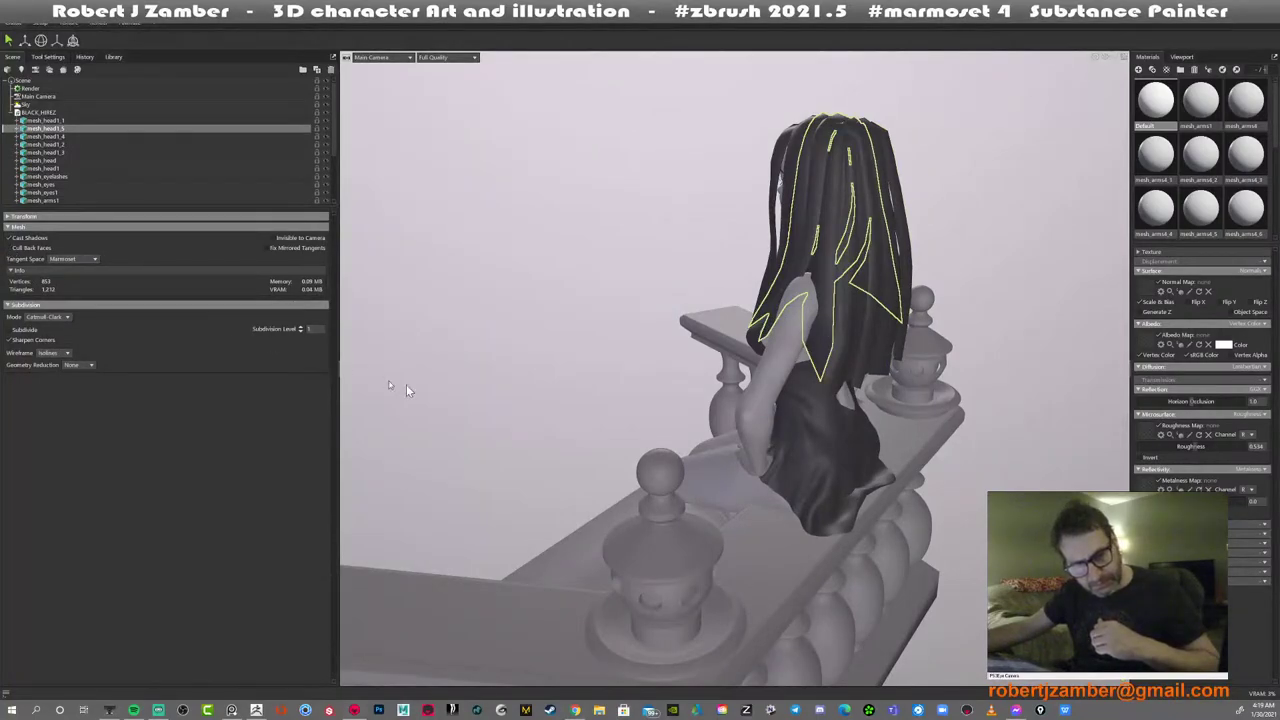
pyautogui.moveTo(728, 248); pyautogui.dragTo(813, 228)
pyautogui.click(732, 229)
pyautogui.moveTo(732, 229); pyautogui.dragTo(445, 281)
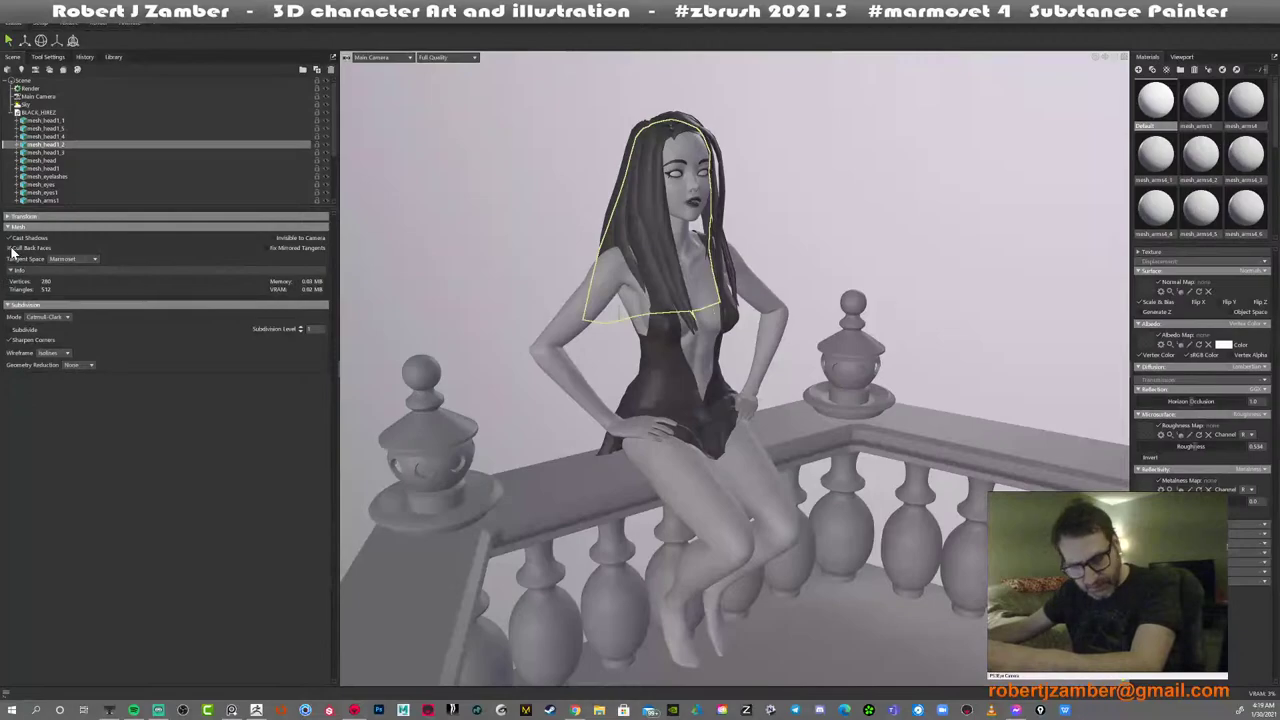
pyautogui.moveTo(385, 341); pyautogui.dragTo(583, 219)
pyautogui.click(580, 189)
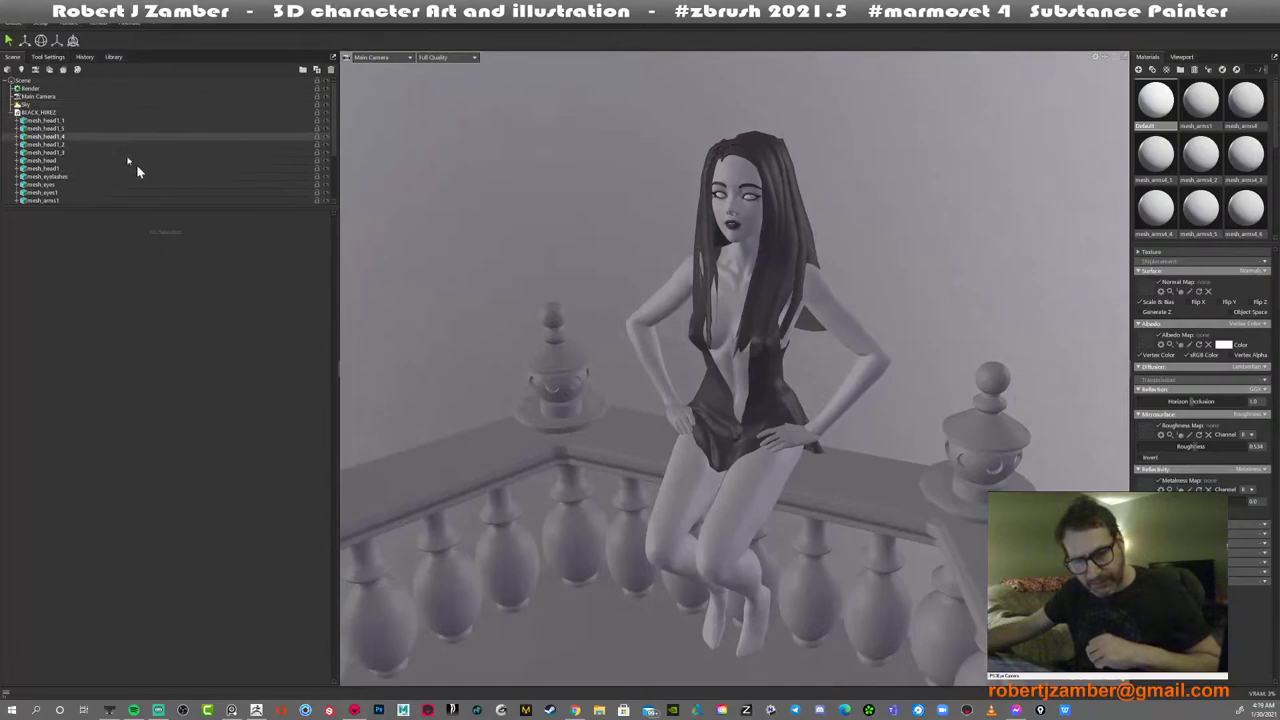
# Add a sky light on the bright ceiling lamp in the Sky's environment image and set its brightness to about 6.538
pyautogui.scroll(-1, 775, 350)
pyautogui.click(48, 105)
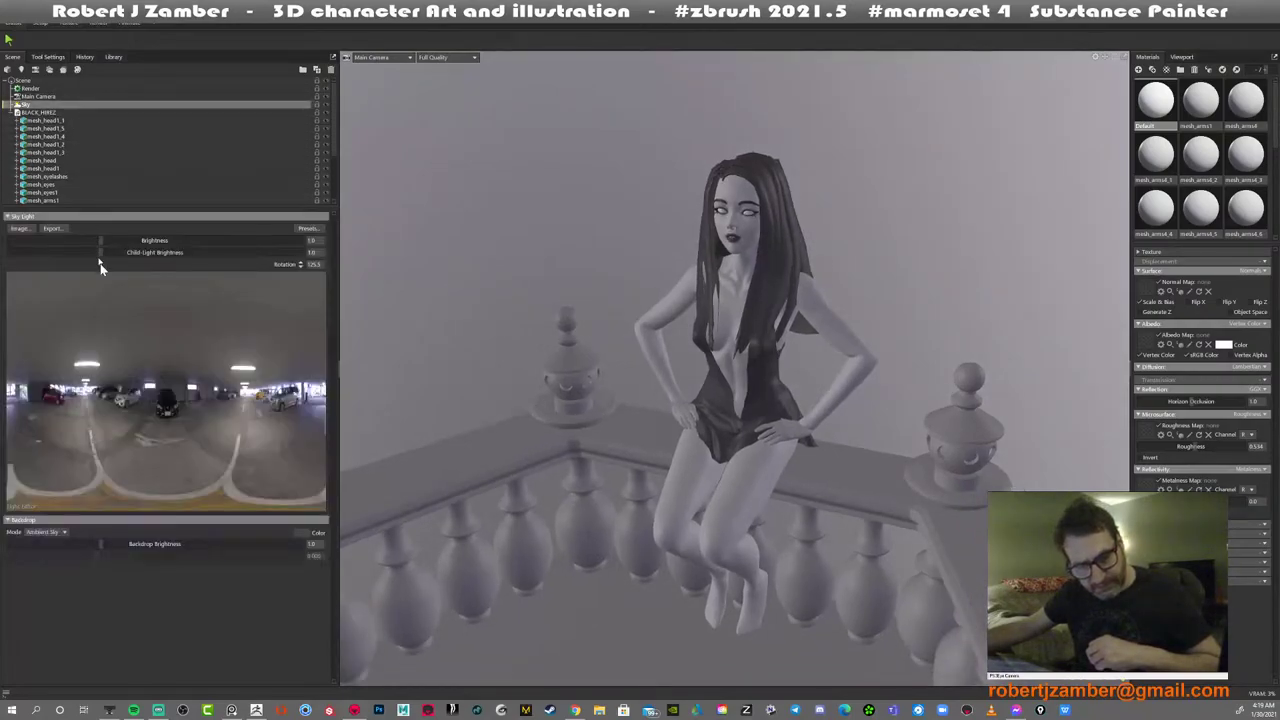
pyautogui.click(148, 384)
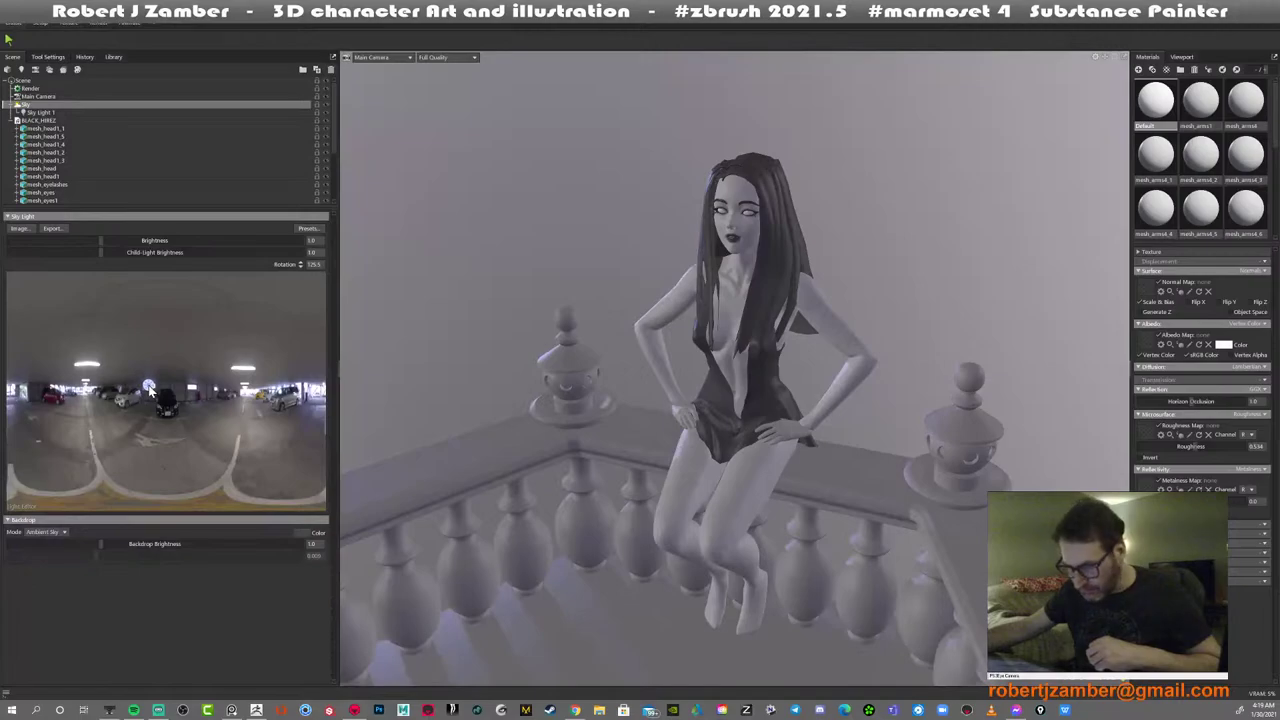
pyautogui.moveTo(102, 366); pyautogui.dragTo(79, 363)
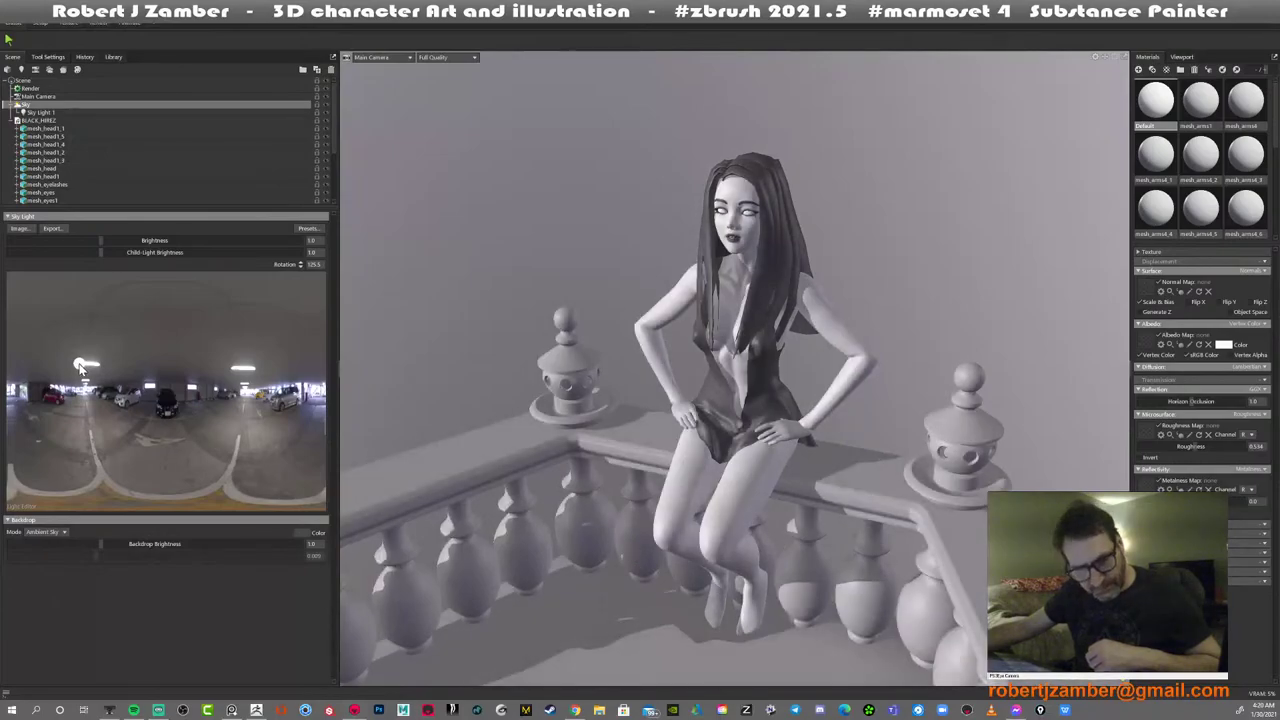
pyautogui.click(46, 114)
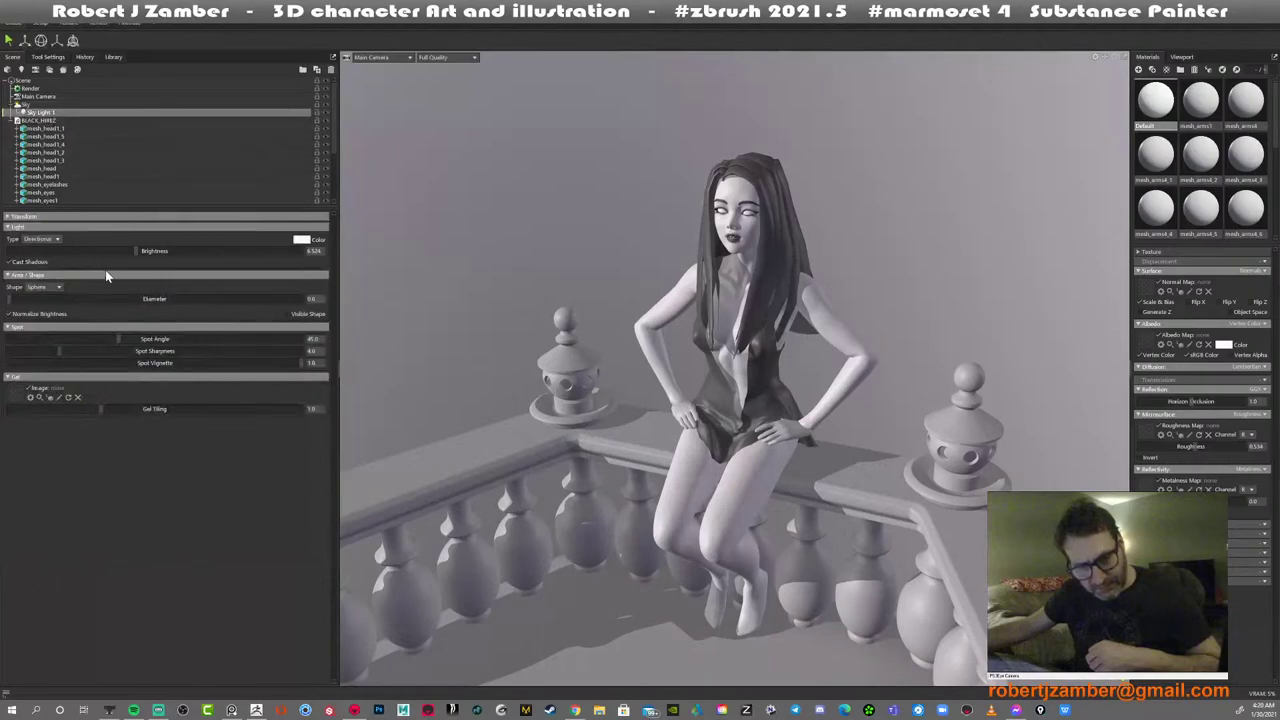
pyautogui.moveTo(130, 250)
pyautogui.mouseDown()
pyautogui.moveTo(116, 250)
pyautogui.moveTo(134, 250)
pyautogui.mouseUp()
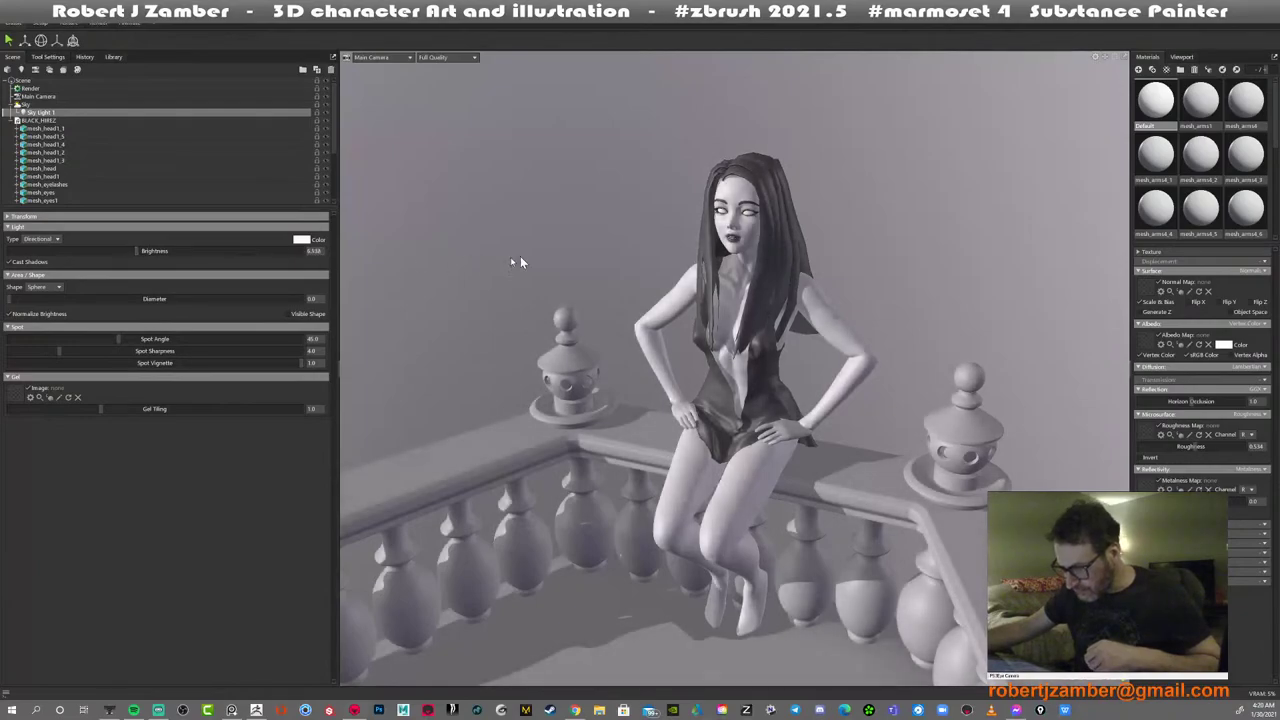
# Frame the figure closely from the front and rotate the sky lighting until her face, arms and torso are brightly lit
pyautogui.moveTo(666, 229); pyautogui.dragTo(706, 287)
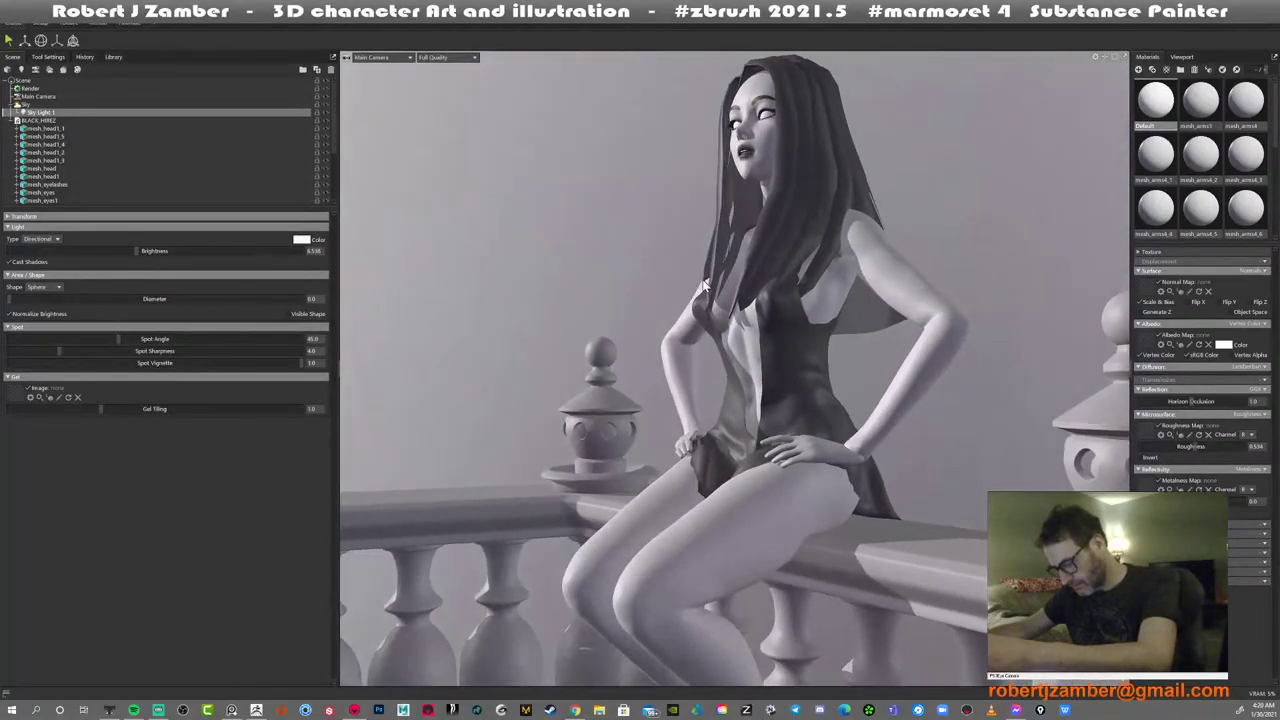
pyautogui.moveTo(655, 231)
pyautogui.keyDown('shift'); pyautogui.mouseDown()
pyautogui.moveTo(705, 240)
pyautogui.moveTo(600, 215)
pyautogui.moveTo(840, 273)
pyautogui.moveTo(670, 312)
pyautogui.moveTo(703, 300)
pyautogui.moveTo(664, 333)
pyautogui.moveTo(642, 333)
pyautogui.mouseUp(); pyautogui.keyUp('shift')
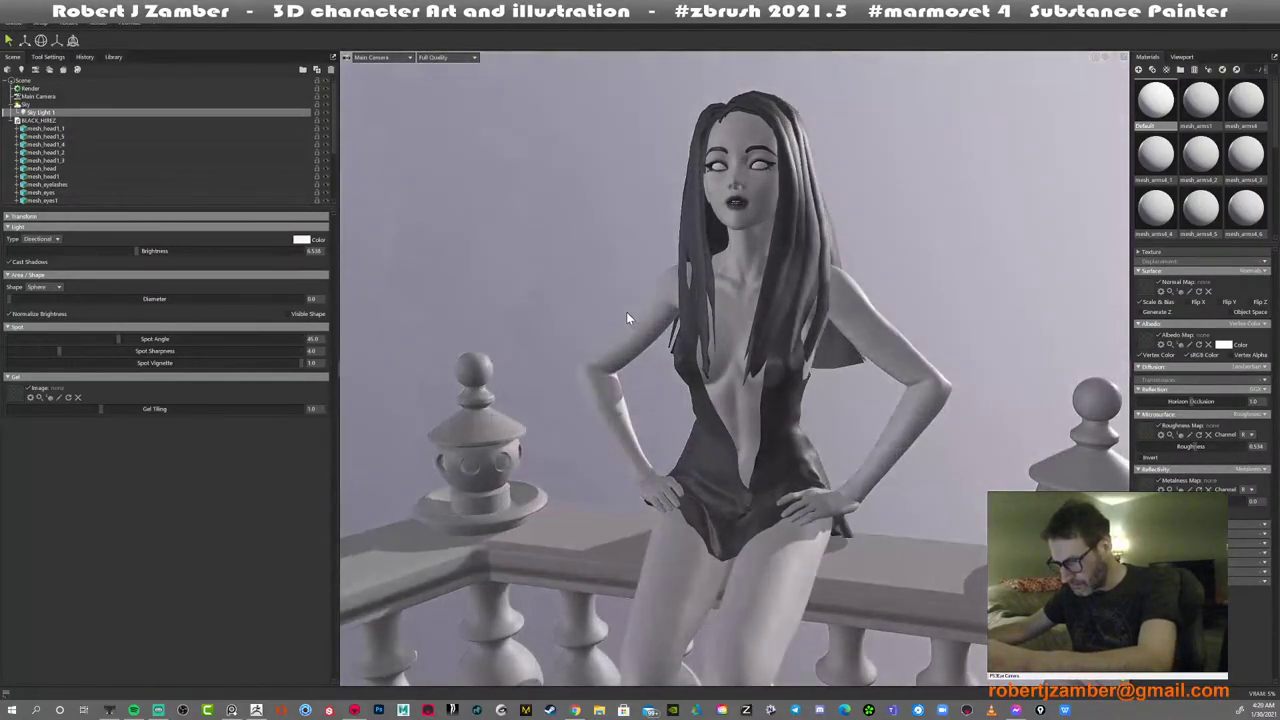
pyautogui.keyDown('shift'); pyautogui.moveTo(626, 311); pyautogui.dragTo(723, 323); pyautogui.keyUp('shift')
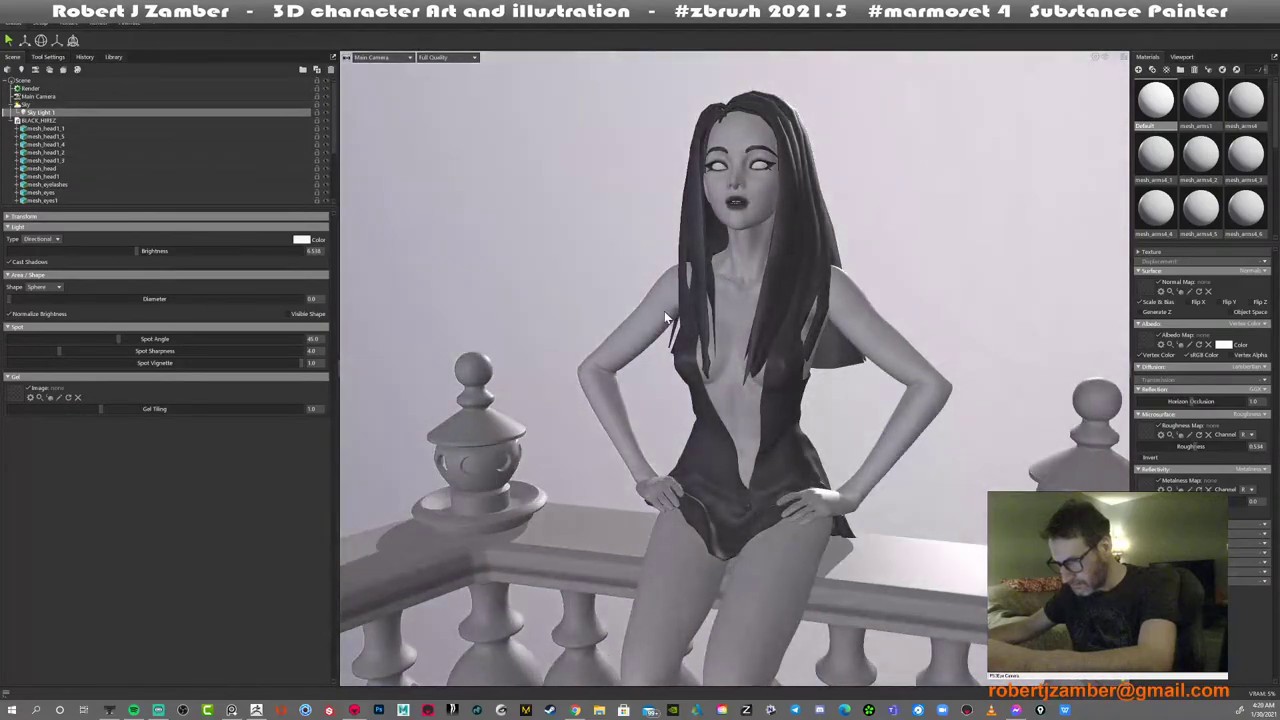
pyautogui.keyDown('shift'); pyautogui.moveTo(677, 321); pyautogui.dragTo(789, 332); pyautogui.keyUp('shift')
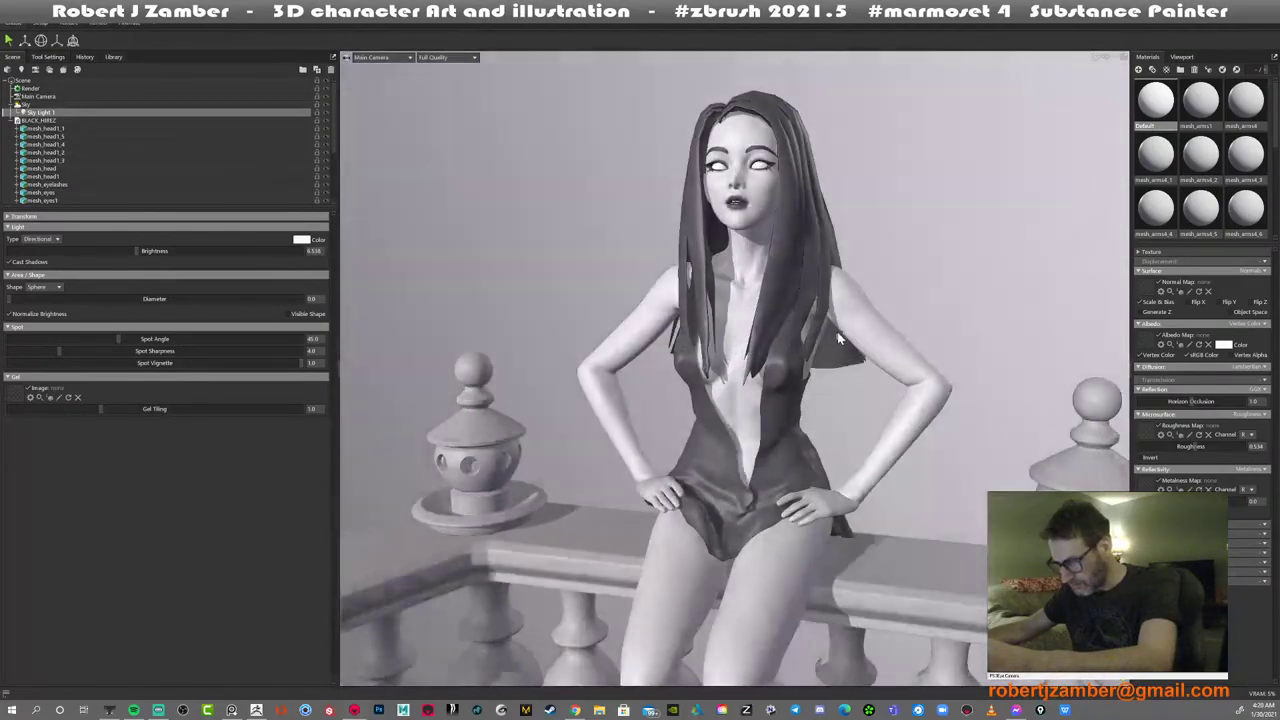
pyautogui.keyDown('shift'); pyautogui.moveTo(789, 332); pyautogui.dragTo(884, 345); pyautogui.keyUp('shift')
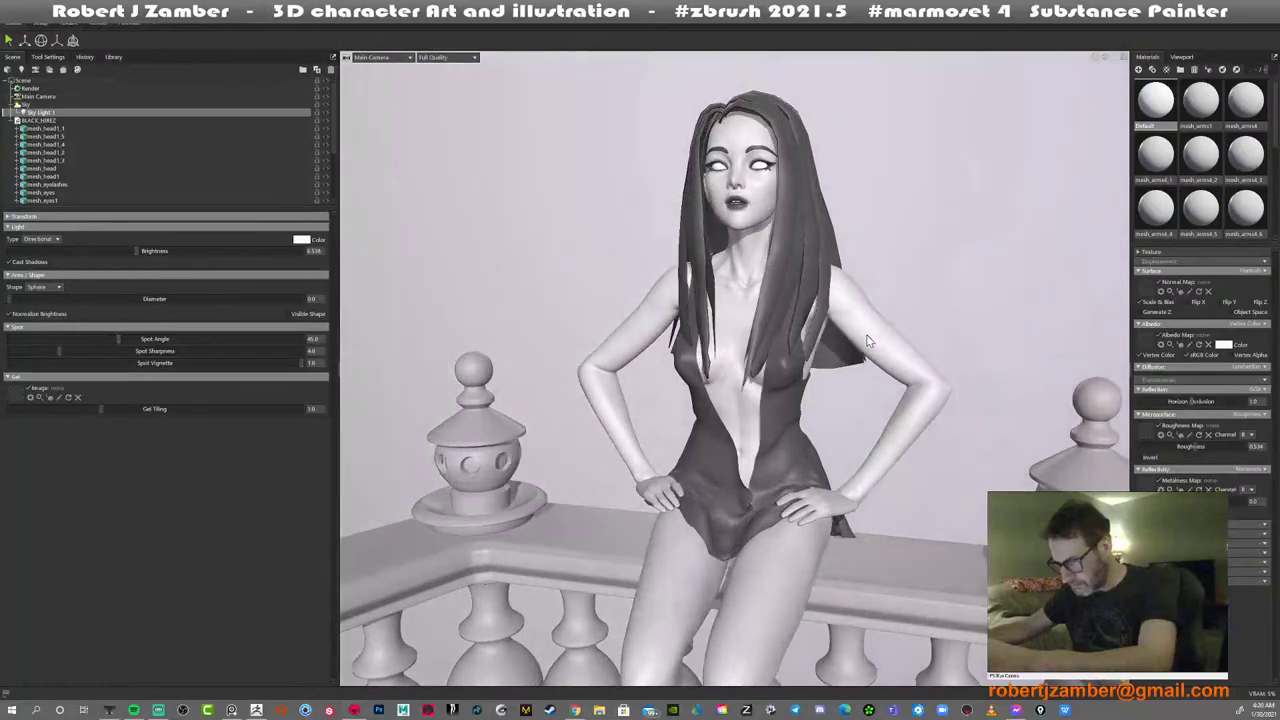
pyautogui.keyDown('shift'); pyautogui.moveTo(883, 345); pyautogui.dragTo(868, 341); pyautogui.keyUp('shift')
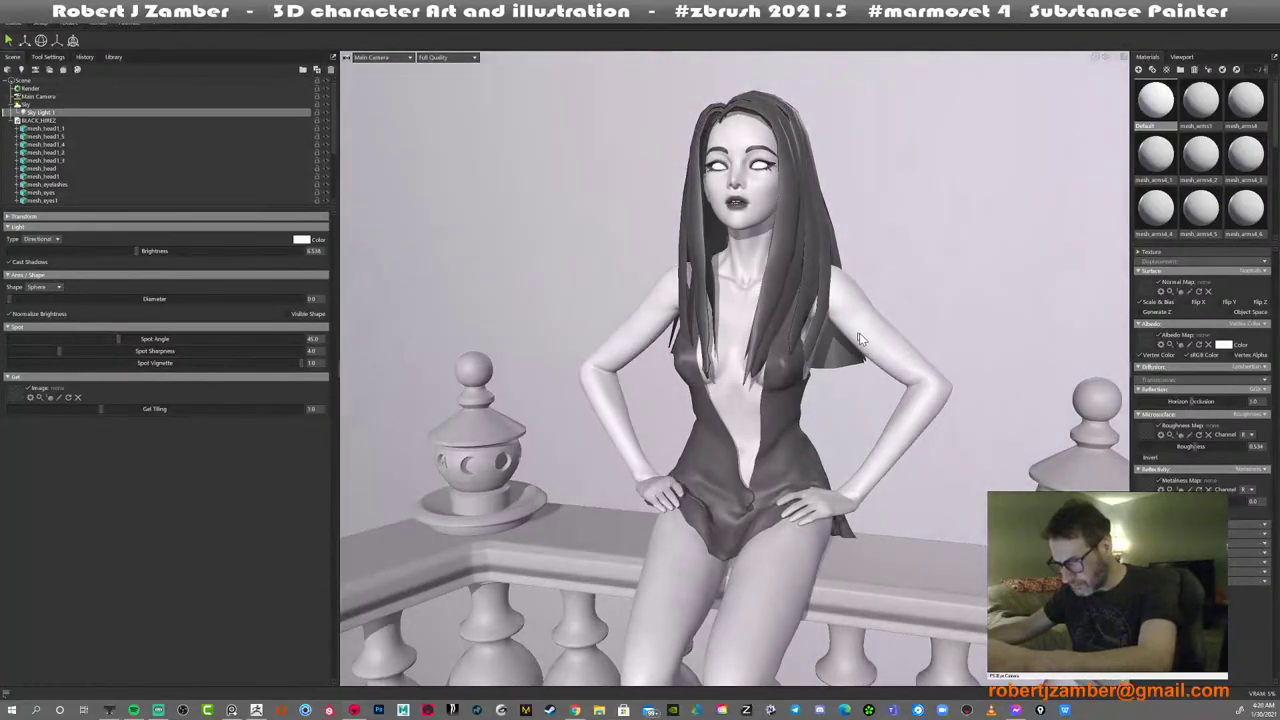
pyautogui.keyDown('shift'); pyautogui.moveTo(868, 341); pyautogui.dragTo(880, 343); pyautogui.keyUp('shift')
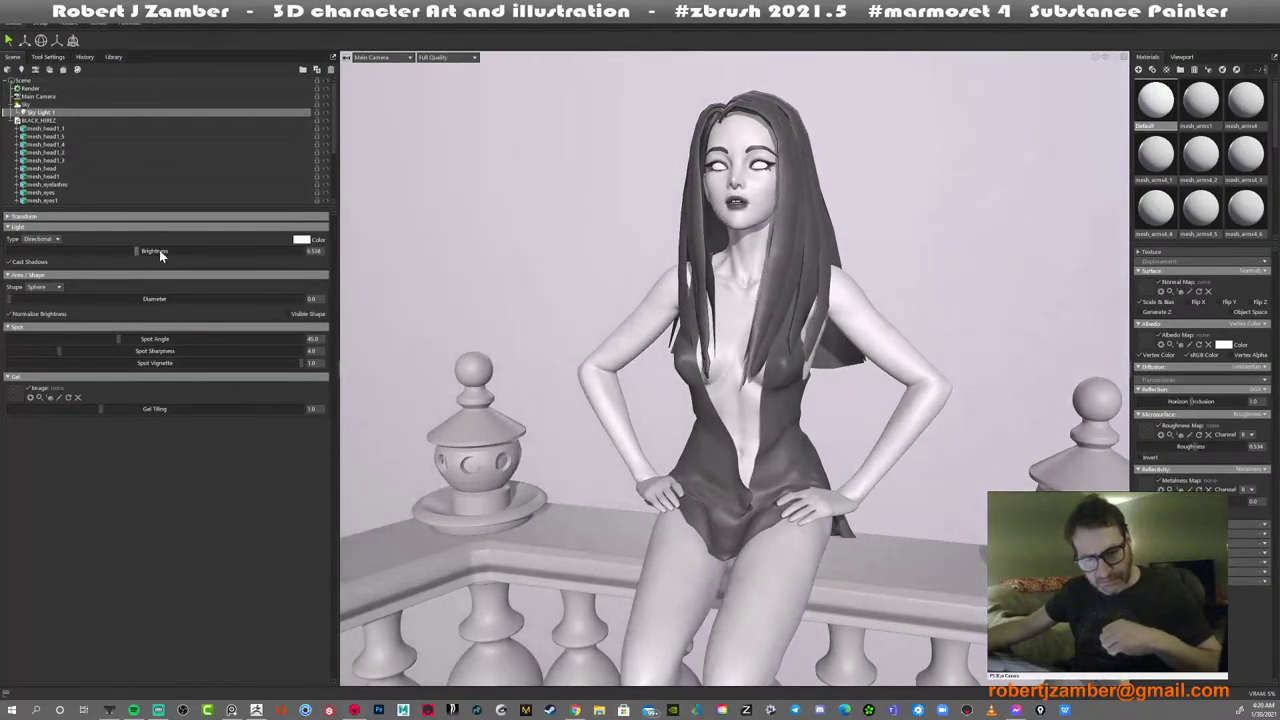
# Lower the brightness of Sky Light 1 to about 6.205, comparing dimmer and brighter values on the figure
pyautogui.moveTo(159, 254); pyautogui.dragTo(121, 250)
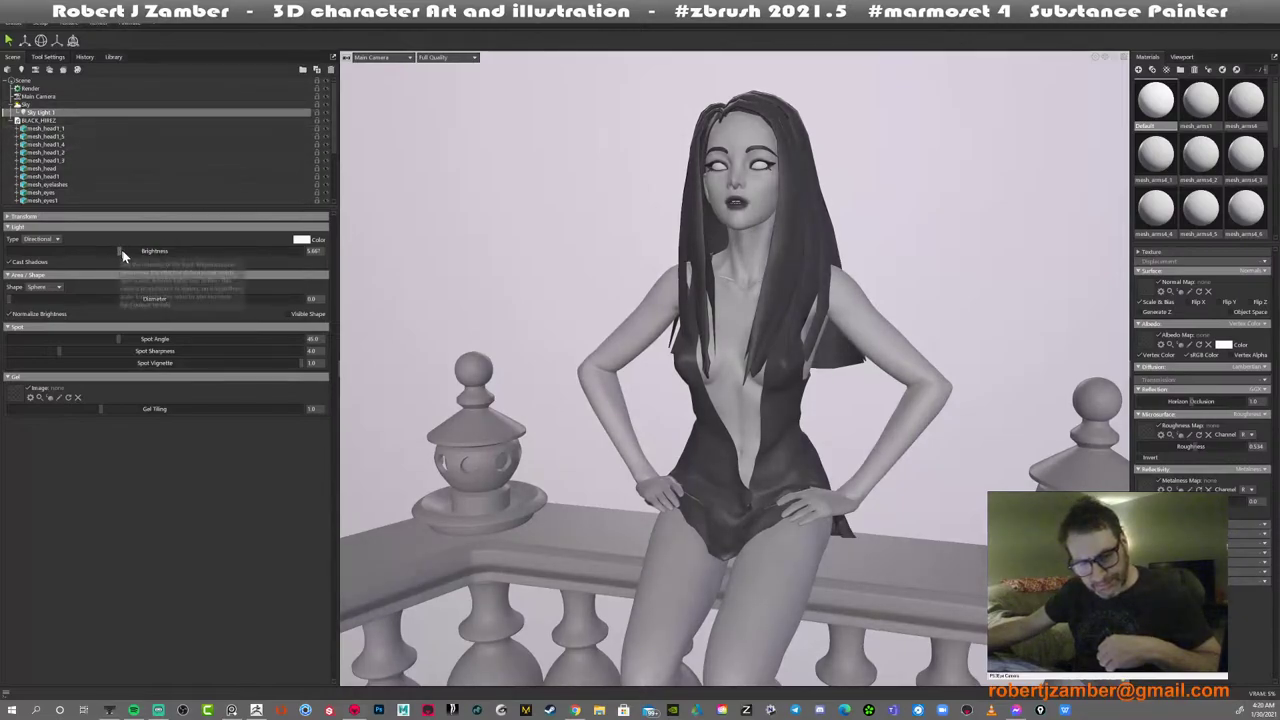
pyautogui.moveTo(120, 250); pyautogui.dragTo(132, 250)
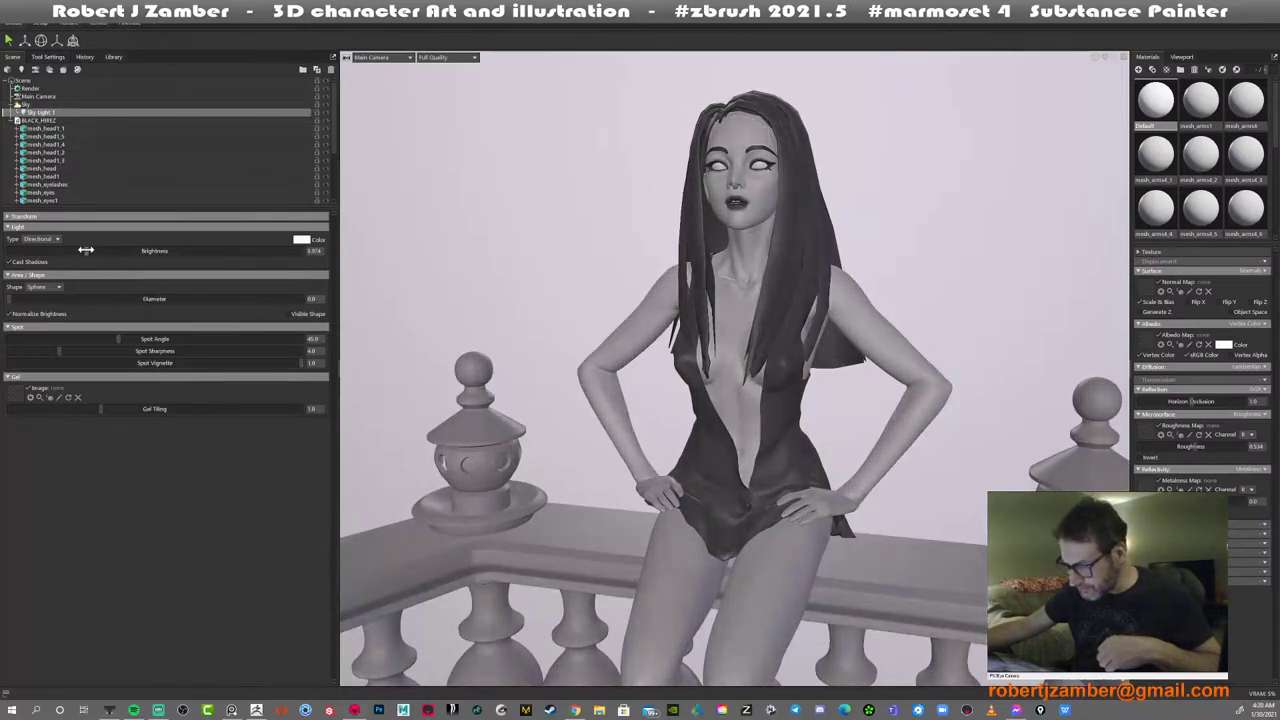
pyautogui.moveTo(132, 250); pyautogui.dragTo(119, 250)
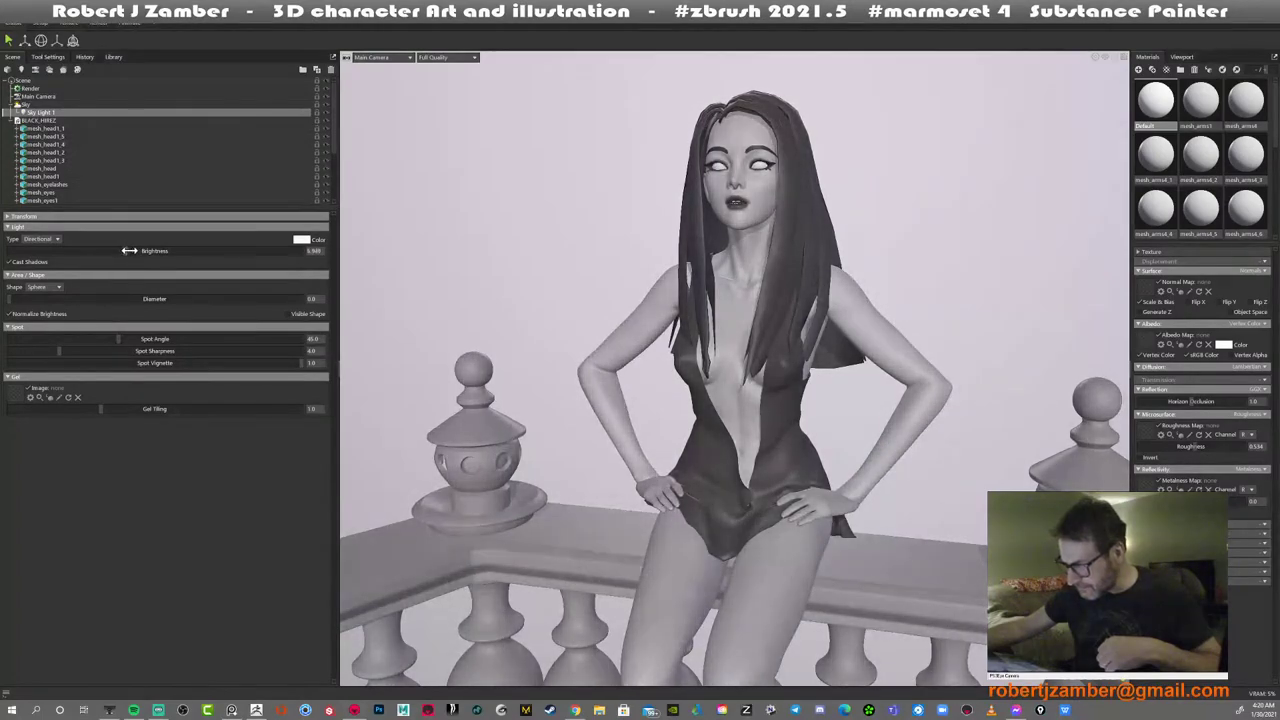
pyautogui.moveTo(119, 250); pyautogui.dragTo(125, 250)
pyautogui.moveTo(125, 250); pyautogui.dragTo(127, 250)
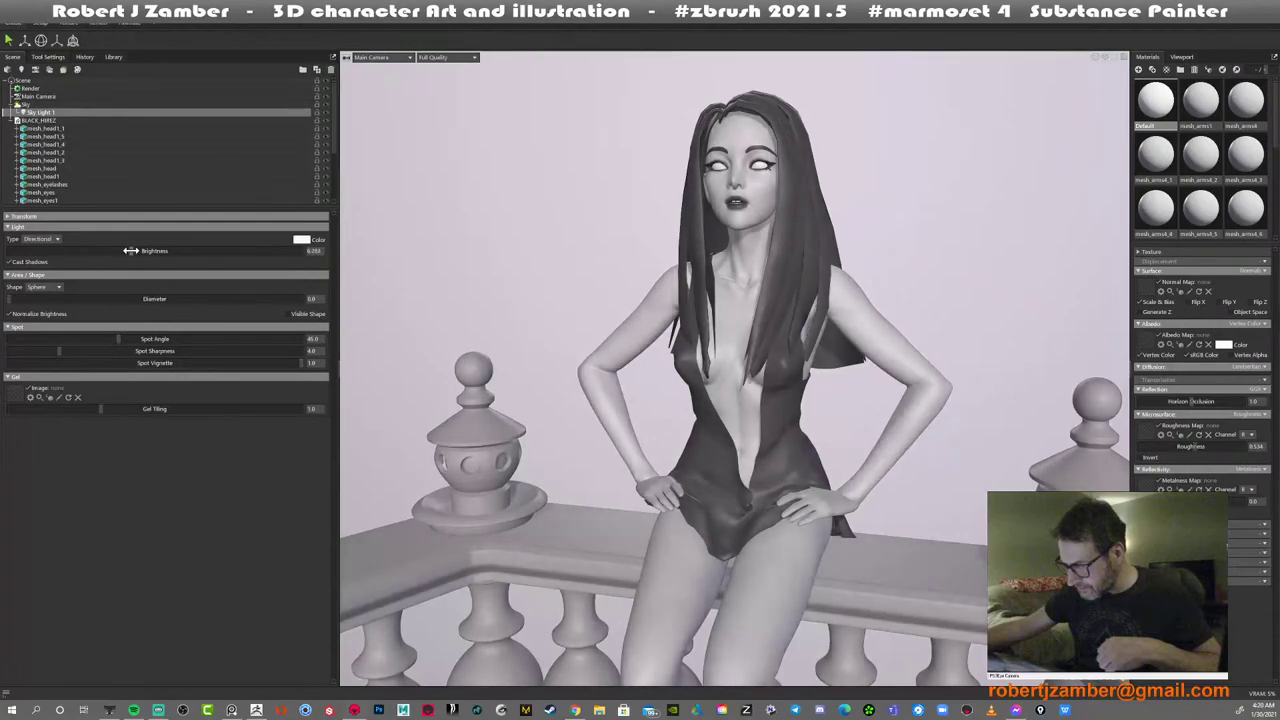
pyautogui.moveTo(127, 250); pyautogui.dragTo(126, 250)
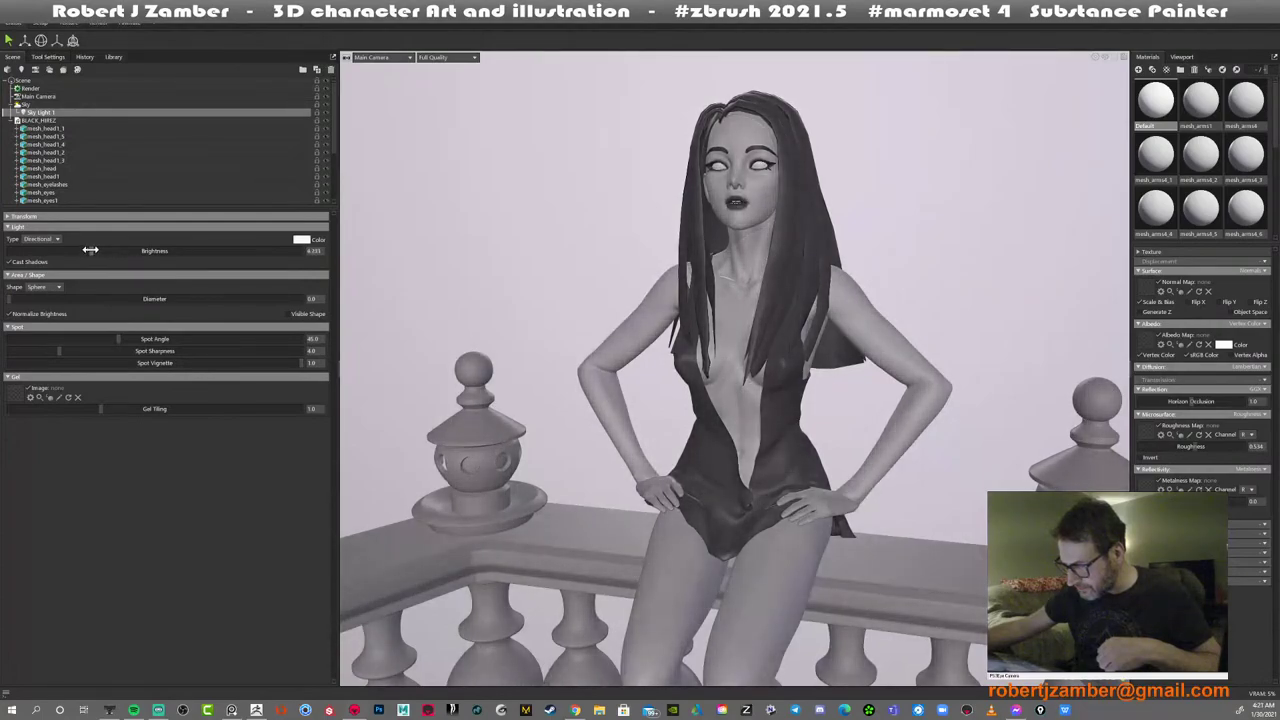
pyautogui.moveTo(127, 250); pyautogui.dragTo(129, 250)
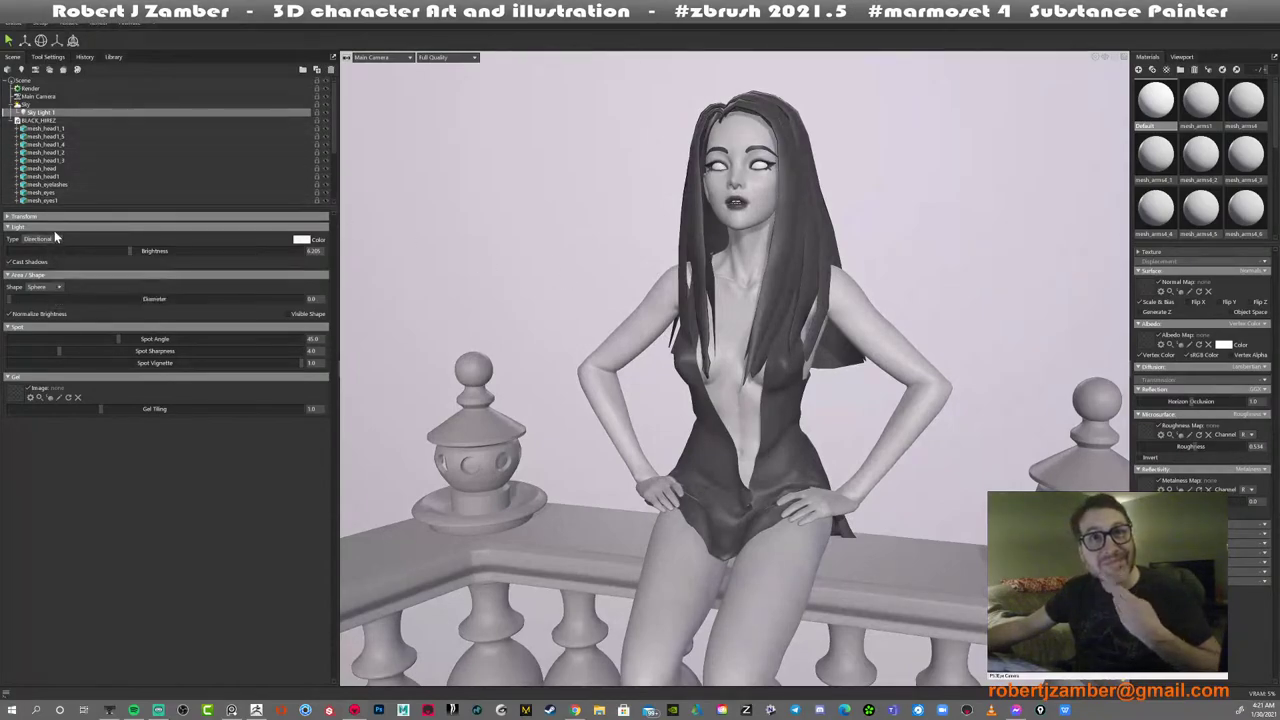
# Try a much higher brightness on Sky Light 1 and undo it
pyautogui.click(44, 240)
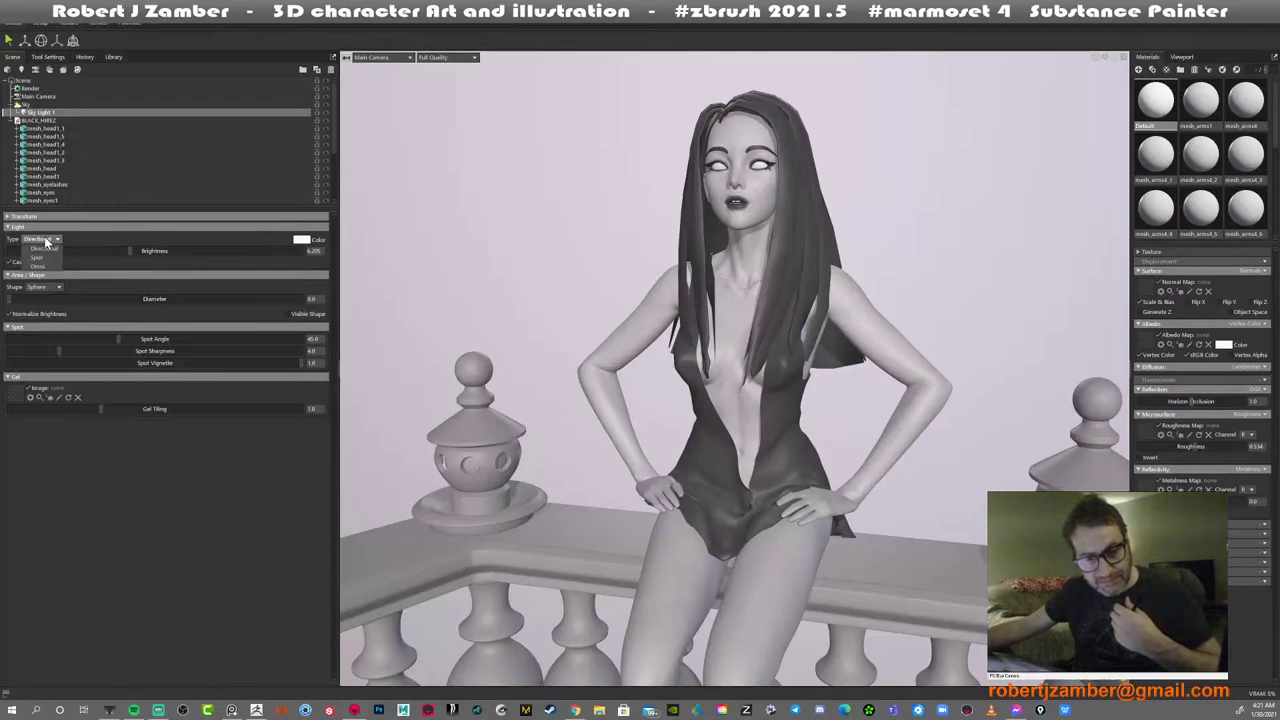
pyautogui.click(240, 251)
pyautogui.moveTo(238, 250); pyautogui.dragTo(171, 251)
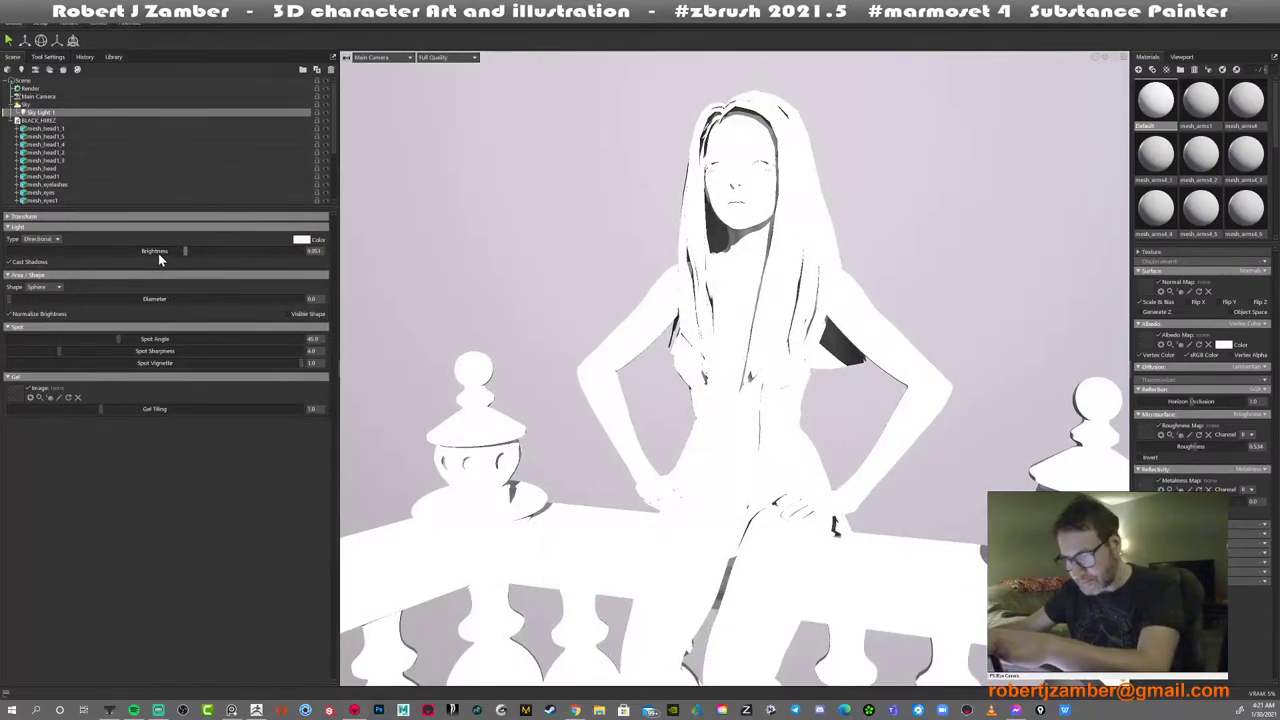
pyautogui.hotkey('ctrl', 'z')
pyautogui.hotkey('ctrl', 'z')
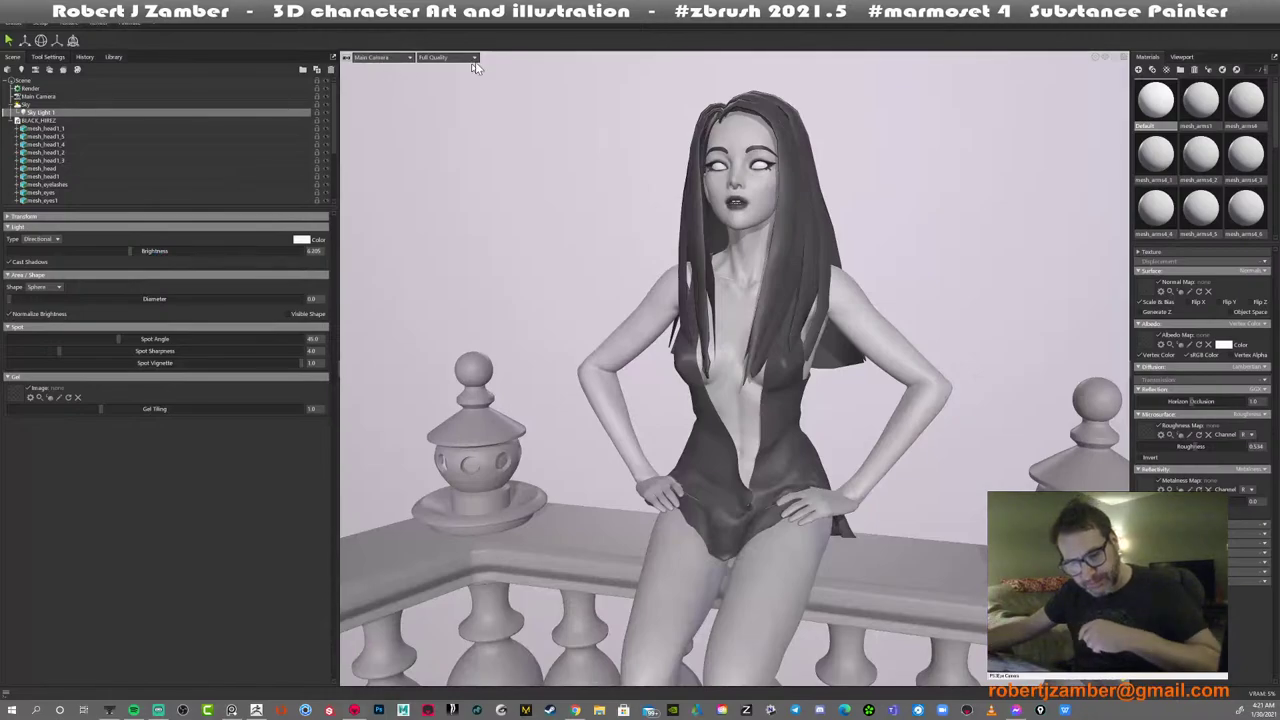
# Browse the sky presets for the Sky object and load the night-time Domed Cathedral environment
pyautogui.click(324, 106)
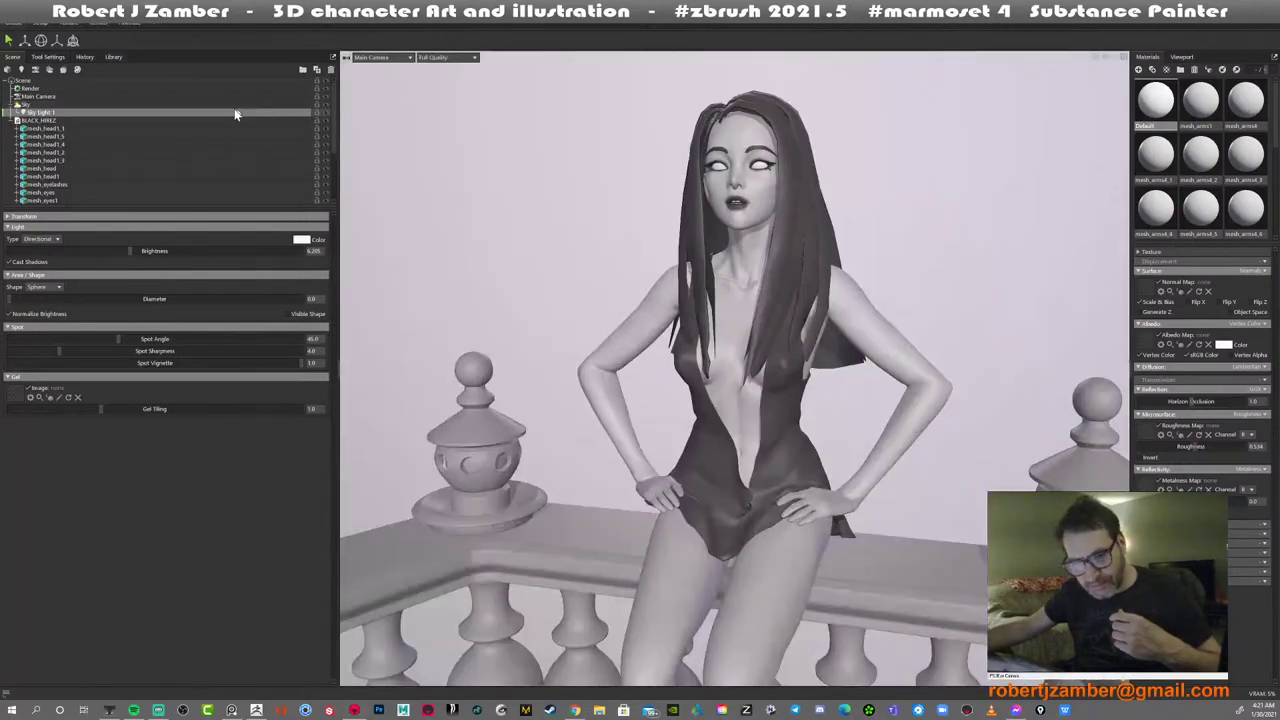
pyautogui.click(200, 105)
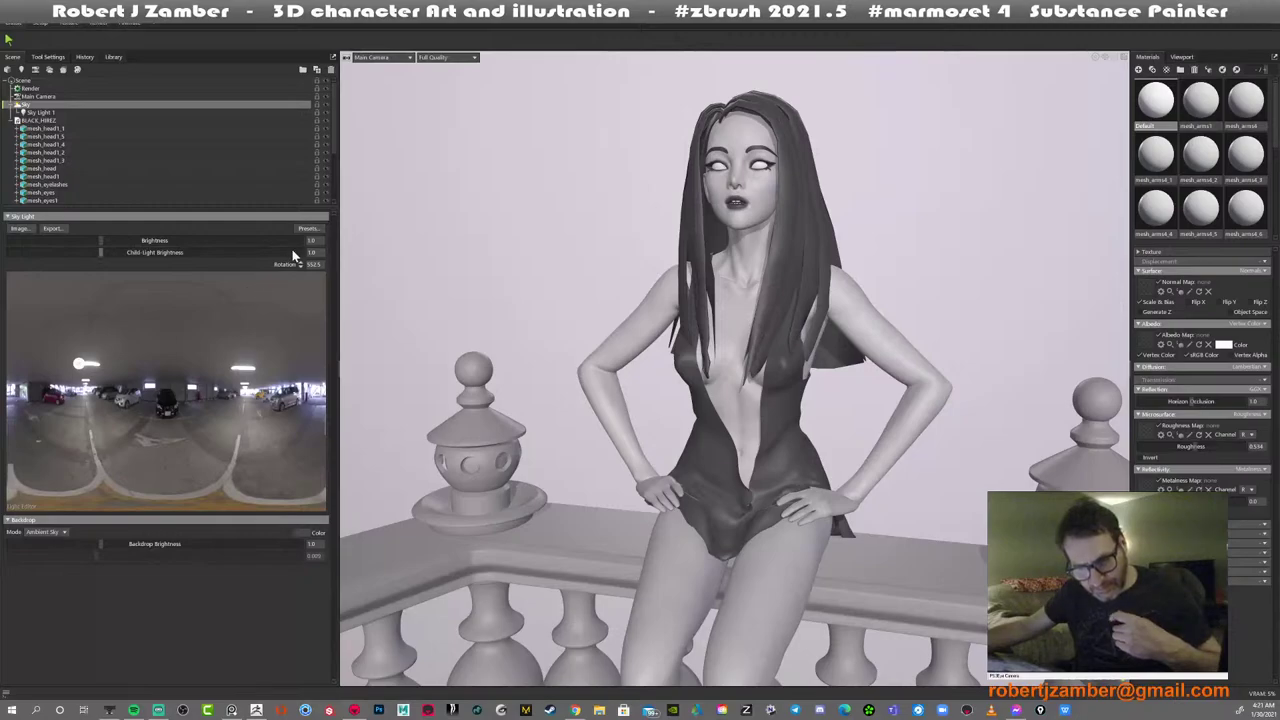
pyautogui.click(305, 229)
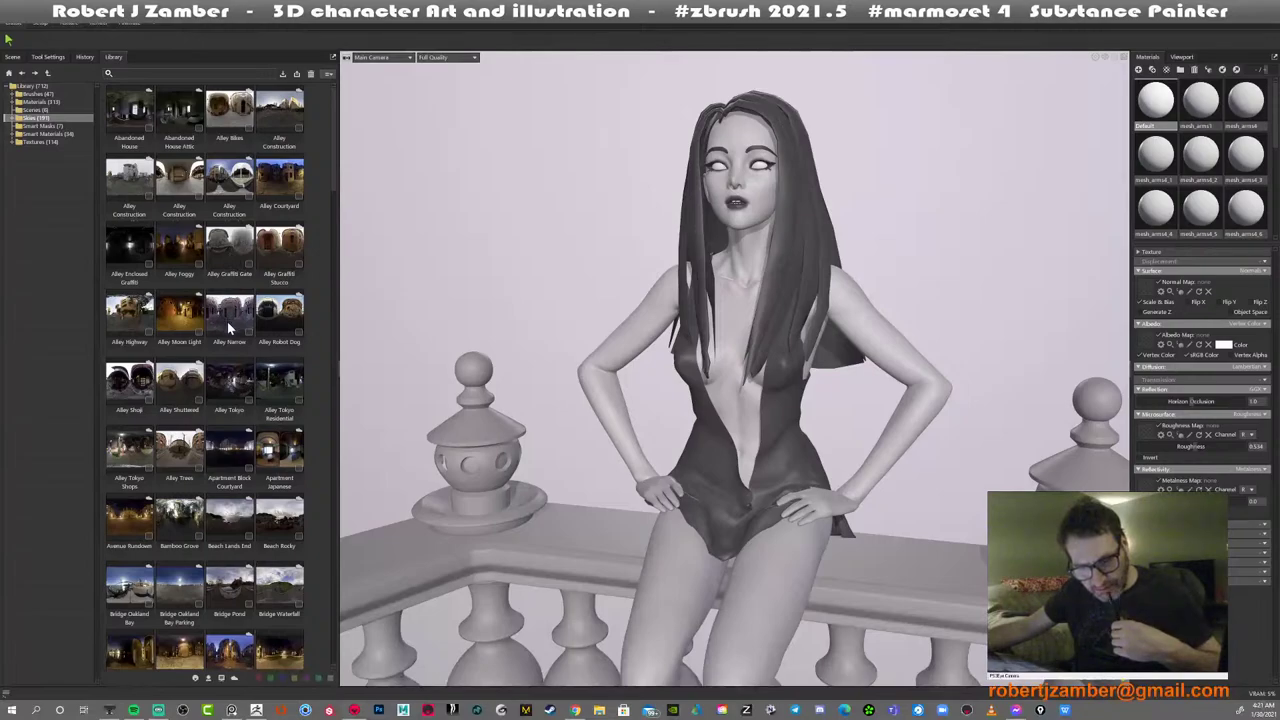
pyautogui.scroll(-1, 226, 322)
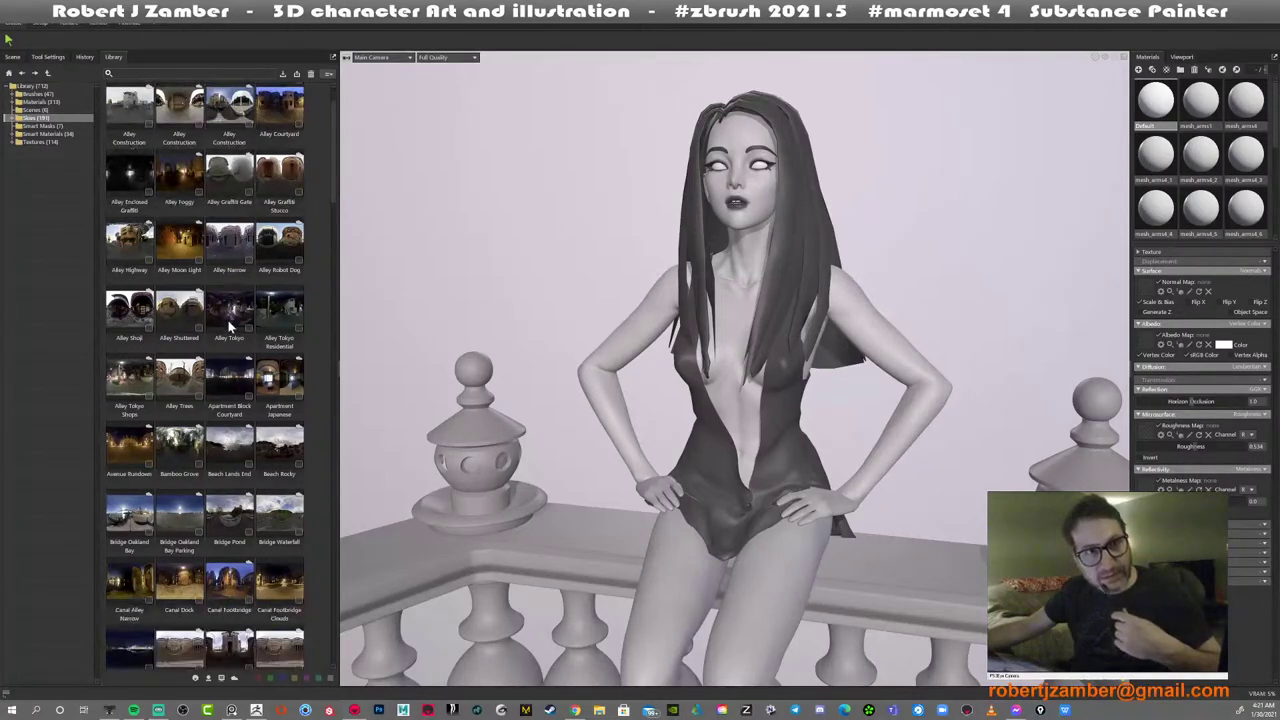
pyautogui.scroll(-9, 228, 326)
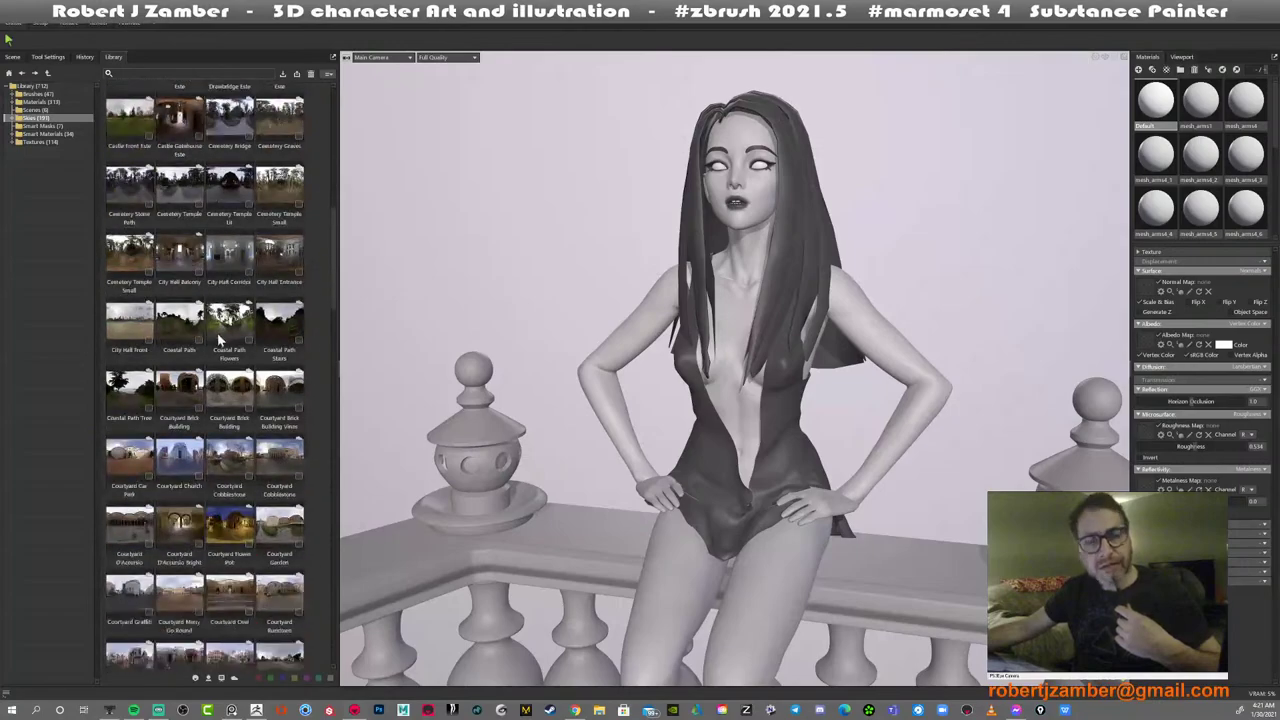
pyautogui.scroll(-7, 220, 342)
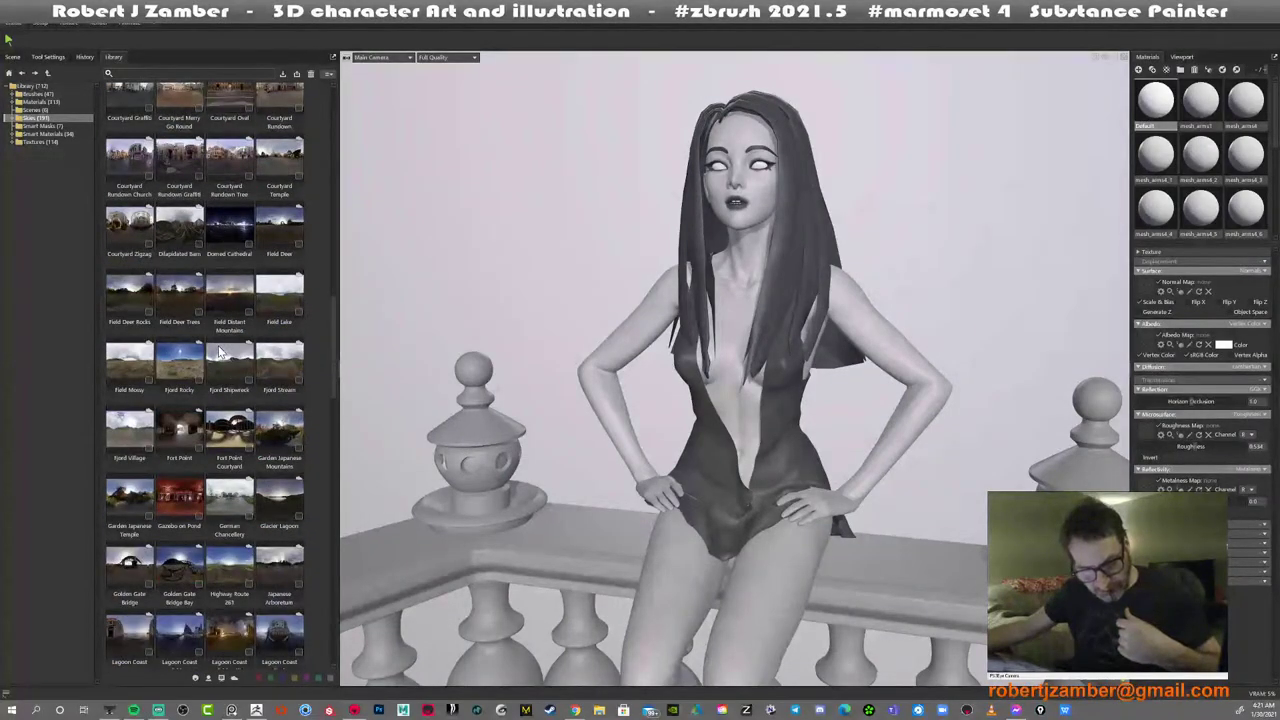
pyautogui.doubleClick(231, 229)
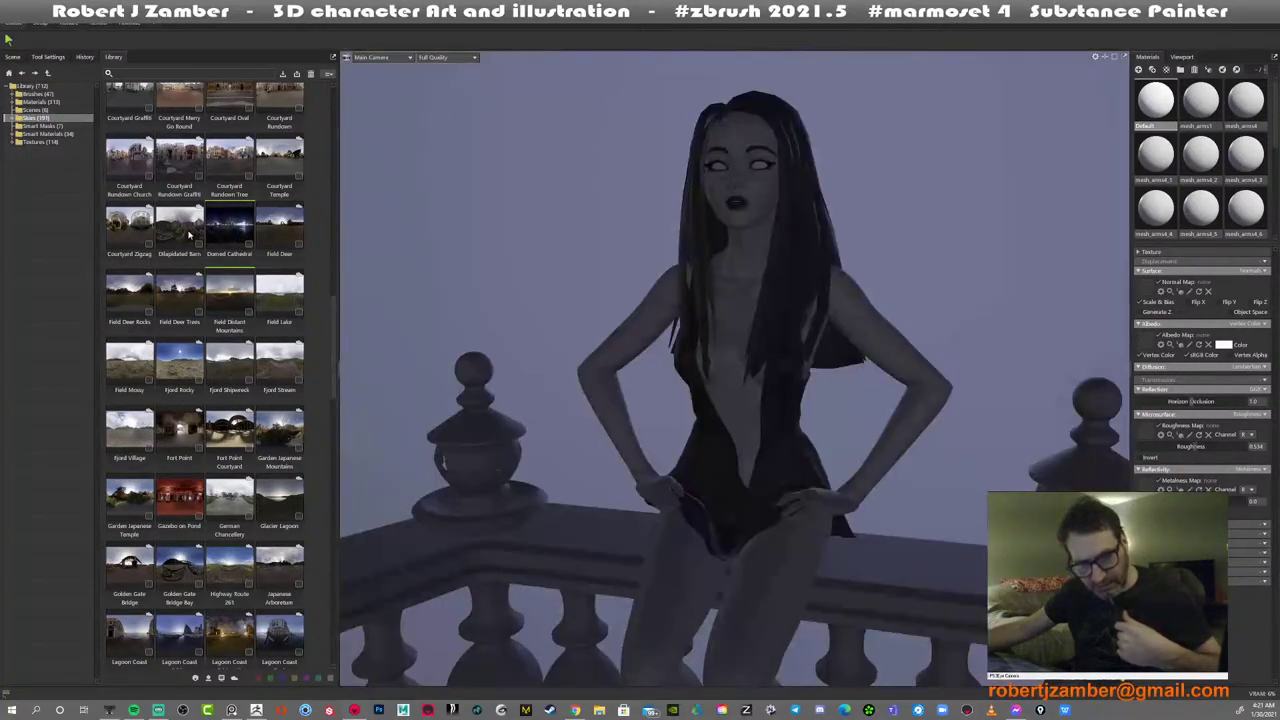
pyautogui.scroll(15, 188, 234)
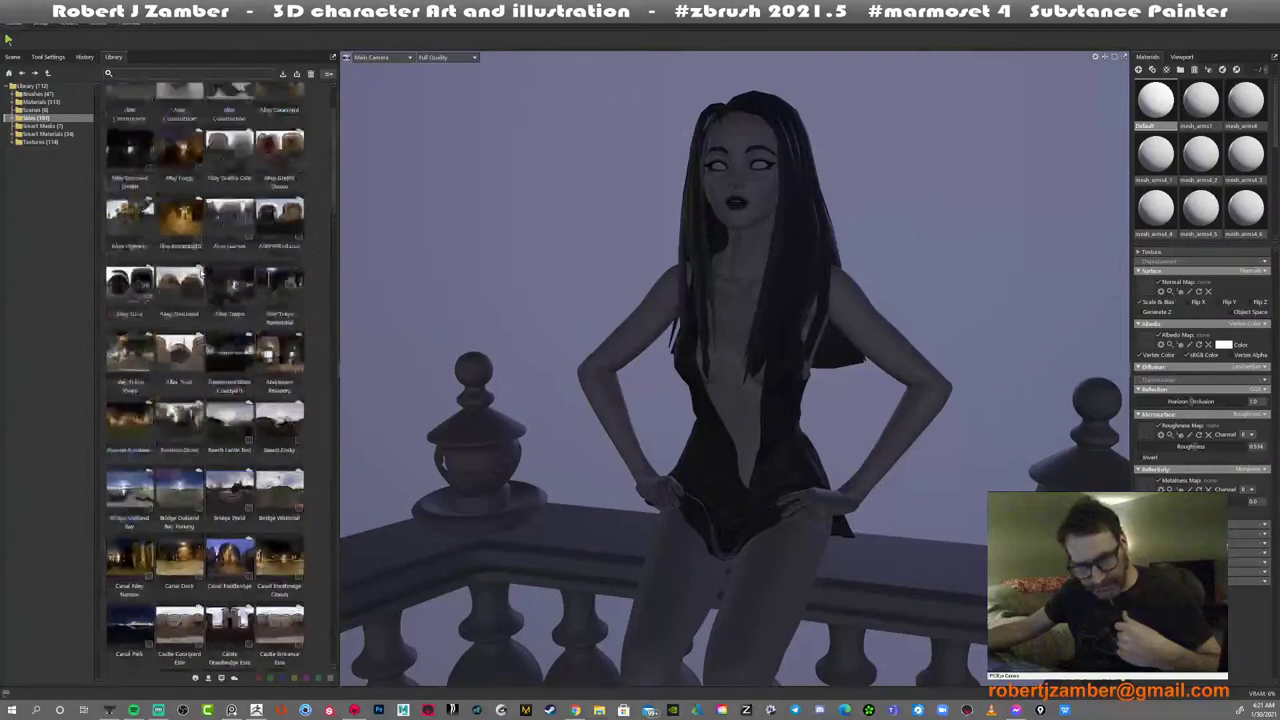
pyautogui.scroll(3, 200, 270)
# Reduce the Sky brightness slightly to about 0.98 and set the backdrop mode to Sky
pyautogui.click(14, 57)
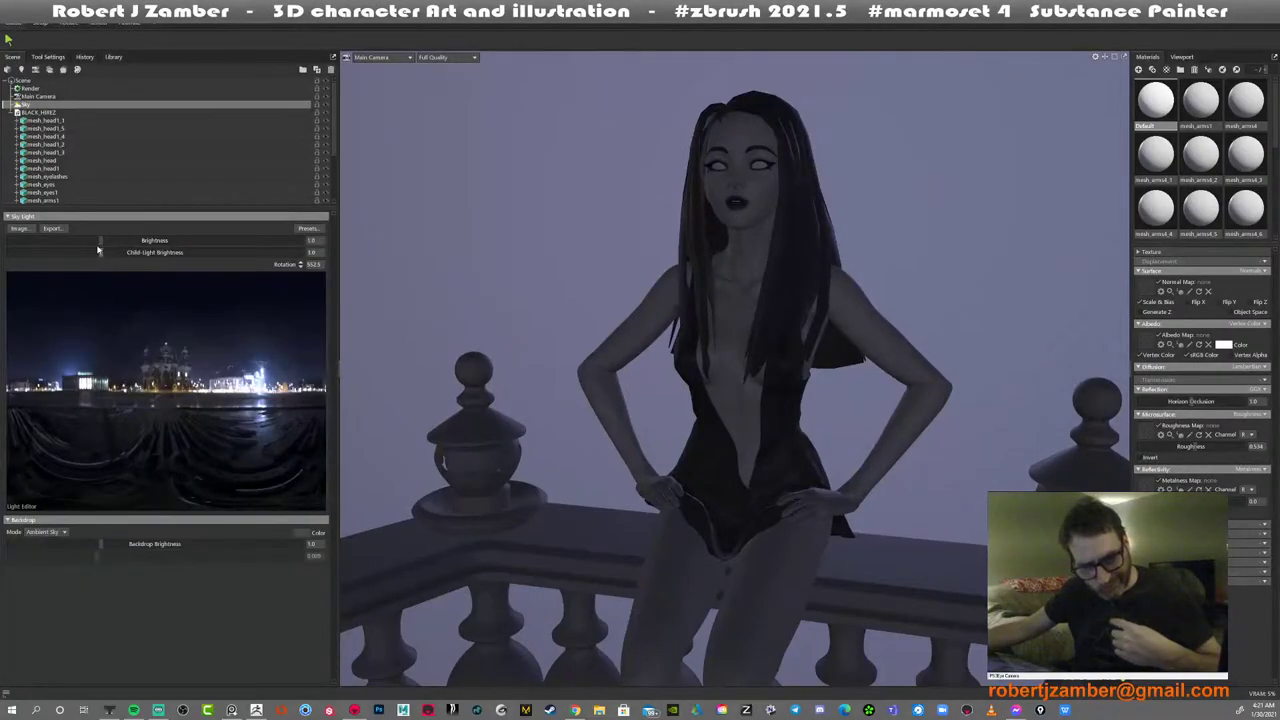
pyautogui.moveTo(102, 242)
pyautogui.mouseDown()
pyautogui.moveTo(122, 241)
pyautogui.moveTo(98, 240)
pyautogui.mouseUp()
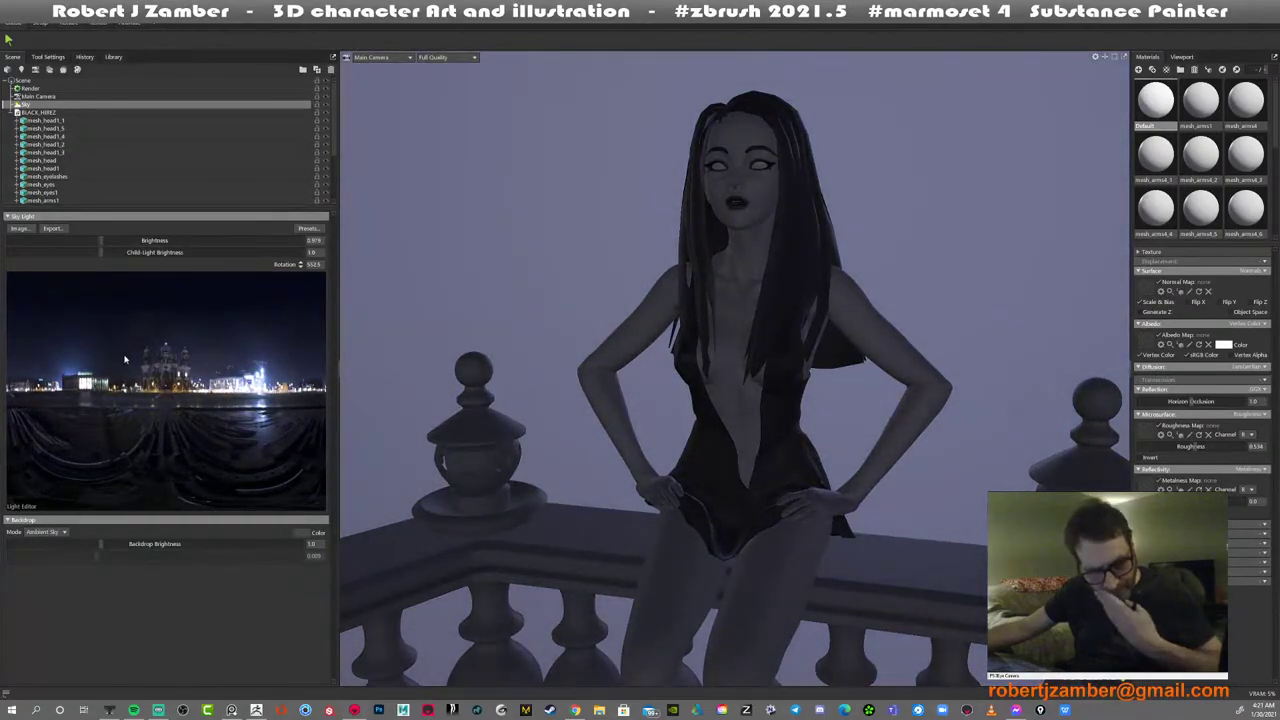
pyautogui.click(32, 532)
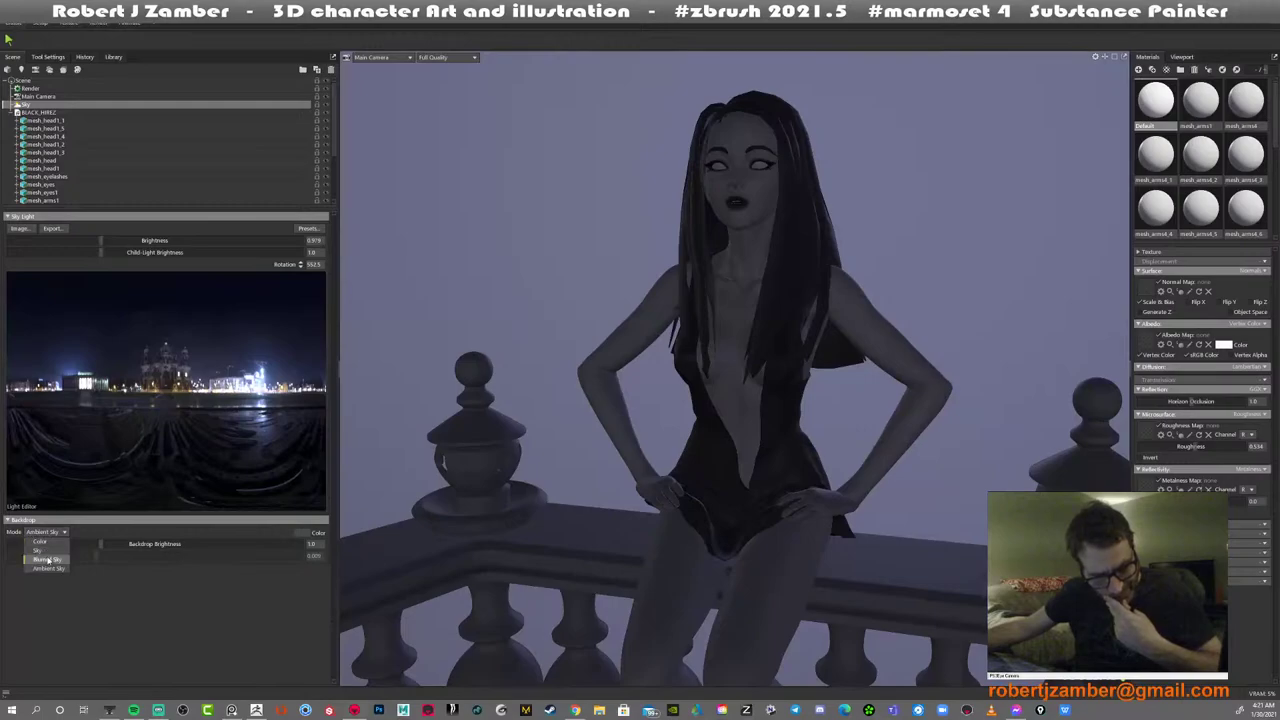
pyautogui.click(46, 552)
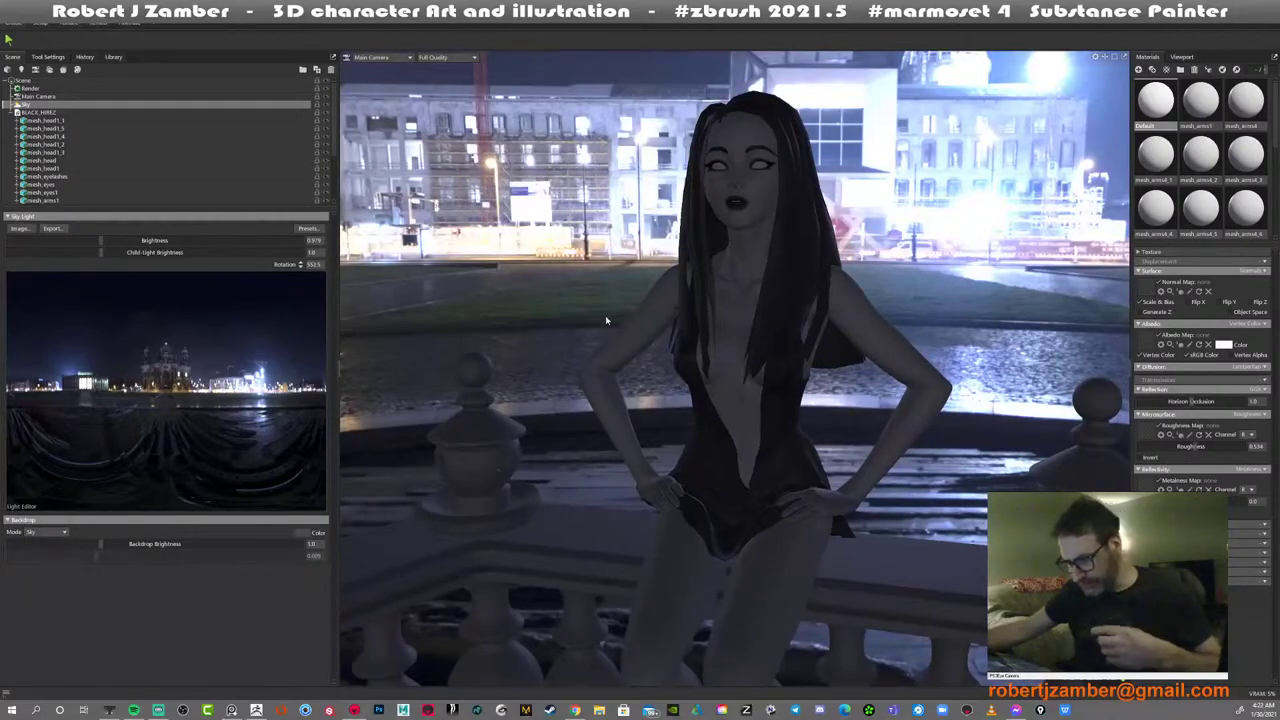
# Rotate the sky behind the figure and add a sky light near the bright white city lights in the environment image
pyautogui.moveTo(646, 323)
pyautogui.keyDown('alt'); pyautogui.mouseDown()
pyautogui.moveTo(629, 368)
pyautogui.moveTo(634, 343)
pyautogui.mouseUp(); pyautogui.keyUp('alt')
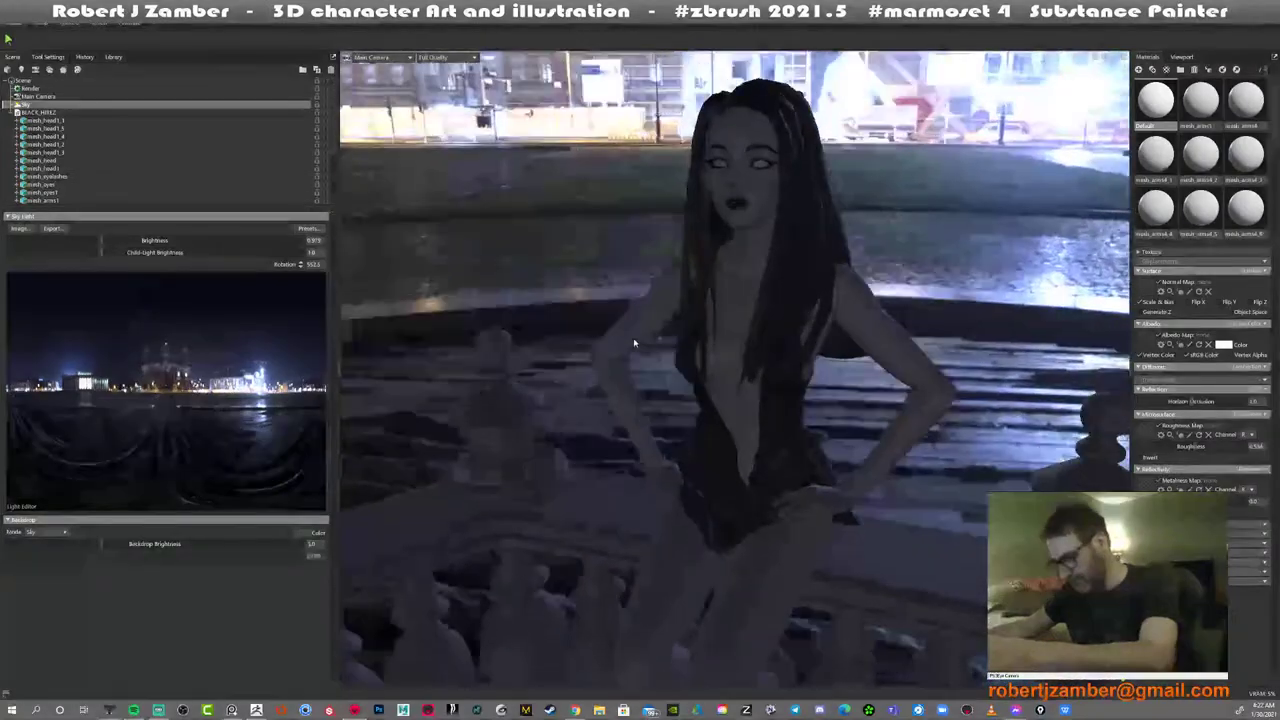
pyautogui.keyDown('shift'); pyautogui.moveTo(633, 342); pyautogui.dragTo(924, 354, button='right'); pyautogui.keyUp('shift')
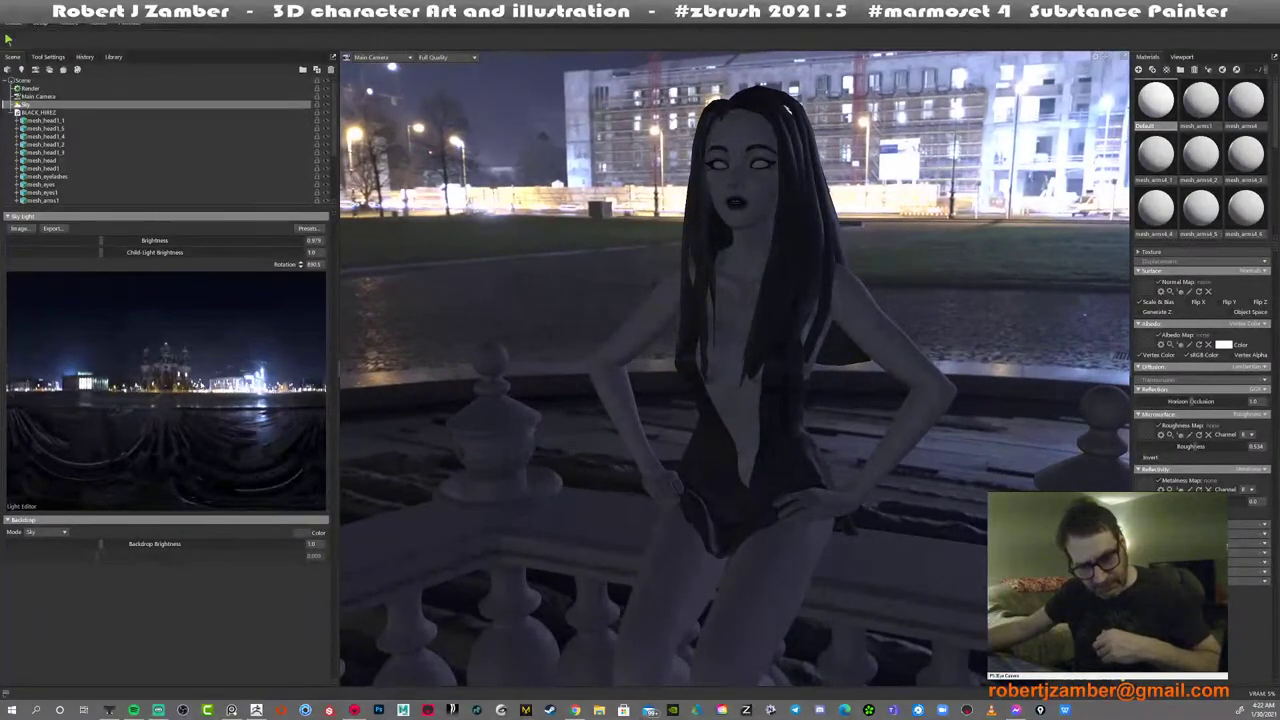
pyautogui.click(246, 378)
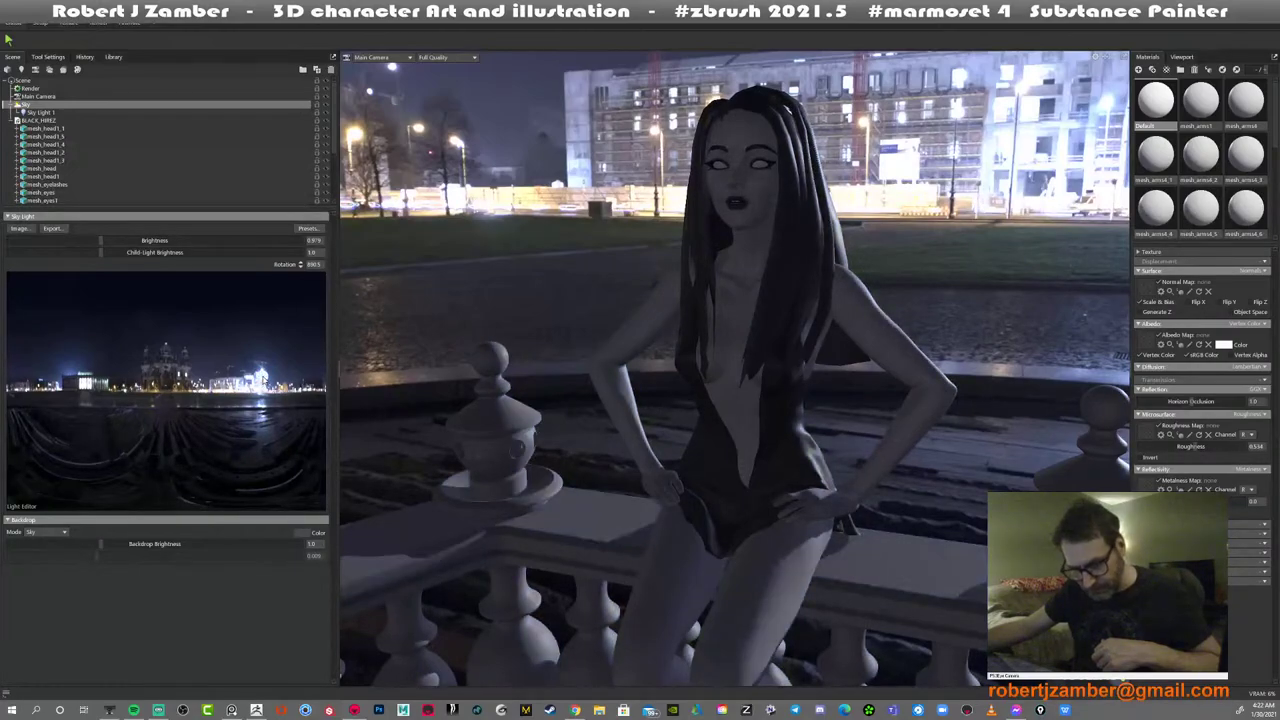
# Set the brightness of Sky Light 1 to about 6.769 and compare its cast shadows on and off, leaving them on
pyautogui.click(40, 112)
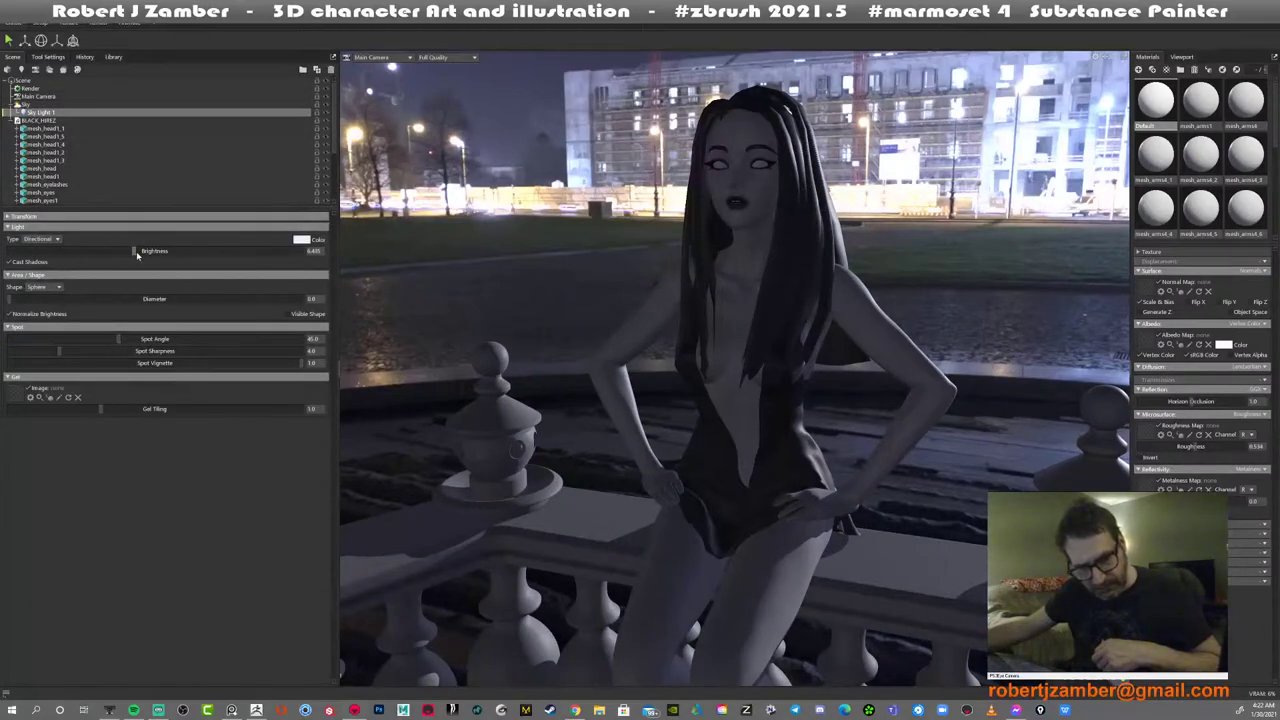
pyautogui.moveTo(136, 252)
pyautogui.mouseDown()
pyautogui.moveTo(160, 251)
pyautogui.moveTo(136, 251)
pyautogui.mouseUp()
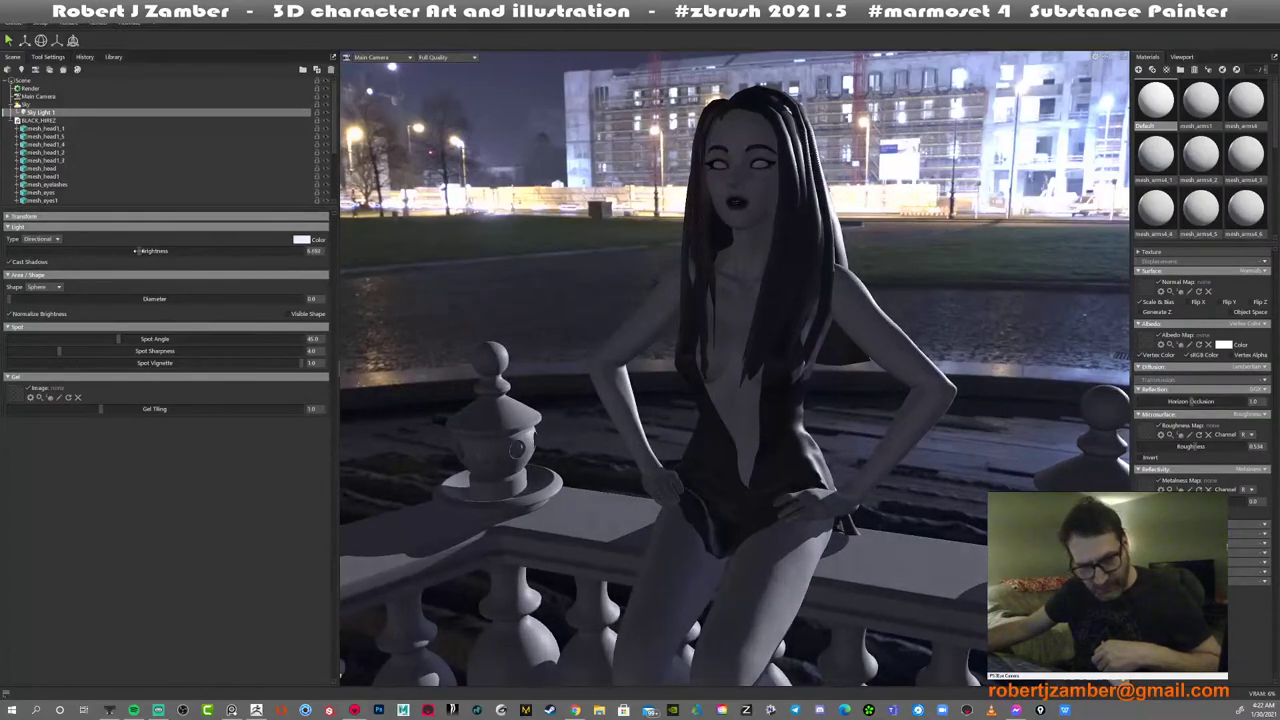
pyautogui.click(9, 264)
pyautogui.click(10, 264)
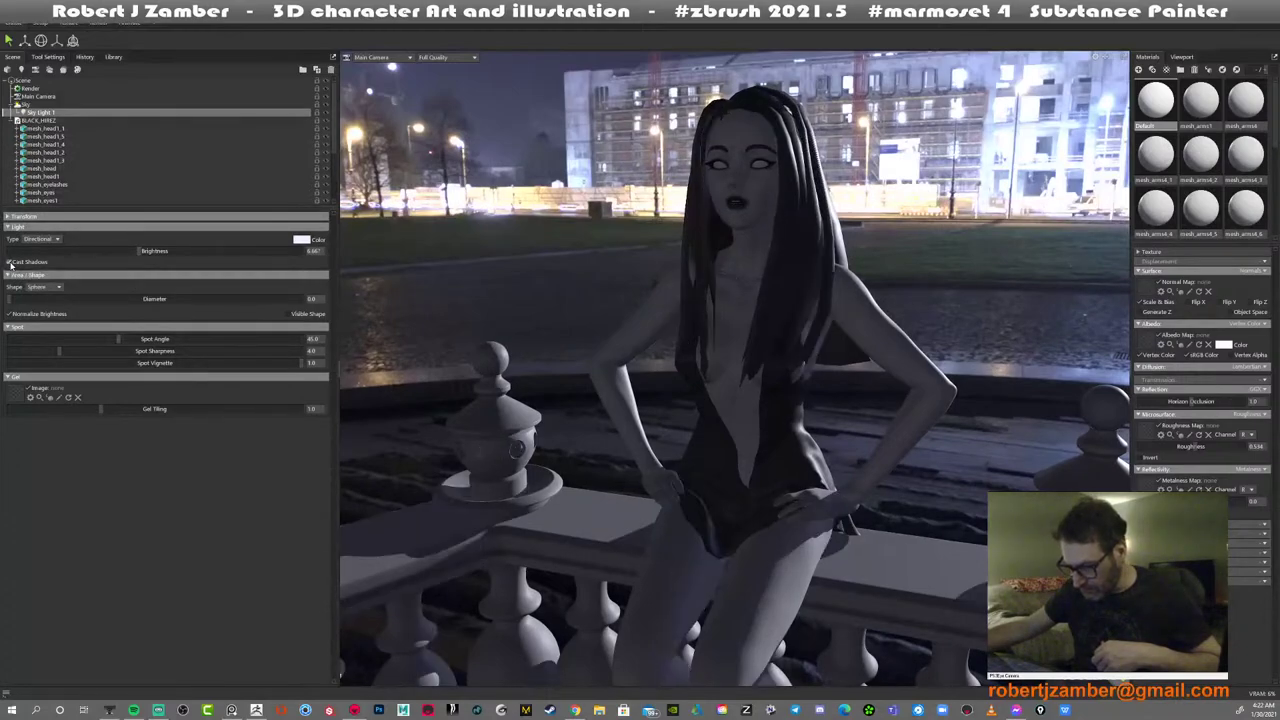
pyautogui.click(10, 263)
pyautogui.click(10, 263)
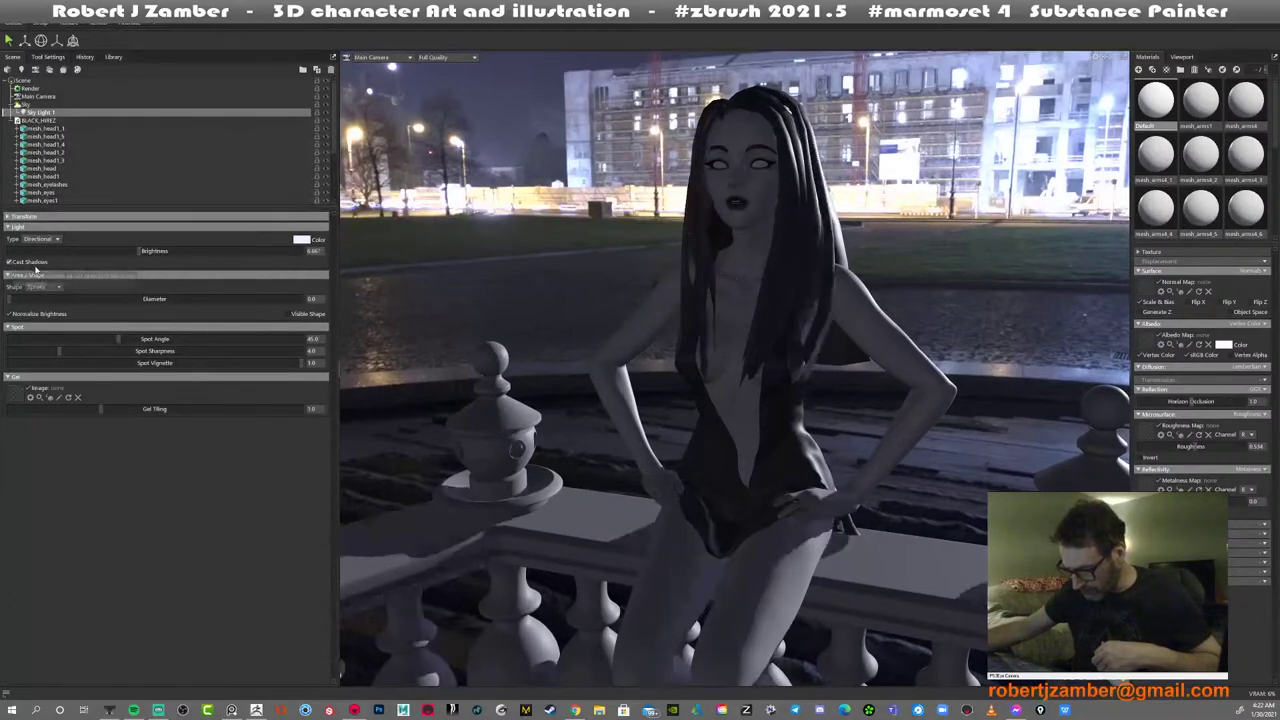
pyautogui.moveTo(138, 251)
pyautogui.mouseDown()
pyautogui.moveTo(160, 251)
pyautogui.moveTo(128, 251)
pyautogui.moveTo(139, 251)
pyautogui.mouseUp()
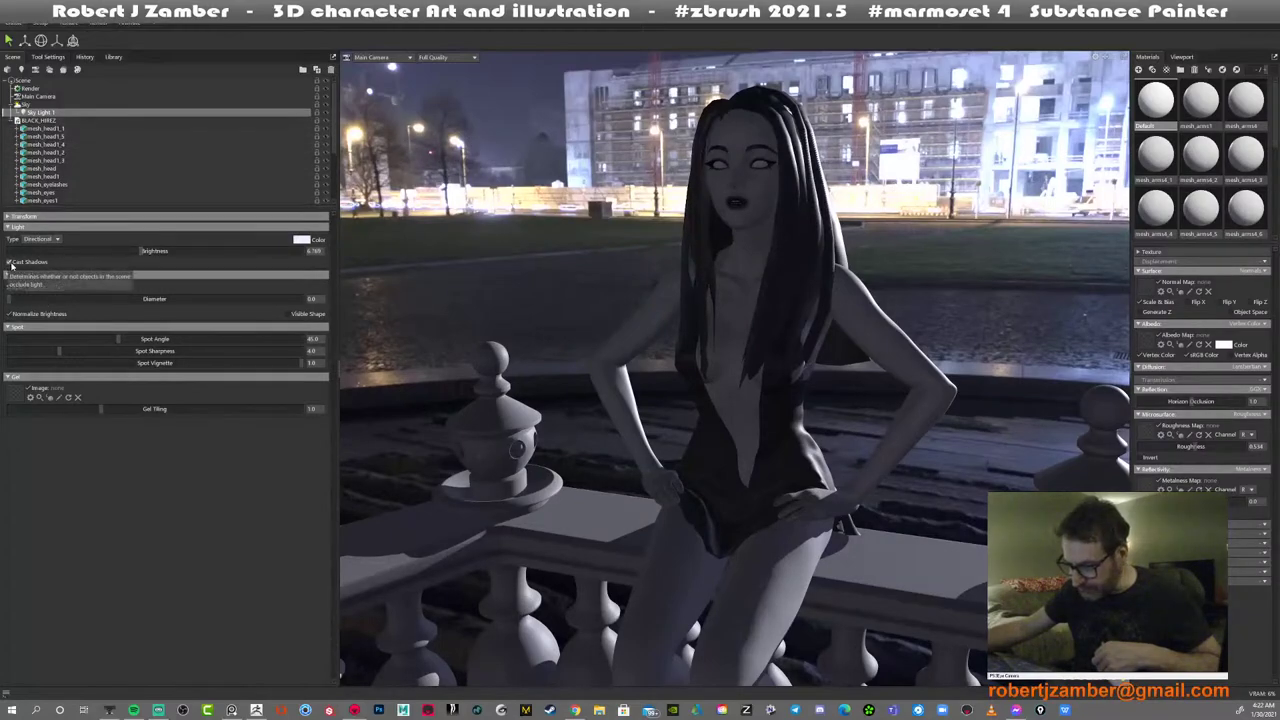
# Add a second sky light on the horizon of the Sky's environment image and shift it to just below the cathedral
pyautogui.click(27, 106)
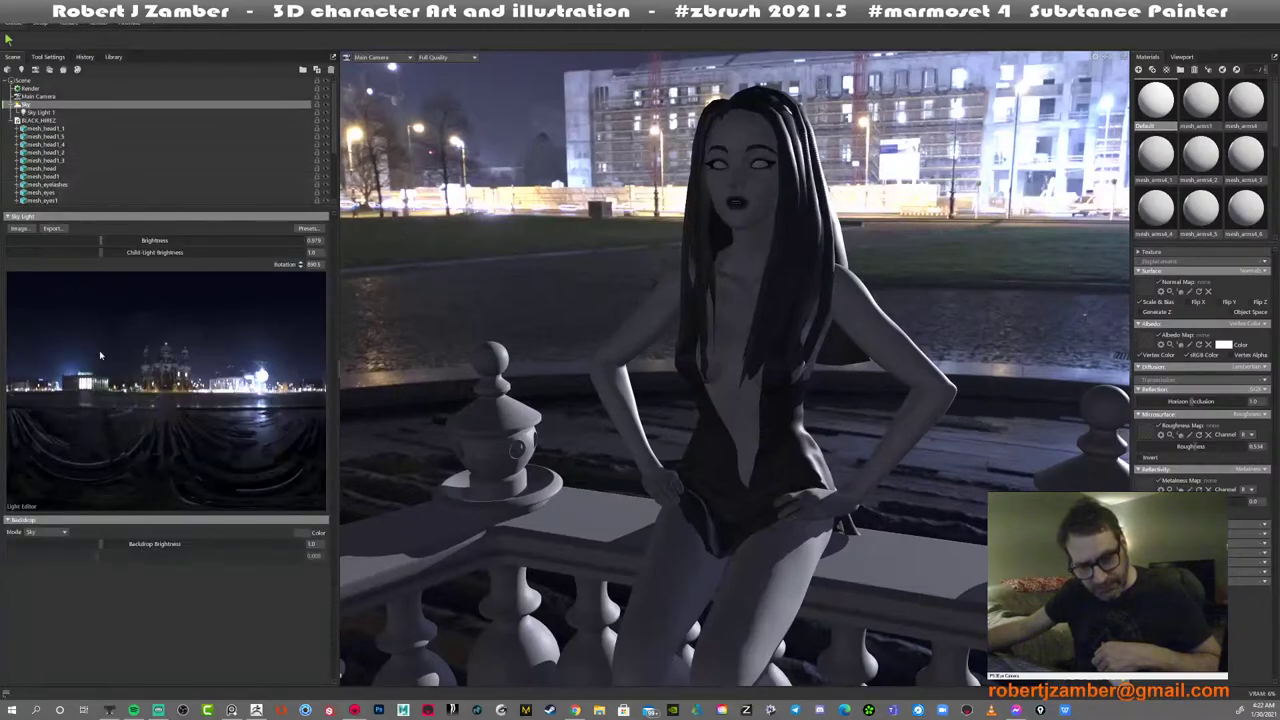
pyautogui.click(152, 391)
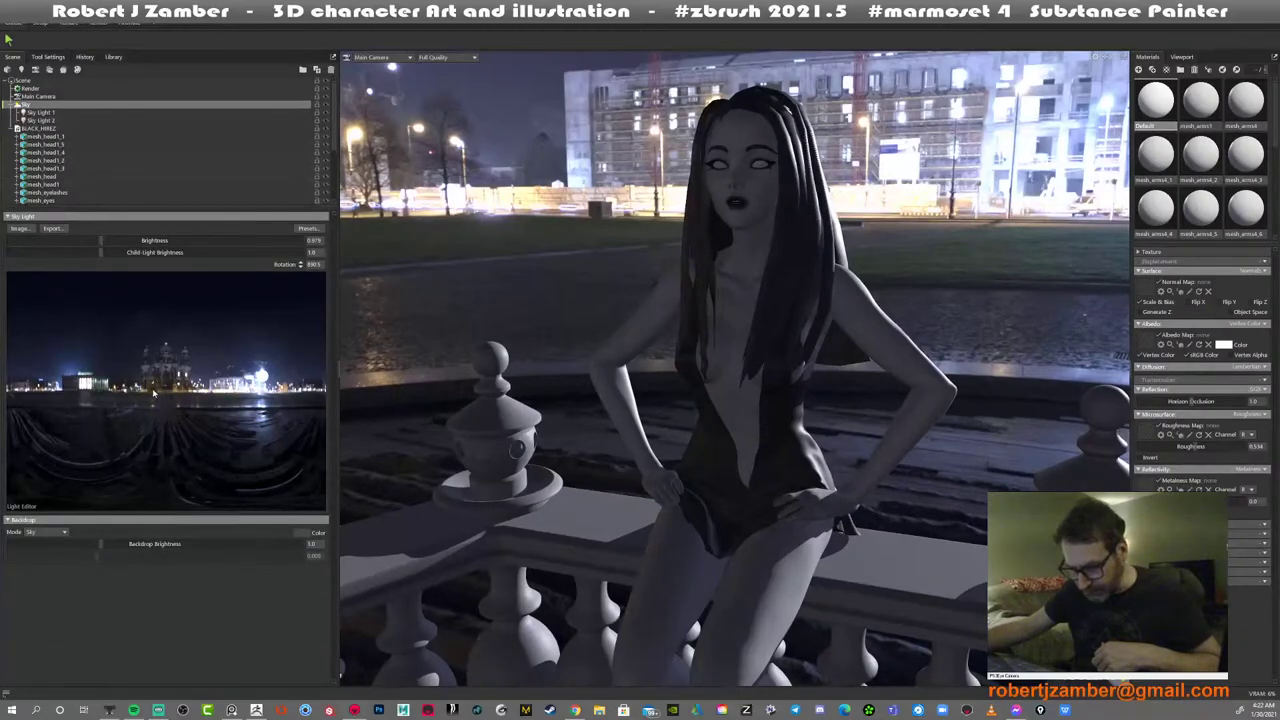
pyautogui.moveTo(165, 392); pyautogui.dragTo(172, 394)
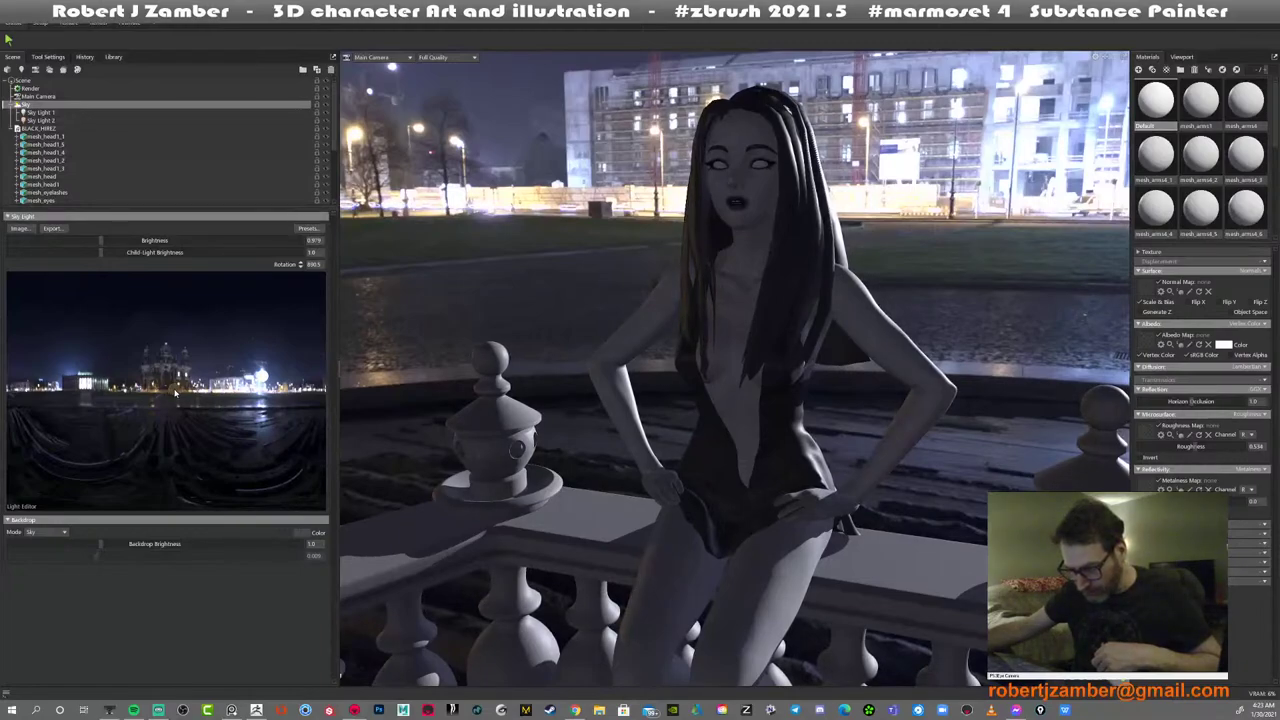
# Move Sky Light 2 out of the Sky to the scene's top level and change its light type to Omni
pyautogui.click(49, 121)
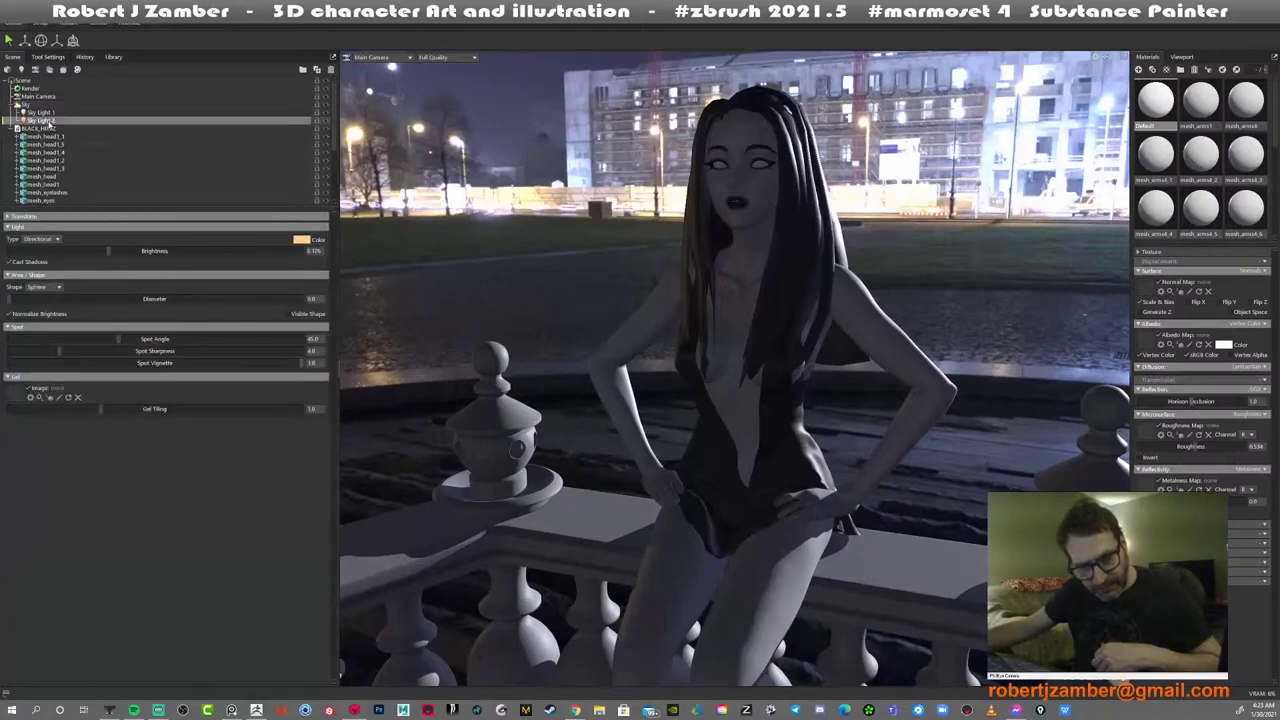
pyautogui.moveTo(47, 83); pyautogui.dragTo(47, 92)
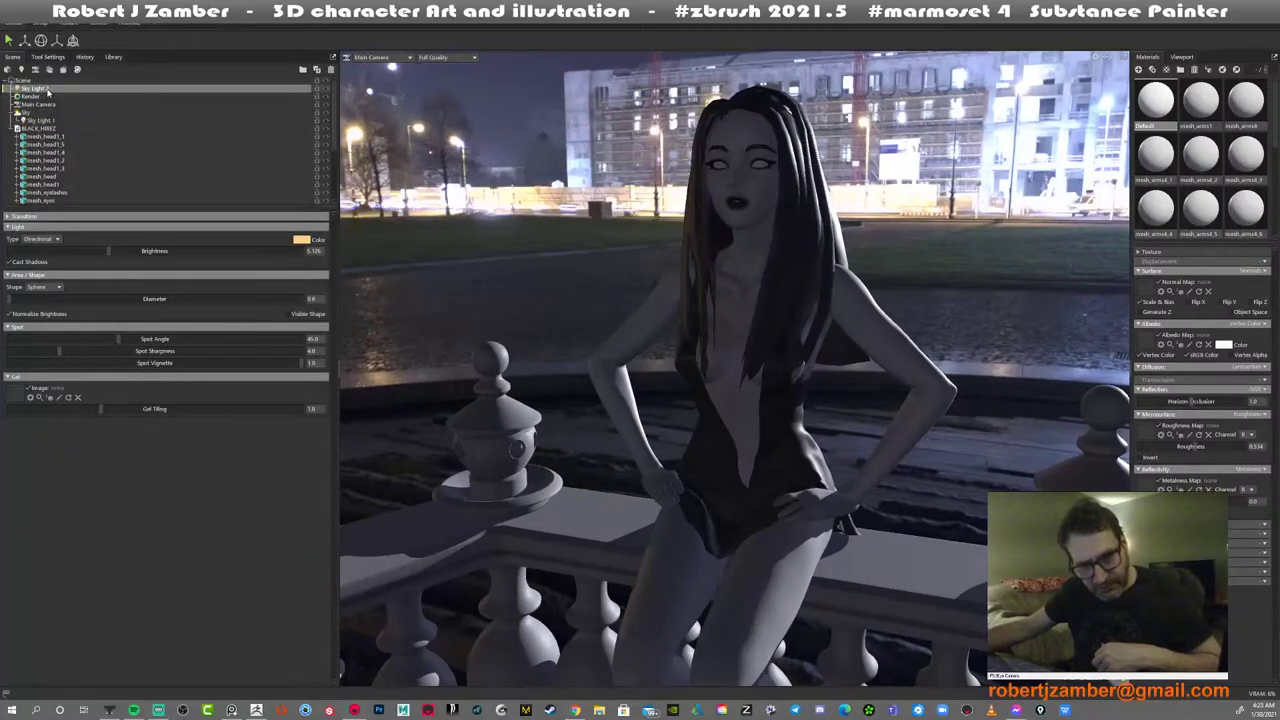
pyautogui.rightClick(47, 92)
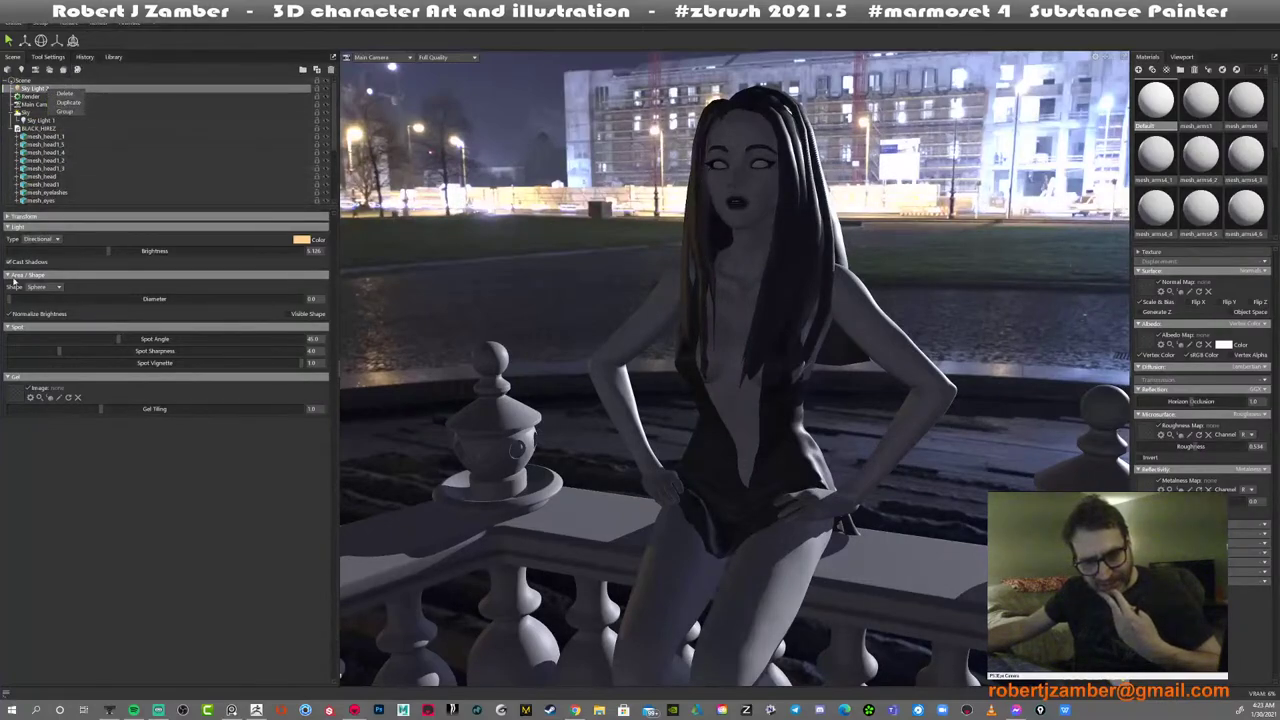
pyautogui.click(45, 240)
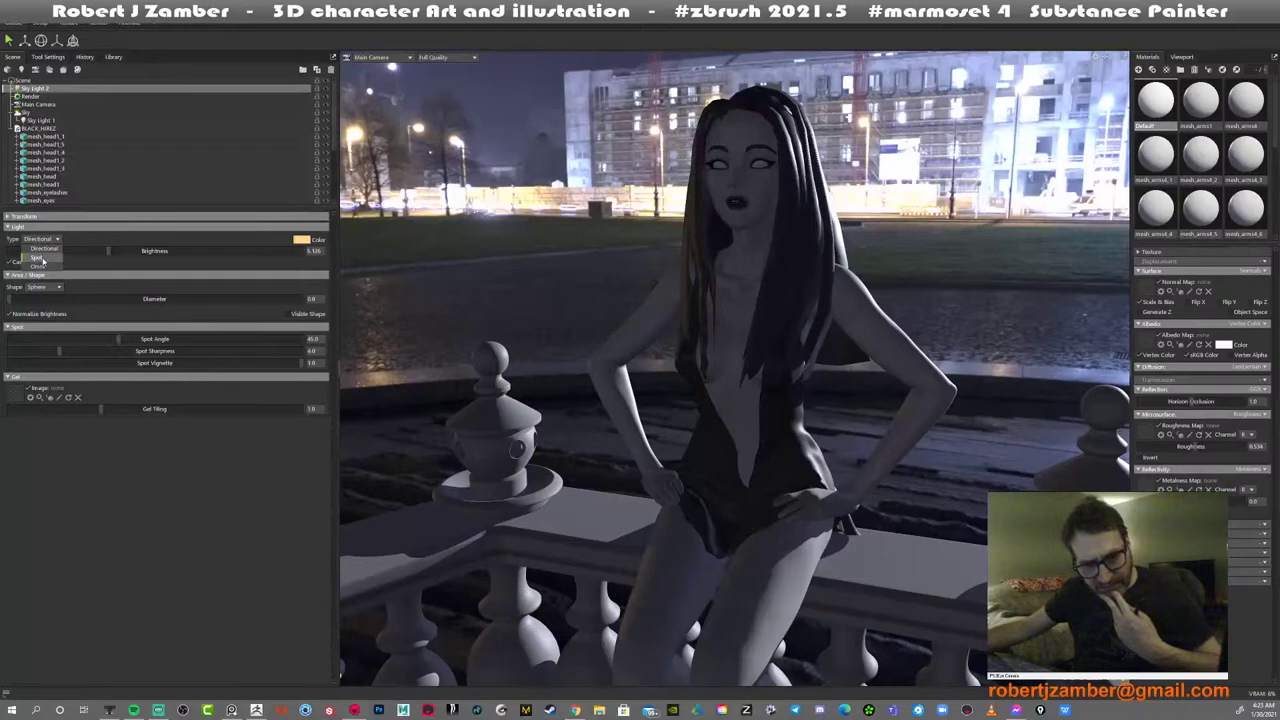
pyautogui.click(41, 268)
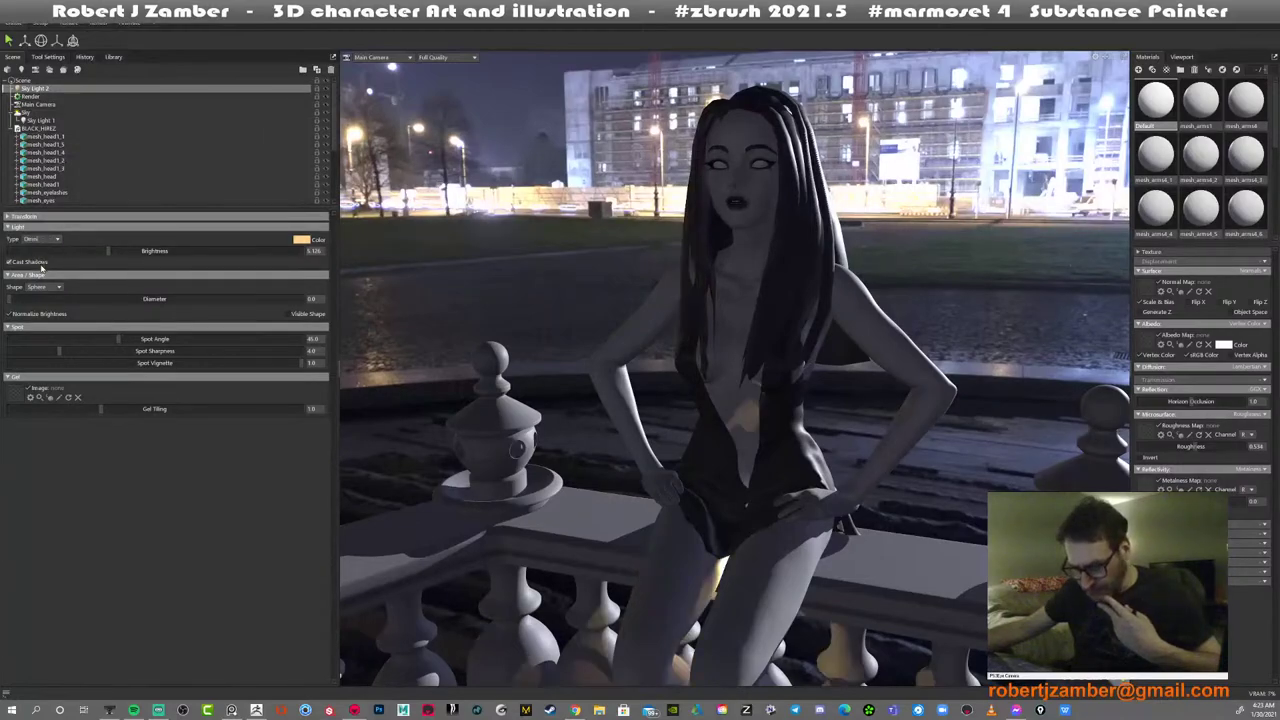
# Move Sky Light 2 away from the figure's lap to the lantern-shaped ornament on the balustrade corner beside her
pyautogui.scroll(-8, 605, 423)
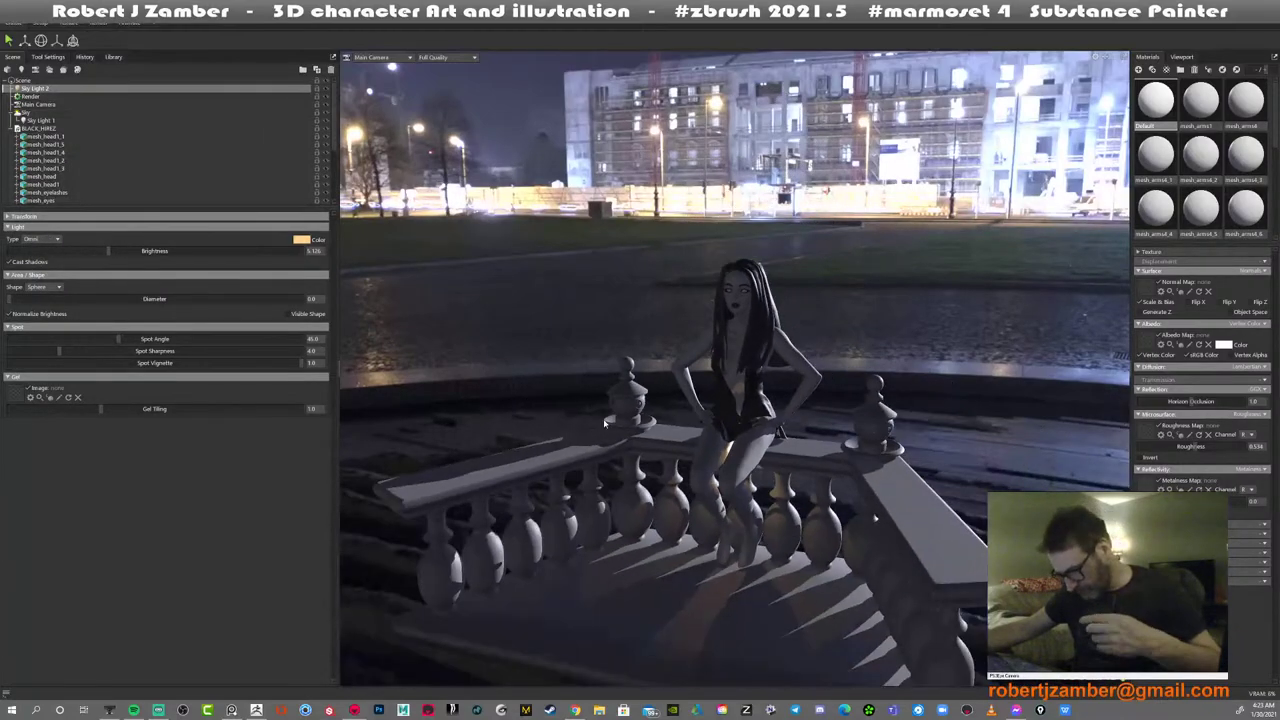
pyautogui.scroll(1, 605, 423)
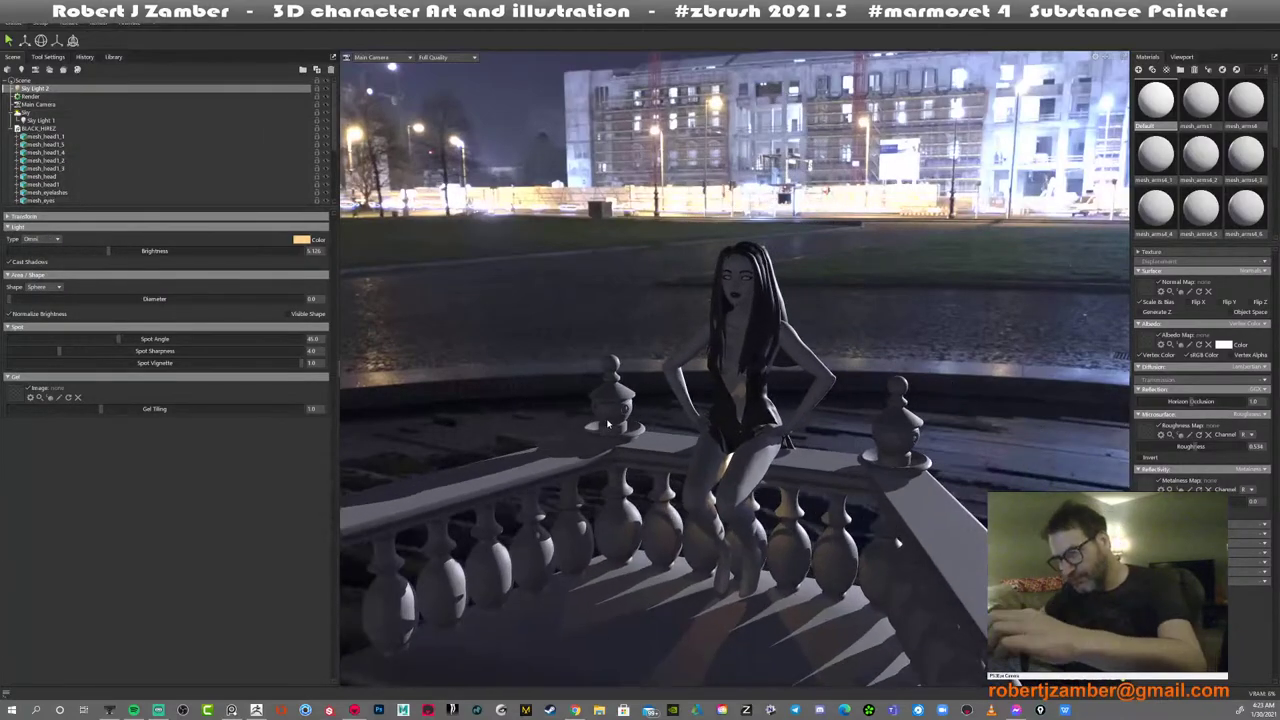
pyautogui.press('w')
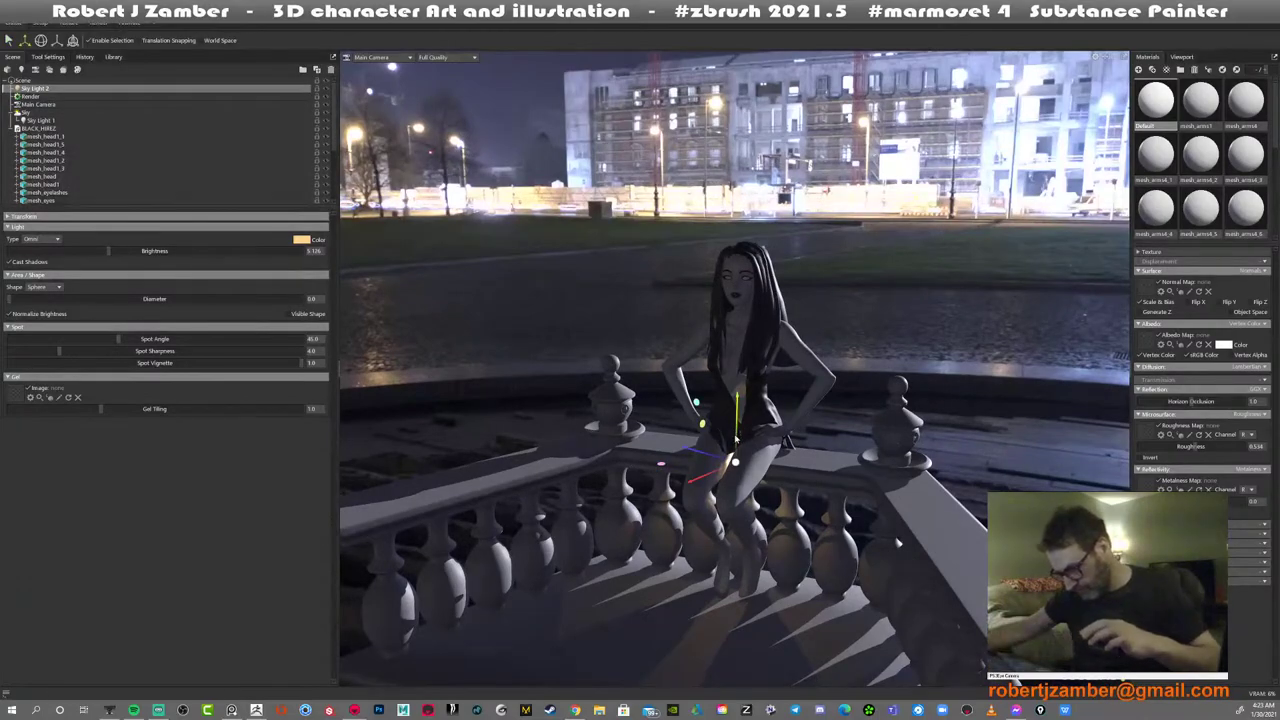
pyautogui.moveTo(734, 433); pyautogui.dragTo(780, 385)
pyautogui.scroll(2, 598, 427)
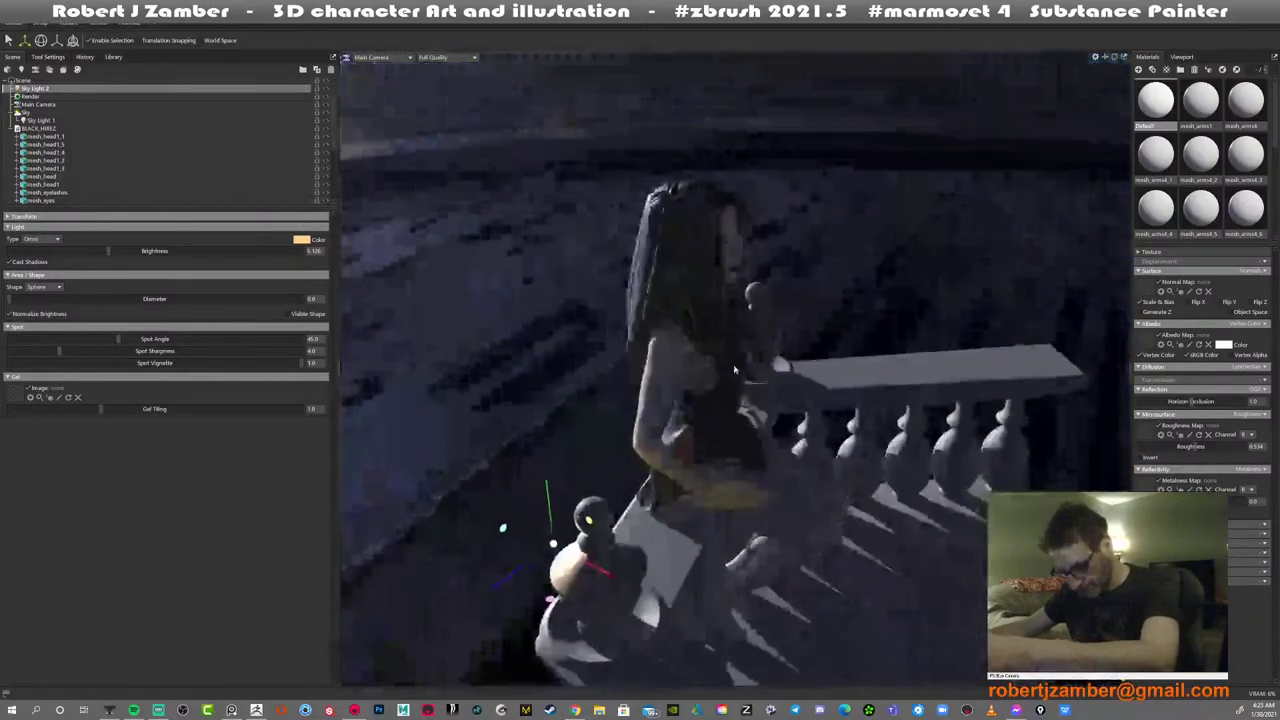
pyautogui.moveTo(645, 500); pyautogui.dragTo(675, 376, button='middle')
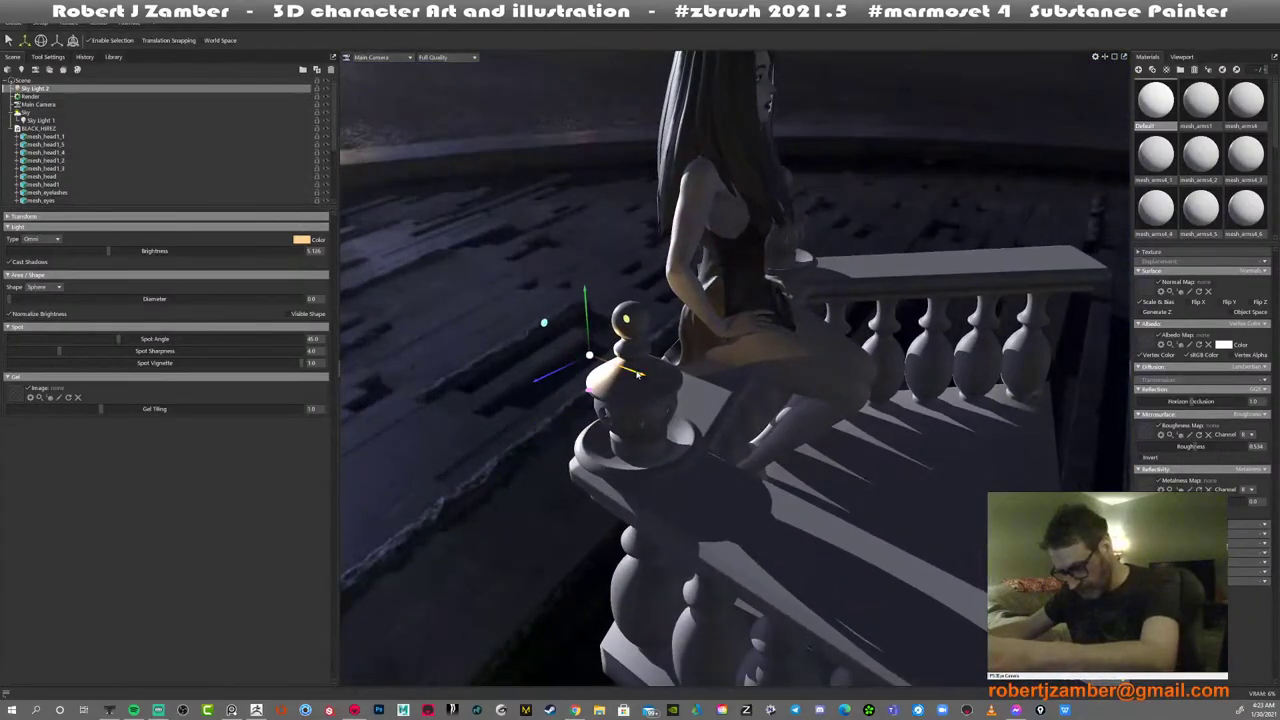
pyautogui.moveTo(638, 374); pyautogui.dragTo(690, 393)
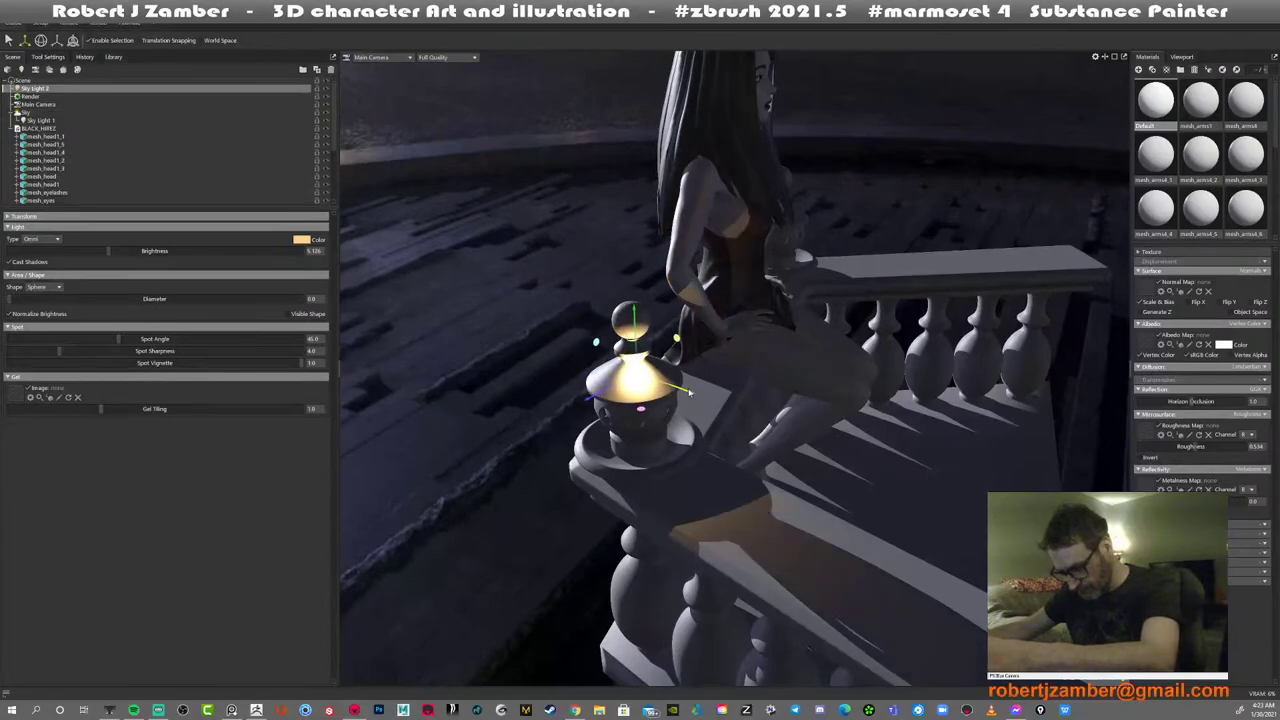
# Lower Sky Light 2 and centre it inside the hollow body of the lantern ornament, checking its placement from several sides
pyautogui.moveTo(772, 438); pyautogui.dragTo(668, 362)
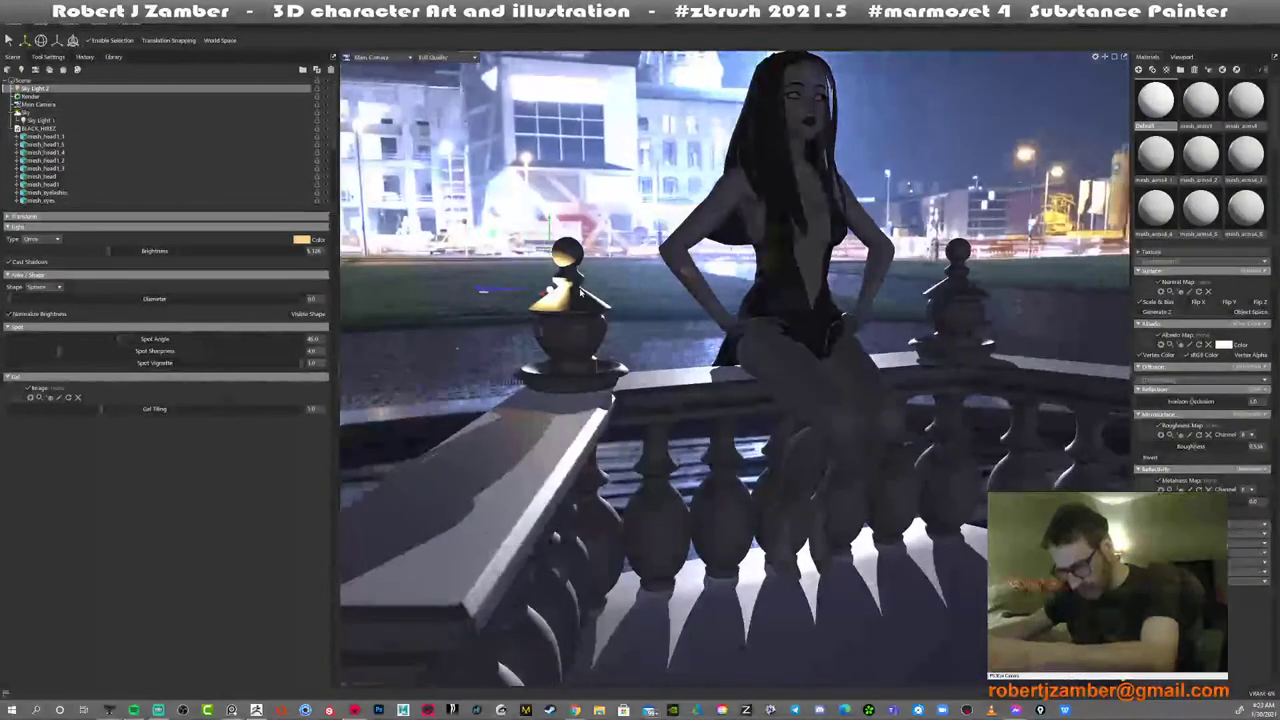
pyautogui.moveTo(553, 284); pyautogui.dragTo(640, 400)
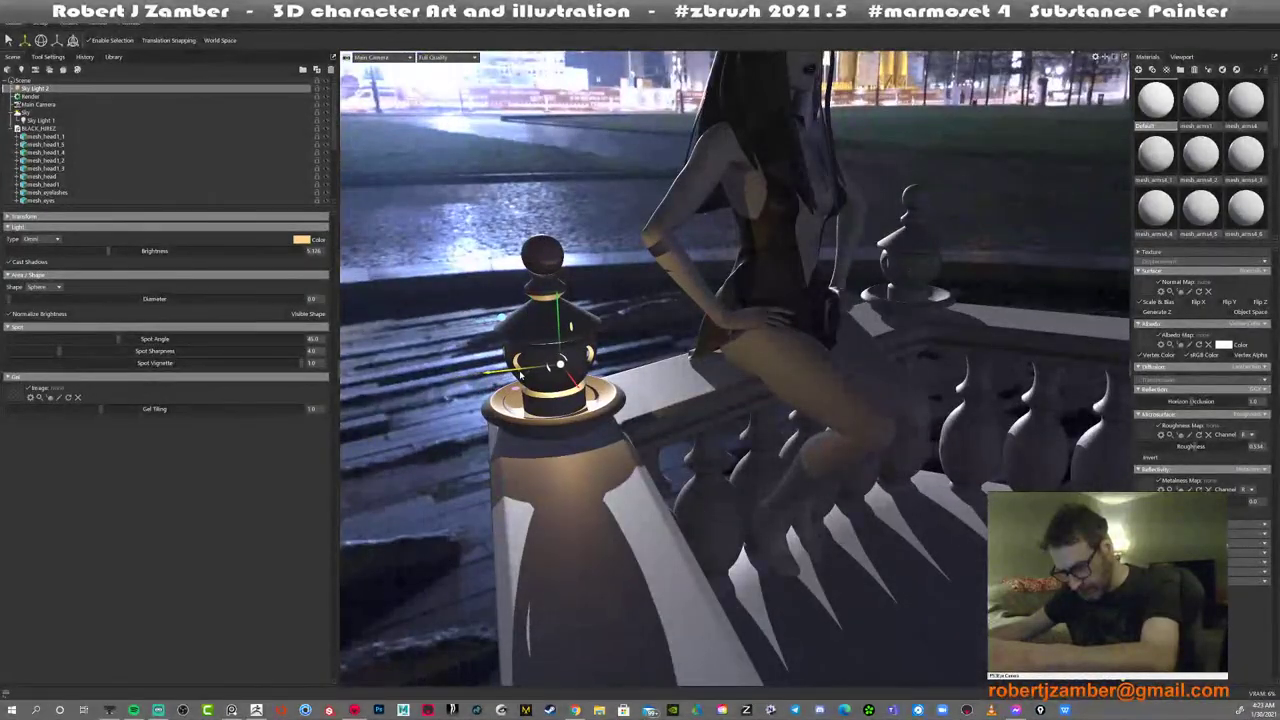
pyautogui.moveTo(516, 375)
pyautogui.mouseDown()
pyautogui.moveTo(449, 371)
pyautogui.moveTo(499, 387)
pyautogui.moveTo(535, 360)
pyautogui.mouseUp()
pyautogui.moveTo(636, 418); pyautogui.dragTo(700, 435, button='right')
pyautogui.moveTo(700, 435); pyautogui.dragTo(743, 453)
pyautogui.click(750, 448)
pyautogui.moveTo(750, 448); pyautogui.dragTo(735, 425, button='right')
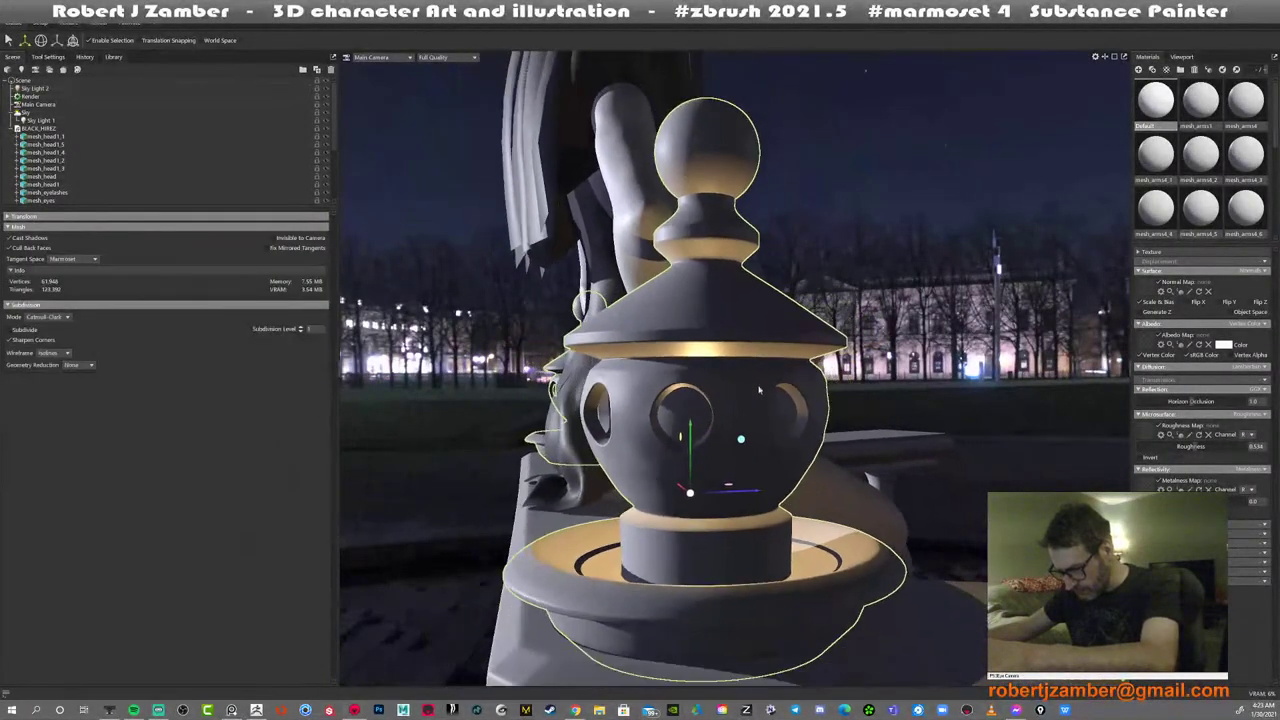
pyautogui.moveTo(735, 425); pyautogui.dragTo(670, 424)
pyautogui.scroll(-10, 670, 425)
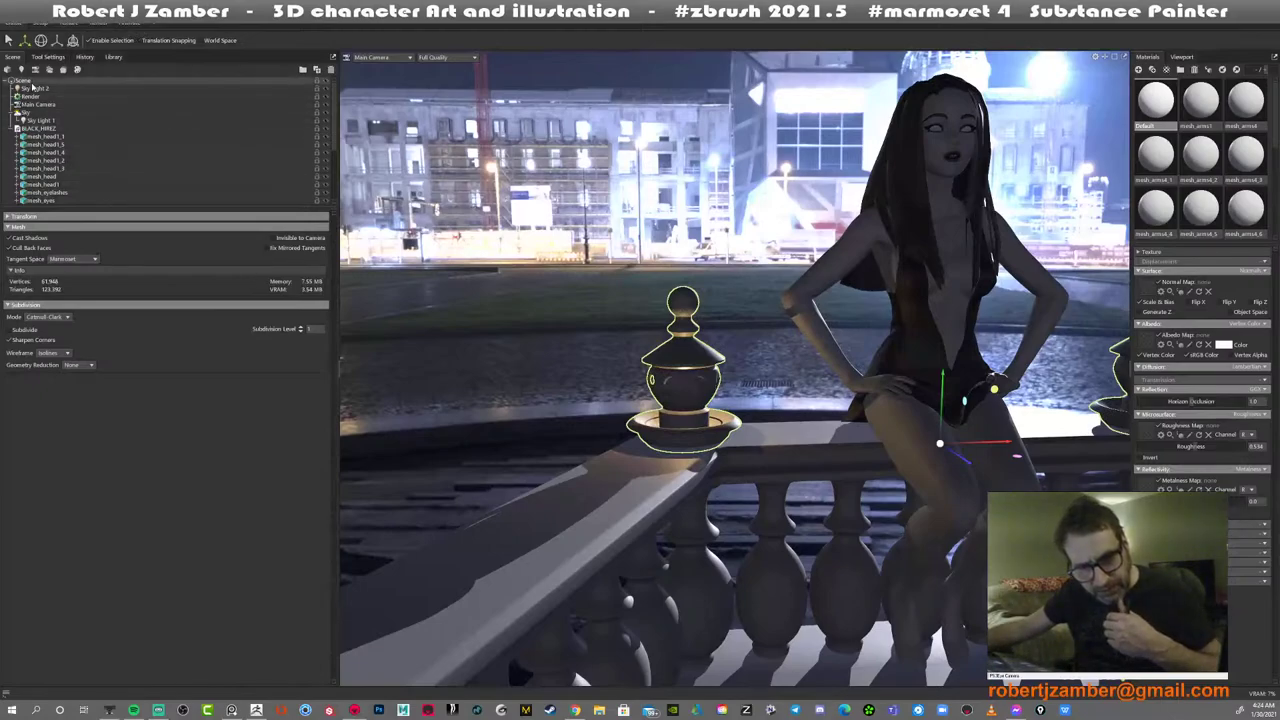
# Raise the brightness of Sky Light 2 inside the lantern to about 6.5 and check its glow on the figure from several angles
pyautogui.click(33, 89)
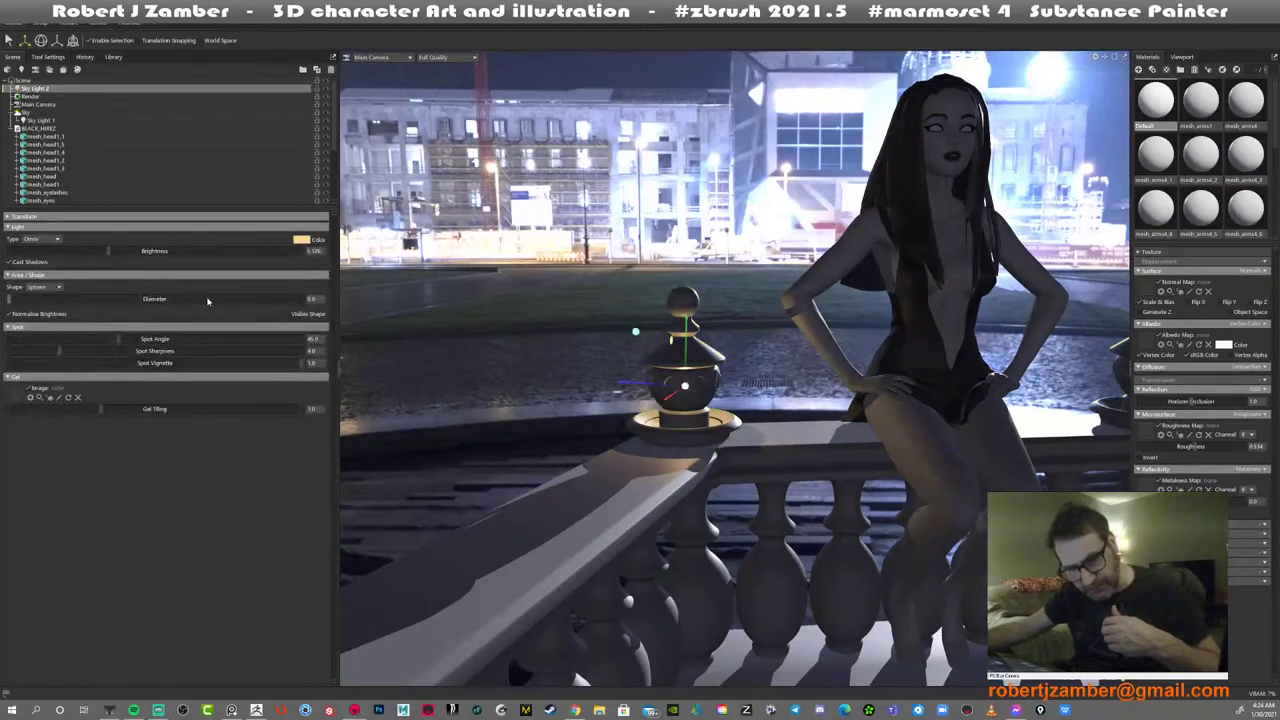
pyautogui.moveTo(122, 251); pyautogui.dragTo(135, 251)
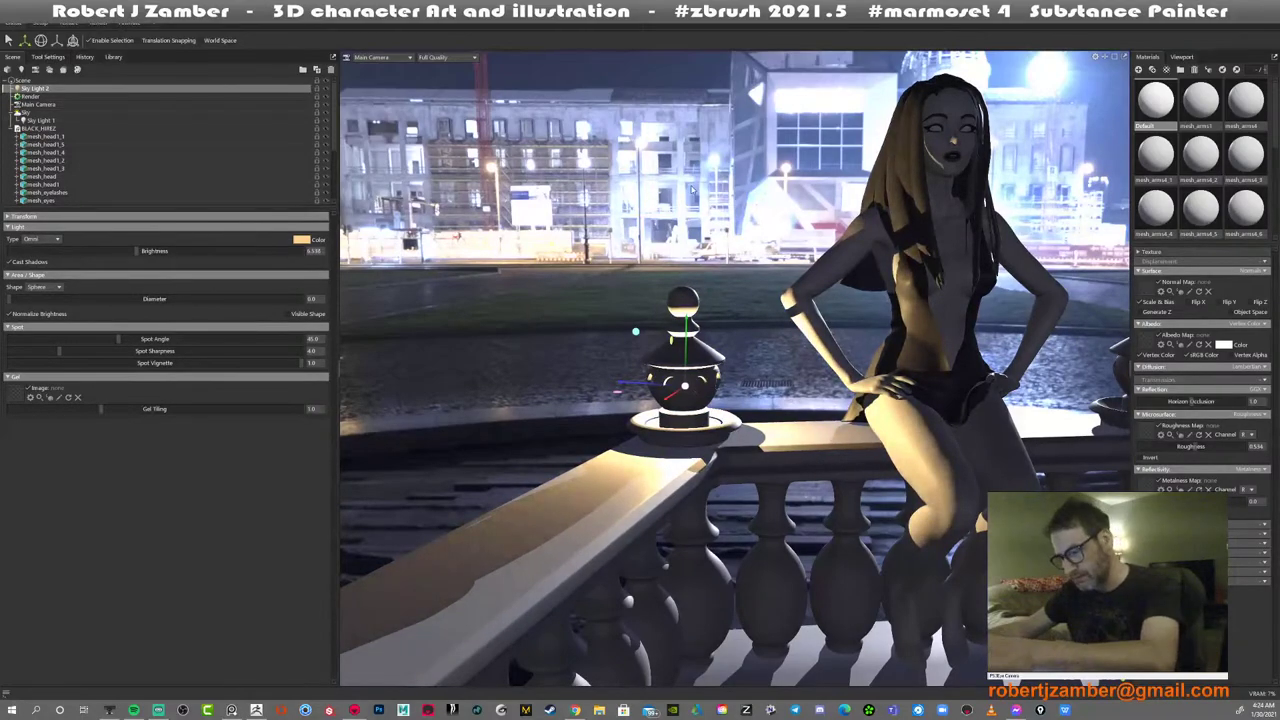
pyautogui.moveTo(755, 190); pyautogui.dragTo(430, 306)
pyautogui.moveTo(475, 260); pyautogui.dragTo(661, 225)
pyautogui.moveTo(661, 225); pyautogui.dragTo(609, 197, button='right')
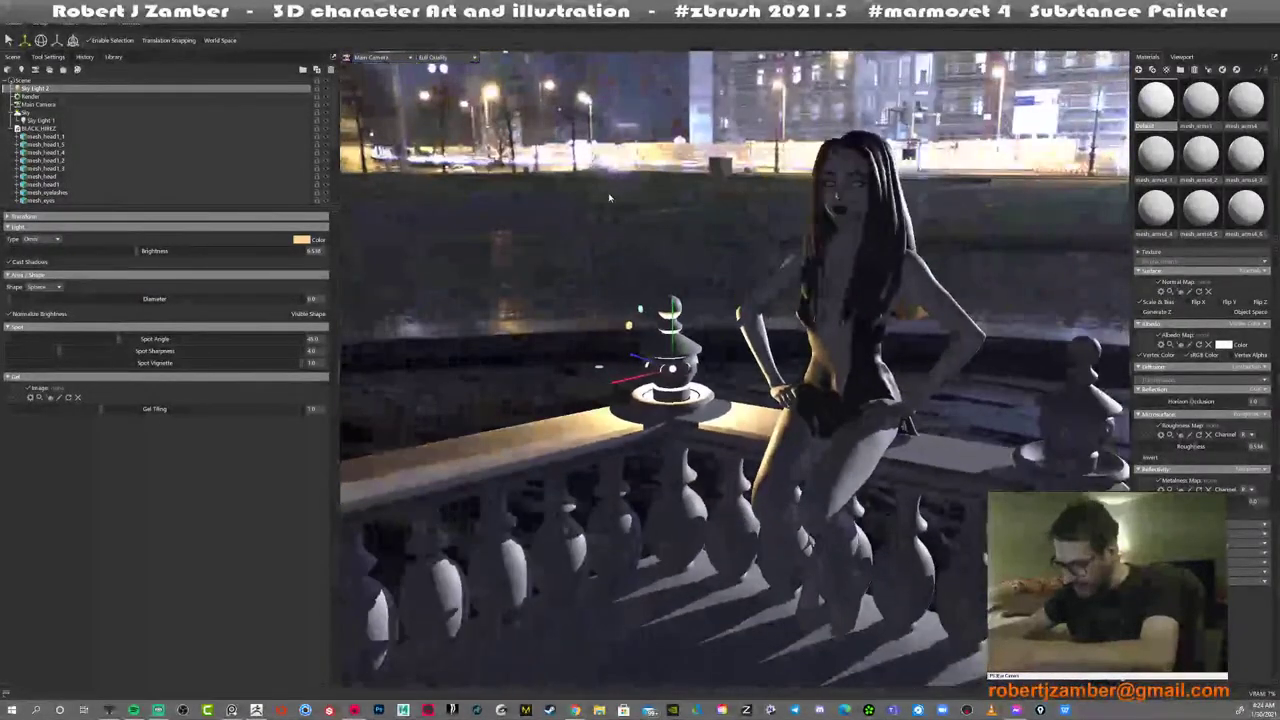
pyautogui.moveTo(609, 197)
pyautogui.mouseDown()
pyautogui.moveTo(585, 197)
pyautogui.moveTo(594, 206)
pyautogui.mouseUp()
pyautogui.moveTo(594, 206); pyautogui.dragTo(606, 207, button='right')
pyautogui.moveTo(606, 207); pyautogui.dragTo(590, 185)
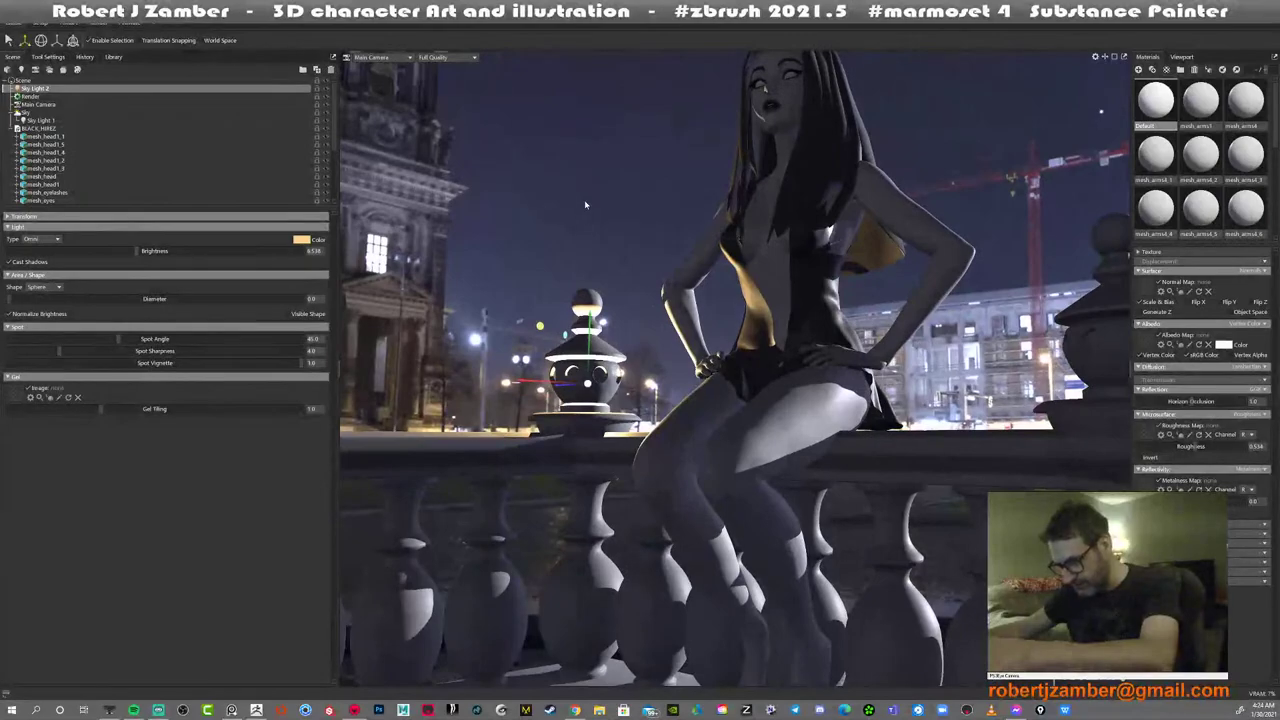
# Set the Sky's backdrop mode to Blurred Sky and reduce the backdrop brightness to about 0.77
pyautogui.click(50, 120)
pyautogui.click(57, 113)
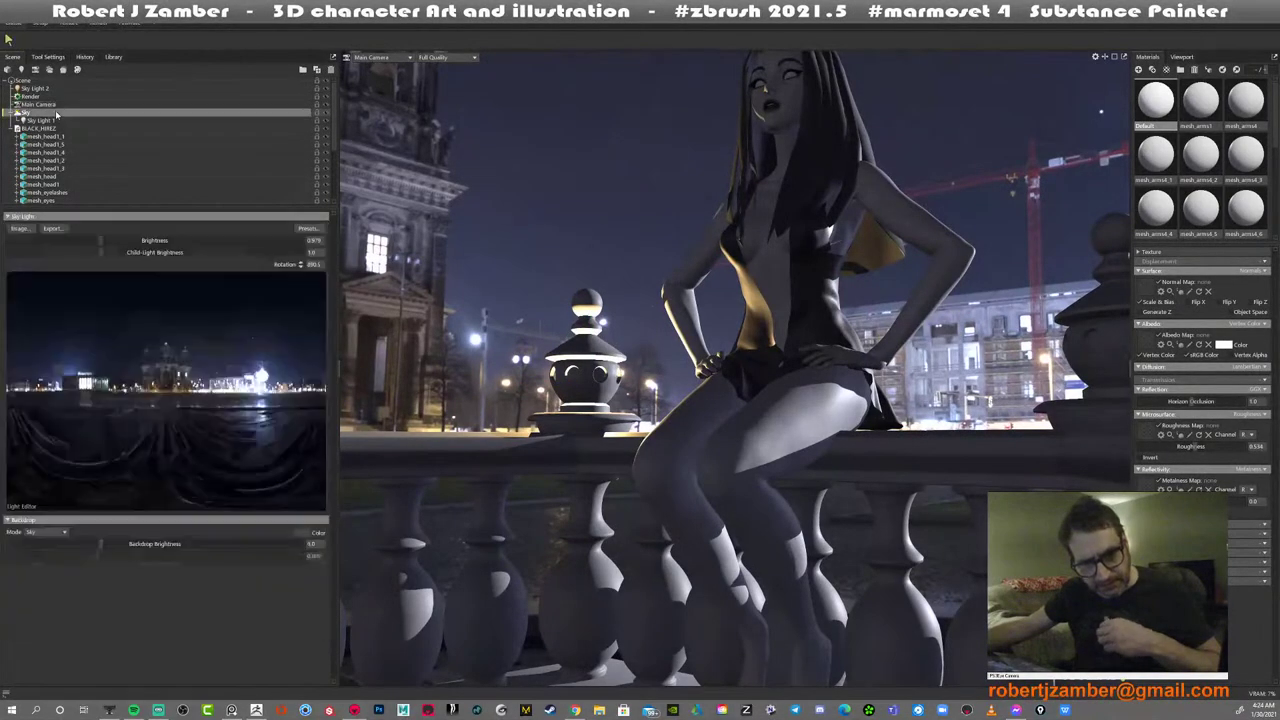
pyautogui.click(40, 532)
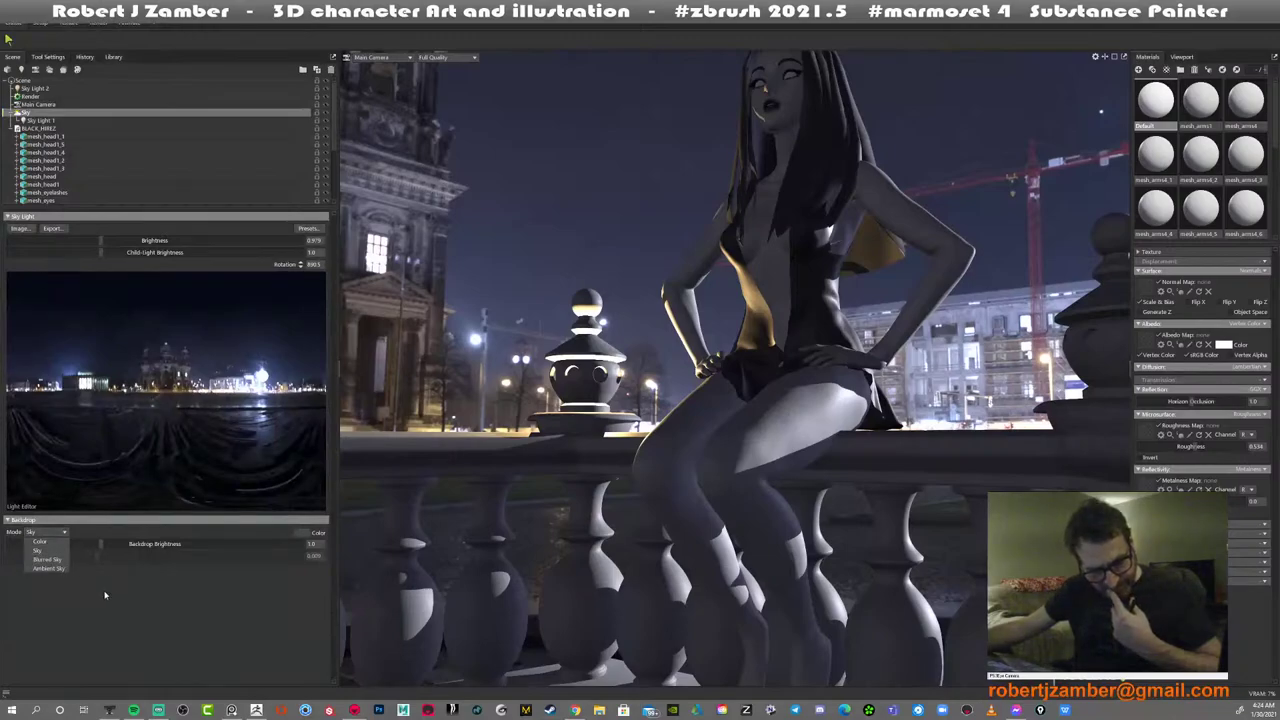
pyautogui.click(47, 560)
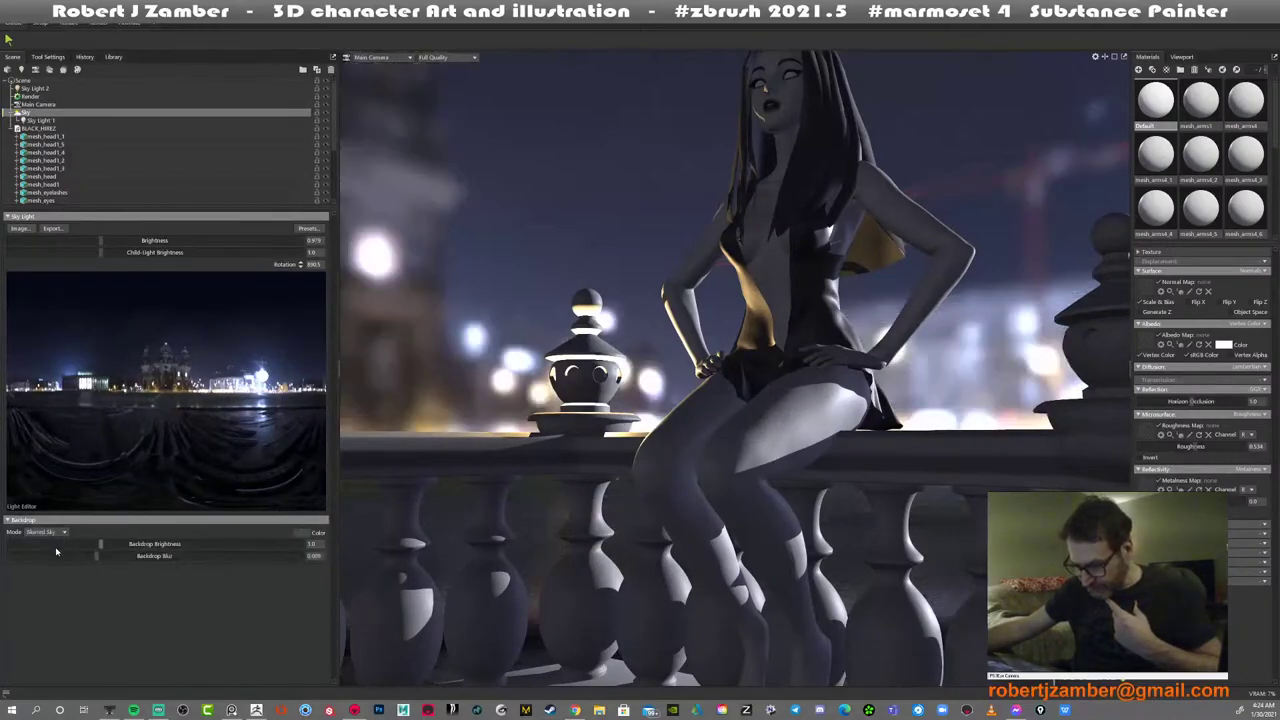
pyautogui.moveTo(108, 544)
pyautogui.mouseDown()
pyautogui.moveTo(58, 543)
pyautogui.moveTo(133, 543)
pyautogui.moveTo(70, 543)
pyautogui.moveTo(115, 543)
pyautogui.moveTo(93, 543)
pyautogui.mouseUp()
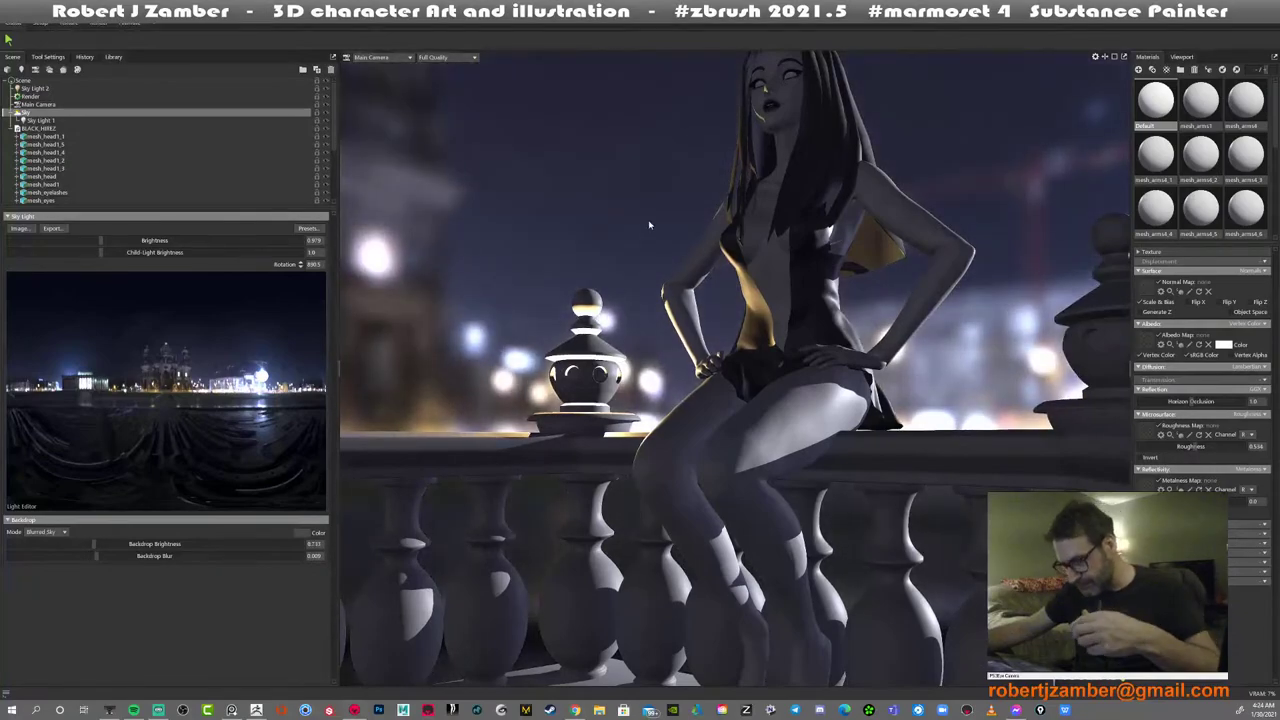
pyautogui.moveTo(626, 217)
pyautogui.mouseDown()
pyautogui.moveTo(646, 265)
pyautogui.moveTo(648, 219)
pyautogui.moveTo(634, 209)
pyautogui.mouseUp()
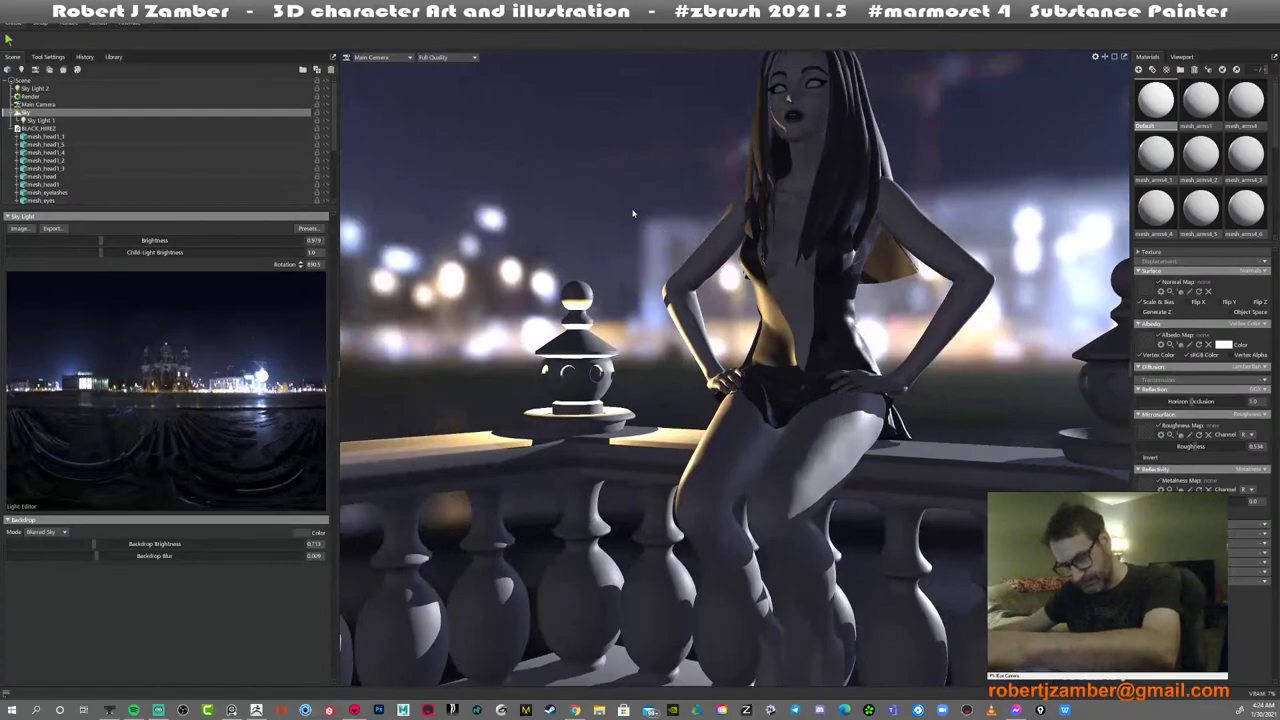
pyautogui.scroll(3, 603, 356)
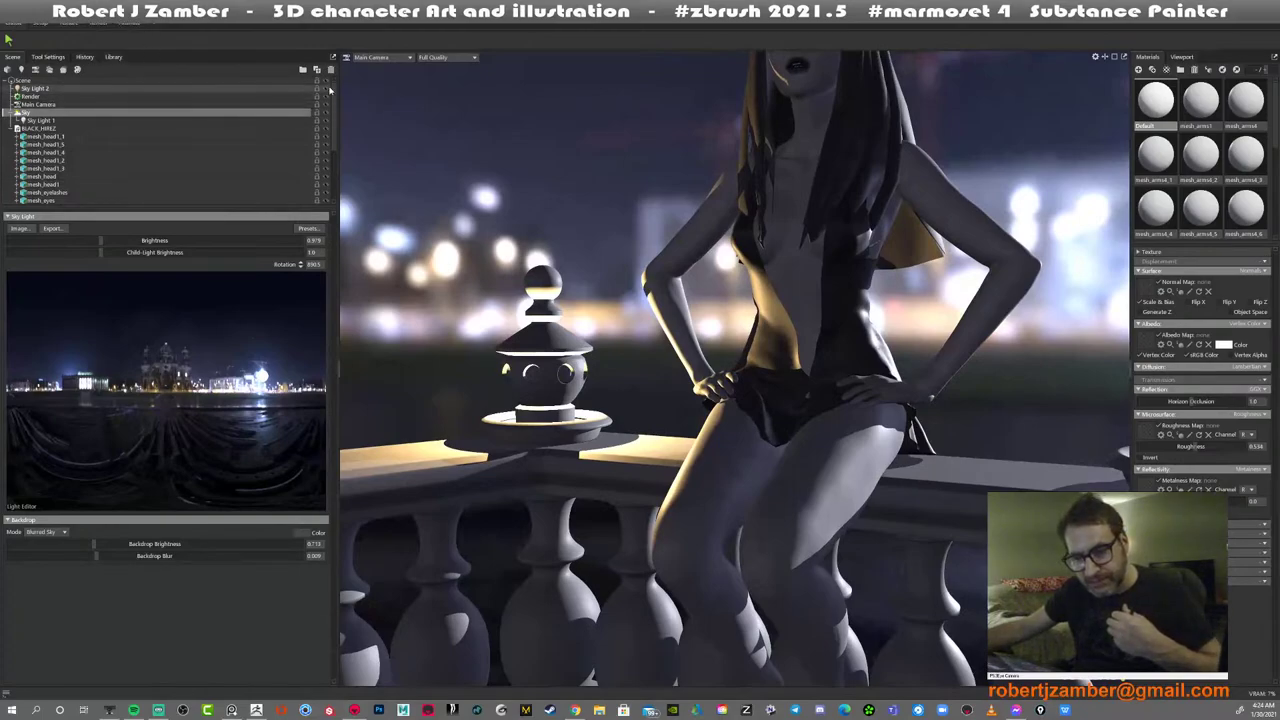
# Increase the diameter of Sky Light 2 to about 73 and enable its Visible Shape option
pyautogui.click(281, 90)
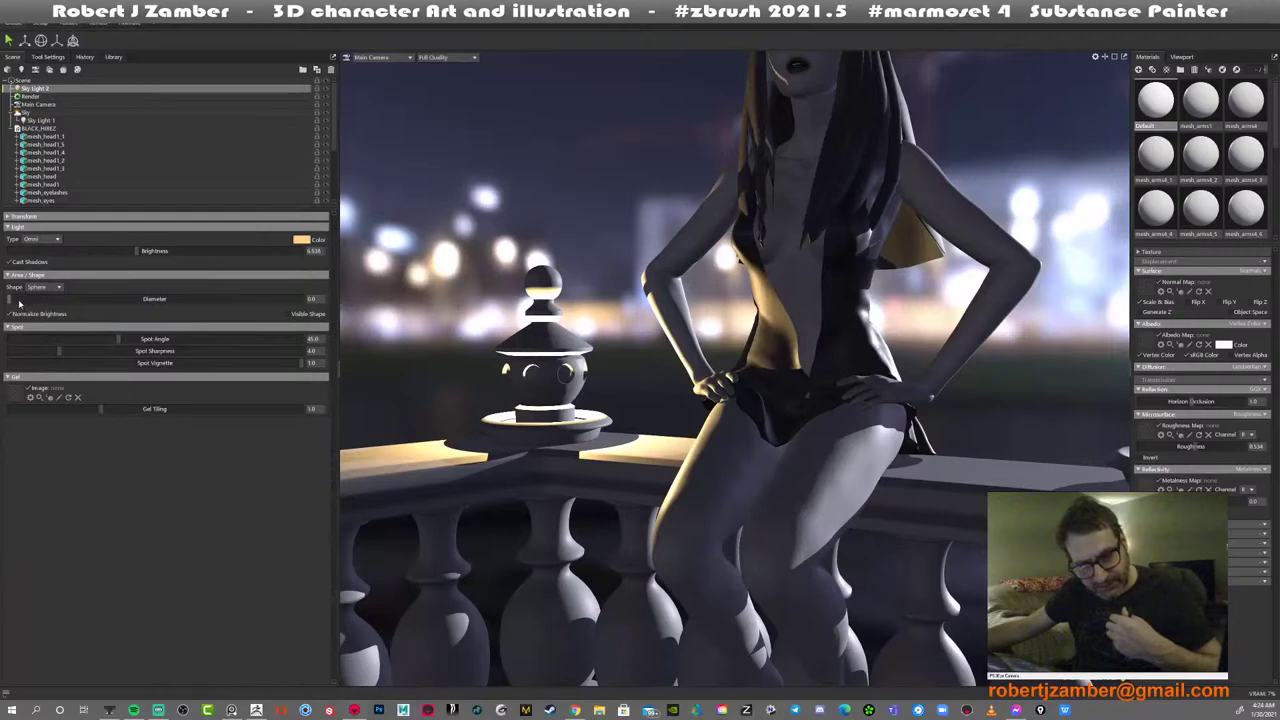
pyautogui.moveTo(20, 299); pyautogui.dragTo(121, 299)
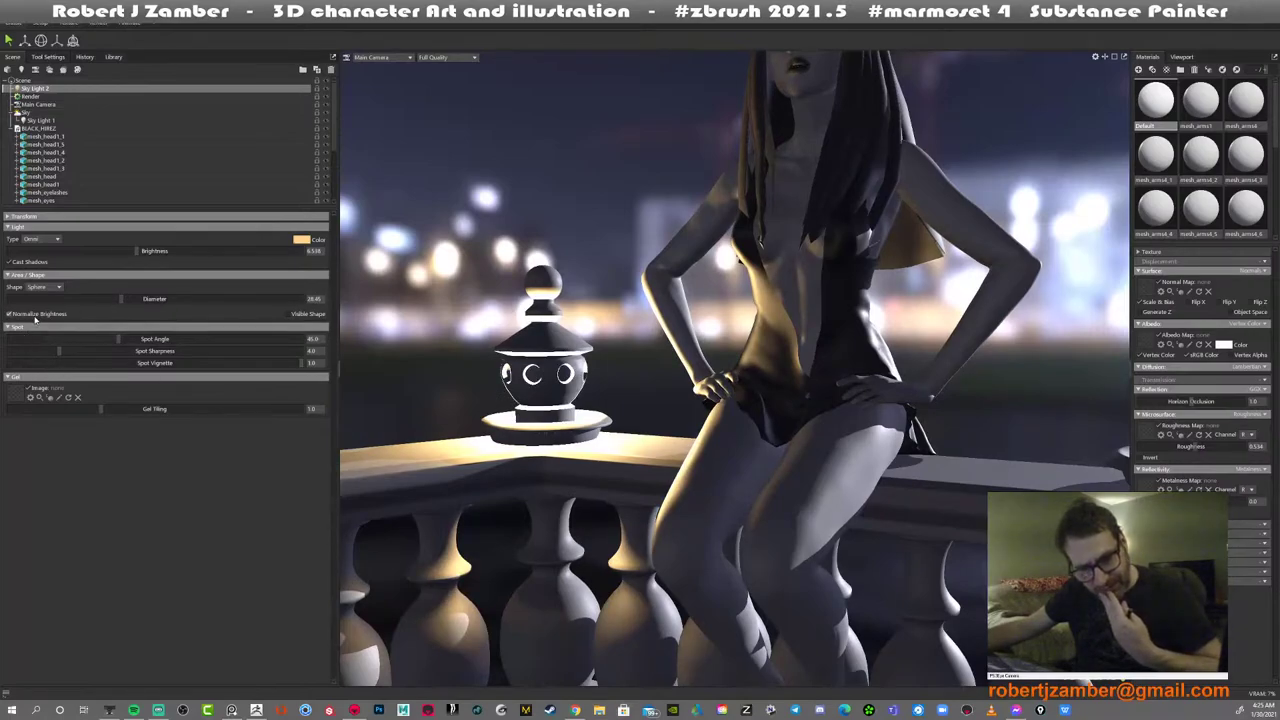
pyautogui.click(288, 315)
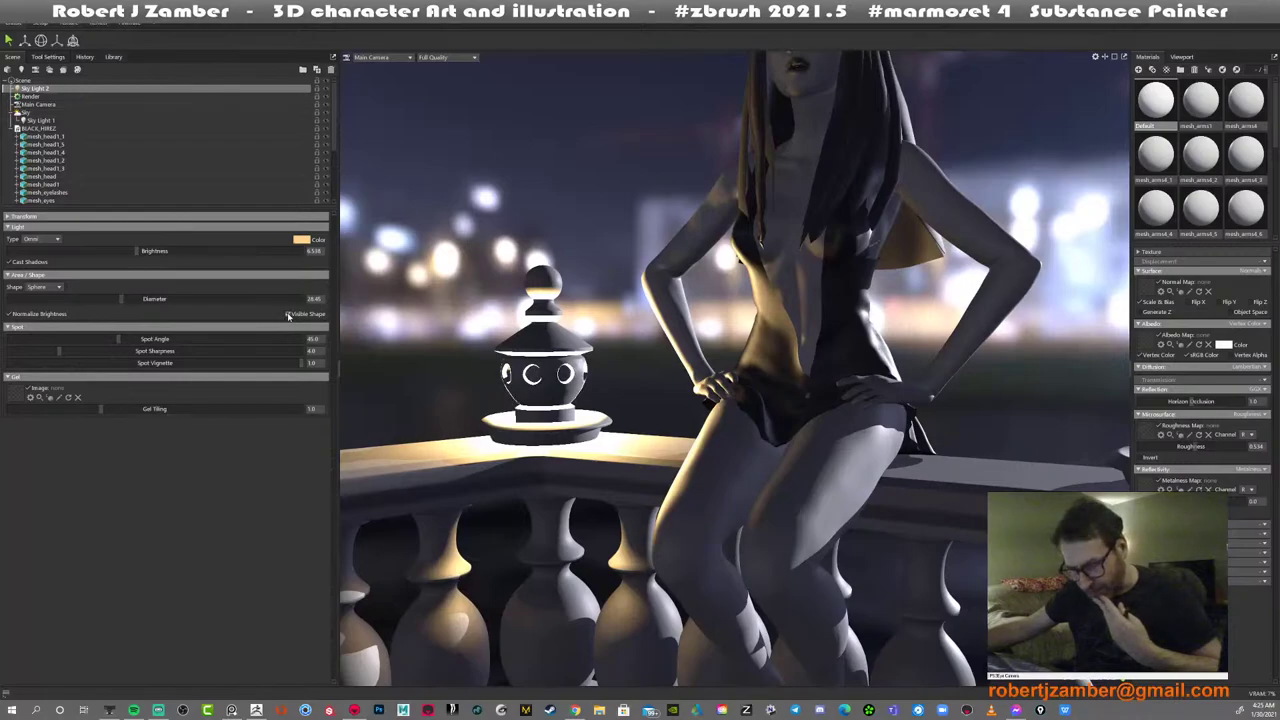
pyautogui.moveTo(151, 299)
pyautogui.mouseDown()
pyautogui.moveTo(192, 299)
pyautogui.moveTo(130, 299)
pyautogui.moveTo(163, 299)
pyautogui.mouseUp()
# Raise Sky Light 2 vertically out of the lantern ornament to hover just above its finial
pyautogui.scroll(-6, 565, 264)
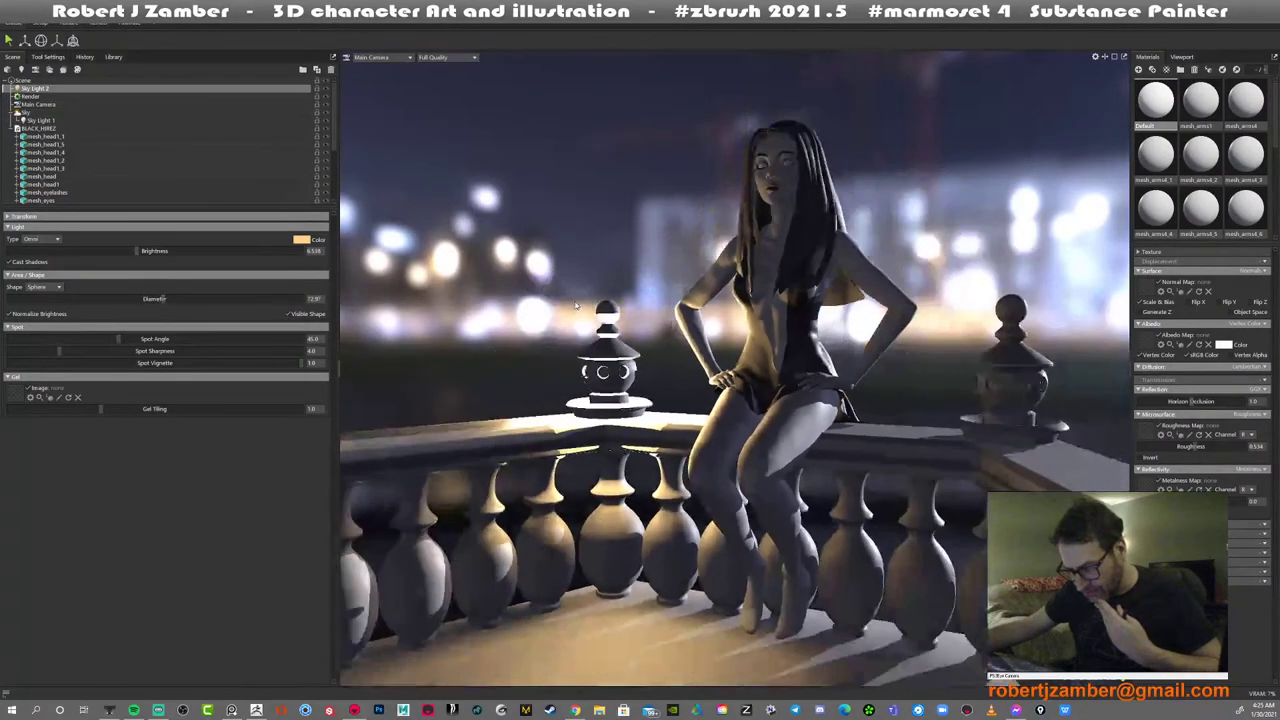
pyautogui.press('w')
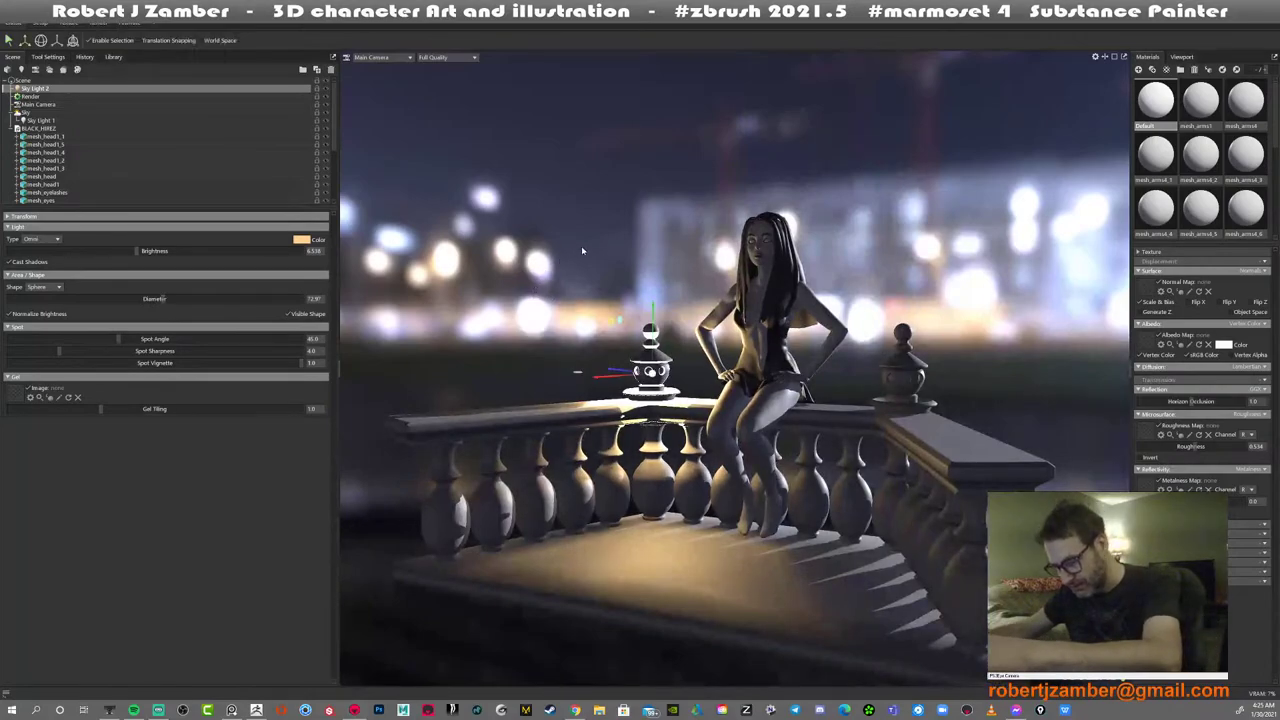
pyautogui.scroll(3, 637, 371)
pyautogui.moveTo(632, 326); pyautogui.dragTo(628, 244)
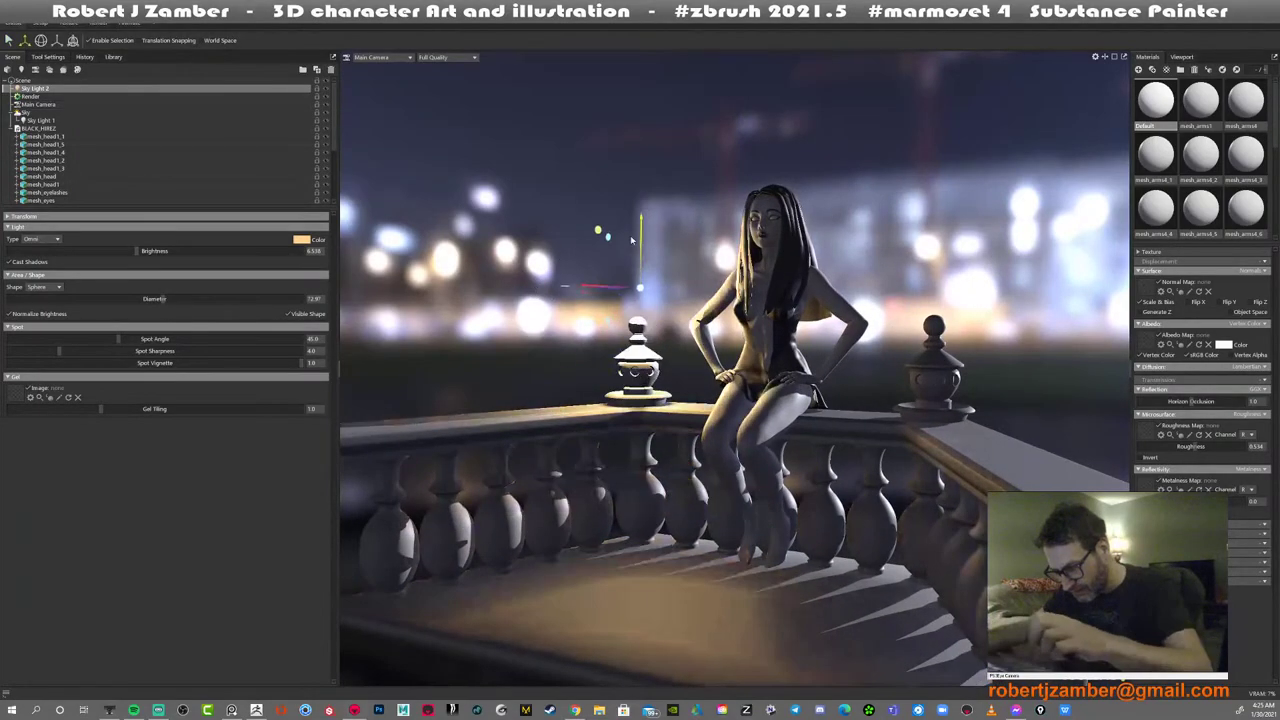
# Undo an extreme brightness change on Sky Light 2, then set its brightness to about 5.8 and its diameter to about 74.4
pyautogui.moveTo(137, 251); pyautogui.dragTo(364, 634)
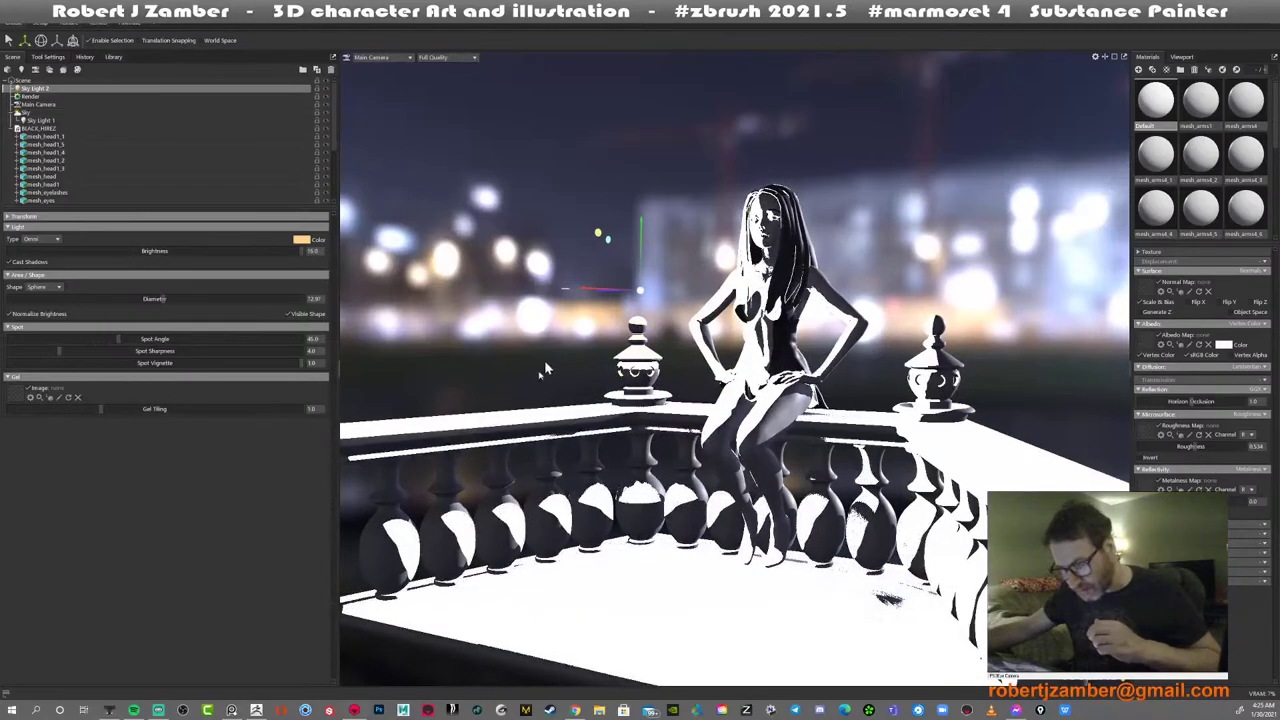
pyautogui.hotkey('ctrl', 'z')
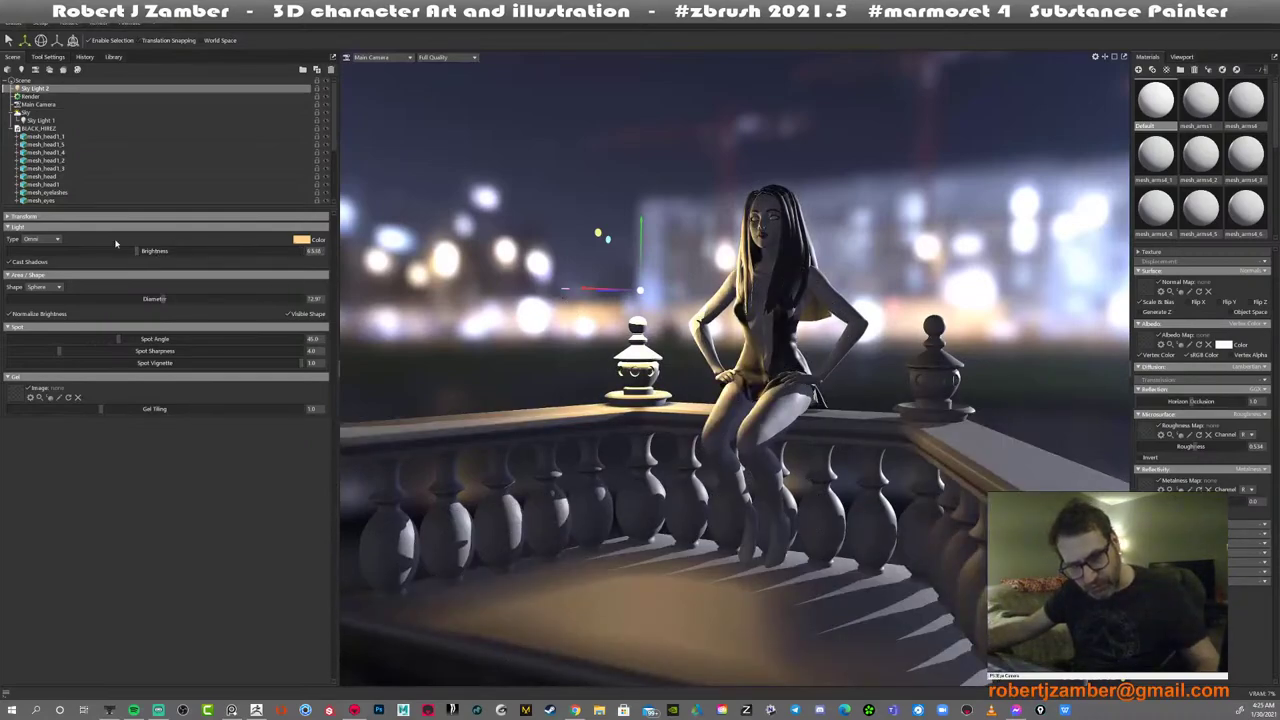
pyautogui.moveTo(138, 253); pyautogui.dragTo(122, 252)
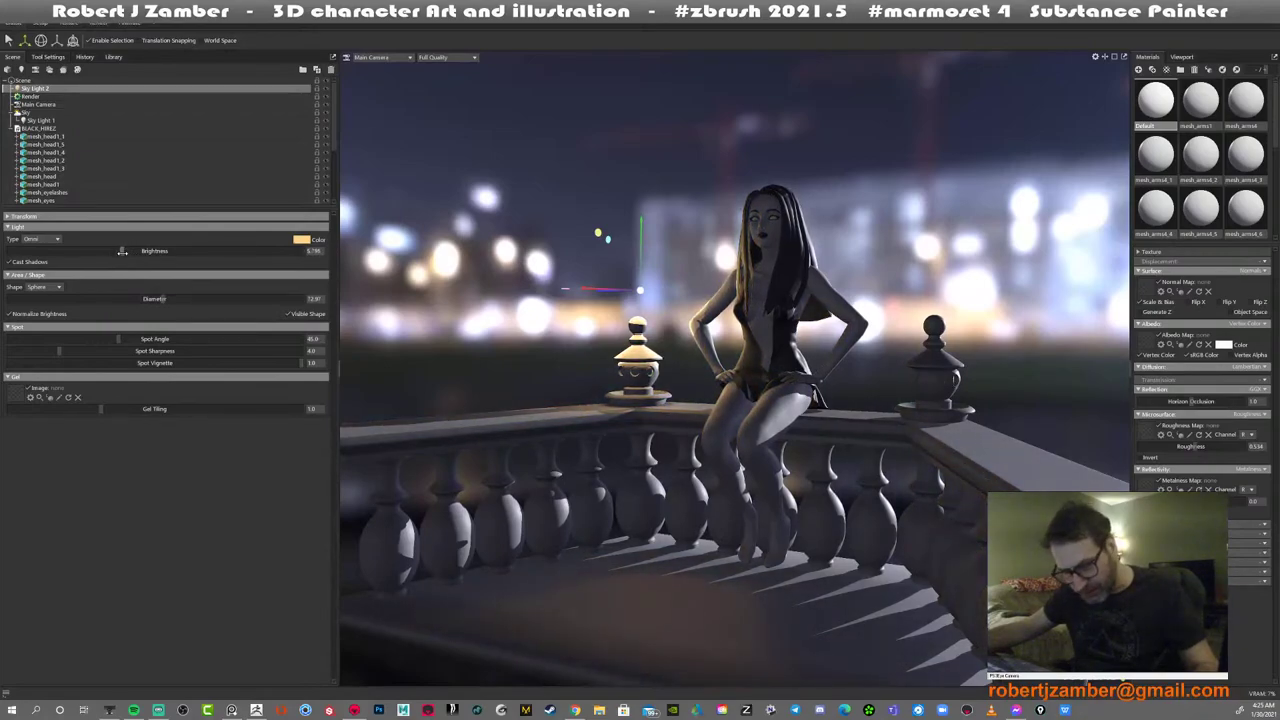
pyautogui.moveTo(163, 303); pyautogui.dragTo(168, 299)
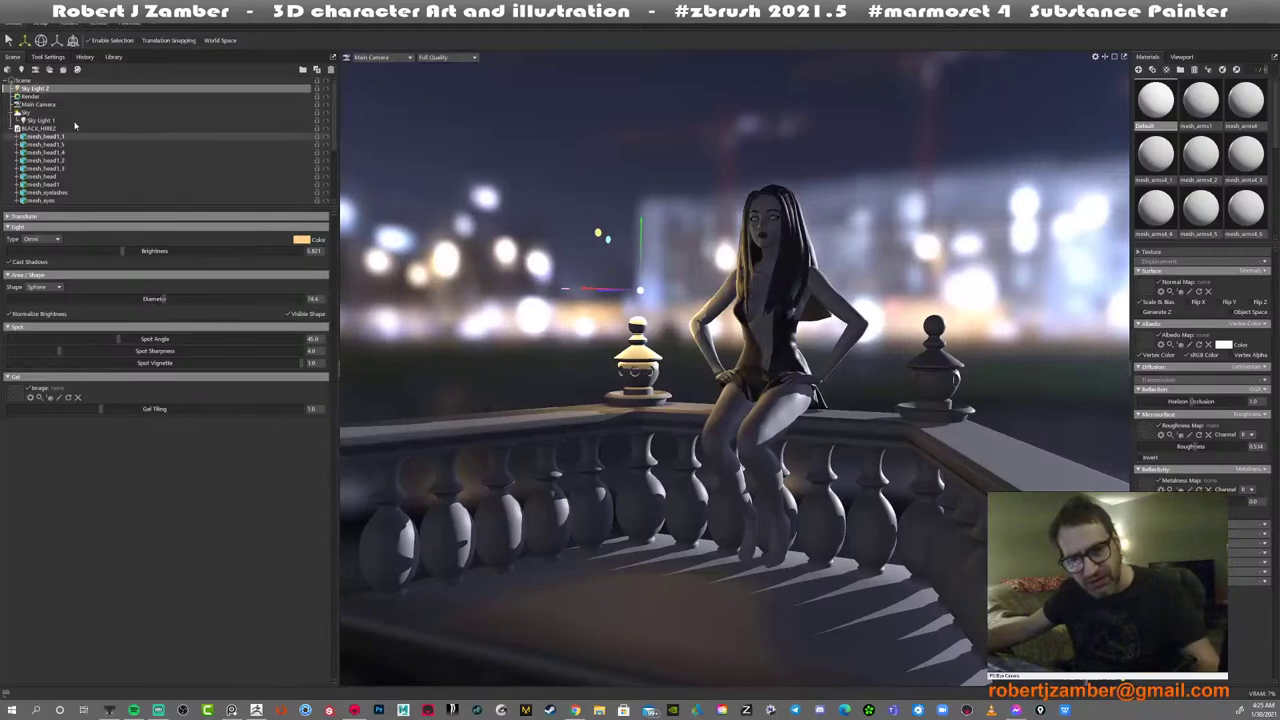
# Show the viewport guides and reduce the diameter of Sky Light 2 to about 9.9
pyautogui.click(57, 18)
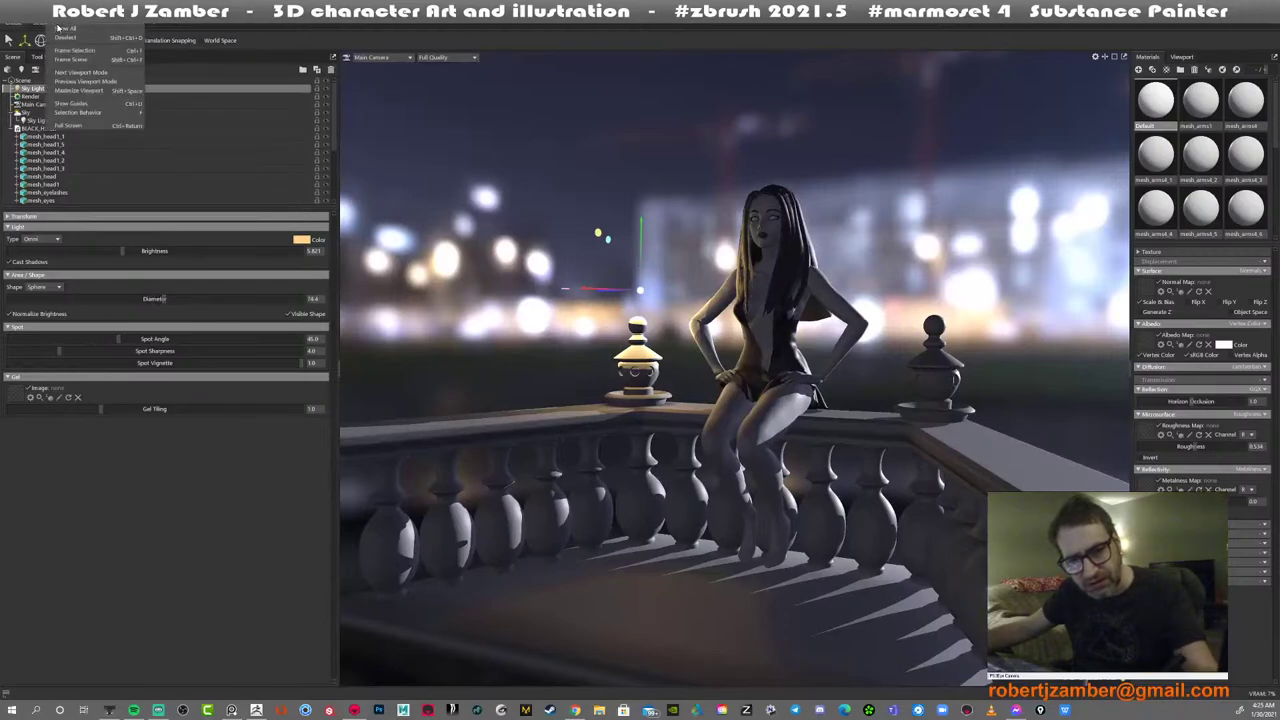
pyautogui.click(68, 104)
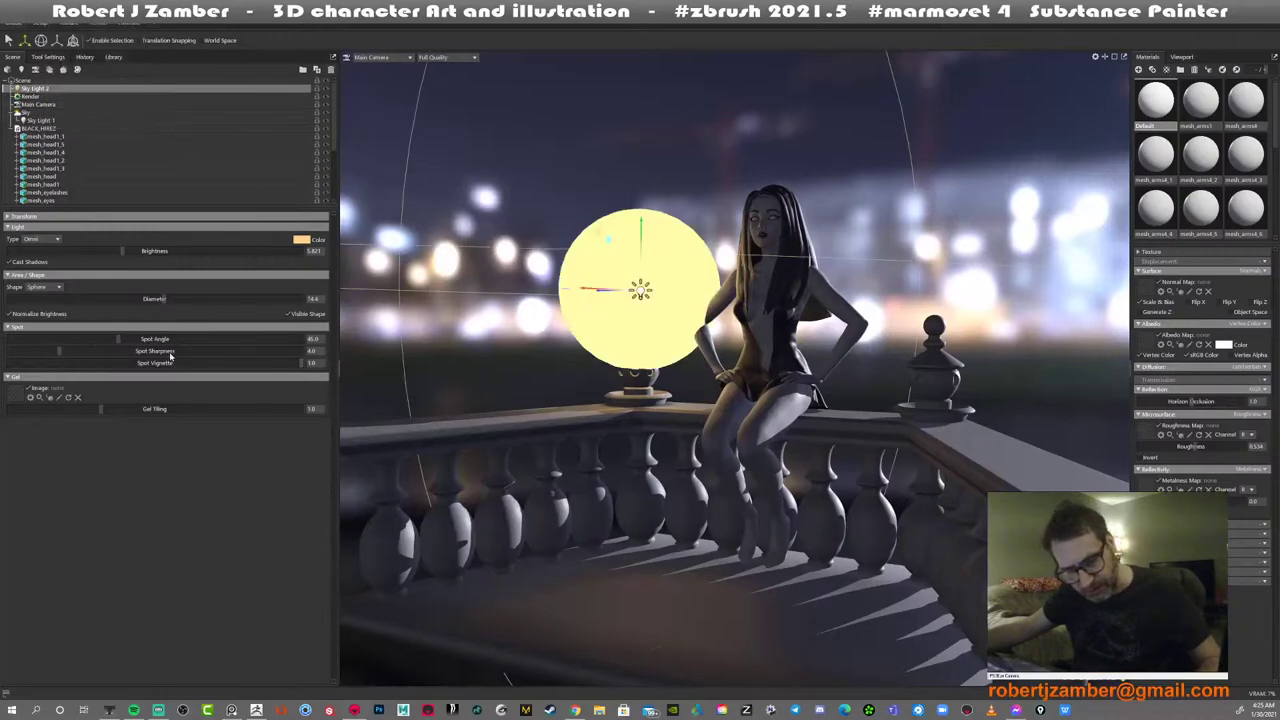
pyautogui.moveTo(162, 299); pyautogui.dragTo(88, 291)
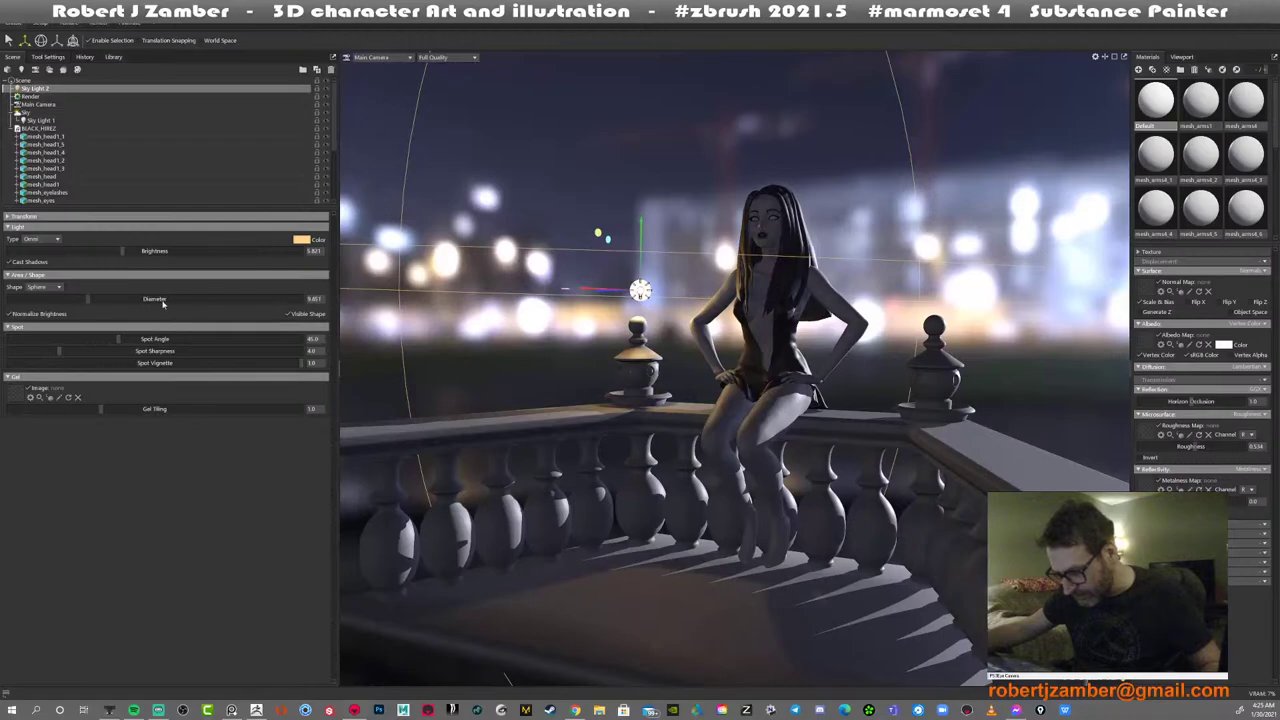
# Lower Sky Light 2 from above the finial into the body of the lantern ornament and align it horizontally
pyautogui.moveTo(643, 240); pyautogui.dragTo(636, 322)
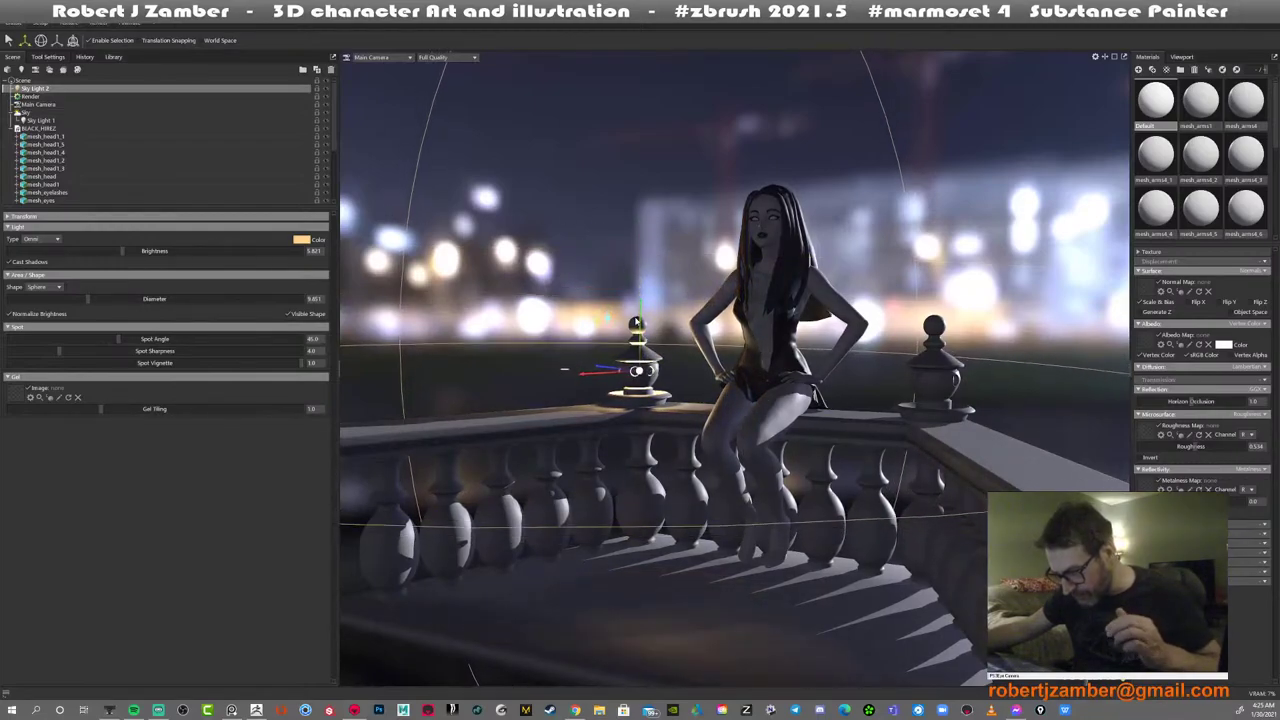
pyautogui.scroll(5, 628, 306)
pyautogui.moveTo(597, 237)
pyautogui.mouseDown()
pyautogui.moveTo(656, 264)
pyautogui.moveTo(548, 248)
pyautogui.moveTo(610, 254)
pyautogui.mouseUp()
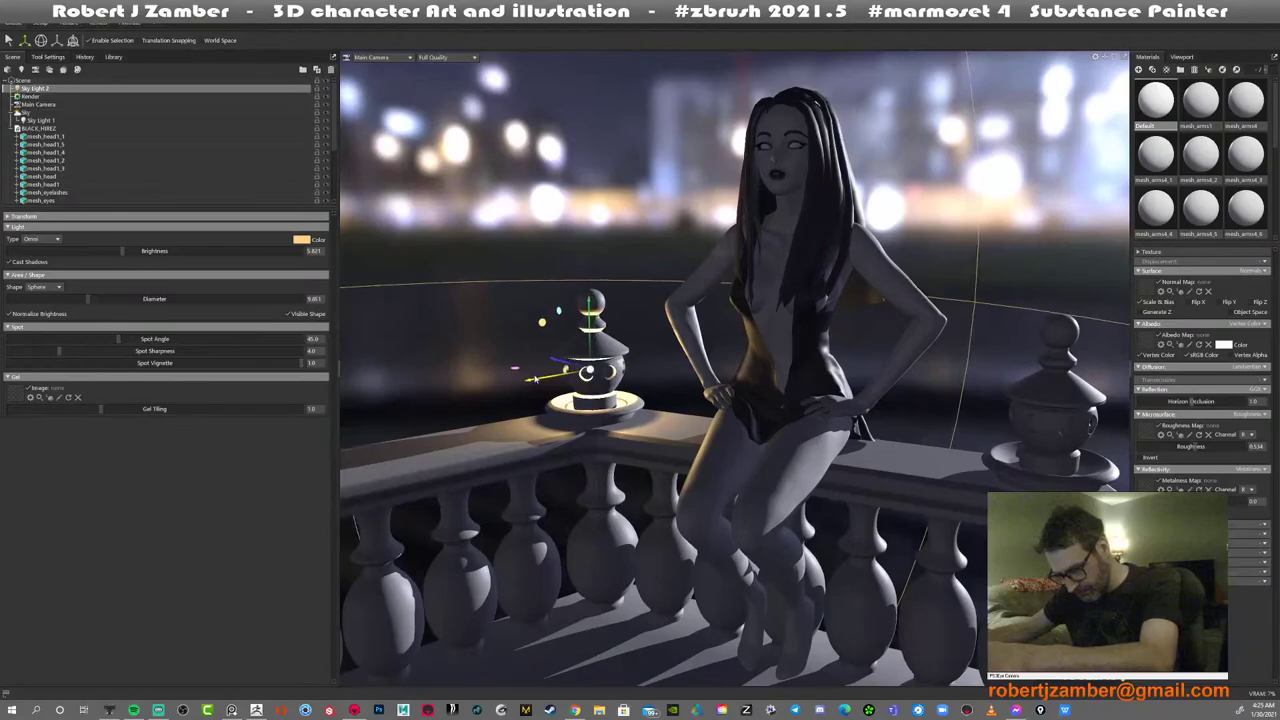
pyautogui.moveTo(560, 372); pyautogui.dragTo(541, 259)
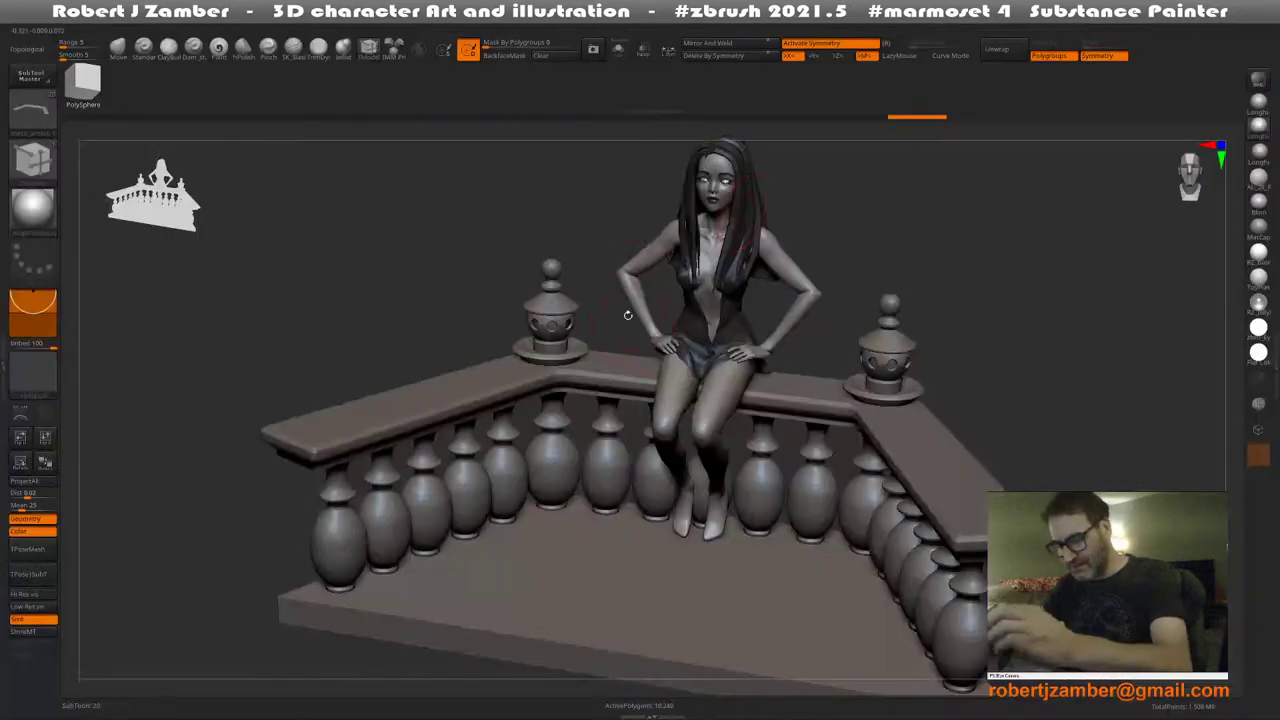
# Switch to ZBrush, make the lantern ornaments the active subtool and step down to their lowest subdivision level
pyautogui.moveTo(434, 320); pyautogui.dragTo(537, 340)
pyautogui.keyDown('alt'); pyautogui.click(538, 332); pyautogui.keyUp('alt')
pyautogui.moveTo(538, 332)
pyautogui.keyDown('ctrl'); pyautogui.mouseDown(button='right')
pyautogui.moveTo(526, 374)
pyautogui.moveTo(425, 265)
pyautogui.mouseUp(button='right'); pyautogui.keyUp('ctrl')
pyautogui.hotkey('shift', 'd')
pyautogui.hotkey('shift', 'd')
pyautogui.hotkey('shift', 'd')
pyautogui.hotkey('shift', 'd')
pyautogui.hotkey('ctrl', 'm')
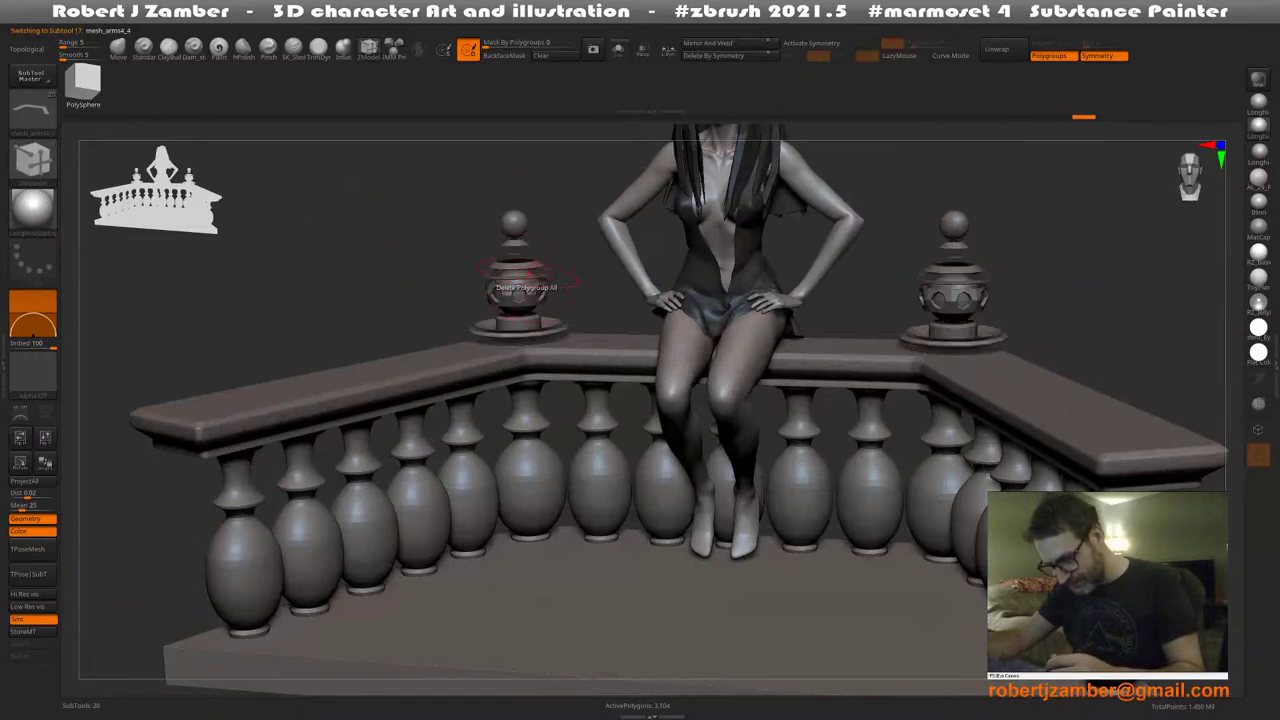
# Delete the polygroup faces at the round openings of the lanterns with ZModeler
pyautogui.keyDown('ctrl'); pyautogui.moveTo(508, 282); pyautogui.dragTo(532, 372, button='right'); pyautogui.keyUp('ctrl')
pyautogui.keyDown('ctrl'); pyautogui.keyDown('shift'); pyautogui.click(533, 289); pyautogui.keyUp('shift'); pyautogui.keyUp('ctrl')
pyautogui.keyDown('ctrl'); pyautogui.keyDown('shift'); pyautogui.click(533, 290); pyautogui.keyUp('shift'); pyautogui.keyUp('ctrl')
pyautogui.keyDown('ctrl'); pyautogui.moveTo(530, 328); pyautogui.dragTo(457, 303, button='right'); pyautogui.keyUp('ctrl')
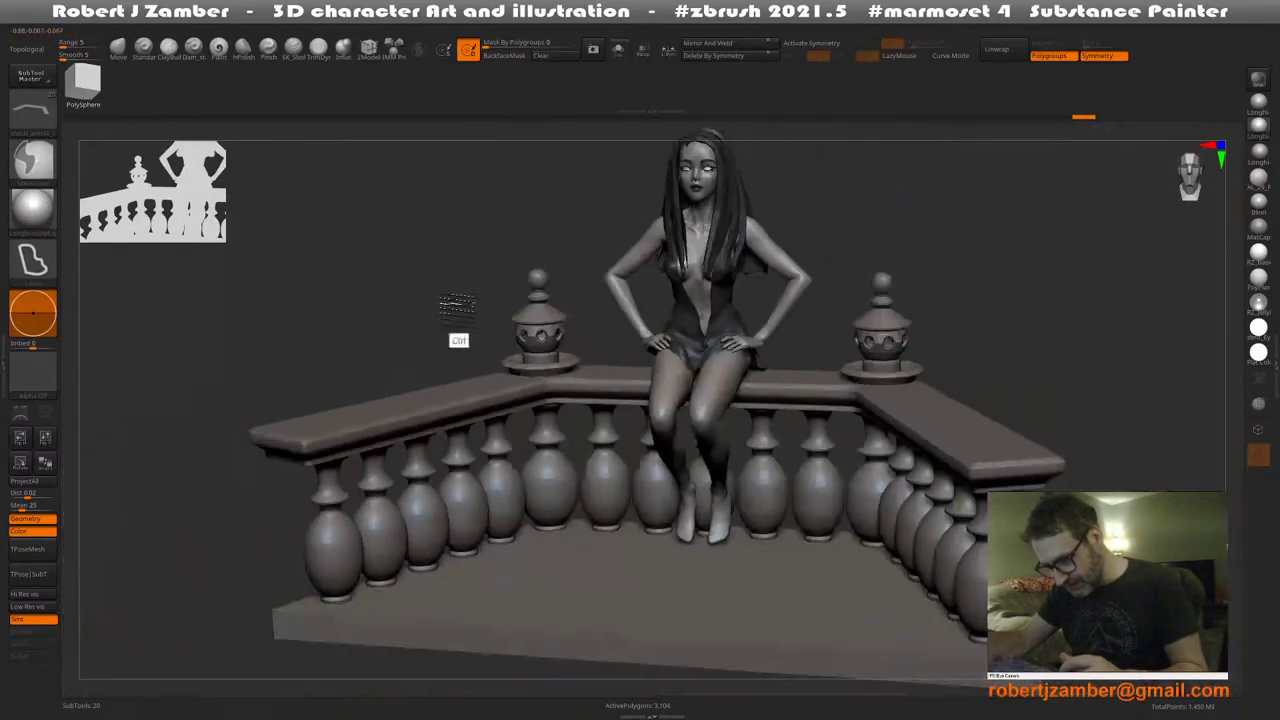
pyautogui.keyDown('shift'); pyautogui.moveTo(515, 440); pyautogui.dragTo(508, 471, button='right'); pyautogui.keyUp('shift')
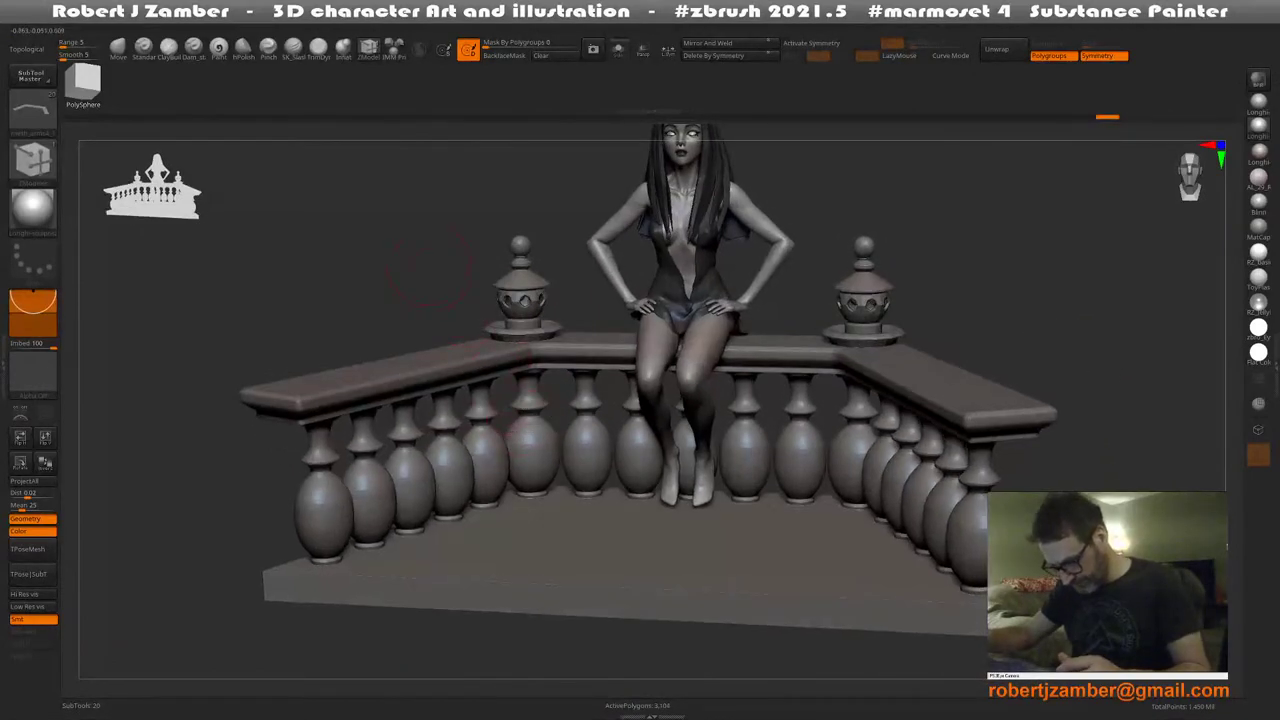
pyautogui.press('1')
pyautogui.click(390, 254)
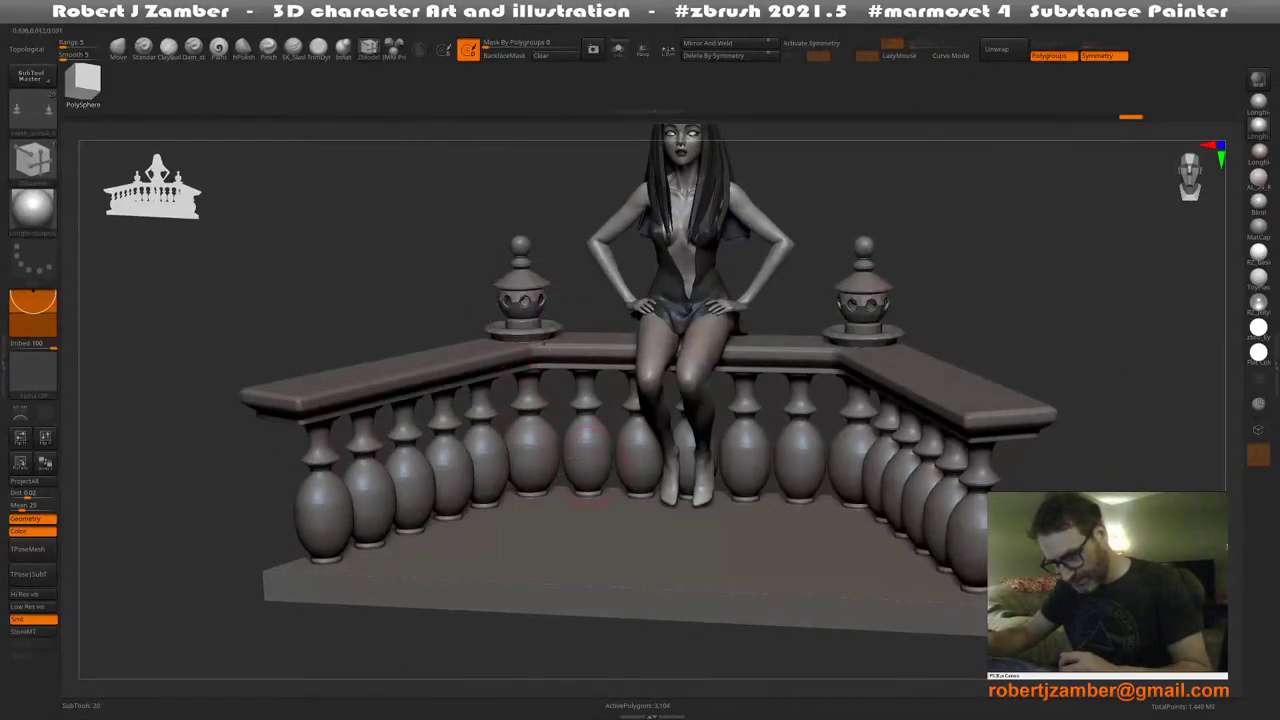
pyautogui.moveTo(592, 228); pyautogui.dragTo(576, 262, button='right')
pyautogui.moveTo(526, 256); pyautogui.dragTo(531, 238)
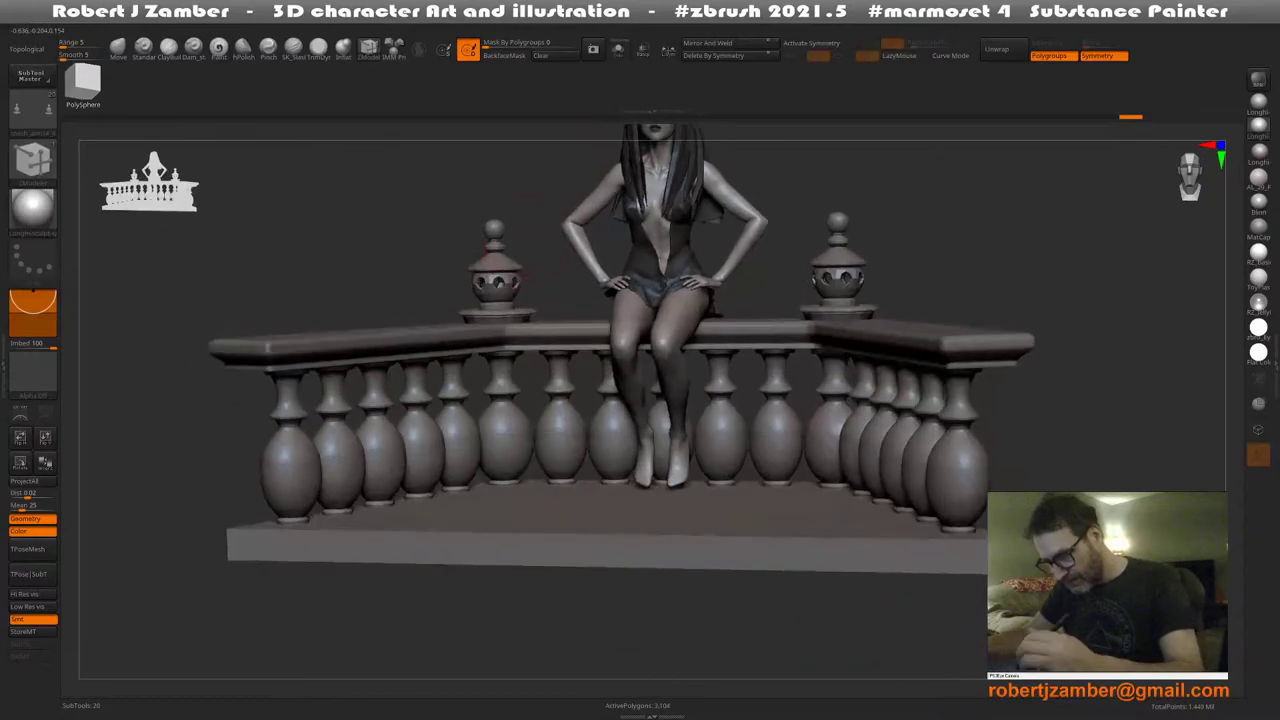
# Subdivide the lantern mesh to smooth it and check both lanterns on the balustrade
pyautogui.hotkey('ctrl', 'd')
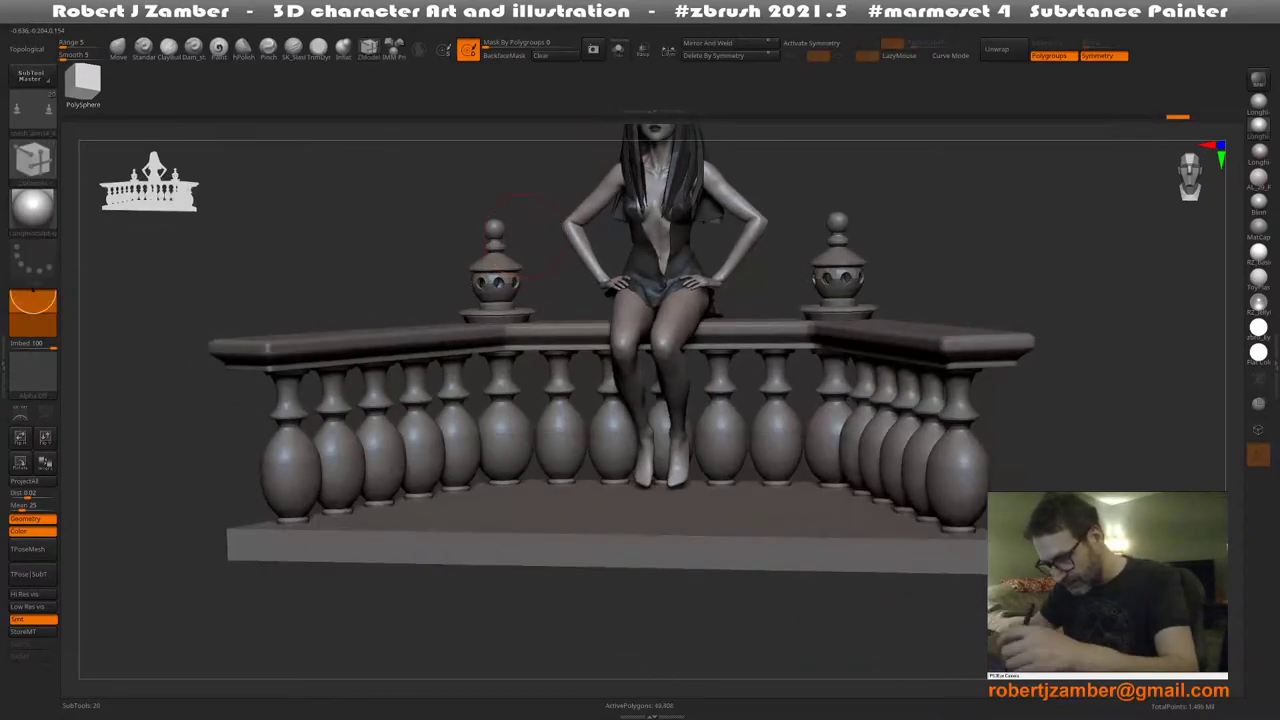
pyautogui.keyDown('alt'); pyautogui.moveTo(556, 289); pyautogui.dragTo(548, 325); pyautogui.keyUp('alt')
pyautogui.moveTo(548, 325); pyautogui.dragTo(542, 355)
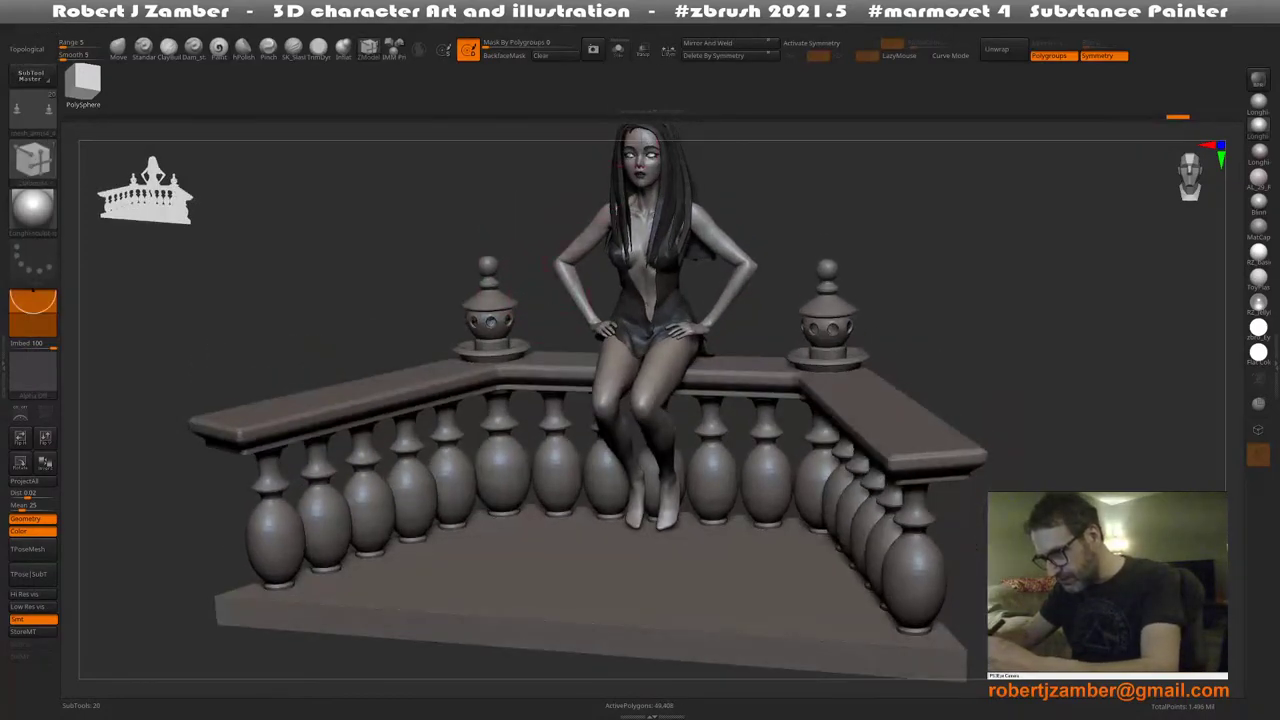
# Export the ZBrush model as FBX, overwriting the existing BLACK_HIREZ file in the RENDER folder
pyautogui.click(718, 20)
pyautogui.click(778, 211)
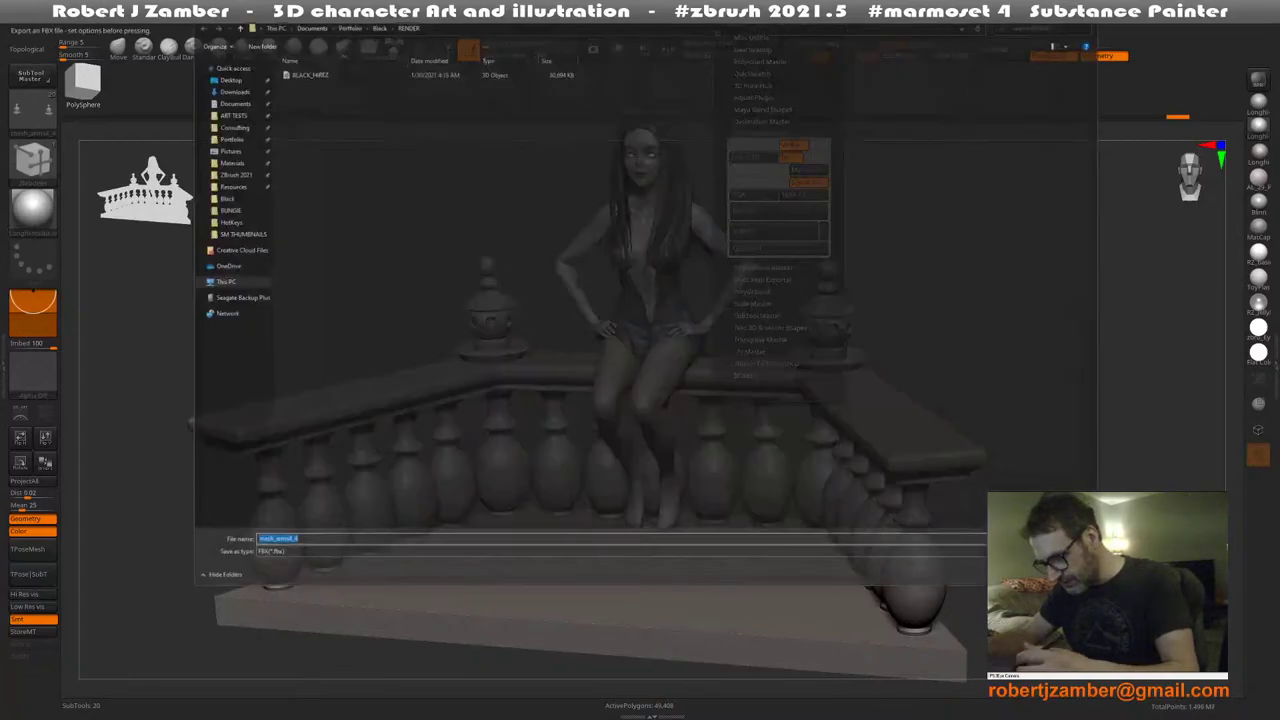
pyautogui.doubleClick(306, 73)
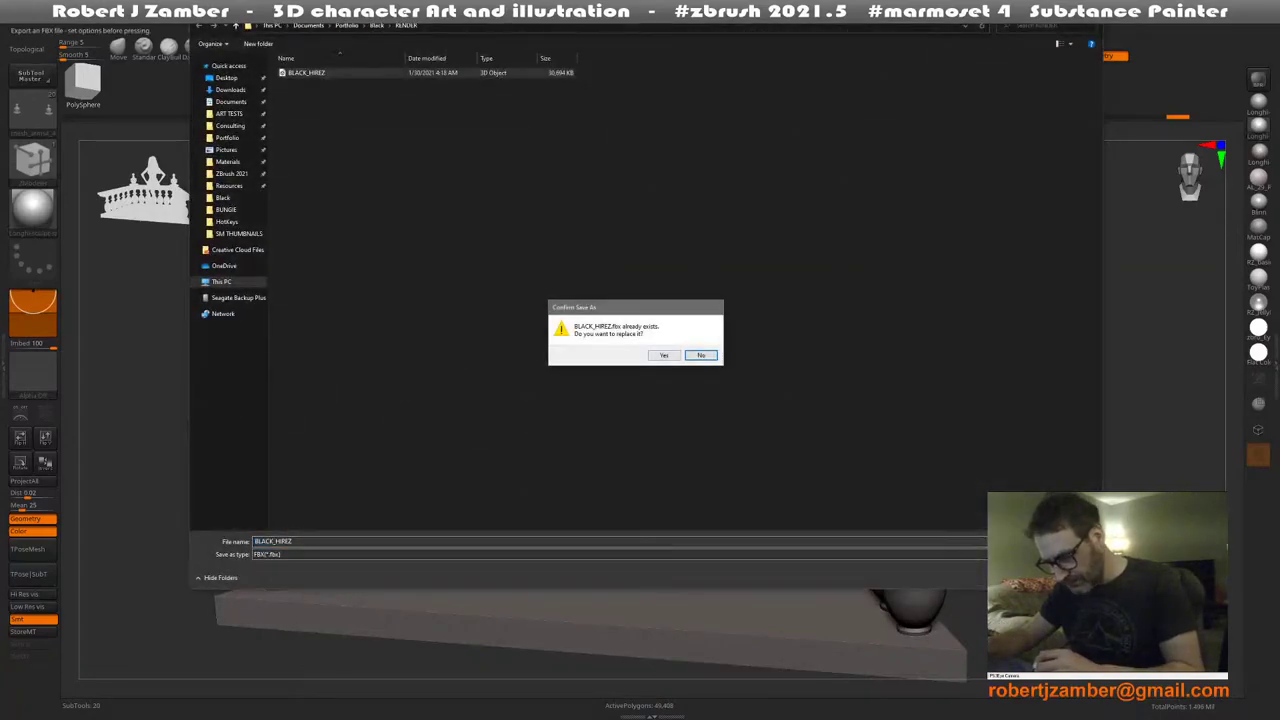
pyautogui.click(664, 355)
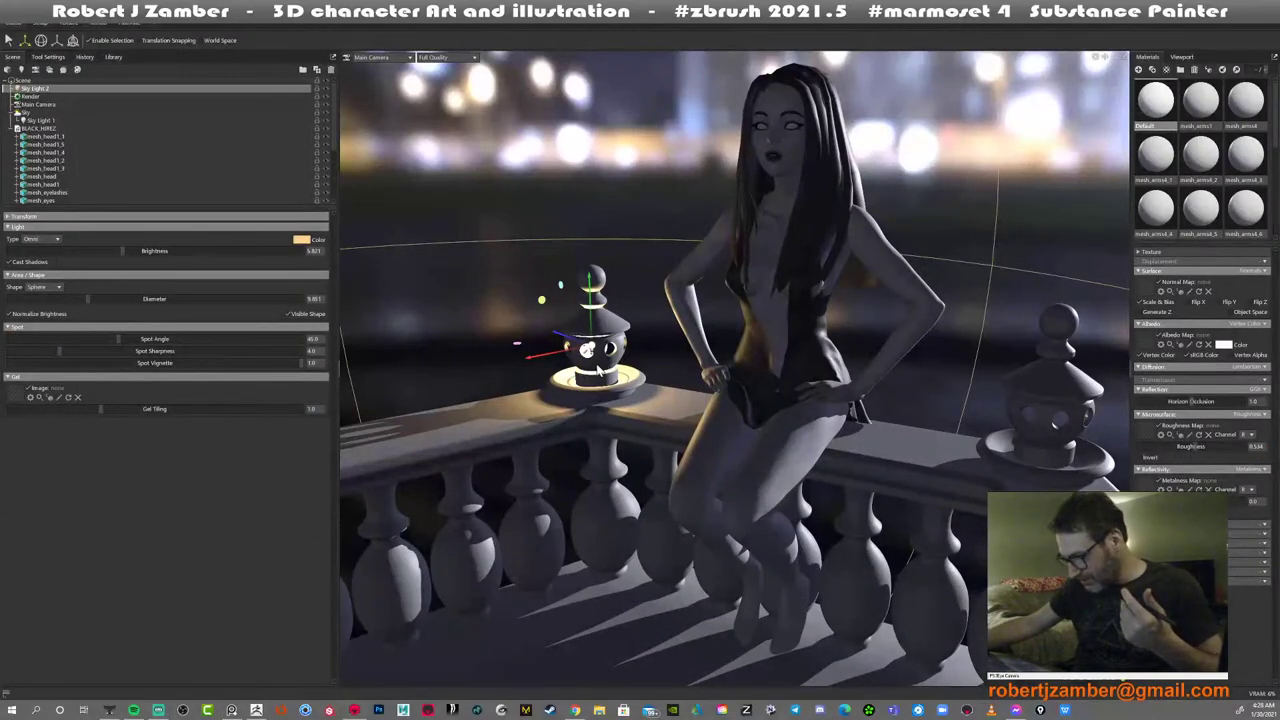
# Switch back to Marmoset Toolbag and shift Sky Light 2 horizontally until it is centred inside the lantern's pierced body
pyautogui.scroll(2, 598, 368)
pyautogui.keyDown('alt'); pyautogui.moveTo(596, 372); pyautogui.dragTo(688, 370); pyautogui.keyUp('alt')
pyautogui.scroll(3, 629, 398)
pyautogui.keyDown('alt'); pyautogui.moveTo(629, 398); pyautogui.dragTo(661, 352); pyautogui.keyUp('alt')
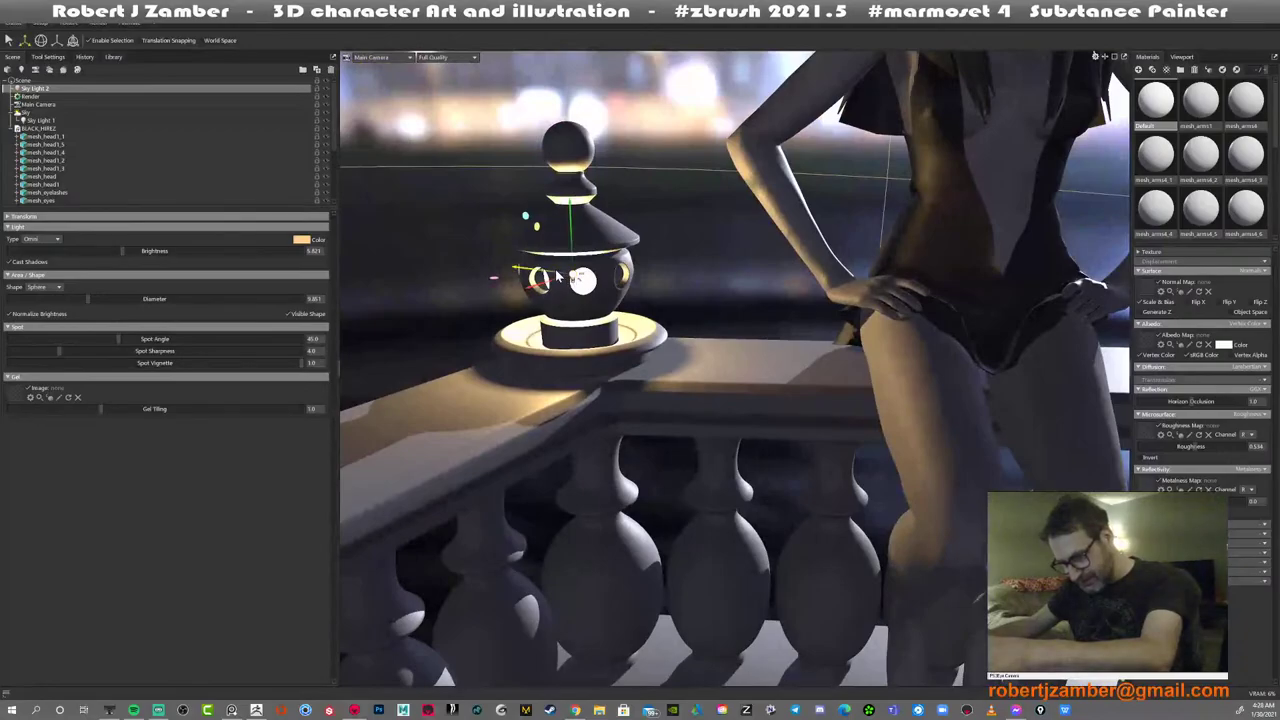
pyautogui.keyDown('alt'); pyautogui.moveTo(557, 277); pyautogui.dragTo(634, 317); pyautogui.keyUp('alt')
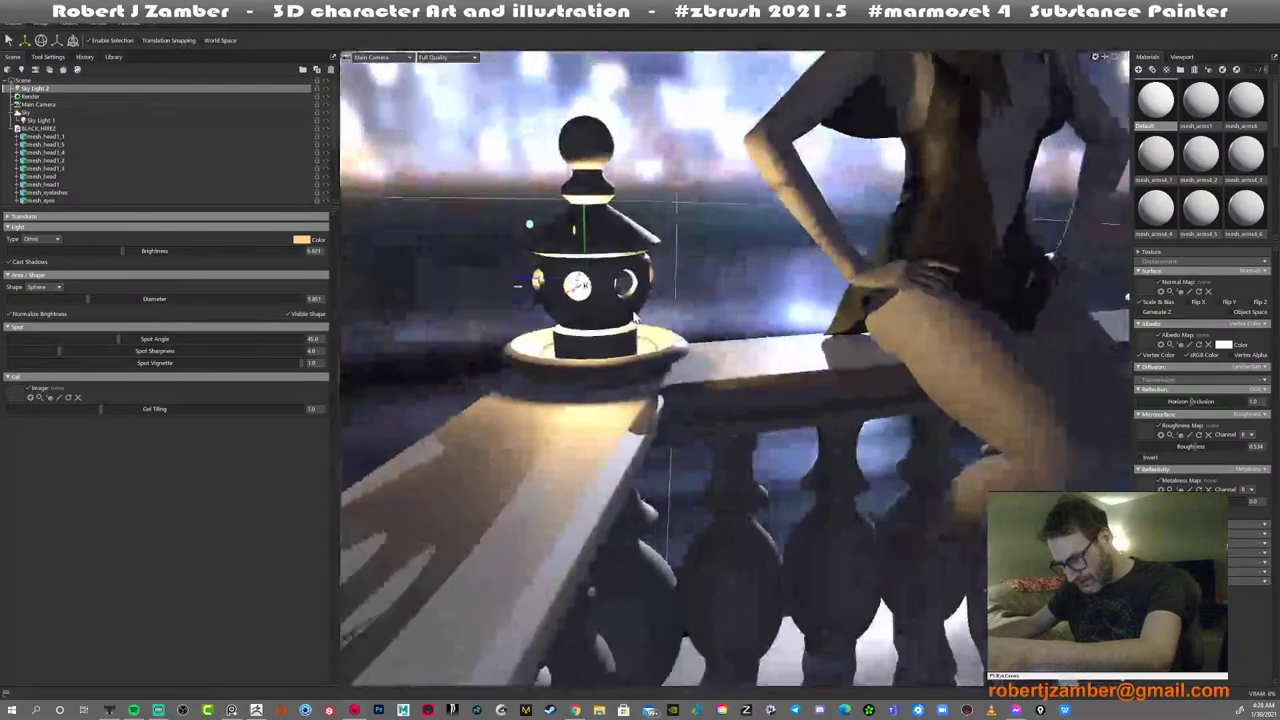
pyautogui.moveTo(545, 280); pyautogui.dragTo(557, 281)
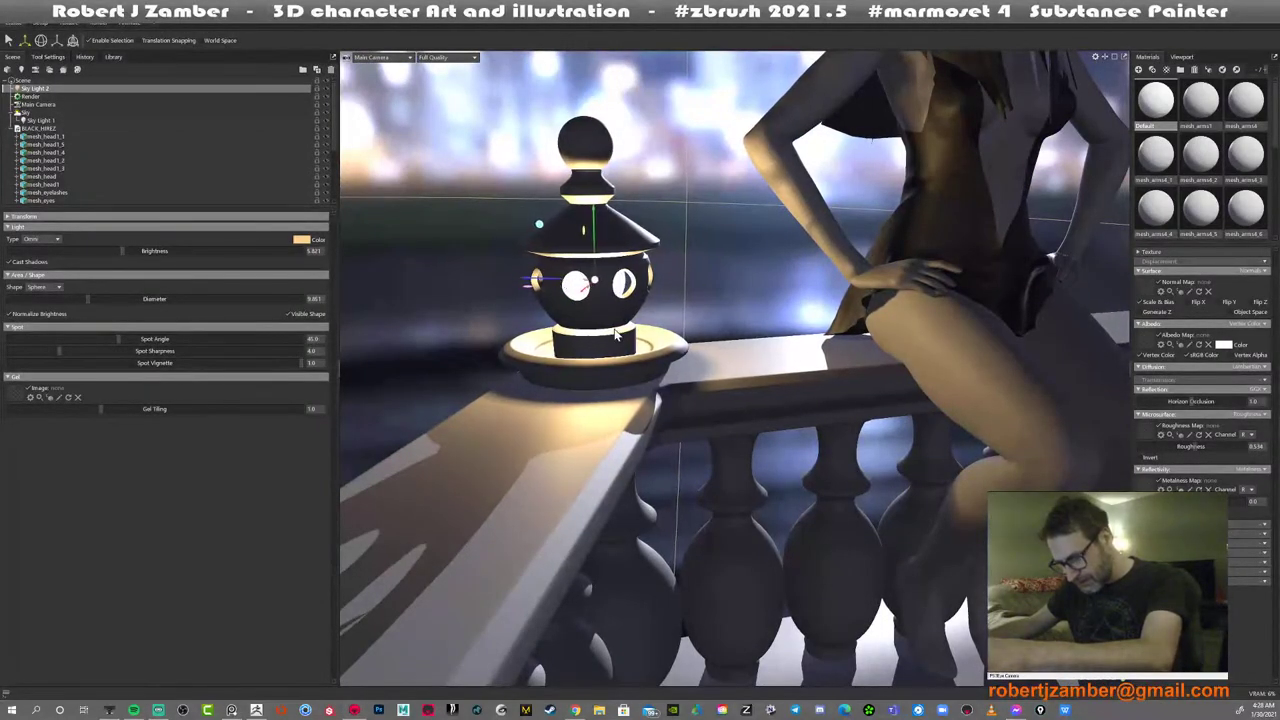
pyautogui.keyDown('alt'); pyautogui.moveTo(615, 335); pyautogui.dragTo(569, 210); pyautogui.keyUp('alt')
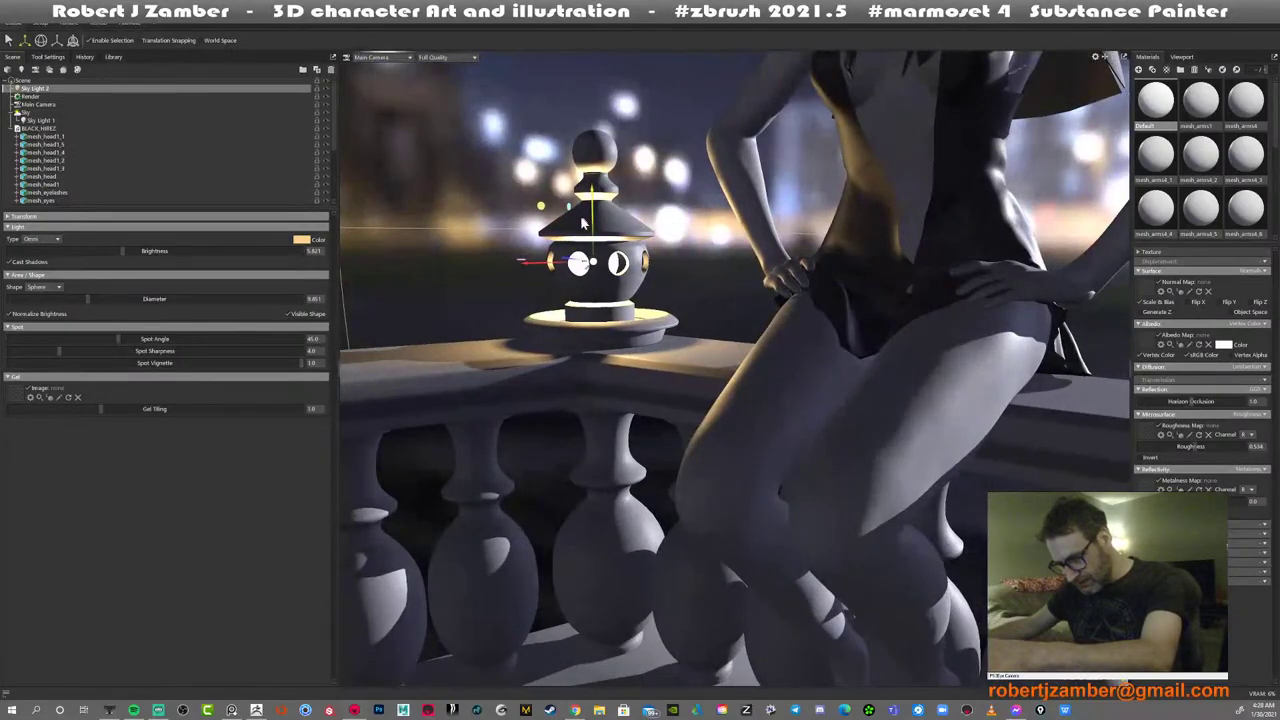
pyautogui.keyDown('alt'); pyautogui.moveTo(530, 270); pyautogui.dragTo(563, 305); pyautogui.keyUp('alt')
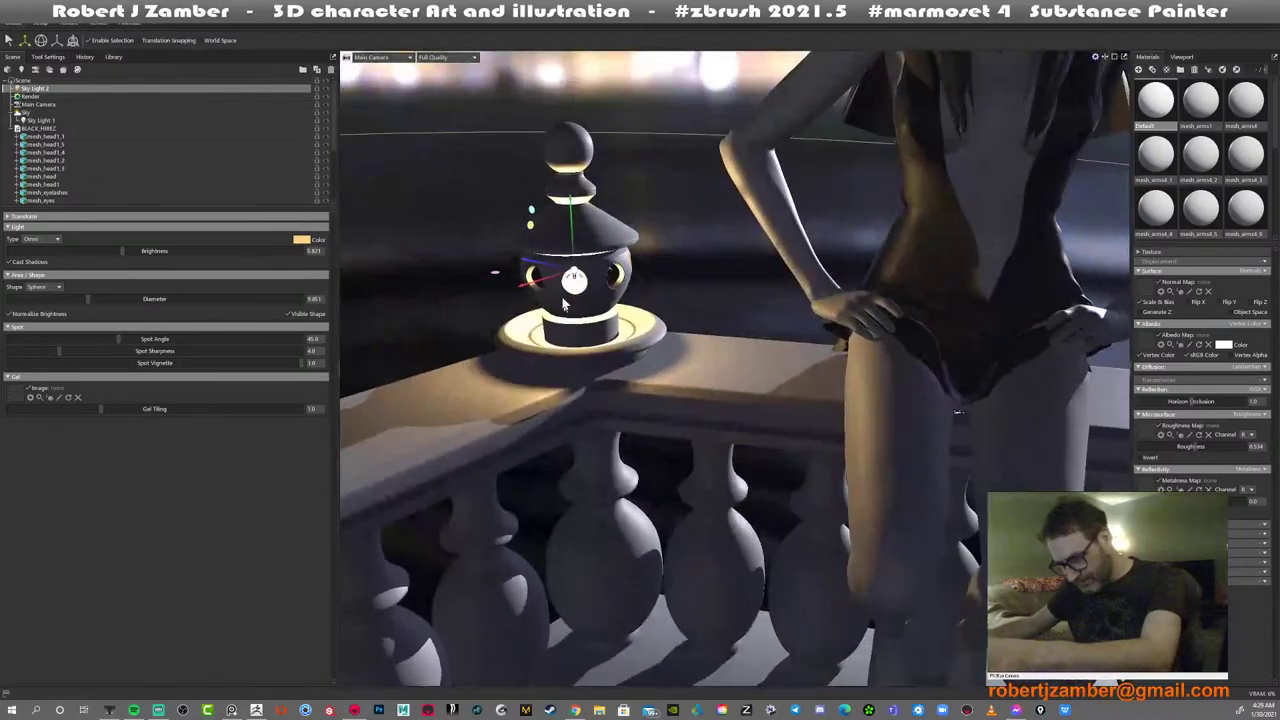
pyautogui.moveTo(538, 264); pyautogui.dragTo(634, 242)
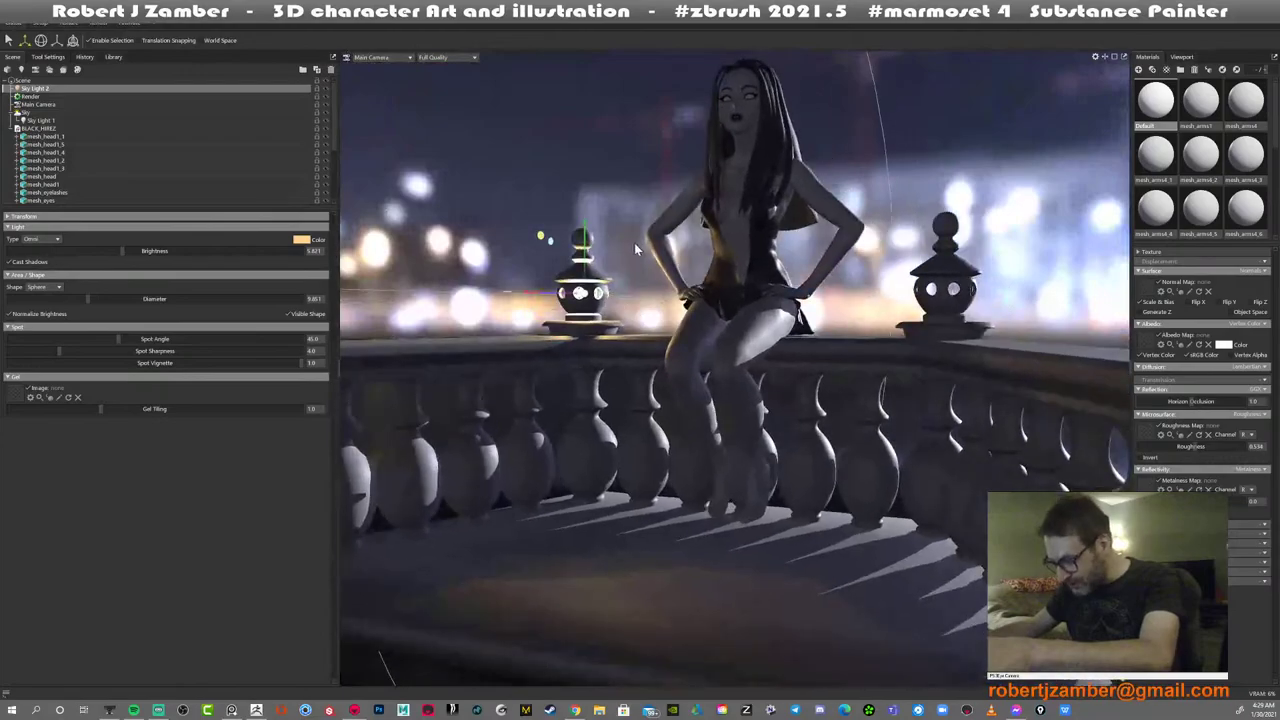
# Change the colour of Sky Light 2 to a saturated orange with hue 24, saturation 84% and value 91%
pyautogui.keyDown('alt'); pyautogui.moveTo(634, 242); pyautogui.dragTo(656, 264, button='right'); pyautogui.keyUp('alt')
pyautogui.keyDown('alt'); pyautogui.moveTo(656, 264); pyautogui.dragTo(708, 309); pyautogui.keyUp('alt')
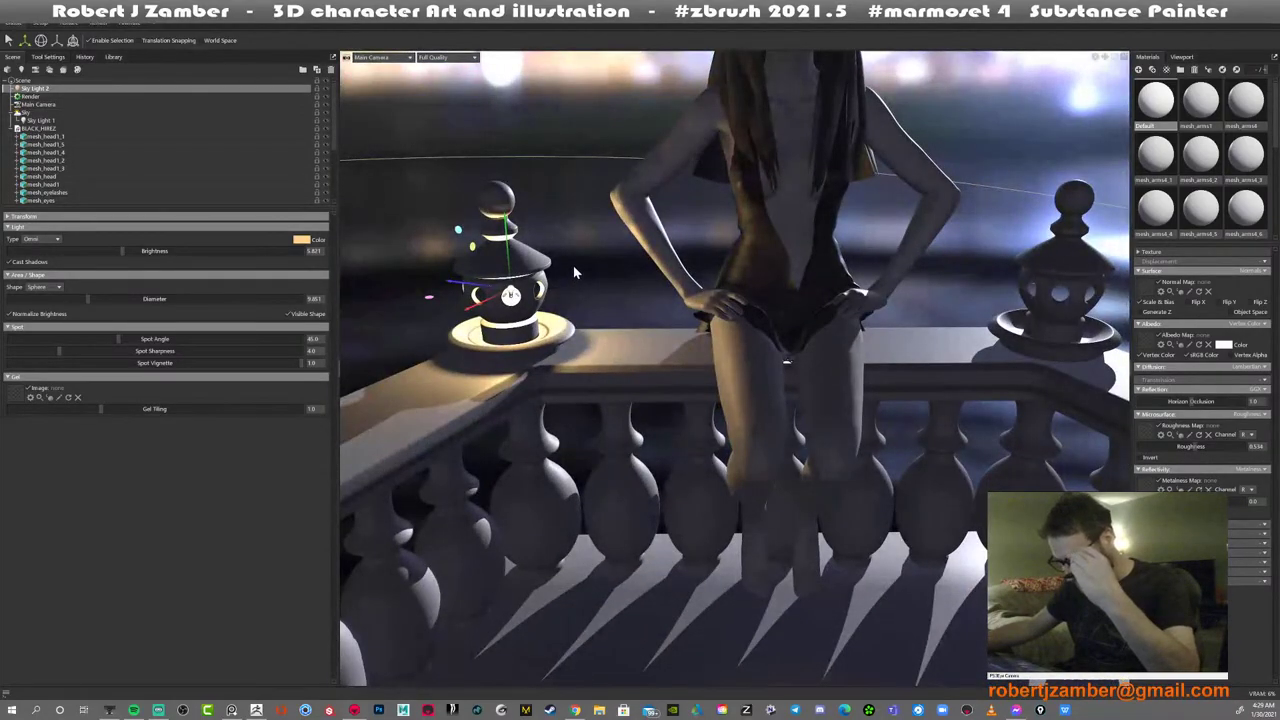
pyautogui.keyDown('alt'); pyautogui.moveTo(573, 265); pyautogui.dragTo(578, 245); pyautogui.keyUp('alt')
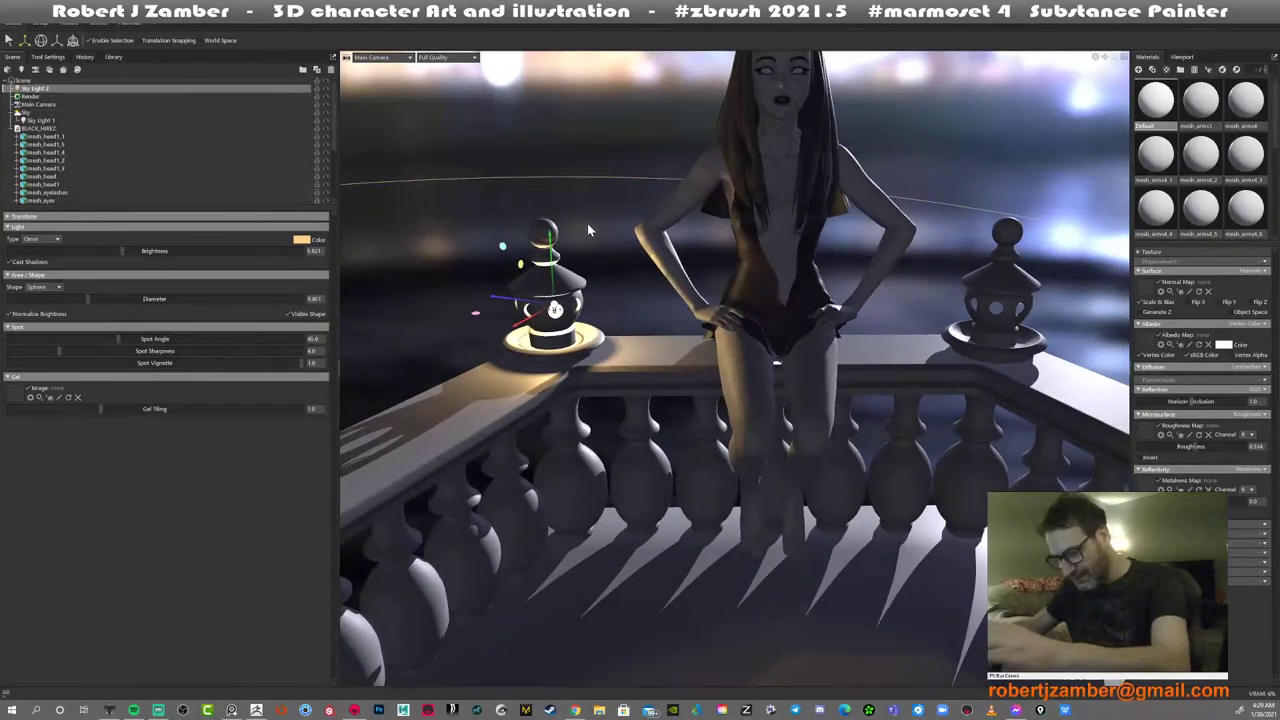
pyautogui.click(300, 241)
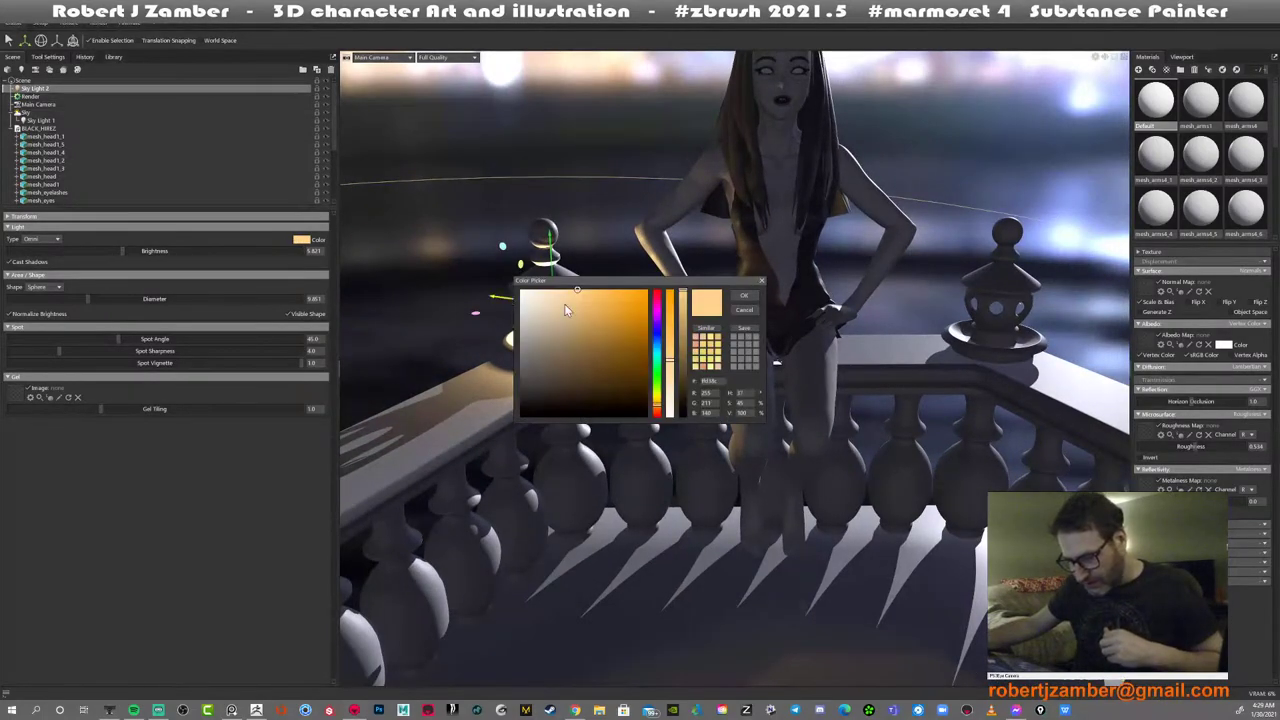
pyautogui.moveTo(607, 300); pyautogui.dragTo(627, 300)
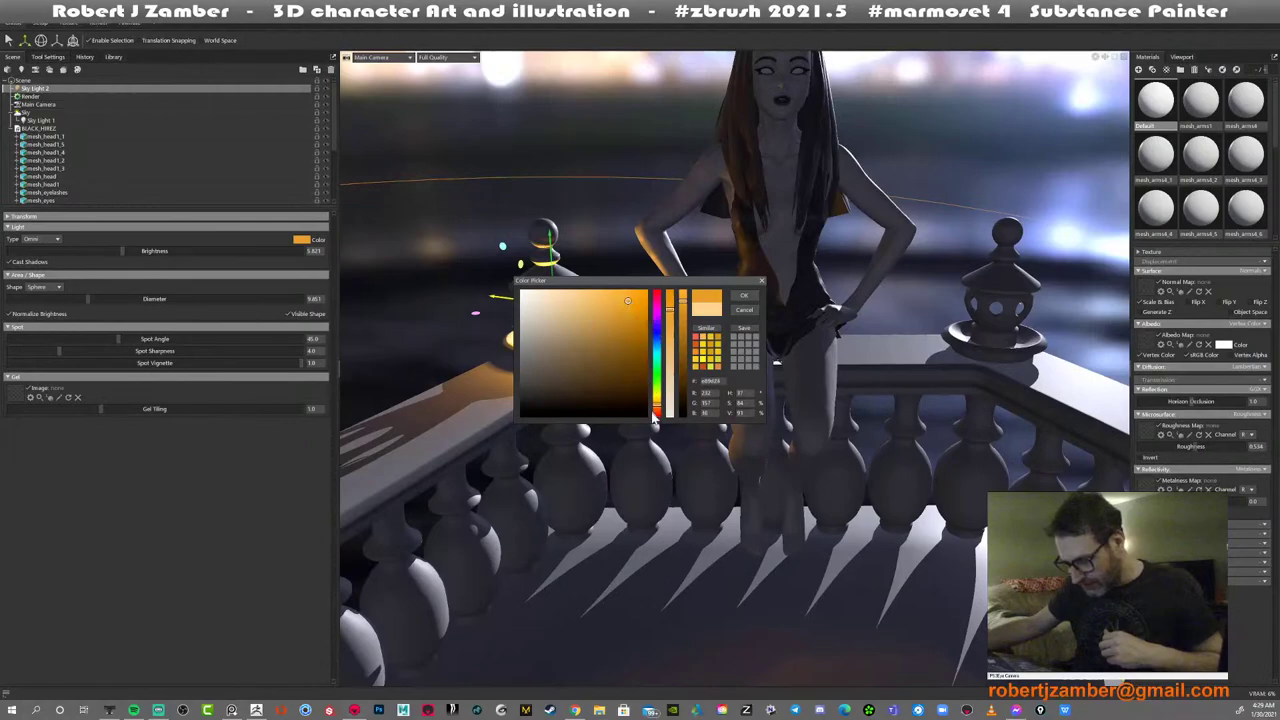
pyautogui.moveTo(655, 418); pyautogui.dragTo(655, 413)
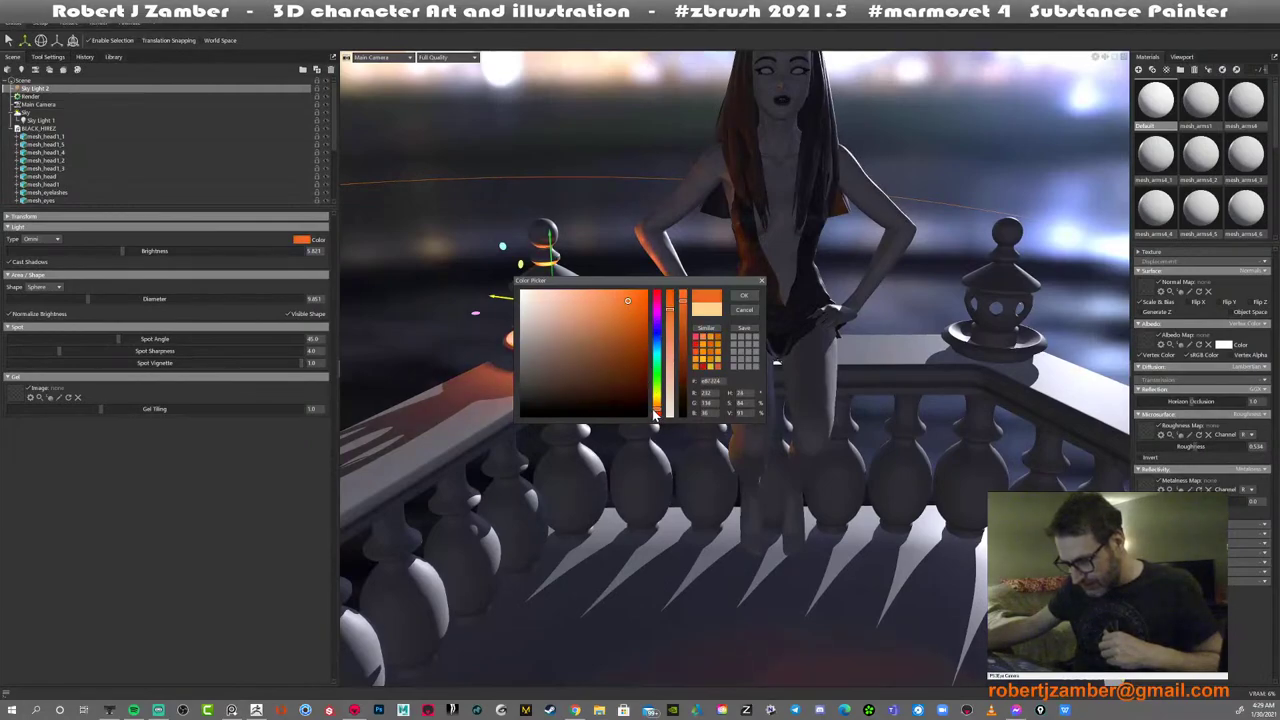
pyautogui.click(744, 296)
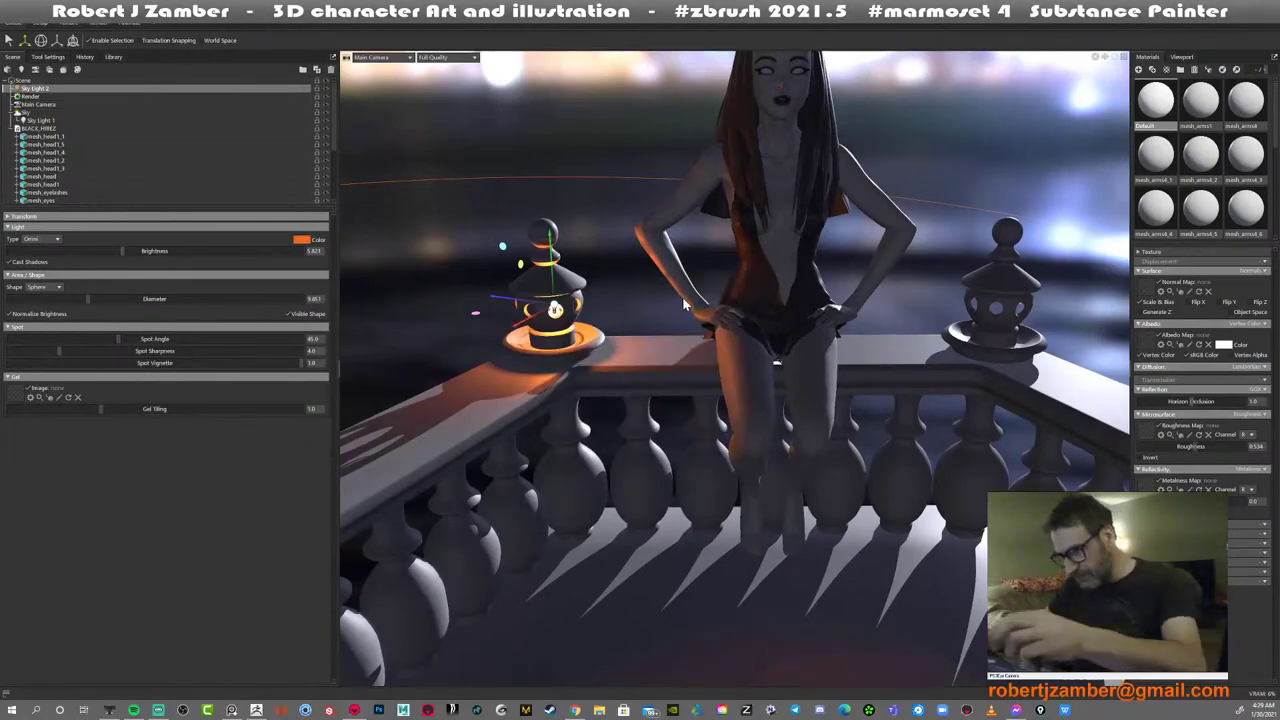
# Duplicate Sky Light 2 and position the copy inside the second lantern on the other side of the character
pyautogui.moveTo(668, 316); pyautogui.dragTo(651, 372)
pyautogui.hotkey('ctrl', 'd')
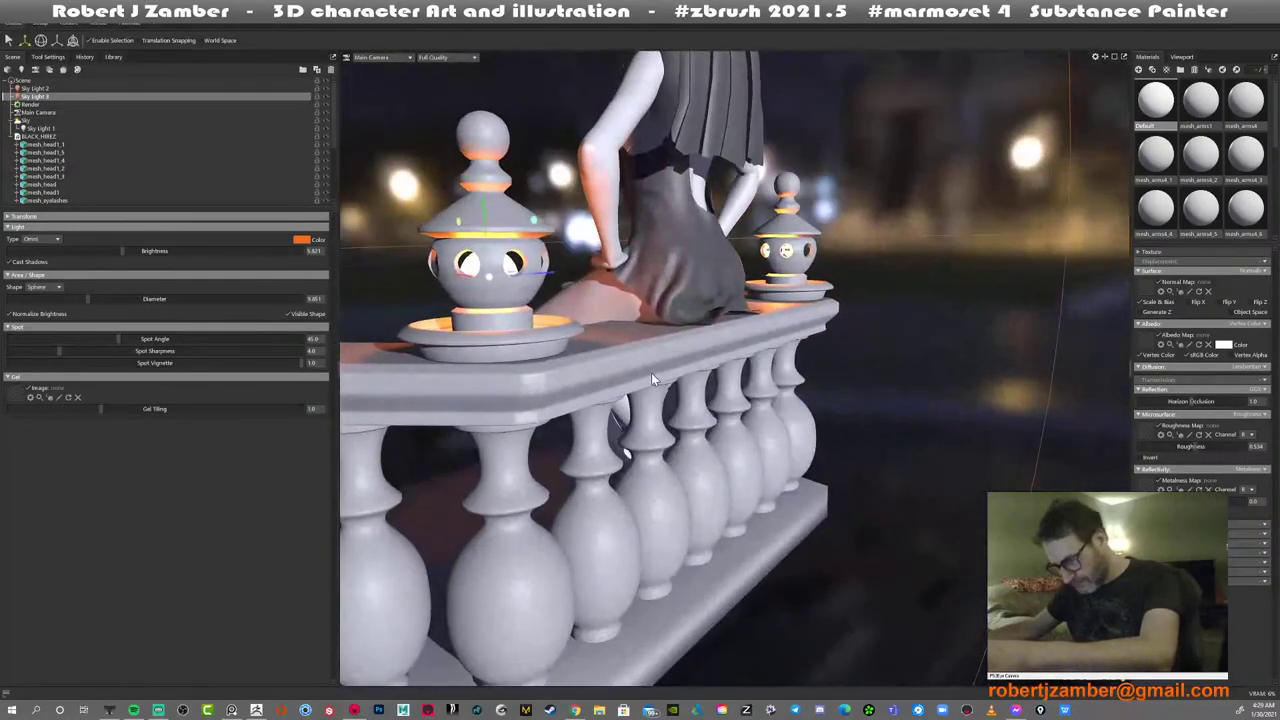
pyautogui.moveTo(484, 220); pyautogui.dragTo(483, 203)
pyautogui.moveTo(513, 283); pyautogui.dragTo(697, 233)
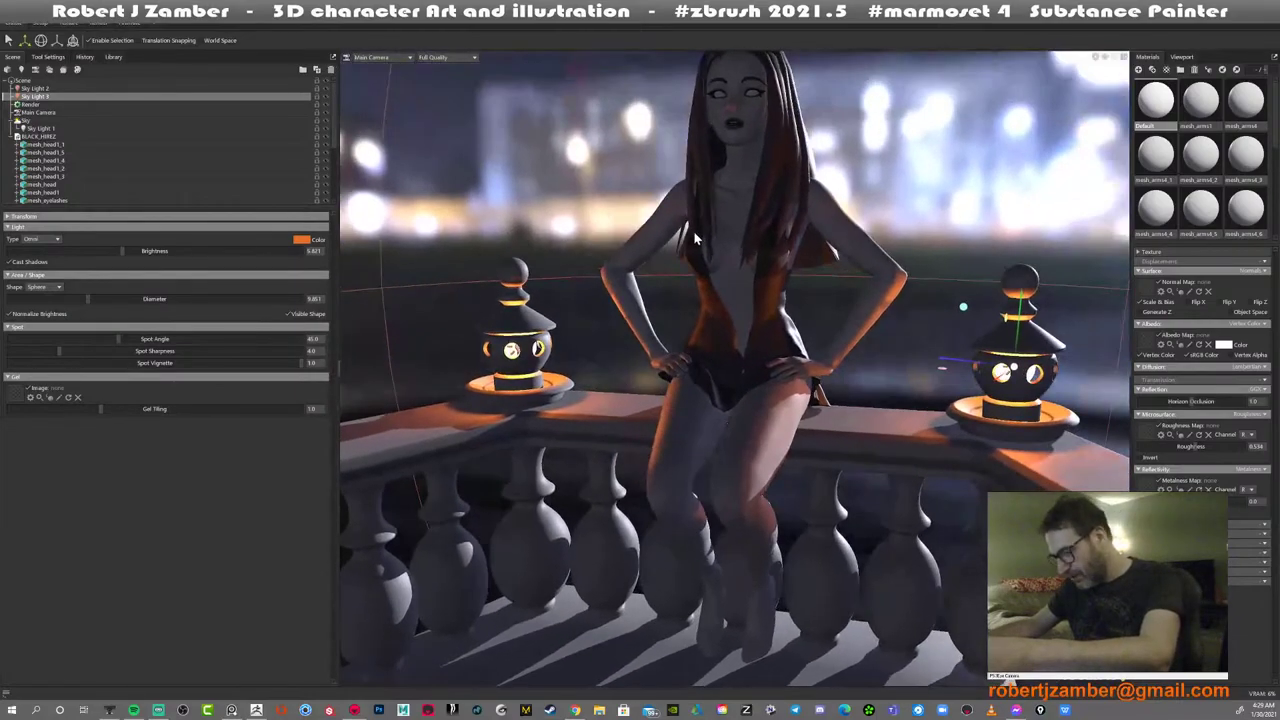
pyautogui.moveTo(697, 233); pyautogui.dragTo(689, 242, button='middle')
pyautogui.moveTo(689, 242); pyautogui.dragTo(686, 232)
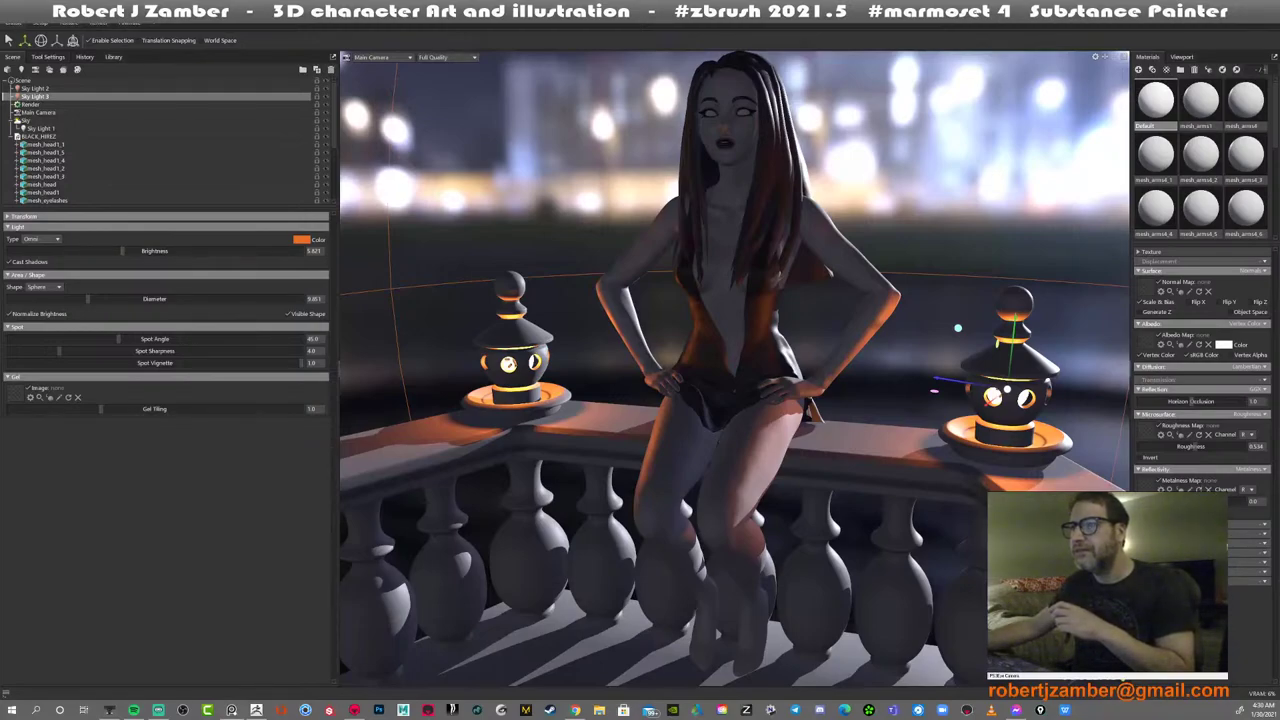
# Examine the reference painting of the woman seated on a balustrade beside a glowing lantern on the reference board
pyautogui.moveTo(600, 20); pyautogui.dragTo(452, 497, button='right')
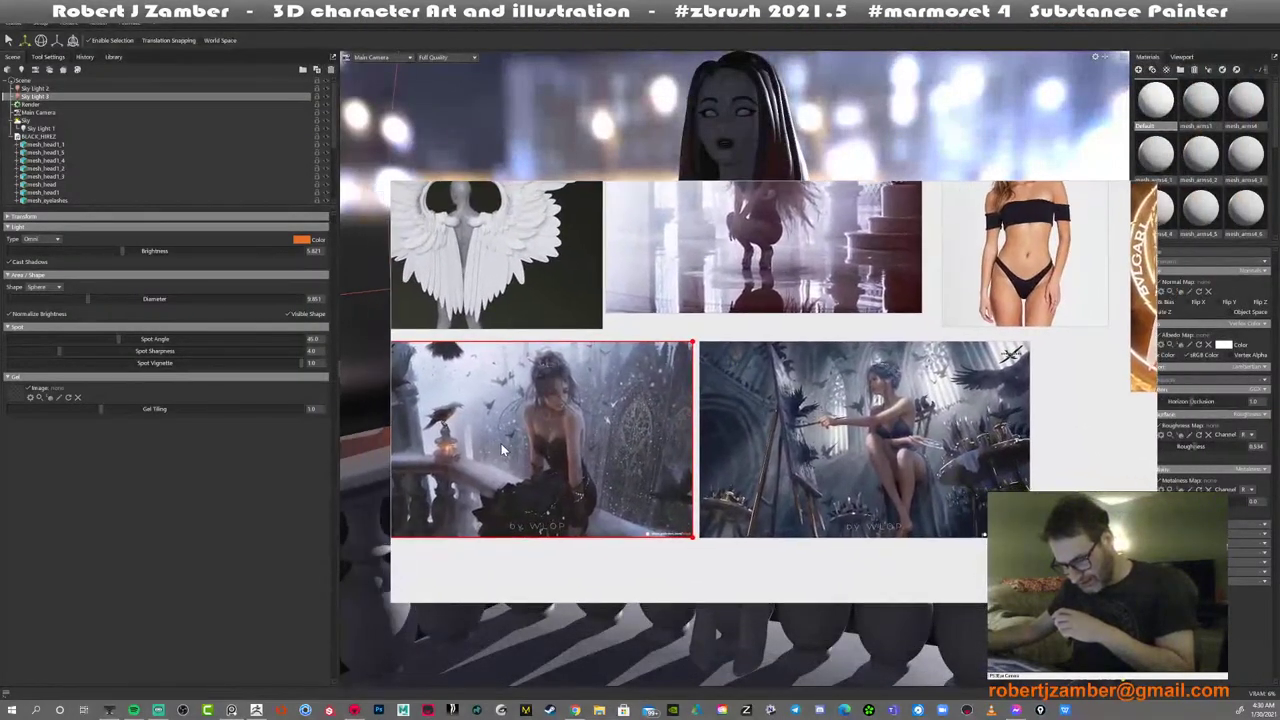
pyautogui.moveTo(546, 450); pyautogui.dragTo(654, 440)
pyautogui.scroll(-3, 528, 437)
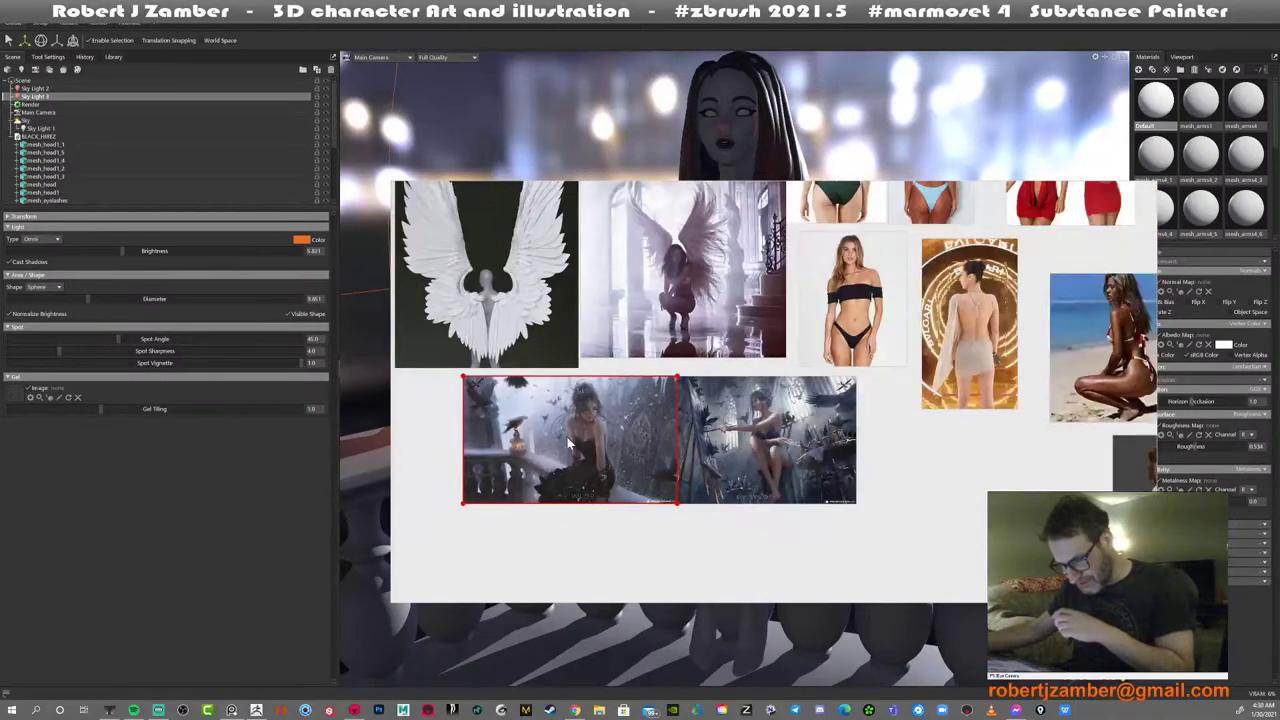
pyautogui.scroll(2, 568, 443)
pyautogui.scroll(1, 522, 462)
pyautogui.moveTo(557, 466); pyautogui.dragTo(653, 430, button='middle')
pyautogui.scroll(1, 670, 433)
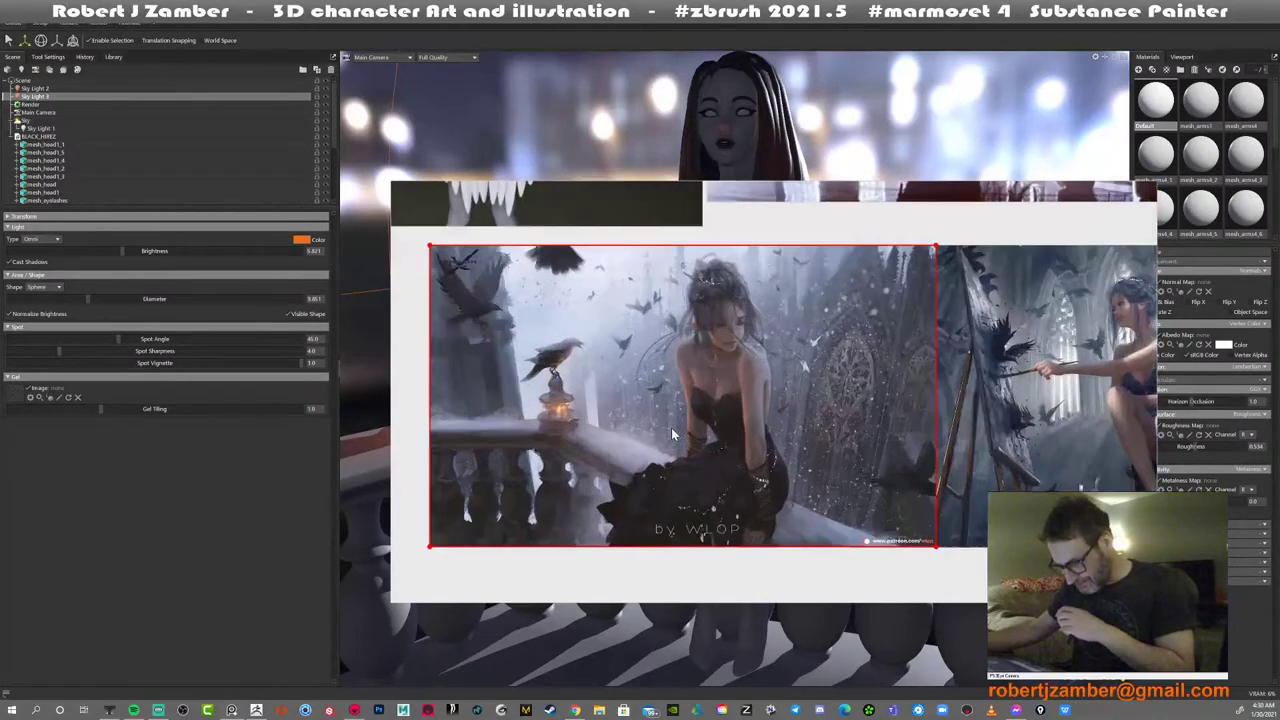
pyautogui.scroll(-3, 670, 430)
pyautogui.scroll(2, 664, 405)
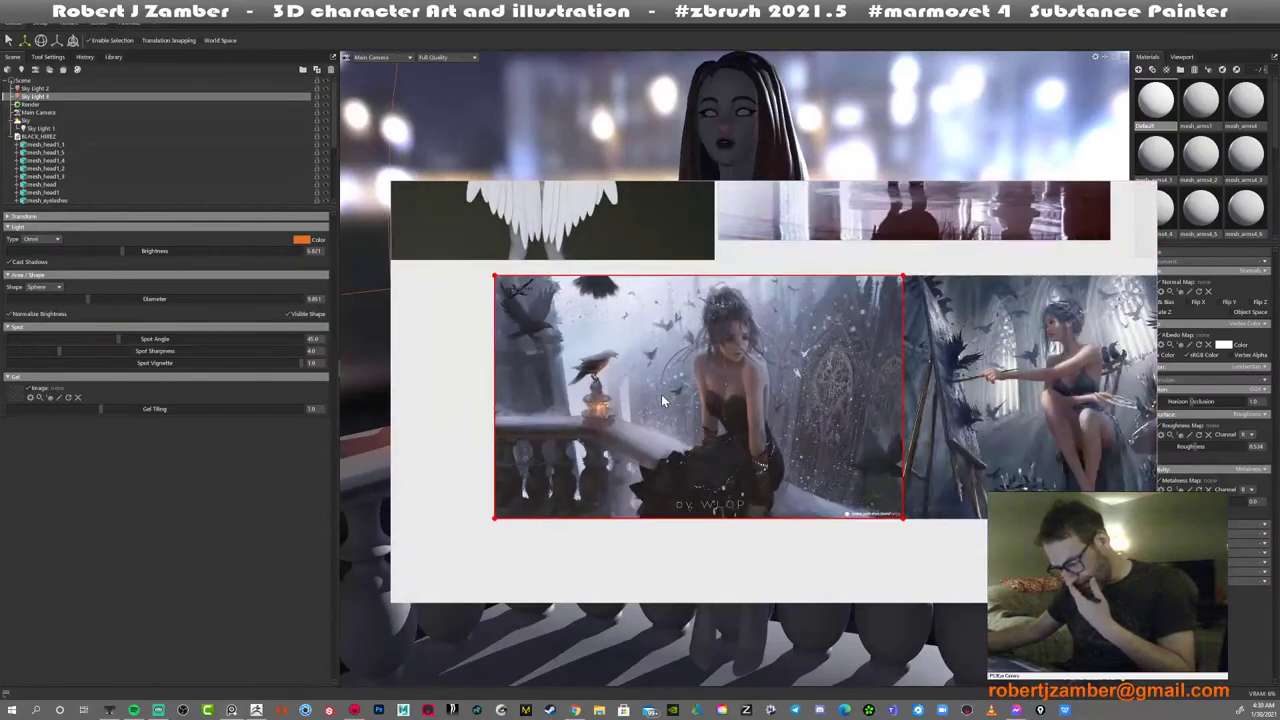
# Examine the dark-winged seated woman composite on the reference board, with its raven, lantern and balustrade
pyautogui.scroll(-1, 662, 400)
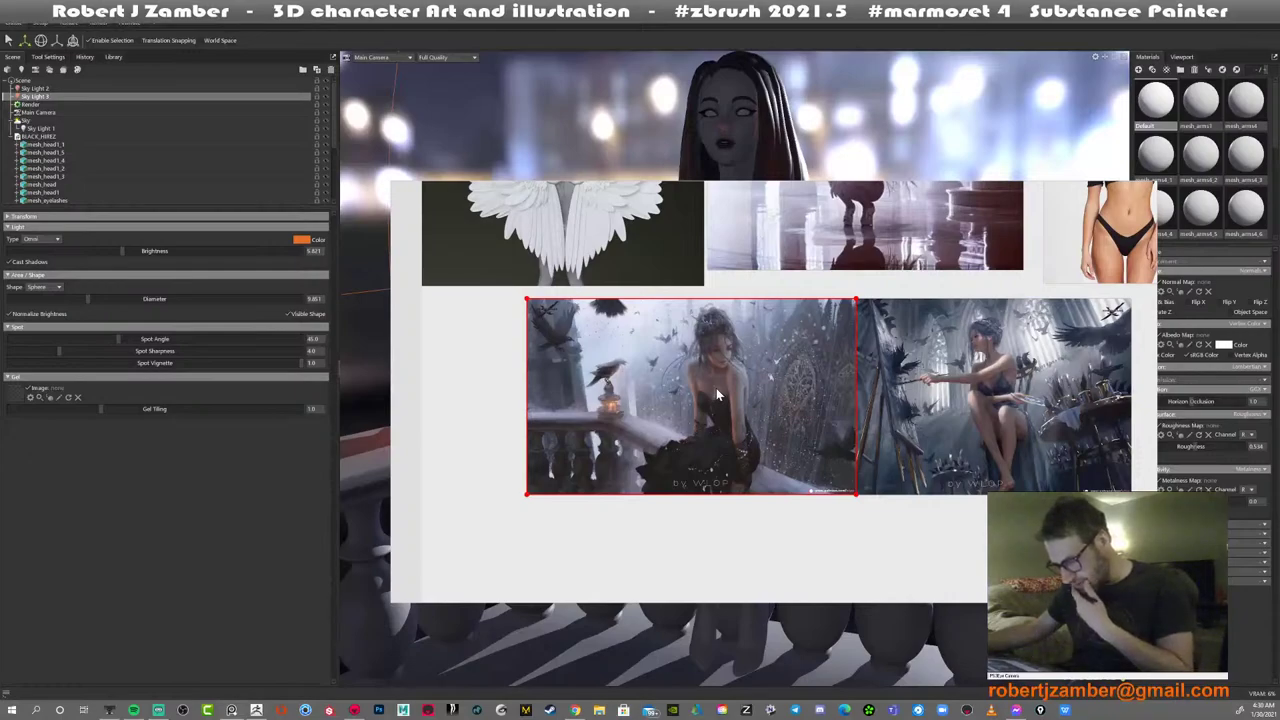
pyautogui.moveTo(717, 395); pyautogui.dragTo(657, 439, button='middle')
pyautogui.scroll(-2, 684, 427)
pyautogui.moveTo(764, 333); pyautogui.dragTo(683, 575, button='middle')
pyautogui.moveTo(808, 502); pyautogui.dragTo(765, 587, button='middle')
pyautogui.moveTo(847, 434)
pyautogui.mouseDown(button='middle')
pyautogui.moveTo(765, 437)
pyautogui.moveTo(782, 413)
pyautogui.mouseUp(button='middle')
pyautogui.scroll(1, 785, 384)
pyautogui.scroll(-1, 785, 384)
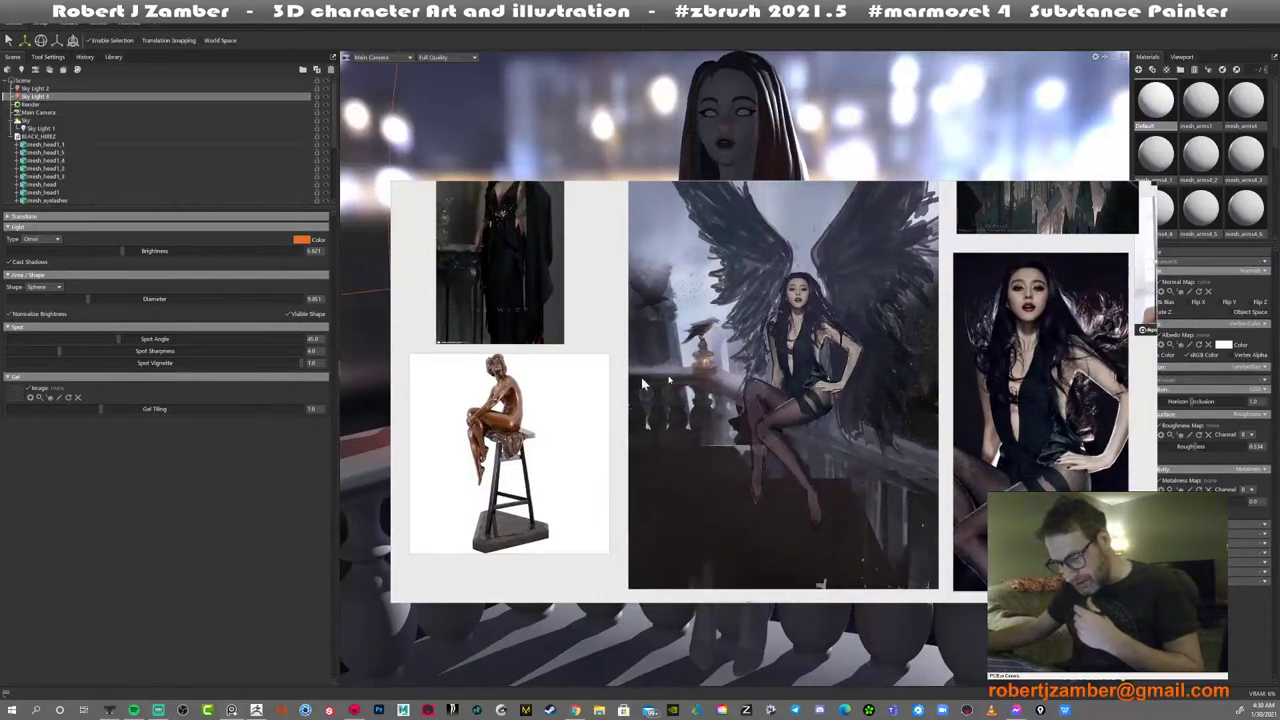
pyautogui.scroll(-3, 642, 380)
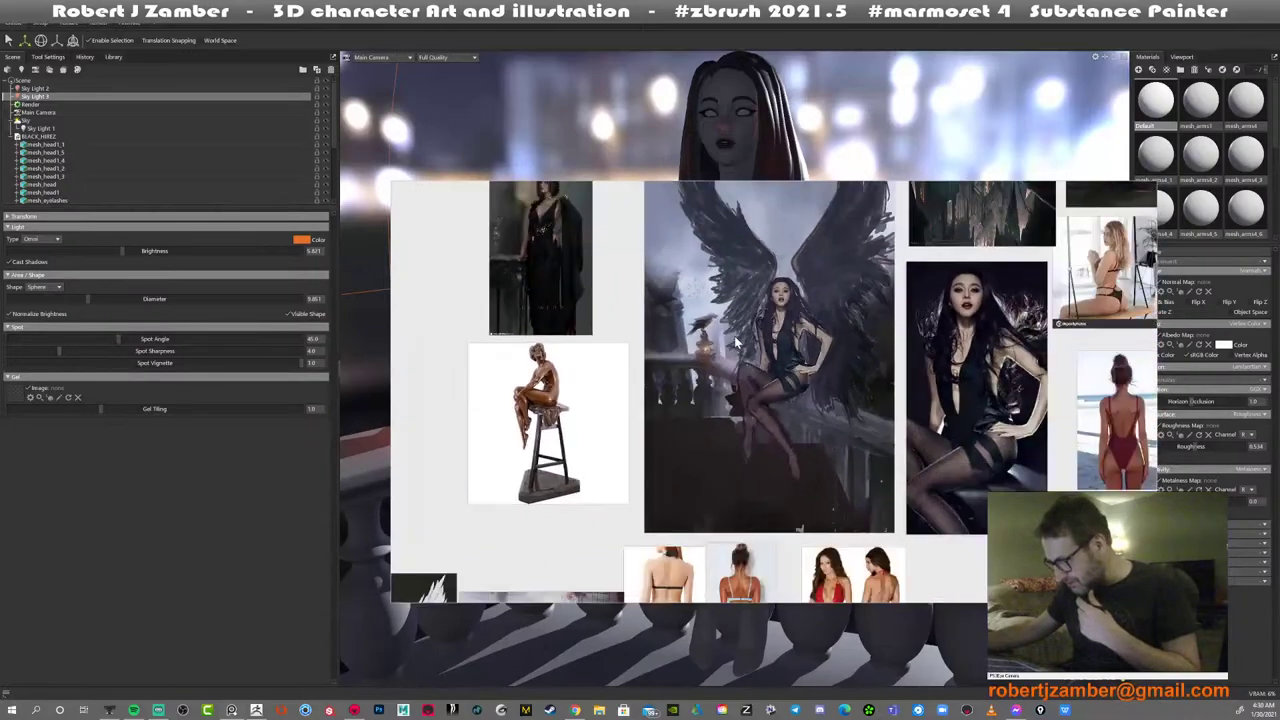
pyautogui.scroll(2, 736, 342)
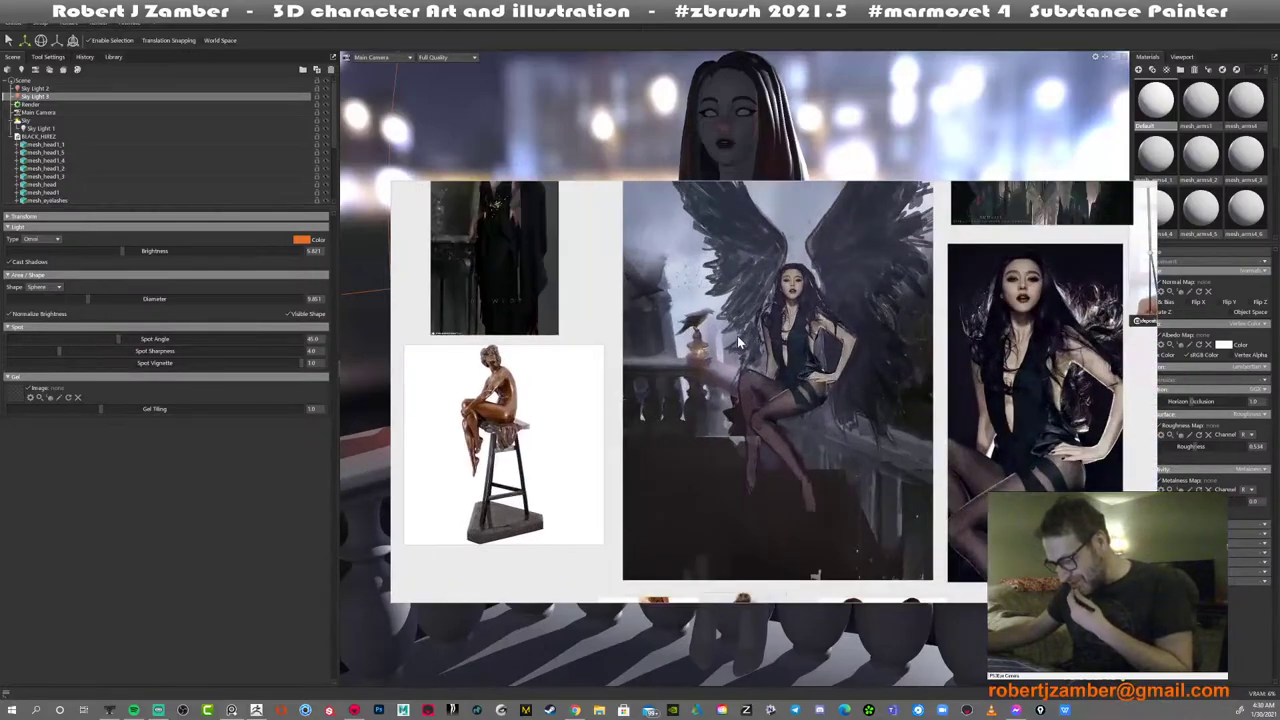
pyautogui.scroll(1, 737, 347)
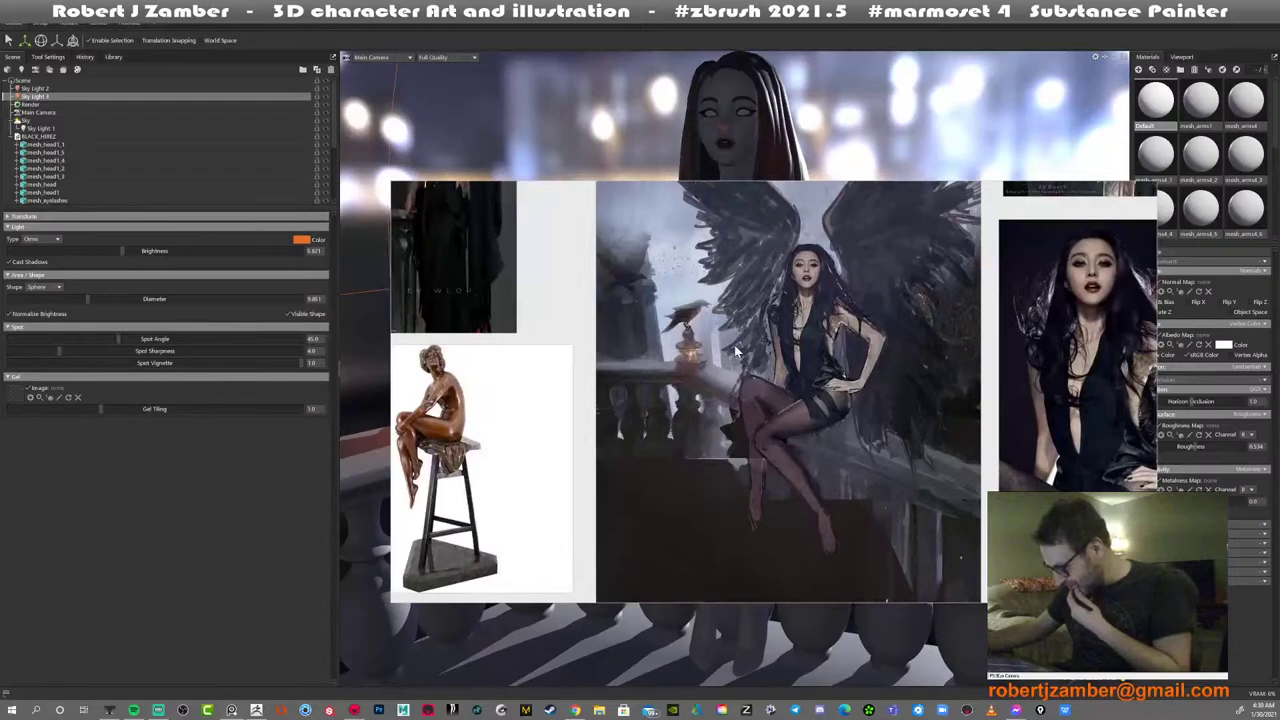
pyautogui.scroll(-1, 737, 357)
pyautogui.scroll(-1, 732, 377)
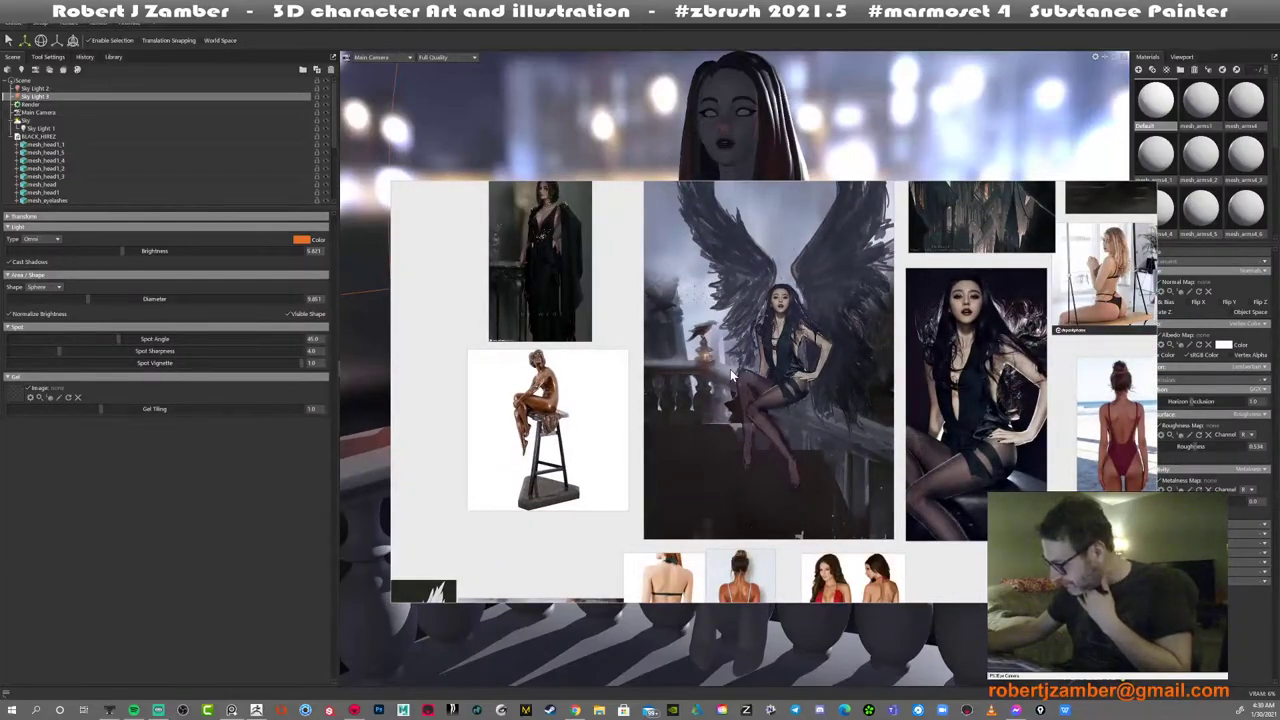
pyautogui.scroll(1, 715, 382)
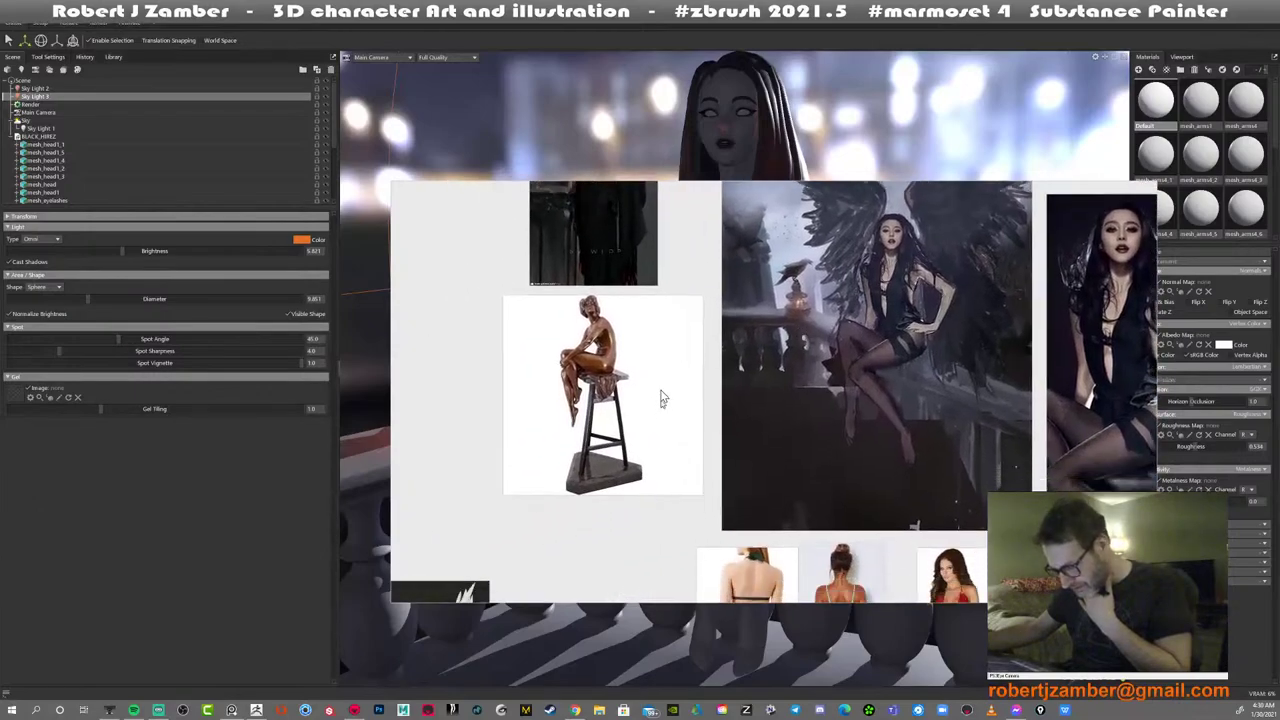
# Return to the balustrade painting on the reference board and study its misty background and lantern glow
pyautogui.scroll(-4, 661, 398)
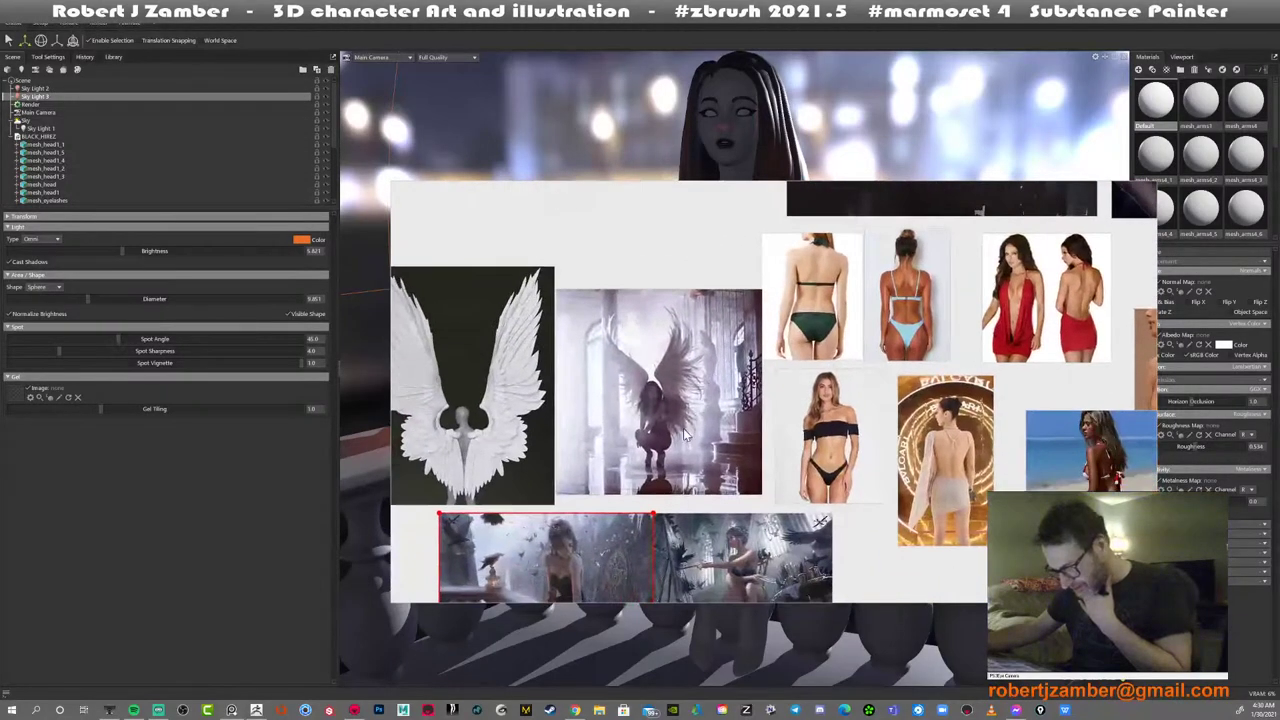
pyautogui.scroll(3, 660, 425)
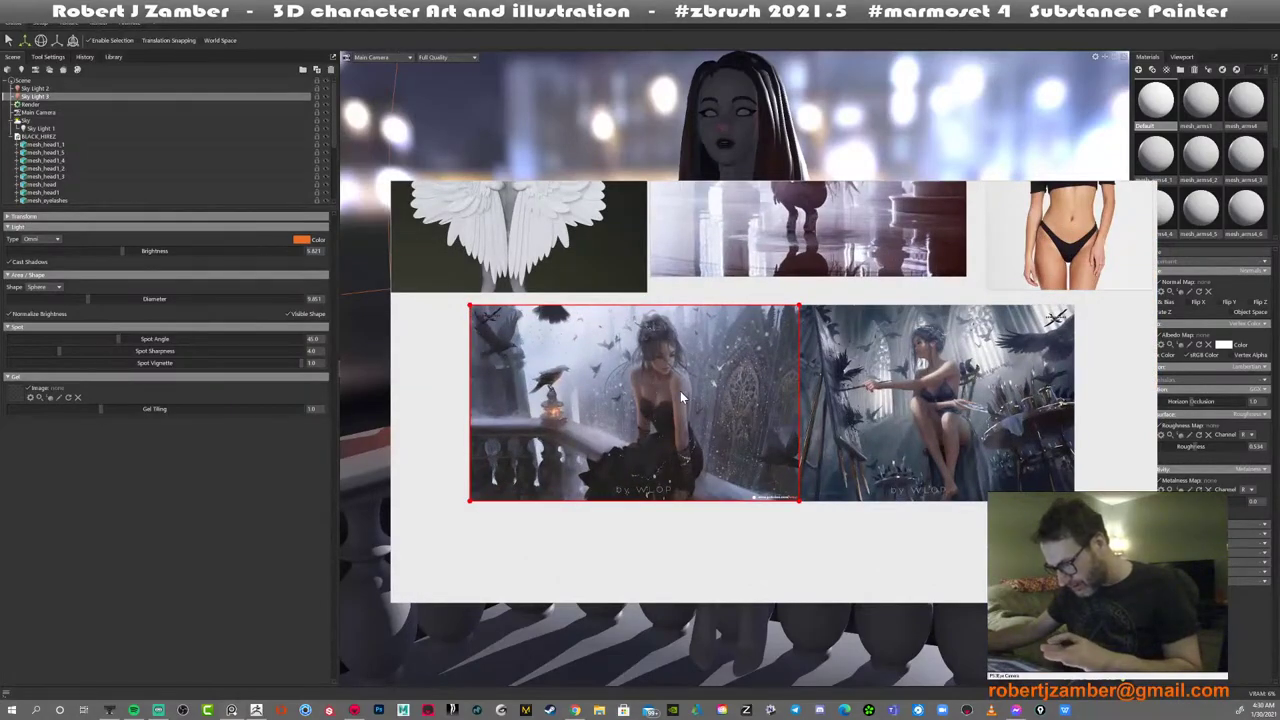
pyautogui.scroll(-1, 688, 398)
pyautogui.scroll(1, 683, 398)
pyautogui.scroll(-1, 710, 398)
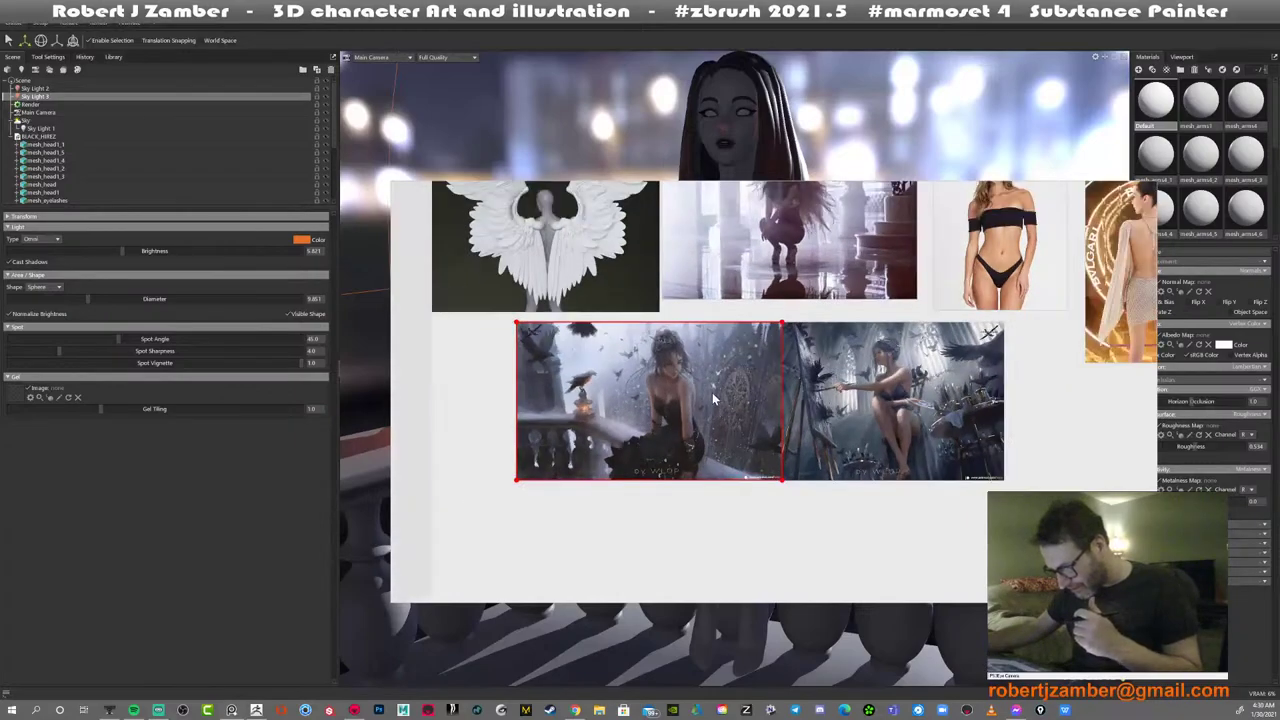
pyautogui.scroll(1, 706, 405)
pyautogui.scroll(1, 703, 408)
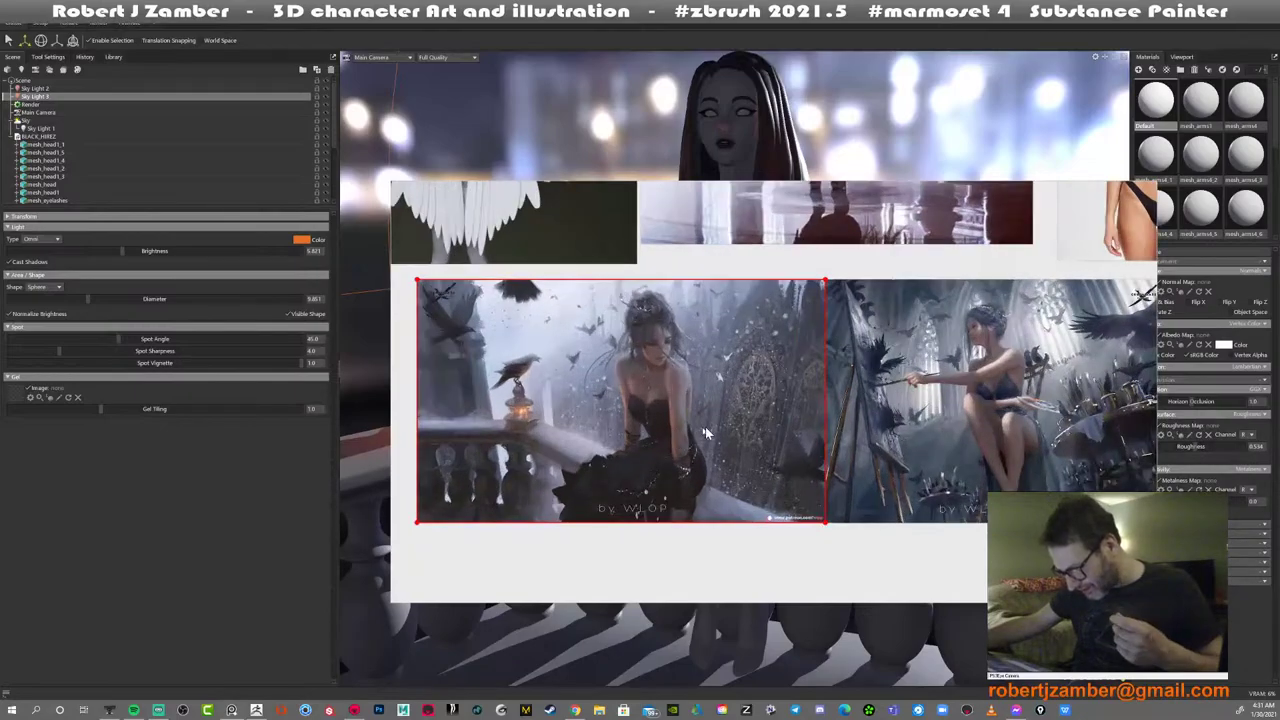
# Move the overlapping balustrade and easel paintings apart on the reference board so they sit side by side with a narrow gap
pyautogui.scroll(-2, 737, 413)
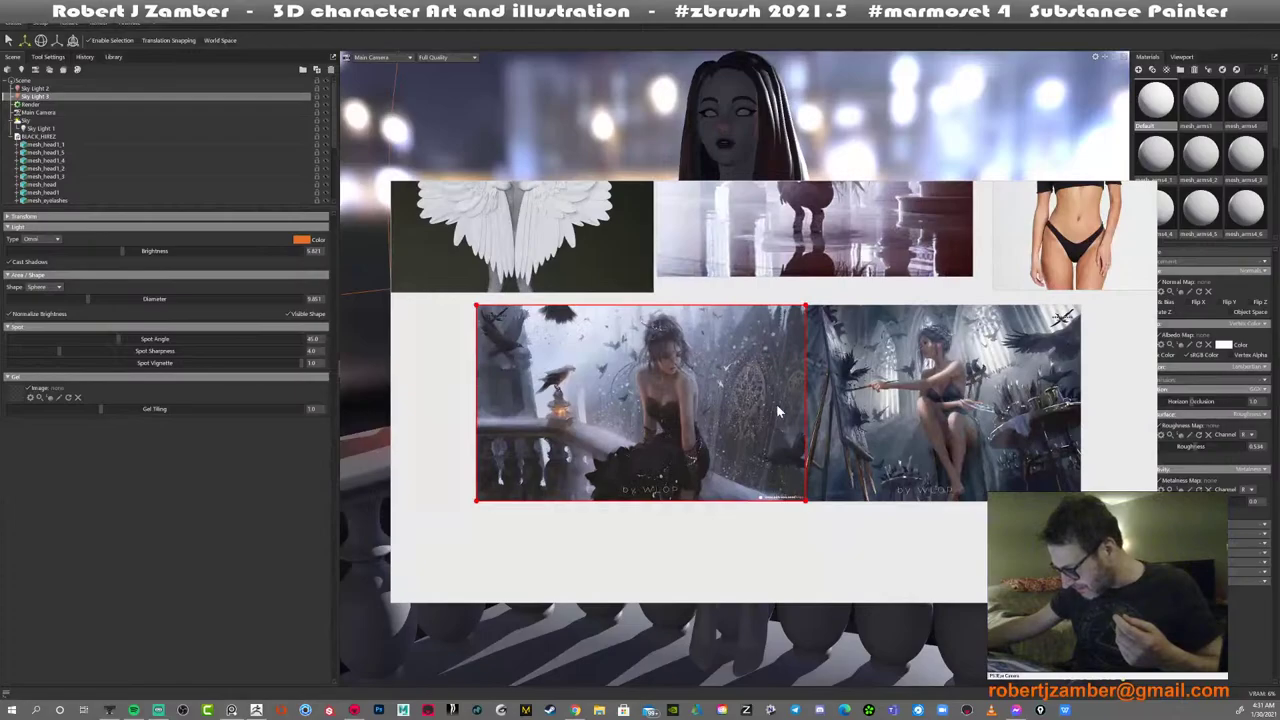
pyautogui.moveTo(740, 416); pyautogui.dragTo(685, 418)
pyautogui.doubleClick(864, 420)
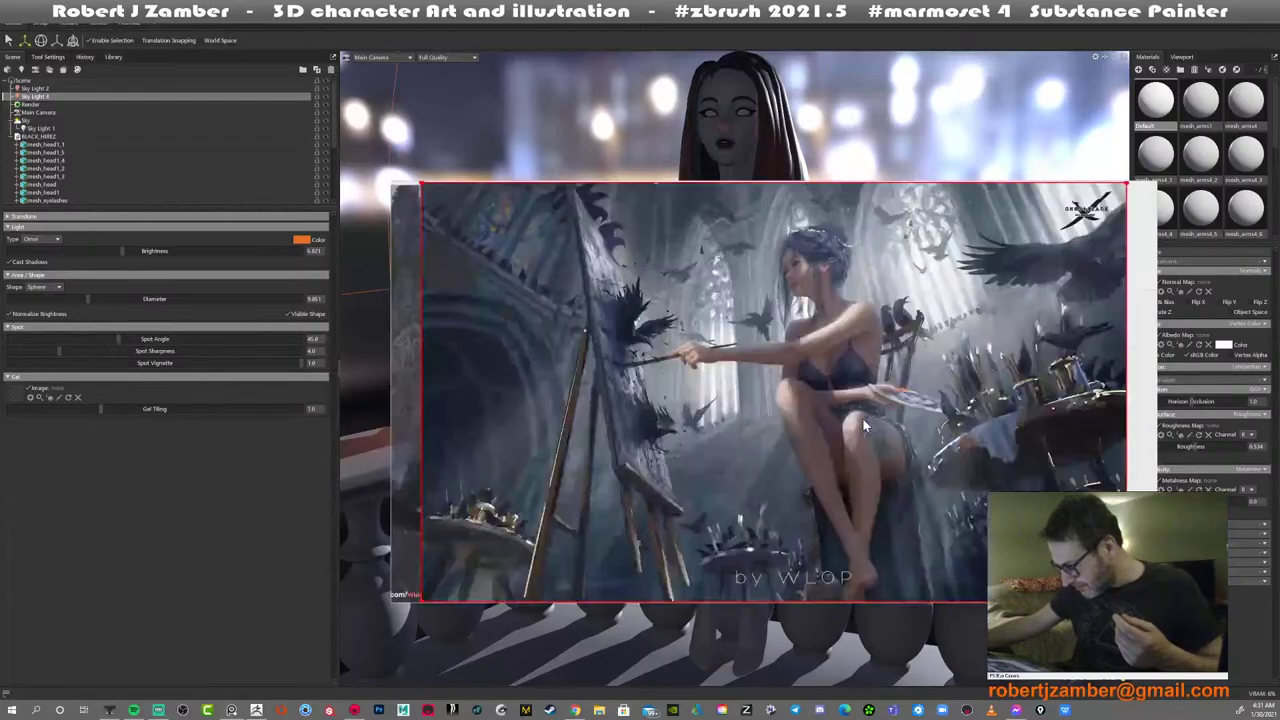
pyautogui.scroll(-5, 812, 396)
pyautogui.scroll(3, 793, 441)
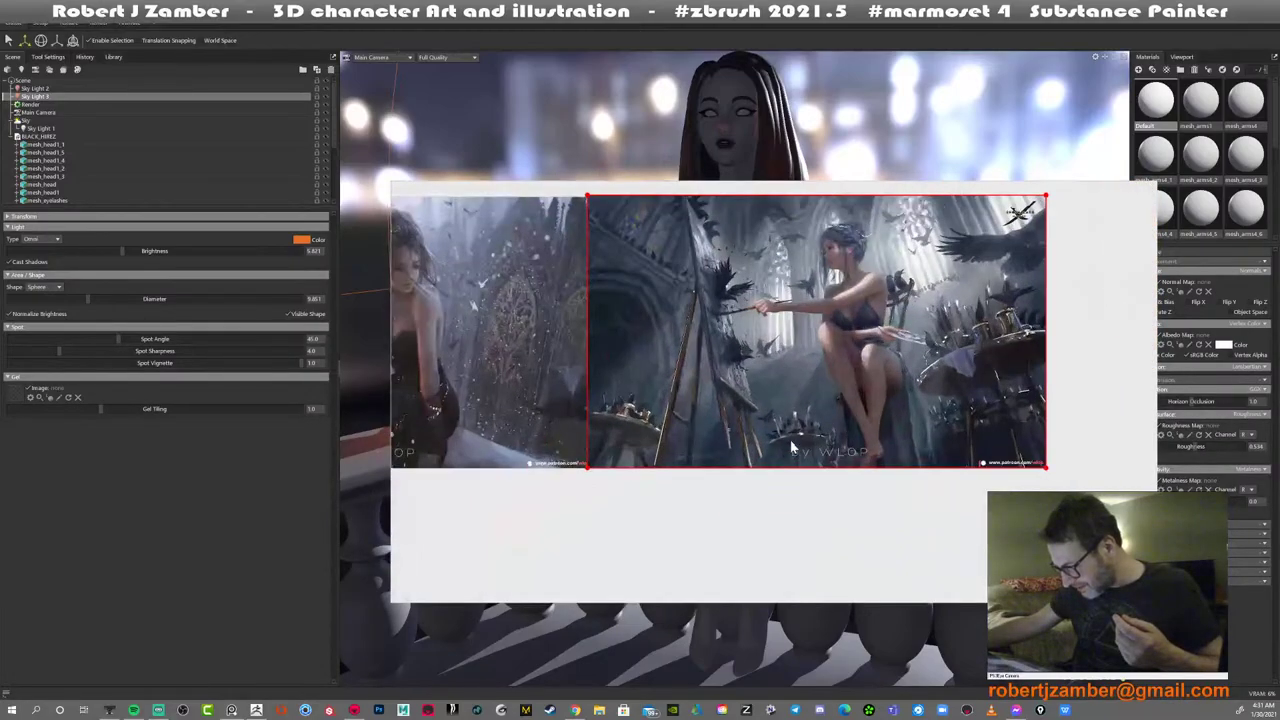
pyautogui.scroll(1, 795, 452)
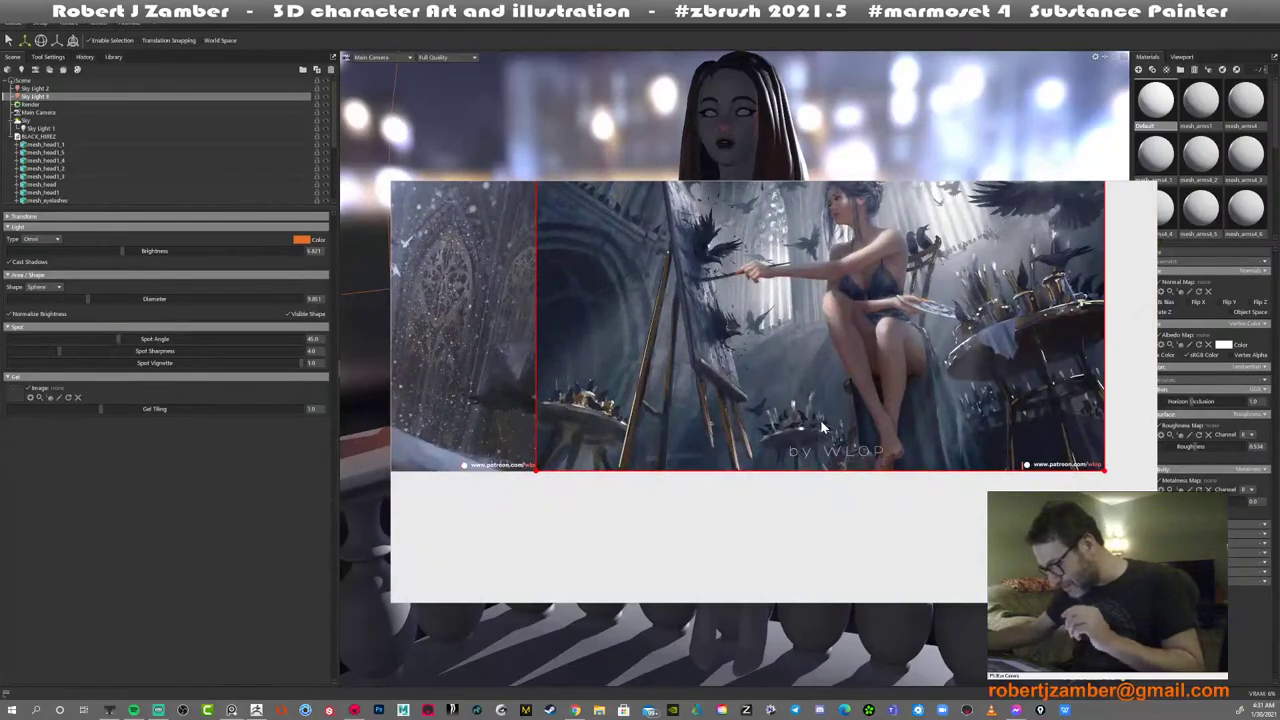
pyautogui.scroll(-1, 820, 428)
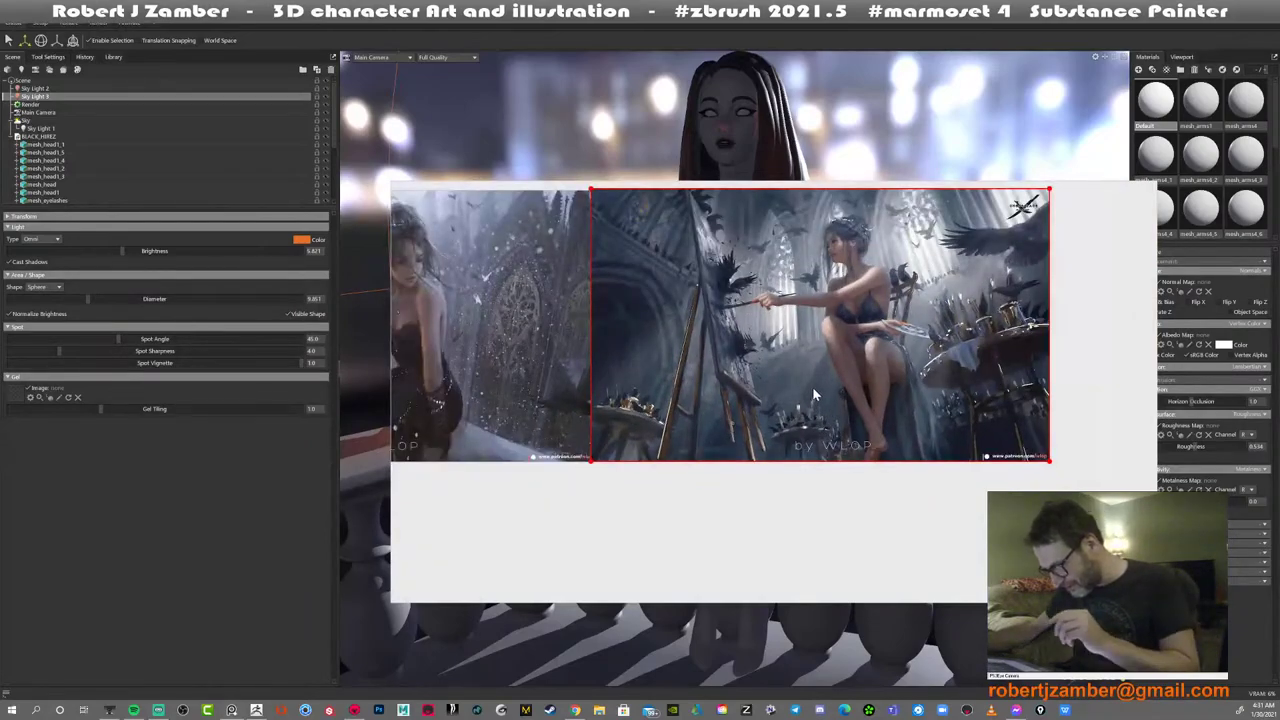
pyautogui.moveTo(813, 389); pyautogui.dragTo(821, 388)
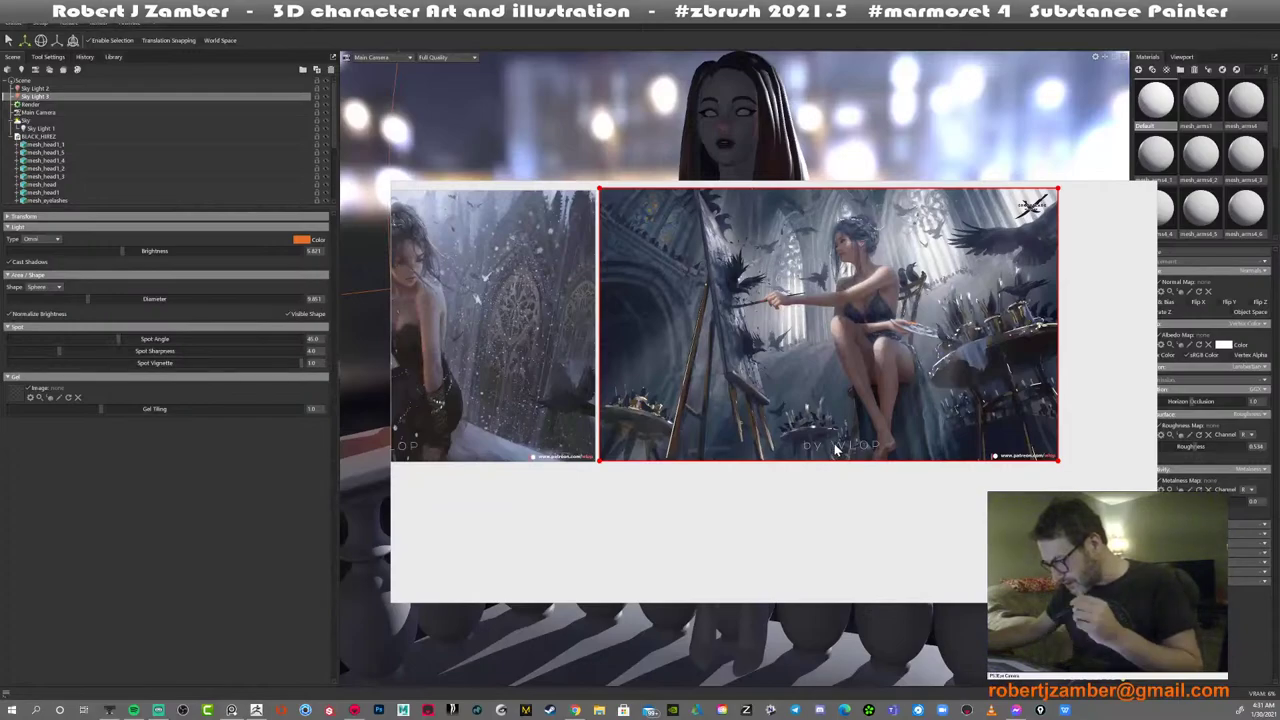
# Compare the balustrade painting with the easel painting beside it on the reference board
pyautogui.scroll(-2, 803, 425)
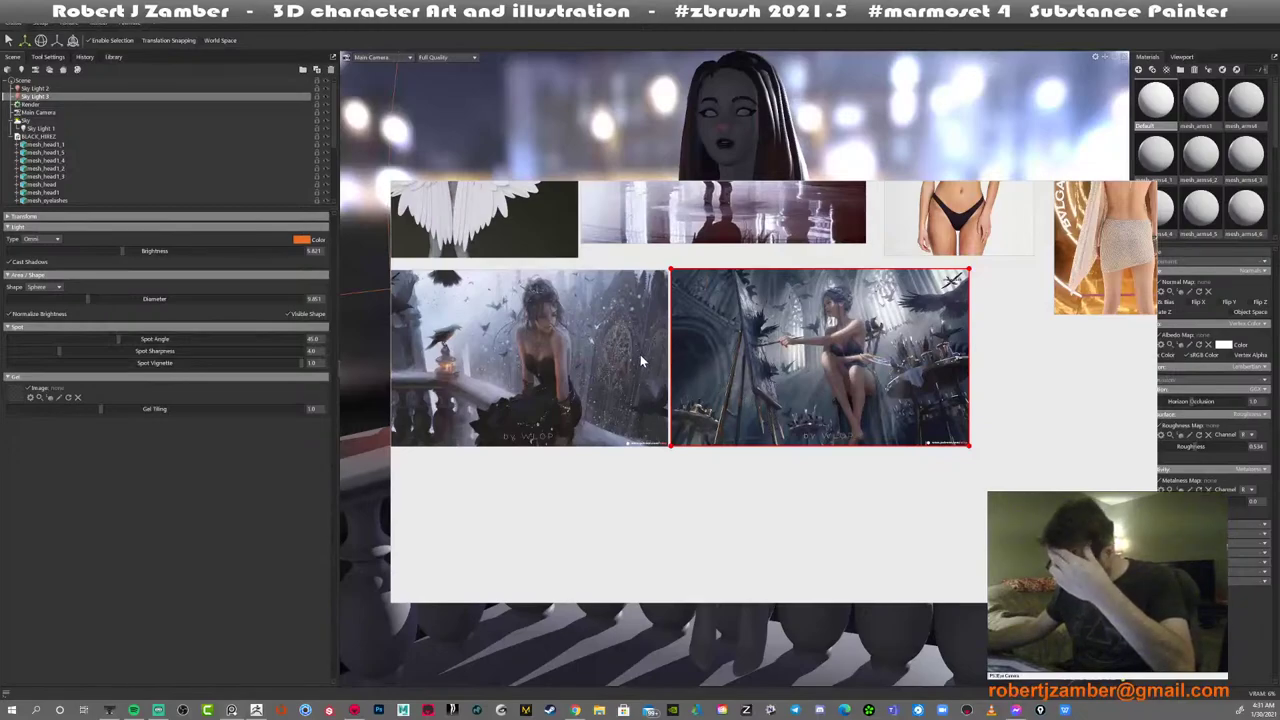
pyautogui.scroll(2, 640, 372)
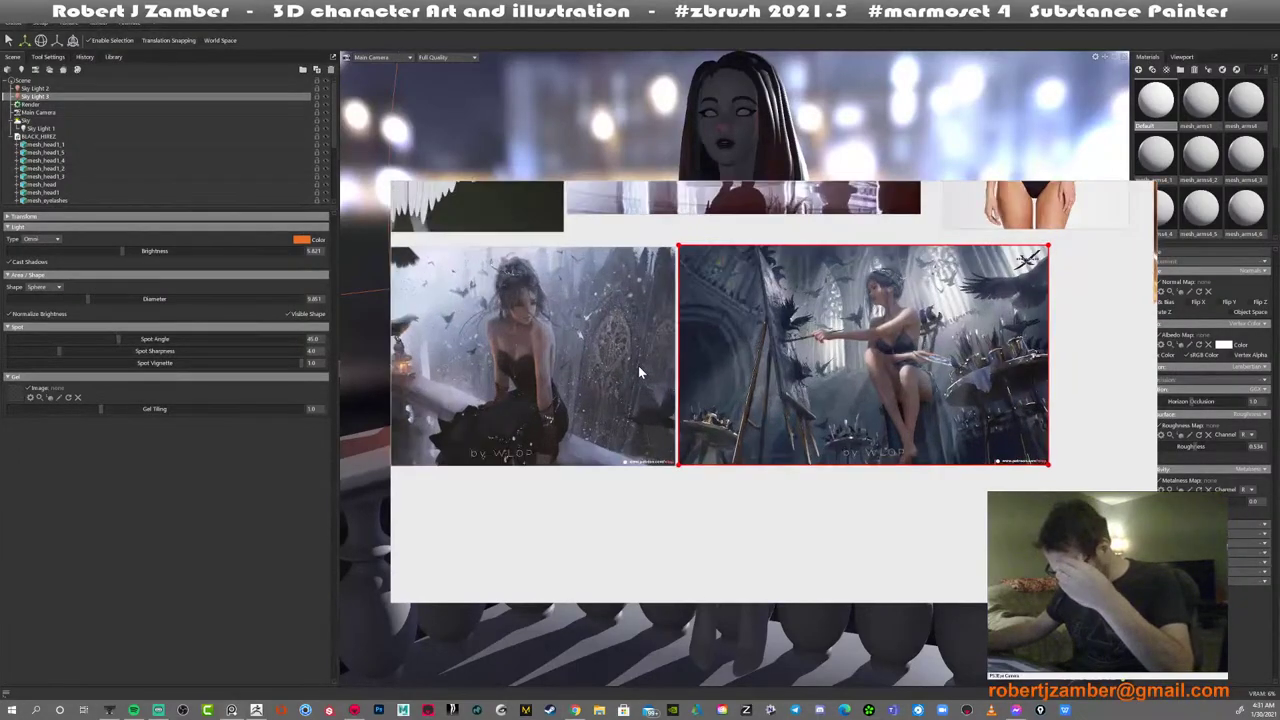
pyautogui.moveTo(610, 373); pyautogui.dragTo(696, 385, button='middle')
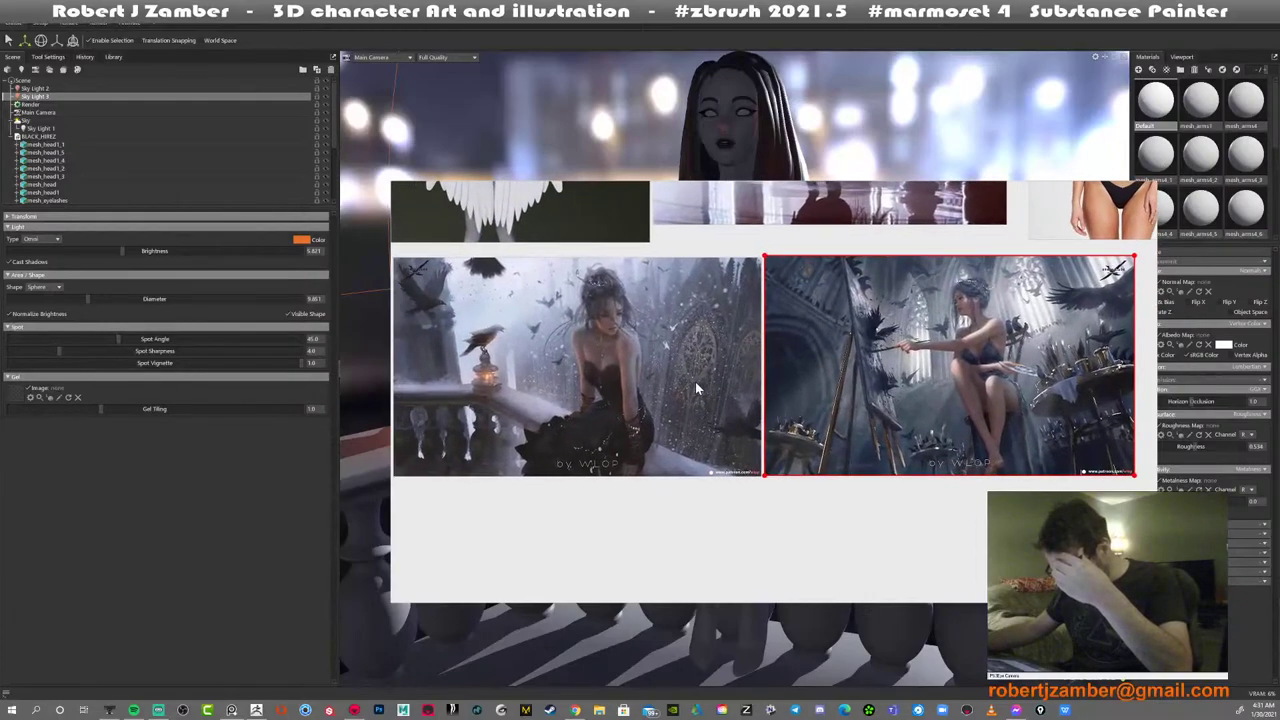
pyautogui.scroll(-2, 696, 386)
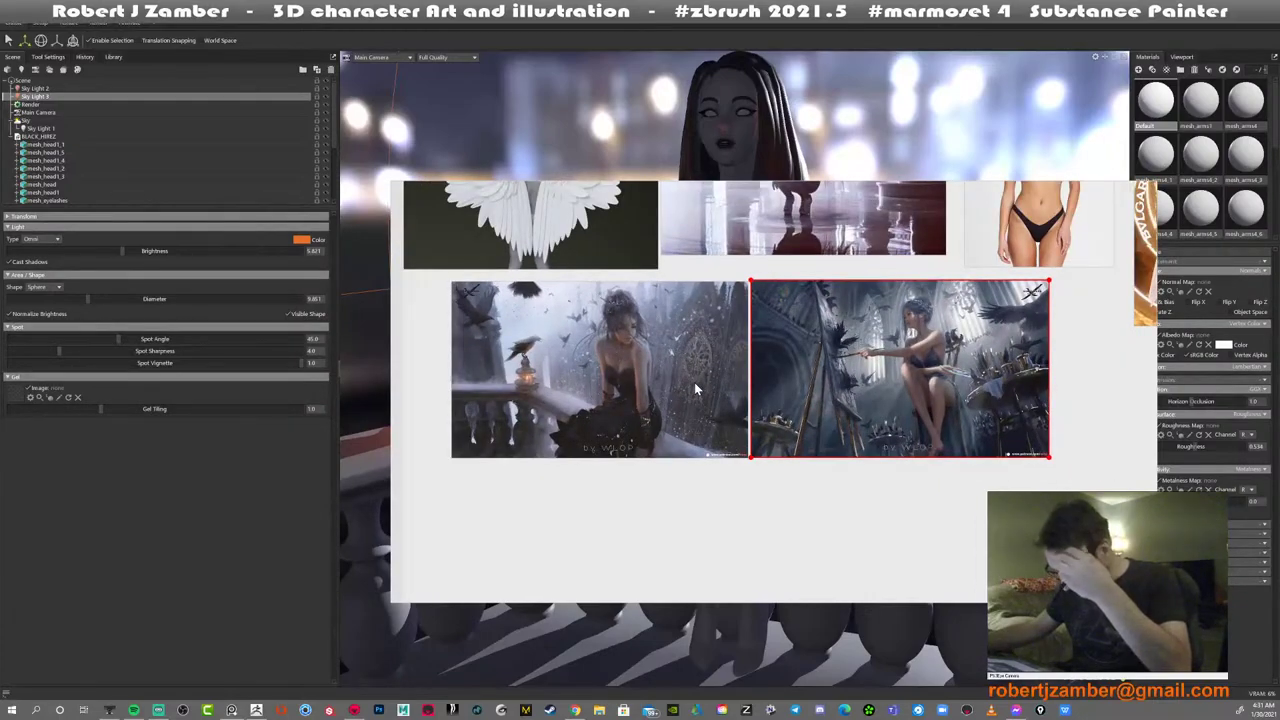
pyautogui.scroll(1, 697, 389)
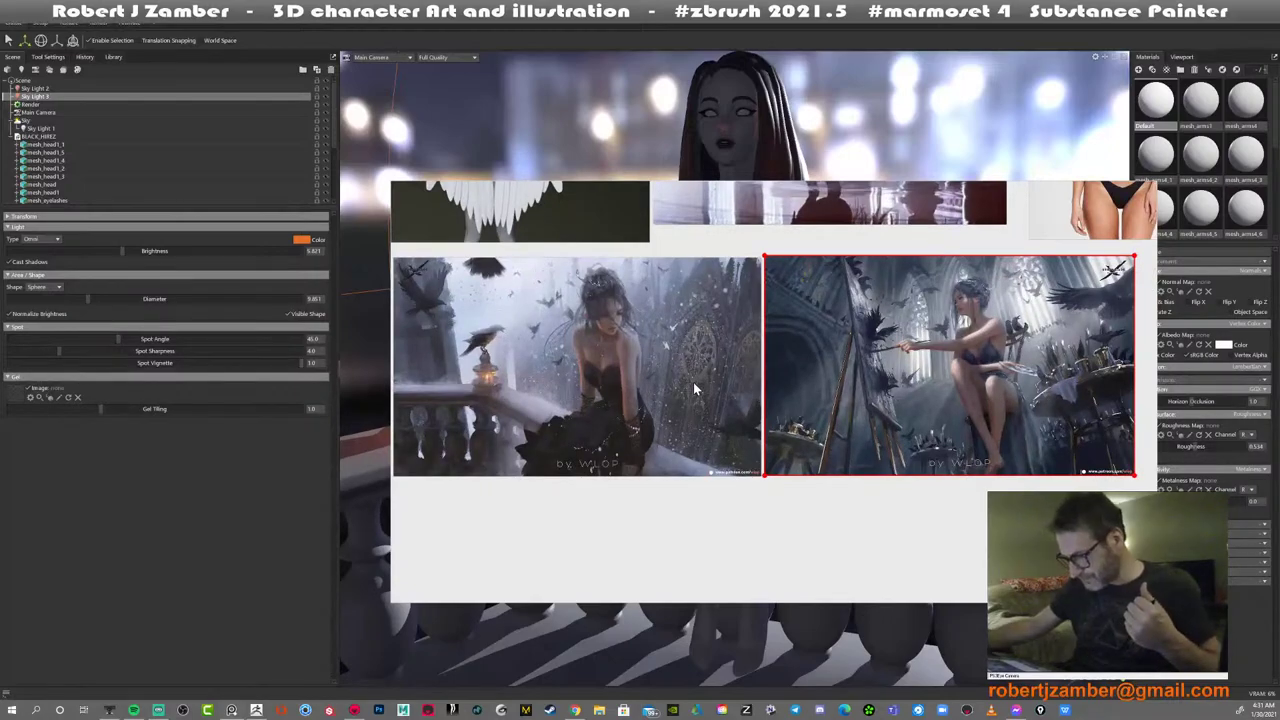
pyautogui.scroll(-1, 695, 389)
pyautogui.click(688, 389)
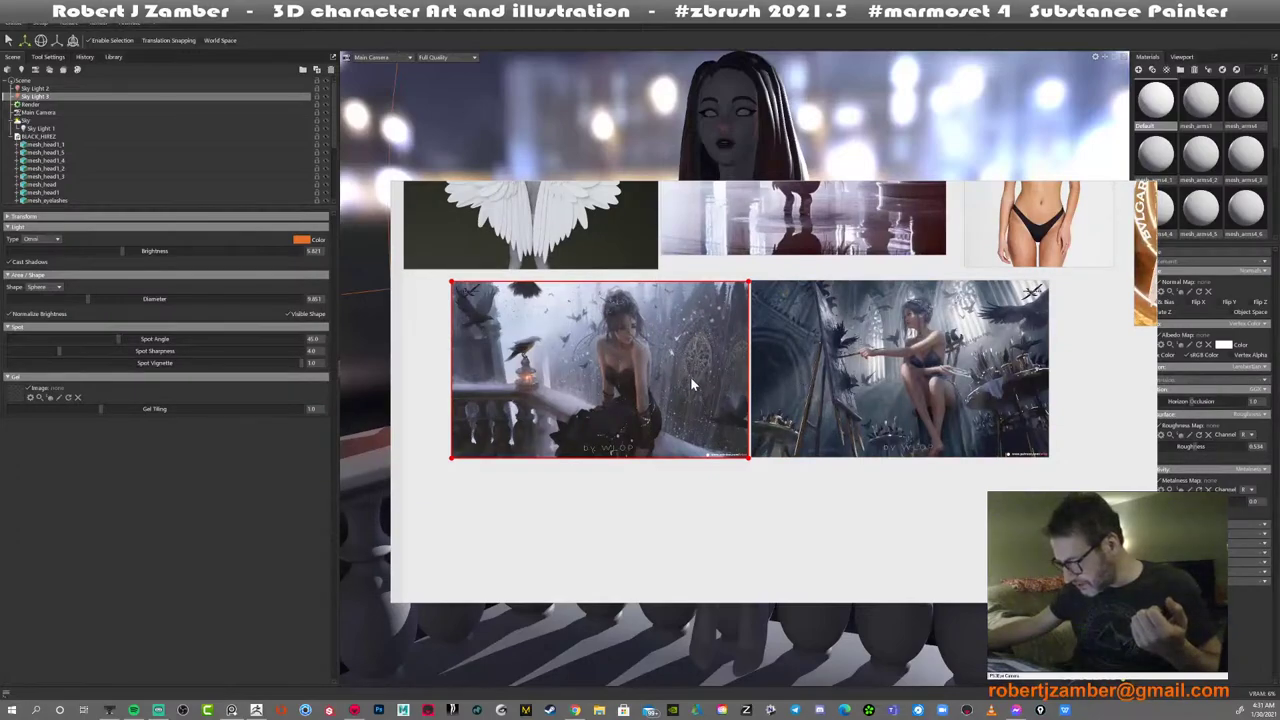
pyautogui.scroll(-1, 685, 385)
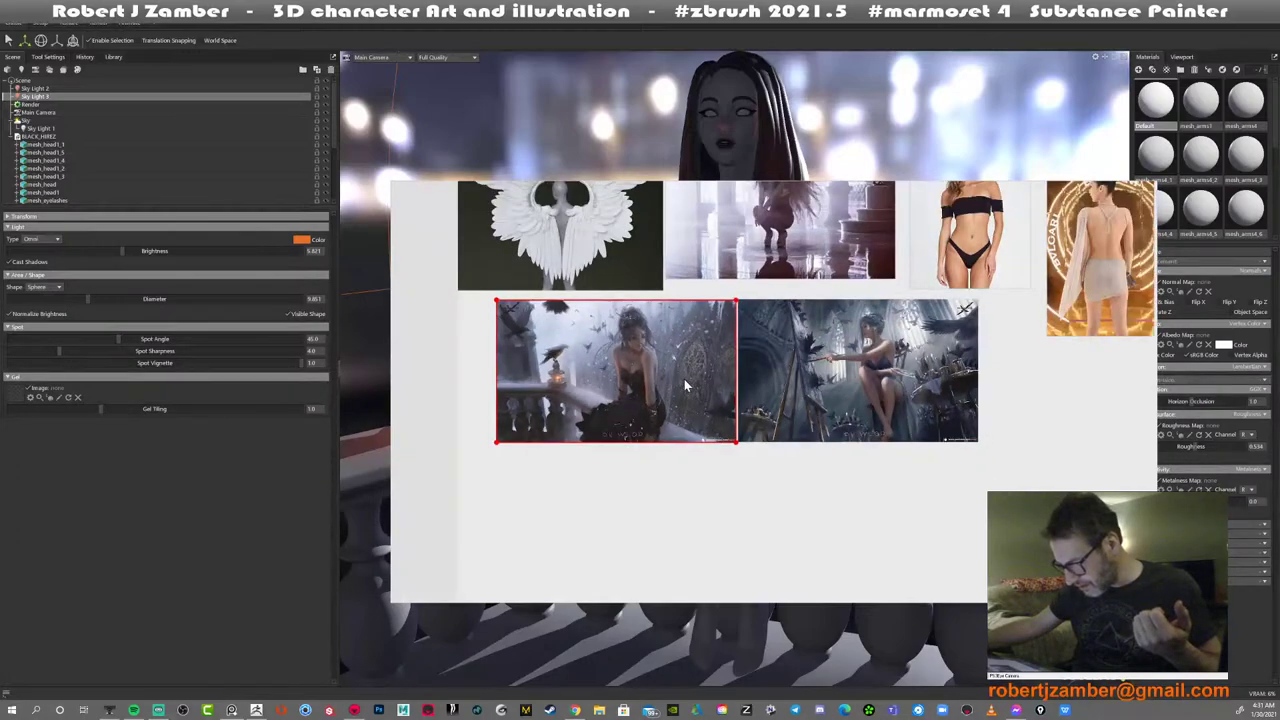
pyautogui.scroll(1, 683, 384)
pyautogui.moveTo(655, 391); pyautogui.dragTo(660, 432, button='middle')
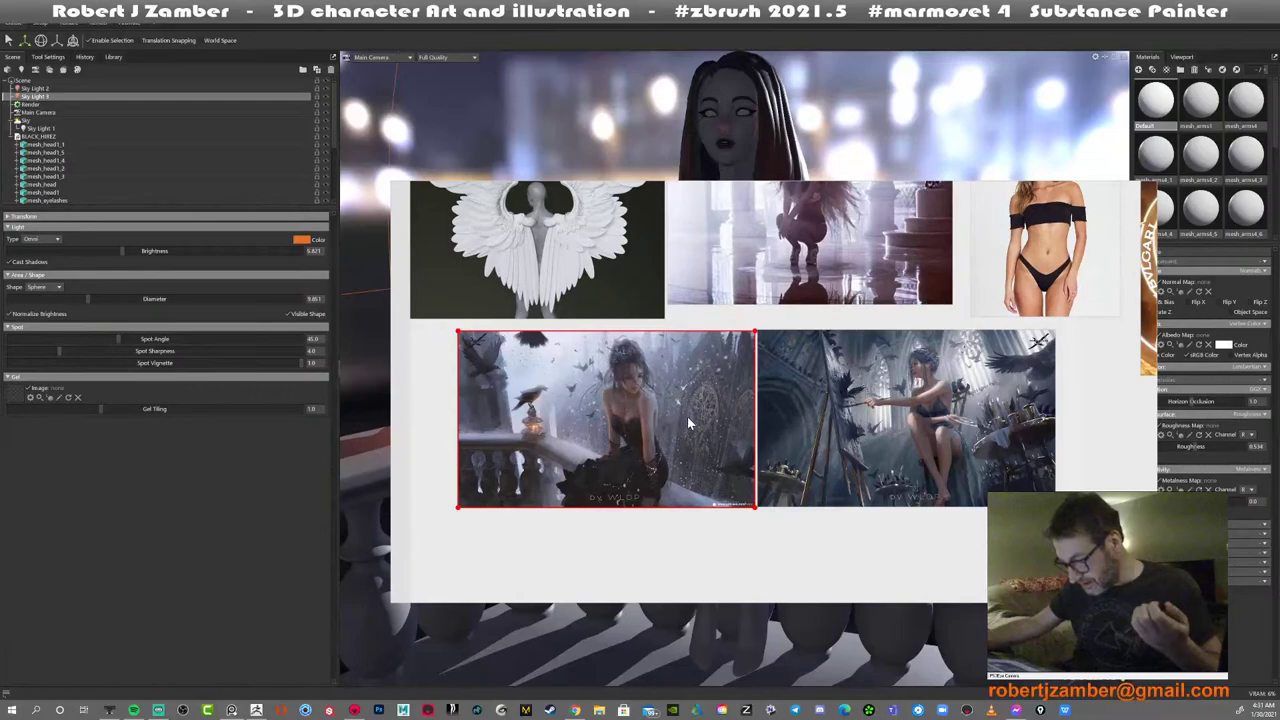
pyautogui.scroll(-1, 686, 420)
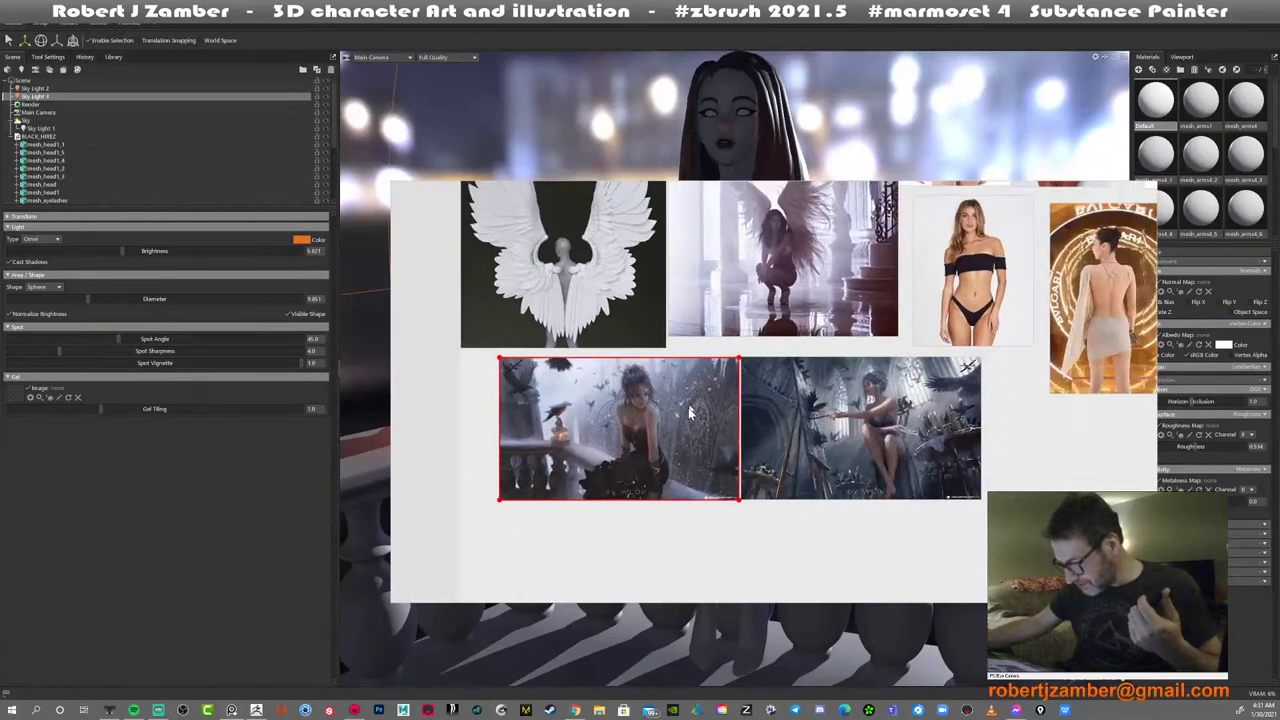
pyautogui.scroll(1, 672, 428)
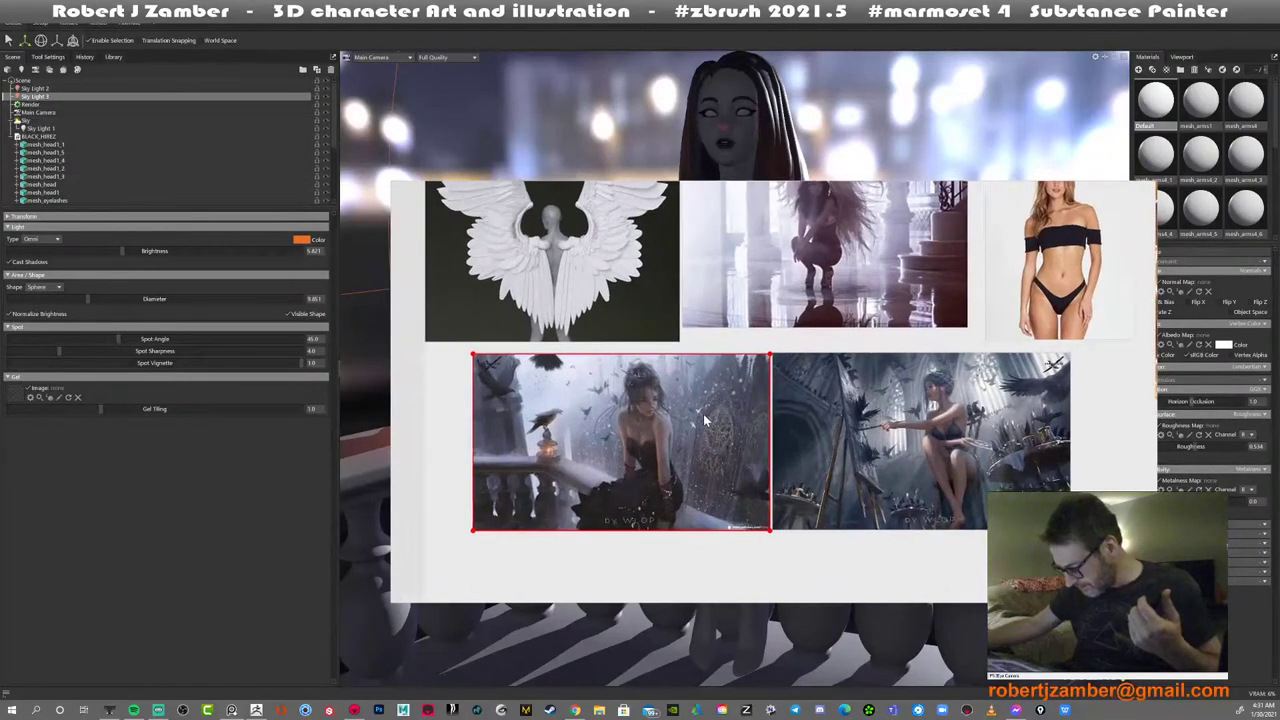
# Compare the dark-winged woman composite with the balustrade painting and the neighbouring wing references
pyautogui.scroll(-3, 818, 407)
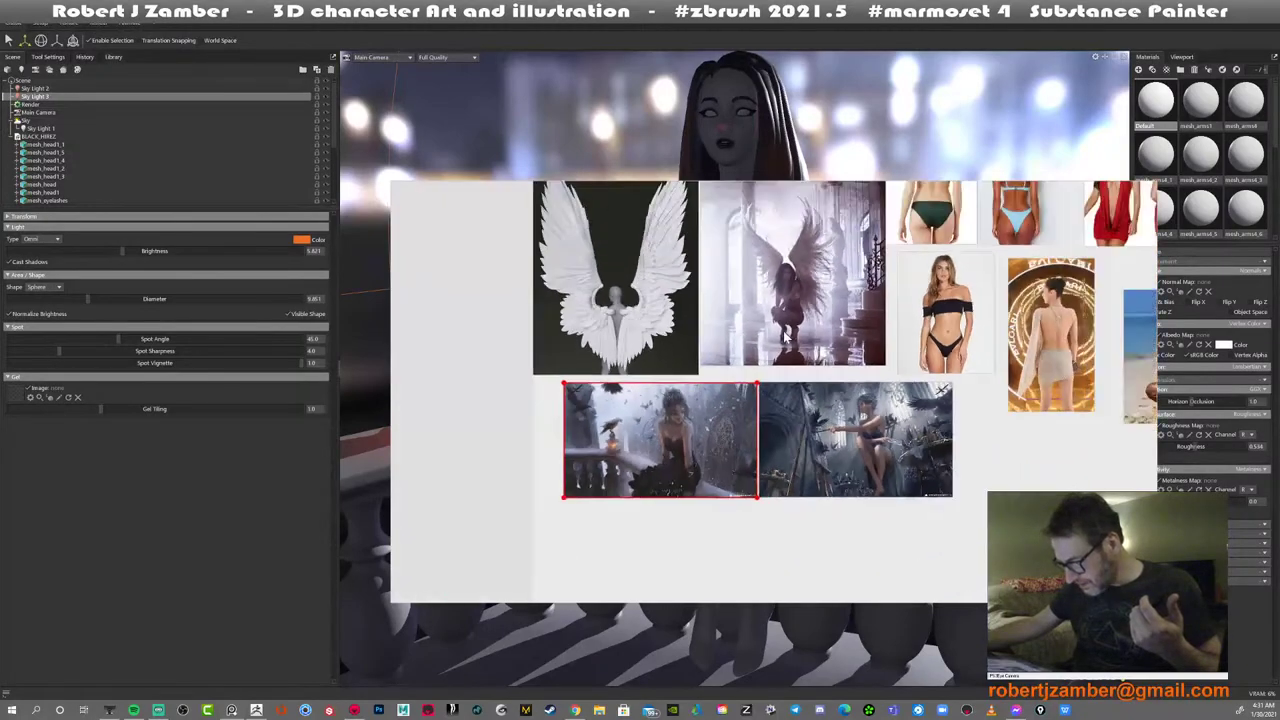
pyautogui.scroll(4, 783, 427)
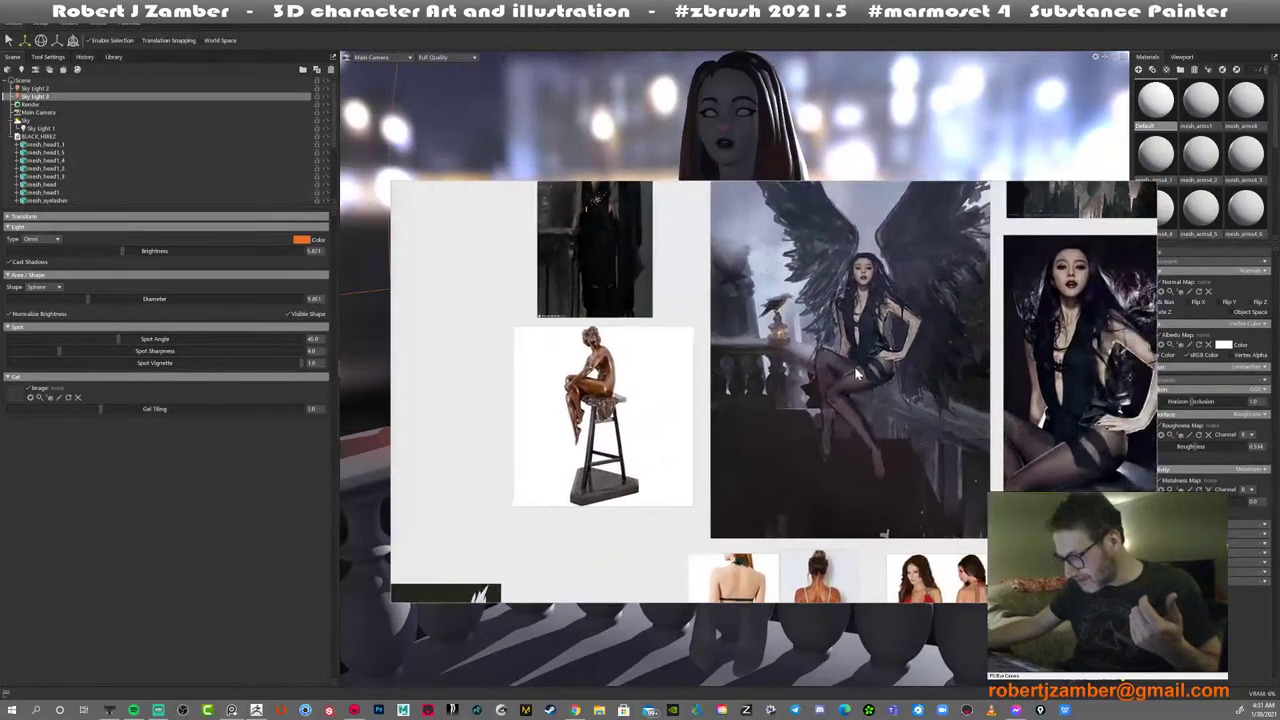
pyautogui.scroll(-1, 712, 389)
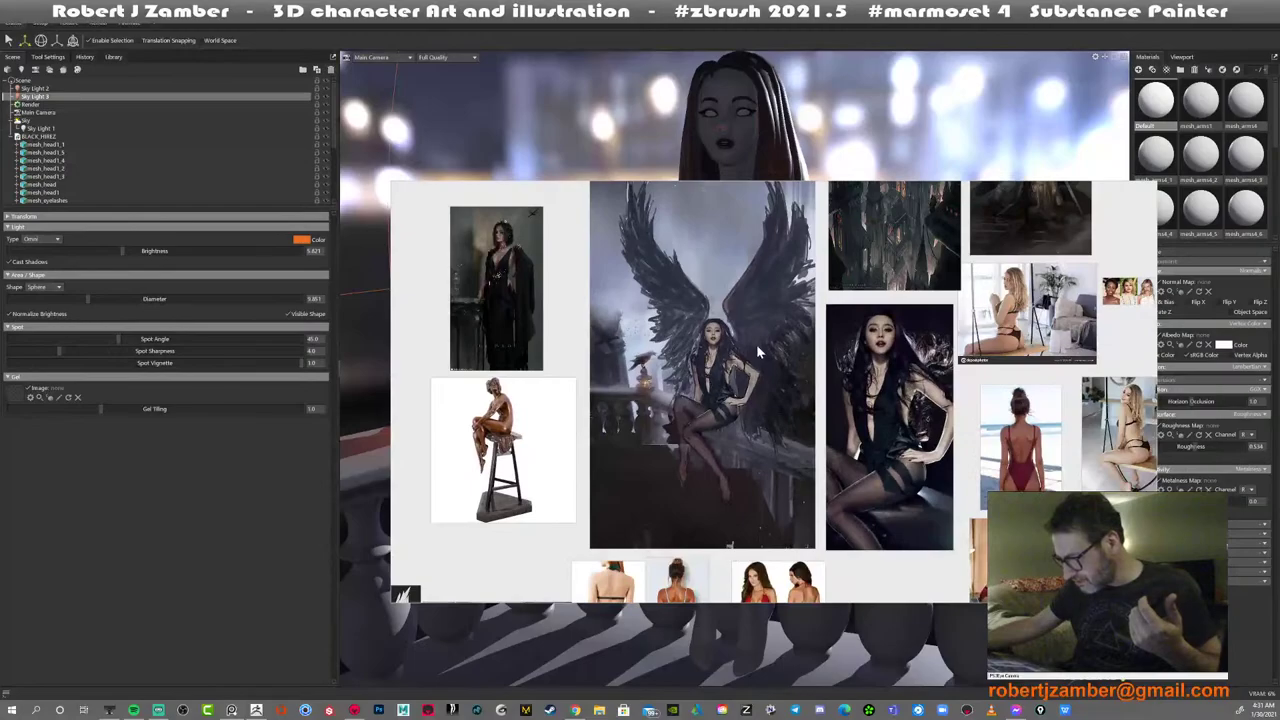
pyautogui.moveTo(759, 345); pyautogui.dragTo(864, 182, button='middle')
pyautogui.scroll(1, 698, 398)
pyautogui.scroll(1, 706, 412)
pyautogui.moveTo(682, 429); pyautogui.dragTo(1056, 105, button='middle')
pyautogui.moveTo(623, 503); pyautogui.dragTo(746, 380, button='middle')
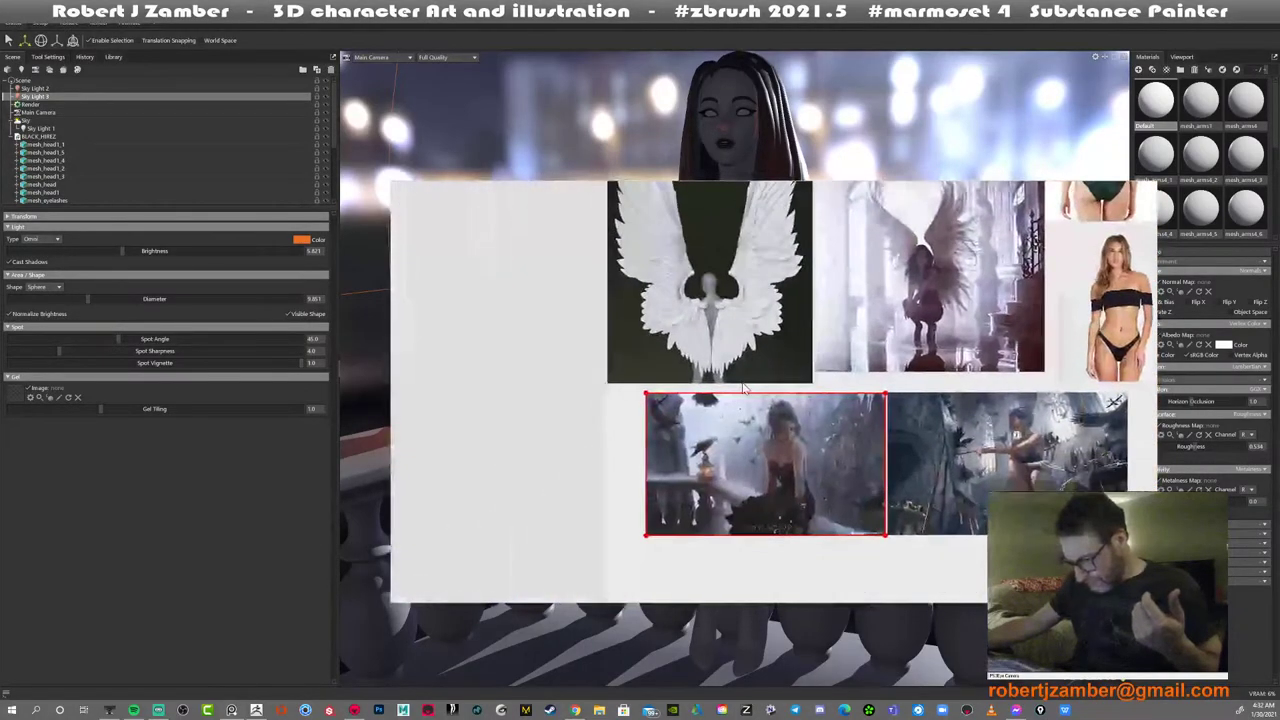
pyautogui.moveTo(860, 492); pyautogui.dragTo(800, 443, button='middle')
pyautogui.scroll(2, 797, 438)
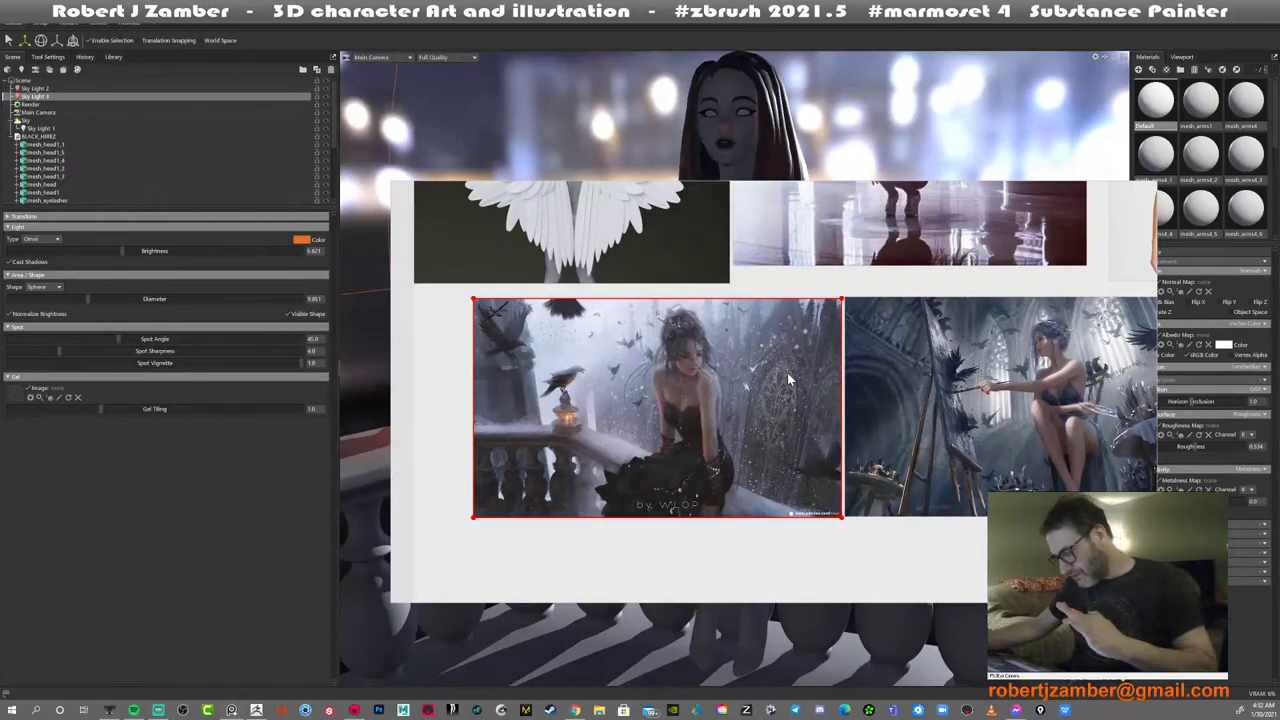
pyautogui.scroll(-2, 793, 378)
pyautogui.scroll(2, 782, 387)
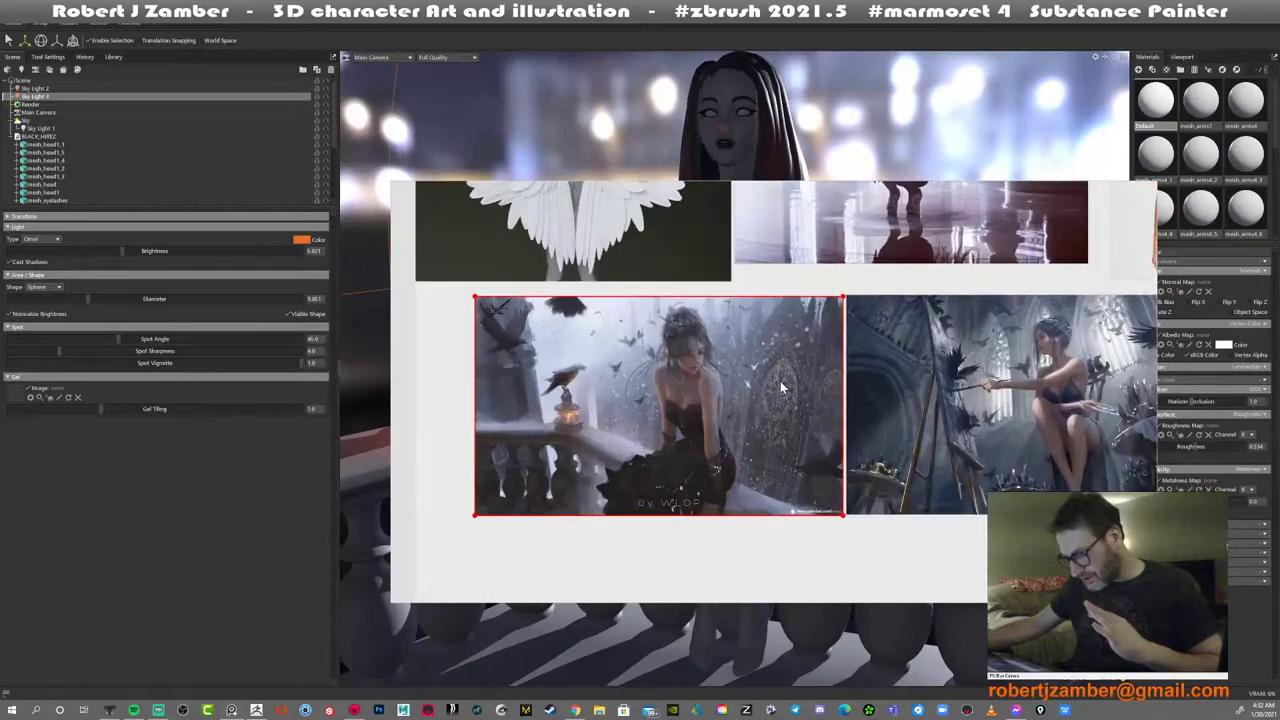
pyautogui.scroll(-1, 768, 374)
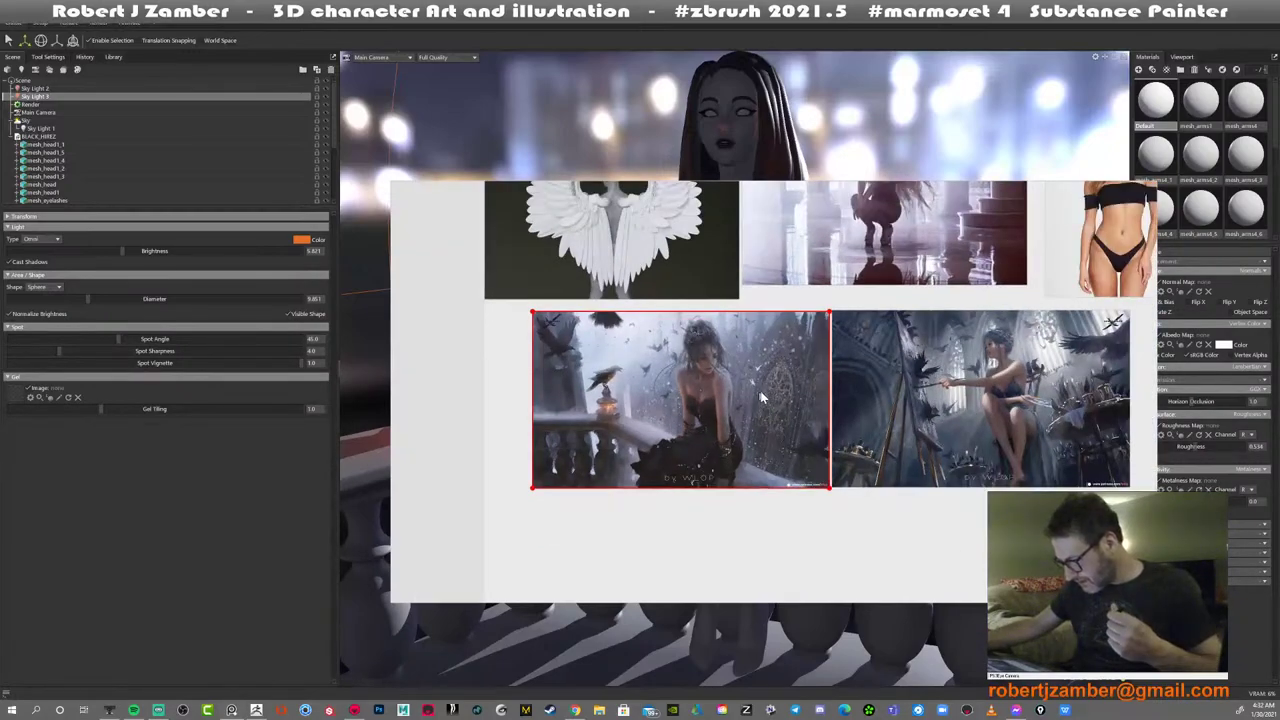
pyautogui.moveTo(870, 385); pyautogui.dragTo(659, 458, button='middle')
pyautogui.scroll(-1, 729, 346)
pyautogui.moveTo(728, 317); pyautogui.dragTo(712, 482, button='middle')
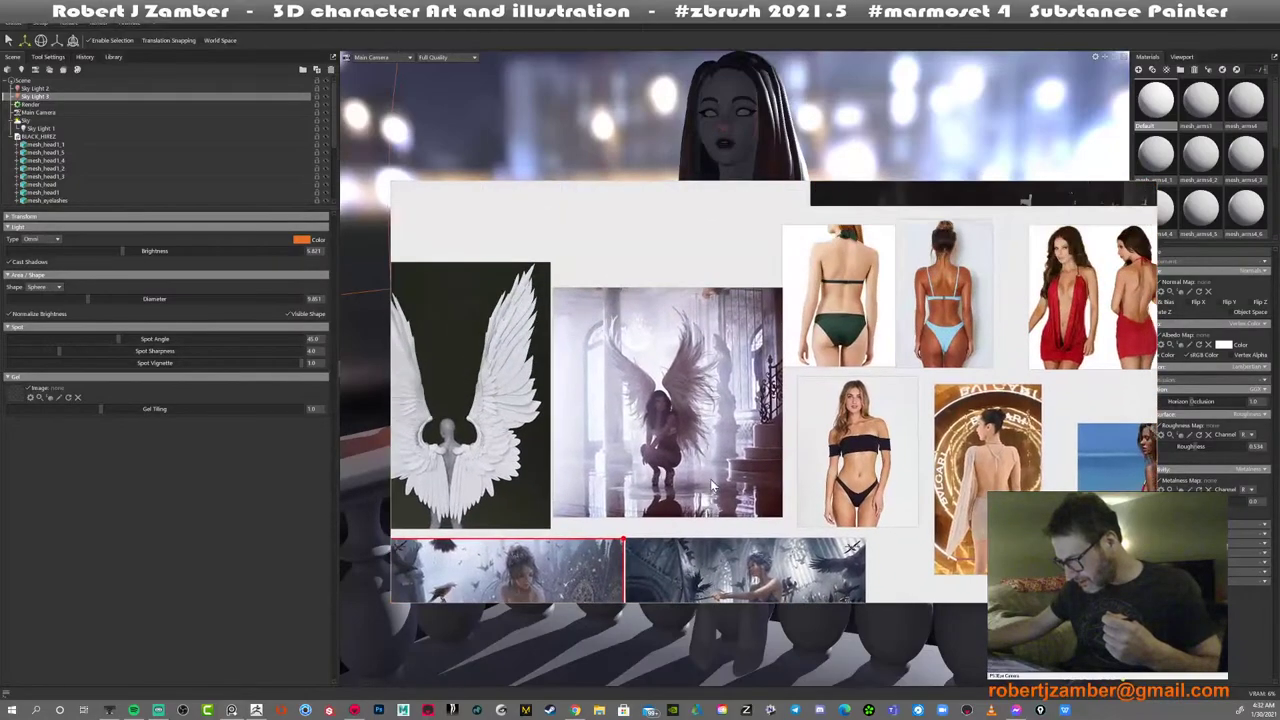
# Examine the wing references and the balustrade and easel paintings, returning to the dark-winged woman composite on the reference board
pyautogui.moveTo(719, 418); pyautogui.dragTo(744, 331, button='middle')
pyautogui.moveTo(675, 403)
pyautogui.mouseDown(button='middle')
pyautogui.moveTo(702, 339)
pyautogui.moveTo(685, 364)
pyautogui.mouseUp(button='middle')
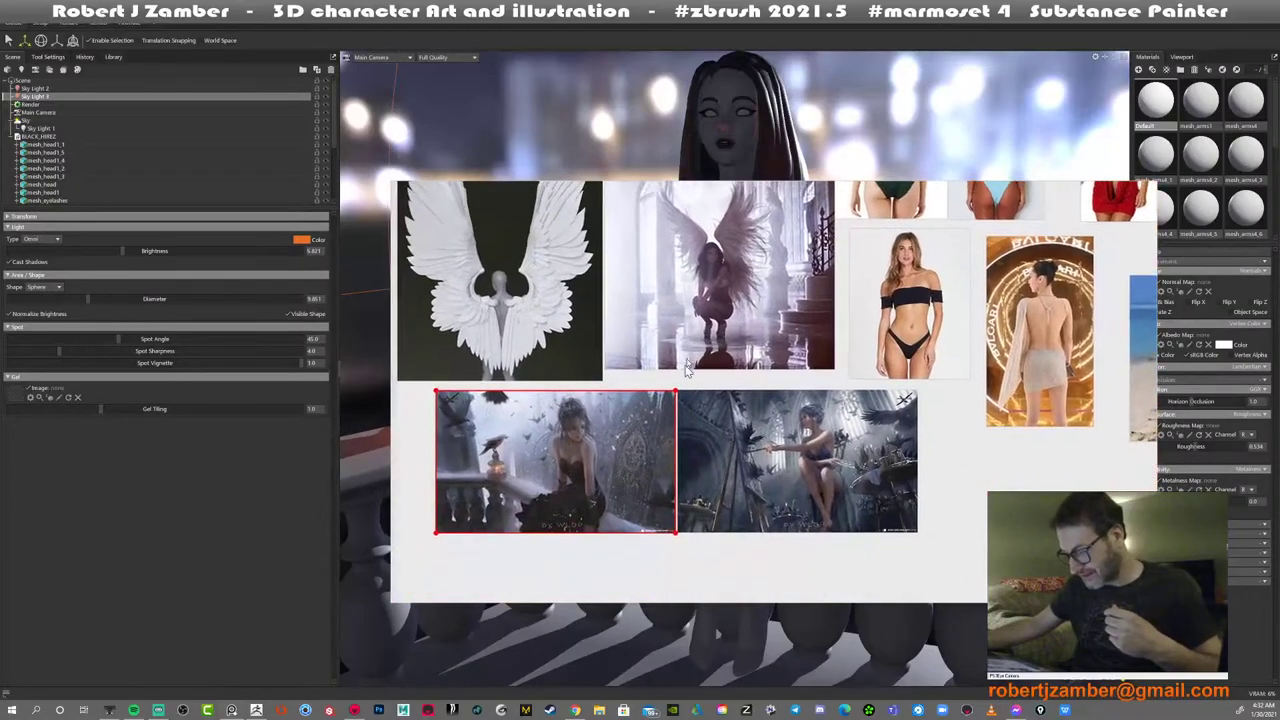
pyautogui.scroll(-3, 686, 370)
pyautogui.scroll(4, 722, 405)
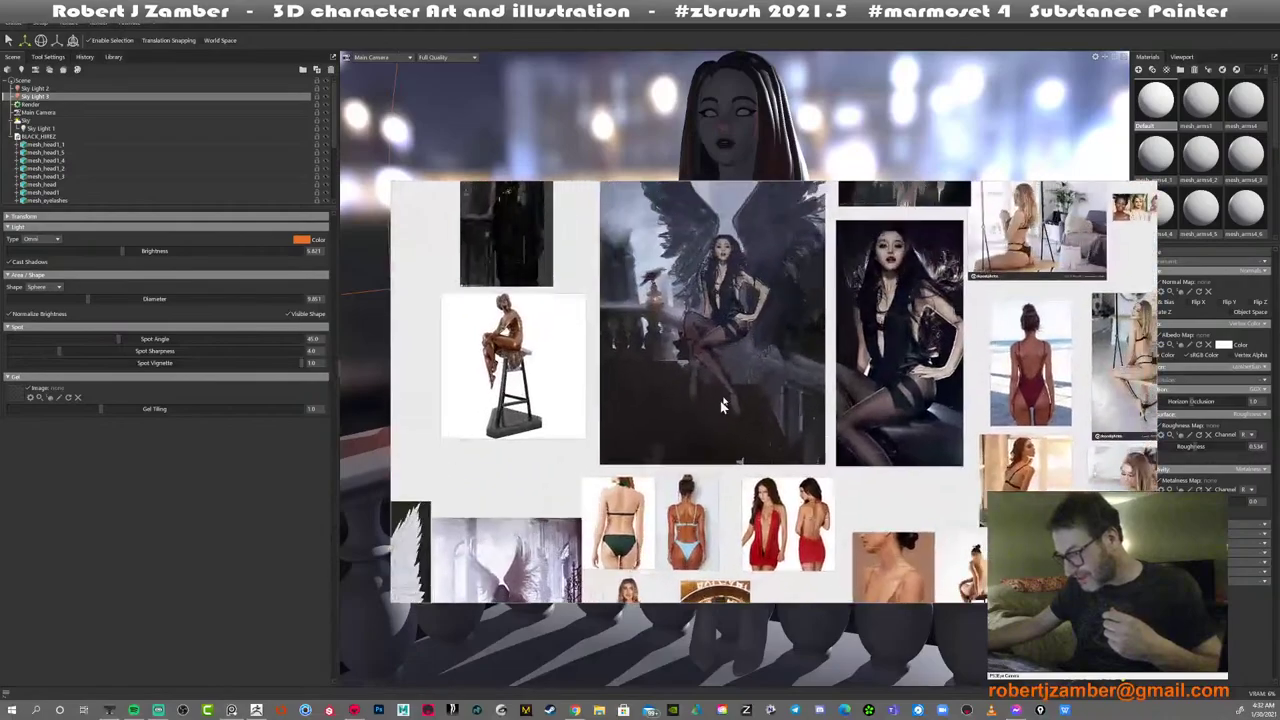
pyautogui.moveTo(723, 405); pyautogui.dragTo(690, 437, button='middle')
pyautogui.scroll(1, 700, 327)
pyautogui.scroll(-1, 700, 327)
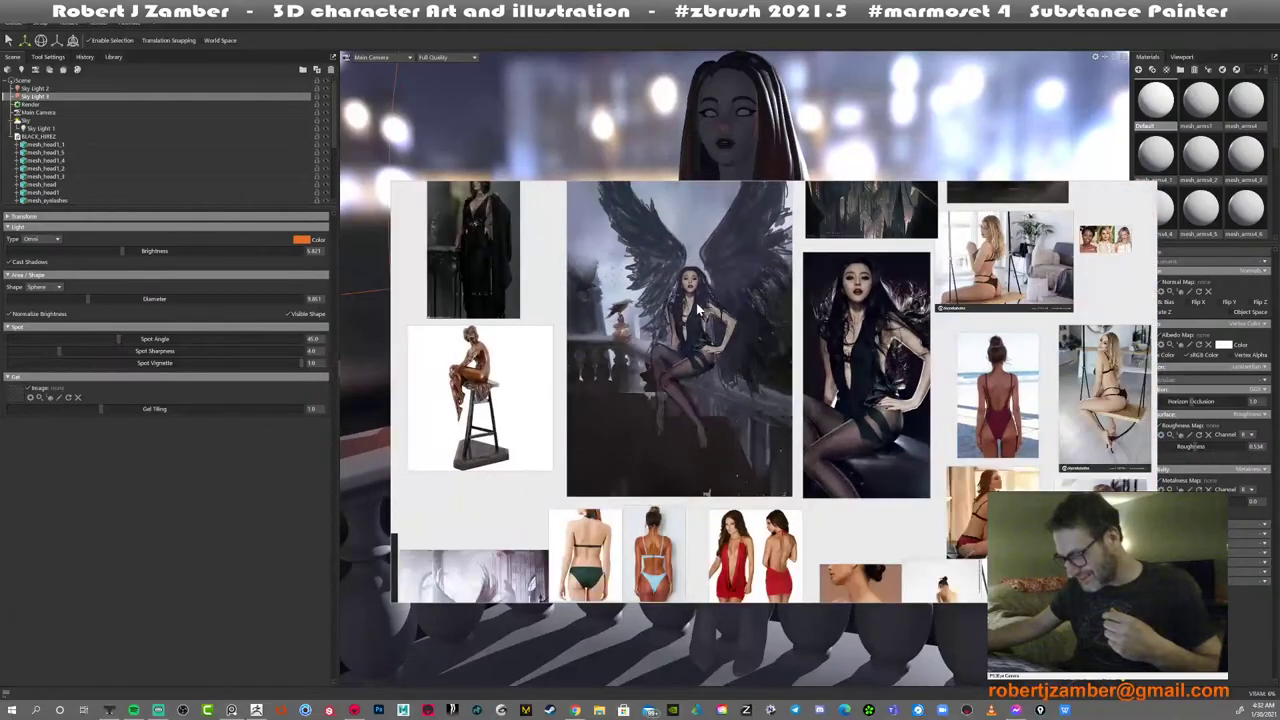
pyautogui.scroll(2, 700, 313)
pyautogui.scroll(1, 680, 330)
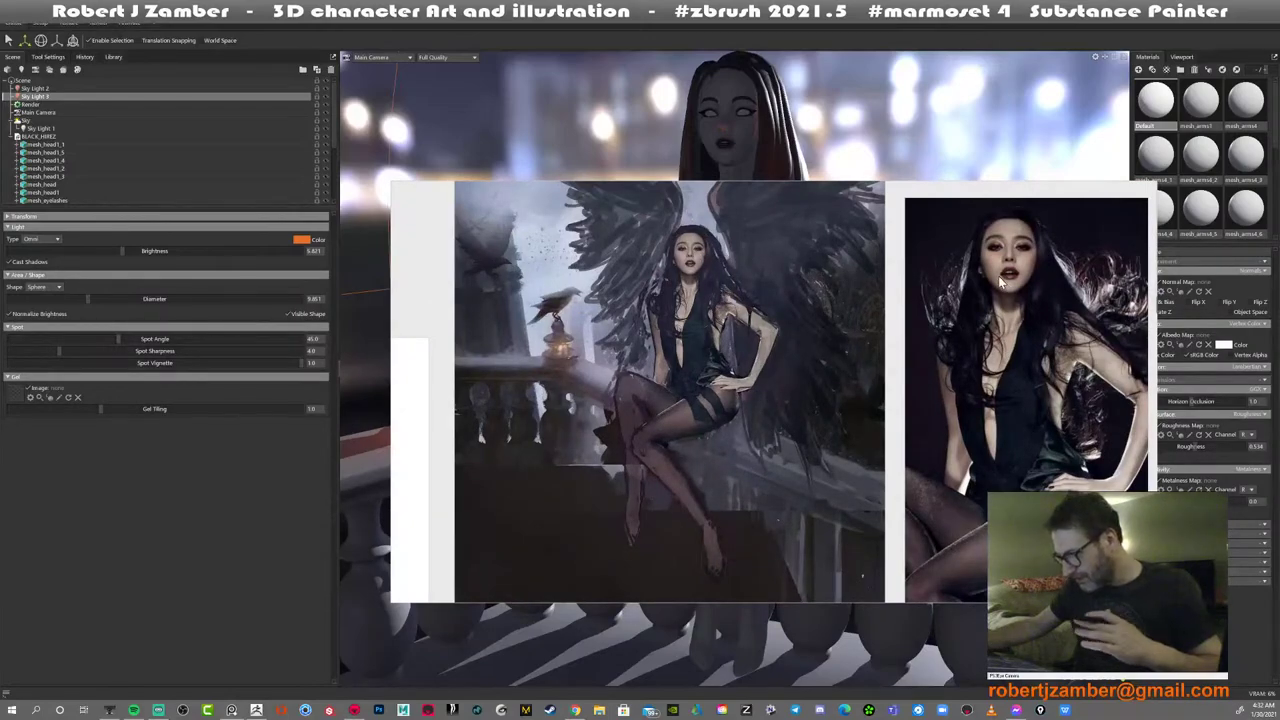
# Compare the dark-winged composite's lighting with the neighbouring portrait of the dark-haired woman, and move the reference board off the 3D scene
pyautogui.scroll(-1, 1000, 283)
pyautogui.scroll(1, 1005, 285)
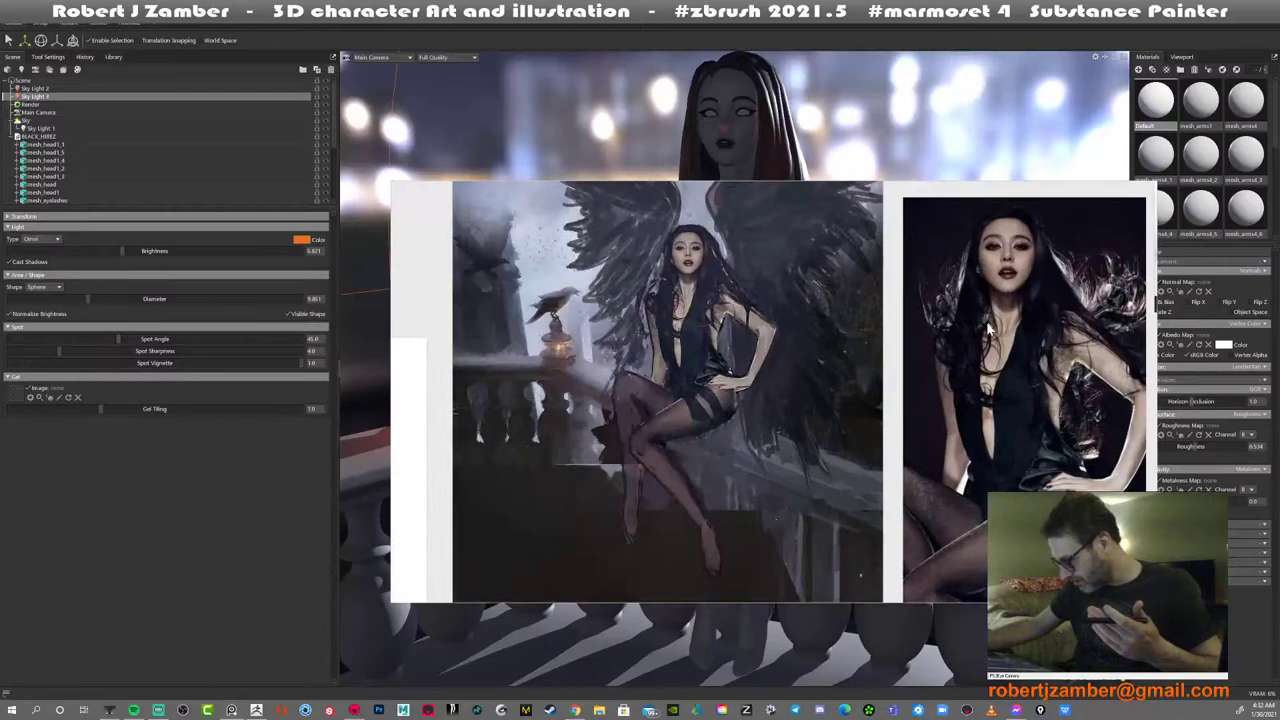
pyautogui.moveTo(987, 323); pyautogui.dragTo(1001, 299, button='middle')
pyautogui.moveTo(760, 366); pyautogui.dragTo(802, 394, button='middle')
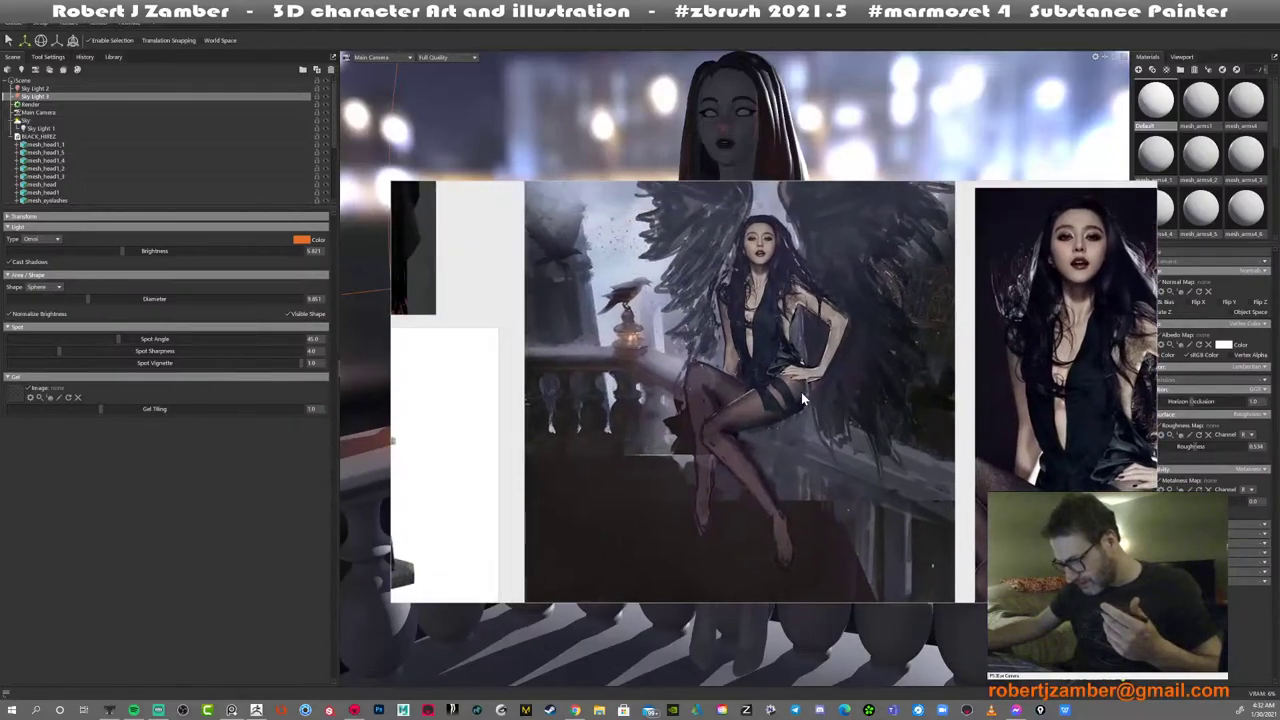
pyautogui.scroll(-2, 772, 376)
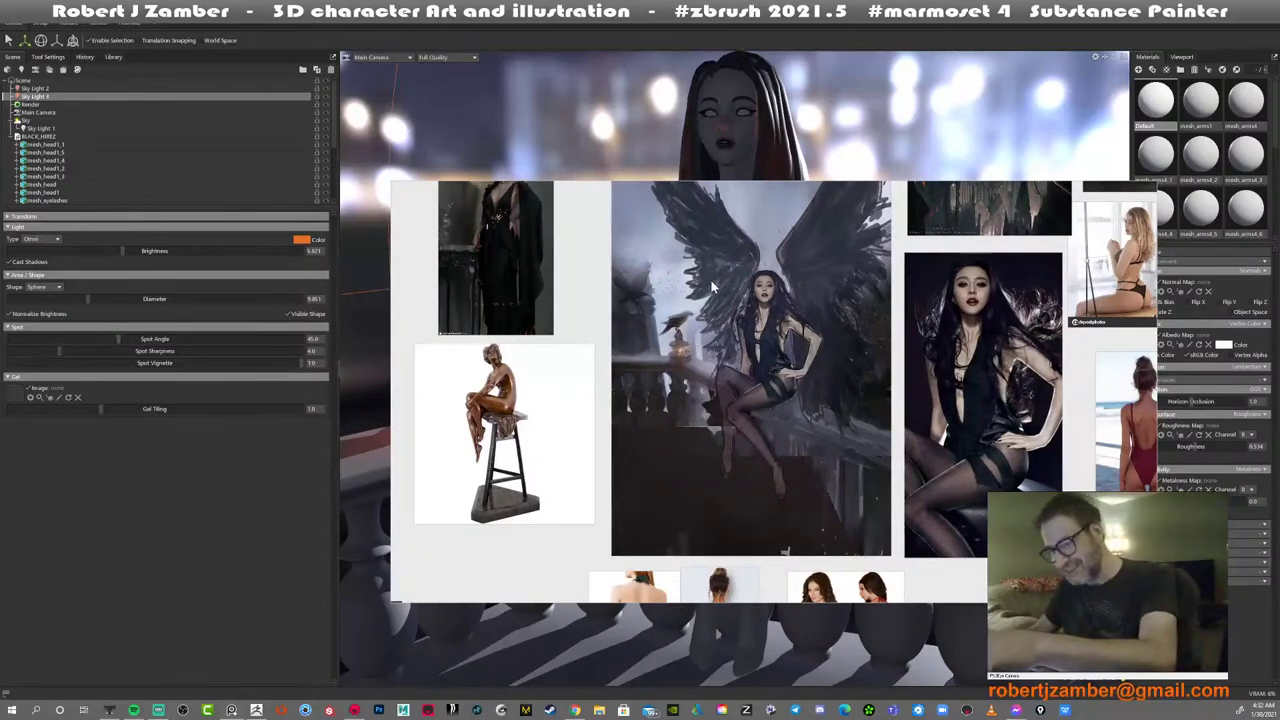
pyautogui.scroll(-1, 657, 276)
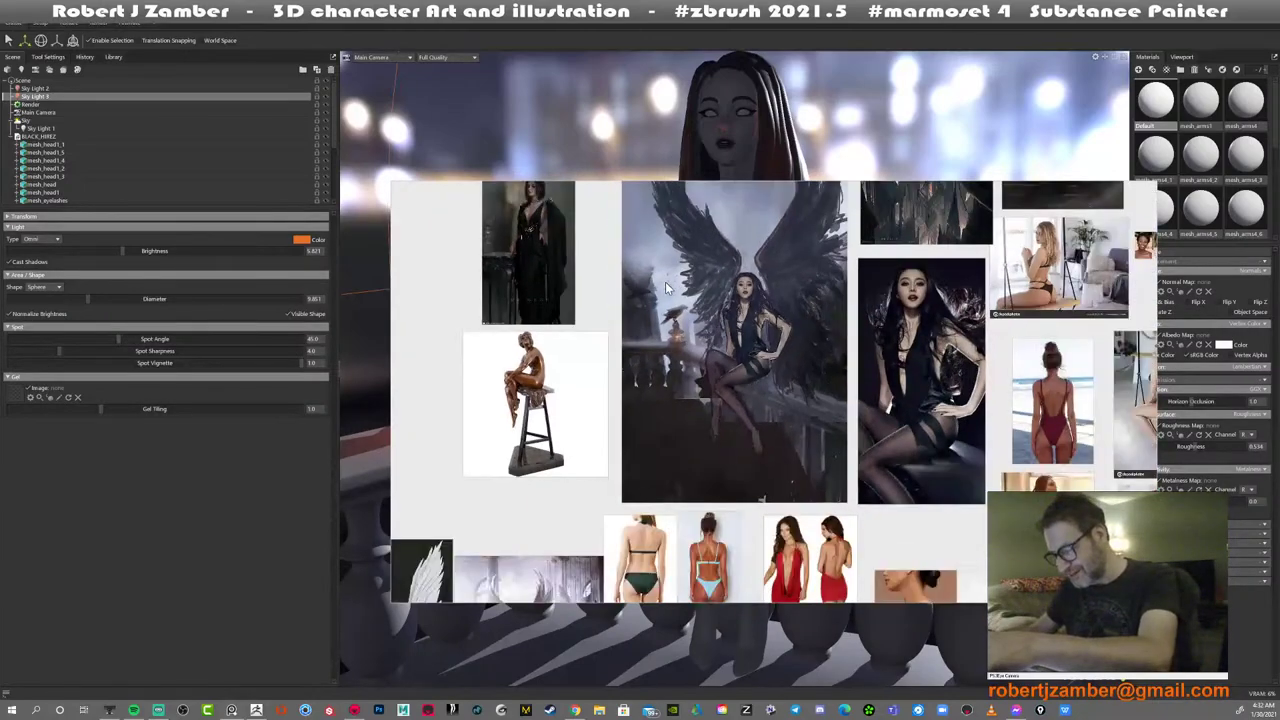
pyautogui.scroll(1, 677, 285)
pyautogui.scroll(-1, 678, 281)
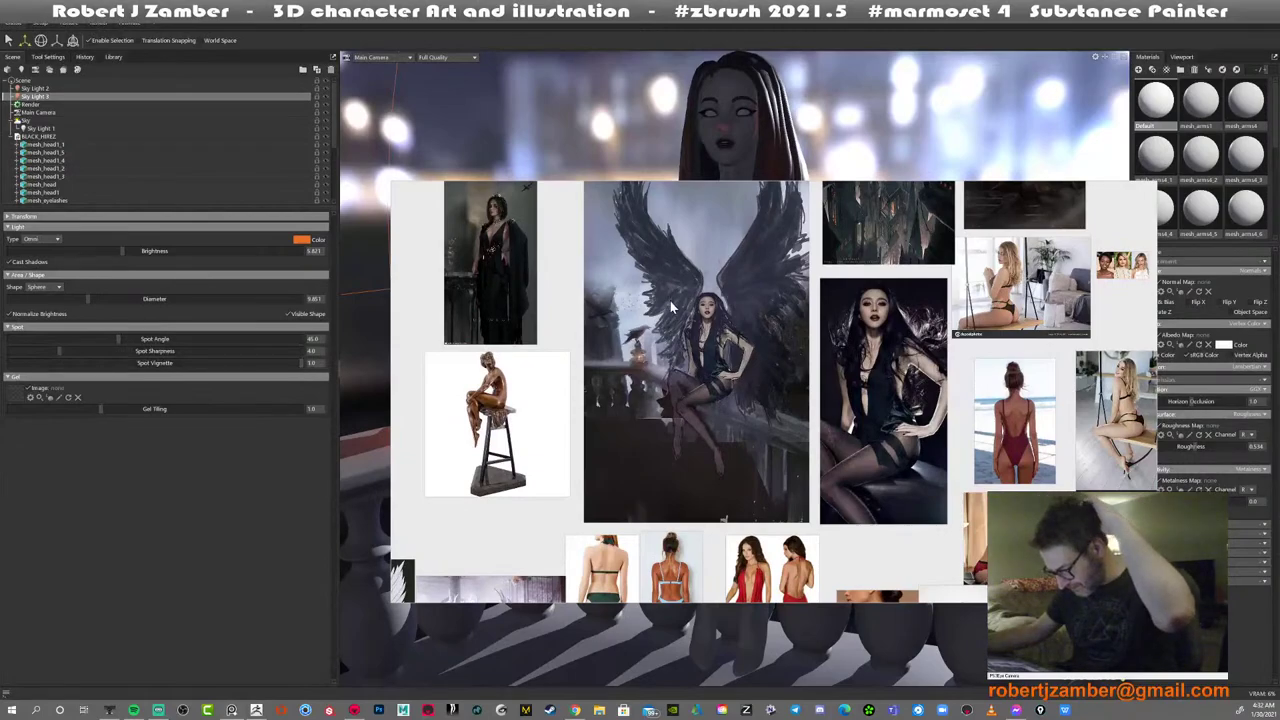
pyautogui.scroll(1, 672, 308)
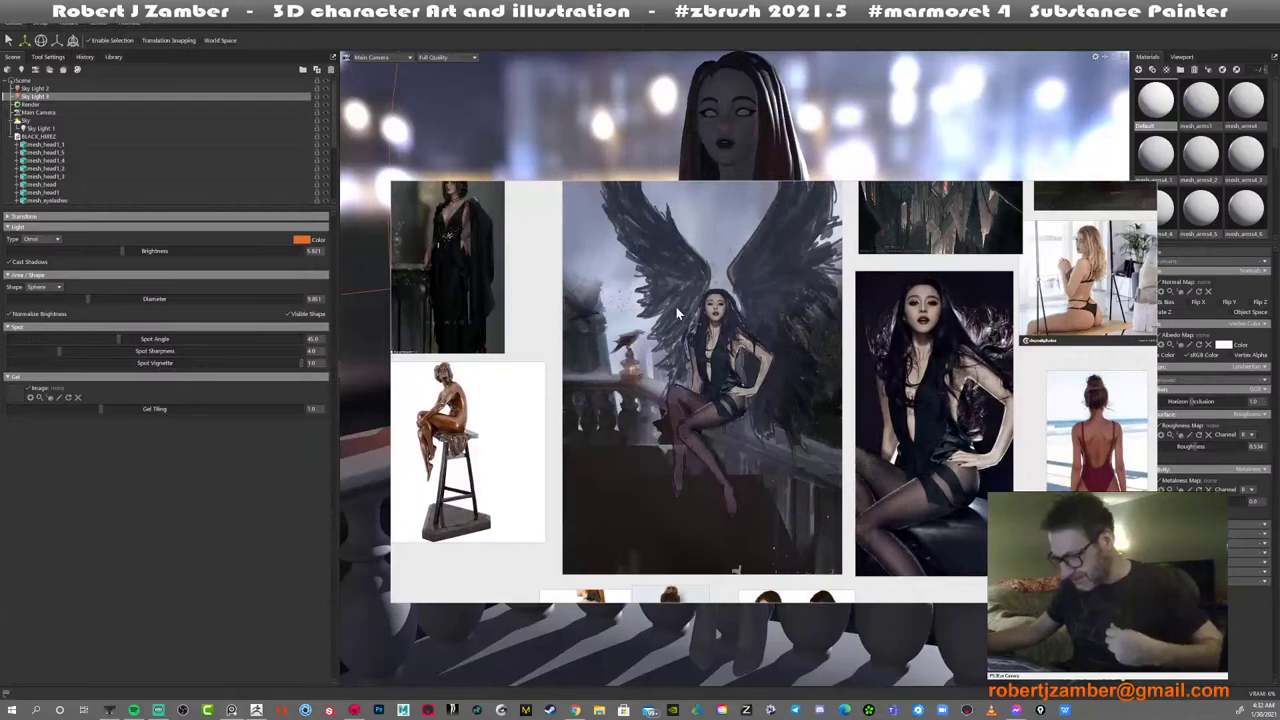
pyautogui.scroll(-1, 685, 308)
pyautogui.scroll(1, 690, 305)
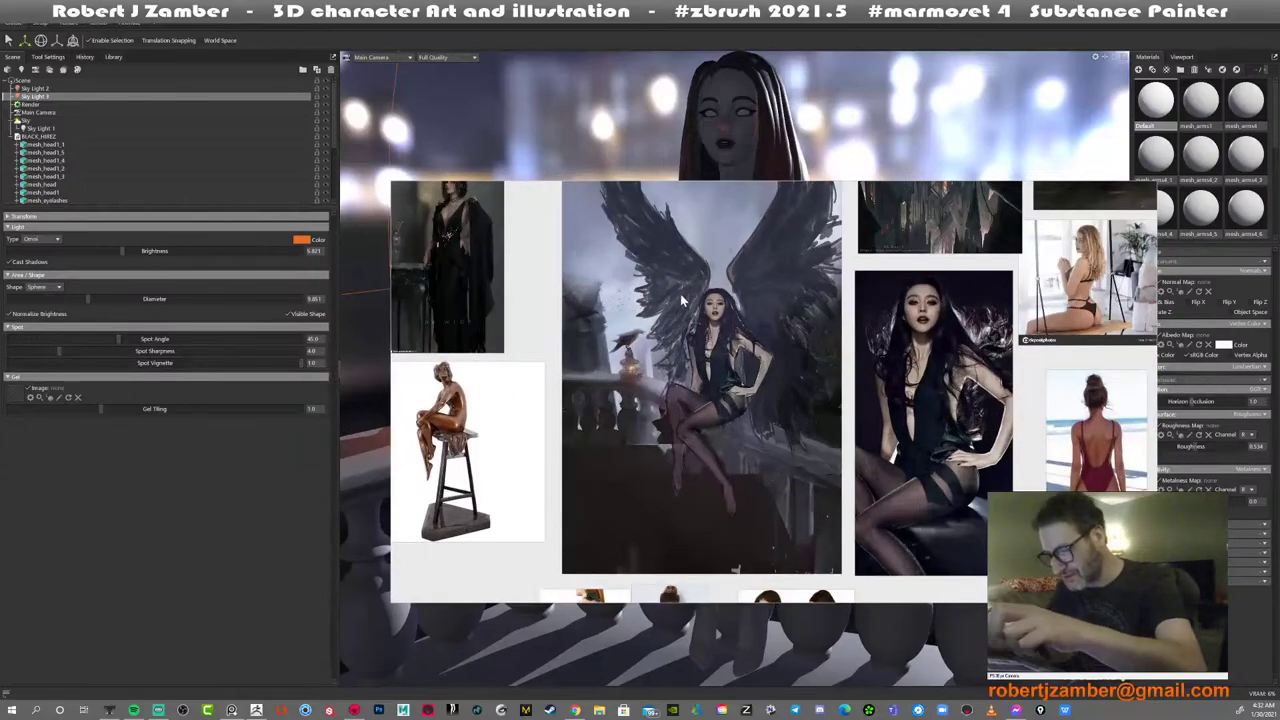
pyautogui.moveTo(685, 282); pyautogui.dragTo(640, 0, button='right')
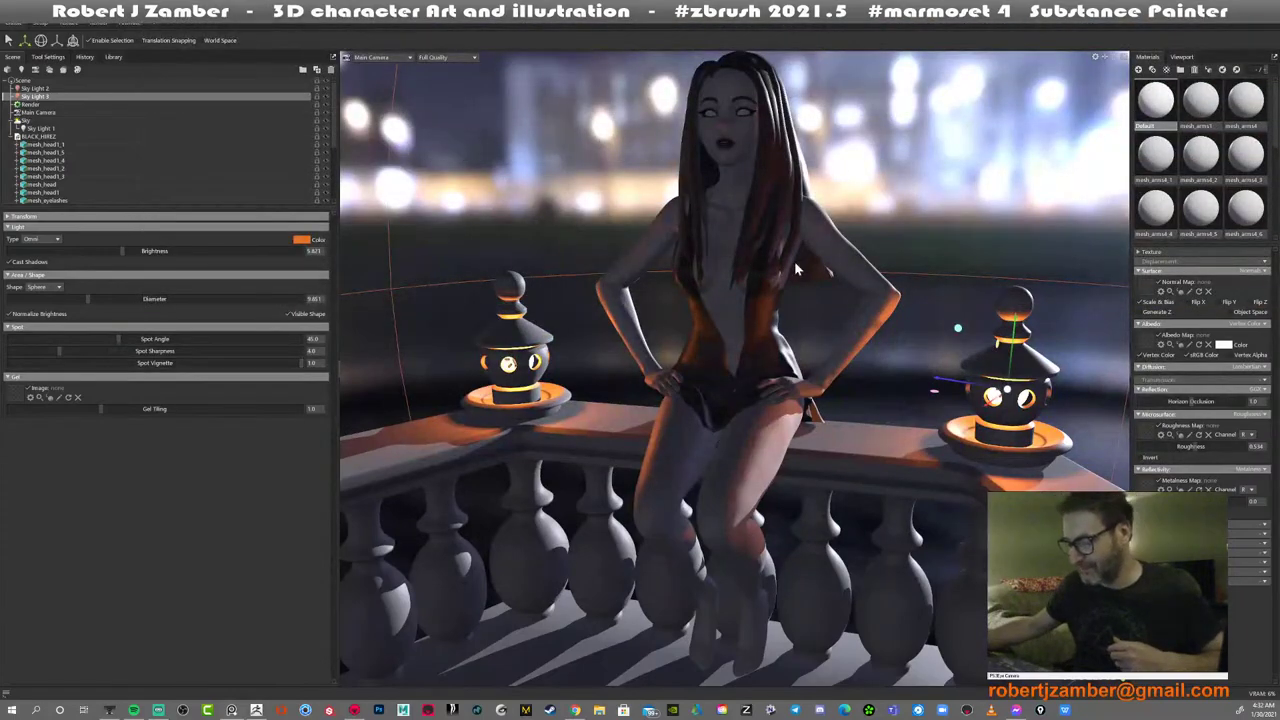
# Duplicate the orange Sky Light 3 and pull the copy away from its lantern to the open area in front of the character
pyautogui.moveTo(731, 247); pyautogui.dragTo(477, 186)
pyautogui.moveTo(597, 256); pyautogui.dragTo(743, 271)
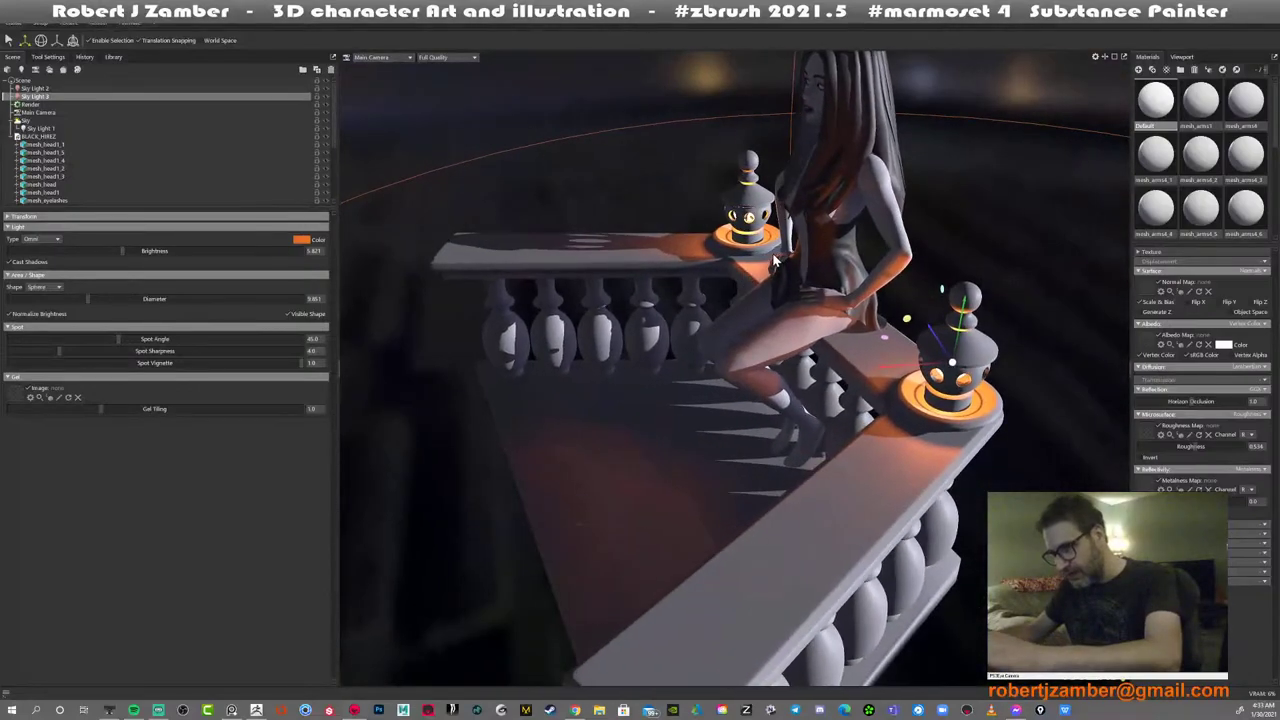
pyautogui.hotkey('ctrl', 'd')
pyautogui.moveTo(898, 370); pyautogui.dragTo(364, 299)
pyautogui.moveTo(674, 358); pyautogui.dragTo(726, 283)
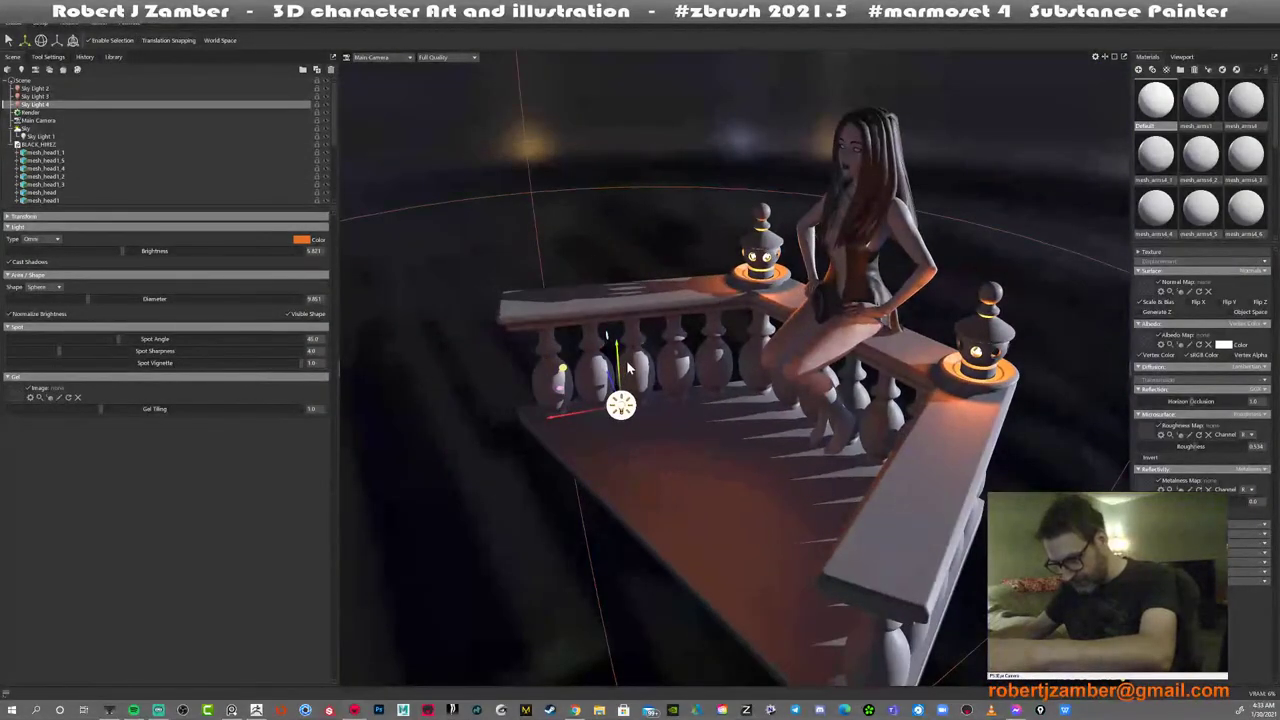
pyautogui.moveTo(620, 366); pyautogui.dragTo(742, 372)
pyautogui.press('e')
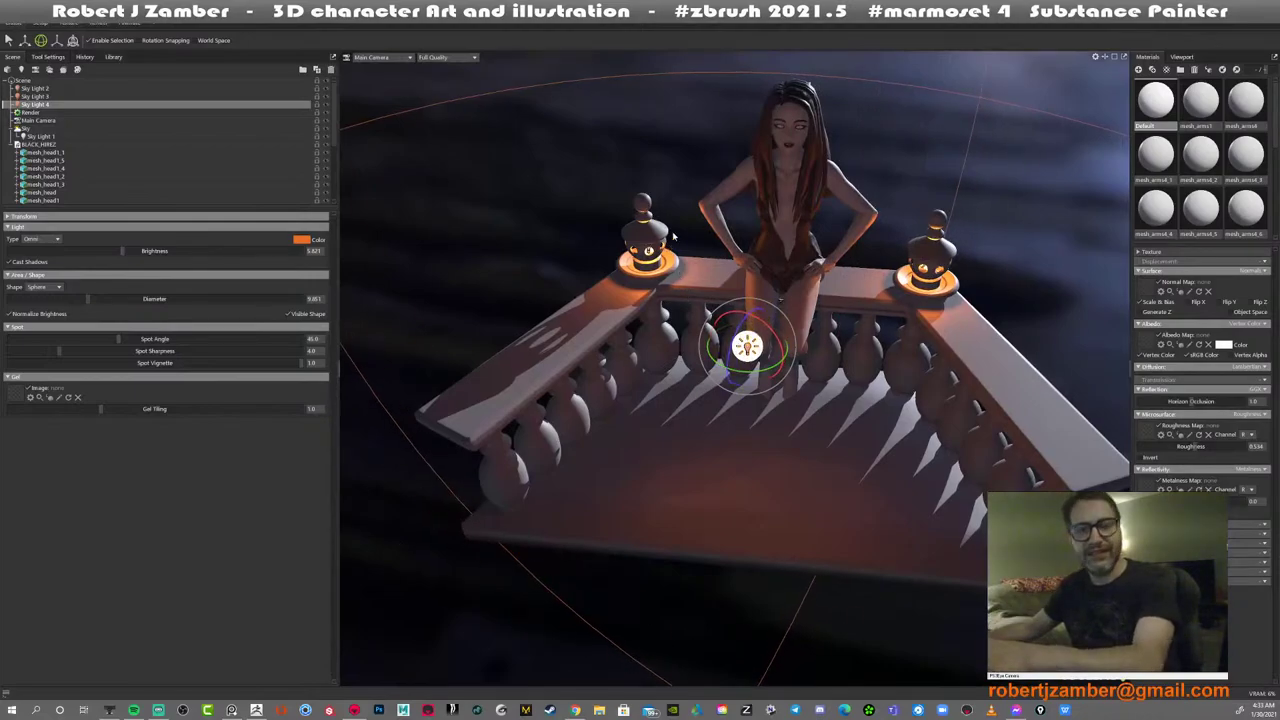
# Move the duplicated light farther out in front of the balustrade and raise it well above the railing
pyautogui.moveTo(669, 245); pyautogui.dragTo(603, 224)
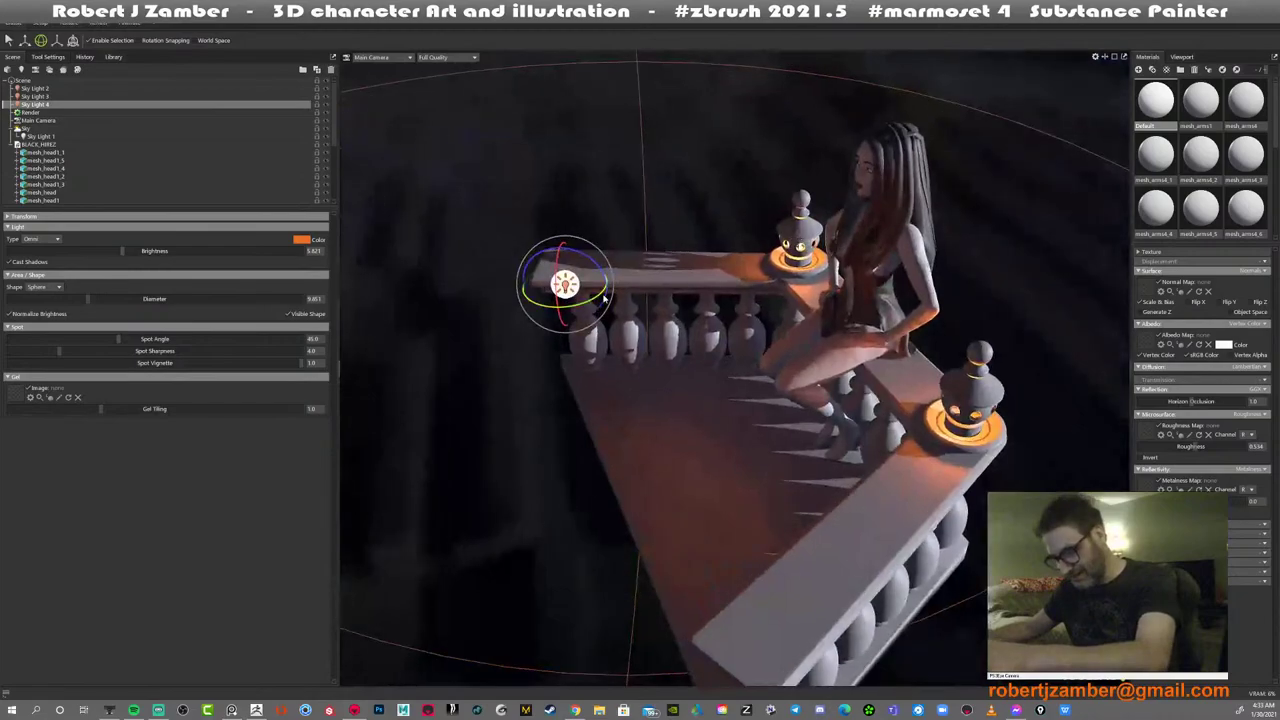
pyautogui.press('w')
pyautogui.moveTo(530, 284); pyautogui.dragTo(483, 284)
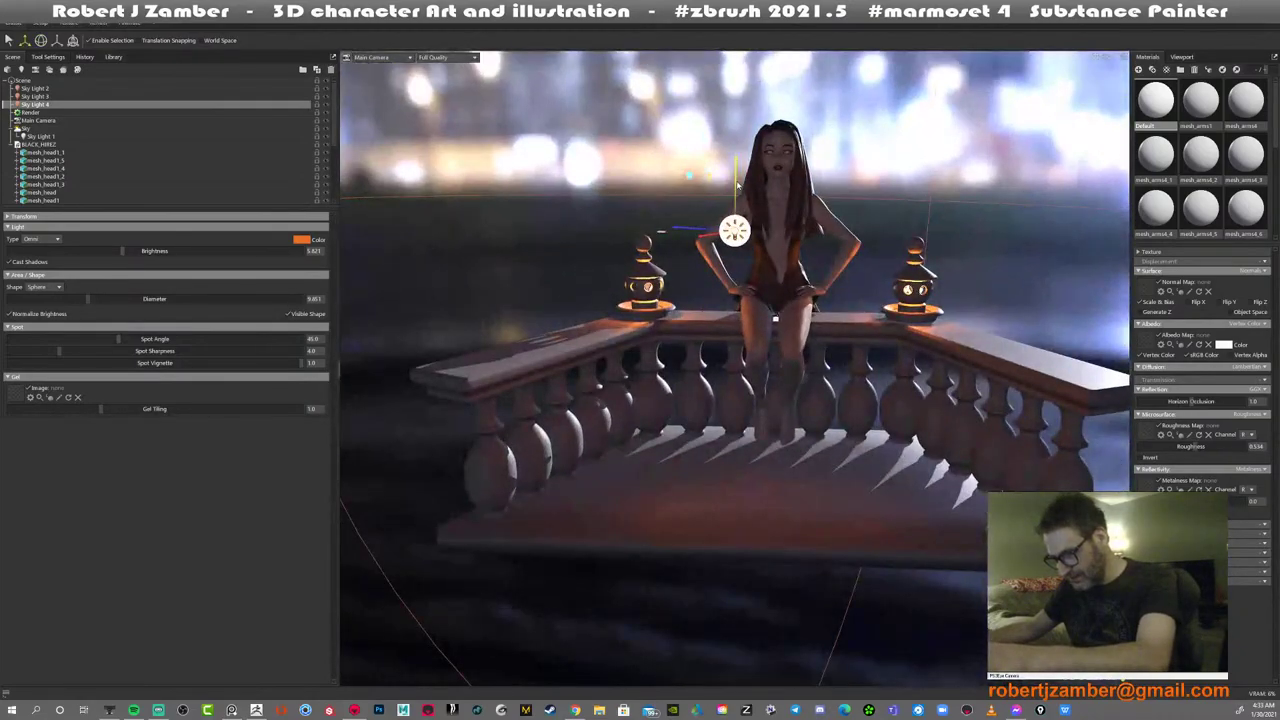
pyautogui.moveTo(738, 185); pyautogui.dragTo(738, 123)
# Increase the duplicated light's brightness to about 6.7 while framing the seated character and lantern
pyautogui.moveTo(845, 240); pyautogui.dragTo(766, 293)
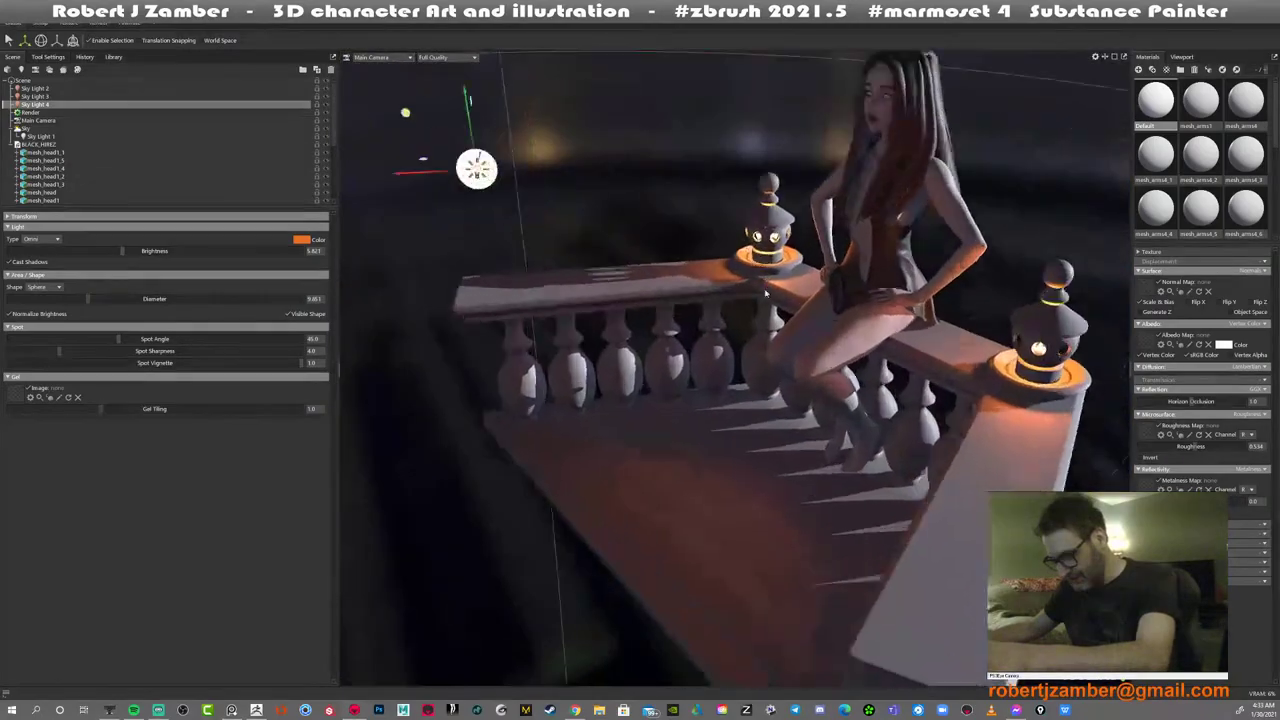
pyautogui.scroll(4, 766, 293)
pyautogui.moveTo(752, 300); pyautogui.dragTo(640, 440, button='middle')
pyautogui.moveTo(640, 440); pyautogui.dragTo(674, 404)
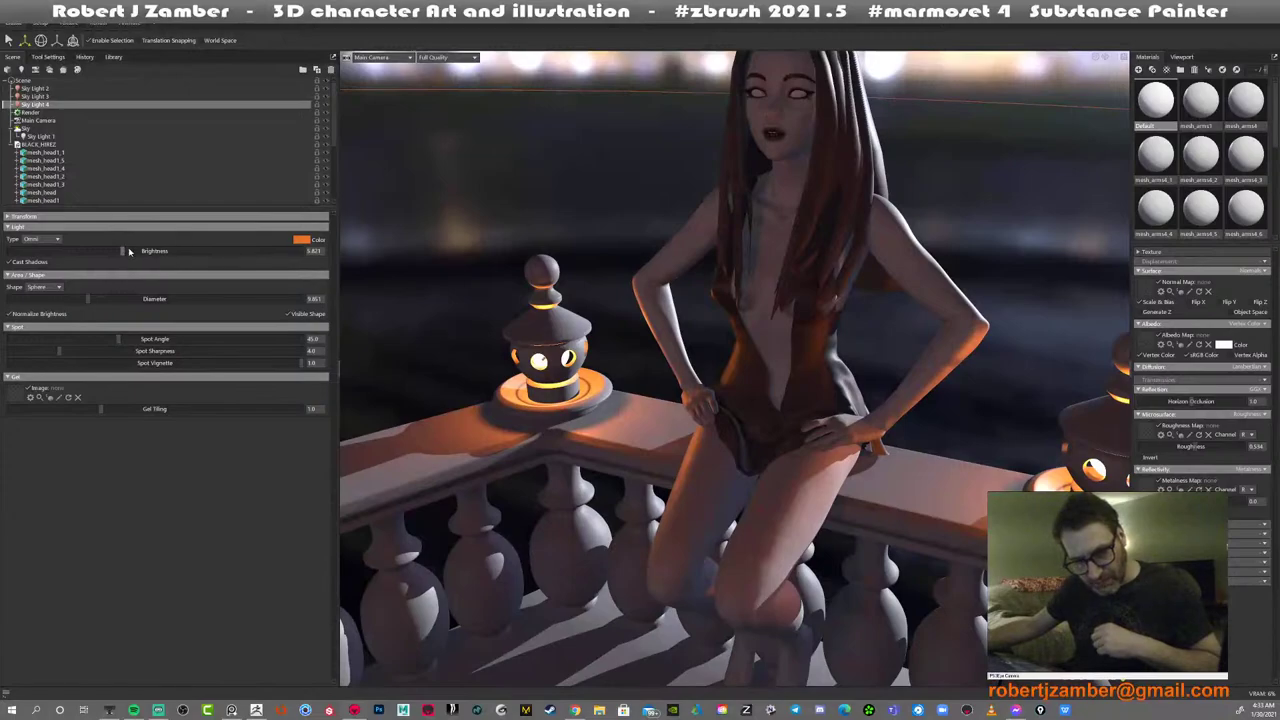
pyautogui.moveTo(129, 251); pyautogui.dragTo(171, 250)
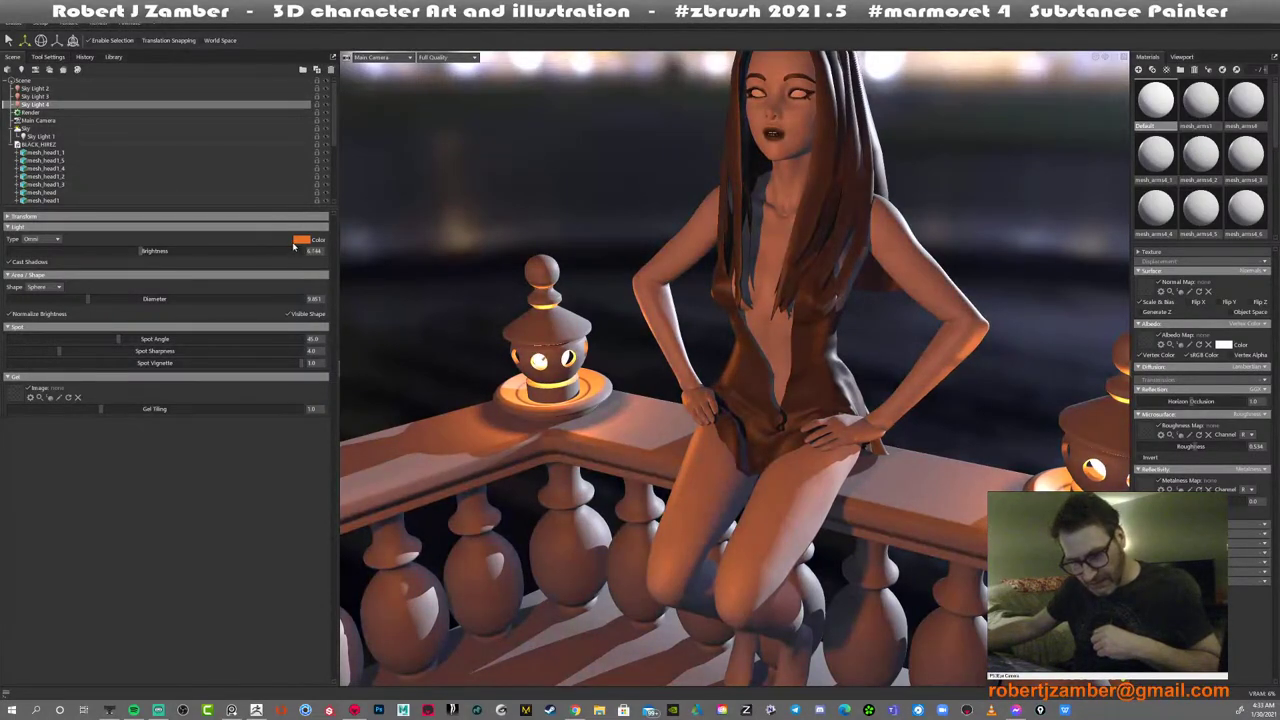
# Recolour the duplicated light to a pale, desaturated beige, keeping the colour picker clear of the character
pyautogui.click(297, 241)
pyautogui.moveTo(546, 300)
pyautogui.mouseDown()
pyautogui.moveTo(532, 300)
pyautogui.moveTo(535, 353)
pyautogui.moveTo(533, 307)
pyautogui.moveTo(546, 331)
pyautogui.mouseUp()
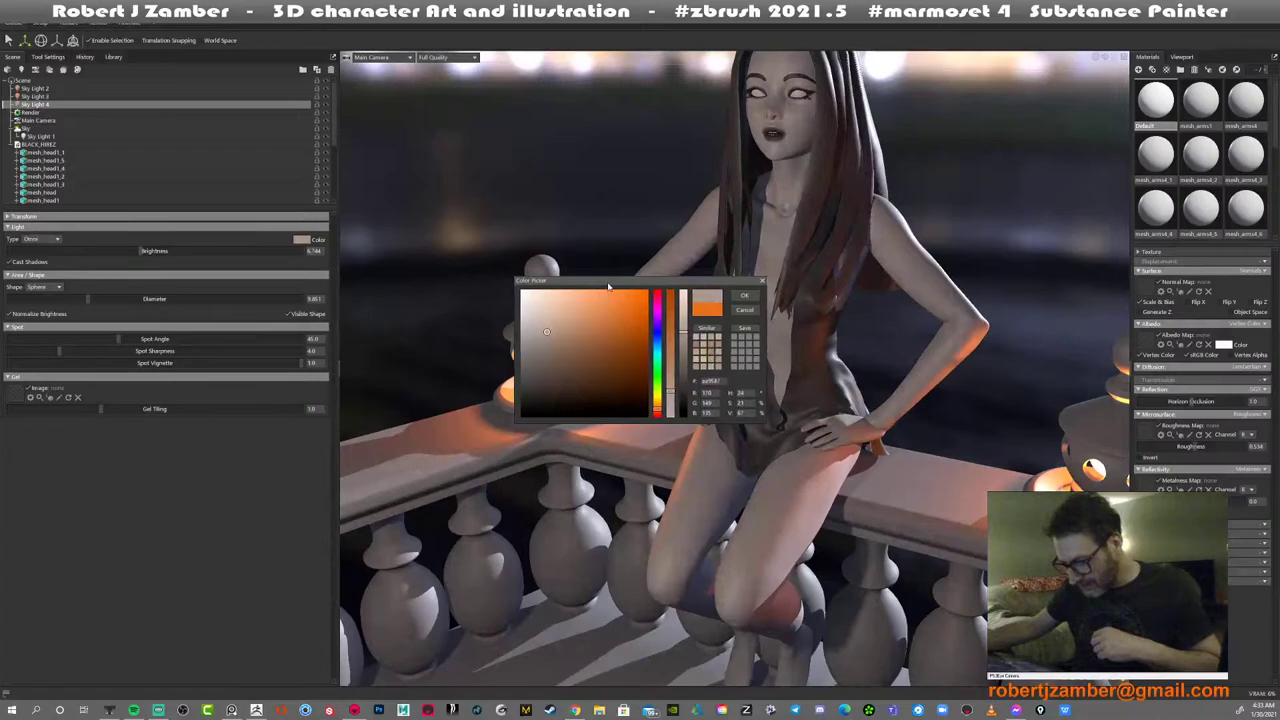
pyautogui.moveTo(605, 281); pyautogui.dragTo(499, 51)
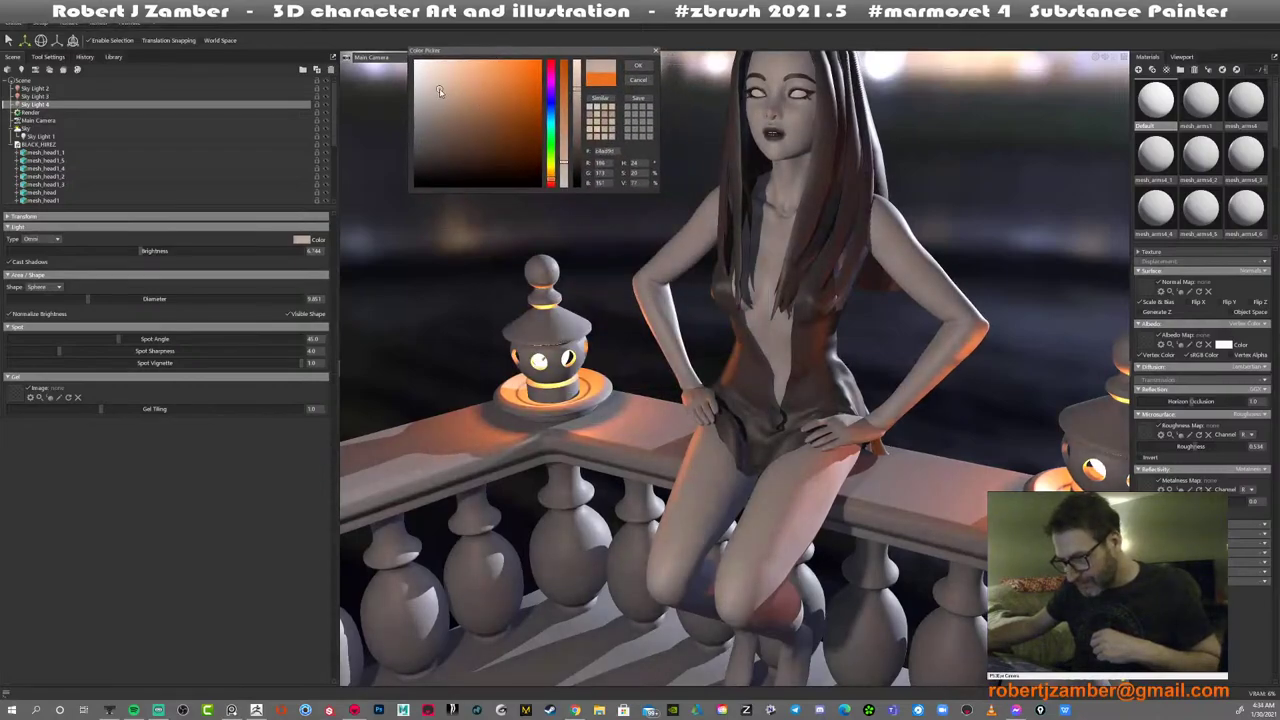
pyautogui.click(432, 113)
pyautogui.click(442, 78)
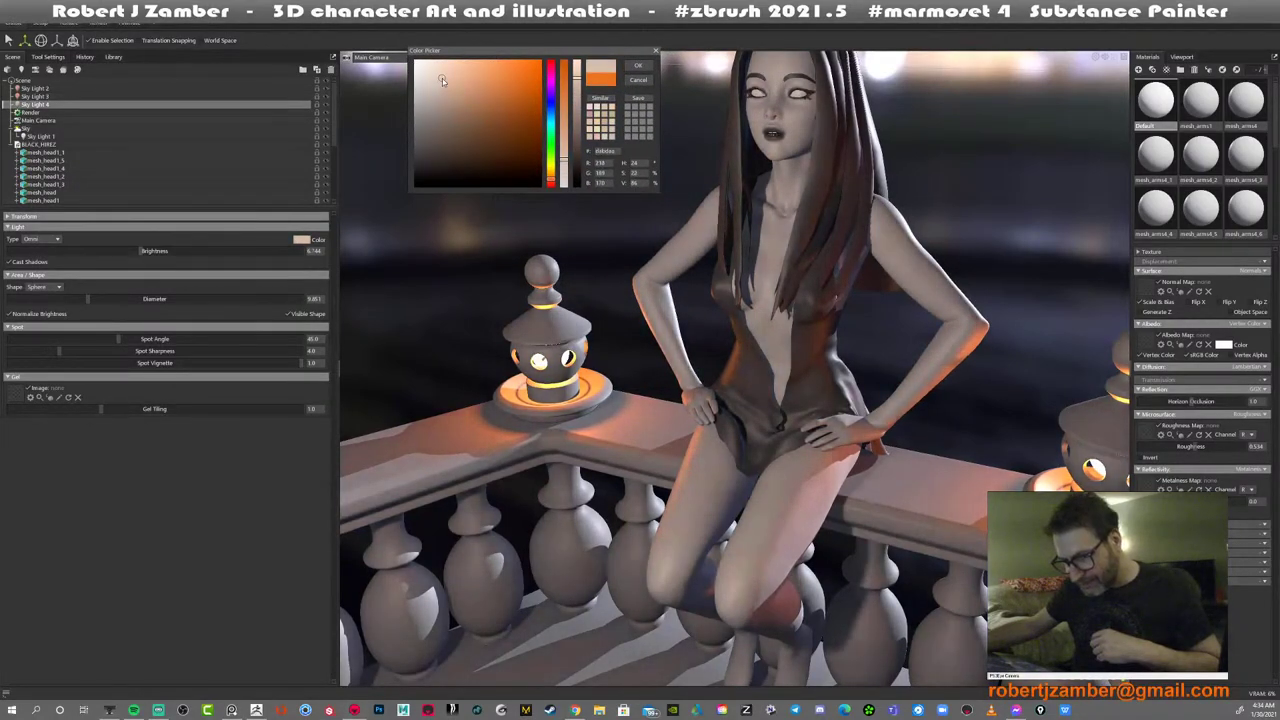
# Try pale yellow and pale blue hues for the duplicated light
pyautogui.moveTo(553, 183); pyautogui.dragTo(550, 172)
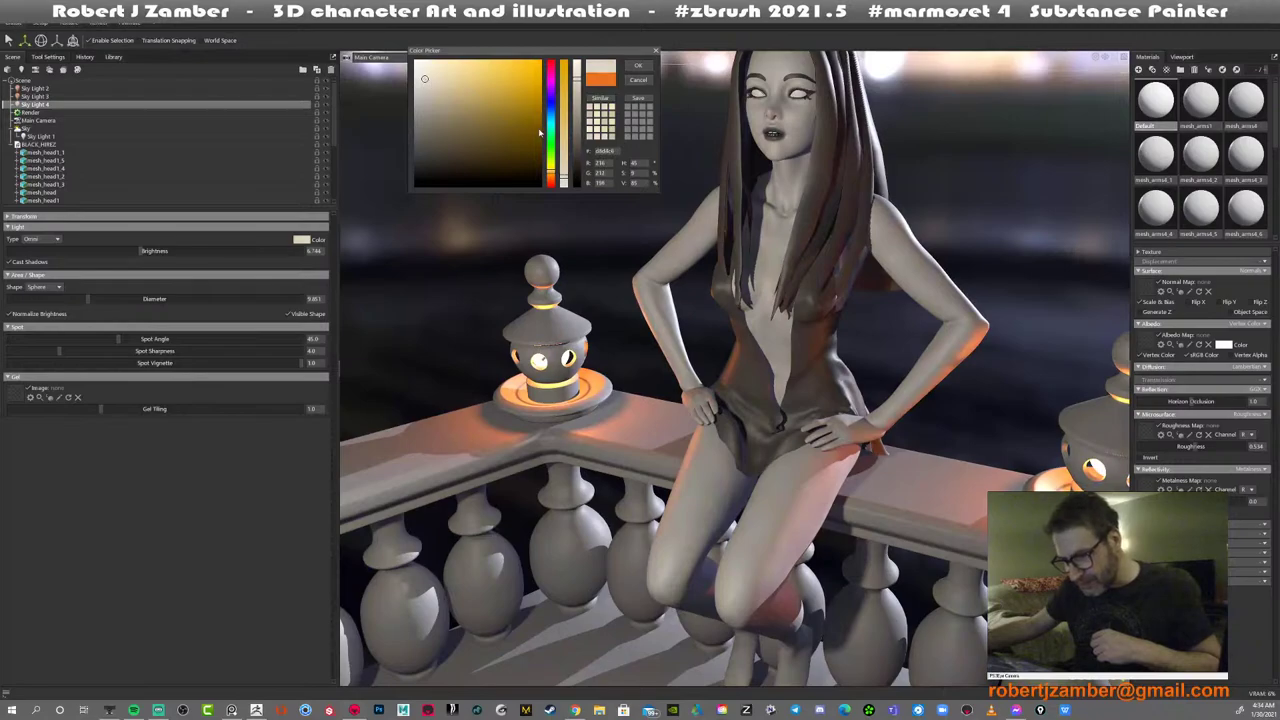
pyautogui.click(550, 122)
pyautogui.moveTo(550, 122); pyautogui.dragTo(550, 119)
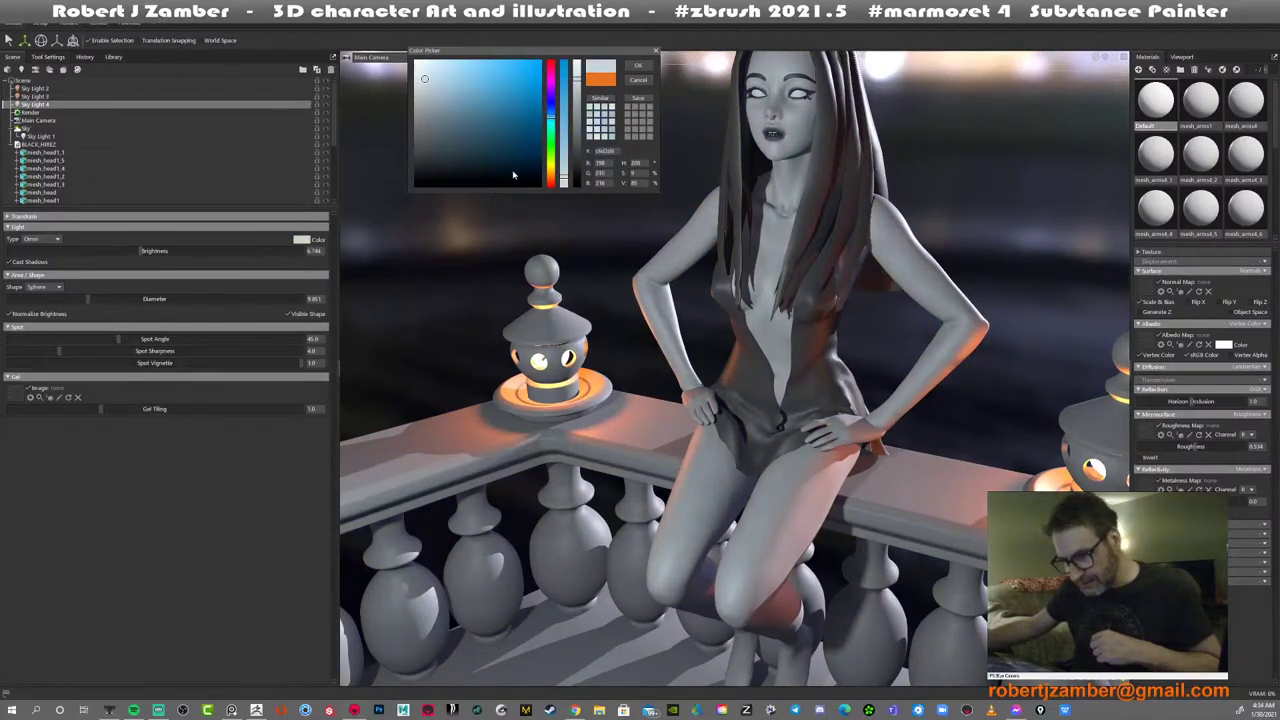
# Settle the duplicated light on a pale warm grey with hue 25, saturation 11 and value 78, keeping its brightness near 6.7
pyautogui.moveTo(550, 175); pyautogui.dragTo(550, 182)
pyautogui.moveTo(430, 78)
pyautogui.mouseDown()
pyautogui.moveTo(436, 65)
pyautogui.moveTo(418, 118)
pyautogui.moveTo(431, 80)
pyautogui.moveTo(427, 90)
pyautogui.mouseUp()
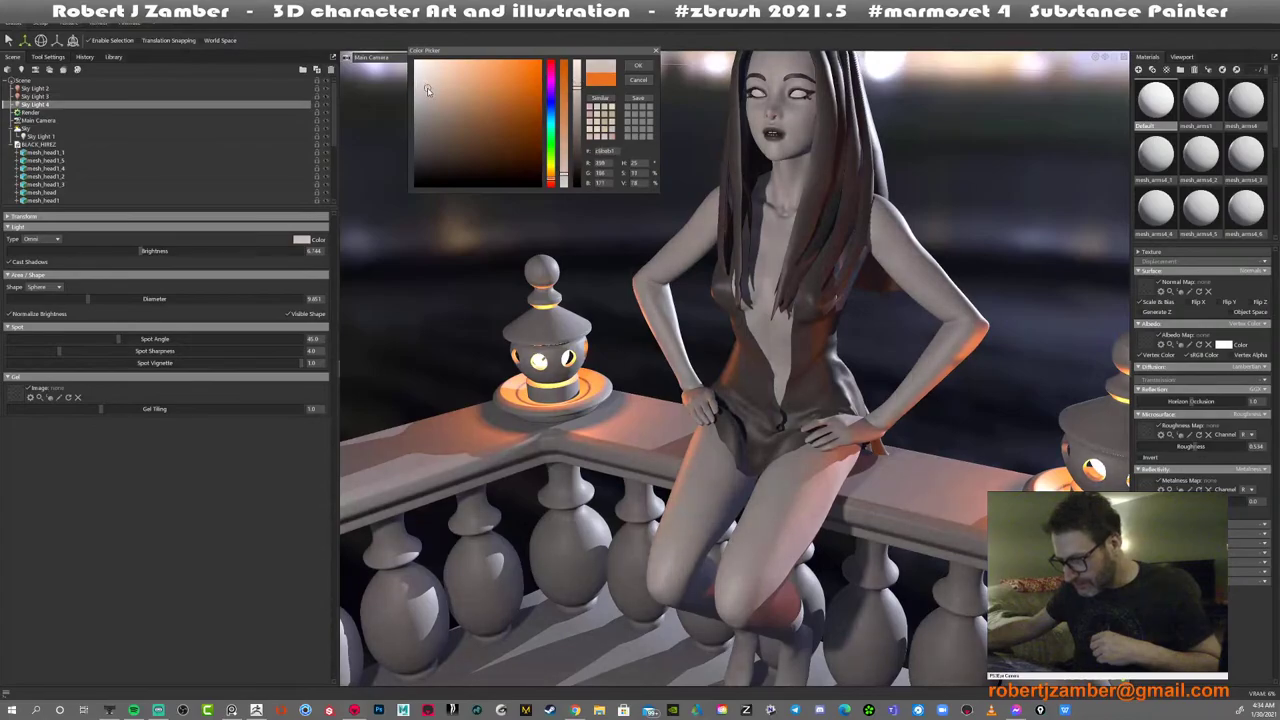
pyautogui.click(637, 67)
pyautogui.moveTo(712, 201); pyautogui.dragTo(666, 226)
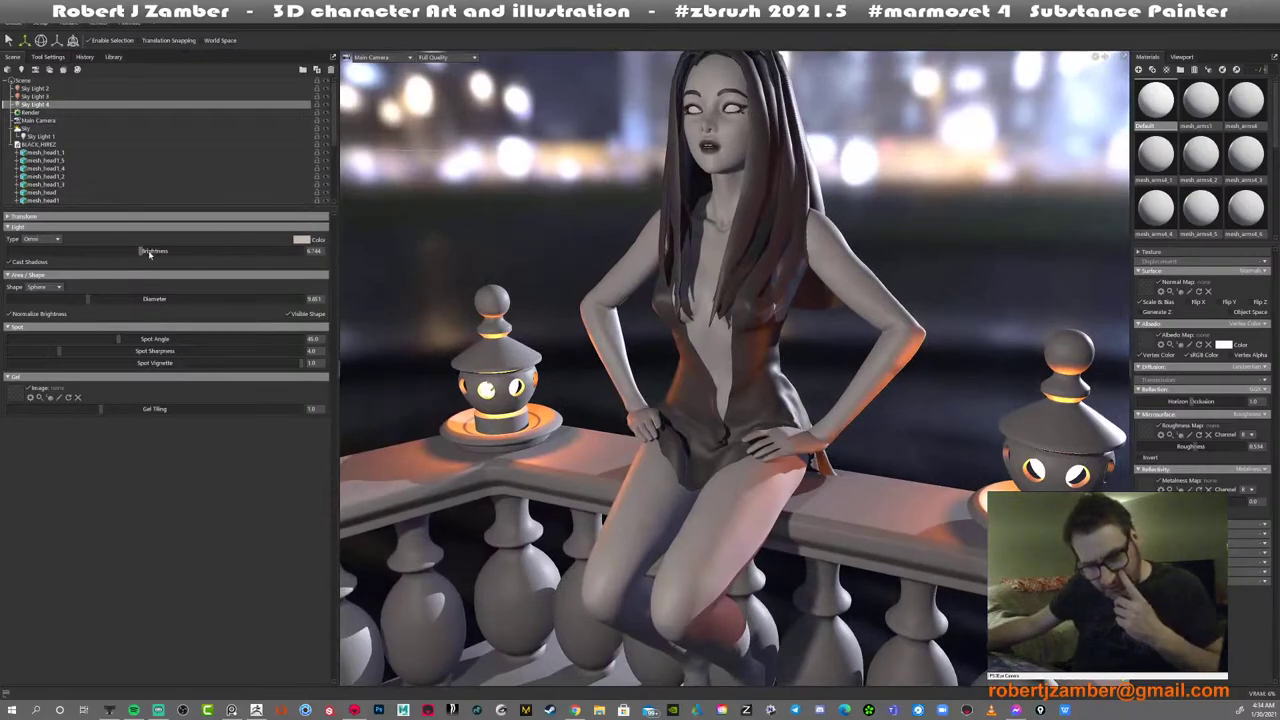
pyautogui.moveTo(147, 251); pyautogui.dragTo(143, 254)
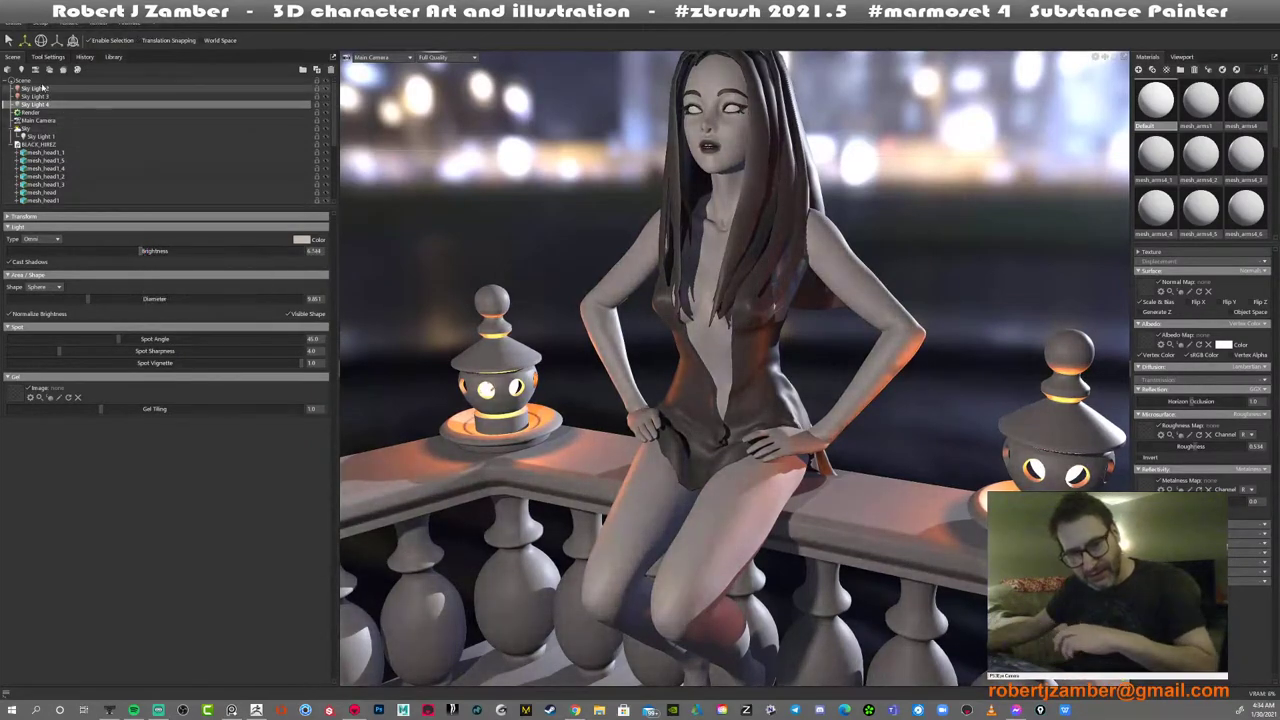
# Check the settings of Sky Light 1 and its parent Sky, and move Sky Light 1 out of Sky to the scene root above Sky Light 2
pyautogui.click(38, 136)
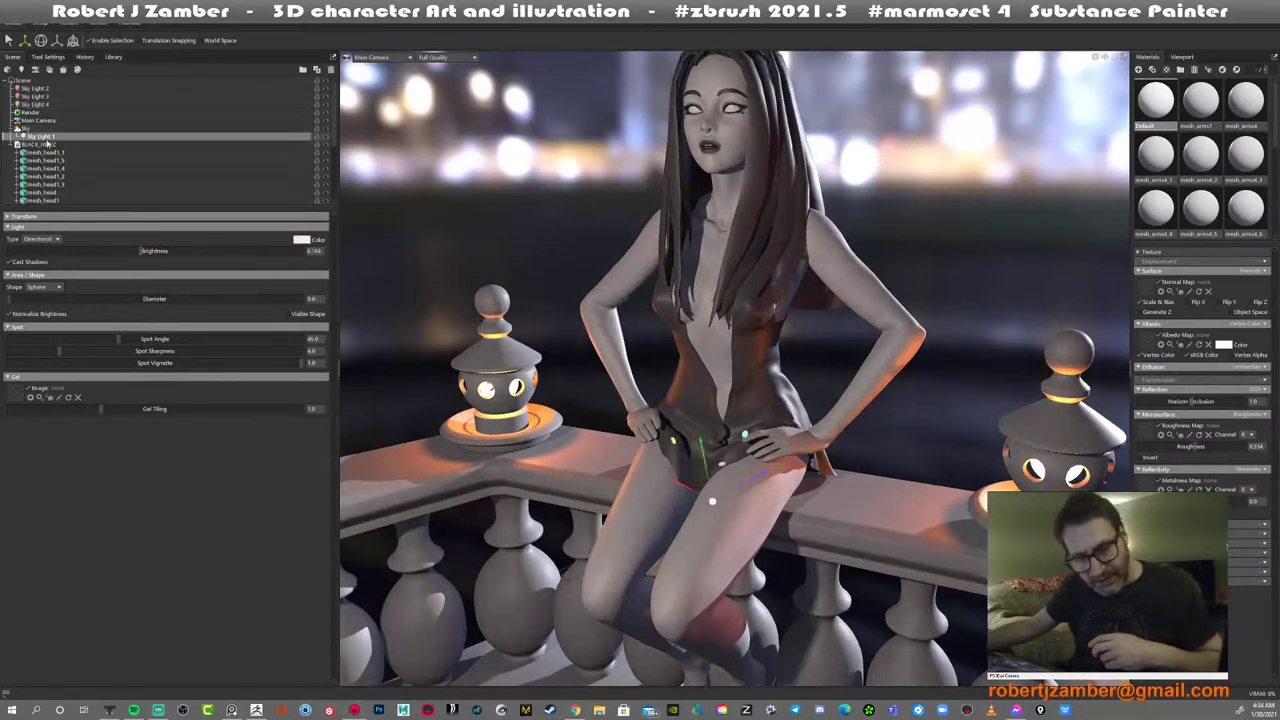
pyautogui.scroll(-5, 595, 318)
pyautogui.scroll(1, 459, 278)
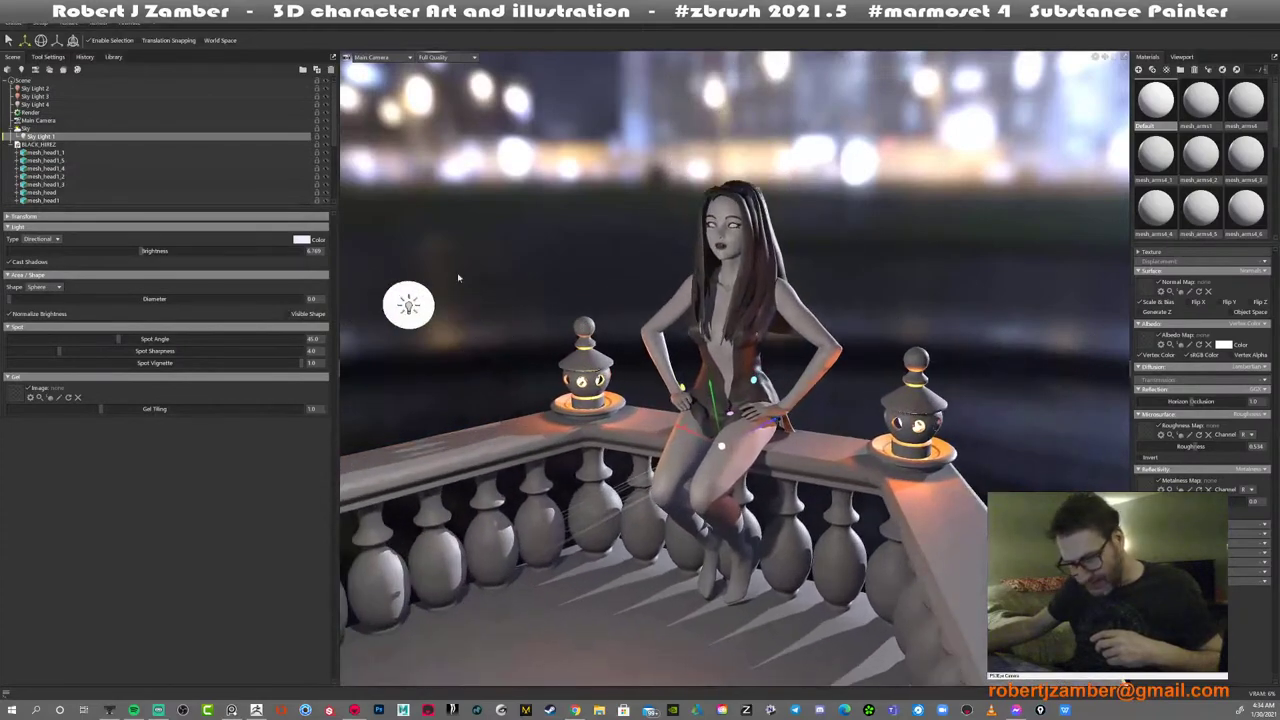
pyautogui.click(28, 128)
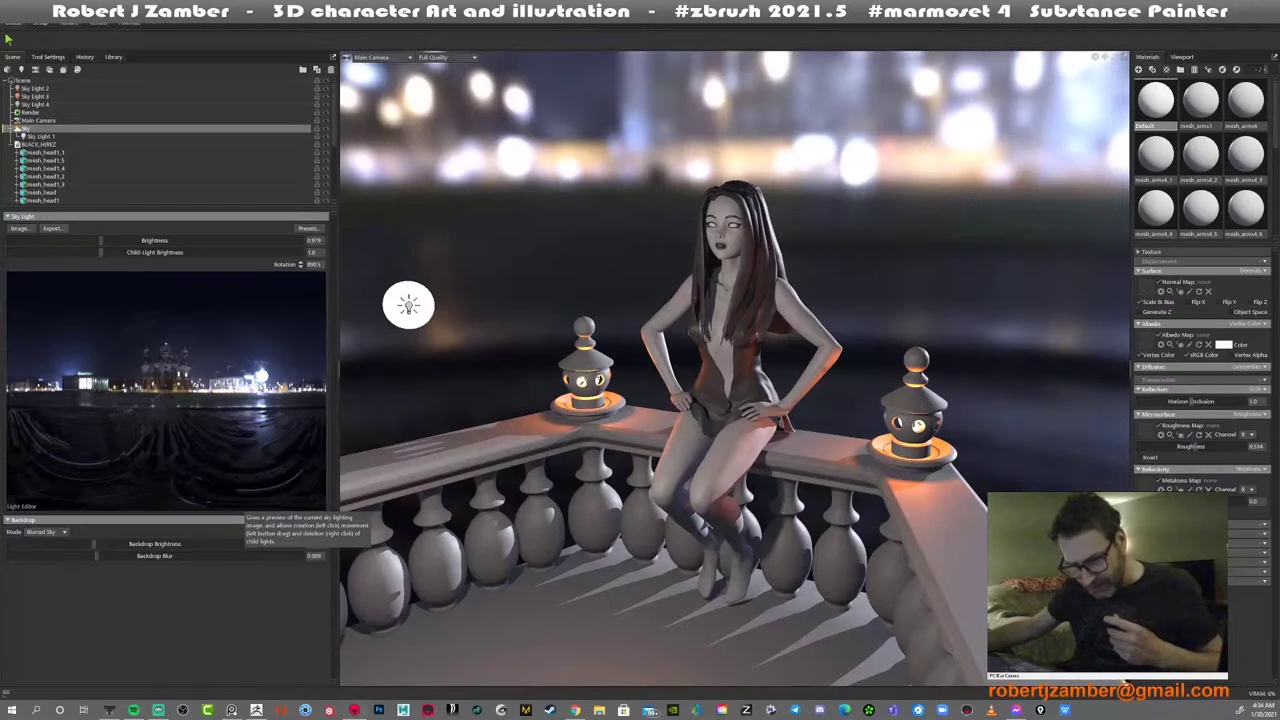
pyautogui.click(40, 137)
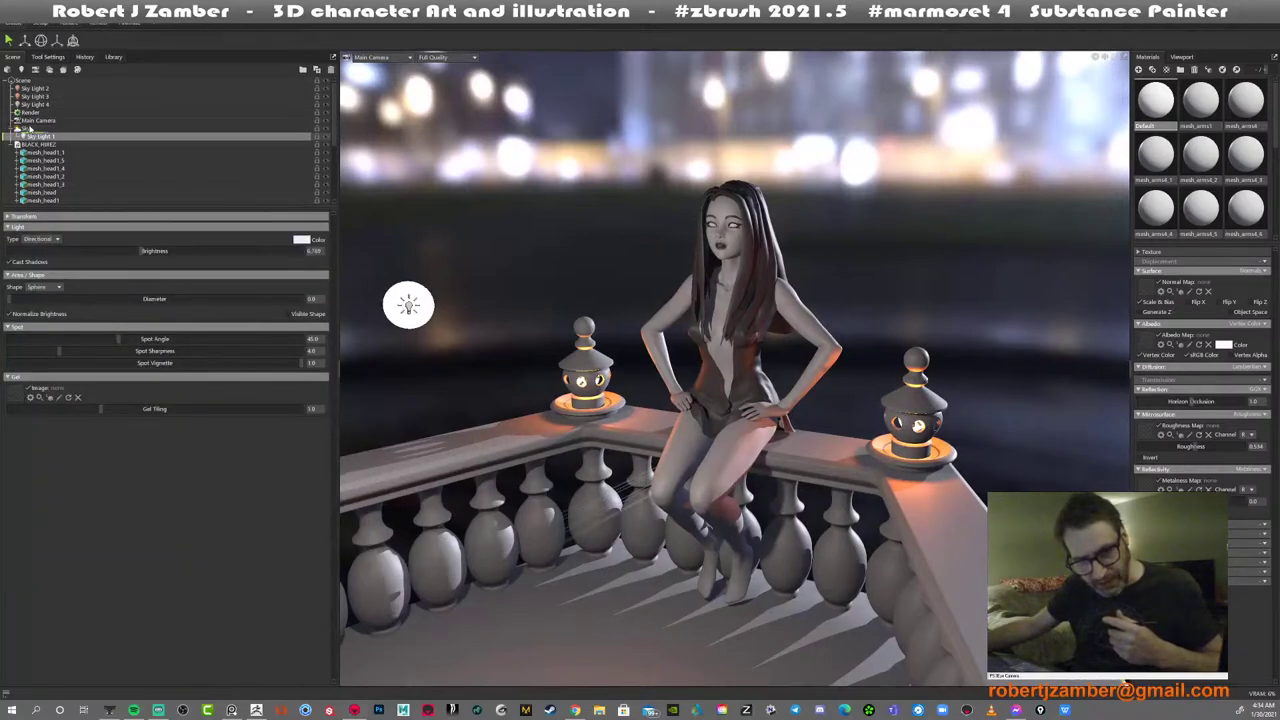
pyautogui.moveTo(35, 96); pyautogui.dragTo(31, 88)
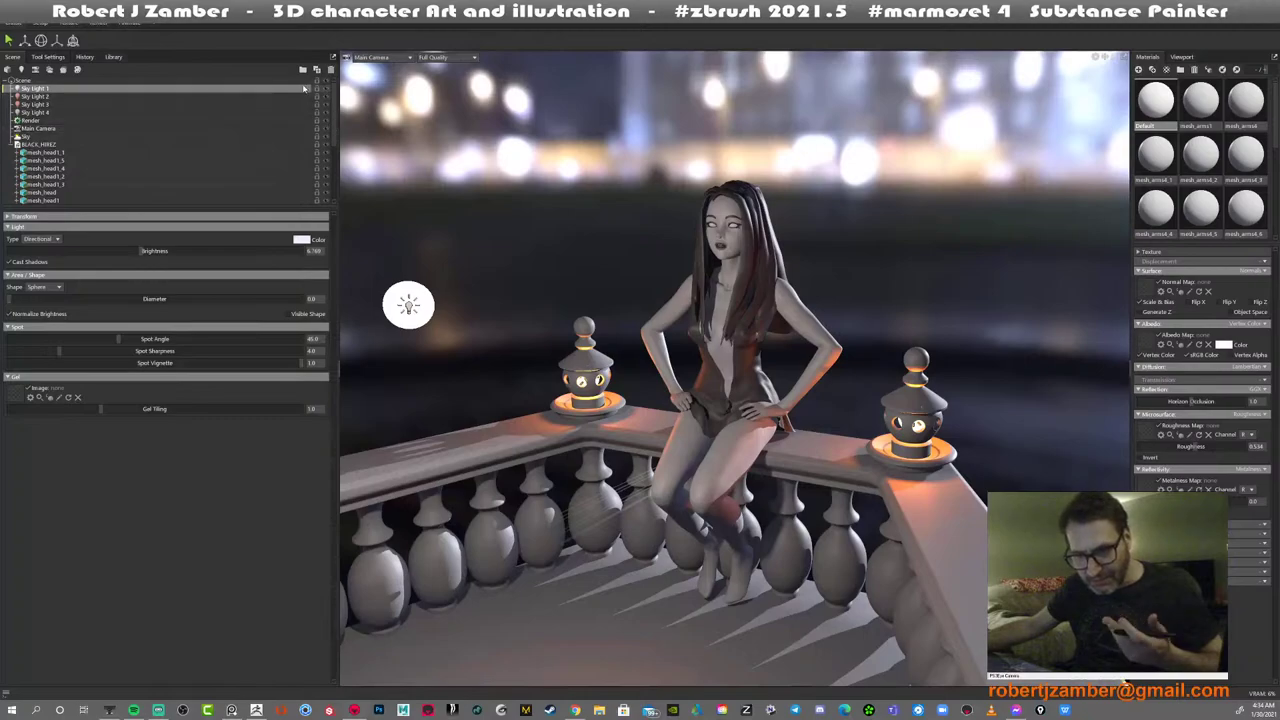
pyautogui.scroll(-3, 495, 279)
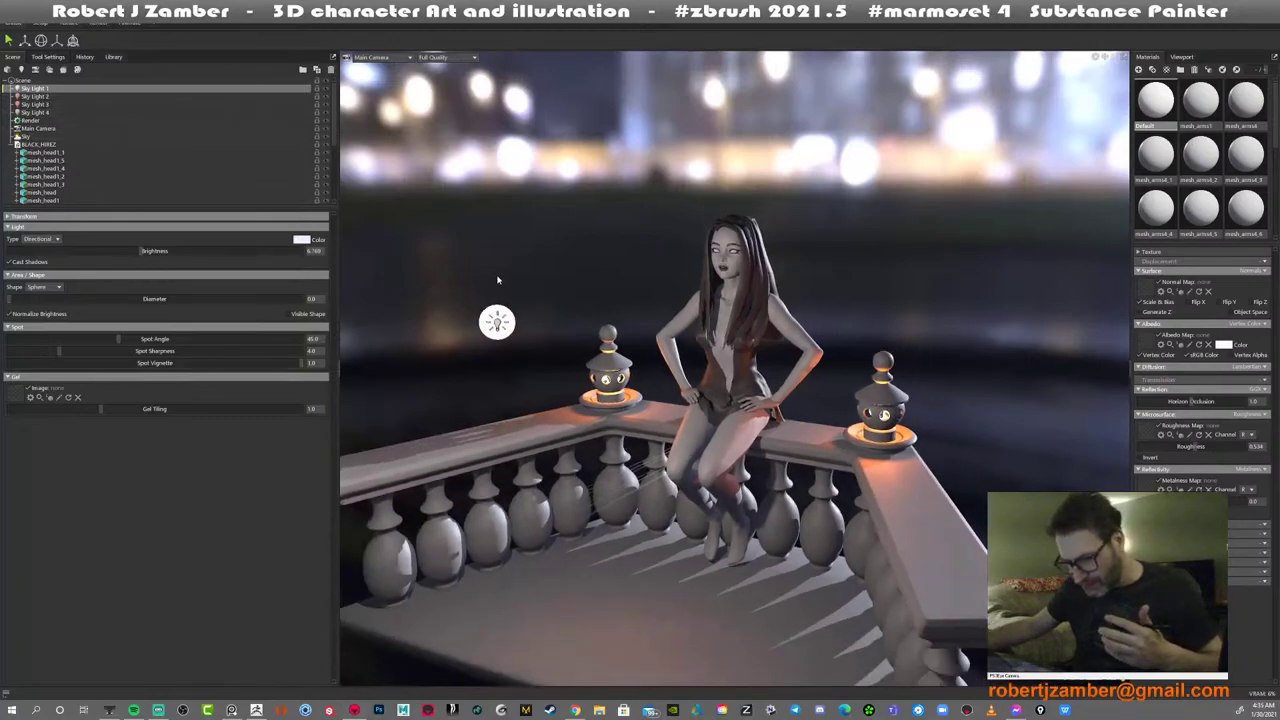
pyautogui.scroll(3, 497, 280)
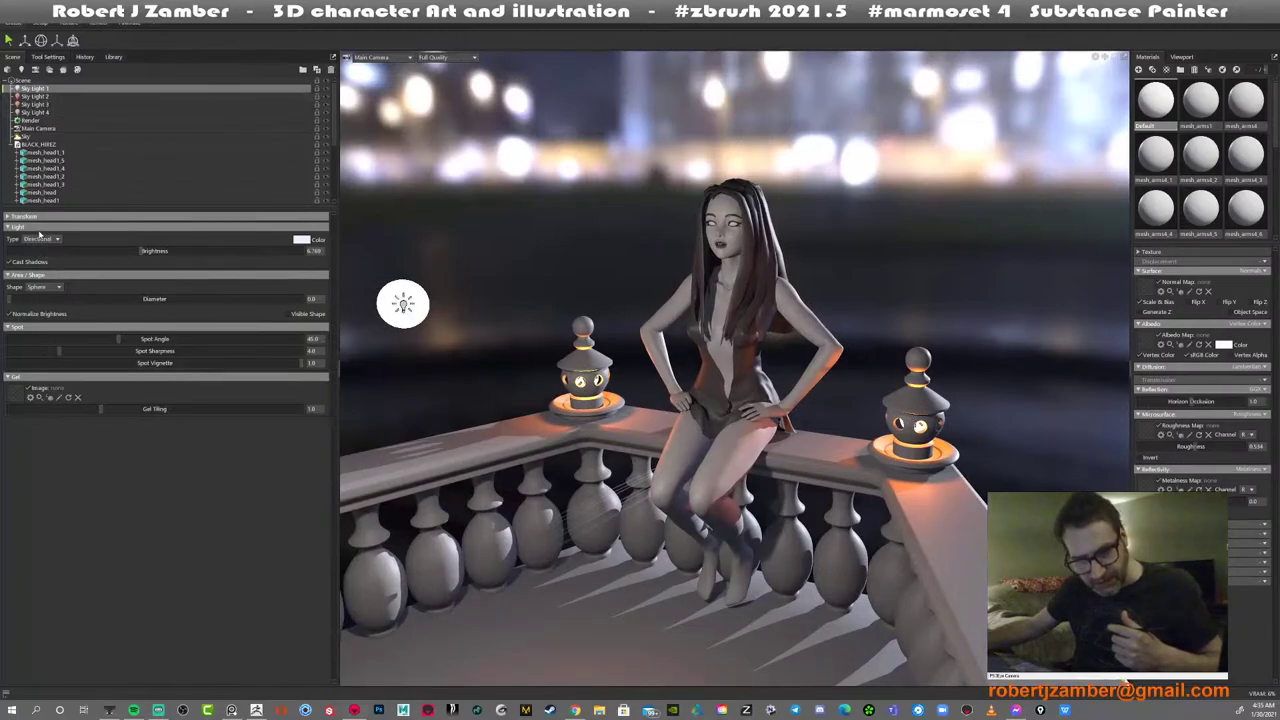
# Try the Omni light type on Sky Light 1, and undo the change
pyautogui.click(40, 238)
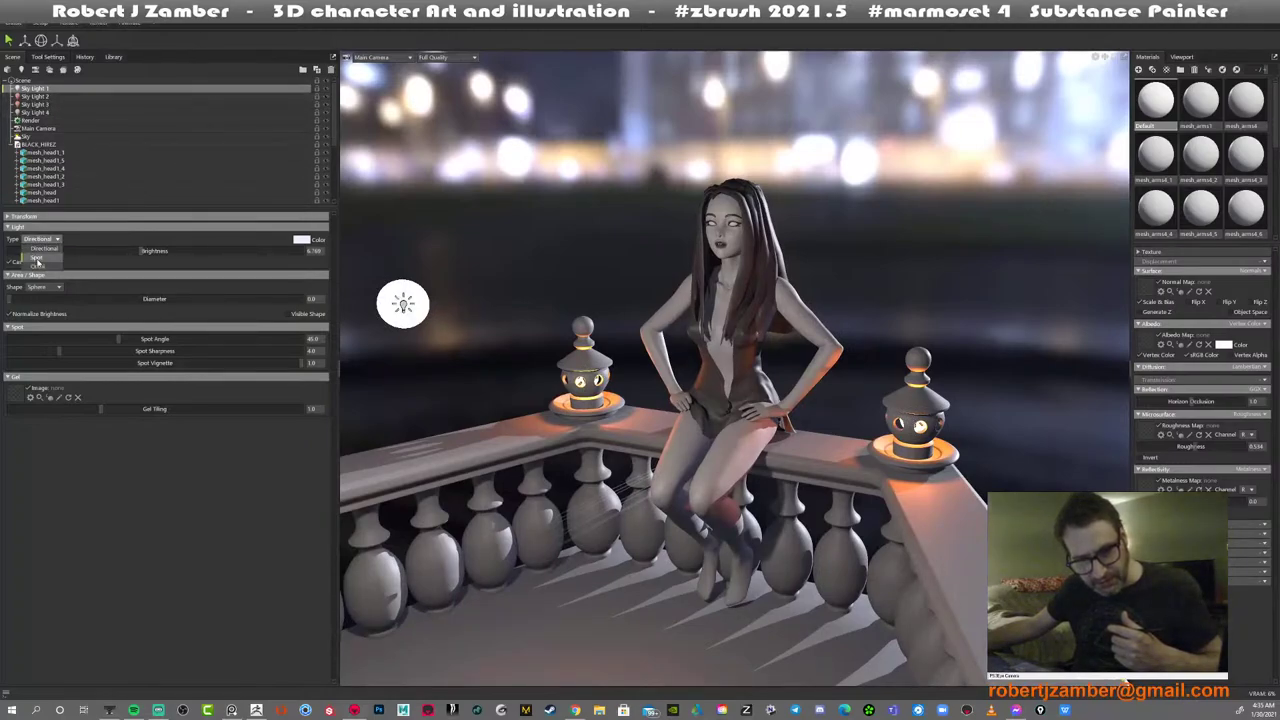
pyautogui.click(38, 267)
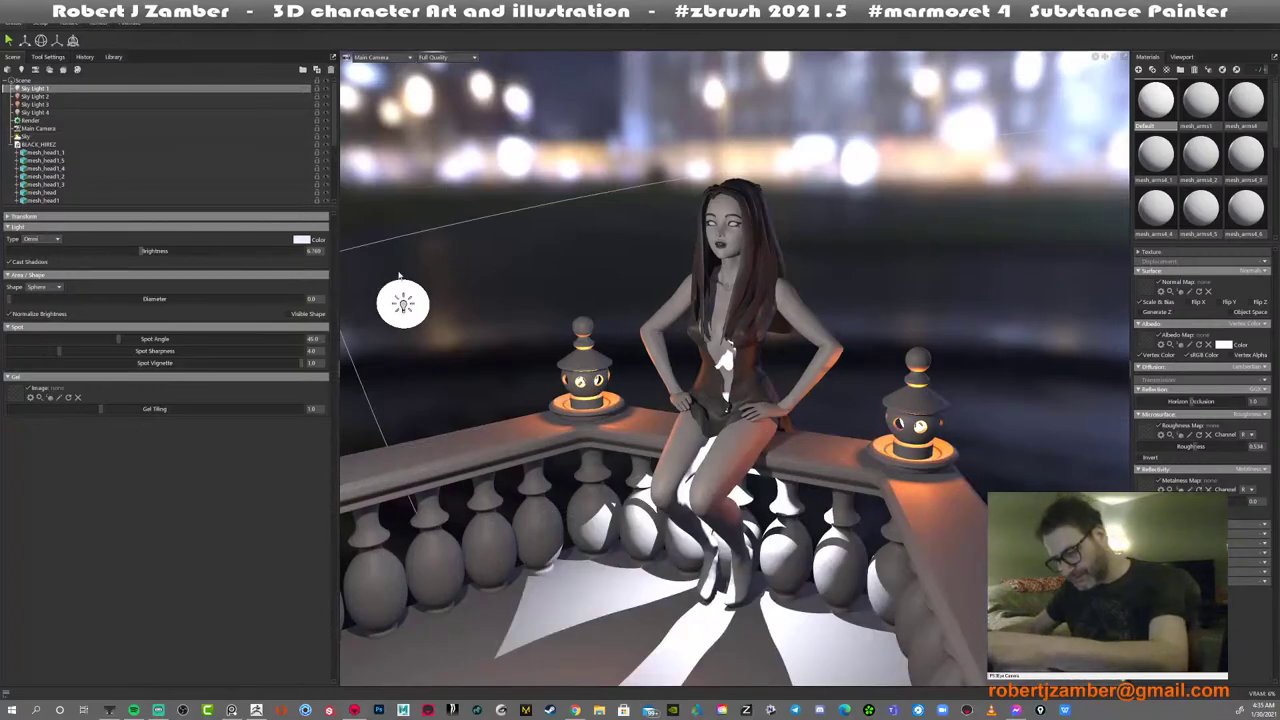
pyautogui.hotkey('ctrl', 'z')
# Check the settings of Sky Lights 2, 3 and 4, and move Sky Light 1 back under Sky
pyautogui.click(40, 96)
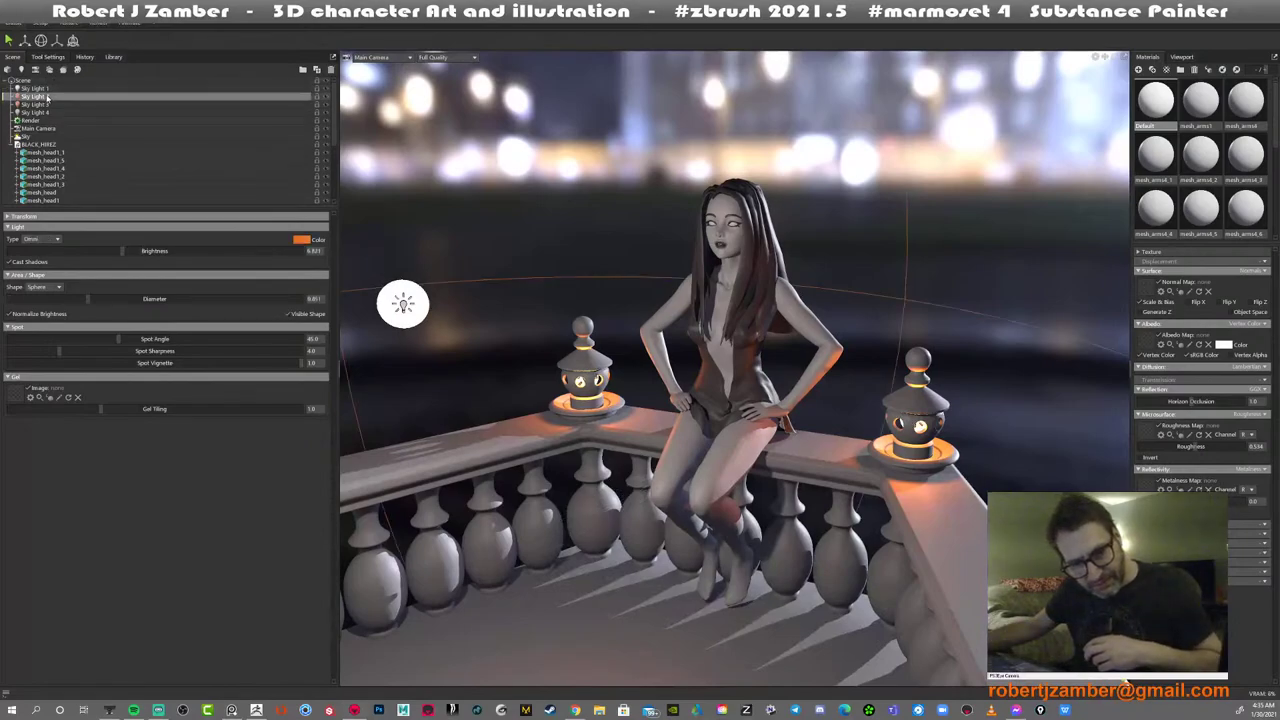
pyautogui.click(40, 104)
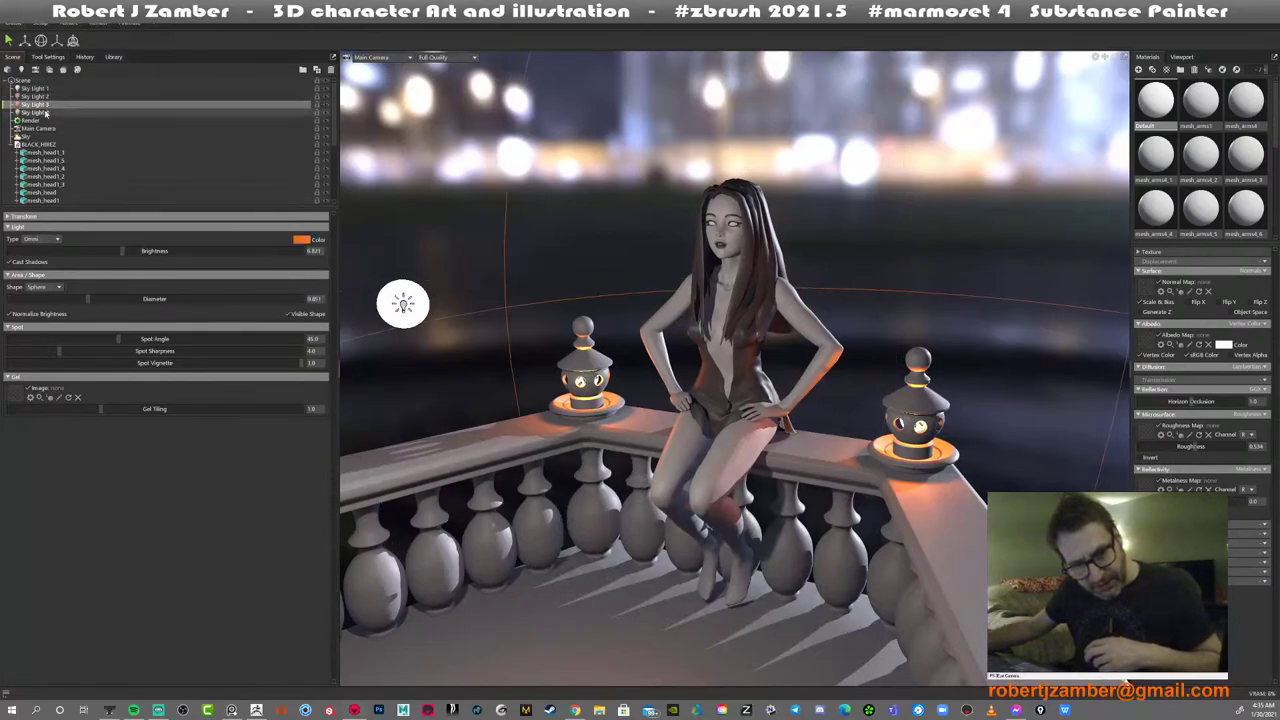
pyautogui.click(46, 113)
pyautogui.click(46, 90)
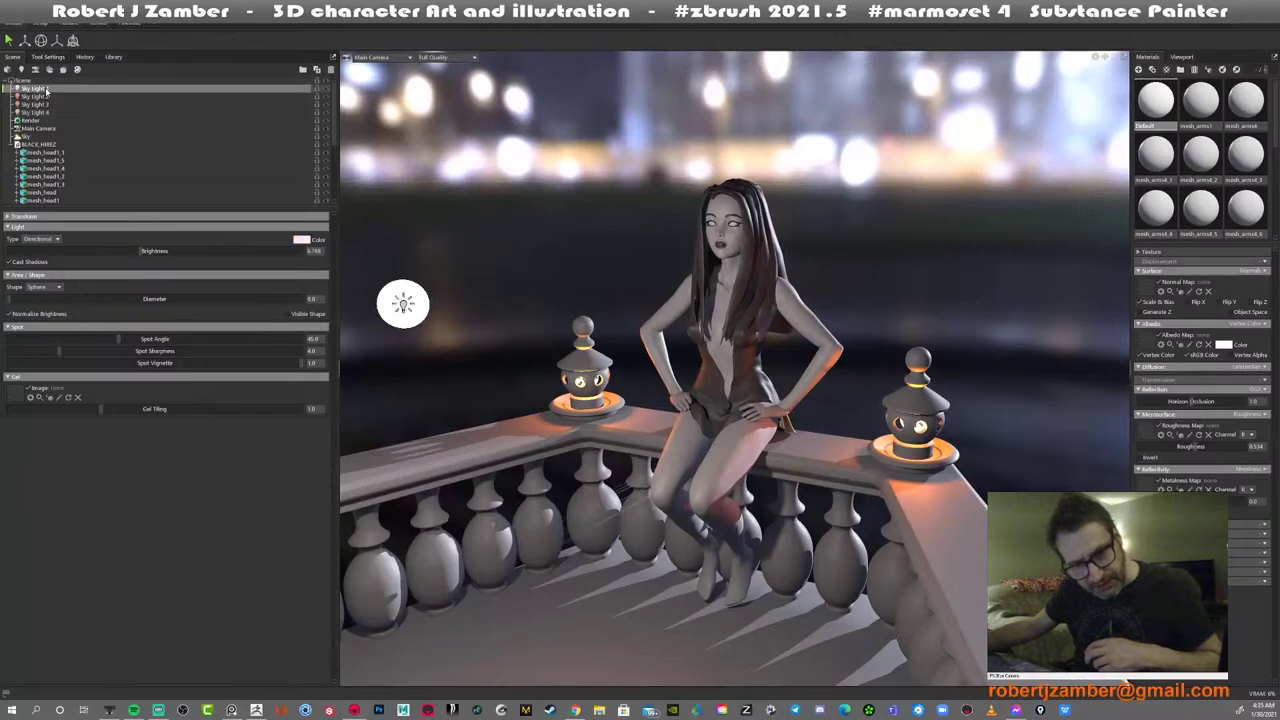
pyautogui.moveTo(37, 138); pyautogui.dragTo(38, 136)
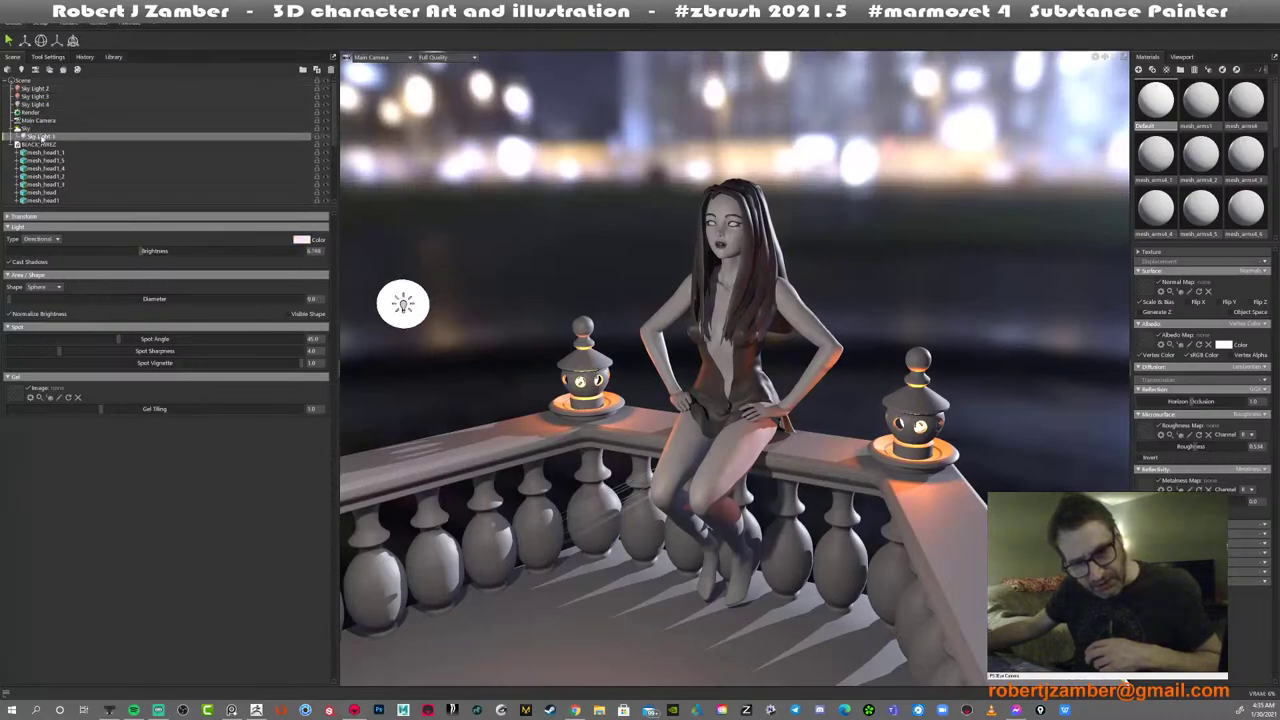
# Inspect the reach of Sky Light 4, and try a higher brightness on Sky Light 1 before undoing it
pyautogui.click(48, 105)
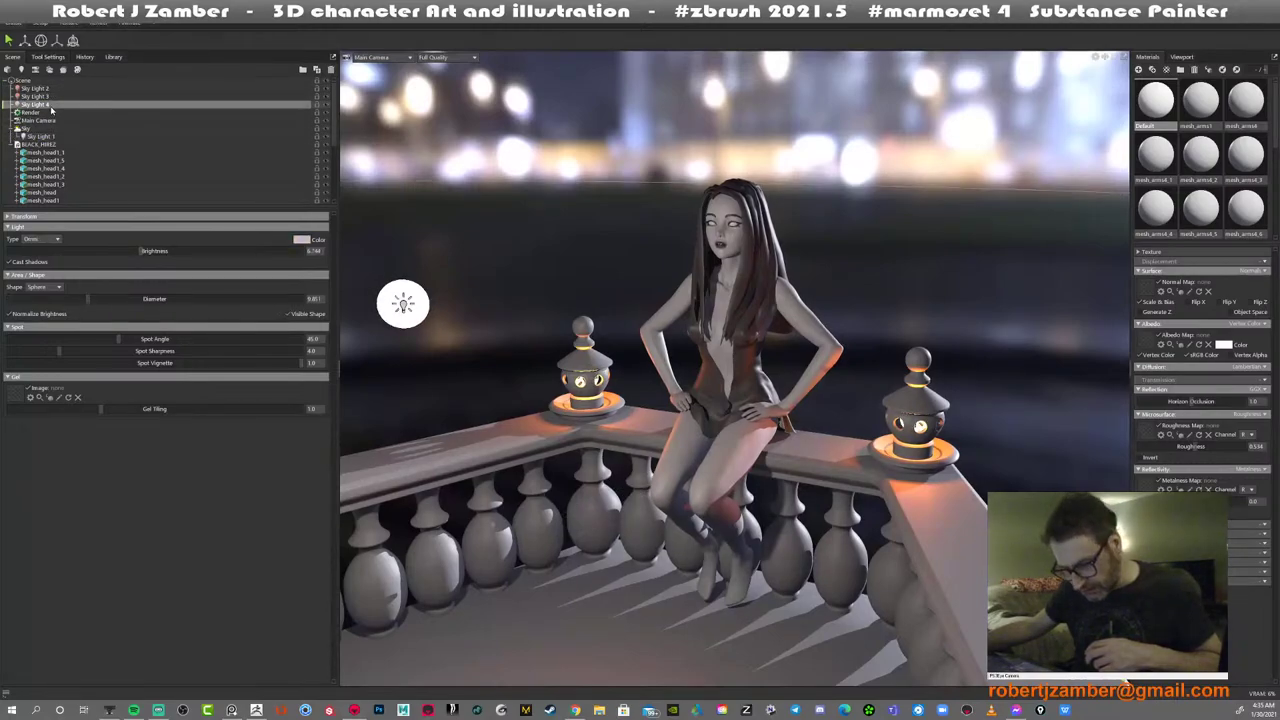
pyautogui.scroll(-10, 599, 293)
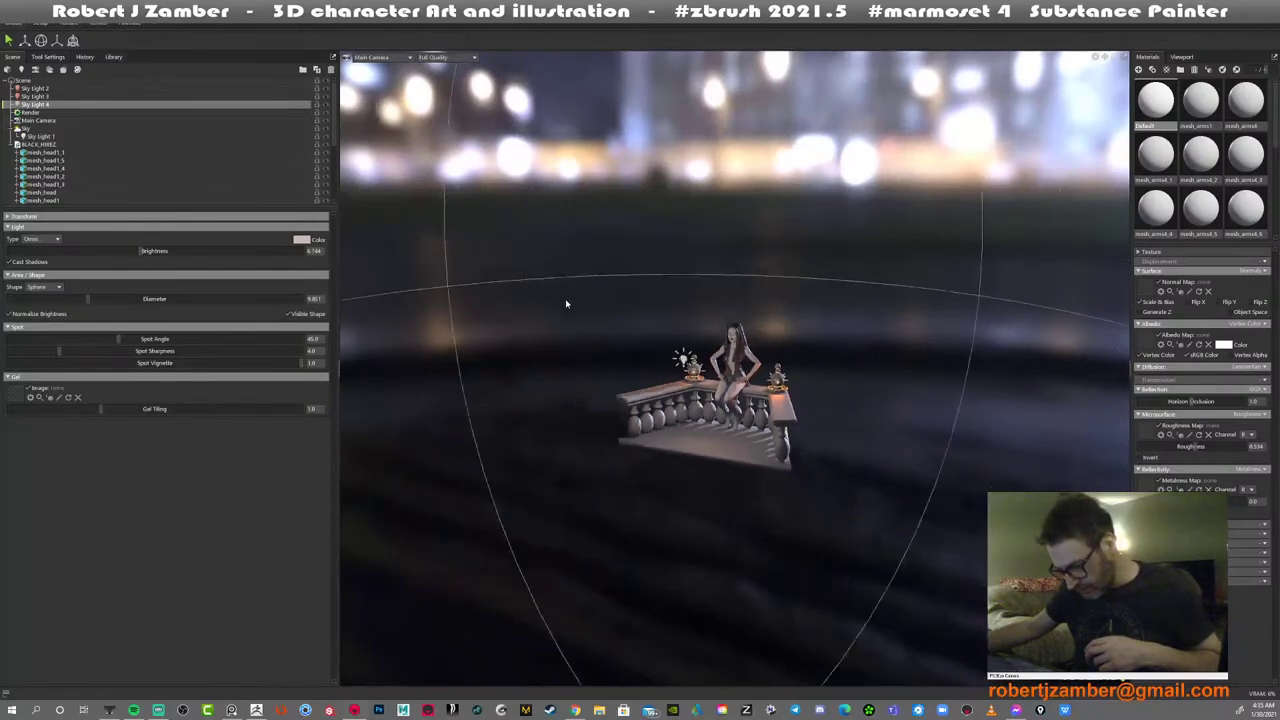
pyautogui.scroll(6, 563, 303)
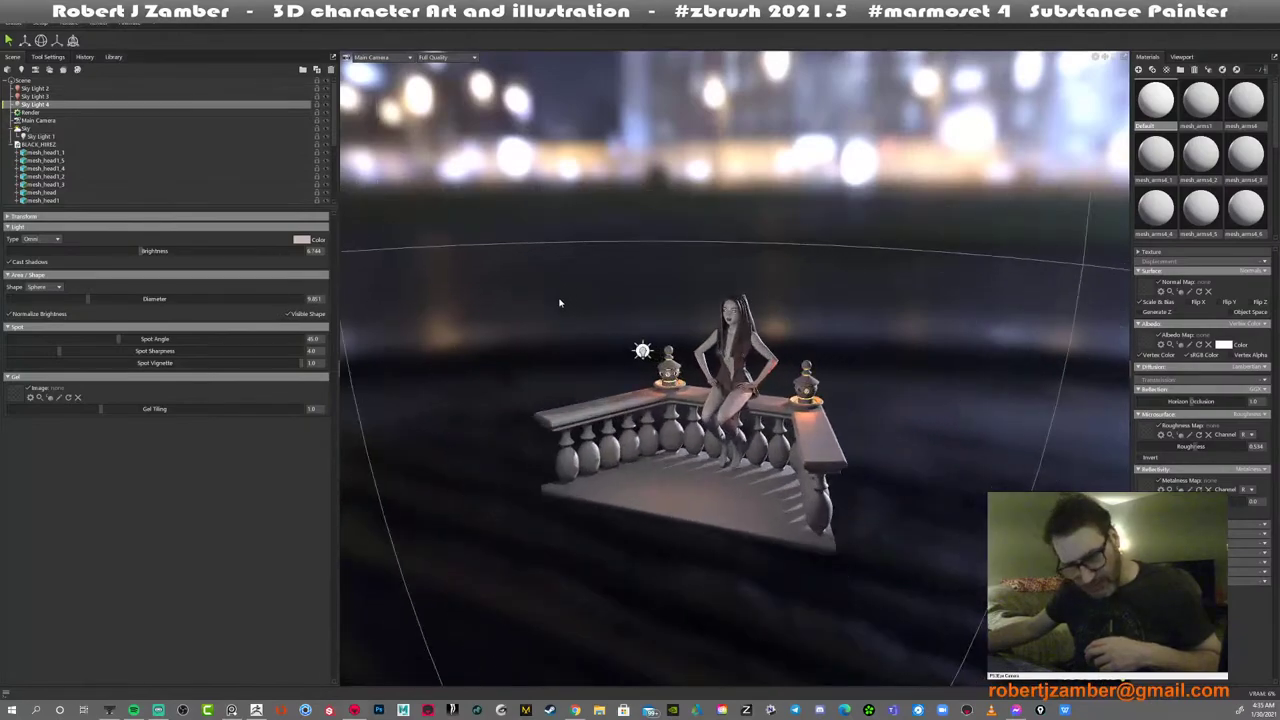
pyautogui.click(45, 137)
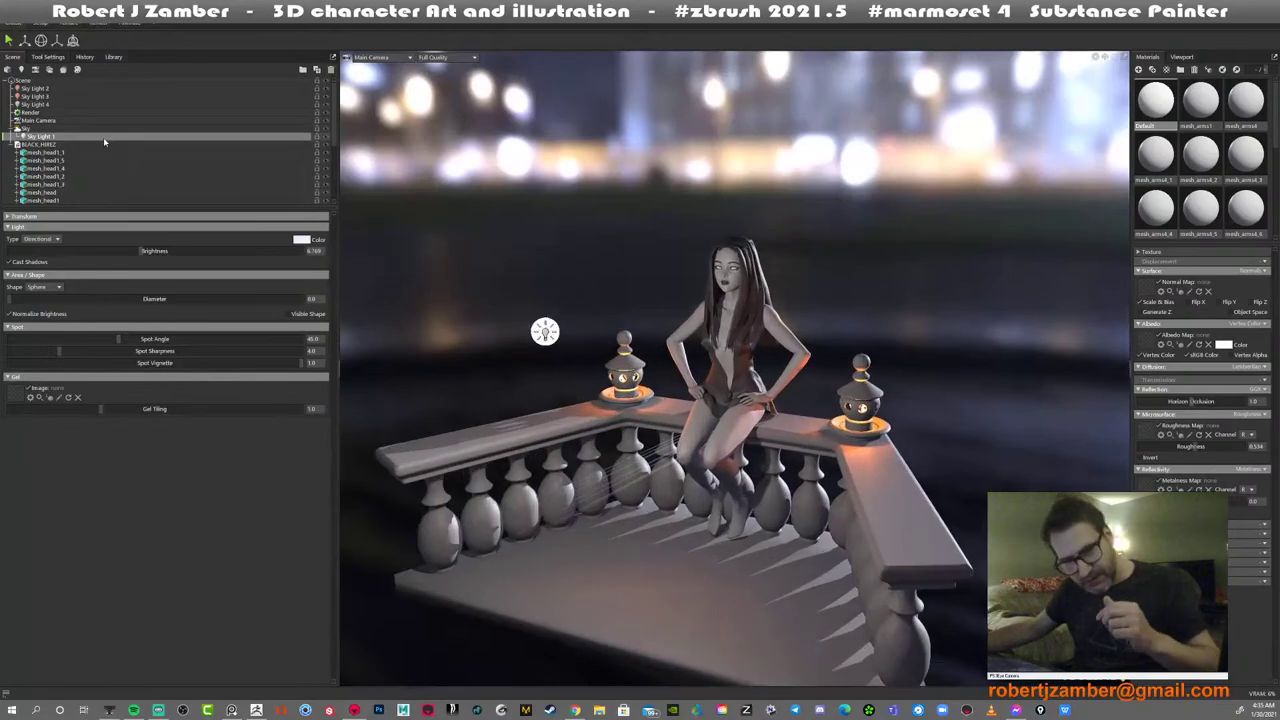
pyautogui.moveTo(150, 252); pyautogui.dragTo(158, 250)
pyautogui.hotkey('ctrl', 'z')
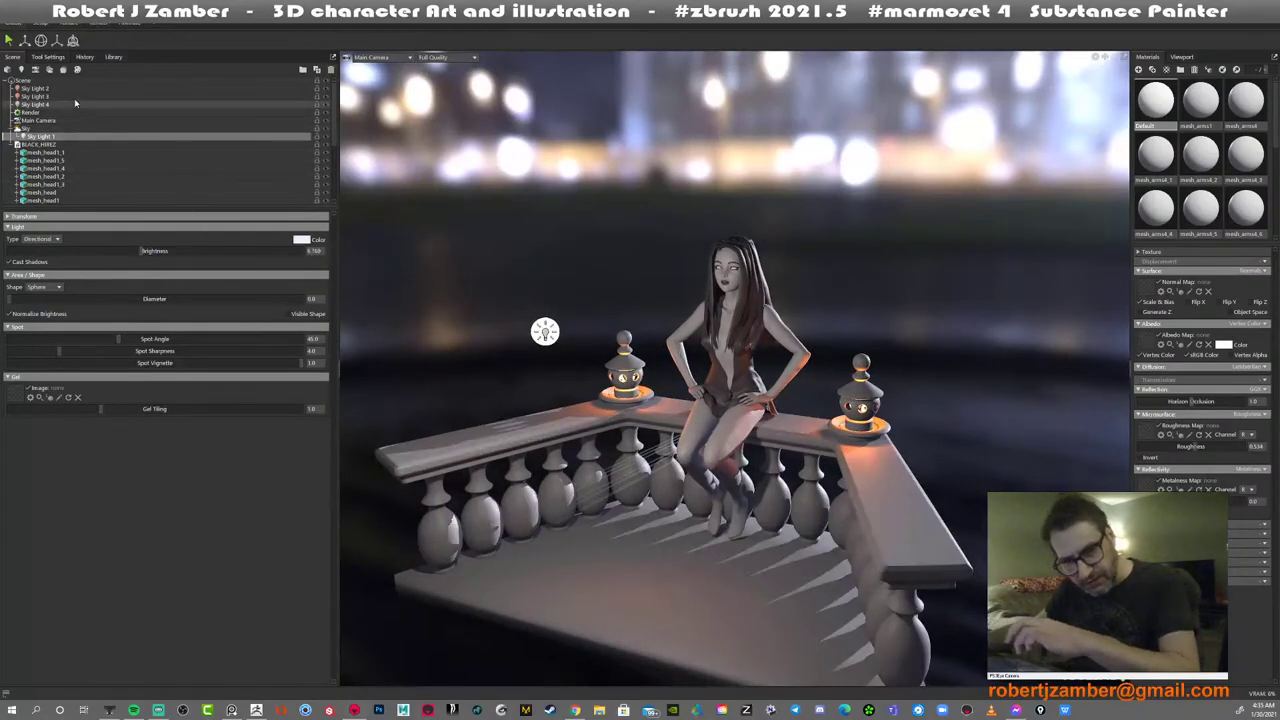
# Raise the brightness of Sky Light 4 to about 6.97, and rename the light FILL
pyautogui.click(42, 105)
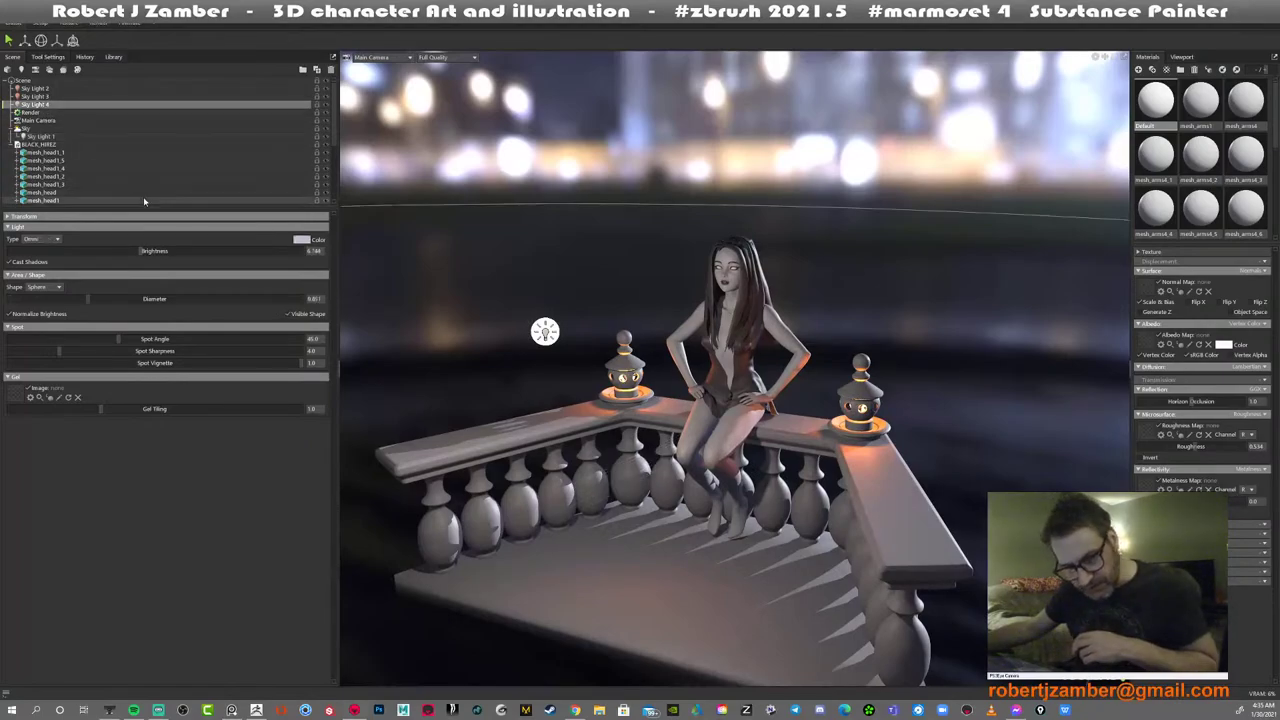
pyautogui.moveTo(143, 251); pyautogui.dragTo(146, 251)
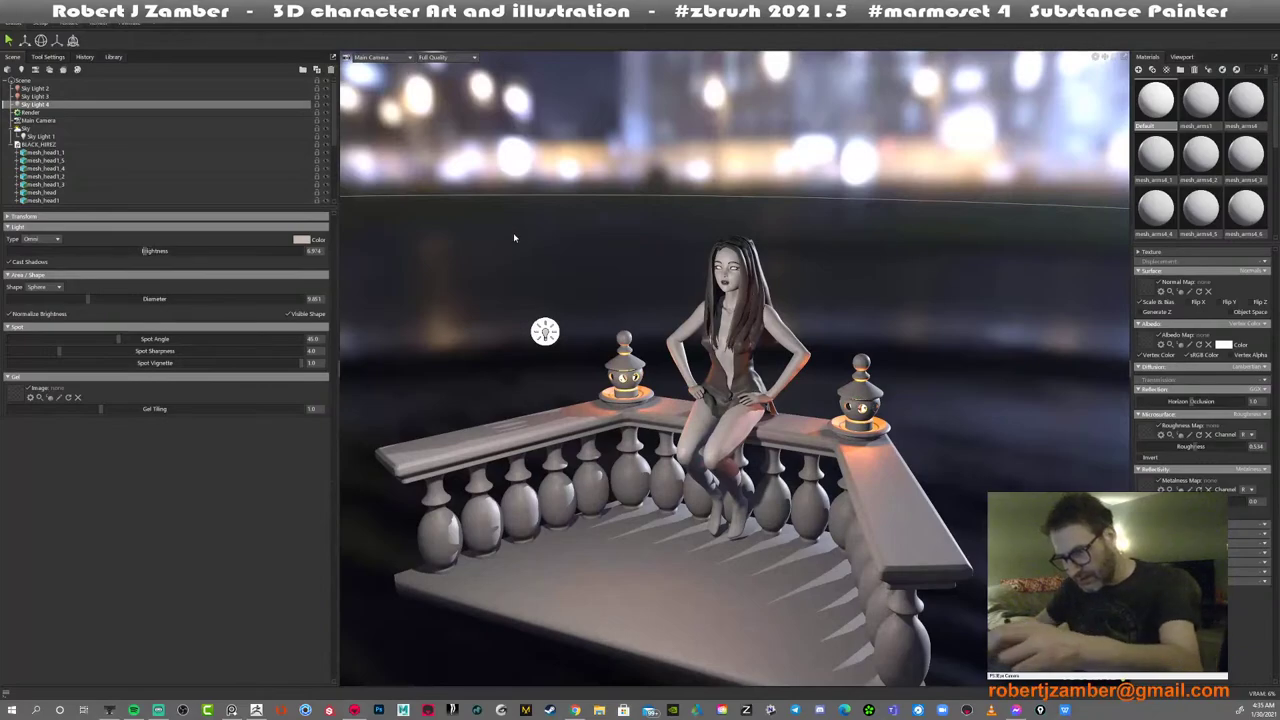
pyautogui.doubleClick(74, 104)
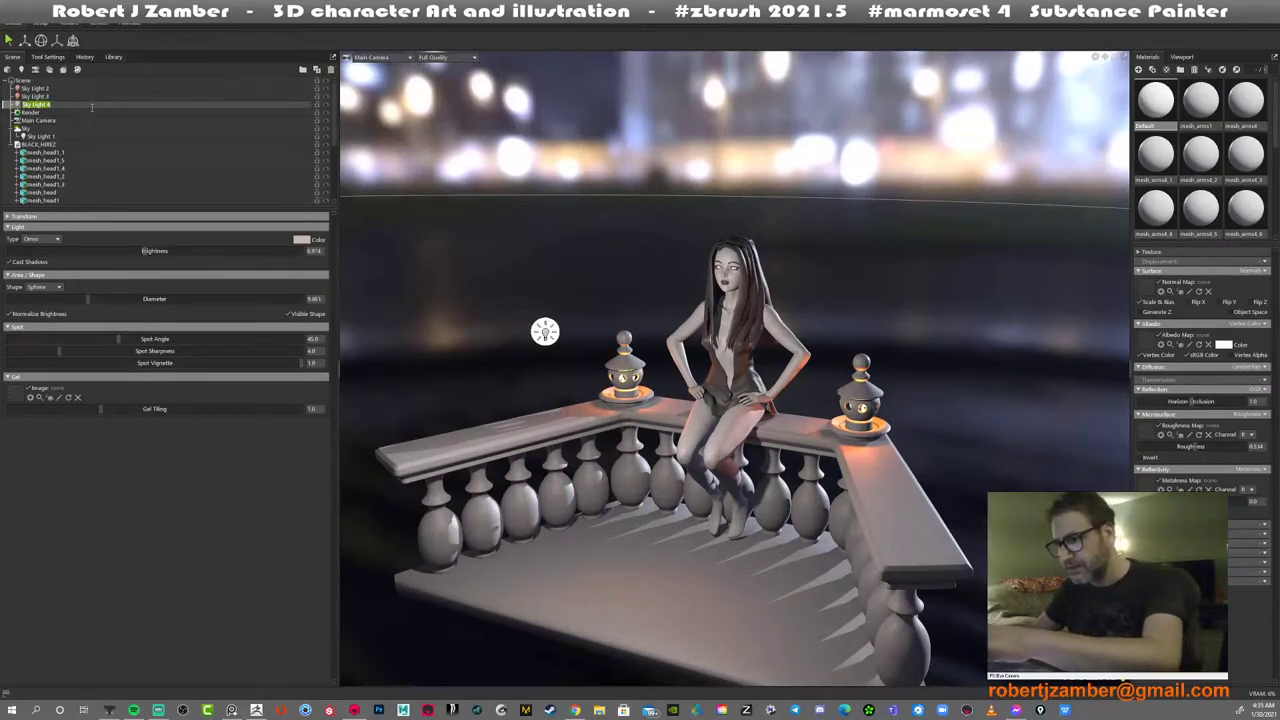
pyautogui.press('Return')
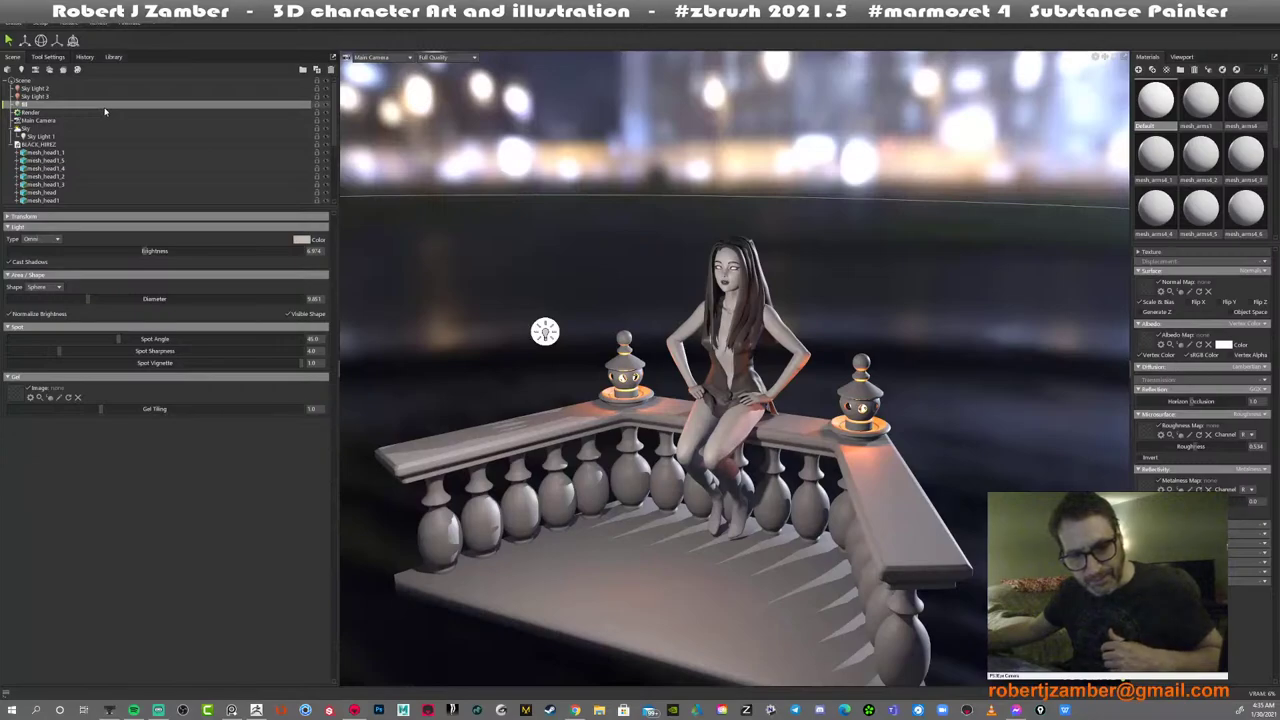
pyautogui.doubleClick(91, 103)
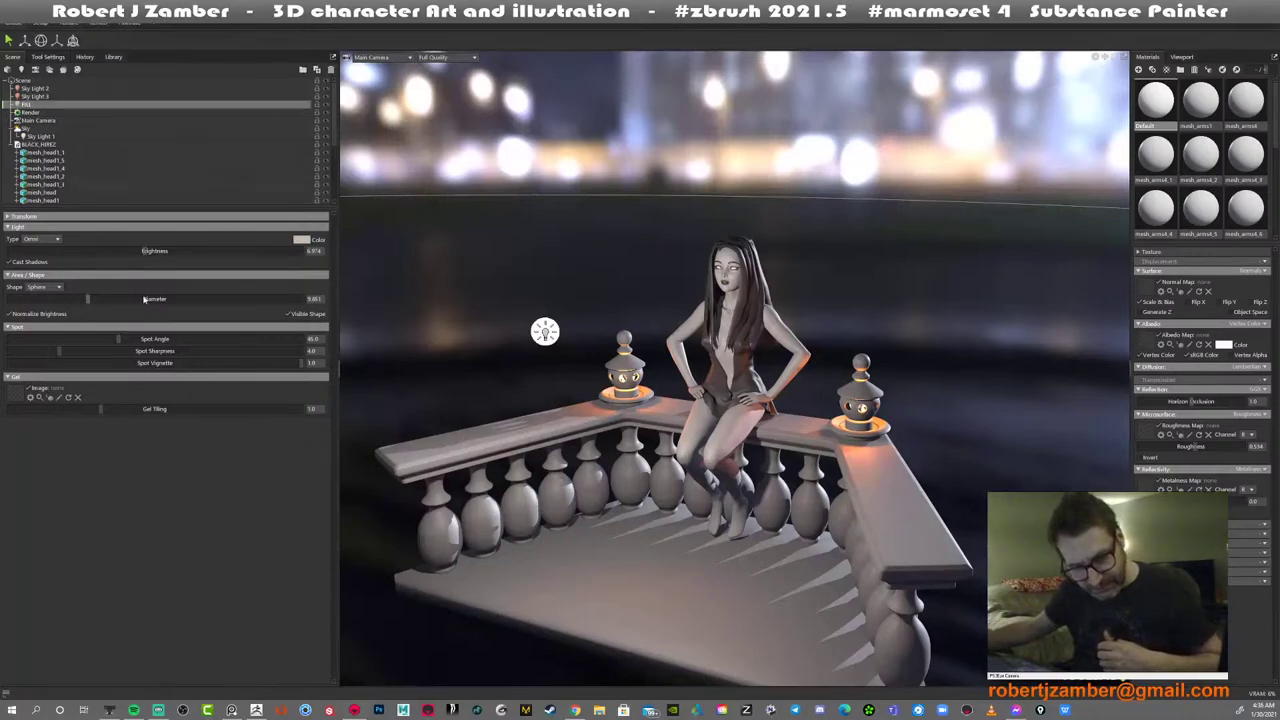
# Move the FILL light higher above the balustrade, and rotate it as seen from above the character
pyautogui.scroll(5, 497, 424)
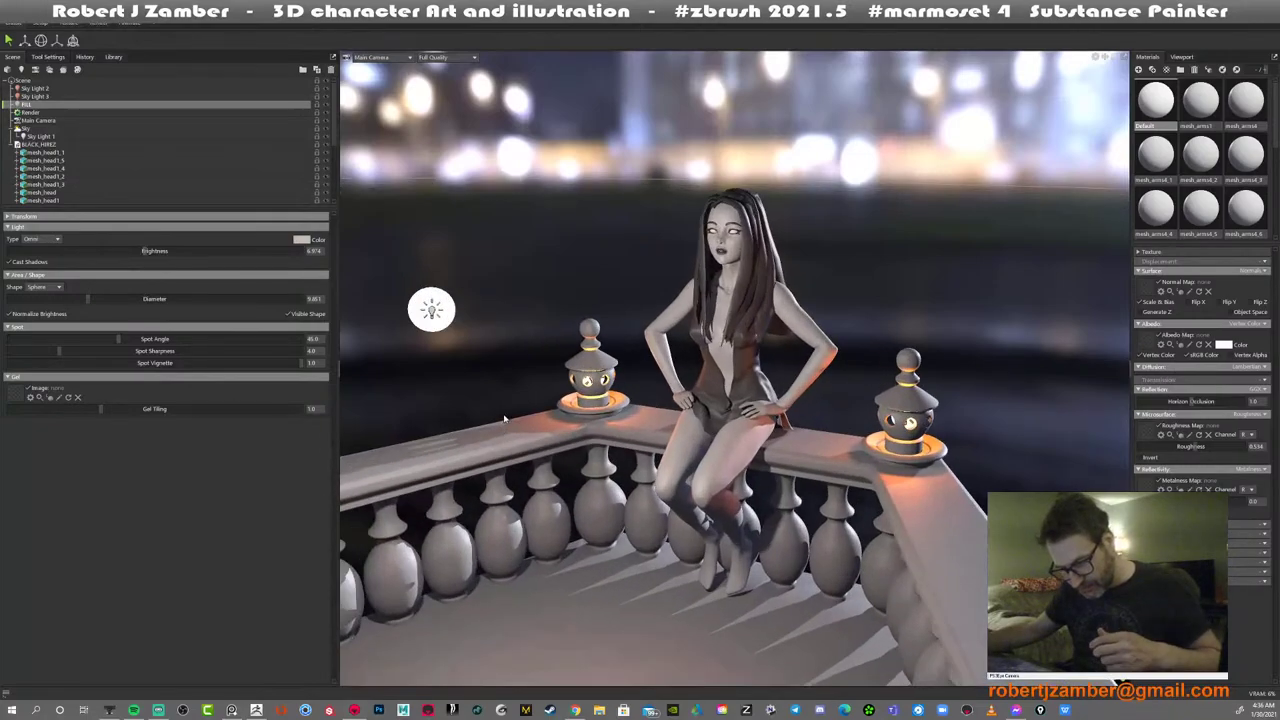
pyautogui.moveTo(573, 221)
pyautogui.mouseDown()
pyautogui.moveTo(562, 234)
pyautogui.moveTo(561, 214)
pyautogui.moveTo(562, 230)
pyautogui.mouseUp()
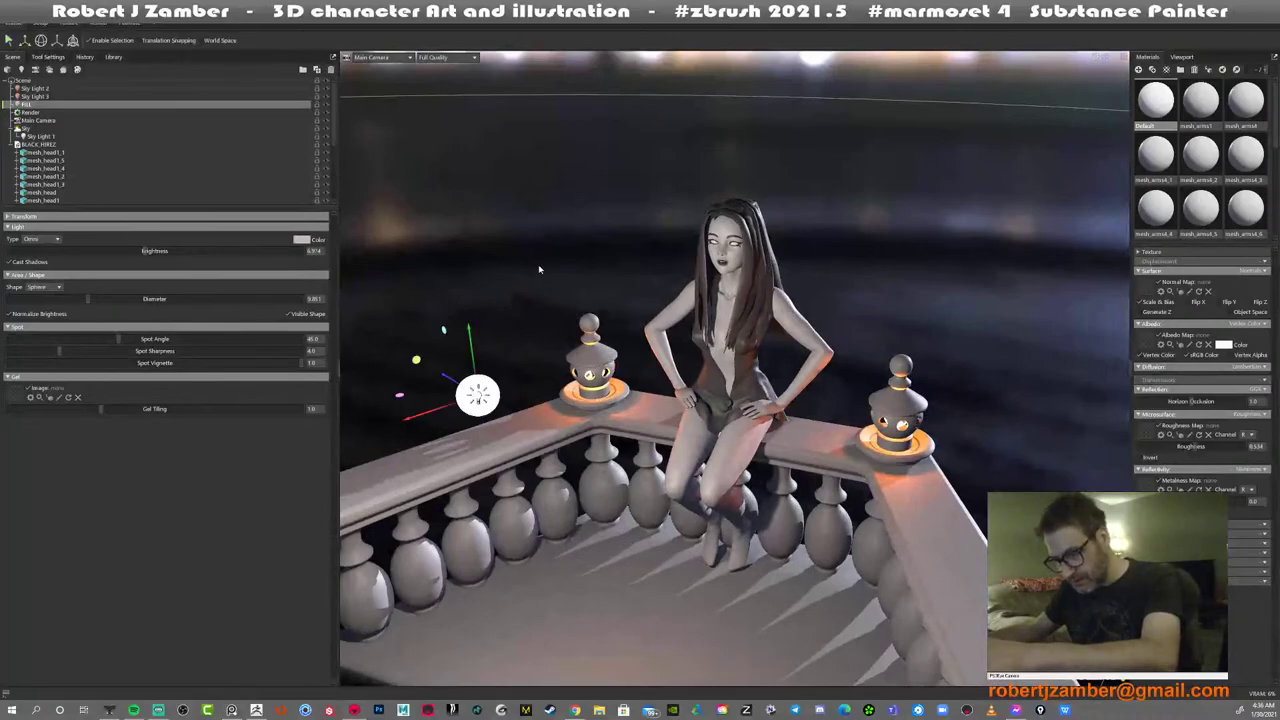
pyautogui.moveTo(503, 337); pyautogui.dragTo(468, 178)
pyautogui.moveTo(571, 270); pyautogui.dragTo(567, 290, button='middle')
pyautogui.moveTo(567, 290); pyautogui.dragTo(629, 253)
pyautogui.press('e')
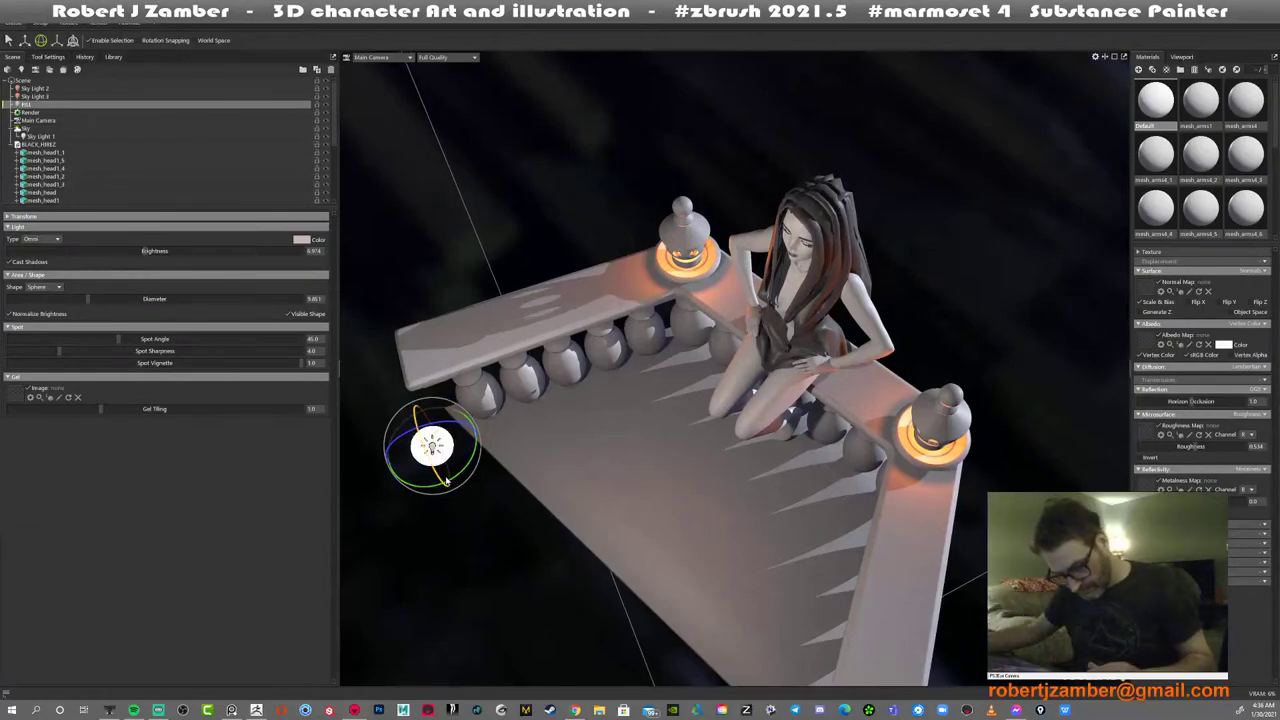
pyautogui.moveTo(425, 490); pyautogui.dragTo(398, 474)
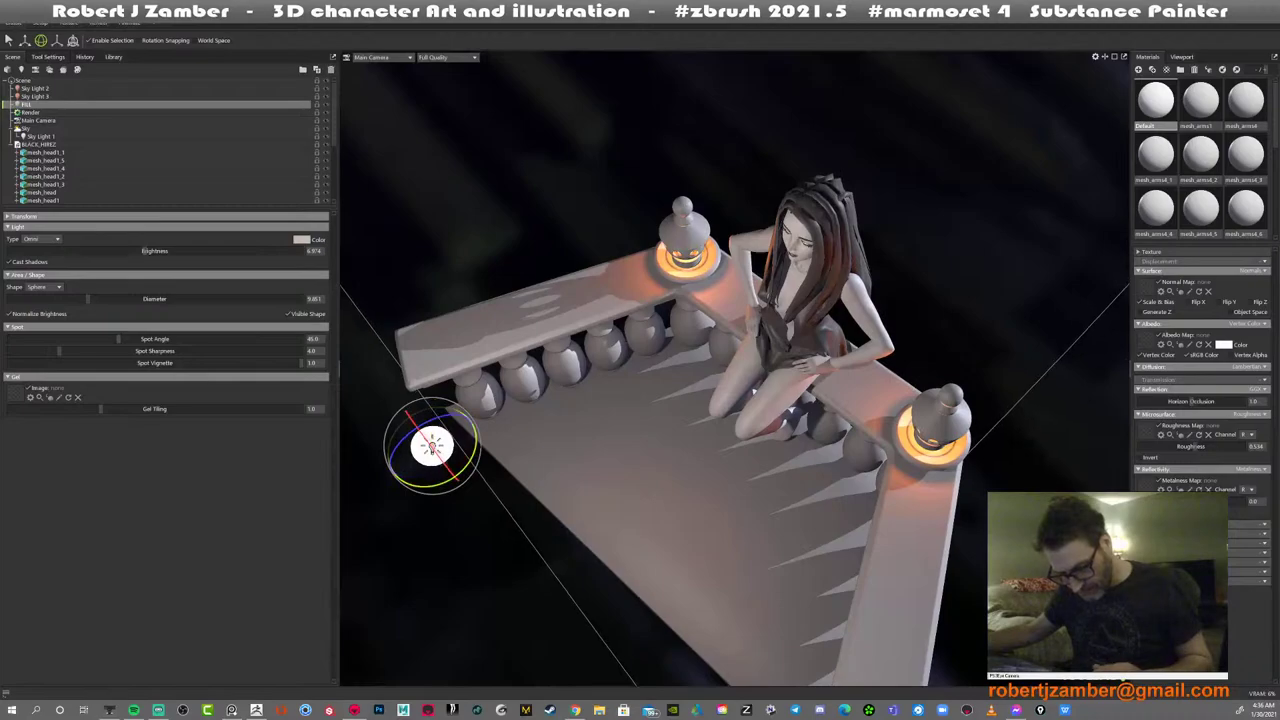
# Enlarge the FILL light's diameter, hide its visible shape, keep it Omni and raise its brightness to about 7.1
pyautogui.moveTo(88, 299)
pyautogui.mouseDown()
pyautogui.moveTo(140, 299)
pyautogui.moveTo(68, 299)
pyautogui.moveTo(107, 299)
pyautogui.mouseUp()
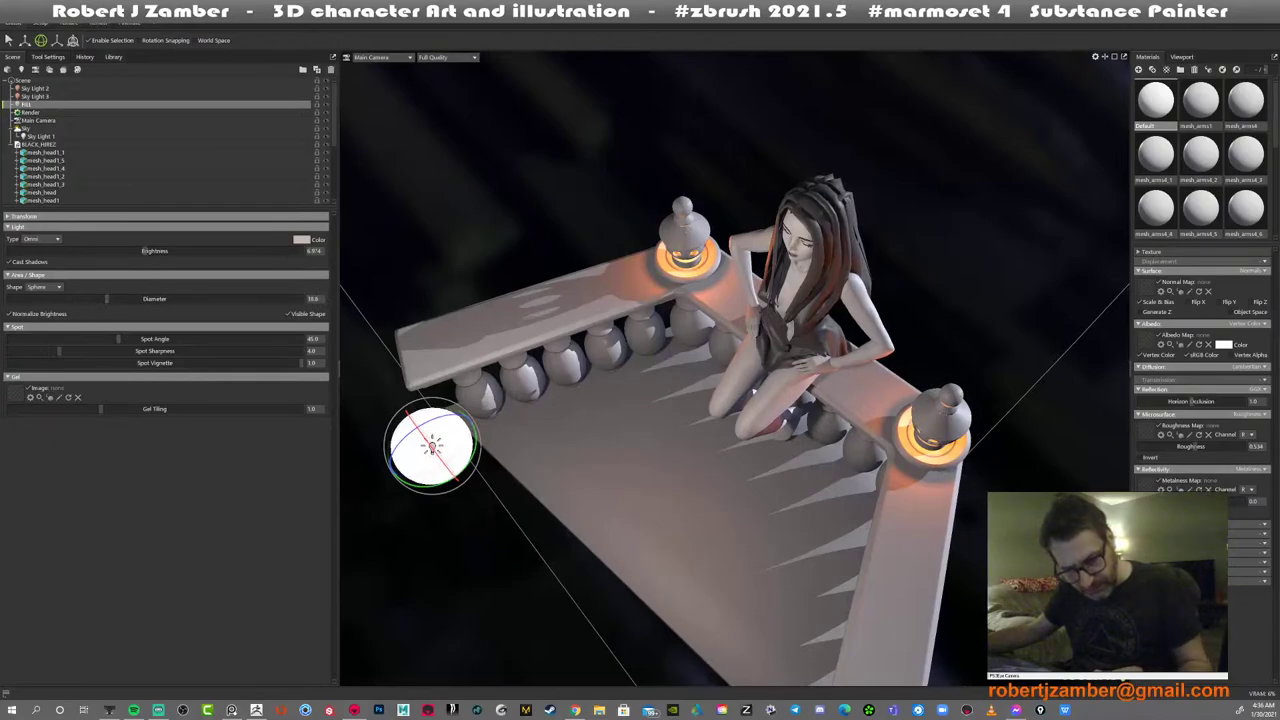
pyautogui.click(288, 314)
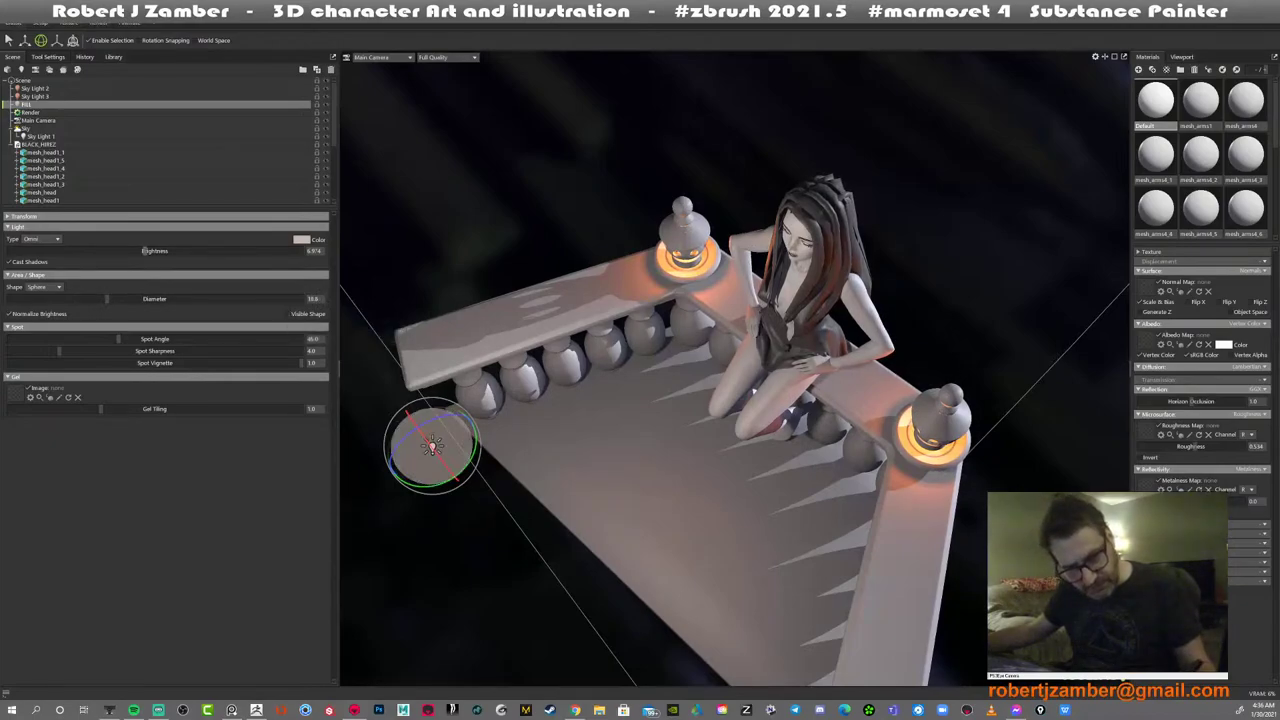
pyautogui.click(42, 239)
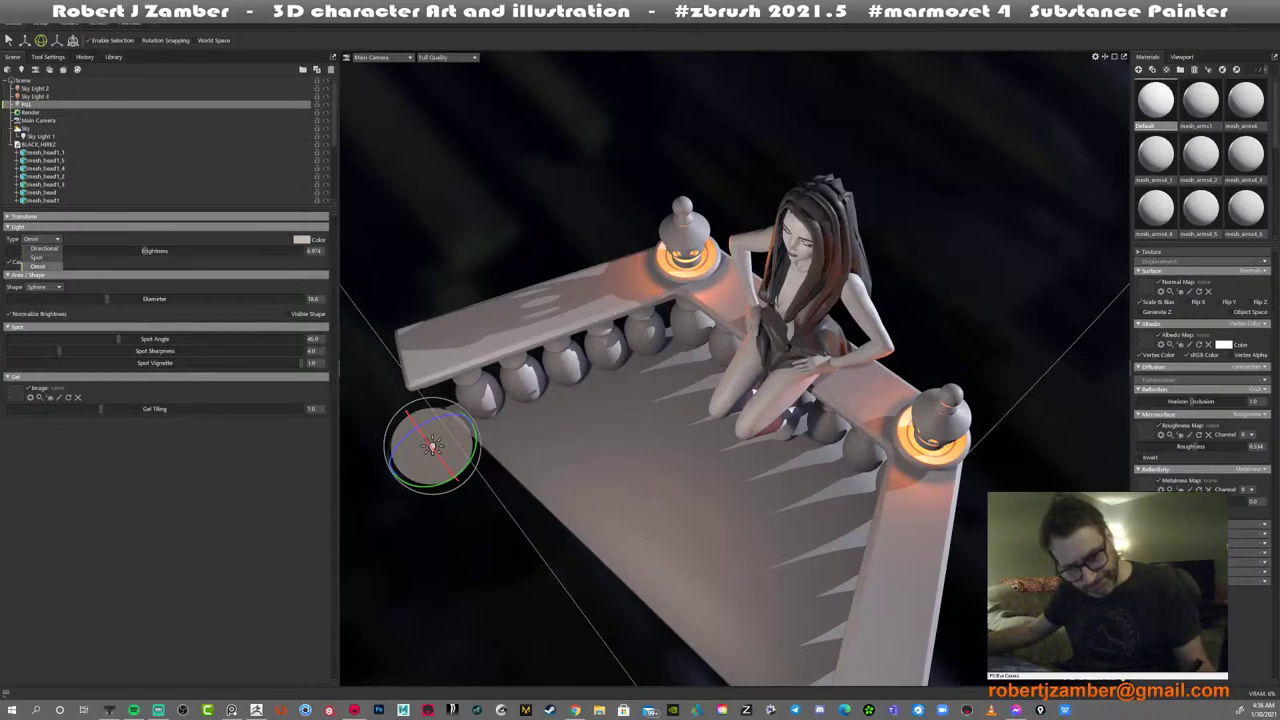
pyautogui.click(40, 265)
pyautogui.moveTo(145, 251)
pyautogui.mouseDown()
pyautogui.moveTo(170, 251)
pyautogui.moveTo(147, 251)
pyautogui.mouseUp()
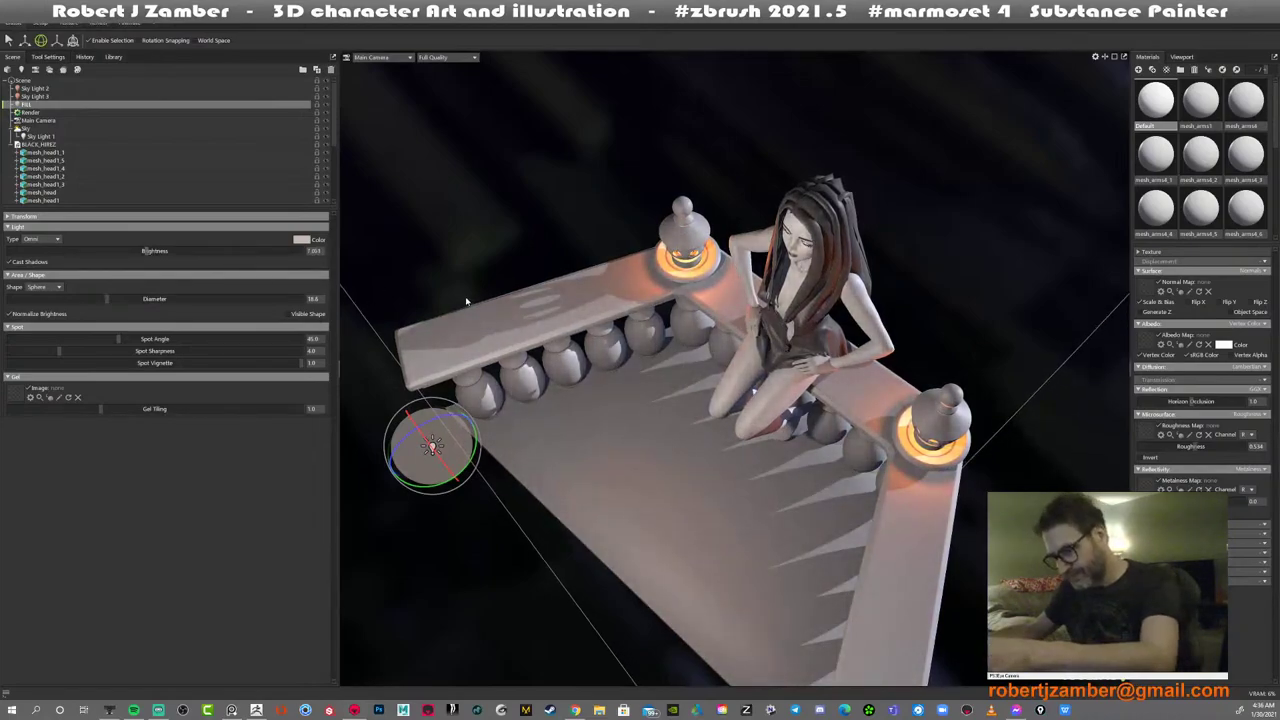
# Dim the Sky environment slightly, and lower the brightness of Sky Light 1 to about 6.4
pyautogui.keyDown('alt'); pyautogui.moveTo(468, 301); pyautogui.dragTo(506, 271); pyautogui.keyUp('alt')
pyautogui.keyDown('alt'); pyautogui.moveTo(506, 271); pyautogui.dragTo(480, 256, button='middle'); pyautogui.keyUp('alt')
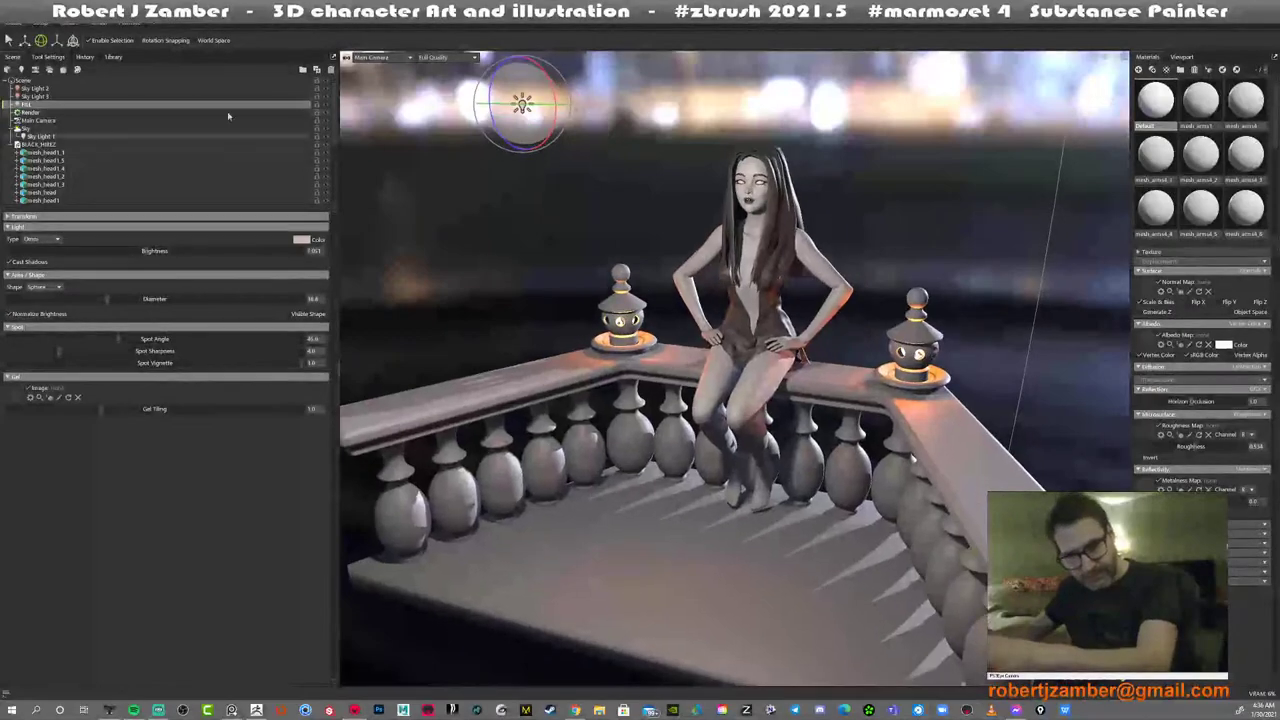
pyautogui.click(106, 128)
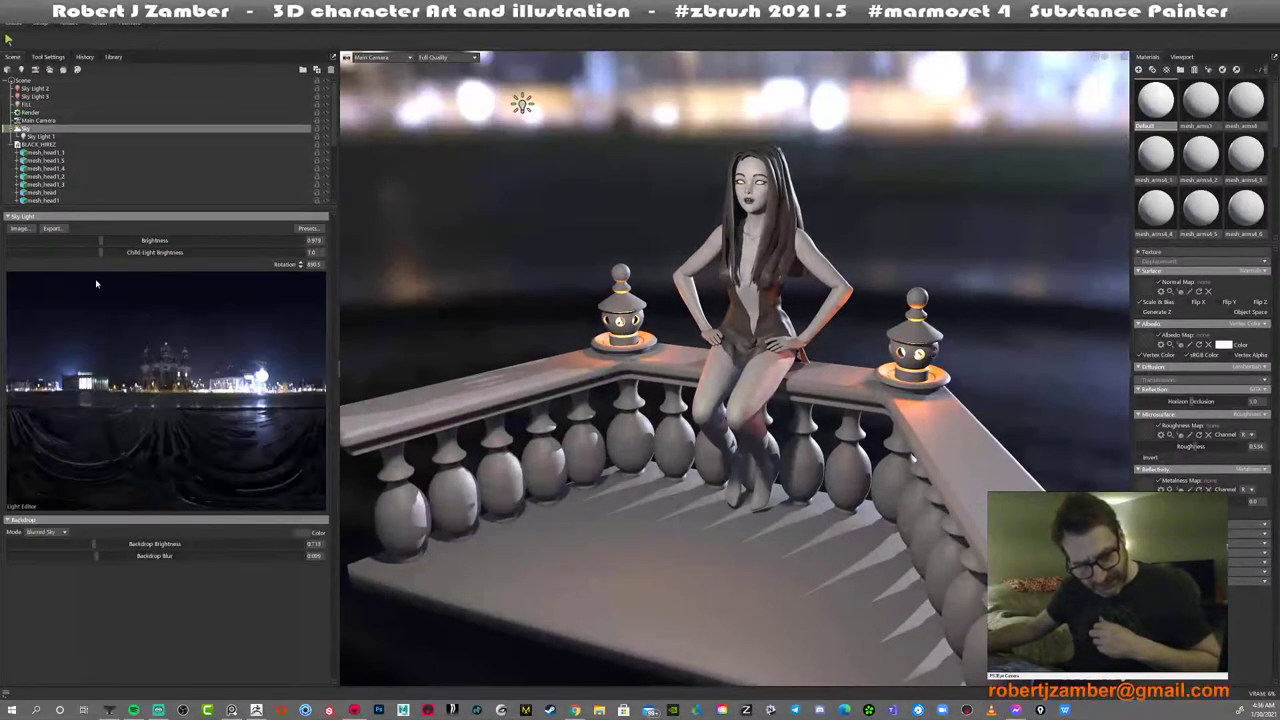
pyautogui.moveTo(95, 240)
pyautogui.mouseDown()
pyautogui.moveTo(52, 239)
pyautogui.moveTo(95, 240)
pyautogui.moveTo(66, 238)
pyautogui.moveTo(80, 240)
pyautogui.mouseUp()
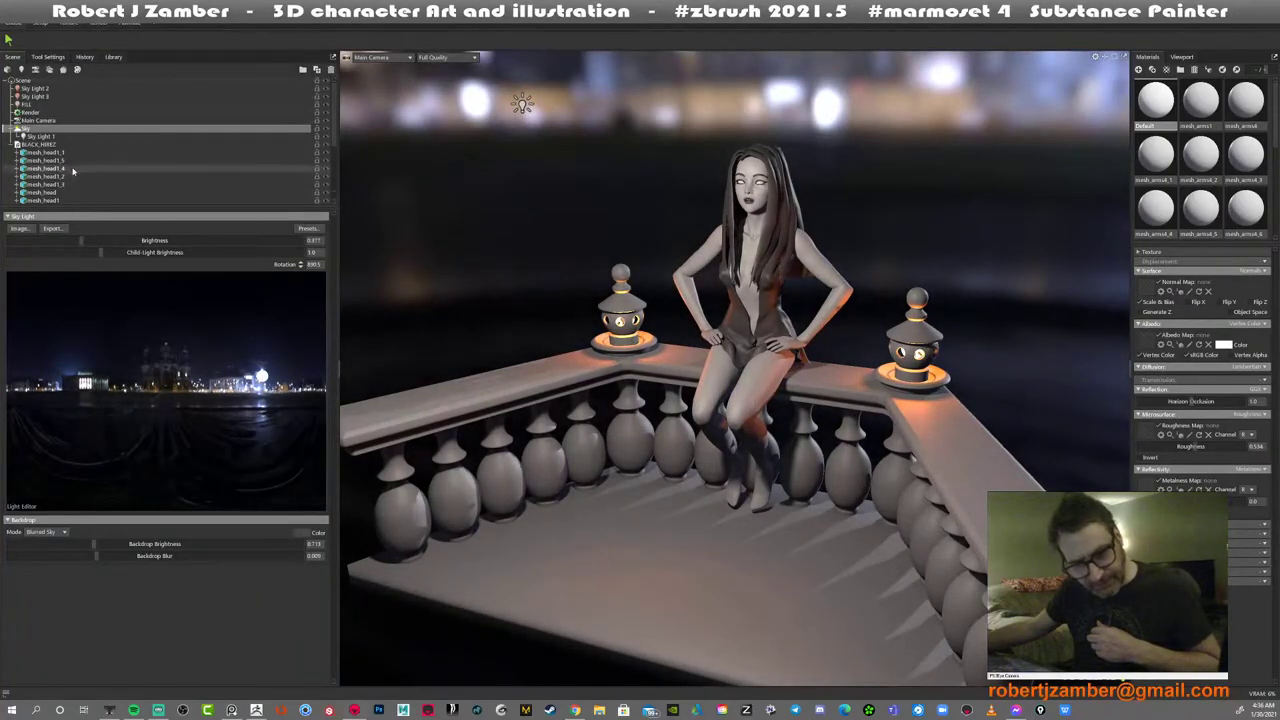
pyautogui.click(45, 137)
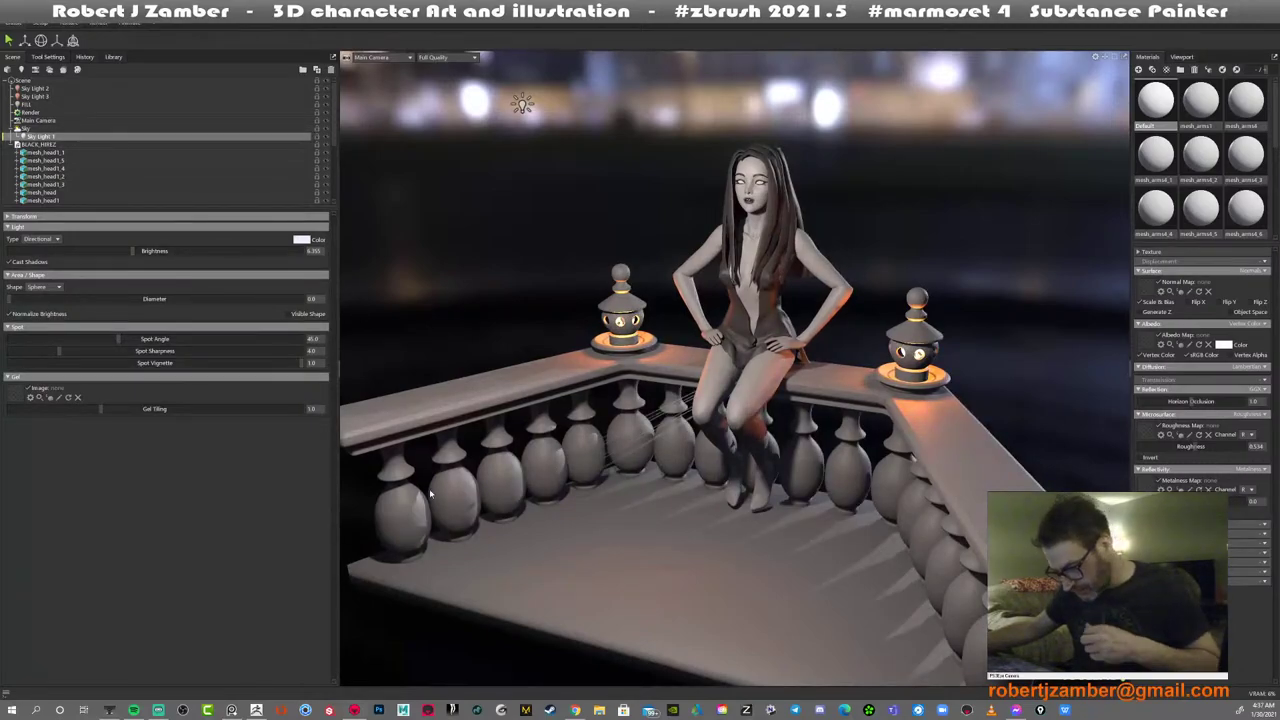
# Move Sky Light 1 up from the character's lap to about head height, checking the lighting from several angles
pyautogui.moveTo(649, 447); pyautogui.dragTo(674, 434)
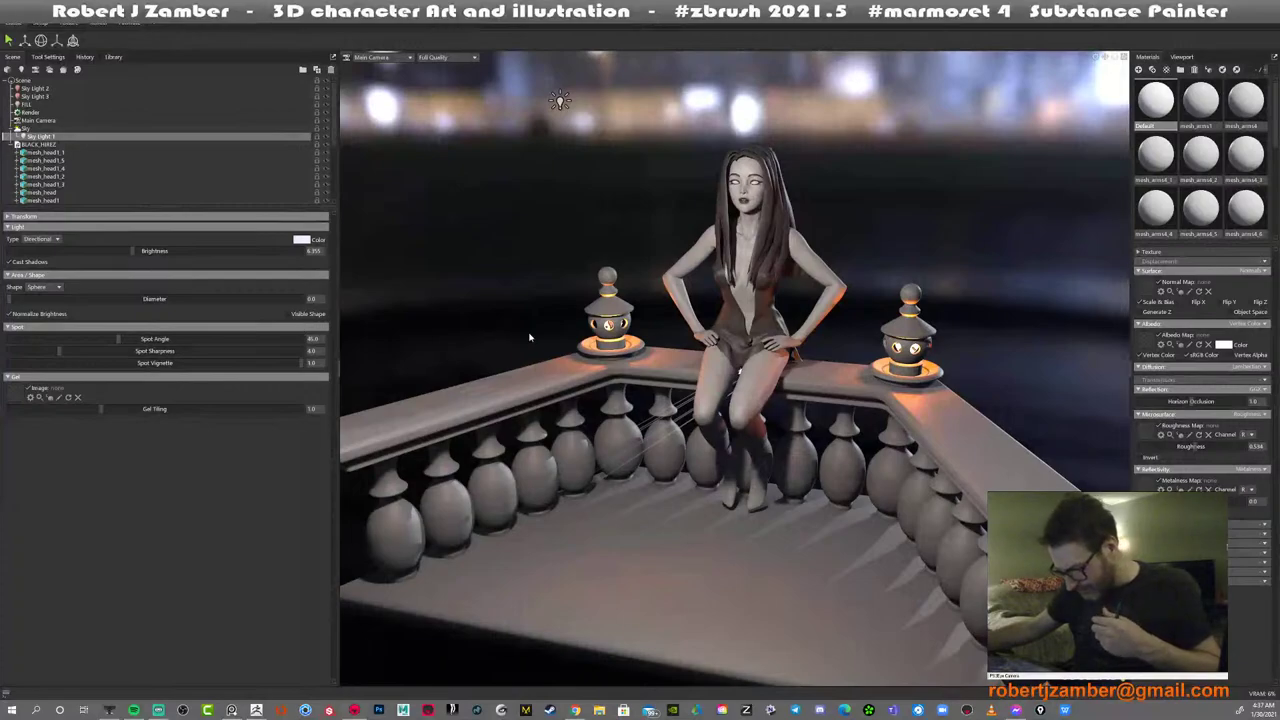
pyautogui.press('w')
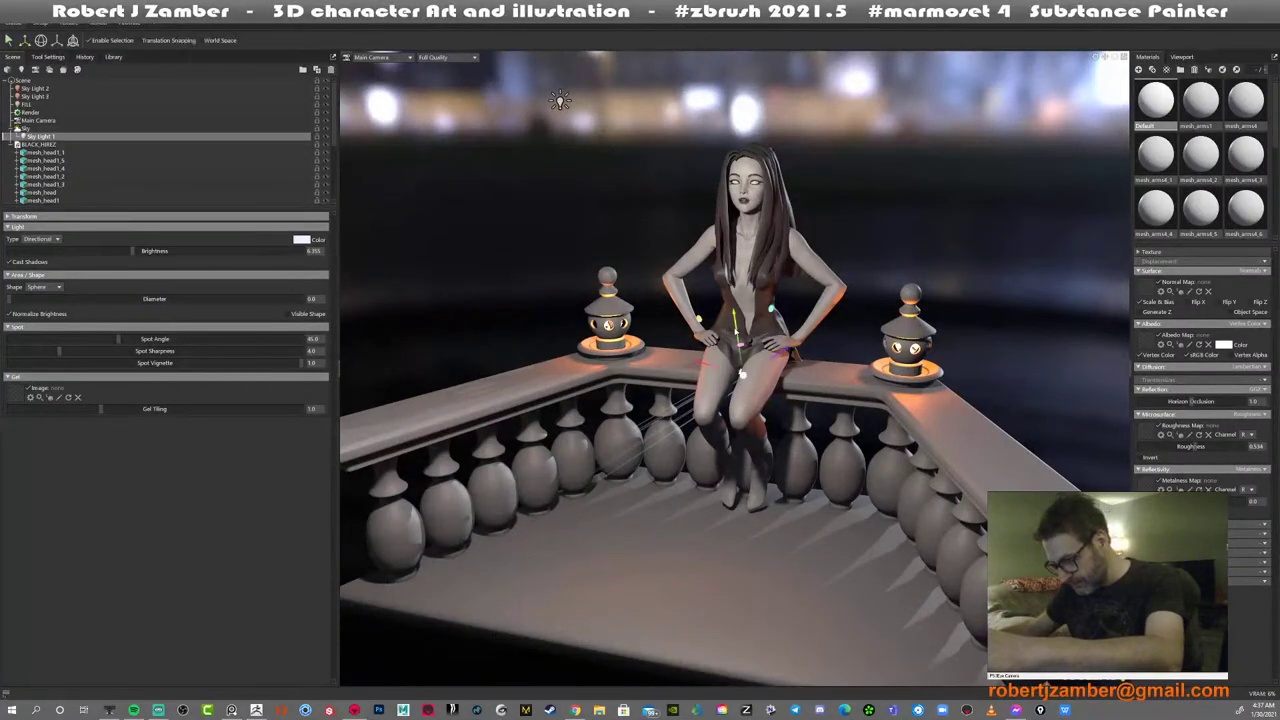
pyautogui.moveTo(737, 331); pyautogui.dragTo(705, 119)
pyautogui.moveTo(674, 190); pyautogui.dragTo(612, 271)
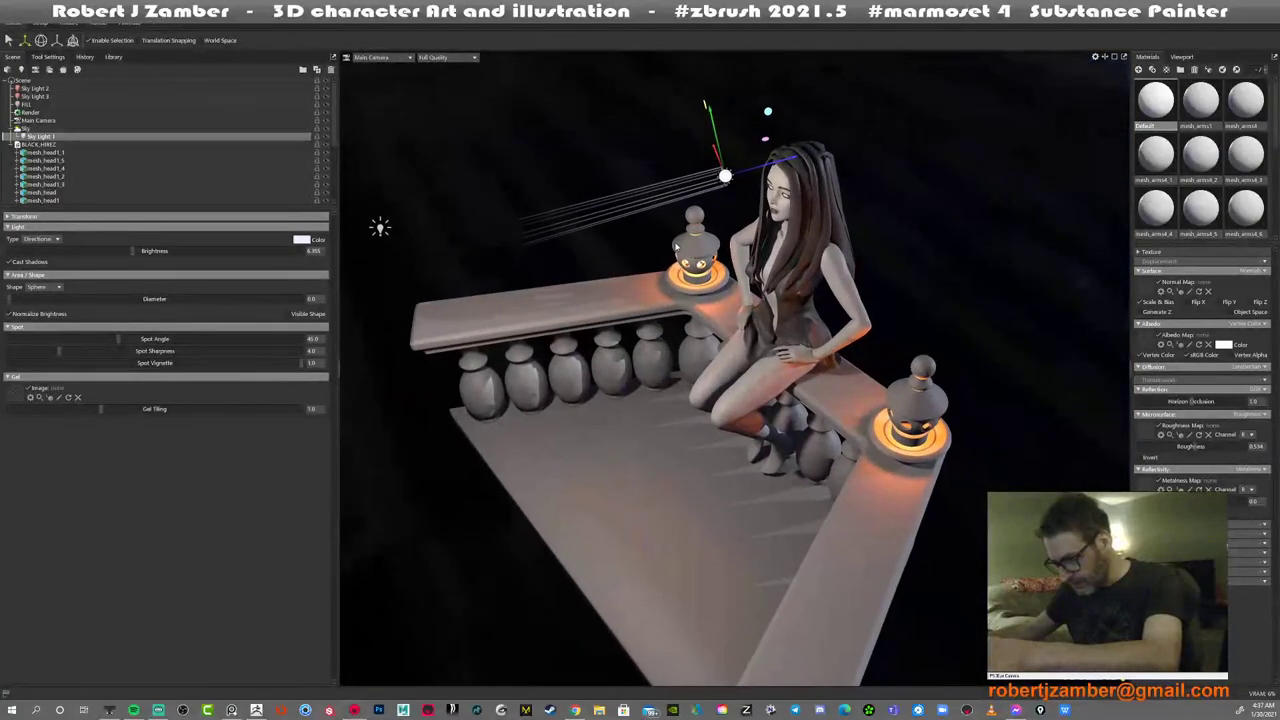
pyautogui.moveTo(676, 245); pyautogui.dragTo(405, 275)
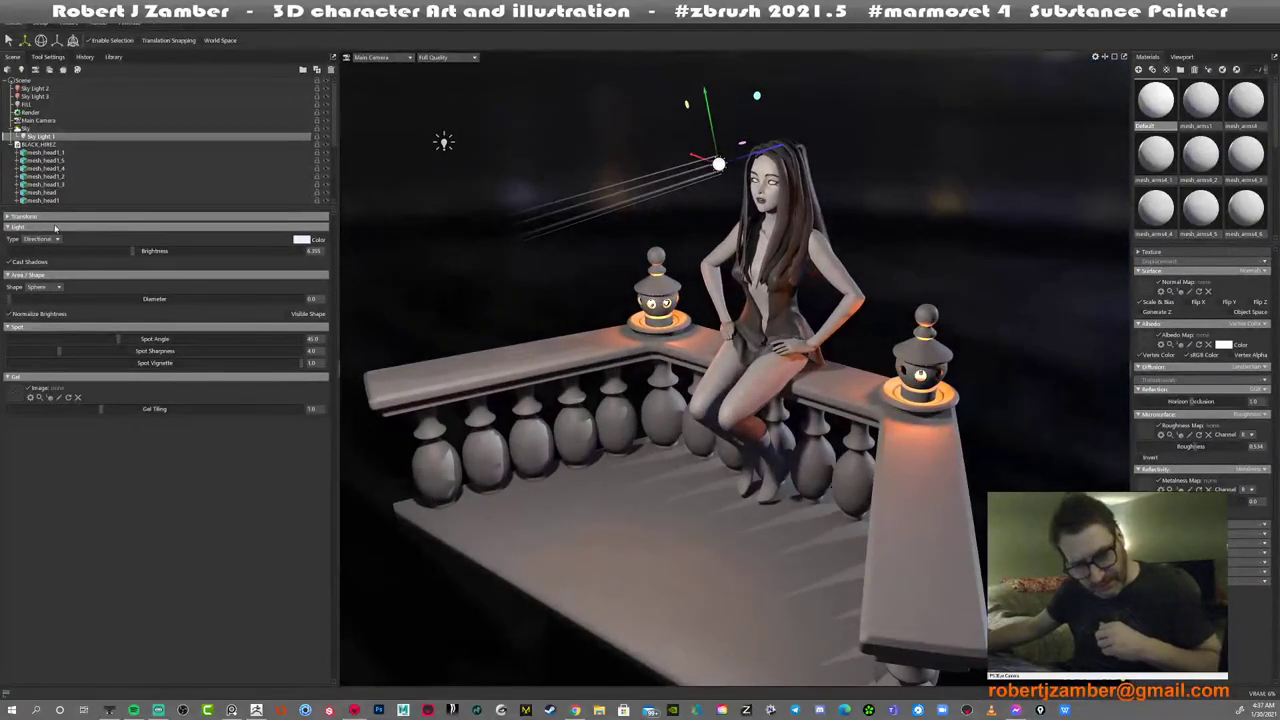
# Replace the Sky environment with the Street Rail Line preset from the Night skies in the library
pyautogui.click(320, 128)
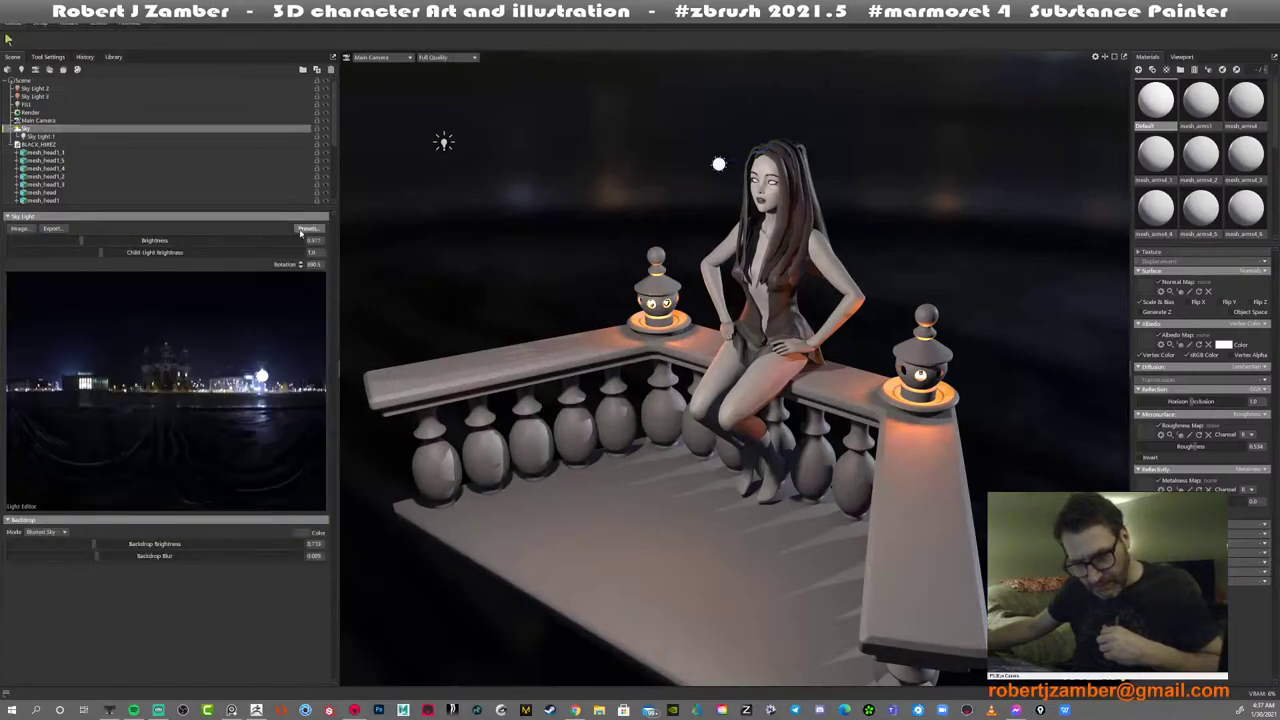
pyautogui.click(302, 229)
pyautogui.scroll(-4, 90, 250)
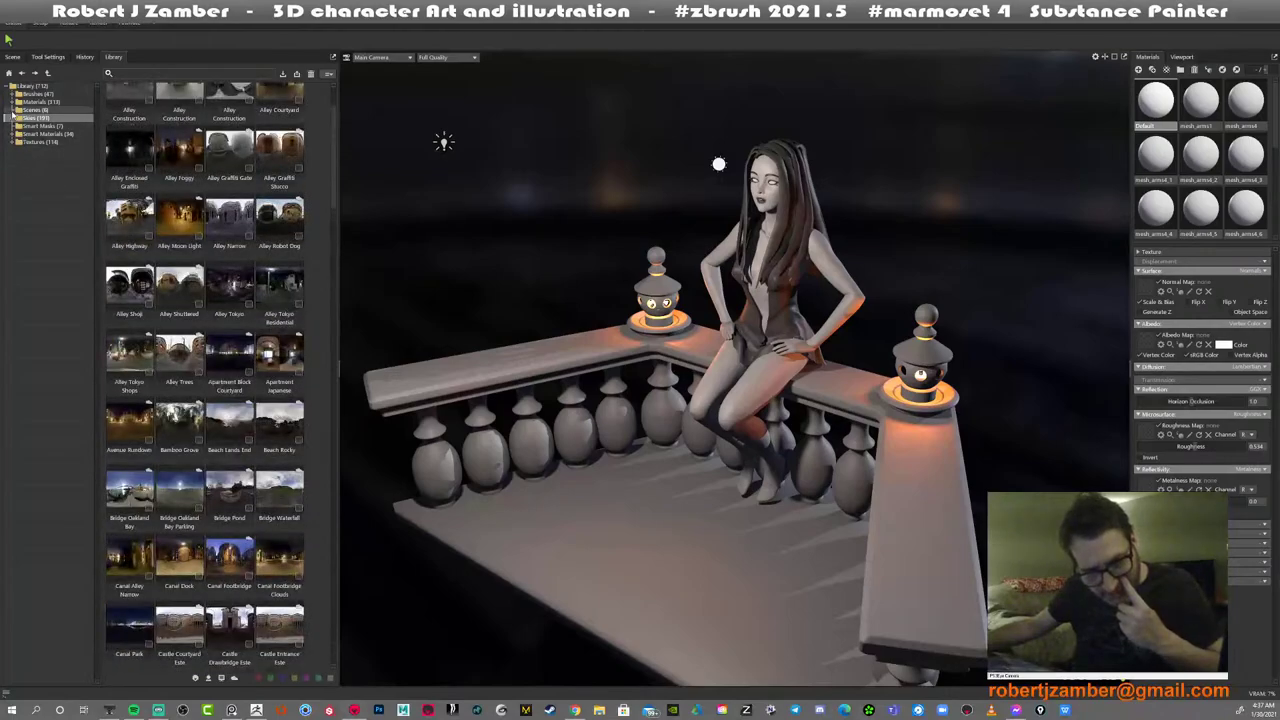
pyautogui.click(13, 118)
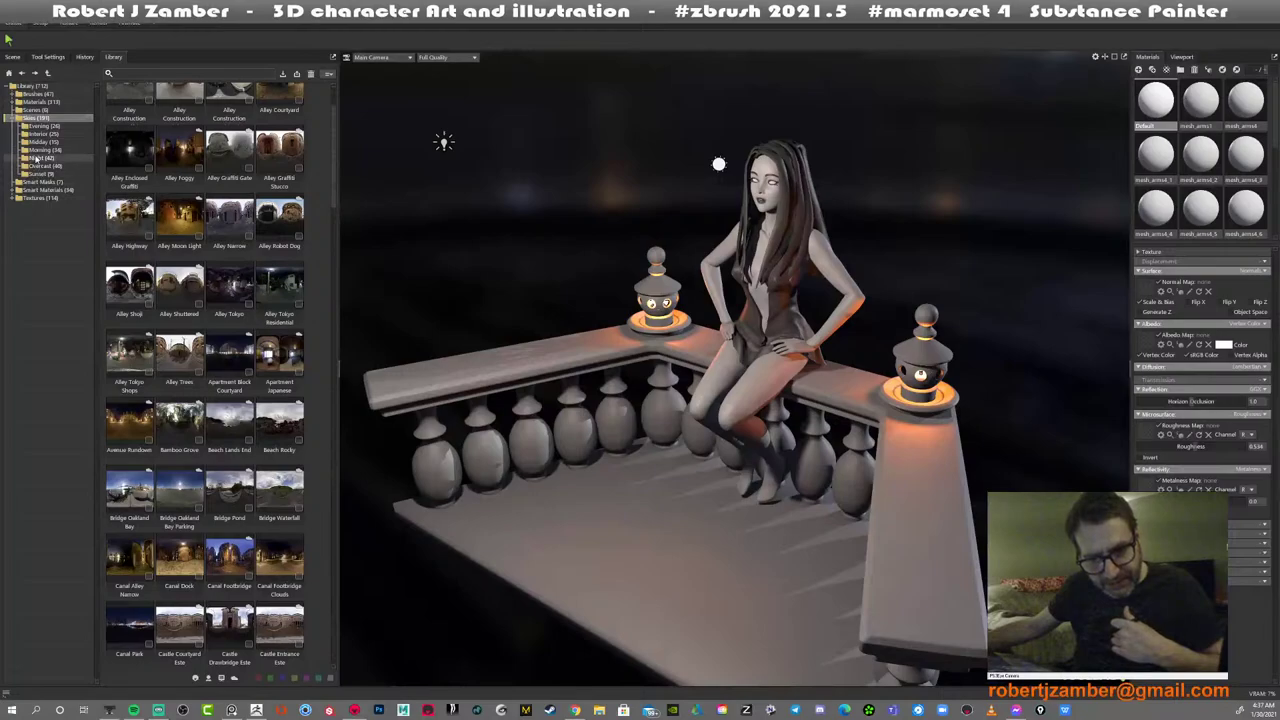
pyautogui.click(35, 158)
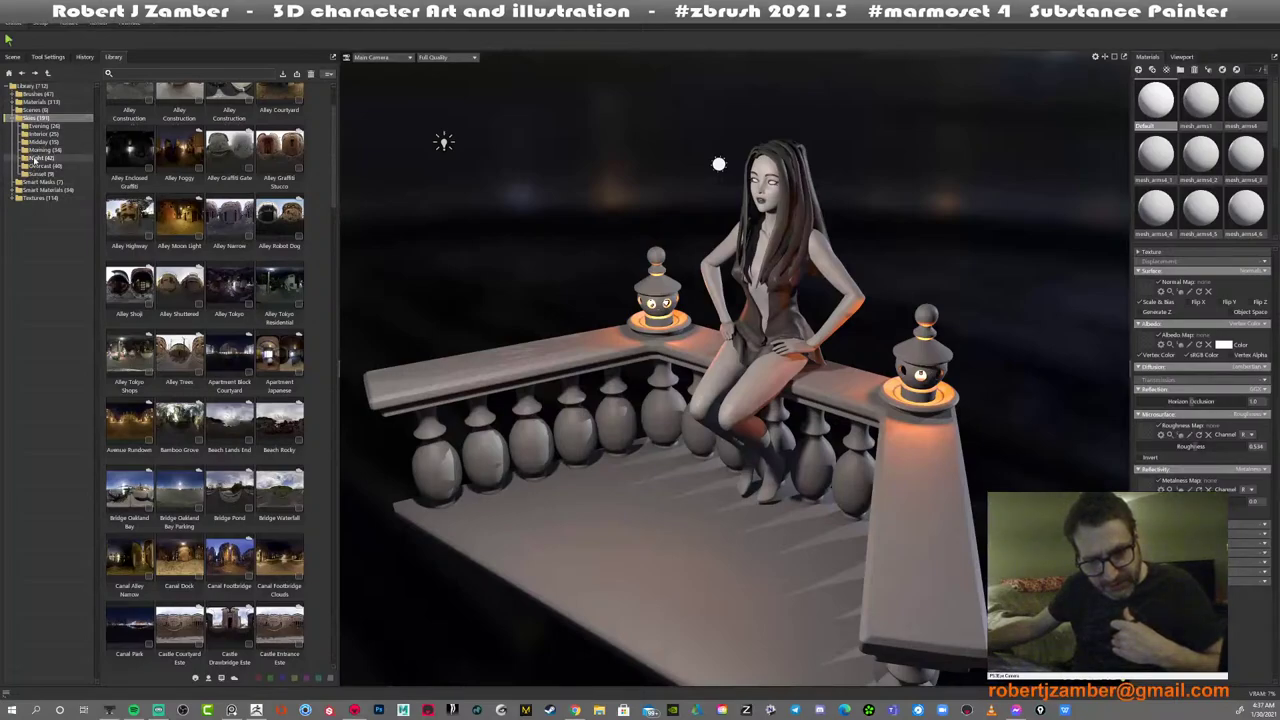
pyautogui.scroll(-1, 229, 257)
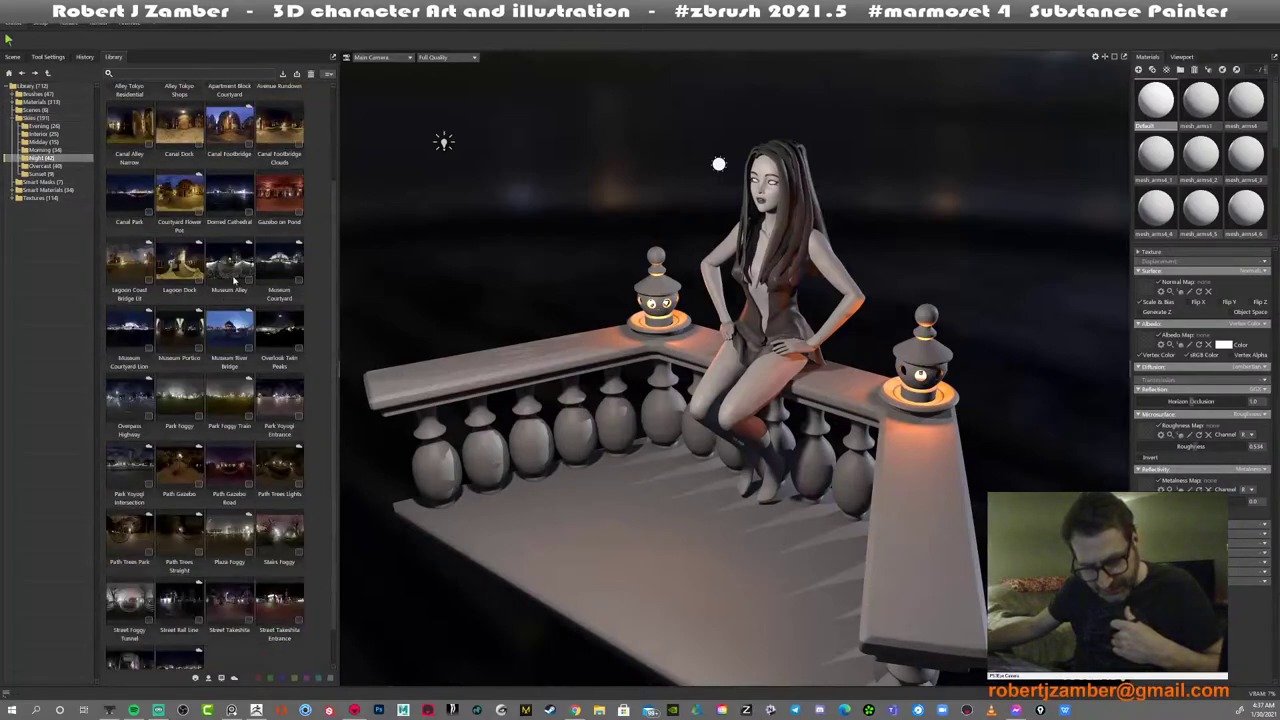
pyautogui.scroll(-1, 243, 320)
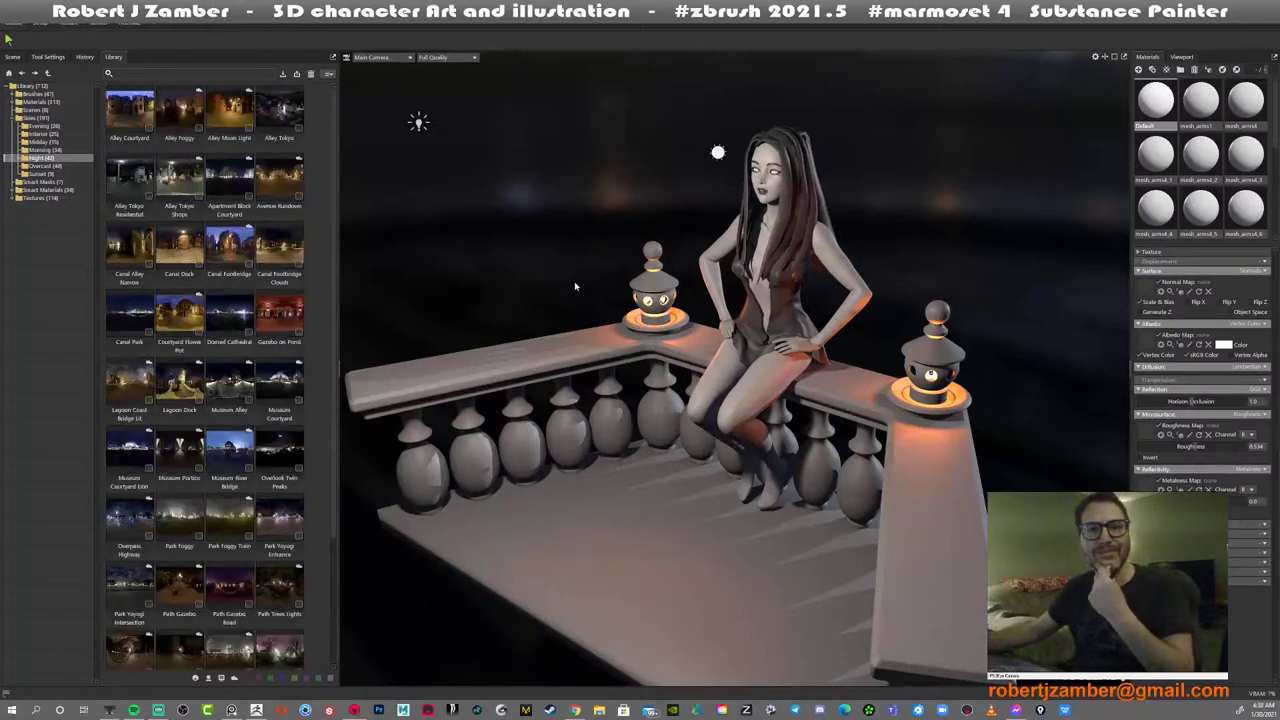
pyautogui.moveTo(564, 263); pyautogui.dragTo(366, 450)
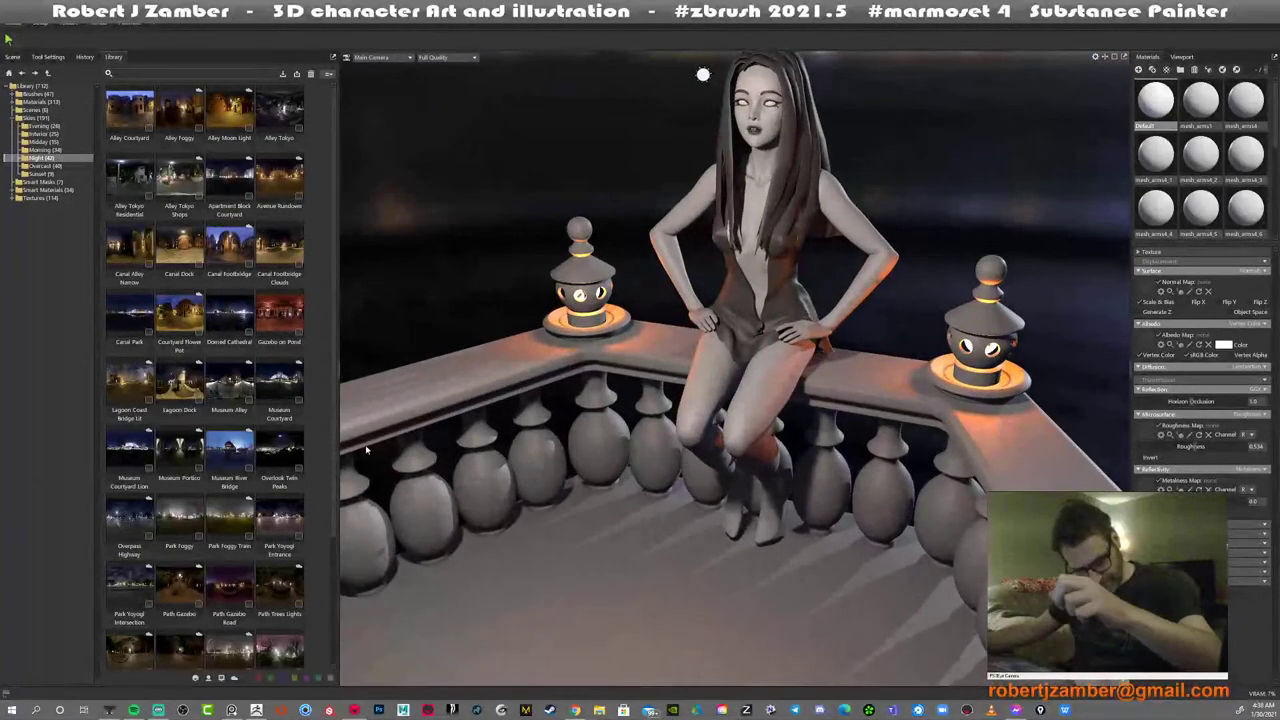
pyautogui.scroll(-3, 168, 342)
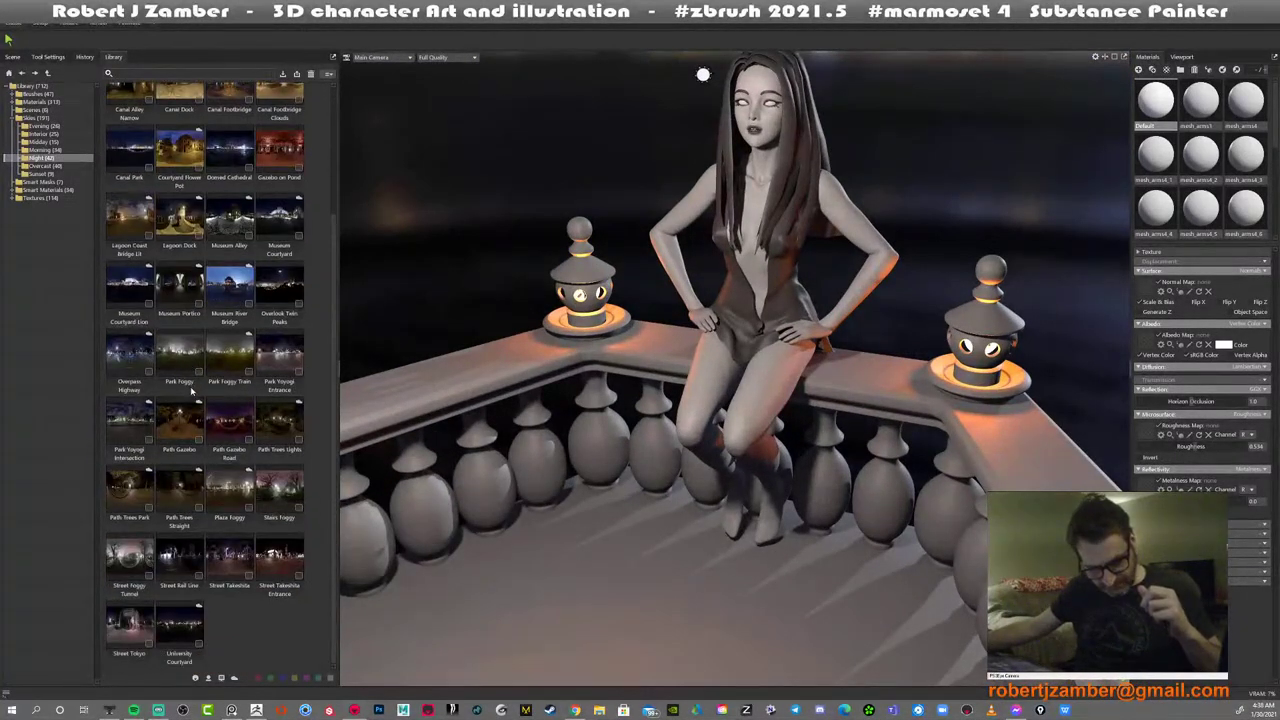
pyautogui.scroll(1, 191, 391)
pyautogui.scroll(-1, 193, 420)
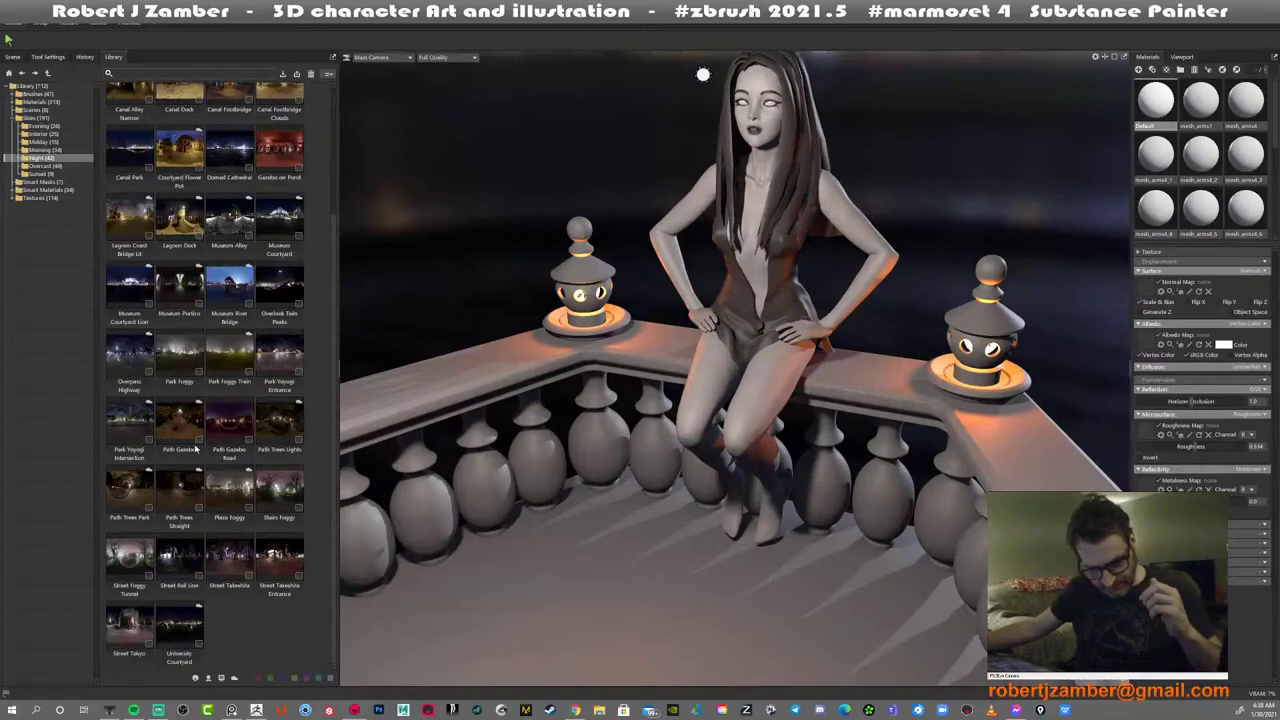
pyautogui.scroll(3, 230, 484)
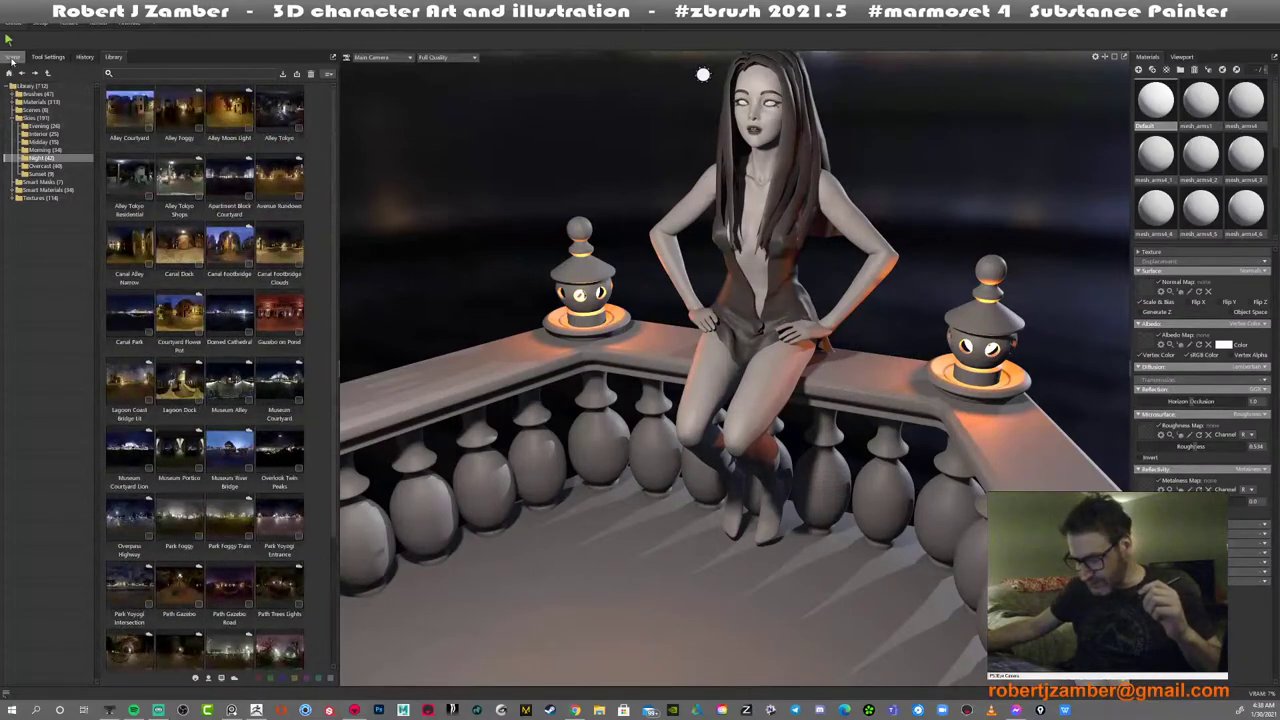
pyautogui.scroll(-3, 196, 469)
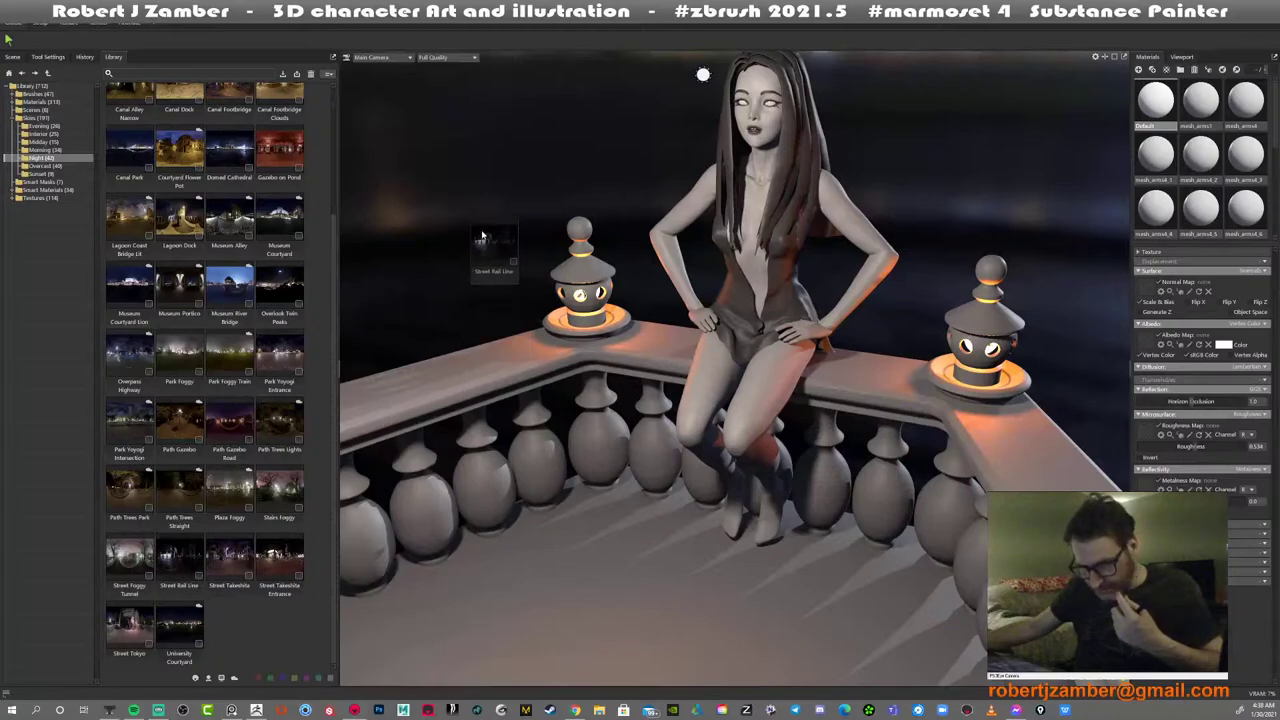
pyautogui.doubleClick(178, 567)
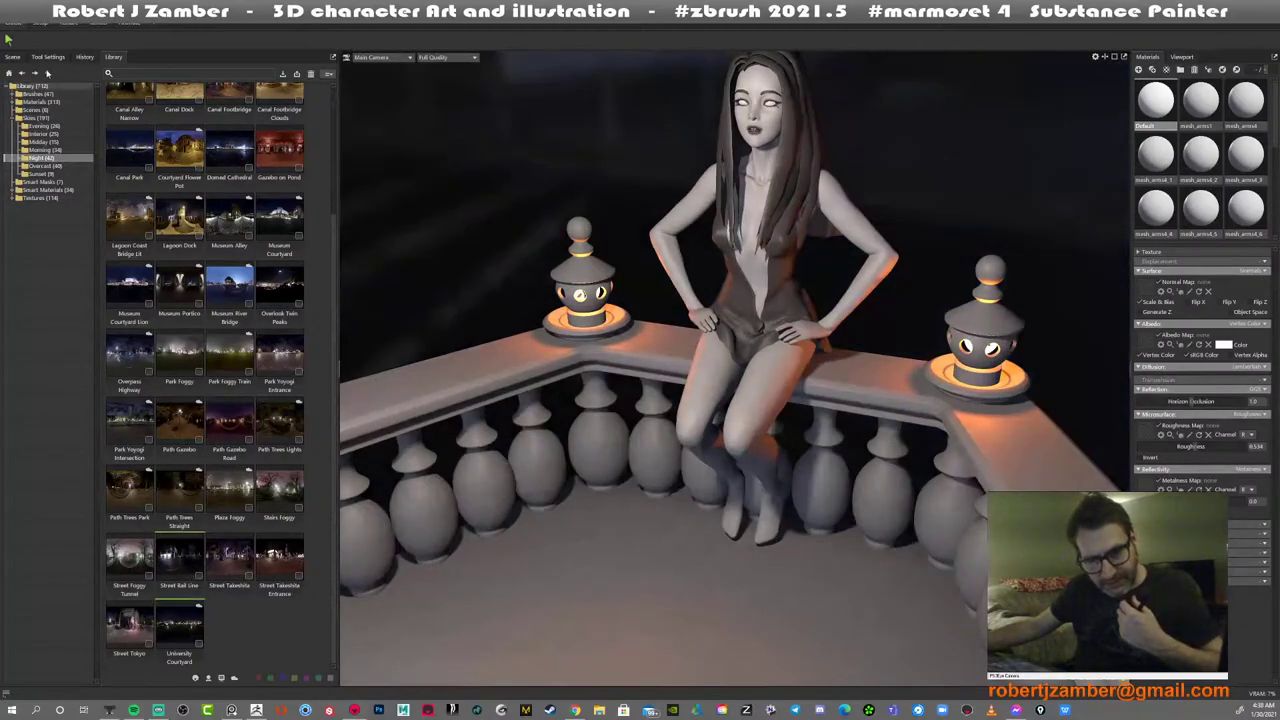
# Raise the Sky's backdrop brightness to about 4.3, checking the backdrop from a closer view of the character
pyautogui.click(13, 57)
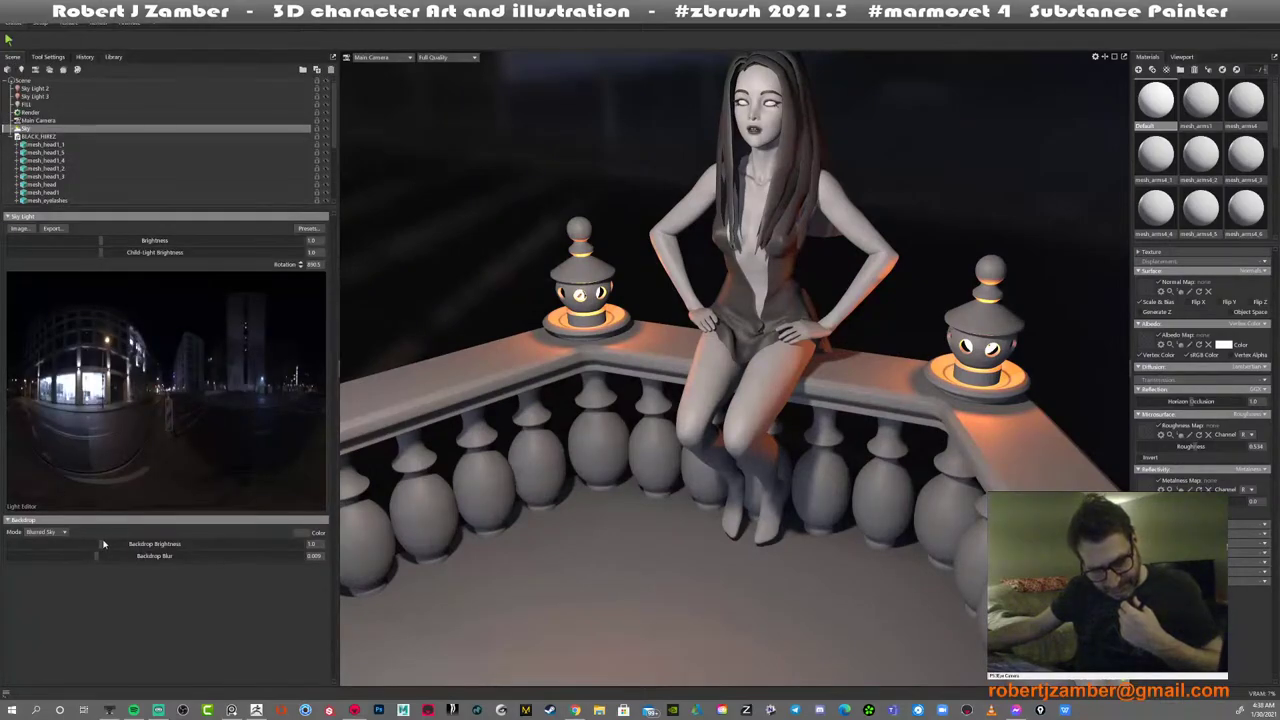
pyautogui.moveTo(105, 545); pyautogui.dragTo(137, 543)
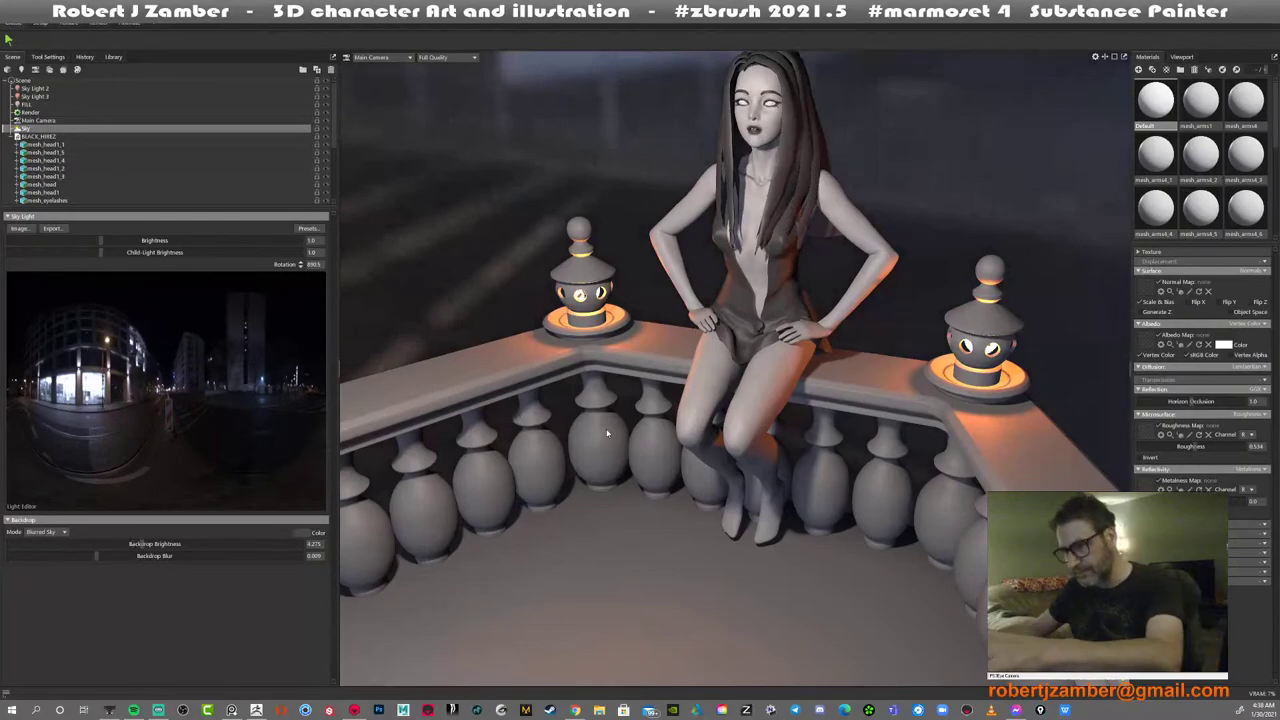
pyautogui.moveTo(606, 434)
pyautogui.keyDown('alt'); pyautogui.mouseDown()
pyautogui.moveTo(588, 381)
pyautogui.moveTo(597, 450)
pyautogui.moveTo(609, 437)
pyautogui.moveTo(594, 428)
pyautogui.mouseUp(); pyautogui.keyUp('alt')
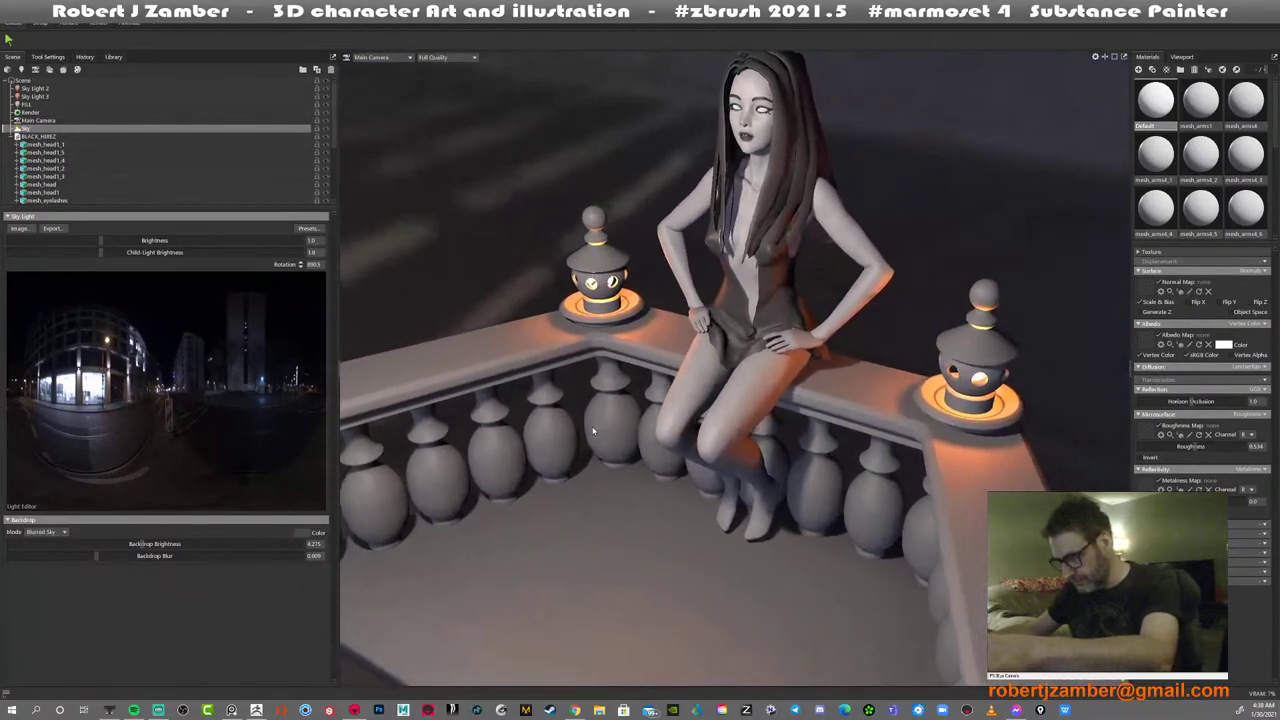
pyautogui.moveTo(594, 428); pyautogui.dragTo(618, 465, button='right')
pyautogui.moveTo(617, 465); pyautogui.dragTo(601, 445)
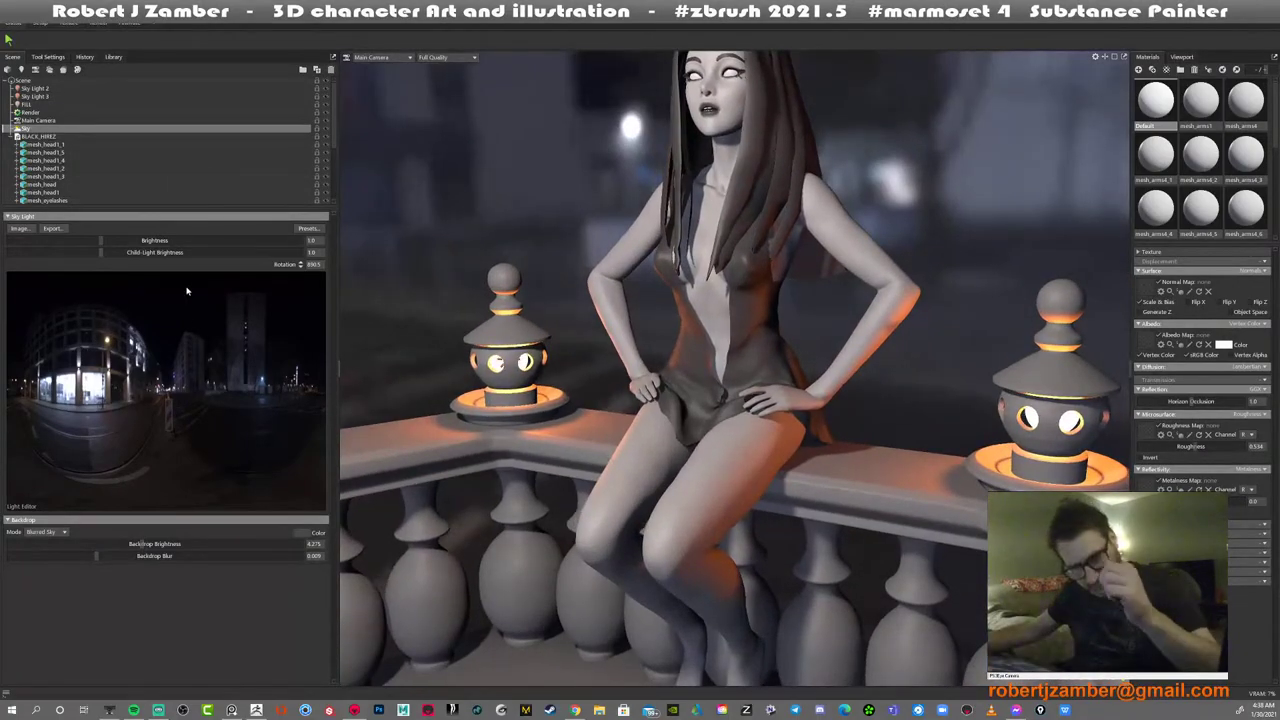
# Lower the Sky brightness to about 0.9, then slightly reduce its backdrop brightness and backdrop blur
pyautogui.moveTo(106, 239); pyautogui.dragTo(101, 240)
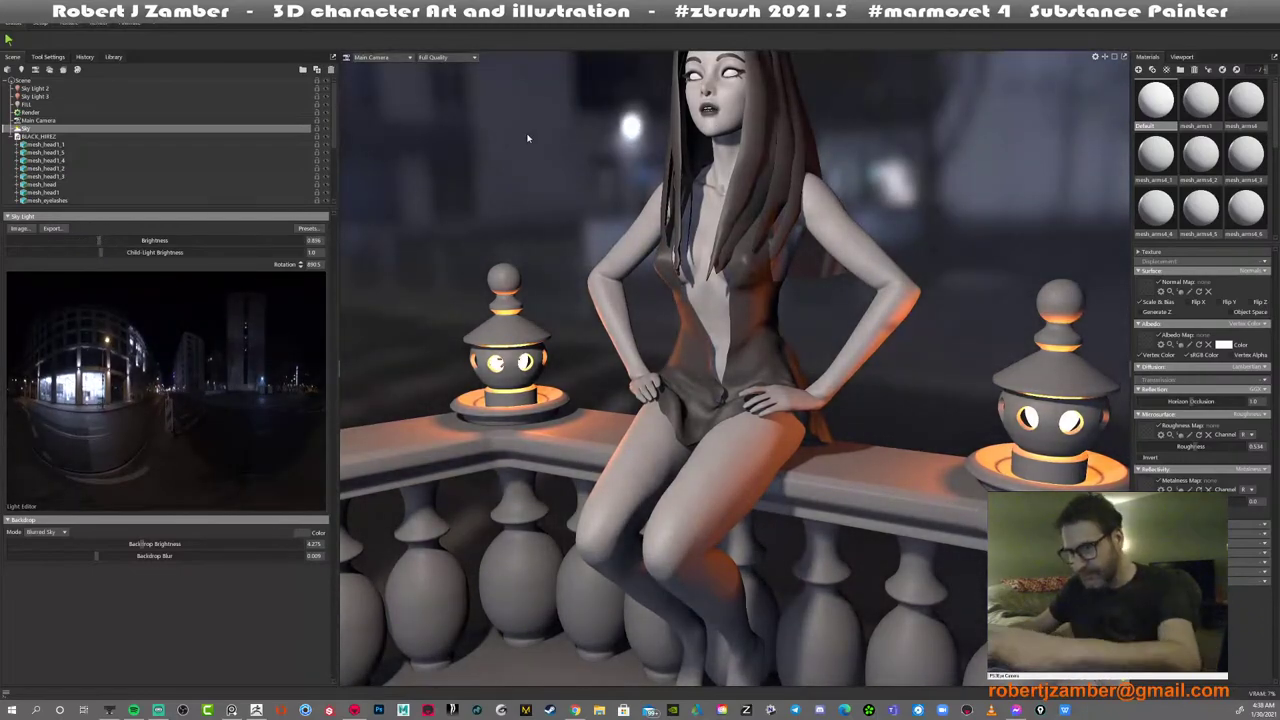
pyautogui.keyDown('shift'); pyautogui.moveTo(513, 139); pyautogui.dragTo(523, 111); pyautogui.keyUp('shift')
pyautogui.moveTo(523, 111); pyautogui.dragTo(502, 138, button='right')
pyautogui.moveTo(502, 138); pyautogui.dragTo(506, 171, button='middle')
pyautogui.moveTo(506, 171); pyautogui.dragTo(530, 118)
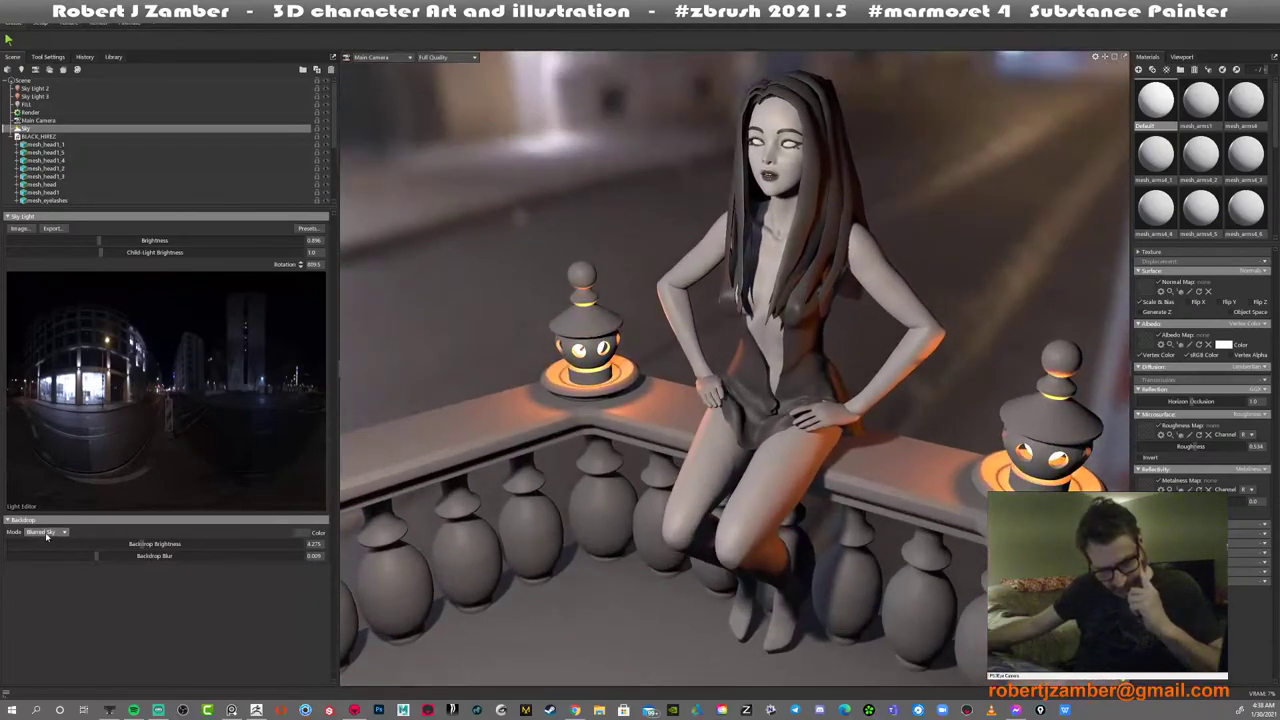
pyautogui.moveTo(139, 545); pyautogui.dragTo(82, 555)
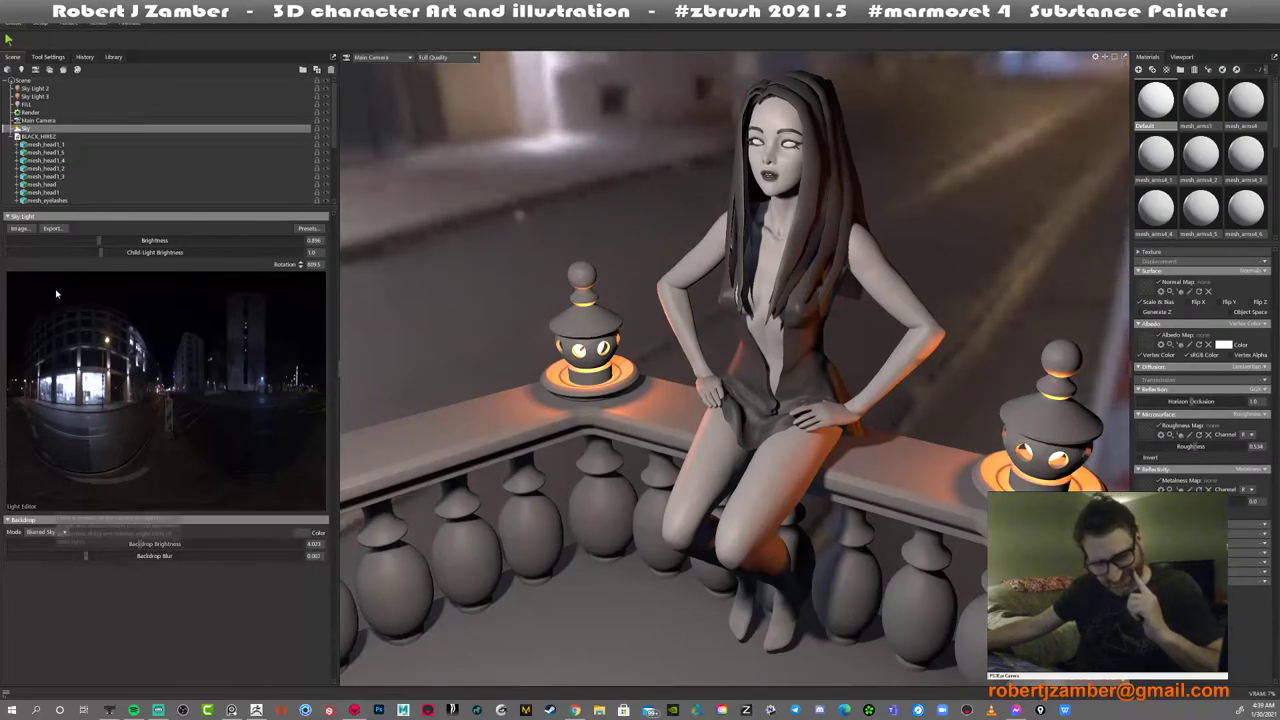
# Browse all sky presets, apply Overlook Twin Peaks to the Sky, and frame the character against the city lights
pyautogui.click(310, 229)
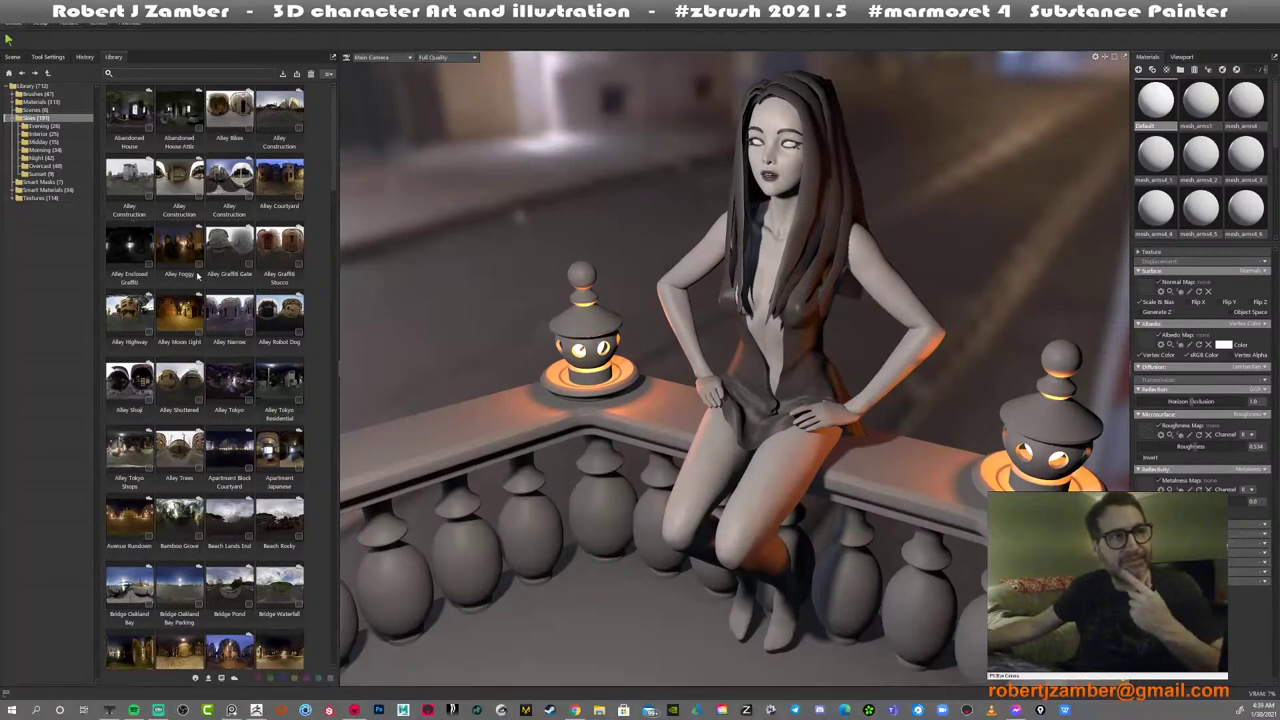
pyautogui.scroll(-15, 198, 297)
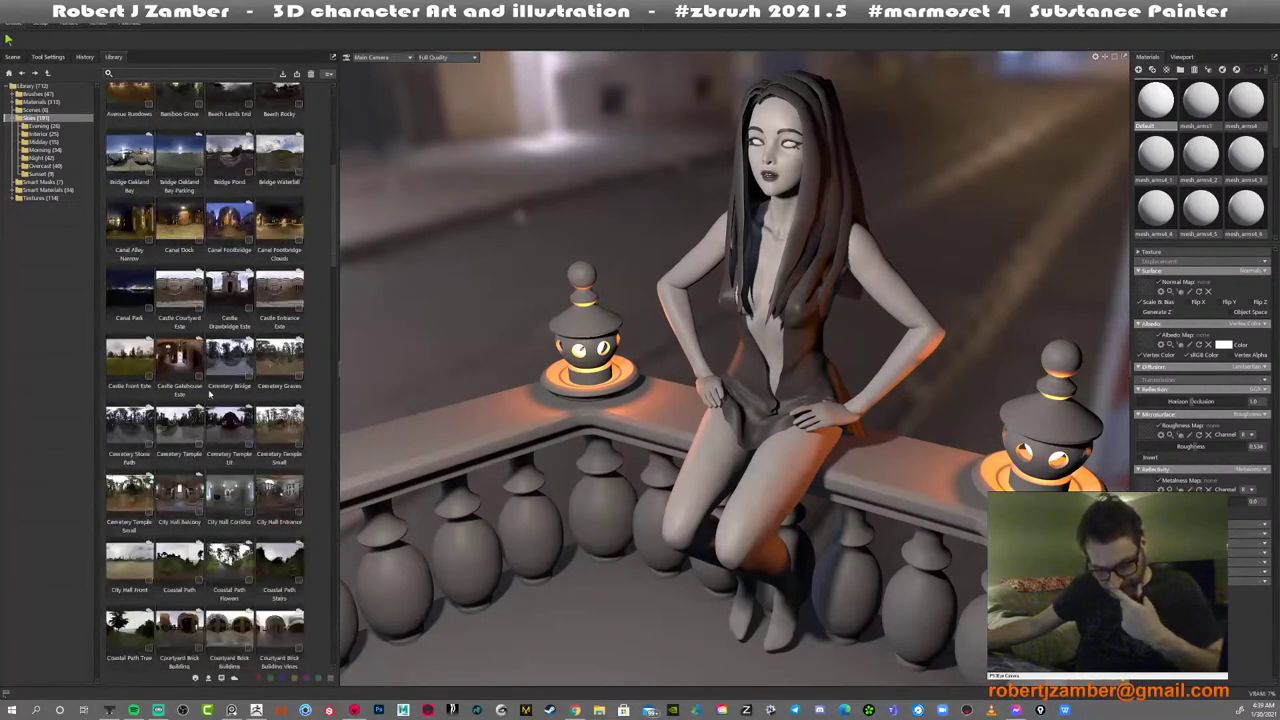
pyautogui.scroll(-20, 205, 381)
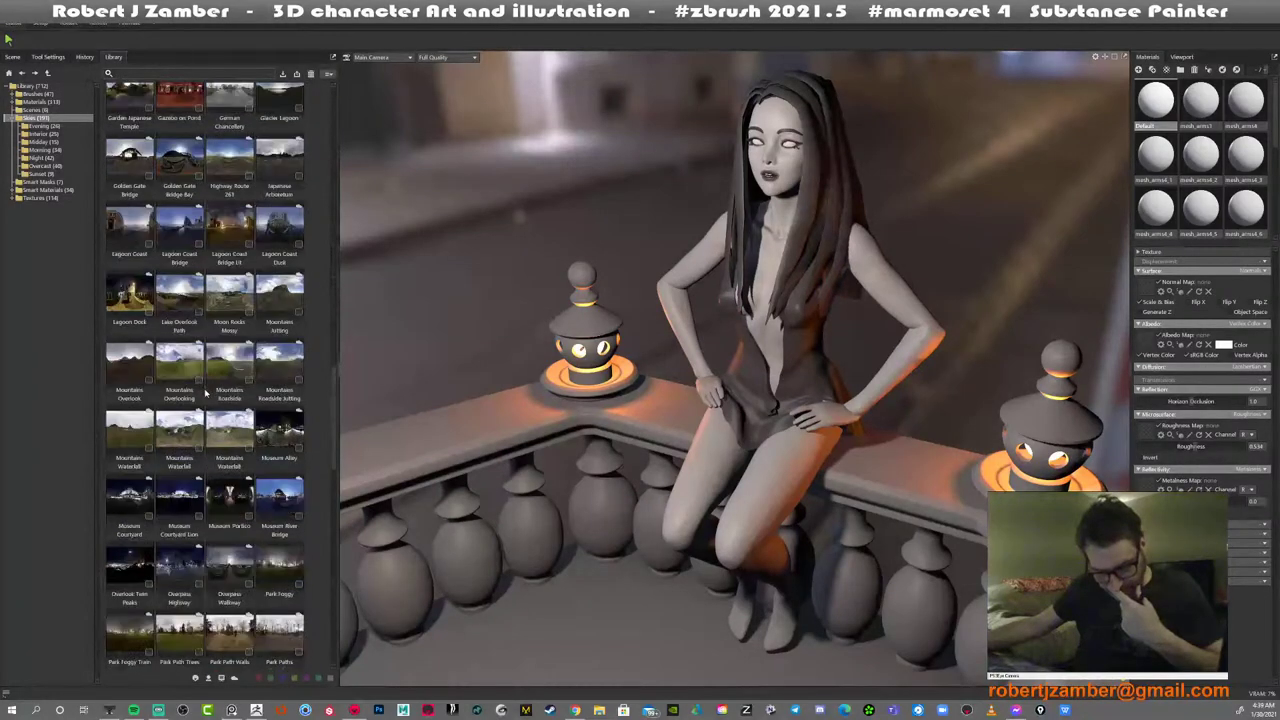
pyautogui.scroll(-5, 205, 403)
pyautogui.scroll(-20, 211, 412)
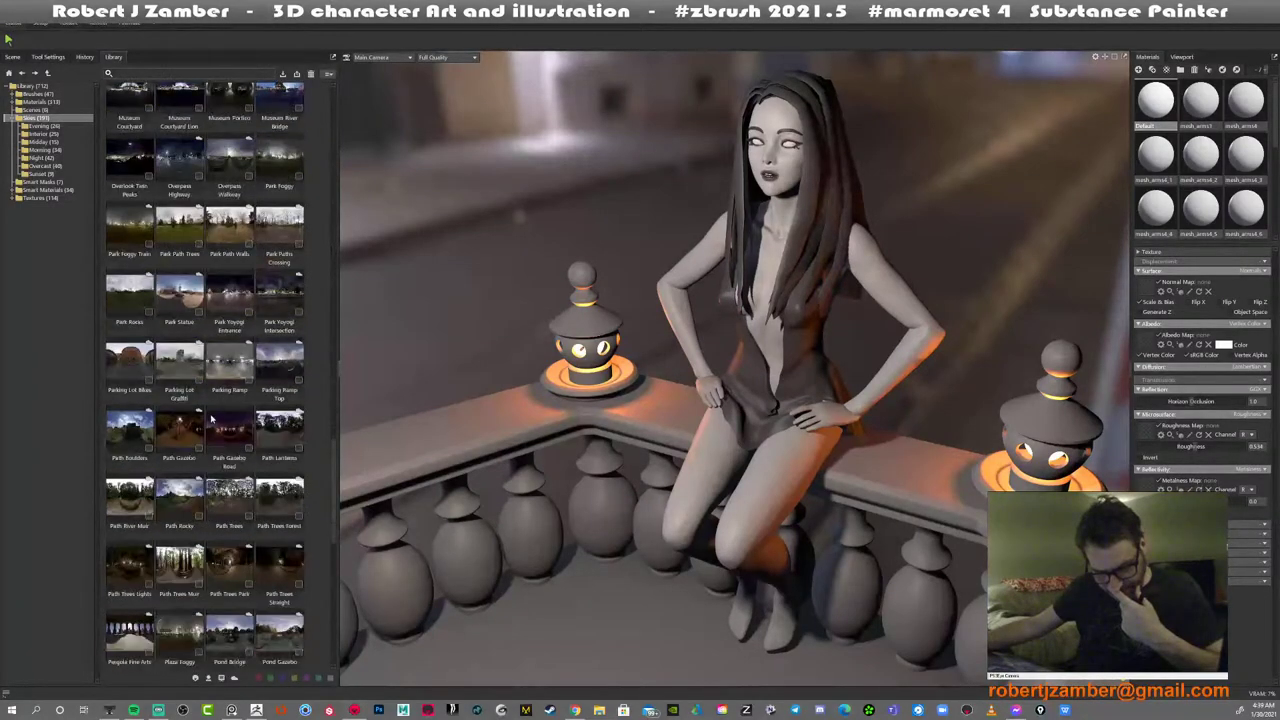
pyautogui.scroll(-2, 212, 430)
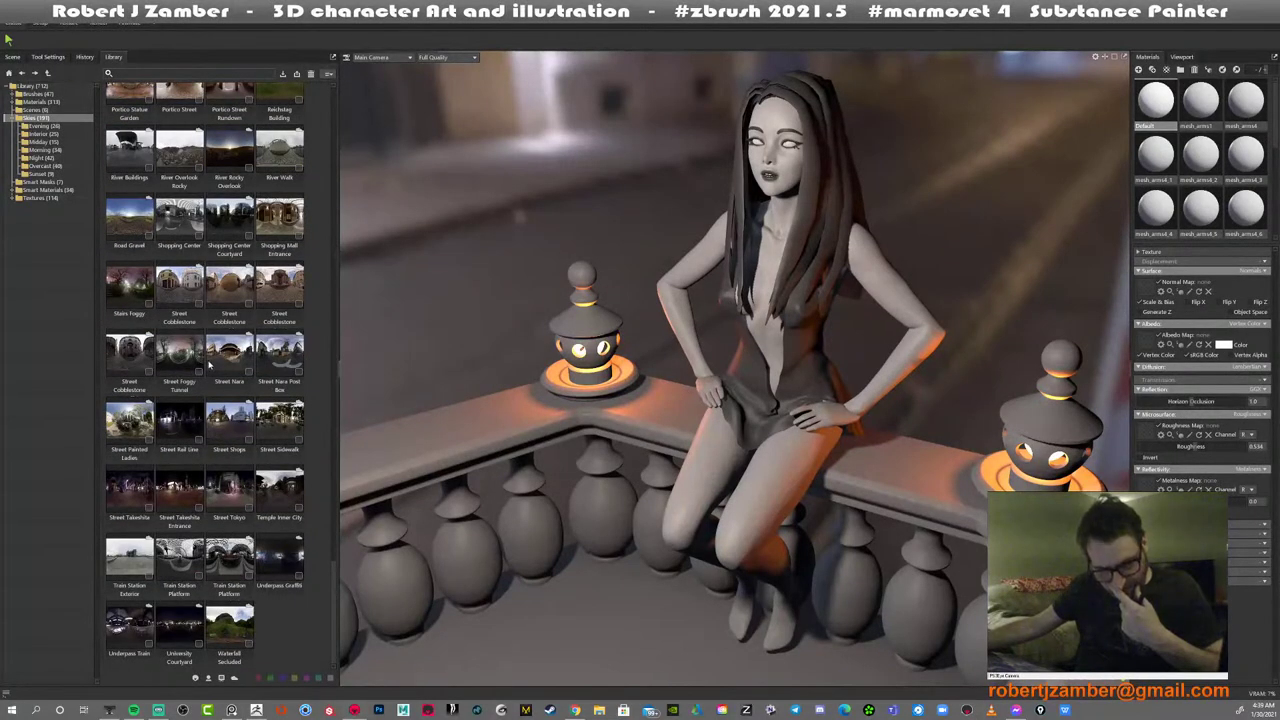
pyautogui.scroll(10, 203, 410)
pyautogui.scroll(3, 203, 413)
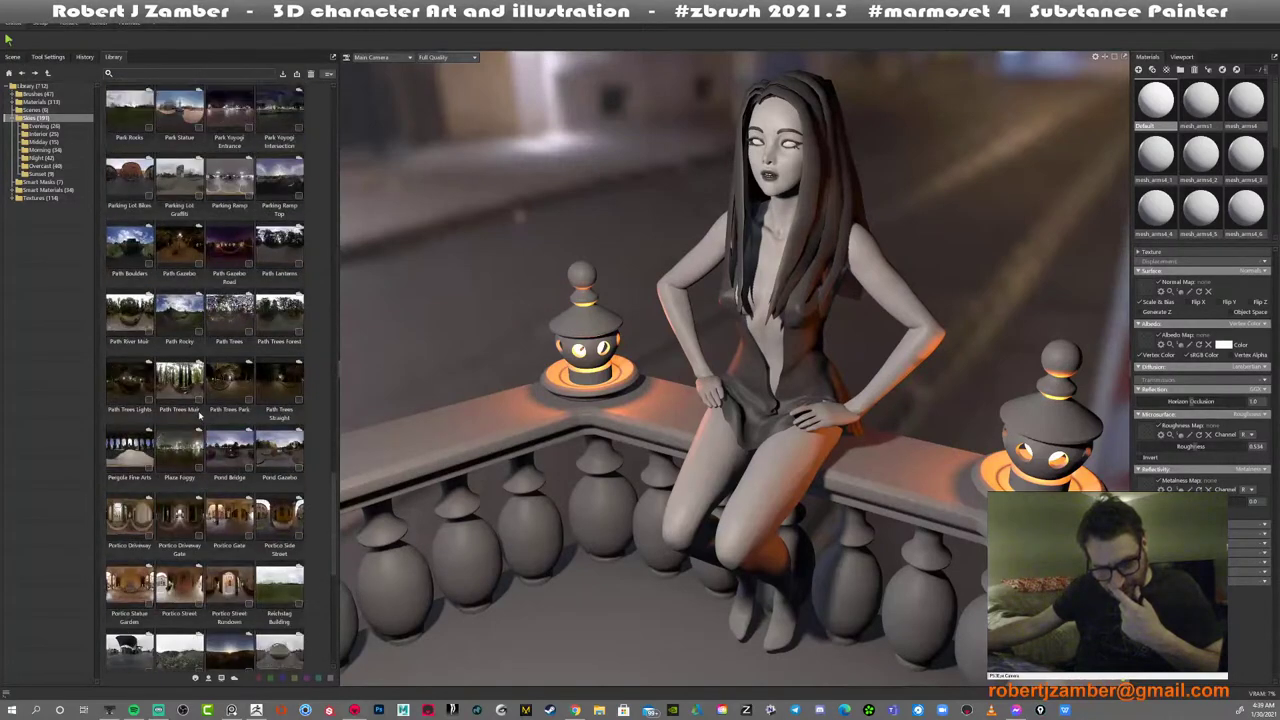
pyautogui.scroll(3, 190, 435)
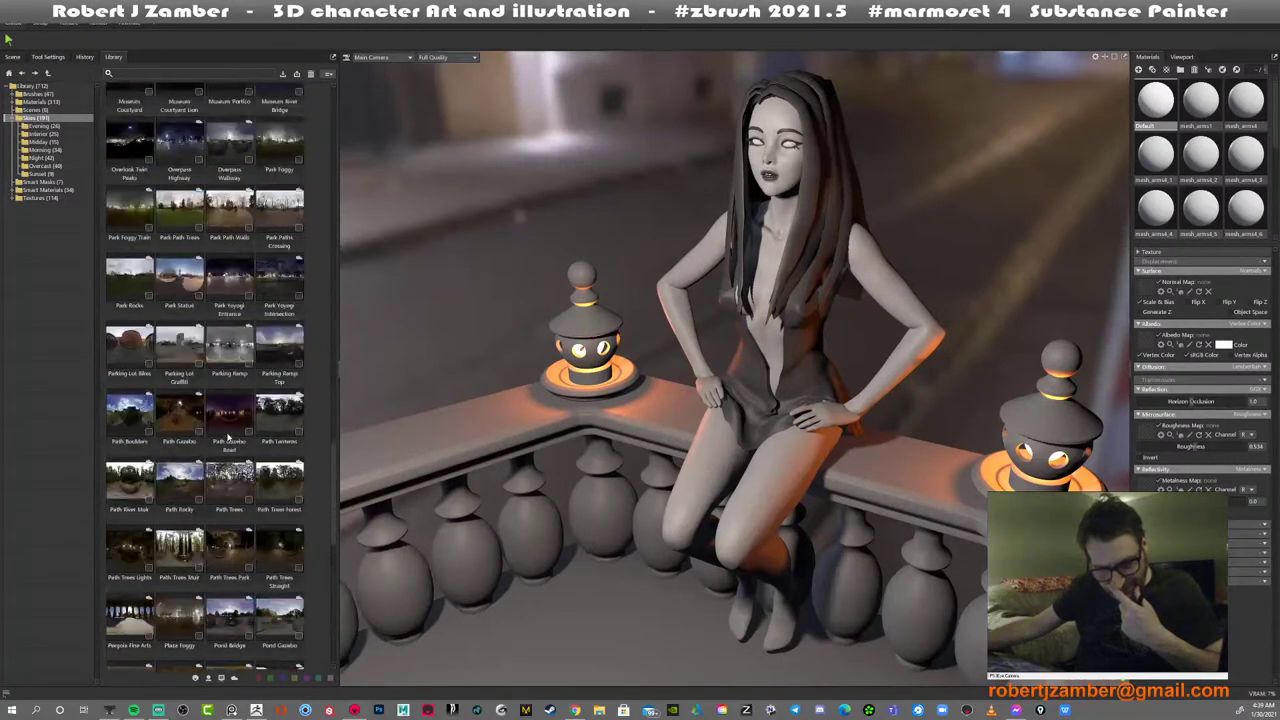
pyautogui.scroll(2, 228, 437)
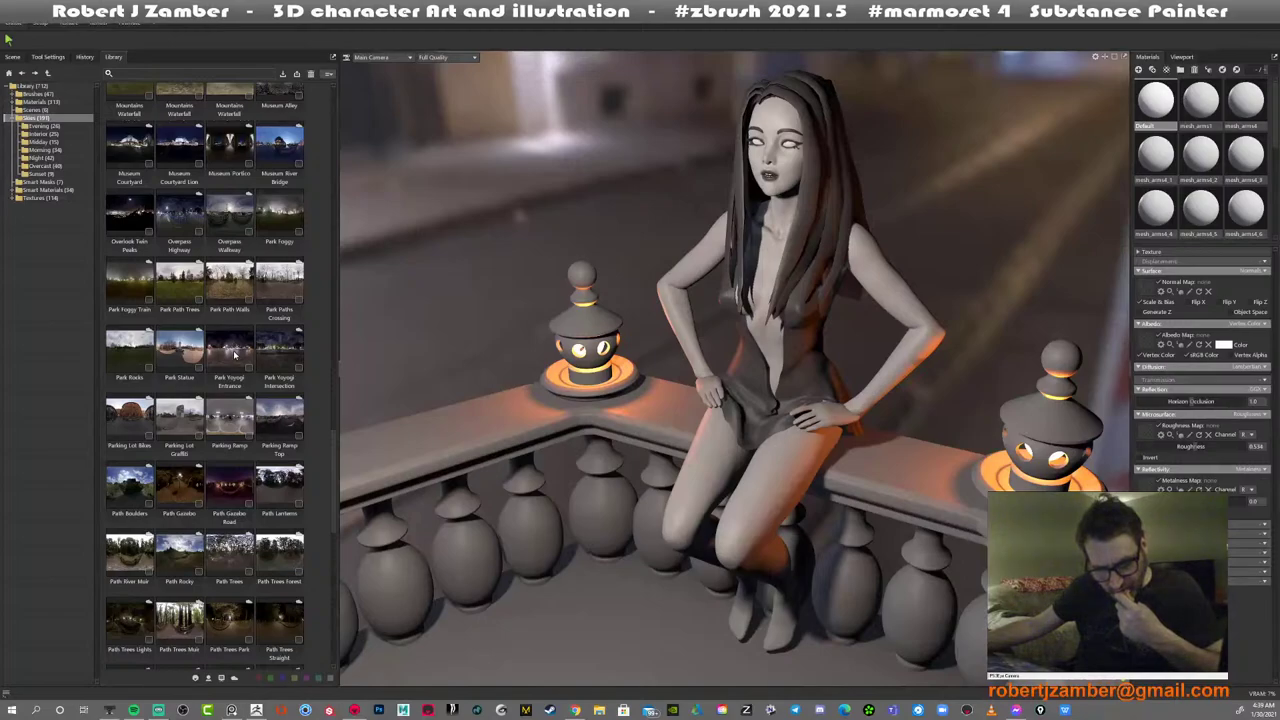
pyautogui.scroll(2, 232, 354)
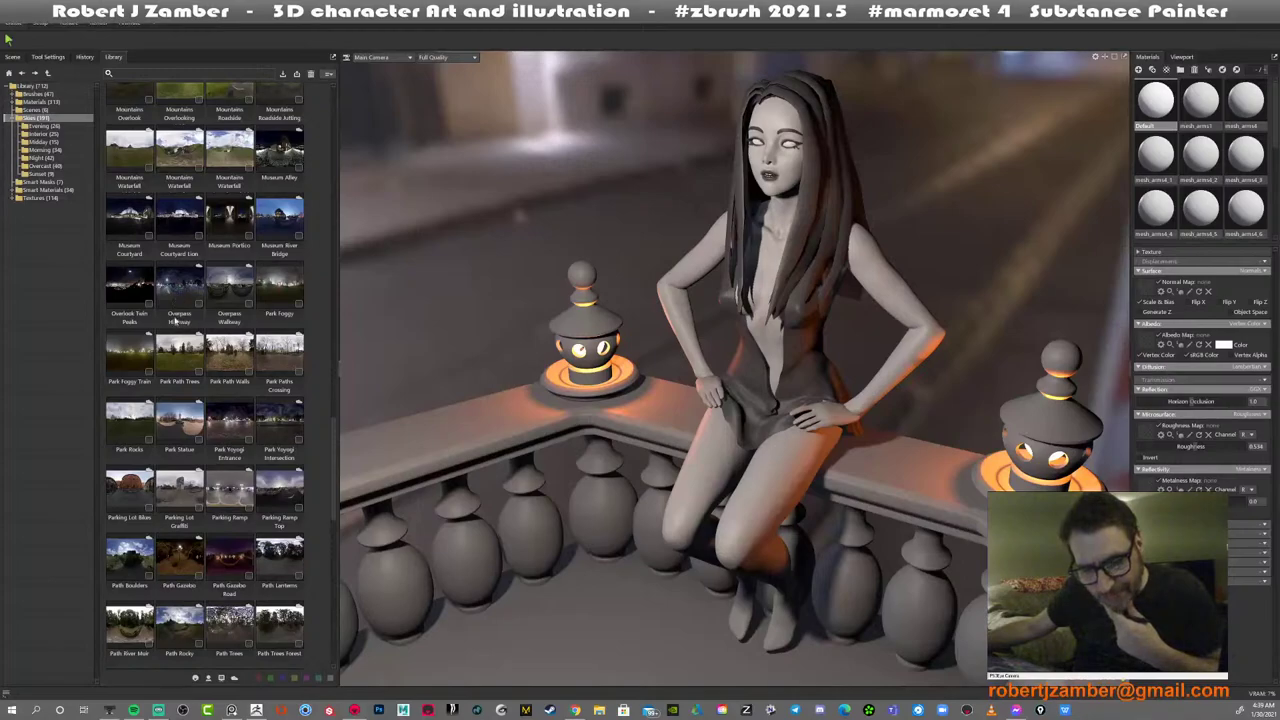
pyautogui.click(128, 290)
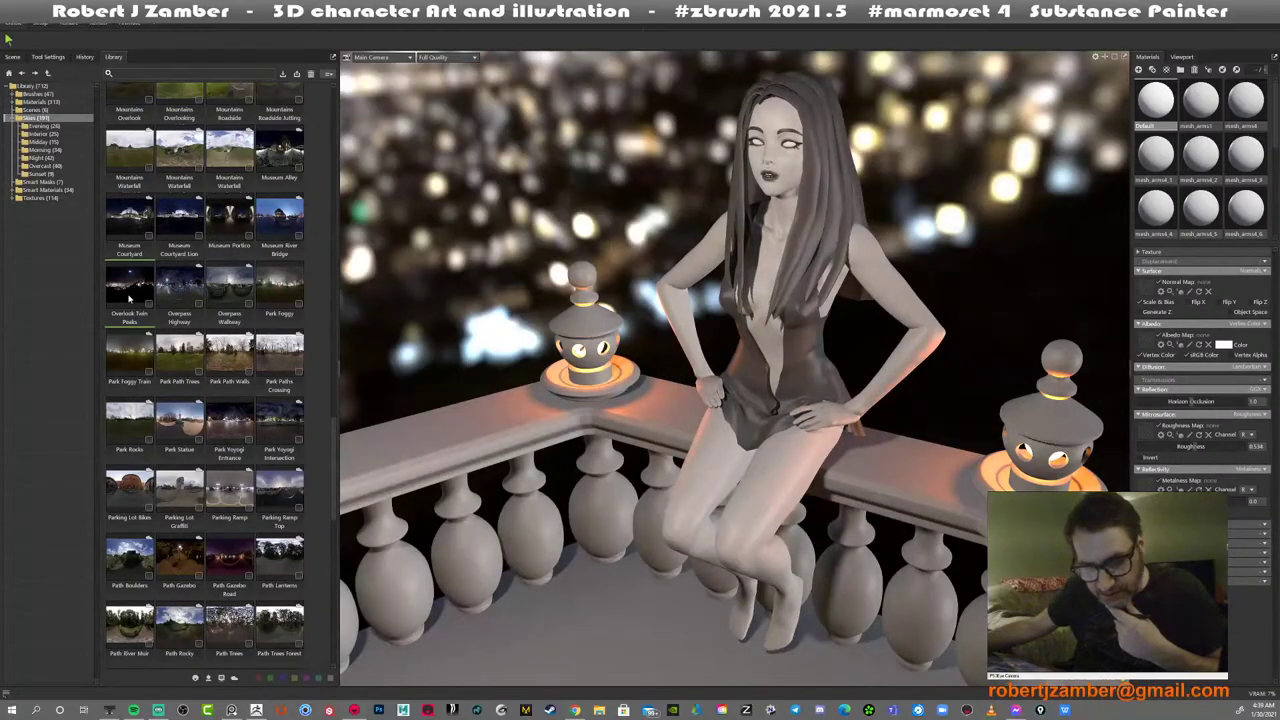
pyautogui.moveTo(440, 324); pyautogui.dragTo(434, 206)
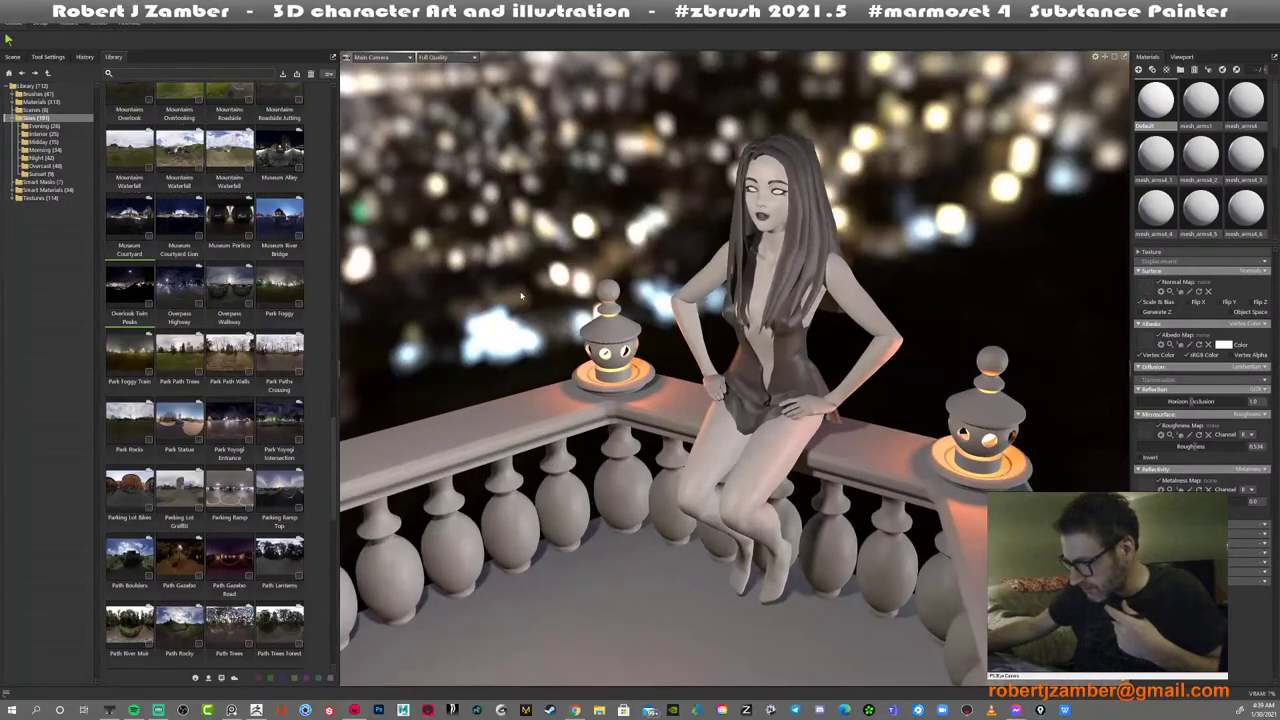
pyautogui.moveTo(485, 295); pyautogui.dragTo(382, 370)
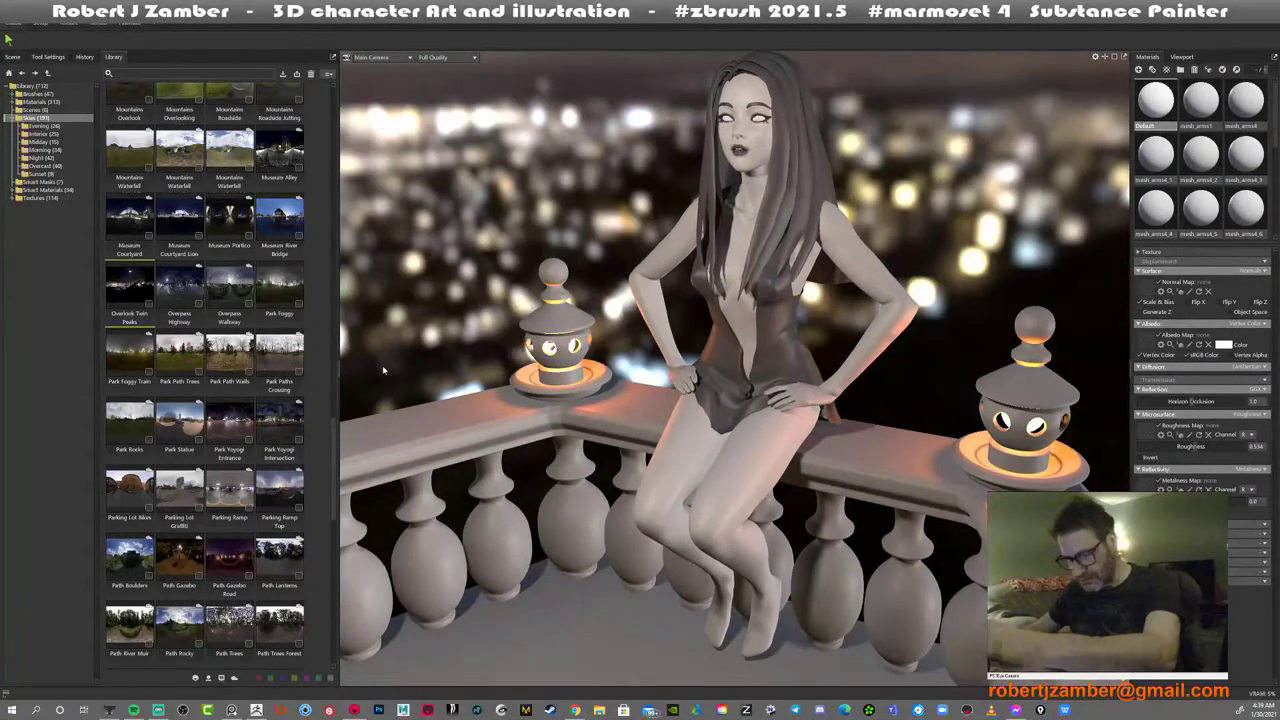
pyautogui.click(14, 57)
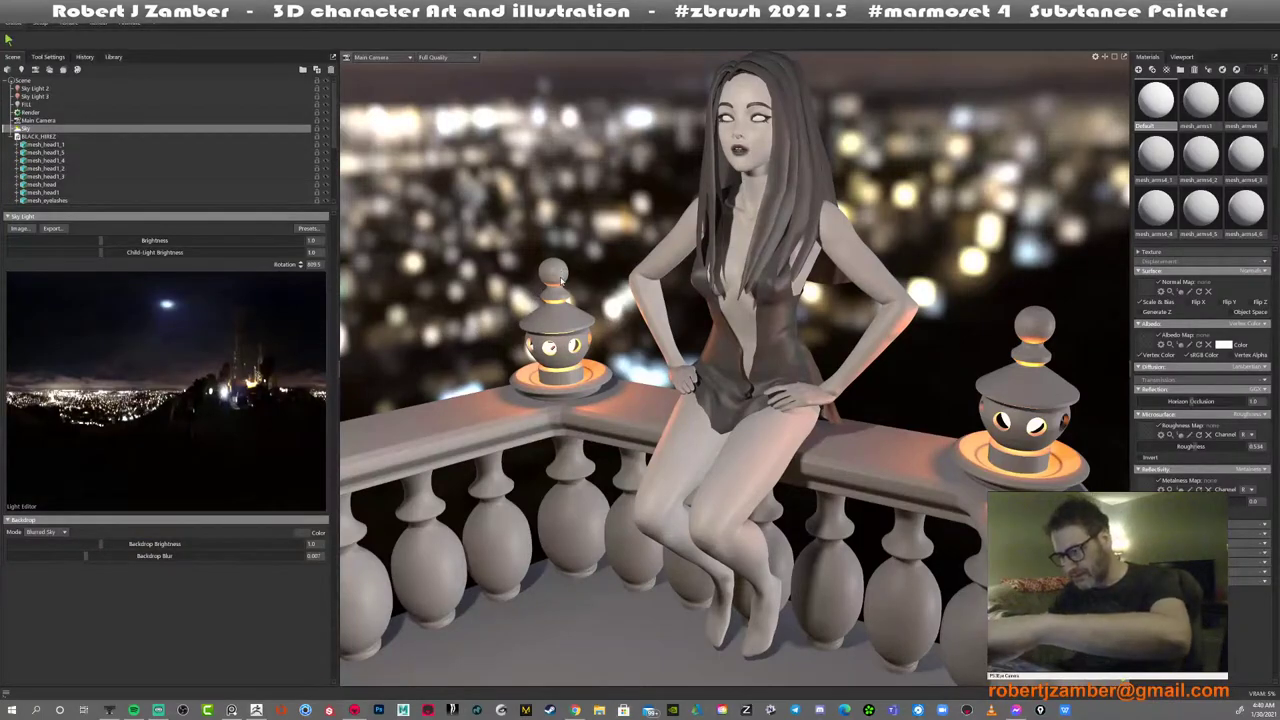
# Save the scene as RavenGirl(01) in the RENDER folder inside the Black folder
pyautogui.hotkey('ctrl', 's')
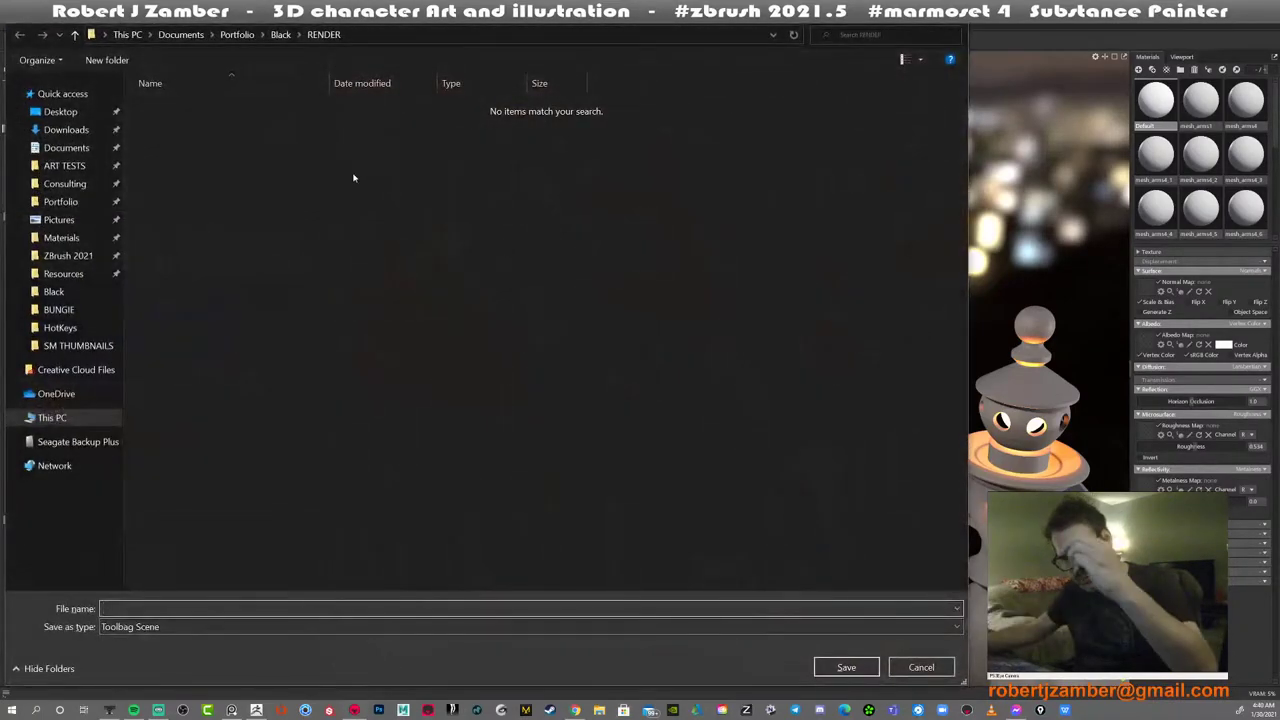
pyautogui.click(281, 34)
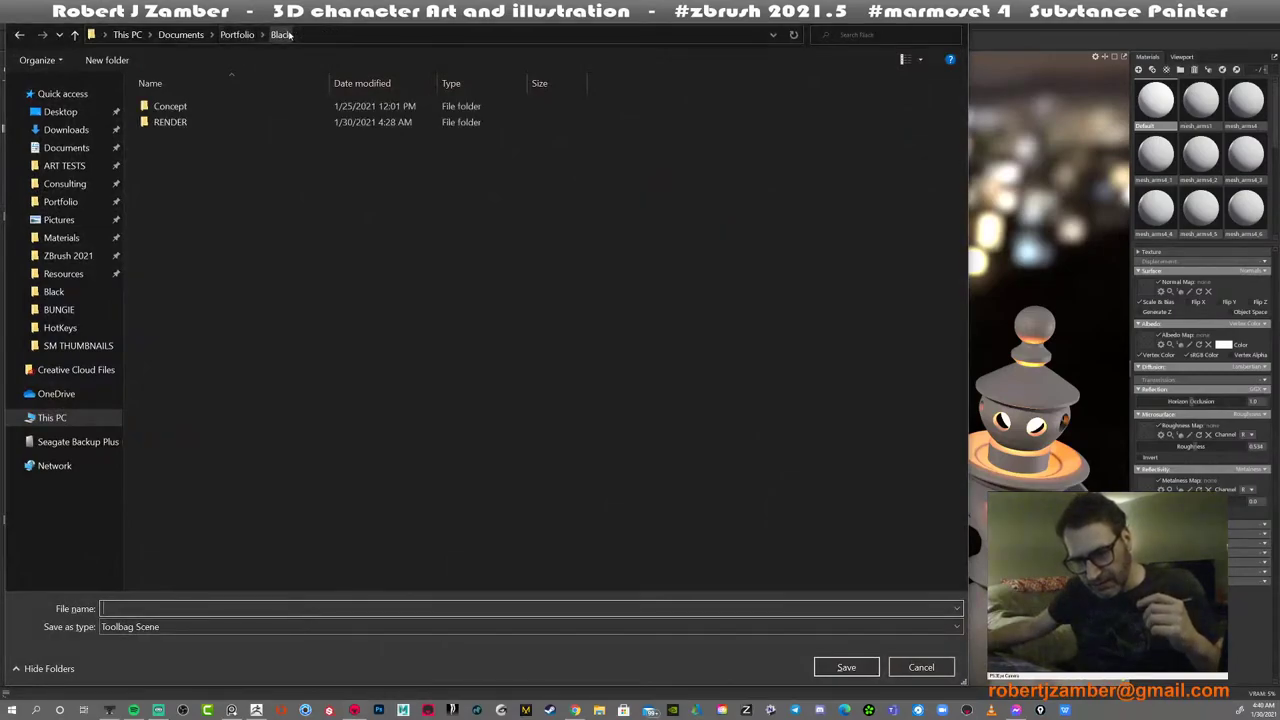
pyautogui.doubleClick(170, 122)
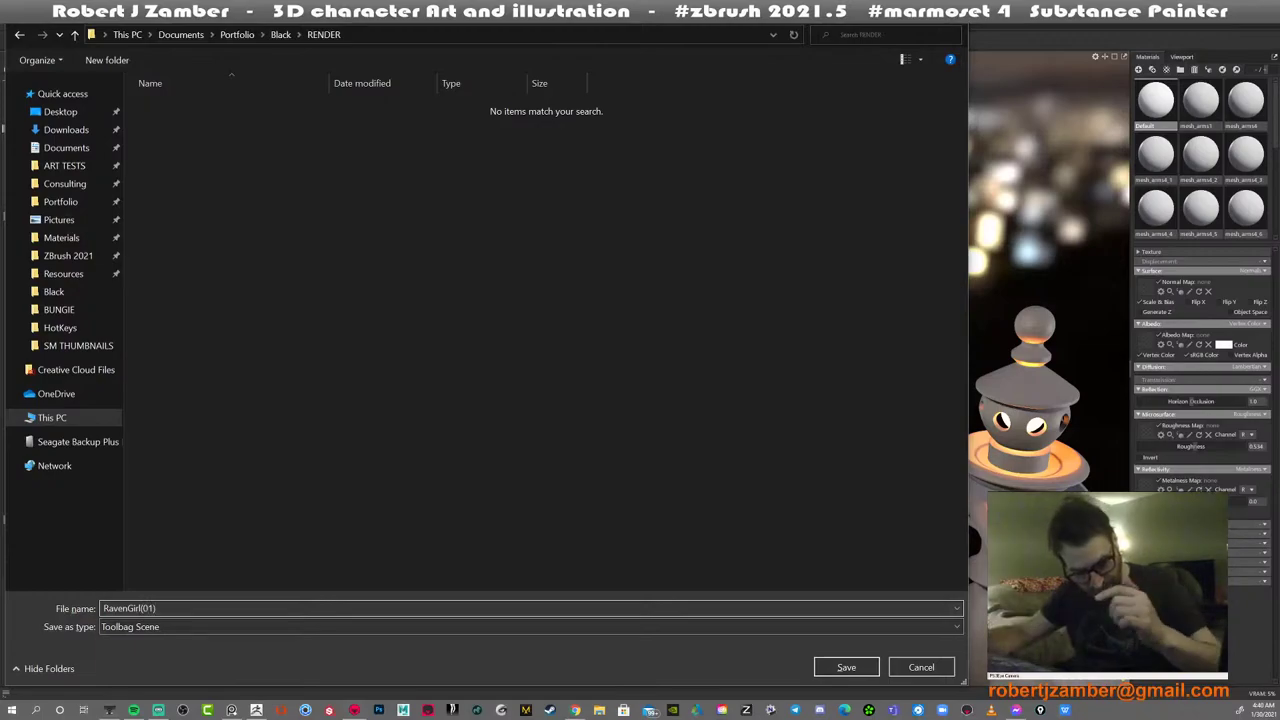
pyautogui.press('Return')
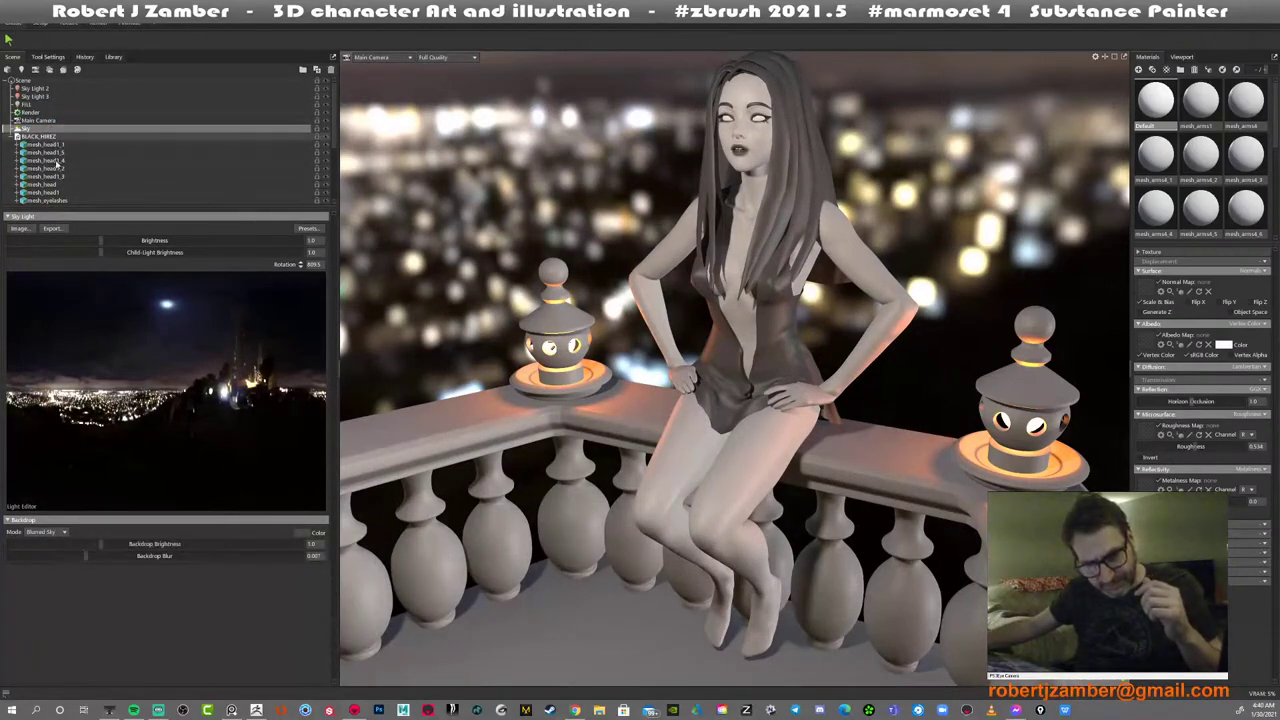
# Add a child light to the Sky, move it to the dark area above the castle lights, and compare the scene with the Sky toggled
pyautogui.click(165, 308)
pyautogui.moveTo(164, 311); pyautogui.dragTo(167, 305)
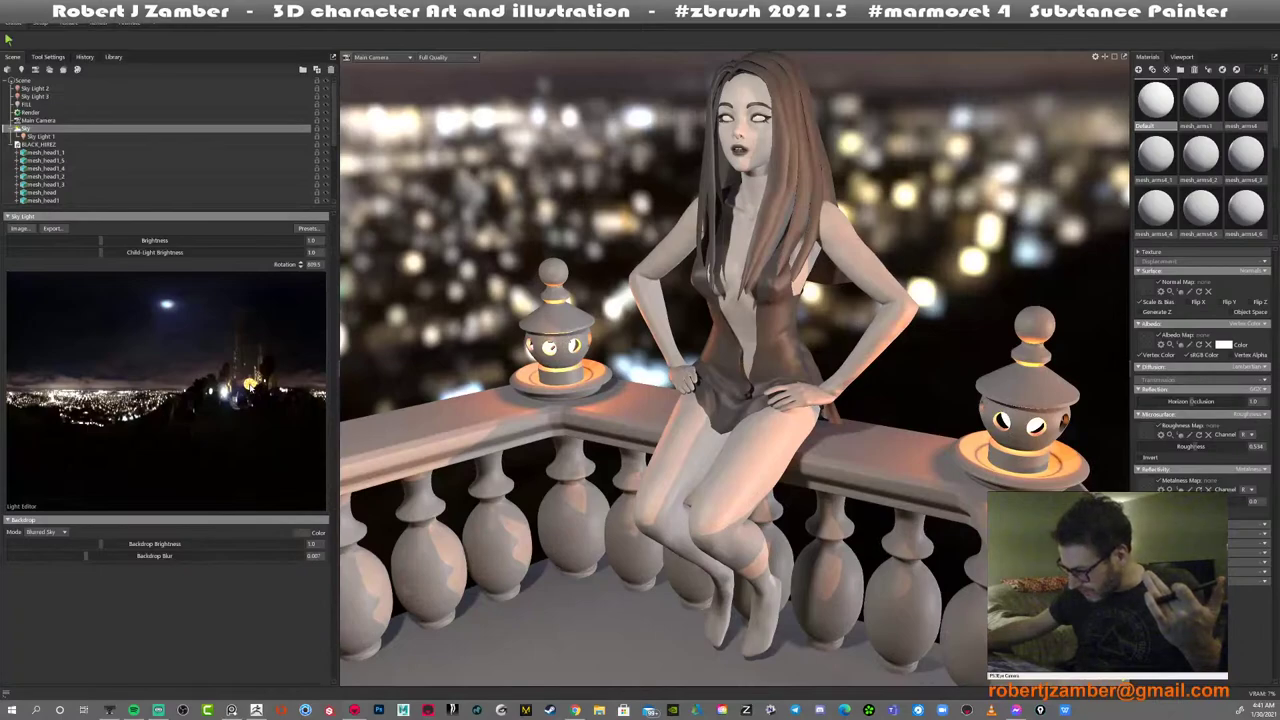
pyautogui.moveTo(250, 383); pyautogui.dragTo(242, 349)
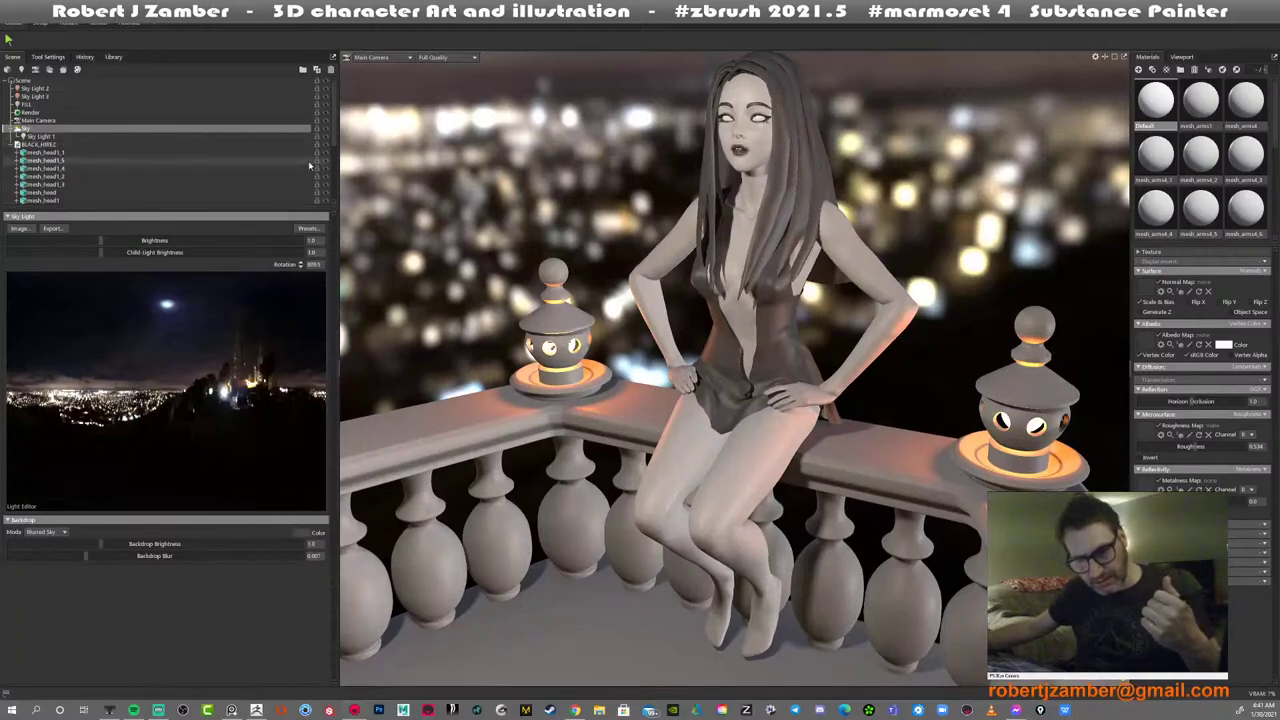
pyautogui.click(325, 128)
pyautogui.click(325, 128)
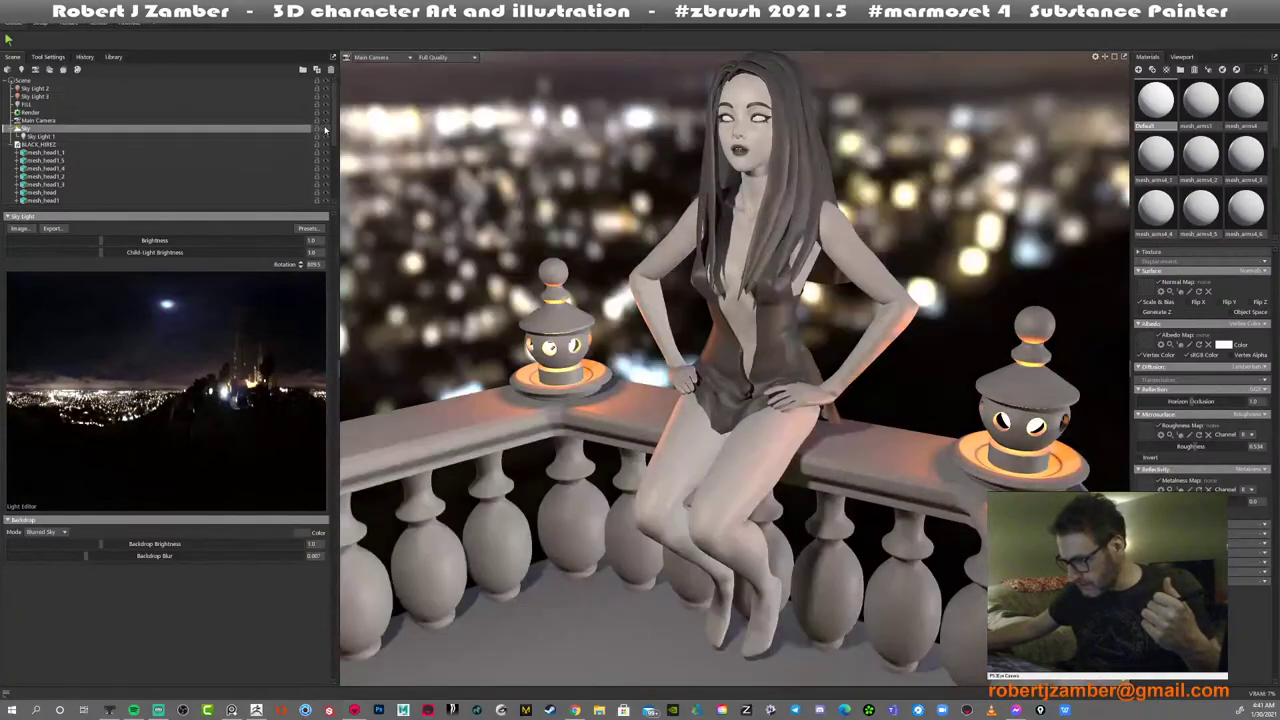
# Lower the Sky brightness to about 0.55 and check the lighting on the character from different angles
pyautogui.moveTo(96, 244); pyautogui.dragTo(70, 240)
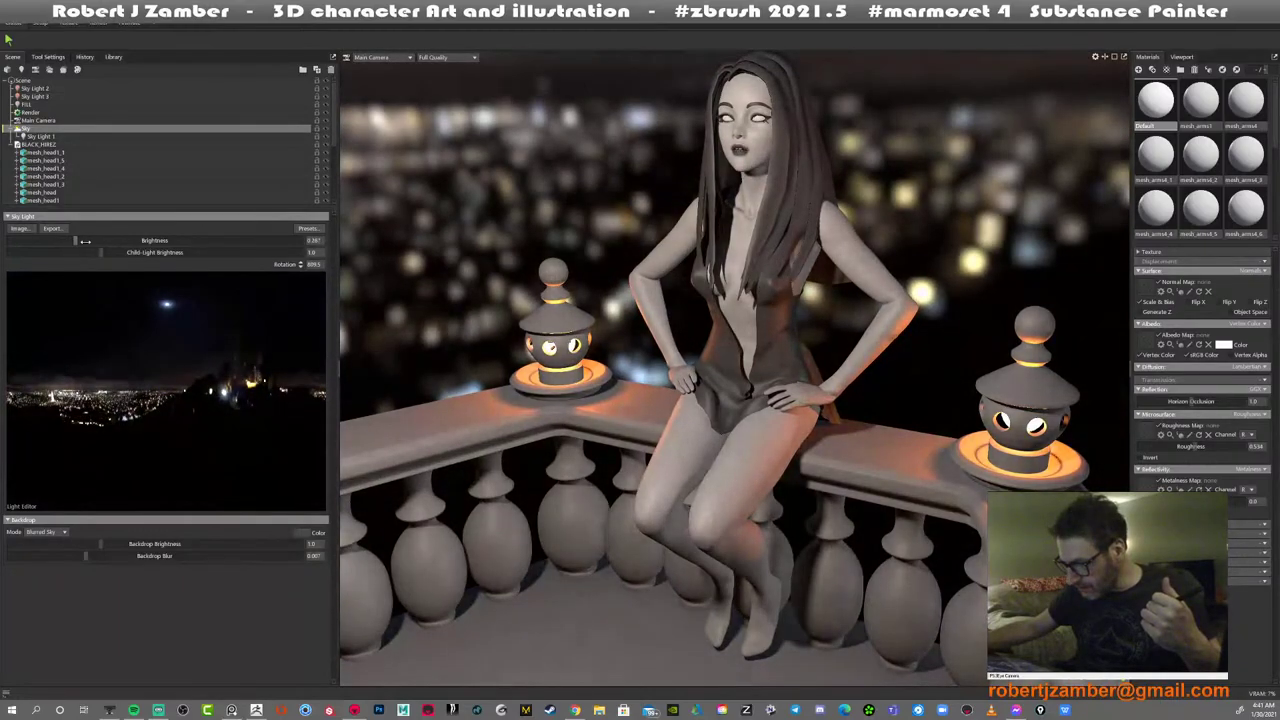
pyautogui.moveTo(70, 240)
pyautogui.mouseDown()
pyautogui.moveTo(119, 241)
pyautogui.moveTo(72, 241)
pyautogui.moveTo(87, 241)
pyautogui.mouseUp()
pyautogui.moveTo(85, 240); pyautogui.dragTo(88, 241)
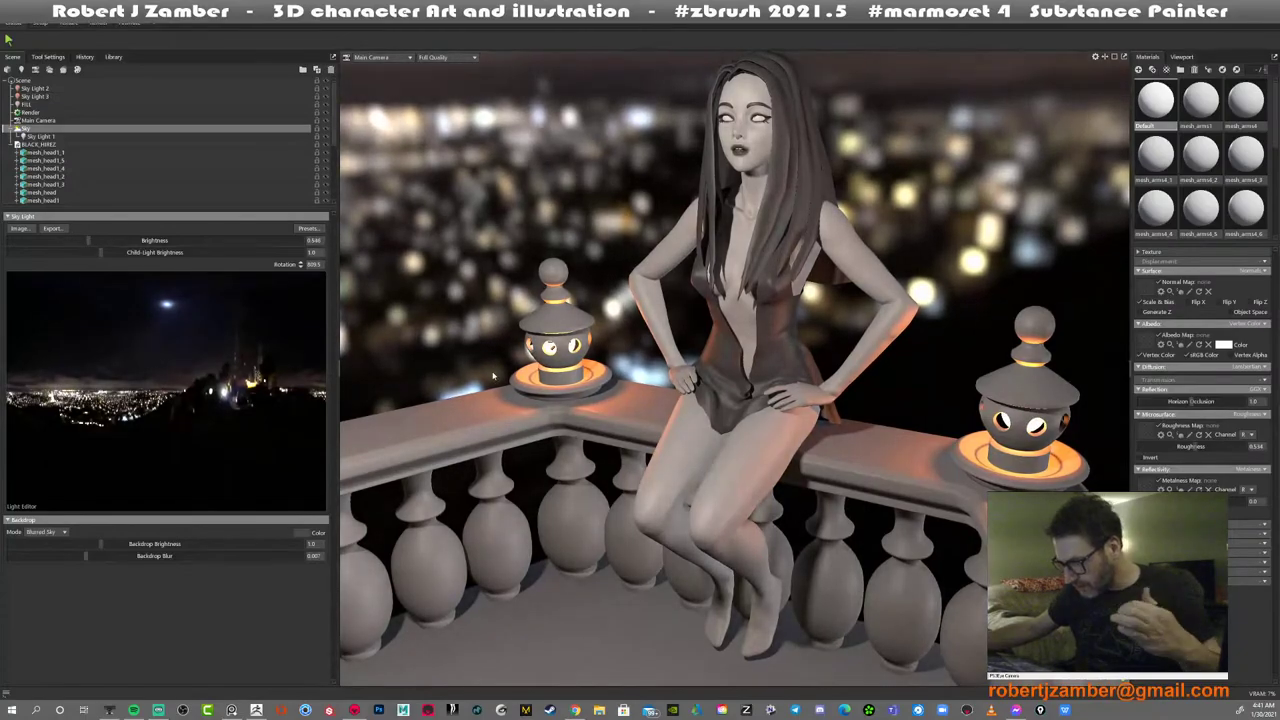
pyautogui.moveTo(698, 314); pyautogui.dragTo(630, 330)
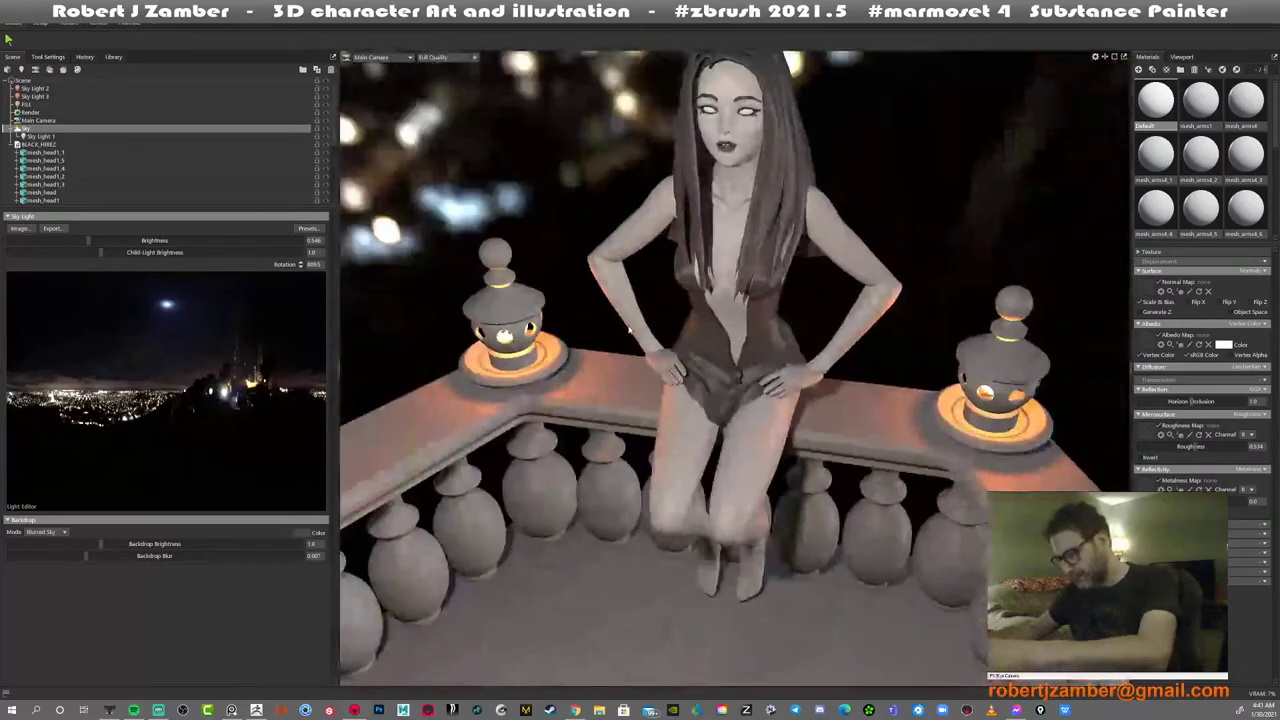
pyautogui.moveTo(956, 203)
pyautogui.mouseDown()
pyautogui.moveTo(899, 191)
pyautogui.moveTo(949, 149)
pyautogui.moveTo(937, 175)
pyautogui.moveTo(968, 172)
pyautogui.moveTo(929, 180)
pyautogui.moveTo(941, 187)
pyautogui.mouseUp()
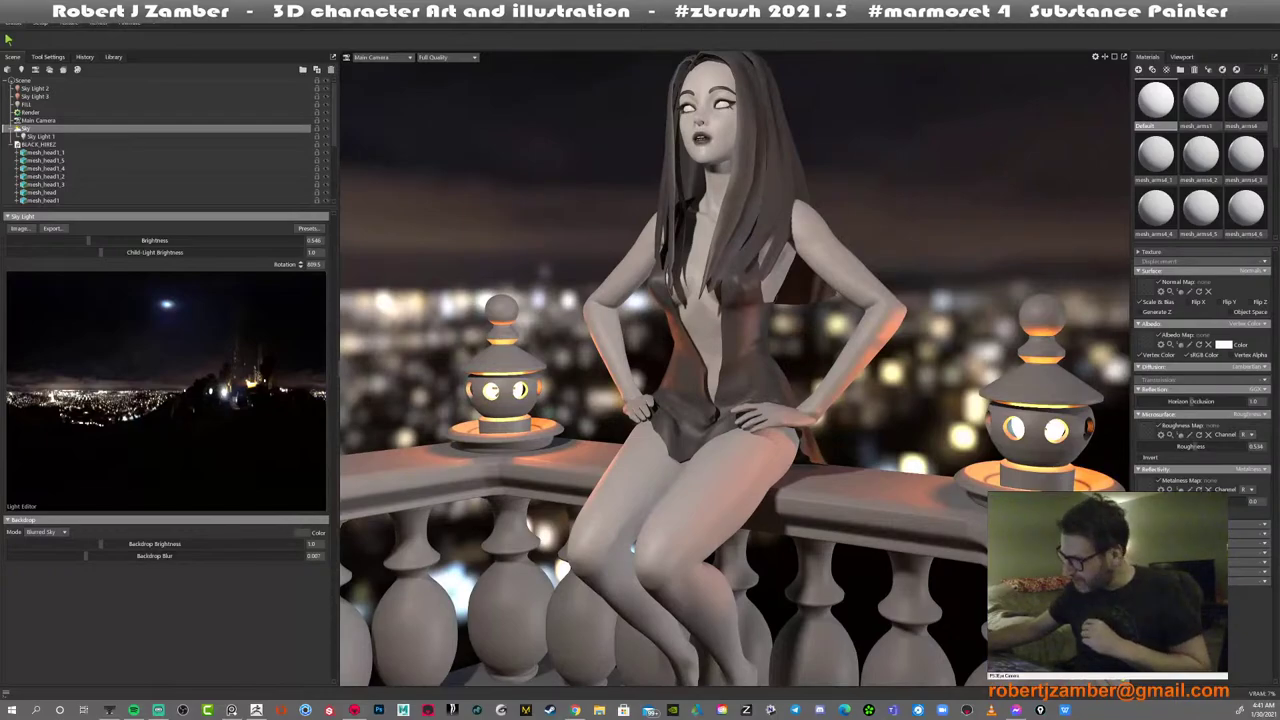
# Switch to ZBrush and lower the subdivision level of the lantern subtool
pyautogui.hotkey('alt', 'Tab')
pyautogui.moveTo(838, 240); pyautogui.dragTo(812, 211)
pyautogui.click(836, 346)
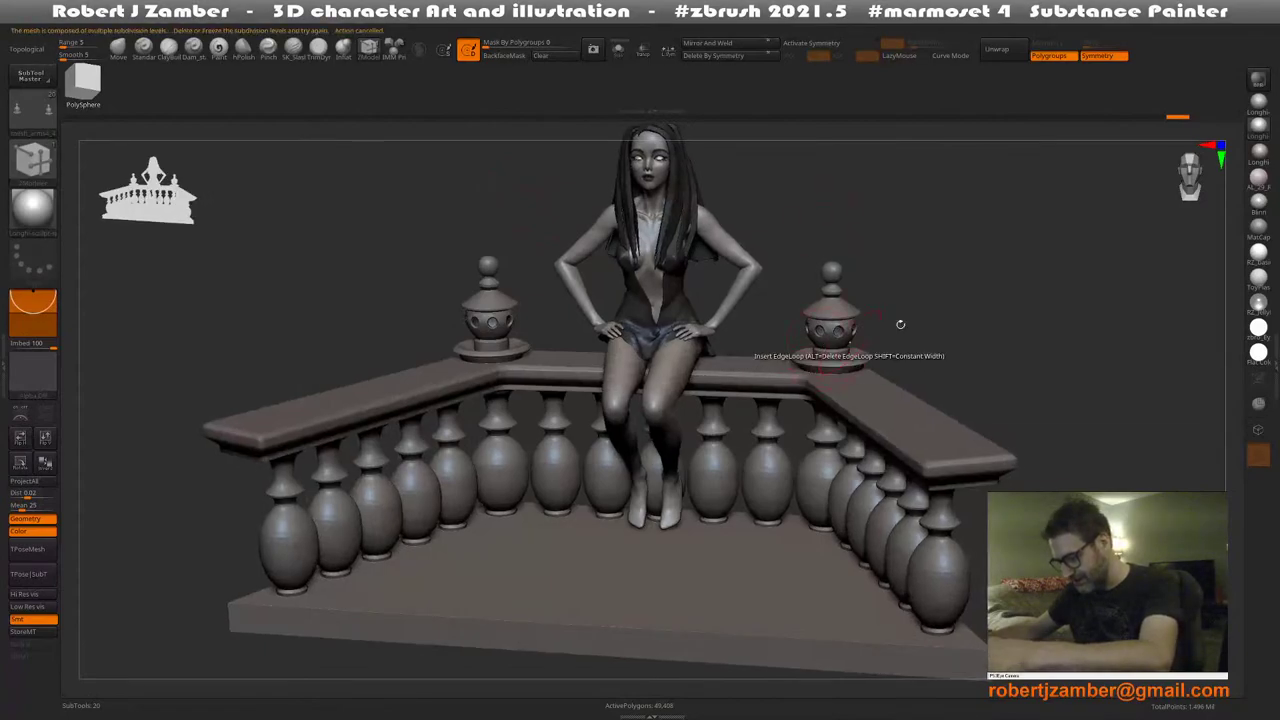
pyautogui.hotkey('shift', 'd')
pyautogui.press('i')
pyautogui.press('p')
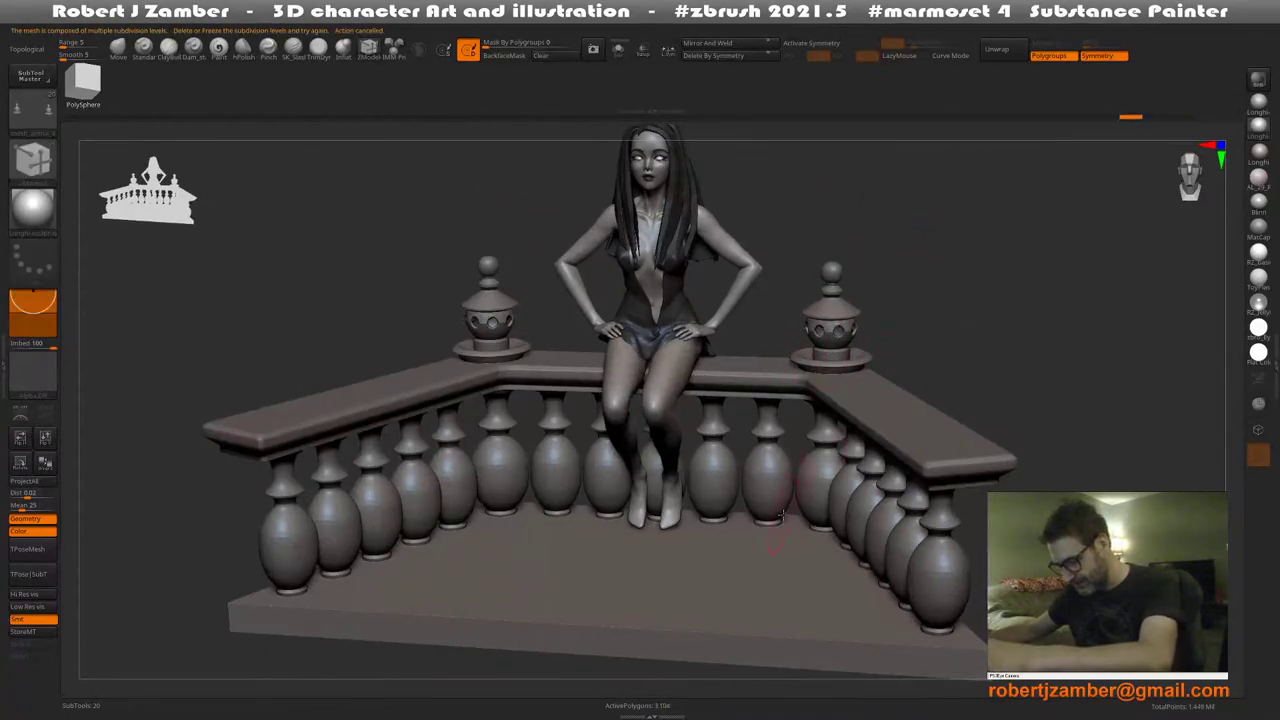
# Select the balusters subtool, lower its subdivision level, and activate the Move brush with the balustrade in view
pyautogui.keyDown('alt'); pyautogui.click(767, 491); pyautogui.keyUp('alt')
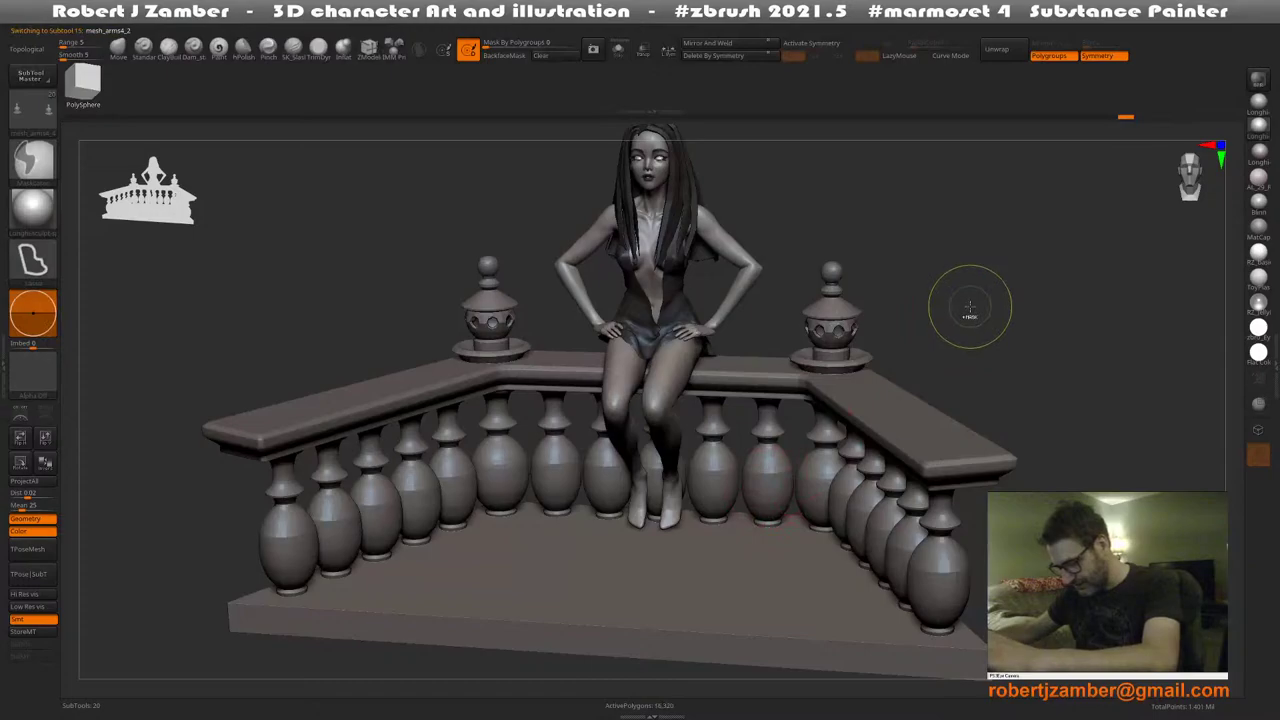
pyautogui.hotkey('shift', 'd')
pyautogui.moveTo(960, 211)
pyautogui.keyDown('shift'); pyautogui.mouseDown()
pyautogui.moveTo(930, 212)
pyautogui.moveTo(951, 209)
pyautogui.mouseUp(); pyautogui.keyUp('shift')
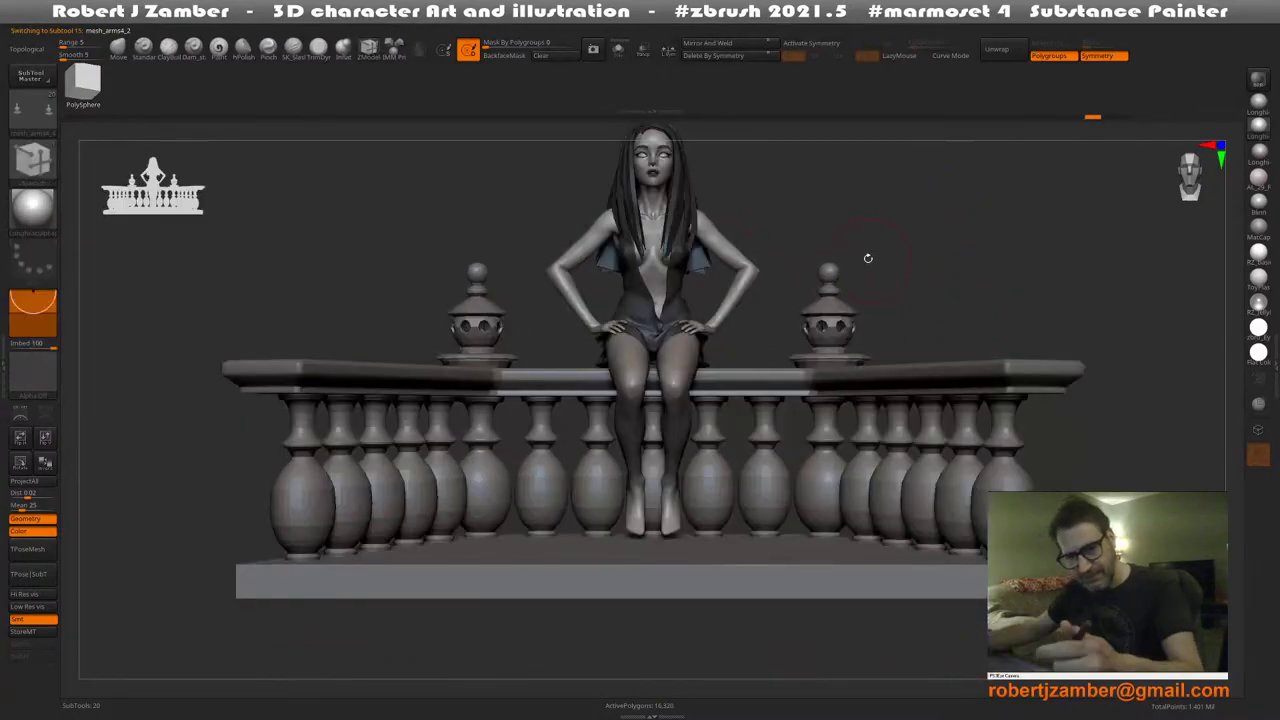
pyautogui.click(118, 48)
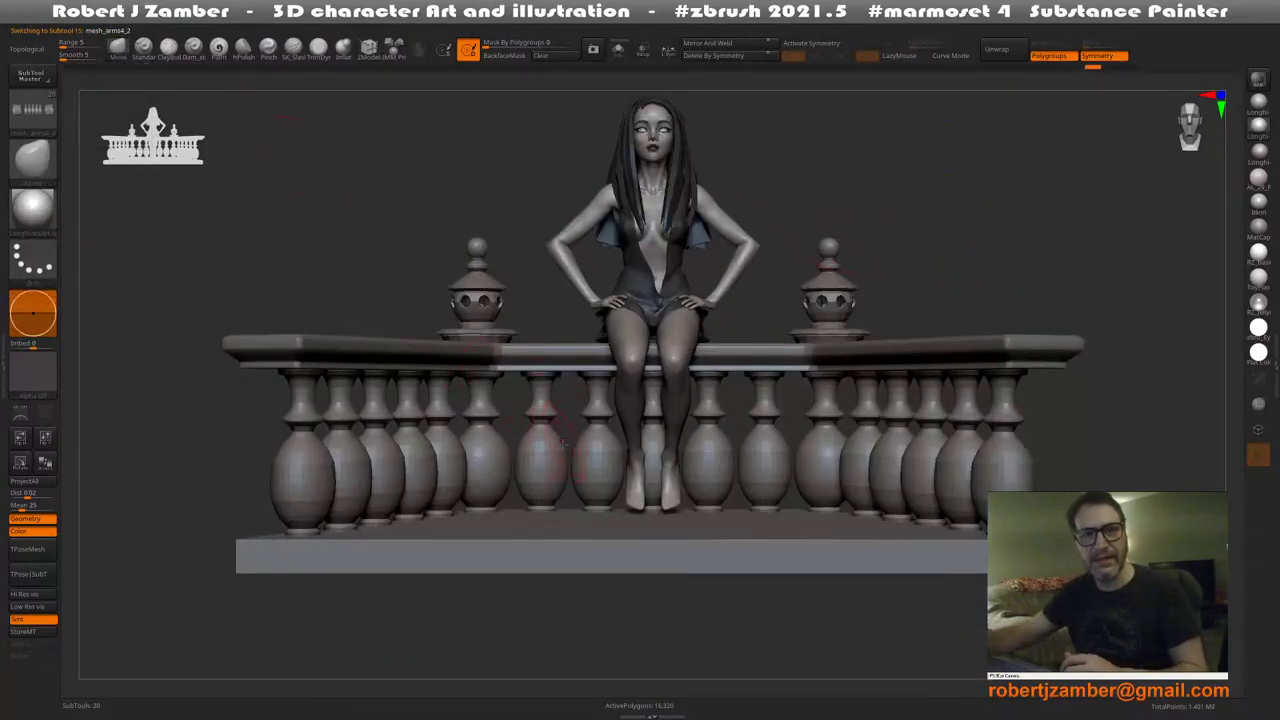
pyautogui.keyDown('alt'); pyautogui.moveTo(547, 449); pyautogui.dragTo(507, 547, button='right'); pyautogui.keyUp('alt')
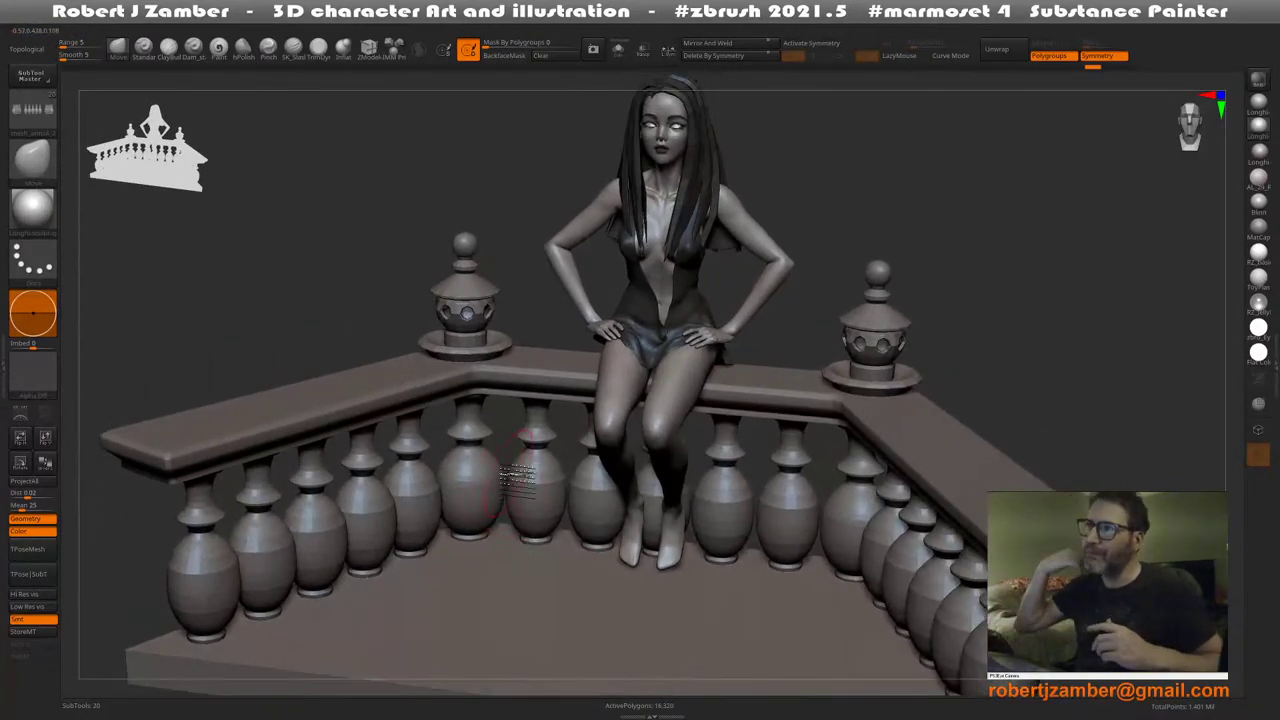